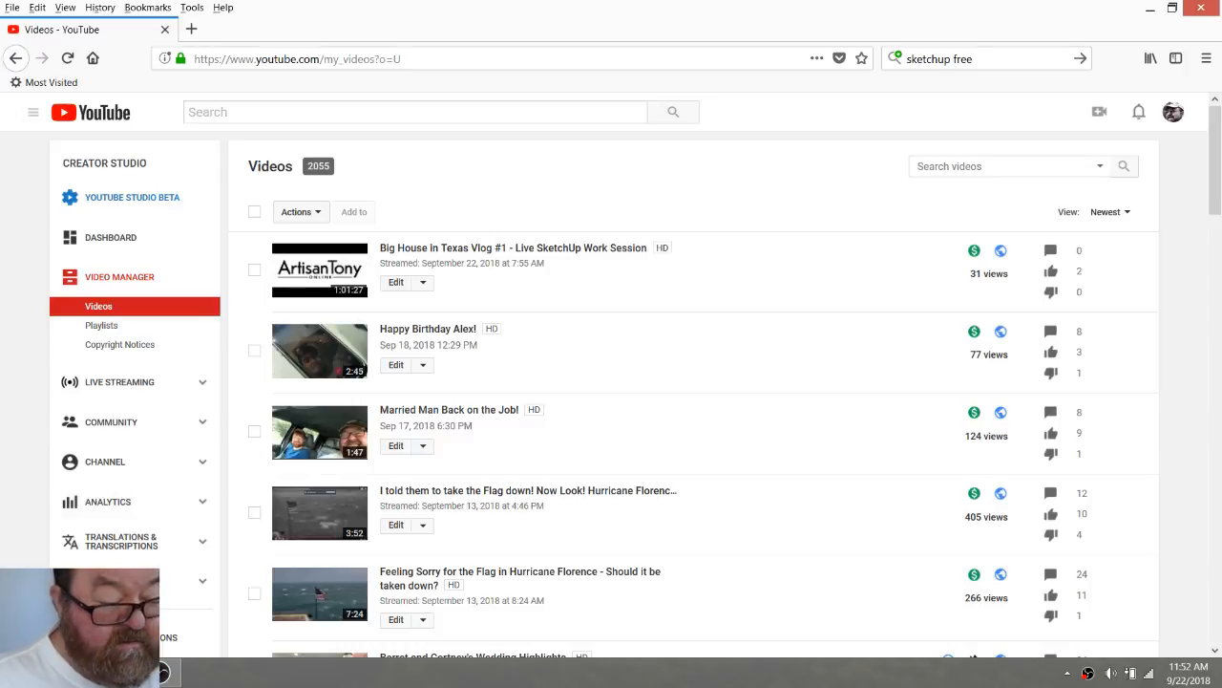
Switch from the browser to the Holloford01.skp floor plan model in SketchUp and show the whole wall outline
{"action": "left_click", "coordinate": [96, 673]}
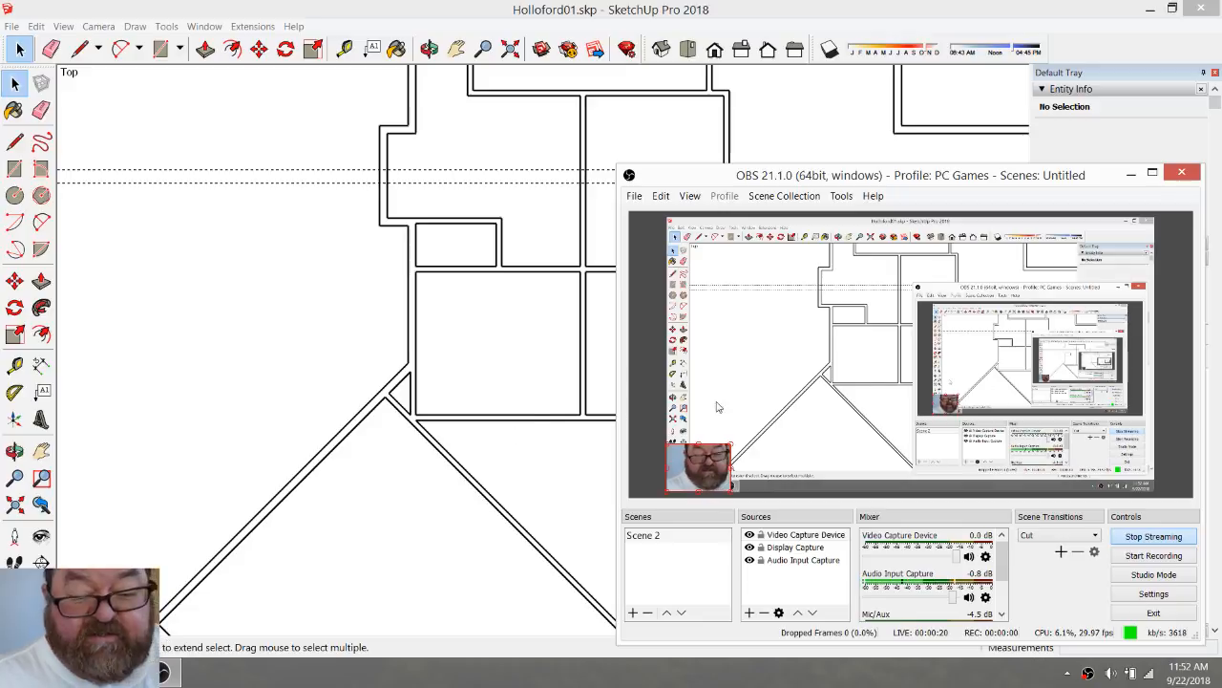
{"action": "left_click", "coordinate": [387, 329]}
{"action": "scroll", "coordinate": [385, 344], "scroll_direction": "down", "scroll_amount": 4}
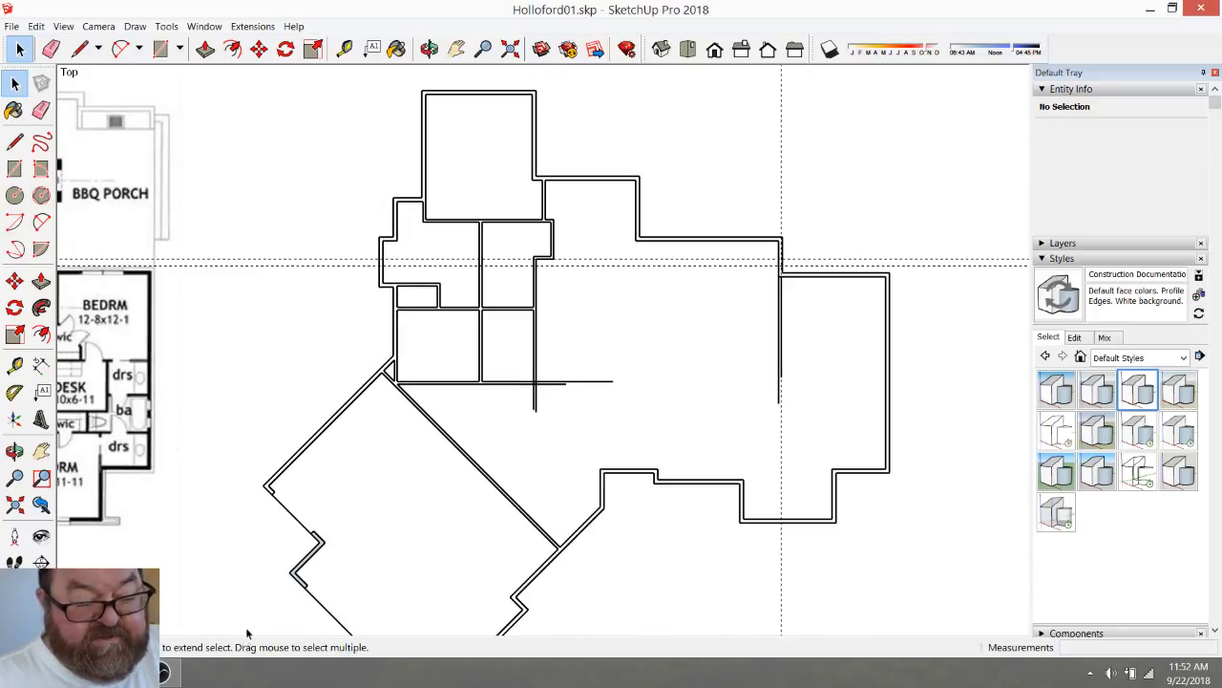
{"action": "left_click", "coordinate": [164, 672]}
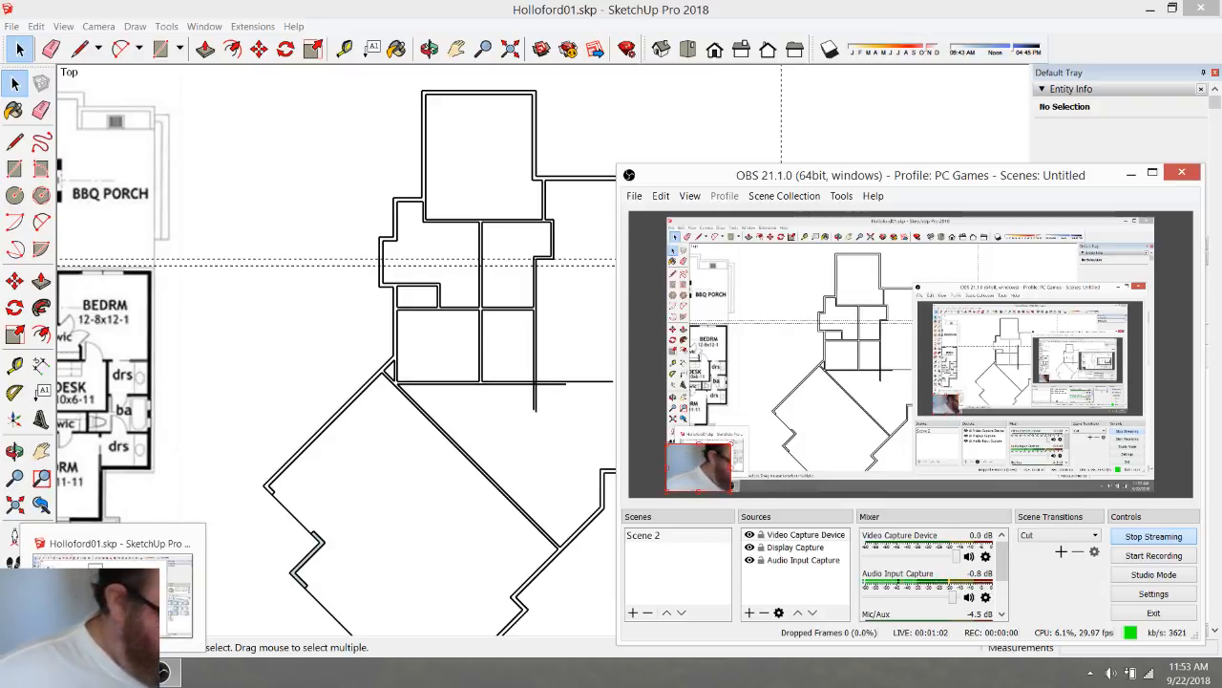
{"action": "mouse_move", "coordinate": [112, 672]}
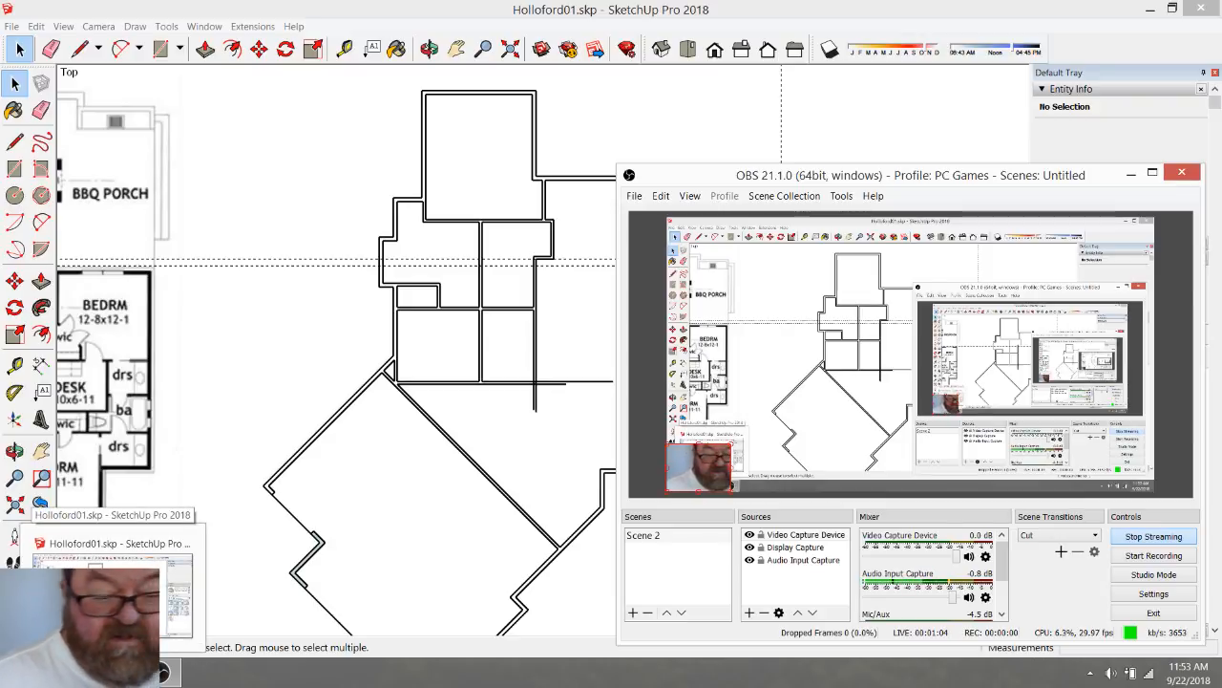
{"action": "left_click", "coordinate": [300, 334]}
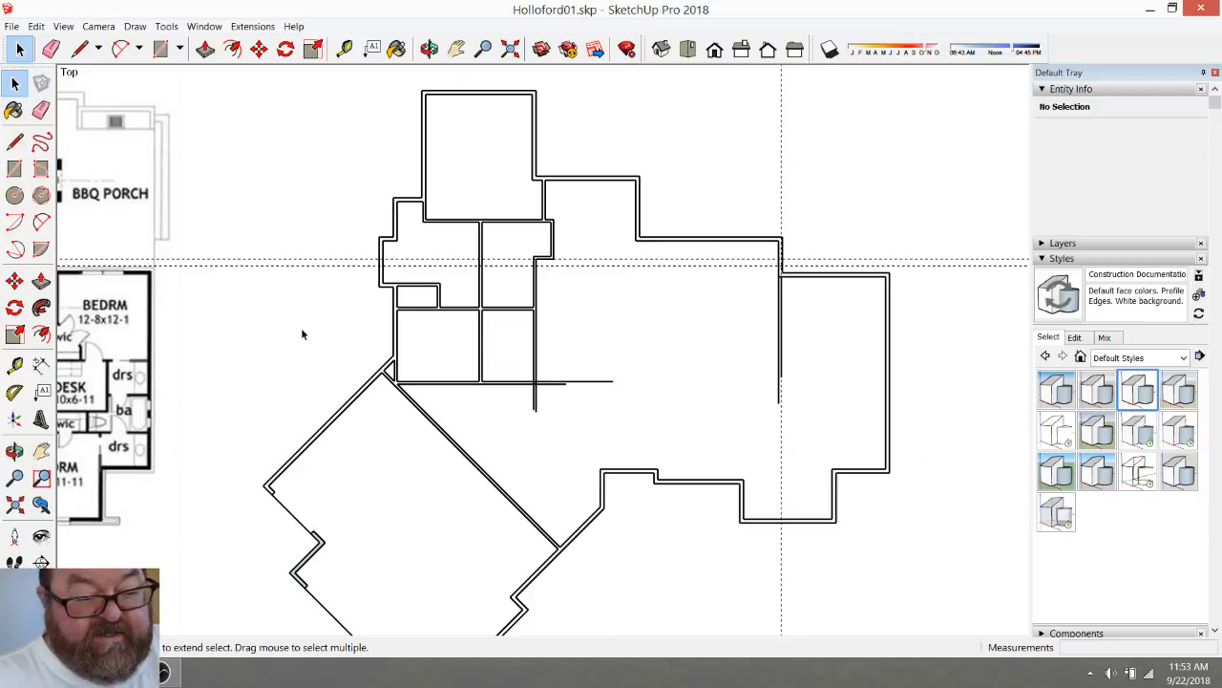
Compare the traced wall outline with the reference first-floor plan around the exercise room, utility room and garage
{"action": "scroll", "coordinate": [458, 429], "scroll_direction": "down", "scroll_amount": 3}
{"action": "scroll", "coordinate": [456, 426], "scroll_direction": "up", "scroll_amount": 6}
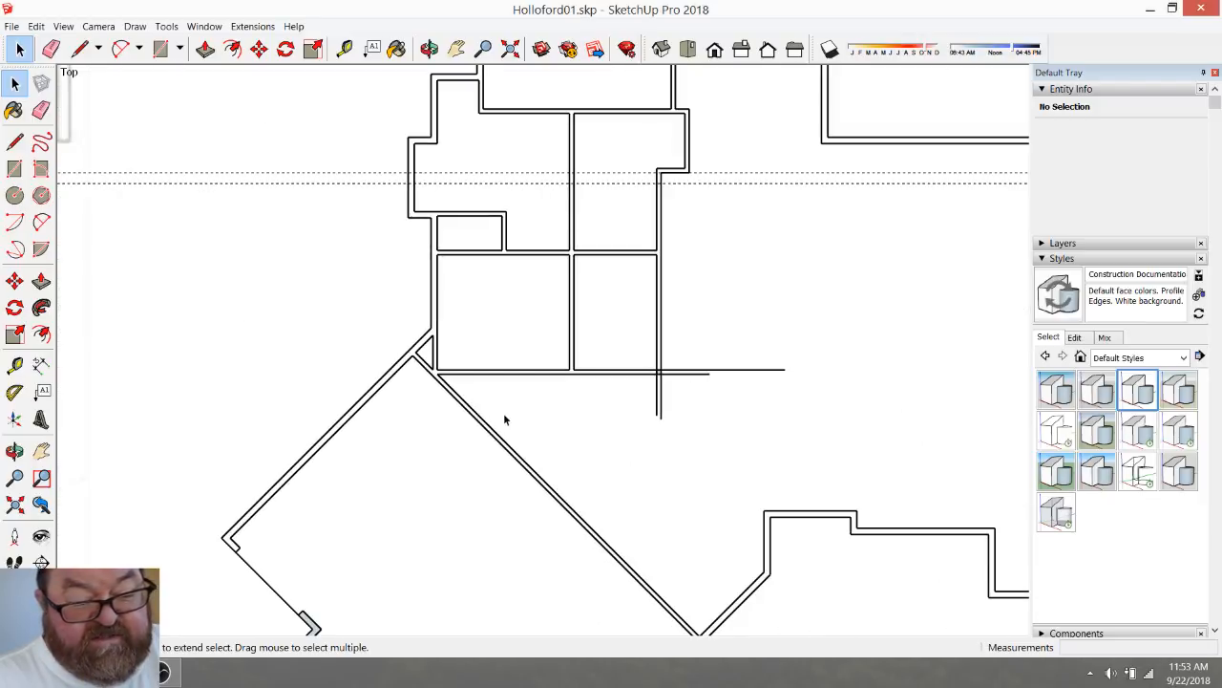
{"action": "scroll", "coordinate": [580, 426], "scroll_direction": "down", "scroll_amount": 5}
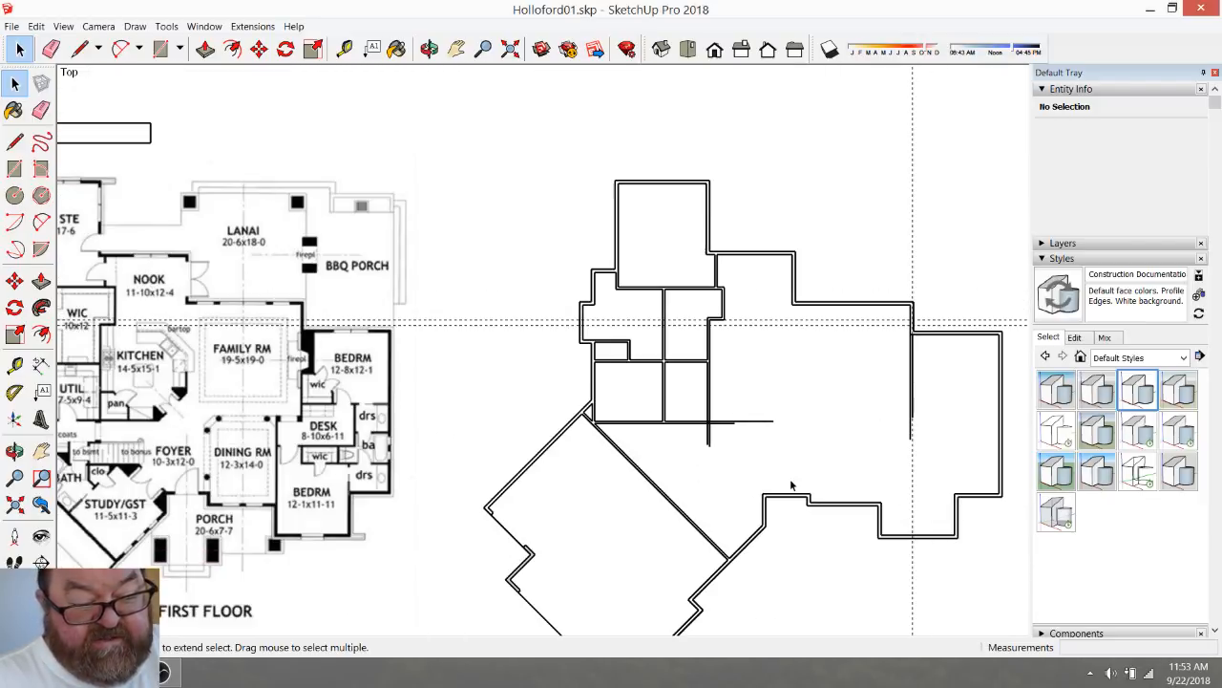
{"action": "scroll", "coordinate": [243, 492], "scroll_direction": "up", "scroll_amount": 3}
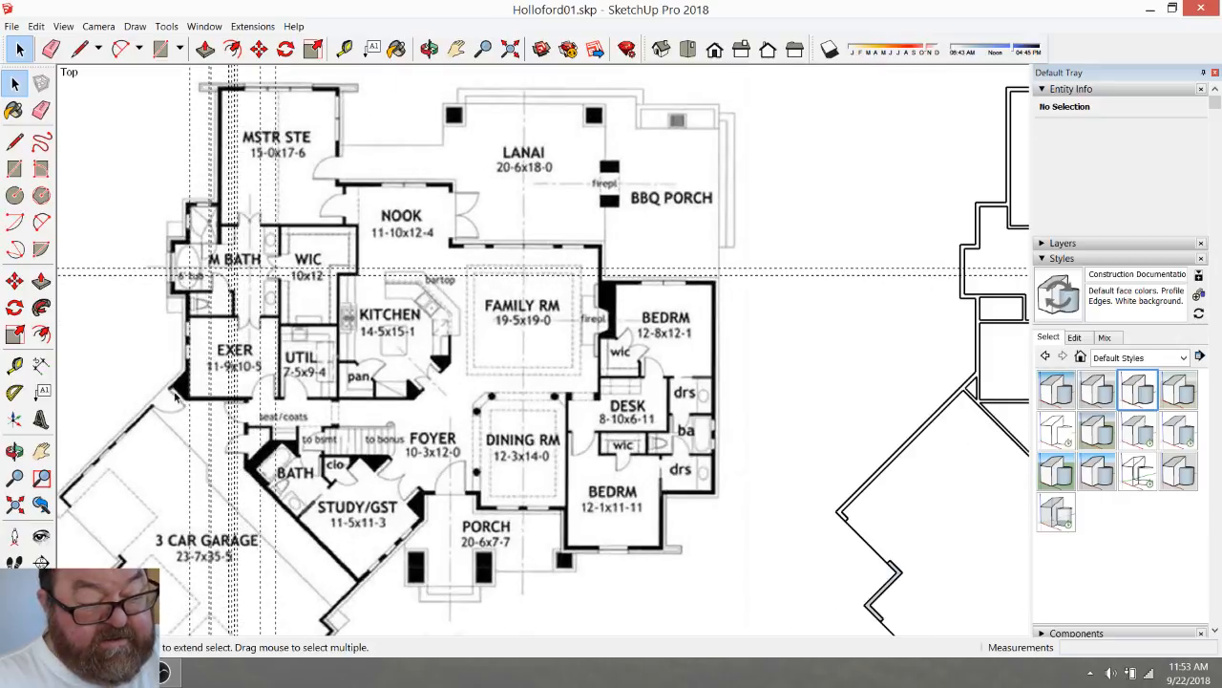
{"action": "scroll", "coordinate": [179, 401], "scroll_direction": "down", "scroll_amount": 2}
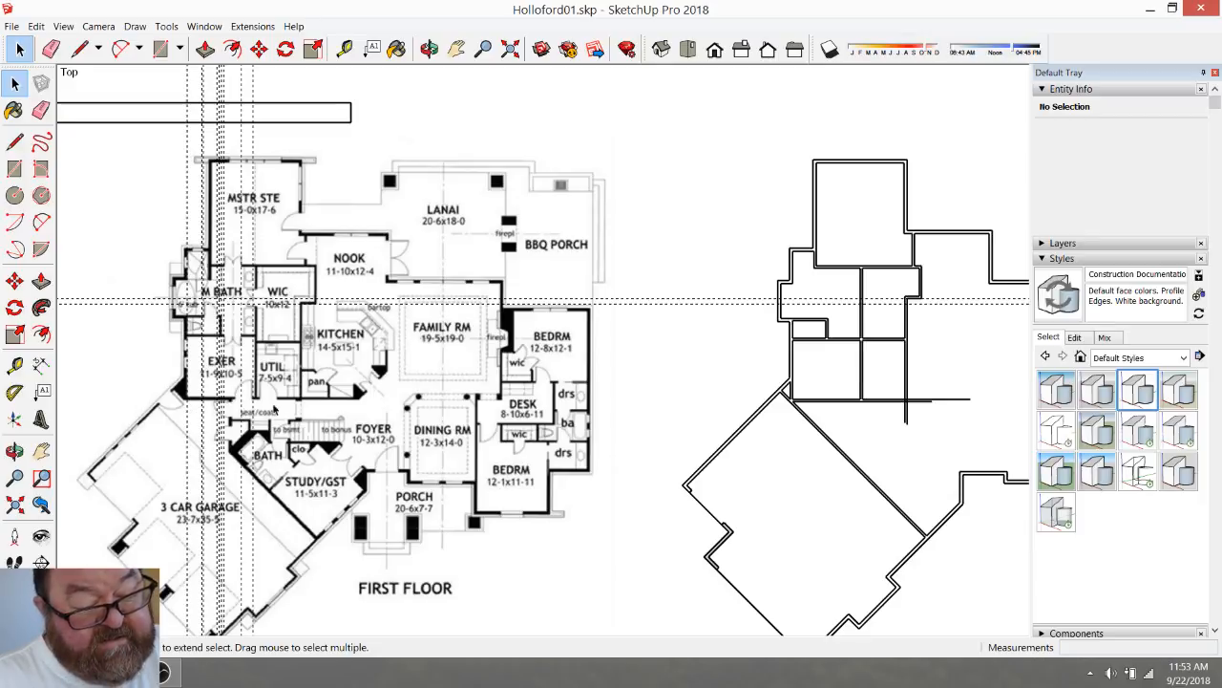
{"action": "scroll", "coordinate": [286, 430], "scroll_direction": "up", "scroll_amount": 4}
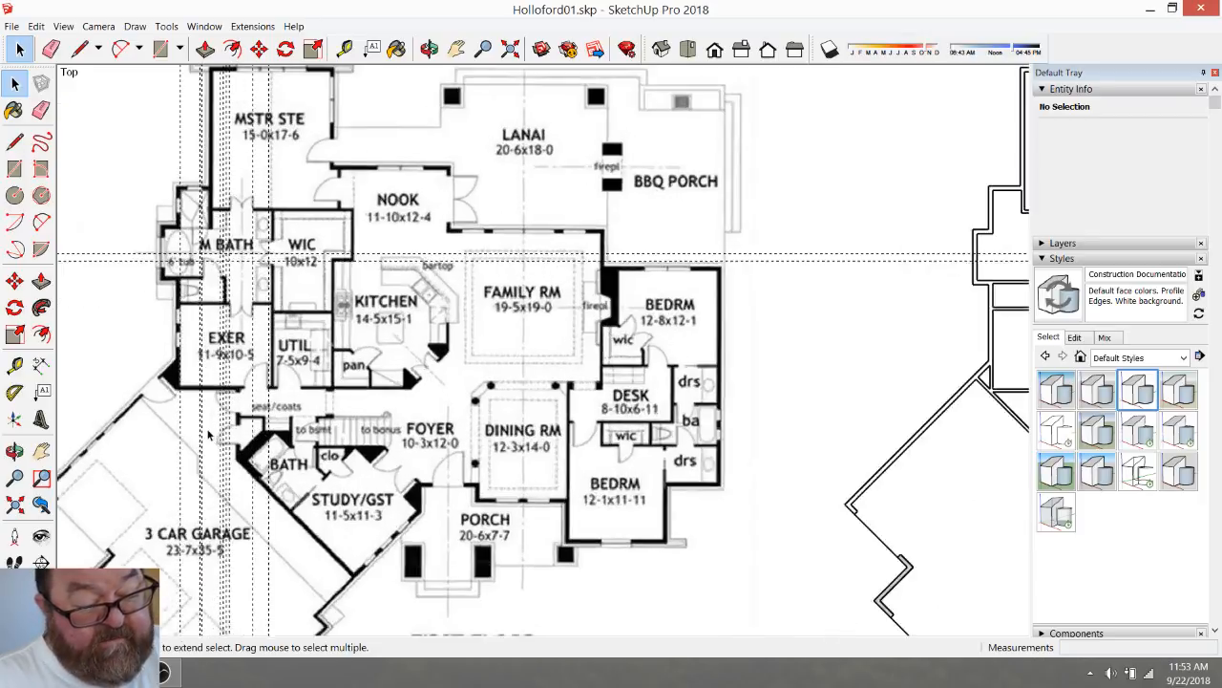
Erase all the construction guides crossing the reference floor plan and the traced wall outline
{"action": "scroll", "coordinate": [286, 439], "scroll_direction": "down", "scroll_amount": 4}
{"action": "scroll", "coordinate": [287, 441], "scroll_direction": "down", "scroll_amount": 3}
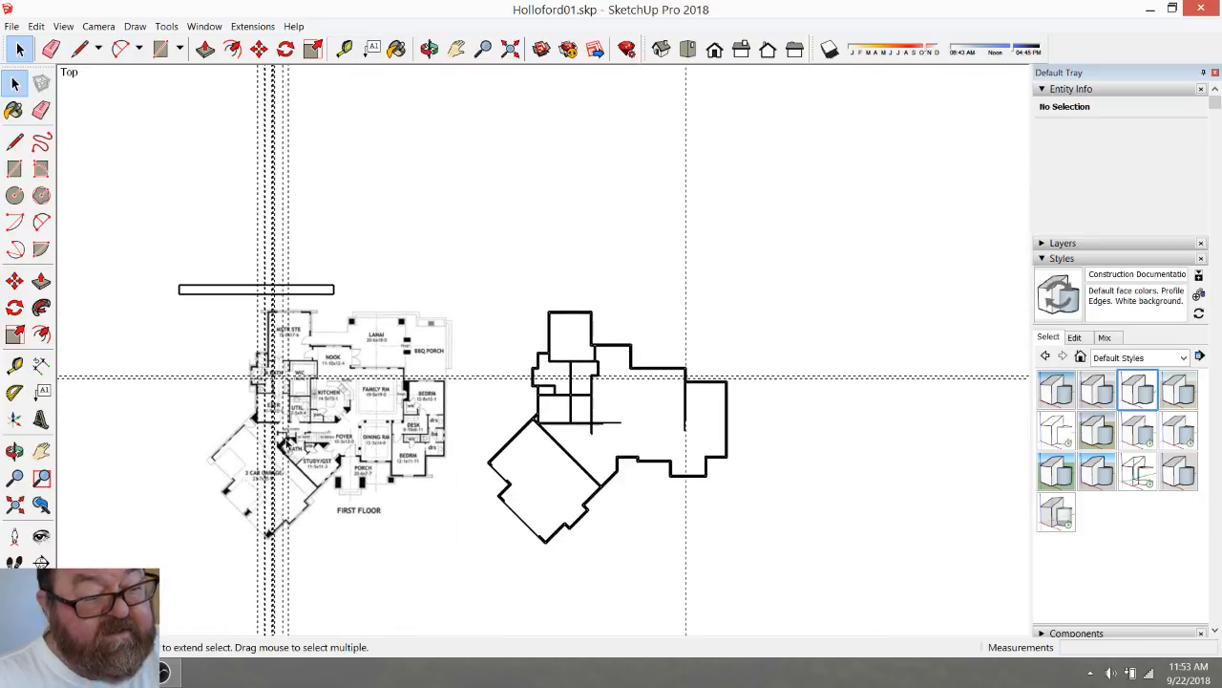
{"action": "left_click", "coordinate": [50, 49]}
{"action": "mouse_move", "coordinate": [251, 191]}
{"action": "left_mouse_down"}
{"action": "mouse_move", "coordinate": [298, 230]}
{"action": "mouse_move", "coordinate": [267, 248]}
{"action": "left_mouse_up"}
{"action": "left_click_drag", "start_coordinate": [215, 370], "coordinate": [215, 385]}
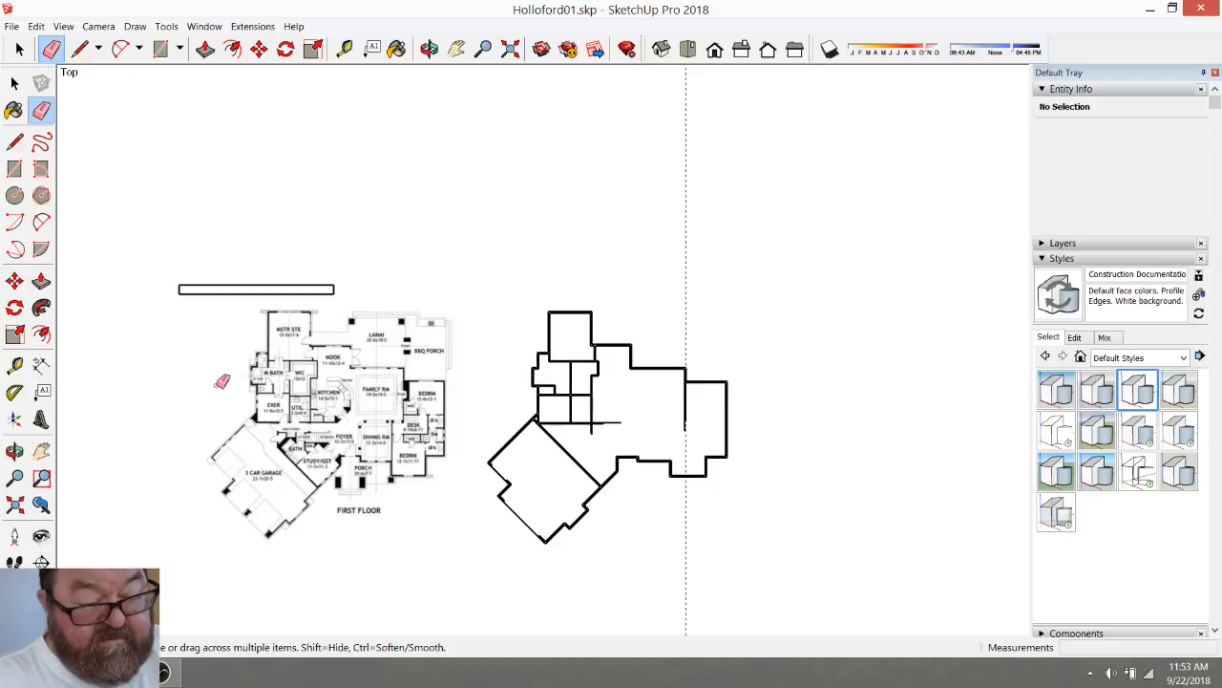
{"action": "scroll", "coordinate": [666, 443], "scroll_direction": "up", "scroll_amount": 6}
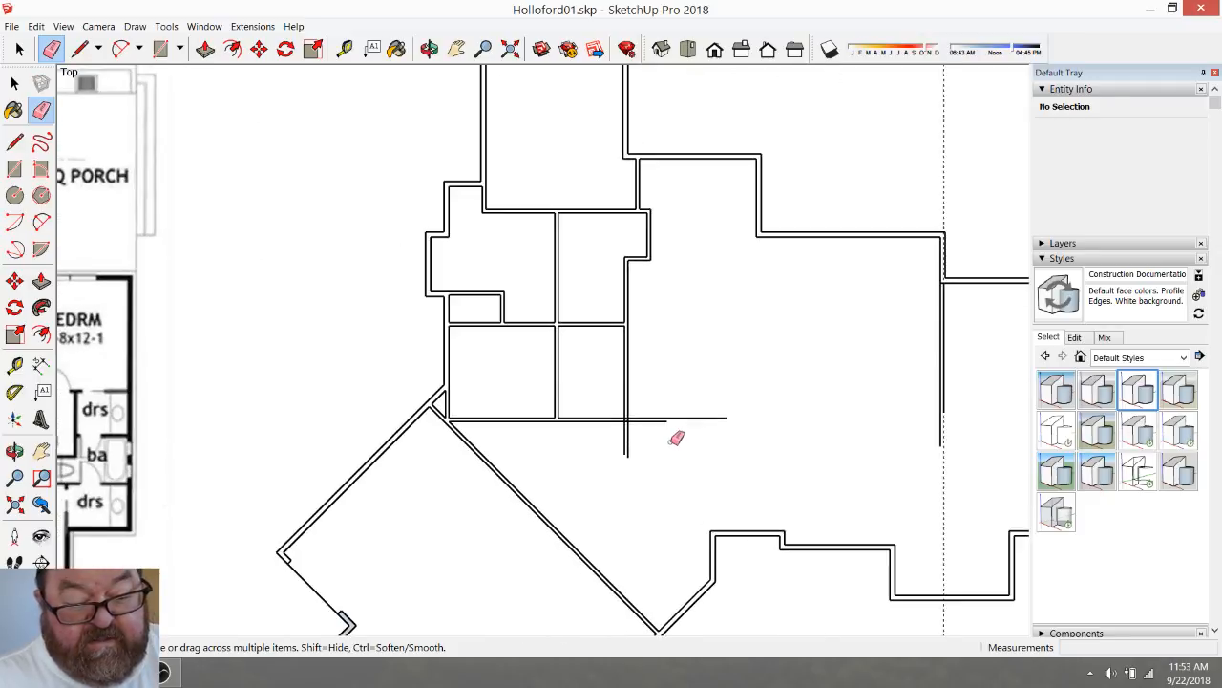
{"action": "scroll", "coordinate": [668, 447], "scroll_direction": "down", "scroll_amount": 8}
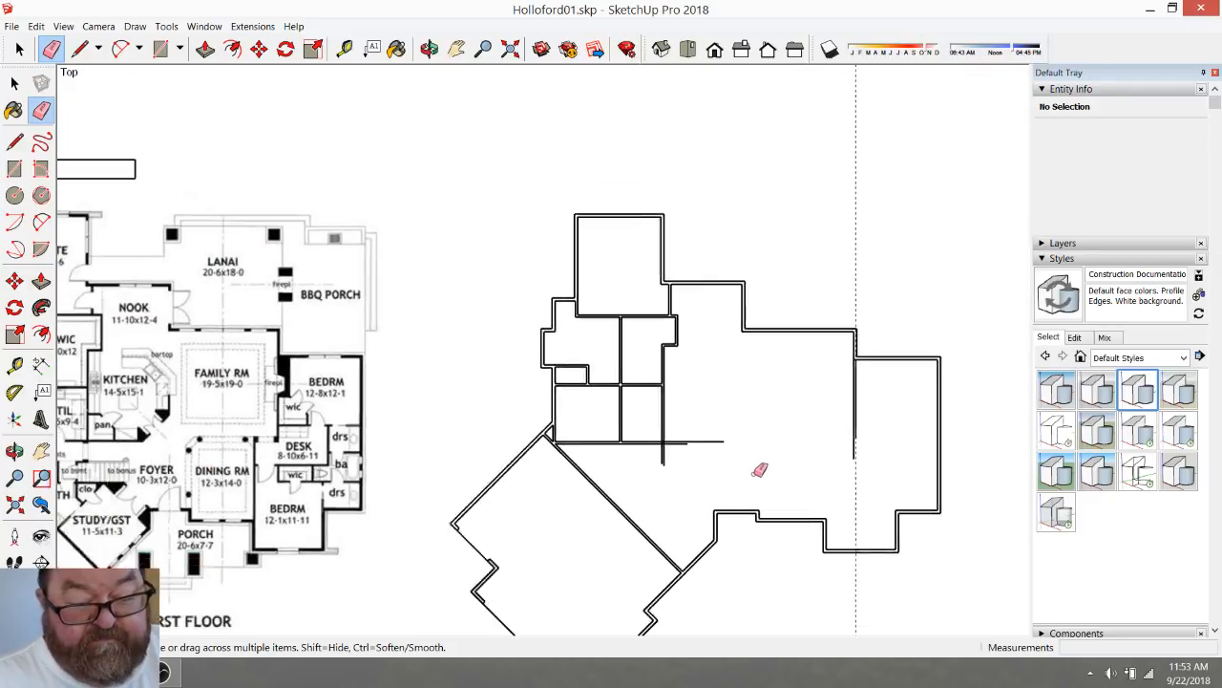
{"action": "left_click_drag", "start_coordinate": [835, 328], "coordinate": [855, 305]}
Examine the reference first-floor plan beside the traced outline to see which interior walls are still missing
{"action": "scroll", "coordinate": [848, 434], "scroll_direction": "down", "scroll_amount": 2}
{"action": "scroll", "coordinate": [454, 573], "scroll_direction": "up", "scroll_amount": 2}
{"action": "scroll", "coordinate": [486, 595], "scroll_direction": "up", "scroll_amount": 2}
{"action": "mouse_move", "coordinate": [160, 672]}
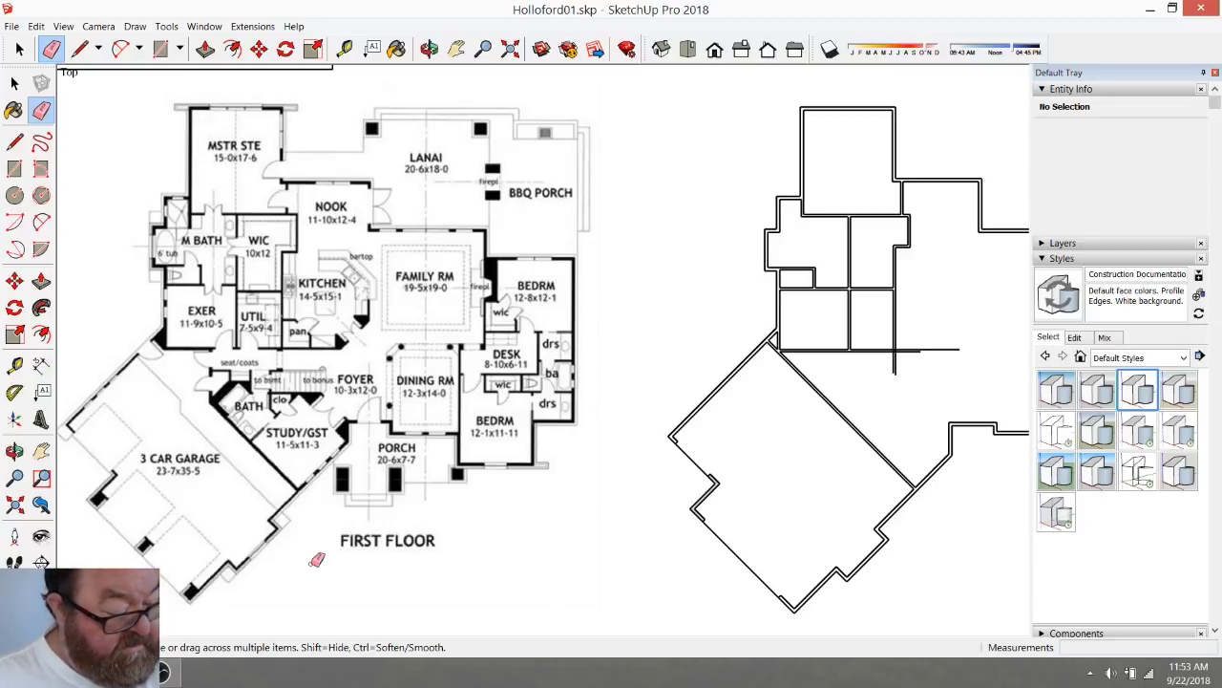
{"action": "scroll", "coordinate": [317, 560], "scroll_direction": "down", "scroll_amount": 2}
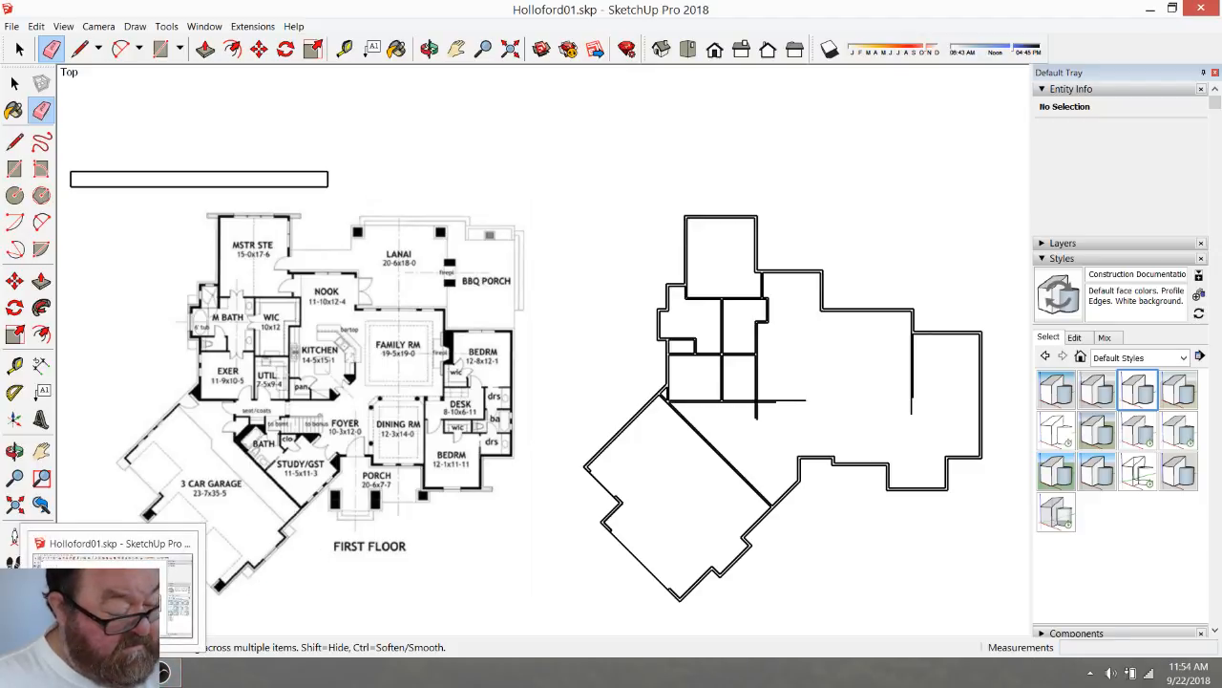
{"action": "scroll", "coordinate": [291, 562], "scroll_direction": "down", "scroll_amount": 1}
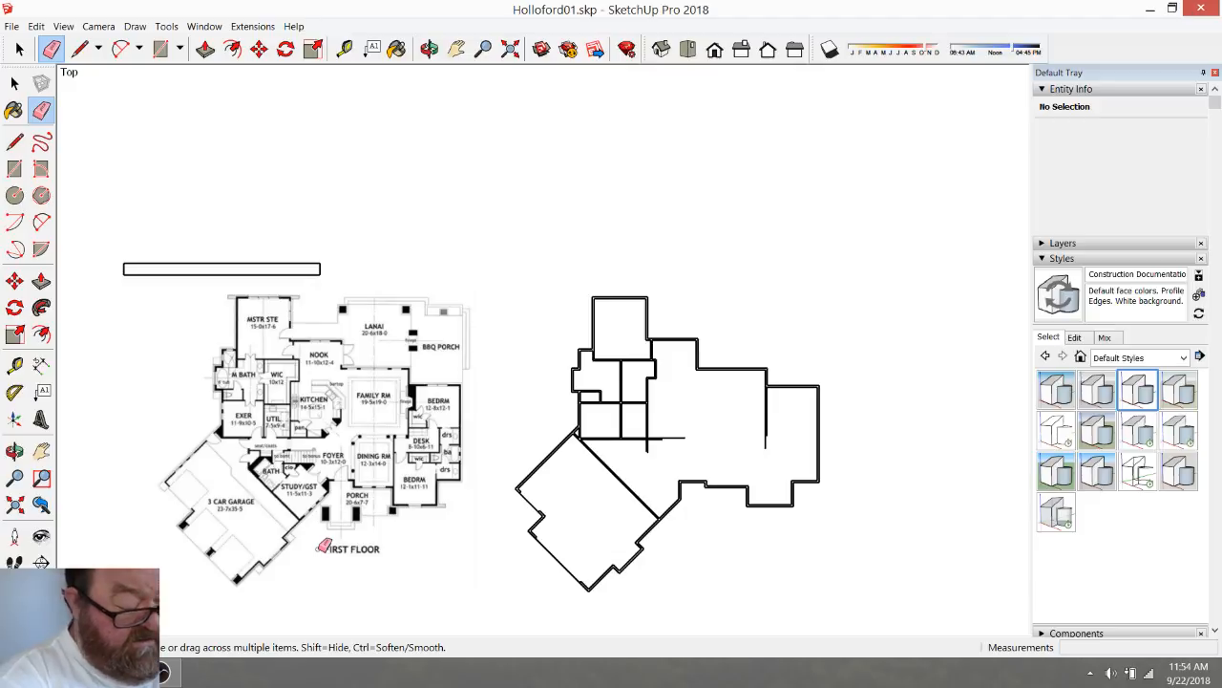
{"action": "scroll", "coordinate": [409, 498], "scroll_direction": "down", "scroll_amount": 1}
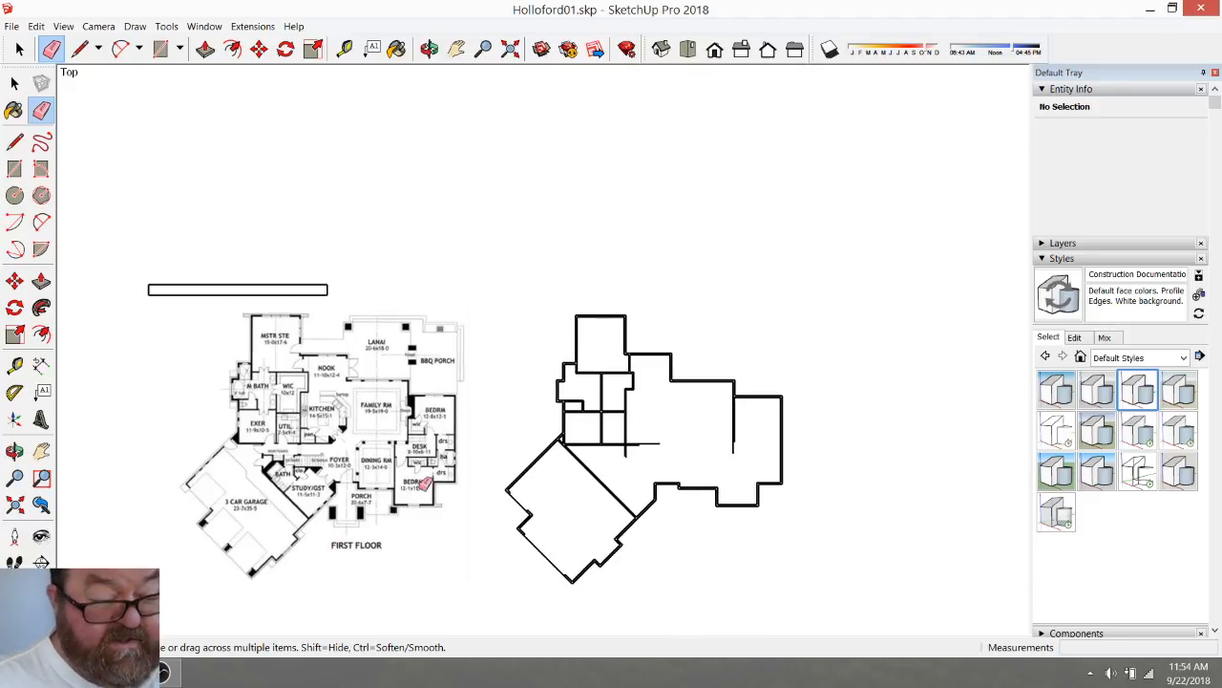
{"action": "scroll", "coordinate": [420, 413], "scroll_direction": "down", "scroll_amount": 1}
{"action": "scroll", "coordinate": [401, 515], "scroll_direction": "up", "scroll_amount": 2}
{"action": "scroll", "coordinate": [401, 522], "scroll_direction": "up", "scroll_amount": 1}
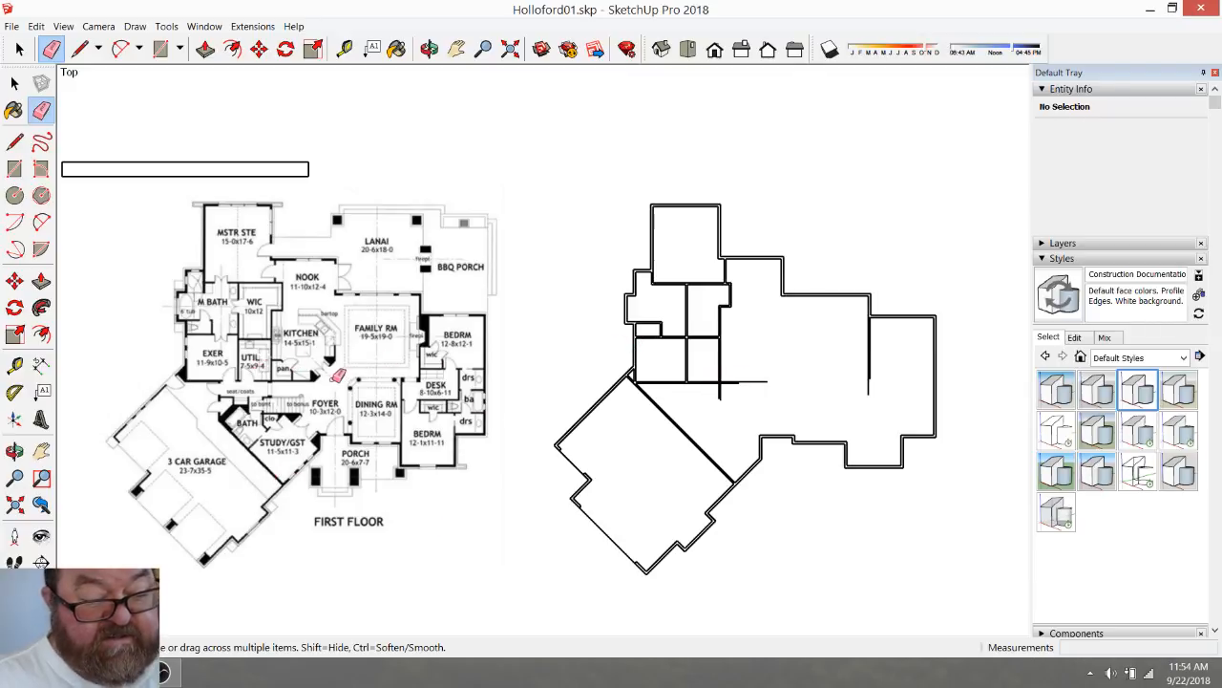
Measure across the kitchen on the reference plan, from the range wall to the angled bartop counter
{"action": "scroll", "coordinate": [330, 313], "scroll_direction": "up", "scroll_amount": 1}
{"action": "scroll", "coordinate": [329, 326], "scroll_direction": "up", "scroll_amount": 2}
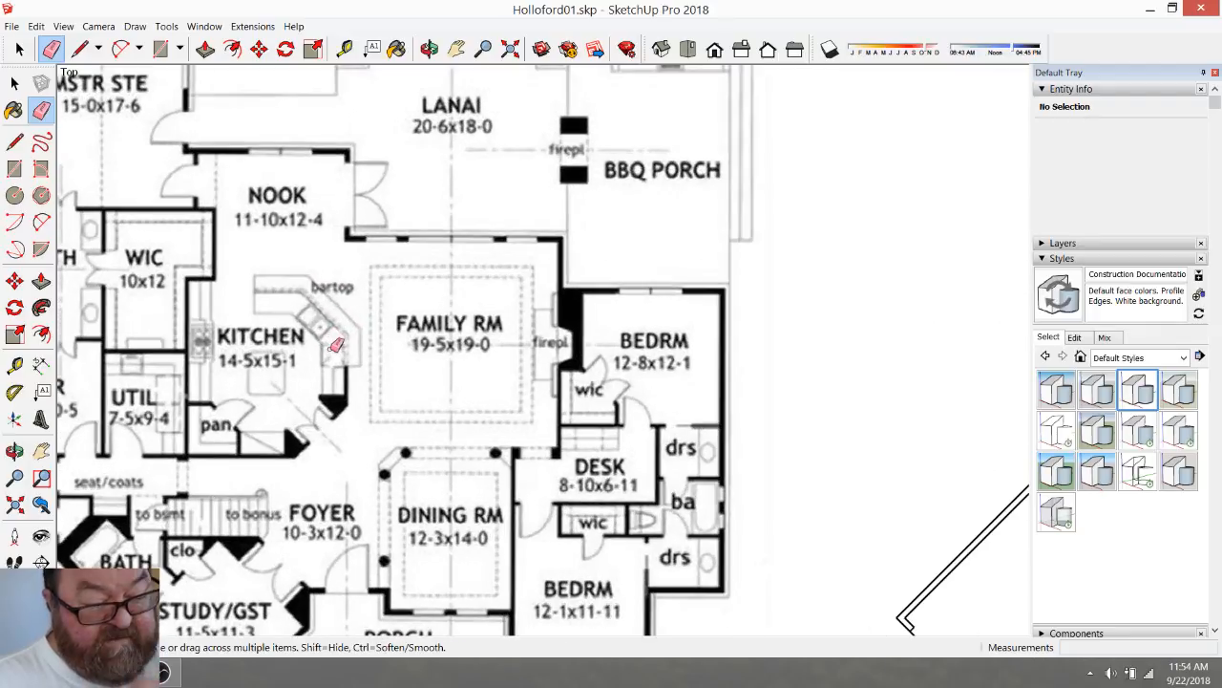
{"action": "left_click", "coordinate": [345, 49]}
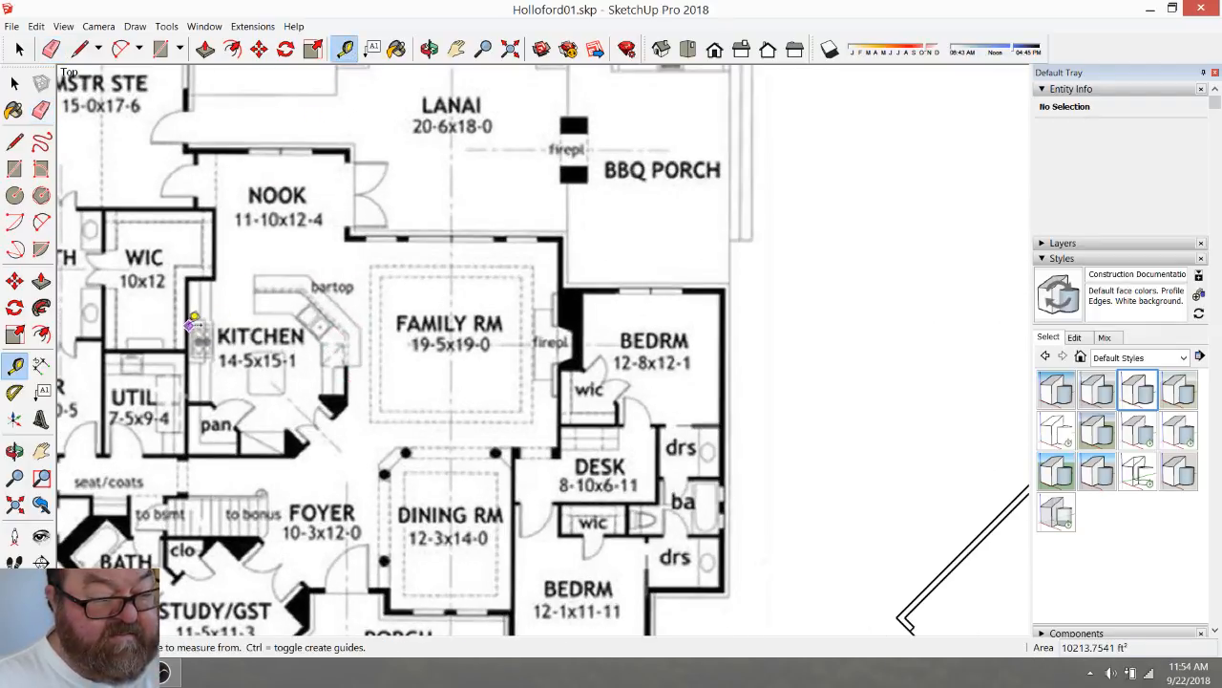
{"action": "left_click", "coordinate": [190, 326]}
{"action": "left_click", "coordinate": [317, 307]}
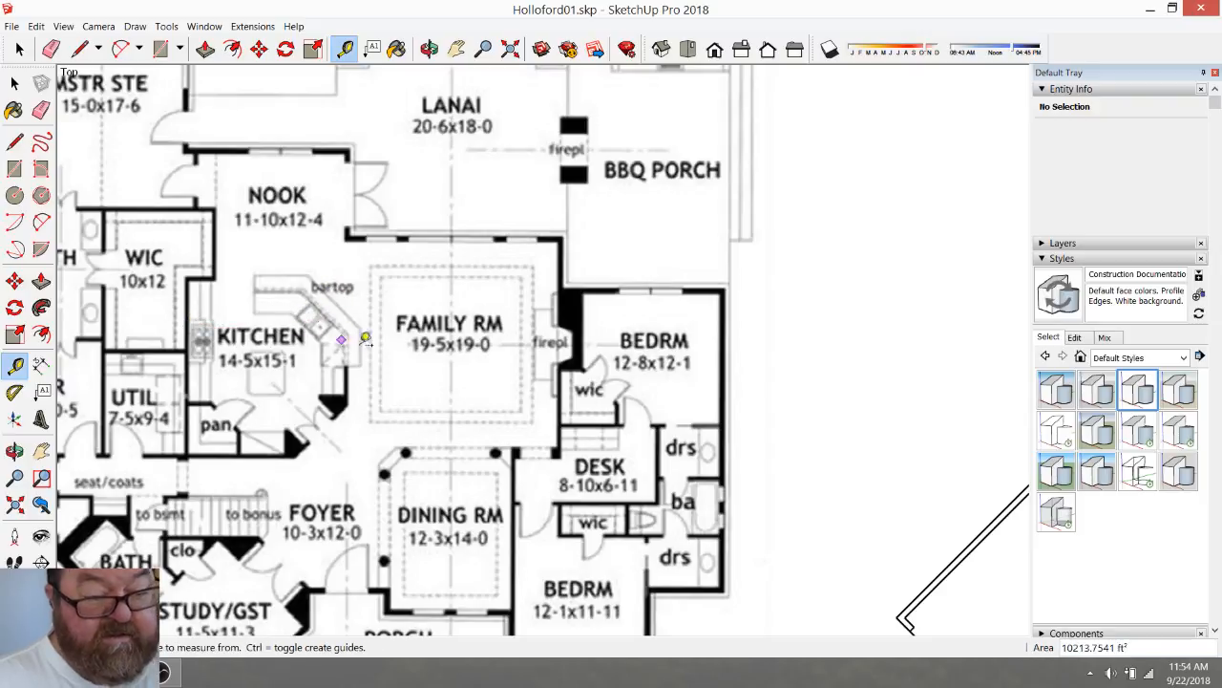
{"action": "scroll", "coordinate": [374, 346], "scroll_direction": "down", "scroll_amount": 3}
{"action": "left_click", "coordinate": [713, 356]}
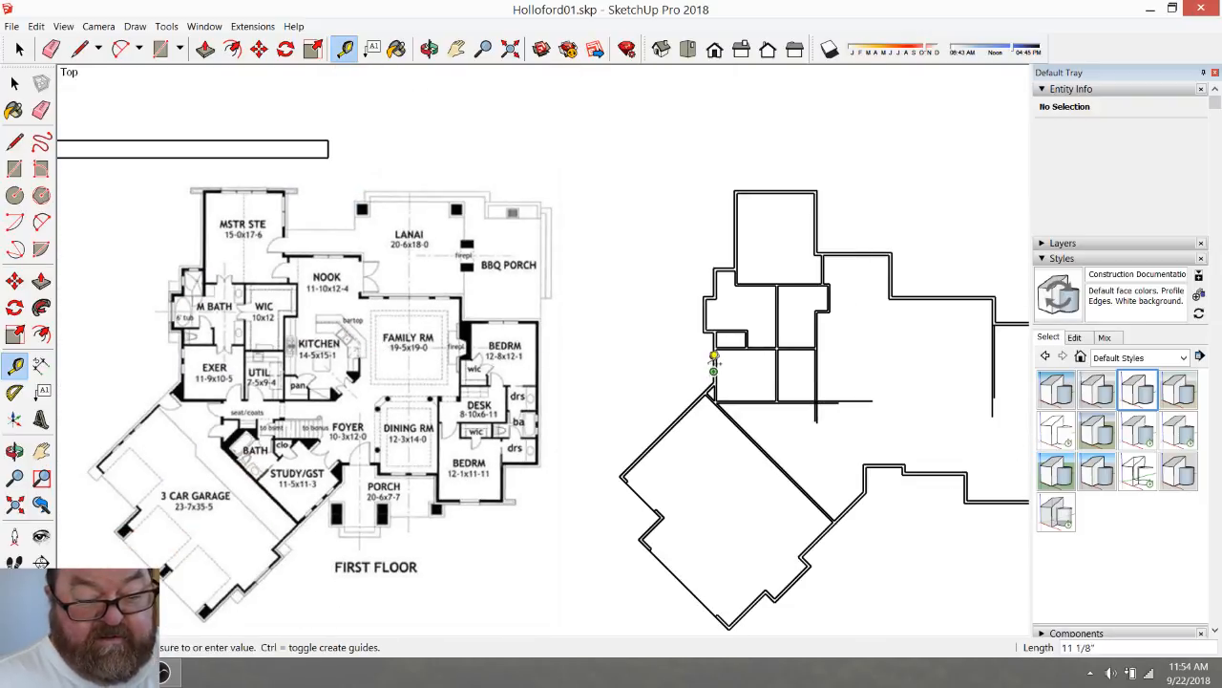
{"action": "scroll", "coordinate": [423, 357], "scroll_direction": "up", "scroll_amount": 2}
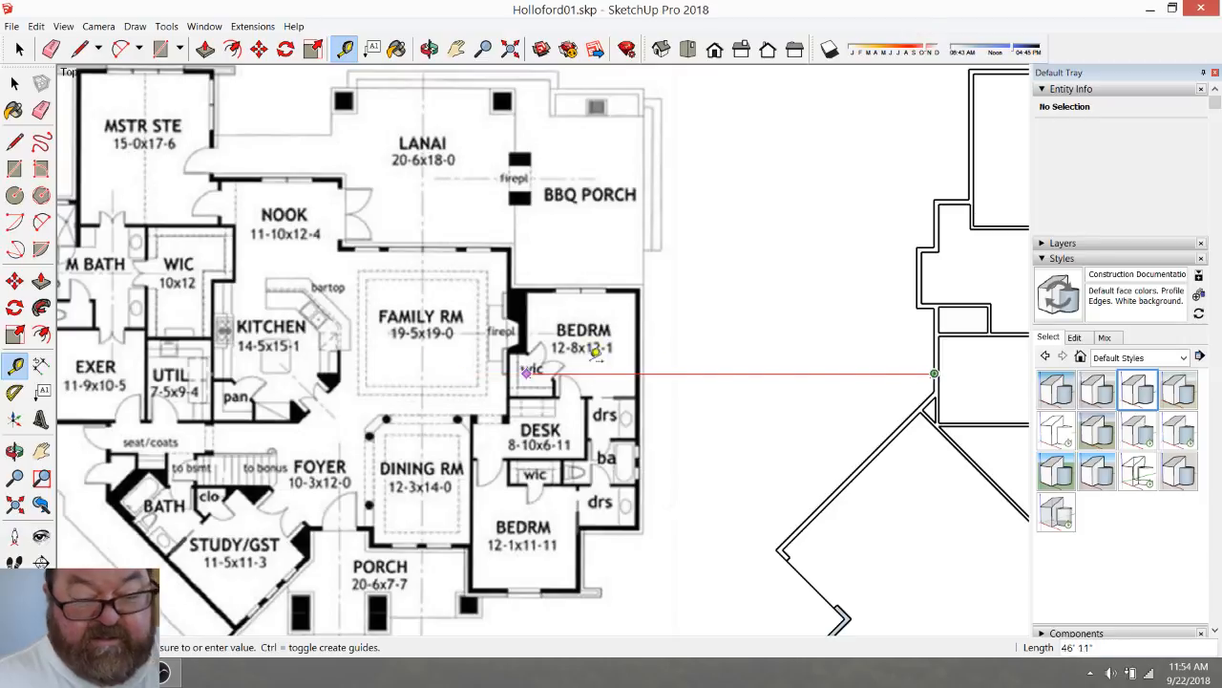
{"action": "key", "text": "Escape"}
{"action": "left_click", "coordinate": [968, 172]}
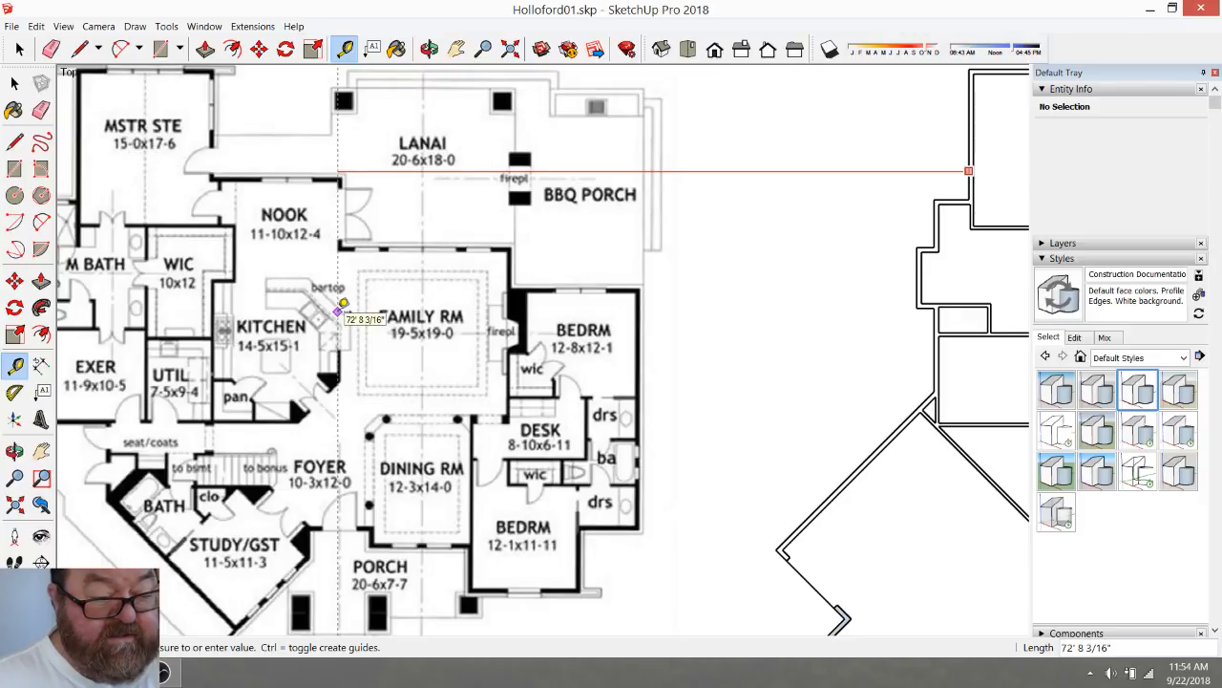
{"action": "key", "text": "Escape"}
Draw a vertical line down from the inner corner where the nook wall meets the family room's rear wall, past the utility room's front wall
{"action": "scroll", "coordinate": [339, 315], "scroll_direction": "down", "scroll_amount": 3}
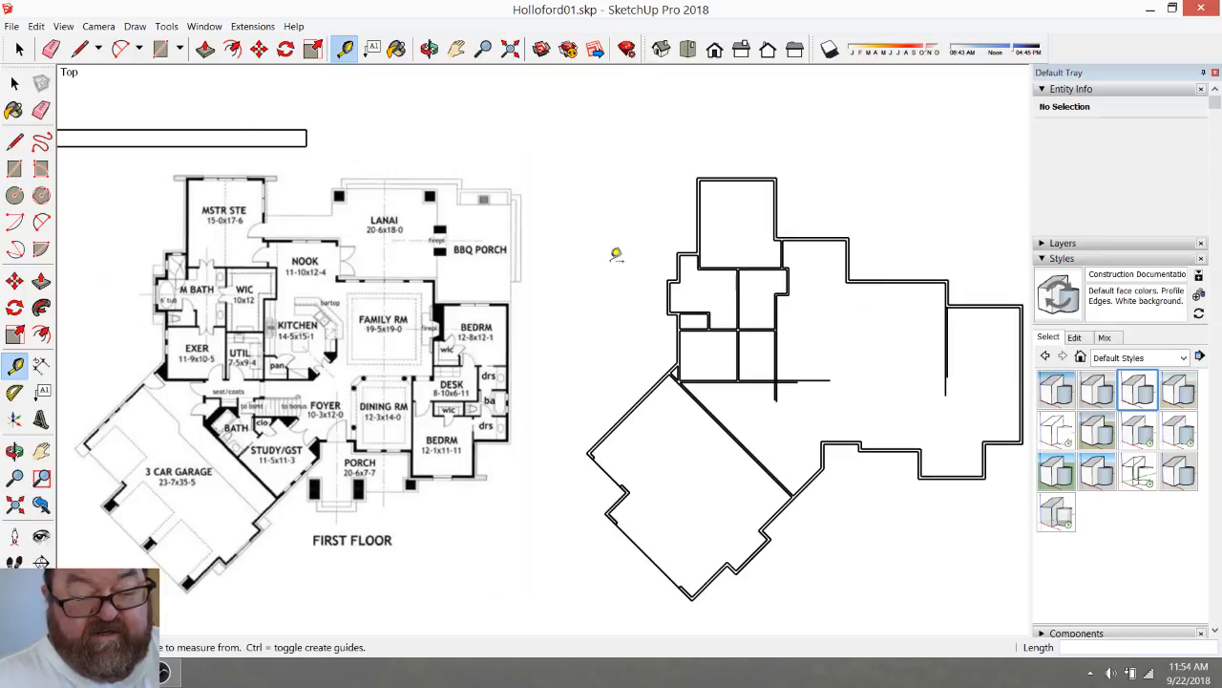
{"action": "key", "text": "l"}
{"action": "scroll", "coordinate": [846, 344], "scroll_direction": "up", "scroll_amount": 3}
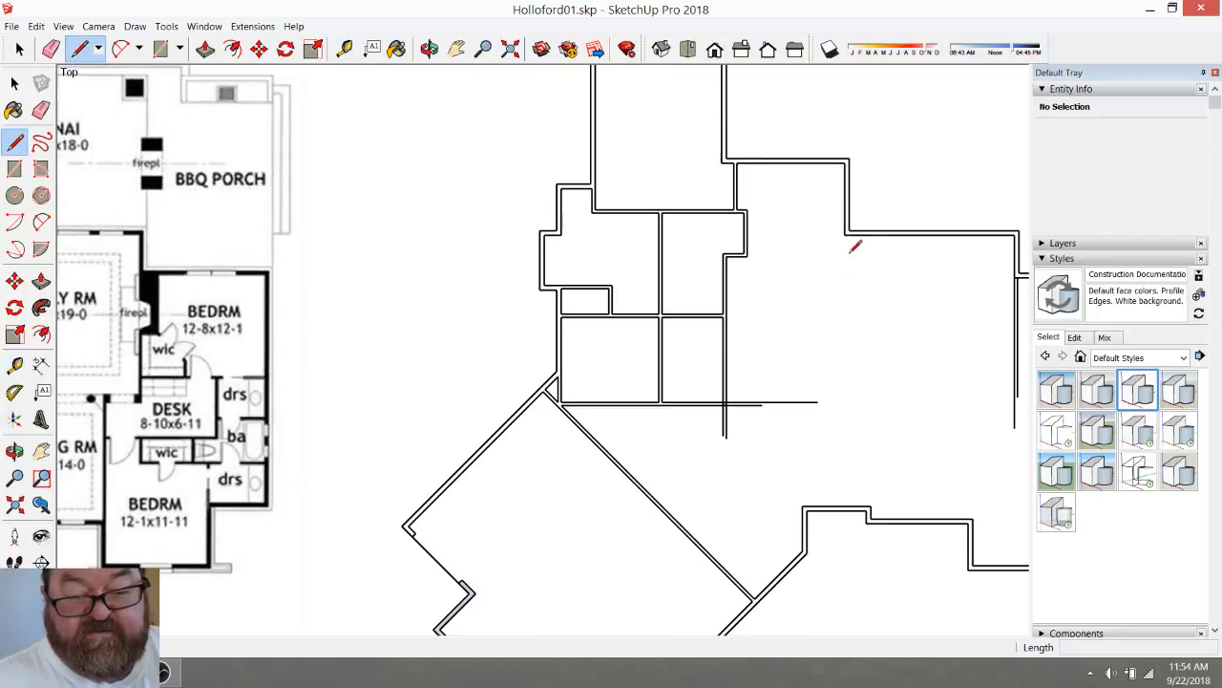
{"action": "left_click", "coordinate": [845, 234]}
{"action": "left_click", "coordinate": [845, 412]}
Extend the outer line of the utility room's front wall horizontally until it crosses the new vertical line beside the kitchen
{"action": "scroll", "coordinate": [846, 412], "scroll_direction": "up", "scroll_amount": 3}
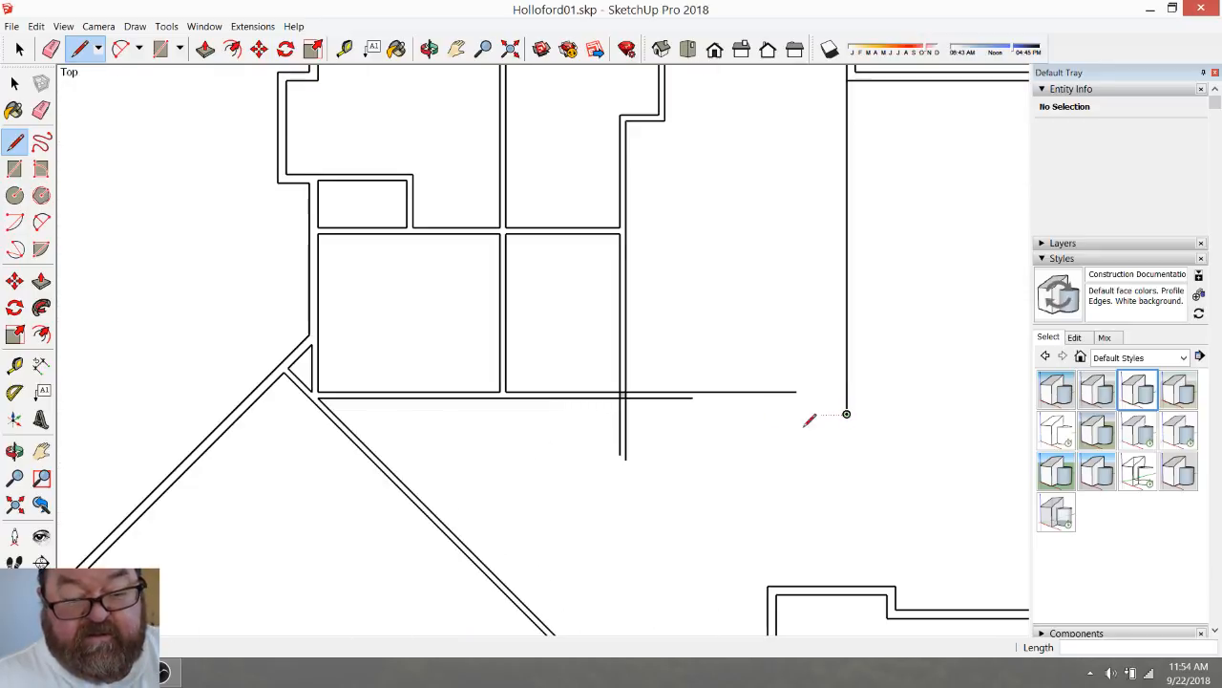
{"action": "left_click", "coordinate": [693, 397]}
{"action": "left_click", "coordinate": [908, 397]}
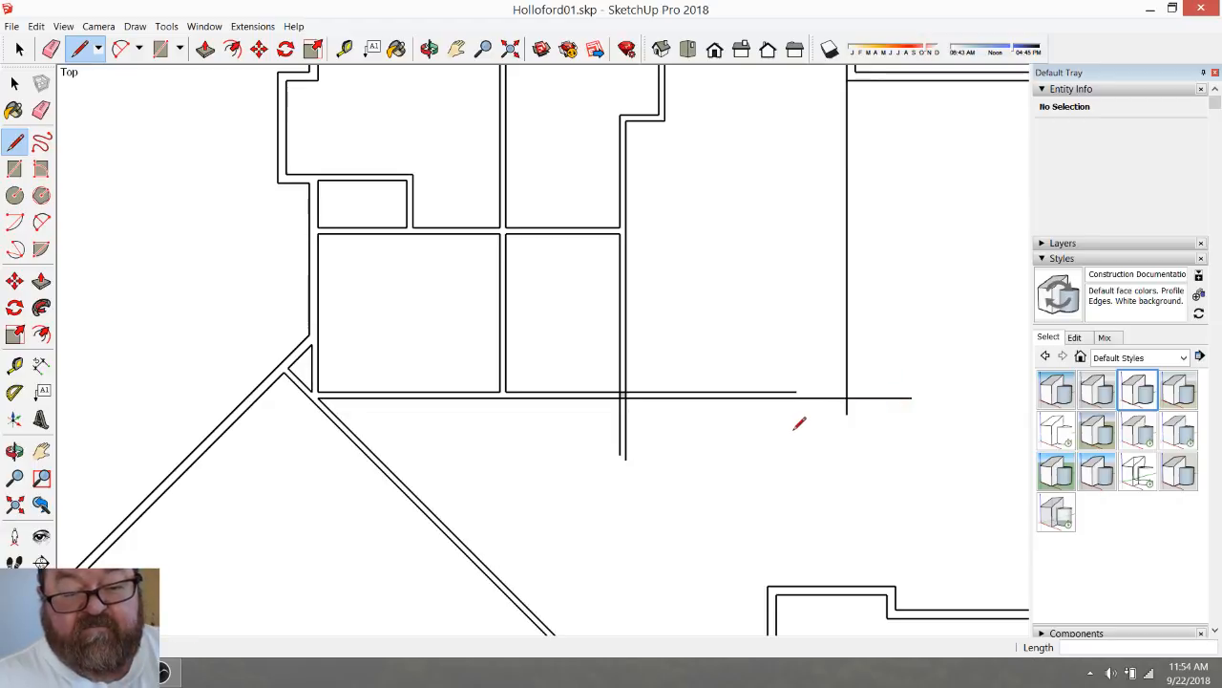
Place a guide parallel to the kitchen's new vertical line, offset 4.5 inches towards the family room
{"action": "scroll", "coordinate": [874, 463], "scroll_direction": "down", "scroll_amount": 5}
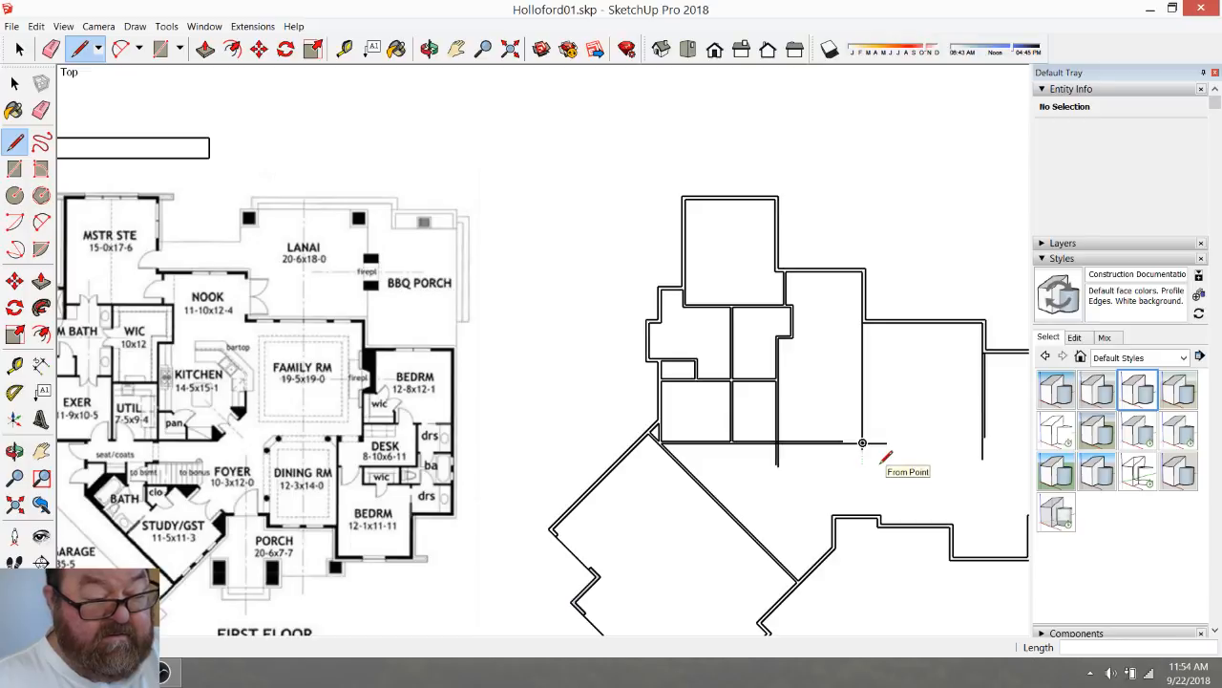
{"action": "scroll", "coordinate": [882, 391], "scroll_direction": "up", "scroll_amount": 3}
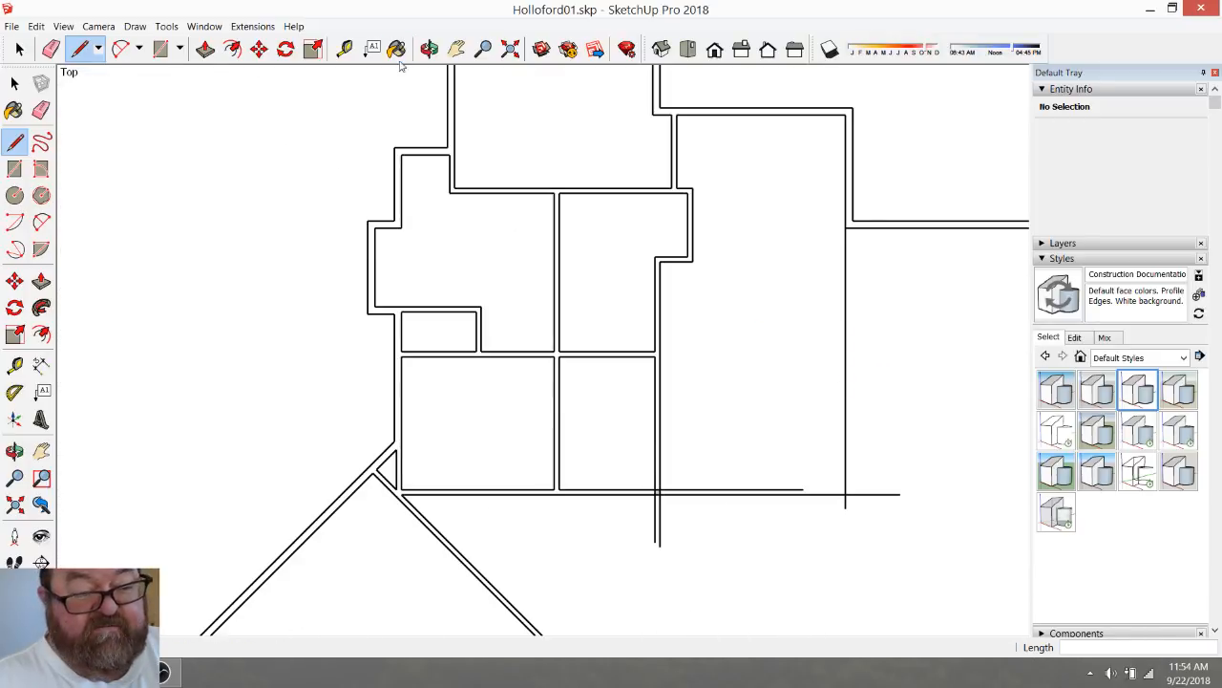
{"action": "left_click", "coordinate": [345, 49]}
{"action": "left_click", "coordinate": [845, 391]}
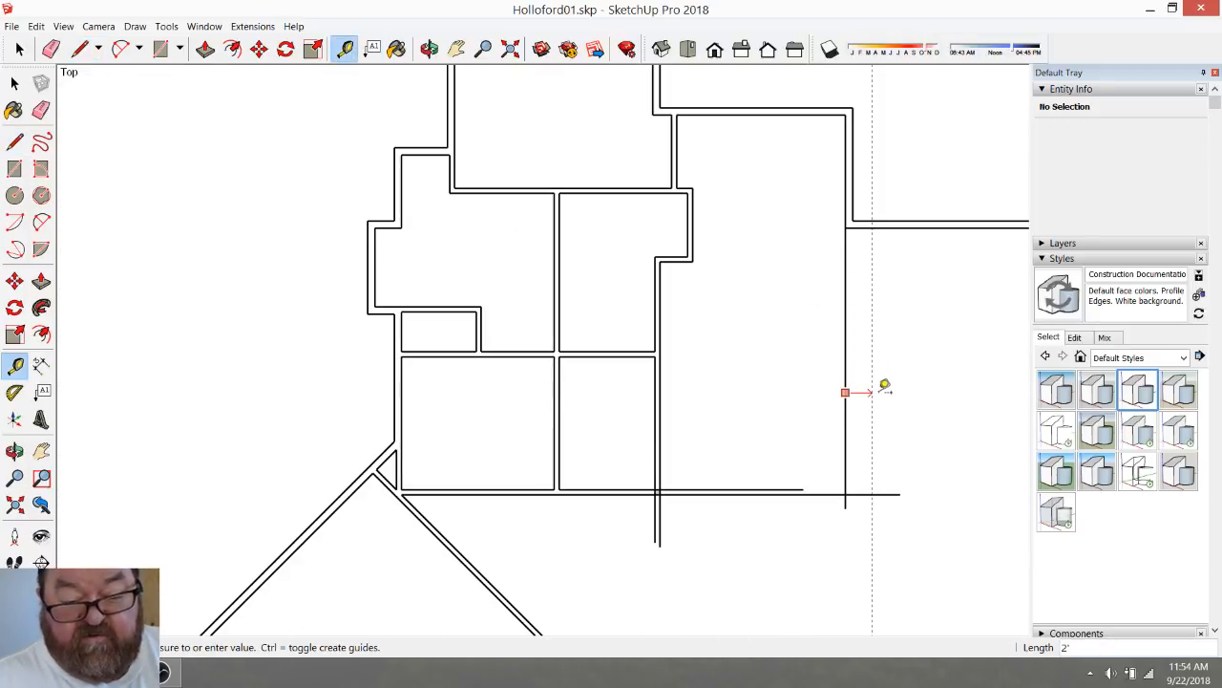
{"action": "key", "text": "Return"}
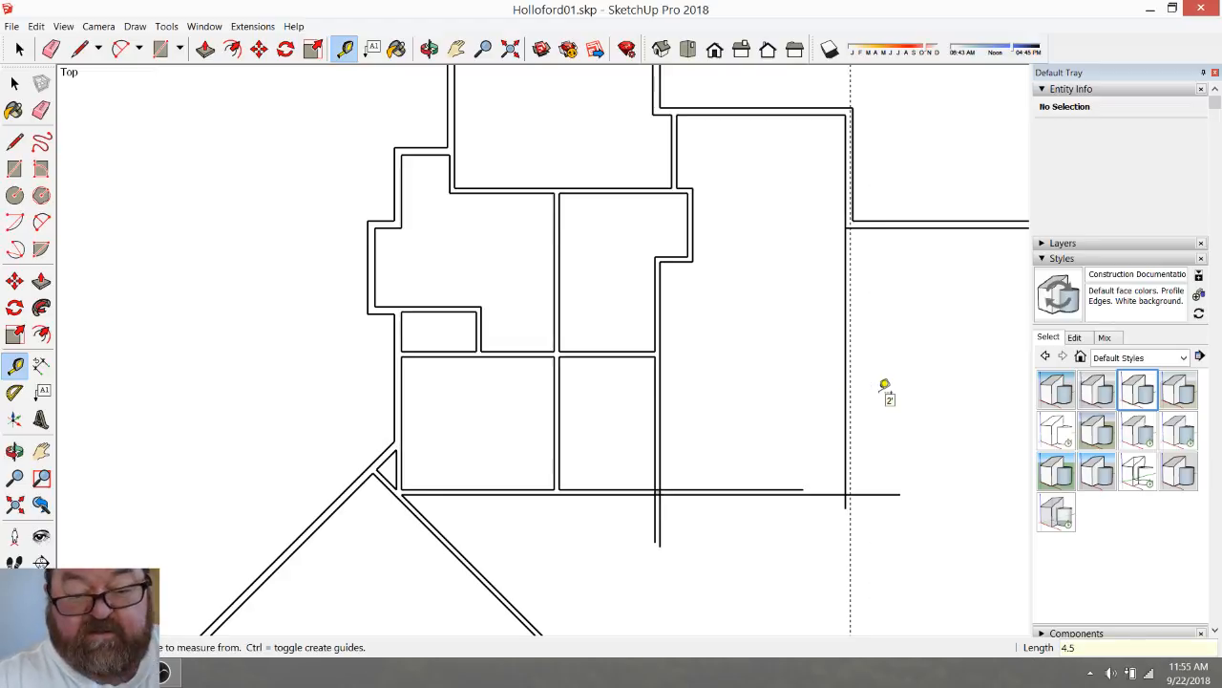
Draw the kitchen side wall's outer line along the guide down to the front wall's outer line
{"action": "left_click", "coordinate": [80, 49]}
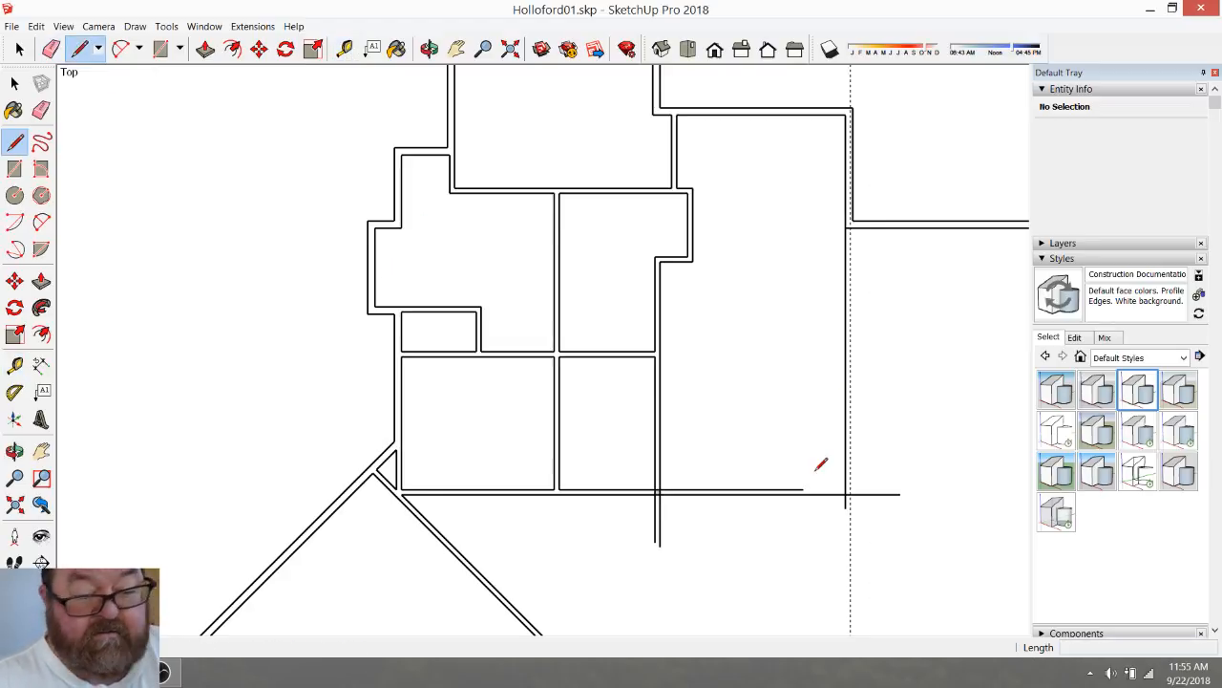
{"action": "scroll", "coordinate": [850, 482], "scroll_direction": "up", "scroll_amount": 3}
{"action": "left_click", "coordinate": [863, 225]}
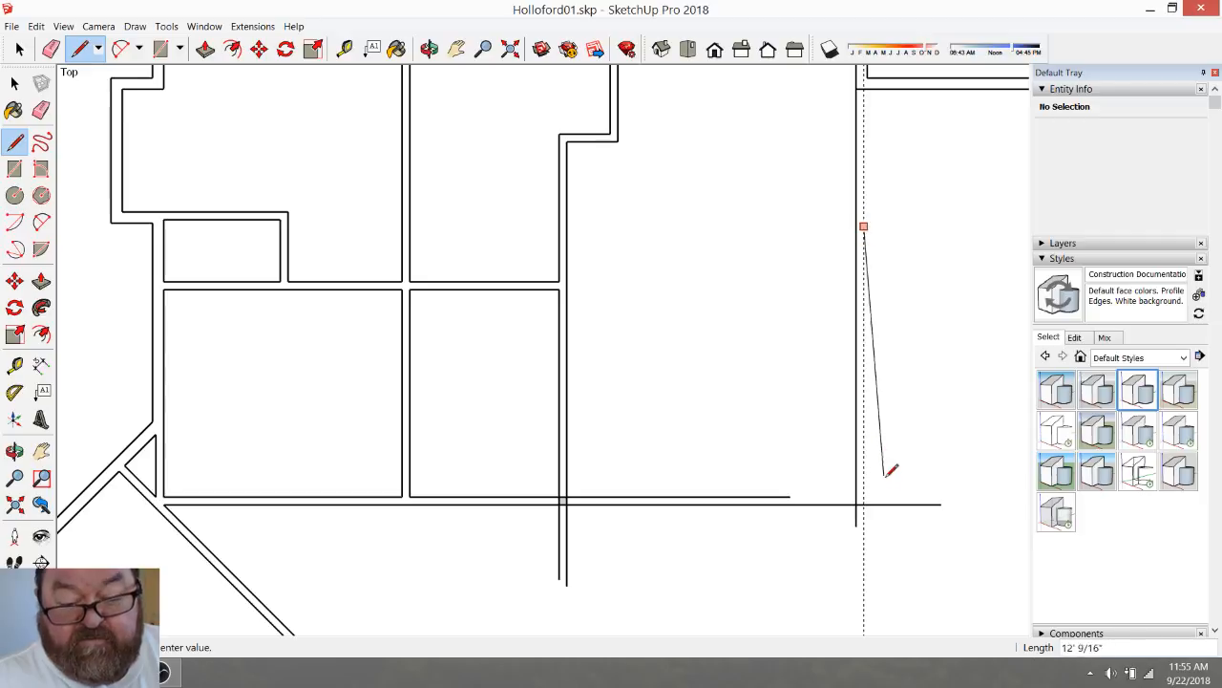
{"action": "left_click", "coordinate": [864, 503]}
Extend the inner line of the kitchen's front wall horizontally to meet the side wall's lines
{"action": "scroll", "coordinate": [869, 499], "scroll_direction": "up", "scroll_amount": 3}
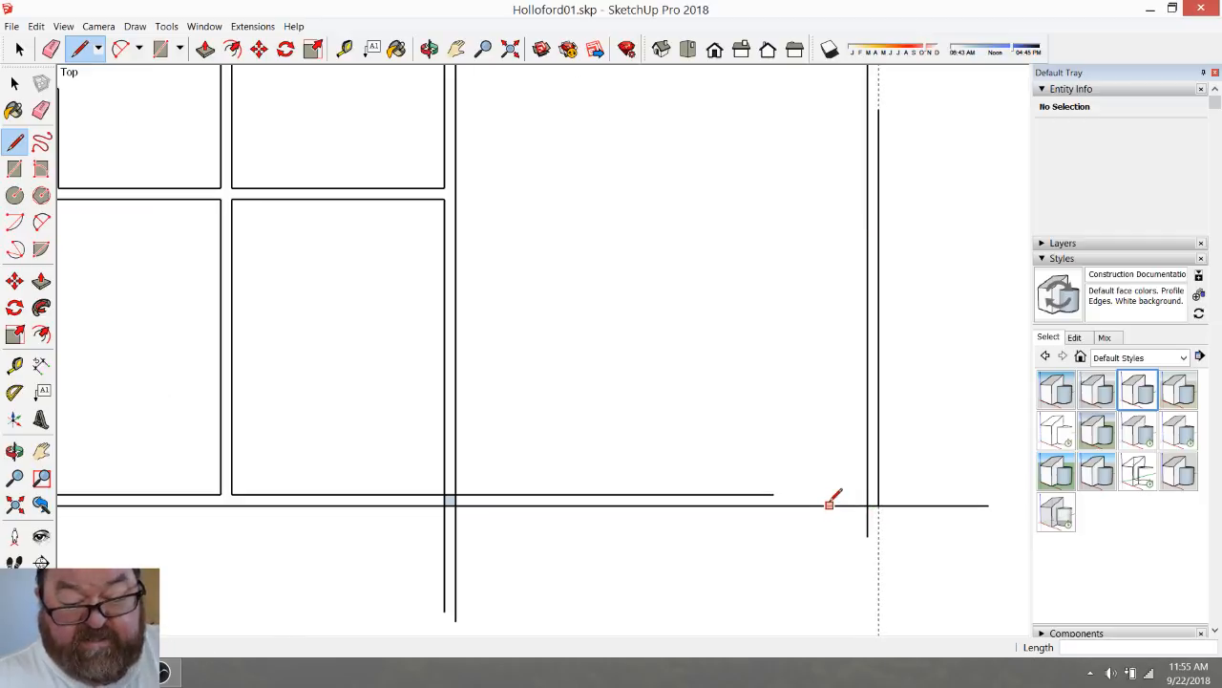
{"action": "left_click", "coordinate": [773, 493]}
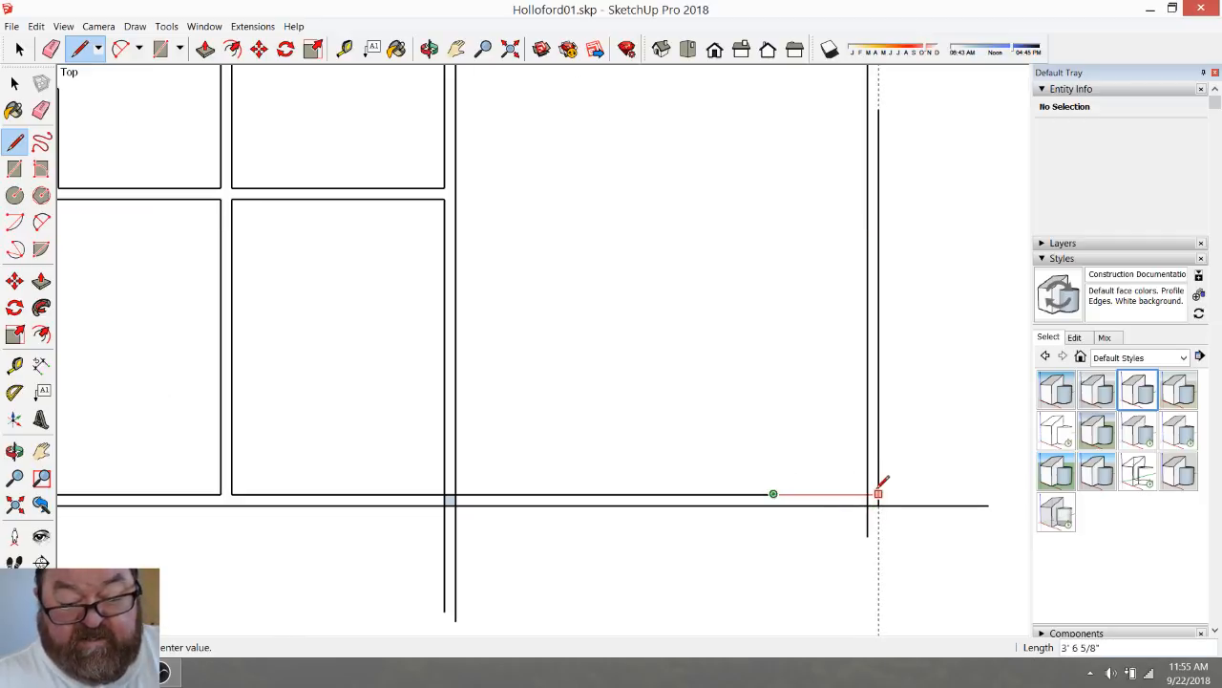
{"action": "left_click", "coordinate": [869, 487]}
Erase the guide, the overshooting line ends and the crossing segments at the kitchen's front corner
{"action": "left_click", "coordinate": [51, 48]}
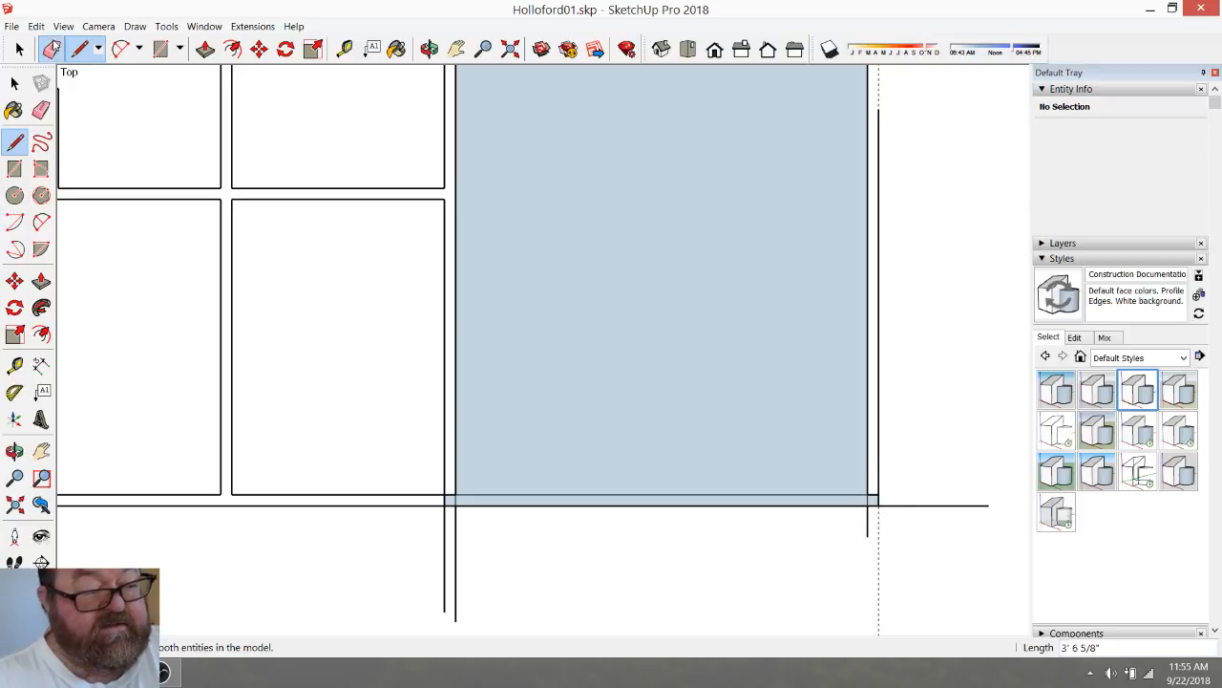
{"action": "left_click_drag", "start_coordinate": [912, 474], "coordinate": [862, 525]}
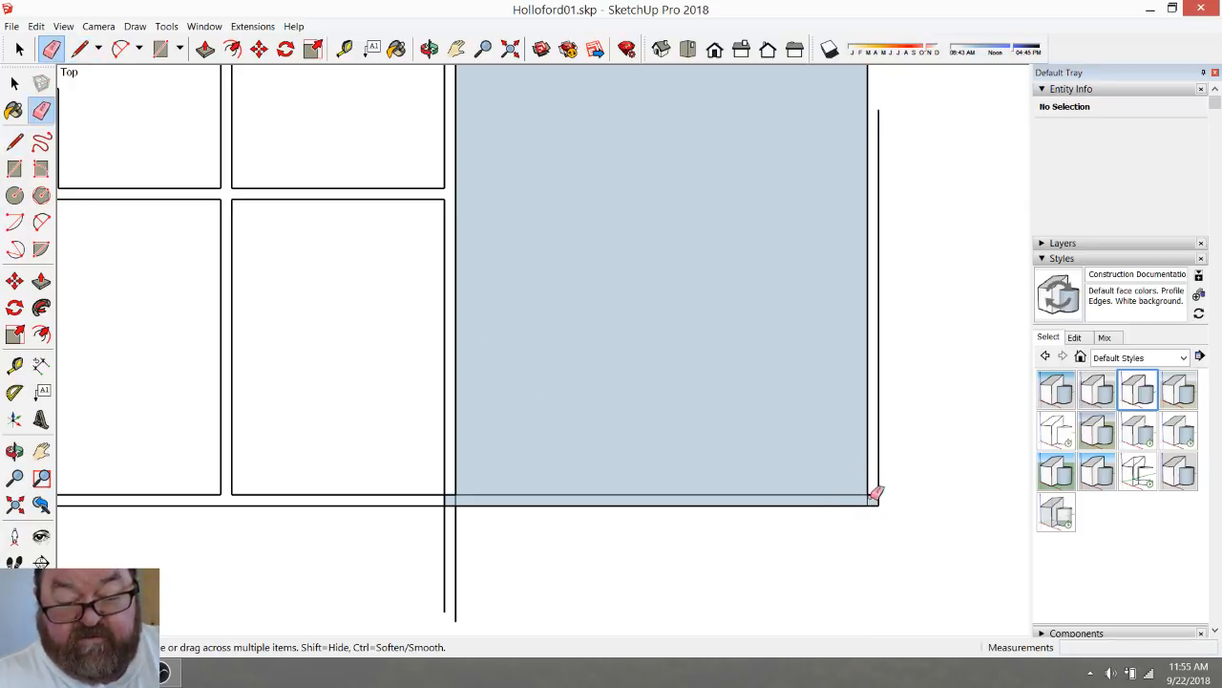
{"action": "scroll", "coordinate": [876, 493], "scroll_direction": "up", "scroll_amount": 3}
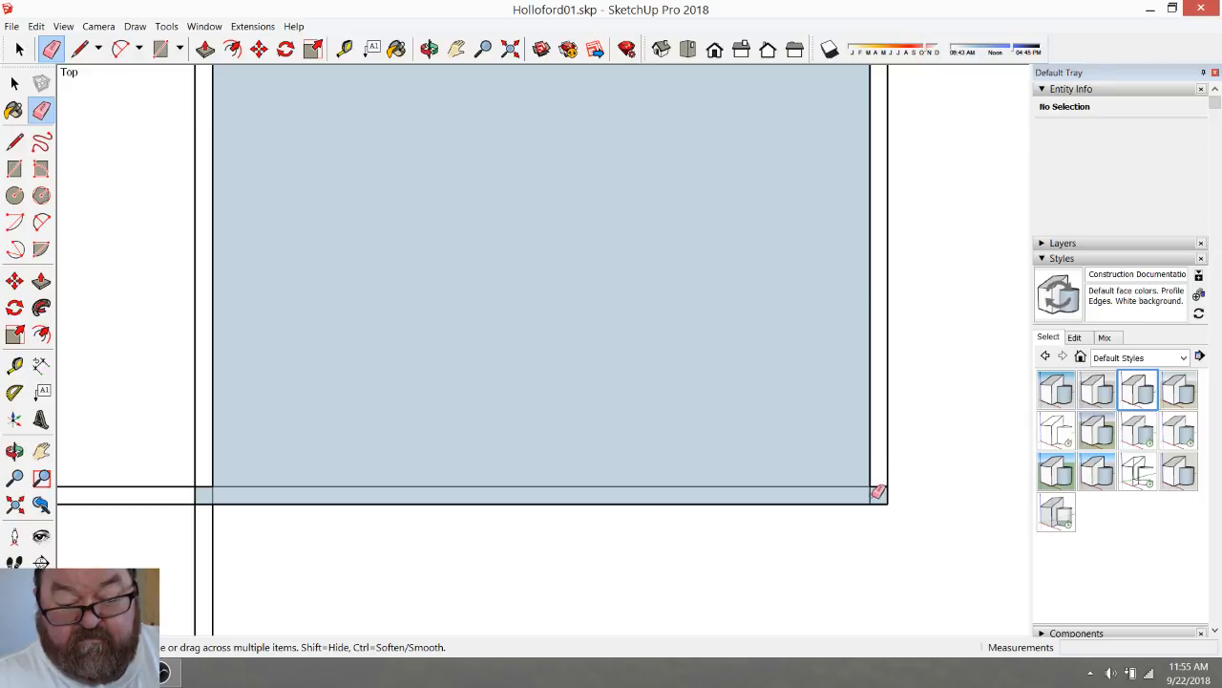
{"action": "left_click_drag", "start_coordinate": [866, 496], "coordinate": [876, 485]}
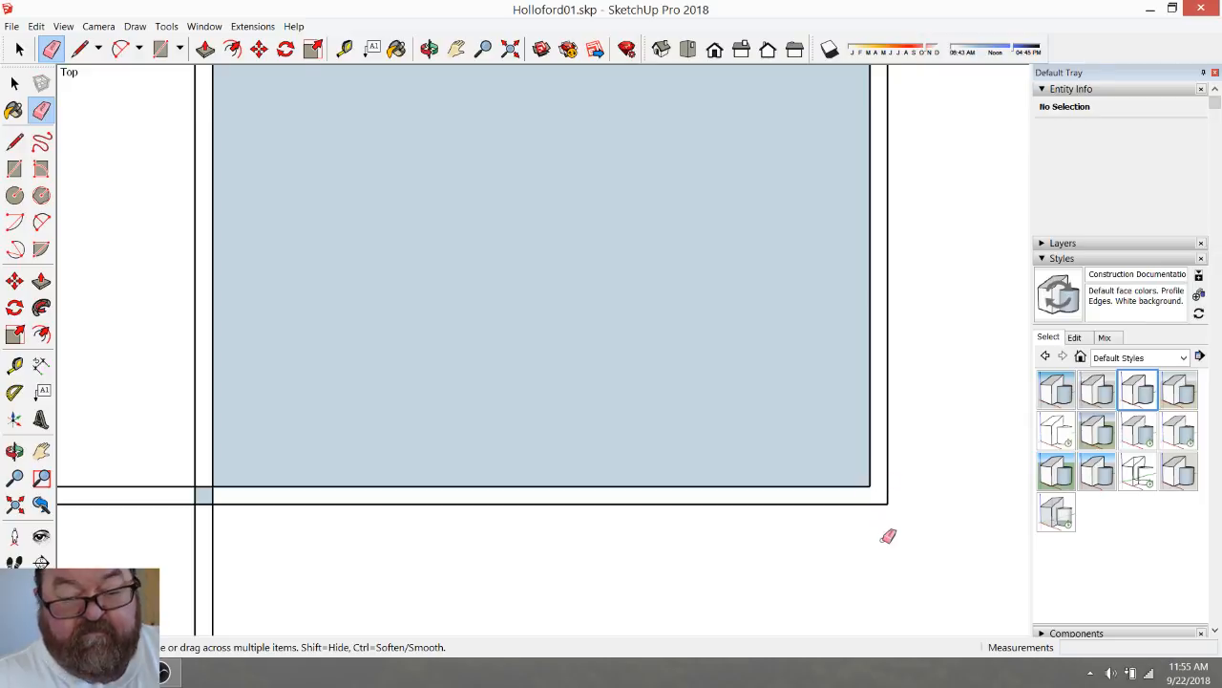
Delete the face that fills the kitchen and nook area
{"action": "scroll", "coordinate": [882, 545], "scroll_direction": "down", "scroll_amount": 4}
{"action": "scroll", "coordinate": [888, 543], "scroll_direction": "down", "scroll_amount": 1}
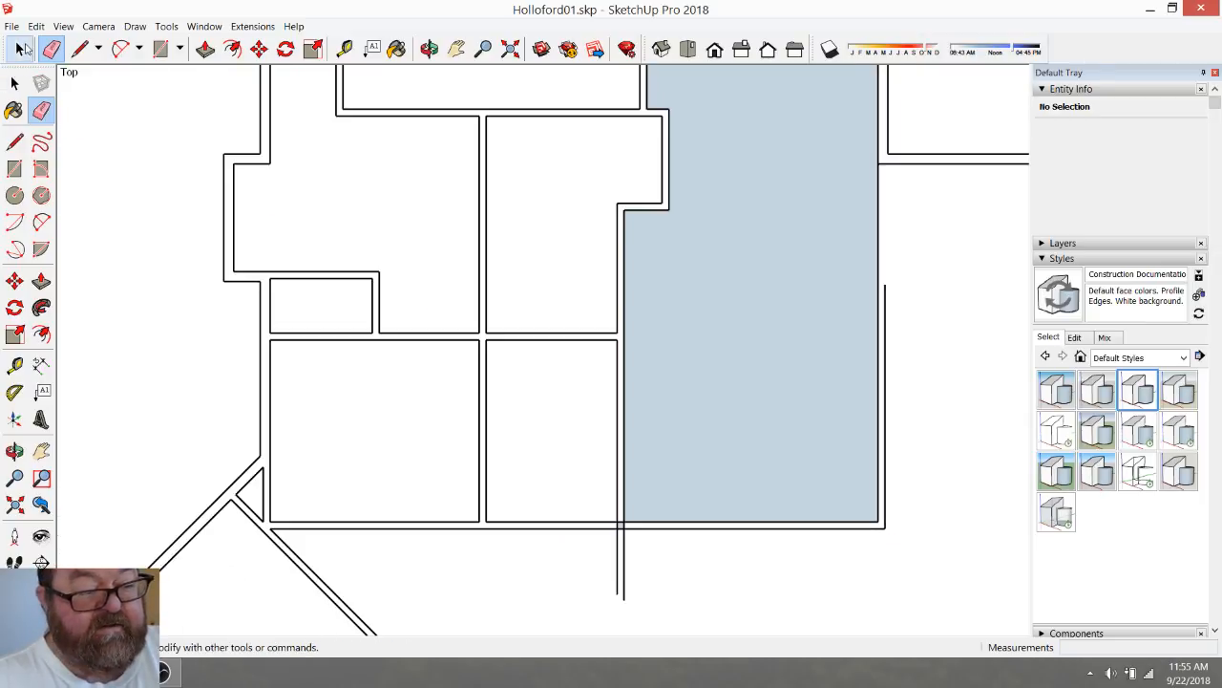
{"action": "left_click", "coordinate": [19, 50]}
{"action": "left_click", "coordinate": [841, 374]}
{"action": "key", "text": "Delete"}
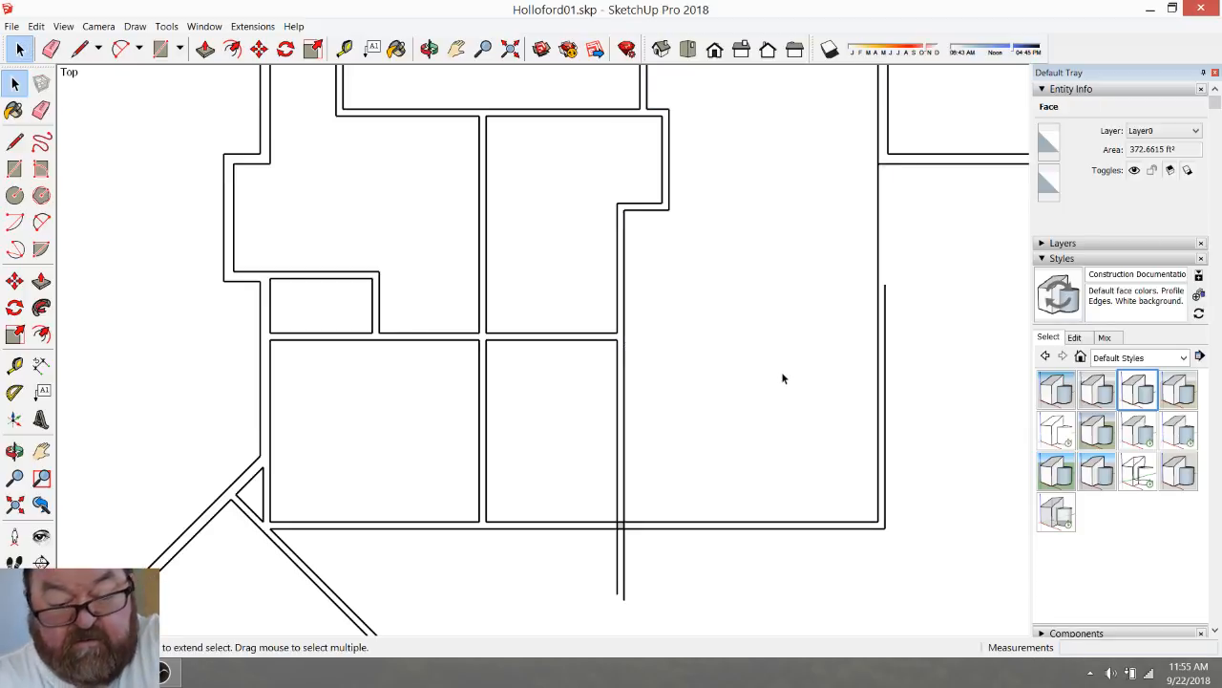
Examine the pantry, hallway and staircase layout around the kitchen on the reference plan
{"action": "scroll", "coordinate": [782, 378], "scroll_direction": "down", "scroll_amount": 2}
{"action": "scroll", "coordinate": [643, 504], "scroll_direction": "down", "scroll_amount": 3}
{"action": "scroll", "coordinate": [652, 466], "scroll_direction": "up", "scroll_amount": 3}
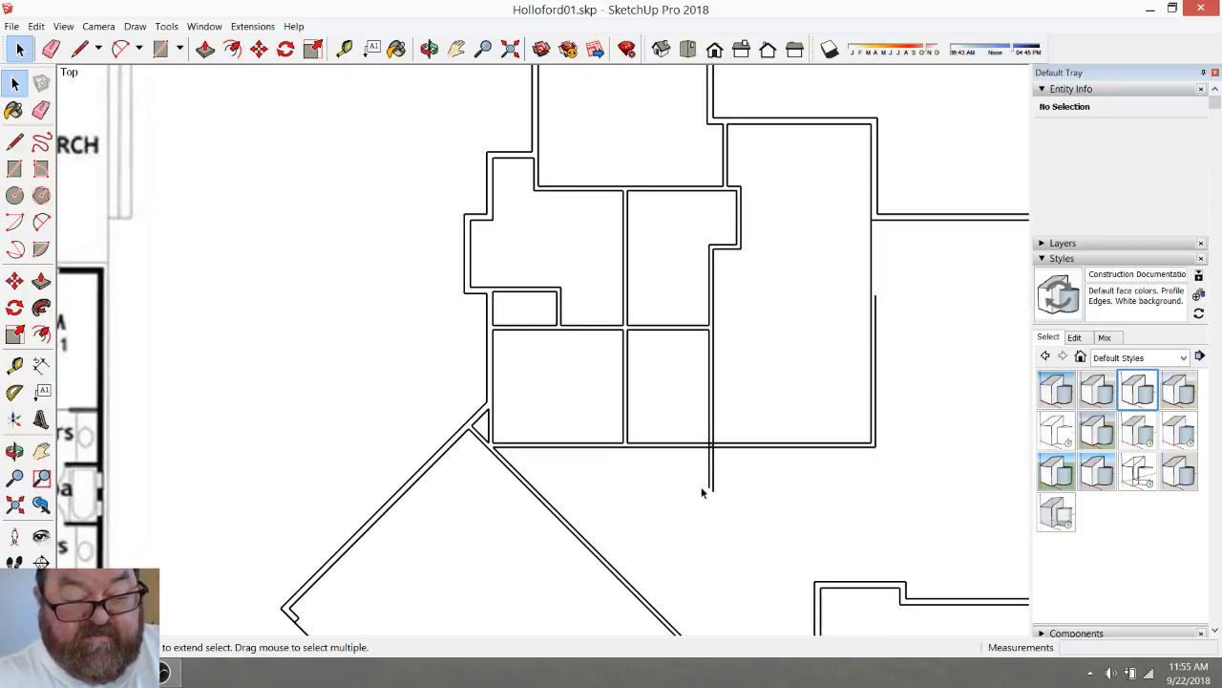
{"action": "scroll", "coordinate": [678, 480], "scroll_direction": "down", "scroll_amount": 3}
{"action": "scroll", "coordinate": [208, 478], "scroll_direction": "up", "scroll_amount": 3}
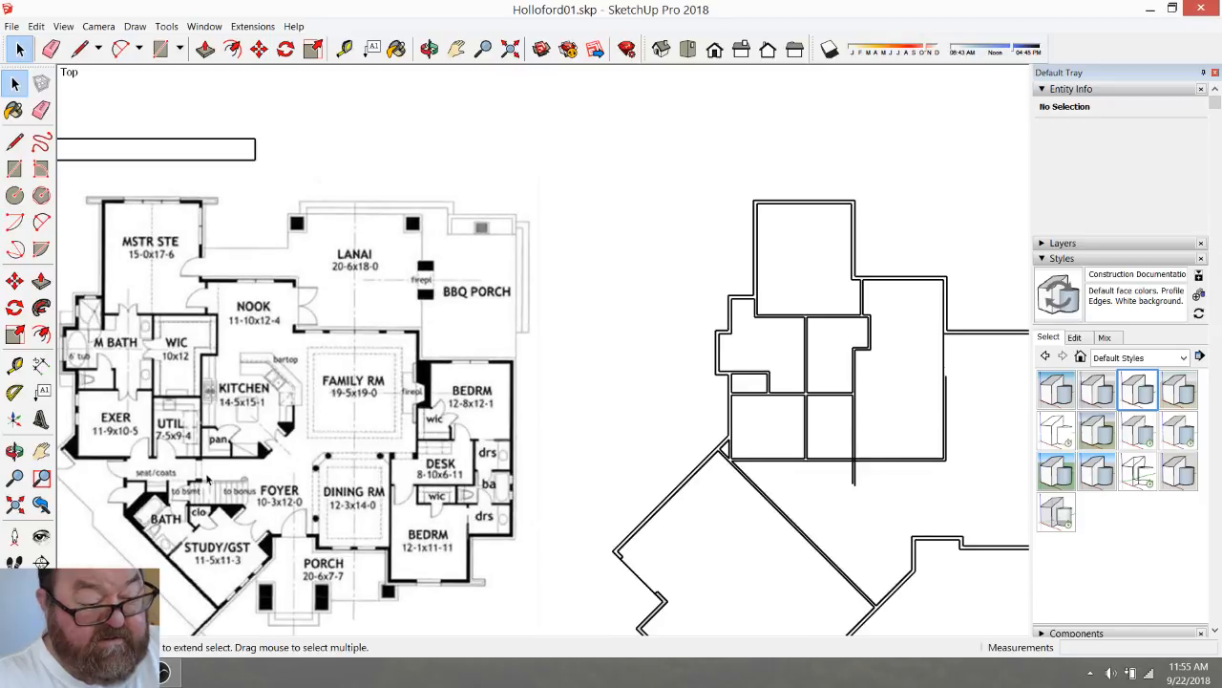
{"action": "scroll", "coordinate": [202, 470], "scroll_direction": "up", "scroll_amount": 5}
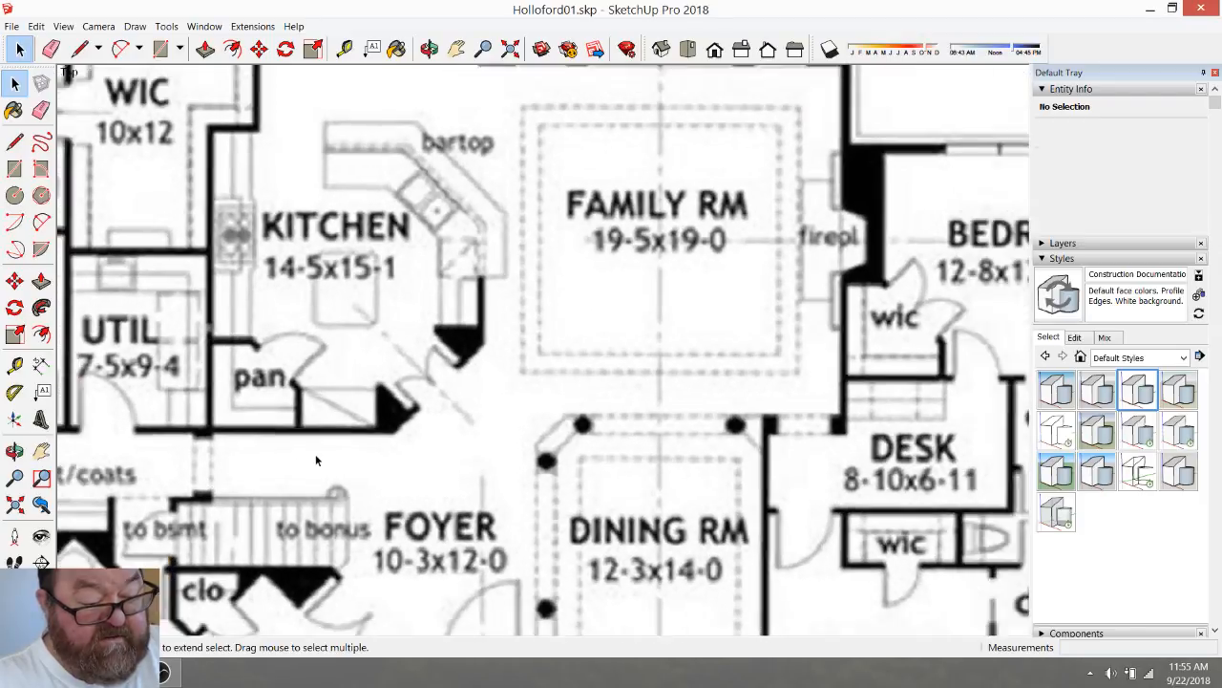
{"action": "scroll", "coordinate": [222, 430], "scroll_direction": "up", "scroll_amount": 3}
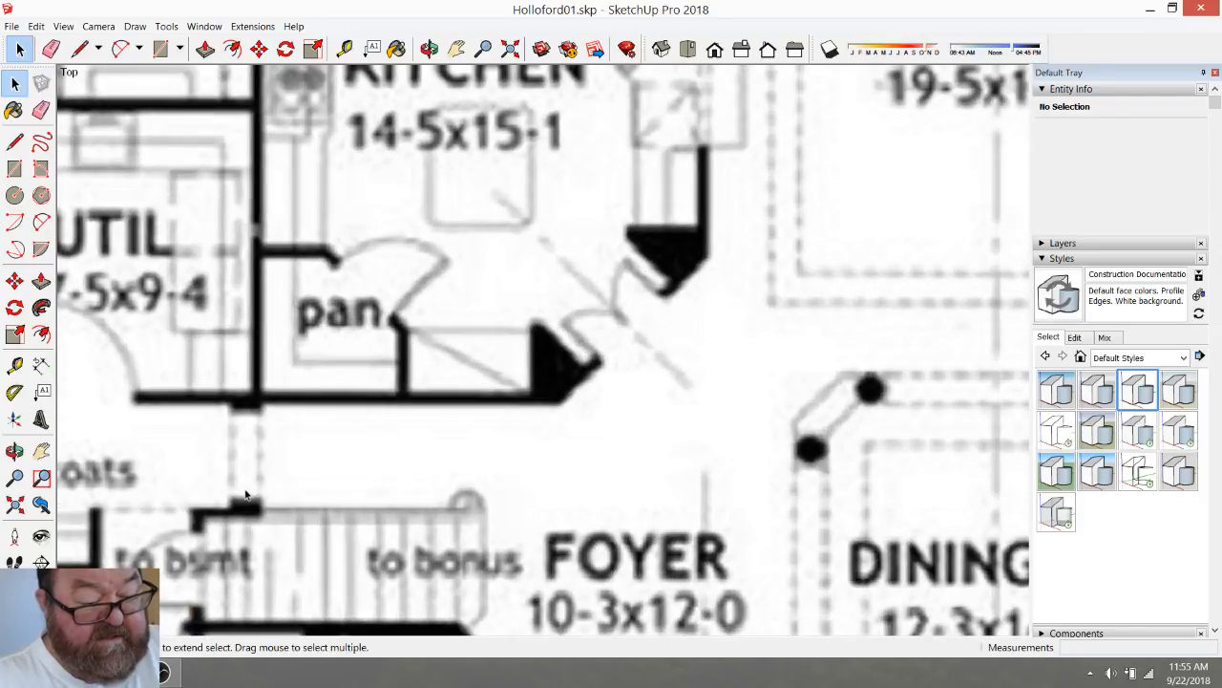
{"action": "scroll", "coordinate": [272, 425], "scroll_direction": "down", "scroll_amount": 4}
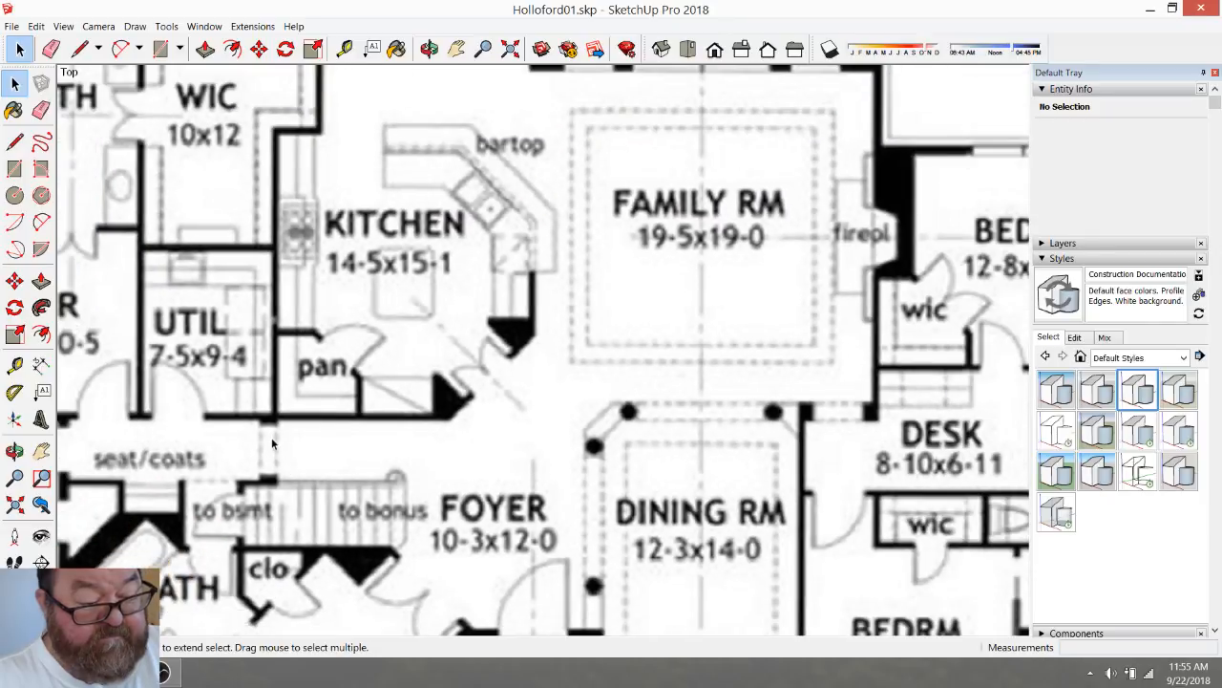
{"action": "scroll", "coordinate": [275, 479], "scroll_direction": "down", "scroll_amount": 8}
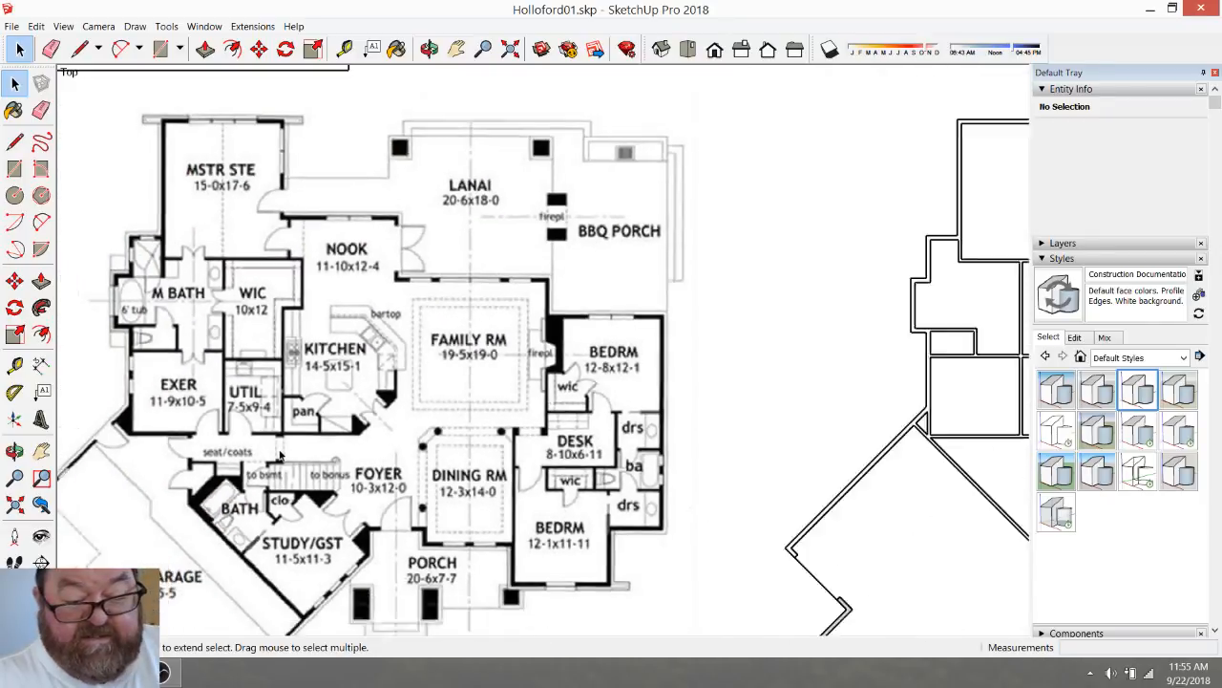
Erase the wall line stubs and crossing segments where the utility-kitchen wall meets the front wall
{"action": "scroll", "coordinate": [939, 447], "scroll_direction": "up", "scroll_amount": 6}
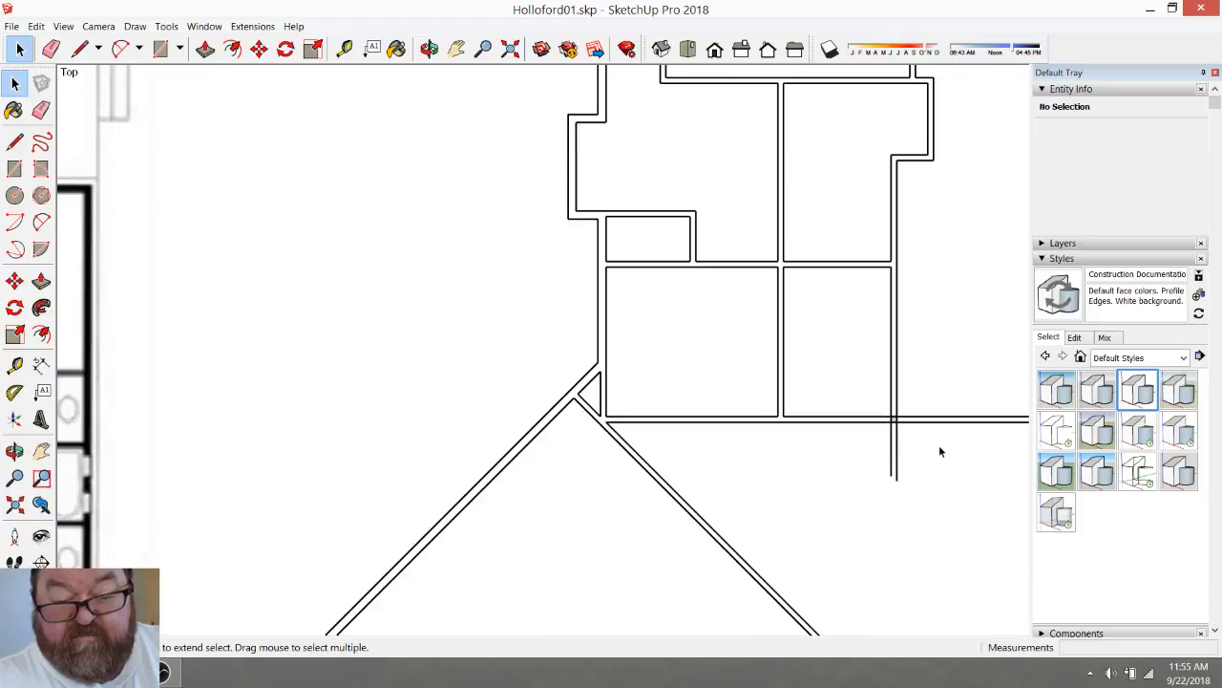
{"action": "left_click", "coordinate": [51, 50]}
{"action": "mouse_move", "coordinate": [907, 454]}
{"action": "left_mouse_down"}
{"action": "mouse_move", "coordinate": [850, 453]}
{"action": "mouse_move", "coordinate": [855, 442]}
{"action": "left_mouse_up"}
{"action": "scroll", "coordinate": [862, 414], "scroll_direction": "up", "scroll_amount": 3}
{"action": "left_click_drag", "start_coordinate": [874, 382], "coordinate": [883, 382]}
{"action": "scroll", "coordinate": [876, 378], "scroll_direction": "down", "scroll_amount": 5}
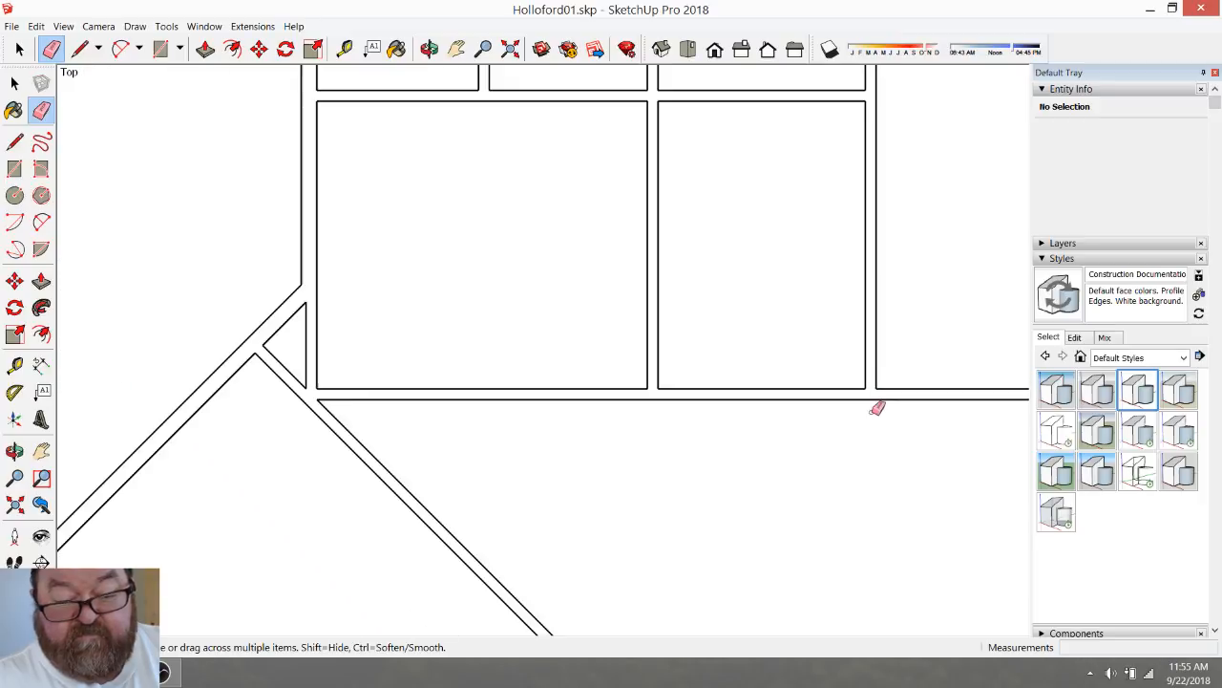
Place a guide parallel to the master suite's rear wall, aligned with the hallway side of the kitchen's front wall on the reference plan
{"action": "scroll", "coordinate": [792, 382], "scroll_direction": "down", "scroll_amount": 4}
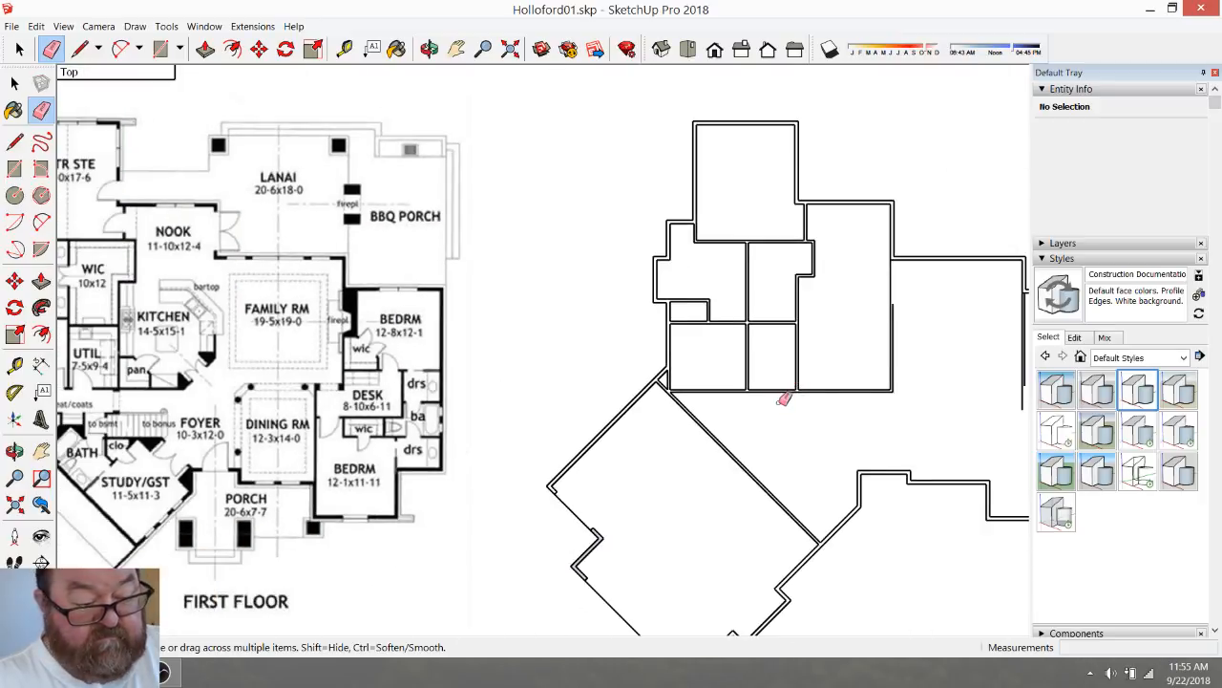
{"action": "scroll", "coordinate": [371, 423], "scroll_direction": "up", "scroll_amount": 5}
{"action": "scroll", "coordinate": [226, 418], "scroll_direction": "up", "scroll_amount": 2}
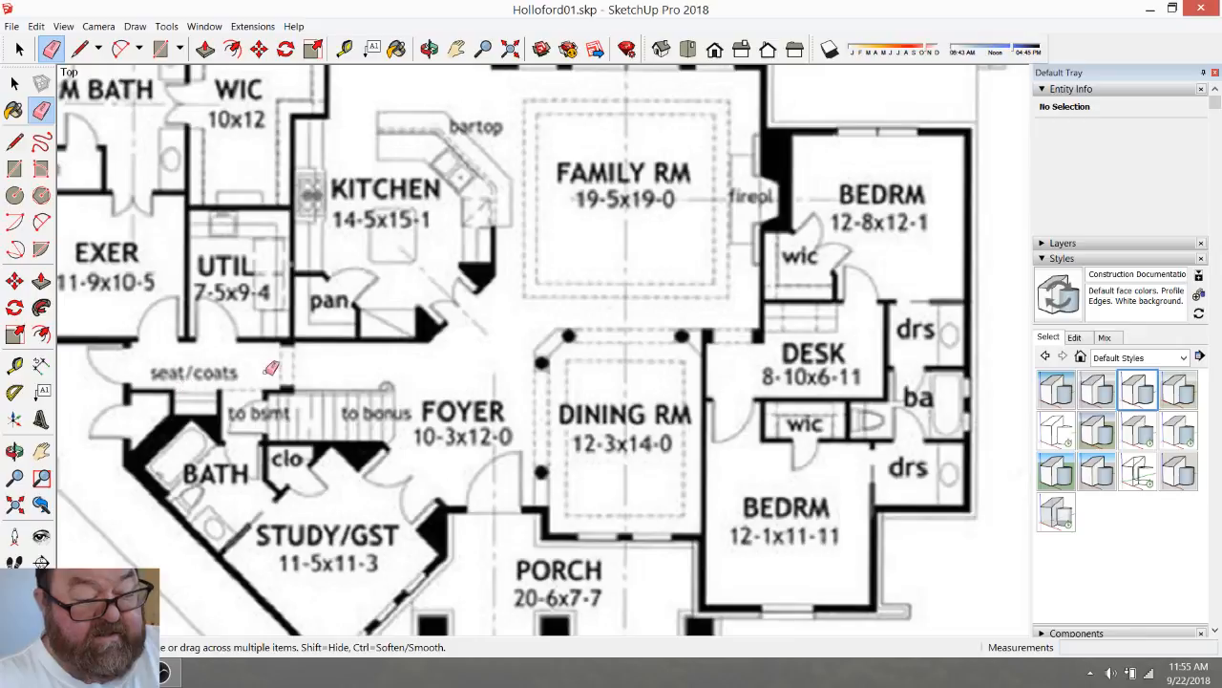
{"action": "left_click", "coordinate": [345, 49]}
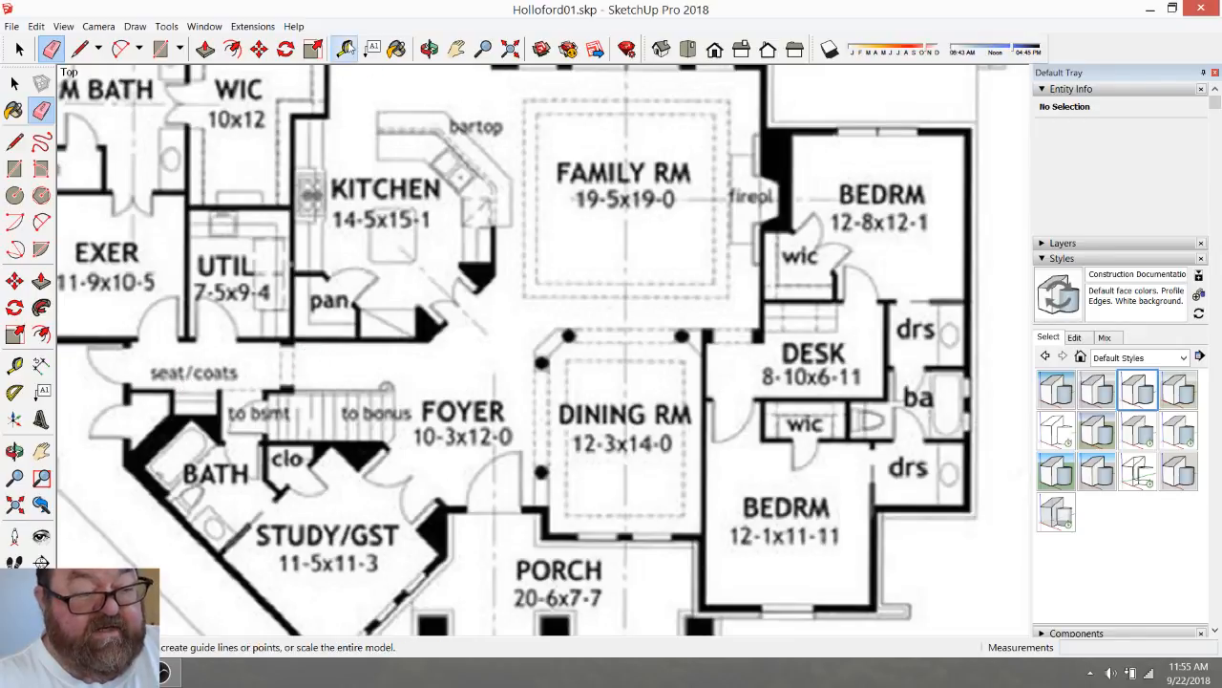
{"action": "scroll", "coordinate": [512, 400], "scroll_direction": "down", "scroll_amount": 4}
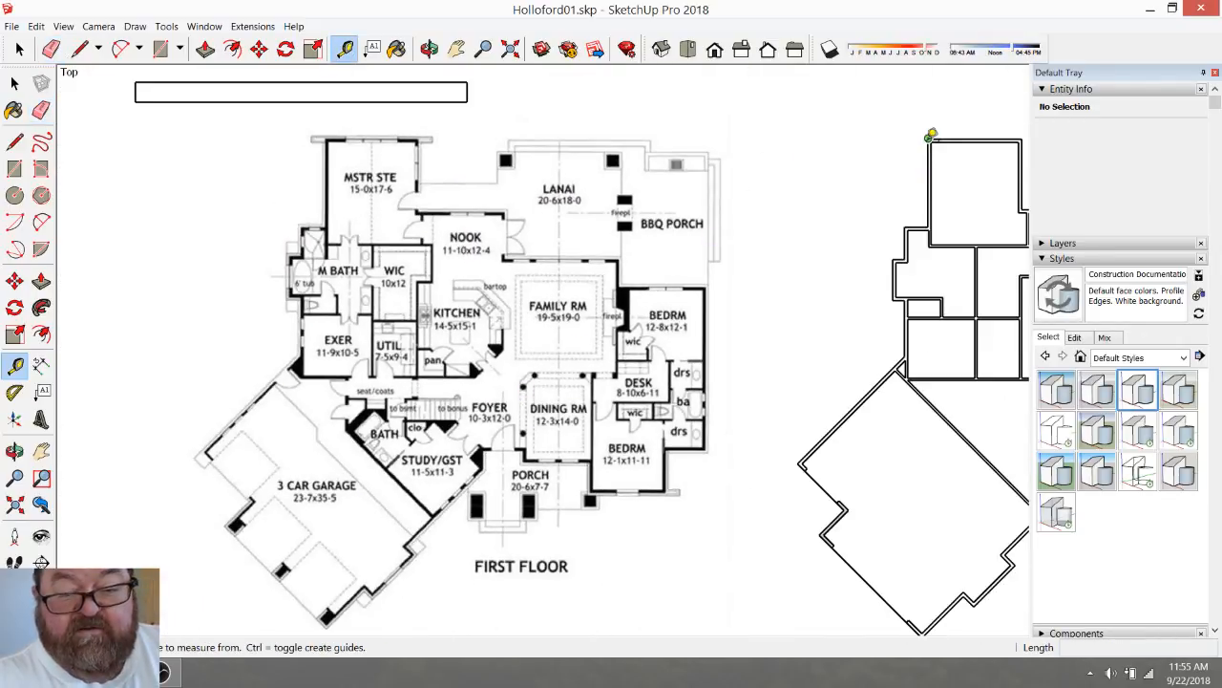
{"action": "left_click", "coordinate": [950, 143]}
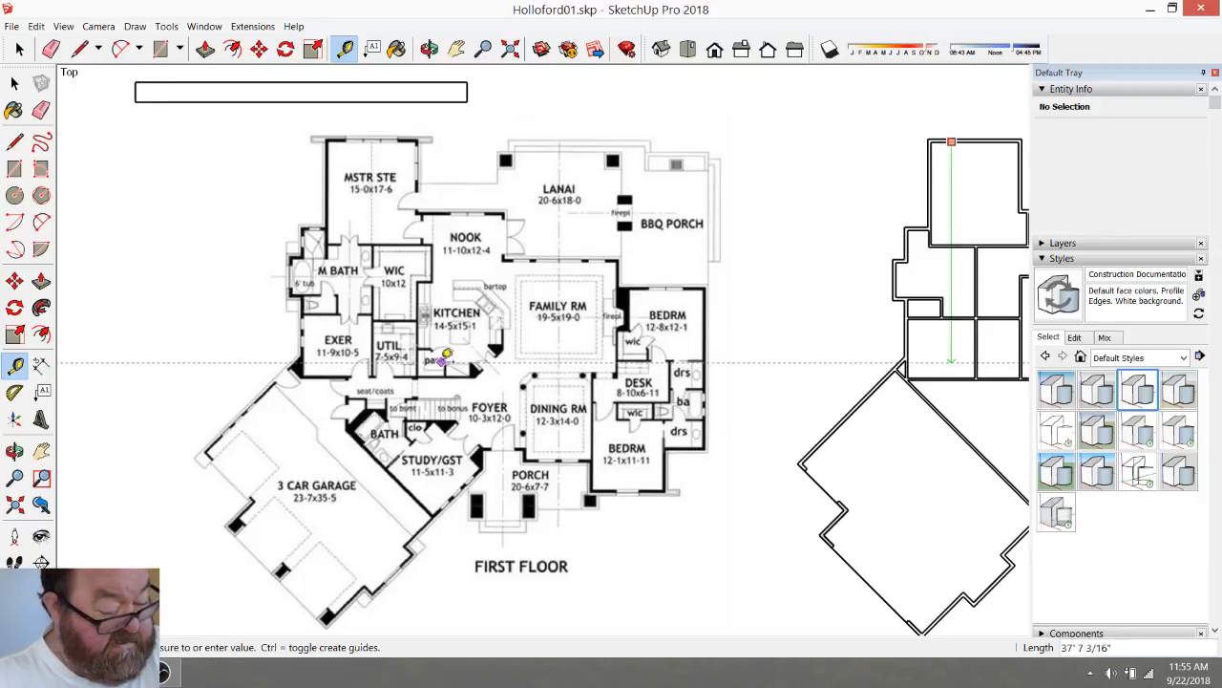
{"action": "scroll", "coordinate": [434, 363], "scroll_direction": "up", "scroll_amount": 4}
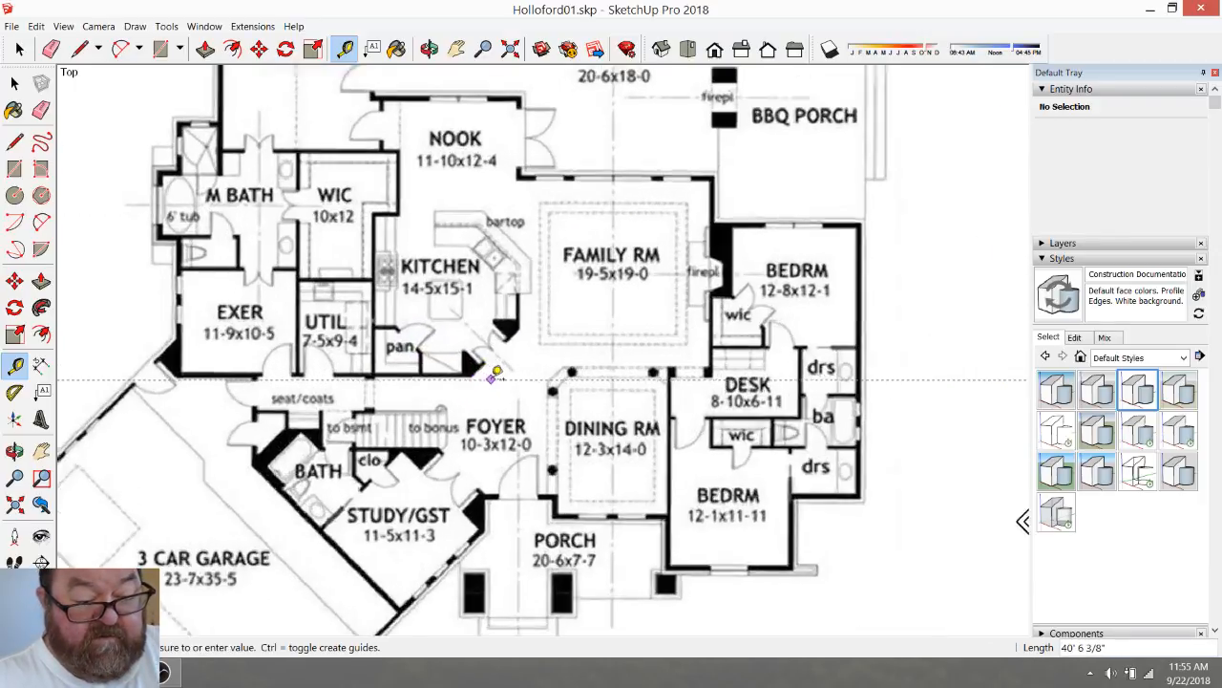
{"action": "scroll", "coordinate": [442, 382], "scroll_direction": "down", "scroll_amount": 2}
{"action": "scroll", "coordinate": [441, 382], "scroll_direction": "down", "scroll_amount": 2}
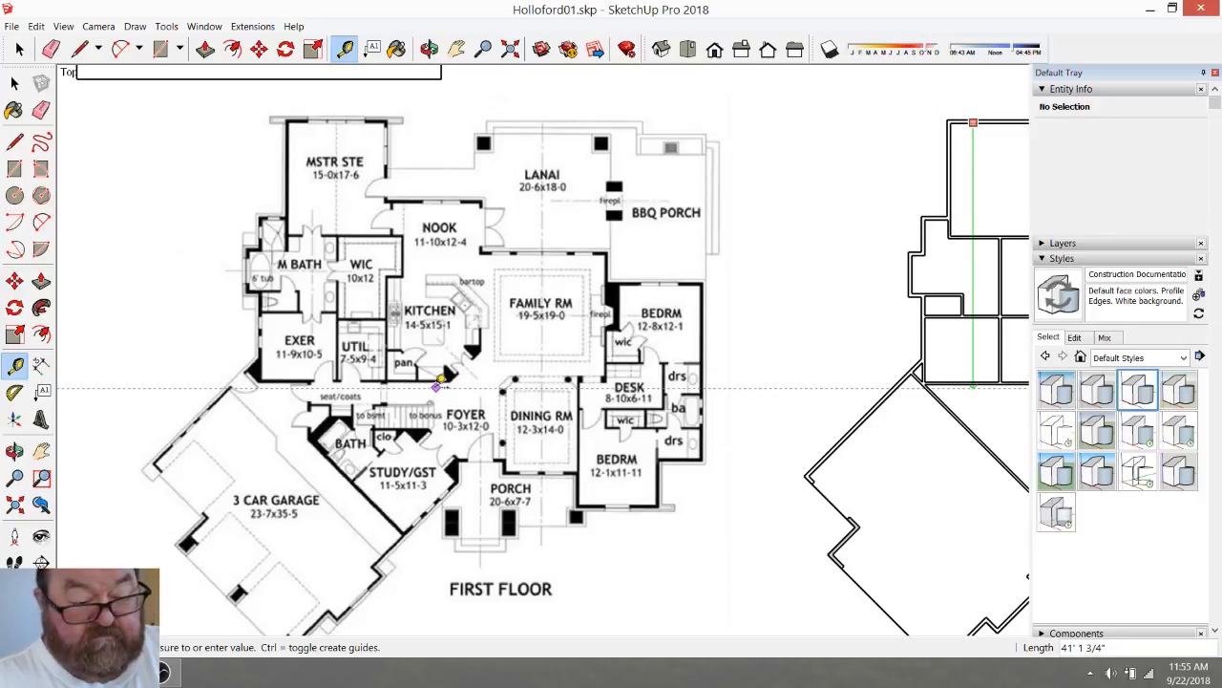
{"action": "scroll", "coordinate": [436, 381], "scroll_direction": "up", "scroll_amount": 3}
{"action": "left_click", "coordinate": [480, 376]}
Measure the hallway's width on the reference plan, from the kitchen's front wall to the staircase
{"action": "left_click", "coordinate": [480, 376]}
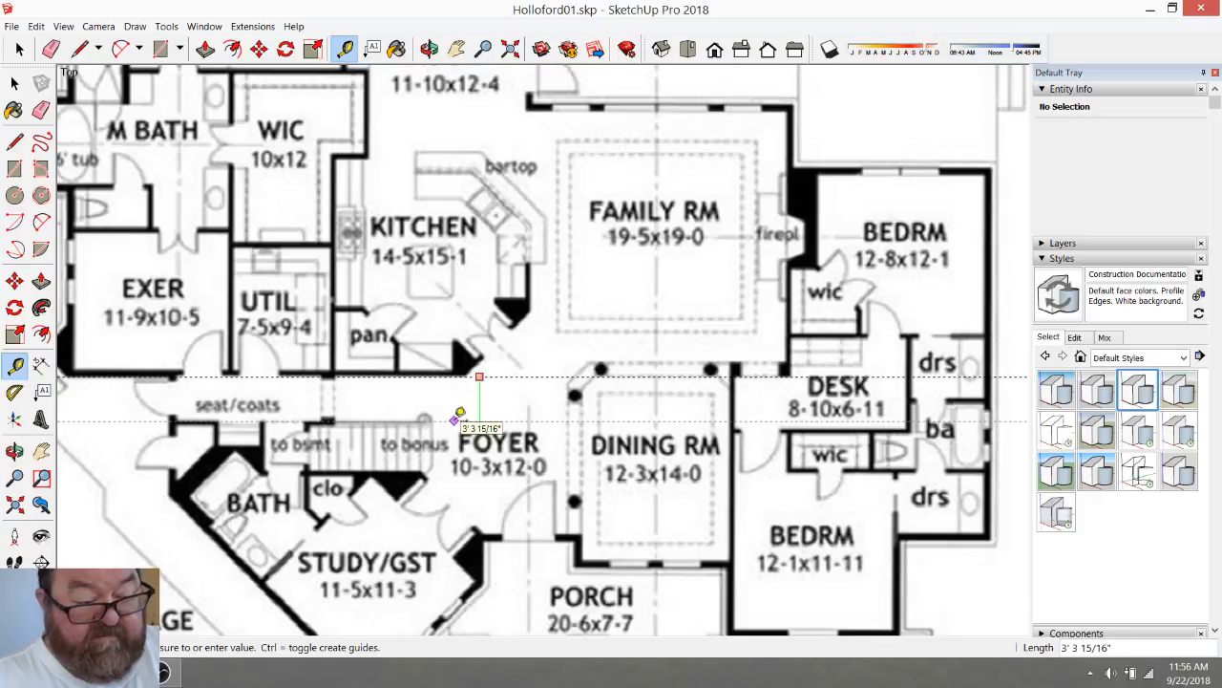
{"action": "key", "text": "Escape"}
{"action": "scroll", "coordinate": [335, 397], "scroll_direction": "down", "scroll_amount": 3}
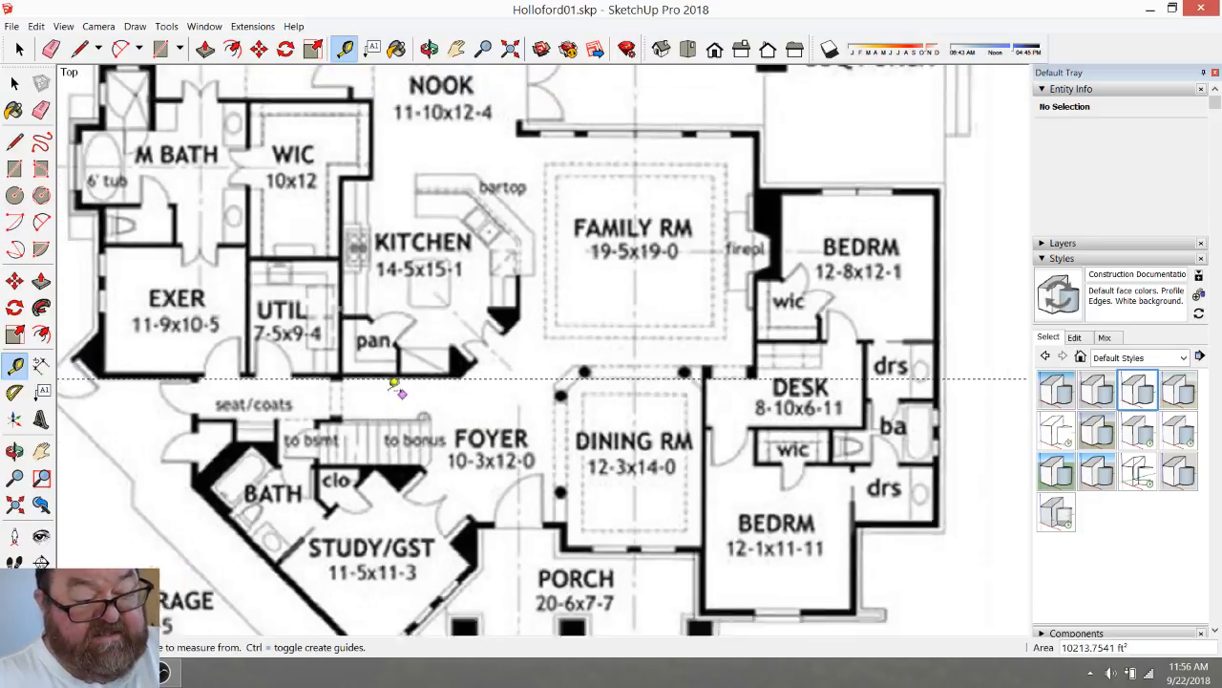
{"action": "scroll", "coordinate": [265, 404], "scroll_direction": "up", "scroll_amount": 5}
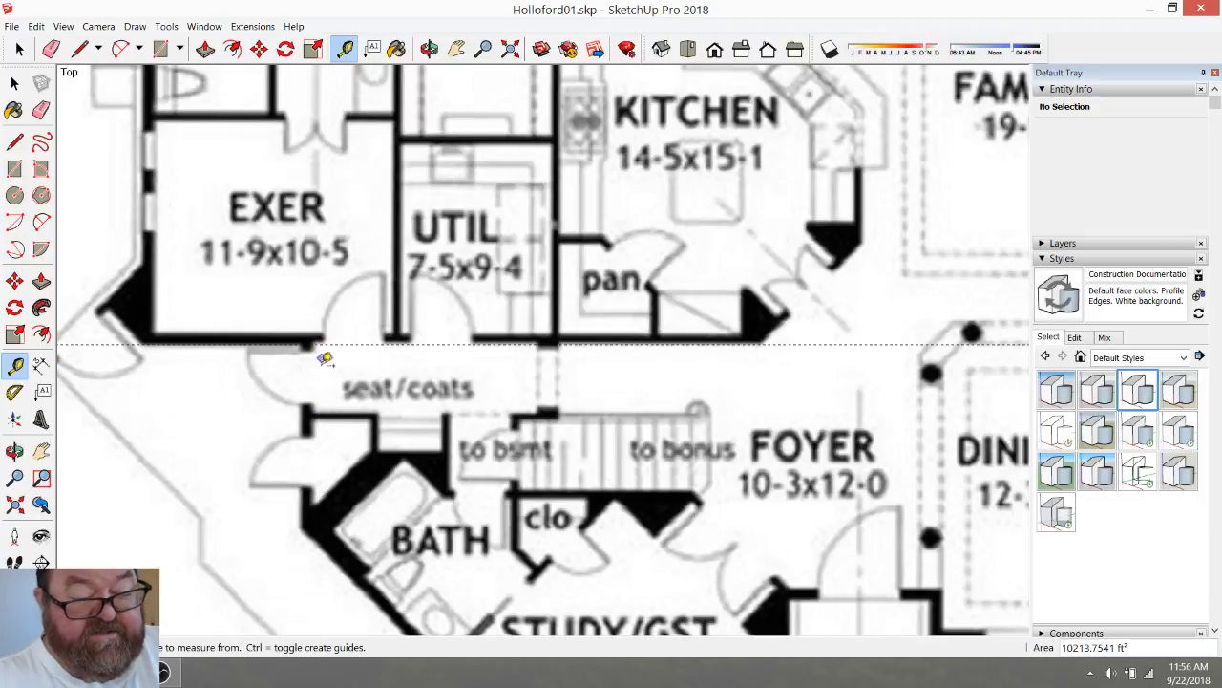
{"action": "scroll", "coordinate": [321, 354], "scroll_direction": "down", "scroll_amount": 3}
{"action": "scroll", "coordinate": [258, 369], "scroll_direction": "down", "scroll_amount": 3}
{"action": "scroll", "coordinate": [732, 373], "scroll_direction": "up", "scroll_amount": 5}
{"action": "scroll", "coordinate": [423, 353], "scroll_direction": "down", "scroll_amount": 3}
Place a guide parallel to the kitchen's front wall, offset 42 inches towards the hallway
{"action": "scroll", "coordinate": [777, 393], "scroll_direction": "up", "scroll_amount": 4}
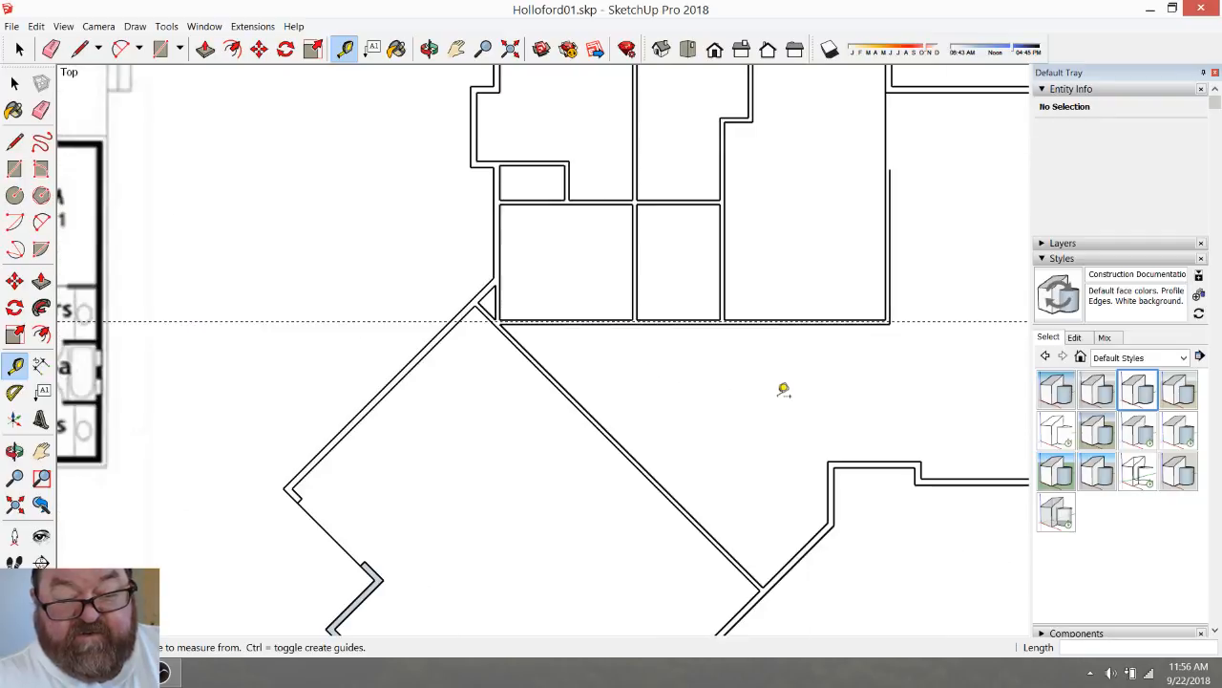
{"action": "left_click", "coordinate": [793, 299]}
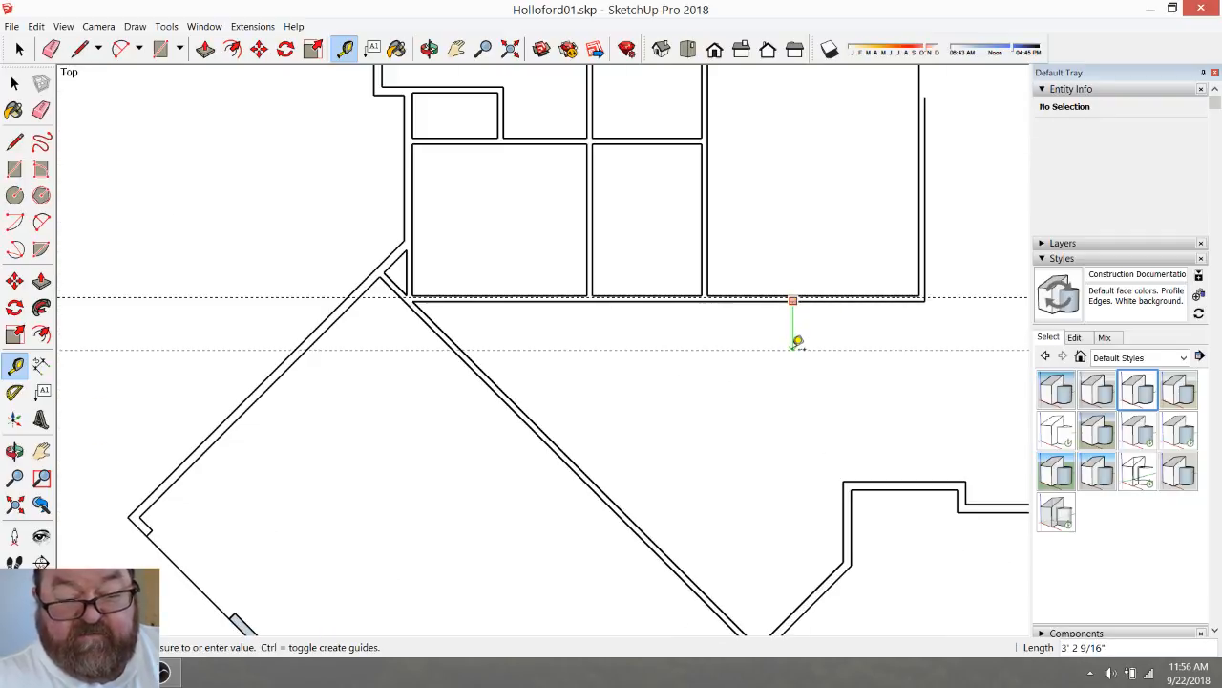
{"action": "type", "text": "42"}
{"action": "key", "text": "Return"}
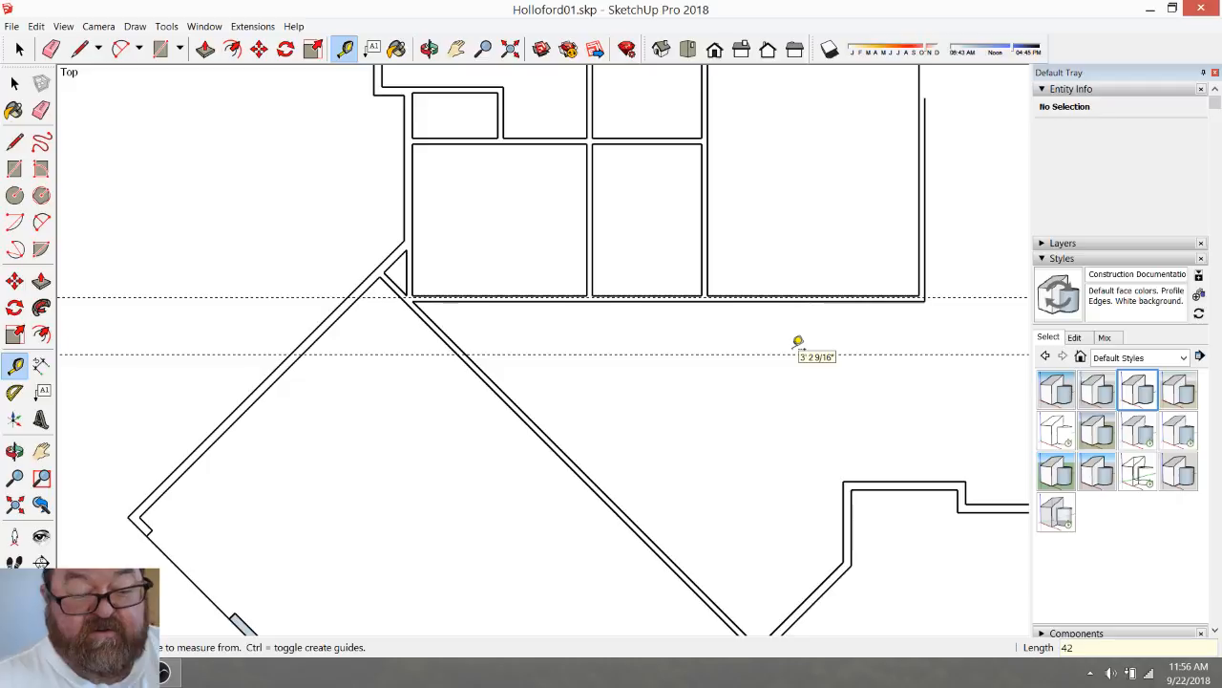
Place another guide parallel to the hallway guide, one wall thickness further from the kitchen's front wall
{"action": "scroll", "coordinate": [921, 352], "scroll_direction": "down", "scroll_amount": 6}
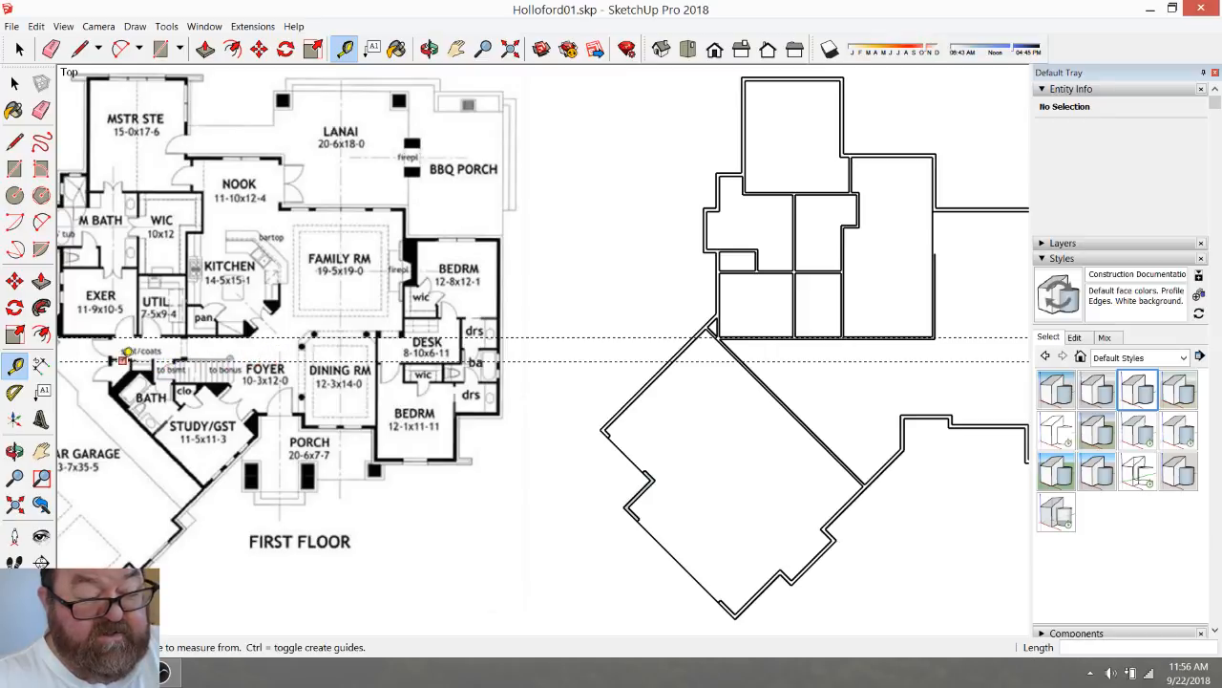
{"action": "scroll", "coordinate": [277, 365], "scroll_direction": "down", "scroll_amount": 1}
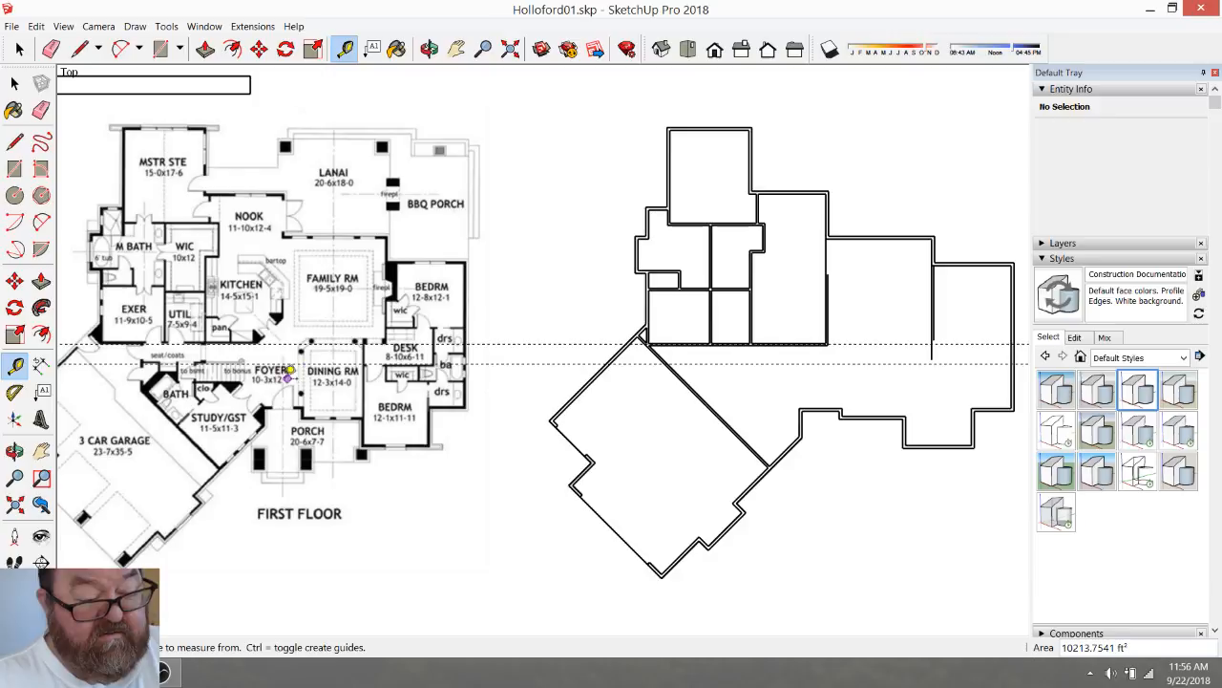
{"action": "scroll", "coordinate": [773, 394], "scroll_direction": "up", "scroll_amount": 4}
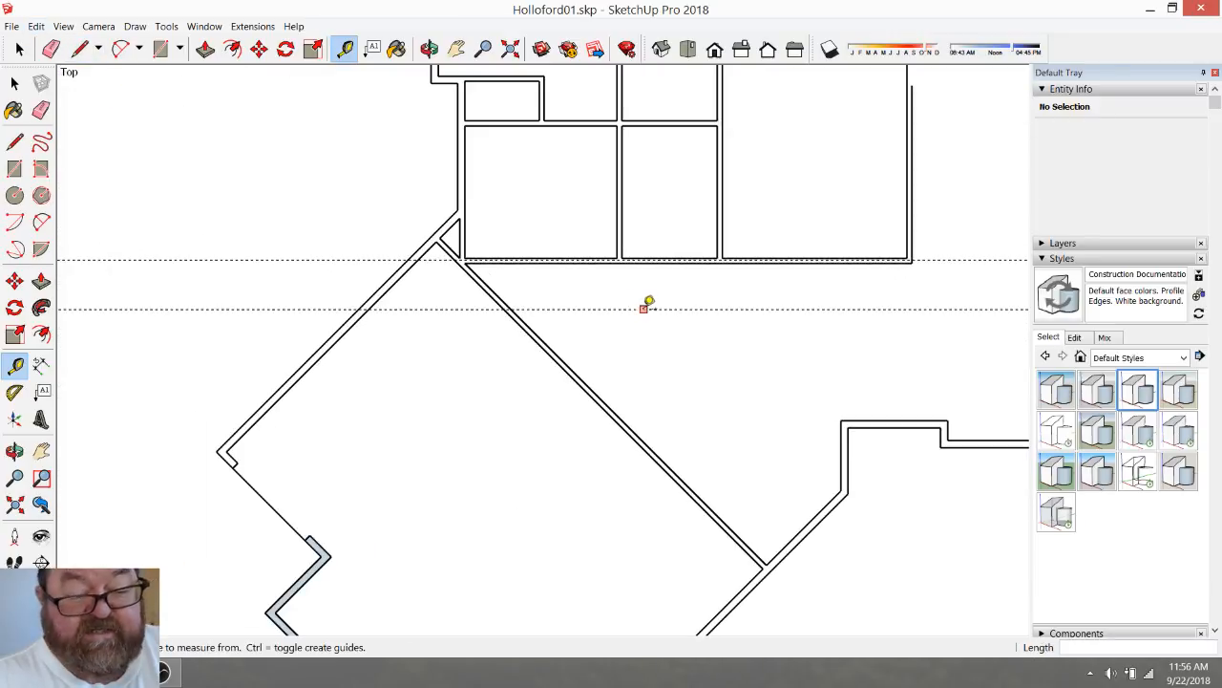
{"action": "left_click", "coordinate": [678, 309]}
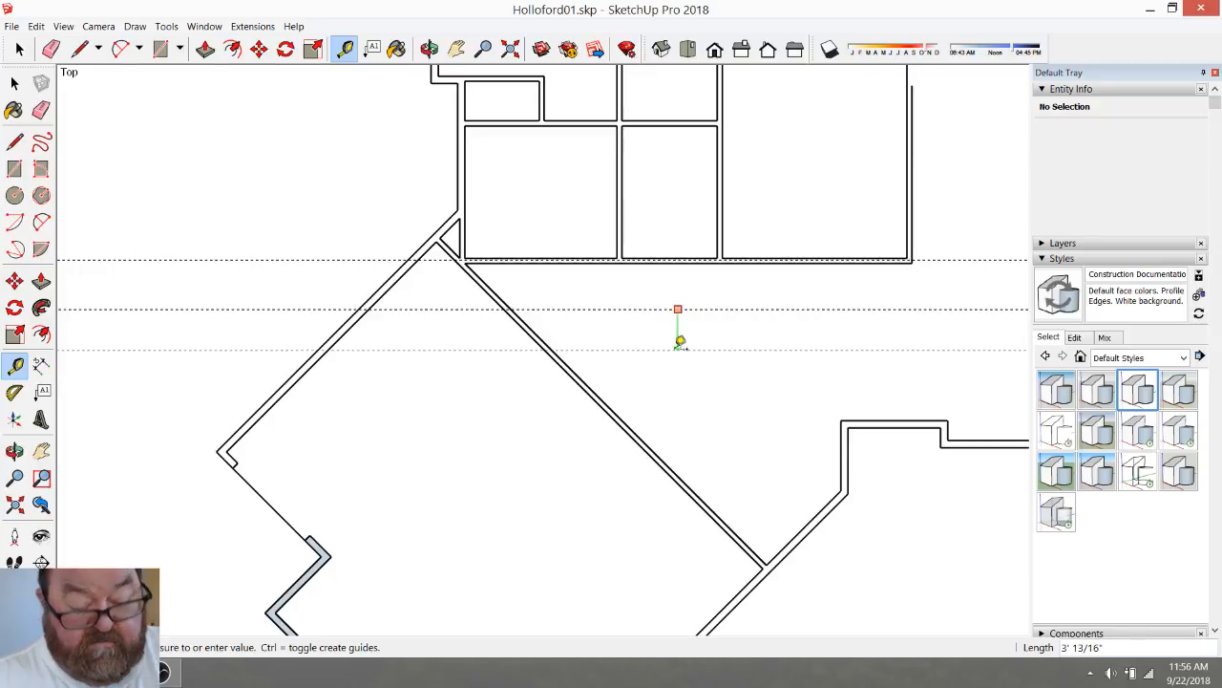
{"action": "key", "text": "Return"}
{"action": "scroll", "coordinate": [679, 314], "scroll_direction": "up", "scroll_amount": 2}
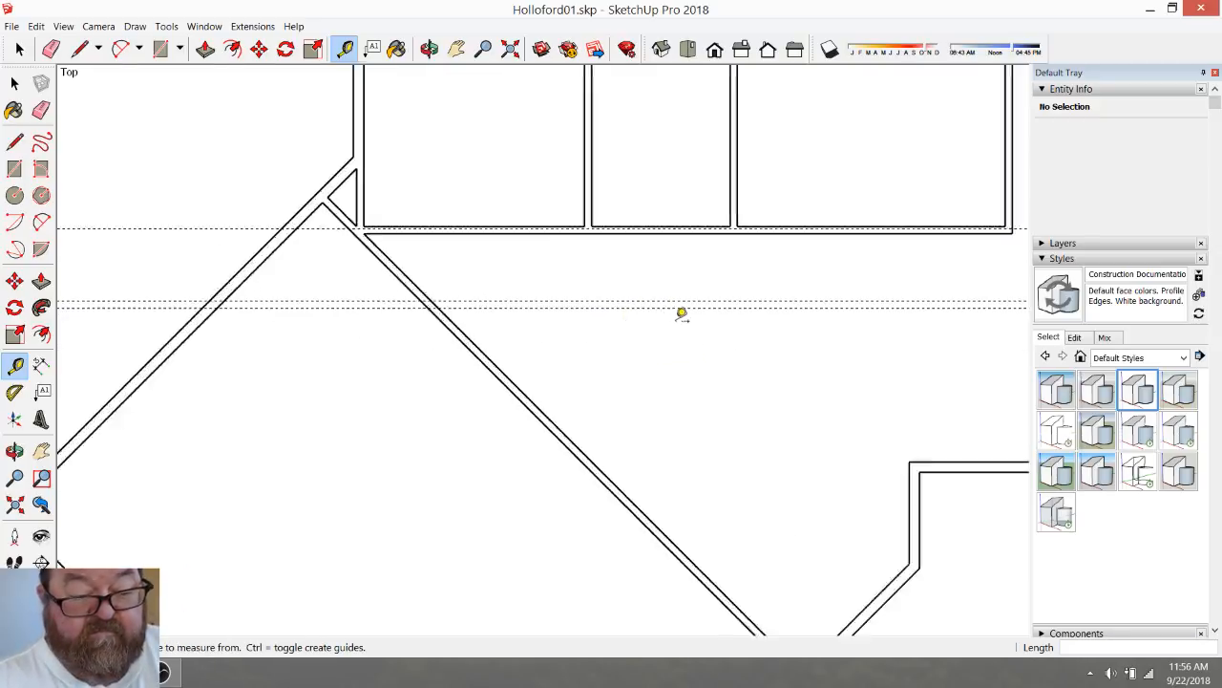
Draw the hallway wall's two parallel lines along the guides from the angled garage wall, the line farther from the kitchen about 31' 9 1/2" long
{"action": "left_click", "coordinate": [80, 51]}
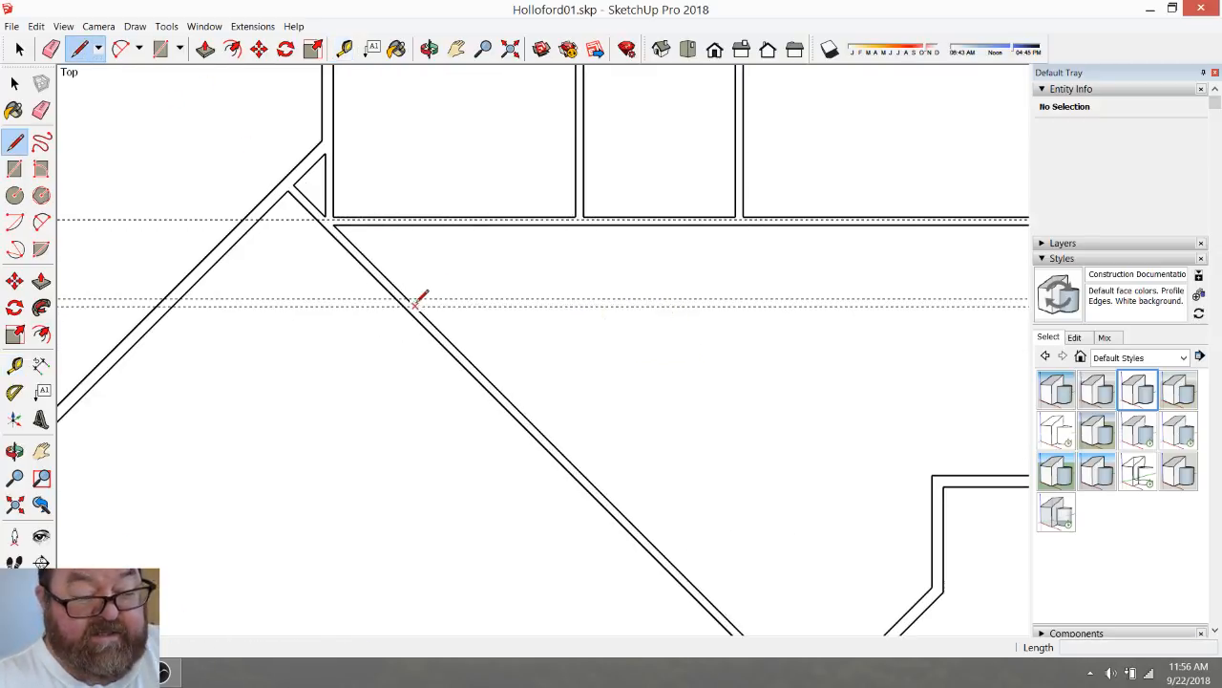
{"action": "left_click", "coordinate": [415, 304]}
{"action": "scroll", "coordinate": [415, 303], "scroll_direction": "down", "scroll_amount": 3}
{"action": "left_click", "coordinate": [704, 300]}
{"action": "scroll", "coordinate": [449, 355], "scroll_direction": "up", "scroll_amount": 3}
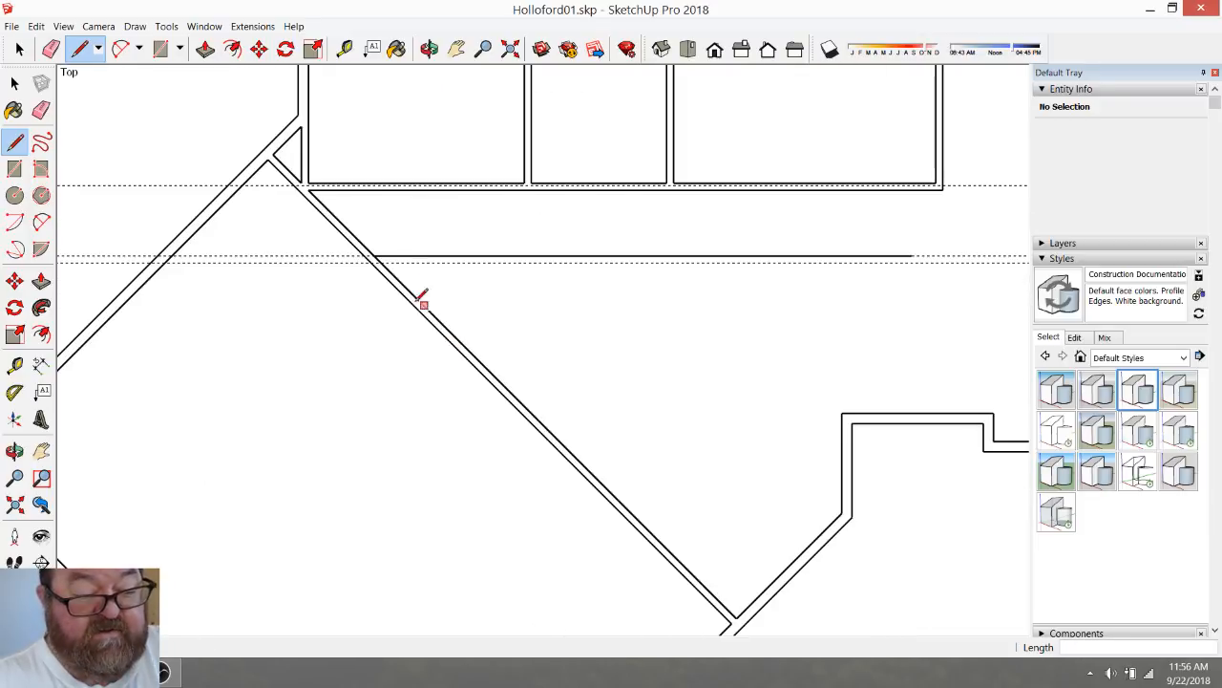
{"action": "left_click", "coordinate": [386, 258]}
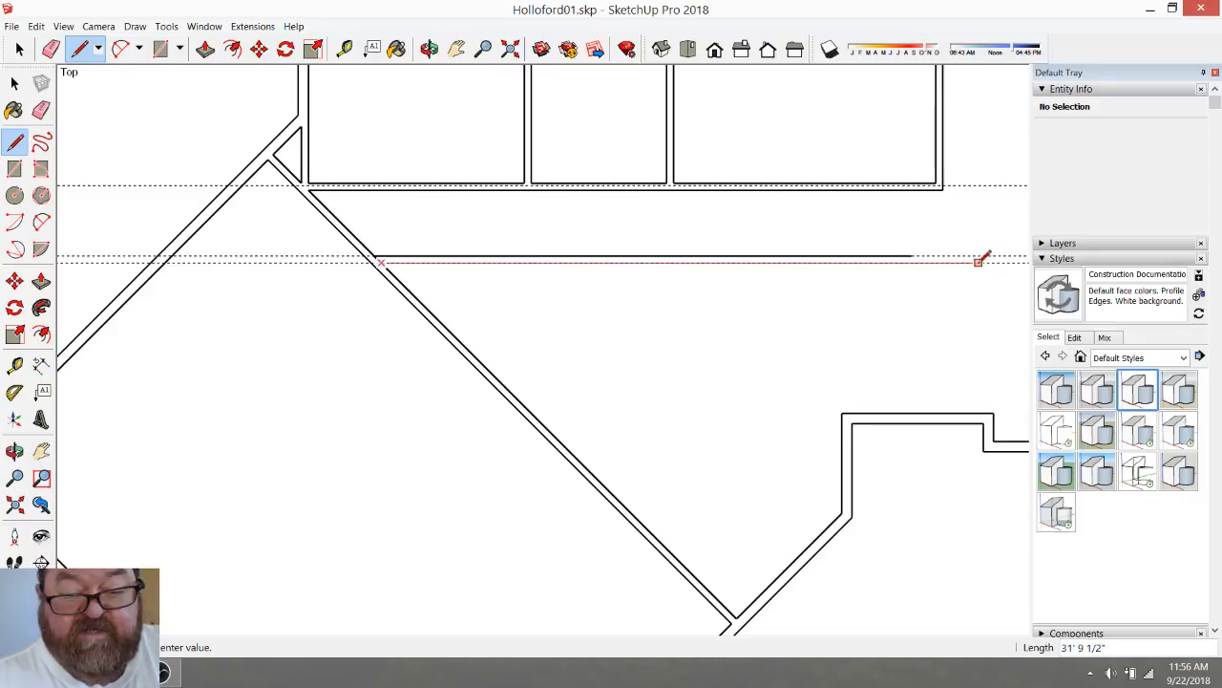
{"action": "key", "text": "Escape"}
{"action": "scroll", "coordinate": [938, 308], "scroll_direction": "down", "scroll_amount": 2}
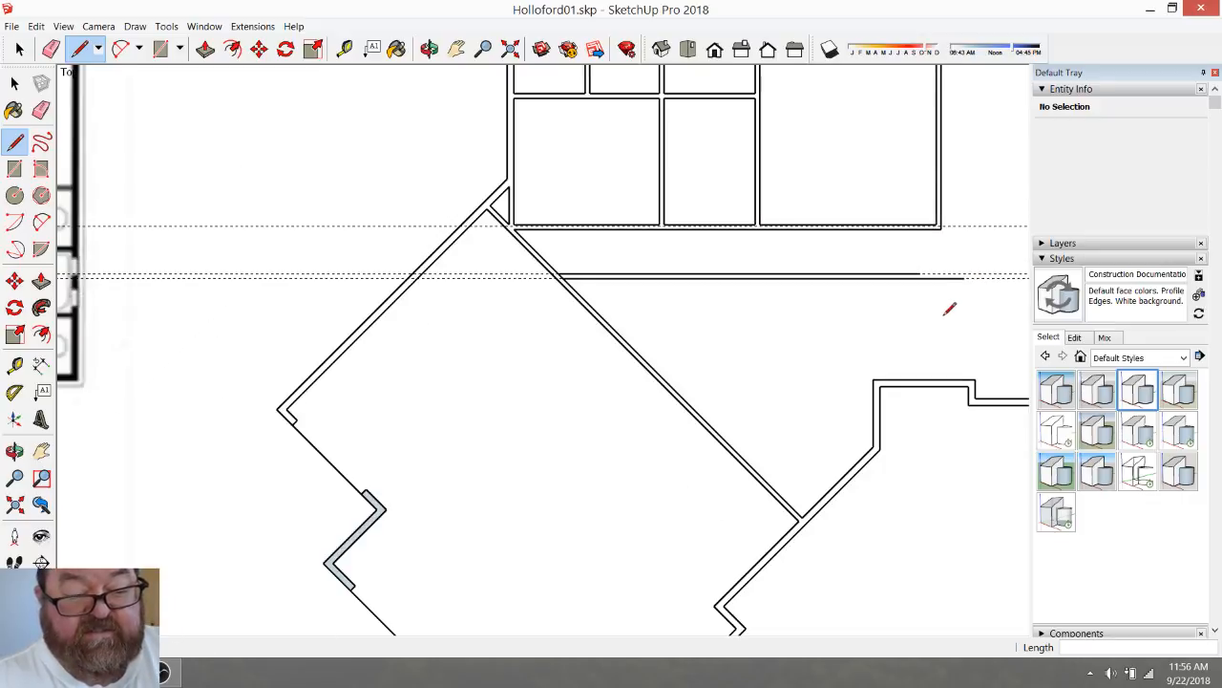
Extend the hallway wall's lower line and the kitchen front wall's hallway-side line across the thickness of the angled garage wall
{"action": "scroll", "coordinate": [521, 278], "scroll_direction": "up", "scroll_amount": 3}
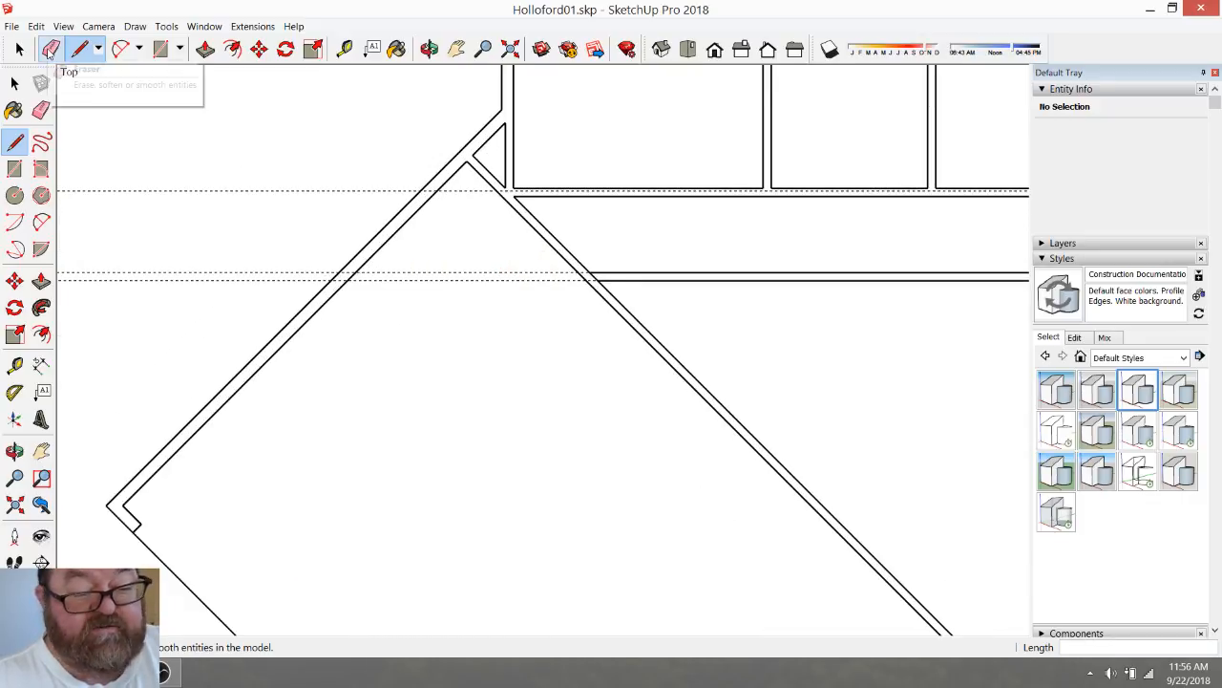
{"action": "scroll", "coordinate": [541, 311], "scroll_direction": "up", "scroll_amount": 2}
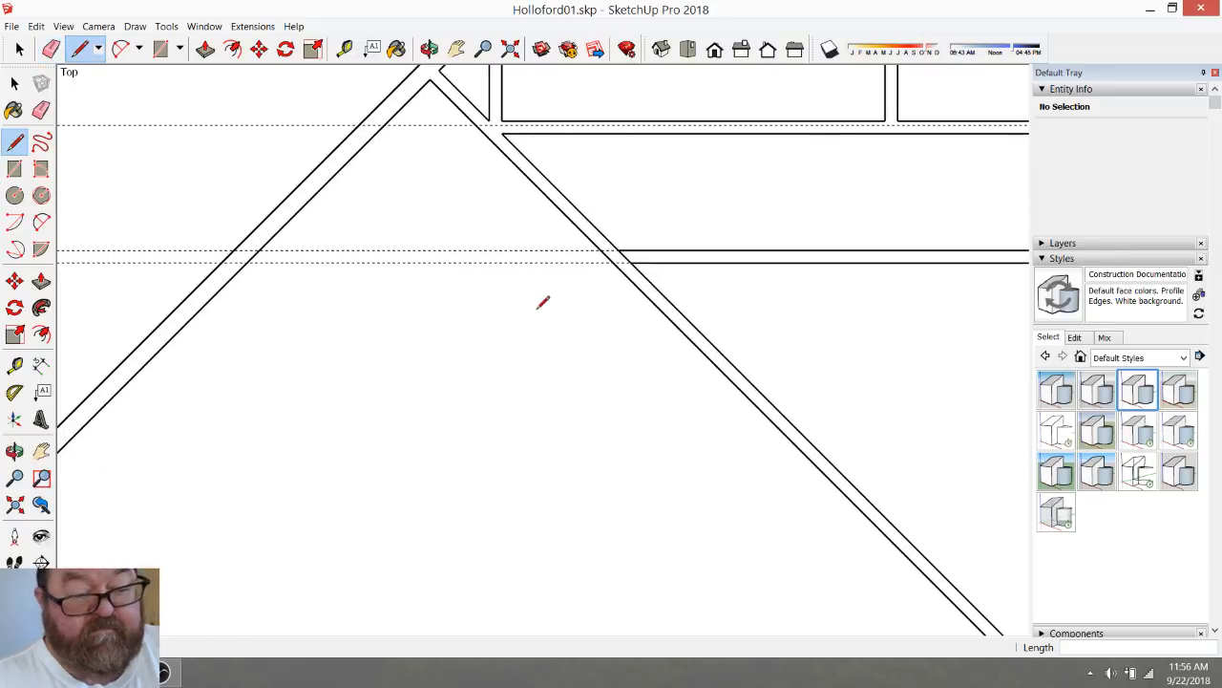
{"action": "left_click", "coordinate": [630, 260]}
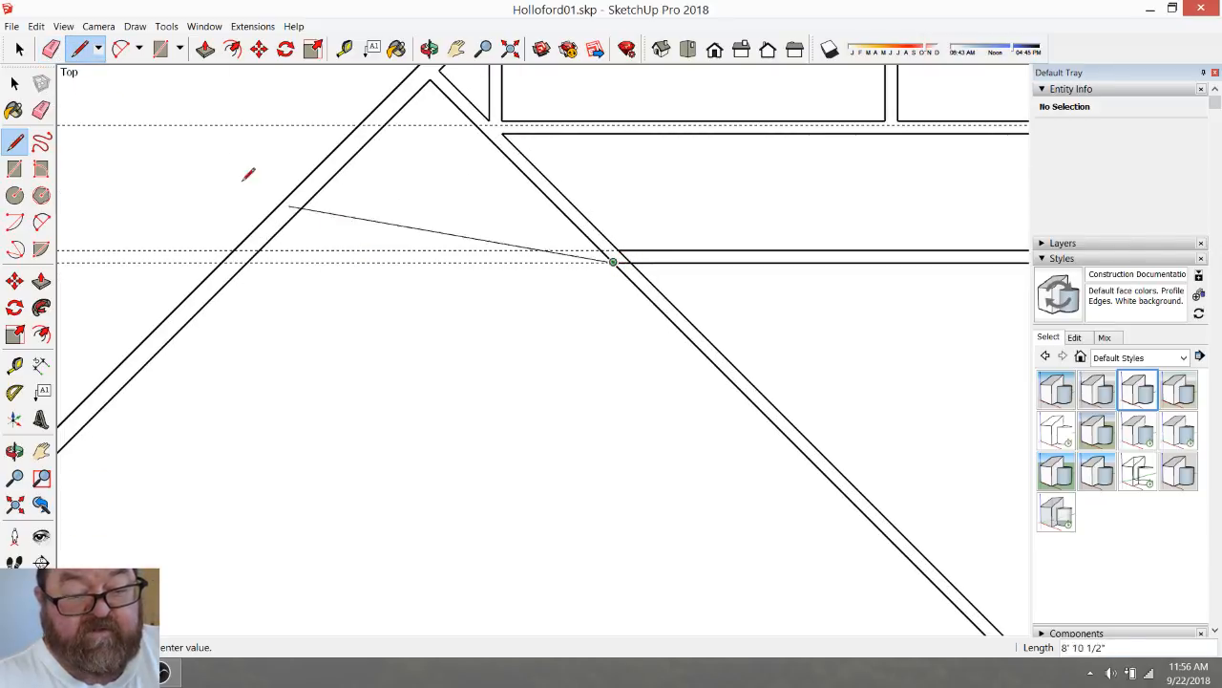
{"action": "key", "text": "e"}
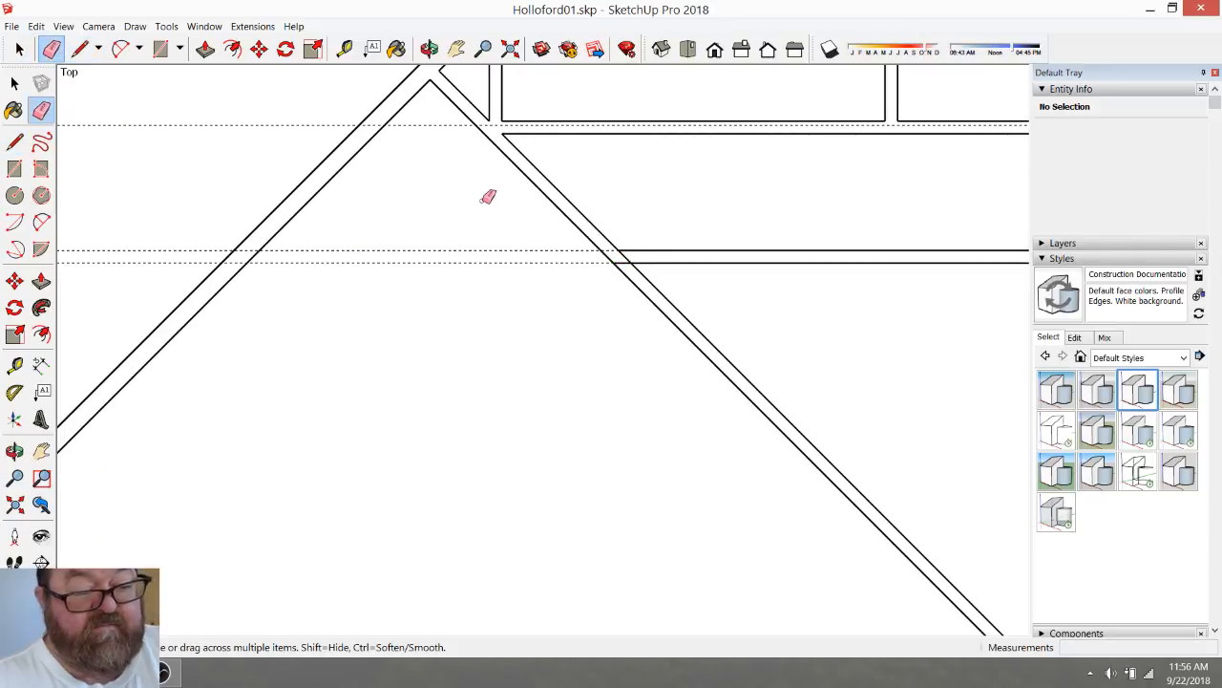
{"action": "left_click", "coordinate": [80, 49]}
{"action": "left_click", "coordinate": [492, 137]}
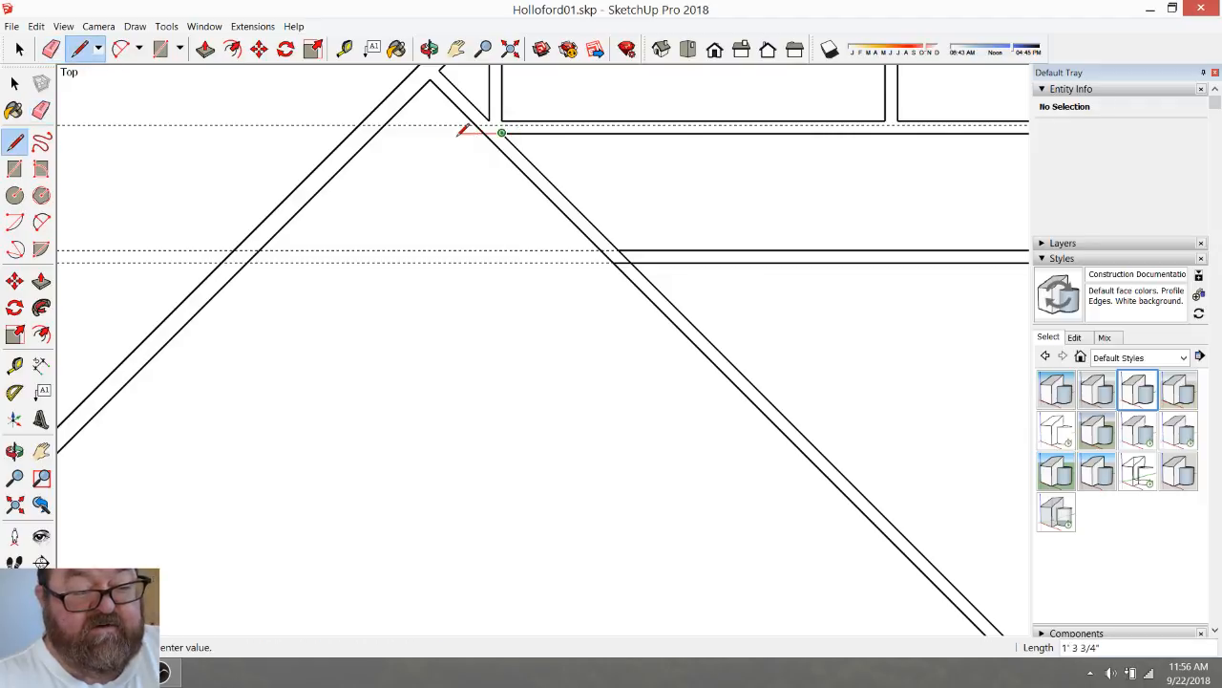
Erase the garage wall segment crossing the hallway, the overshooting line stub at the kitchen's front wall and the guides
{"action": "left_click", "coordinate": [50, 49]}
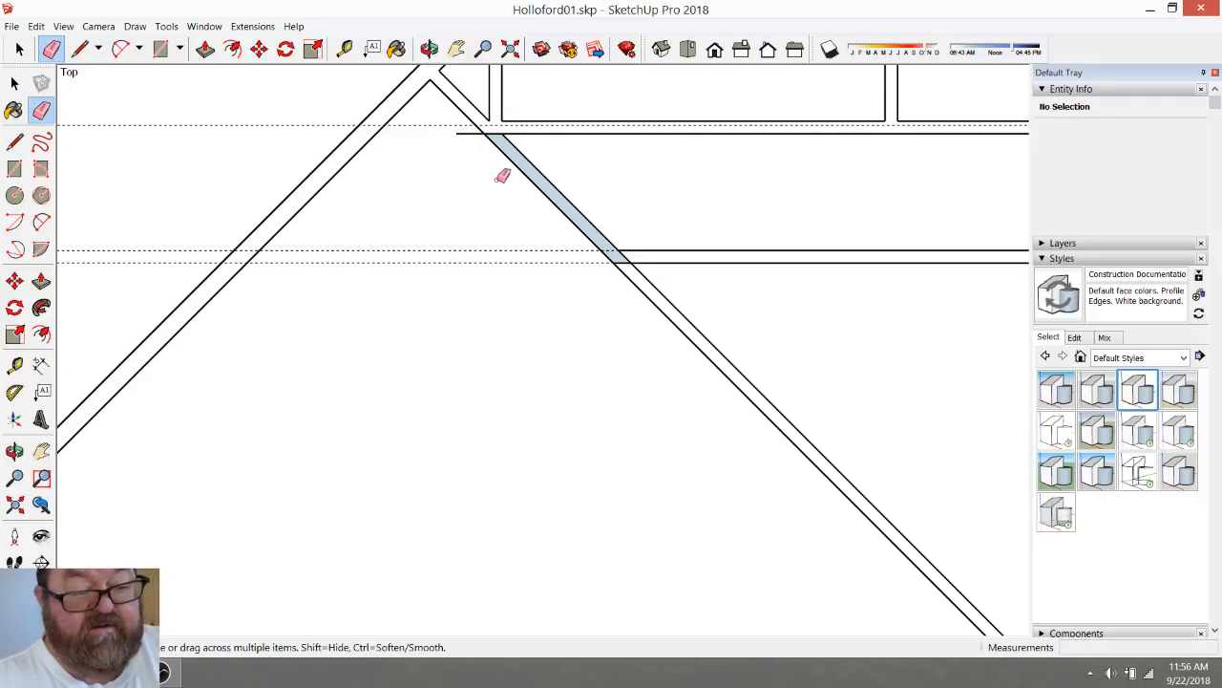
{"action": "mouse_move", "coordinate": [477, 130]}
{"action": "left_mouse_down"}
{"action": "mouse_move", "coordinate": [528, 158]}
{"action": "mouse_move", "coordinate": [507, 159]}
{"action": "left_mouse_up"}
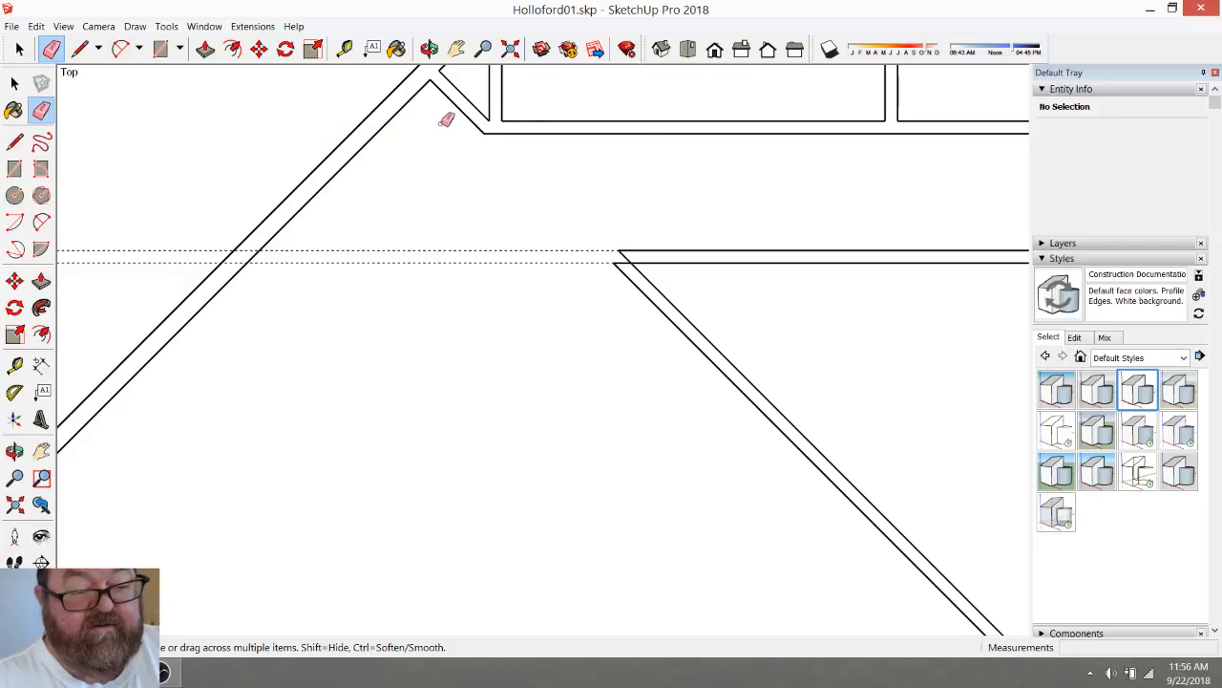
{"action": "scroll", "coordinate": [496, 251], "scroll_direction": "down", "scroll_amount": 4}
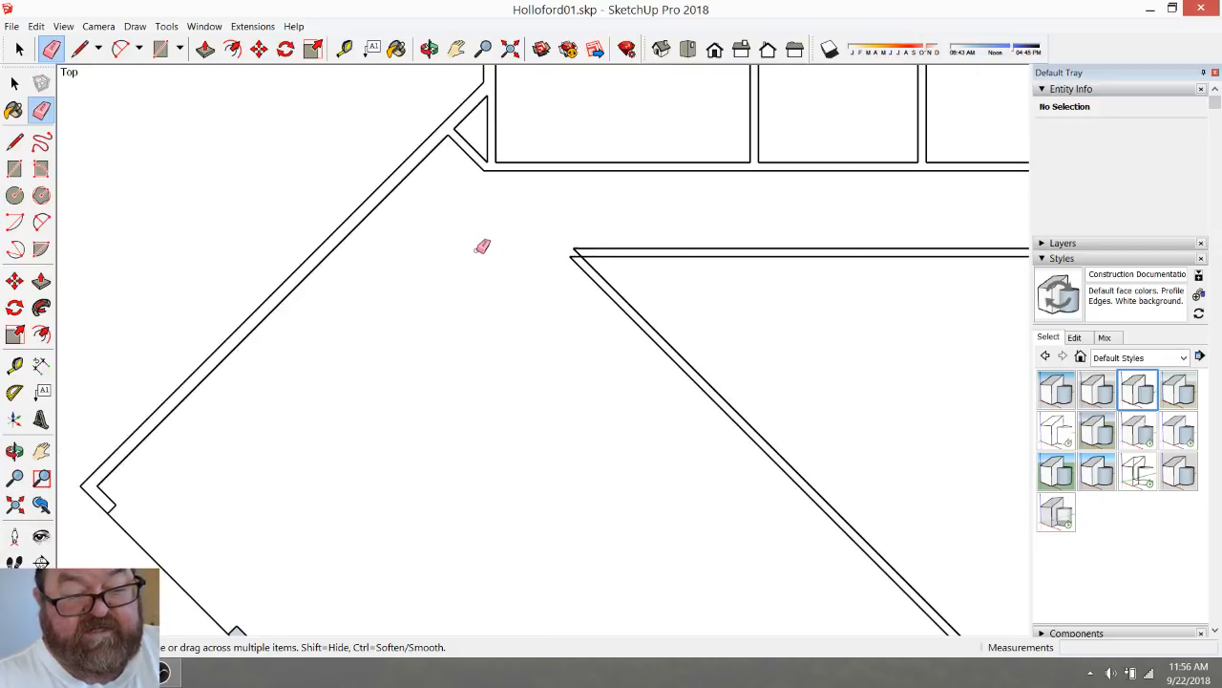
Compare the reference plan's bath, study, closet, stairs and foyer with the traced walls beside the garage
{"action": "scroll", "coordinate": [680, 292], "scroll_direction": "down", "scroll_amount": 5}
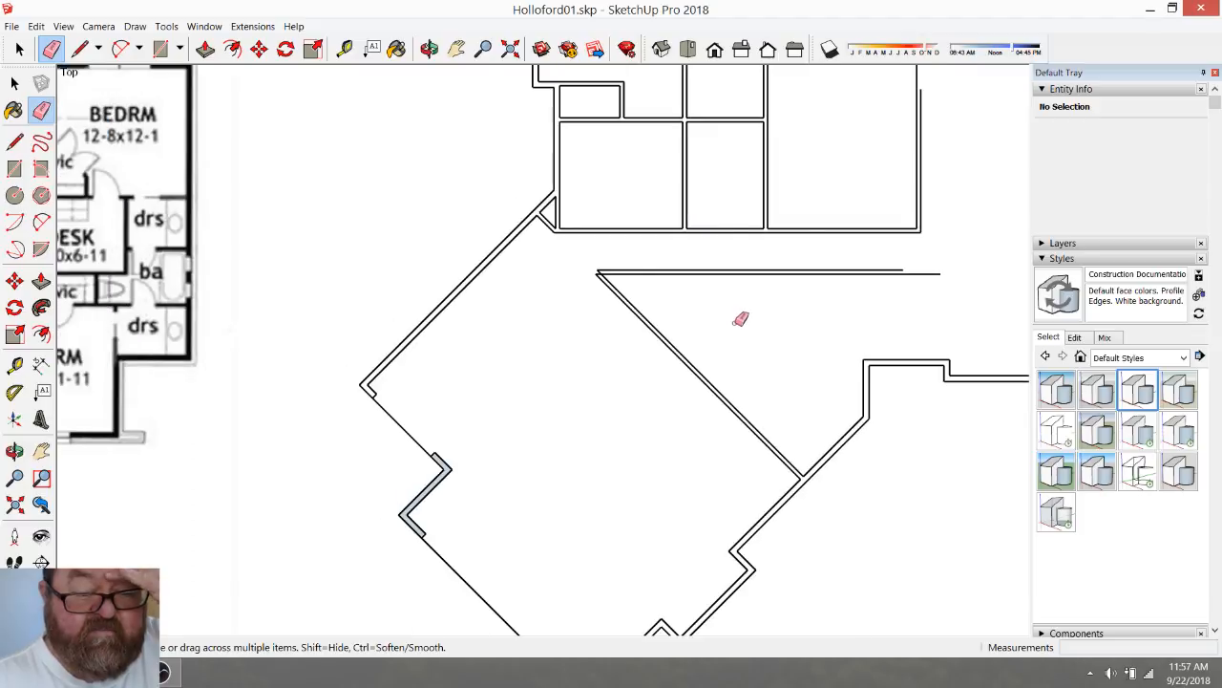
{"action": "scroll", "coordinate": [783, 336], "scroll_direction": "down", "scroll_amount": 2}
{"action": "scroll", "coordinate": [376, 286], "scroll_direction": "up", "scroll_amount": 5}
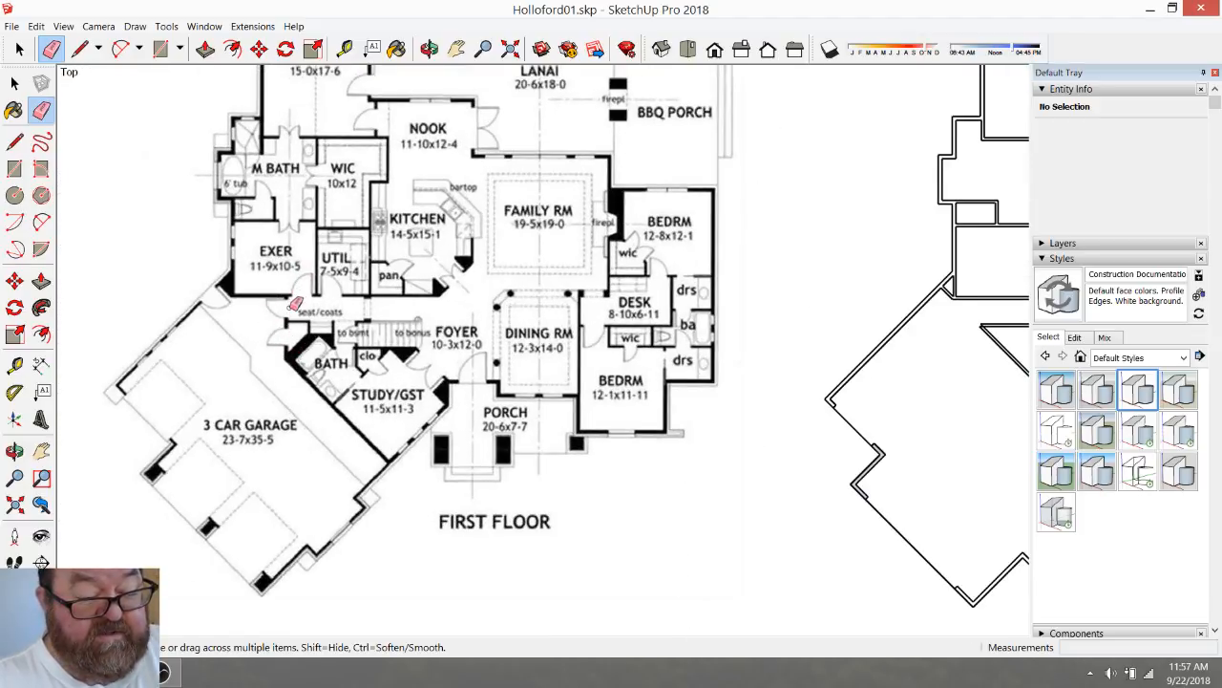
{"action": "scroll", "coordinate": [291, 343], "scroll_direction": "up", "scroll_amount": 3}
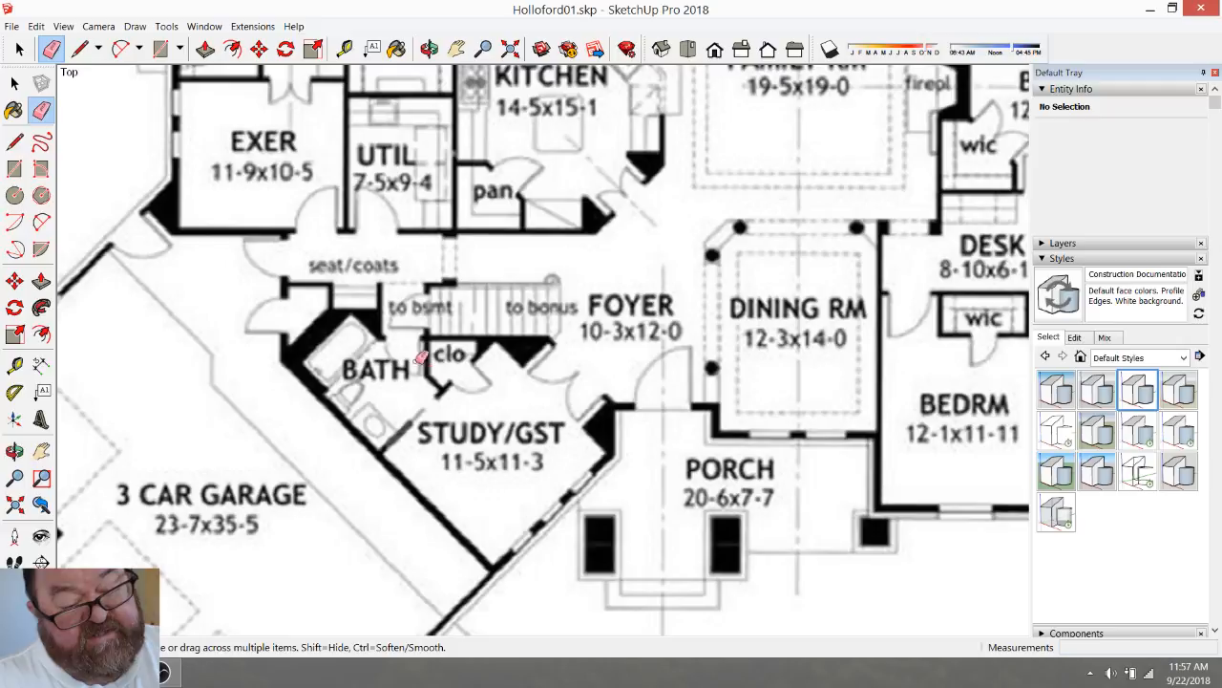
{"action": "scroll", "coordinate": [420, 349], "scroll_direction": "down", "scroll_amount": 3}
{"action": "scroll", "coordinate": [489, 473], "scroll_direction": "up", "scroll_amount": 4}
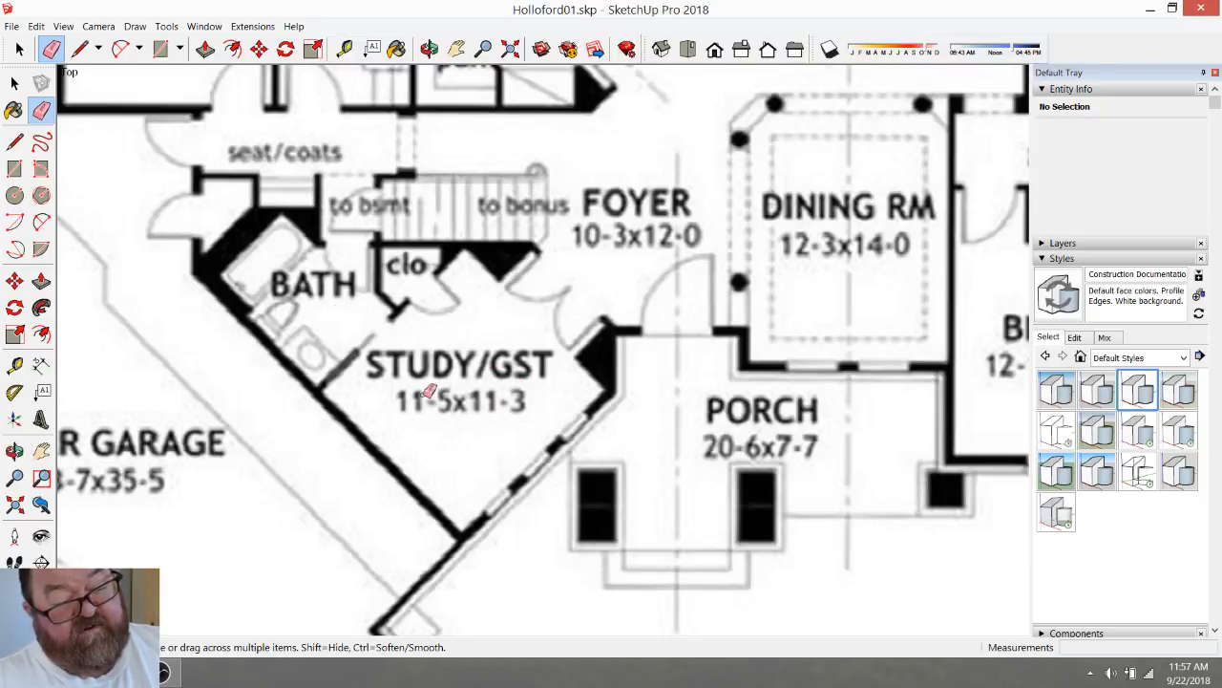
{"action": "scroll", "coordinate": [345, 319], "scroll_direction": "down", "scroll_amount": 5}
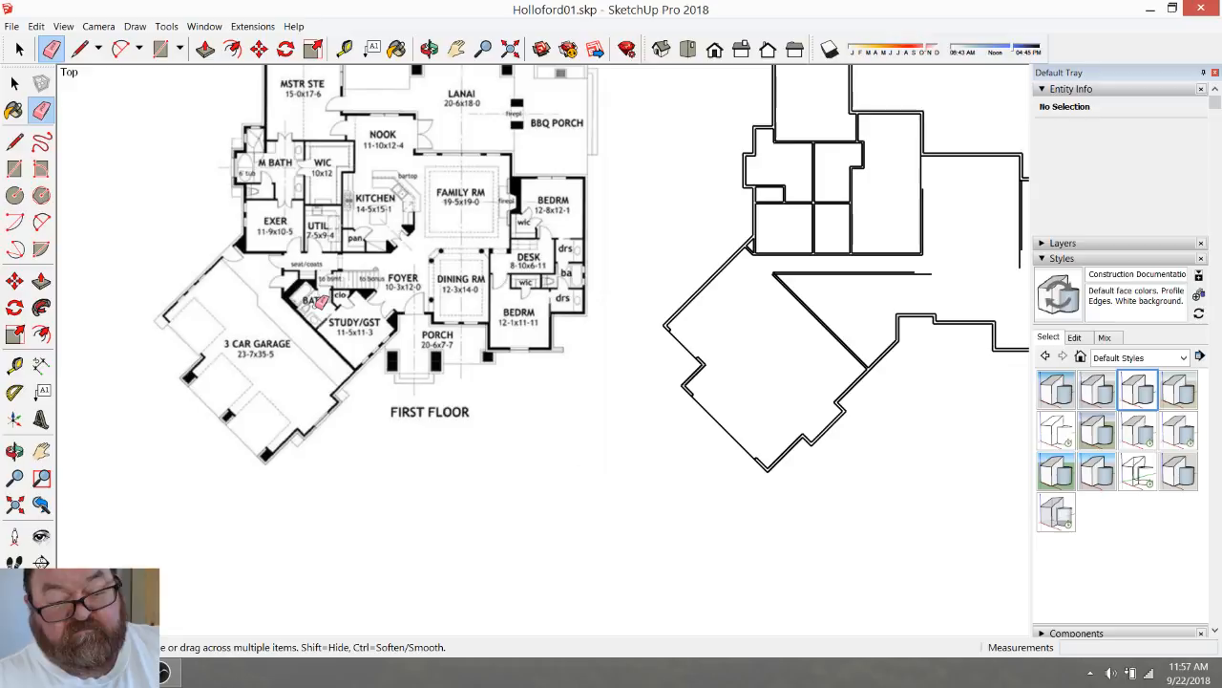
{"action": "scroll", "coordinate": [844, 303], "scroll_direction": "up", "scroll_amount": 1}
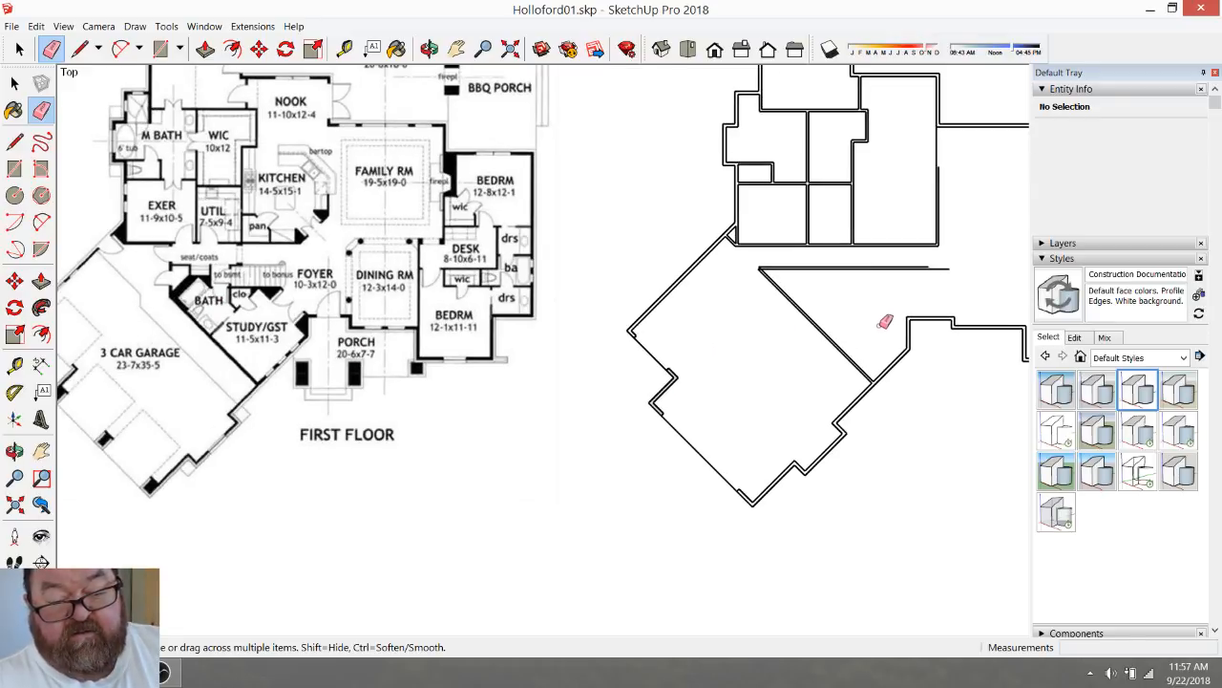
{"action": "scroll", "coordinate": [889, 331], "scroll_direction": "up", "scroll_amount": 3}
{"action": "scroll", "coordinate": [747, 295], "scroll_direction": "down", "scroll_amount": 2}
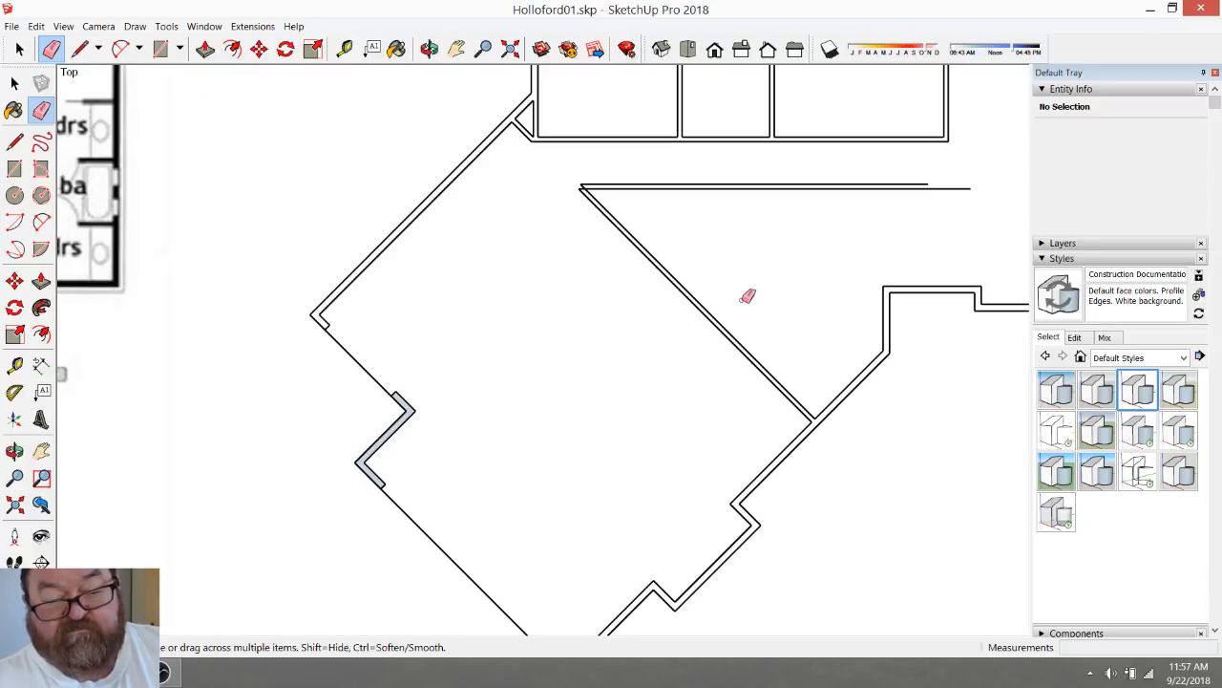
{"action": "scroll", "coordinate": [817, 318], "scroll_direction": "up", "scroll_amount": 1}
{"action": "scroll", "coordinate": [818, 318], "scroll_direction": "down", "scroll_amount": 1}
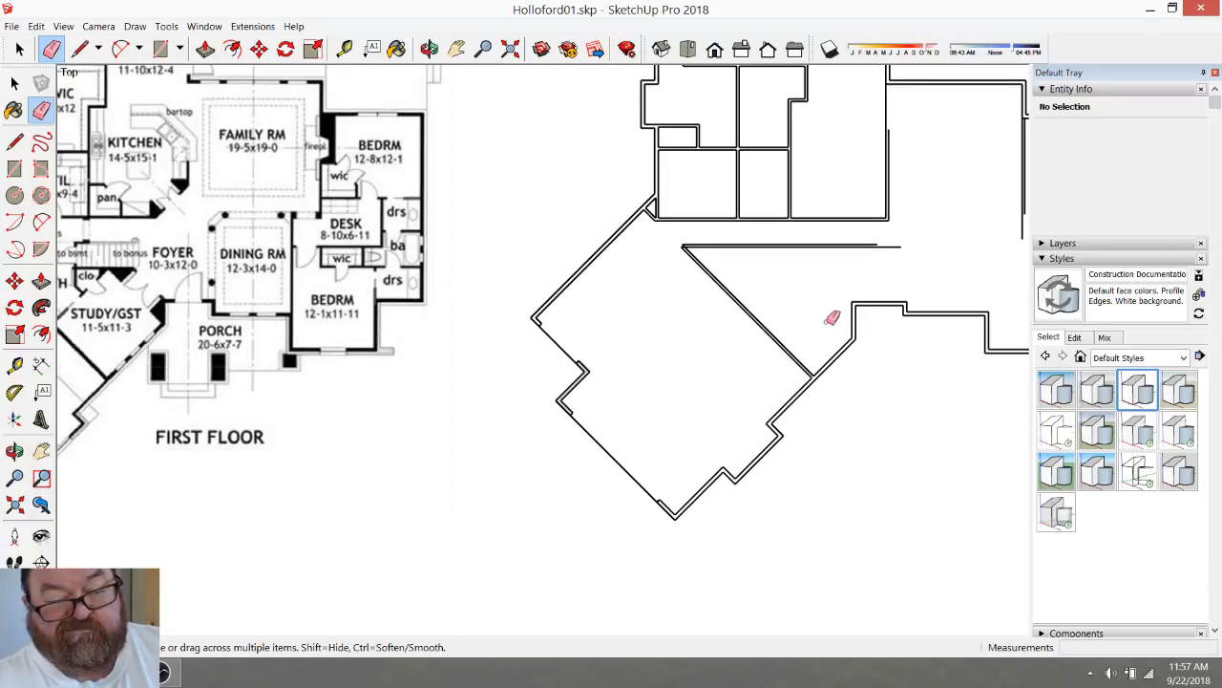
{"action": "scroll", "coordinate": [832, 318], "scroll_direction": "down", "scroll_amount": 2}
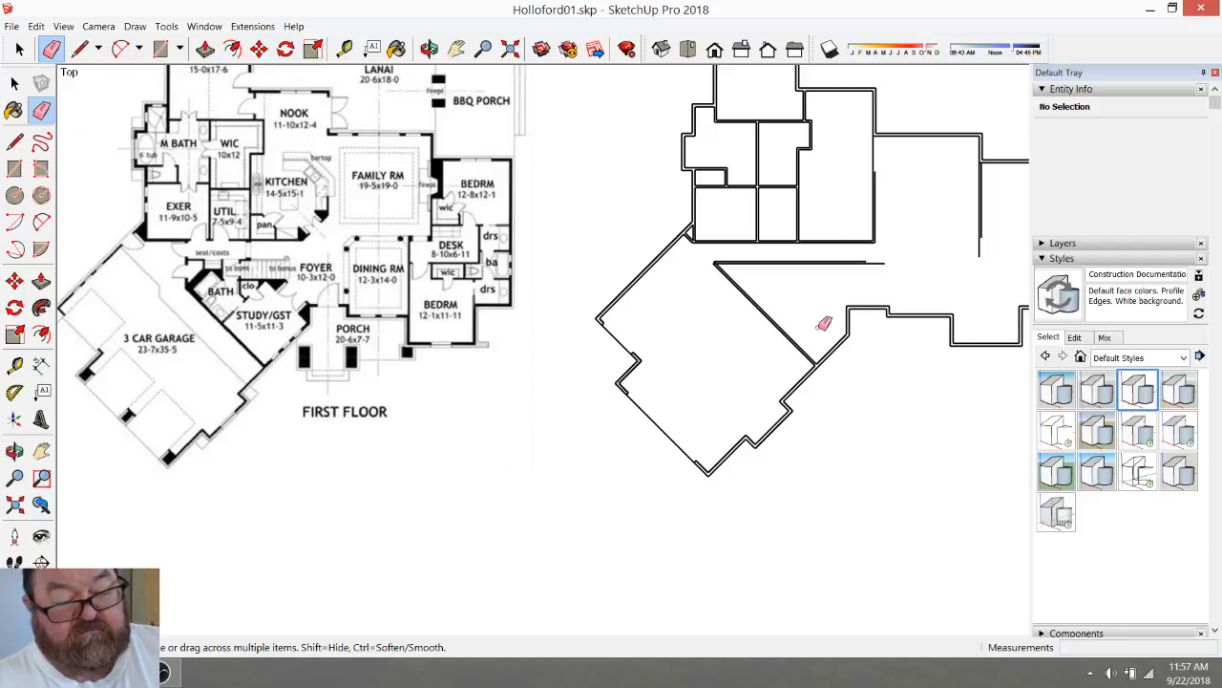
{"action": "scroll", "coordinate": [352, 323], "scroll_direction": "up", "scroll_amount": 5}
{"action": "scroll", "coordinate": [274, 270], "scroll_direction": "down", "scroll_amount": 1}
{"action": "scroll", "coordinate": [274, 270], "scroll_direction": "up", "scroll_amount": 2}
{"action": "scroll", "coordinate": [378, 260], "scroll_direction": "up", "scroll_amount": 2}
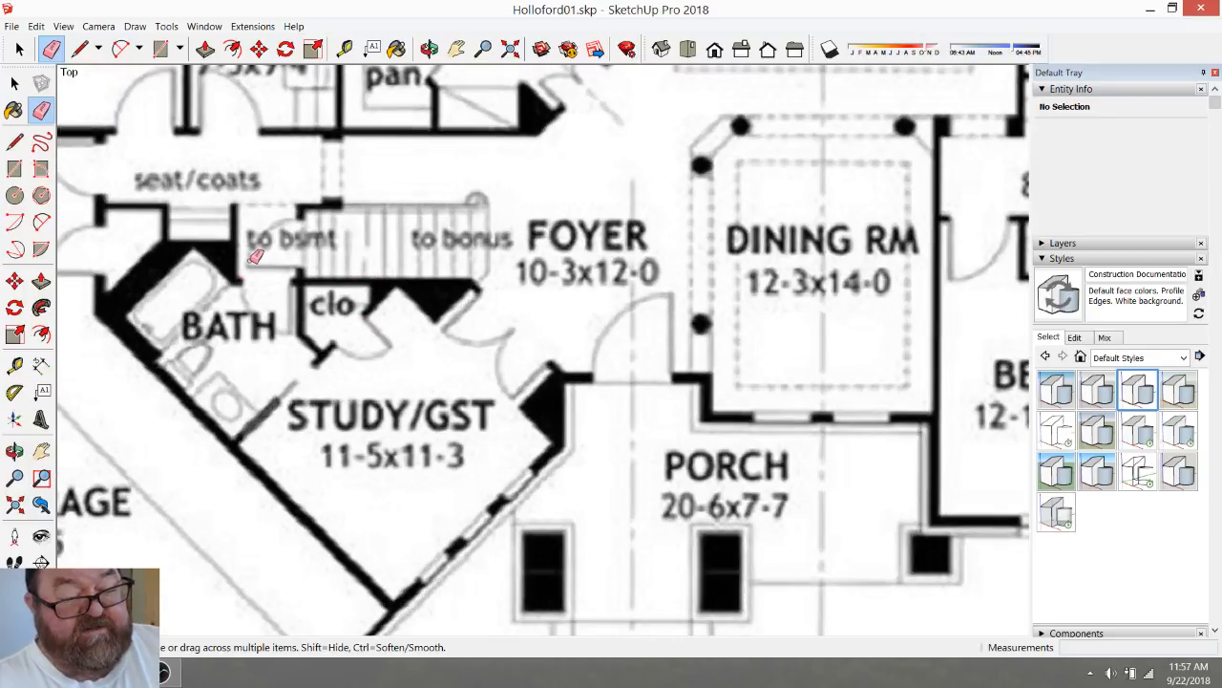
{"action": "scroll", "coordinate": [255, 256], "scroll_direction": "down", "scroll_amount": 10}
{"action": "scroll", "coordinate": [750, 267], "scroll_direction": "up", "scroll_amount": 1}
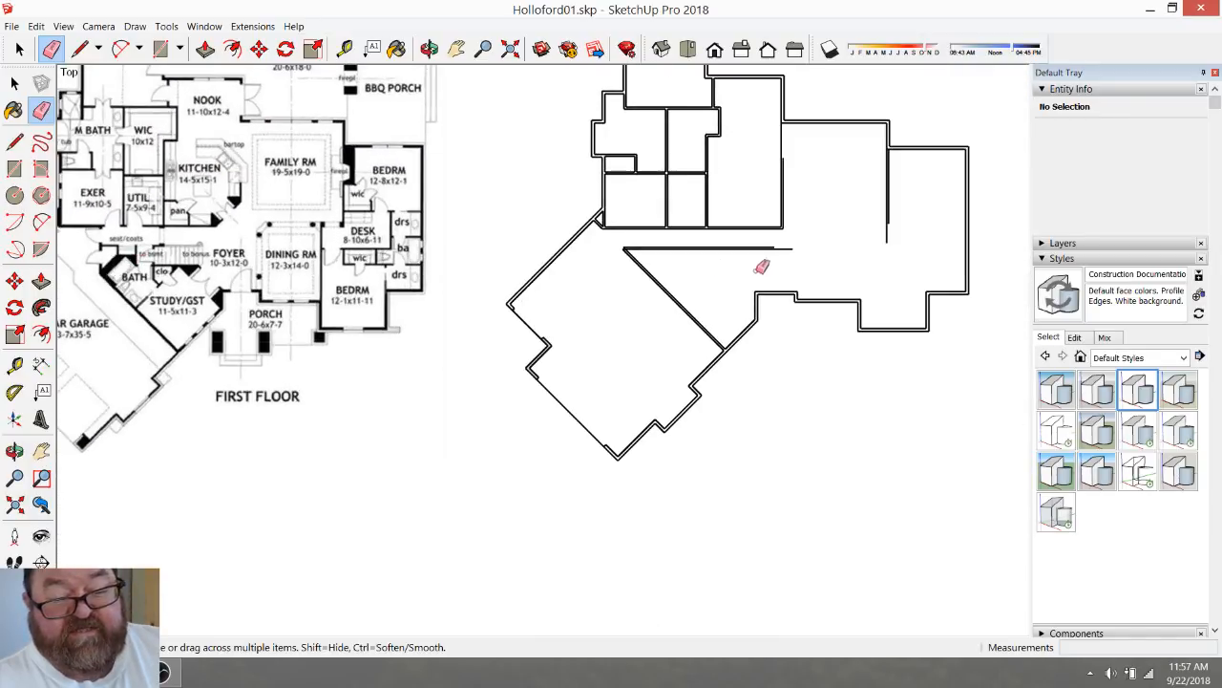
{"action": "scroll", "coordinate": [750, 267], "scroll_direction": "up", "scroll_amount": 2}
{"action": "scroll", "coordinate": [779, 282], "scroll_direction": "down", "scroll_amount": 3}
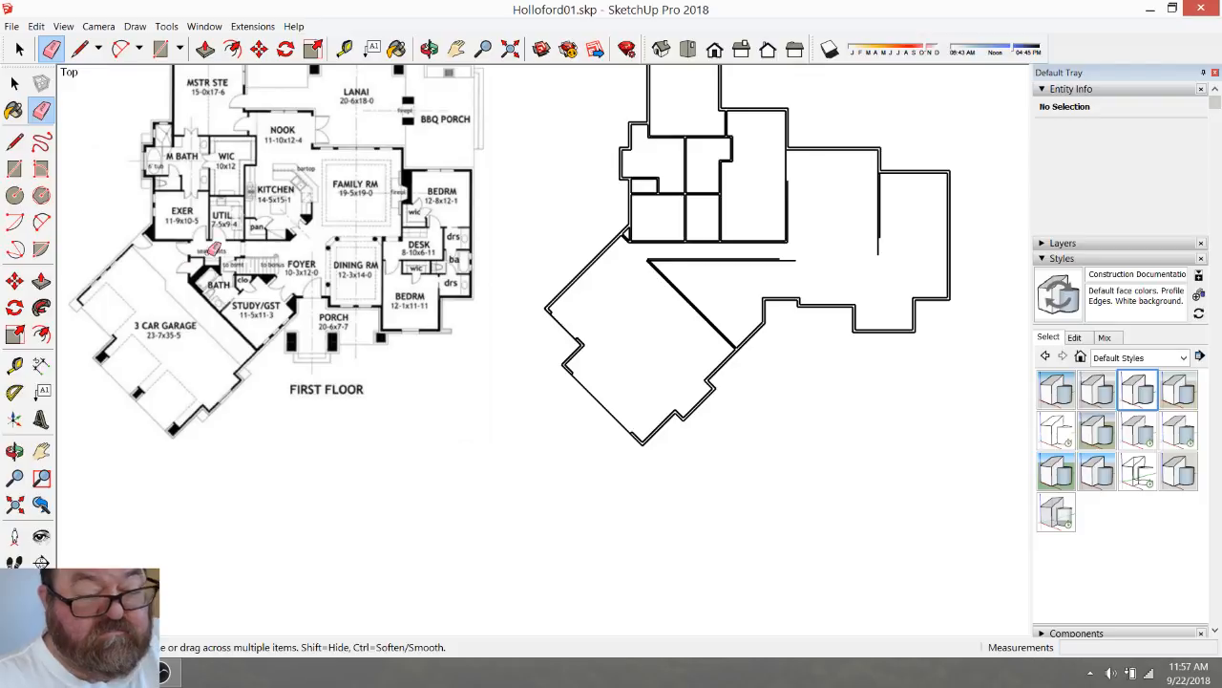
Select all the traced walls of the floor plan and make them into one group
{"action": "scroll", "coordinate": [570, 341], "scroll_direction": "down", "scroll_amount": 2}
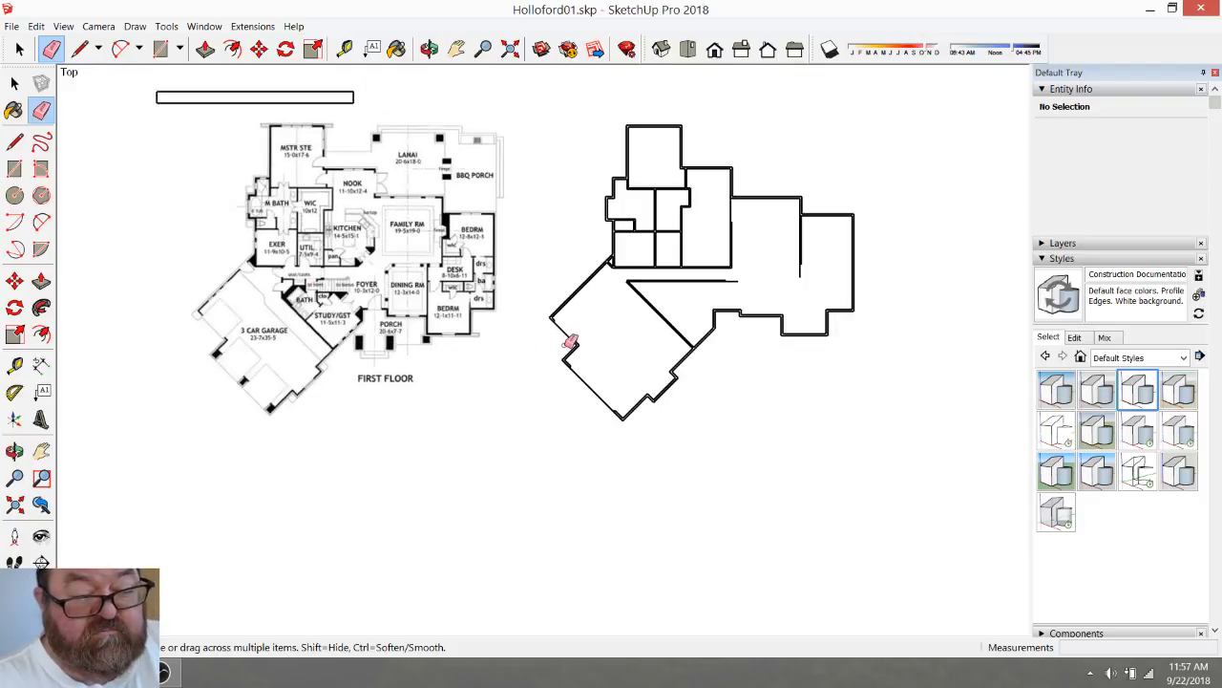
{"action": "left_click", "coordinate": [19, 48]}
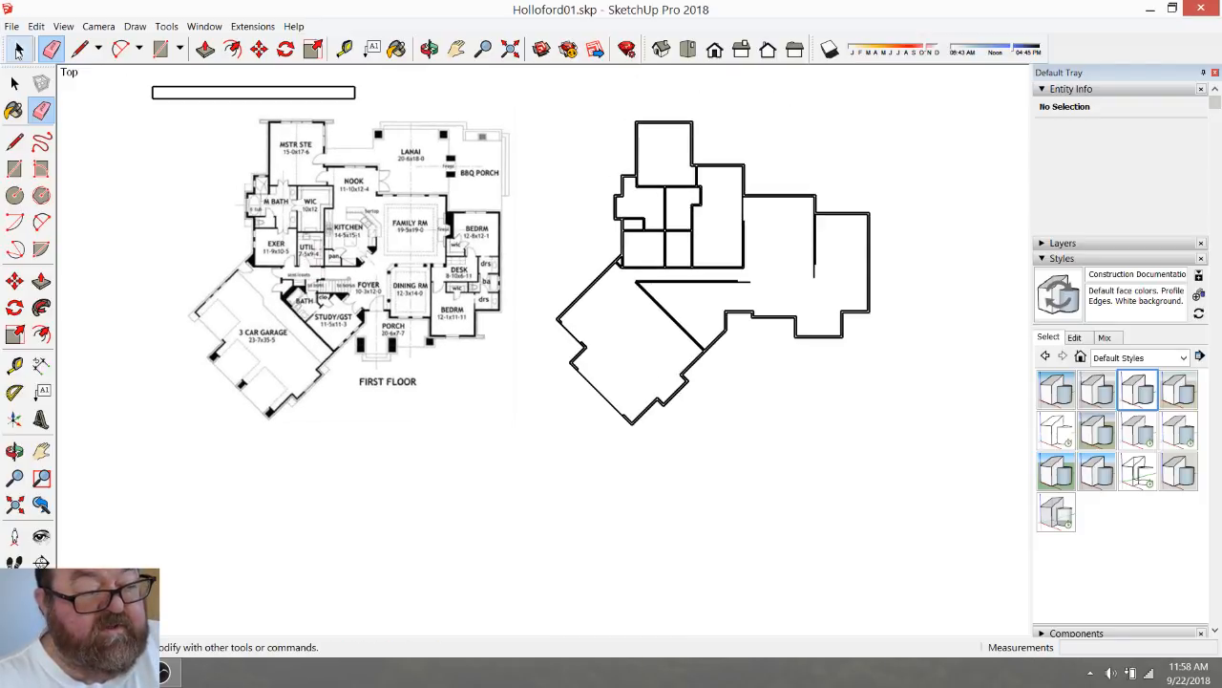
{"action": "left_click_drag", "start_coordinate": [541, 105], "coordinate": [879, 423]}
{"action": "scroll", "coordinate": [883, 420], "scroll_direction": "up", "scroll_amount": 1}
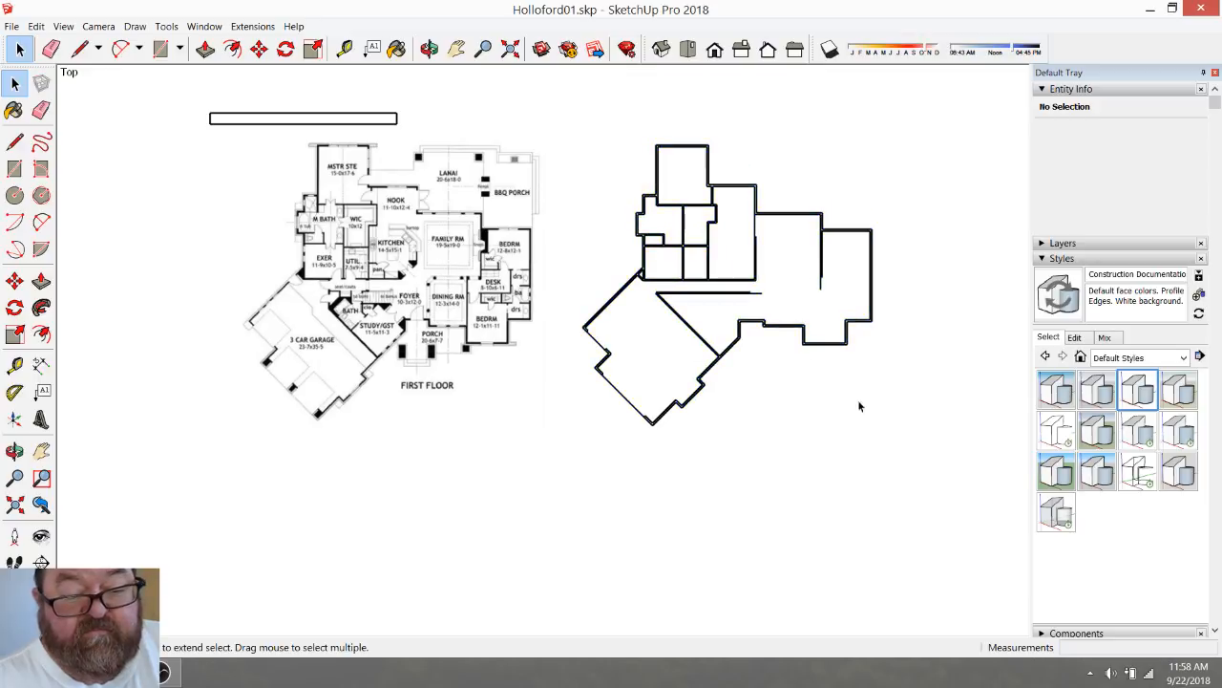
{"action": "left_click_drag", "start_coordinate": [577, 130], "coordinate": [881, 430]}
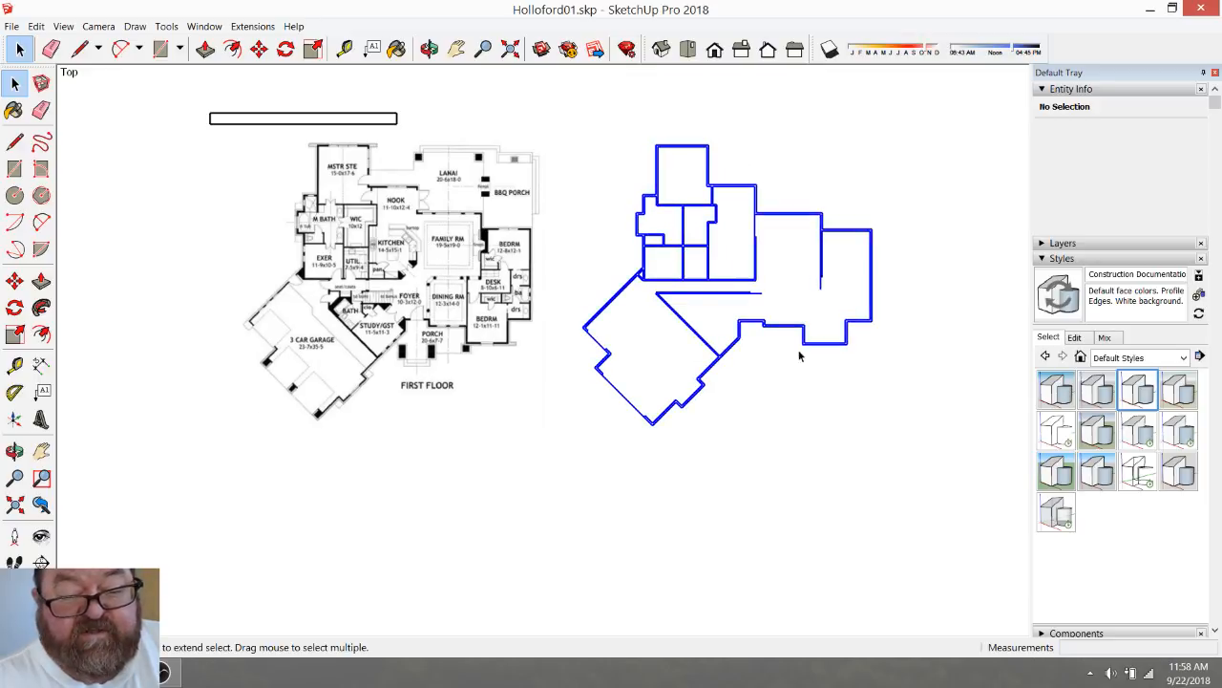
{"action": "right_click", "coordinate": [708, 242]}
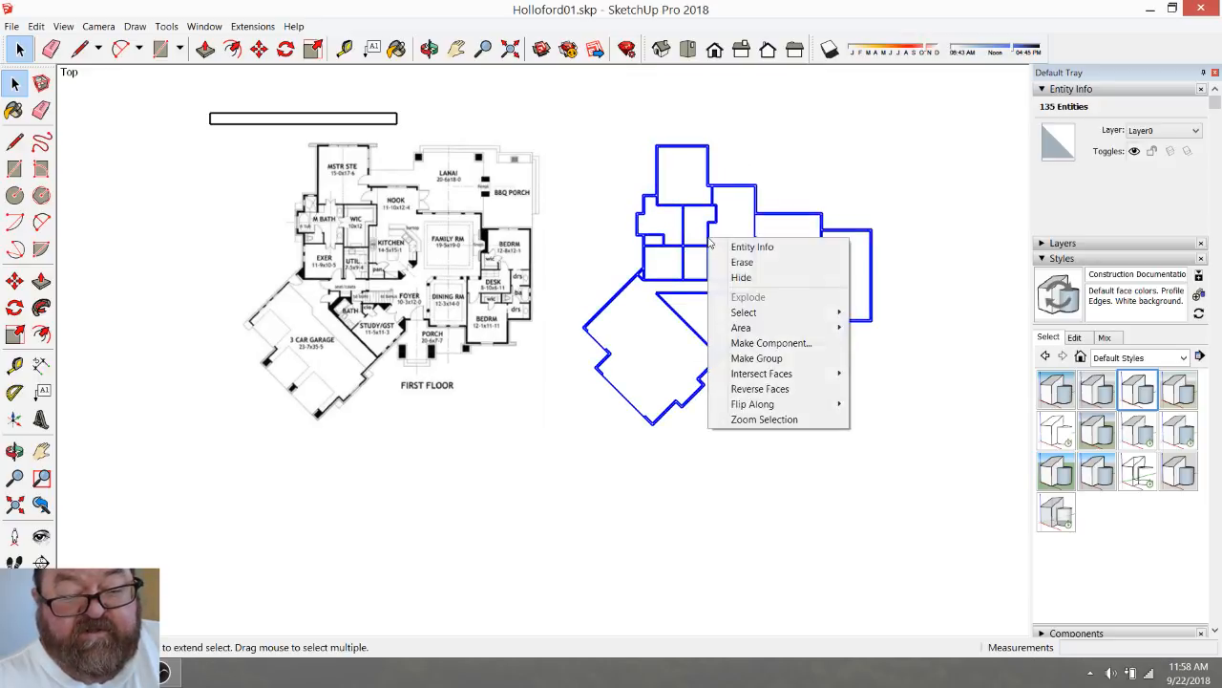
{"action": "left_click", "coordinate": [755, 357]}
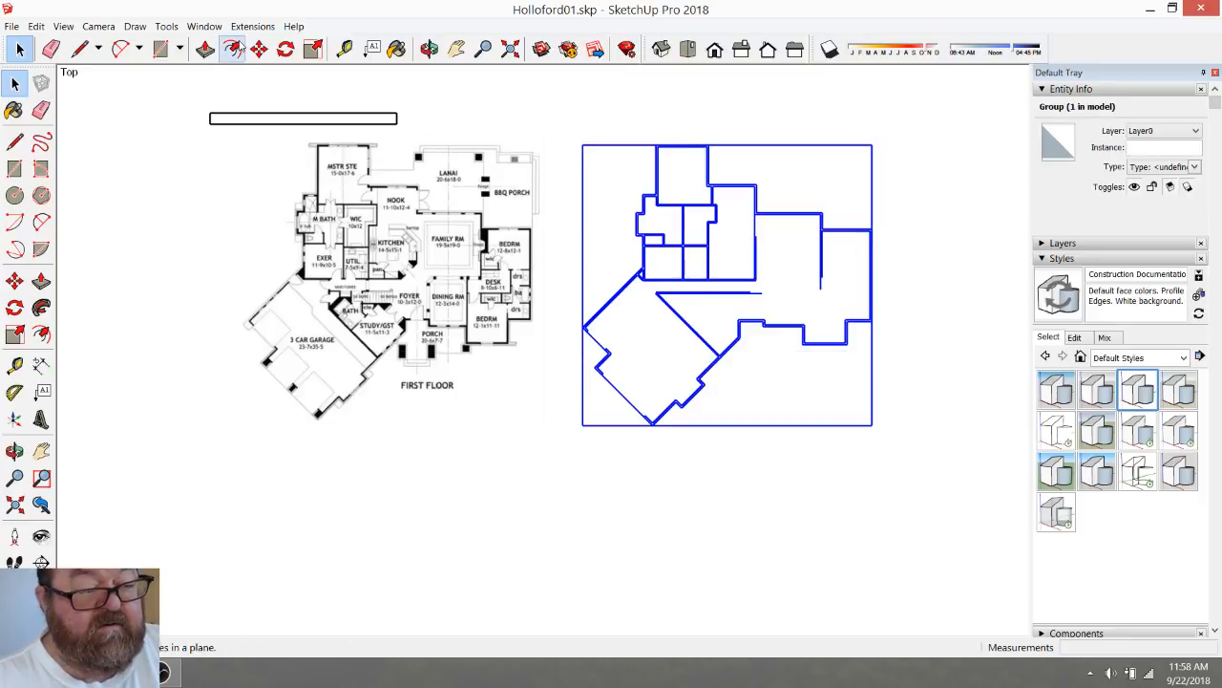
Place guides along the master suite's outer top and side walls on the traced plan, plus one at the reference plan's matching corner
{"action": "left_click", "coordinate": [259, 49]}
{"action": "scroll", "coordinate": [555, 142], "scroll_direction": "up", "scroll_amount": 2}
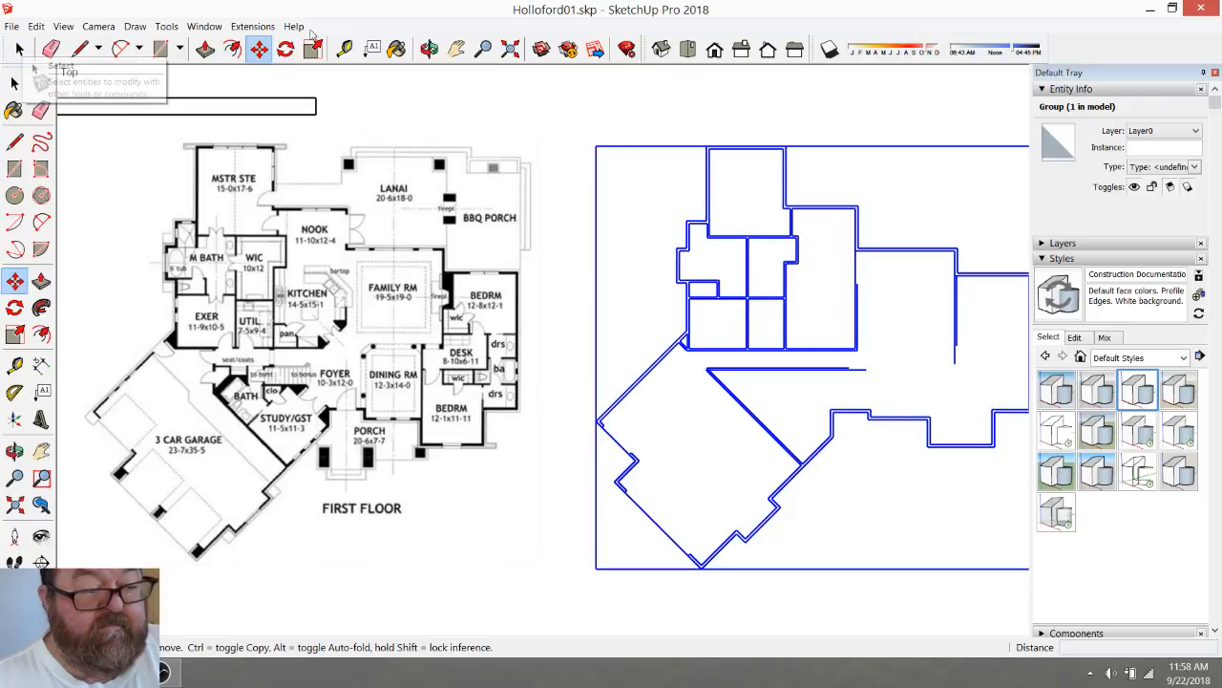
{"action": "left_click", "coordinate": [345, 49]}
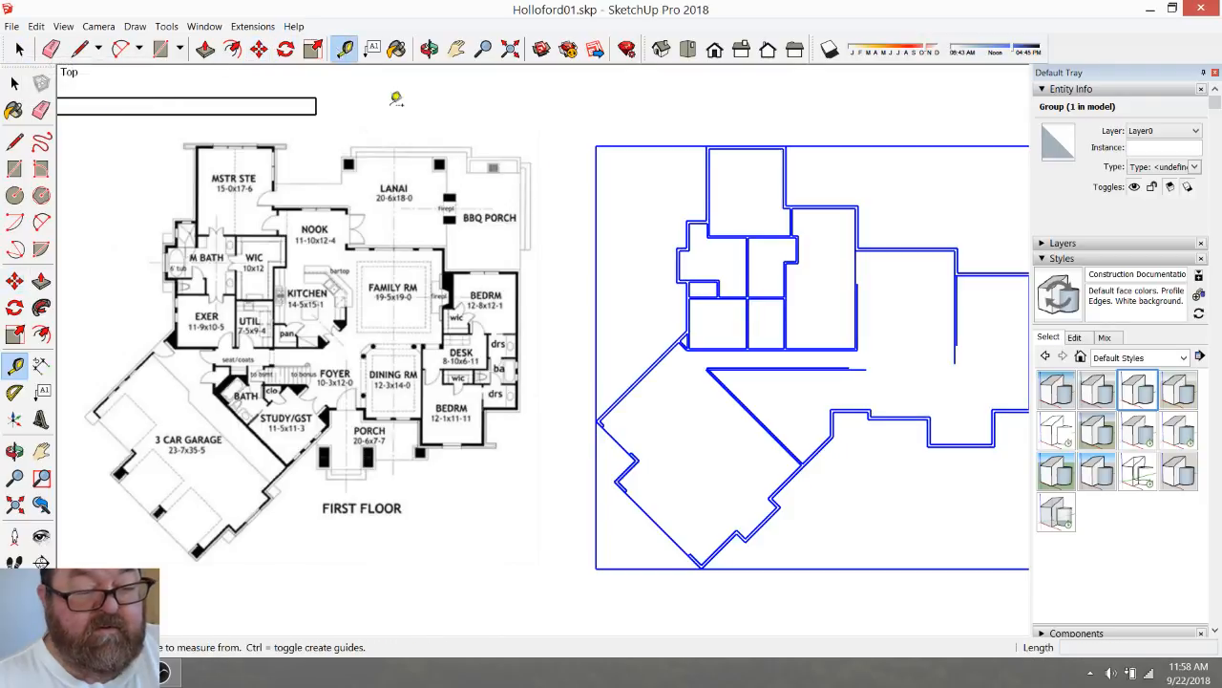
{"action": "left_click", "coordinate": [900, 416]}
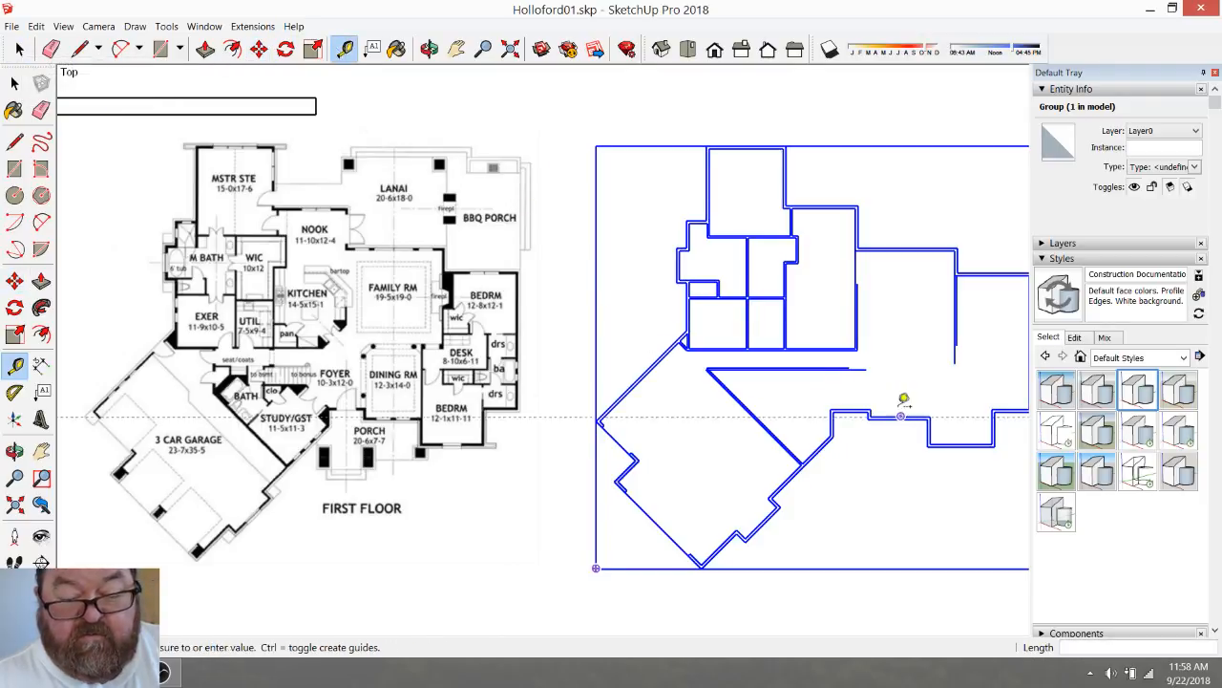
{"action": "left_click", "coordinate": [740, 146]}
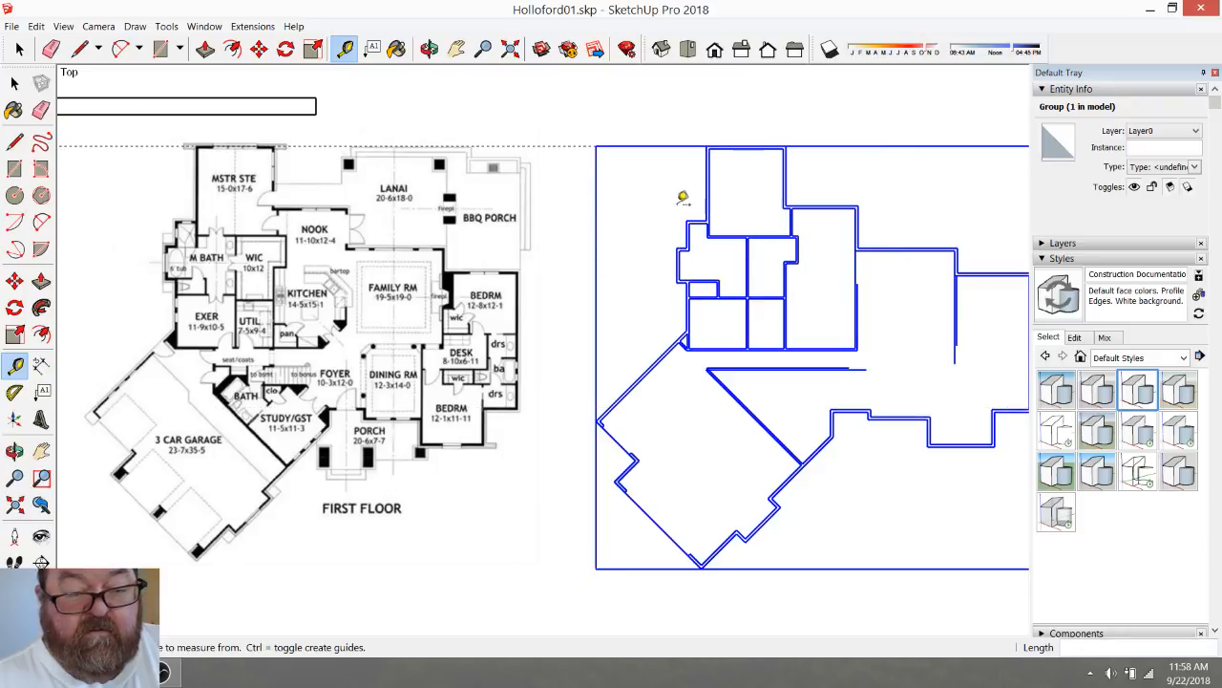
{"action": "left_click", "coordinate": [787, 174]}
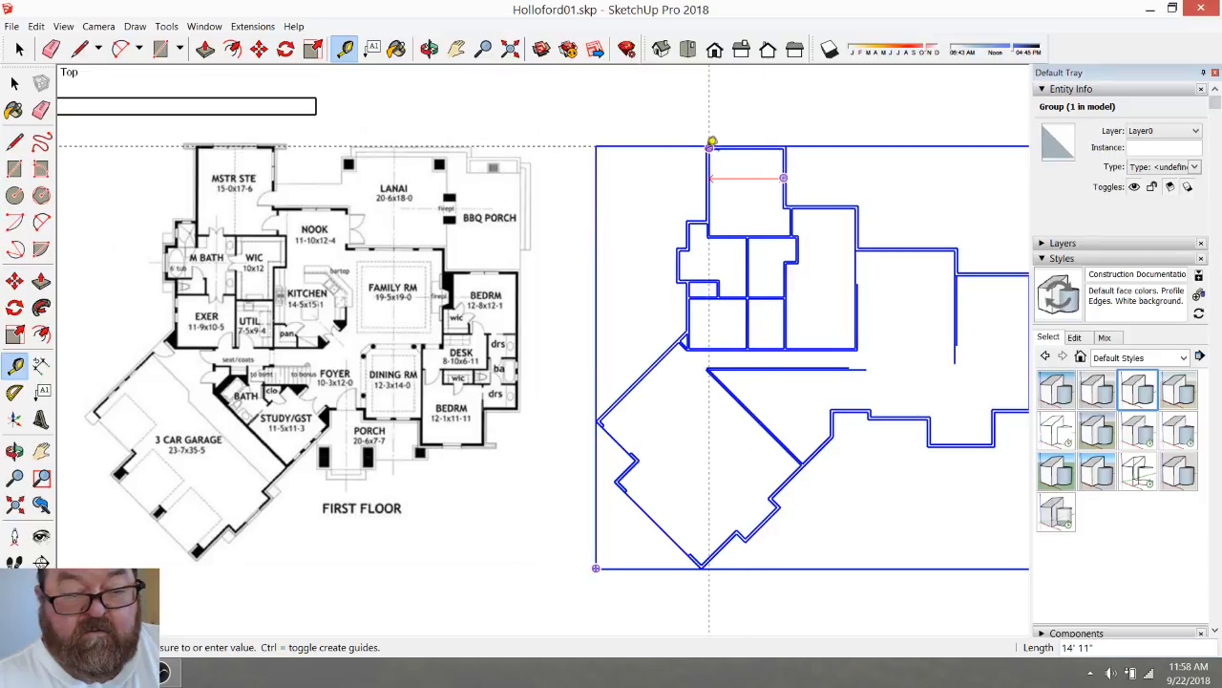
{"action": "left_click", "coordinate": [708, 180]}
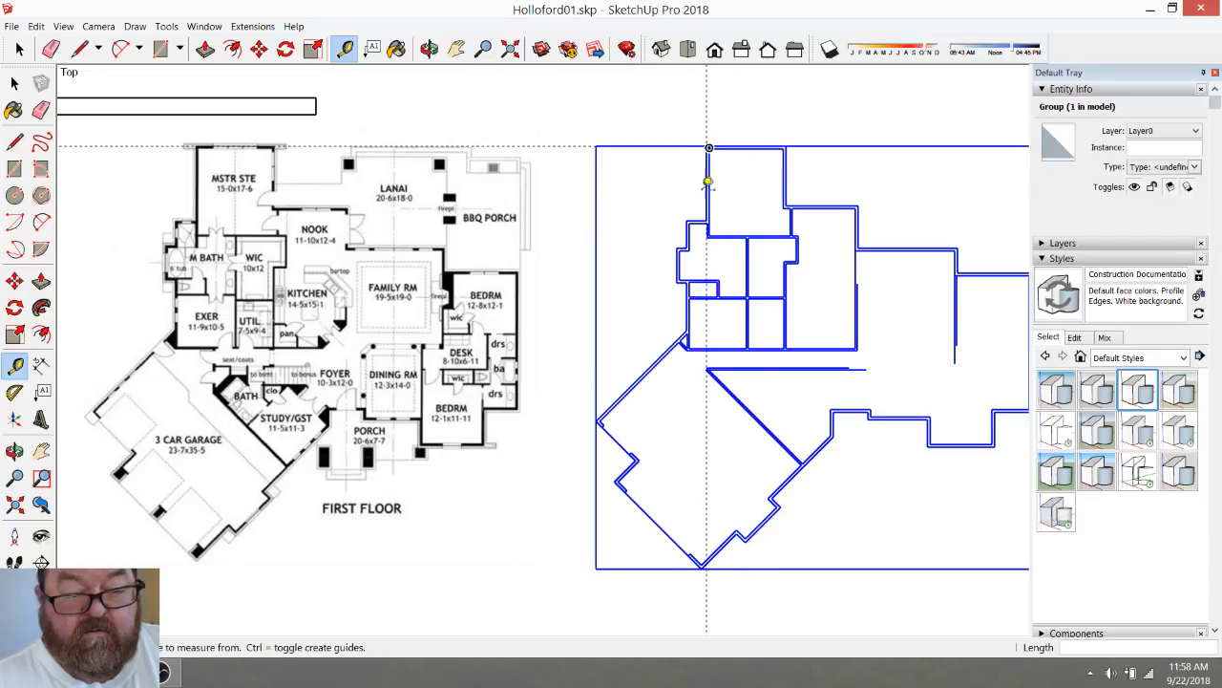
{"action": "left_click", "coordinate": [708, 148]}
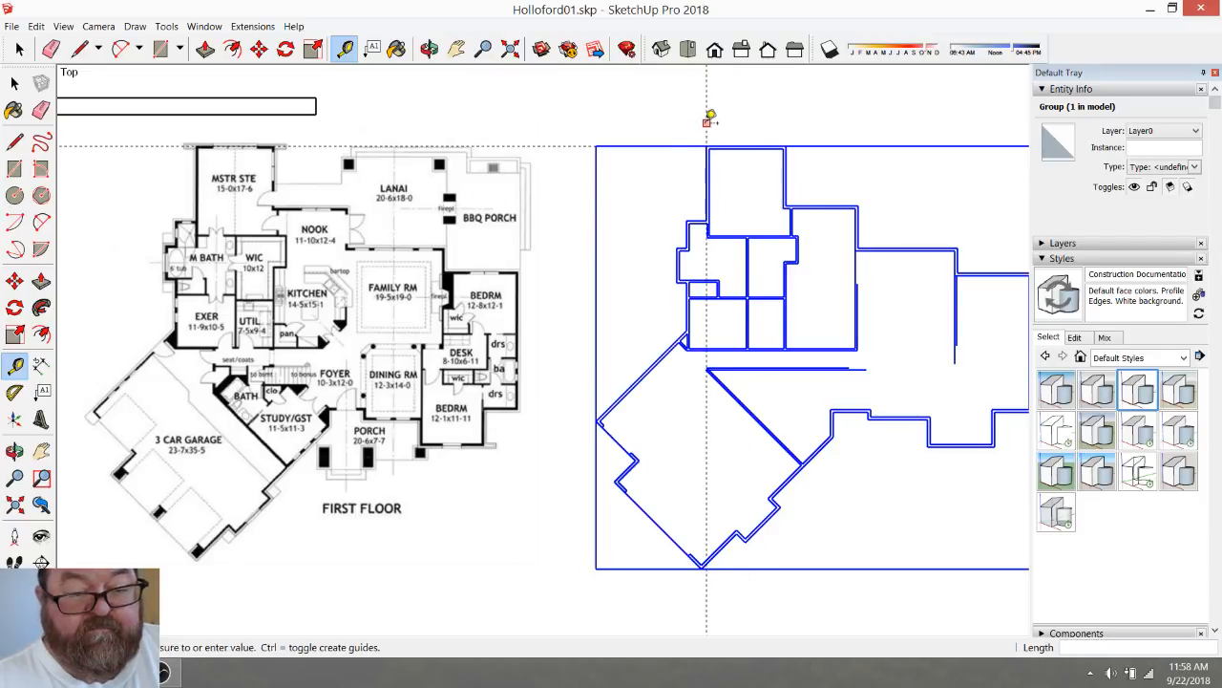
{"action": "scroll", "coordinate": [202, 145], "scroll_direction": "up", "scroll_amount": 5}
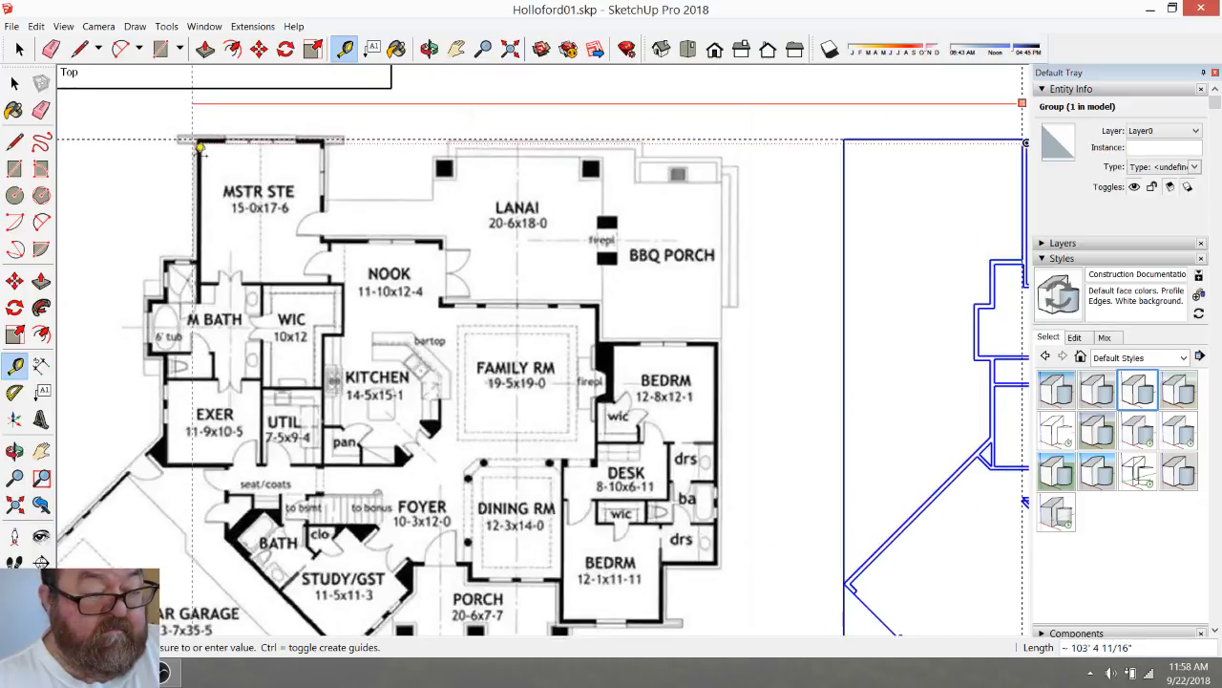
{"action": "left_click", "coordinate": [199, 124]}
{"action": "scroll", "coordinate": [238, 175], "scroll_direction": "down", "scroll_amount": 5}
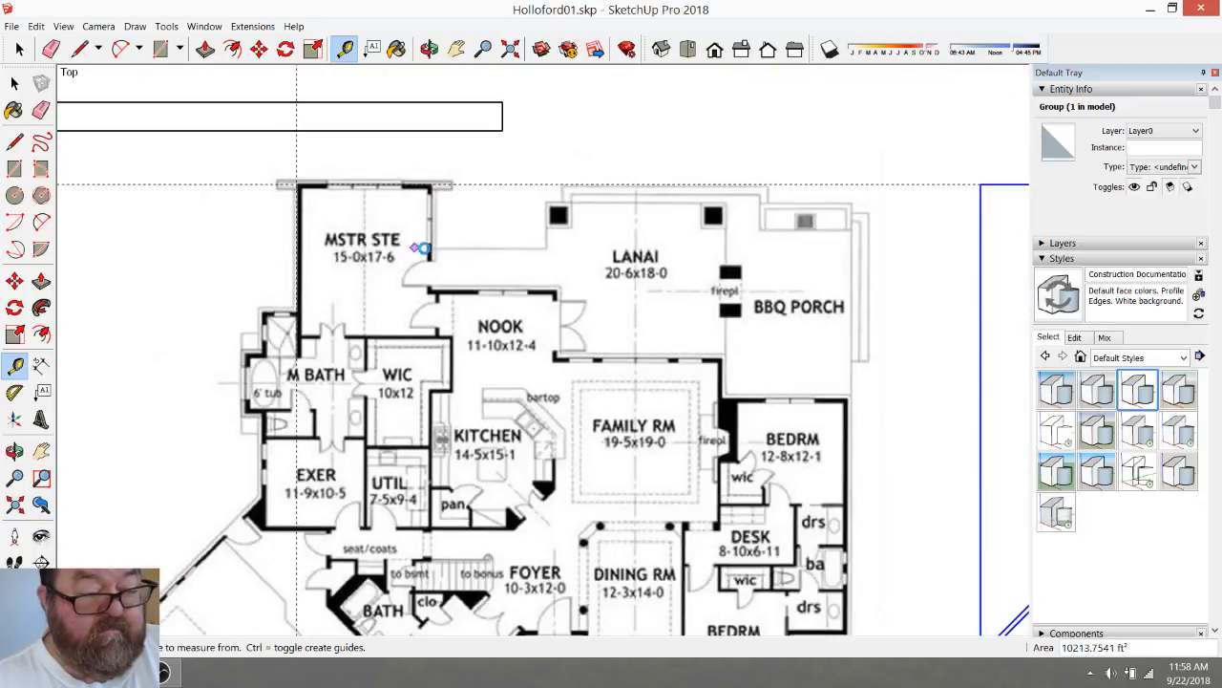
Copy the traced walls group onto the reference plan, aligning the master suite's upper outer corner with the guide intersection
{"action": "left_click", "coordinate": [259, 48]}
{"action": "scroll", "coordinate": [755, 275], "scroll_direction": "up", "scroll_amount": 3}
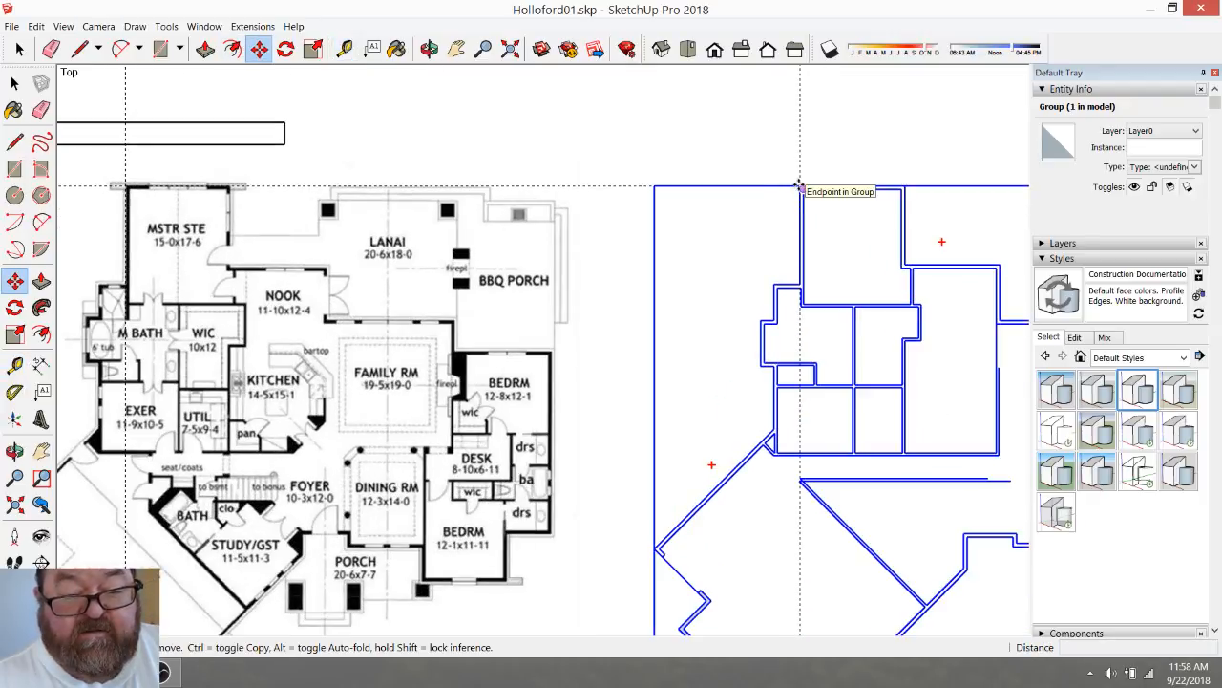
{"action": "scroll", "coordinate": [797, 186], "scroll_direction": "up", "scroll_amount": 3}
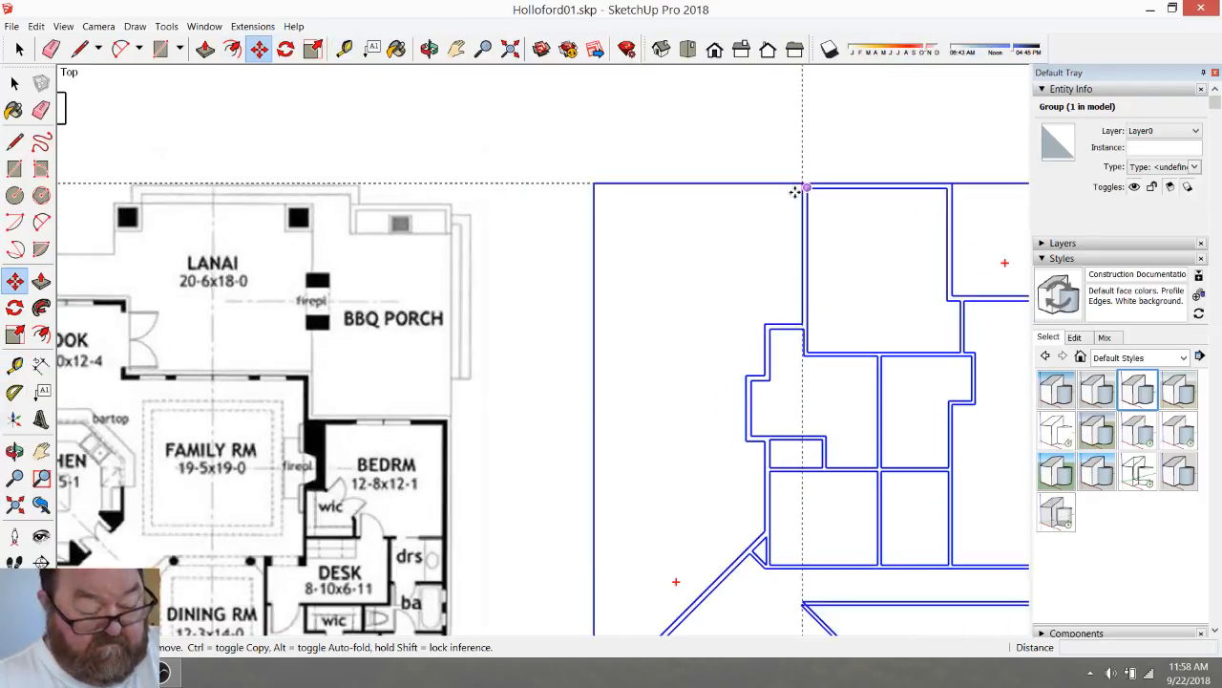
{"action": "left_click", "coordinate": [805, 183]}
{"action": "scroll", "coordinate": [838, 201], "scroll_direction": "down", "scroll_amount": 3}
{"action": "scroll", "coordinate": [840, 224], "scroll_direction": "down", "scroll_amount": 3}
{"action": "scroll", "coordinate": [494, 202], "scroll_direction": "up", "scroll_amount": 3}
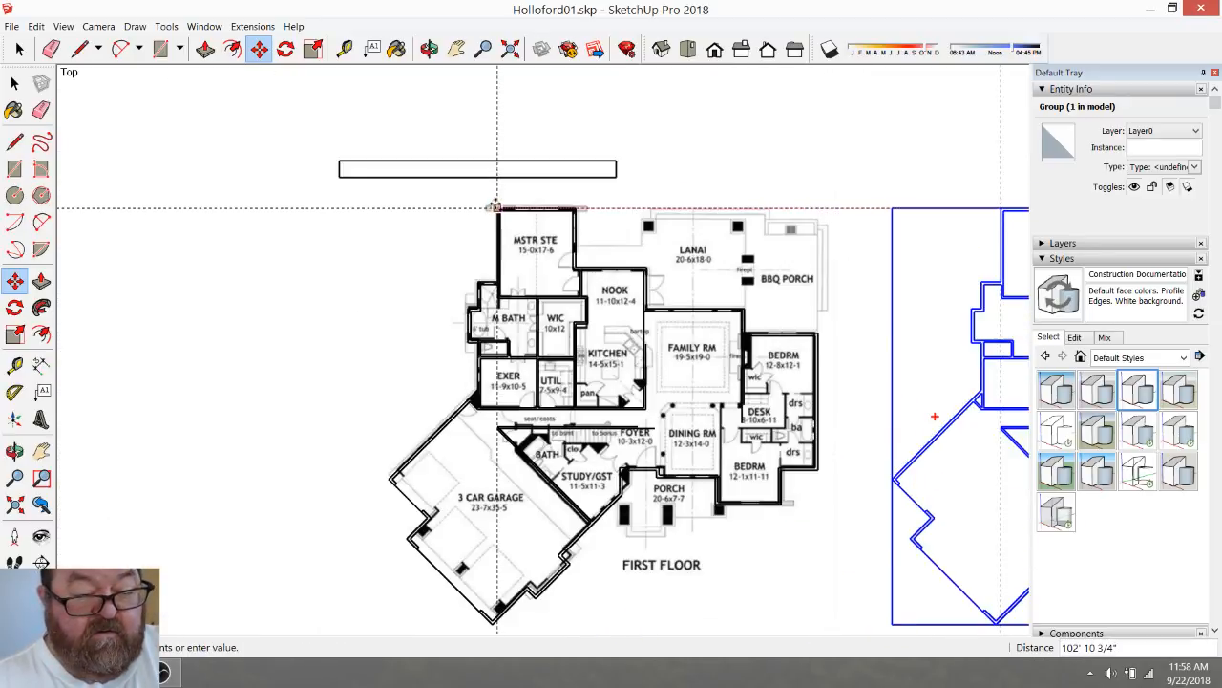
{"action": "left_click", "coordinate": [494, 210]}
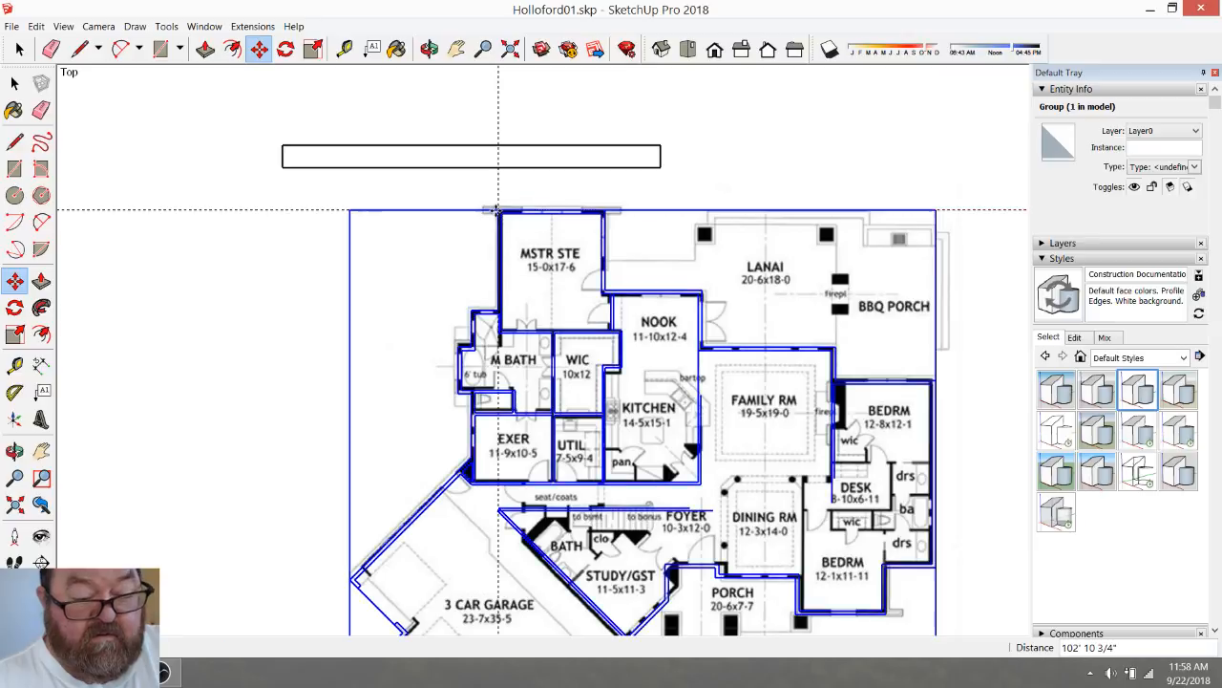
Measure from the overlaid angled garage wall across the study to the wedge-shaped wall tip beside the closet
{"action": "scroll", "coordinate": [558, 245], "scroll_direction": "down", "scroll_amount": 3}
{"action": "scroll", "coordinate": [607, 450], "scroll_direction": "up", "scroll_amount": 5}
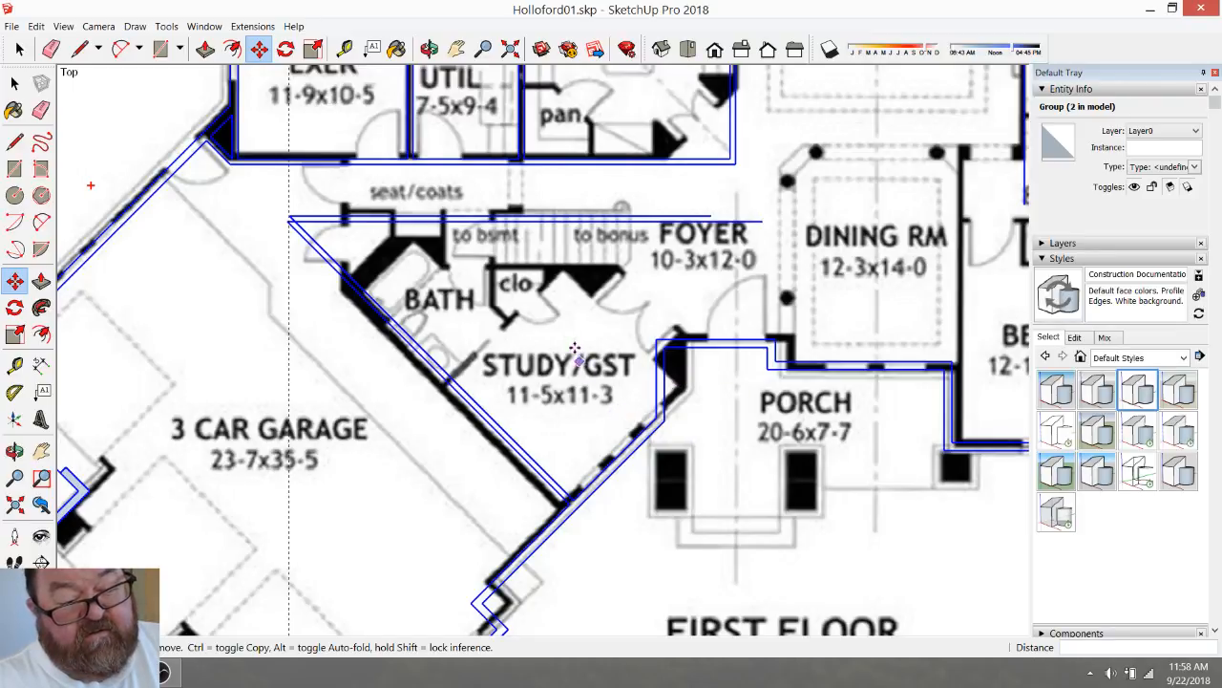
{"action": "scroll", "coordinate": [664, 389], "scroll_direction": "down", "scroll_amount": 3}
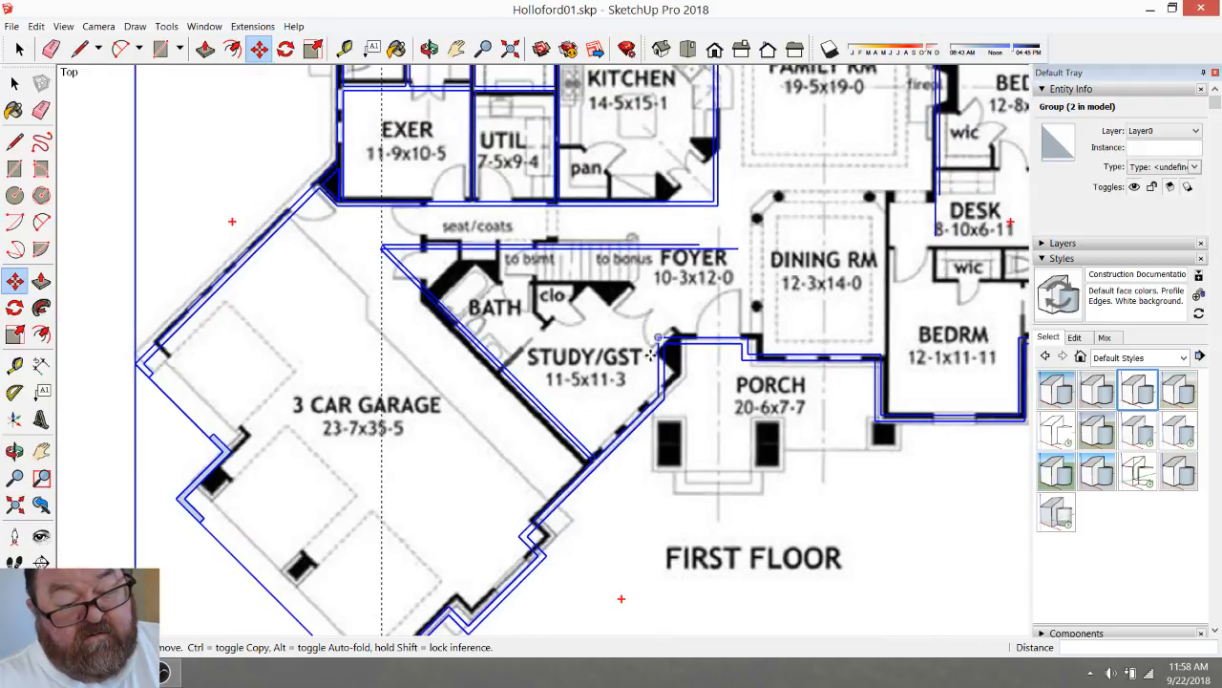
{"action": "scroll", "coordinate": [601, 401], "scroll_direction": "up", "scroll_amount": 4}
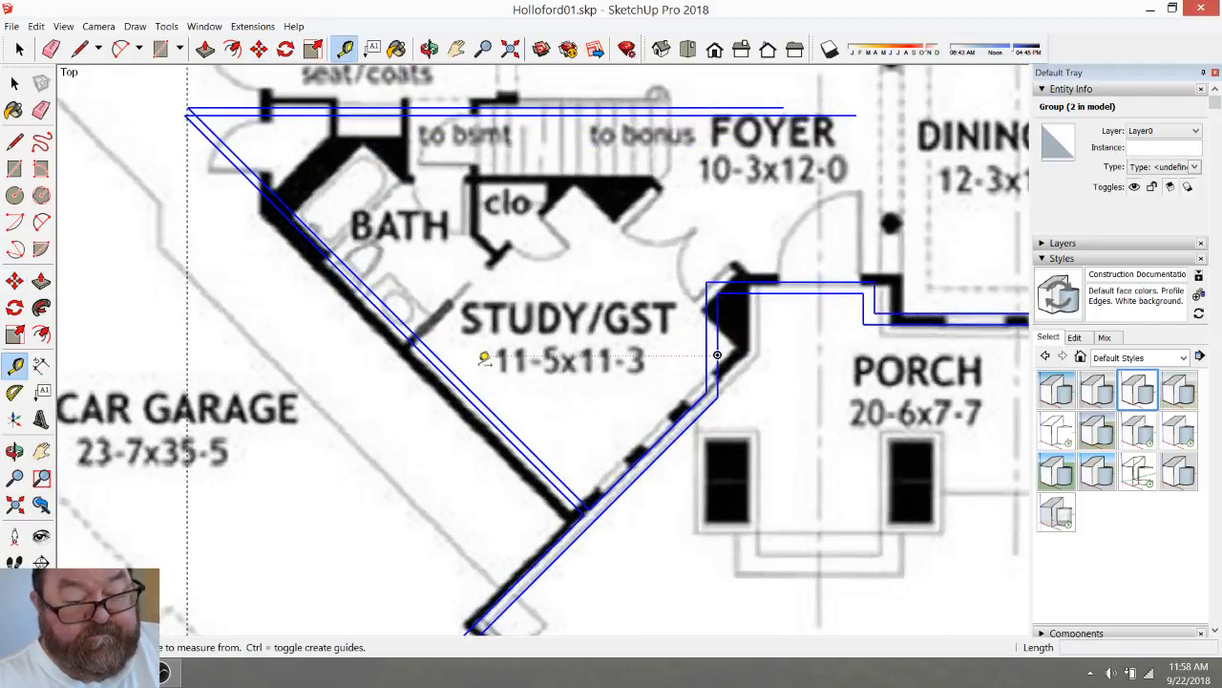
{"action": "left_click", "coordinate": [473, 391]}
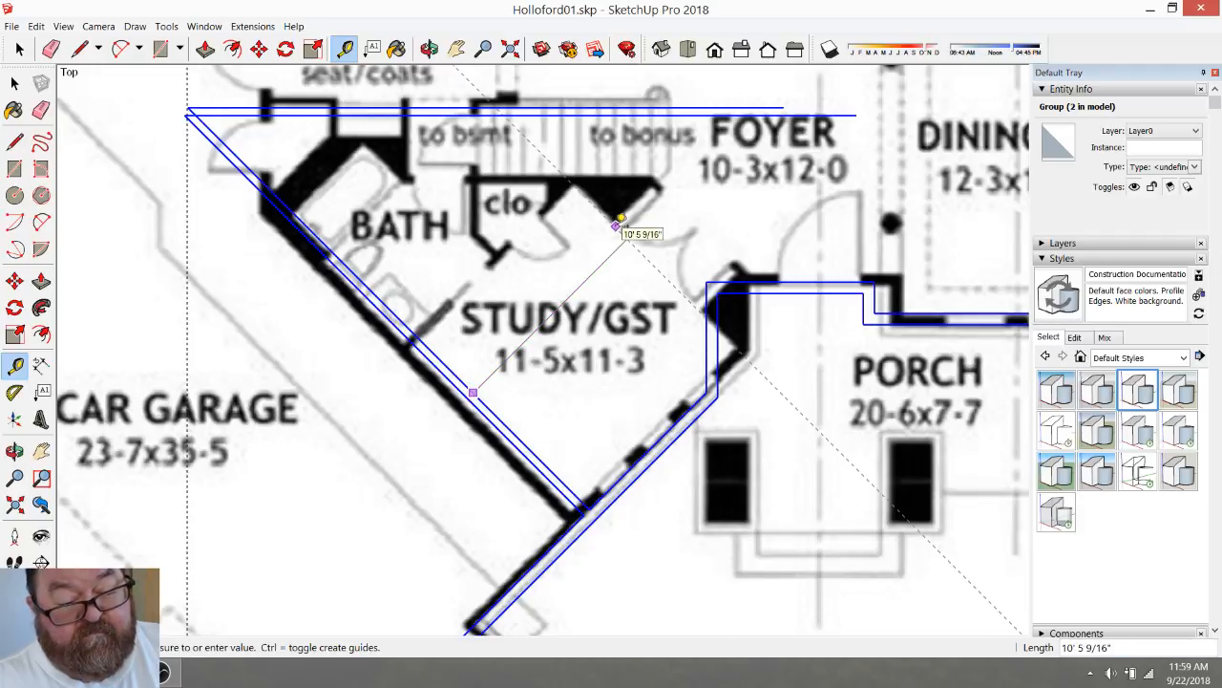
{"action": "left_click", "coordinate": [616, 227]}
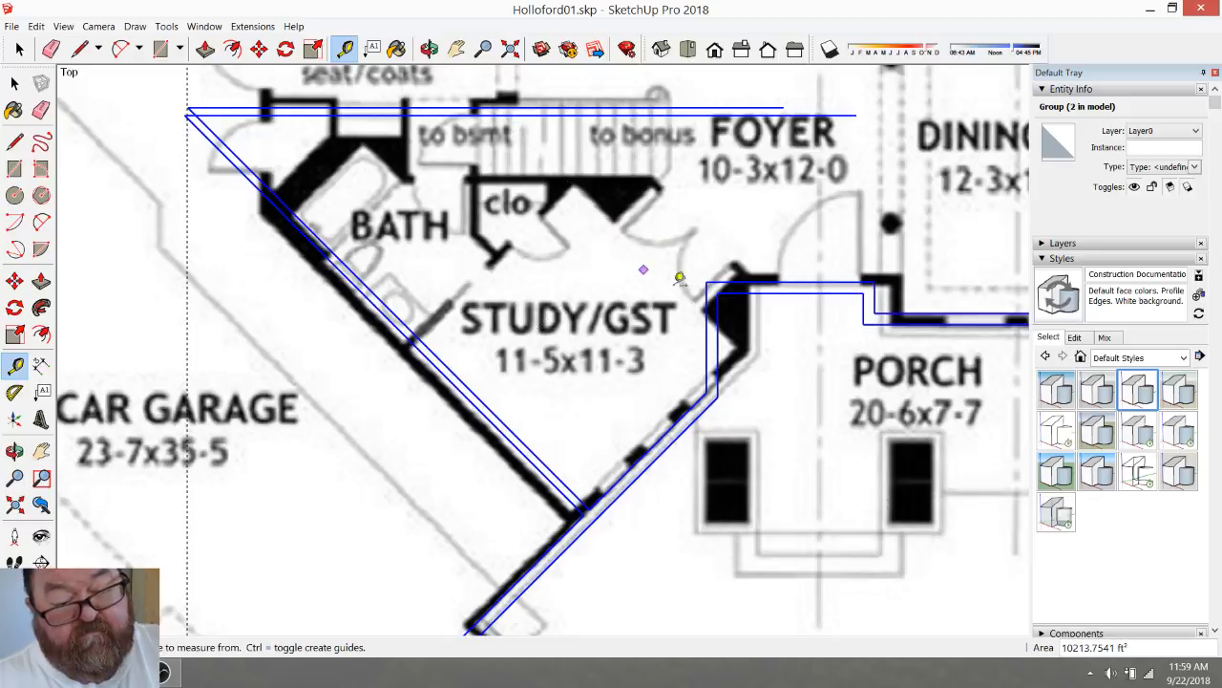
Compare the overlaid traced walls with the reference plan around the garage, bath, study, foyer and porch
{"action": "scroll", "coordinate": [694, 295], "scroll_direction": "down", "scroll_amount": 2}
{"action": "scroll", "coordinate": [751, 333], "scroll_direction": "down", "scroll_amount": 2}
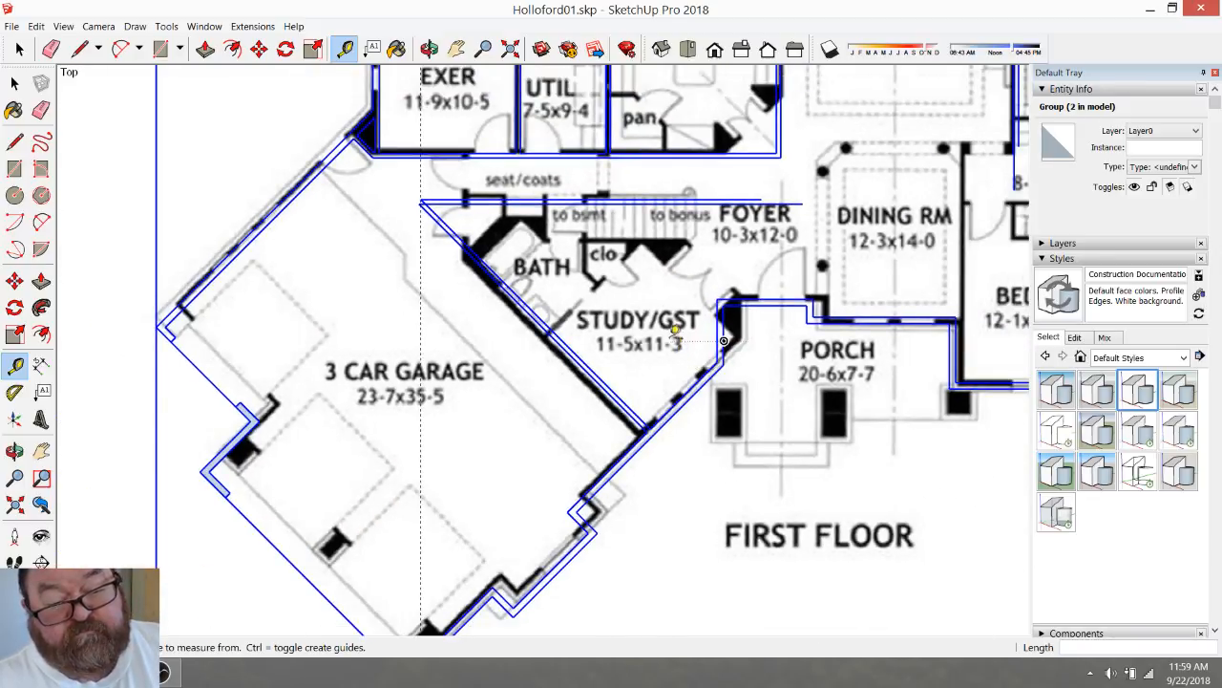
{"action": "scroll", "coordinate": [652, 327], "scroll_direction": "down", "scroll_amount": 1}
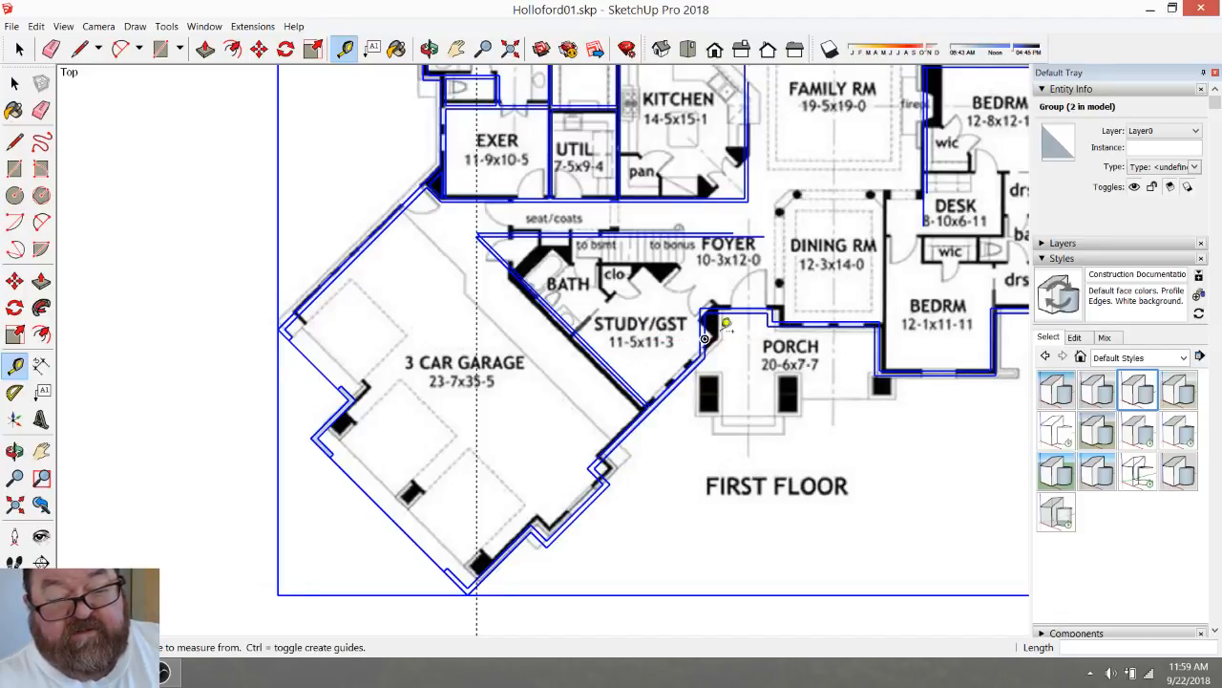
{"action": "scroll", "coordinate": [709, 344], "scroll_direction": "down", "scroll_amount": 1}
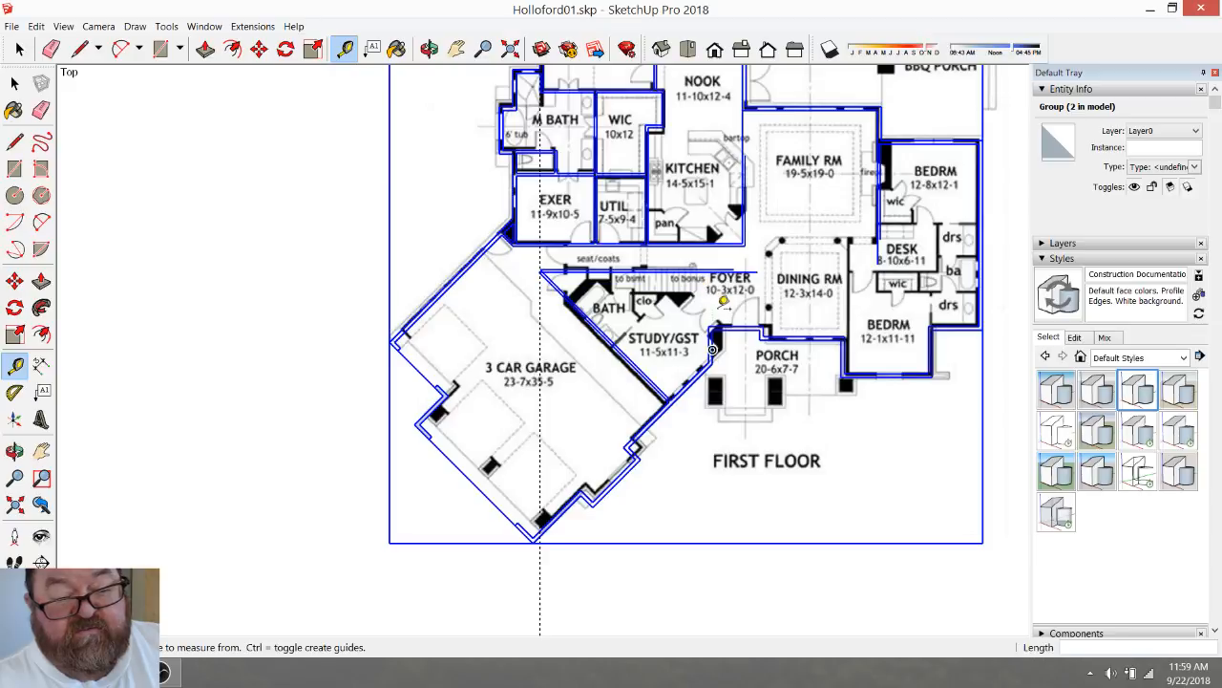
{"action": "scroll", "coordinate": [712, 350], "scroll_direction": "up", "scroll_amount": 2}
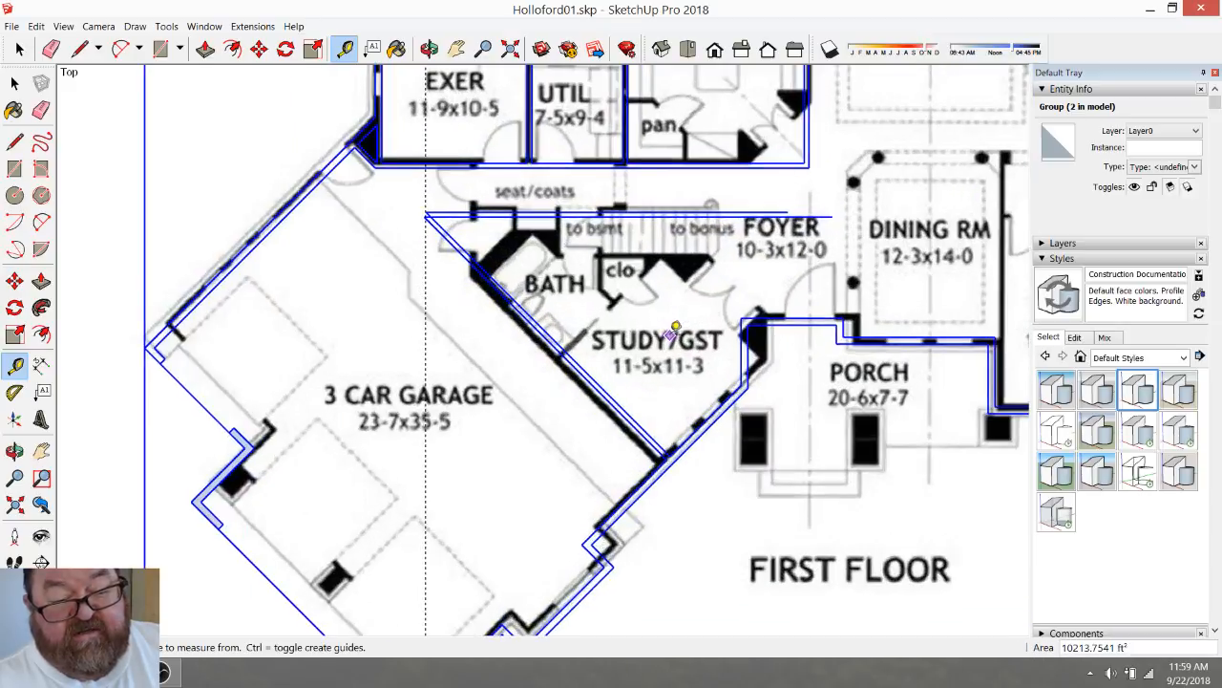
{"action": "scroll", "coordinate": [697, 351], "scroll_direction": "down", "scroll_amount": 3}
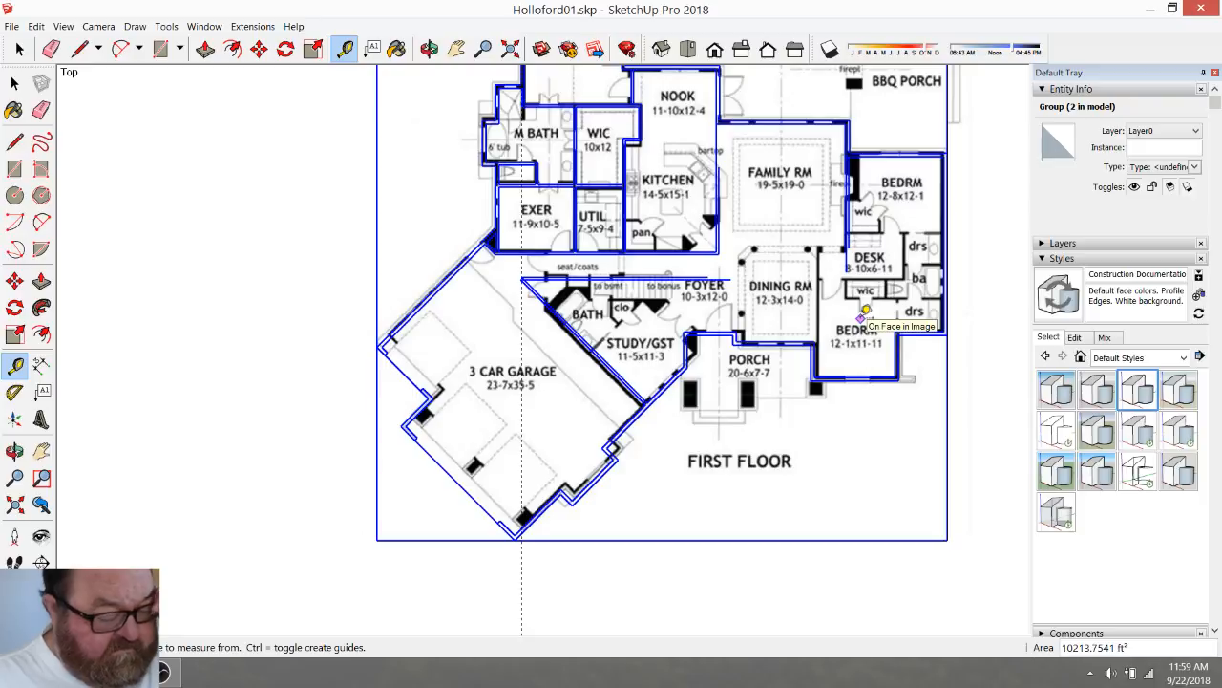
{"action": "scroll", "coordinate": [540, 342], "scroll_direction": "up", "scroll_amount": 3}
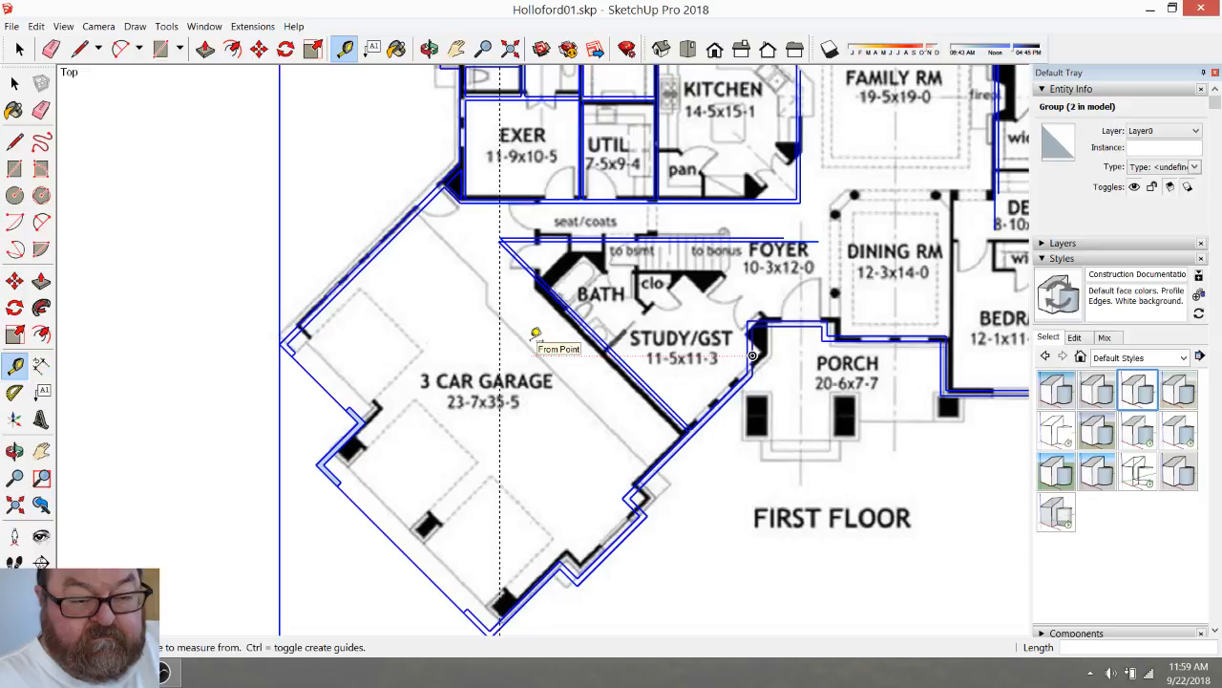
{"action": "scroll", "coordinate": [665, 437], "scroll_direction": "up", "scroll_amount": 1}
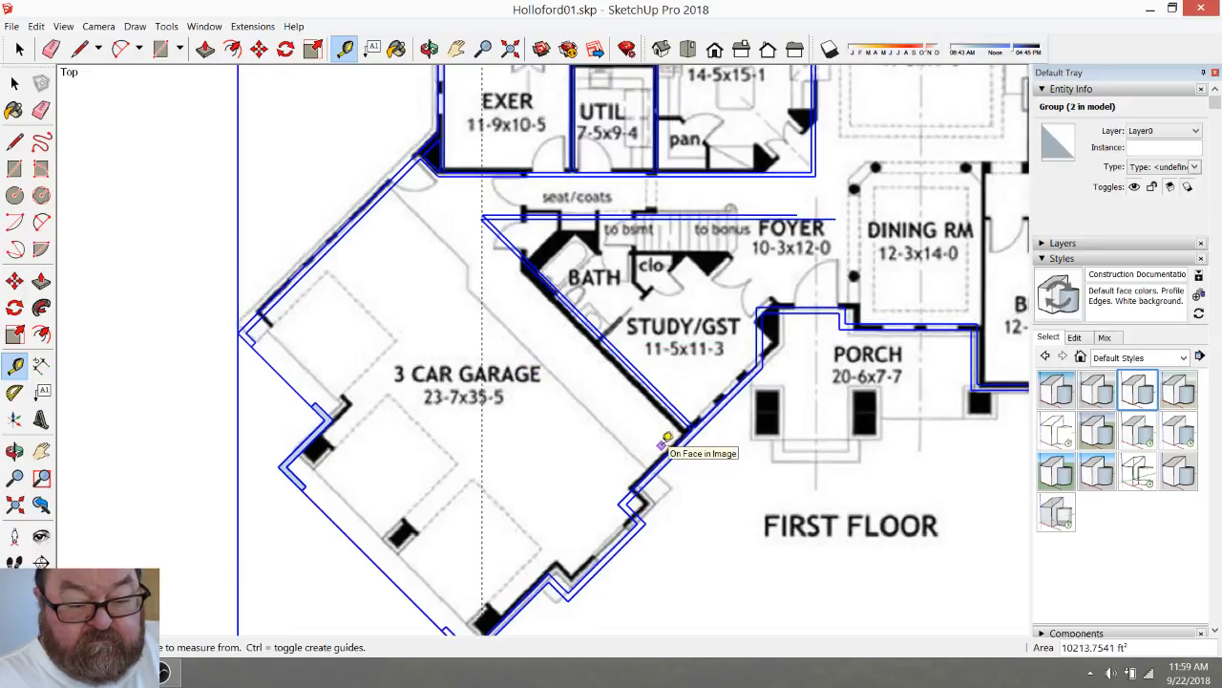
{"action": "scroll", "coordinate": [706, 349], "scroll_direction": "down", "scroll_amount": 2}
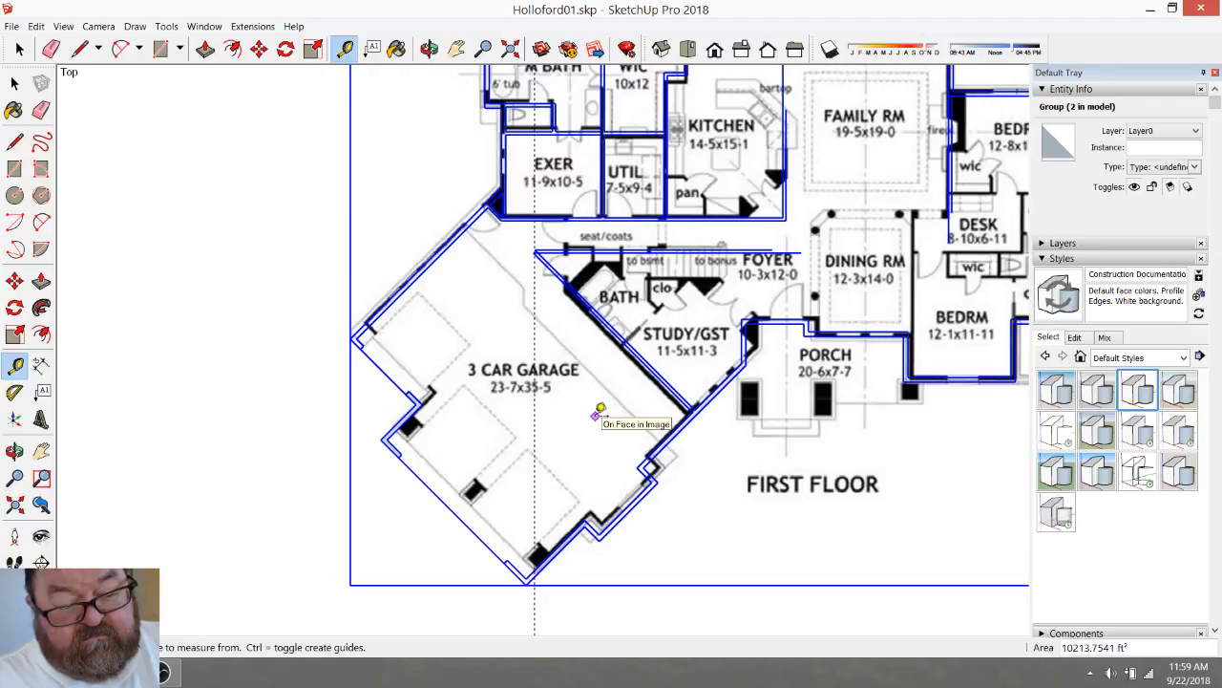
Remove the overlaid copy of the traced walls from the reference plan and clear the selection
{"action": "scroll", "coordinate": [496, 375], "scroll_direction": "down", "scroll_amount": 1}
{"action": "key", "text": "ctrl+t"}
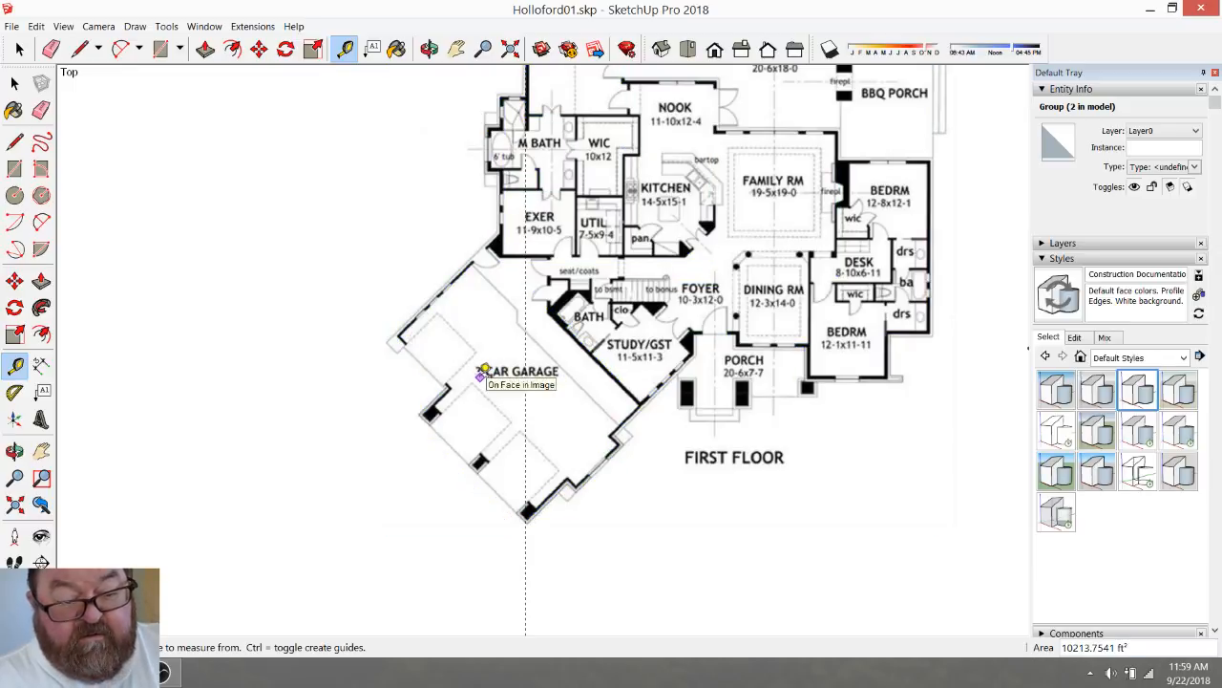
{"action": "scroll", "coordinate": [439, 379], "scroll_direction": "down", "scroll_amount": 2}
{"action": "scroll", "coordinate": [439, 375], "scroll_direction": "down", "scroll_amount": 1}
{"action": "scroll", "coordinate": [836, 398], "scroll_direction": "up", "scroll_amount": 3}
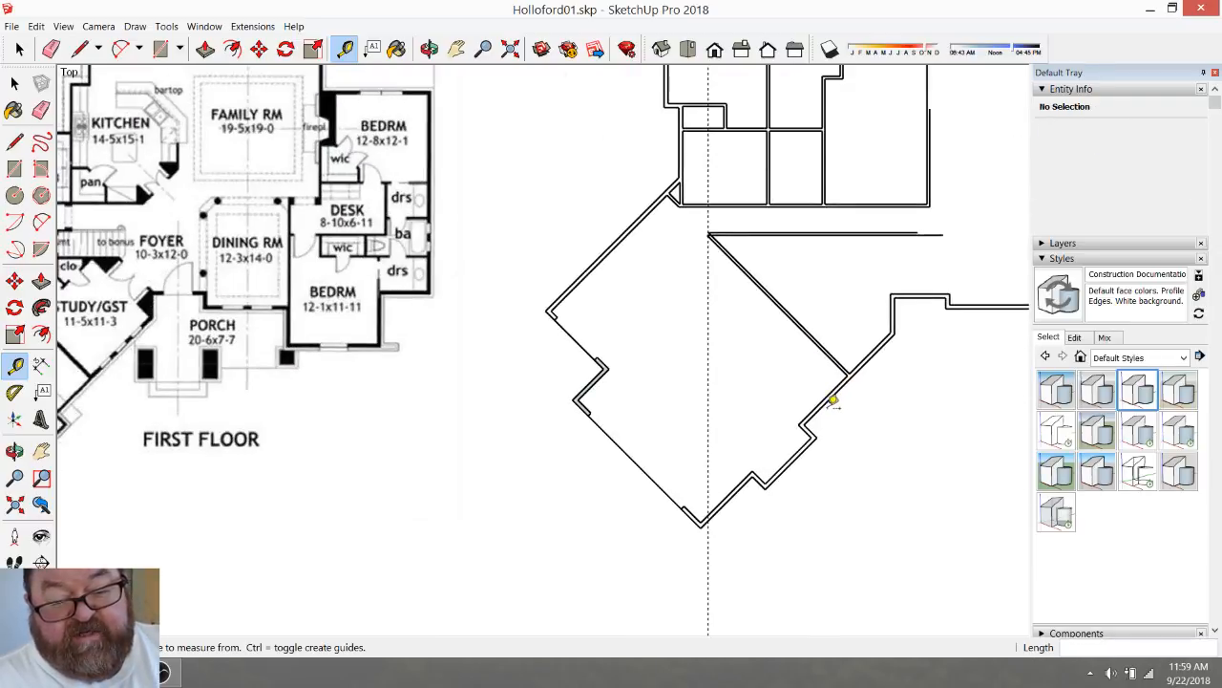
{"action": "scroll", "coordinate": [513, 247], "scroll_direction": "down", "scroll_amount": 1}
Erase the vertical guide crossing the traced plan and explode the traced walls group into separate entities
{"action": "left_click", "coordinate": [19, 48]}
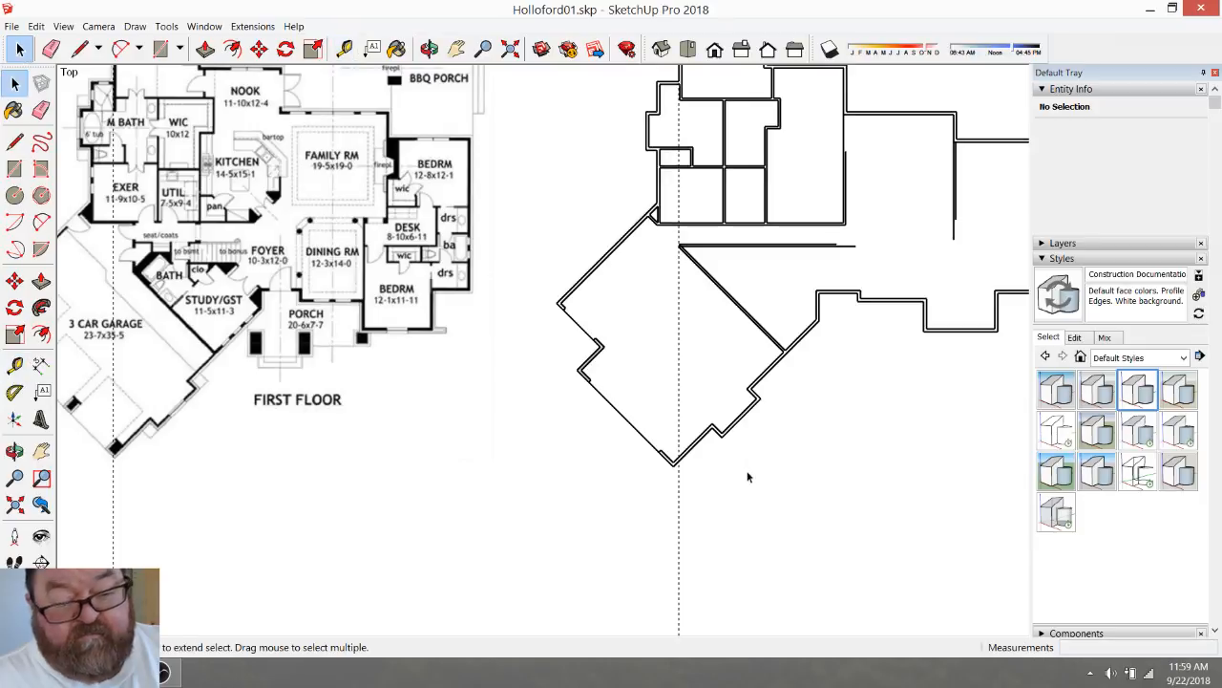
{"action": "left_click", "coordinate": [50, 49]}
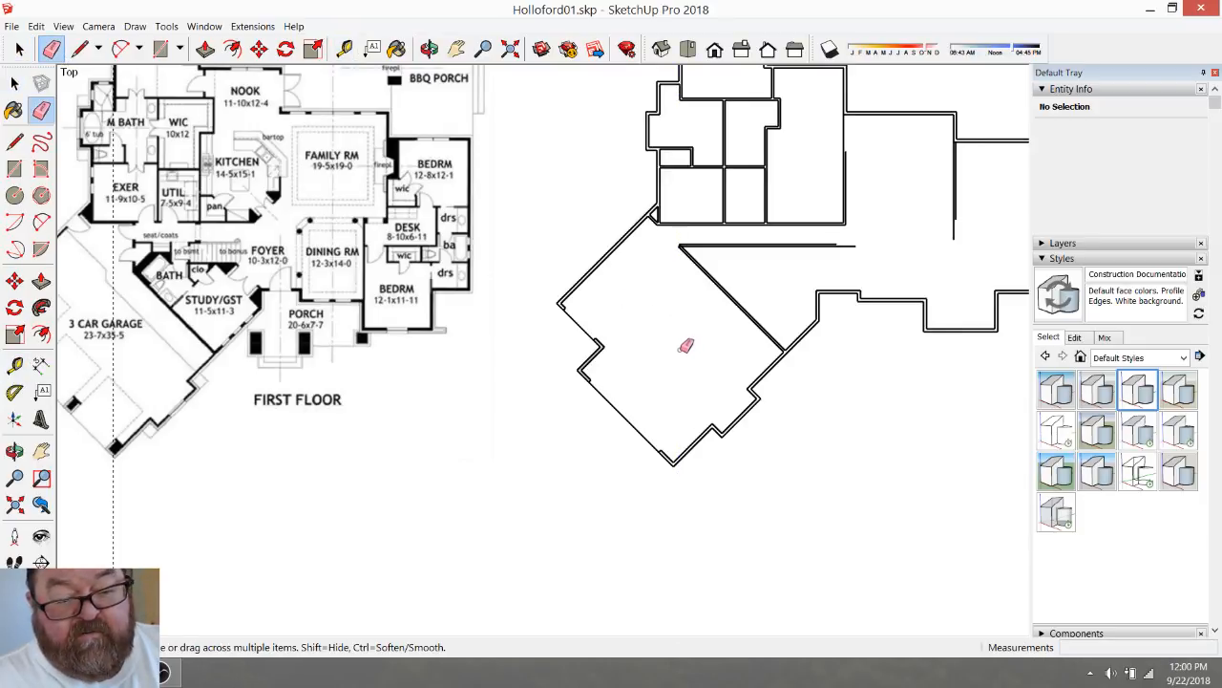
{"action": "left_click", "coordinate": [19, 49]}
{"action": "left_click_drag", "start_coordinate": [766, 465], "coordinate": [599, 385]}
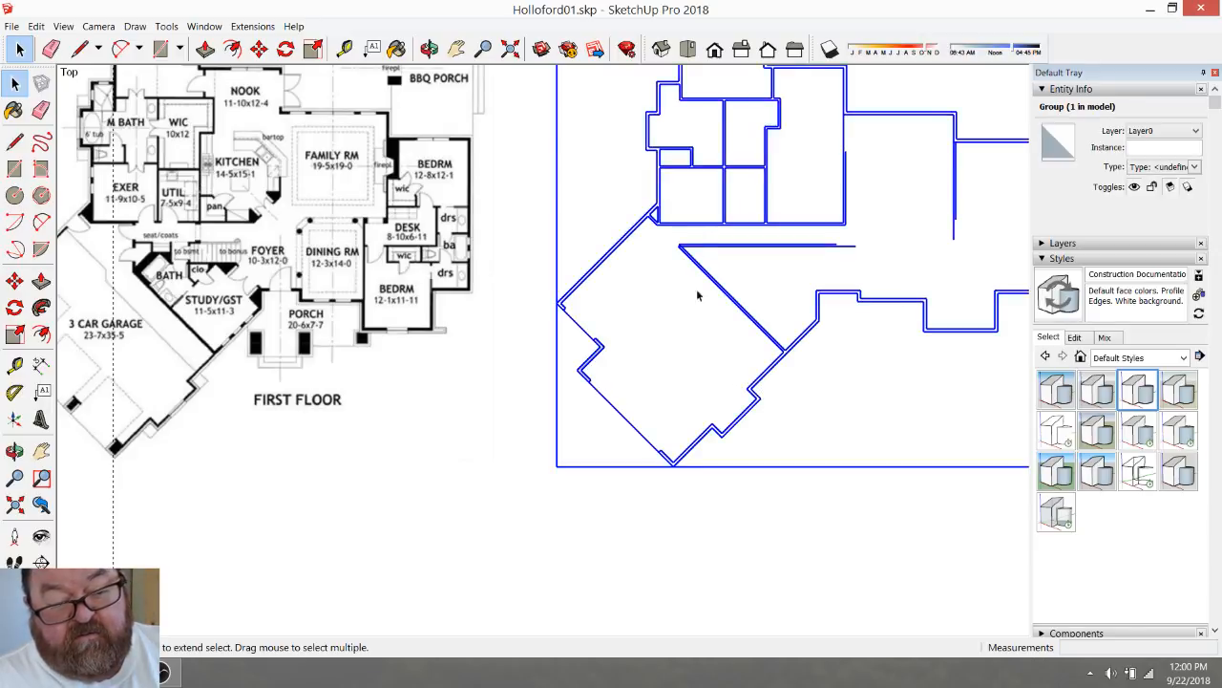
{"action": "right_click", "coordinate": [723, 216]}
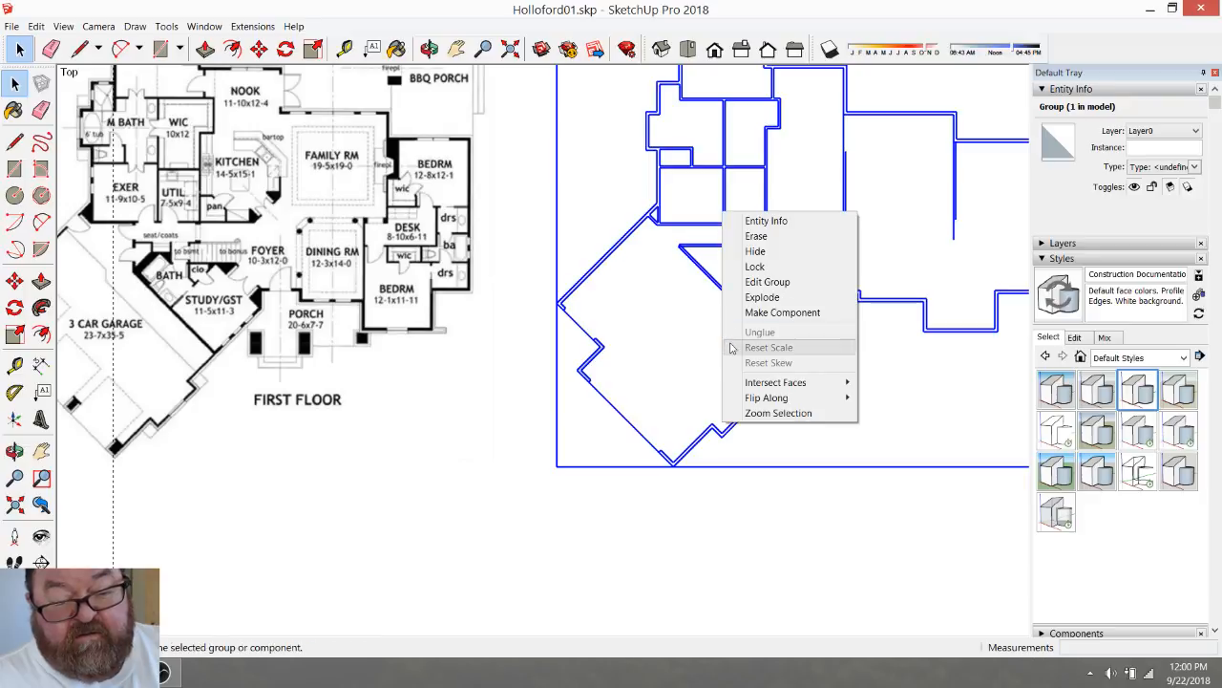
{"action": "left_click", "coordinate": [753, 297]}
{"action": "left_click", "coordinate": [625, 377]}
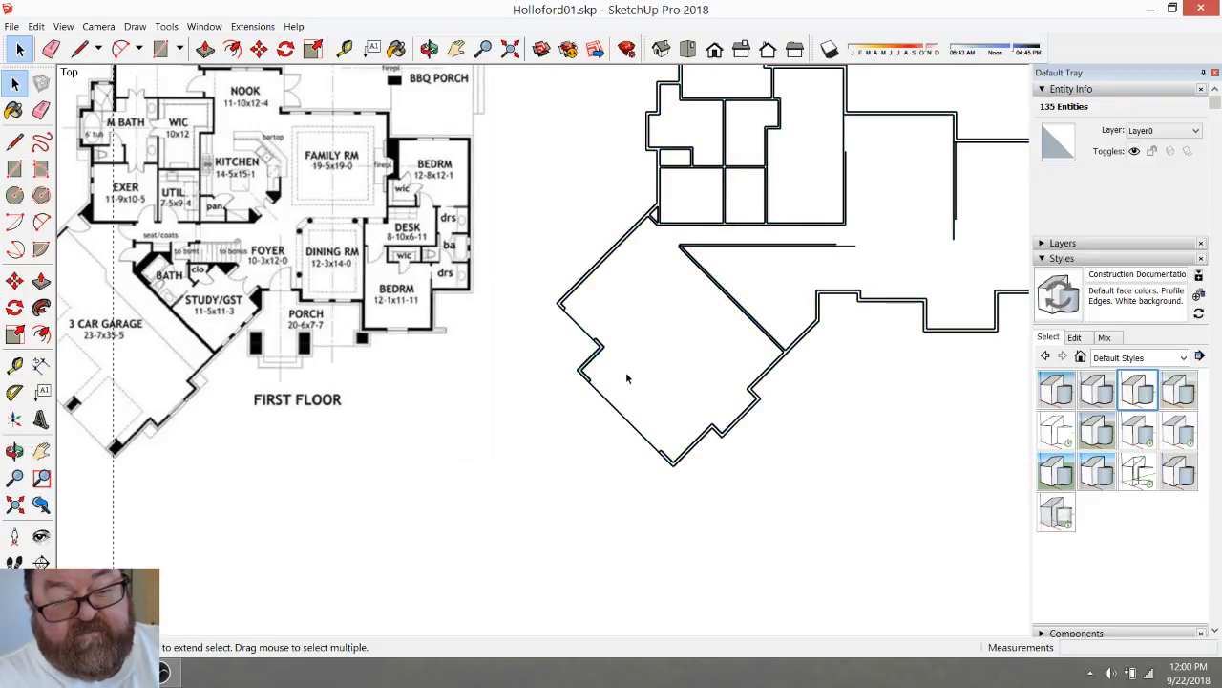
{"action": "scroll", "coordinate": [658, 397], "scroll_direction": "up", "scroll_amount": 2}
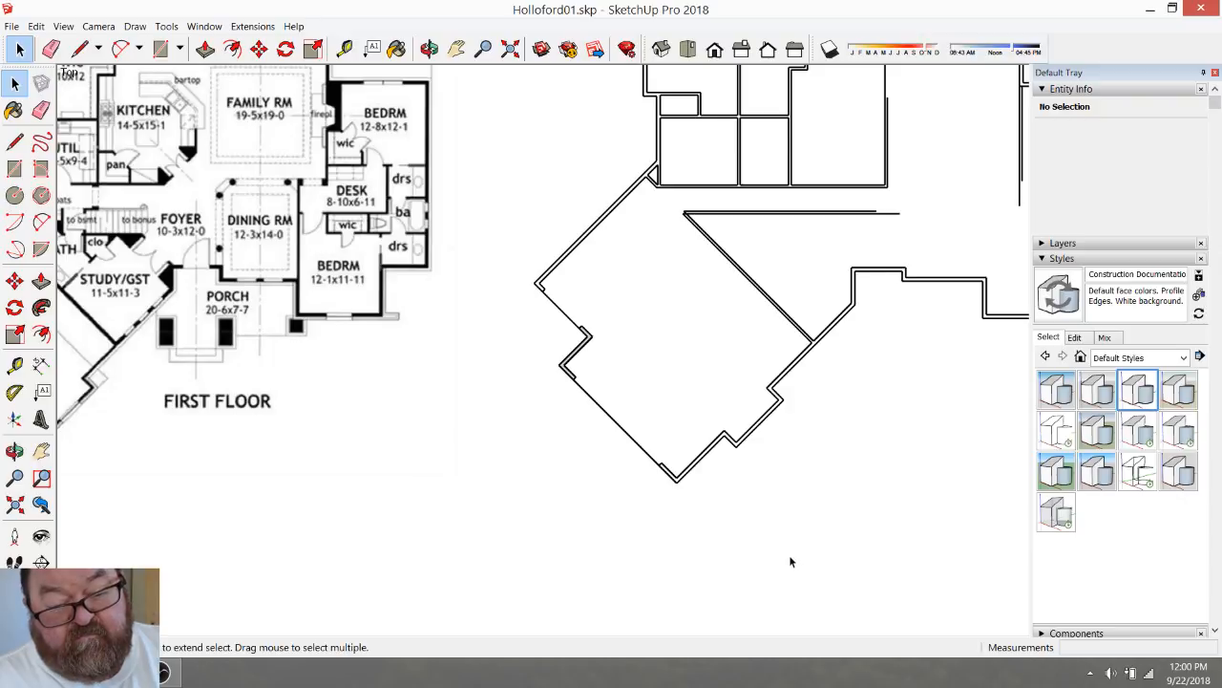
{"action": "scroll", "coordinate": [808, 371], "scroll_direction": "up", "scroll_amount": 5}
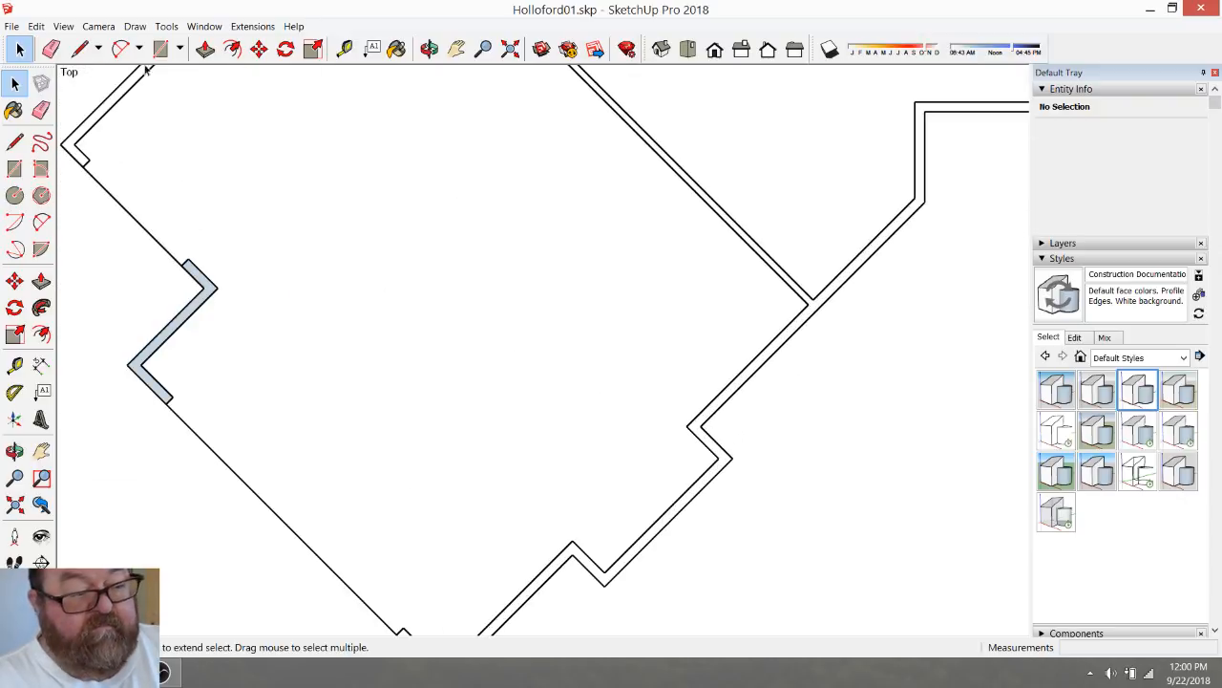
Draw a short line across the garage wall where it meets the angled interior wall, closing off the garage wall section
{"action": "left_click", "coordinate": [79, 48]}
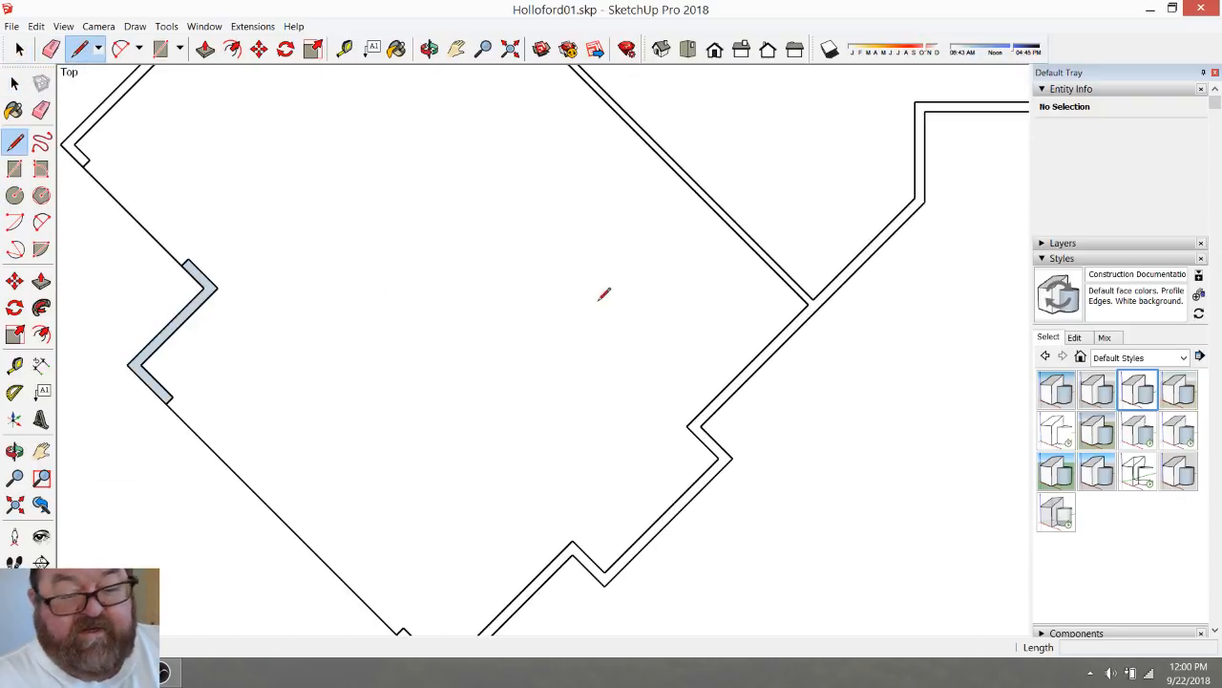
{"action": "left_click", "coordinate": [810, 303]}
{"action": "left_click", "coordinate": [817, 311]}
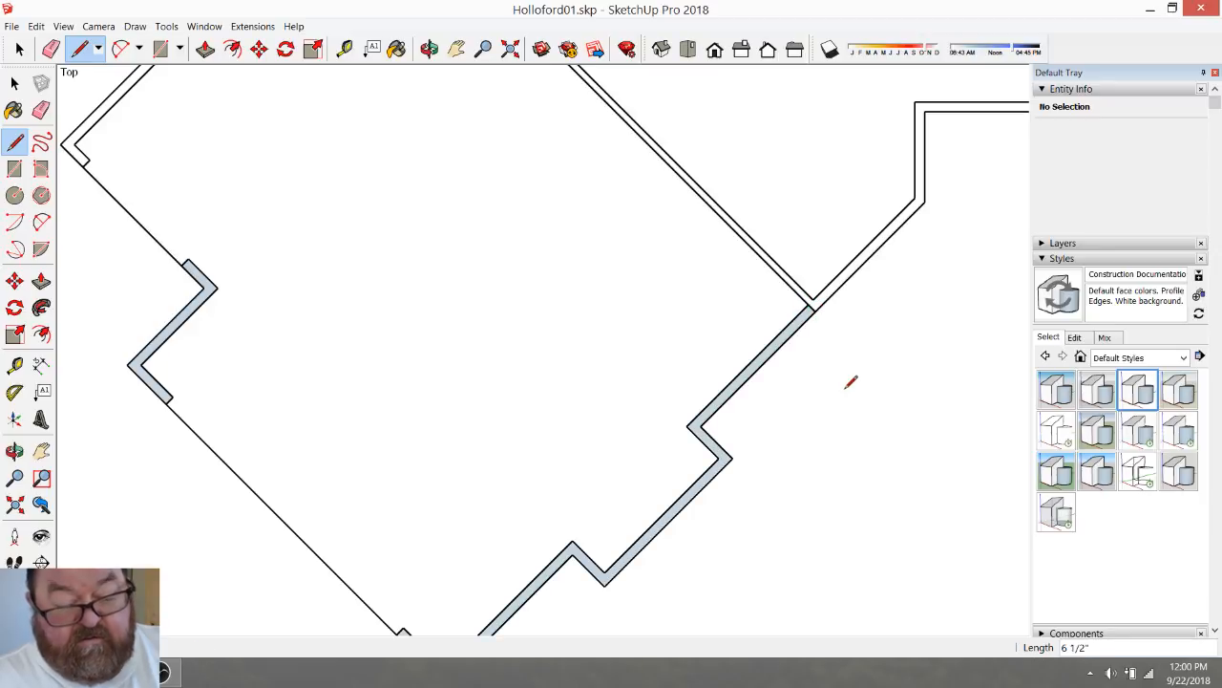
{"action": "scroll", "coordinate": [850, 382], "scroll_direction": "down", "scroll_amount": 4}
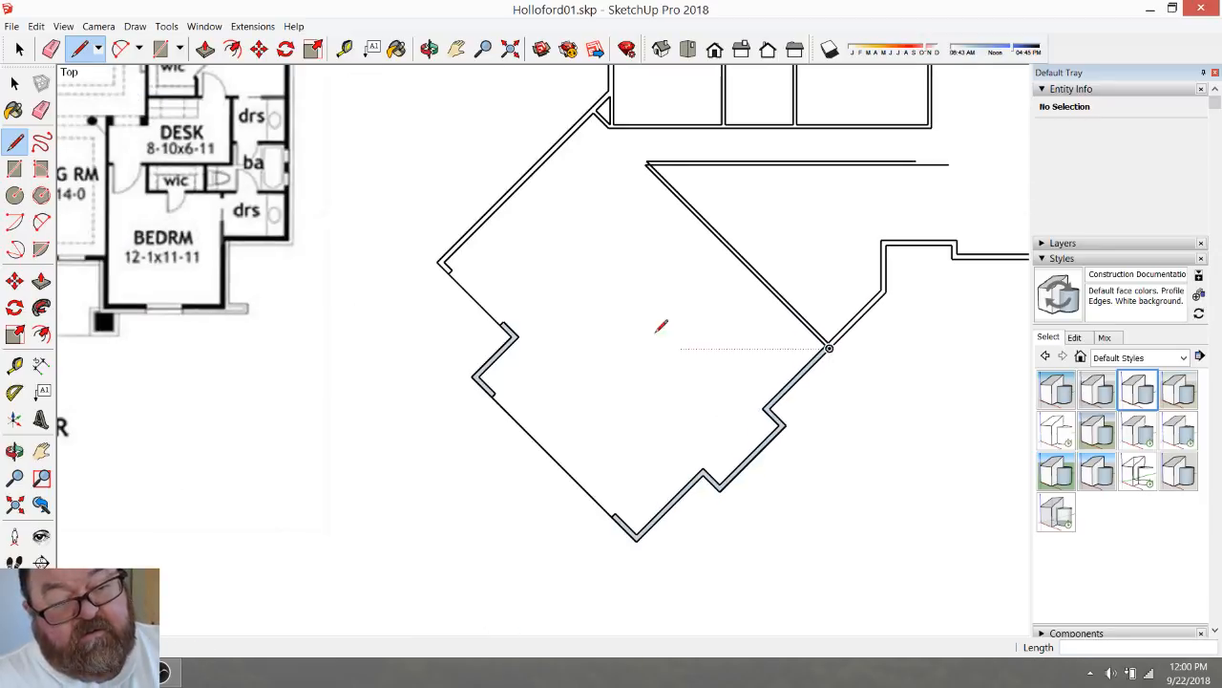
{"action": "left_click", "coordinate": [19, 49]}
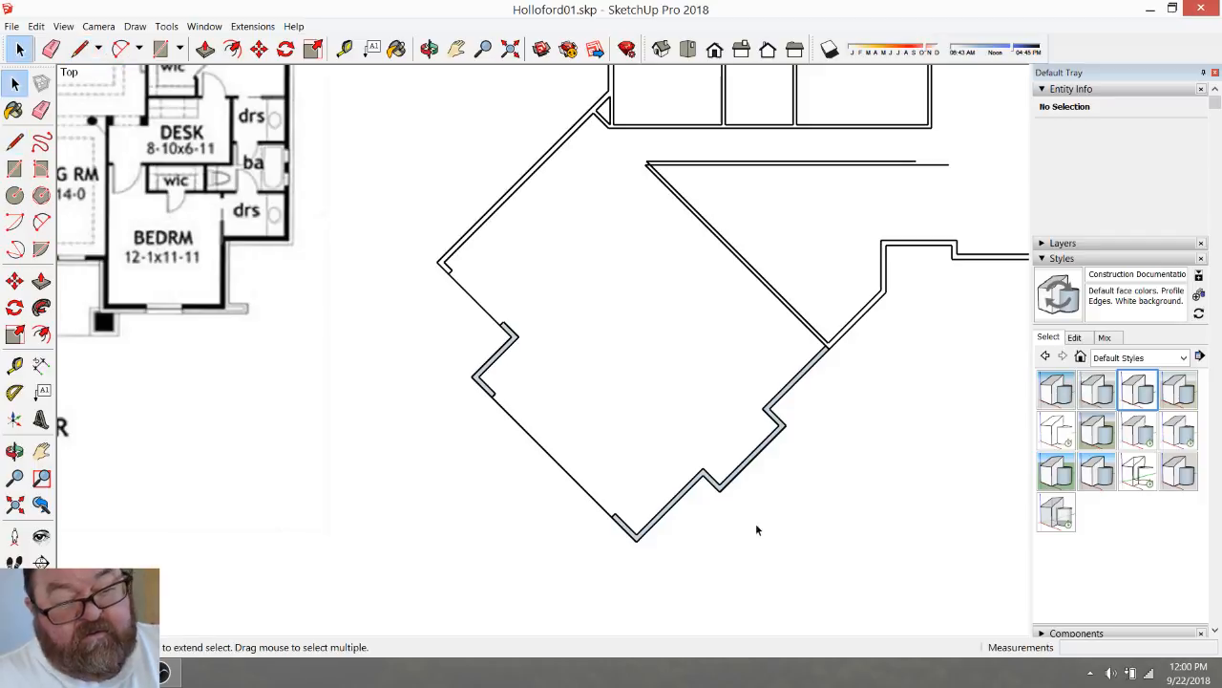
{"action": "left_click_drag", "start_coordinate": [532, 390], "coordinate": [513, 373]}
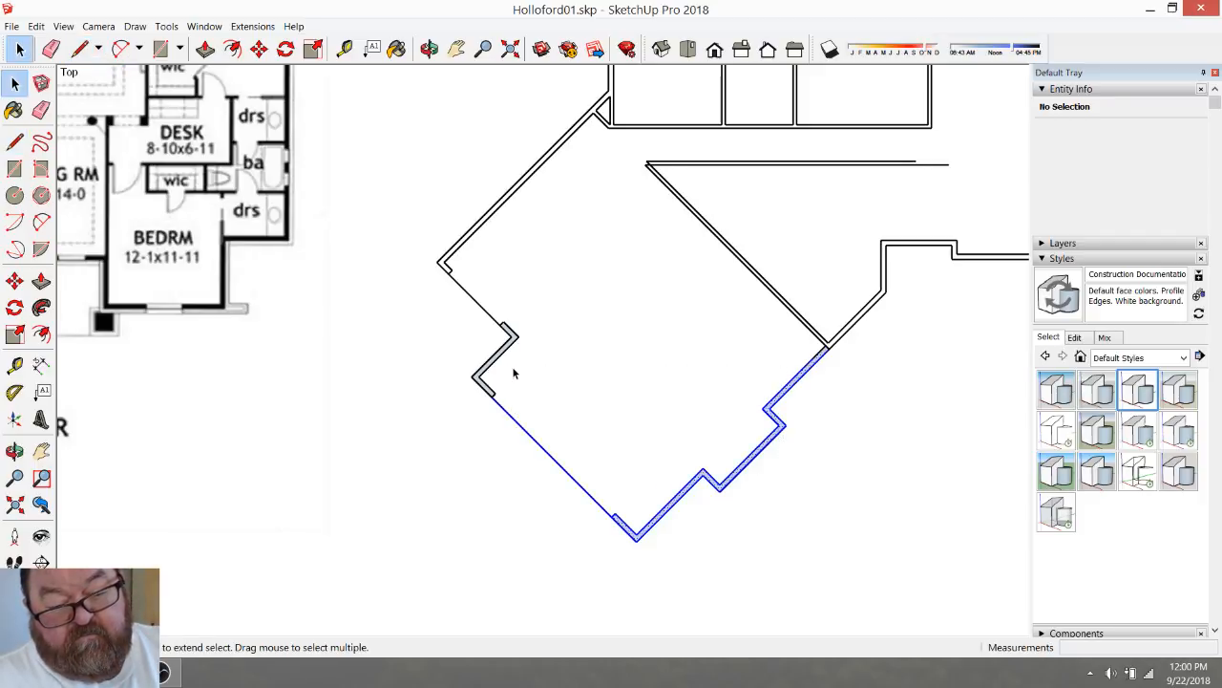
{"action": "left_click", "coordinate": [516, 373]}
Place a guide 12" outside the long garage door line and another 12" beyond it, and erase the inner guide
{"action": "left_click", "coordinate": [345, 49]}
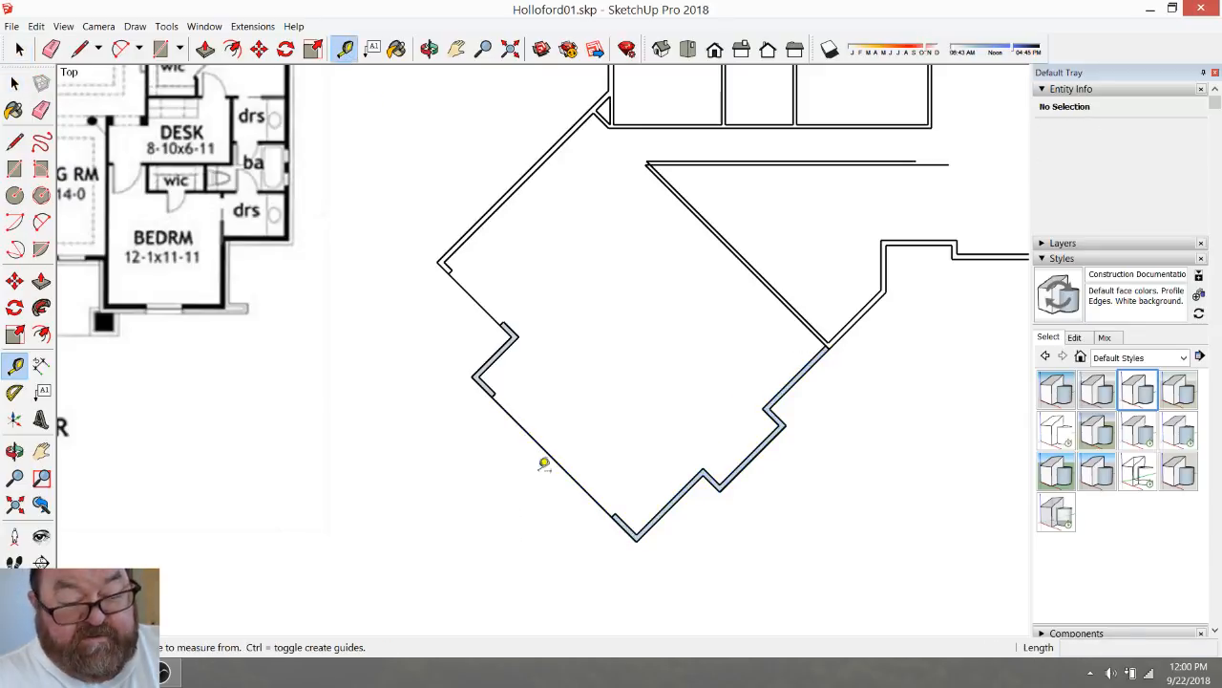
{"action": "left_click", "coordinate": [552, 456]}
{"action": "type", "text": "12"}
{"action": "key", "text": "Return"}
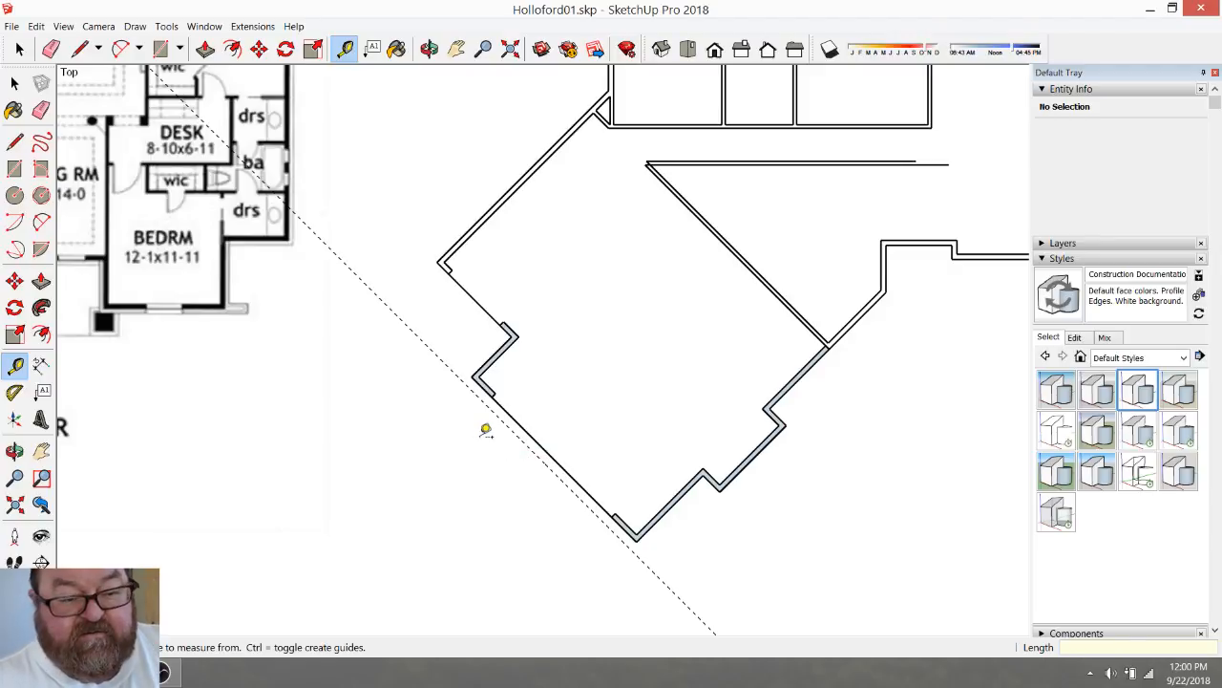
{"action": "scroll", "coordinate": [693, 315], "scroll_direction": "down", "scroll_amount": 3}
{"action": "scroll", "coordinate": [599, 484], "scroll_direction": "up", "scroll_amount": 5}
{"action": "scroll", "coordinate": [598, 484], "scroll_direction": "up", "scroll_amount": 2}
{"action": "left_click", "coordinate": [602, 378]}
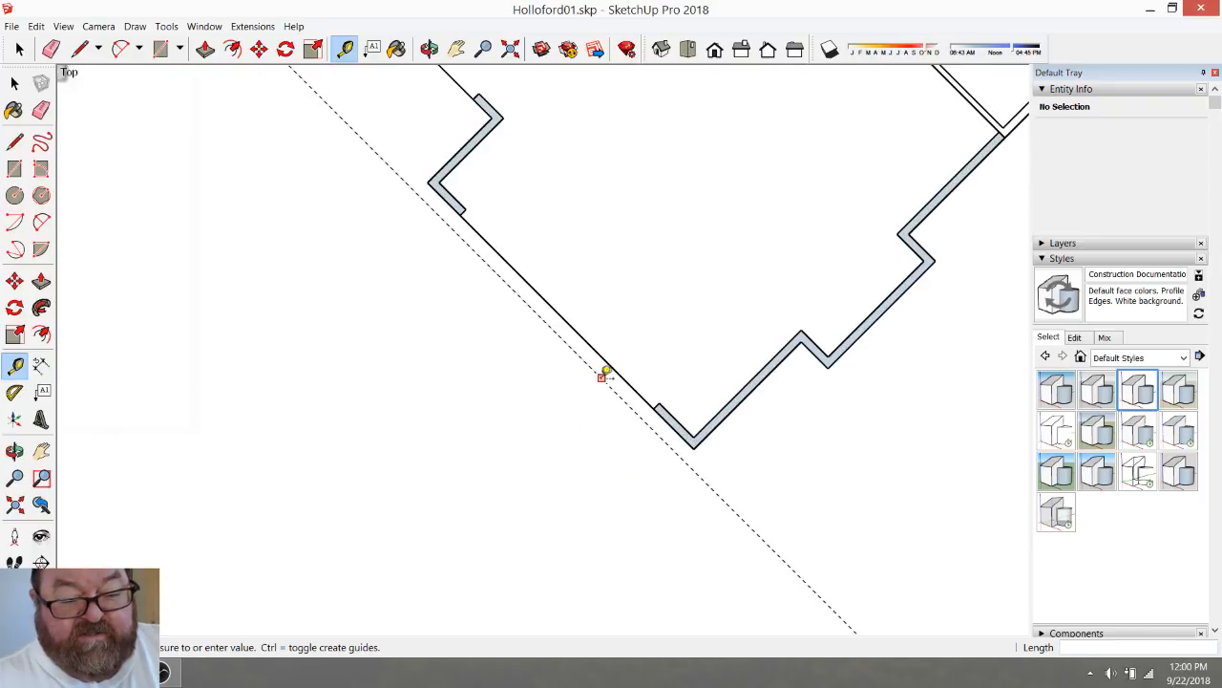
{"action": "key", "text": "Return"}
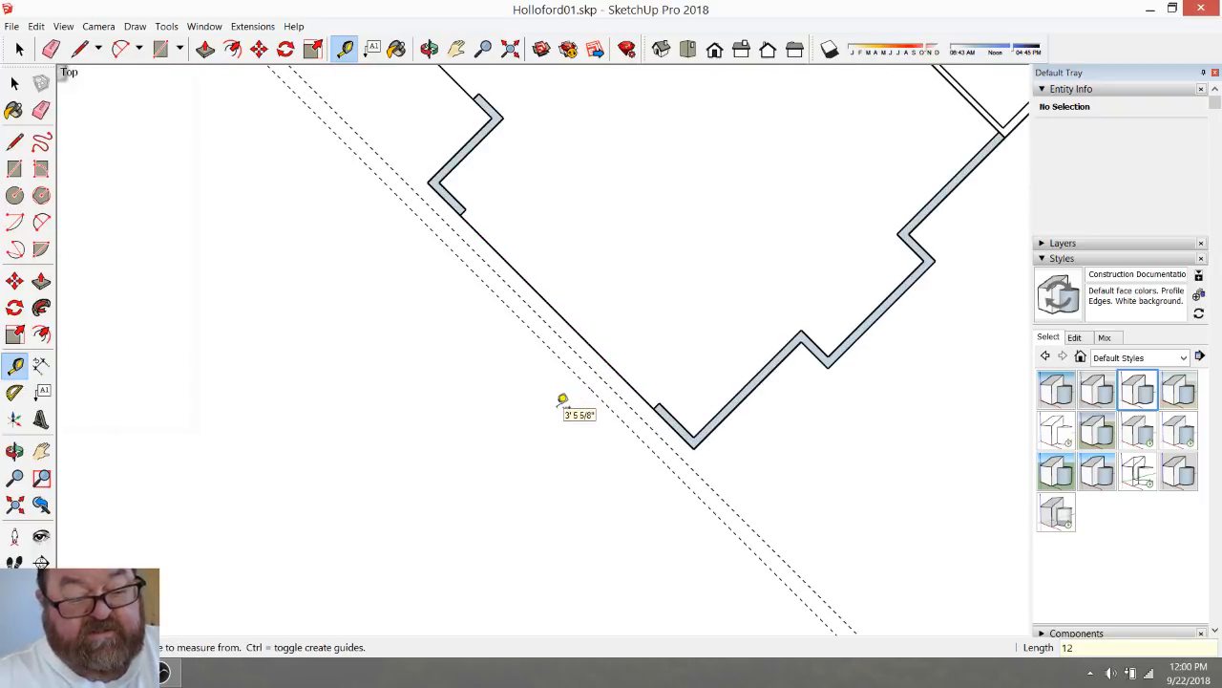
{"action": "left_click", "coordinate": [51, 49]}
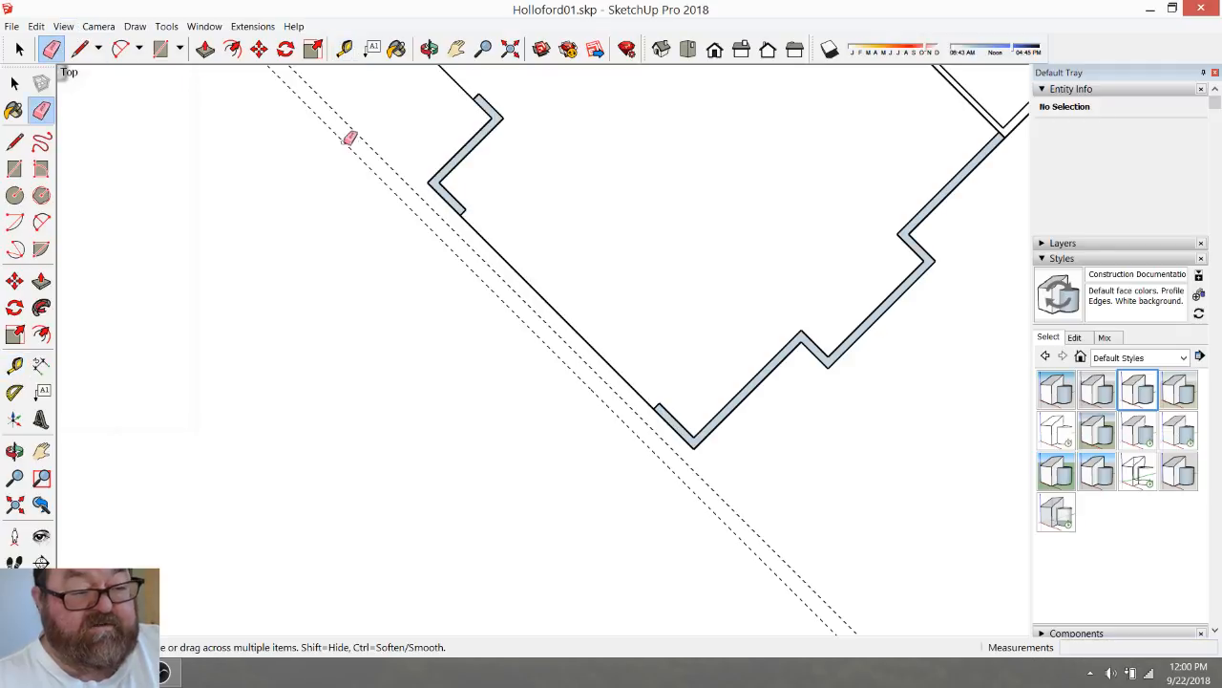
Place a guide parallel to the short garage jog wall, passing through the garage's lowest outer corner
{"action": "left_click", "coordinate": [344, 49]}
{"action": "left_click", "coordinate": [459, 149]}
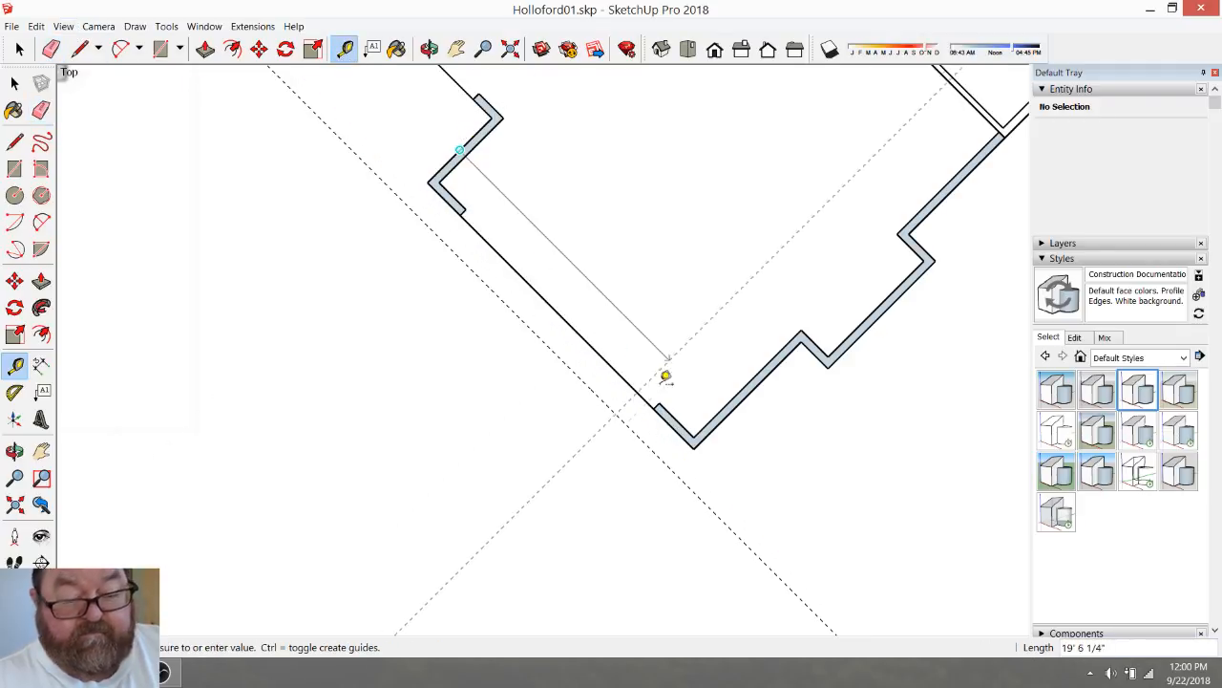
{"action": "left_click", "coordinate": [694, 437]}
{"action": "scroll", "coordinate": [570, 463], "scroll_direction": "down", "scroll_amount": 4}
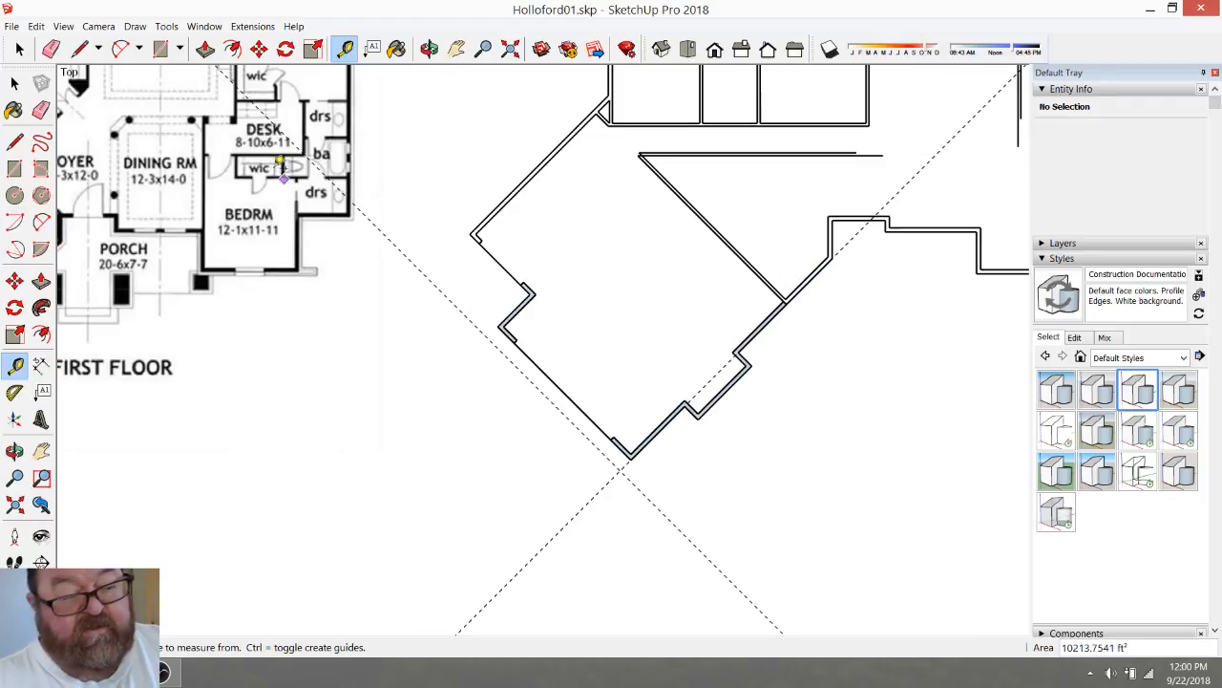
Select the garage's outer walls, including the upper angled wall, and make them a group
{"action": "left_click", "coordinate": [19, 49]}
{"action": "left_click_drag", "start_coordinate": [474, 282], "coordinate": [772, 505]}
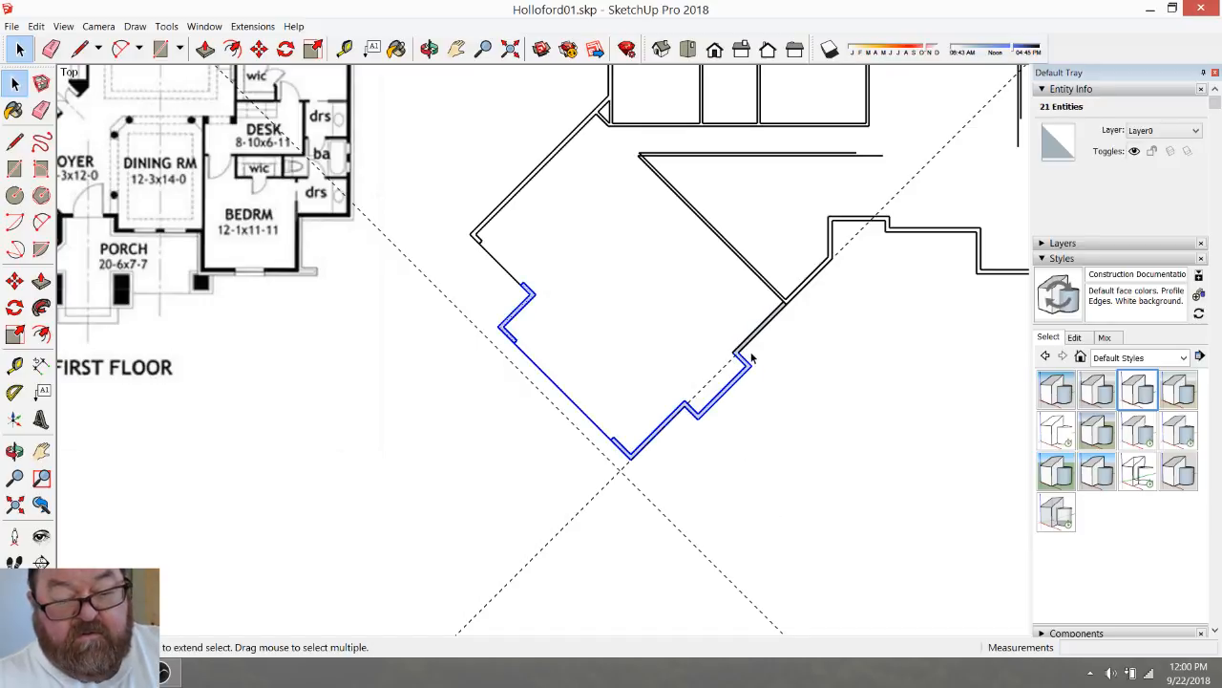
{"action": "left_click_drag", "start_coordinate": [533, 266], "coordinate": [459, 205], "text": "shift"}
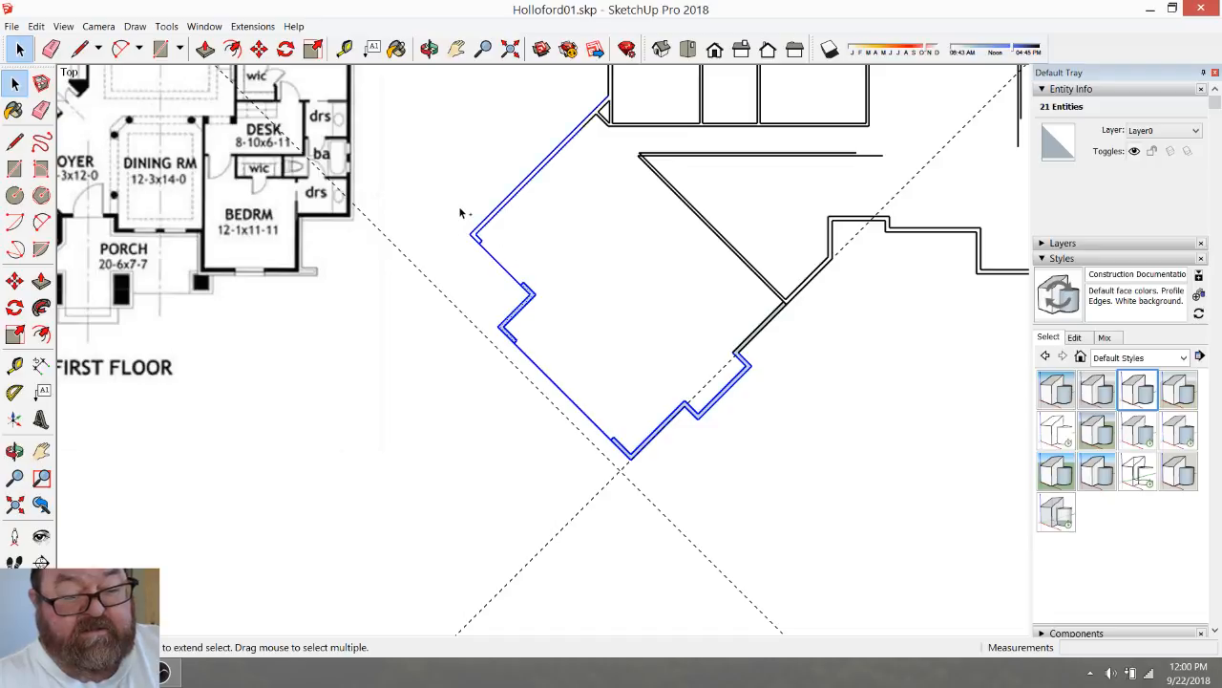
{"action": "right_click", "coordinate": [530, 292]}
{"action": "left_click", "coordinate": [567, 413]}
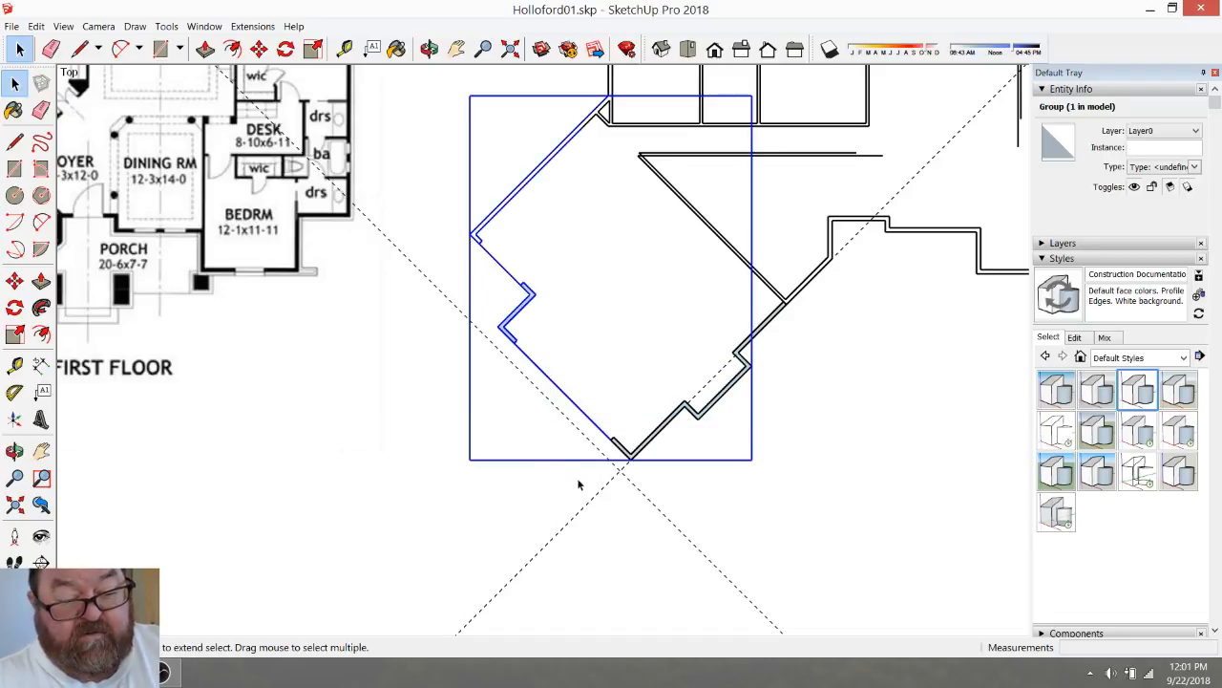
Move the grouped garage walls by their lowest corner about 45' aside, clear of their original position
{"action": "scroll", "coordinate": [626, 487], "scroll_direction": "up", "scroll_amount": 4}
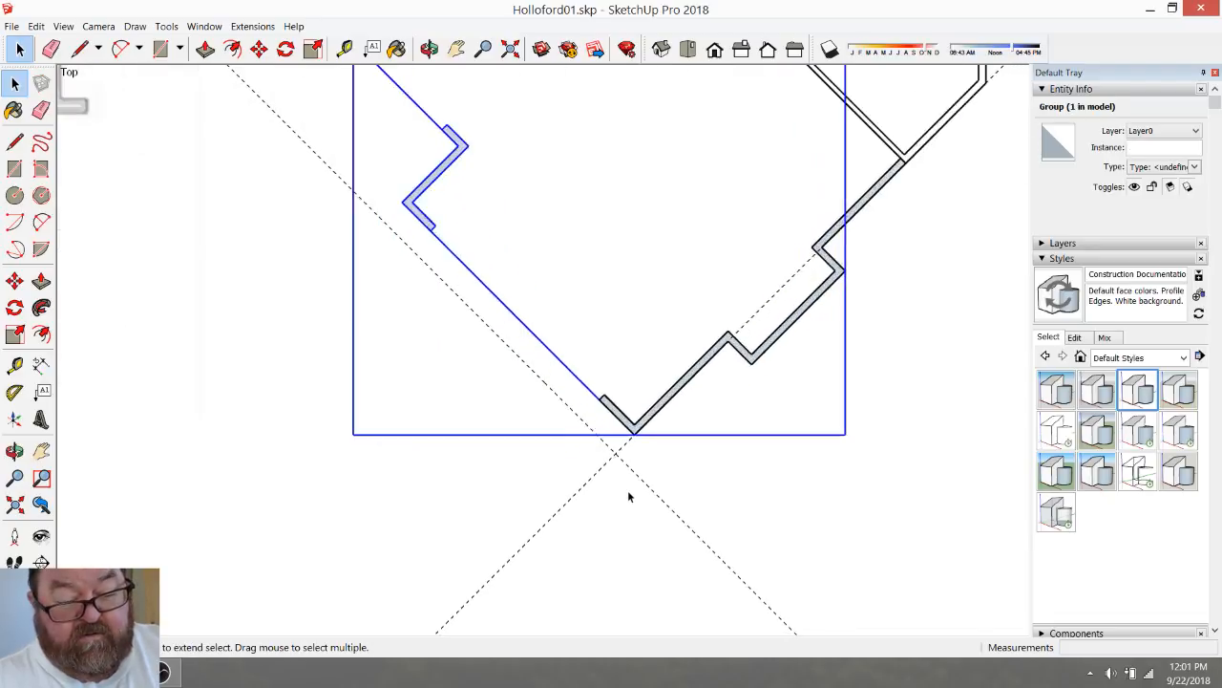
{"action": "left_click", "coordinate": [258, 49]}
{"action": "scroll", "coordinate": [633, 449], "scroll_direction": "up", "scroll_amount": 1}
{"action": "left_click", "coordinate": [639, 405]}
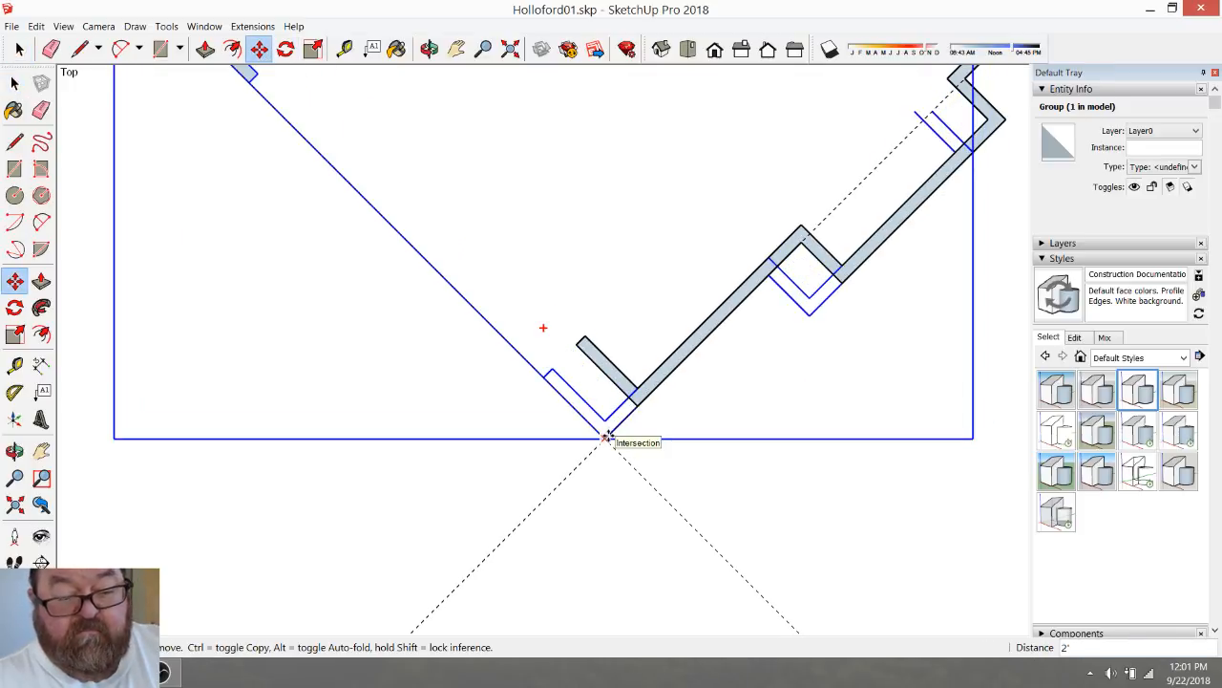
{"action": "scroll", "coordinate": [607, 435], "scroll_direction": "down", "scroll_amount": 5}
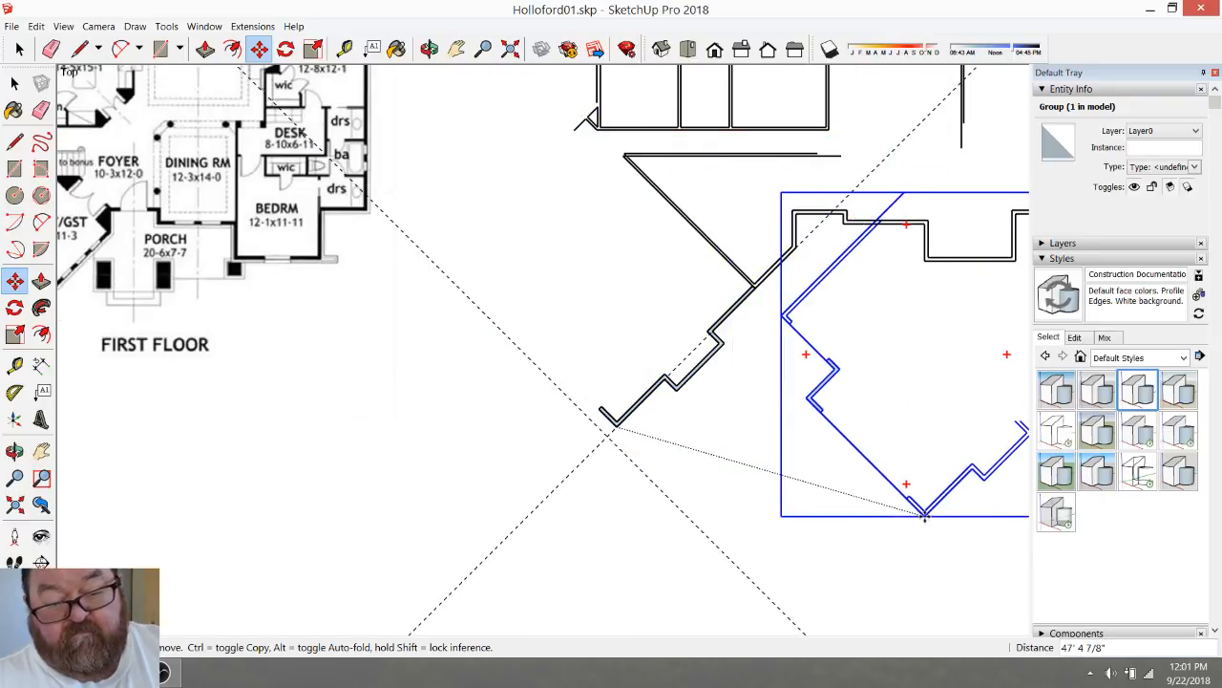
{"action": "left_click", "coordinate": [903, 523]}
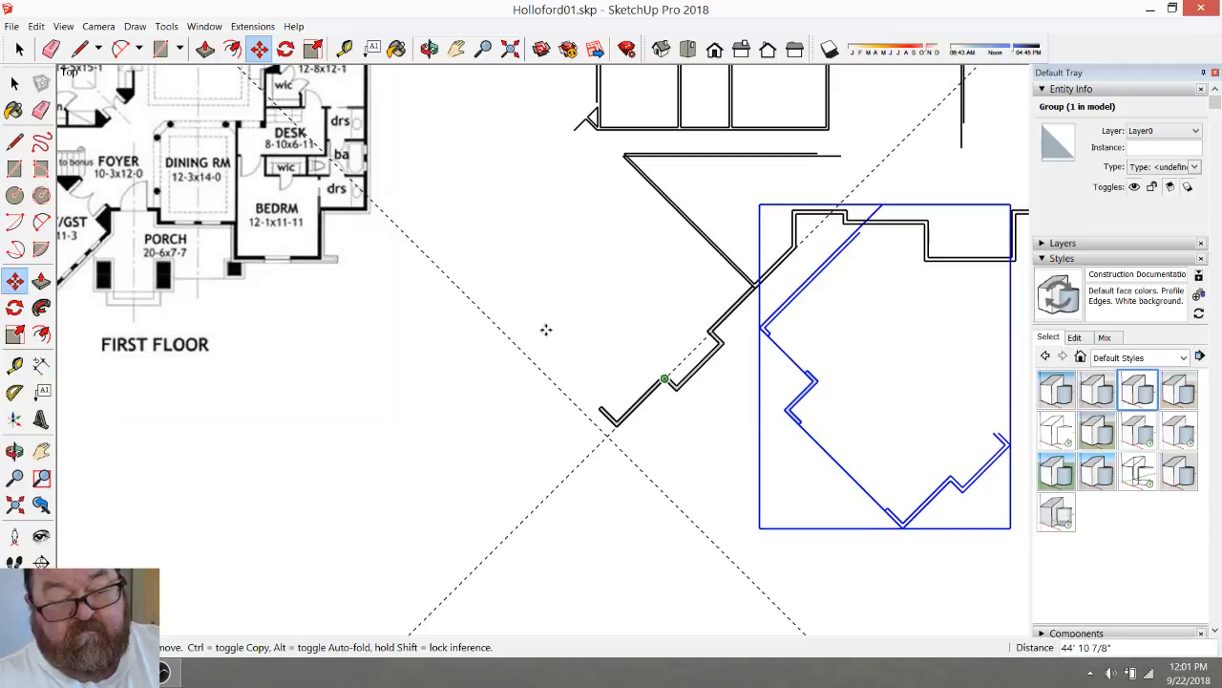
Delete the leftover ungrouped garage walls around the guide crossing
{"action": "key", "text": "space"}
{"action": "key", "text": "e"}
{"action": "left_click", "coordinate": [19, 49]}
{"action": "left_click_drag", "start_coordinate": [534, 284], "coordinate": [730, 456]}
{"action": "key", "text": "Delete"}
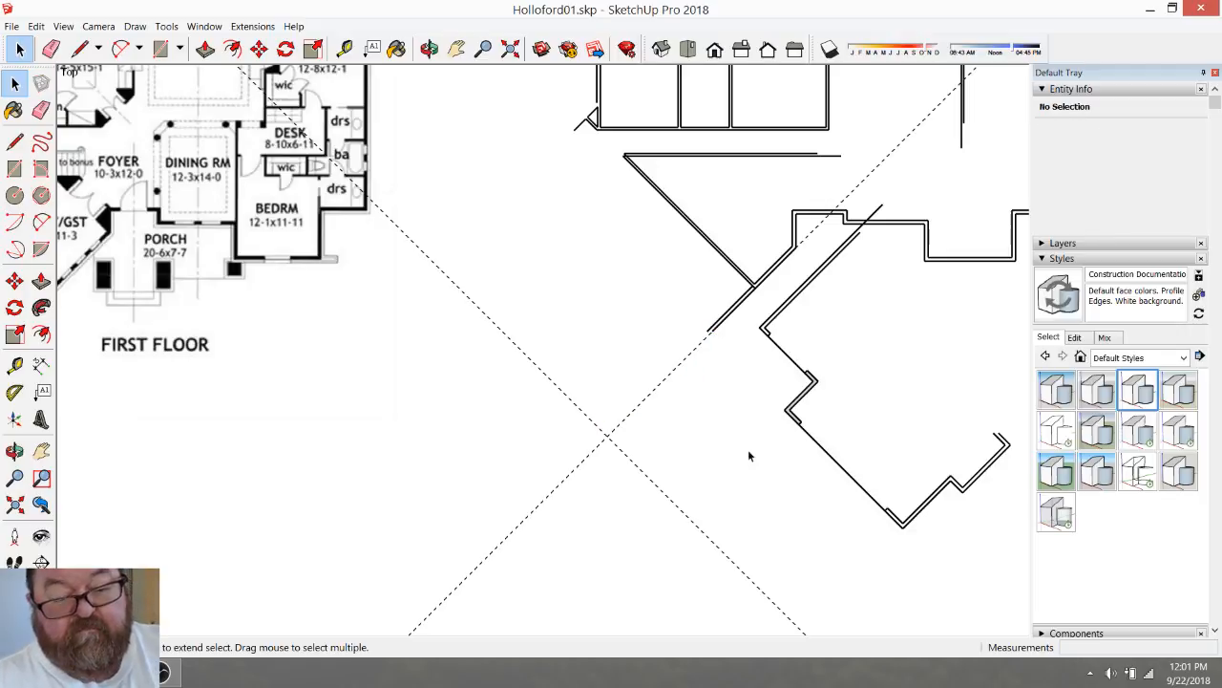
Erase the inner edge of the leftover wall stub extending below the wedge-shaped wall tip
{"action": "scroll", "coordinate": [743, 308], "scroll_direction": "up", "scroll_amount": 5}
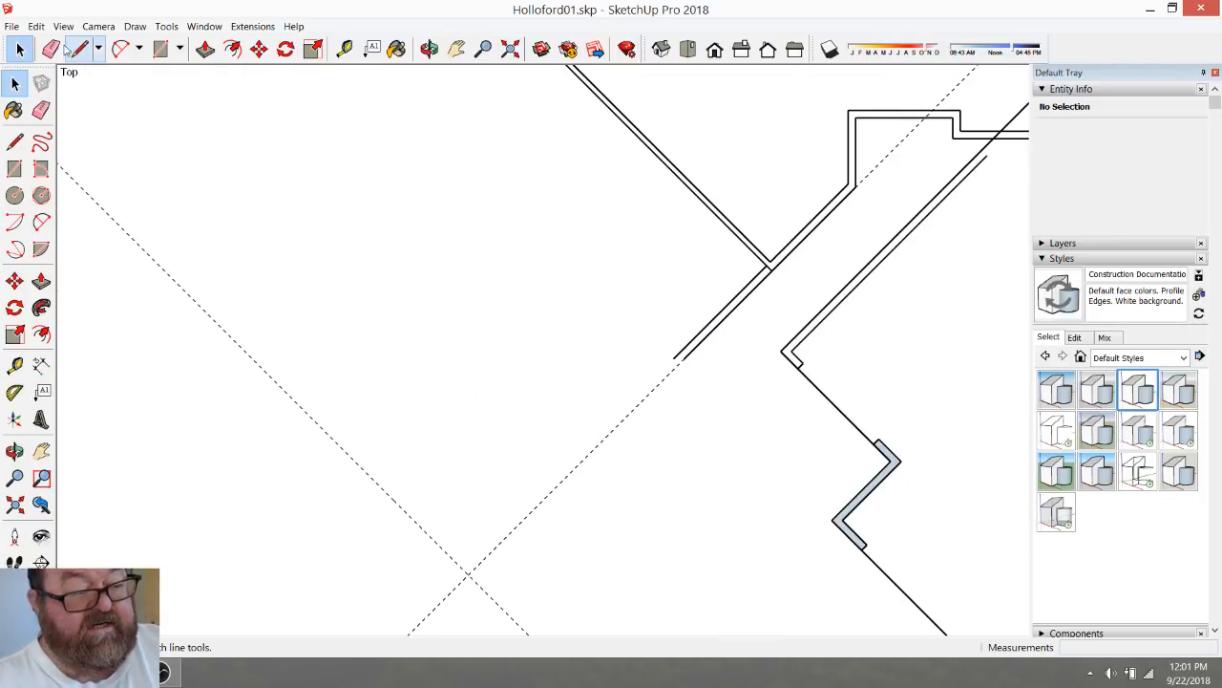
{"action": "left_click", "coordinate": [51, 50]}
{"action": "left_click", "coordinate": [732, 297]}
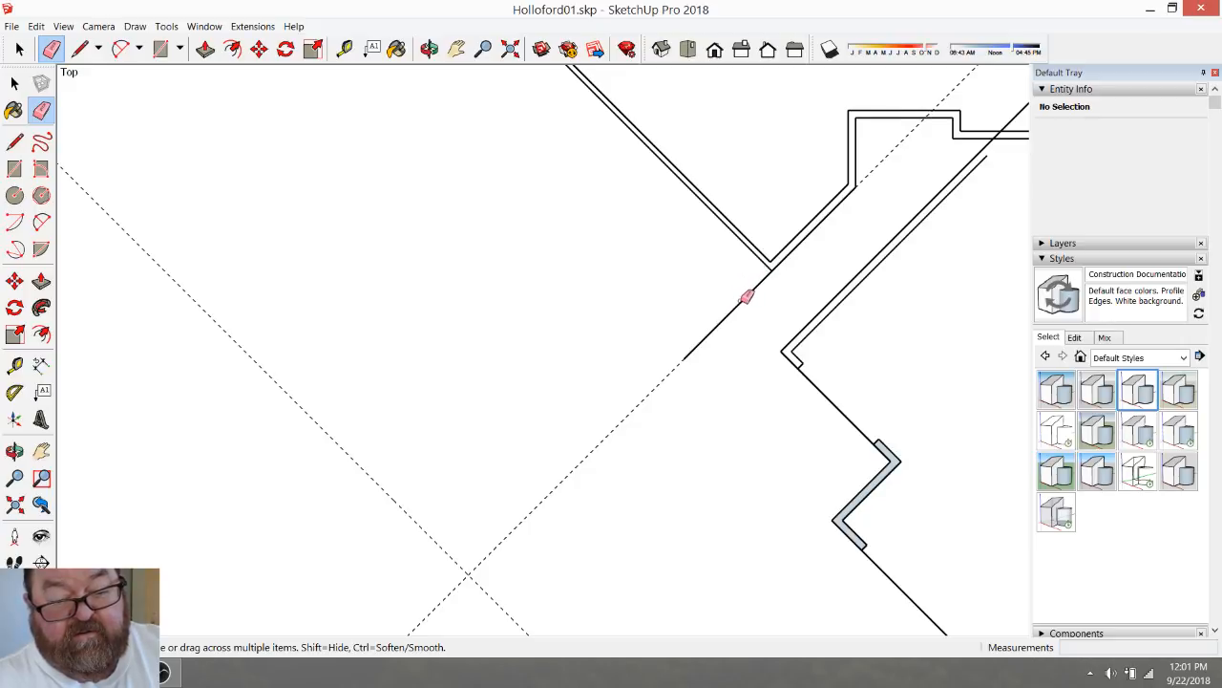
{"action": "scroll", "coordinate": [645, 325], "scroll_direction": "down", "scroll_amount": 3}
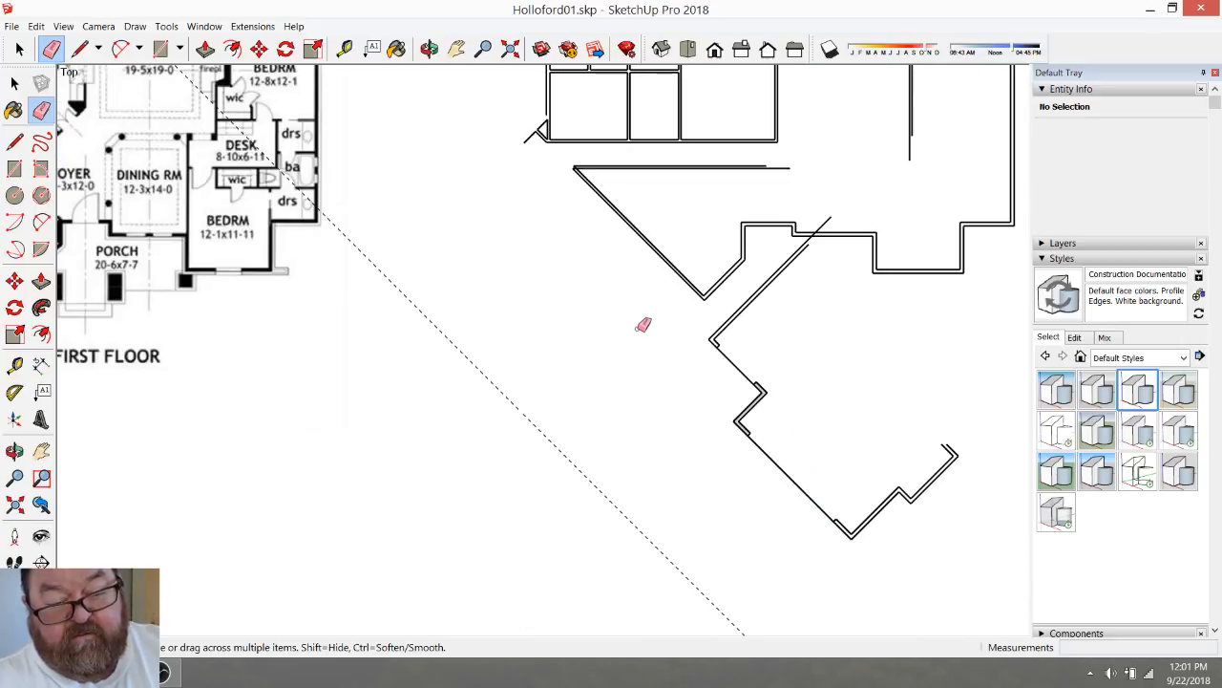
{"action": "scroll", "coordinate": [638, 351], "scroll_direction": "up", "scroll_amount": 3}
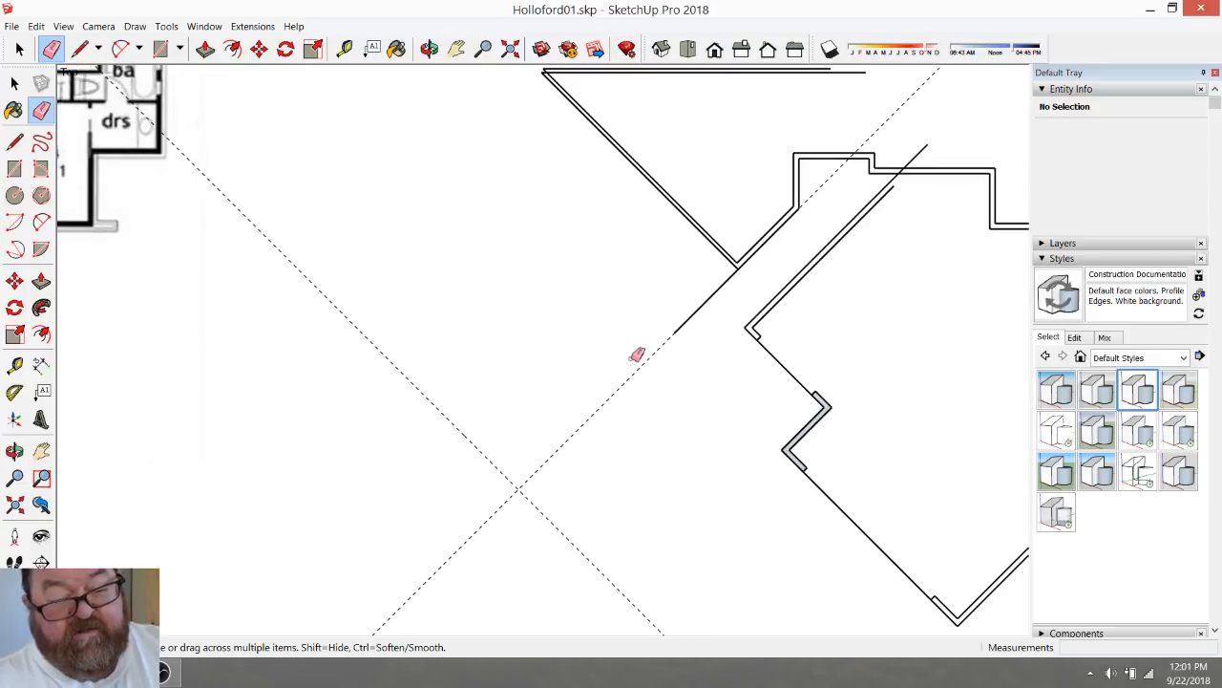
Try adding a parallel guide 2' from the diagonal guide that continues the wall stub, and undo it
{"action": "left_click", "coordinate": [344, 49]}
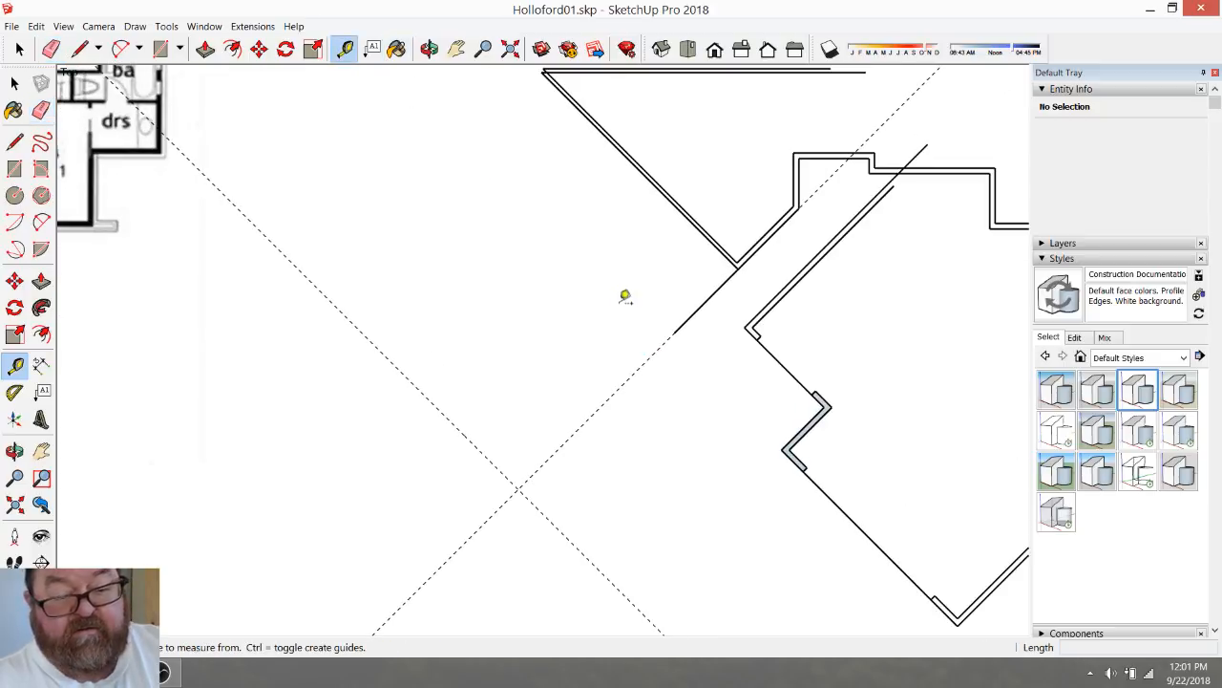
{"action": "left_click", "coordinate": [650, 358]}
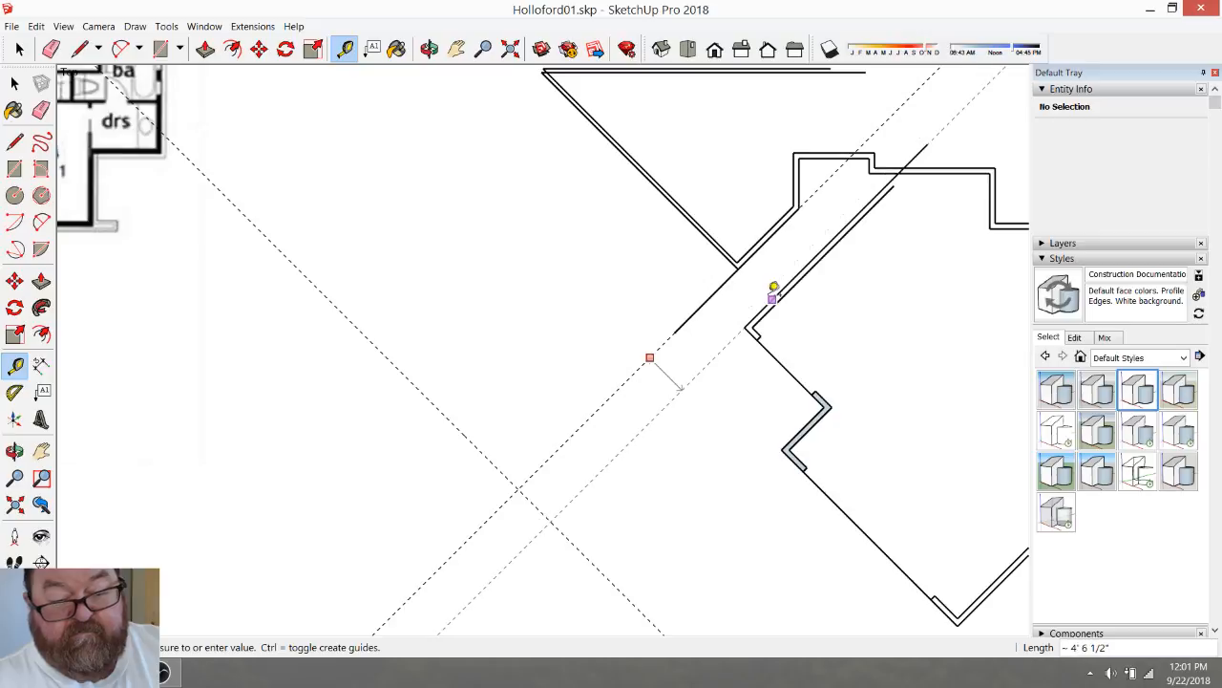
{"action": "type", "text": "2'"}
{"action": "key", "text": "Return"}
{"action": "key", "text": "ctrl+z"}
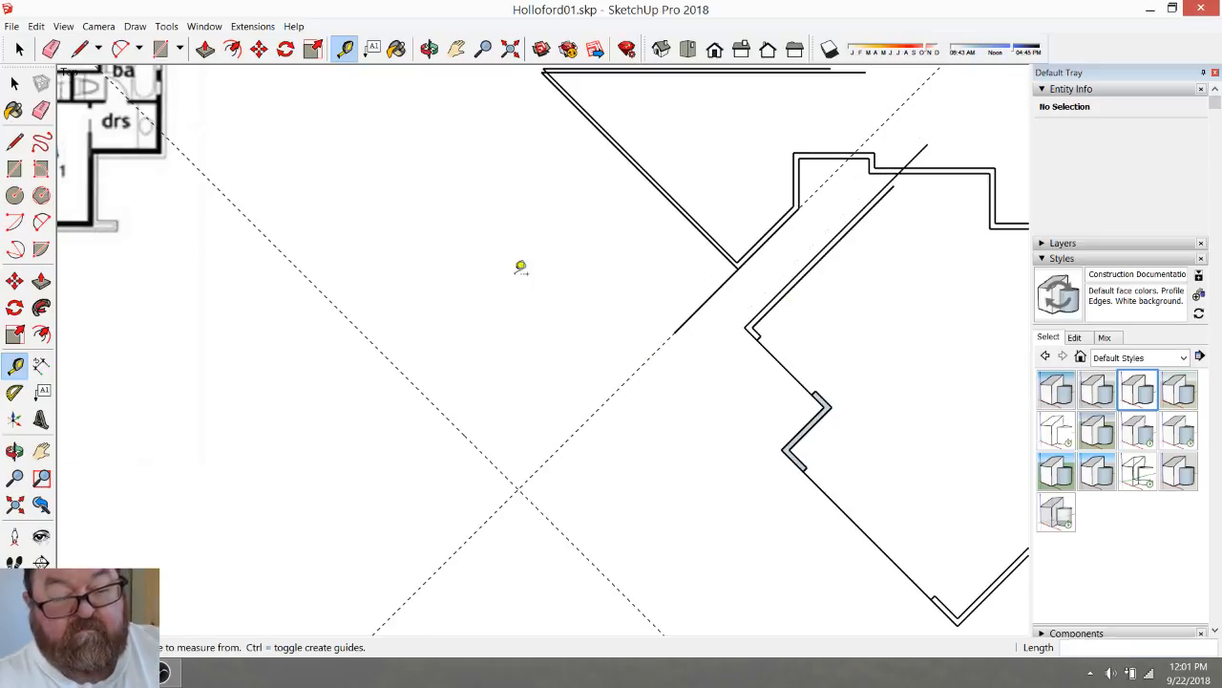
Erase the remaining stub edge and its diagonal guide, and place a new guide through the wedge tip parallel to the garage group's wall
{"action": "left_click", "coordinate": [50, 49]}
{"action": "left_click", "coordinate": [698, 314]}
{"action": "left_click", "coordinate": [344, 49]}
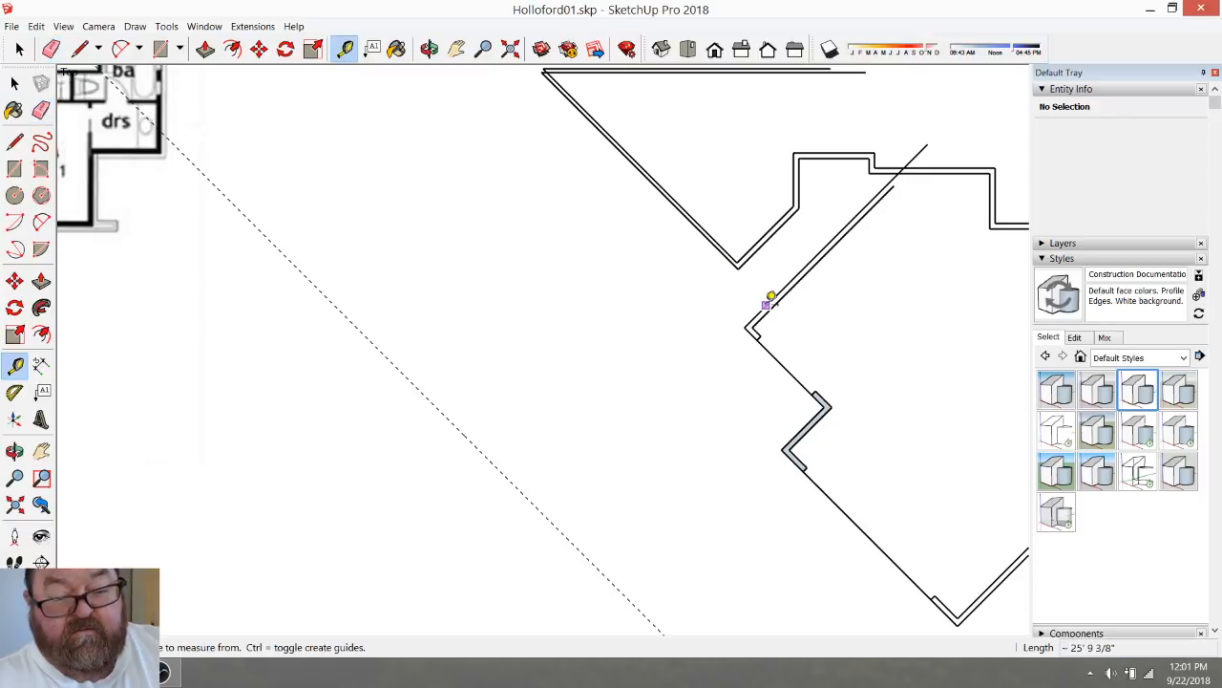
{"action": "left_click", "coordinate": [770, 300]}
{"action": "left_click", "coordinate": [738, 269]}
{"action": "scroll", "coordinate": [641, 269], "scroll_direction": "down", "scroll_amount": 2}
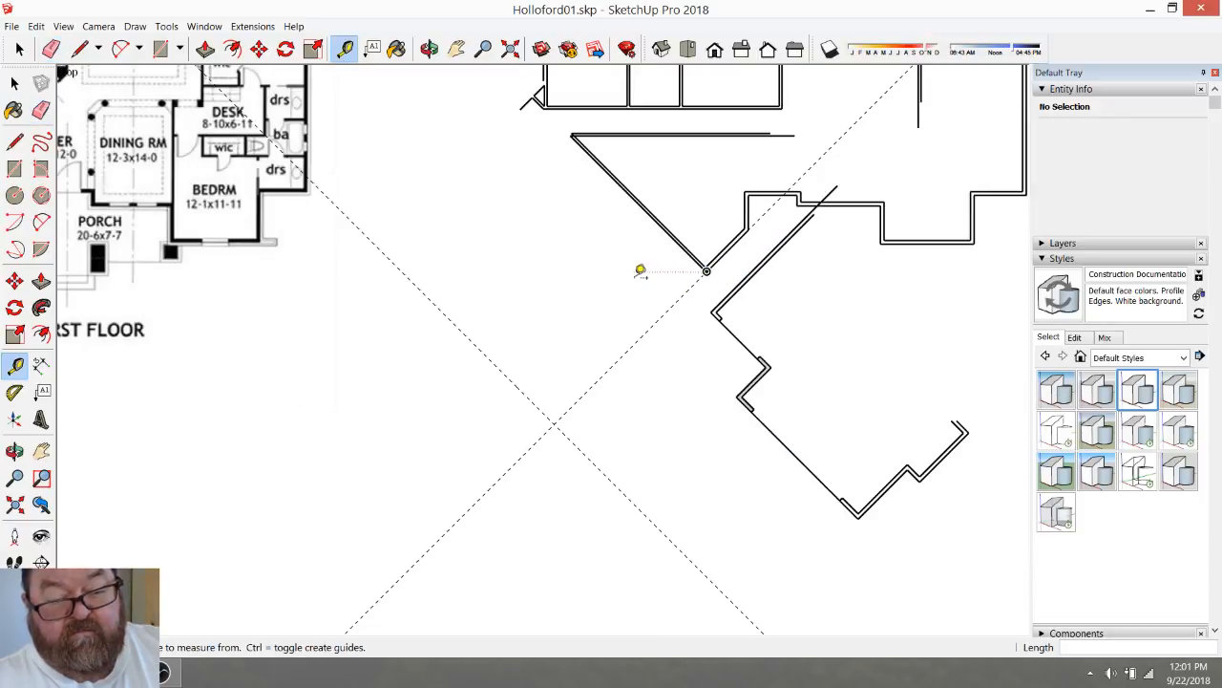
Move the garage walls group so its lowest outer corner sits on the intersection of the two diagonal guides
{"action": "left_click", "coordinate": [259, 49]}
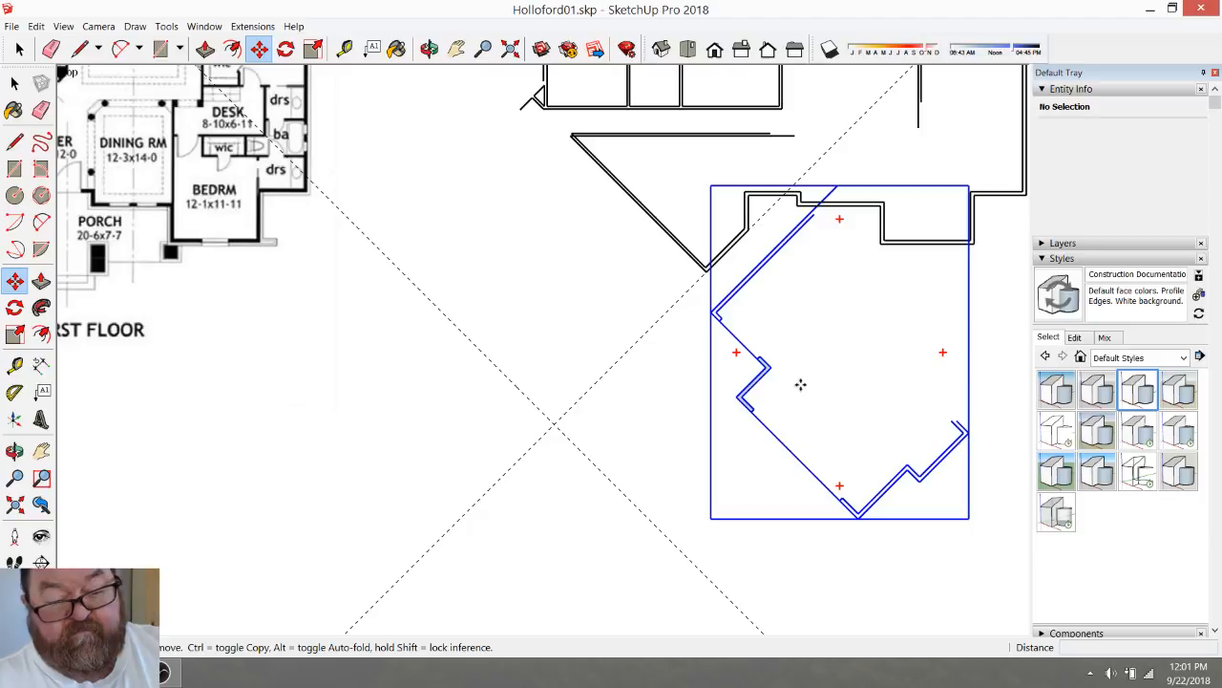
{"action": "left_click", "coordinate": [859, 516]}
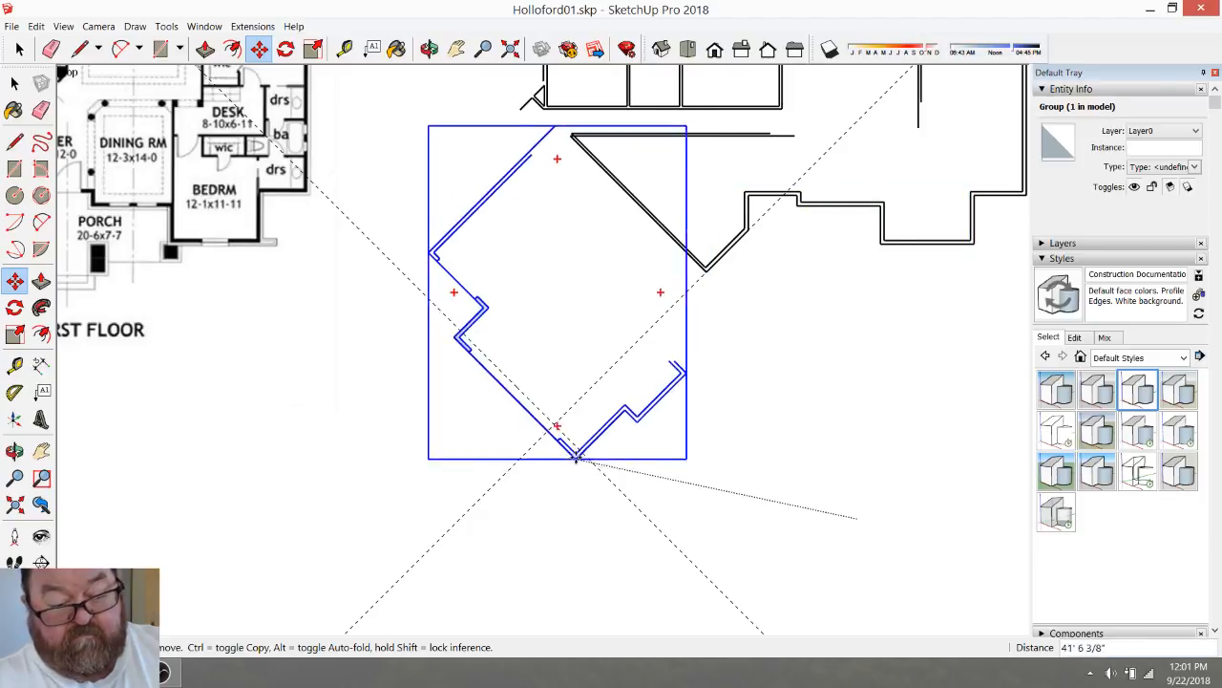
{"action": "left_click", "coordinate": [565, 429]}
{"action": "scroll", "coordinate": [711, 401], "scroll_direction": "down", "scroll_amount": 2}
{"action": "scroll", "coordinate": [675, 291], "scroll_direction": "up", "scroll_amount": 3}
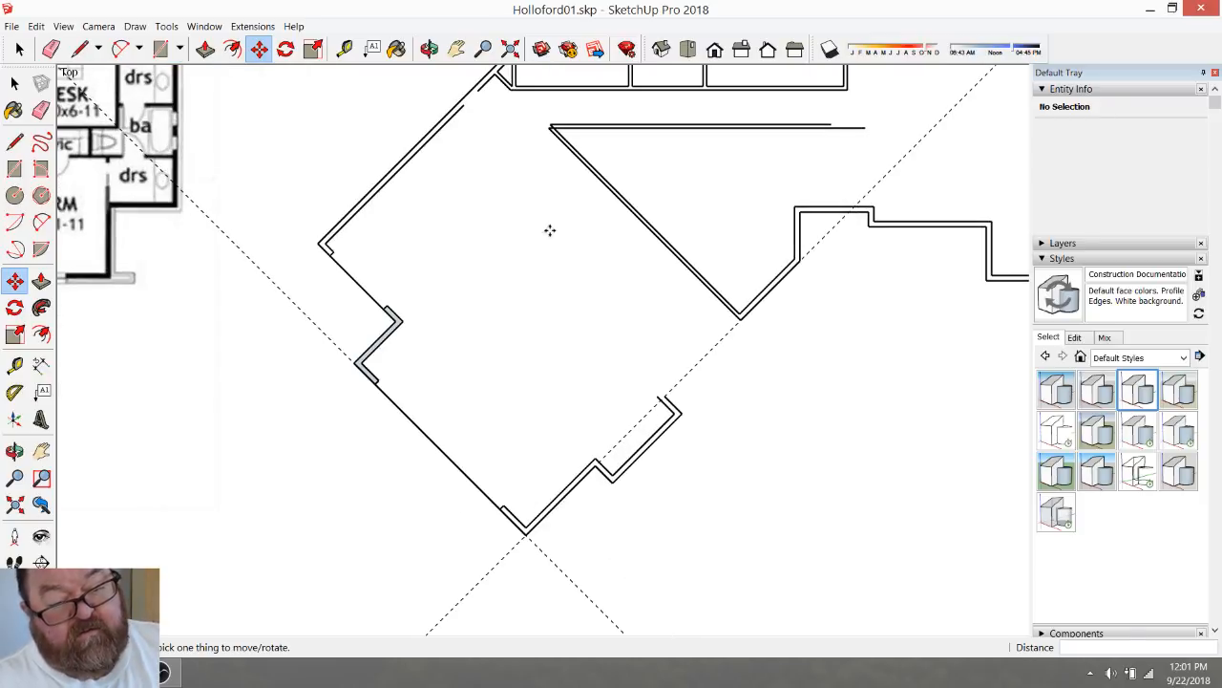
Place a parallel guide 28' from the garage's long lower-left wall edge, toward the wedge-shaped wall
{"action": "left_click", "coordinate": [345, 49]}
{"action": "left_click", "coordinate": [410, 415]}
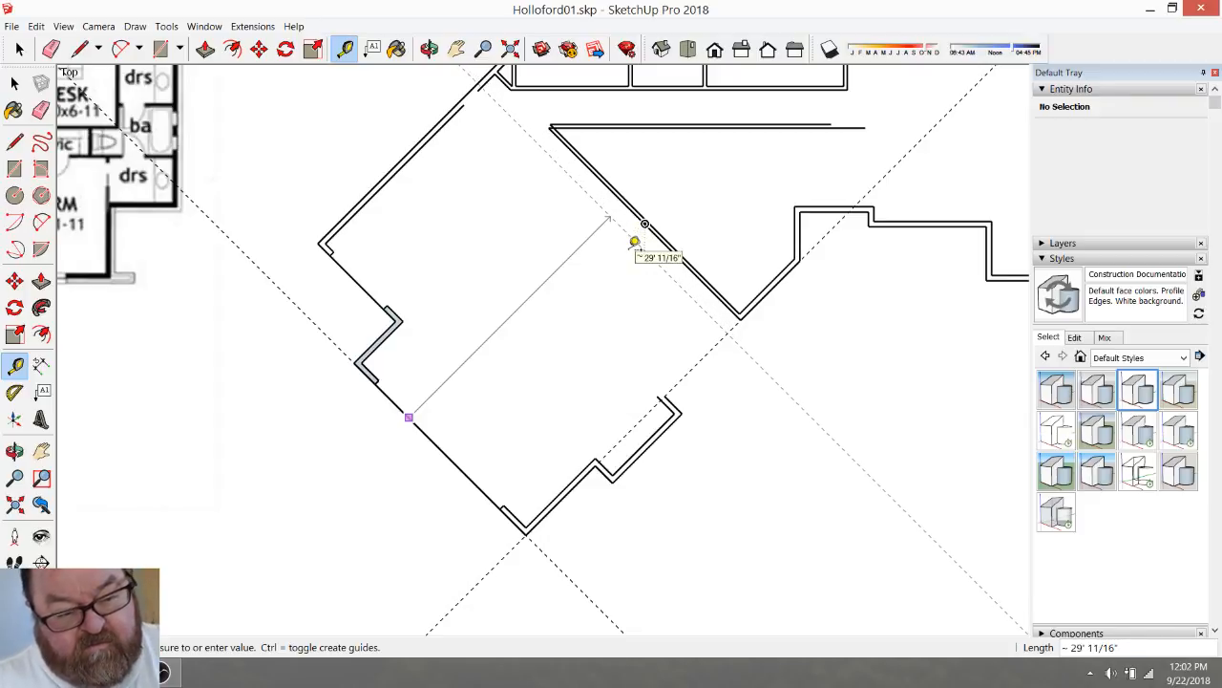
{"action": "type", "text": "28'"}
{"action": "key", "text": "Return"}
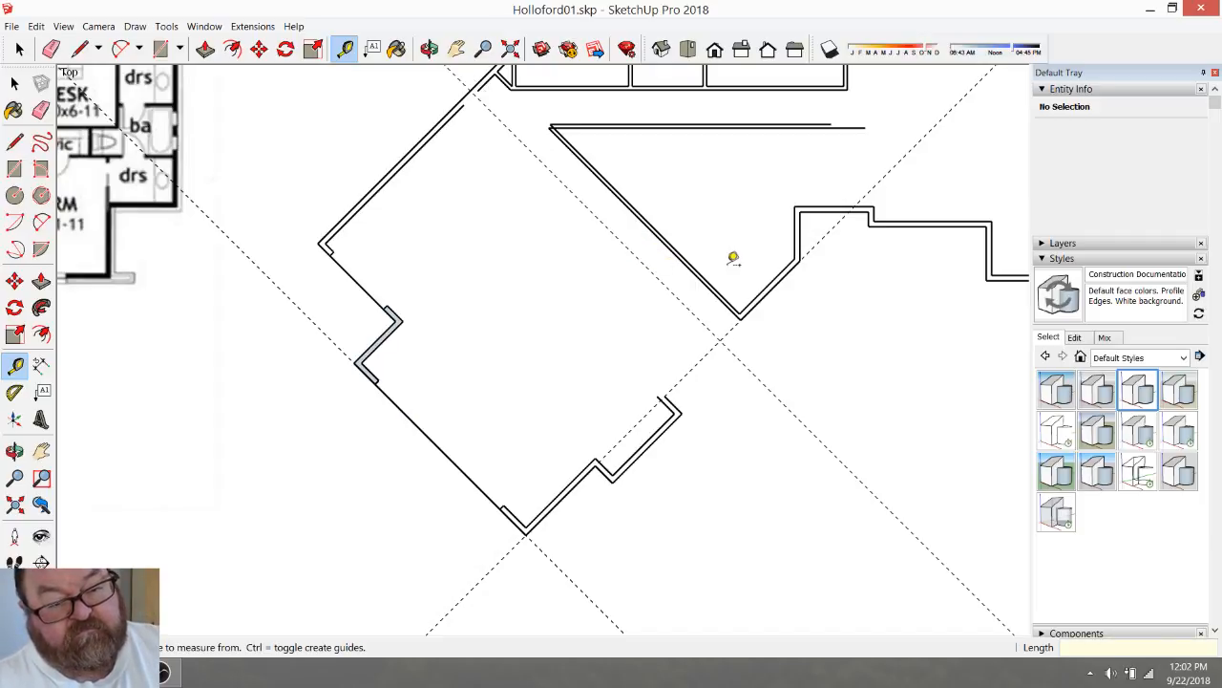
{"action": "left_click", "coordinate": [686, 306]}
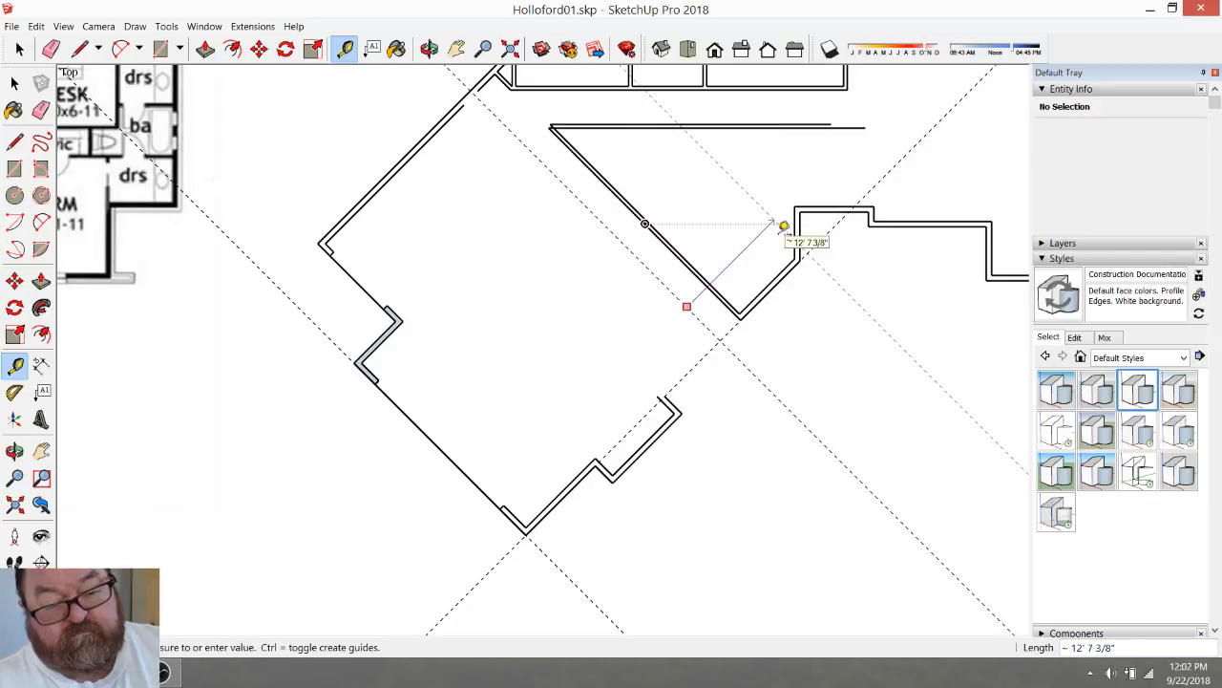
{"action": "key", "text": "Escape"}
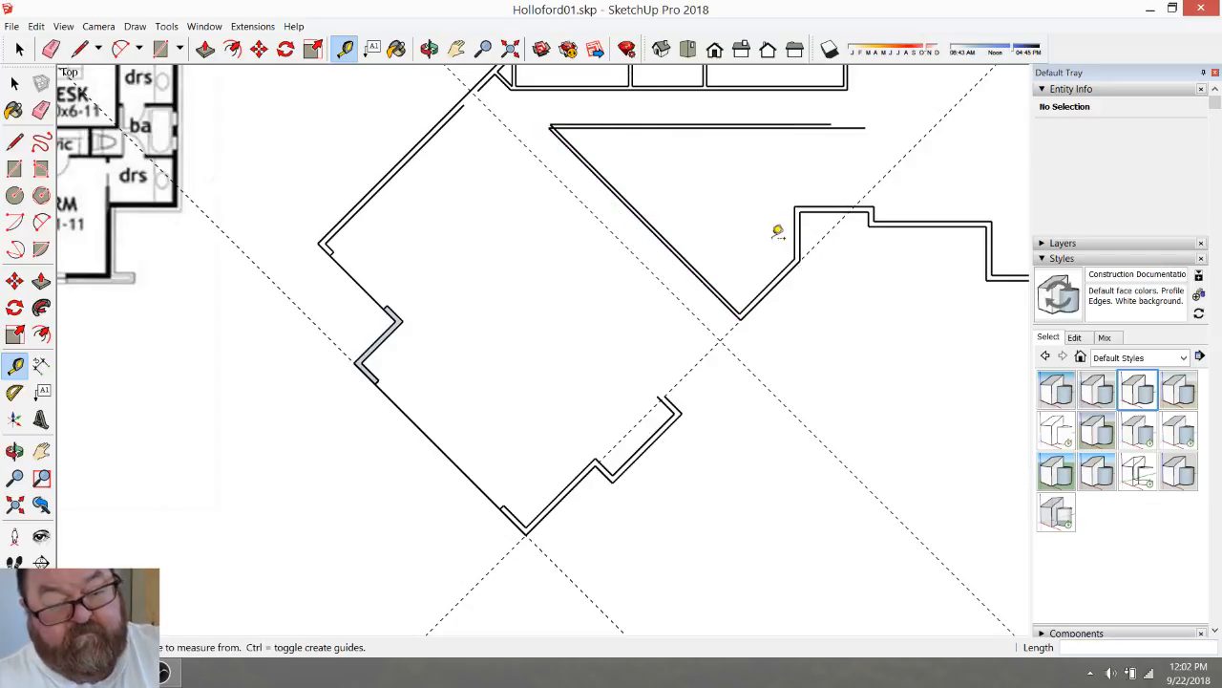
Erase the wedge's double diagonal wall and draw the outer edge joining the garage stub to the angled wall's open end
{"action": "left_click", "coordinate": [51, 49]}
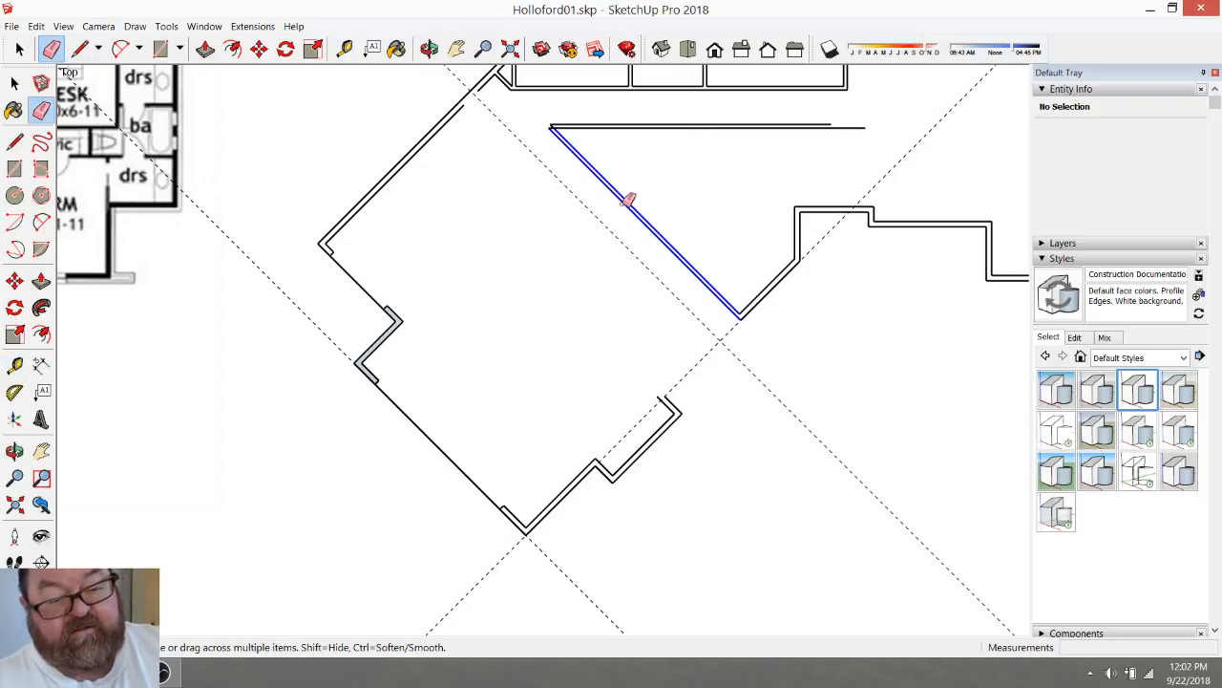
{"action": "left_click", "coordinate": [628, 195]}
{"action": "left_click", "coordinate": [79, 49]}
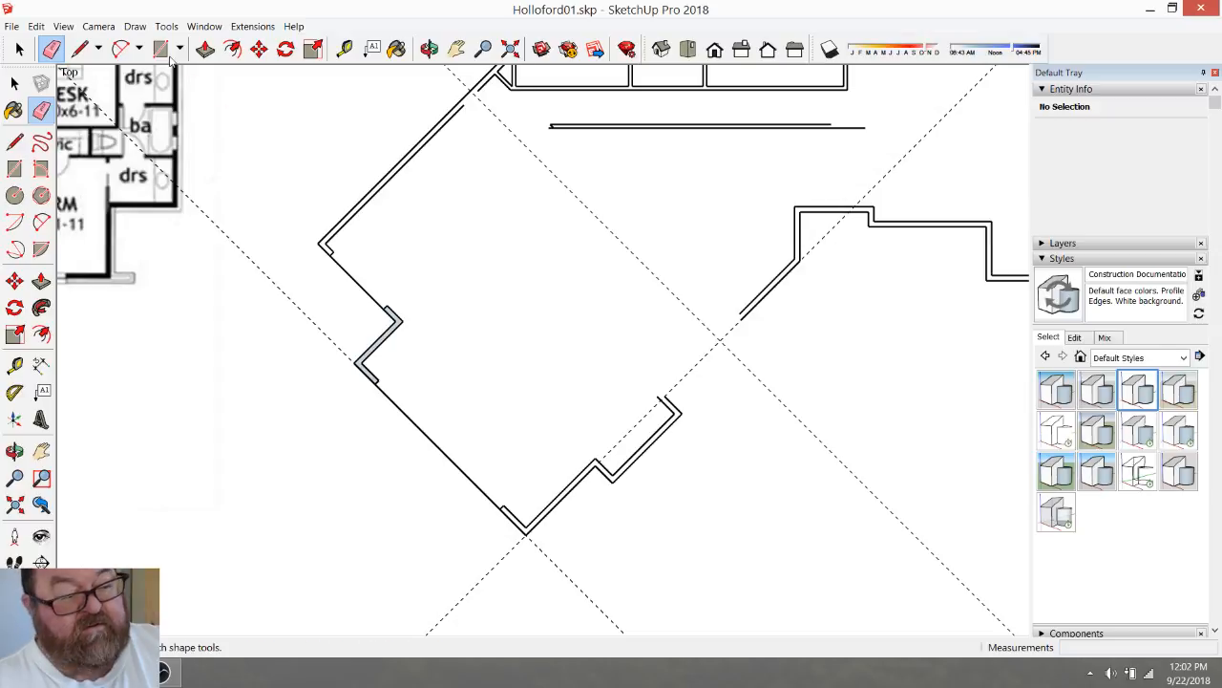
{"action": "scroll", "coordinate": [618, 344], "scroll_direction": "up", "scroll_amount": 3}
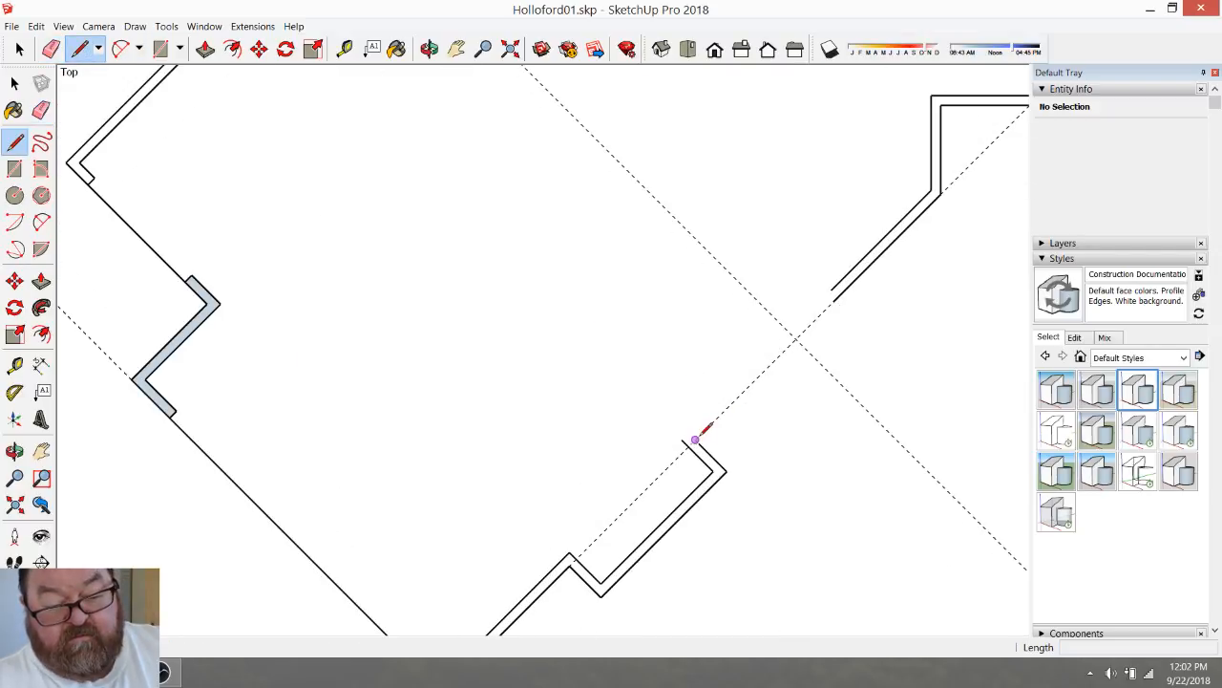
{"action": "left_click", "coordinate": [695, 439]}
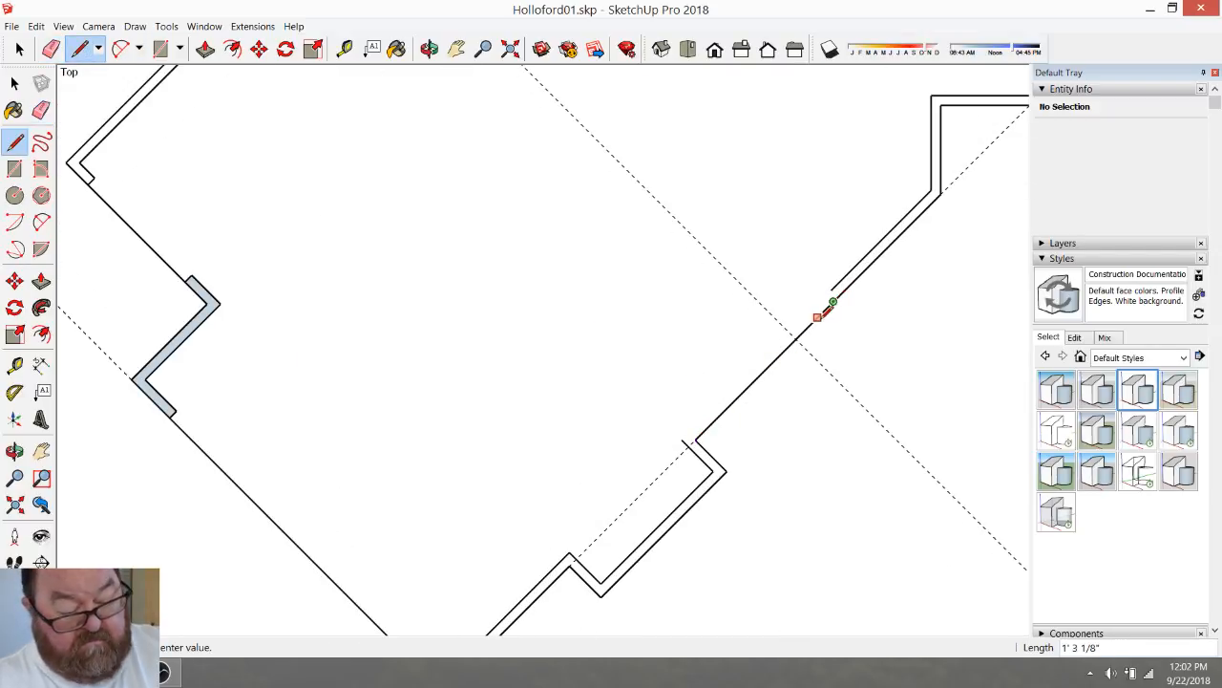
{"action": "left_click", "coordinate": [831, 303]}
{"action": "scroll", "coordinate": [723, 273], "scroll_direction": "down", "scroll_amount": 4}
Explode the garage walls group
{"action": "key", "text": "space"}
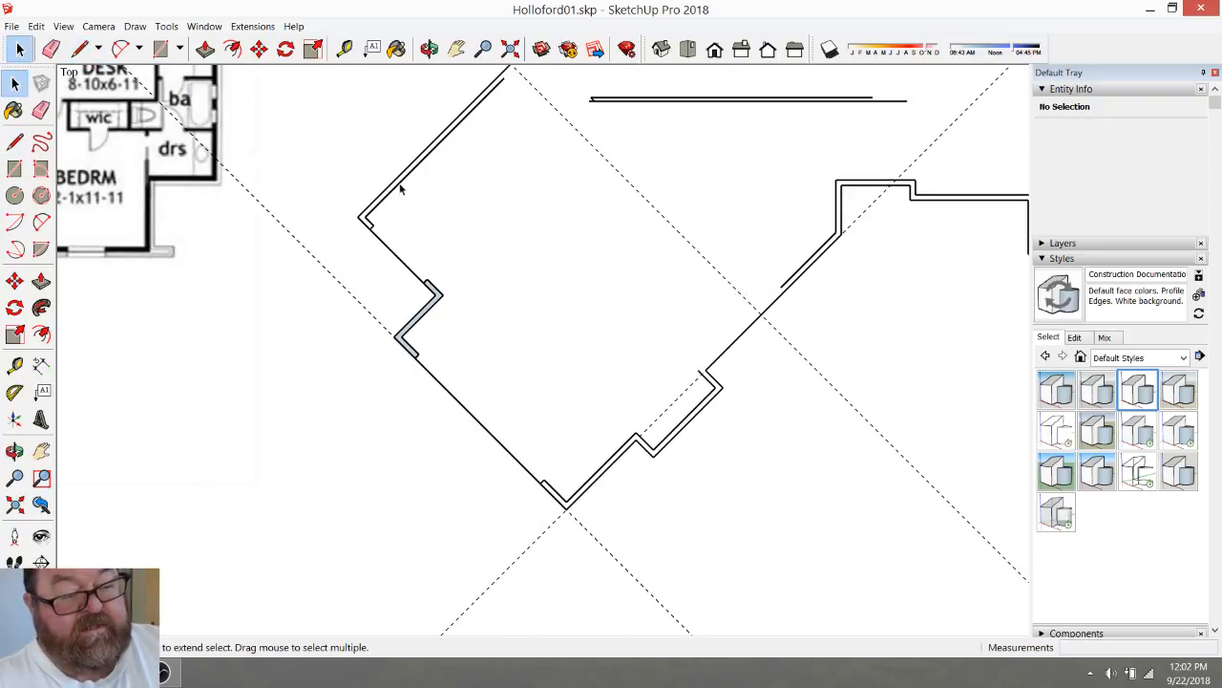
{"action": "left_click", "coordinate": [394, 182]}
{"action": "right_click", "coordinate": [397, 182]}
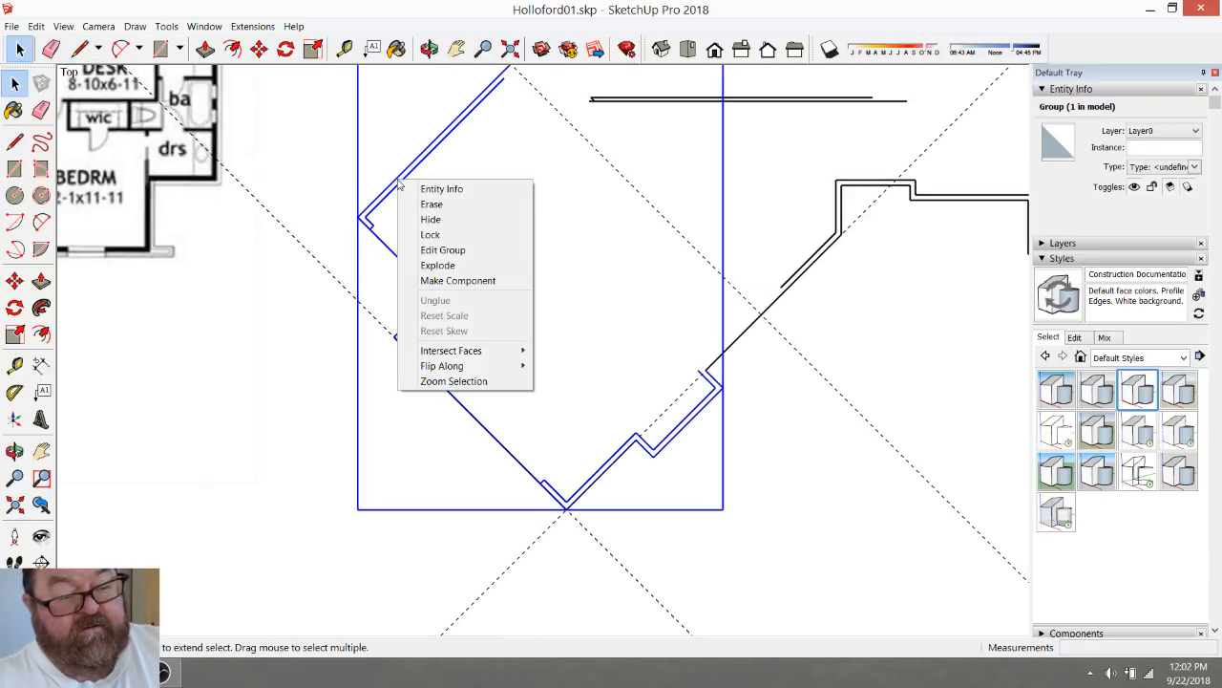
{"action": "left_click", "coordinate": [438, 265]}
{"action": "scroll", "coordinate": [614, 388], "scroll_direction": "down", "scroll_amount": 3}
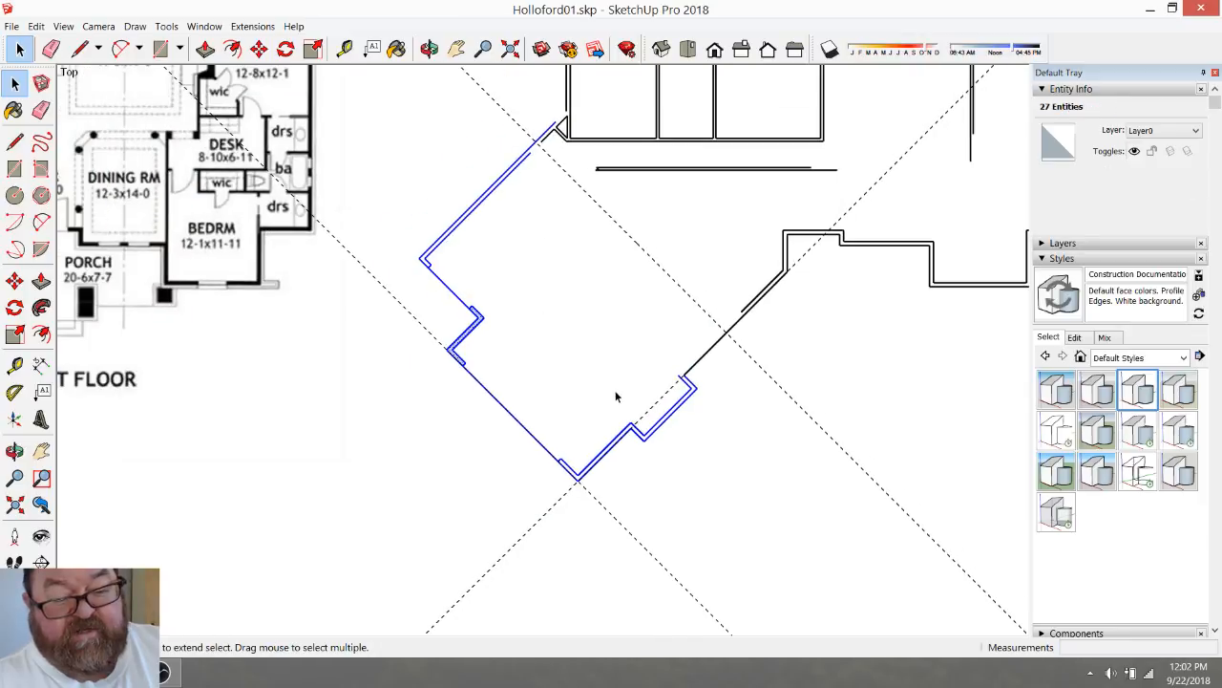
Draw the joining wall's inner edge down to the garage stub, and erase its overshoot and the diagonal guide running along it
{"action": "scroll", "coordinate": [671, 380], "scroll_direction": "up", "scroll_amount": 3}
{"action": "left_click", "coordinate": [80, 48]}
{"action": "left_click", "coordinate": [800, 250]}
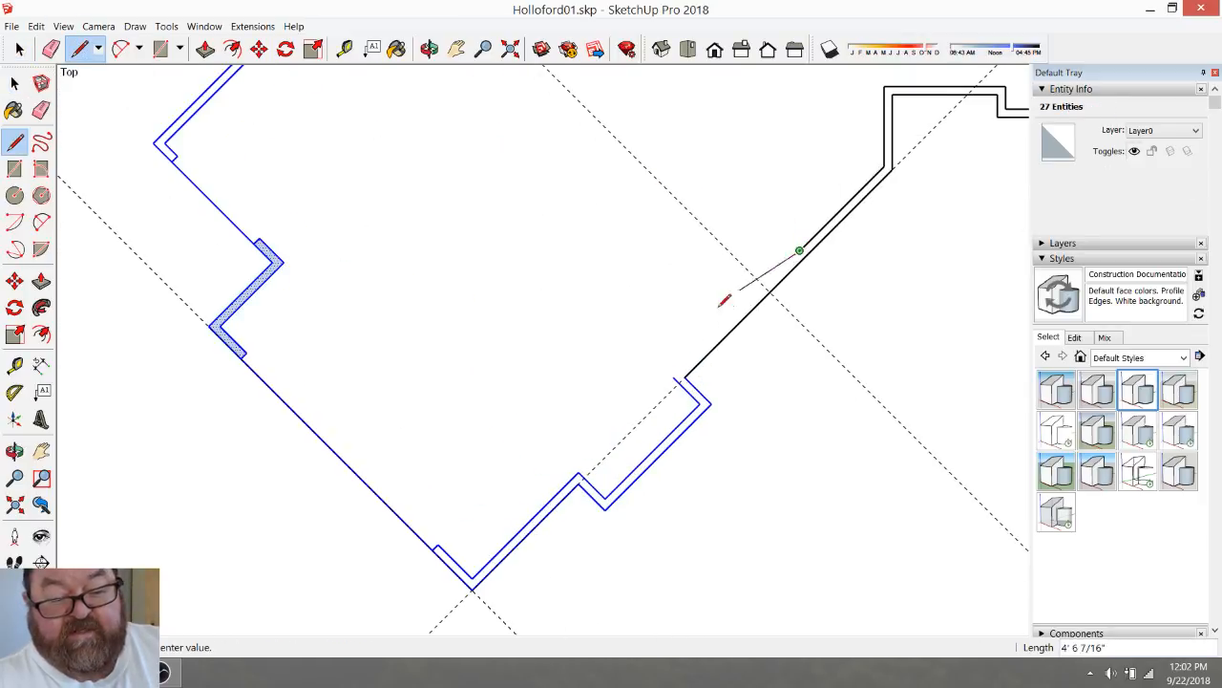
{"action": "left_click", "coordinate": [670, 380]}
{"action": "key", "text": "Escape"}
{"action": "scroll", "coordinate": [683, 379], "scroll_direction": "up", "scroll_amount": 2}
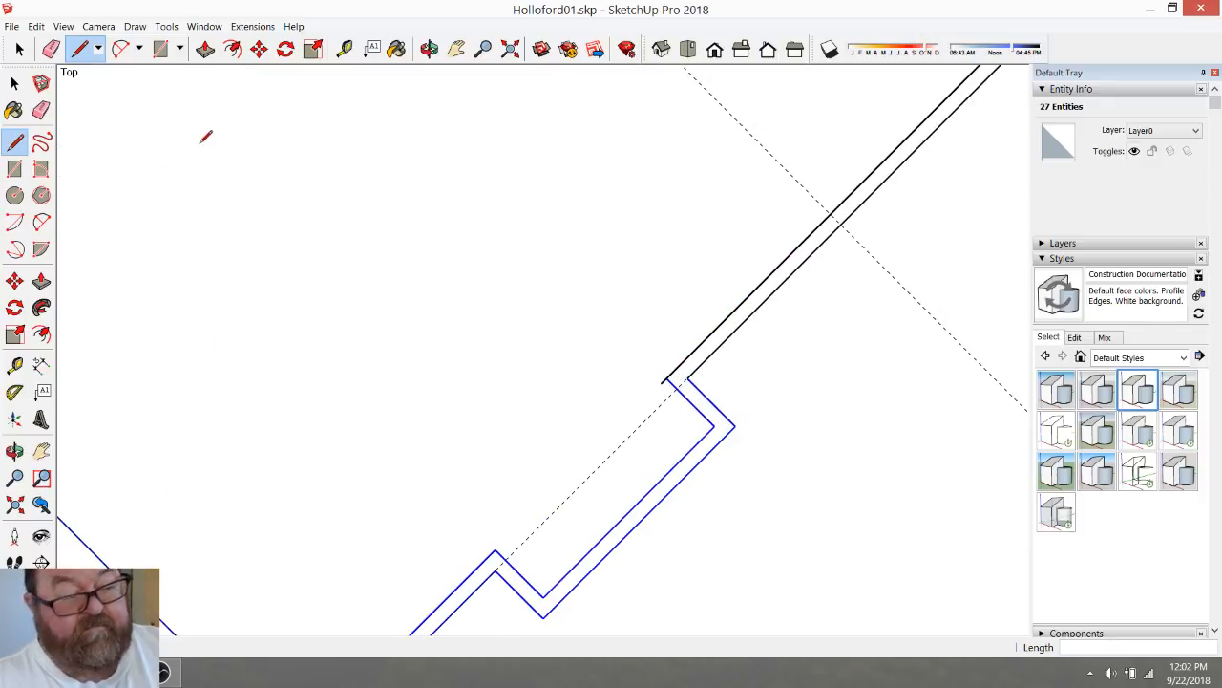
{"action": "left_click", "coordinate": [51, 50]}
{"action": "left_click_drag", "start_coordinate": [663, 402], "coordinate": [642, 395]}
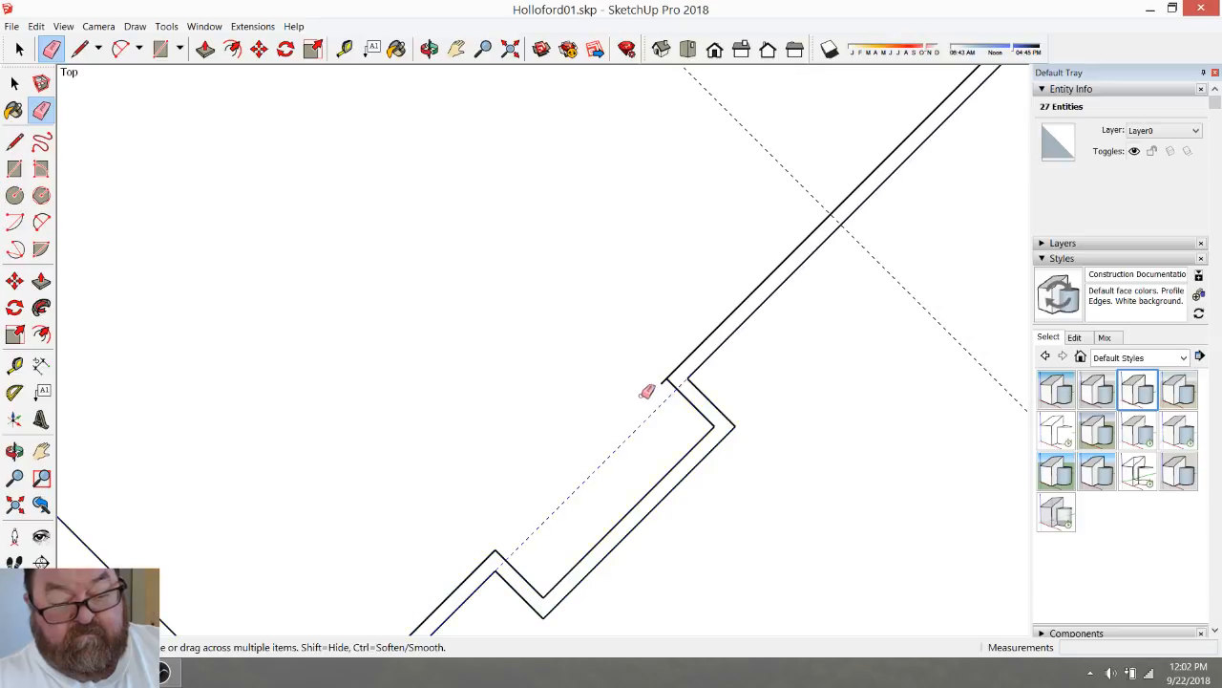
{"action": "scroll", "coordinate": [713, 423], "scroll_direction": "down", "scroll_amount": 5}
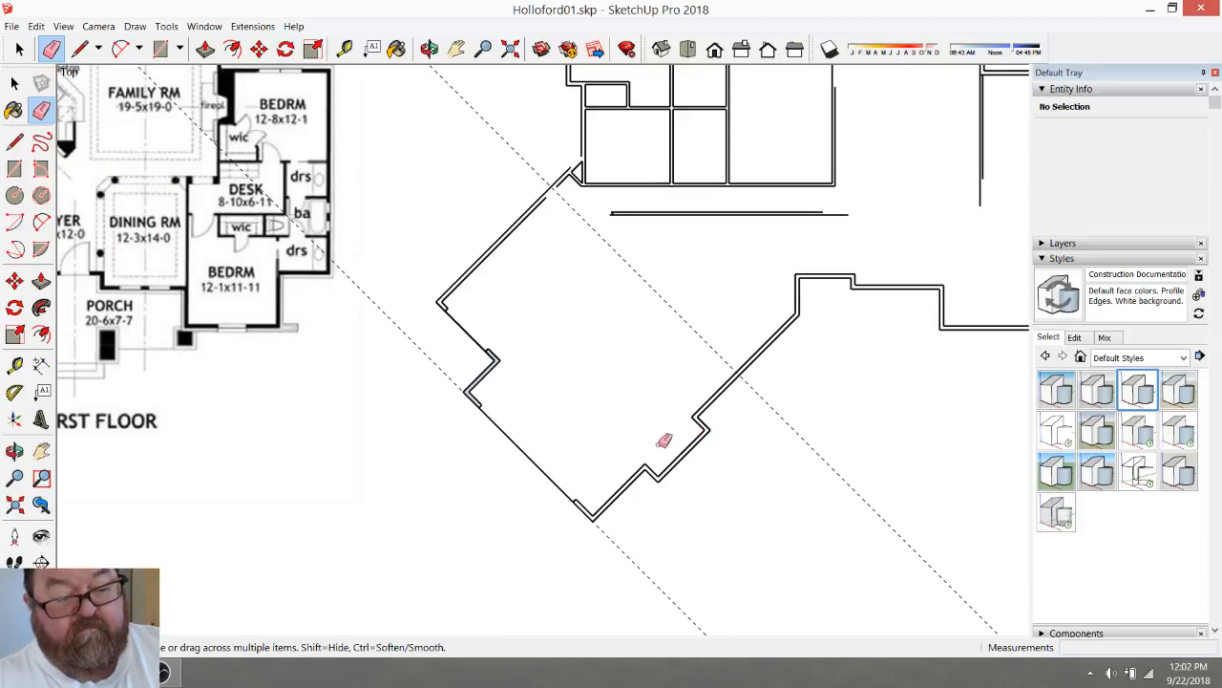
Close the gap in the garage's upper-left wall's inner edge and extend its outer edge to meet the house's vertical wall
{"action": "scroll", "coordinate": [564, 169], "scroll_direction": "up", "scroll_amount": 3}
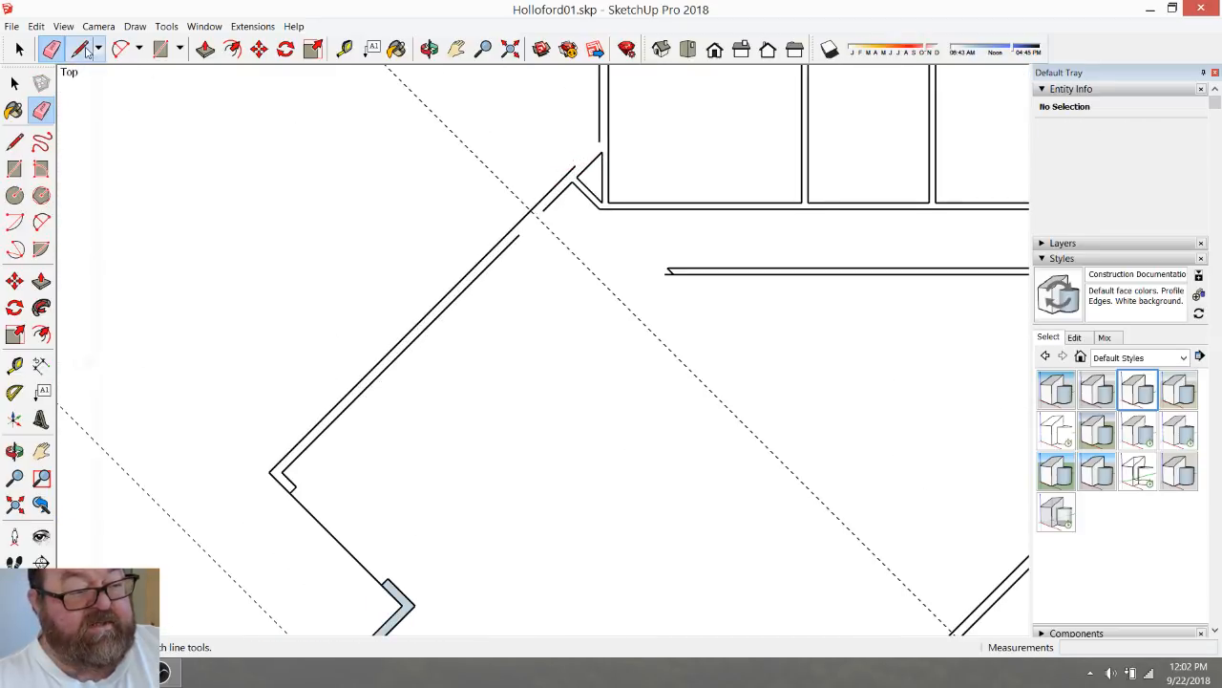
{"action": "left_click", "coordinate": [82, 49]}
{"action": "left_click", "coordinate": [543, 210]}
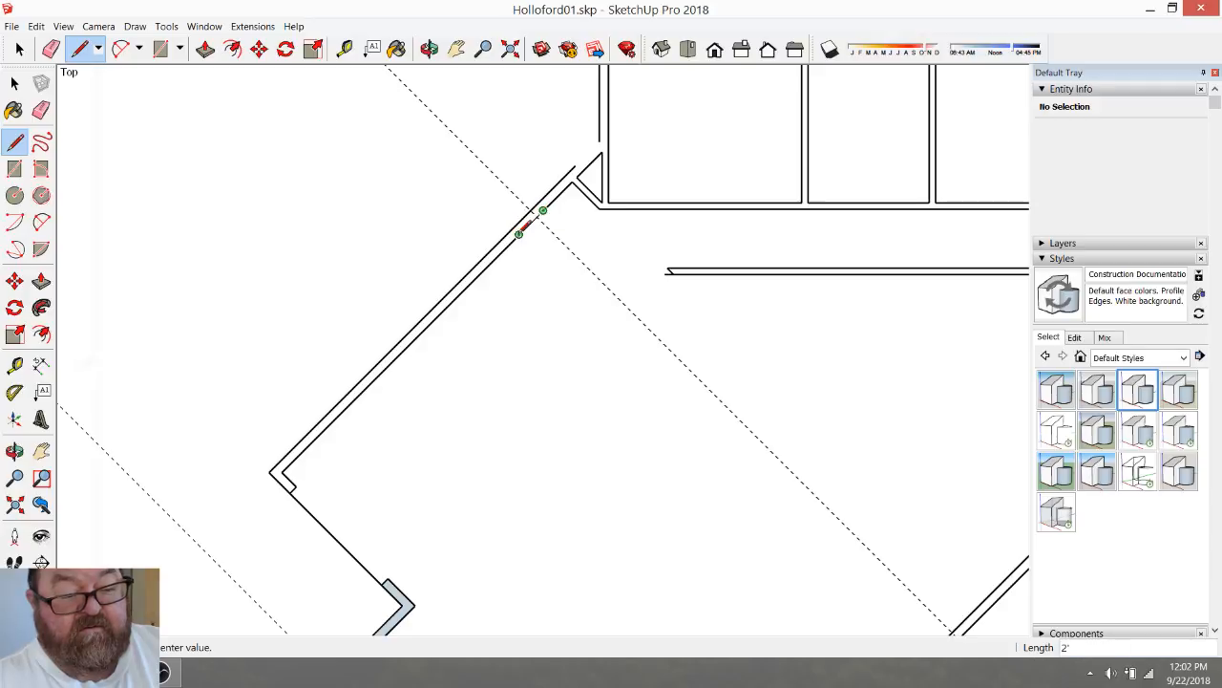
{"action": "scroll", "coordinate": [576, 131], "scroll_direction": "up", "scroll_amount": 1}
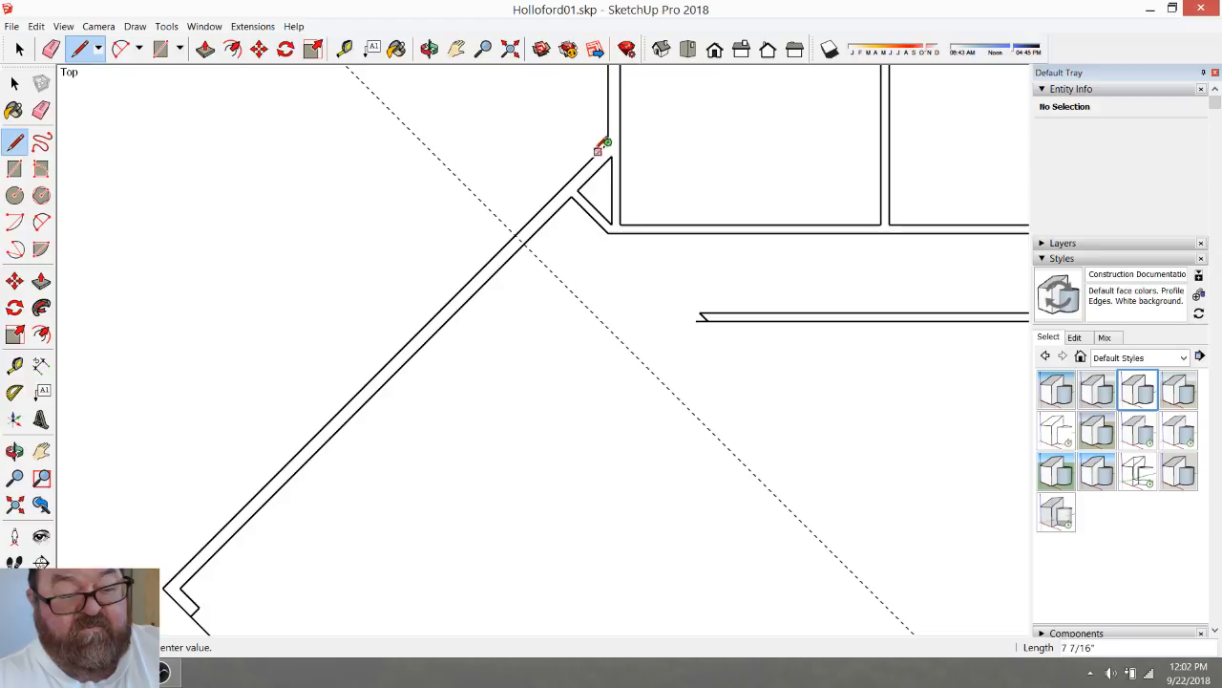
{"action": "scroll", "coordinate": [521, 157], "scroll_direction": "down", "scroll_amount": 2}
{"action": "key", "text": "Escape"}
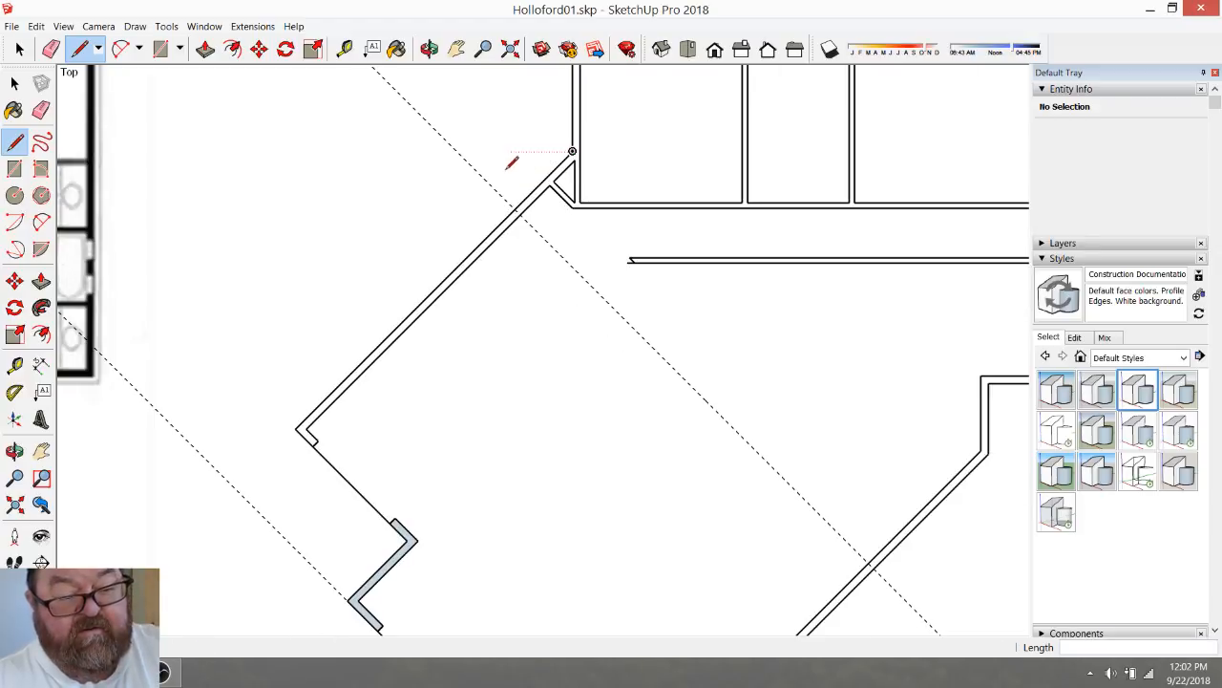
Place a horizontal guide 5'6" below the upper wall of the room beside the small triangular corner
{"action": "scroll", "coordinate": [469, 191], "scroll_direction": "down", "scroll_amount": 2}
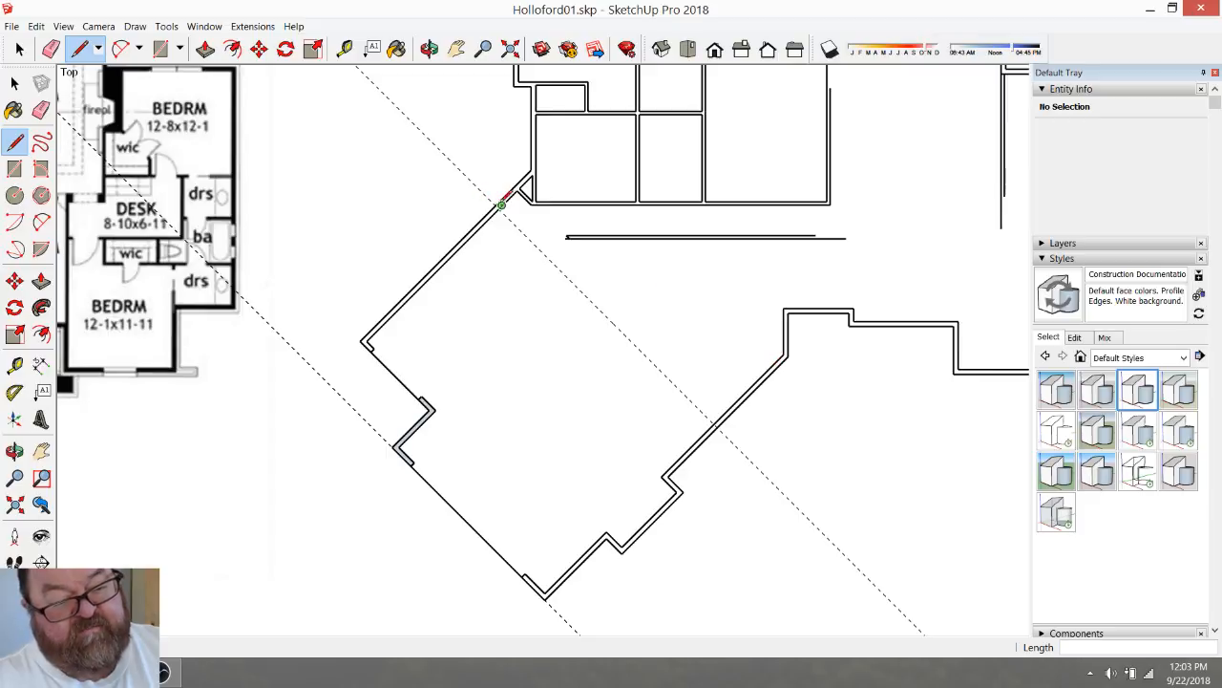
{"action": "scroll", "coordinate": [518, 122], "scroll_direction": "up", "scroll_amount": 4}
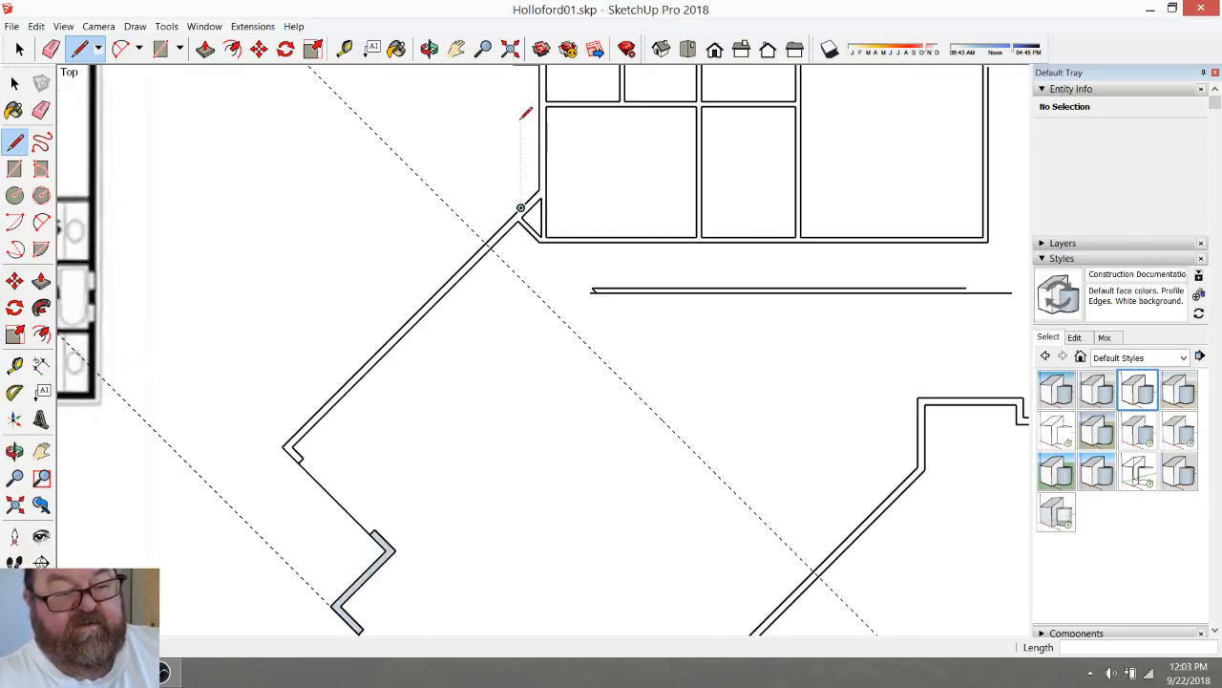
{"action": "left_click", "coordinate": [345, 48]}
{"action": "scroll", "coordinate": [543, 194], "scroll_direction": "up", "scroll_amount": 2}
{"action": "left_click", "coordinate": [546, 116]}
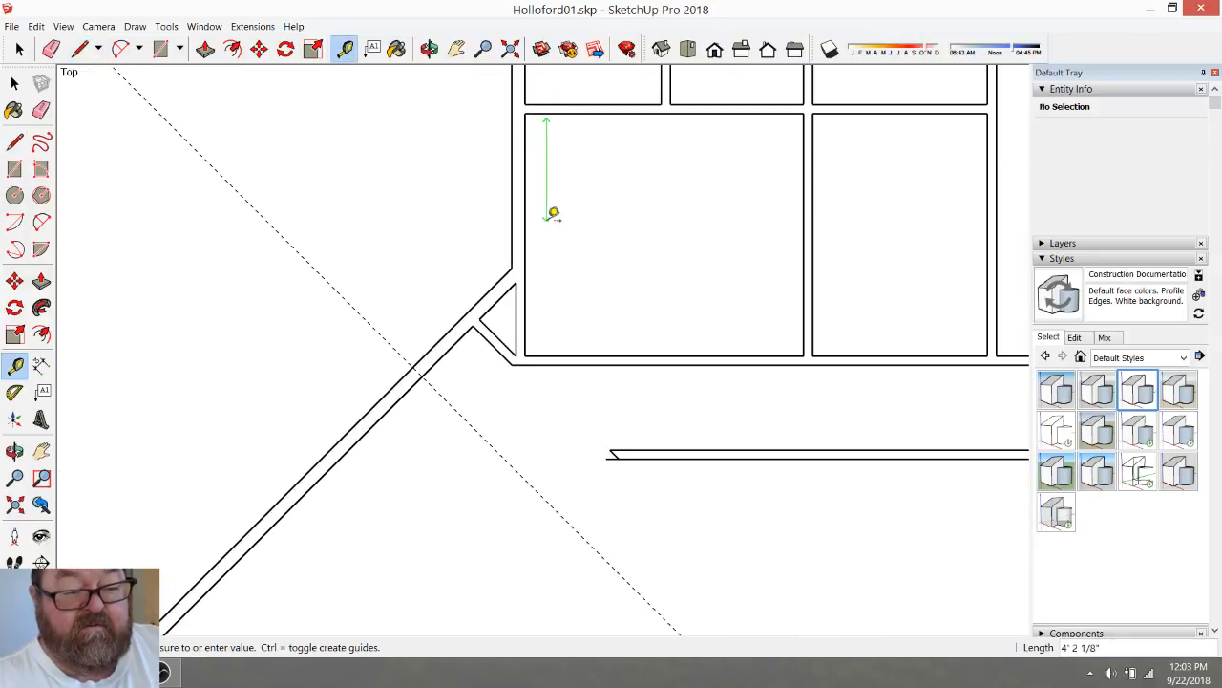
{"action": "key", "text": "Escape"}
{"action": "left_click", "coordinate": [587, 114]}
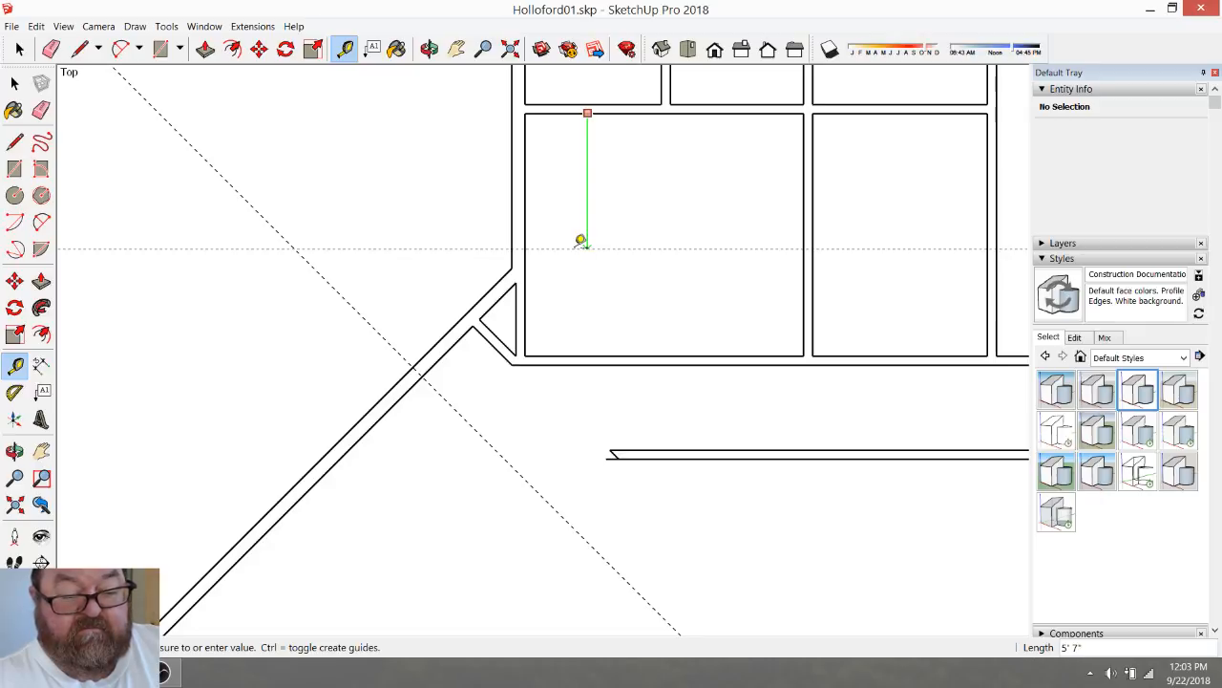
{"action": "type", "text": "'6"}
{"action": "key", "text": "Return"}
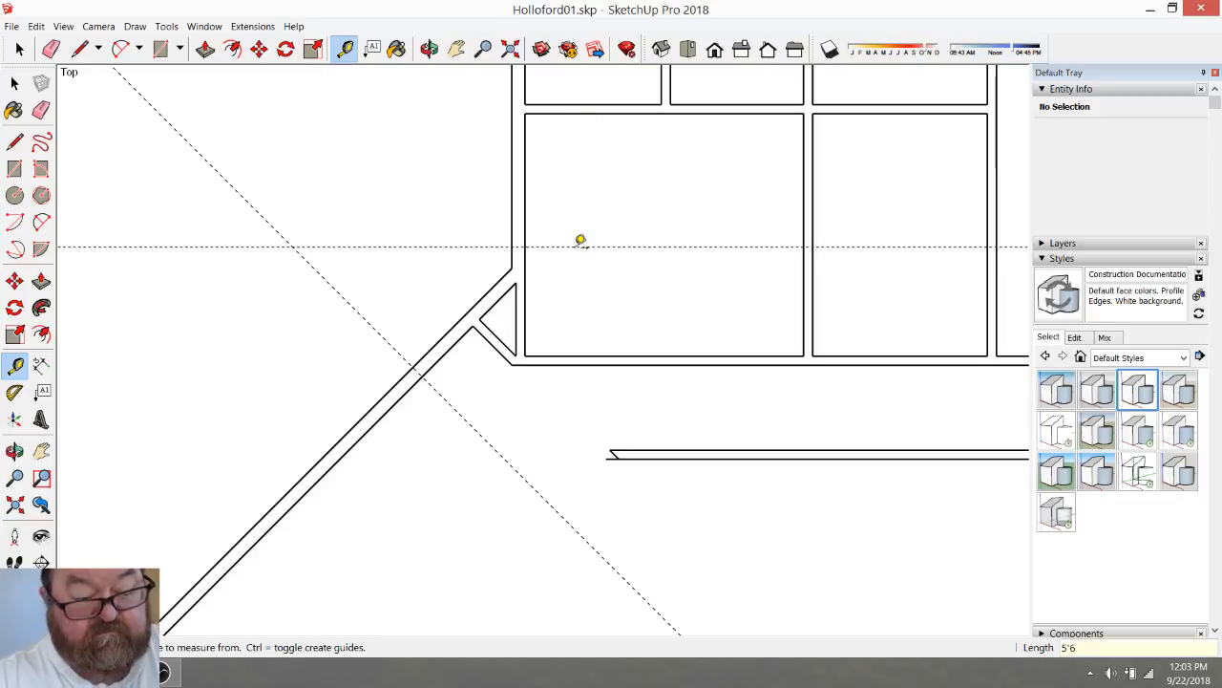
Measure from the short horizontal wall of the opposite jog down to the corner where the angled wall begins
{"action": "scroll", "coordinate": [573, 234], "scroll_direction": "down", "scroll_amount": 5}
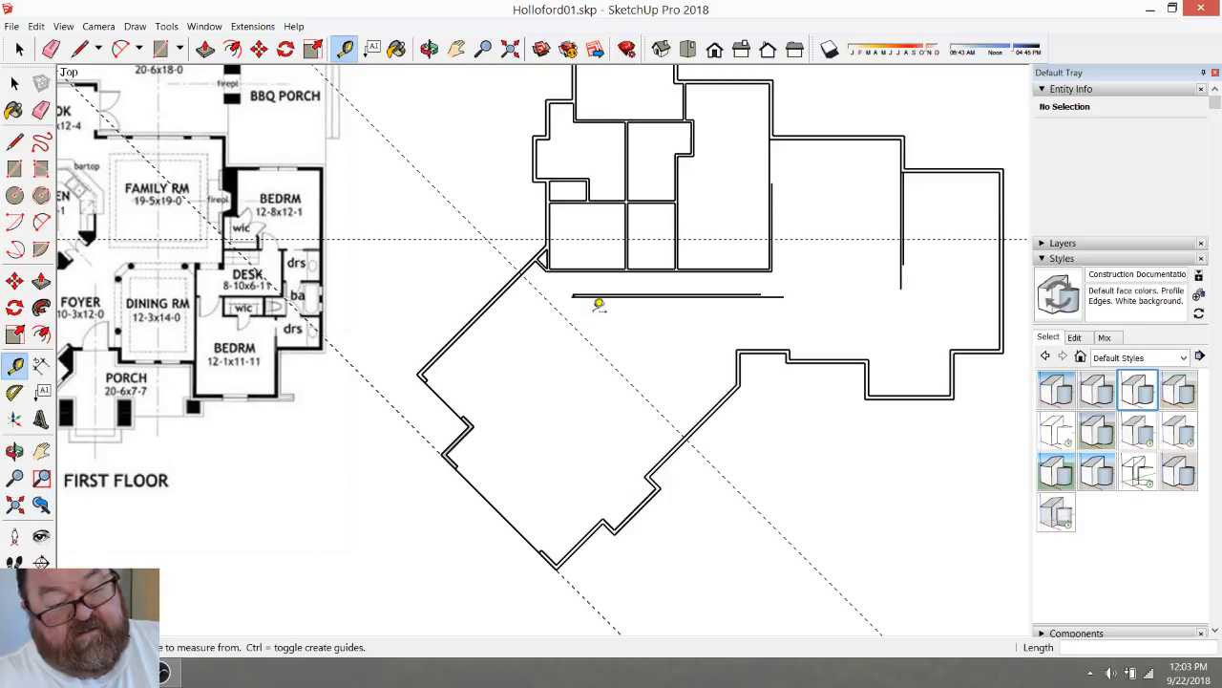
{"action": "scroll", "coordinate": [586, 273], "scroll_direction": "down", "scroll_amount": 1}
{"action": "scroll", "coordinate": [674, 363], "scroll_direction": "up", "scroll_amount": 5}
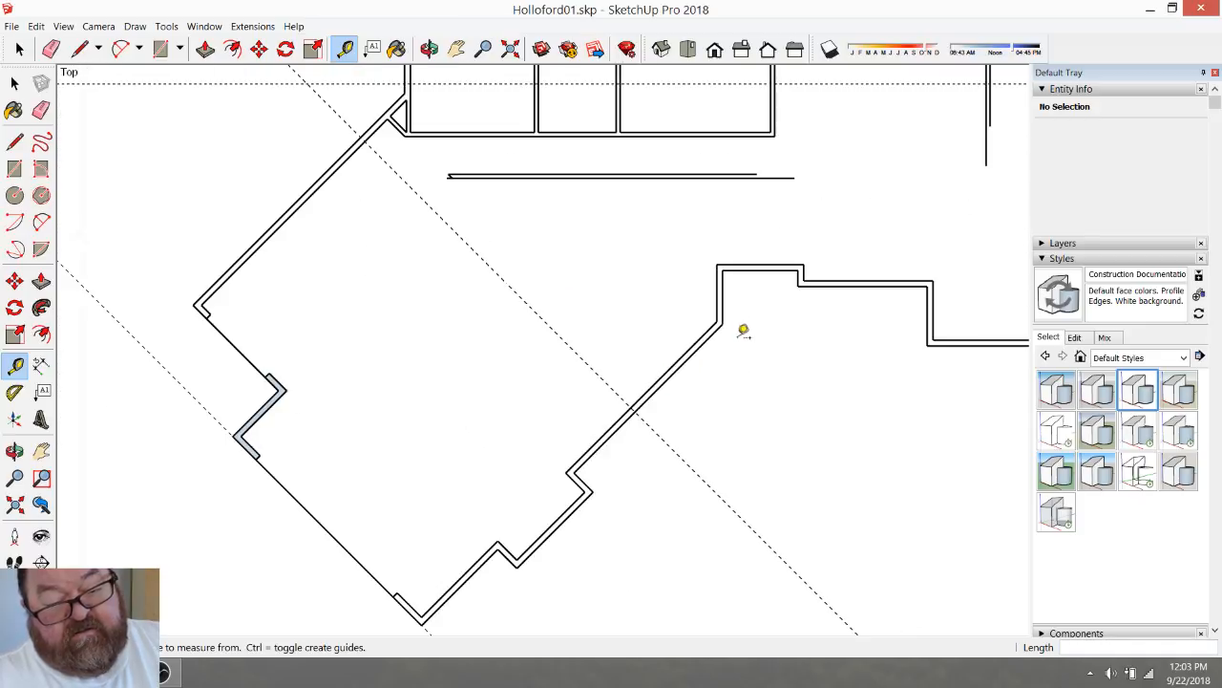
{"action": "left_click", "coordinate": [750, 267]}
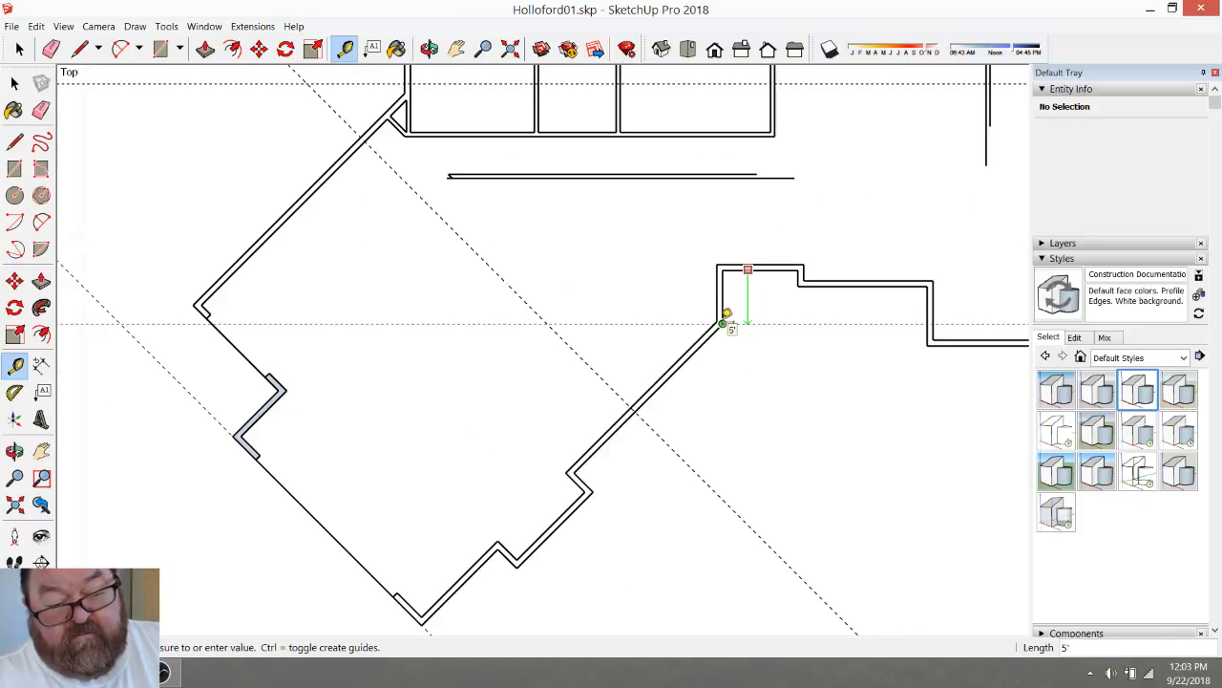
{"action": "left_click", "coordinate": [726, 317]}
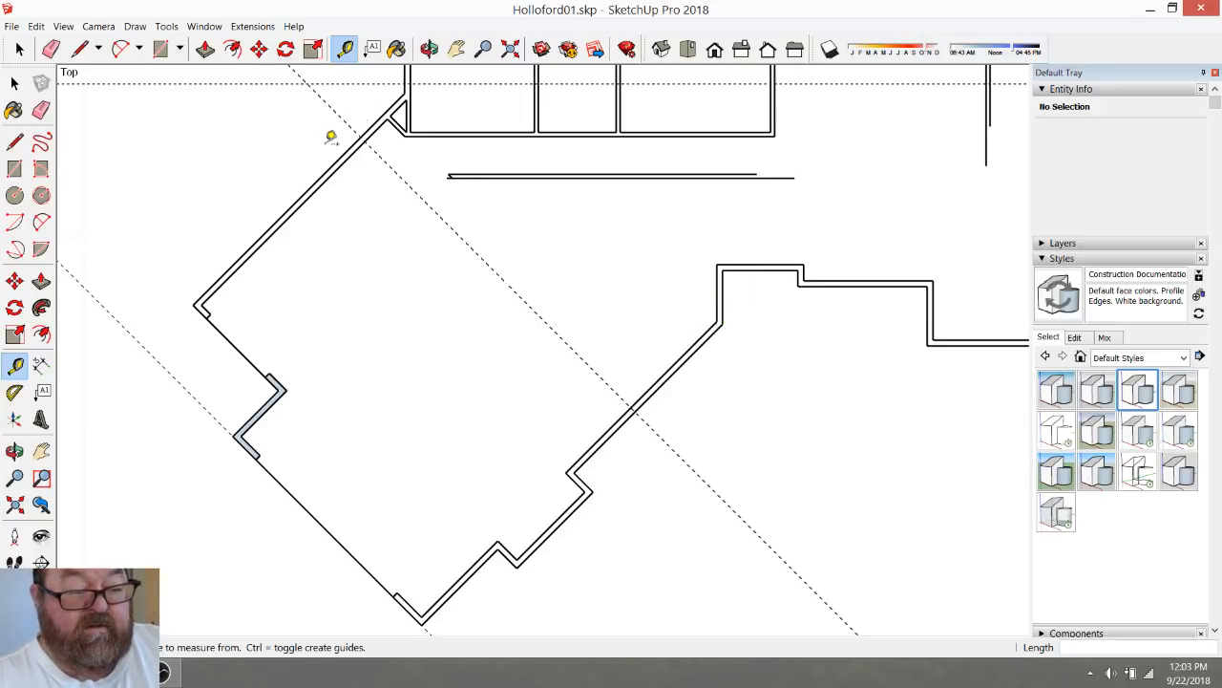
Place a guide parallel to the garage's upper-left wall through the point where the horizontal guide crosses the house's vertical wall
{"action": "scroll", "coordinate": [345, 127], "scroll_direction": "up", "scroll_amount": 2}
{"action": "scroll", "coordinate": [431, 264], "scroll_direction": "down", "scroll_amount": 1}
{"action": "left_click", "coordinate": [418, 170]}
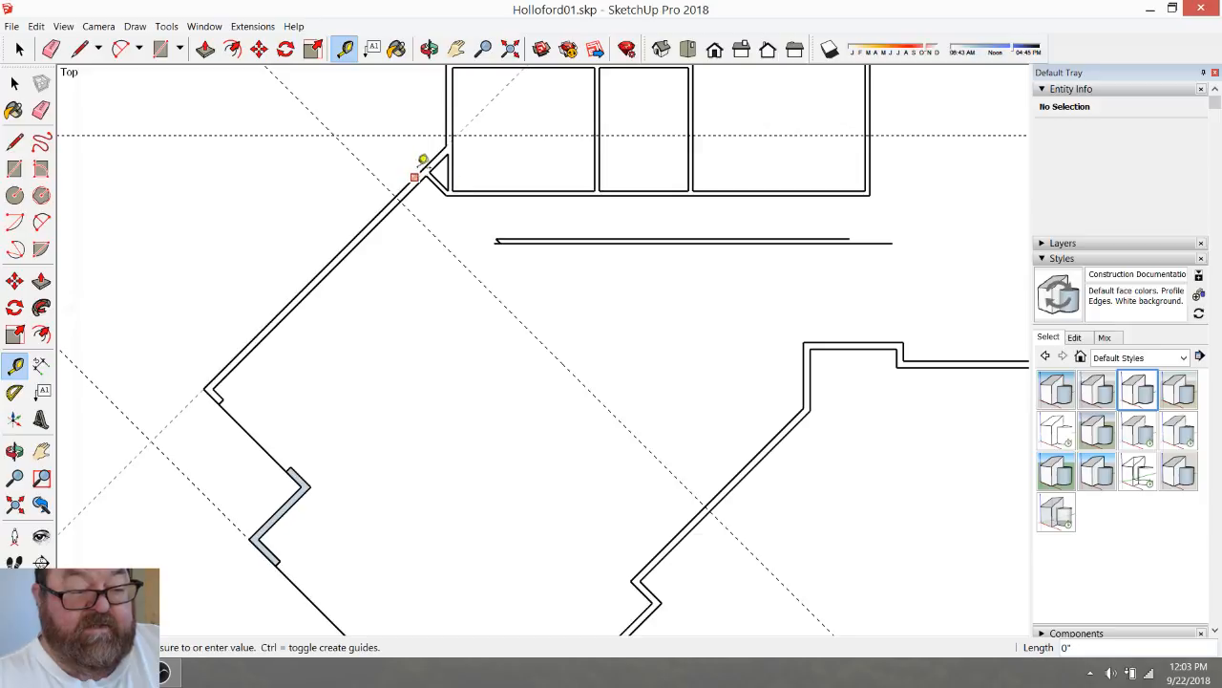
{"action": "left_click", "coordinate": [449, 131]}
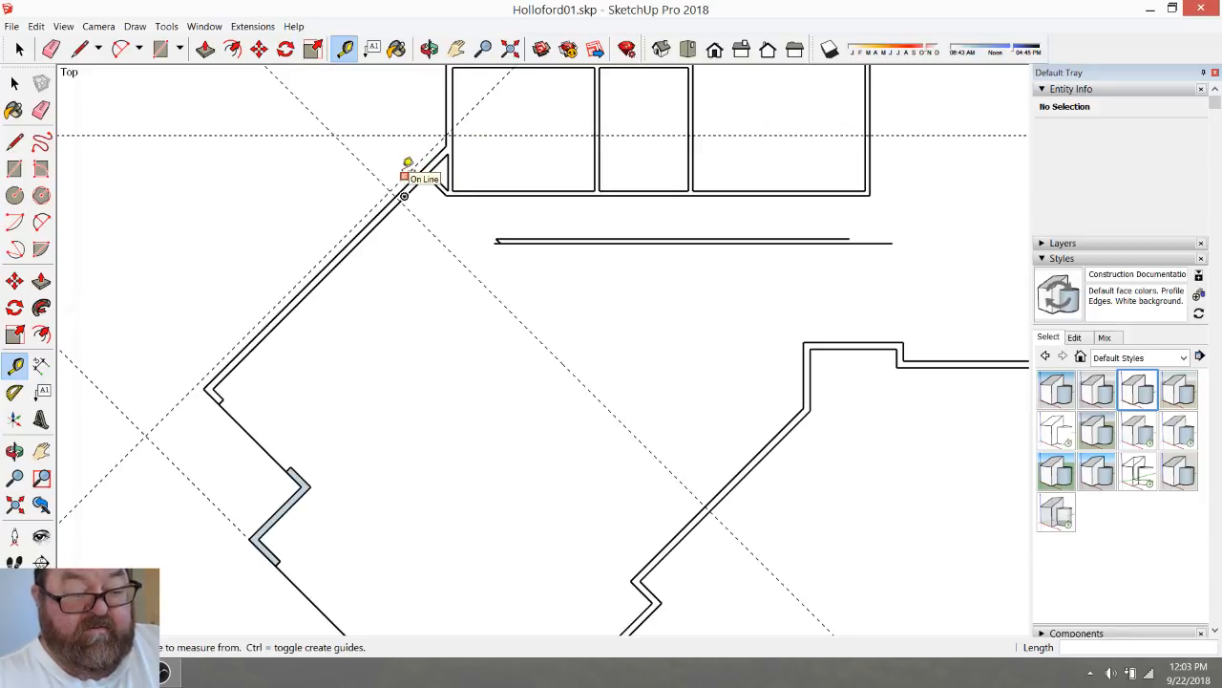
Measure from the garage's upper-left wall across toward the opposite angled wall
{"action": "left_click", "coordinate": [379, 213]}
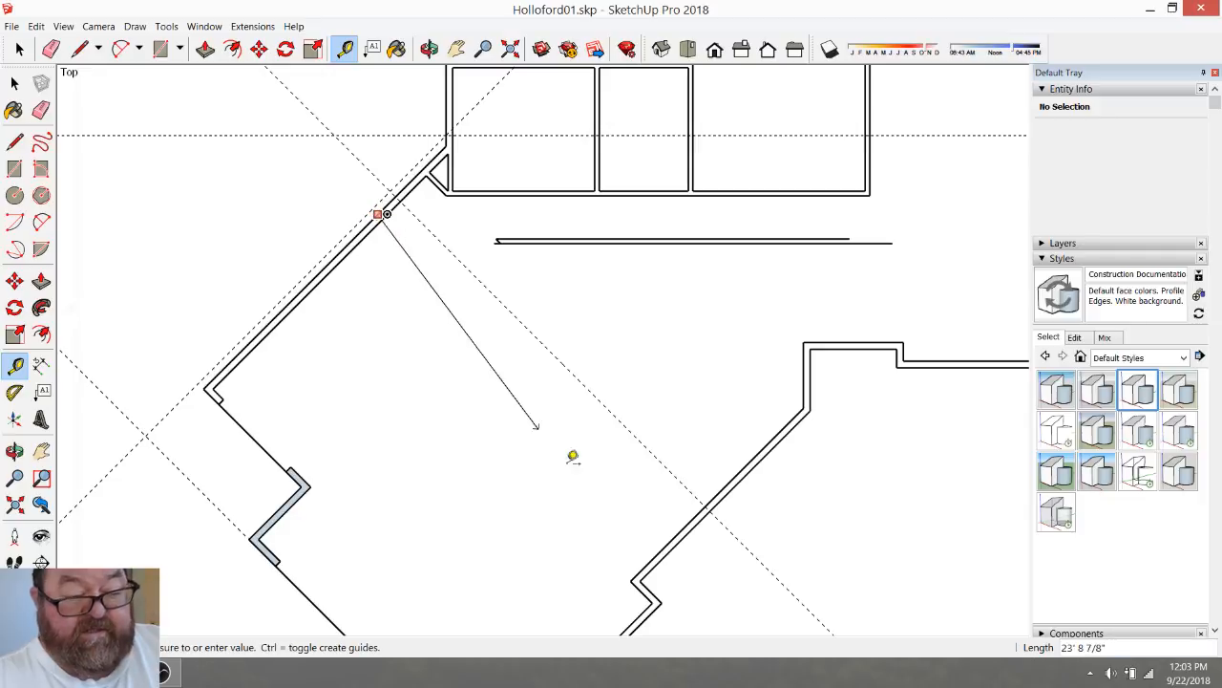
{"action": "left_click", "coordinate": [690, 519]}
{"action": "left_click", "coordinate": [380, 208]}
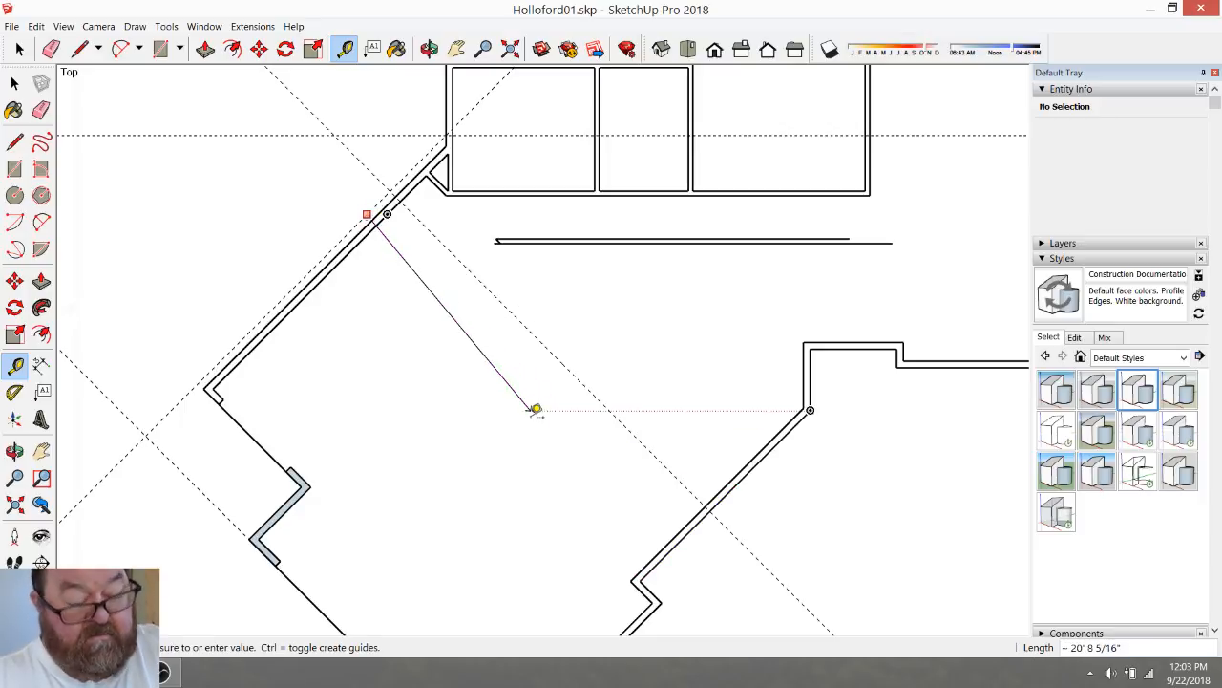
{"action": "left_click", "coordinate": [532, 401]}
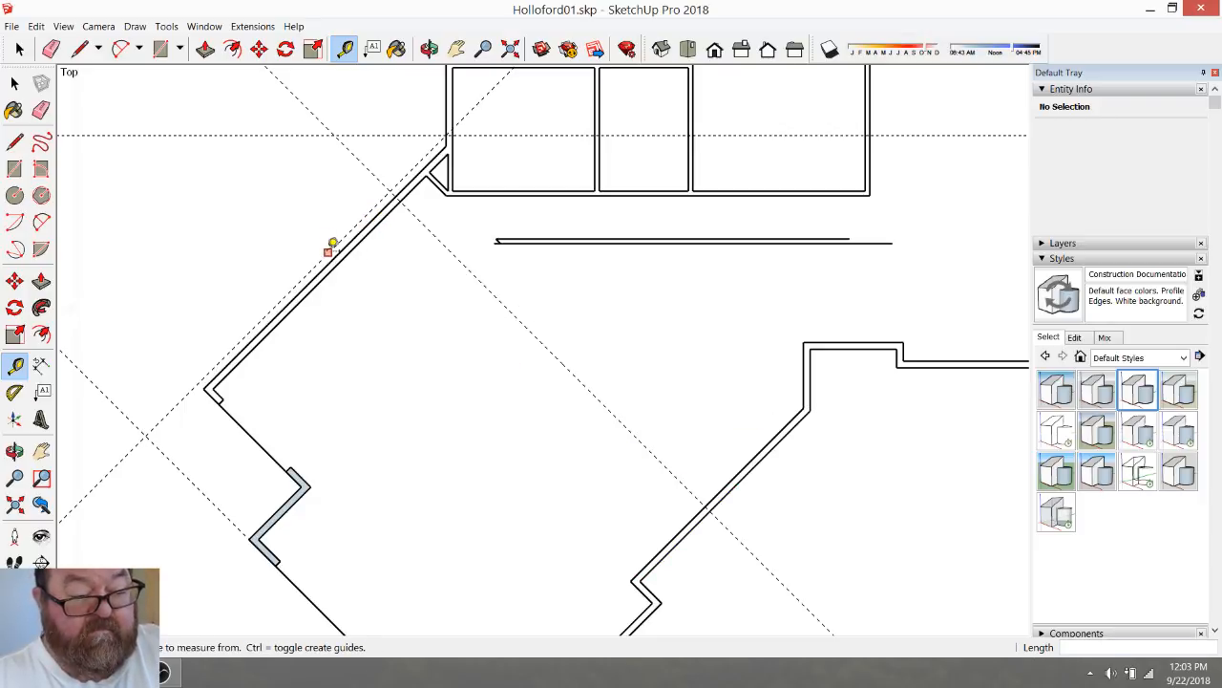
Place a parallel guide 36' from the new diagonal guide, across the garage toward the opposite angled wall
{"action": "left_click", "coordinate": [328, 252]}
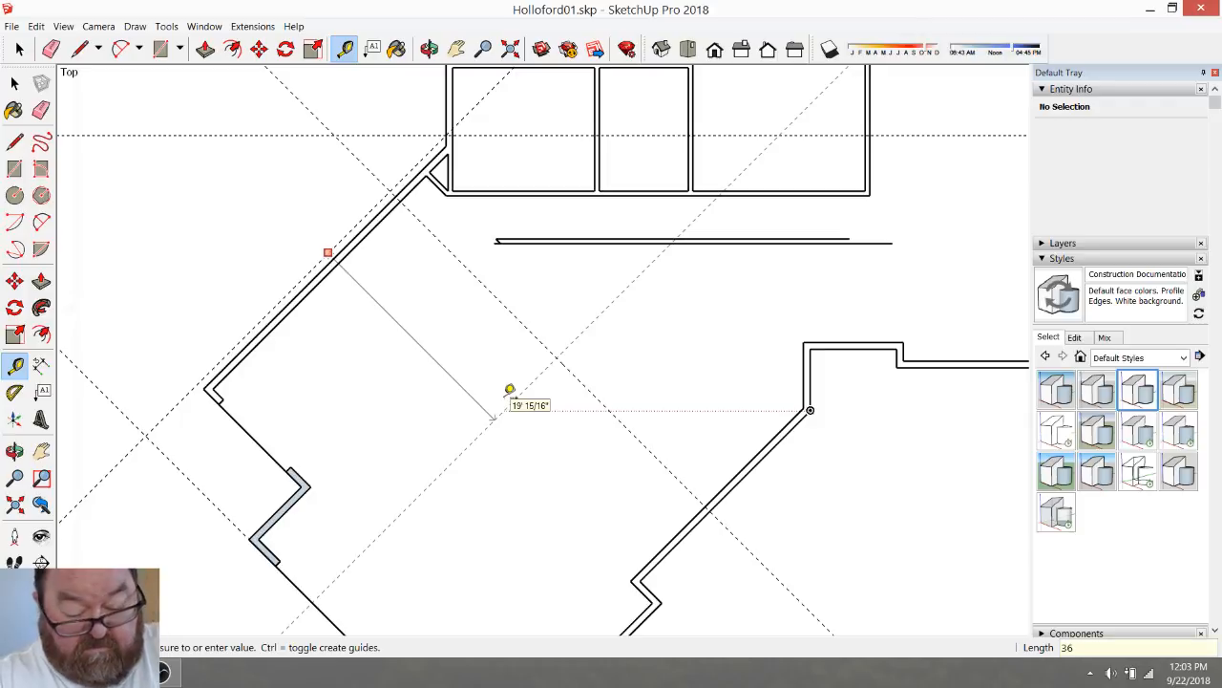
{"action": "type", "text": "36"}
{"action": "key", "text": "Return"}
{"action": "scroll", "coordinate": [745, 386], "scroll_direction": "up", "scroll_amount": 3}
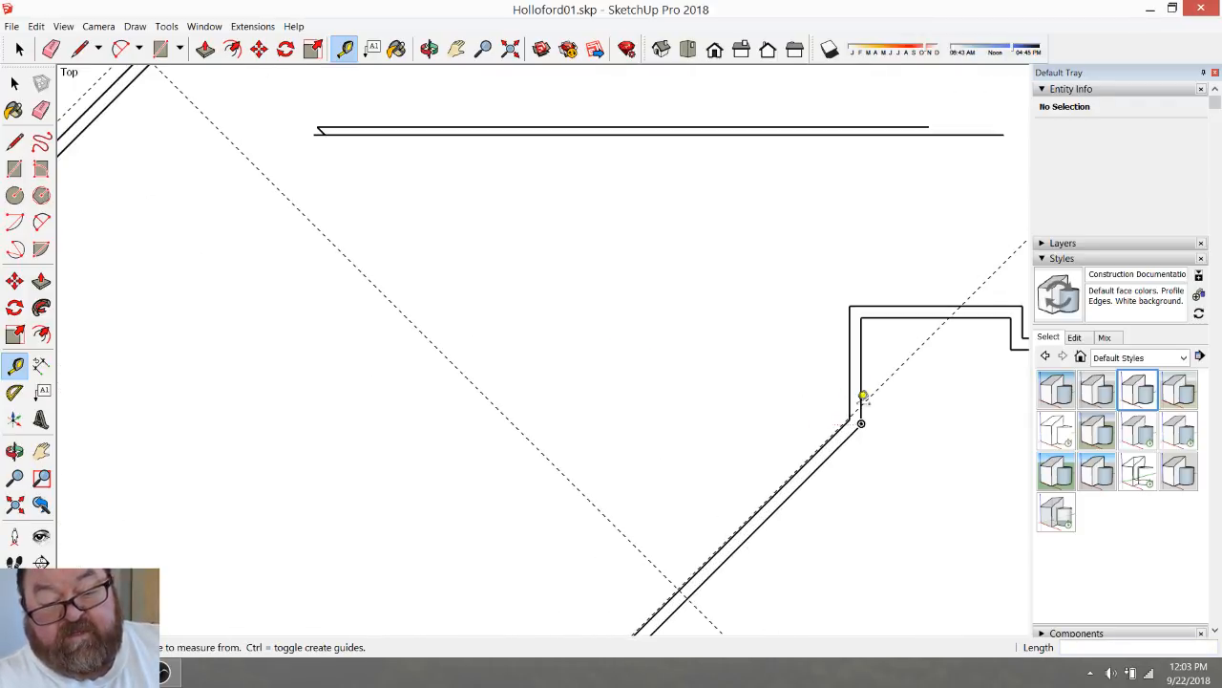
Measure from the inner horizontal edge of the opposite jog down toward the corner where the angled wall begins
{"action": "left_click", "coordinate": [878, 316]}
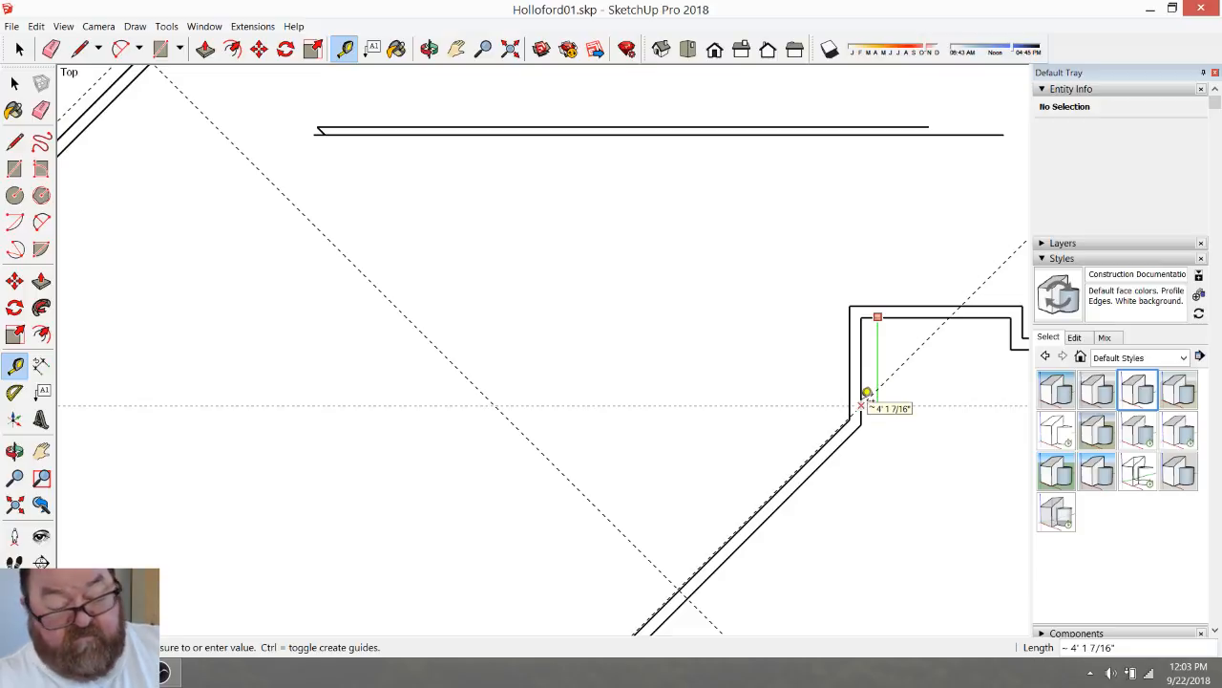
{"action": "key", "text": "Escape"}
{"action": "scroll", "coordinate": [764, 382], "scroll_direction": "down", "scroll_amount": 5}
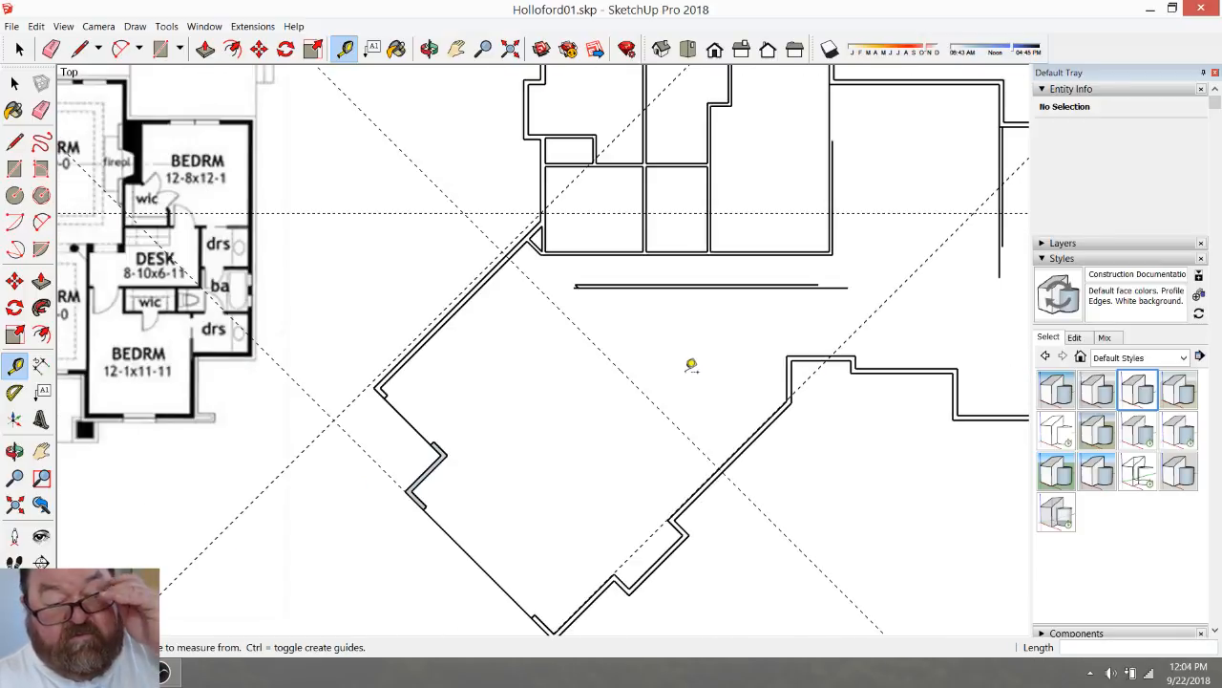
{"action": "scroll", "coordinate": [545, 225], "scroll_direction": "up", "scroll_amount": 6}
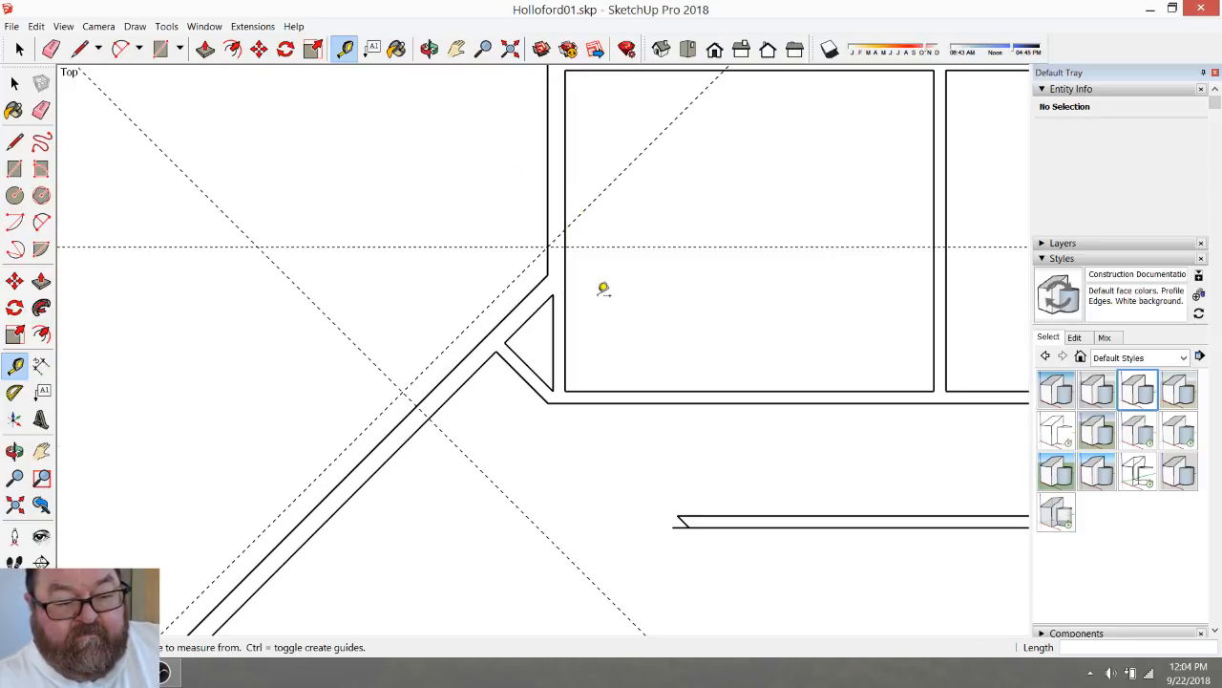
Measure from the inner face of the garage's upper-left wall to the house's lower-left corner
{"action": "left_click", "coordinate": [485, 362]}
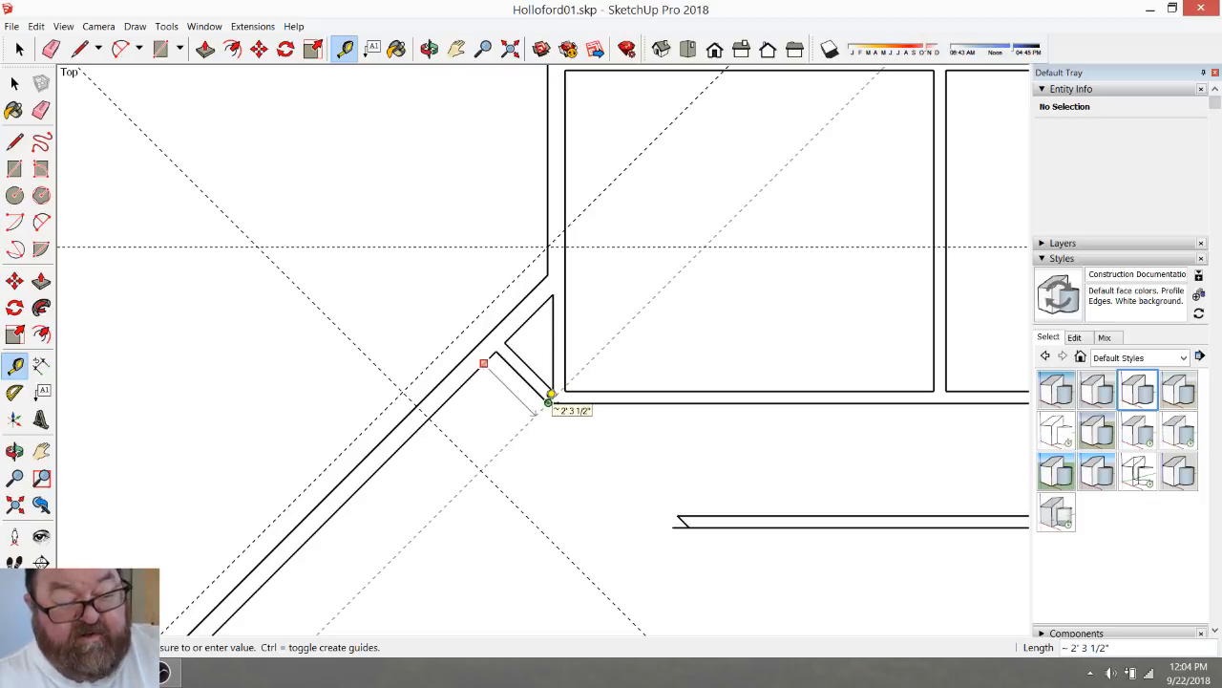
{"action": "left_click", "coordinate": [549, 395]}
{"action": "scroll", "coordinate": [561, 266], "scroll_direction": "down", "scroll_amount": 4}
{"action": "scroll", "coordinate": [570, 254], "scroll_direction": "down", "scroll_amount": 2}
{"action": "scroll", "coordinate": [603, 464], "scroll_direction": "up", "scroll_amount": 2}
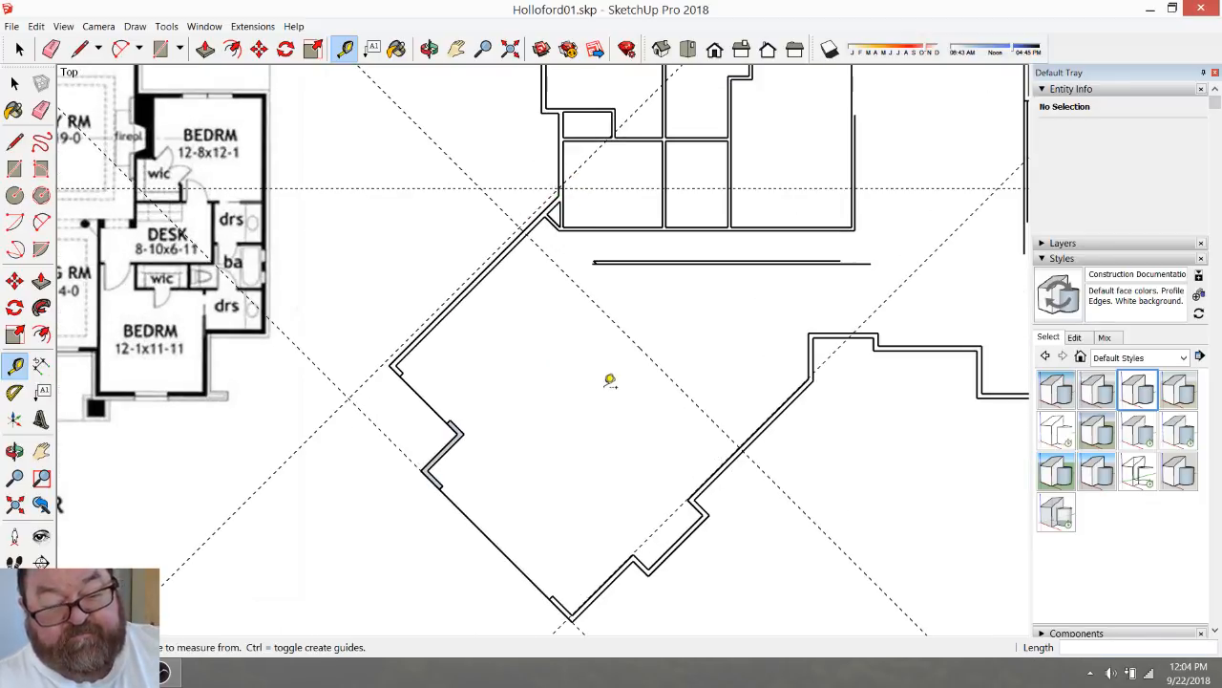
Make a group of all the garage walls, including both long angled walls and the short connecting wall at the house
{"action": "key", "text": "l"}
{"action": "key", "text": "e"}
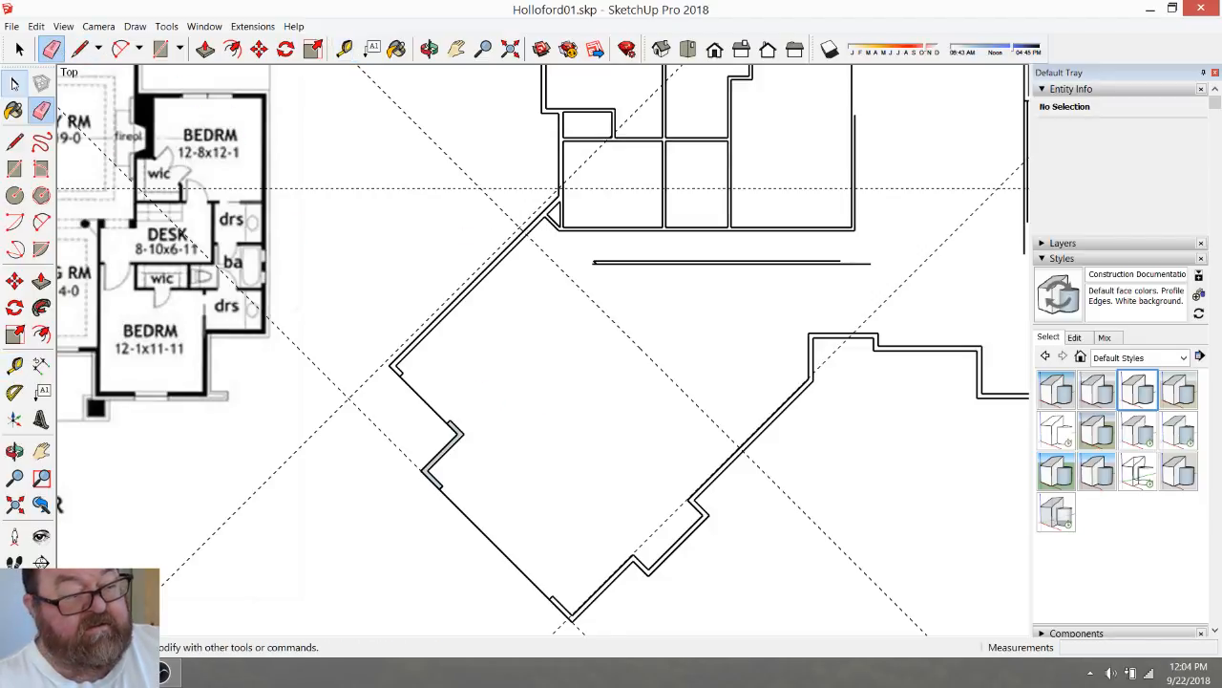
{"action": "left_click", "coordinate": [20, 48]}
{"action": "scroll", "coordinate": [463, 413], "scroll_direction": "down", "scroll_amount": 1}
{"action": "left_click_drag", "start_coordinate": [409, 337], "coordinate": [729, 573]}
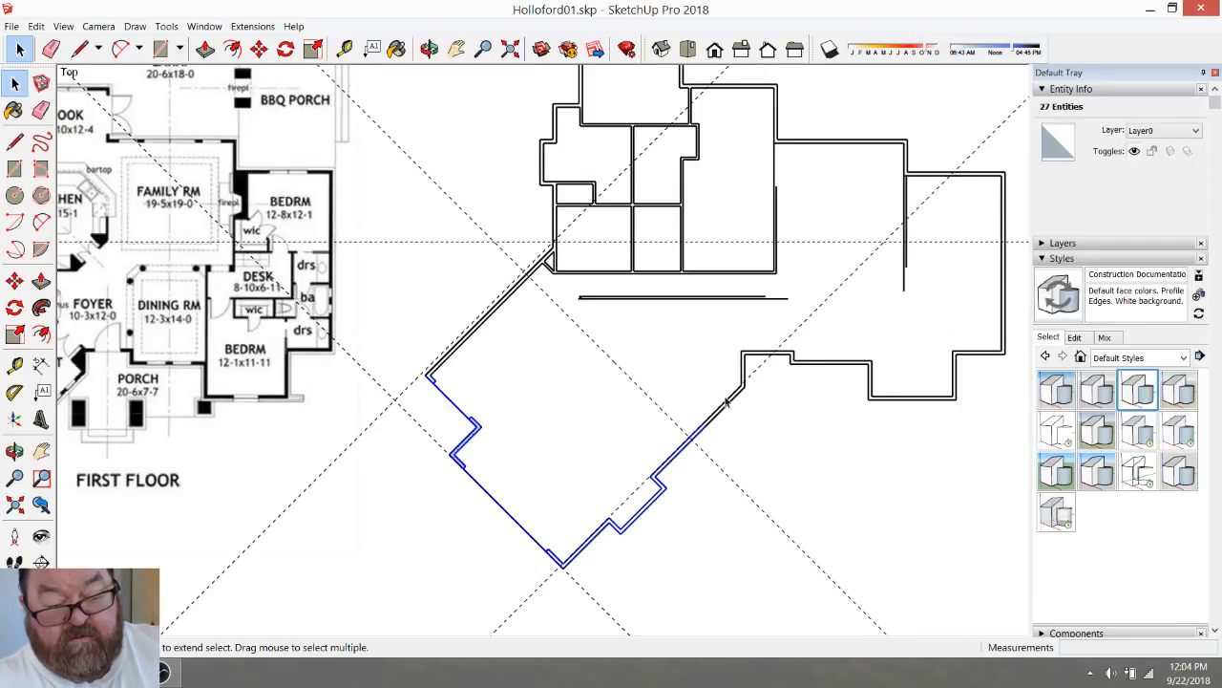
{"action": "scroll", "coordinate": [725, 403], "scroll_direction": "up", "scroll_amount": 4}
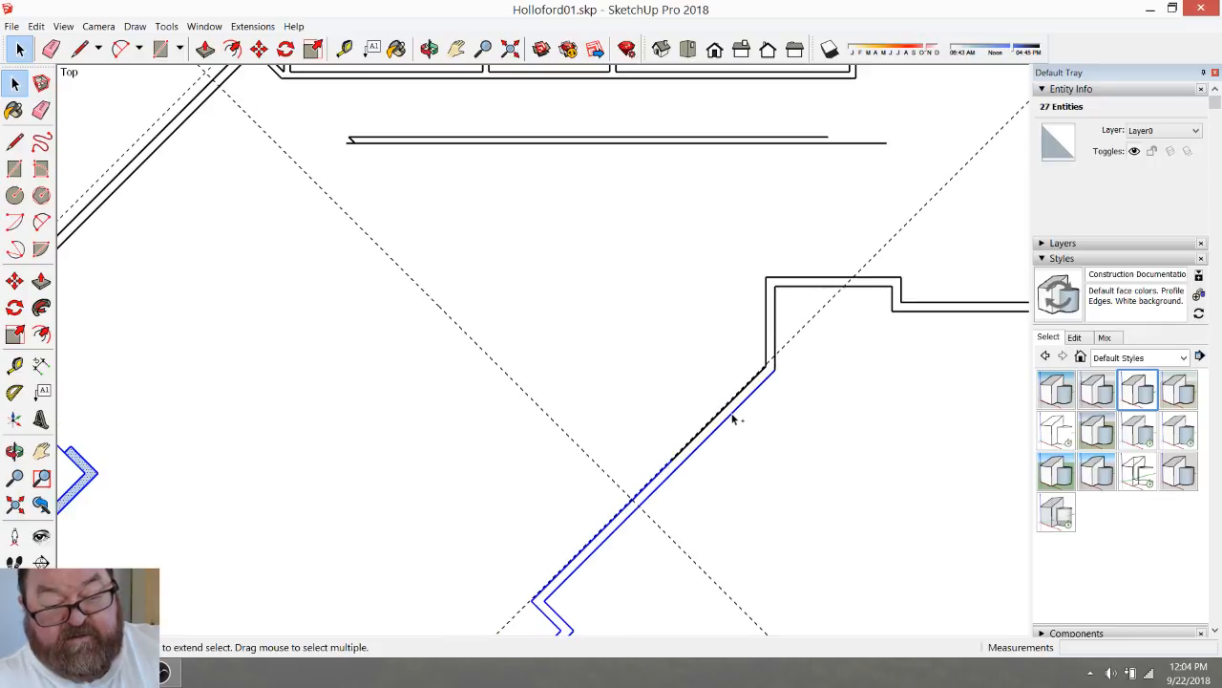
{"action": "left_click_drag", "start_coordinate": [606, 344], "coordinate": [835, 513], "text": "shift"}
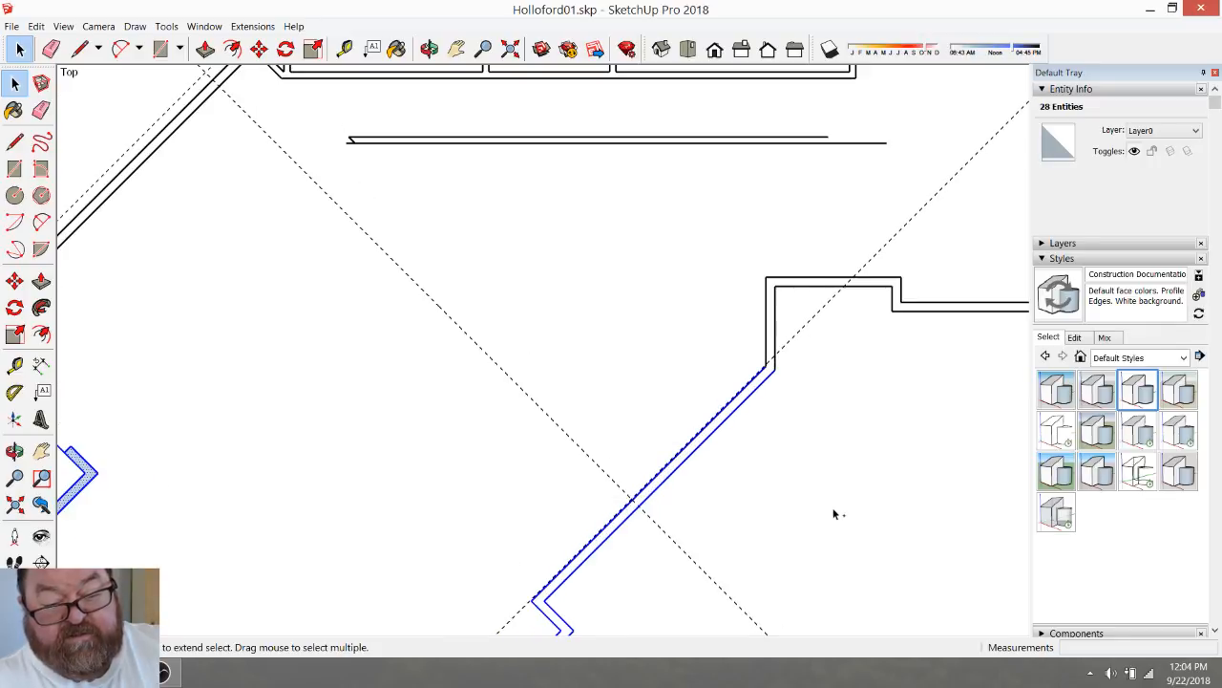
{"action": "scroll", "coordinate": [844, 495], "scroll_direction": "down", "scroll_amount": 1}
{"action": "scroll", "coordinate": [845, 495], "scroll_direction": "down", "scroll_amount": 1}
{"action": "scroll", "coordinate": [466, 249], "scroll_direction": "up", "scroll_amount": 4}
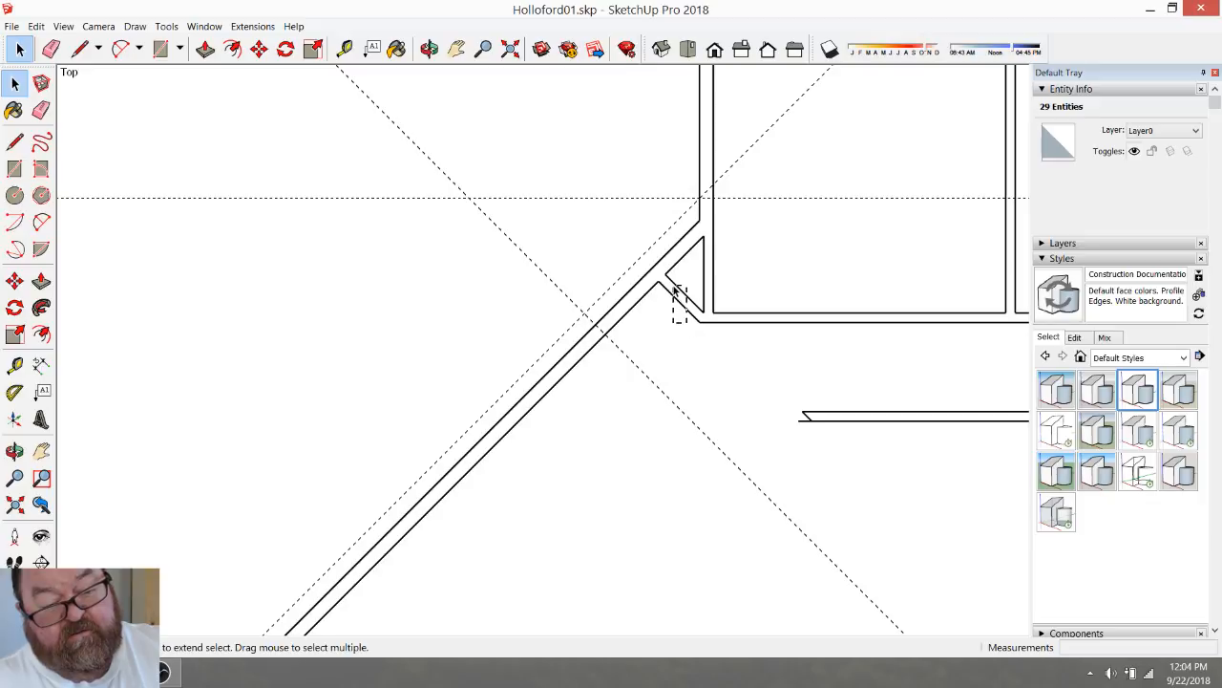
{"action": "left_click_drag", "start_coordinate": [665, 246], "coordinate": [646, 288]}
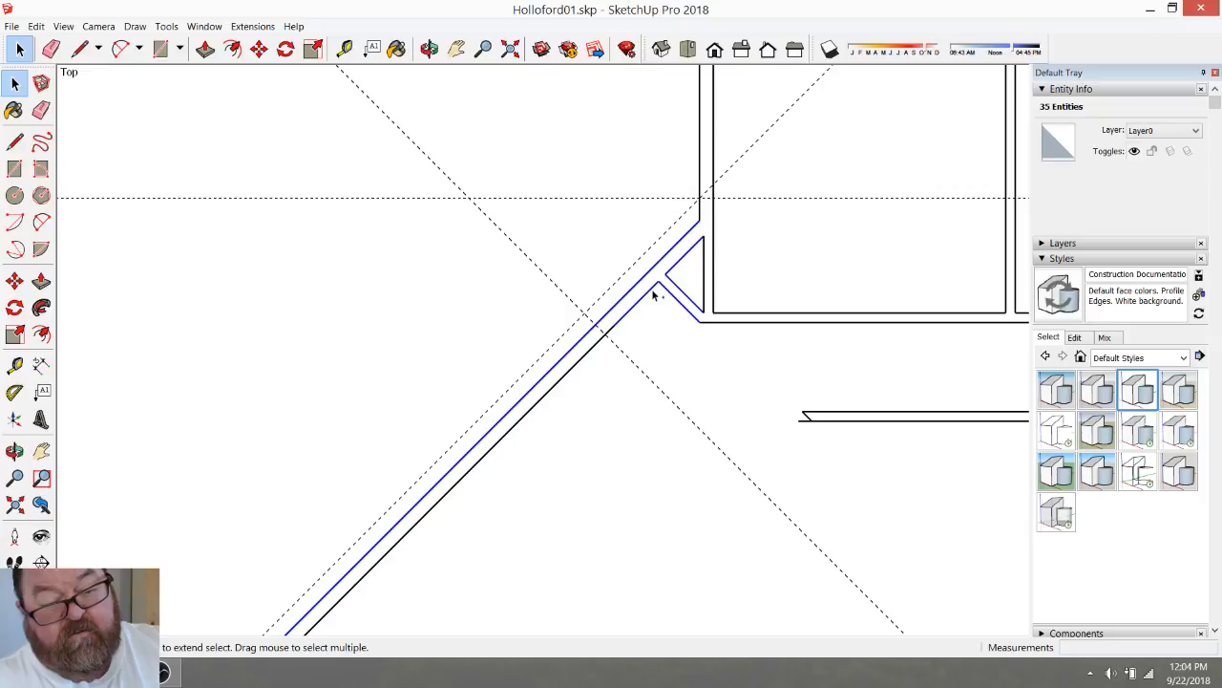
{"action": "left_click_drag", "start_coordinate": [597, 380], "coordinate": [563, 360], "text": "shift"}
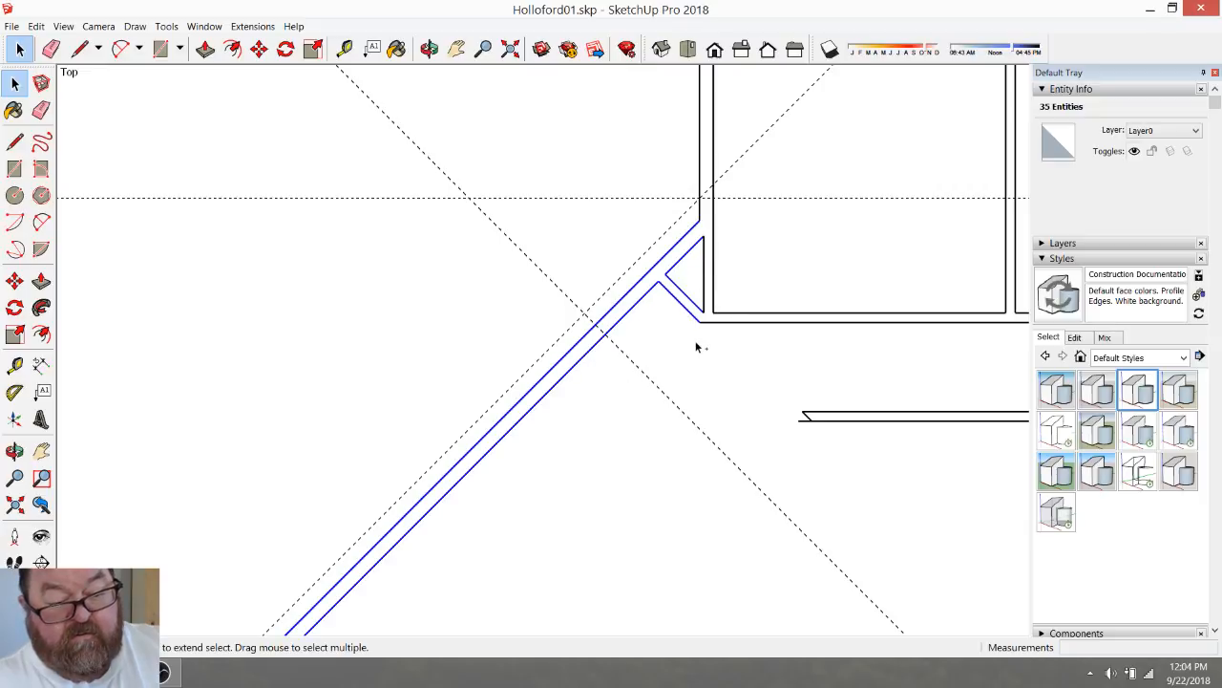
{"action": "scroll", "coordinate": [695, 350], "scroll_direction": "down", "scroll_amount": 10}
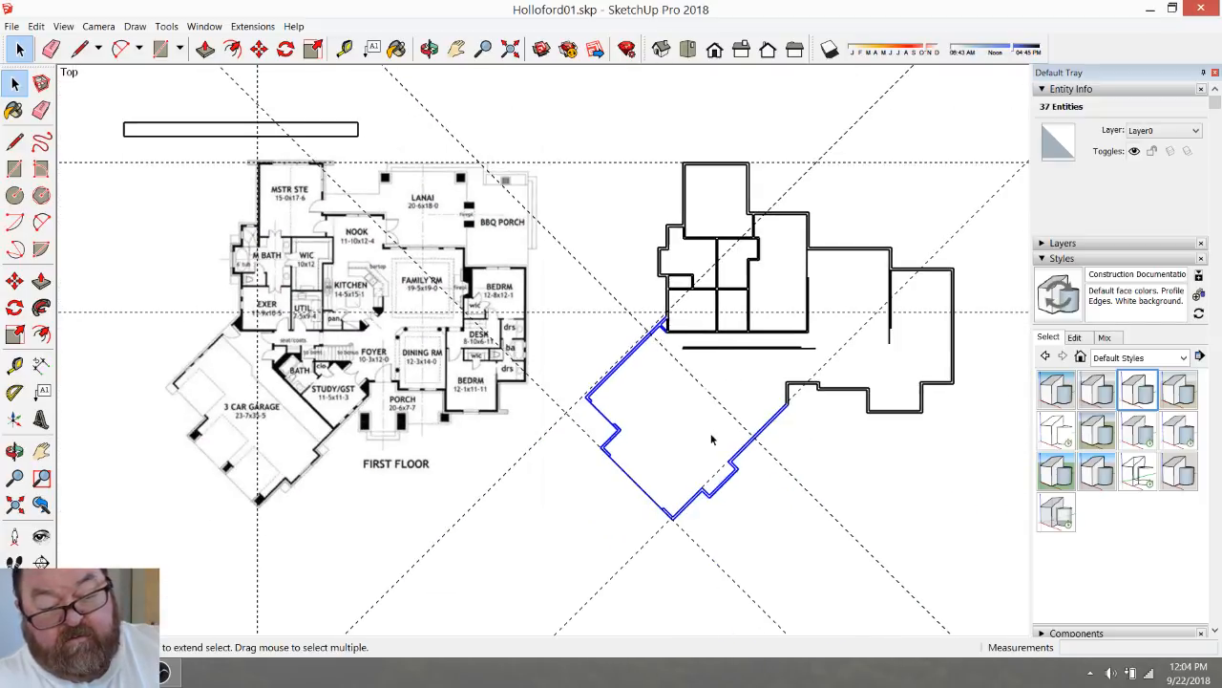
{"action": "scroll", "coordinate": [704, 431], "scroll_direction": "up", "scroll_amount": 5}
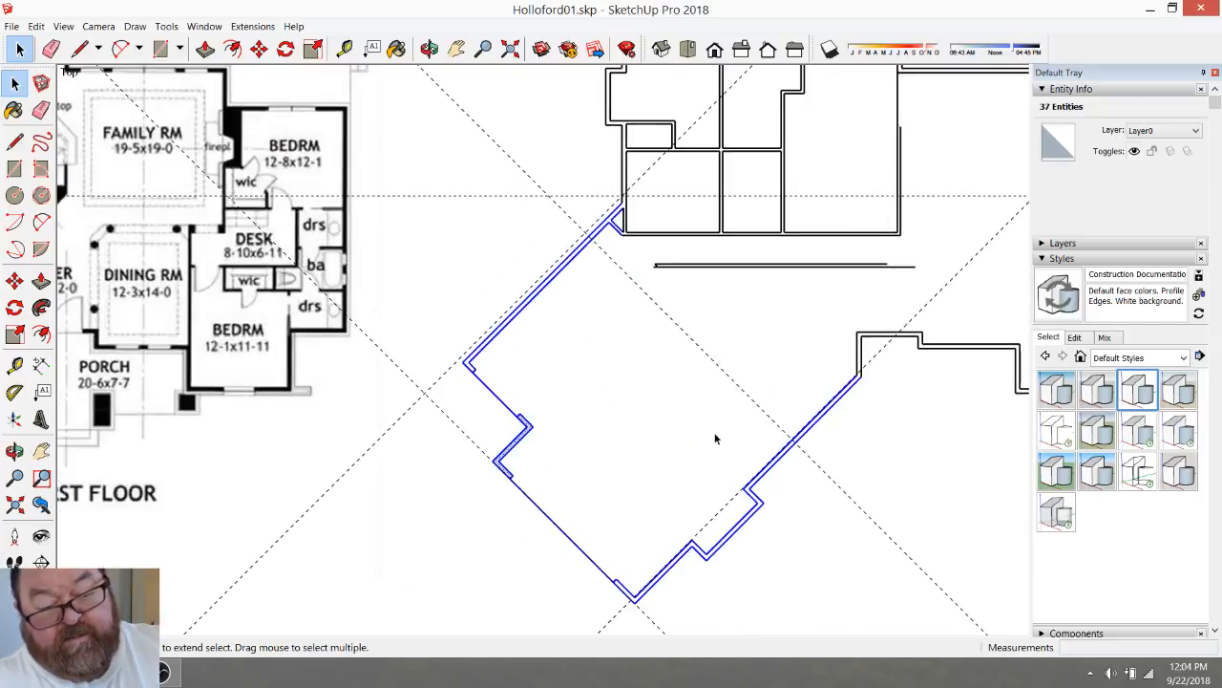
{"action": "right_click", "coordinate": [565, 270]}
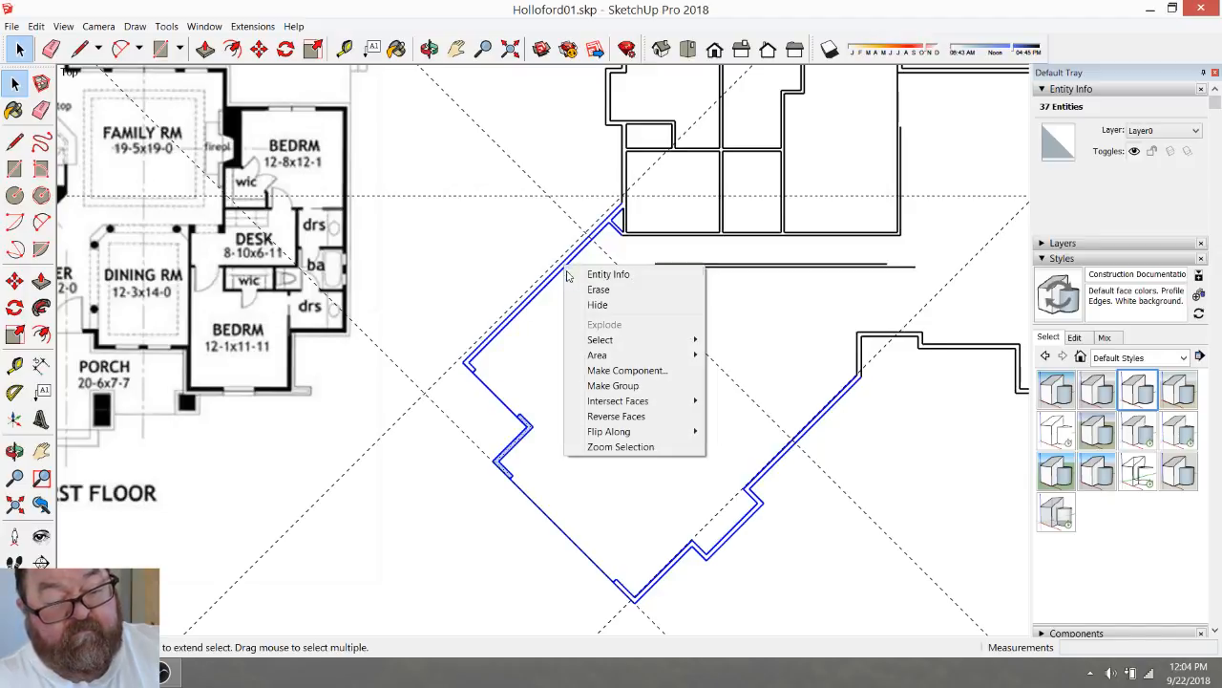
{"action": "left_click", "coordinate": [596, 384]}
Move the garage group by its upper corner to the point where the guides cross the house's vertical wall
{"action": "scroll", "coordinate": [609, 176], "scroll_direction": "up", "scroll_amount": 6}
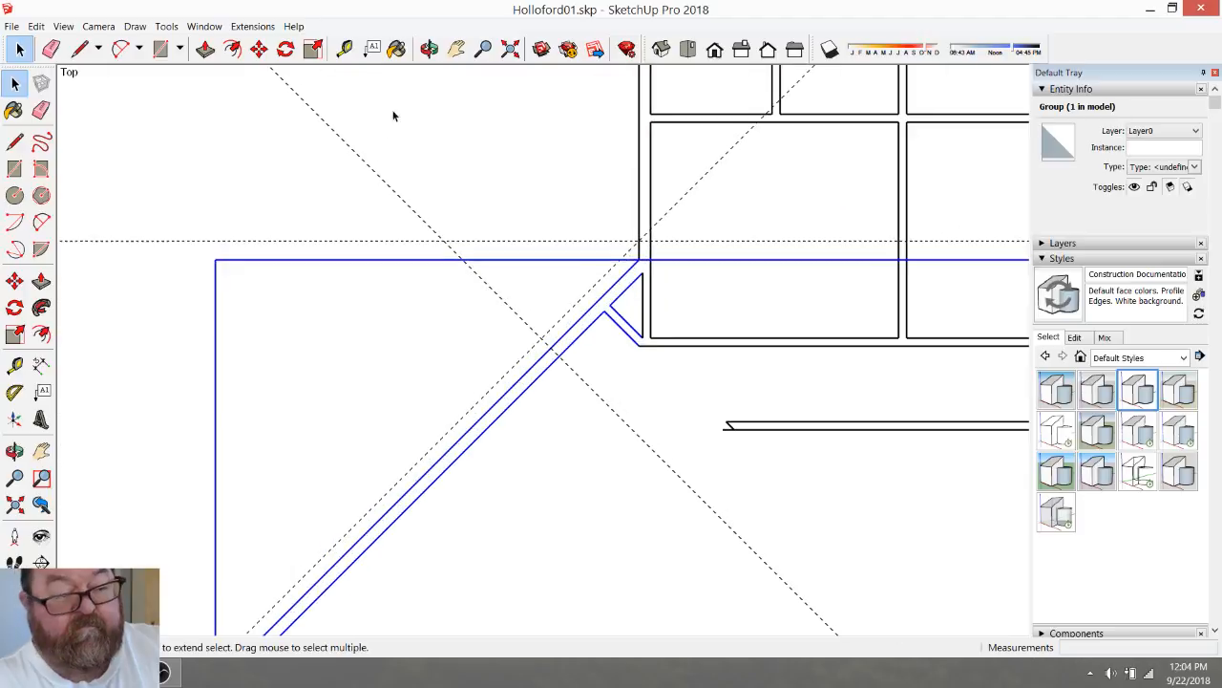
{"action": "left_click", "coordinate": [259, 50]}
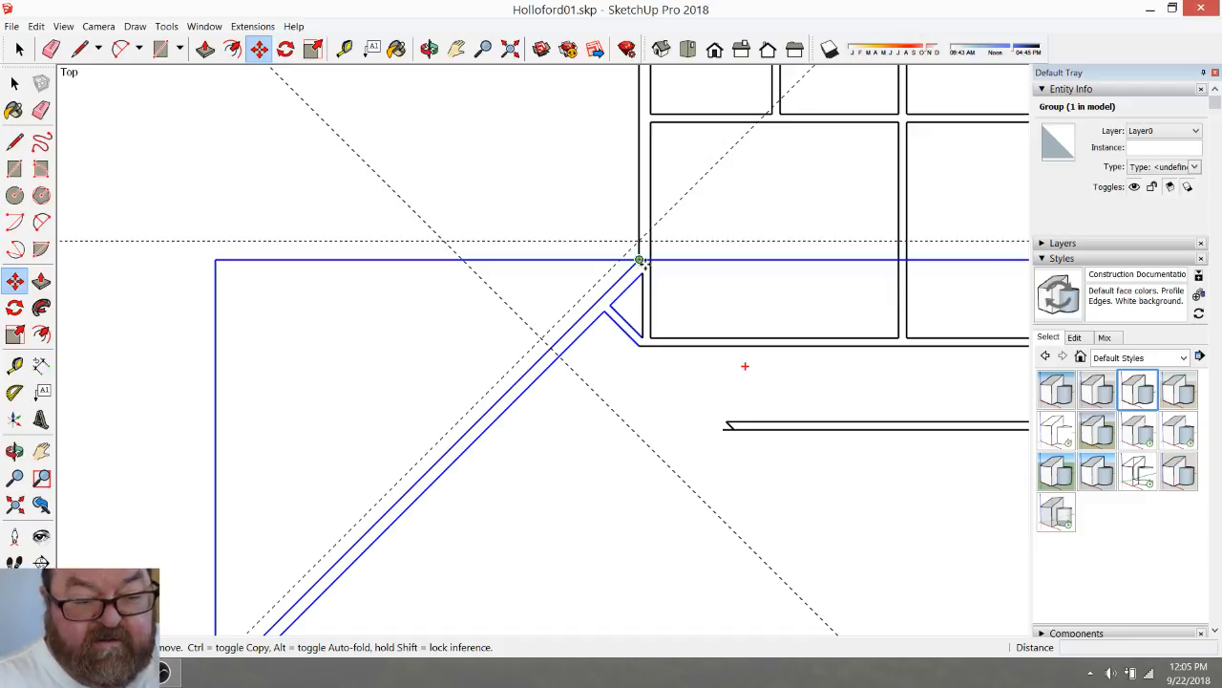
{"action": "left_click", "coordinate": [640, 260]}
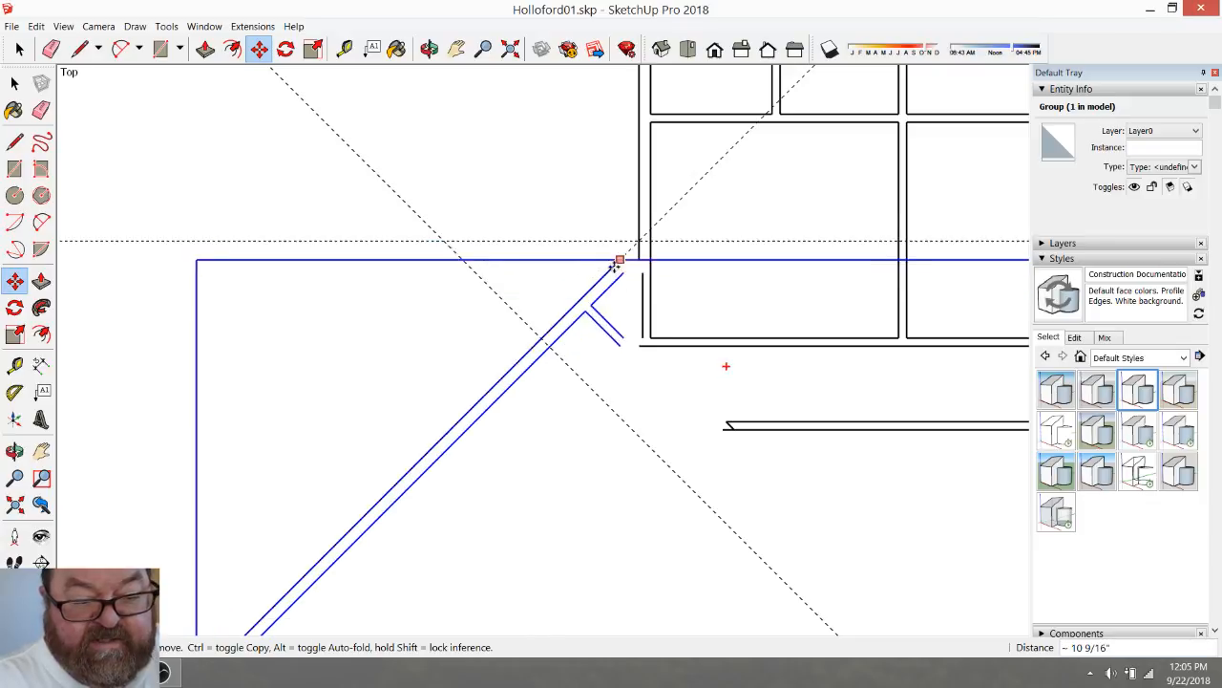
{"action": "scroll", "coordinate": [621, 260], "scroll_direction": "up", "scroll_amount": 3}
{"action": "scroll", "coordinate": [646, 245], "scroll_direction": "up", "scroll_amount": 2}
{"action": "left_click", "coordinate": [668, 204]}
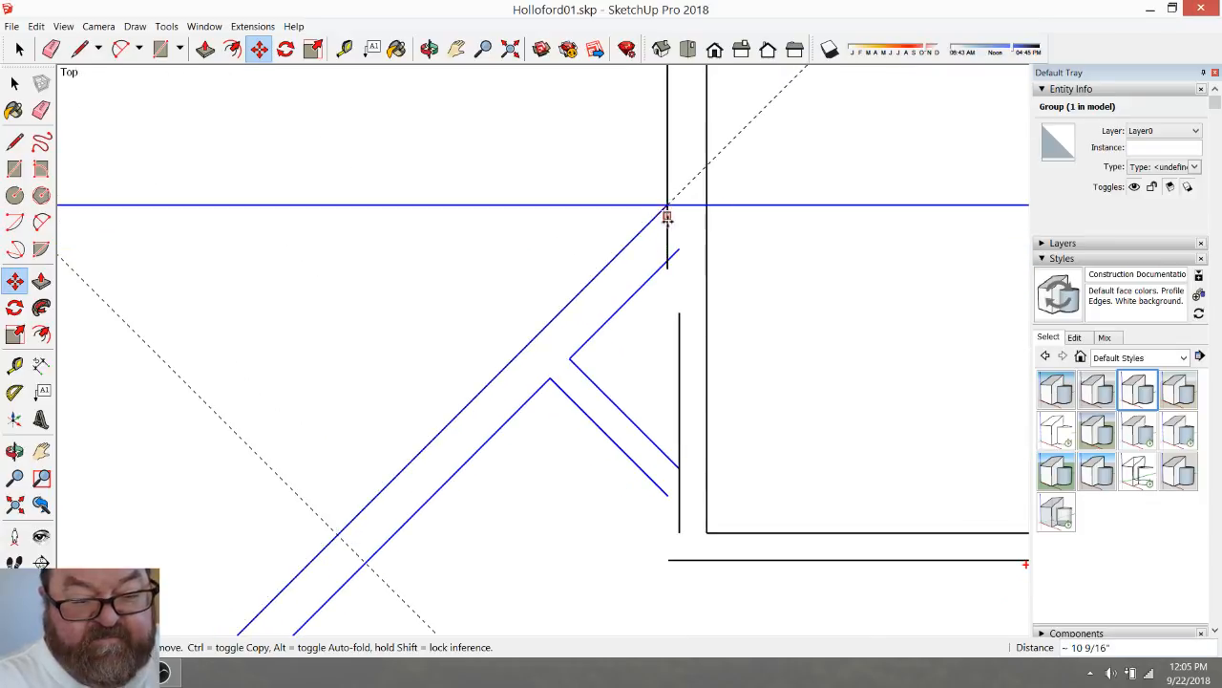
{"action": "scroll", "coordinate": [662, 272], "scroll_direction": "down", "scroll_amount": 2}
{"action": "scroll", "coordinate": [665, 277], "scroll_direction": "down", "scroll_amount": 3}
{"action": "scroll", "coordinate": [678, 315], "scroll_direction": "up", "scroll_amount": 2}
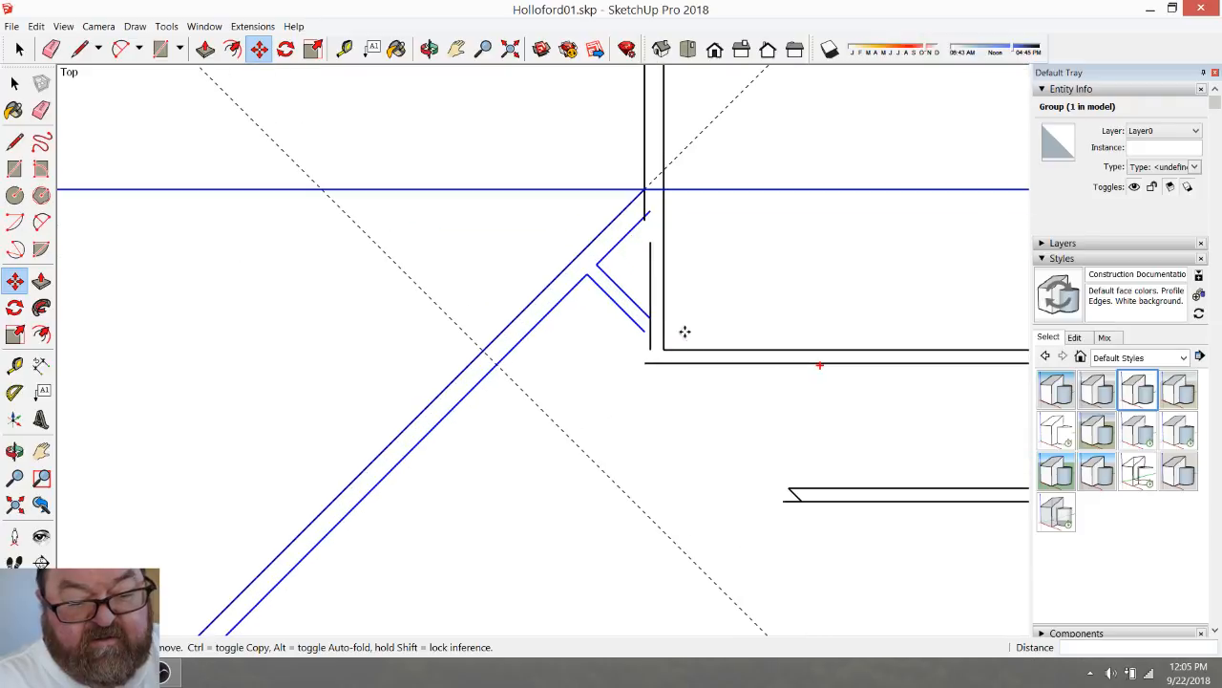
Examine how the moved garage walls meet the house at the upper junction and at the opposite jog
{"action": "scroll", "coordinate": [694, 316], "scroll_direction": "down", "scroll_amount": 3}
{"action": "scroll", "coordinate": [679, 285], "scroll_direction": "up", "scroll_amount": 2}
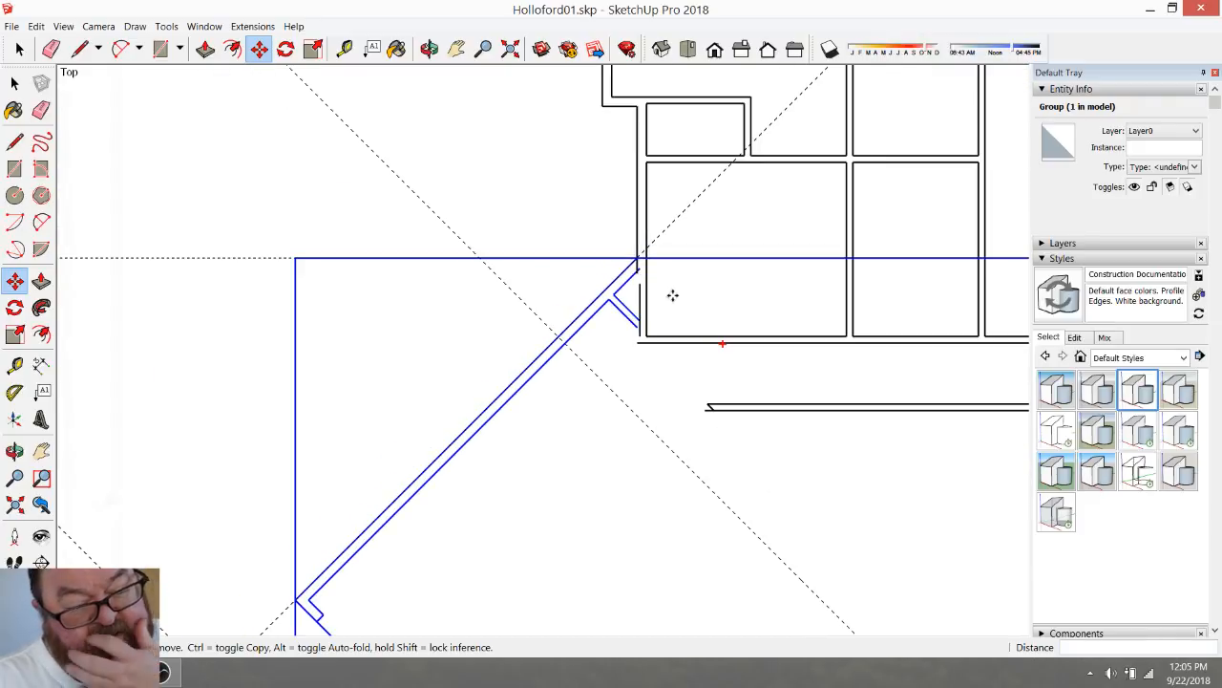
{"action": "scroll", "coordinate": [614, 316], "scroll_direction": "up", "scroll_amount": 3}
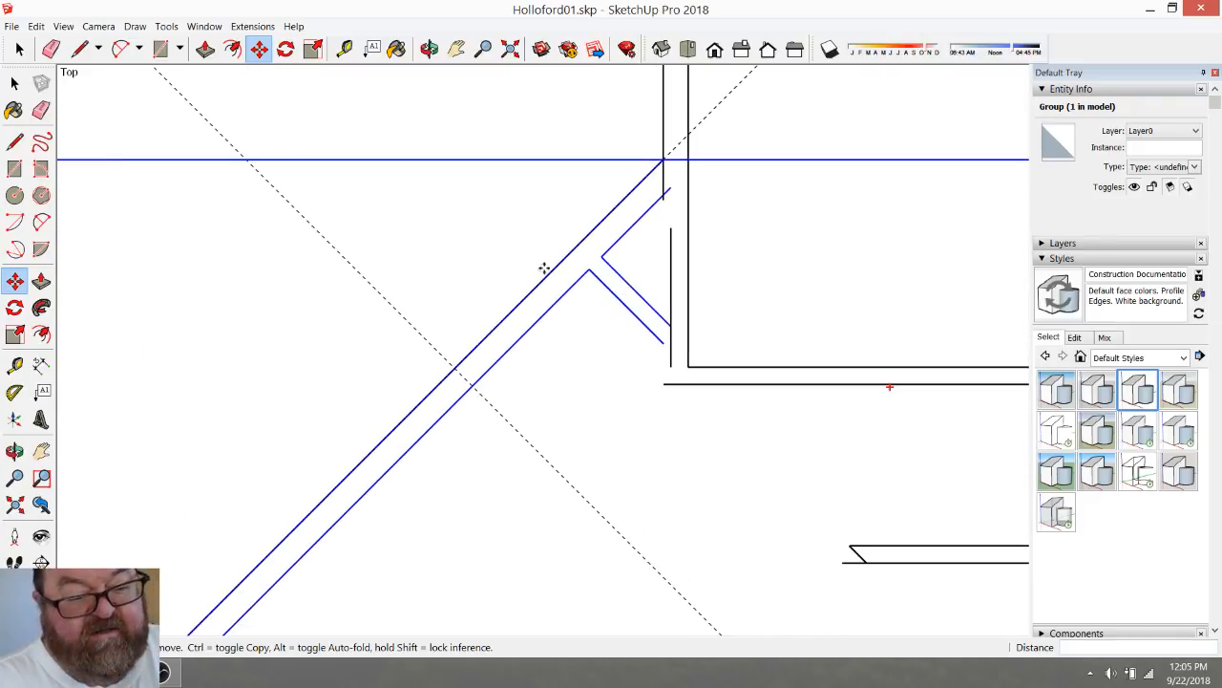
{"action": "scroll", "coordinate": [544, 268], "scroll_direction": "down", "scroll_amount": 1}
{"action": "left_click", "coordinate": [19, 48]}
{"action": "scroll", "coordinate": [381, 277], "scroll_direction": "down", "scroll_amount": 2}
{"action": "scroll", "coordinate": [392, 272], "scroll_direction": "down", "scroll_amount": 2}
{"action": "scroll", "coordinate": [473, 261], "scroll_direction": "down", "scroll_amount": 1}
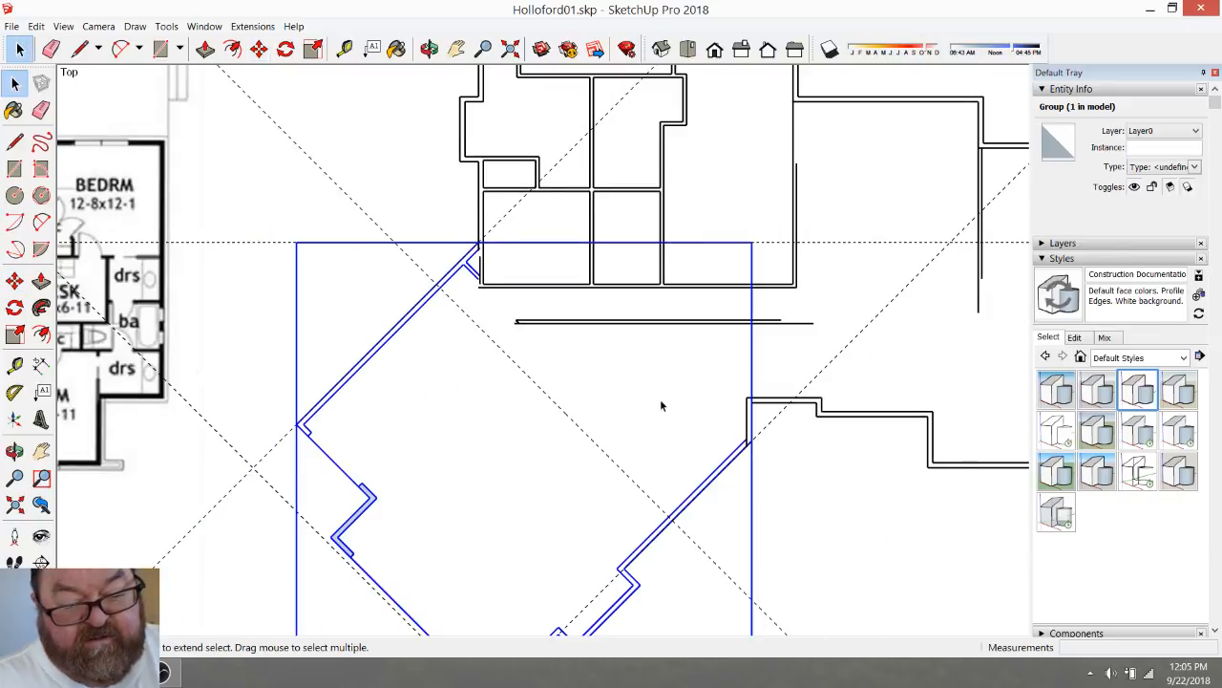
{"action": "scroll", "coordinate": [760, 444], "scroll_direction": "up", "scroll_amount": 4}
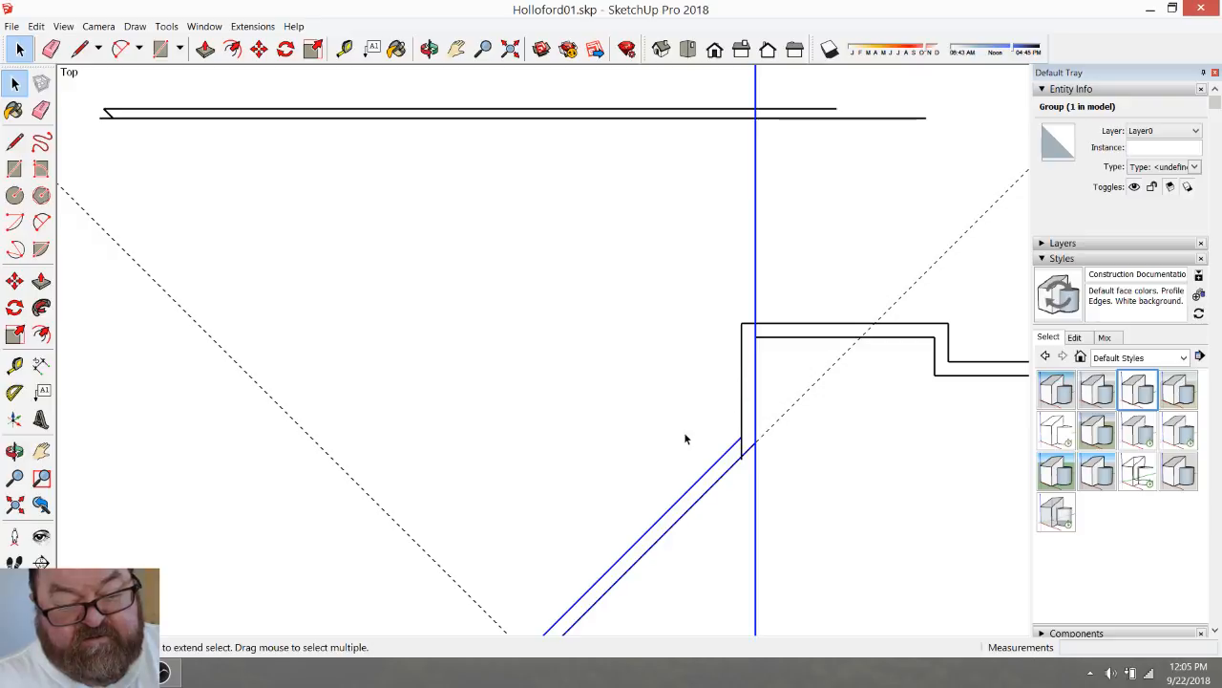
{"action": "scroll", "coordinate": [807, 445], "scroll_direction": "down", "scroll_amount": 2}
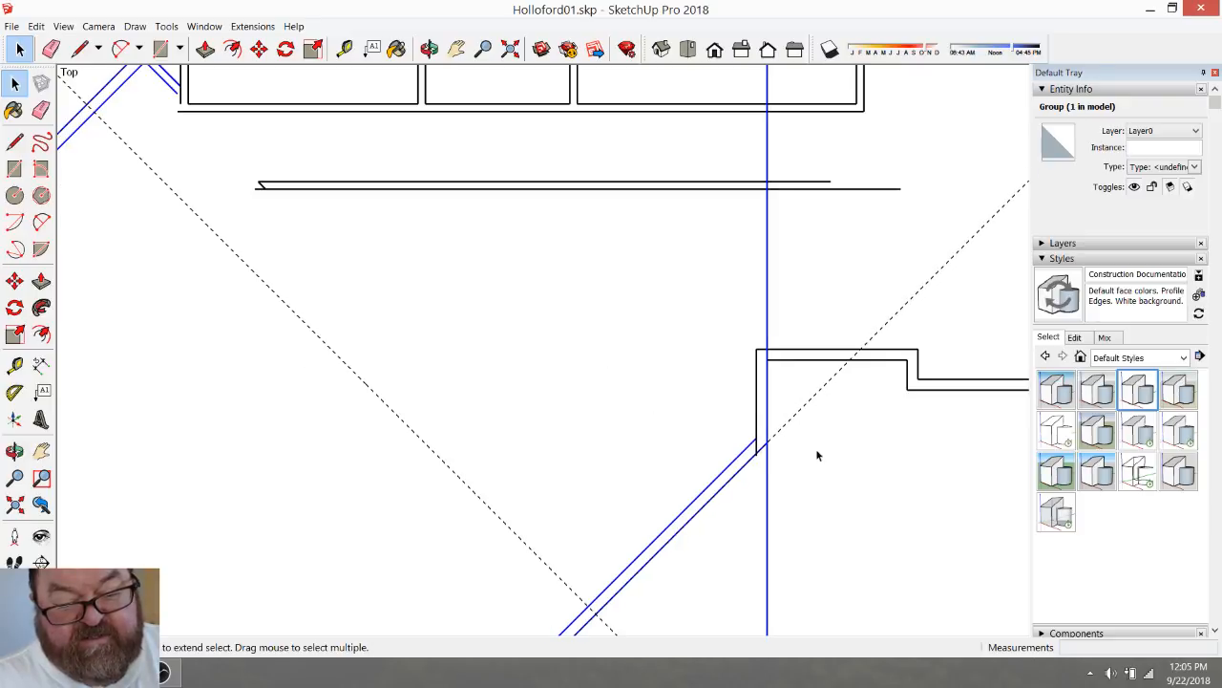
{"action": "scroll", "coordinate": [821, 451], "scroll_direction": "up", "scroll_amount": 3}
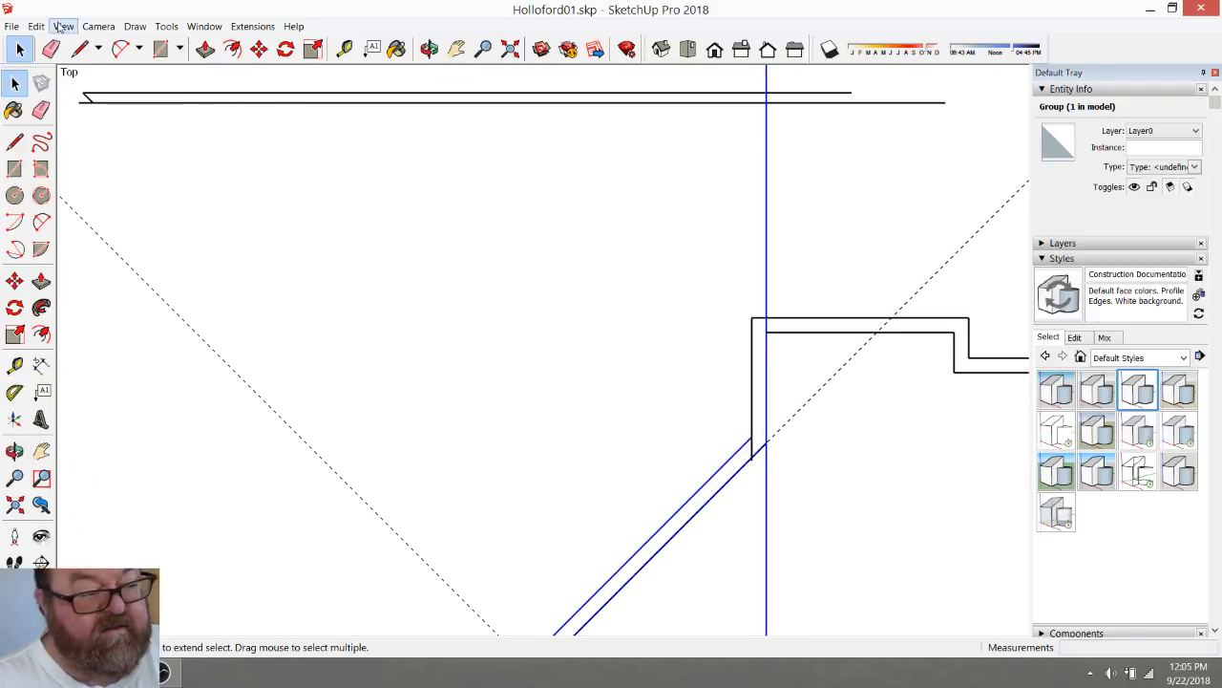
{"action": "scroll", "coordinate": [627, 391], "scroll_direction": "down", "scroll_amount": 3}
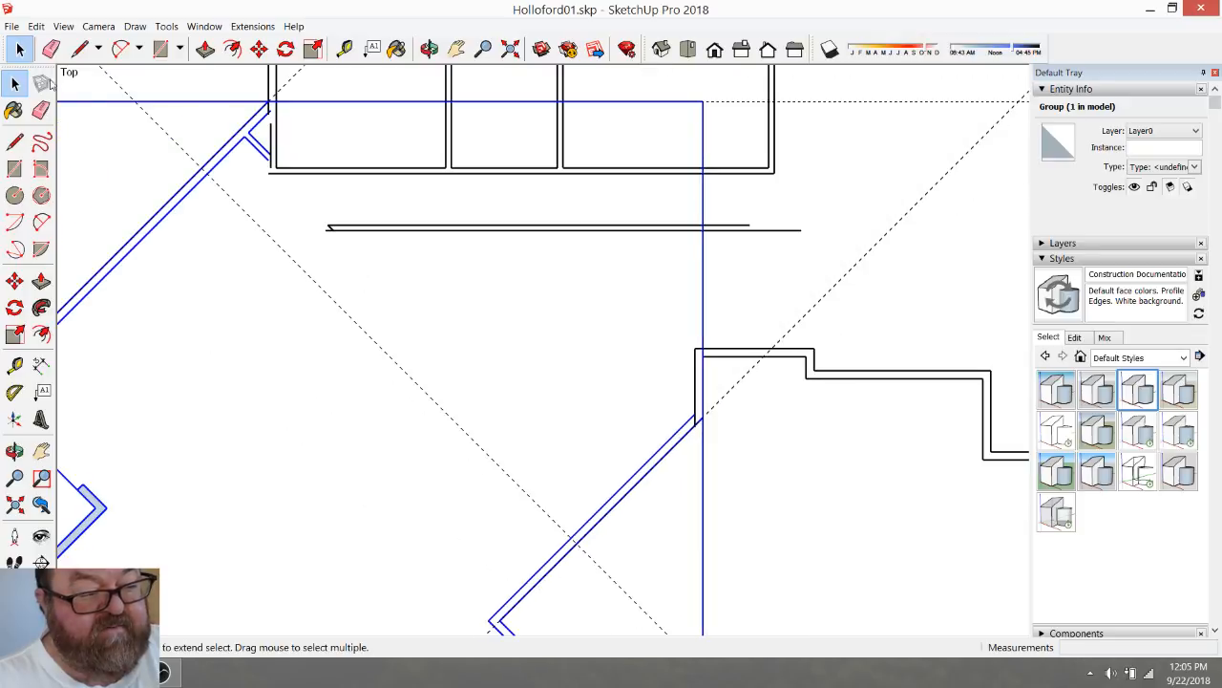
{"action": "scroll", "coordinate": [590, 410], "scroll_direction": "down", "scroll_amount": 2}
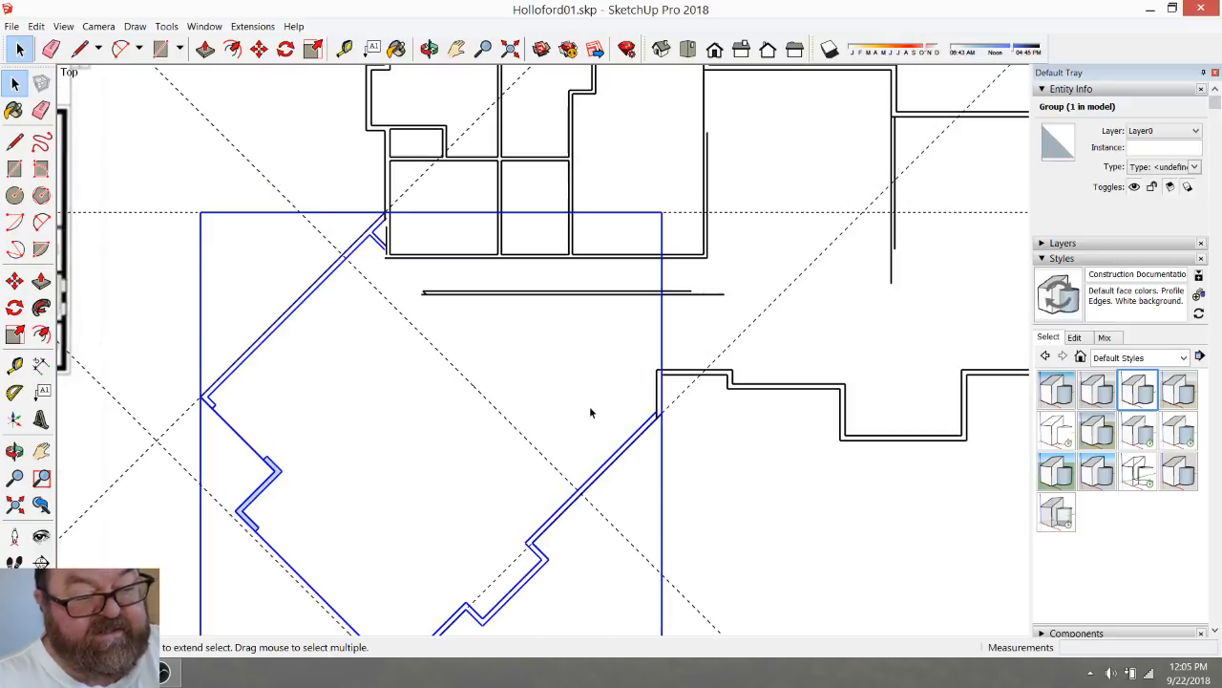
Explode the garage wall group into separate entities
{"action": "right_click", "coordinate": [621, 460]}
{"action": "left_click", "coordinate": [596, 474]}
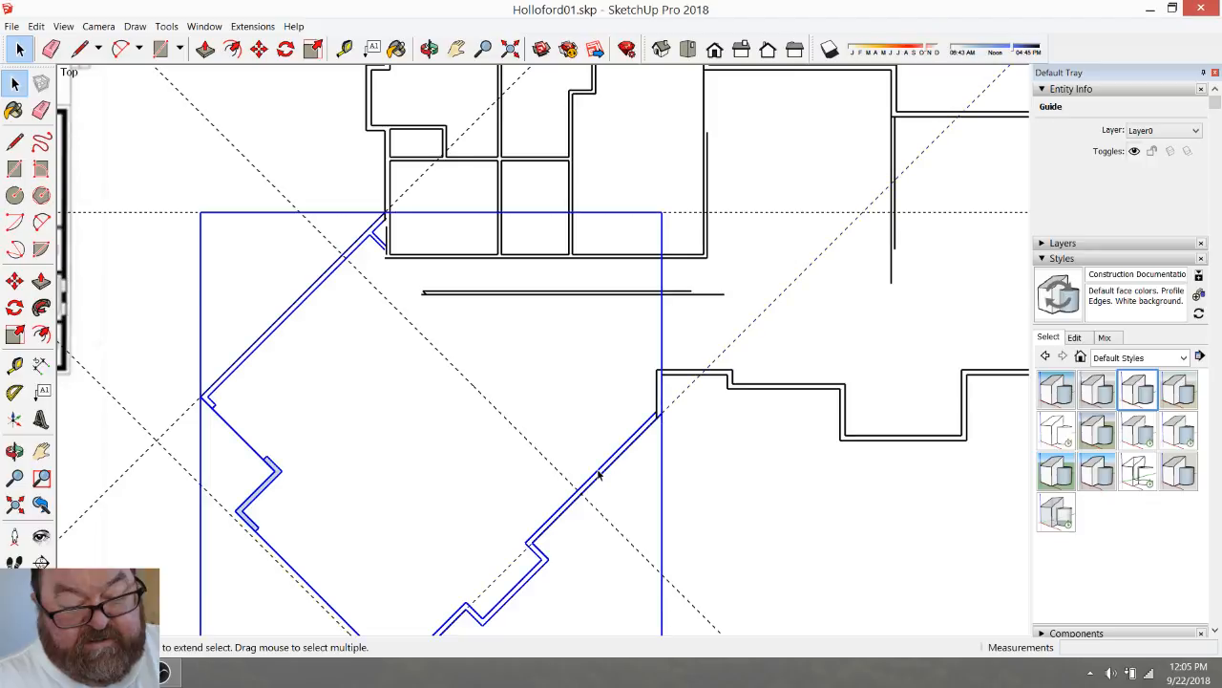
{"action": "right_click", "coordinate": [600, 470]}
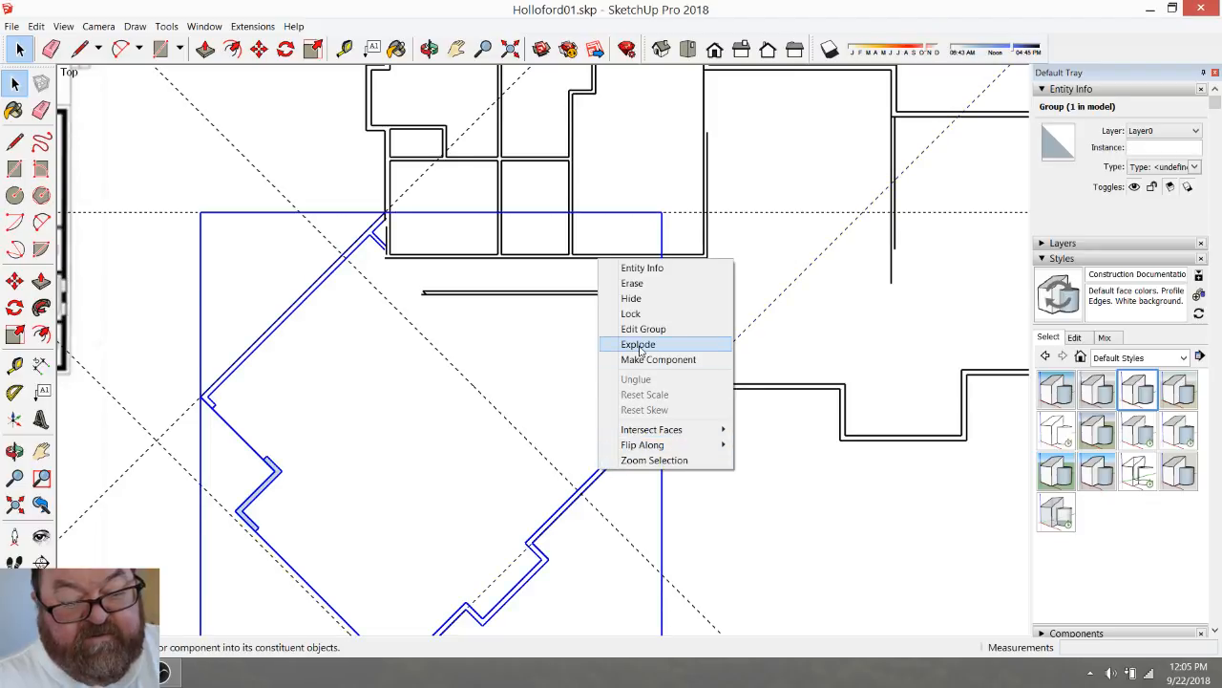
{"action": "left_click", "coordinate": [637, 344]}
Erase the diagonal guide along the opposite angled wall and the vertical wall stubs extending past it at the jog
{"action": "scroll", "coordinate": [663, 411], "scroll_direction": "up", "scroll_amount": 5}
{"action": "left_click", "coordinate": [50, 48]}
{"action": "scroll", "coordinate": [712, 465], "scroll_direction": "up", "scroll_amount": 1}
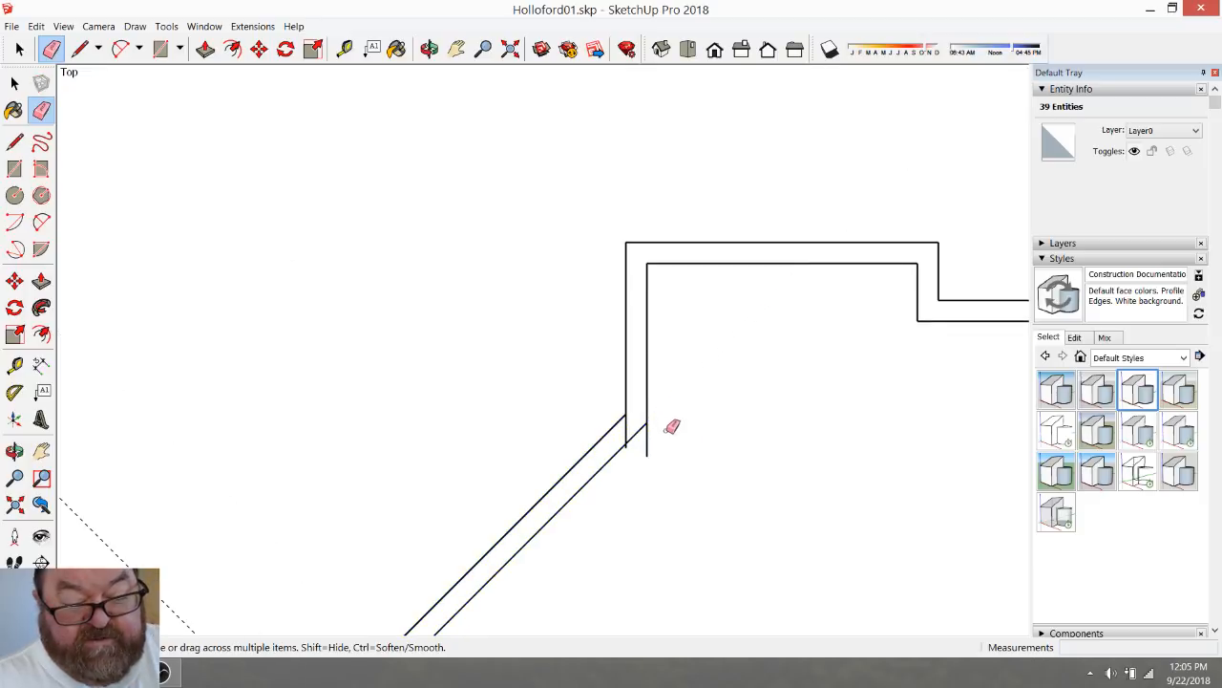
{"action": "scroll", "coordinate": [635, 444], "scroll_direction": "up", "scroll_amount": 3}
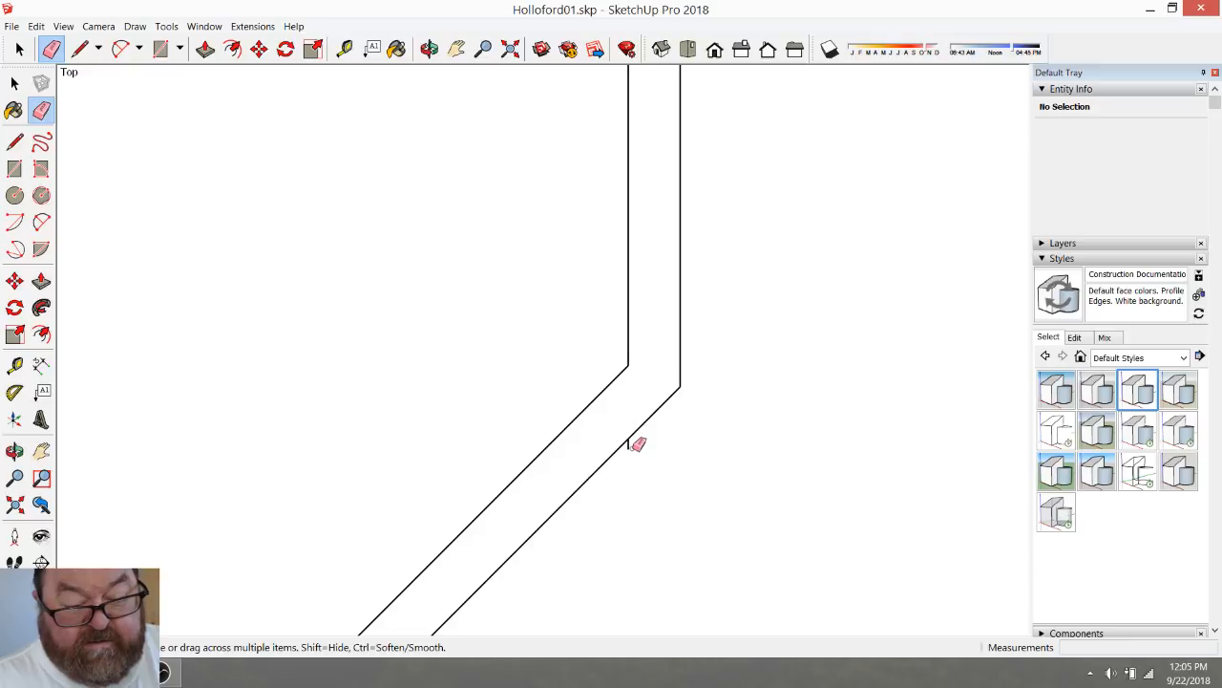
{"action": "scroll", "coordinate": [740, 447], "scroll_direction": "down", "scroll_amount": 2}
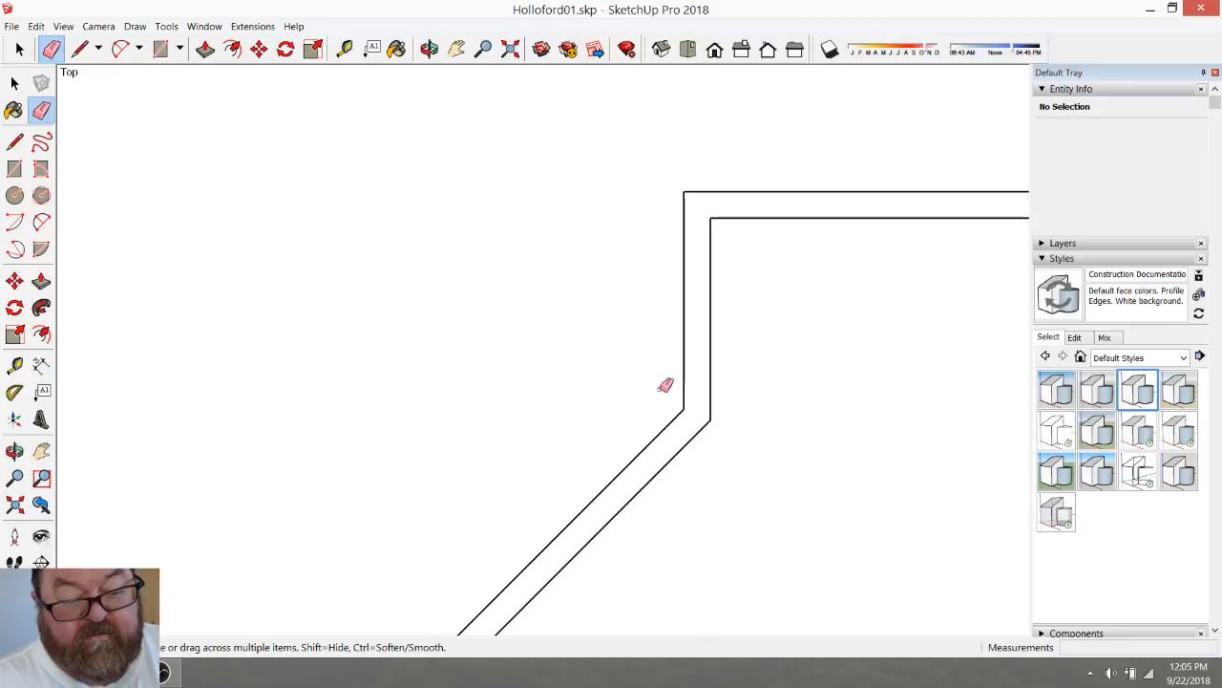
{"action": "scroll", "coordinate": [914, 488], "scroll_direction": "down", "scroll_amount": 3}
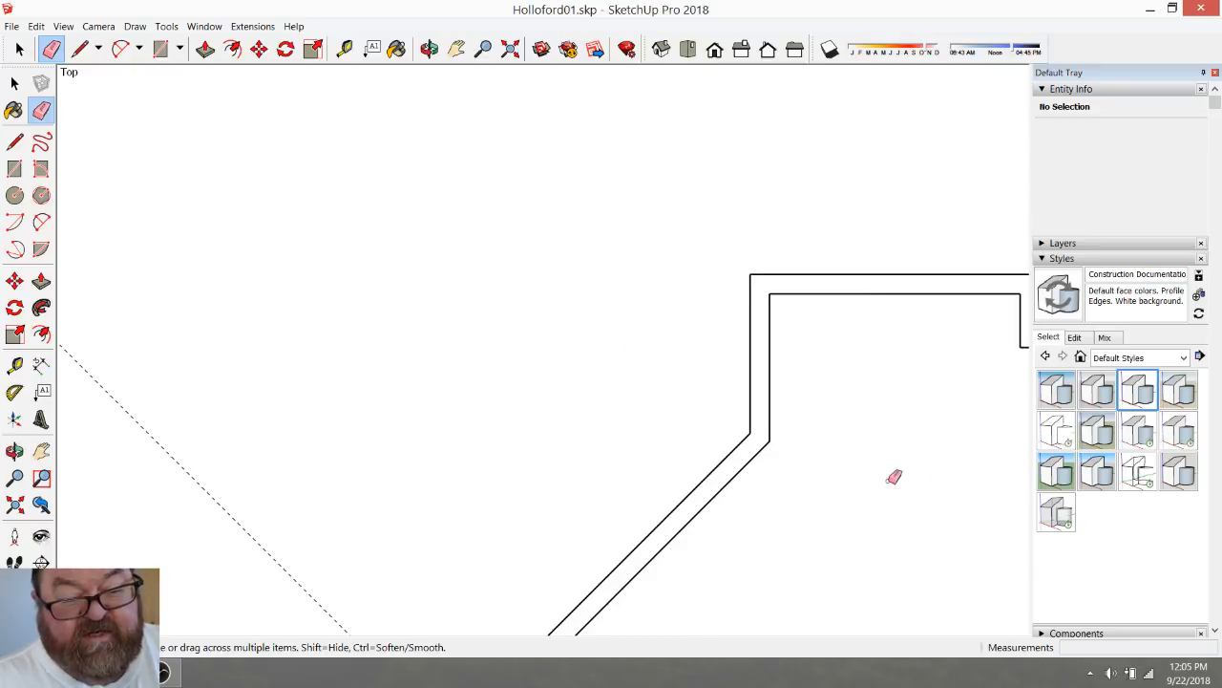
{"action": "scroll", "coordinate": [850, 477], "scroll_direction": "down", "scroll_amount": 2}
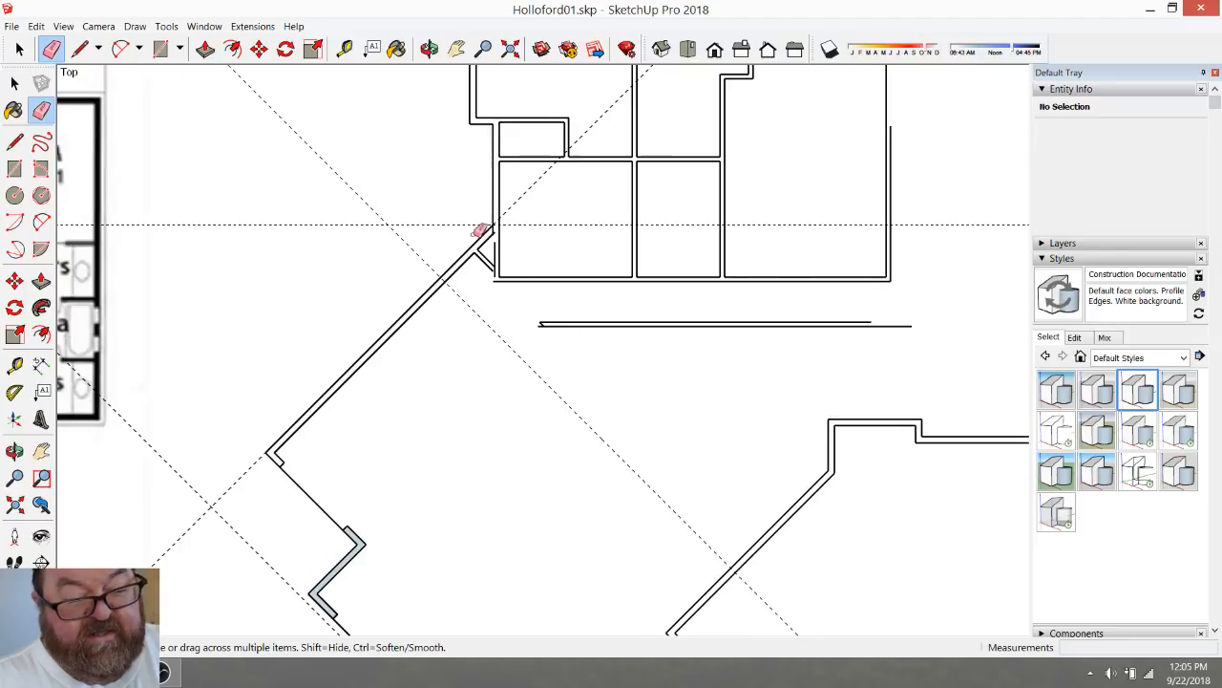
Erase the overlapping wall edges and the crossing diagonal and horizontal guides at the garage's upper junction with the house
{"action": "scroll", "coordinate": [485, 243], "scroll_direction": "up", "scroll_amount": 4}
{"action": "mouse_move", "coordinate": [495, 265]}
{"action": "left_mouse_down"}
{"action": "mouse_move", "coordinate": [491, 289]}
{"action": "mouse_move", "coordinate": [480, 210]}
{"action": "left_mouse_up"}
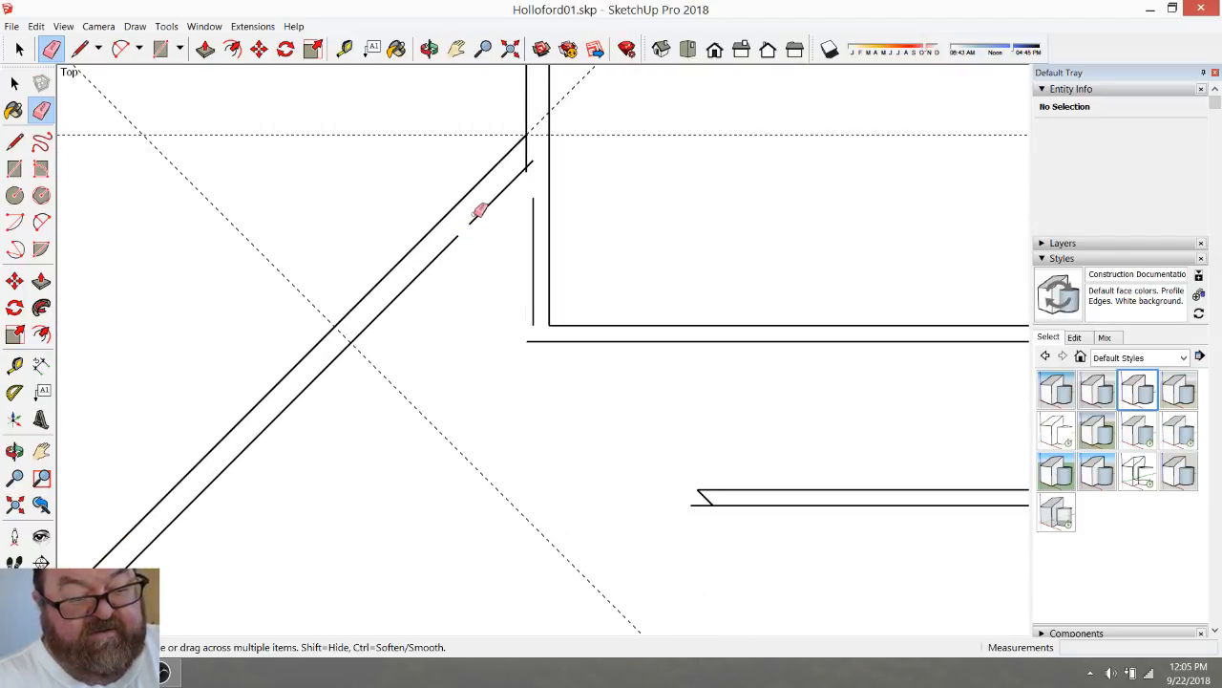
{"action": "scroll", "coordinate": [528, 162], "scroll_direction": "up", "scroll_amount": 2}
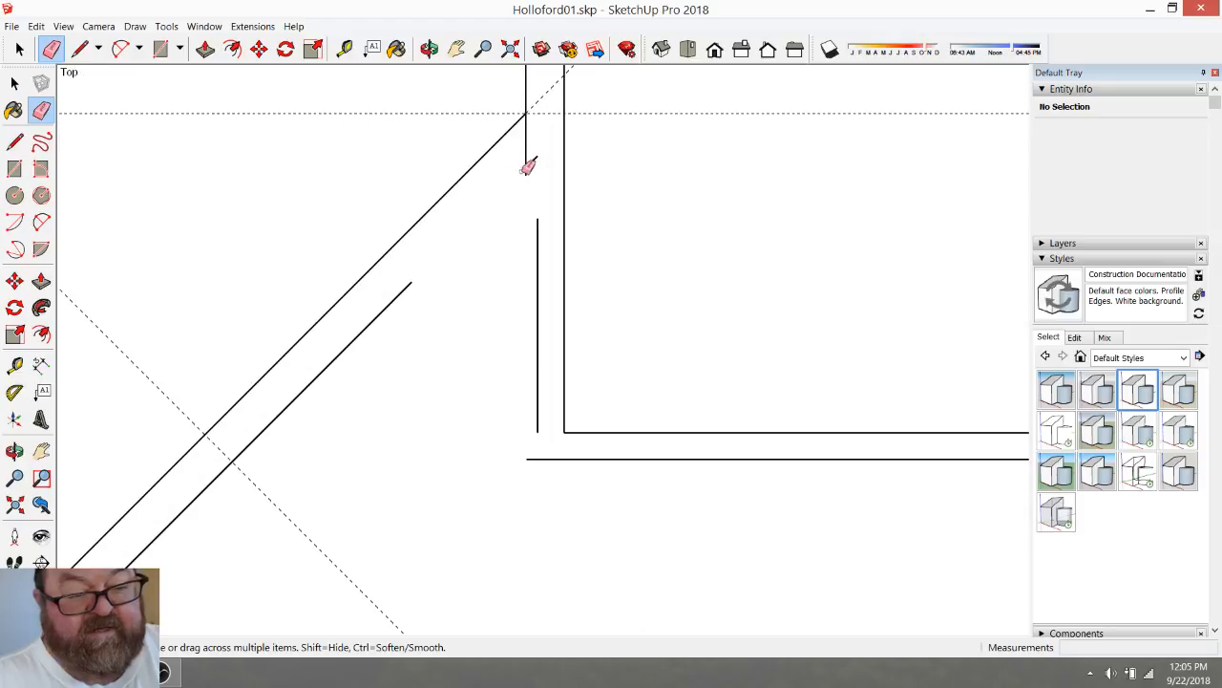
{"action": "scroll", "coordinate": [485, 261], "scroll_direction": "down", "scroll_amount": 1}
{"action": "left_click_drag", "start_coordinate": [529, 145], "coordinate": [514, 201]}
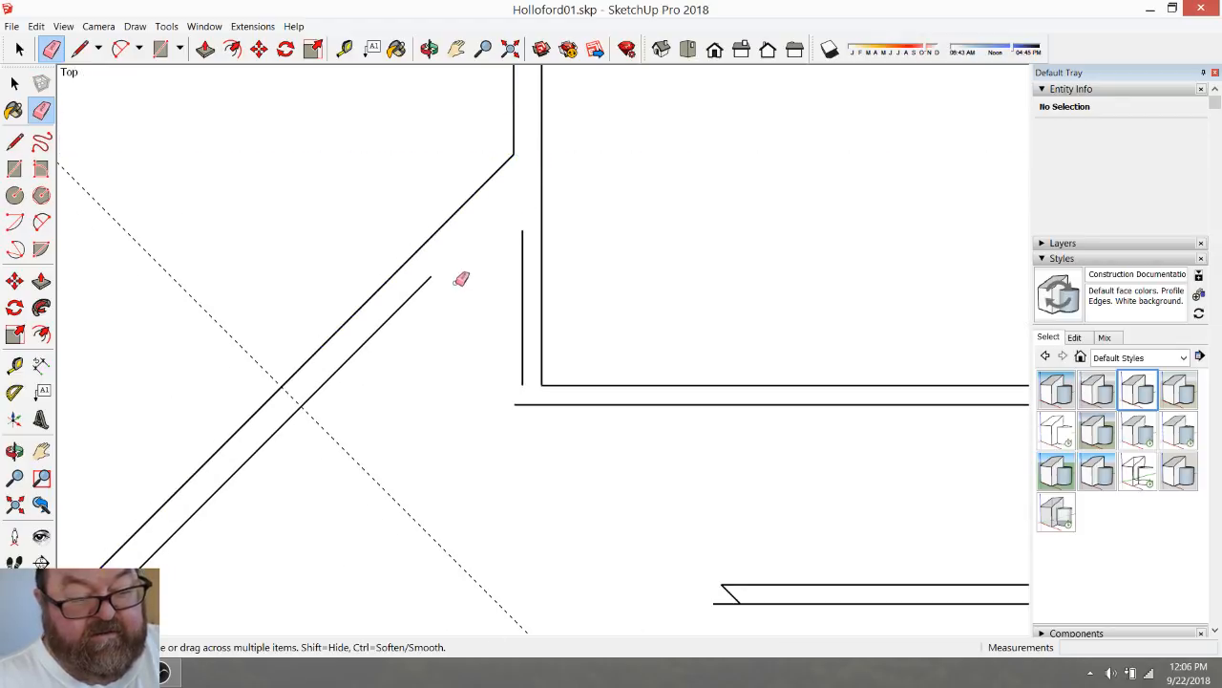
Extend the garage's inner angled wall line and the house's outer vertical wall line until they meet, and erase the overshoot
{"action": "left_click", "coordinate": [79, 49]}
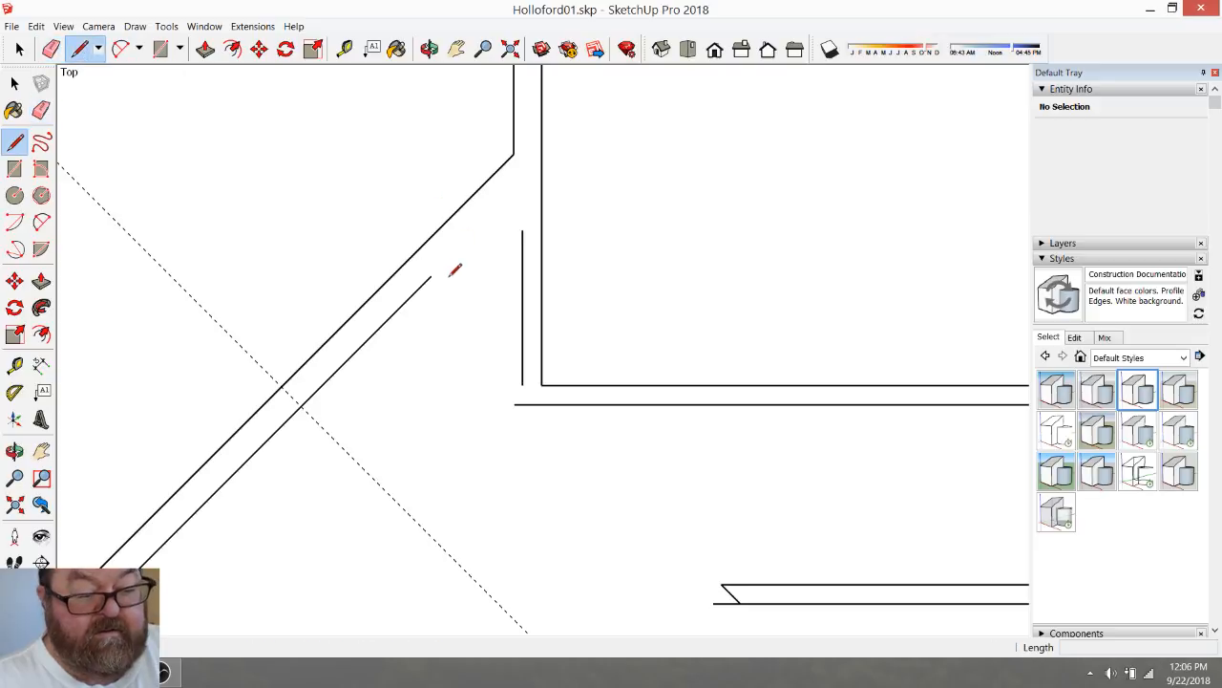
{"action": "left_click", "coordinate": [430, 276]}
{"action": "key", "text": "Escape"}
{"action": "left_click", "coordinate": [522, 229]}
{"action": "left_click", "coordinate": [522, 147]}
{"action": "left_click", "coordinate": [50, 49]}
{"action": "left_click", "coordinate": [524, 177]}
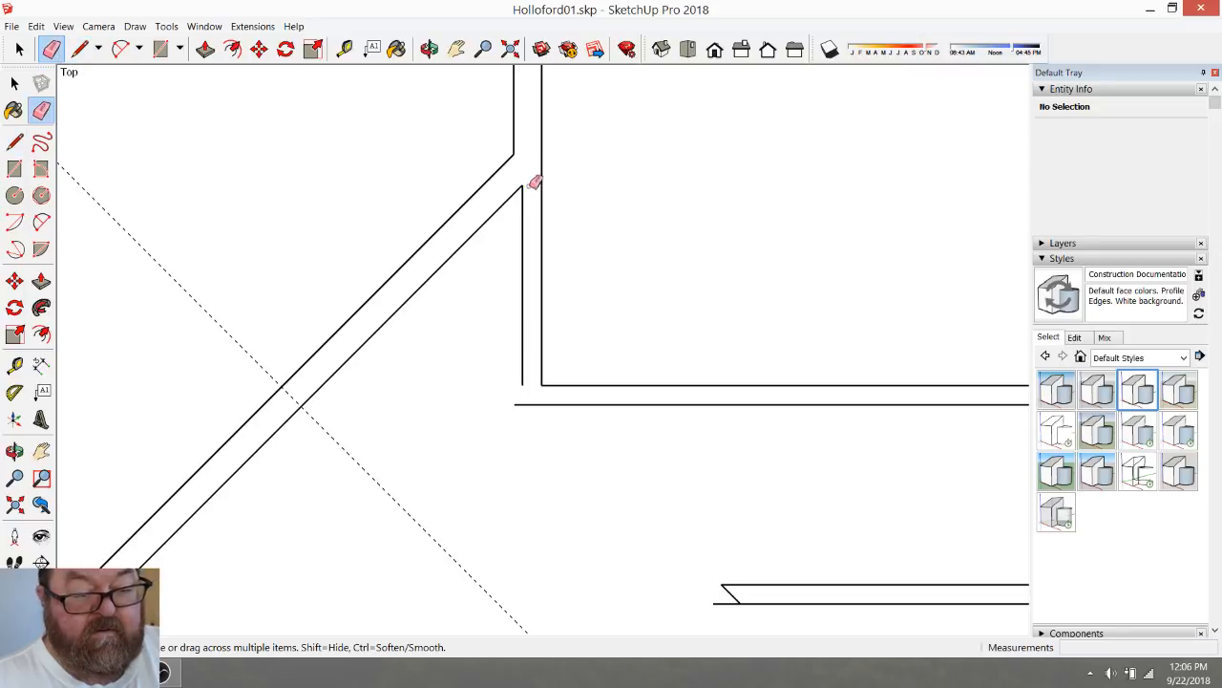
Extend the house's outer vertical wall line down through the lower horizontal wall line and erase the overshoots to form a clean corner
{"action": "left_click", "coordinate": [79, 49]}
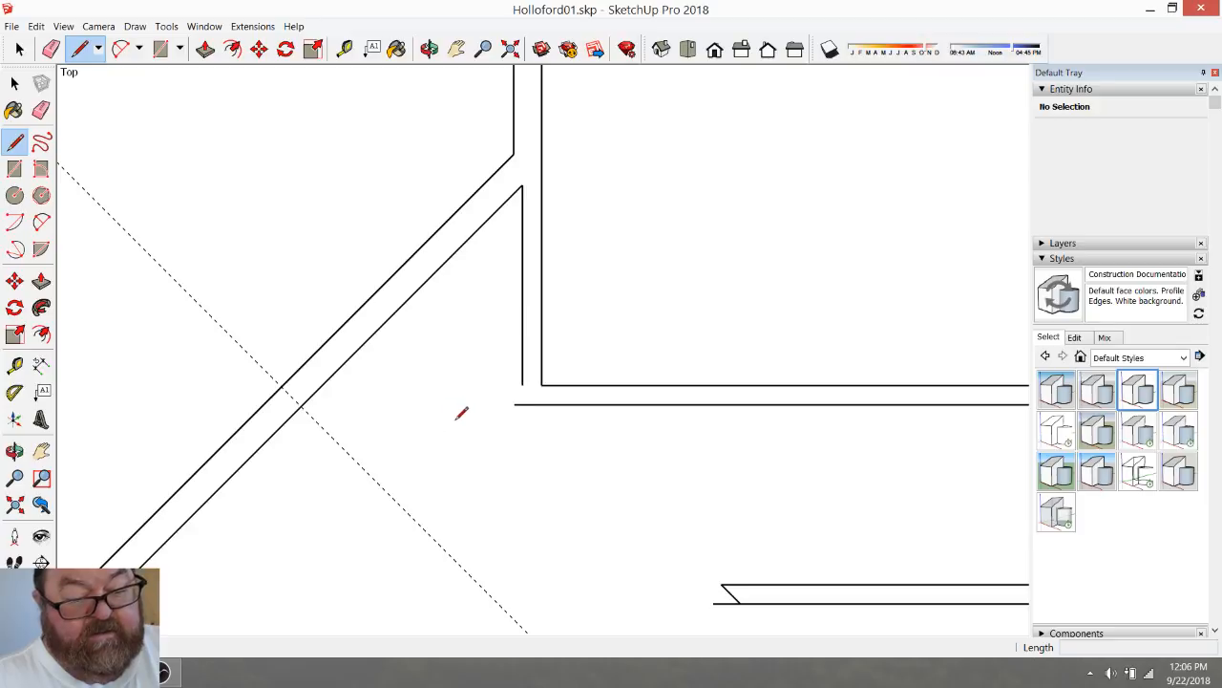
{"action": "left_click", "coordinate": [522, 385]}
{"action": "left_click", "coordinate": [522, 437]}
{"action": "key", "text": "Escape"}
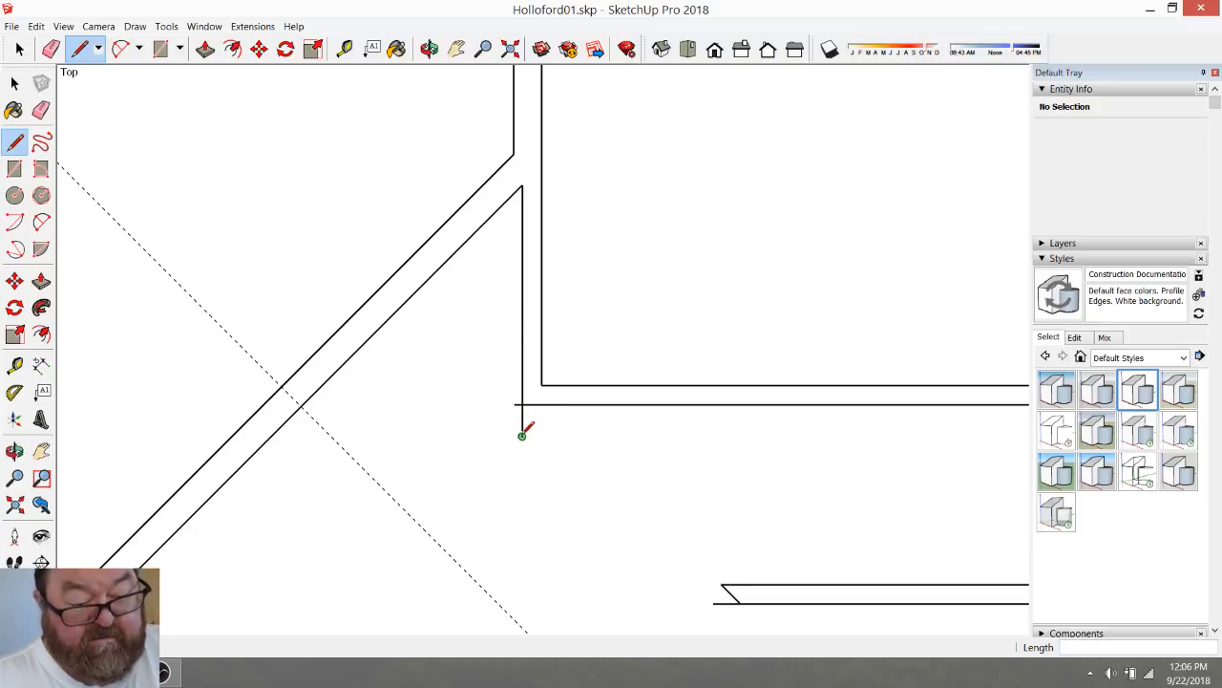
{"action": "key", "text": "e"}
{"action": "scroll", "coordinate": [521, 420], "scroll_direction": "up", "scroll_amount": 3}
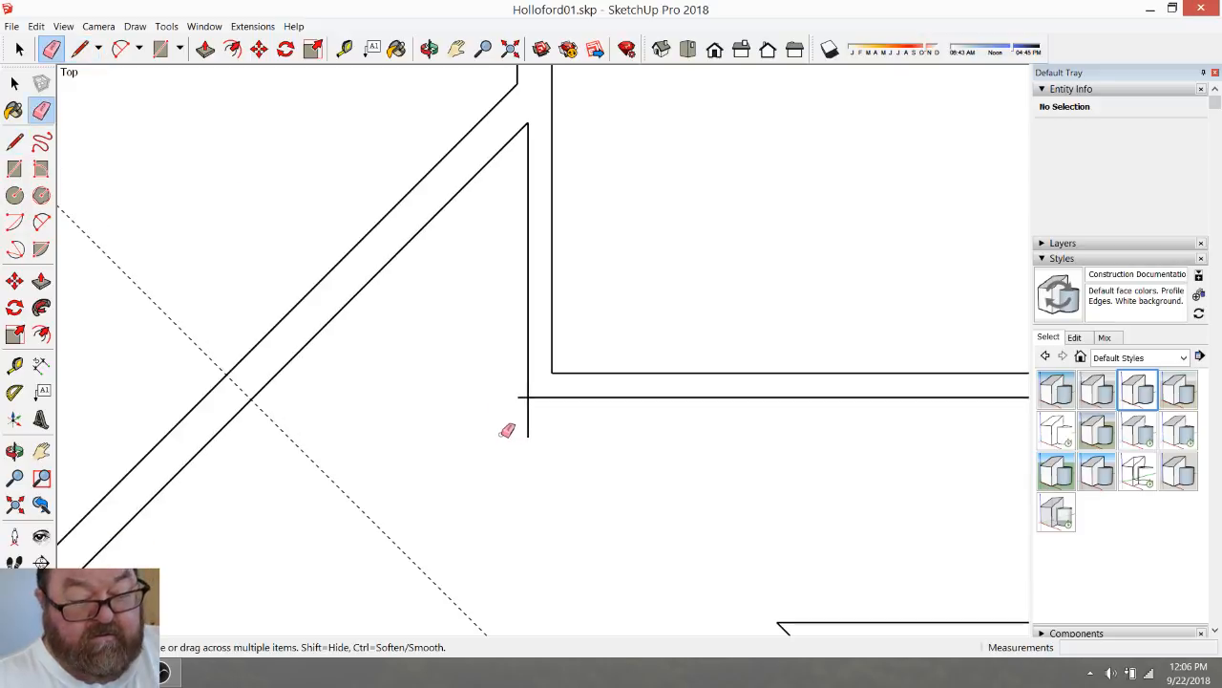
{"action": "left_click_drag", "start_coordinate": [537, 429], "coordinate": [518, 388]}
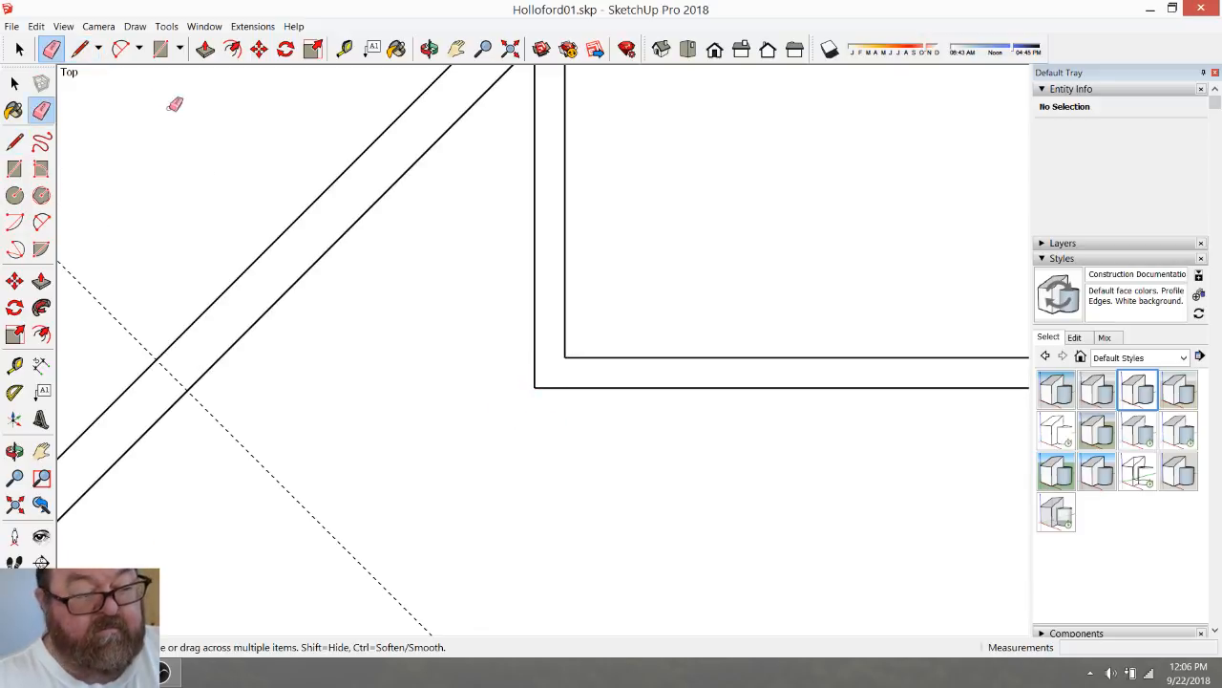
Create a parallel guide from the diagonal guide through the house's lower outer corner, plus a second guide offset 4.5 inward from it
{"action": "left_click", "coordinate": [345, 48]}
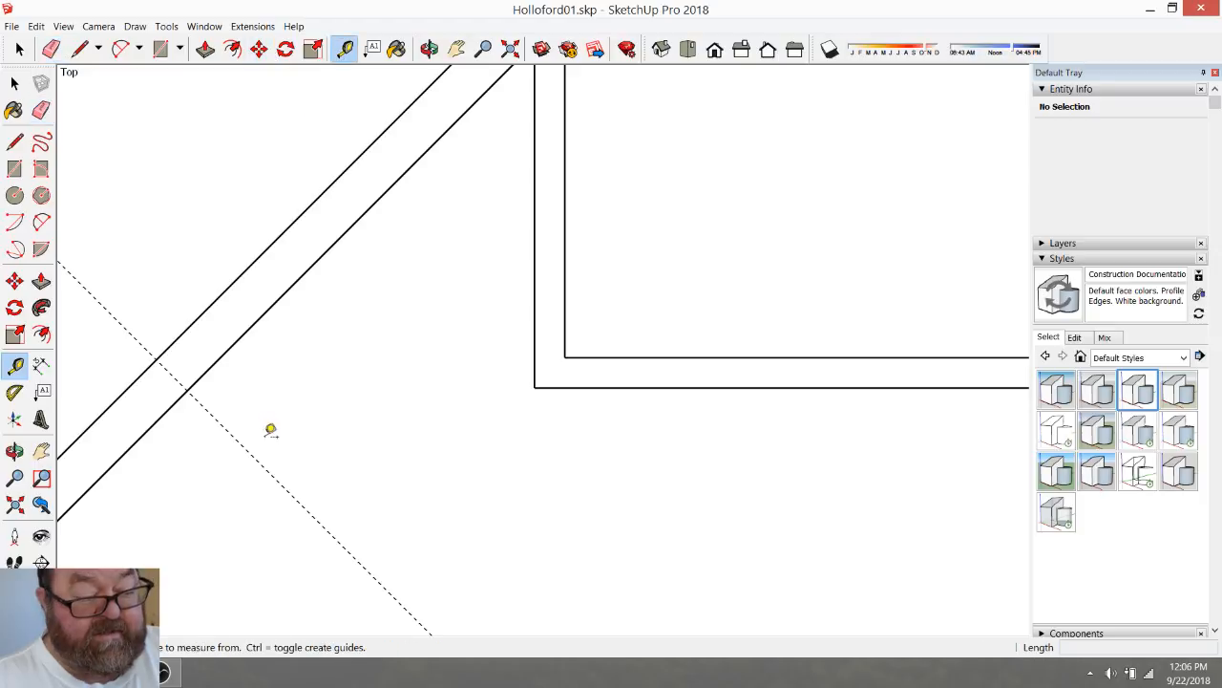
{"action": "left_click", "coordinate": [265, 466]}
{"action": "left_click", "coordinate": [535, 387]}
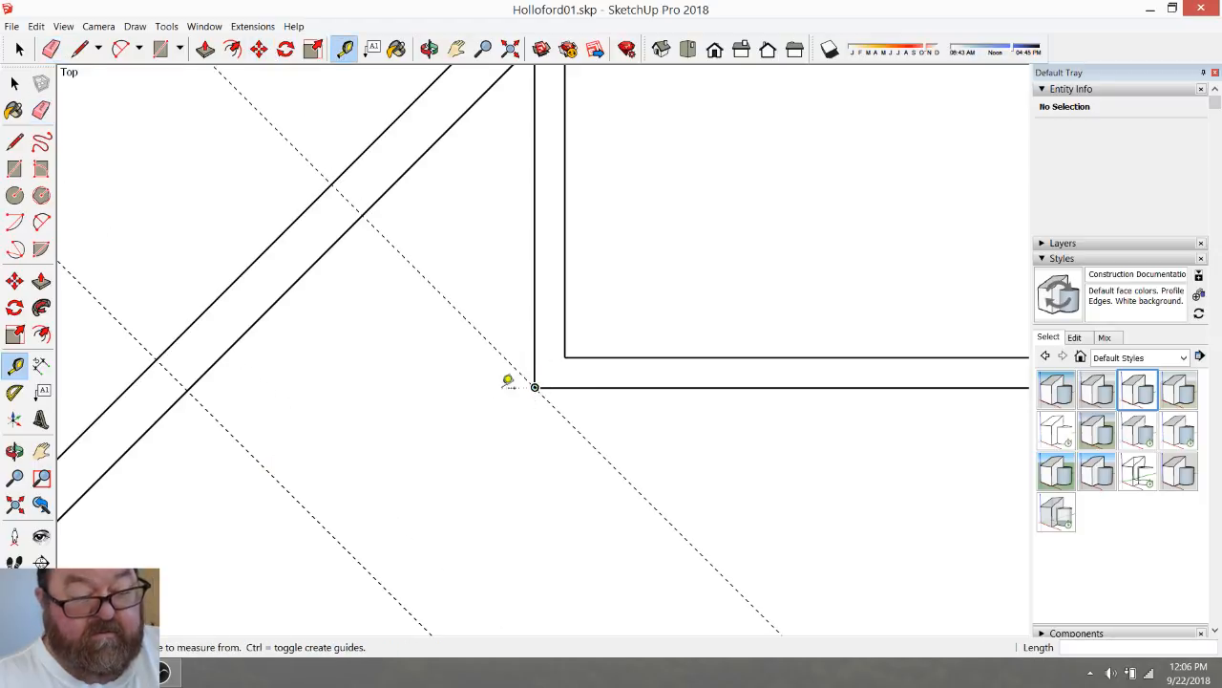
{"action": "left_click", "coordinate": [409, 258]}
{"action": "type", "text": "4.5"}
{"action": "key", "text": "Return"}
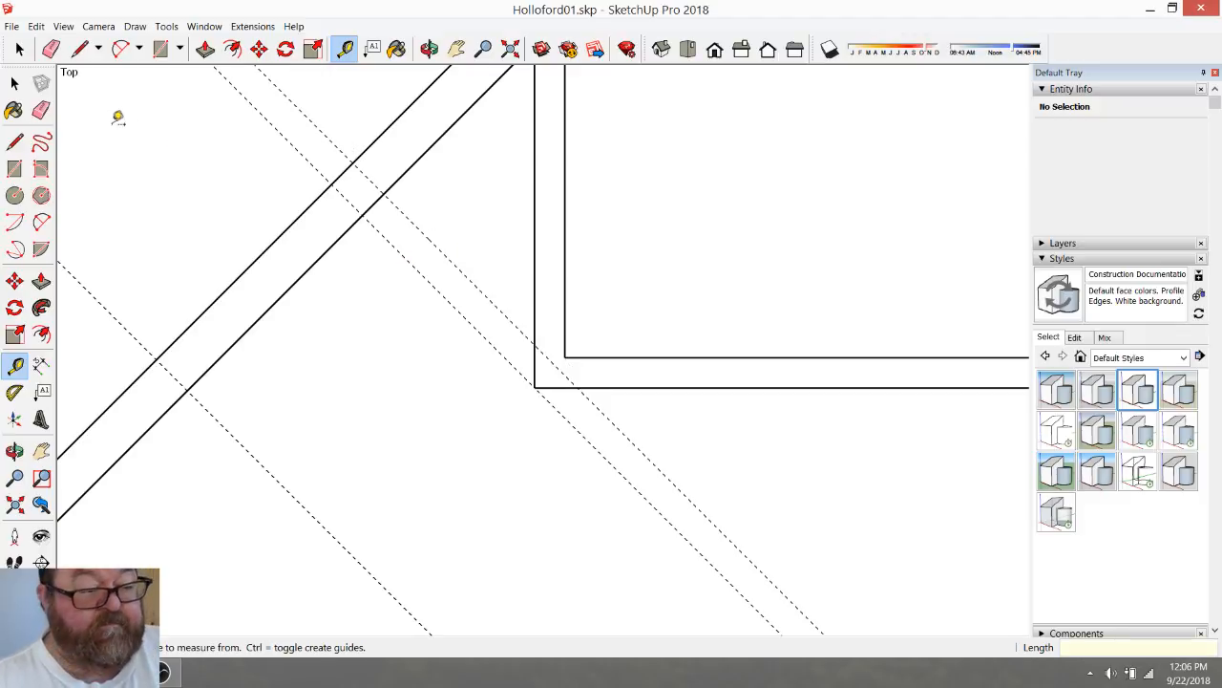
Draw two parallel wall lines along the guides from the garage's inner angled wall line to the house's outer vertical wall line
{"action": "left_click", "coordinate": [80, 49]}
{"action": "left_click", "coordinate": [391, 186]}
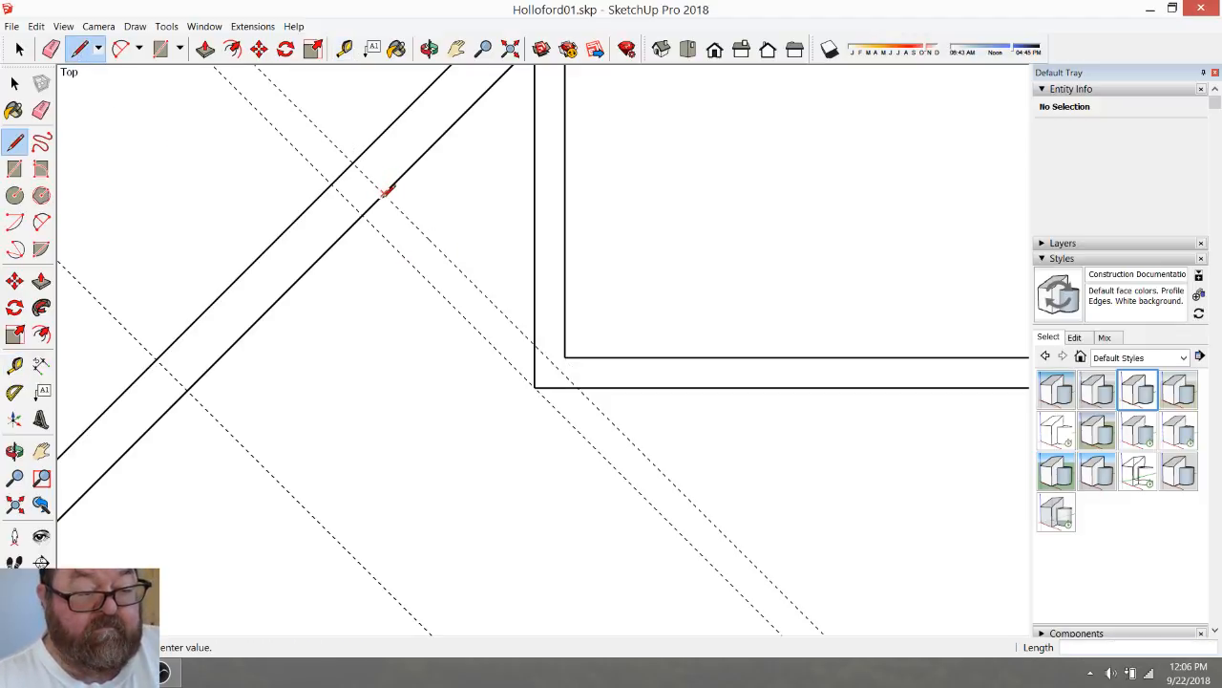
{"action": "left_click", "coordinate": [535, 342]}
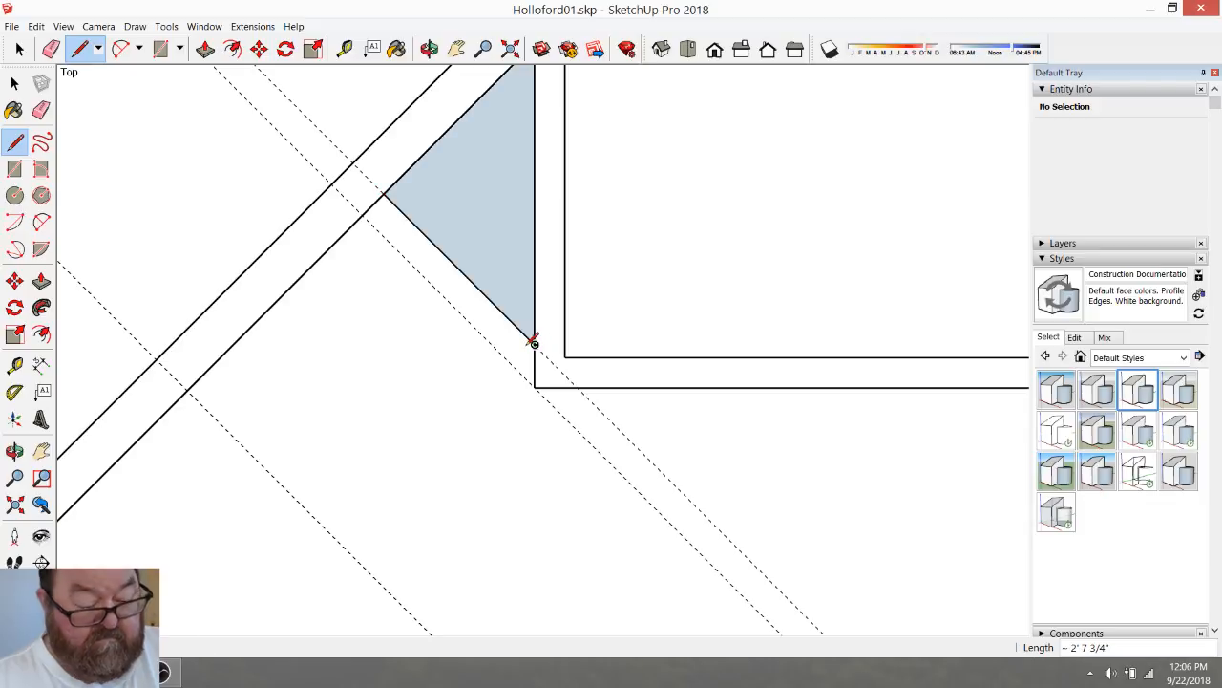
{"action": "left_click", "coordinate": [363, 217]}
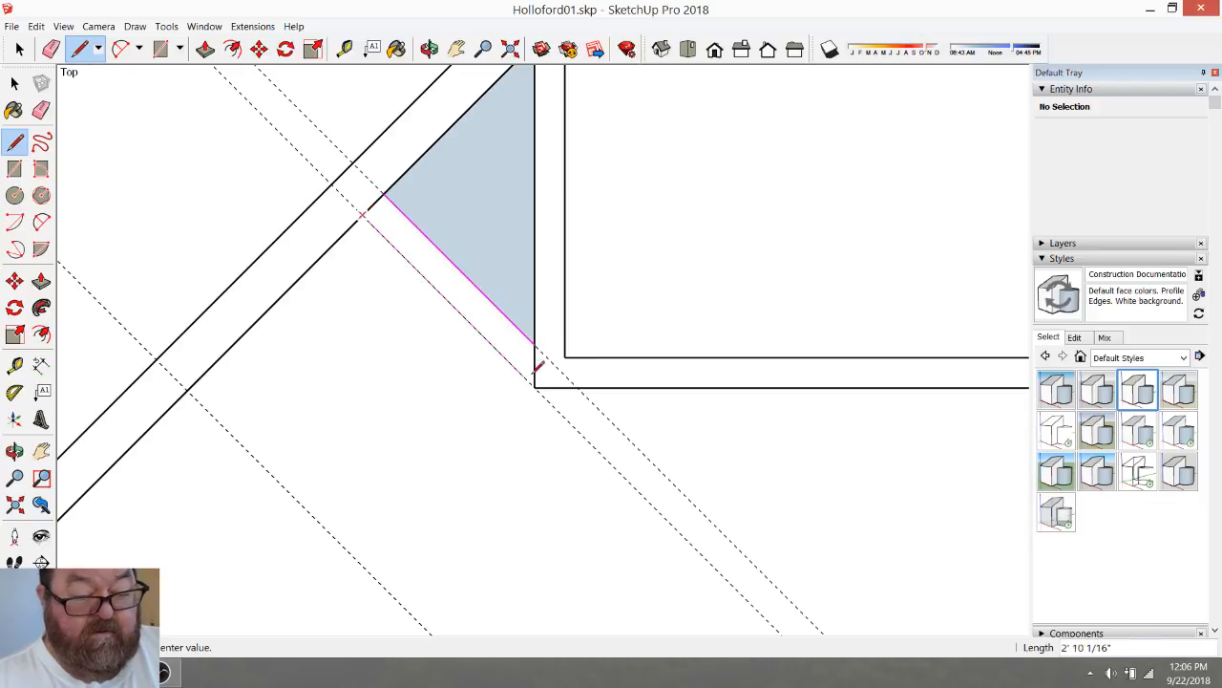
{"action": "left_click", "coordinate": [535, 386]}
Erase both short-wall guides and the leftover edges across the wall ends, and delete the triangular face between the walls
{"action": "key", "text": "e"}
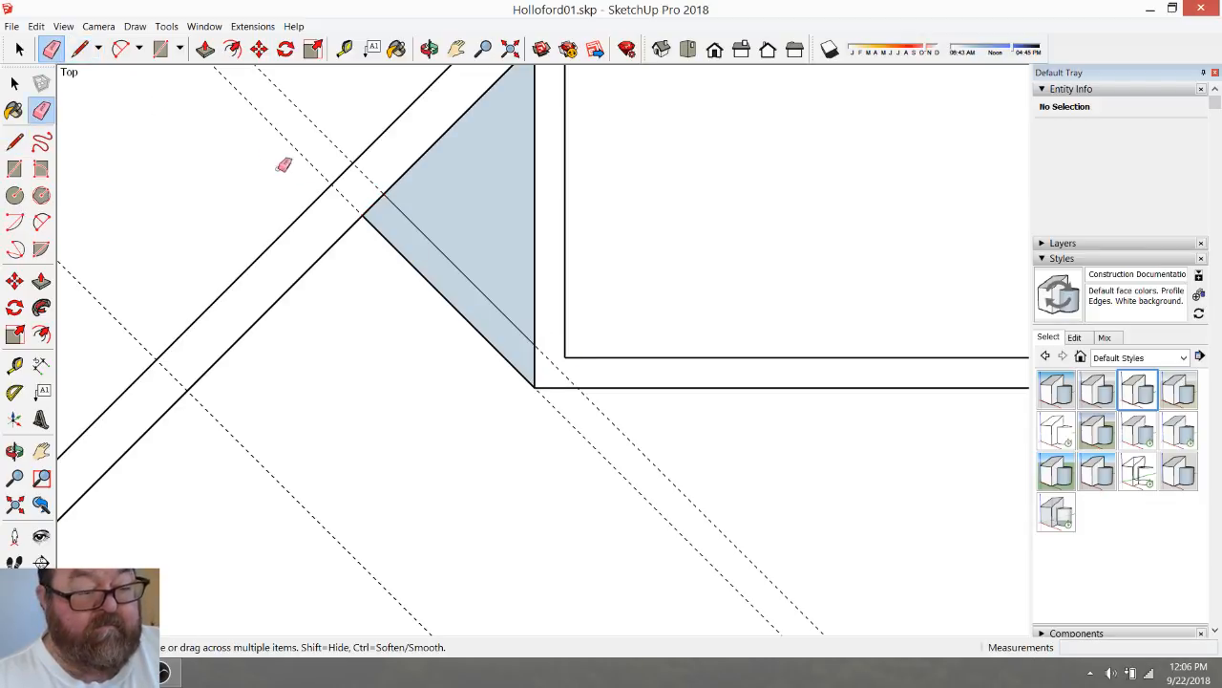
{"action": "left_click", "coordinate": [373, 200]}
{"action": "left_click_drag", "start_coordinate": [375, 176], "coordinate": [346, 208]}
{"action": "left_click", "coordinate": [536, 360]}
{"action": "left_click", "coordinate": [536, 361]}
{"action": "key", "text": "space"}
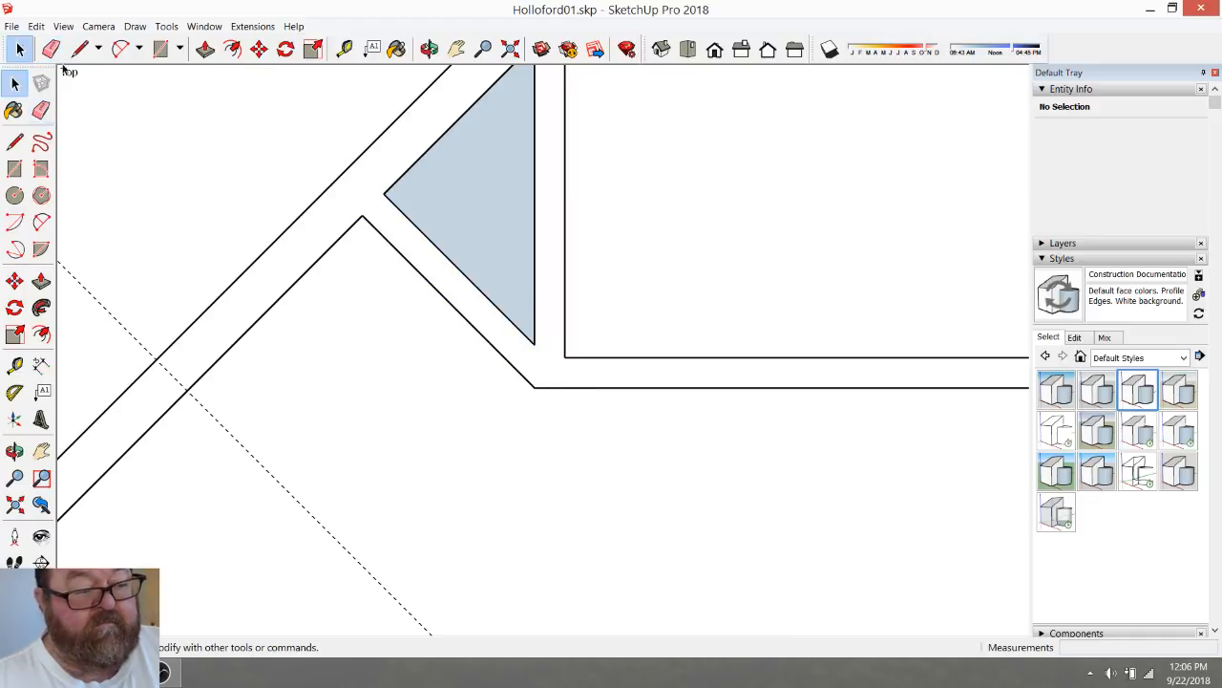
{"action": "left_click", "coordinate": [480, 202]}
{"action": "key", "text": "Delete"}
{"action": "scroll", "coordinate": [474, 205], "scroll_direction": "down", "scroll_amount": 5}
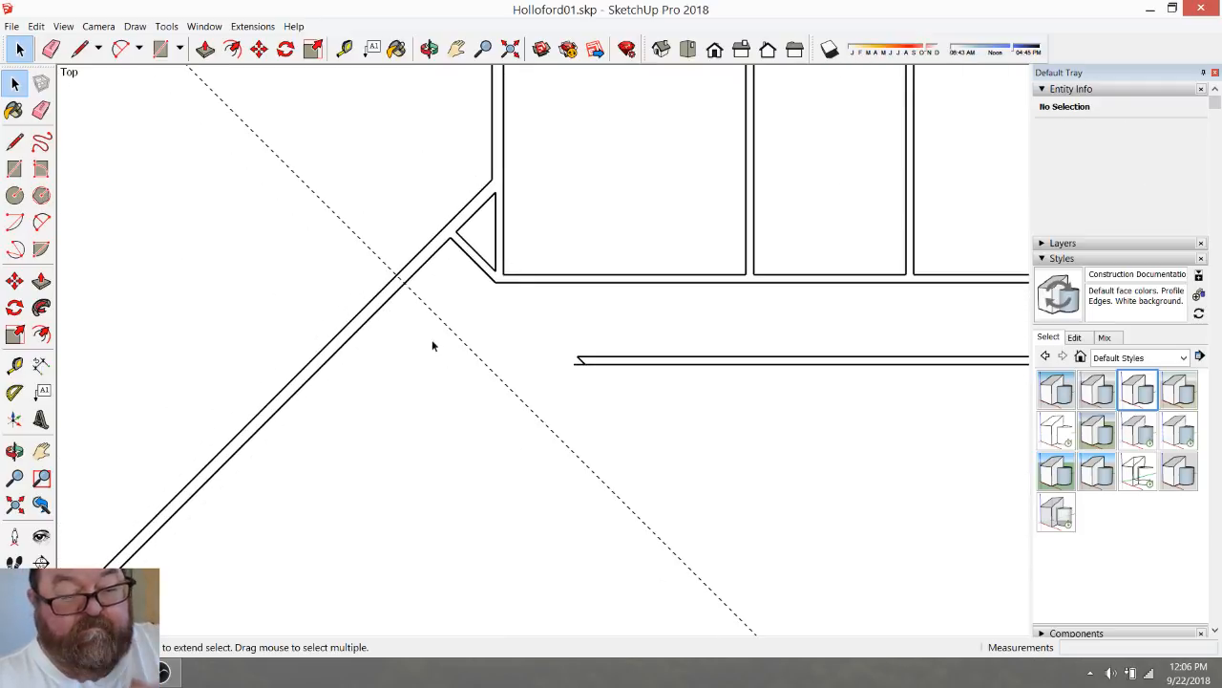
Erase the remaining diagonal guide running beside the garage's outer end wall
{"action": "left_click", "coordinate": [51, 49]}
{"action": "scroll", "coordinate": [365, 202], "scroll_direction": "down", "scroll_amount": 2}
{"action": "scroll", "coordinate": [480, 276], "scroll_direction": "down", "scroll_amount": 2}
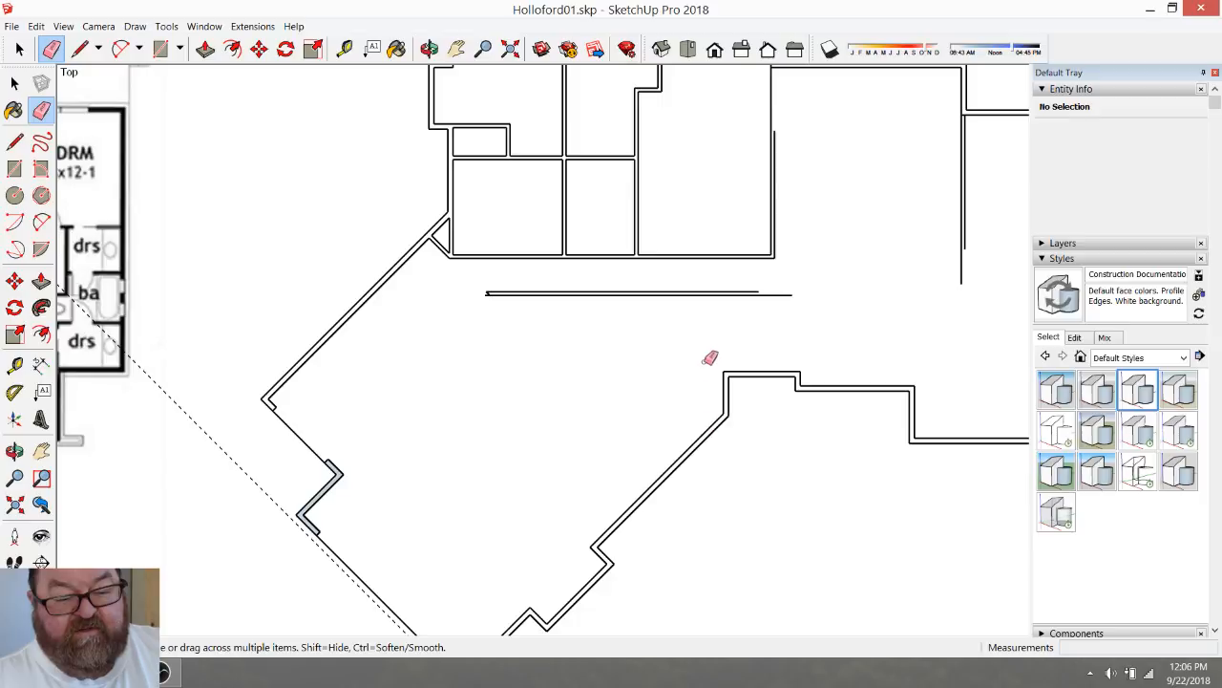
{"action": "scroll", "coordinate": [720, 344], "scroll_direction": "down", "scroll_amount": 2}
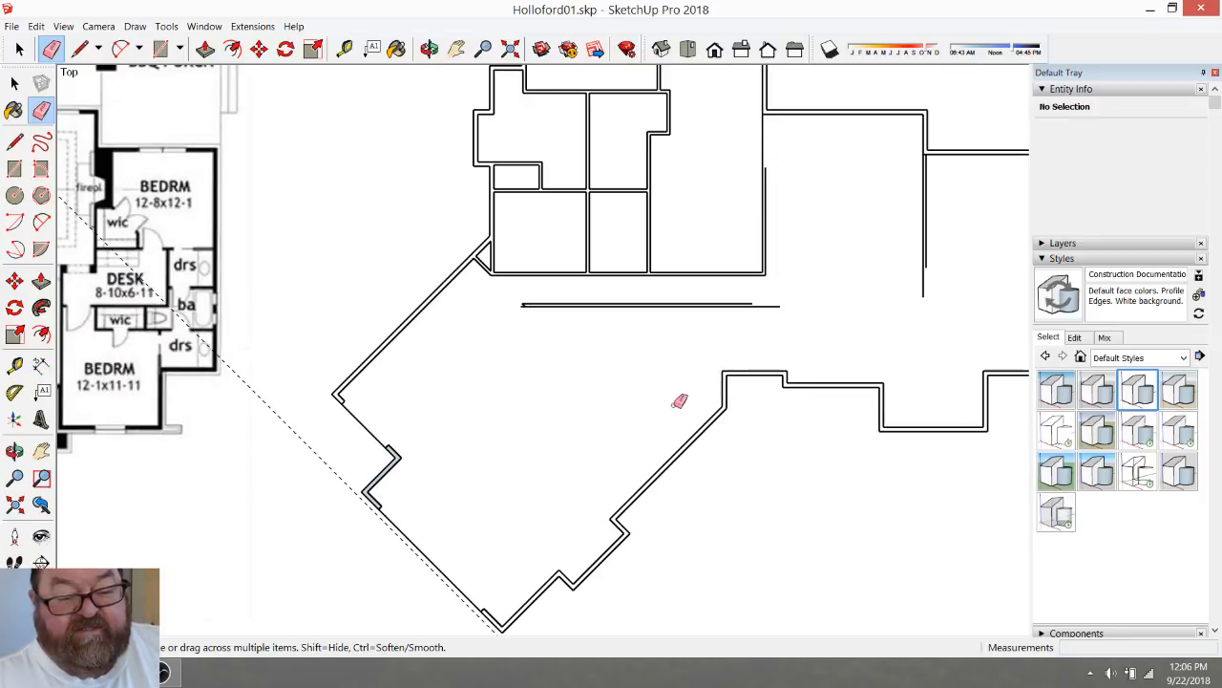
{"action": "scroll", "coordinate": [490, 258], "scroll_direction": "up", "scroll_amount": 3}
{"action": "scroll", "coordinate": [496, 260], "scroll_direction": "up", "scroll_amount": 1}
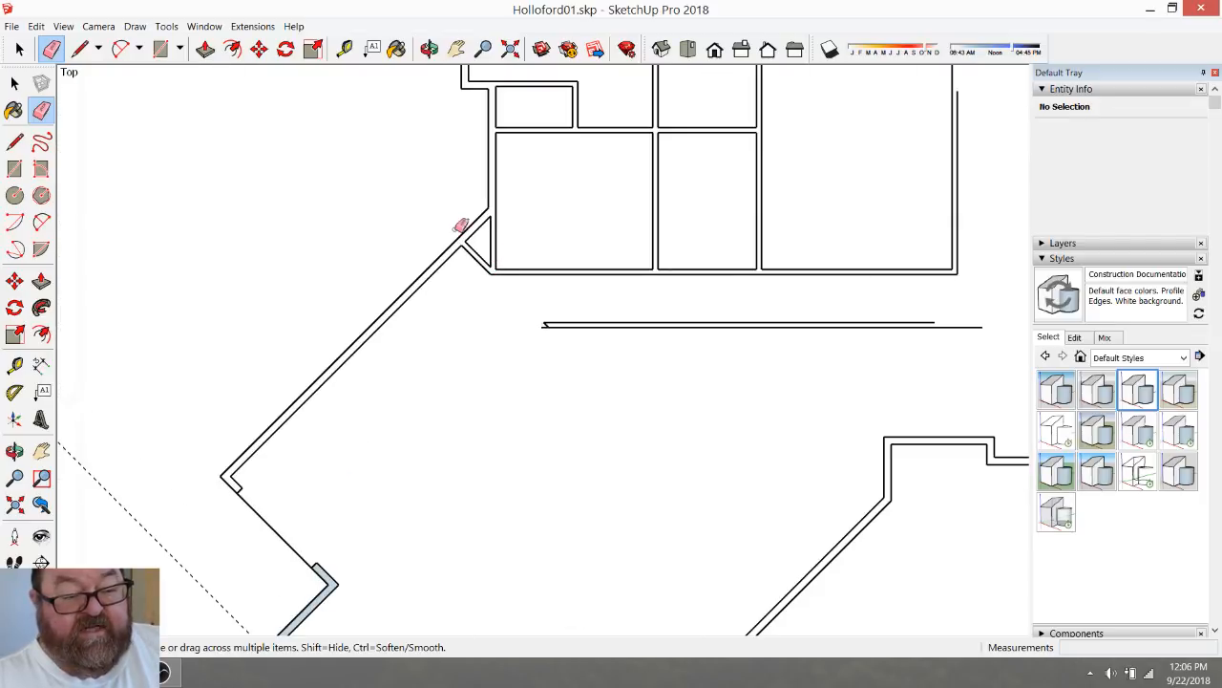
{"action": "scroll", "coordinate": [439, 277], "scroll_direction": "down", "scroll_amount": 3}
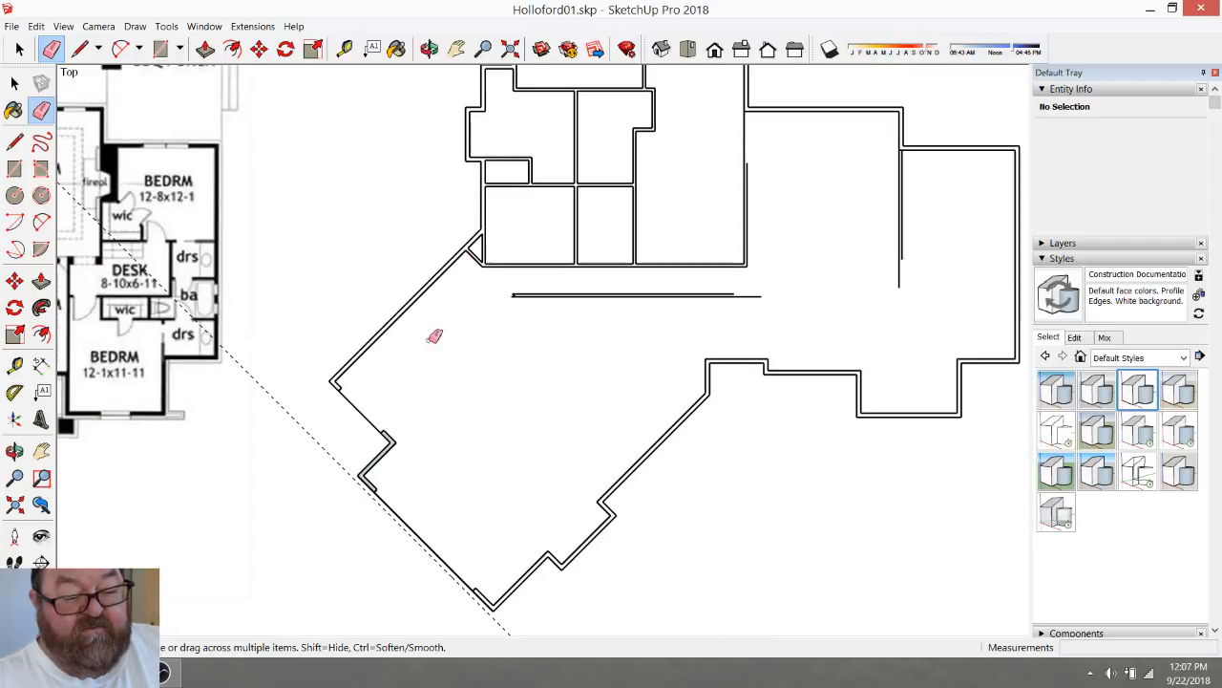
{"action": "left_click", "coordinate": [336, 460]}
Create a guide parallel to the garage's end wall, passing through the house's lower outer corner
{"action": "scroll", "coordinate": [482, 372], "scroll_direction": "up", "scroll_amount": 3}
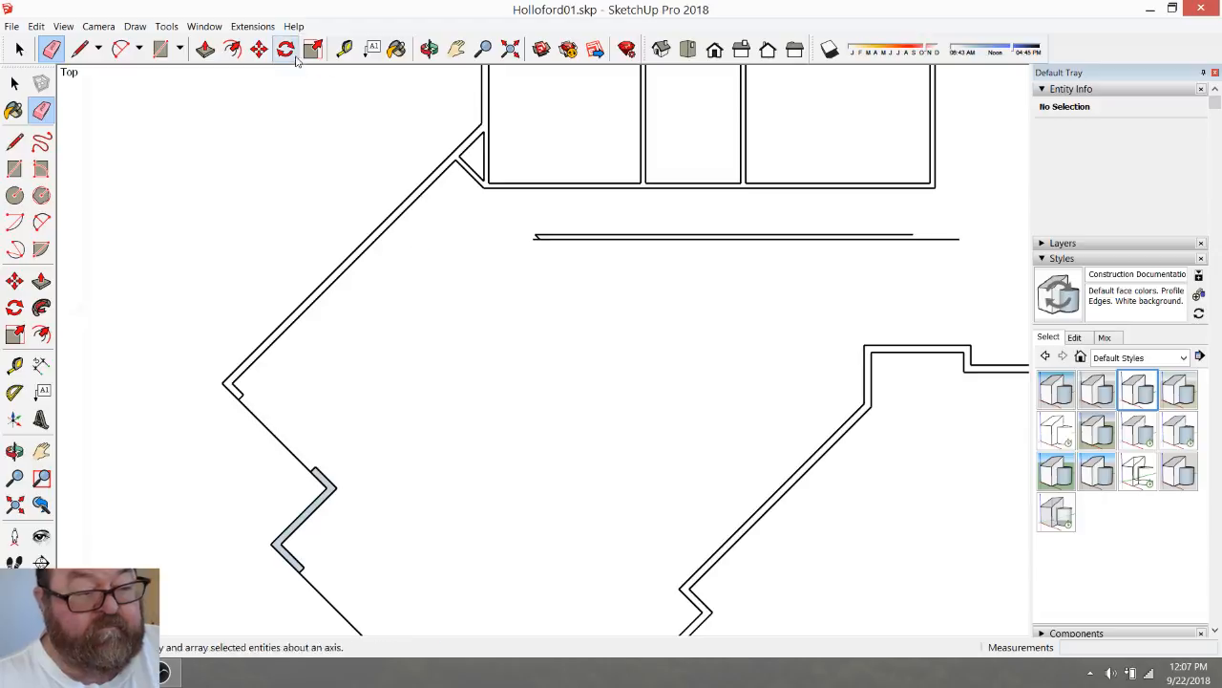
{"action": "left_click", "coordinate": [345, 49]}
{"action": "left_click", "coordinate": [274, 435]}
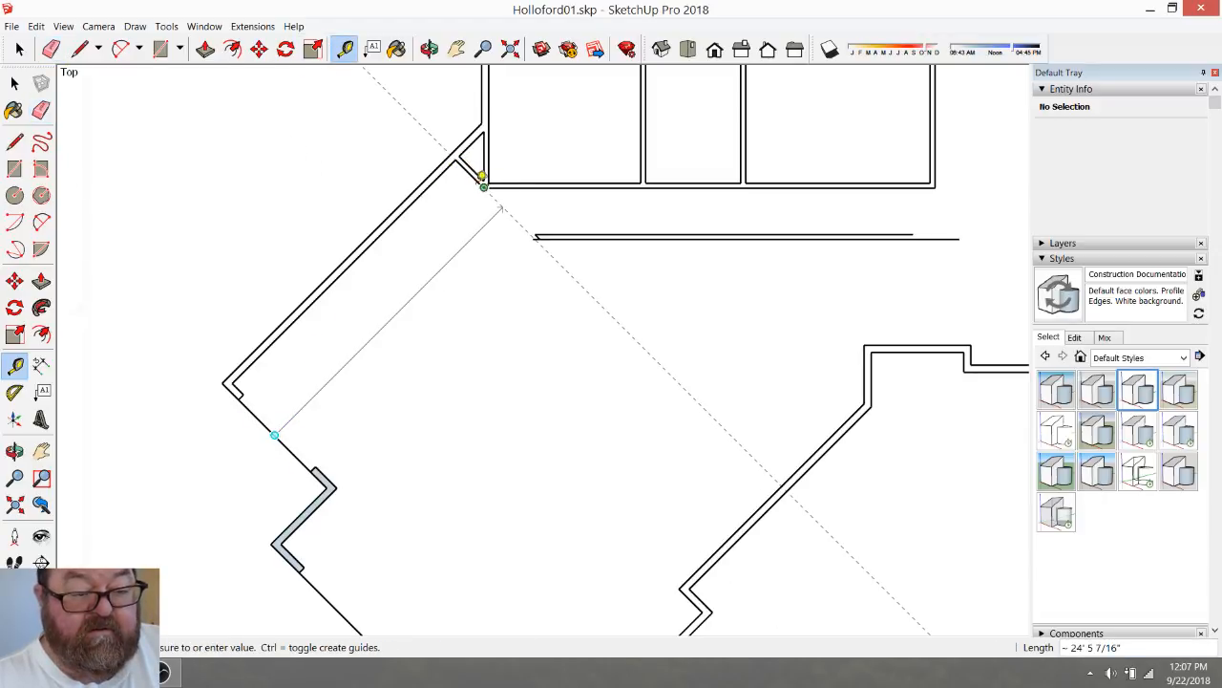
{"action": "left_click", "coordinate": [482, 178]}
{"action": "scroll", "coordinate": [601, 315], "scroll_direction": "down", "scroll_amount": 2}
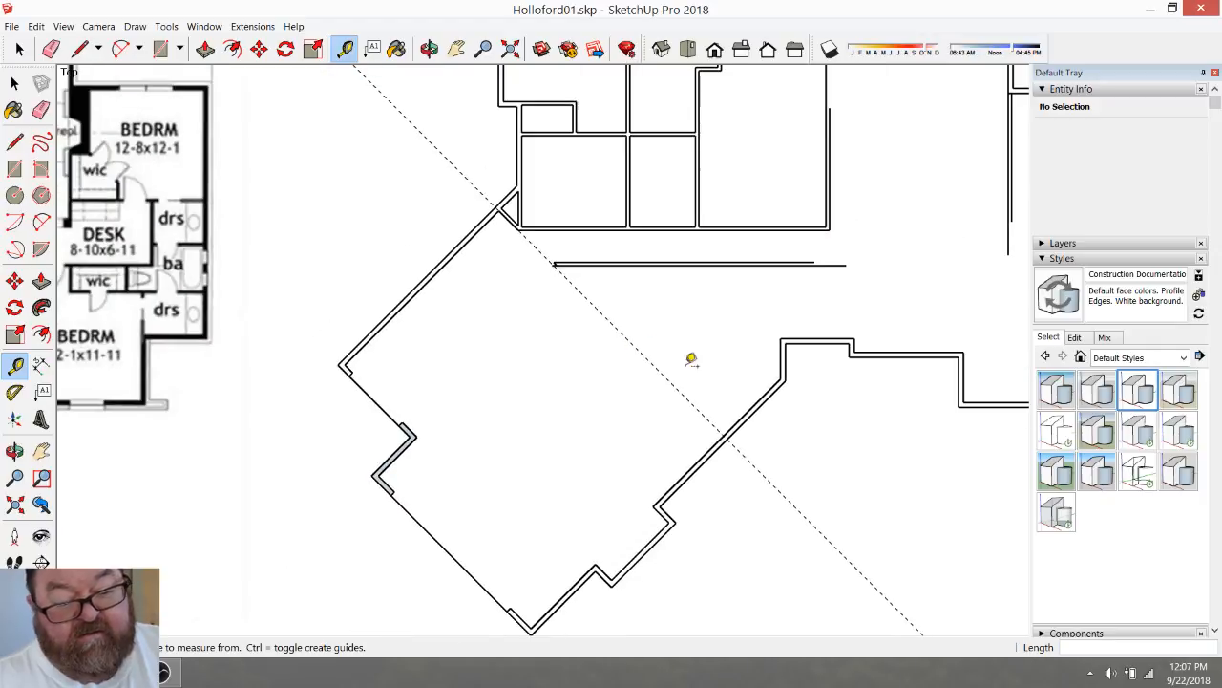
{"action": "scroll", "coordinate": [691, 359], "scroll_direction": "up", "scroll_amount": 2}
{"action": "left_click", "coordinate": [688, 423]}
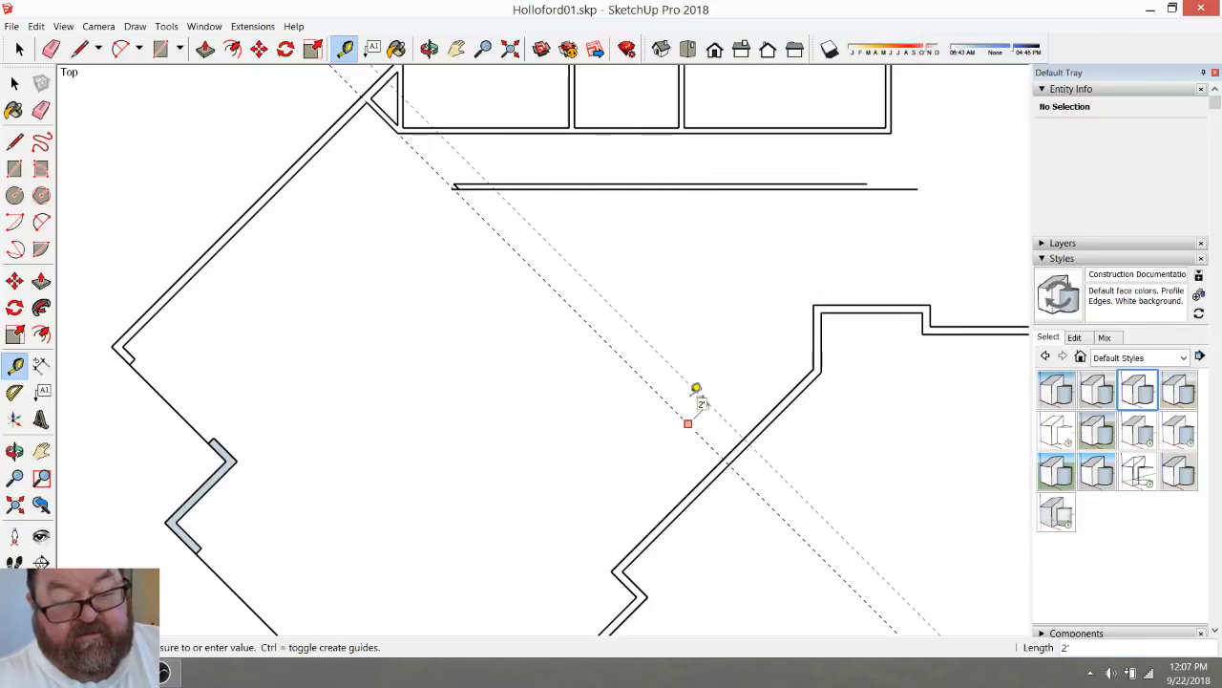
{"action": "key", "text": "Escape"}
{"action": "scroll", "coordinate": [687, 277], "scroll_direction": "down", "scroll_amount": 3}
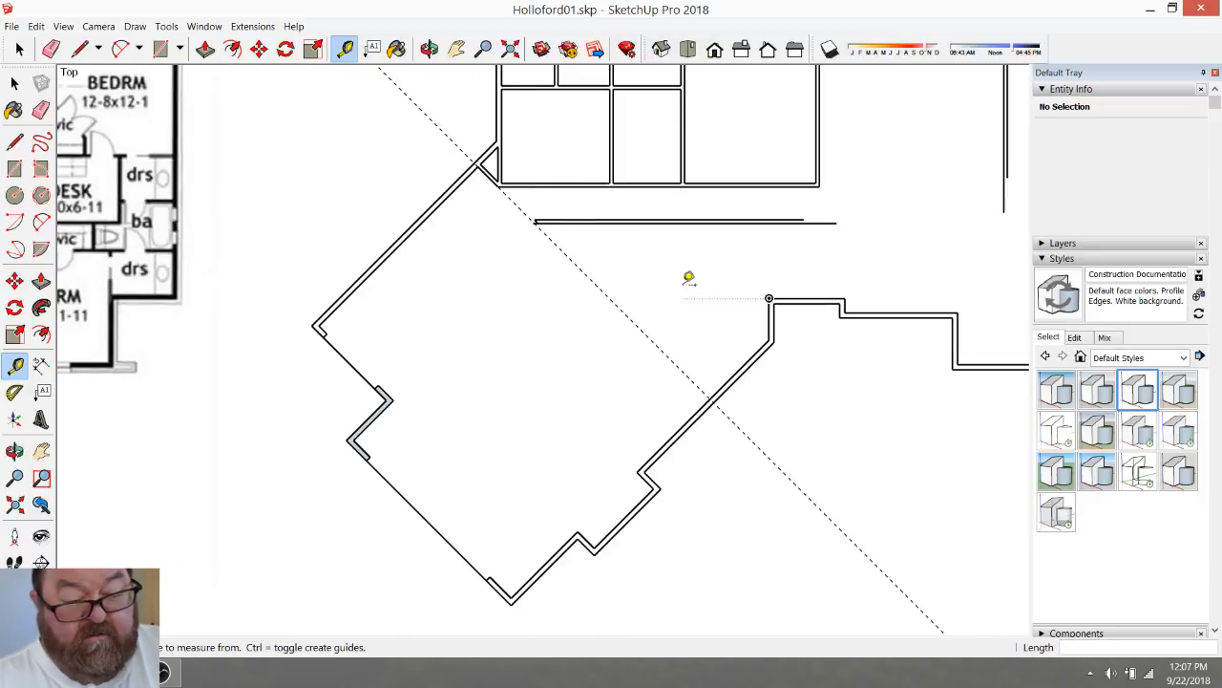
{"action": "scroll", "coordinate": [560, 448], "scroll_direction": "up", "scroll_amount": 3}
{"action": "scroll", "coordinate": [560, 448], "scroll_direction": "down", "scroll_amount": 2}
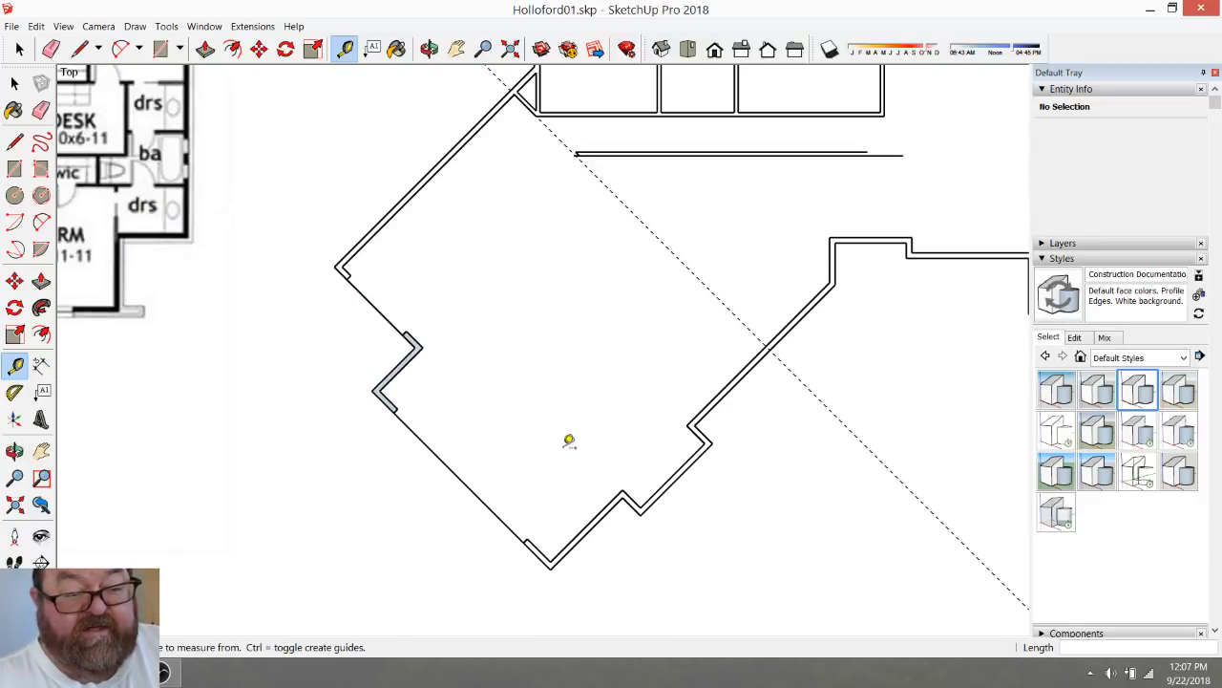
Create a second parallel guide offset 4.5 from the diagonal guide, on the side away from the garage's end wall
{"action": "left_click", "coordinate": [715, 292]}
{"action": "type", "text": "4"}
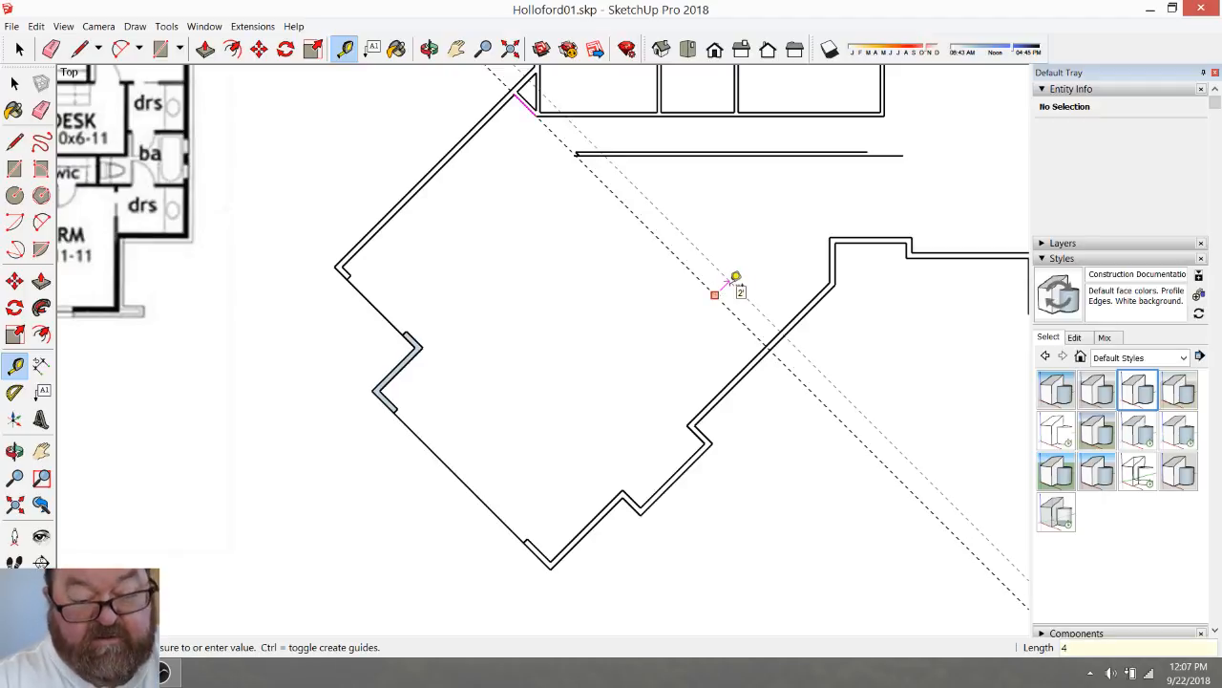
{"action": "type", "text": ".5"}
{"action": "key", "text": "Return"}
Draw a wall line along the first diagonal guide from the opposite angled wall to just short of the loose horizontal wall
{"action": "scroll", "coordinate": [759, 286], "scroll_direction": "up", "scroll_amount": 3}
{"action": "left_click", "coordinate": [80, 49]}
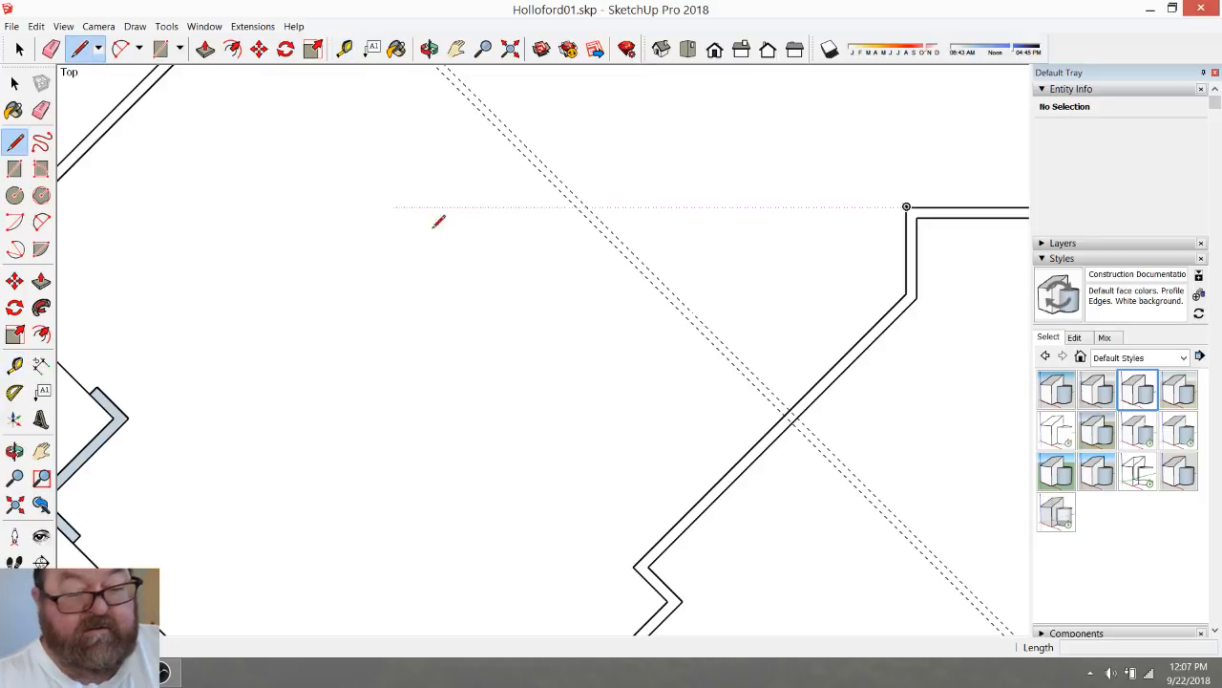
{"action": "left_click", "coordinate": [785, 412]}
{"action": "scroll", "coordinate": [693, 396], "scroll_direction": "down", "scroll_amount": 1}
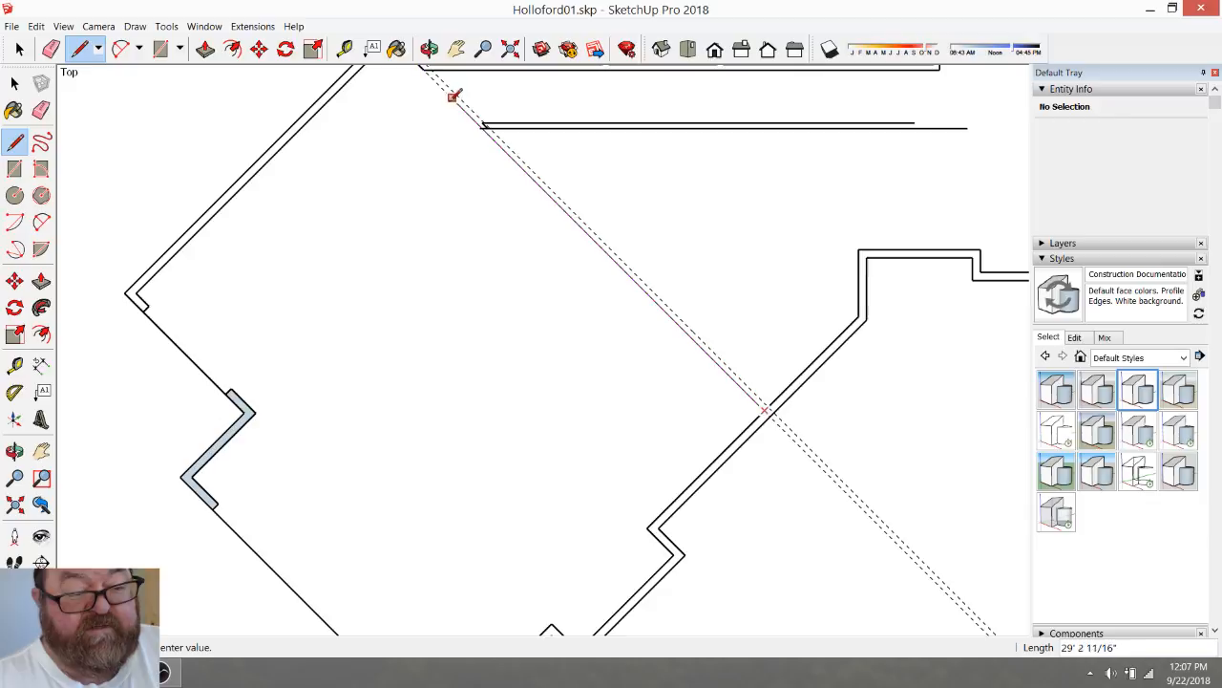
{"action": "left_click", "coordinate": [508, 153]}
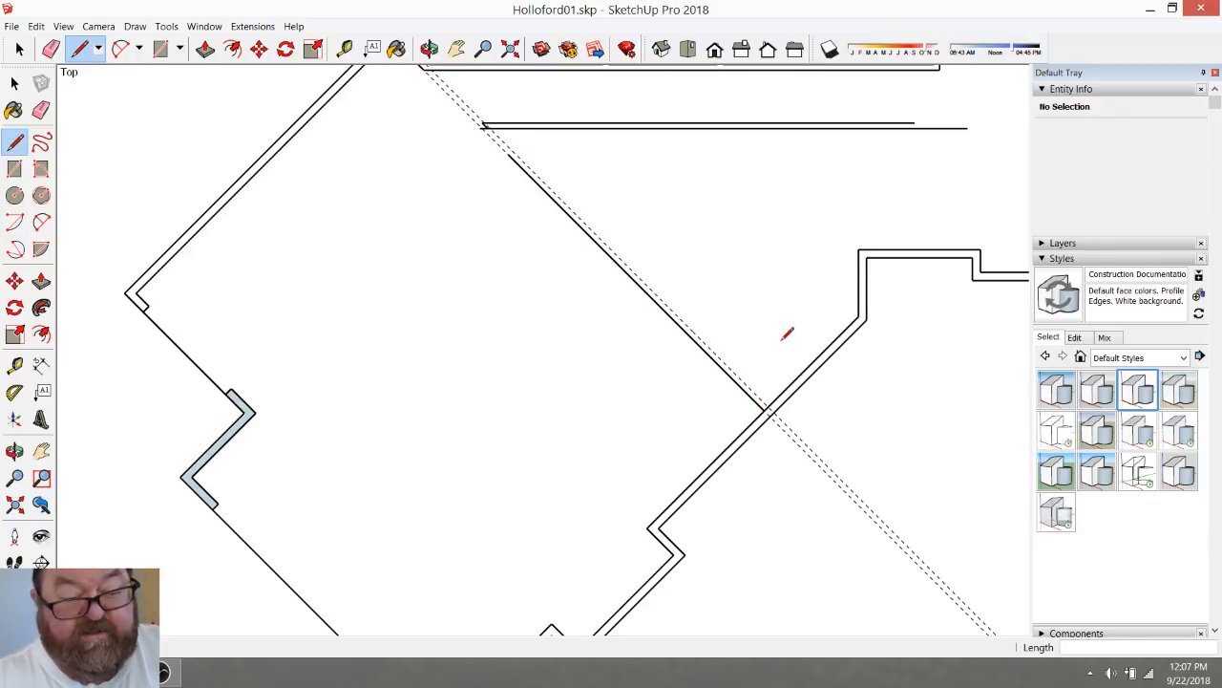
Draw the diagonal dividing wall's second line along the offset guide, starting at the angled wall, and erase both diagonal guides
{"action": "scroll", "coordinate": [776, 390], "scroll_direction": "up", "scroll_amount": 2}
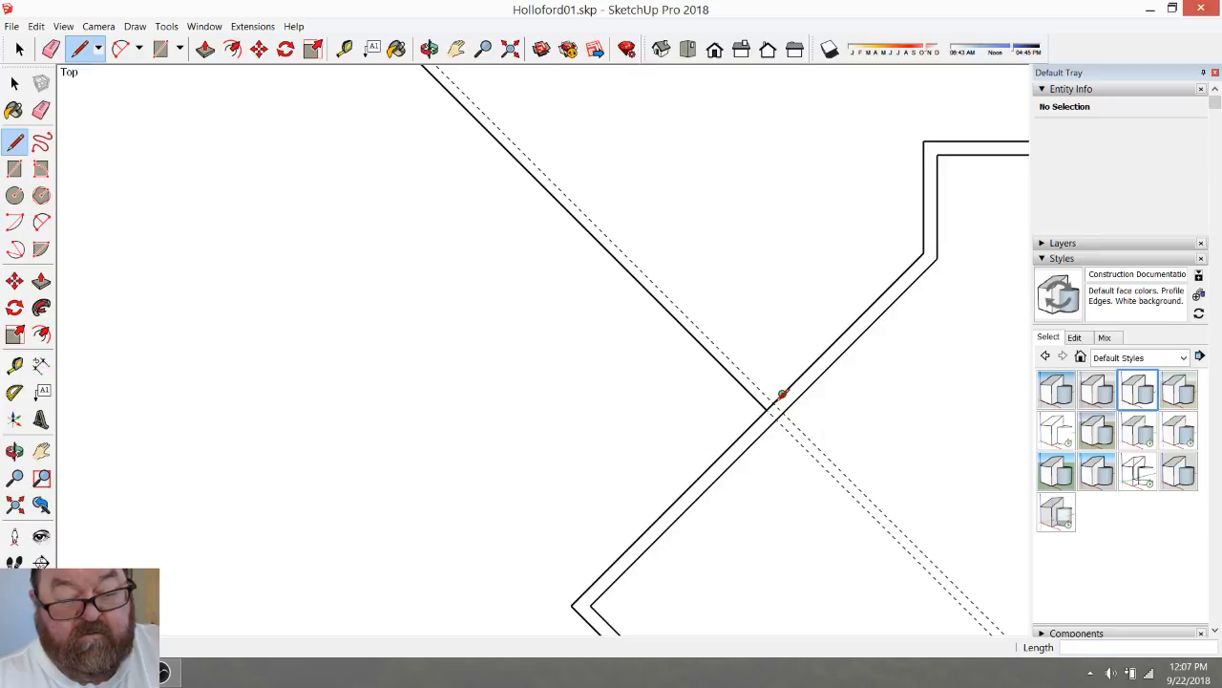
{"action": "scroll", "coordinate": [767, 408], "scroll_direction": "up", "scroll_amount": 3}
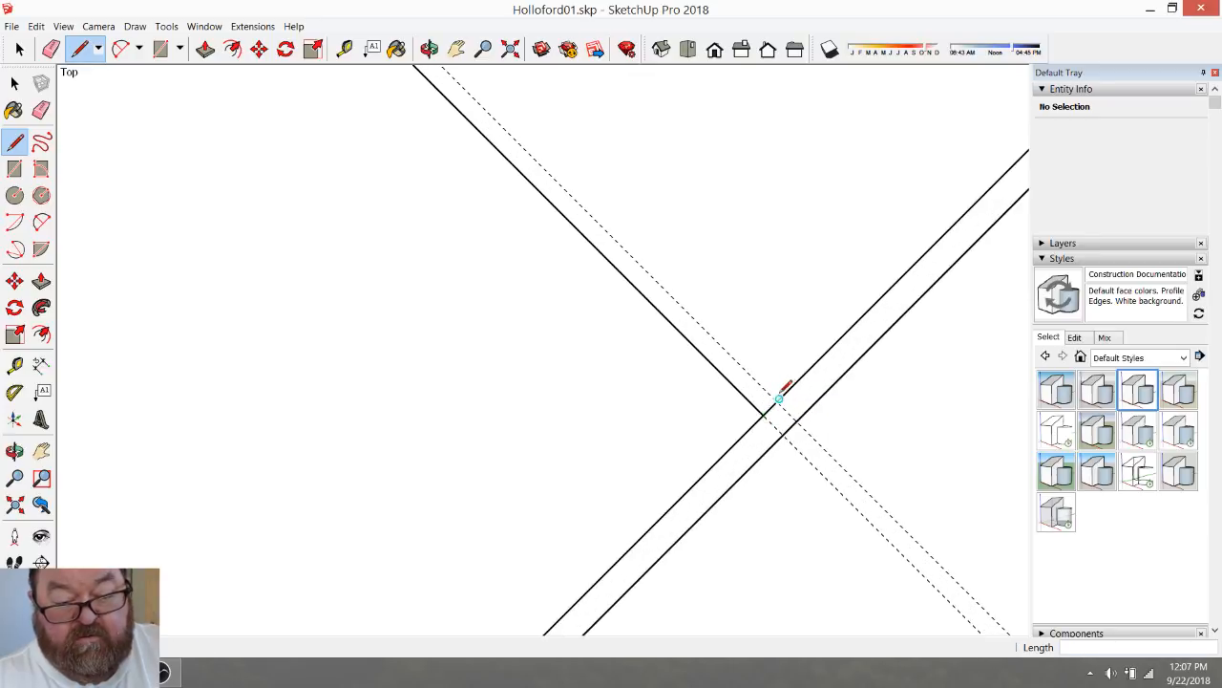
{"action": "left_click", "coordinate": [778, 400]}
{"action": "scroll", "coordinate": [779, 400], "scroll_direction": "down", "scroll_amount": 4}
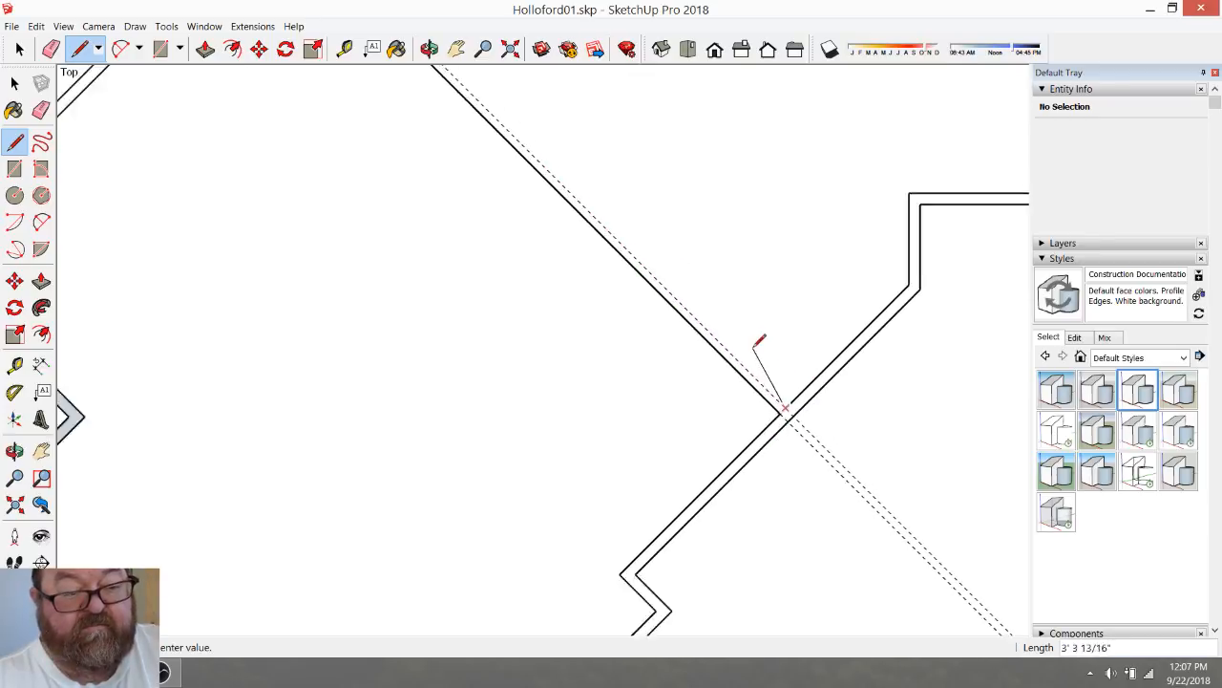
{"action": "left_click", "coordinate": [516, 137]}
{"action": "scroll", "coordinate": [726, 372], "scroll_direction": "down", "scroll_amount": 2}
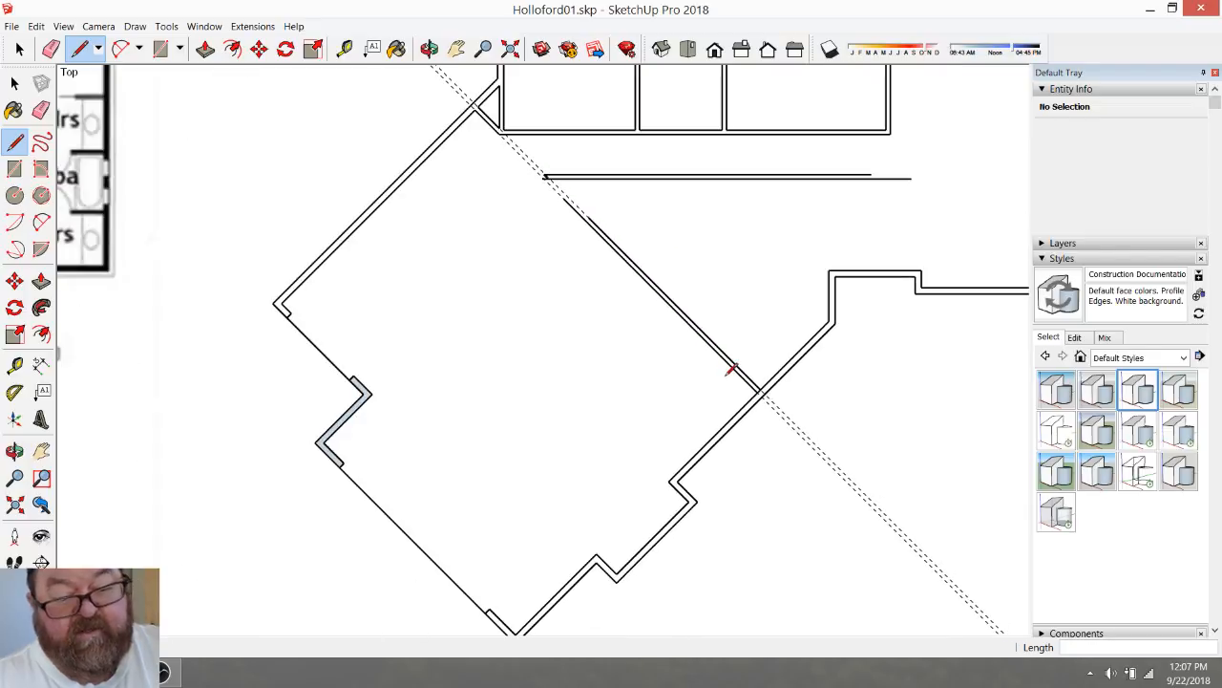
{"action": "key", "text": "e"}
{"action": "left_click", "coordinate": [796, 432]}
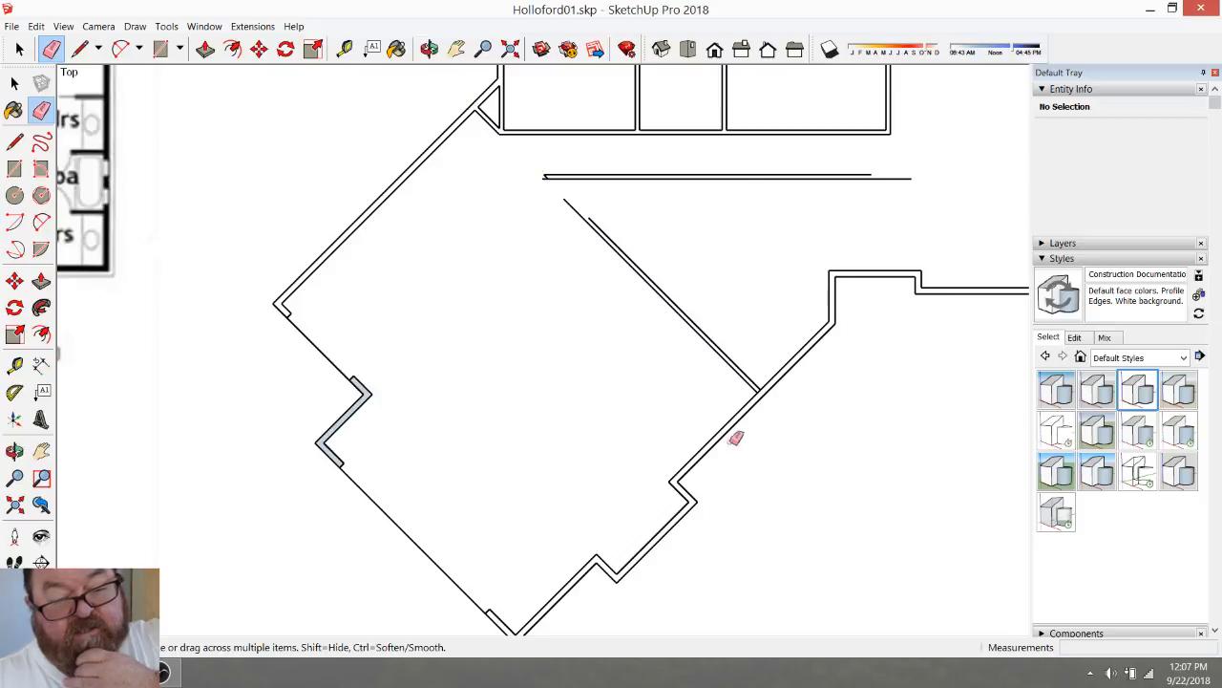
Check the study on the reference plan and create a guide offset 11'5 inward from the angled outer wall's inner edge
{"action": "scroll", "coordinate": [936, 502], "scroll_direction": "down", "scroll_amount": 6}
{"action": "scroll", "coordinate": [408, 432], "scroll_direction": "up", "scroll_amount": 6}
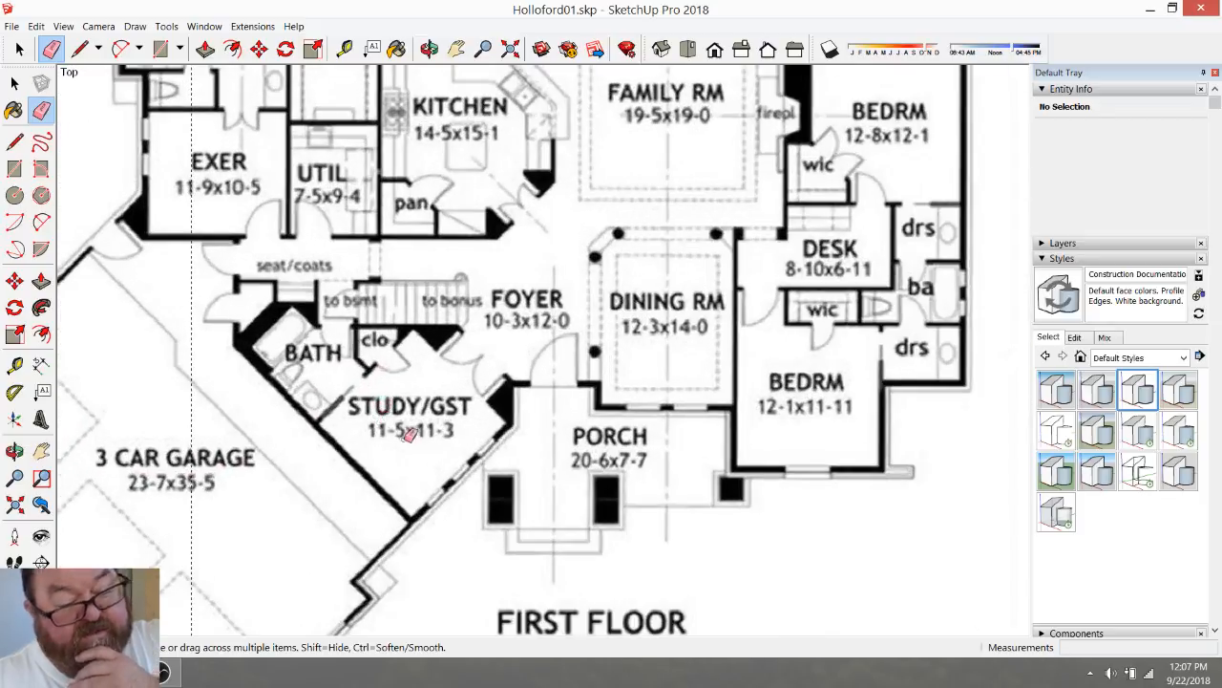
{"action": "scroll", "coordinate": [334, 389], "scroll_direction": "down", "scroll_amount": 2}
{"action": "scroll", "coordinate": [334, 391], "scroll_direction": "down", "scroll_amount": 4}
{"action": "scroll", "coordinate": [740, 392], "scroll_direction": "up", "scroll_amount": 5}
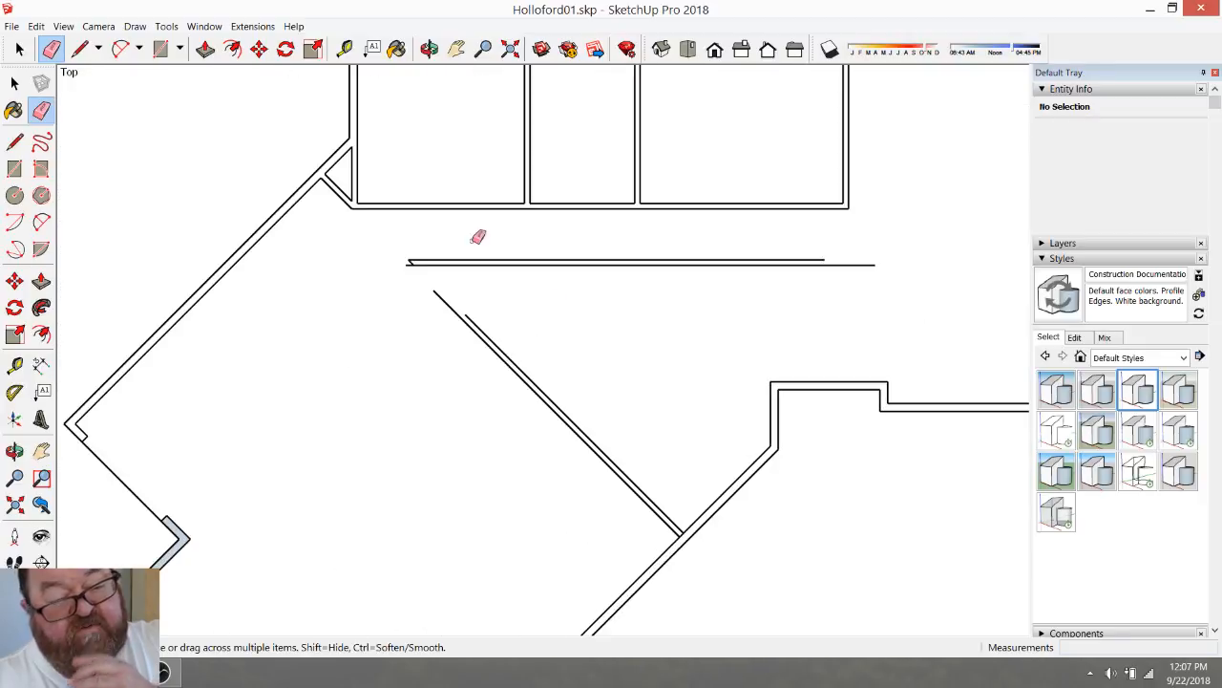
{"action": "key", "text": "t"}
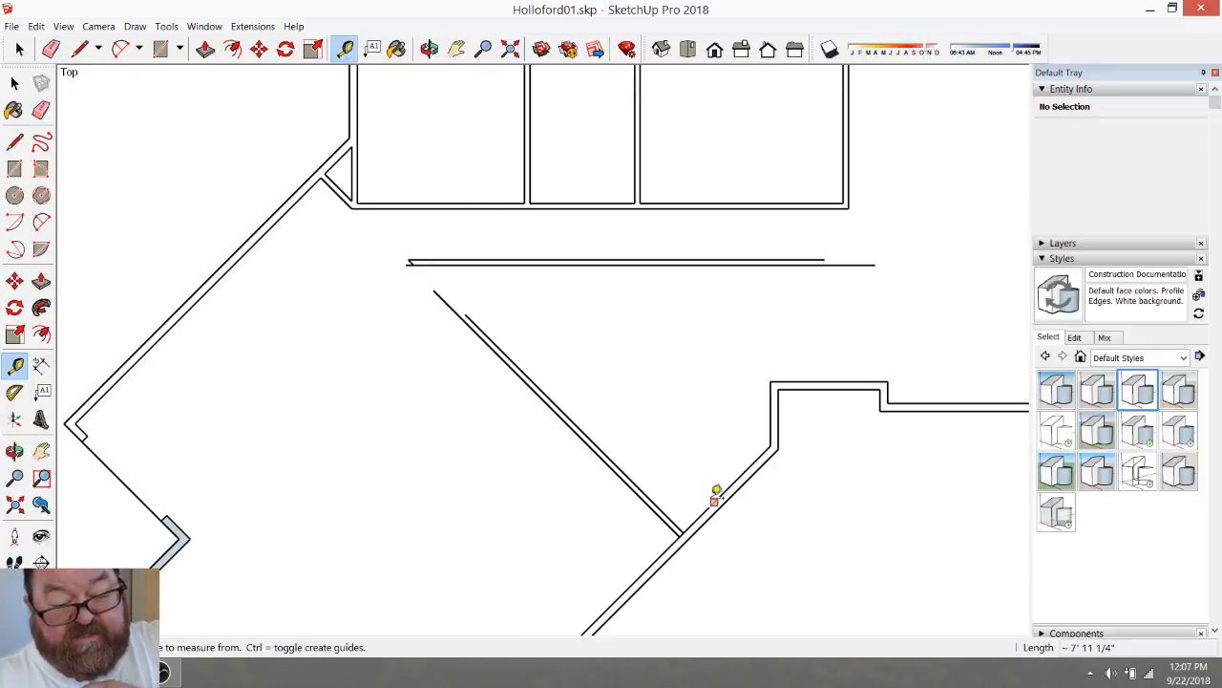
{"action": "left_click", "coordinate": [715, 498]}
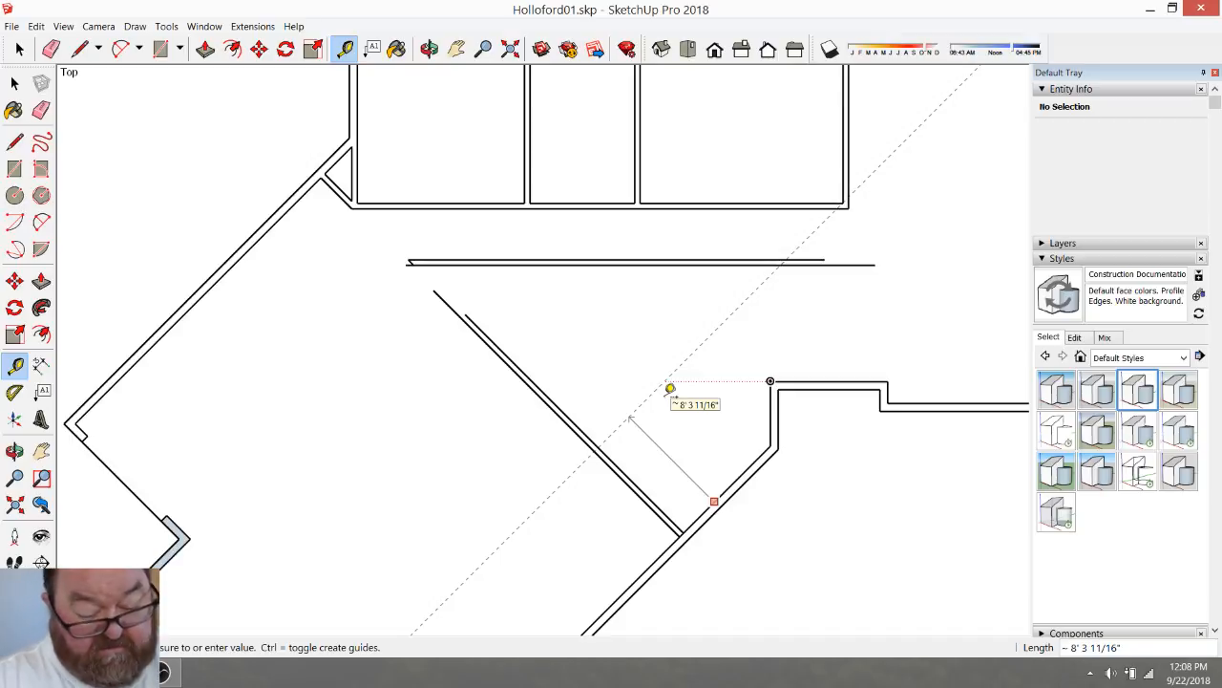
{"action": "type", "text": "11'5"}
{"action": "key", "text": "Return"}
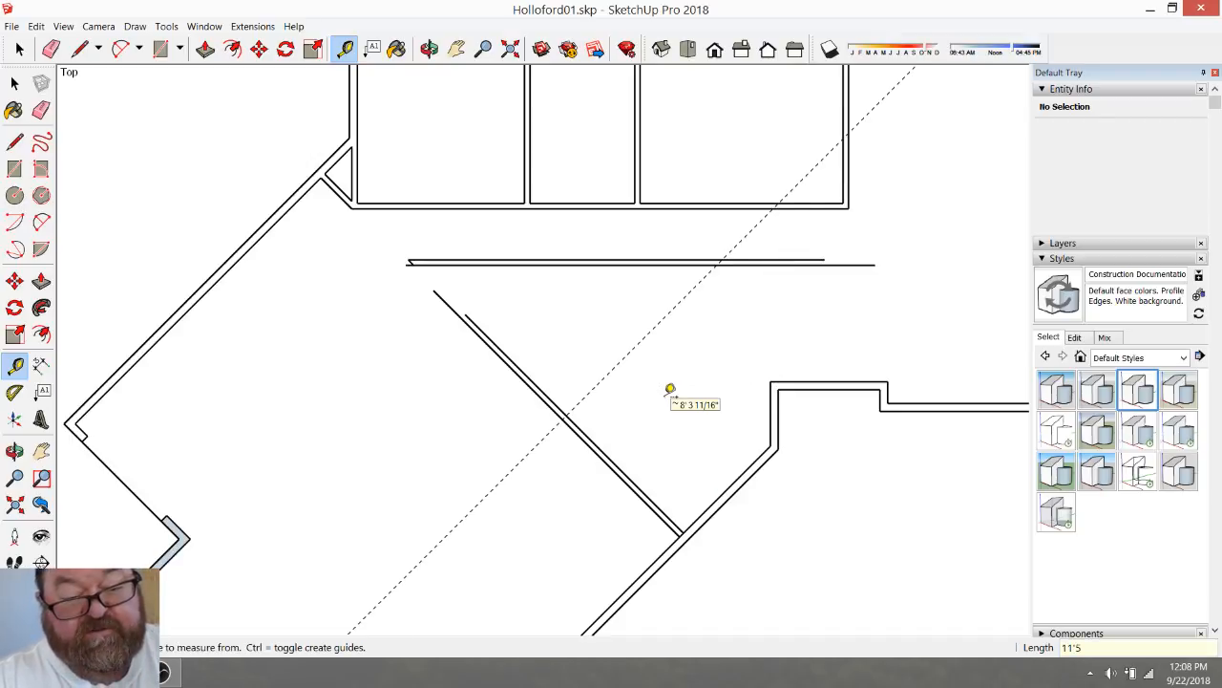
Create a guide parallel to the diagonal dividing wall, passing through the inner corner where the angled outer wall turns vertical
{"action": "scroll", "coordinate": [812, 507], "scroll_direction": "down", "scroll_amount": 4}
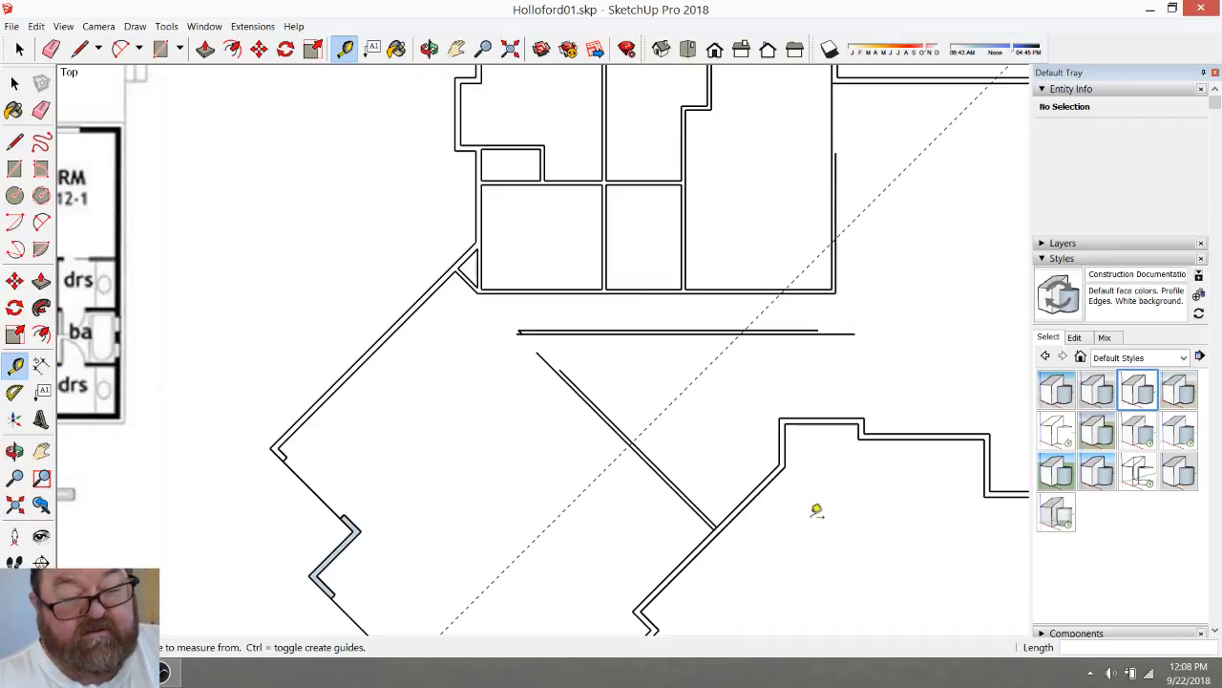
{"action": "scroll", "coordinate": [812, 483], "scroll_direction": "down", "scroll_amount": 2}
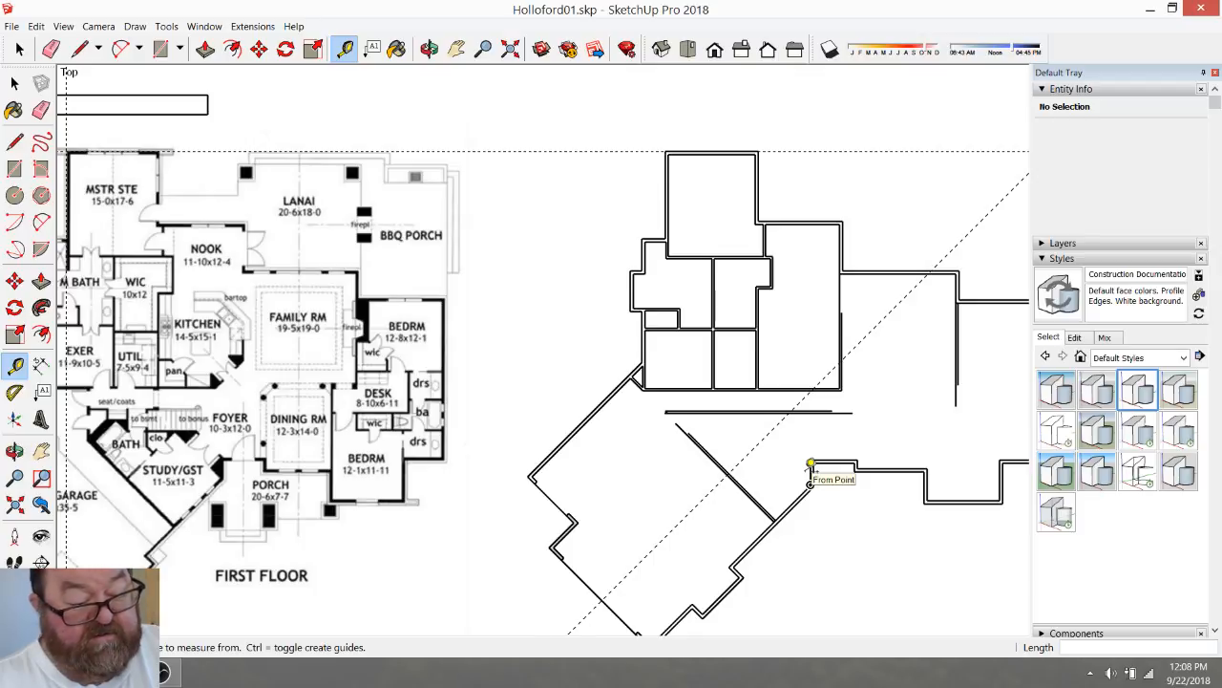
{"action": "scroll", "coordinate": [769, 487], "scroll_direction": "up", "scroll_amount": 5}
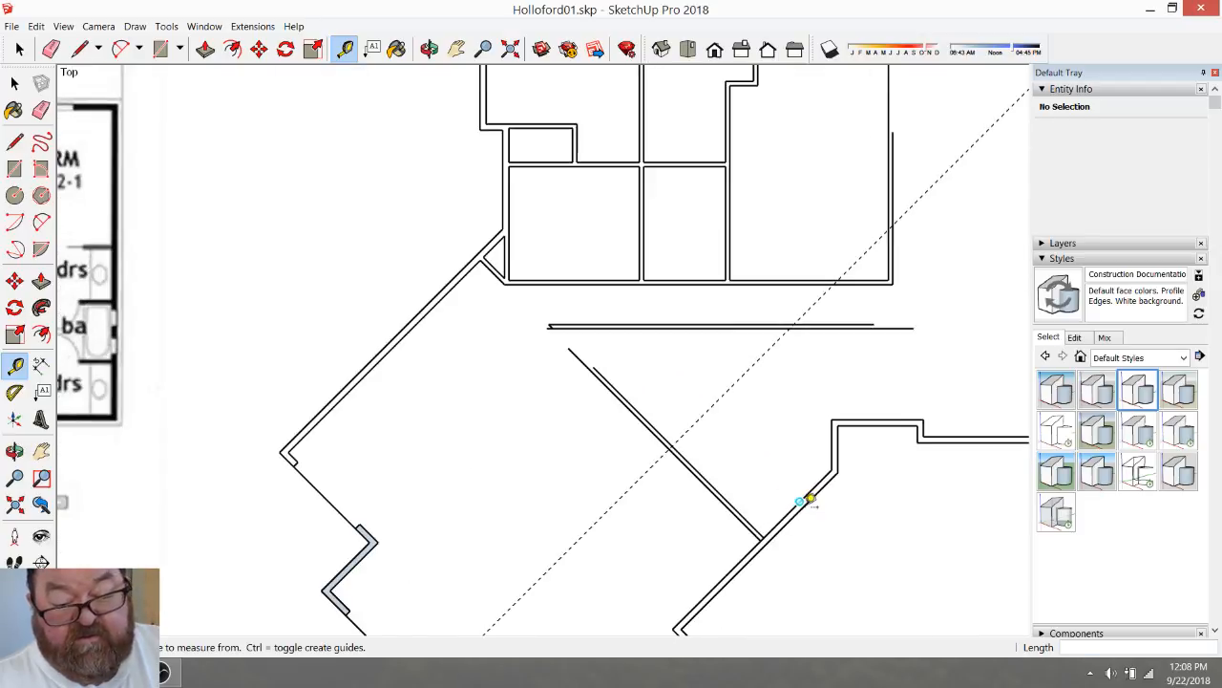
{"action": "left_click", "coordinate": [692, 533]}
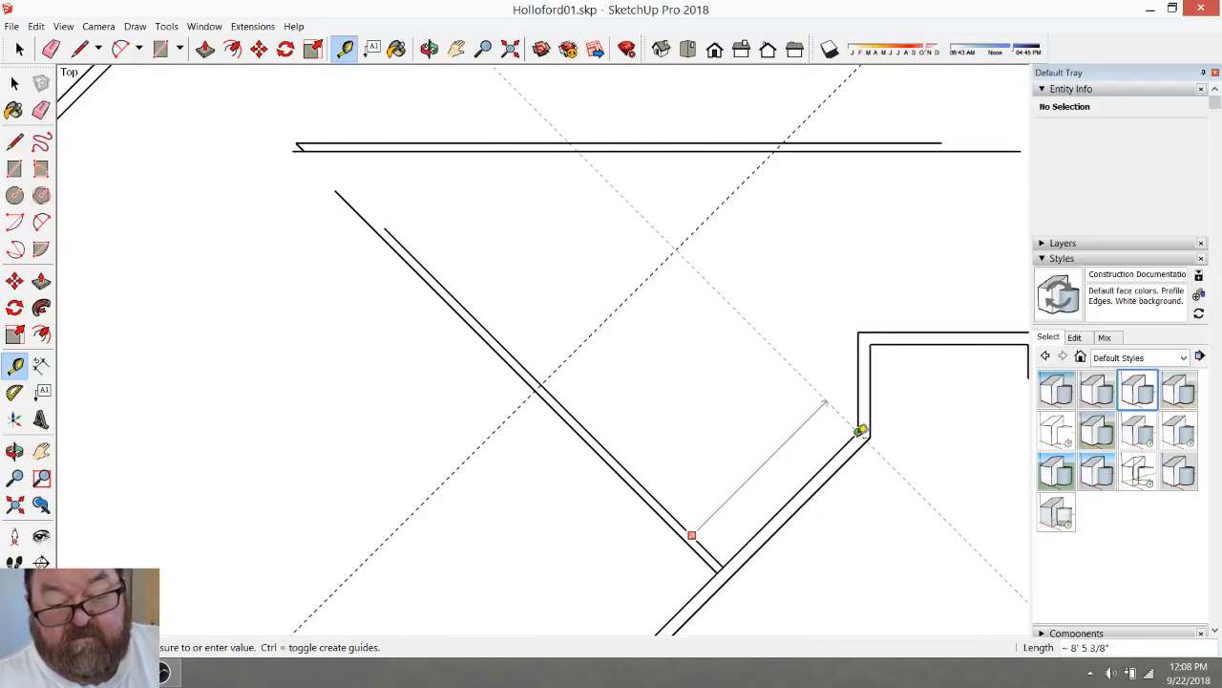
{"action": "left_click", "coordinate": [859, 433]}
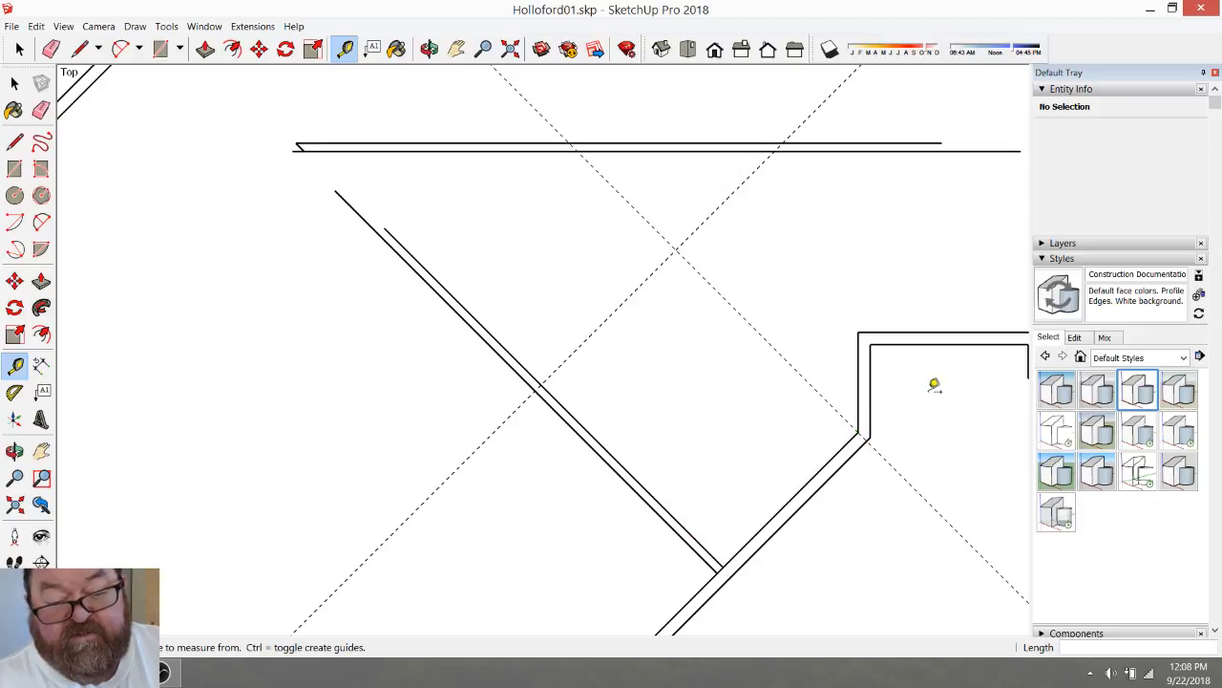
Create a guide parallel to the garage's door-side wall line, offset 28' from it toward the house
{"action": "scroll", "coordinate": [932, 385], "scroll_direction": "down", "scroll_amount": 7}
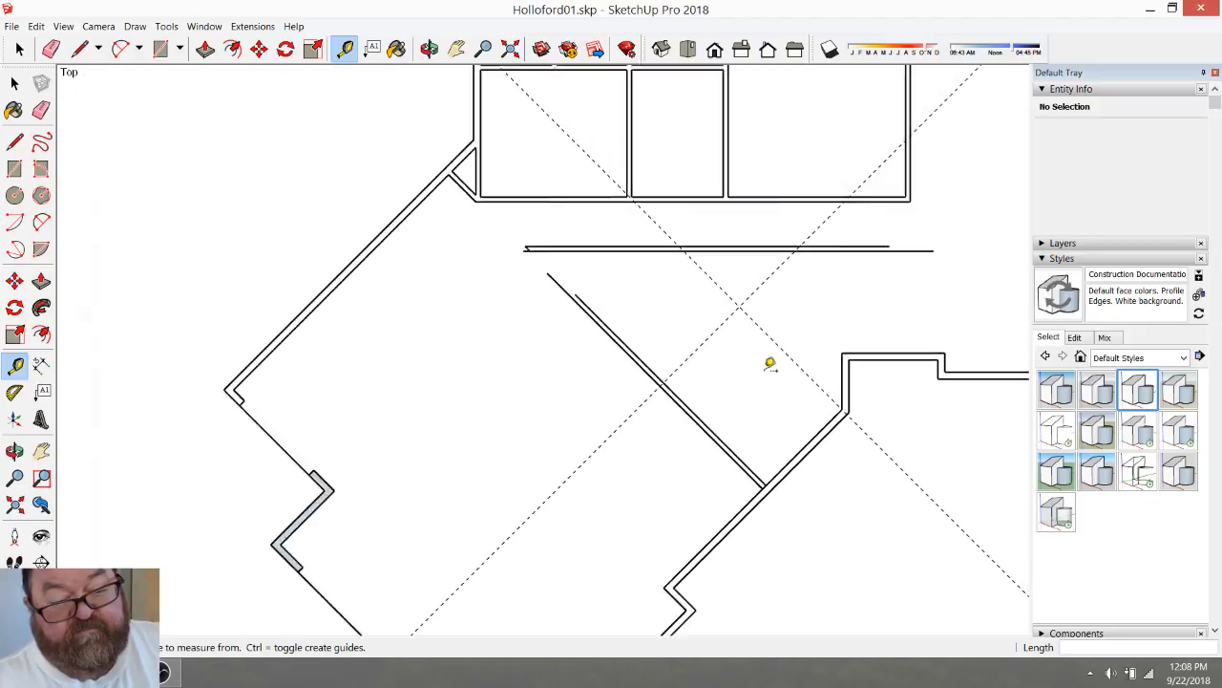
{"action": "scroll", "coordinate": [603, 425], "scroll_direction": "up", "scroll_amount": 2}
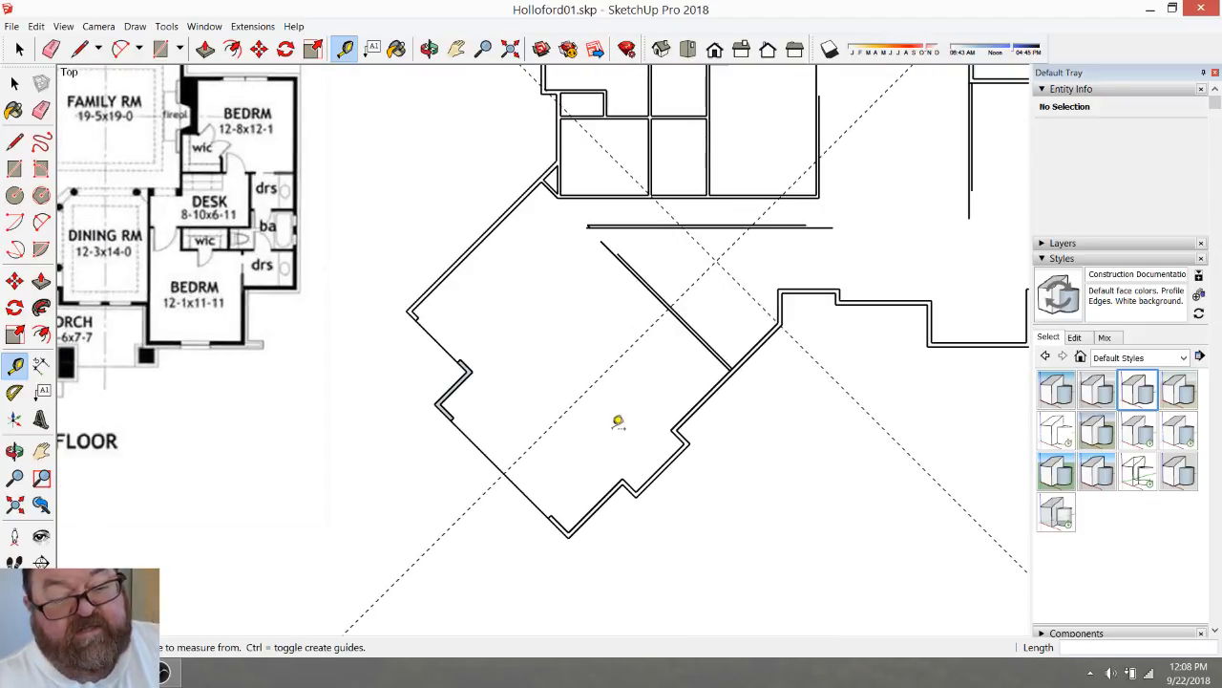
{"action": "left_click", "coordinate": [531, 500]}
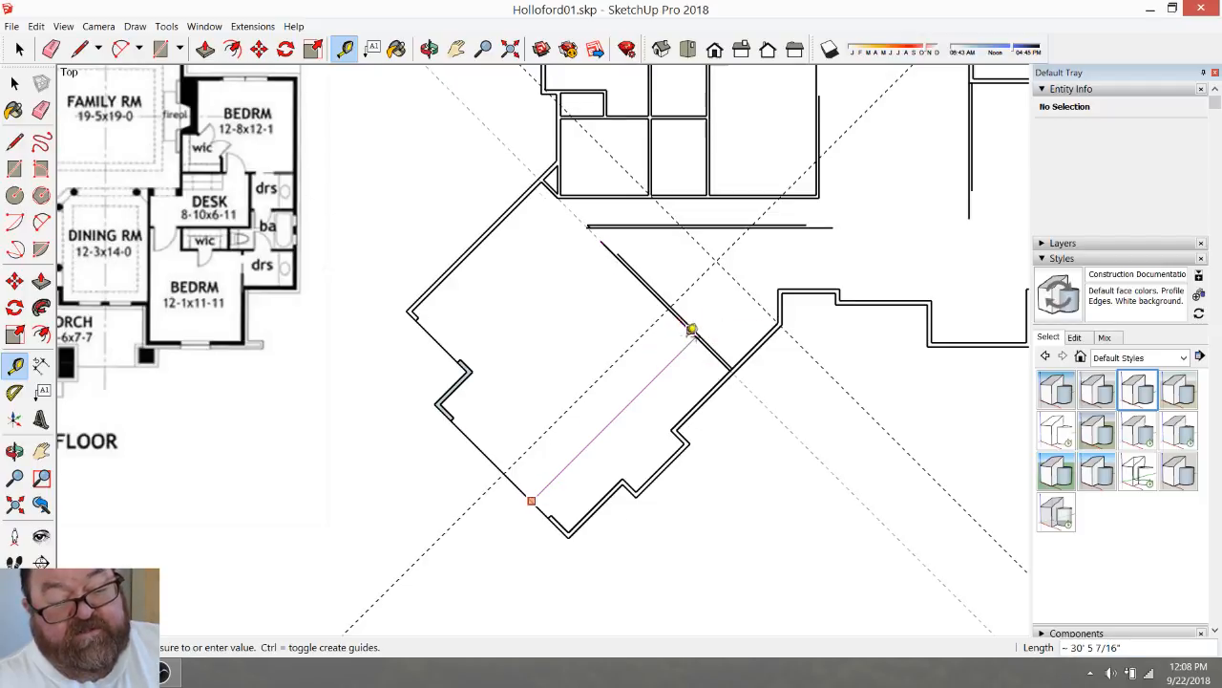
{"action": "scroll", "coordinate": [688, 325], "scroll_direction": "up", "scroll_amount": 3}
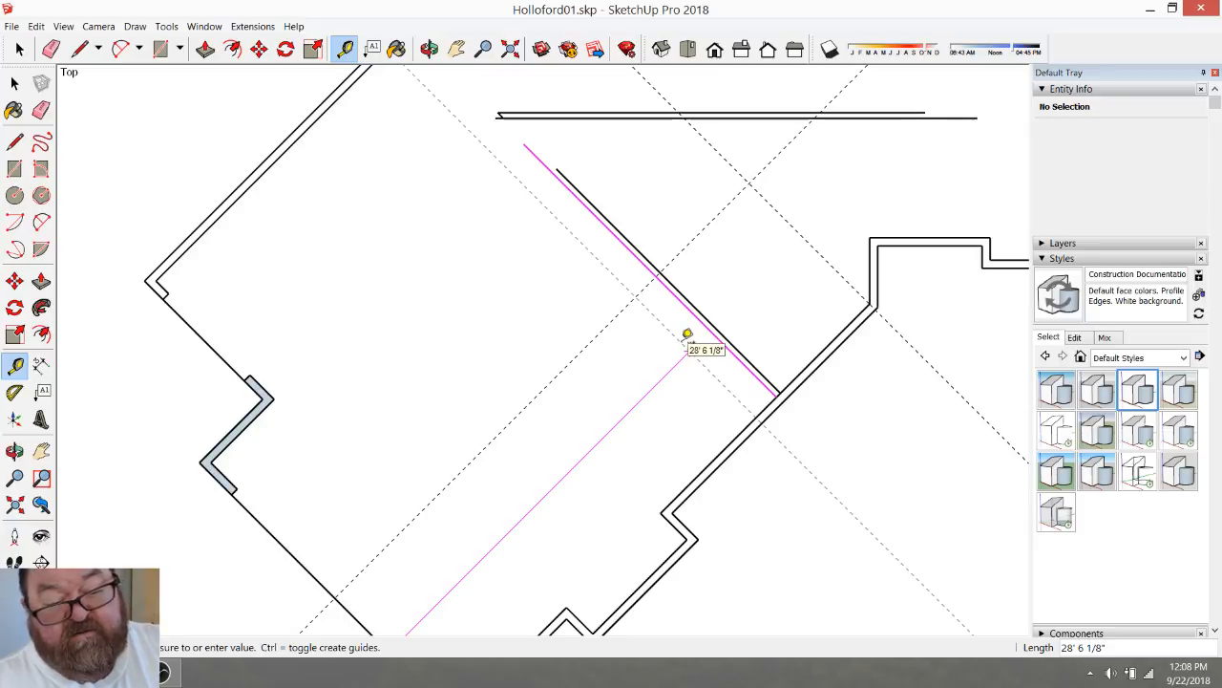
{"action": "type", "text": "28'"}
{"action": "key", "text": "Return"}
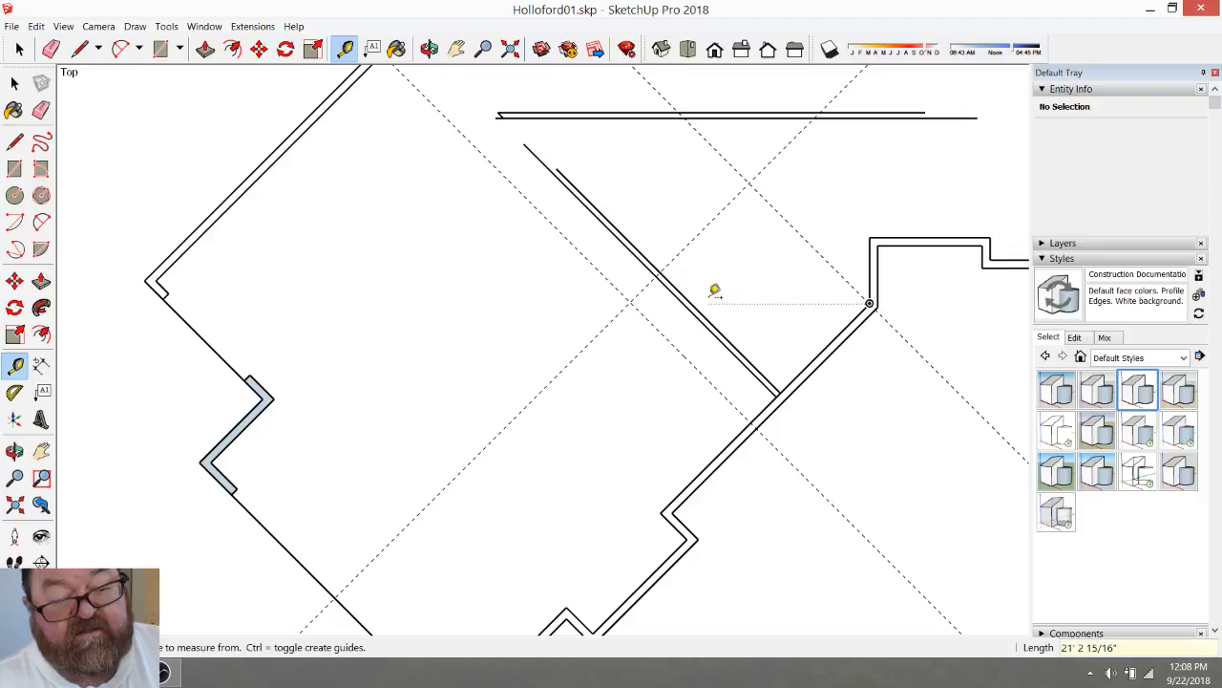
Erase both lines of the diagonal dividing wall
{"action": "scroll", "coordinate": [709, 300], "scroll_direction": "up", "scroll_amount": 1}
{"action": "left_click", "coordinate": [51, 50]}
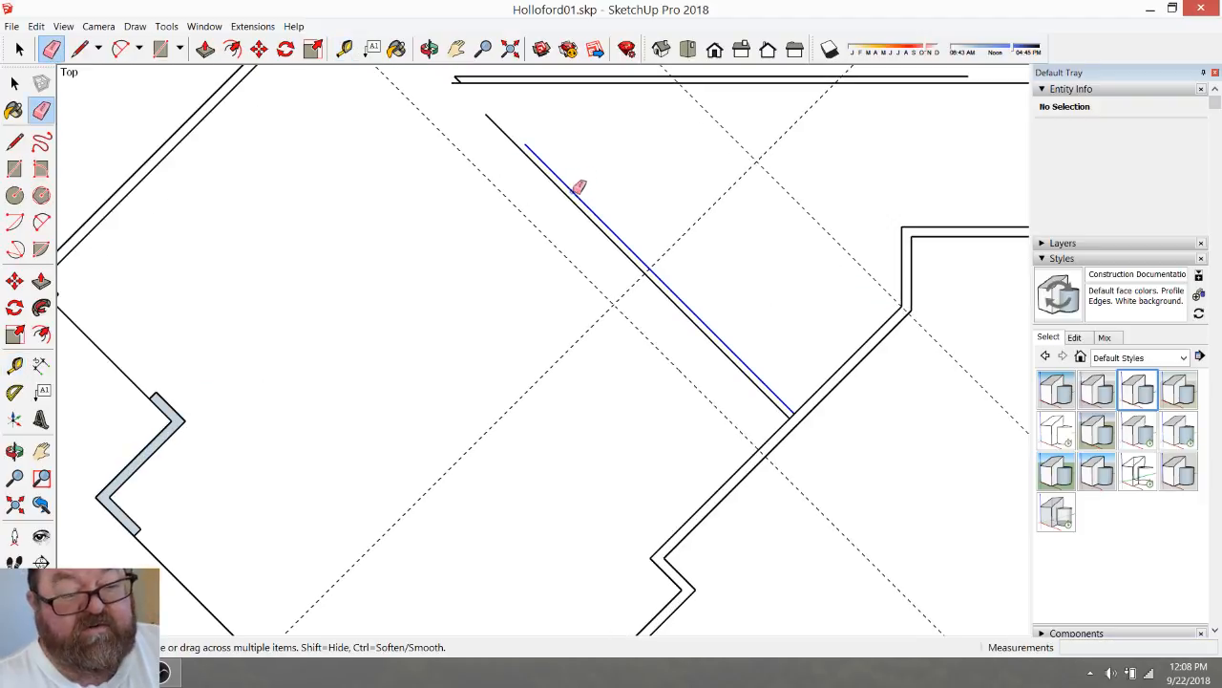
{"action": "left_click_drag", "start_coordinate": [582, 182], "coordinate": [572, 200]}
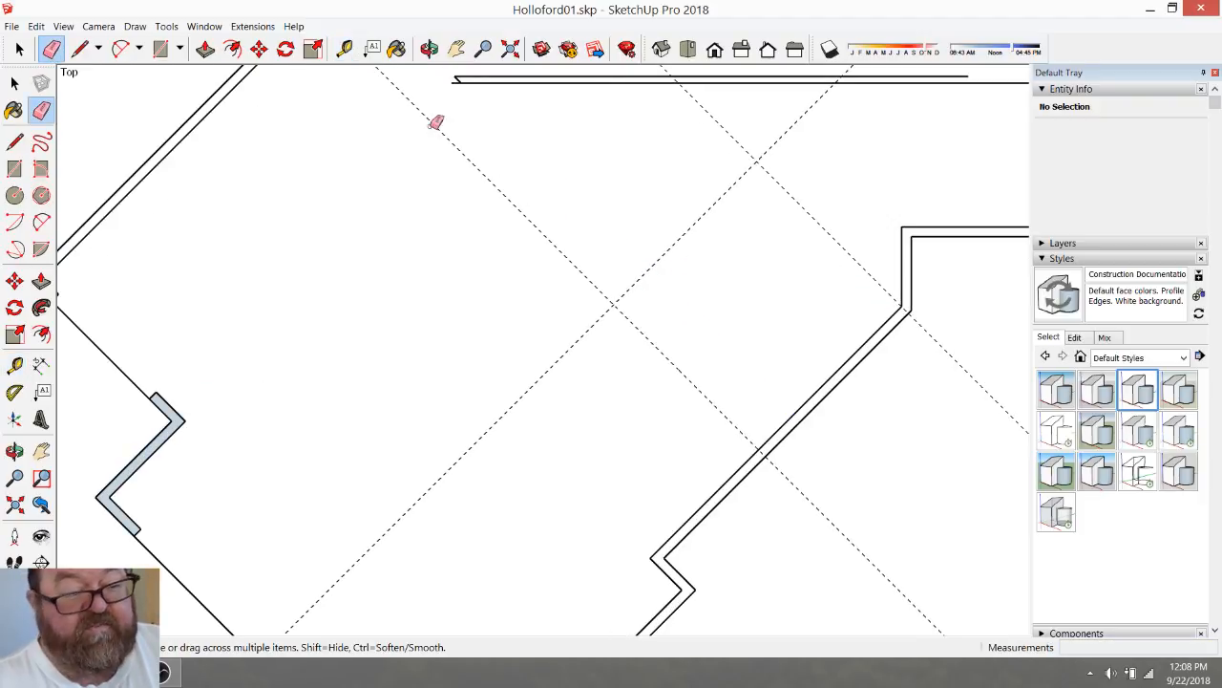
Create a second parallel guide offset 4.5 from the 28' diagonal guide, on the side toward the house
{"action": "left_click", "coordinate": [345, 49]}
{"action": "scroll", "coordinate": [883, 399], "scroll_direction": "up", "scroll_amount": 1}
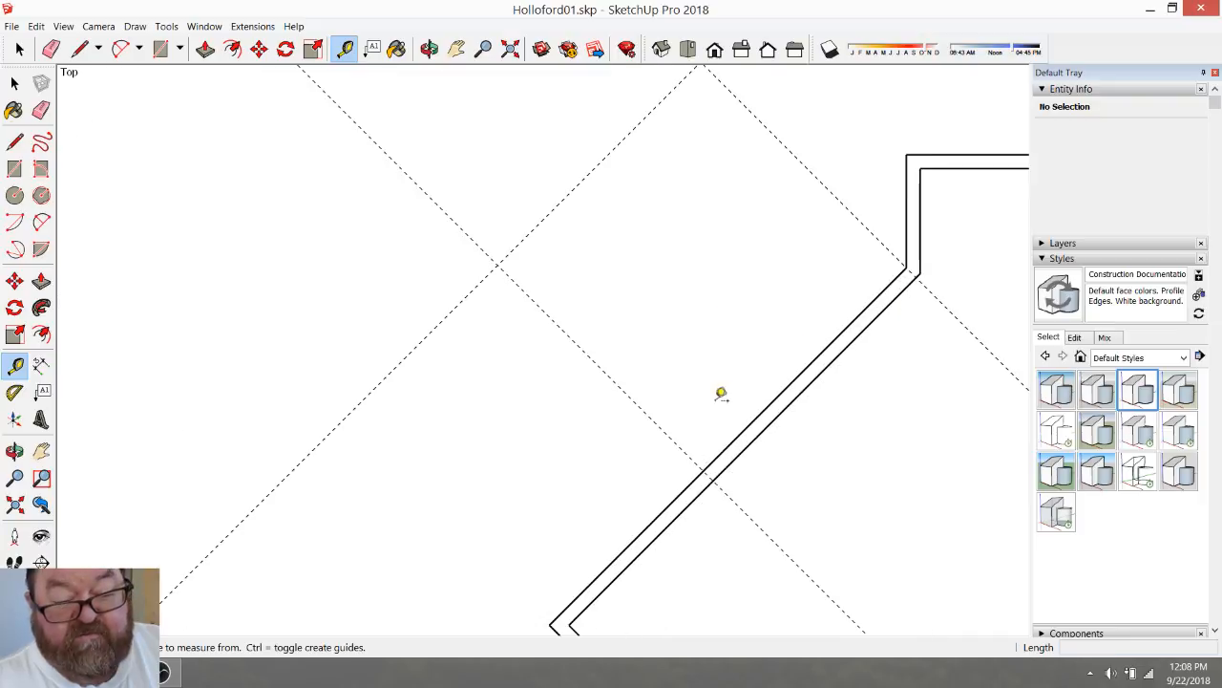
{"action": "left_click", "coordinate": [664, 429]}
{"action": "type", "text": "4.5"}
{"action": "key", "text": "Return"}
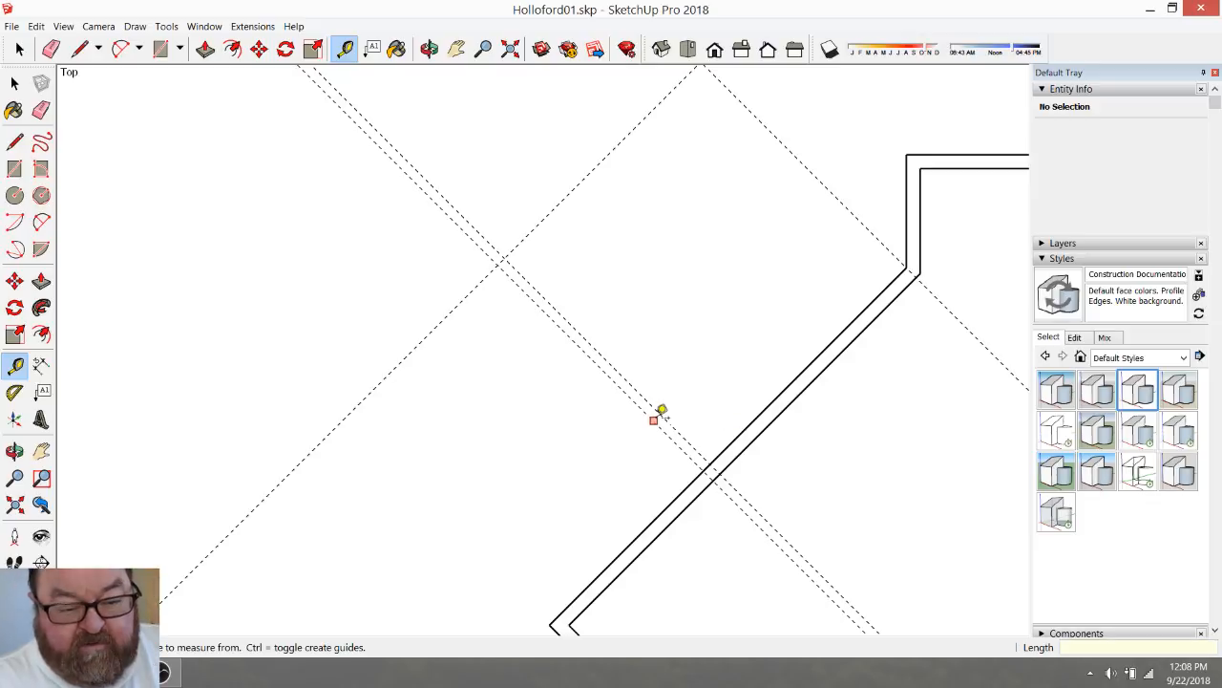
{"action": "left_click", "coordinate": [657, 410]}
{"action": "key", "text": "Escape"}
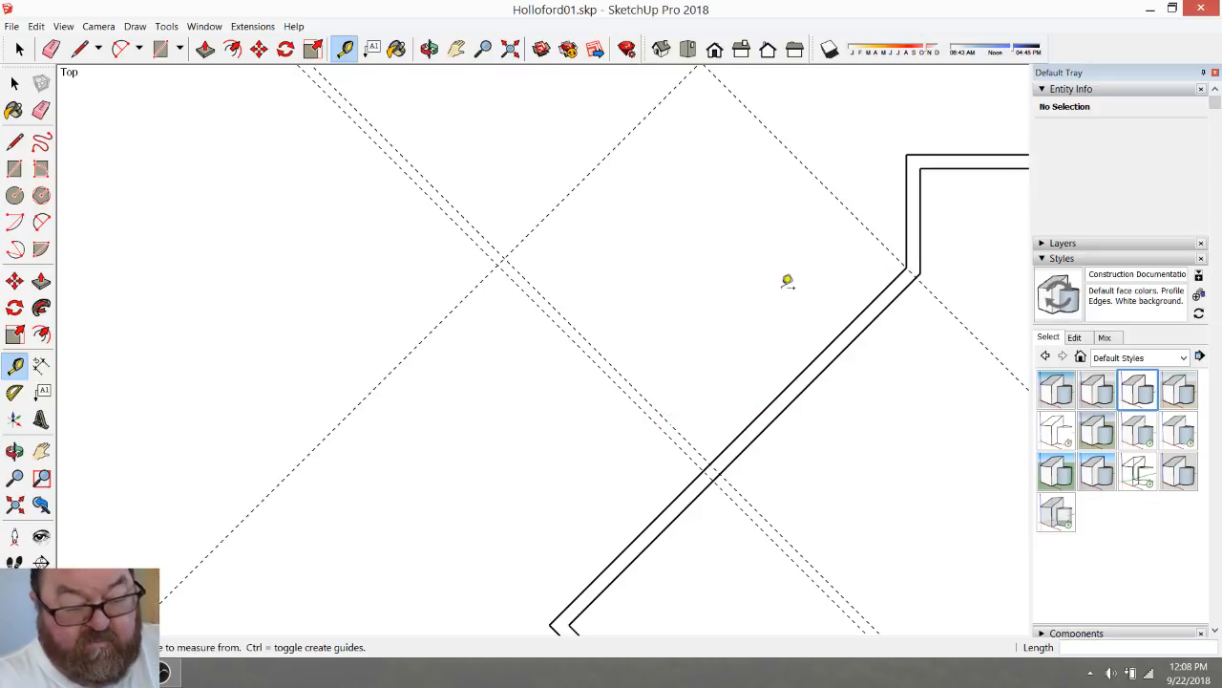
{"action": "key", "text": "Escape"}
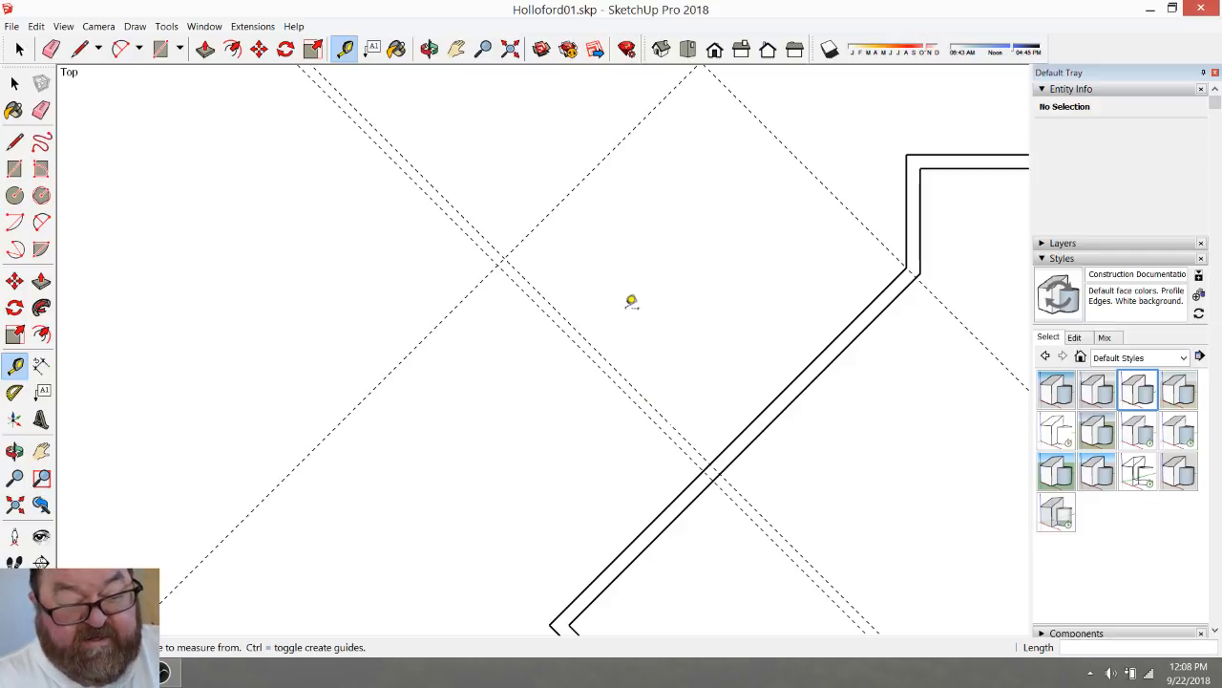
Measure the gap between the study's two parallel diagonal guides and examine the study and bath on the reference plan
{"action": "left_click", "coordinate": [593, 345]}
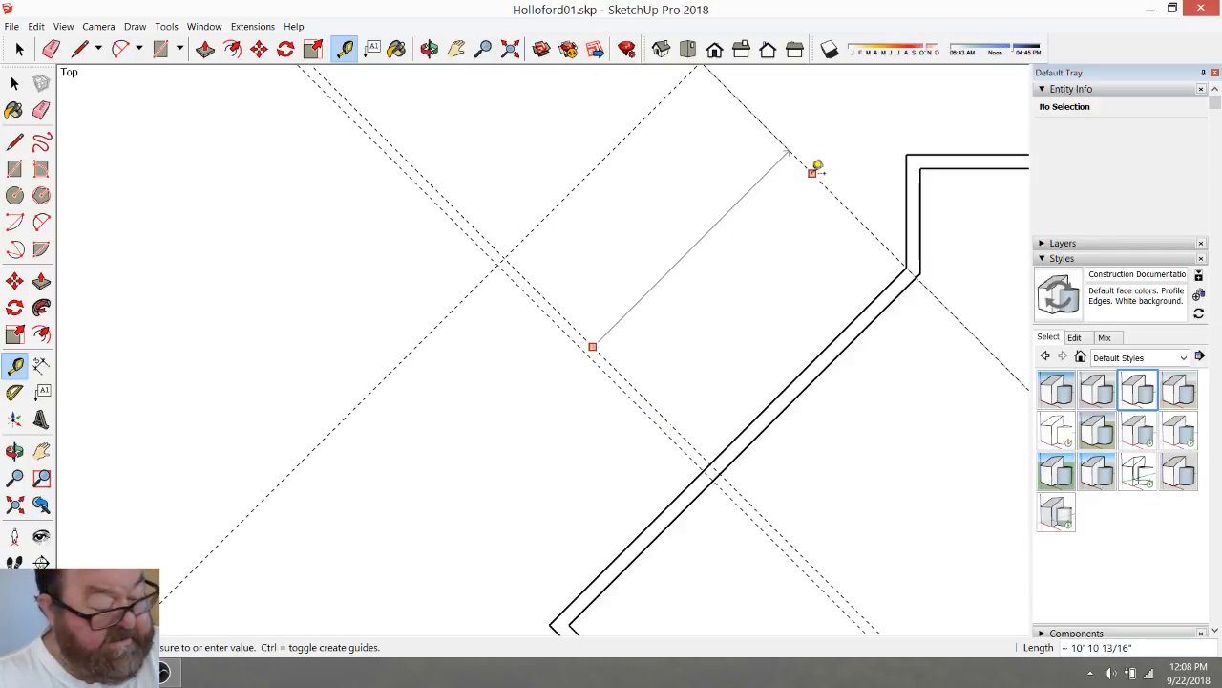
{"action": "key", "text": "Escape"}
{"action": "scroll", "coordinate": [768, 299], "scroll_direction": "down", "scroll_amount": 5}
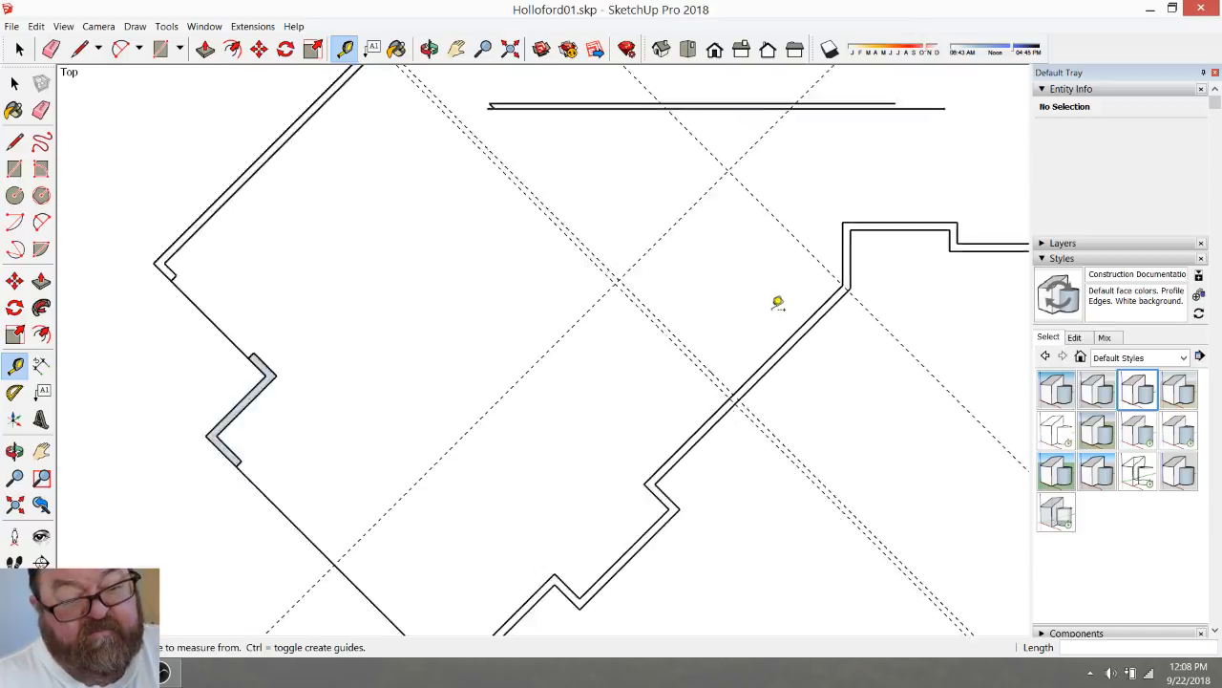
{"action": "scroll", "coordinate": [189, 269], "scroll_direction": "up", "scroll_amount": 8}
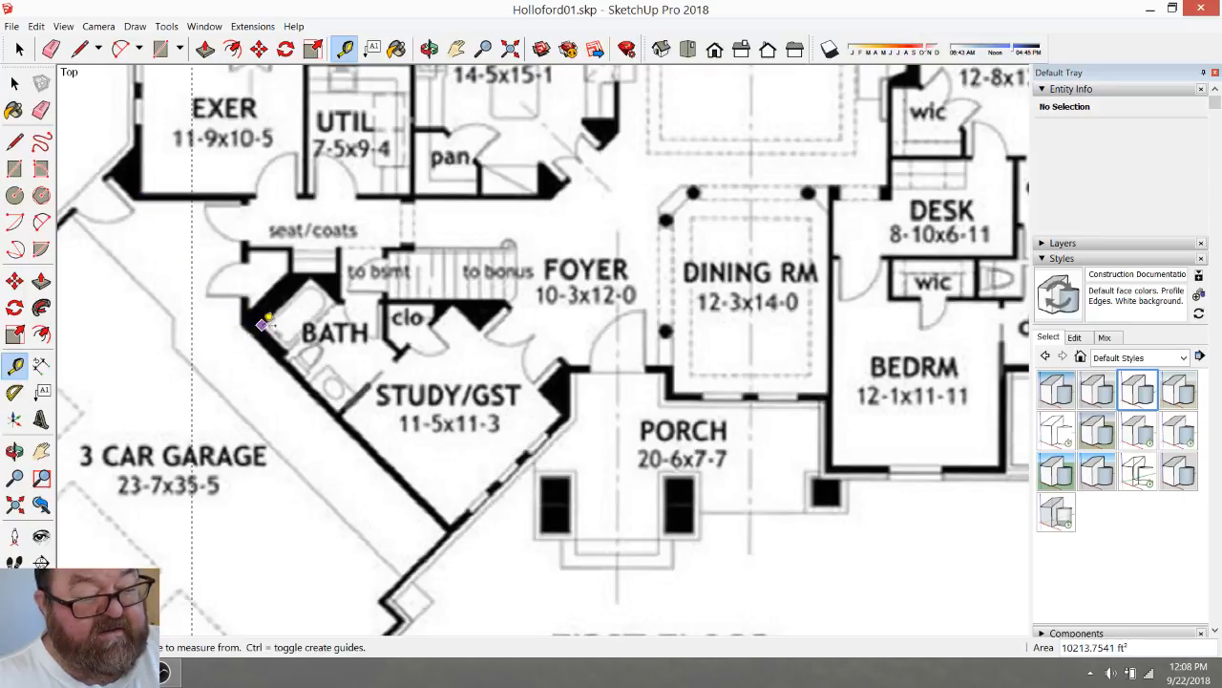
{"action": "scroll", "coordinate": [410, 320], "scroll_direction": "down", "scroll_amount": 1}
{"action": "scroll", "coordinate": [410, 320], "scroll_direction": "up", "scroll_amount": 2}
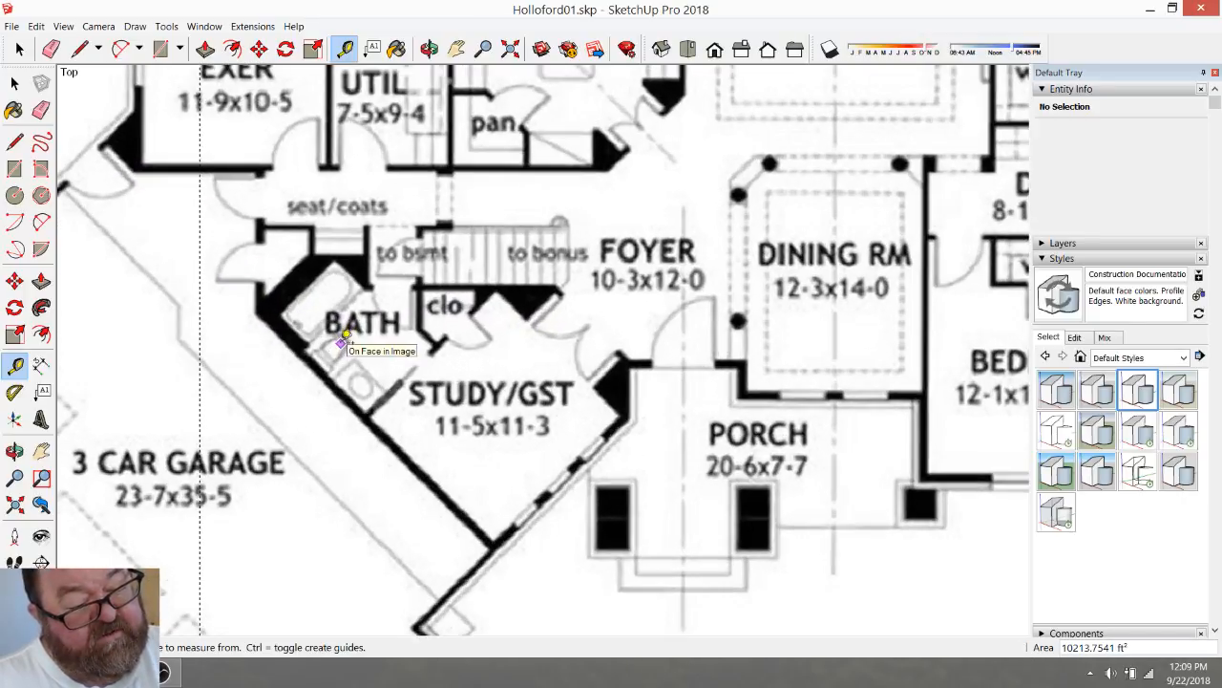
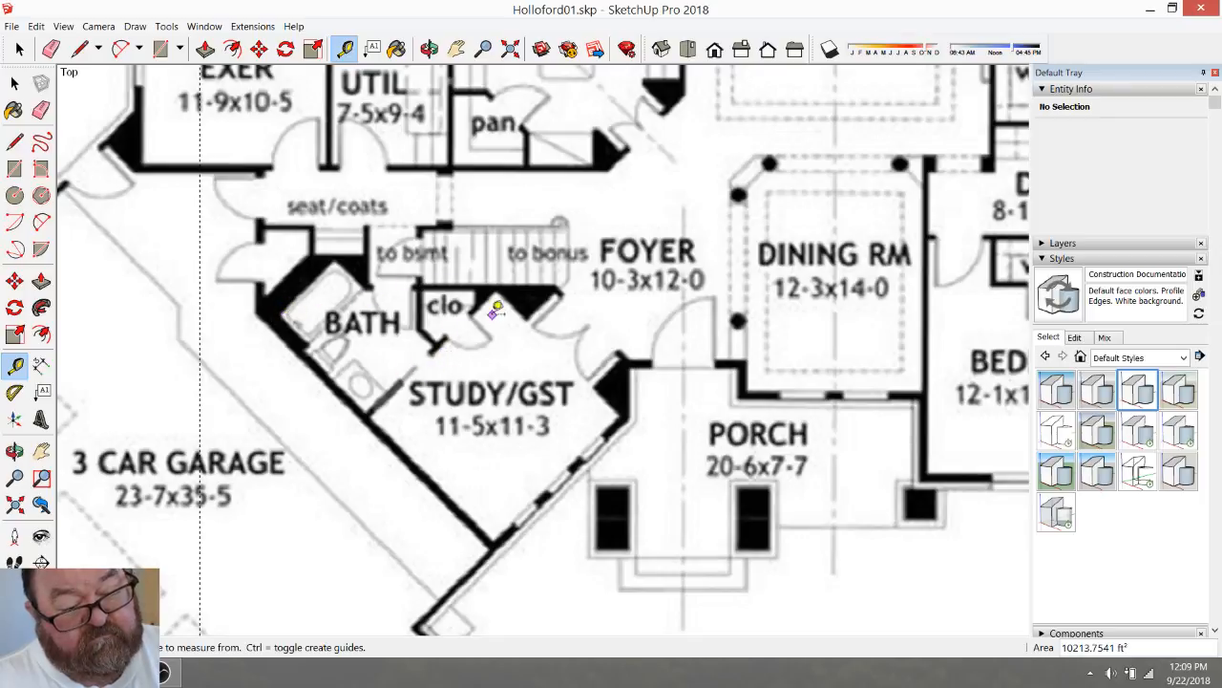
{"action": "scroll", "coordinate": [374, 378], "scroll_direction": "down", "scroll_amount": 2}
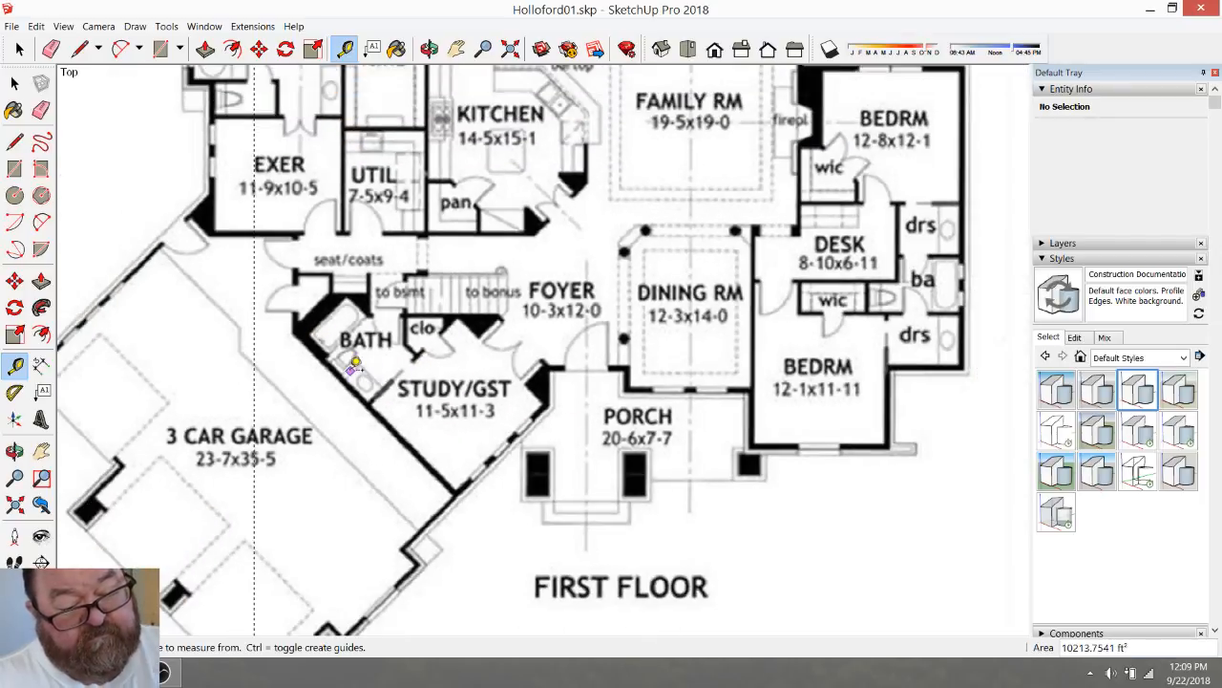
{"action": "scroll", "coordinate": [361, 349], "scroll_direction": "down", "scroll_amount": 4}
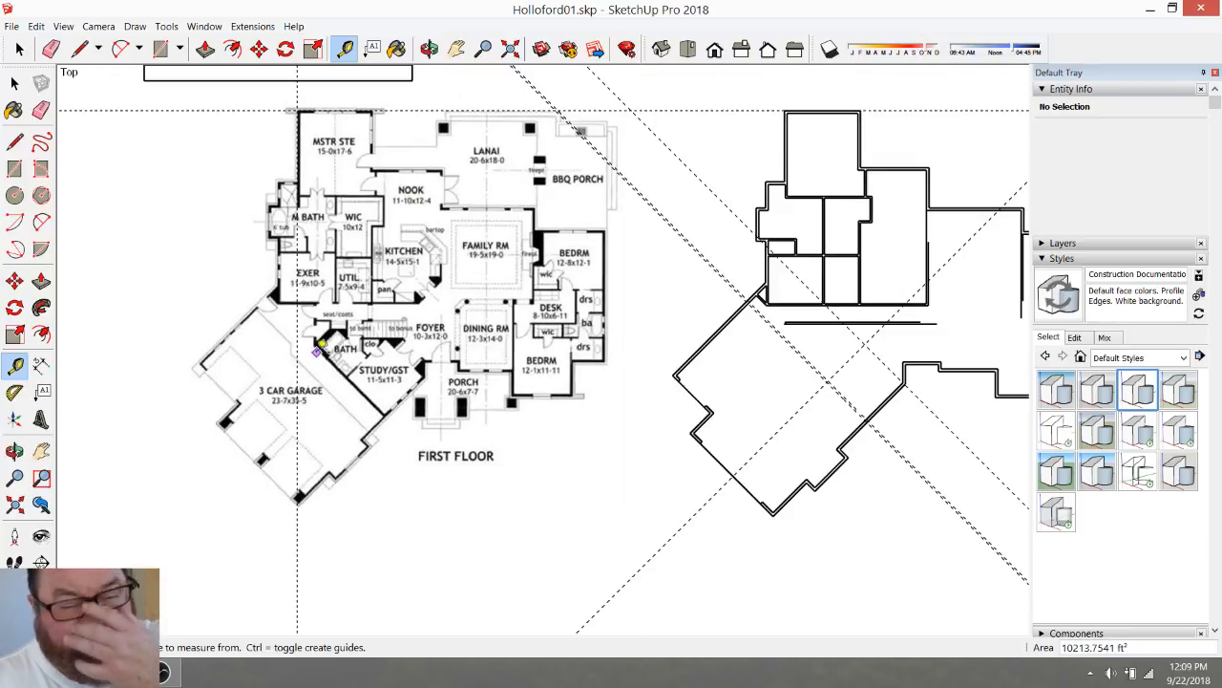
{"action": "scroll", "coordinate": [722, 346], "scroll_direction": "up", "scroll_amount": 6}
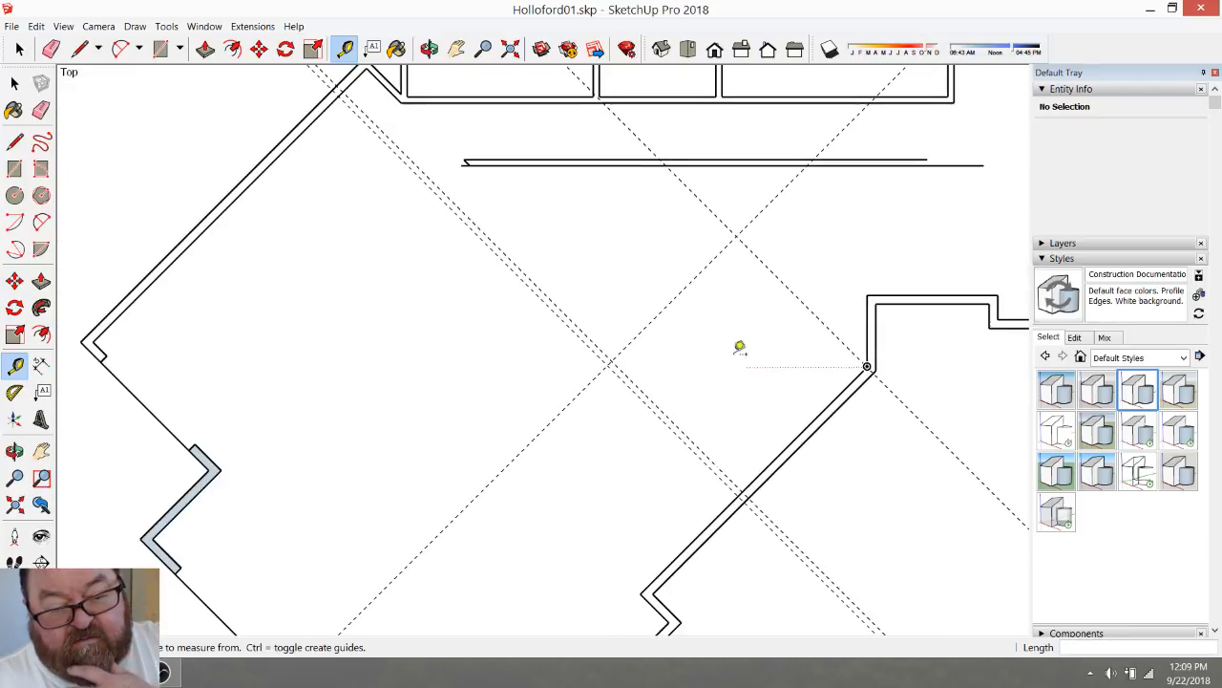
{"action": "left_click", "coordinate": [792, 277]}
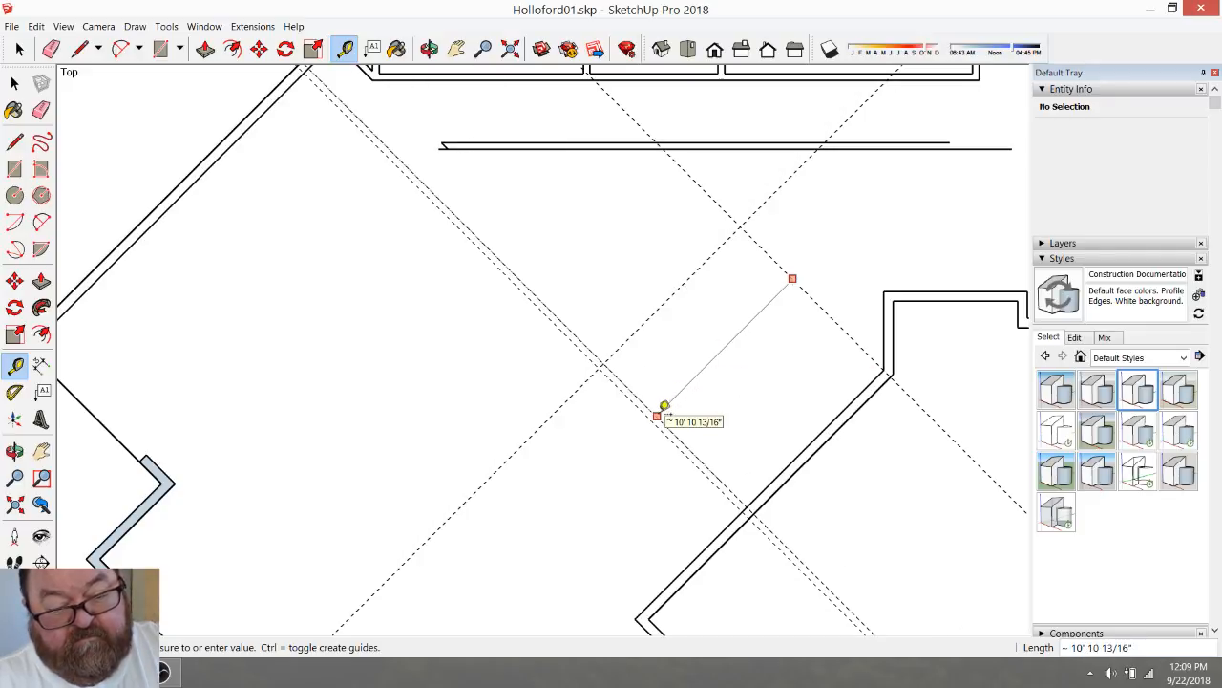
{"action": "left_click", "coordinate": [664, 407]}
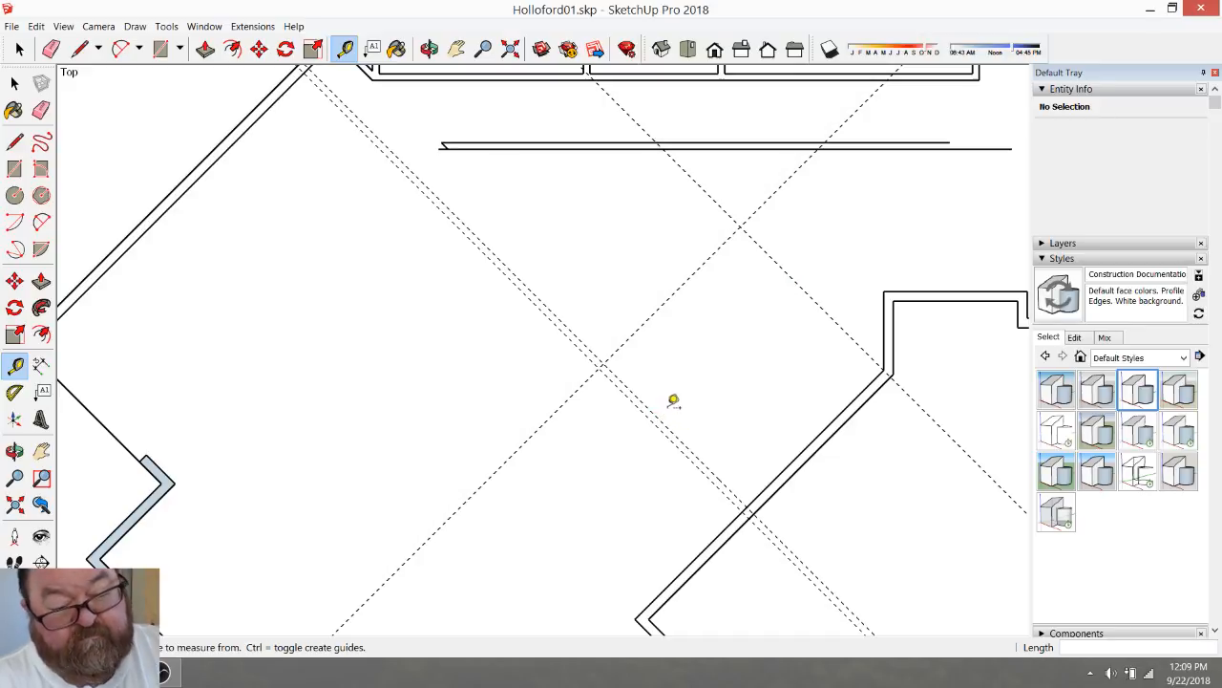
Create a guide offset 4.5 from the diagonal guide crossing the dividing-wall guides, on the bath side, for the study/bath wall thickness
{"action": "left_click", "coordinate": [818, 431]}
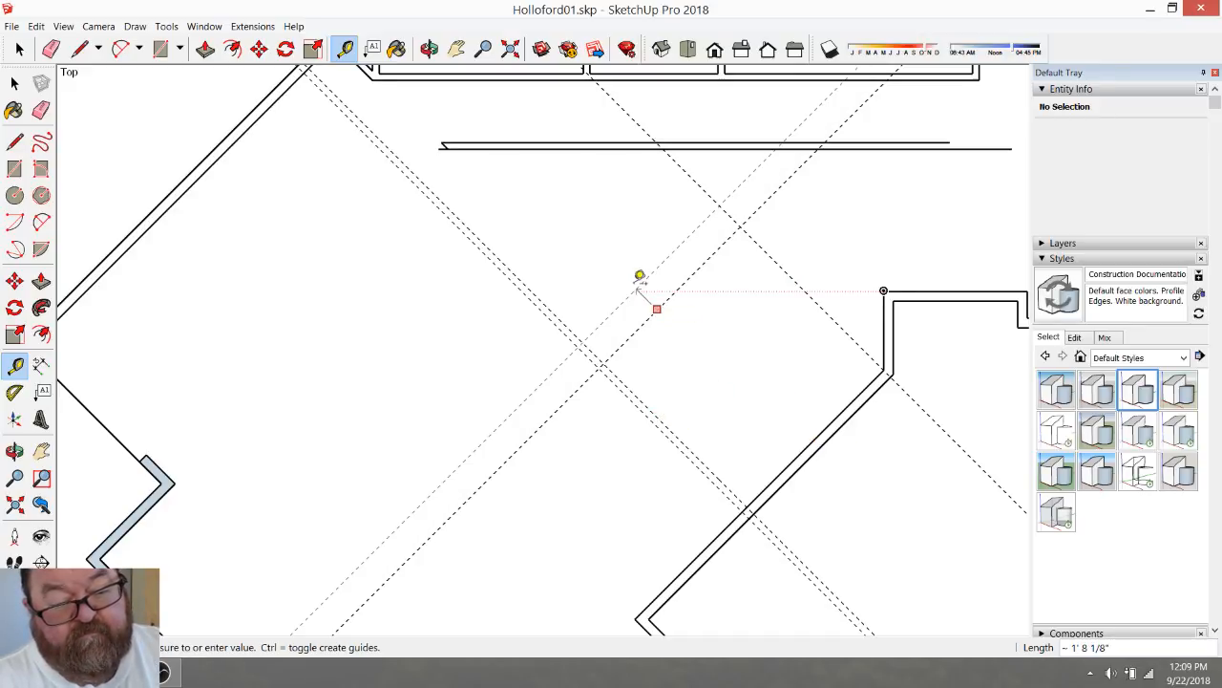
{"action": "type", "text": "4.5"}
{"action": "key", "text": "Return"}
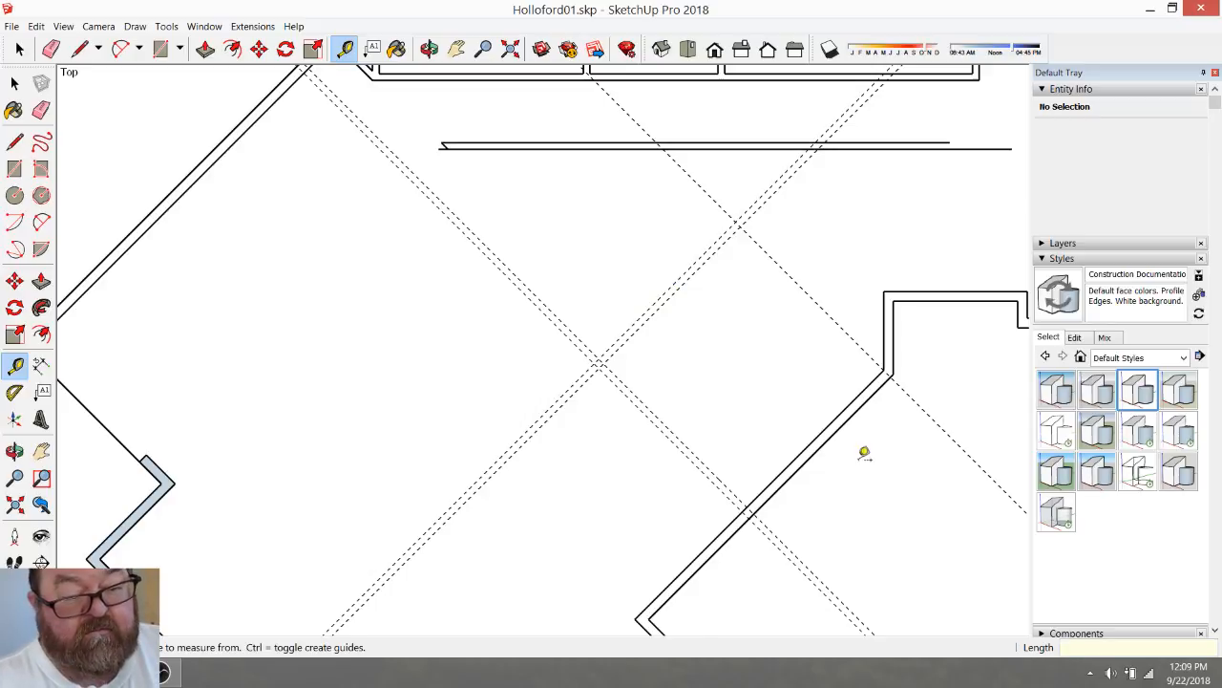
Check the bath on the reference plan and create a parallel guide offset 36 from the study/bath wall's bath-side guide
{"action": "scroll", "coordinate": [864, 456], "scroll_direction": "down", "scroll_amount": 7}
{"action": "scroll", "coordinate": [45, 363], "scroll_direction": "up", "scroll_amount": 2}
{"action": "scroll", "coordinate": [392, 420], "scroll_direction": "up", "scroll_amount": 5}
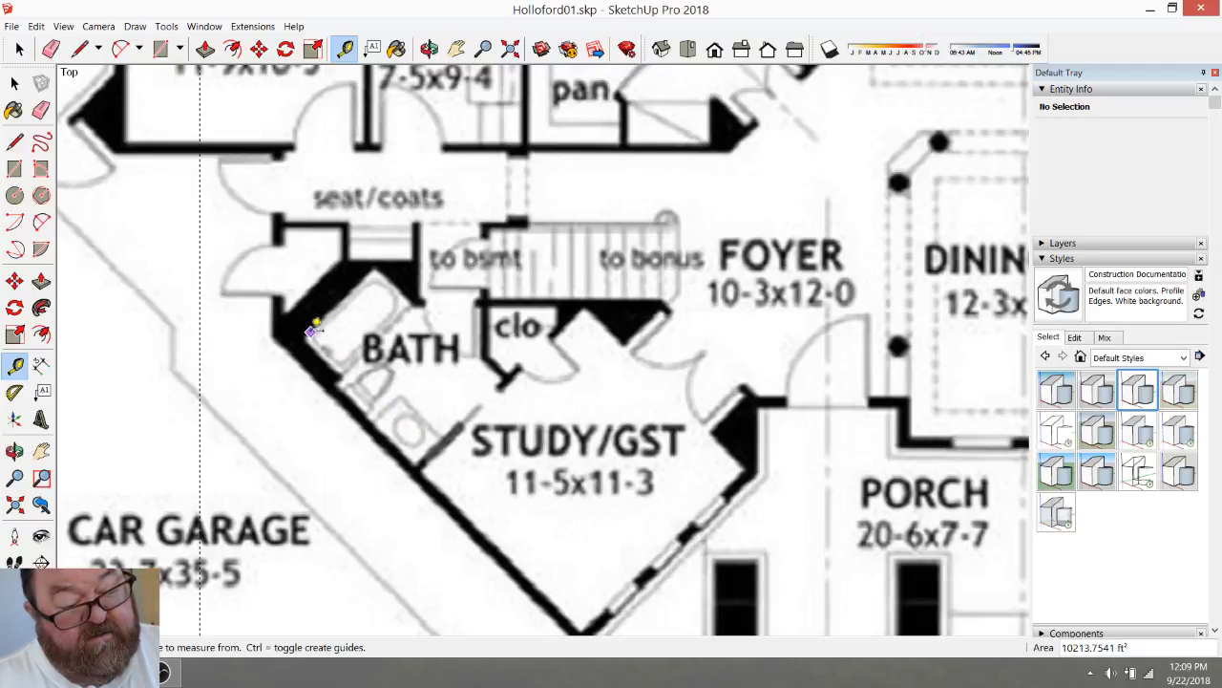
{"action": "scroll", "coordinate": [323, 342], "scroll_direction": "down", "scroll_amount": 3}
{"action": "scroll", "coordinate": [328, 346], "scroll_direction": "down", "scroll_amount": 3}
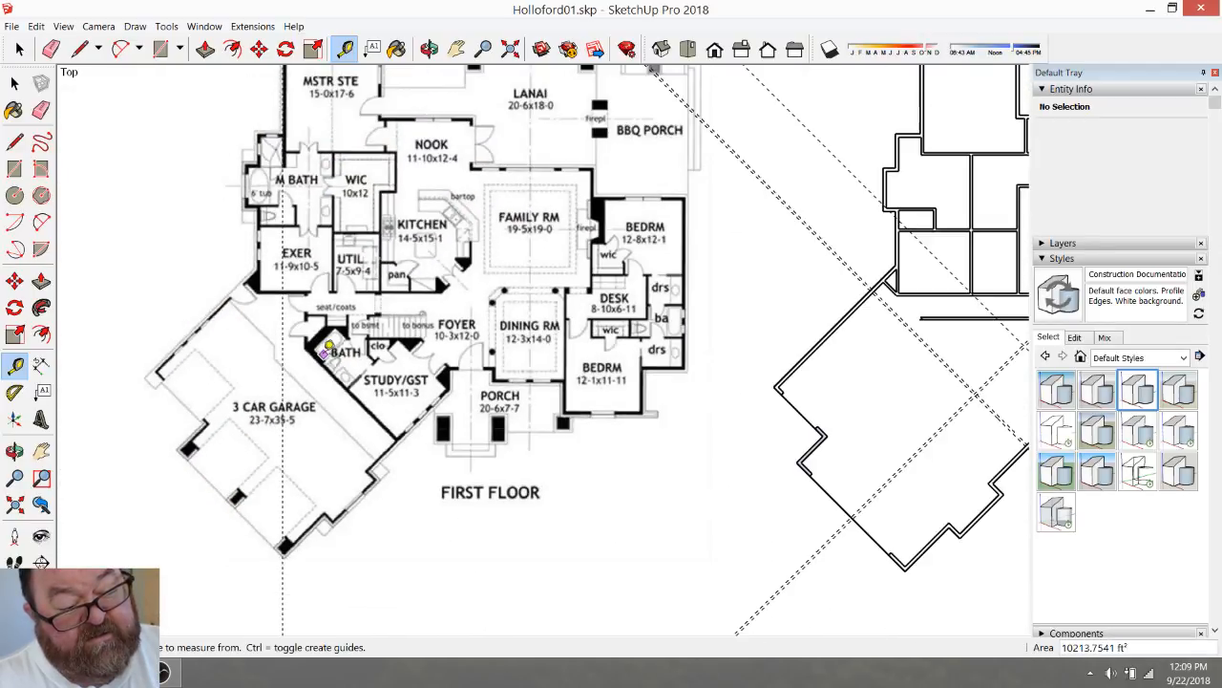
{"action": "scroll", "coordinate": [328, 348], "scroll_direction": "down", "scroll_amount": 1}
{"action": "scroll", "coordinate": [798, 361], "scroll_direction": "up", "scroll_amount": 6}
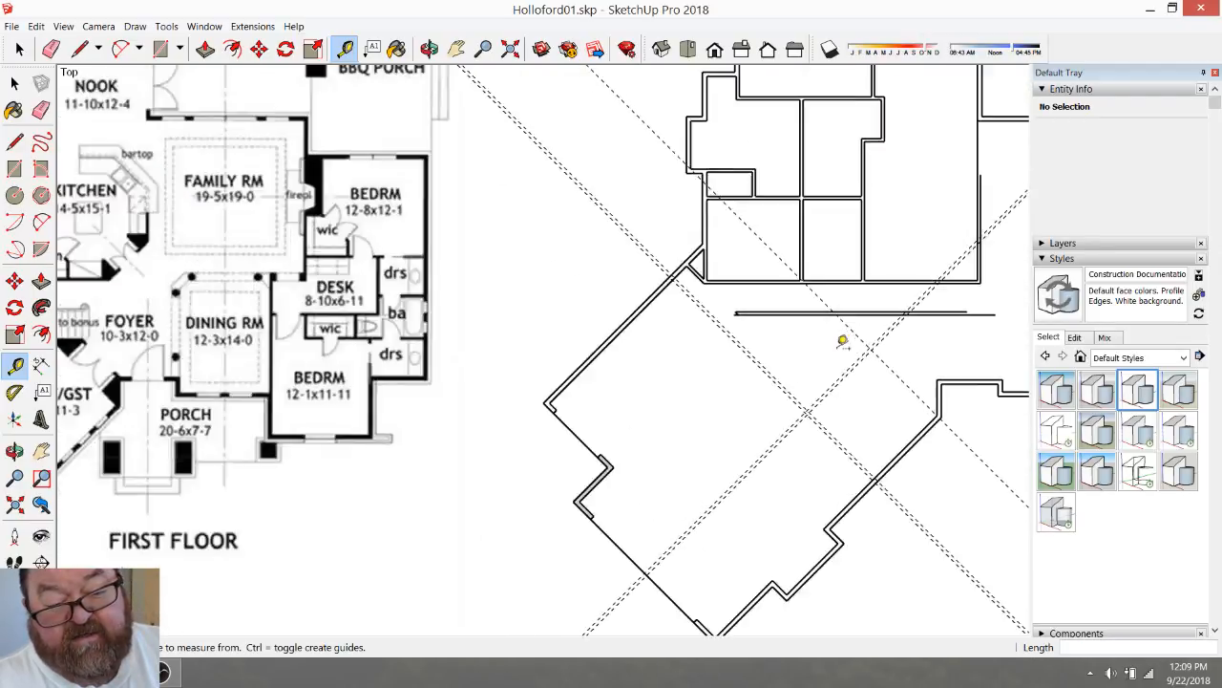
{"action": "left_click", "coordinate": [814, 441]}
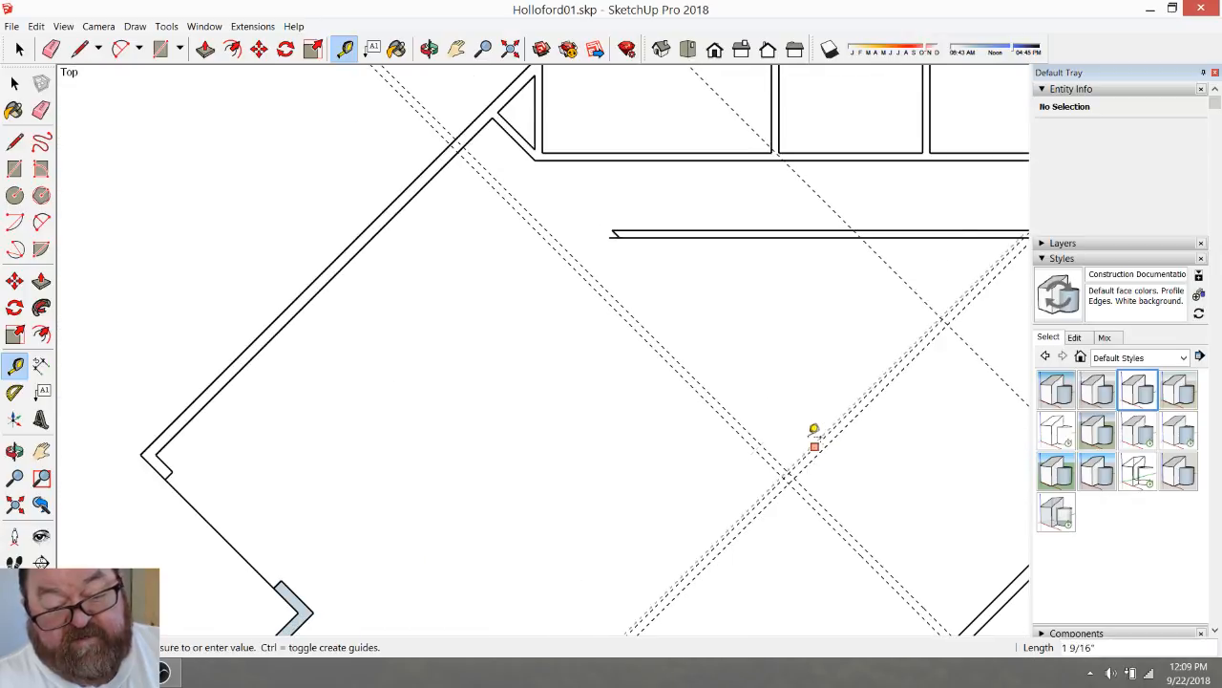
{"action": "type", "text": "36"}
{"action": "key", "text": "Return"}
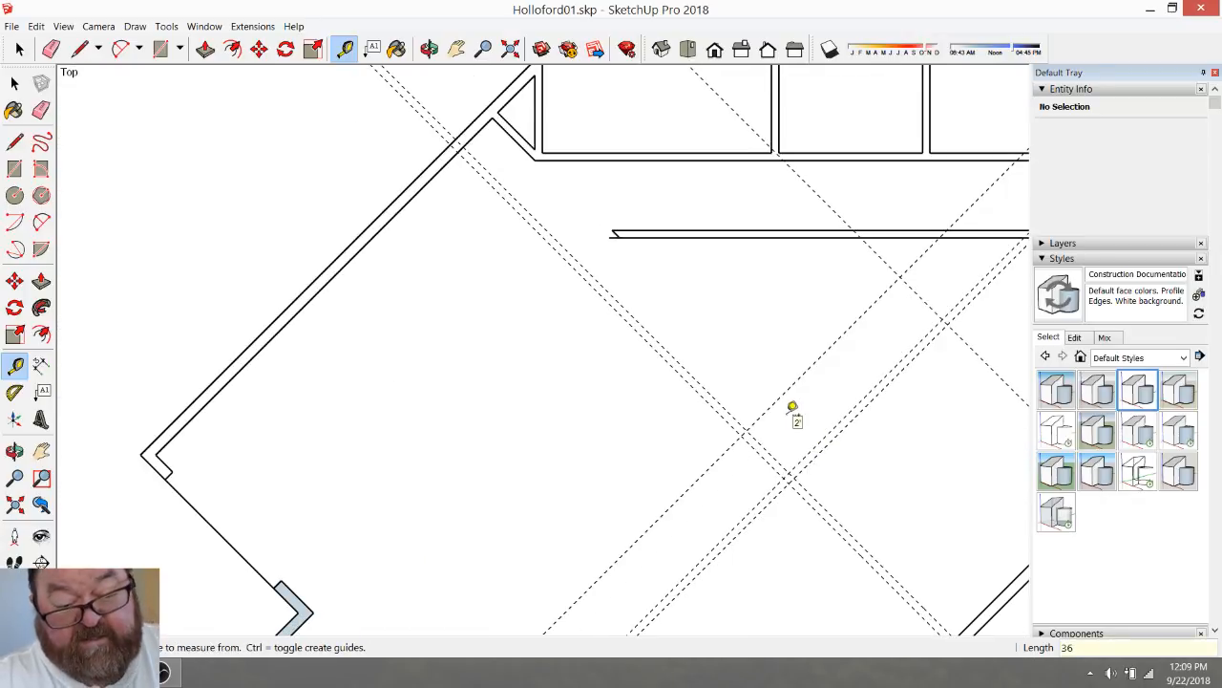
Create another parallel bath guide, offset 32 from the 36 guide, farther away from the study
{"action": "scroll", "coordinate": [761, 379], "scroll_direction": "up", "scroll_amount": 1}
{"action": "left_click", "coordinate": [785, 399]}
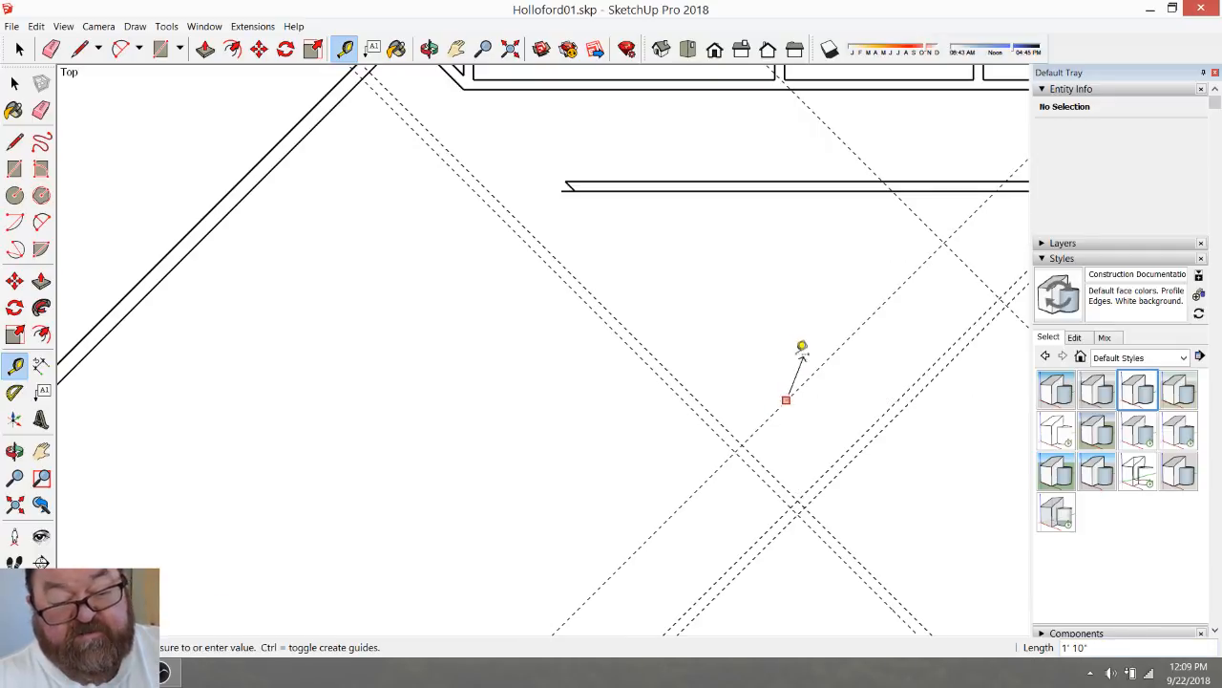
{"action": "key", "text": "Escape"}
{"action": "left_click", "coordinate": [809, 376]}
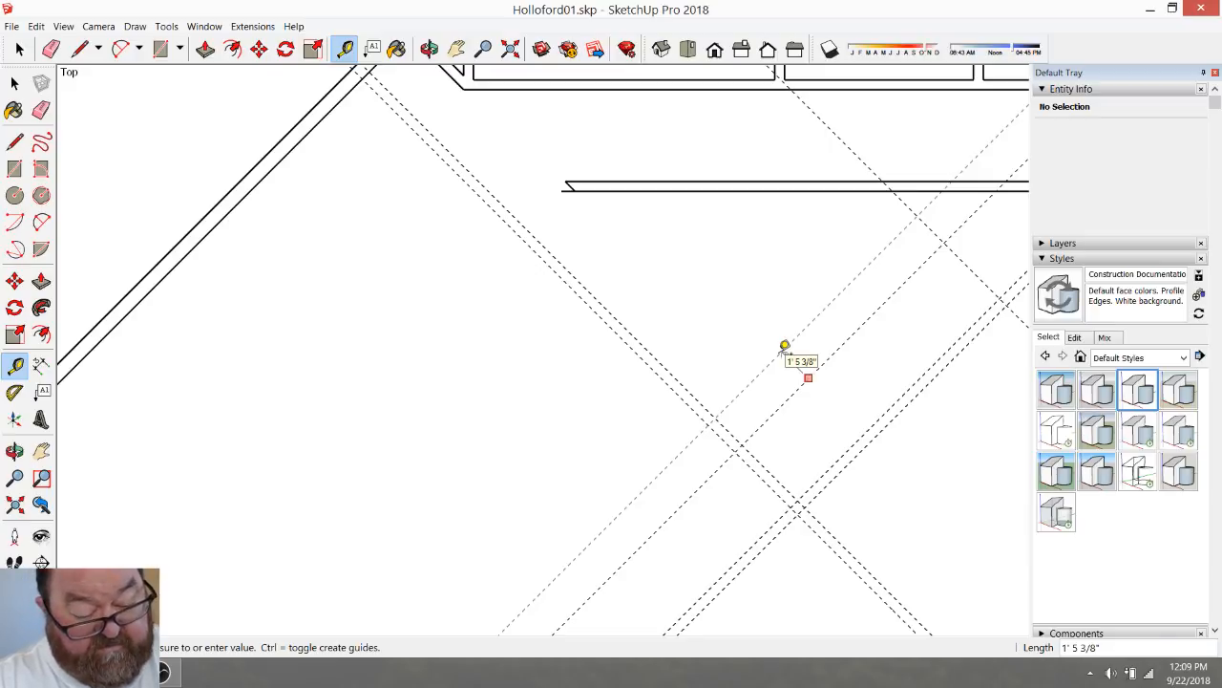
{"action": "key", "text": "Return"}
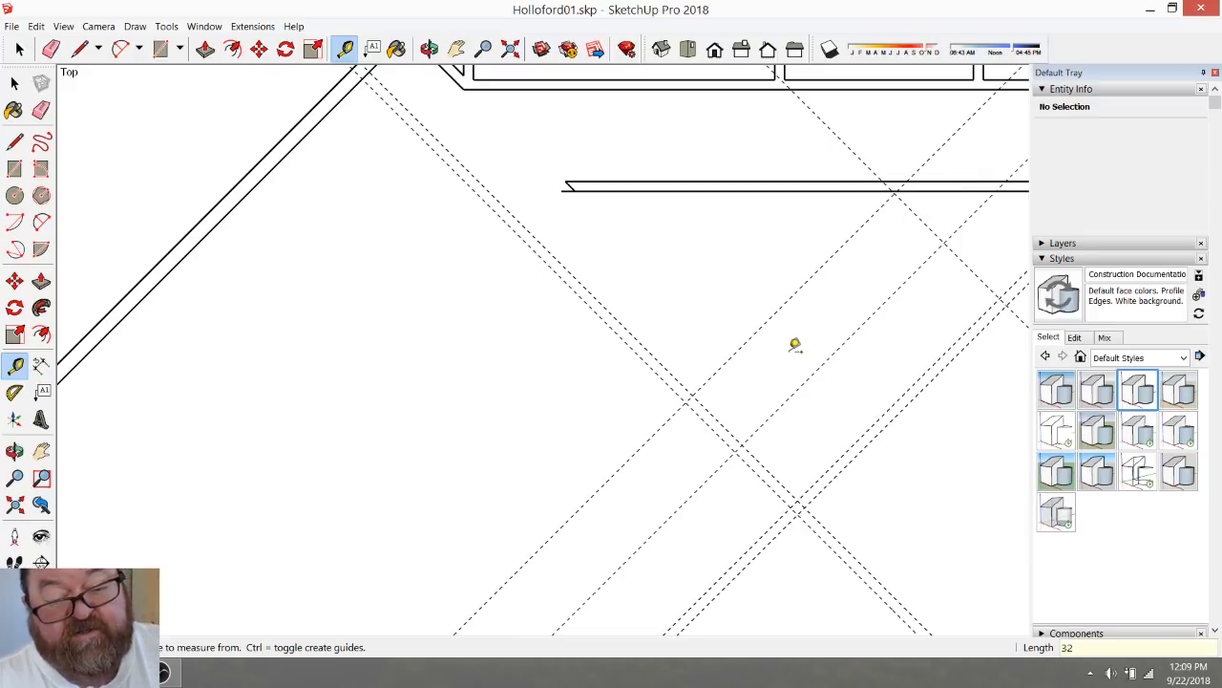
Create a parallel guide offset 36 beyond the 32 guide and measure the bath's overall depth from the study/bath wall
{"action": "left_click", "coordinate": [722, 362]}
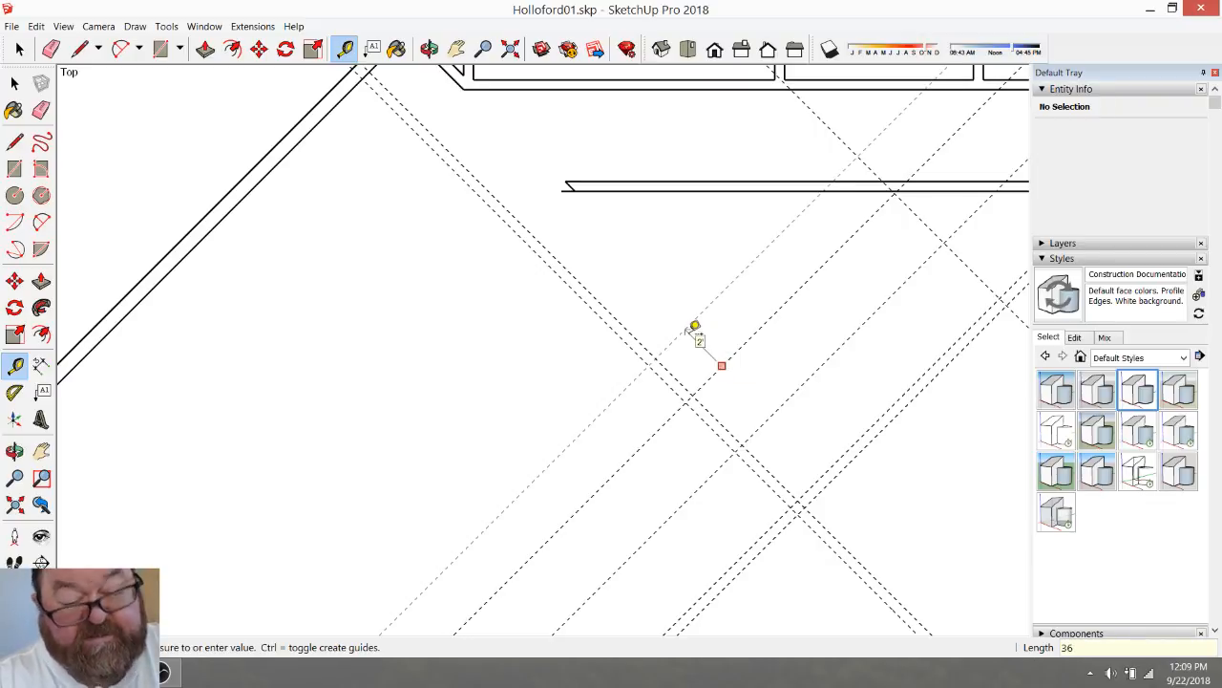
{"action": "key", "text": "Return"}
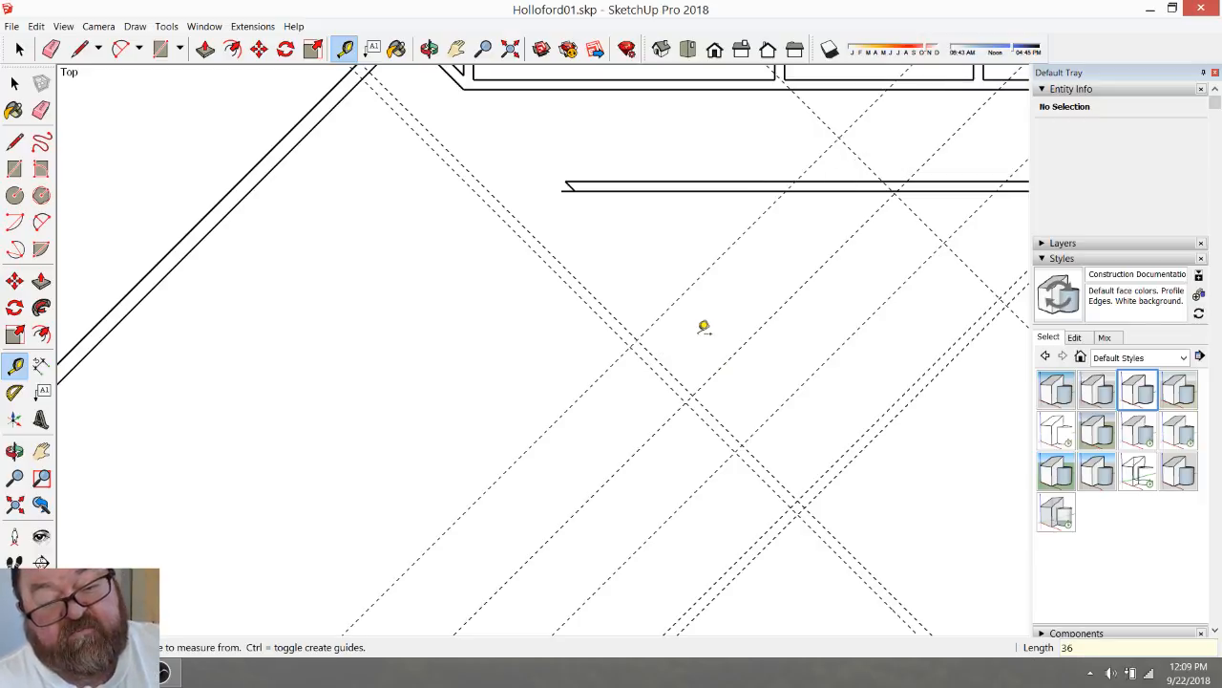
{"action": "left_click", "coordinate": [872, 424]}
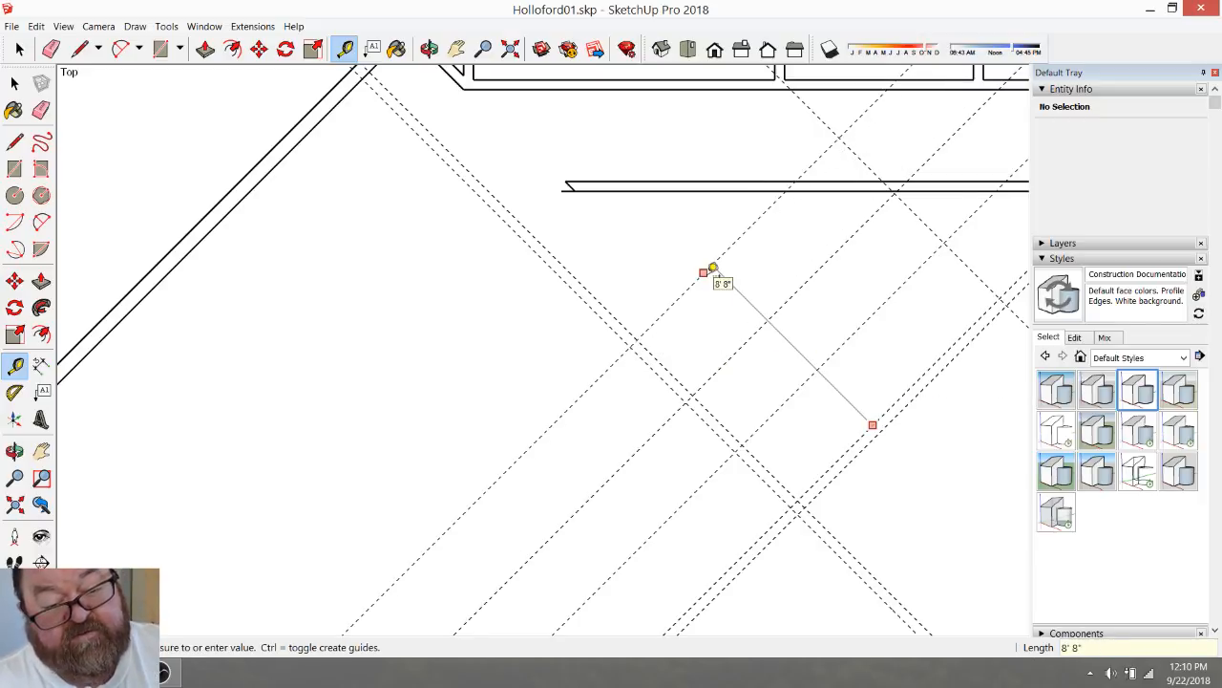
{"action": "left_click", "coordinate": [712, 268]}
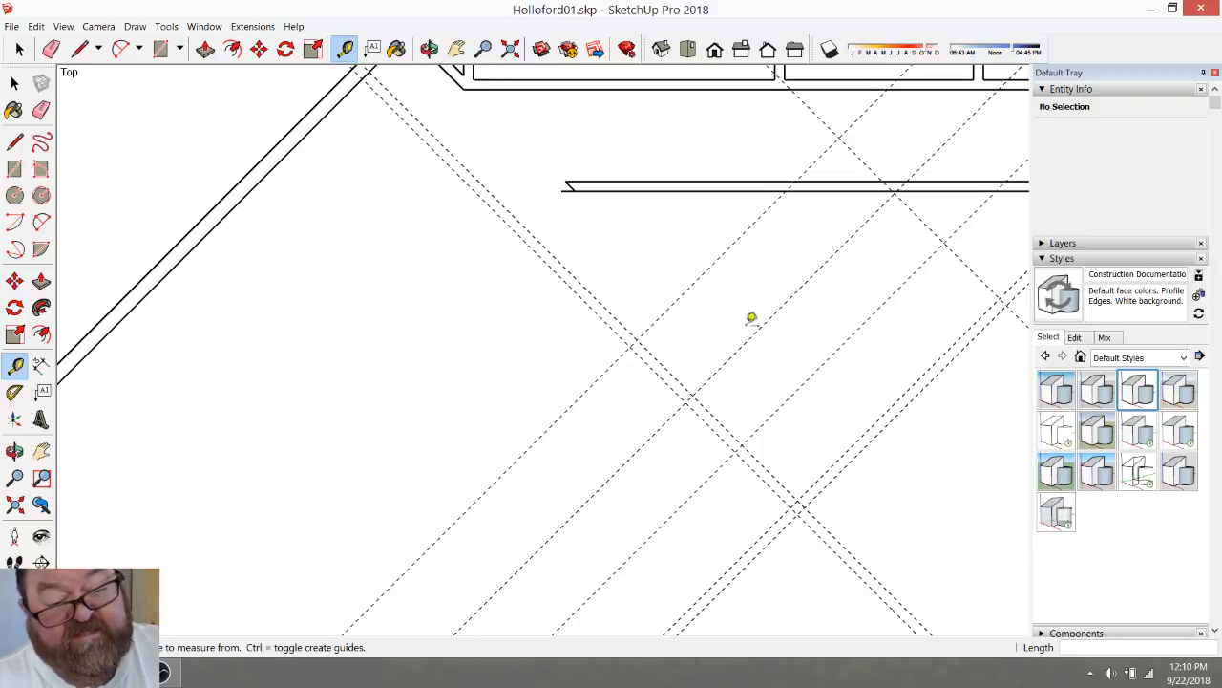
Replace the outermost bath guide with a parallel guide offset 8'6 from the study/bath wall's bath-side guide
{"action": "left_click", "coordinate": [862, 435]}
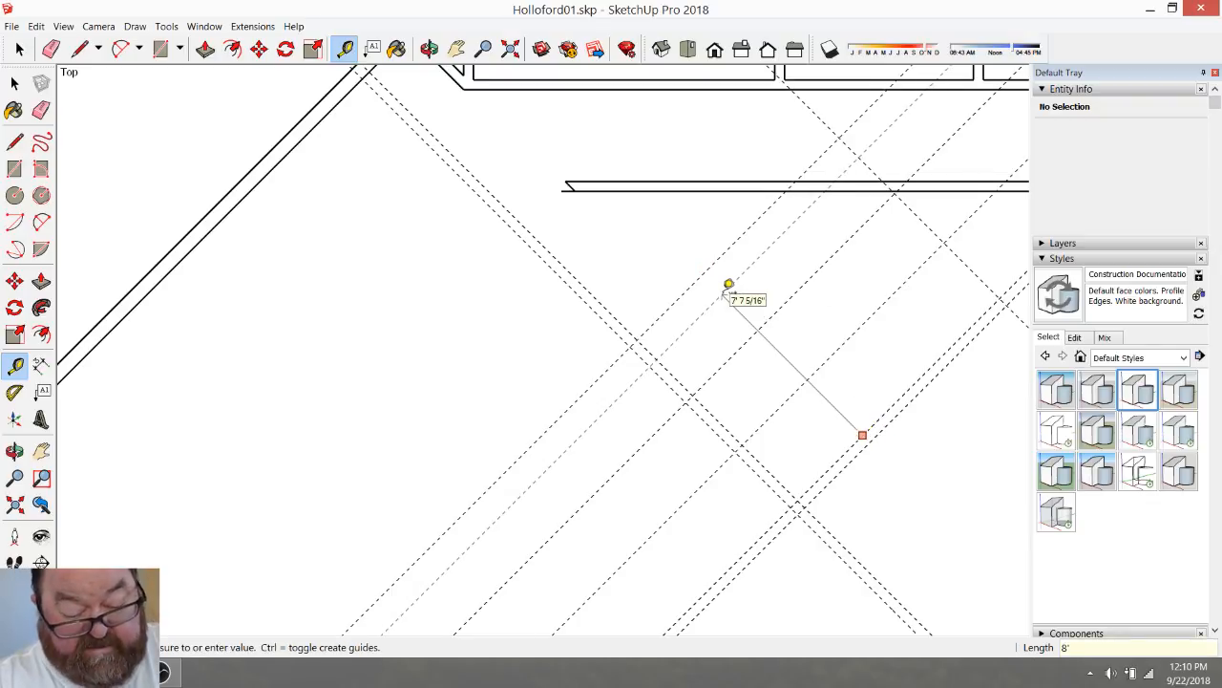
{"action": "type", "text": "8'6"}
{"action": "key", "text": "Return"}
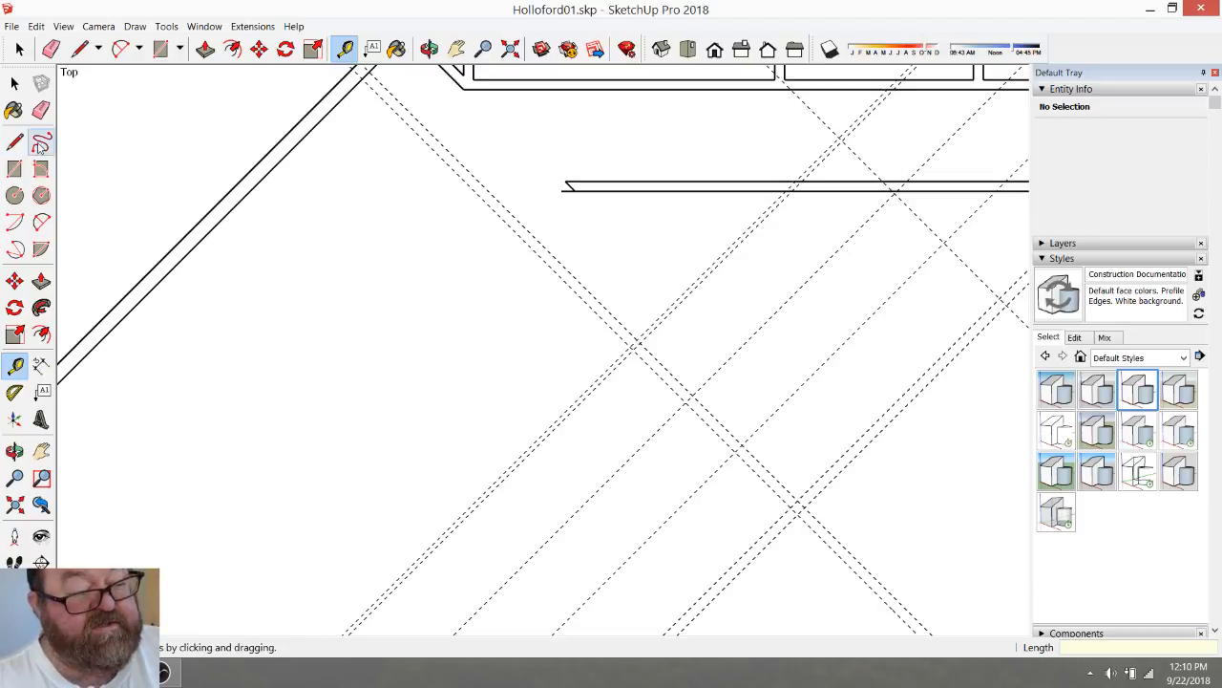
{"action": "left_click", "coordinate": [20, 50]}
{"action": "left_click", "coordinate": [50, 49]}
{"action": "scroll", "coordinate": [653, 307], "scroll_direction": "up", "scroll_amount": 2}
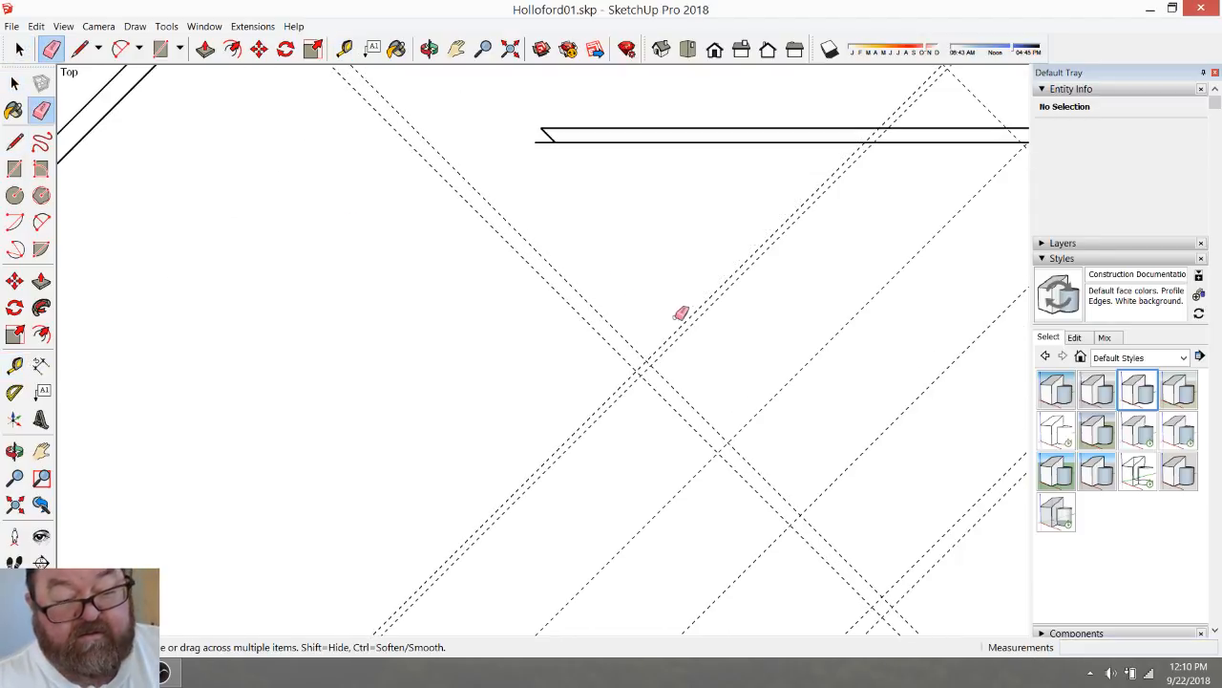
{"action": "left_click", "coordinate": [692, 317]}
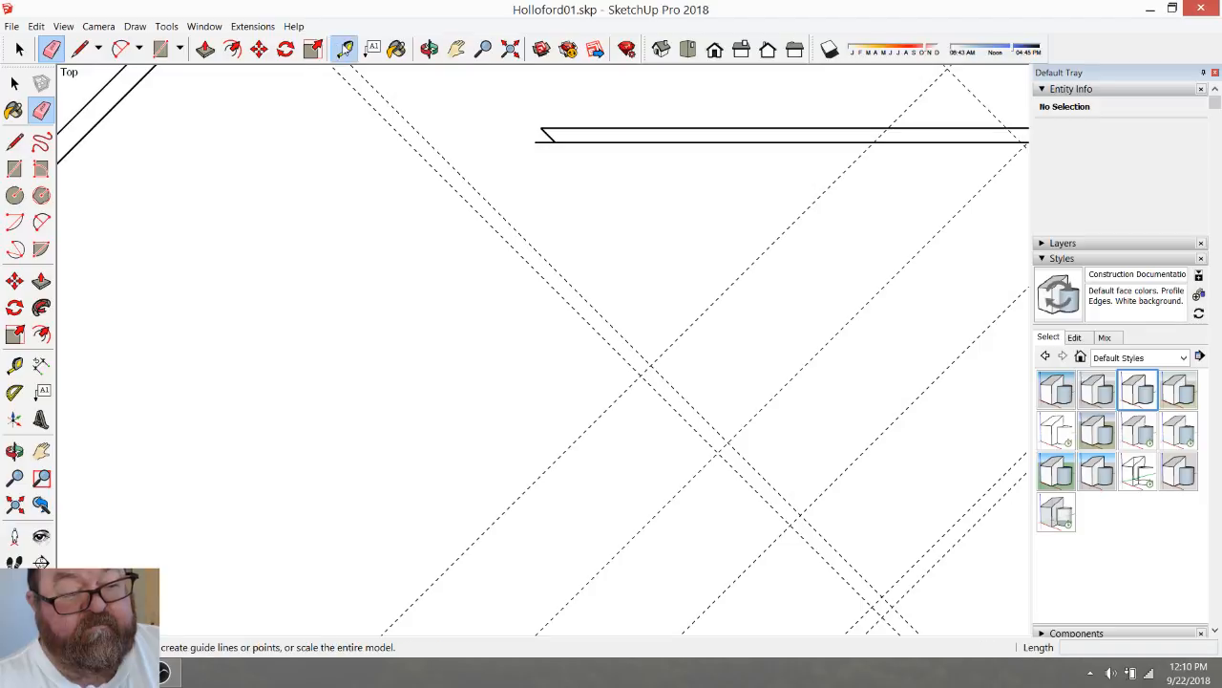
Create a parallel guide offset 4.5 from the 8'6 bath guide, on the side away from the study
{"action": "left_click", "coordinate": [345, 49]}
{"action": "left_click", "coordinate": [692, 320]}
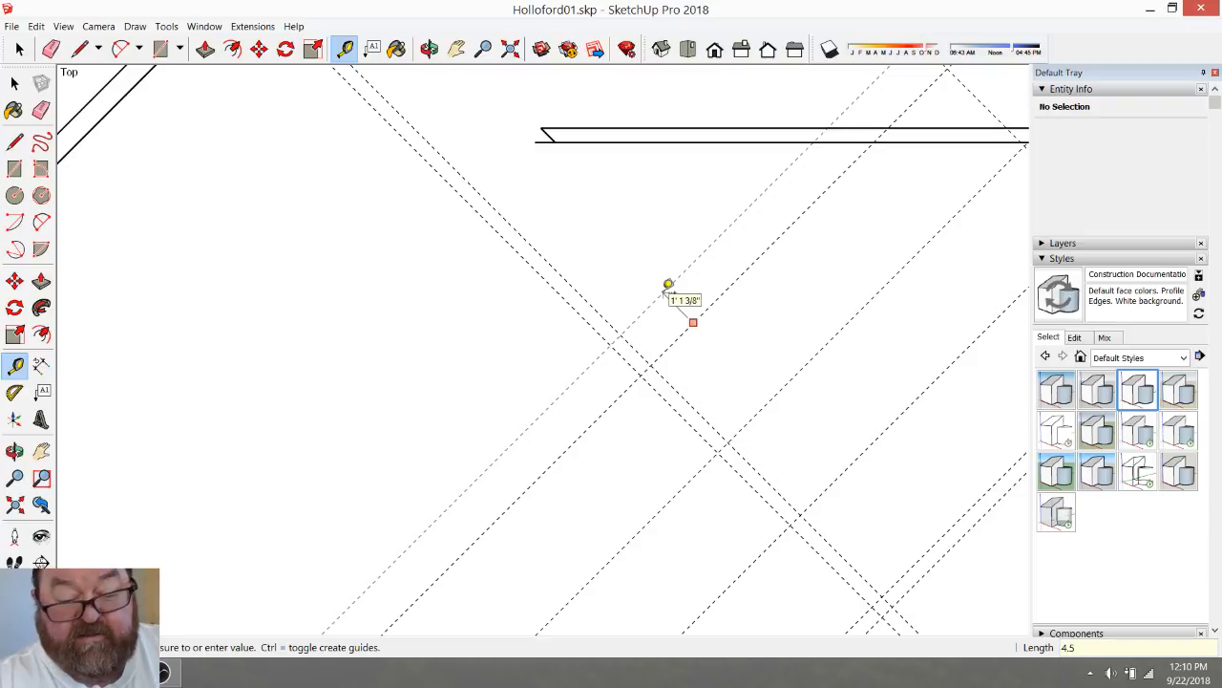
{"action": "key", "text": "Return"}
{"action": "scroll", "coordinate": [544, 286], "scroll_direction": "down", "scroll_amount": 3}
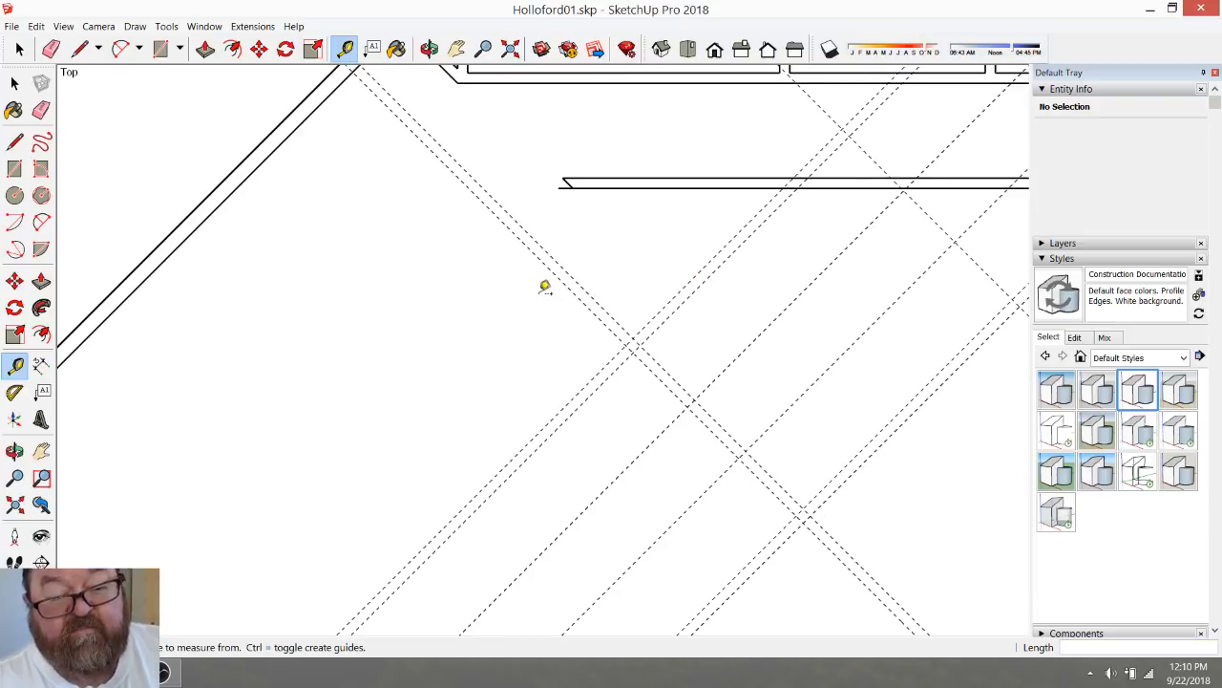
Draw the dividing wall's garage-side line from the angled outer wall to the outermost bath guide, continuing vertically to the hallway wall's lower line
{"action": "left_click", "coordinate": [80, 50]}
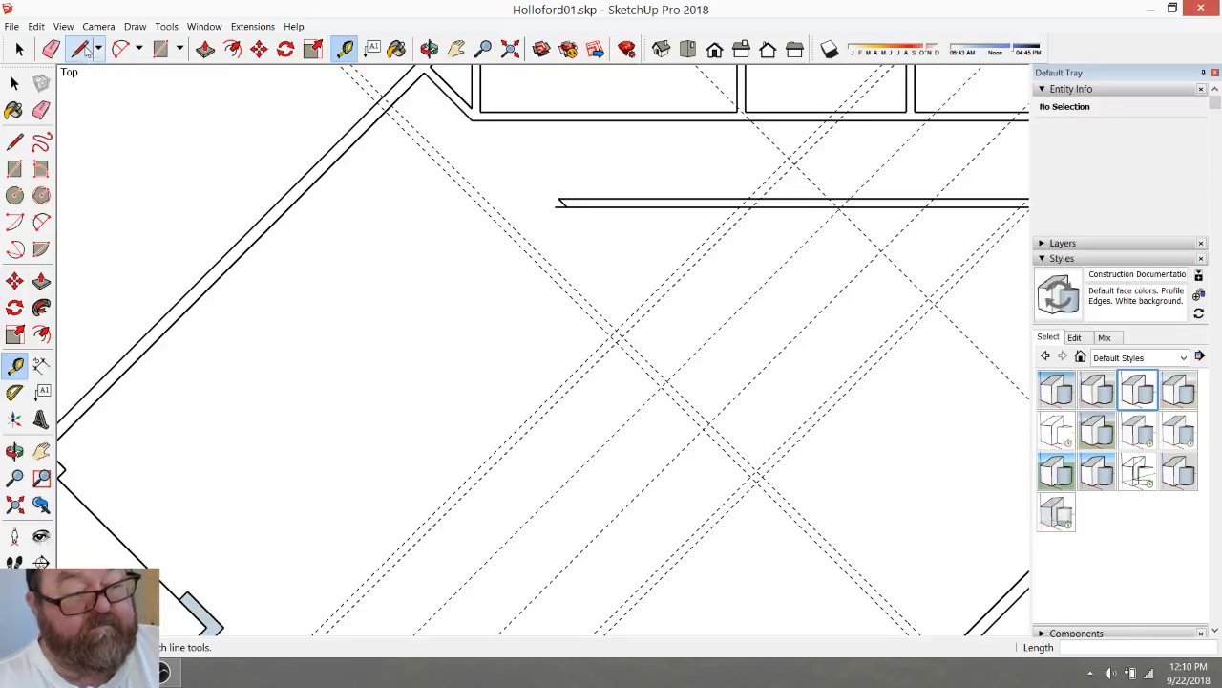
{"action": "scroll", "coordinate": [778, 423], "scroll_direction": "down", "scroll_amount": 1}
{"action": "scroll", "coordinate": [802, 444], "scroll_direction": "down", "scroll_amount": 3}
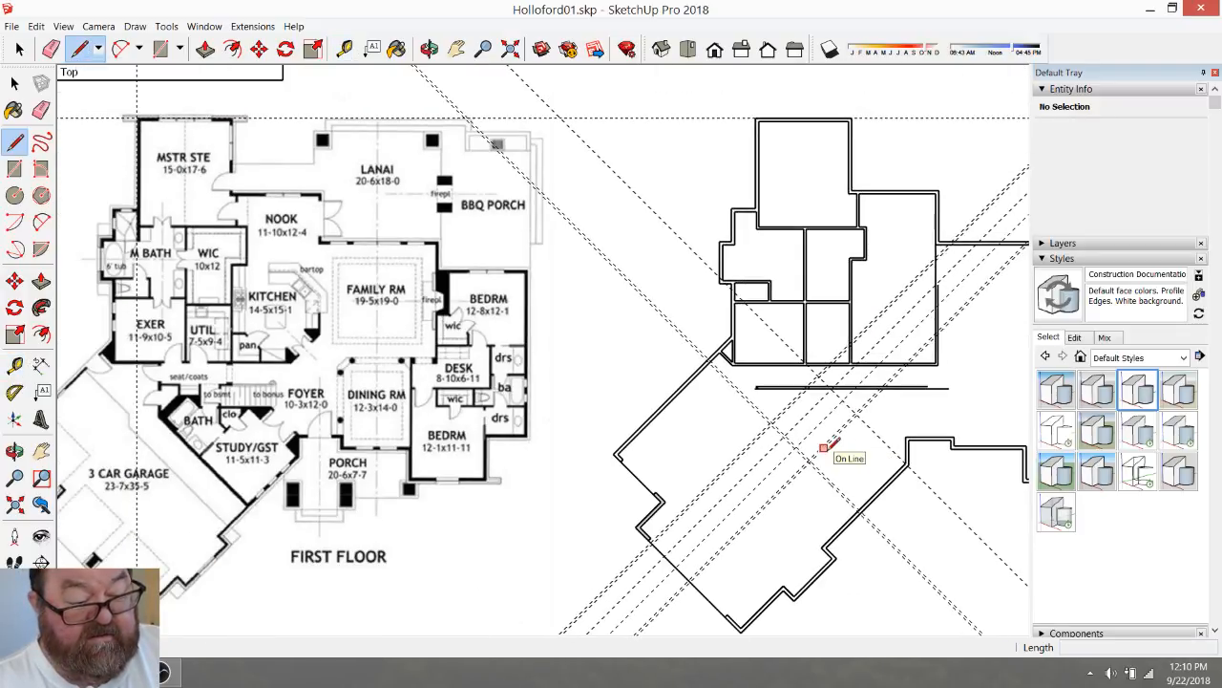
{"action": "scroll", "coordinate": [807, 437], "scroll_direction": "up", "scroll_amount": 2}
{"action": "scroll", "coordinate": [807, 436], "scroll_direction": "up", "scroll_amount": 4}
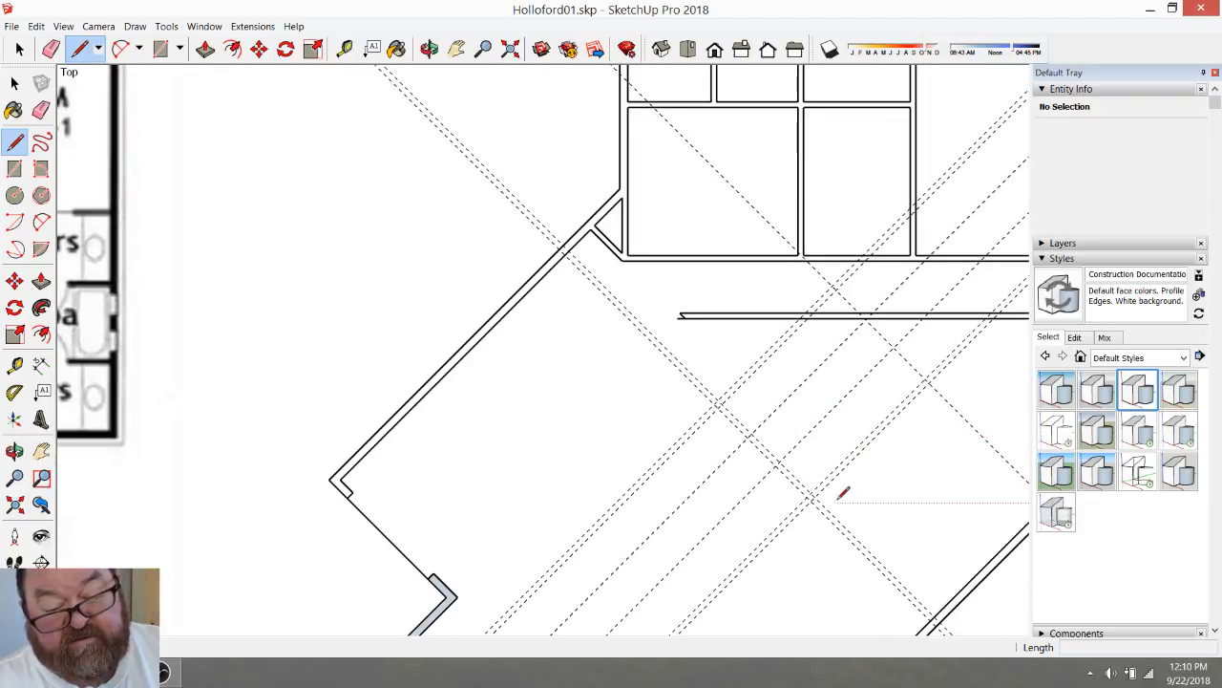
{"action": "scroll", "coordinate": [848, 491], "scroll_direction": "down", "scroll_amount": 2}
{"action": "scroll", "coordinate": [901, 590], "scroll_direction": "up", "scroll_amount": 3}
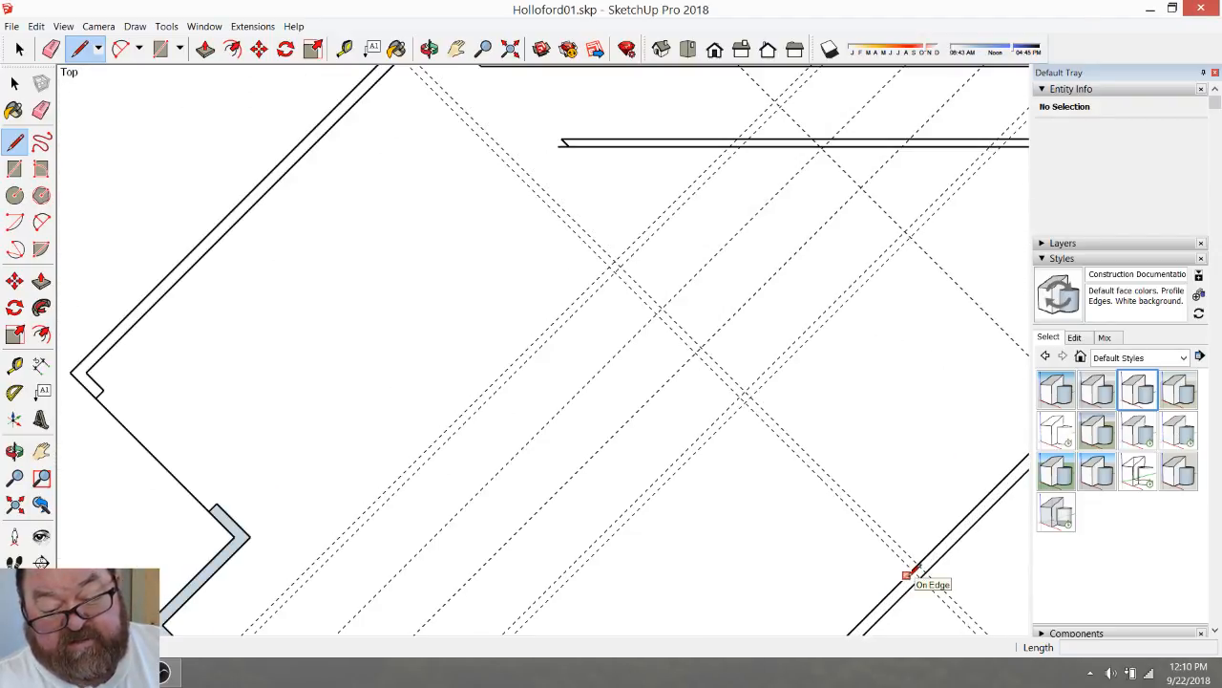
{"action": "left_click", "coordinate": [914, 568]}
{"action": "left_click", "coordinate": [610, 265]}
{"action": "left_click", "coordinate": [609, 146]}
{"action": "key", "text": "Escape"}
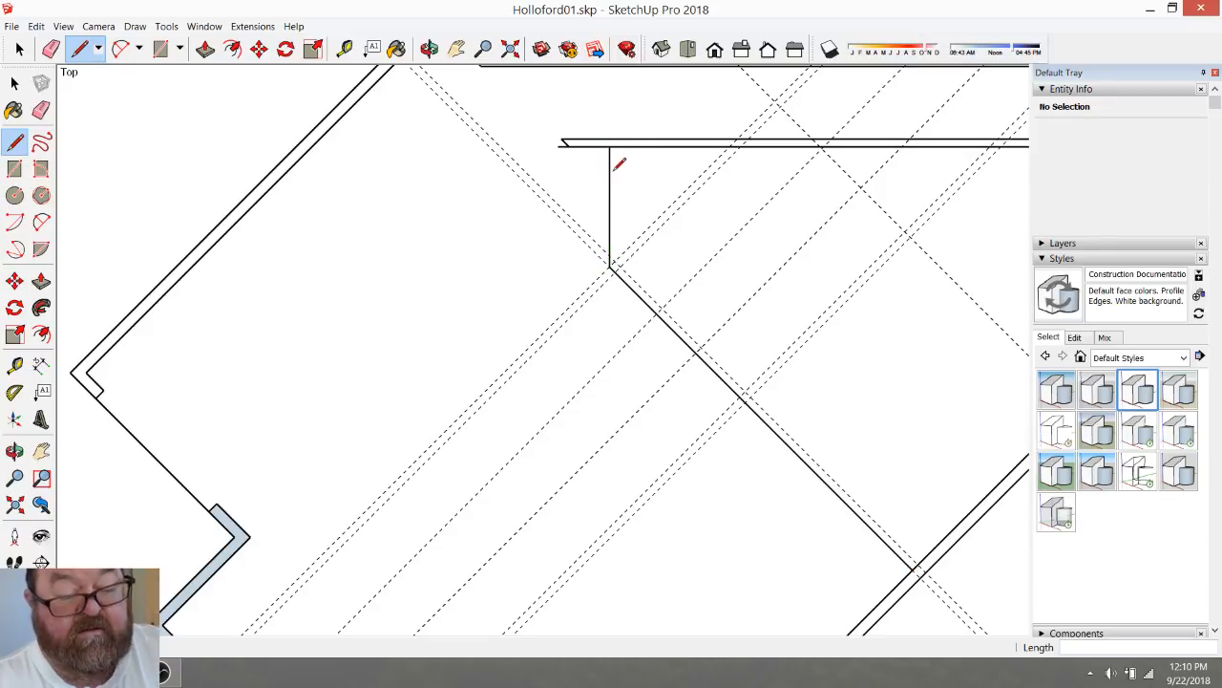
Undo the vertical wall line and redraw it from the dividing wall's upper end to beyond the hallway wall's upper line
{"action": "key", "text": "ctrl+z"}
{"action": "scroll", "coordinate": [607, 186], "scroll_direction": "up", "scroll_amount": 2}
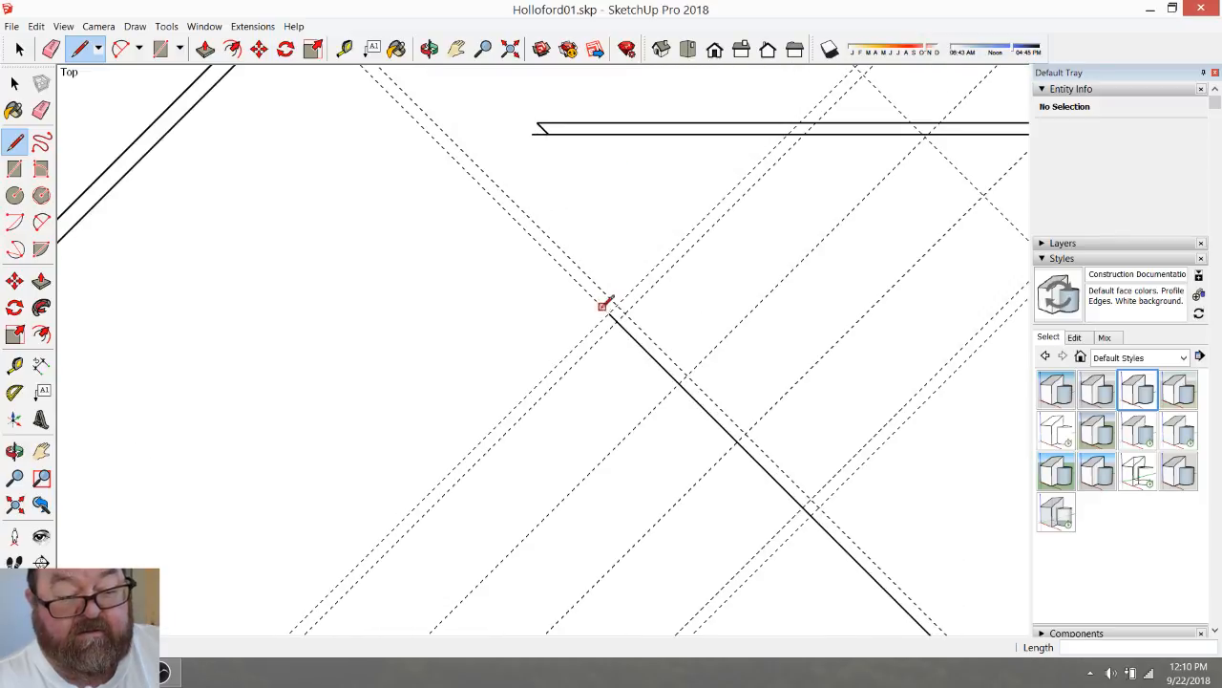
{"action": "left_click", "coordinate": [609, 311]}
{"action": "key", "text": "Escape"}
Erase the hallway wall's leftover stub and the vertical line's overhang to leave a clean corner
{"action": "left_click", "coordinate": [51, 49]}
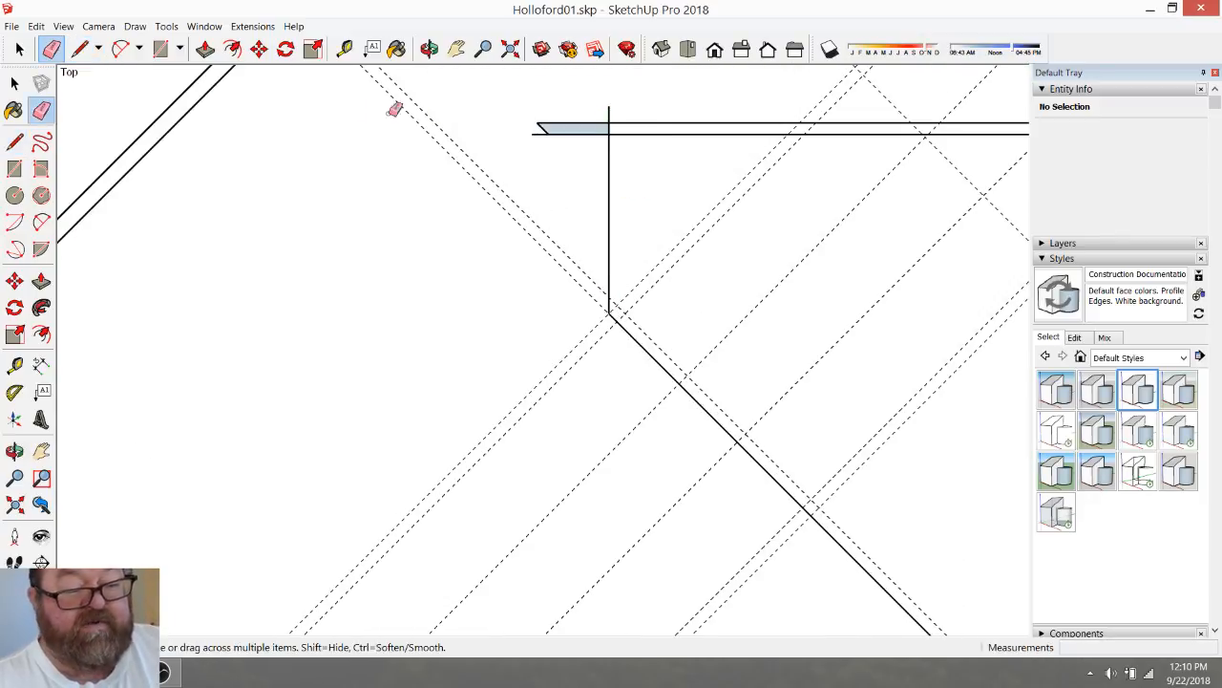
{"action": "mouse_move", "coordinate": [530, 105]}
{"action": "left_mouse_down"}
{"action": "mouse_move", "coordinate": [556, 158]}
{"action": "mouse_move", "coordinate": [578, 114]}
{"action": "left_mouse_up"}
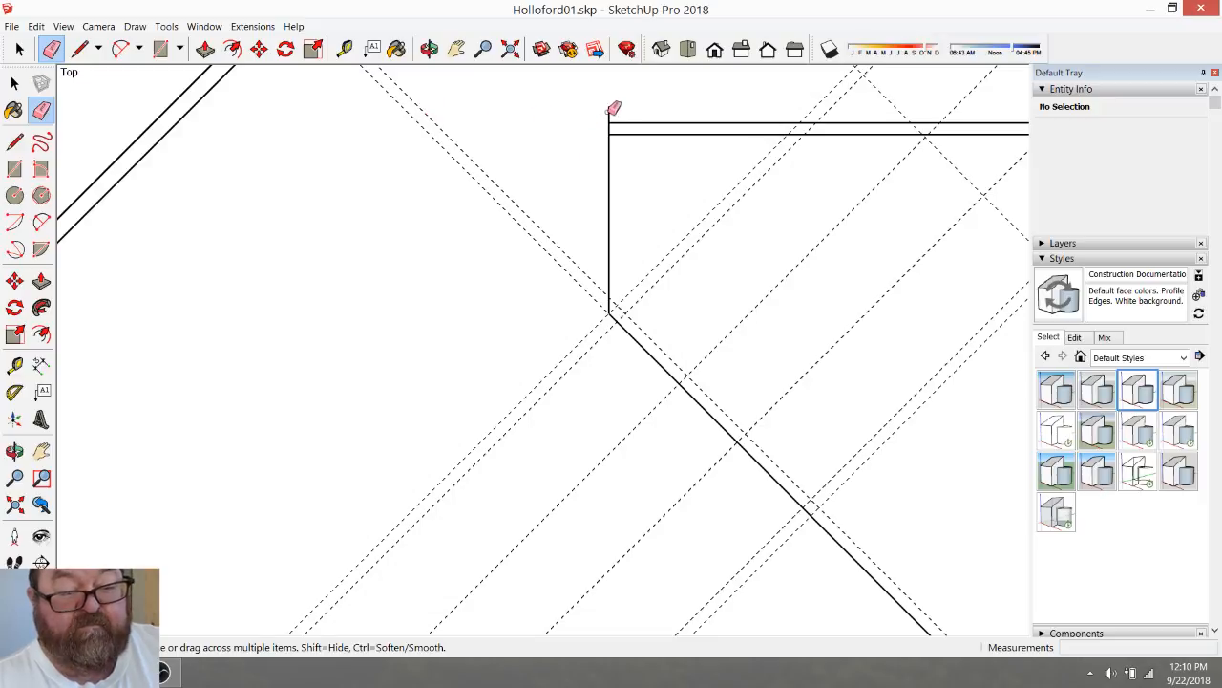
{"action": "scroll", "coordinate": [458, 200], "scroll_direction": "down", "scroll_amount": 2}
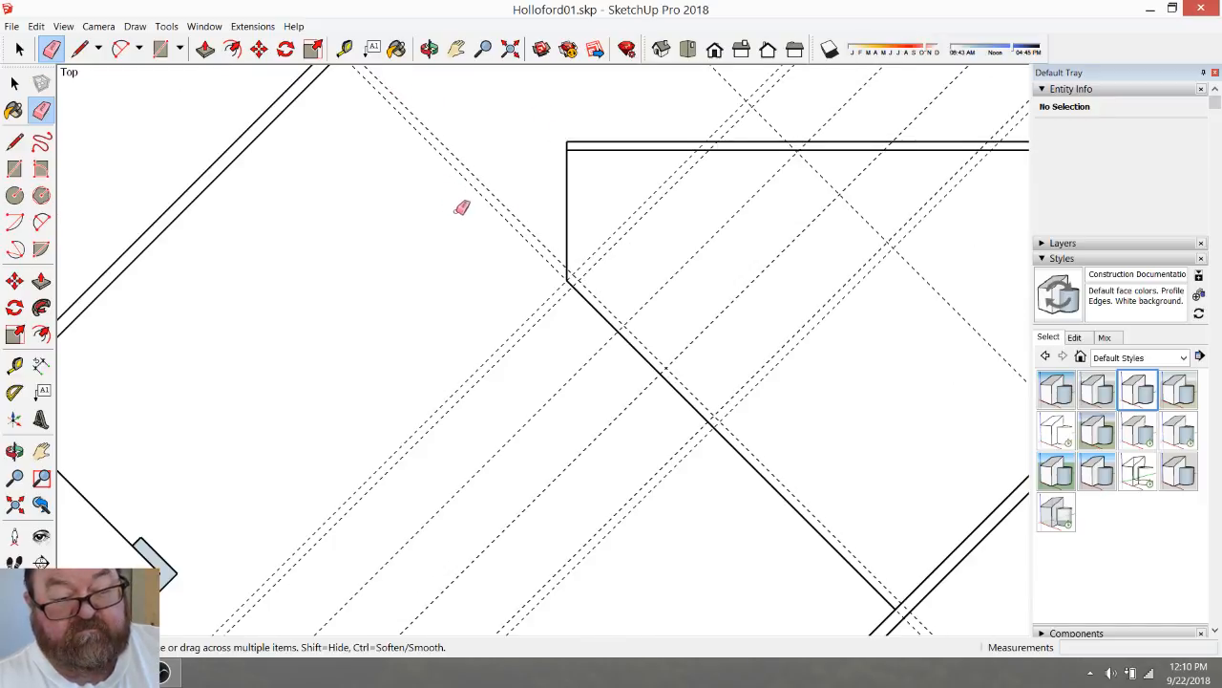
Create a vertical guide offset 4.5 from the new vertical wall line, on the bath side
{"action": "left_click", "coordinate": [345, 48]}
{"action": "left_click", "coordinate": [568, 193]}
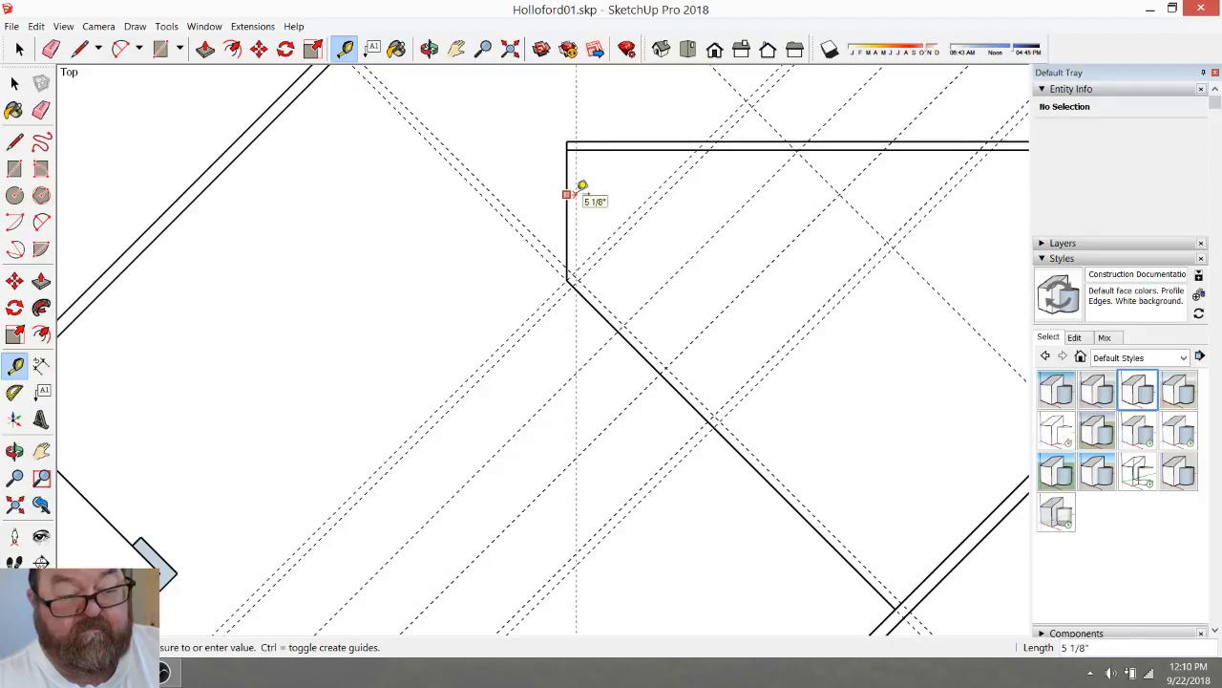
{"action": "type", "text": "4.5"}
{"action": "key", "text": "Return"}
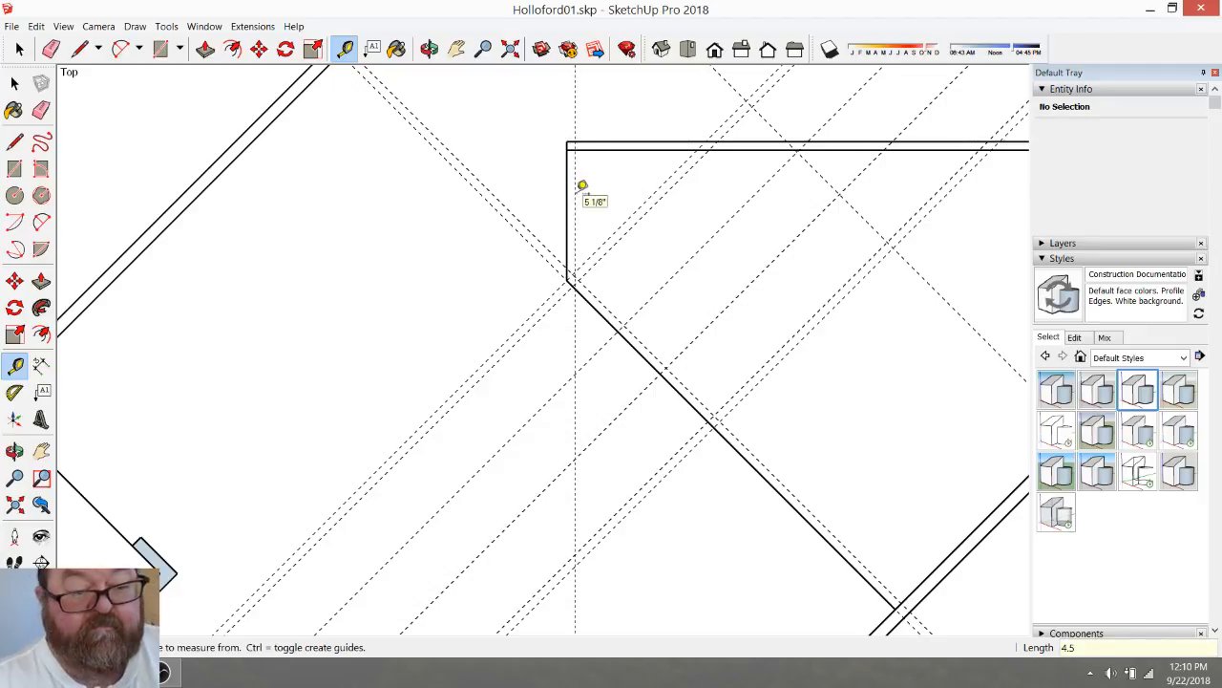
Draw the wall's inner line from the hallway wall down the 4.5 guide, continuing diagonally along the dividing wall's inner guide to the outer wall
{"action": "scroll", "coordinate": [583, 185], "scroll_direction": "up", "scroll_amount": 1}
{"action": "key", "text": "l"}
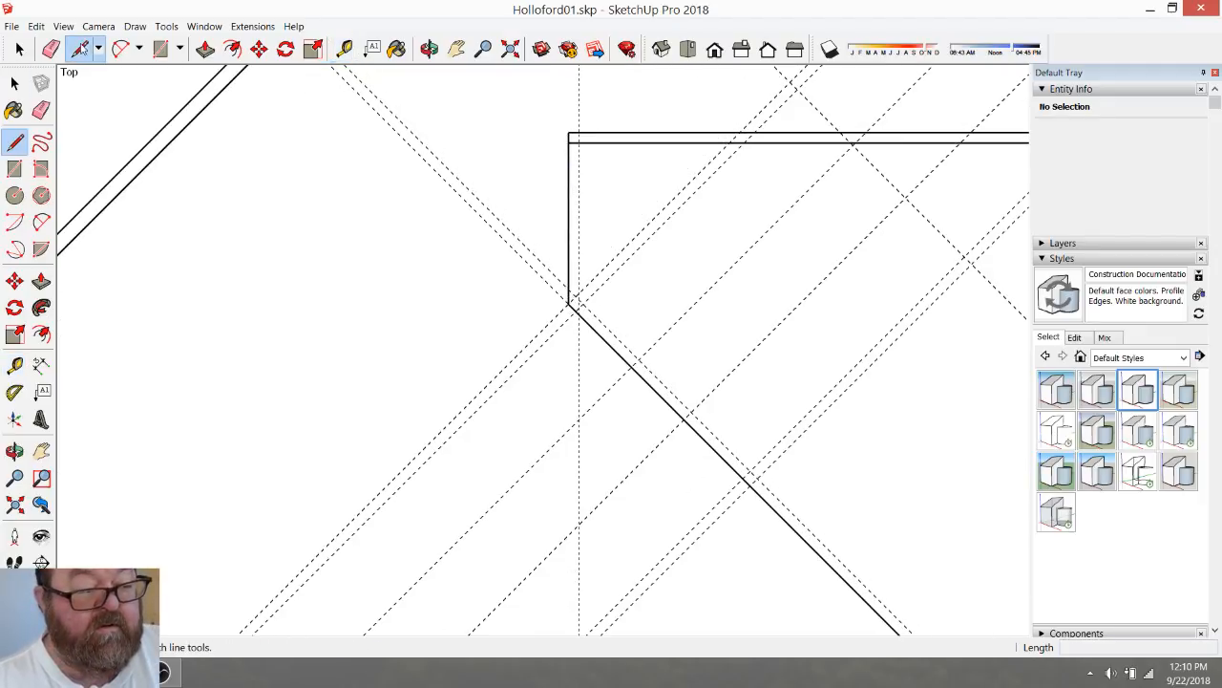
{"action": "left_click", "coordinate": [578, 139]}
{"action": "scroll", "coordinate": [579, 143], "scroll_direction": "up", "scroll_amount": 1}
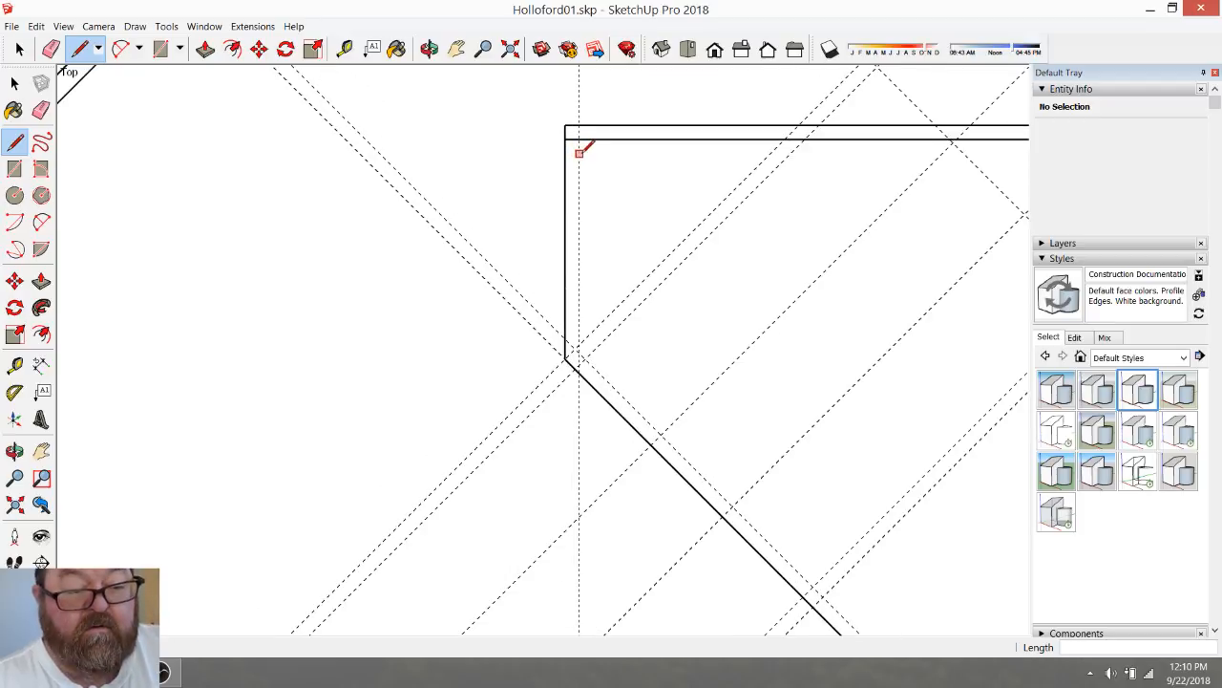
{"action": "scroll", "coordinate": [580, 347], "scroll_direction": "up", "scroll_amount": 1}
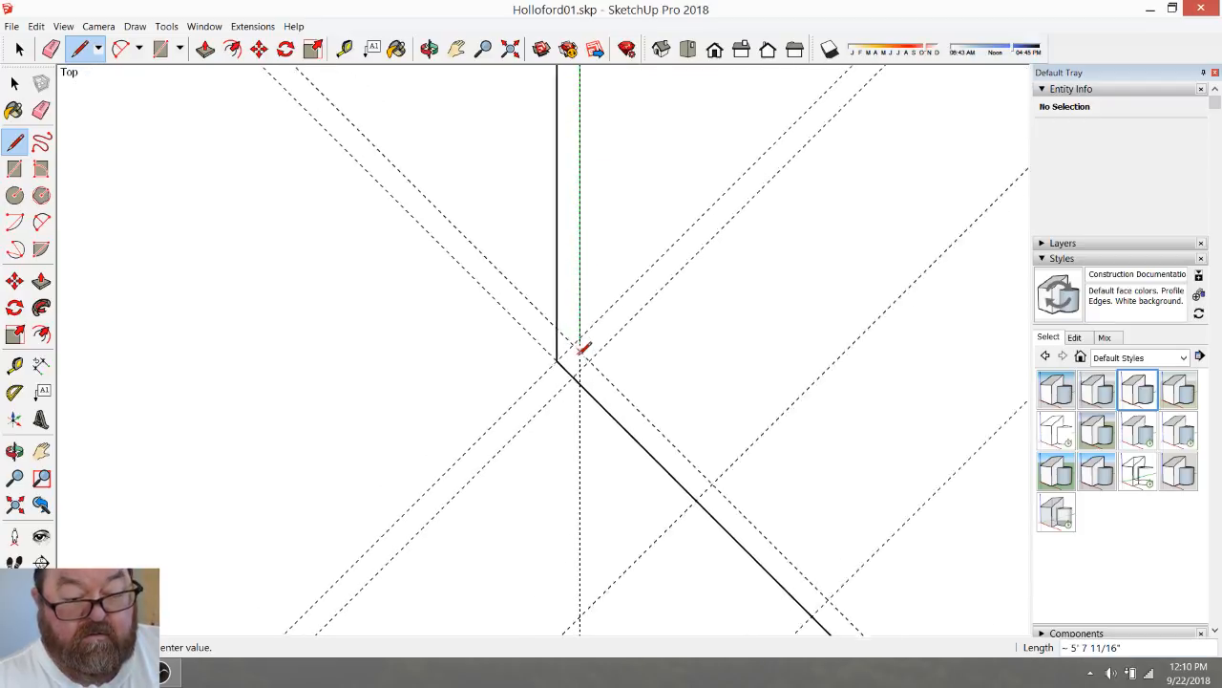
{"action": "left_click", "coordinate": [581, 353]}
{"action": "scroll", "coordinate": [581, 347], "scroll_direction": "down", "scroll_amount": 5}
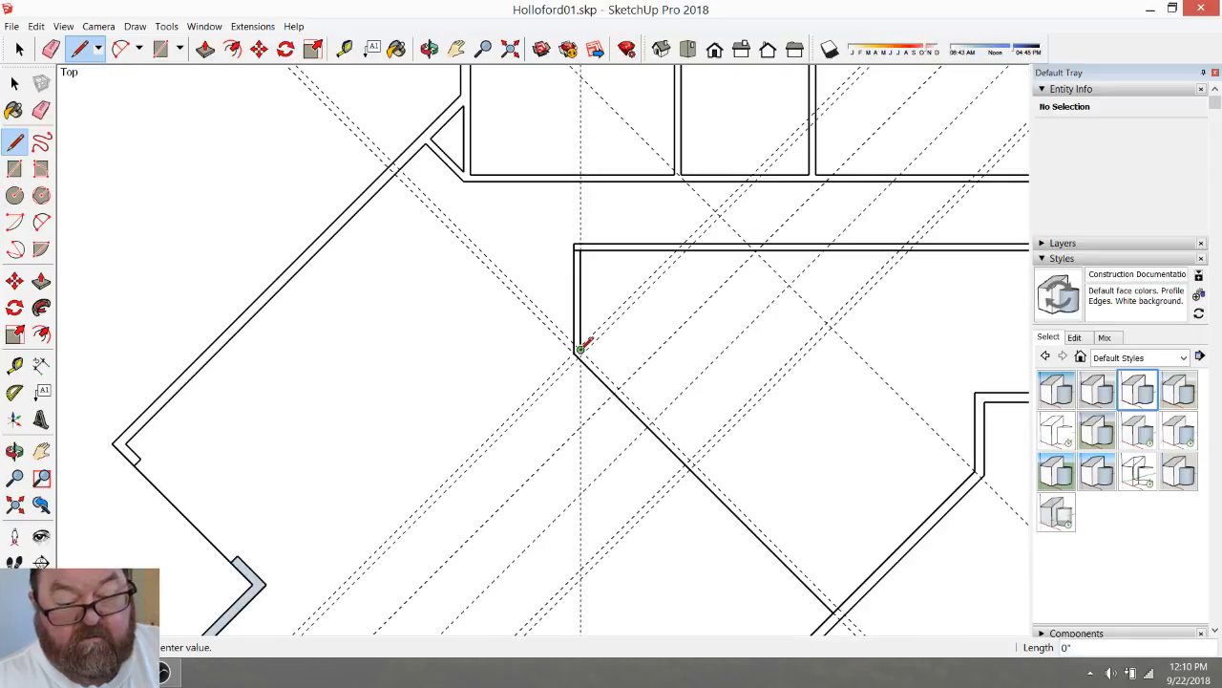
{"action": "scroll", "coordinate": [783, 521], "scroll_direction": "up", "scroll_amount": 3}
{"action": "left_click", "coordinate": [770, 544]}
{"action": "scroll", "coordinate": [774, 539], "scroll_direction": "down", "scroll_amount": 3}
{"action": "scroll", "coordinate": [565, 219], "scroll_direction": "up", "scroll_amount": 3}
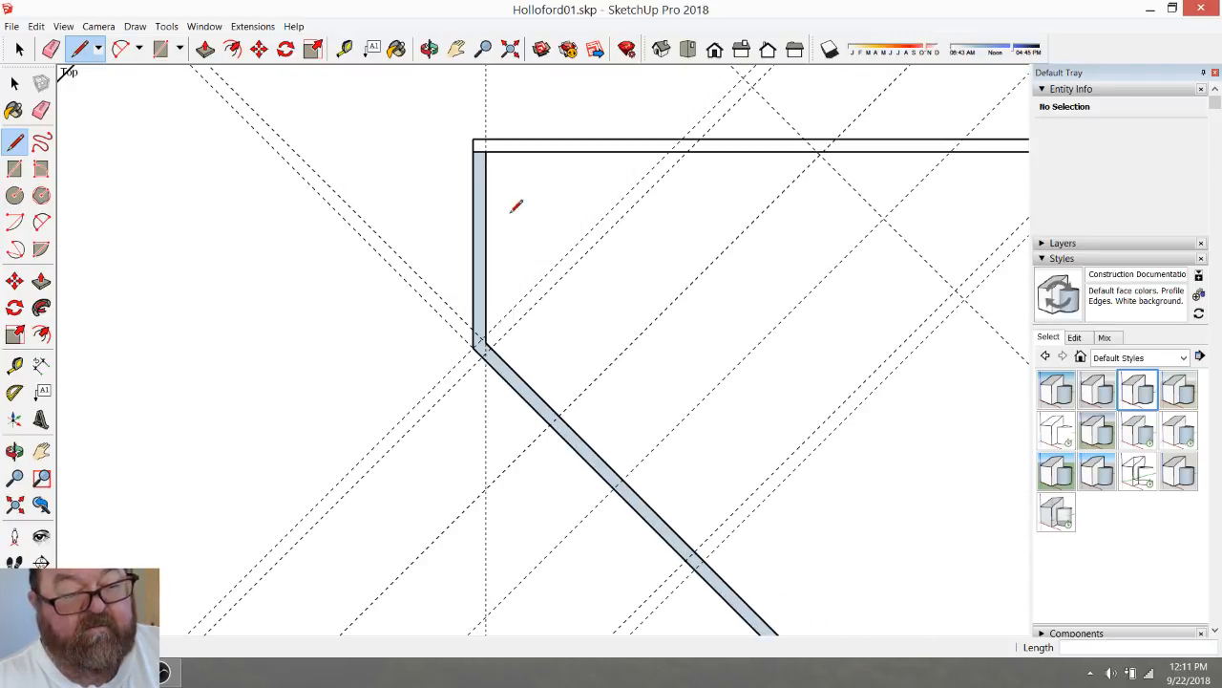
Erase the short line separating the hallway and vertical walls at their corner, along with the vertical guide
{"action": "left_click", "coordinate": [61, 48]}
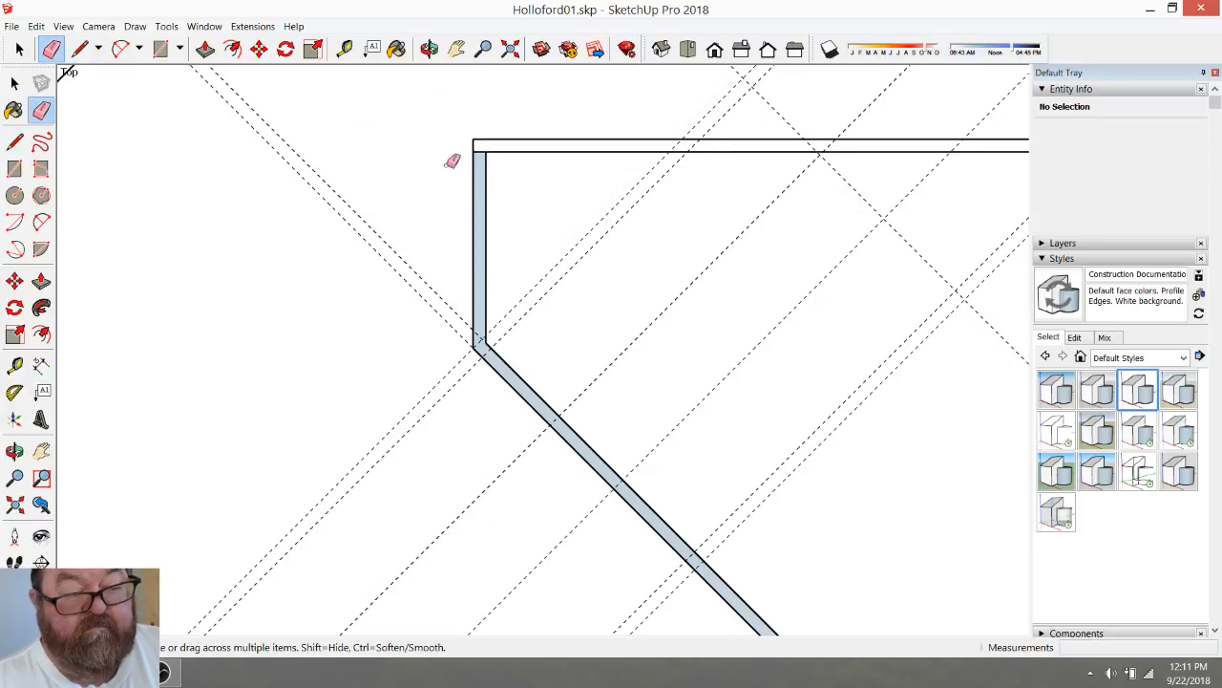
{"action": "scroll", "coordinate": [482, 155], "scroll_direction": "up", "scroll_amount": 1}
{"action": "left_click", "coordinate": [482, 148]}
{"action": "scroll", "coordinate": [478, 223], "scroll_direction": "down", "scroll_amount": 1}
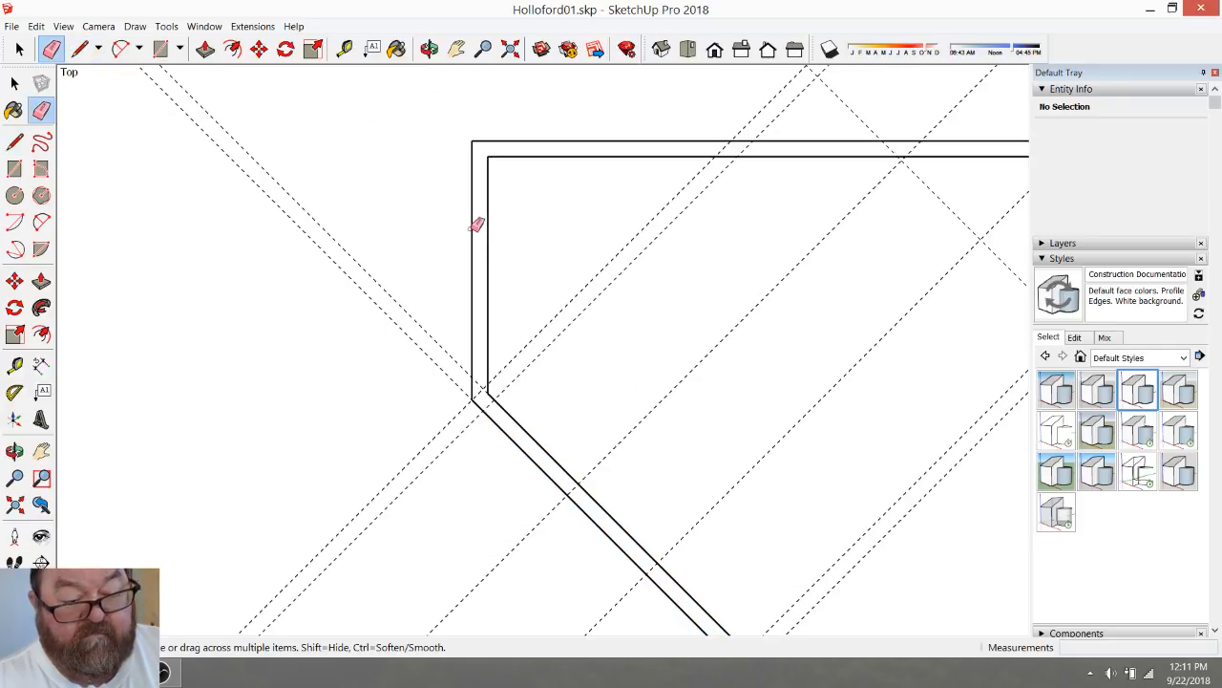
Try to erase the guides crossing at the bend between the vertical and dividing walls
{"action": "scroll", "coordinate": [464, 449], "scroll_direction": "up", "scroll_amount": 3}
{"action": "mouse_move", "coordinate": [439, 258]}
{"action": "left_mouse_down"}
{"action": "mouse_move", "coordinate": [483, 414]}
{"action": "mouse_move", "coordinate": [474, 406]}
{"action": "left_mouse_up"}
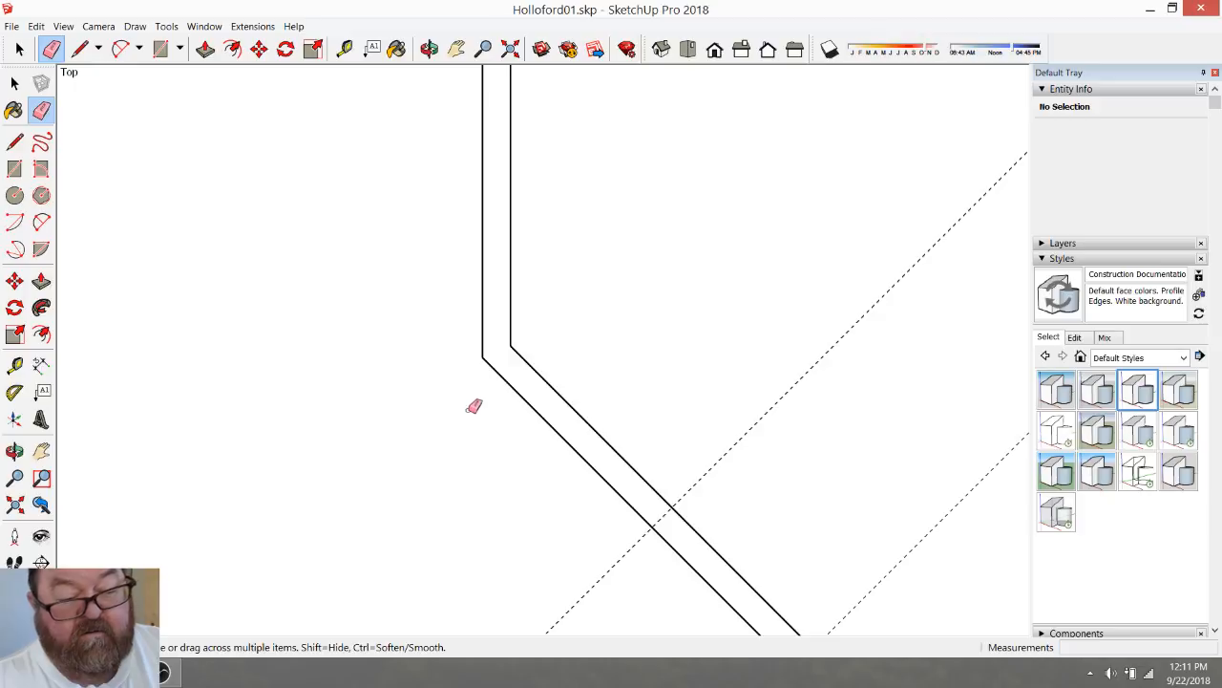
{"action": "scroll", "coordinate": [378, 289], "scroll_direction": "down", "scroll_amount": 2}
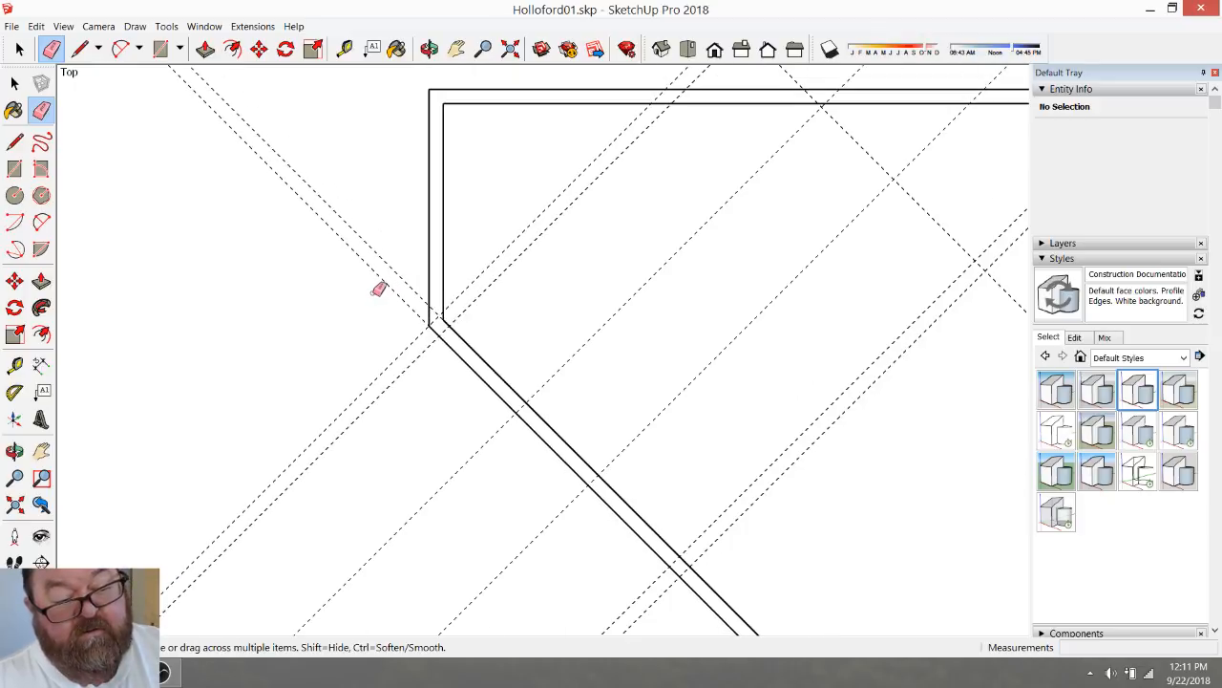
{"action": "scroll", "coordinate": [381, 289], "scroll_direction": "down", "scroll_amount": 1}
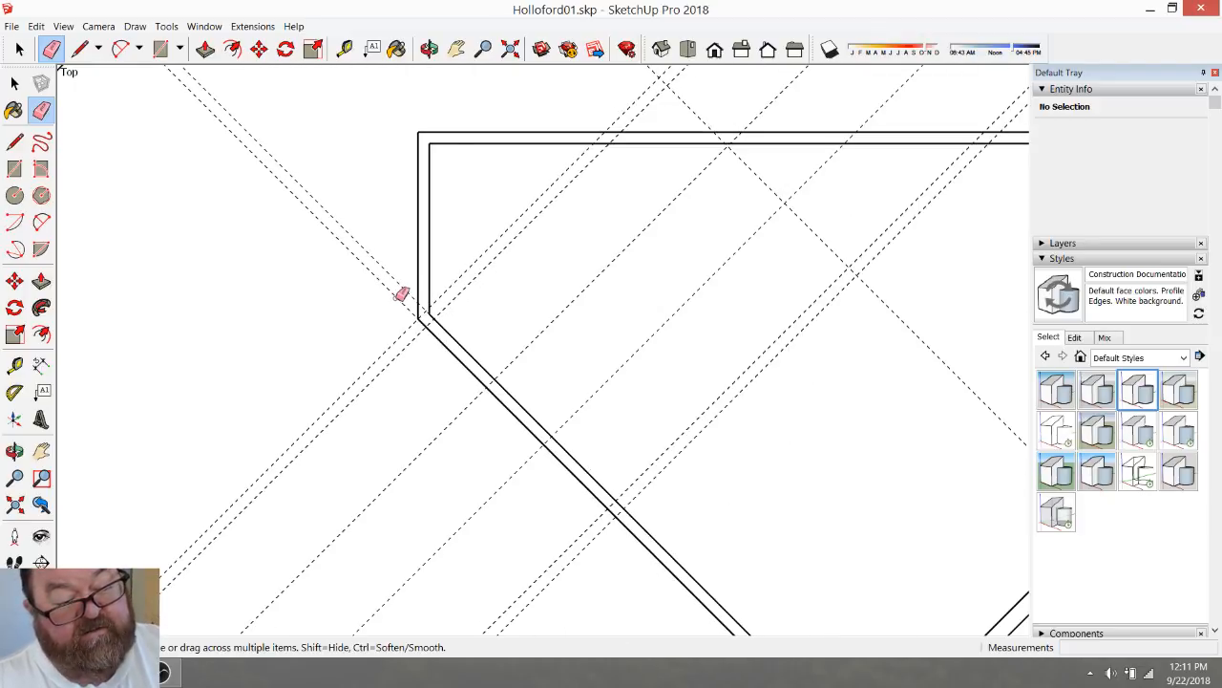
Draw the bath's angled end wall as two parallel lines along the outermost bath guides, from the corner bend to the hallway wall's lower line
{"action": "left_click", "coordinate": [81, 50]}
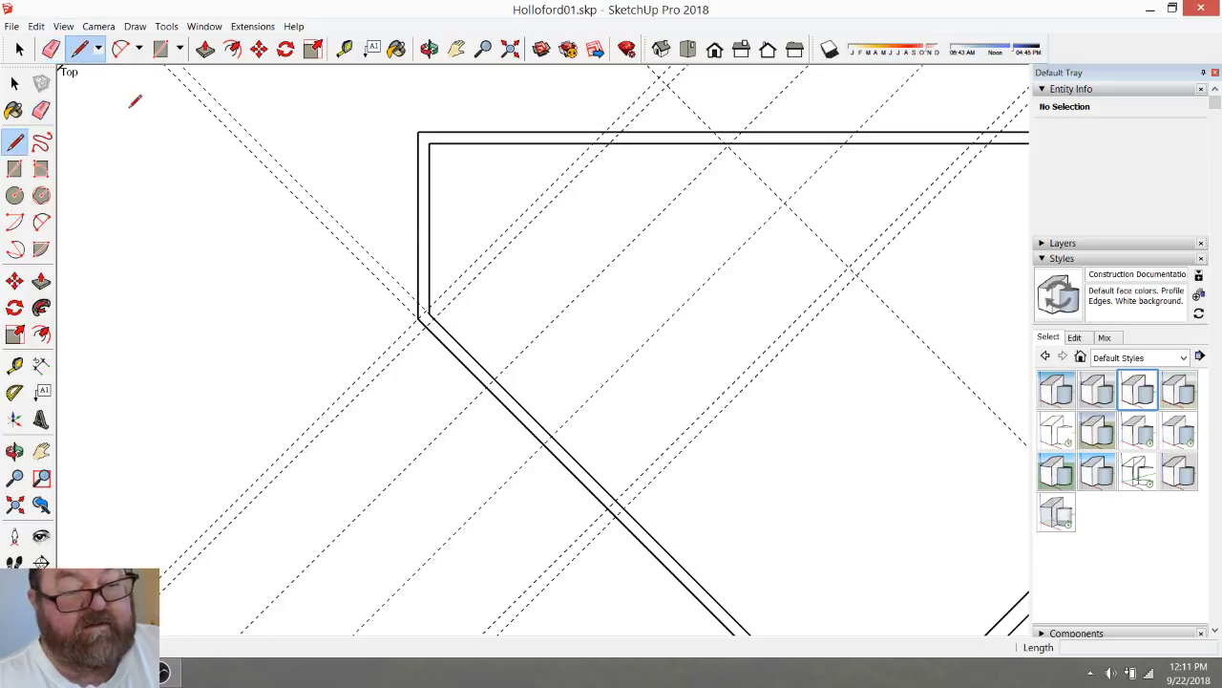
{"action": "scroll", "coordinate": [479, 247], "scroll_direction": "up", "scroll_amount": 2}
{"action": "left_click", "coordinate": [393, 337]}
{"action": "scroll", "coordinate": [401, 337], "scroll_direction": "down", "scroll_amount": 1}
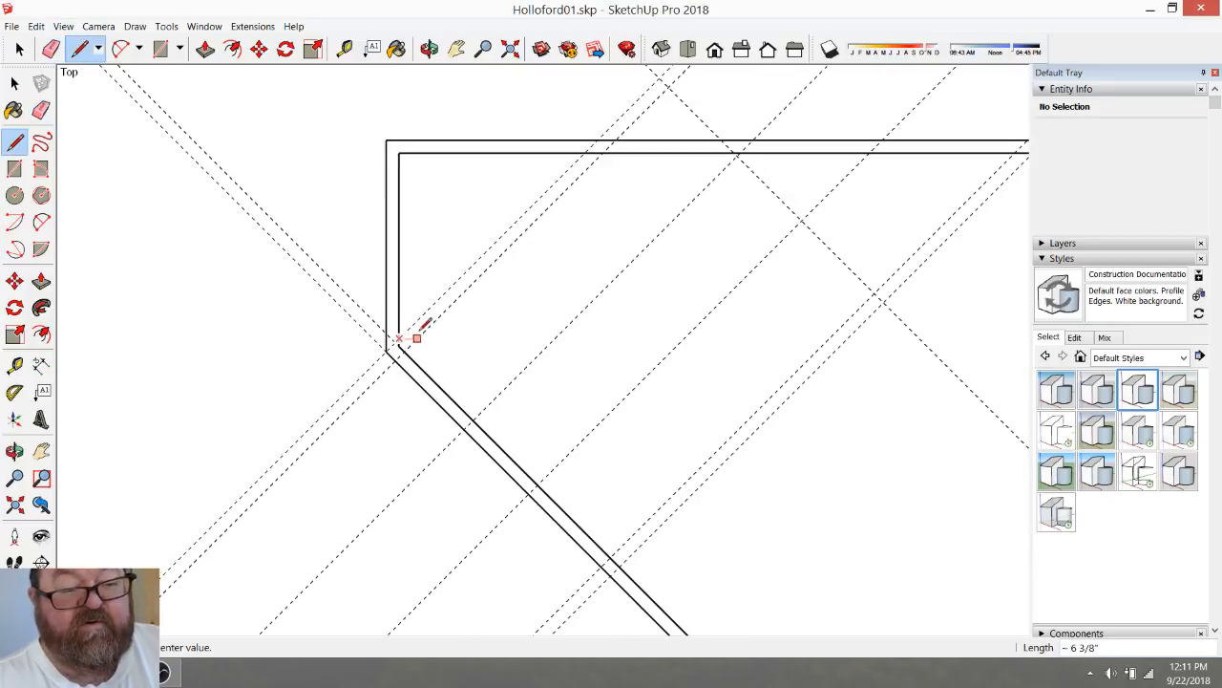
{"action": "left_click", "coordinate": [584, 151]}
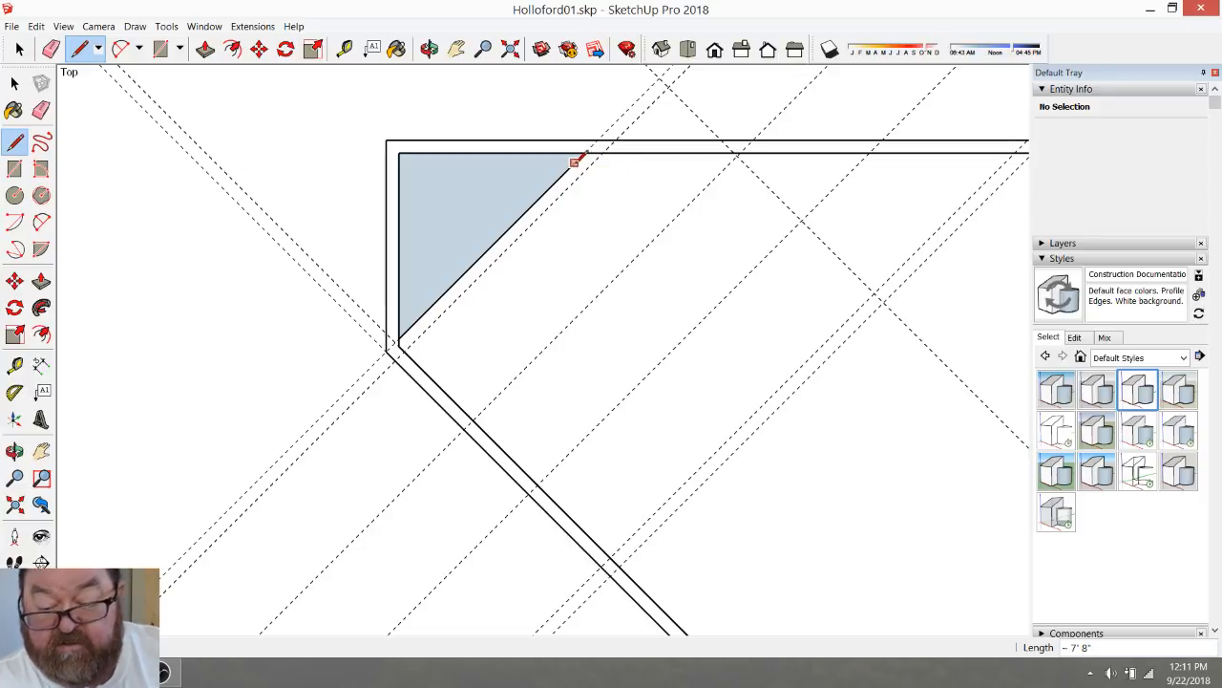
{"action": "scroll", "coordinate": [377, 300], "scroll_direction": "up", "scroll_amount": 2}
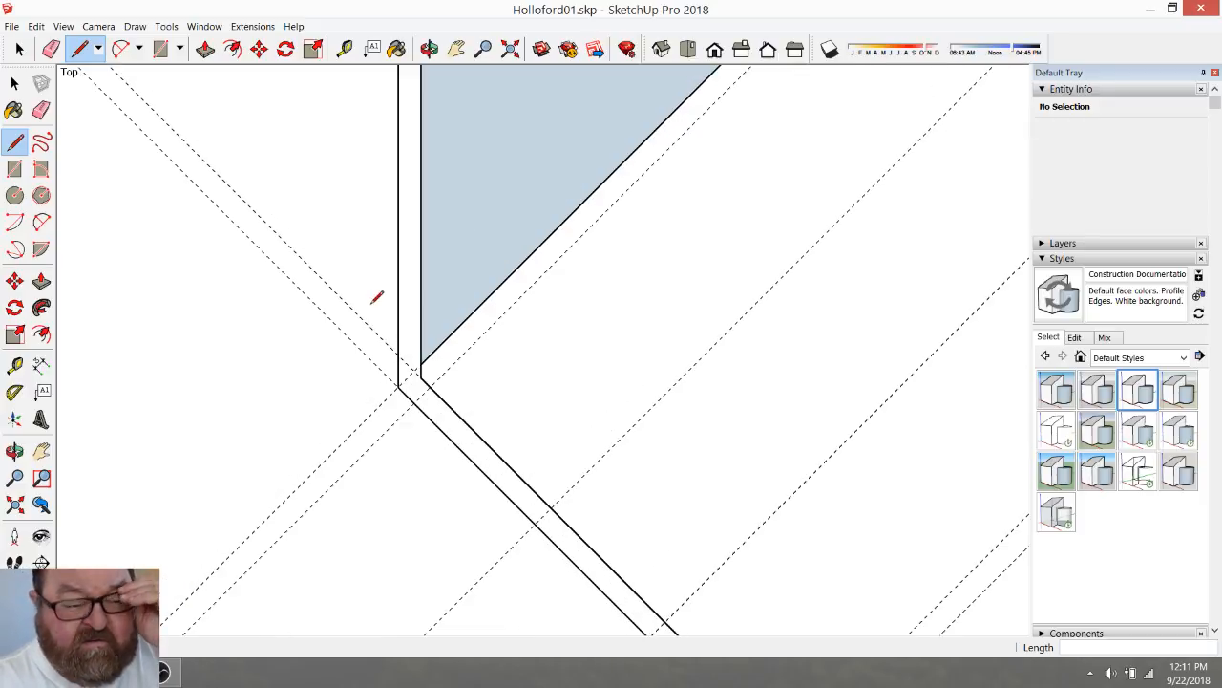
{"action": "scroll", "coordinate": [432, 380], "scroll_direction": "down", "scroll_amount": 3}
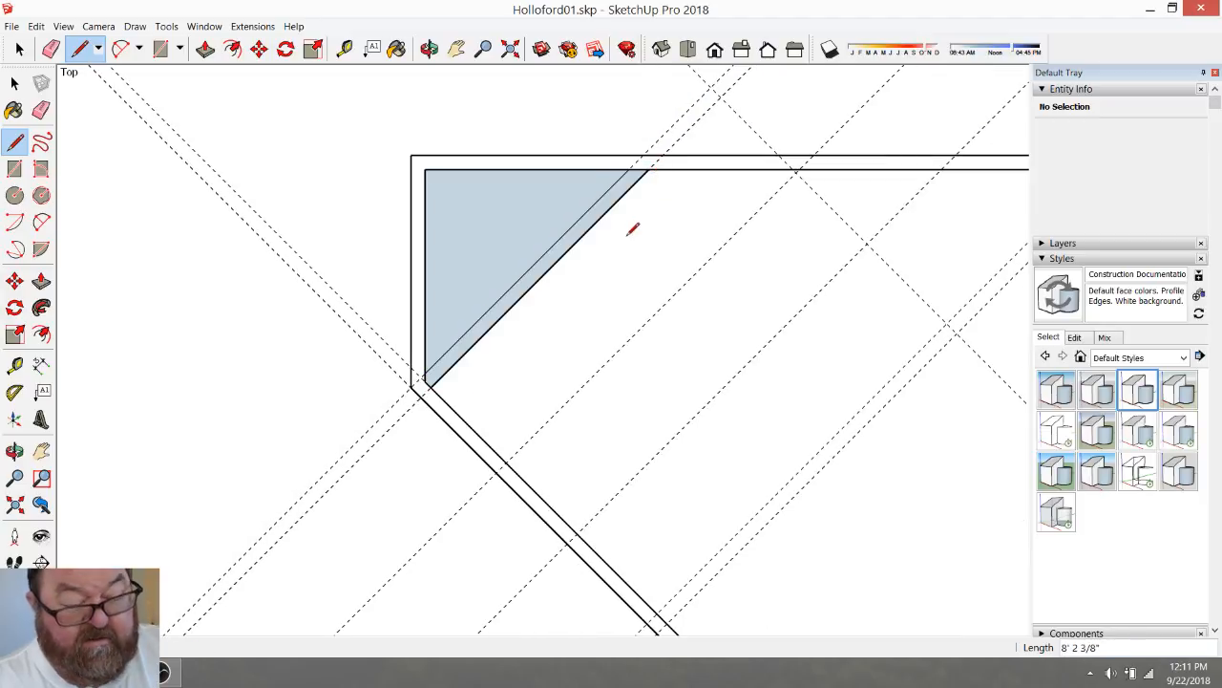
Examine the bath and study layout on the reference plan and compare it with the drawn walls
{"action": "scroll", "coordinate": [565, 220], "scroll_direction": "down", "scroll_amount": 3}
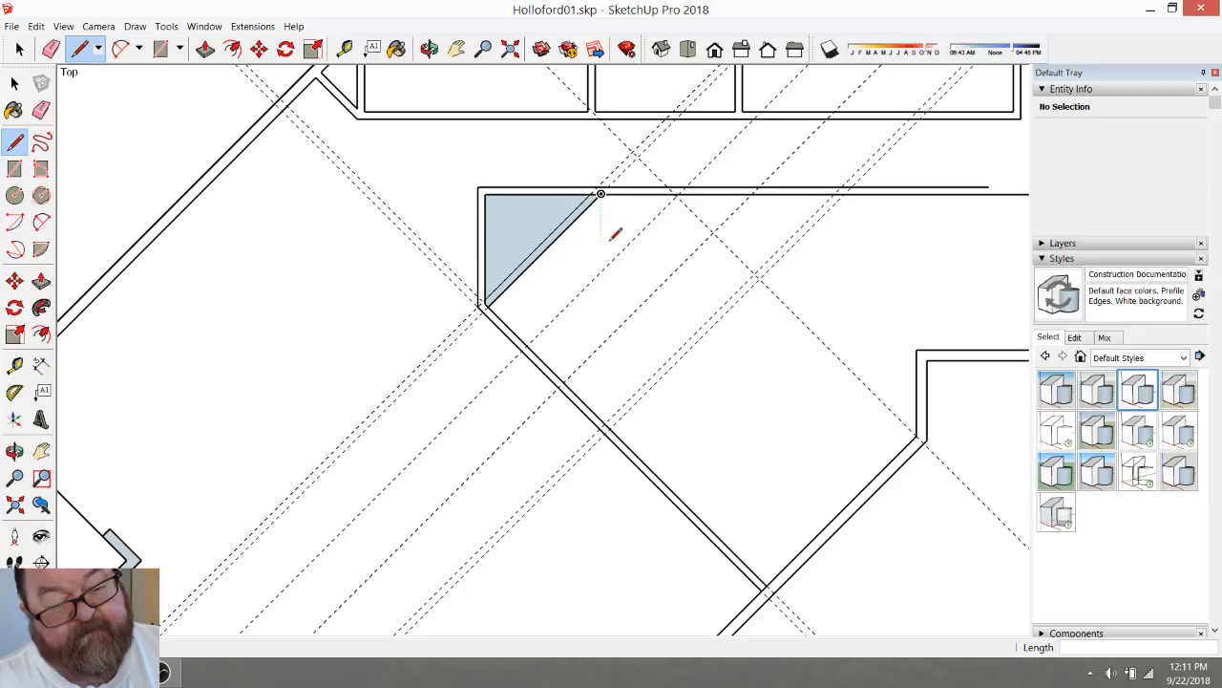
{"action": "scroll", "coordinate": [605, 240], "scroll_direction": "down", "scroll_amount": 6}
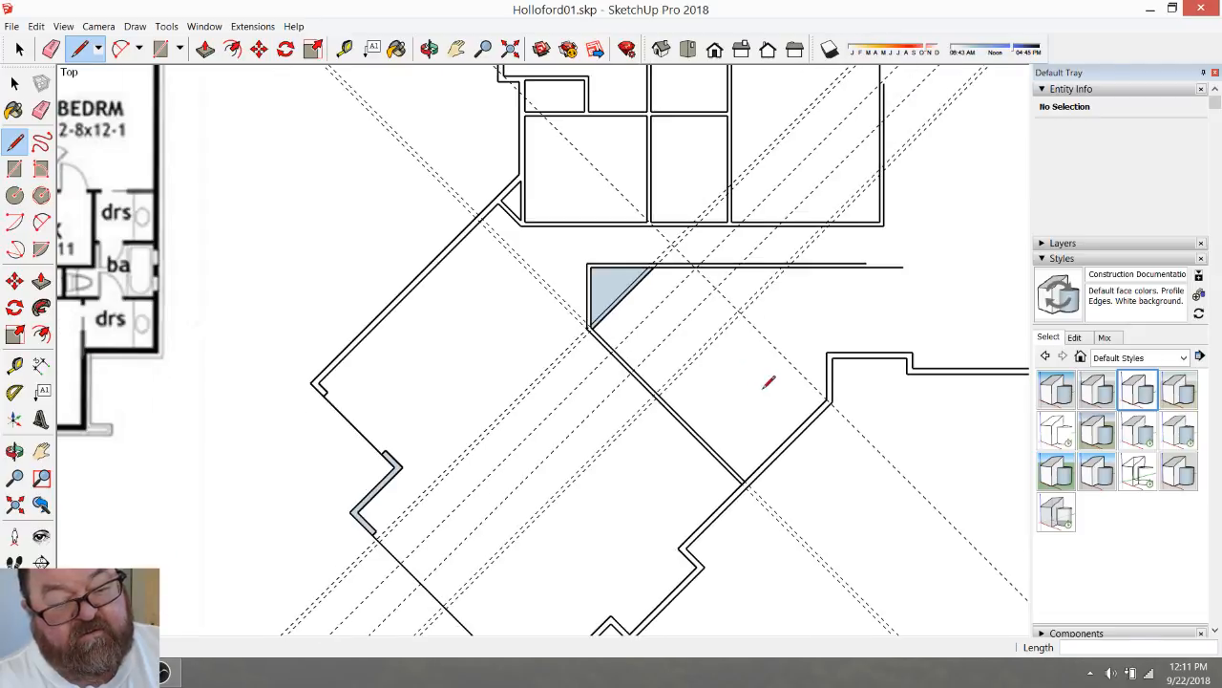
{"action": "scroll", "coordinate": [828, 383], "scroll_direction": "down", "scroll_amount": 3}
{"action": "scroll", "coordinate": [197, 349], "scroll_direction": "up", "scroll_amount": 6}
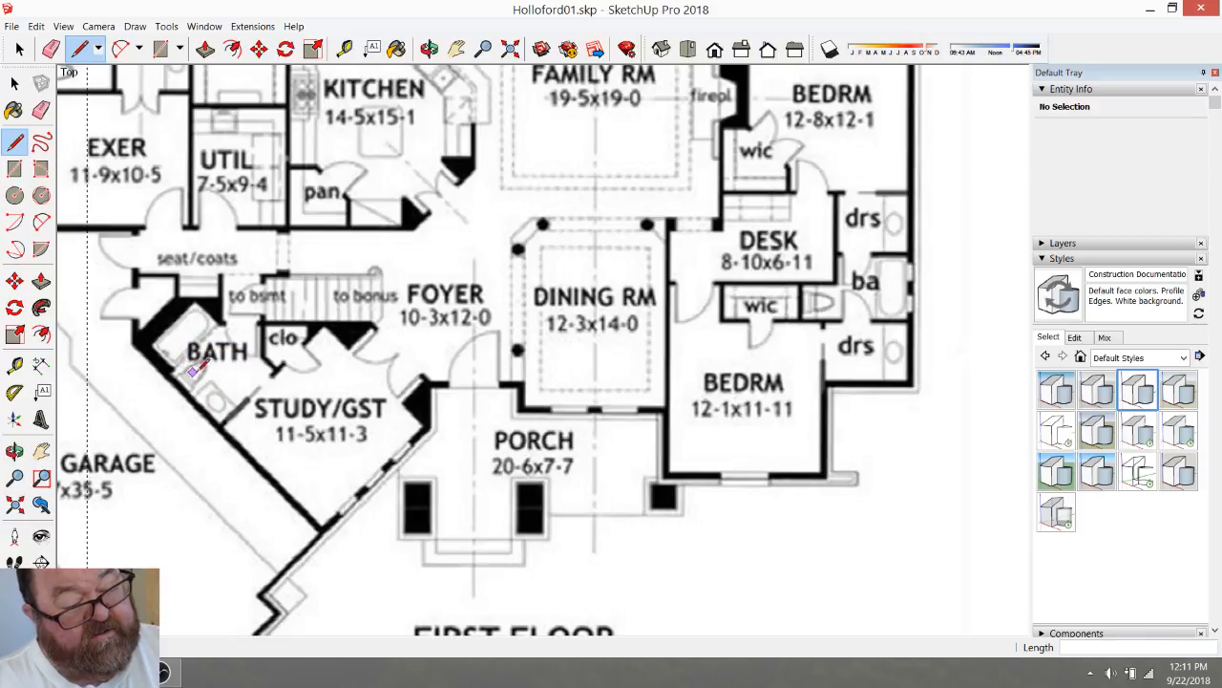
{"action": "scroll", "coordinate": [191, 371], "scroll_direction": "up", "scroll_amount": 1}
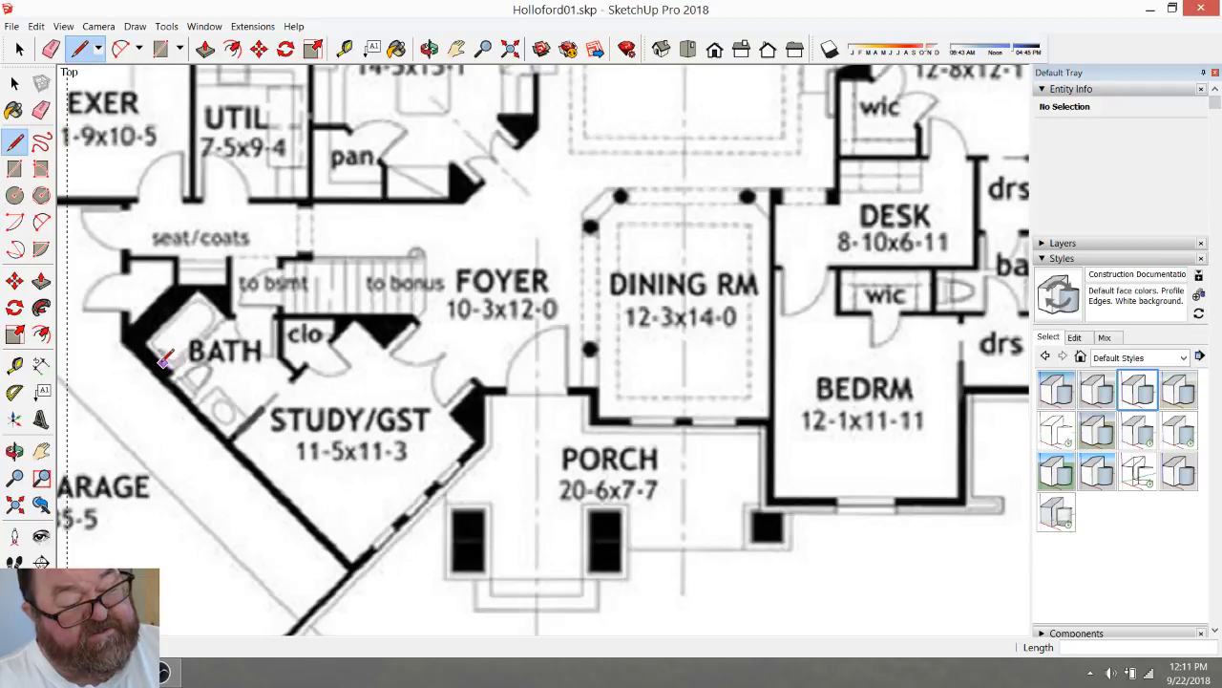
{"action": "scroll", "coordinate": [170, 348], "scroll_direction": "down", "scroll_amount": 5}
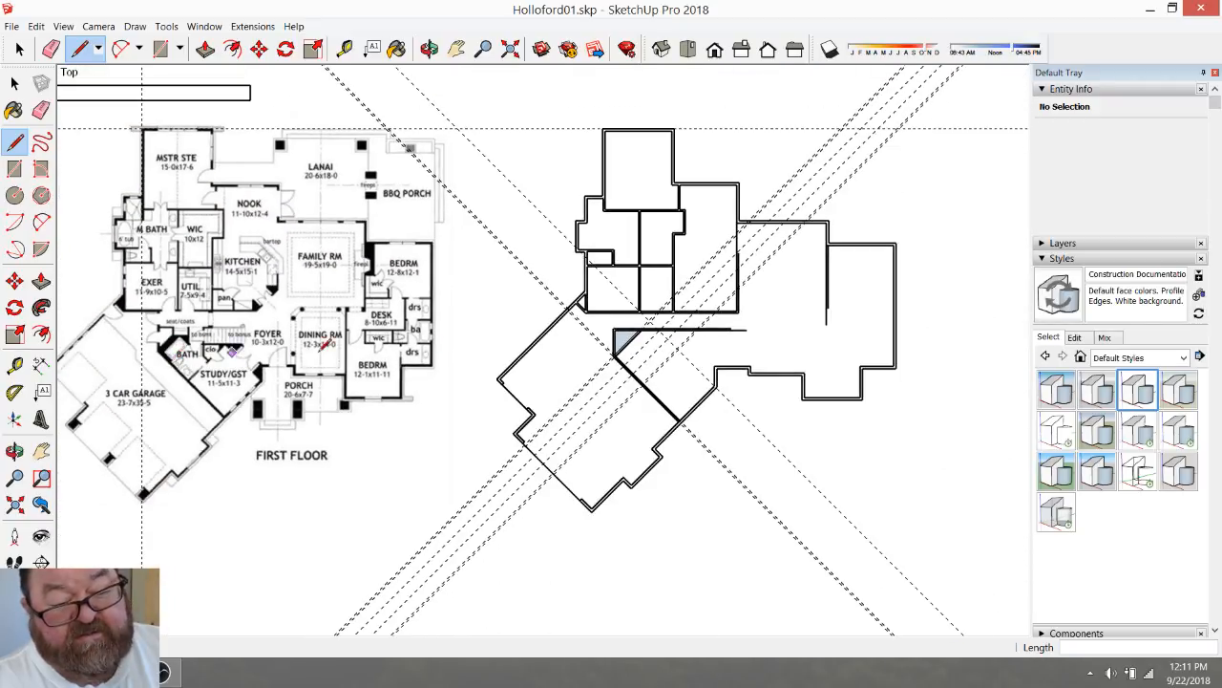
{"action": "scroll", "coordinate": [659, 350], "scroll_direction": "up", "scroll_amount": 5}
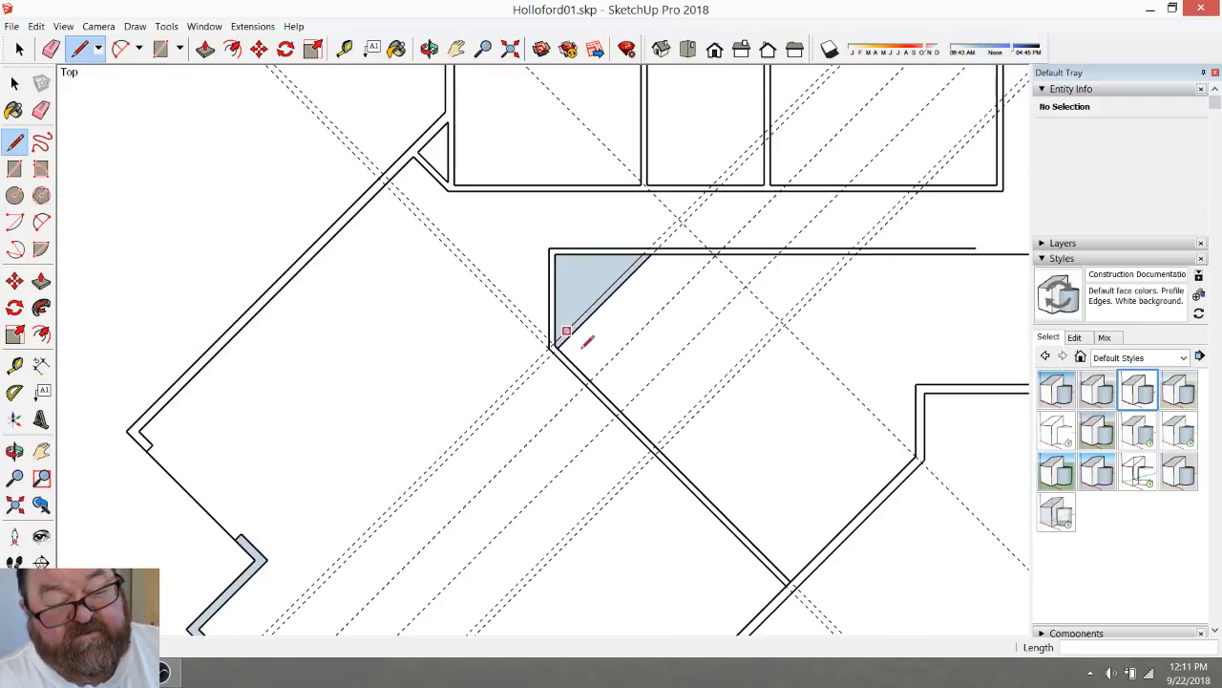
{"action": "scroll", "coordinate": [679, 386], "scroll_direction": "up", "scroll_amount": 1}
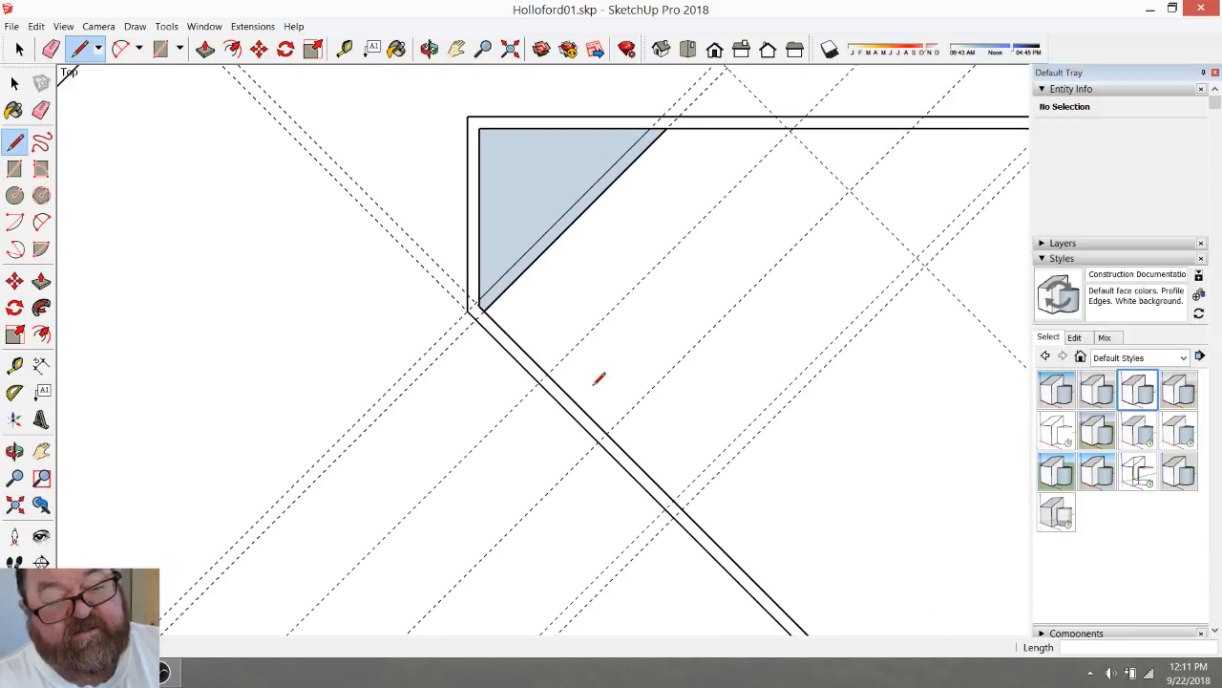
Create a guide offset 6 from the dividing wall's bath-side line and another 5' beyond it, towards the bath interior
{"action": "left_click", "coordinate": [344, 49]}
{"action": "left_click", "coordinate": [515, 340]}
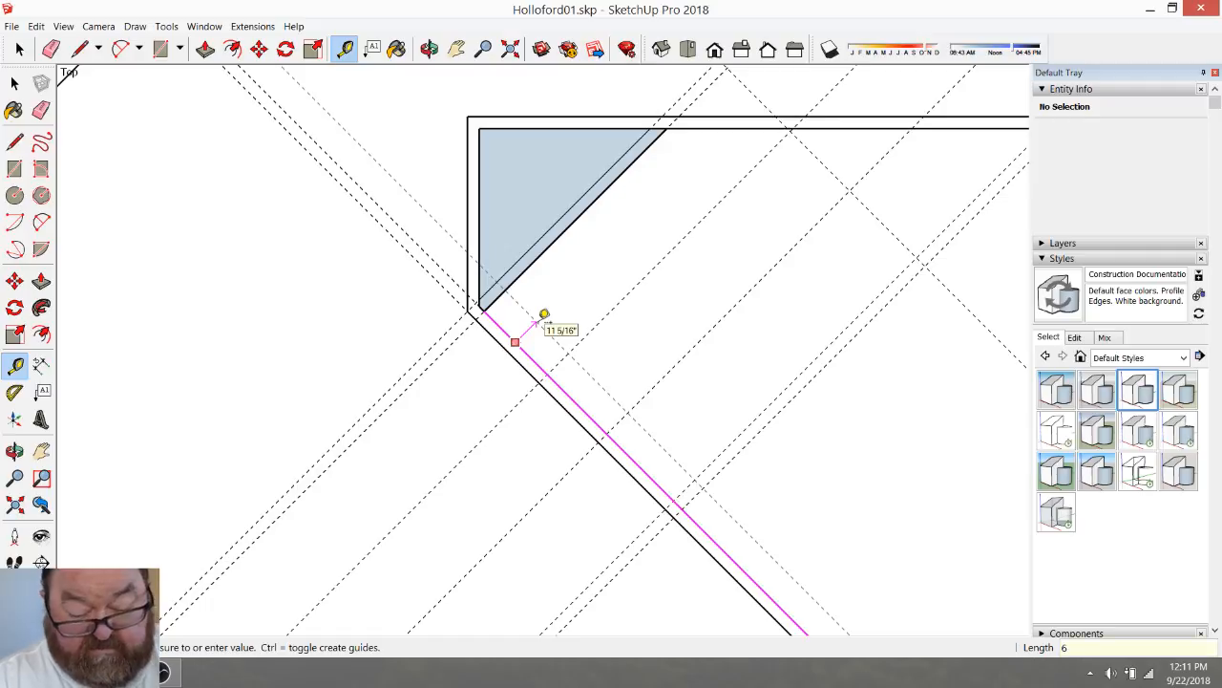
{"action": "key", "text": "Return"}
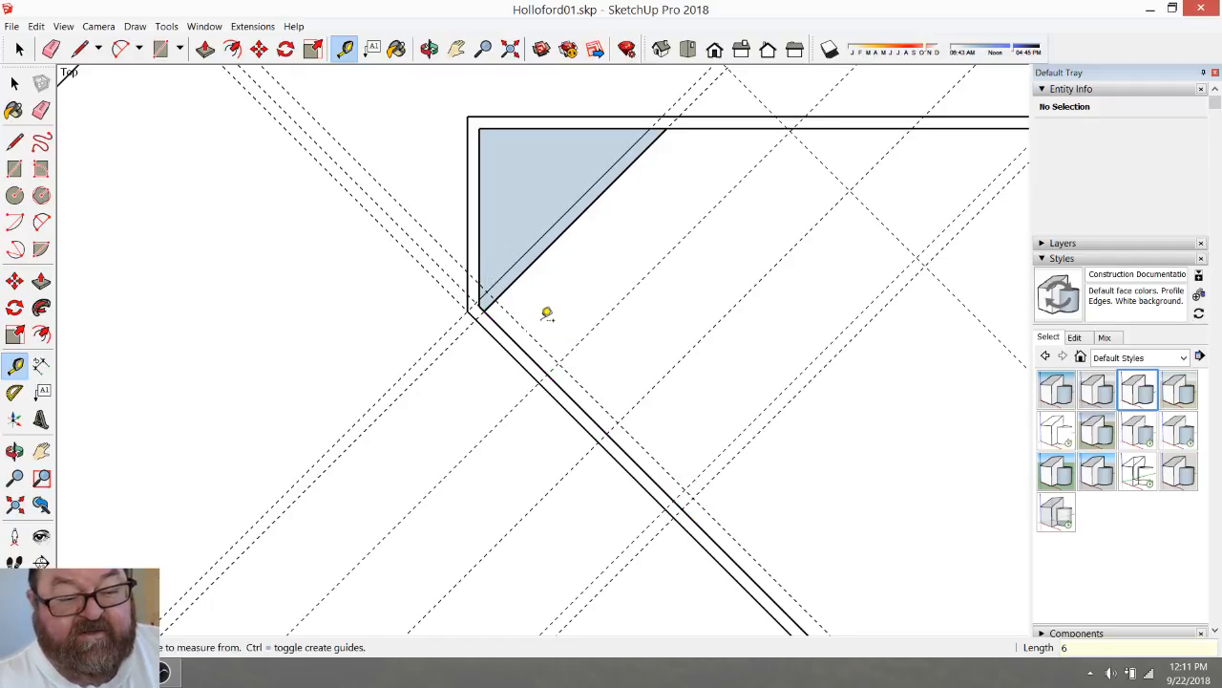
{"action": "left_click", "coordinate": [515, 321]}
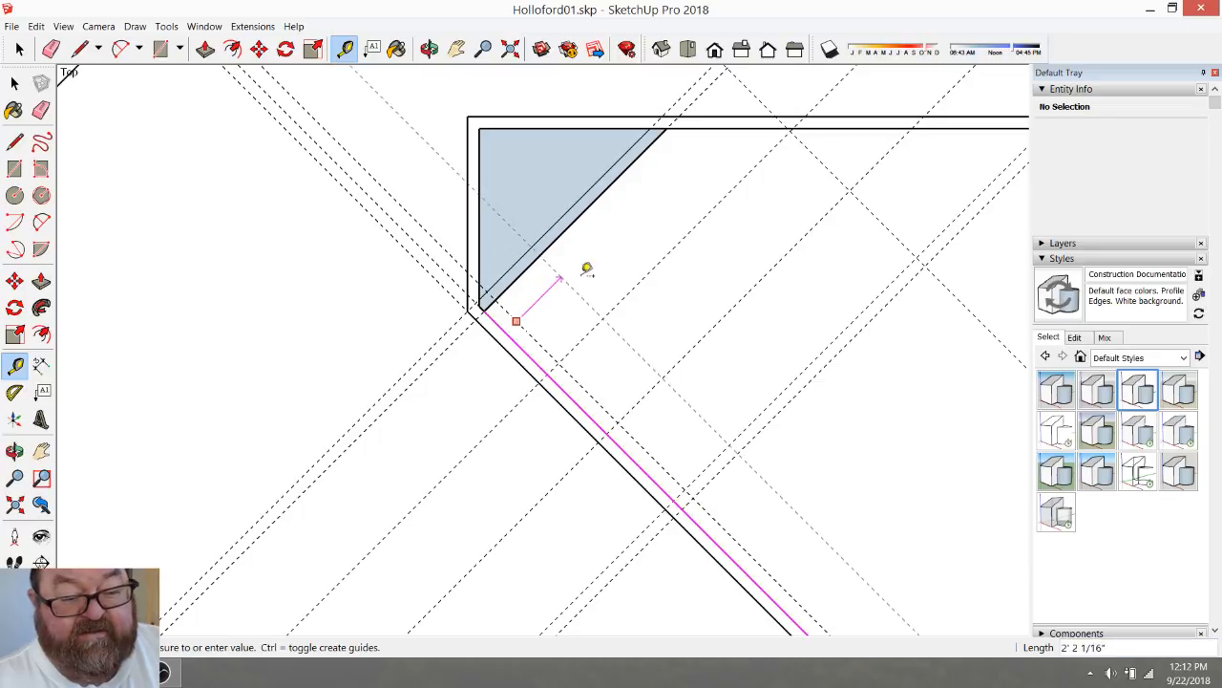
{"action": "type", "text": "5'"}
{"action": "key", "text": "Return"}
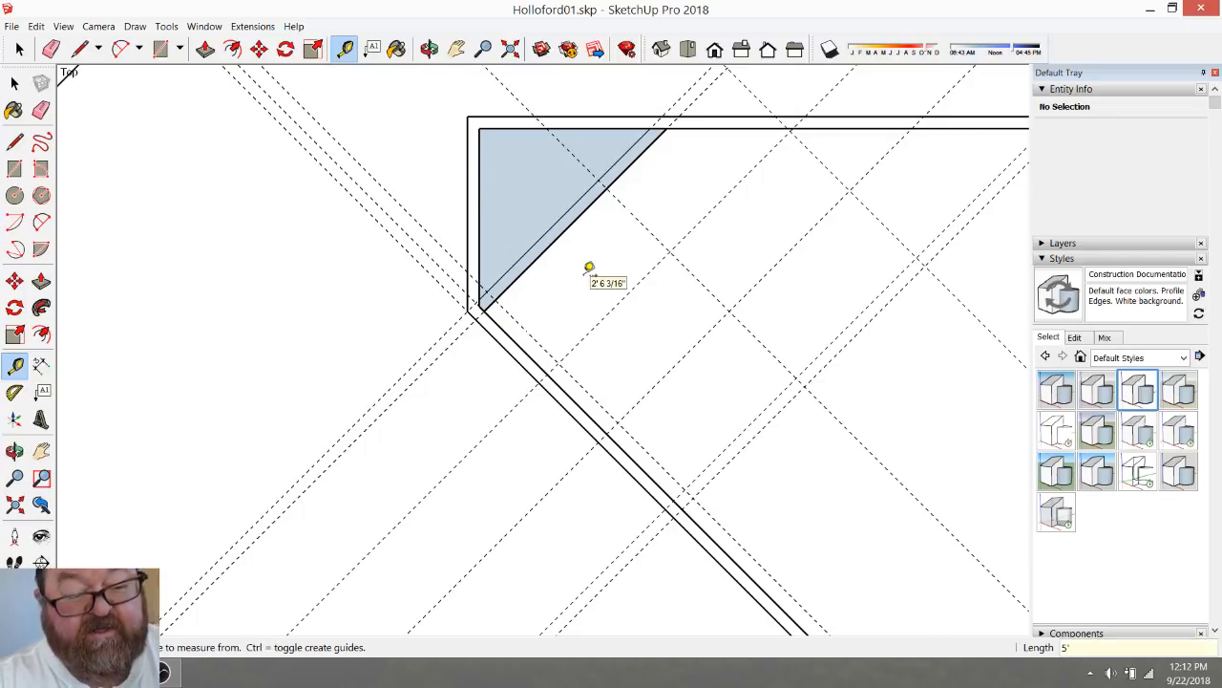
Examine the bath's tub end, the thick angled wall and the seat/coats niche on the first-floor reference plan
{"action": "scroll", "coordinate": [849, 198], "scroll_direction": "down", "scroll_amount": 4}
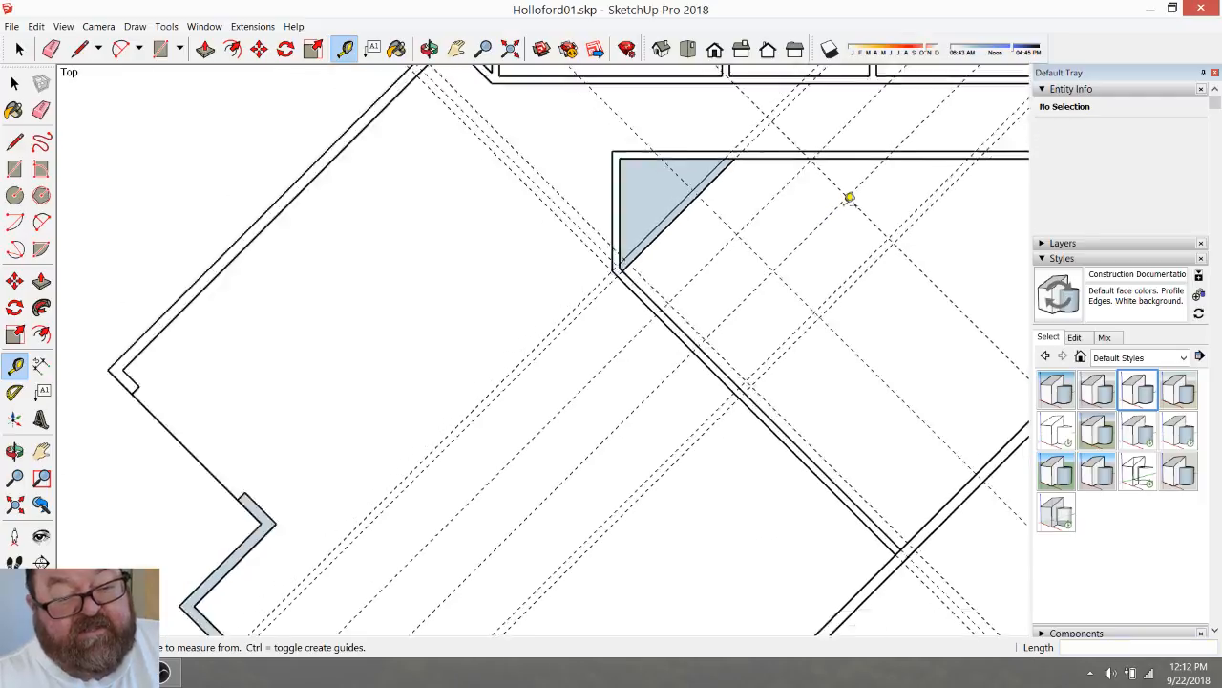
{"action": "scroll", "coordinate": [849, 198], "scroll_direction": "down", "scroll_amount": 4}
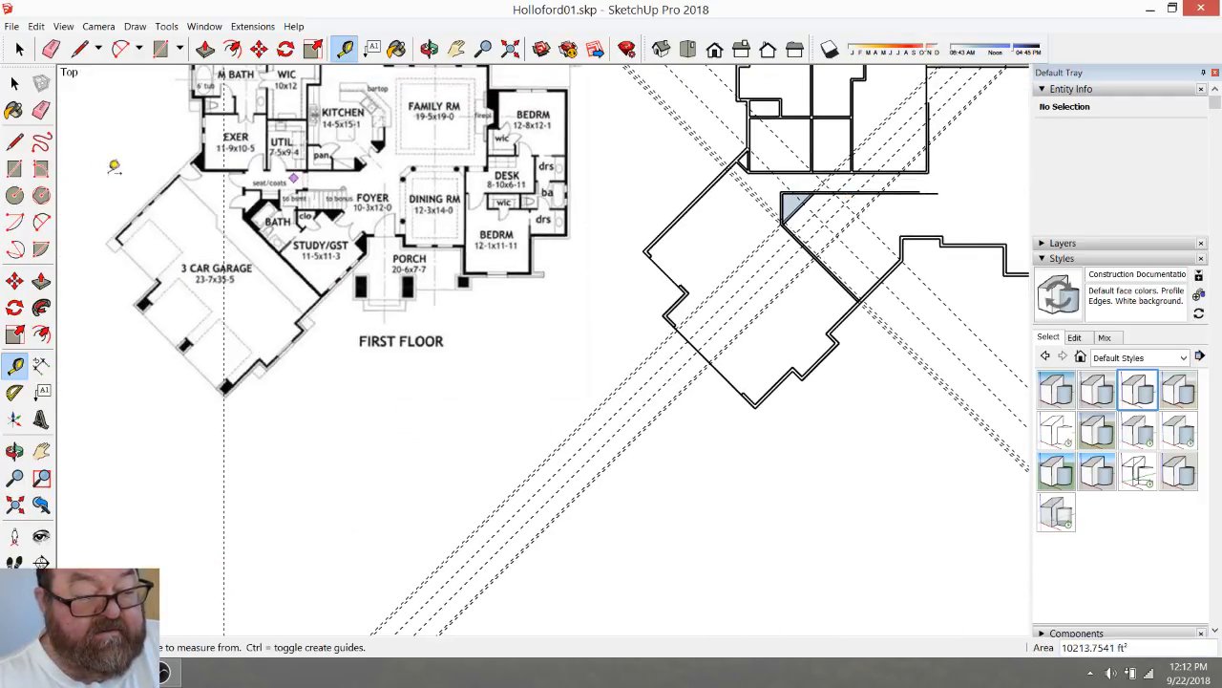
{"action": "scroll", "coordinate": [334, 219], "scroll_direction": "up", "scroll_amount": 3}
{"action": "scroll", "coordinate": [333, 220], "scroll_direction": "up", "scroll_amount": 3}
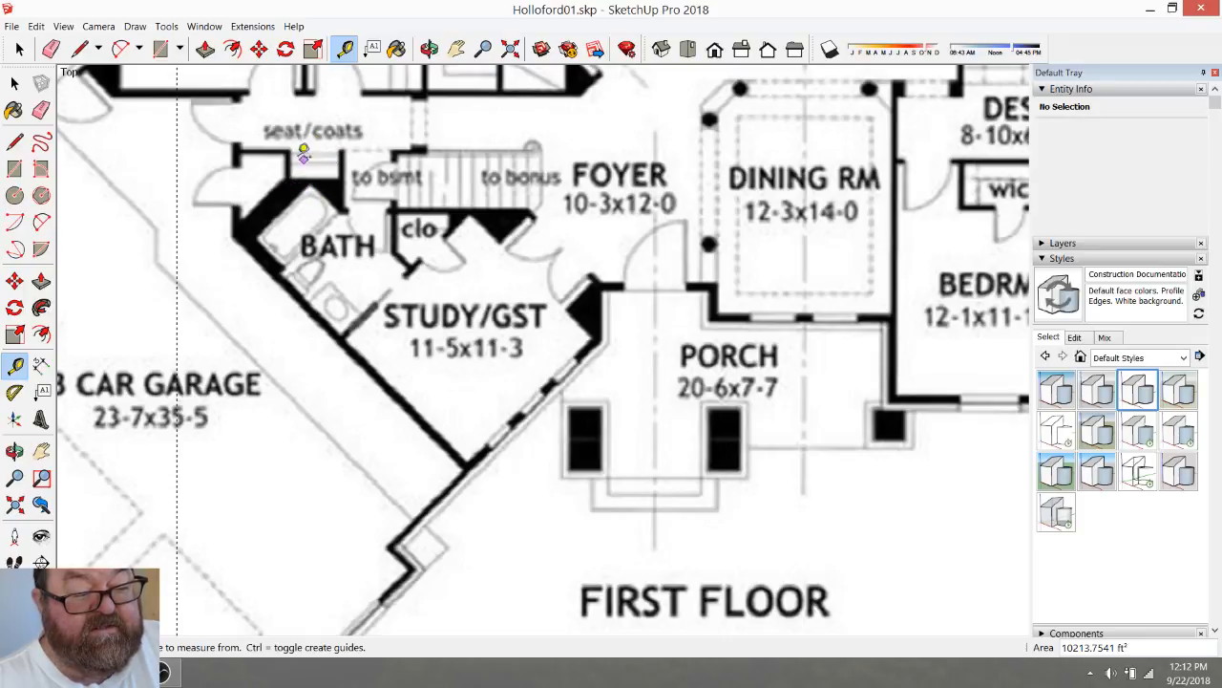
{"action": "scroll", "coordinate": [313, 162], "scroll_direction": "down", "scroll_amount": 2}
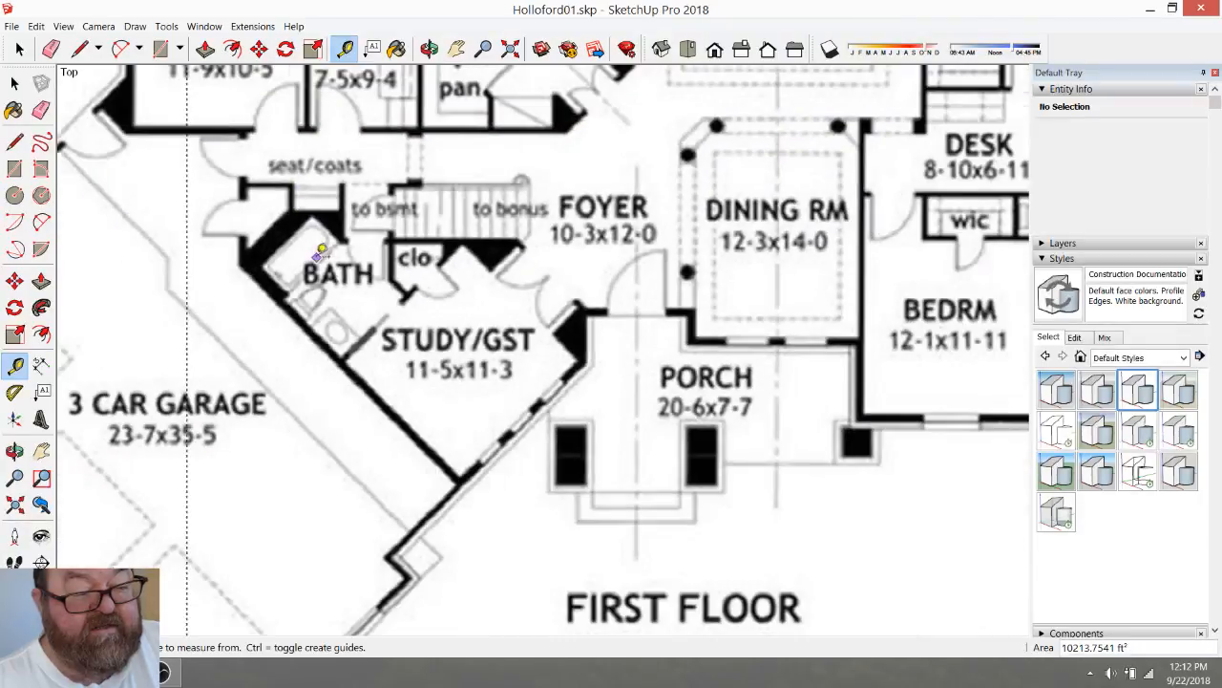
{"action": "scroll", "coordinate": [292, 168], "scroll_direction": "up", "scroll_amount": 3}
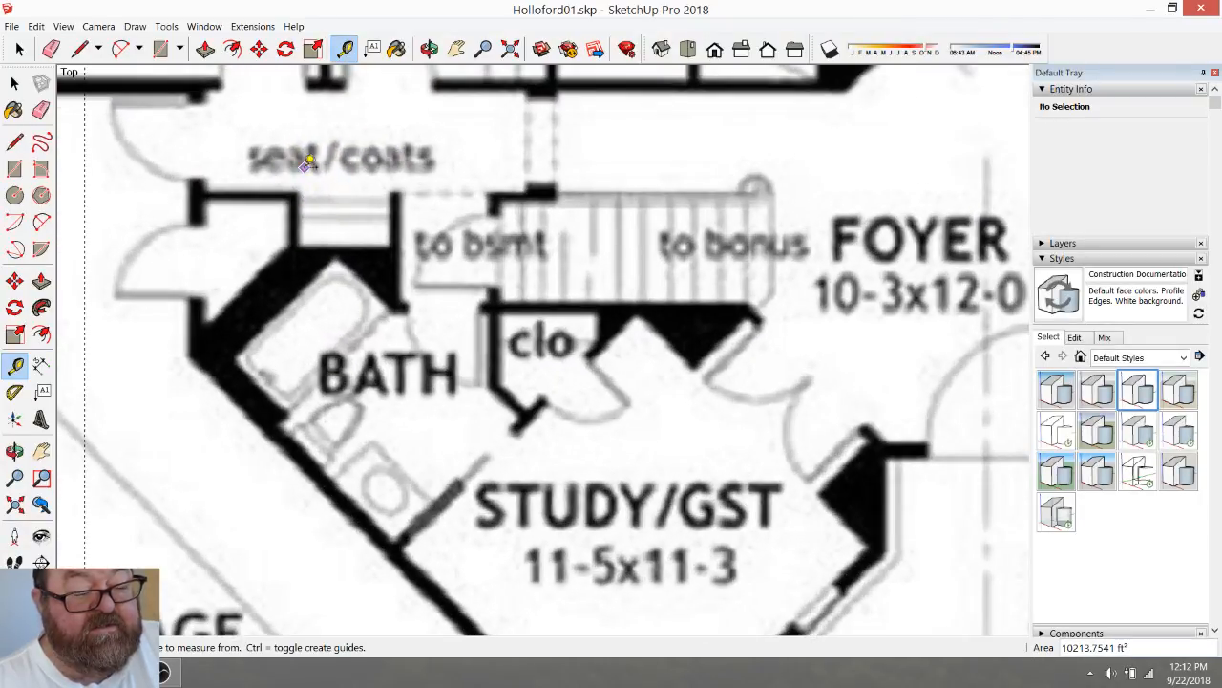
{"action": "scroll", "coordinate": [296, 229], "scroll_direction": "down", "scroll_amount": 4}
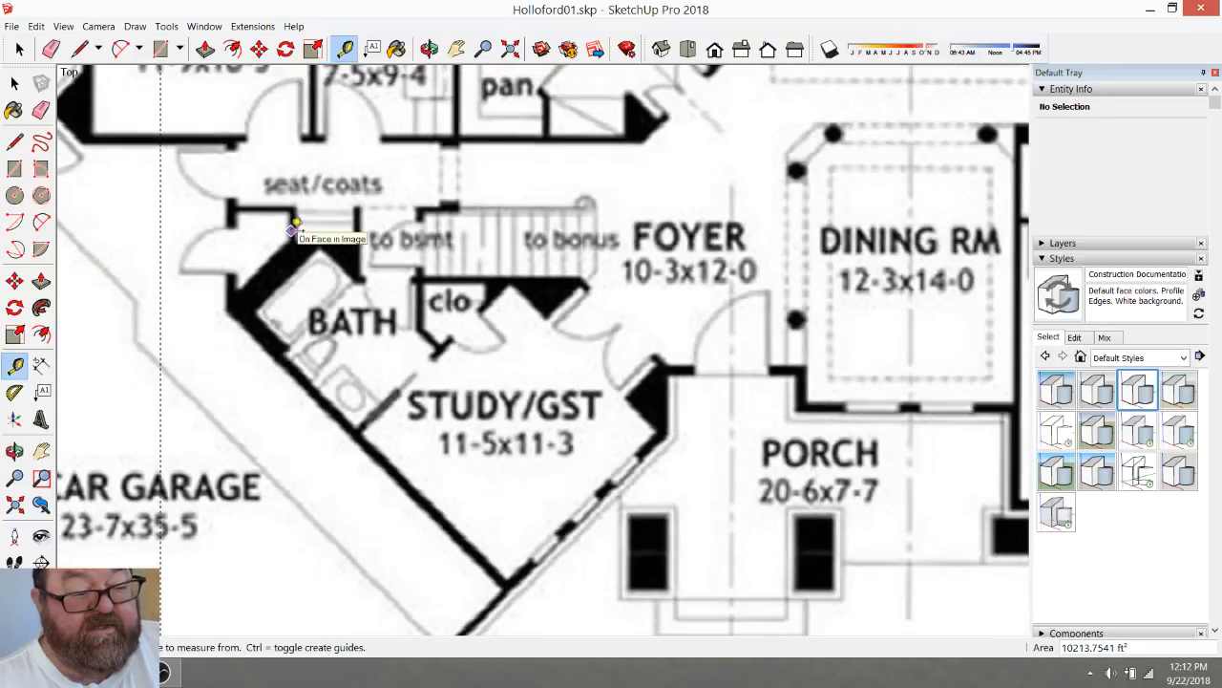
{"action": "scroll", "coordinate": [285, 246], "scroll_direction": "down", "scroll_amount": 6}
{"action": "scroll", "coordinate": [747, 242], "scroll_direction": "up", "scroll_amount": 3}
{"action": "scroll", "coordinate": [753, 256], "scroll_direction": "up", "scroll_amount": 5}
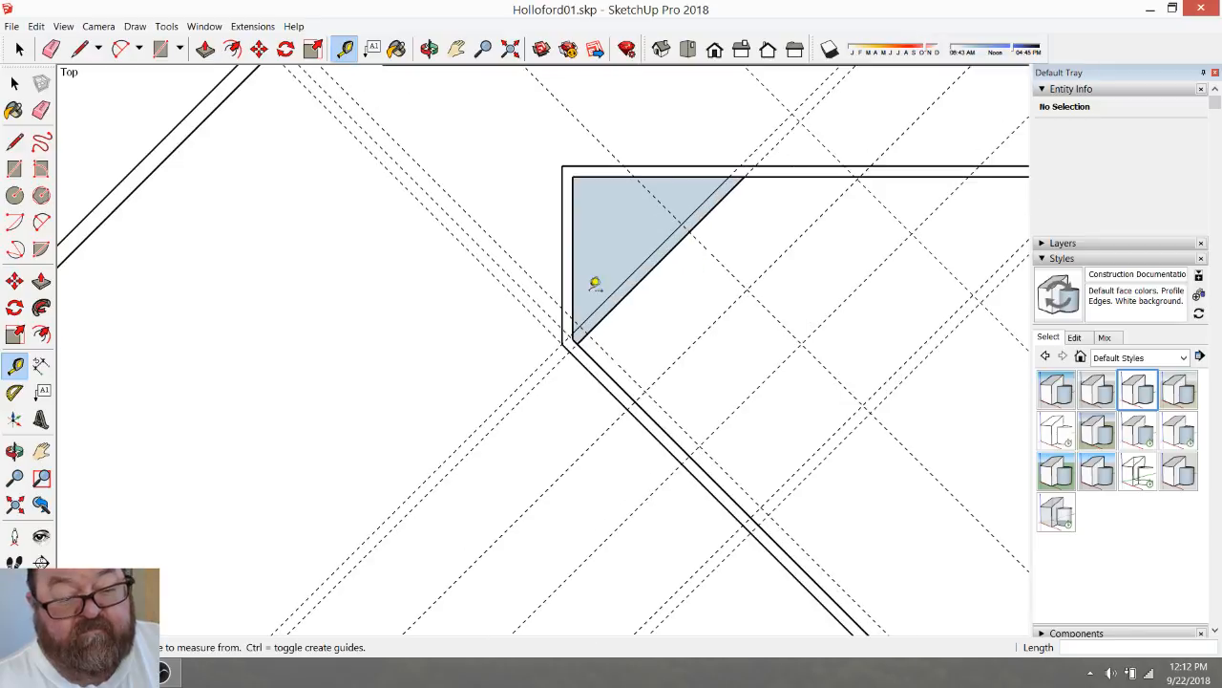
Erase the two newest bath guides and create a replacement guide offset 5' from the dividing wall's bath-side line
{"action": "left_click", "coordinate": [50, 50]}
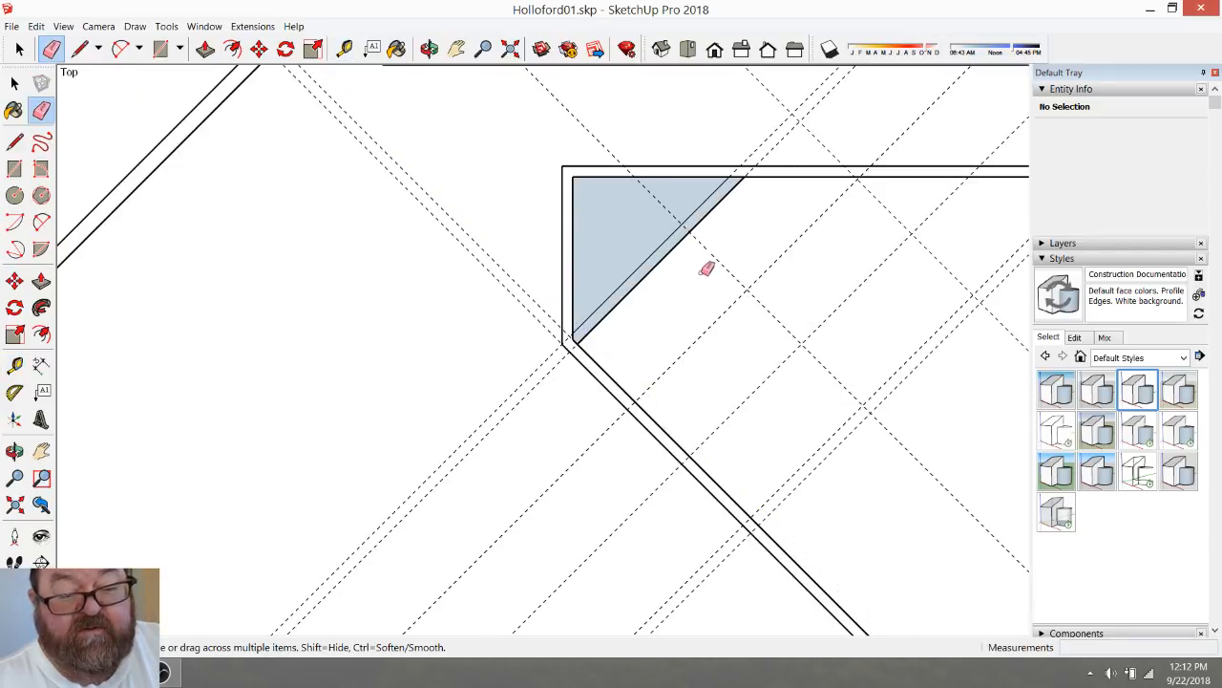
{"action": "left_click", "coordinate": [345, 50]}
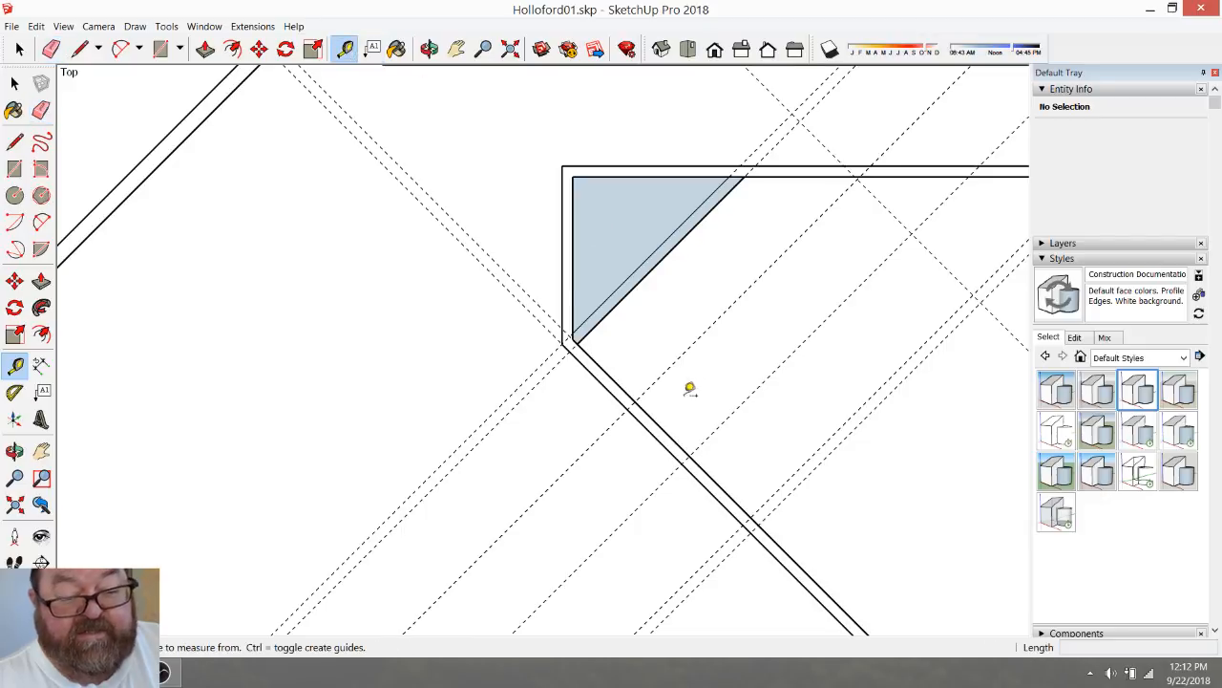
{"action": "left_click", "coordinate": [603, 368]}
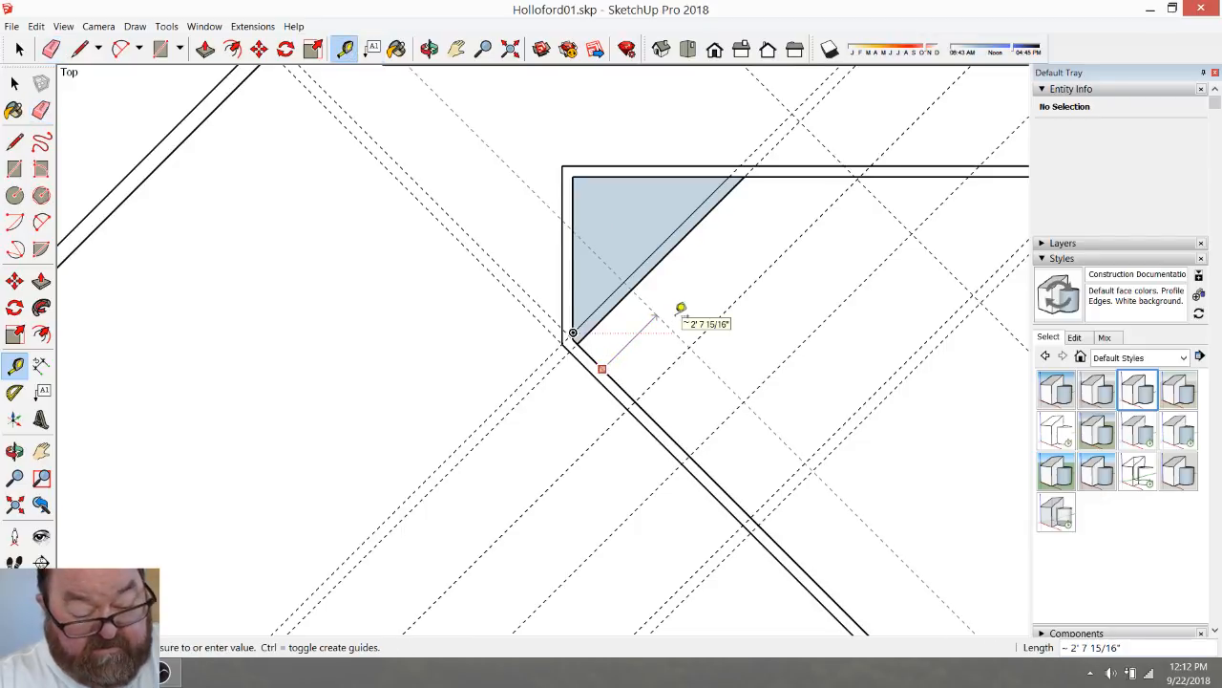
{"action": "left_click", "coordinate": [680, 308]}
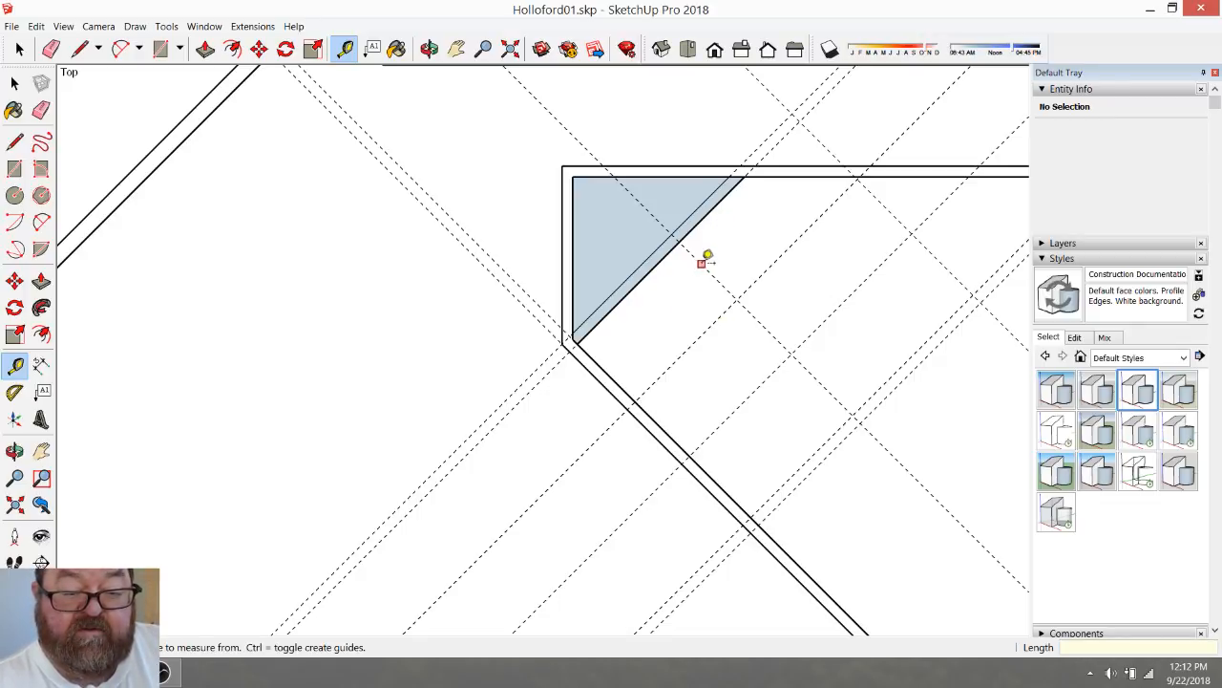
{"action": "left_click", "coordinate": [702, 262]}
{"action": "type", "text": "5"}
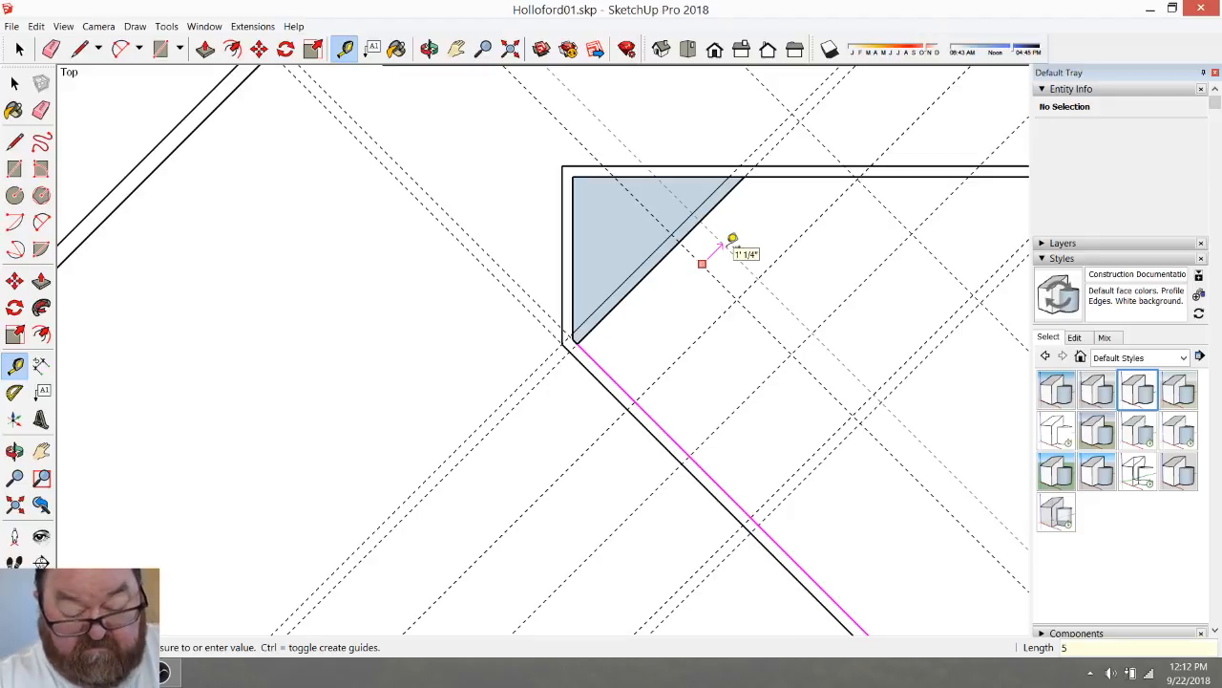
{"action": "type", "text": "'"}
{"action": "key", "text": "Return"}
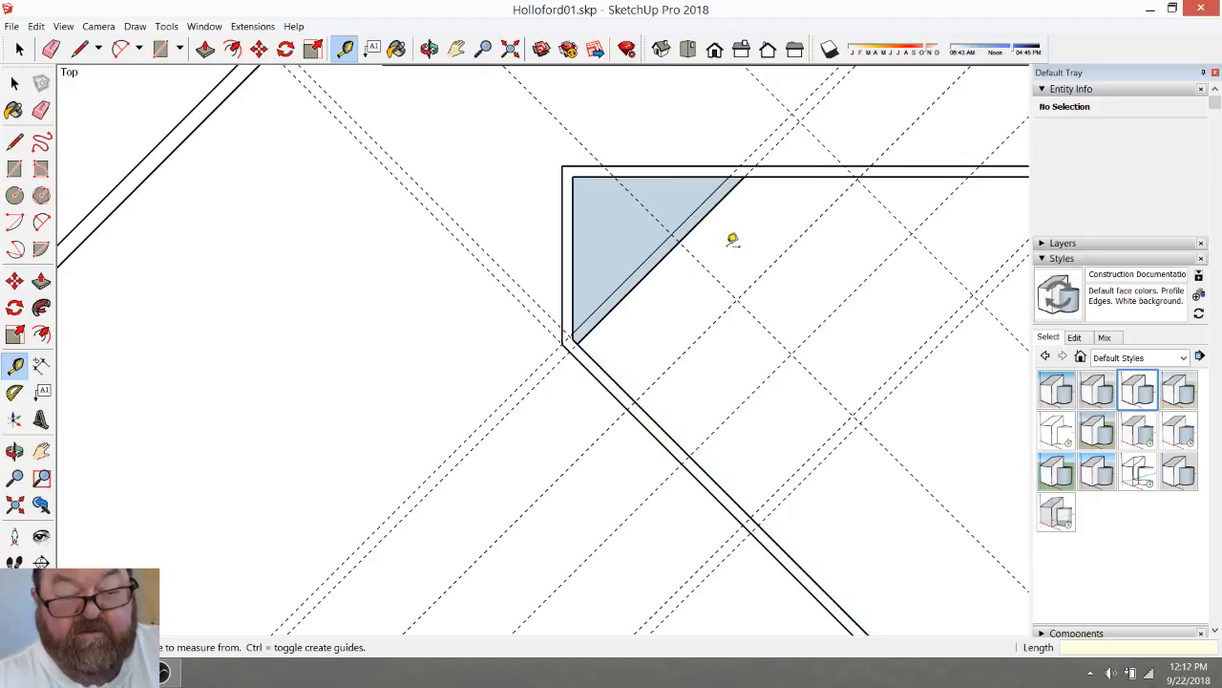
Create a parallel guide offset 4.5 beyond the bath's 5' guide, away from the dividing wall
{"action": "left_click", "coordinate": [706, 265]}
{"action": "type", "text": "4.5"}
{"action": "key", "text": "Return"}
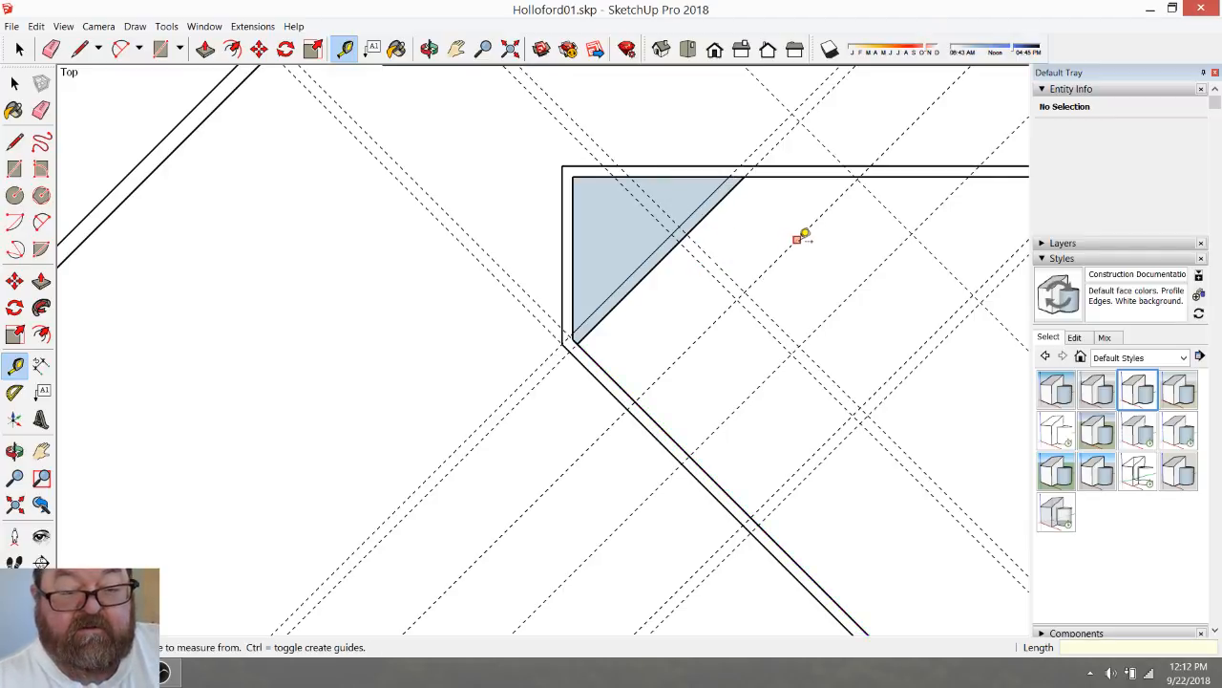
Examine the seat/coats niche, garage entry, bath corner and basement stair opening on the reference plan
{"action": "scroll", "coordinate": [770, 226], "scroll_direction": "down", "scroll_amount": 10}
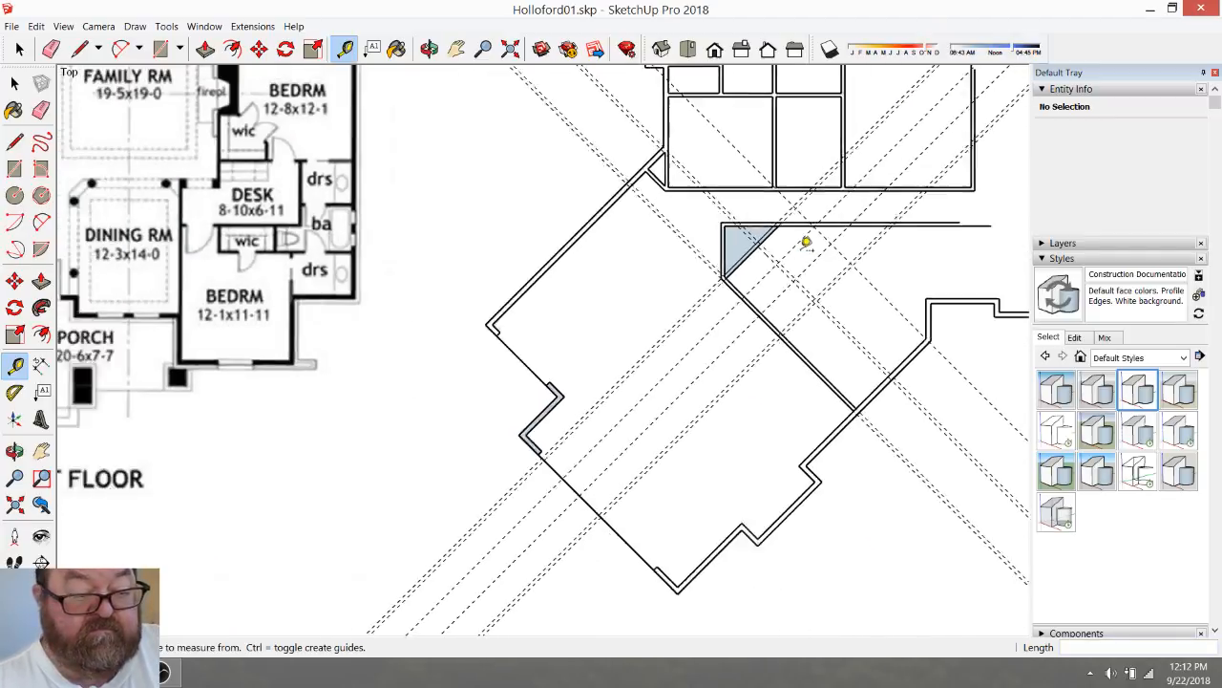
{"action": "scroll", "coordinate": [210, 238], "scroll_direction": "up", "scroll_amount": 5}
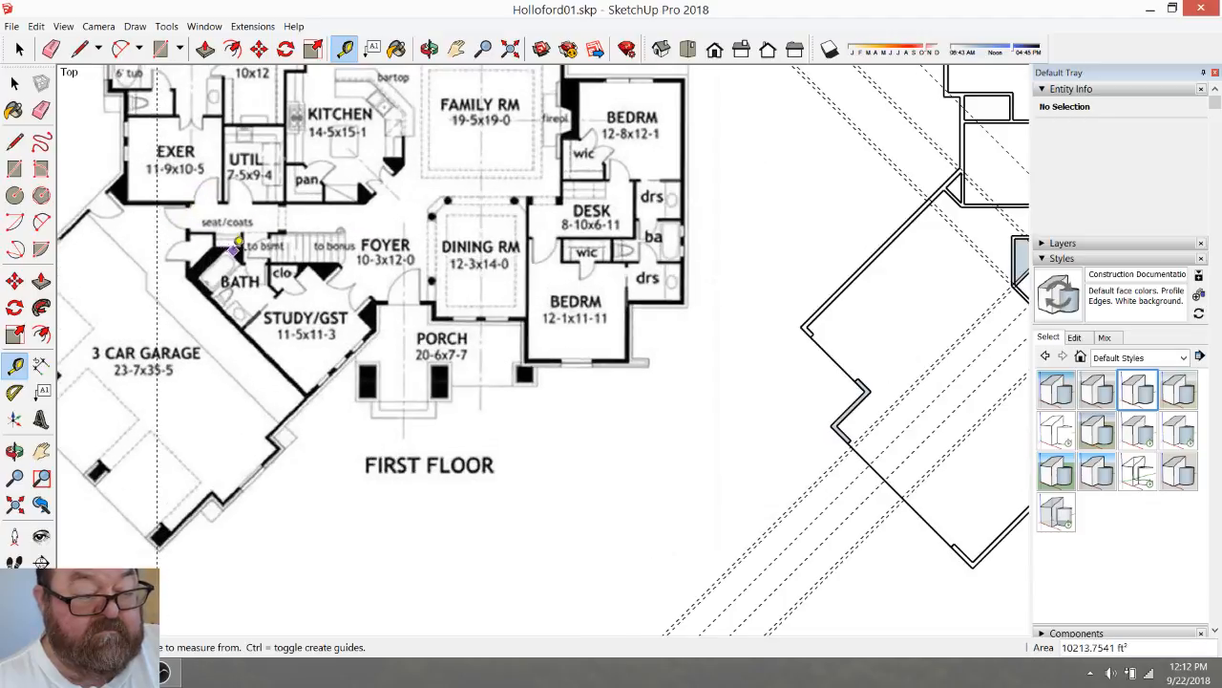
{"action": "scroll", "coordinate": [209, 261], "scroll_direction": "up", "scroll_amount": 2}
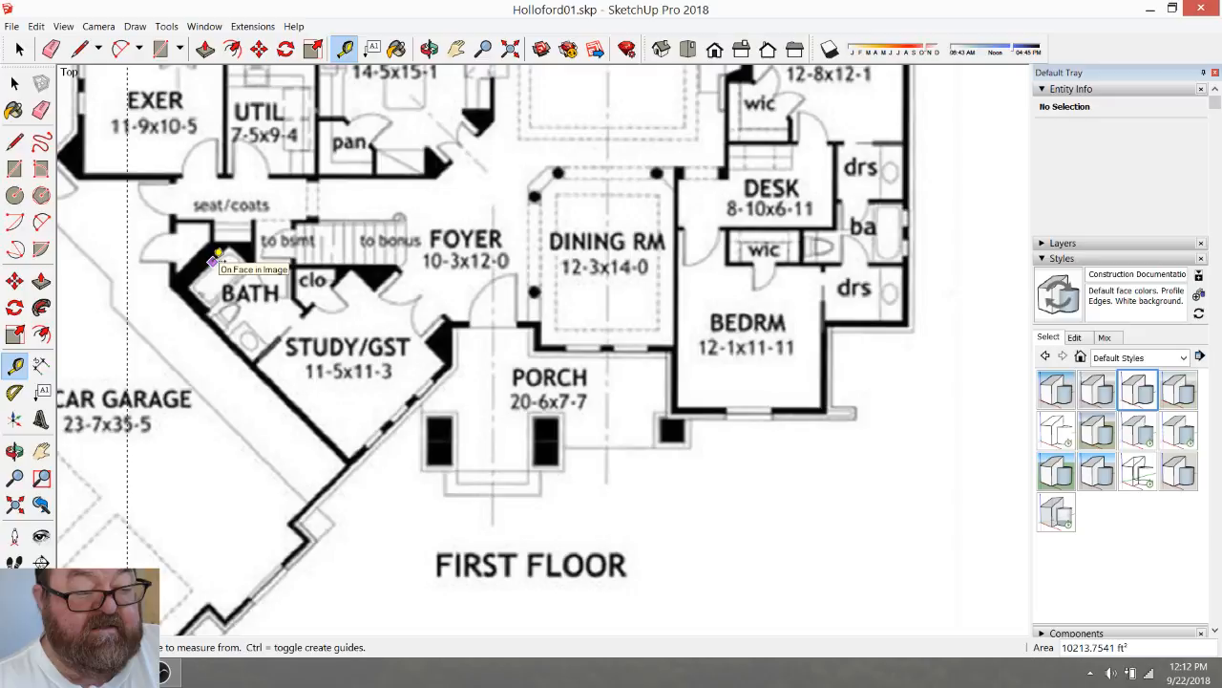
{"action": "scroll", "coordinate": [212, 260], "scroll_direction": "up", "scroll_amount": 4}
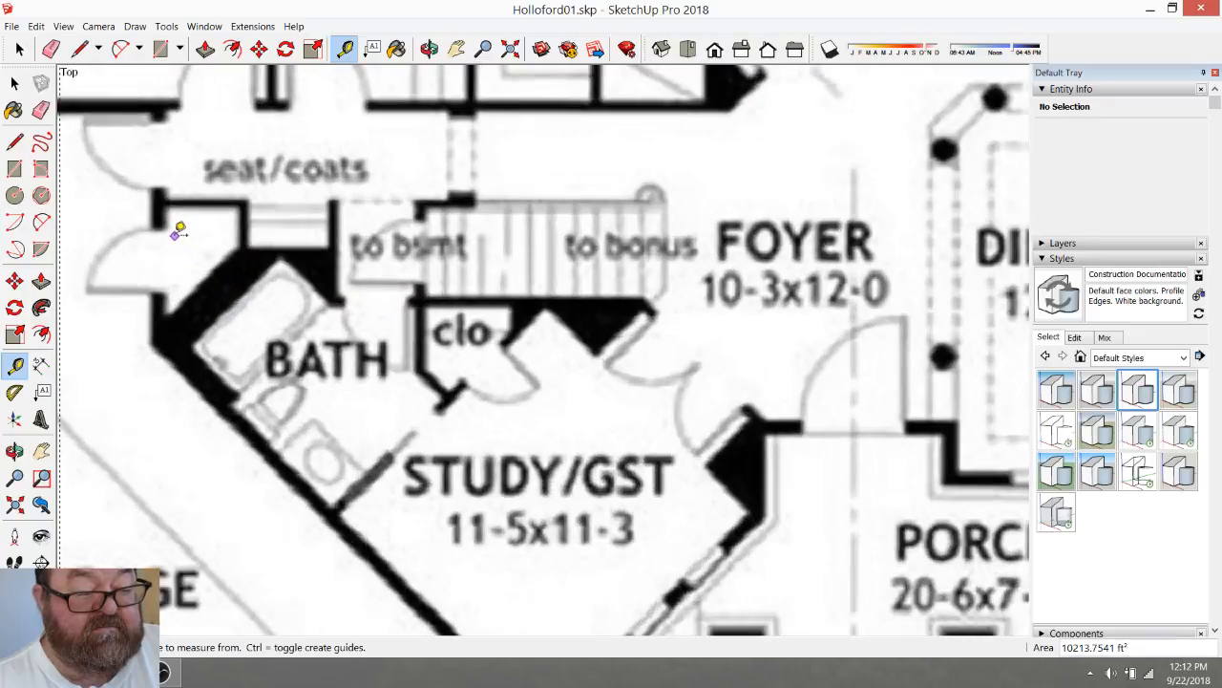
{"action": "scroll", "coordinate": [363, 316], "scroll_direction": "down", "scroll_amount": 1}
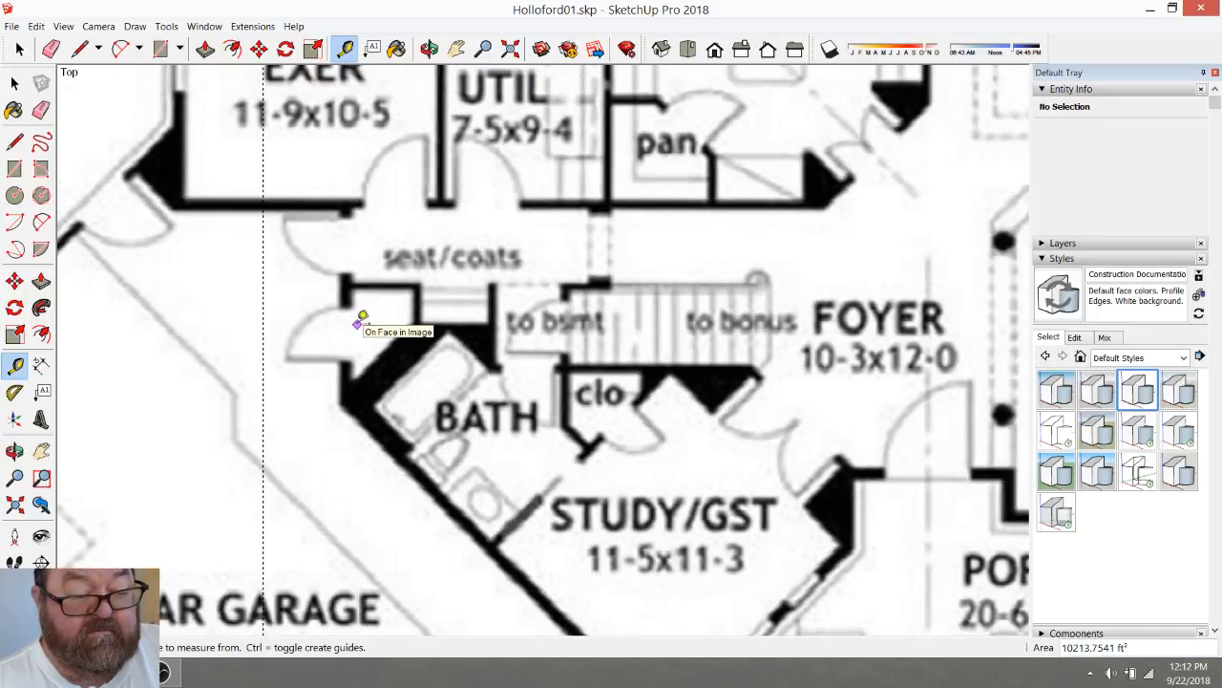
{"action": "scroll", "coordinate": [345, 315], "scroll_direction": "down", "scroll_amount": 2}
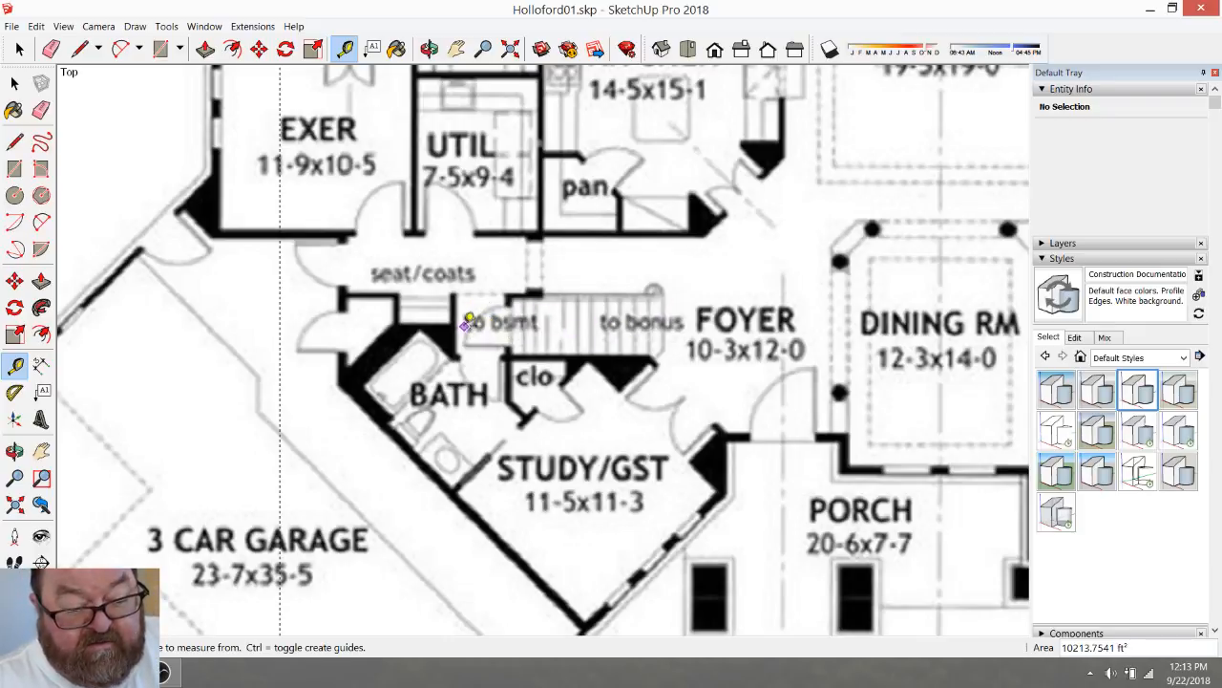
{"action": "scroll", "coordinate": [487, 374], "scroll_direction": "down", "scroll_amount": 3}
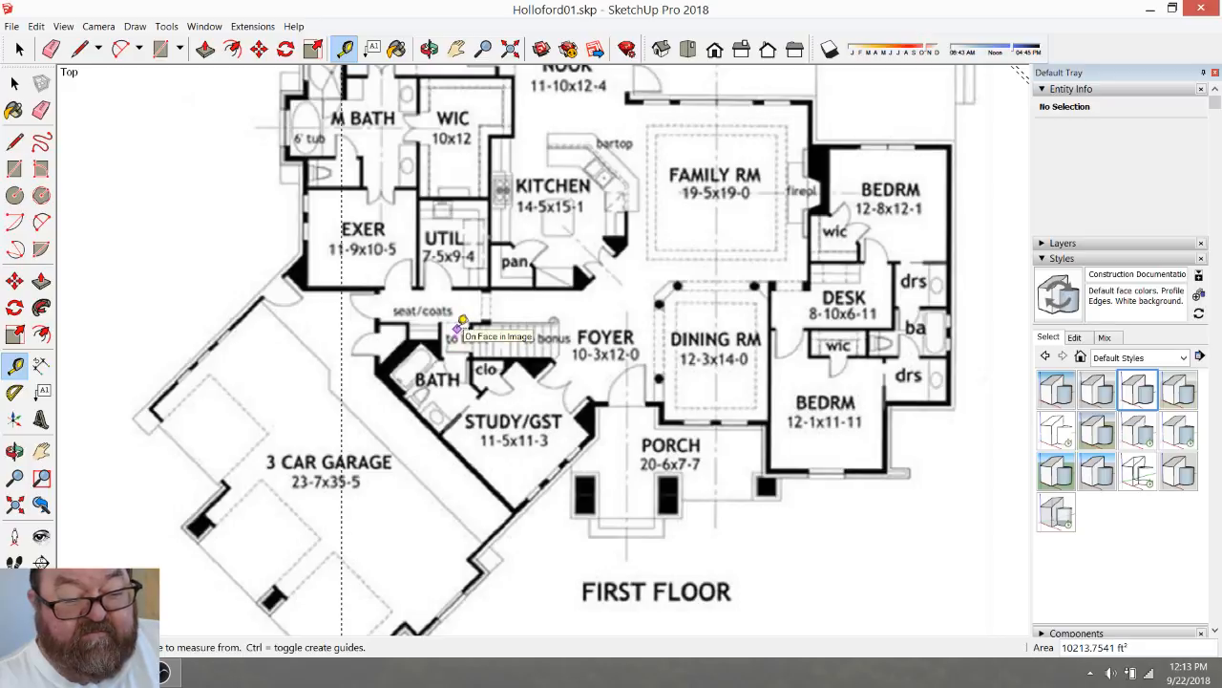
{"action": "scroll", "coordinate": [513, 344], "scroll_direction": "up", "scroll_amount": 3}
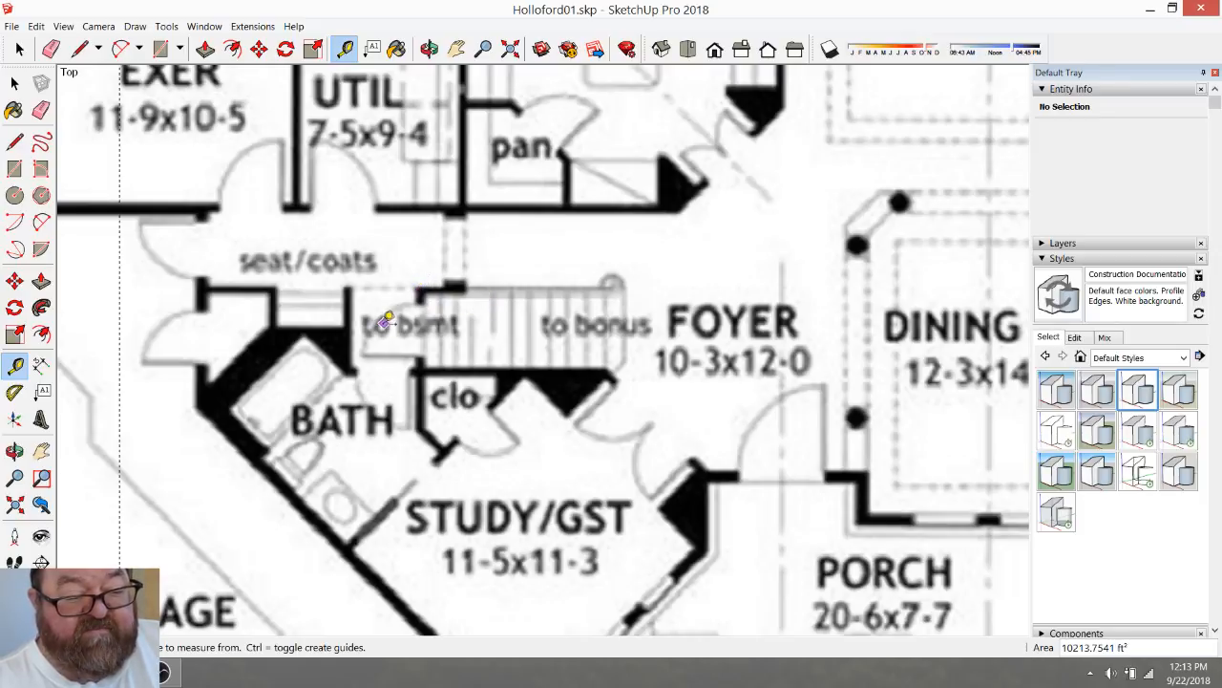
{"action": "scroll", "coordinate": [372, 306], "scroll_direction": "down", "scroll_amount": 2}
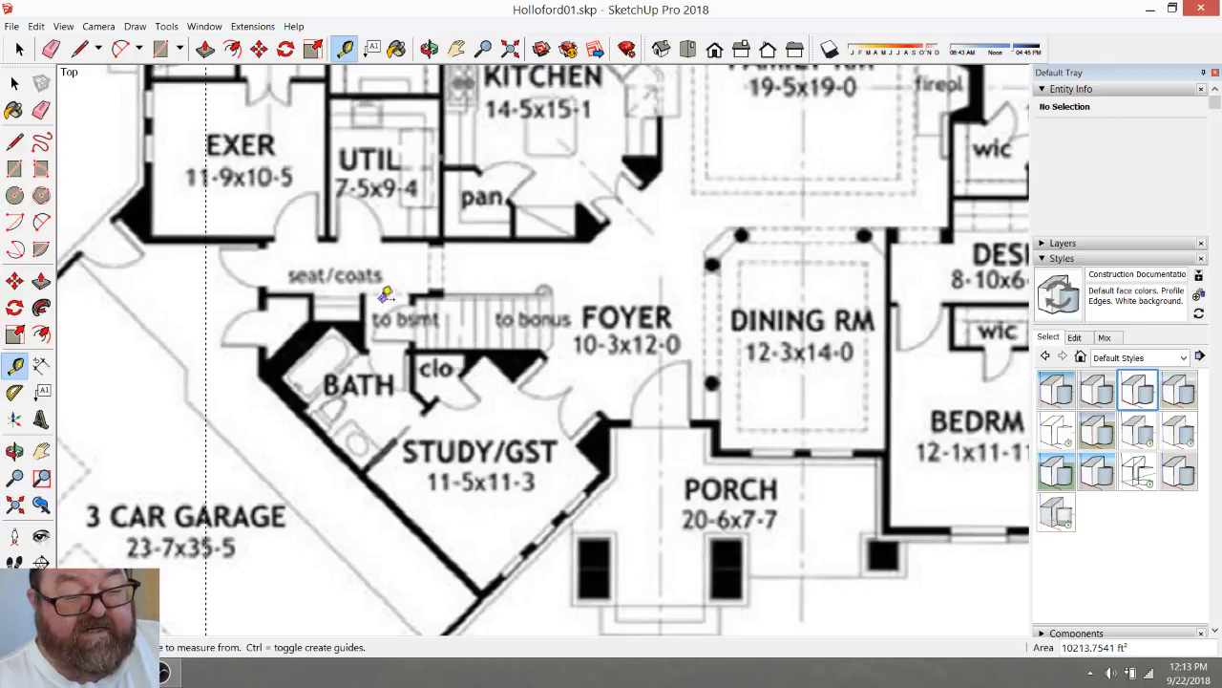
Study the closet's angled wall and the partition between the bath and the study on the reference plan
{"action": "scroll", "coordinate": [411, 406], "scroll_direction": "down", "scroll_amount": 2}
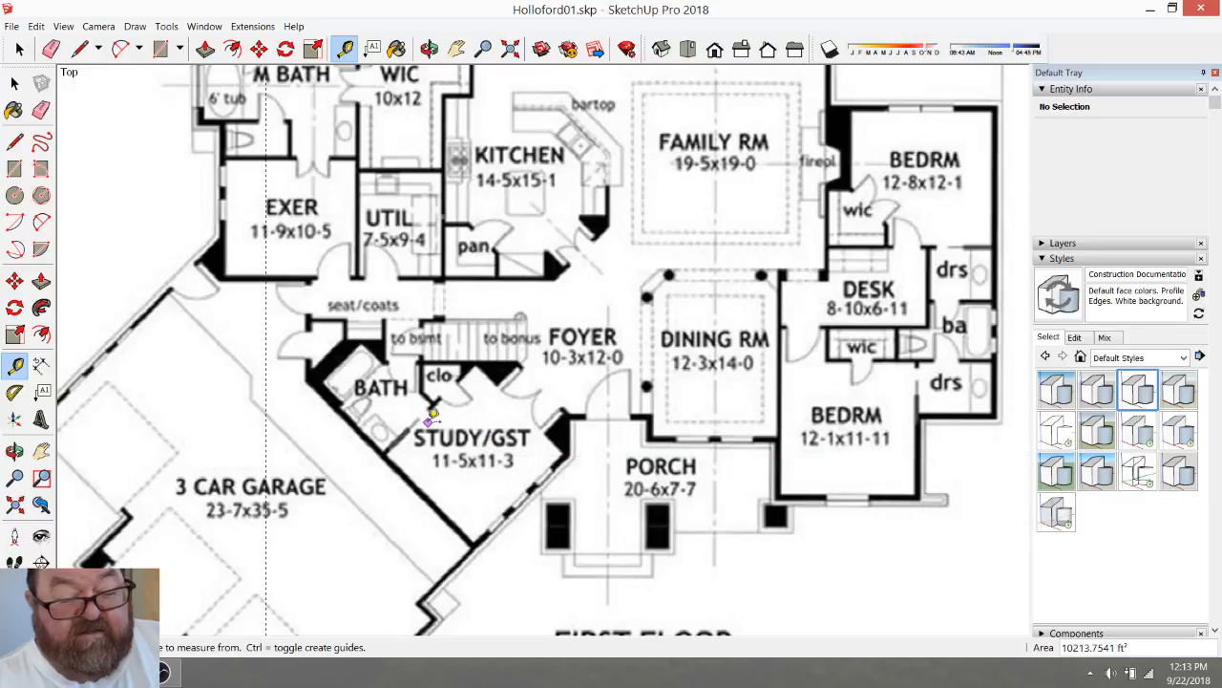
{"action": "scroll", "coordinate": [431, 414], "scroll_direction": "up", "scroll_amount": 2}
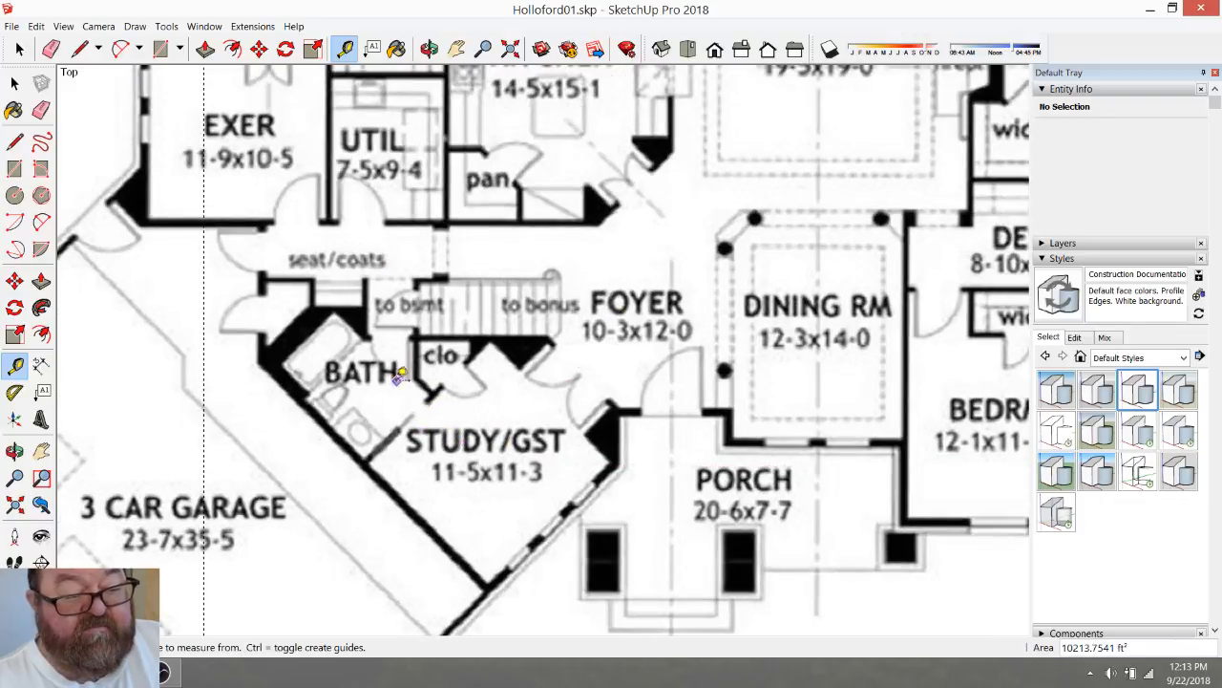
{"action": "scroll", "coordinate": [400, 348], "scroll_direction": "down", "scroll_amount": 1}
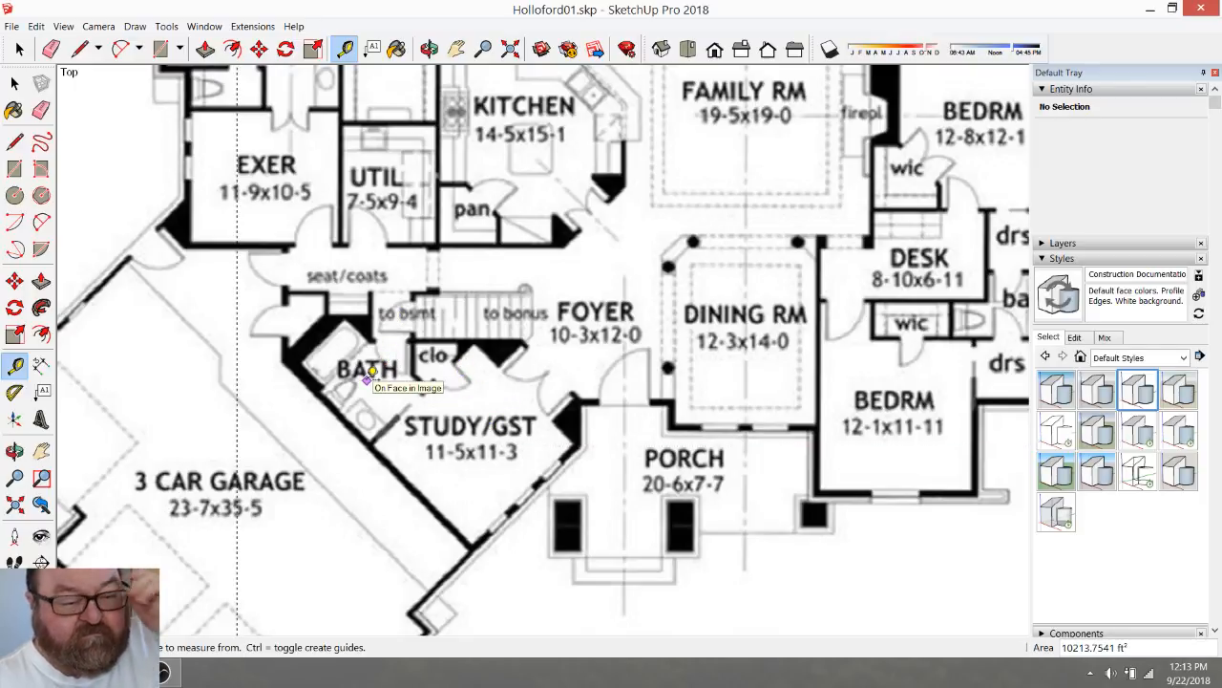
{"action": "scroll", "coordinate": [372, 368], "scroll_direction": "down", "scroll_amount": 1}
{"action": "scroll", "coordinate": [401, 334], "scroll_direction": "up", "scroll_amount": 3}
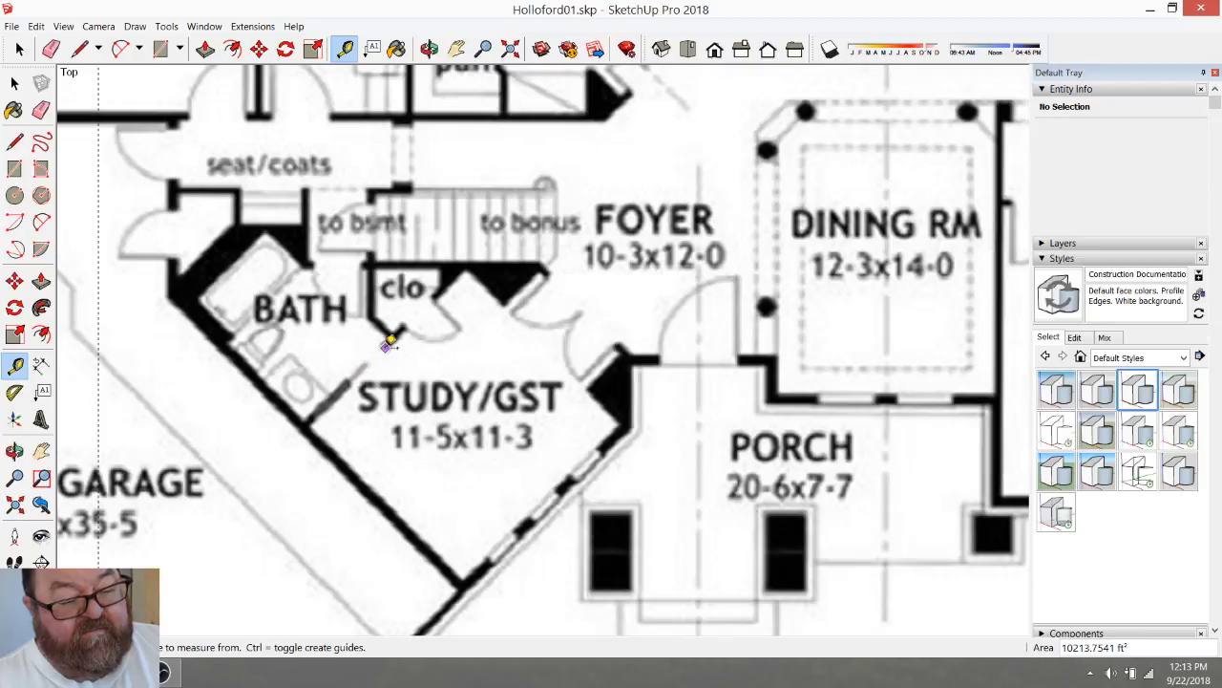
{"action": "scroll", "coordinate": [492, 397], "scroll_direction": "down", "scroll_amount": 1}
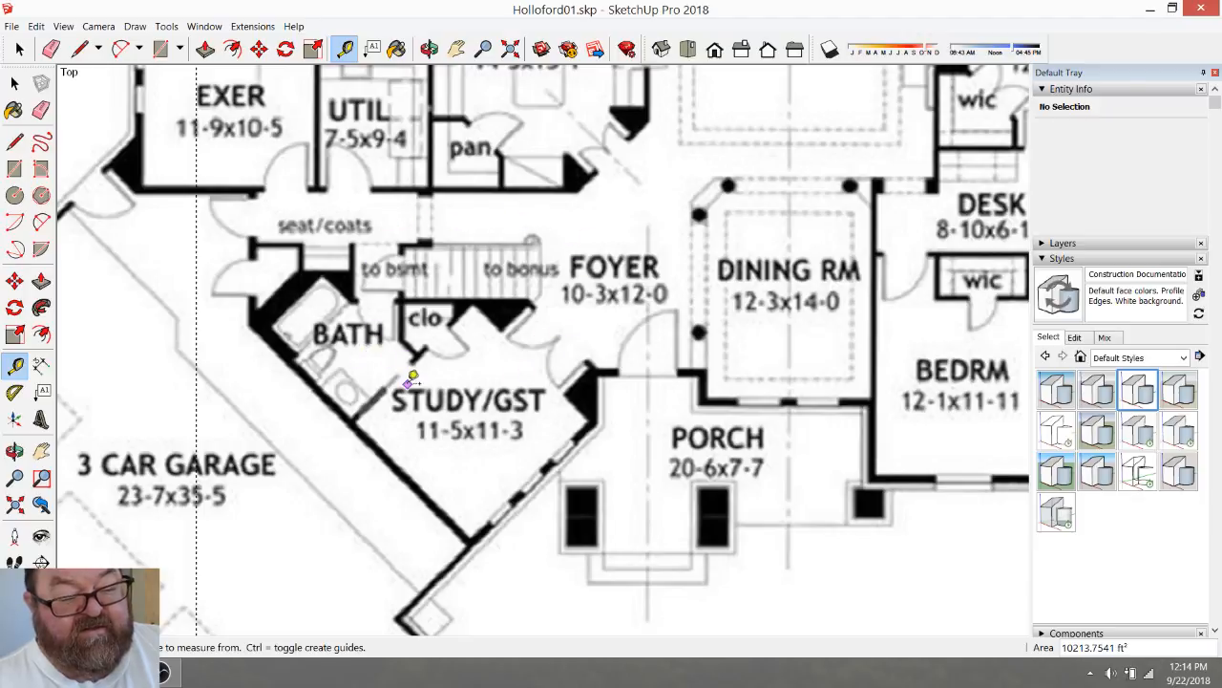
{"action": "scroll", "coordinate": [411, 376], "scroll_direction": "up", "scroll_amount": 3}
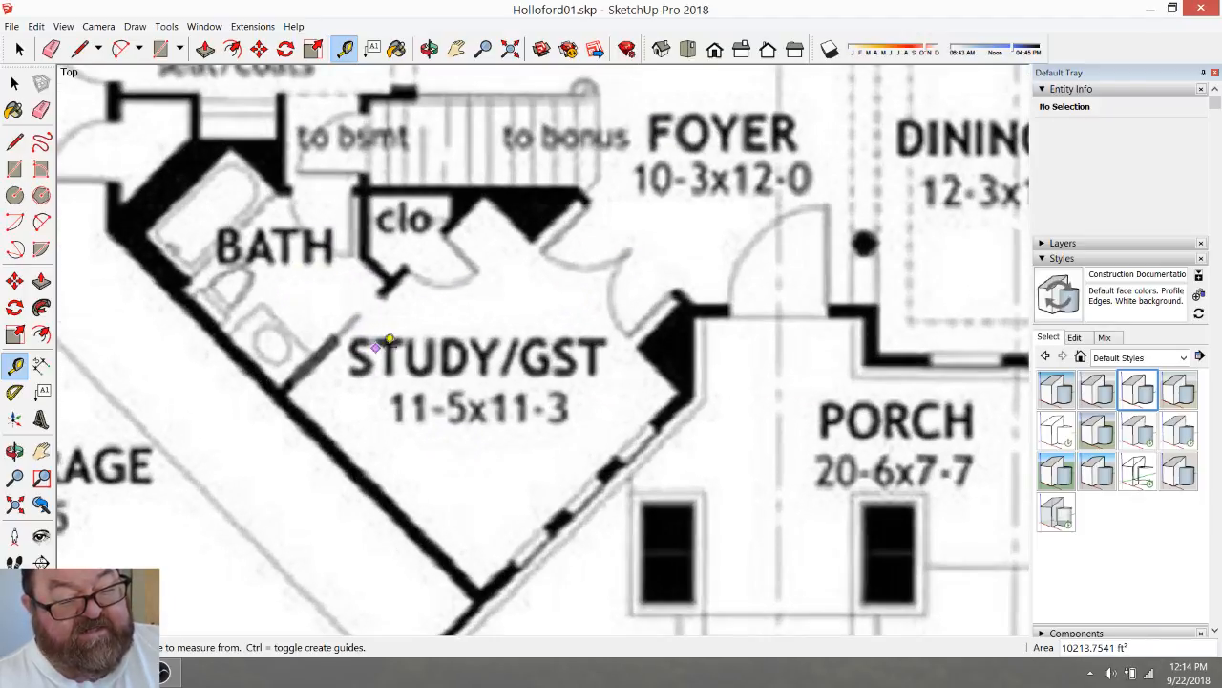
{"action": "scroll", "coordinate": [468, 387], "scroll_direction": "down", "scroll_amount": 1}
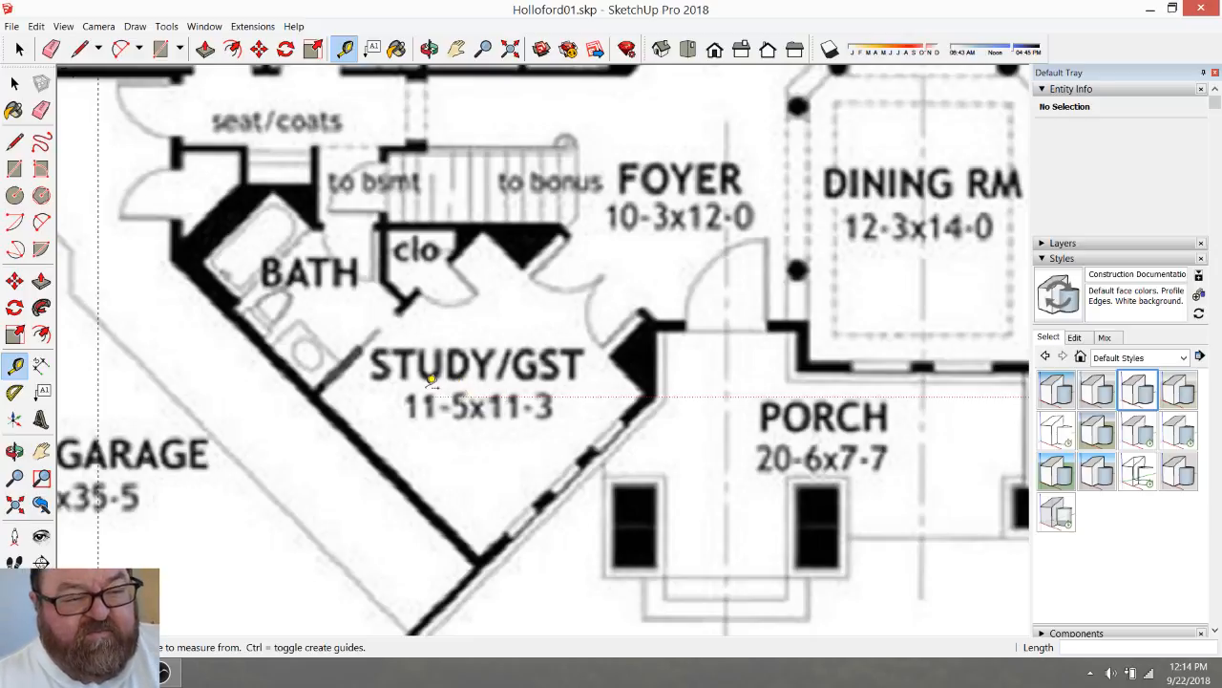
Compare the bath and study area on the reference floor plan with the walls drawn beside the garage
{"action": "scroll", "coordinate": [473, 369], "scroll_direction": "down", "scroll_amount": 1}
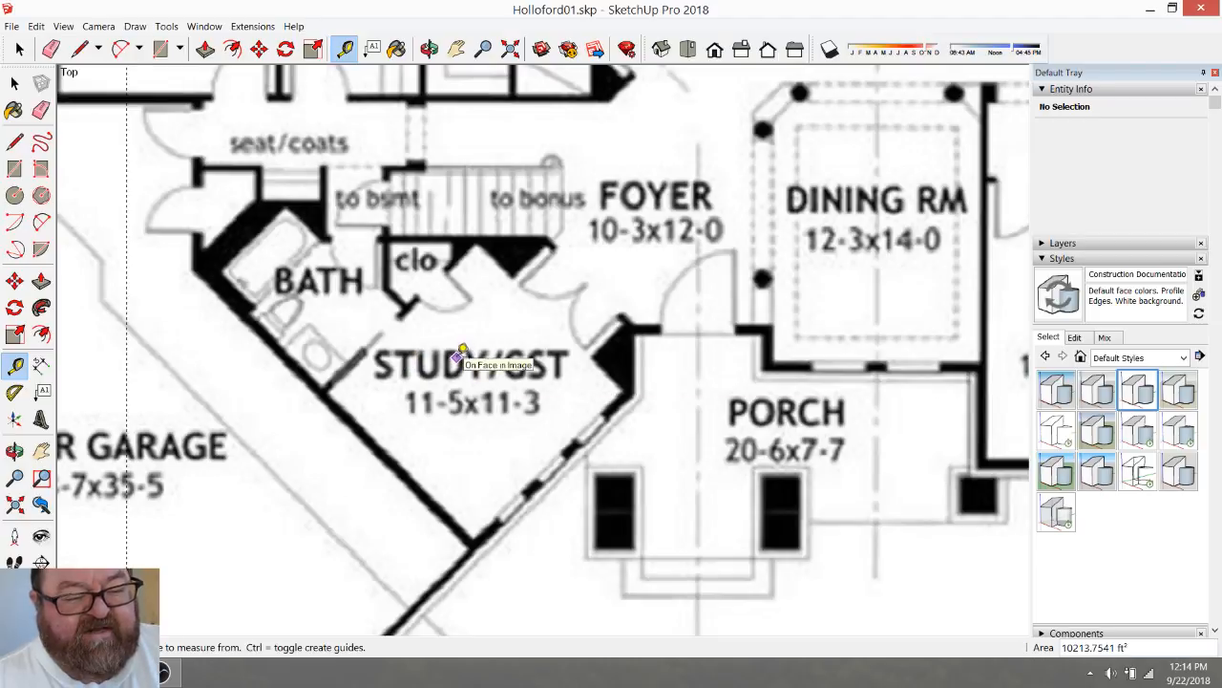
{"action": "scroll", "coordinate": [463, 355], "scroll_direction": "down", "scroll_amount": 1}
{"action": "scroll", "coordinate": [474, 357], "scroll_direction": "down", "scroll_amount": 1}
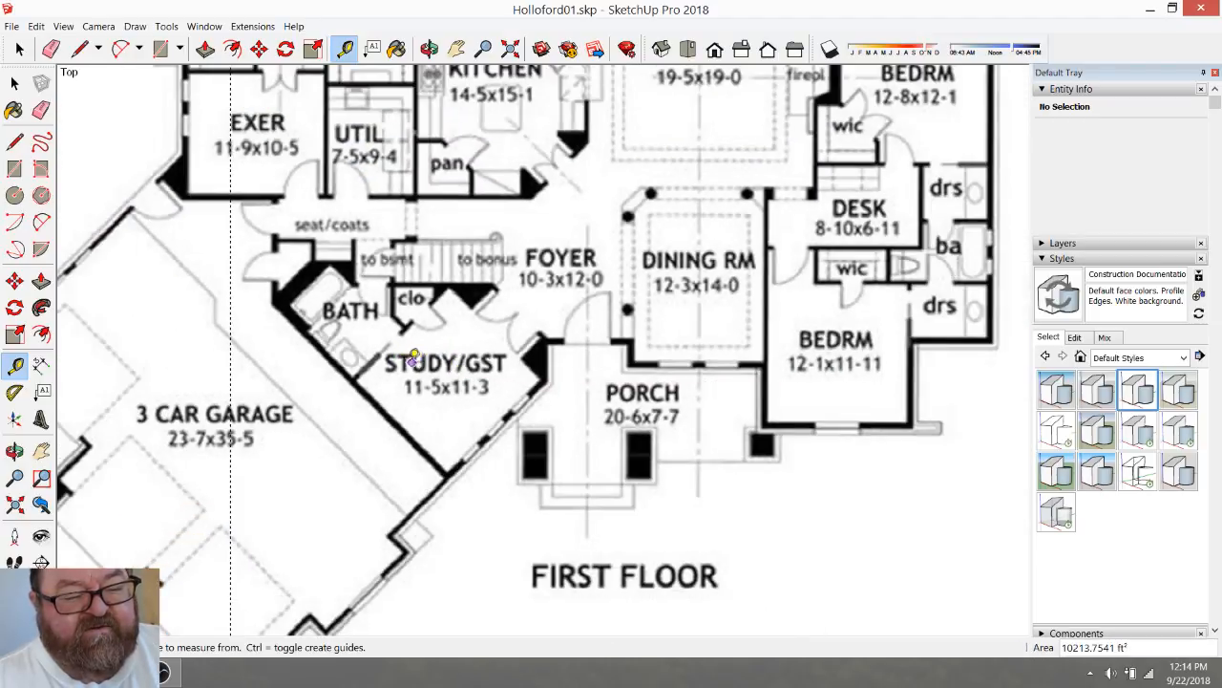
{"action": "scroll", "coordinate": [419, 376], "scroll_direction": "down", "scroll_amount": 2}
{"action": "scroll", "coordinate": [418, 377], "scroll_direction": "down", "scroll_amount": 1}
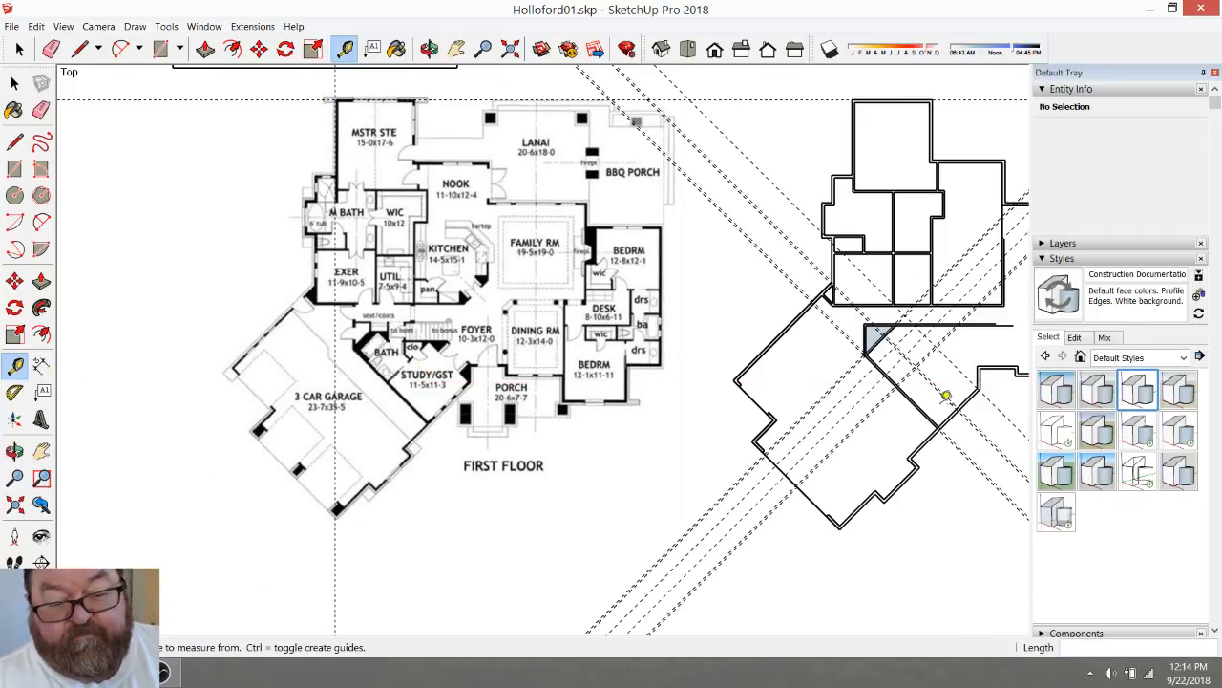
{"action": "scroll", "coordinate": [964, 363], "scroll_direction": "up", "scroll_amount": 4}
{"action": "scroll", "coordinate": [752, 324], "scroll_direction": "down", "scroll_amount": 1}
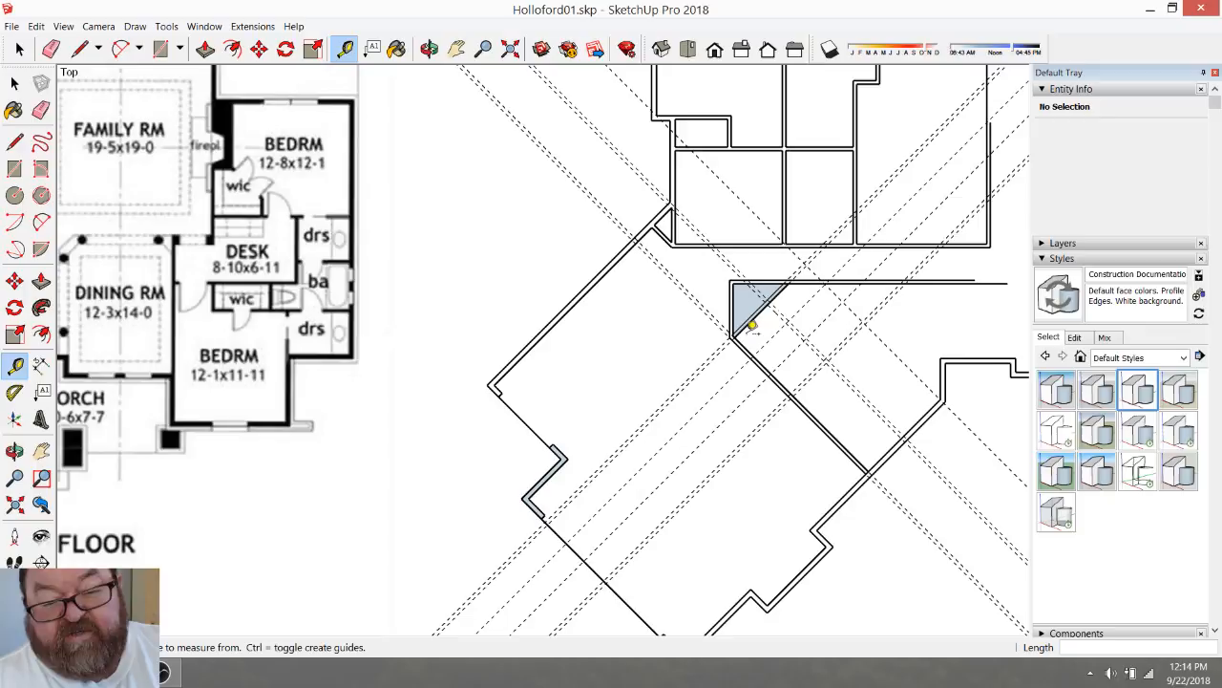
{"action": "scroll", "coordinate": [919, 393], "scroll_direction": "down", "scroll_amount": 3}
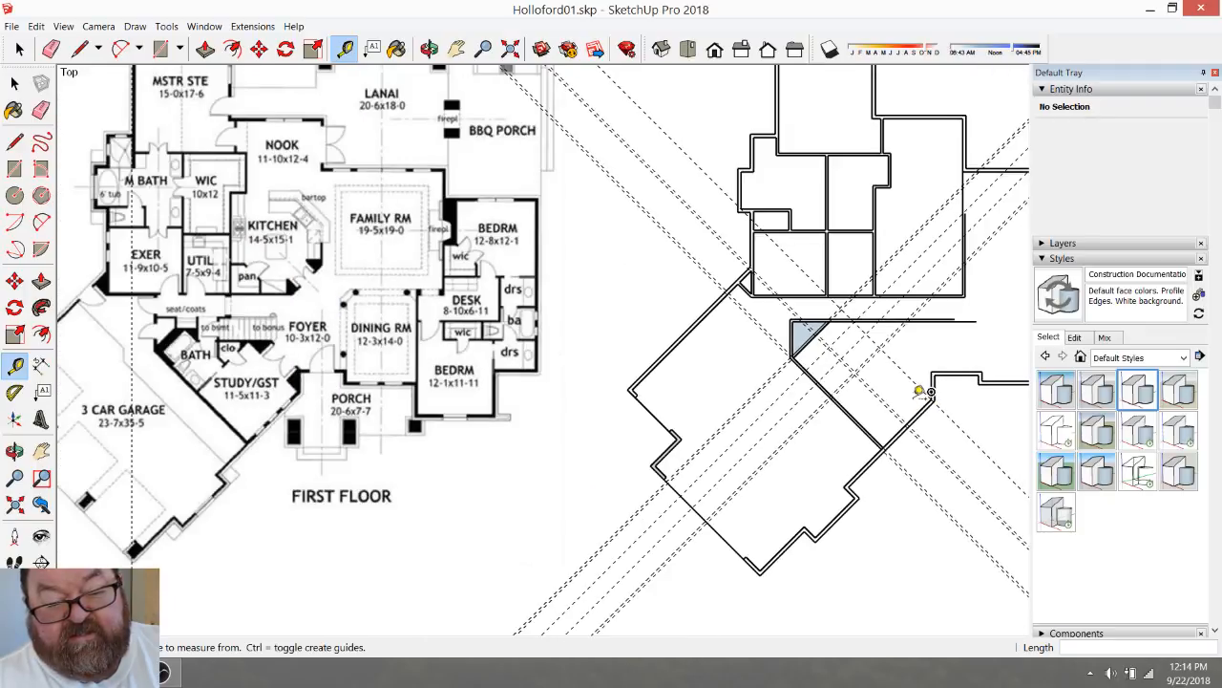
{"action": "scroll", "coordinate": [857, 357], "scroll_direction": "up", "scroll_amount": 2}
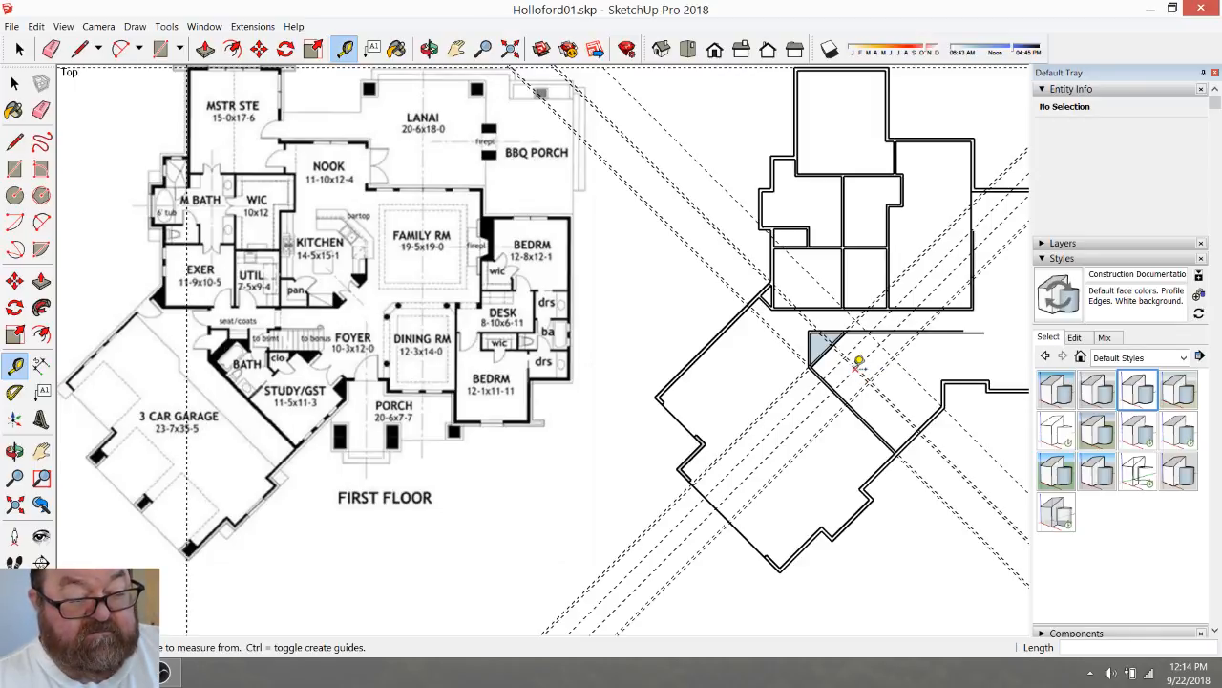
Draw two parallel wall edges from the corner above the shaded triangle straight up to the long horizontal wall
{"action": "scroll", "coordinate": [810, 308], "scroll_direction": "up", "scroll_amount": 4}
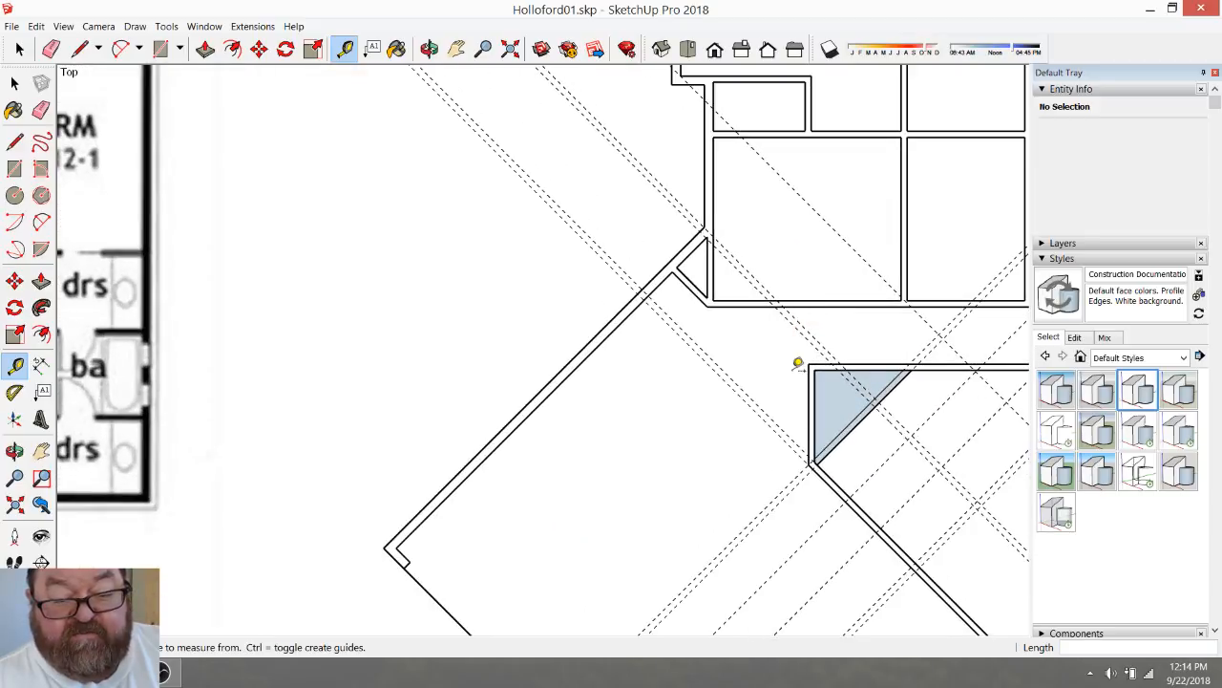
{"action": "left_click", "coordinate": [79, 50]}
{"action": "scroll", "coordinate": [840, 406], "scroll_direction": "up", "scroll_amount": 3}
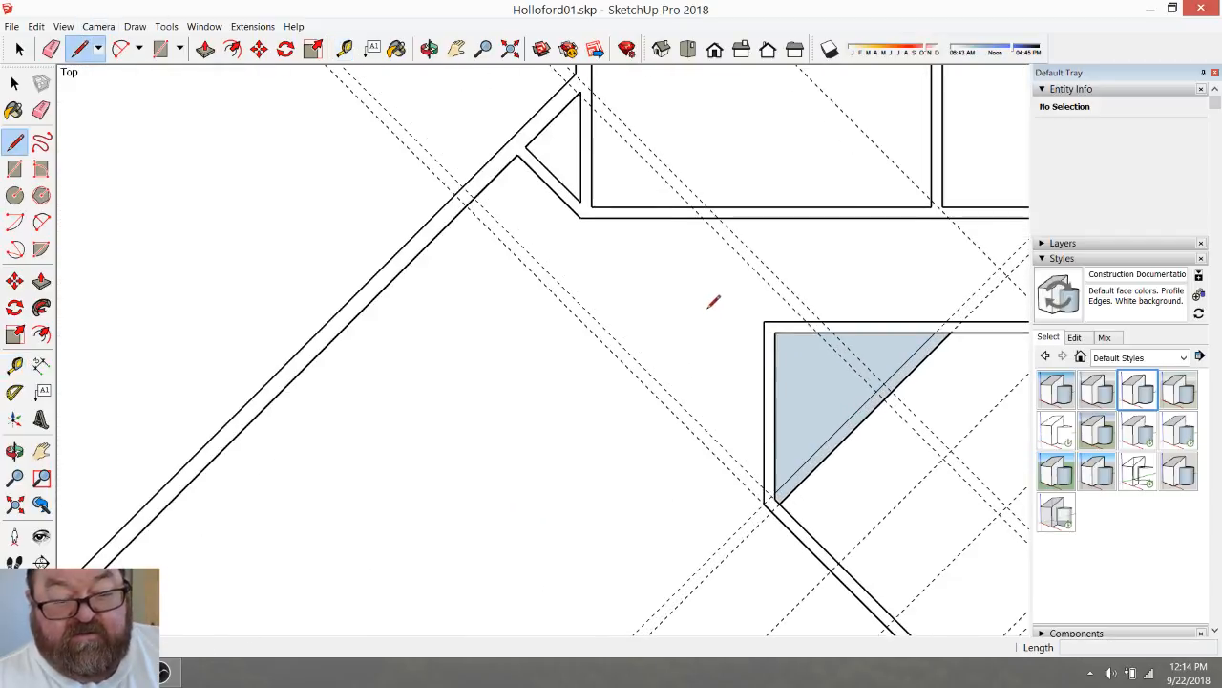
{"action": "left_click", "coordinate": [764, 321]}
{"action": "left_click", "coordinate": [764, 217]}
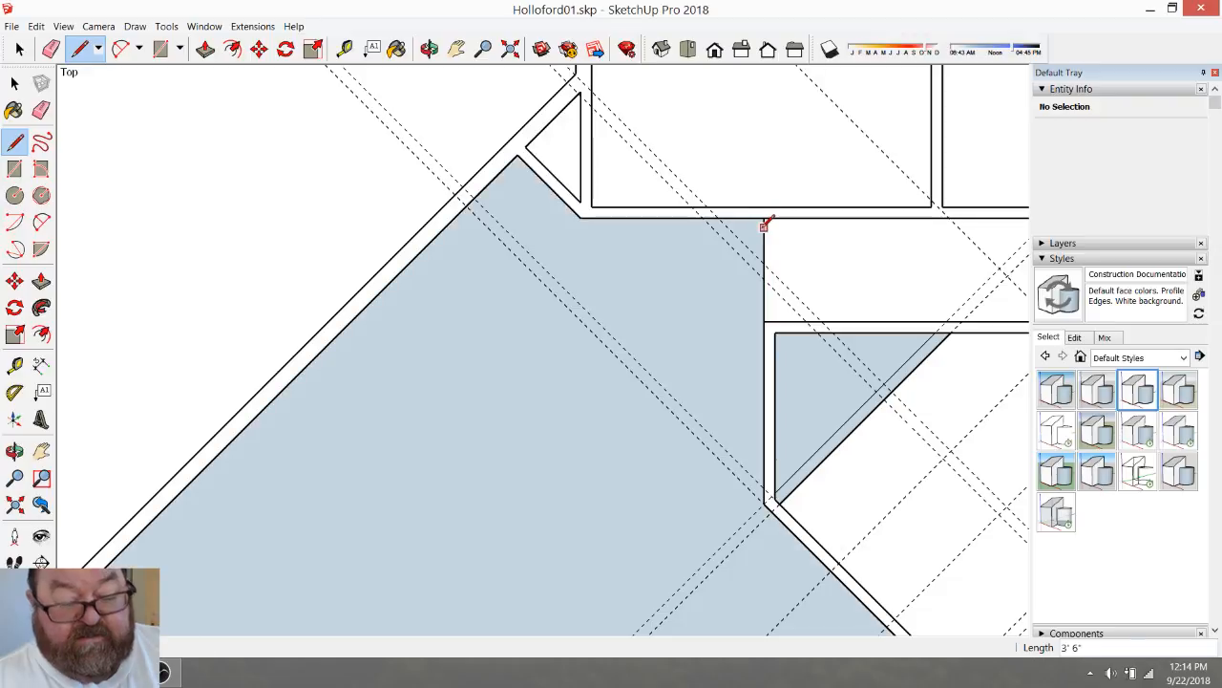
{"action": "left_click", "coordinate": [775, 321]}
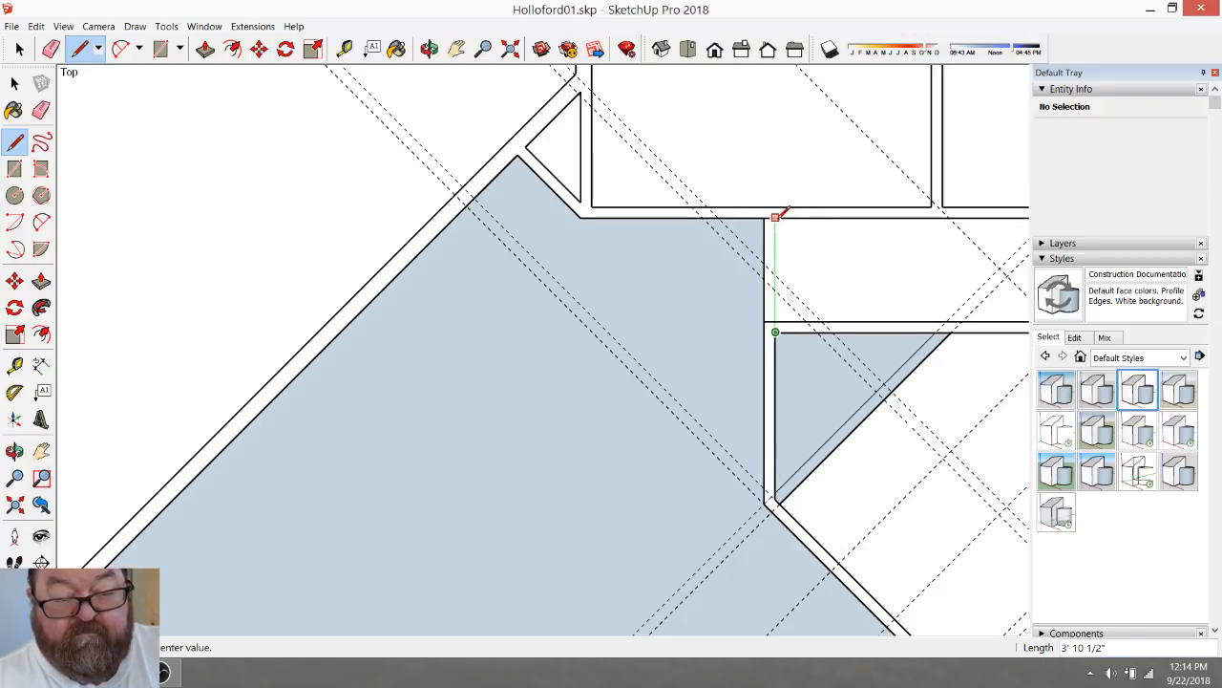
{"action": "left_click", "coordinate": [775, 217]}
Delete the unwanted face that fills the garage area
{"action": "left_click", "coordinate": [19, 50]}
{"action": "left_click", "coordinate": [544, 432]}
{"action": "key", "text": "Delete"}
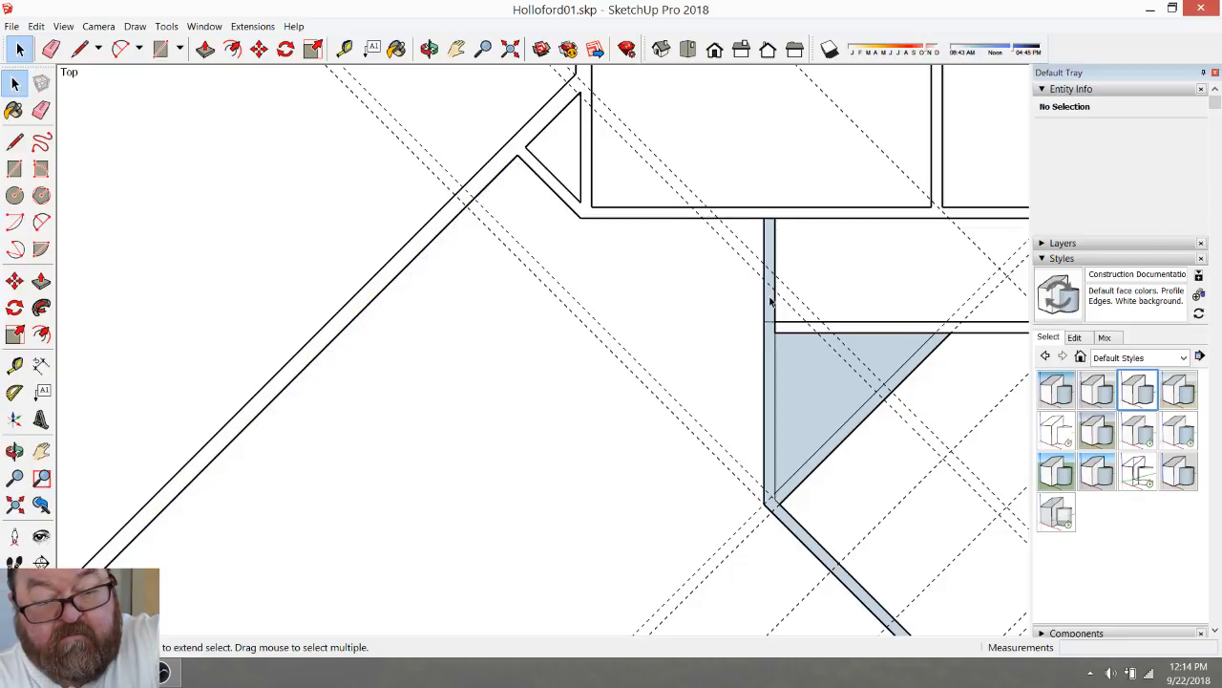
Erase the leftover edges across the wall junctions around the shaded triangle and the guides meeting at its lower corner
{"action": "left_click", "coordinate": [50, 48]}
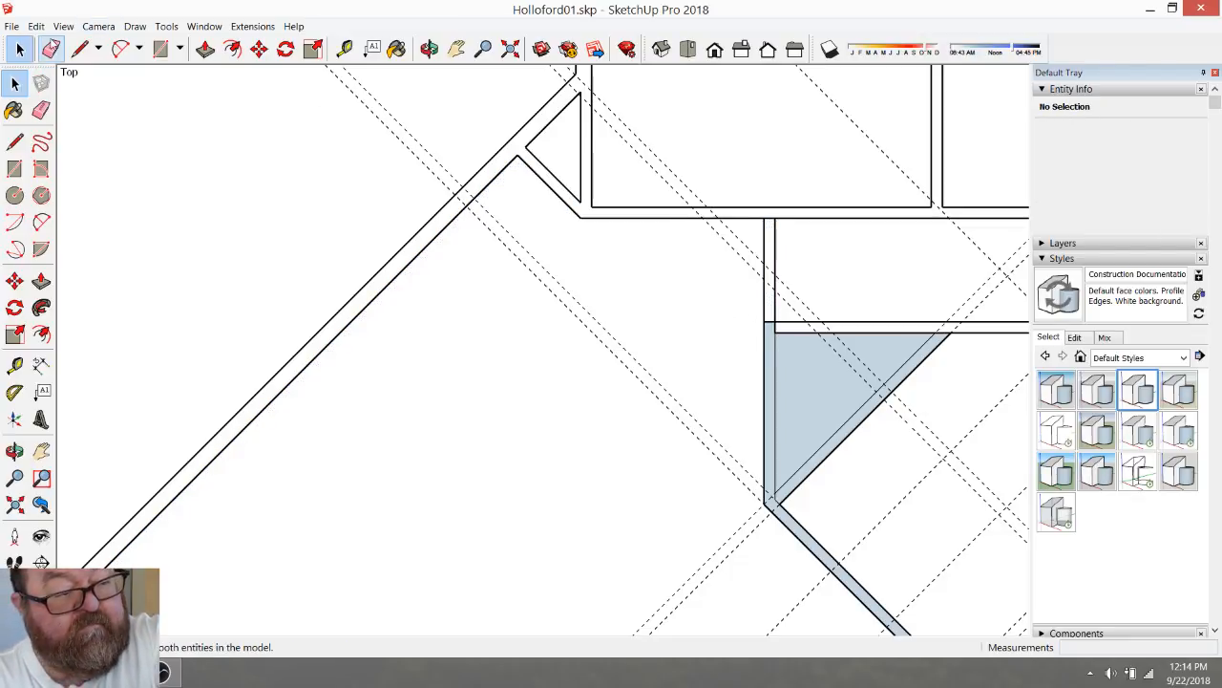
{"action": "scroll", "coordinate": [748, 303], "scroll_direction": "up", "scroll_amount": 1}
{"action": "left_click", "coordinate": [779, 193]}
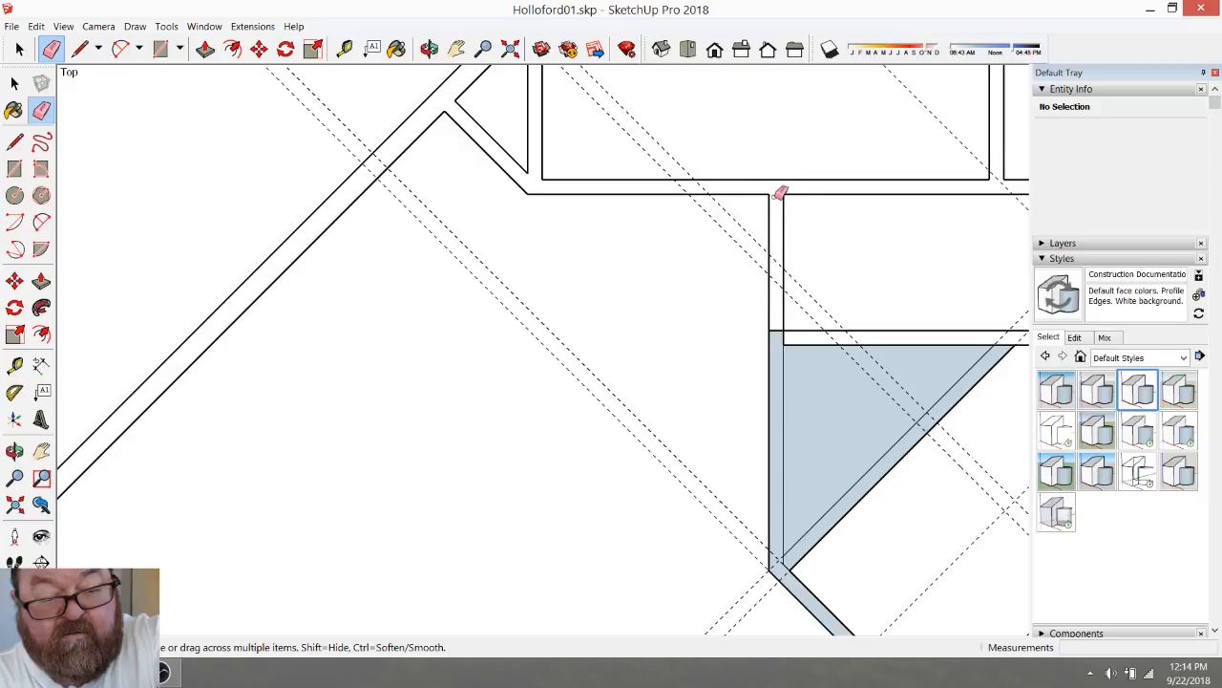
{"action": "left_click", "coordinate": [776, 332]}
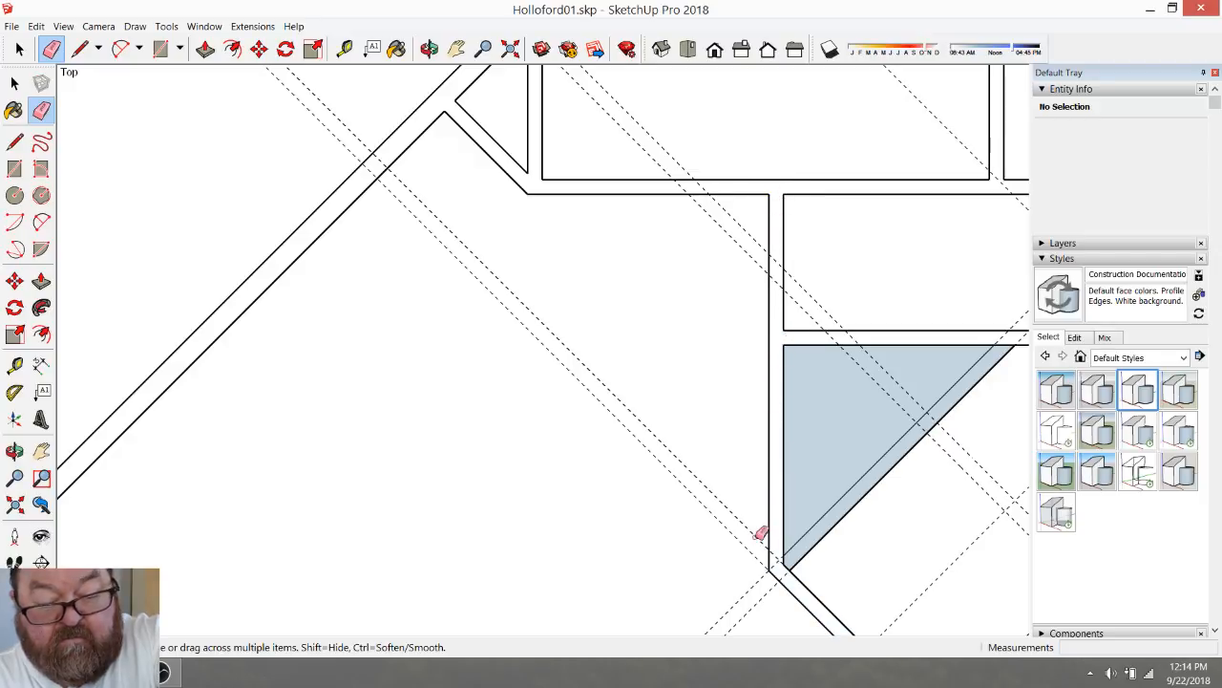
{"action": "left_click", "coordinate": [790, 564]}
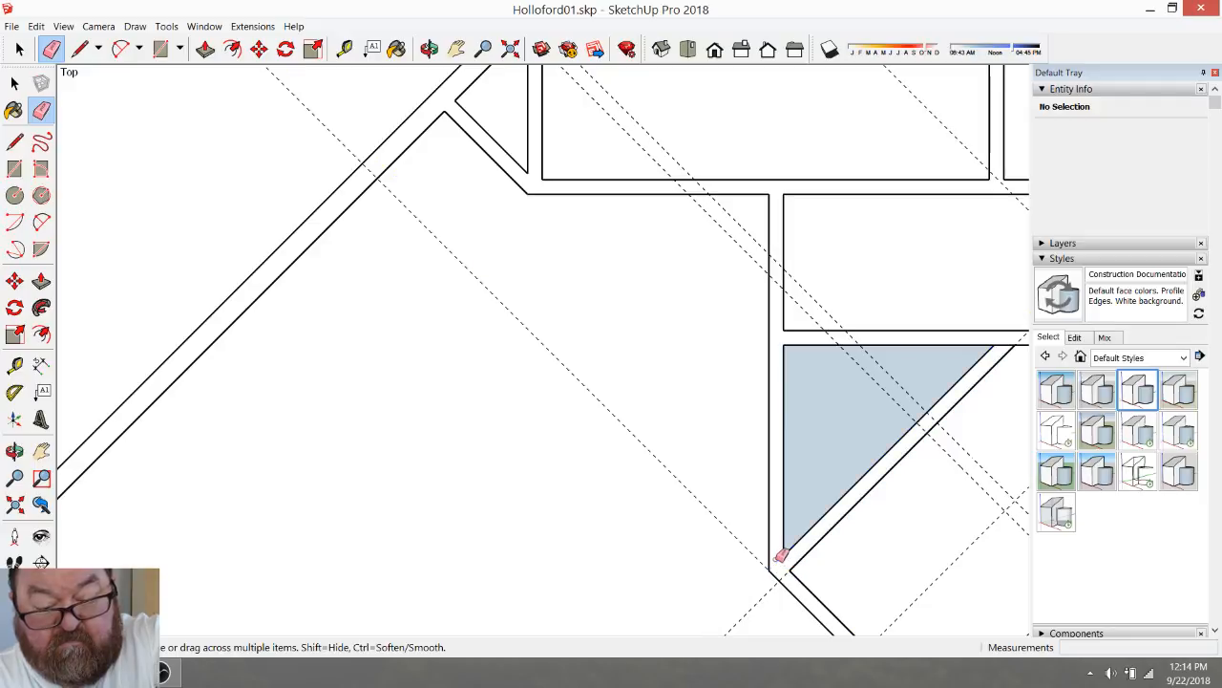
{"action": "left_click", "coordinate": [787, 570]}
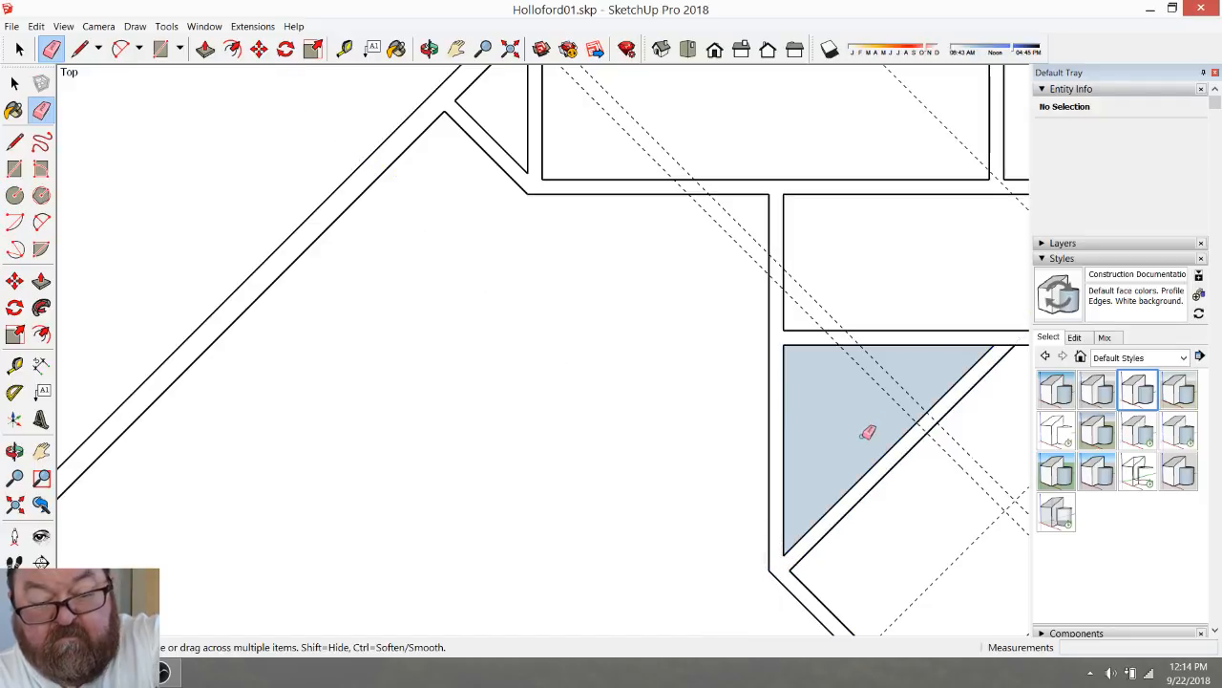
Draw the first diagonal edge of the bath-study wall along its guide, from the angled garage wall past the crossing guides
{"action": "scroll", "coordinate": [622, 363], "scroll_direction": "down", "scroll_amount": 2}
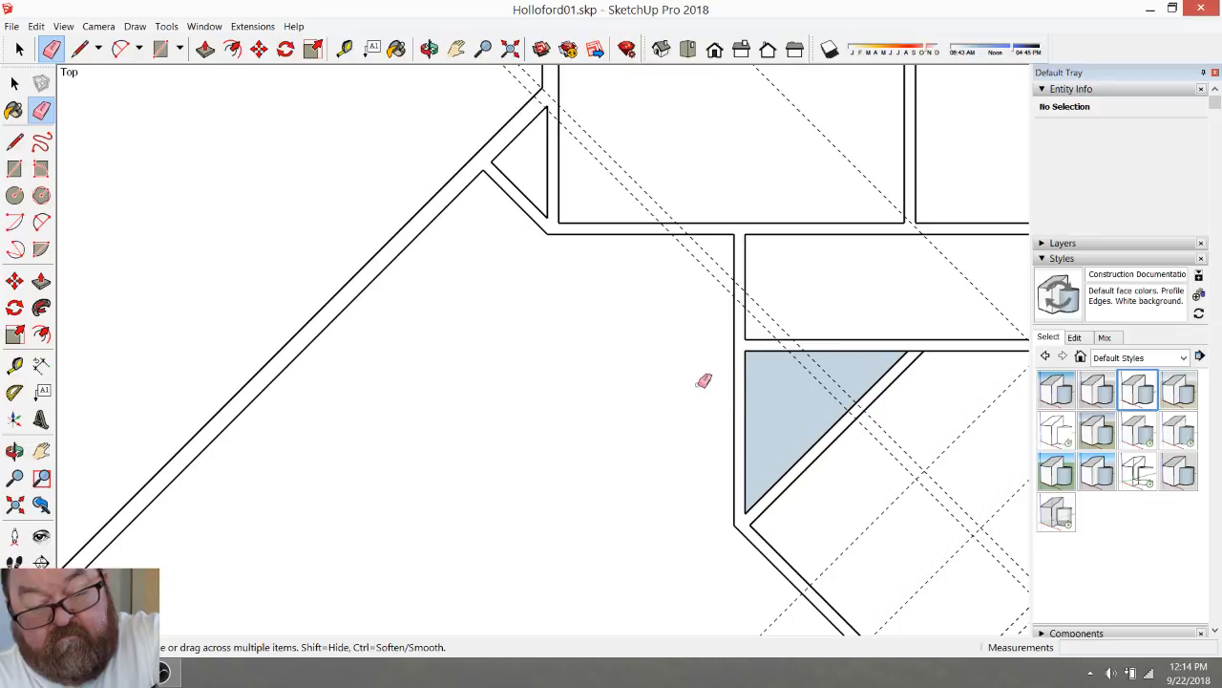
{"action": "scroll", "coordinate": [677, 384], "scroll_direction": "down", "scroll_amount": 1}
{"action": "scroll", "coordinate": [657, 323], "scroll_direction": "down", "scroll_amount": 1}
{"action": "scroll", "coordinate": [835, 448], "scroll_direction": "up", "scroll_amount": 1}
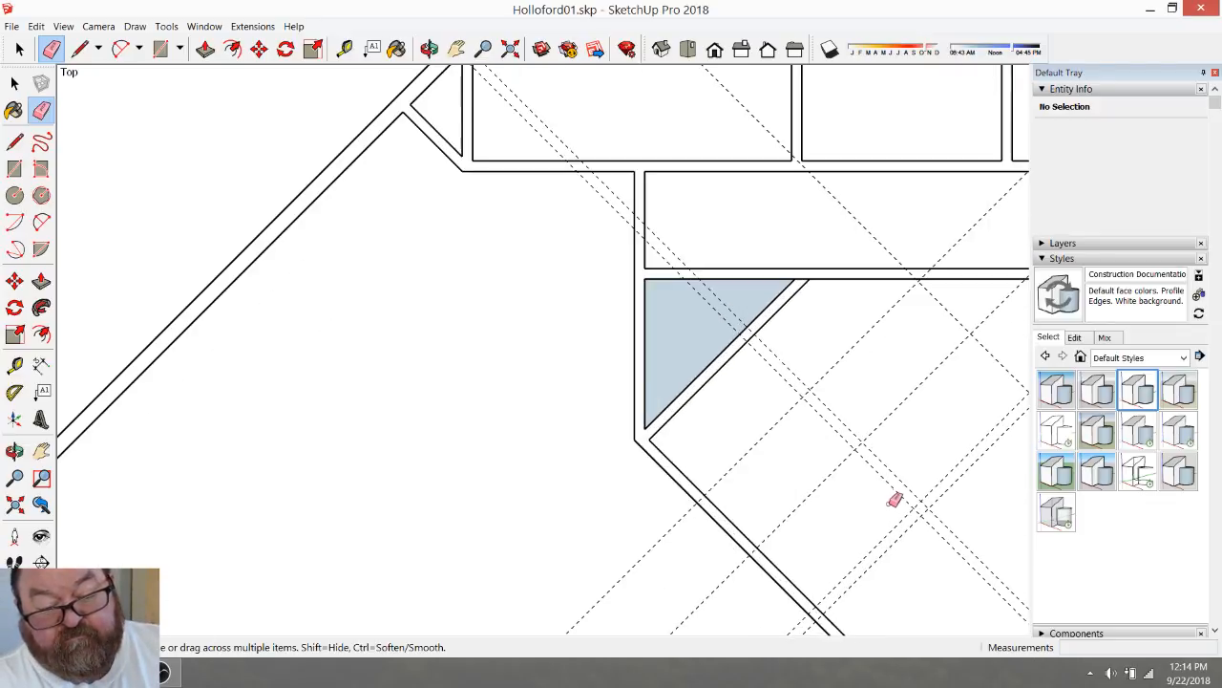
{"action": "scroll", "coordinate": [928, 451], "scroll_direction": "down", "scroll_amount": 5}
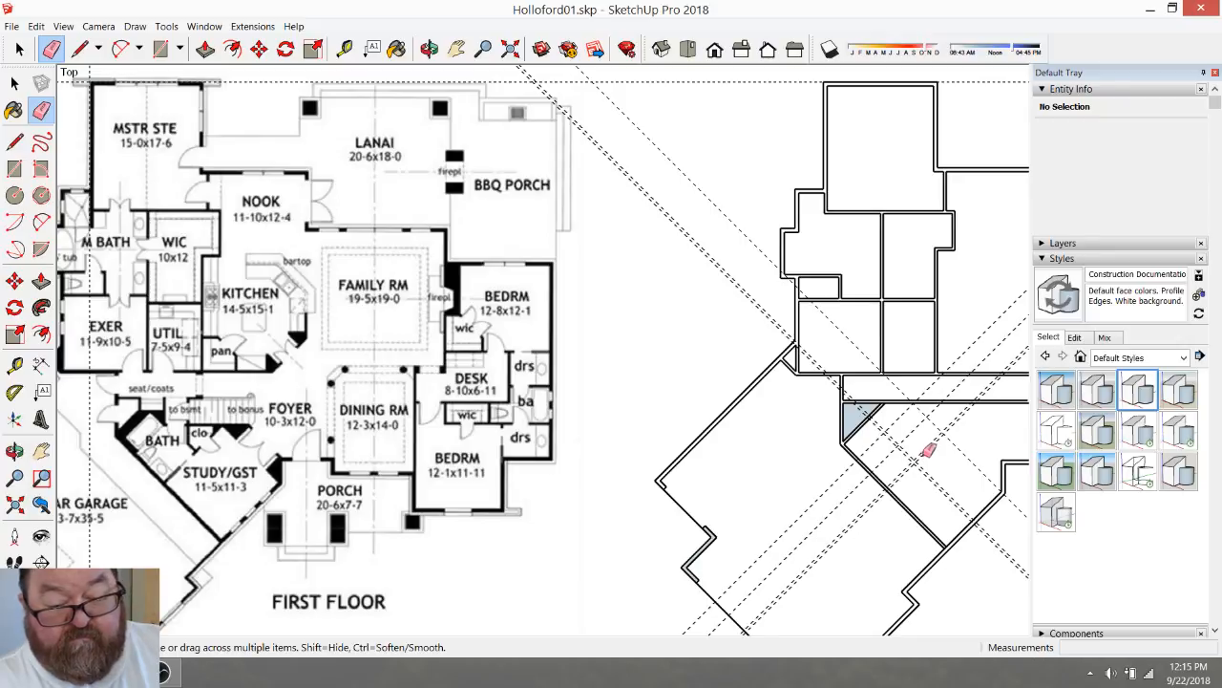
{"action": "scroll", "coordinate": [924, 445], "scroll_direction": "up", "scroll_amount": 10}
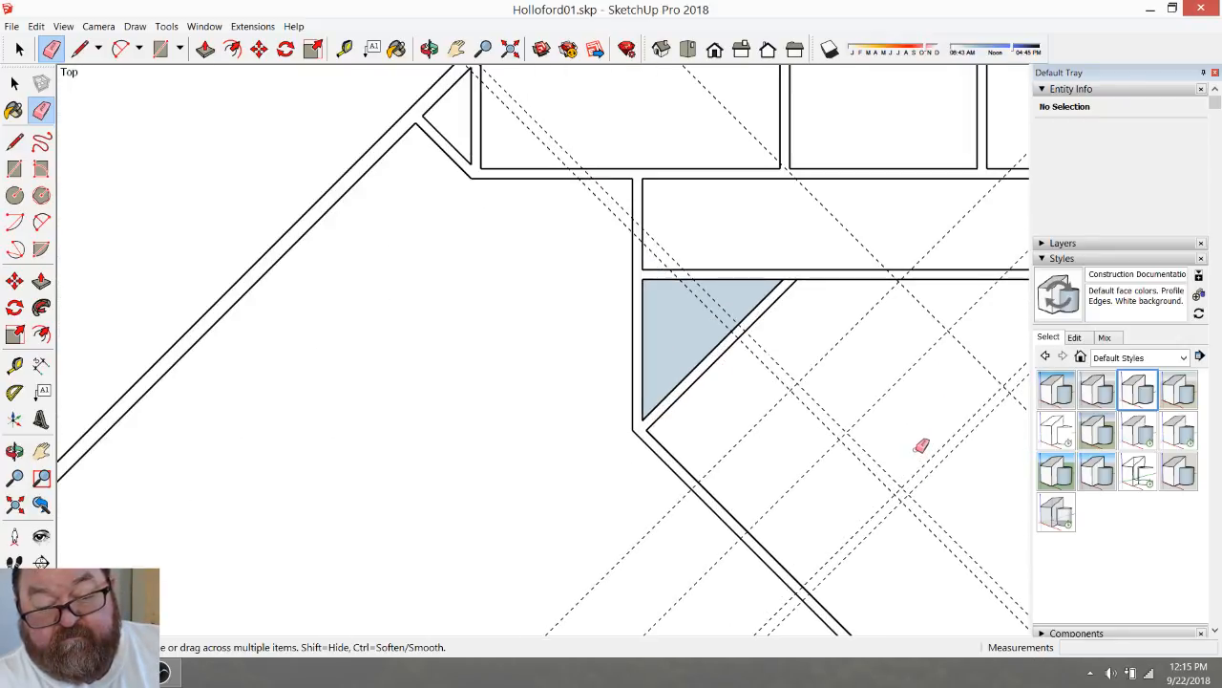
{"action": "left_click", "coordinate": [79, 49]}
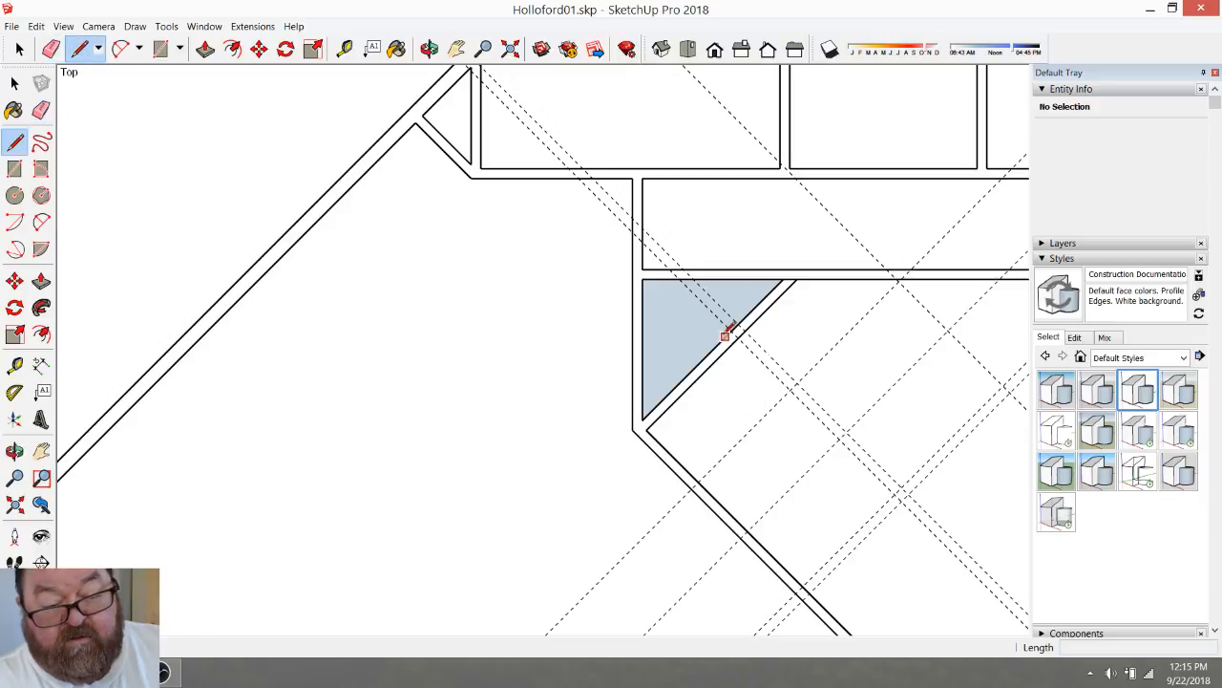
{"action": "scroll", "coordinate": [732, 338], "scroll_direction": "down", "scroll_amount": 2}
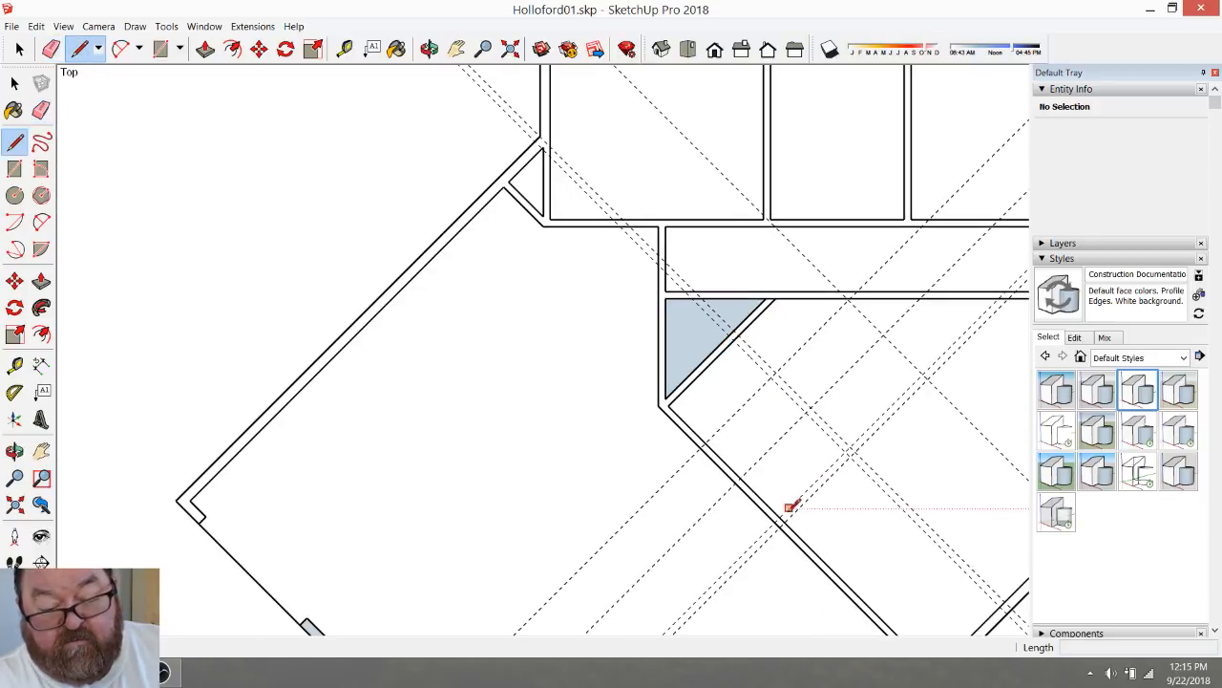
{"action": "left_click", "coordinate": [782, 514]}
{"action": "scroll", "coordinate": [783, 508], "scroll_direction": "down", "scroll_amount": 2}
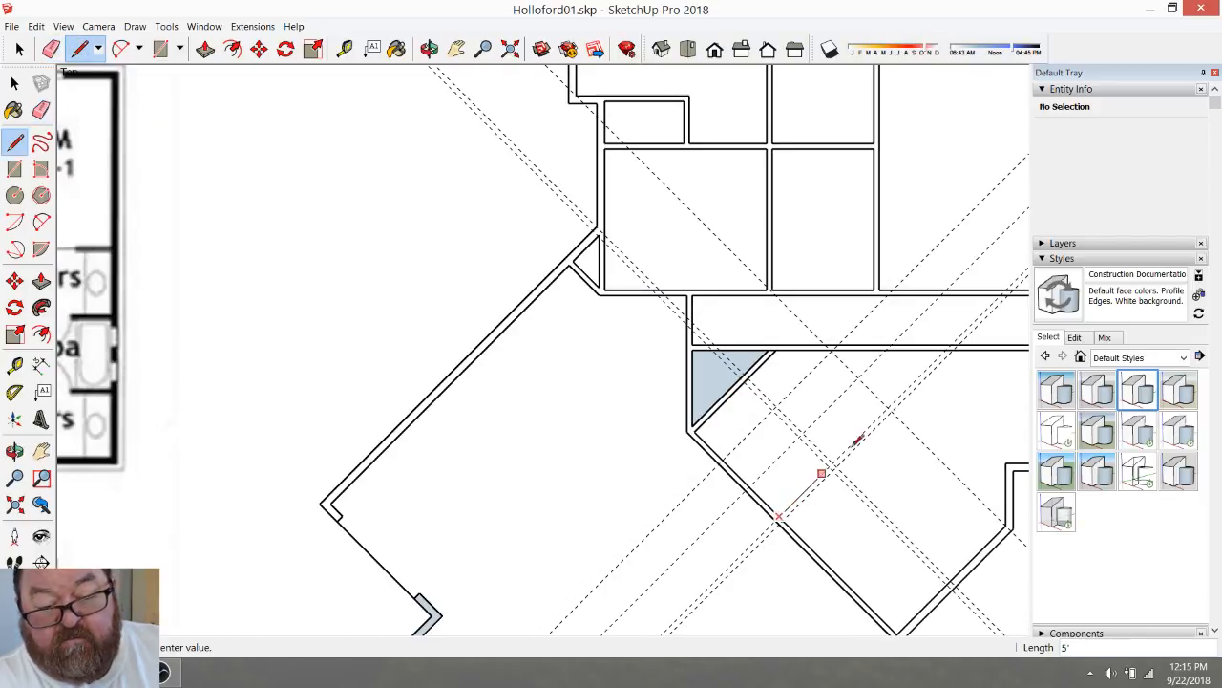
{"action": "left_click", "coordinate": [906, 389]}
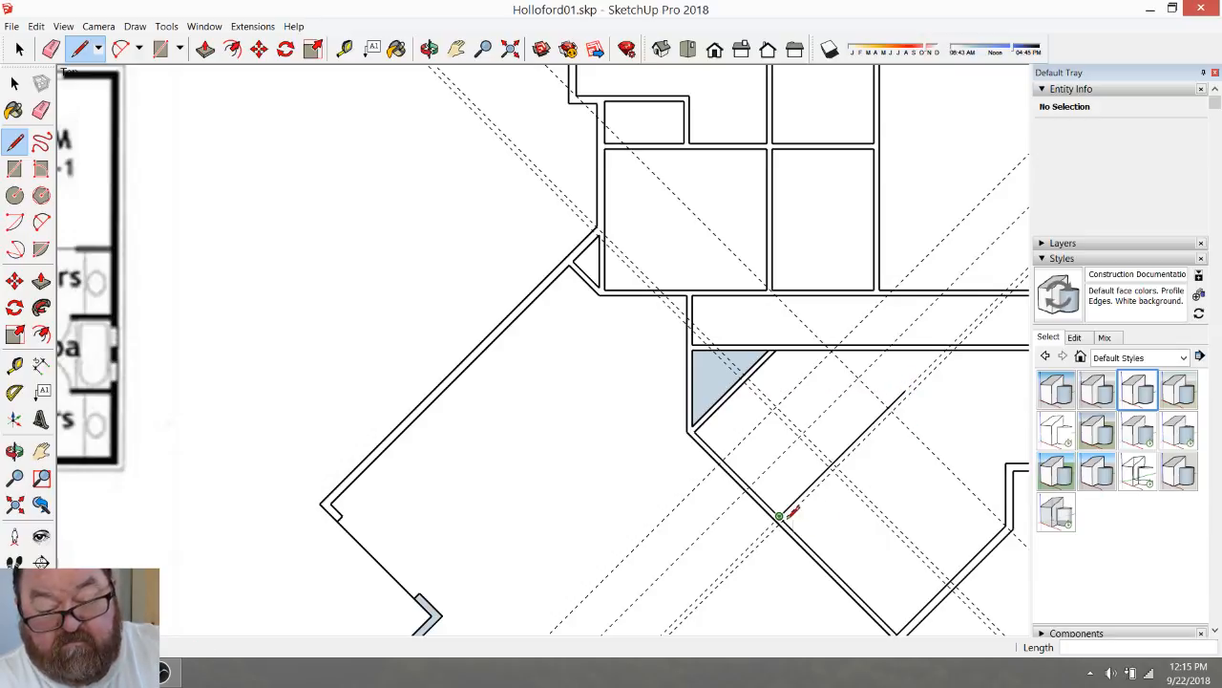
Draw the second bath-study wall edge along the adjacent parallel guide, about 13' long, starting from the angled garage wall
{"action": "scroll", "coordinate": [784, 519], "scroll_direction": "up", "scroll_amount": 3}
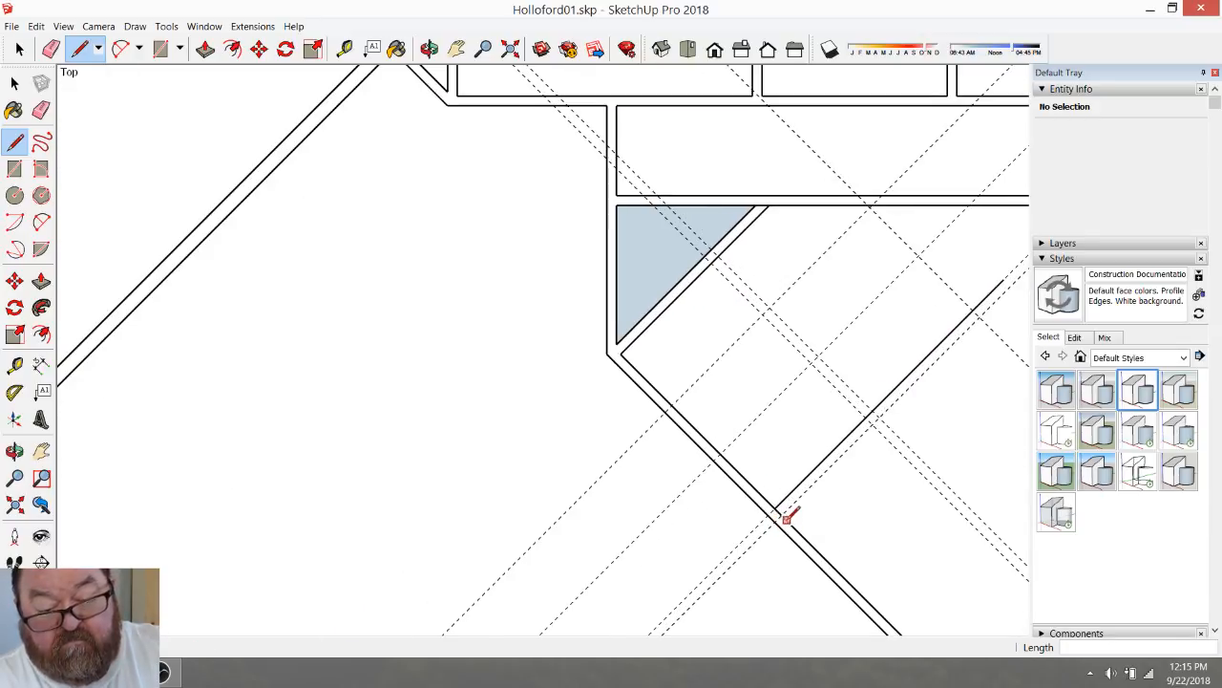
{"action": "scroll", "coordinate": [785, 514], "scroll_direction": "down", "scroll_amount": 1}
{"action": "left_click", "coordinate": [781, 512]}
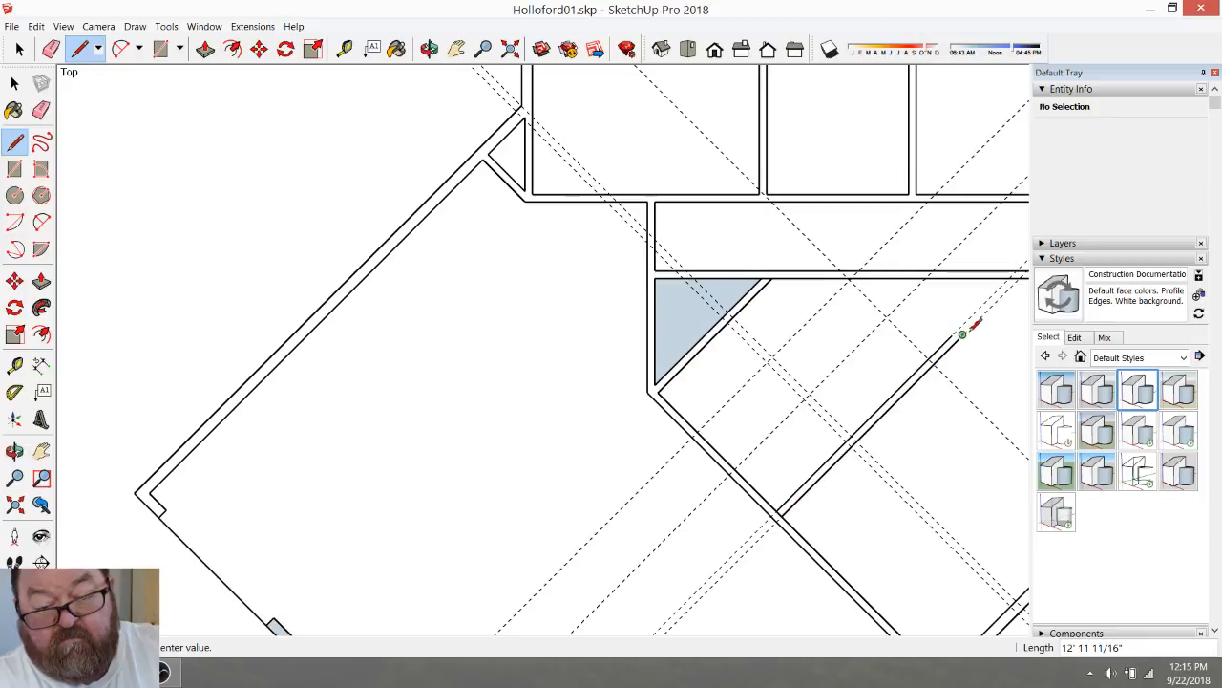
{"action": "left_click", "coordinate": [961, 336]}
{"action": "key", "text": "Escape"}
Draw two parallel 8' 6" edges along the paired guides, from the triangle's diagonal wall to the bath-study wall
{"action": "scroll", "coordinate": [742, 306], "scroll_direction": "up", "scroll_amount": 2}
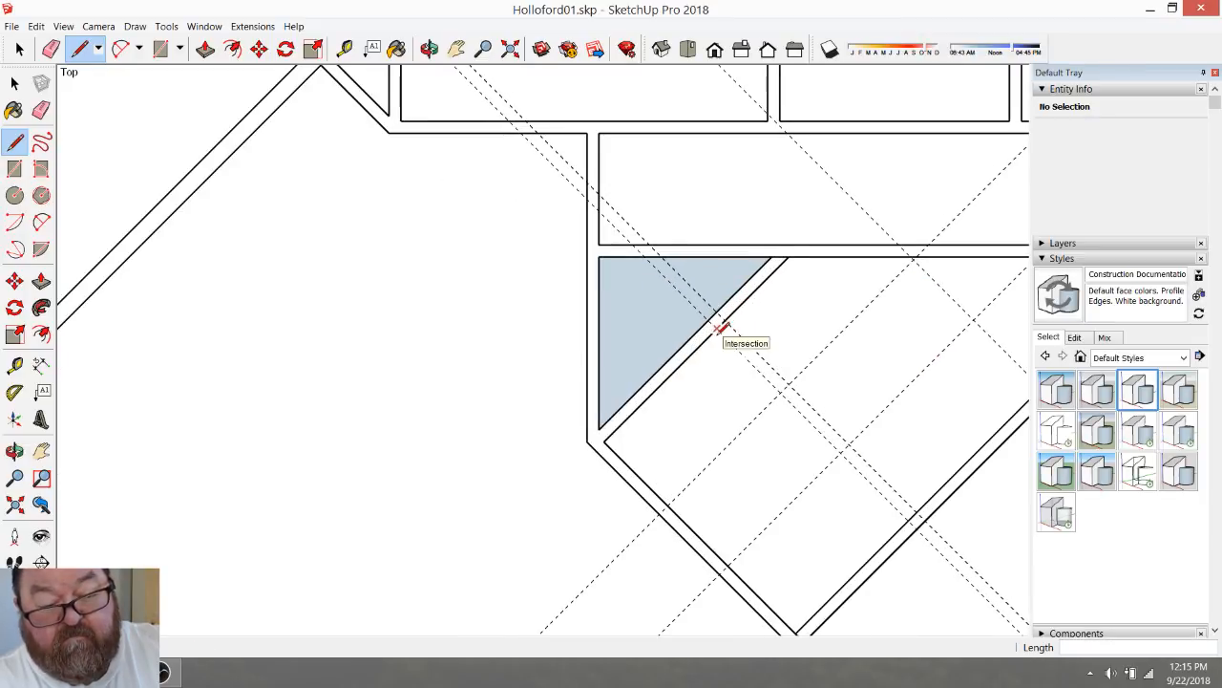
{"action": "left_click", "coordinate": [716, 328]}
{"action": "scroll", "coordinate": [819, 423], "scroll_direction": "down", "scroll_amount": 1}
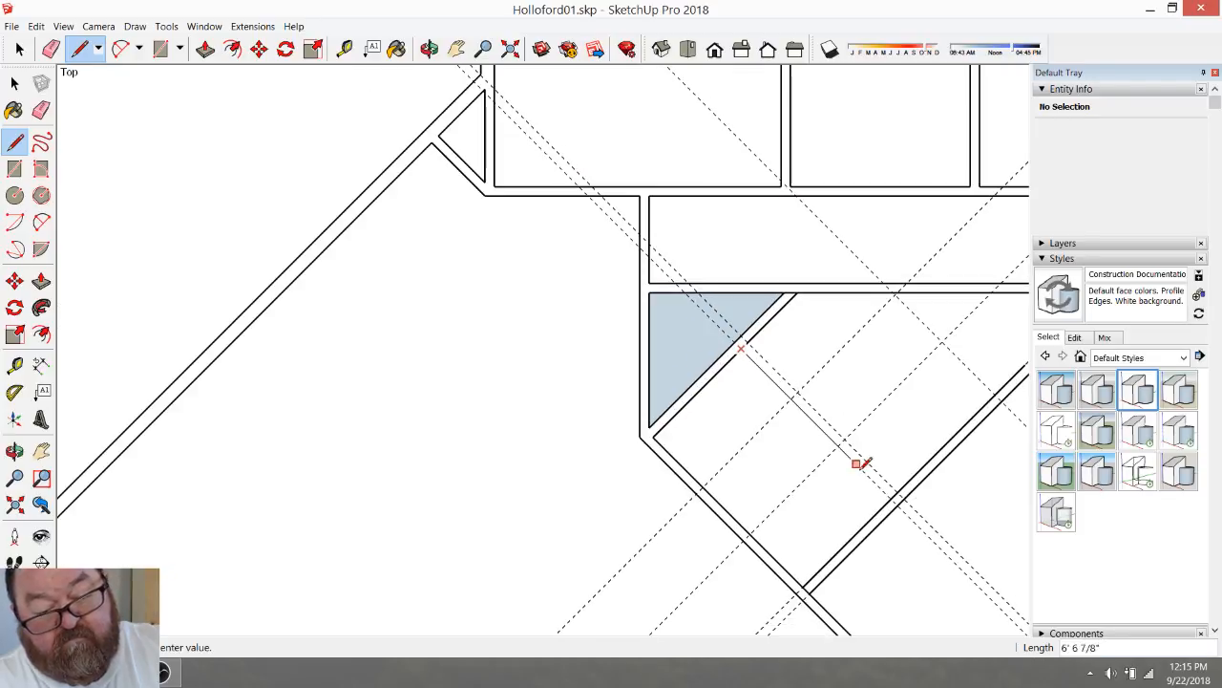
{"action": "left_click", "coordinate": [893, 495]}
{"action": "left_click", "coordinate": [749, 341]}
{"action": "left_click", "coordinate": [898, 493]}
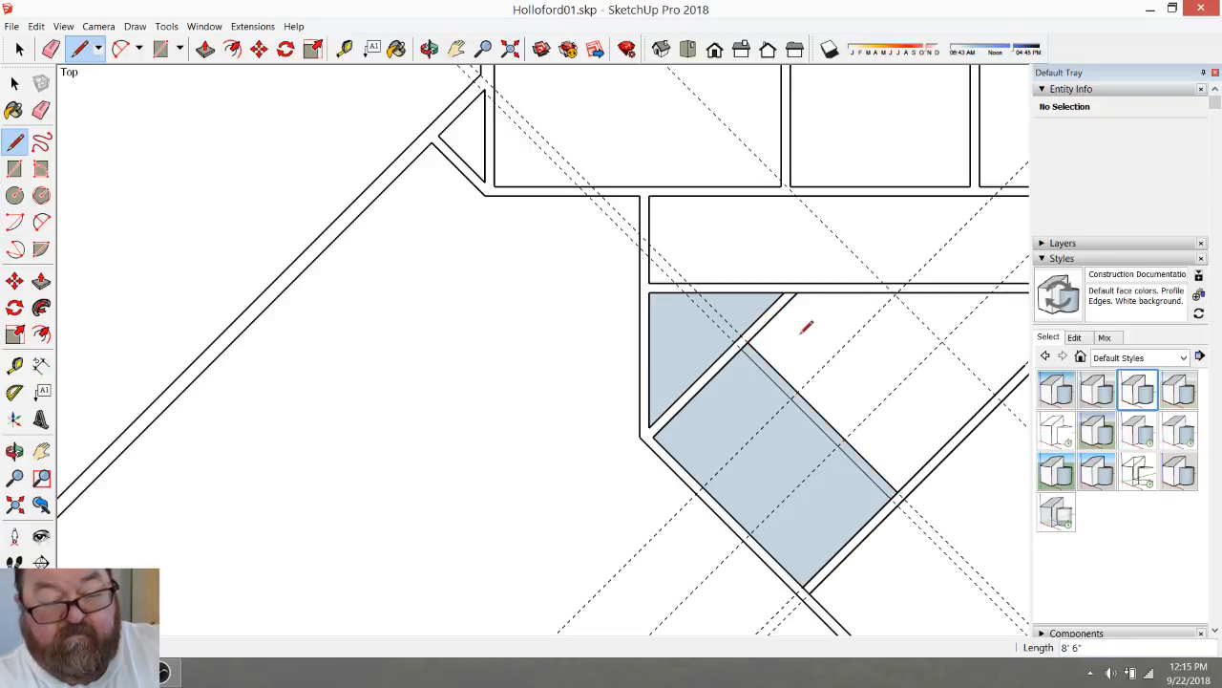
Draw a vertical edge from the guide intersection on the triangle's diagonal wall up through the horizontal wall above
{"action": "scroll", "coordinate": [807, 328], "scroll_direction": "down", "scroll_amount": 6}
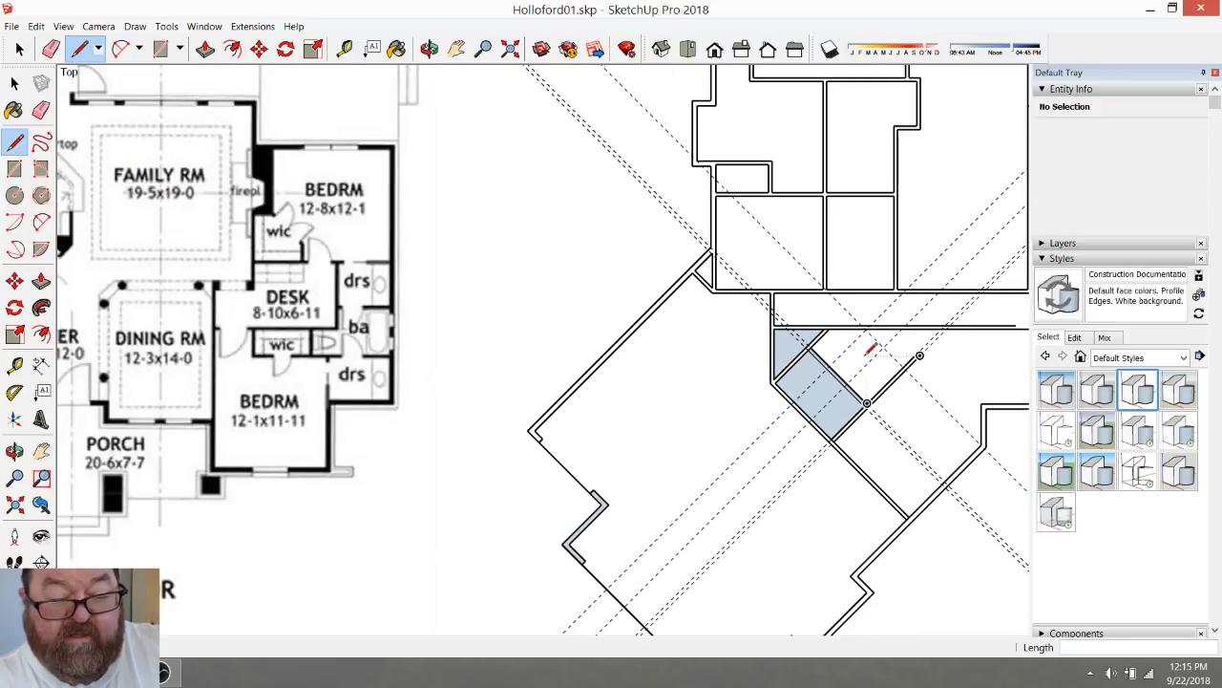
{"action": "scroll", "coordinate": [869, 348], "scroll_direction": "down", "scroll_amount": 4}
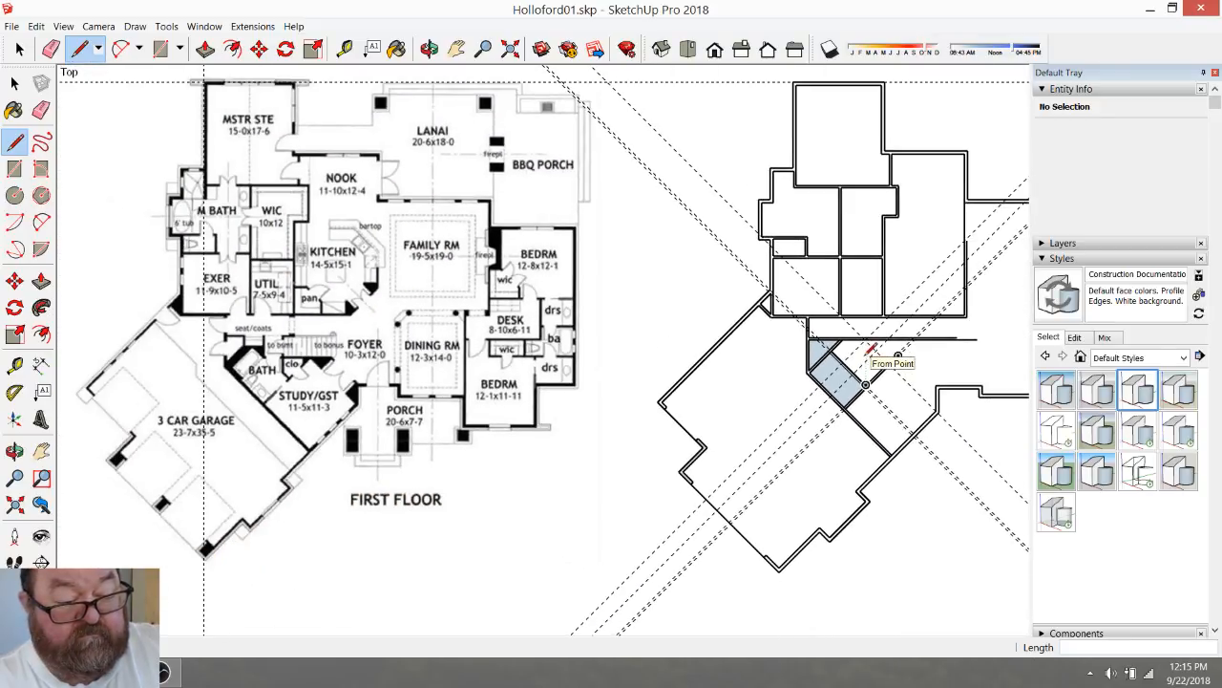
{"action": "scroll", "coordinate": [869, 348], "scroll_direction": "up", "scroll_amount": 8}
{"action": "scroll", "coordinate": [867, 341], "scroll_direction": "down", "scroll_amount": 7}
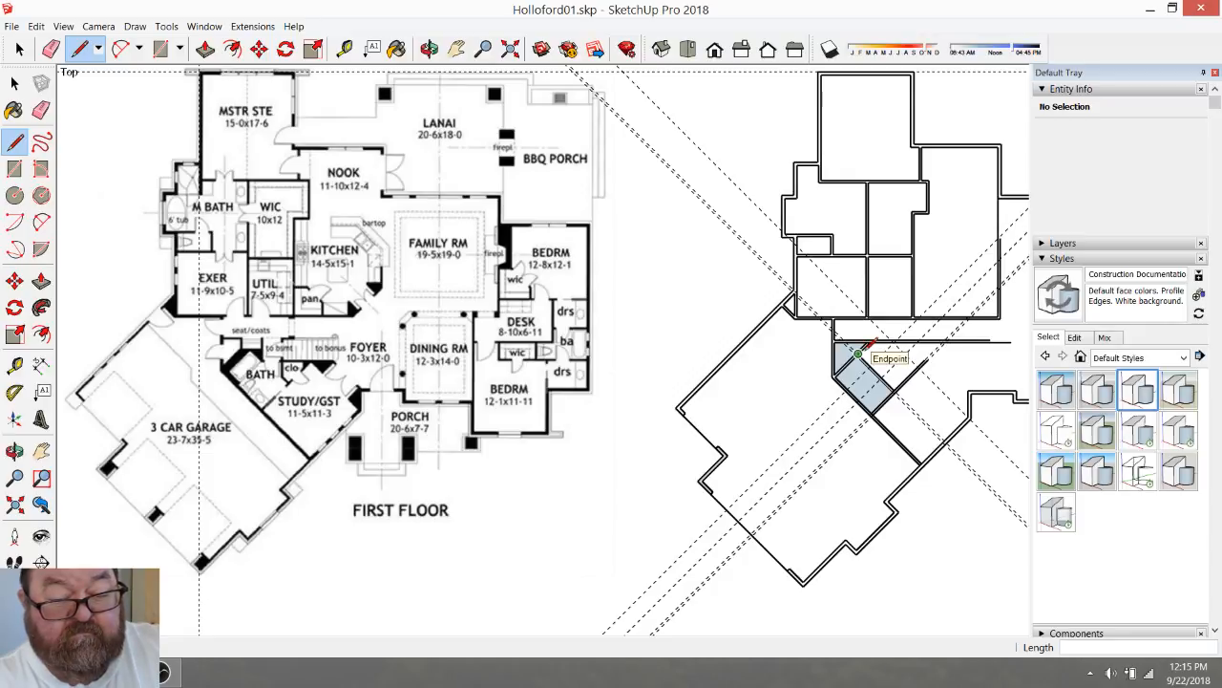
{"action": "scroll", "coordinate": [859, 354], "scroll_direction": "up", "scroll_amount": 8}
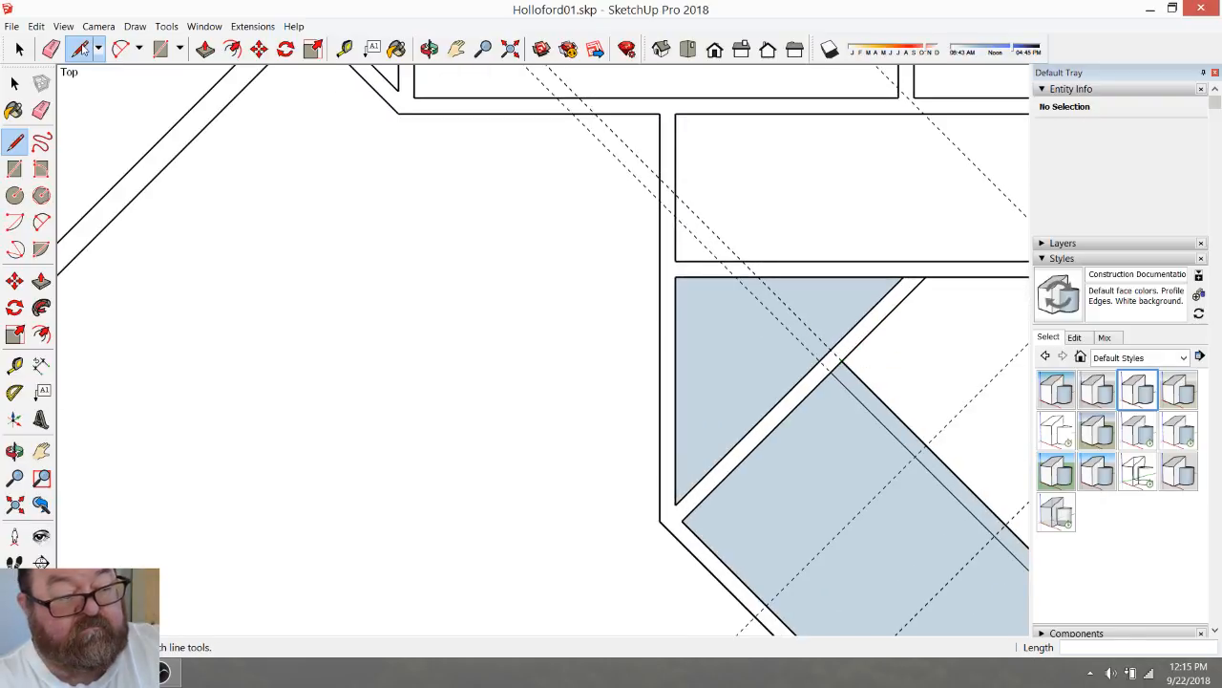
{"action": "scroll", "coordinate": [767, 345], "scroll_direction": "down", "scroll_amount": 1}
{"action": "left_click", "coordinate": [804, 352]}
{"action": "left_click", "coordinate": [801, 300]}
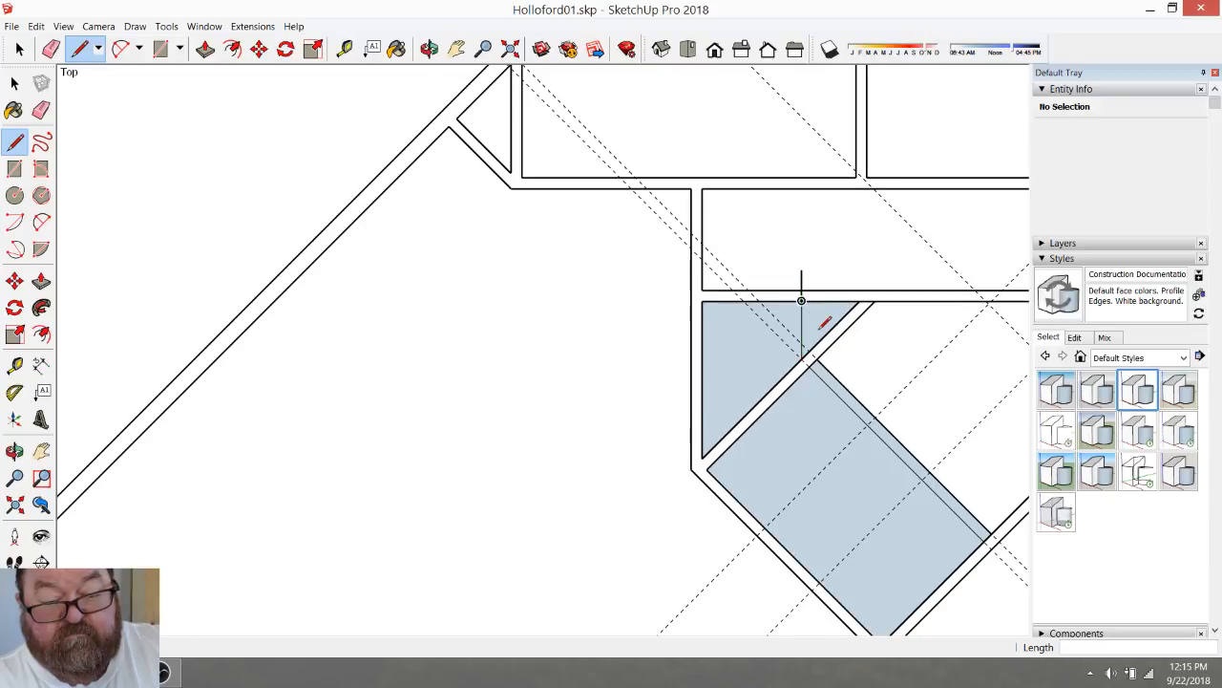
Place a parallel guide 4.5" to the right of the new vertical edge above the bath
{"action": "scroll", "coordinate": [821, 327], "scroll_direction": "up", "scroll_amount": 1}
{"action": "left_click", "coordinate": [345, 49]}
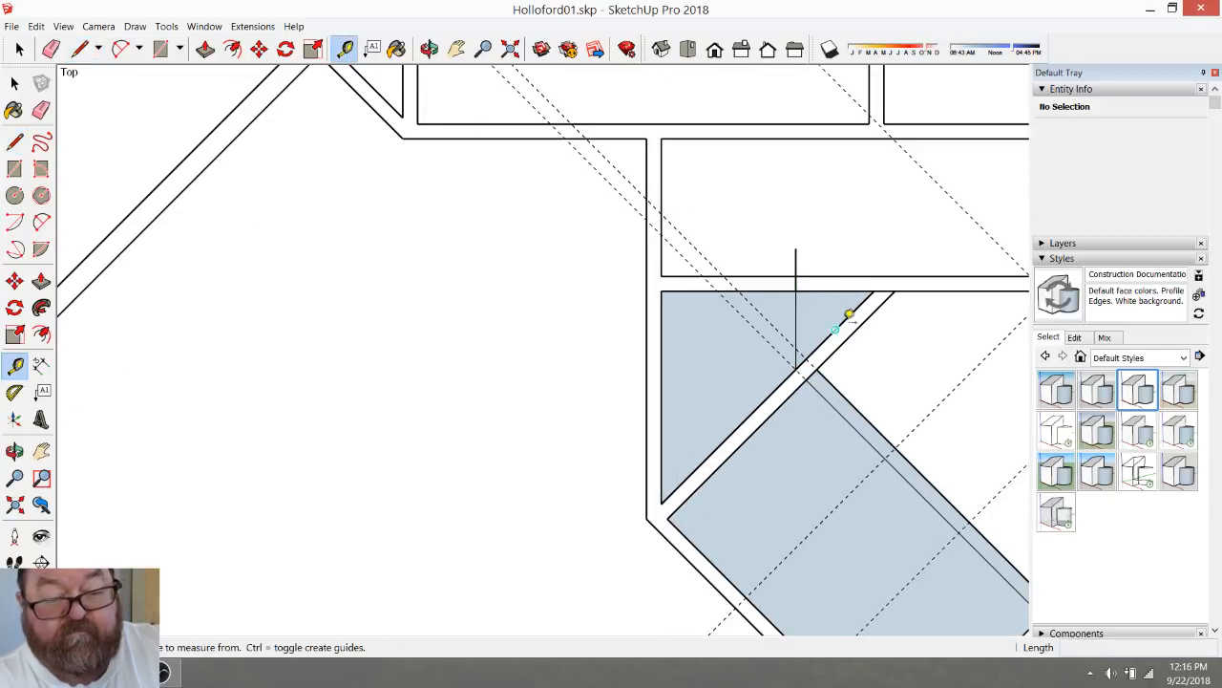
{"action": "left_click", "coordinate": [796, 317]}
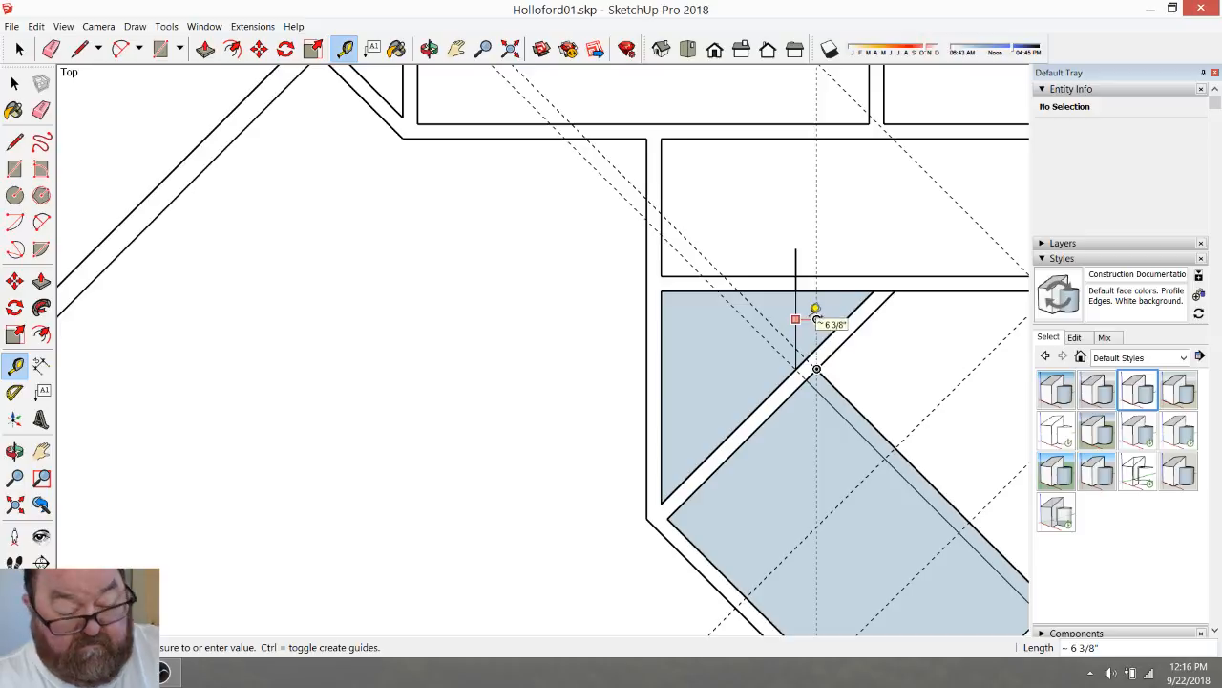
{"action": "key", "text": "Return"}
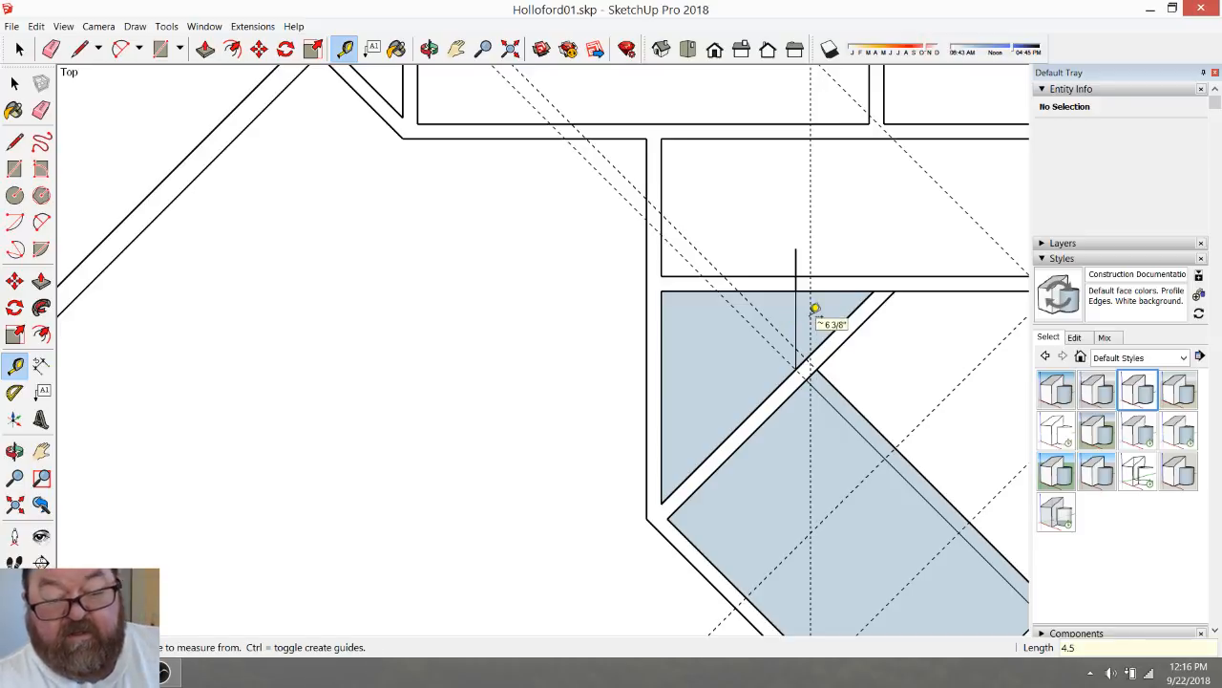
{"action": "scroll", "coordinate": [761, 342], "scroll_direction": "down", "scroll_amount": 1}
{"action": "scroll", "coordinate": [833, 352], "scroll_direction": "up", "scroll_amount": 2}
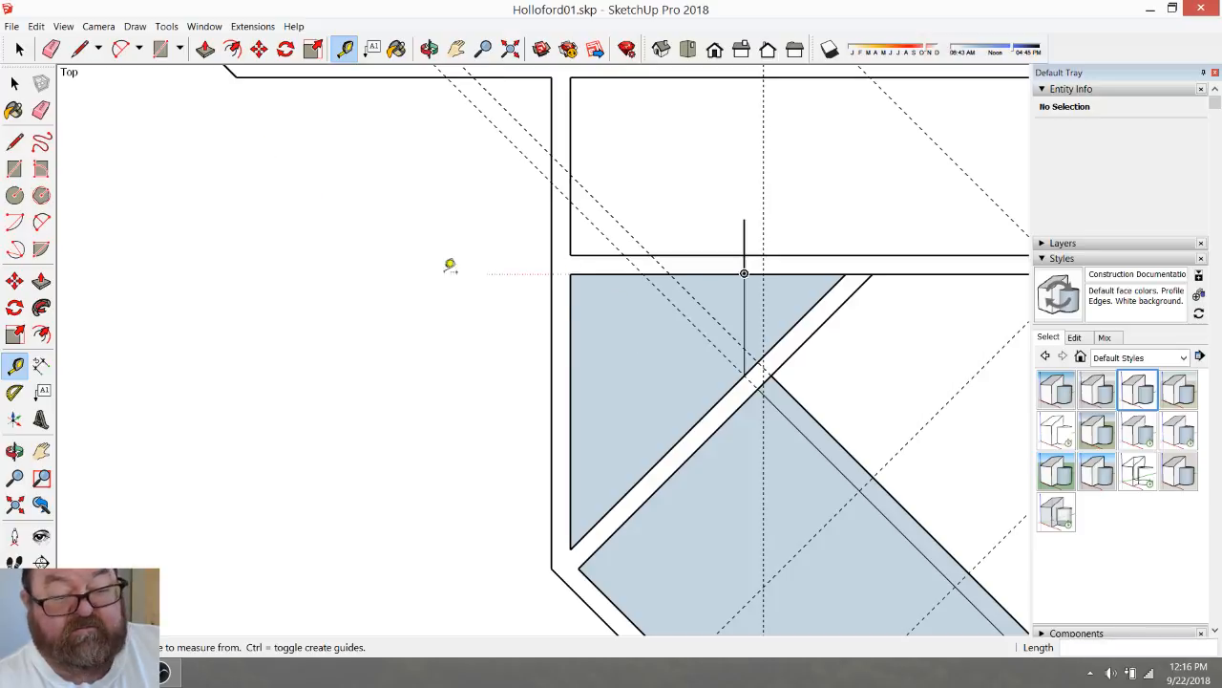
Erase the vertical edge's overshoot above the horizontal wall and the paired diagonal guides crossing the triangle
{"action": "left_click", "coordinate": [50, 49]}
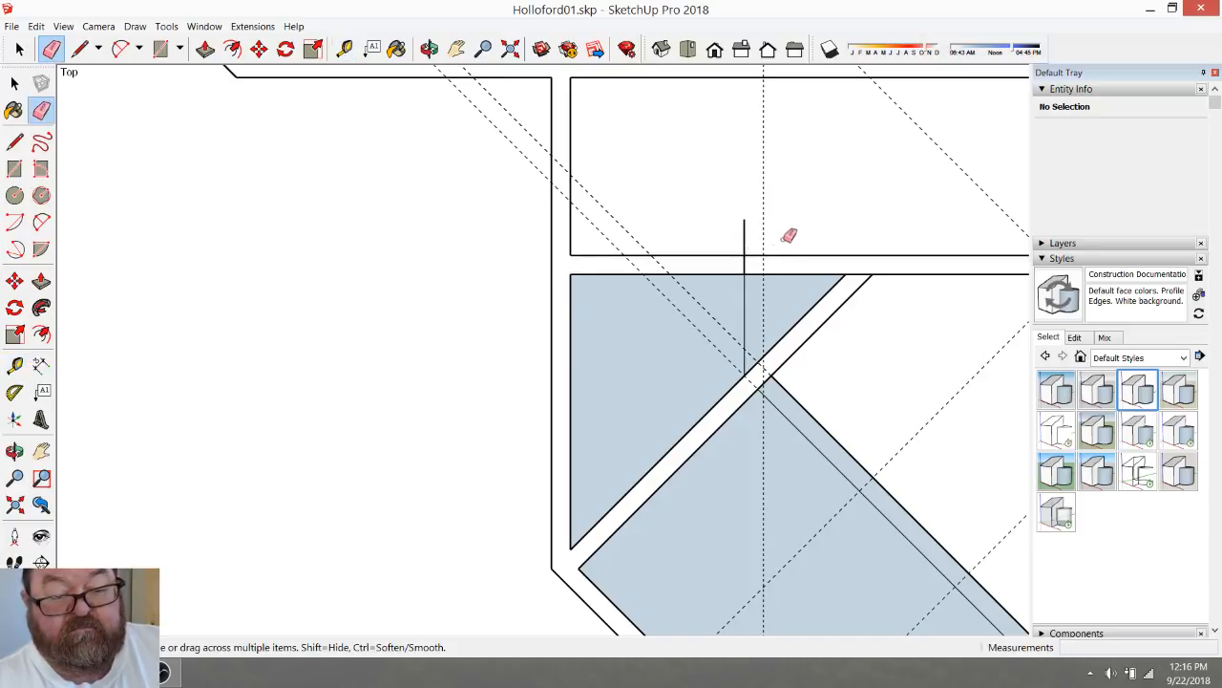
{"action": "left_click", "coordinate": [744, 235]}
{"action": "left_click", "coordinate": [603, 237]}
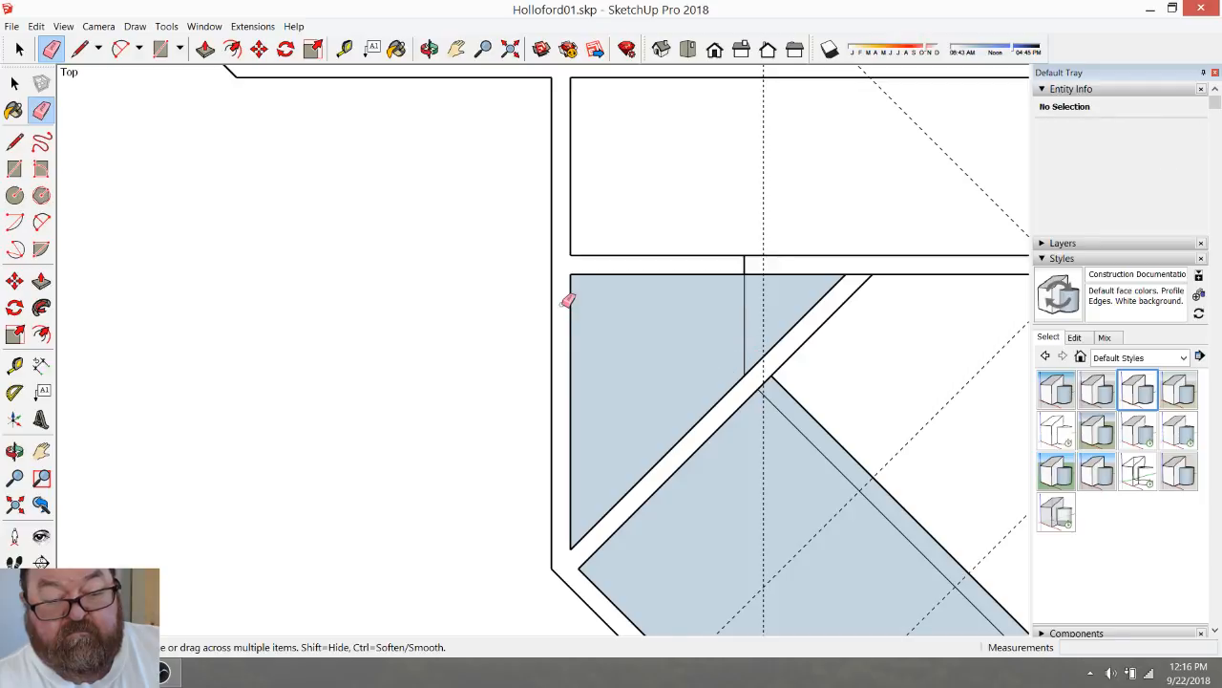
{"action": "left_click", "coordinate": [80, 48]}
{"action": "scroll", "coordinate": [754, 374], "scroll_direction": "down", "scroll_amount": 3}
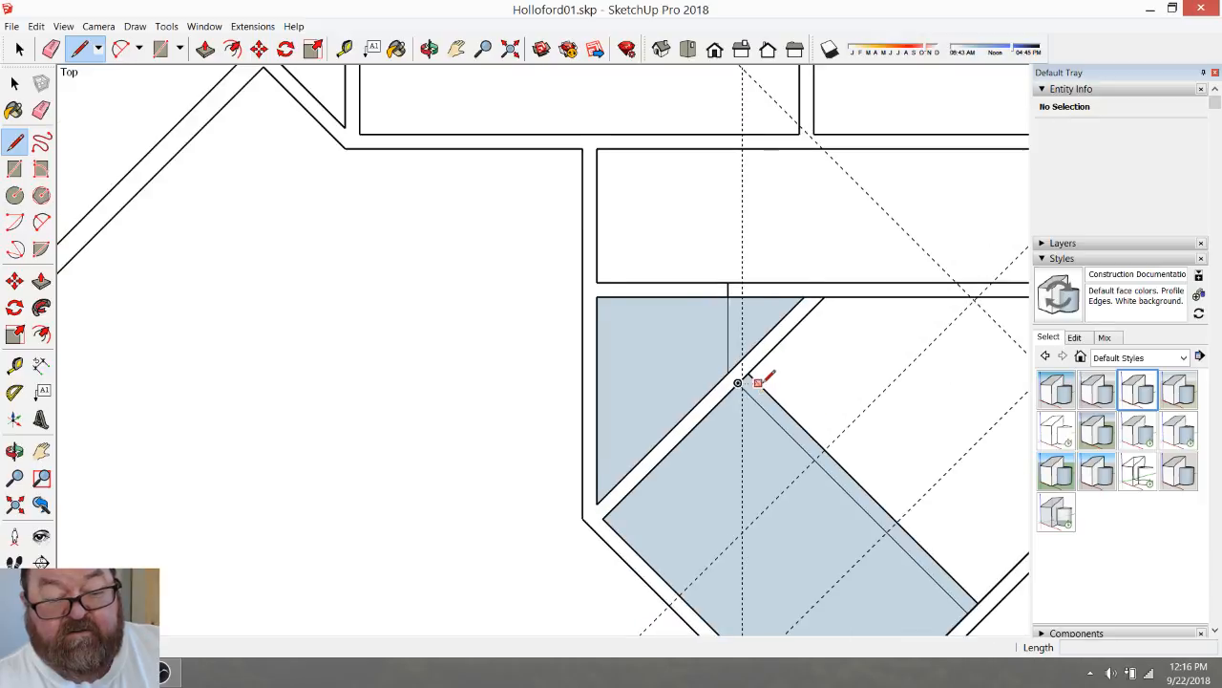
{"action": "scroll", "coordinate": [756, 379], "scroll_direction": "up", "scroll_amount": 3}
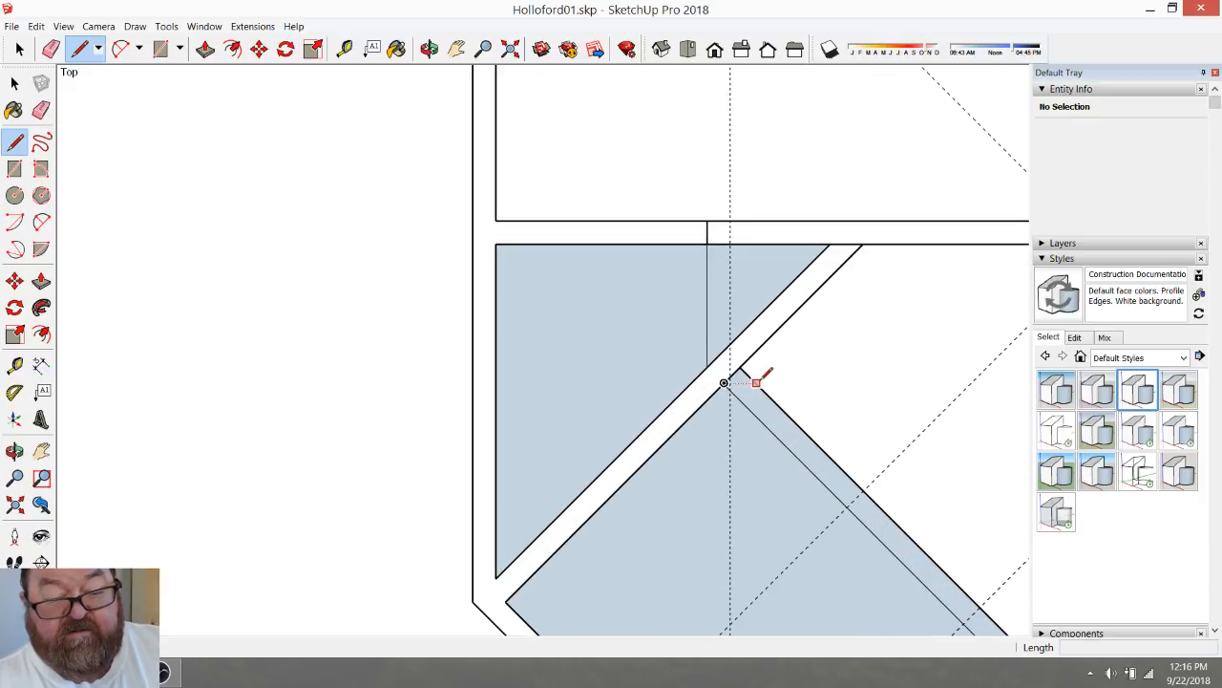
{"action": "left_click", "coordinate": [344, 49]}
{"action": "left_click", "coordinate": [761, 227]}
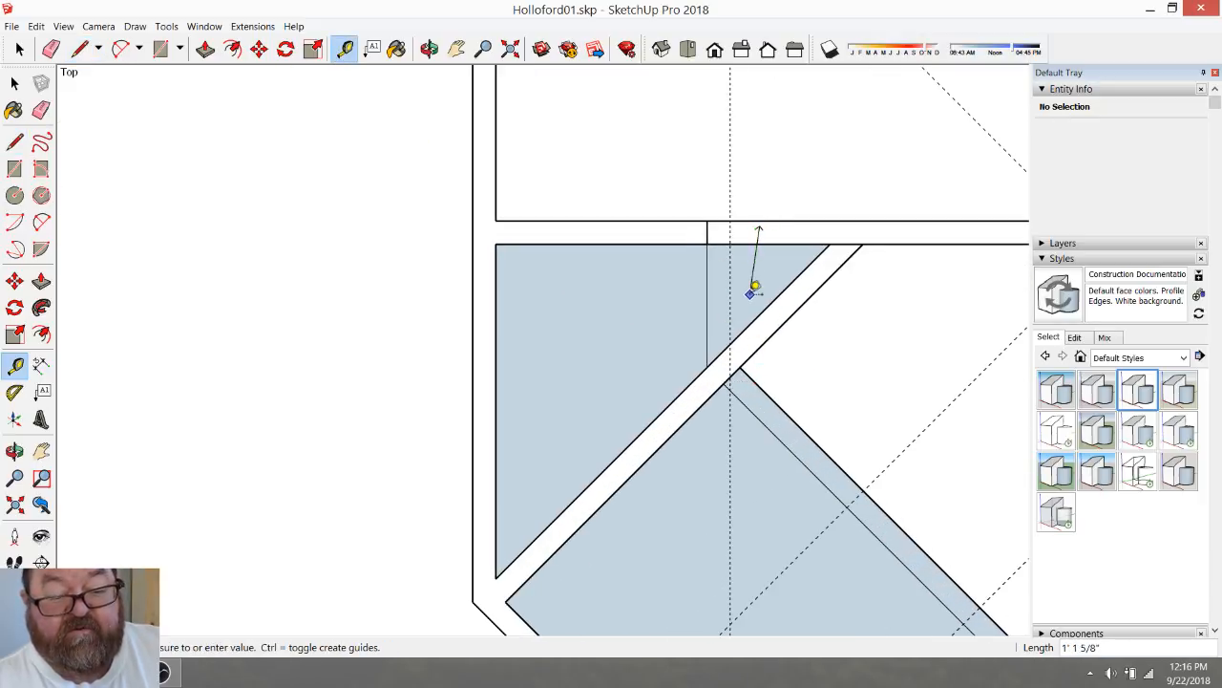
{"action": "key", "text": "Escape"}
{"action": "left_click", "coordinate": [752, 220]}
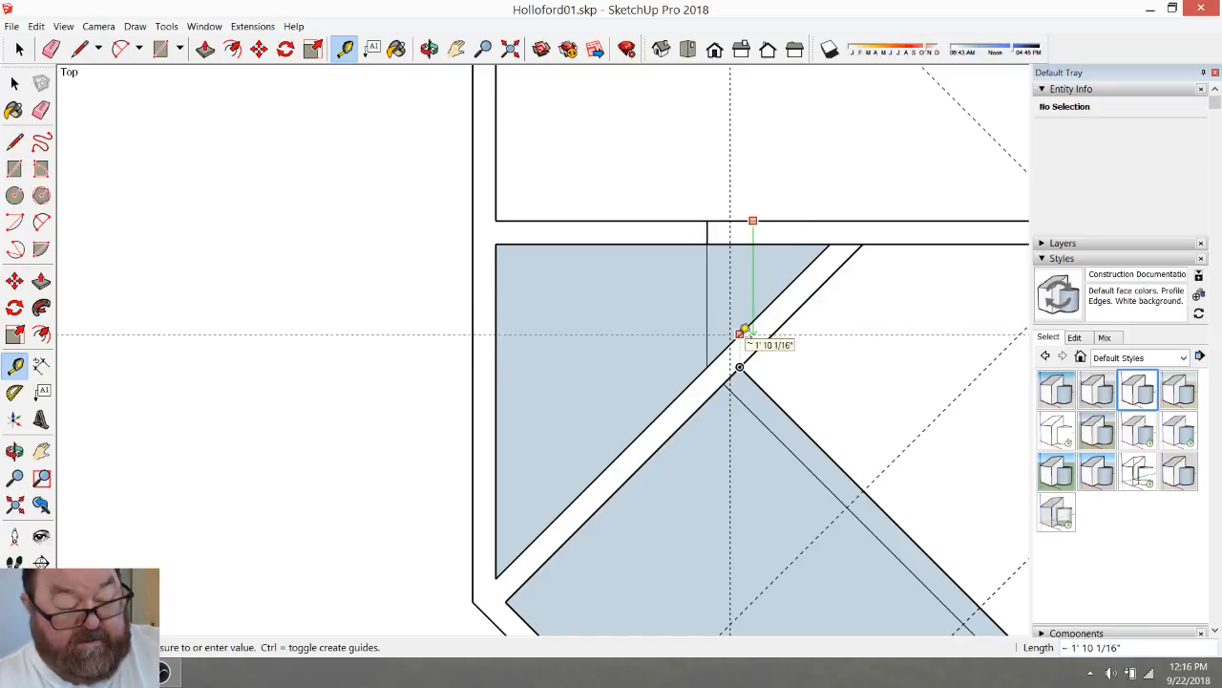
{"action": "key", "text": "Escape"}
Draw a horizontal edge rightward from where the vertical guide meets the triangle's diagonal wall
{"action": "left_click", "coordinate": [80, 49]}
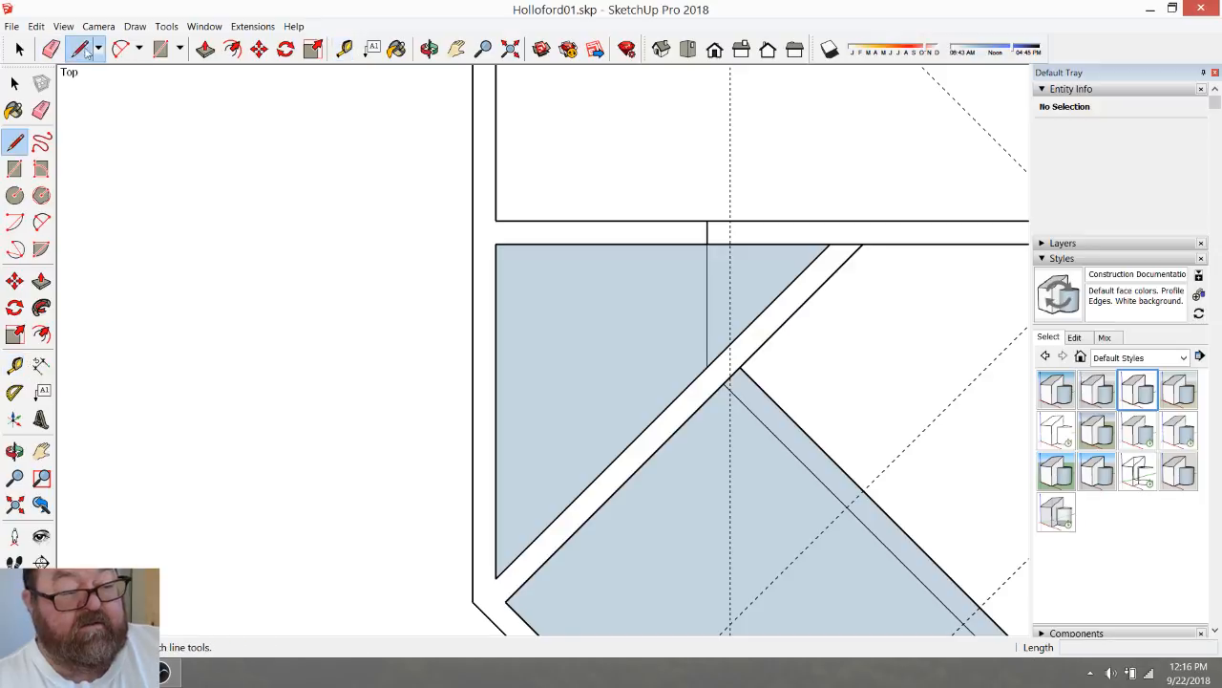
{"action": "left_click", "coordinate": [732, 341]}
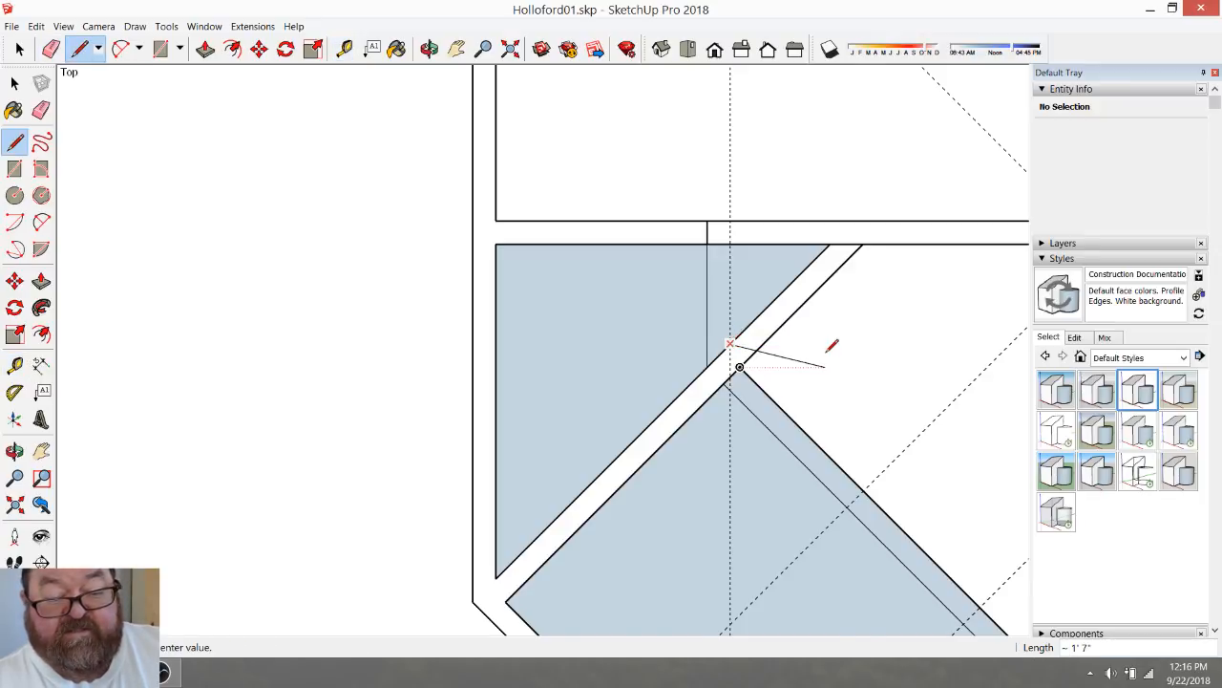
{"action": "scroll", "coordinate": [831, 347], "scroll_direction": "down", "scroll_amount": 3}
{"action": "scroll", "coordinate": [896, 340], "scroll_direction": "up", "scroll_amount": 3}
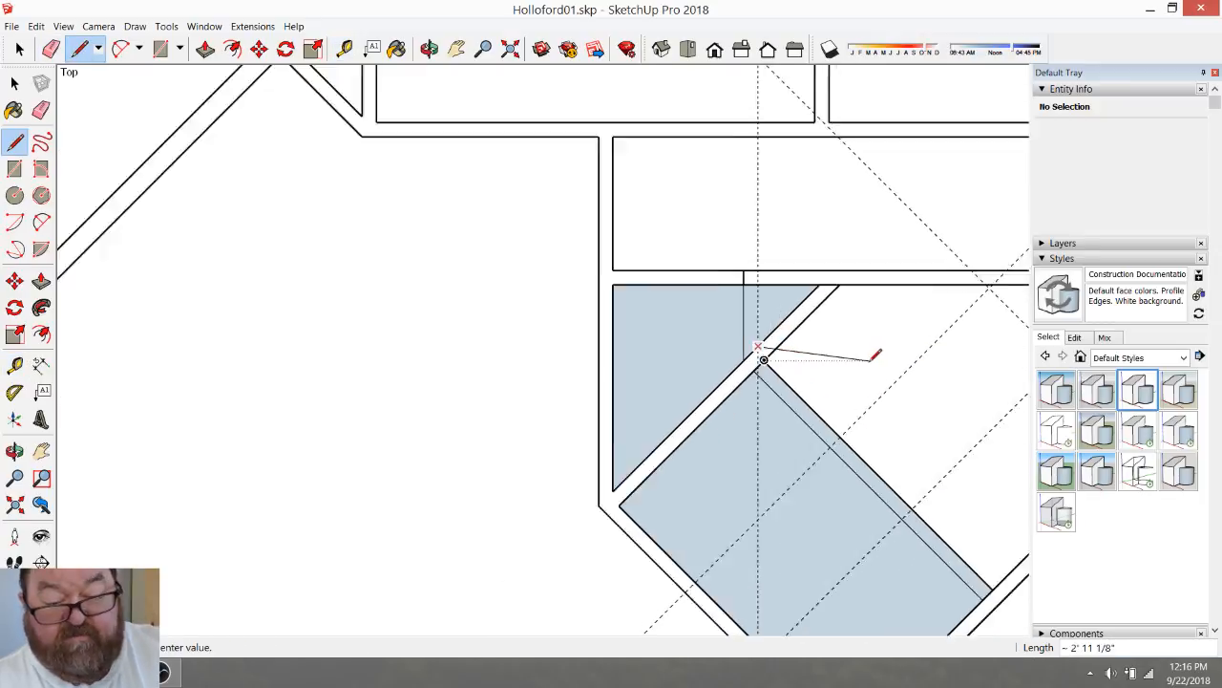
{"action": "left_click", "coordinate": [894, 339]}
{"action": "key", "text": "Escape"}
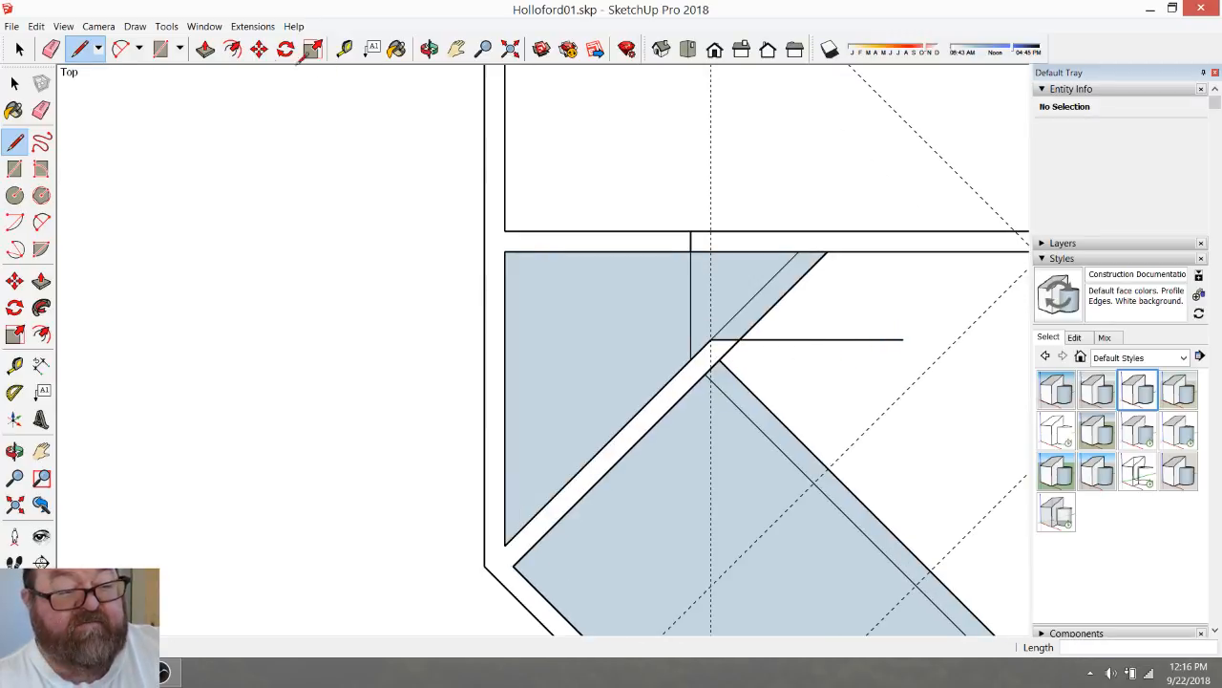
Place a parallel guide 4.5" below the new horizontal edge
{"action": "left_click", "coordinate": [205, 50]}
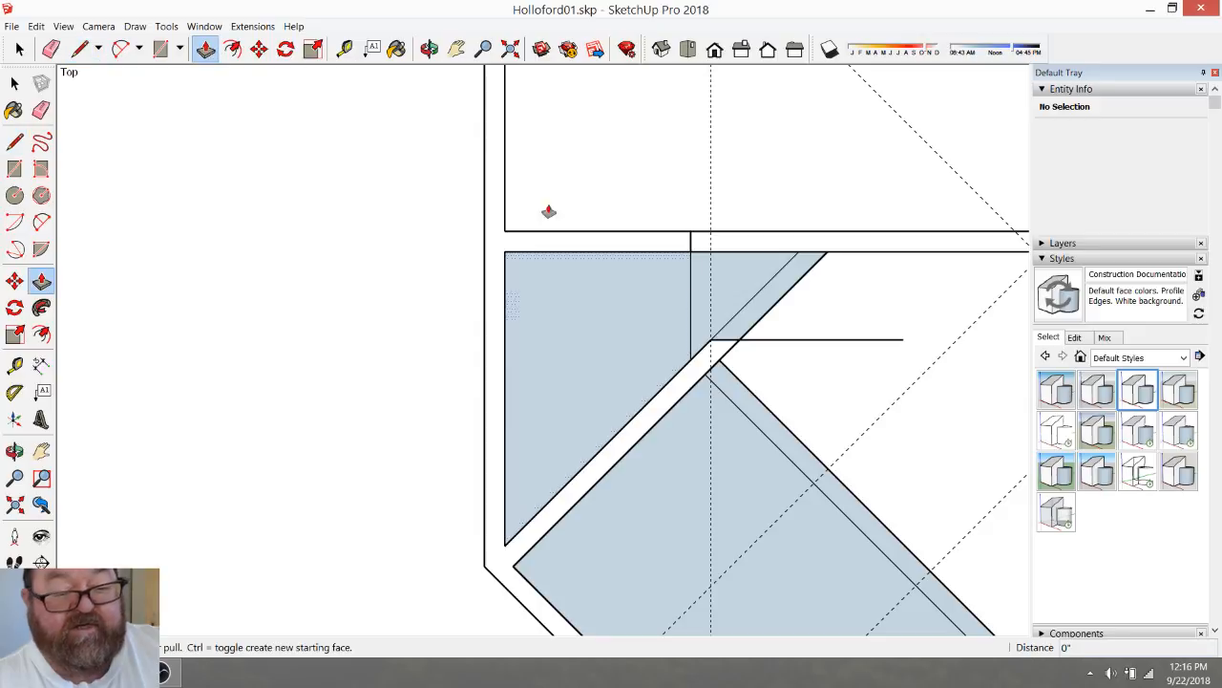
{"action": "left_click", "coordinate": [345, 48]}
{"action": "left_click", "coordinate": [821, 339]}
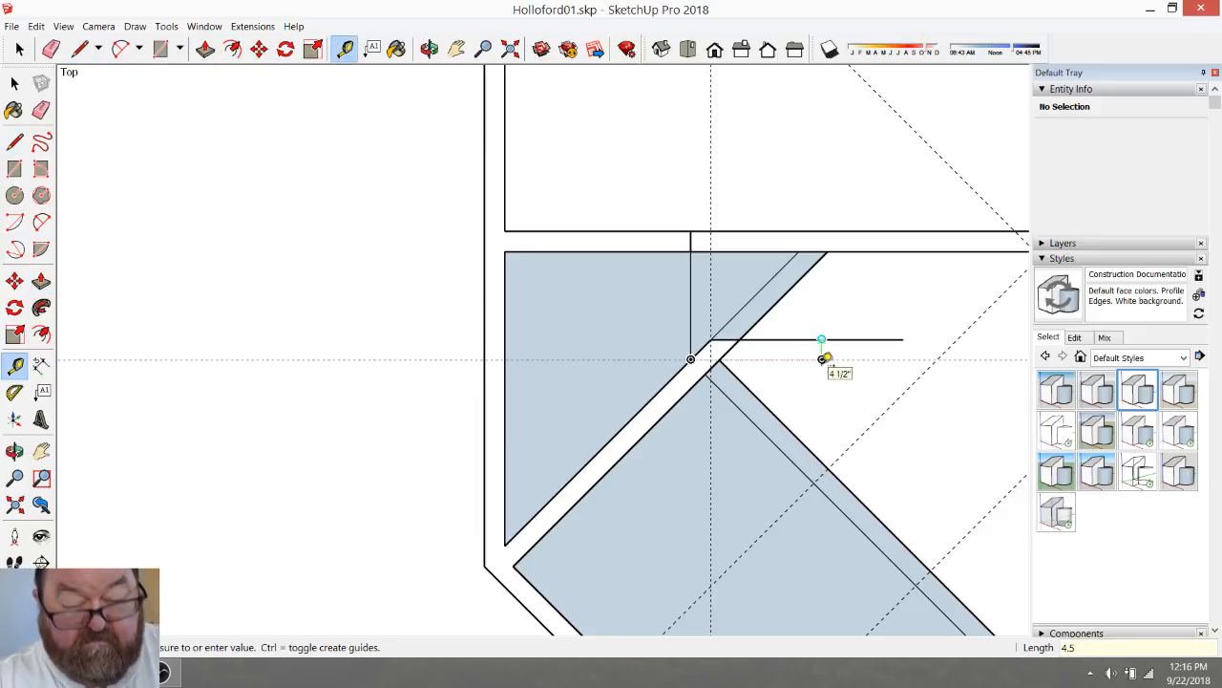
{"action": "left_click", "coordinate": [824, 359]}
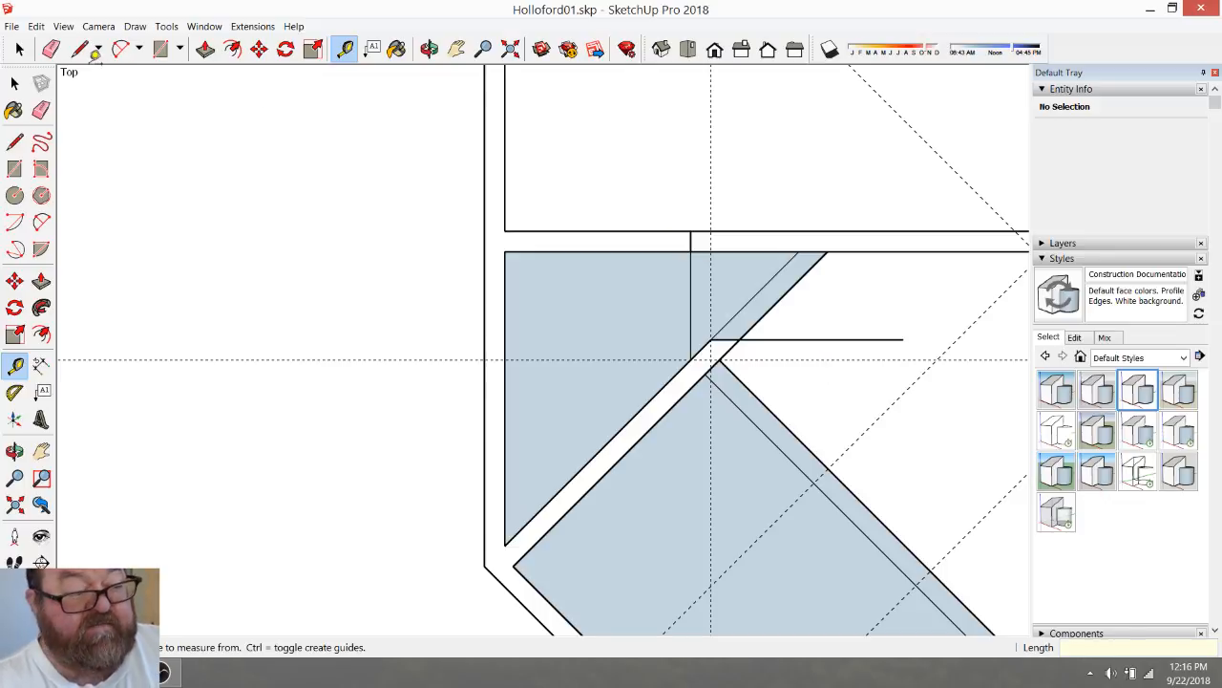
Draw a second horizontal edge rightward along the lower guide, starting at the bath wall's top corner
{"action": "left_click", "coordinate": [81, 49]}
{"action": "scroll", "coordinate": [726, 348], "scroll_direction": "up", "scroll_amount": 2}
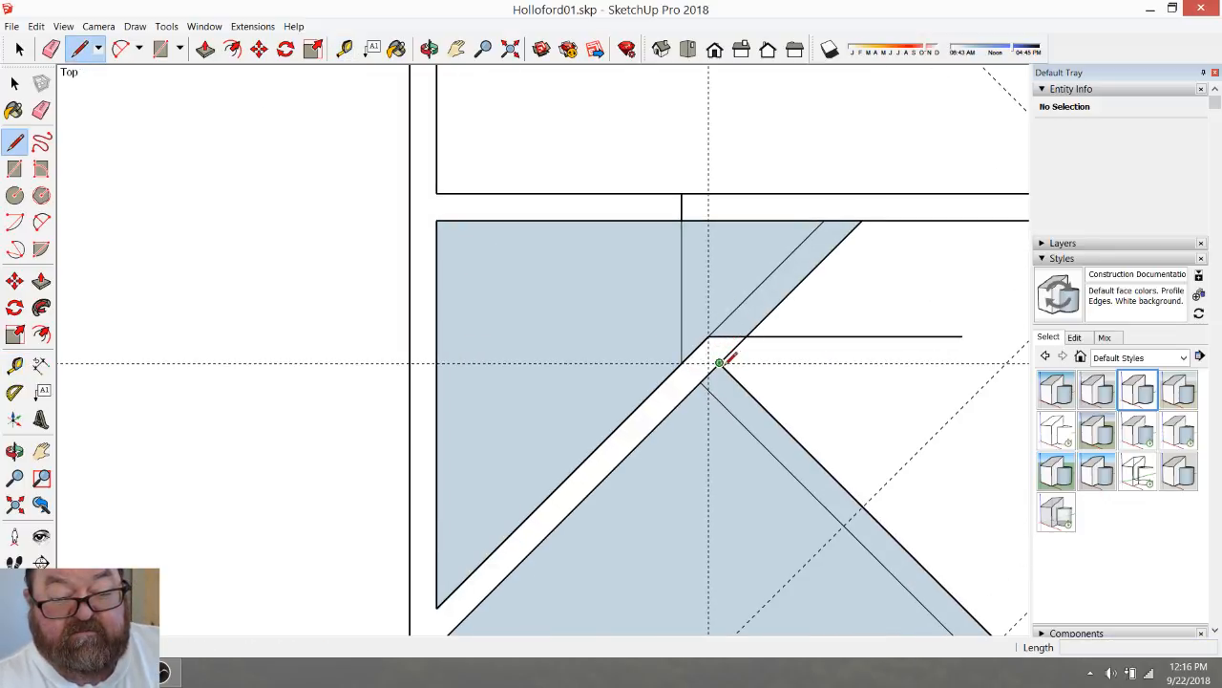
{"action": "scroll", "coordinate": [727, 361], "scroll_direction": "up", "scroll_amount": 2}
{"action": "left_click", "coordinate": [709, 343]}
{"action": "scroll", "coordinate": [709, 342], "scroll_direction": "down", "scroll_amount": 3}
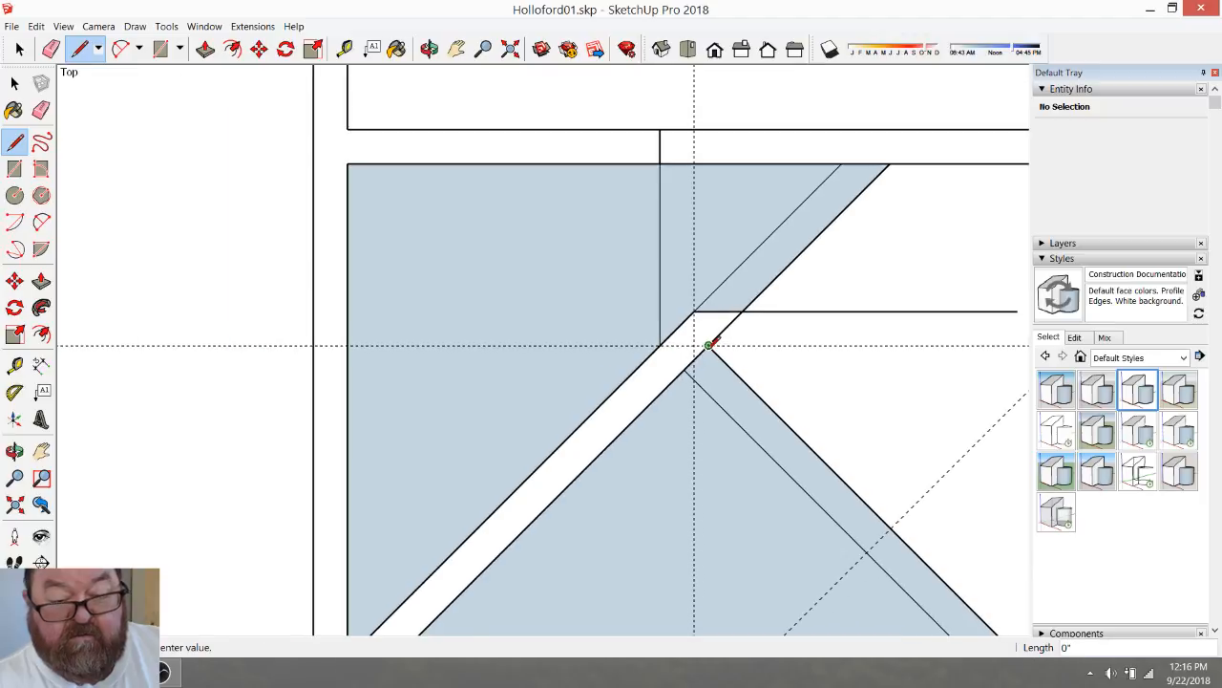
{"action": "left_click", "coordinate": [879, 346]}
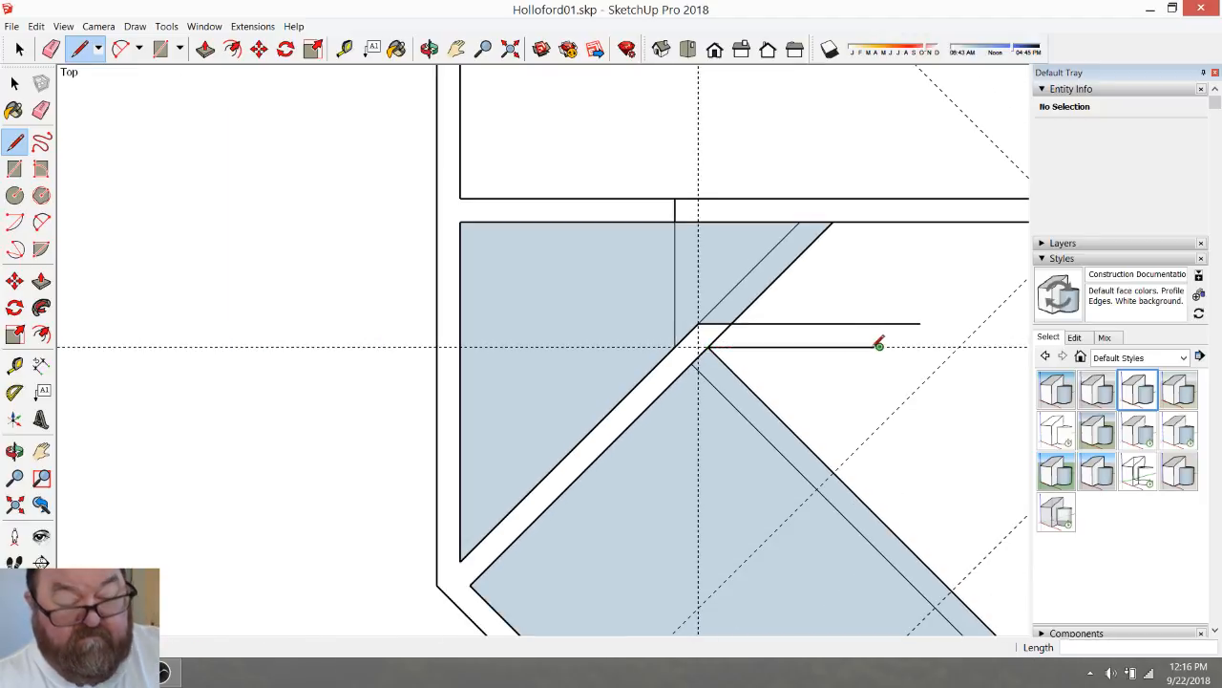
Erase the two diagonal wall edges between the new horizontal wall and the long horizontal wall above
{"action": "key", "text": "e"}
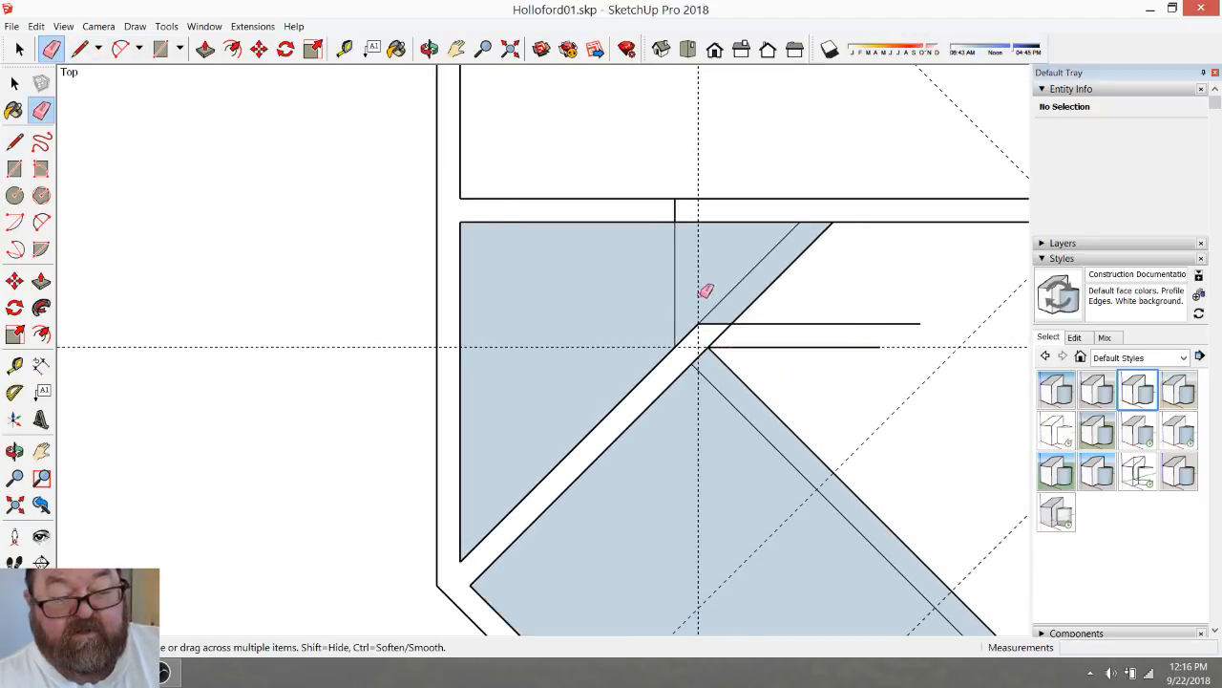
{"action": "scroll", "coordinate": [706, 292], "scroll_direction": "up", "scroll_amount": 2}
{"action": "mouse_move", "coordinate": [720, 289]}
{"action": "left_mouse_down"}
{"action": "mouse_move", "coordinate": [822, 289]}
{"action": "mouse_move", "coordinate": [810, 295]}
{"action": "left_mouse_up"}
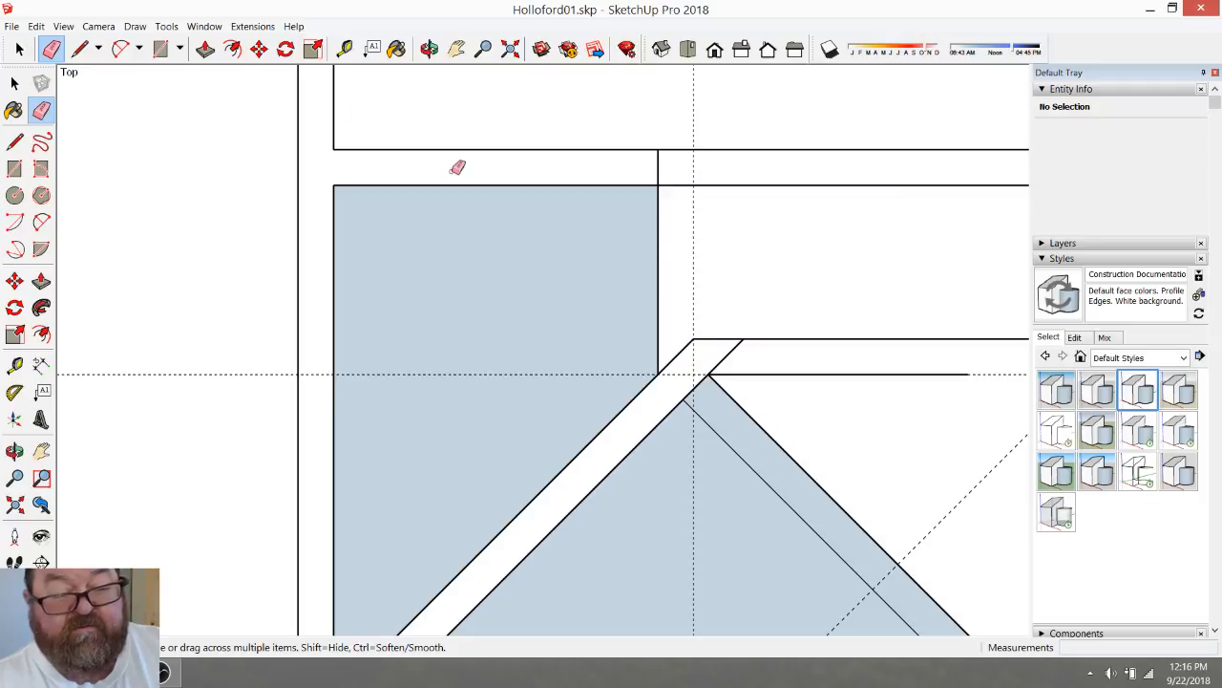
Draw a vertical edge along the guide from the new horizontal wall's upper corner up through the long horizontal wall
{"action": "key", "text": "l"}
{"action": "scroll", "coordinate": [736, 311], "scroll_direction": "up", "scroll_amount": 2}
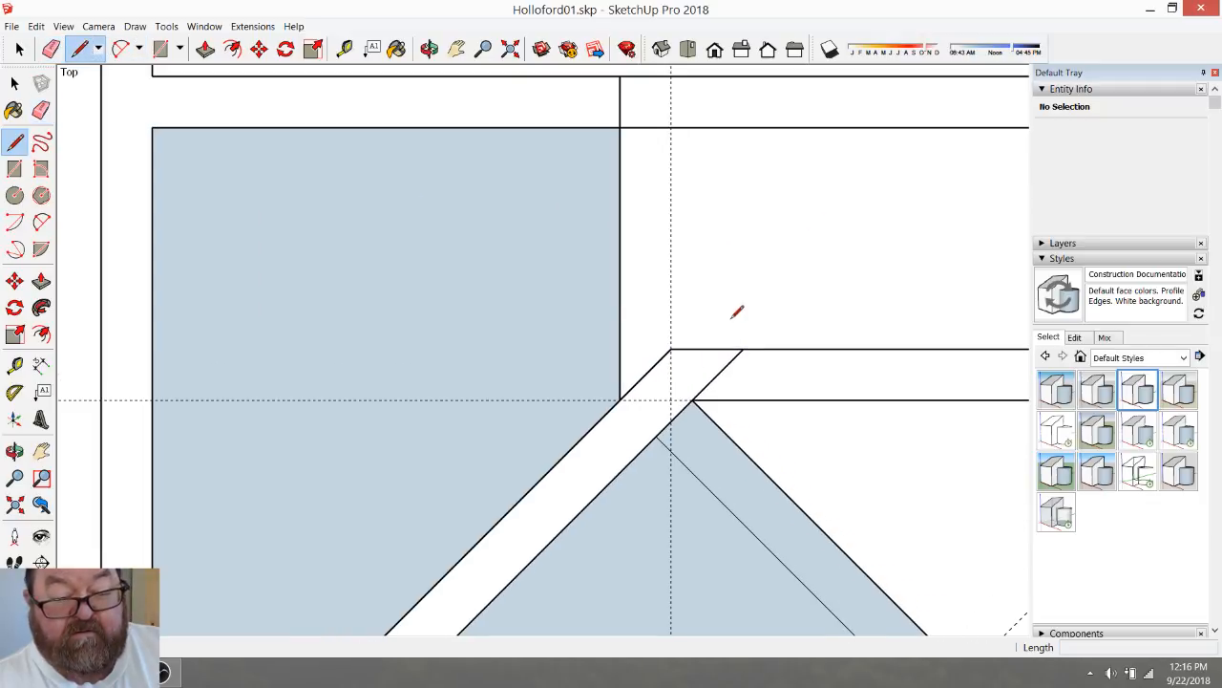
{"action": "left_click", "coordinate": [671, 347]}
{"action": "left_click", "coordinate": [671, 127]}
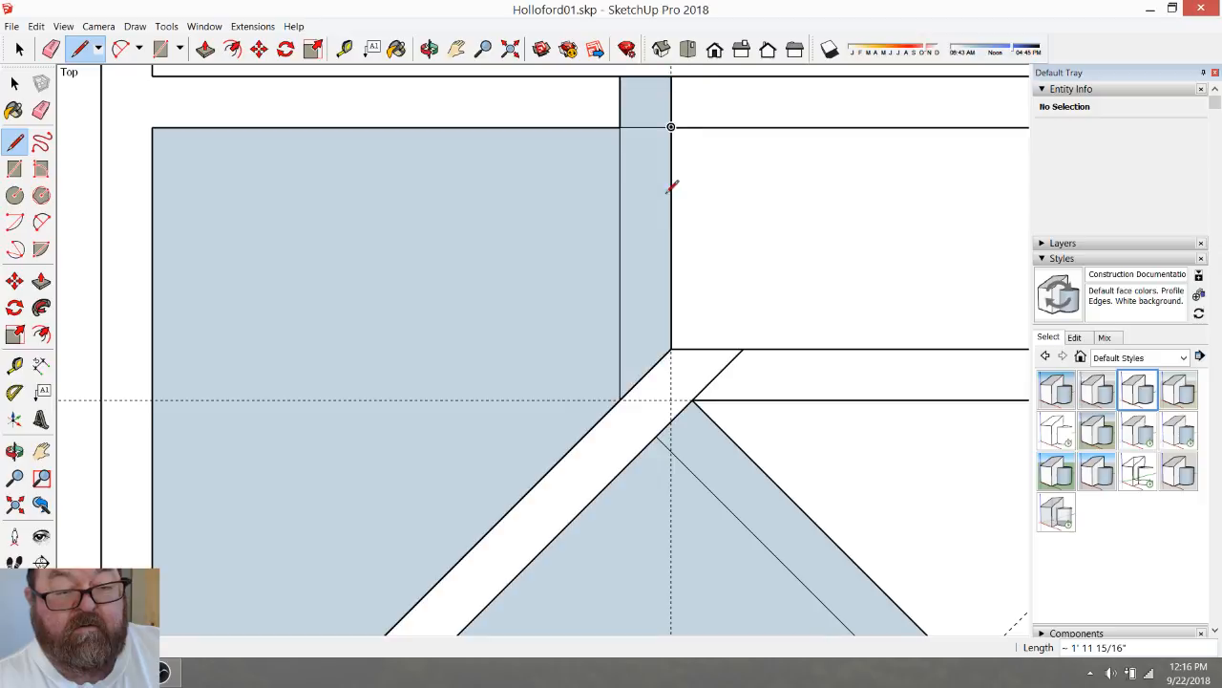
Erase the two crossing guides and the leftover segments where the vertical, horizontal and diagonal walls meet above the bath
{"action": "left_click", "coordinate": [50, 49]}
{"action": "left_click_drag", "start_coordinate": [633, 112], "coordinate": [656, 161]}
{"action": "scroll", "coordinate": [651, 366], "scroll_direction": "down", "scroll_amount": 1}
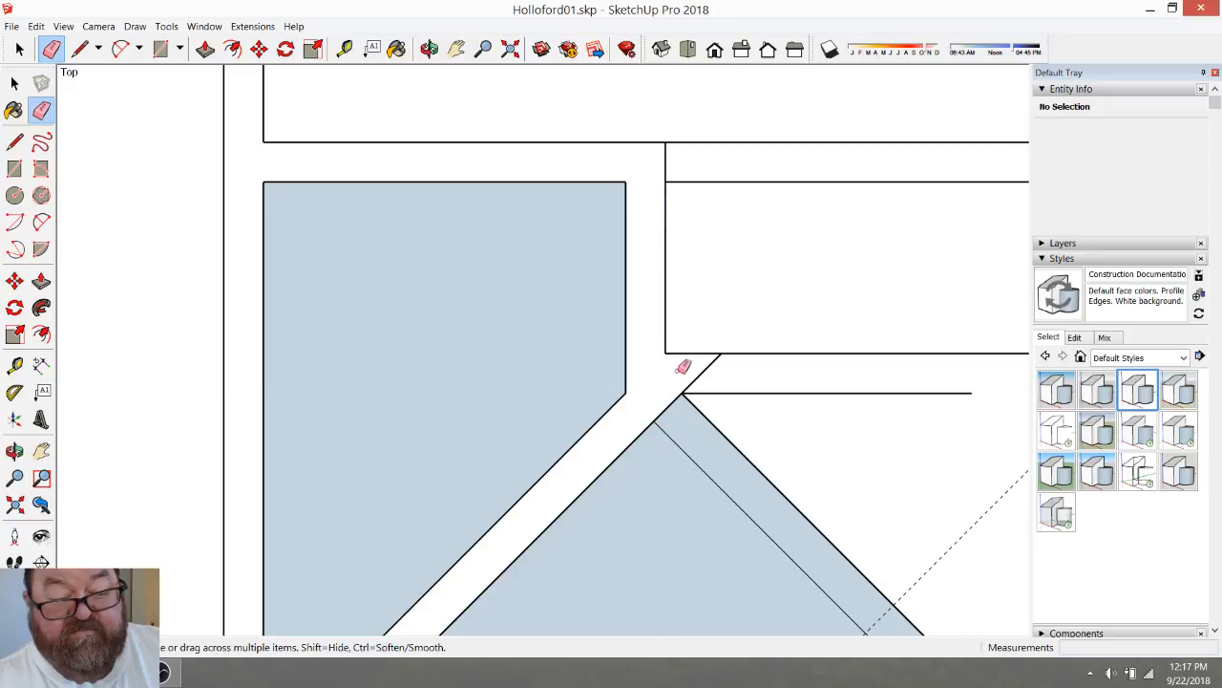
{"action": "left_click_drag", "start_coordinate": [704, 372], "coordinate": [674, 403]}
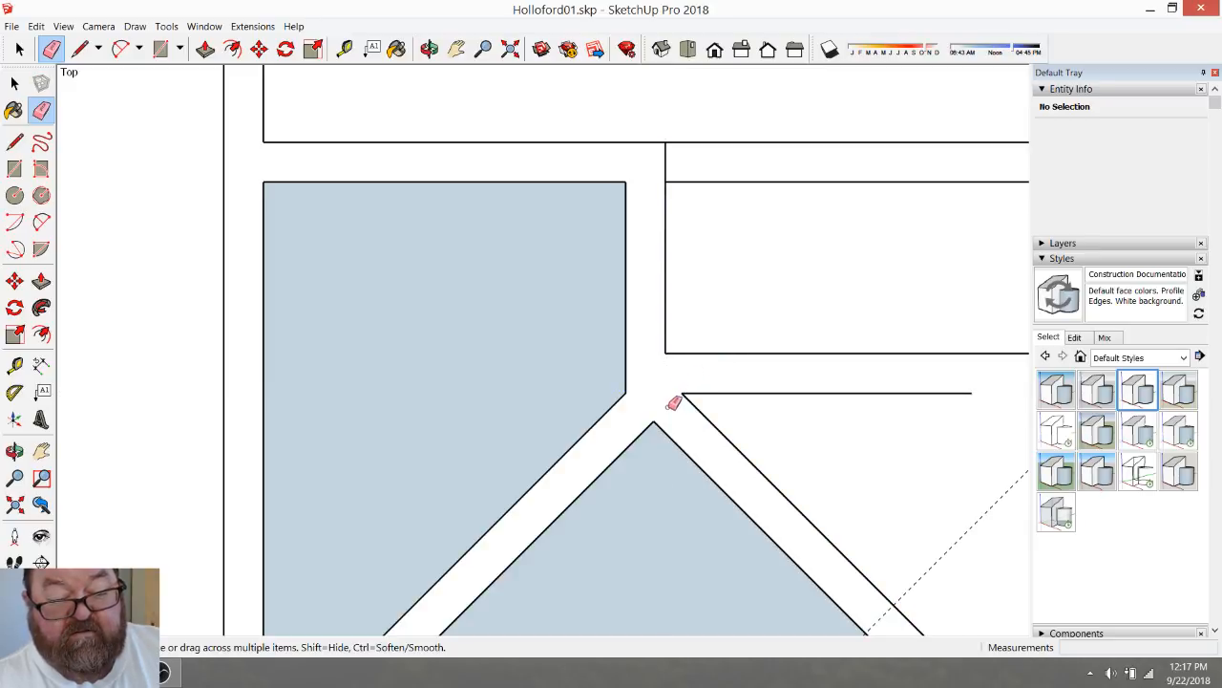
Place a vertical guide at the seat/coats alcove's left edge on the reference plan and measure the alcove's width from it
{"action": "scroll", "coordinate": [619, 386], "scroll_direction": "down", "scroll_amount": 1}
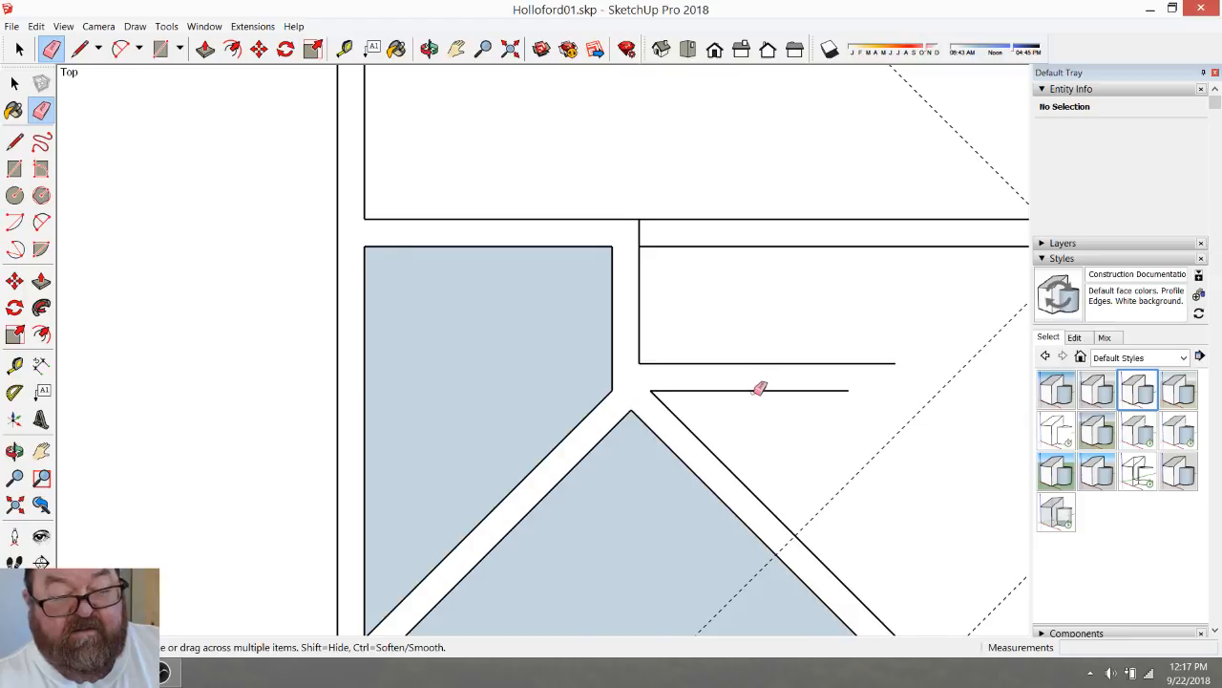
{"action": "scroll", "coordinate": [759, 388], "scroll_direction": "down", "scroll_amount": 5}
{"action": "scroll", "coordinate": [823, 390], "scroll_direction": "down", "scroll_amount": 2}
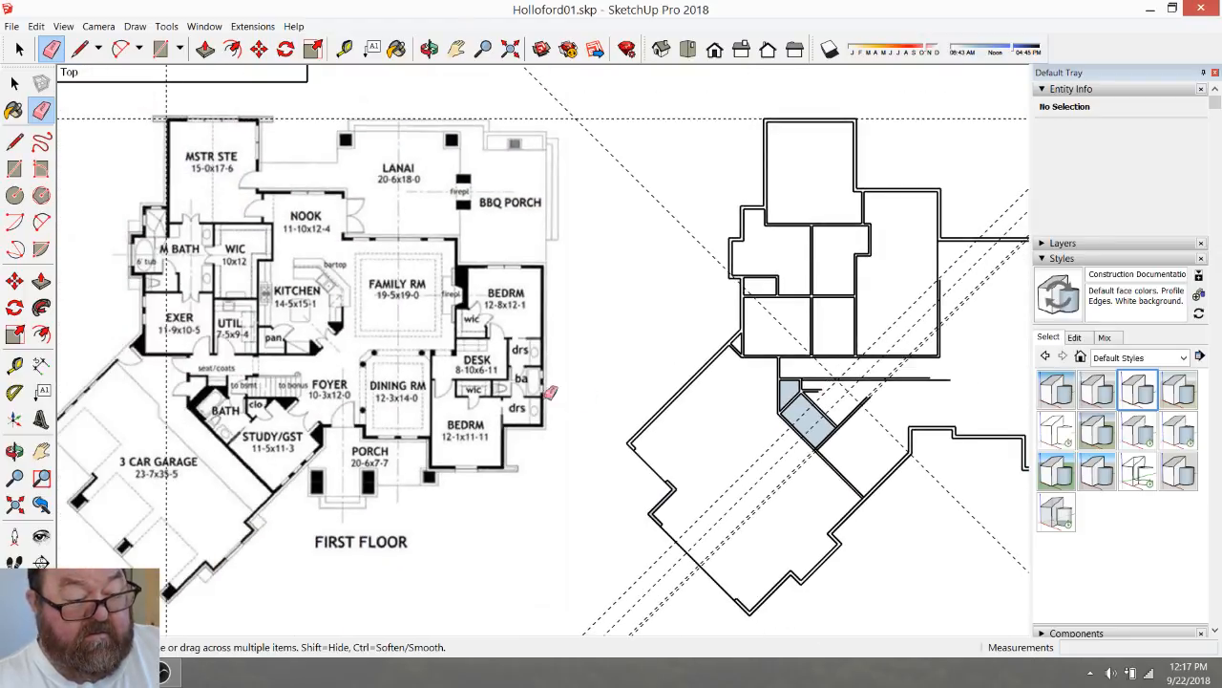
{"action": "scroll", "coordinate": [238, 391], "scroll_direction": "up", "scroll_amount": 5}
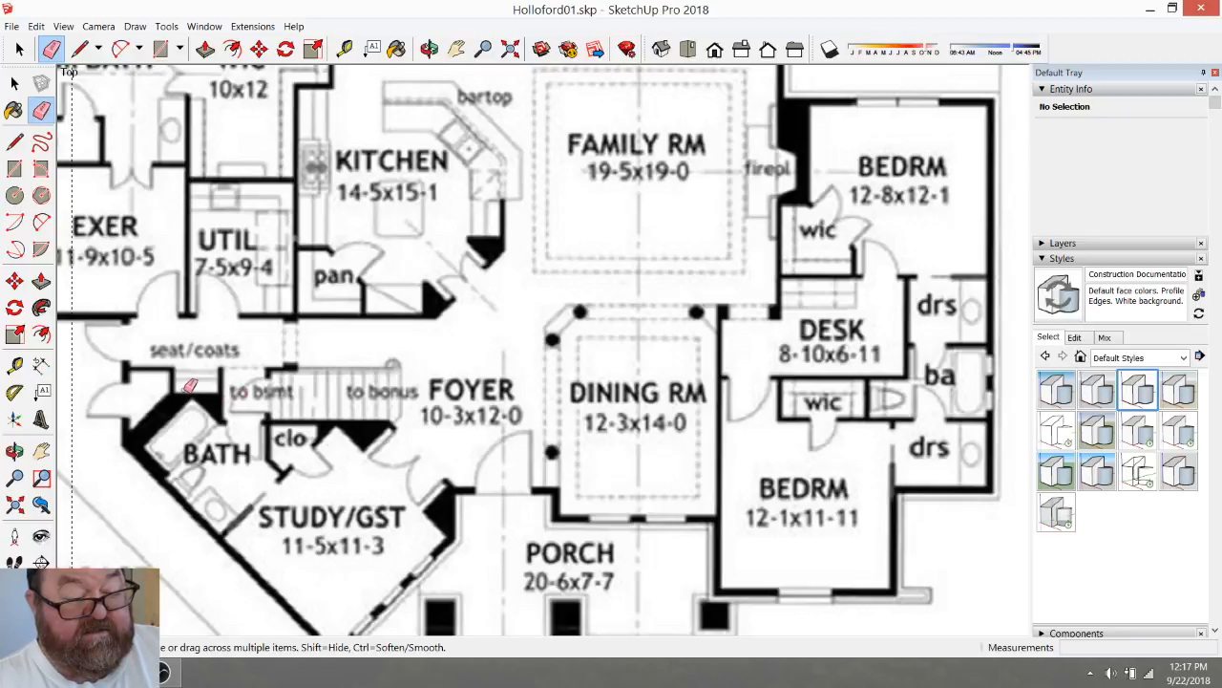
{"action": "scroll", "coordinate": [190, 385], "scroll_direction": "up", "scroll_amount": 4}
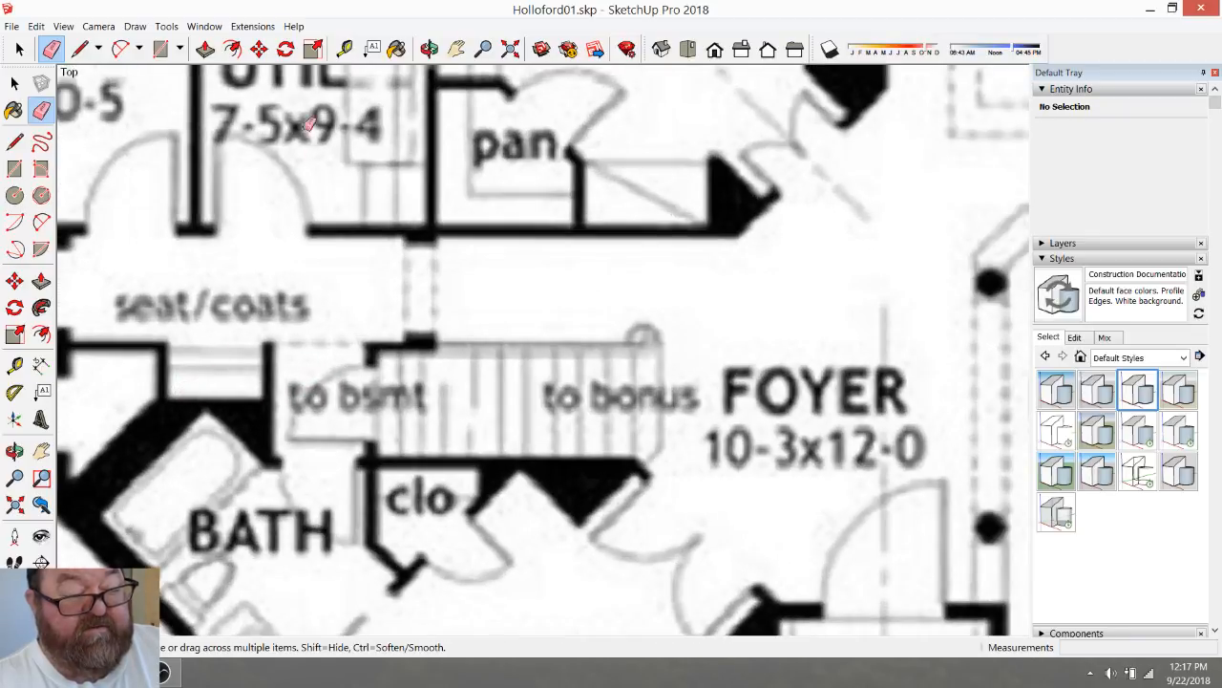
{"action": "left_click", "coordinate": [345, 49]}
{"action": "scroll", "coordinate": [678, 417], "scroll_direction": "down", "scroll_amount": 2}
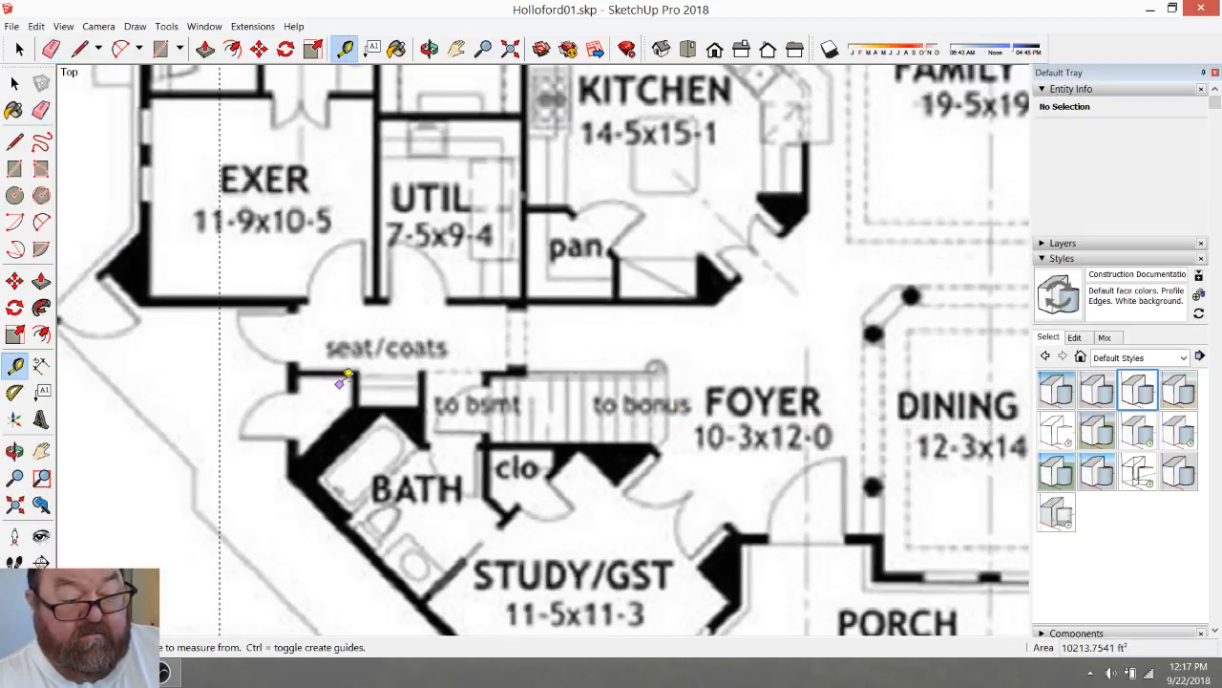
{"action": "left_click", "coordinate": [220, 362]}
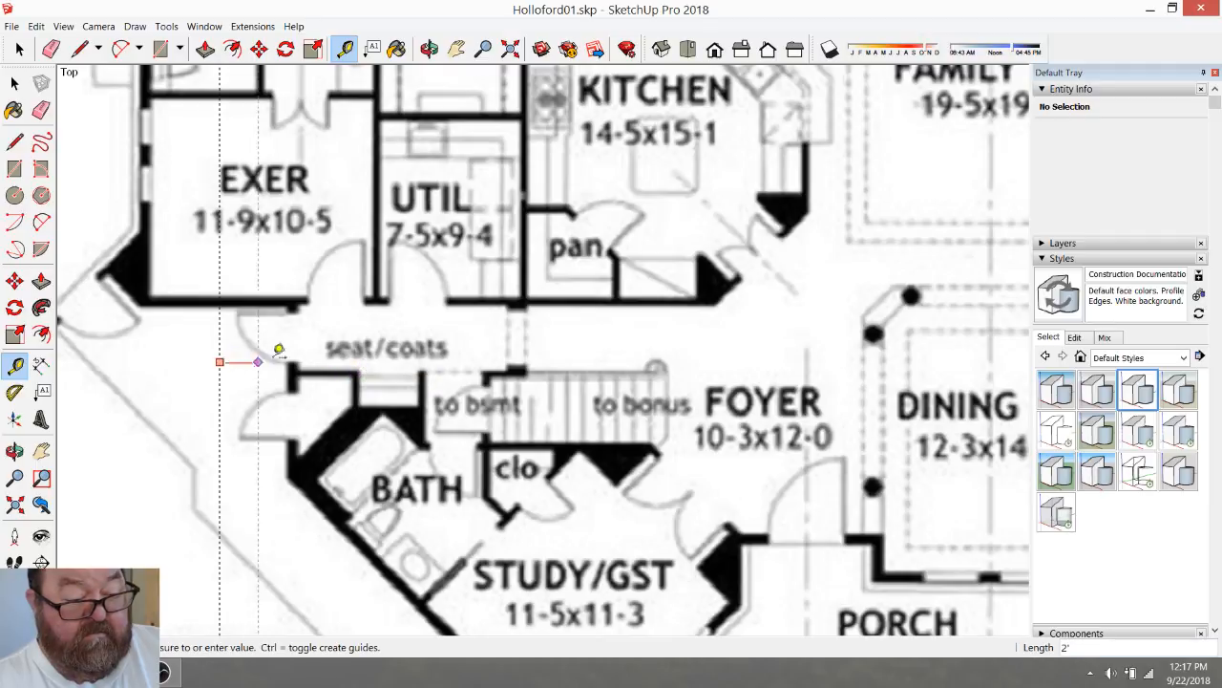
{"action": "left_click", "coordinate": [359, 351]}
{"action": "left_click", "coordinate": [360, 351]}
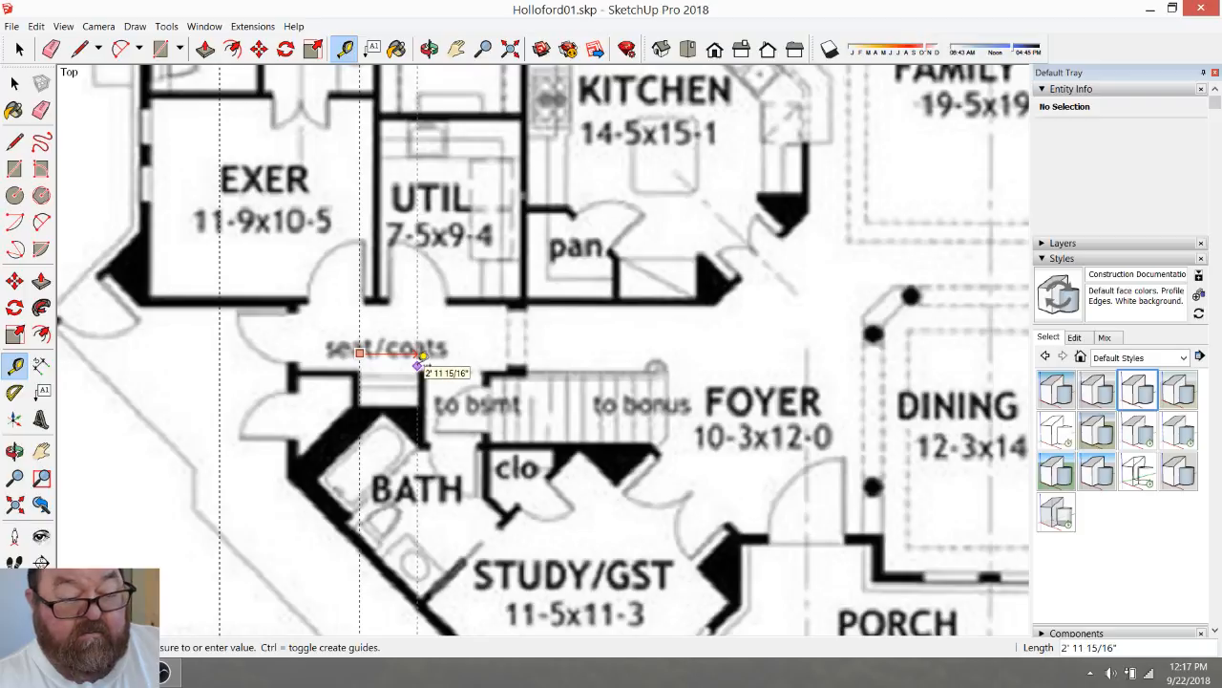
{"action": "left_click", "coordinate": [421, 356]}
{"action": "scroll", "coordinate": [302, 382], "scroll_direction": "down", "scroll_amount": 5}
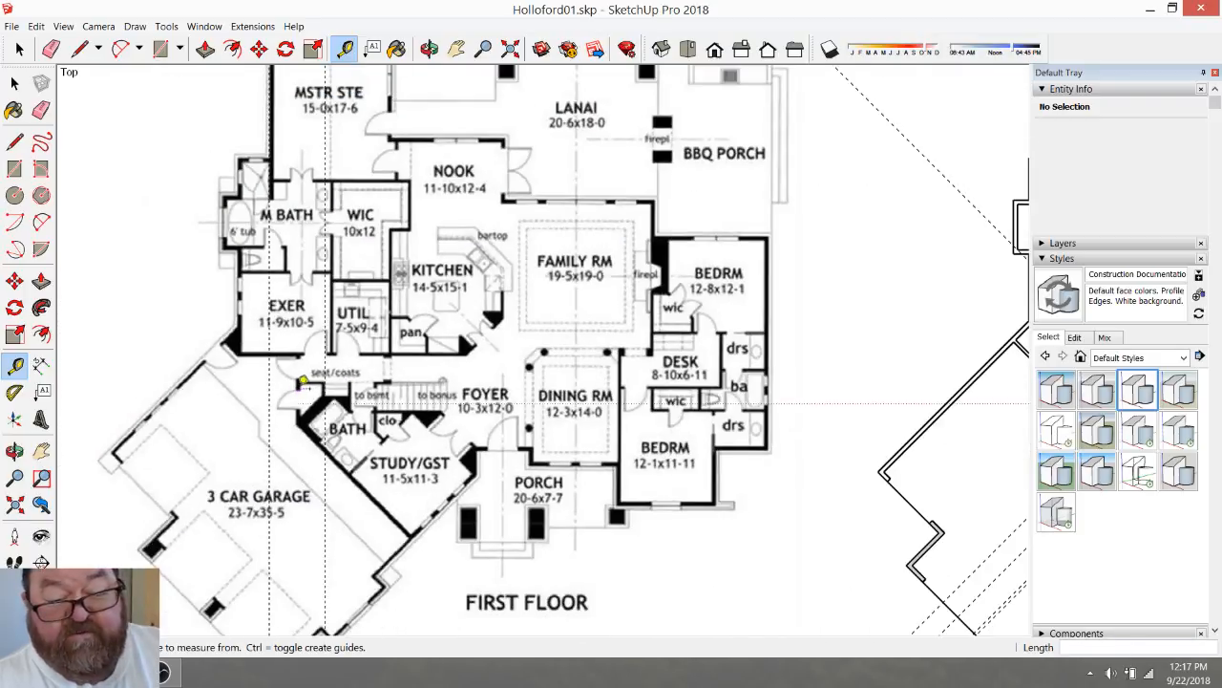
{"action": "scroll", "coordinate": [823, 396], "scroll_direction": "down", "scroll_amount": 2}
{"action": "scroll", "coordinate": [805, 404], "scroll_direction": "up", "scroll_amount": 7}
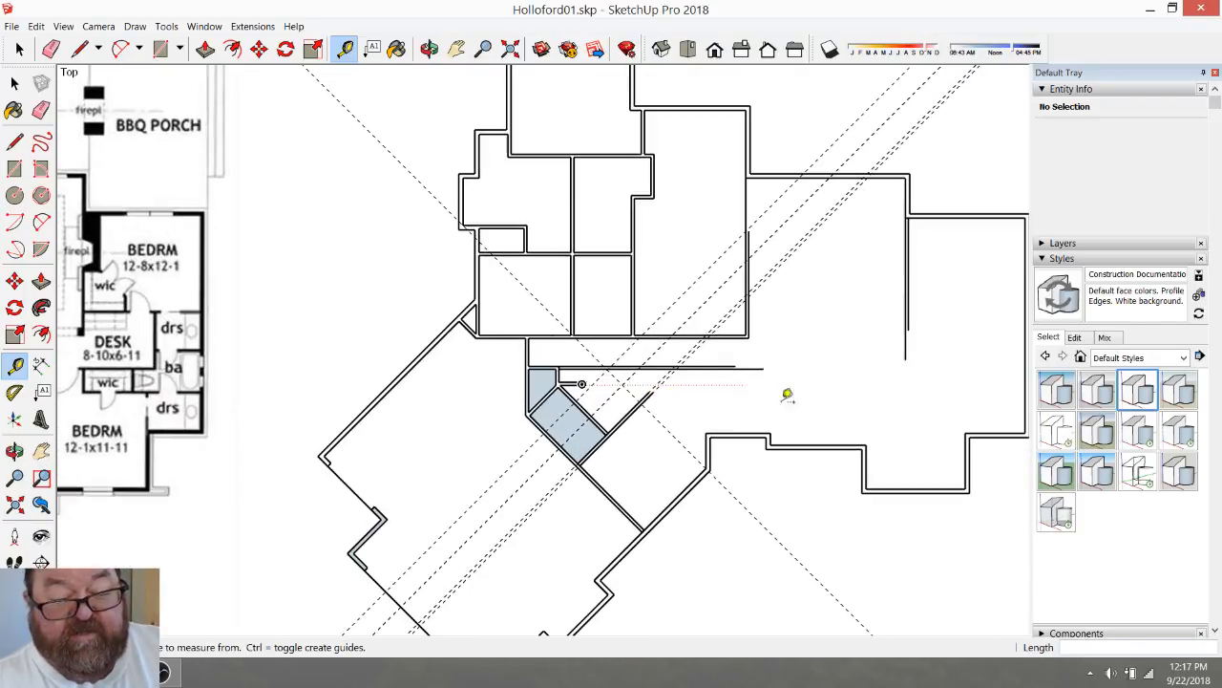
Place a vertical guide 36" from the alcove's left wall edge and a second guide 4.5" beyond it
{"action": "scroll", "coordinate": [555, 392], "scroll_direction": "up", "scroll_amount": 4}
{"action": "left_click", "coordinate": [510, 296]}
{"action": "type", "text": "3"}
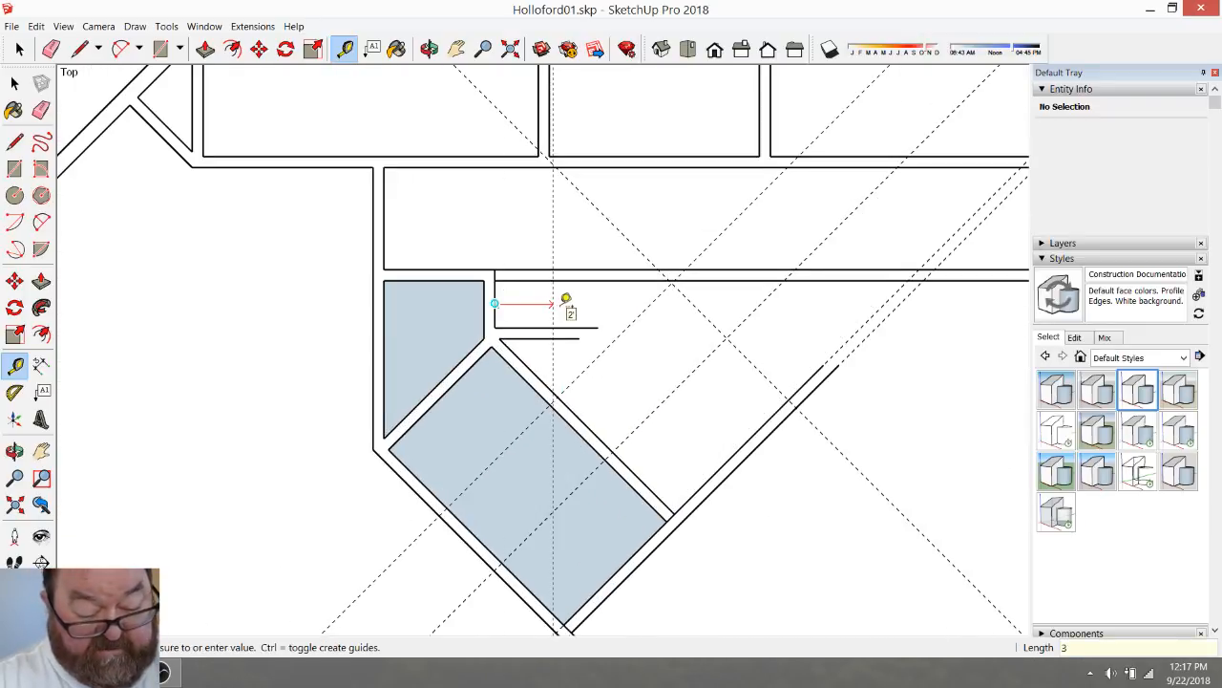
{"action": "type", "text": "6"}
{"action": "key", "text": "Return"}
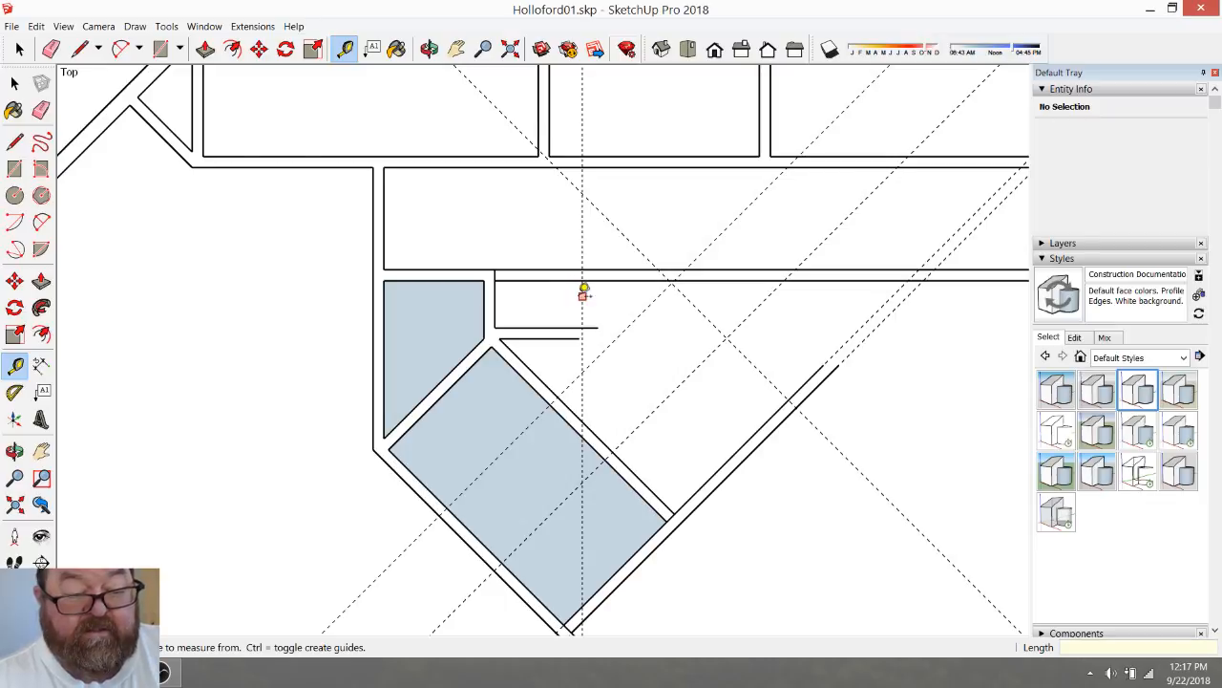
{"action": "left_click", "coordinate": [582, 296]}
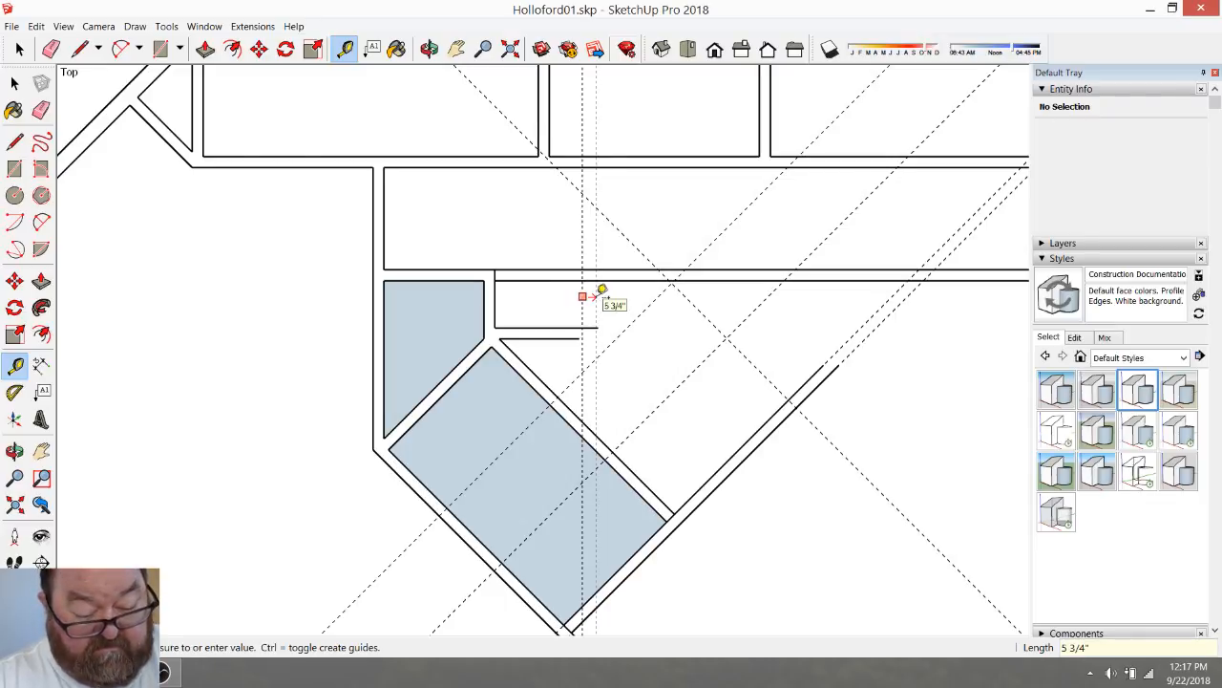
{"action": "key", "text": "Return"}
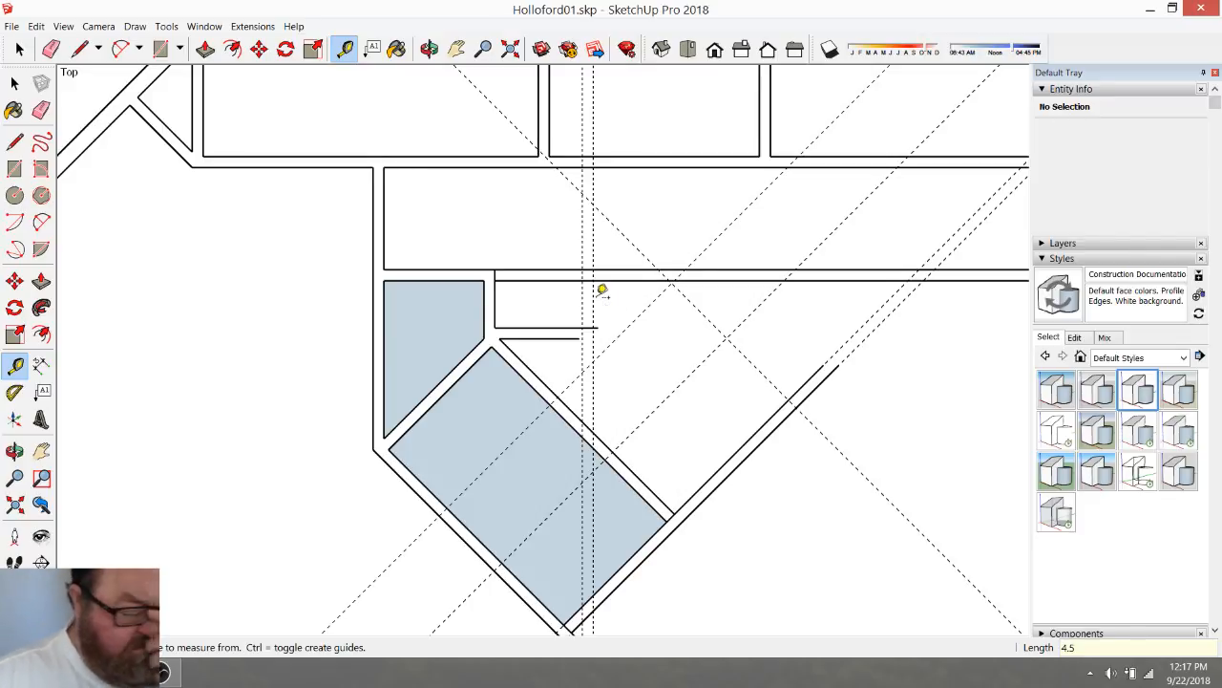
Draw the alcove's right wall as two vertical edges along the guides and close its lower outer corner to the short horizontal edge
{"action": "left_click", "coordinate": [79, 49]}
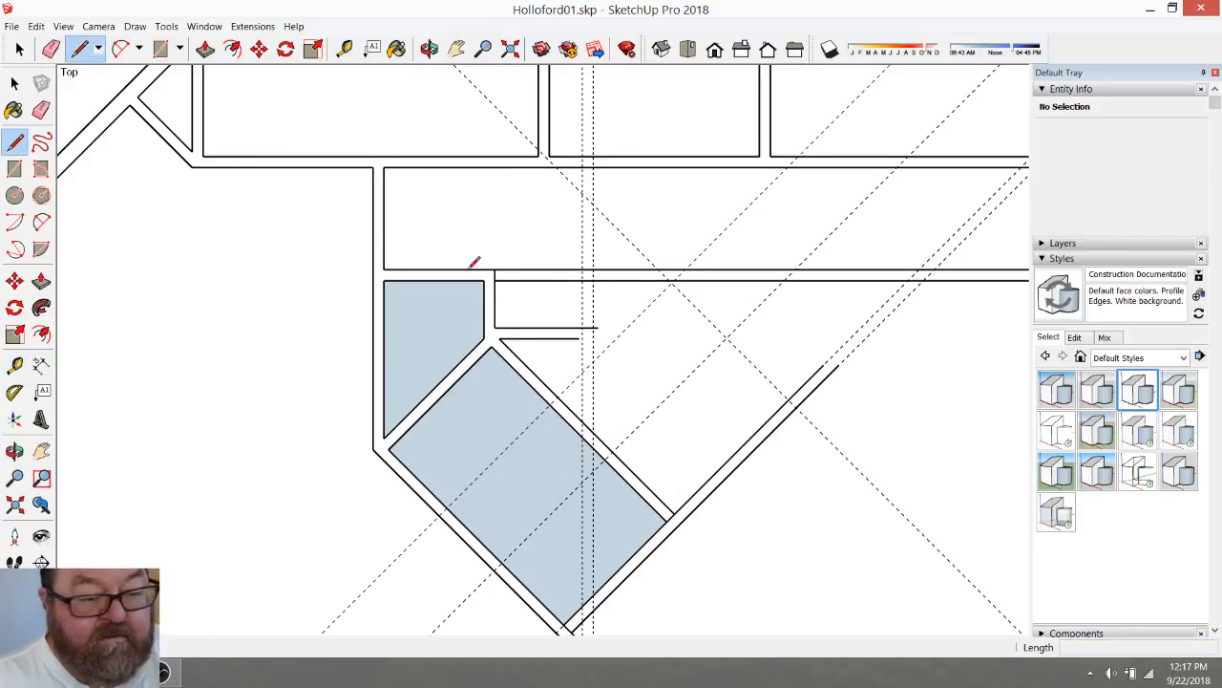
{"action": "scroll", "coordinate": [539, 319], "scroll_direction": "up", "scroll_amount": 3}
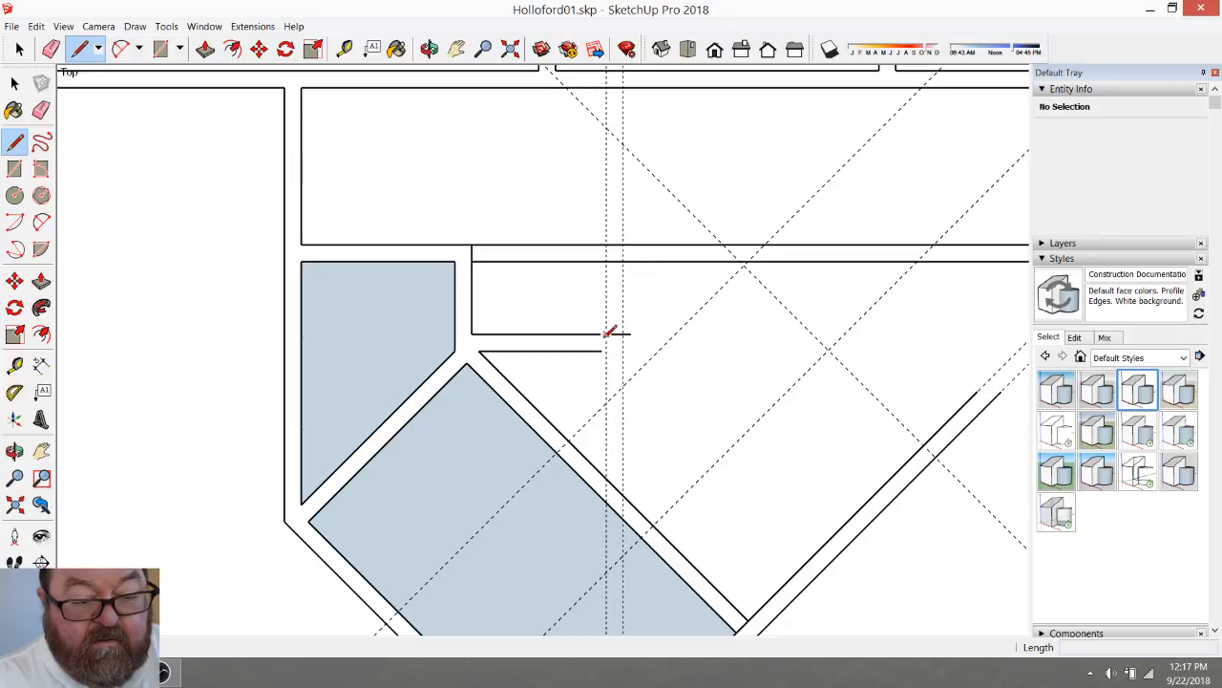
{"action": "left_click", "coordinate": [605, 333]}
{"action": "left_click", "coordinate": [606, 245]}
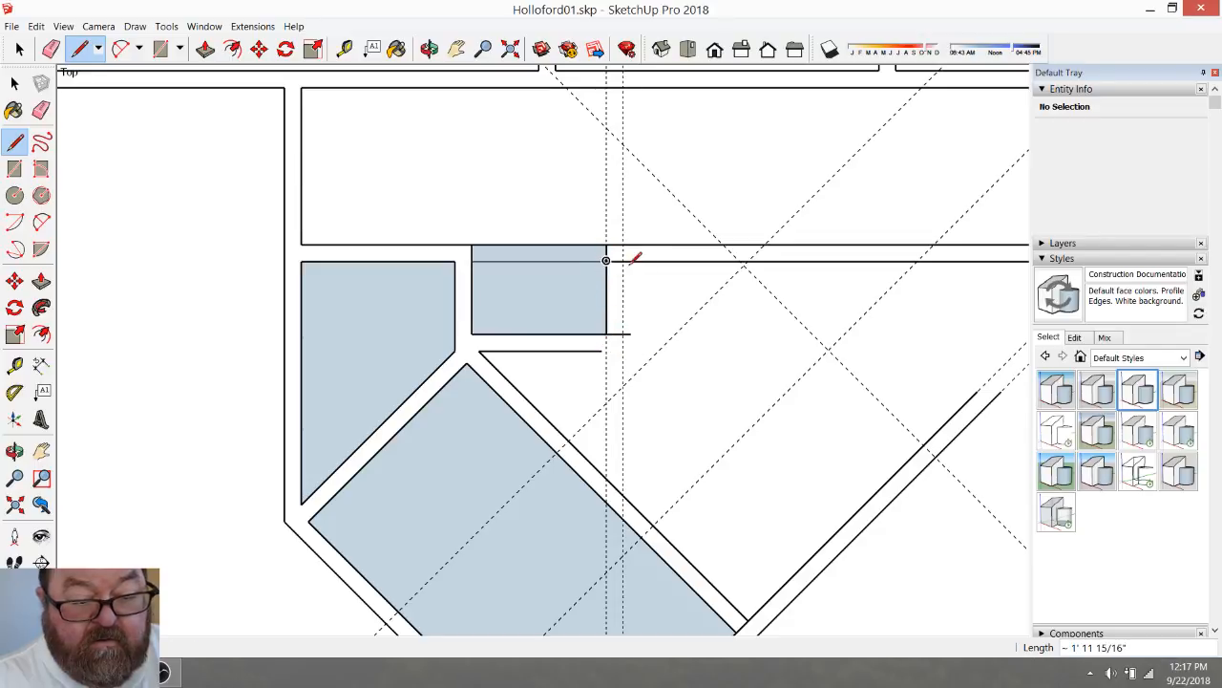
{"action": "left_click", "coordinate": [622, 245]}
{"action": "left_click", "coordinate": [622, 335]}
{"action": "left_click", "coordinate": [601, 350]}
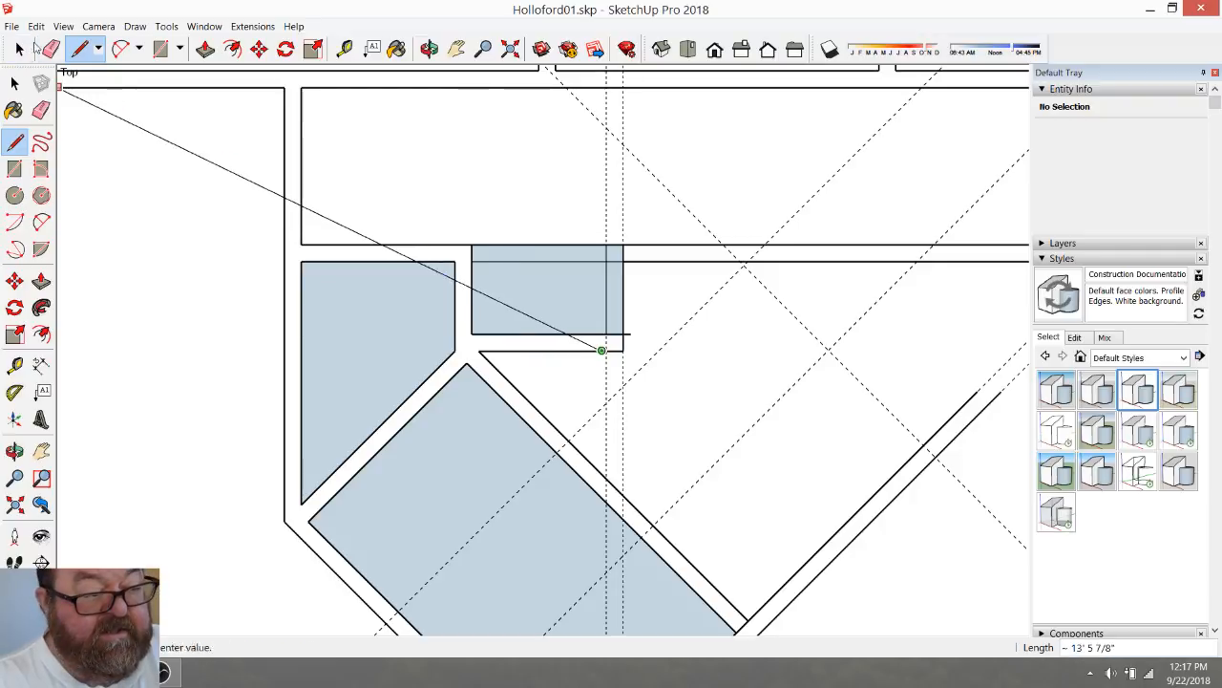
Erase the two vertical guides, the wall segments across the alcove's opening and the leftover segments in its right wall
{"action": "left_click", "coordinate": [50, 47]}
{"action": "left_click_drag", "start_coordinate": [562, 225], "coordinate": [570, 270]}
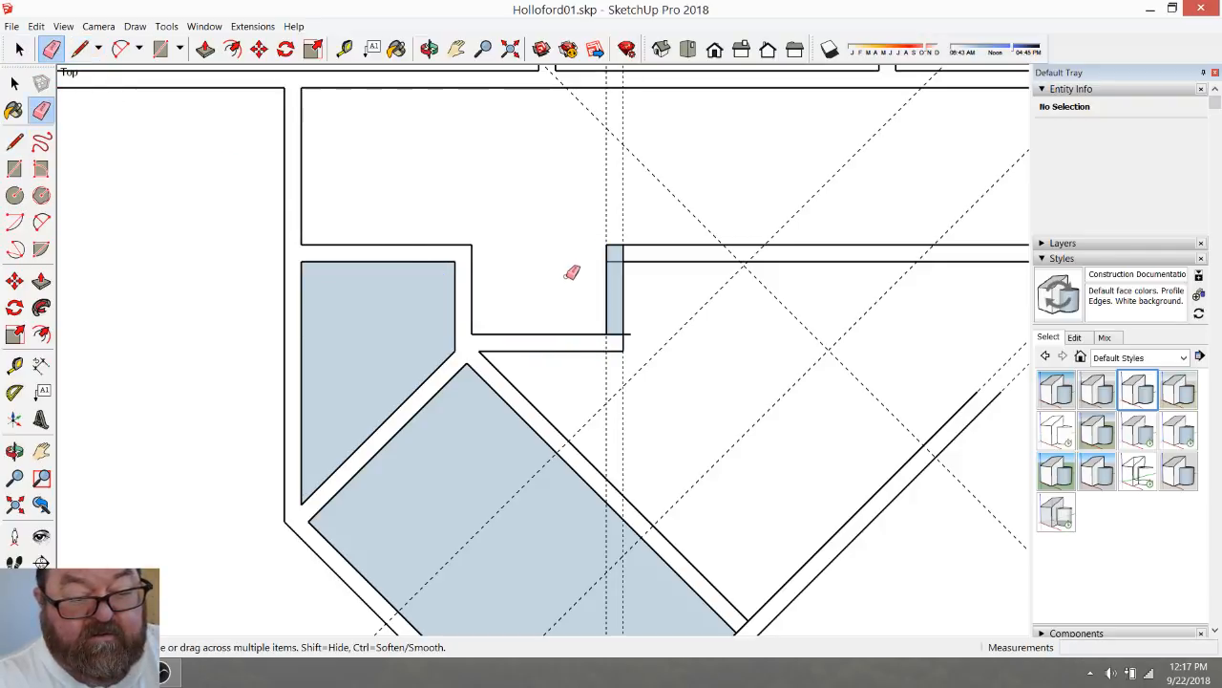
{"action": "scroll", "coordinate": [570, 271], "scroll_direction": "up", "scroll_amount": 2}
{"action": "left_click_drag", "start_coordinate": [638, 365], "coordinate": [628, 373]}
{"action": "left_click", "coordinate": [638, 253]}
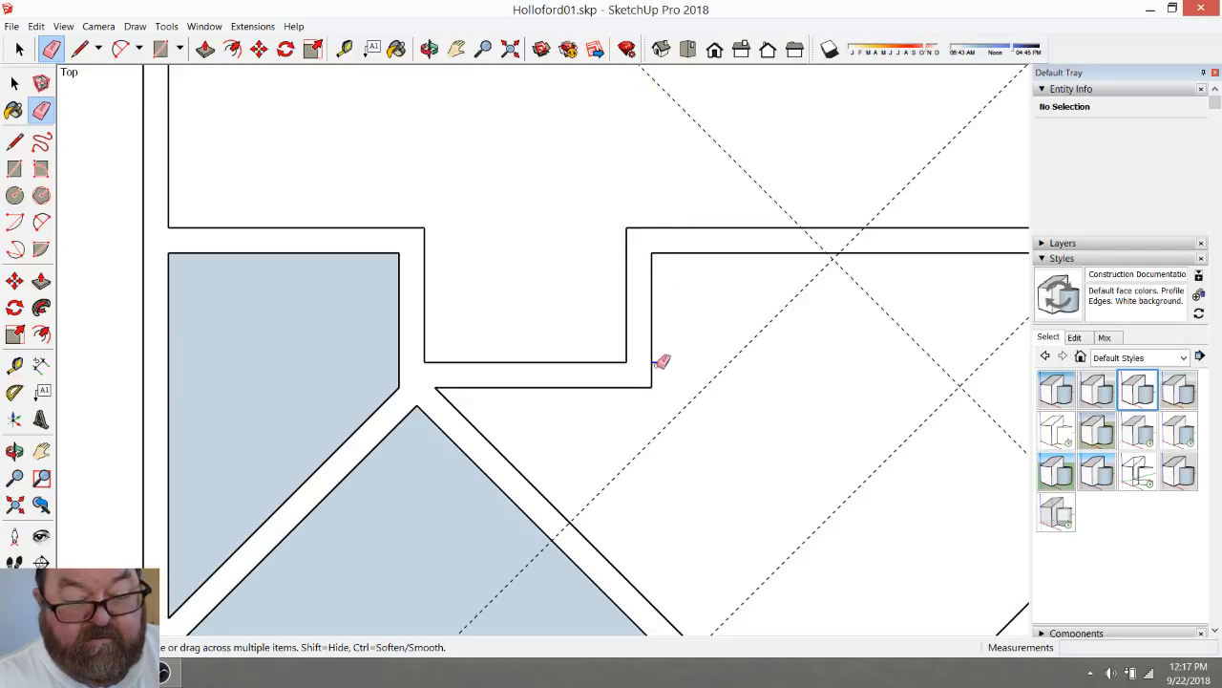
Draw the study's upper-right diagonal edge along the guide from the inner corner of the exterior wall to the opposite diagonal wall
{"action": "scroll", "coordinate": [532, 310], "scroll_direction": "down", "scroll_amount": 3}
{"action": "scroll", "coordinate": [630, 338], "scroll_direction": "down", "scroll_amount": 2}
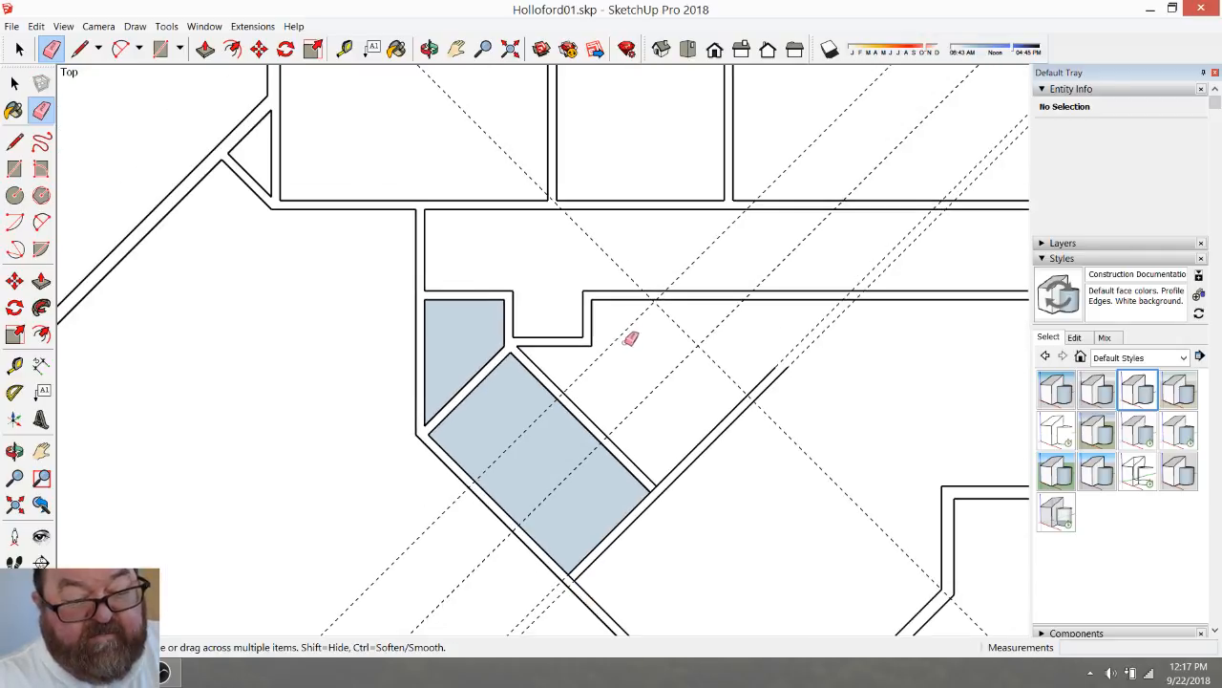
{"action": "scroll", "coordinate": [819, 376], "scroll_direction": "down", "scroll_amount": 3}
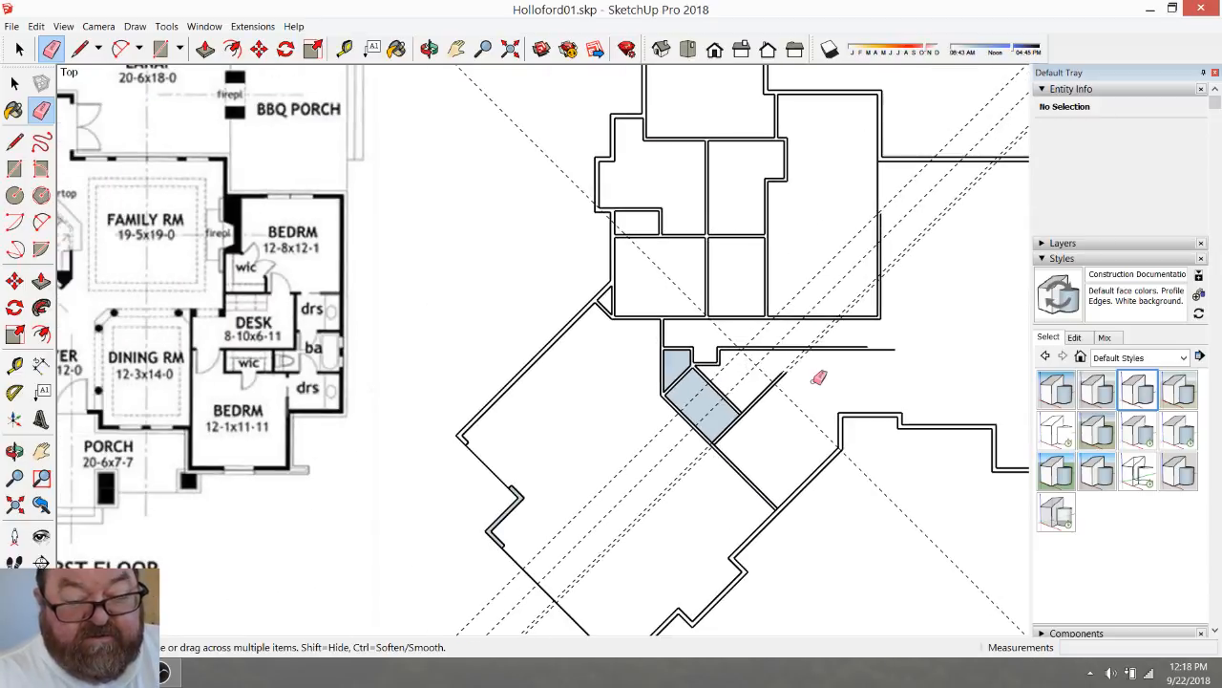
{"action": "scroll", "coordinate": [807, 420], "scroll_direction": "up", "scroll_amount": 3}
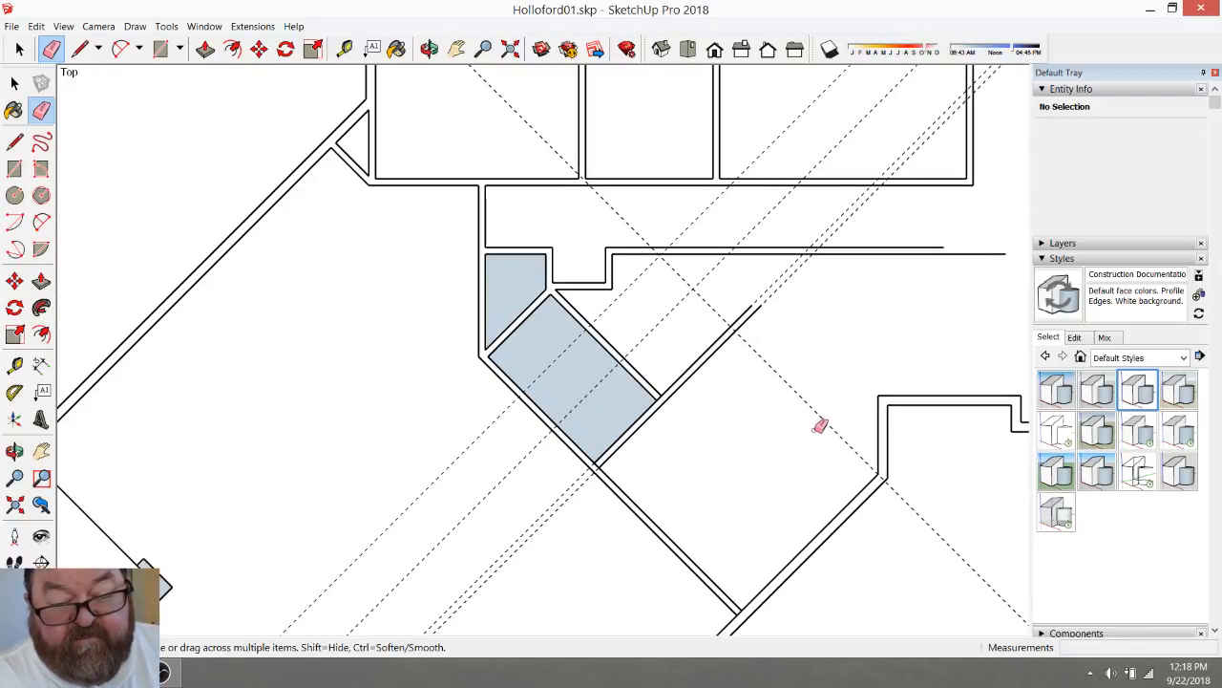
{"action": "key", "text": "l"}
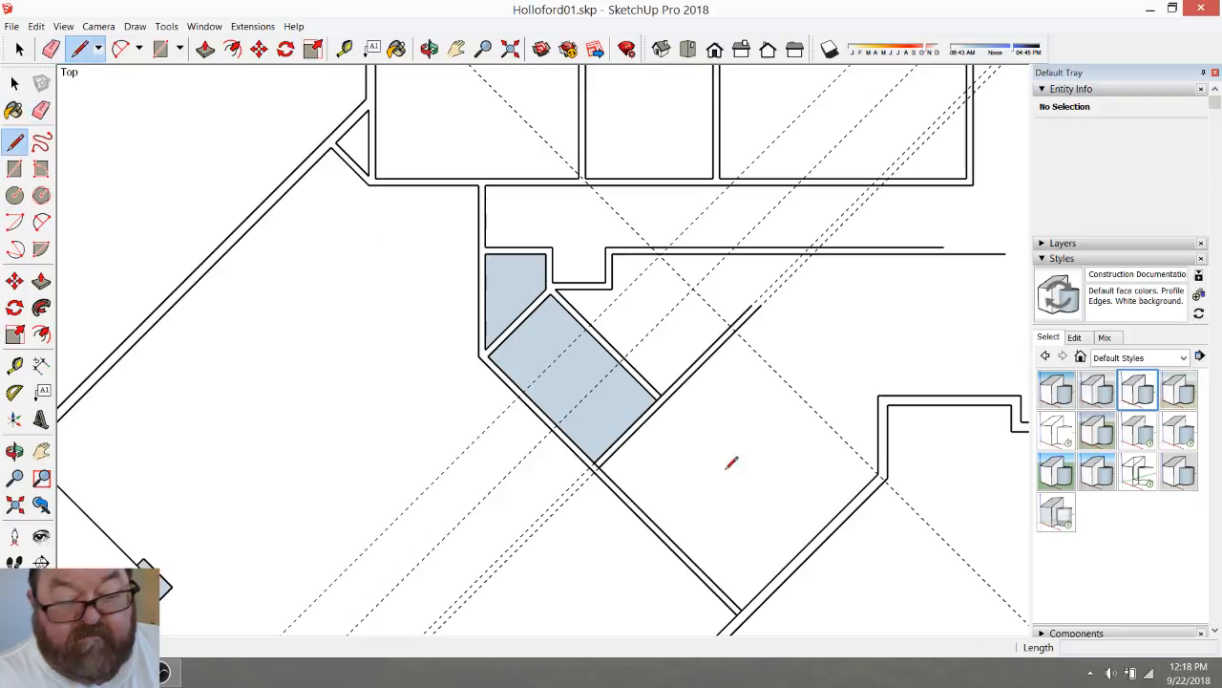
{"action": "left_click", "coordinate": [878, 471]}
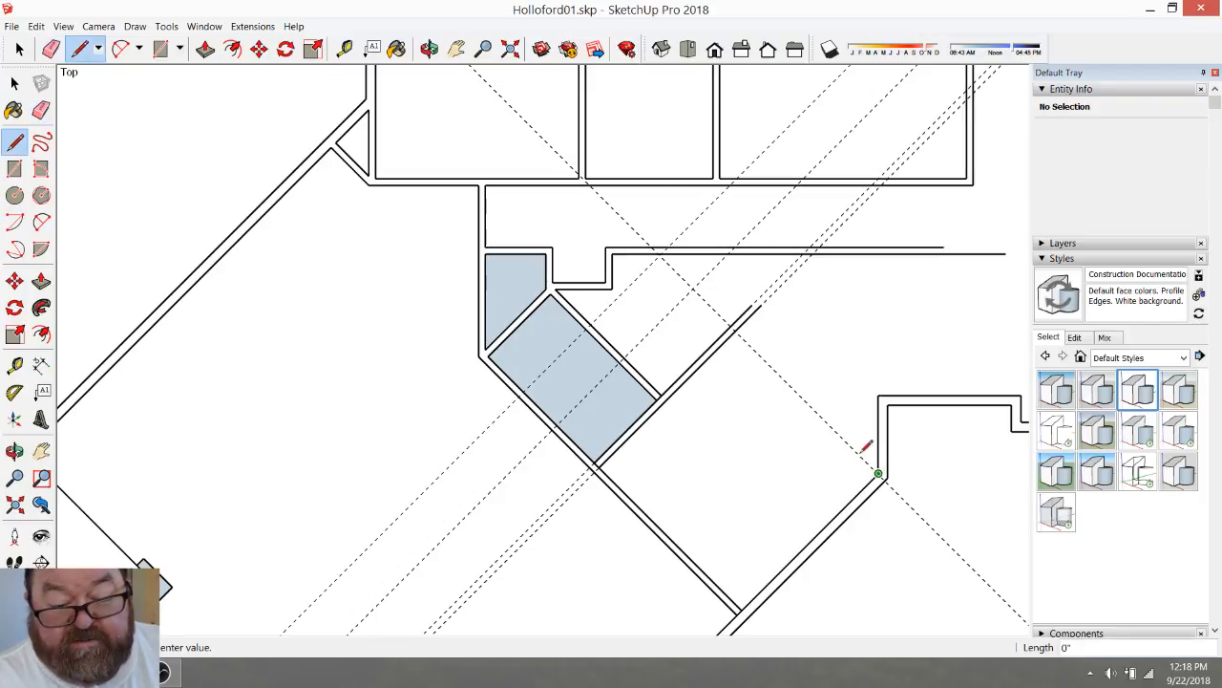
{"action": "left_click", "coordinate": [740, 324]}
Place a guide parallel to the study's new diagonal edge, 4.5" outside it
{"action": "scroll", "coordinate": [811, 368], "scroll_direction": "up", "scroll_amount": 2}
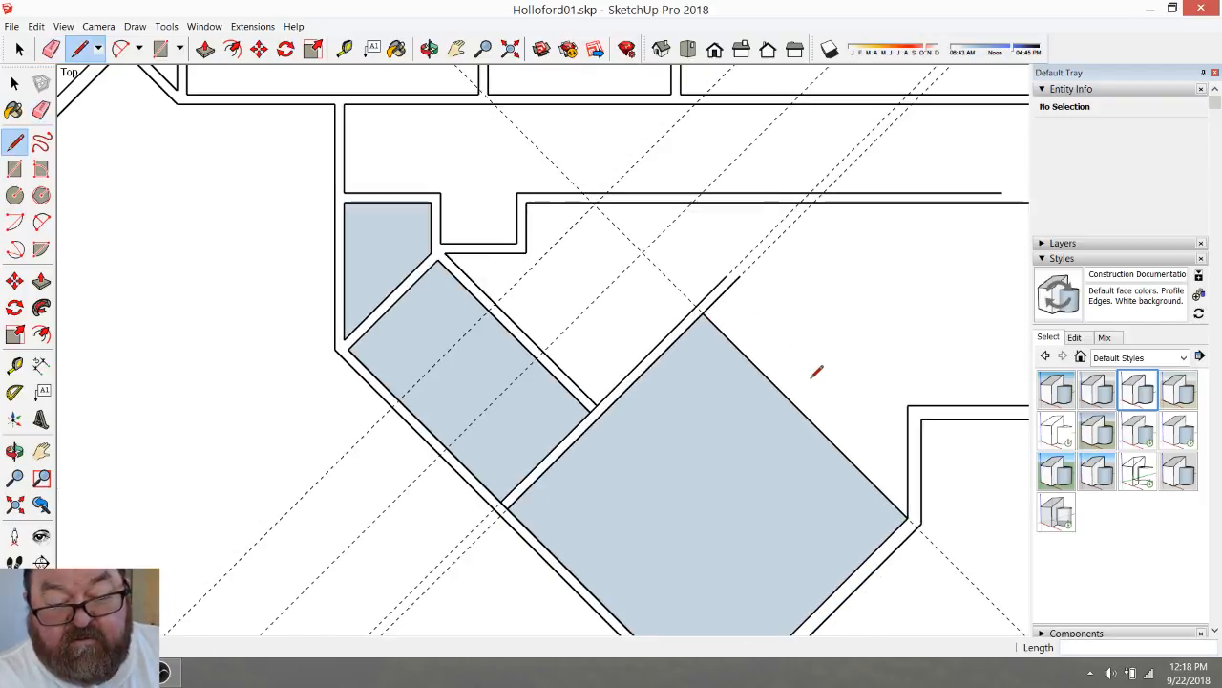
{"action": "left_click", "coordinate": [344, 50]}
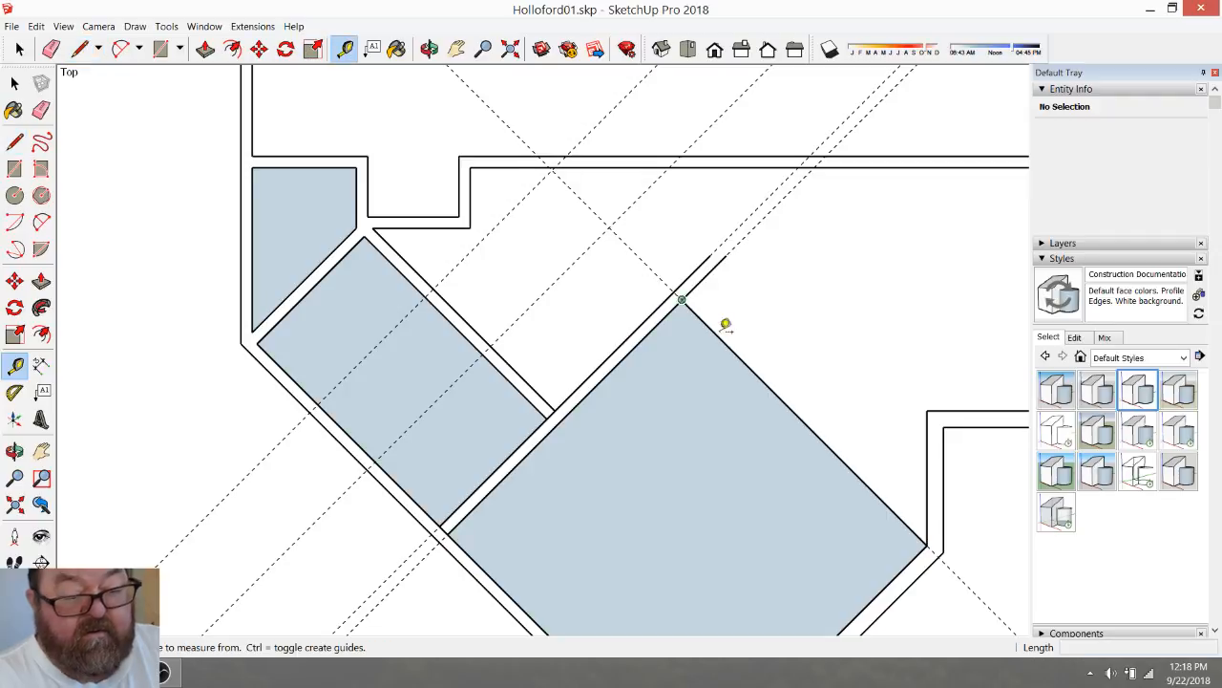
{"action": "left_click", "coordinate": [783, 400]}
{"action": "type", "text": "4"}
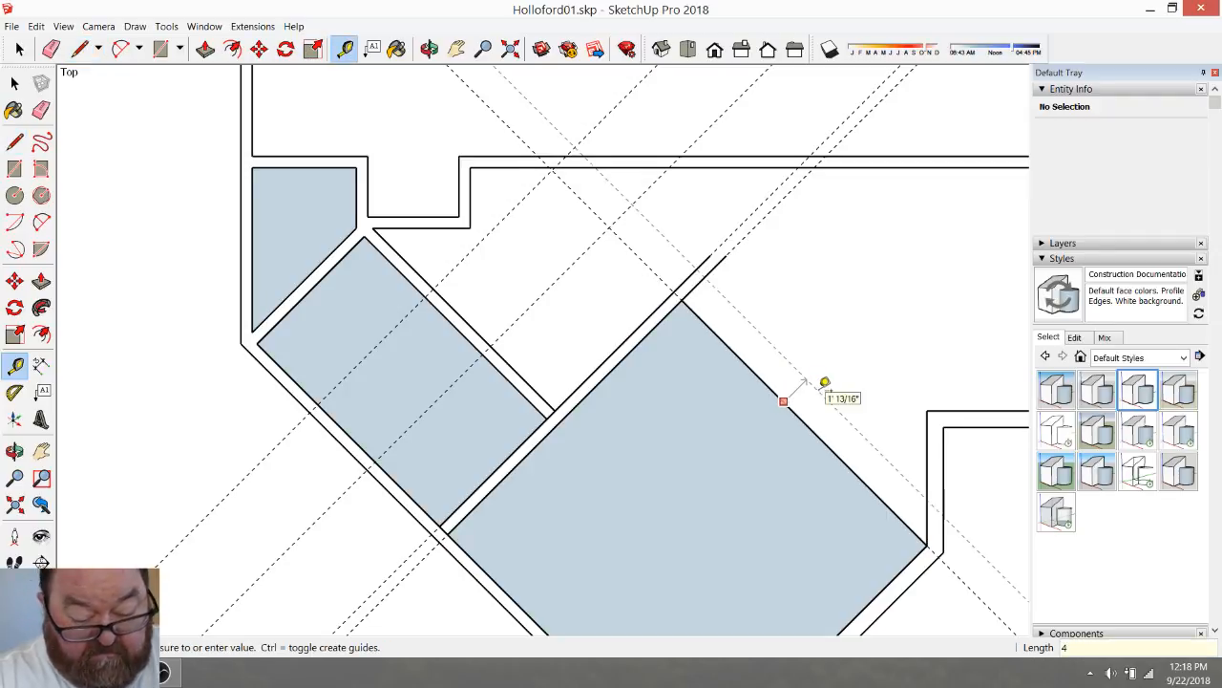
{"action": "type", "text": ".5"}
{"action": "key", "text": "Return"}
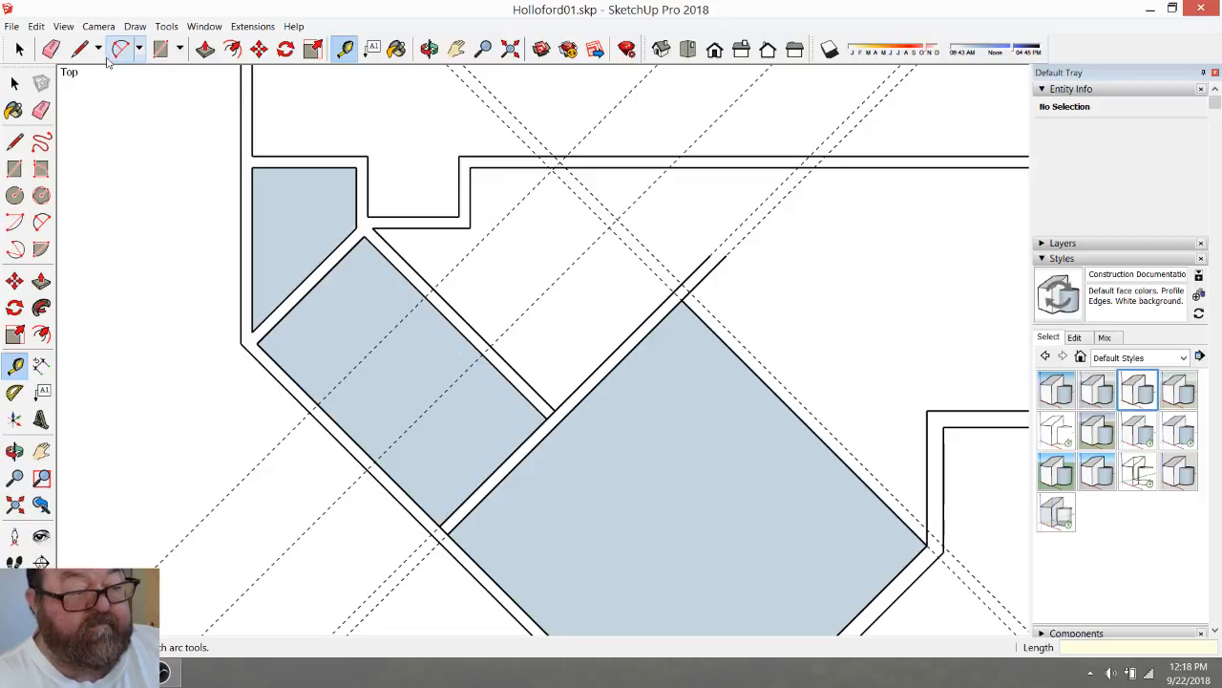
Draw the outer edge of the study's new wall along the 4.5" guide, from the diagonal wall to the vertical exterior wall
{"action": "left_click", "coordinate": [79, 50]}
{"action": "scroll", "coordinate": [685, 286], "scroll_direction": "up", "scroll_amount": 1}
{"action": "left_click", "coordinate": [697, 275]}
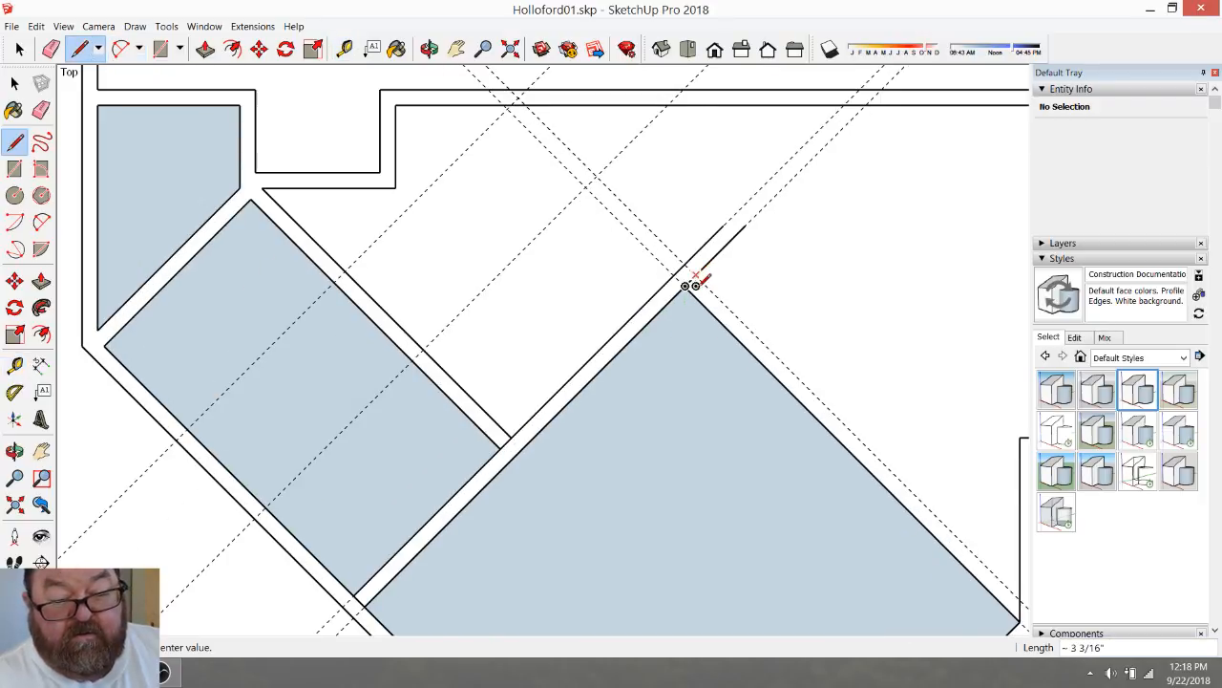
{"action": "scroll", "coordinate": [696, 277], "scroll_direction": "down", "scroll_amount": 1}
{"action": "left_click", "coordinate": [948, 527]}
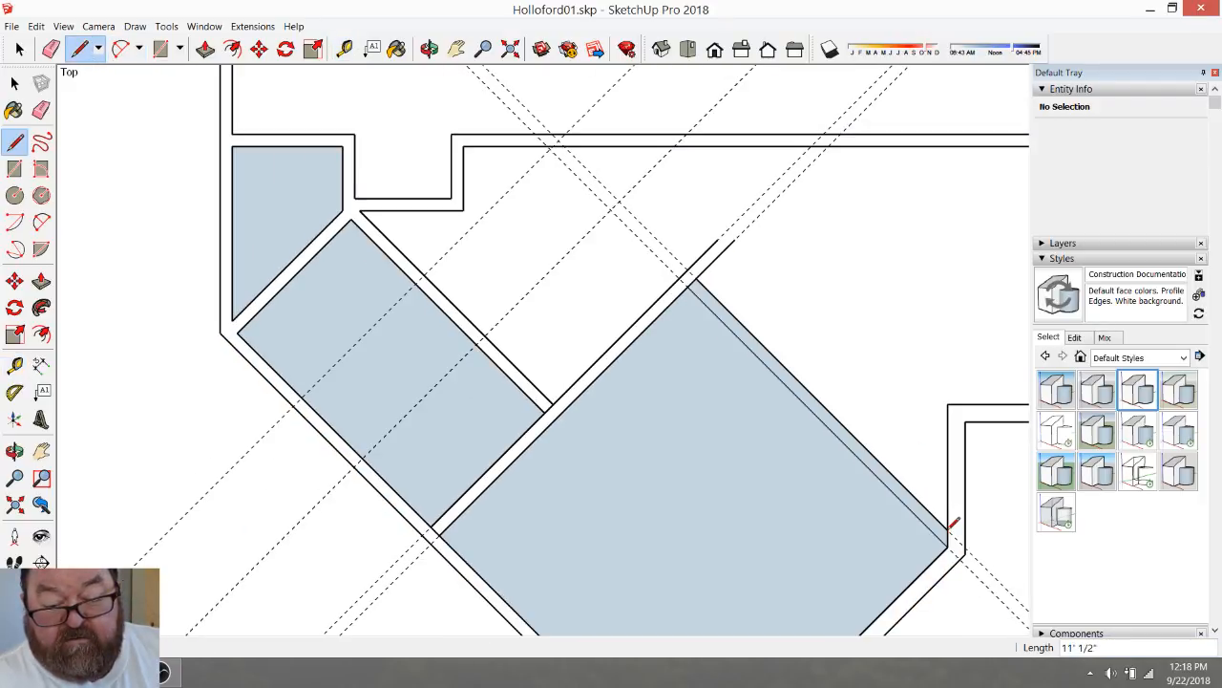
Erase the guides along the study's new wall and the leftover segments where its two ends meet the neighbouring walls
{"action": "left_click", "coordinate": [51, 49]}
{"action": "scroll", "coordinate": [716, 286], "scroll_direction": "up", "scroll_amount": 1}
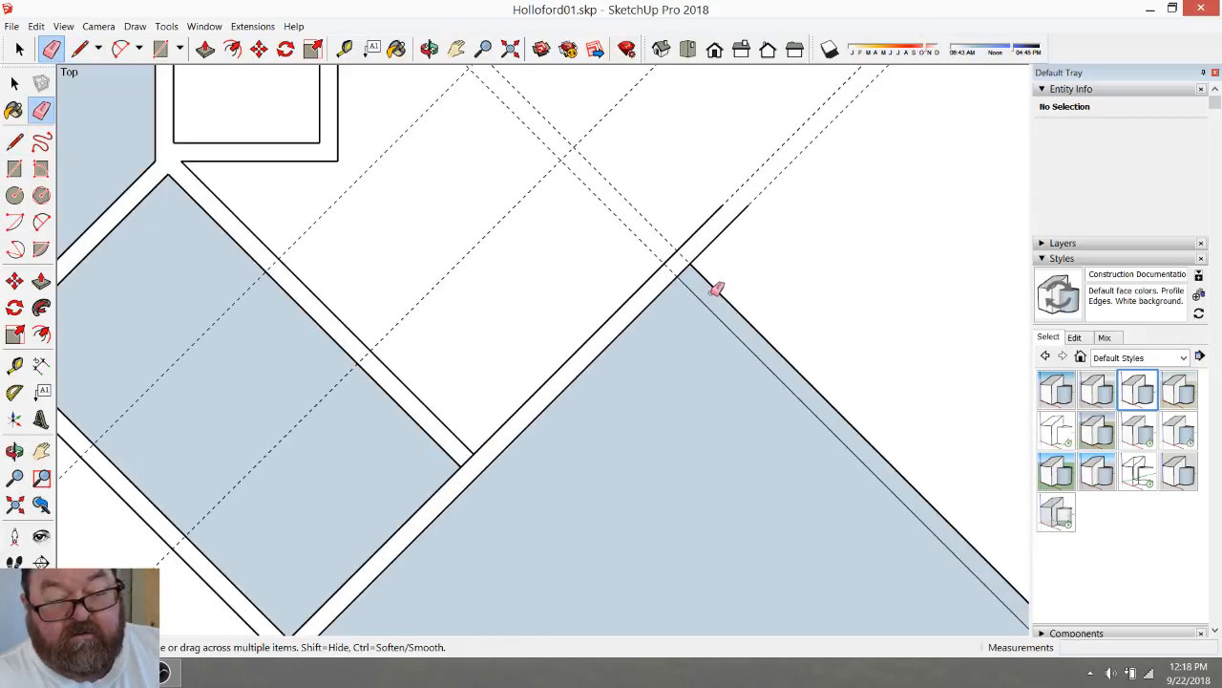
{"action": "left_click", "coordinate": [674, 264]}
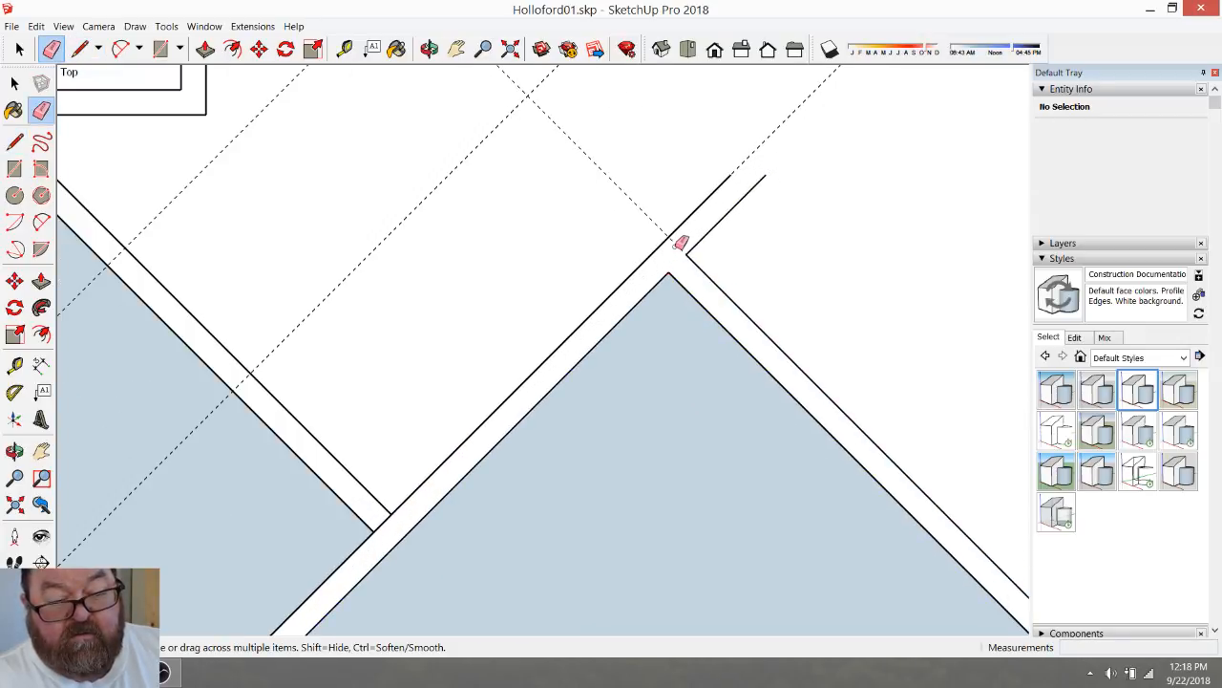
{"action": "scroll", "coordinate": [652, 265], "scroll_direction": "down", "scroll_amount": 1}
{"action": "scroll", "coordinate": [652, 264], "scroll_direction": "down", "scroll_amount": 2}
{"action": "scroll", "coordinate": [816, 417], "scroll_direction": "up", "scroll_amount": 3}
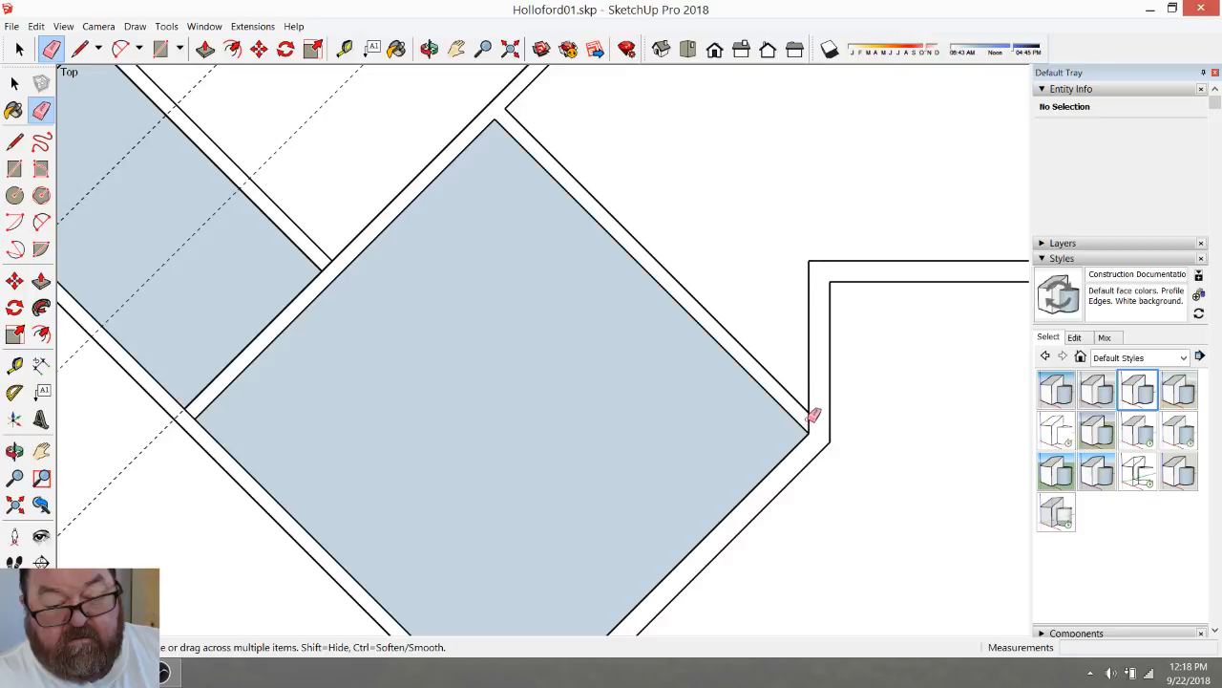
{"action": "scroll", "coordinate": [817, 417], "scroll_direction": "down", "scroll_amount": 2}
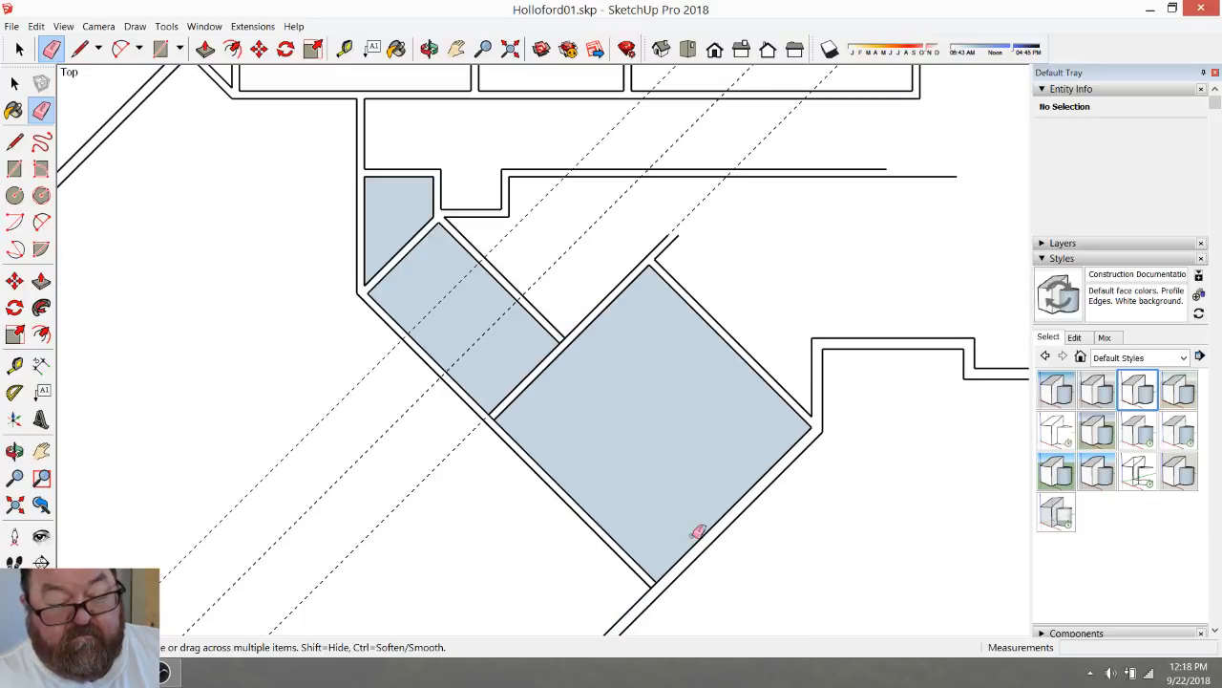
Erase the guide at the study's left corner and the leftover segments at the study's remaining wall junctions
{"action": "scroll", "coordinate": [652, 585], "scroll_direction": "up", "scroll_amount": 3}
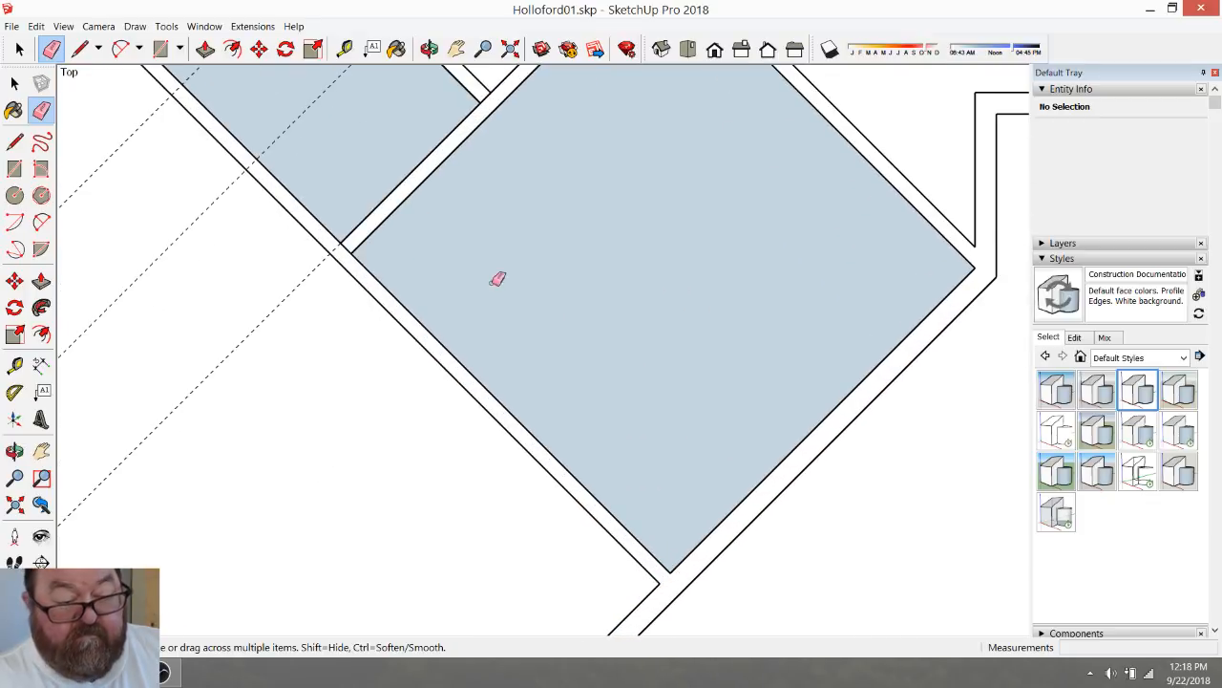
{"action": "scroll", "coordinate": [416, 219], "scroll_direction": "up", "scroll_amount": 2}
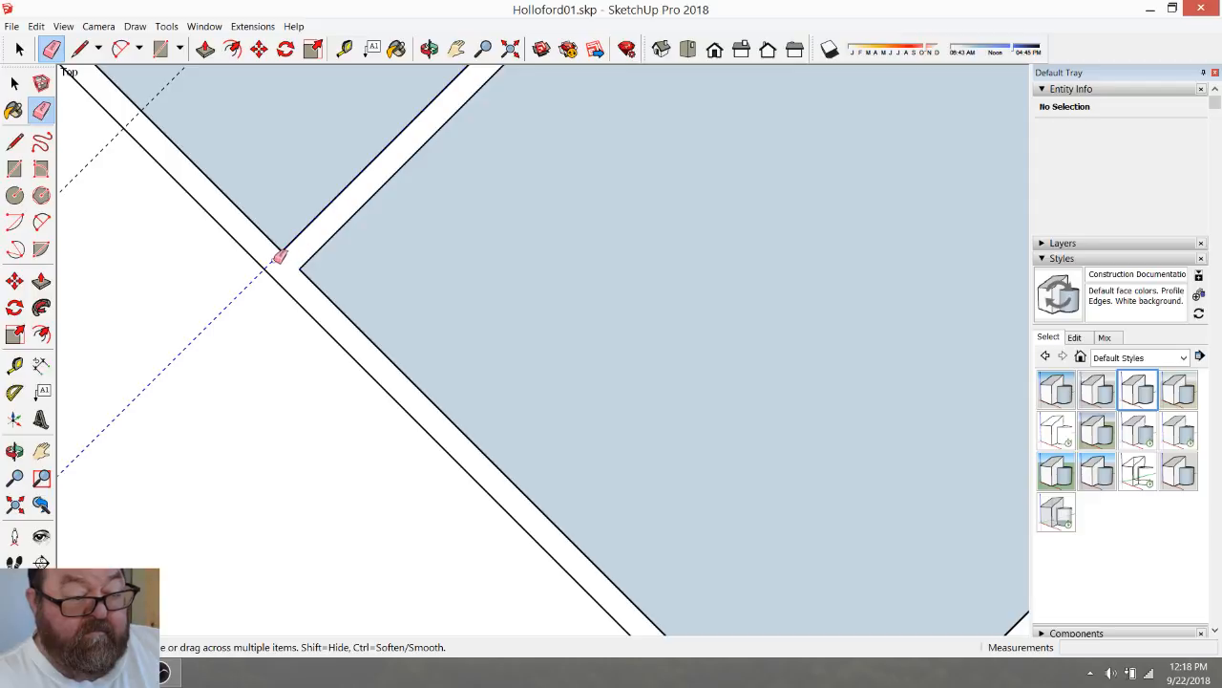
{"action": "scroll", "coordinate": [366, 362], "scroll_direction": "down", "scroll_amount": 3}
{"action": "scroll", "coordinate": [317, 148], "scroll_direction": "up", "scroll_amount": 2}
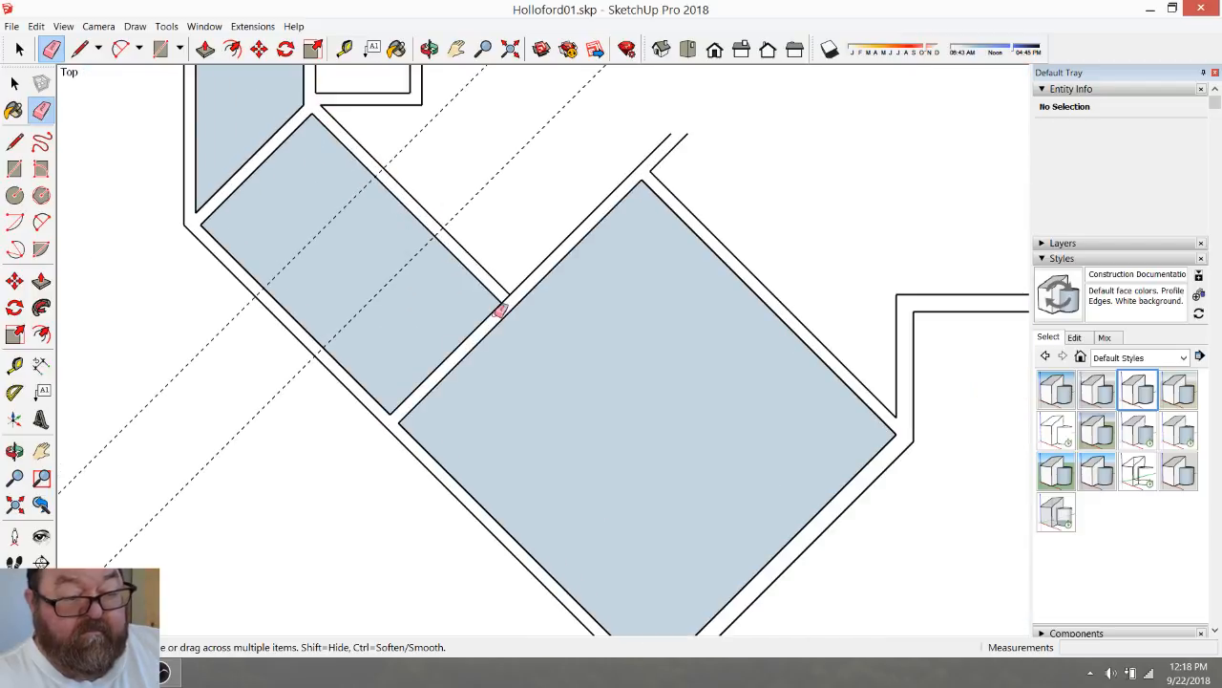
{"action": "scroll", "coordinate": [504, 298], "scroll_direction": "up", "scroll_amount": 2}
{"action": "scroll", "coordinate": [495, 316], "scroll_direction": "down", "scroll_amount": 2}
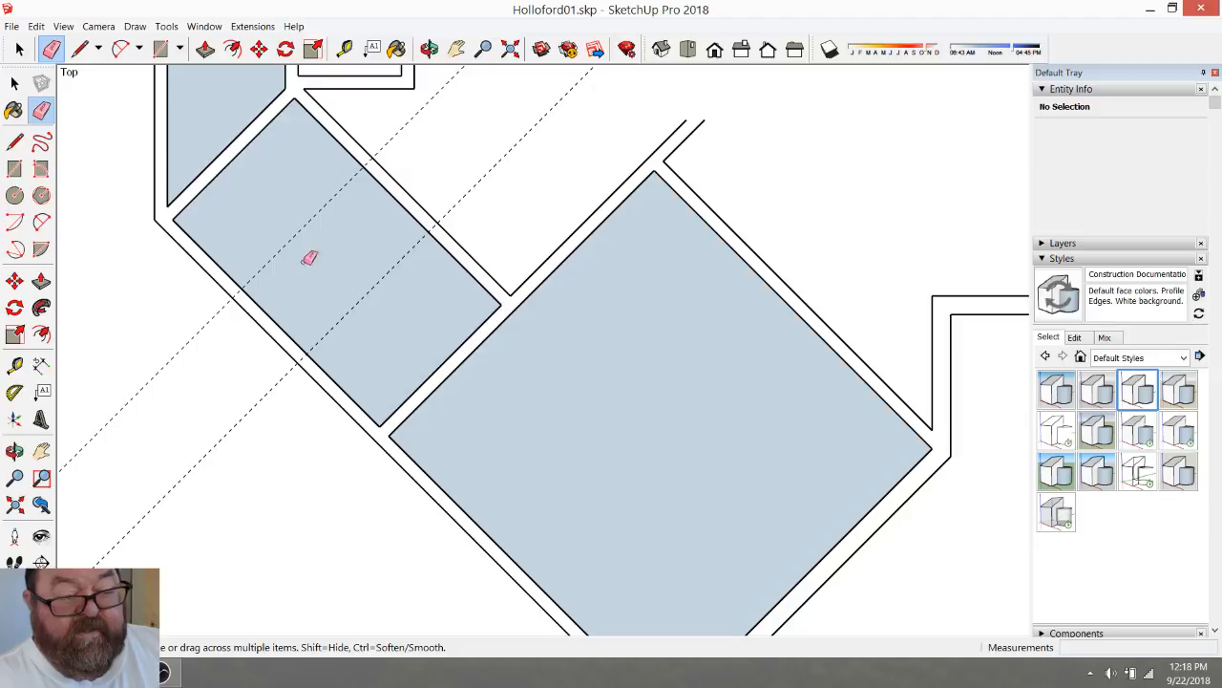
Erase the two remaining diagonal guides crossing the bath
{"action": "left_click", "coordinate": [20, 50]}
{"action": "scroll", "coordinate": [689, 461], "scroll_direction": "down", "scroll_amount": 2}
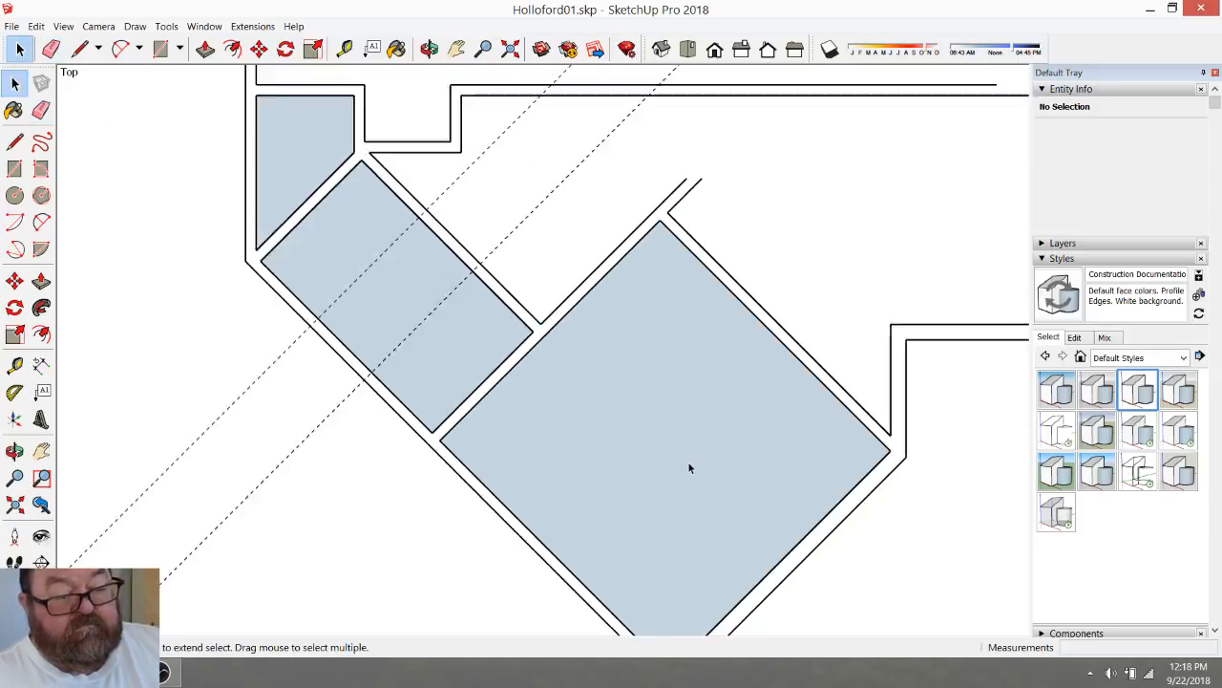
{"action": "scroll", "coordinate": [633, 423], "scroll_direction": "down", "scroll_amount": 2}
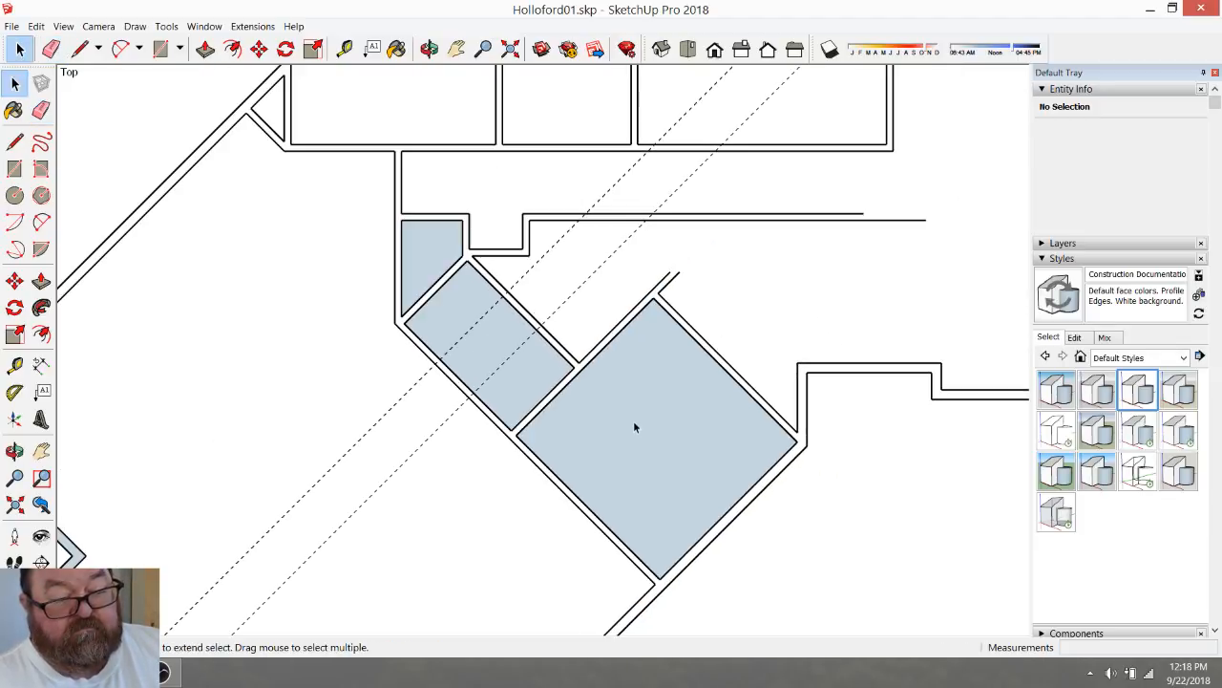
{"action": "left_click", "coordinate": [50, 49]}
{"action": "left_click", "coordinate": [445, 426]}
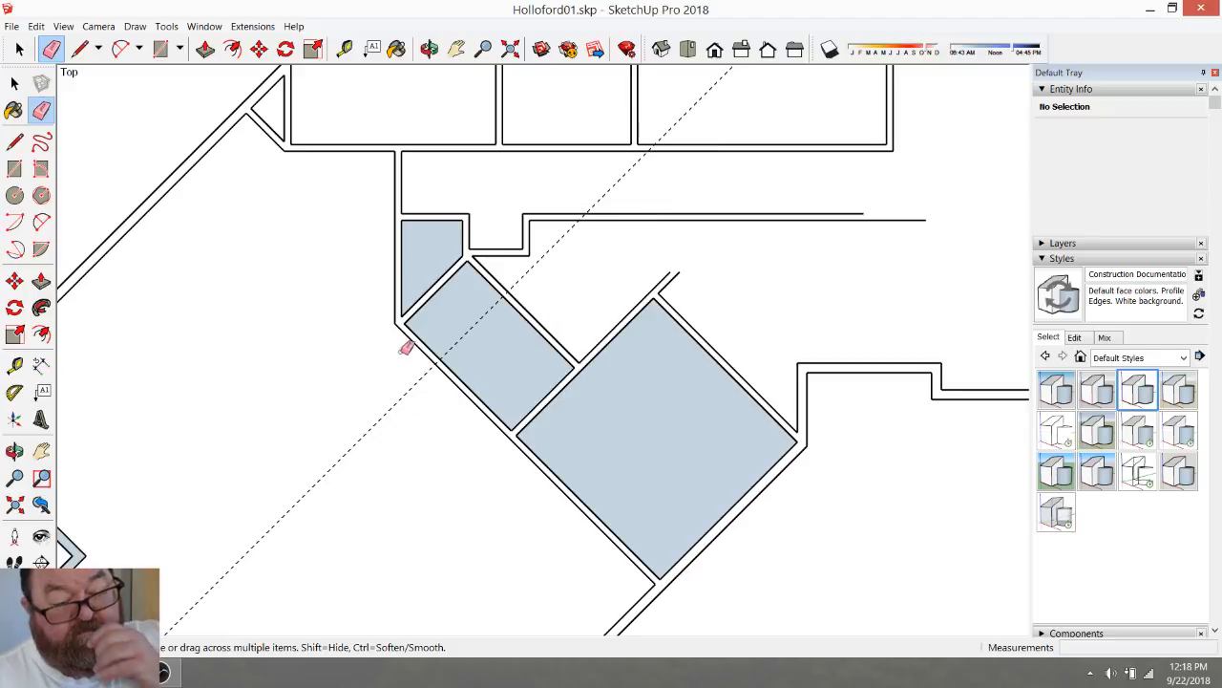
{"action": "left_click", "coordinate": [400, 394]}
{"action": "scroll", "coordinate": [634, 428], "scroll_direction": "down", "scroll_amount": 5}
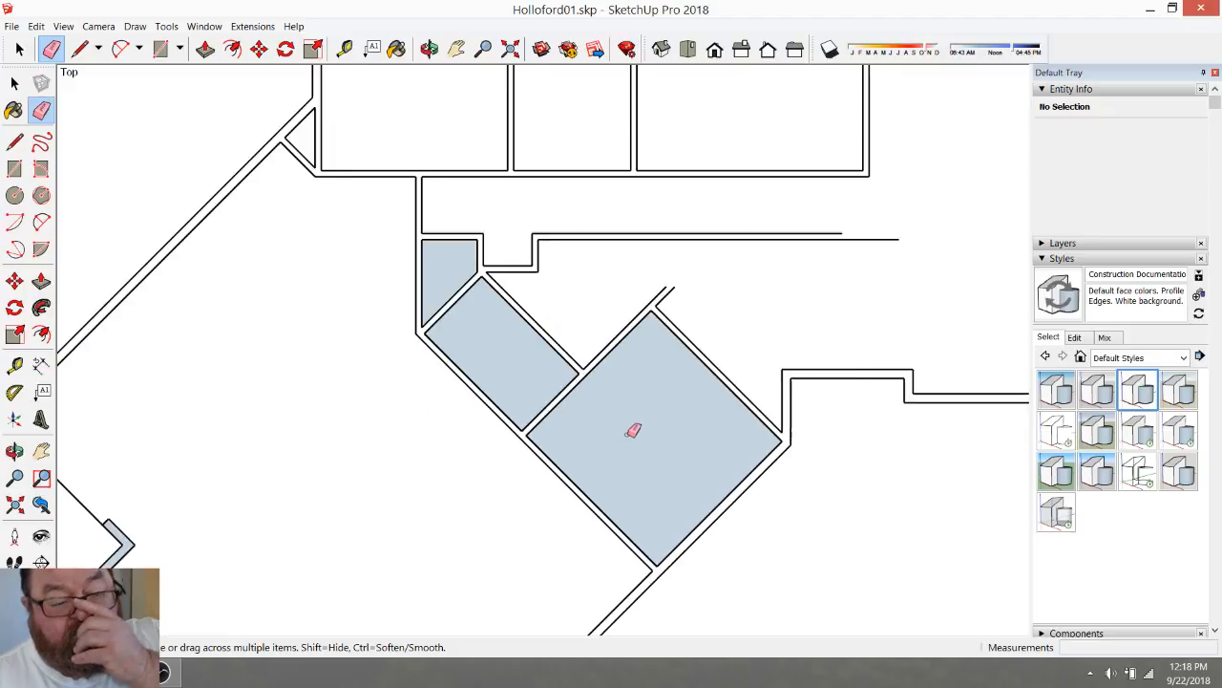
{"action": "scroll", "coordinate": [655, 450], "scroll_direction": "down", "scroll_amount": 2}
{"action": "scroll", "coordinate": [698, 450], "scroll_direction": "up", "scroll_amount": 1}
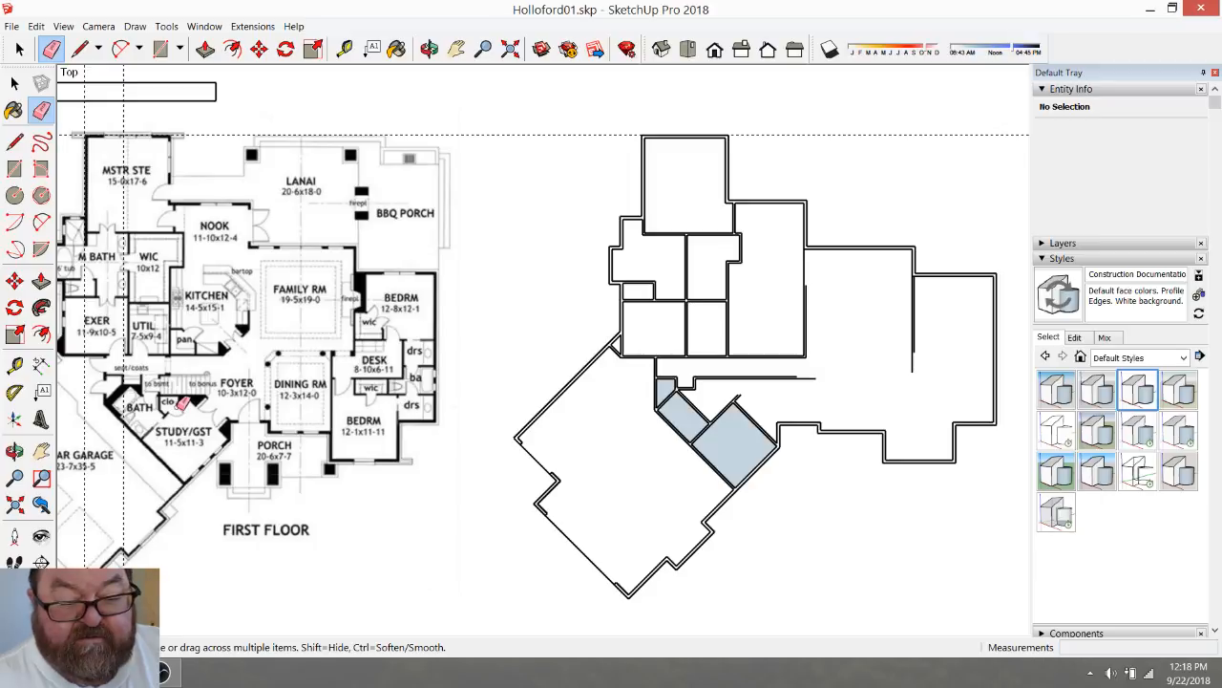
{"action": "scroll", "coordinate": [799, 404], "scroll_direction": "up", "scroll_amount": 6}
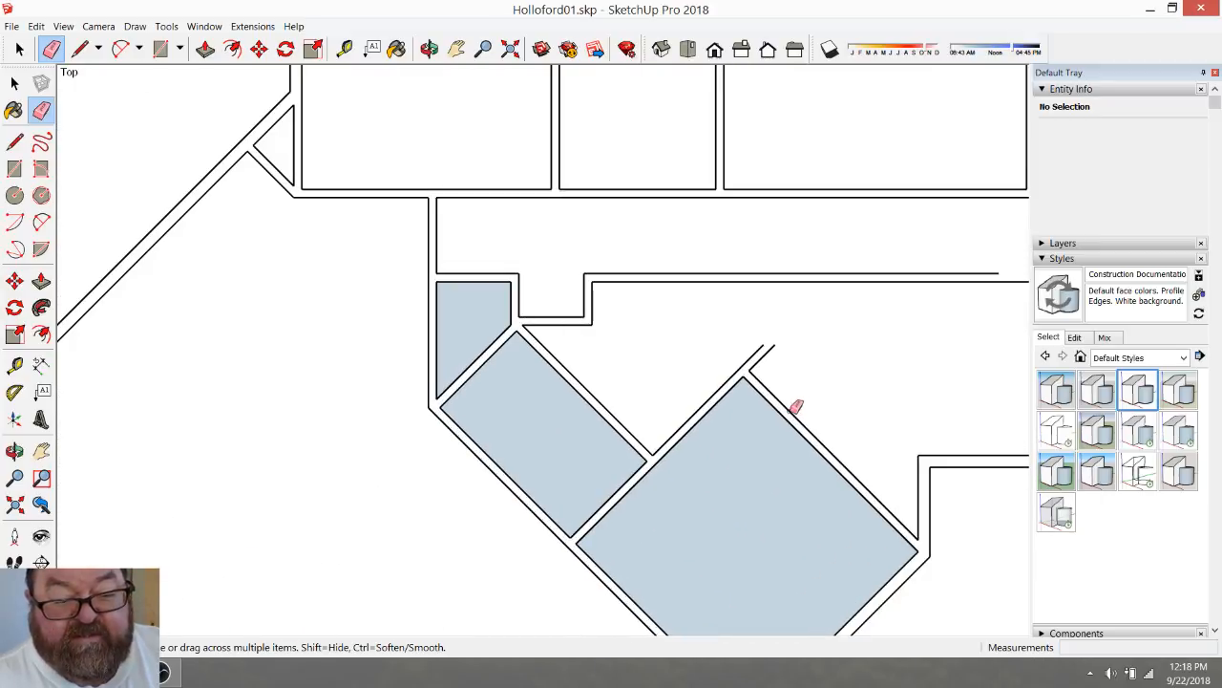
Measure the distance from the long horizontal hall wall's lower edge down to the study's upper wall corner
{"action": "left_click", "coordinate": [345, 47]}
{"action": "scroll", "coordinate": [769, 304], "scroll_direction": "up", "scroll_amount": 2}
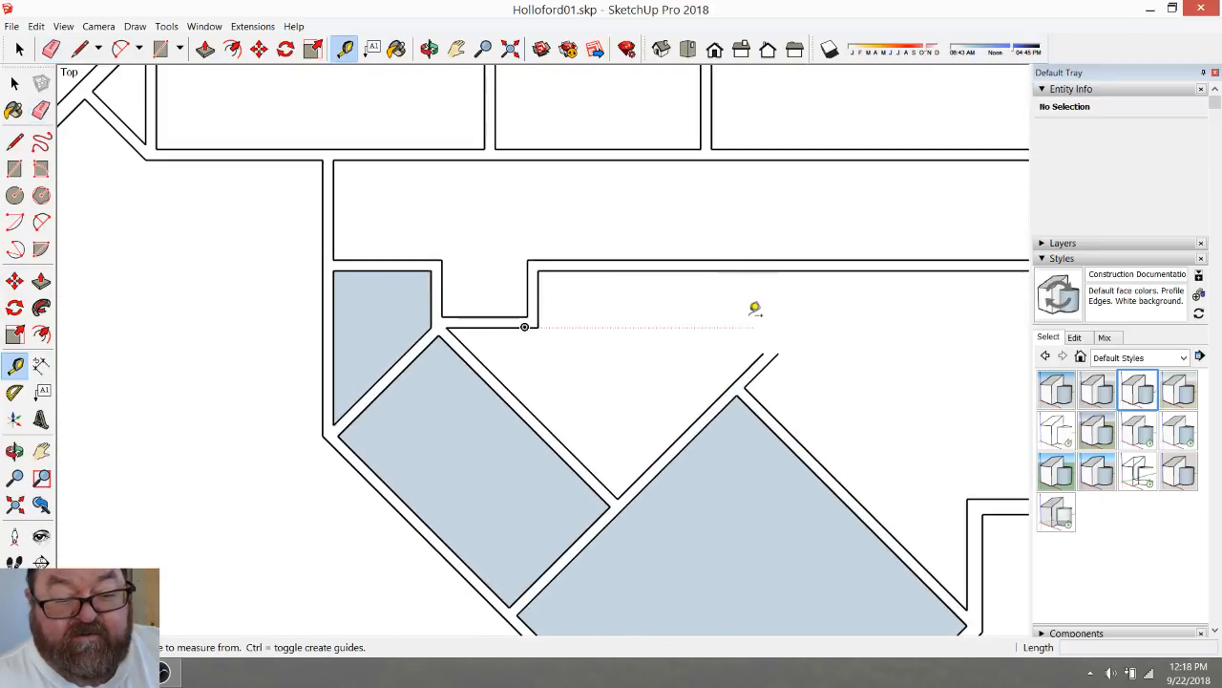
{"action": "left_click", "coordinate": [715, 267]}
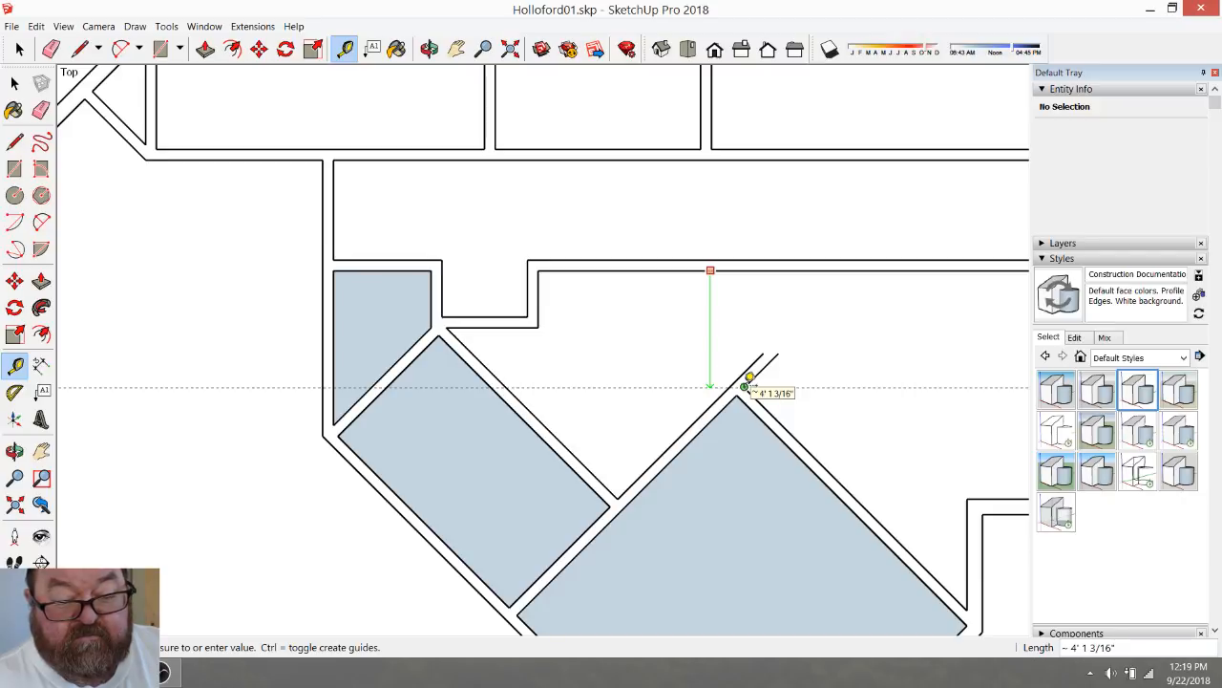
{"action": "scroll", "coordinate": [745, 387], "scroll_direction": "down", "scroll_amount": 2}
{"action": "key", "text": "Escape"}
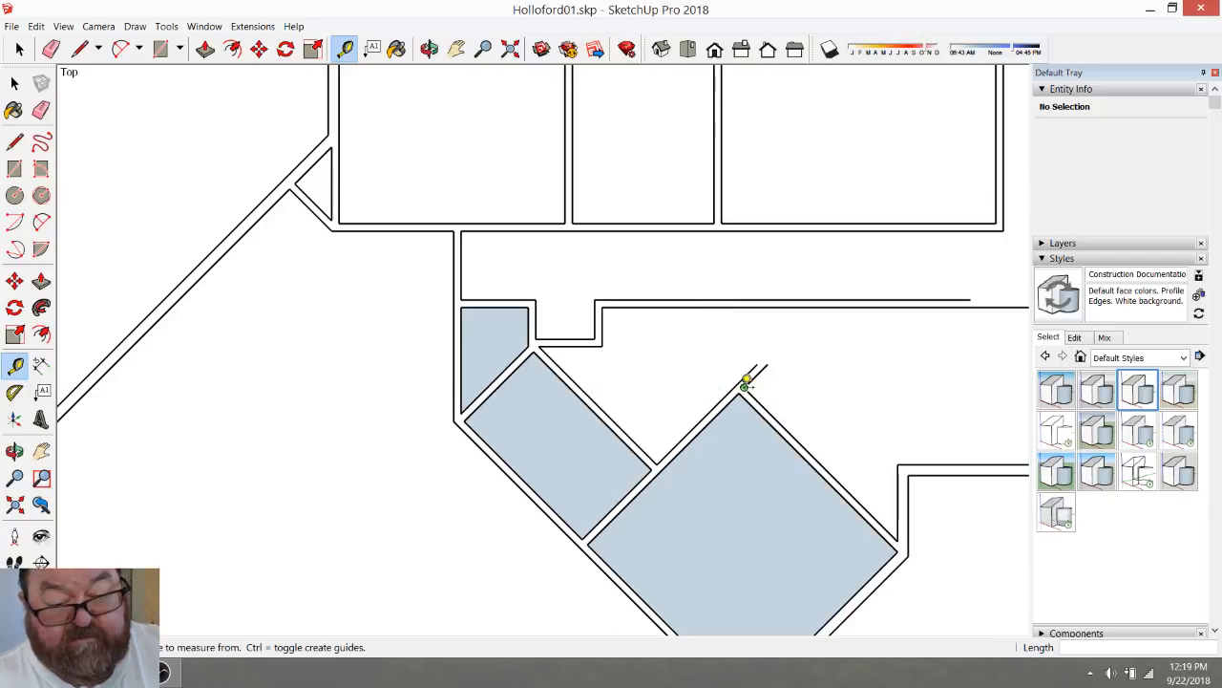
Place a horizontal guide 48" below the upper edge of the long hall wall
{"action": "scroll", "coordinate": [672, 366], "scroll_direction": "down", "scroll_amount": 2}
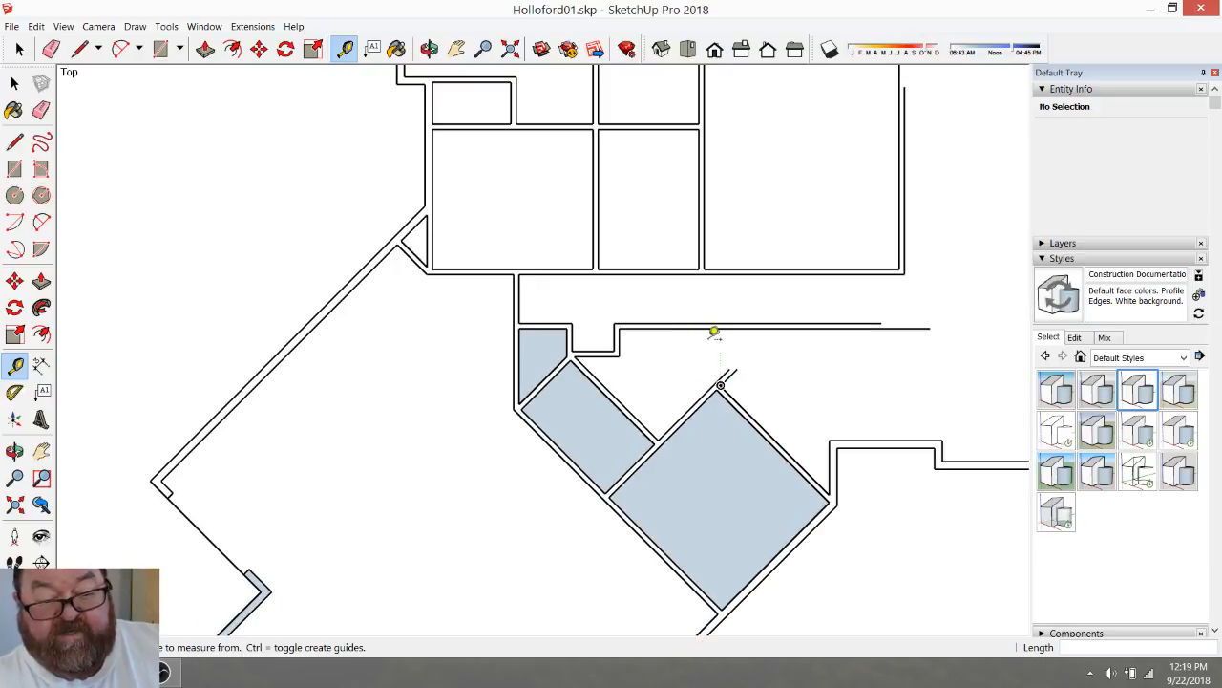
{"action": "scroll", "coordinate": [821, 368], "scroll_direction": "up", "scroll_amount": 3}
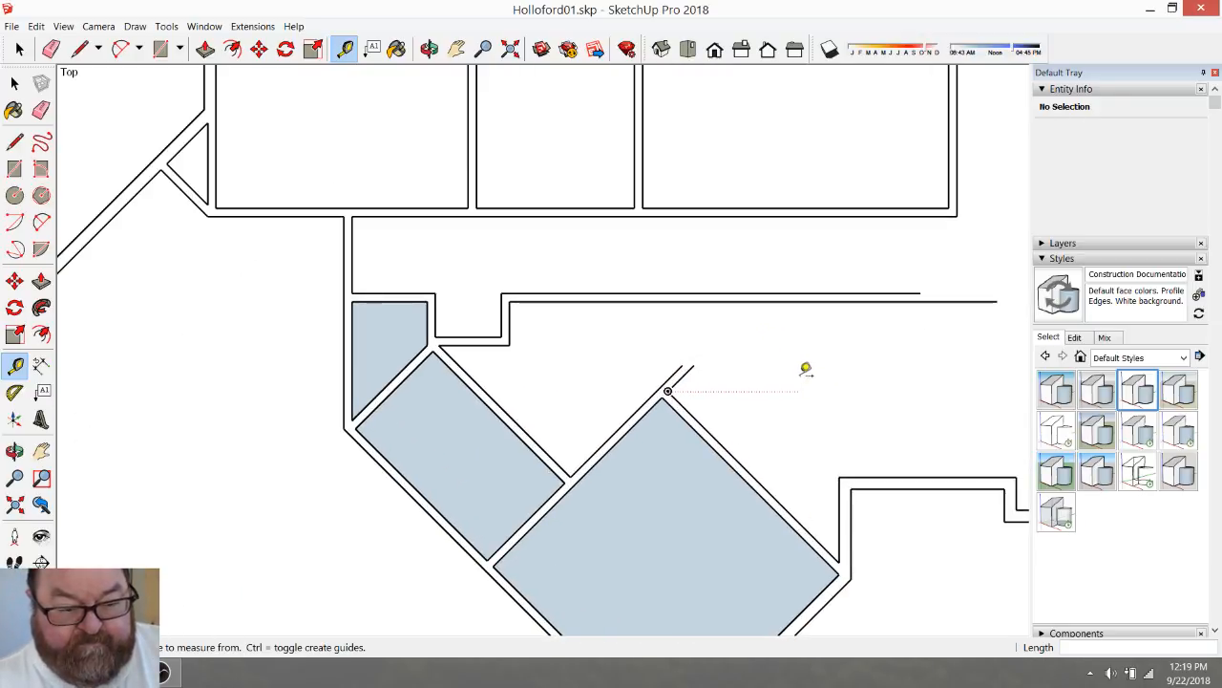
{"action": "left_click", "coordinate": [752, 292]}
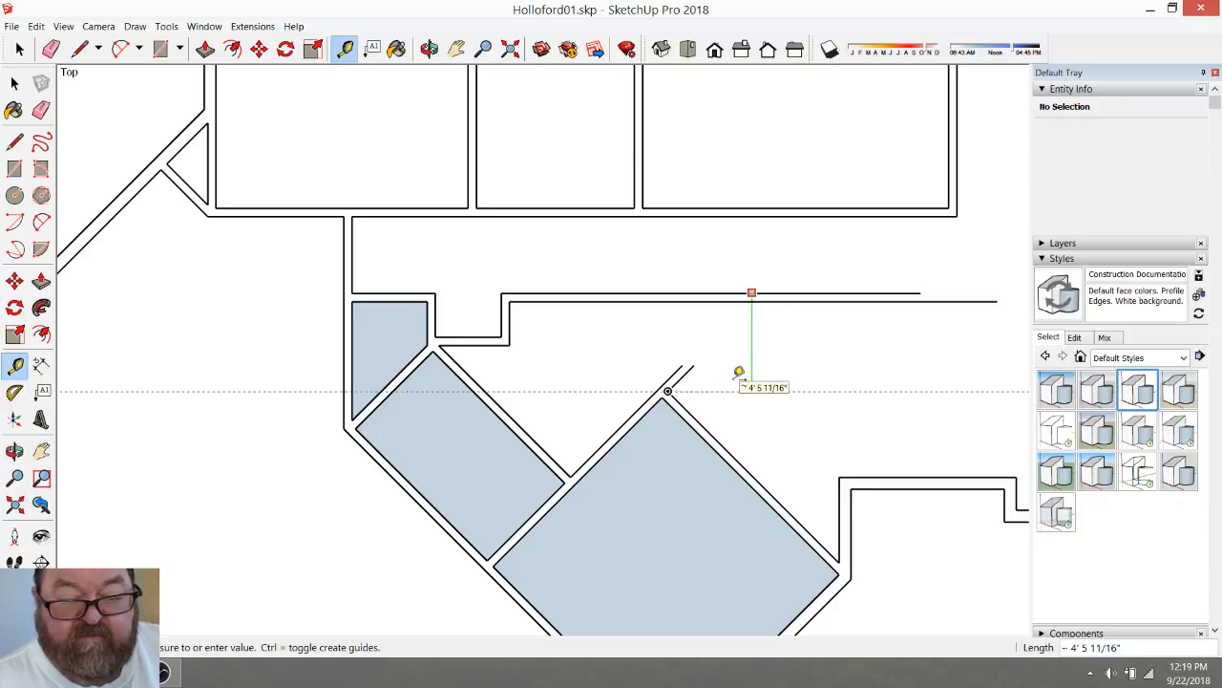
{"action": "type", "text": "48"}
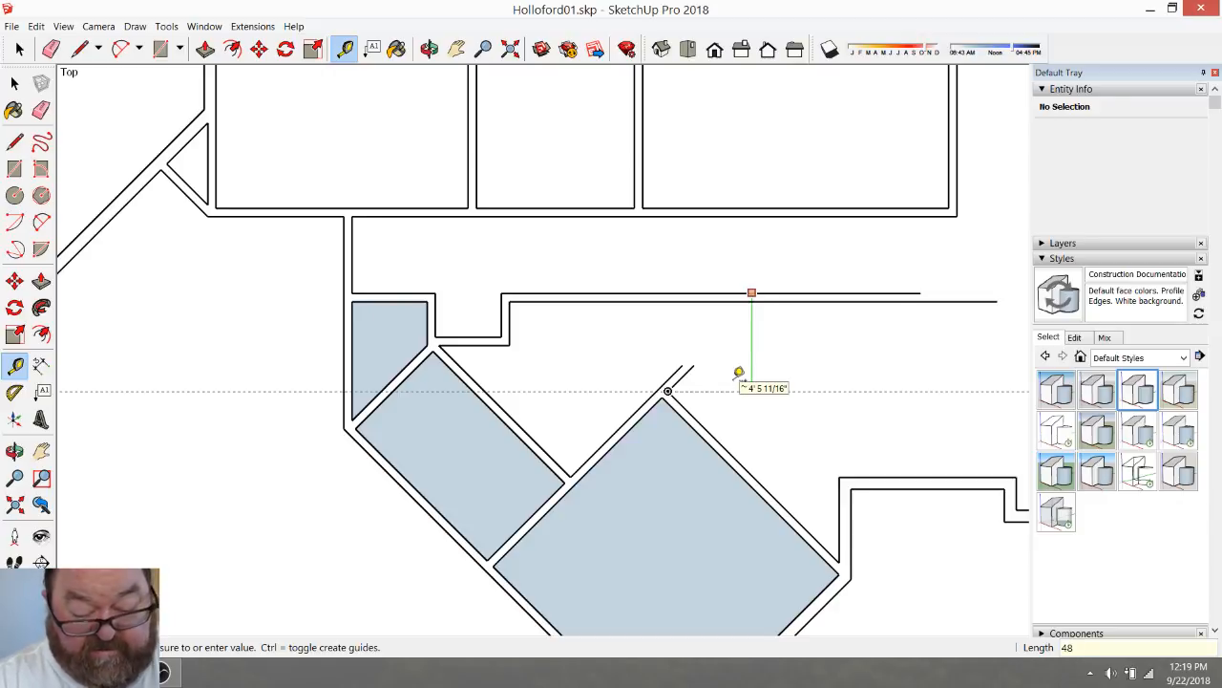
{"action": "key", "text": "Return"}
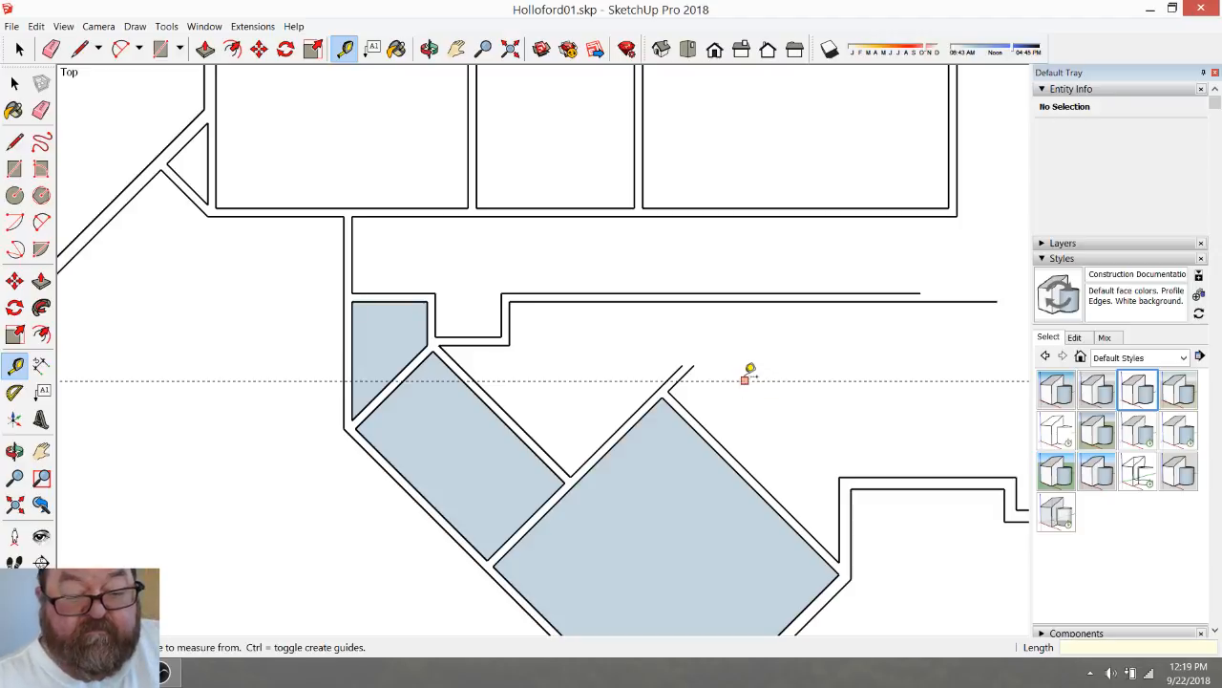
Examine the first-floor reference plan around the stairs, bath, closet and study against the traced walls
{"action": "scroll", "coordinate": [769, 341], "scroll_direction": "down", "scroll_amount": 2}
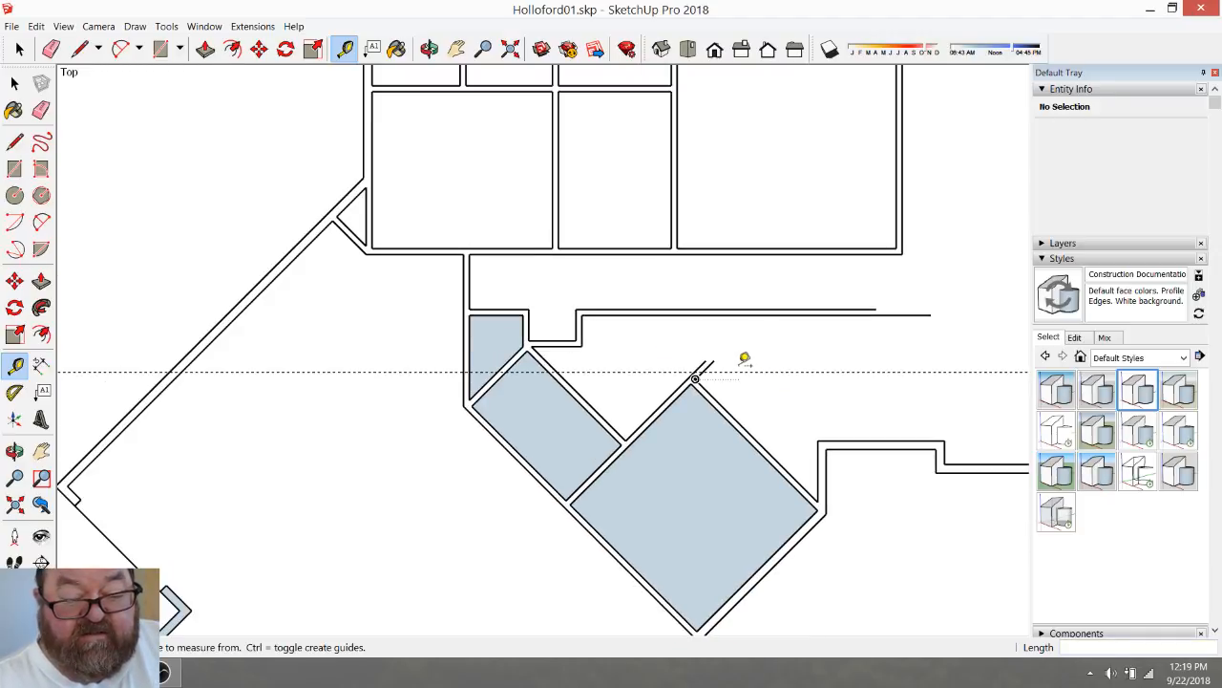
{"action": "scroll", "coordinate": [818, 390], "scroll_direction": "down", "scroll_amount": 3}
{"action": "scroll", "coordinate": [825, 392], "scroll_direction": "down", "scroll_amount": 2}
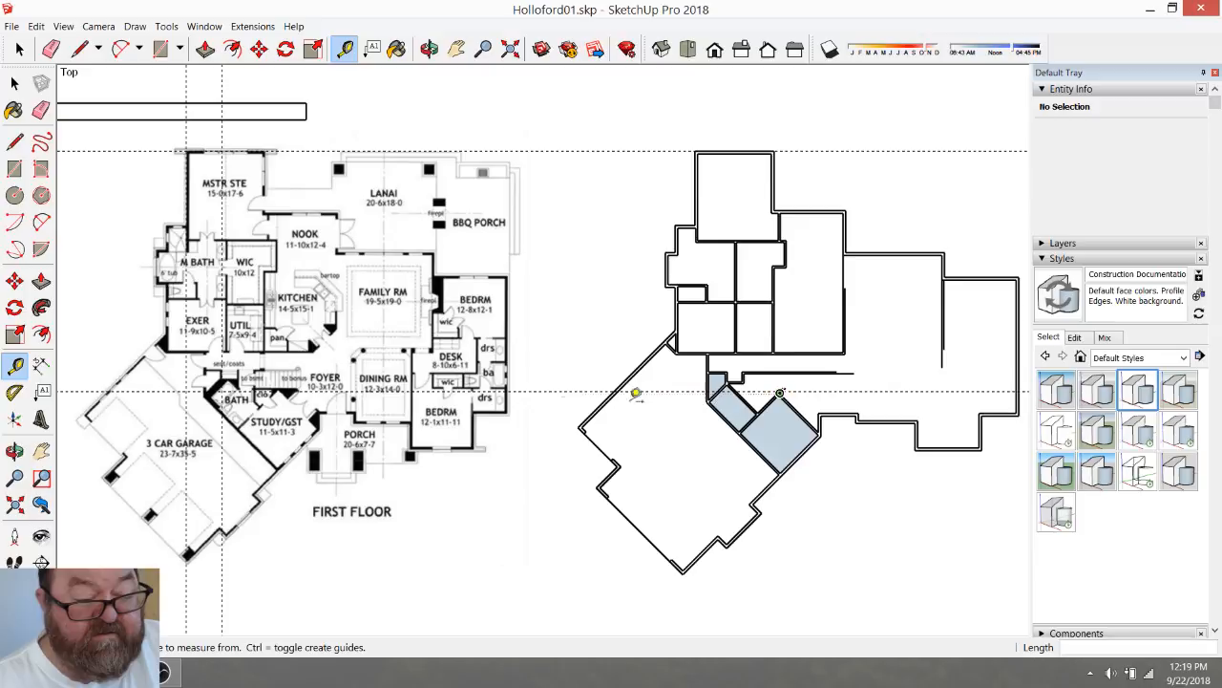
{"action": "scroll", "coordinate": [481, 426], "scroll_direction": "up", "scroll_amount": 2}
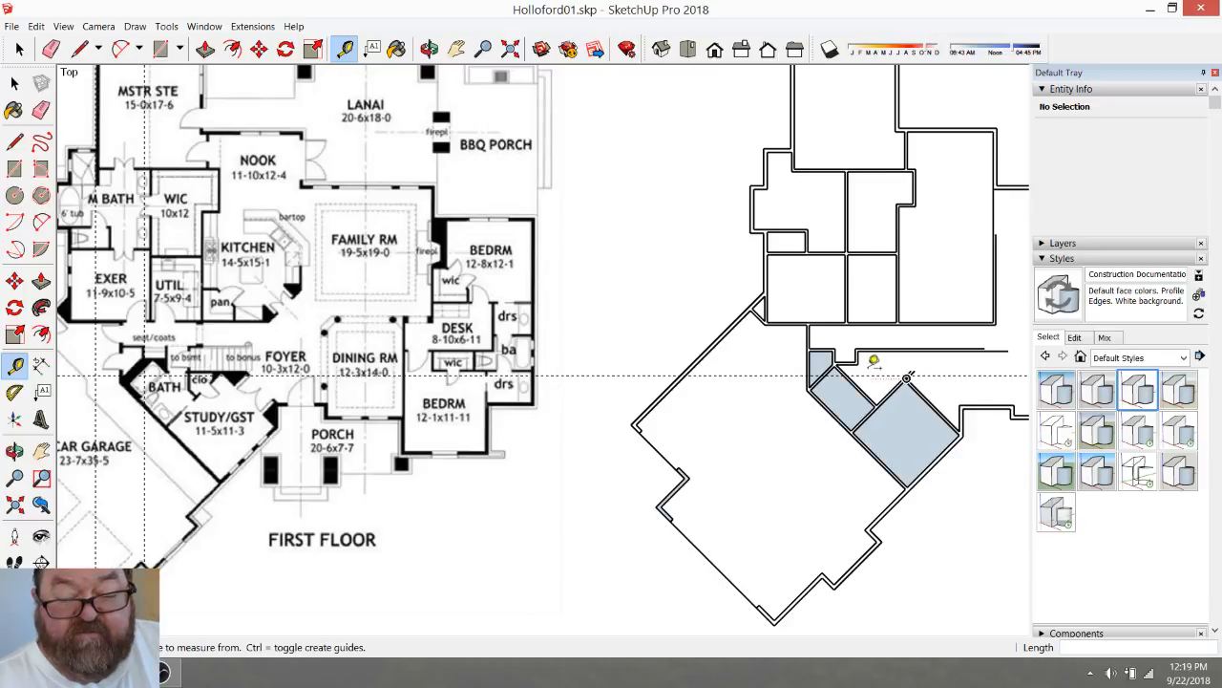
{"action": "scroll", "coordinate": [871, 363], "scroll_direction": "up", "scroll_amount": 2}
{"action": "scroll", "coordinate": [867, 361], "scroll_direction": "up", "scroll_amount": 2}
{"action": "scroll", "coordinate": [772, 355], "scroll_direction": "up", "scroll_amount": 3}
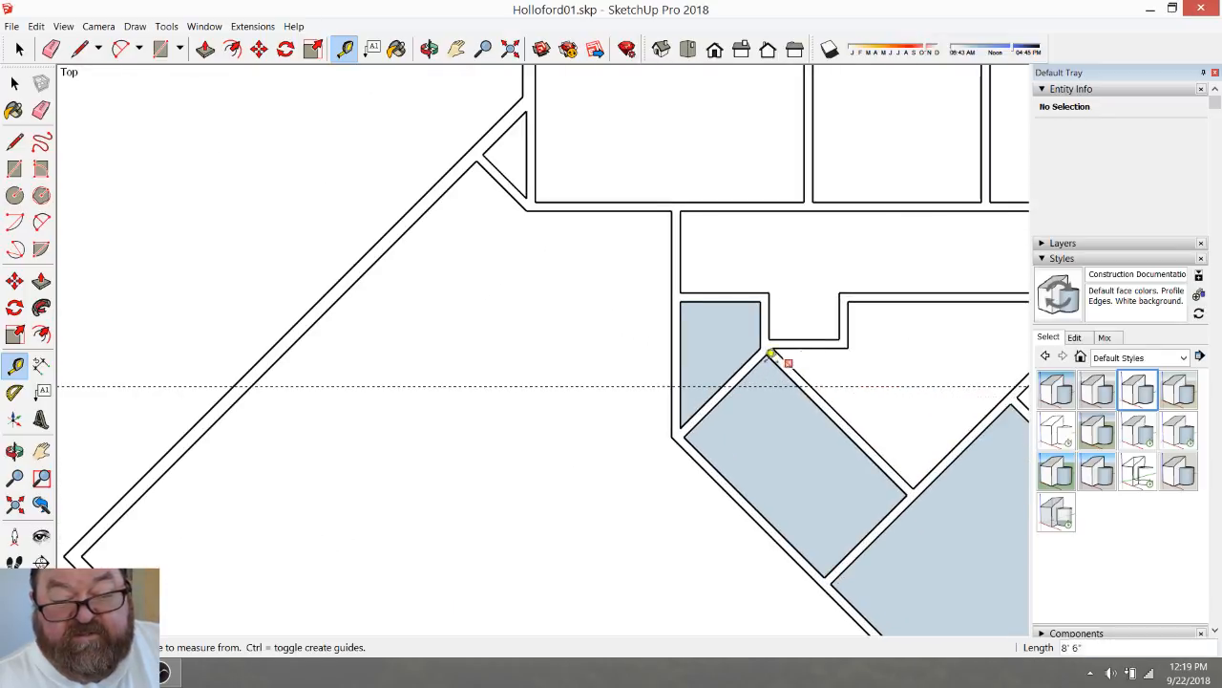
{"action": "scroll", "coordinate": [859, 423], "scroll_direction": "down", "scroll_amount": 1}
{"action": "scroll", "coordinate": [853, 431], "scroll_direction": "up", "scroll_amount": 3}
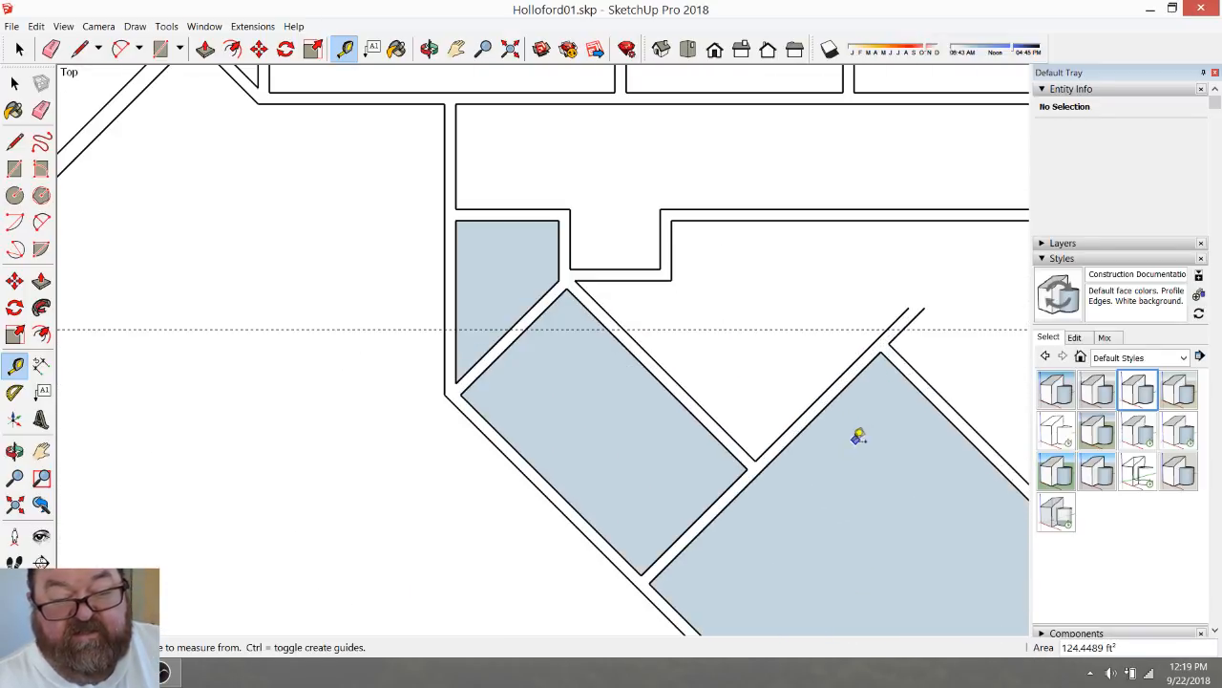
{"action": "left_click", "coordinate": [82, 50]}
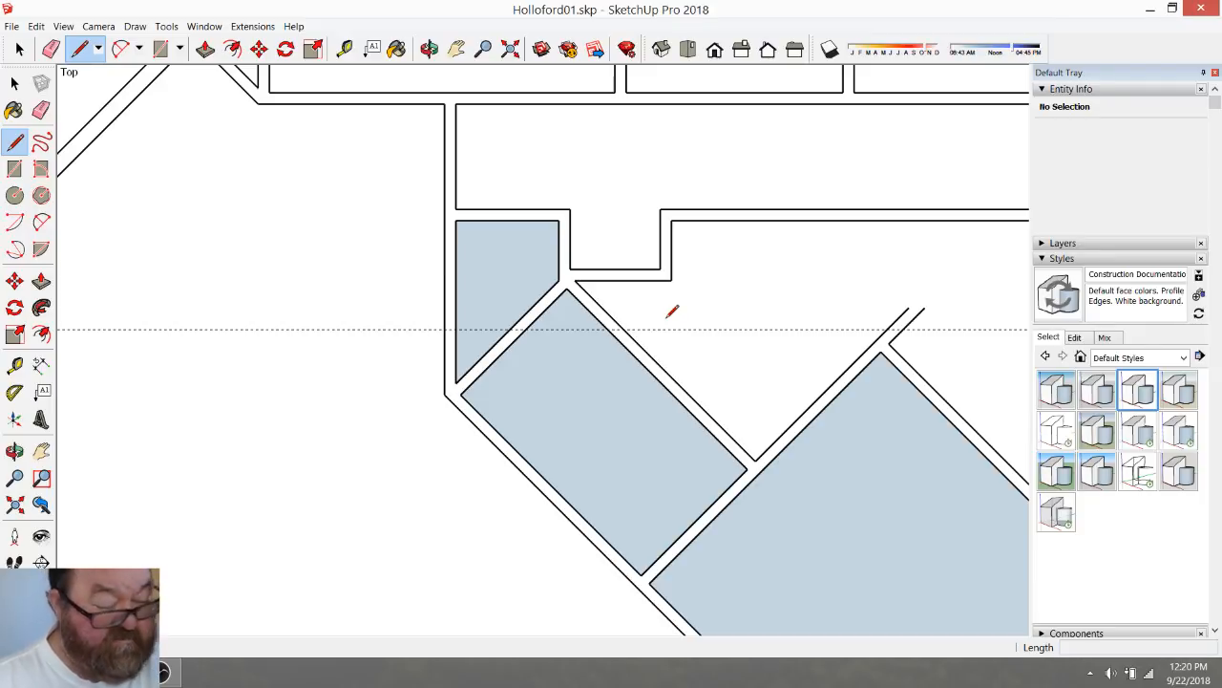
{"action": "scroll", "coordinate": [673, 325], "scroll_direction": "up", "scroll_amount": 1}
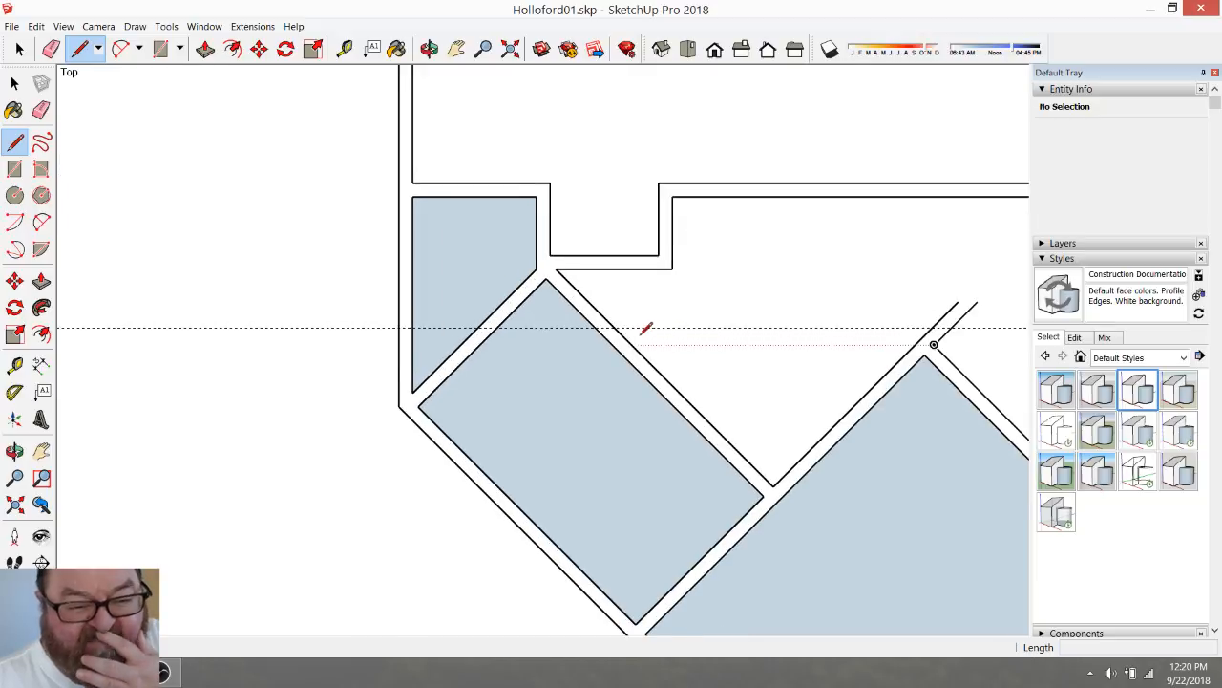
{"action": "scroll", "coordinate": [640, 332], "scroll_direction": "down", "scroll_amount": 1}
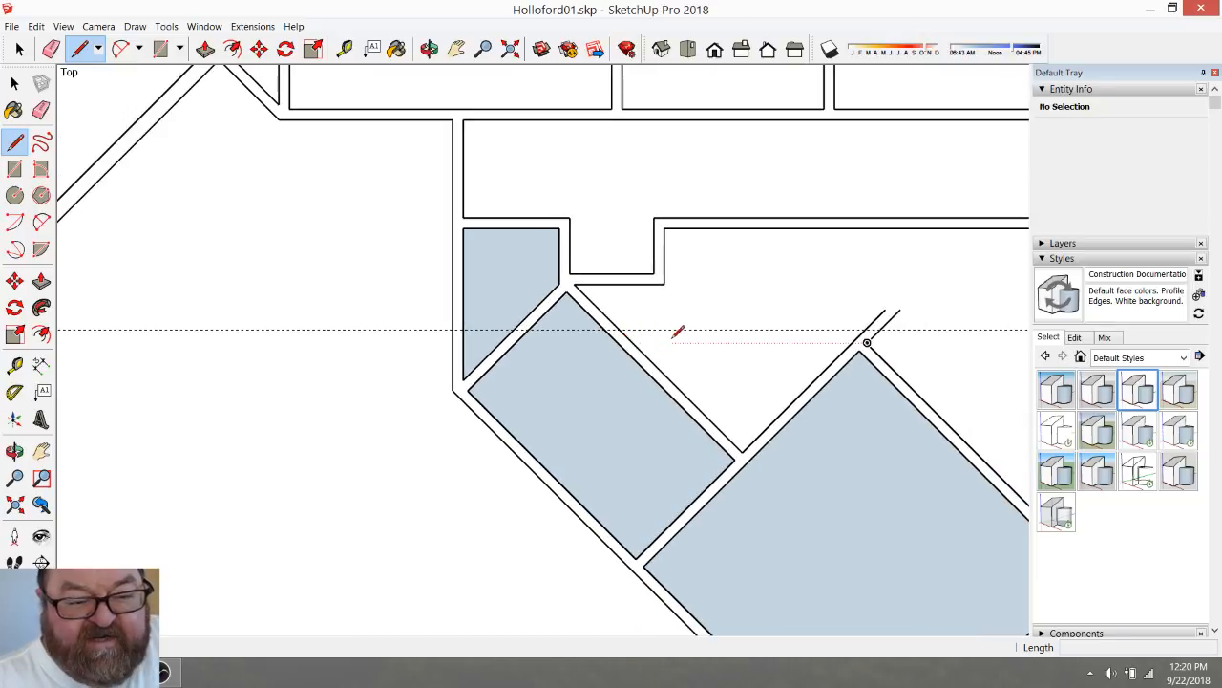
{"action": "scroll", "coordinate": [652, 308], "scroll_direction": "up", "scroll_amount": 1}
{"action": "scroll", "coordinate": [655, 304], "scroll_direction": "up", "scroll_amount": 1}
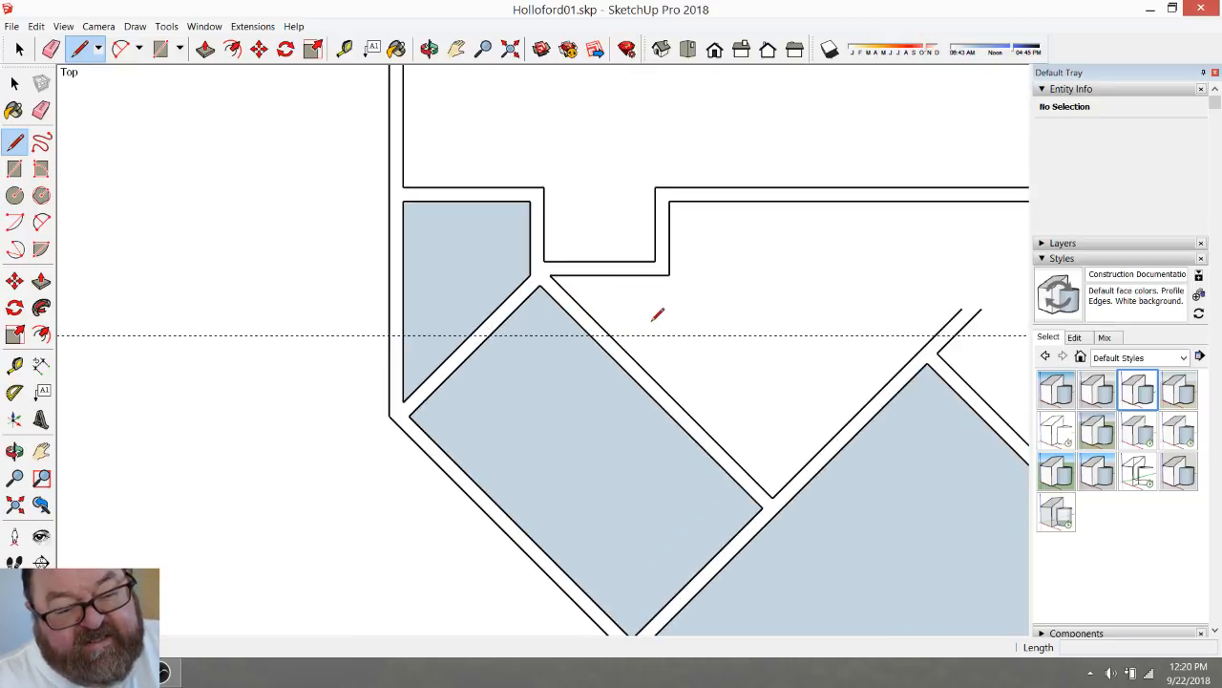
Place a diagonal guide parallel to the bath's upper wall, passing through the lower outer corner of the seat/coats alcove
{"action": "left_click", "coordinate": [345, 48]}
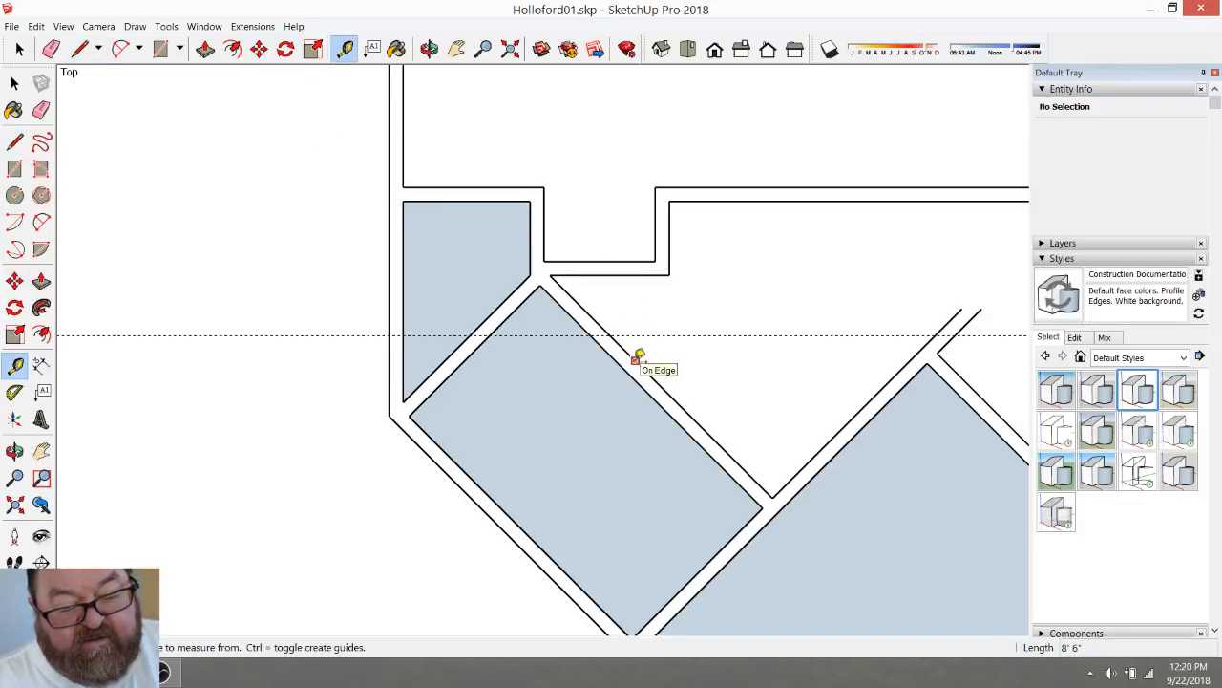
{"action": "left_click", "coordinate": [596, 322]}
{"action": "left_click", "coordinate": [672, 272]}
{"action": "scroll", "coordinate": [617, 353], "scroll_direction": "down", "scroll_amount": 2}
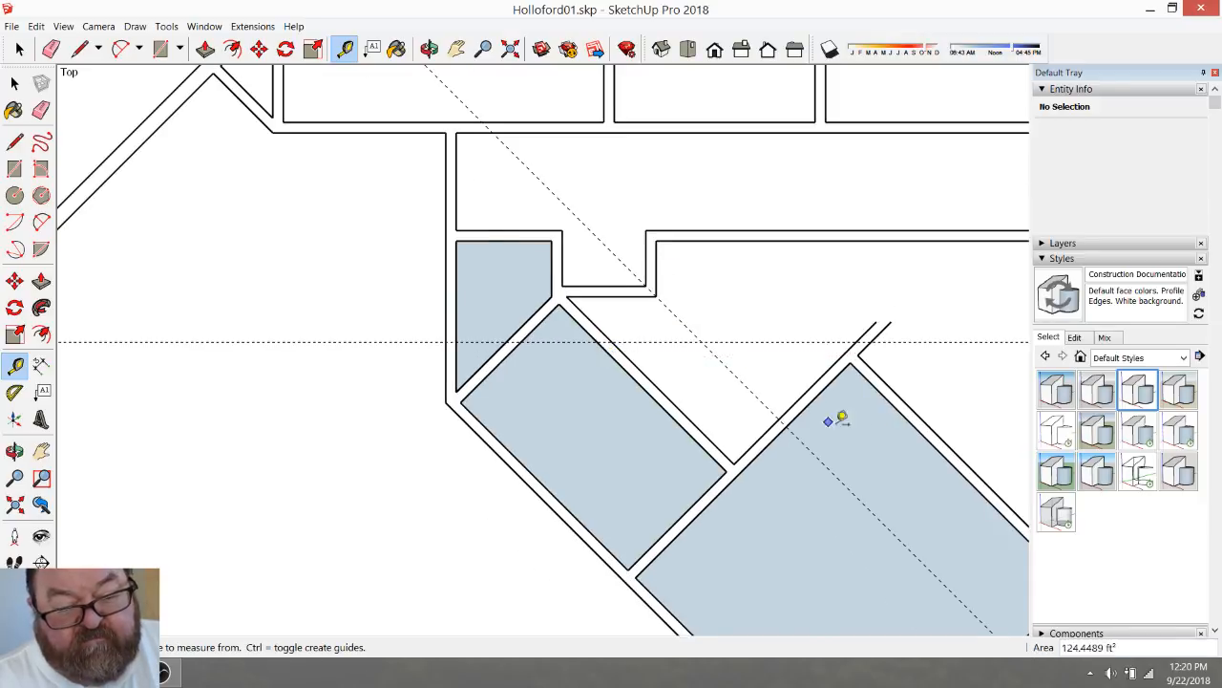
{"action": "scroll", "coordinate": [860, 423], "scroll_direction": "down", "scroll_amount": 4}
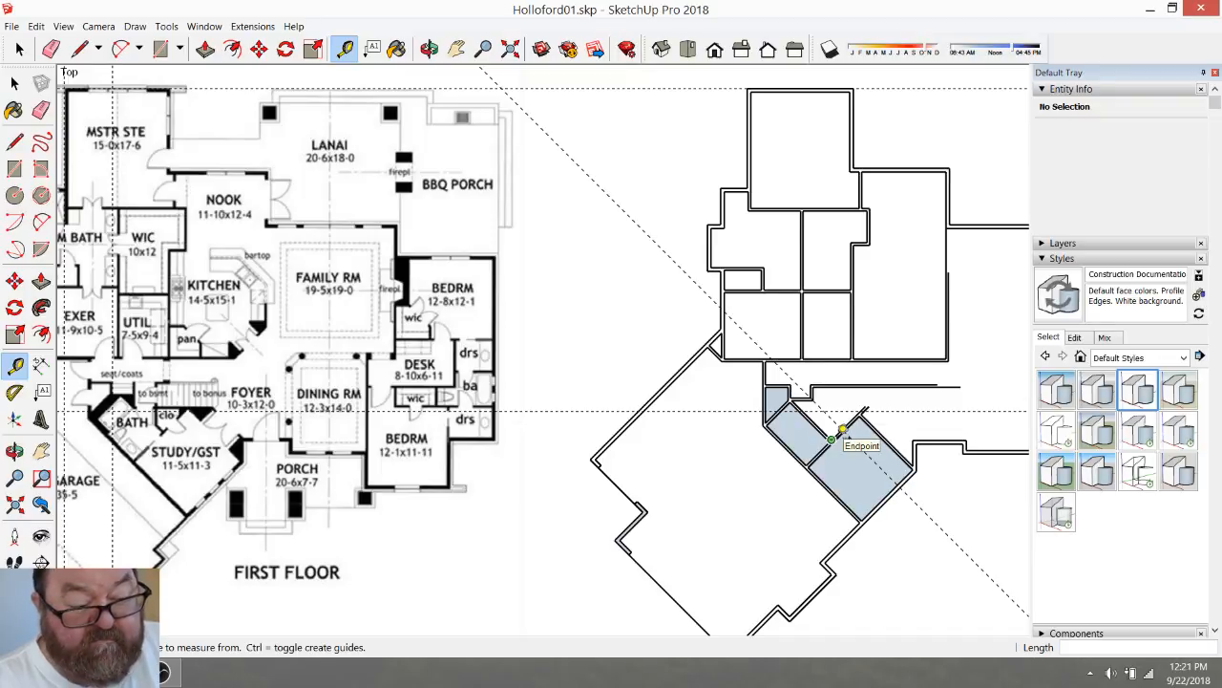
{"action": "scroll", "coordinate": [833, 438], "scroll_direction": "up", "scroll_amount": 8}
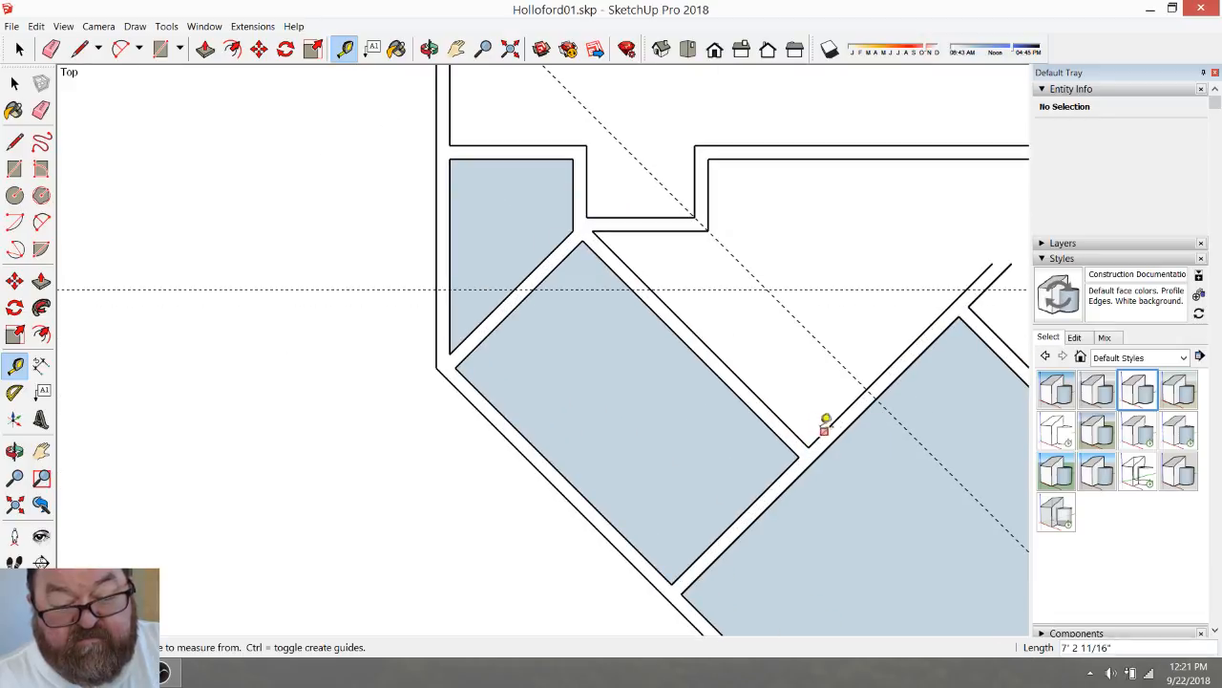
{"action": "left_click", "coordinate": [825, 426]}
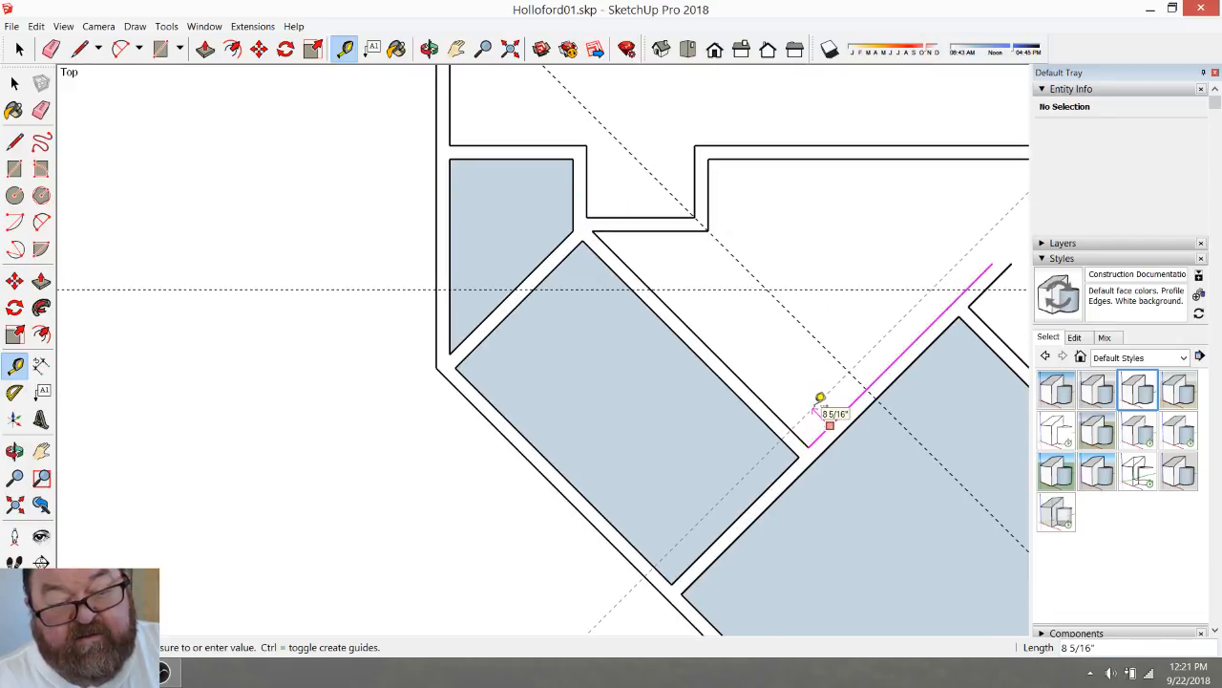
{"action": "key", "text": "Escape"}
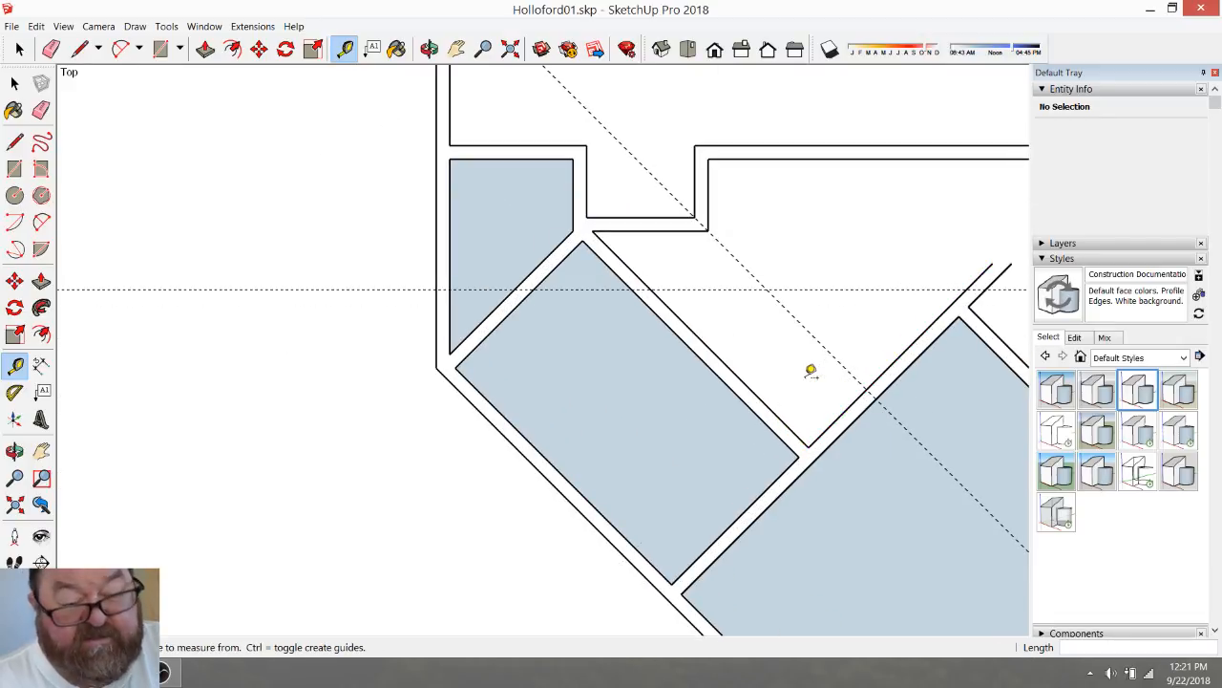
Place a vertical guide 36" to the right of the alcove's right wall
{"action": "left_click", "coordinate": [708, 192]}
{"action": "type", "text": "3"}
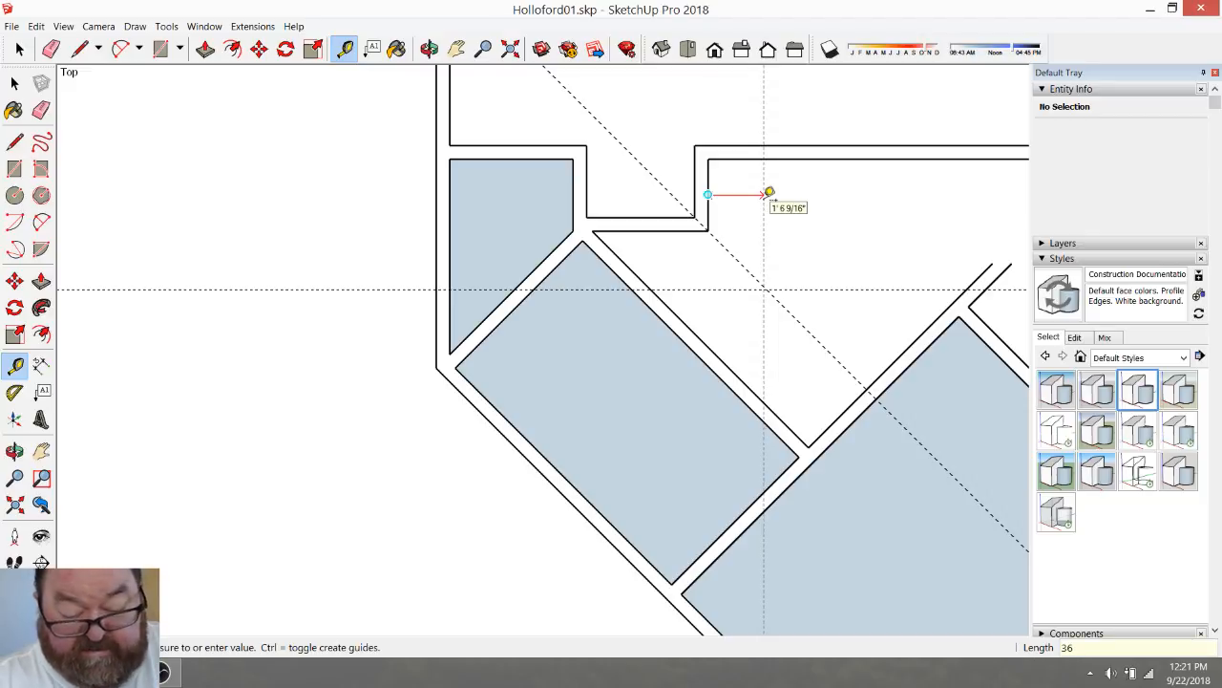
{"action": "type", "text": "6"}
{"action": "key", "text": "Return"}
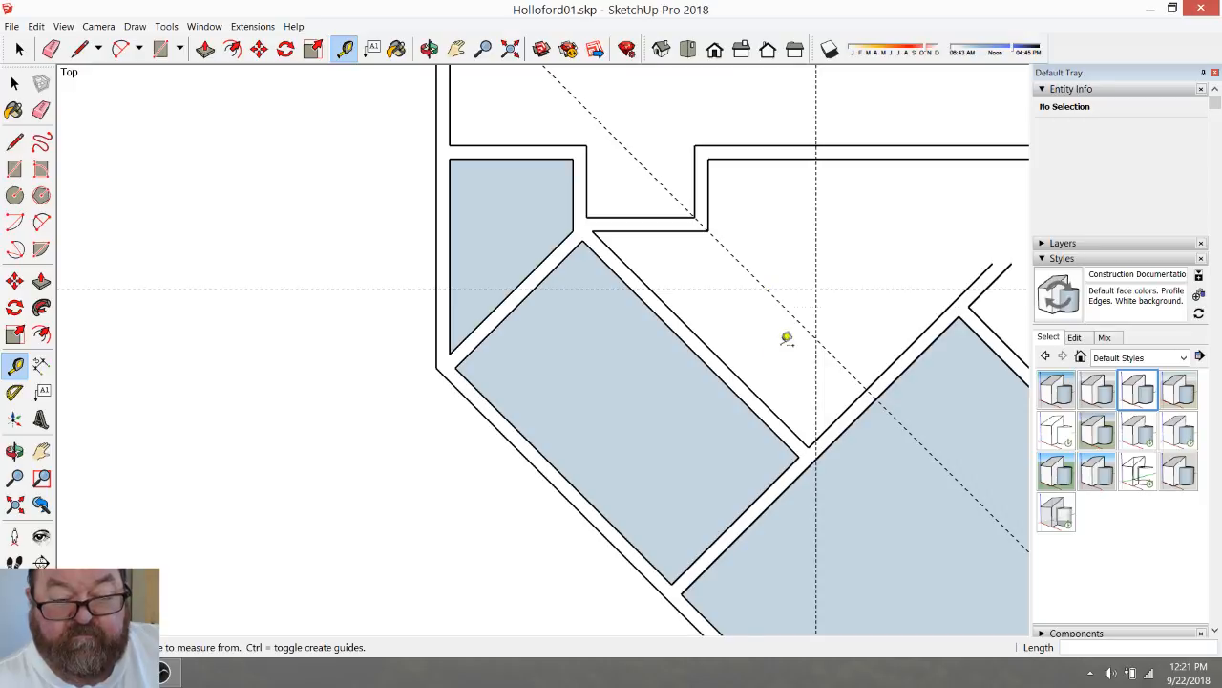
Place a vertical guide 10" to the left of the 36" guide, and erase the 36" guide
{"action": "left_click", "coordinate": [816, 379]}
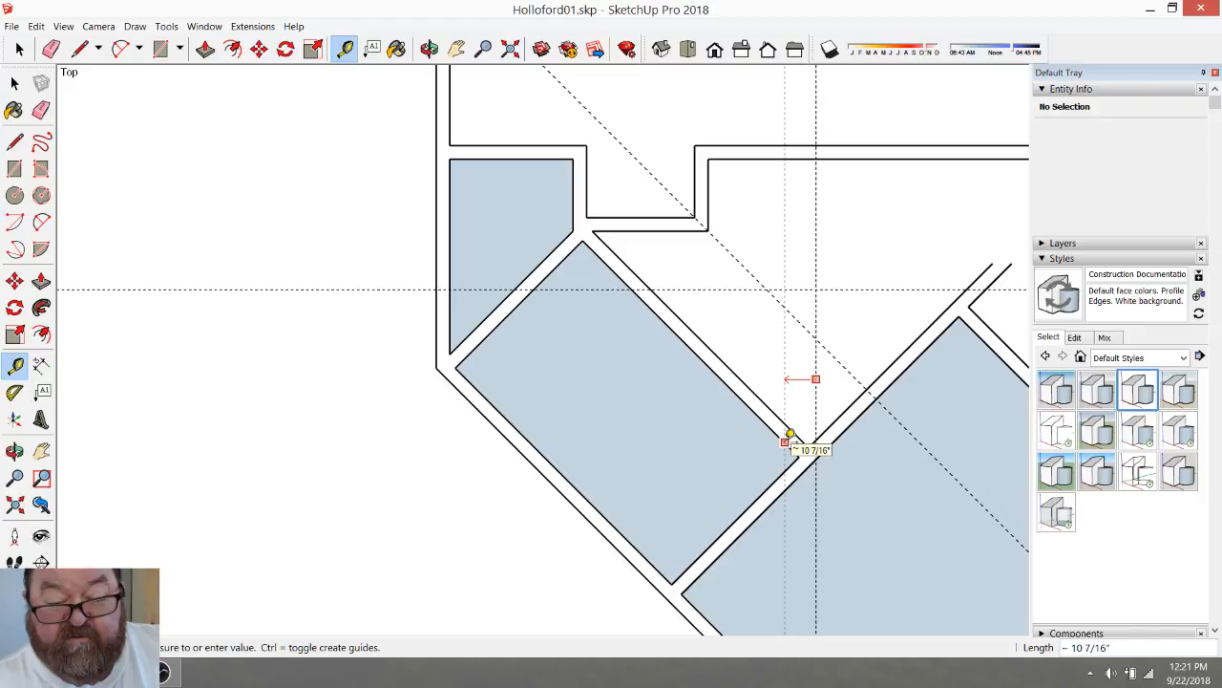
{"action": "type", "text": "10"}
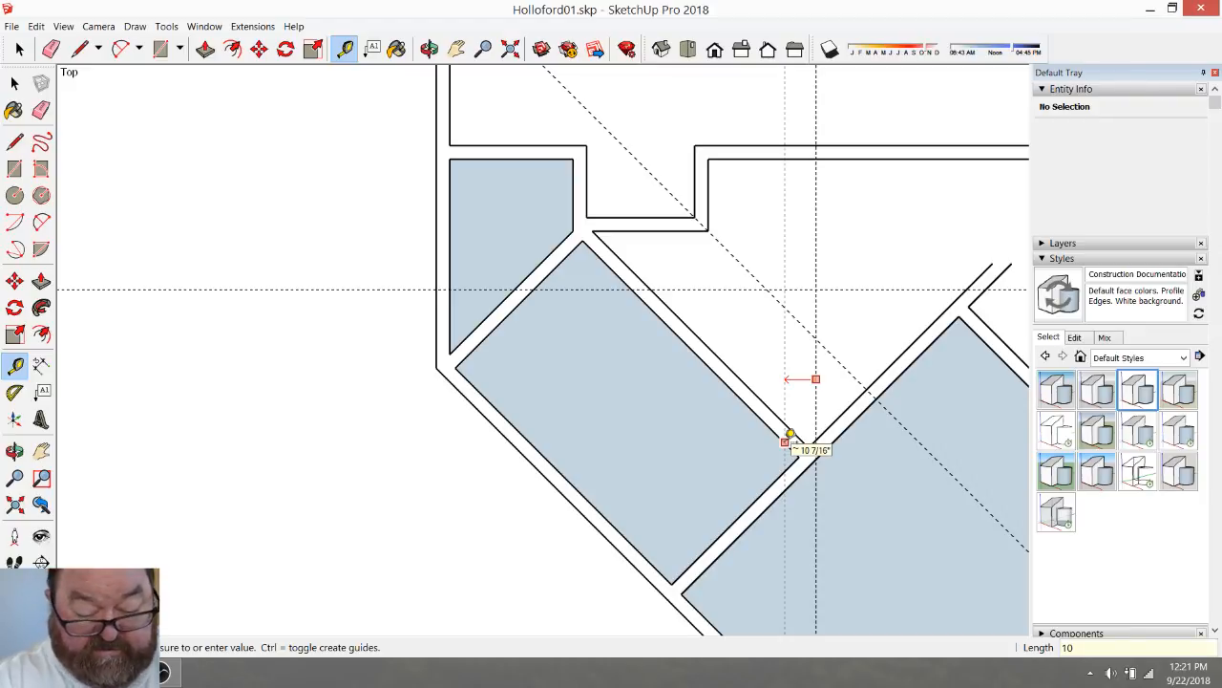
{"action": "key", "text": "Return"}
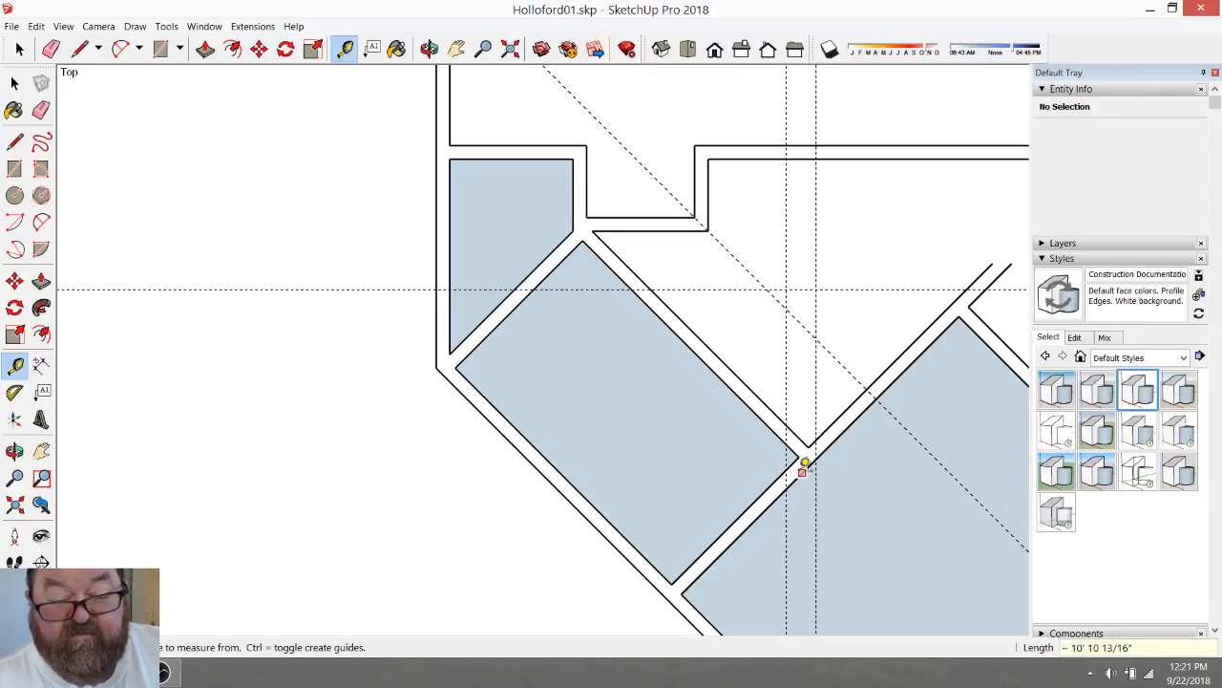
{"action": "left_click", "coordinate": [51, 50]}
{"action": "left_click", "coordinate": [815, 306]}
Add a parallel guide 4.5" to the right of the remaining vertical guide for the wall thickness
{"action": "left_click", "coordinate": [344, 50]}
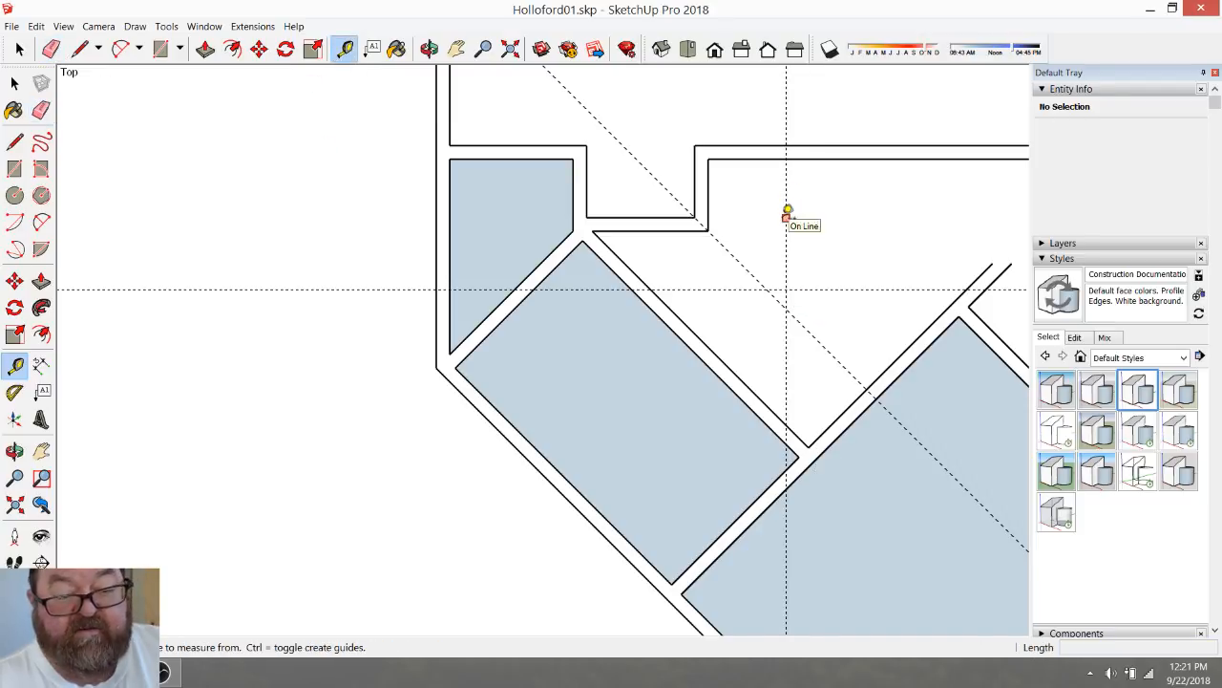
{"action": "left_click", "coordinate": [786, 218]}
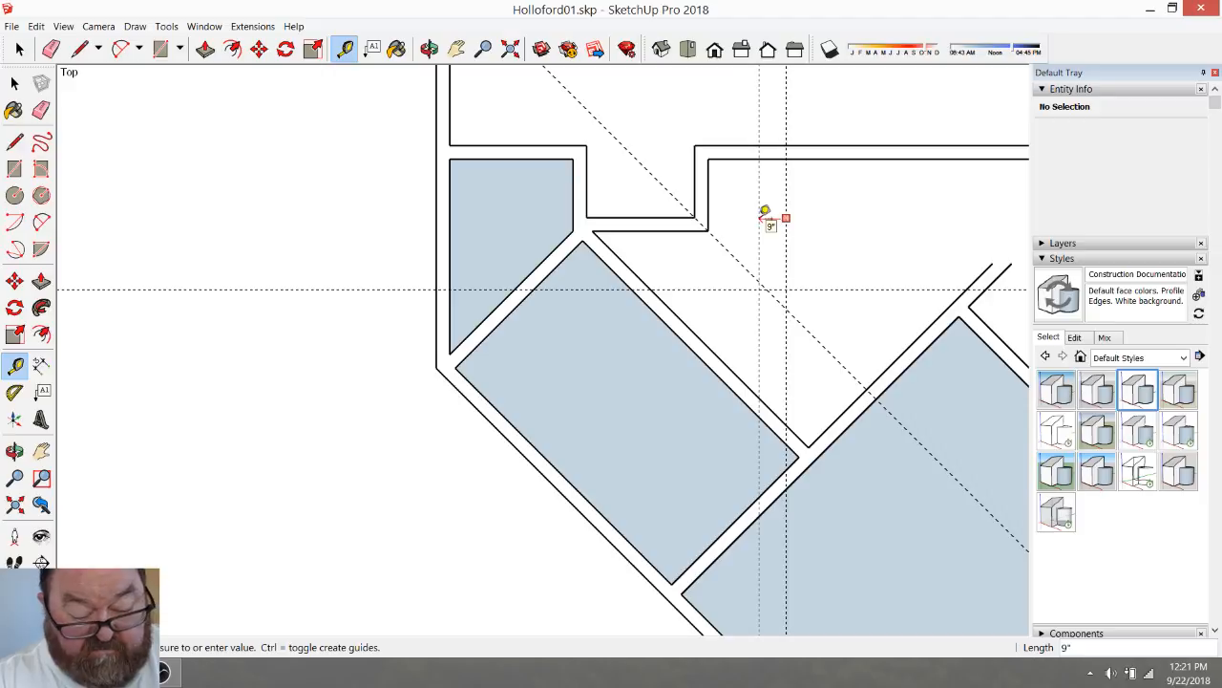
{"action": "type", "text": "4.5"}
{"action": "key", "text": "Return"}
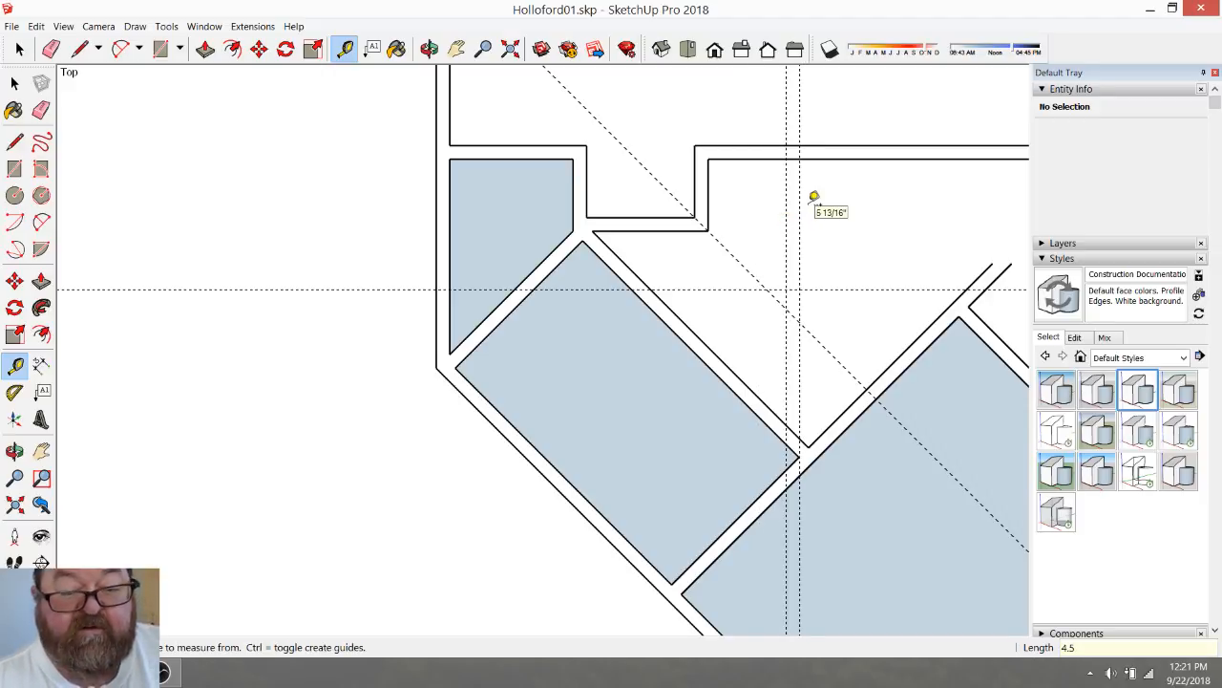
Add a vertical guide 36" to the left of the vertical guide pair's left line, plus another 4.5" further left
{"action": "left_click", "coordinate": [786, 125]}
{"action": "type", "text": "36"}
{"action": "key", "text": "Return"}
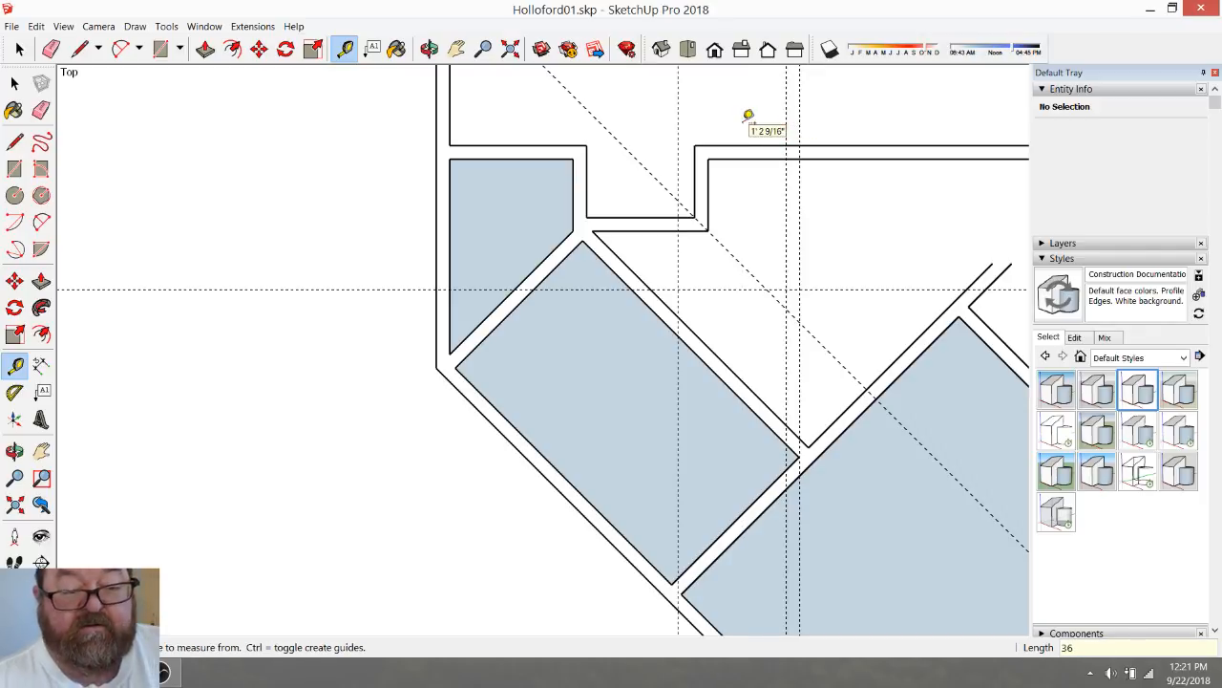
{"action": "left_click", "coordinate": [678, 114]}
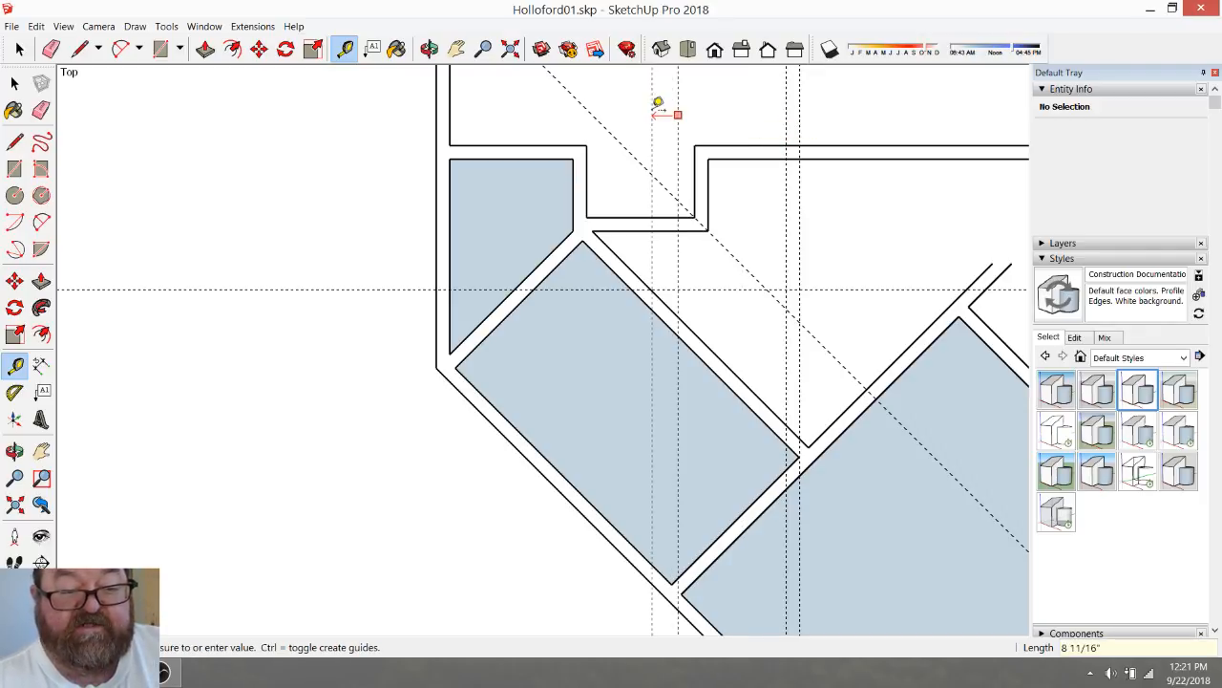
{"action": "type", "text": "4.5"}
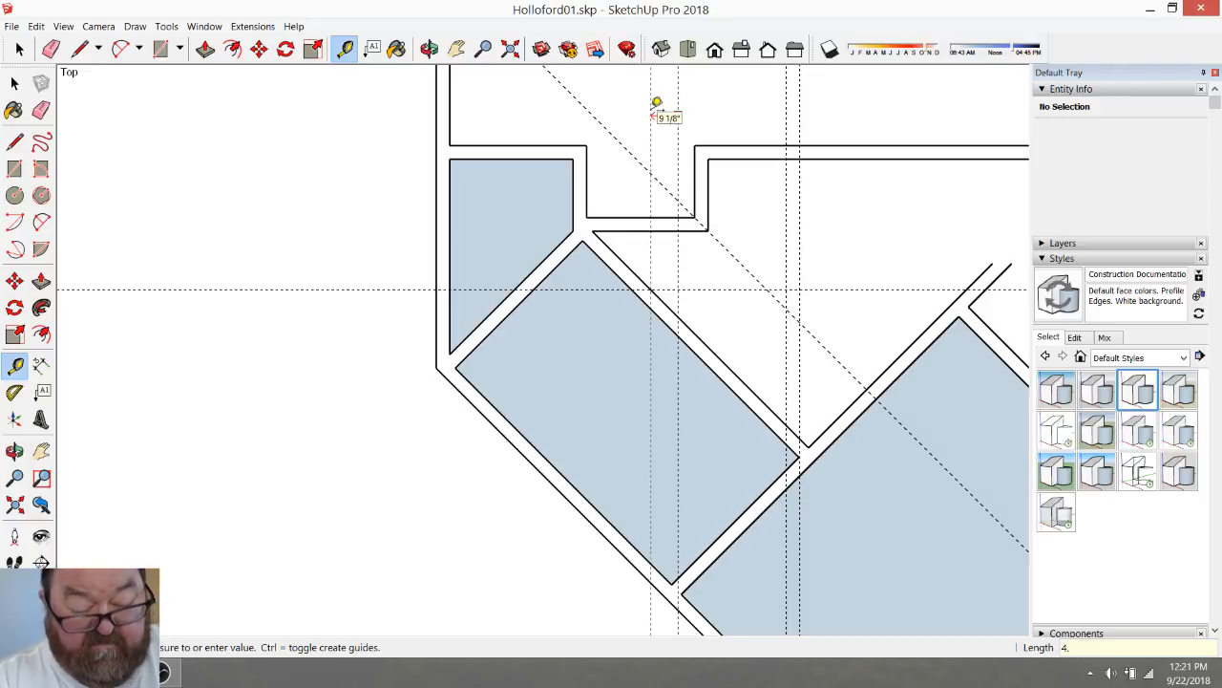
{"action": "key", "text": "Return"}
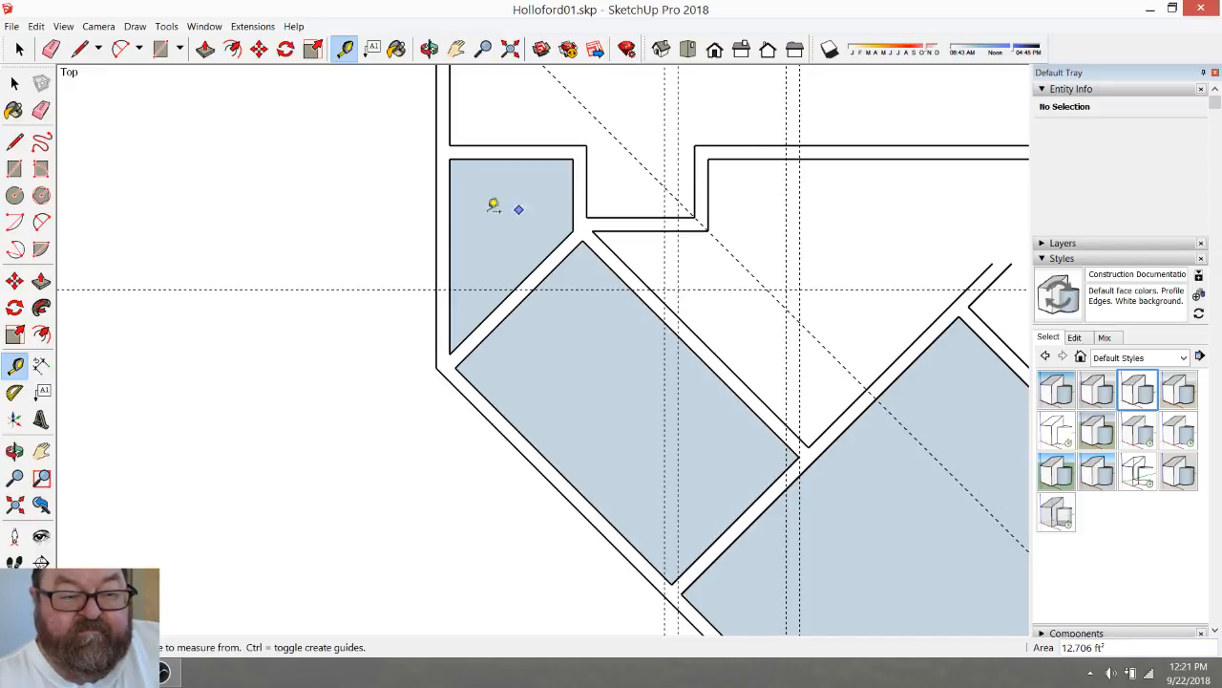
Add a vertical guide 36" to the left of the guide pair crossing the alcove, plus another guide 4.5" further left
{"action": "left_click", "coordinate": [449, 210]}
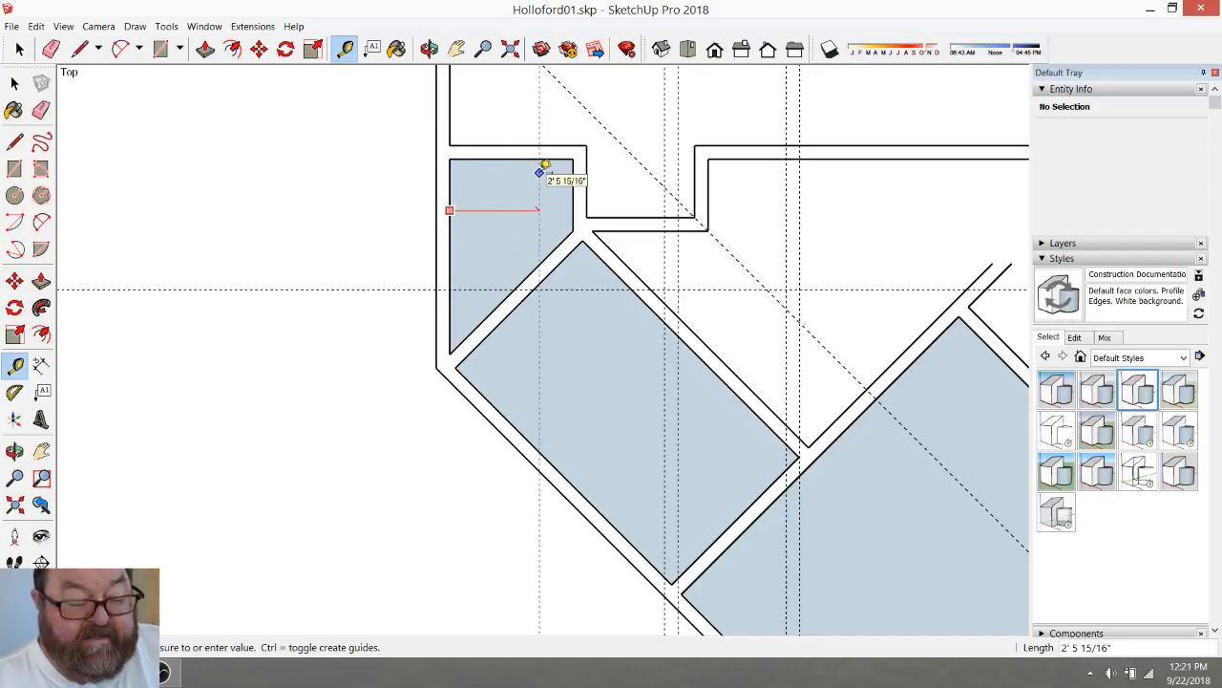
{"action": "key", "text": "Escape"}
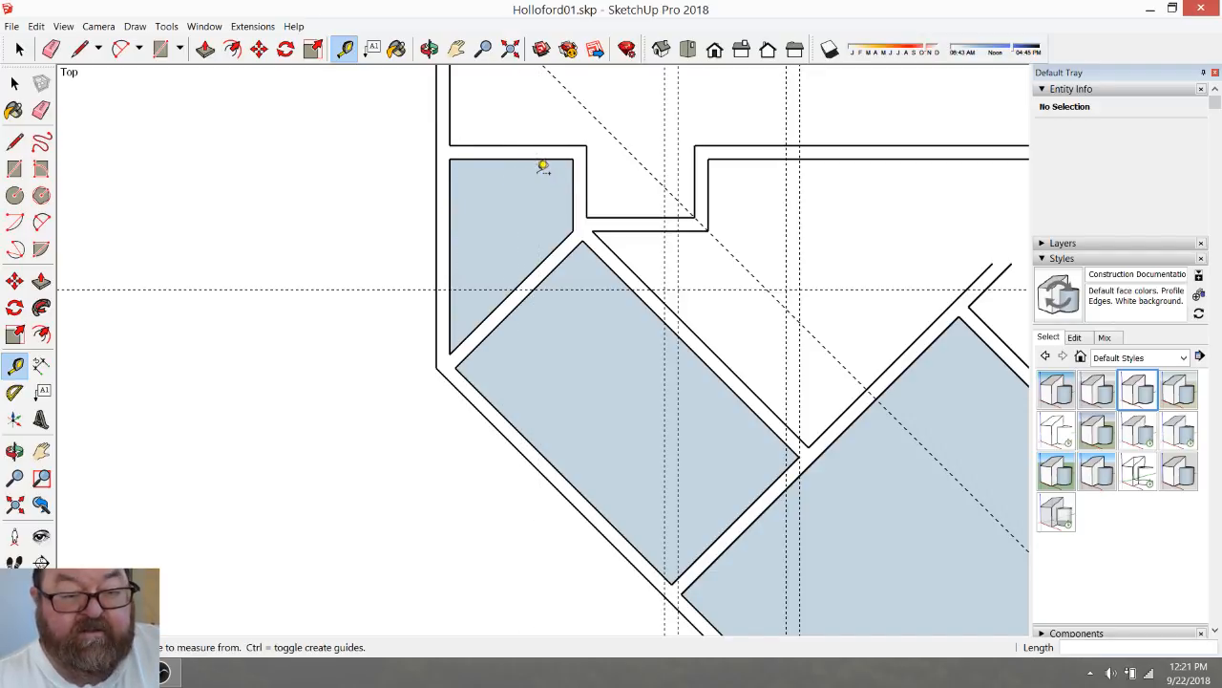
{"action": "left_click", "coordinate": [665, 96]}
{"action": "type", "text": "36"}
{"action": "key", "text": "Return"}
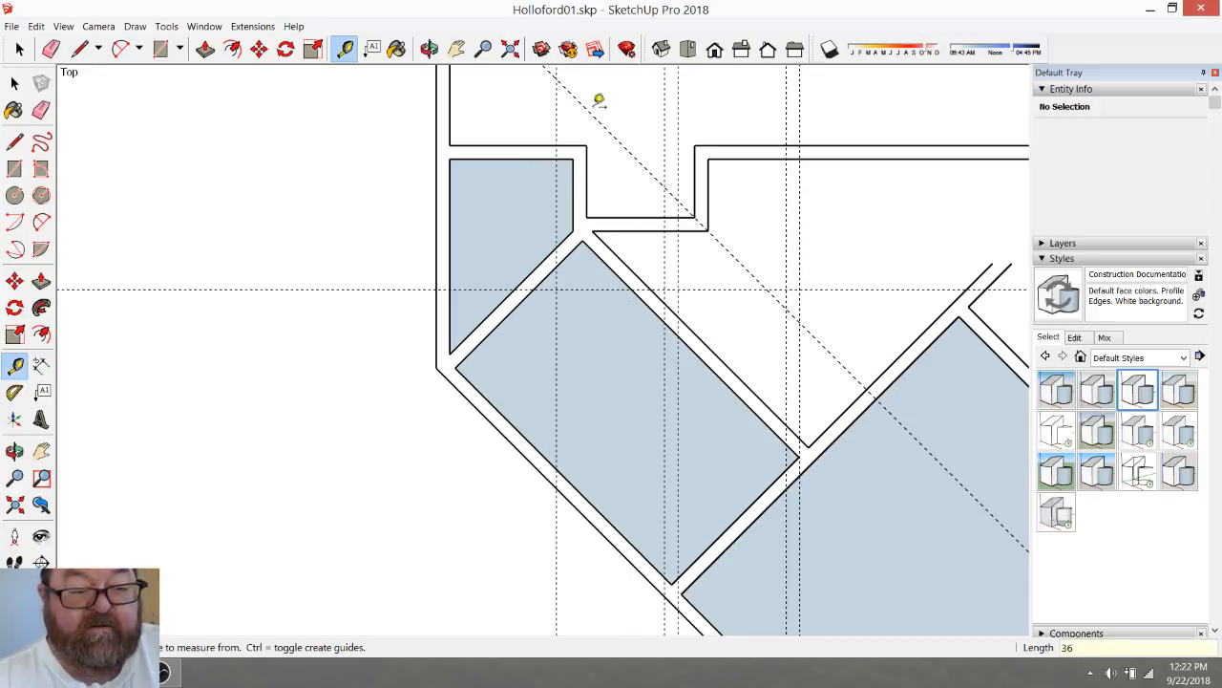
{"action": "left_click", "coordinate": [558, 115]}
{"action": "type", "text": "4.5"}
{"action": "key", "text": "Return"}
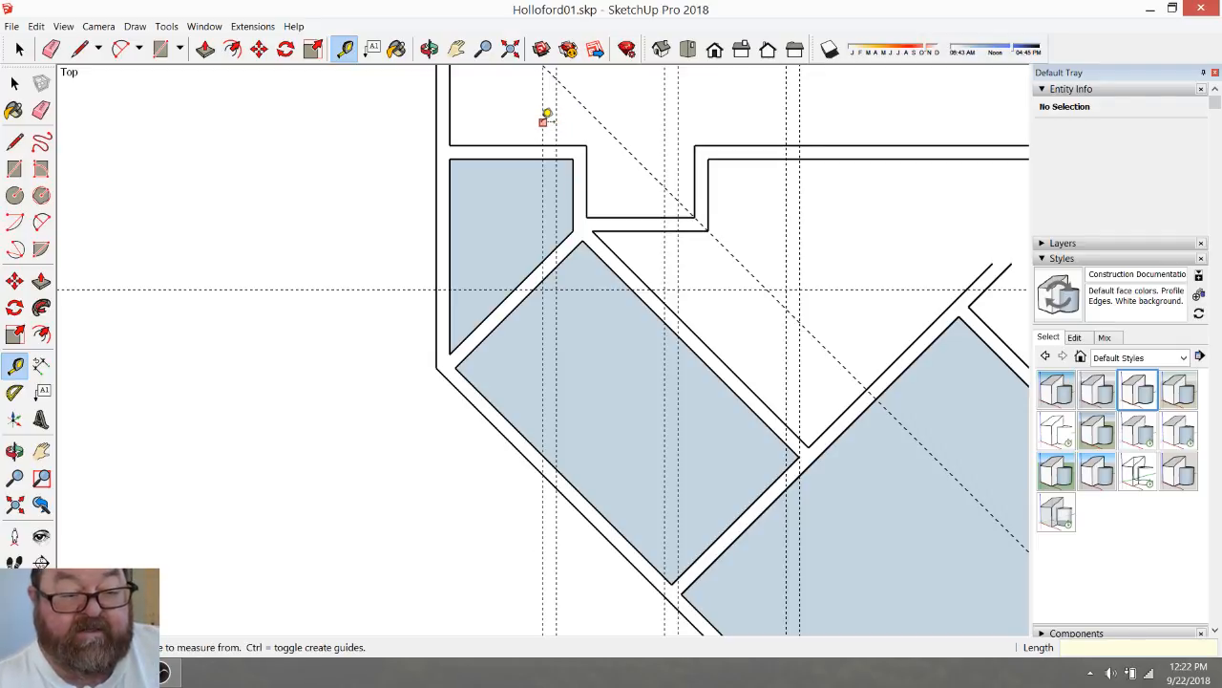
Draw vertical wall lines along the two leftmost guides, from the horizontal wall above down to the diagonal wall
{"action": "scroll", "coordinate": [549, 216], "scroll_direction": "up", "scroll_amount": 3}
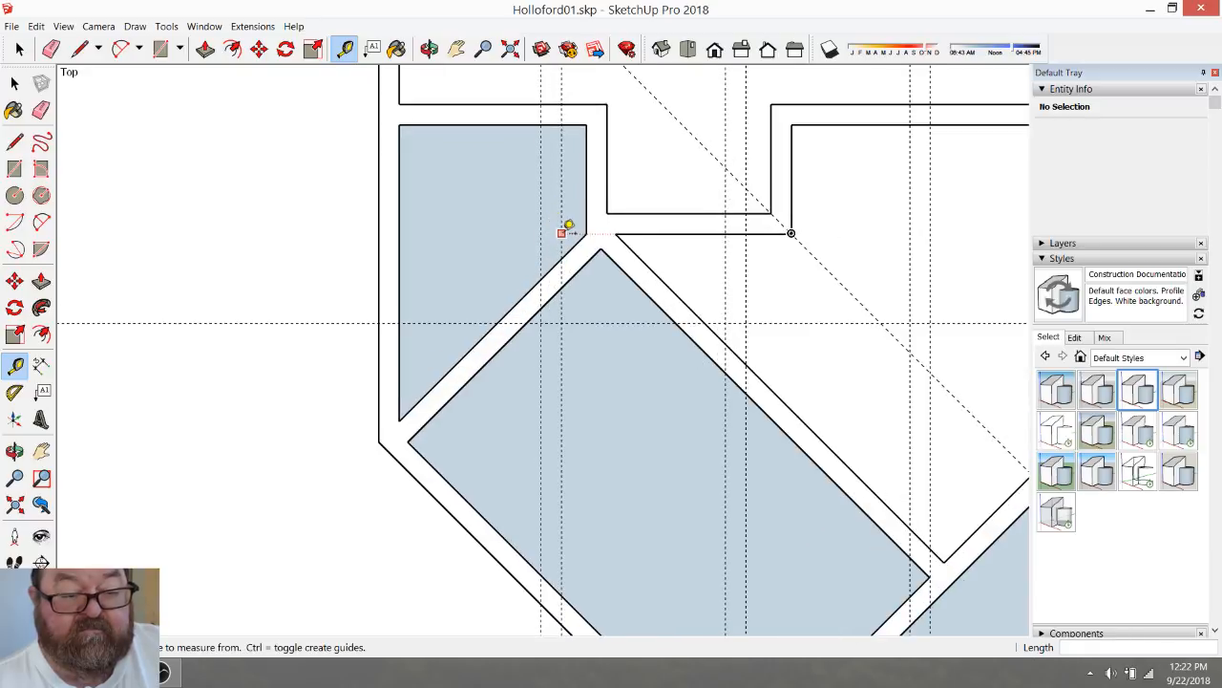
{"action": "left_click", "coordinate": [80, 47]}
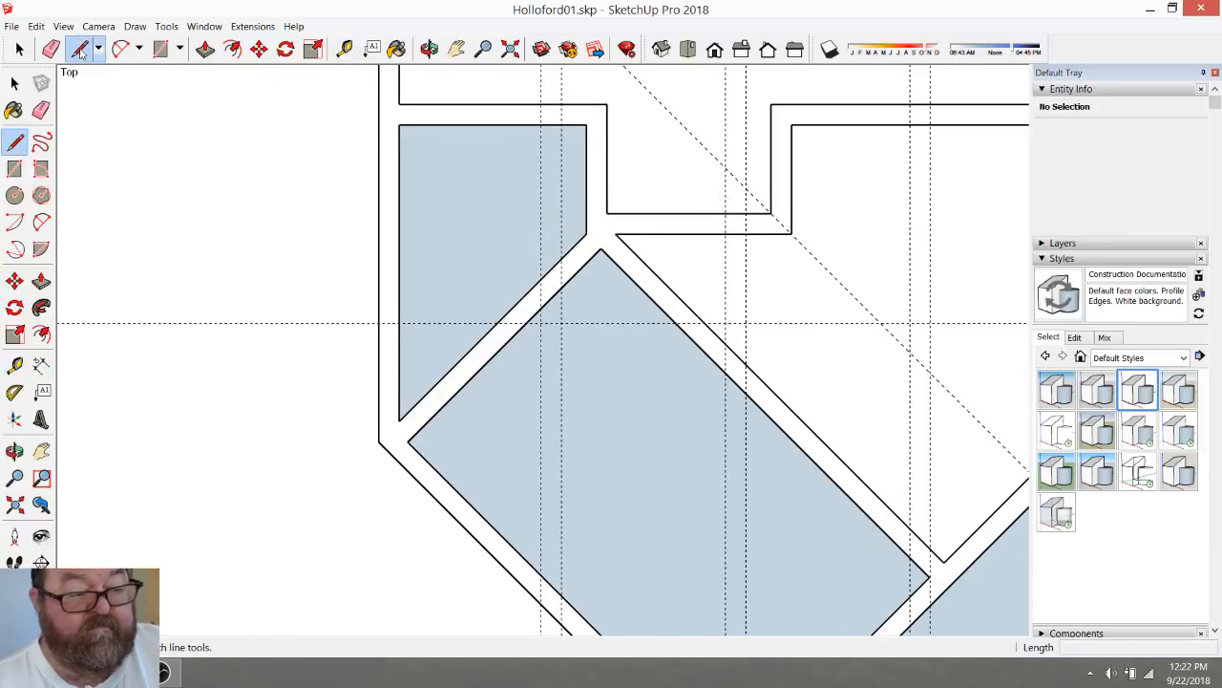
{"action": "left_click", "coordinate": [541, 278]}
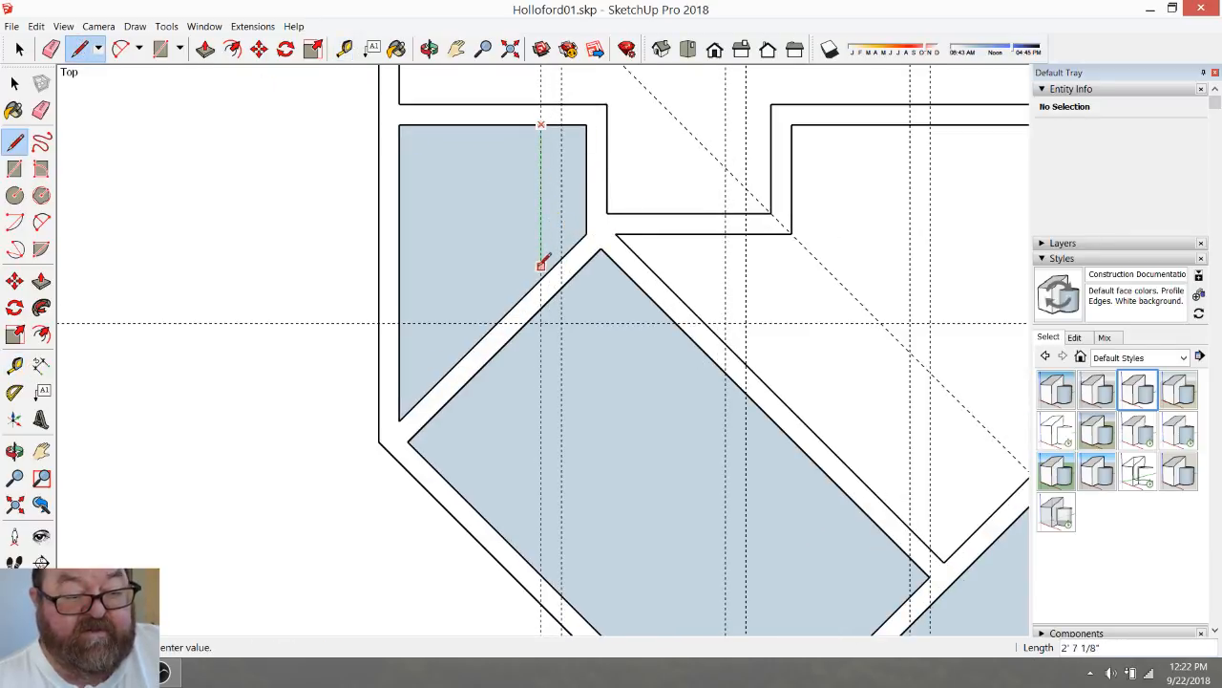
Extend both lines of the alcove's bottom wall left past the new vertical lines, and draw the missing vertical piece across the upper wall
{"action": "left_click", "coordinate": [607, 212]}
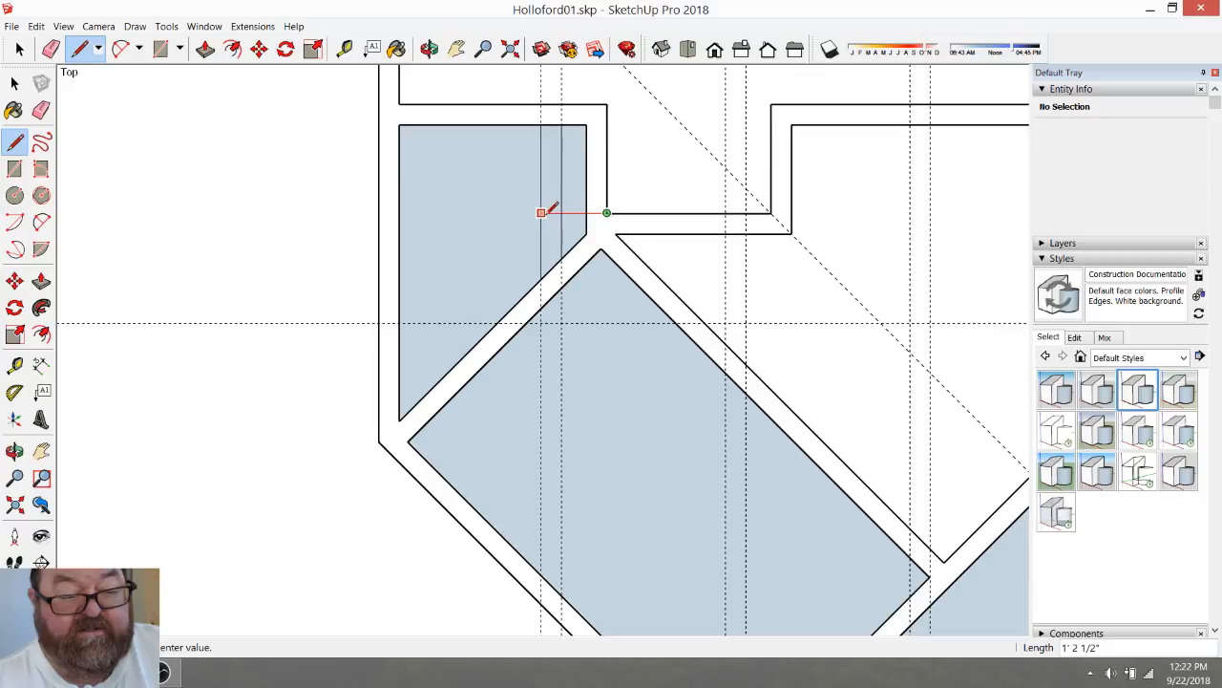
{"action": "left_click", "coordinate": [513, 212]}
{"action": "key", "text": "Escape"}
{"action": "left_click", "coordinate": [616, 232]}
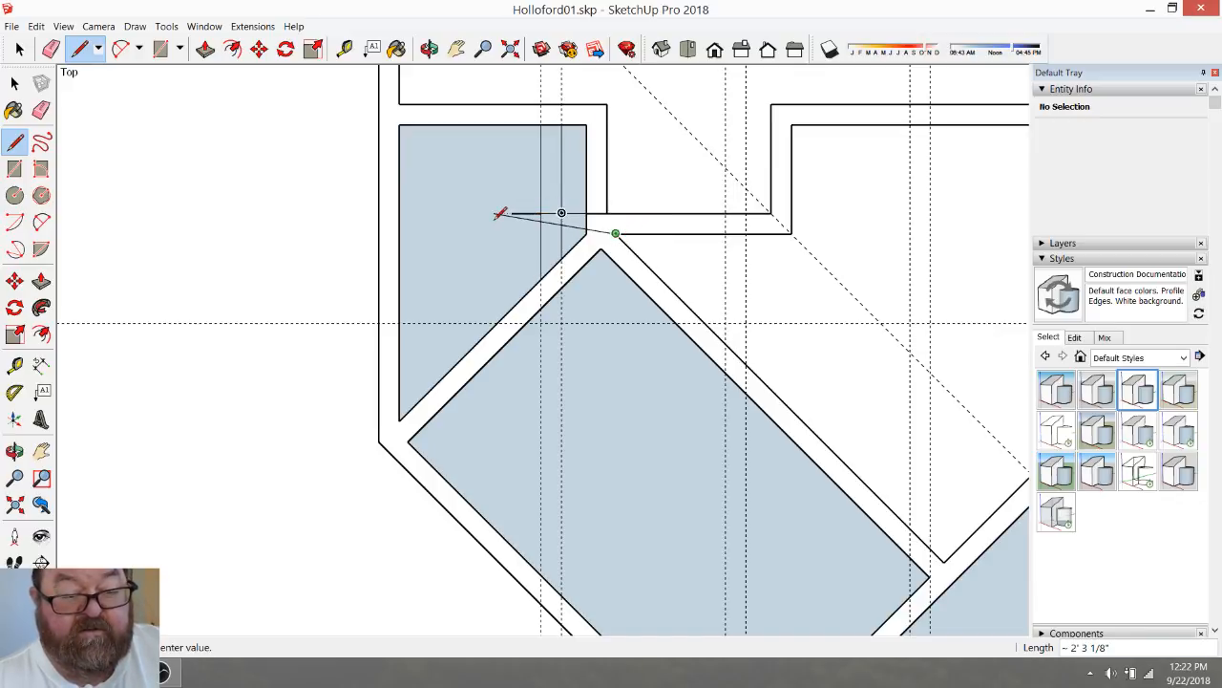
{"action": "left_click", "coordinate": [490, 232]}
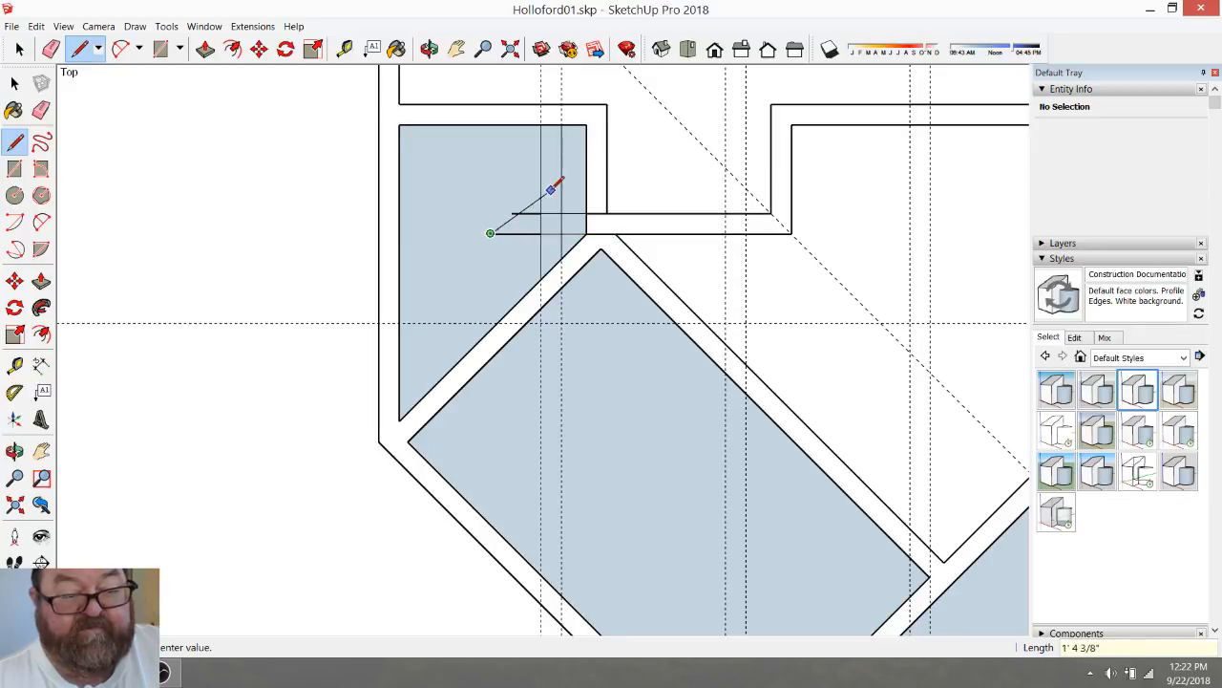
{"action": "key", "text": "Escape"}
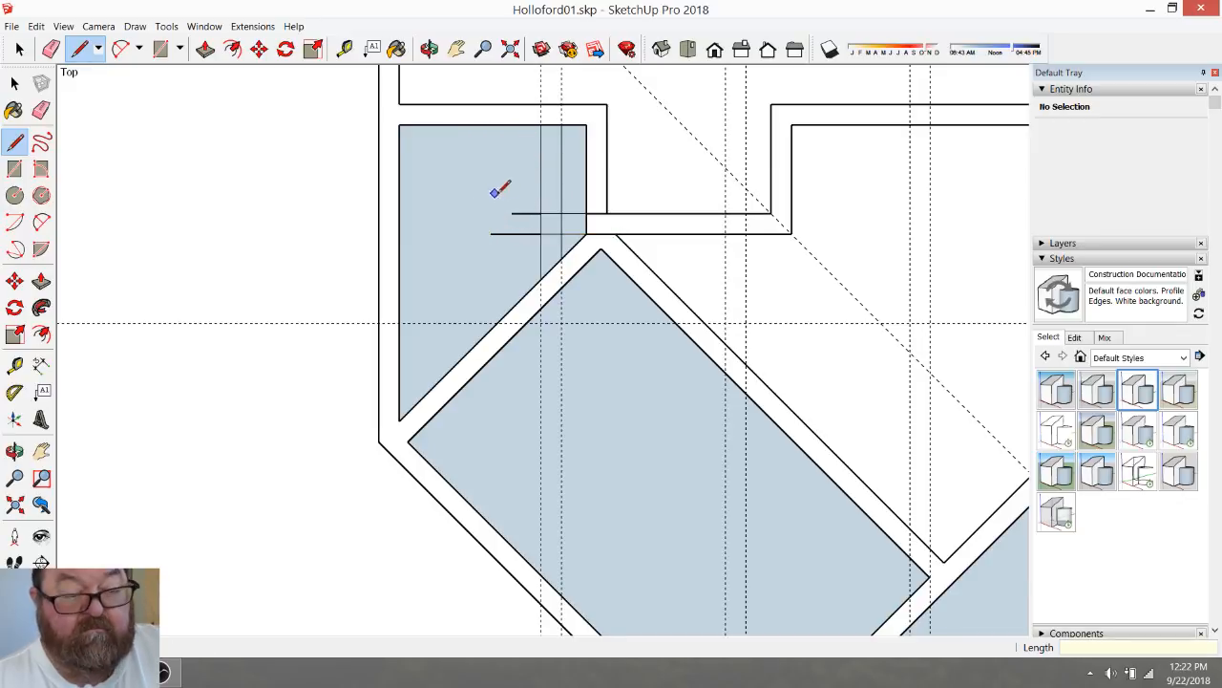
{"action": "left_click", "coordinate": [561, 103]}
{"action": "left_click", "coordinate": [561, 124]}
Erase the alcove's old left wall, the two leftmost guides and the overshooting ends of the bottom wall lines
{"action": "left_click", "coordinate": [51, 49]}
{"action": "mouse_move", "coordinate": [621, 171]}
{"action": "left_mouse_down"}
{"action": "mouse_move", "coordinate": [587, 114]}
{"action": "mouse_move", "coordinate": [586, 87]}
{"action": "left_mouse_up"}
{"action": "mouse_move", "coordinate": [563, 221]}
{"action": "left_mouse_down"}
{"action": "mouse_move", "coordinate": [592, 219]}
{"action": "mouse_move", "coordinate": [548, 196]}
{"action": "mouse_move", "coordinate": [532, 235]}
{"action": "mouse_move", "coordinate": [548, 246]}
{"action": "left_mouse_up"}
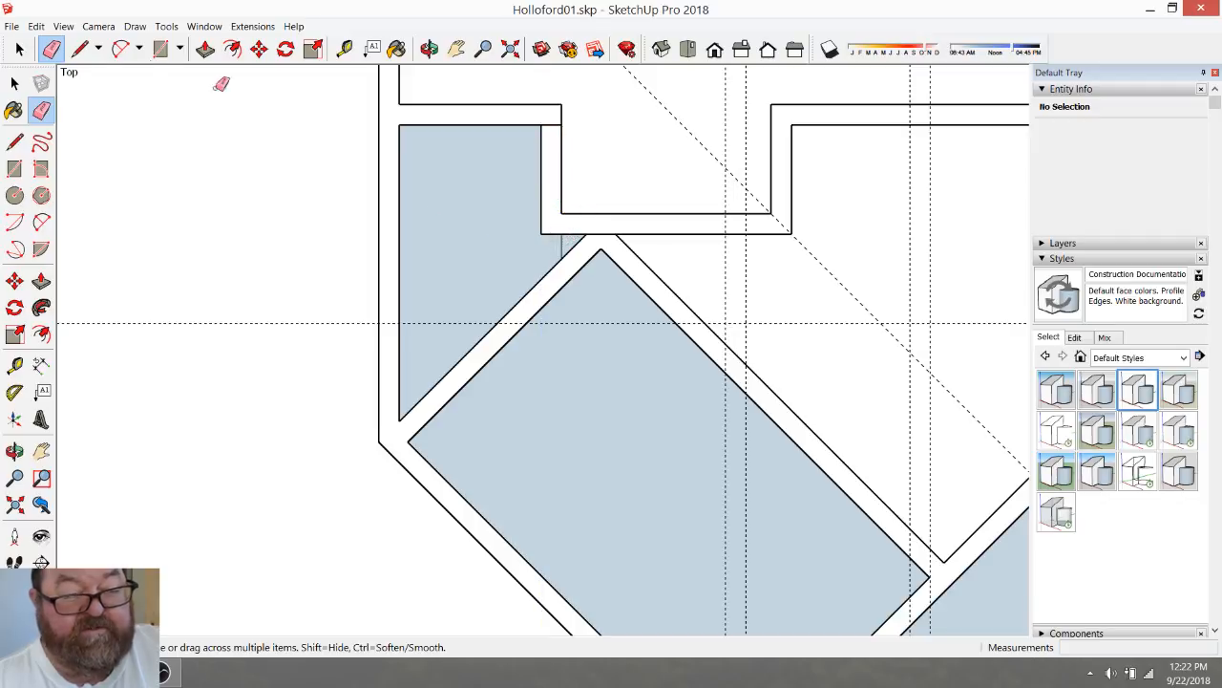
Draw a 10" line from the alcove's lower-left outer corner down to the diagonal wall, and erase the short edges crossing the new left wall
{"action": "left_click", "coordinate": [80, 49]}
{"action": "left_click", "coordinate": [542, 232]}
{"action": "left_click", "coordinate": [540, 279]}
{"action": "left_click", "coordinate": [51, 49]}
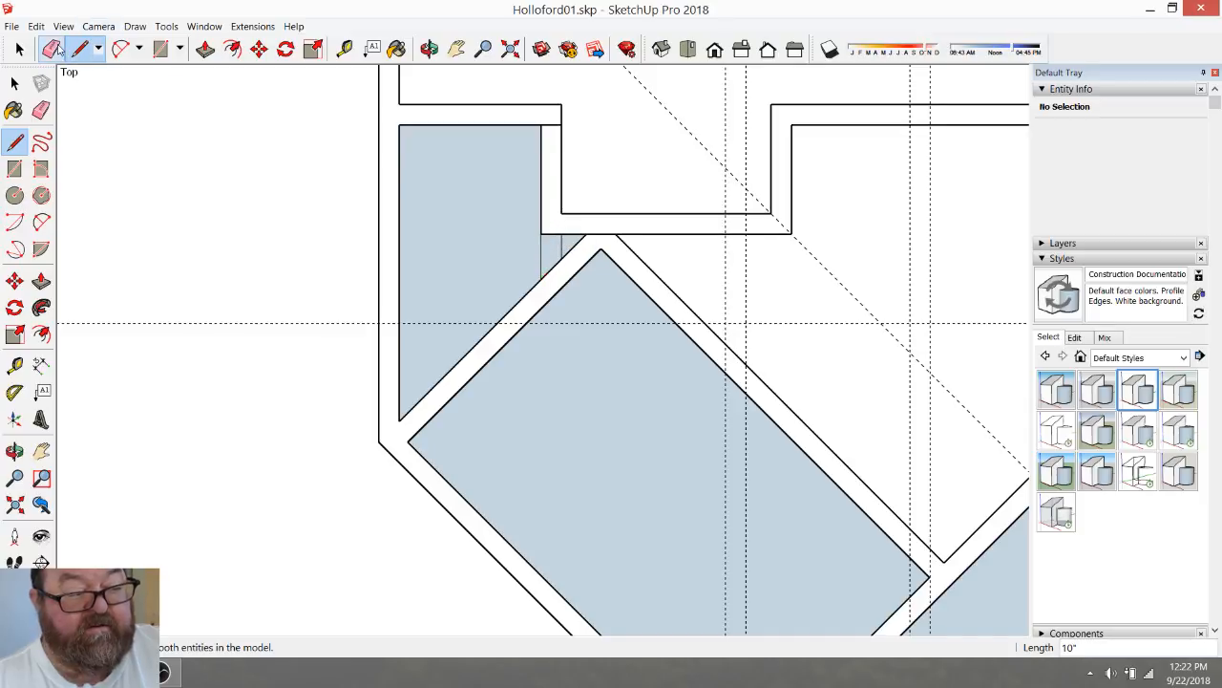
{"action": "left_click", "coordinate": [551, 123]}
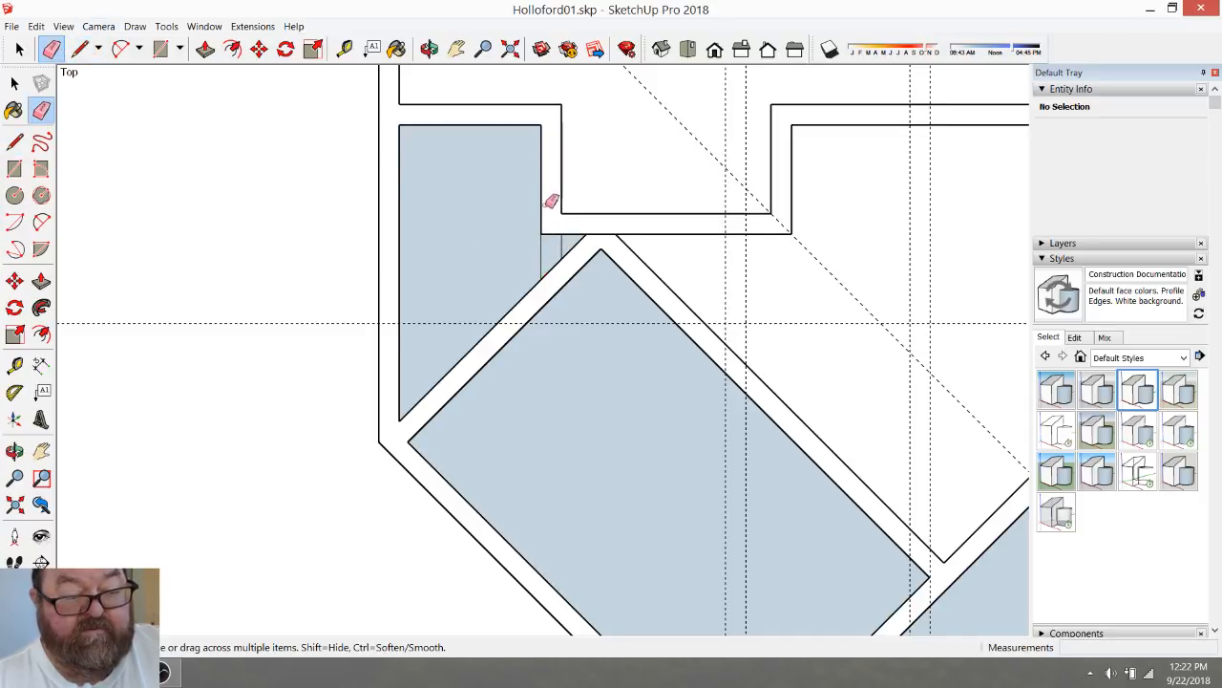
{"action": "left_click", "coordinate": [551, 237]}
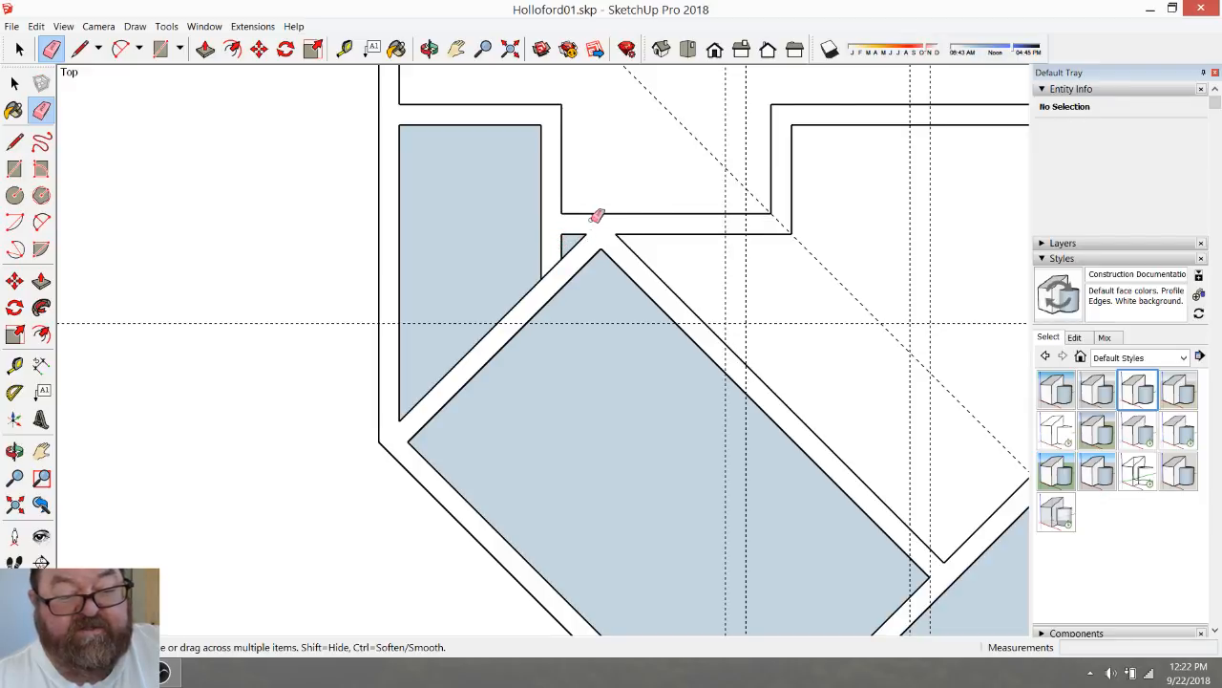
Draw the alcove's new right wall along the guide pair, extending the adjoining upper wall lines 10" left to meet it
{"action": "left_click", "coordinate": [80, 48]}
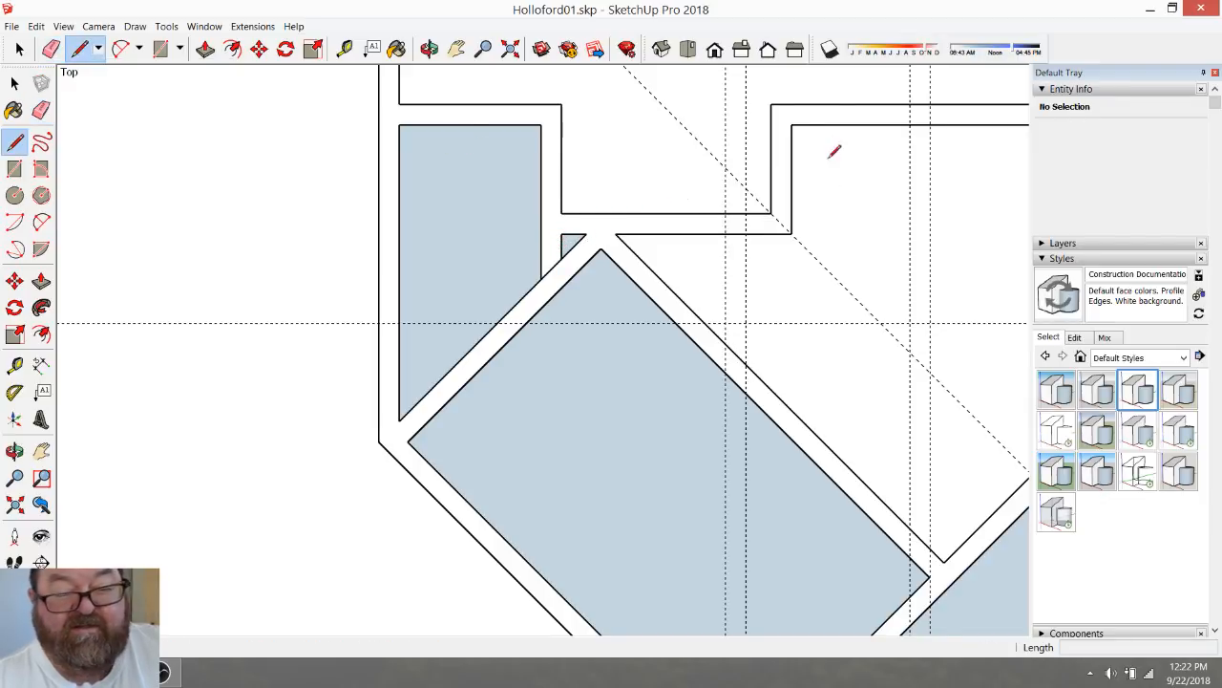
{"action": "left_click", "coordinate": [771, 104]}
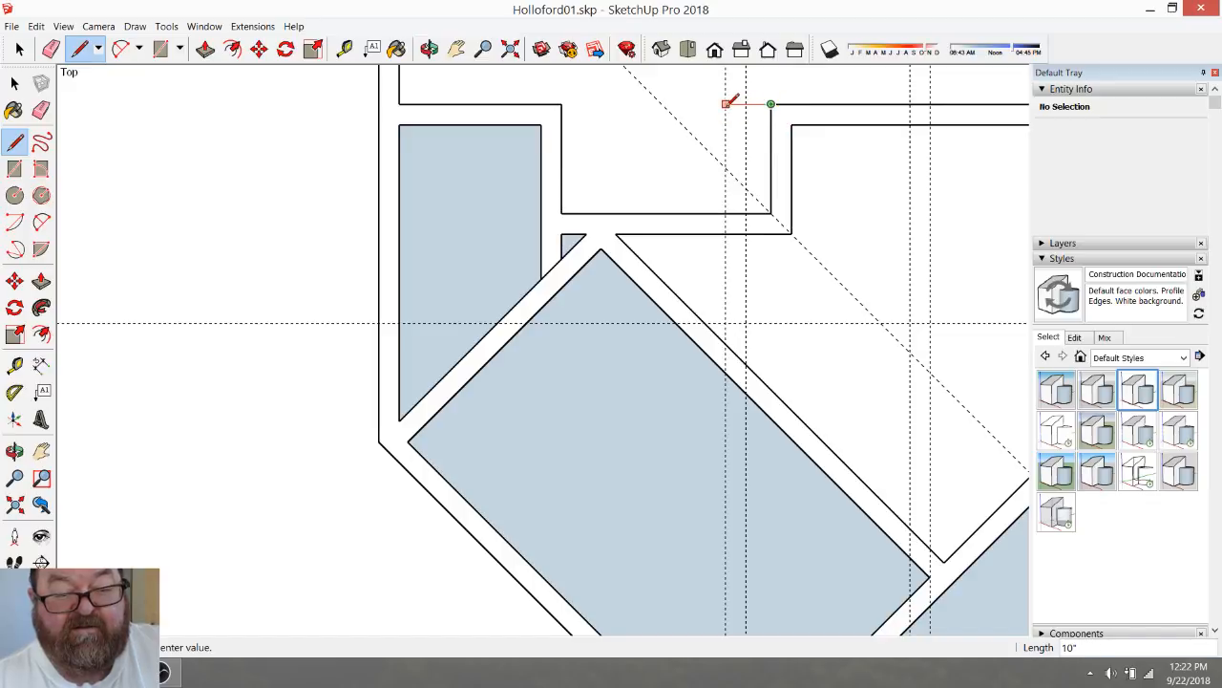
{"action": "left_click", "coordinate": [725, 104]}
{"action": "left_click", "coordinate": [726, 213]}
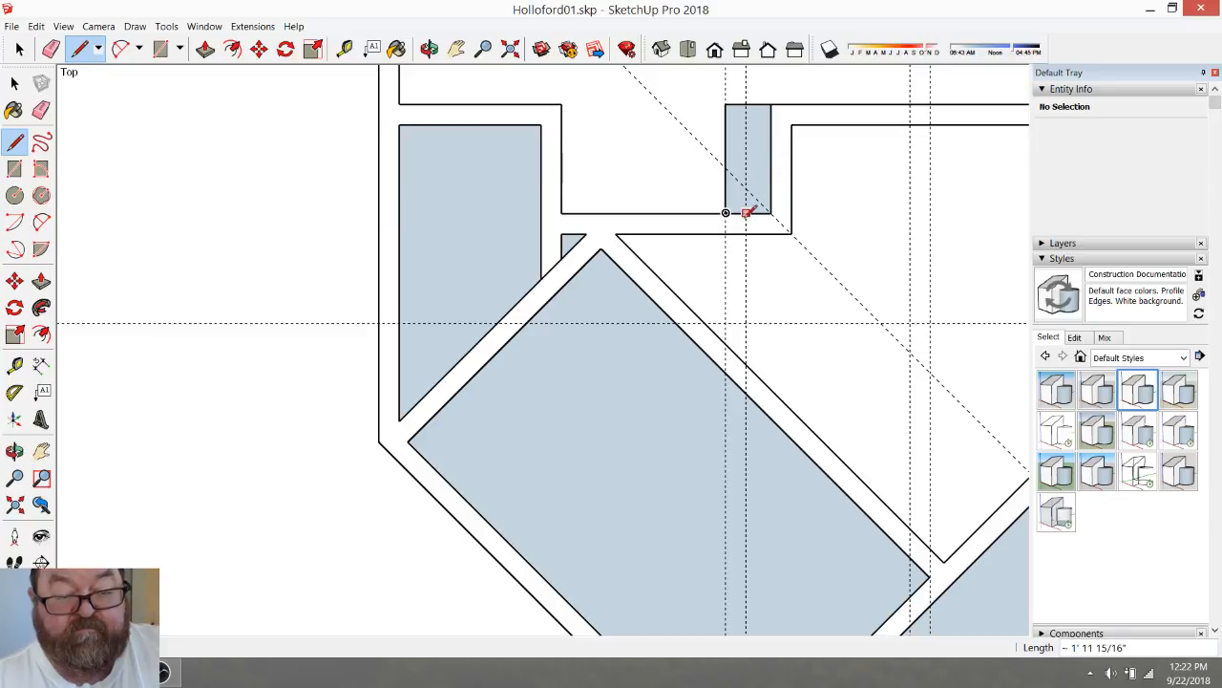
{"action": "left_click", "coordinate": [745, 211]}
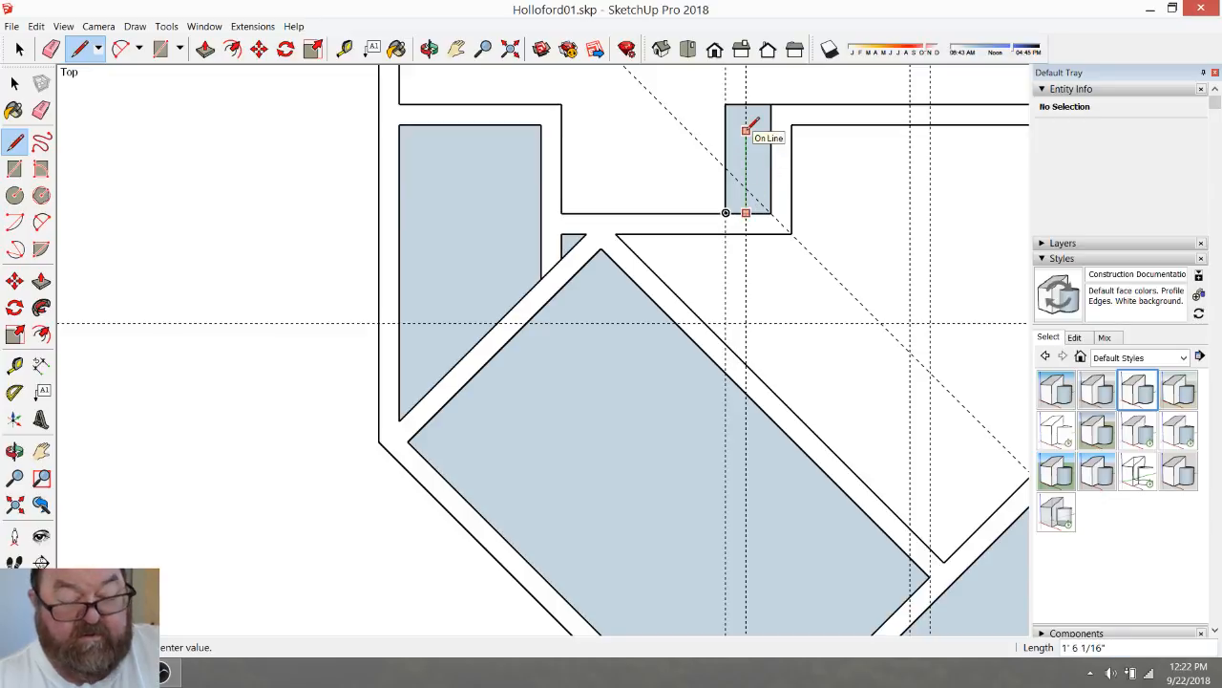
{"action": "left_click", "coordinate": [791, 123]}
{"action": "left_click", "coordinate": [792, 124]}
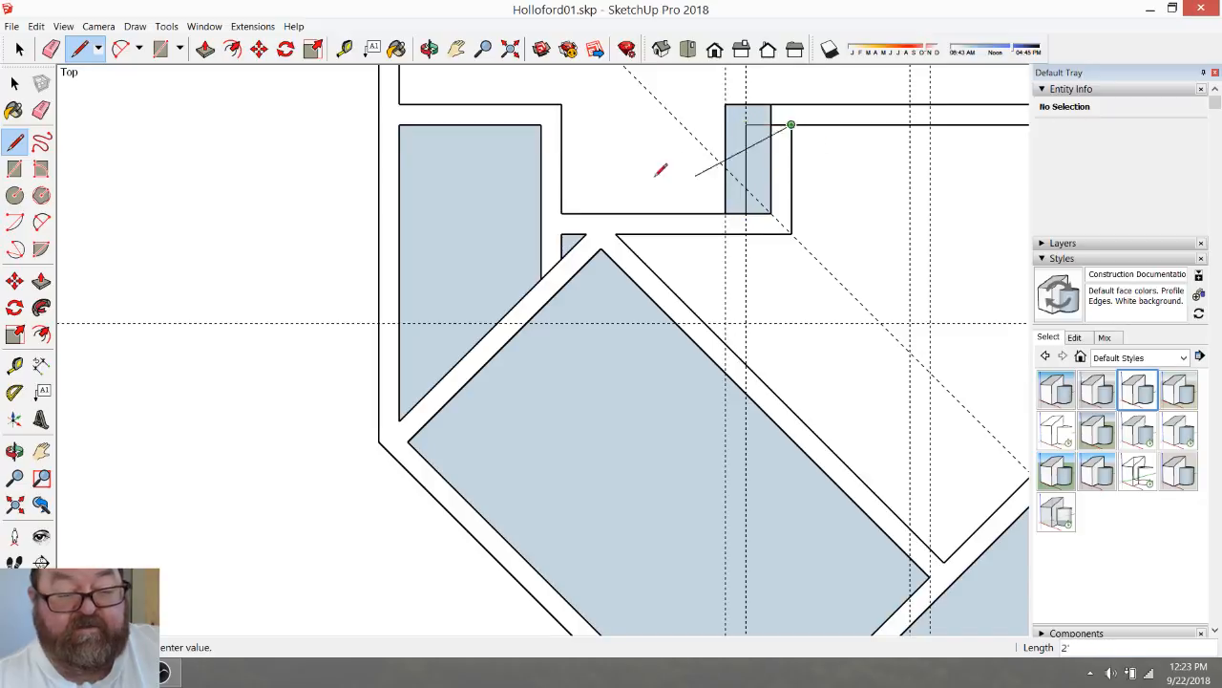
Erase both lines of the alcove's old right wall, undoing the accidental erasure of the bottom wall lines
{"action": "left_click", "coordinate": [52, 49]}
{"action": "left_click", "coordinate": [793, 156]}
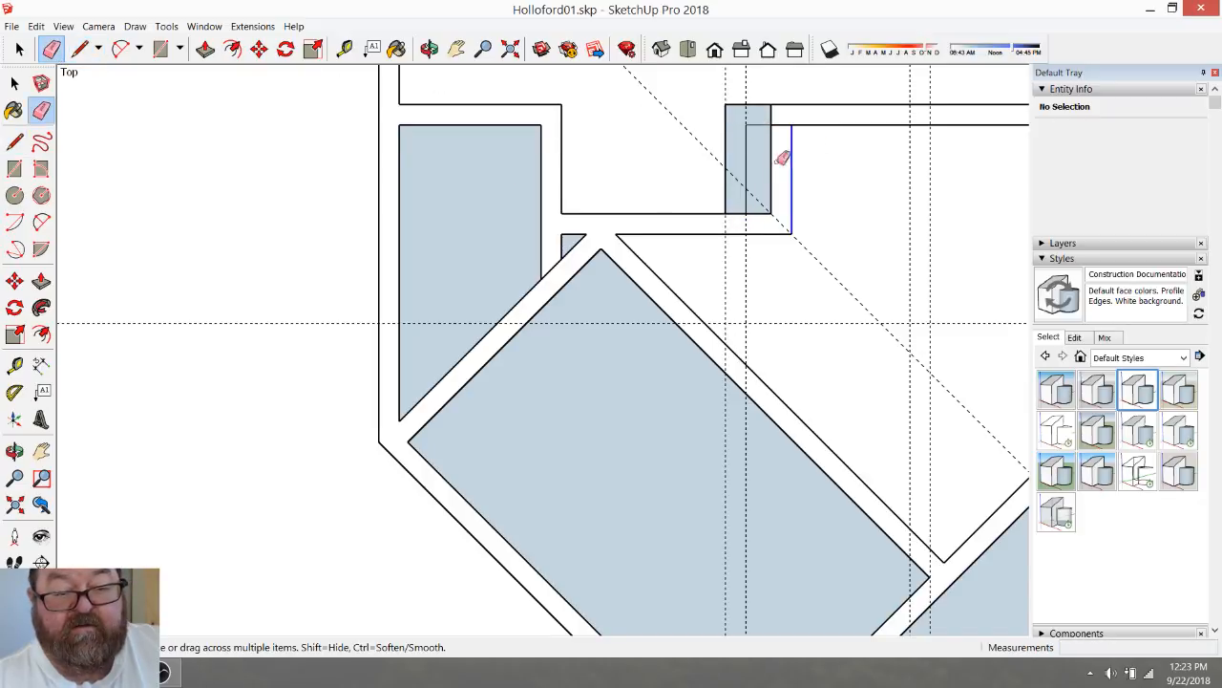
{"action": "left_click", "coordinate": [771, 158]}
{"action": "left_click_drag", "start_coordinate": [771, 218], "coordinate": [780, 239]}
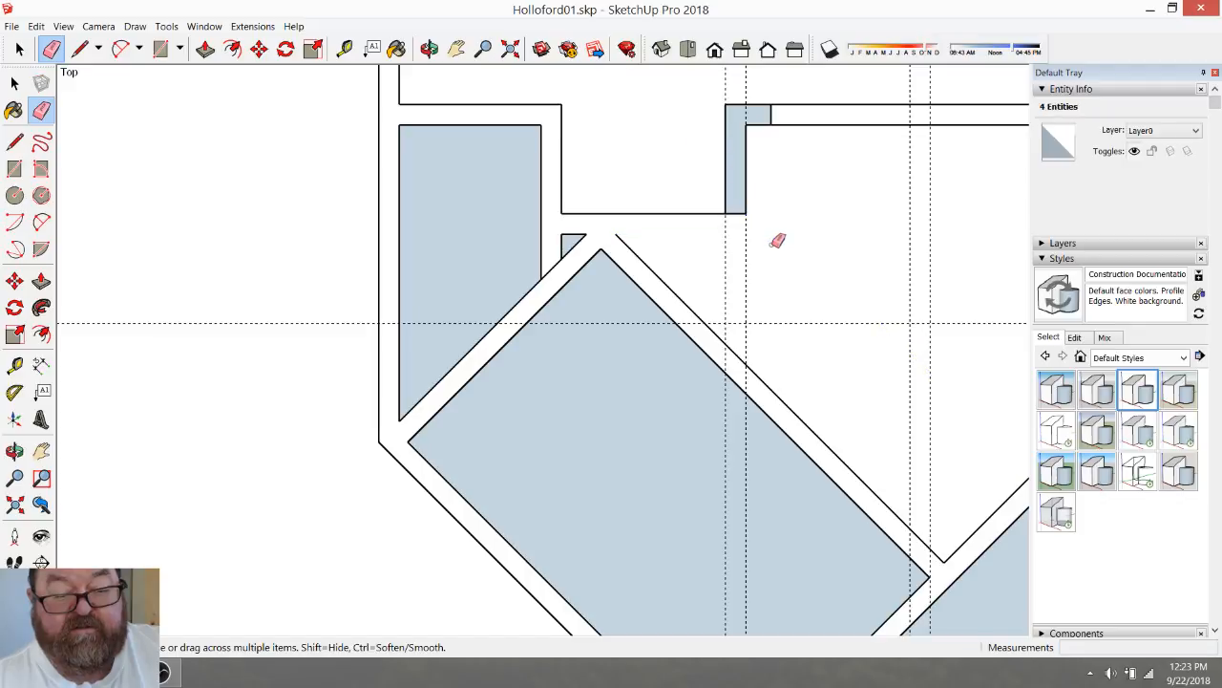
{"action": "key", "text": "ctrl+z"}
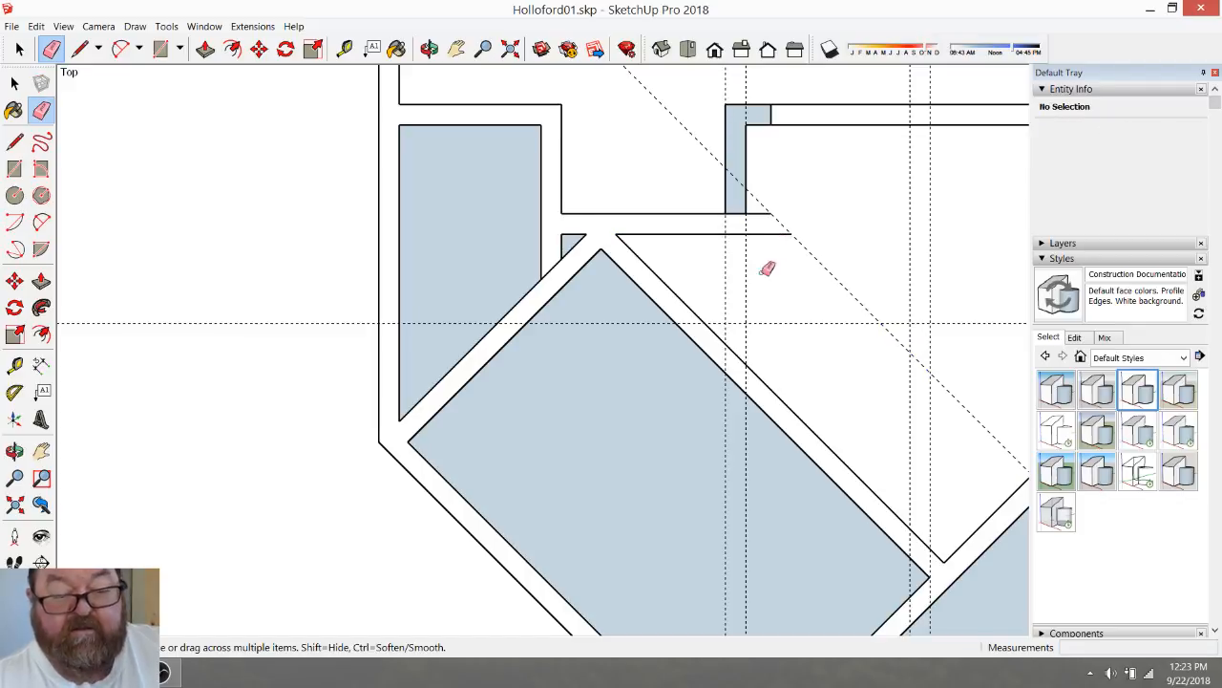
Close the alcove's new lower-right outer corner, and erase its guides, the overshooting bottom wall lines and the leftover edges crossing the wall
{"action": "left_click", "coordinate": [79, 50]}
{"action": "left_click", "coordinate": [745, 212]}
{"action": "left_click", "coordinate": [51, 49]}
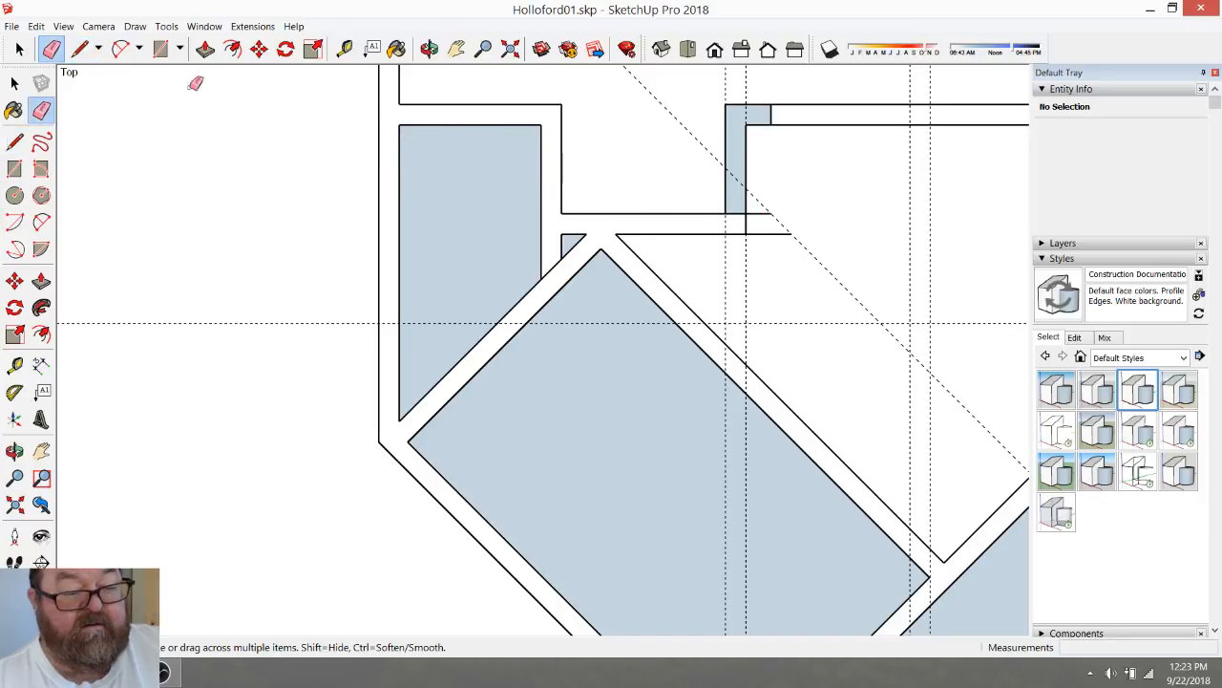
{"action": "mouse_move", "coordinate": [778, 204]}
{"action": "left_mouse_down"}
{"action": "mouse_move", "coordinate": [763, 212]}
{"action": "mouse_move", "coordinate": [766, 248]}
{"action": "mouse_move", "coordinate": [725, 267]}
{"action": "left_mouse_up"}
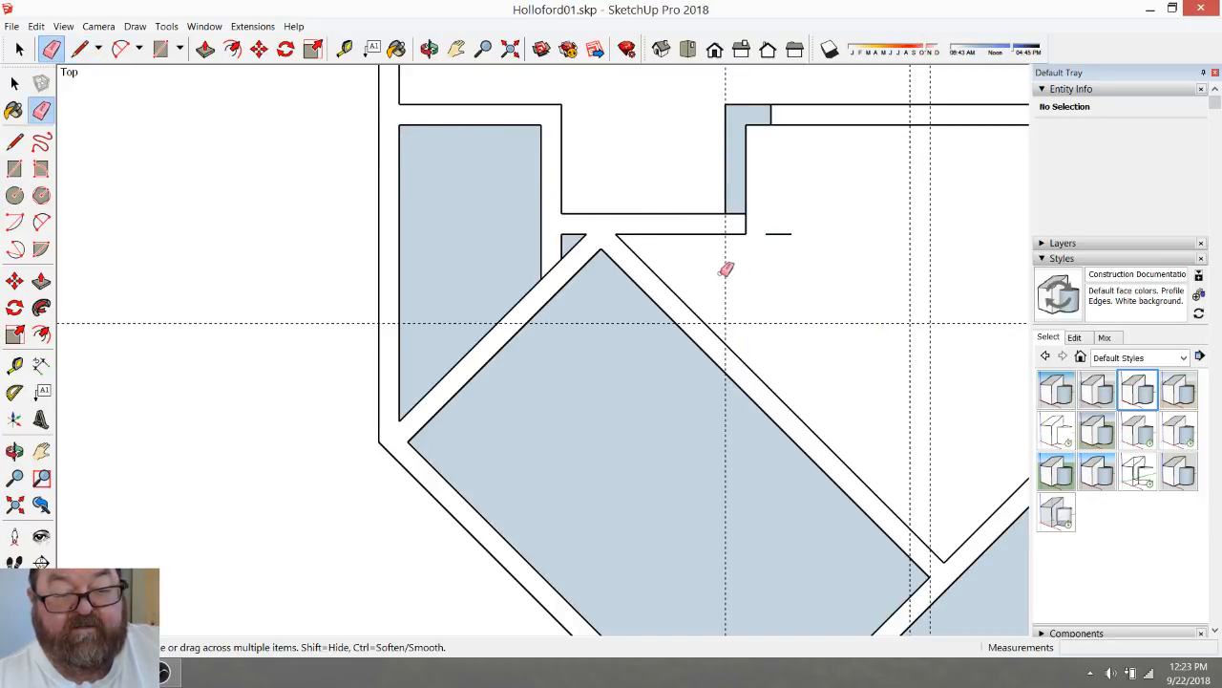
{"action": "left_click", "coordinate": [740, 212]}
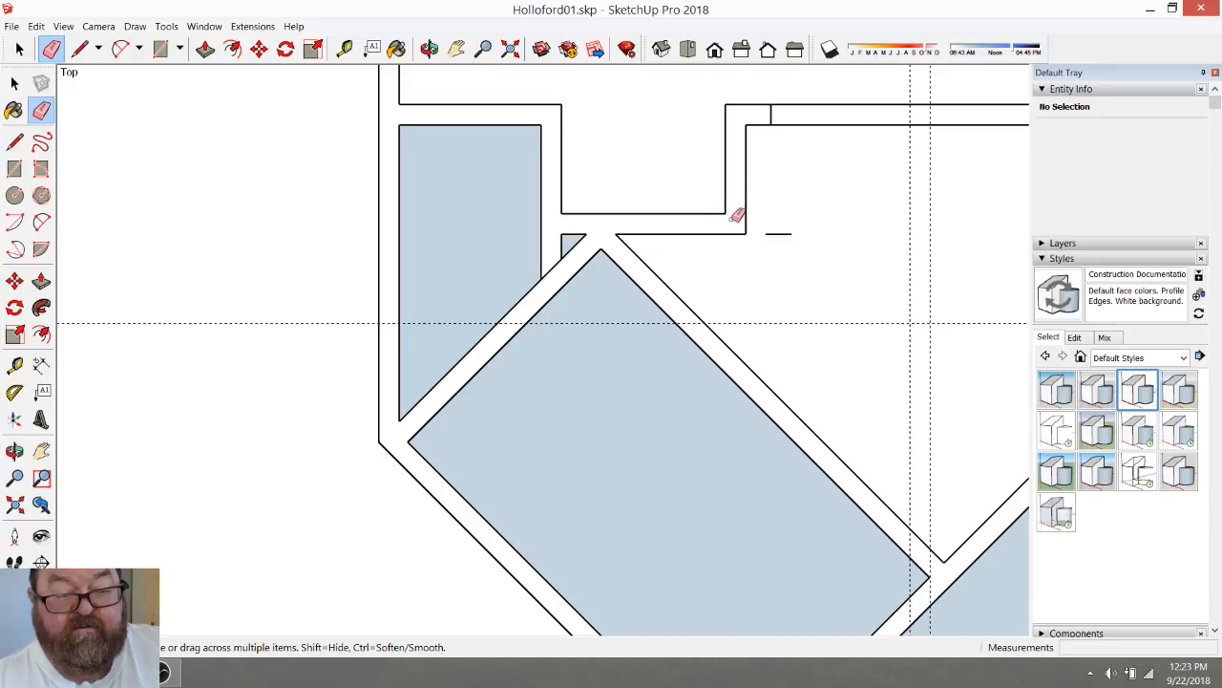
{"action": "left_click", "coordinate": [781, 234]}
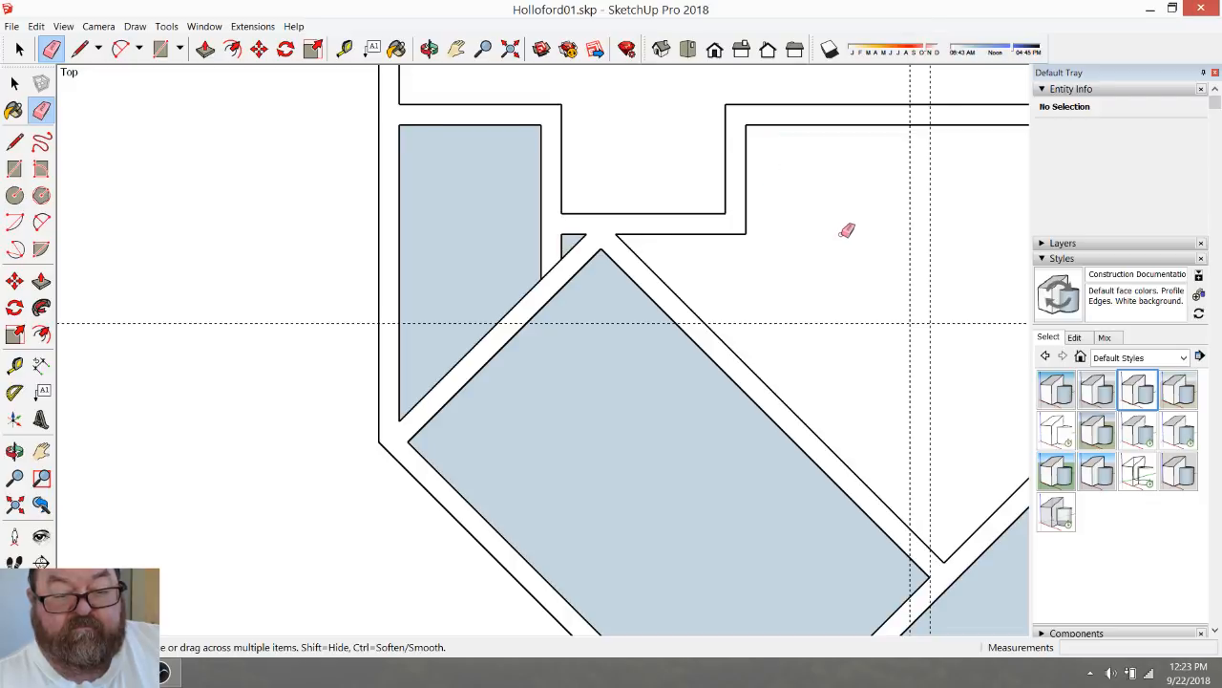
Draw a short line across the upper wall at the alcove's right corner, continuing the right wall's outer line
{"action": "scroll", "coordinate": [846, 230], "scroll_direction": "down", "scroll_amount": 5}
{"action": "scroll", "coordinate": [876, 247], "scroll_direction": "down", "scroll_amount": 5}
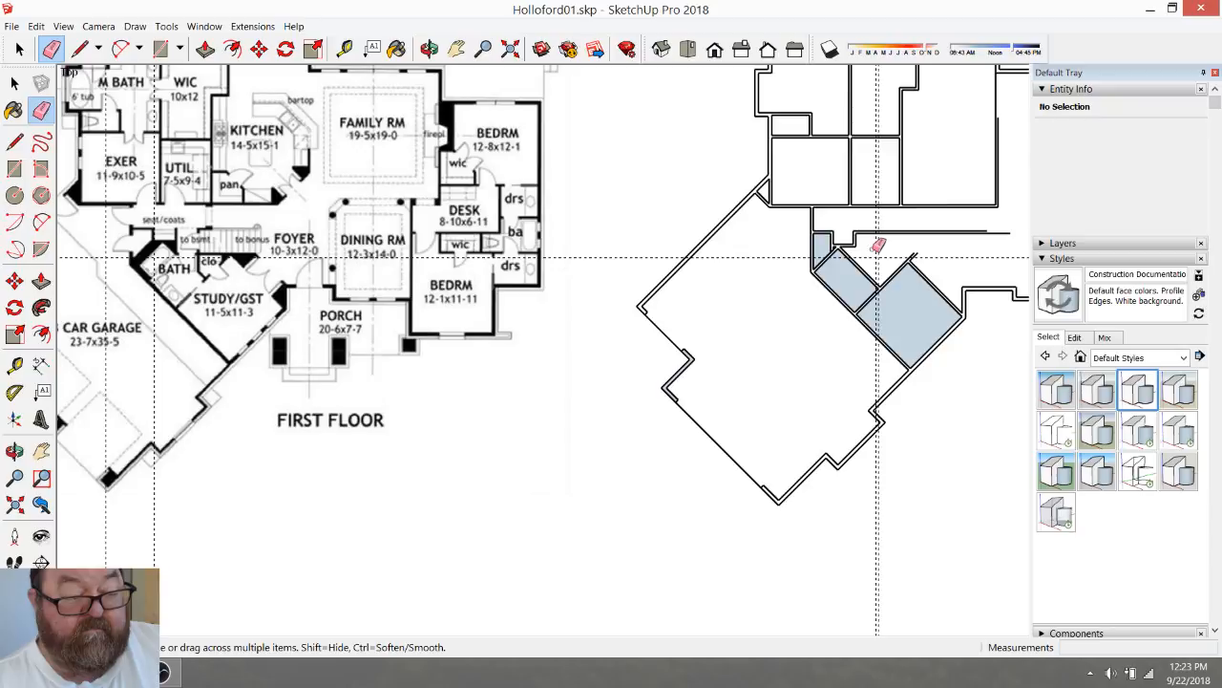
{"action": "scroll", "coordinate": [872, 241], "scroll_direction": "up", "scroll_amount": 8}
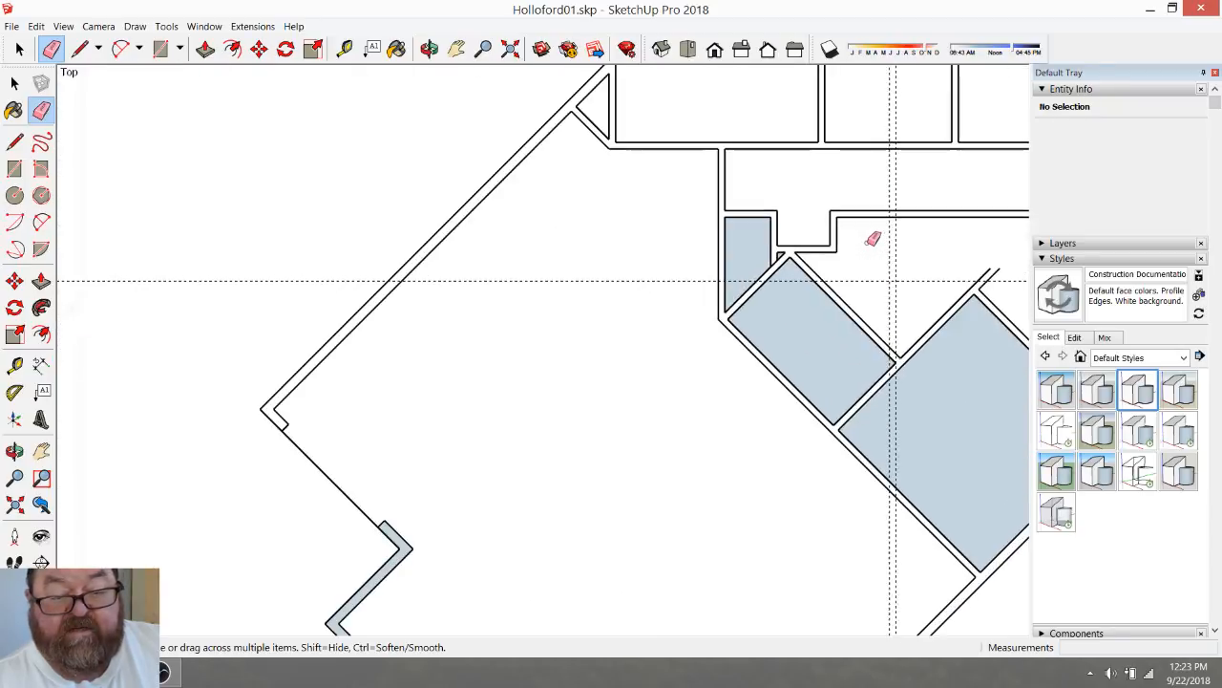
{"action": "scroll", "coordinate": [855, 240], "scroll_direction": "up", "scroll_amount": 2}
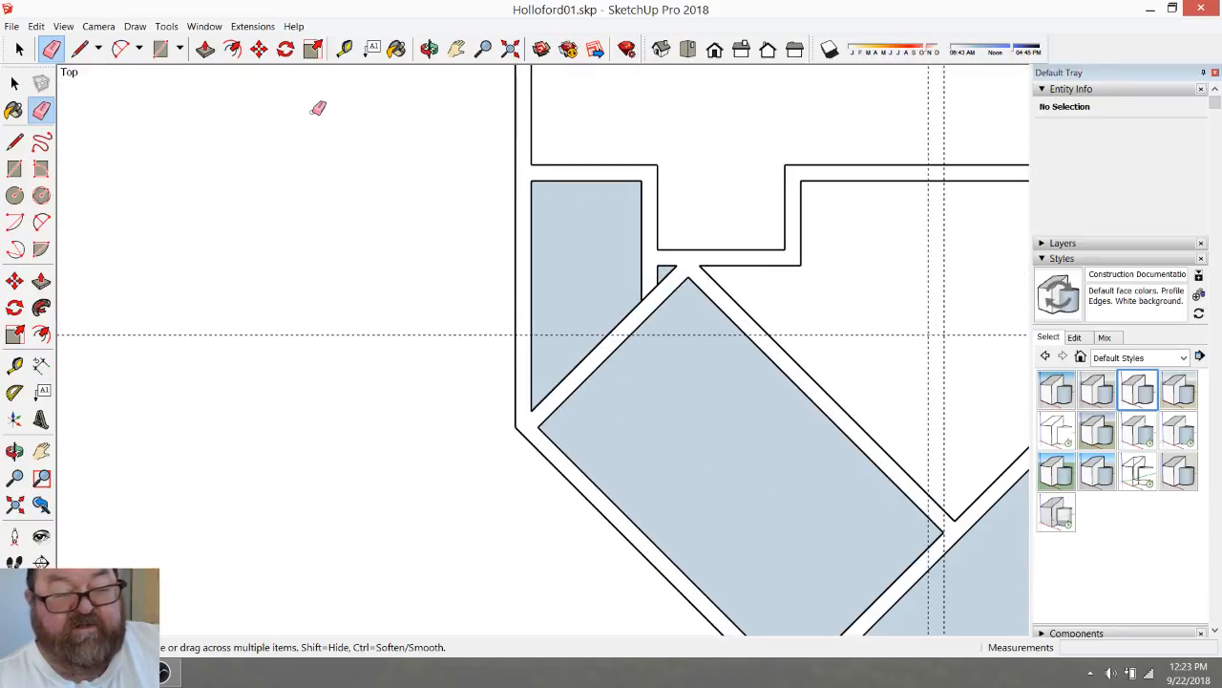
{"action": "left_click", "coordinate": [80, 51]}
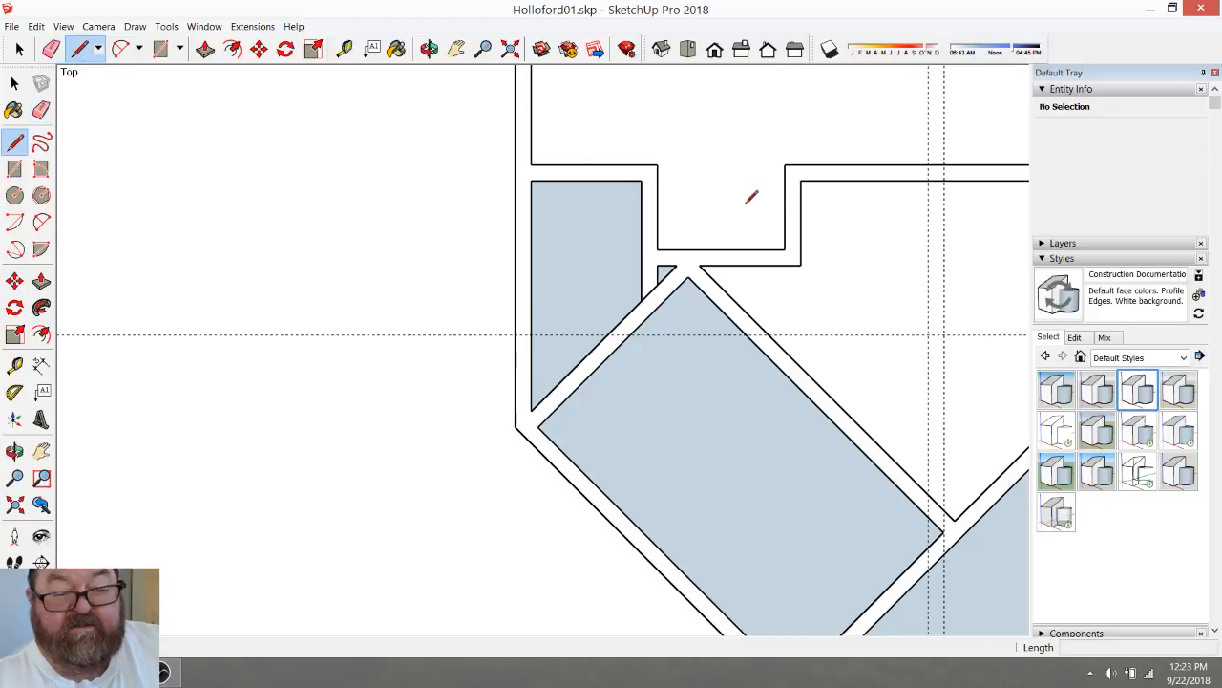
{"action": "left_click", "coordinate": [800, 164]}
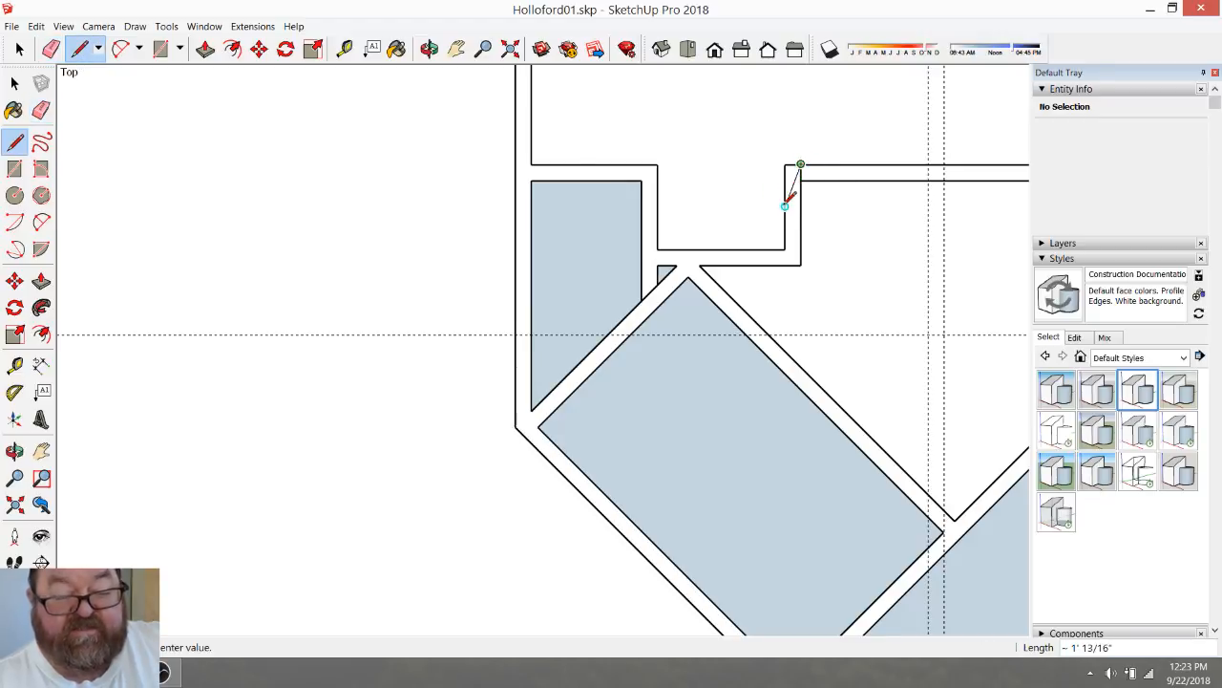
{"action": "key", "text": "Escape"}
Draw both closet wall lines along the remaining vertical guide pair, from the upper wall down to the diagonal walls
{"action": "scroll", "coordinate": [725, 201], "scroll_direction": "down", "scroll_amount": 1}
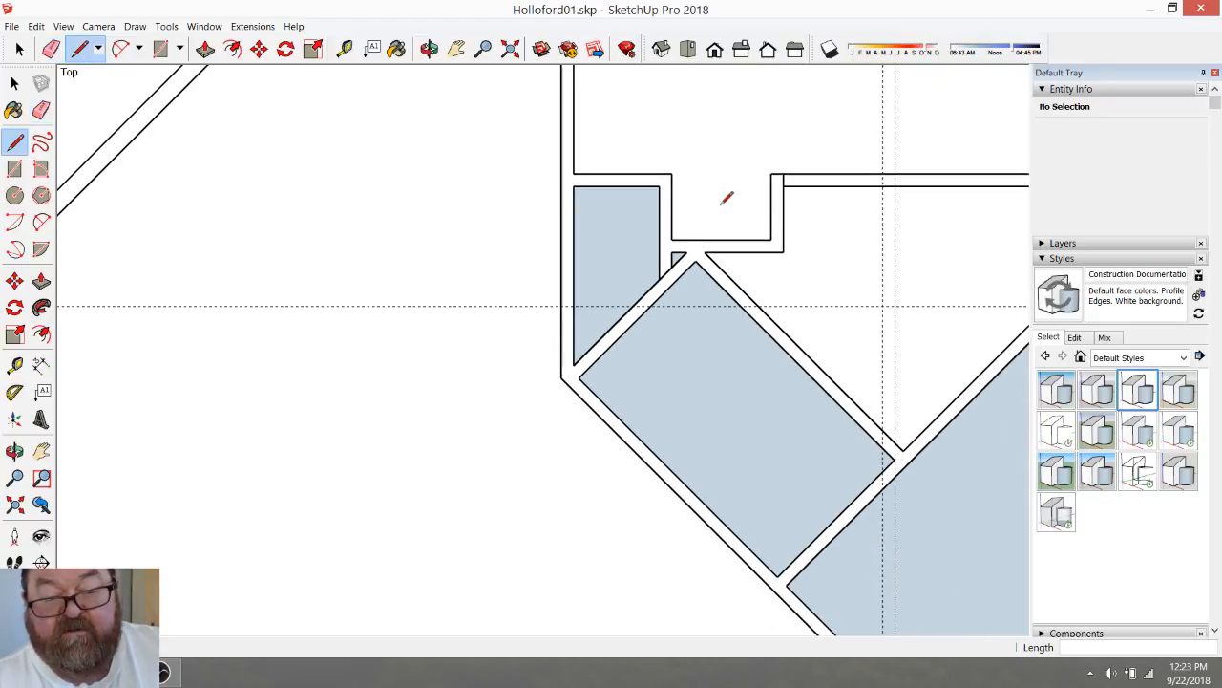
{"action": "left_click", "coordinate": [883, 180]}
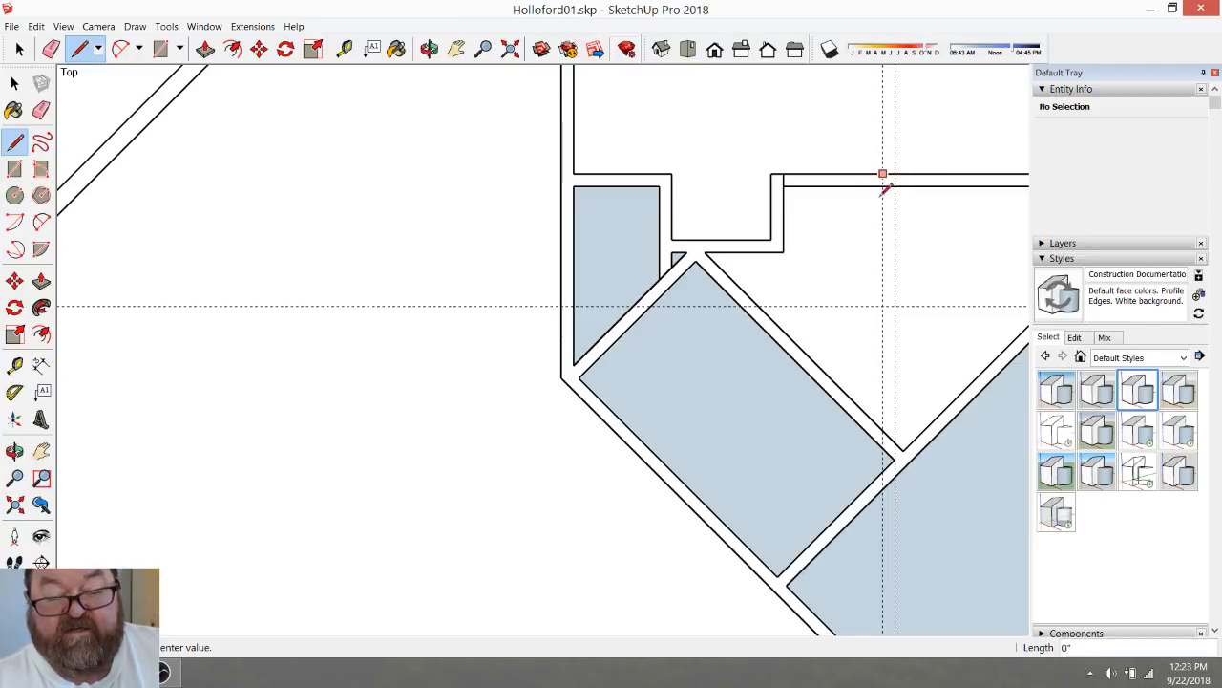
{"action": "left_click", "coordinate": [883, 429]}
{"action": "left_click", "coordinate": [895, 185]}
{"action": "left_click", "coordinate": [896, 440]}
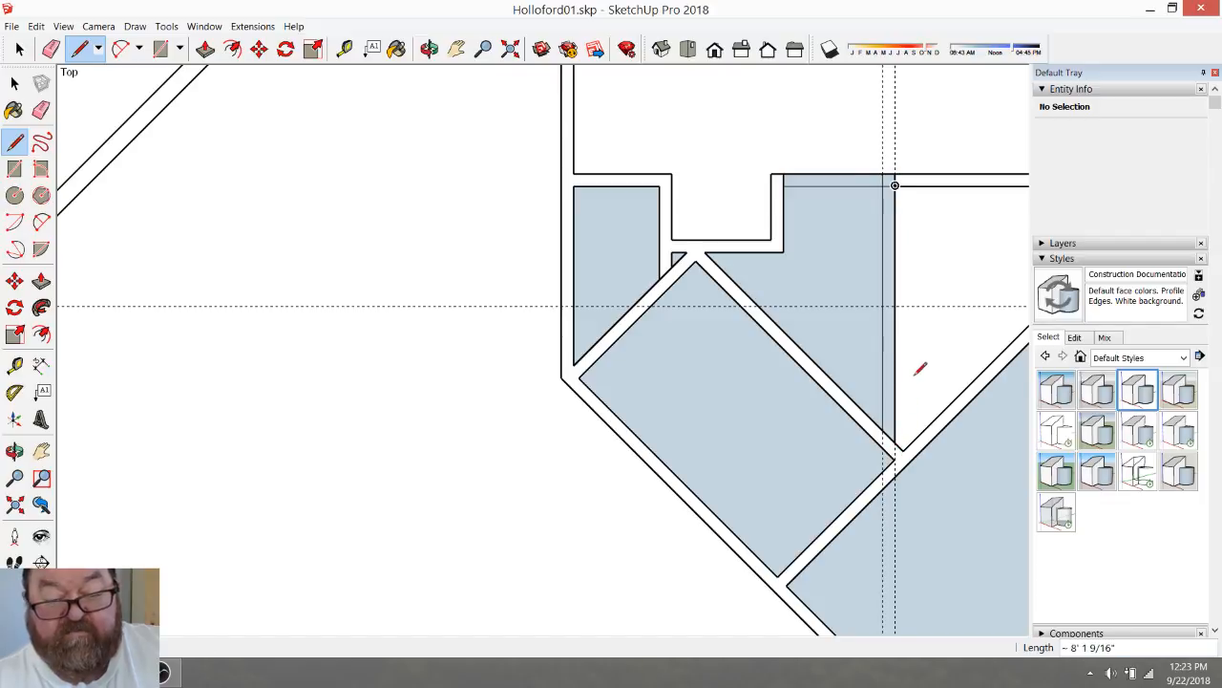
Draw both lines extending the alcove's right wall straight down from its lower corners to the diagonal bath wall
{"action": "left_click", "coordinate": [783, 251]}
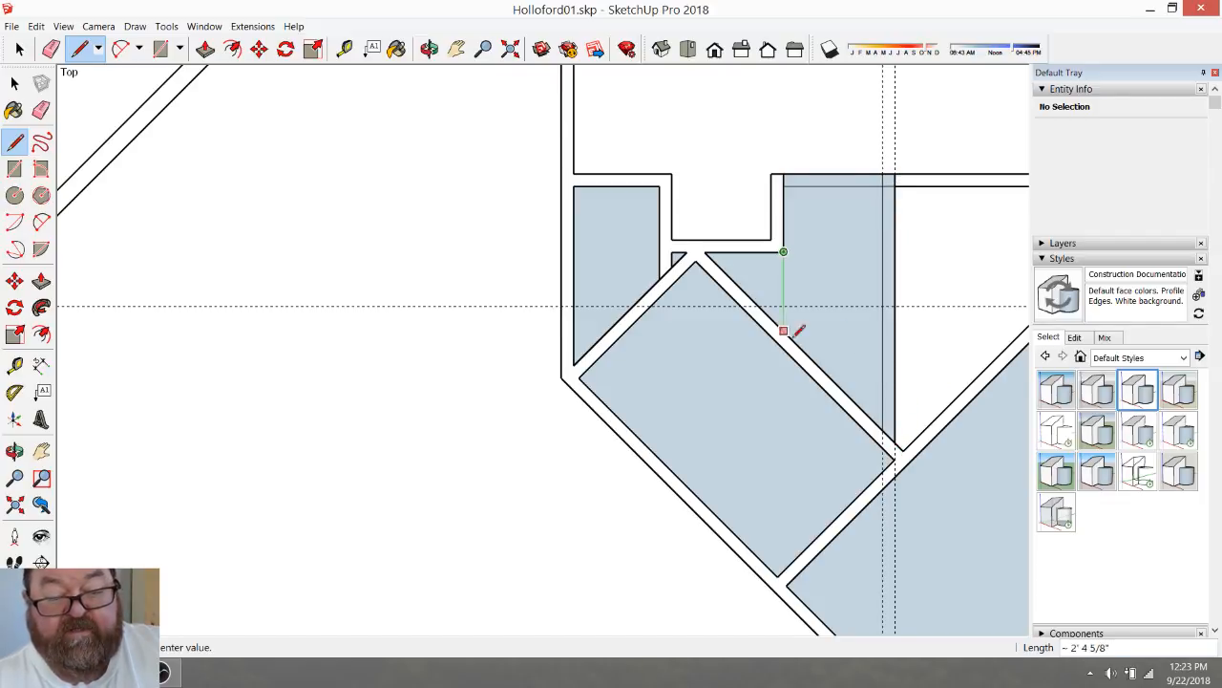
{"action": "left_click", "coordinate": [785, 323]}
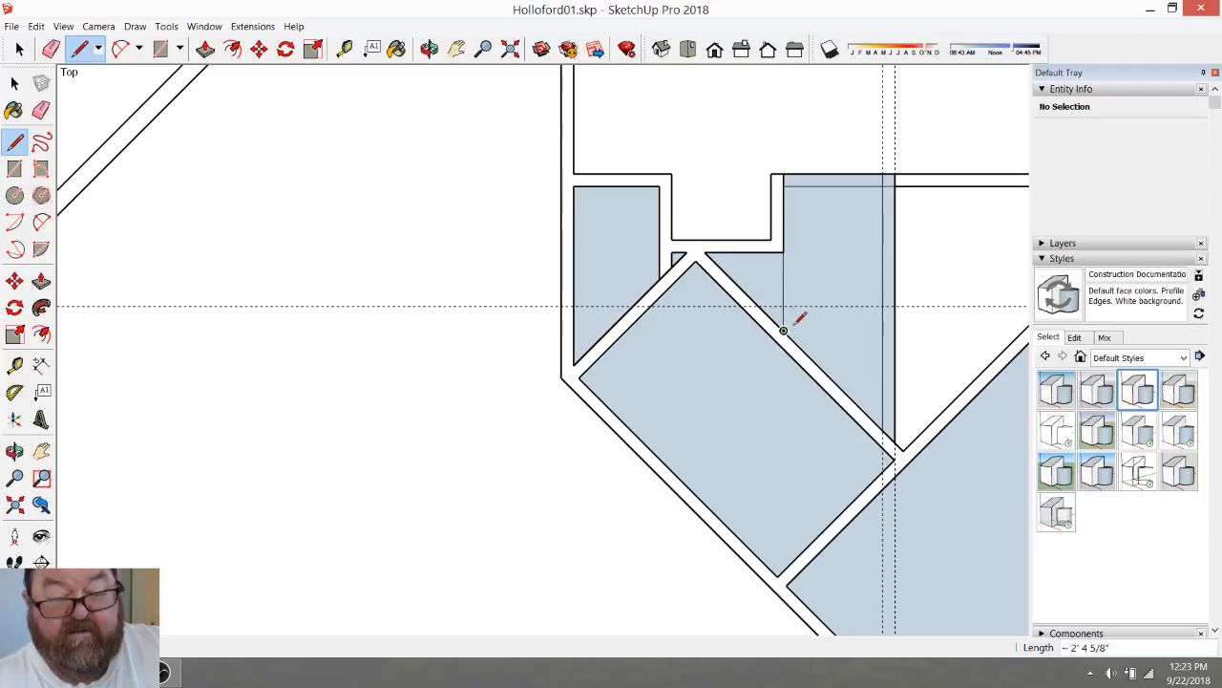
{"action": "left_click", "coordinate": [772, 241]}
{"action": "left_click", "coordinate": [773, 320]}
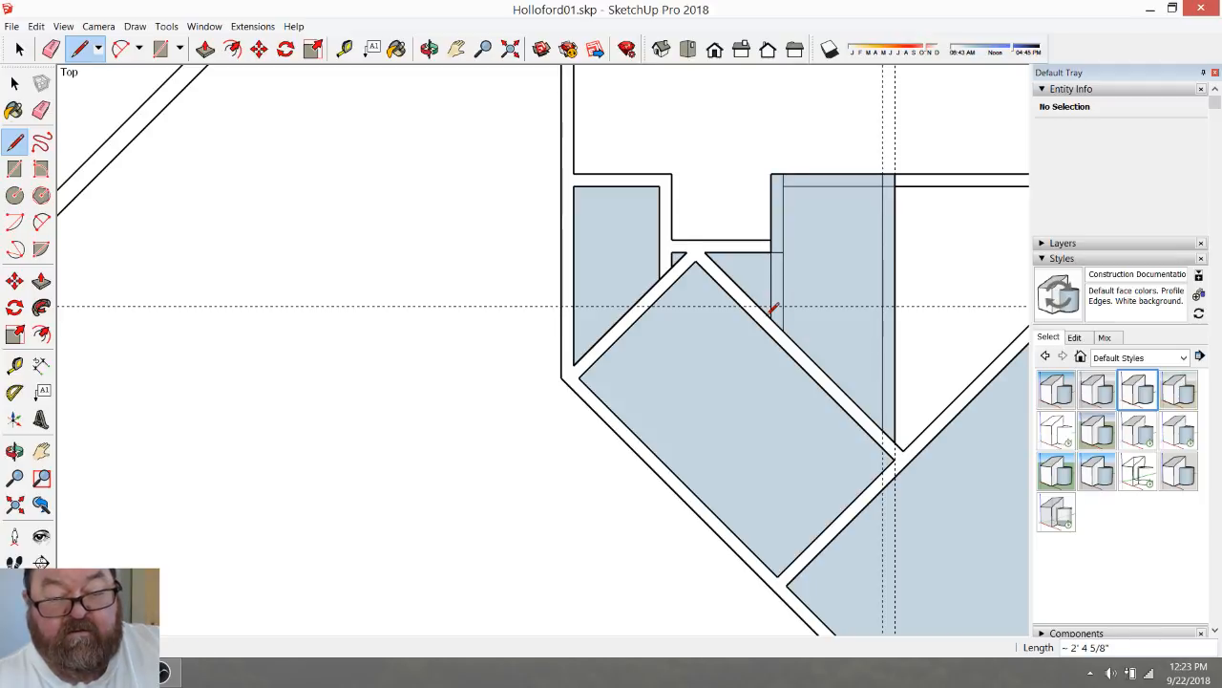
Erase the short bottom-wall edges crossing the extended right wall at the alcove's lower-right corner
{"action": "left_click", "coordinate": [51, 49]}
{"action": "scroll", "coordinate": [800, 350], "scroll_direction": "up", "scroll_amount": 2}
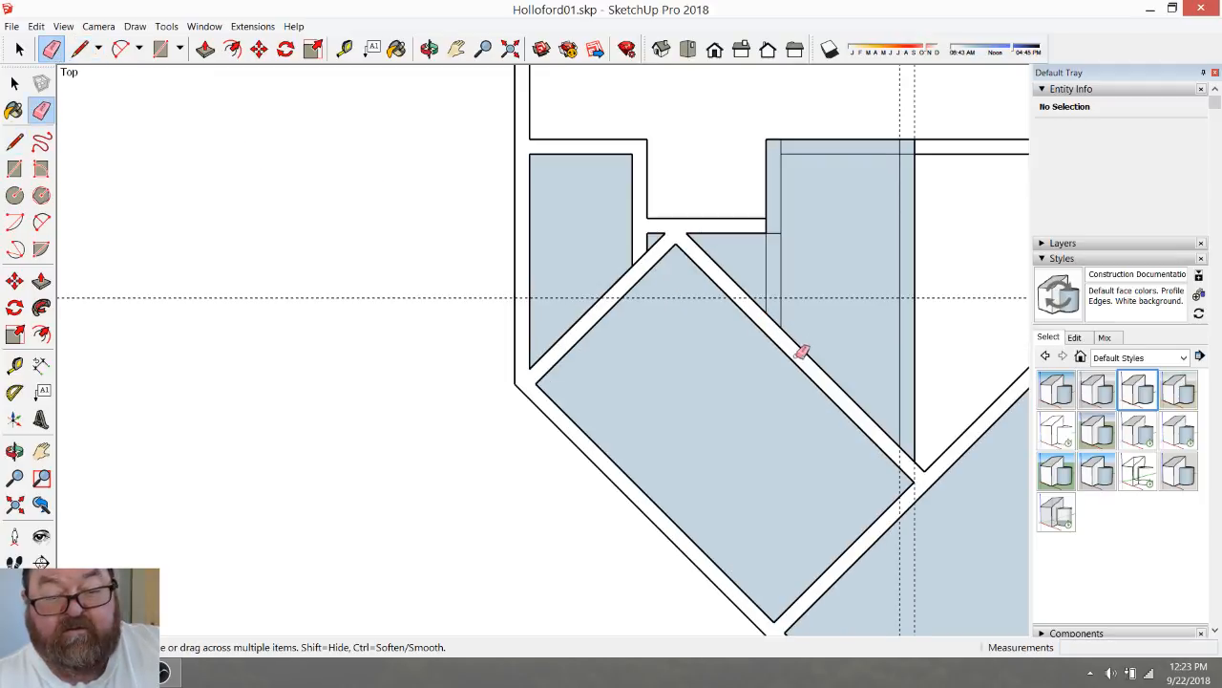
{"action": "left_click", "coordinate": [766, 227]}
{"action": "left_click", "coordinate": [774, 234]}
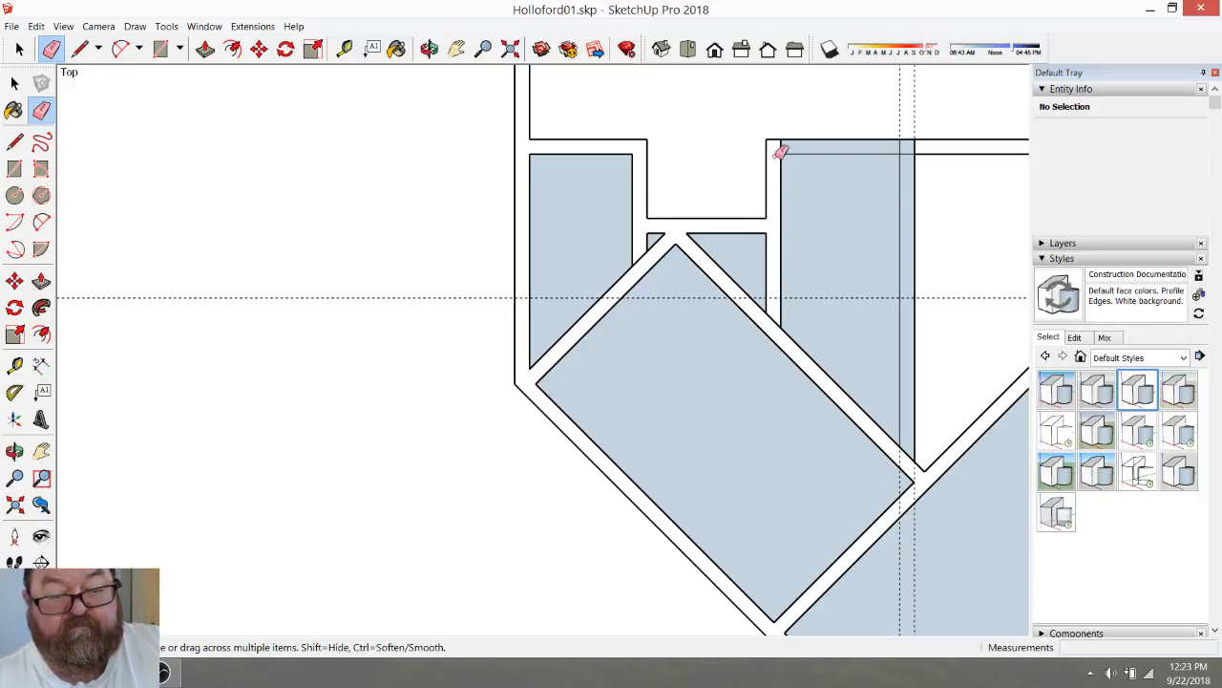
Erase the upper wall lines between the alcove and the closet wall, plus the guides and leftover edges at the closet wall's top corner
{"action": "left_click_drag", "start_coordinate": [789, 145], "coordinate": [842, 121]}
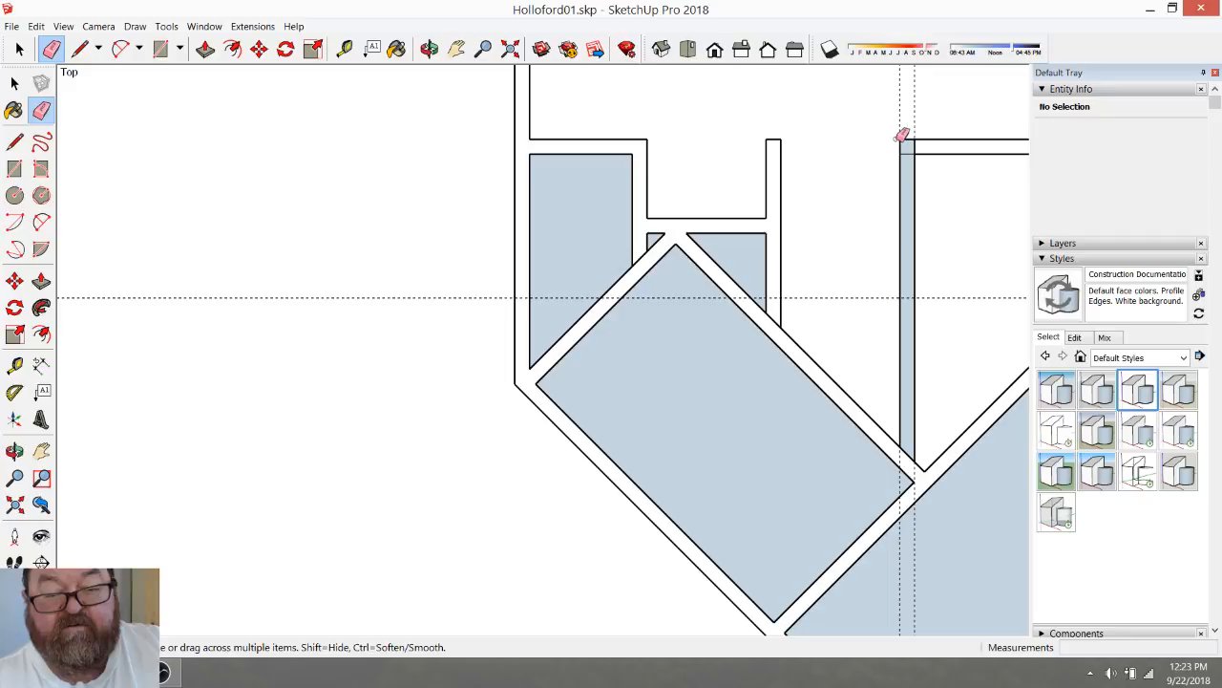
{"action": "scroll", "coordinate": [919, 151], "scroll_direction": "up", "scroll_amount": 1}
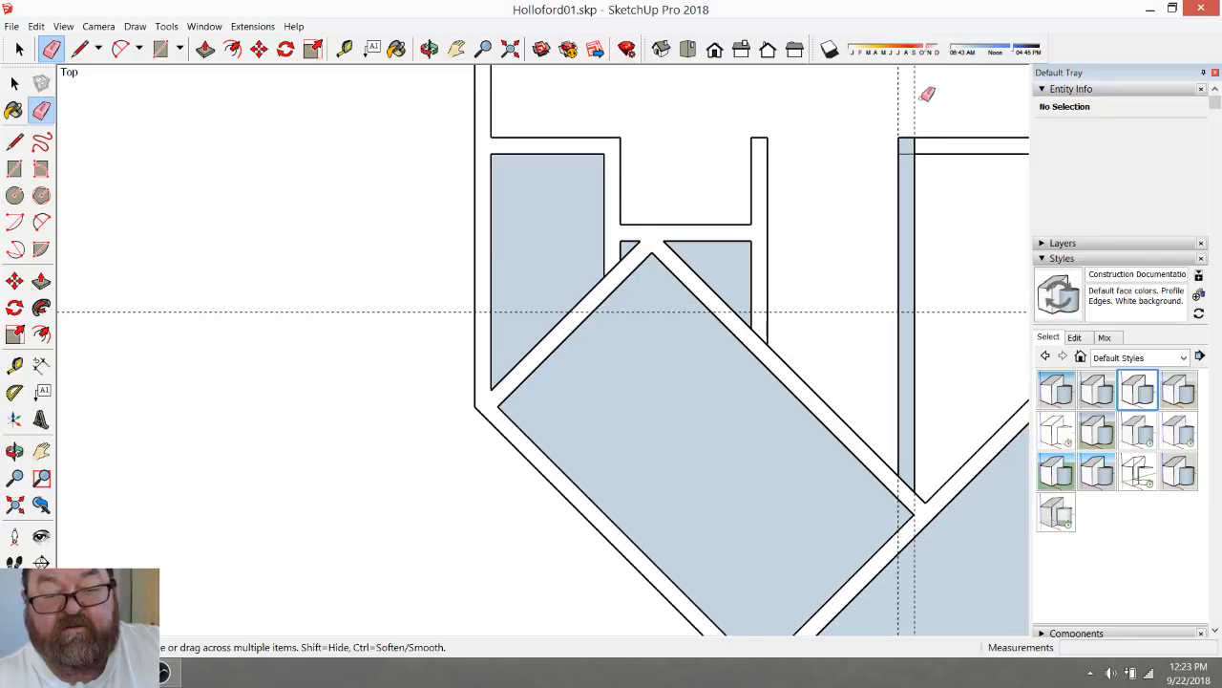
{"action": "left_click", "coordinate": [907, 152]}
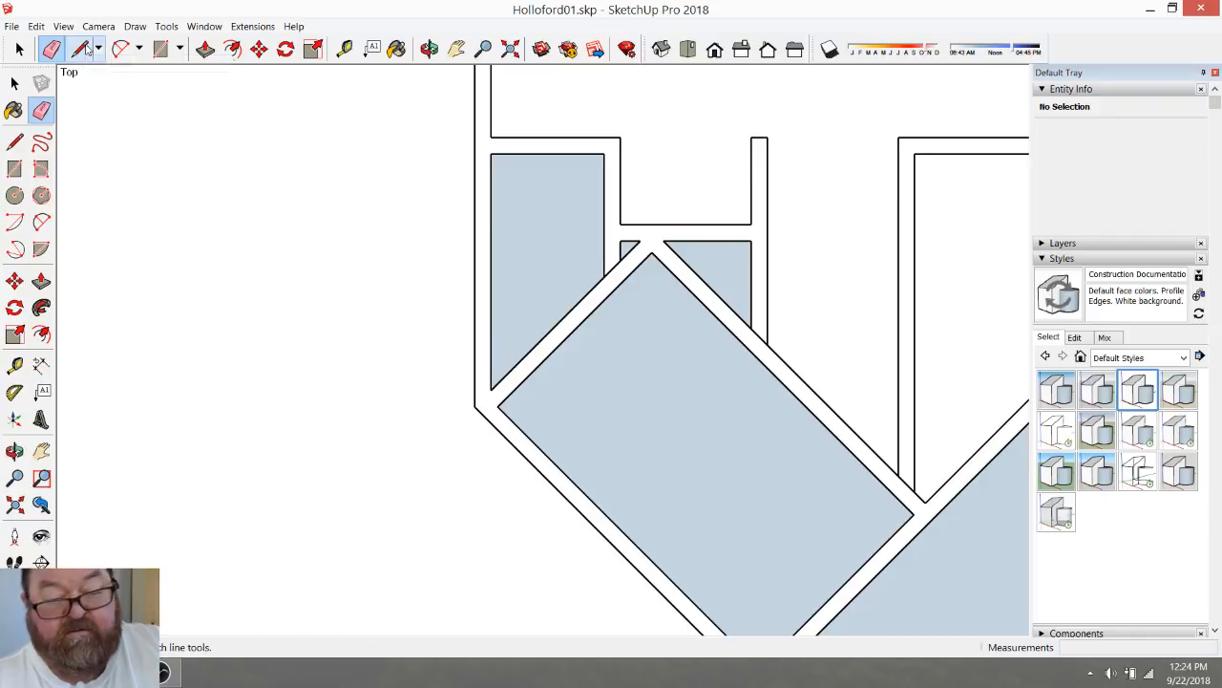
Inspect the wall joints around the alcove, bath and closet wall up close, in an orbited view and in top view
{"action": "scroll", "coordinate": [764, 443], "scroll_direction": "up", "scroll_amount": 2}
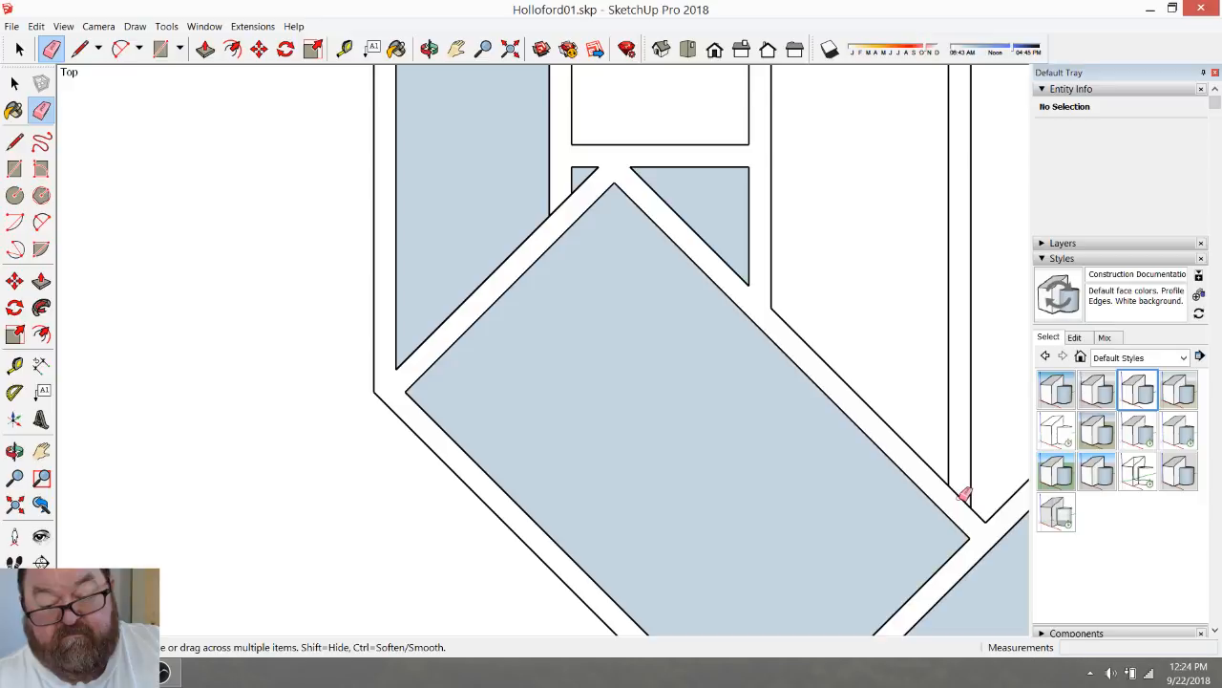
{"action": "scroll", "coordinate": [819, 363], "scroll_direction": "down", "scroll_amount": 2}
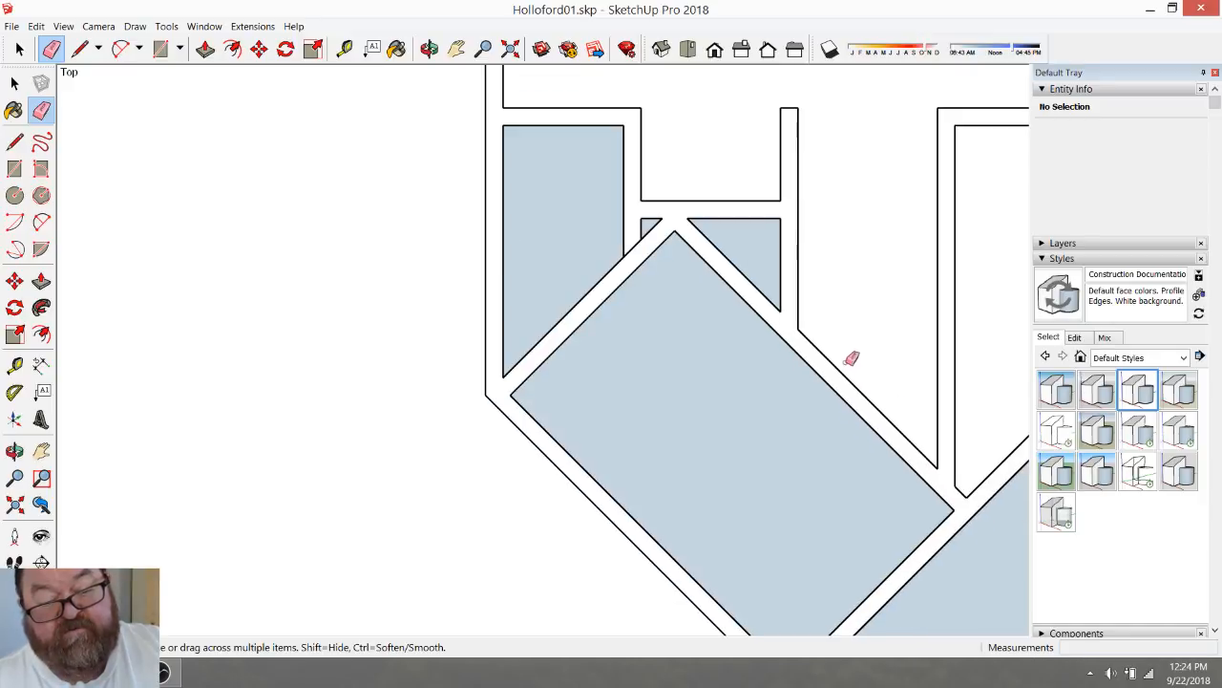
{"action": "scroll", "coordinate": [752, 320], "scroll_direction": "down", "scroll_amount": 2}
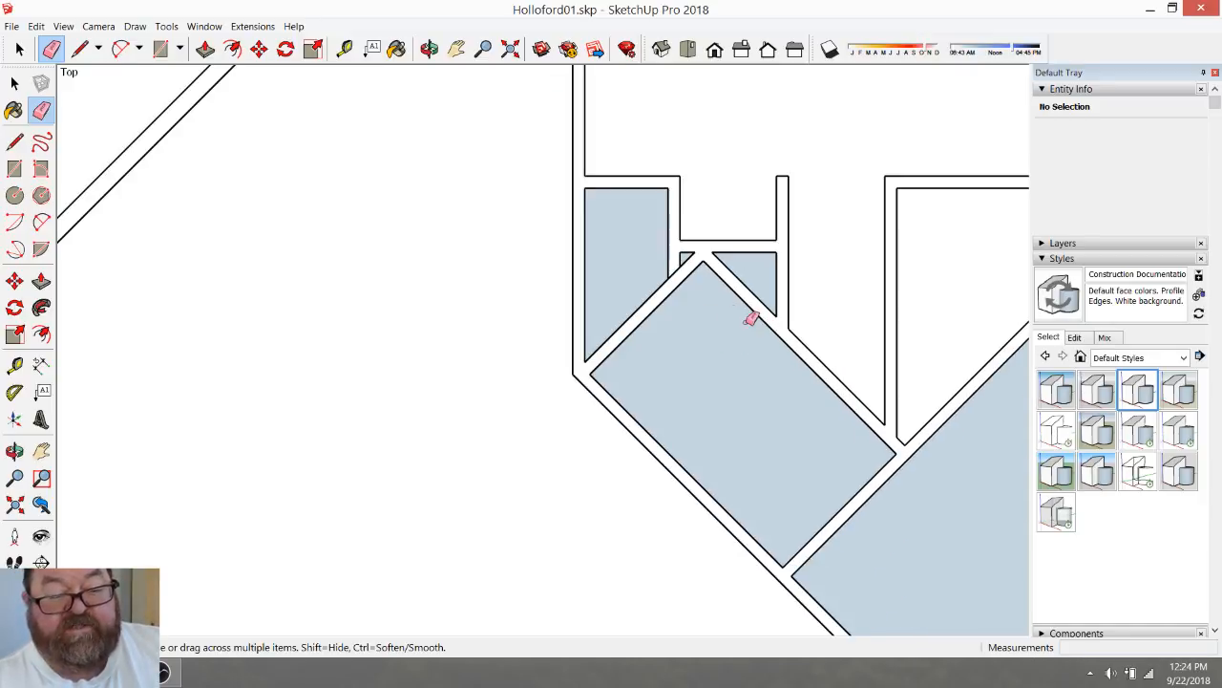
{"action": "scroll", "coordinate": [657, 282], "scroll_direction": "up", "scroll_amount": 3}
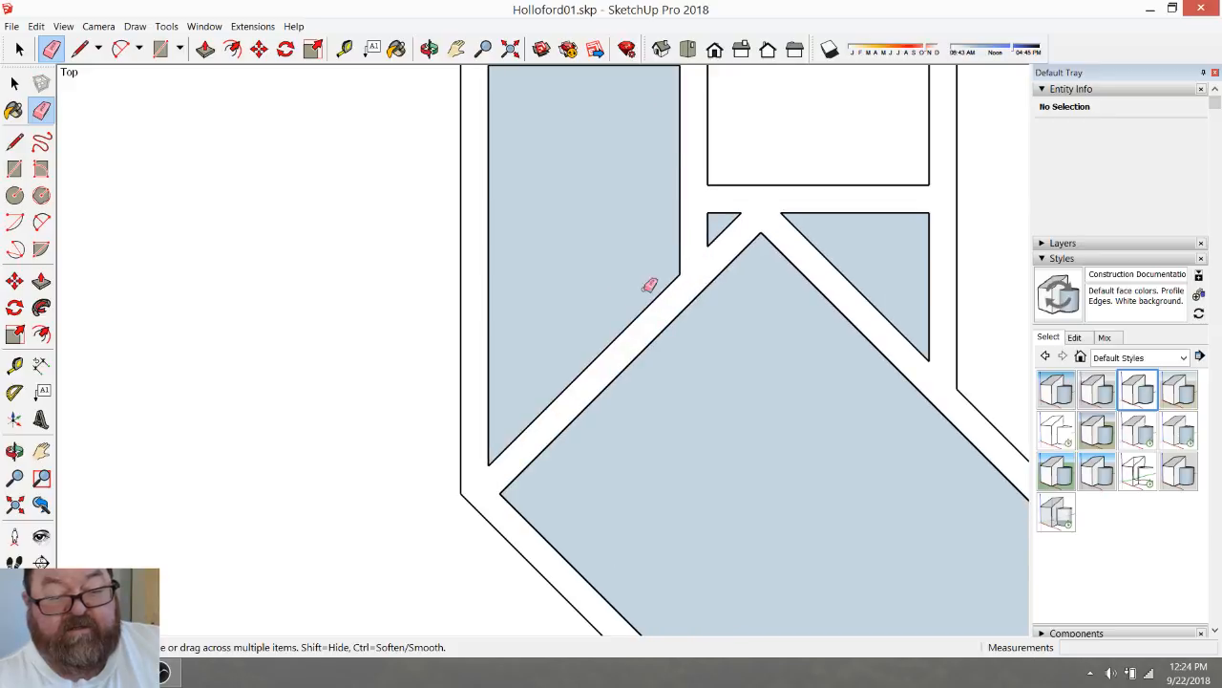
{"action": "scroll", "coordinate": [661, 286], "scroll_direction": "down", "scroll_amount": 3}
{"action": "scroll", "coordinate": [641, 356], "scroll_direction": "down", "scroll_amount": 3}
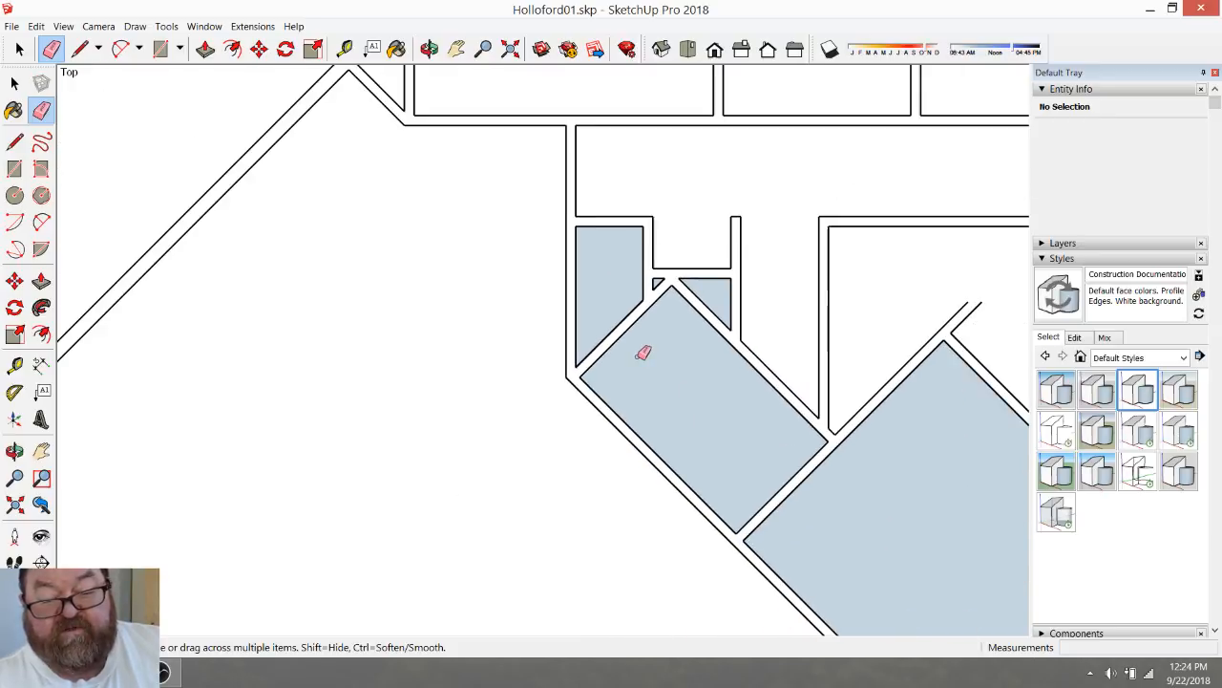
{"action": "scroll", "coordinate": [611, 306], "scroll_direction": "down", "scroll_amount": 3}
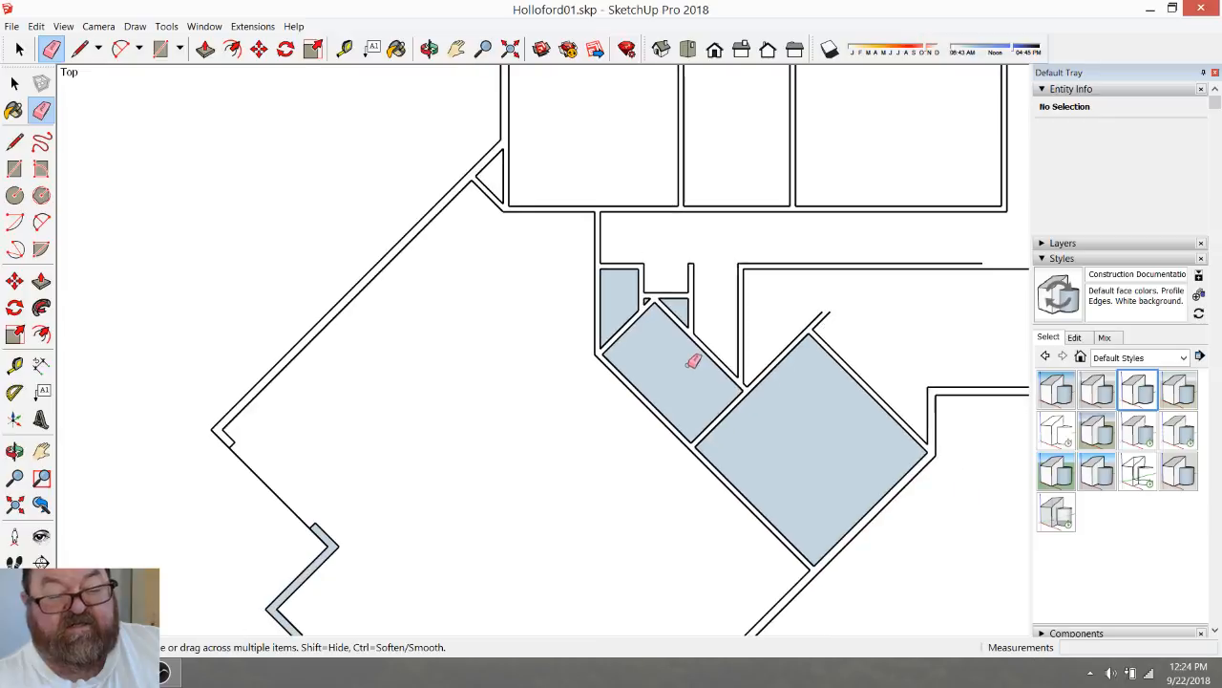
{"action": "left_click", "coordinate": [429, 48]}
{"action": "mouse_move", "coordinate": [516, 248]}
{"action": "left_mouse_down"}
{"action": "mouse_move", "coordinate": [573, 363]}
{"action": "mouse_move", "coordinate": [530, 267]}
{"action": "left_mouse_up"}
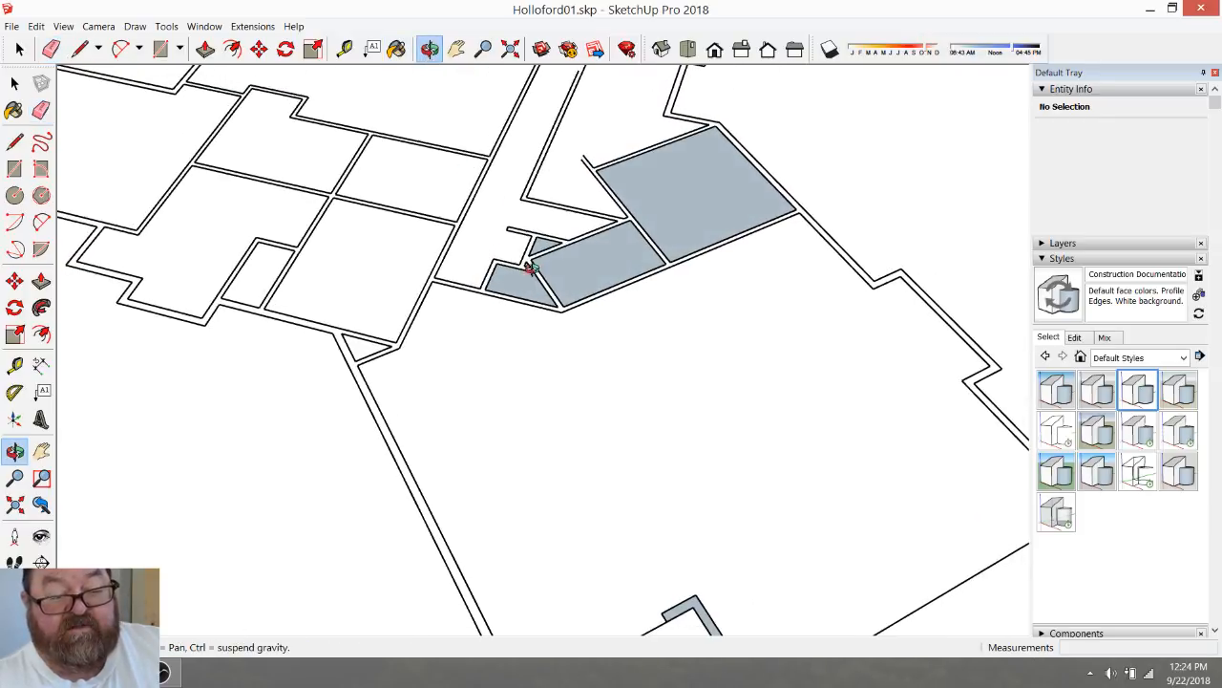
{"action": "left_click", "coordinate": [687, 49]}
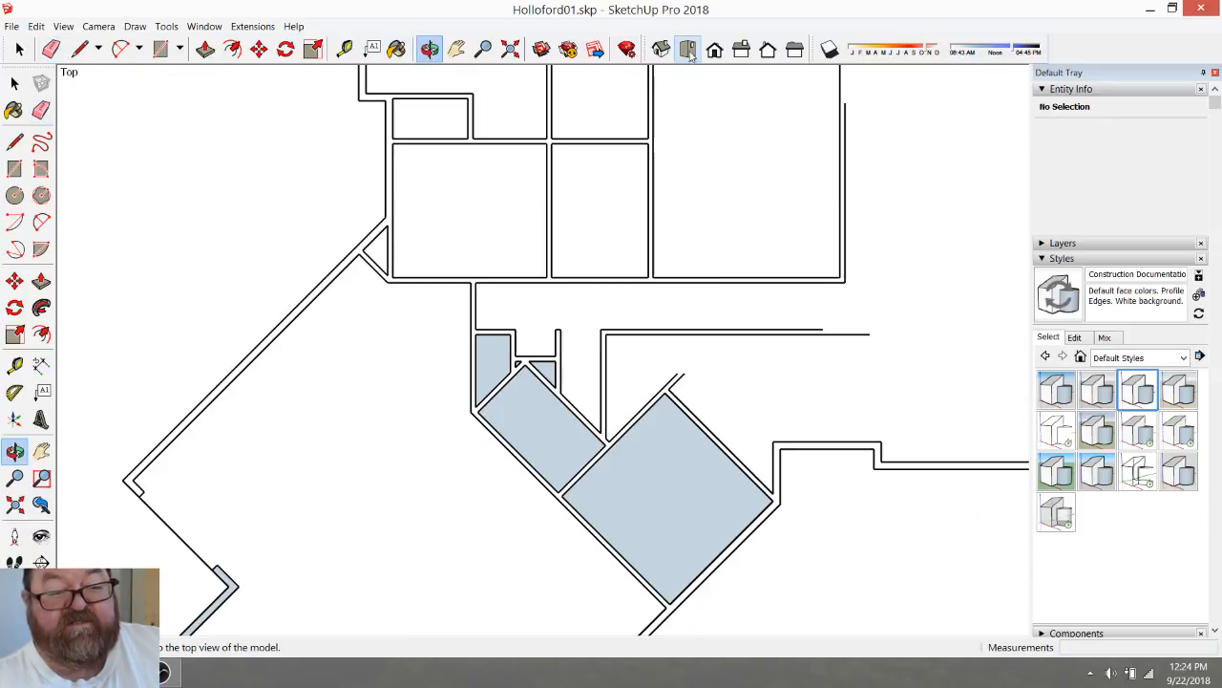
{"action": "scroll", "coordinate": [623, 449], "scroll_direction": "up", "scroll_amount": 2}
{"action": "scroll", "coordinate": [625, 449], "scroll_direction": "up", "scroll_amount": 1}
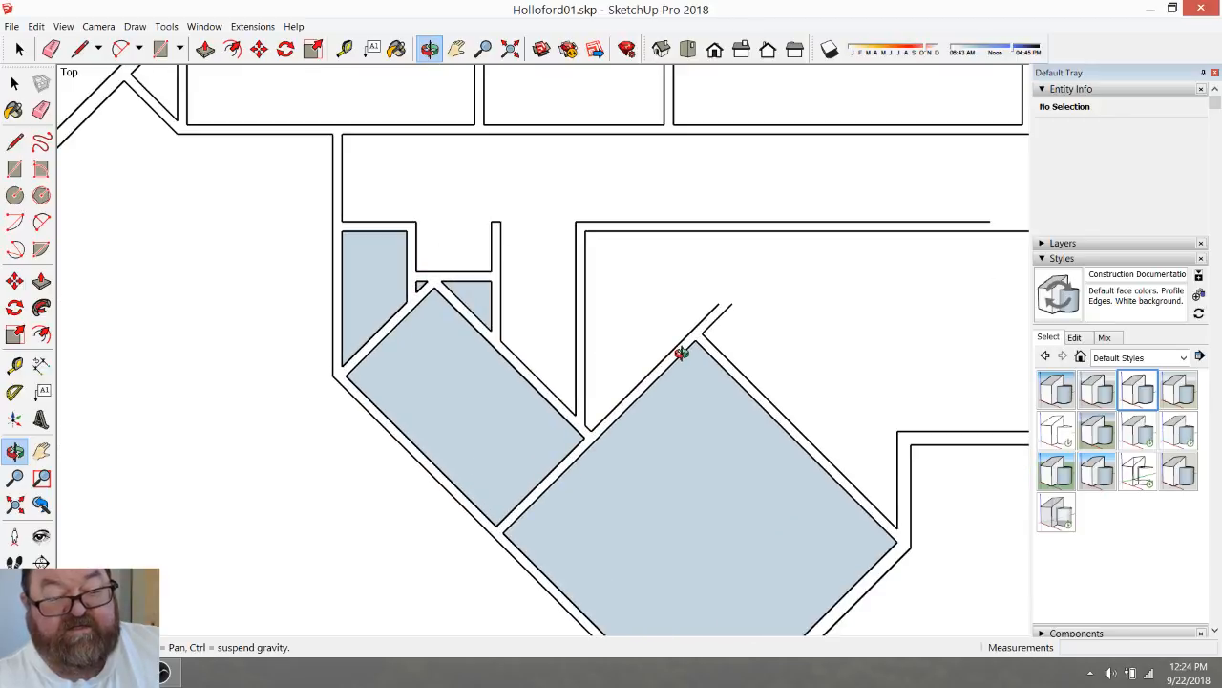
{"action": "scroll", "coordinate": [680, 352], "scroll_direction": "down", "scroll_amount": 1}
{"action": "scroll", "coordinate": [640, 360], "scroll_direction": "down", "scroll_amount": 1}
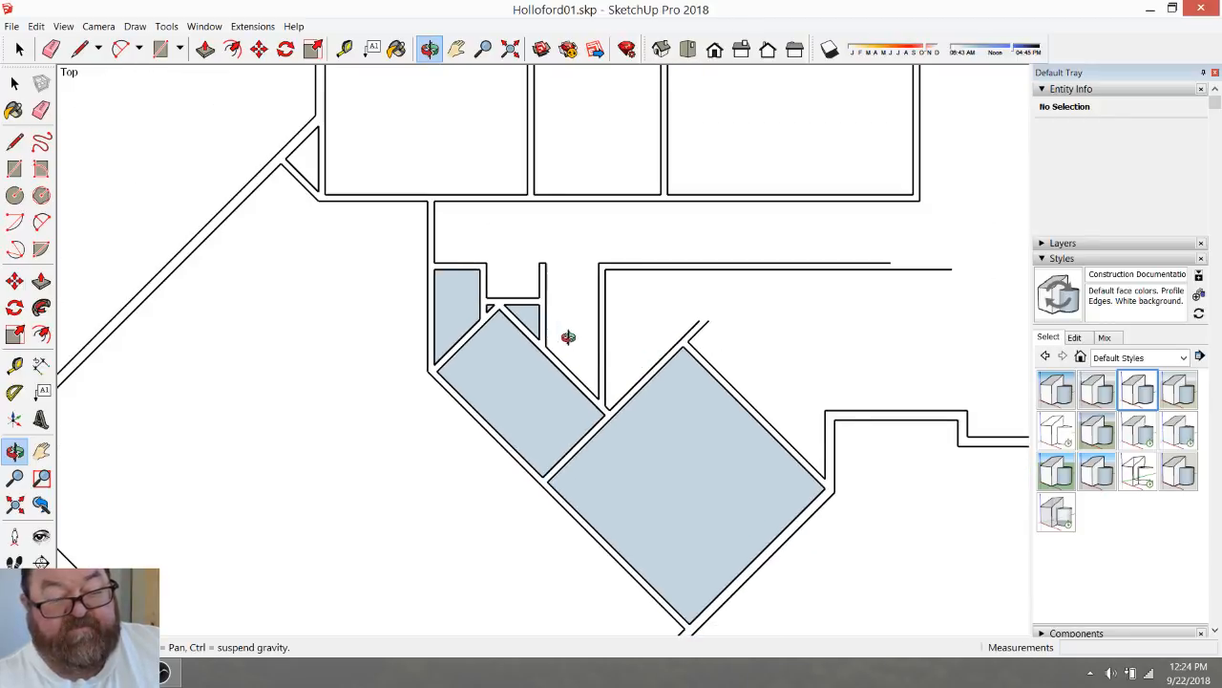
{"action": "scroll", "coordinate": [564, 329], "scroll_direction": "up", "scroll_amount": 2}
{"action": "scroll", "coordinate": [723, 363], "scroll_direction": "down", "scroll_amount": 3}
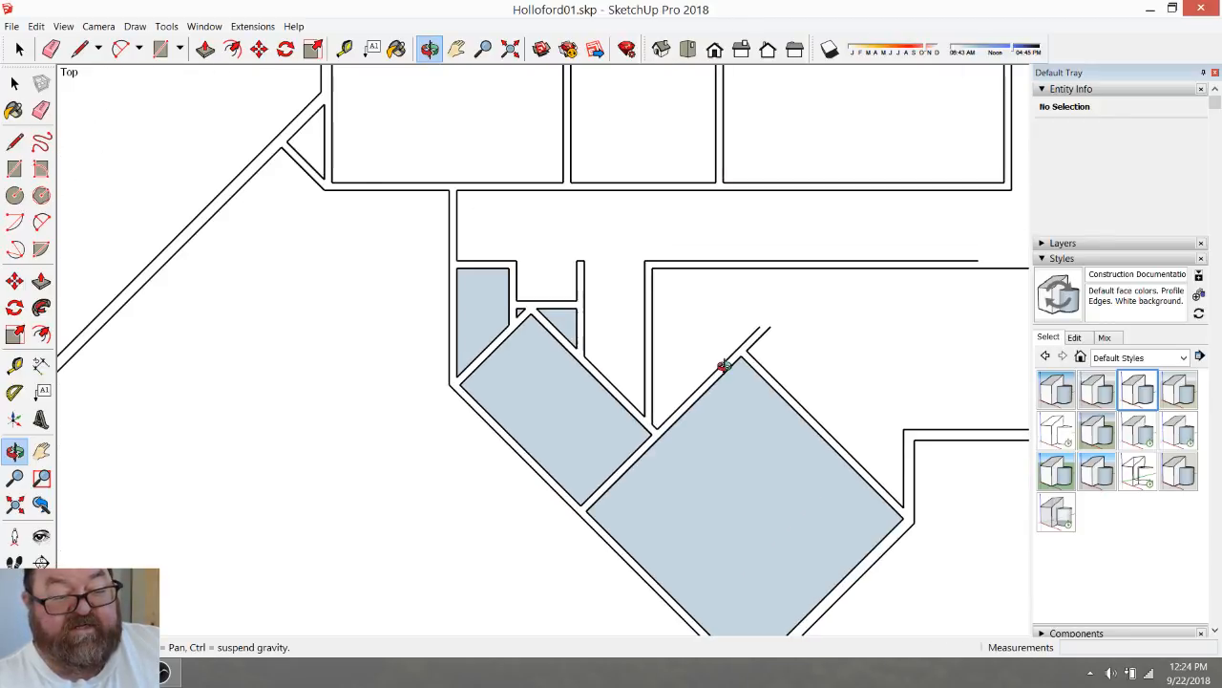
Compare the traced bath, stair and closet area with the reference first-floor plan
{"action": "scroll", "coordinate": [797, 393], "scroll_direction": "down", "scroll_amount": 1}
{"action": "scroll", "coordinate": [701, 458], "scroll_direction": "down", "scroll_amount": 3}
{"action": "scroll", "coordinate": [458, 458], "scroll_direction": "up", "scroll_amount": 4}
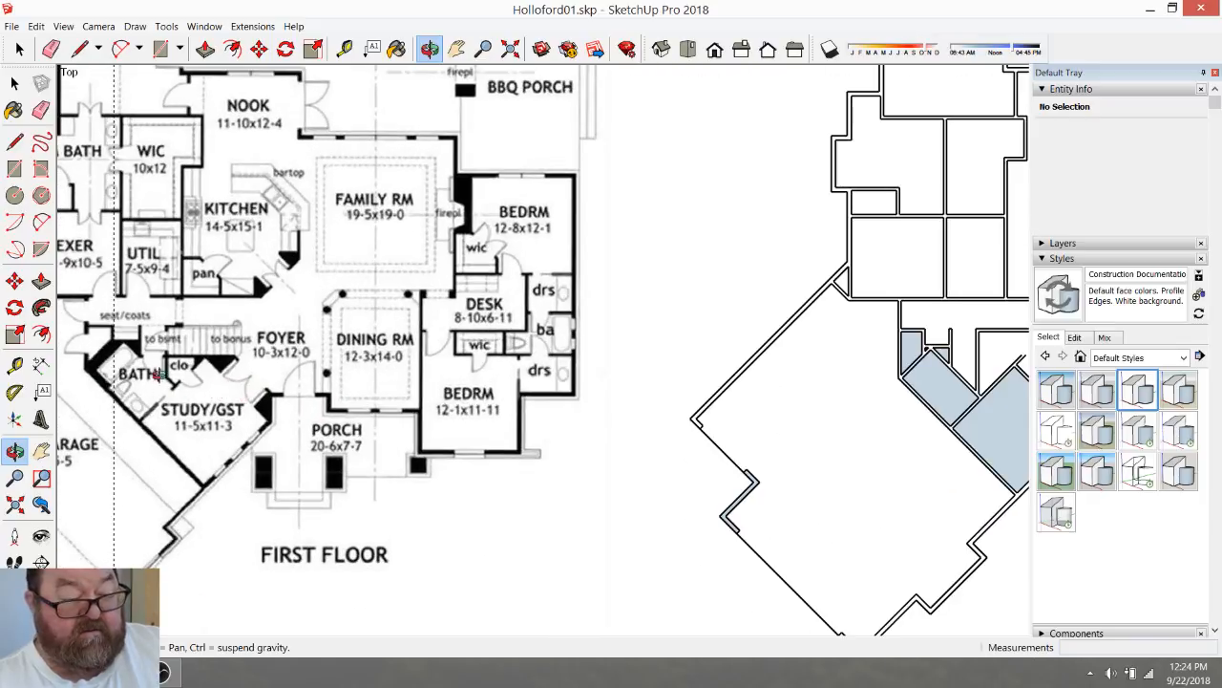
{"action": "scroll", "coordinate": [499, 354], "scroll_direction": "down", "scroll_amount": 2}
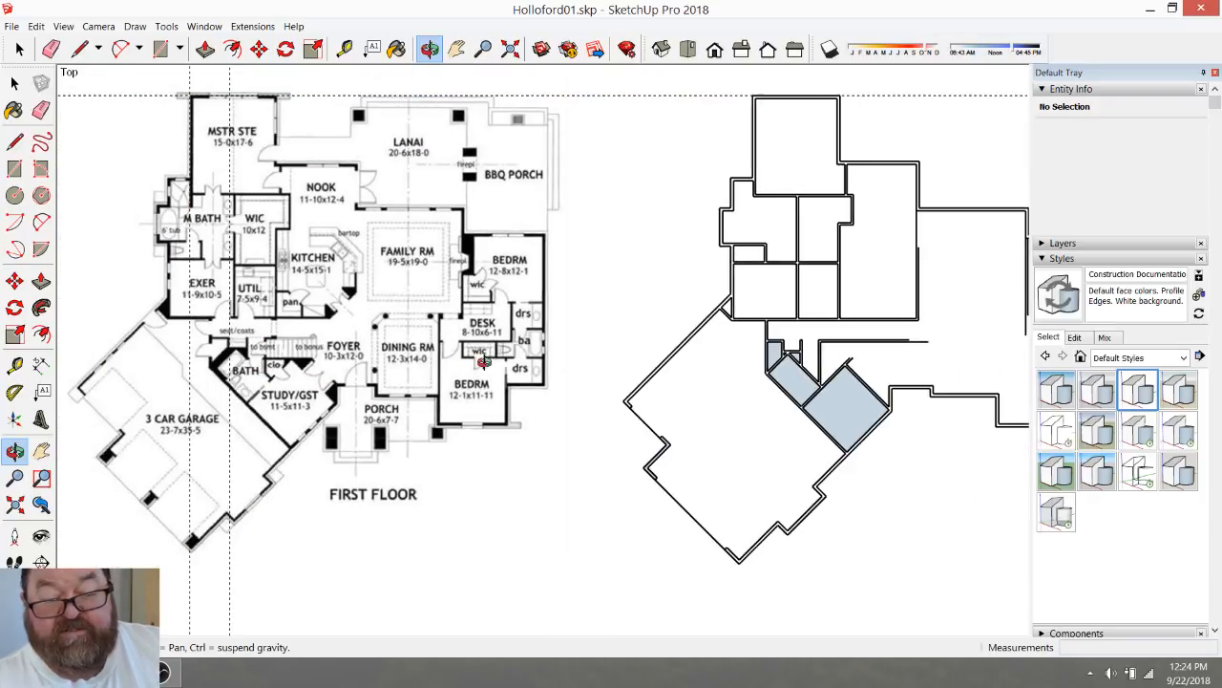
{"action": "scroll", "coordinate": [802, 354], "scroll_direction": "up", "scroll_amount": 6}
{"action": "scroll", "coordinate": [827, 333], "scroll_direction": "down", "scroll_amount": 2}
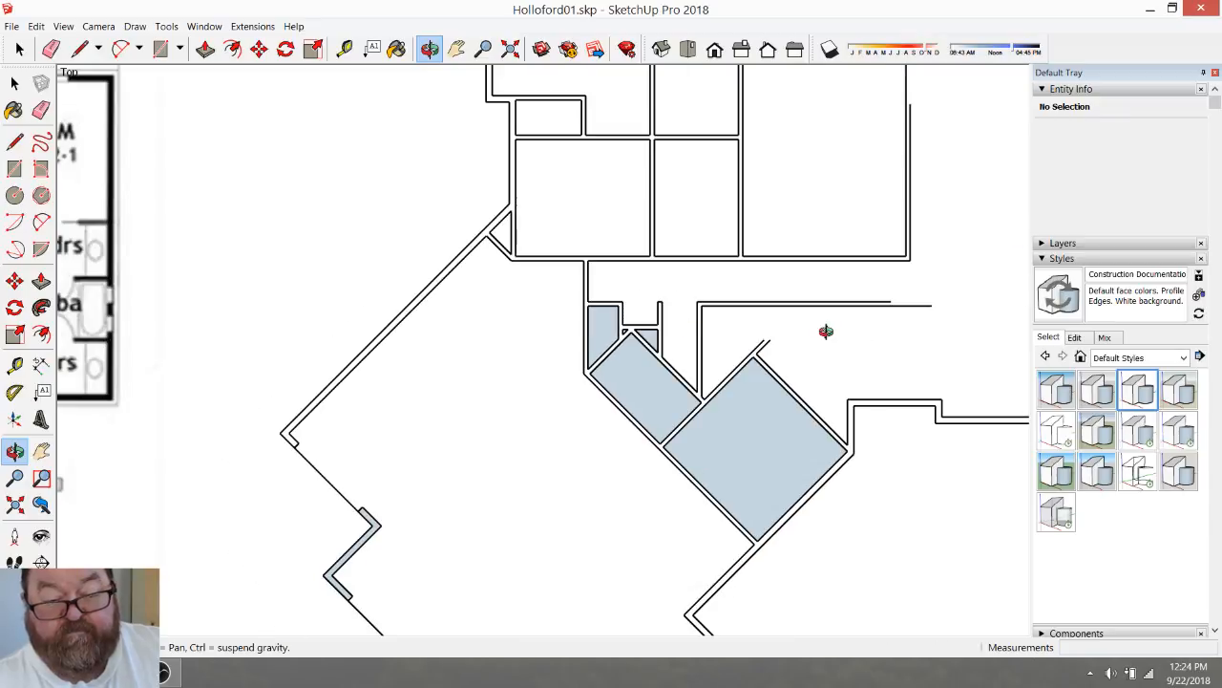
{"action": "scroll", "coordinate": [825, 336], "scroll_direction": "up", "scroll_amount": 3}
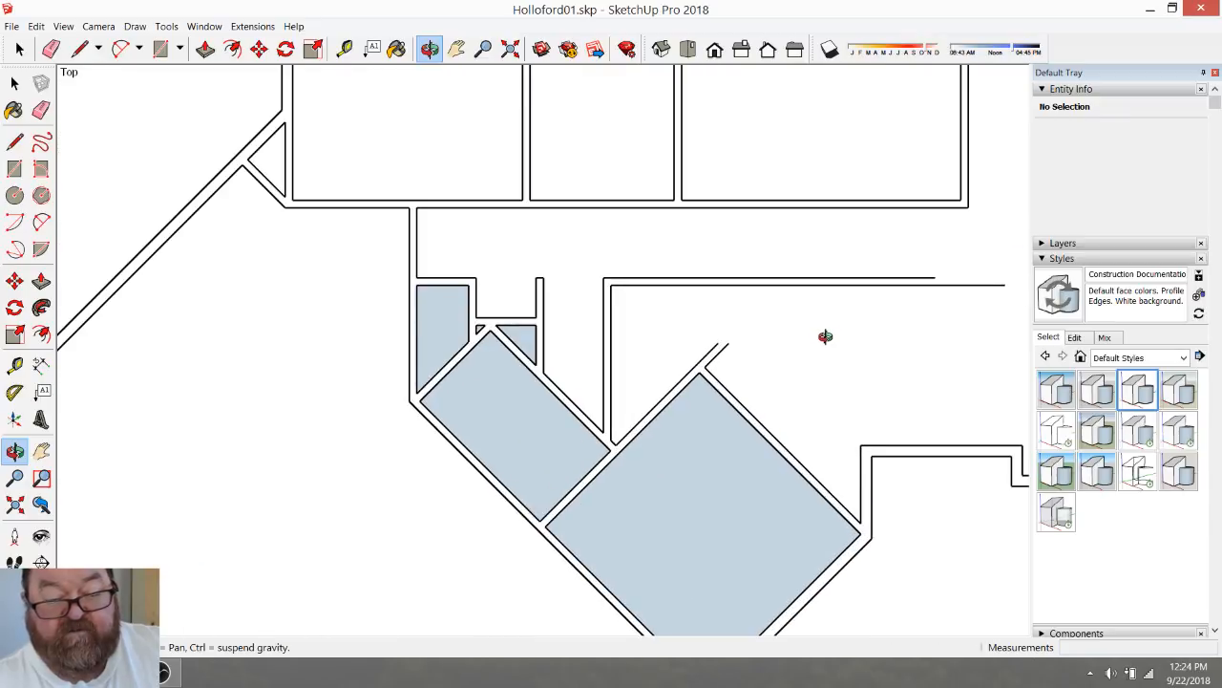
Place a horizontal guide from the upper wall through the study's top wall corner, and a second guide 4.5" above it
{"action": "left_click", "coordinate": [344, 49]}
{"action": "left_click", "coordinate": [717, 277]}
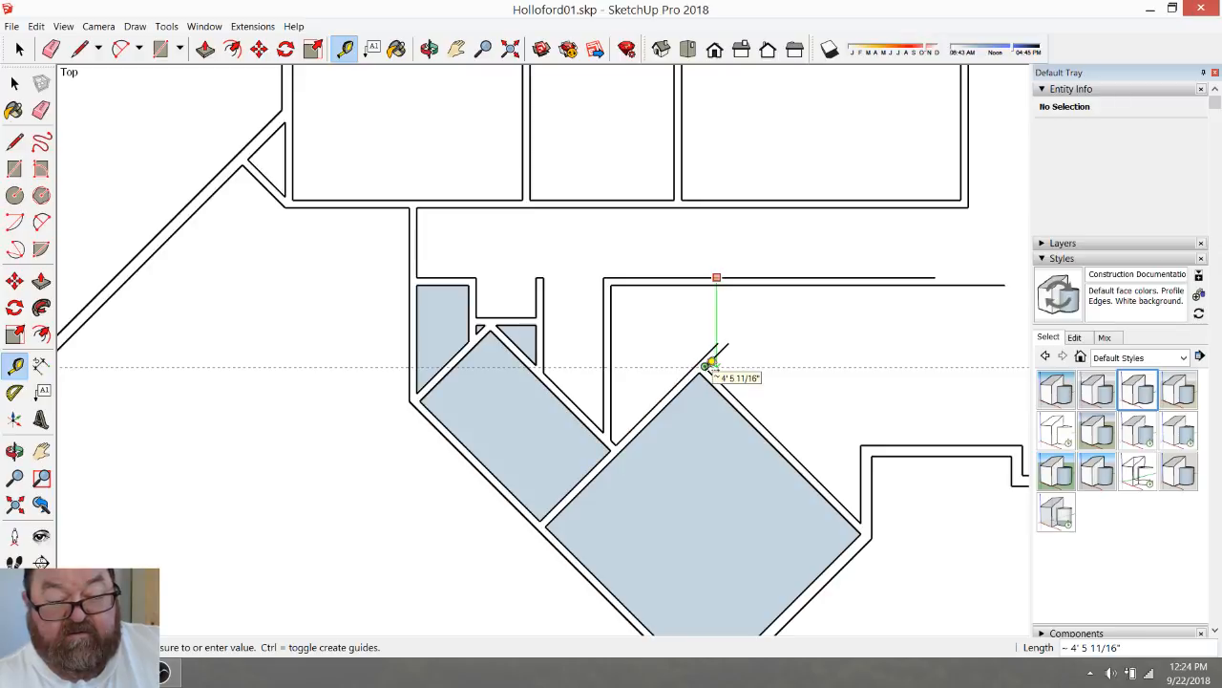
{"action": "left_click", "coordinate": [710, 364]}
{"action": "left_click", "coordinate": [749, 365]}
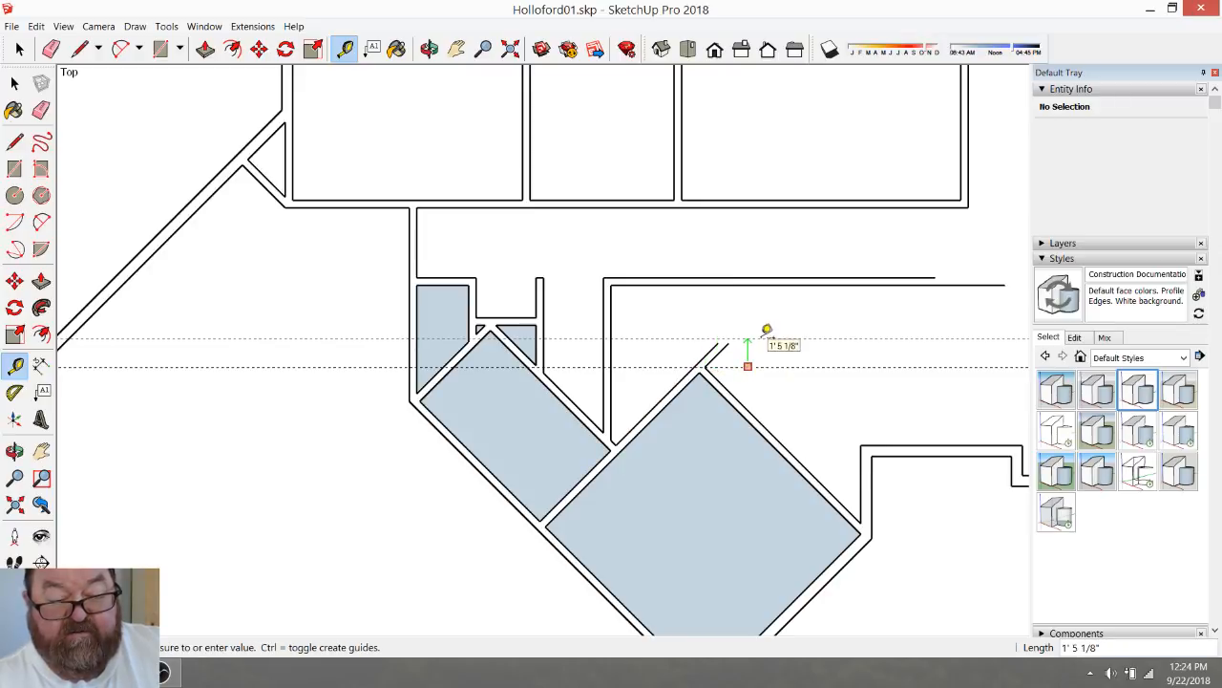
{"action": "type", "text": "4.5"}
{"action": "key", "text": "Return"}
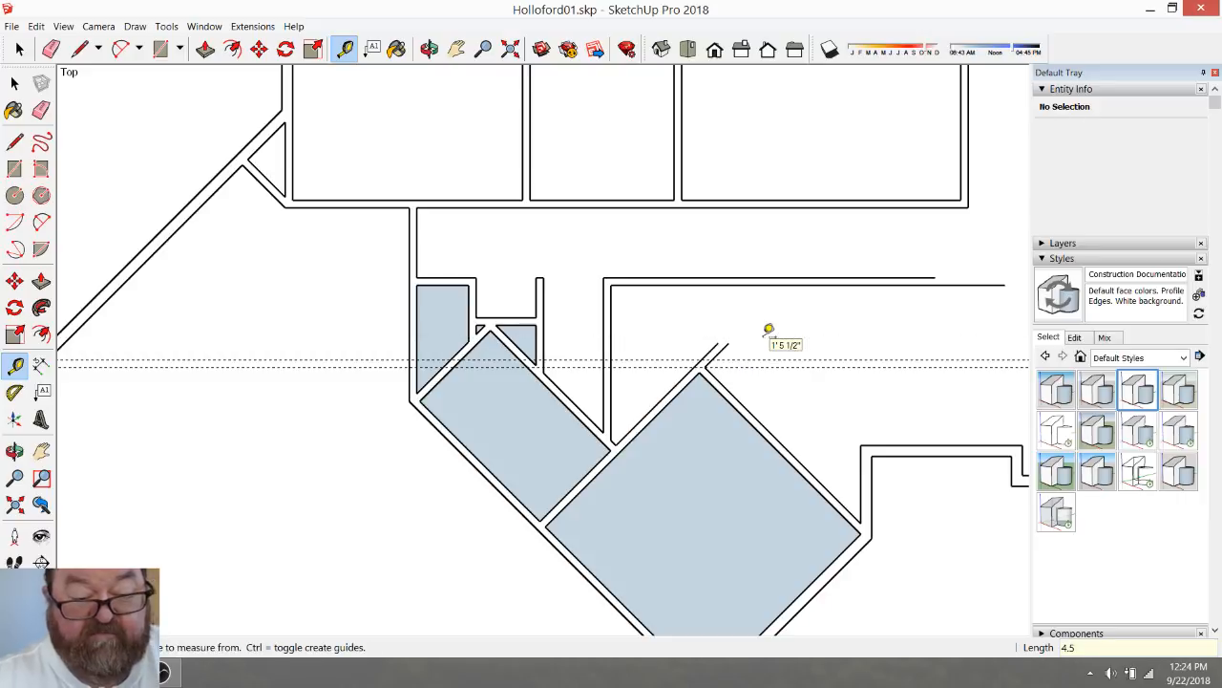
{"action": "scroll", "coordinate": [654, 336], "scroll_direction": "up", "scroll_amount": 2}
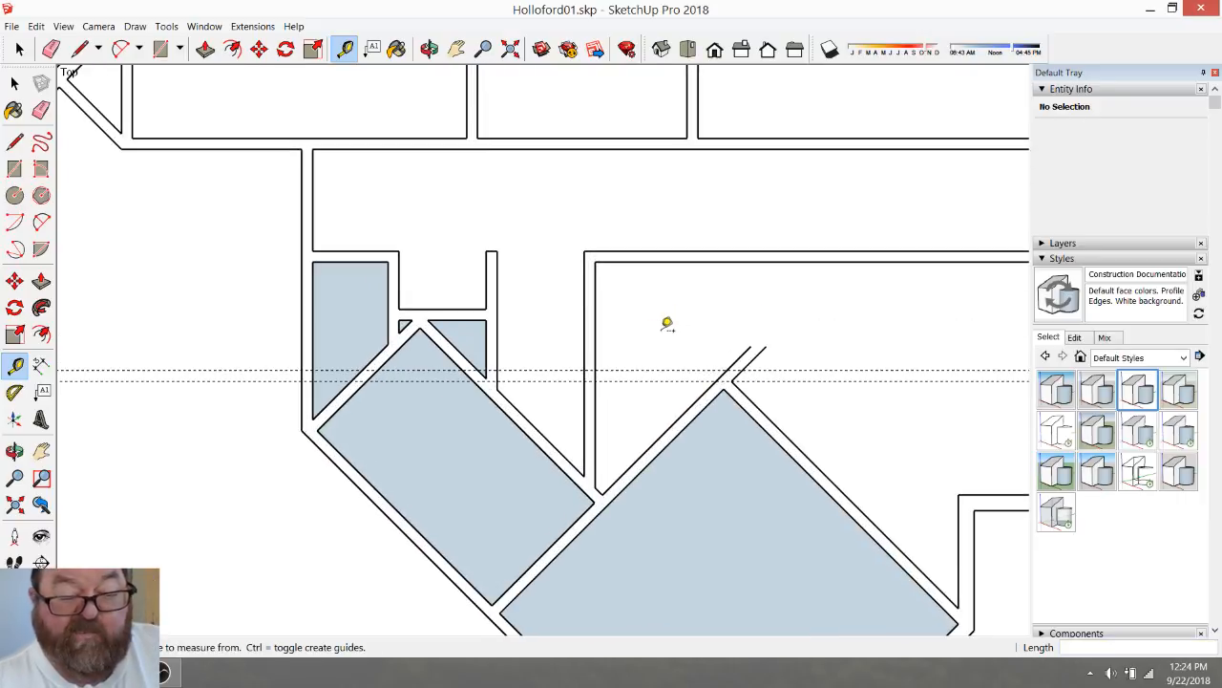
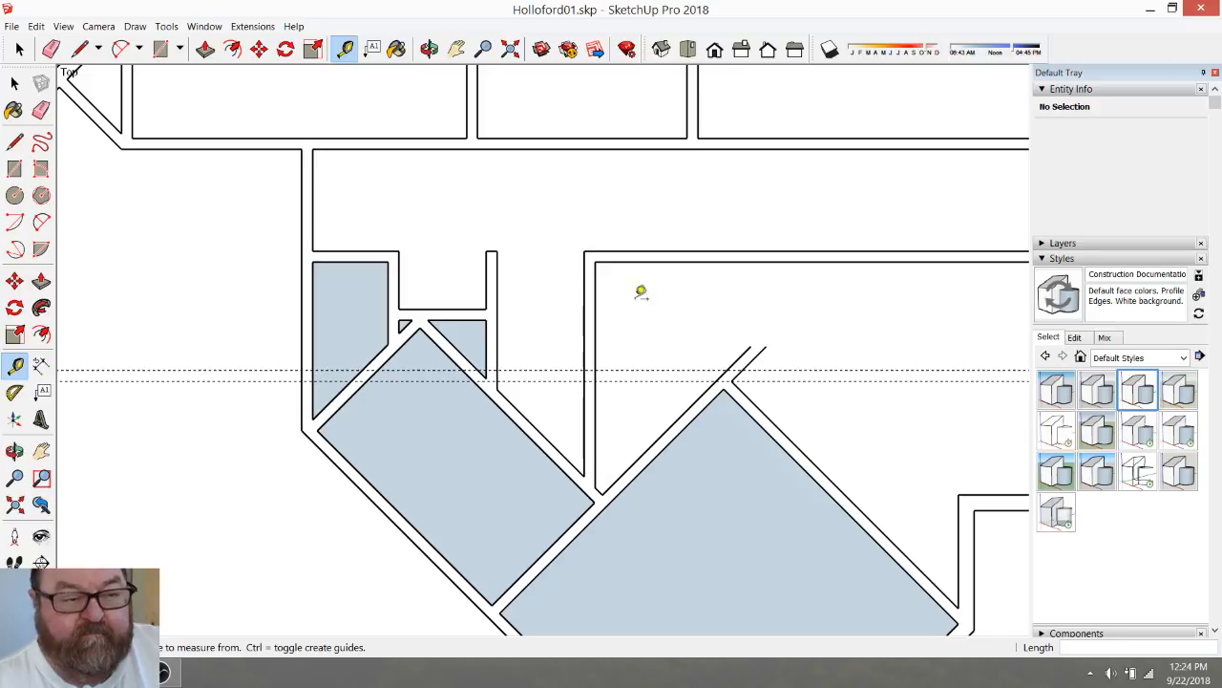
Try a guide 48" below the upper wall's top line, and erase all the horizontal guides near the study corner
{"action": "left_click", "coordinate": [825, 251]}
{"action": "type", "text": "48"}
{"action": "key", "text": "Return"}
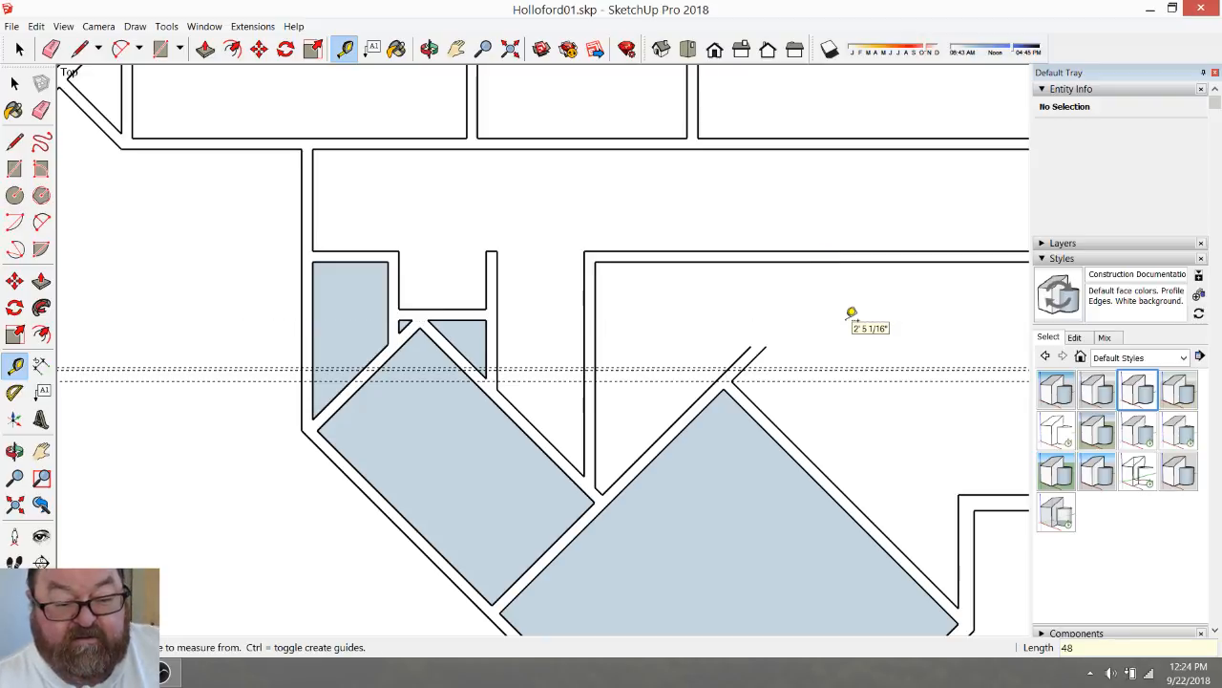
{"action": "key", "text": "e"}
{"action": "left_click", "coordinate": [798, 380]}
{"action": "left_click", "coordinate": [802, 371]}
{"action": "key", "text": "t"}
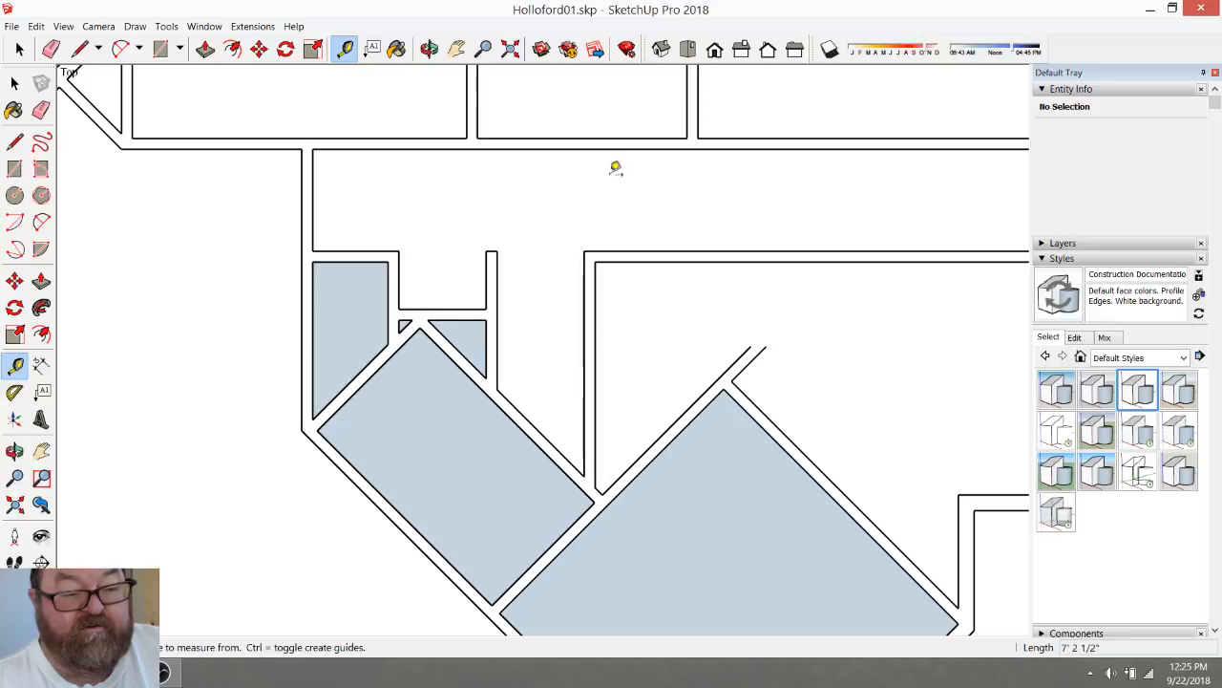
Try a guide 47" below the upper wall's top line, and erase it
{"action": "left_click", "coordinate": [825, 251]}
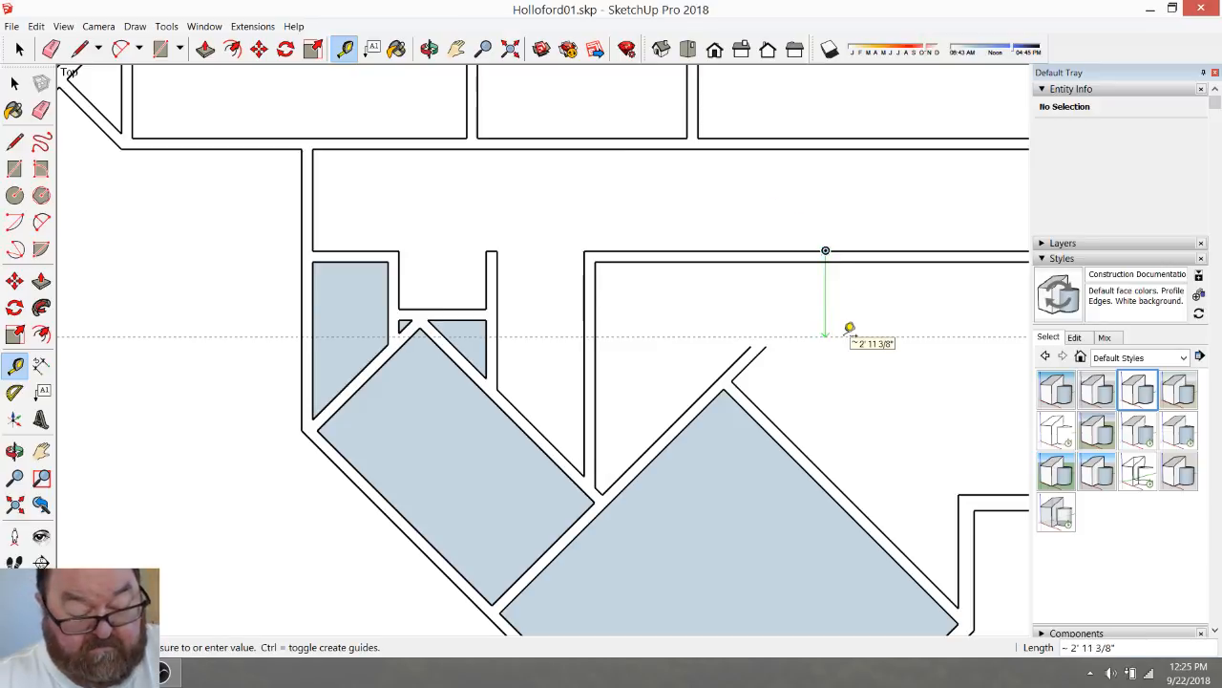
{"action": "key", "text": "Return"}
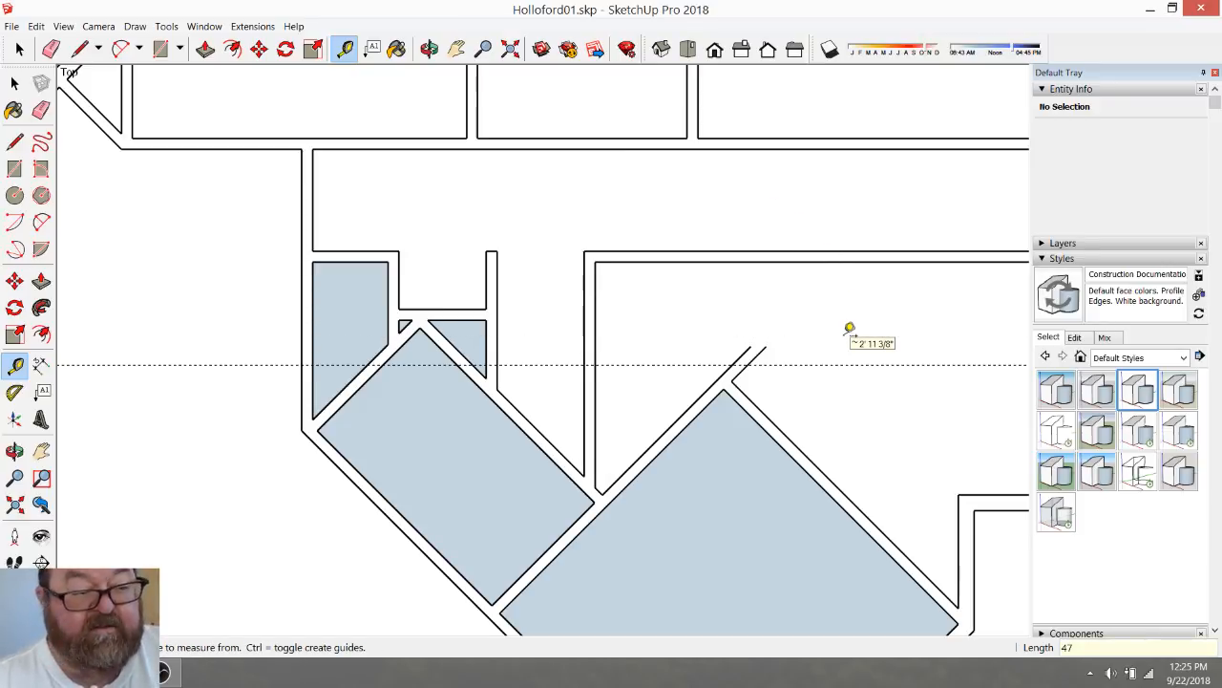
{"action": "left_click", "coordinate": [41, 109]}
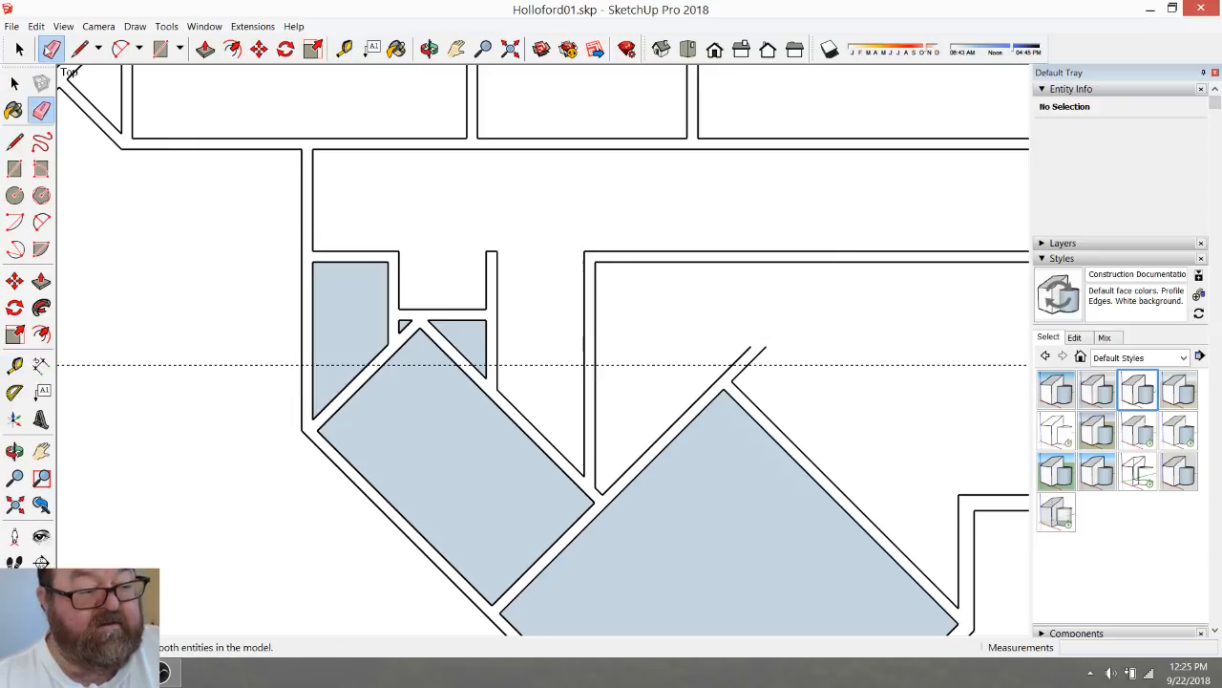
{"action": "left_click", "coordinate": [182, 368]}
Place a horizontal guide 48" below the upper wall's top line, and a second guide 4.5" below it
{"action": "left_click", "coordinate": [345, 48]}
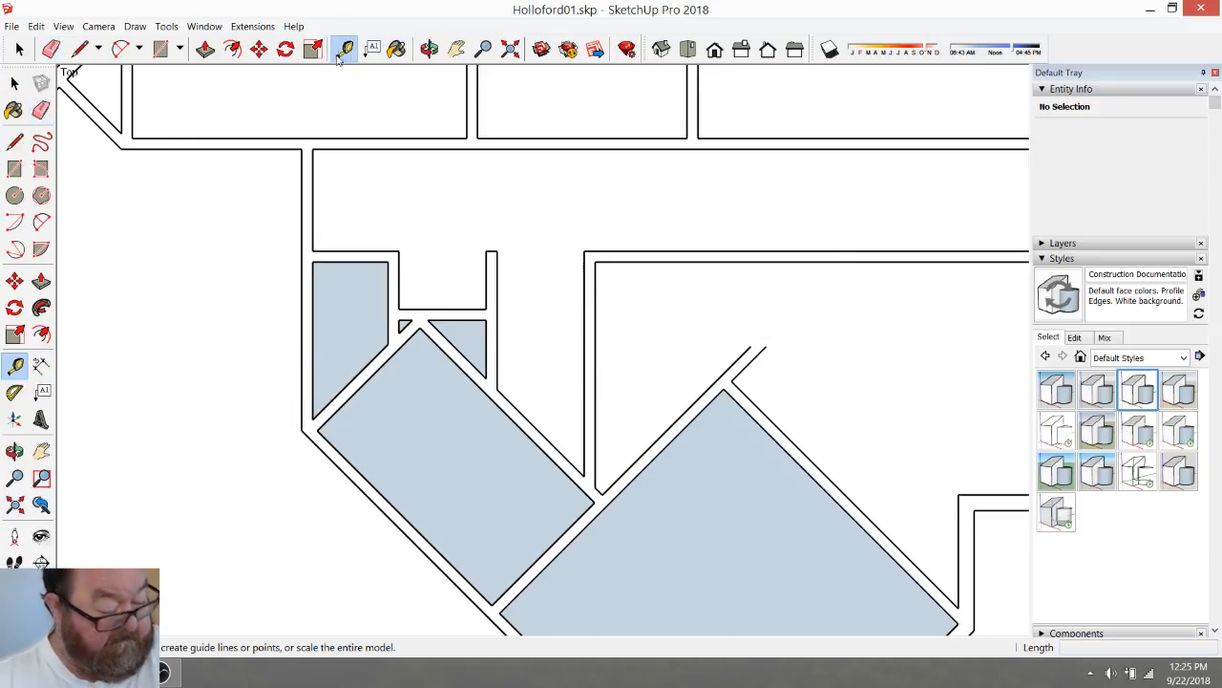
{"action": "left_click", "coordinate": [800, 251]}
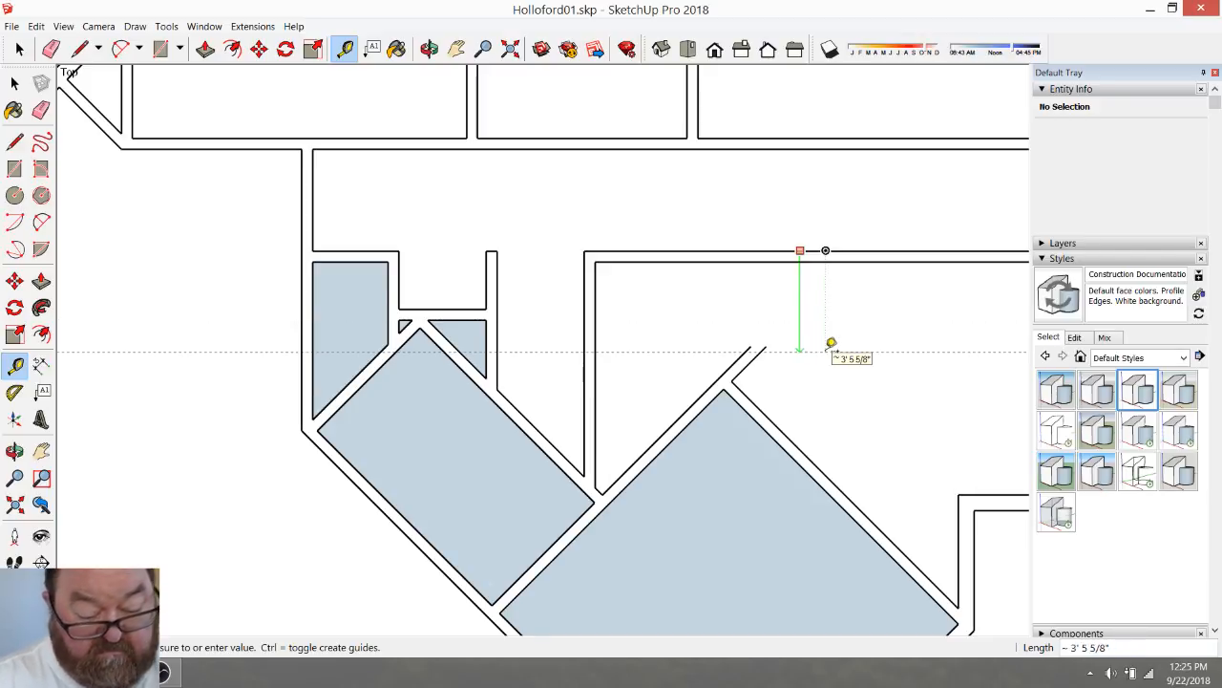
{"action": "key", "text": "Return"}
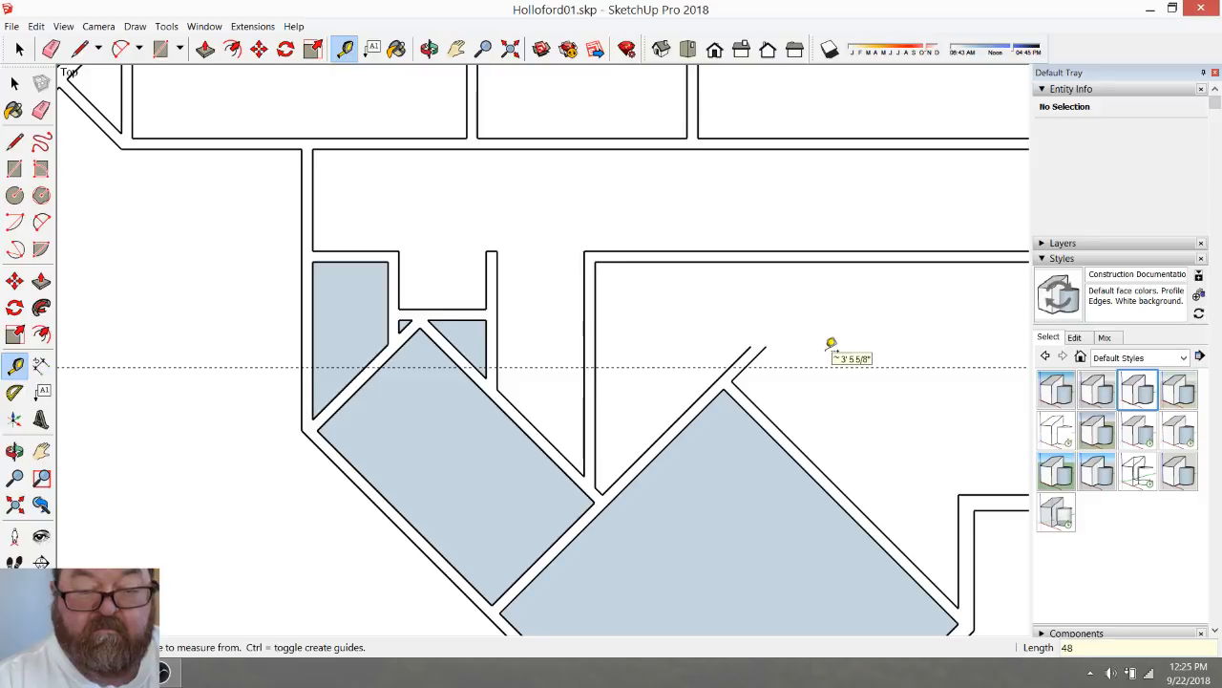
{"action": "left_click", "coordinate": [809, 367]}
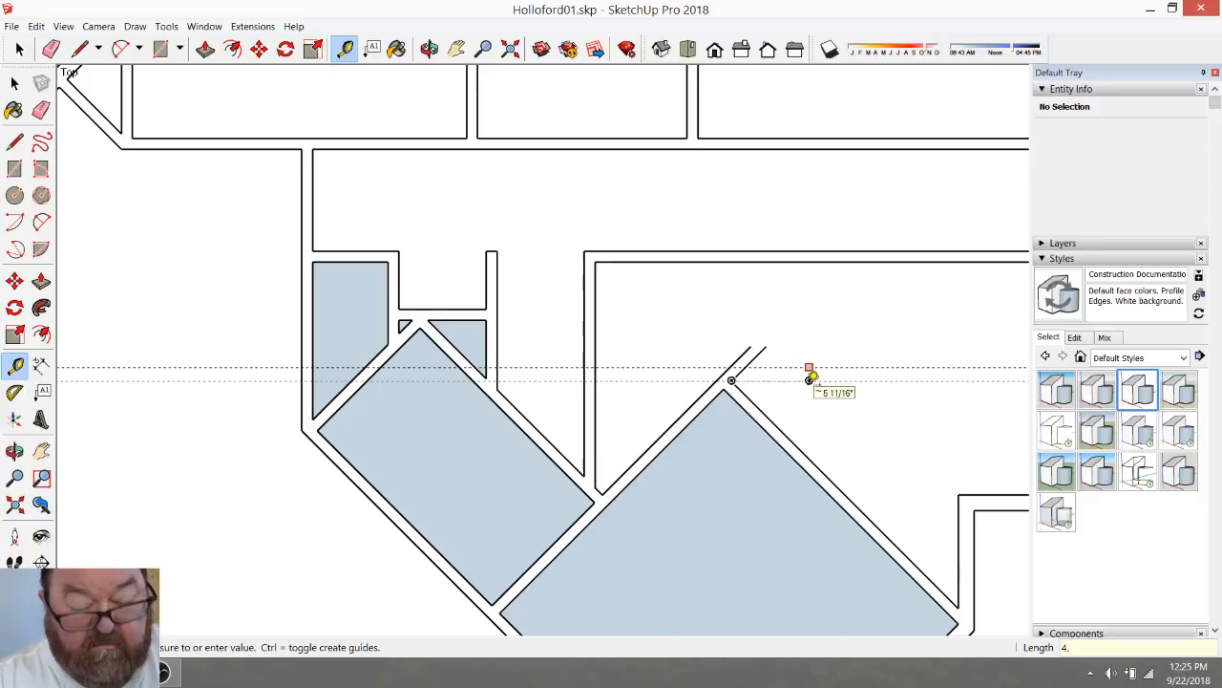
{"action": "key", "text": "Return"}
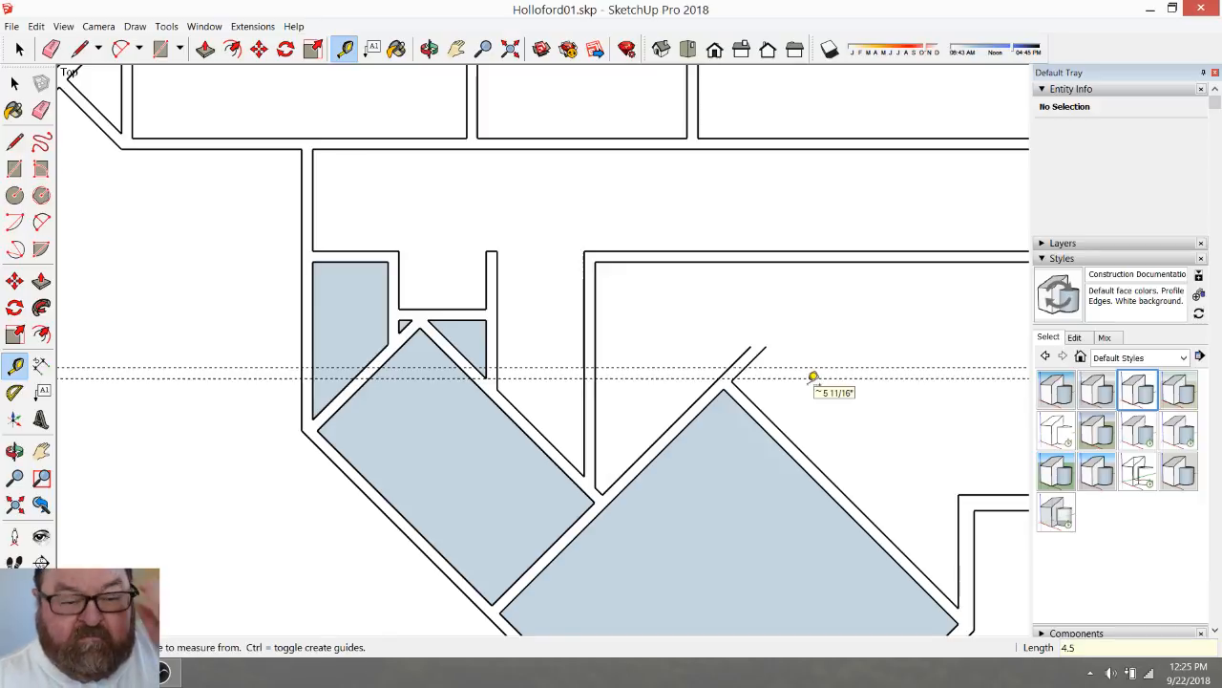
Draw the stair wall's two parallel lines along the guides, from the vertical stair wall to beyond the study's top corner
{"action": "scroll", "coordinate": [658, 388], "scroll_direction": "up", "scroll_amount": 1}
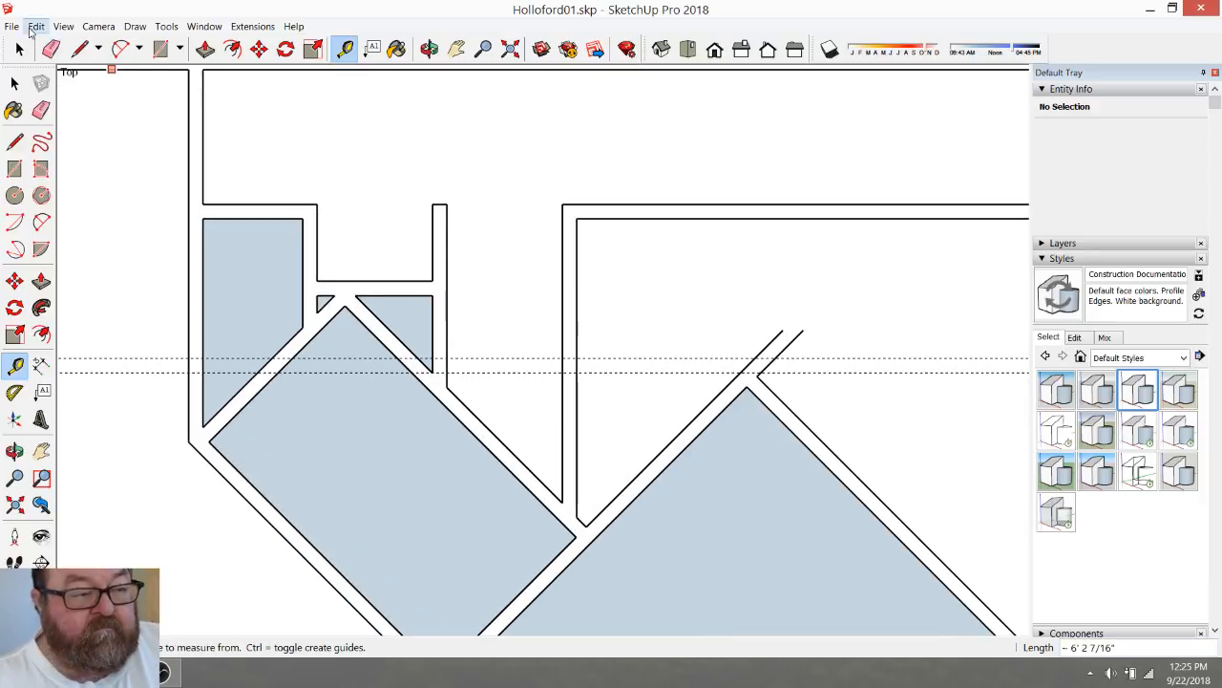
{"action": "left_click", "coordinate": [79, 49]}
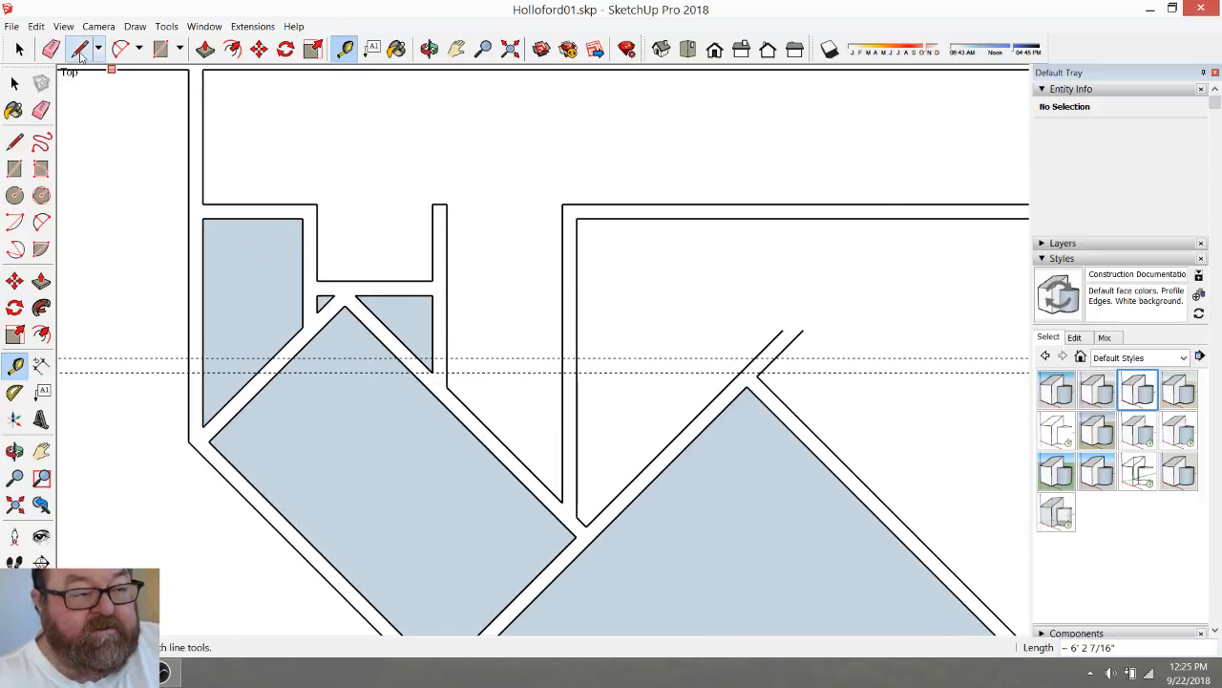
{"action": "left_click", "coordinate": [577, 357]}
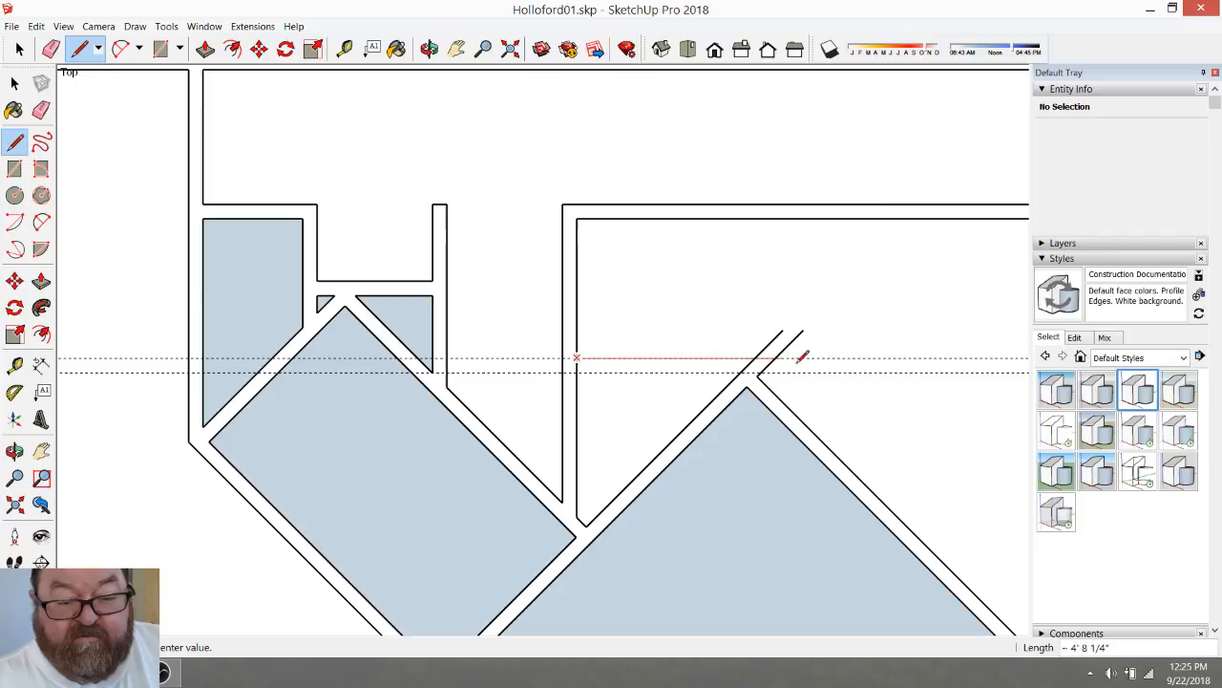
{"action": "left_click", "coordinate": [899, 357]}
{"action": "left_click", "coordinate": [578, 371]}
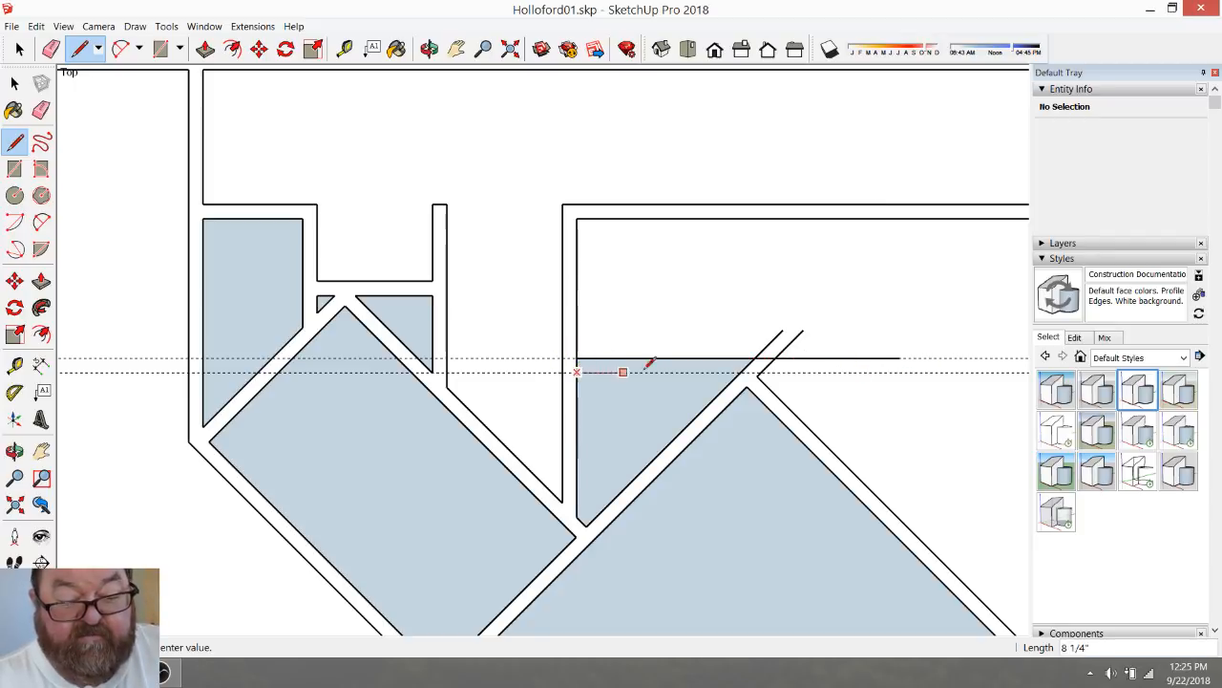
{"action": "left_click", "coordinate": [897, 371]}
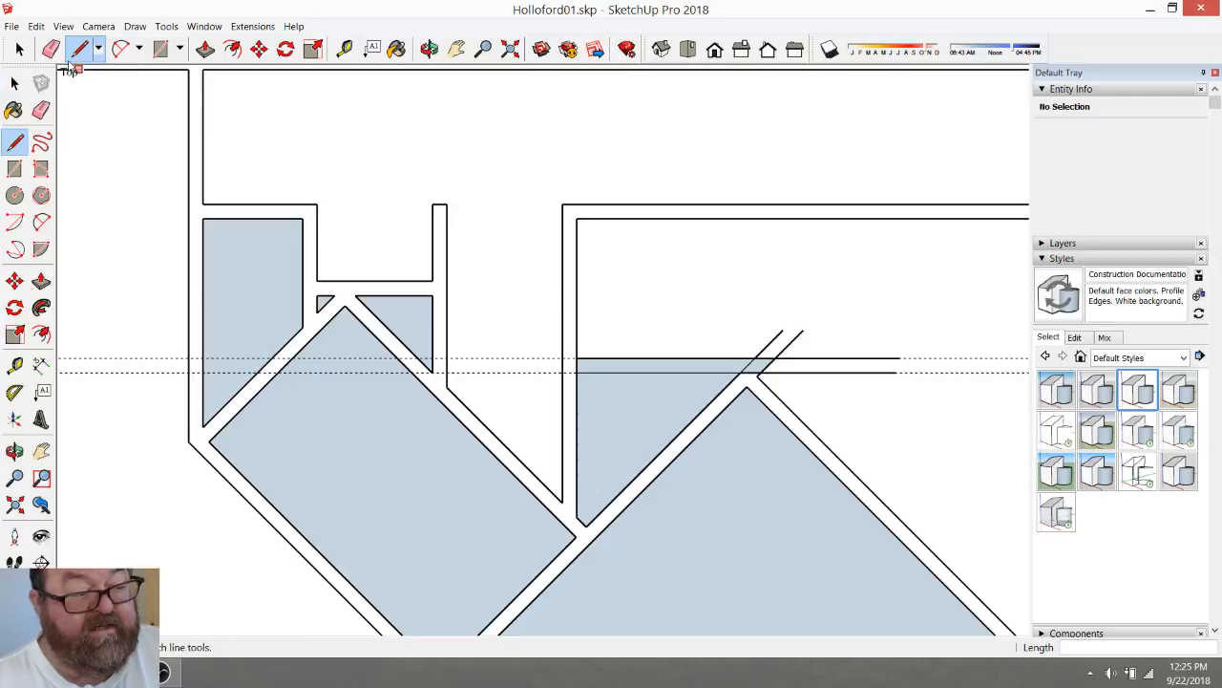
Erase the study wall's diagonal line ends that stick out above and inside the new horizontal stair wall
{"action": "left_click", "coordinate": [51, 50]}
{"action": "left_click_drag", "start_coordinate": [769, 323], "coordinate": [803, 337]}
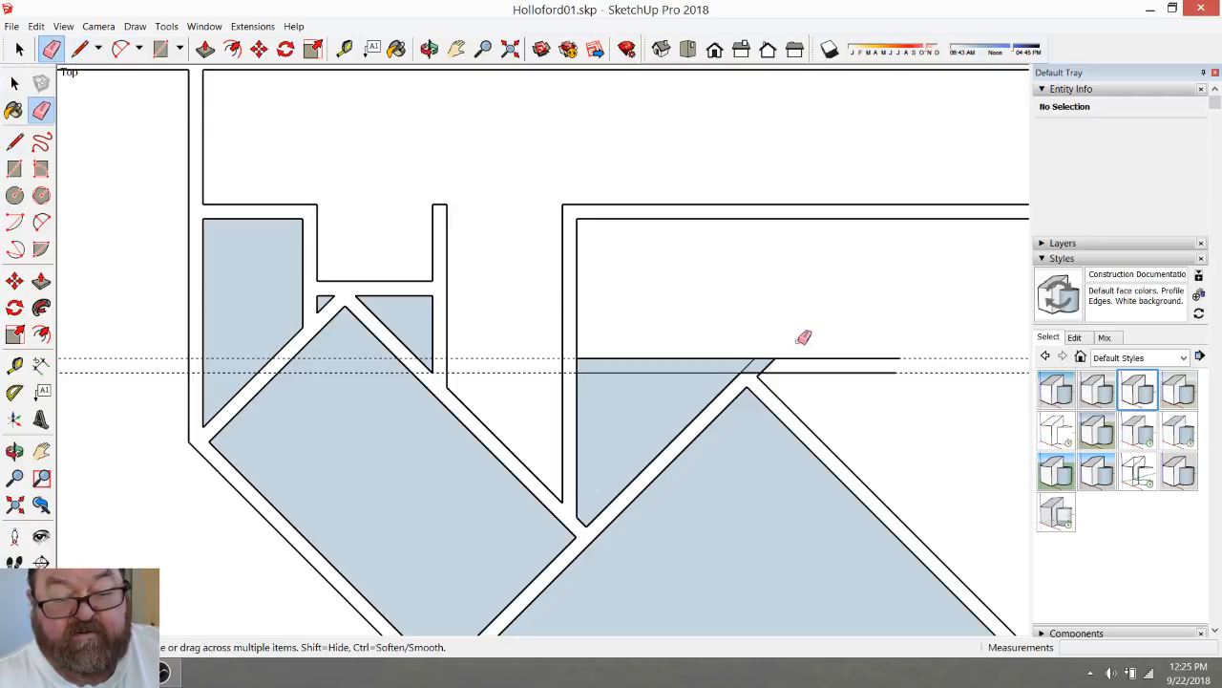
{"action": "left_click", "coordinate": [754, 364]}
{"action": "scroll", "coordinate": [734, 368], "scroll_direction": "up", "scroll_amount": 2}
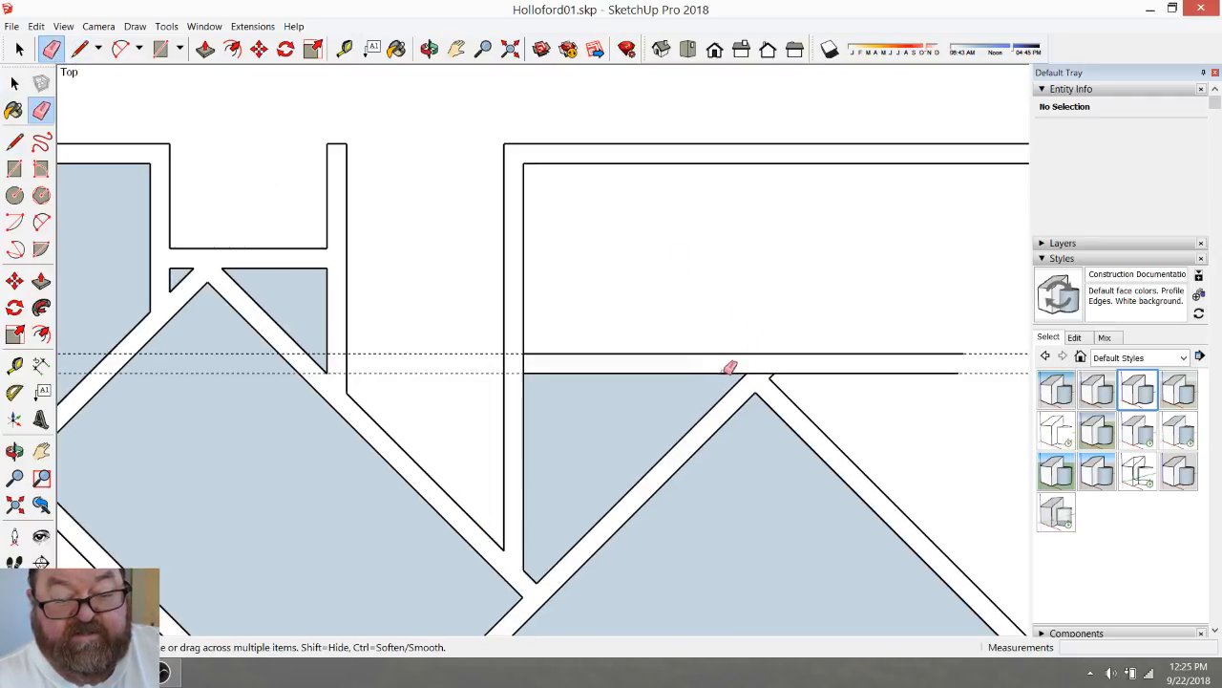
Extend the outer line of the study's foyer-side diagonal wall up through the stair wall, and erase the parts above its lower line
{"action": "scroll", "coordinate": [726, 382], "scroll_direction": "up", "scroll_amount": 3}
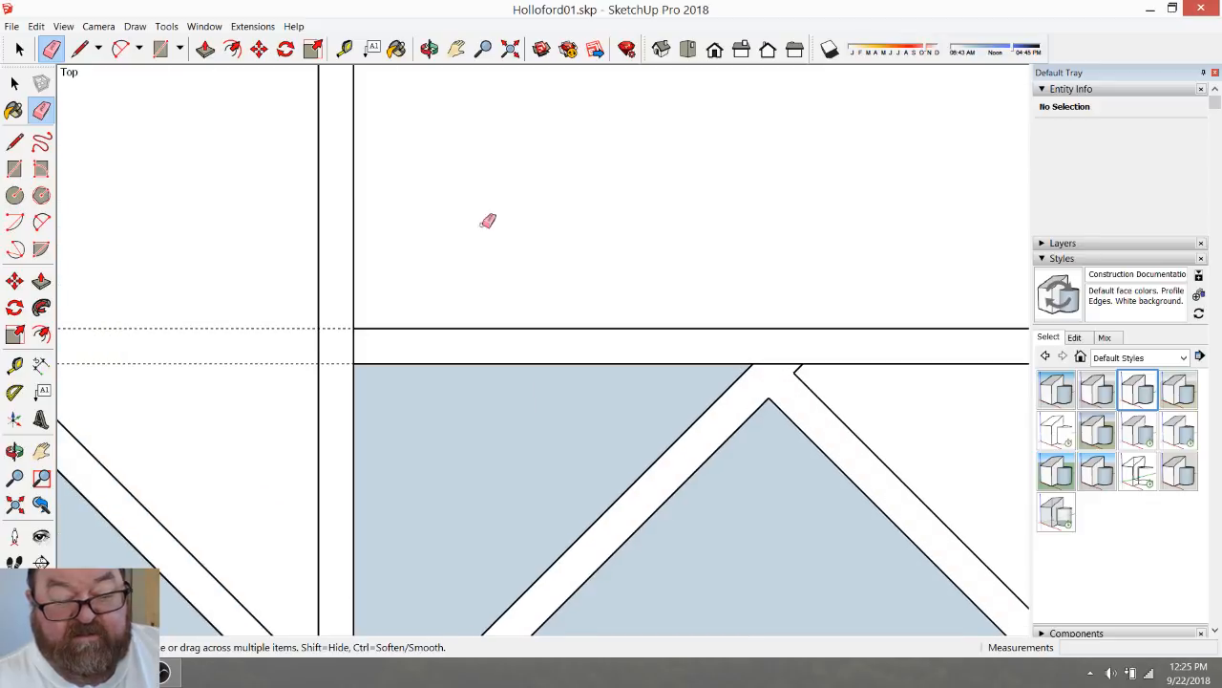
{"action": "left_click", "coordinate": [79, 49]}
{"action": "left_click_drag", "start_coordinate": [795, 371], "coordinate": [713, 291]}
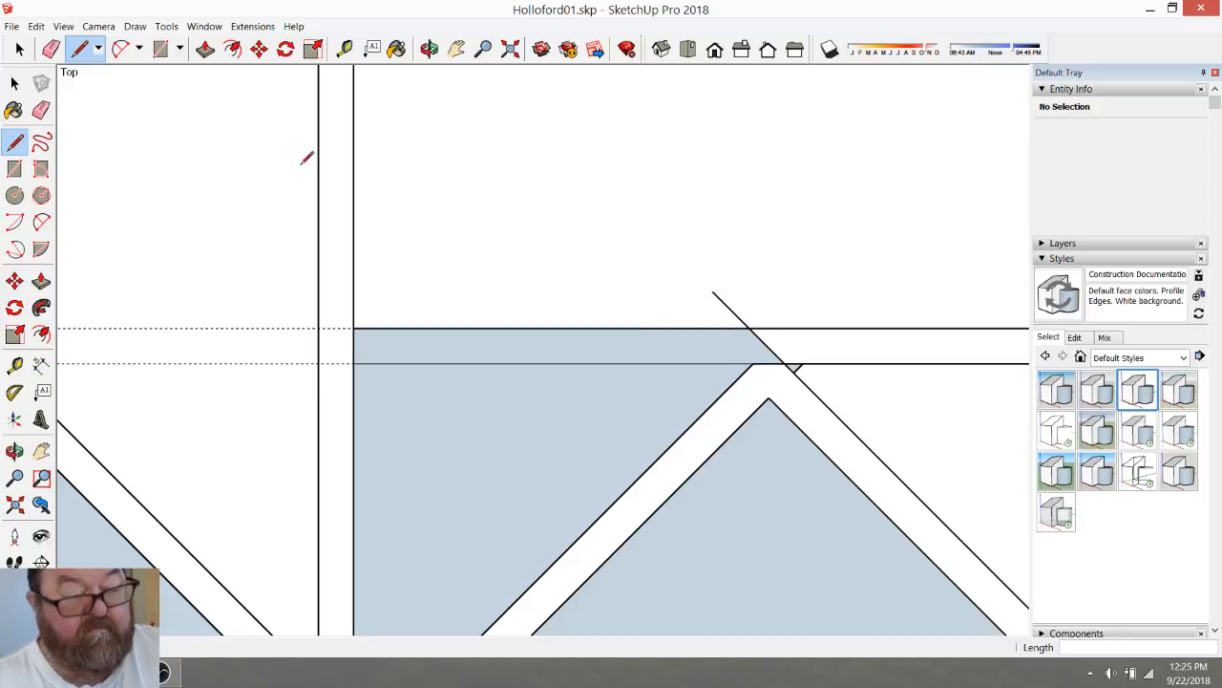
{"action": "left_click", "coordinate": [50, 49]}
{"action": "left_click", "coordinate": [736, 311]}
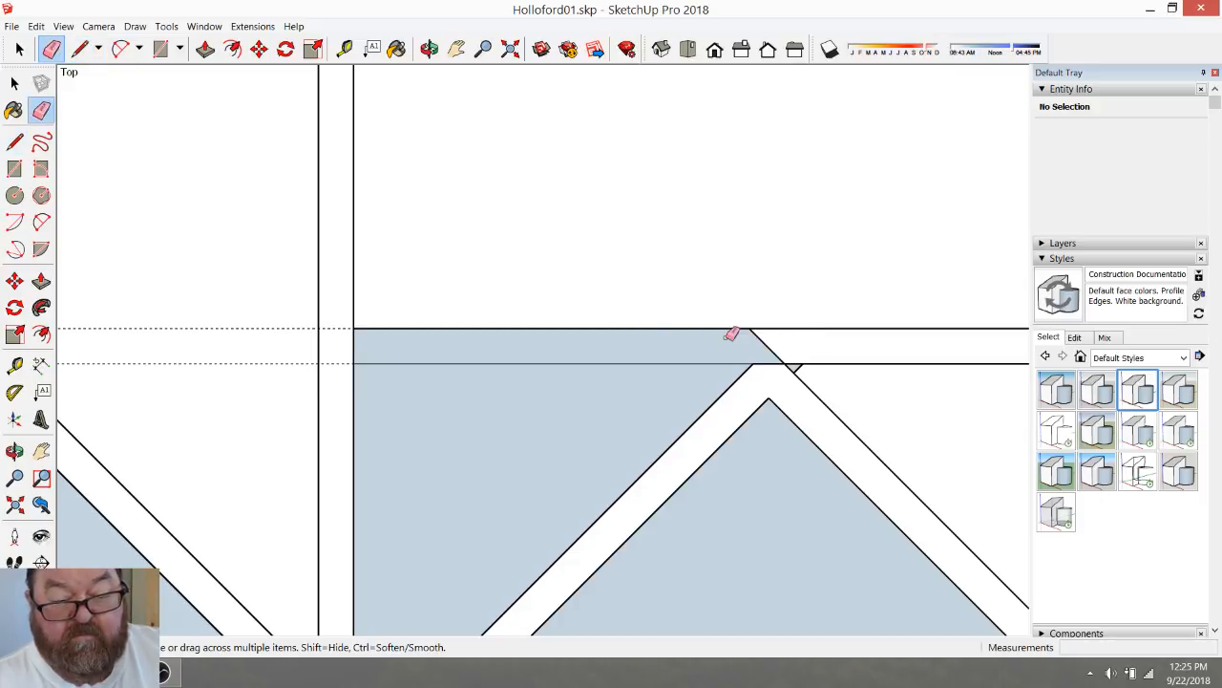
{"action": "left_click", "coordinate": [779, 348]}
Erase the leftover corner stub and dividing segments where the stair wall meets its neighbouring walls, and remove both horizontal guides
{"action": "scroll", "coordinate": [791, 363], "scroll_direction": "up", "scroll_amount": 2}
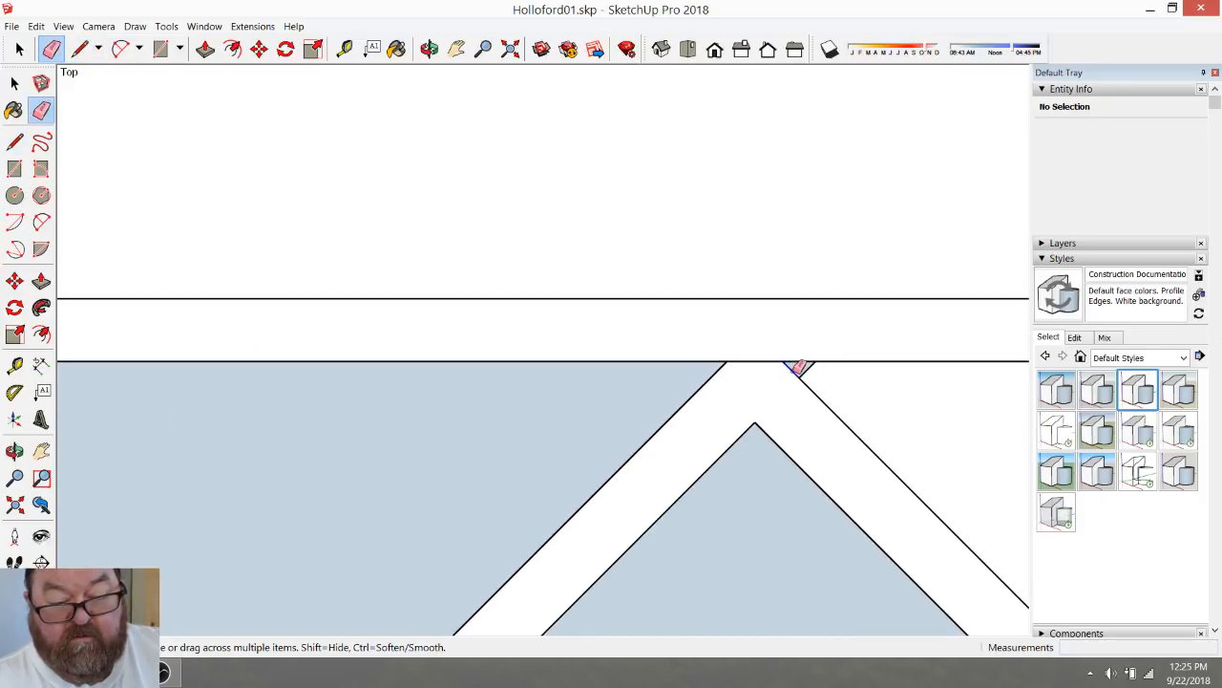
{"action": "left_click", "coordinate": [791, 369]}
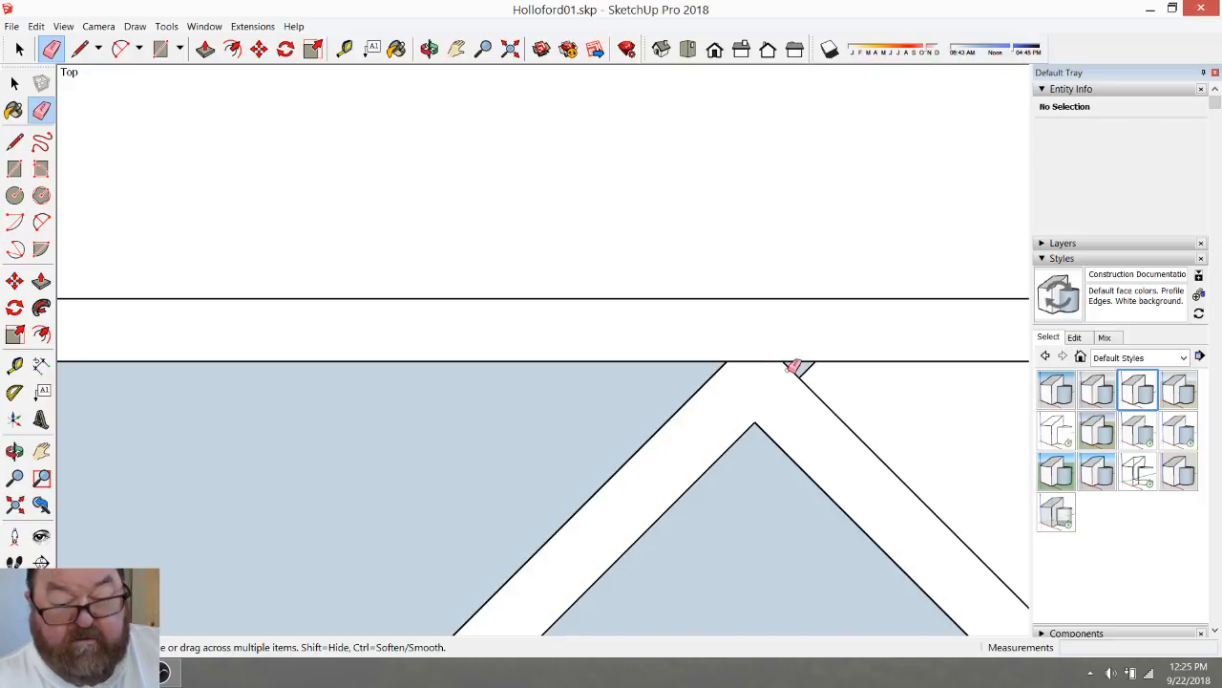
{"action": "left_click", "coordinate": [764, 361]}
{"action": "scroll", "coordinate": [769, 348], "scroll_direction": "down", "scroll_amount": 3}
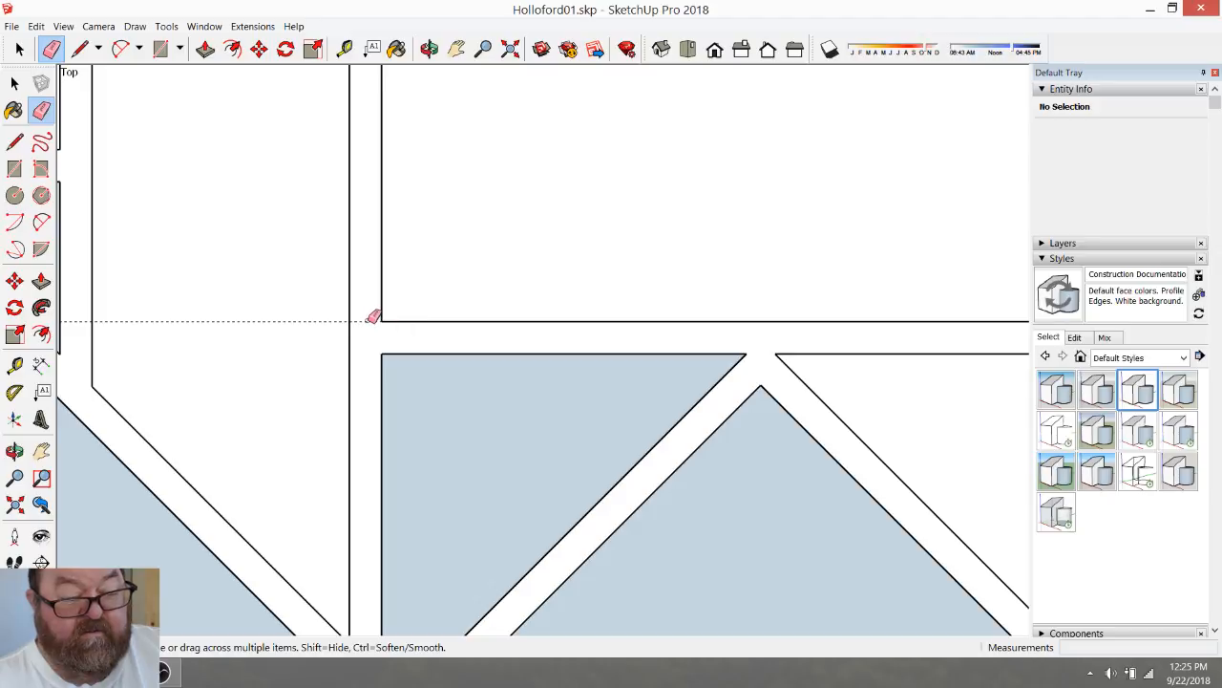
{"action": "scroll", "coordinate": [599, 360], "scroll_direction": "down", "scroll_amount": 3}
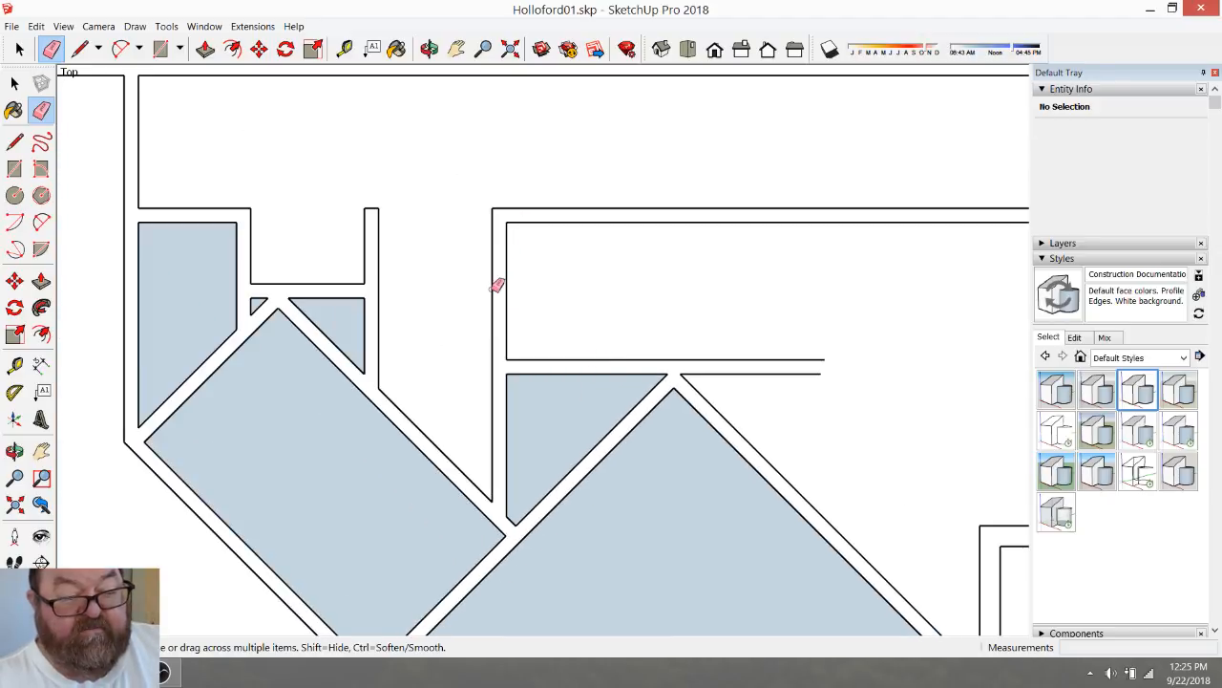
Compare the traced stair and study walls with the foyer and study area of the reference first-floor plan
{"action": "scroll", "coordinate": [471, 297], "scroll_direction": "down", "scroll_amount": 2}
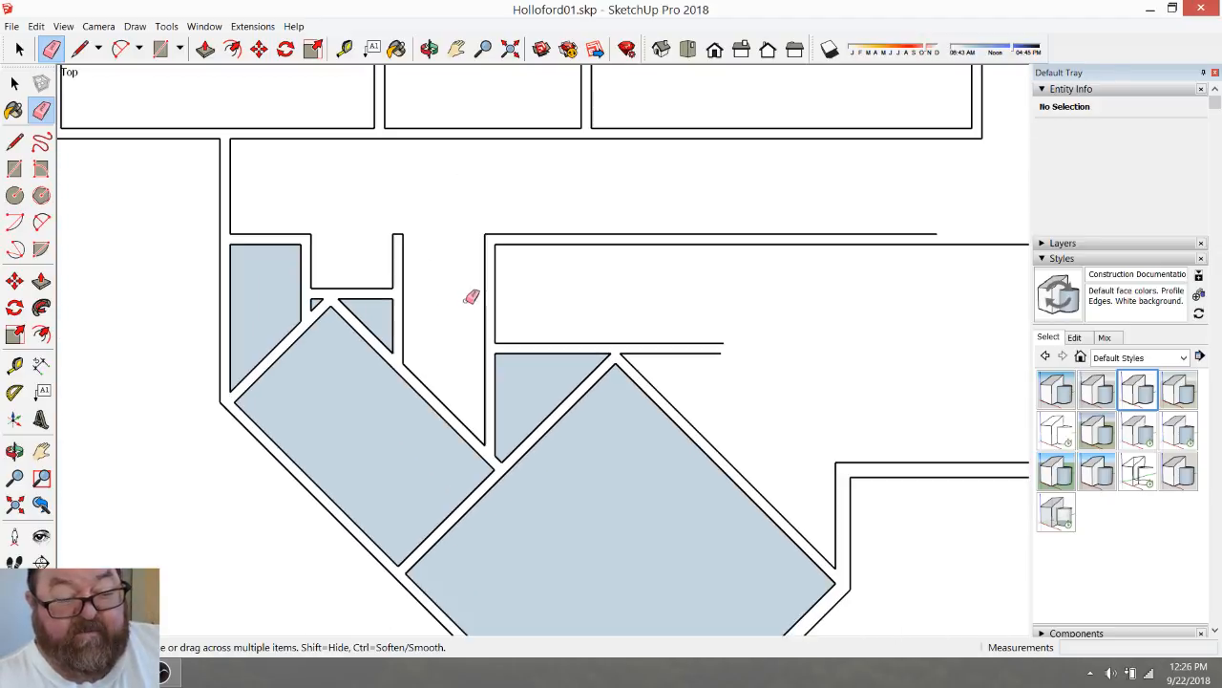
{"action": "scroll", "coordinate": [911, 413], "scroll_direction": "down", "scroll_amount": 5}
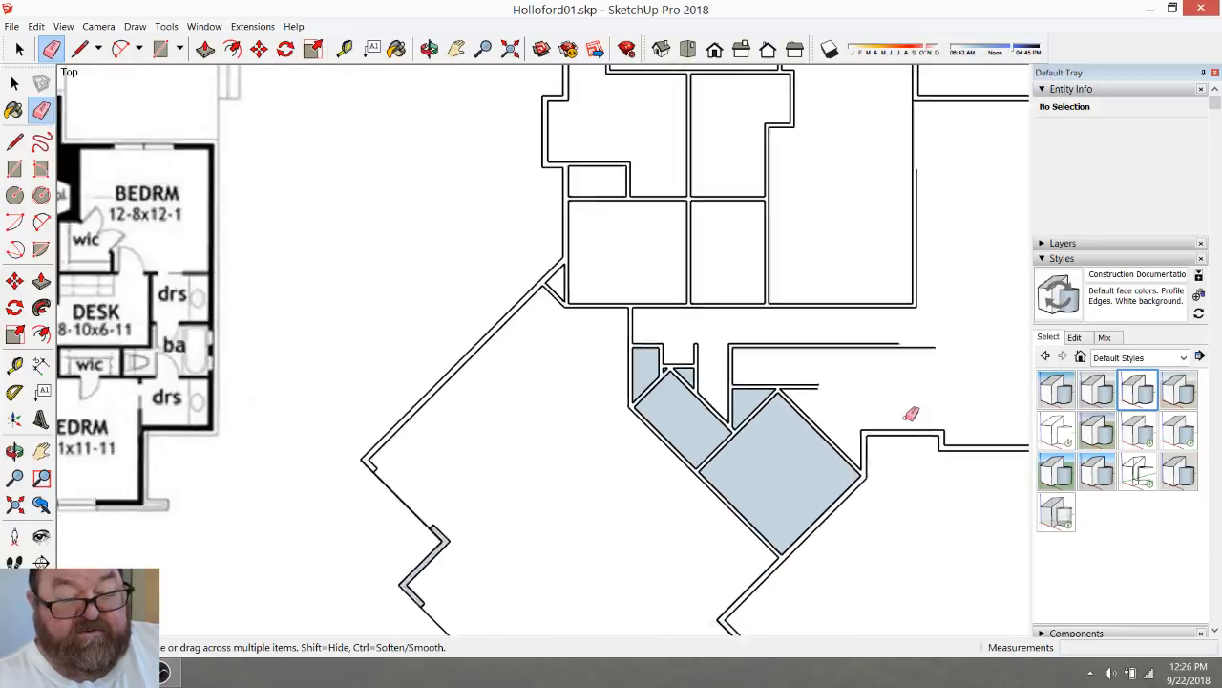
{"action": "scroll", "coordinate": [912, 413], "scroll_direction": "down", "scroll_amount": 4}
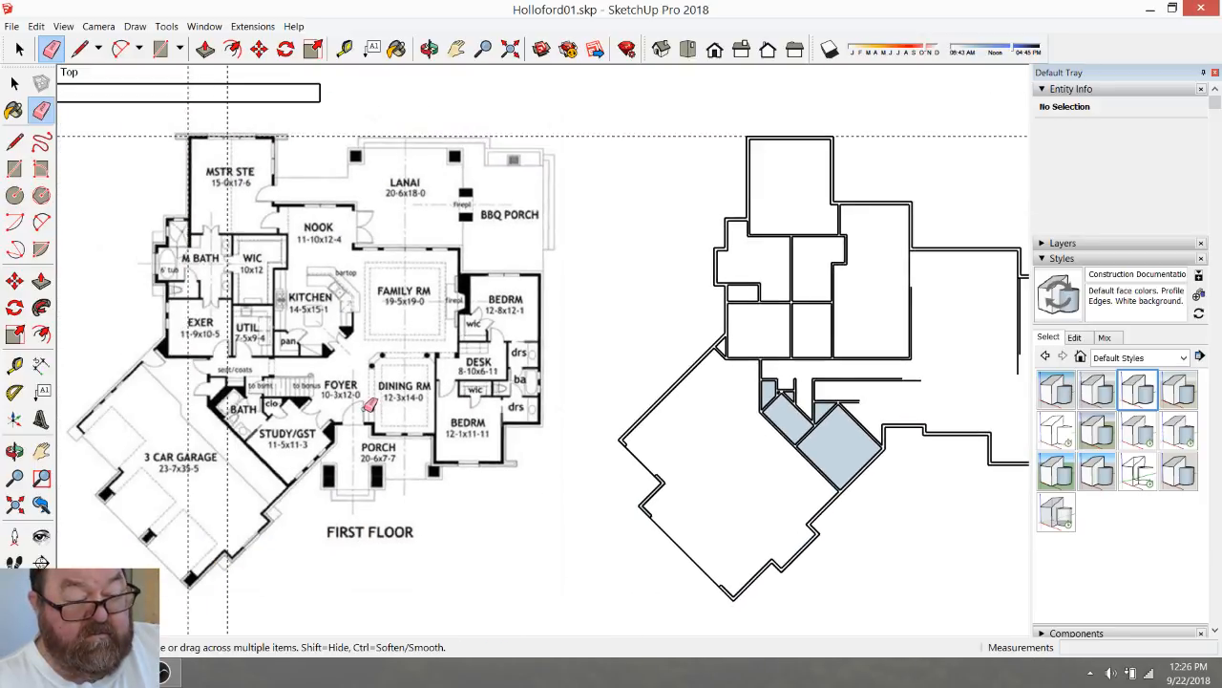
{"action": "scroll", "coordinate": [323, 396], "scroll_direction": "up", "scroll_amount": 4}
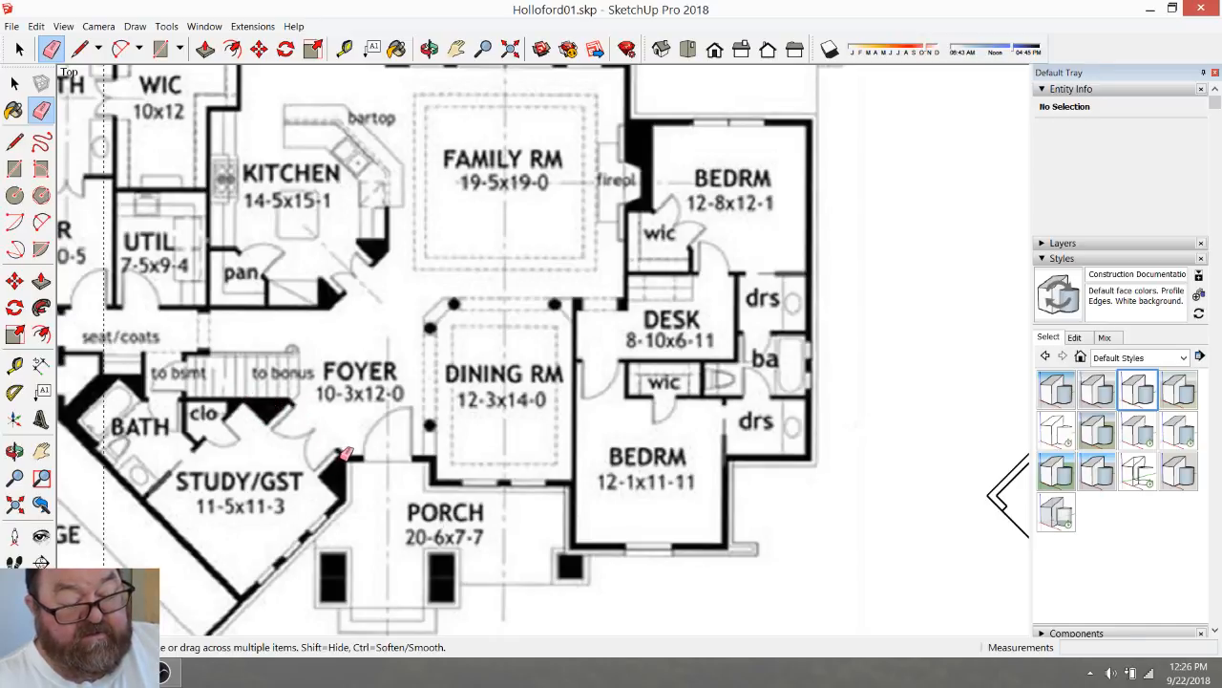
{"action": "scroll", "coordinate": [345, 455], "scroll_direction": "down", "scroll_amount": 4}
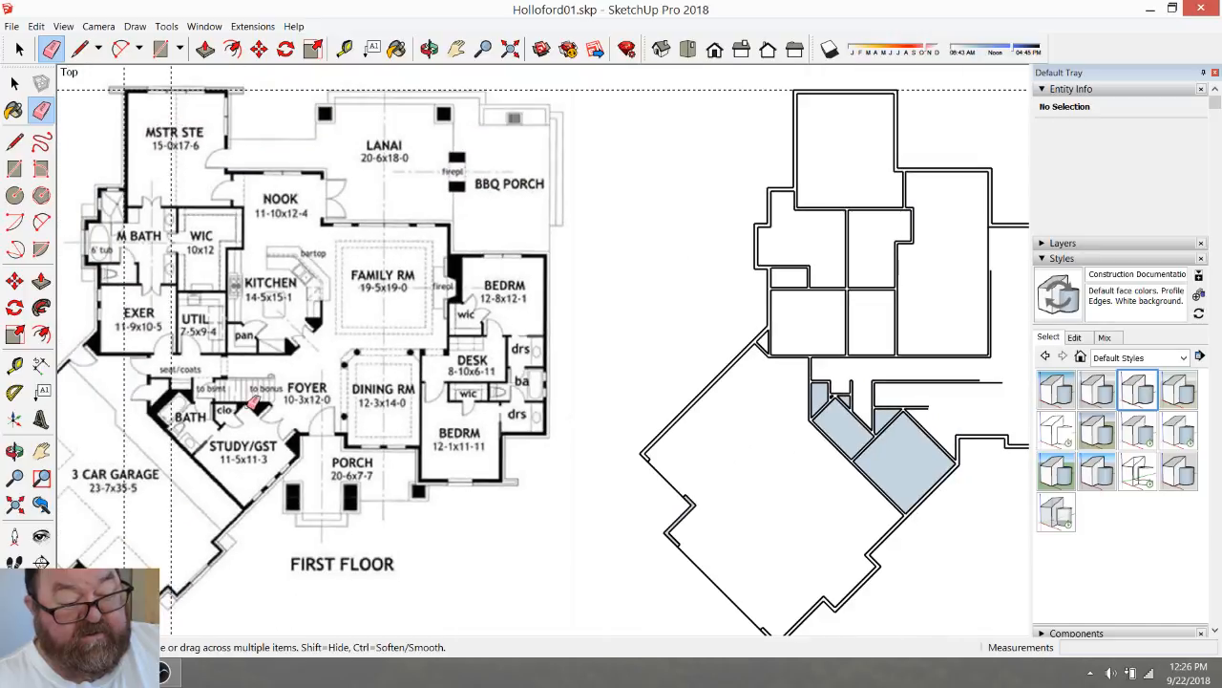
Place a diagonal guide parallel to the study's foyer-side wall, through the nearby exterior wall's outer corner at the foyer
{"action": "scroll", "coordinate": [960, 431], "scroll_direction": "up", "scroll_amount": 5}
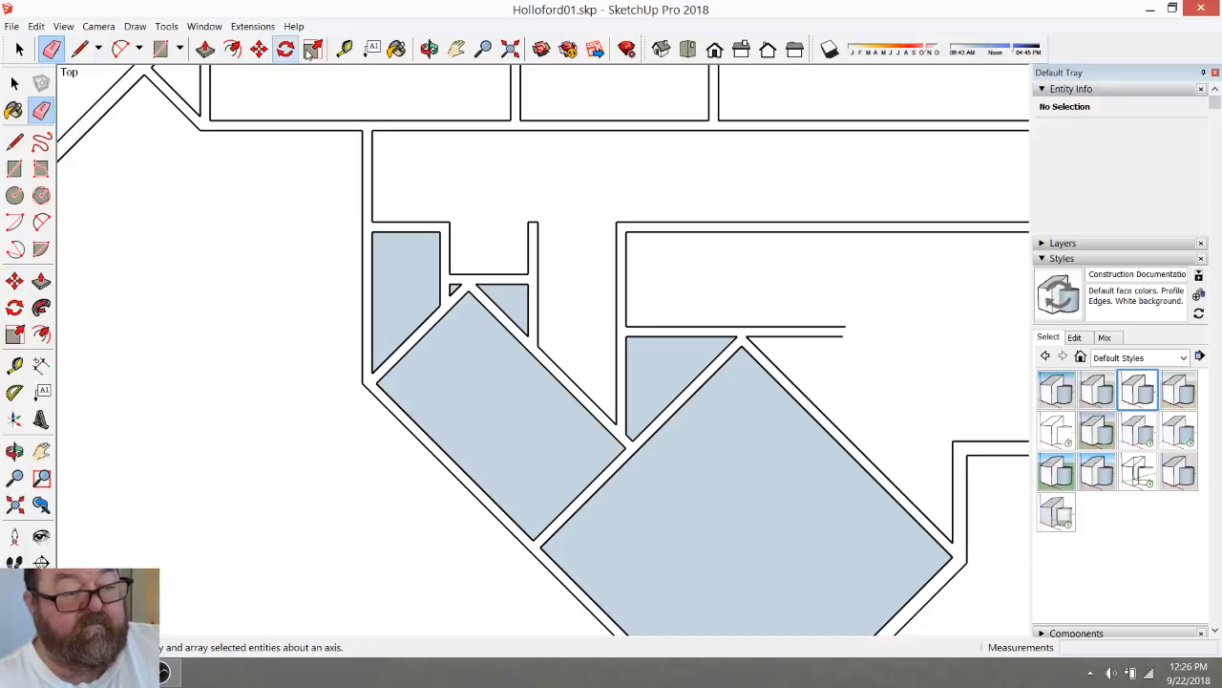
{"action": "left_click", "coordinate": [343, 50]}
{"action": "left_click", "coordinate": [859, 447]}
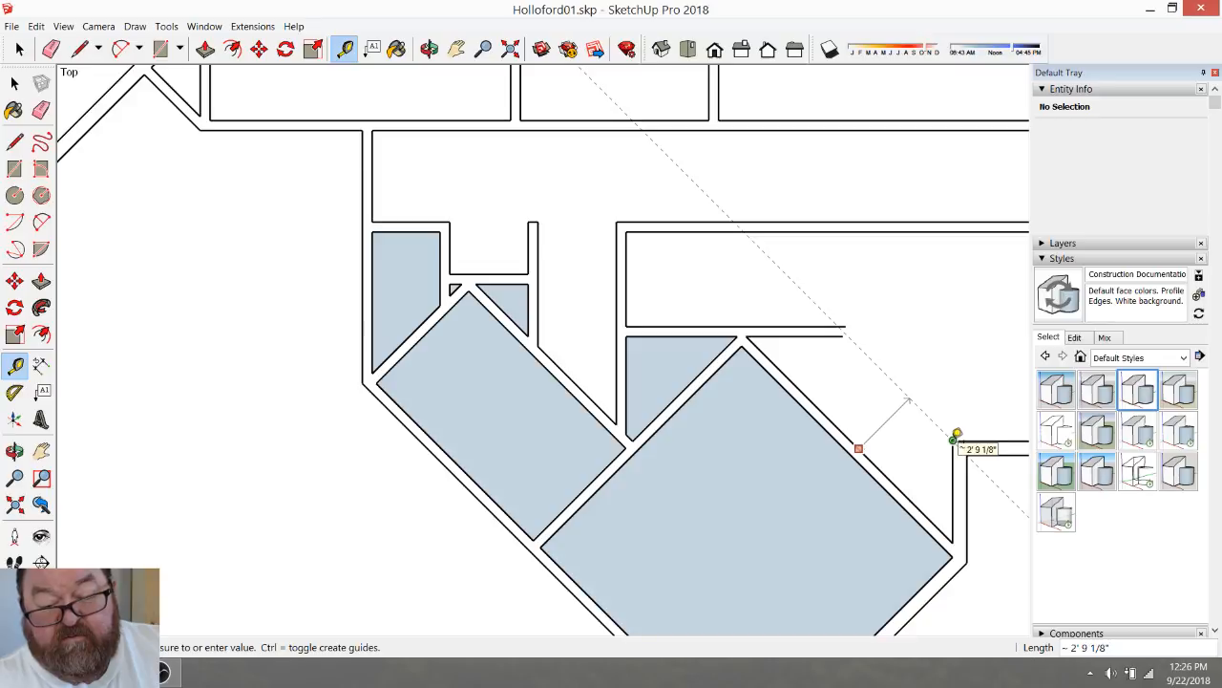
{"action": "left_click", "coordinate": [956, 436]}
{"action": "scroll", "coordinate": [864, 374], "scroll_direction": "up", "scroll_amount": 2}
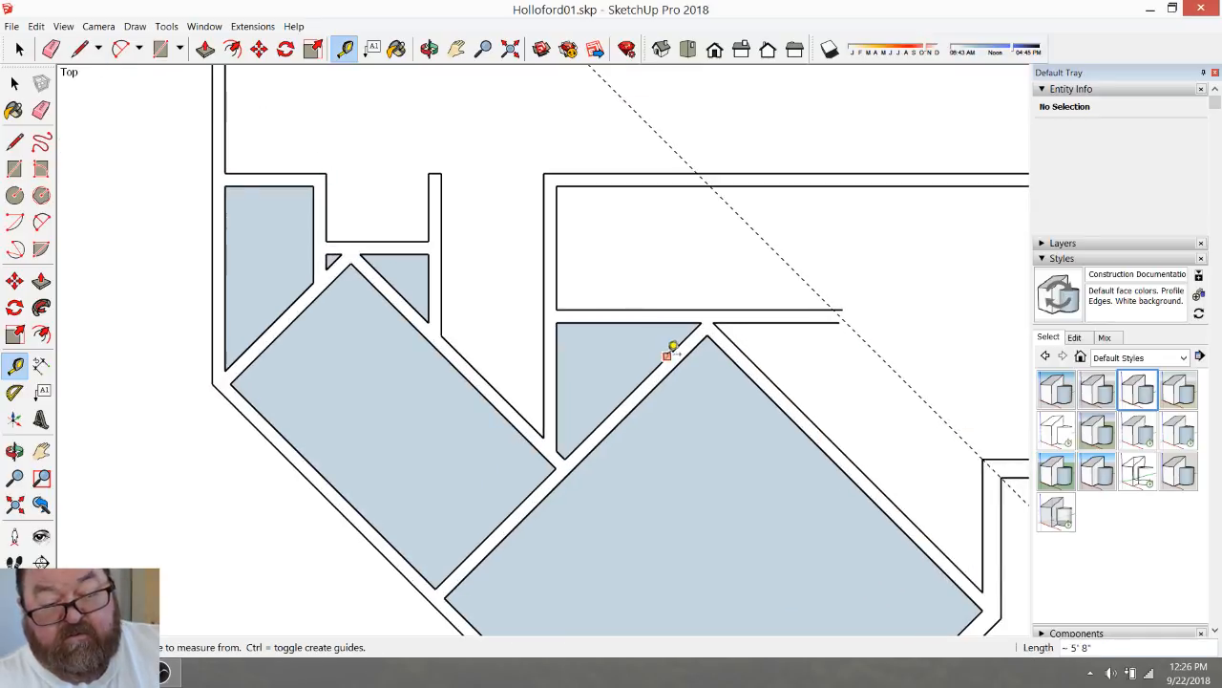
{"action": "left_click", "coordinate": [691, 350]}
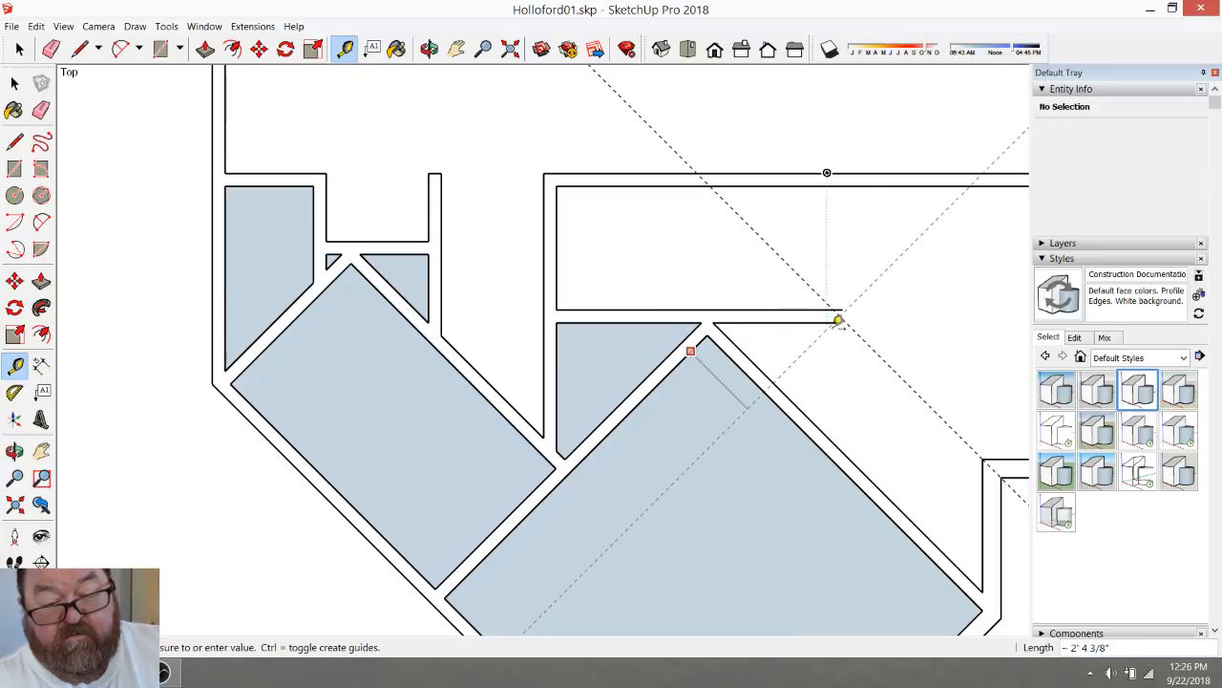
{"action": "scroll", "coordinate": [837, 374], "scroll_direction": "up", "scroll_amount": 3}
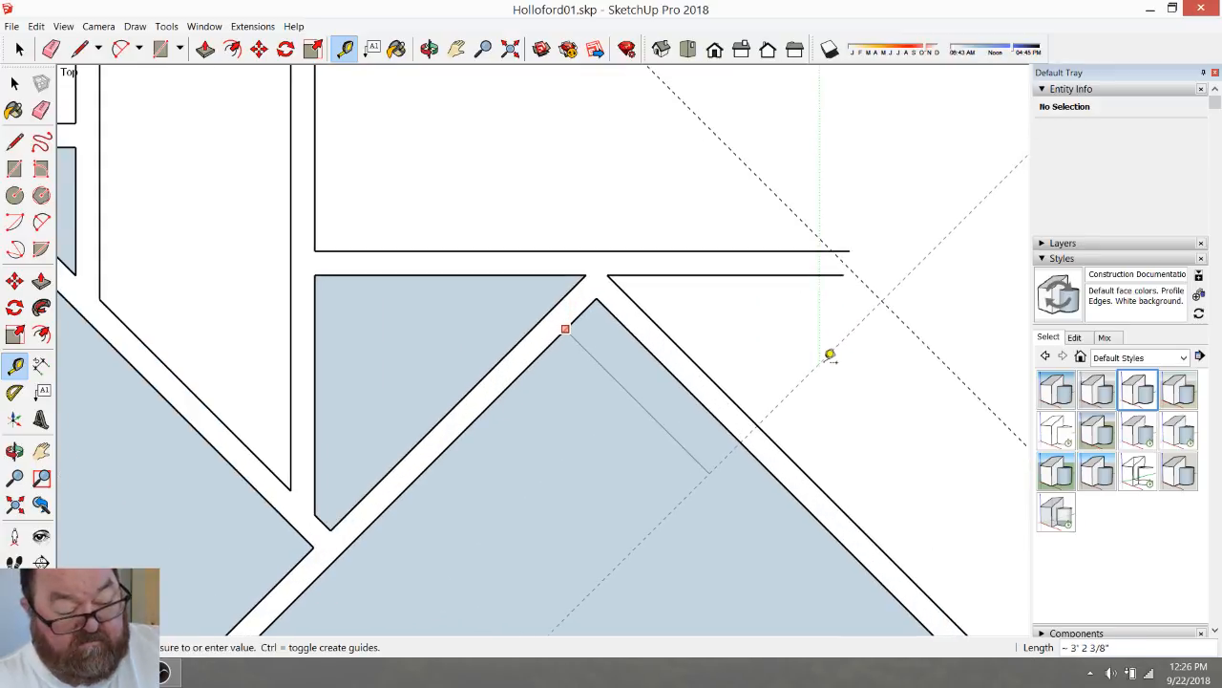
{"action": "key", "text": "Escape"}
Place a second diagonal guide 4.5" from the first one, on the side facing the study
{"action": "scroll", "coordinate": [823, 360], "scroll_direction": "down", "scroll_amount": 1}
{"action": "scroll", "coordinate": [793, 347], "scroll_direction": "down", "scroll_amount": 3}
{"action": "scroll", "coordinate": [912, 402], "scroll_direction": "up", "scroll_amount": 1}
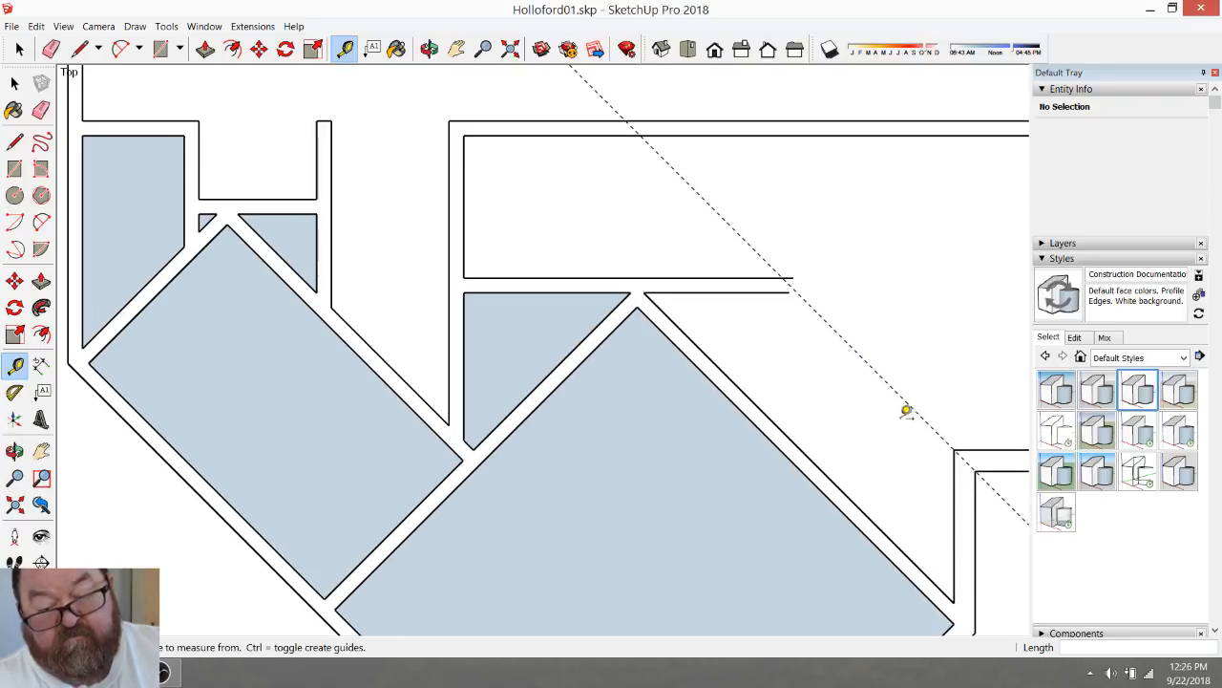
{"action": "left_click", "coordinate": [904, 397]}
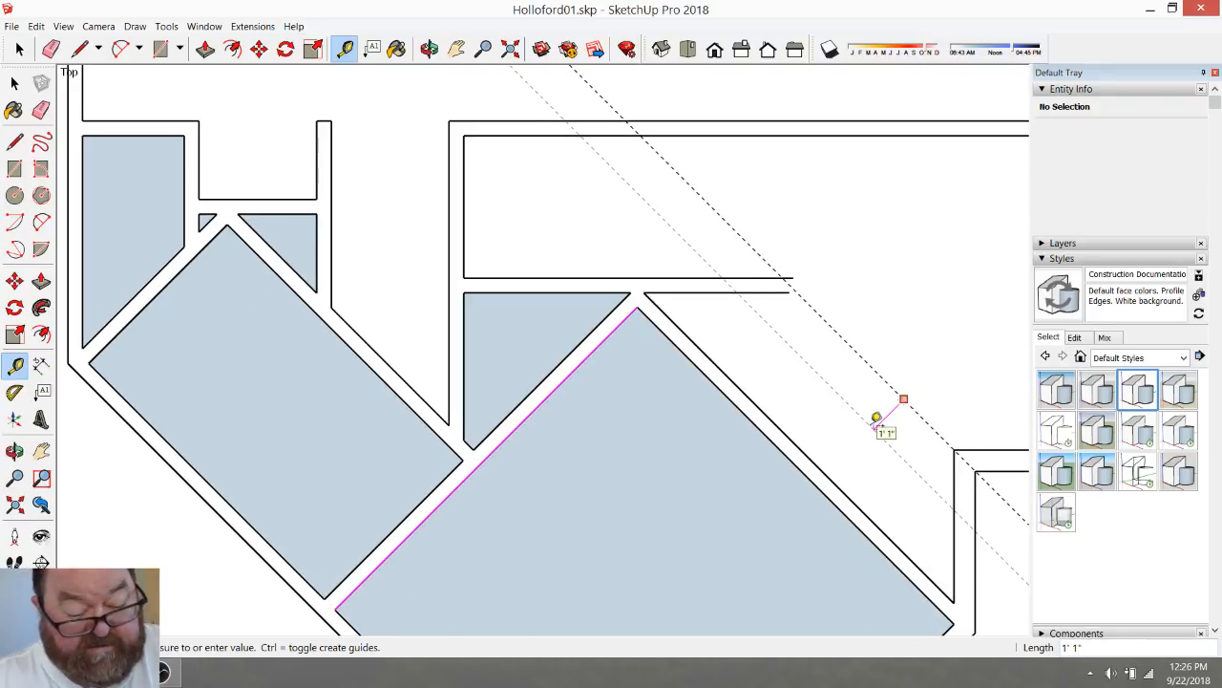
{"action": "key", "text": "Return"}
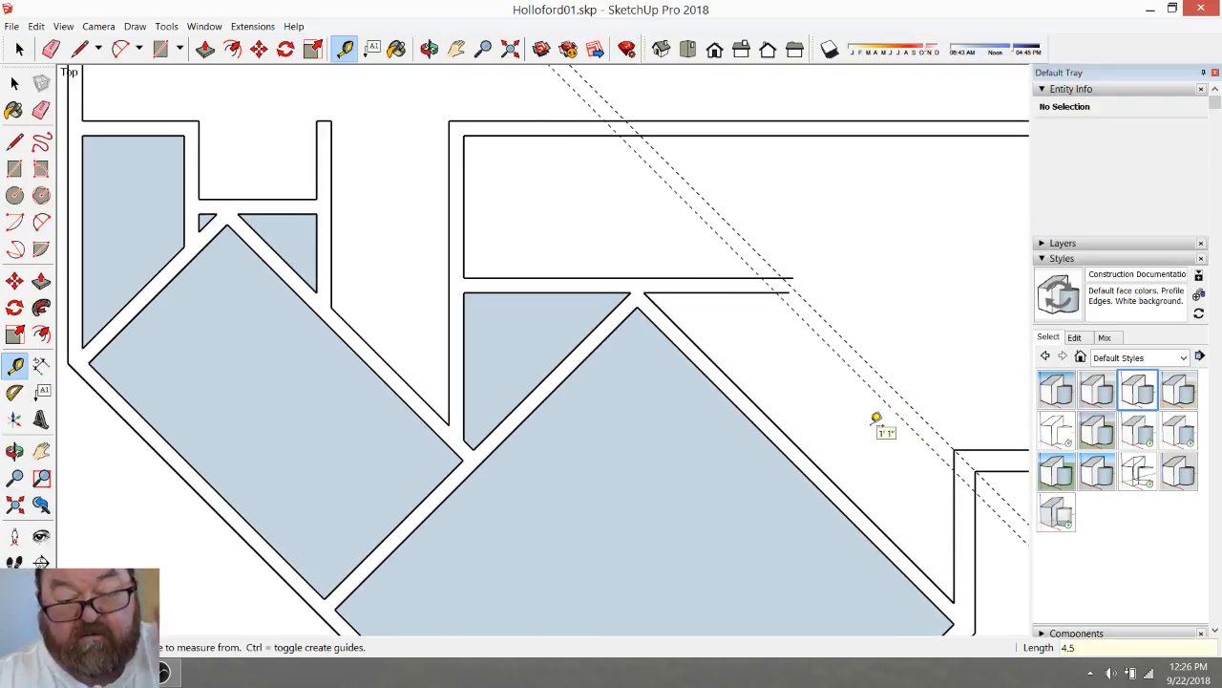
Draw two parallel lines square to the study's foyer-side wall, from the exterior wall's outer corner and from the inner diagonal guide's crossing just below
{"action": "scroll", "coordinate": [960, 415], "scroll_direction": "down", "scroll_amount": 1}
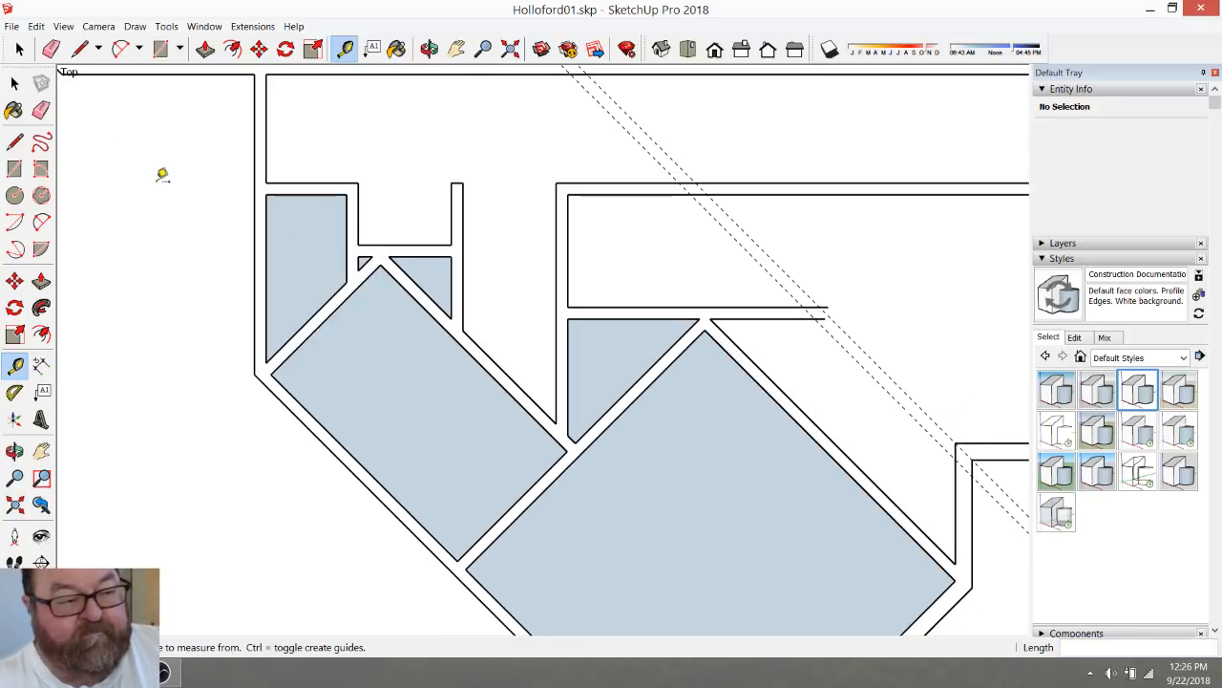
{"action": "left_click", "coordinate": [80, 50]}
{"action": "scroll", "coordinate": [874, 439], "scroll_direction": "up", "scroll_amount": 4}
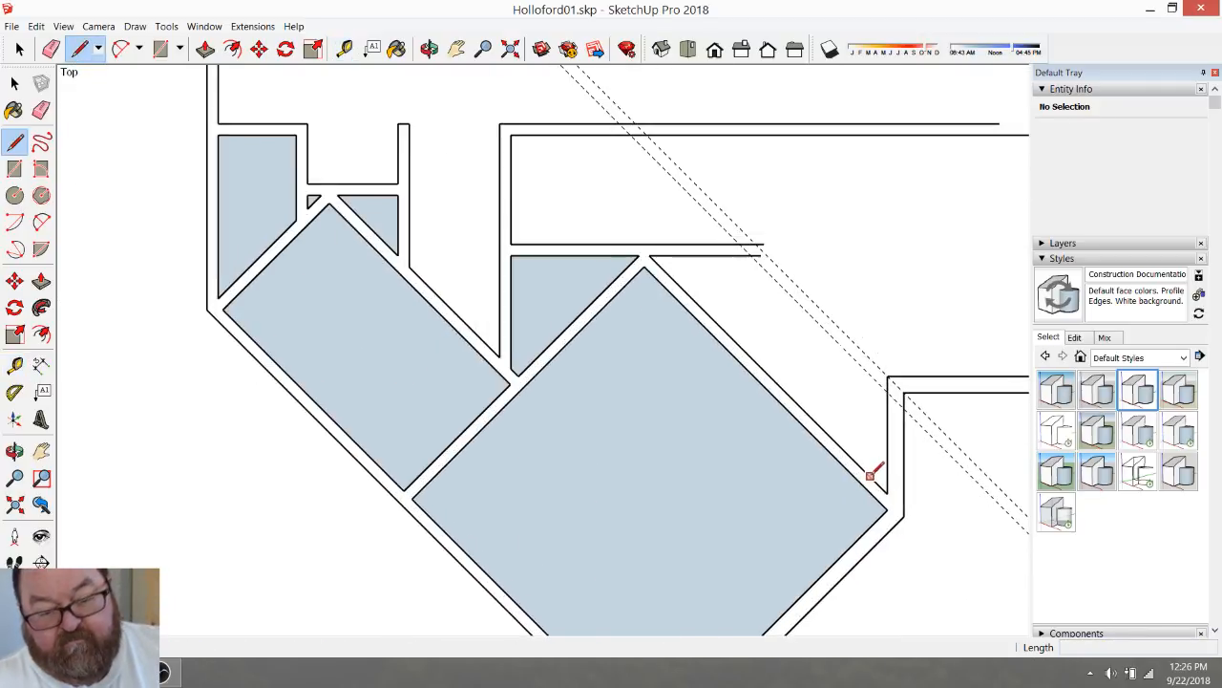
{"action": "left_click", "coordinate": [902, 326]}
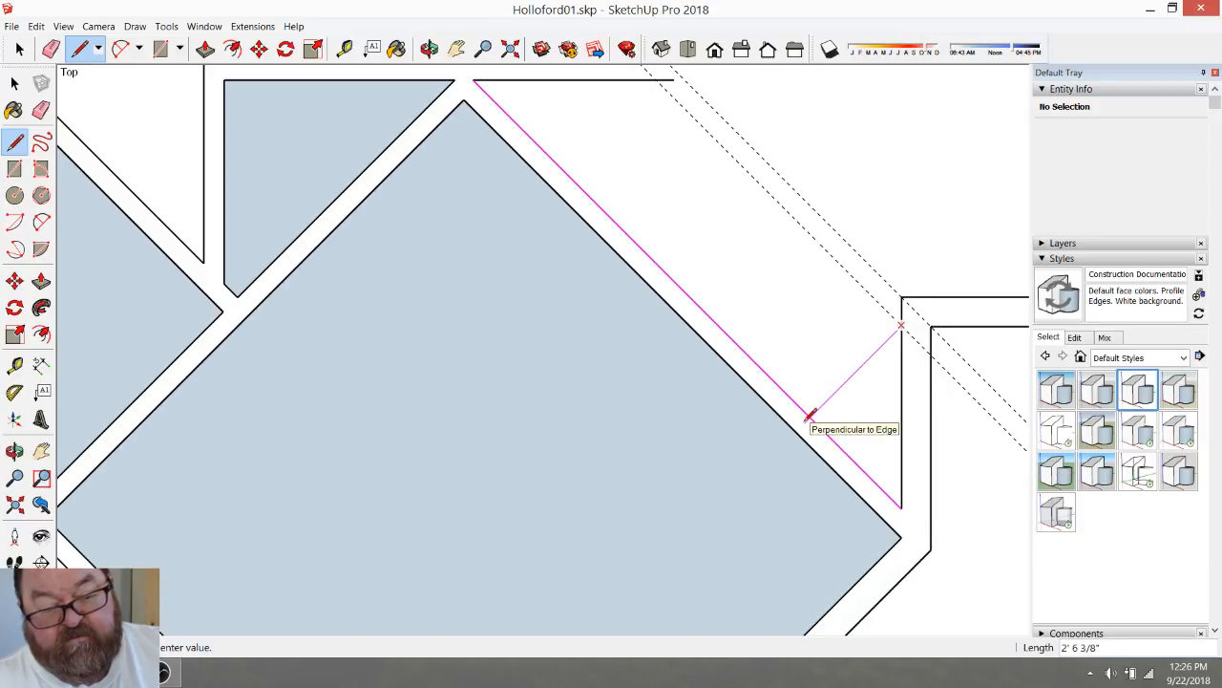
{"action": "left_click", "coordinate": [810, 413]}
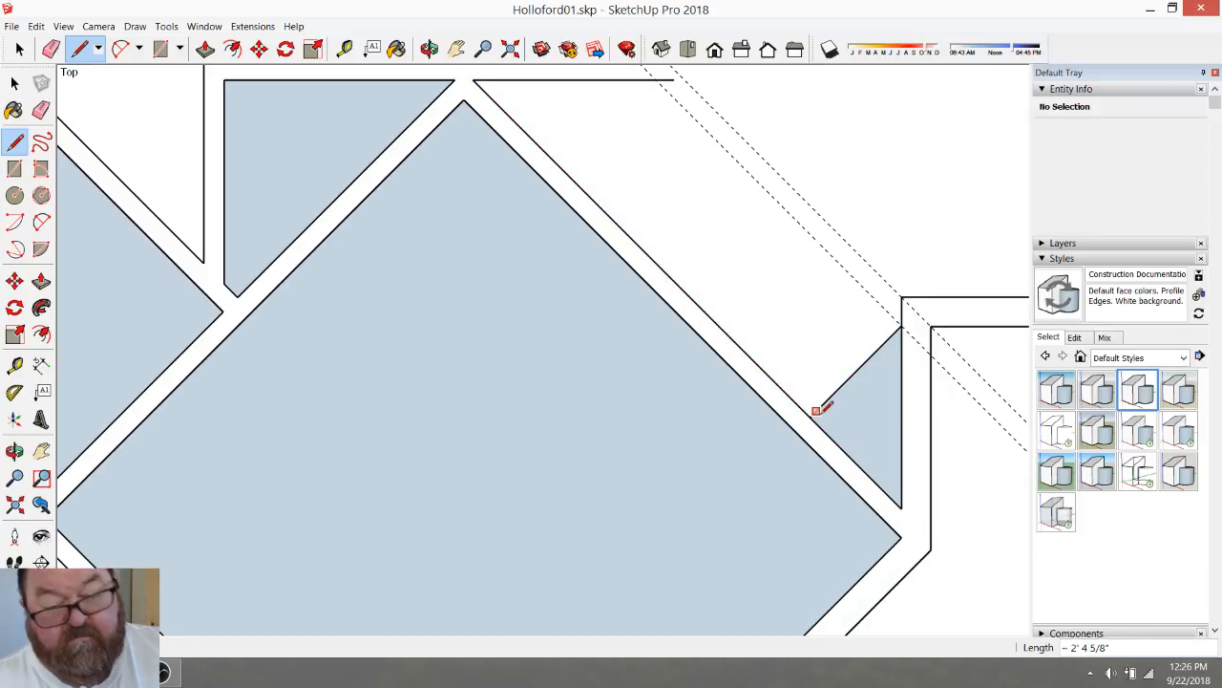
{"action": "left_click", "coordinate": [900, 297]}
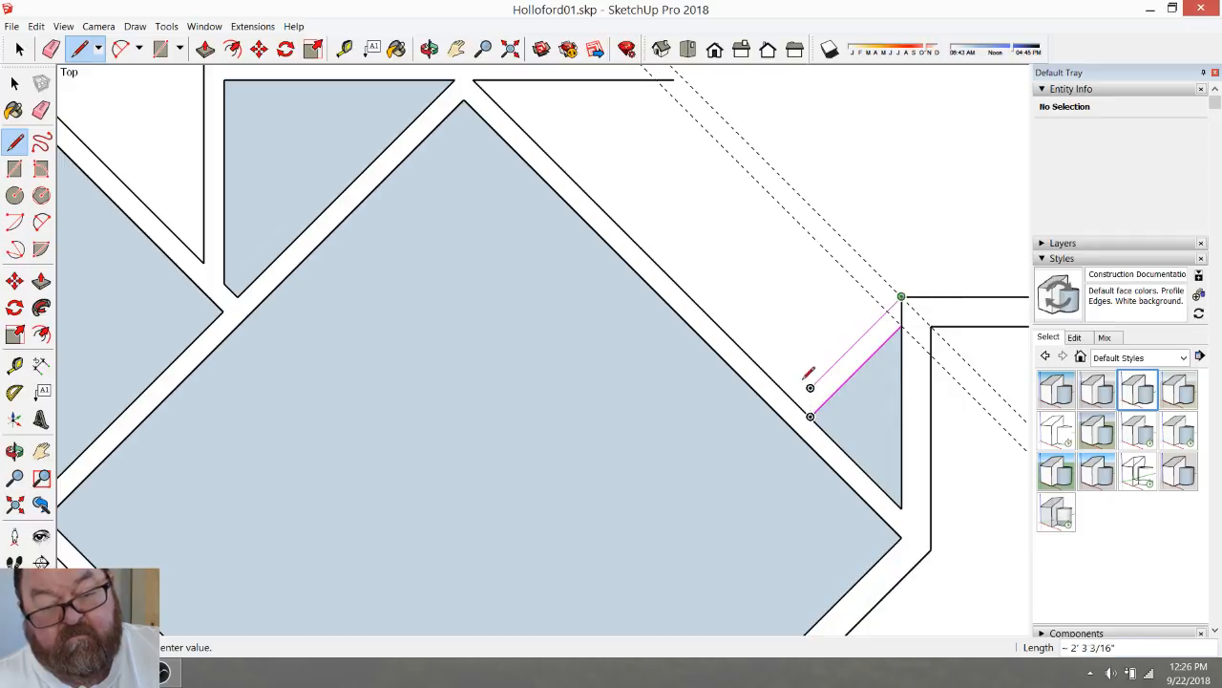
{"action": "left_click", "coordinate": [798, 400]}
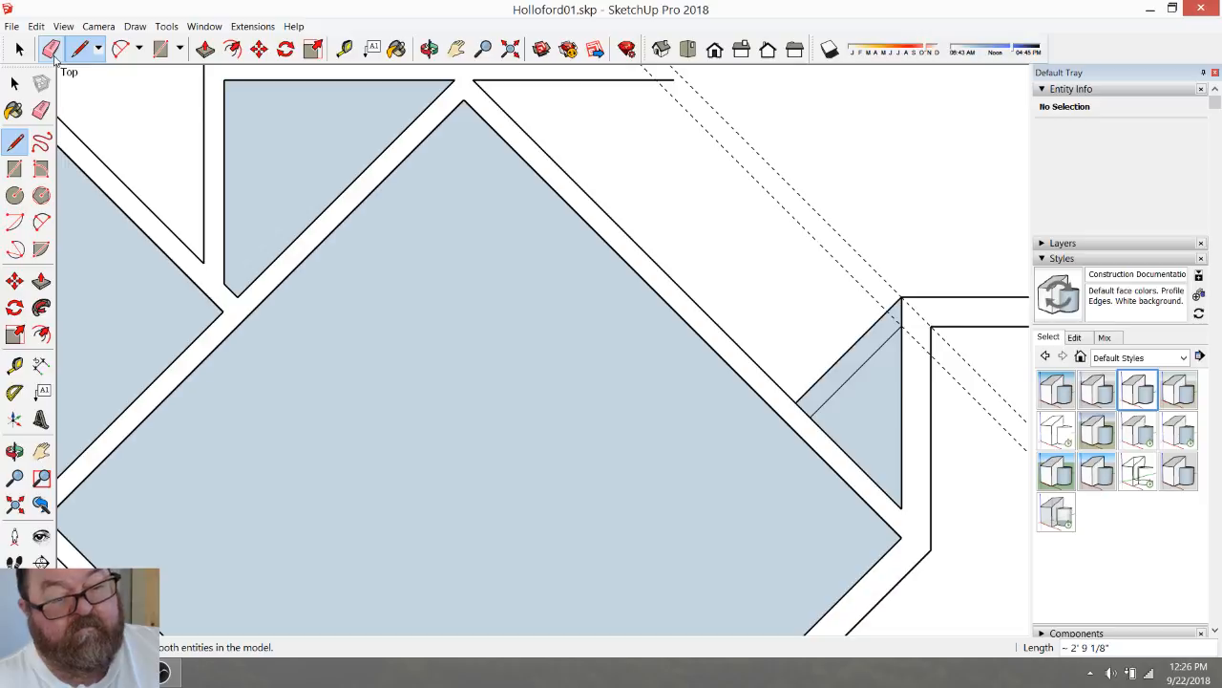
Place a guide parallel to the new short lines, through the point where the outer diagonal guide crosses the stair wall's upper edge
{"action": "scroll", "coordinate": [525, 440], "scroll_direction": "down", "scroll_amount": 2}
{"action": "scroll", "coordinate": [615, 180], "scroll_direction": "up", "scroll_amount": 3}
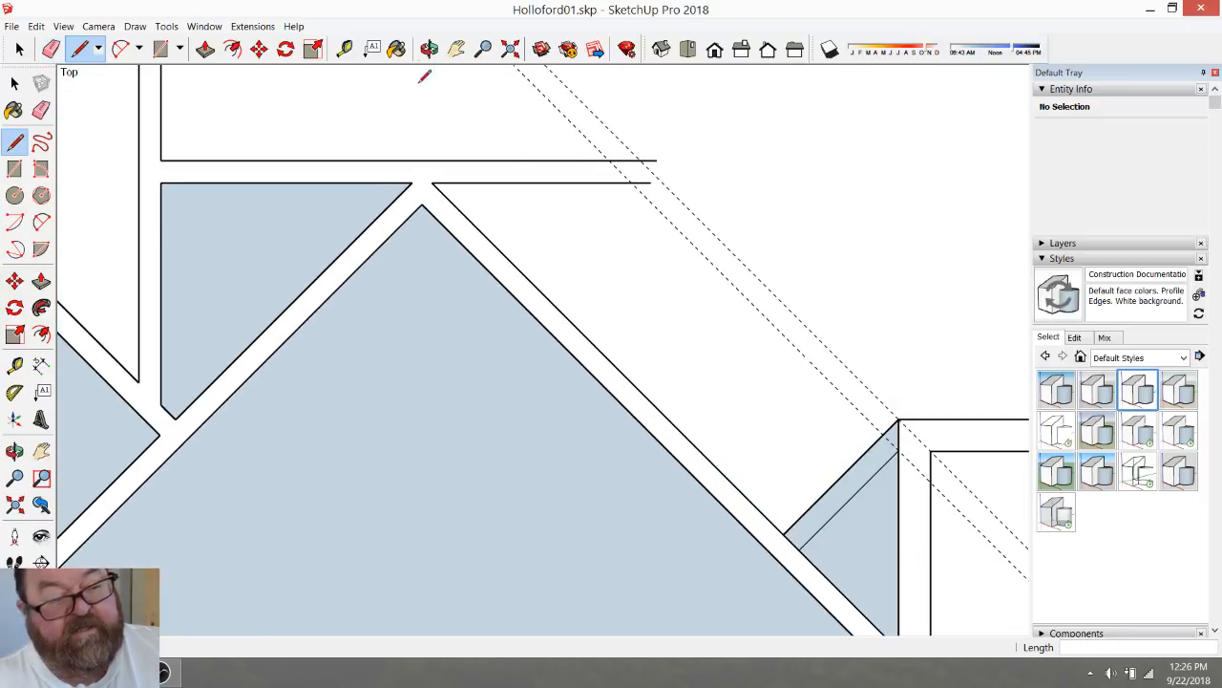
{"action": "left_click", "coordinate": [344, 49]}
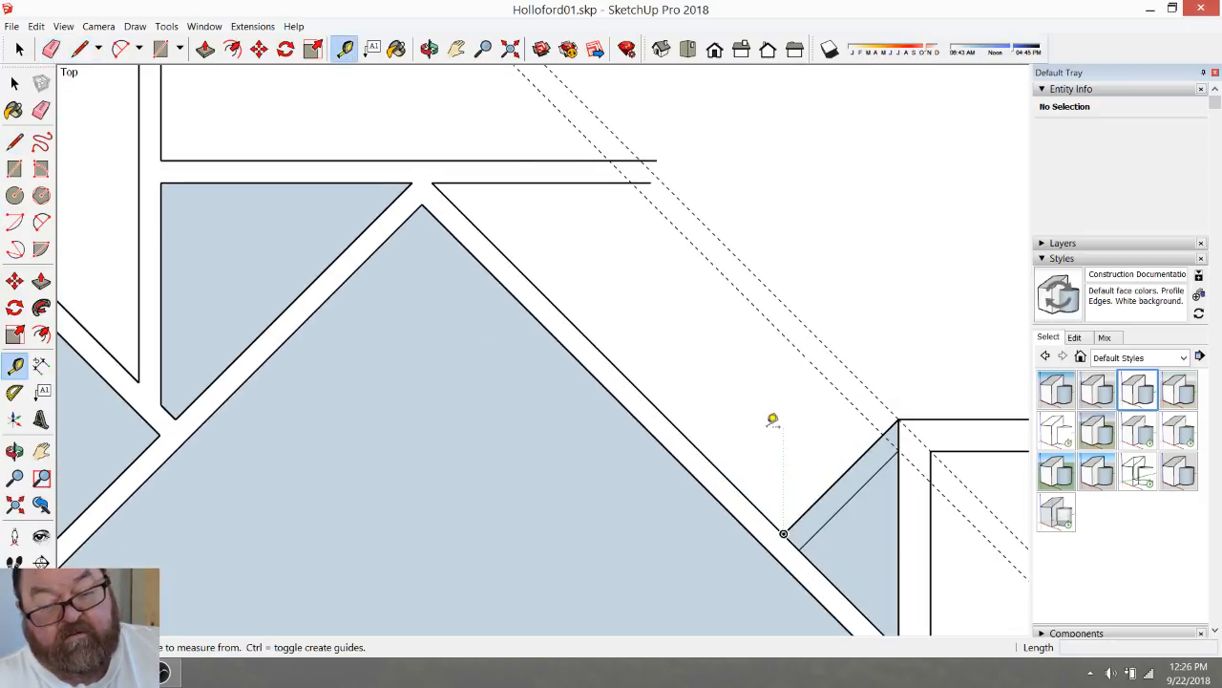
{"action": "left_click", "coordinate": [842, 473]}
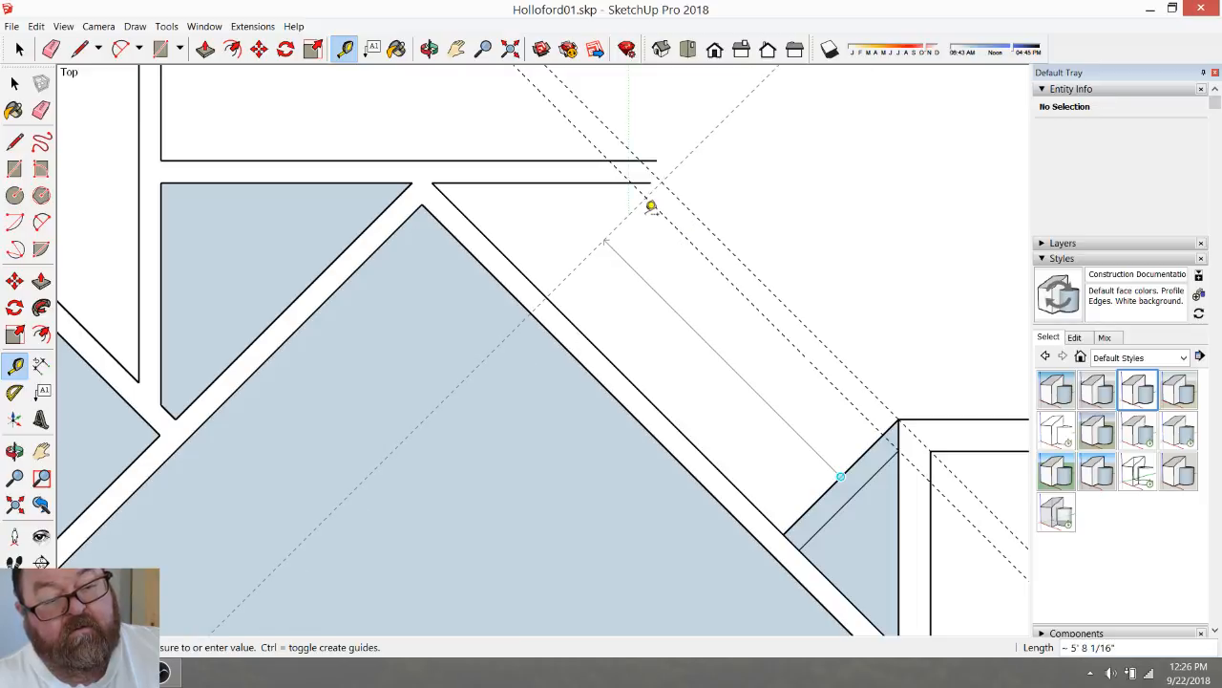
{"action": "left_click", "coordinate": [646, 158]}
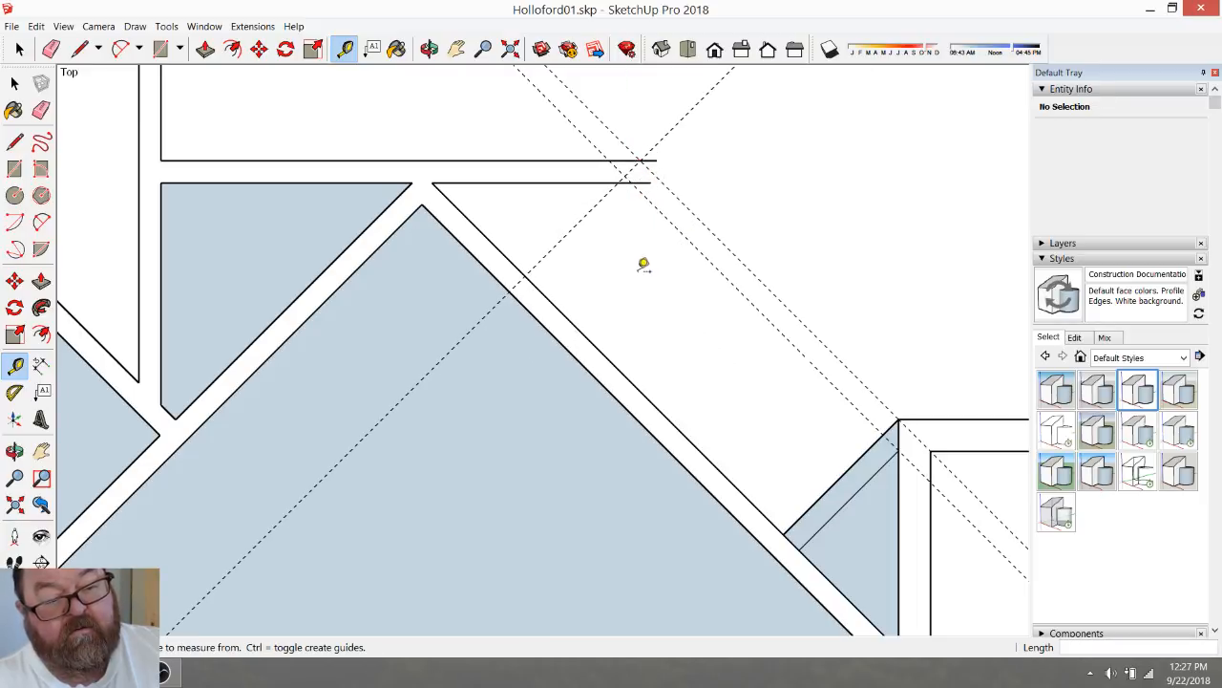
Compare the foyer end of the study and stair walls with the reference first-floor plan
{"action": "scroll", "coordinate": [776, 415], "scroll_direction": "down", "scroll_amount": 8}
{"action": "scroll", "coordinate": [771, 411], "scroll_direction": "down", "scroll_amount": 7}
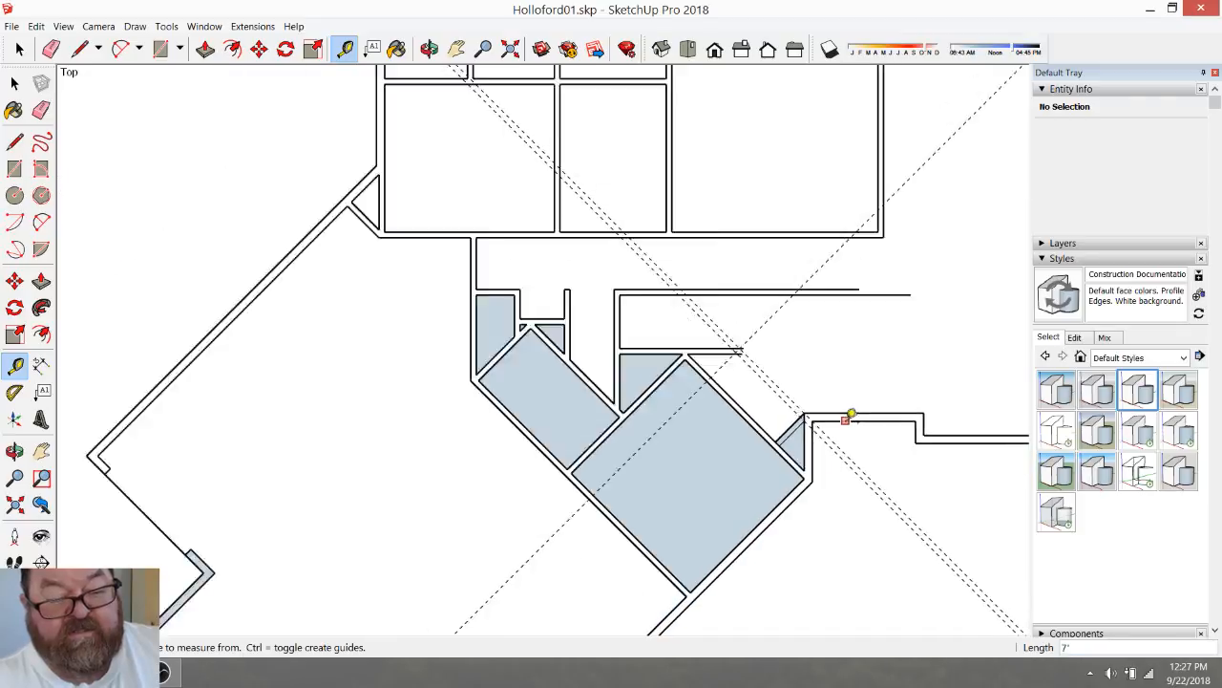
{"action": "scroll", "coordinate": [847, 417], "scroll_direction": "down", "scroll_amount": 8}
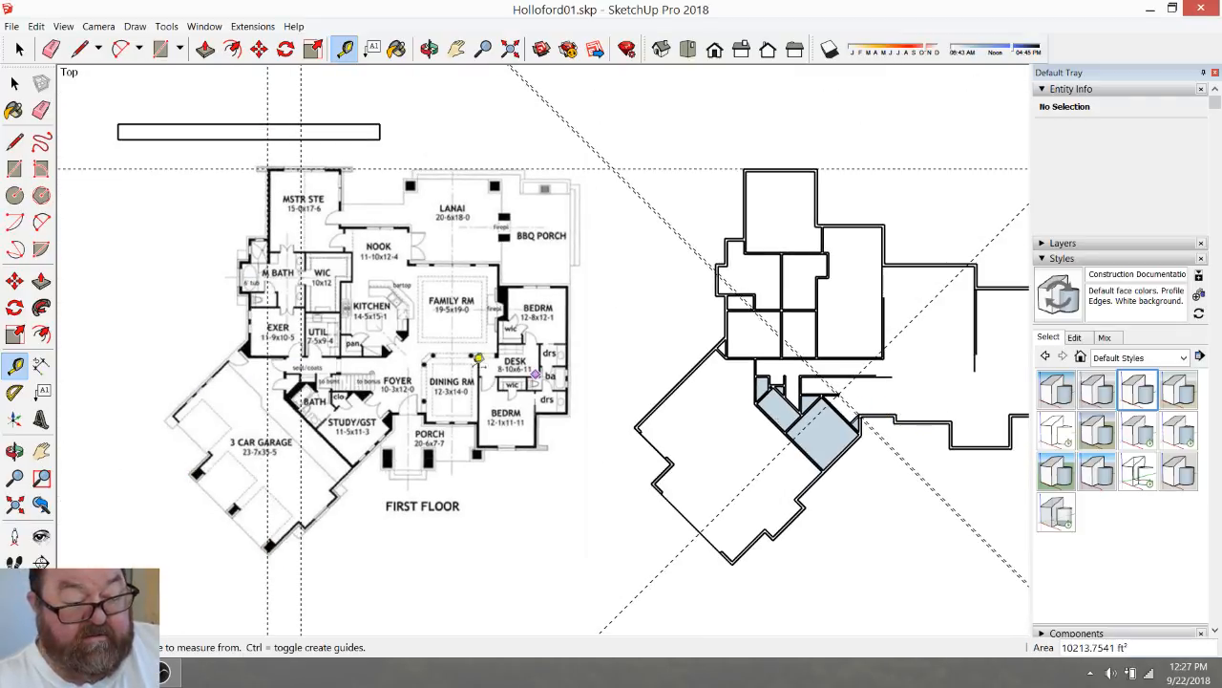
{"action": "scroll", "coordinate": [382, 394], "scroll_direction": "up", "scroll_amount": 10}
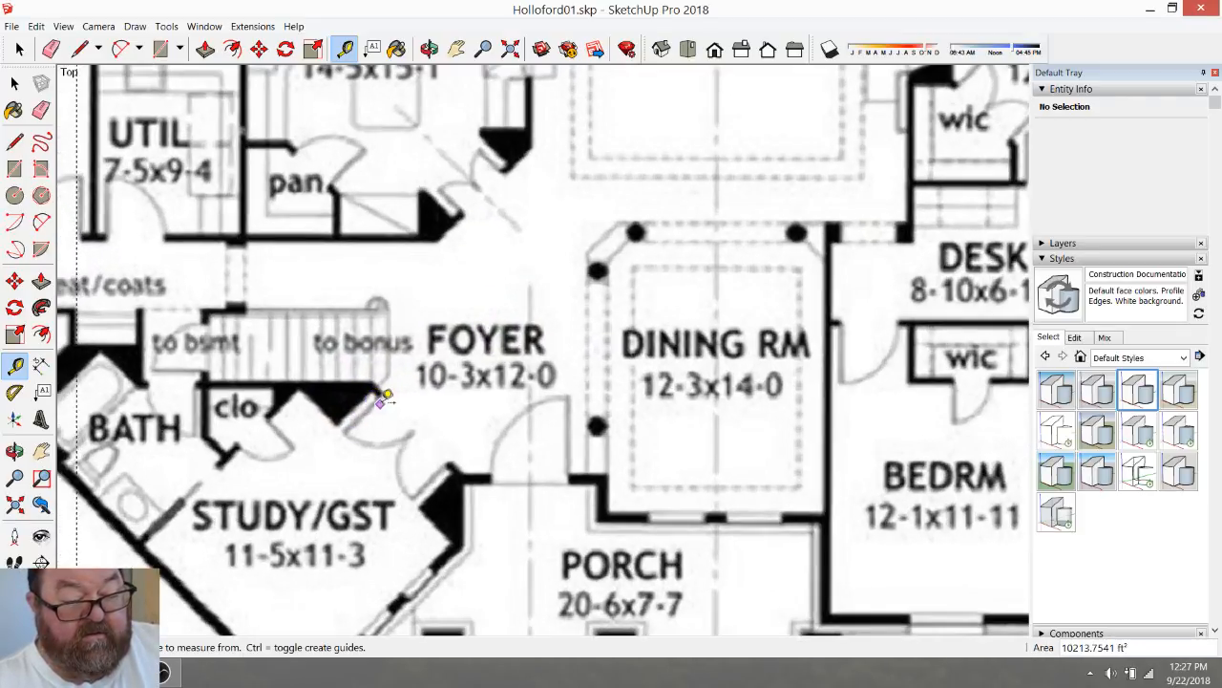
{"action": "scroll", "coordinate": [391, 380], "scroll_direction": "down", "scroll_amount": 9}
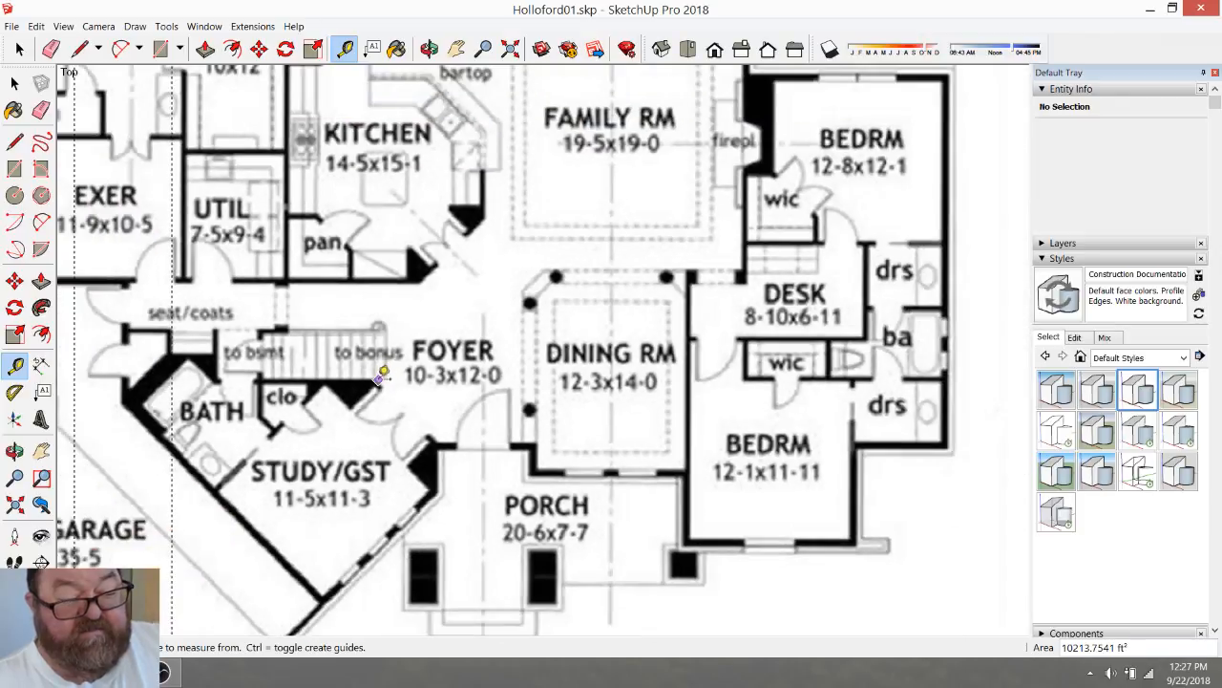
{"action": "scroll", "coordinate": [878, 391], "scroll_direction": "up", "scroll_amount": 8}
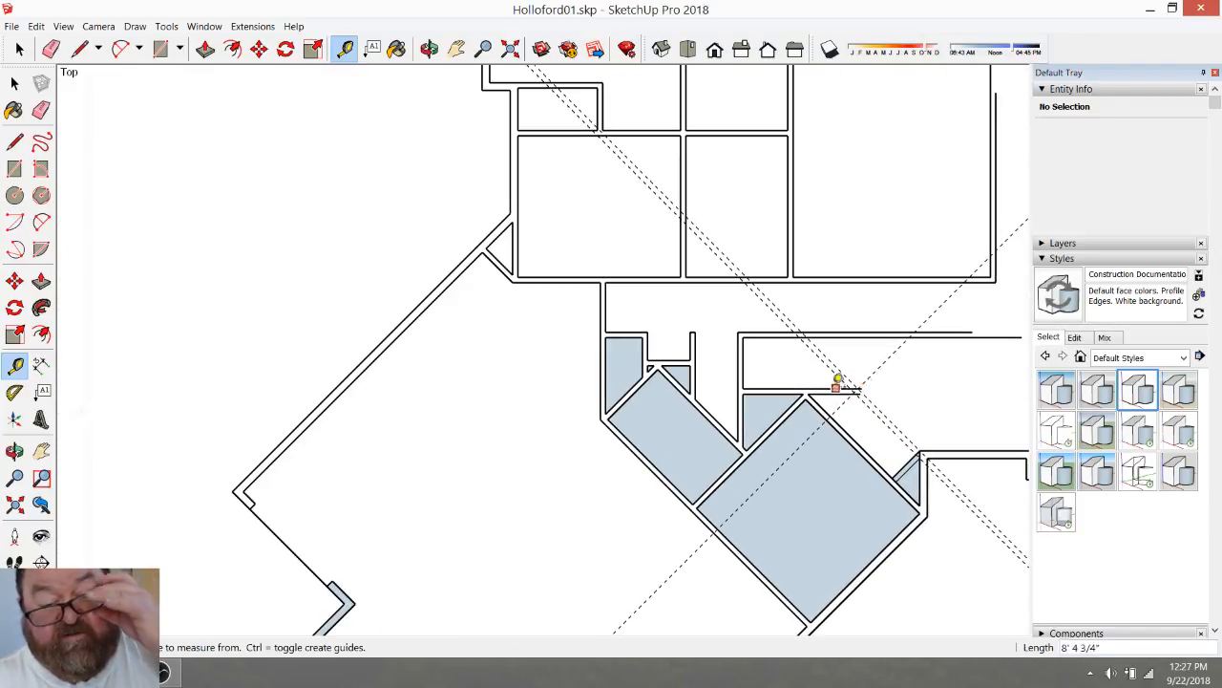
{"action": "scroll", "coordinate": [665, 391], "scroll_direction": "down", "scroll_amount": 2}
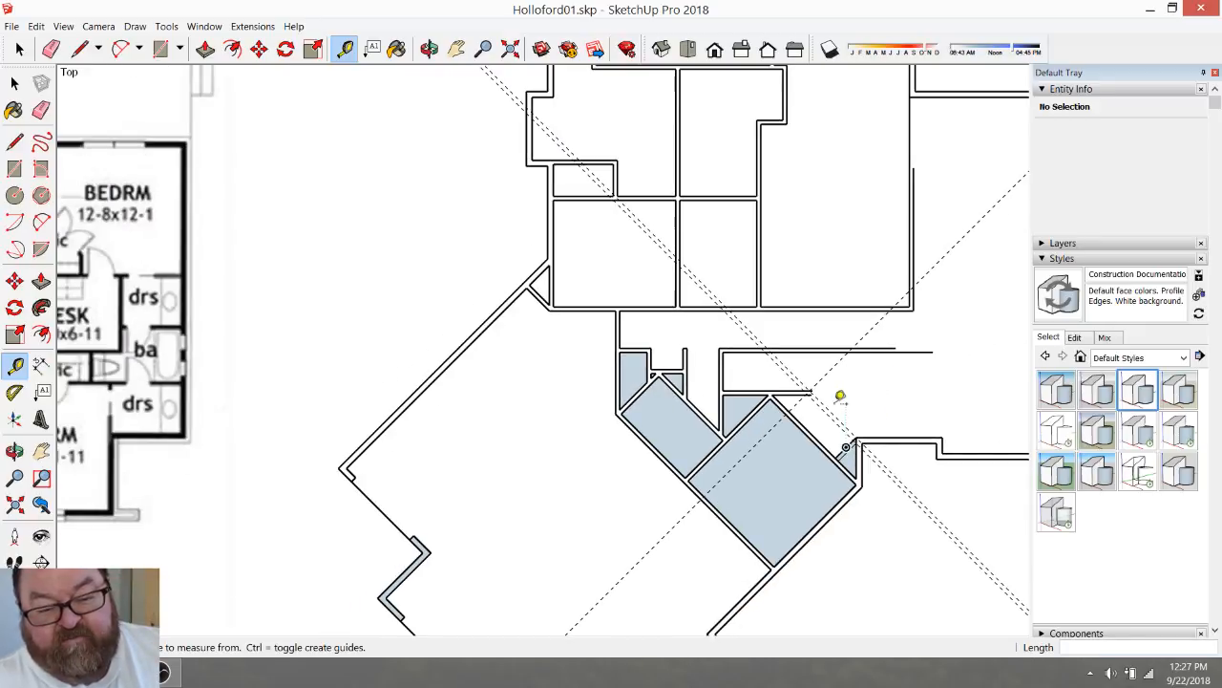
{"action": "scroll", "coordinate": [830, 393], "scroll_direction": "up", "scroll_amount": 1}
{"action": "scroll", "coordinate": [830, 393], "scroll_direction": "up", "scroll_amount": 1}
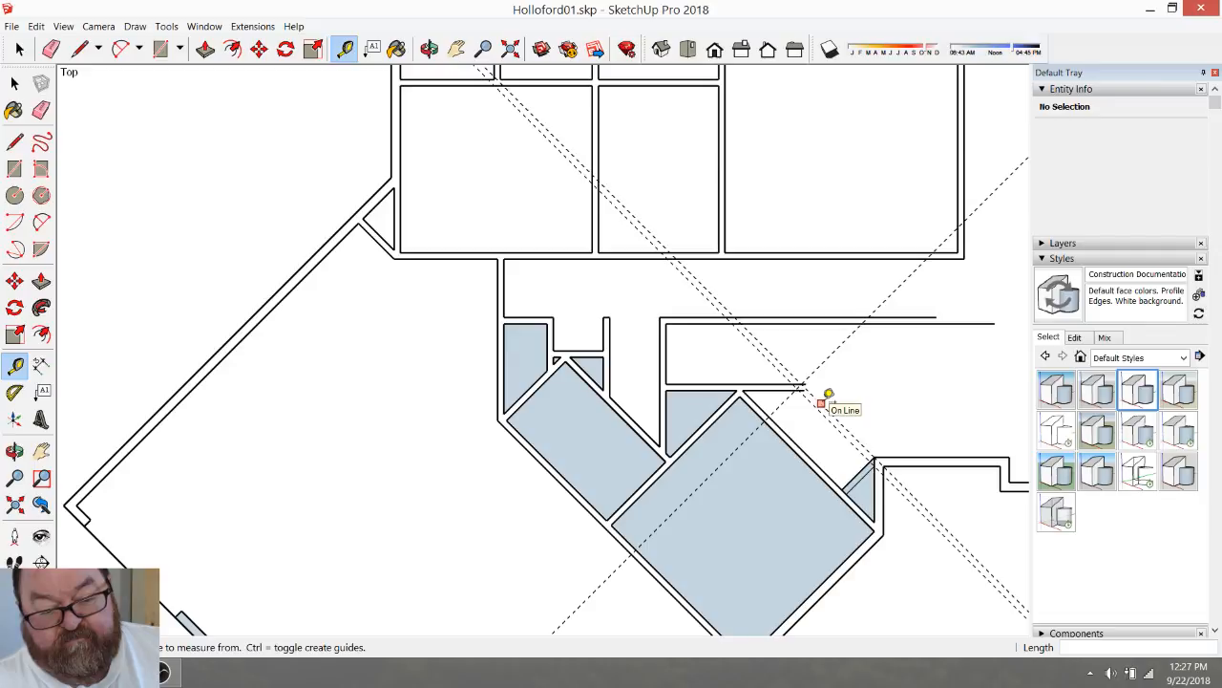
{"action": "scroll", "coordinate": [828, 394], "scroll_direction": "up", "scroll_amount": 4}
{"action": "scroll", "coordinate": [820, 421], "scroll_direction": "up", "scroll_amount": 1}
{"action": "scroll", "coordinate": [818, 425], "scroll_direction": "down", "scroll_amount": 2}
{"action": "left_click", "coordinate": [864, 478]}
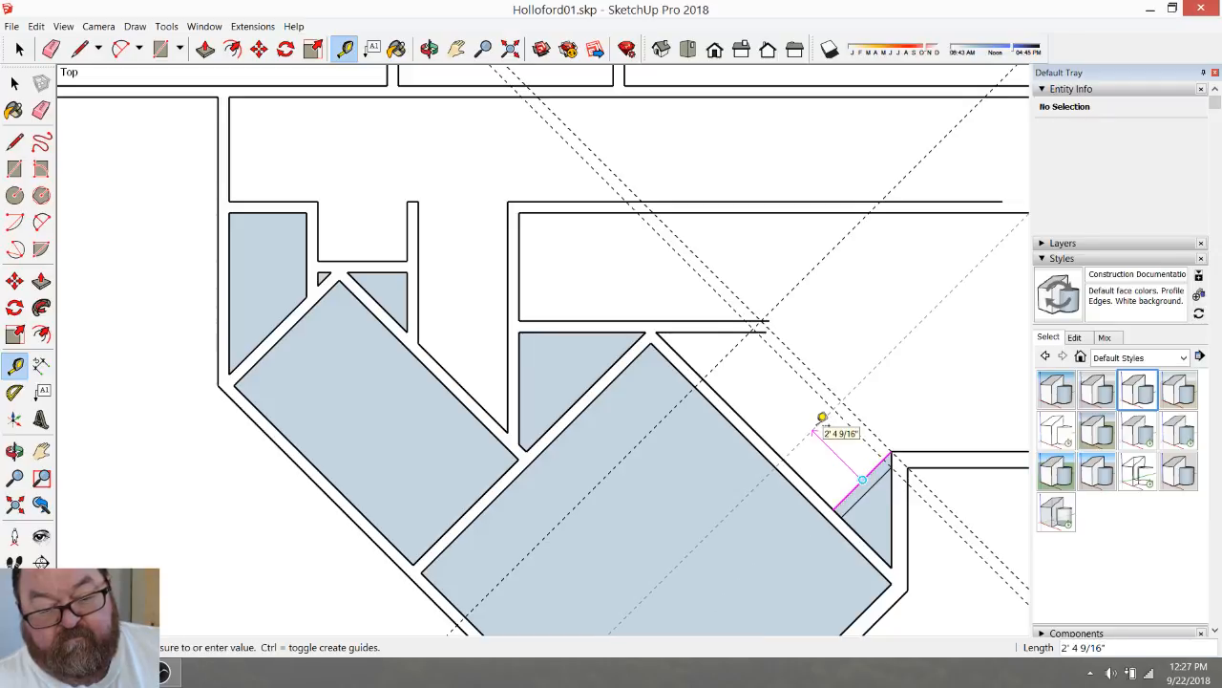
{"action": "type", "text": "2'"}
{"action": "key", "text": "Return"}
Place a guide along the short line at the exterior wall's corner and a parallel one 6" from it, on the stair side
{"action": "left_click", "coordinate": [626, 368]}
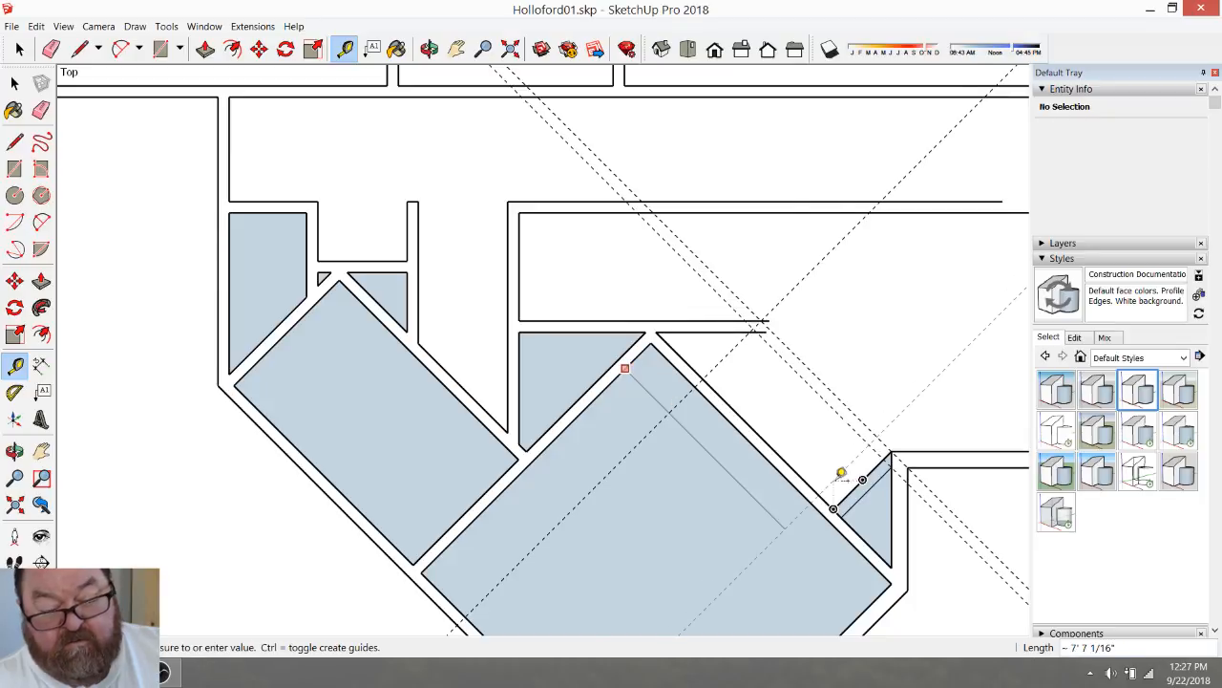
{"action": "left_click", "coordinate": [845, 484]}
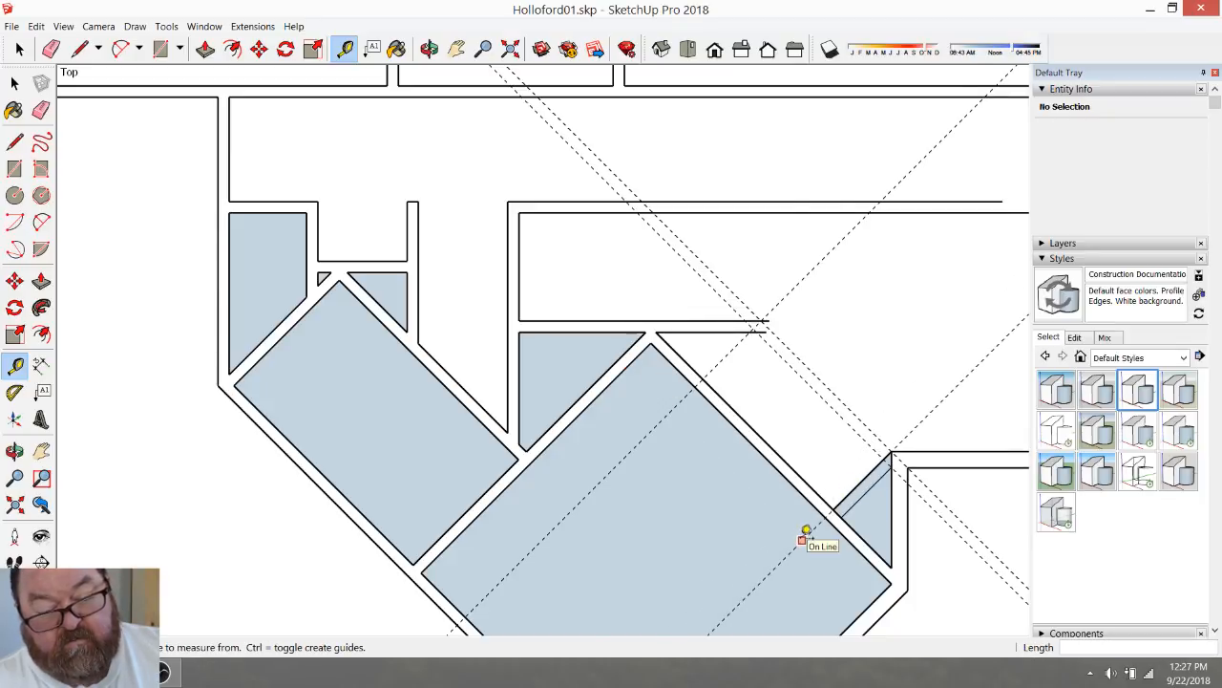
{"action": "left_click", "coordinate": [804, 535]}
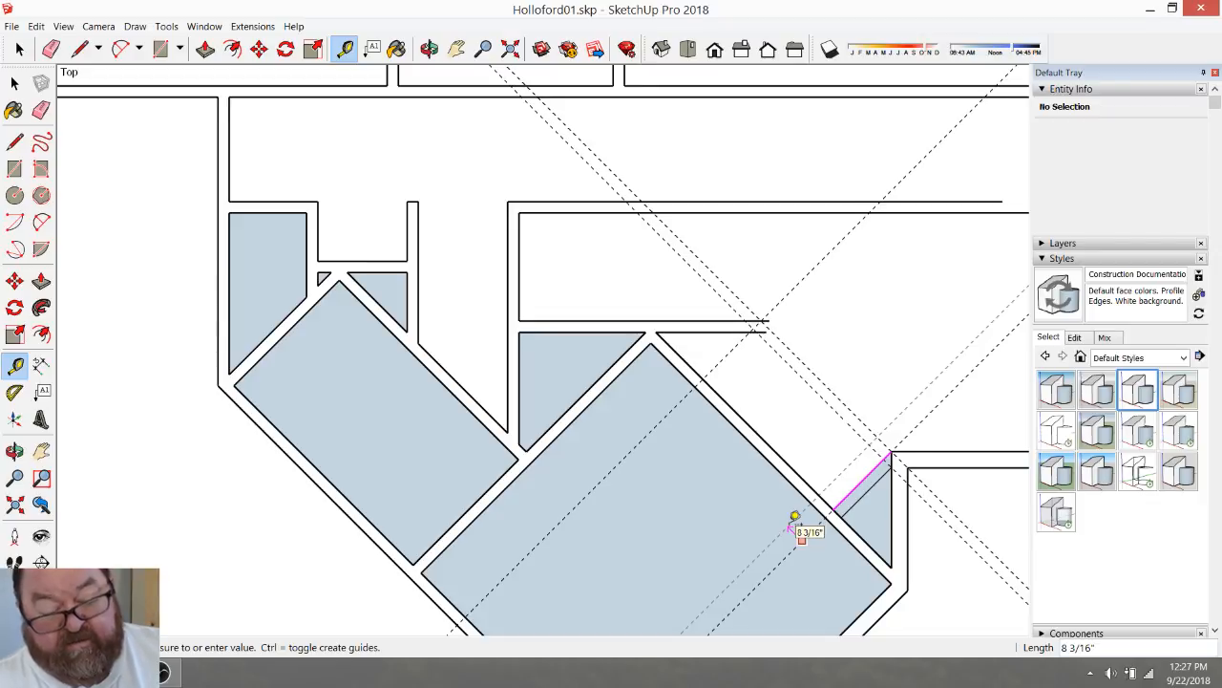
{"action": "type", "text": "6"}
{"action": "key", "text": "Return"}
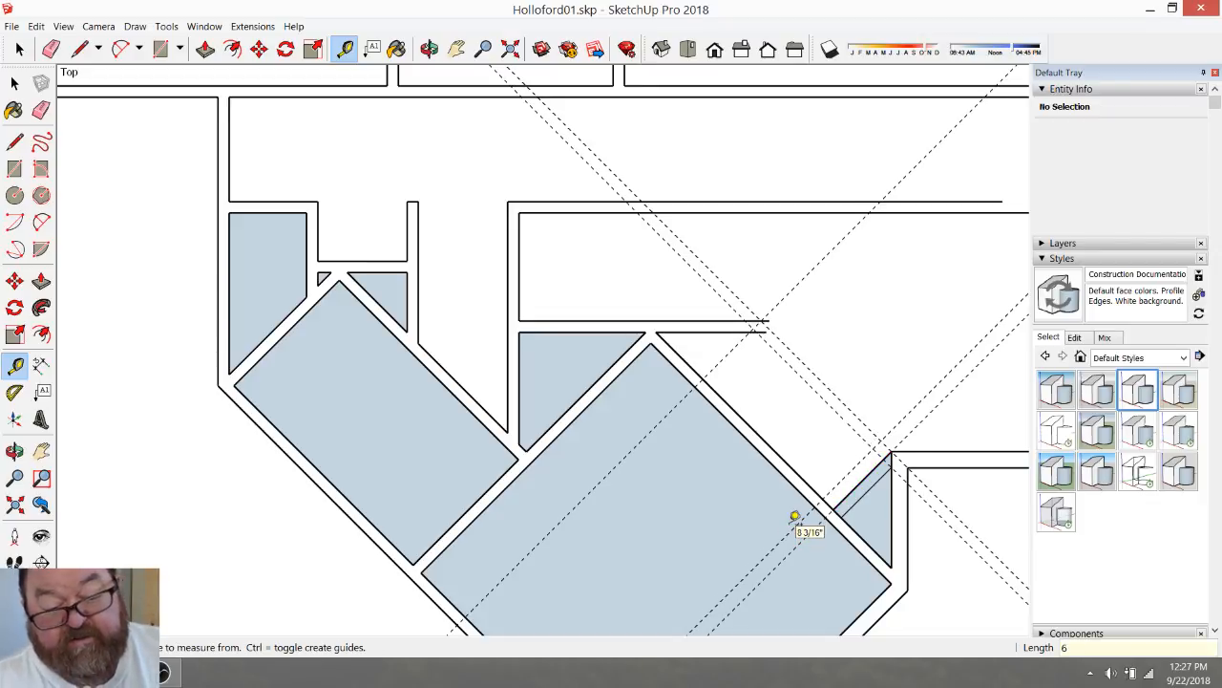
Examine the doorway between the study and the foyer on the reference plan and compare it with the traced walls
{"action": "scroll", "coordinate": [824, 459], "scroll_direction": "down", "scroll_amount": 6}
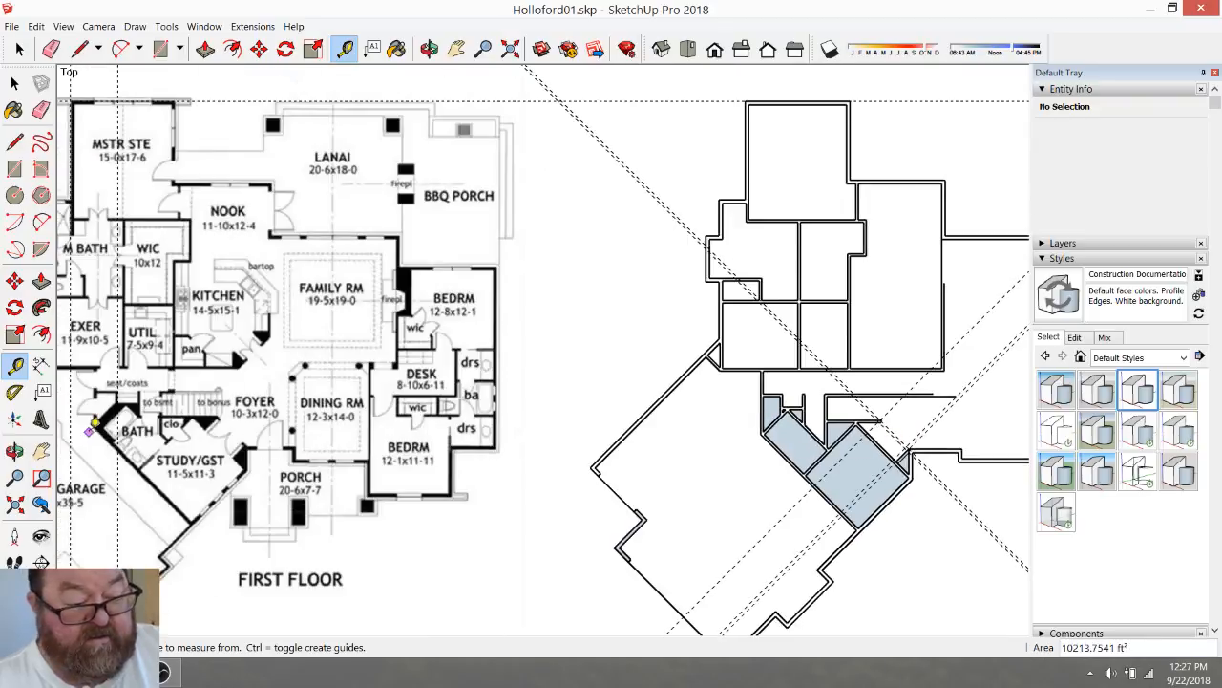
{"action": "scroll", "coordinate": [93, 426], "scroll_direction": "up", "scroll_amount": 4}
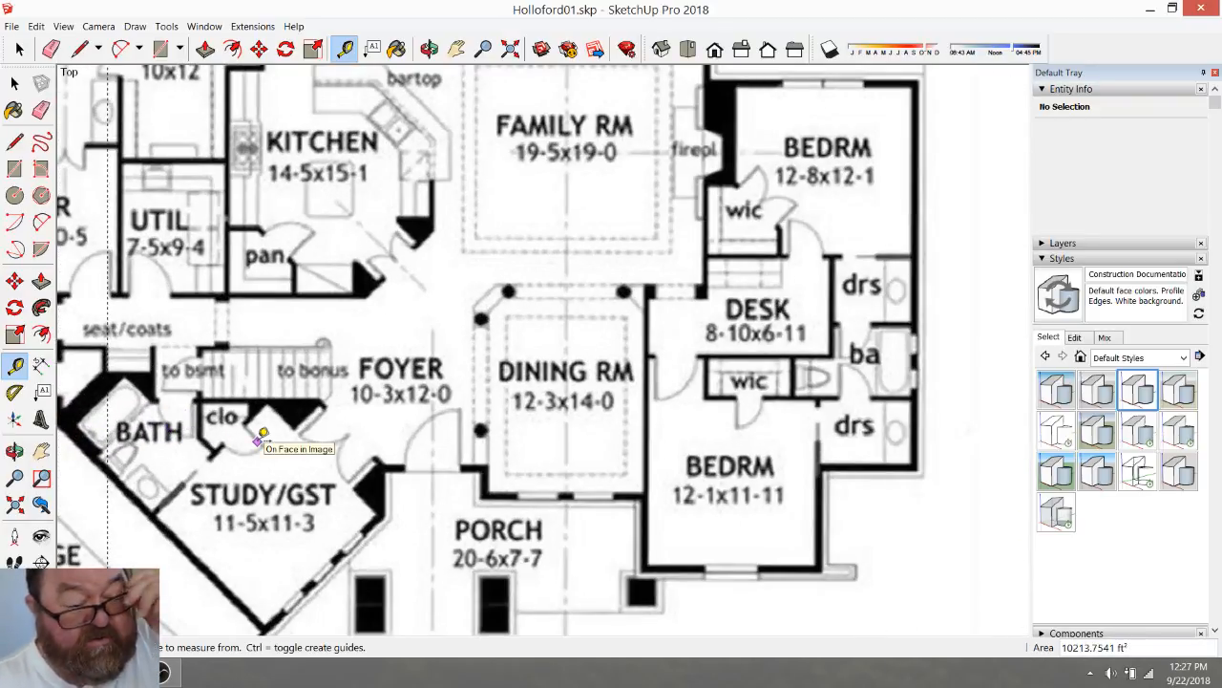
{"action": "left_click", "coordinate": [273, 444]}
{"action": "scroll", "coordinate": [272, 444], "scroll_direction": "down", "scroll_amount": 4}
{"action": "scroll", "coordinate": [876, 463], "scroll_direction": "up", "scroll_amount": 4}
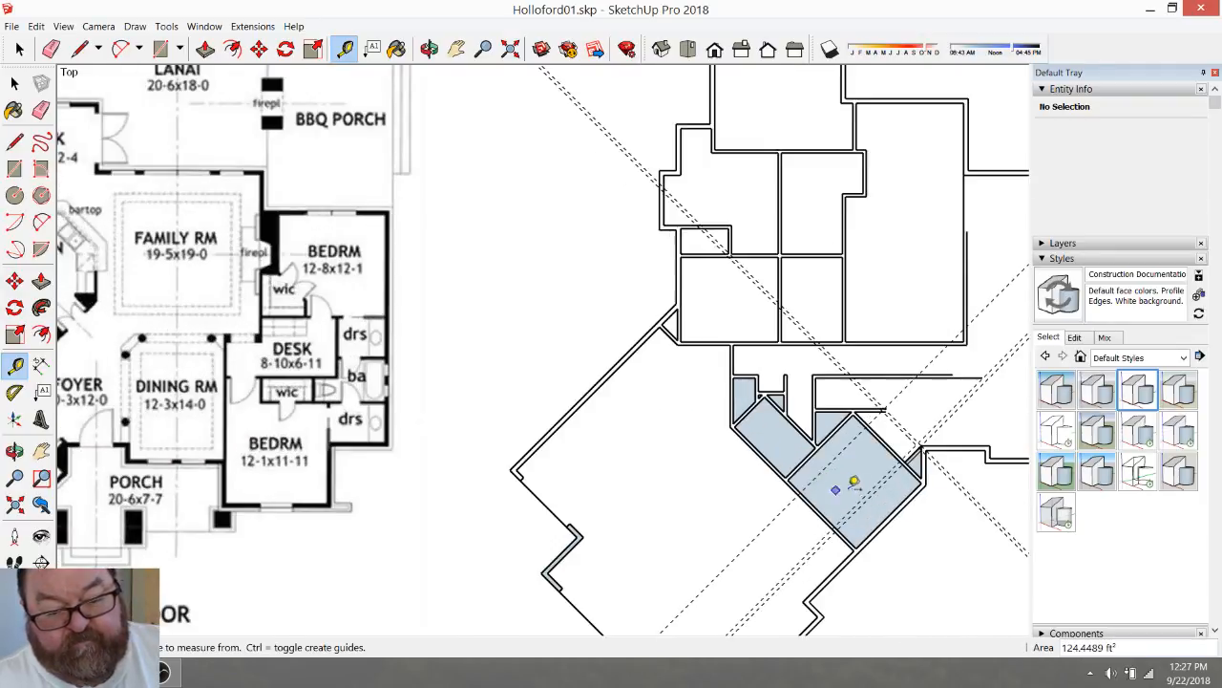
{"action": "scroll", "coordinate": [821, 469], "scroll_direction": "down", "scroll_amount": 1}
{"action": "scroll", "coordinate": [905, 420], "scroll_direction": "up", "scroll_amount": 2}
{"action": "scroll", "coordinate": [893, 406], "scroll_direction": "up", "scroll_amount": 2}
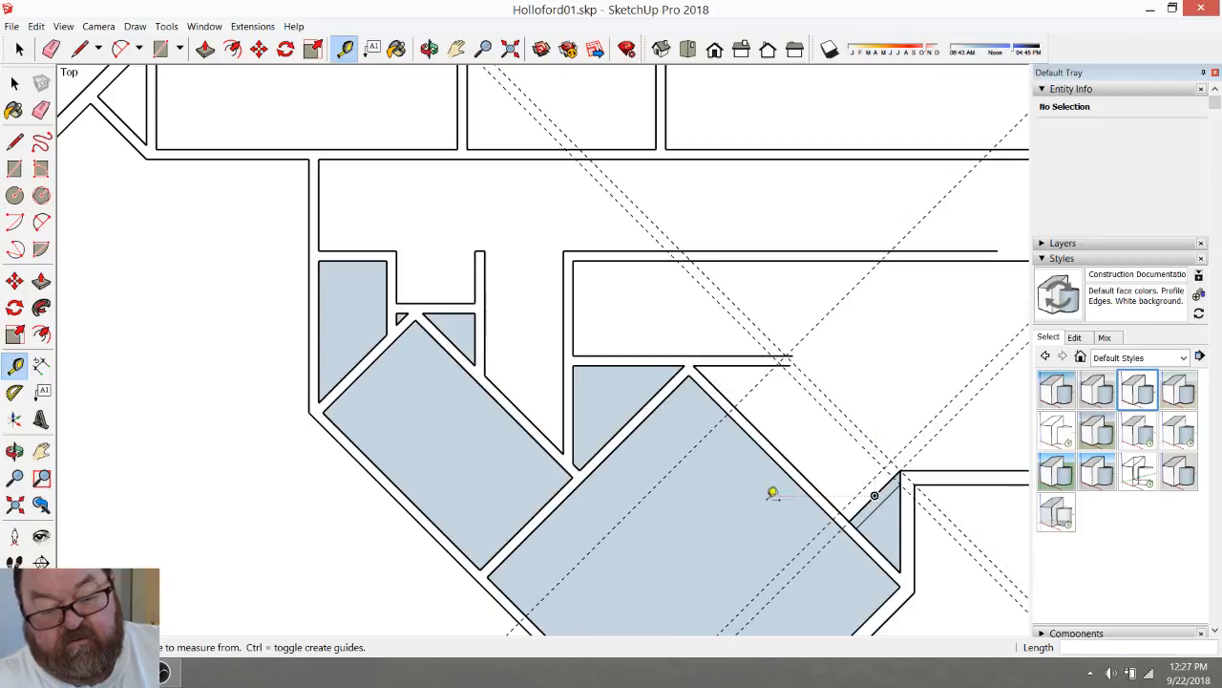
Place a guide 48" from the last one toward the stairs for the door opening, and another 6" beyond it
{"action": "left_click", "coordinate": [809, 541]}
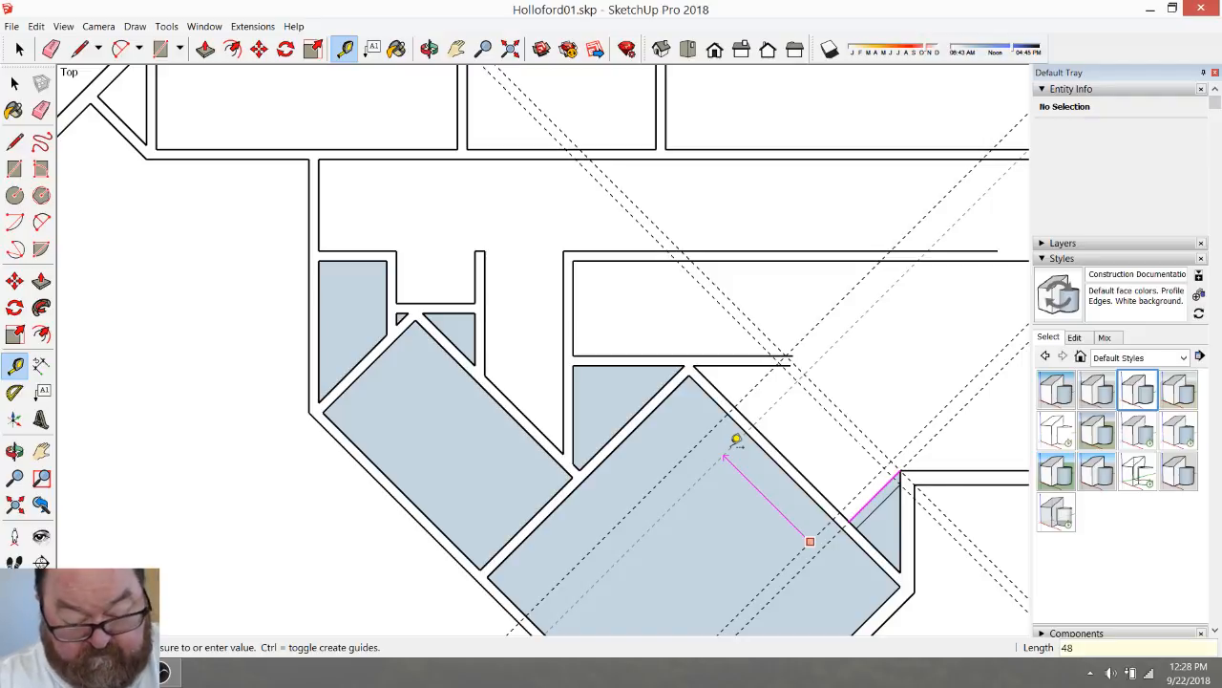
{"action": "key", "text": "Return"}
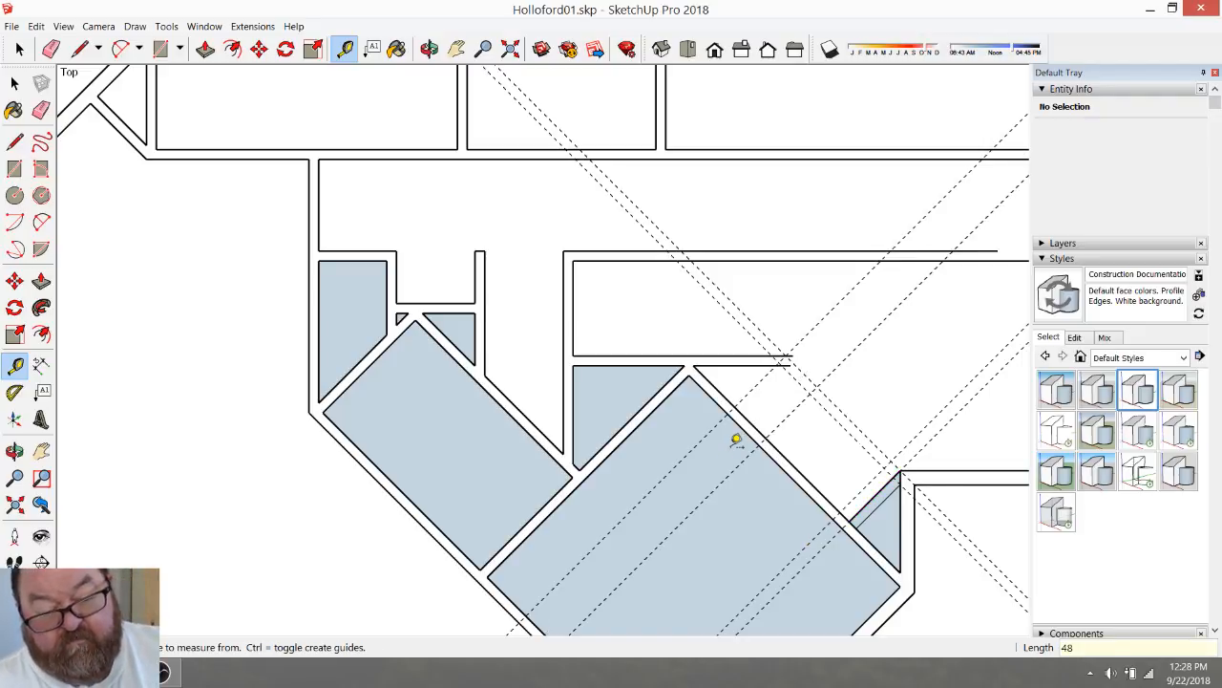
{"action": "left_click", "coordinate": [744, 444]}
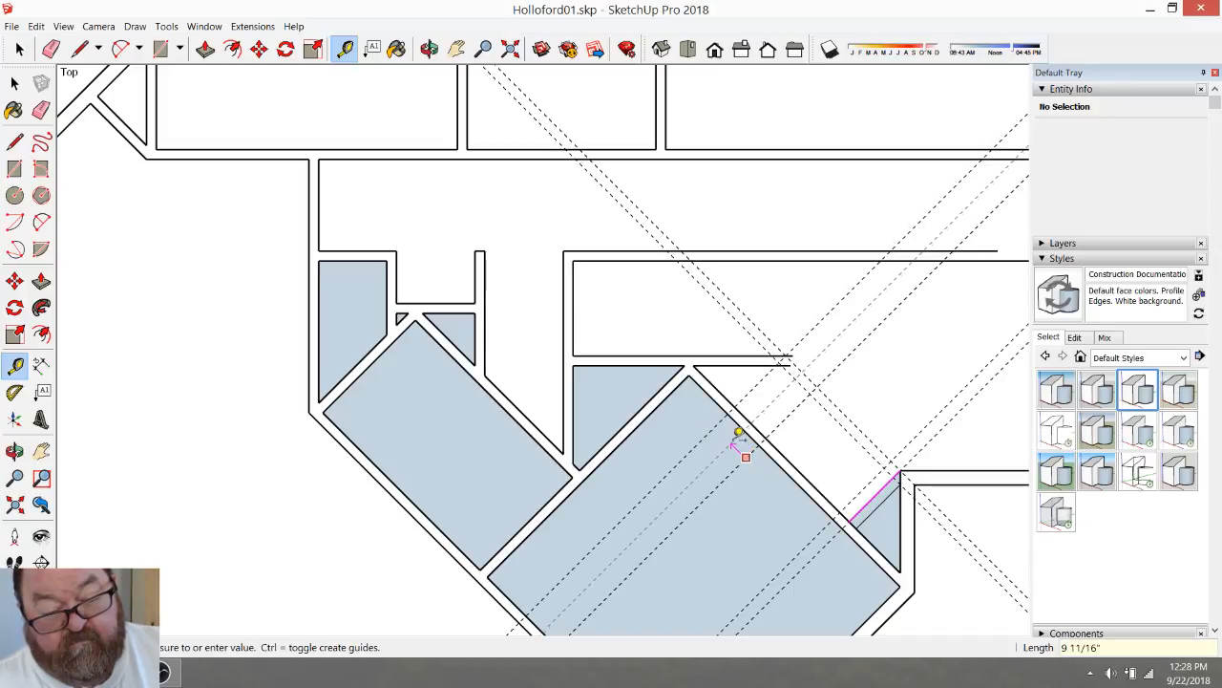
{"action": "type", "text": "6"}
{"action": "key", "text": "Return"}
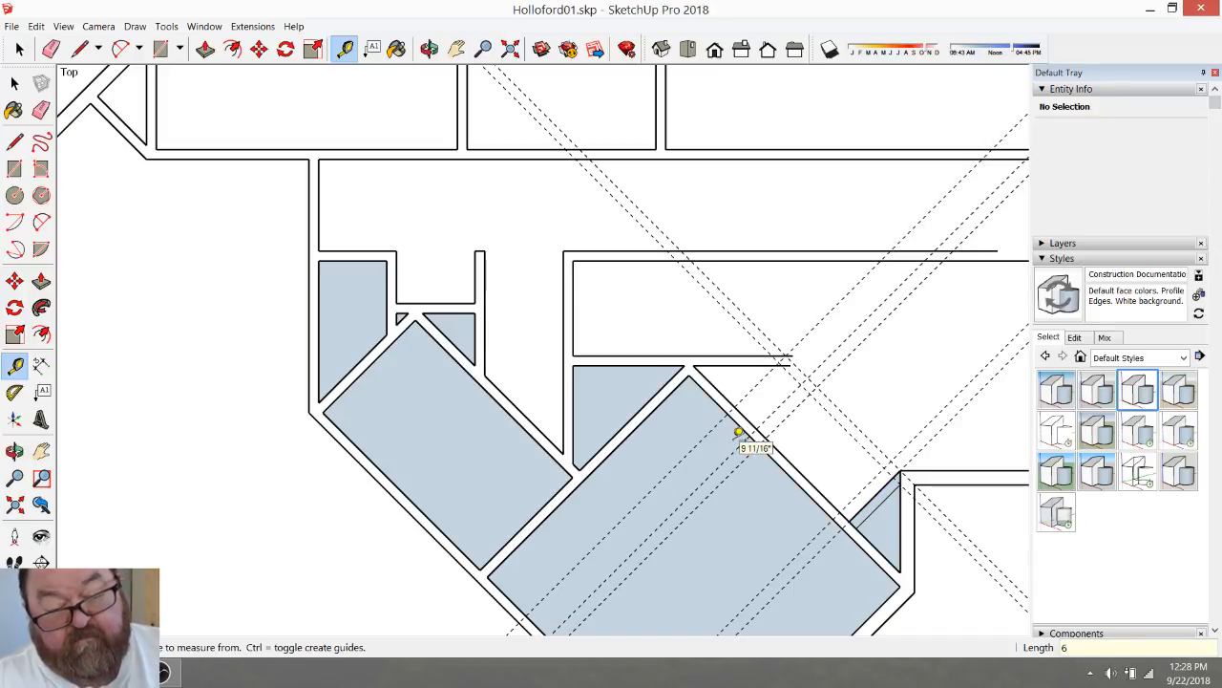
Draw a line along the newest guide from the study wall across both diagonal guides, and extend the stair wall's upper edge past it
{"action": "scroll", "coordinate": [783, 367], "scroll_direction": "up", "scroll_amount": 2}
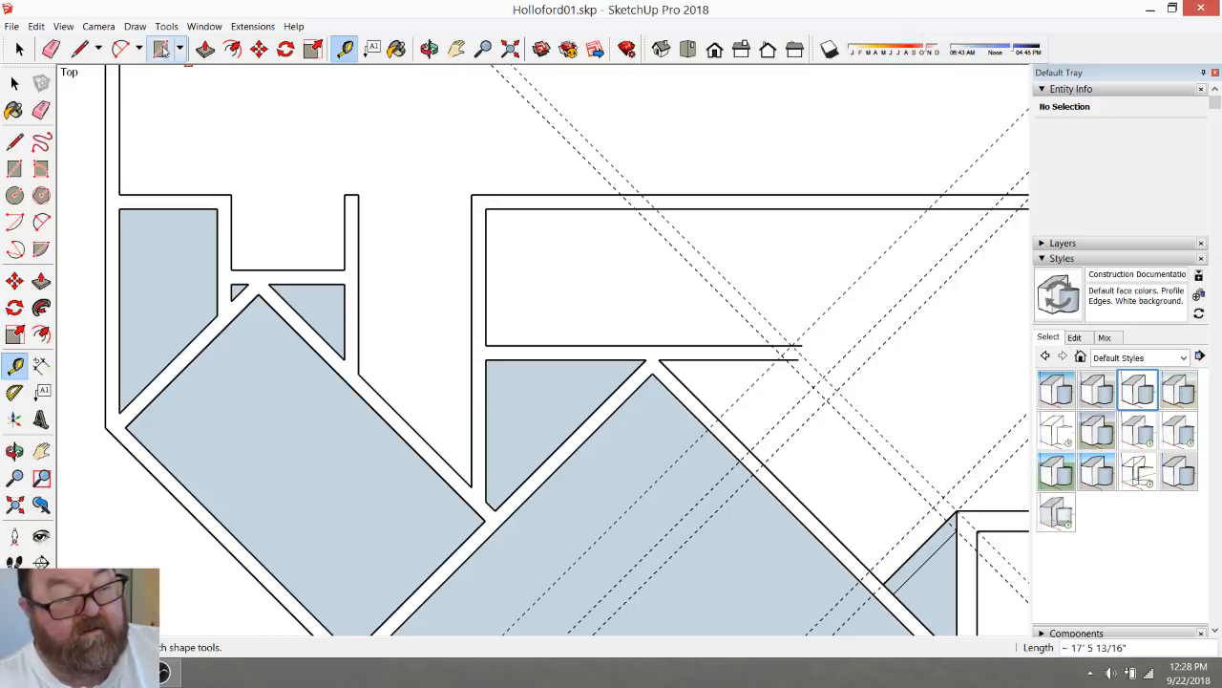
{"action": "left_click", "coordinate": [81, 48]}
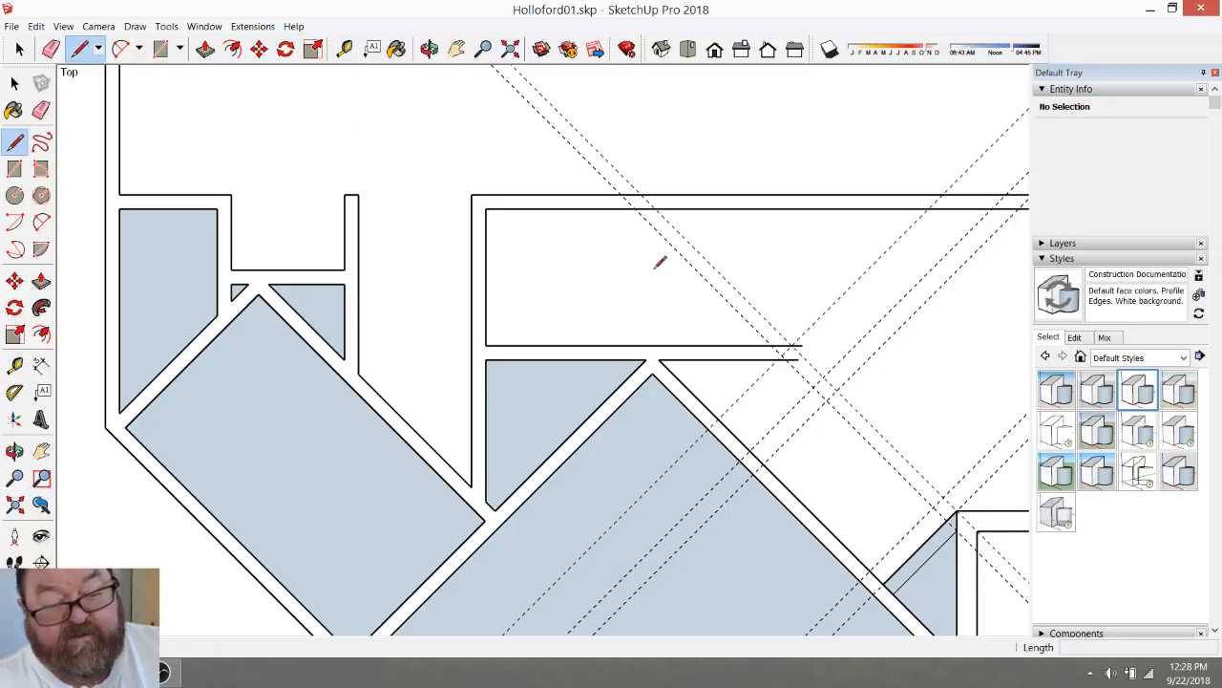
{"action": "left_click", "coordinate": [751, 449]}
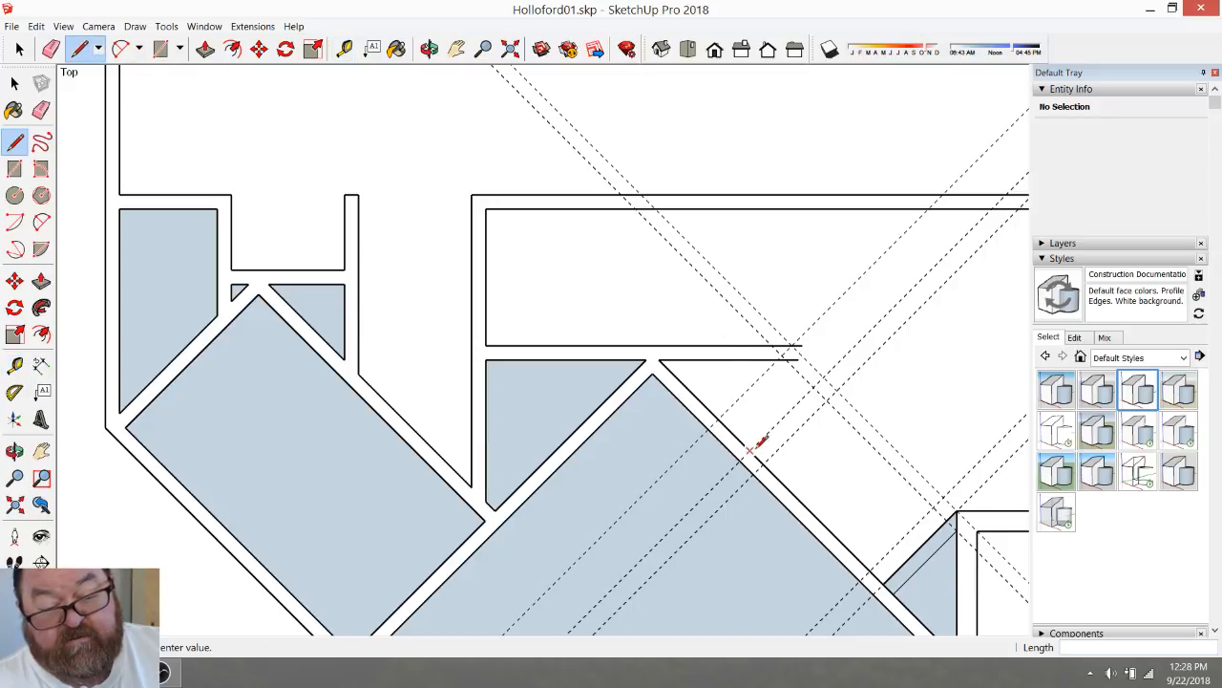
{"action": "left_click", "coordinate": [862, 337]}
{"action": "left_click", "coordinate": [801, 344]}
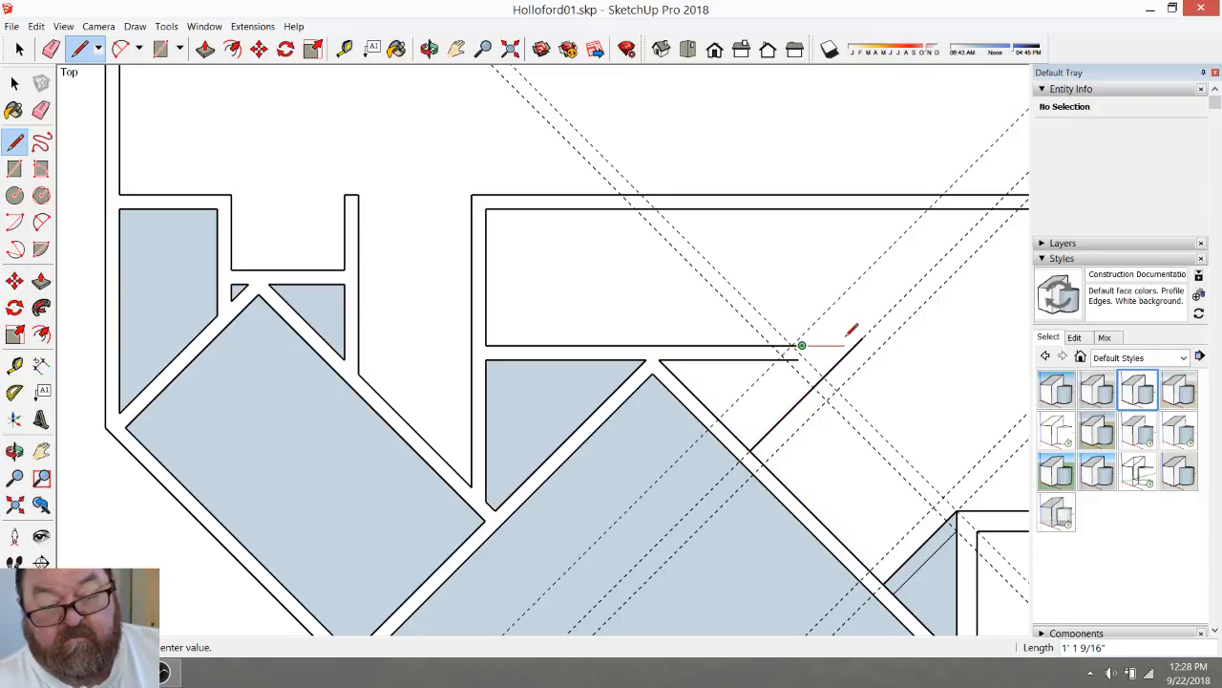
{"action": "left_click", "coordinate": [910, 344]}
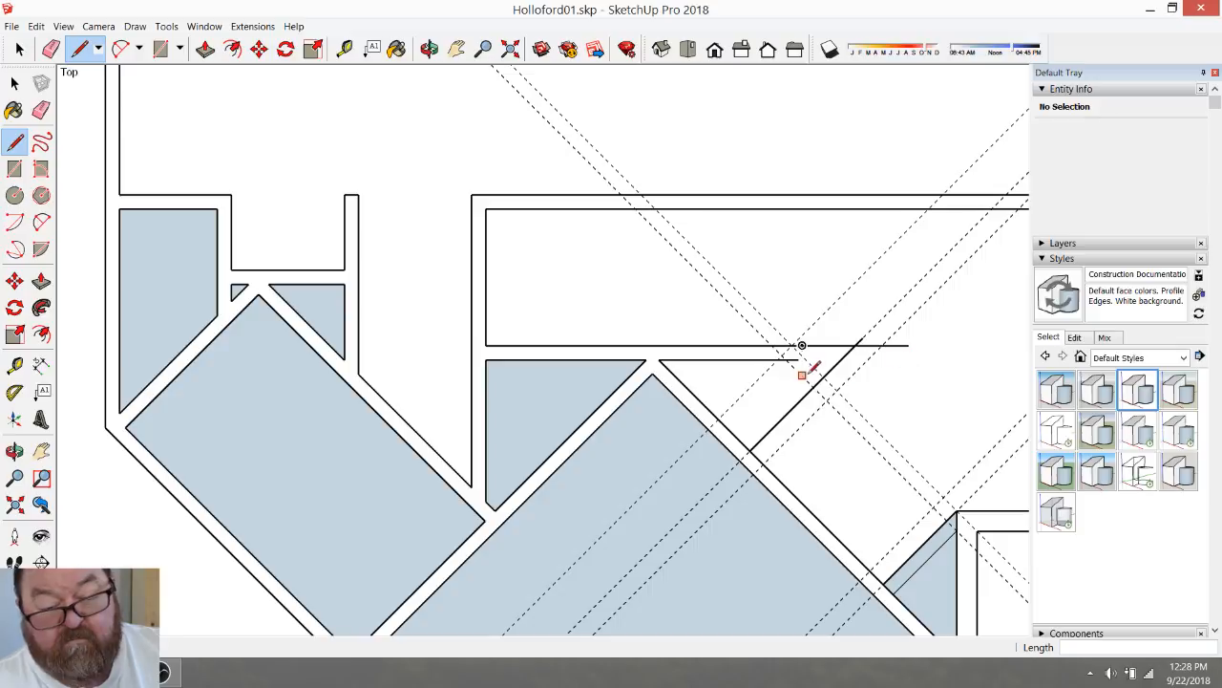
Extend the stair wall's lower edge past the newest diagonal line, level with the overshoot of its upper edge
{"action": "left_click", "coordinate": [798, 359]}
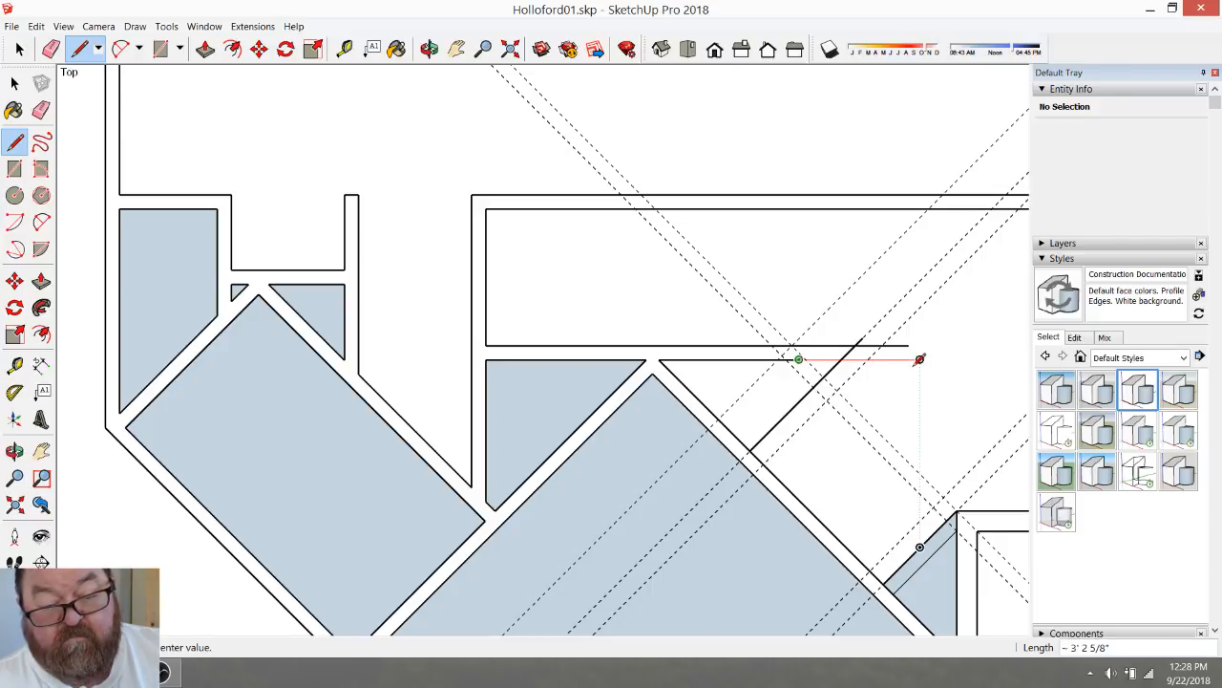
{"action": "left_click", "coordinate": [919, 359]}
{"action": "key", "text": "Escape"}
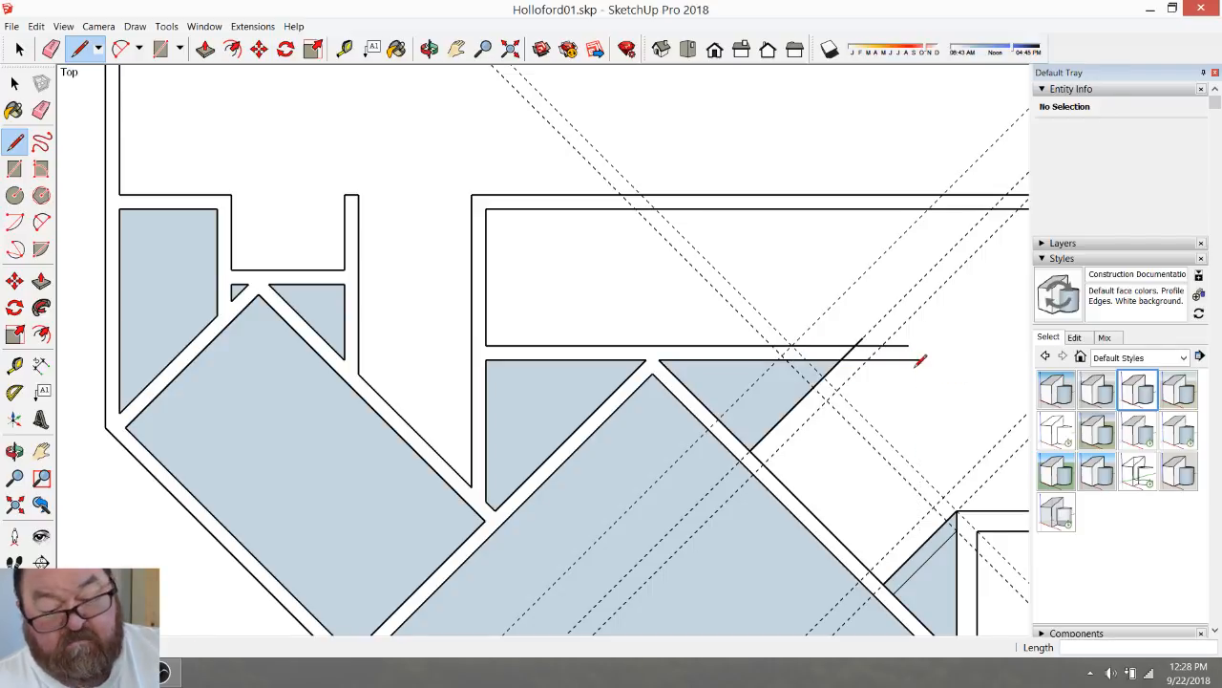
Place a guide parallel to the diagonal line, one wall thickness away on the side of the small triangular space
{"action": "scroll", "coordinate": [792, 391], "scroll_direction": "down", "scroll_amount": 1}
{"action": "scroll", "coordinate": [799, 418], "scroll_direction": "up", "scroll_amount": 2}
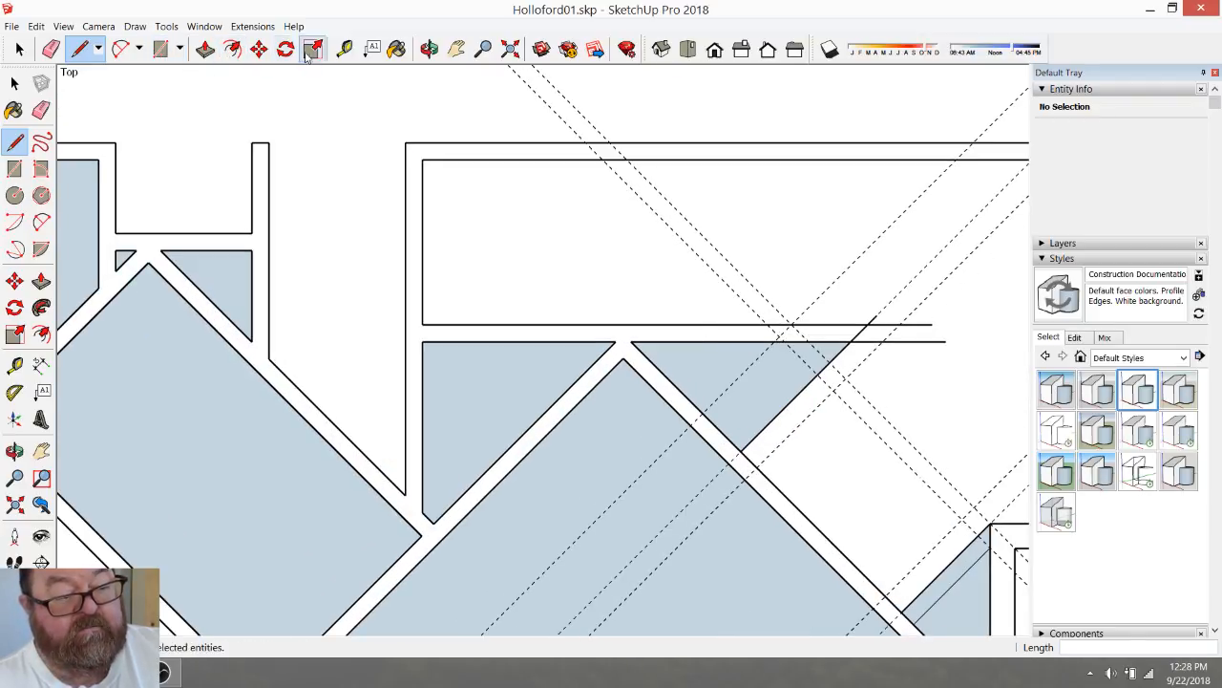
{"action": "left_click", "coordinate": [345, 48]}
{"action": "left_click", "coordinate": [802, 390]}
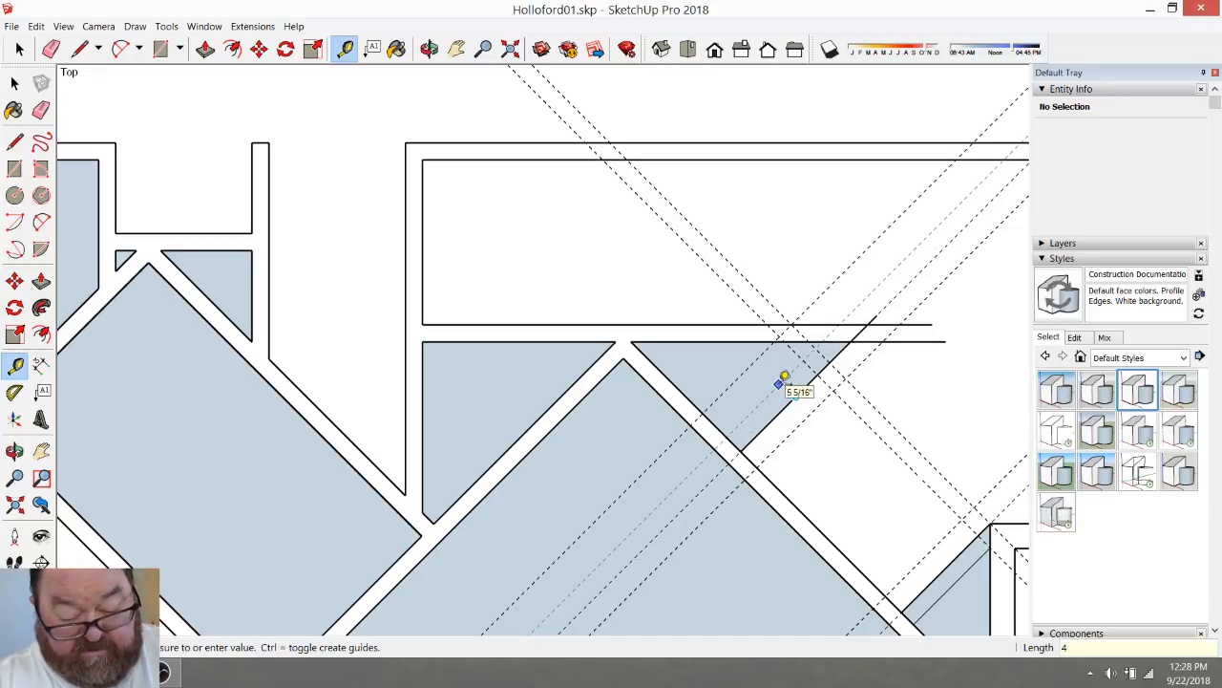
{"action": "key", "text": "Return"}
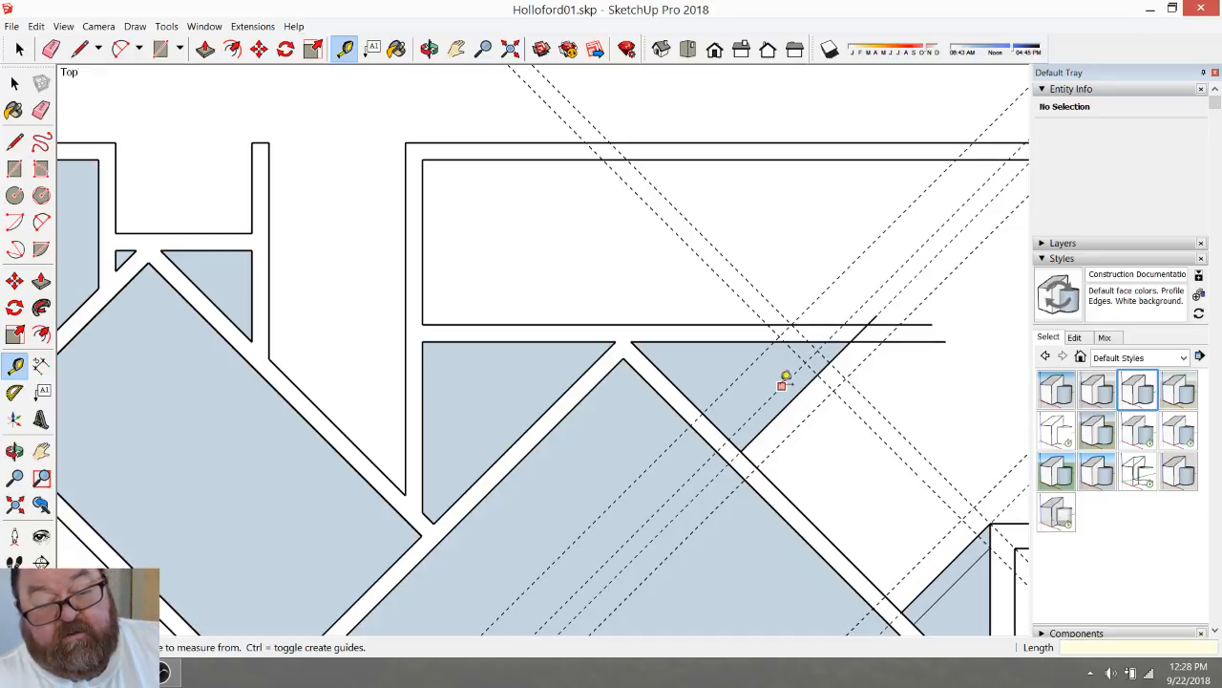
Draw the short wall's second face along the new guide, and a vertical line across the stair wall's end from the diagonal's corner
{"action": "left_click", "coordinate": [80, 49]}
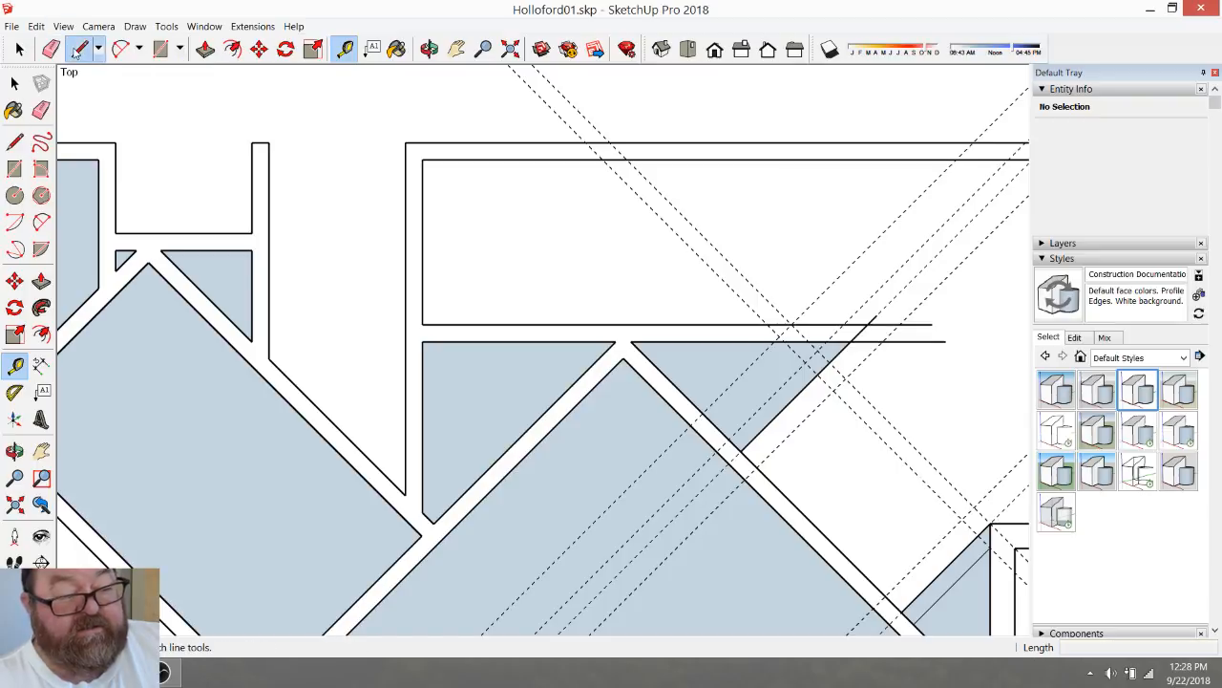
{"action": "scroll", "coordinate": [848, 380], "scroll_direction": "up", "scroll_amount": 2}
{"action": "left_click", "coordinate": [825, 328]}
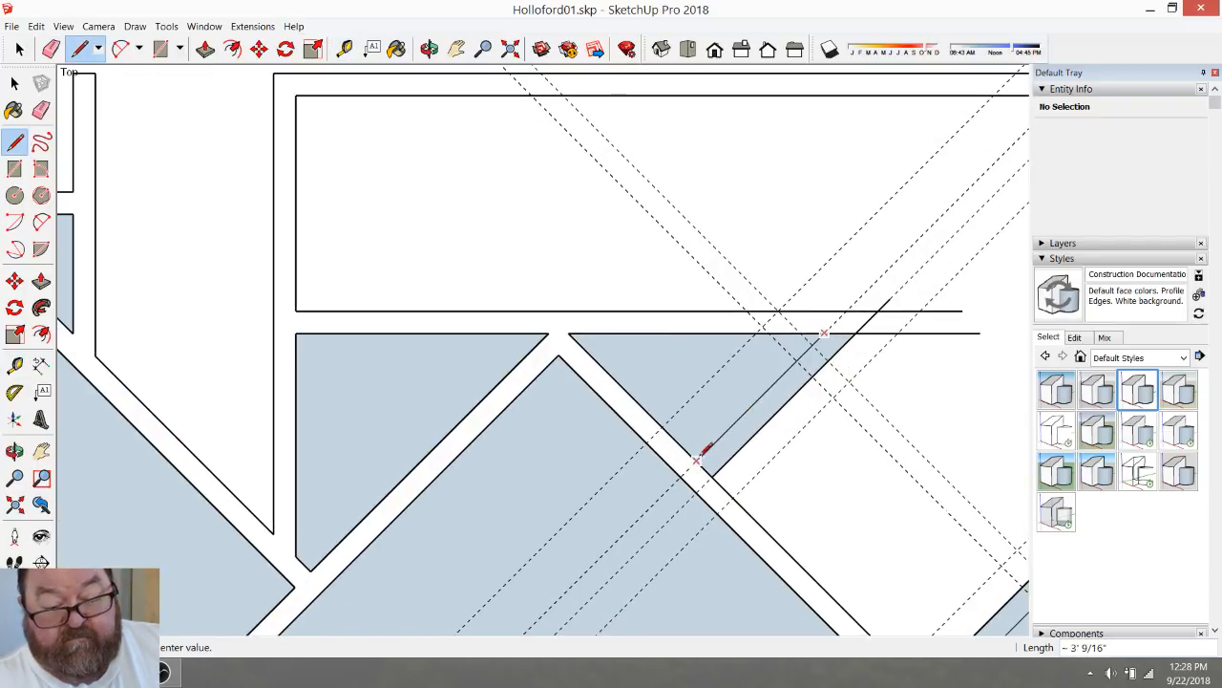
{"action": "left_click", "coordinate": [855, 277]}
Erase the guides around the short diagonal wall, the overshooting line ends and the edges closing off its two wall junctions
{"action": "left_click", "coordinate": [52, 48]}
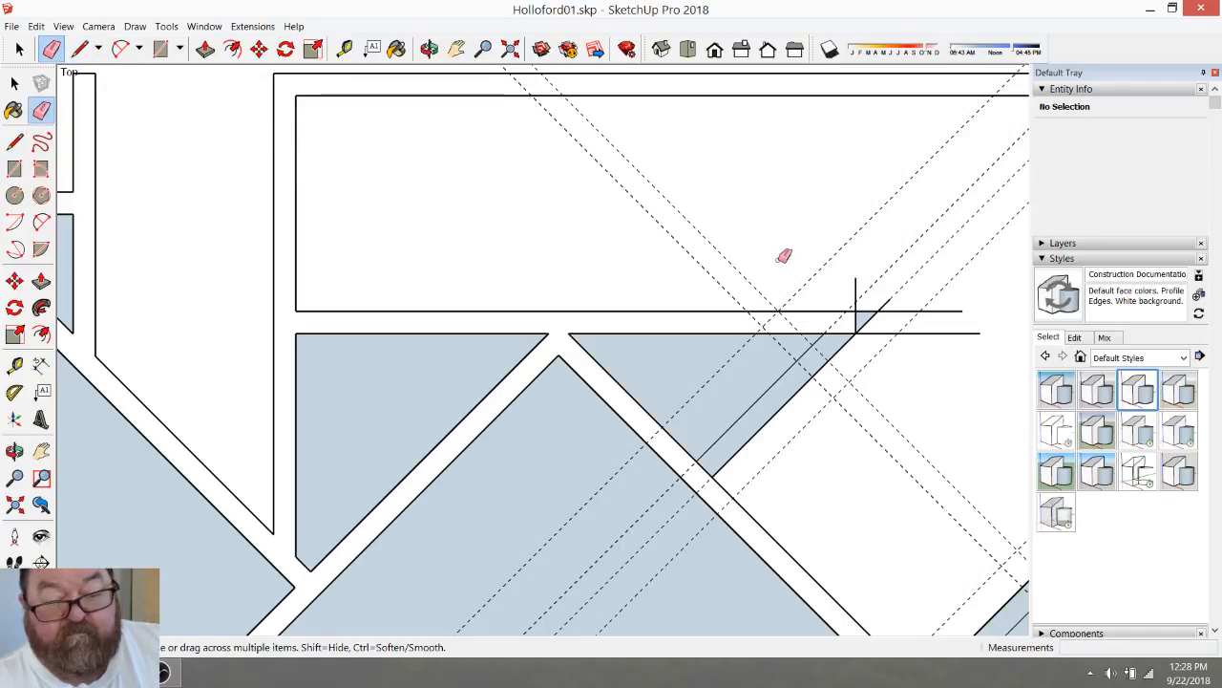
{"action": "mouse_move", "coordinate": [870, 293]}
{"action": "left_mouse_down"}
{"action": "mouse_move", "coordinate": [880, 347]}
{"action": "mouse_move", "coordinate": [876, 286]}
{"action": "mouse_move", "coordinate": [800, 285]}
{"action": "left_mouse_up"}
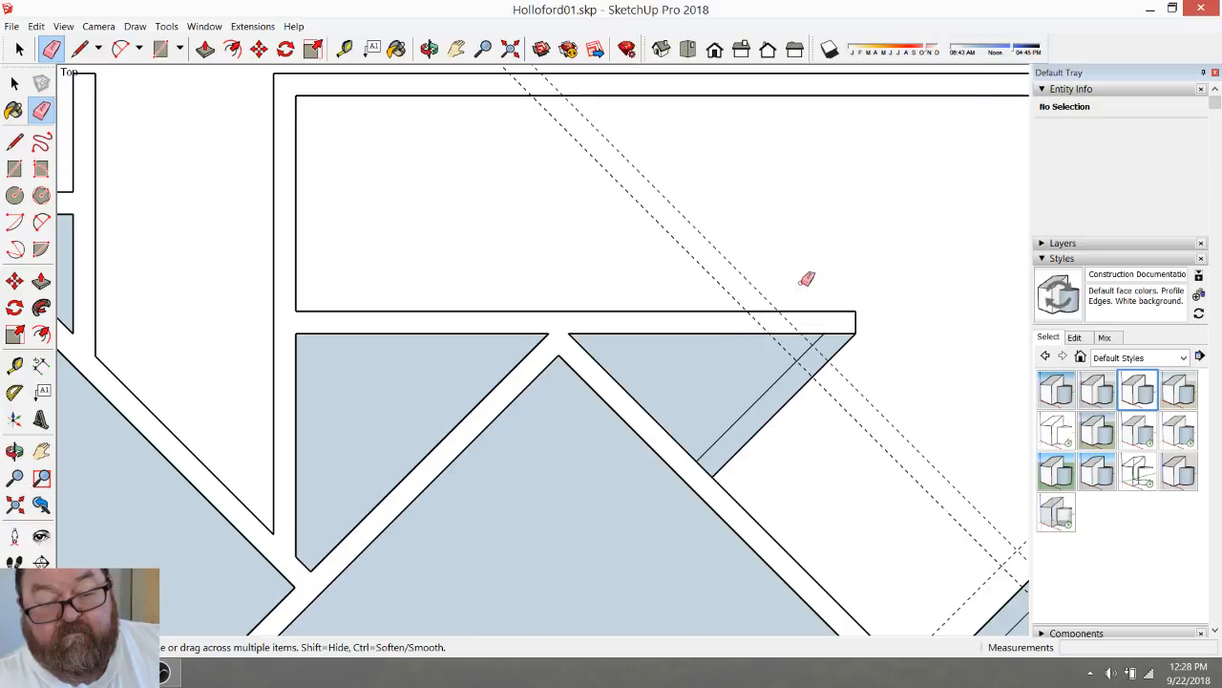
{"action": "left_click_drag", "start_coordinate": [731, 265], "coordinate": [825, 353]}
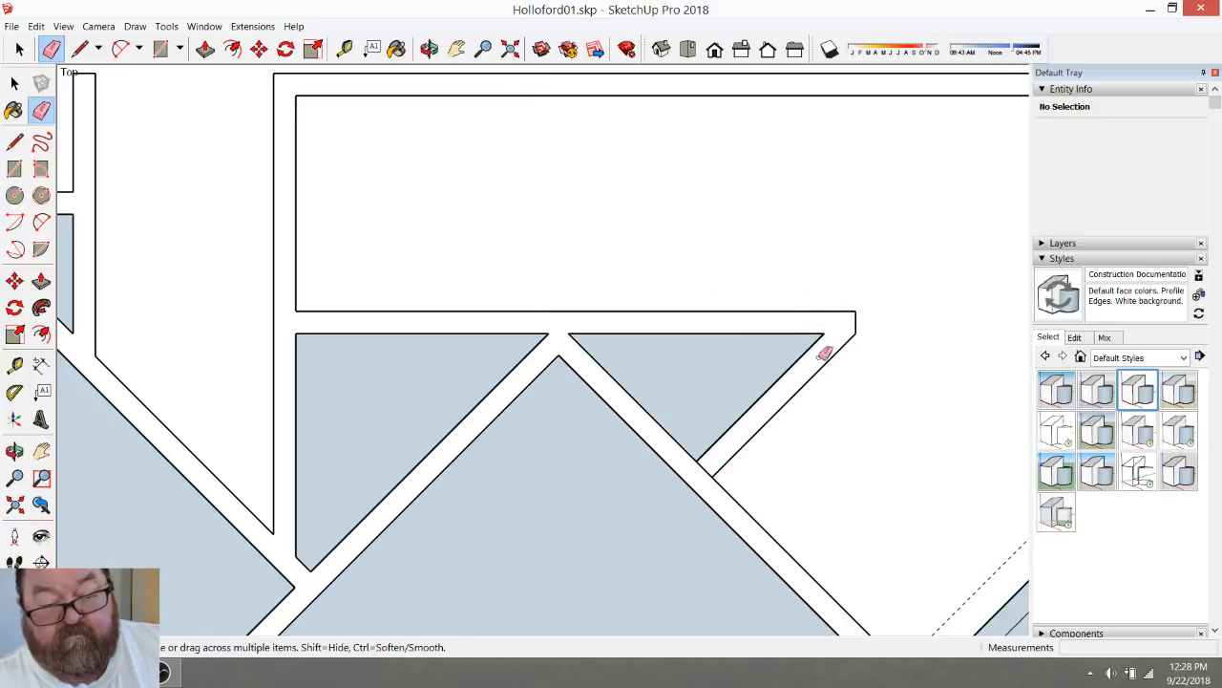
Delete the faces filling the two large angled rooms and the small triangle beside the exterior wall's corner
{"action": "scroll", "coordinate": [676, 346], "scroll_direction": "down", "scroll_amount": 3}
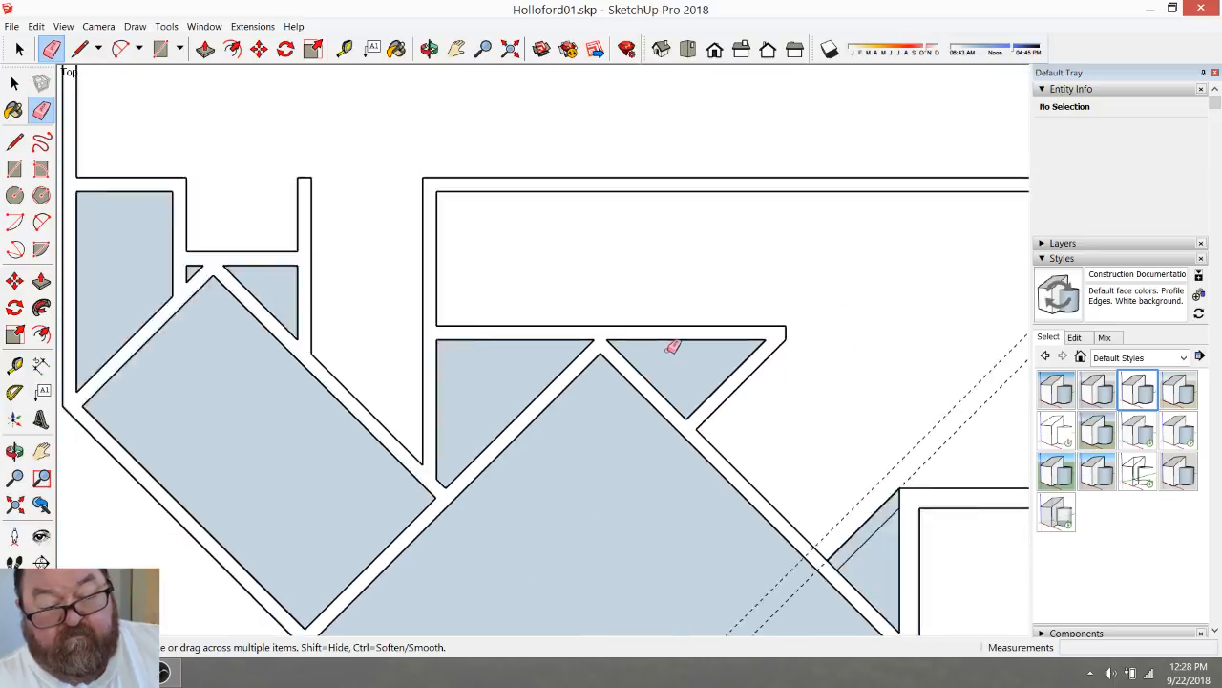
{"action": "scroll", "coordinate": [676, 346], "scroll_direction": "down", "scroll_amount": 2}
{"action": "scroll", "coordinate": [678, 452], "scroll_direction": "up", "scroll_amount": 3}
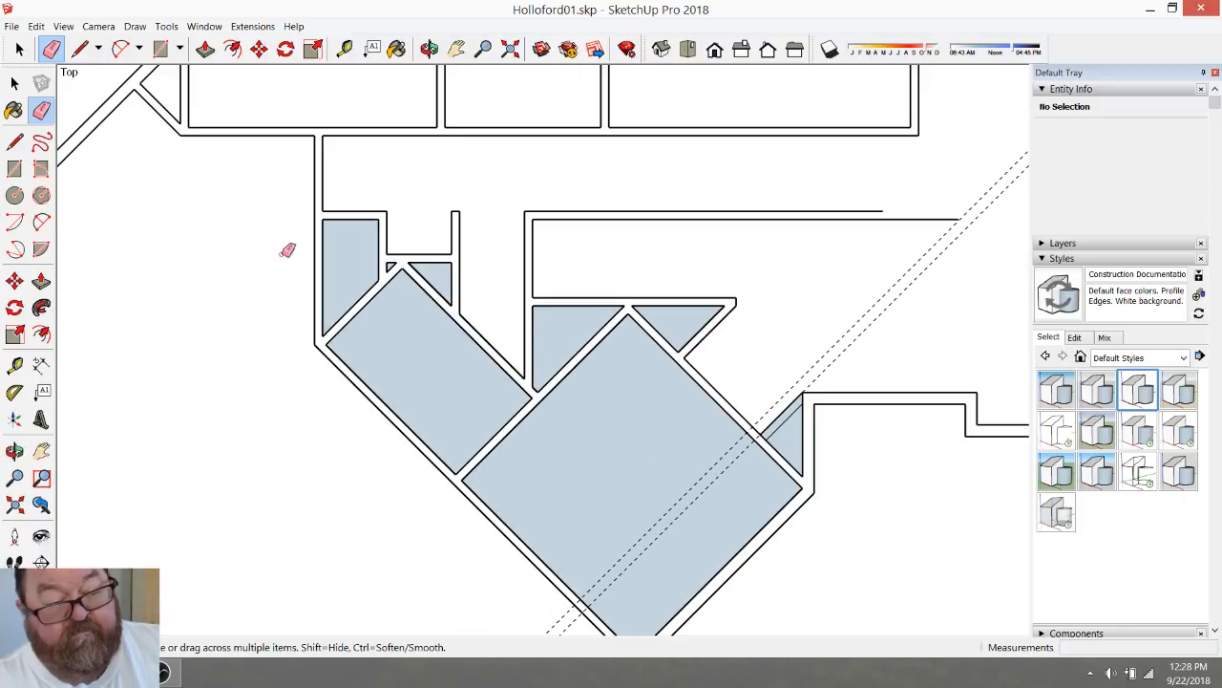
{"action": "left_click", "coordinate": [19, 49]}
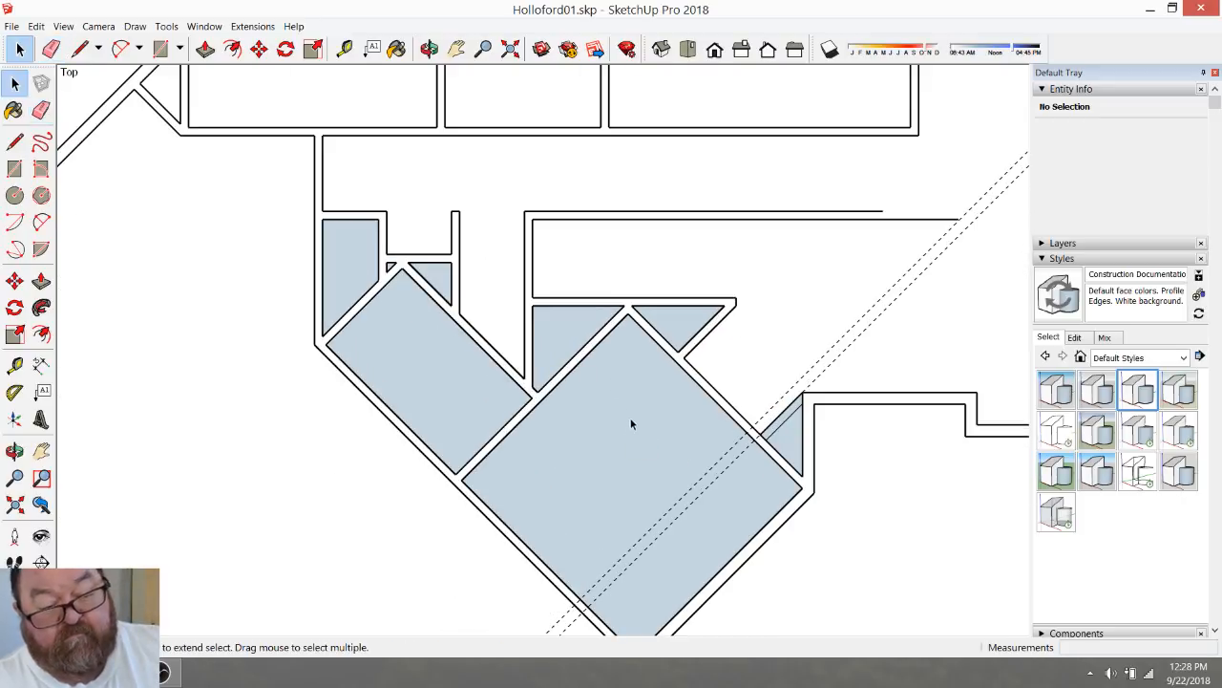
{"action": "left_click", "coordinate": [450, 361]}
{"action": "key", "text": "Delete"}
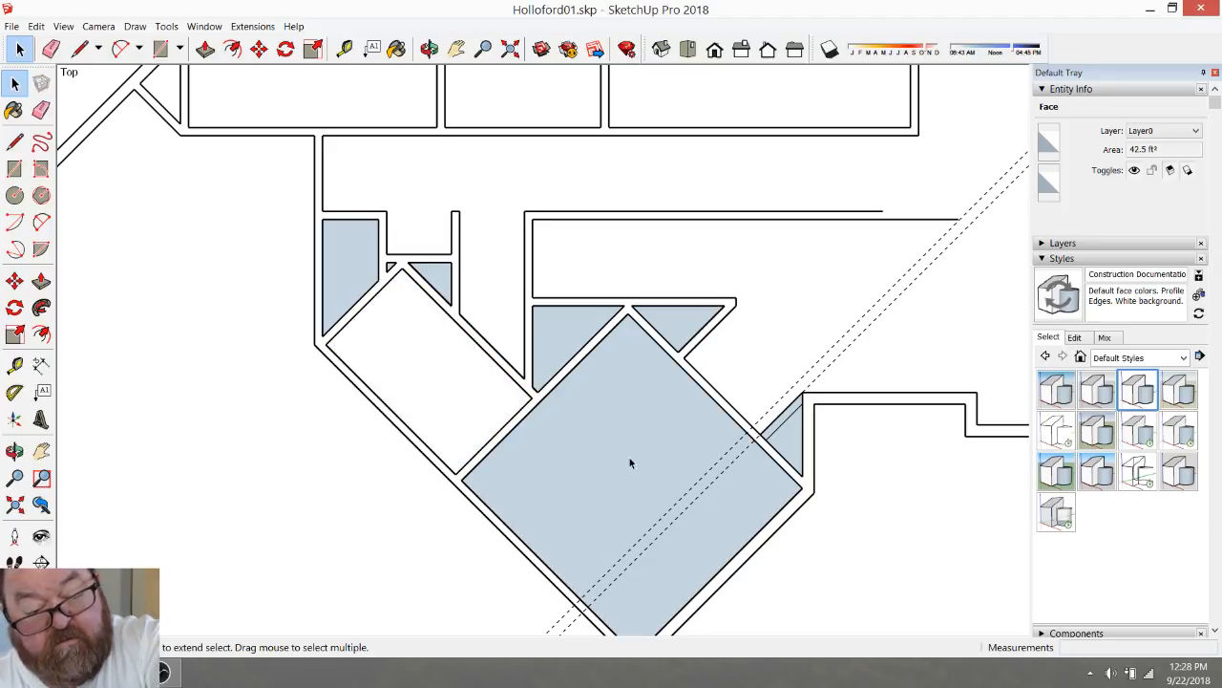
{"action": "left_click", "coordinate": [638, 458]}
{"action": "key", "text": "Delete"}
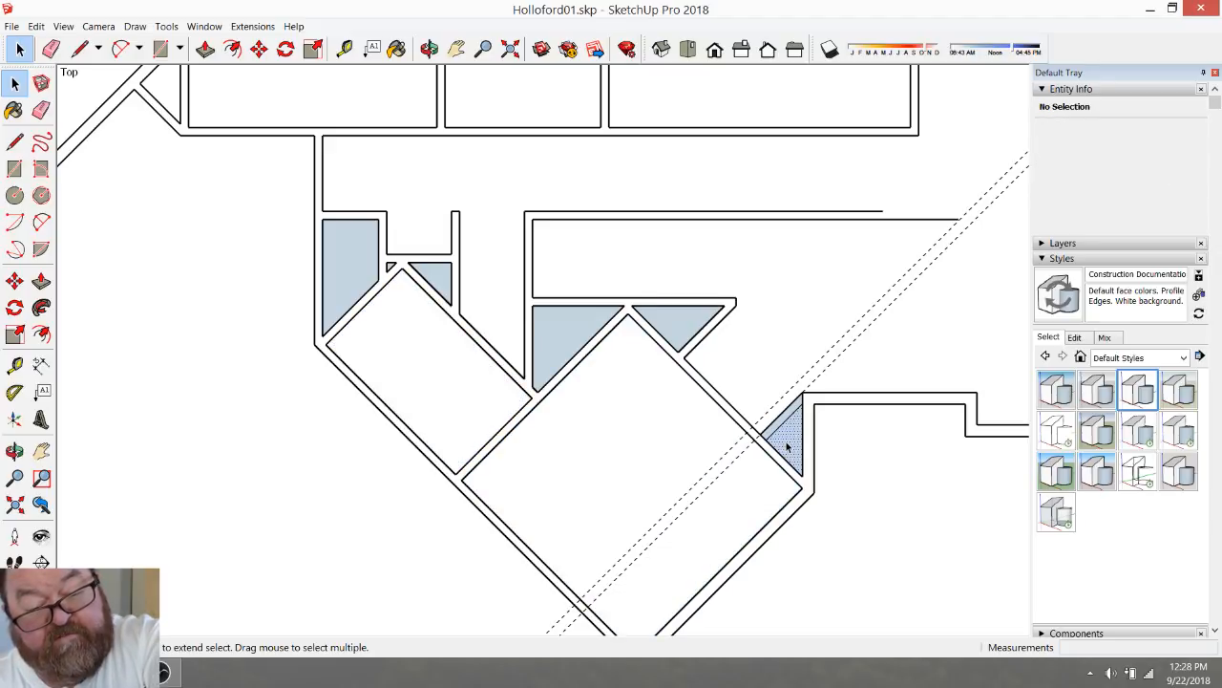
Erase the remaining guides and the edges closing off both ends of the short diagonal wall at the exterior corner
{"action": "scroll", "coordinate": [788, 439], "scroll_direction": "up", "scroll_amount": 4}
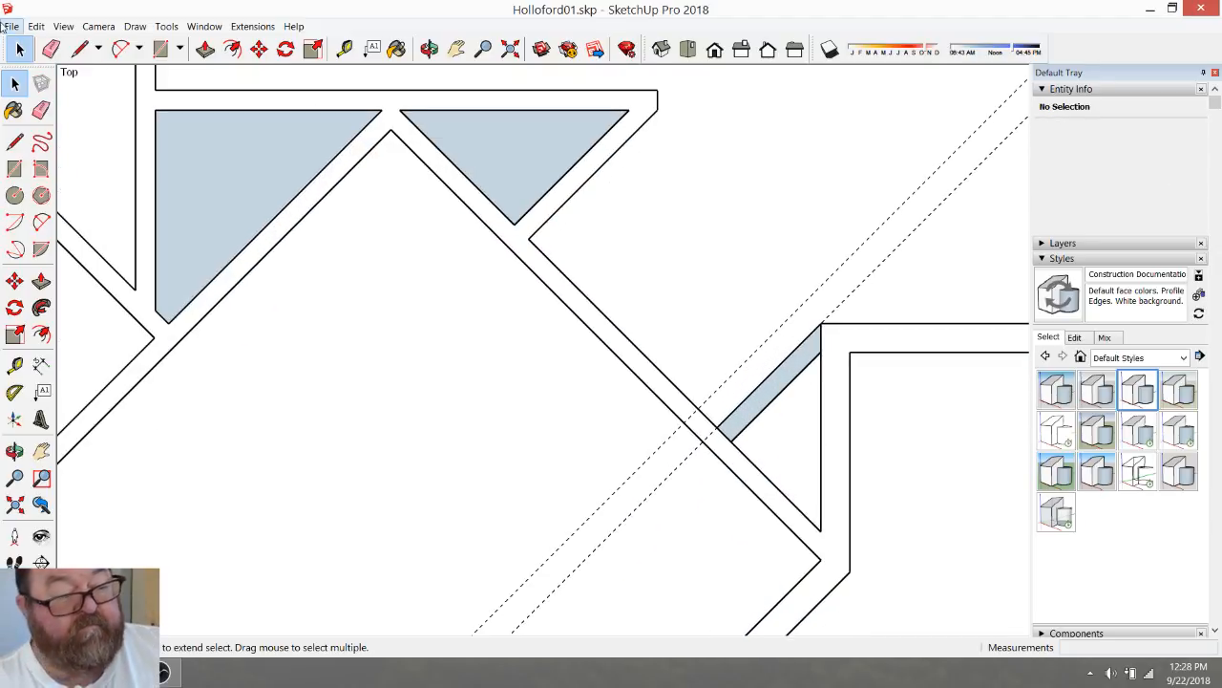
{"action": "left_click", "coordinate": [51, 49]}
{"action": "scroll", "coordinate": [764, 347], "scroll_direction": "up", "scroll_amount": 1}
{"action": "left_click", "coordinate": [837, 339]}
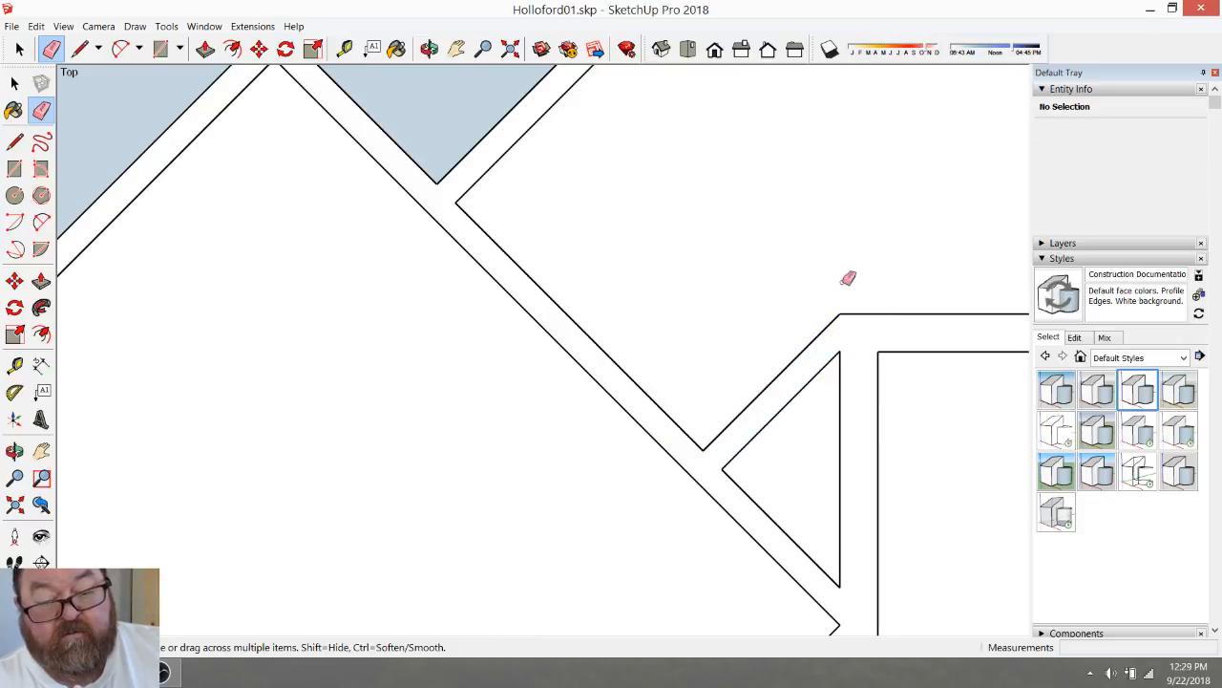
{"action": "scroll", "coordinate": [864, 306], "scroll_direction": "down", "scroll_amount": 3}
{"action": "scroll", "coordinate": [802, 342], "scroll_direction": "up", "scroll_amount": 1}
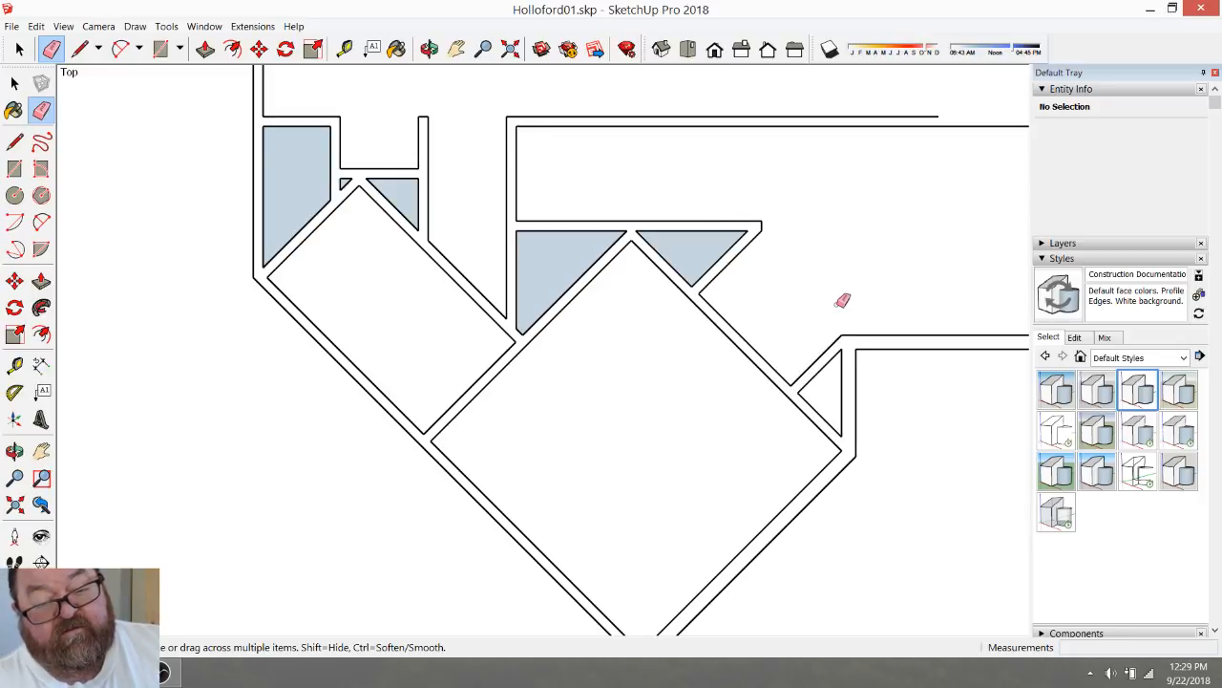
{"action": "scroll", "coordinate": [842, 300], "scroll_direction": "down", "scroll_amount": 2}
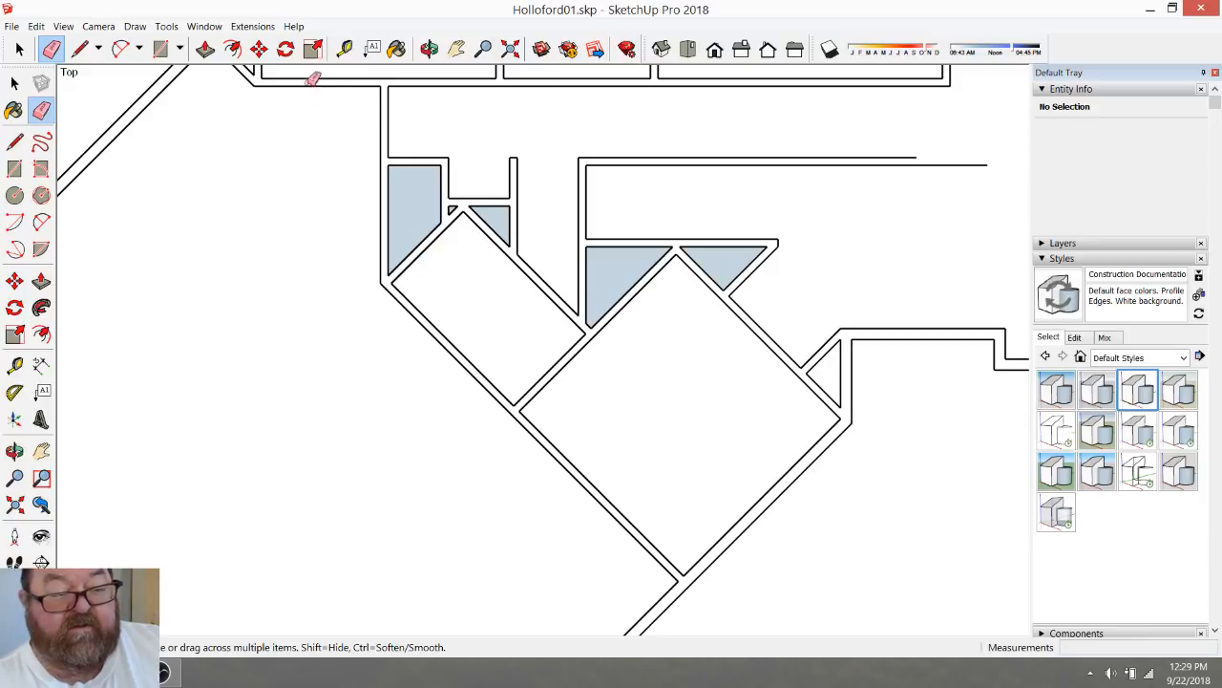
Measure from the outer face of the stair area's vertical wall toward the stair wall's free end
{"action": "left_click", "coordinate": [344, 56]}
{"action": "scroll", "coordinate": [603, 197], "scroll_direction": "up", "scroll_amount": 2}
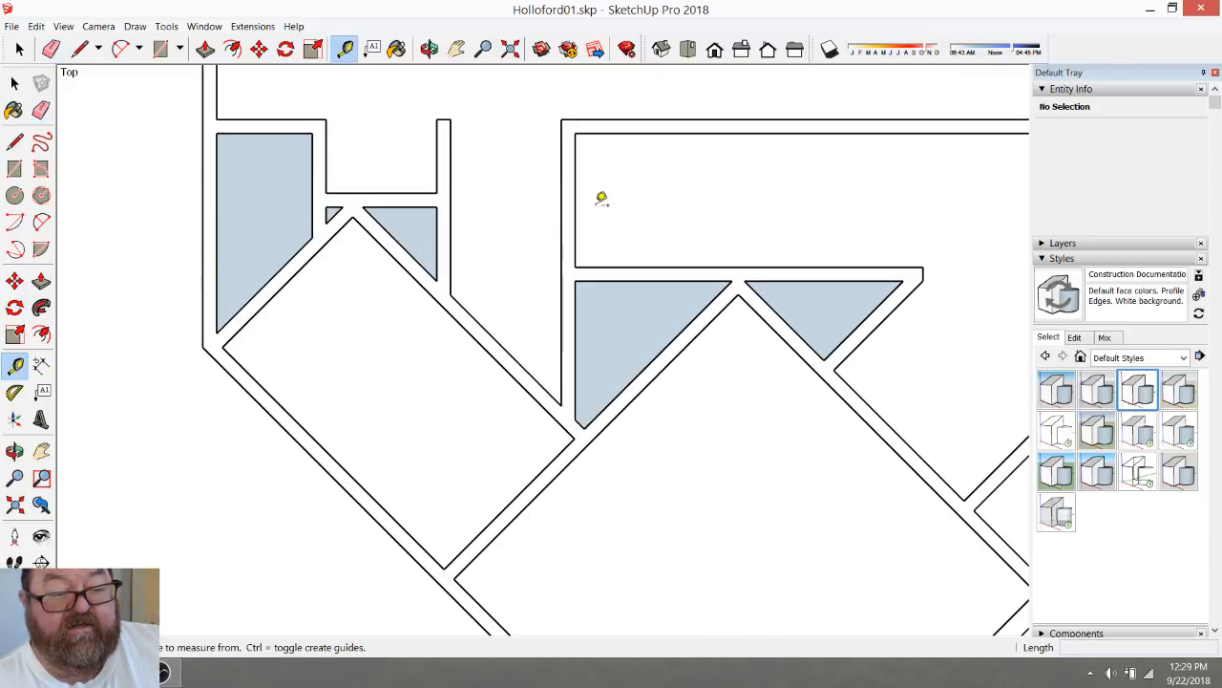
{"action": "left_click", "coordinate": [561, 204]}
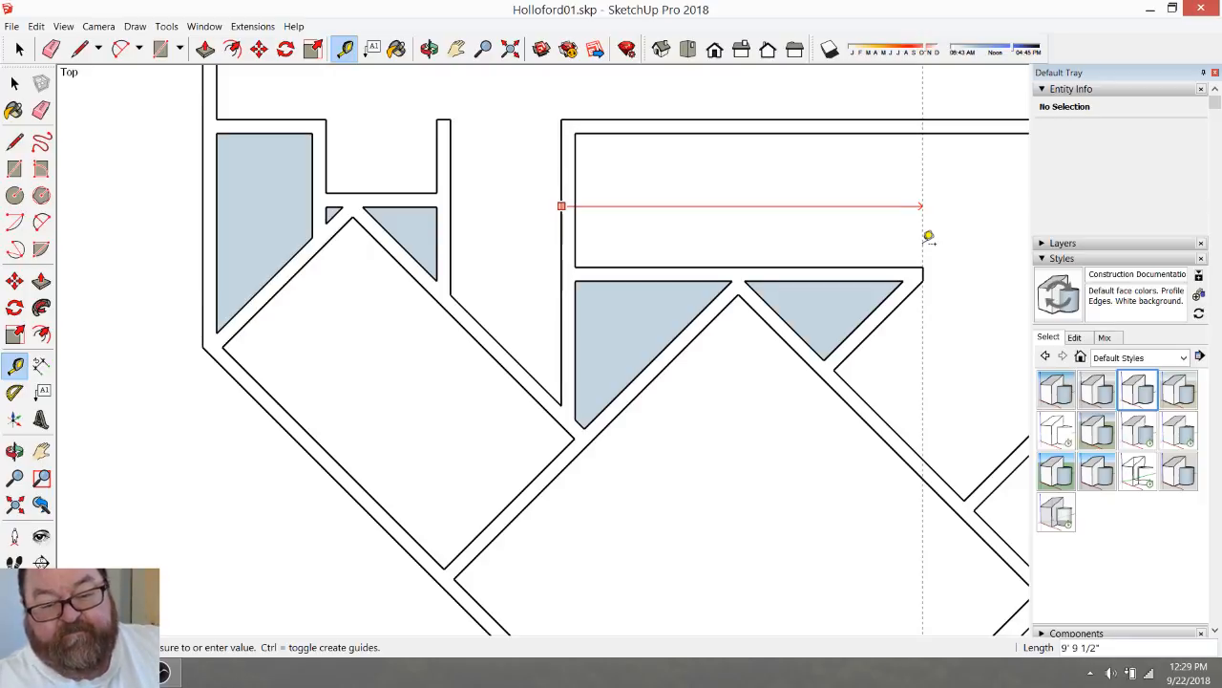
{"action": "scroll", "coordinate": [928, 237], "scroll_direction": "down", "scroll_amount": 4}
{"action": "scroll", "coordinate": [685, 235], "scroll_direction": "up", "scroll_amount": 3}
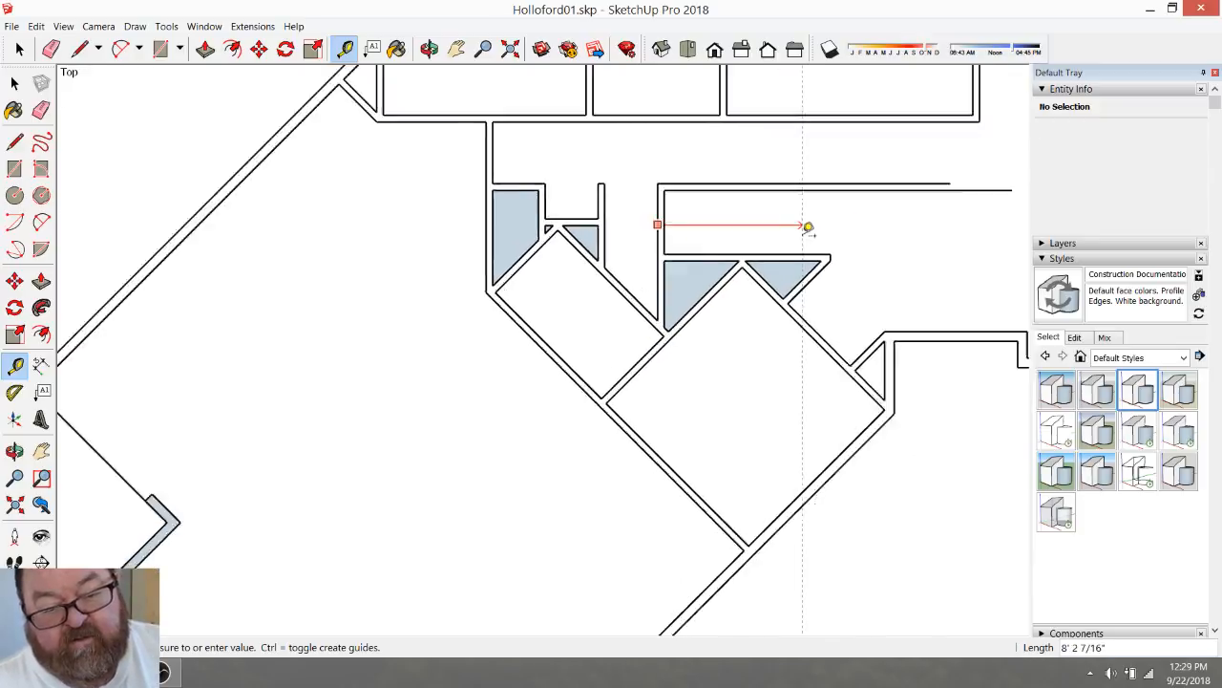
{"action": "scroll", "coordinate": [893, 315], "scroll_direction": "up", "scroll_amount": 1}
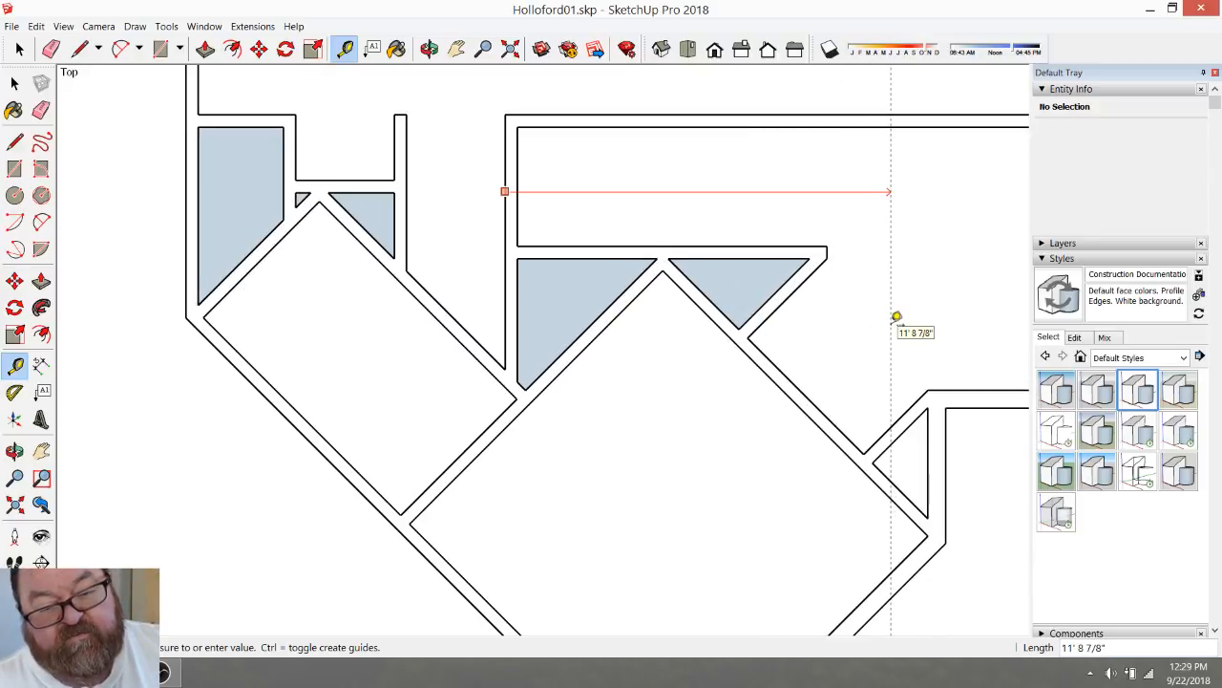
{"action": "scroll", "coordinate": [848, 322], "scroll_direction": "down", "scroll_amount": 3}
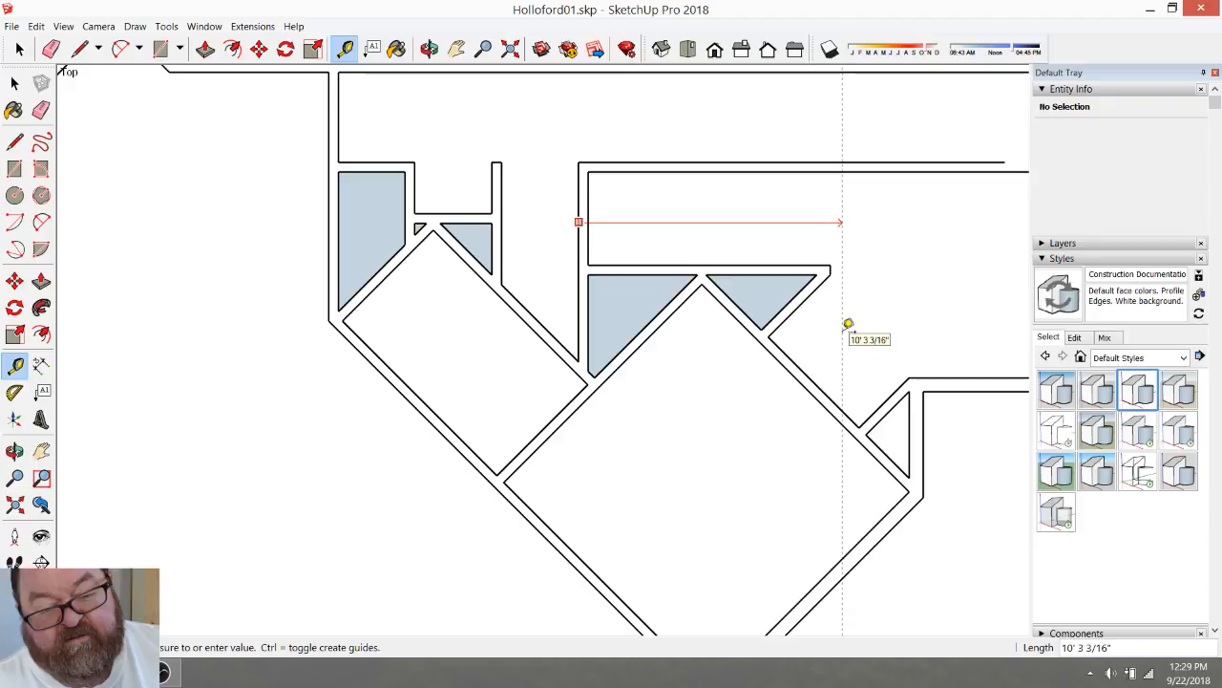
{"action": "scroll", "coordinate": [848, 322], "scroll_direction": "up", "scroll_amount": 2}
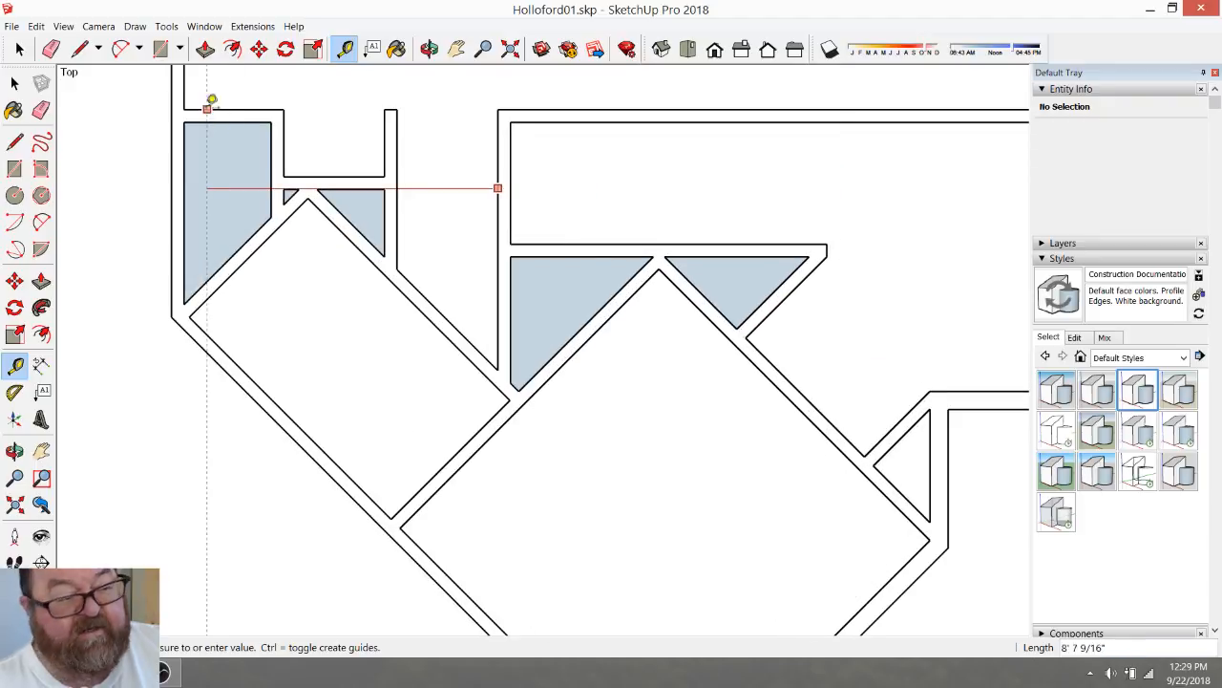
Place a guide parallel to the study's diagonal wall through the exterior wall's corner, and another 4.5" from it toward the study
{"action": "left_click", "coordinate": [342, 50]}
{"action": "scroll", "coordinate": [844, 332], "scroll_direction": "up", "scroll_amount": 2}
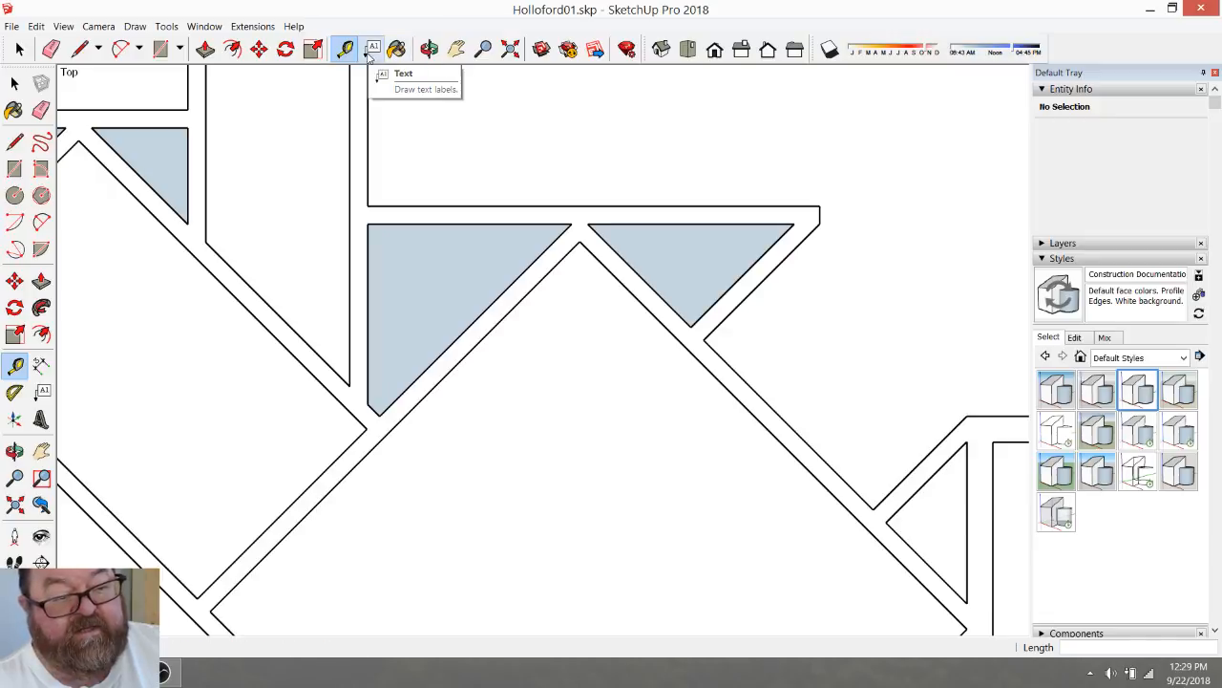
{"action": "scroll", "coordinate": [818, 382], "scroll_direction": "up", "scroll_amount": 2}
{"action": "left_click", "coordinate": [790, 432]}
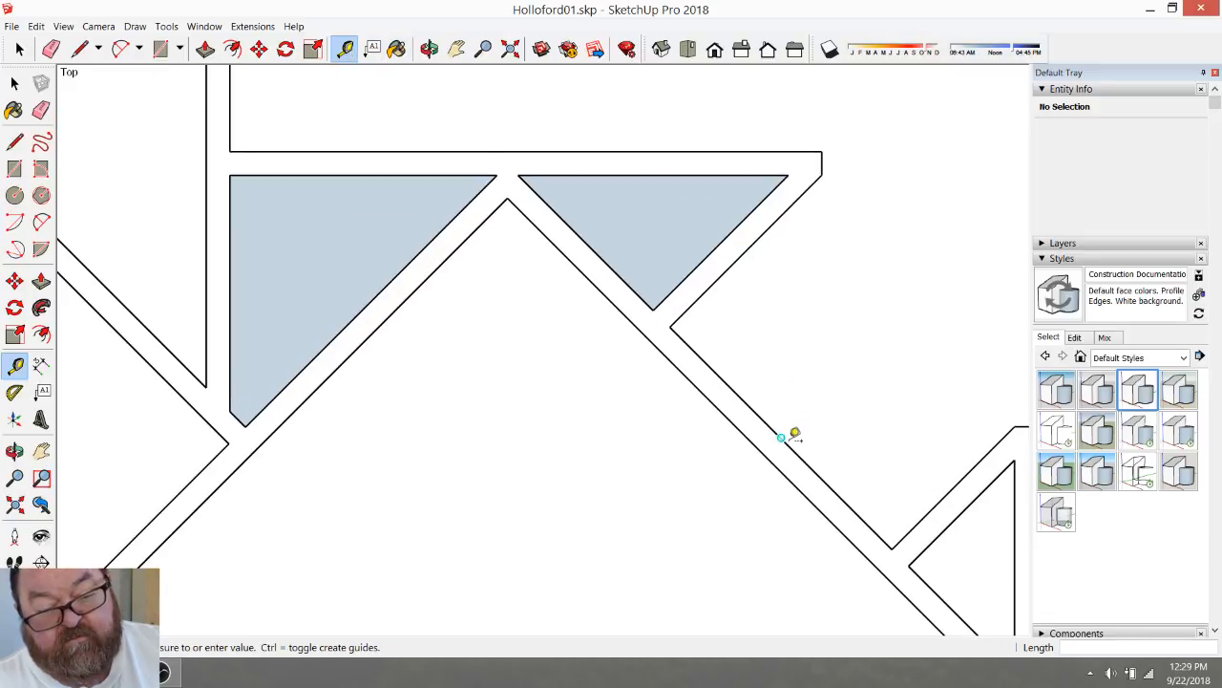
{"action": "scroll", "coordinate": [796, 417], "scroll_direction": "down", "scroll_amount": 1}
{"action": "left_click", "coordinate": [984, 415]}
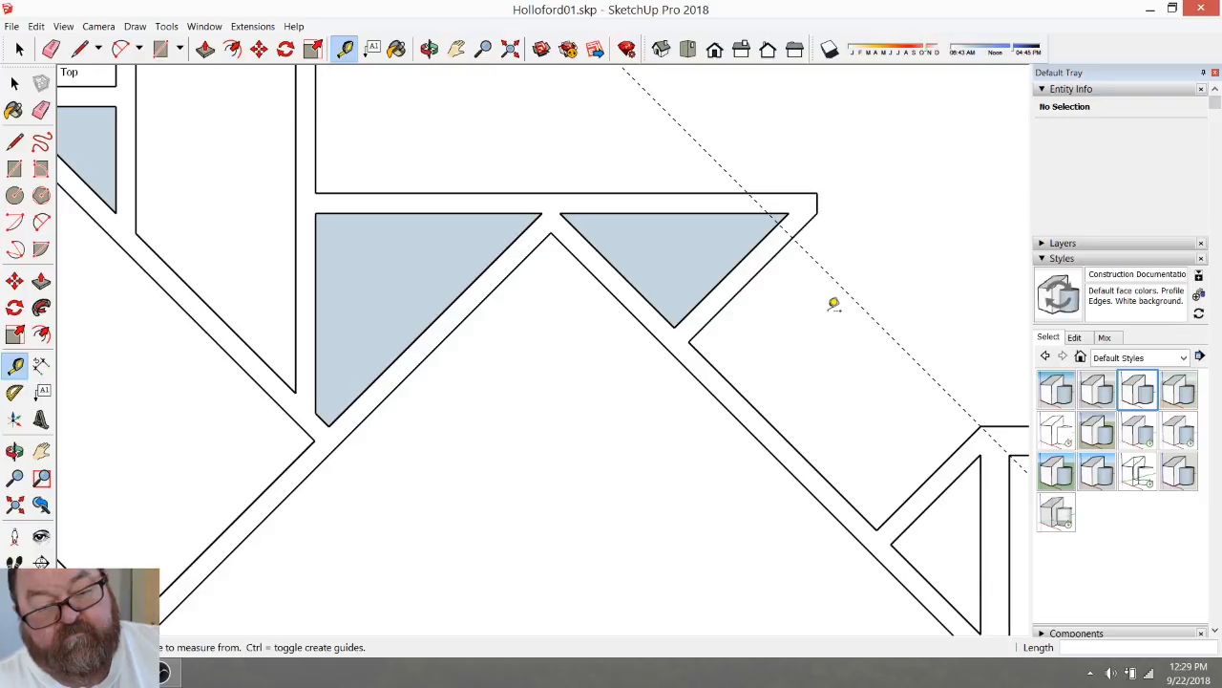
{"action": "left_click", "coordinate": [847, 286]}
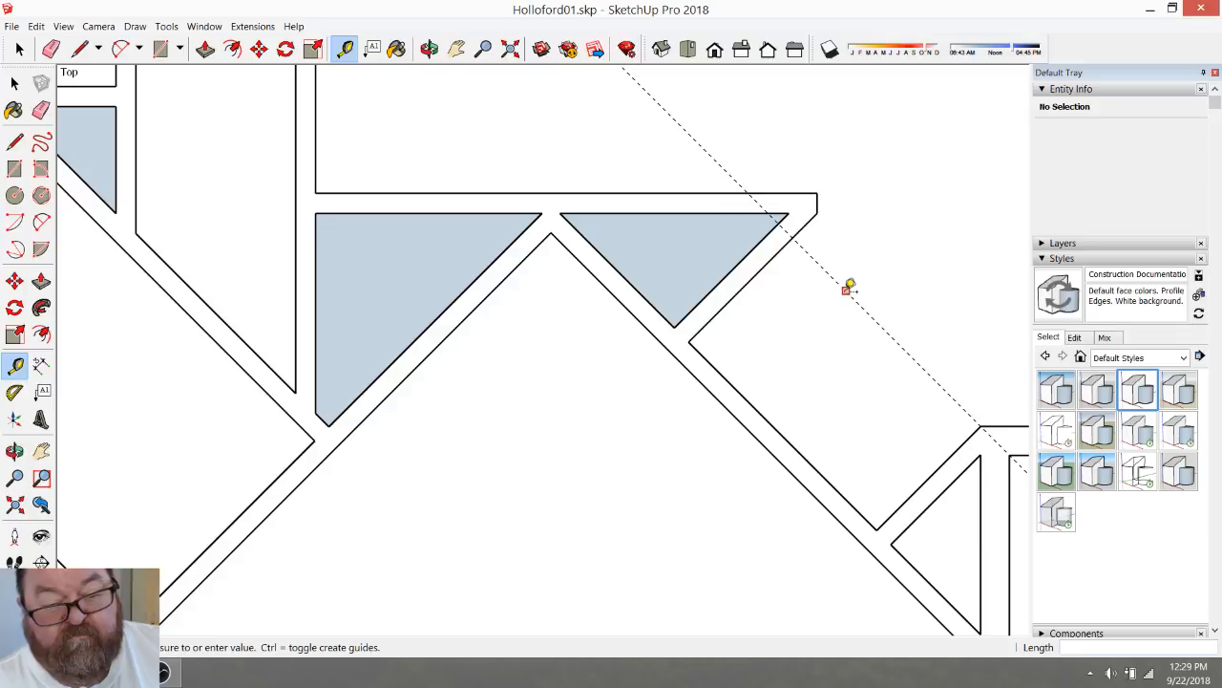
{"action": "type", "text": "4.5"}
{"action": "key", "text": "Return"}
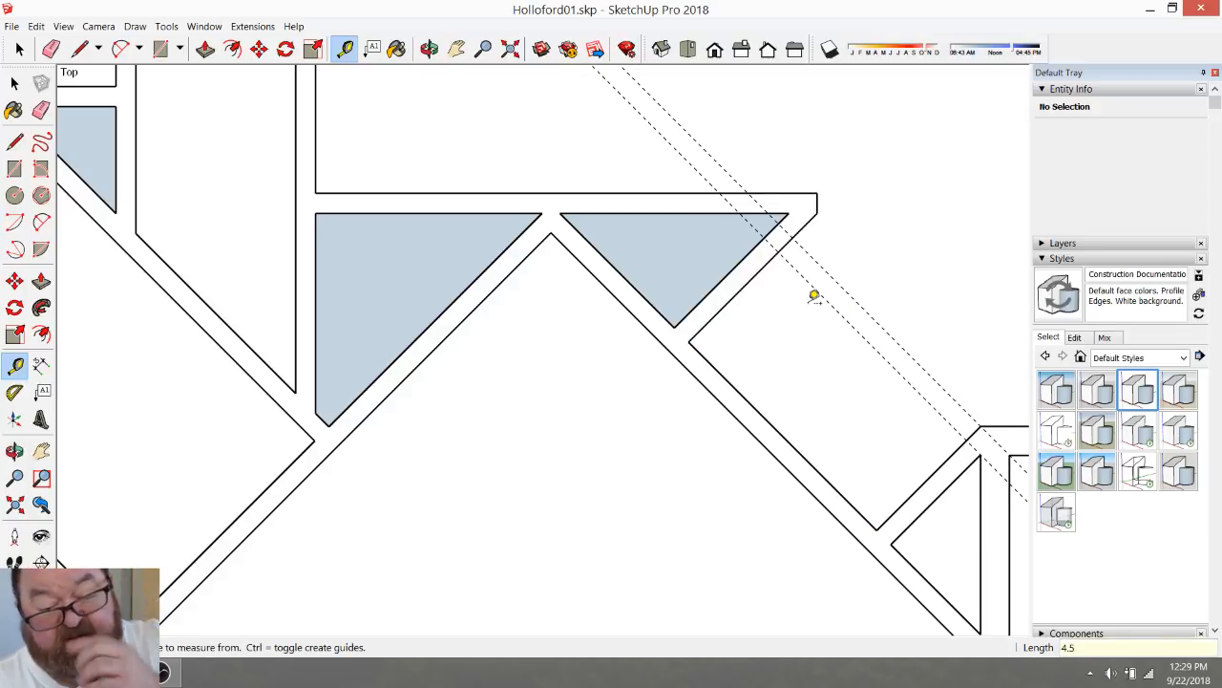
Draw two parallel 5' lines along the guides between the two short diagonal walls to form the closing wall
{"action": "left_click", "coordinate": [85, 49]}
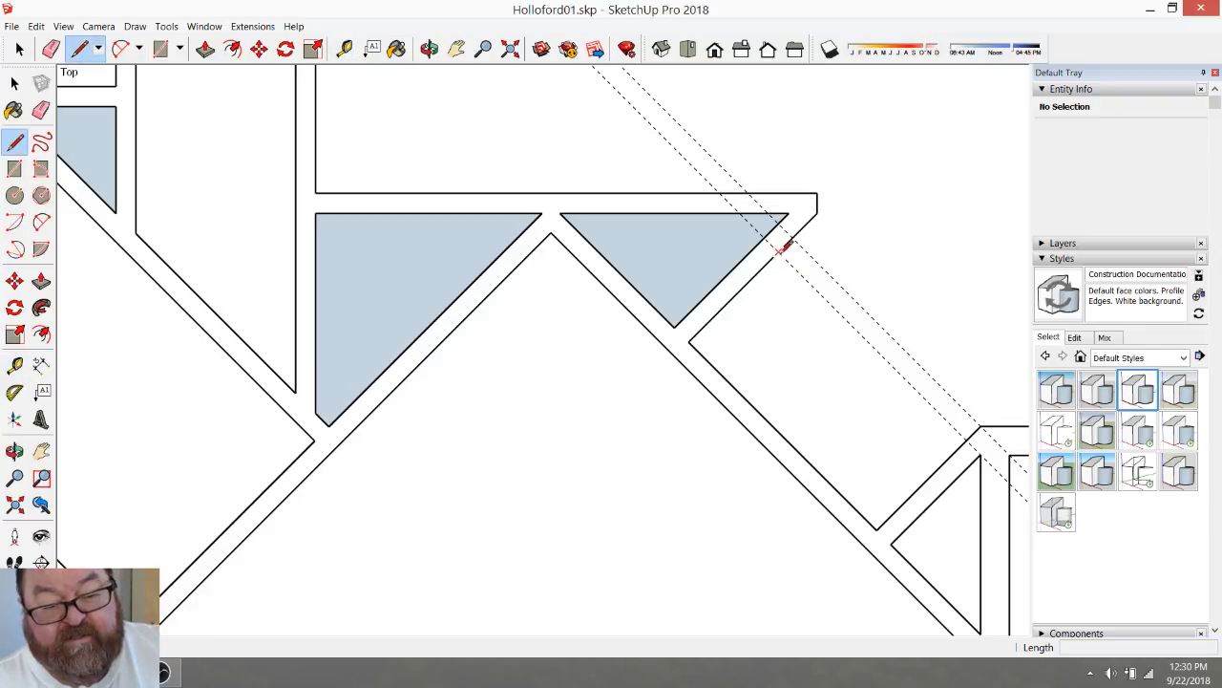
{"action": "left_click", "coordinate": [779, 251]}
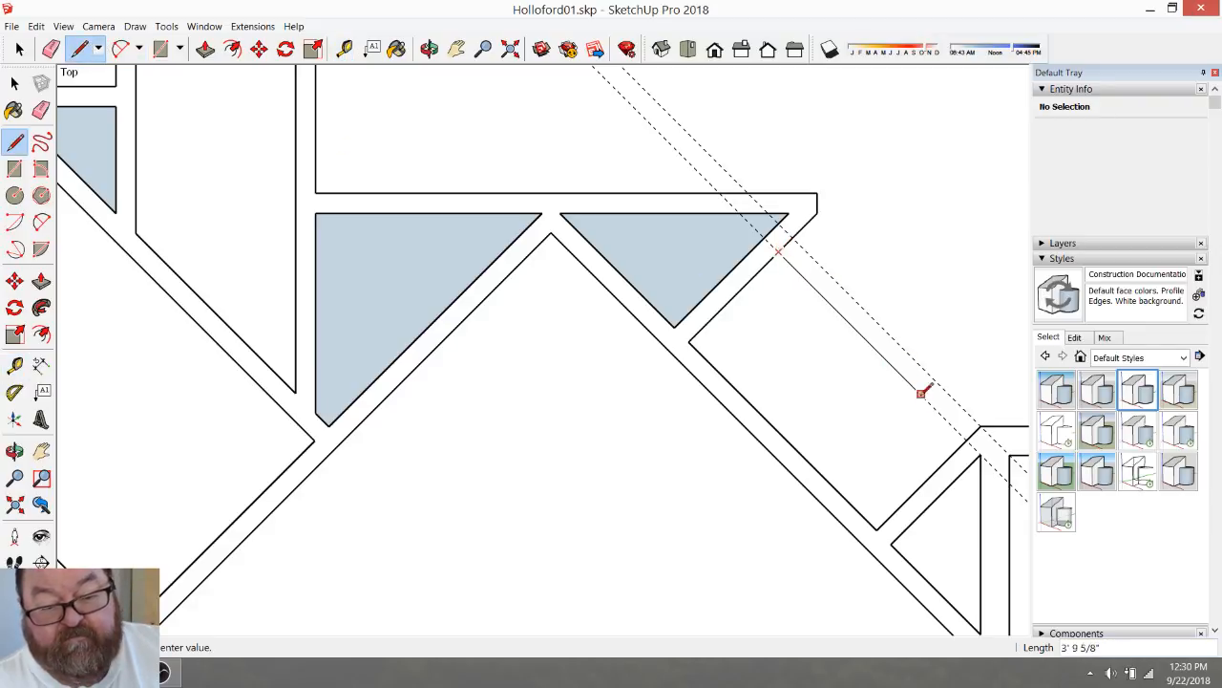
{"action": "left_click", "coordinate": [967, 438]}
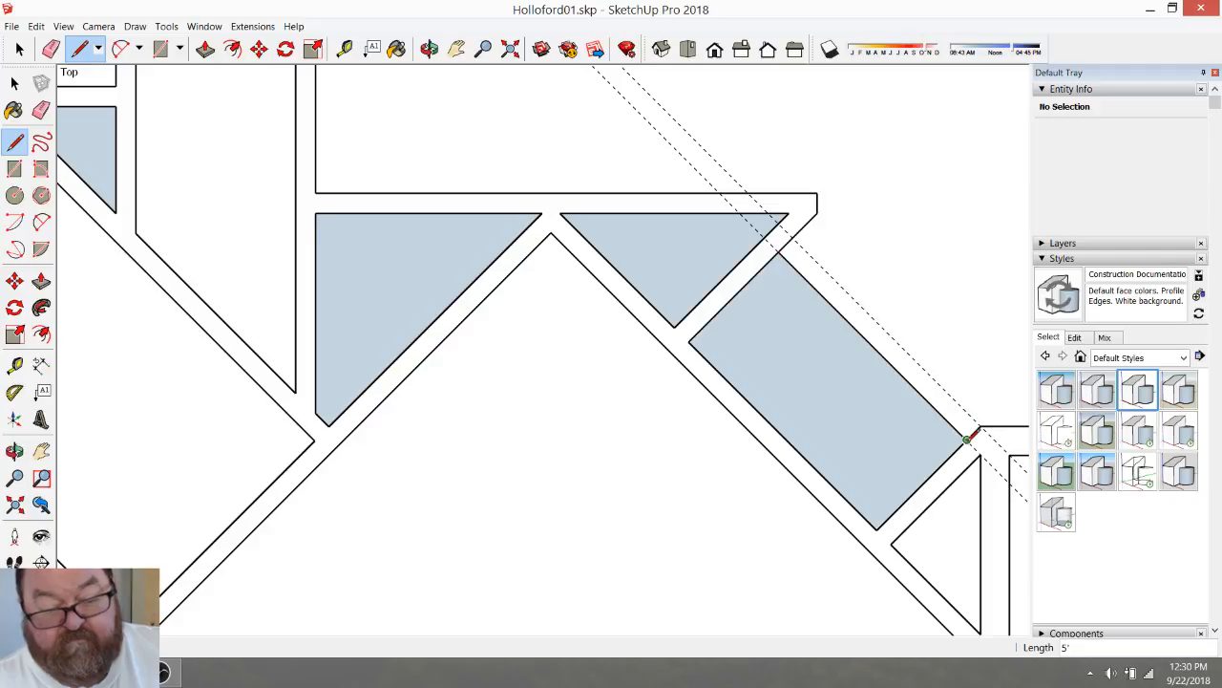
{"action": "left_click", "coordinate": [793, 236]}
{"action": "left_click", "coordinate": [979, 425]}
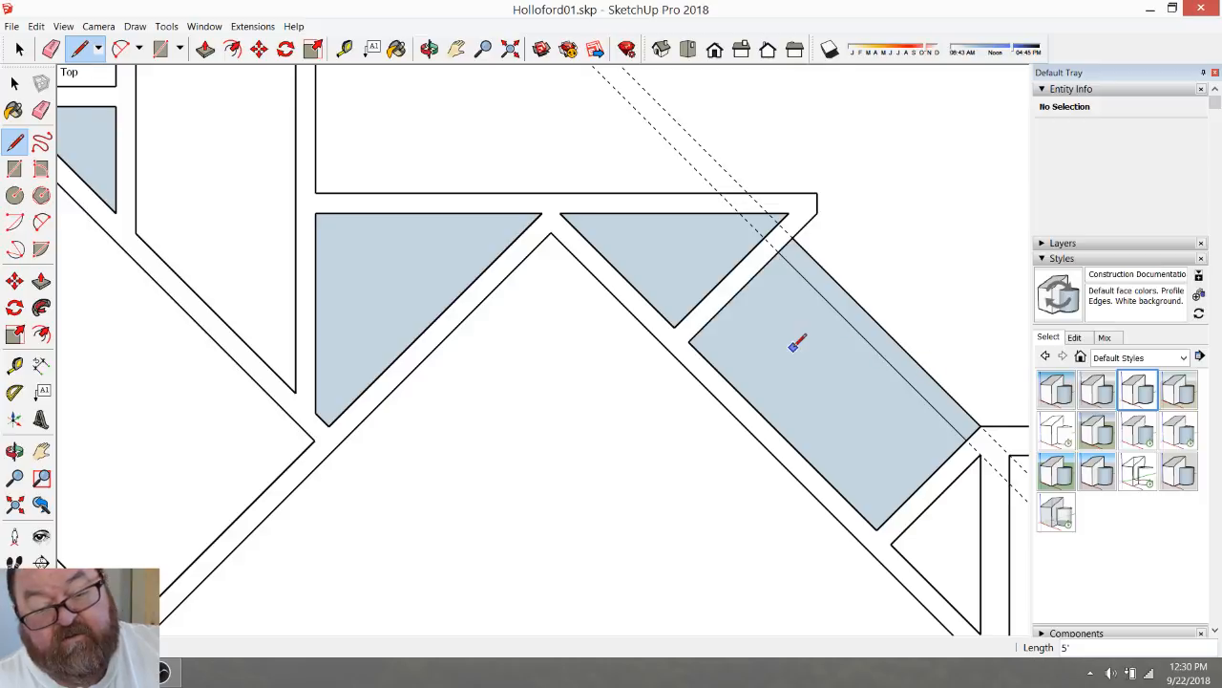
{"action": "scroll", "coordinate": [793, 345], "scroll_direction": "down", "scroll_amount": 3}
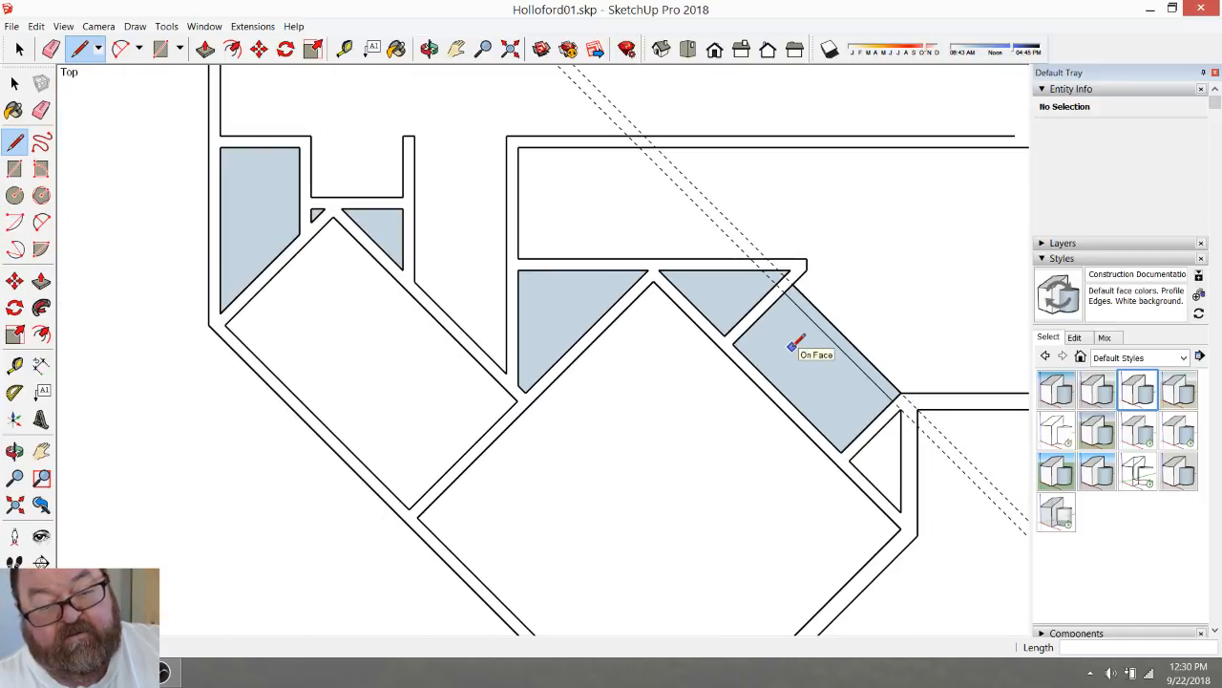
Draw lines extending the inner faces of the two short diagonal walls across the study's long diagonal wall
{"action": "scroll", "coordinate": [780, 339], "scroll_direction": "up", "scroll_amount": 2}
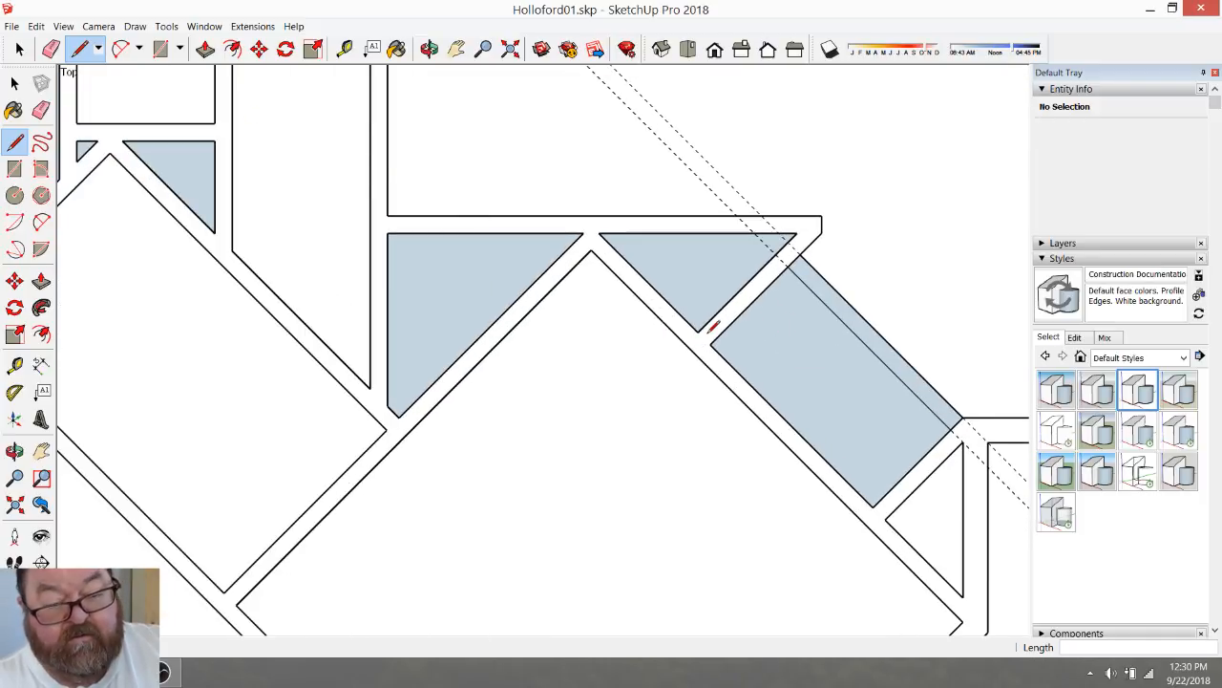
{"action": "left_click", "coordinate": [710, 344]}
{"action": "key", "text": "Escape"}
{"action": "left_click", "coordinate": [705, 349]}
{"action": "left_click", "coordinate": [662, 390]}
{"action": "key", "text": "Escape"}
{"action": "left_click", "coordinate": [872, 506]}
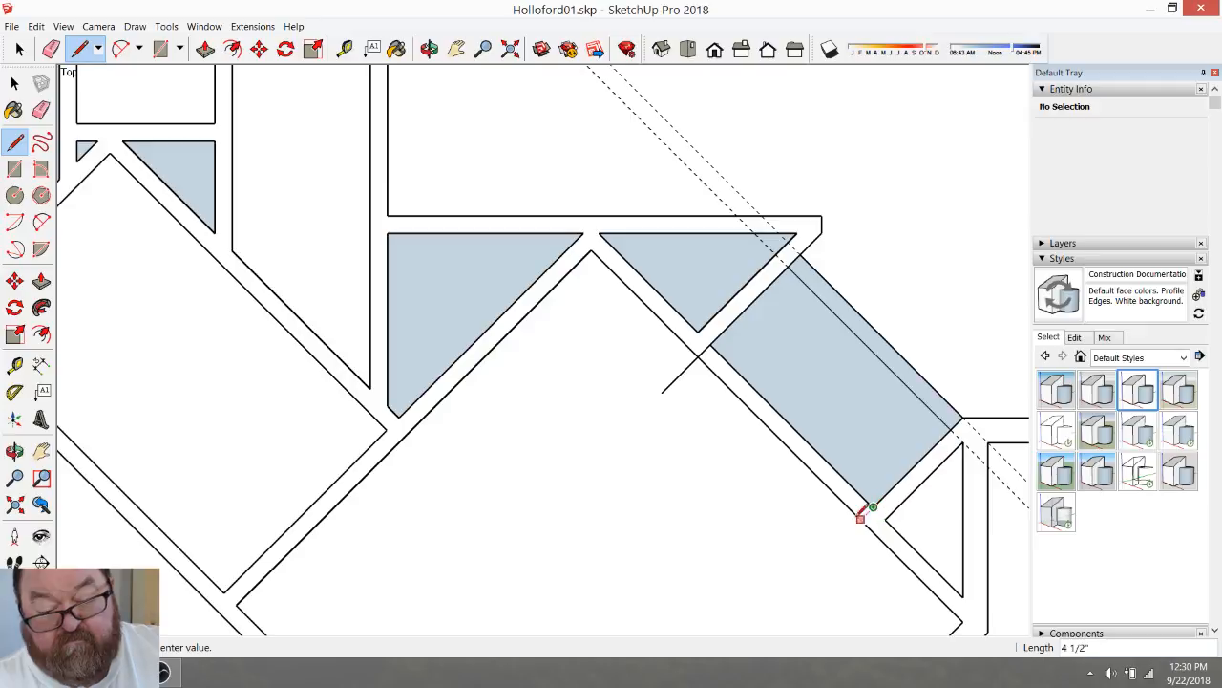
{"action": "left_click", "coordinate": [861, 519]}
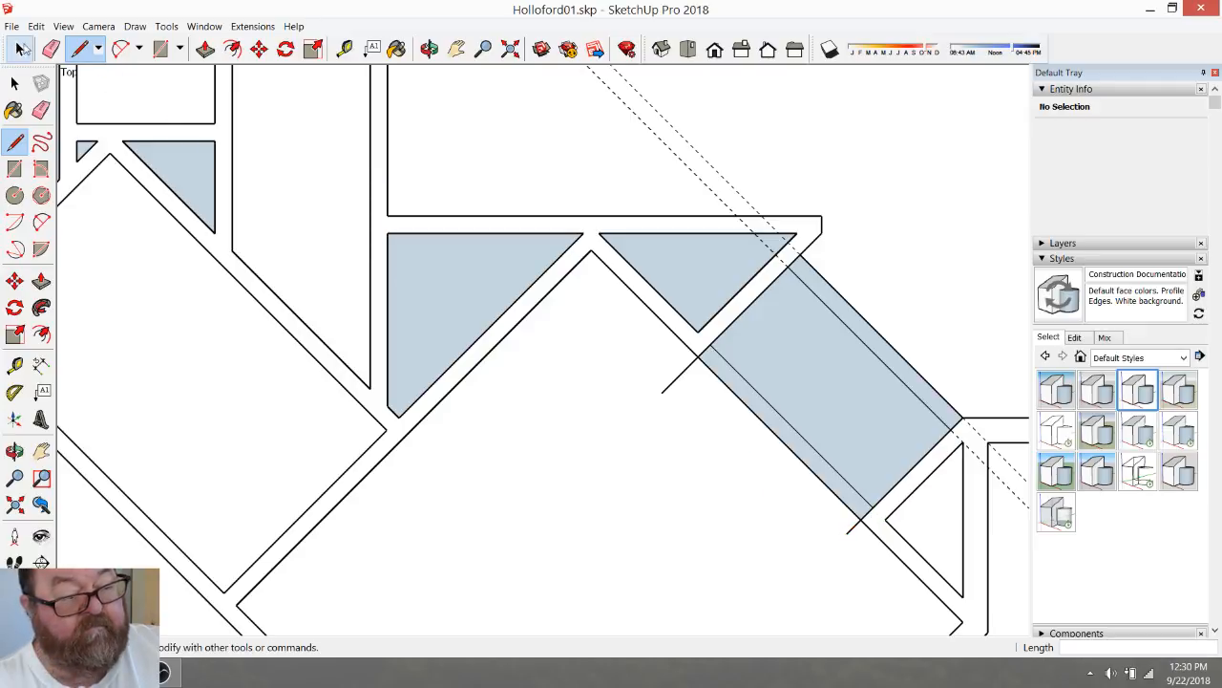
Erase the long diagonal wall's section between the two short walls, the overhanging line ends, the guides and the closing wall's end edges
{"action": "left_click", "coordinate": [51, 49]}
{"action": "left_click_drag", "start_coordinate": [668, 357], "coordinate": [792, 376]}
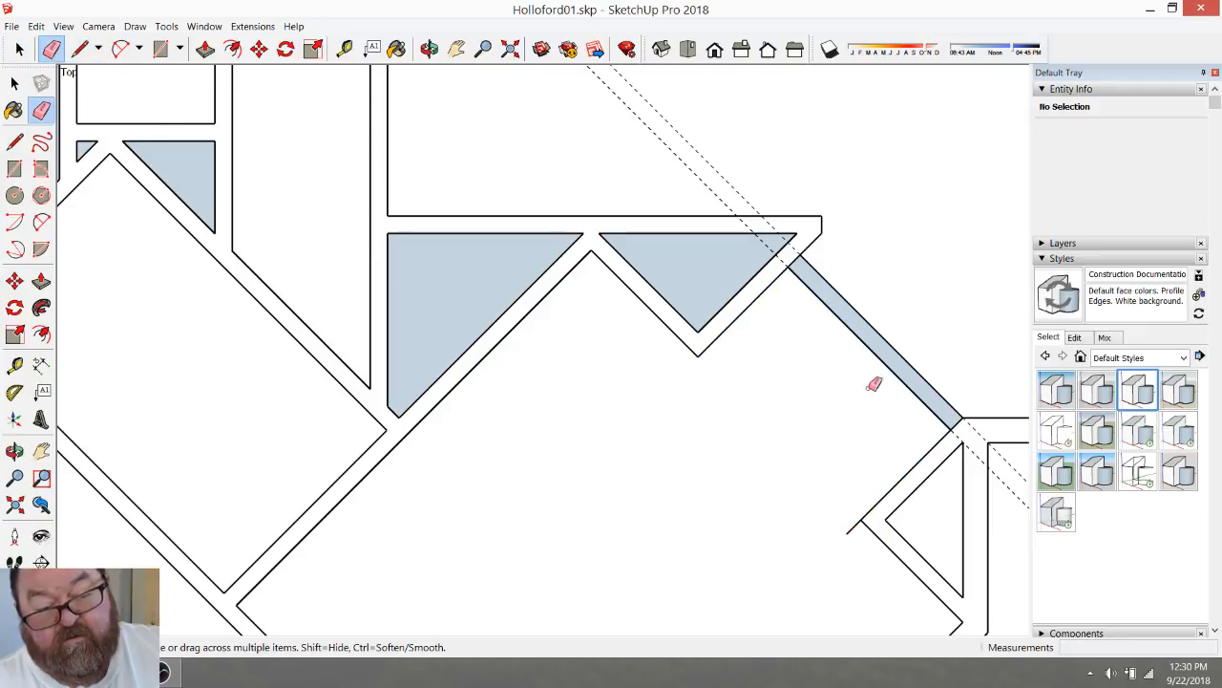
{"action": "scroll", "coordinate": [796, 265], "scroll_direction": "up", "scroll_amount": 2}
{"action": "mouse_move", "coordinate": [799, 244]}
{"action": "left_mouse_down"}
{"action": "mouse_move", "coordinate": [777, 269]}
{"action": "mouse_move", "coordinate": [803, 264]}
{"action": "left_mouse_up"}
{"action": "scroll", "coordinate": [756, 262], "scroll_direction": "down", "scroll_amount": 1}
{"action": "scroll", "coordinate": [762, 256], "scroll_direction": "down", "scroll_amount": 3}
{"action": "scroll", "coordinate": [925, 478], "scroll_direction": "up", "scroll_amount": 4}
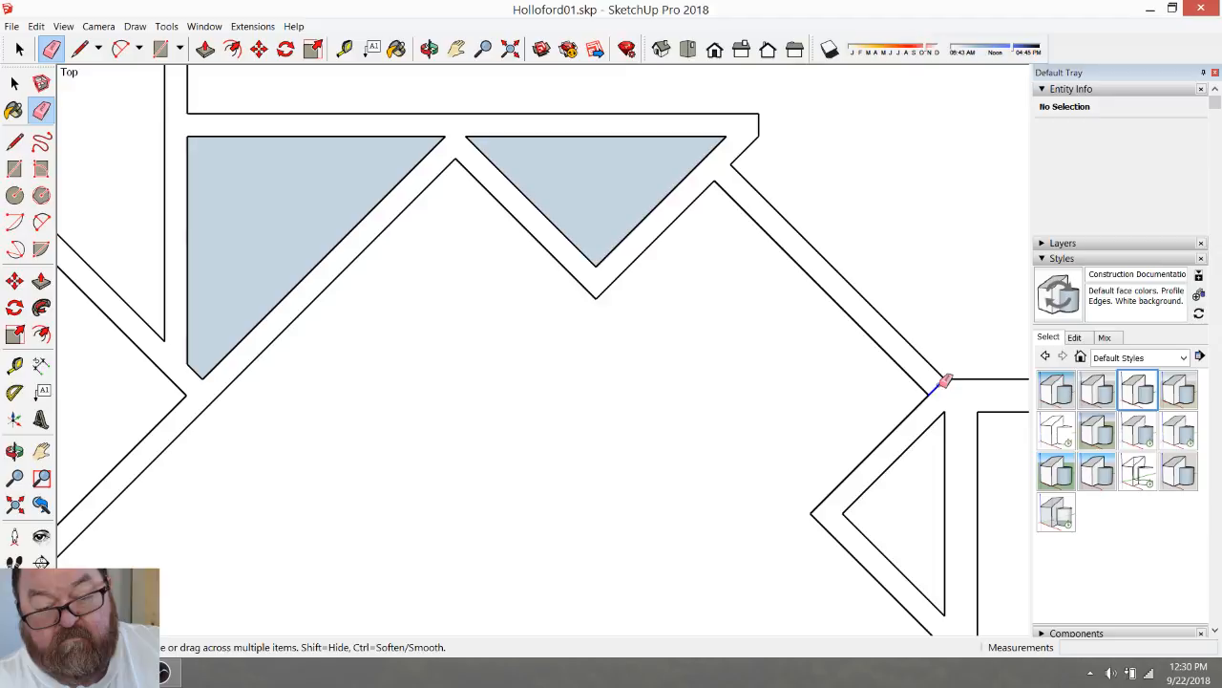
Examine the study entrance and closet on the first-floor plan image and compare them with the drawn walls
{"action": "scroll", "coordinate": [960, 386], "scroll_direction": "down", "scroll_amount": 3}
{"action": "scroll", "coordinate": [926, 416], "scroll_direction": "up", "scroll_amount": 2}
{"action": "scroll", "coordinate": [943, 431], "scroll_direction": "down", "scroll_amount": 6}
{"action": "scroll", "coordinate": [242, 434], "scroll_direction": "up", "scroll_amount": 5}
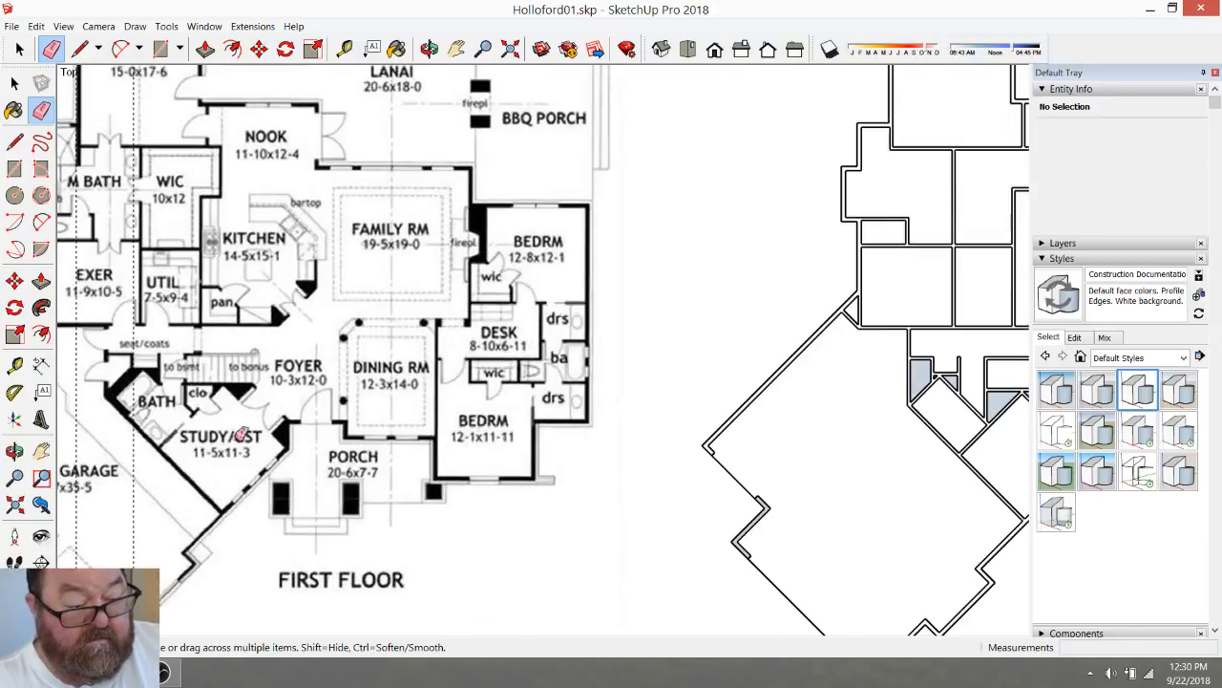
{"action": "scroll", "coordinate": [286, 414], "scroll_direction": "up", "scroll_amount": 3}
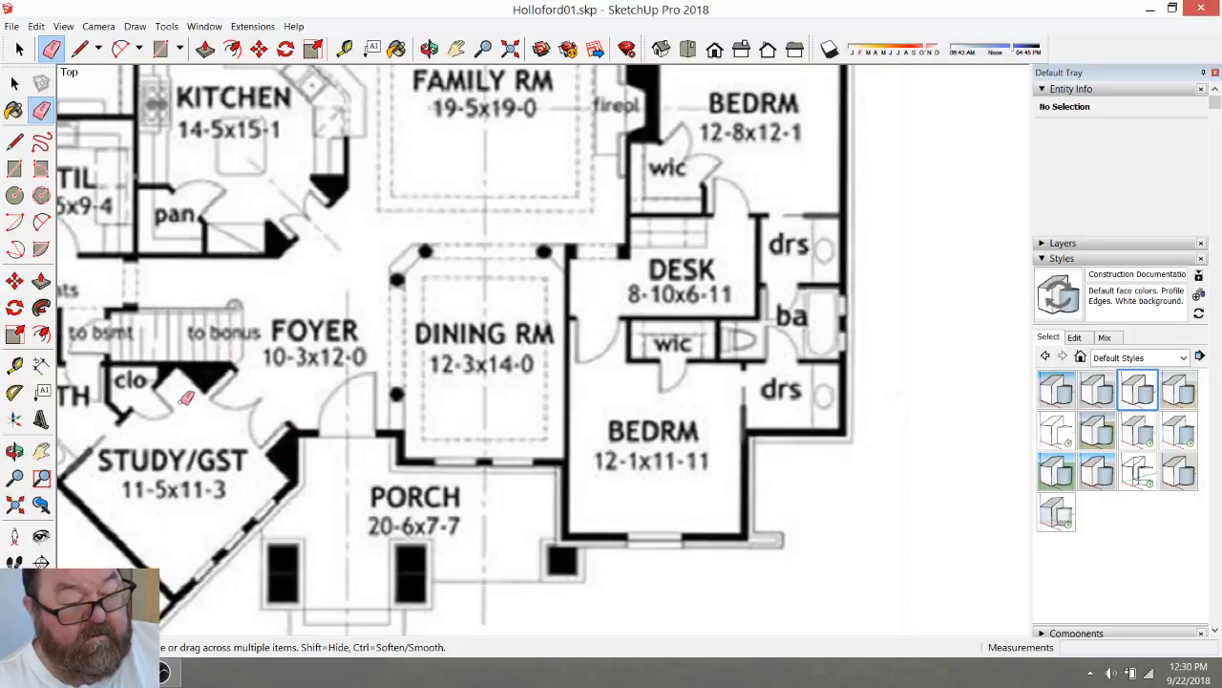
{"action": "scroll", "coordinate": [186, 396], "scroll_direction": "down", "scroll_amount": 1}
{"action": "scroll", "coordinate": [184, 393], "scroll_direction": "down", "scroll_amount": 2}
{"action": "scroll", "coordinate": [740, 367], "scroll_direction": "up", "scroll_amount": 4}
{"action": "scroll", "coordinate": [783, 436], "scroll_direction": "down", "scroll_amount": 2}
{"action": "scroll", "coordinate": [862, 385], "scroll_direction": "up", "scroll_amount": 5}
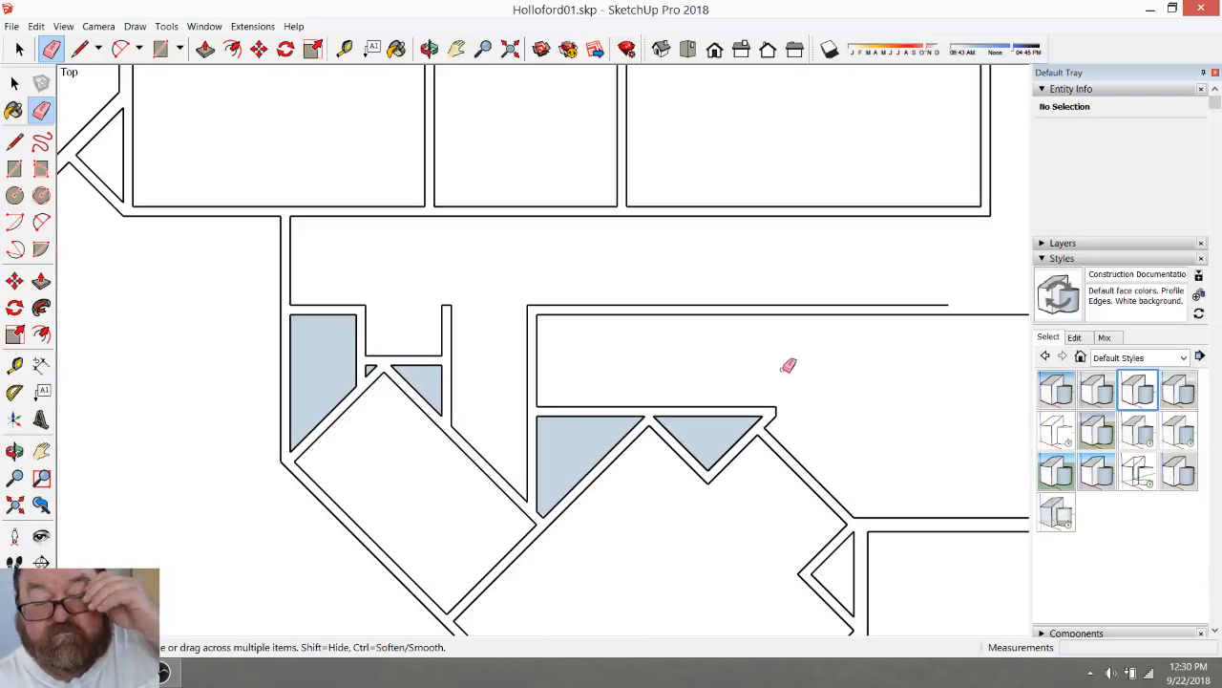
{"action": "scroll", "coordinate": [803, 363], "scroll_direction": "down", "scroll_amount": 2}
{"action": "scroll", "coordinate": [840, 420], "scroll_direction": "up", "scroll_amount": 3}
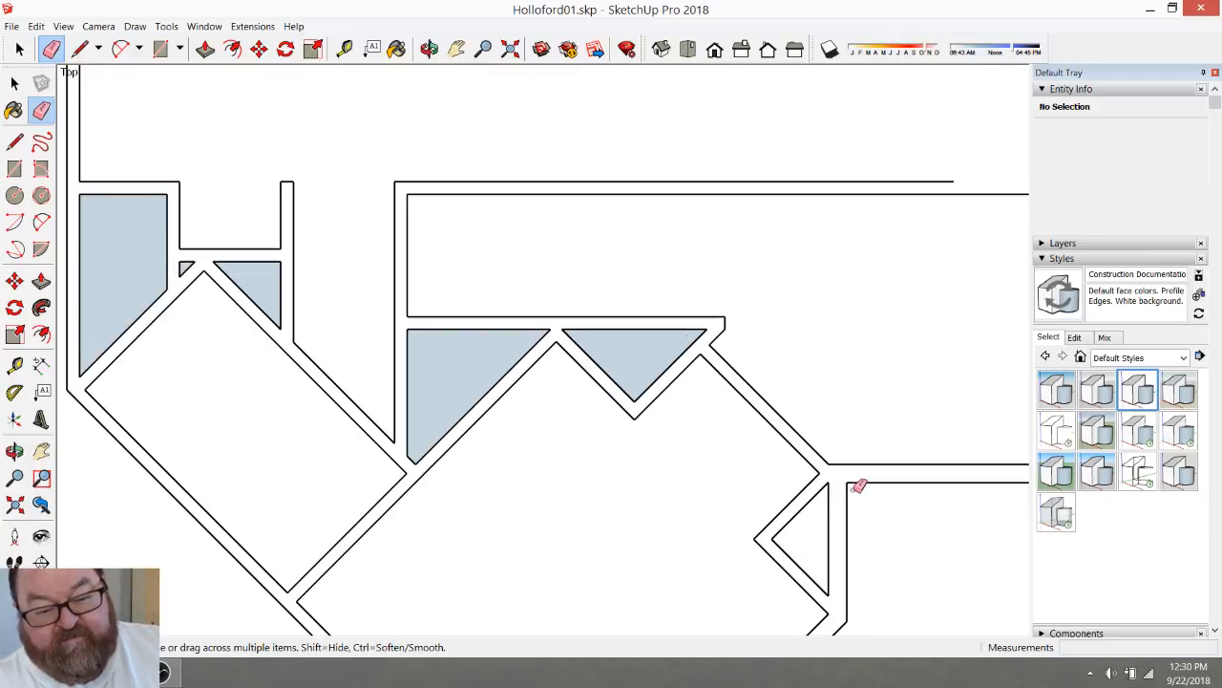
Place a guide through the midpoint of the study entrance's closing wall and parallel guides 24" to either side of it
{"action": "left_click", "coordinate": [345, 49]}
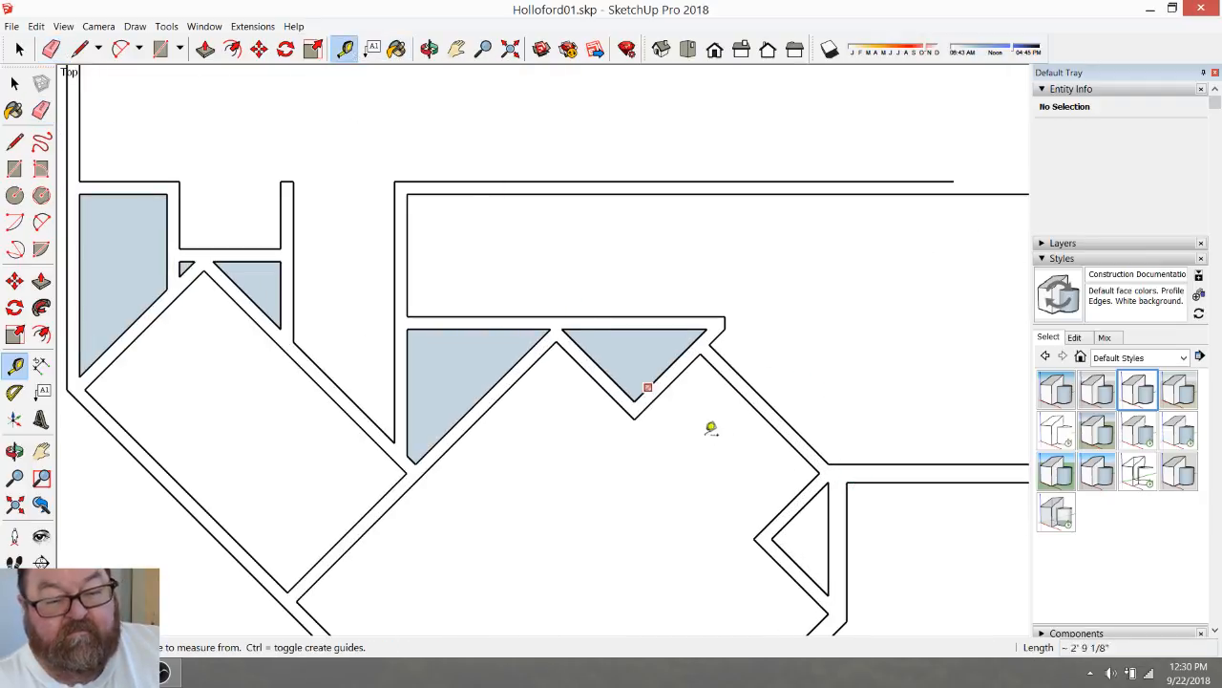
{"action": "left_click", "coordinate": [787, 503]}
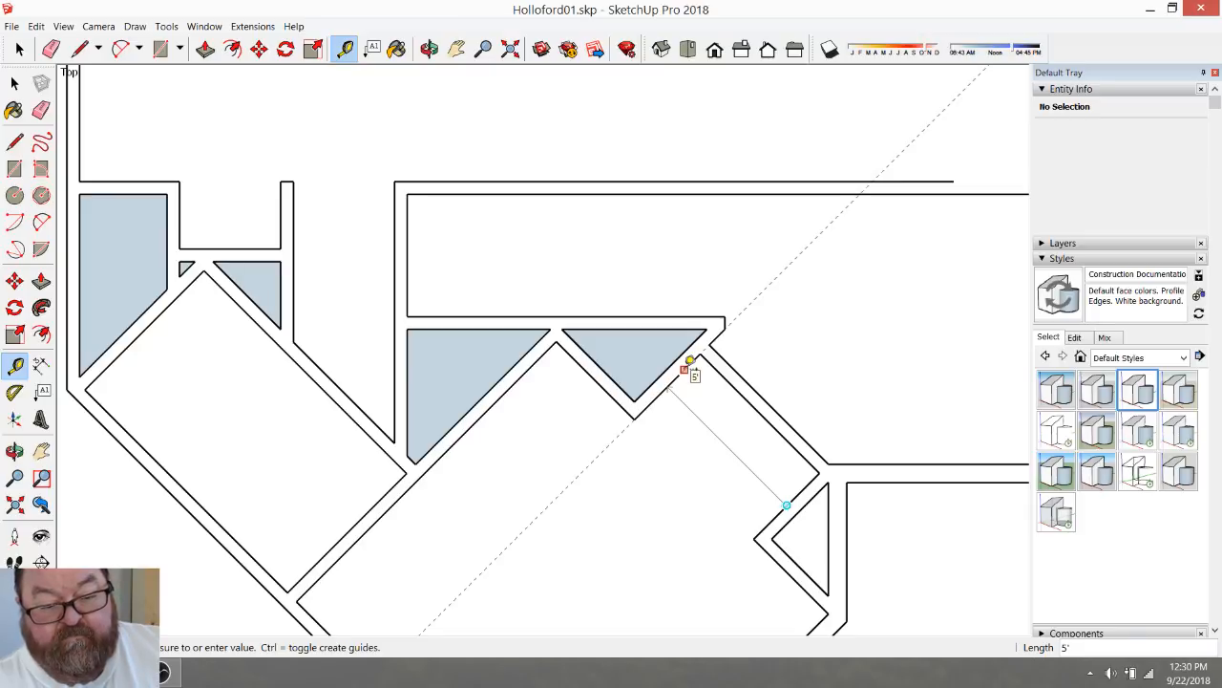
{"action": "left_click", "coordinate": [767, 401]}
{"action": "left_click", "coordinate": [787, 385]}
{"action": "key", "text": "Escape"}
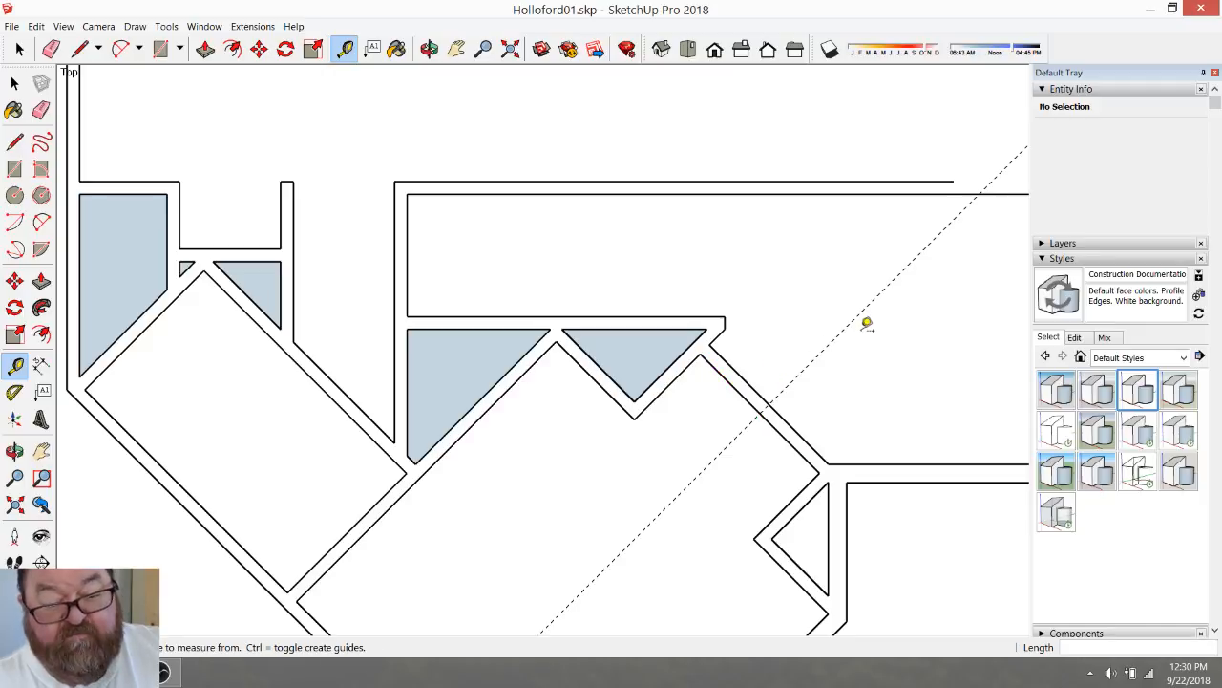
{"action": "left_click", "coordinate": [848, 325]}
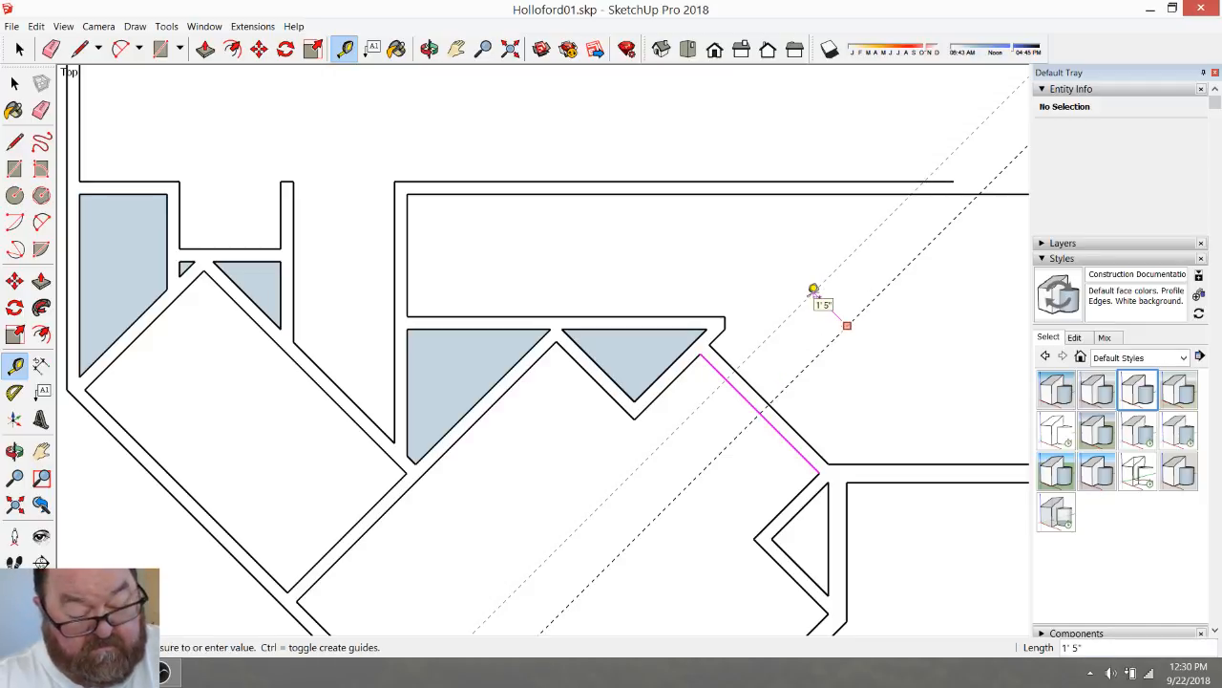
{"action": "key", "text": "Return"}
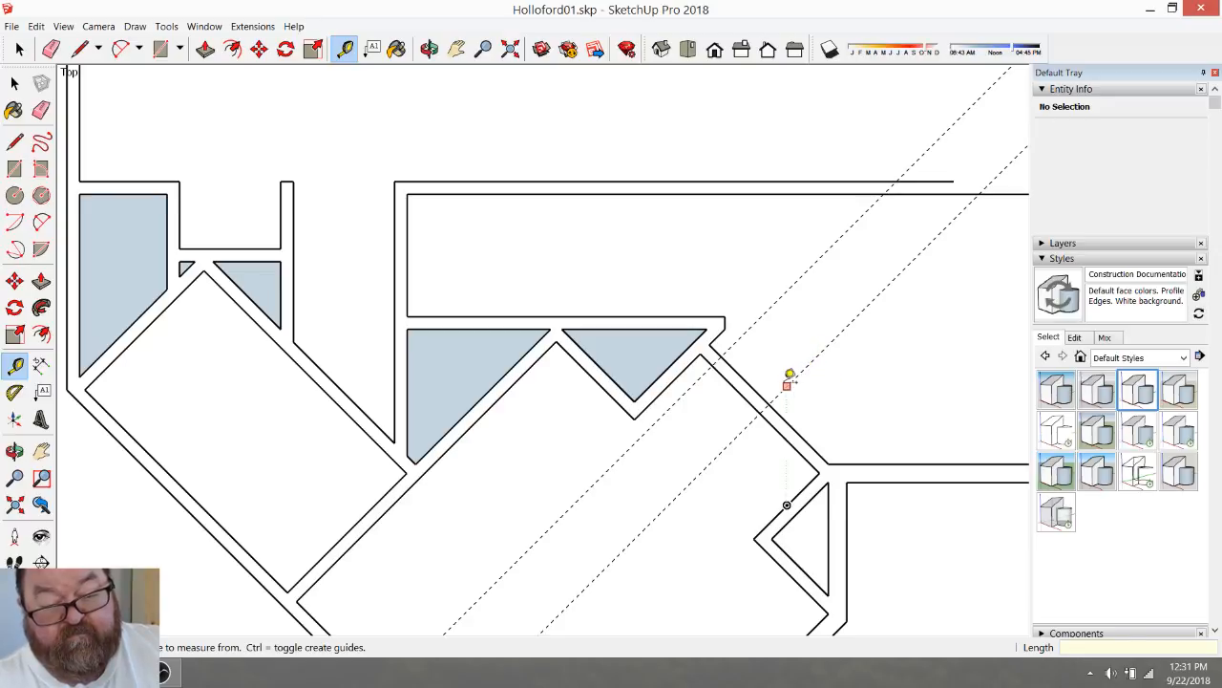
{"action": "left_click", "coordinate": [827, 344]}
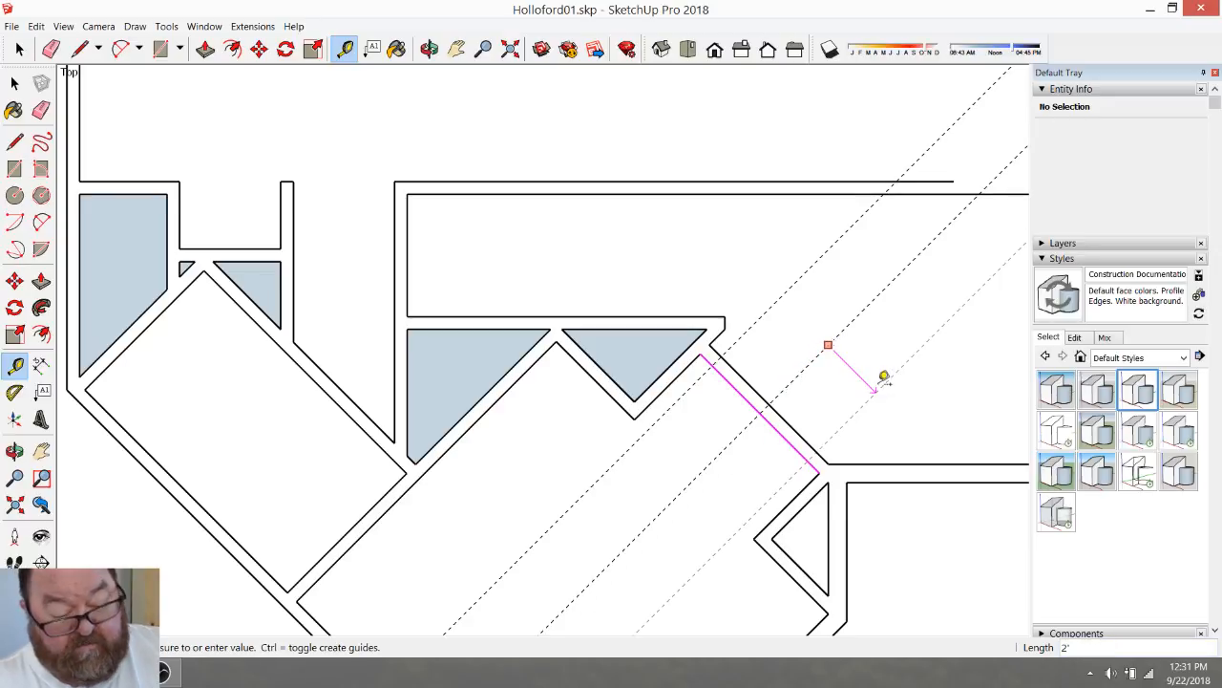
{"action": "type", "text": "24"}
{"action": "key", "text": "Return"}
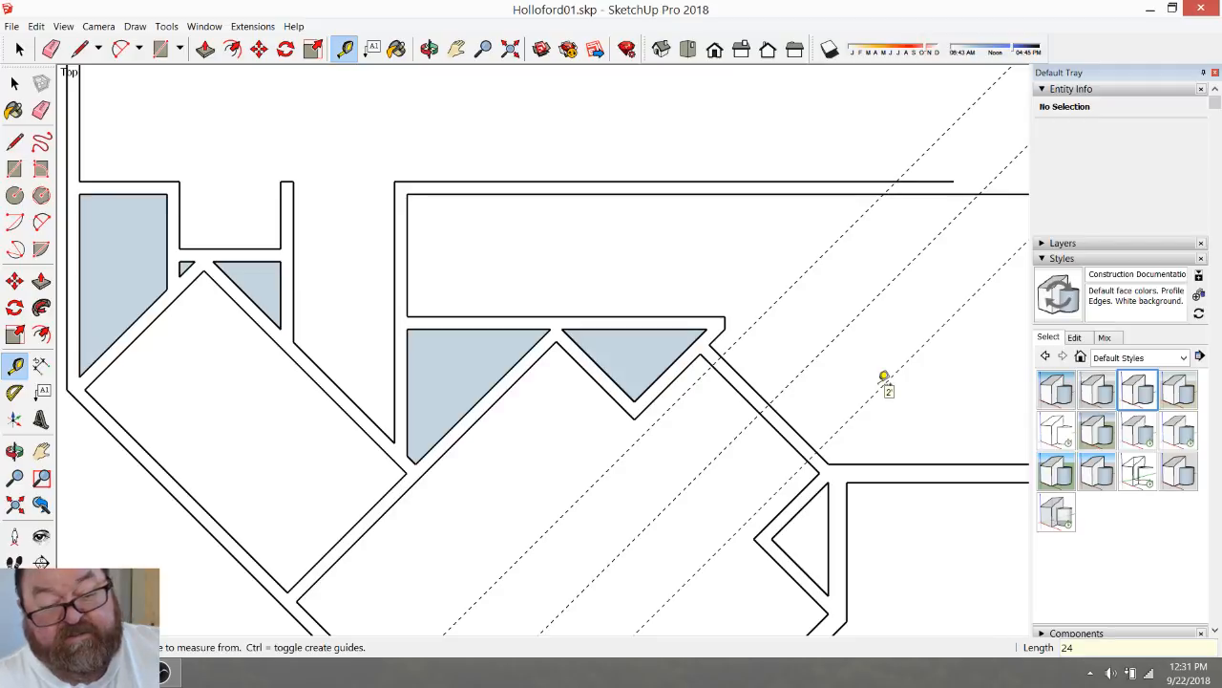
Draw 4 1/2" lines across the closing wall where the two outer guides cross it, marking the study door opening
{"action": "key", "text": "l"}
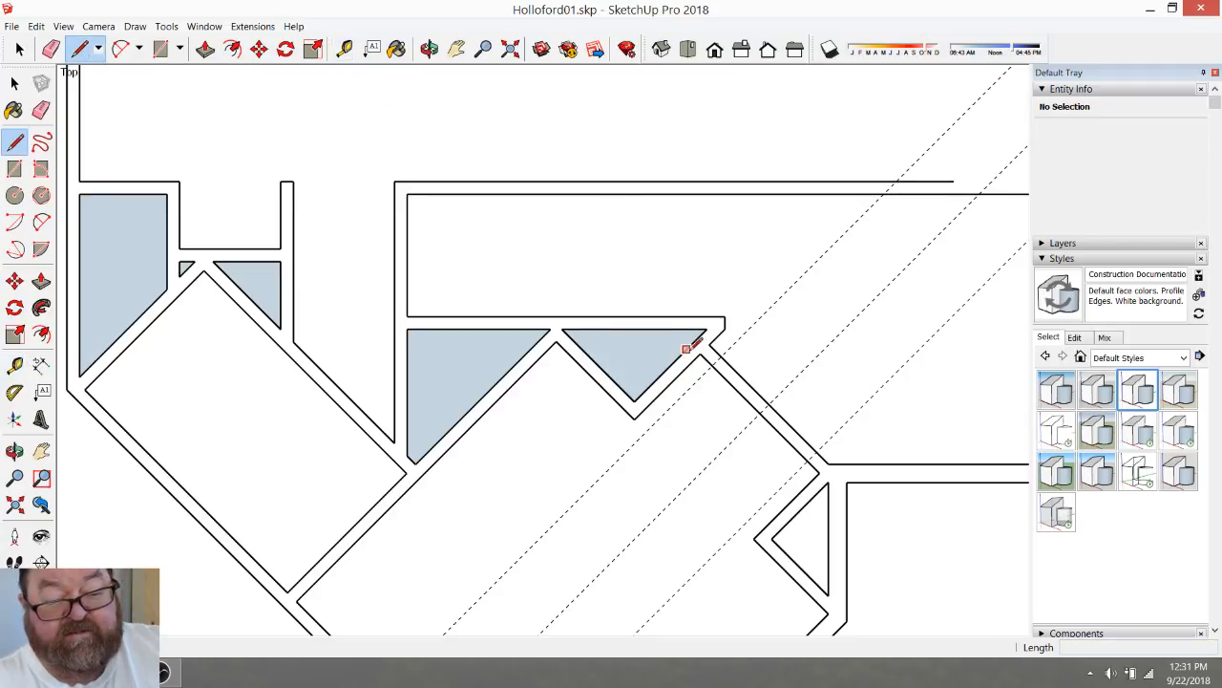
{"action": "left_click", "coordinate": [711, 363]}
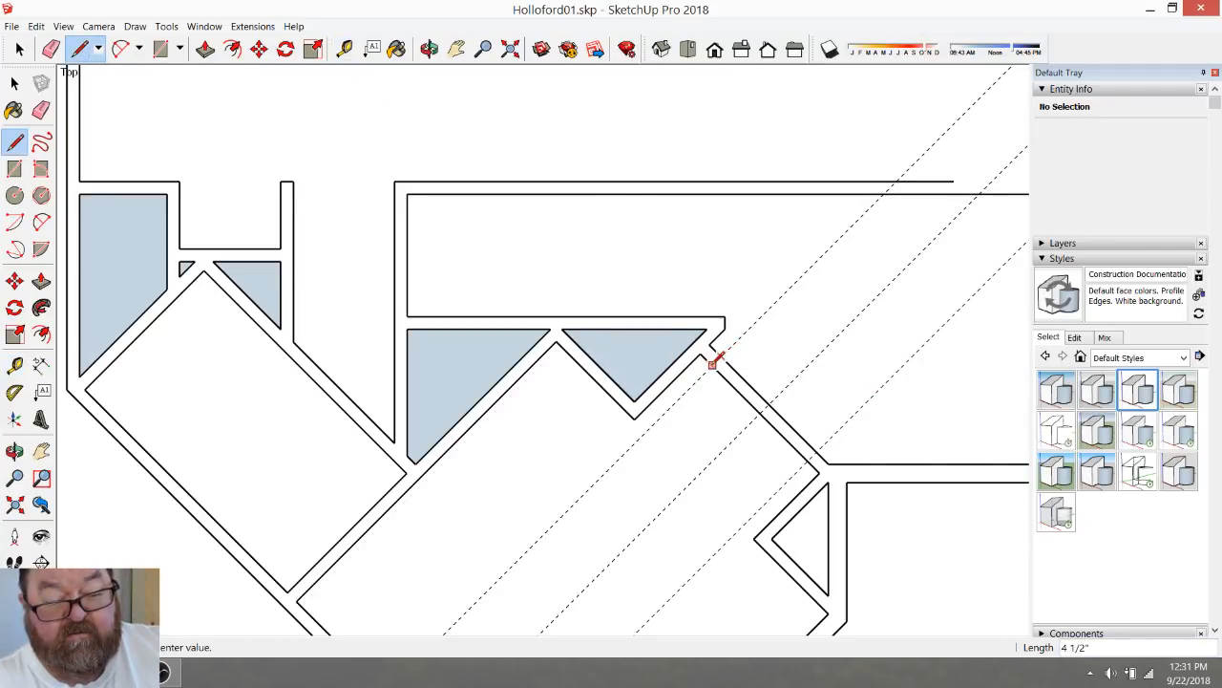
{"action": "key", "text": "Escape"}
{"action": "left_click", "coordinate": [816, 447]}
{"action": "left_click", "coordinate": [802, 466]}
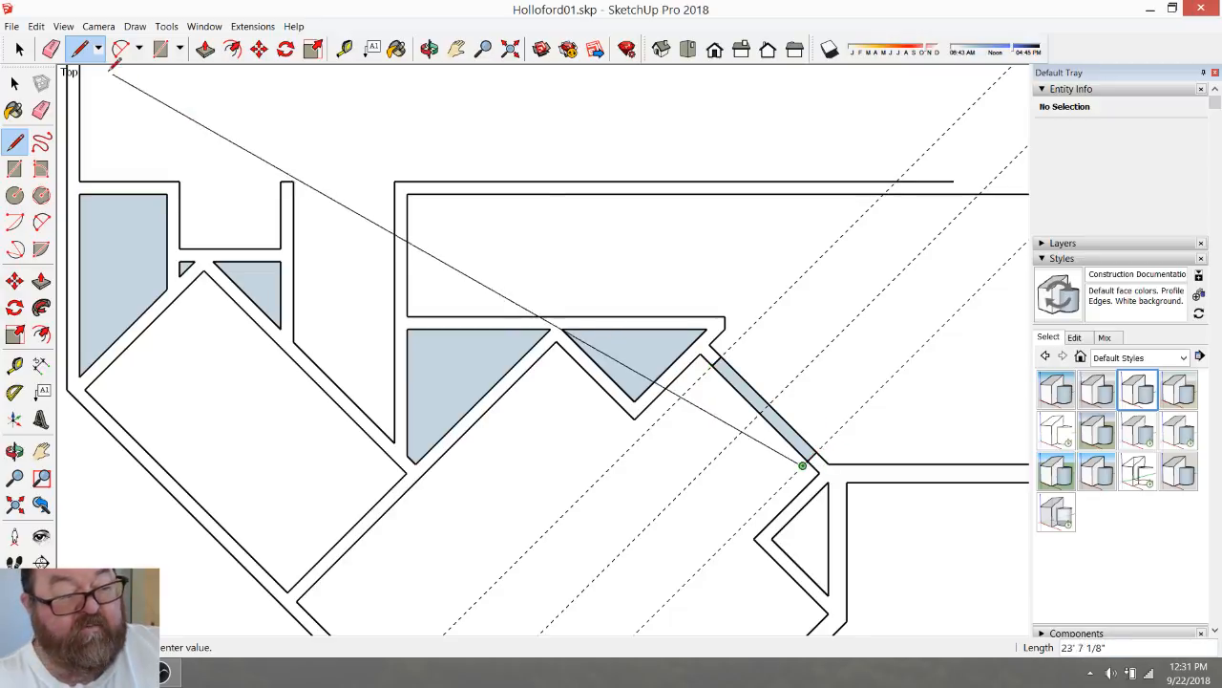
Erase the closing wall's edges between the two jamb lines together with the three guides to open the study doorway
{"action": "left_click", "coordinate": [50, 49]}
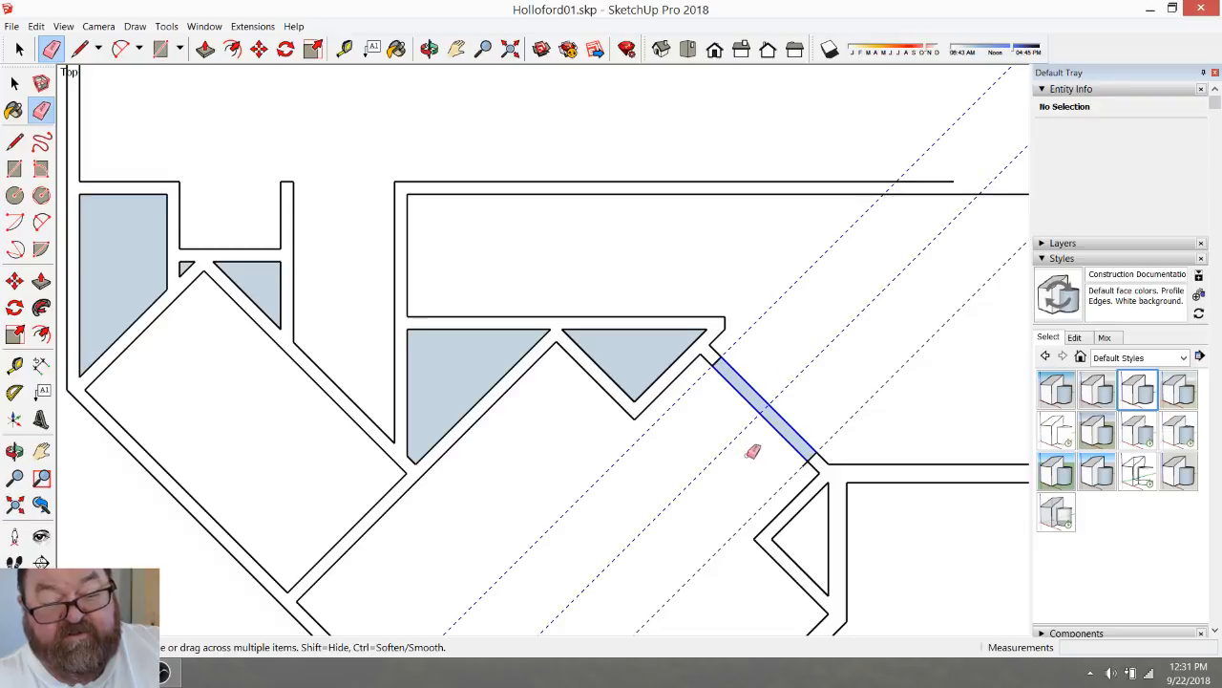
{"action": "left_click_drag", "start_coordinate": [757, 443], "coordinate": [741, 456]}
{"action": "left_click_drag", "start_coordinate": [789, 422], "coordinate": [890, 421]}
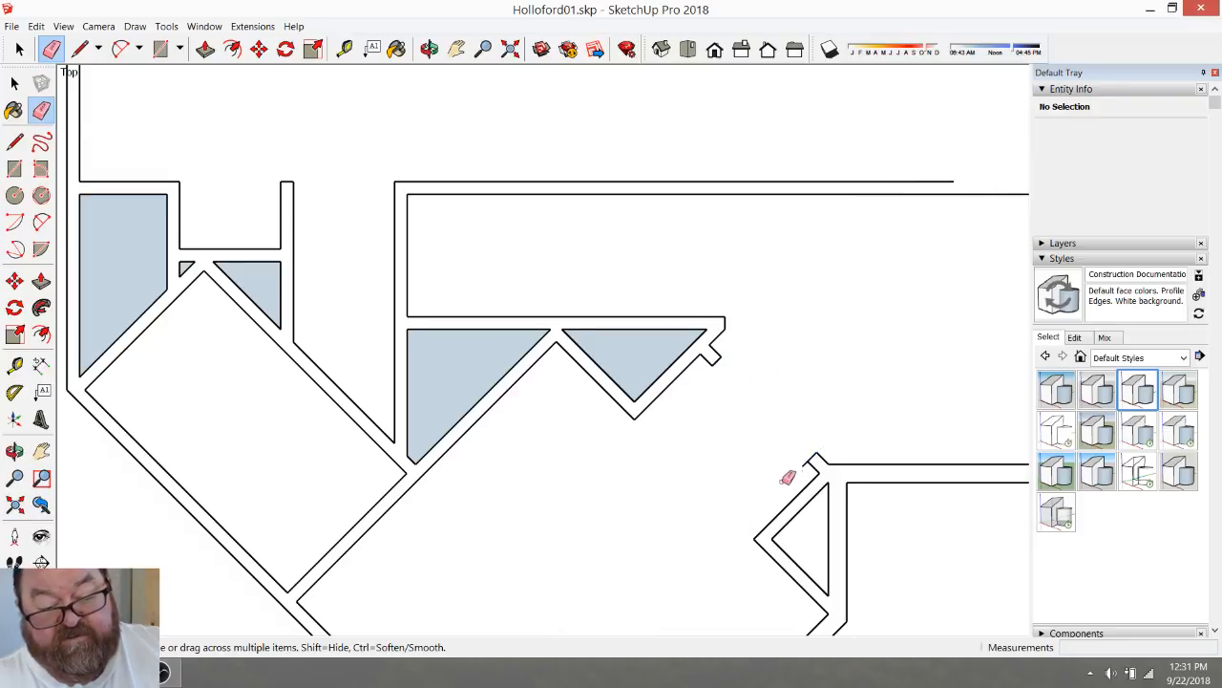
Inspect the wall stubs on both sides of the study door opening and the surrounding closet walls
{"action": "scroll", "coordinate": [791, 476], "scroll_direction": "up", "scroll_amount": 2}
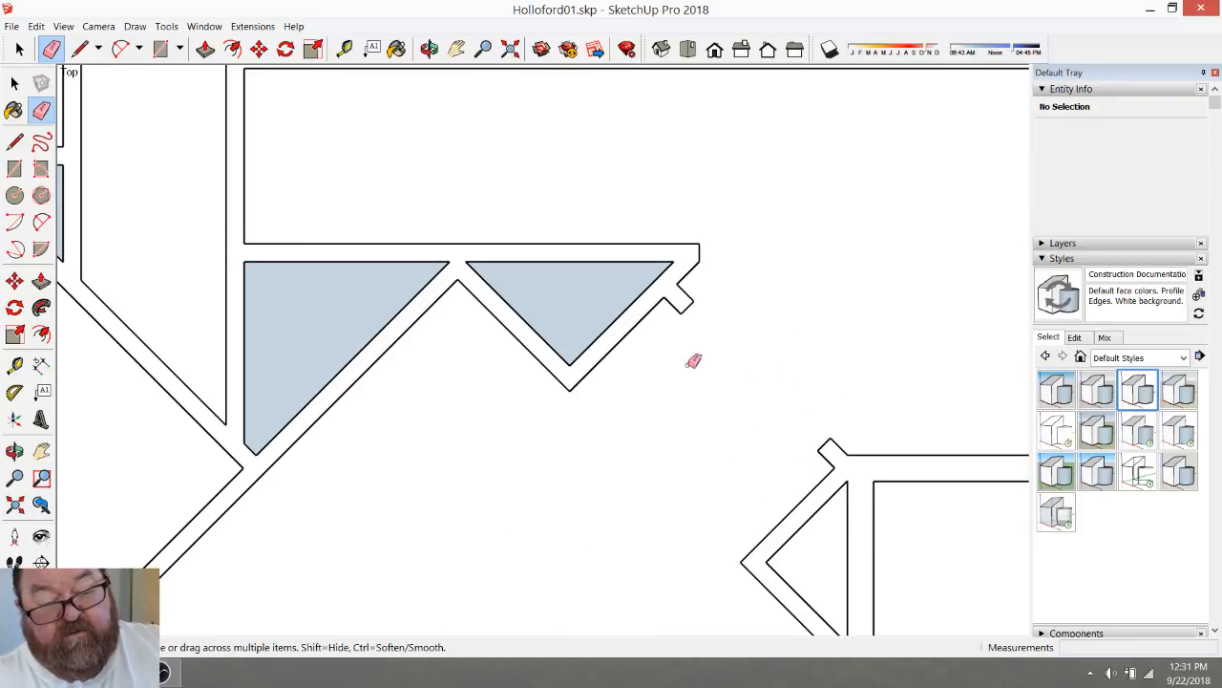
{"action": "scroll", "coordinate": [714, 312], "scroll_direction": "up", "scroll_amount": 1}
{"action": "scroll", "coordinate": [688, 500], "scroll_direction": "down", "scroll_amount": 1}
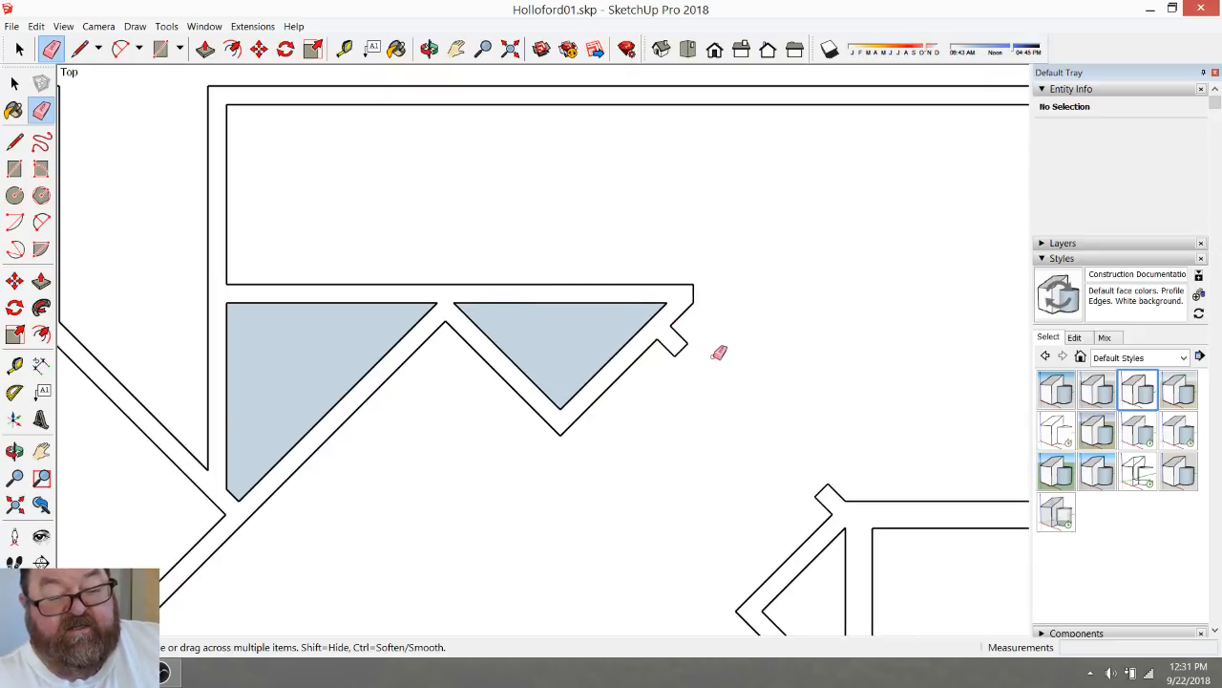
{"action": "scroll", "coordinate": [682, 302], "scroll_direction": "down", "scroll_amount": 1}
{"action": "scroll", "coordinate": [677, 305], "scroll_direction": "up", "scroll_amount": 2}
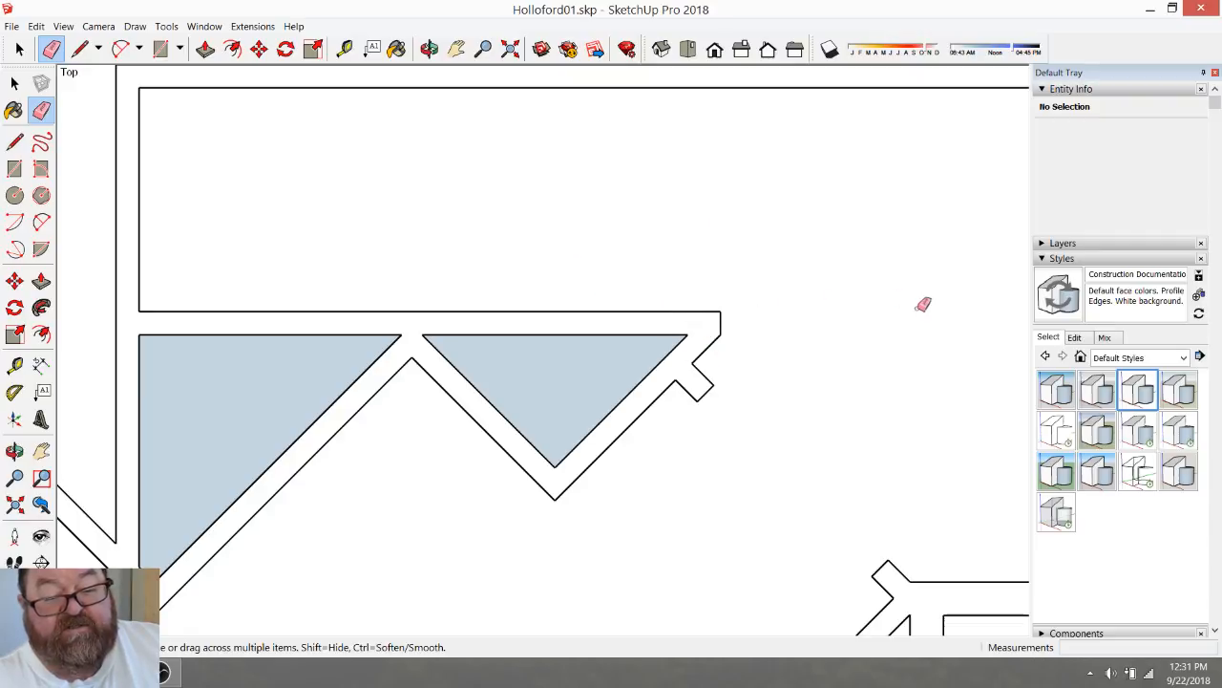
{"action": "scroll", "coordinate": [583, 312], "scroll_direction": "down", "scroll_amount": 1}
{"action": "scroll", "coordinate": [721, 337], "scroll_direction": "up", "scroll_amount": 1}
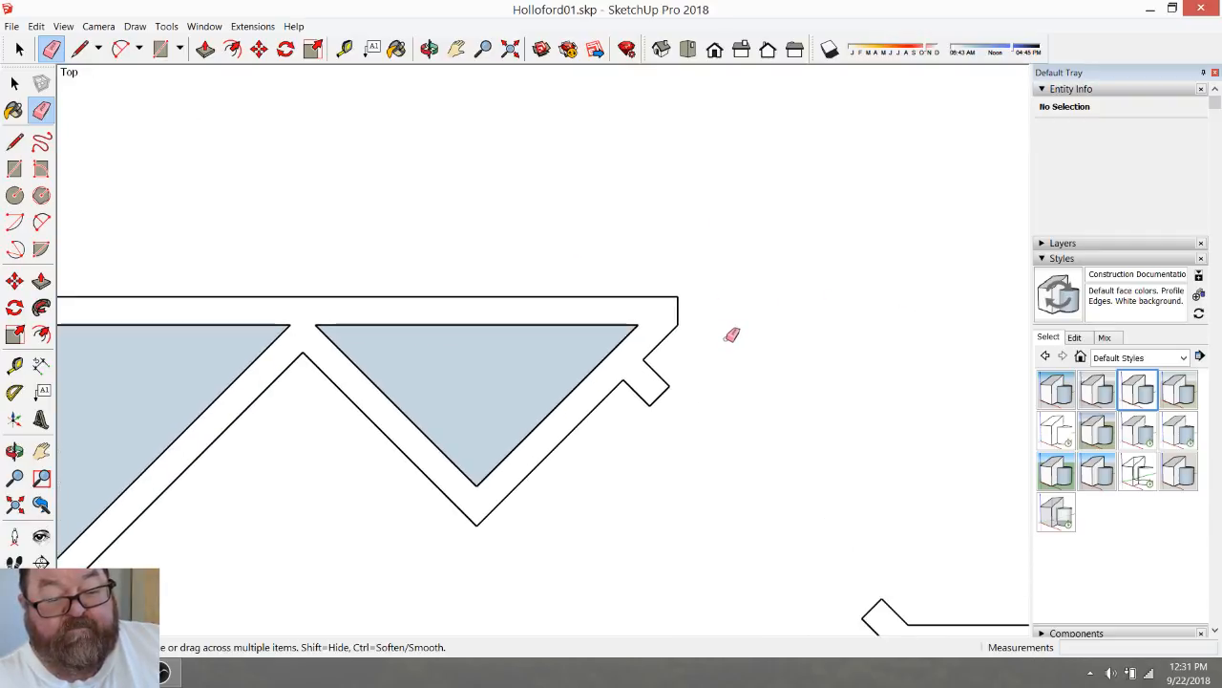
{"action": "scroll", "coordinate": [732, 335], "scroll_direction": "down", "scroll_amount": 3}
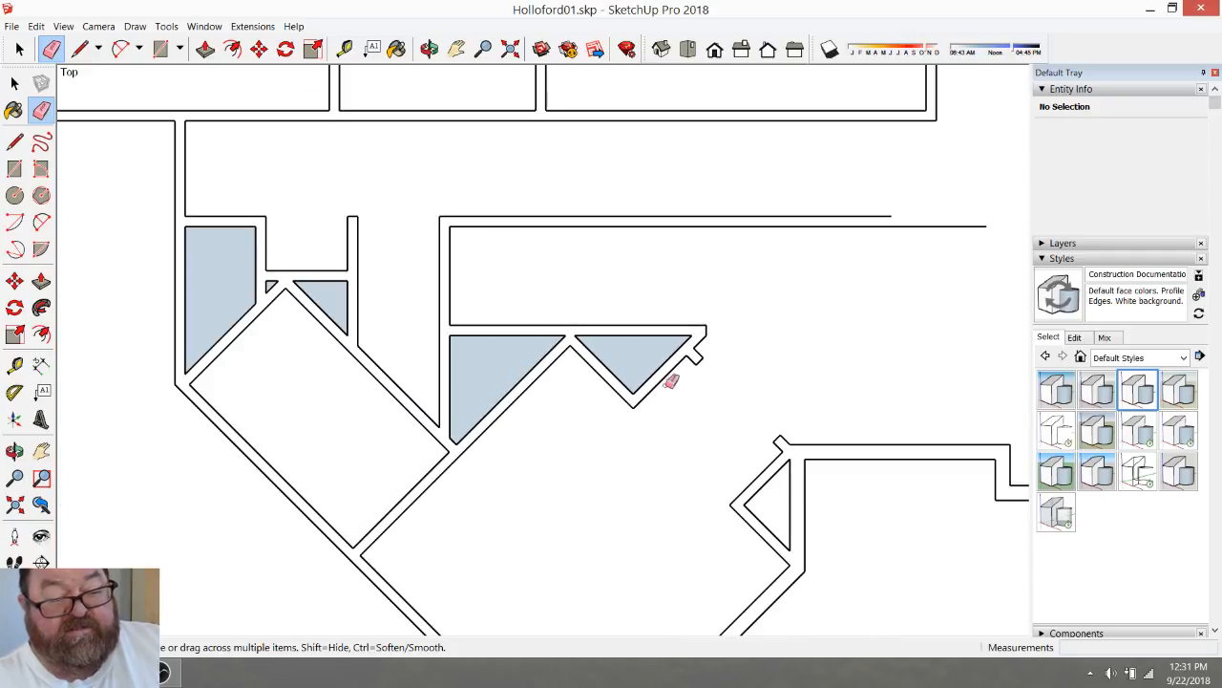
{"action": "scroll", "coordinate": [754, 331], "scroll_direction": "down", "scroll_amount": 1}
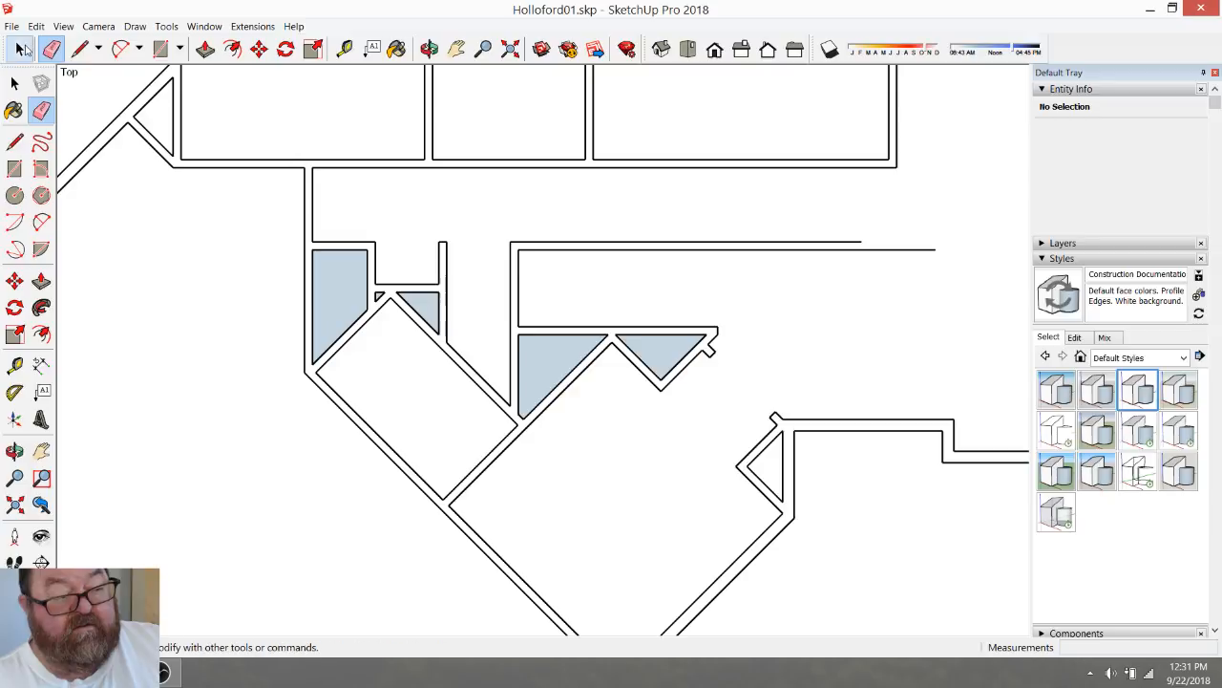
Delete the four large shaded faces inside the triangular and angled spaces around the closet and bath
{"action": "left_click", "coordinate": [19, 49]}
{"action": "left_click", "coordinate": [666, 356]}
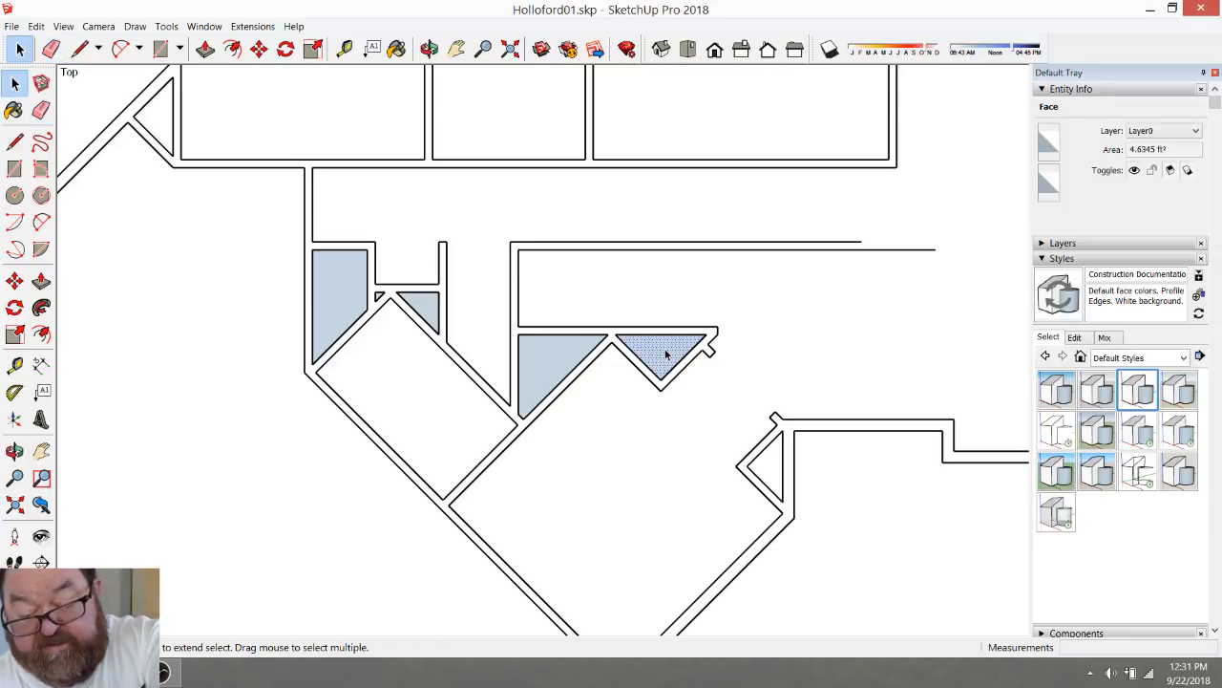
{"action": "key", "text": "Delete"}
{"action": "left_click", "coordinate": [552, 368]}
{"action": "key", "text": "Delete"}
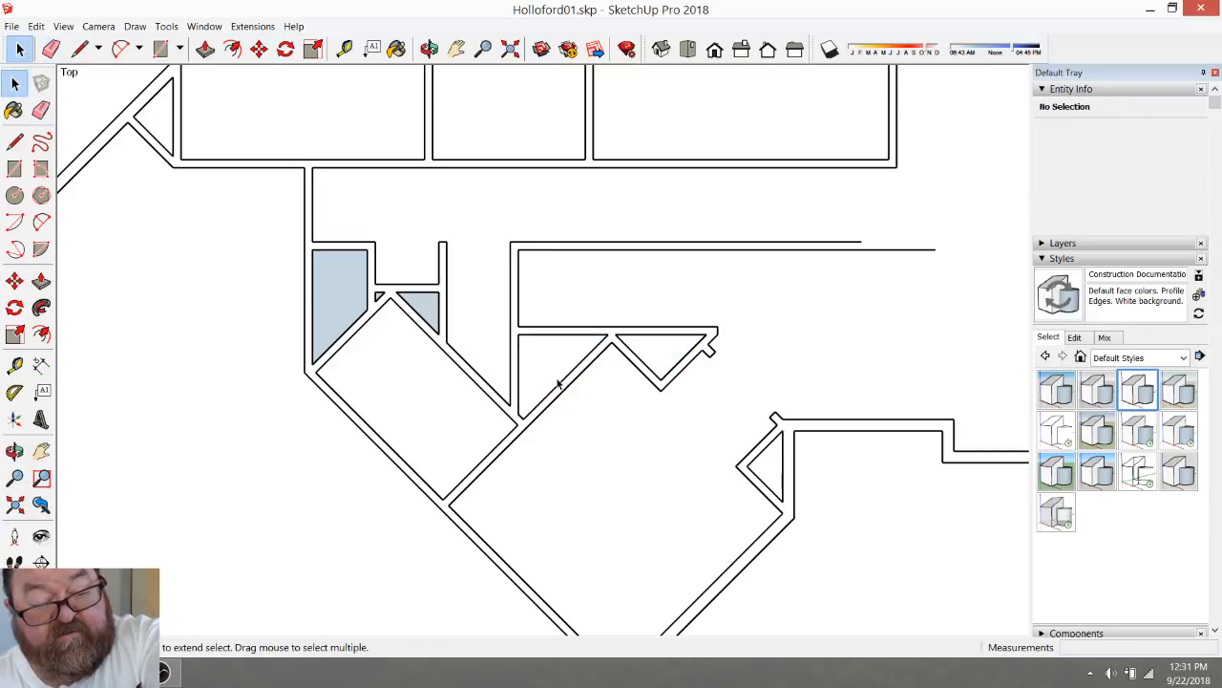
{"action": "left_click", "coordinate": [416, 315]}
{"action": "key", "text": "Delete"}
{"action": "left_click", "coordinate": [345, 297]}
{"action": "key", "text": "Delete"}
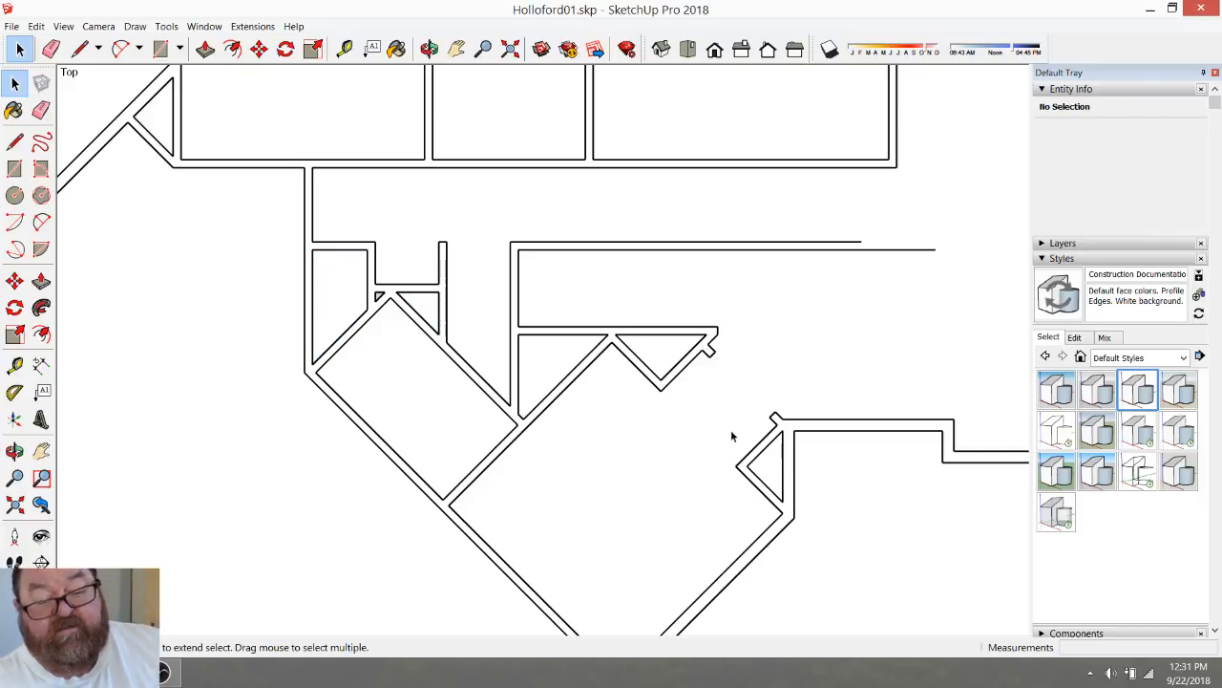
Place a guide through the midpoint of the closet's diagonal wall and a parallel guide 12" from it on the side away from the bath
{"action": "scroll", "coordinate": [742, 431], "scroll_direction": "up", "scroll_amount": 2}
{"action": "scroll", "coordinate": [622, 391], "scroll_direction": "up", "scroll_amount": 4}
{"action": "left_click", "coordinate": [345, 48]}
{"action": "left_click", "coordinate": [429, 453]}
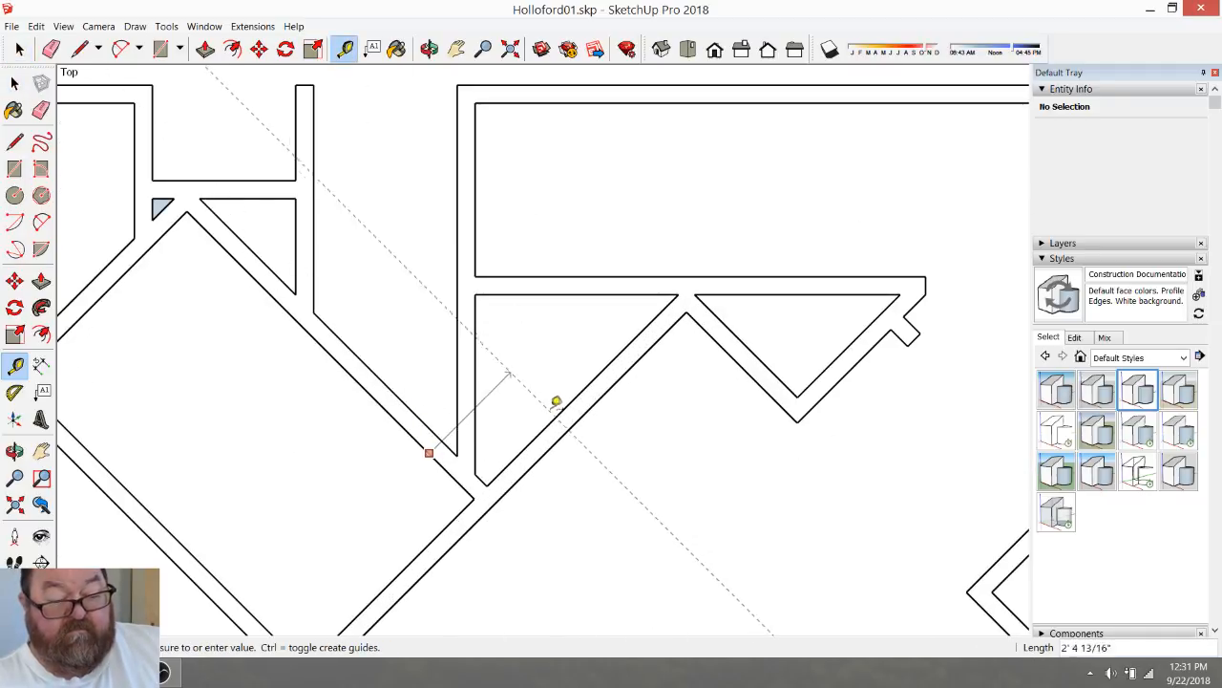
{"action": "left_click", "coordinate": [587, 384]}
{"action": "left_click", "coordinate": [543, 349]}
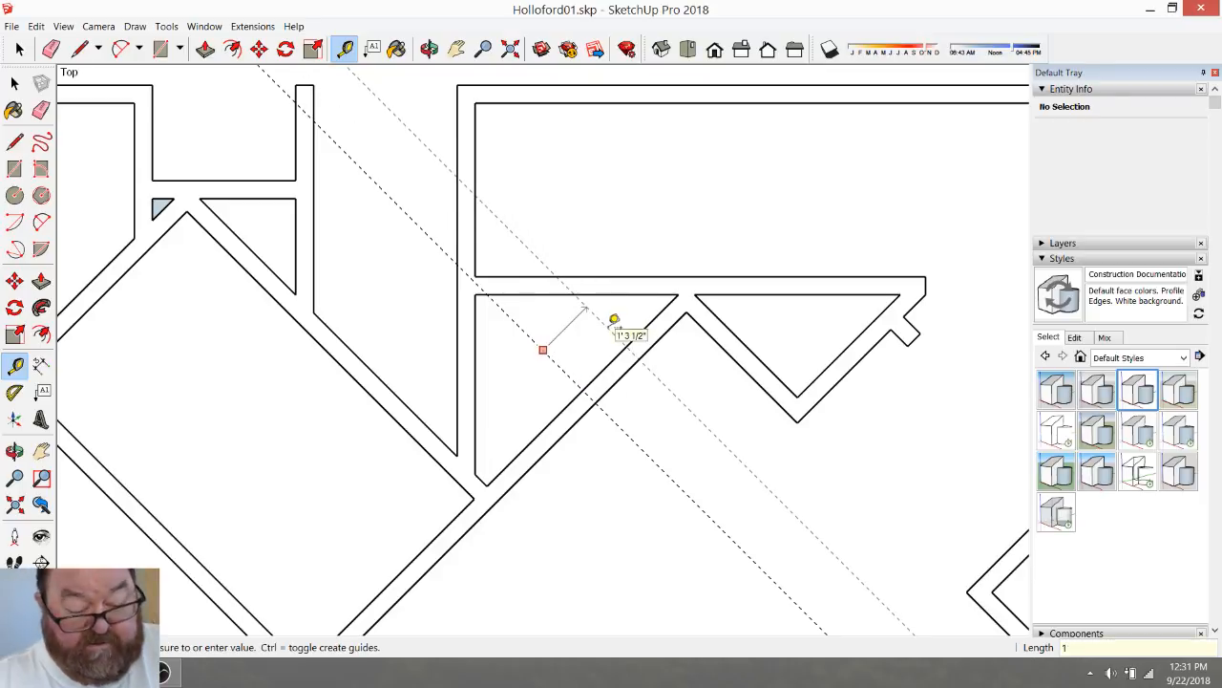
{"action": "left_click", "coordinate": [559, 361]}
{"action": "left_click", "coordinate": [556, 362]}
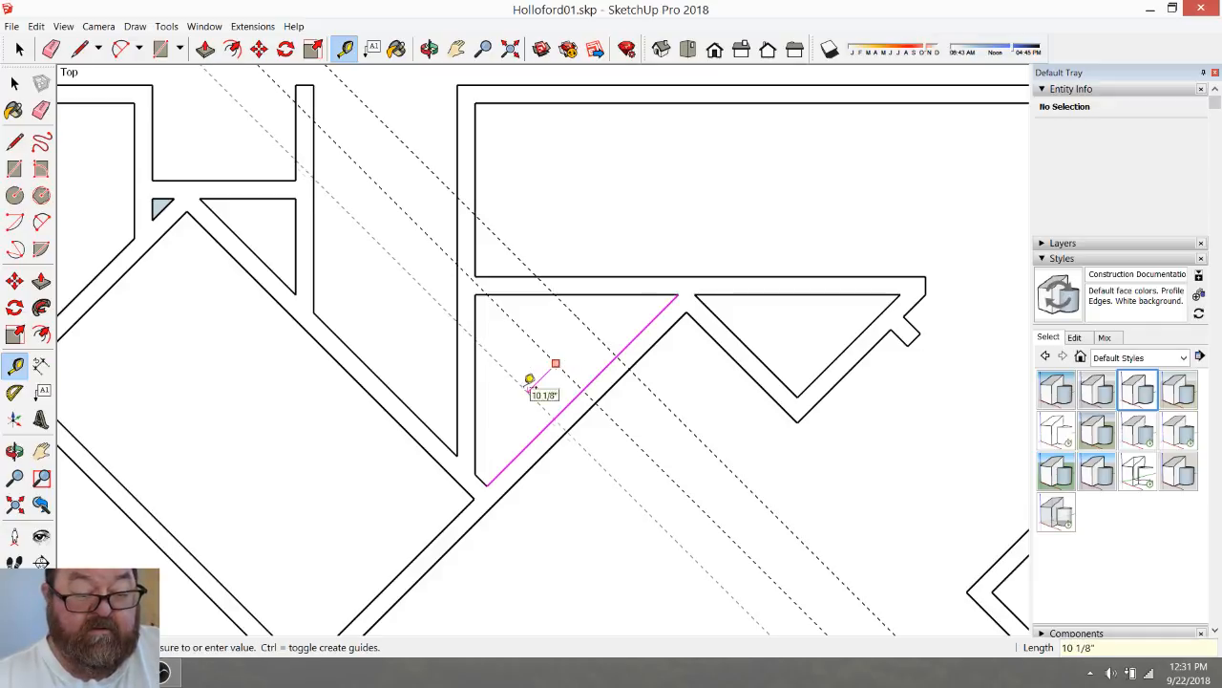
{"action": "type", "text": "24"}
{"action": "key", "text": "Return"}
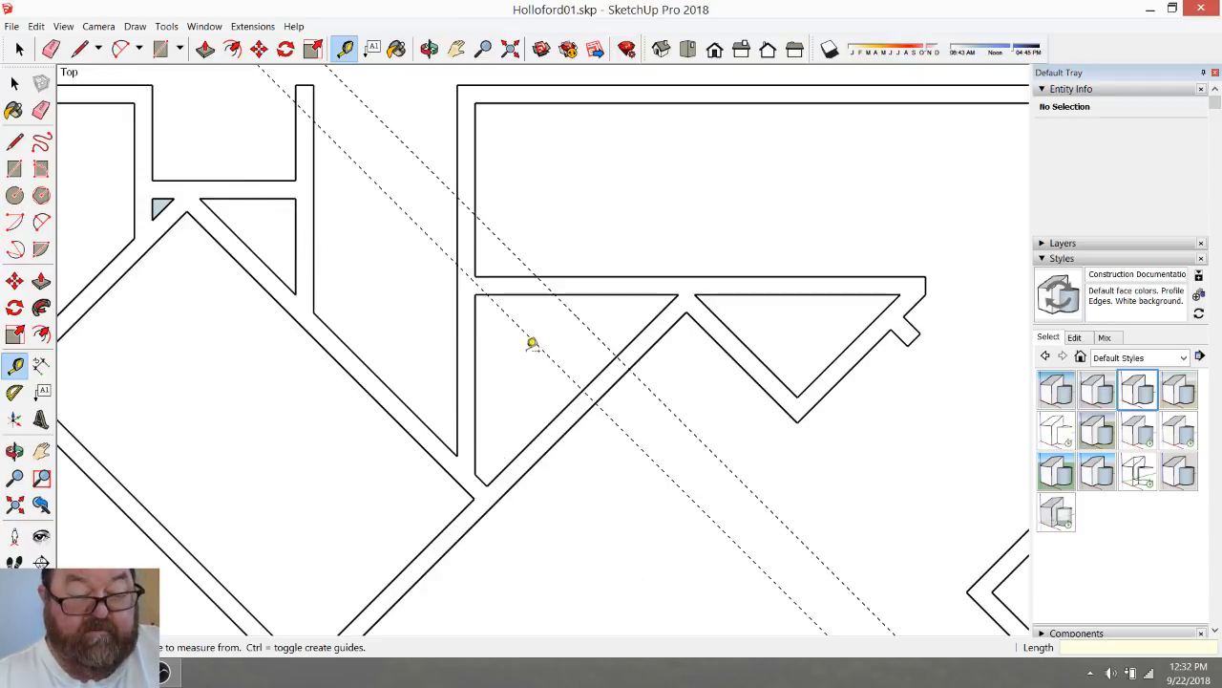
Place a guide 12" from the closet wall's midpoint guide toward the bath, and another guide 2" beyond it
{"action": "left_click", "coordinate": [542, 348]}
{"action": "type", "text": "12"}
{"action": "key", "text": "Return"}
{"action": "left_click", "coordinate": [525, 399]}
{"action": "type", "text": "2"}
{"action": "key", "text": "Return"}
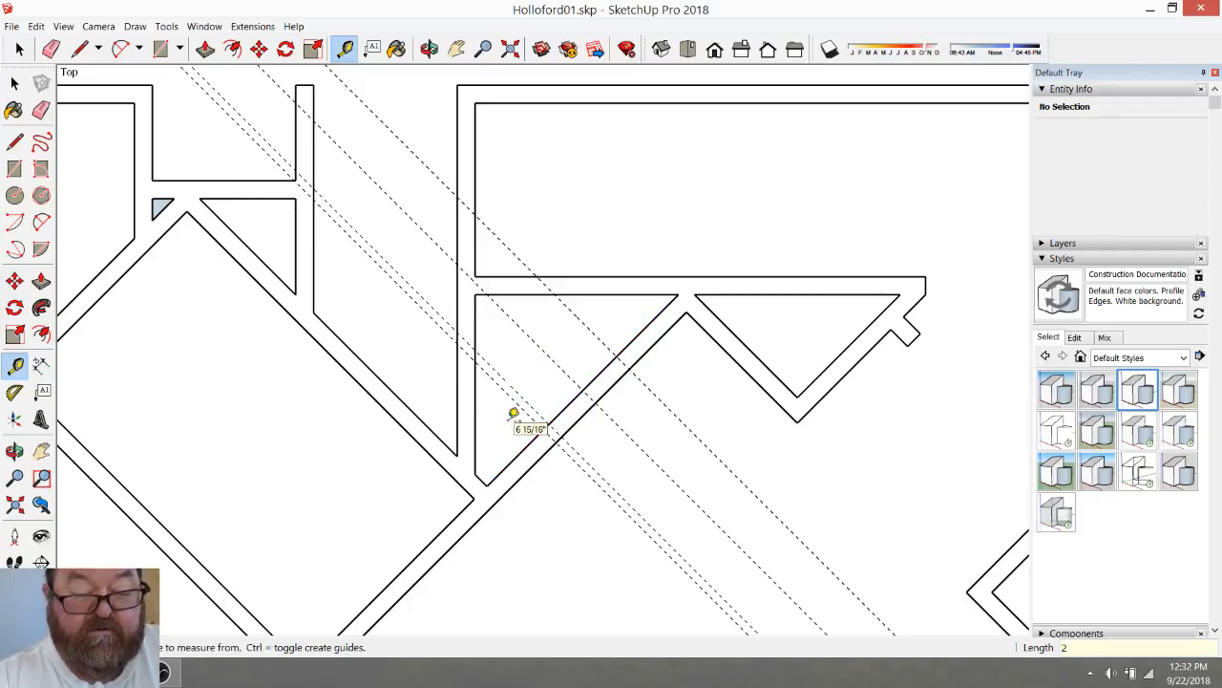
Place a guide 2" beyond the remaining 12" guide and draw lines across the closet's diagonal wall at the two outermost guides
{"action": "left_click", "coordinate": [596, 336]}
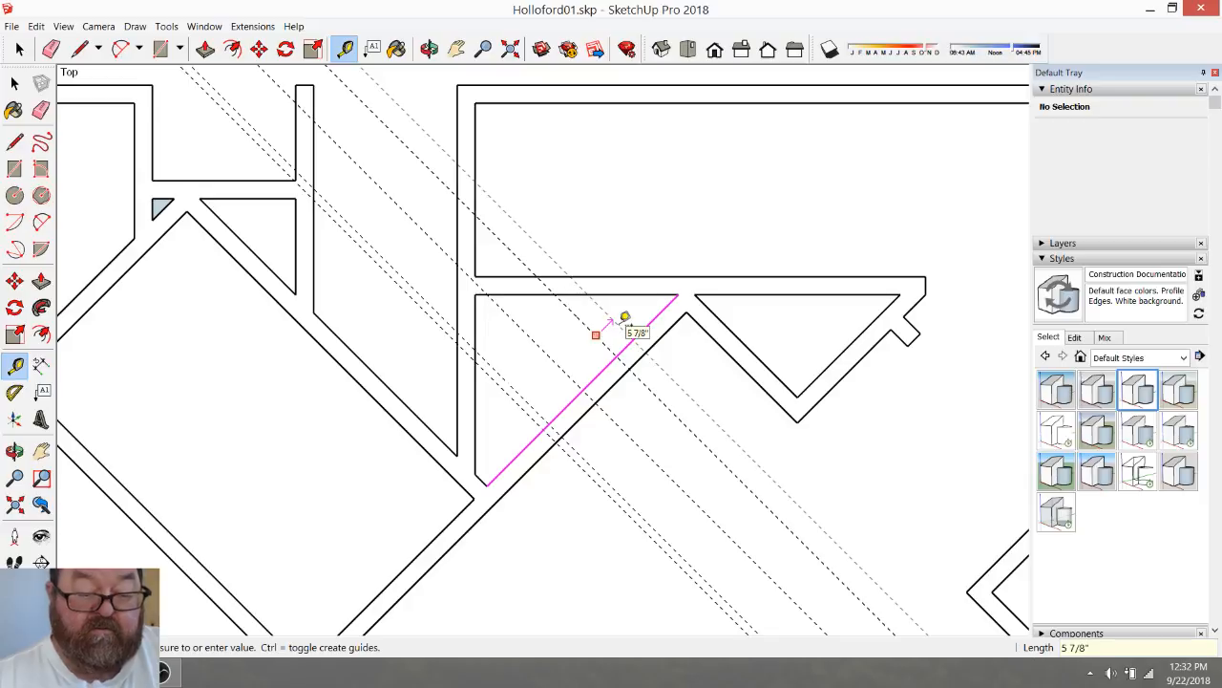
{"action": "key", "text": "Return"}
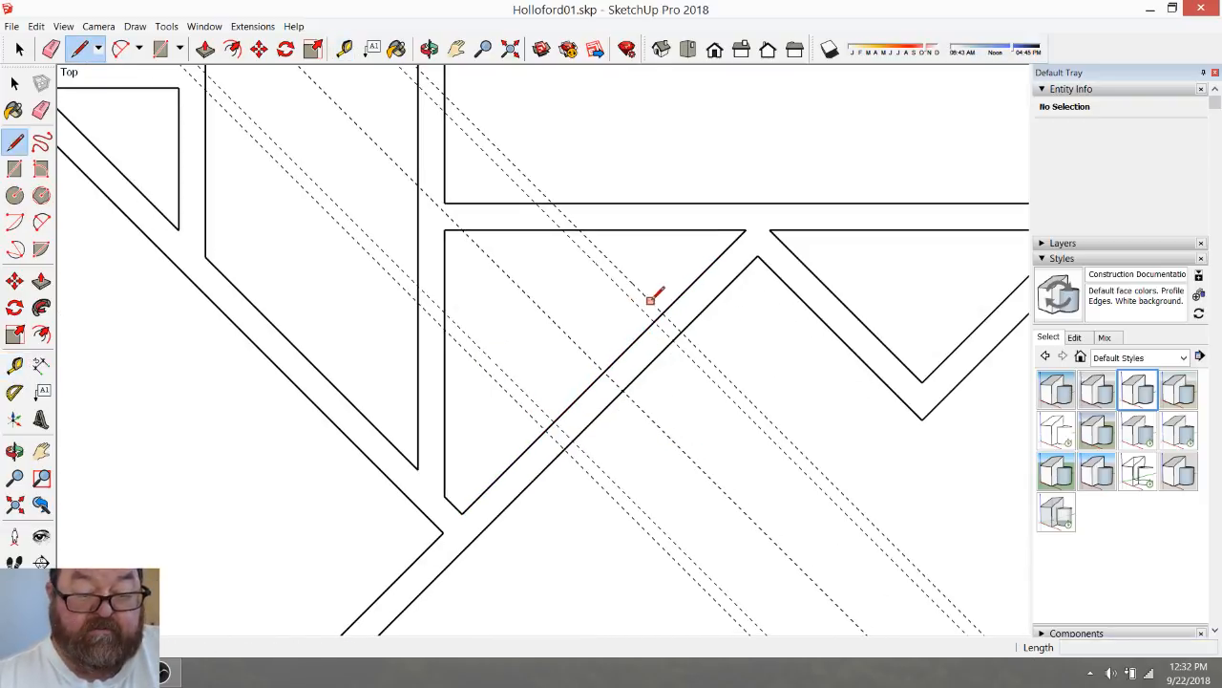
{"action": "left_click", "coordinate": [659, 312]}
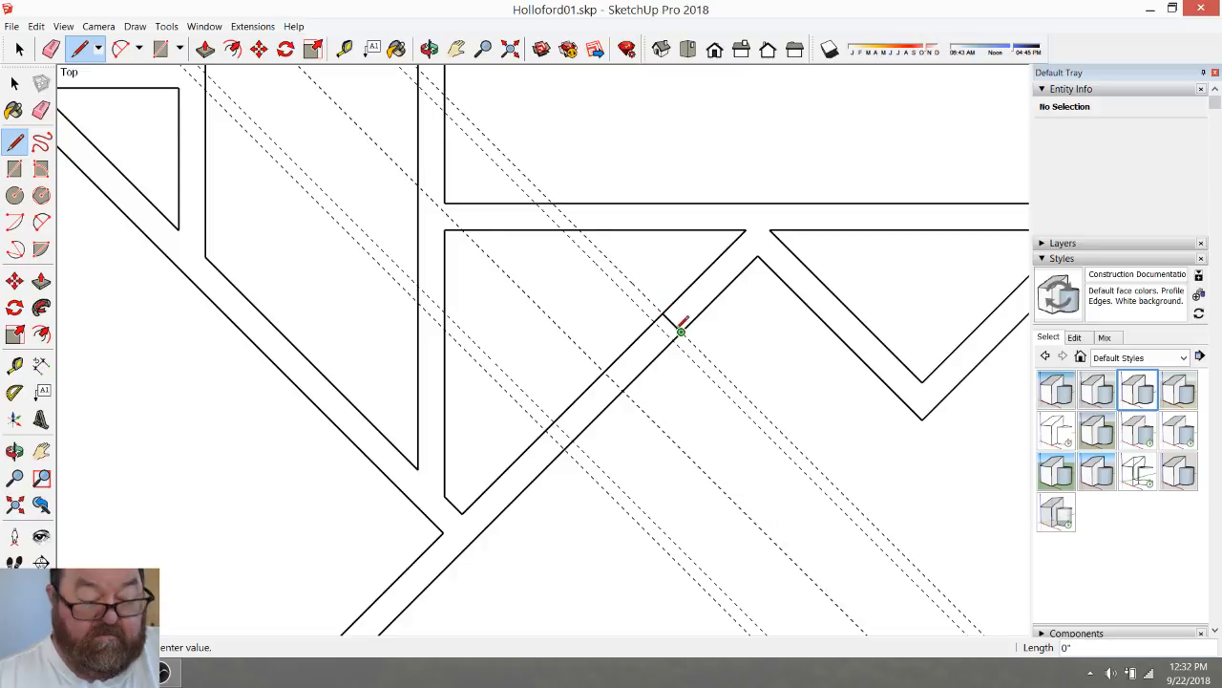
{"action": "left_click", "coordinate": [680, 331]}
{"action": "left_click", "coordinate": [546, 430]}
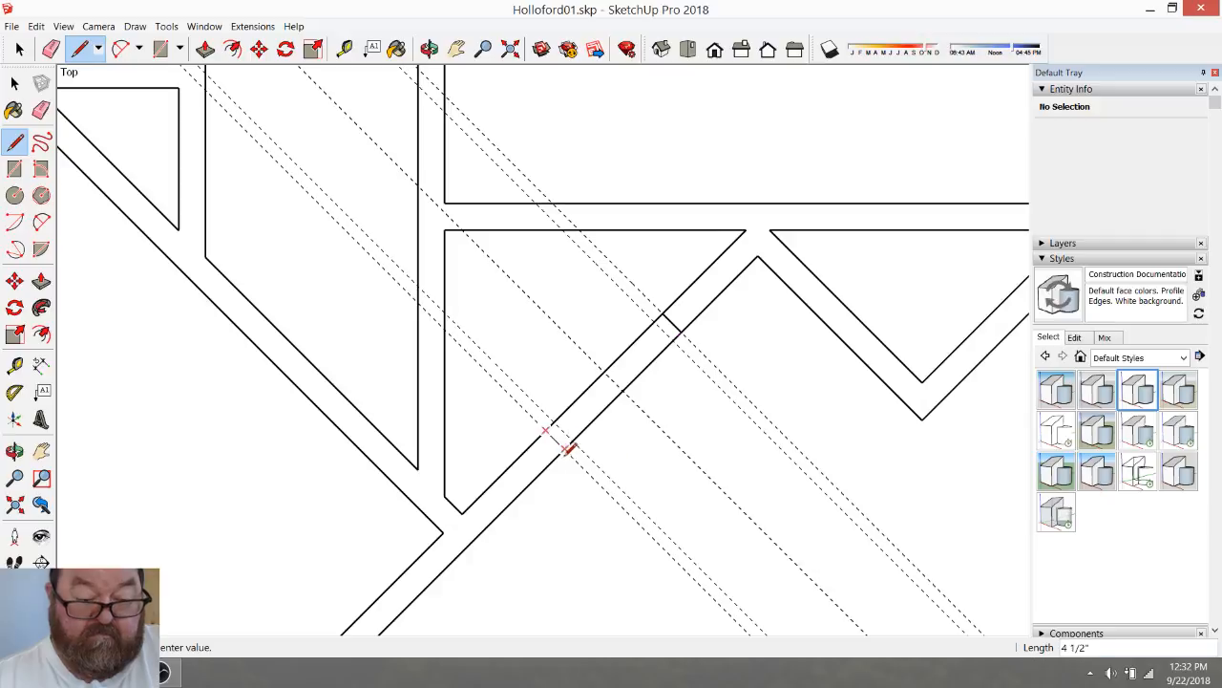
{"action": "left_click", "coordinate": [564, 448]}
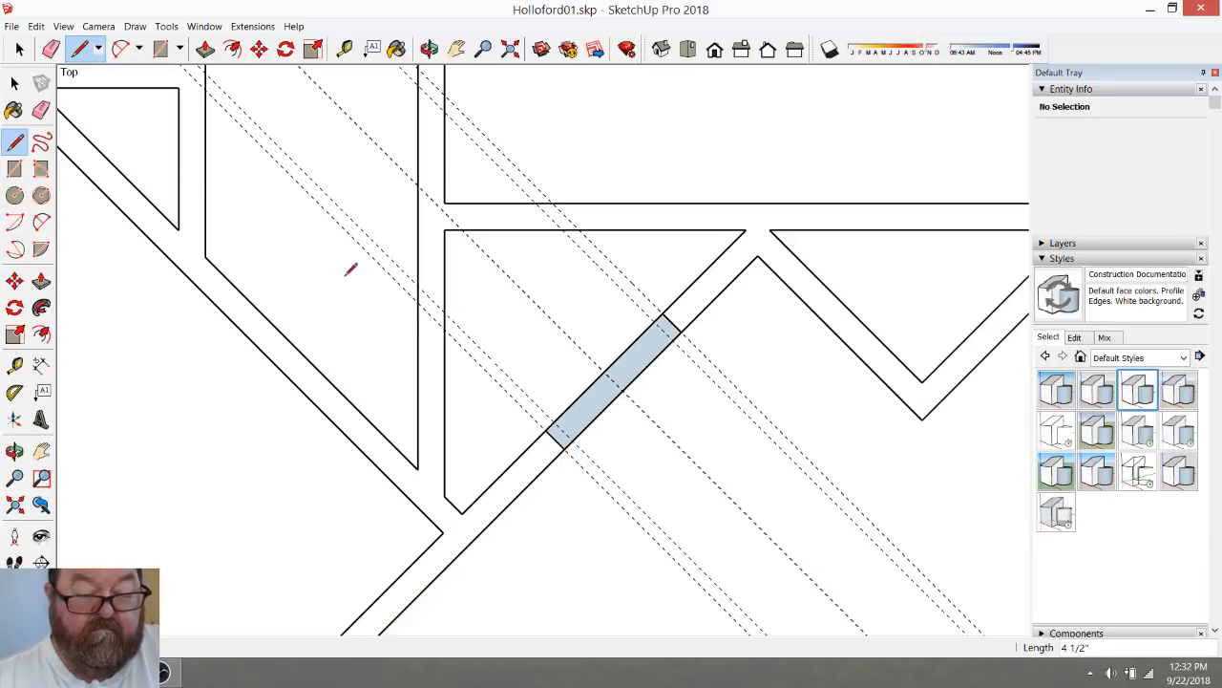
Erase the closet wall section between the two cross lines to open the doorway, and clear all the guides
{"action": "left_click", "coordinate": [50, 50]}
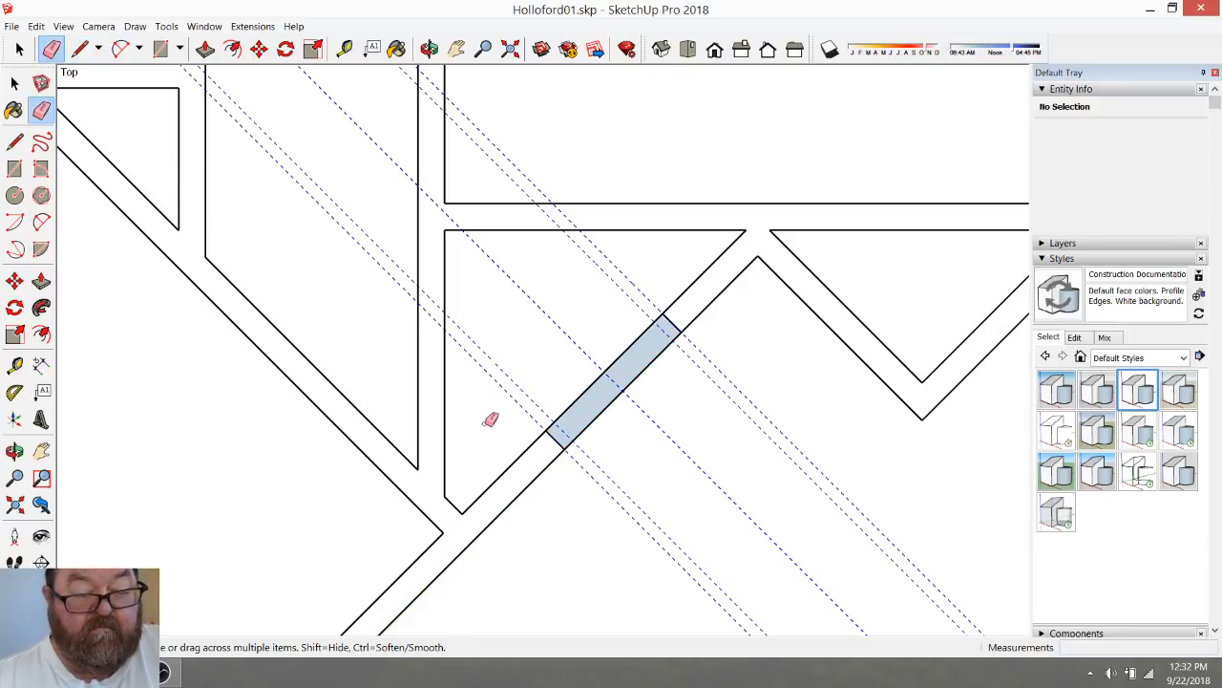
{"action": "left_click_drag", "start_coordinate": [620, 395], "coordinate": [666, 446]}
{"action": "scroll", "coordinate": [546, 369], "scroll_direction": "down", "scroll_amount": 4}
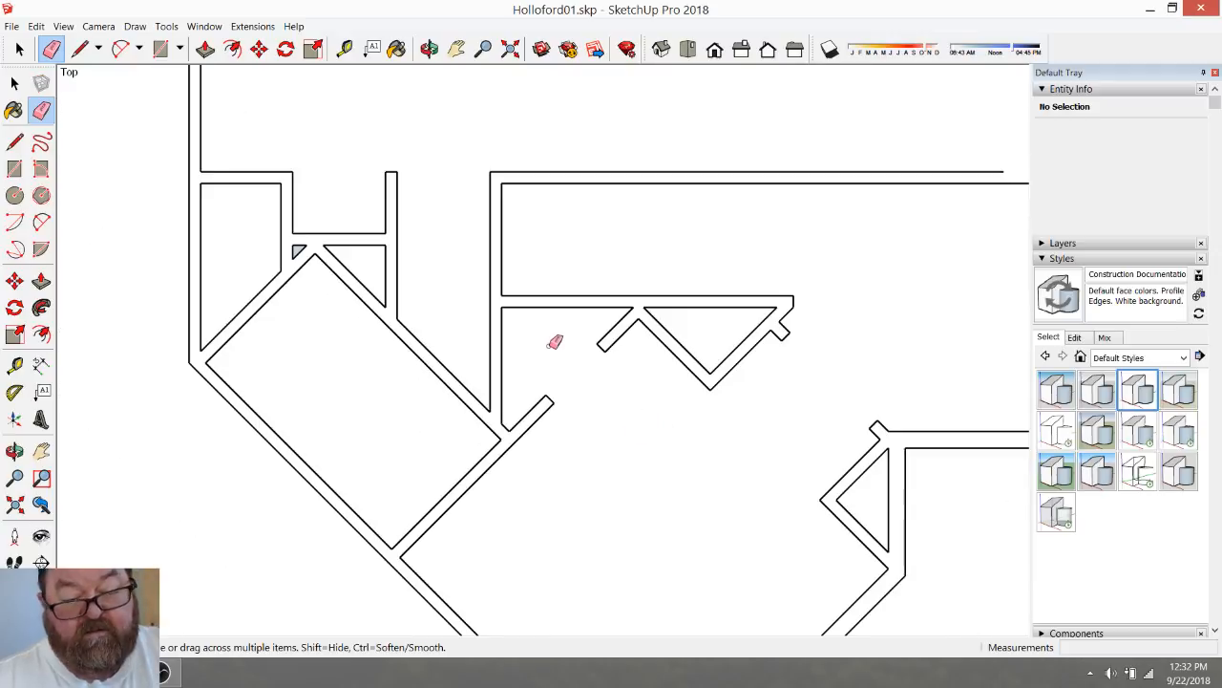
Compare the traced walls around the bath, closet and study with the first-floor plan image
{"action": "scroll", "coordinate": [593, 405], "scroll_direction": "down", "scroll_amount": 2}
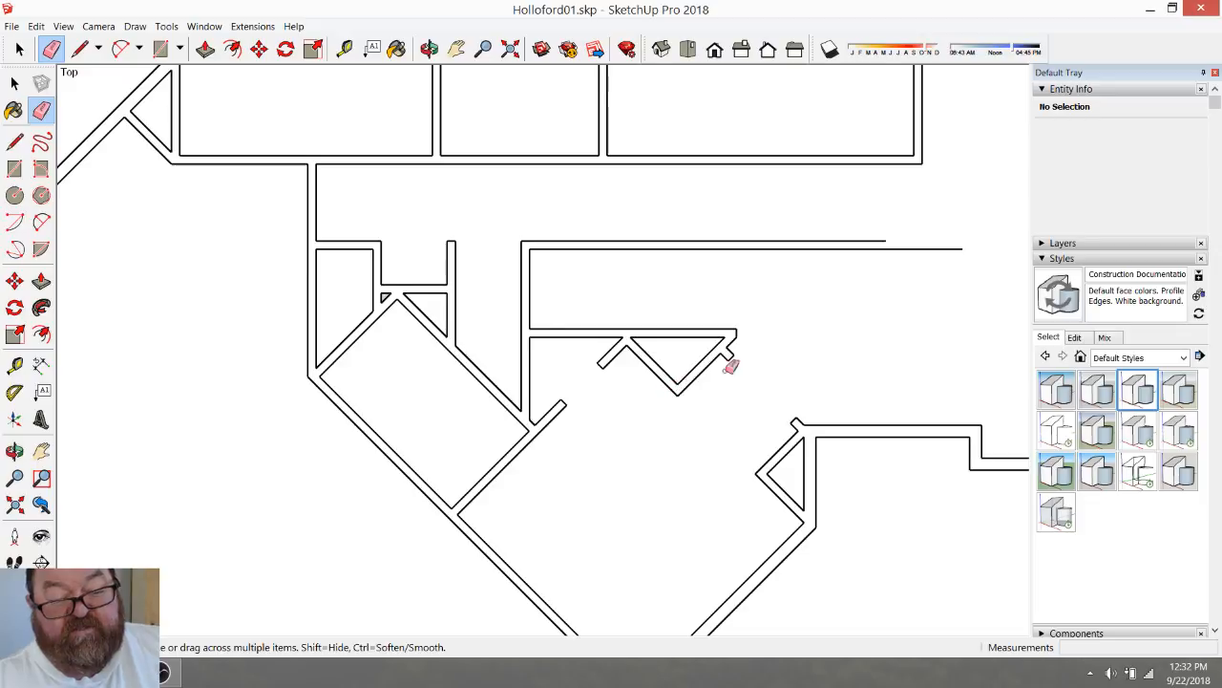
{"action": "scroll", "coordinate": [735, 368], "scroll_direction": "down", "scroll_amount": 2}
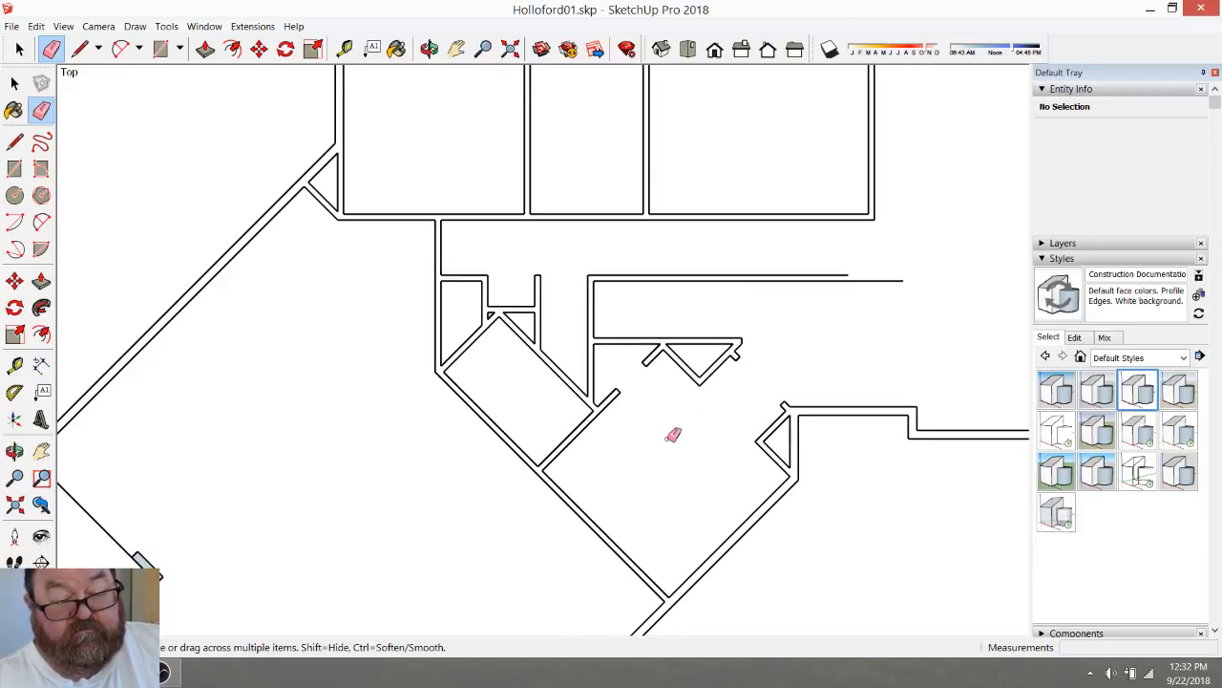
{"action": "scroll", "coordinate": [678, 431], "scroll_direction": "down", "scroll_amount": 4}
{"action": "scroll", "coordinate": [656, 423], "scroll_direction": "up", "scroll_amount": 5}
{"action": "scroll", "coordinate": [716, 433], "scroll_direction": "down", "scroll_amount": 5}
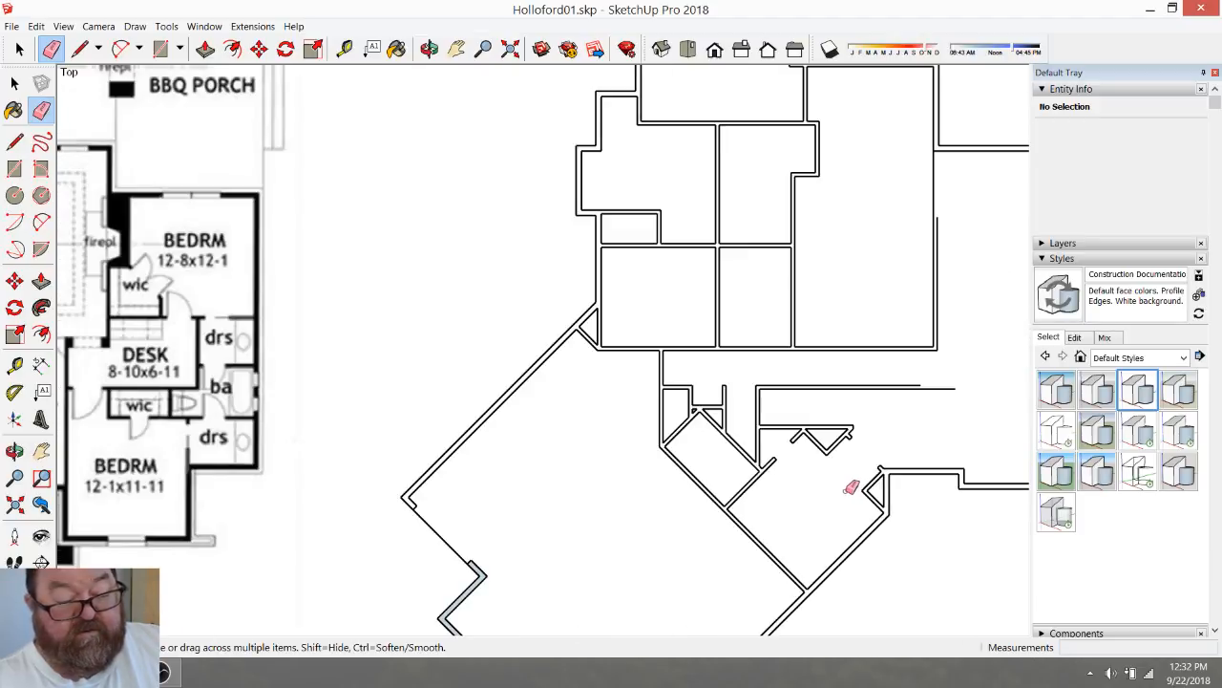
{"action": "scroll", "coordinate": [200, 456], "scroll_direction": "up", "scroll_amount": 6}
{"action": "scroll", "coordinate": [199, 456], "scroll_direction": "up", "scroll_amount": 2}
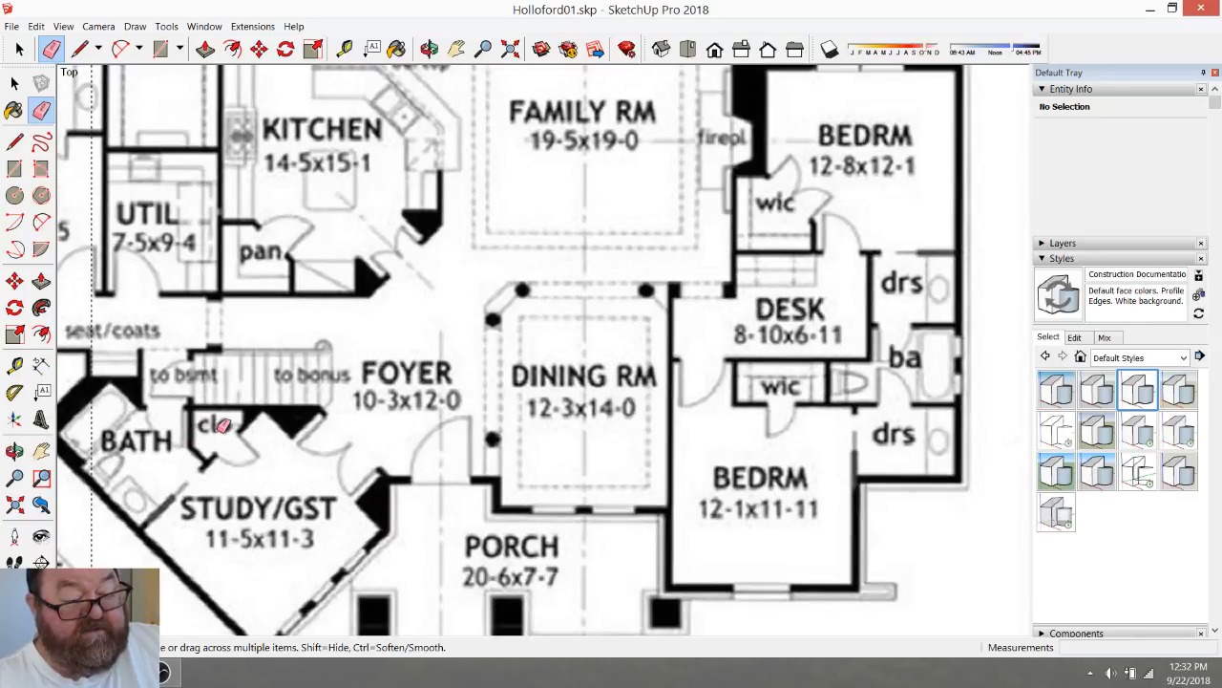
{"action": "scroll", "coordinate": [221, 425], "scroll_direction": "down", "scroll_amount": 3}
{"action": "scroll", "coordinate": [875, 453], "scroll_direction": "down", "scroll_amount": 2}
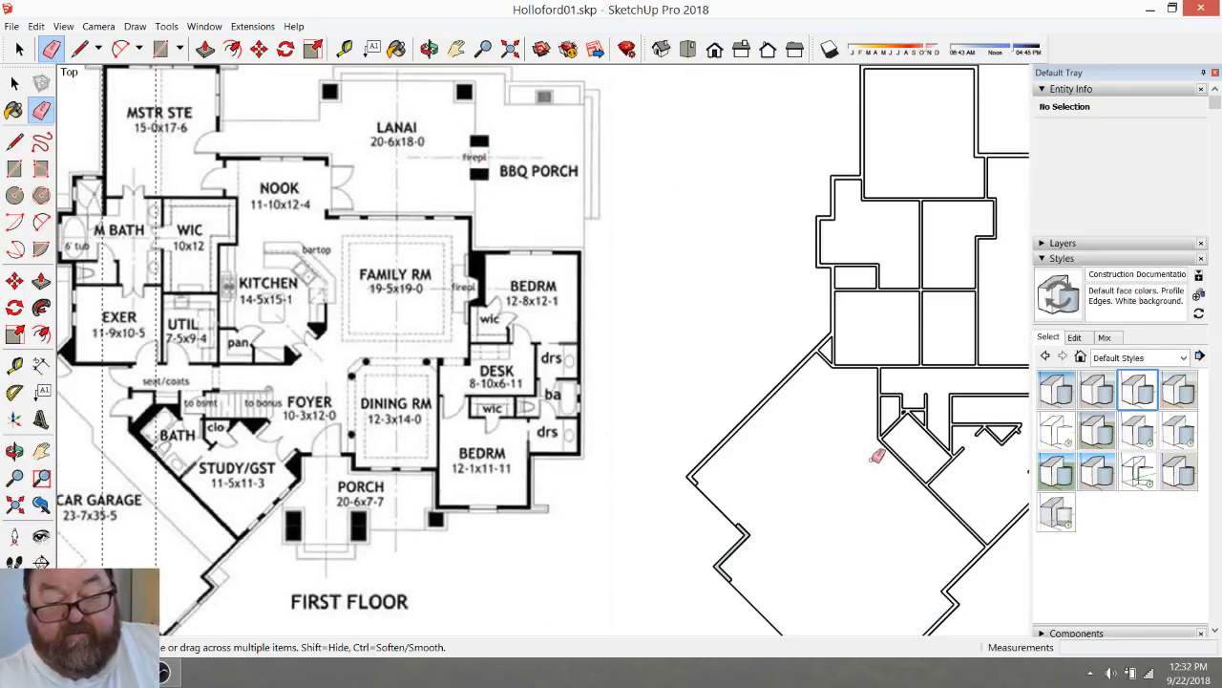
{"action": "scroll", "coordinate": [945, 428], "scroll_direction": "up", "scroll_amount": 4}
{"action": "scroll", "coordinate": [941, 430], "scroll_direction": "up", "scroll_amount": 5}
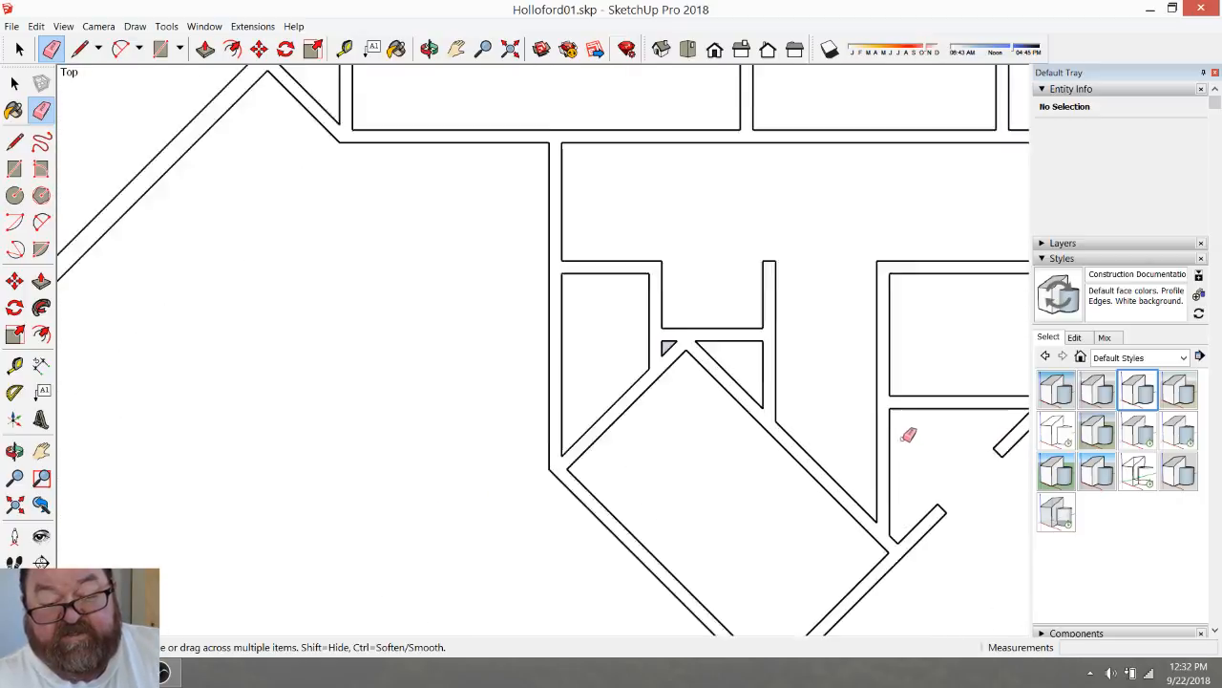
Extend both lines of the closet's horizontal wall across the basement stair space to the vertical wall beside the bath
{"action": "left_click", "coordinate": [81, 50]}
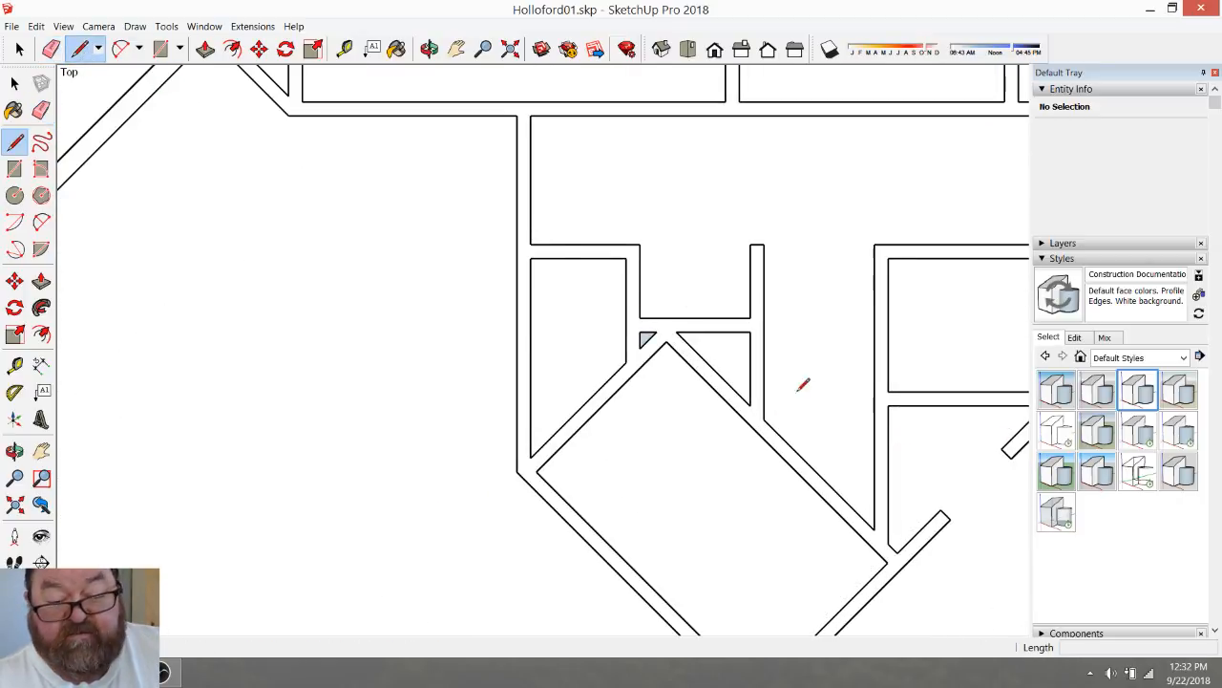
{"action": "left_click", "coordinate": [888, 405]}
{"action": "left_click", "coordinate": [764, 405]}
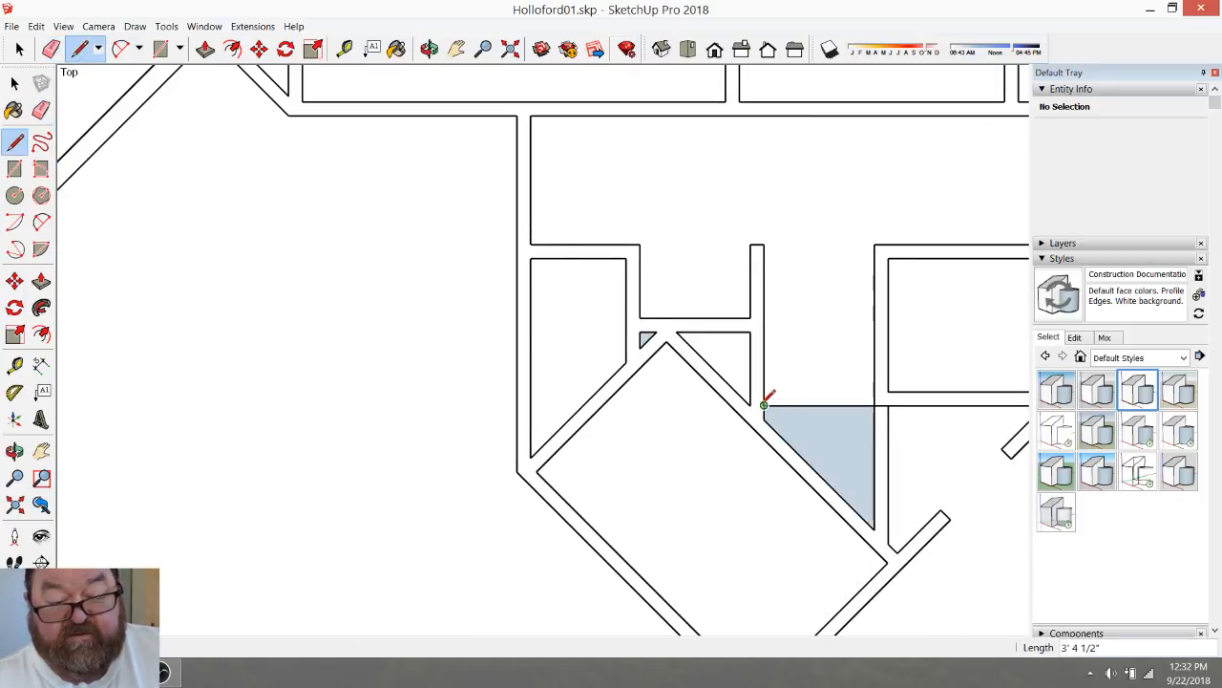
{"action": "left_click", "coordinate": [888, 390]}
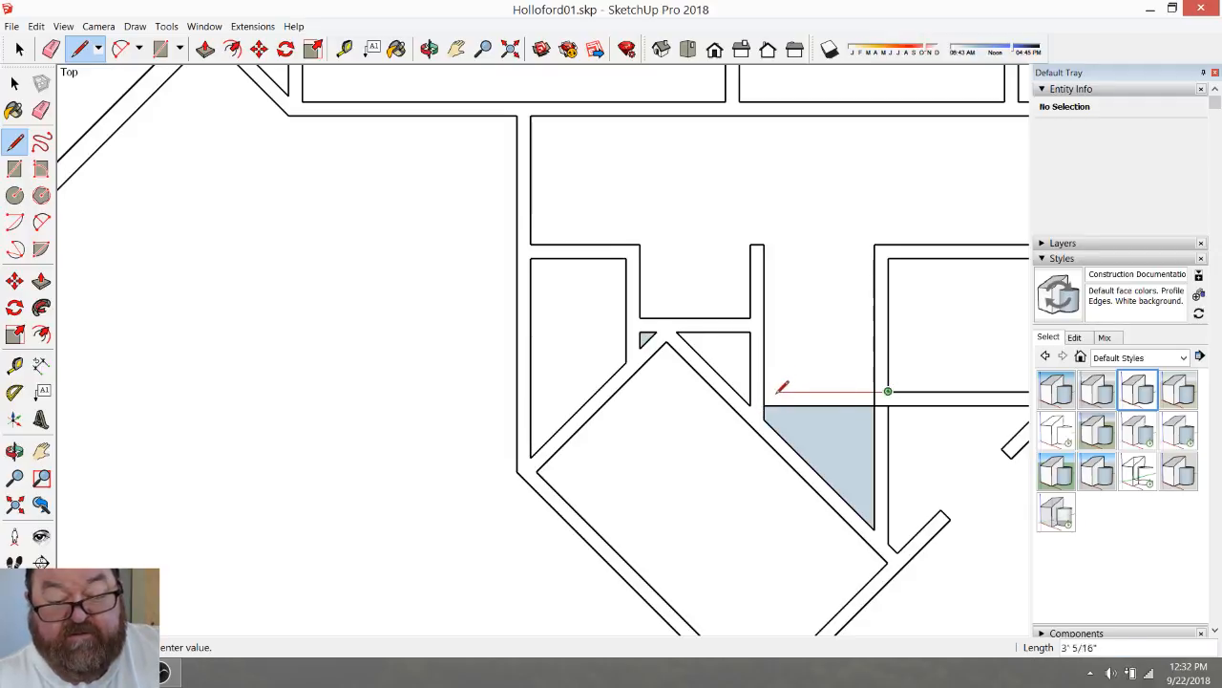
{"action": "left_click", "coordinate": [763, 390]}
{"action": "scroll", "coordinate": [764, 391], "scroll_direction": "down", "scroll_amount": 3}
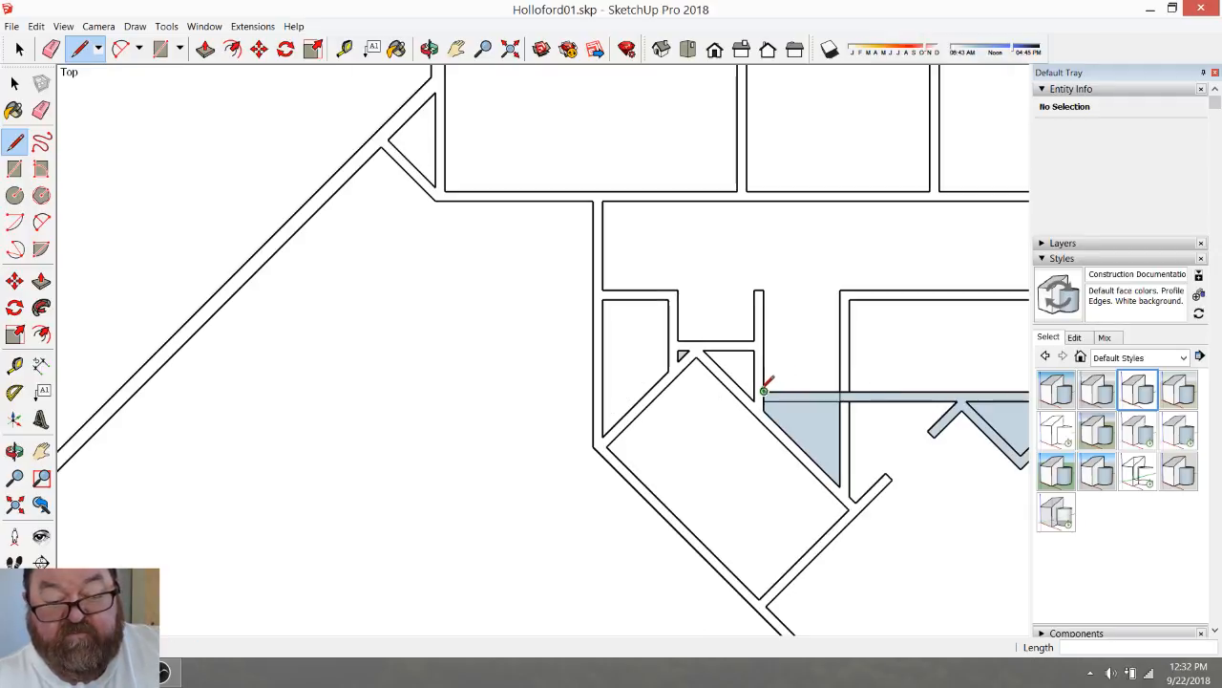
Draw short closing lines across the bath's diagonal wall at both ends of the section below the extended wall
{"action": "scroll", "coordinate": [863, 496], "scroll_direction": "up", "scroll_amount": 5}
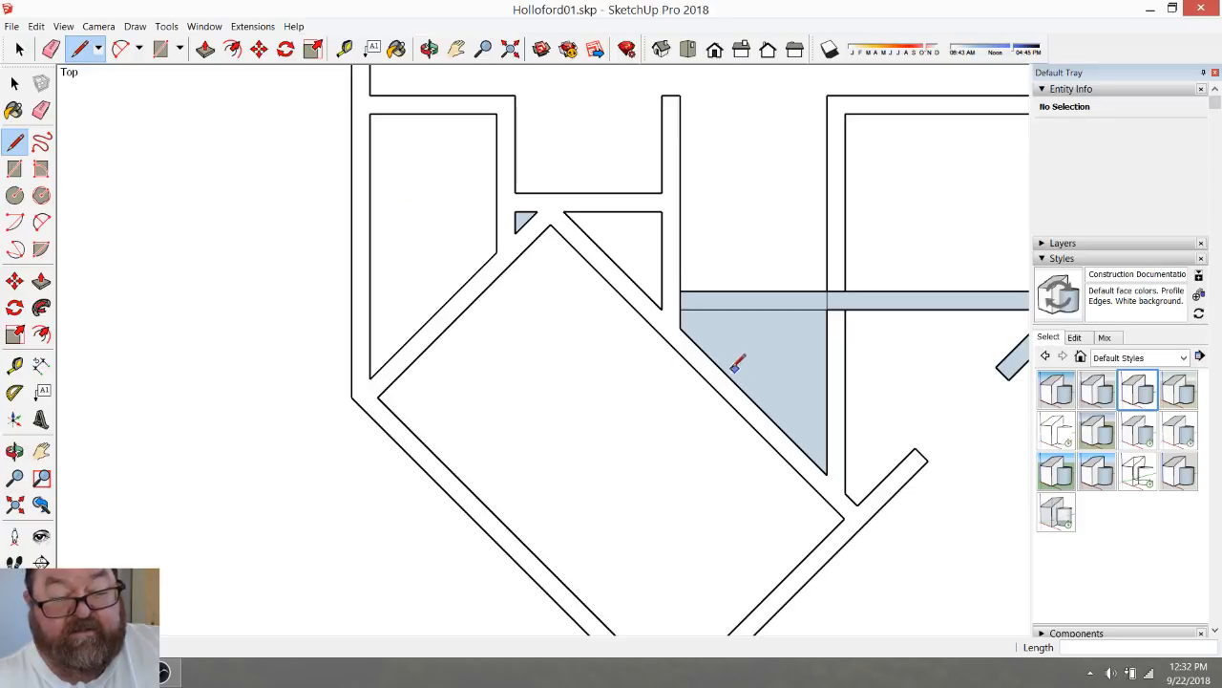
{"action": "left_click", "coordinate": [681, 327]}
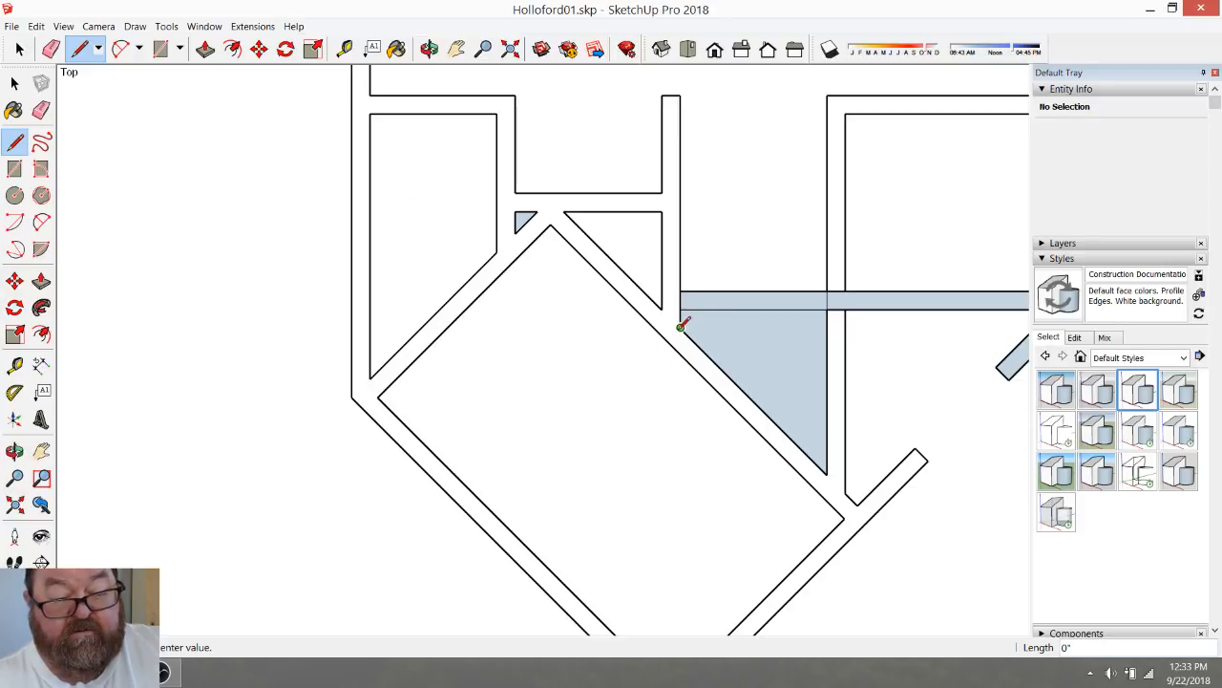
{"action": "left_click", "coordinate": [655, 326]}
{"action": "key", "text": "Escape"}
{"action": "left_click", "coordinate": [827, 472]}
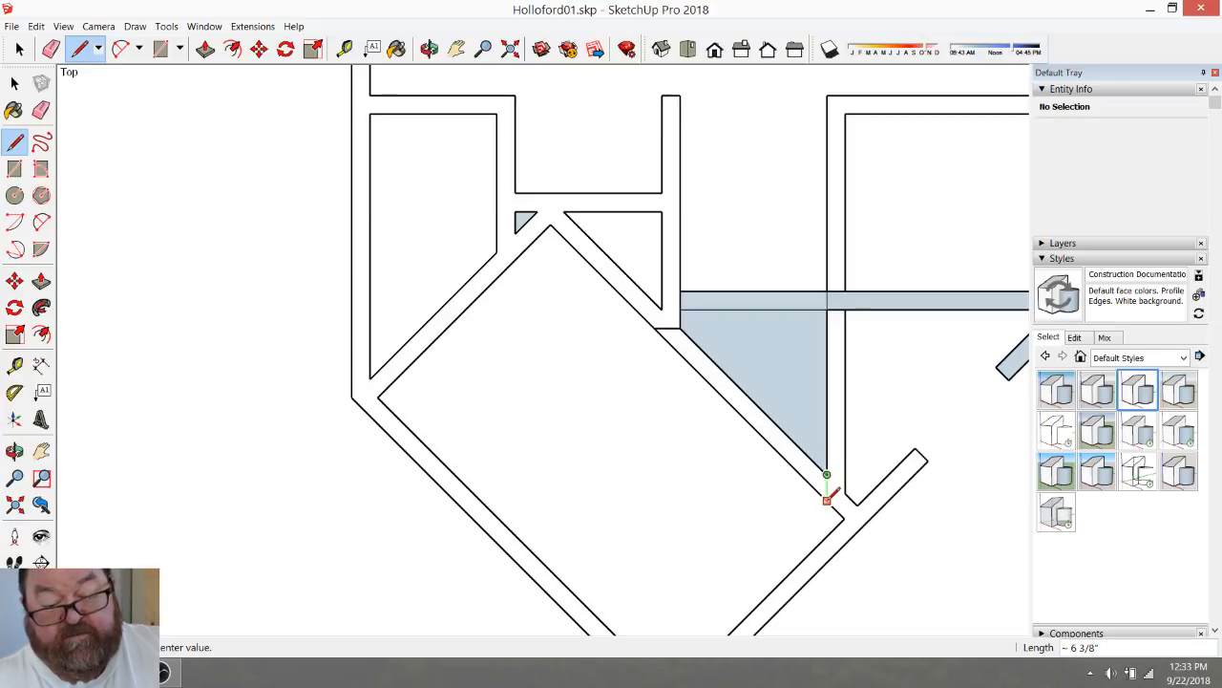
{"action": "left_click", "coordinate": [828, 498]}
Erase the bath's diagonal wall section between the closing lines and the leftover edges where the extended wall meets the vertical walls
{"action": "key", "text": "e"}
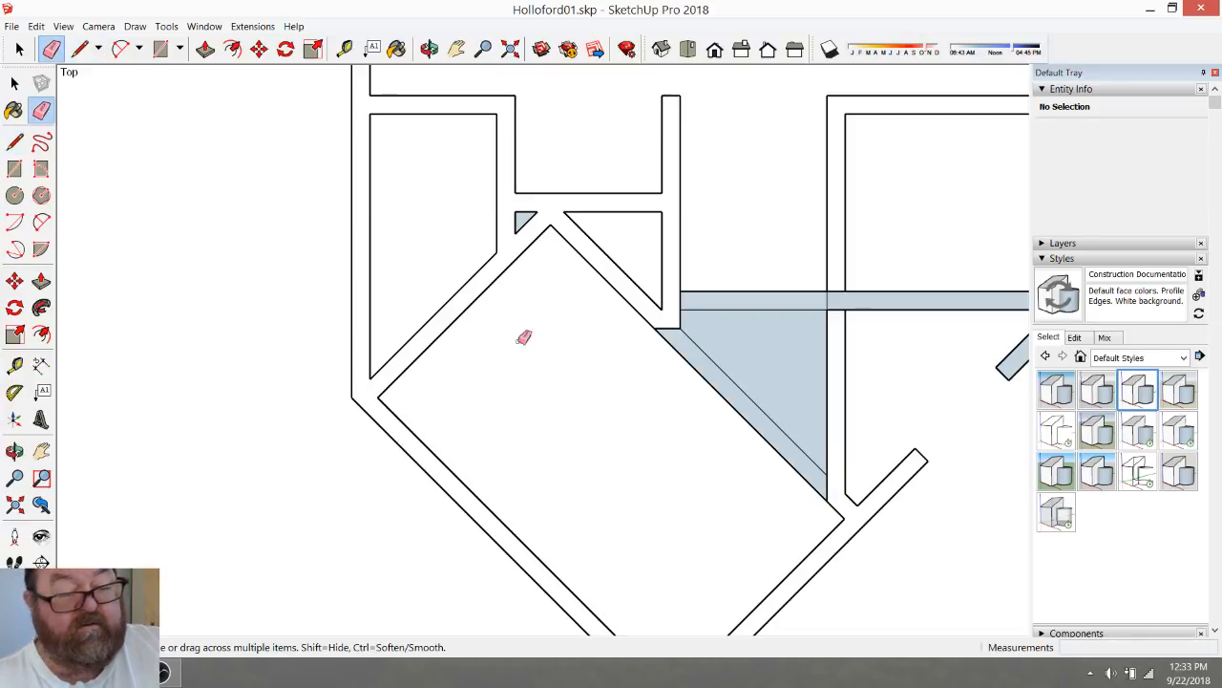
{"action": "left_click", "coordinate": [733, 405]}
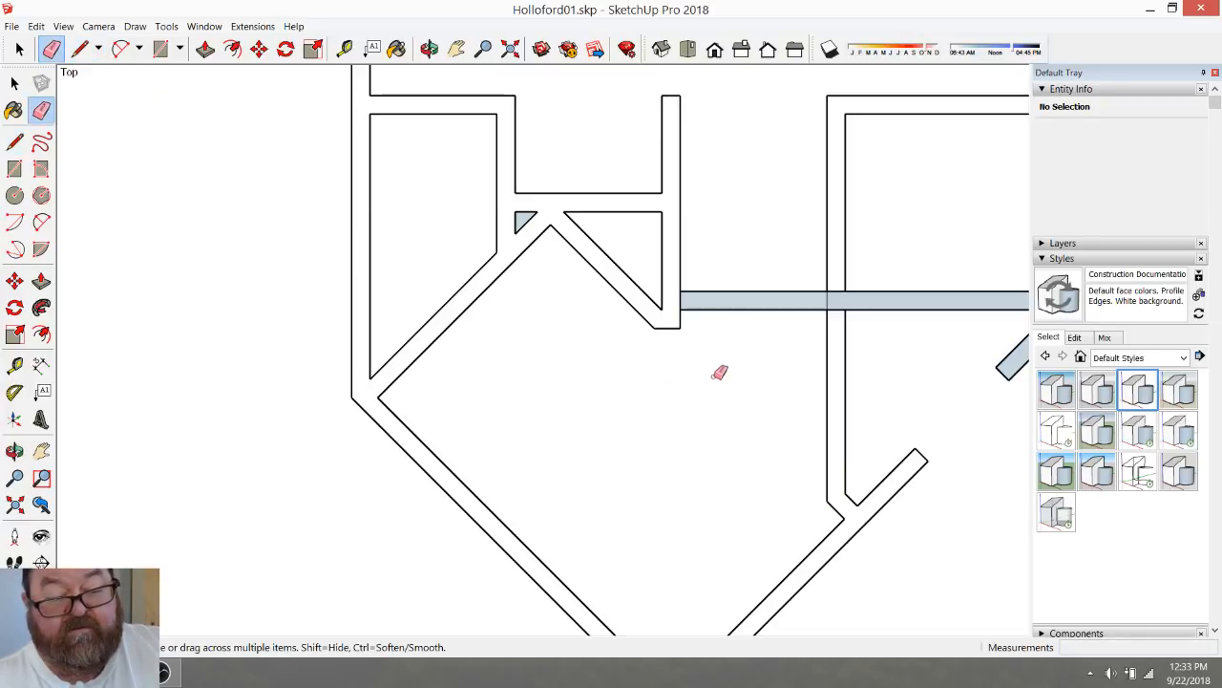
{"action": "left_click", "coordinate": [840, 288]}
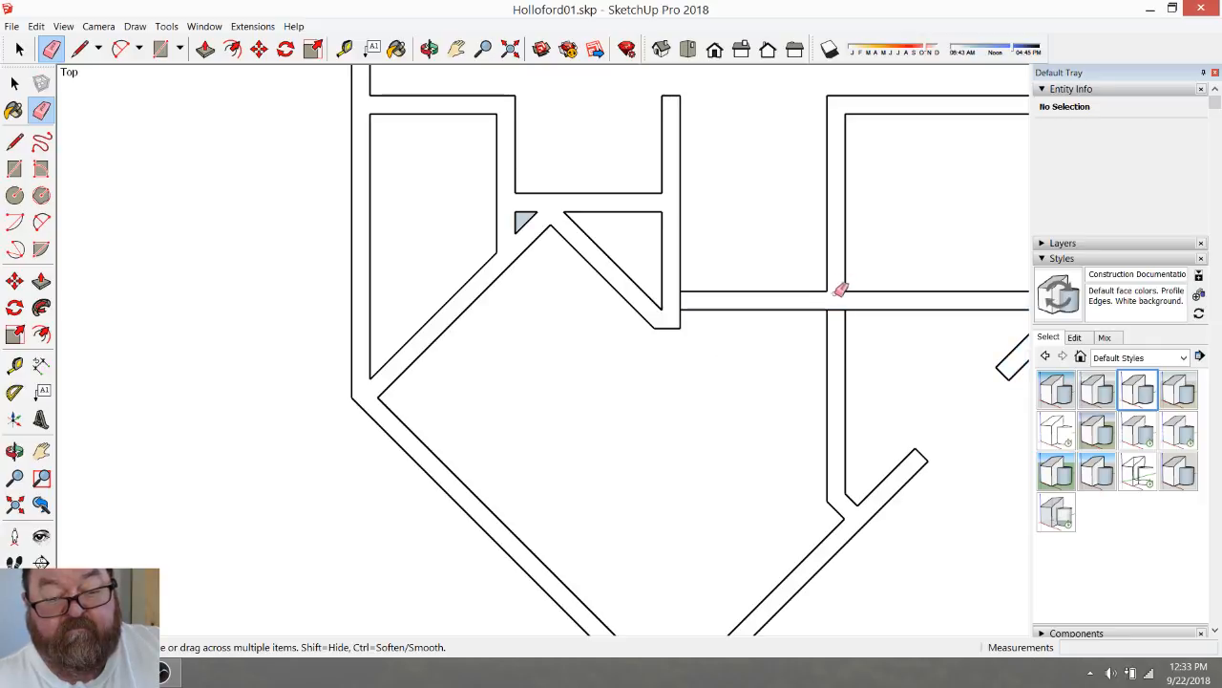
{"action": "left_click", "coordinate": [681, 300]}
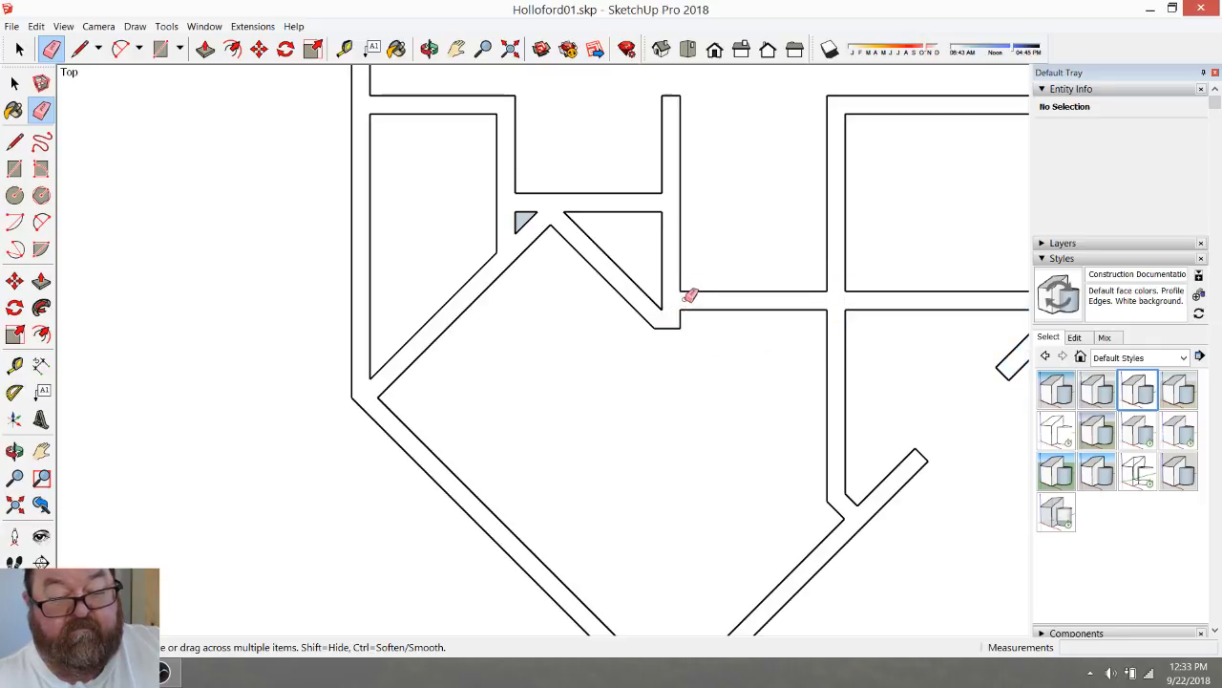
Check the plan image for the wall layout between the bath, the basement stairs and the closet
{"action": "scroll", "coordinate": [687, 325], "scroll_direction": "down", "scroll_amount": 3}
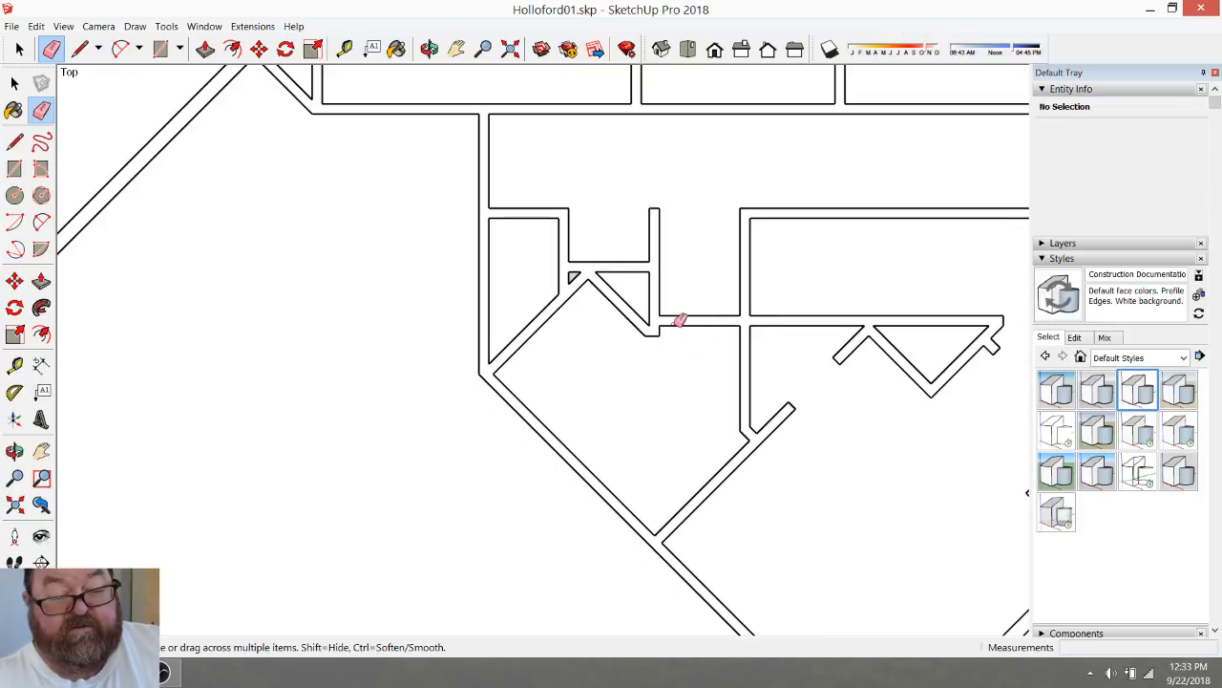
{"action": "scroll", "coordinate": [710, 360], "scroll_direction": "down", "scroll_amount": 5}
{"action": "scroll", "coordinate": [139, 396], "scroll_direction": "up", "scroll_amount": 5}
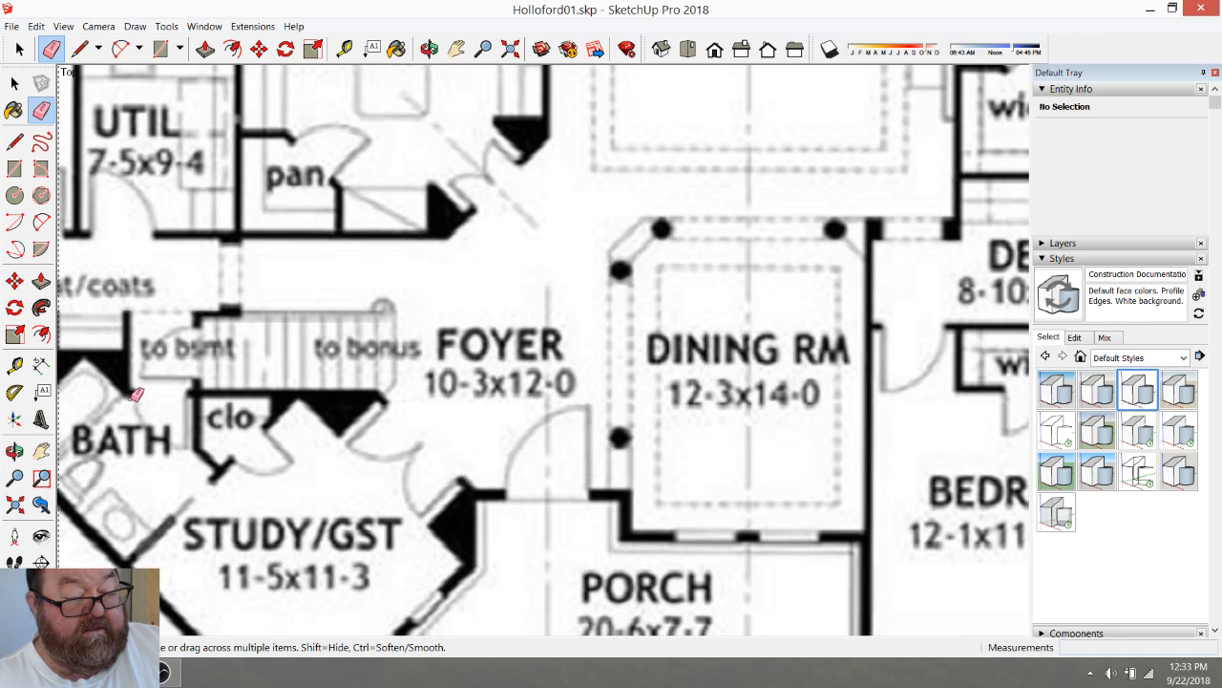
{"action": "scroll", "coordinate": [135, 391], "scroll_direction": "down", "scroll_amount": 8}
{"action": "scroll", "coordinate": [770, 410], "scroll_direction": "up", "scroll_amount": 6}
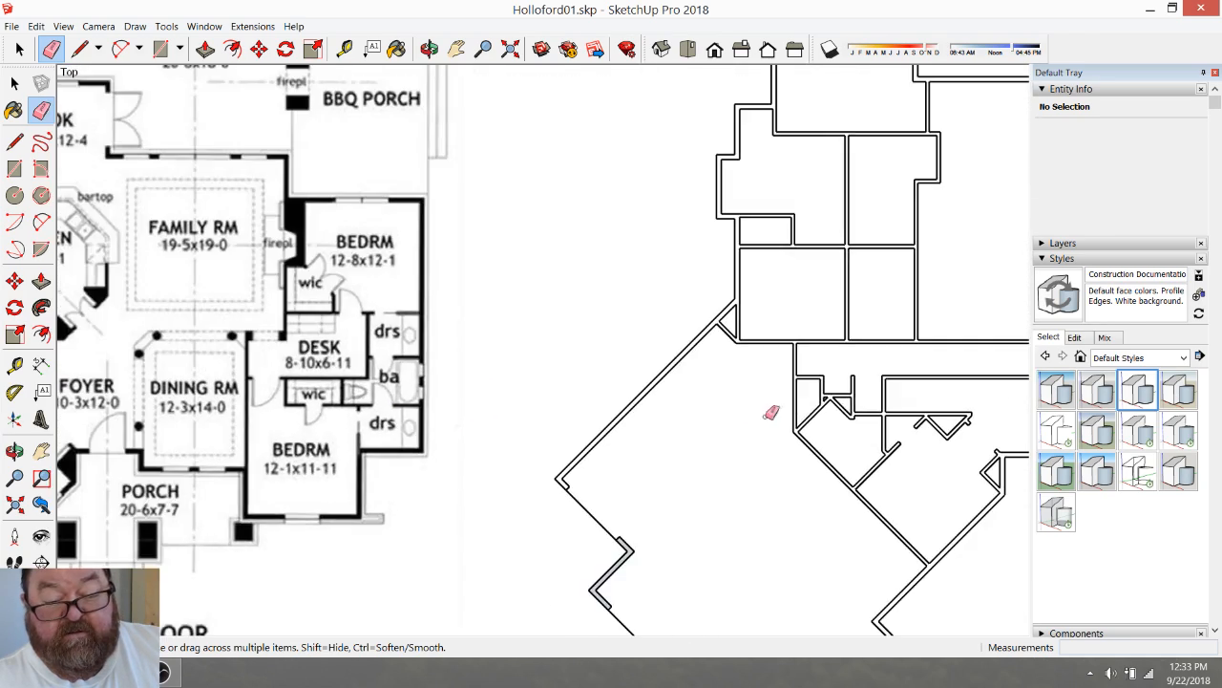
{"action": "scroll", "coordinate": [920, 432], "scroll_direction": "up", "scroll_amount": 3}
{"action": "scroll", "coordinate": [718, 416], "scroll_direction": "down", "scroll_amount": 2}
{"action": "scroll", "coordinate": [846, 407], "scroll_direction": "up", "scroll_amount": 4}
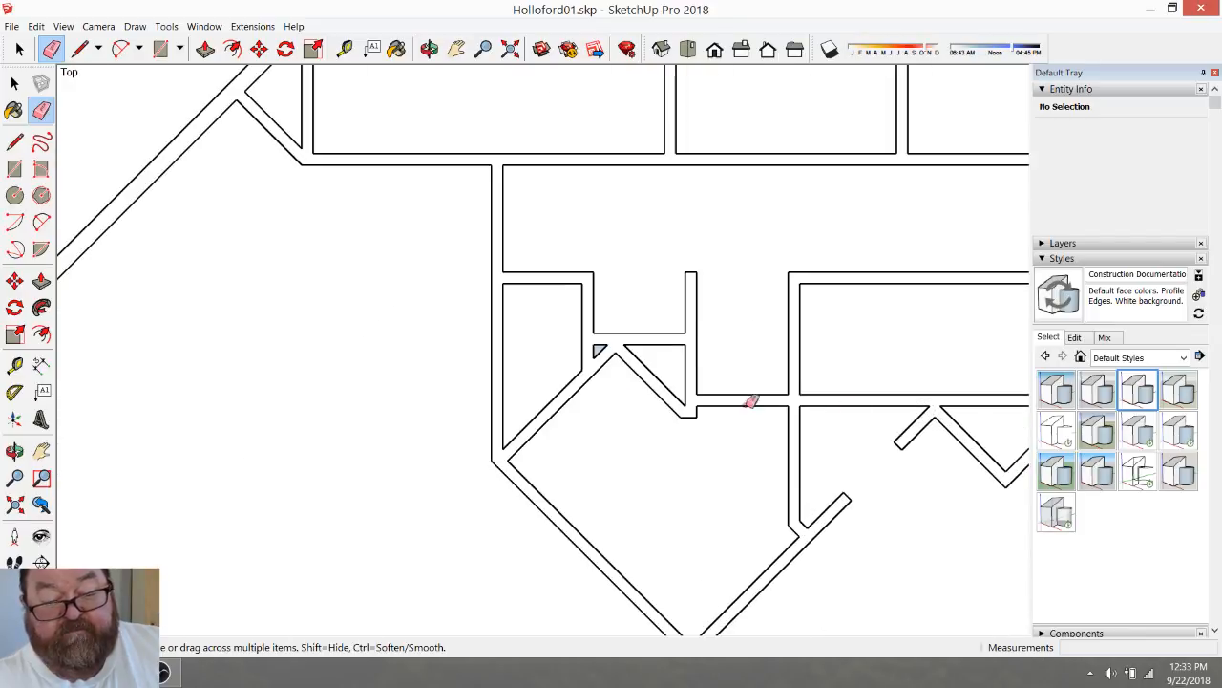
{"action": "scroll", "coordinate": [733, 403], "scroll_direction": "up", "scroll_amount": 2}
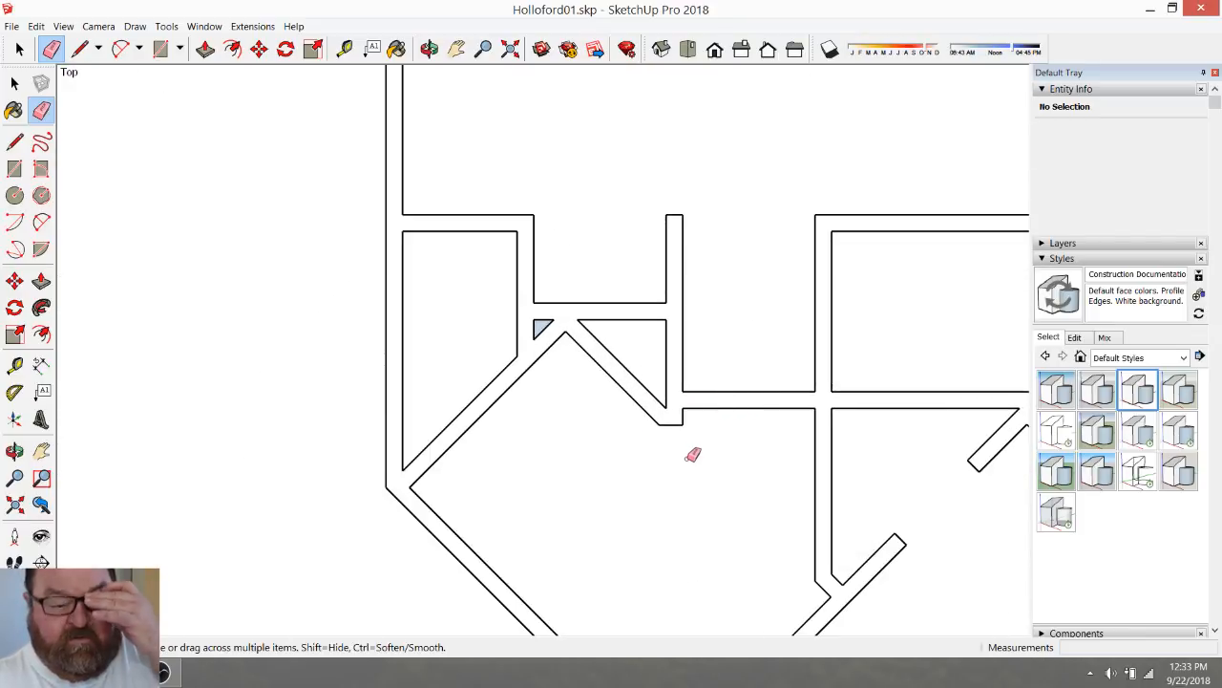
{"action": "scroll", "coordinate": [706, 455], "scroll_direction": "up", "scroll_amount": 2}
Draw a horizontal line from the bath wall stub's lower corner to the closet wall, and erase the extended wall's edges above it
{"action": "left_click", "coordinate": [79, 49]}
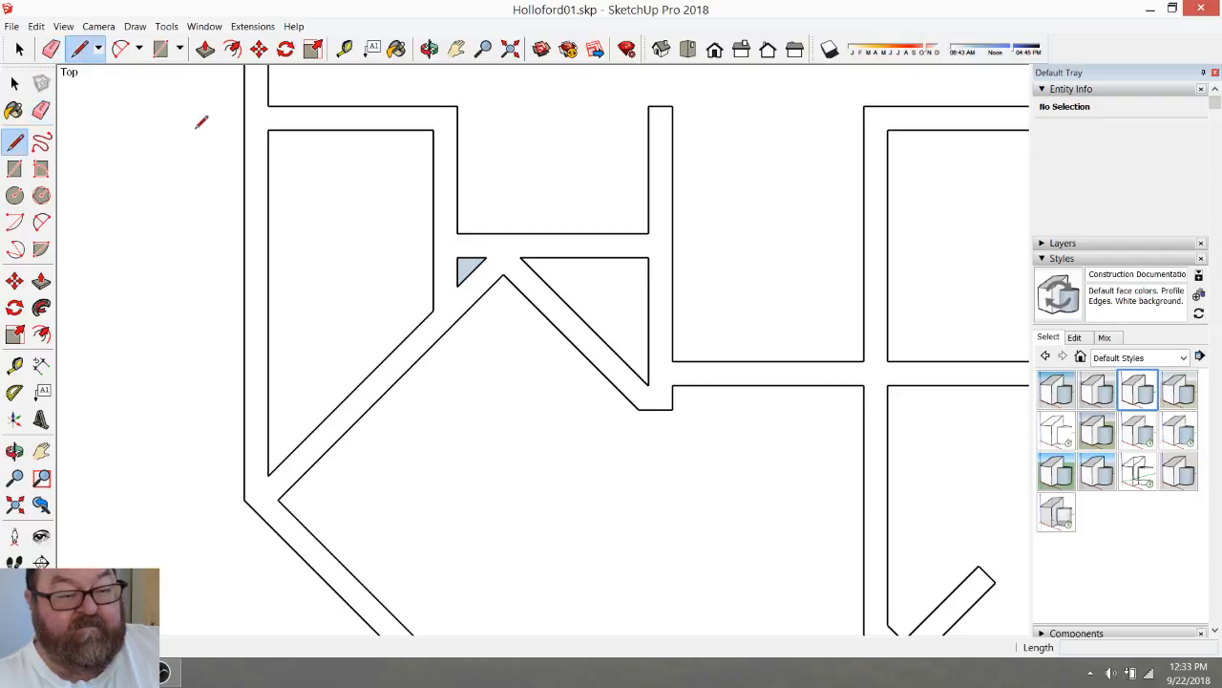
{"action": "left_click", "coordinate": [672, 407]}
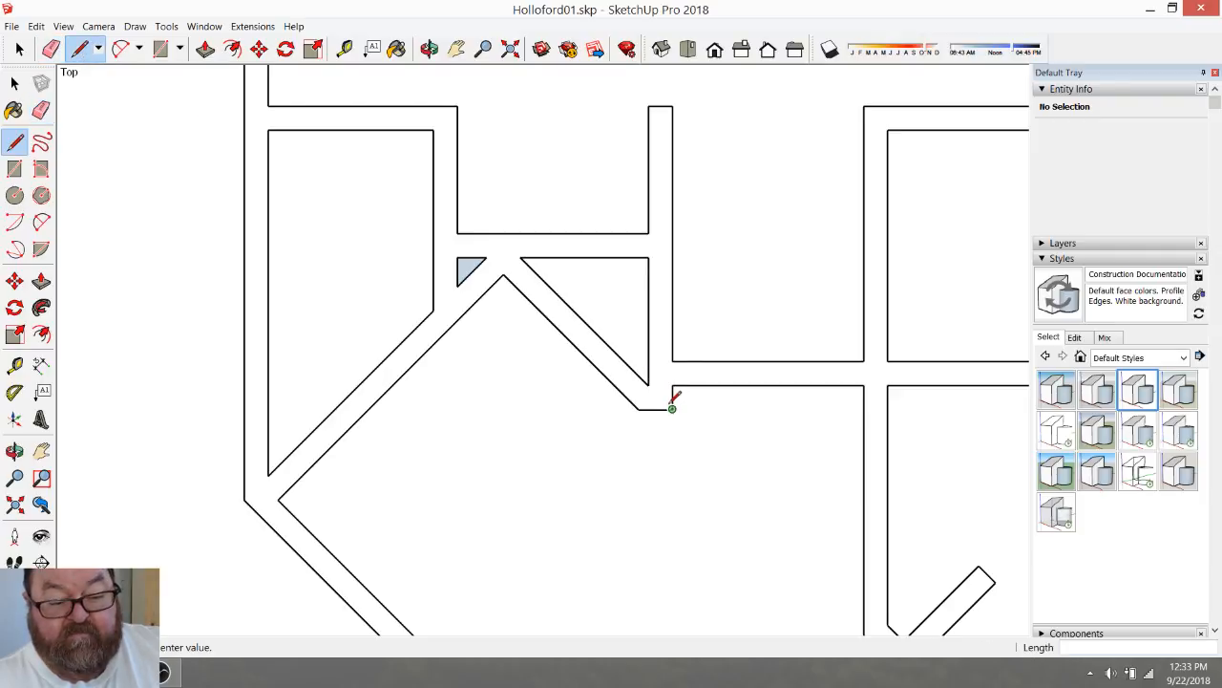
{"action": "left_click", "coordinate": [864, 409]}
{"action": "left_click", "coordinate": [51, 49]}
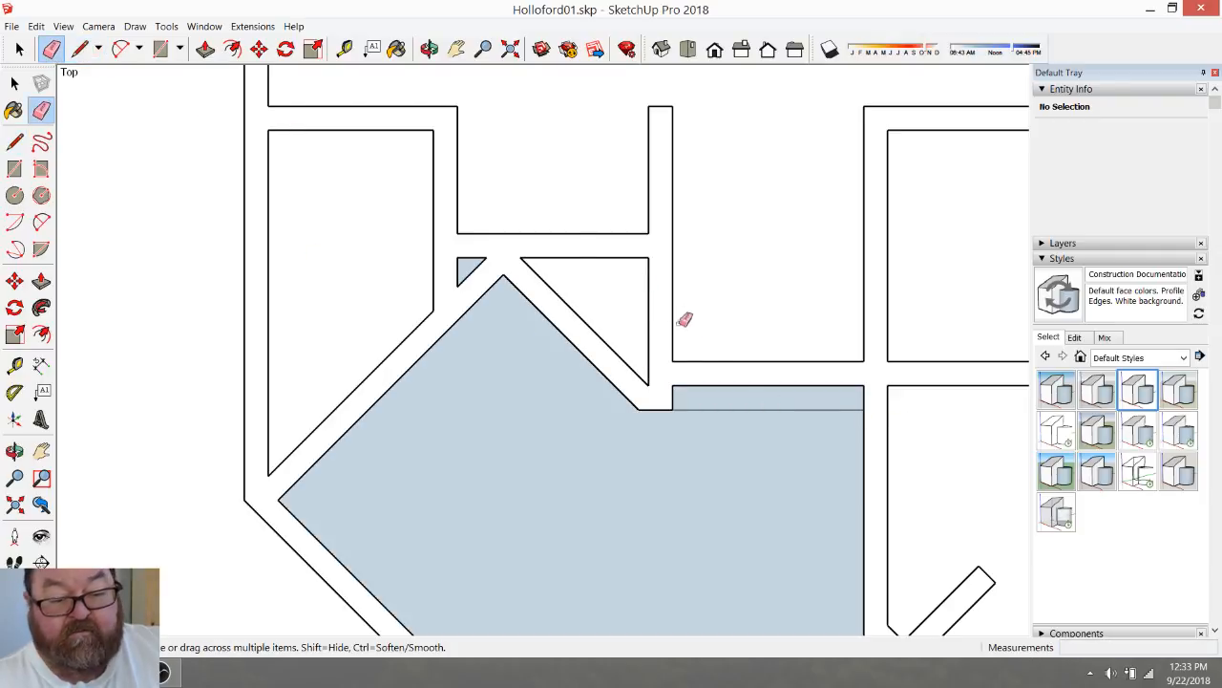
{"action": "left_click_drag", "start_coordinate": [749, 395], "coordinate": [750, 336]}
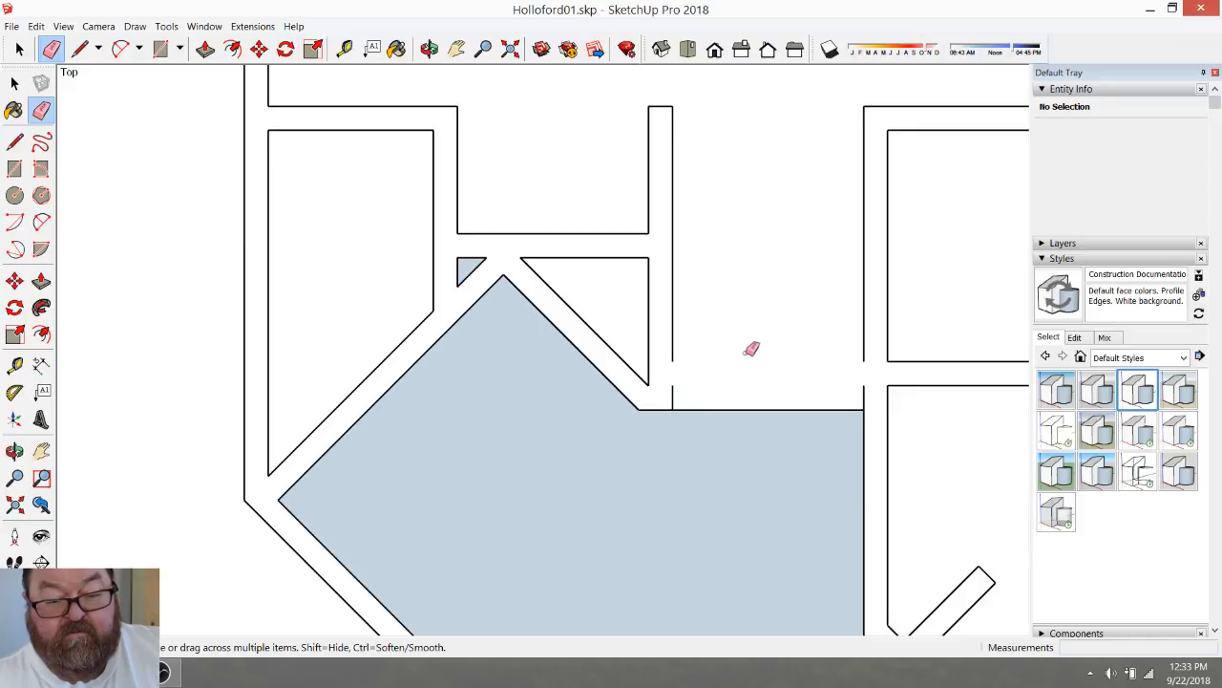
{"action": "left_click", "coordinate": [865, 387]}
{"action": "left_click", "coordinate": [673, 397]}
Place a horizontal guide one wall thickness above the wall line between the bath wall and the closet wall
{"action": "left_click", "coordinate": [345, 49]}
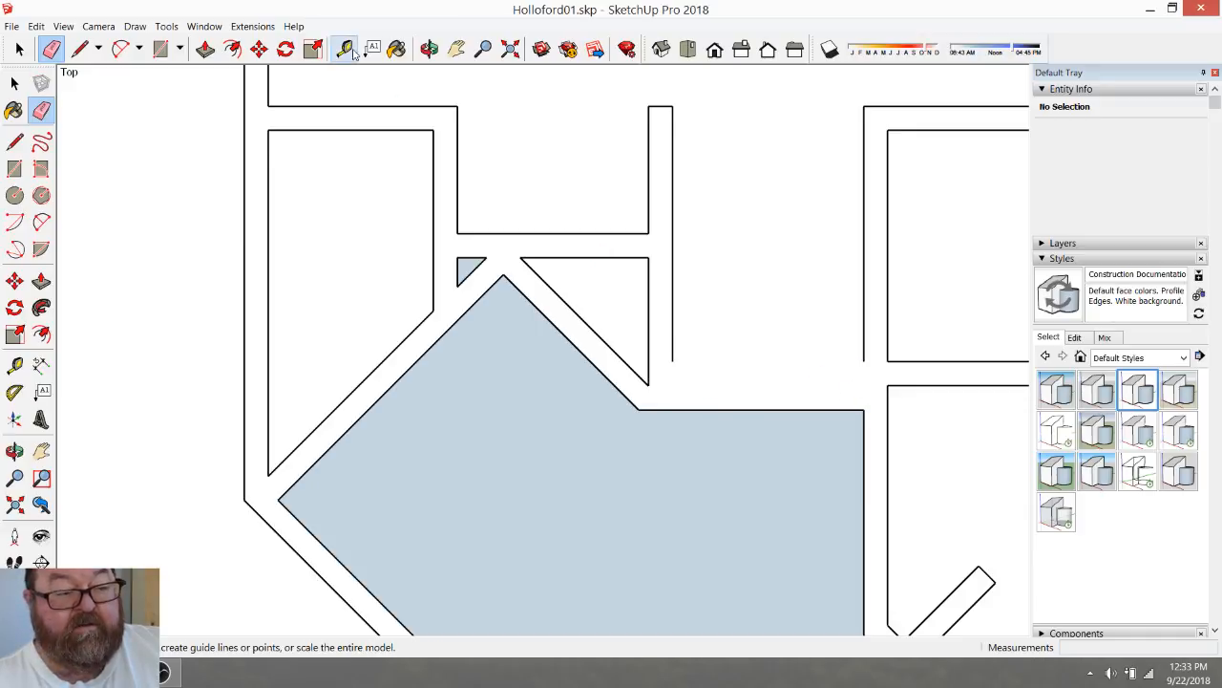
{"action": "left_click", "coordinate": [785, 409]}
{"action": "type", "text": "3.5"}
{"action": "key", "text": "Return"}
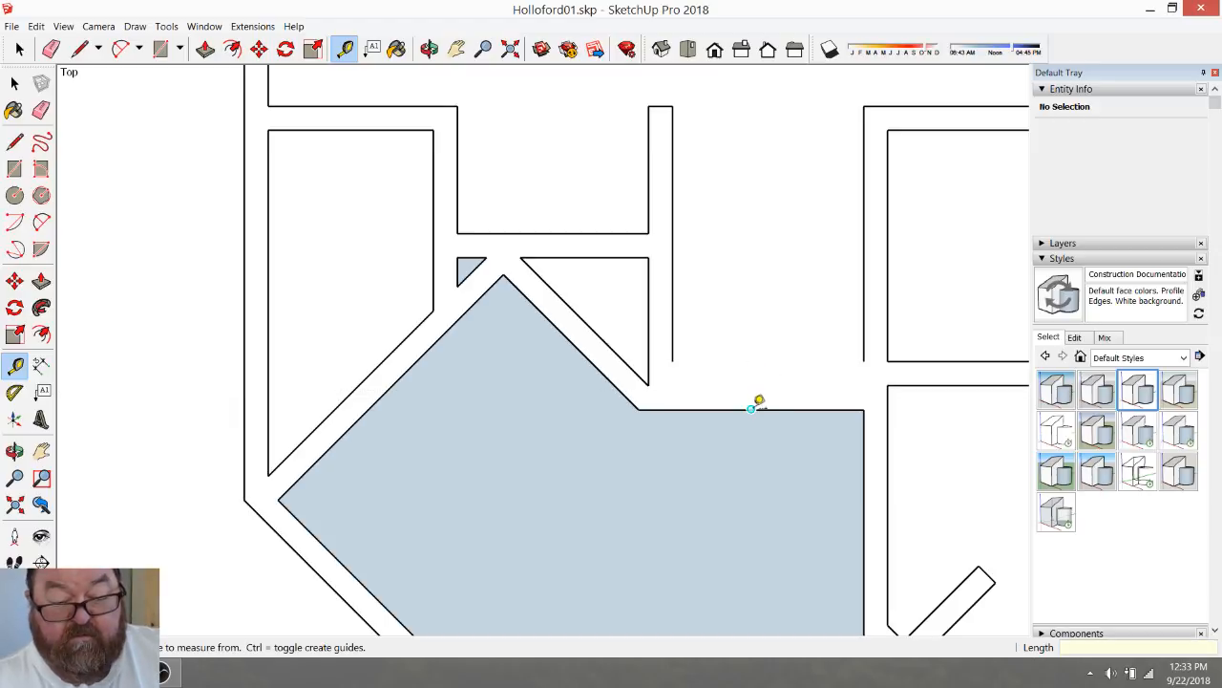
{"action": "left_click", "coordinate": [751, 409]}
{"action": "key", "text": "Return"}
Extend the left vertical wall's open edge down to the guide and draw a horizontal line from there to the closet wall's far edge
{"action": "left_click", "coordinate": [79, 49]}
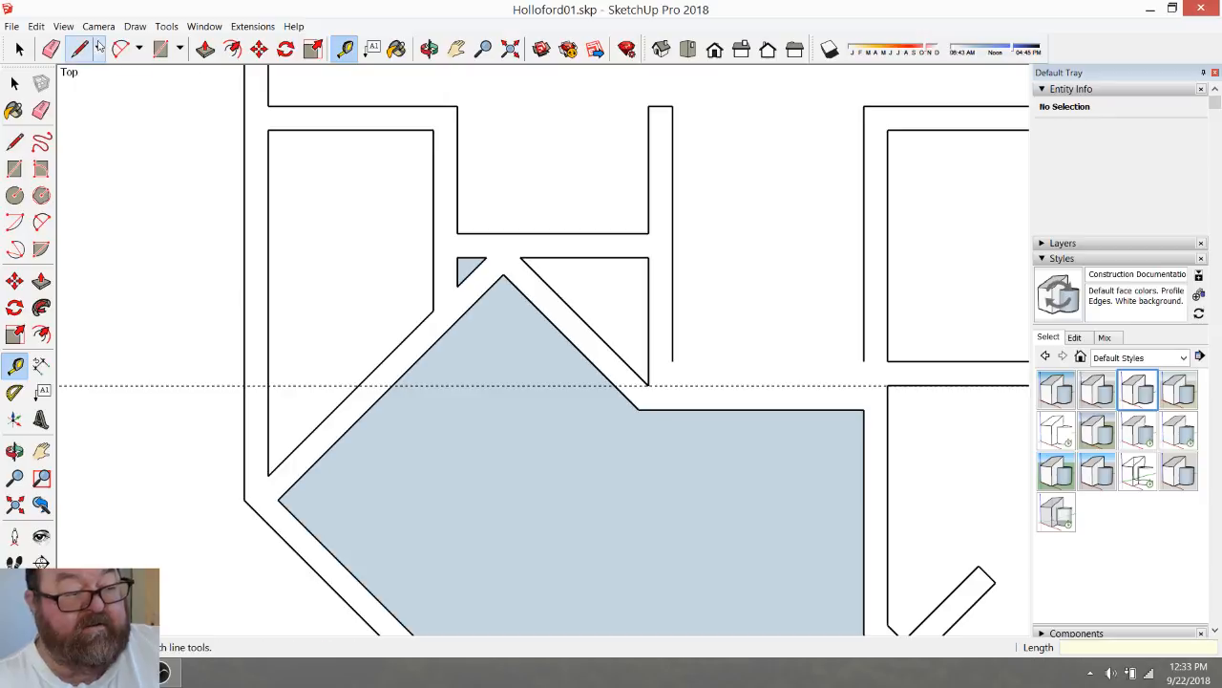
{"action": "left_click", "coordinate": [672, 360]}
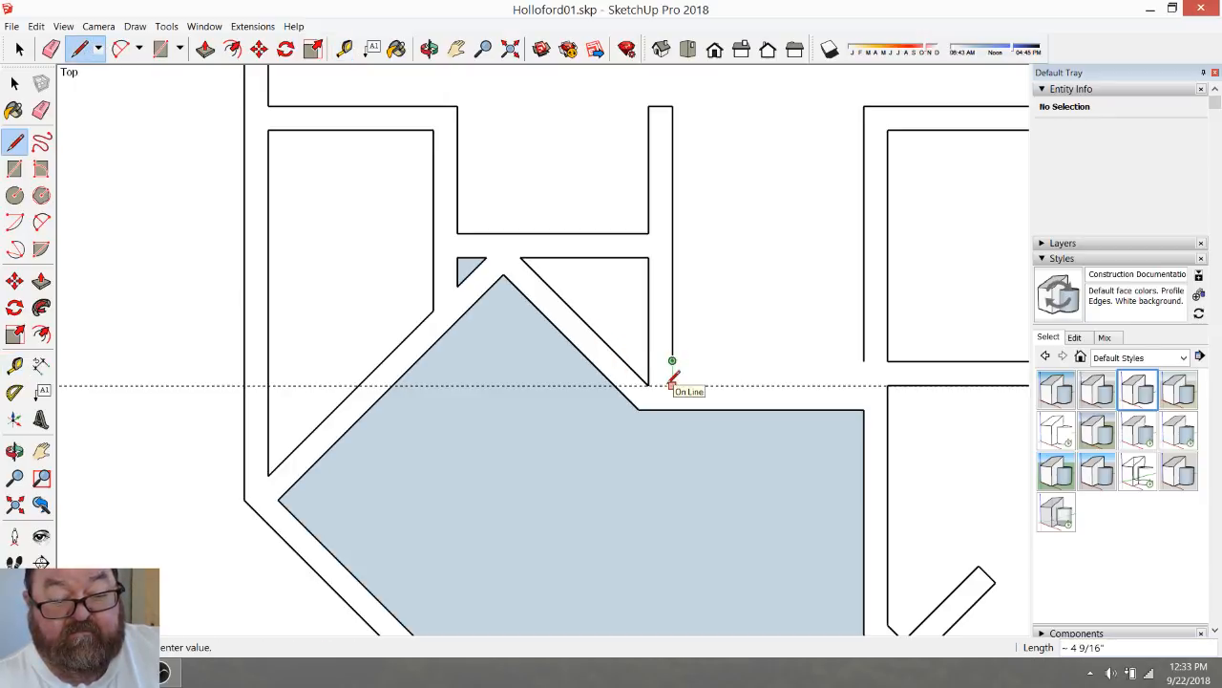
{"action": "left_click", "coordinate": [672, 385]}
{"action": "left_click", "coordinate": [887, 386]}
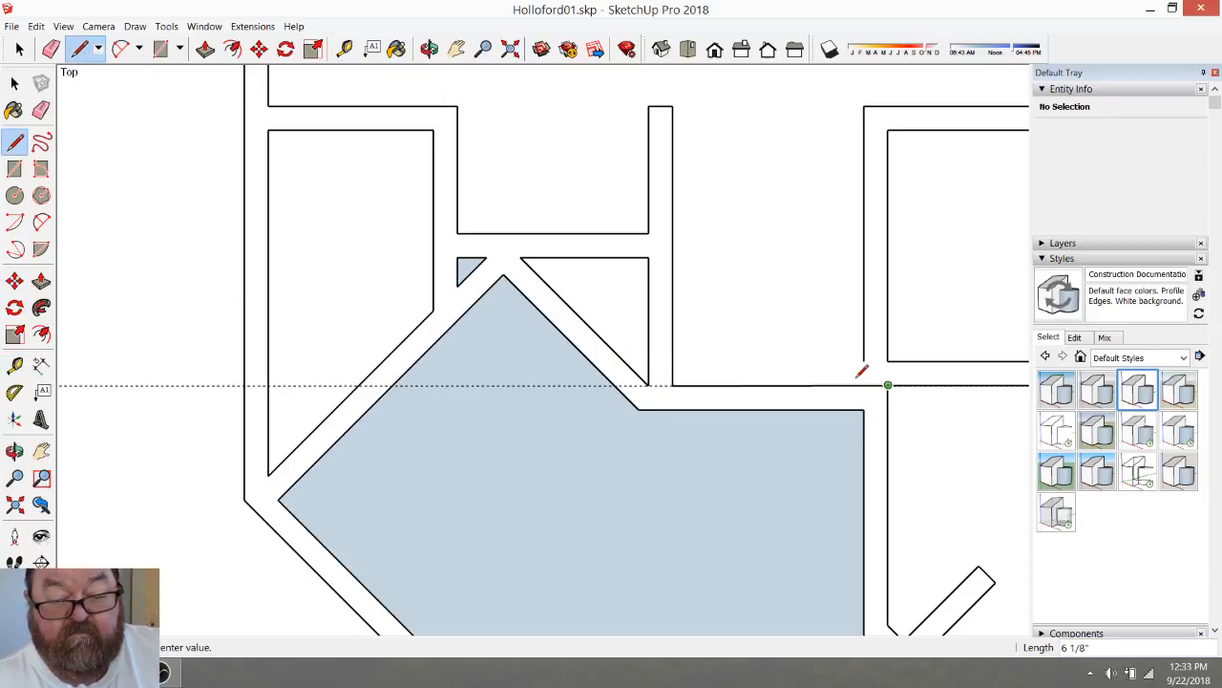
Extend the closet wall's open edge down to the new line, and erase the guide and the line segment crossing that wall's thickness
{"action": "left_click", "coordinate": [864, 360]}
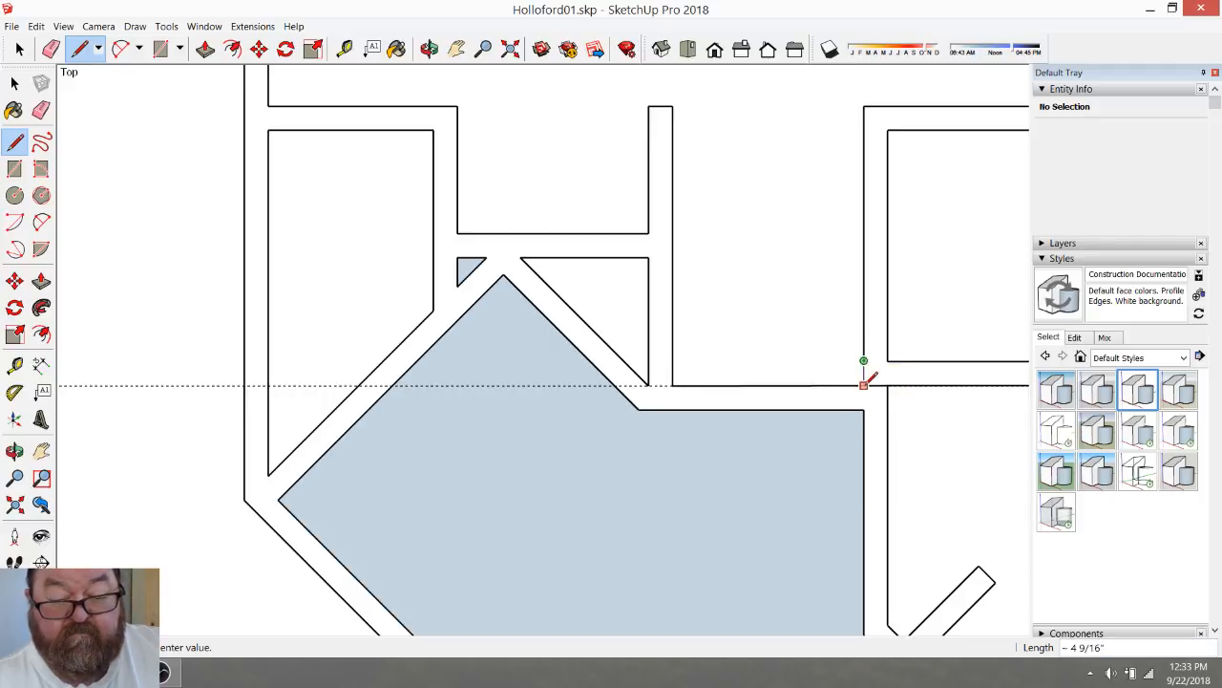
{"action": "left_click", "coordinate": [864, 385]}
{"action": "left_click", "coordinate": [50, 49]}
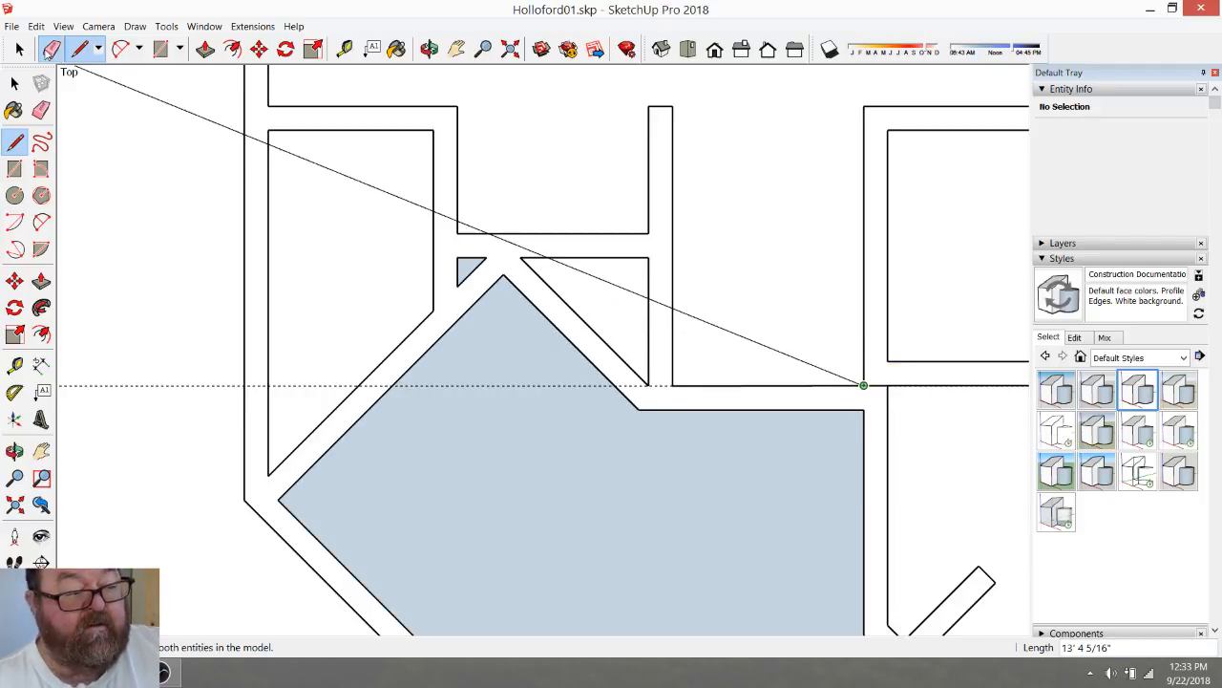
{"action": "left_click_drag", "start_coordinate": [879, 384], "coordinate": [871, 401]}
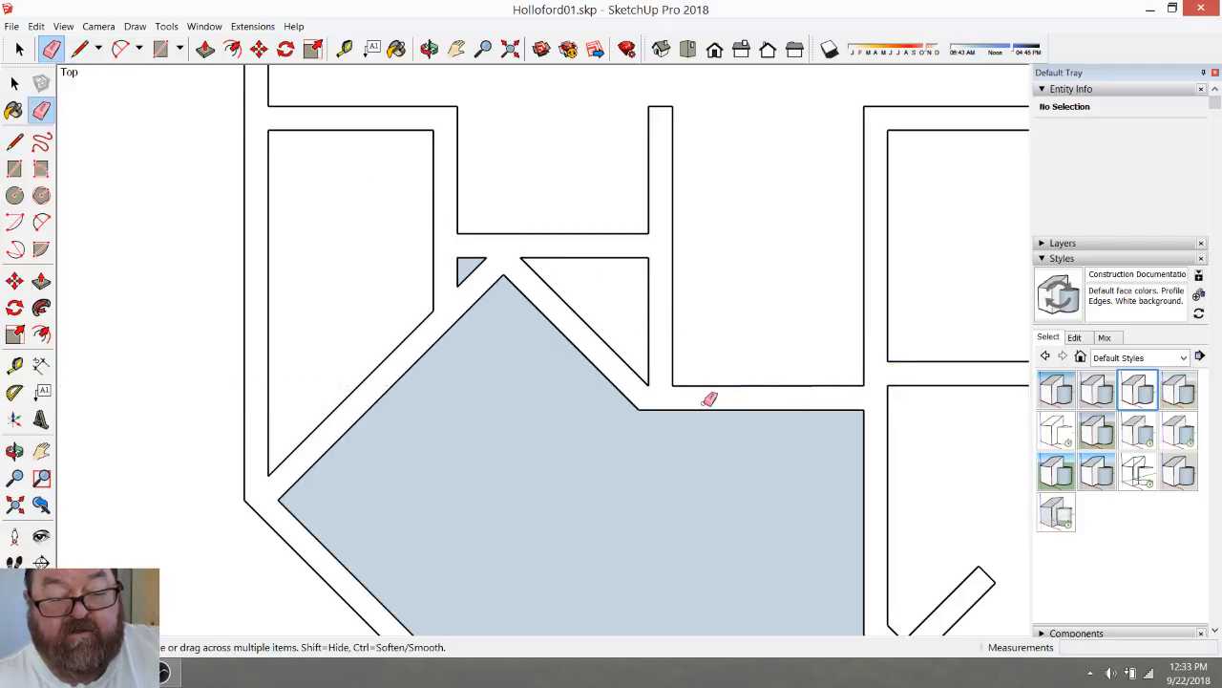
Delete the large face filling the angled room and the small triangular face between the walls above it
{"action": "scroll", "coordinate": [710, 398], "scroll_direction": "down", "scroll_amount": 5}
{"action": "scroll", "coordinate": [713, 390], "scroll_direction": "down", "scroll_amount": 1}
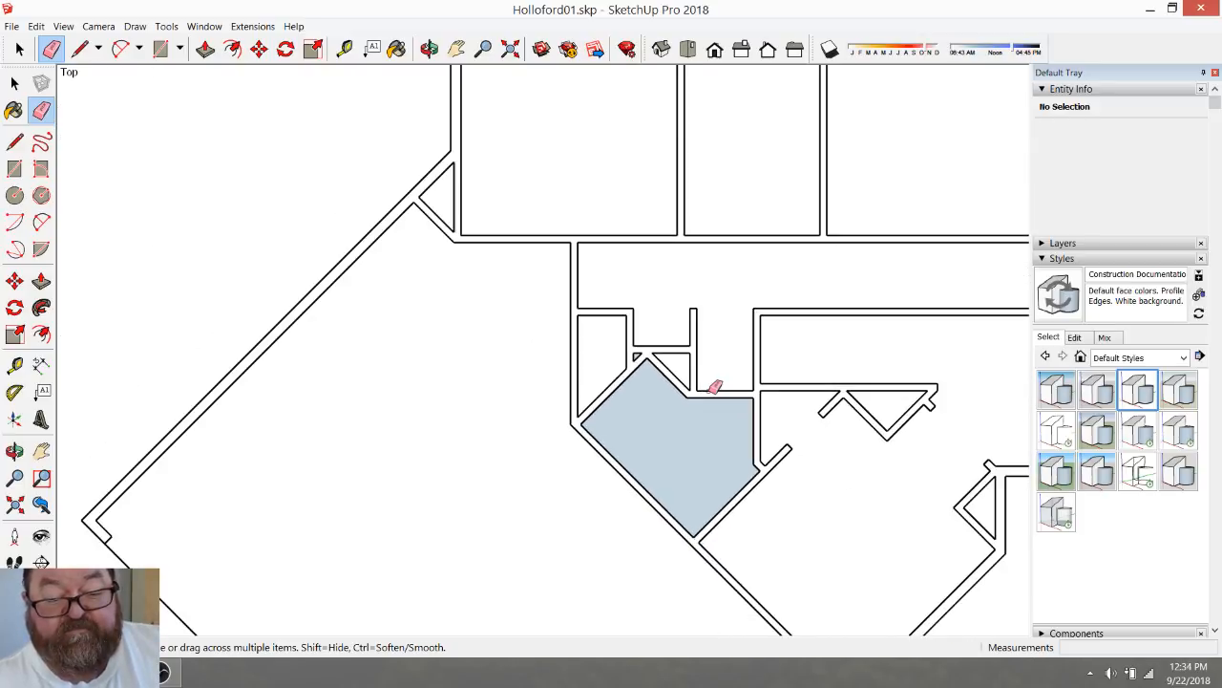
{"action": "scroll", "coordinate": [912, 394], "scroll_direction": "up", "scroll_amount": 4}
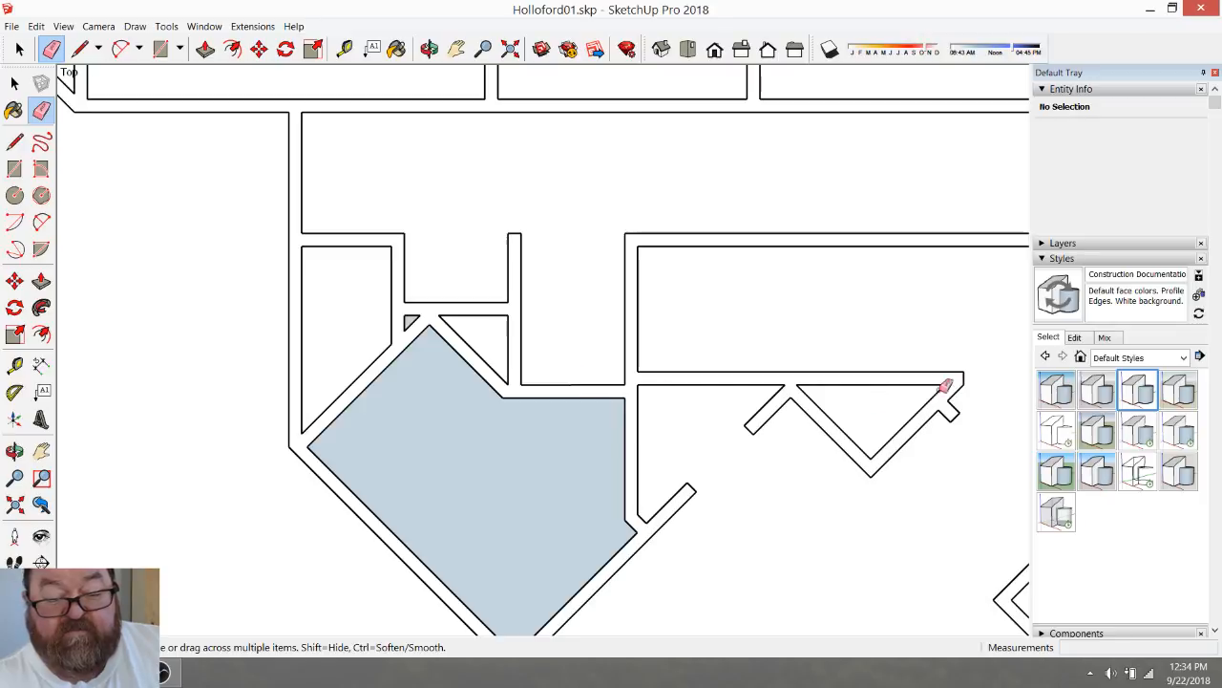
{"action": "scroll", "coordinate": [832, 411], "scroll_direction": "up", "scroll_amount": 3}
{"action": "scroll", "coordinate": [626, 423], "scroll_direction": "down", "scroll_amount": 4}
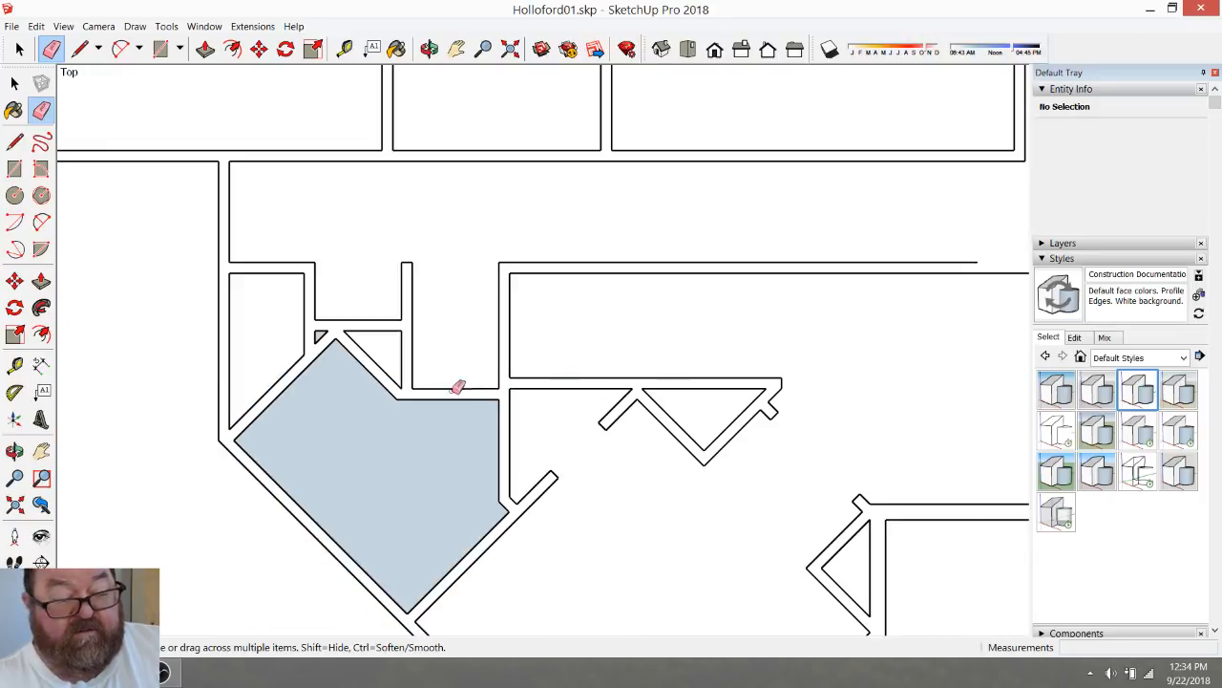
{"action": "left_click", "coordinate": [14, 83]}
{"action": "left_click", "coordinate": [333, 436]}
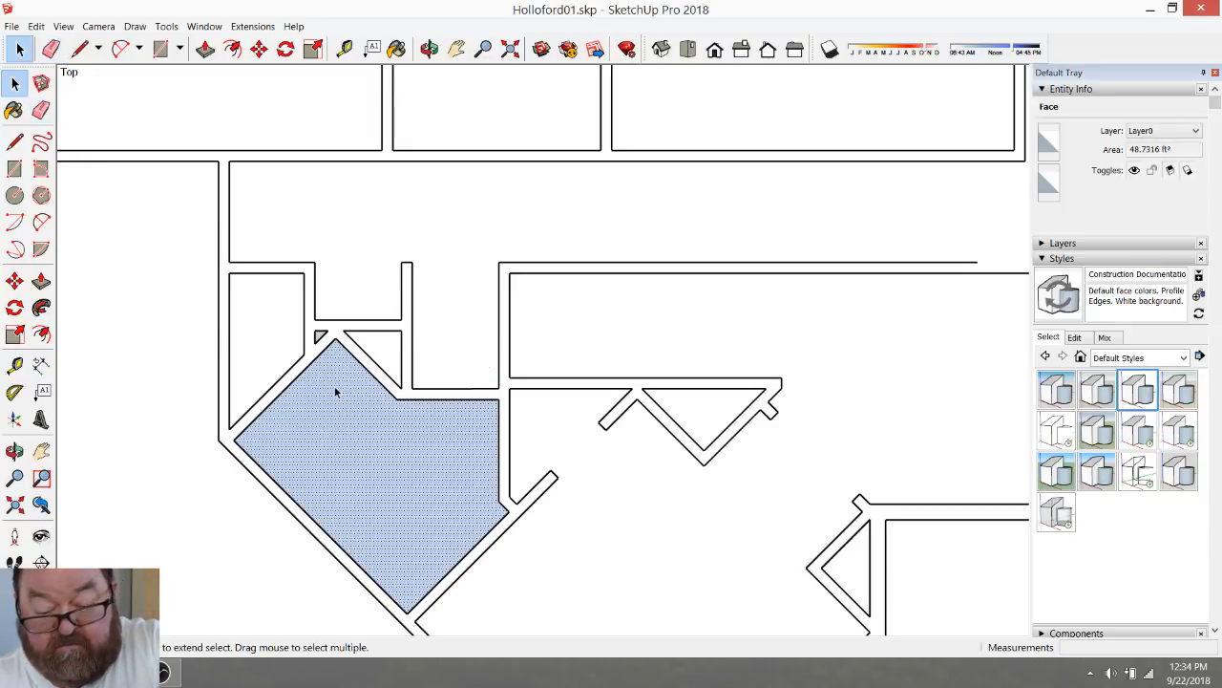
{"action": "key", "text": "Delete"}
{"action": "scroll", "coordinate": [323, 342], "scroll_direction": "up", "scroll_amount": 4}
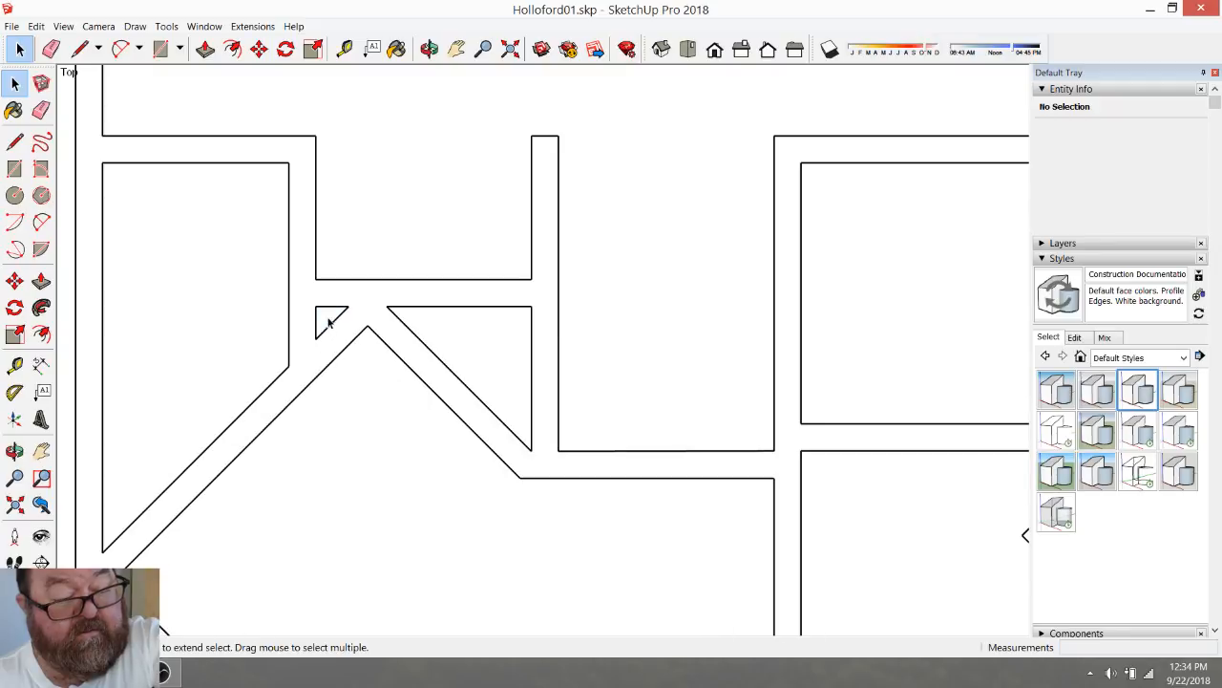
Place a vertical guide across the long double wall, offset to the right from the inner edge of the room's left wall
{"action": "scroll", "coordinate": [379, 436], "scroll_direction": "down", "scroll_amount": 3}
{"action": "scroll", "coordinate": [495, 499], "scroll_direction": "down", "scroll_amount": 5}
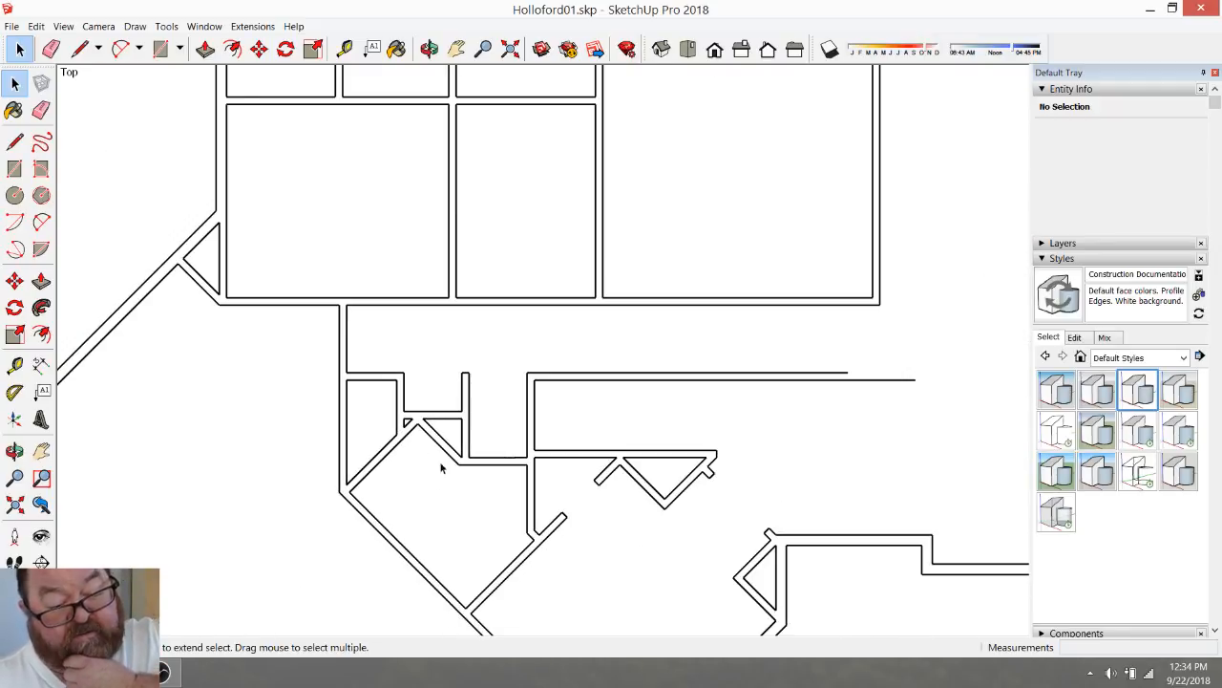
{"action": "scroll", "coordinate": [449, 458], "scroll_direction": "down", "scroll_amount": 3}
{"action": "scroll", "coordinate": [587, 538], "scroll_direction": "up", "scroll_amount": 1}
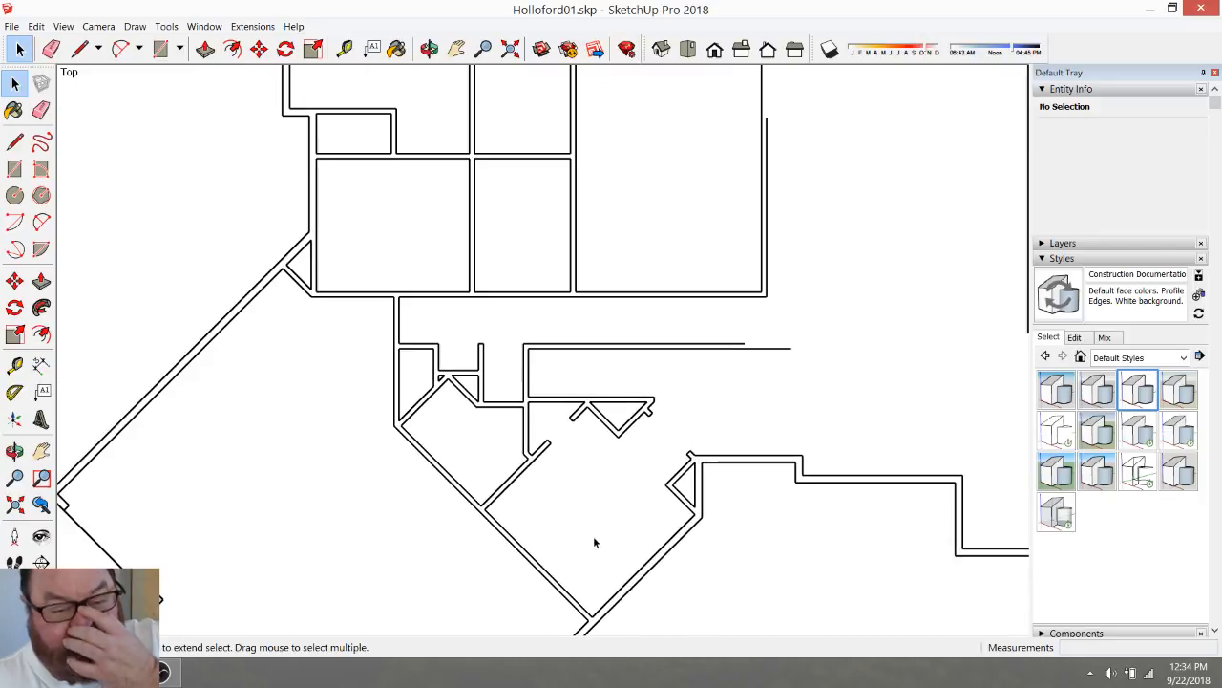
{"action": "scroll", "coordinate": [665, 360], "scroll_direction": "up", "scroll_amount": 2}
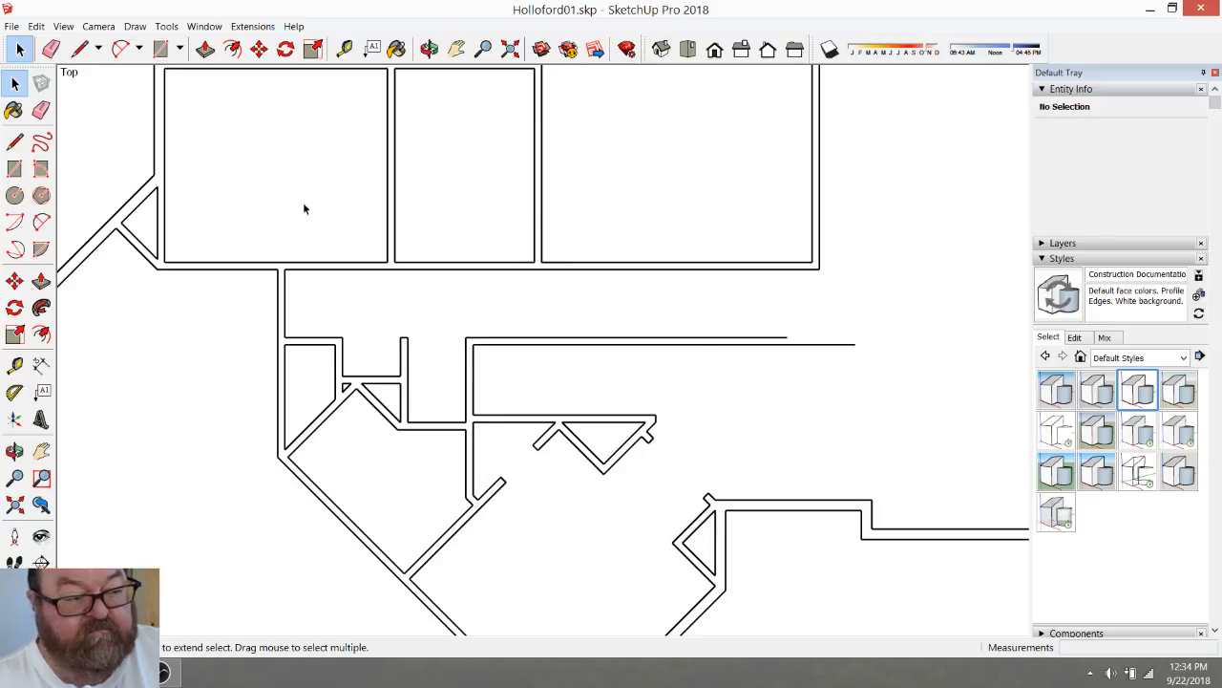
{"action": "left_click", "coordinate": [345, 48]}
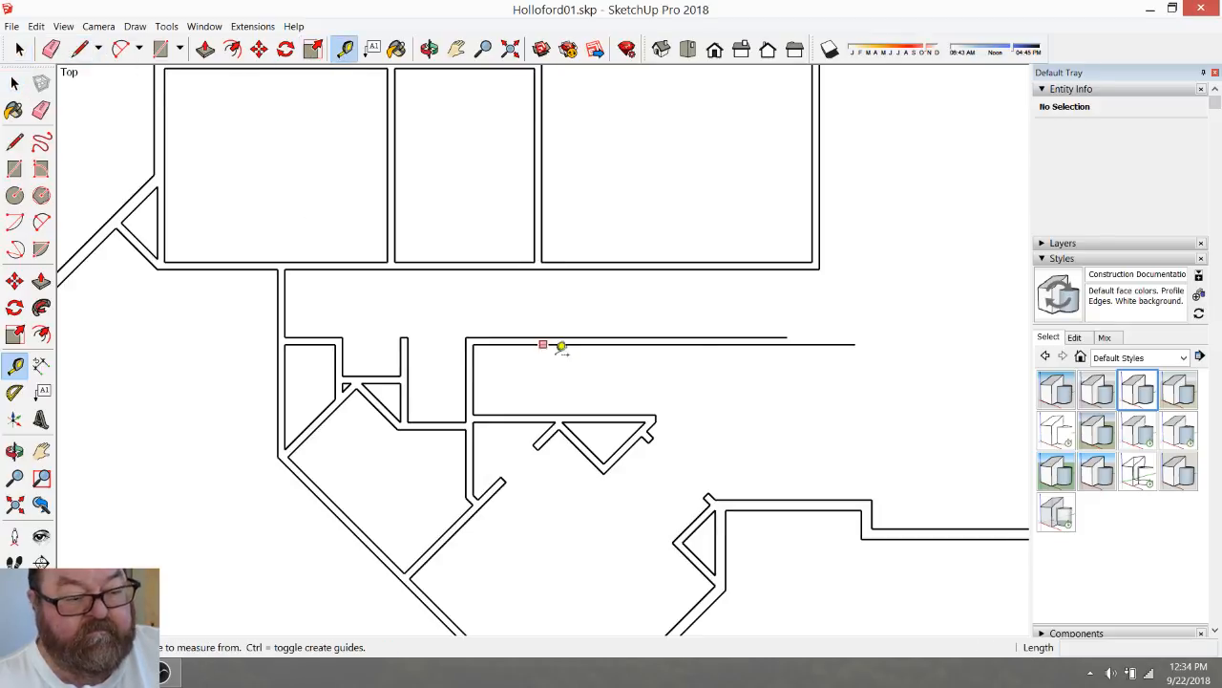
{"action": "scroll", "coordinate": [535, 368], "scroll_direction": "up", "scroll_amount": 2}
{"action": "left_click", "coordinate": [409, 373]}
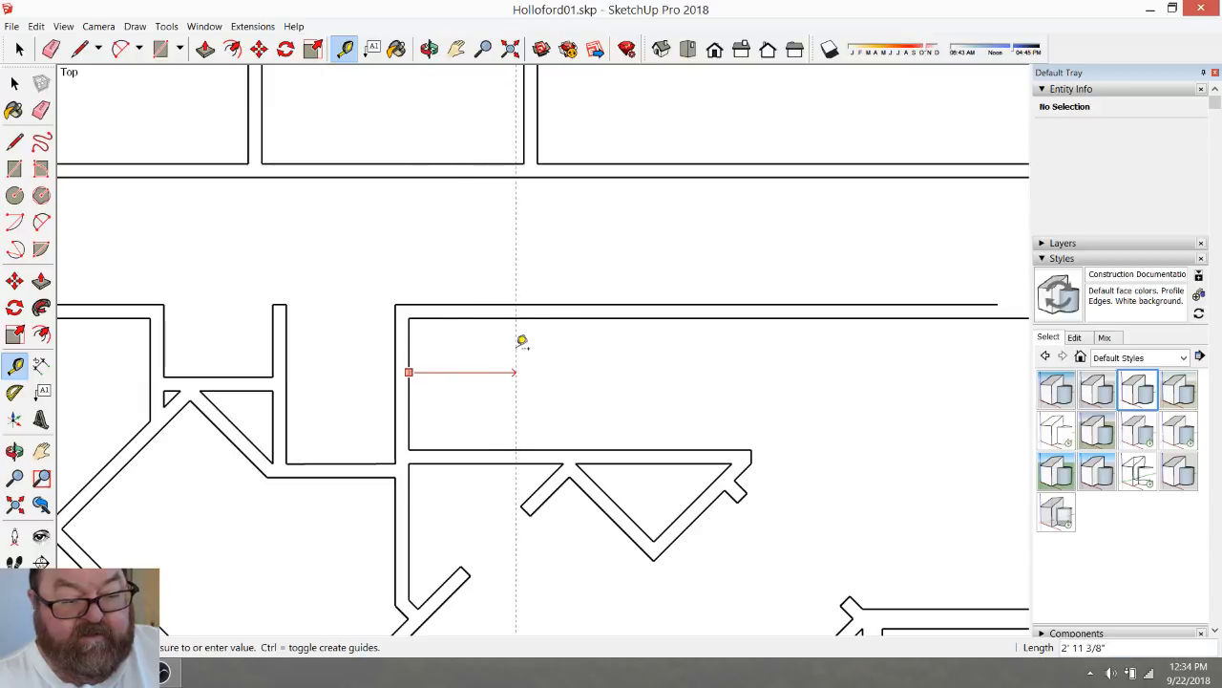
{"action": "left_click", "coordinate": [592, 304]}
Cap the long double wall with a short line at the guide and erase its lower line beyond the cap
{"action": "left_click", "coordinate": [82, 53]}
{"action": "left_click", "coordinate": [584, 317]}
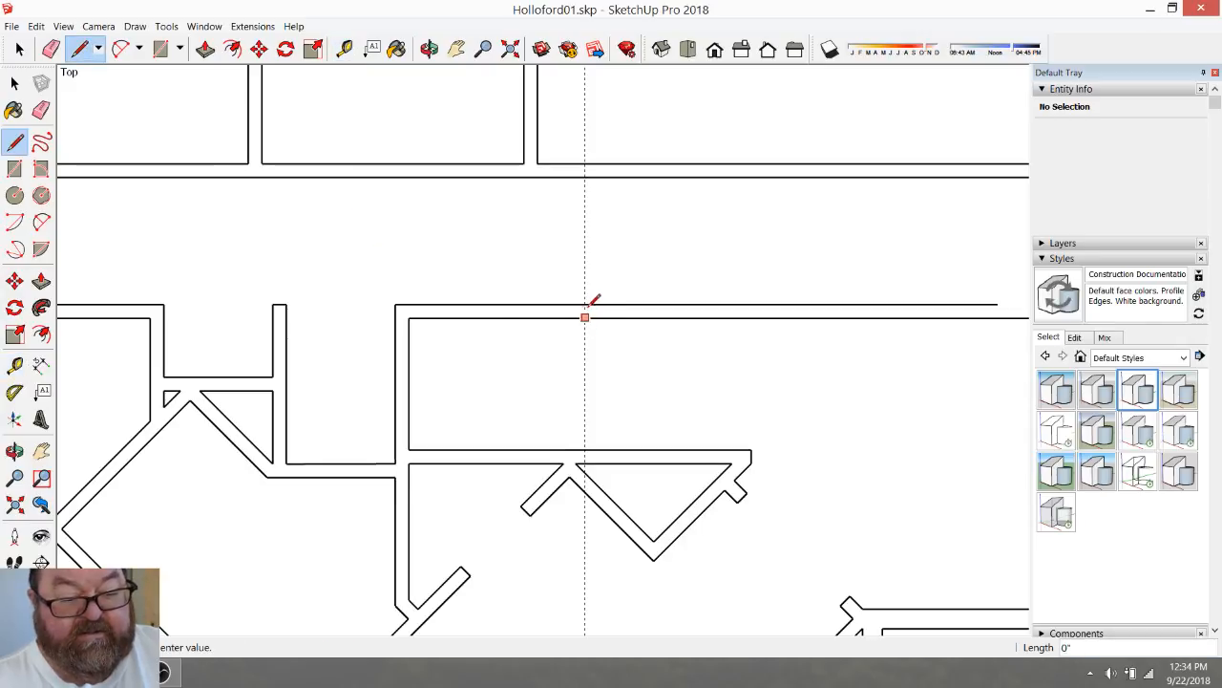
{"action": "left_click", "coordinate": [584, 304]}
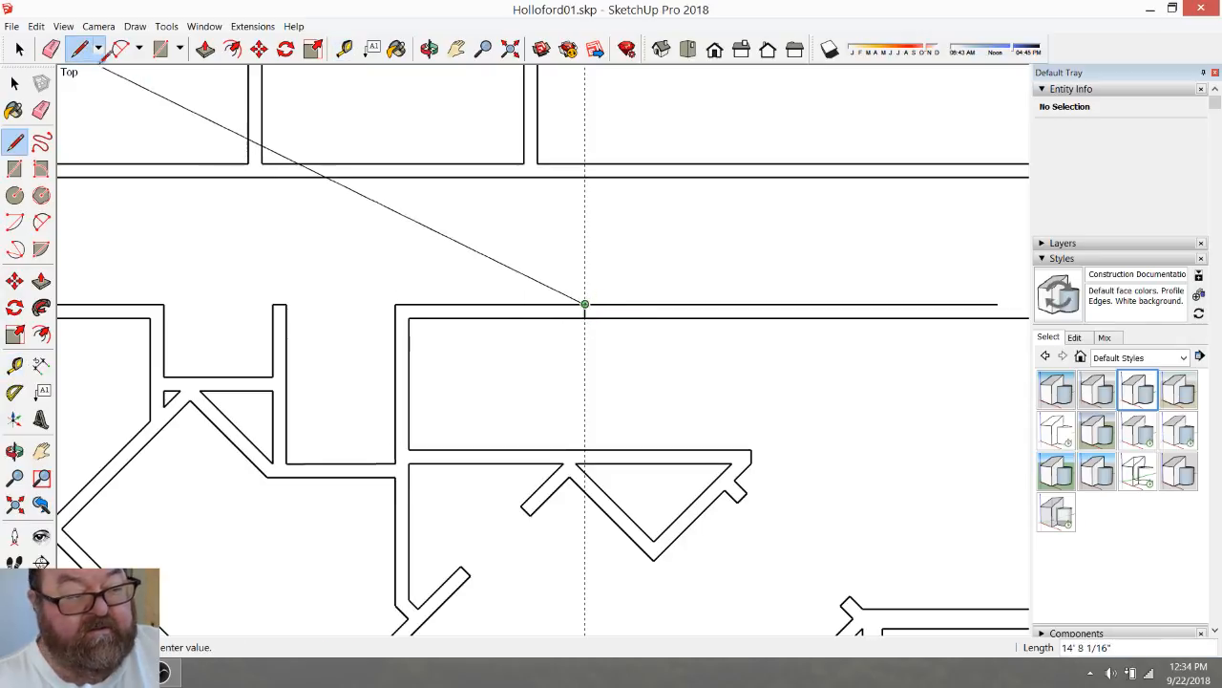
{"action": "scroll", "coordinate": [493, 336], "scroll_direction": "down", "scroll_amount": 1}
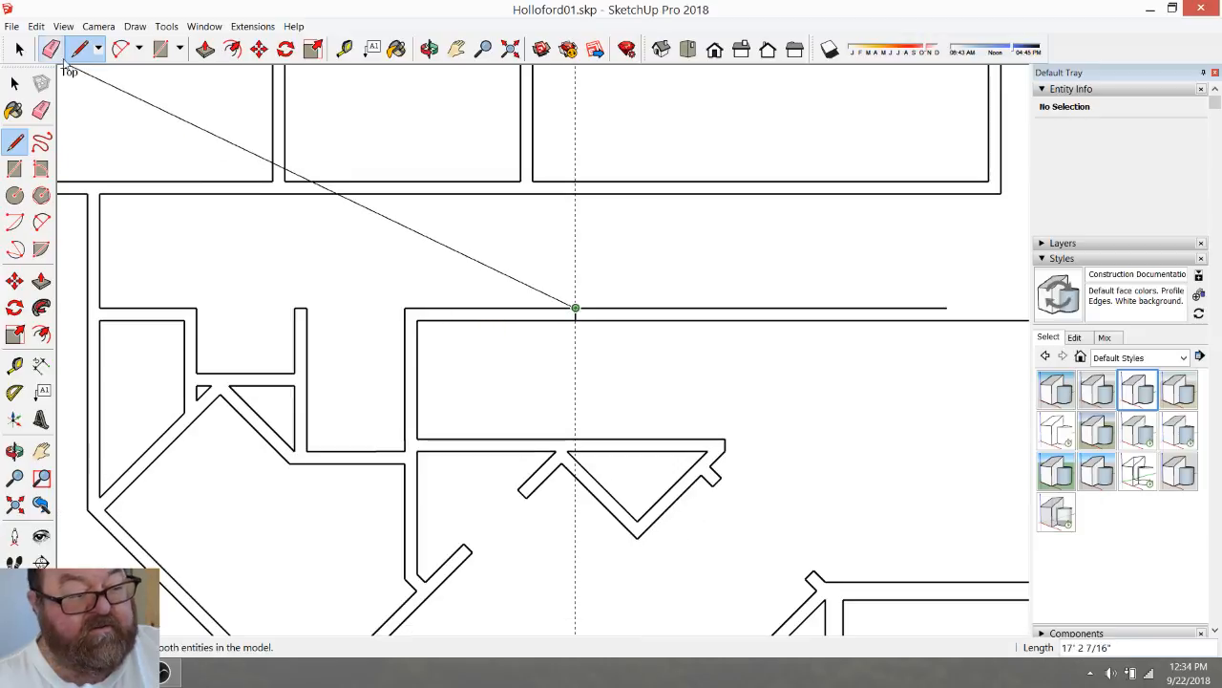
{"action": "left_click", "coordinate": [50, 49]}
{"action": "left_click", "coordinate": [604, 320]}
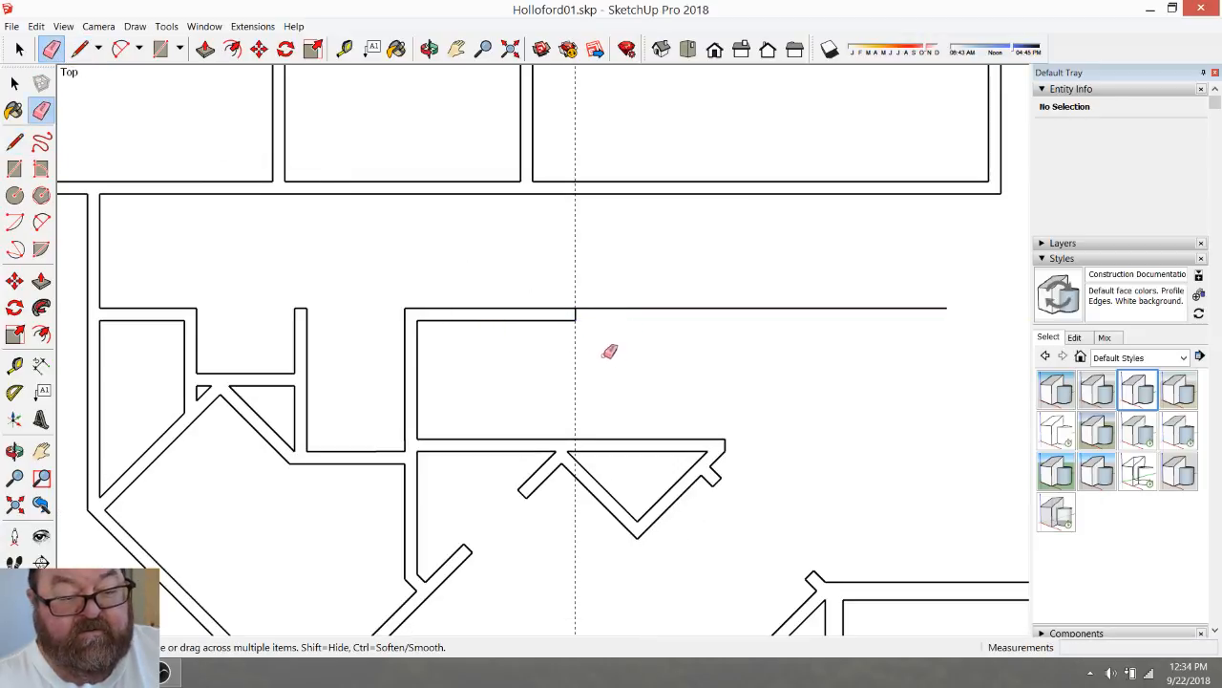
Place a vertical guide 108 inches to the right of the outer edge of the room's left wall
{"action": "left_click", "coordinate": [345, 49]}
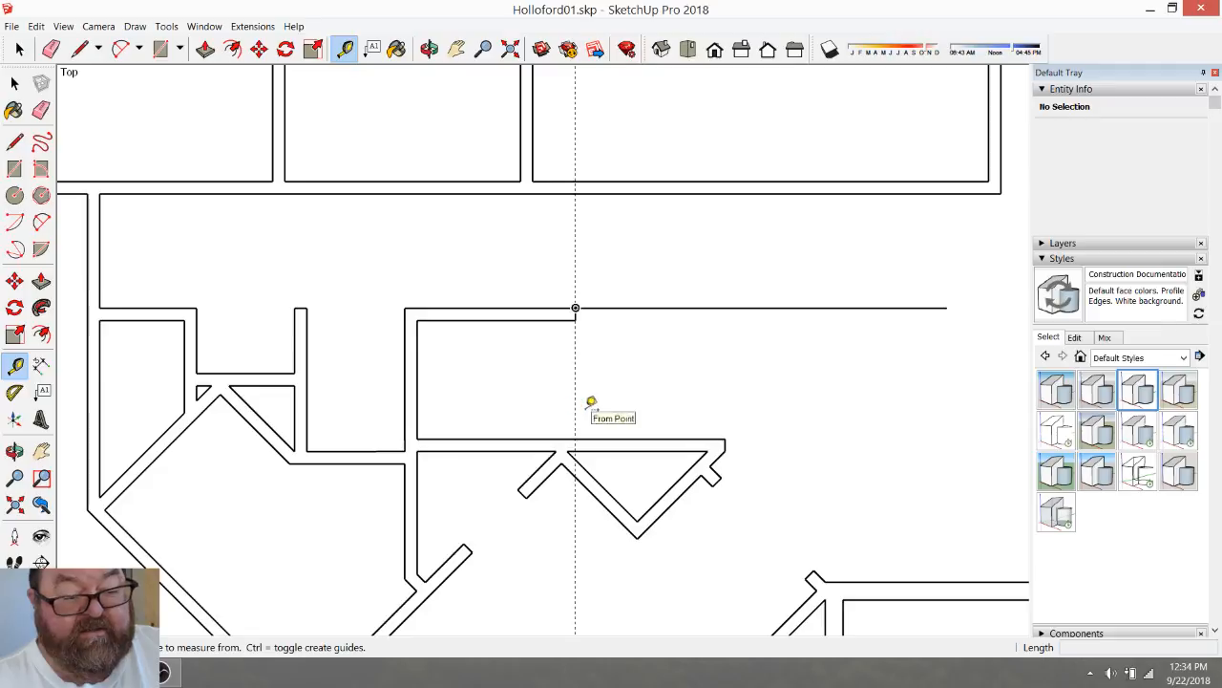
{"action": "left_click", "coordinate": [405, 372]}
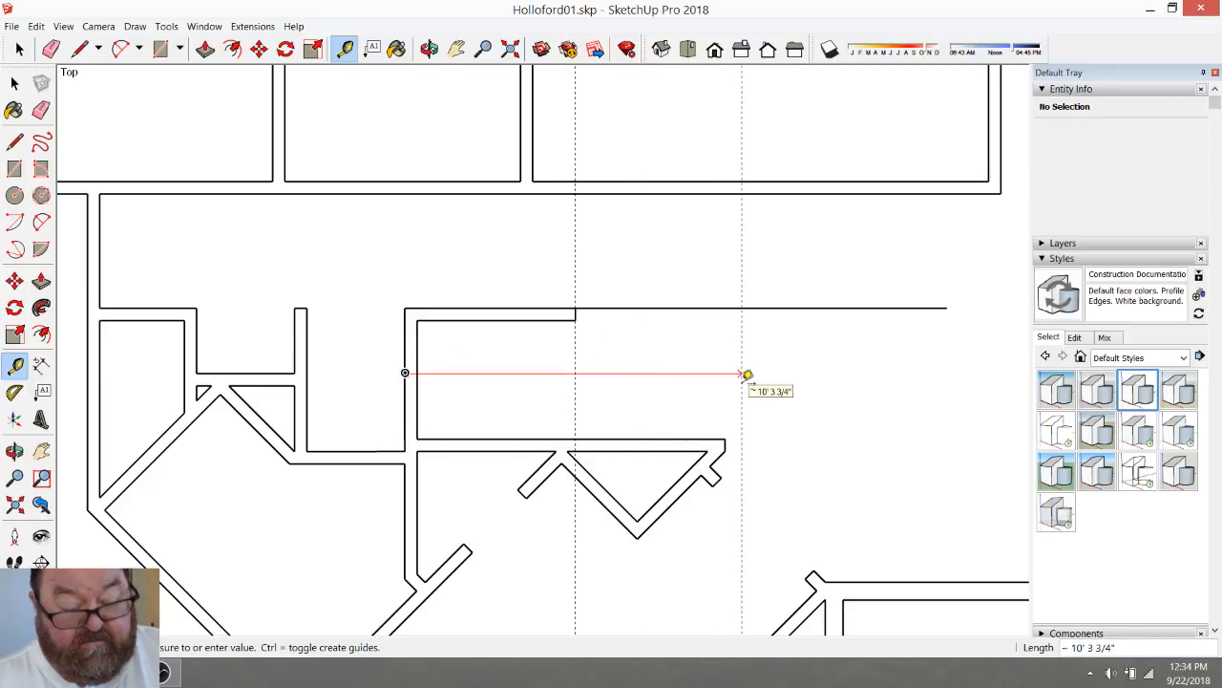
{"action": "type", "text": "108"}
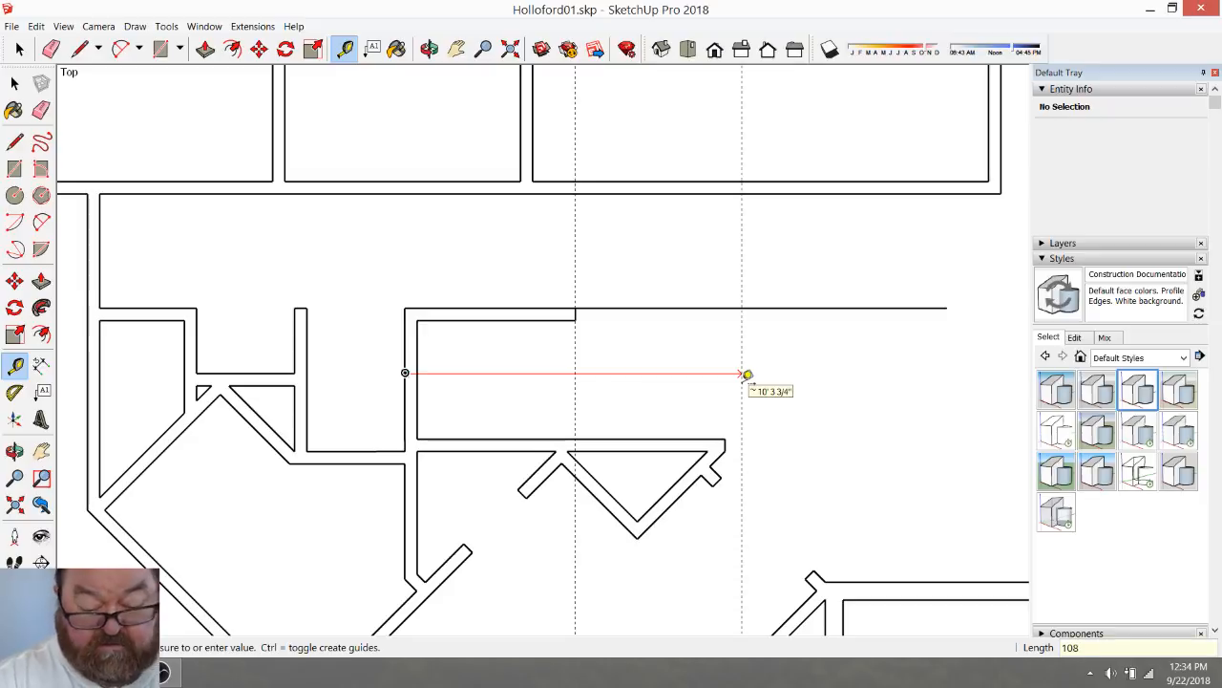
{"action": "key", "text": "Return"}
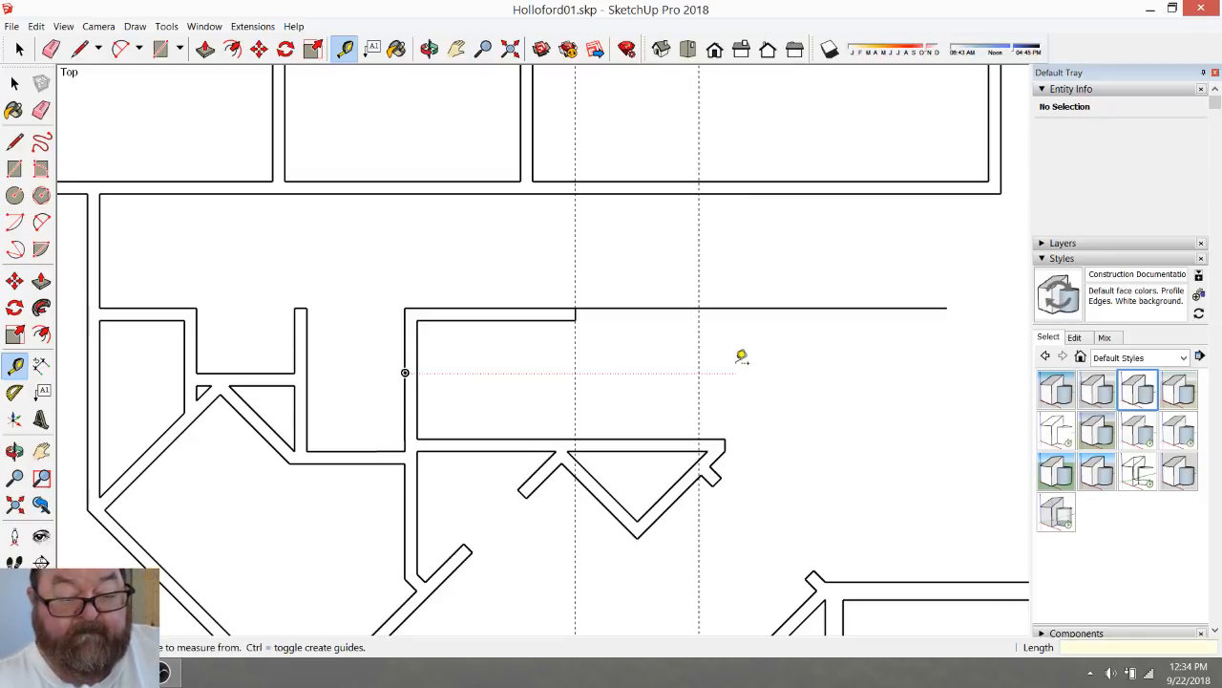
Place another vertical guide farther right, measured from the 108-inch guide
{"action": "key", "text": "e"}
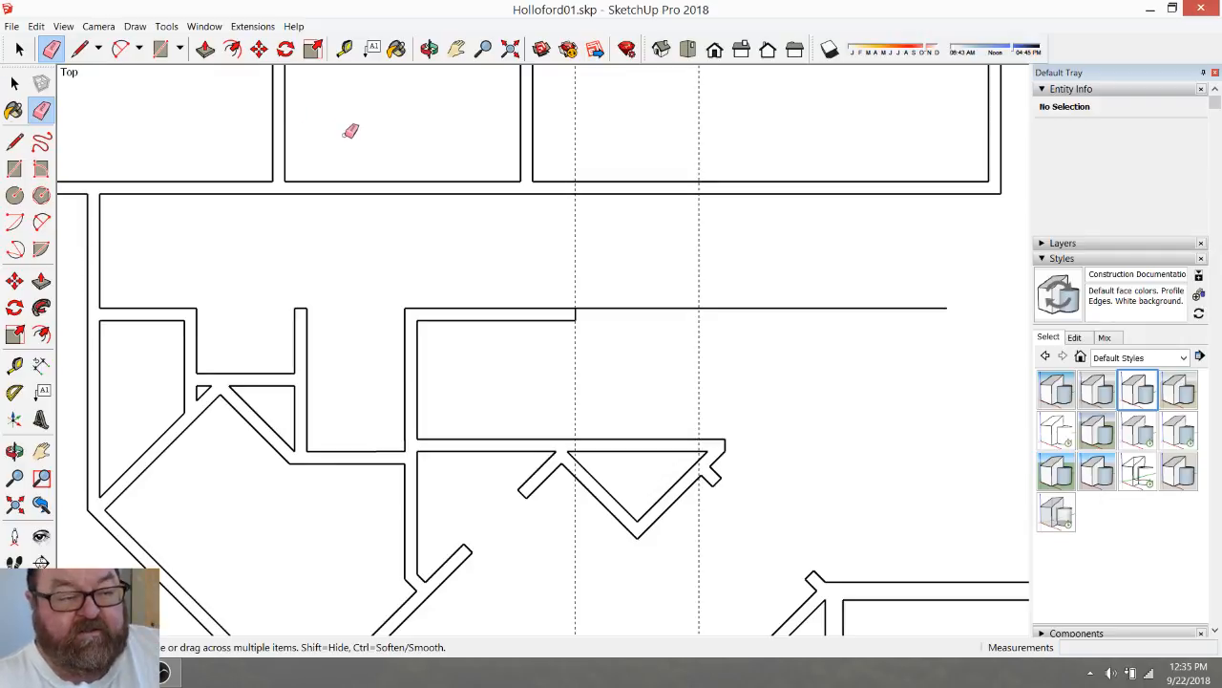
{"action": "scroll", "coordinate": [602, 310], "scroll_direction": "down", "scroll_amount": 3}
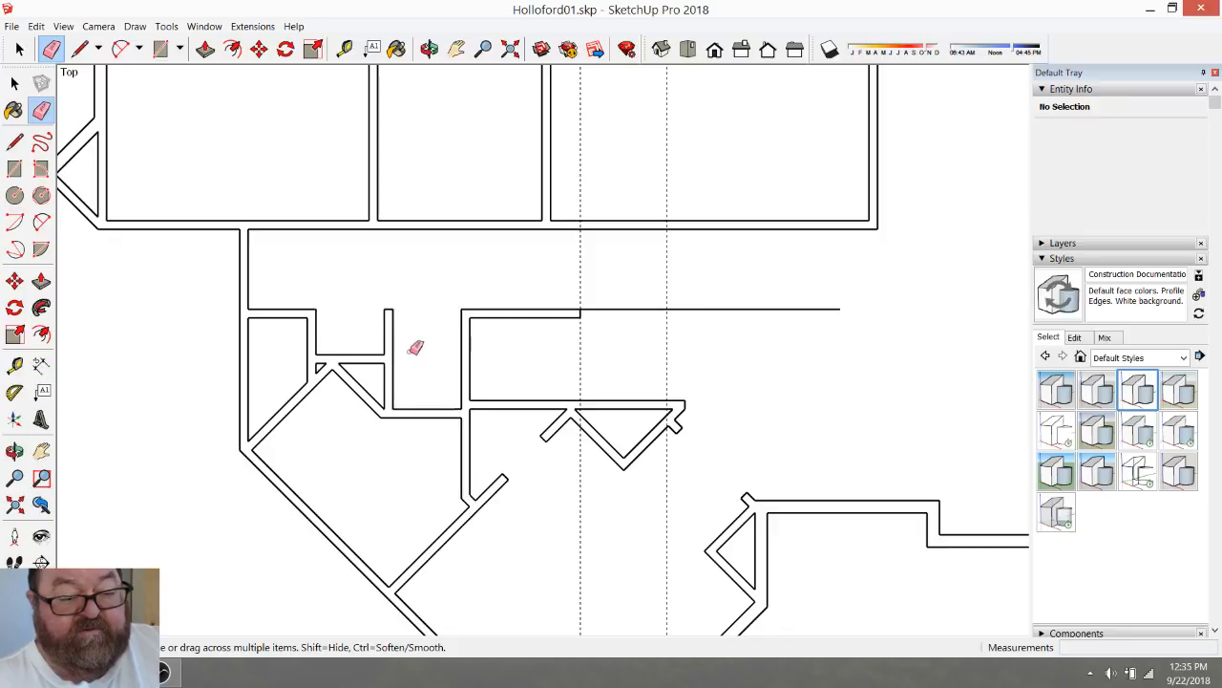
{"action": "scroll", "coordinate": [654, 340], "scroll_direction": "up", "scroll_amount": 4}
{"action": "left_click", "coordinate": [345, 49]}
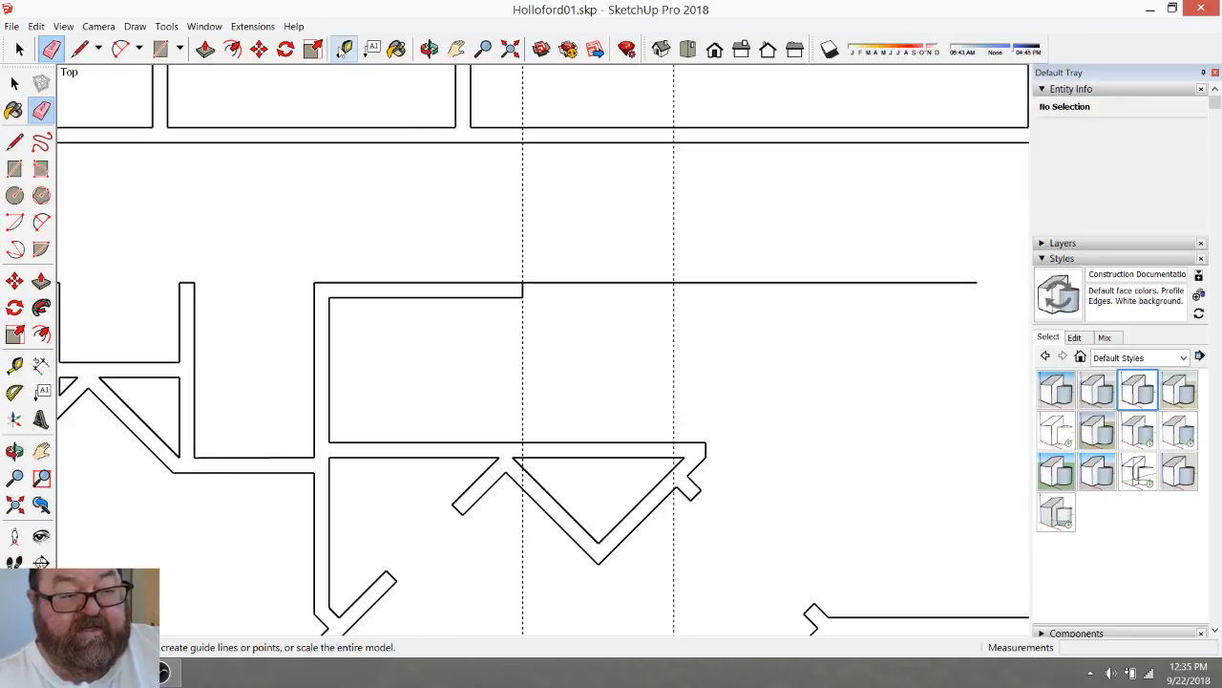
{"action": "left_click", "coordinate": [674, 383]}
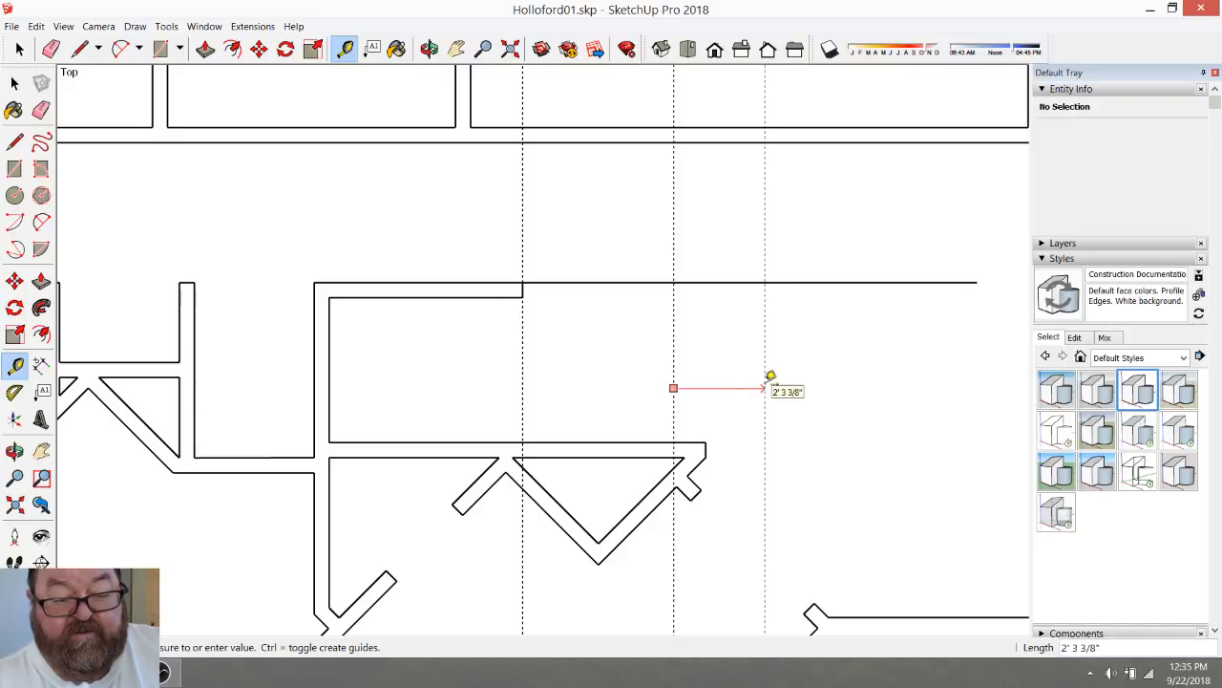
{"action": "key", "text": "Return"}
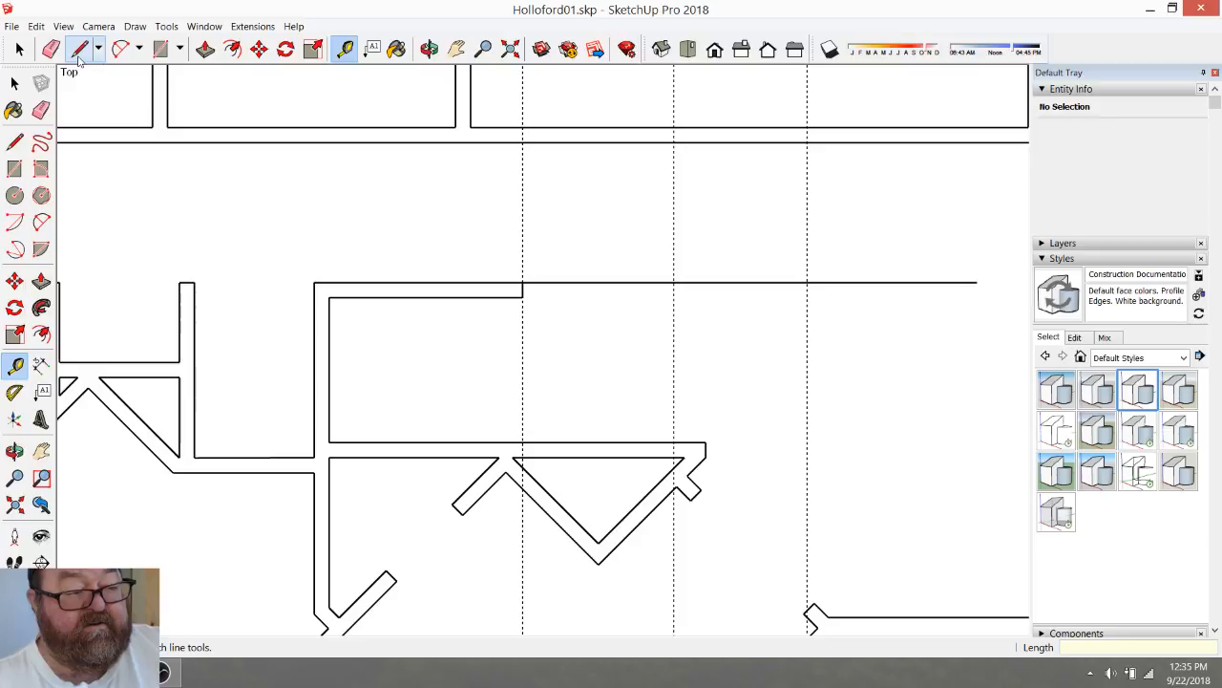
Erase the two older vertical guides, leaving only the rightmost one
{"action": "left_click", "coordinate": [80, 49]}
{"action": "left_click", "coordinate": [52, 49]}
{"action": "left_click_drag", "start_coordinate": [582, 355], "coordinate": [460, 350]}
{"action": "left_click_drag", "start_coordinate": [401, 257], "coordinate": [616, 379]}
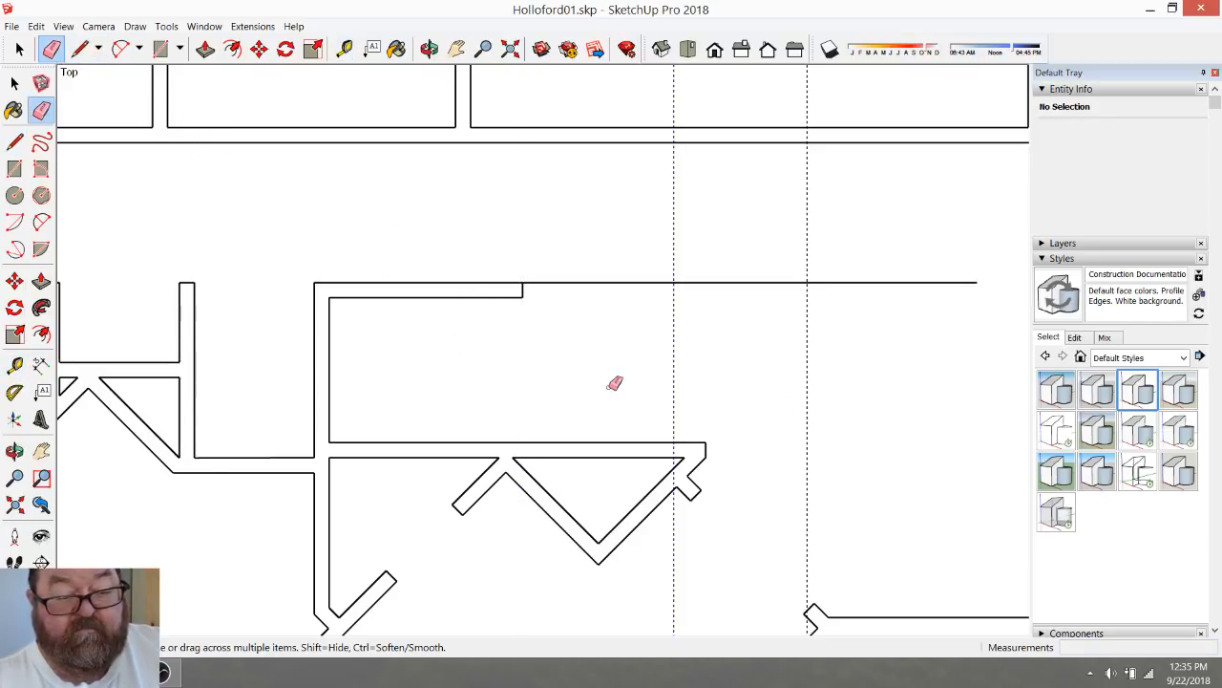
Draw a 4' line down the guide from the upper wall line and connect it back to the lower wall's corner
{"action": "left_click", "coordinate": [80, 49]}
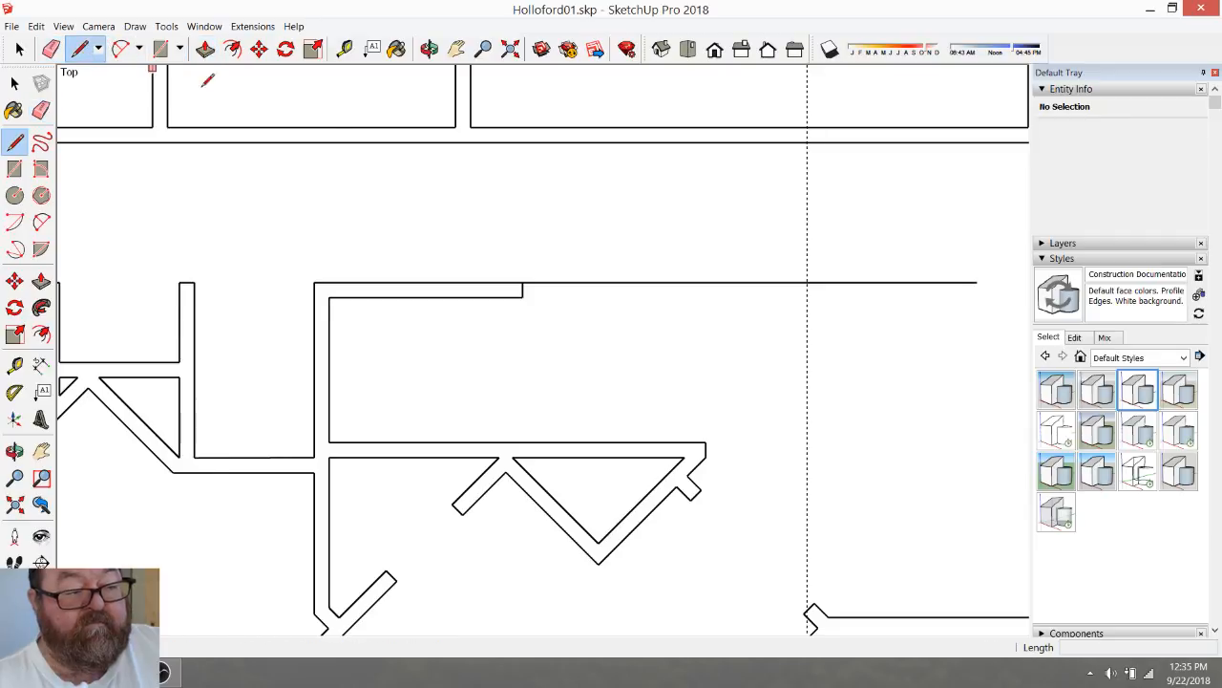
{"action": "left_click", "coordinate": [807, 282]}
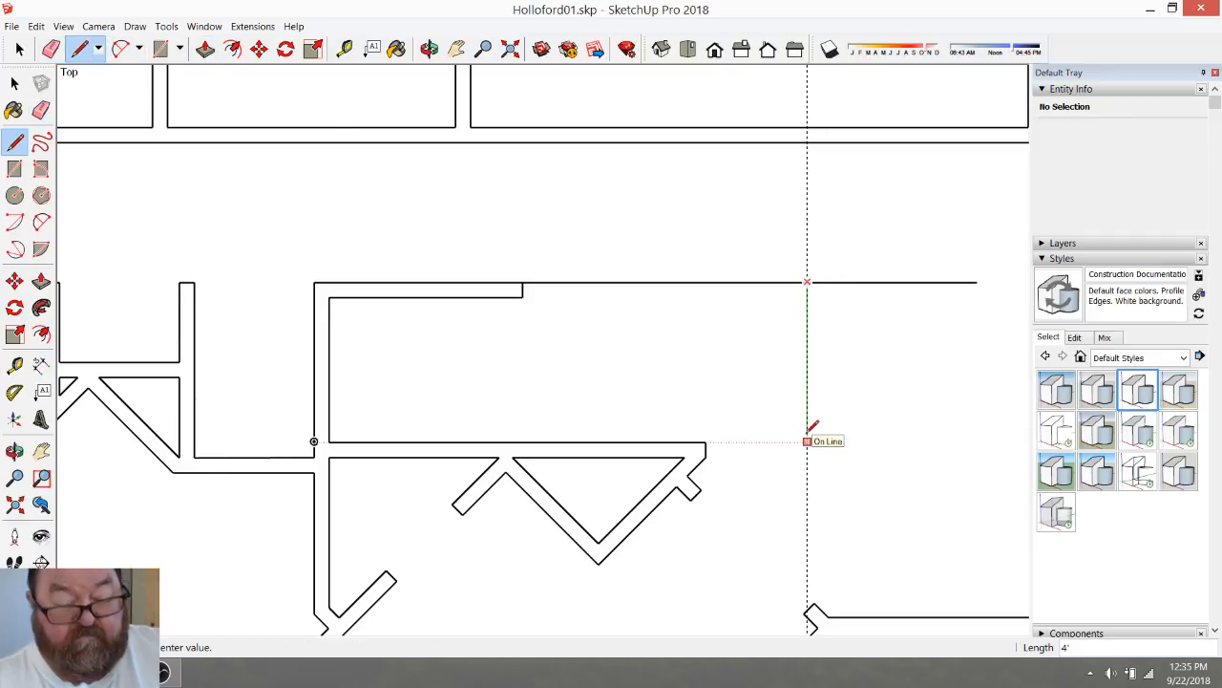
{"action": "left_click", "coordinate": [807, 441]}
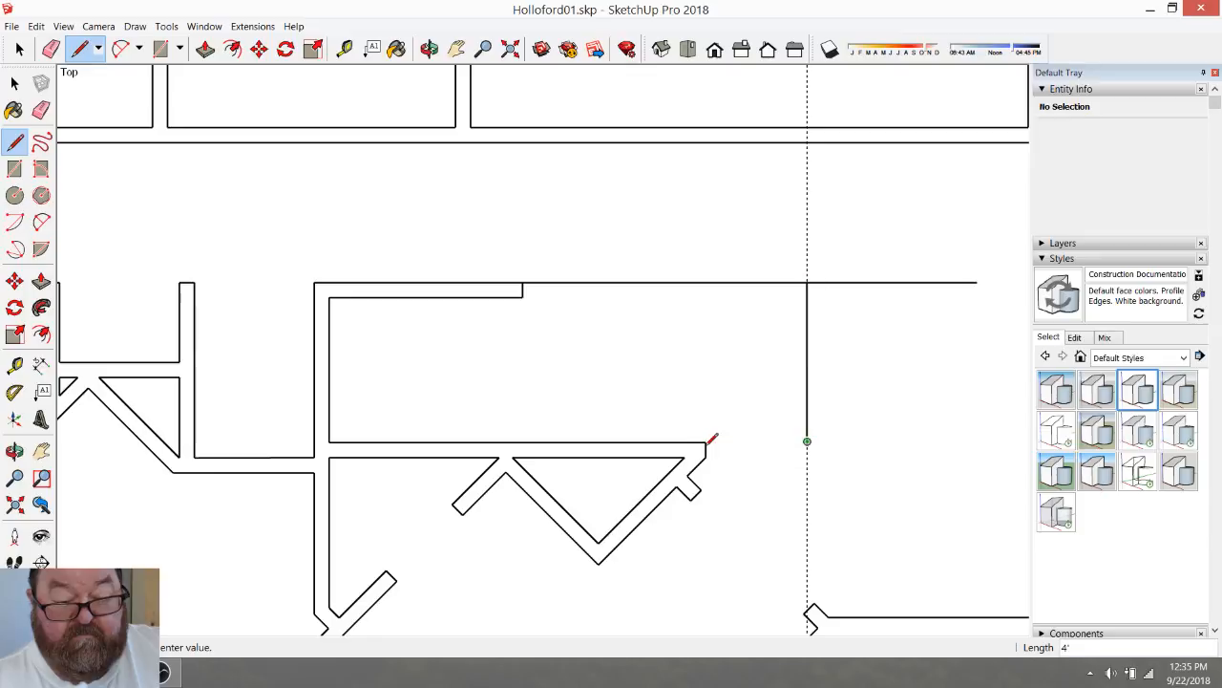
{"action": "left_click", "coordinate": [705, 441]}
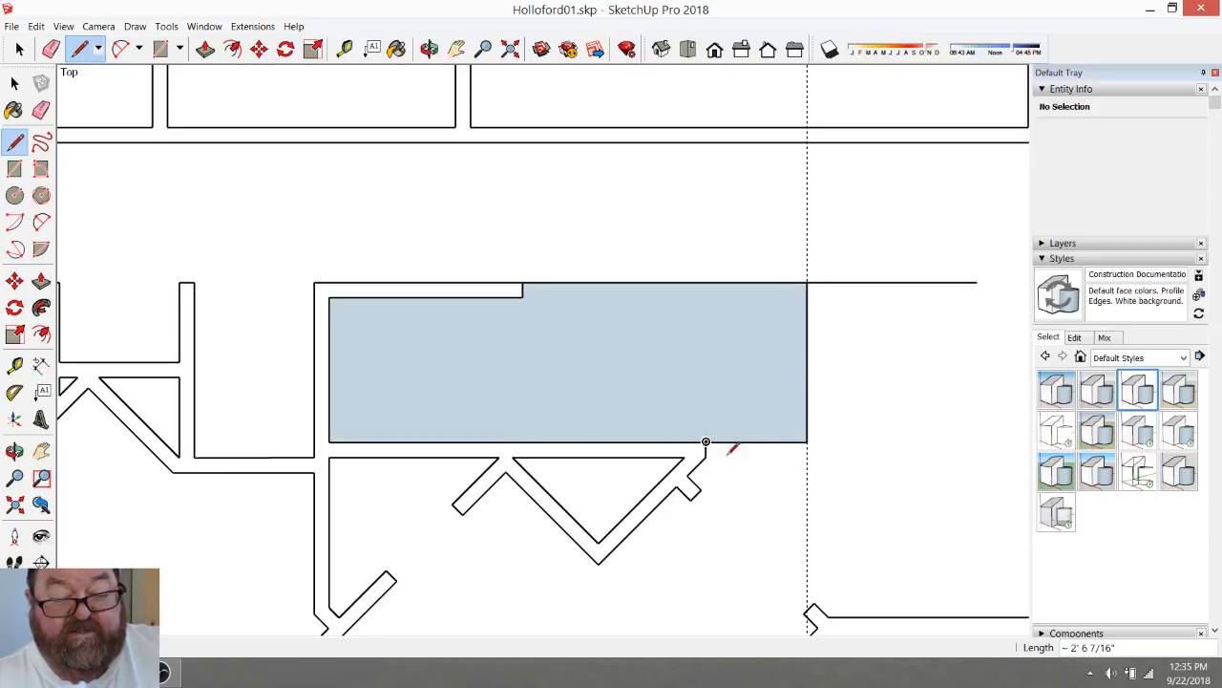
Place a vertical guide 10 inches to the left of the guide along the room's right edge
{"action": "scroll", "coordinate": [809, 377], "scroll_direction": "down", "scroll_amount": 2}
{"action": "scroll", "coordinate": [720, 404], "scroll_direction": "down", "scroll_amount": 2}
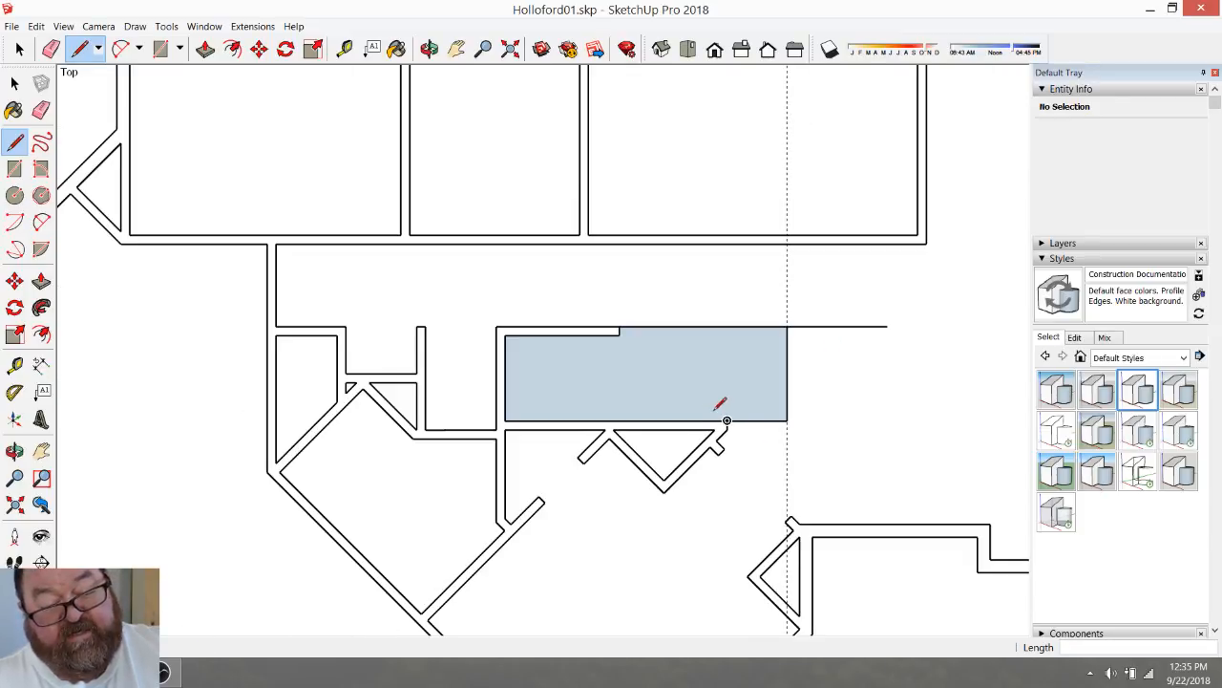
{"action": "scroll", "coordinate": [788, 466], "scroll_direction": "up", "scroll_amount": 3}
{"action": "scroll", "coordinate": [788, 465], "scroll_direction": "up", "scroll_amount": 1}
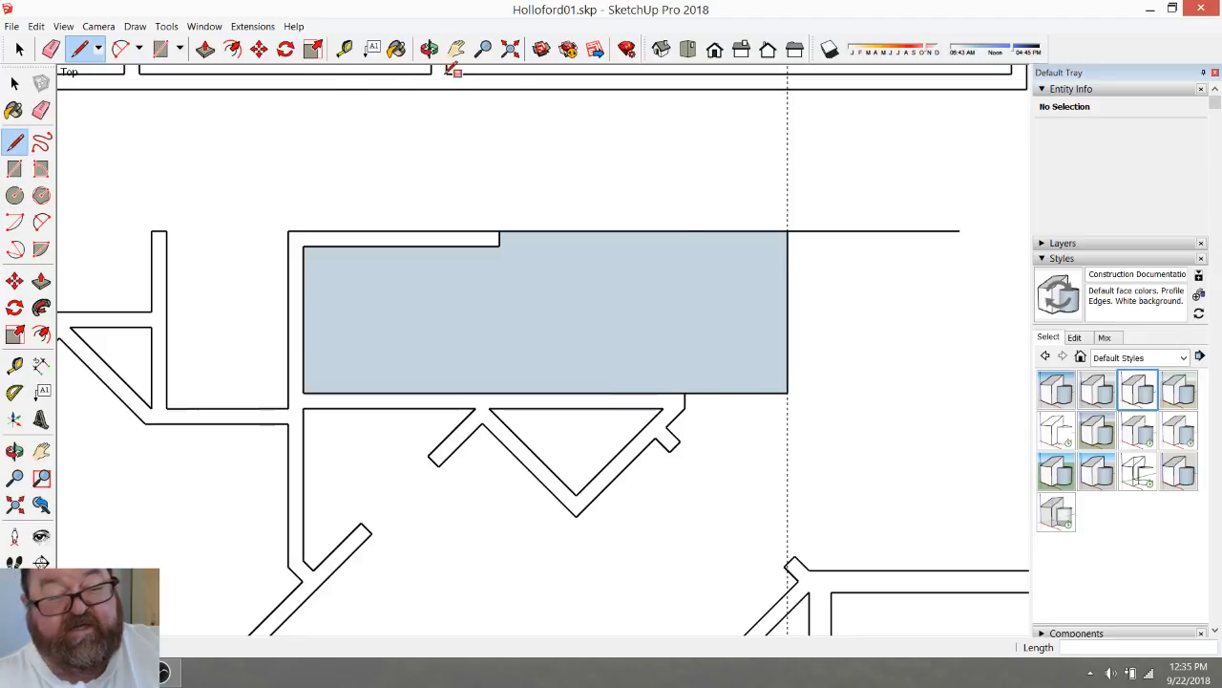
{"action": "left_click", "coordinate": [344, 49]}
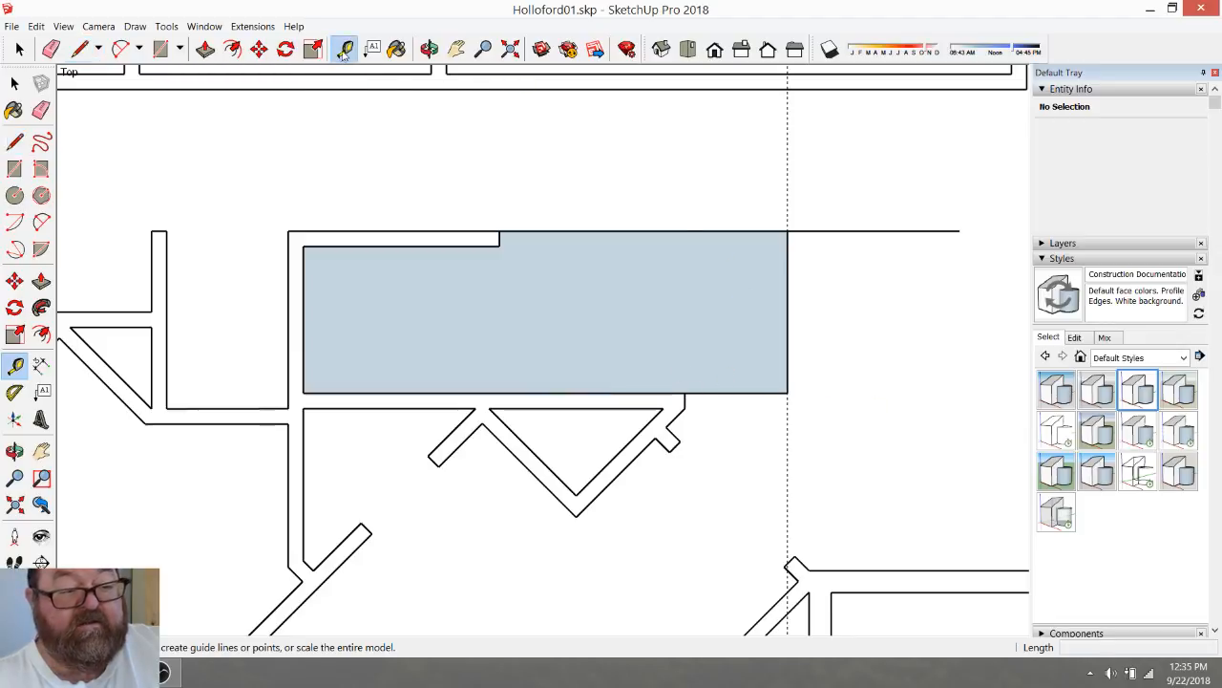
{"action": "left_click", "coordinate": [789, 203]}
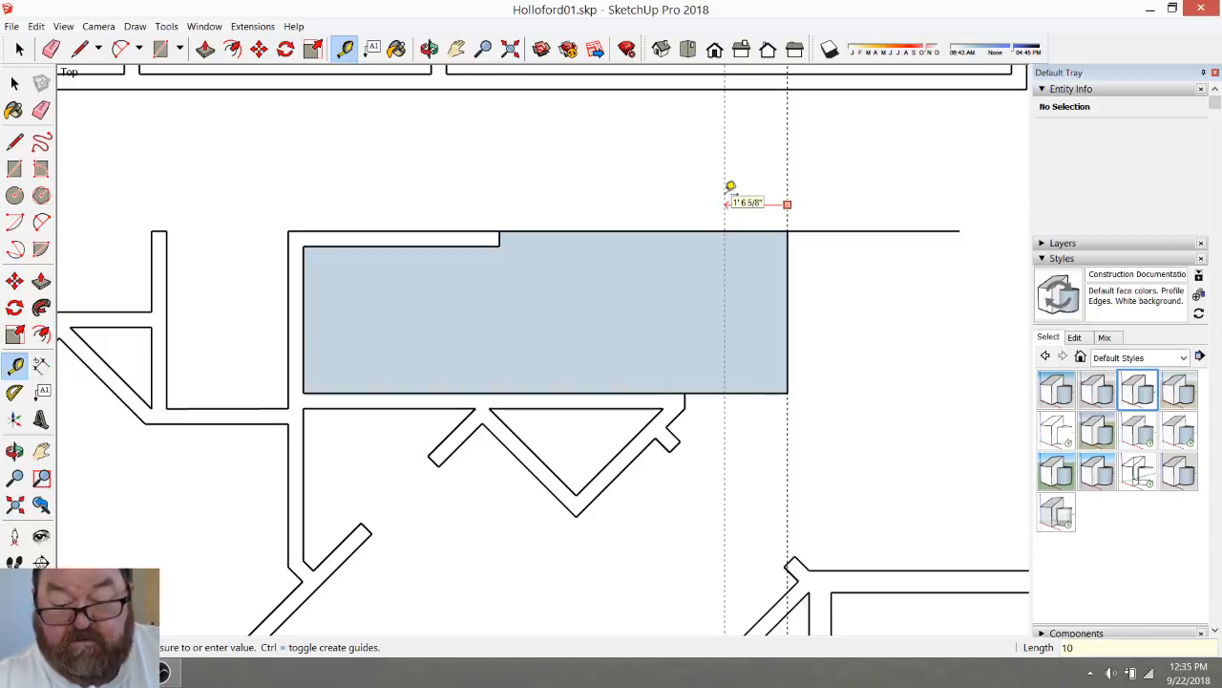
{"action": "key", "text": "Return"}
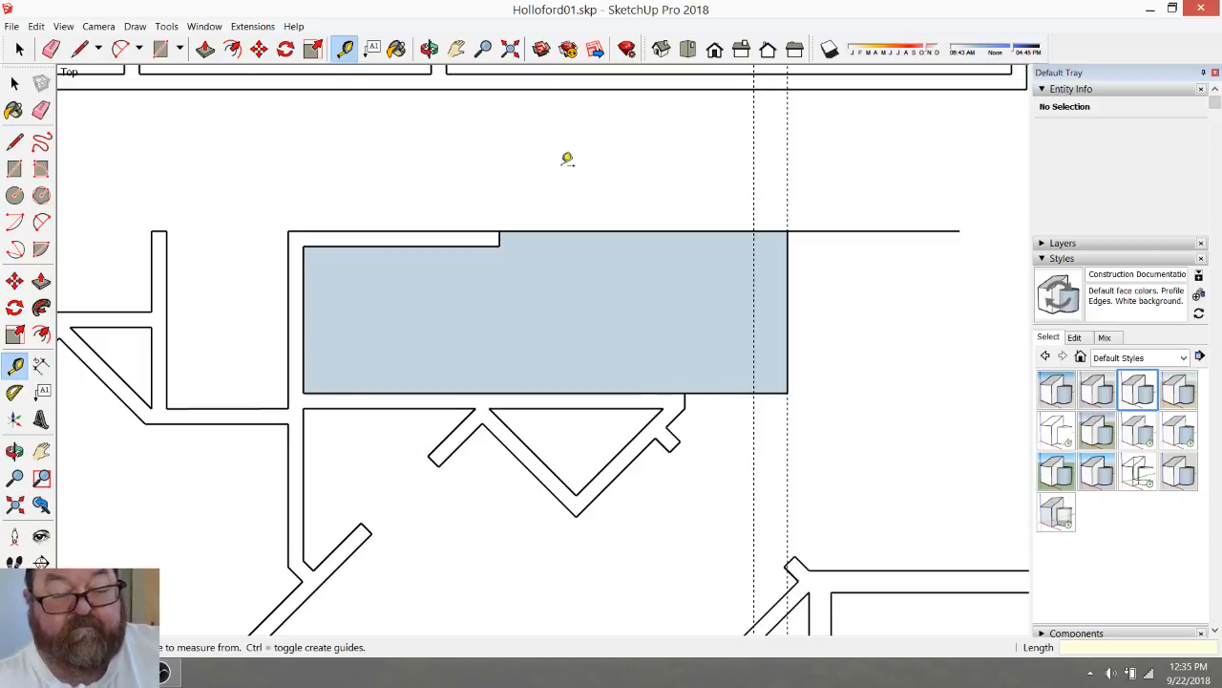
Draw the room's new right edge along the inner guide, then erase both guides and the edges beyond it
{"action": "left_click", "coordinate": [79, 49]}
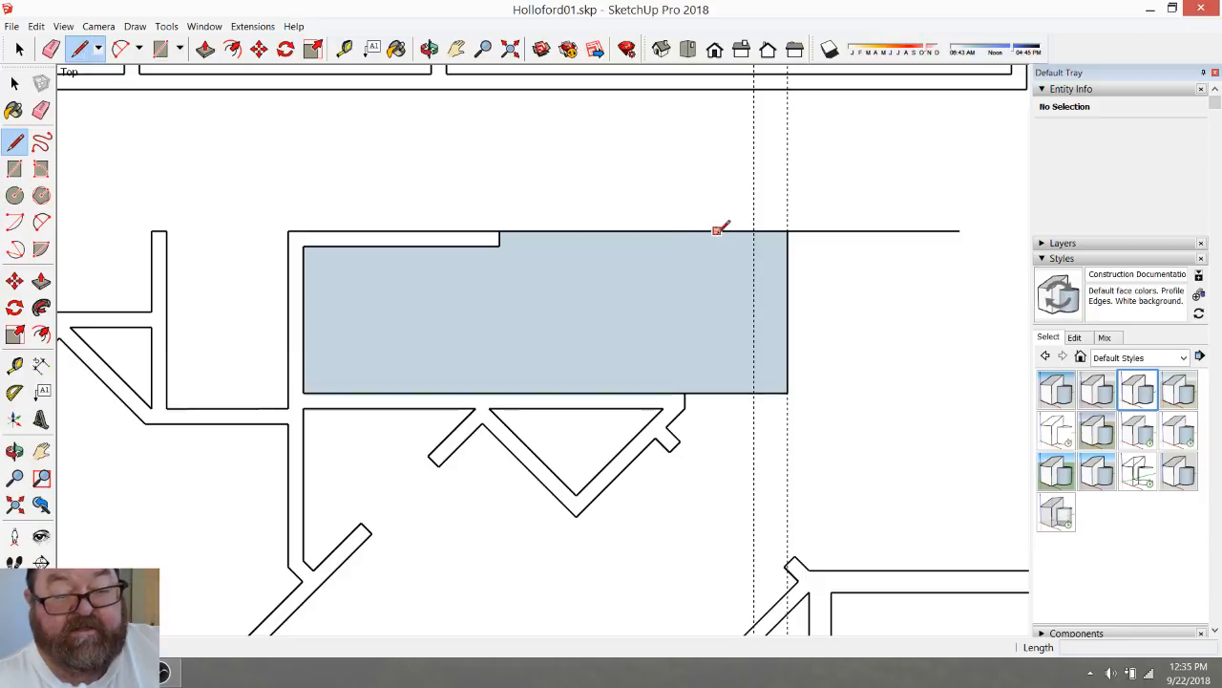
{"action": "left_click", "coordinate": [755, 226]}
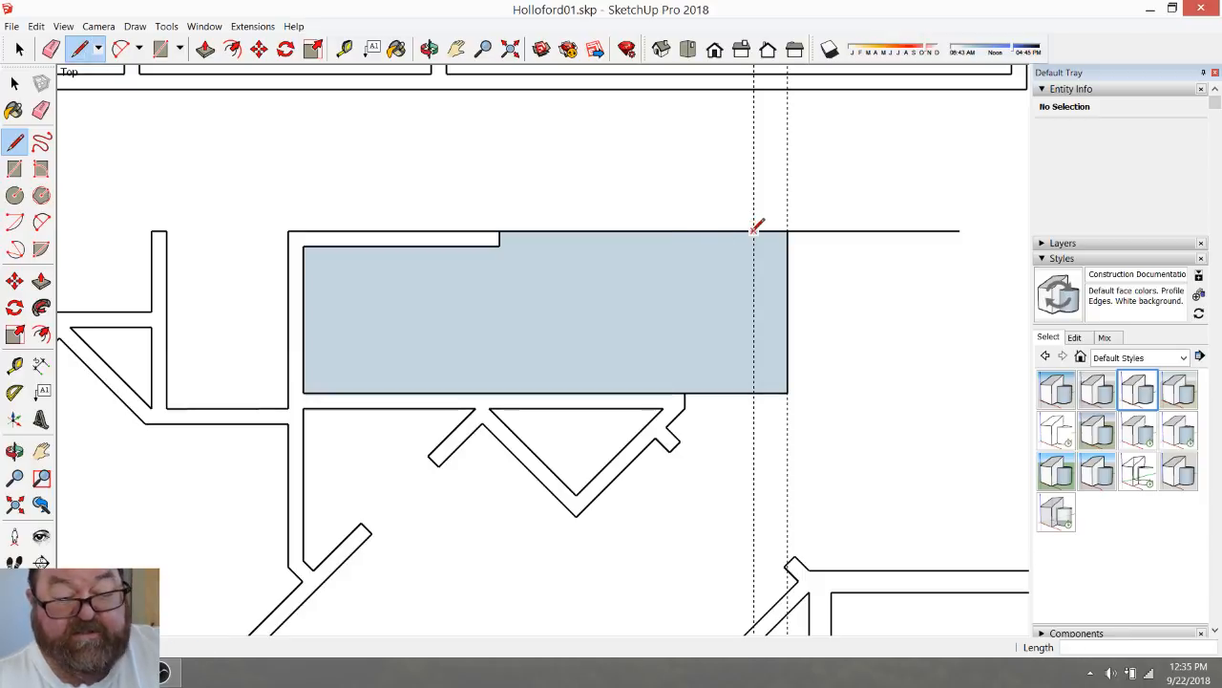
{"action": "left_click", "coordinate": [754, 391]}
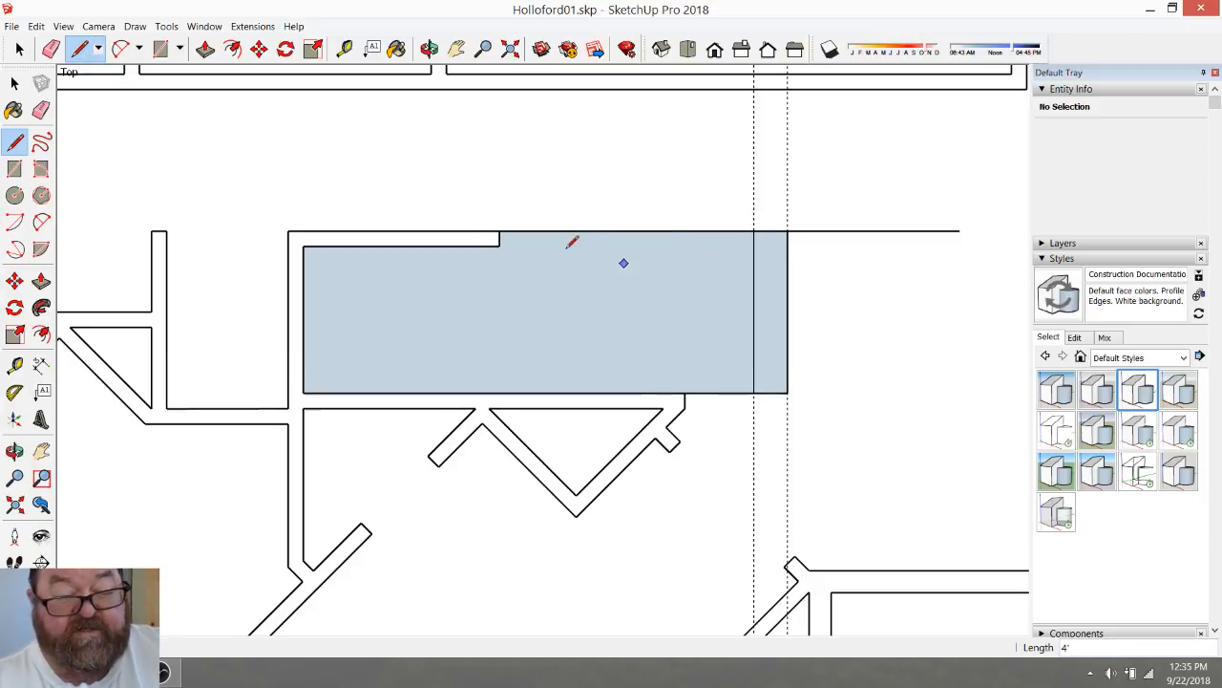
{"action": "key", "text": "e"}
{"action": "mouse_move", "coordinate": [747, 206]}
{"action": "left_mouse_down"}
{"action": "mouse_move", "coordinate": [804, 247]}
{"action": "mouse_move", "coordinate": [782, 250]}
{"action": "left_mouse_up"}
{"action": "left_click_drag", "start_coordinate": [781, 384], "coordinate": [778, 416]}
{"action": "left_click_drag", "start_coordinate": [775, 336], "coordinate": [807, 294]}
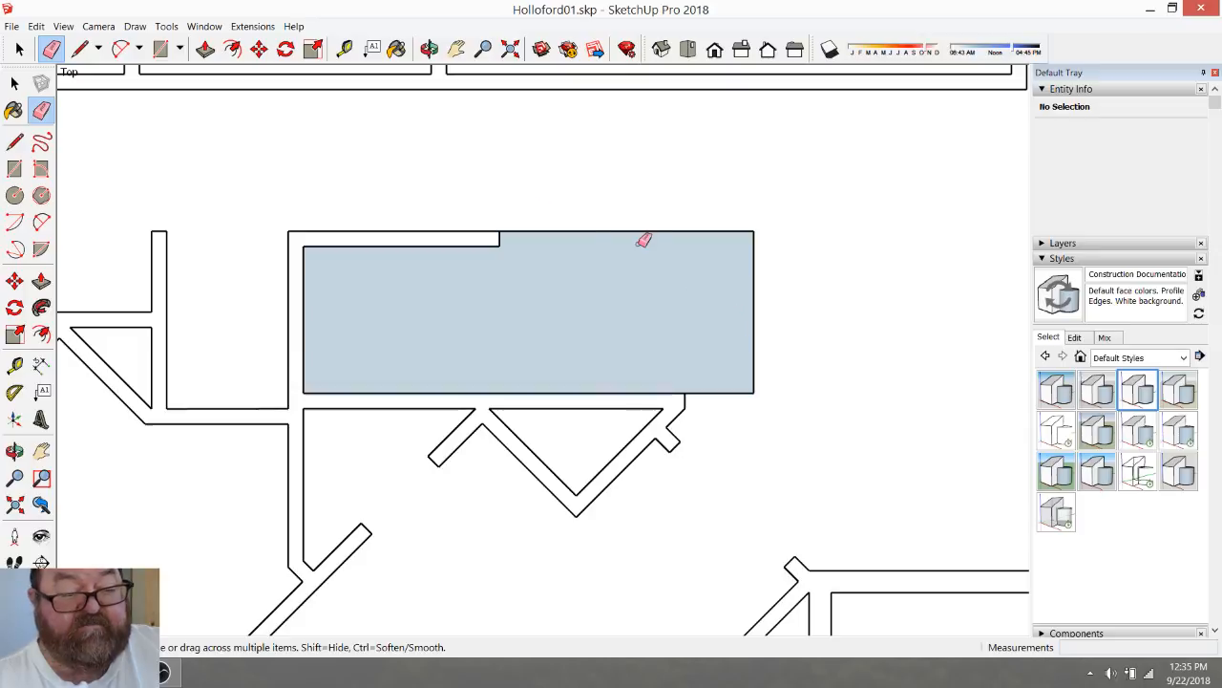
Place two horizontal guides inside the wall thickness, just below the shaded room's upper edge
{"action": "left_click", "coordinate": [345, 49]}
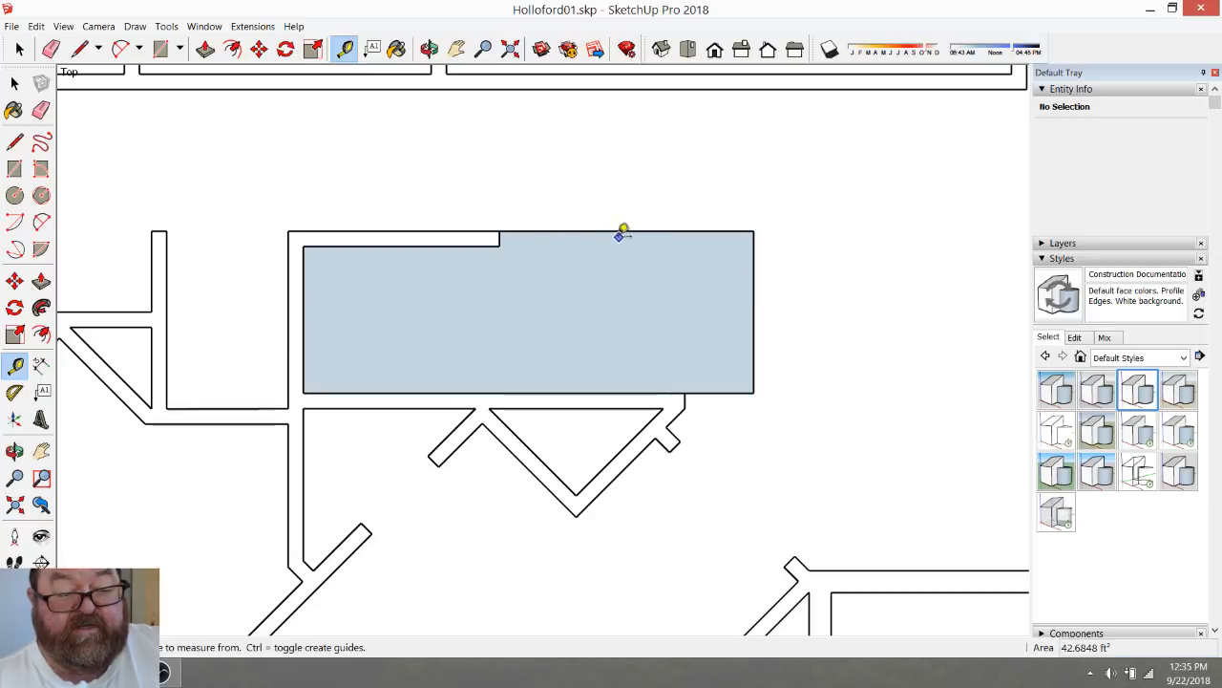
{"action": "scroll", "coordinate": [511, 225], "scroll_direction": "up", "scroll_amount": 3}
{"action": "left_click", "coordinate": [525, 231]}
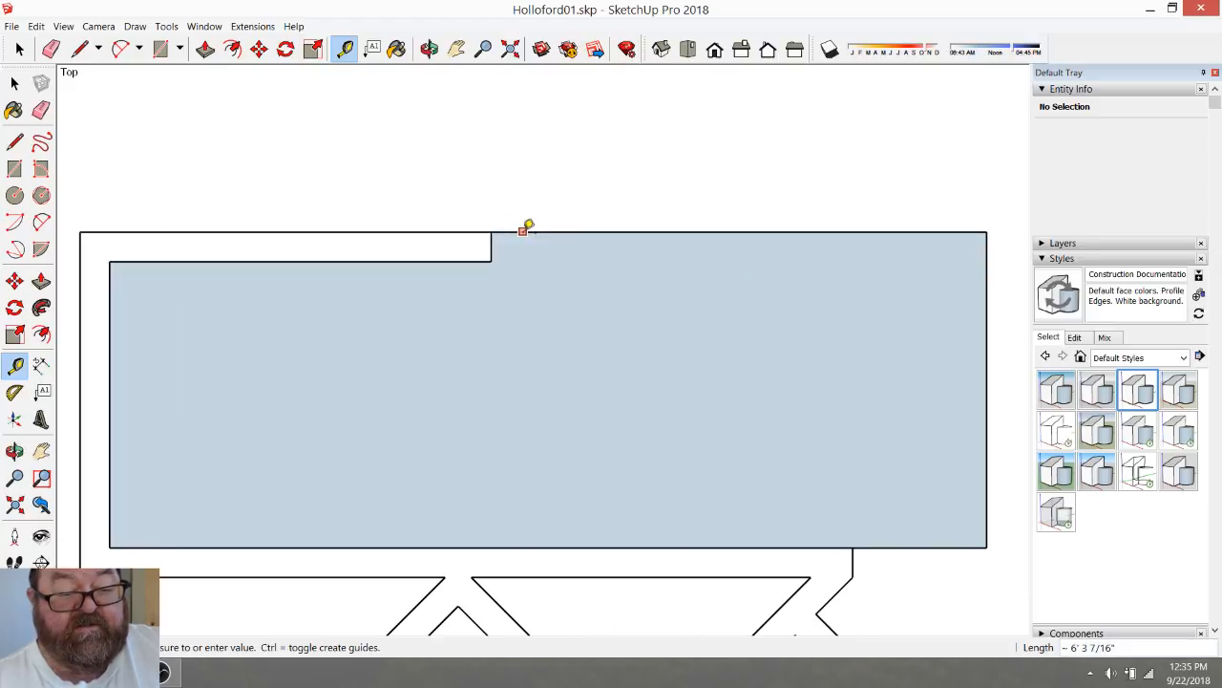
{"action": "left_click", "coordinate": [525, 238]}
{"action": "left_click", "coordinate": [524, 237]}
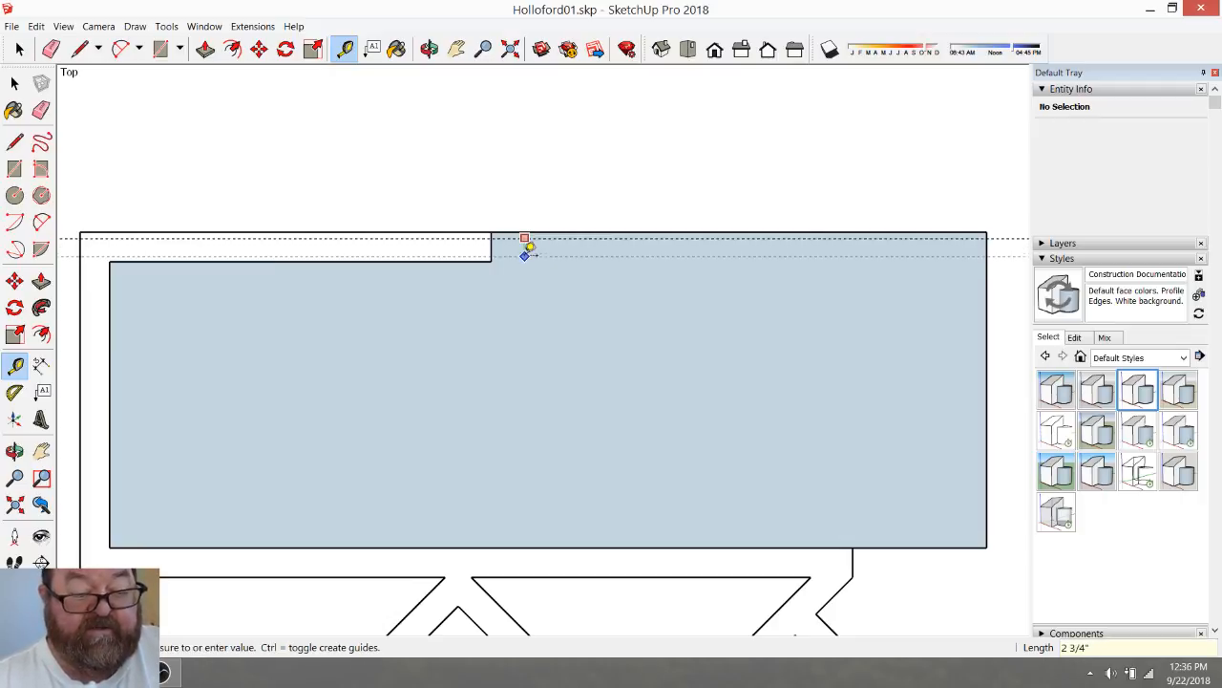
{"action": "key", "text": "Return"}
Try a 6 by 6 inch square inside the shaded room's upper-right corner and undo it
{"action": "scroll", "coordinate": [734, 254], "scroll_direction": "down", "scroll_amount": 3}
{"action": "scroll", "coordinate": [822, 263], "scroll_direction": "up", "scroll_amount": 3}
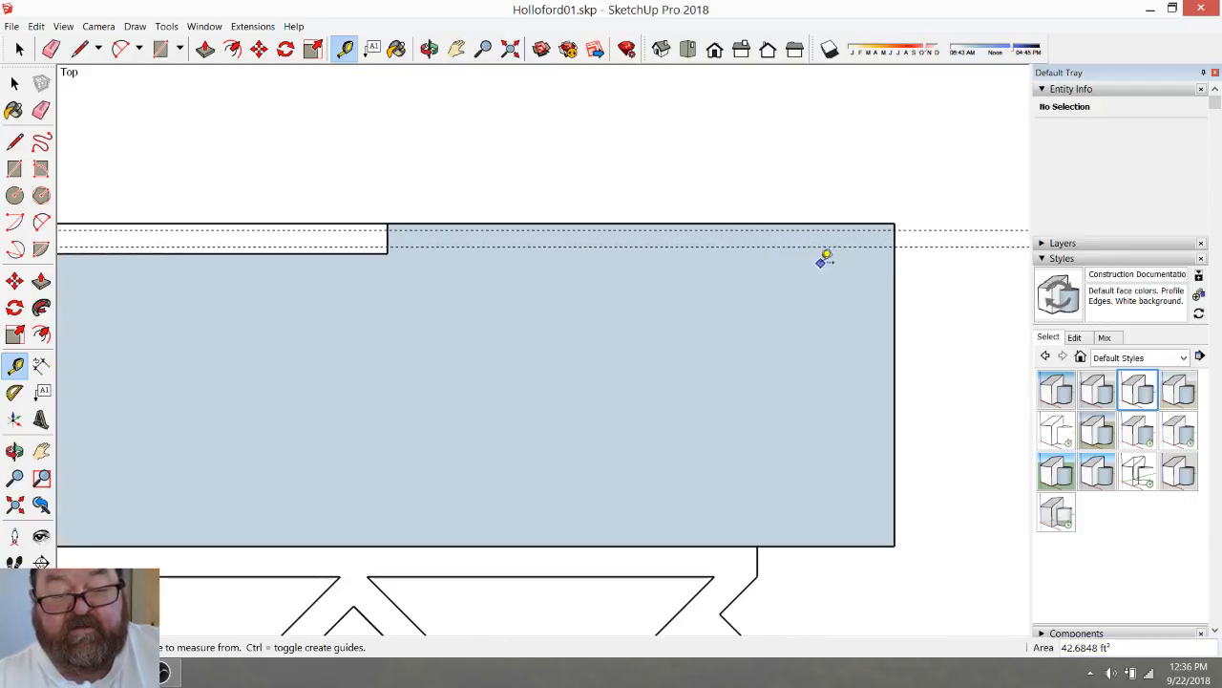
{"action": "scroll", "coordinate": [898, 264], "scroll_direction": "up", "scroll_amount": 1}
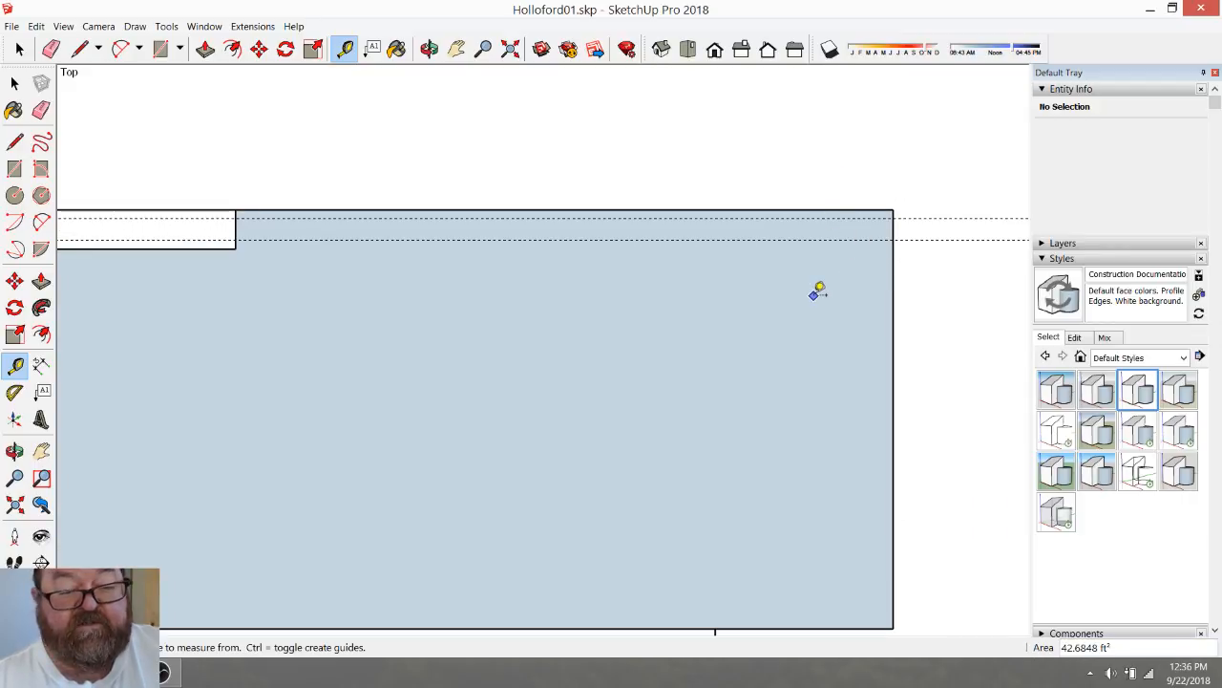
{"action": "scroll", "coordinate": [819, 289], "scroll_direction": "down", "scroll_amount": 1}
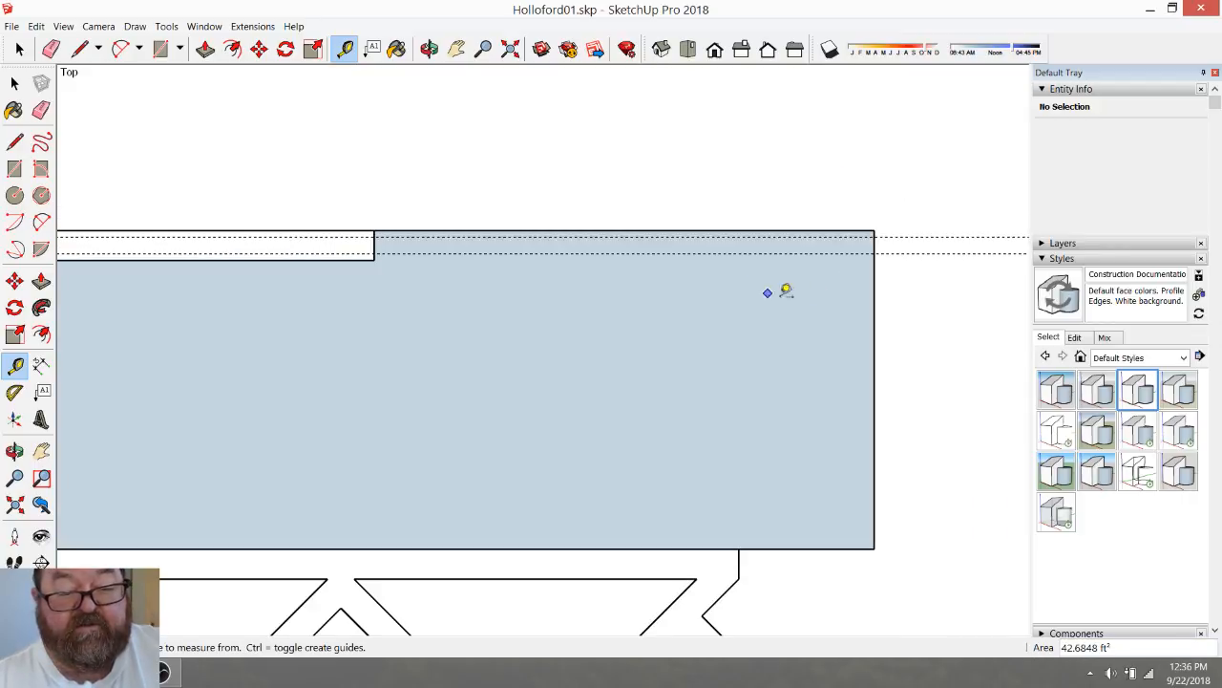
{"action": "left_click", "coordinate": [159, 52]}
{"action": "left_click", "coordinate": [873, 230]}
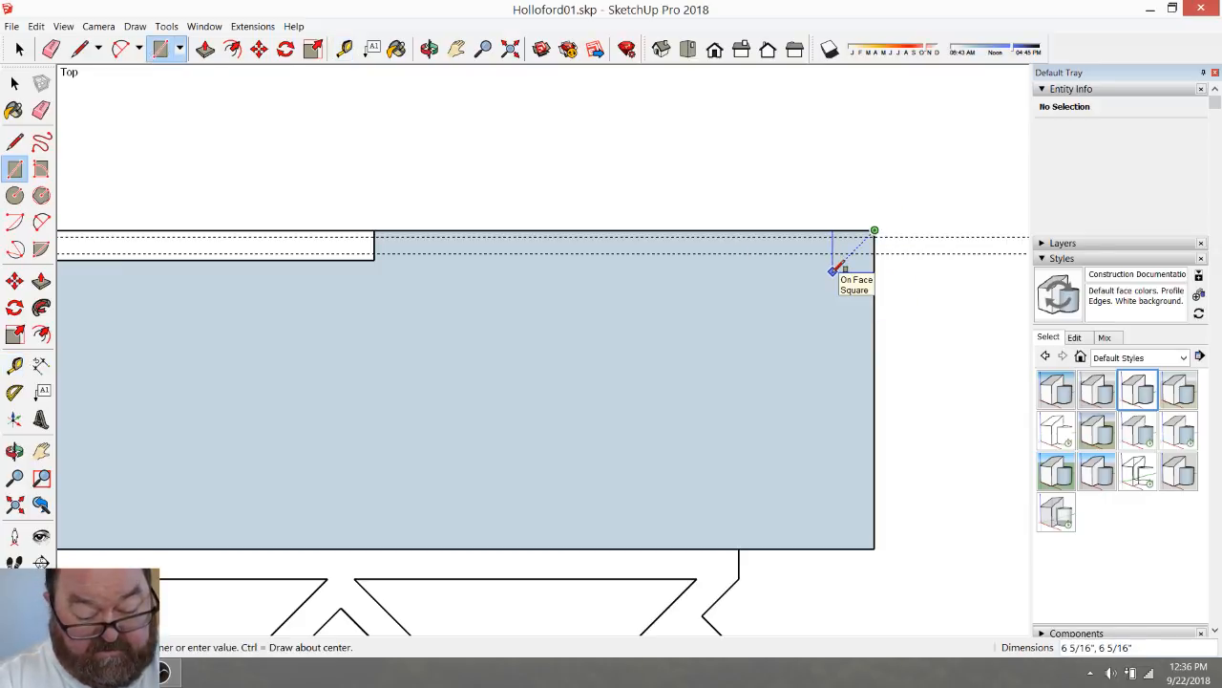
{"action": "left_click", "coordinate": [834, 269]}
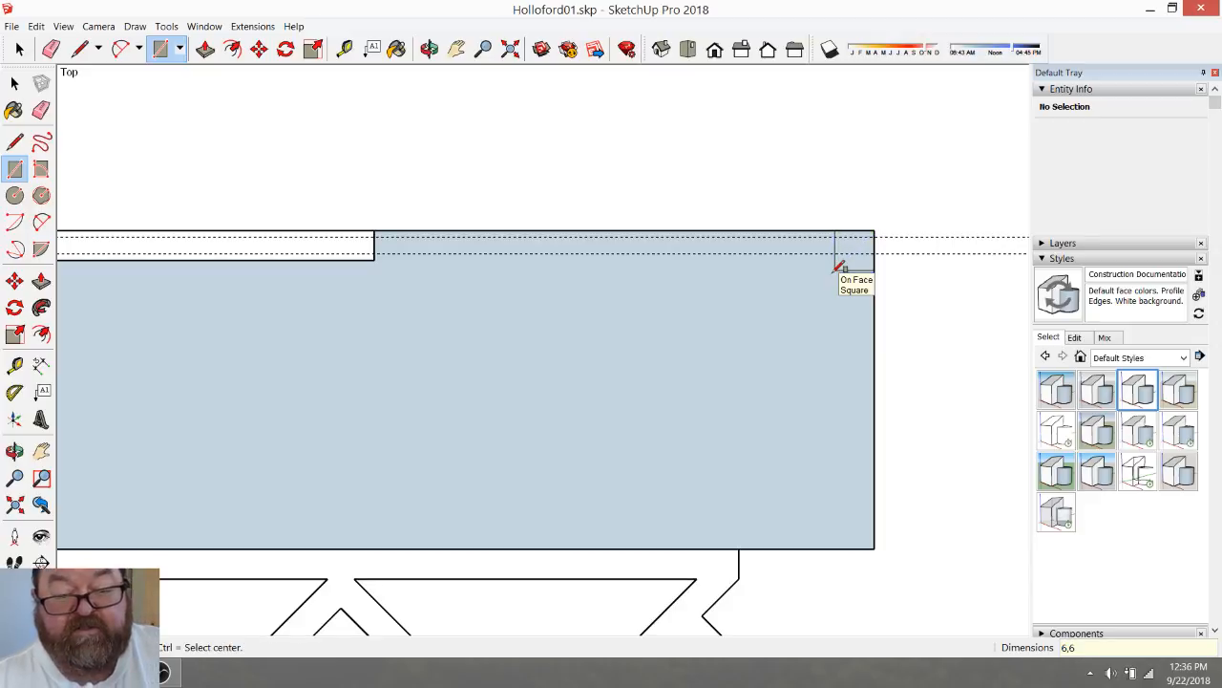
{"action": "scroll", "coordinate": [838, 267], "scroll_direction": "up", "scroll_amount": 3}
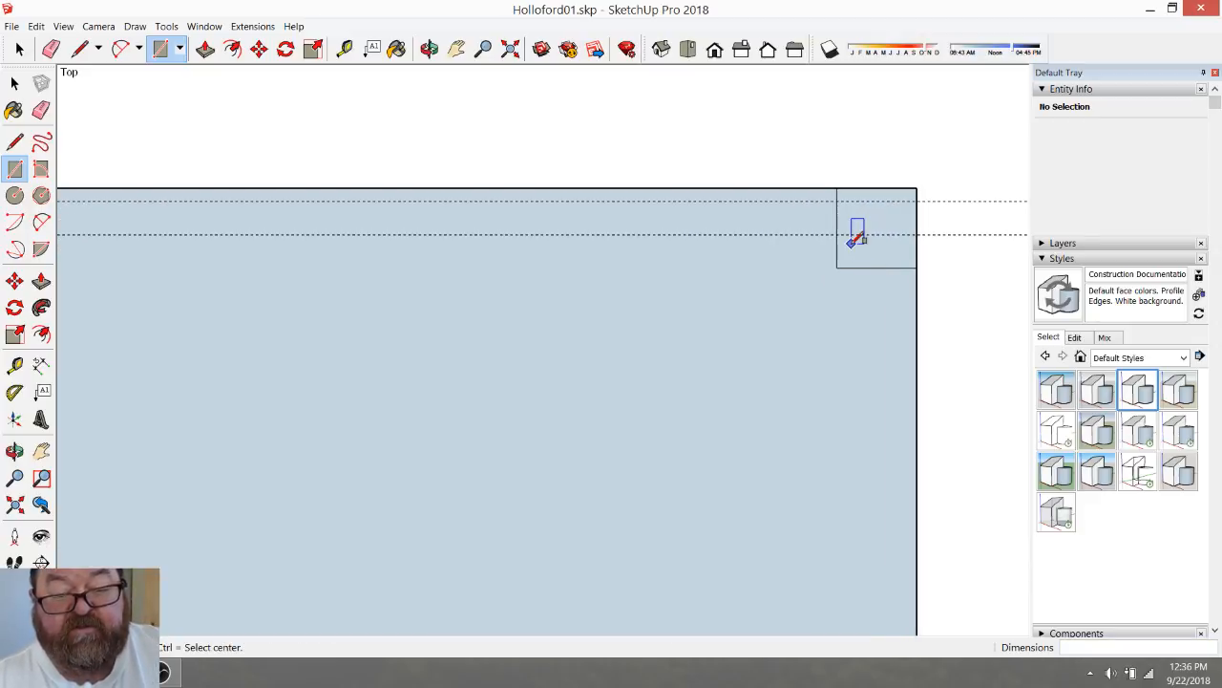
{"action": "scroll", "coordinate": [851, 243], "scroll_direction": "down", "scroll_amount": 2}
{"action": "key", "text": "ctrl+z"}
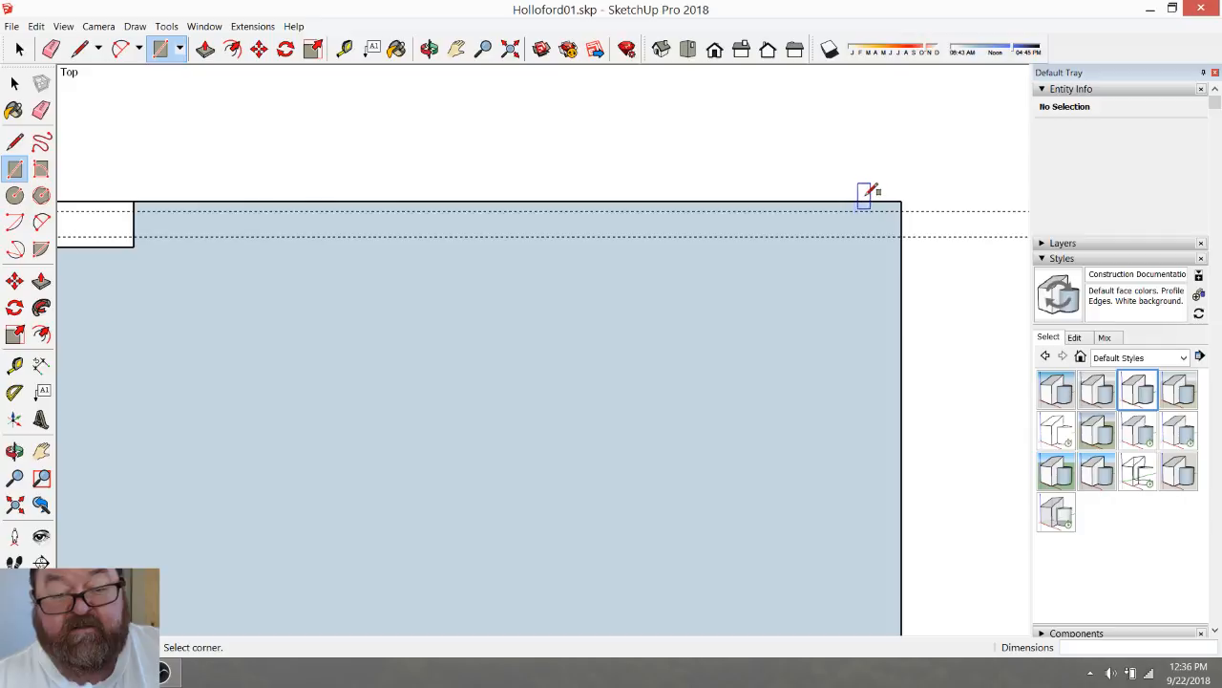
Draw a 5 by 5 inch square inside the shaded room's upper-right corner
{"action": "left_click", "coordinate": [900, 201]}
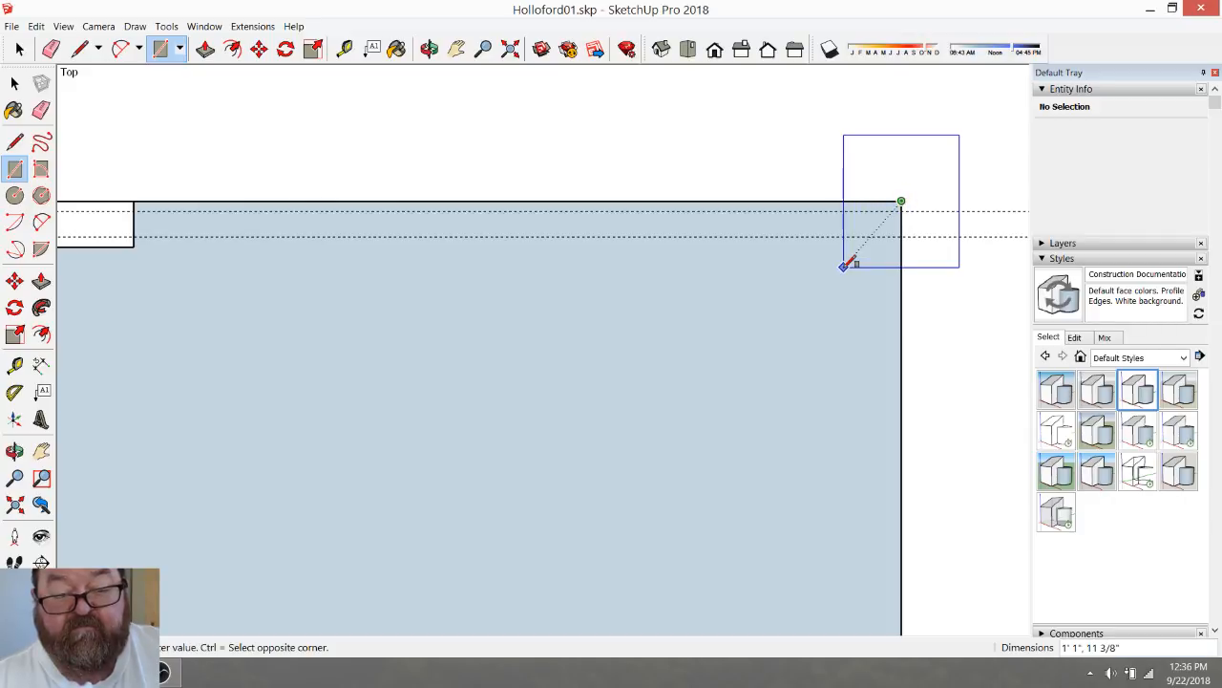
{"action": "key", "text": "Escape"}
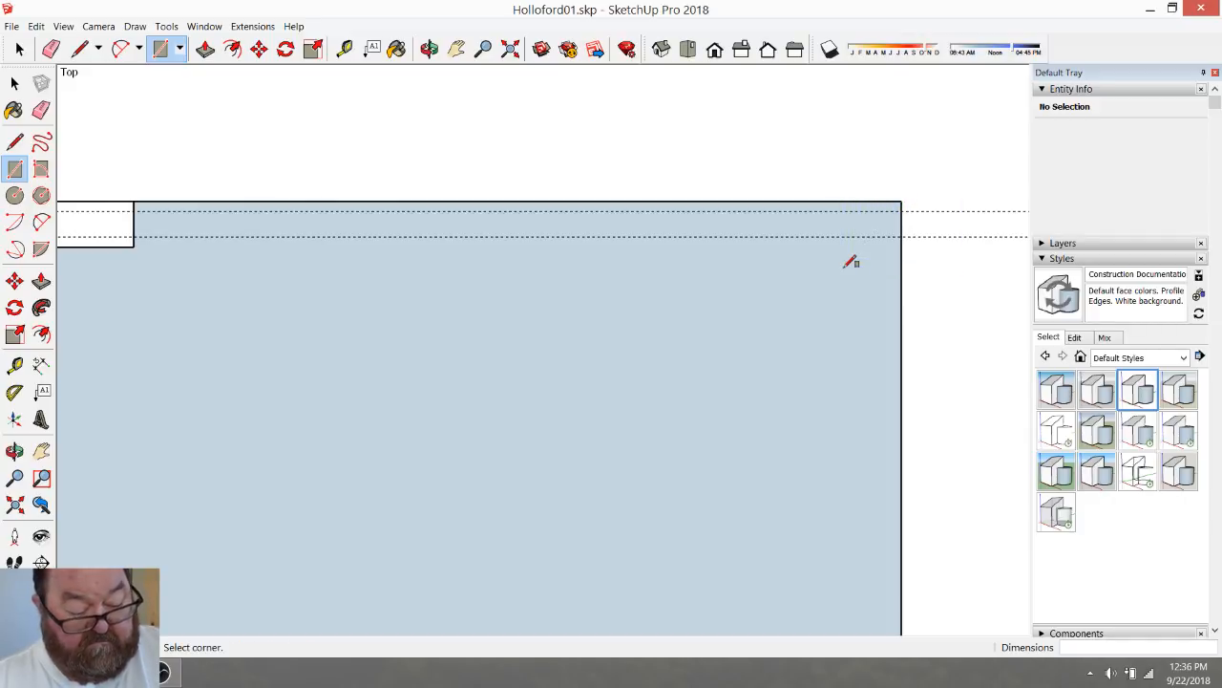
{"action": "left_click", "coordinate": [900, 201]}
{"action": "type", "text": "5,5"}
{"action": "key", "text": "Return"}
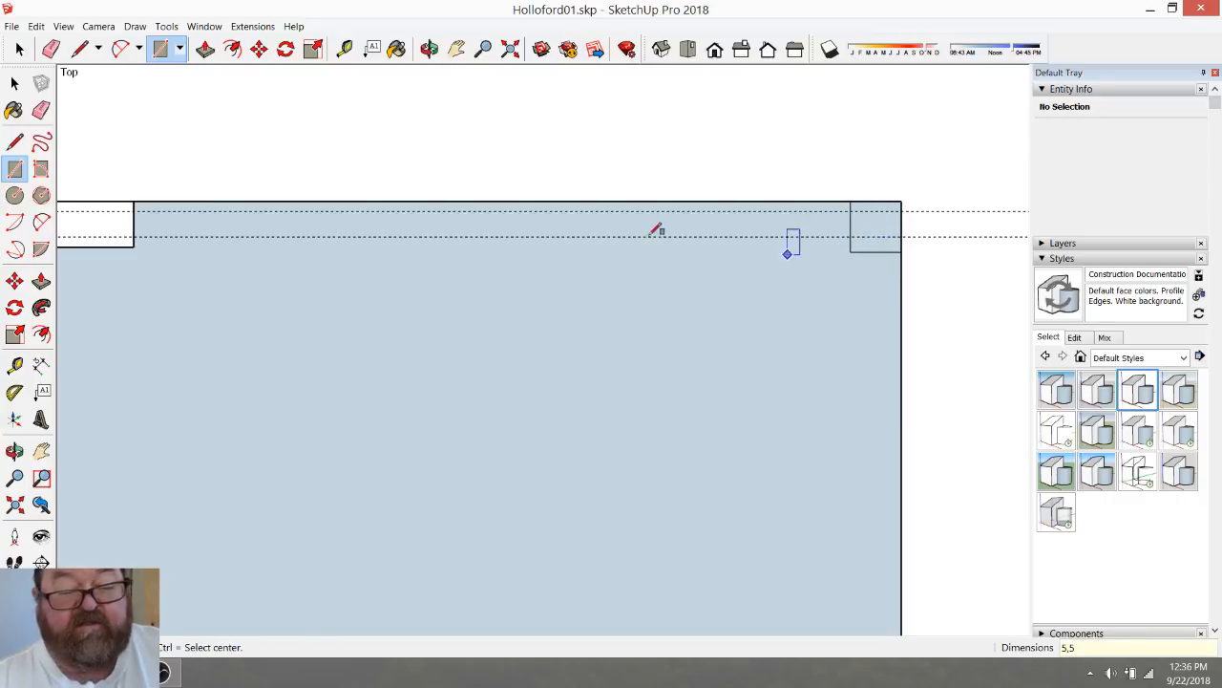
Draw two horizontal lines along the guides from the end of the upper wall to the corner square
{"action": "left_click", "coordinate": [51, 48]}
{"action": "scroll", "coordinate": [803, 277], "scroll_direction": "up", "scroll_amount": 2}
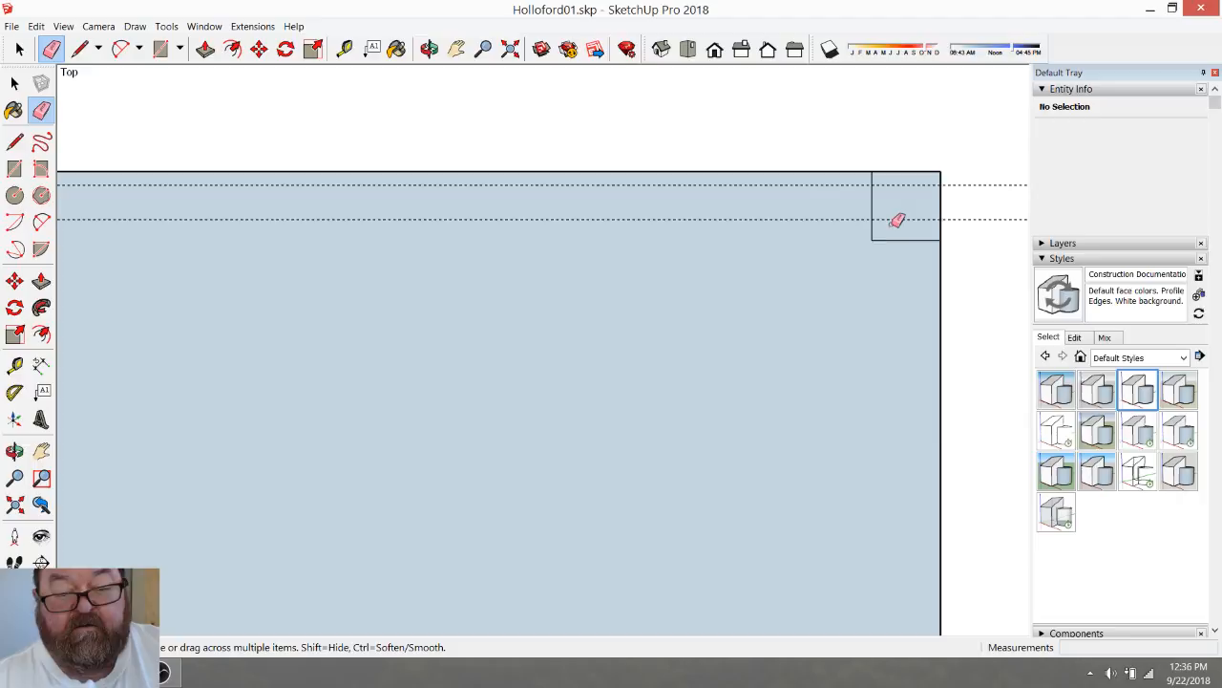
{"action": "scroll", "coordinate": [857, 268], "scroll_direction": "down", "scroll_amount": 2}
{"action": "left_click", "coordinate": [81, 49]}
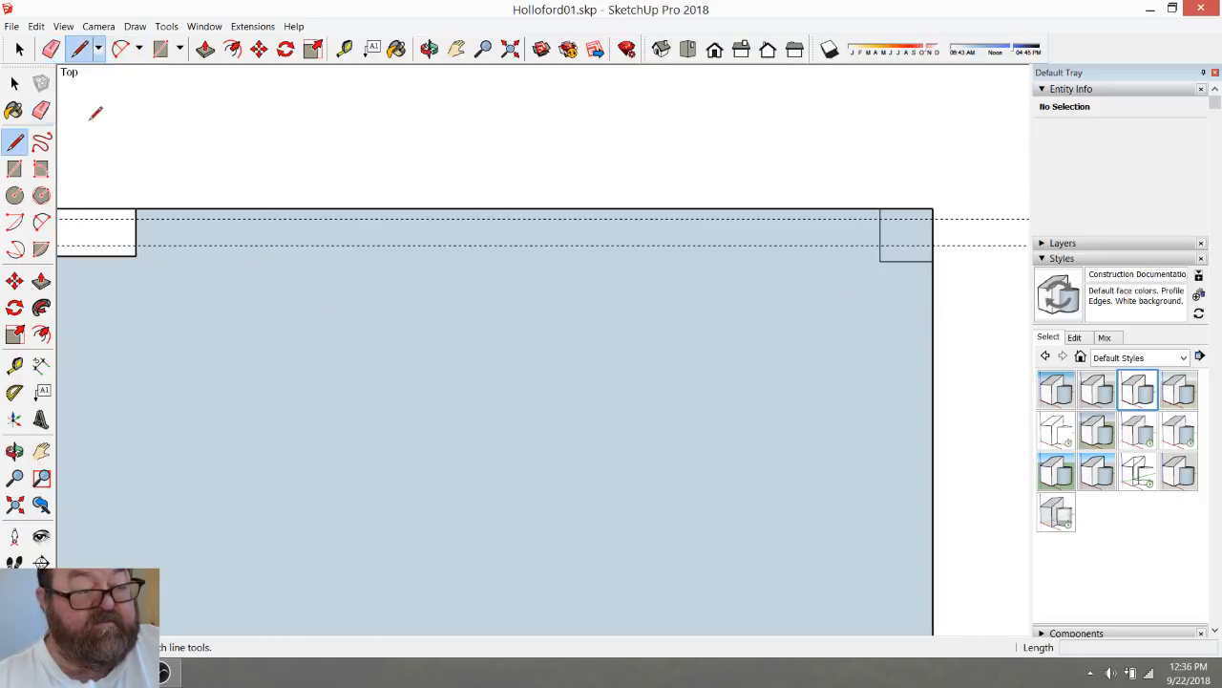
{"action": "scroll", "coordinate": [198, 304], "scroll_direction": "up", "scroll_amount": 1}
{"action": "left_click", "coordinate": [118, 187]}
{"action": "scroll", "coordinate": [126, 229], "scroll_direction": "down", "scroll_amount": 1}
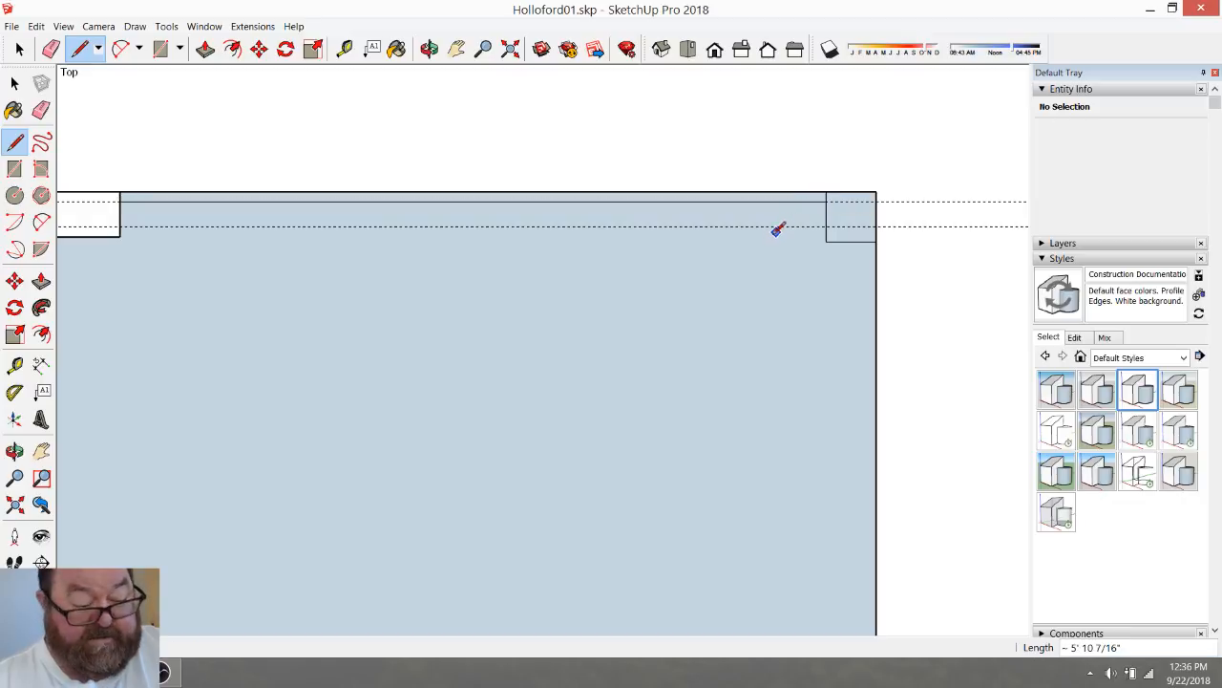
{"action": "scroll", "coordinate": [137, 203], "scroll_direction": "up", "scroll_amount": 1}
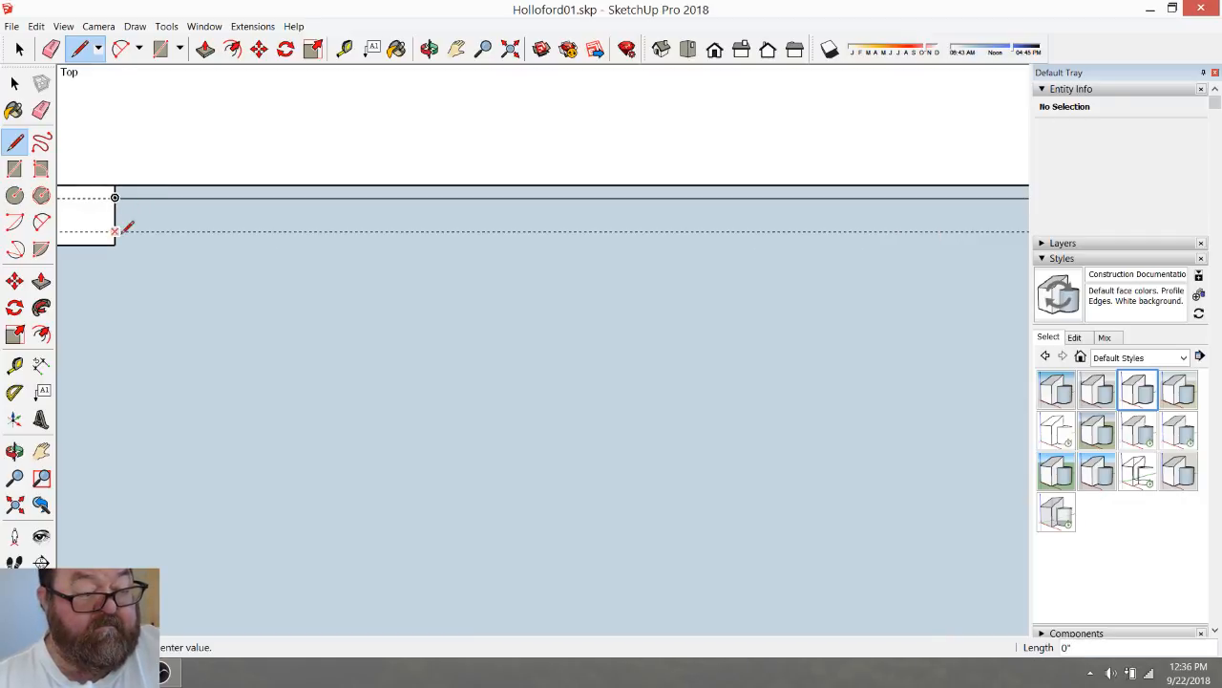
{"action": "scroll", "coordinate": [125, 223], "scroll_direction": "down", "scroll_amount": 2}
{"action": "left_click", "coordinate": [678, 232]}
{"action": "scroll", "coordinate": [717, 243], "scroll_direction": "down", "scroll_amount": 2}
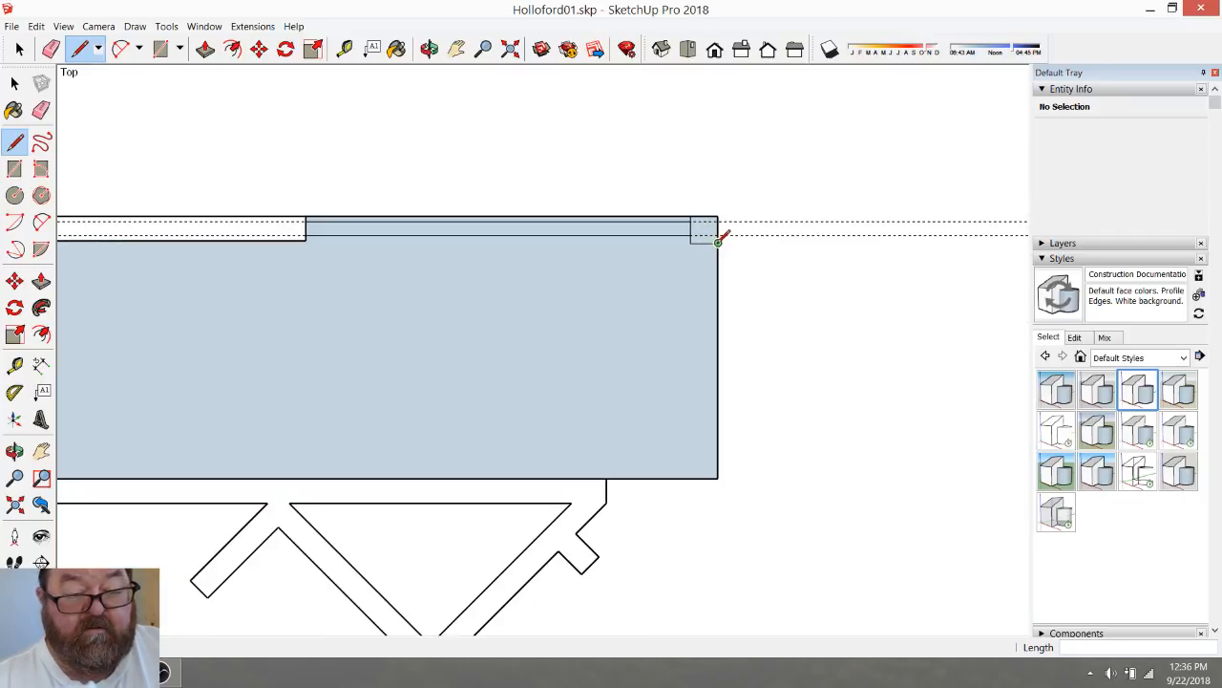
Erase both horizontal guides near the room's upper edge
{"action": "left_click", "coordinate": [51, 49]}
{"action": "left_click_drag", "start_coordinate": [726, 210], "coordinate": [746, 243]}
{"action": "scroll", "coordinate": [802, 315], "scroll_direction": "down", "scroll_amount": 2}
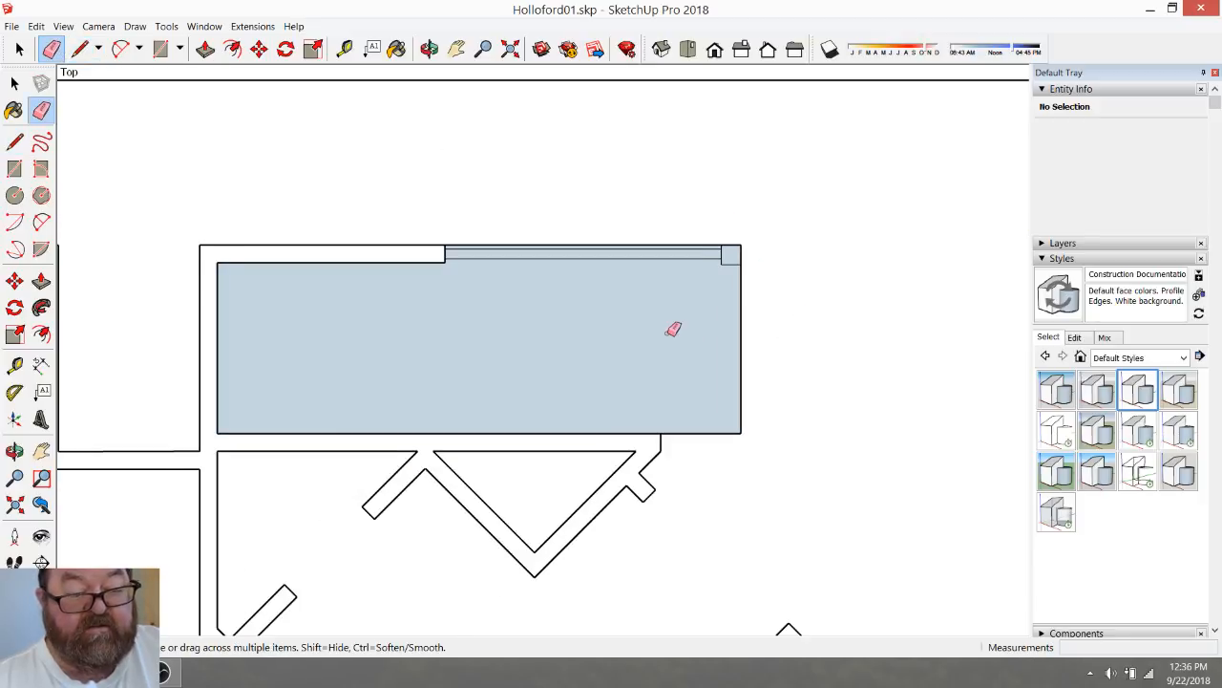
Place a vertical guide 10 inches to the left of the shaded room's right edge
{"action": "scroll", "coordinate": [732, 345], "scroll_direction": "up", "scroll_amount": 3}
{"action": "left_click", "coordinate": [345, 48]}
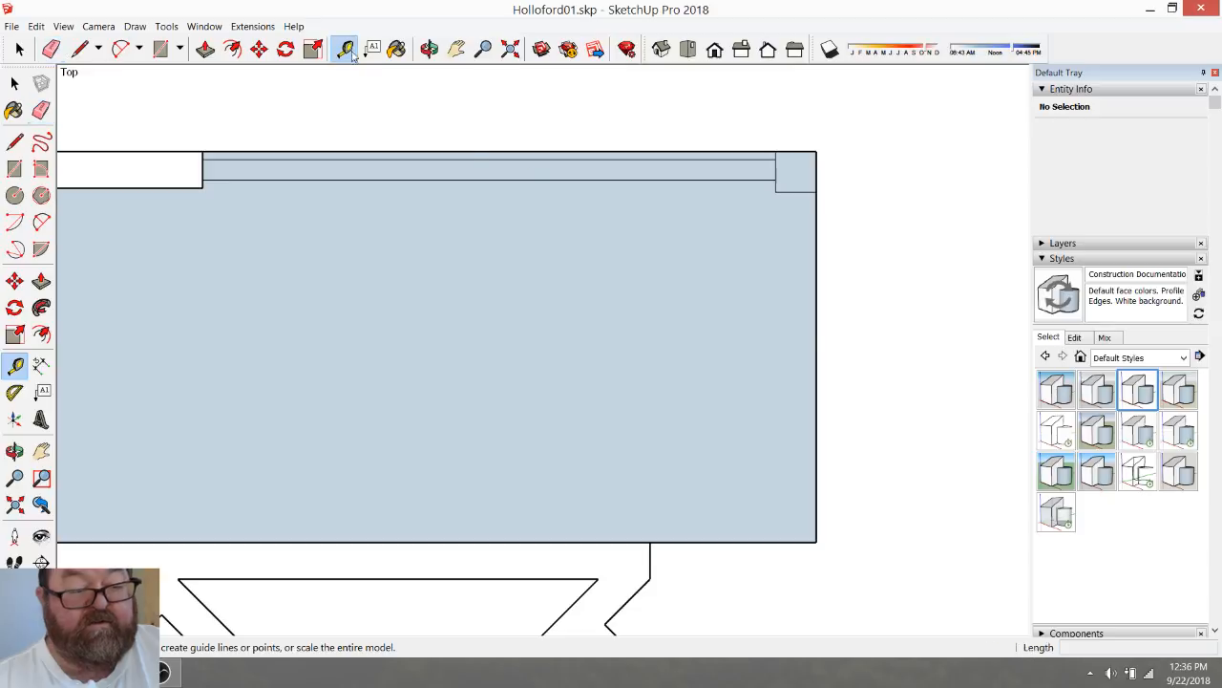
{"action": "left_click", "coordinate": [818, 334]}
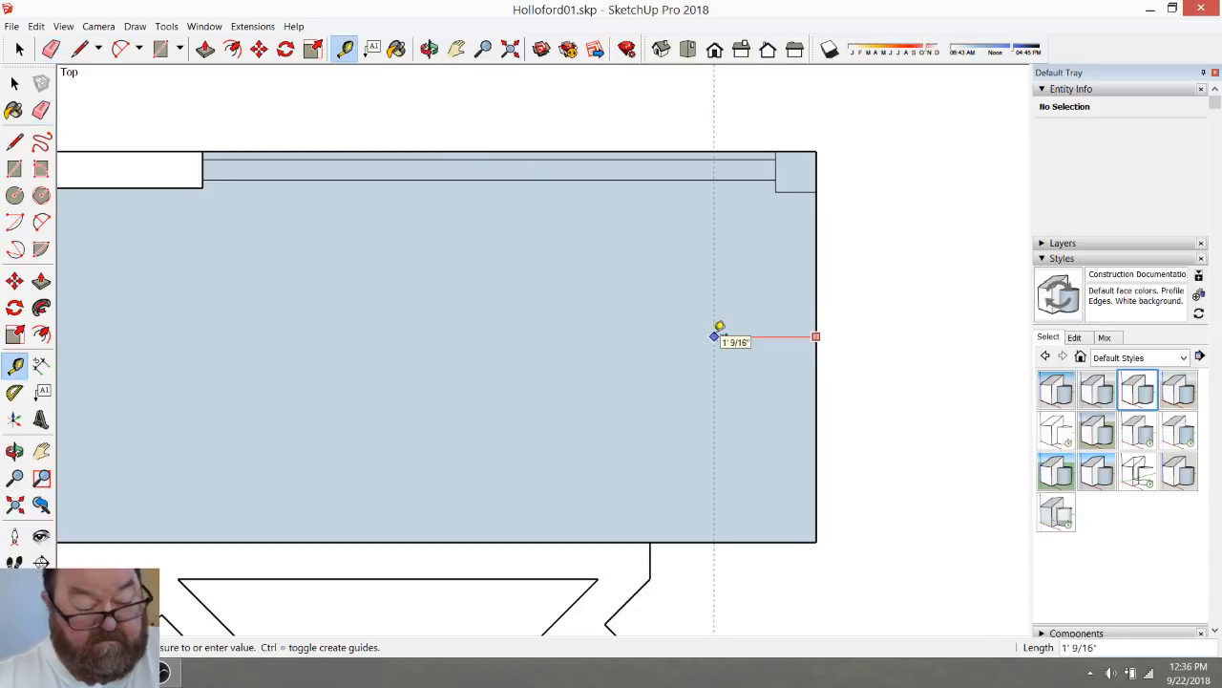
{"action": "type", "text": "10"}
{"action": "key", "text": "Return"}
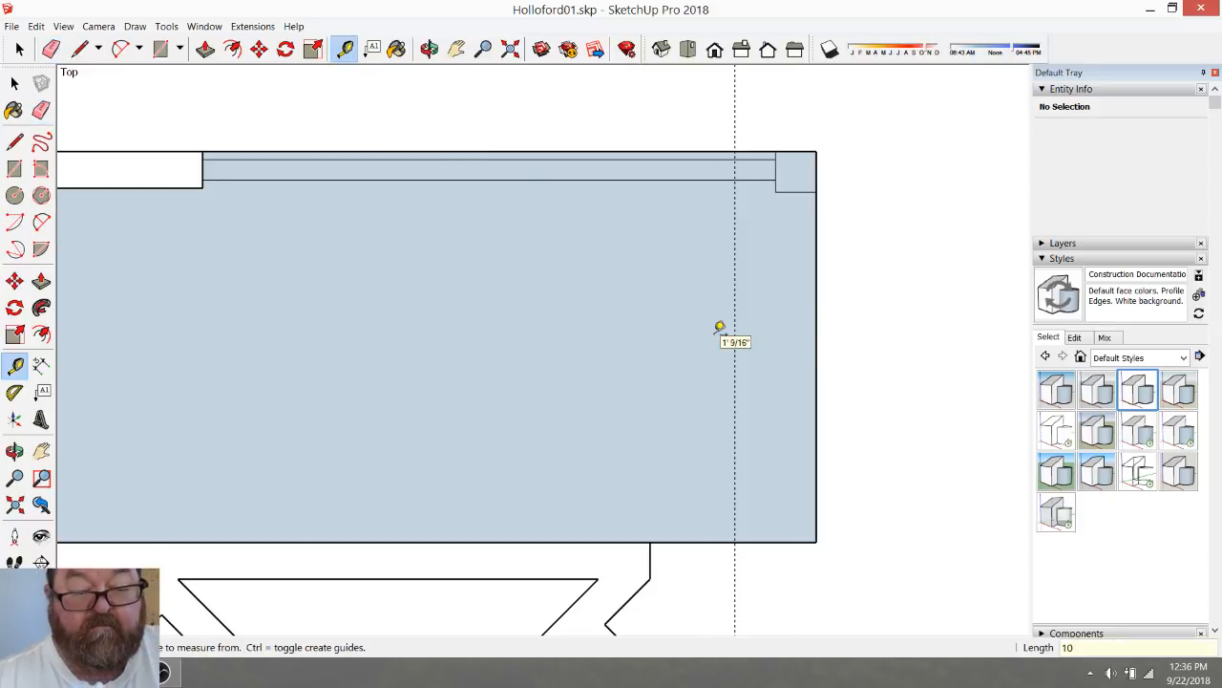
Draw a line down the guide from the lower of the two thin horizontal lines to the room's lower edge, then erase the guide
{"action": "left_click", "coordinate": [80, 49]}
{"action": "mouse_move", "coordinate": [734, 179]}
{"action": "left_mouse_down"}
{"action": "mouse_move", "coordinate": [720, 245]}
{"action": "mouse_move", "coordinate": [735, 541]}
{"action": "left_mouse_up"}
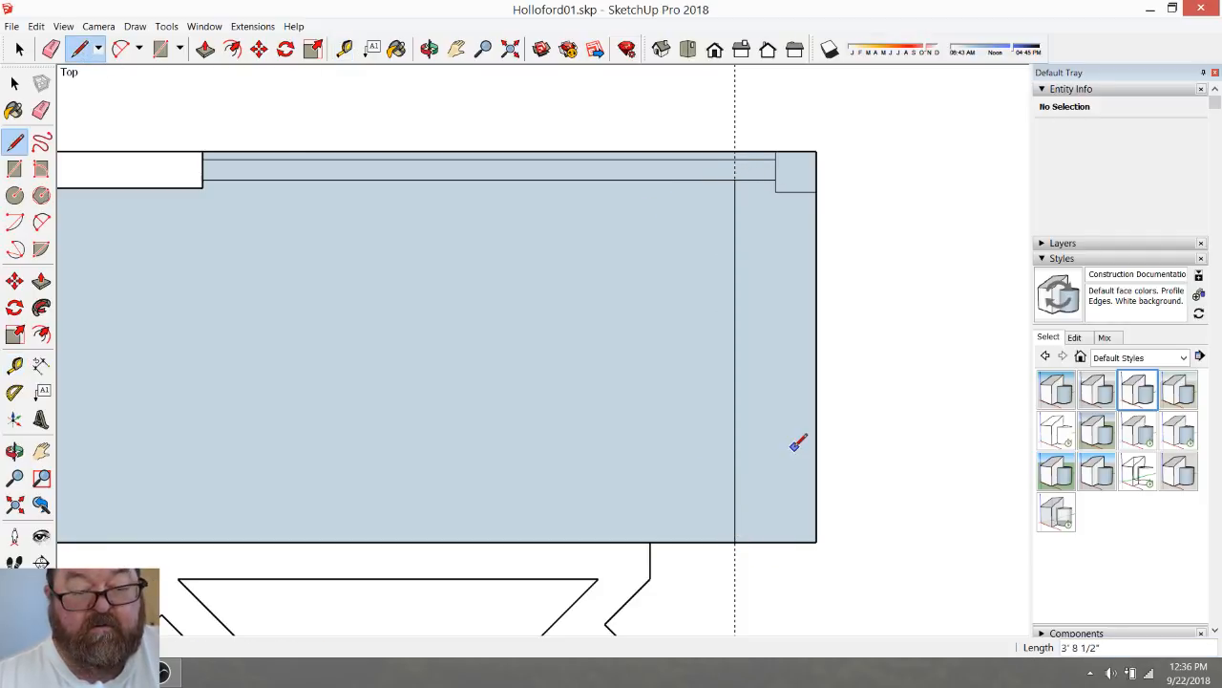
{"action": "scroll", "coordinate": [747, 330], "scroll_direction": "down", "scroll_amount": 2}
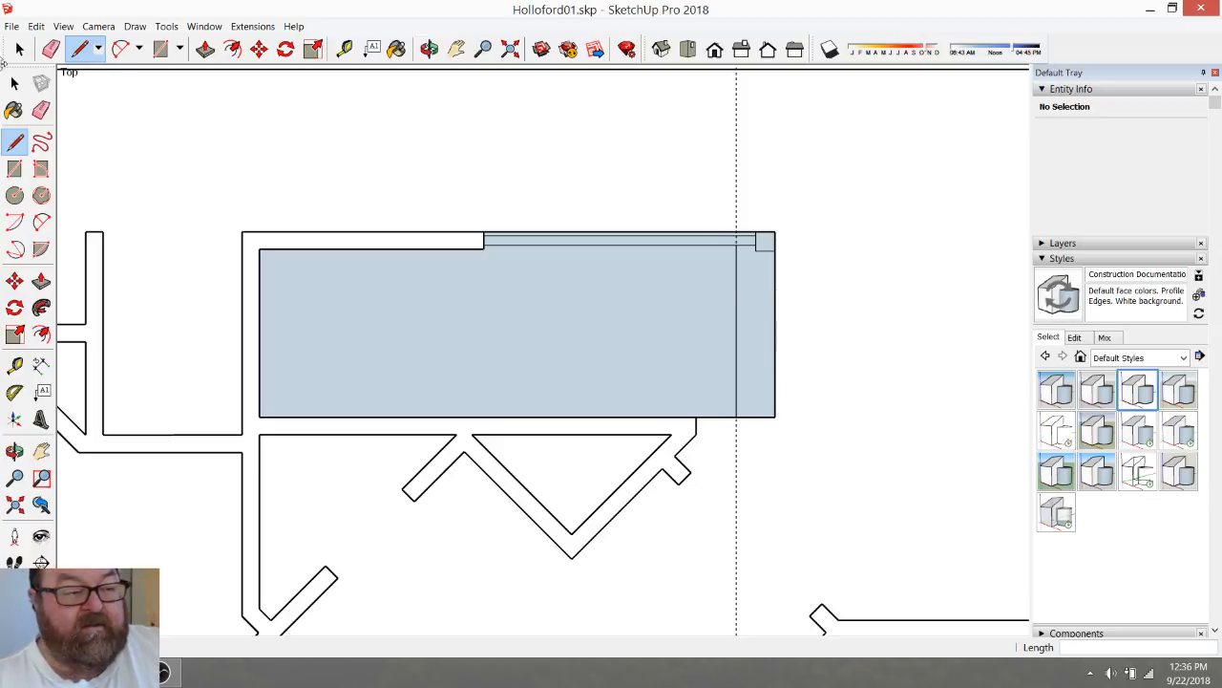
{"action": "left_click", "coordinate": [50, 48]}
{"action": "left_click_drag", "start_coordinate": [720, 175], "coordinate": [786, 201]}
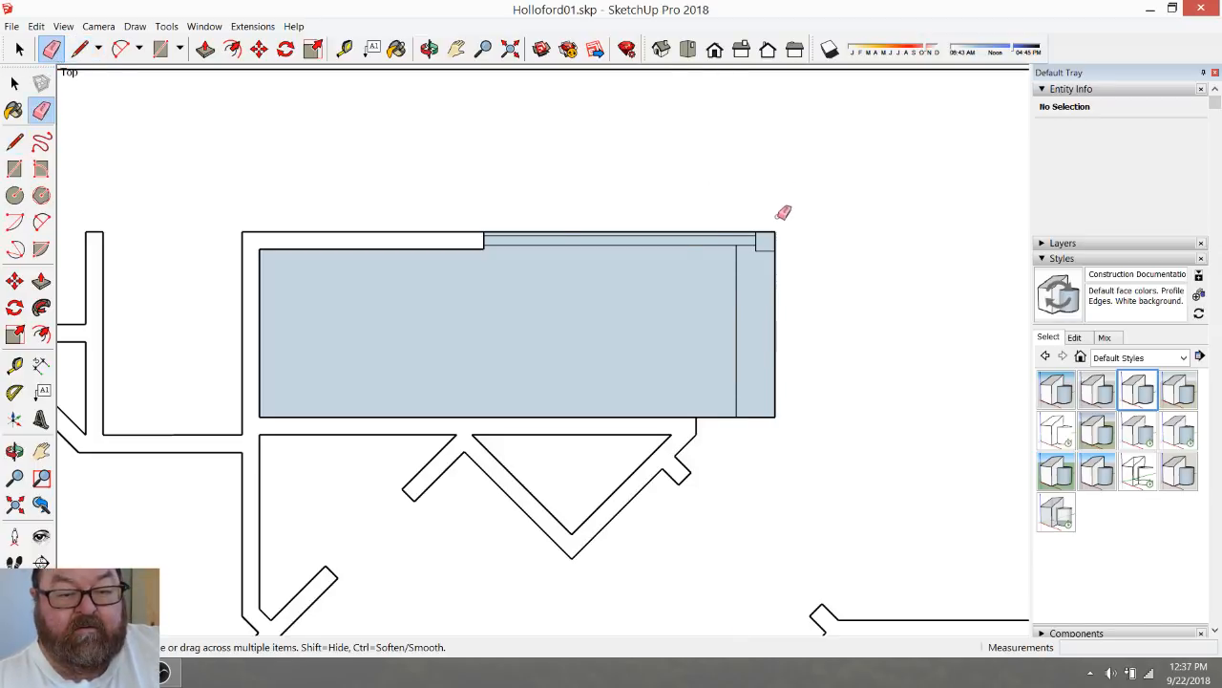
Copy the new vertical line 10 inches to the left and array it 10 times across the room
{"action": "left_click", "coordinate": [19, 49]}
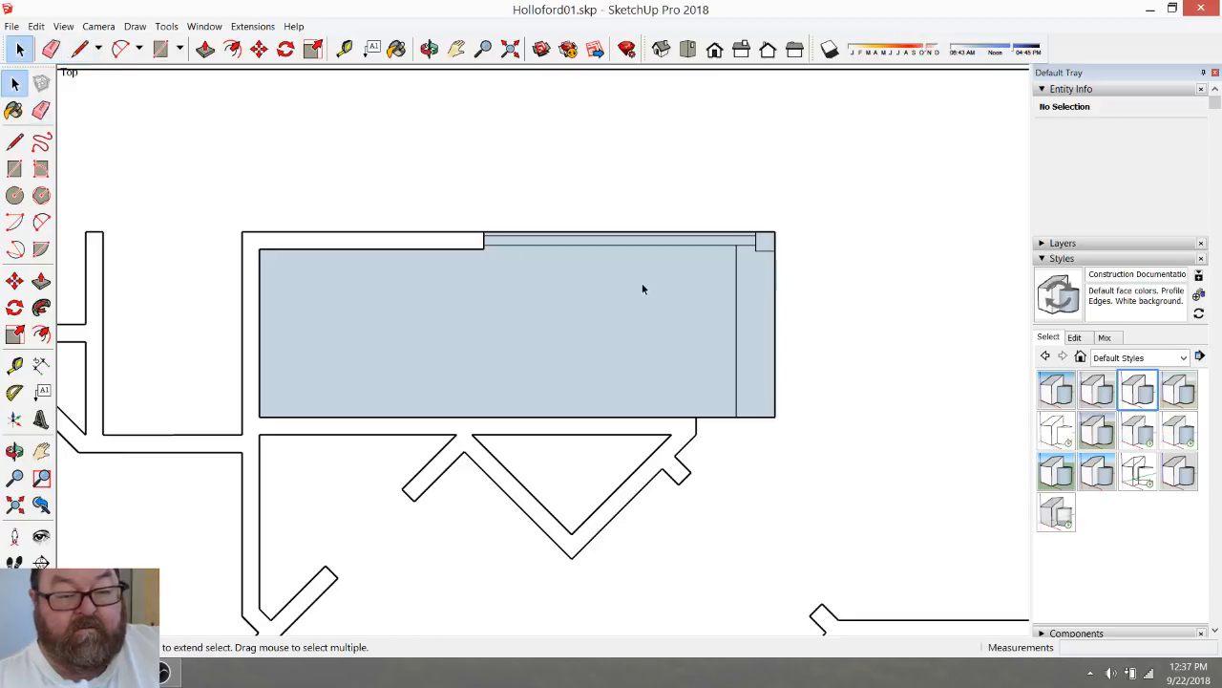
{"action": "left_click", "coordinate": [736, 269]}
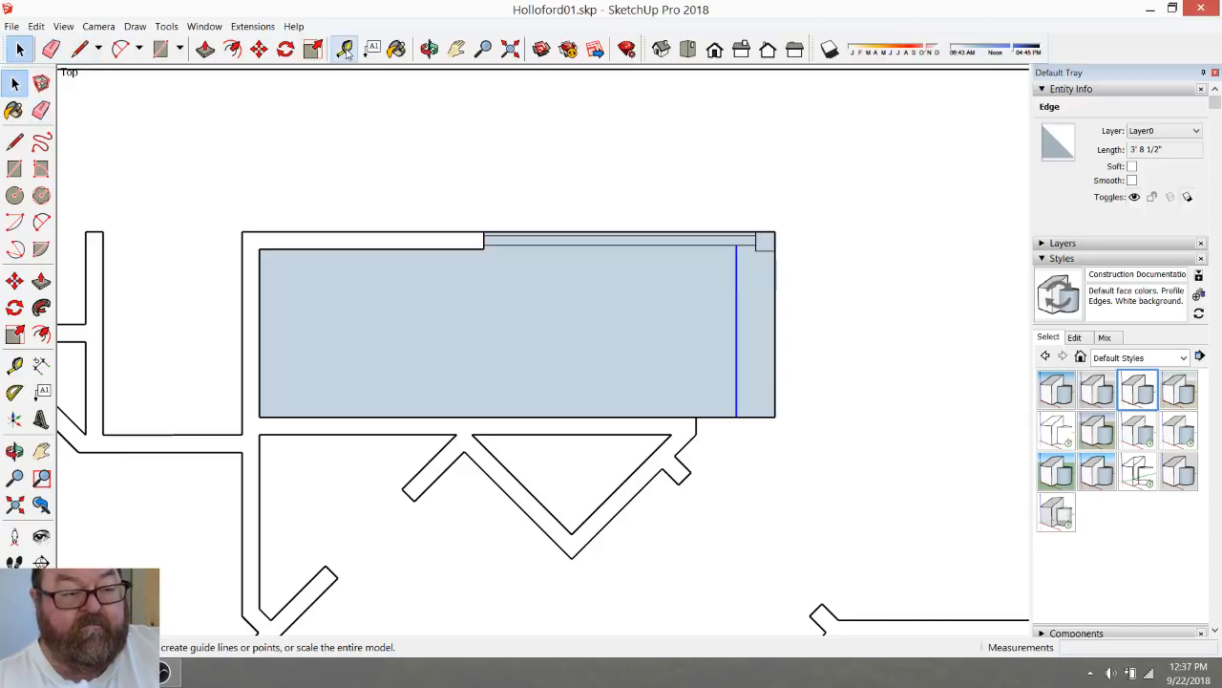
{"action": "left_click", "coordinate": [259, 49]}
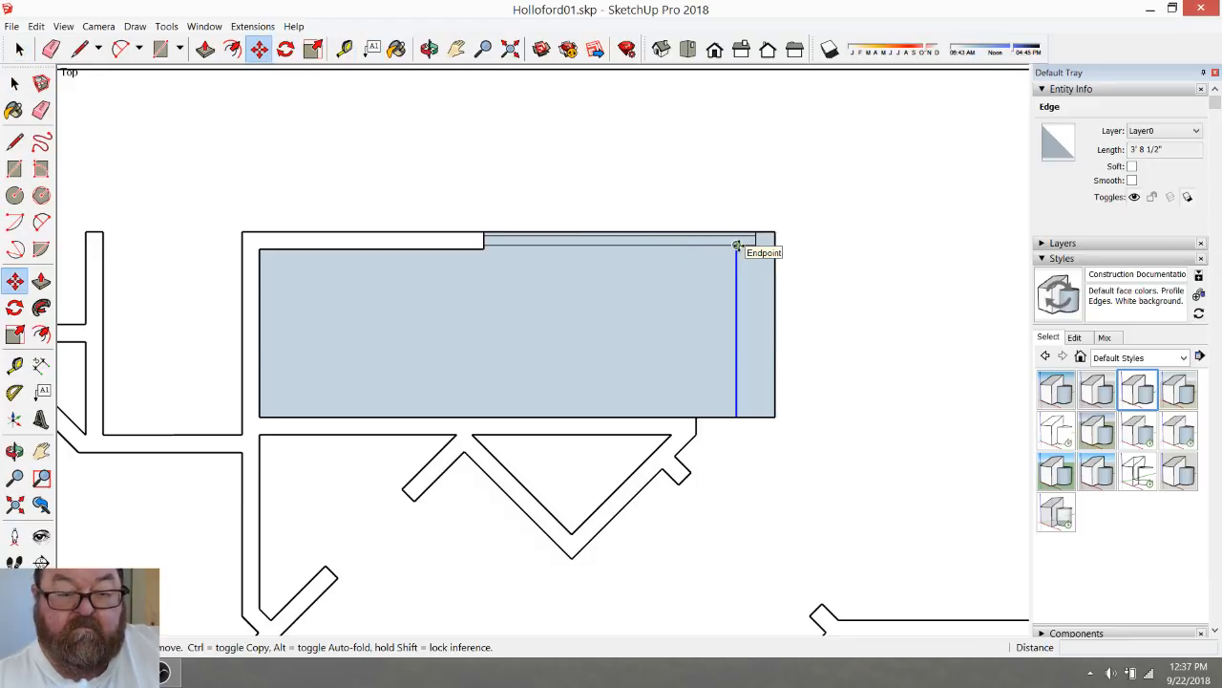
{"action": "key", "text": "ctrl"}
{"action": "left_click", "coordinate": [736, 246]}
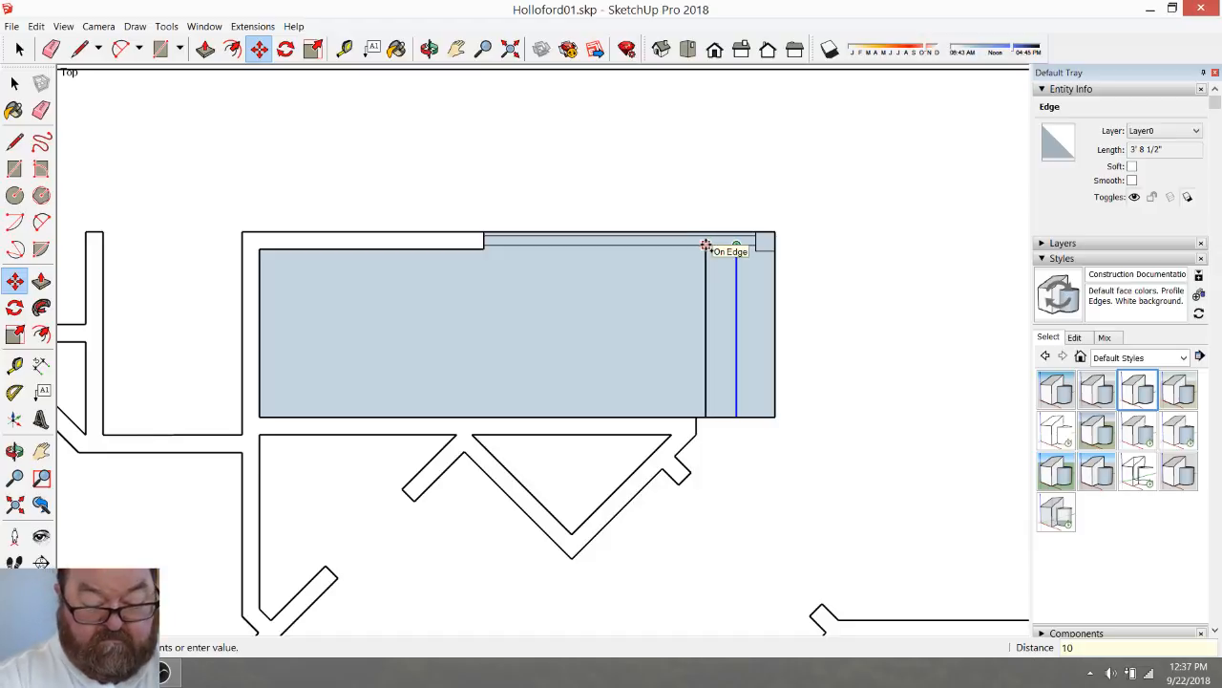
{"action": "type", "text": "10"}
{"action": "key", "text": "Return"}
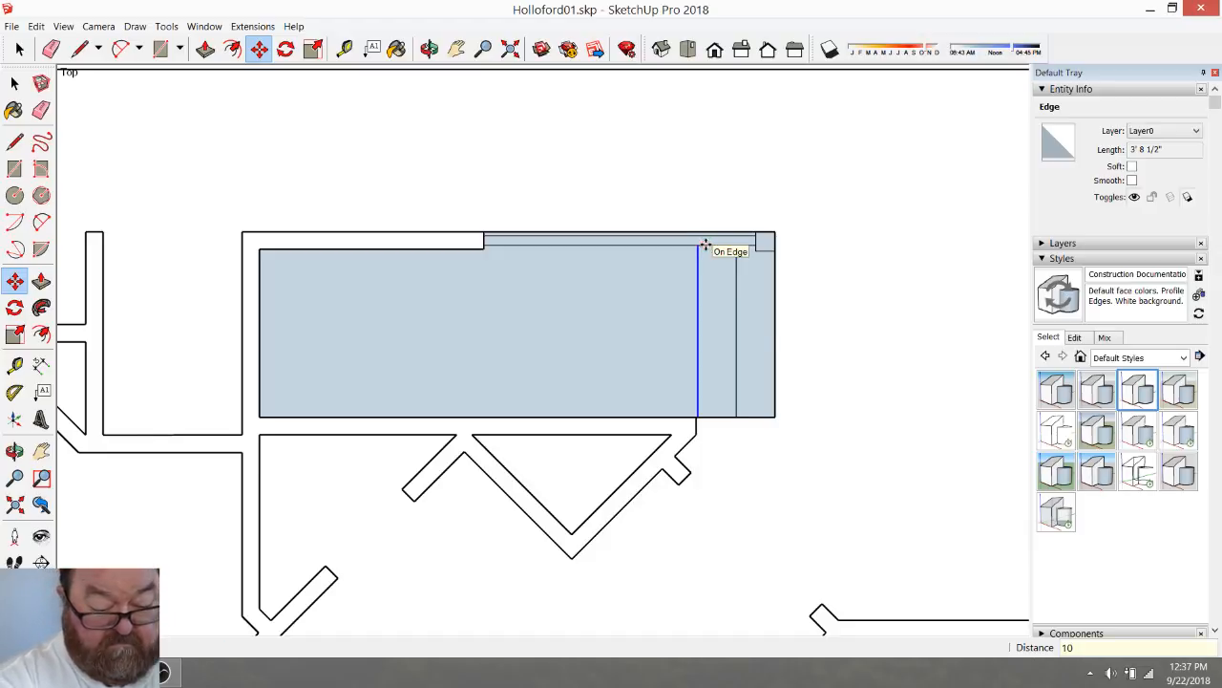
{"action": "key", "text": "Return"}
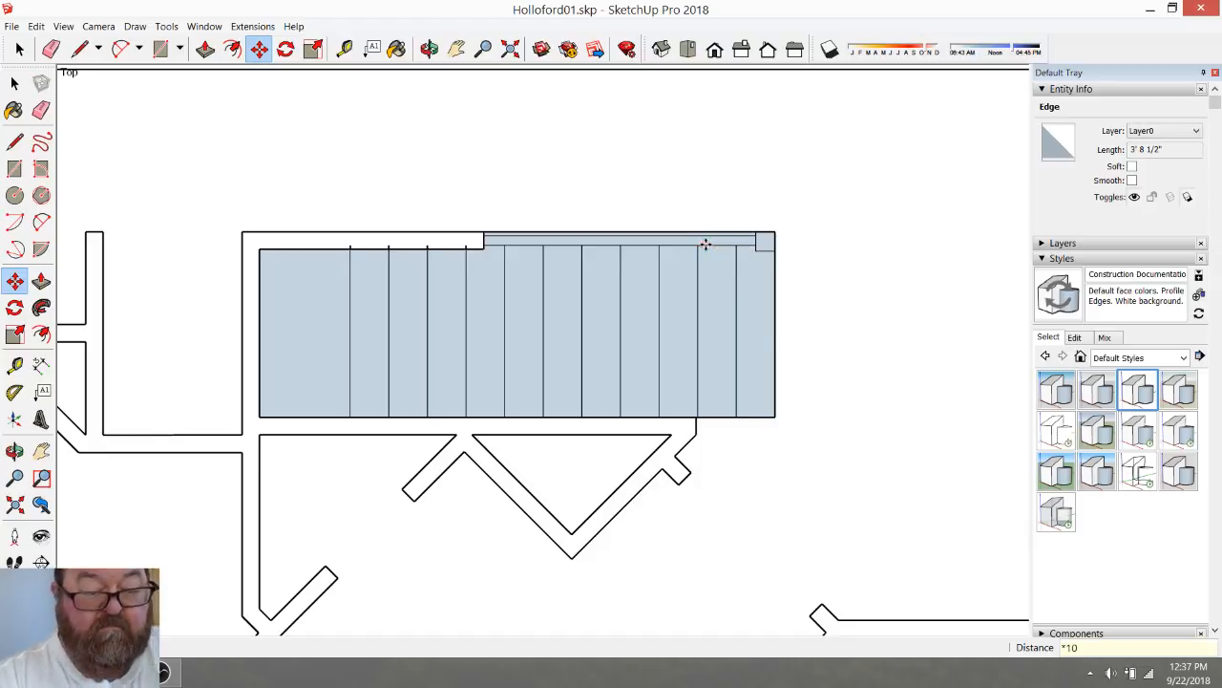
Erase the short ends of the vertical lines that project into the wall above the striped room
{"action": "scroll", "coordinate": [414, 247], "scroll_direction": "up", "scroll_amount": 3}
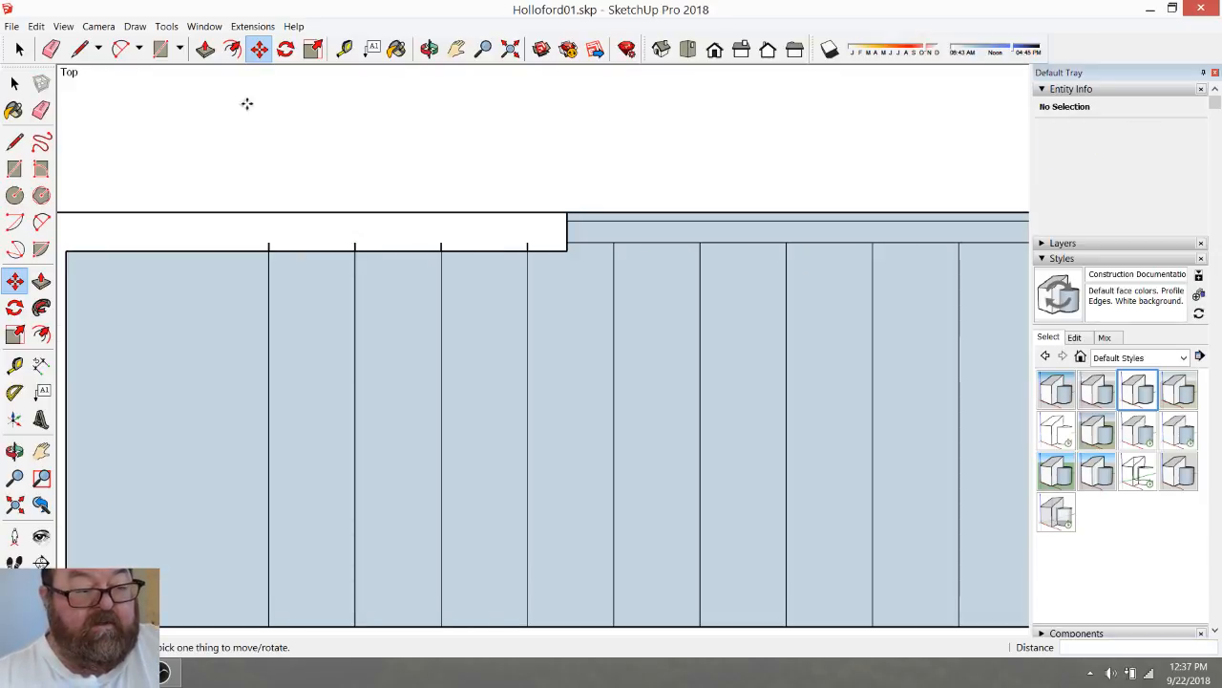
{"action": "left_click", "coordinate": [49, 48]}
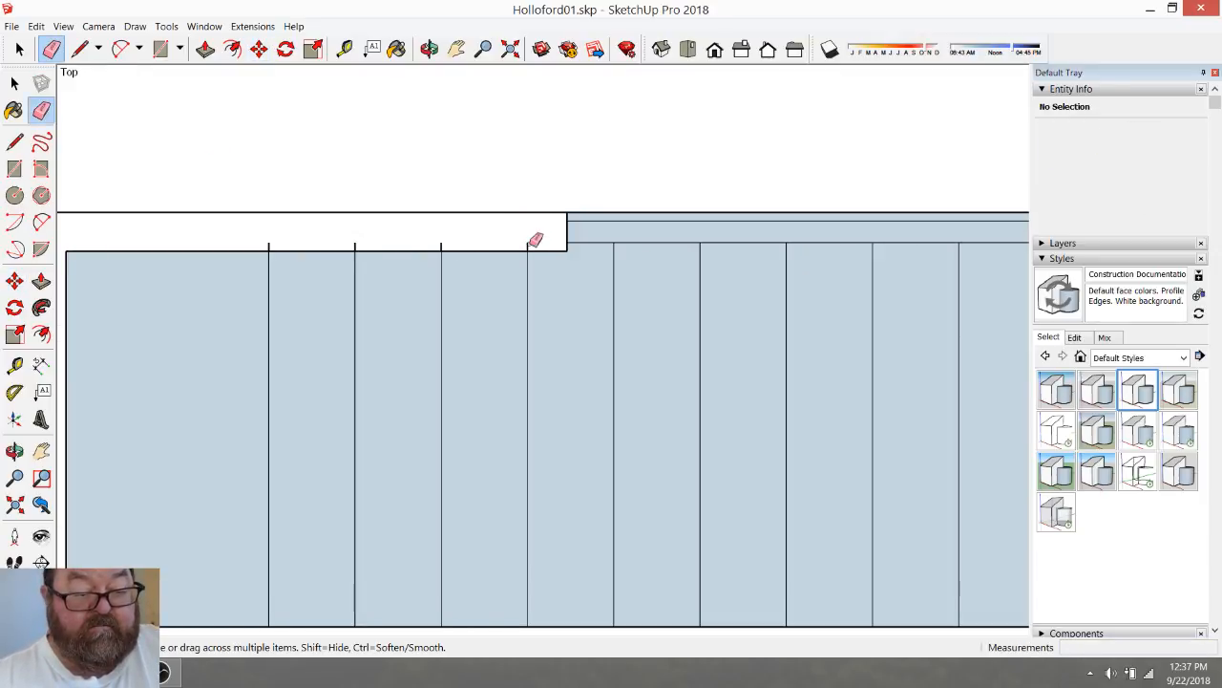
{"action": "left_click", "coordinate": [442, 246]}
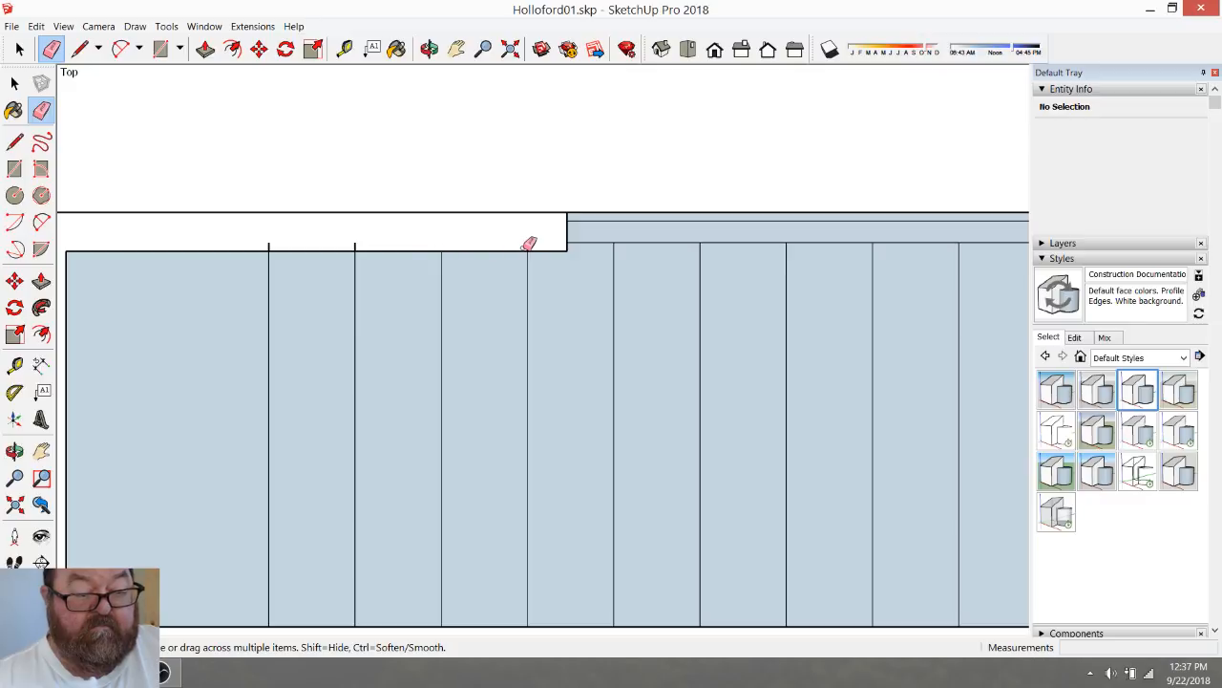
{"action": "left_click", "coordinate": [356, 246]}
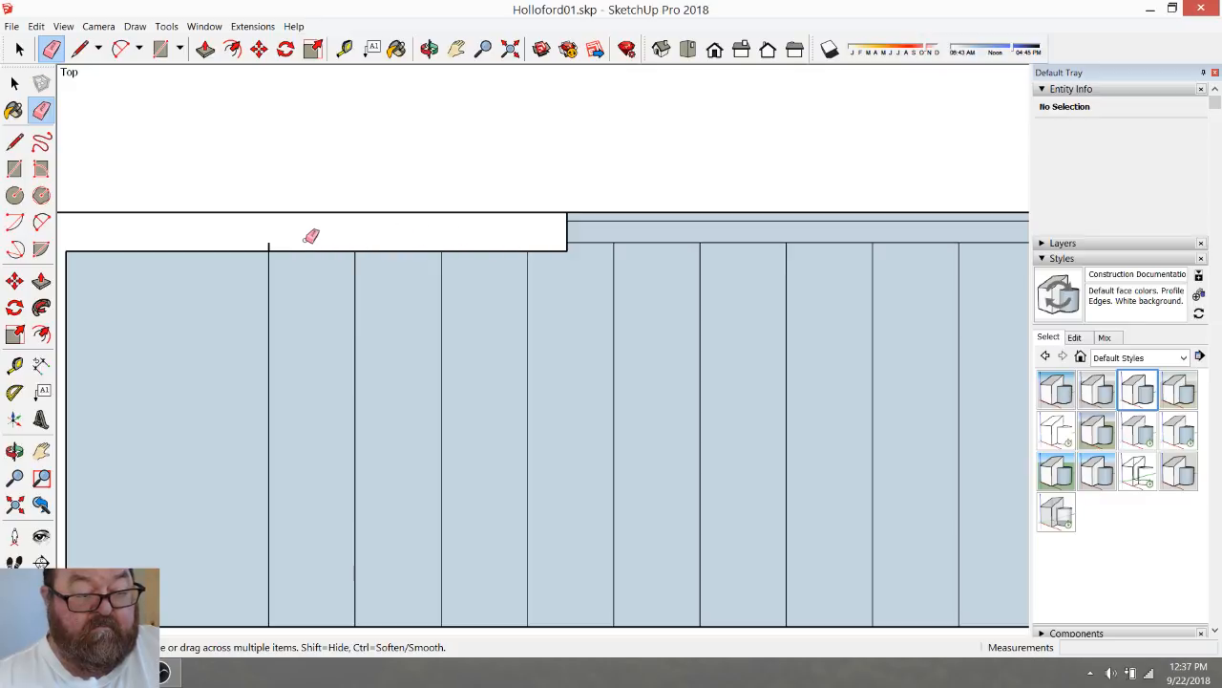
{"action": "scroll", "coordinate": [510, 181], "scroll_direction": "down", "scroll_amount": 3}
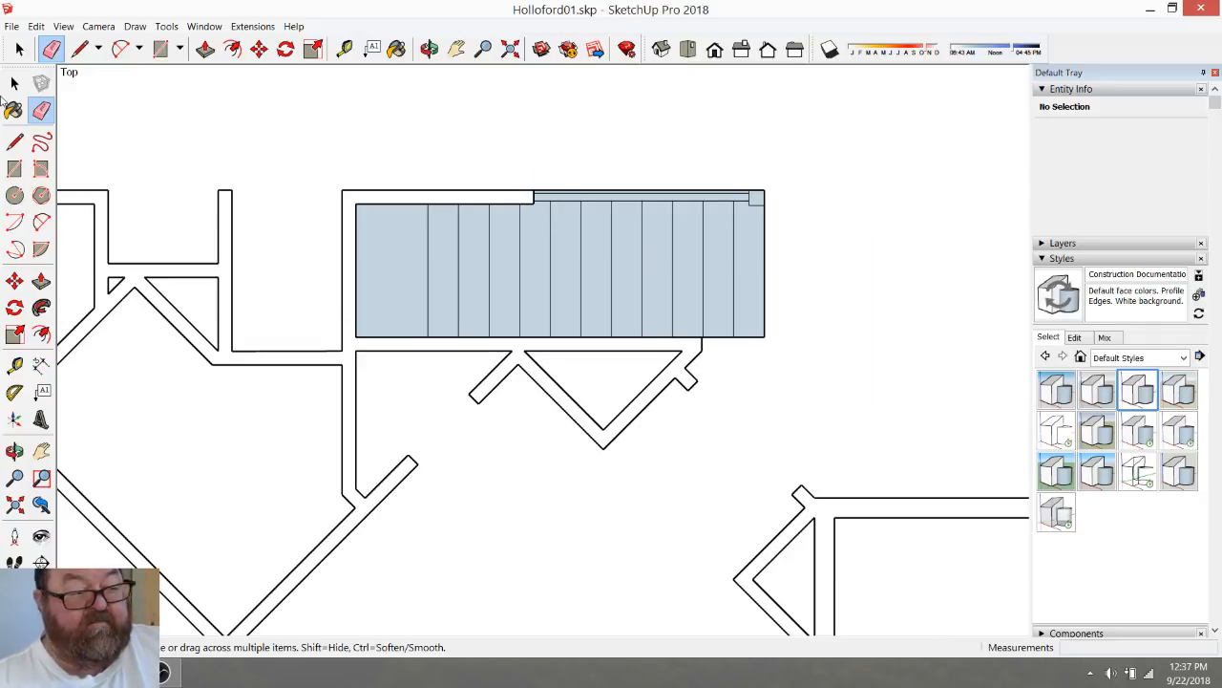
Delete every shaded face between the vertical lines across the striped room, keeping the edges
{"action": "left_click", "coordinate": [19, 49]}
{"action": "scroll", "coordinate": [546, 334], "scroll_direction": "down", "scroll_amount": 2}
{"action": "scroll", "coordinate": [546, 334], "scroll_direction": "down", "scroll_amount": 1}
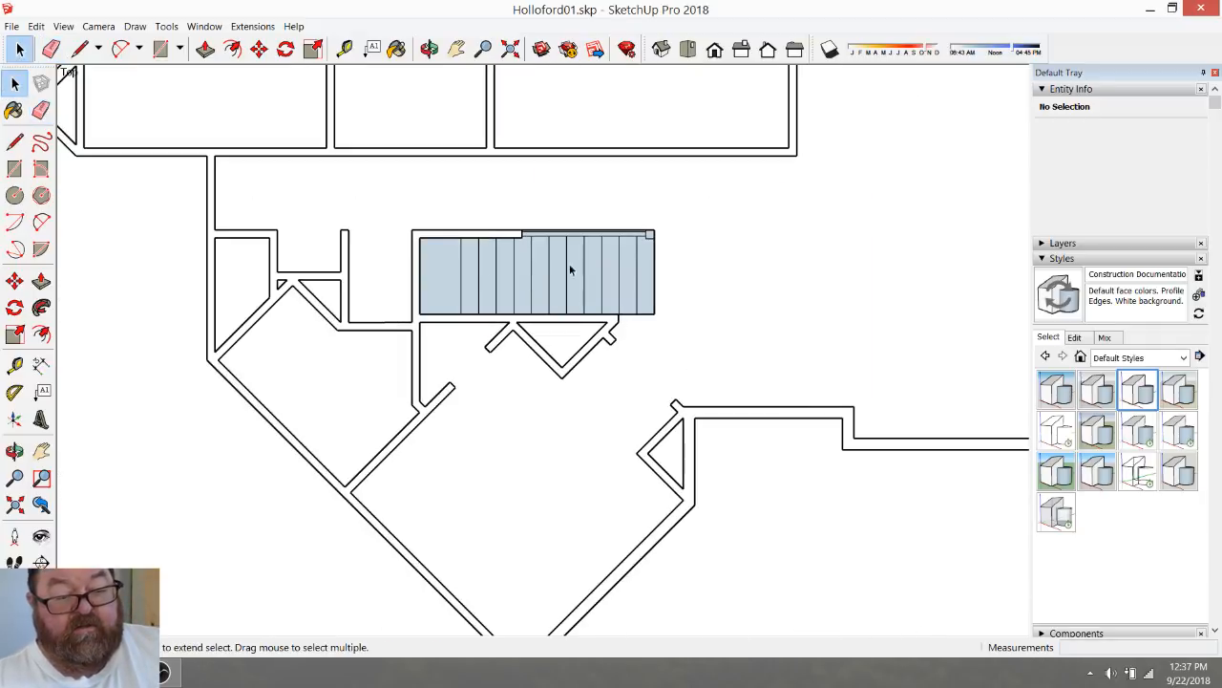
{"action": "scroll", "coordinate": [616, 291], "scroll_direction": "up", "scroll_amount": 3}
{"action": "left_click", "coordinate": [292, 284]}
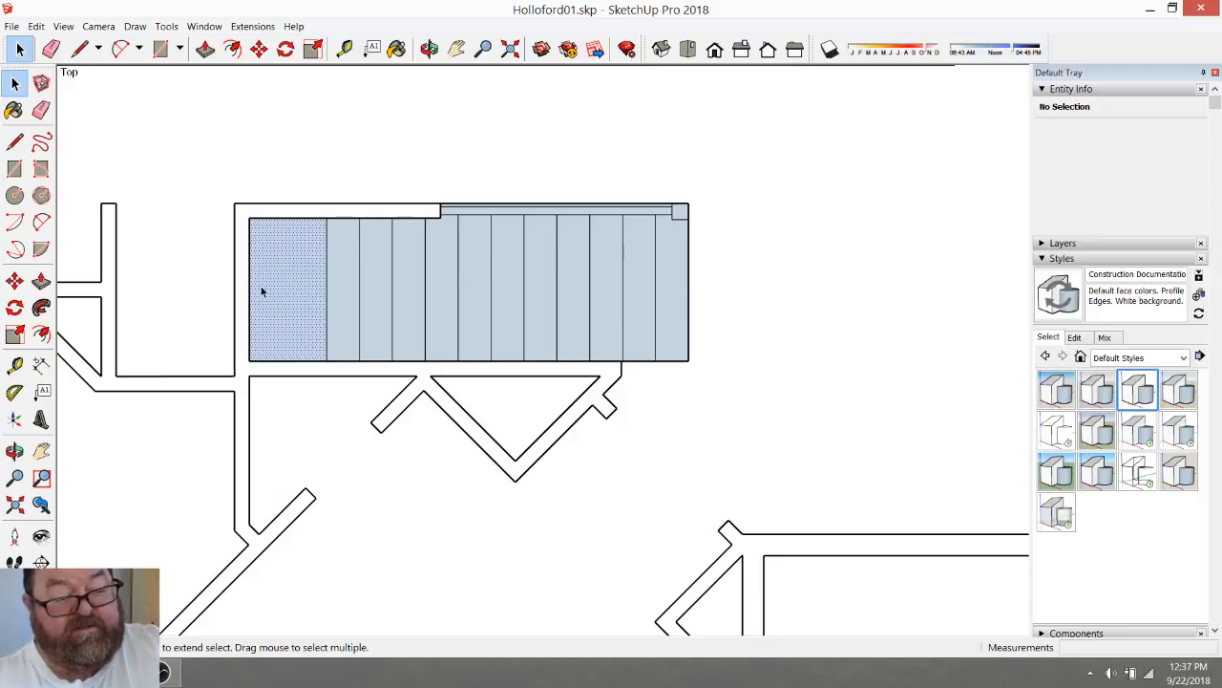
{"action": "key", "text": "Delete"}
{"action": "left_click", "coordinate": [347, 265]}
{"action": "key", "text": "Delete"}
{"action": "left_click", "coordinate": [368, 264]}
{"action": "key", "text": "Delete"}
{"action": "left_click", "coordinate": [408, 271]}
{"action": "key", "text": "Delete"}
{"action": "left_click", "coordinate": [440, 271]}
{"action": "key", "text": "Delete"}
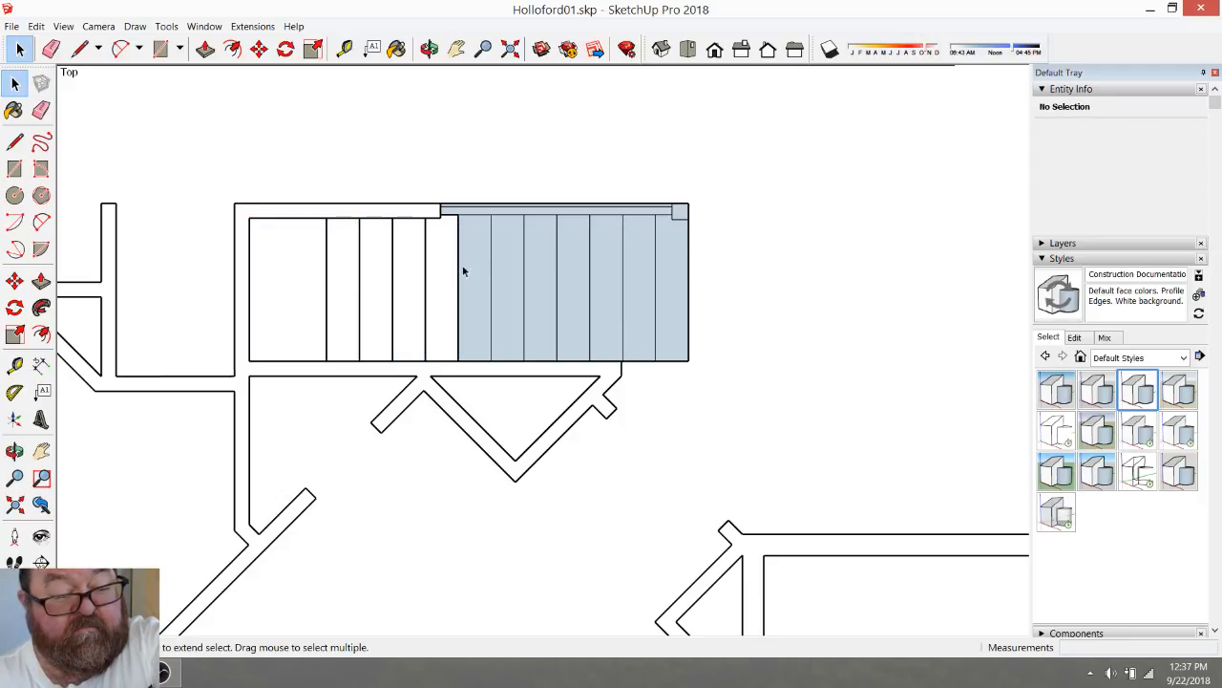
{"action": "left_click", "coordinate": [470, 266]}
{"action": "key", "text": "Delete"}
{"action": "left_click", "coordinate": [501, 264]}
{"action": "key", "text": "Delete"}
{"action": "left_click", "coordinate": [542, 272]}
{"action": "key", "text": "Delete"}
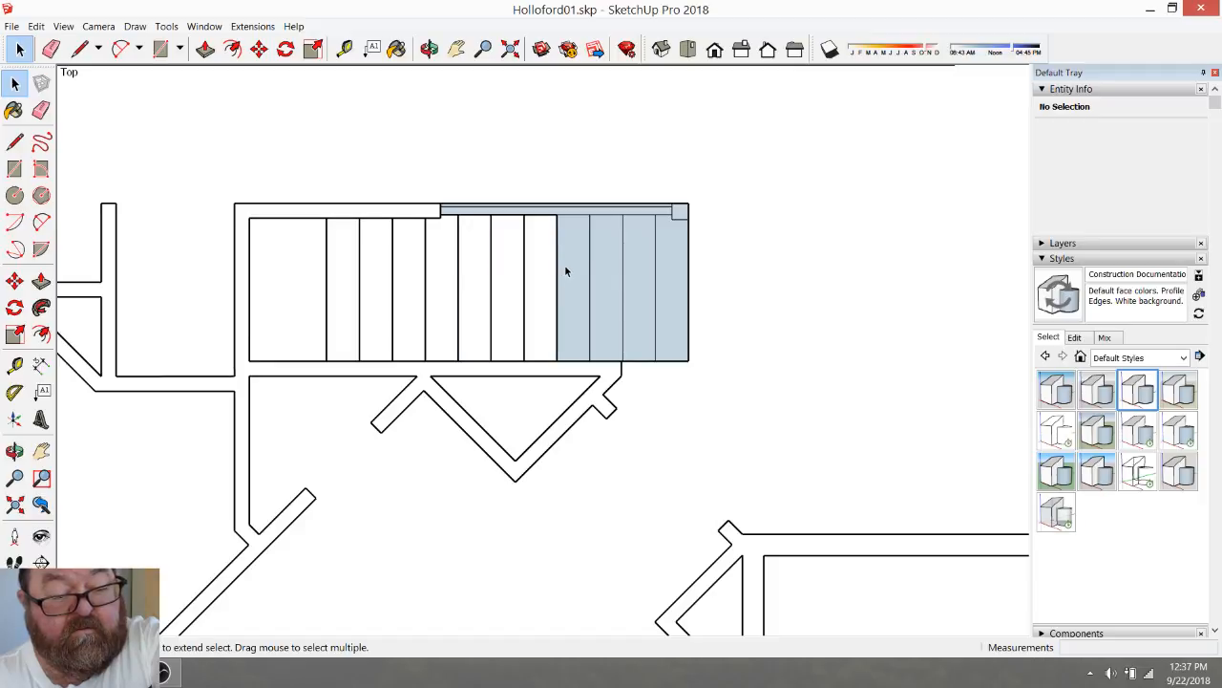
{"action": "left_click", "coordinate": [564, 270]}
{"action": "key", "text": "Delete"}
{"action": "left_click", "coordinate": [616, 269]}
{"action": "key", "text": "Delete"}
{"action": "left_click", "coordinate": [631, 278]}
{"action": "key", "text": "Delete"}
{"action": "left_click", "coordinate": [666, 274]}
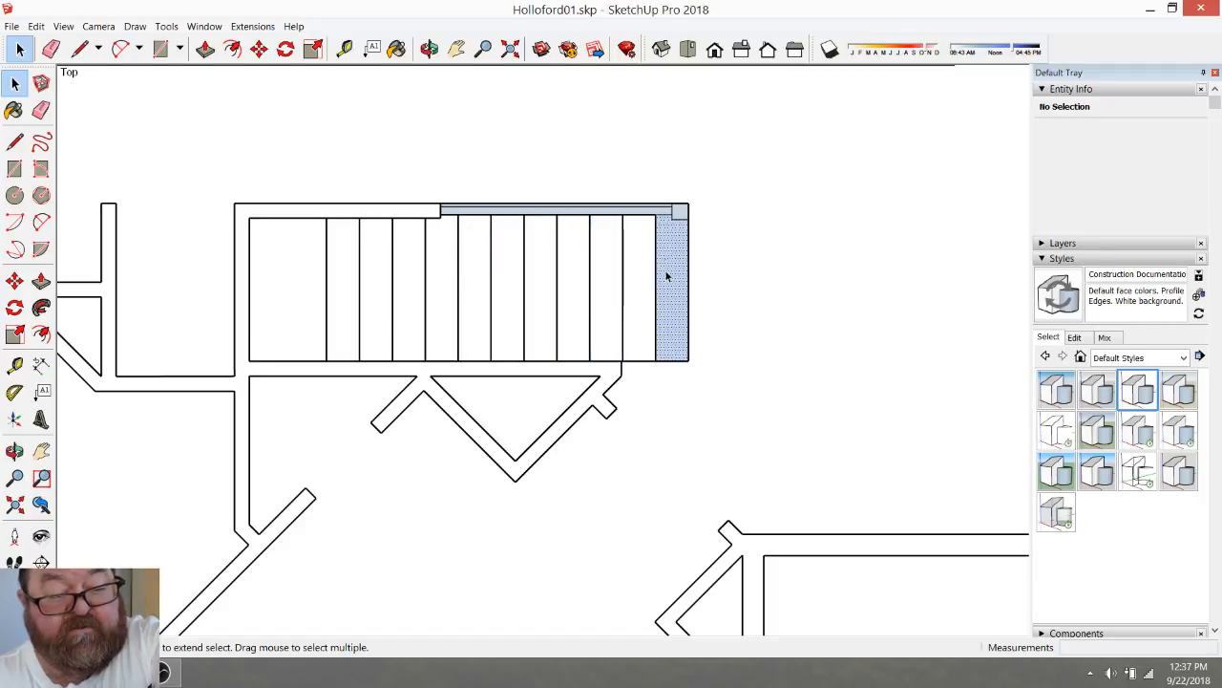
{"action": "key", "text": "Delete"}
Delete the shaded faces of the thin upper strip and of the small square at the room's upper-right corner
{"action": "scroll", "coordinate": [663, 212], "scroll_direction": "up", "scroll_amount": 3}
{"action": "scroll", "coordinate": [647, 223], "scroll_direction": "up", "scroll_amount": 1}
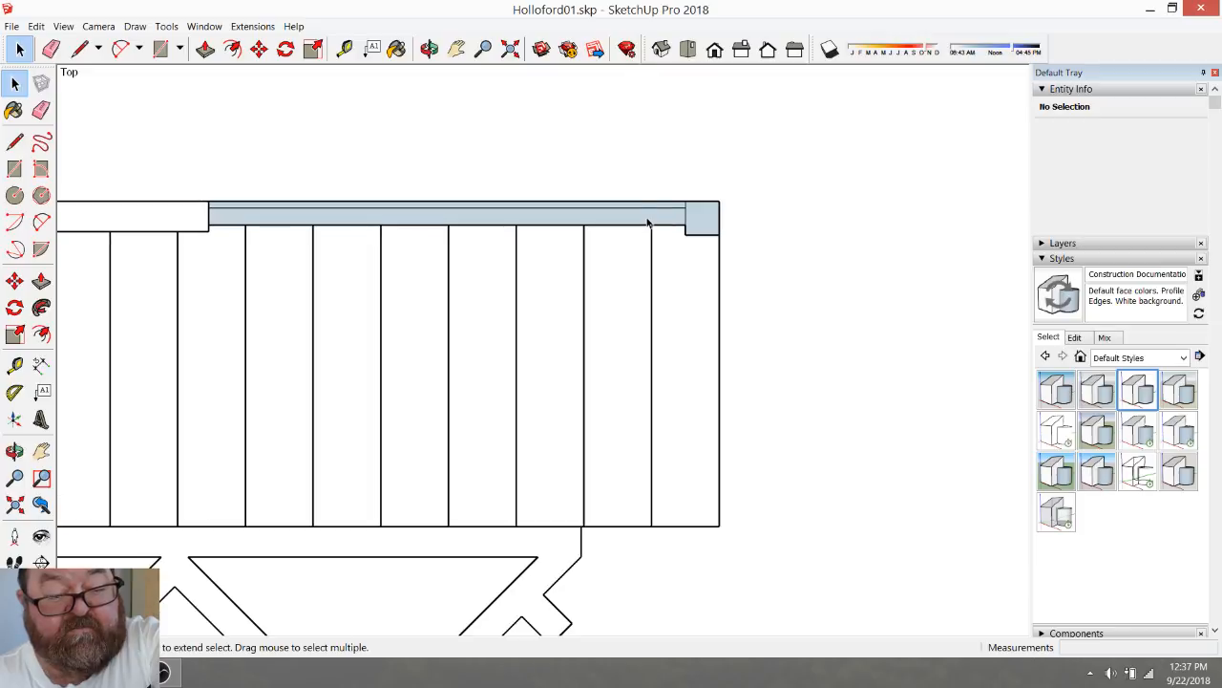
{"action": "left_click", "coordinate": [648, 218]}
{"action": "key", "text": "Delete"}
{"action": "left_click", "coordinate": [695, 220]}
{"action": "key", "text": "Delete"}
{"action": "left_click", "coordinate": [668, 206]}
{"action": "key", "text": "Delete"}
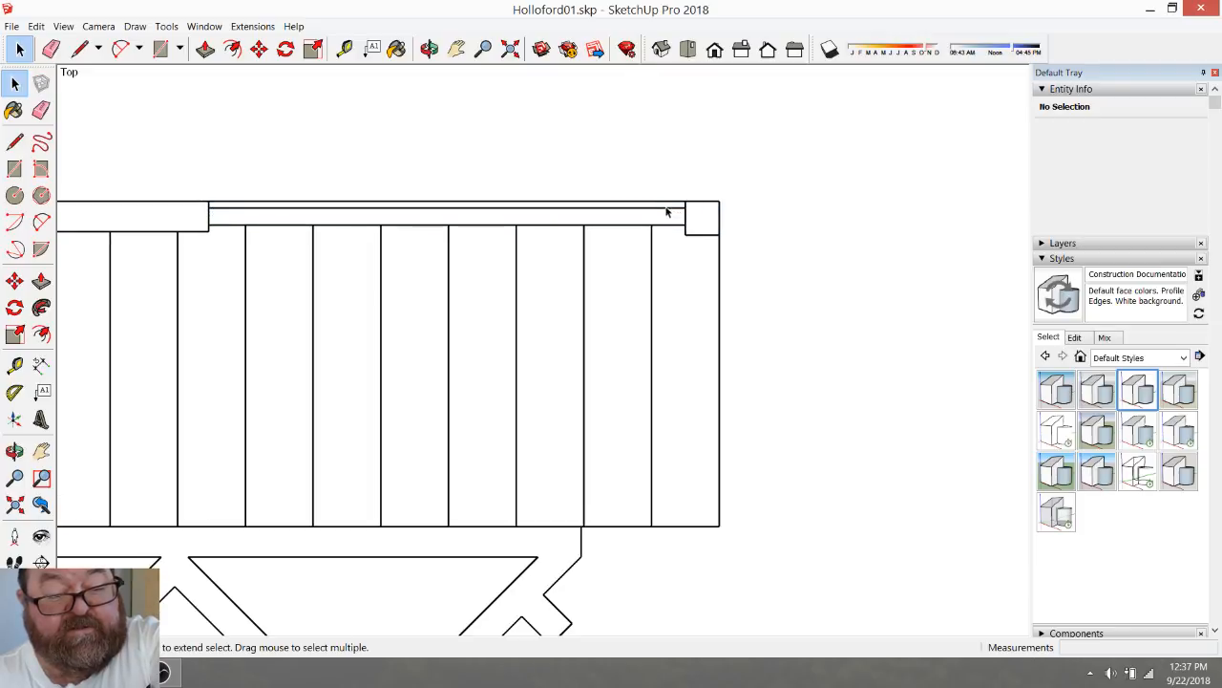
Erase the vertical line nearest the striped room's right edge
{"action": "scroll", "coordinate": [399, 239], "scroll_direction": "down", "scroll_amount": 6}
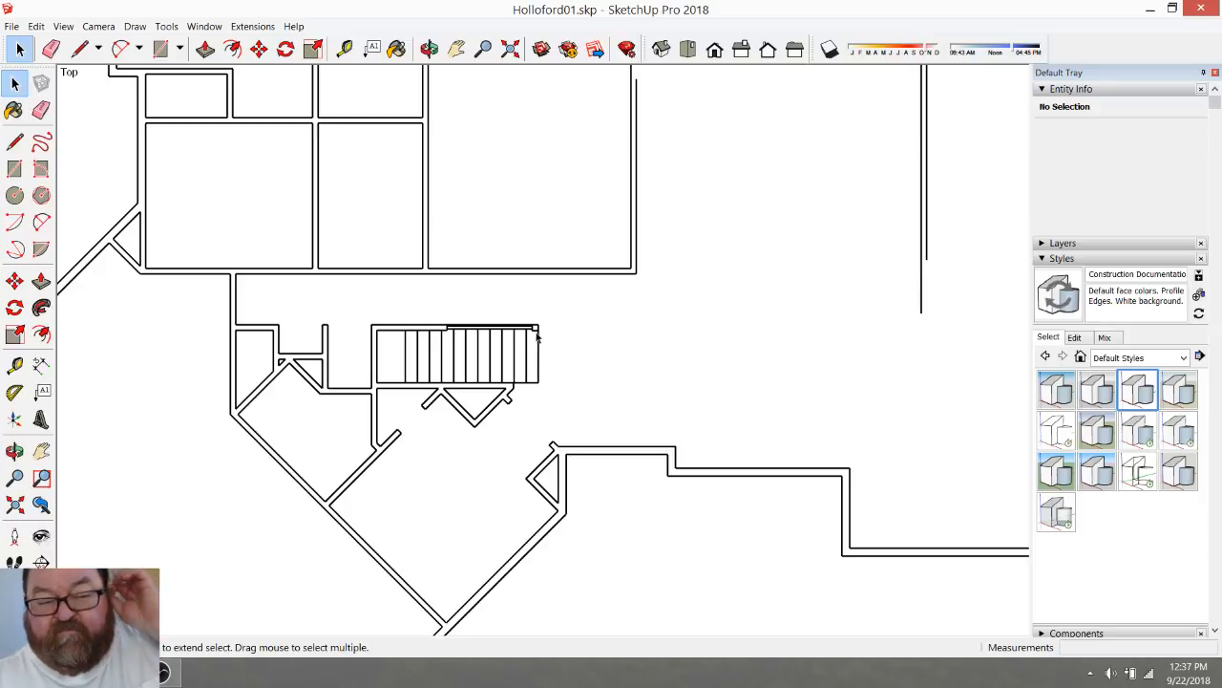
{"action": "scroll", "coordinate": [354, 345], "scroll_direction": "up", "scroll_amount": 3}
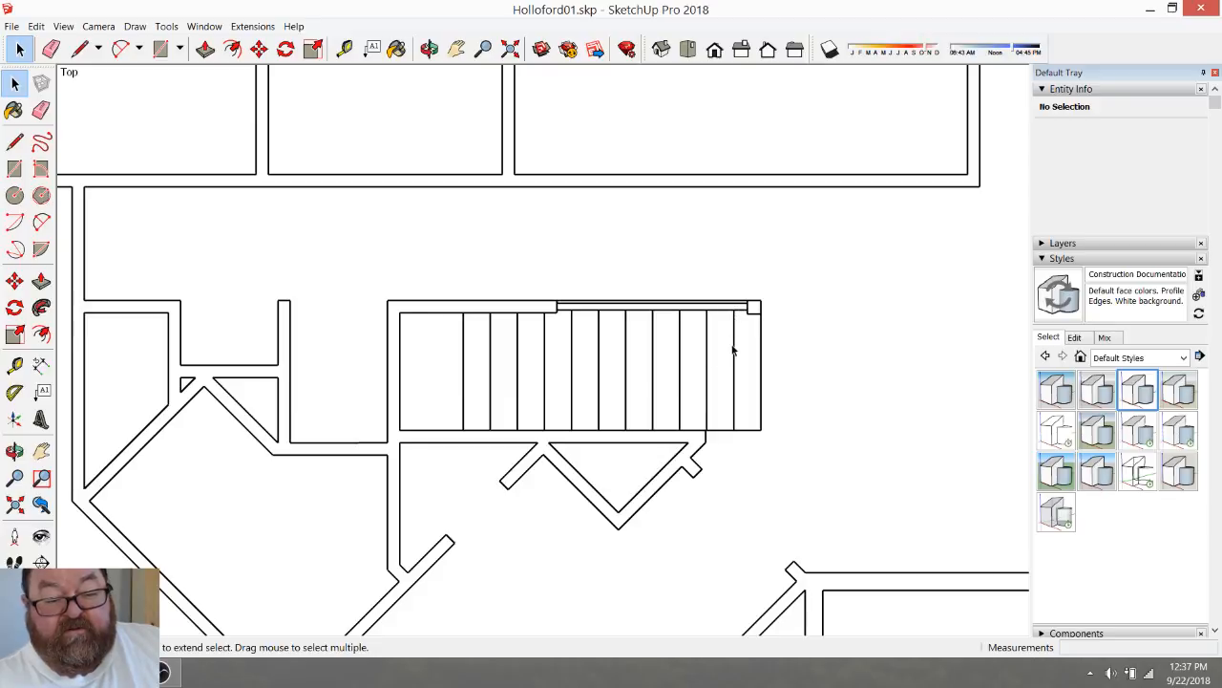
{"action": "scroll", "coordinate": [727, 355], "scroll_direction": "up", "scroll_amount": 2}
{"action": "left_click_drag", "start_coordinate": [772, 239], "coordinate": [810, 300]}
{"action": "left_click_drag", "start_coordinate": [767, 216], "coordinate": [819, 395]}
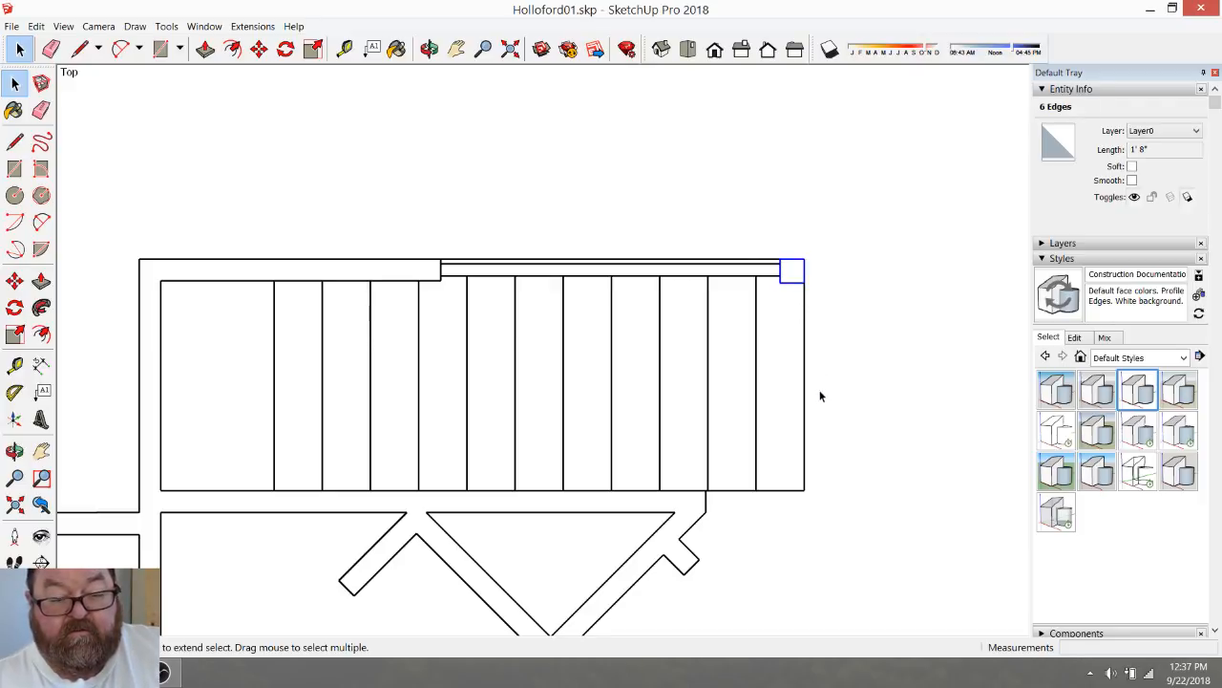
{"action": "left_click", "coordinate": [50, 49]}
{"action": "left_click", "coordinate": [756, 342]}
Move the small corner square together with the striped room's right edge 10 inches to the left
{"action": "left_click", "coordinate": [19, 49]}
{"action": "left_click_drag", "start_coordinate": [753, 231], "coordinate": [856, 532]}
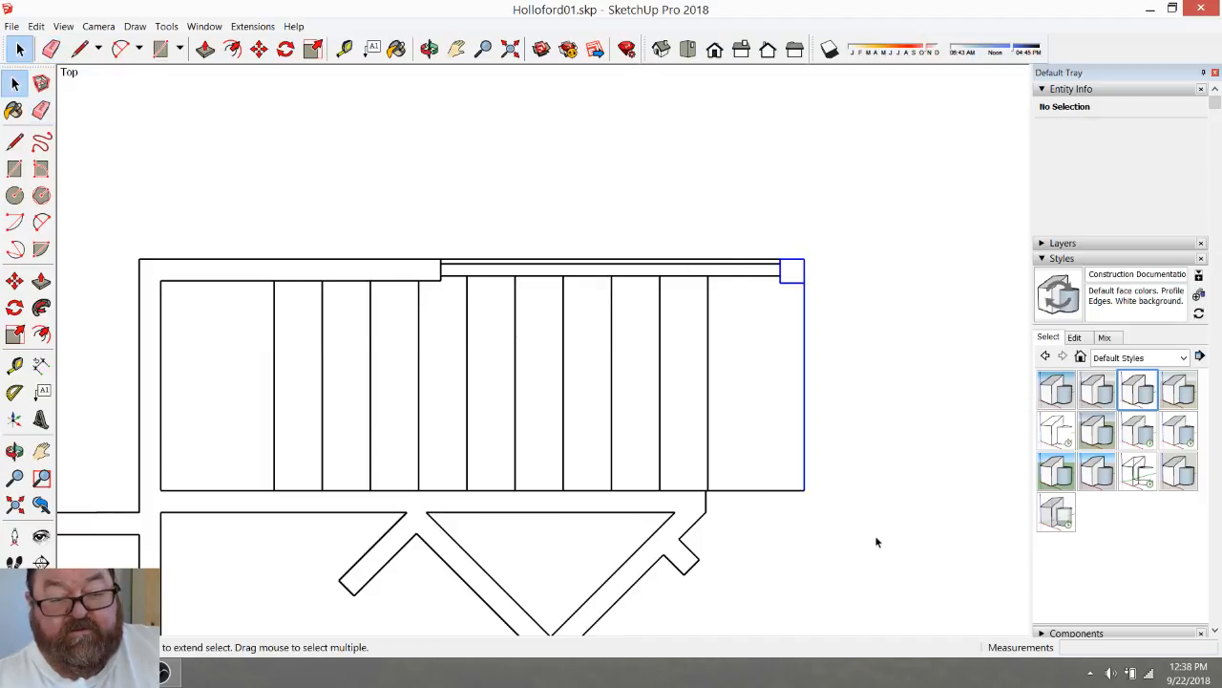
{"action": "left_click", "coordinate": [264, 51]}
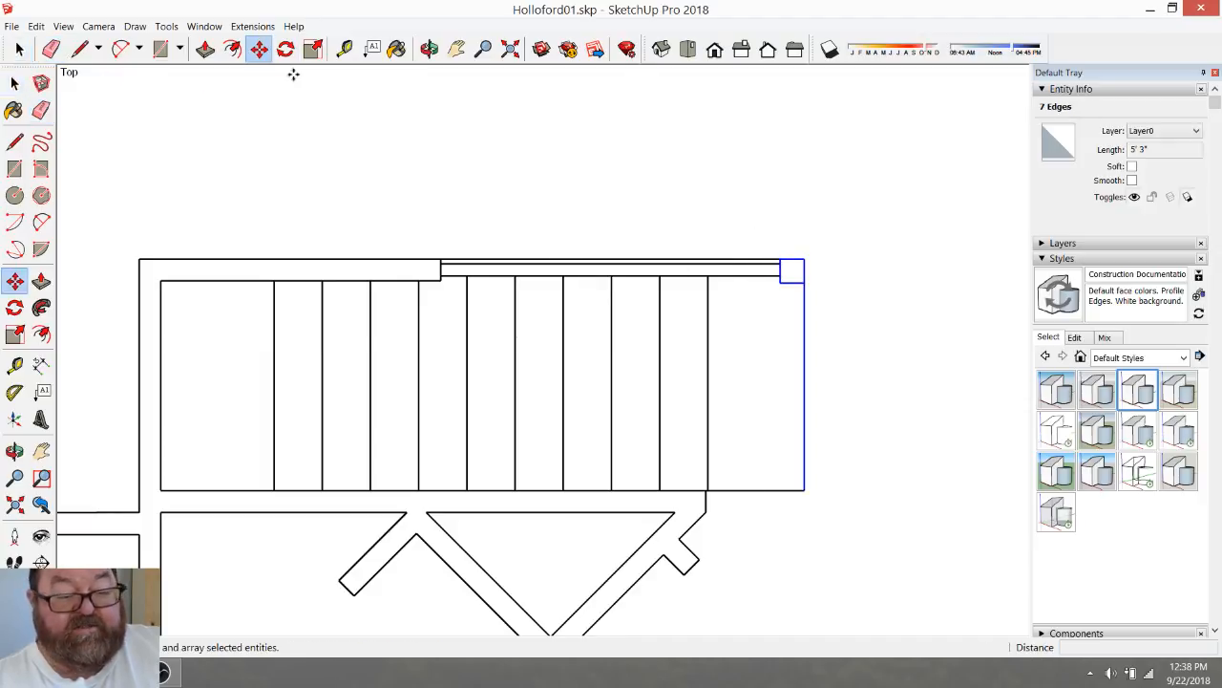
{"action": "left_click", "coordinate": [804, 259]}
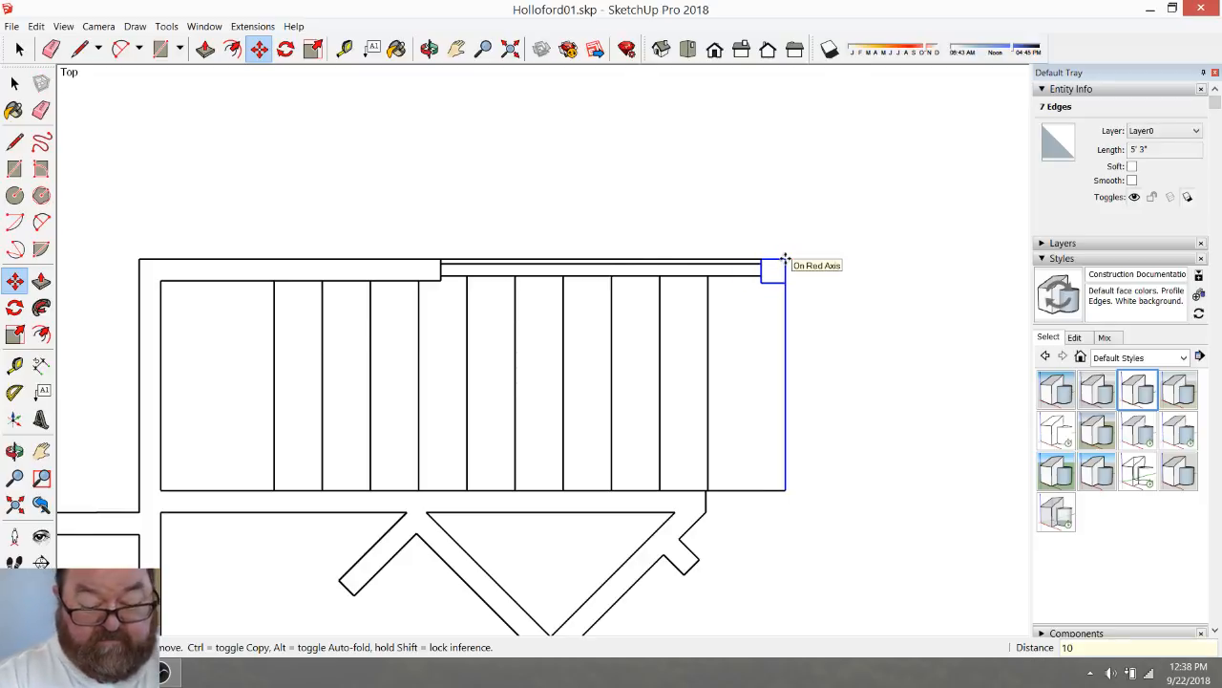
{"action": "key", "text": "Return"}
{"action": "scroll", "coordinate": [826, 258], "scroll_direction": "down", "scroll_amount": 2}
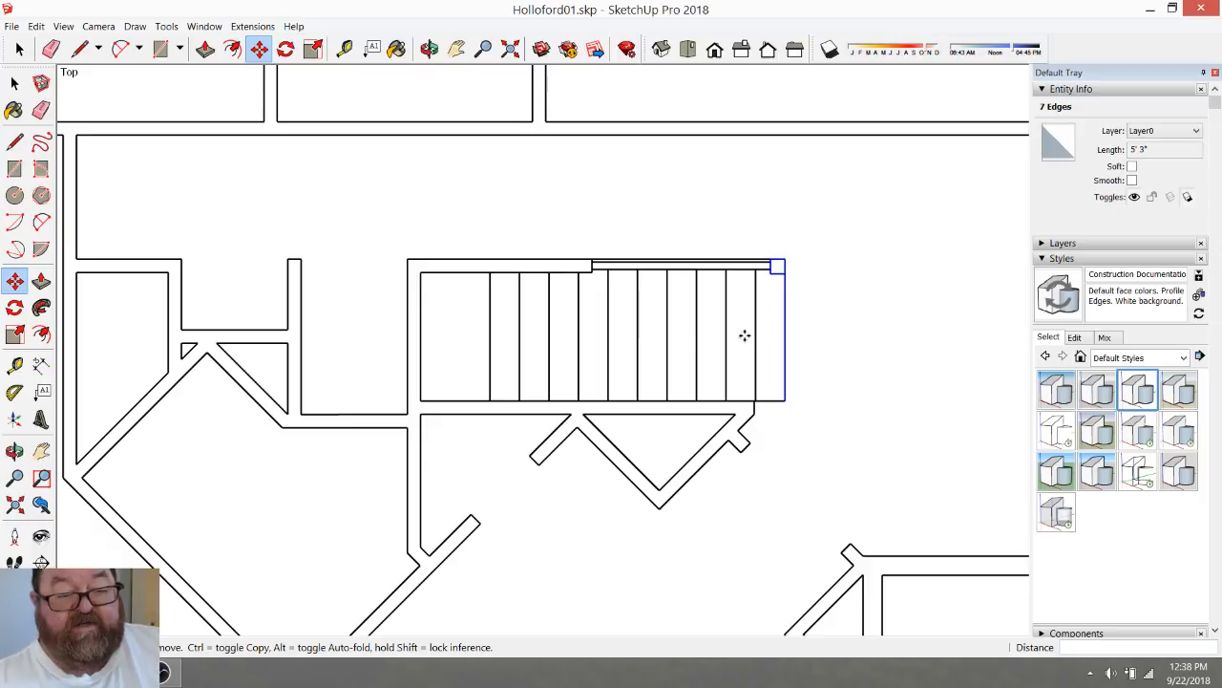
Select the leftmost vertical line inside the striped room and start the Move tool
{"action": "scroll", "coordinate": [404, 246], "scroll_direction": "up", "scroll_amount": 2}
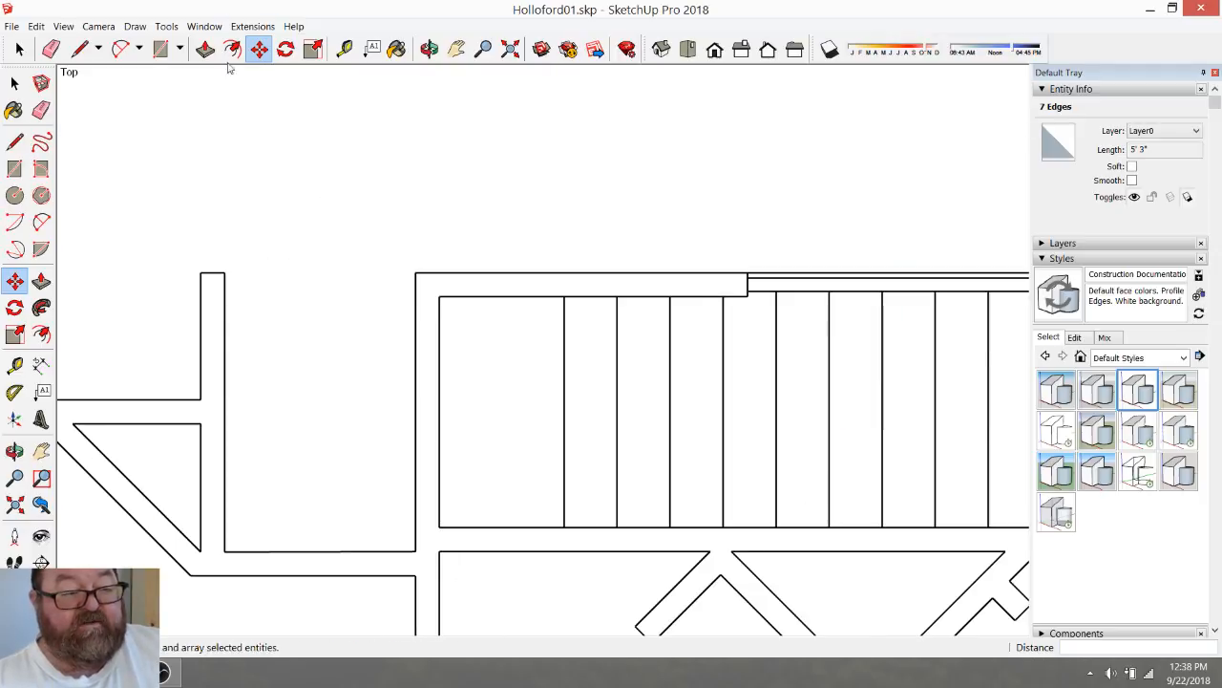
{"action": "left_click", "coordinate": [19, 51]}
{"action": "left_click", "coordinate": [565, 341]}
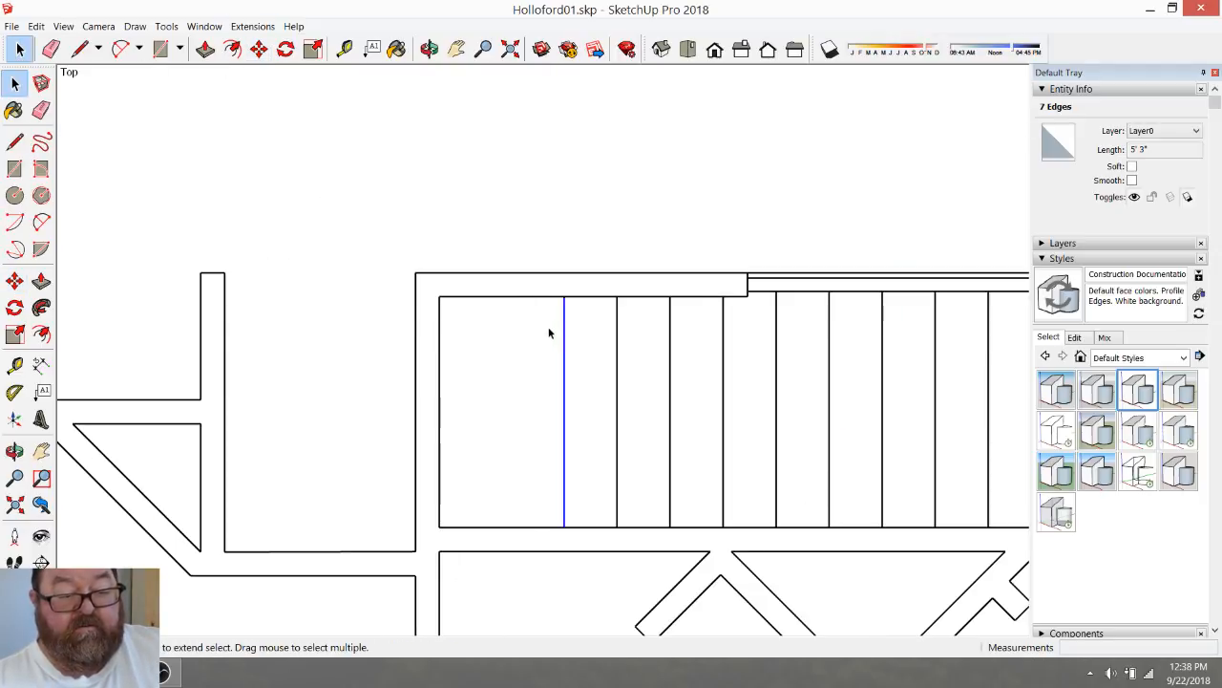
{"action": "left_click", "coordinate": [259, 49]}
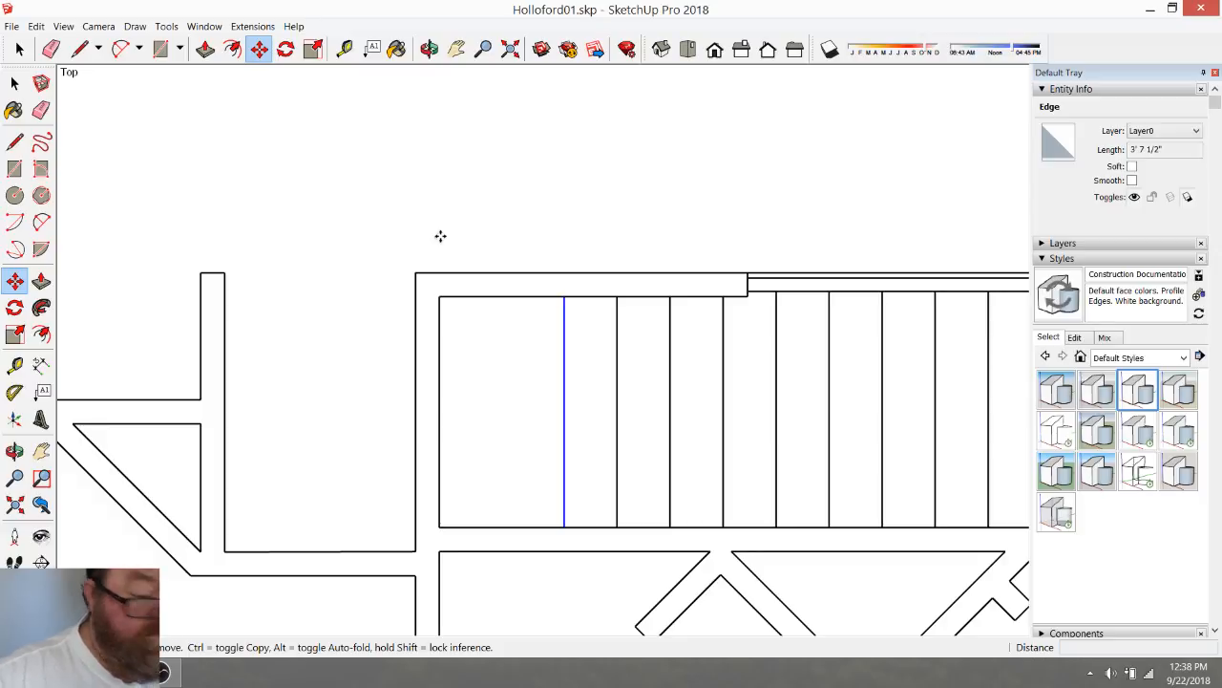
Check the stream status in OBS and on the YouTube live dashboard, and return to the SketchUp floor plan
{"action": "left_click", "coordinate": [164, 672]}
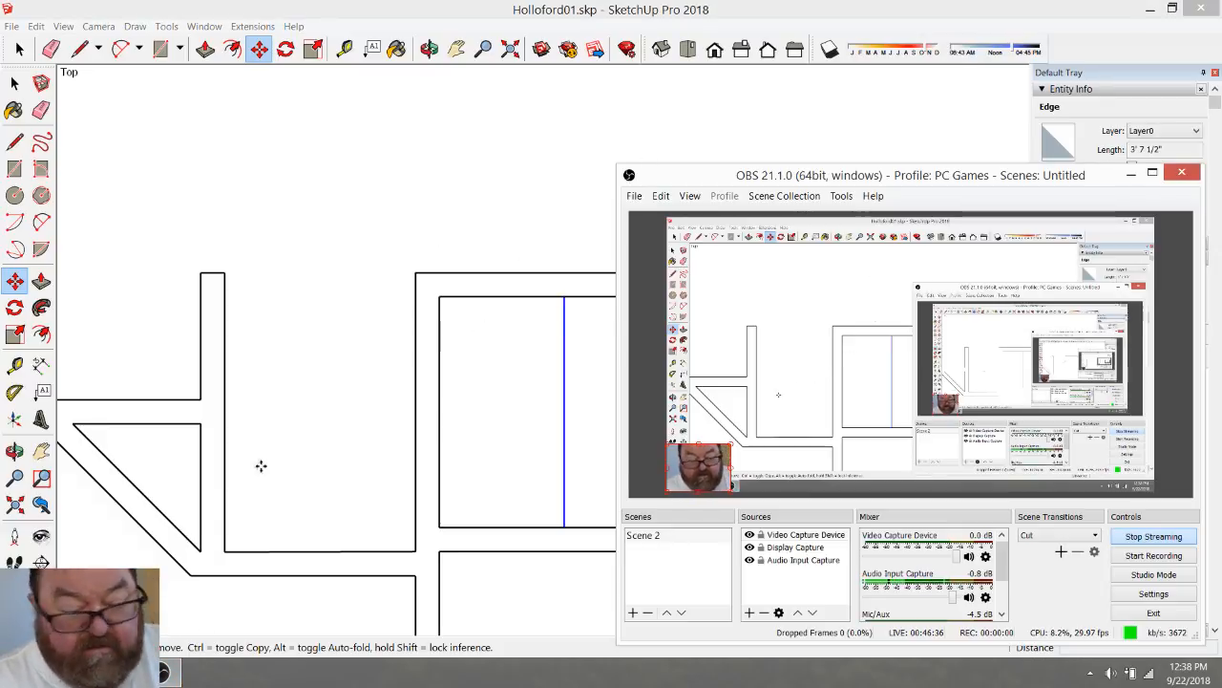
{"action": "left_click", "coordinate": [96, 672]}
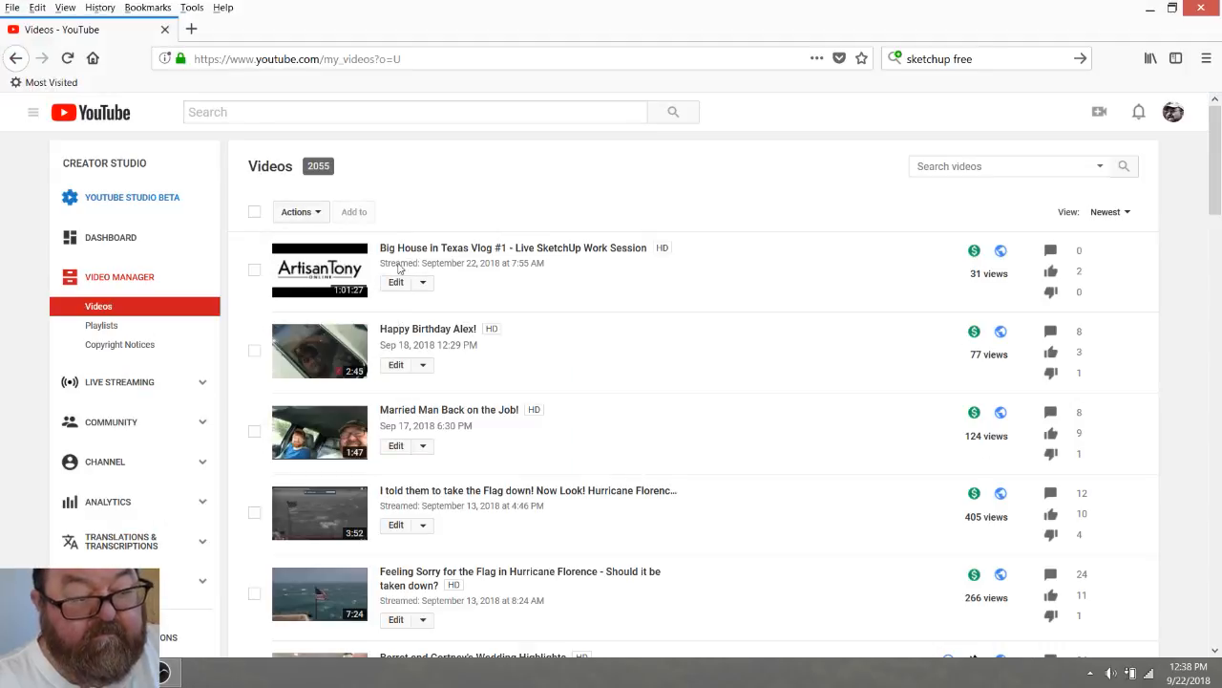
{"action": "scroll", "coordinate": [547, 352], "scroll_direction": "down", "scroll_amount": 2}
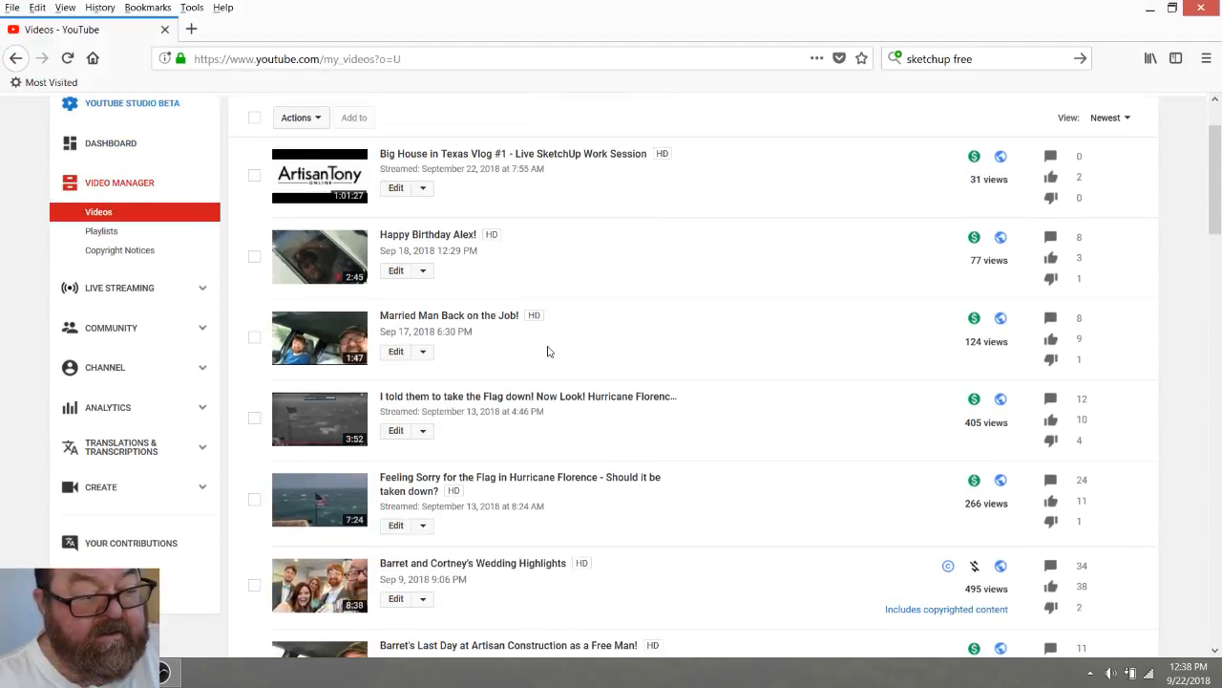
{"action": "left_click", "coordinate": [115, 285]}
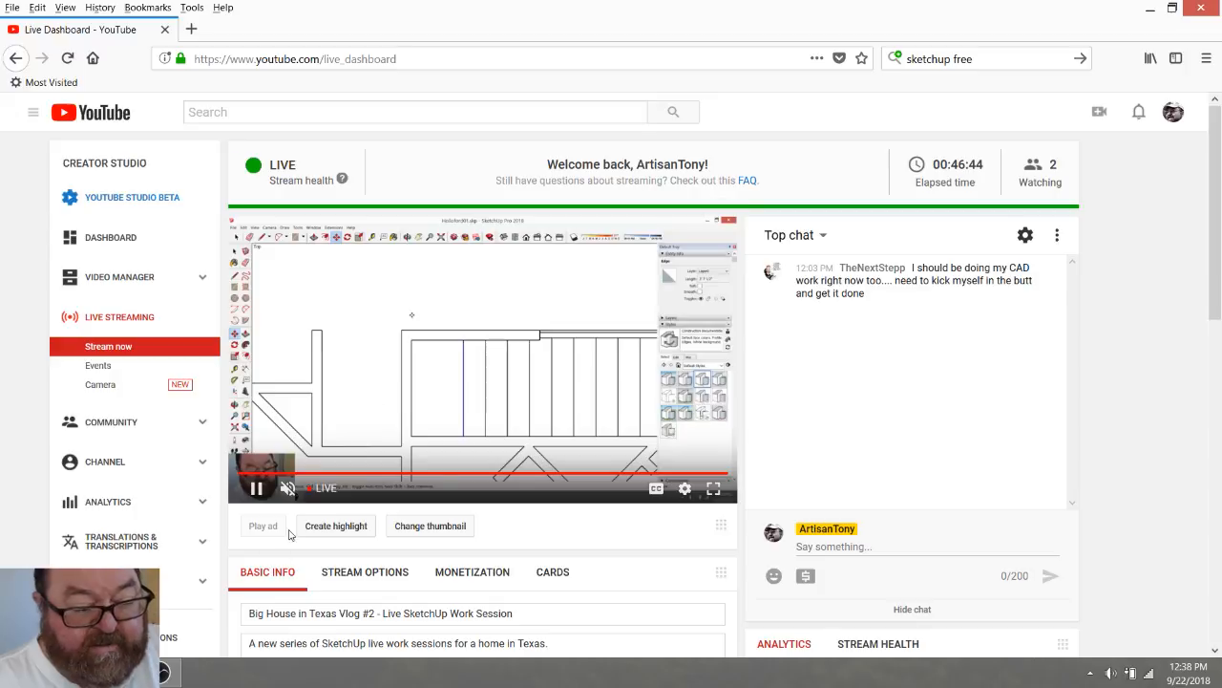
{"action": "left_click", "coordinate": [163, 671]}
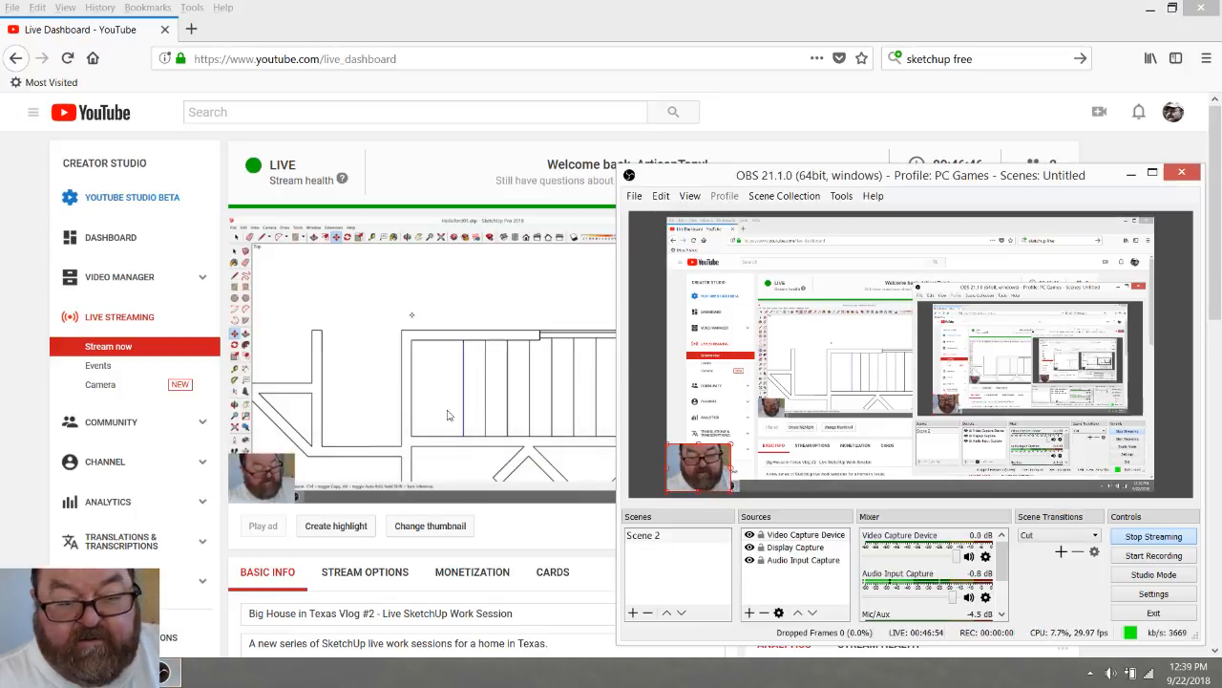
{"action": "left_click", "coordinate": [123, 672]}
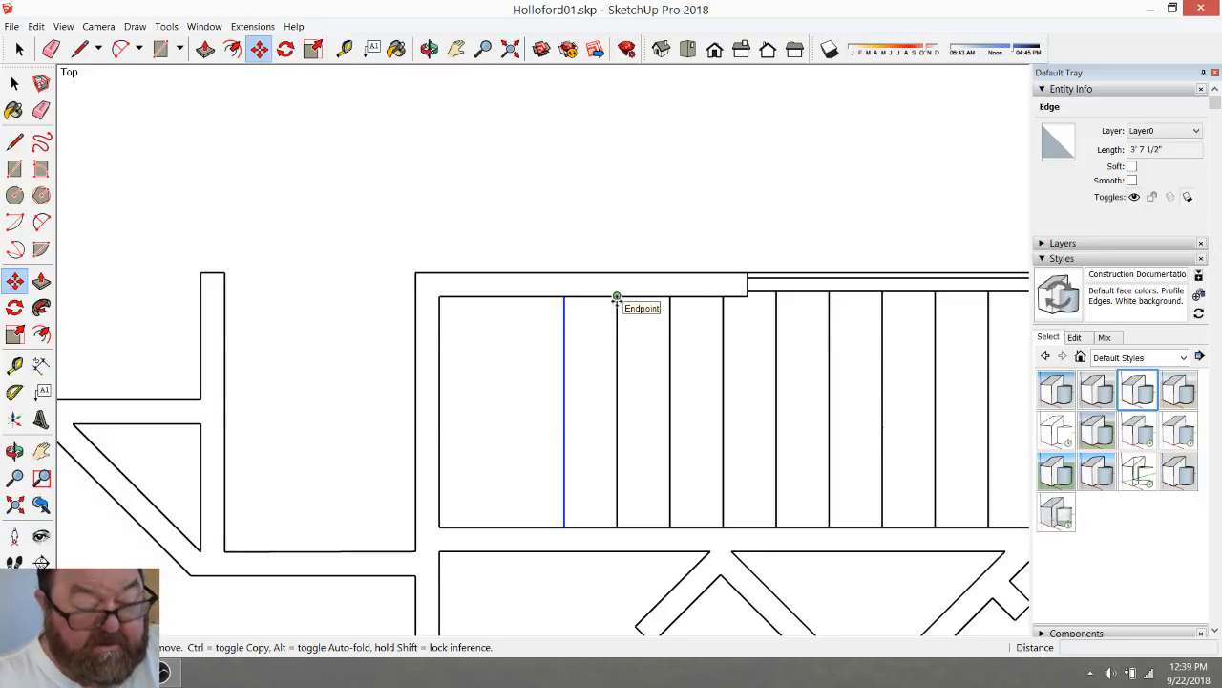
Copy the selected leftmost line to the left twice, using the existing 10-inch spacing between neighbouring lines
{"action": "left_click", "coordinate": [617, 296]}
{"action": "key", "text": "ctrl"}
{"action": "left_click", "coordinate": [564, 296]}
{"action": "left_click", "coordinate": [564, 296]}
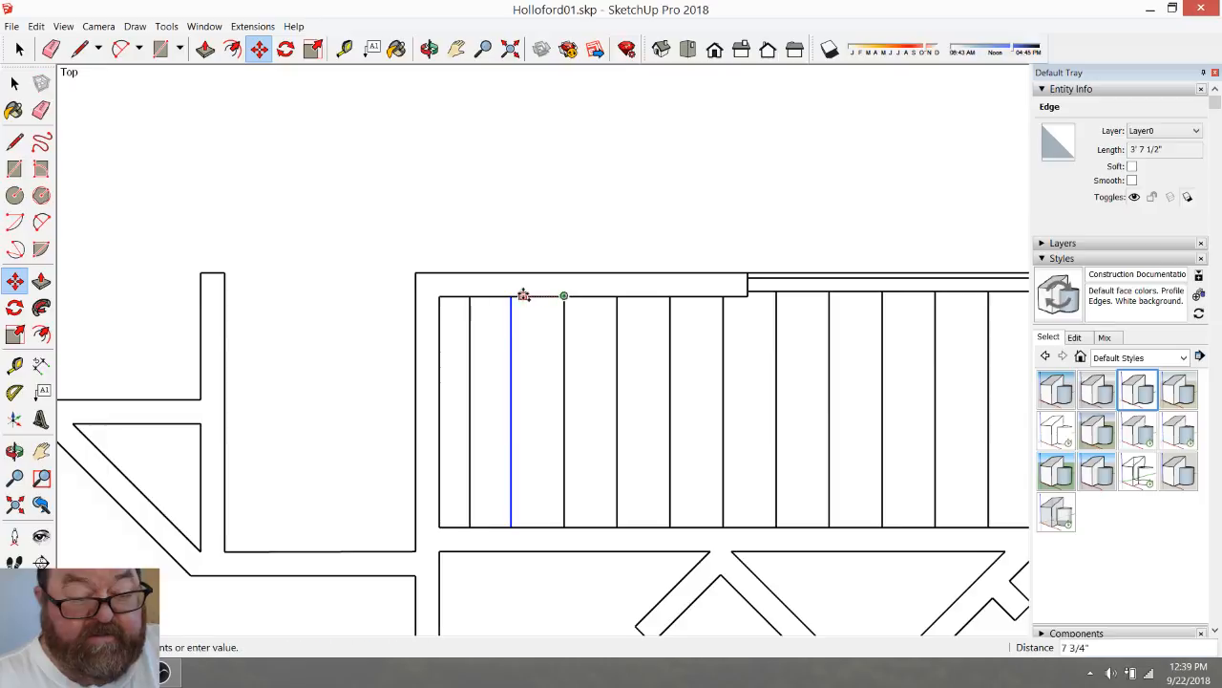
{"action": "left_click", "coordinate": [514, 294]}
{"action": "scroll", "coordinate": [515, 294], "scroll_direction": "down", "scroll_amount": 3}
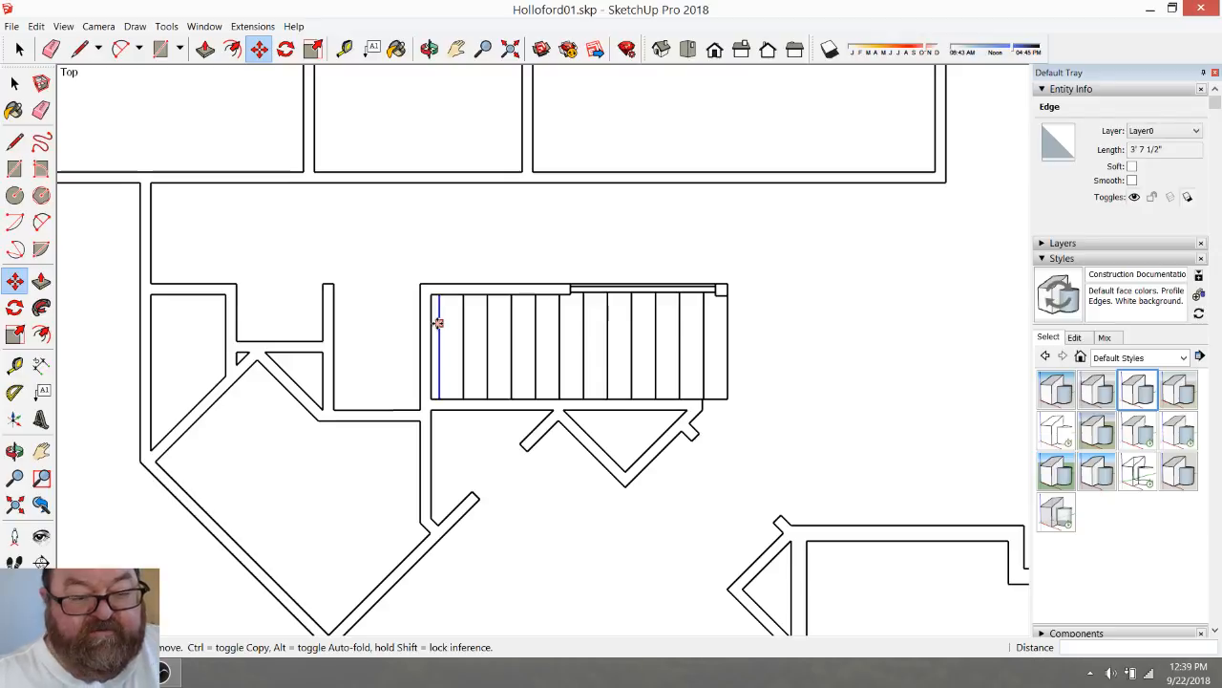
Check the YouTube live dashboard again, and return to SketchUp to compare the whole floor plan with the reference plan
{"action": "scroll", "coordinate": [512, 284], "scroll_direction": "down", "scroll_amount": 3}
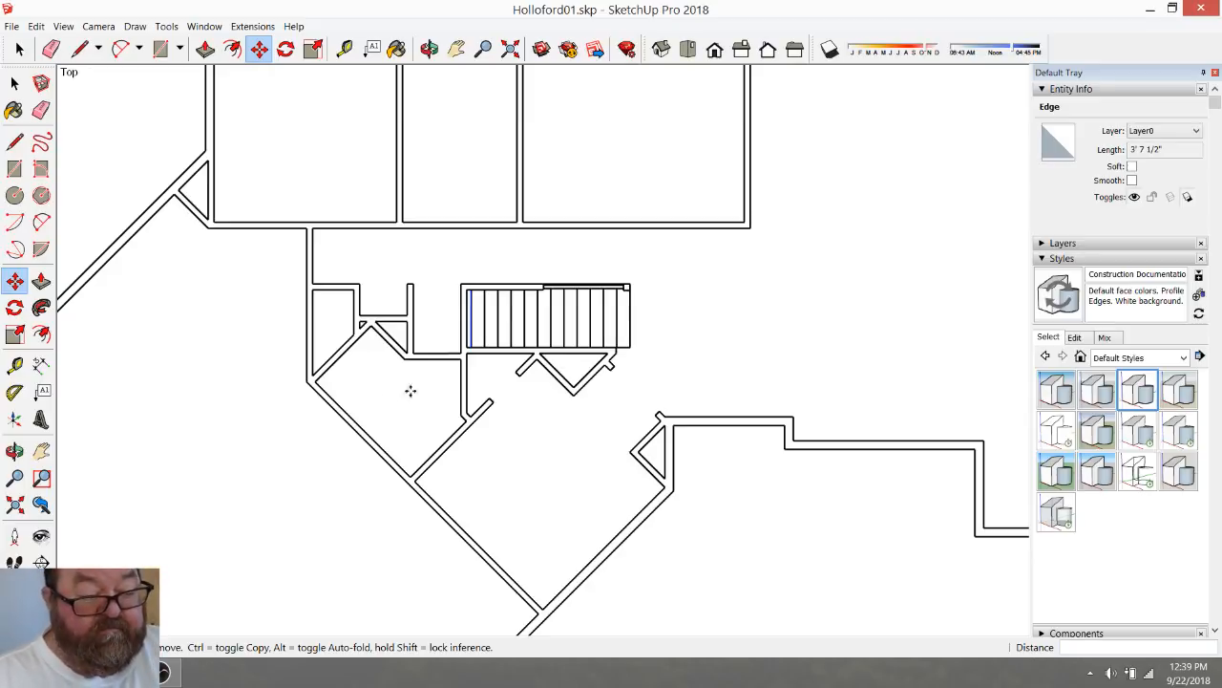
{"action": "key", "text": "alt+Tab"}
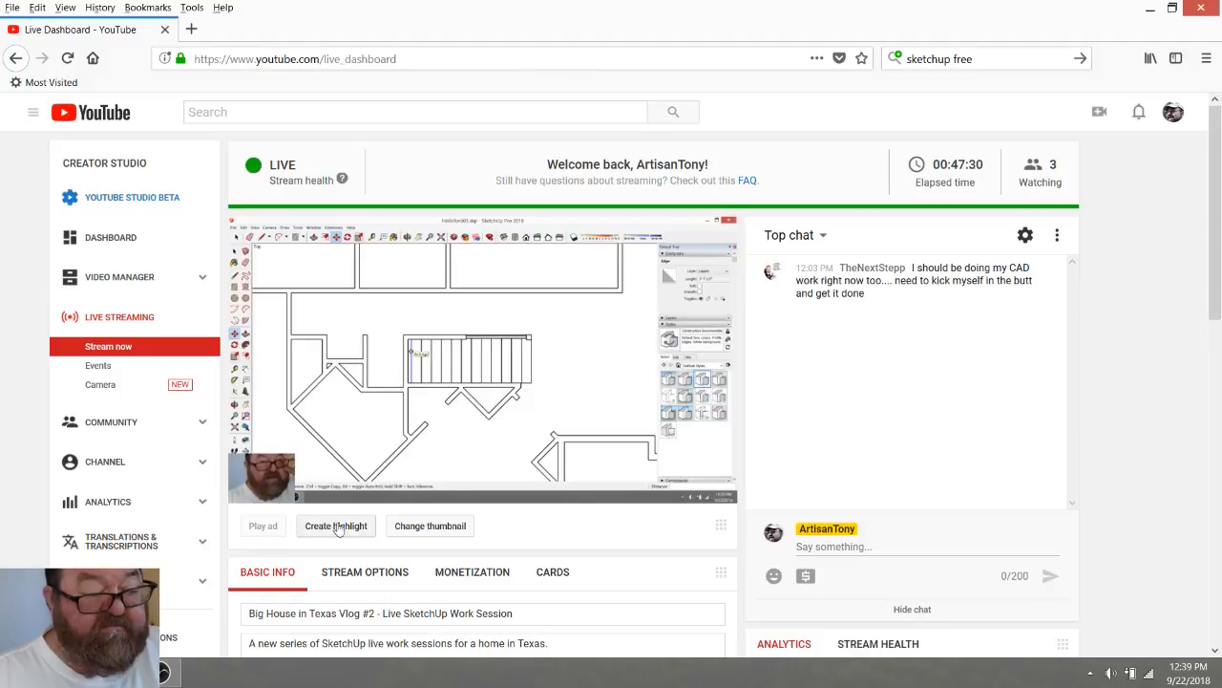
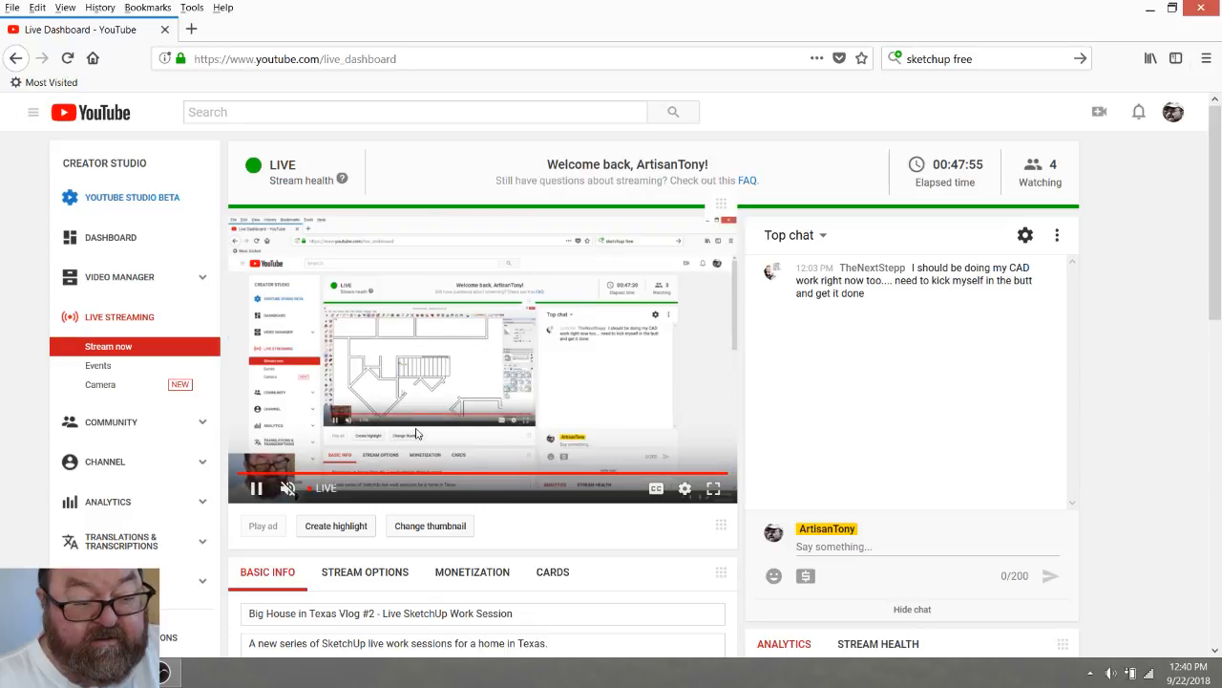
{"action": "key", "text": "alt+Tab"}
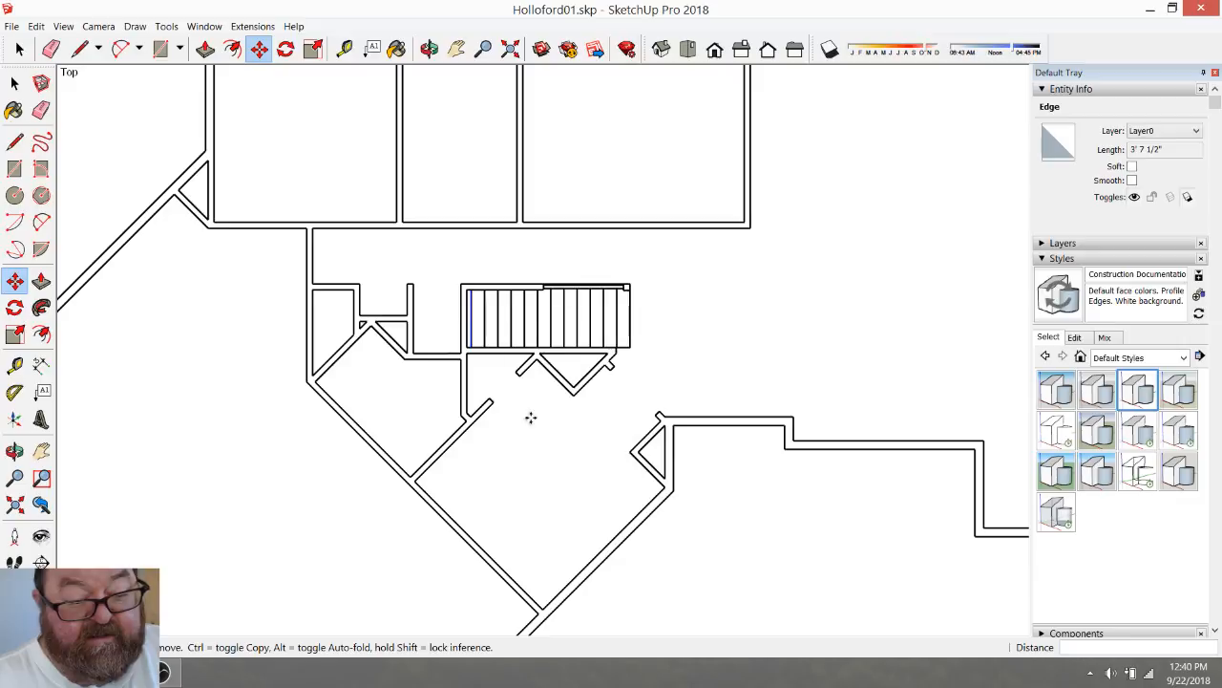
{"action": "scroll", "coordinate": [611, 372], "scroll_direction": "down", "scroll_amount": 10}
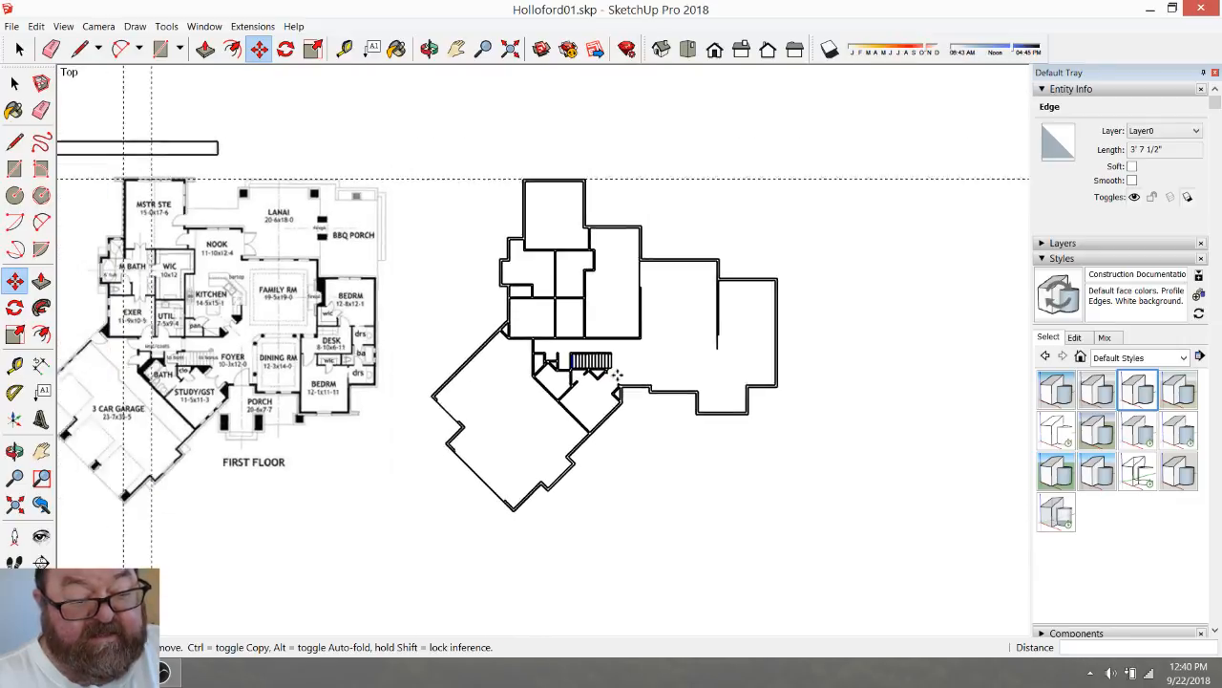
Examine the foyer, staircase, dining room and lower bedroom areas of the reference plan and compare them with the drawn walls
{"action": "scroll", "coordinate": [269, 369], "scroll_direction": "up", "scroll_amount": 10}
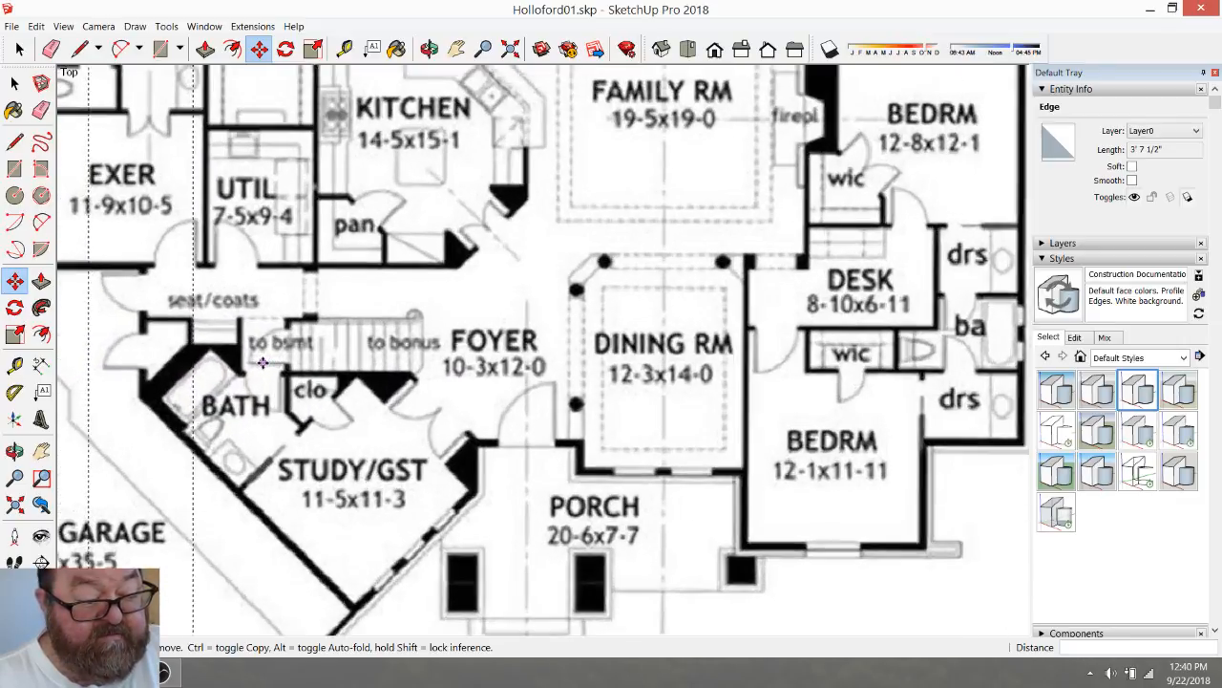
{"action": "scroll", "coordinate": [191, 320], "scroll_direction": "up", "scroll_amount": 2}
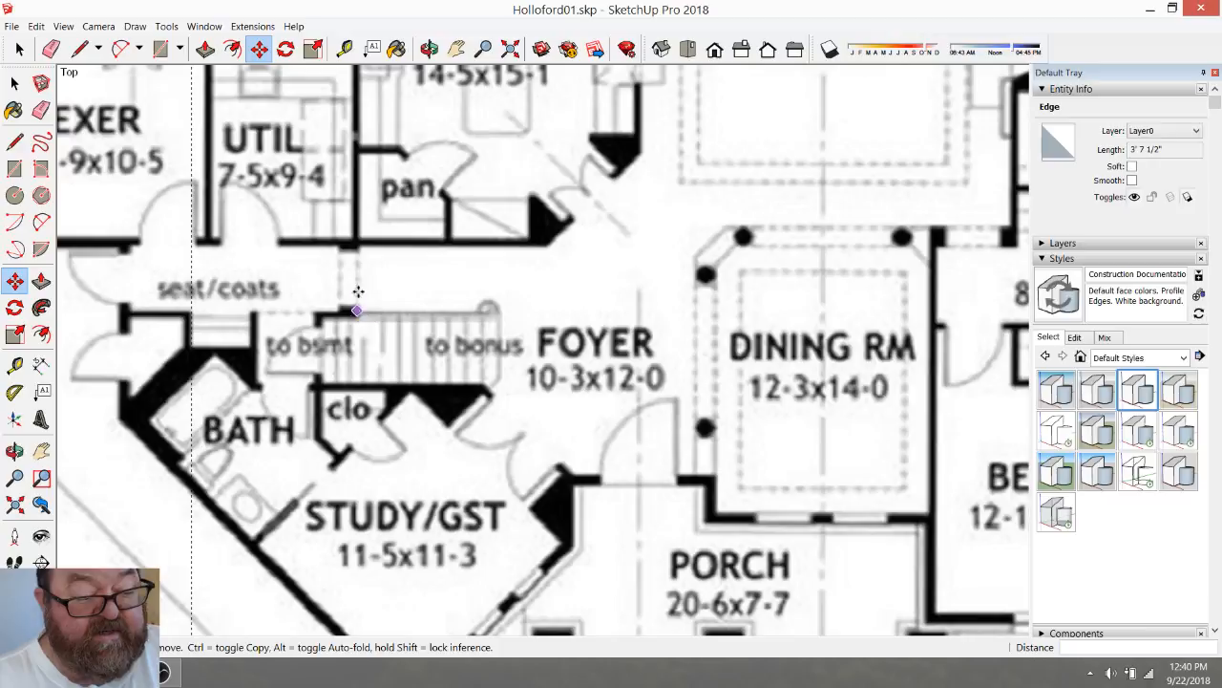
{"action": "scroll", "coordinate": [341, 326], "scroll_direction": "down", "scroll_amount": 2}
{"action": "scroll", "coordinate": [342, 326], "scroll_direction": "down", "scroll_amount": 1}
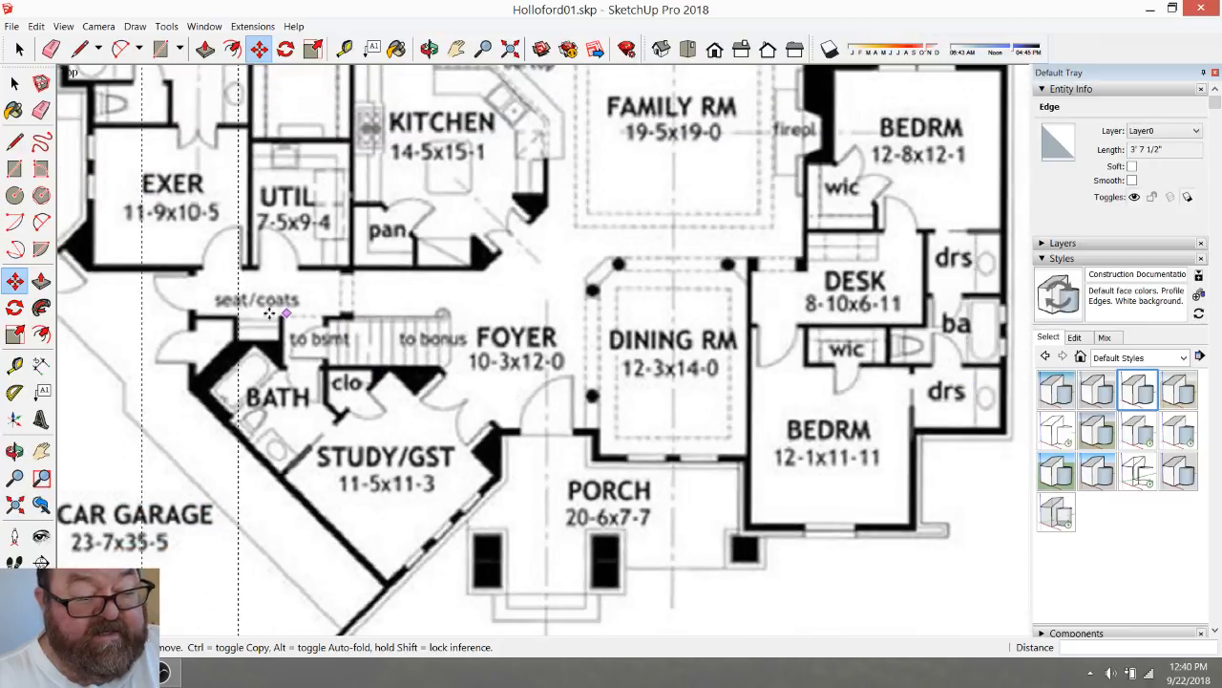
{"action": "scroll", "coordinate": [388, 427], "scroll_direction": "down", "scroll_amount": 1}
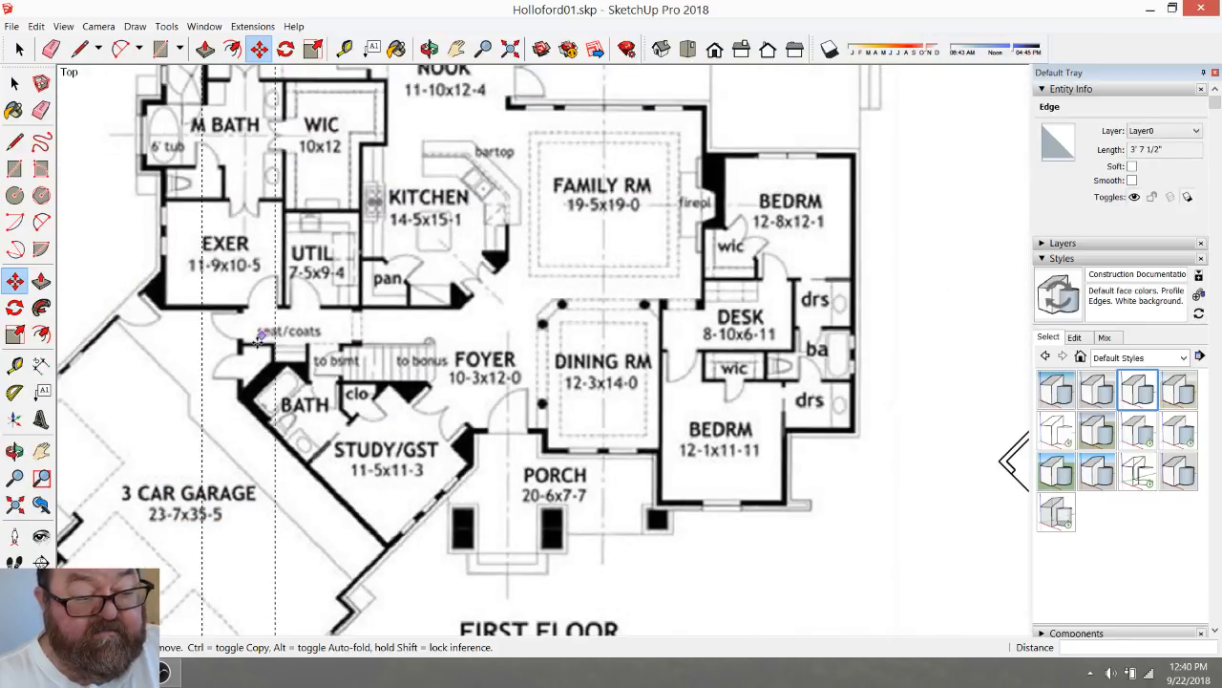
{"action": "scroll", "coordinate": [308, 369], "scroll_direction": "down", "scroll_amount": 3}
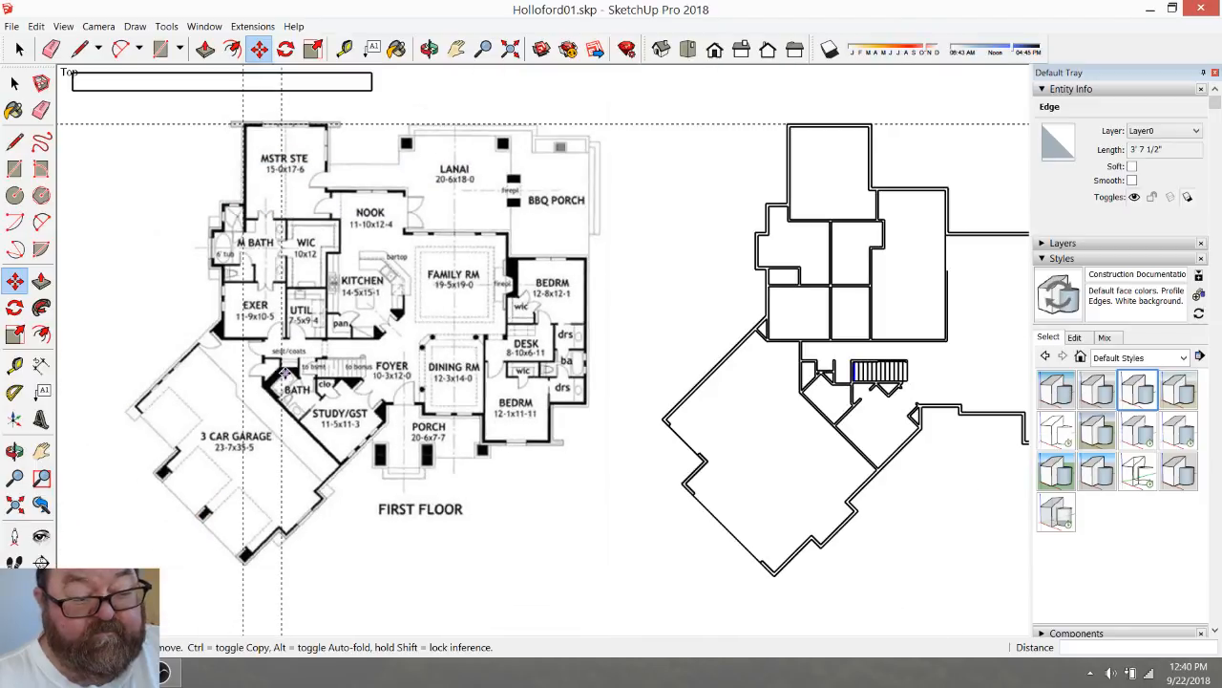
{"action": "scroll", "coordinate": [344, 383], "scroll_direction": "up", "scroll_amount": 1}
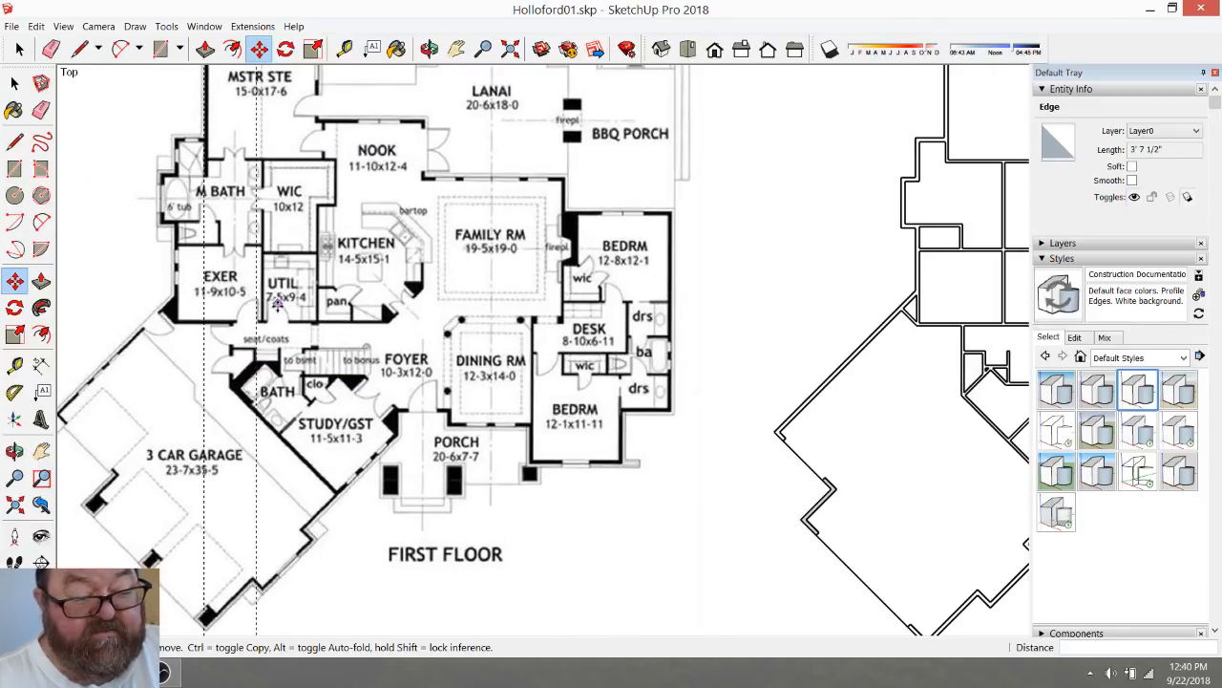
{"action": "scroll", "coordinate": [264, 354], "scroll_direction": "down", "scroll_amount": 1}
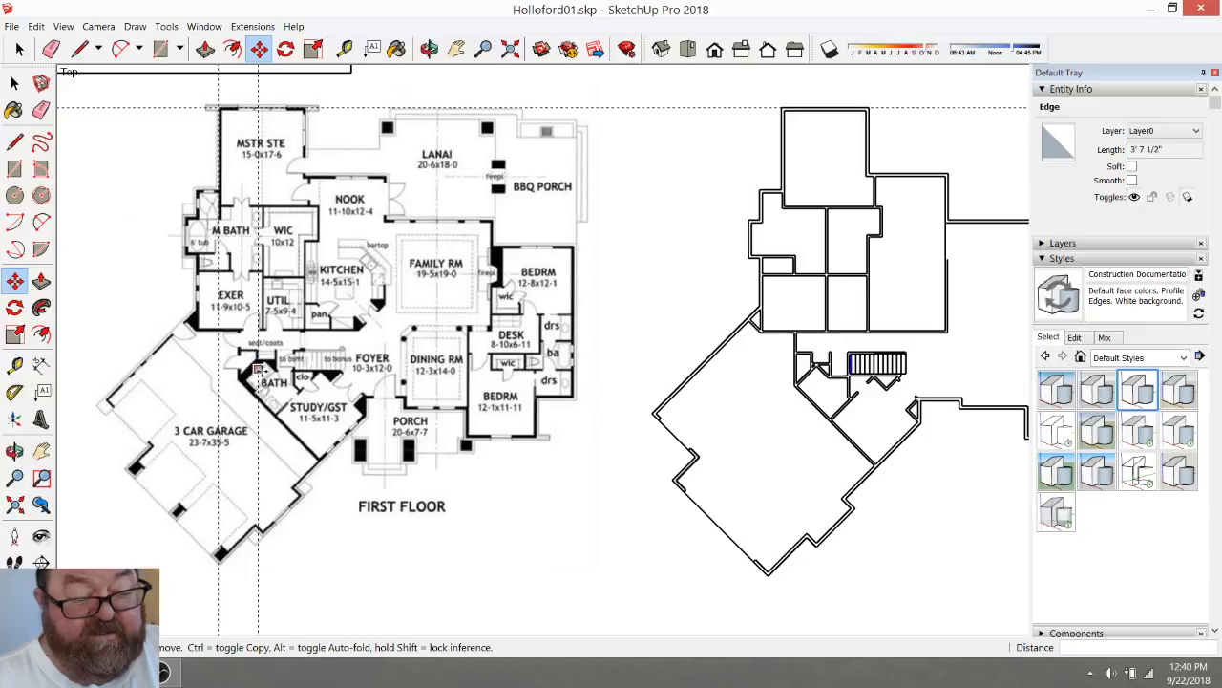
{"action": "scroll", "coordinate": [246, 364], "scroll_direction": "down", "scroll_amount": 1}
{"action": "scroll", "coordinate": [334, 379], "scroll_direction": "up", "scroll_amount": 1}
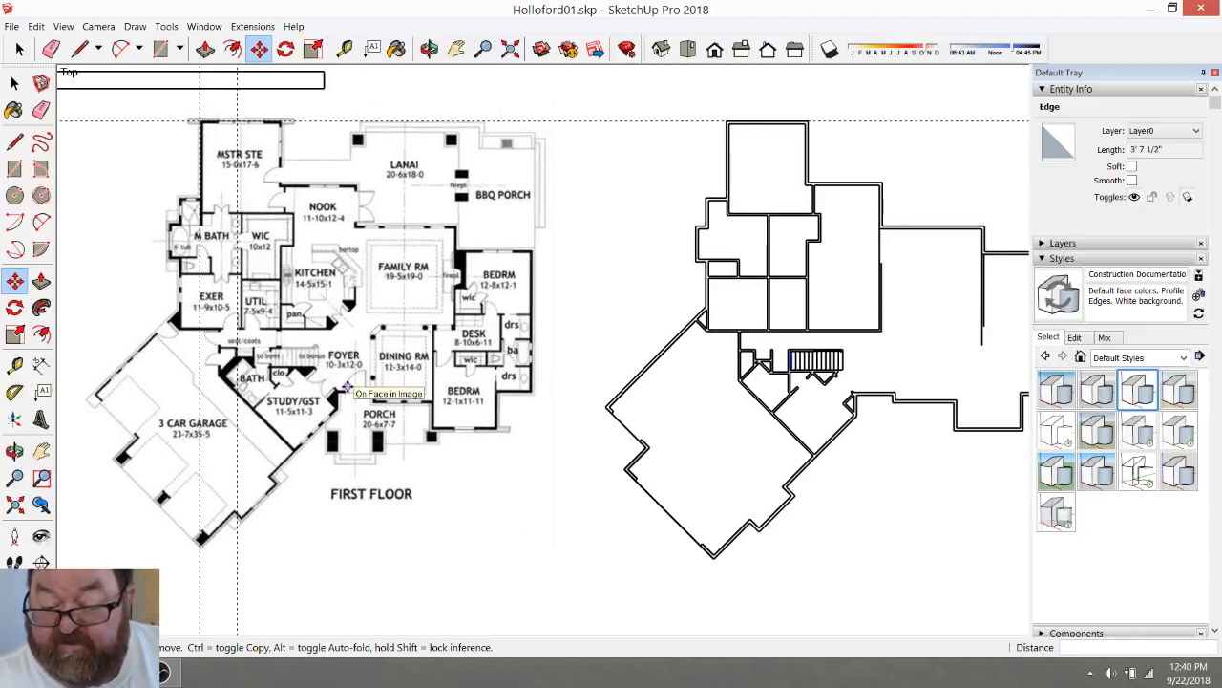
{"action": "scroll", "coordinate": [348, 385], "scroll_direction": "down", "scroll_amount": 1}
{"action": "scroll", "coordinate": [350, 374], "scroll_direction": "up", "scroll_amount": 3}
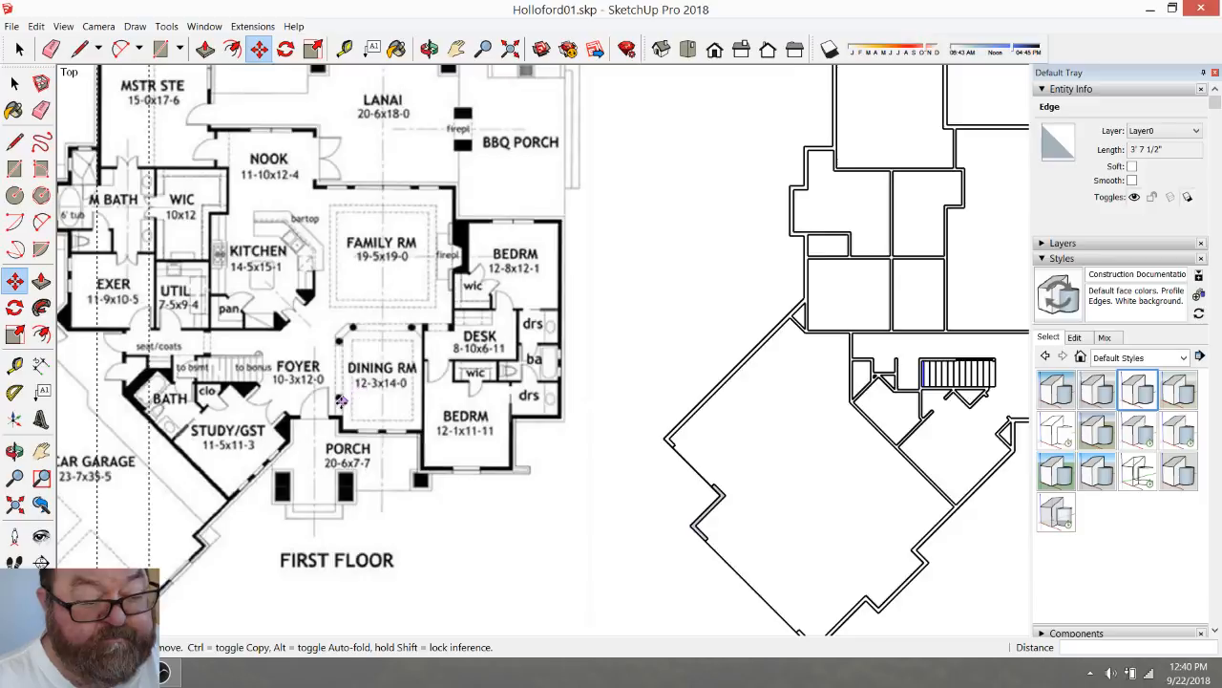
{"action": "scroll", "coordinate": [337, 378], "scroll_direction": "down", "scroll_amount": 3}
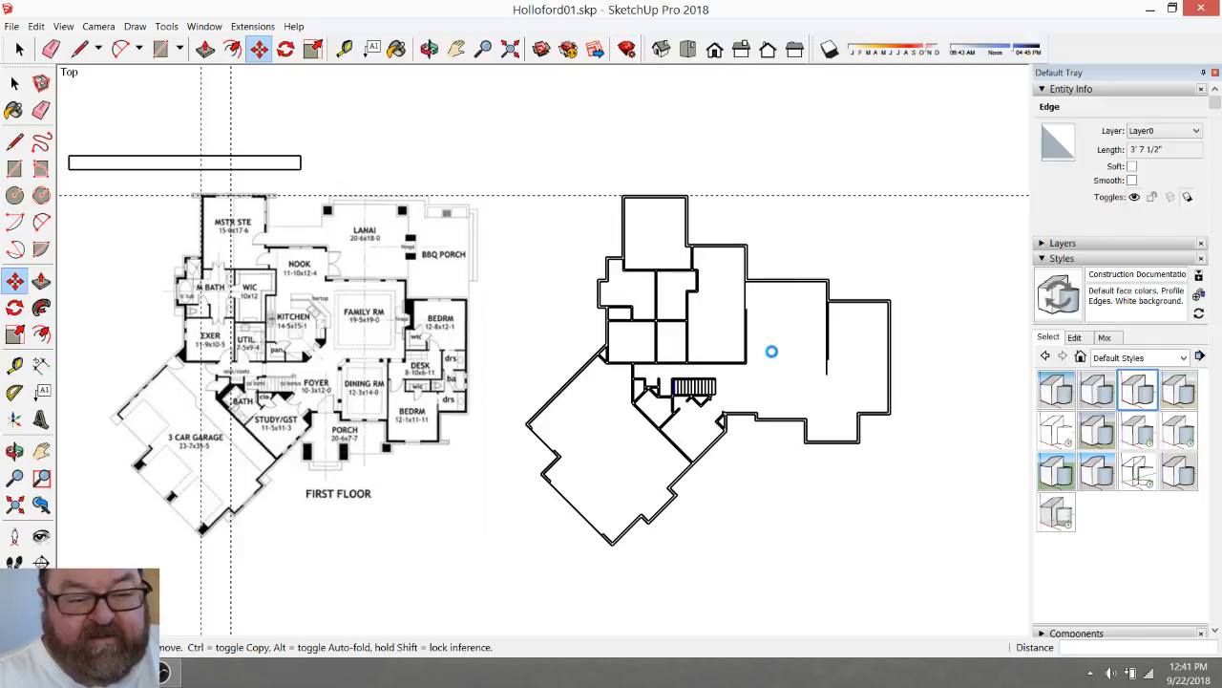
{"action": "scroll", "coordinate": [304, 408], "scroll_direction": "up", "scroll_amount": 5}
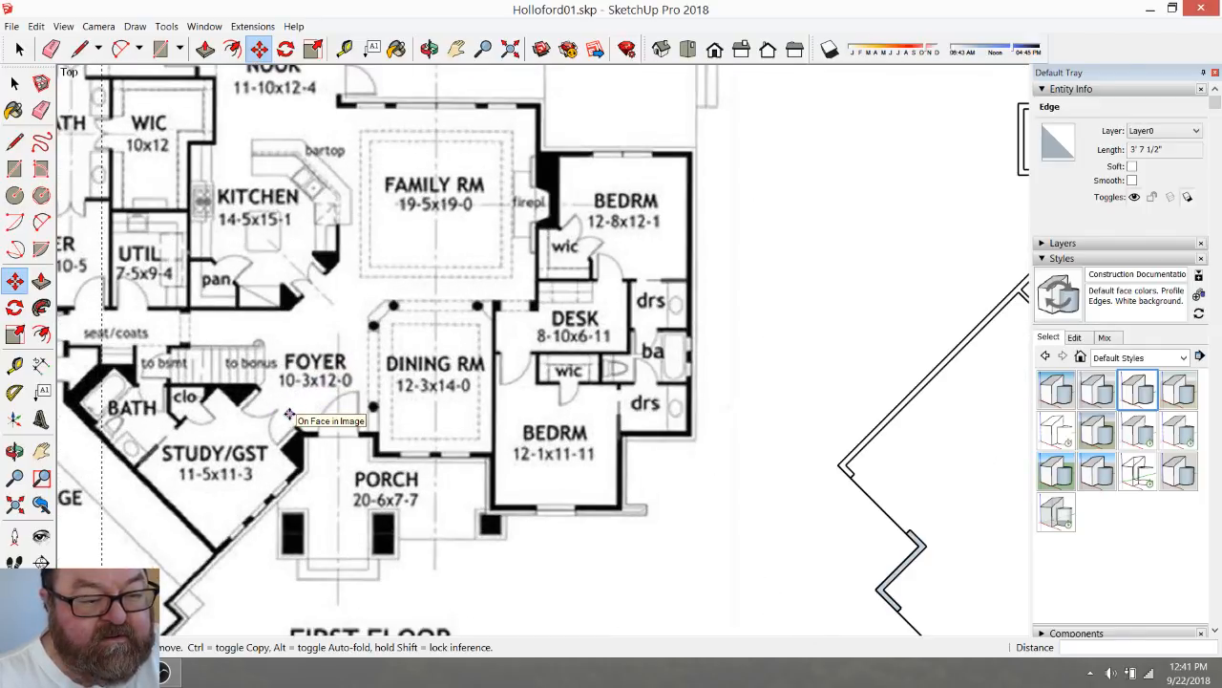
{"action": "scroll", "coordinate": [288, 412], "scroll_direction": "down", "scroll_amount": 5}
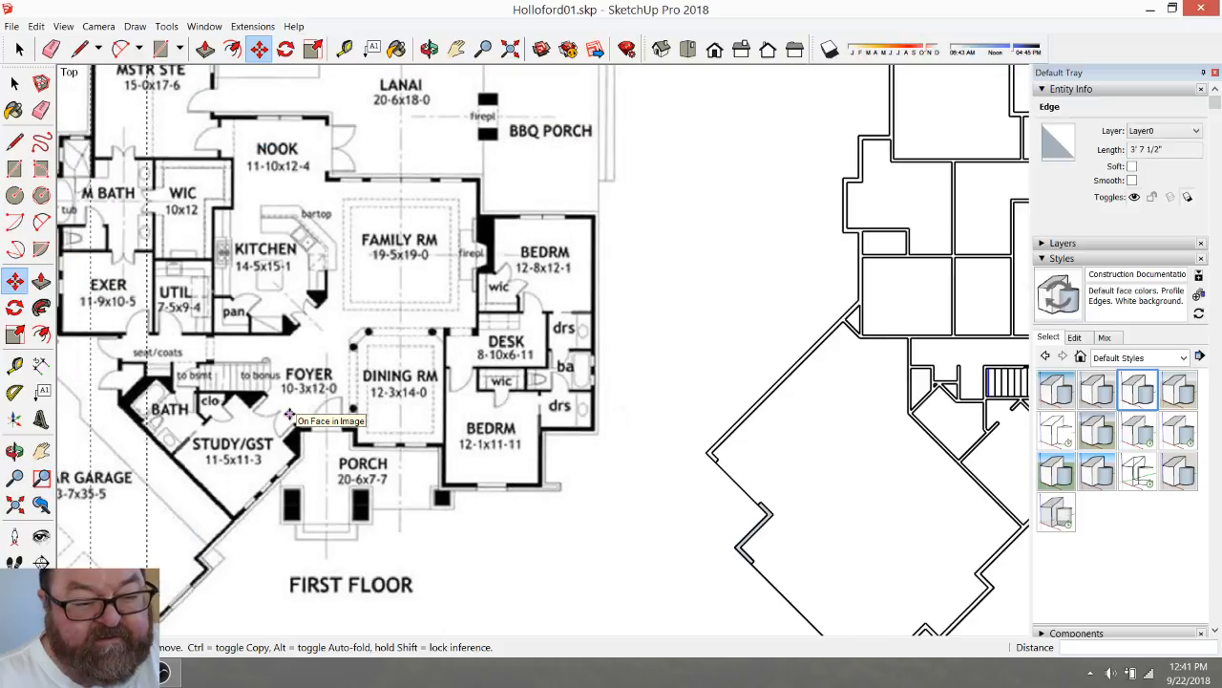
{"action": "scroll", "coordinate": [393, 426], "scroll_direction": "up", "scroll_amount": 1}
{"action": "scroll", "coordinate": [393, 426], "scroll_direction": "up", "scroll_amount": 2}
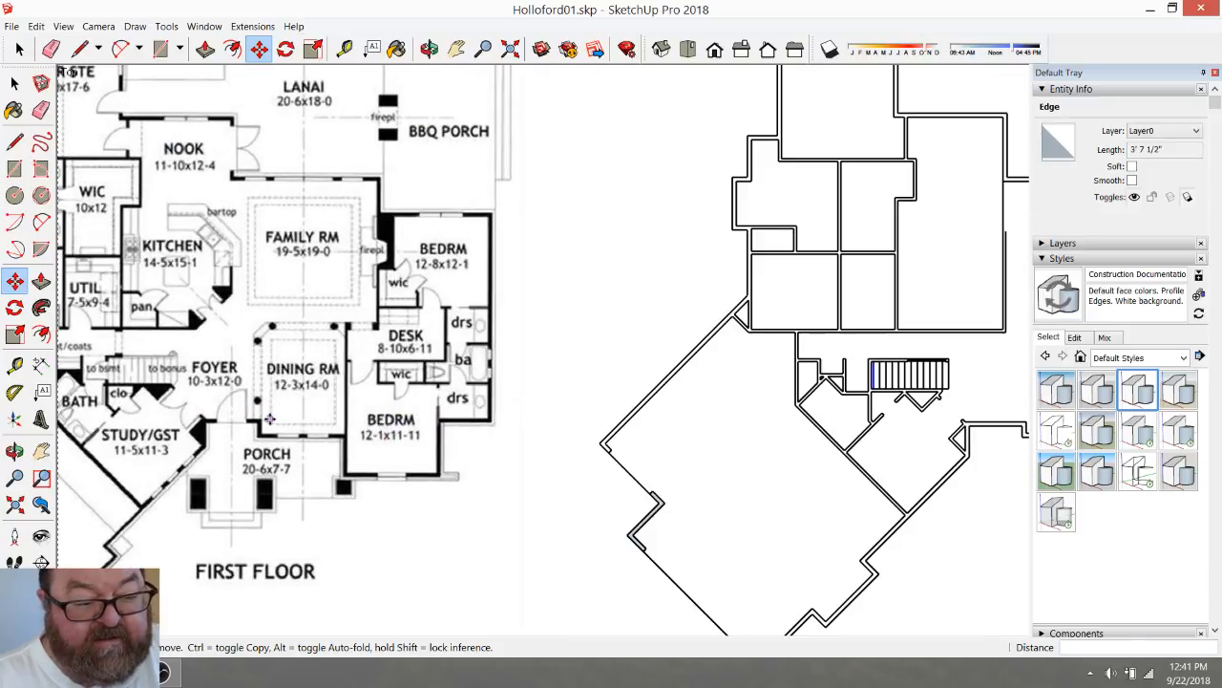
{"action": "scroll", "coordinate": [350, 445], "scroll_direction": "up", "scroll_amount": 1}
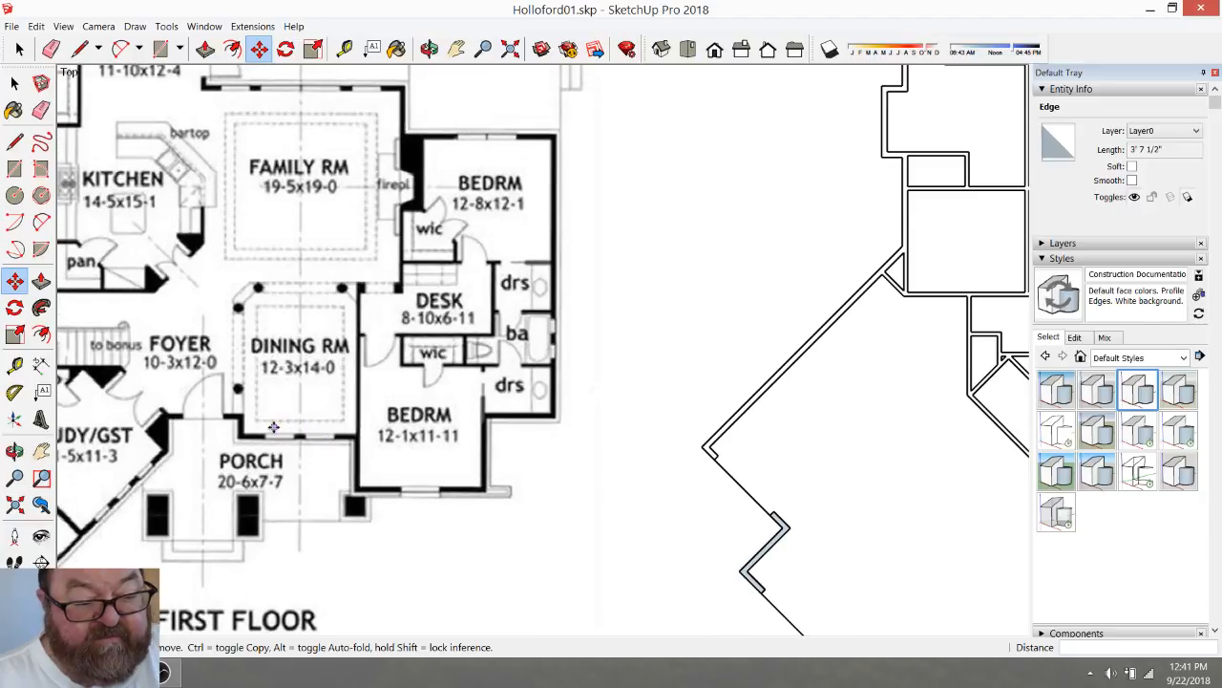
{"action": "scroll", "coordinate": [257, 380], "scroll_direction": "down", "scroll_amount": 2}
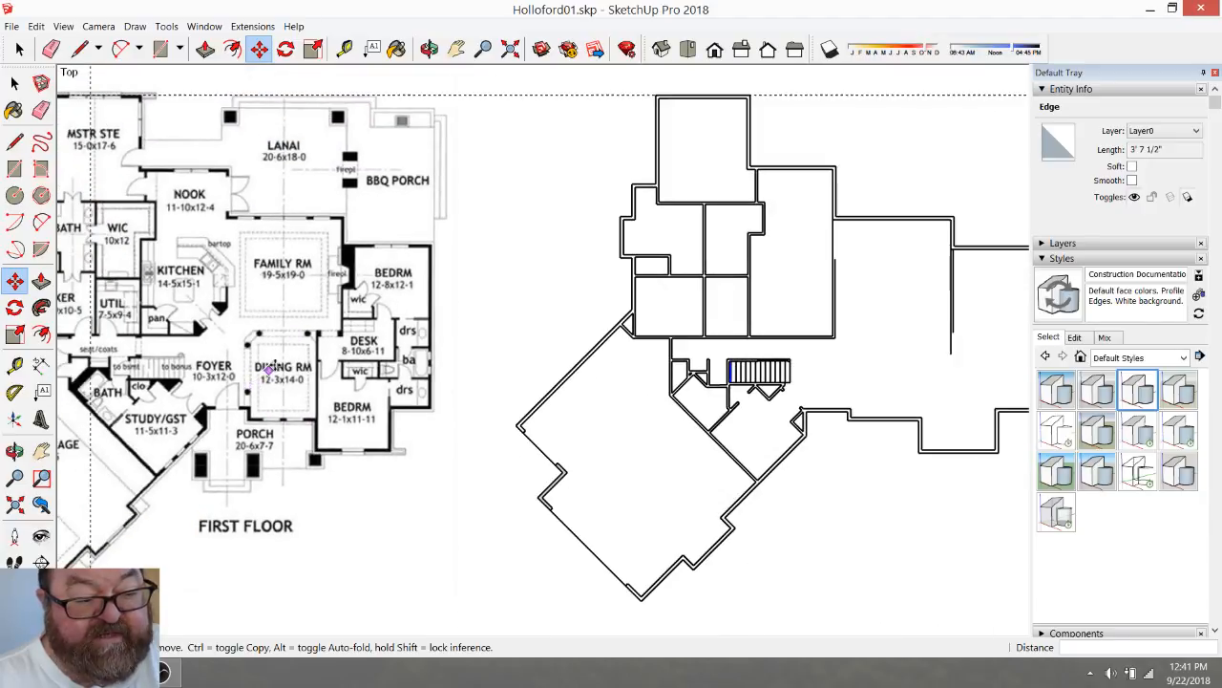
Draw a vertical wall line upward from the inner corner where the dining room's front wall meets the lower bedroom projection
{"action": "scroll", "coordinate": [943, 395], "scroll_direction": "up", "scroll_amount": 1}
{"action": "left_click", "coordinate": [80, 48]}
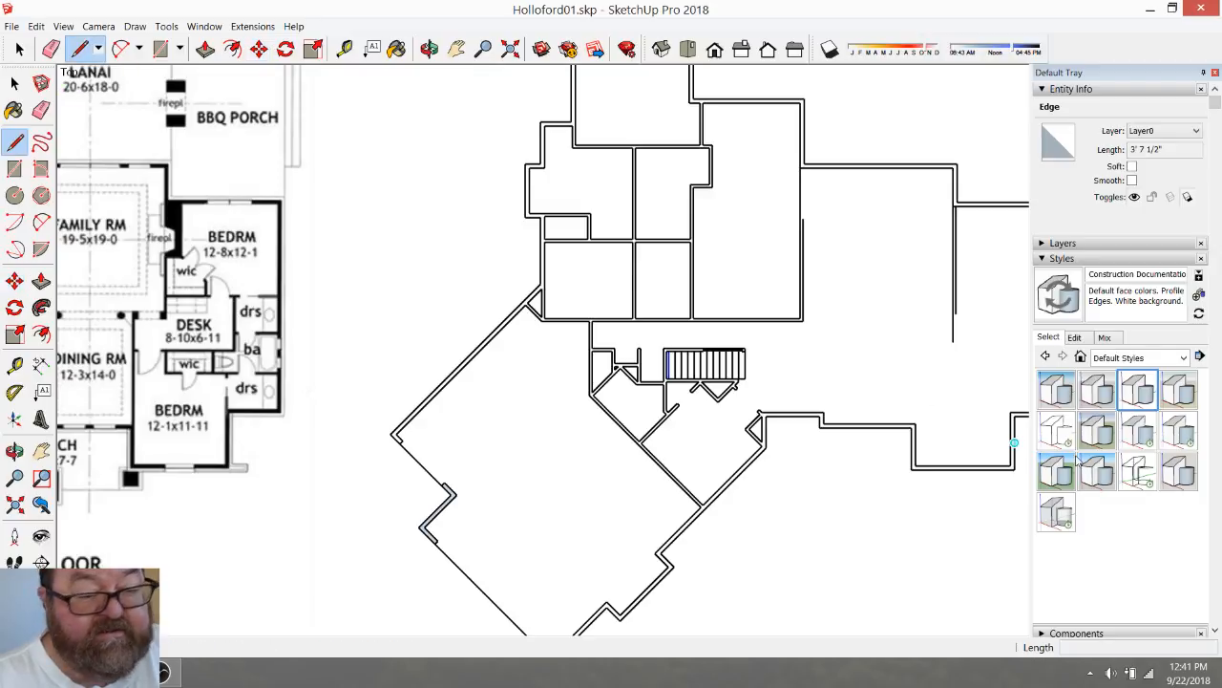
{"action": "scroll", "coordinate": [918, 453], "scroll_direction": "up", "scroll_amount": 2}
{"action": "scroll", "coordinate": [901, 465], "scroll_direction": "up", "scroll_amount": 1}
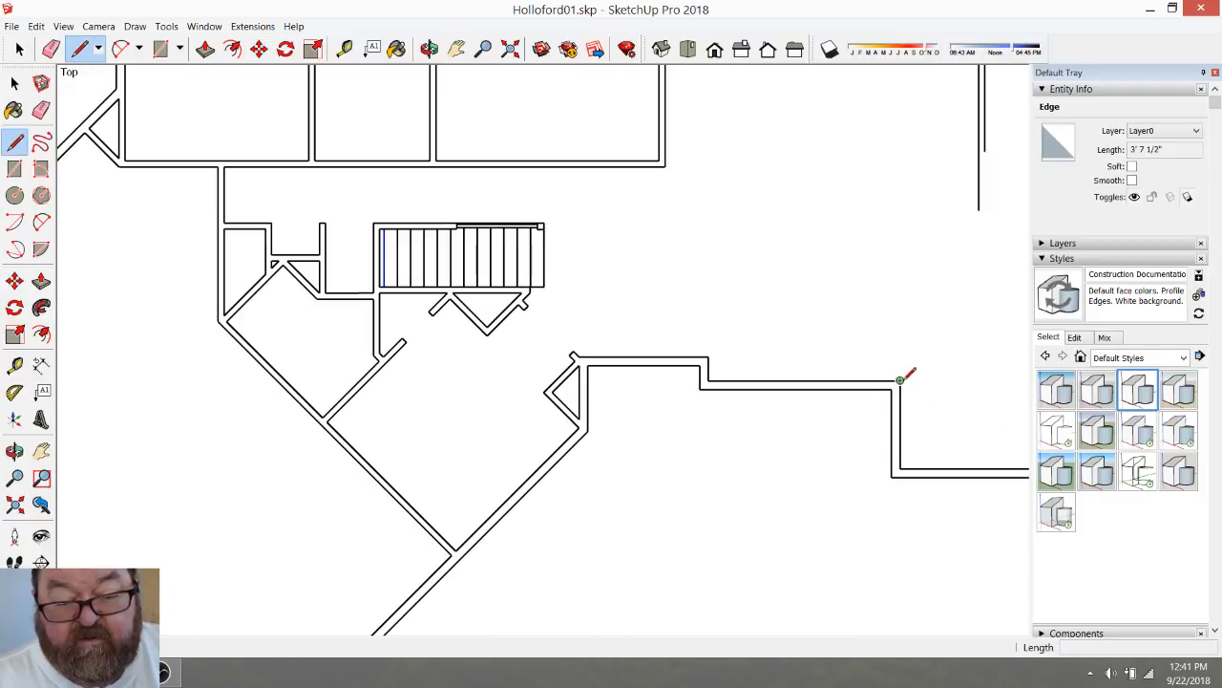
{"action": "left_click", "coordinate": [899, 380]}
{"action": "left_click", "coordinate": [899, 97]}
{"action": "key", "text": "Escape"}
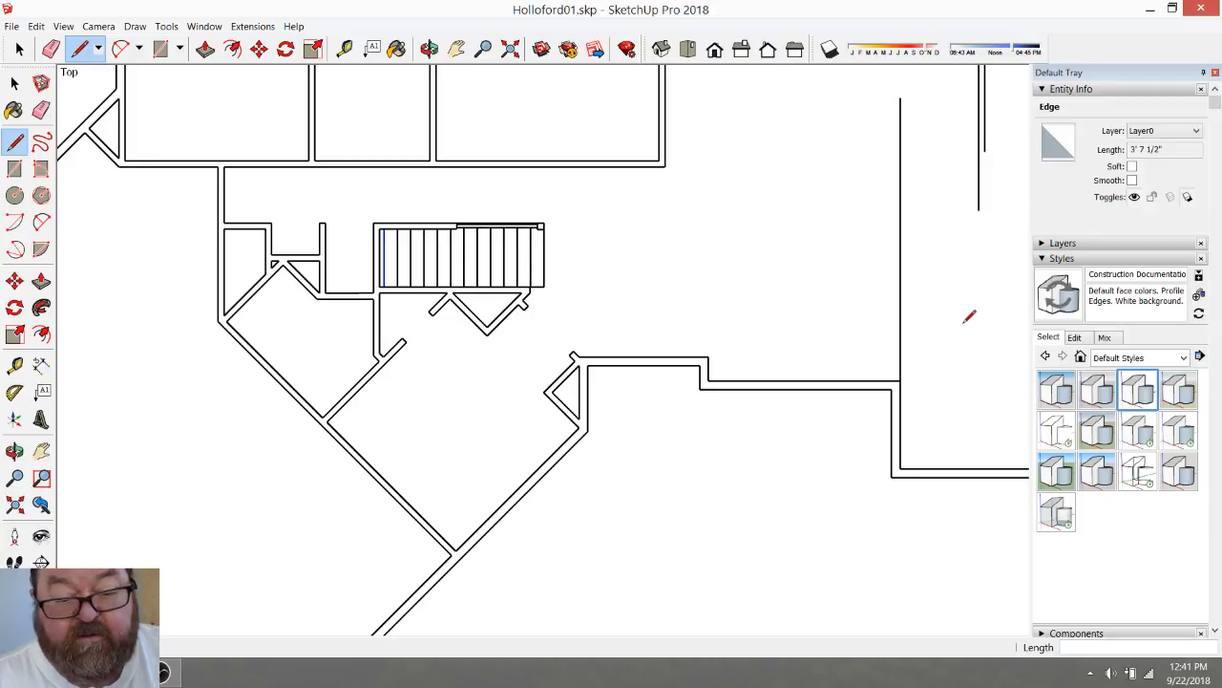
Place a vertical guide 4.5 inches to the left of the new bedroom wall line
{"action": "left_click", "coordinate": [345, 49]}
{"action": "left_click", "coordinate": [900, 264]}
{"action": "type", "text": "4.5"}
{"action": "key", "text": "Return"}
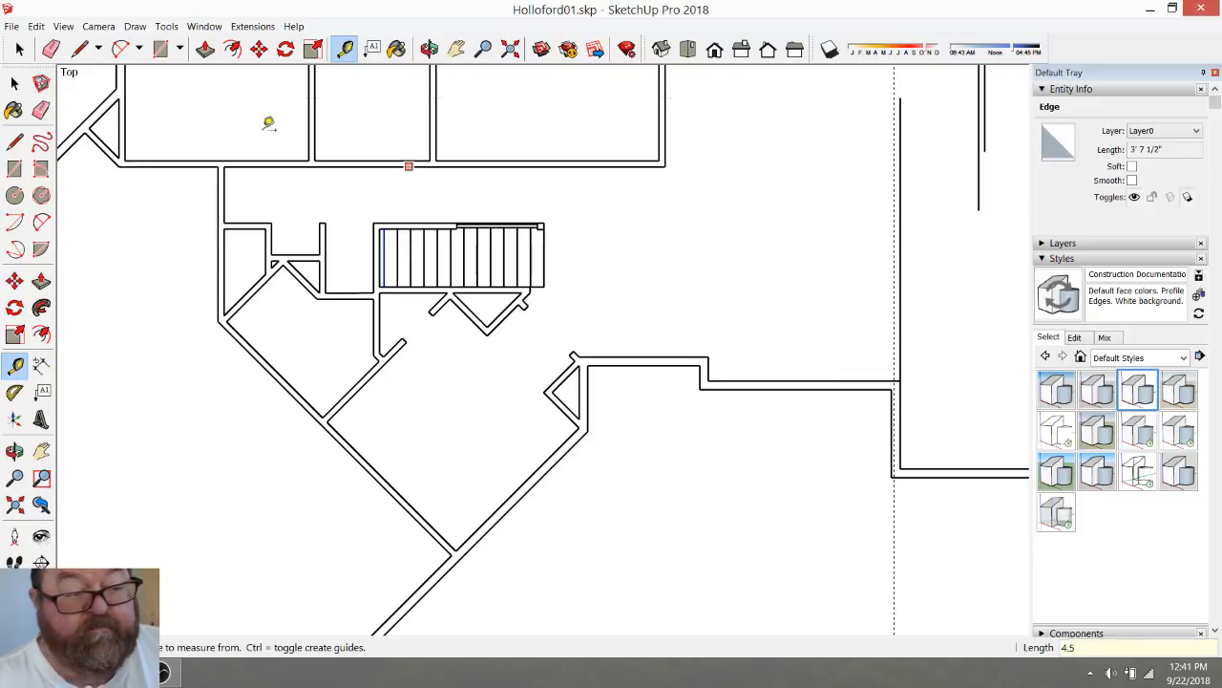
Draw the bedroom wall's second line upward along the guide from the front wall, and erase the guide
{"action": "key", "text": "l"}
{"action": "scroll", "coordinate": [821, 363], "scroll_direction": "up", "scroll_amount": 3}
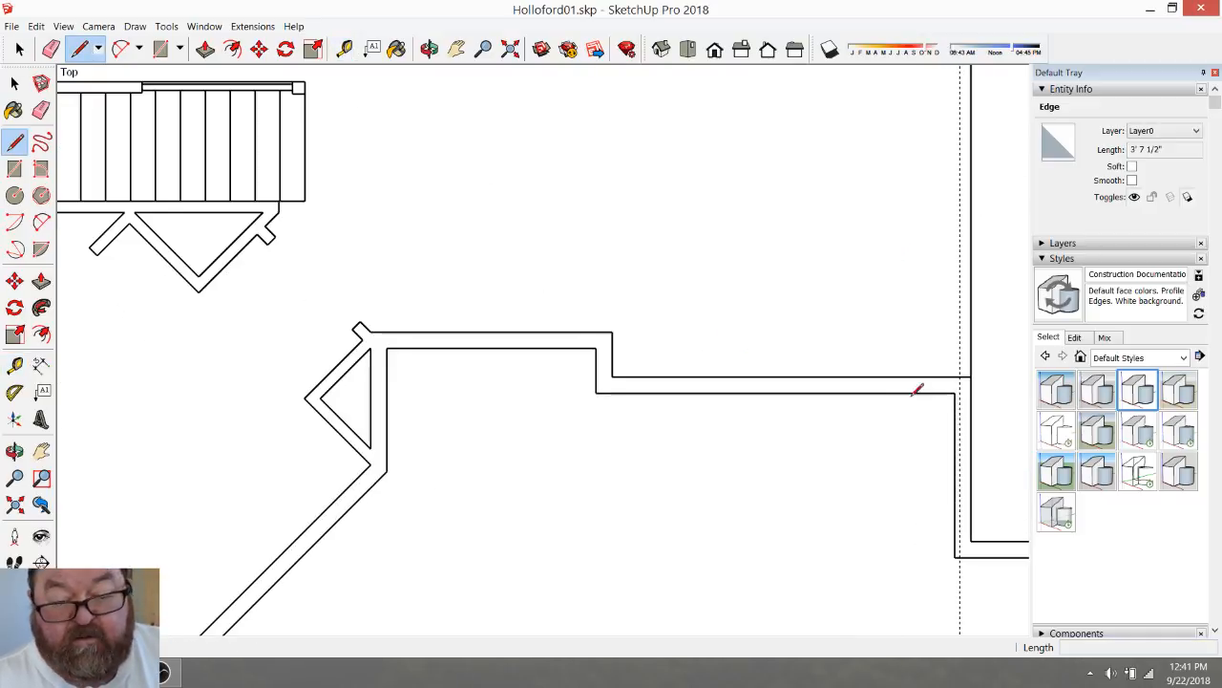
{"action": "left_click", "coordinate": [960, 372]}
{"action": "scroll", "coordinate": [953, 501], "scroll_direction": "down", "scroll_amount": 2}
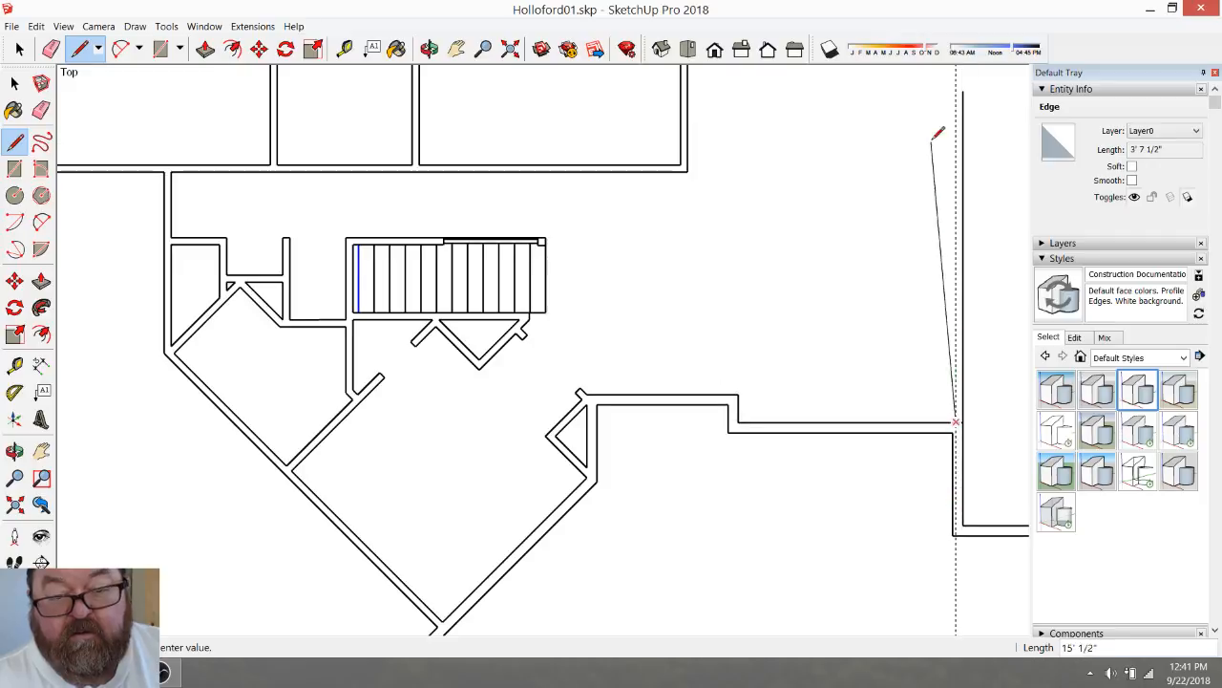
{"action": "left_click", "coordinate": [956, 78]}
{"action": "scroll", "coordinate": [870, 210], "scroll_direction": "down", "scroll_amount": 3}
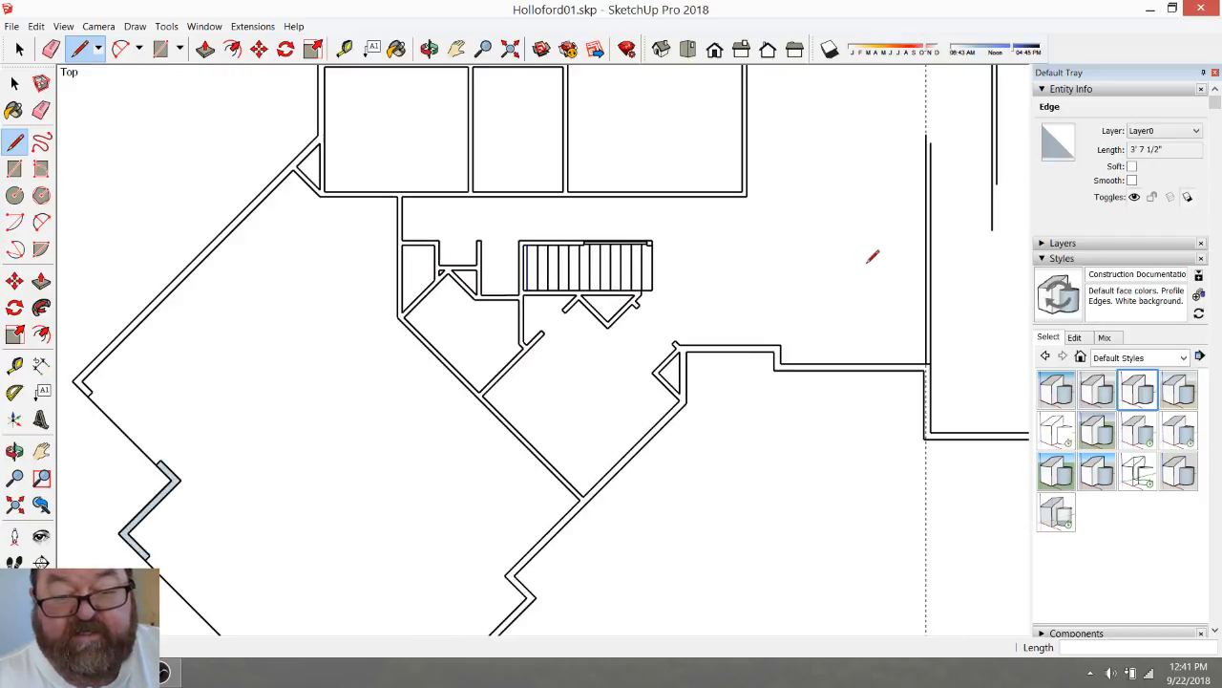
{"action": "left_click", "coordinate": [52, 47]}
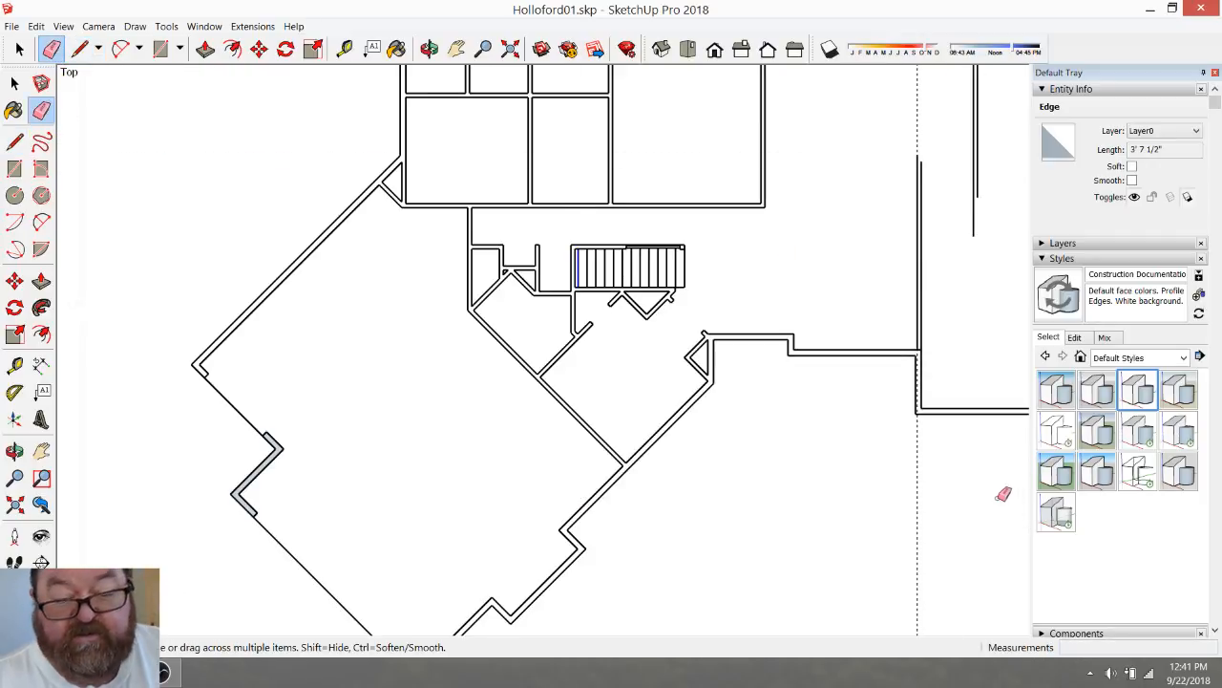
{"action": "left_click", "coordinate": [917, 308]}
{"action": "scroll", "coordinate": [916, 334], "scroll_direction": "up", "scroll_amount": 5}
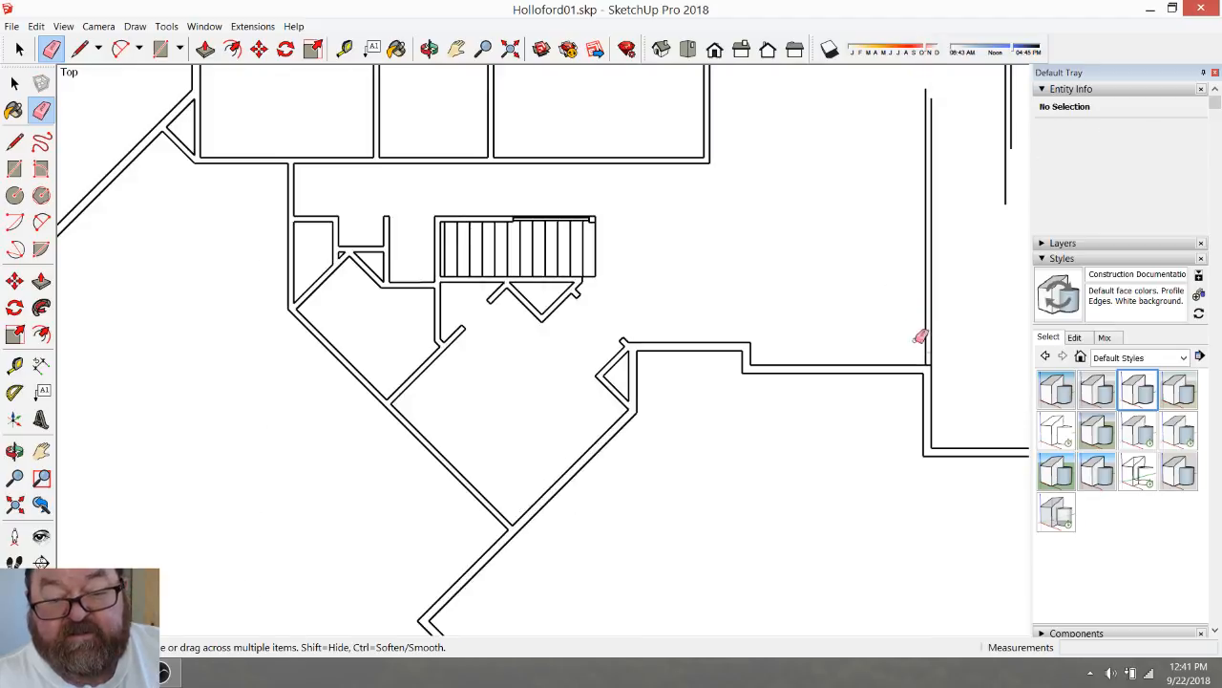
Review the drawn floor plan and examine the lower bedroom's layout and dimensions in the reference plan
{"action": "scroll", "coordinate": [931, 384], "scroll_direction": "down", "scroll_amount": 3}
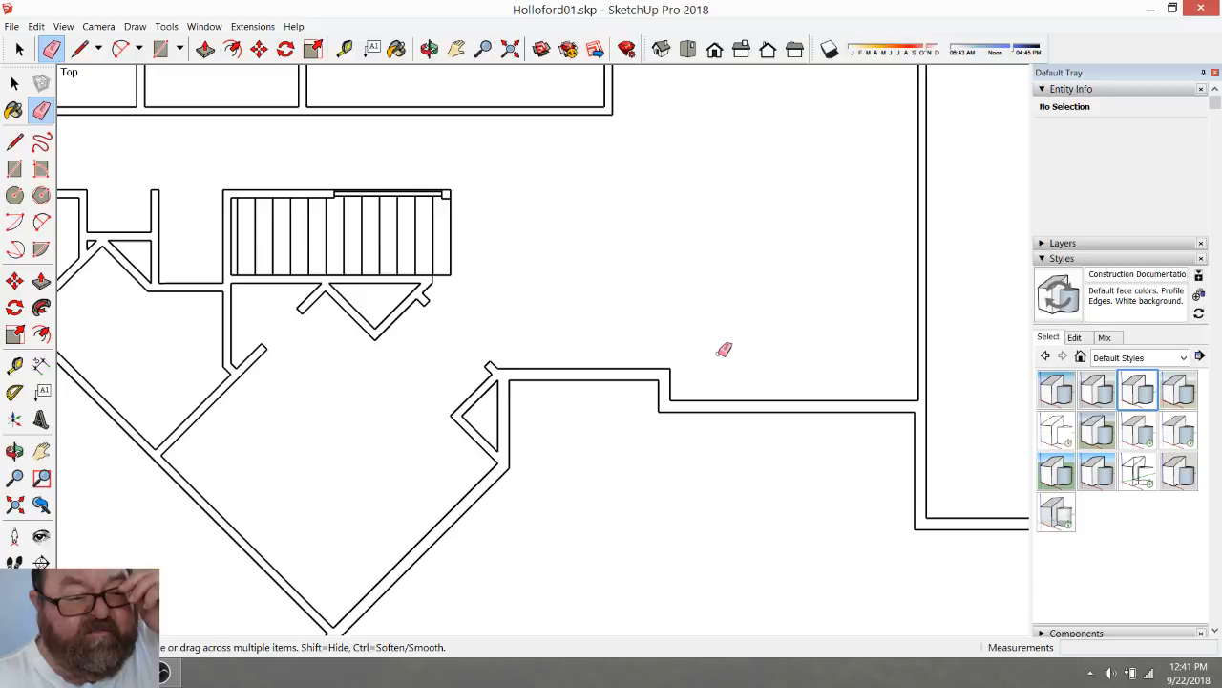
{"action": "scroll", "coordinate": [724, 351], "scroll_direction": "down", "scroll_amount": 2}
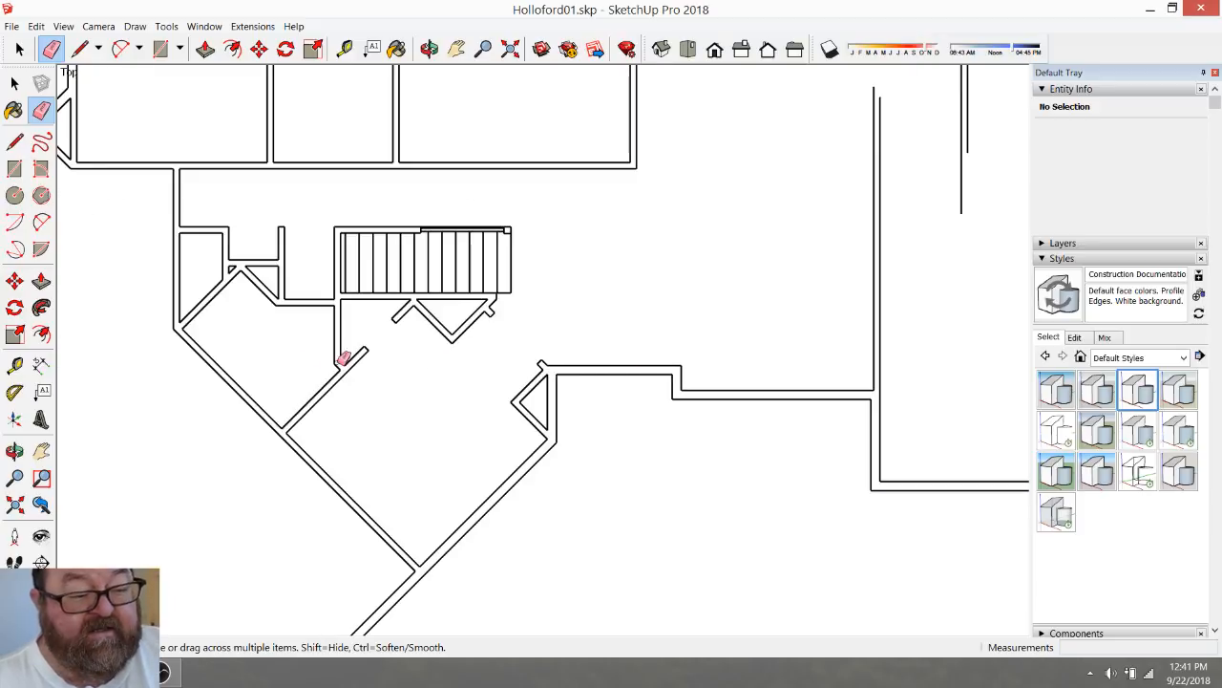
{"action": "scroll", "coordinate": [301, 278], "scroll_direction": "up", "scroll_amount": 3}
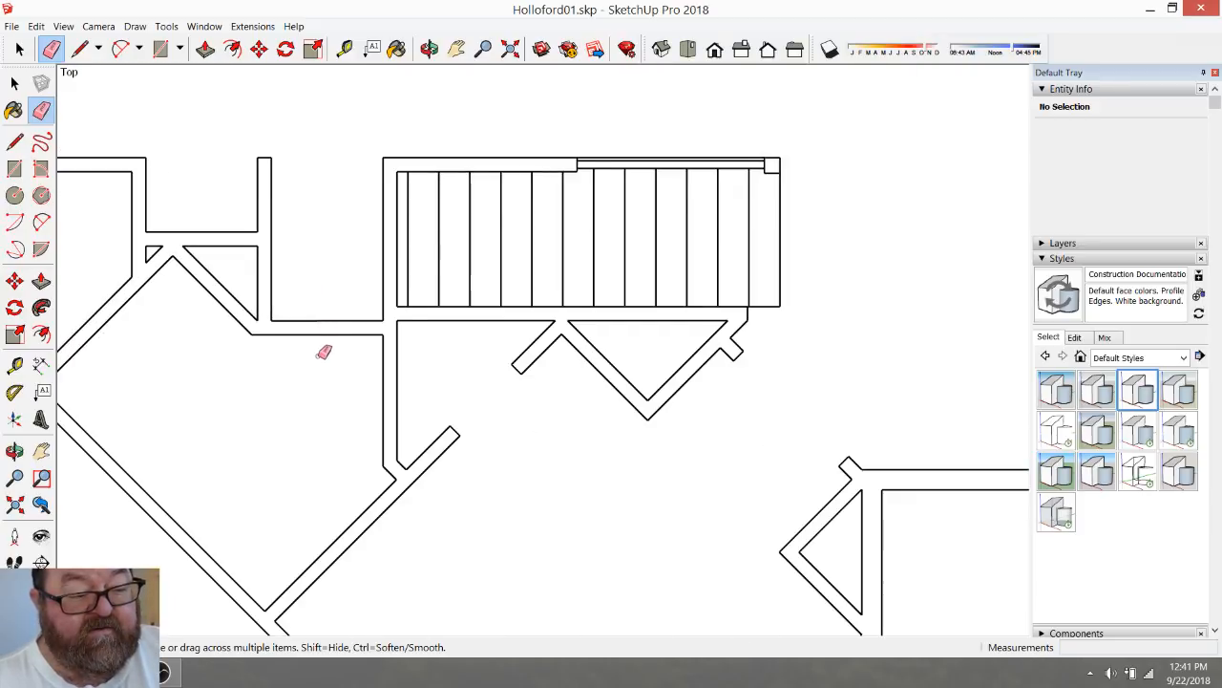
{"action": "scroll", "coordinate": [322, 349], "scroll_direction": "down", "scroll_amount": 3}
{"action": "scroll", "coordinate": [204, 425], "scroll_direction": "down", "scroll_amount": 1}
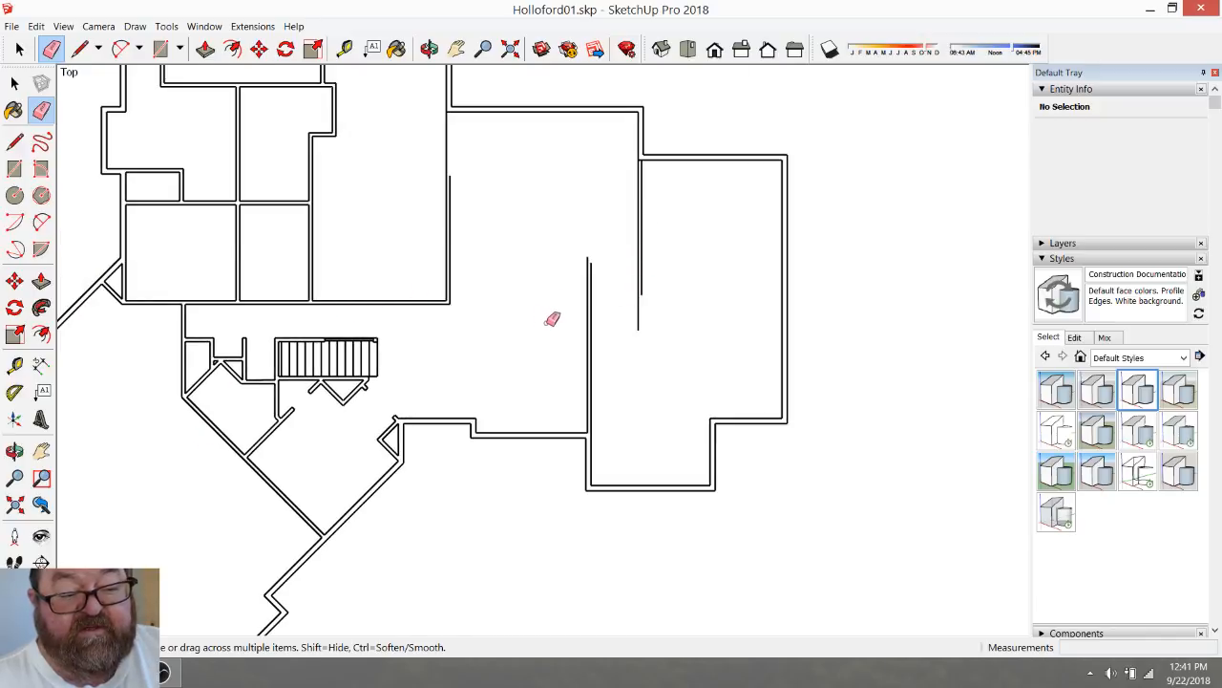
{"action": "scroll", "coordinate": [830, 384], "scroll_direction": "down", "scroll_amount": 4}
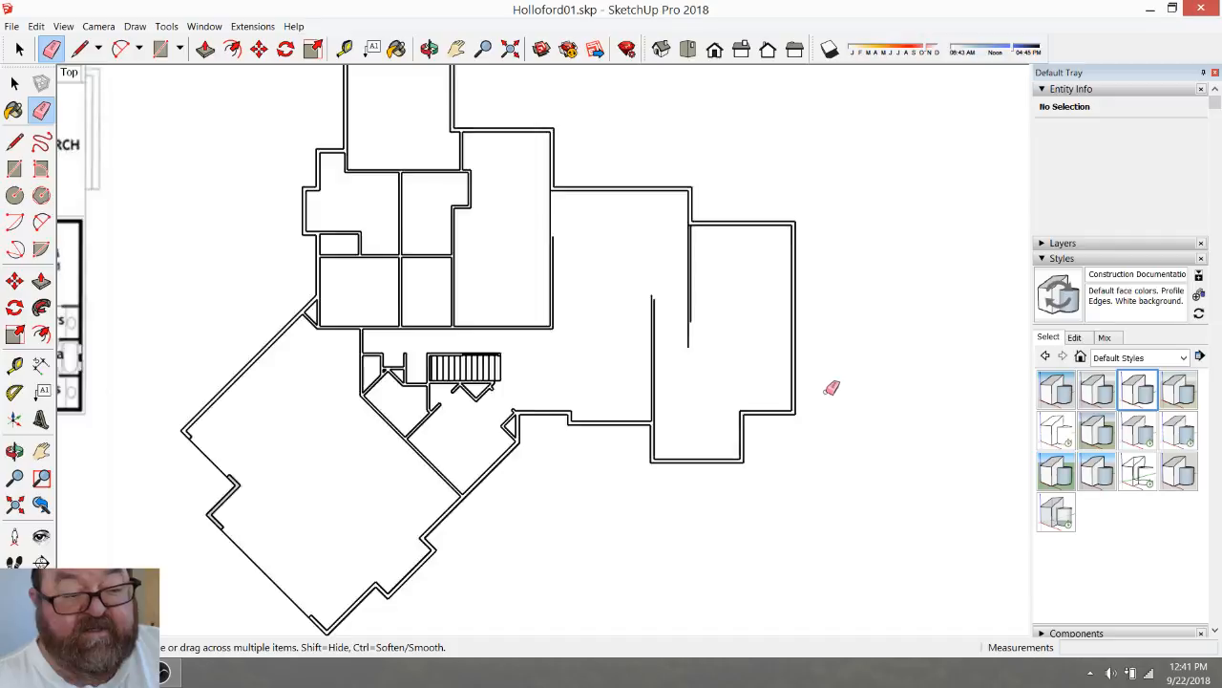
{"action": "scroll", "coordinate": [489, 399], "scroll_direction": "up", "scroll_amount": 1}
{"action": "scroll", "coordinate": [489, 399], "scroll_direction": "up", "scroll_amount": 3}
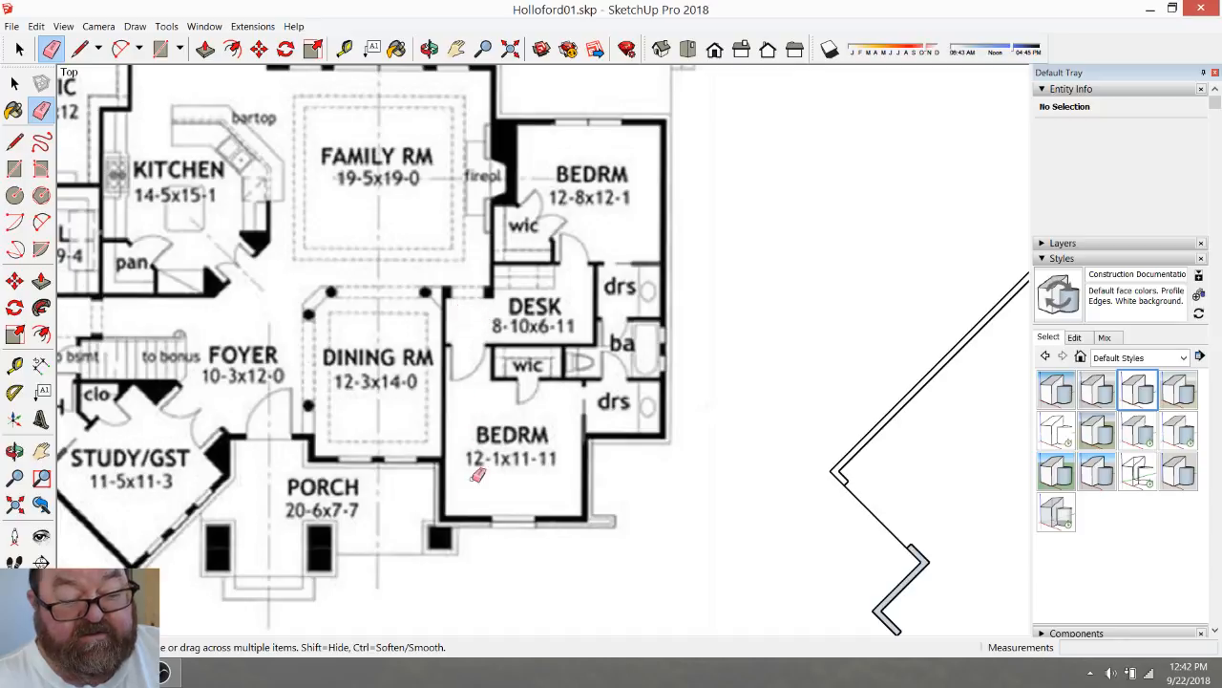
{"action": "scroll", "coordinate": [365, 430], "scroll_direction": "down", "scroll_amount": 1}
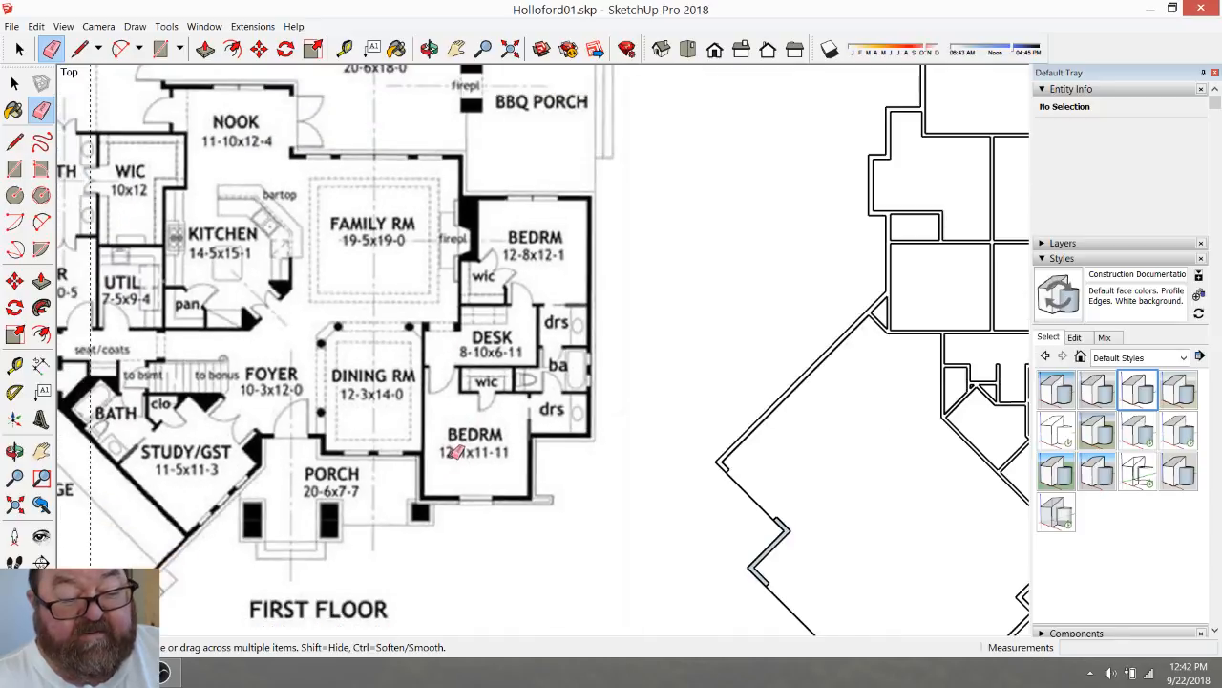
{"action": "scroll", "coordinate": [303, 430], "scroll_direction": "down", "scroll_amount": 2}
Place a horizontal guide 12' above the inside line of the lower bedroom's bottom wall
{"action": "scroll", "coordinate": [867, 444], "scroll_direction": "up", "scroll_amount": 5}
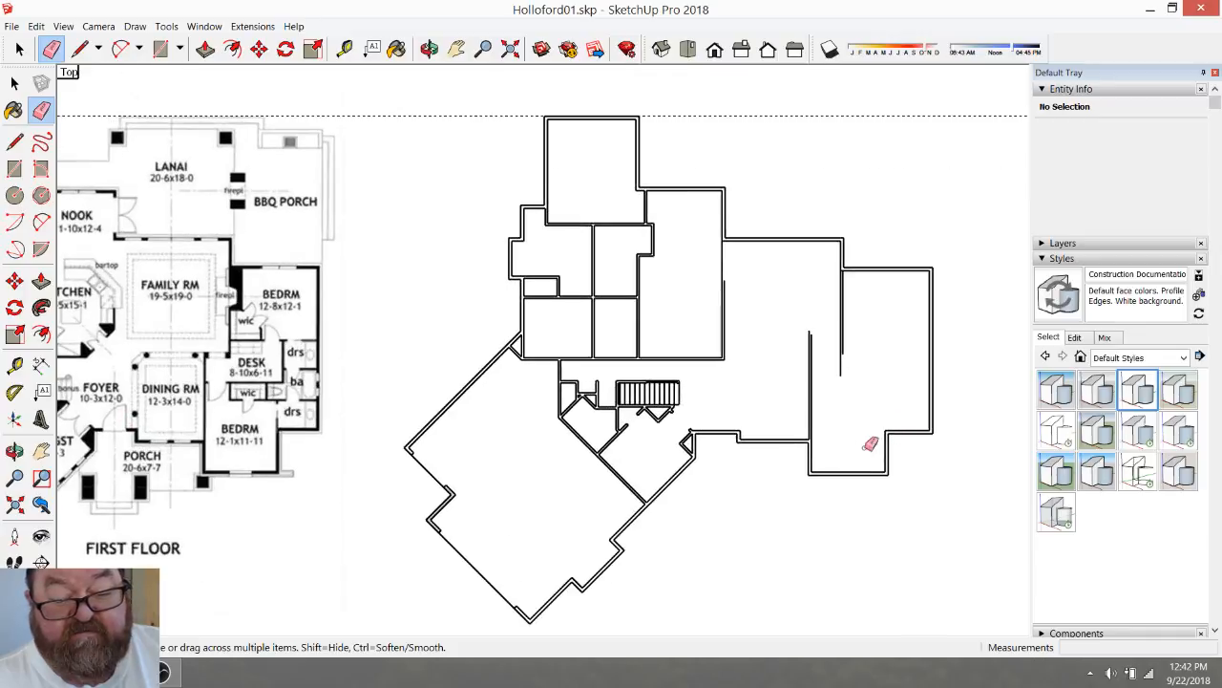
{"action": "left_click", "coordinate": [345, 49]}
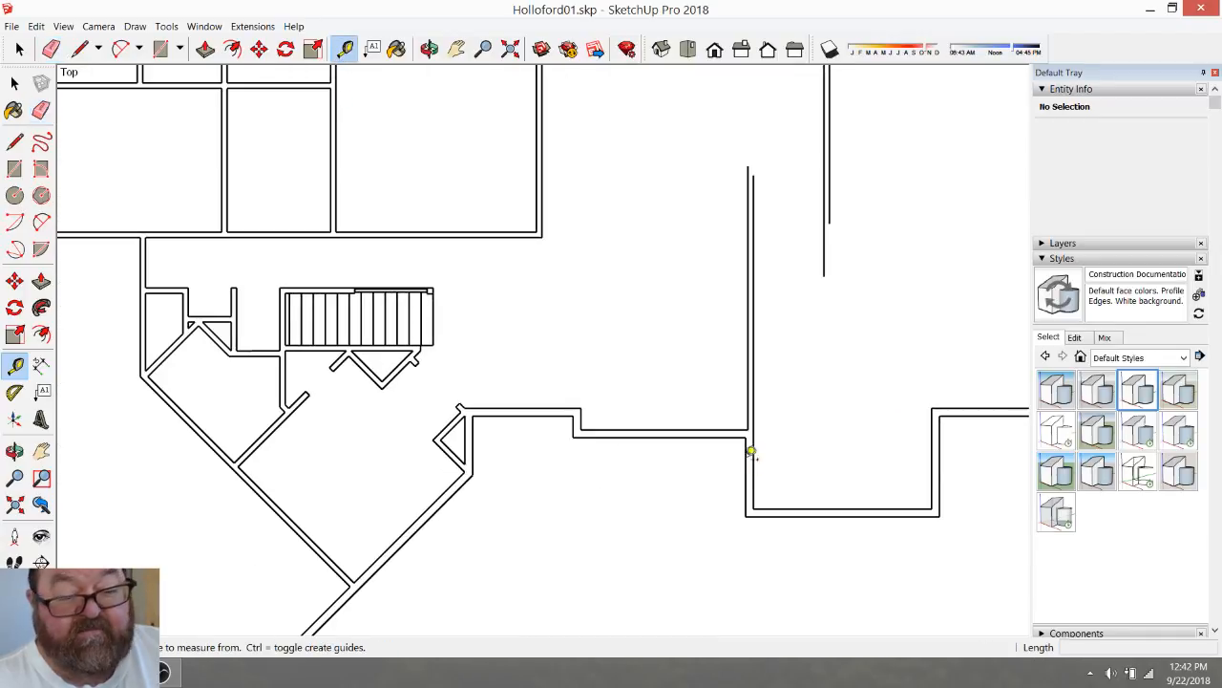
{"action": "left_click", "coordinate": [789, 507]}
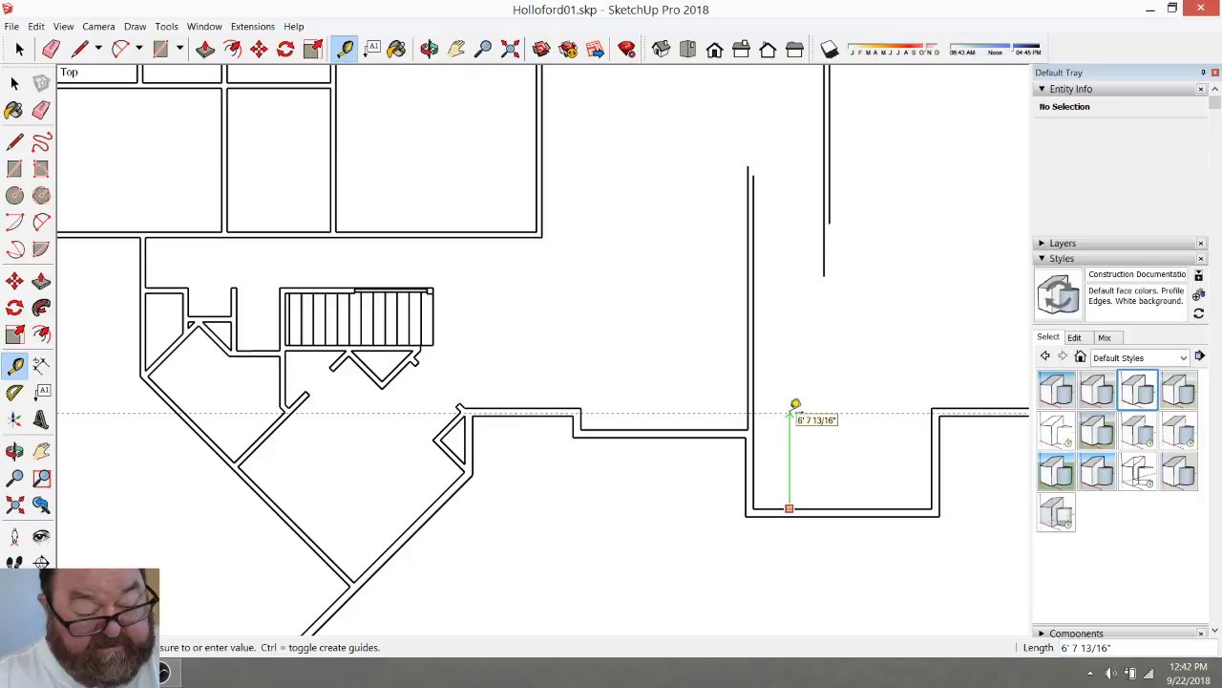
{"action": "type", "text": "12'"}
{"action": "key", "text": "Return"}
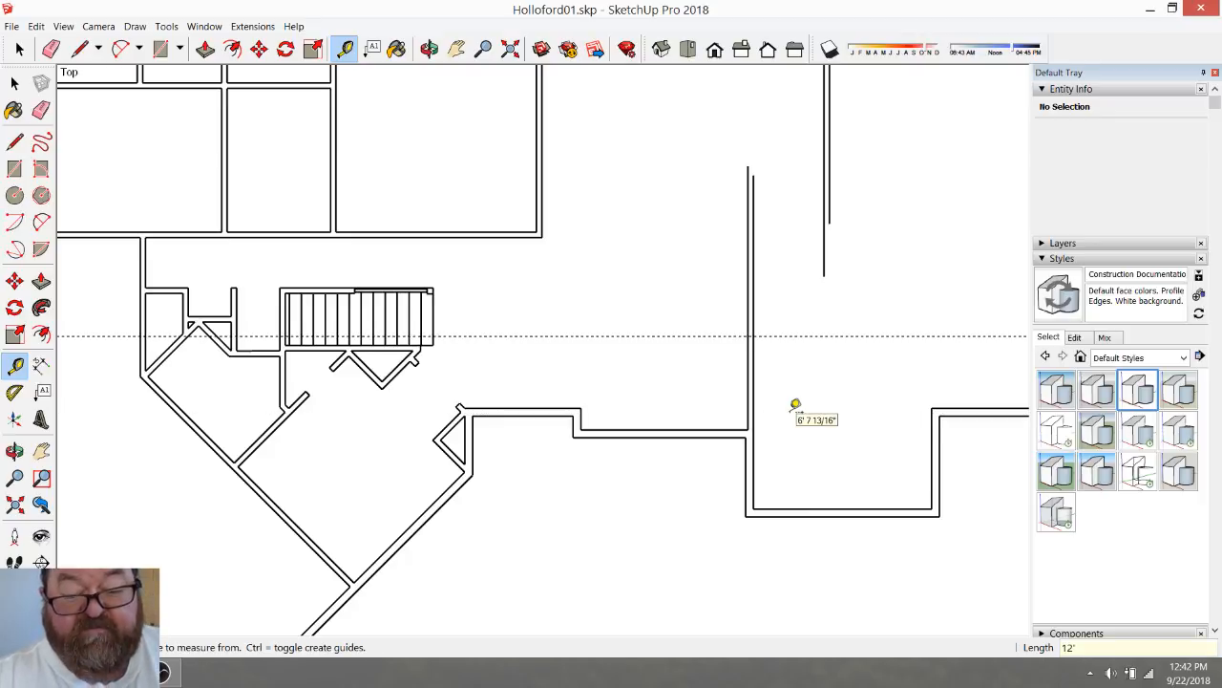
Place a second horizontal guide 4.5 inches above the 12' guide in the lower bedroom
{"action": "scroll", "coordinate": [903, 446], "scroll_direction": "down", "scroll_amount": 2}
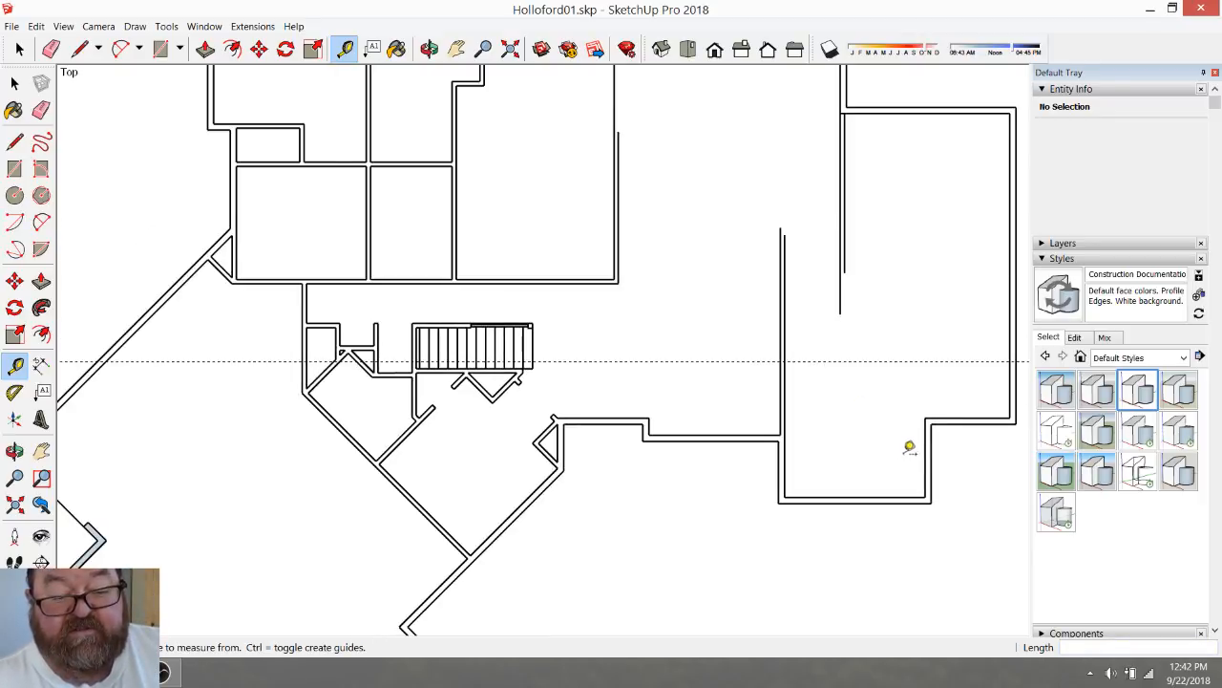
{"action": "scroll", "coordinate": [851, 342], "scroll_direction": "up", "scroll_amount": 1}
{"action": "left_click", "coordinate": [839, 361]}
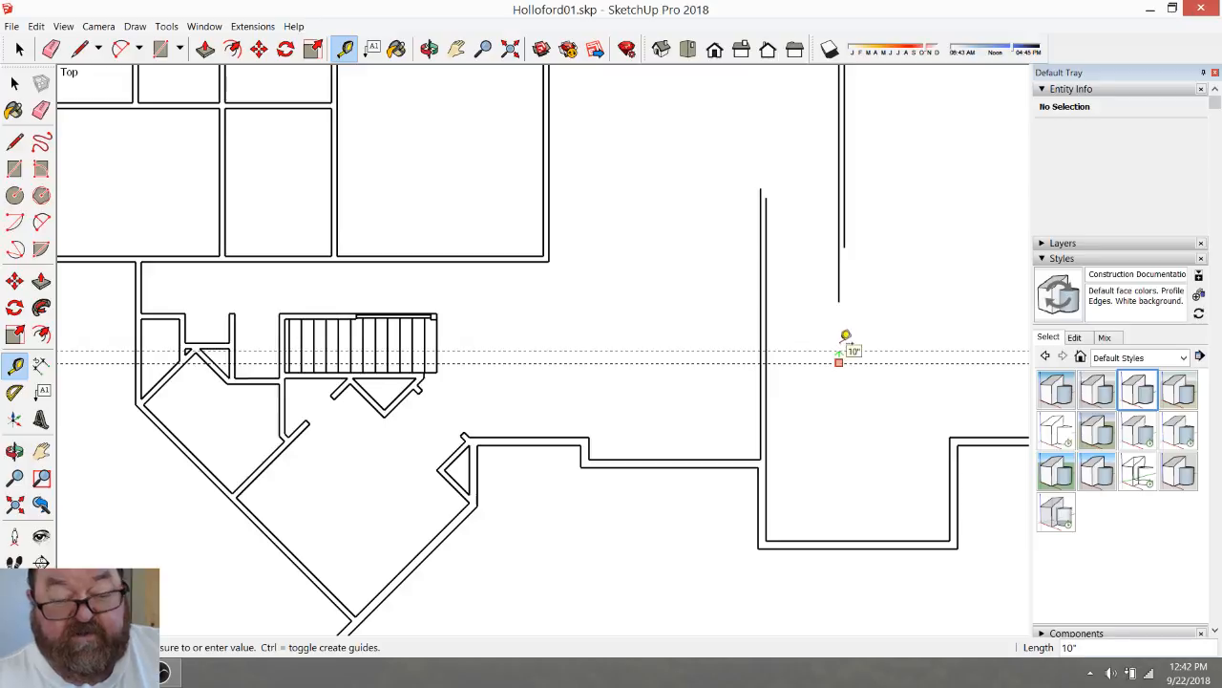
{"action": "scroll", "coordinate": [846, 341], "scroll_direction": "down", "scroll_amount": 3}
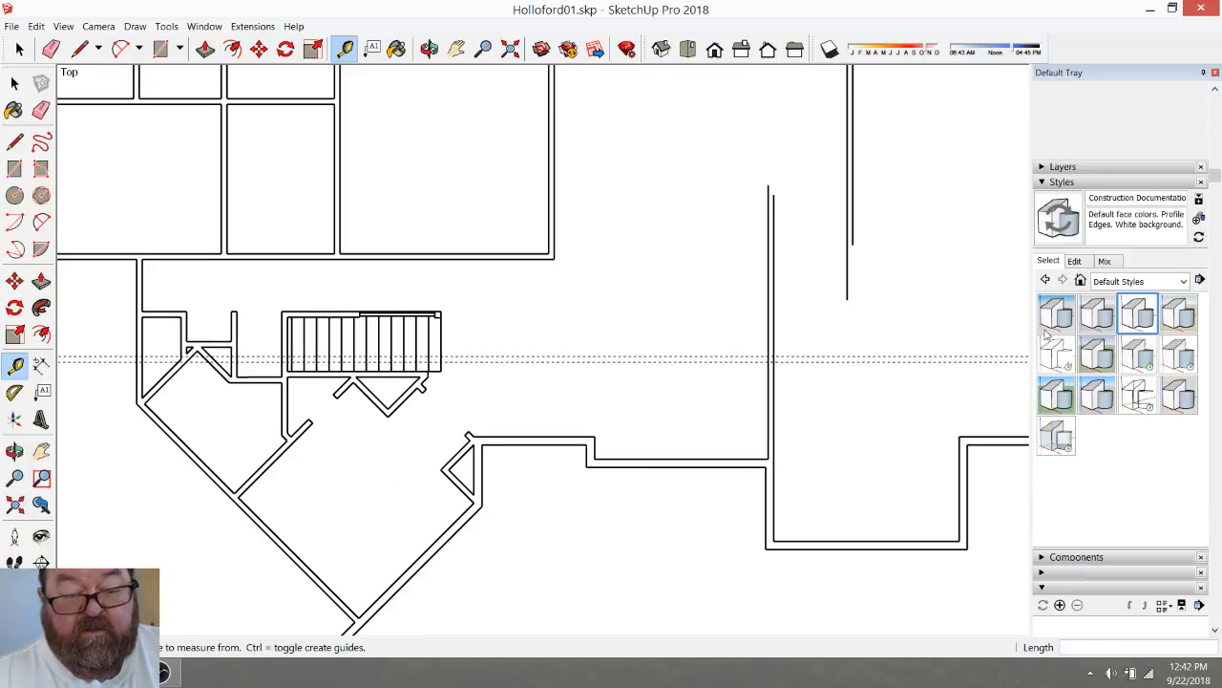
Place a horizontal guide 36 inches above the upper bedroom guide for the closet depth, and another 4.5 inches above that
{"action": "scroll", "coordinate": [929, 370], "scroll_direction": "down", "scroll_amount": 2}
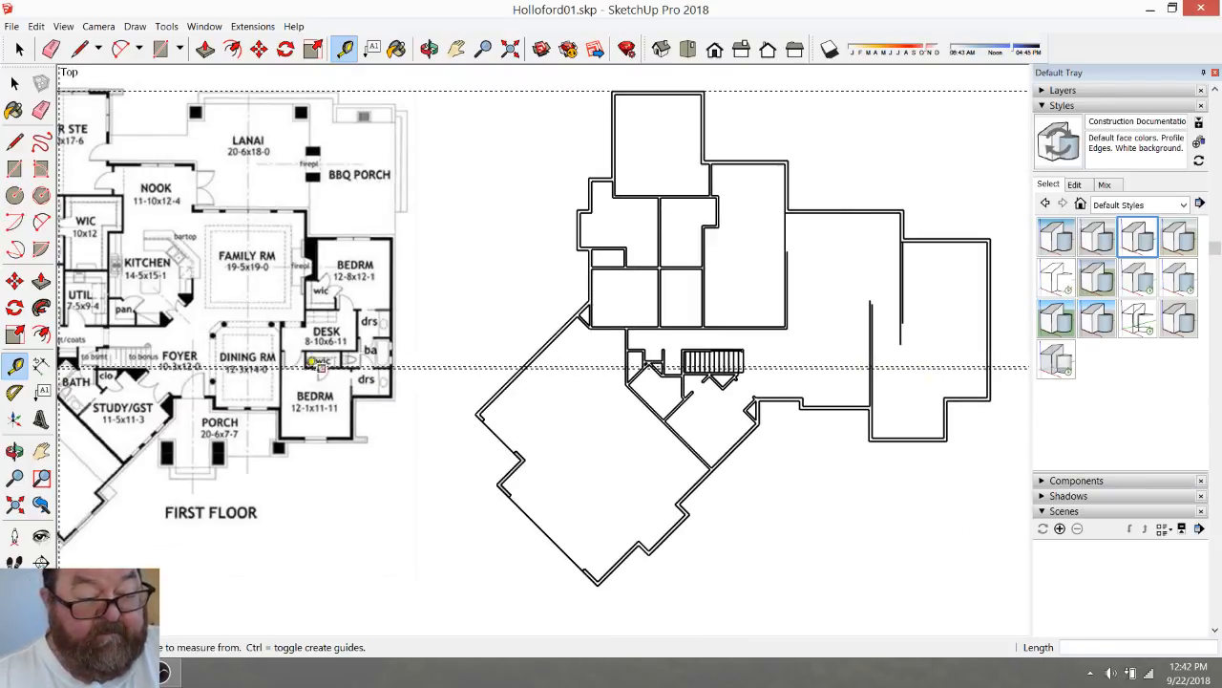
{"action": "scroll", "coordinate": [351, 356], "scroll_direction": "up", "scroll_amount": 5}
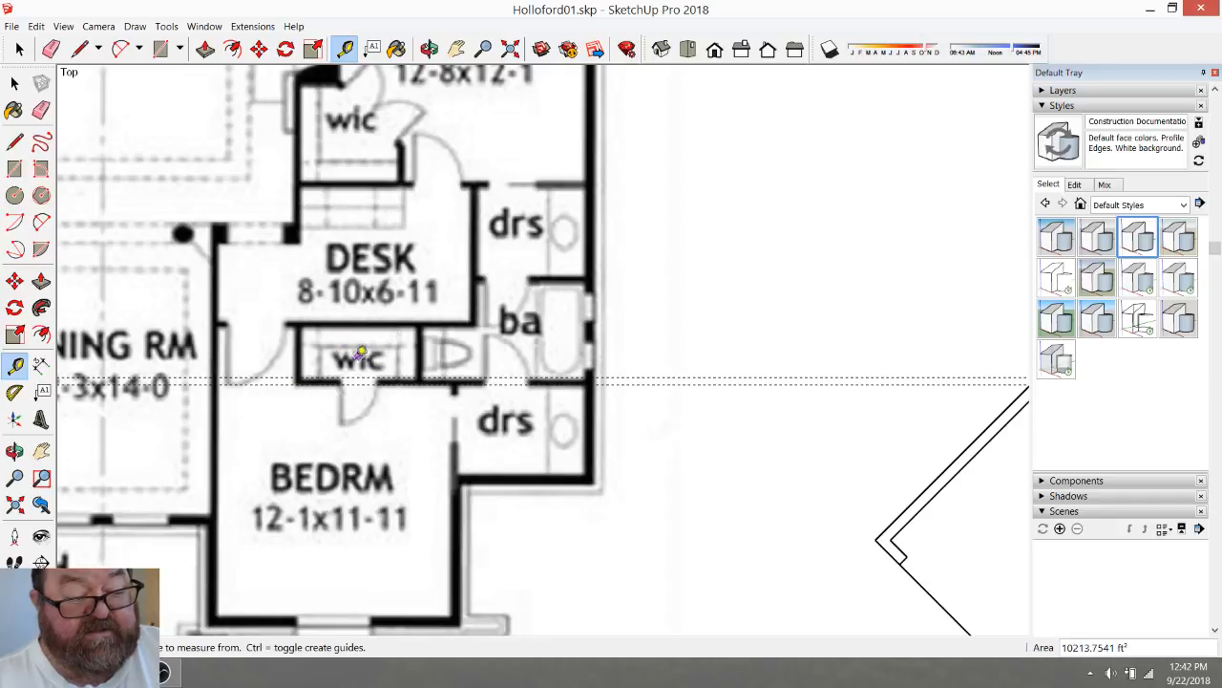
{"action": "scroll", "coordinate": [284, 380], "scroll_direction": "down", "scroll_amount": 8}
{"action": "scroll", "coordinate": [808, 350], "scroll_direction": "up", "scroll_amount": 5}
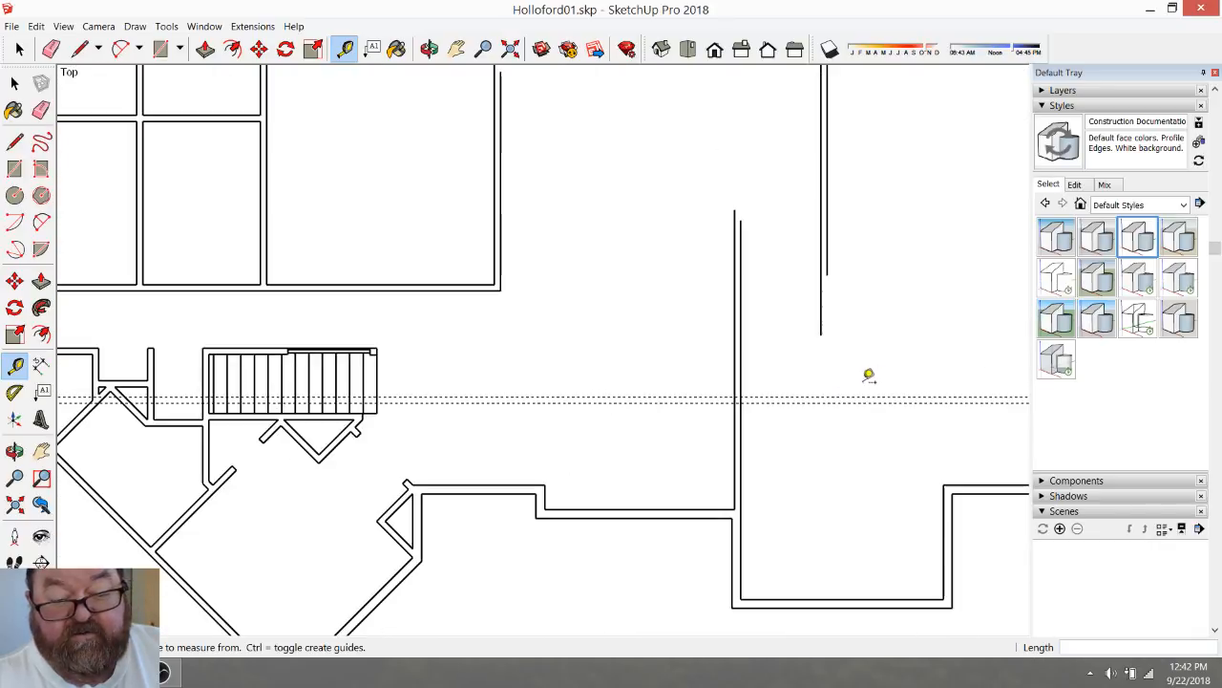
{"action": "left_click", "coordinate": [813, 395]}
{"action": "type", "text": "36"}
{"action": "key", "text": "Return"}
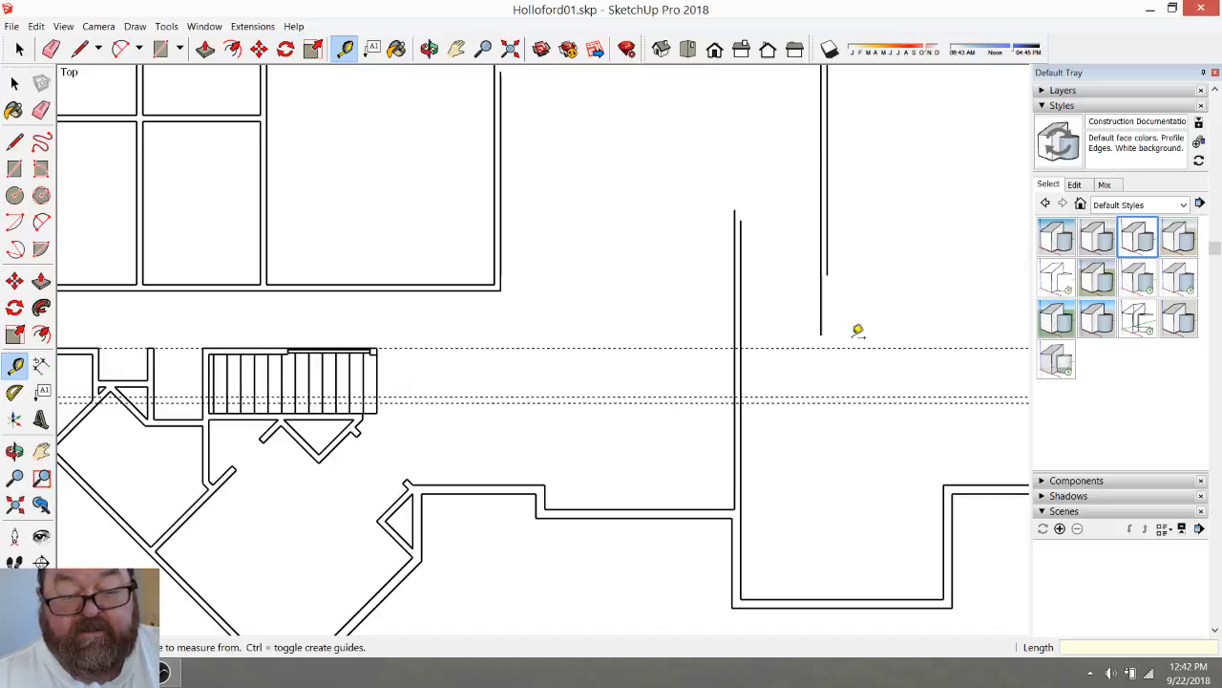
{"action": "left_click", "coordinate": [858, 346]}
{"action": "type", "text": "4"}
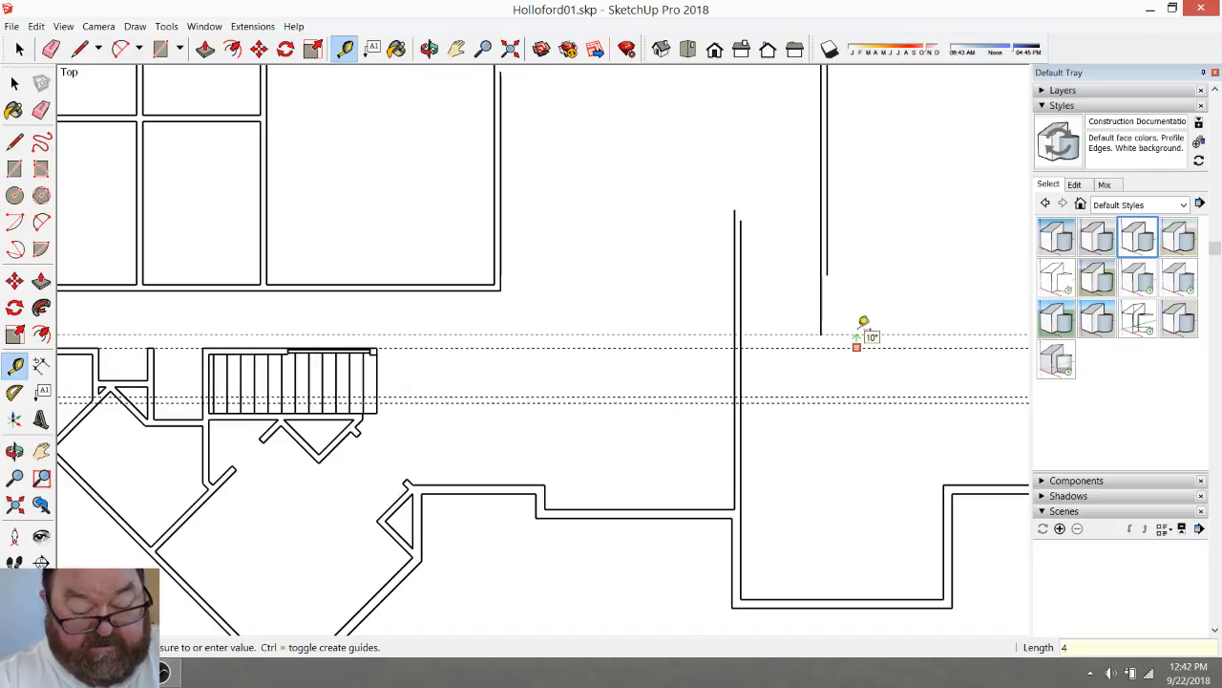
{"action": "type", "text": ".5"}
{"action": "key", "text": "Return"}
Extend both lines of the upper bedroom's left wall down to the lower pair of guides, and connect the left one across to the dining room wall
{"action": "scroll", "coordinate": [863, 325], "scroll_direction": "down", "scroll_amount": 6}
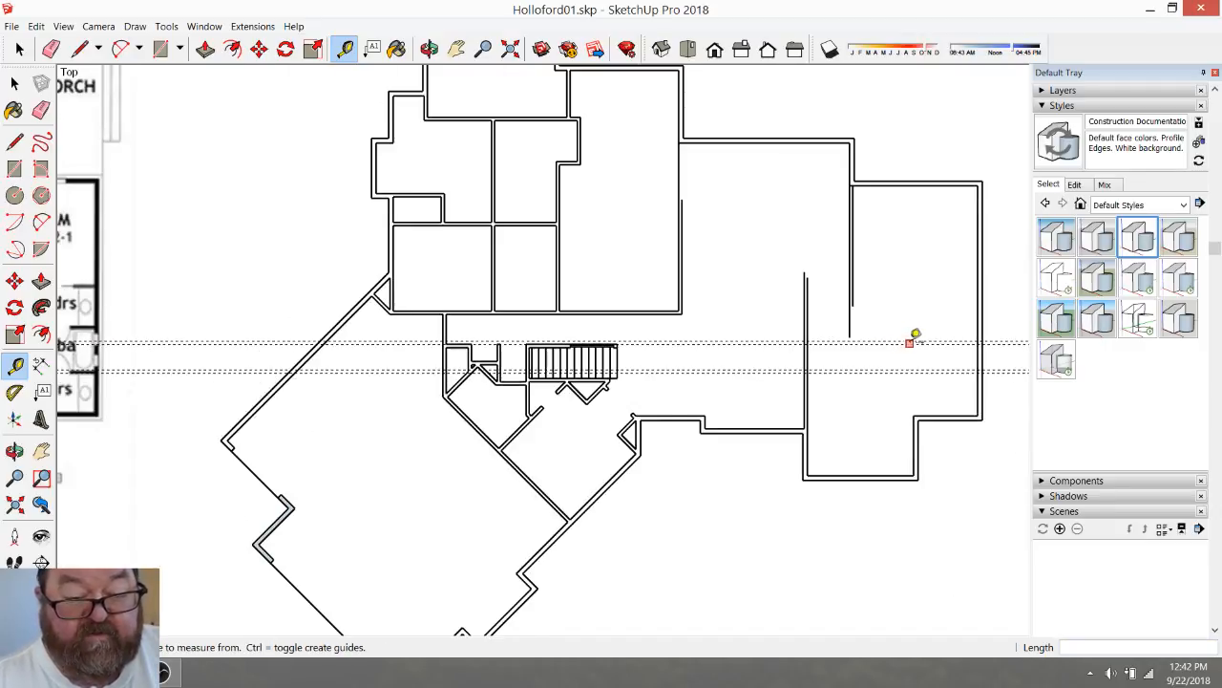
{"action": "scroll", "coordinate": [270, 299], "scroll_direction": "up", "scroll_amount": 3}
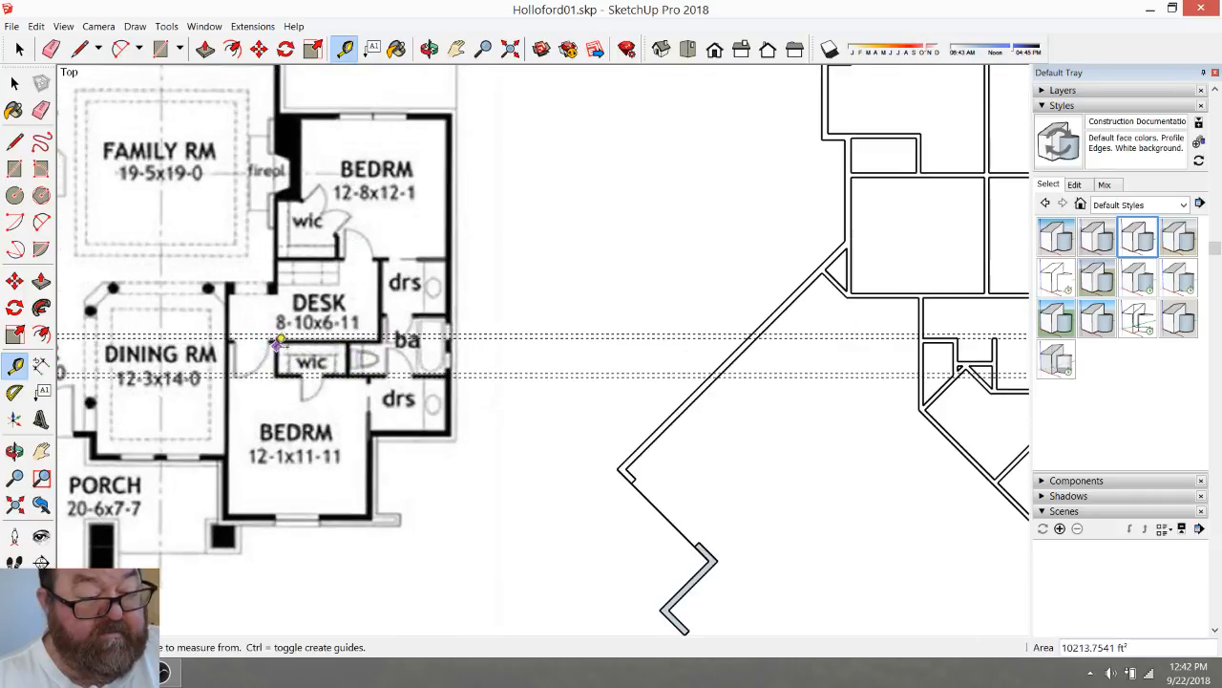
{"action": "scroll", "coordinate": [245, 370], "scroll_direction": "down", "scroll_amount": 3}
{"action": "scroll", "coordinate": [836, 352], "scroll_direction": "up", "scroll_amount": 4}
{"action": "scroll", "coordinate": [859, 349], "scroll_direction": "down", "scroll_amount": 3}
{"action": "scroll", "coordinate": [912, 392], "scroll_direction": "up", "scroll_amount": 4}
{"action": "left_click", "coordinate": [79, 49]}
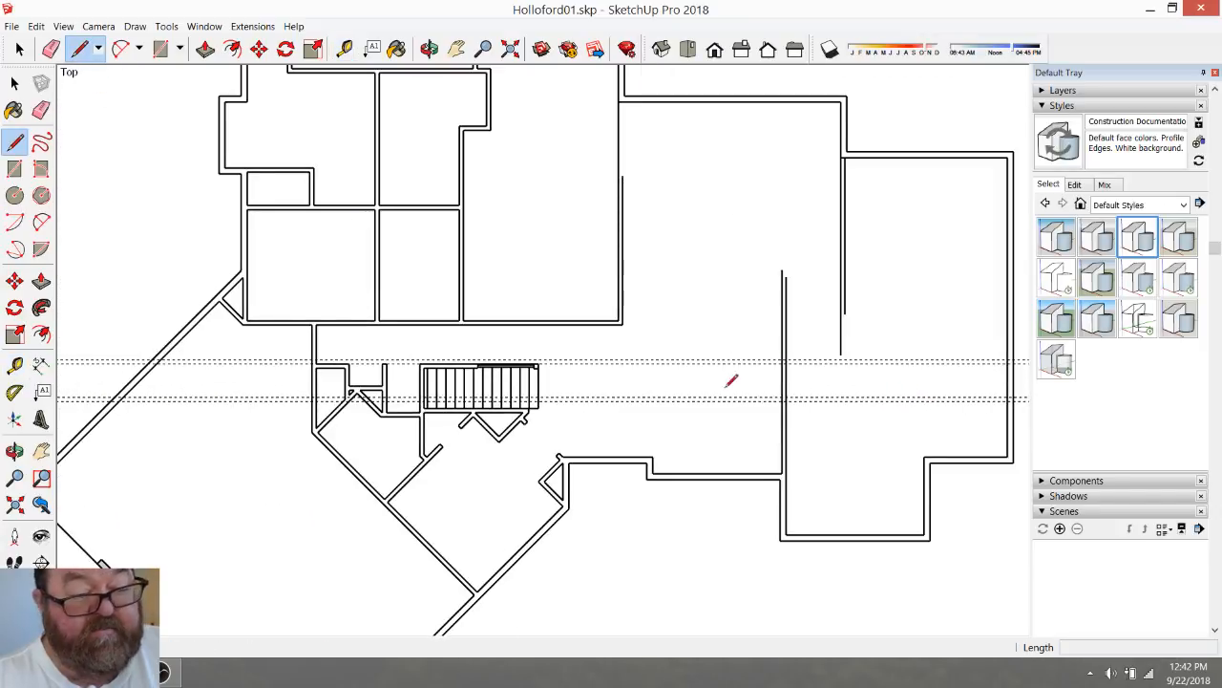
{"action": "scroll", "coordinate": [840, 367], "scroll_direction": "up", "scroll_amount": 2}
{"action": "left_click", "coordinate": [777, 286]}
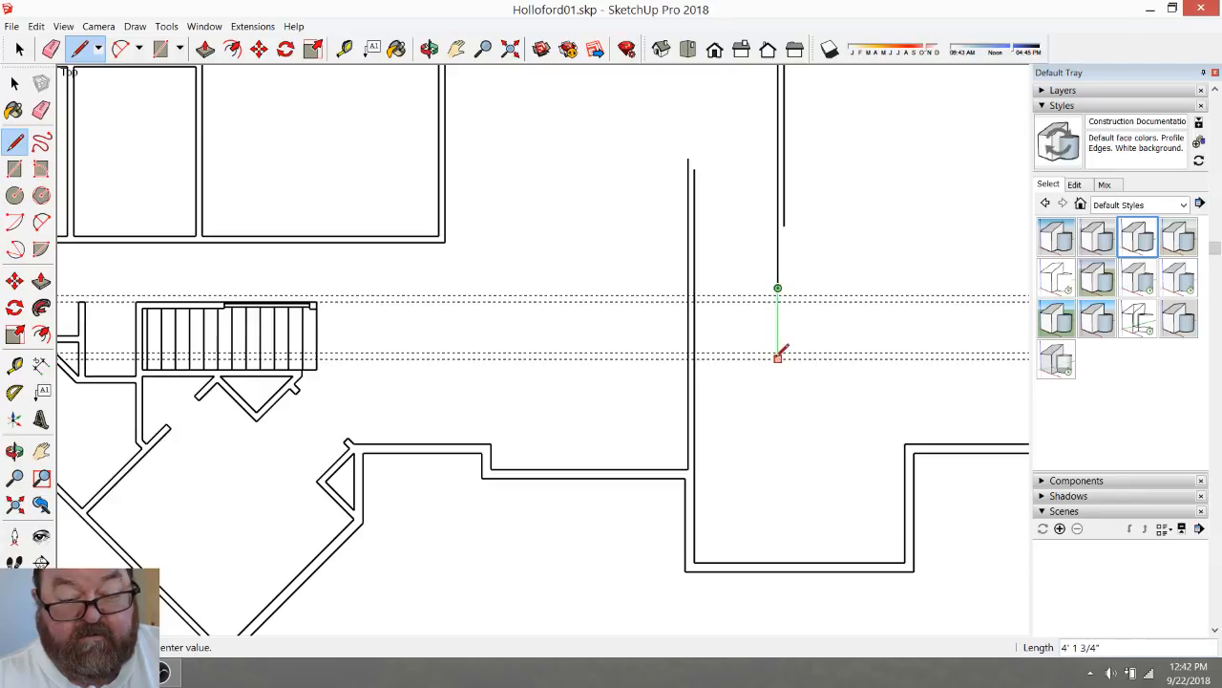
{"action": "left_click", "coordinate": [778, 357]}
{"action": "left_click", "coordinate": [695, 358]}
{"action": "left_click", "coordinate": [784, 226]}
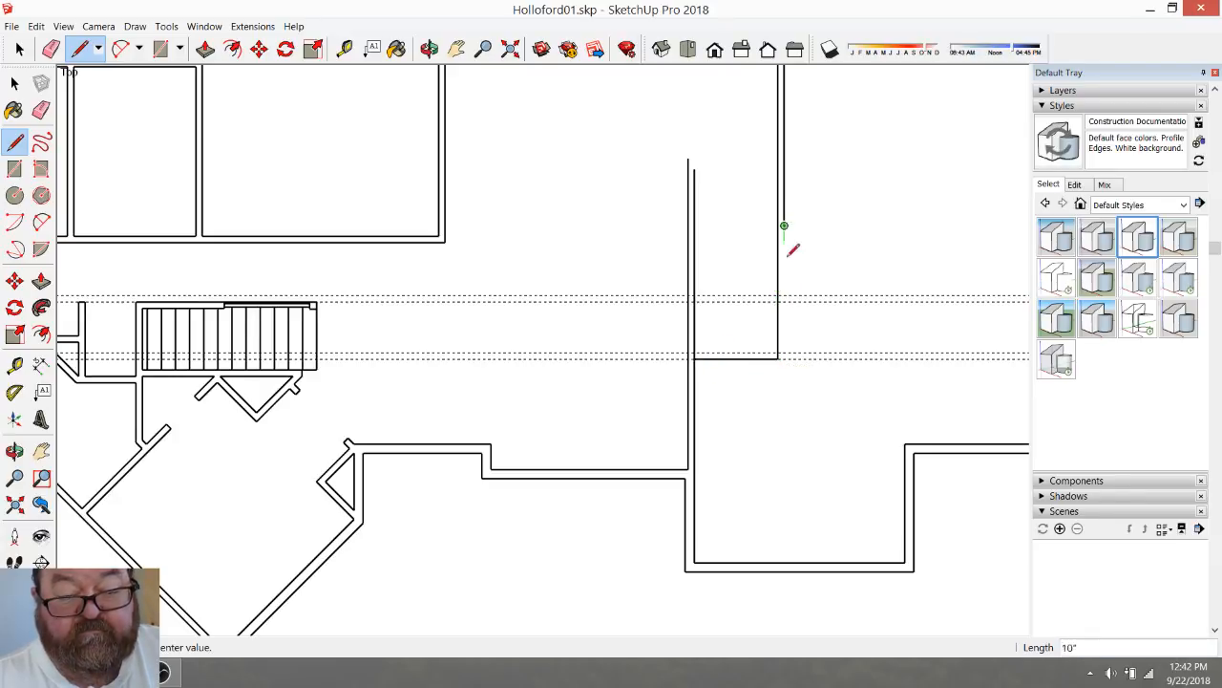
{"action": "left_click", "coordinate": [785, 351]}
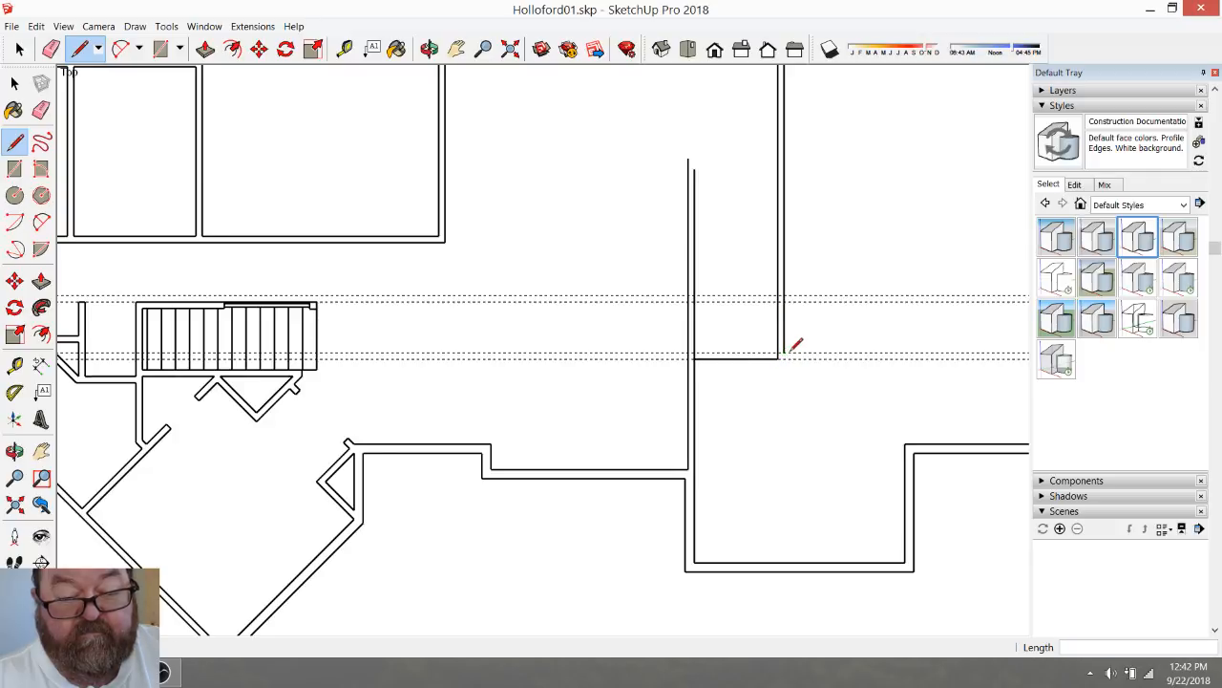
Draw the lower bedroom's short entry wall as two 4' 11" lines along the upper pair of guides, between the dining room wall and closet wall
{"action": "scroll", "coordinate": [869, 348], "scroll_direction": "down", "scroll_amount": 3}
{"action": "scroll", "coordinate": [859, 329], "scroll_direction": "up", "scroll_amount": 4}
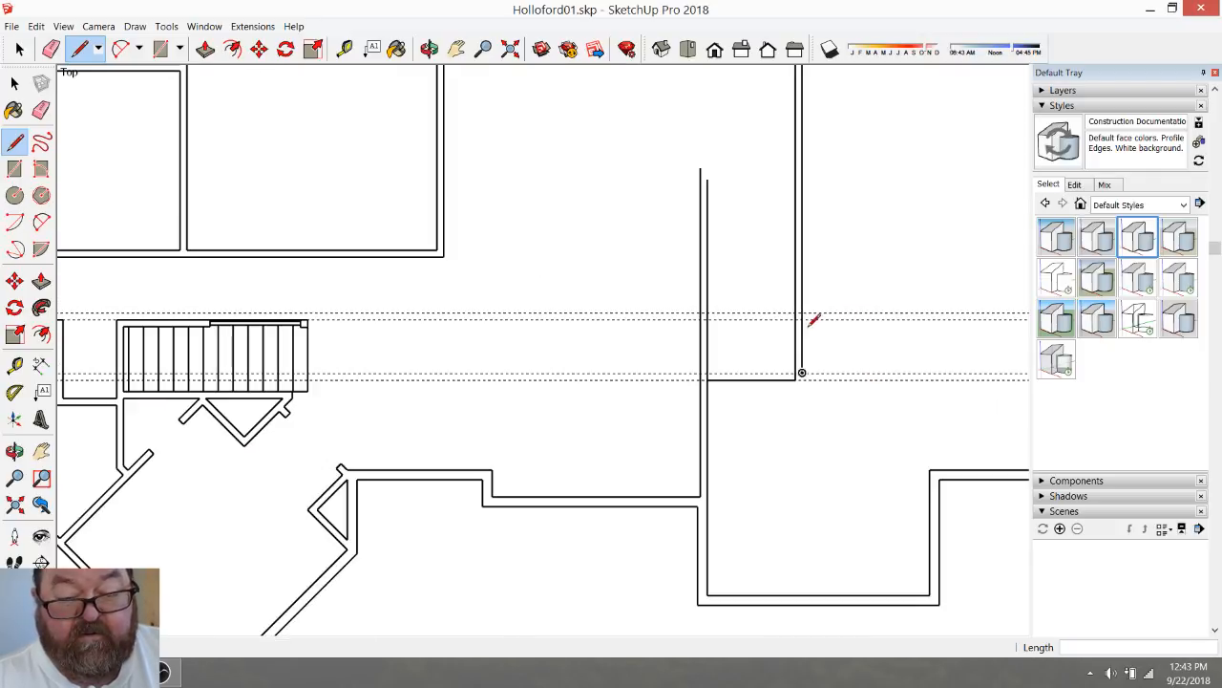
{"action": "scroll", "coordinate": [805, 331], "scroll_direction": "down", "scroll_amount": 5}
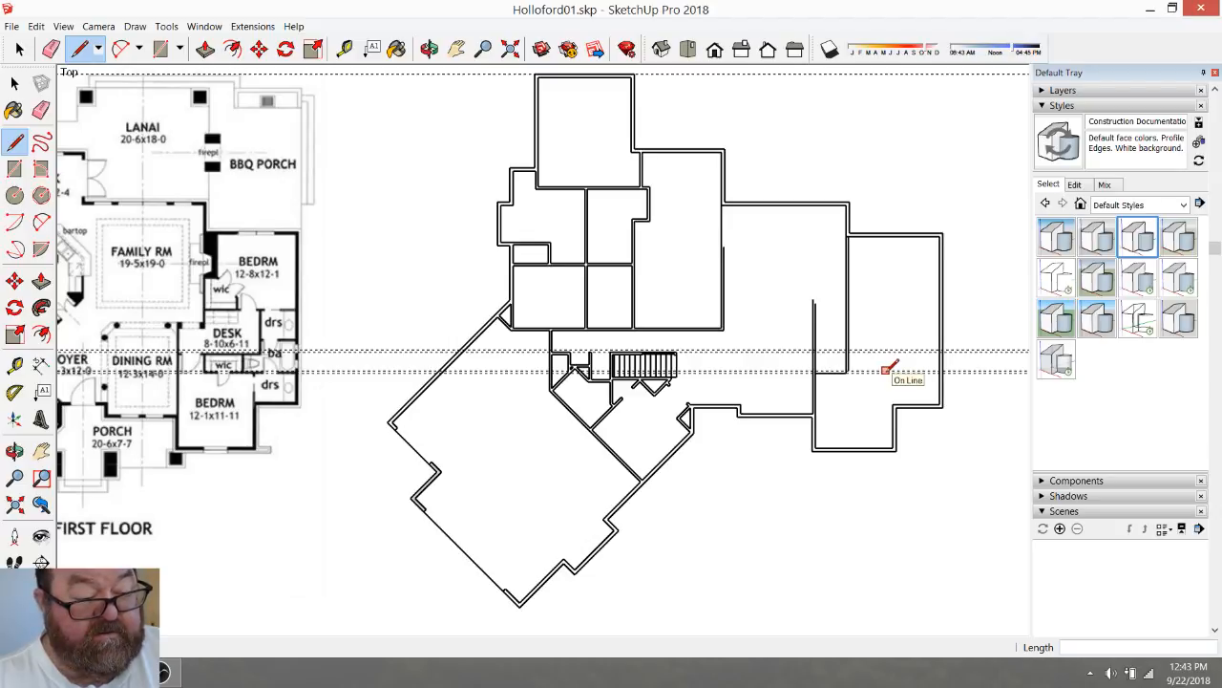
{"action": "scroll", "coordinate": [845, 353], "scroll_direction": "up", "scroll_amount": 4}
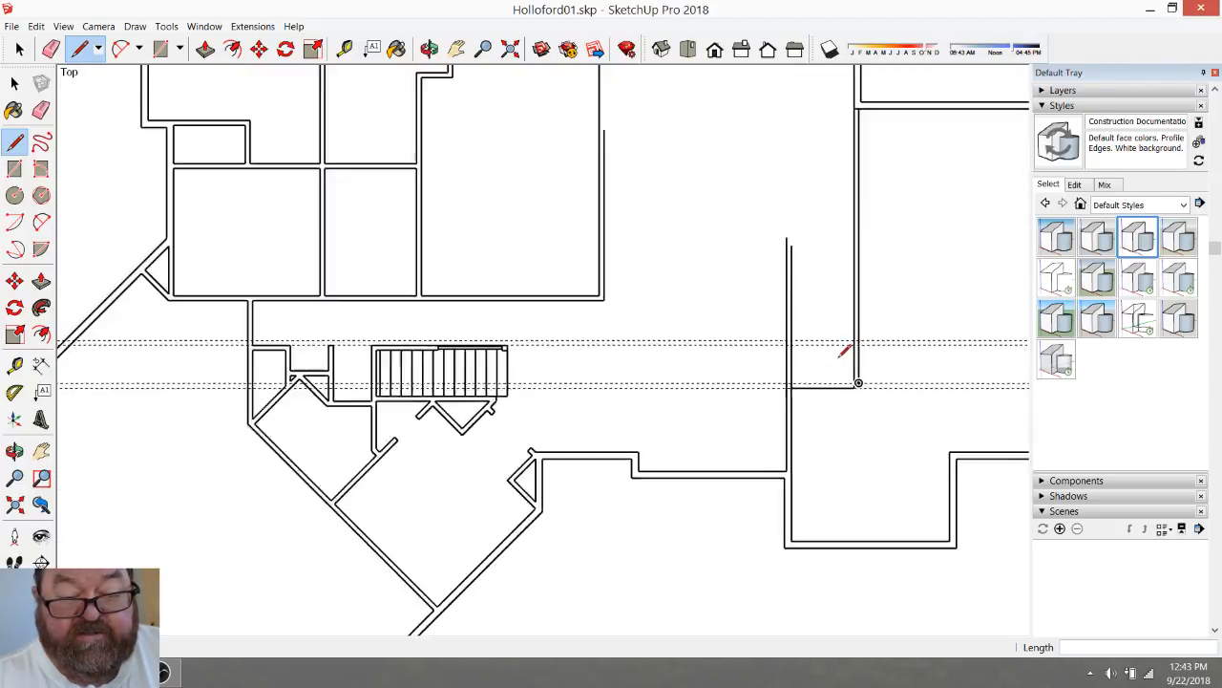
{"action": "left_click", "coordinate": [871, 330]}
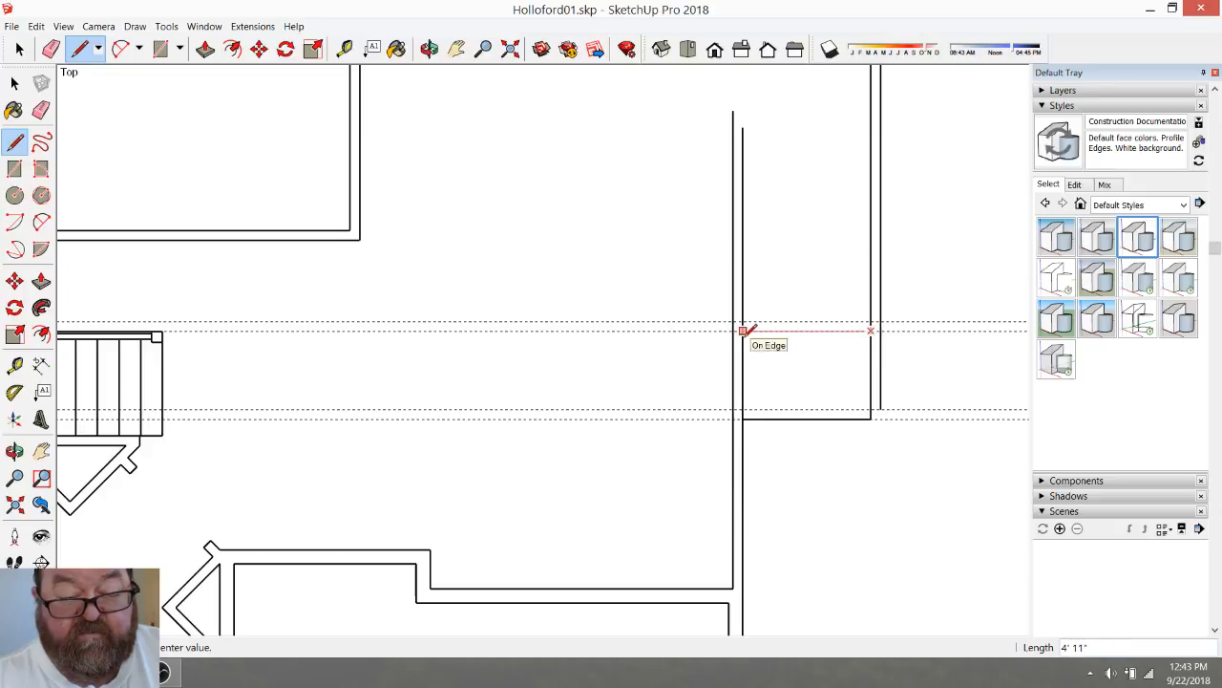
{"action": "left_click", "coordinate": [744, 330]}
{"action": "left_click", "coordinate": [743, 321]}
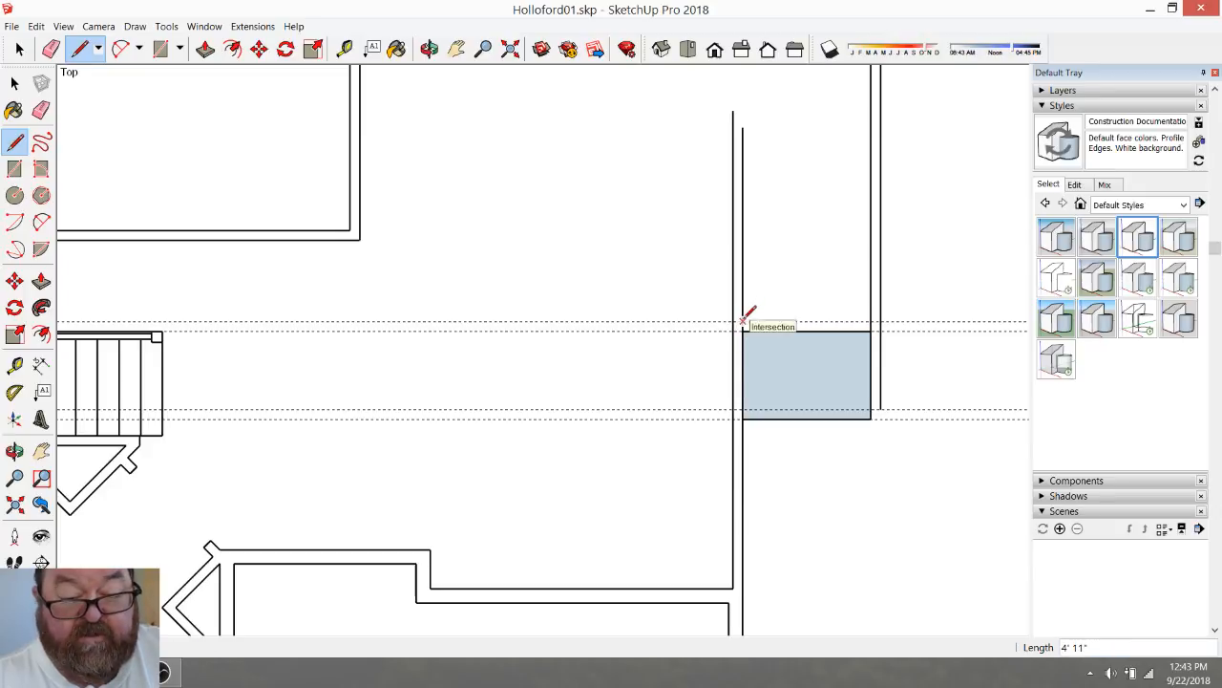
{"action": "left_click", "coordinate": [871, 321]}
Draw the lower bedroom's upper wall as two lines along the lower pair of guides, from the closet wall corner to the right exterior wall
{"action": "scroll", "coordinate": [873, 392], "scroll_direction": "down", "scroll_amount": 3}
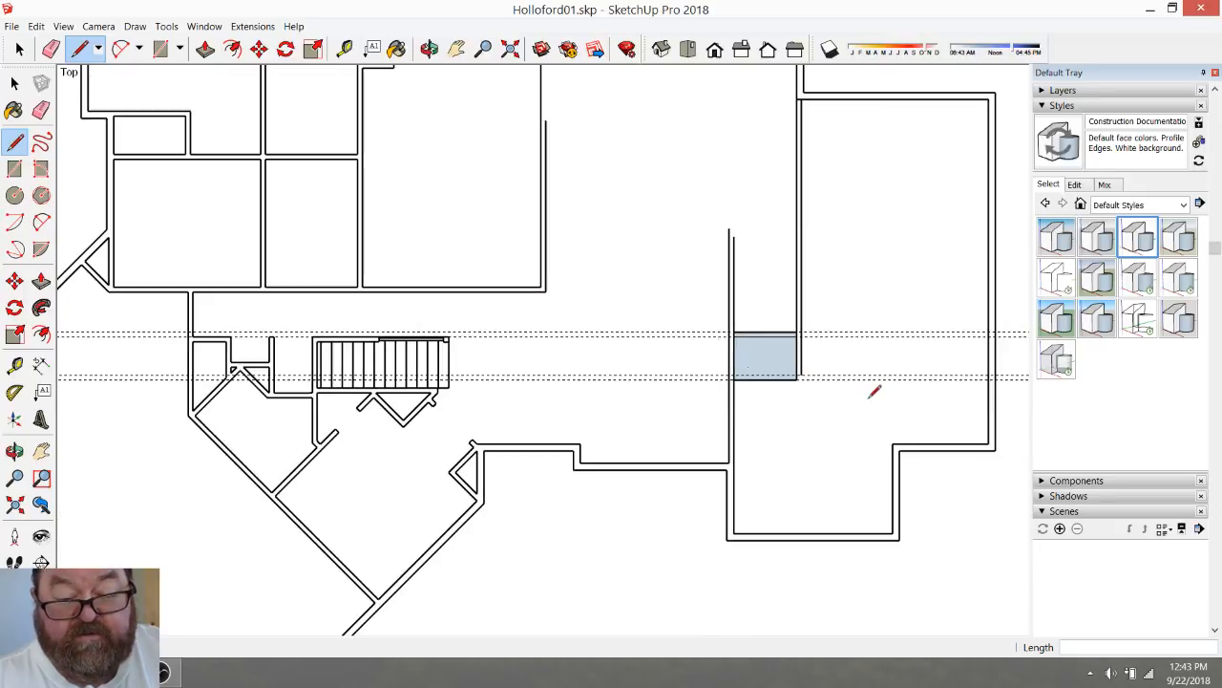
{"action": "scroll", "coordinate": [875, 398], "scroll_direction": "down", "scroll_amount": 5}
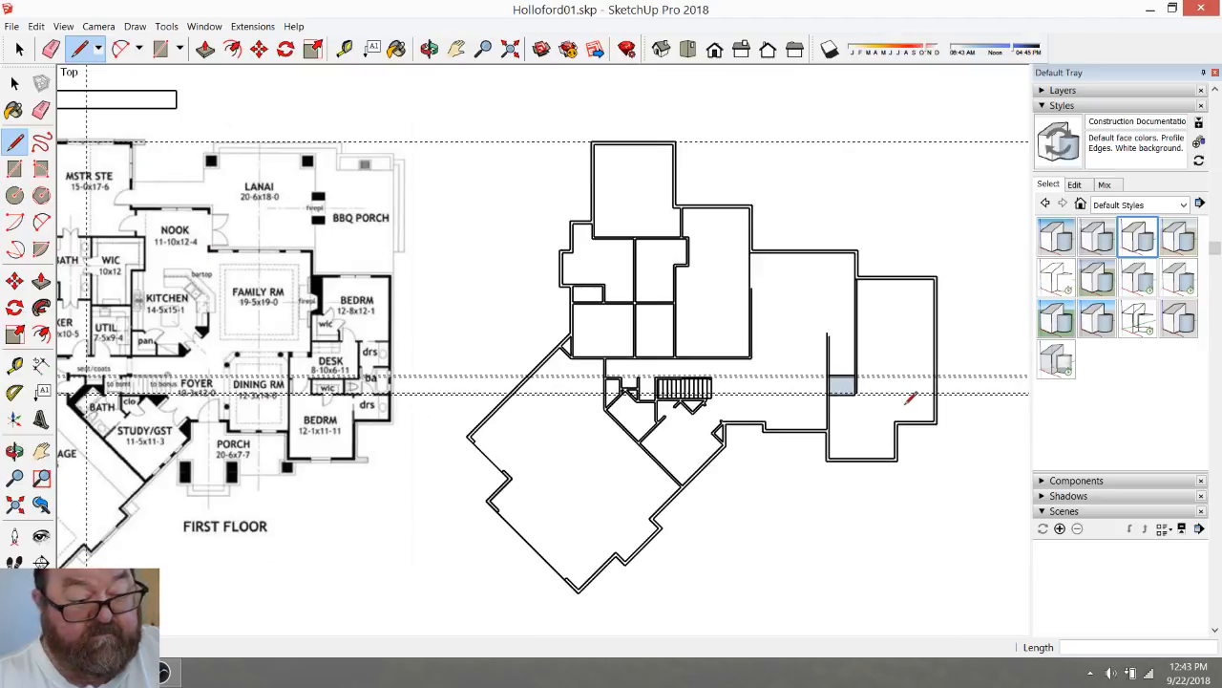
{"action": "scroll", "coordinate": [909, 400], "scroll_direction": "up", "scroll_amount": 5}
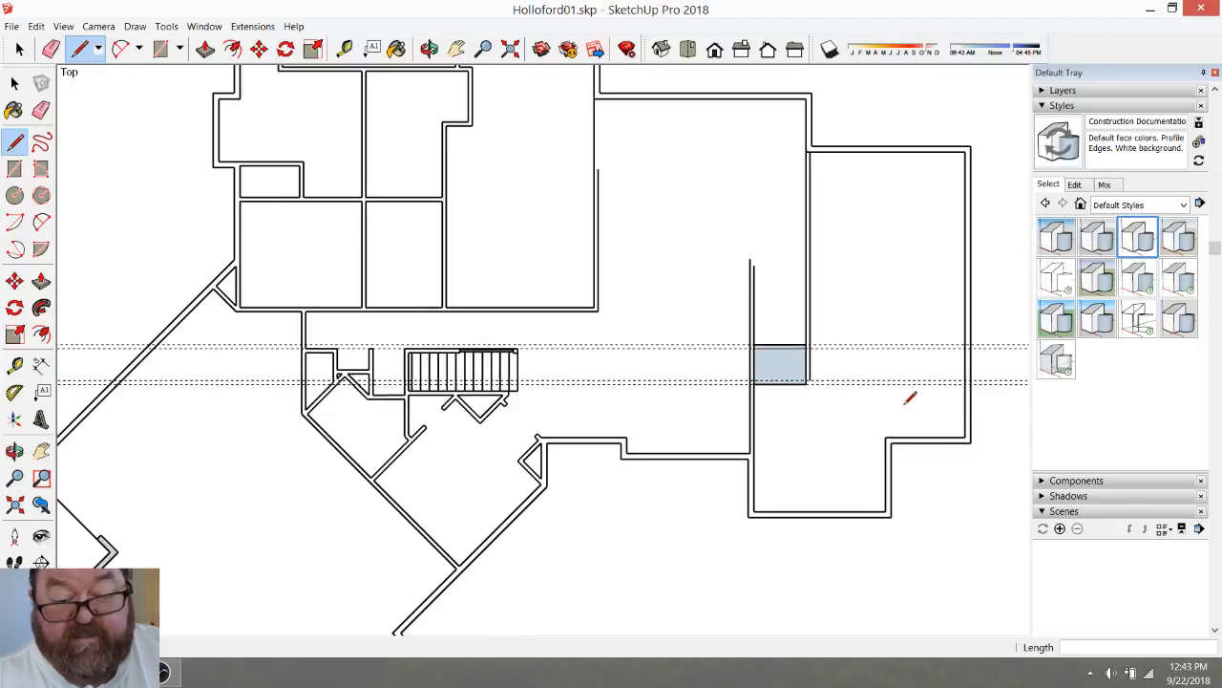
{"action": "scroll", "coordinate": [778, 387], "scroll_direction": "up", "scroll_amount": 3}
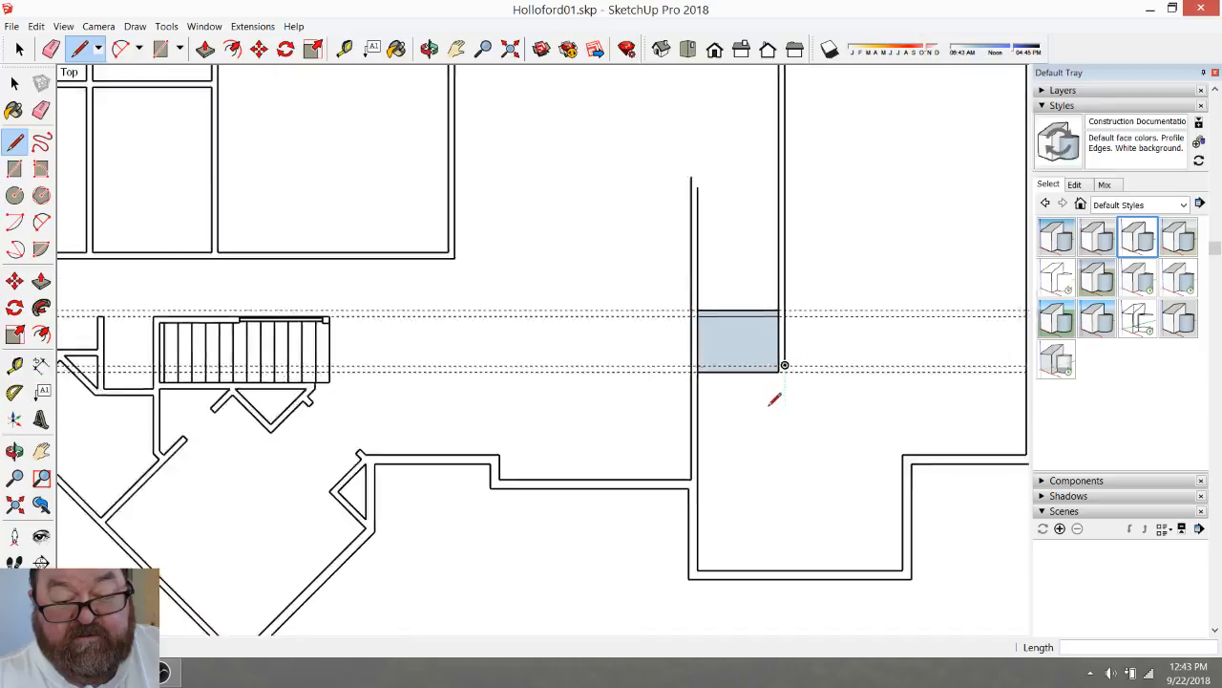
{"action": "left_click", "coordinate": [783, 359]}
{"action": "scroll", "coordinate": [783, 359], "scroll_direction": "down", "scroll_amount": 2}
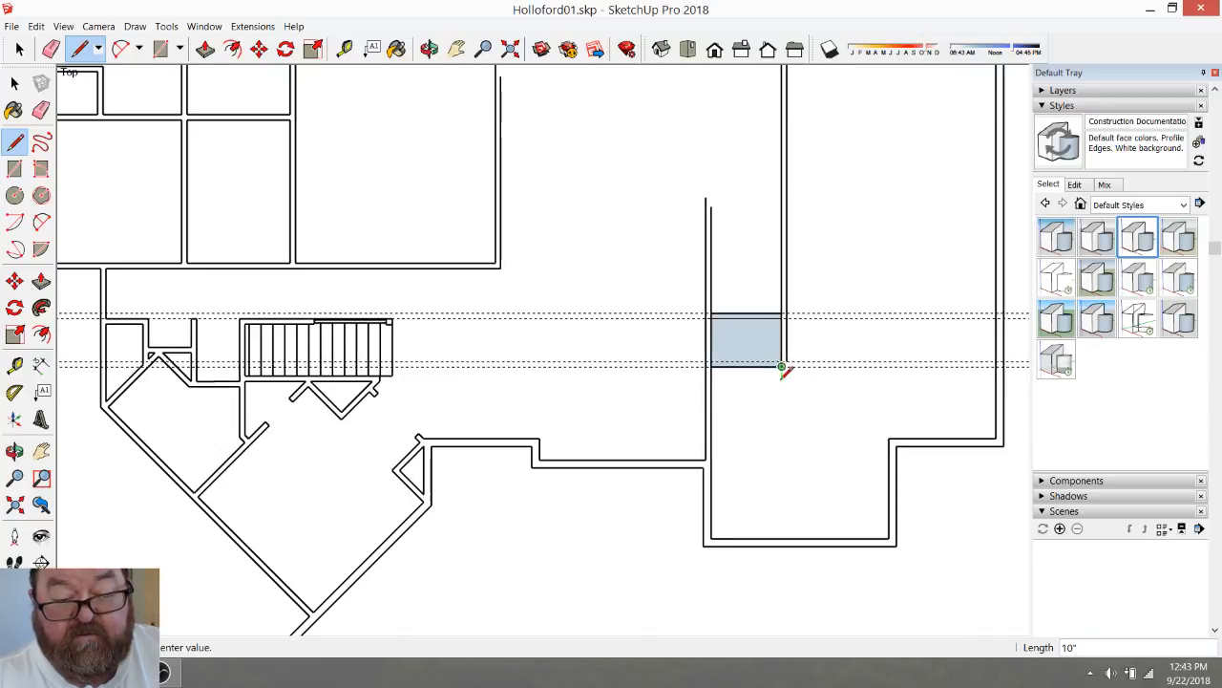
{"action": "left_click", "coordinate": [997, 365]}
{"action": "scroll", "coordinate": [789, 361], "scroll_direction": "up", "scroll_amount": 2}
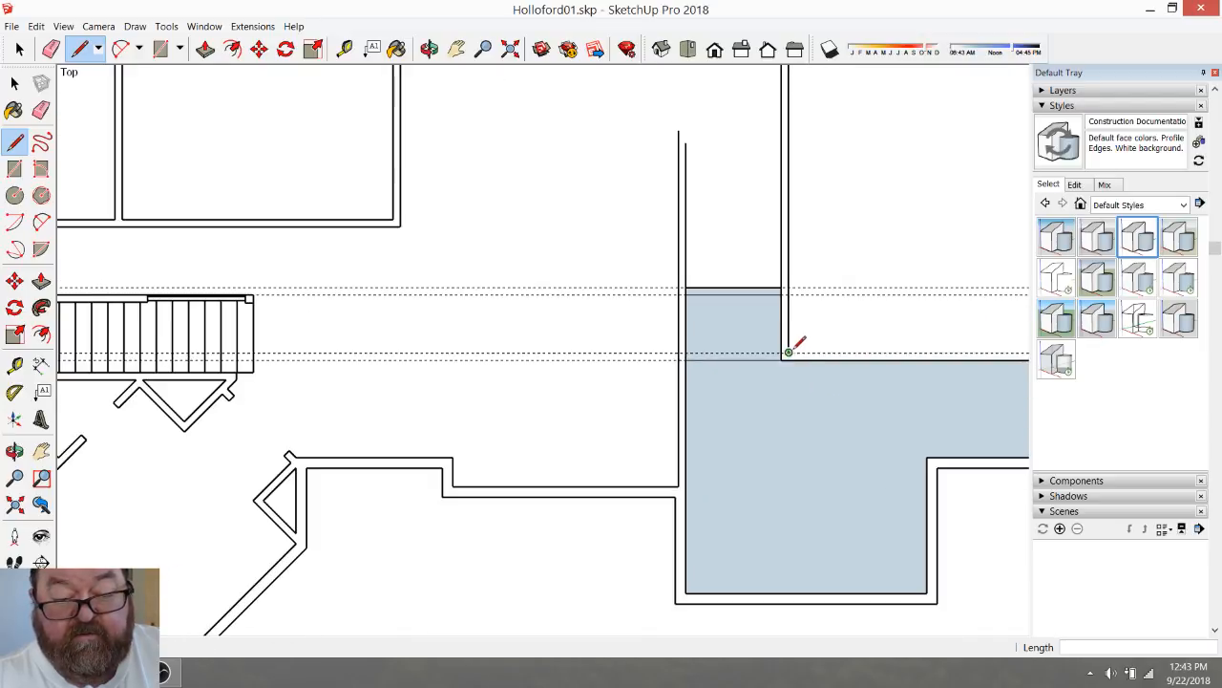
{"action": "left_click", "coordinate": [788, 352]}
{"action": "scroll", "coordinate": [789, 351], "scroll_direction": "down", "scroll_amount": 2}
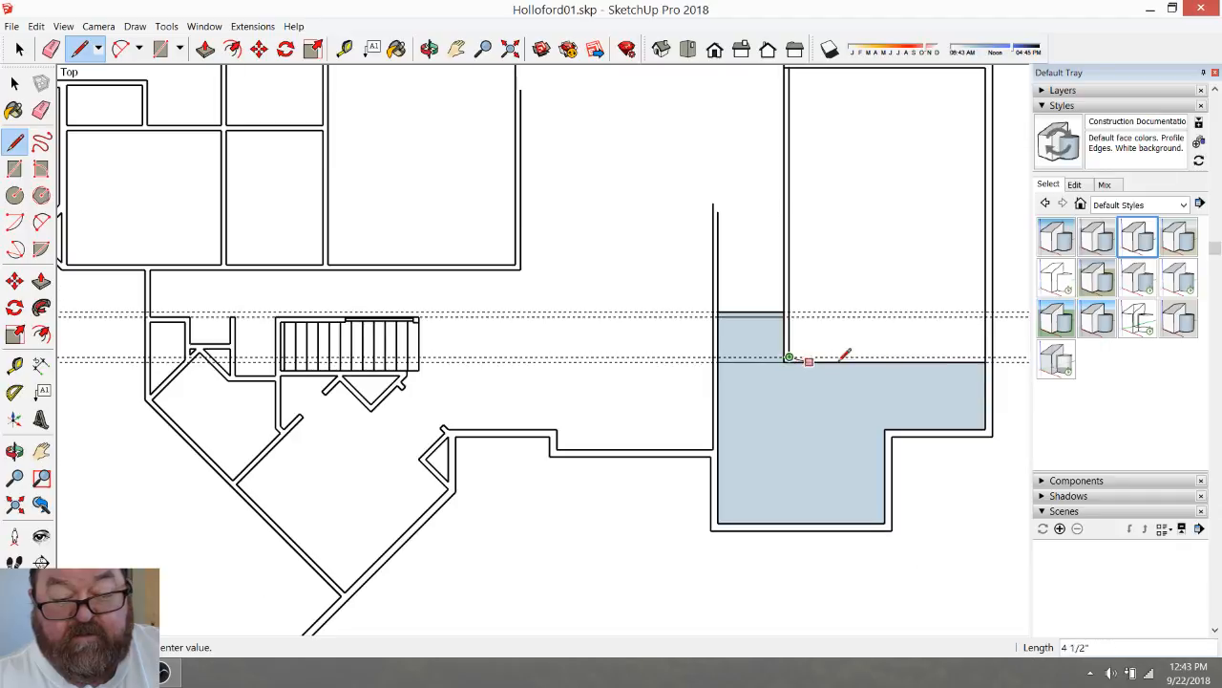
{"action": "scroll", "coordinate": [988, 356], "scroll_direction": "up", "scroll_amount": 2}
{"action": "left_click", "coordinate": [987, 359]}
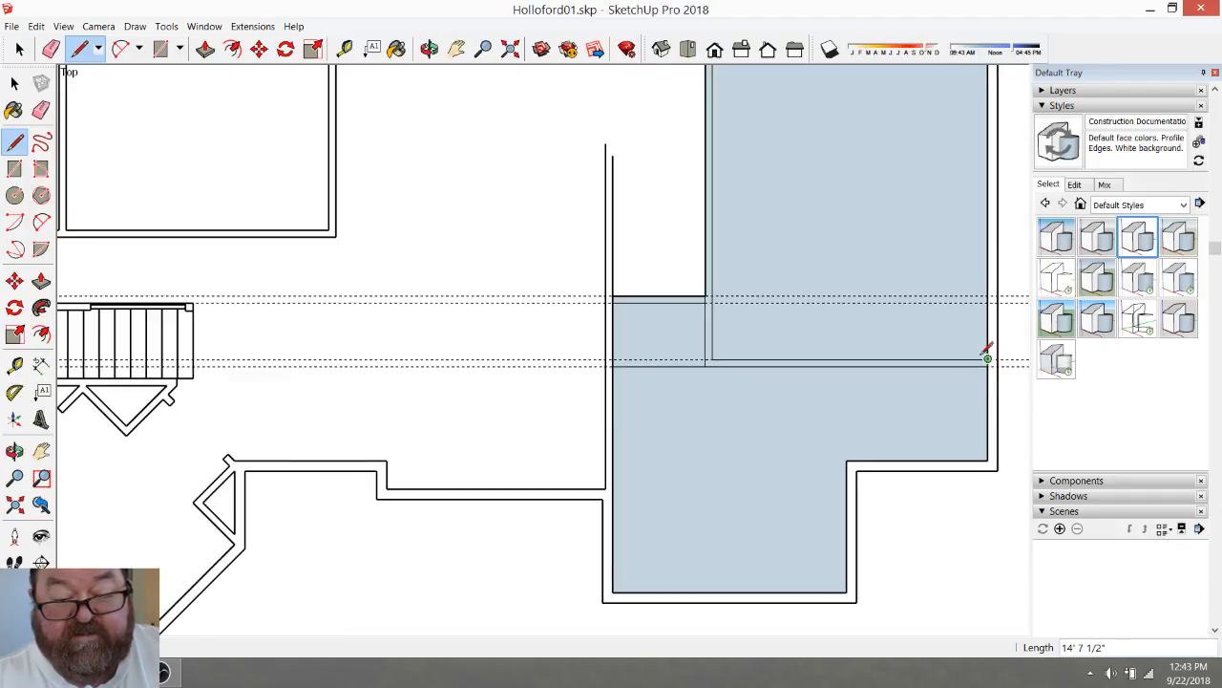
Erase the horizontal guides, the line across the bedroom entry, and the short segments closing off the new wall junctions
{"action": "left_click", "coordinate": [50, 48]}
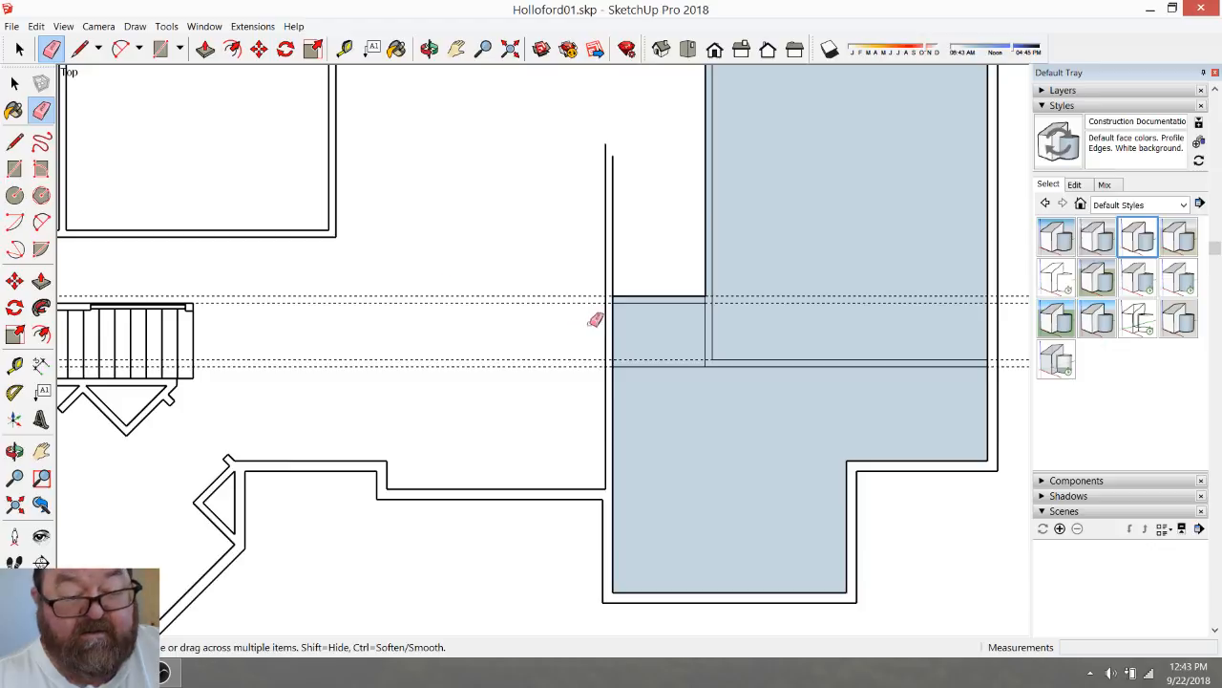
{"action": "left_click", "coordinate": [666, 366]}
{"action": "scroll", "coordinate": [673, 382], "scroll_direction": "up", "scroll_amount": 2}
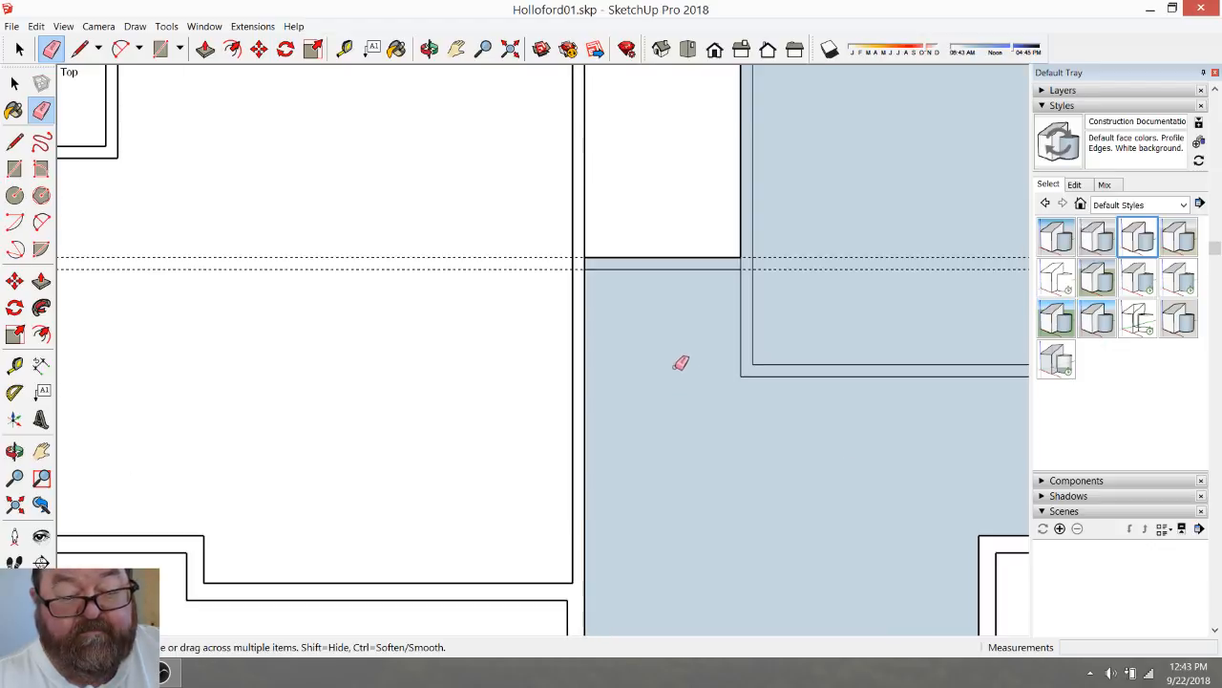
{"action": "scroll", "coordinate": [600, 286], "scroll_direction": "up", "scroll_amount": 2}
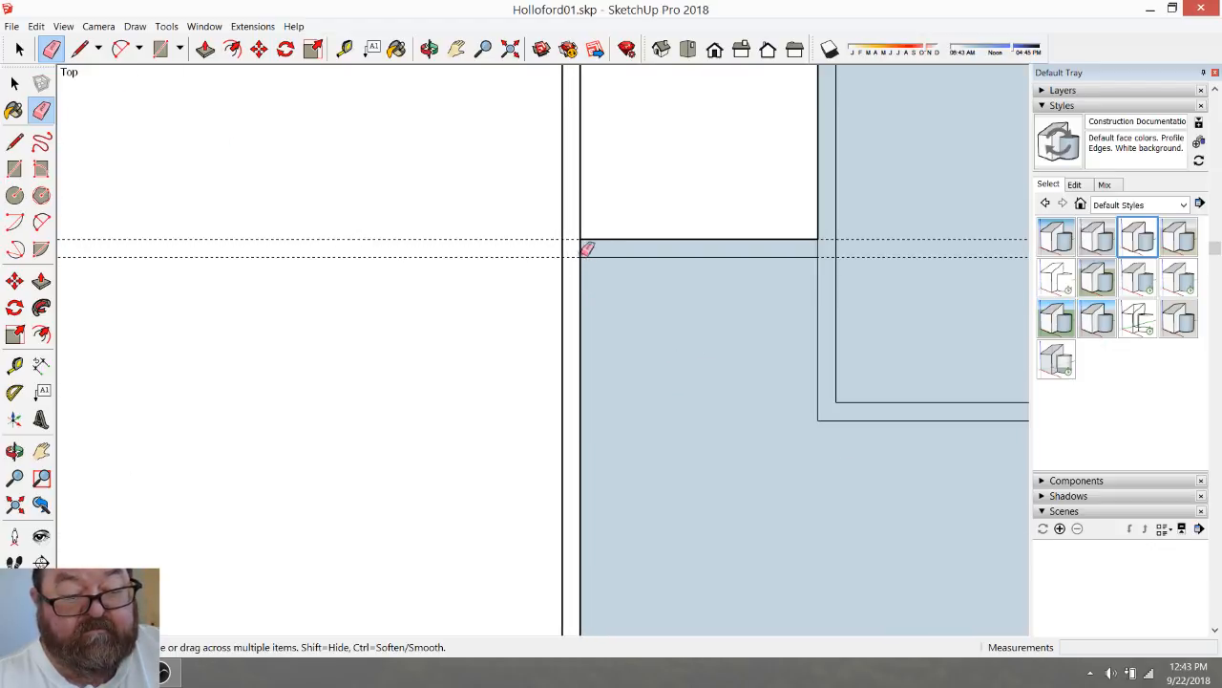
{"action": "key", "text": "ctrl+z"}
{"action": "left_click_drag", "start_coordinate": [576, 232], "coordinate": [576, 261]}
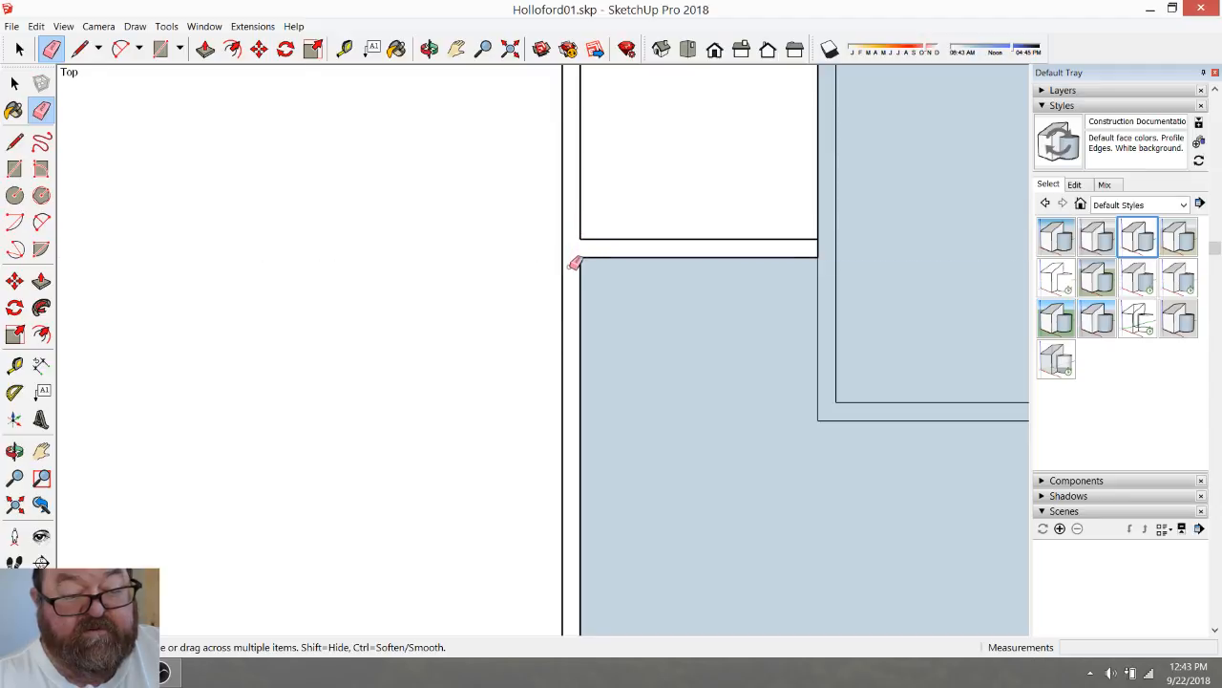
{"action": "scroll", "coordinate": [827, 238], "scroll_direction": "down", "scroll_amount": 4}
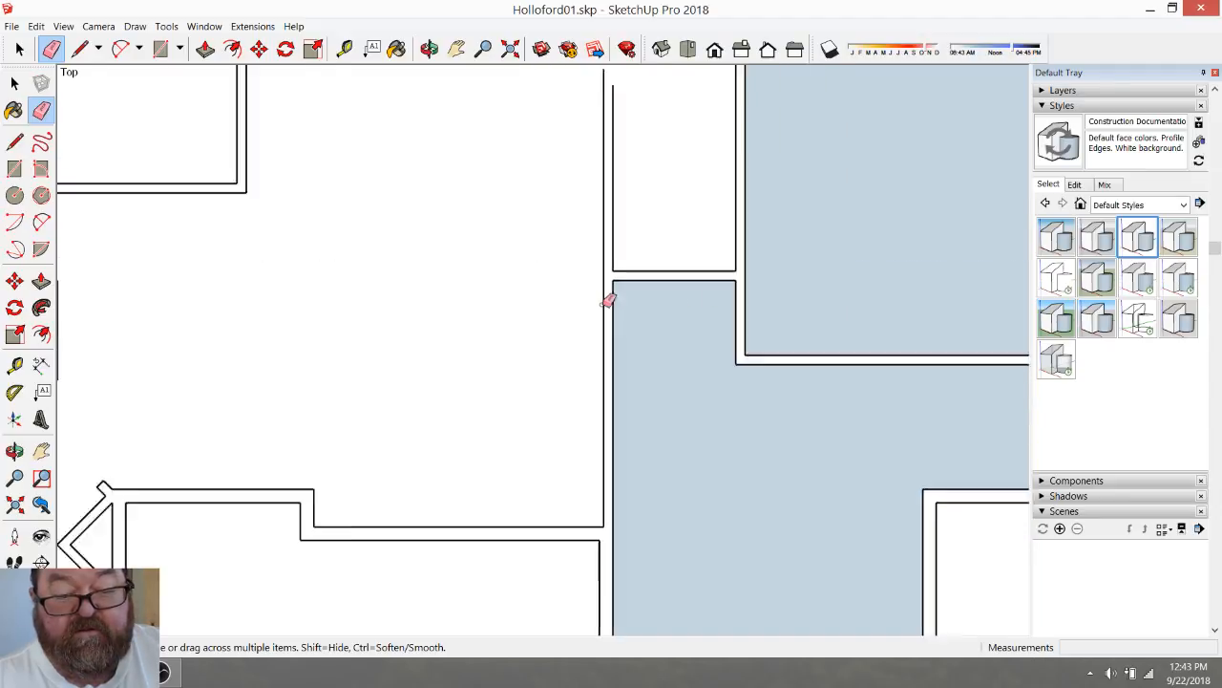
Delete the filled faces inside the lower bedroom and the area above it, keeping only the wall lines
{"action": "left_click", "coordinate": [19, 51]}
{"action": "left_click", "coordinate": [690, 400]}
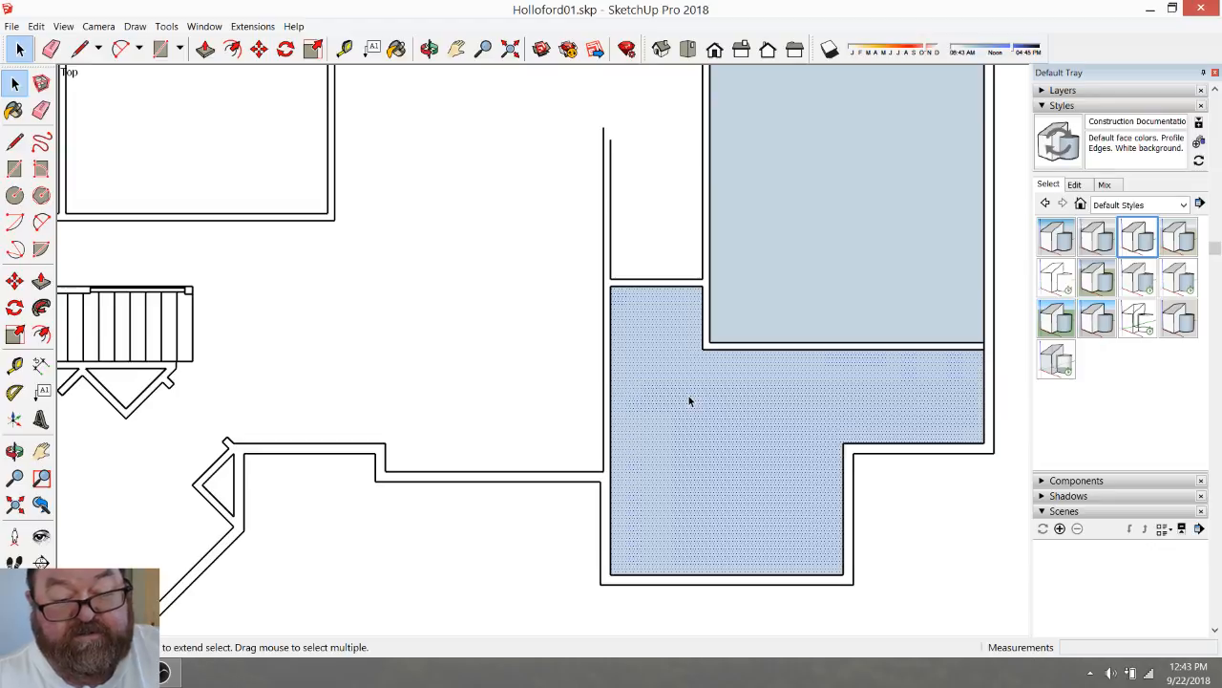
{"action": "key", "text": "Delete"}
{"action": "left_click", "coordinate": [805, 280]}
{"action": "key", "text": "Delete"}
{"action": "scroll", "coordinate": [831, 358], "scroll_direction": "down", "scroll_amount": 3}
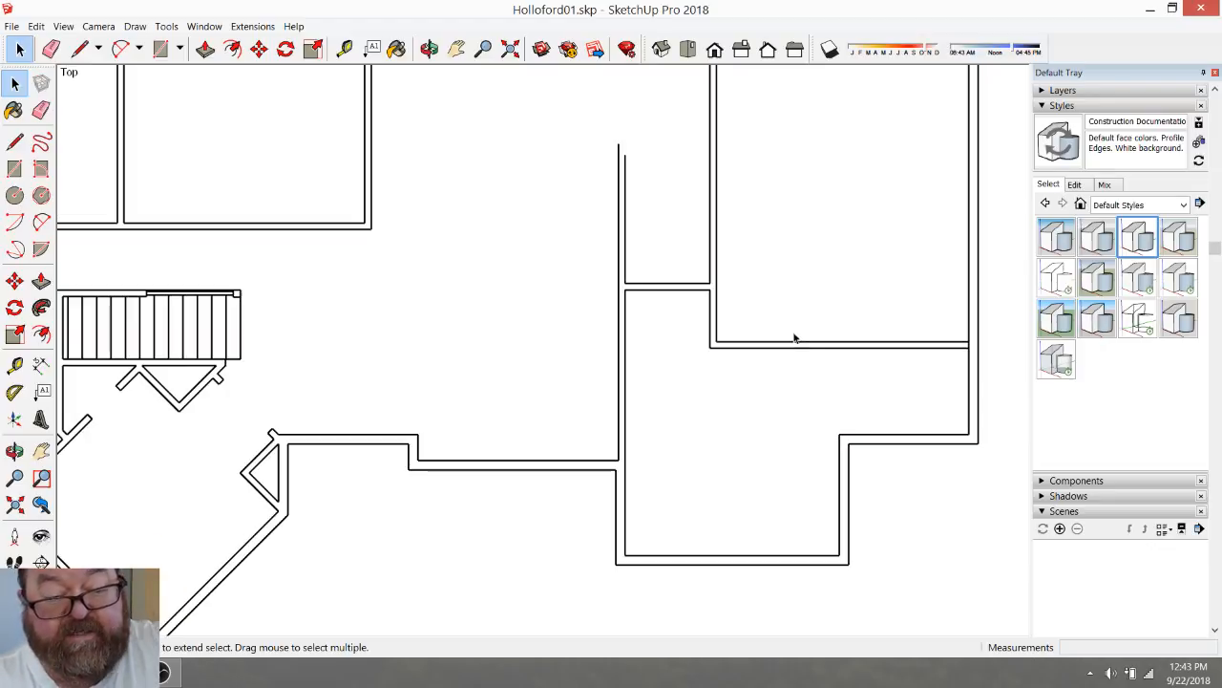
{"action": "scroll", "coordinate": [866, 377], "scroll_direction": "down", "scroll_amount": 3}
{"action": "scroll", "coordinate": [871, 377], "scroll_direction": "down", "scroll_amount": 3}
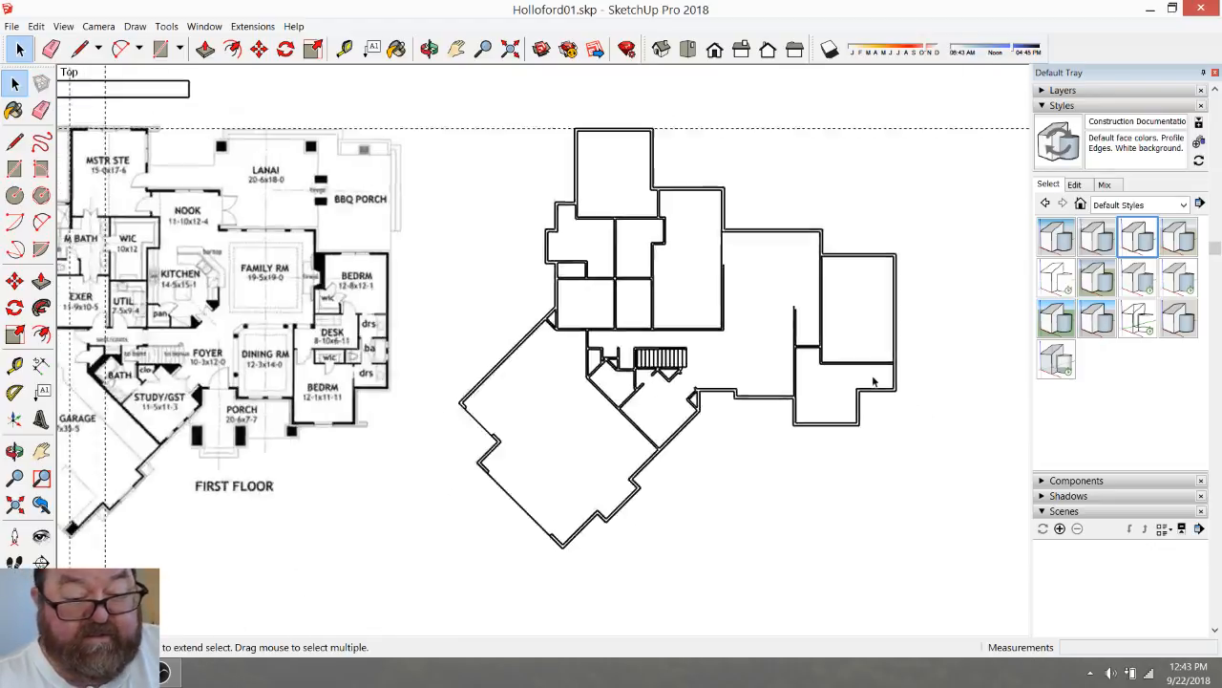
Place a horizontal guide 12' below the inner edge of the upper bedroom's top wall
{"action": "scroll", "coordinate": [842, 339], "scroll_direction": "up", "scroll_amount": 2}
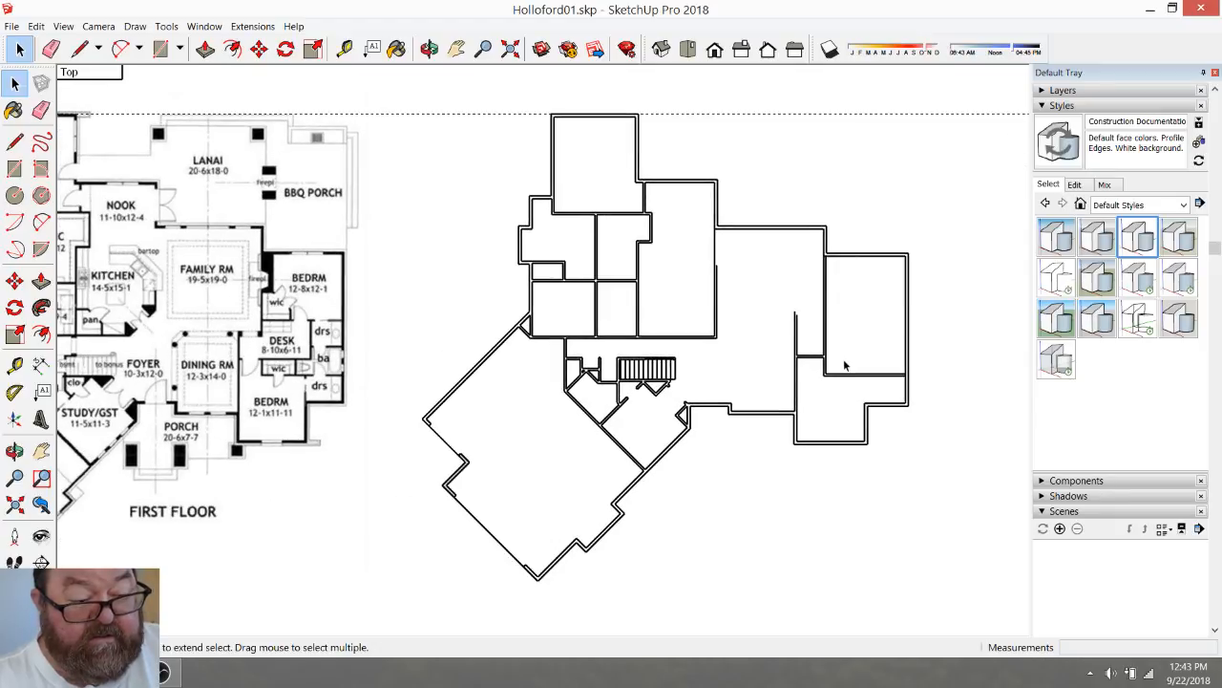
{"action": "scroll", "coordinate": [844, 364], "scroll_direction": "up", "scroll_amount": 1}
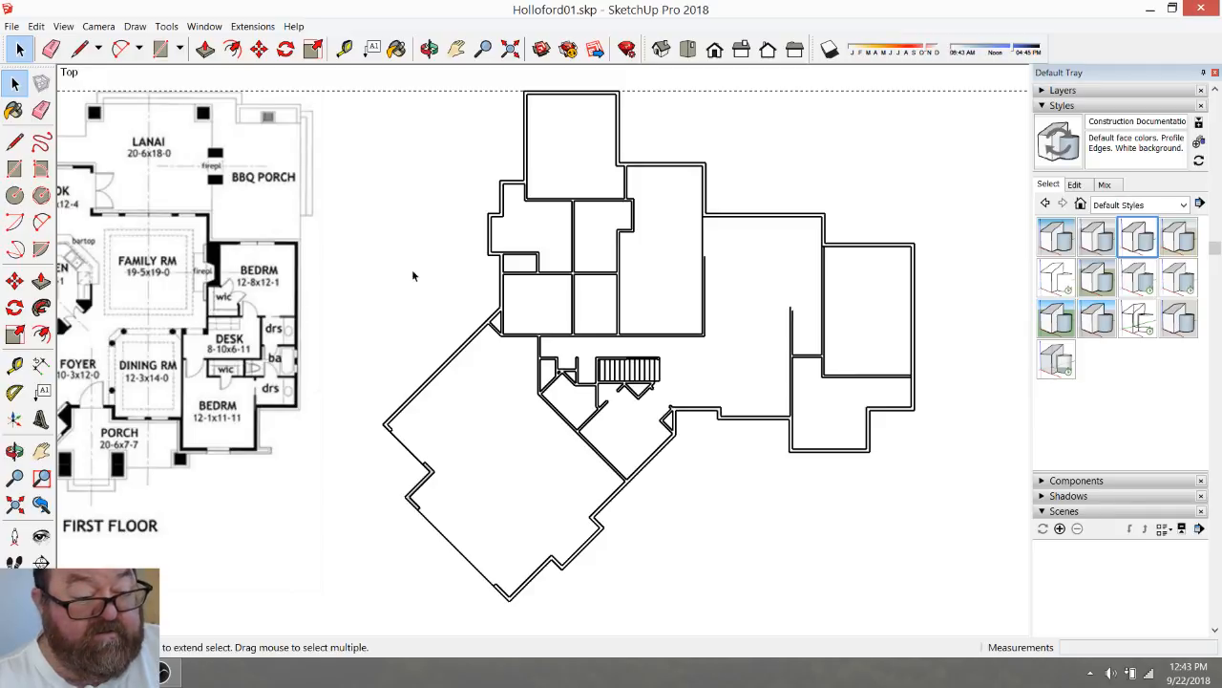
{"action": "scroll", "coordinate": [253, 281], "scroll_direction": "up", "scroll_amount": 3}
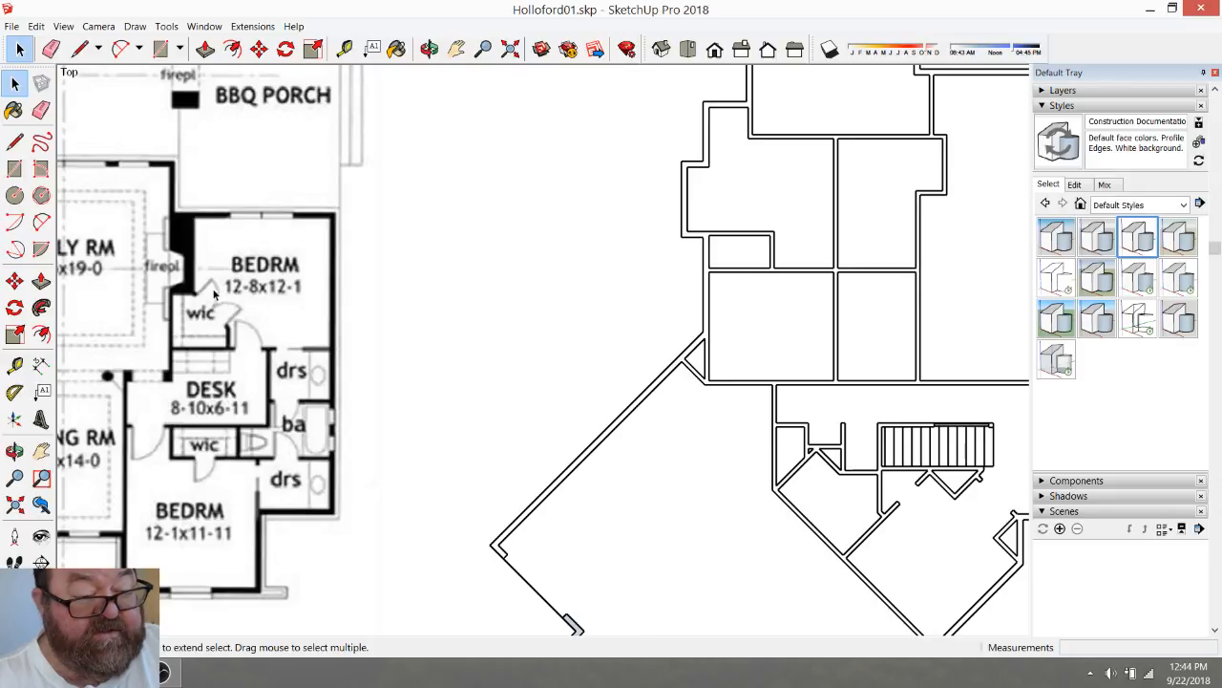
{"action": "scroll", "coordinate": [220, 292], "scroll_direction": "down", "scroll_amount": 5}
{"action": "scroll", "coordinate": [812, 282], "scroll_direction": "up", "scroll_amount": 4}
{"action": "left_click", "coordinate": [345, 49]}
{"action": "scroll", "coordinate": [706, 300], "scroll_direction": "up", "scroll_amount": 2}
{"action": "left_click", "coordinate": [698, 311]}
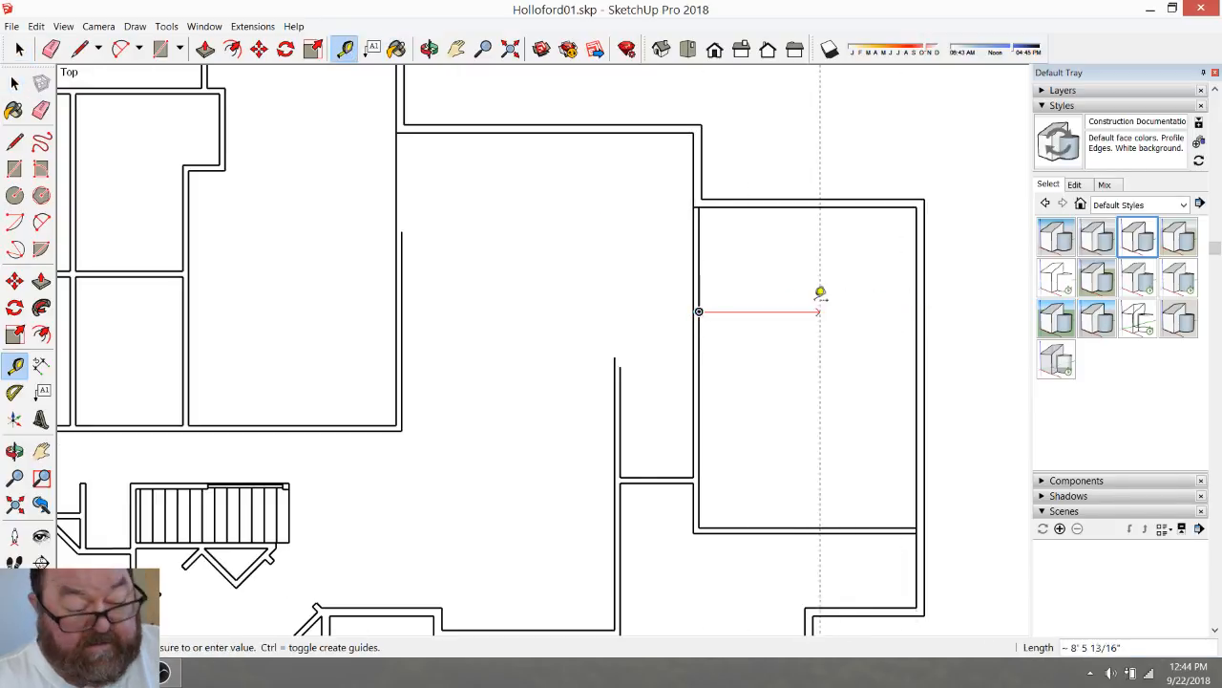
{"action": "key", "text": "Escape"}
{"action": "left_click", "coordinate": [823, 203]}
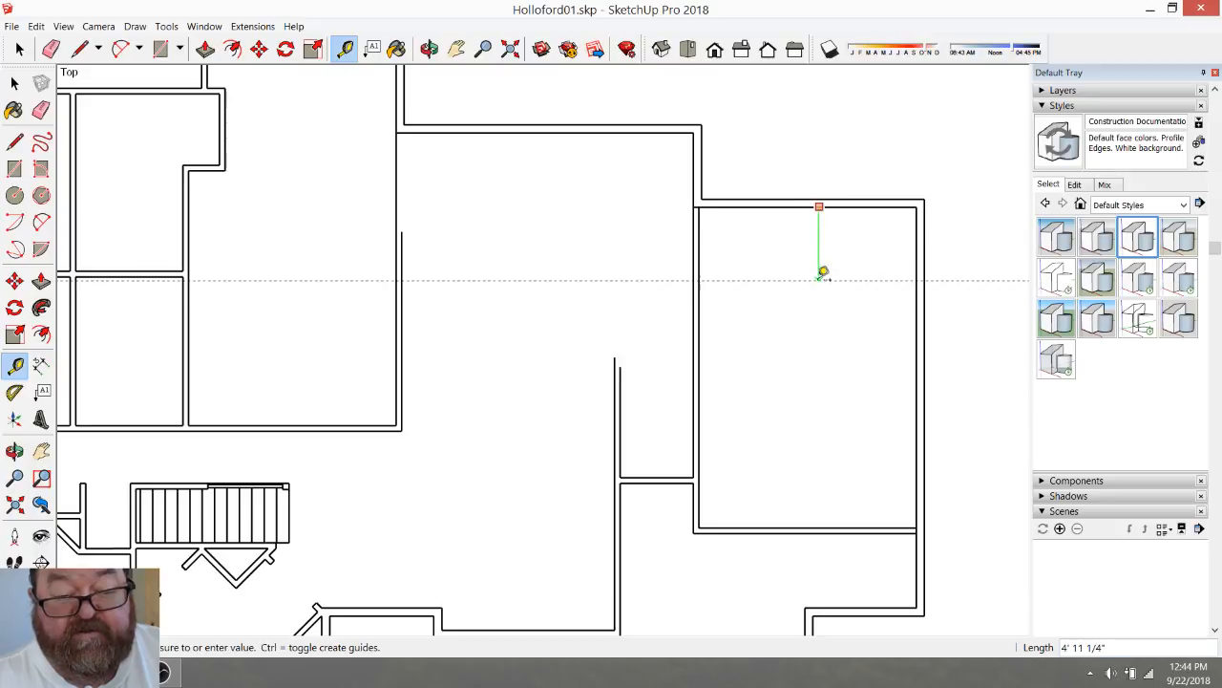
{"action": "type", "text": "12'"}
{"action": "key", "text": "Return"}
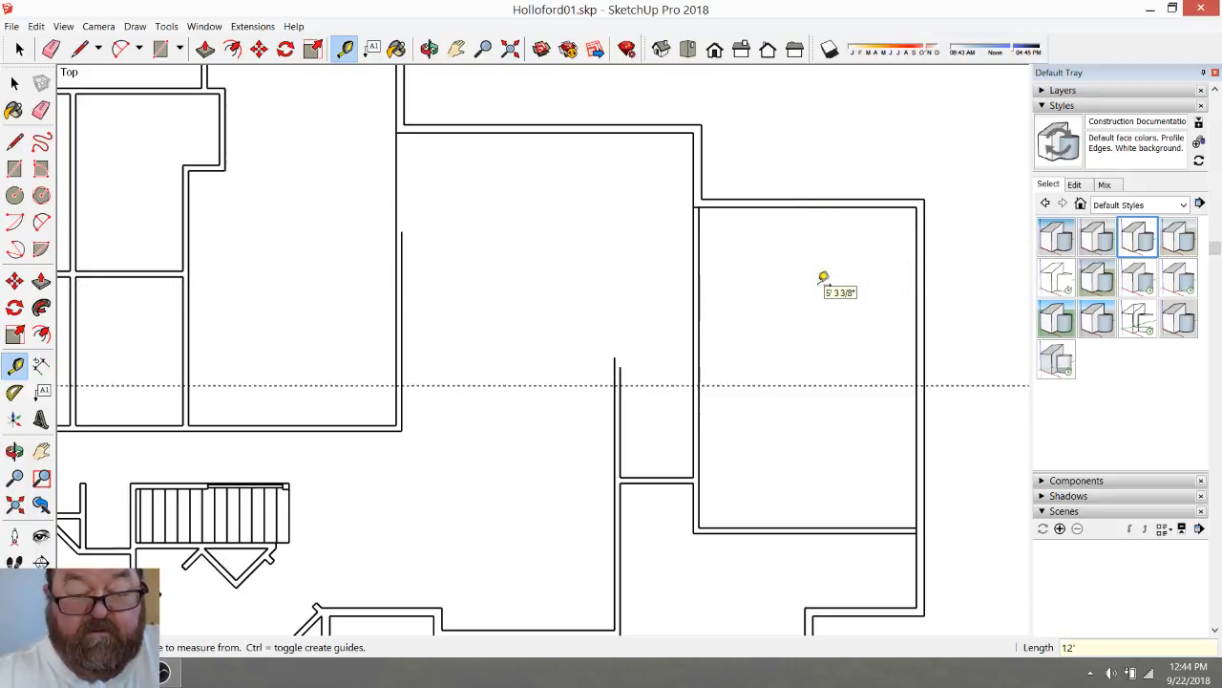
Place a second horizontal guide 4.5 inches below the new 12' guide to set the wall thickness
{"action": "left_click", "coordinate": [816, 385]}
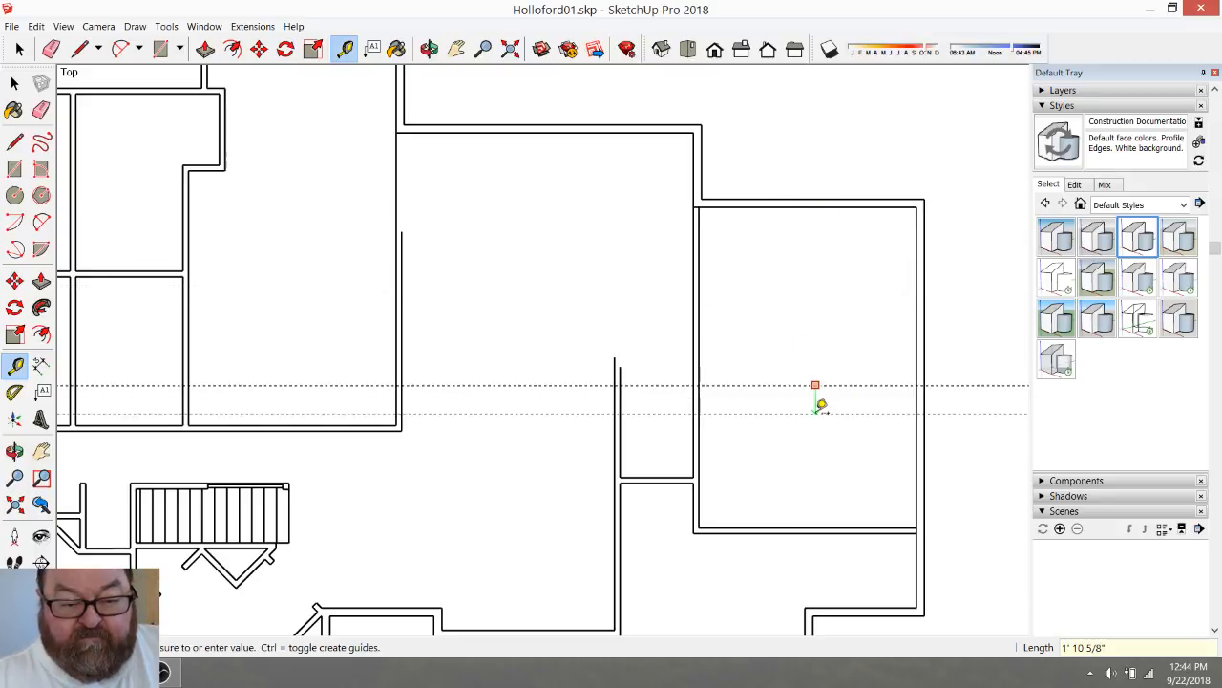
{"action": "type", "text": "4."}
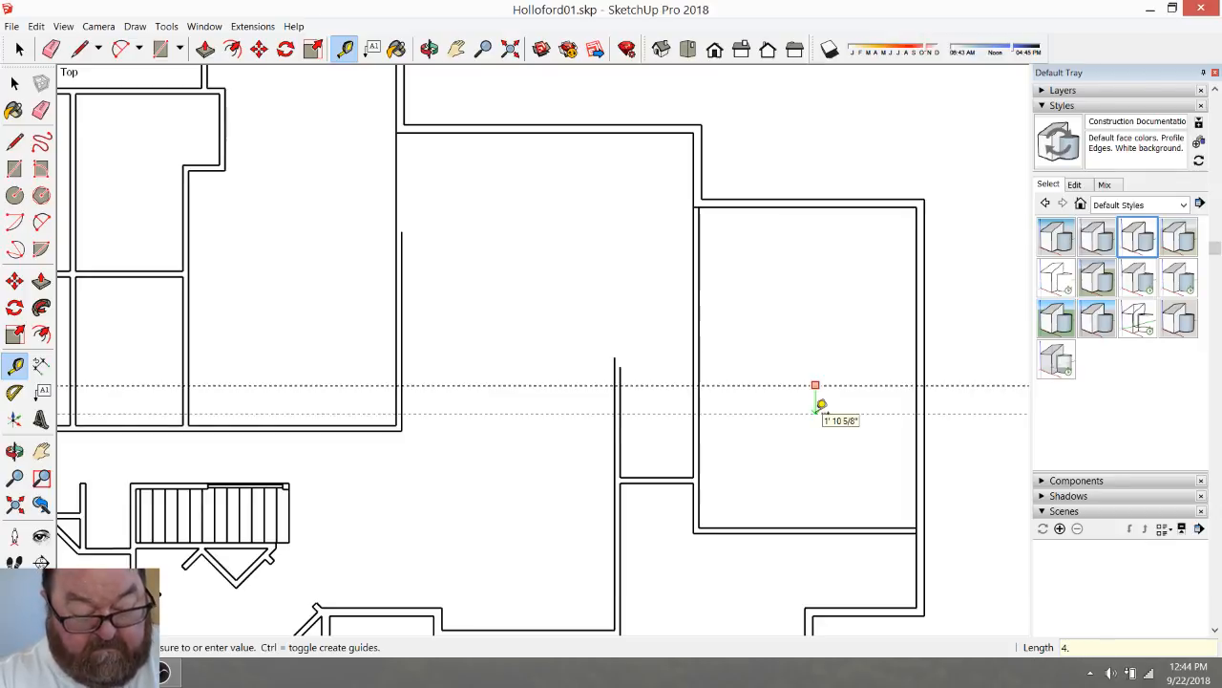
{"action": "type", "text": "5"}
{"action": "key", "text": "Return"}
Draw the upper bedroom's lower wall as two 14' 7 1/2" lines along the guide pair, ending at the right exterior wall
{"action": "scroll", "coordinate": [821, 405], "scroll_direction": "down", "scroll_amount": 6}
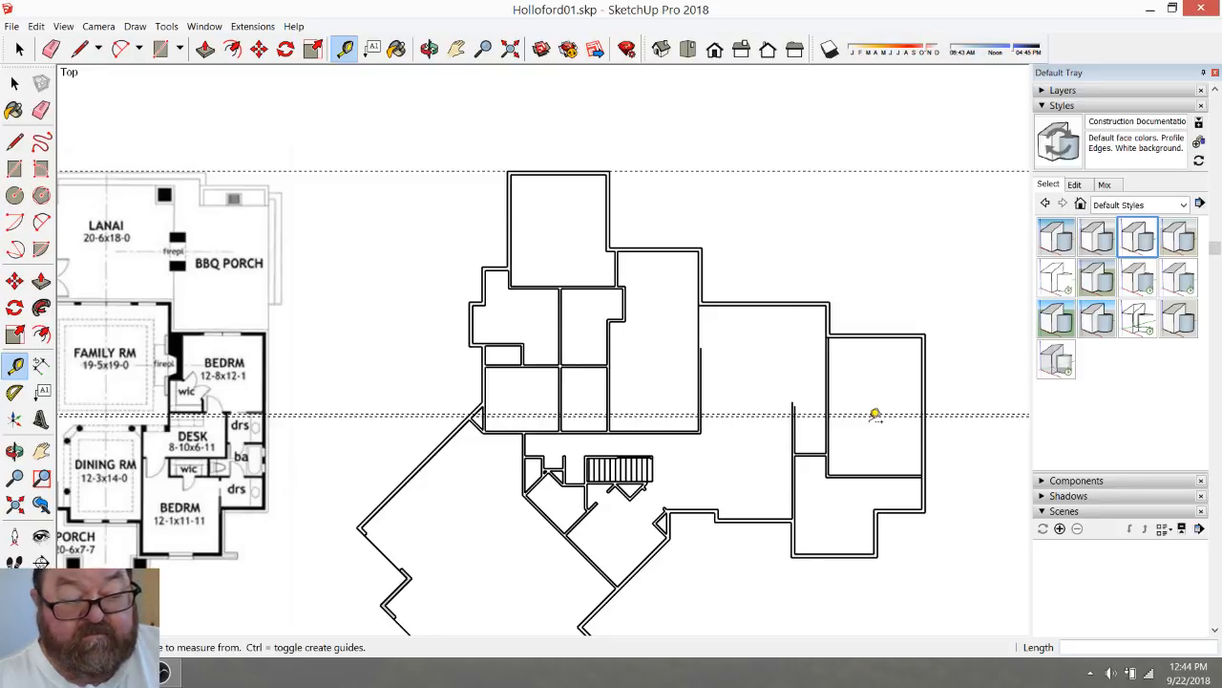
{"action": "scroll", "coordinate": [880, 418], "scroll_direction": "up", "scroll_amount": 5}
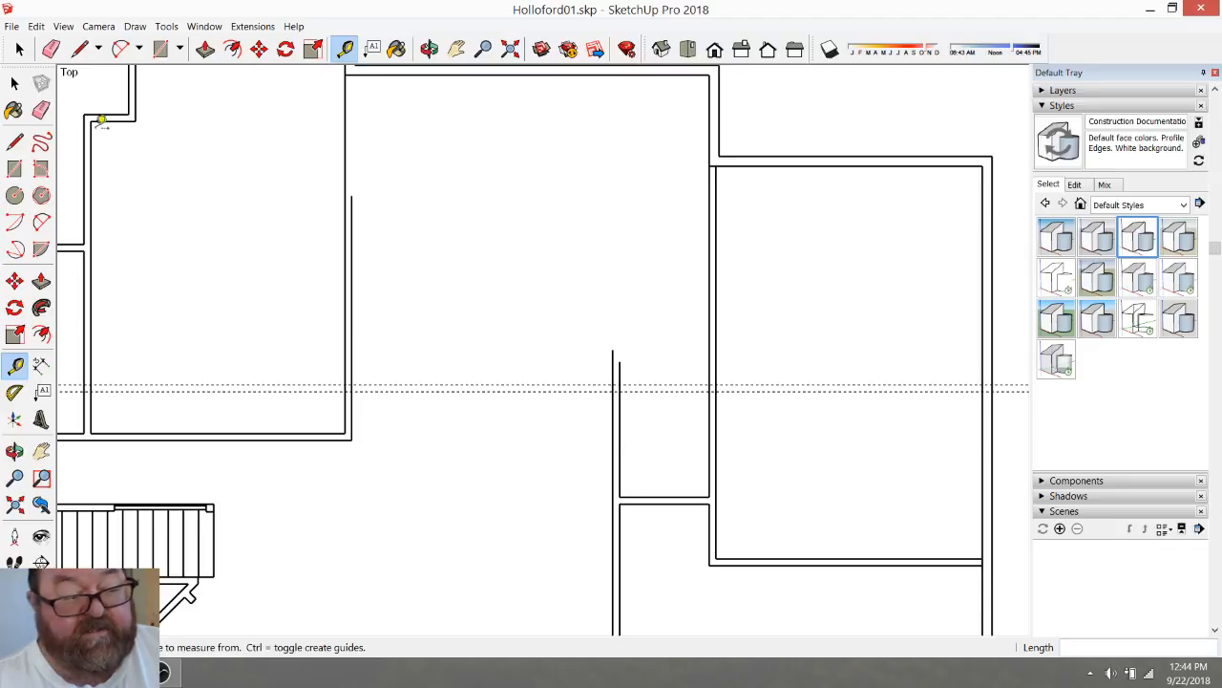
{"action": "left_click", "coordinate": [80, 49]}
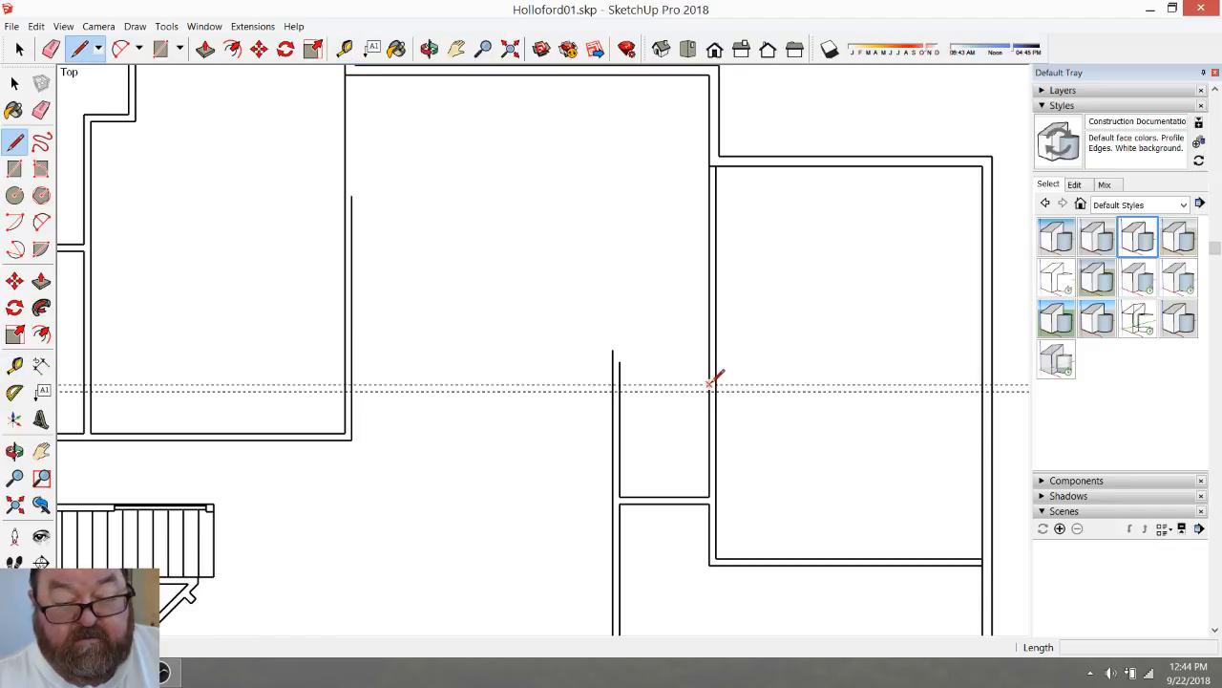
{"action": "left_click", "coordinate": [716, 385]}
{"action": "left_click", "coordinate": [984, 385]}
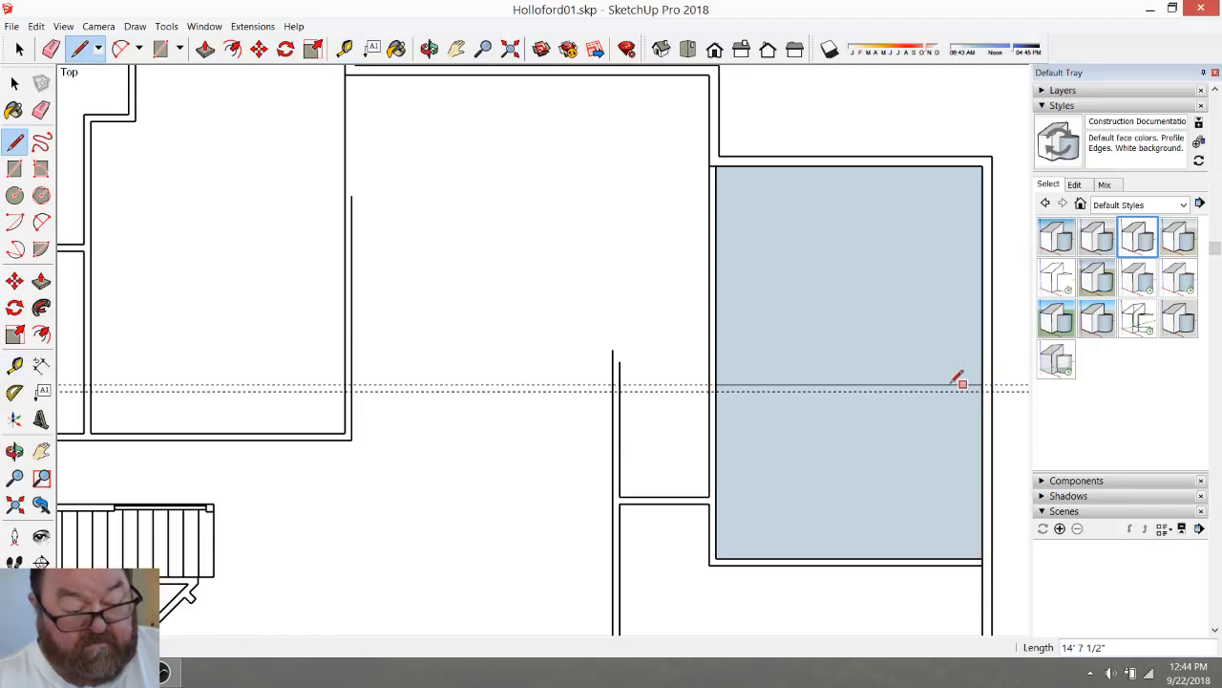
{"action": "scroll", "coordinate": [724, 386], "scroll_direction": "up", "scroll_amount": 2}
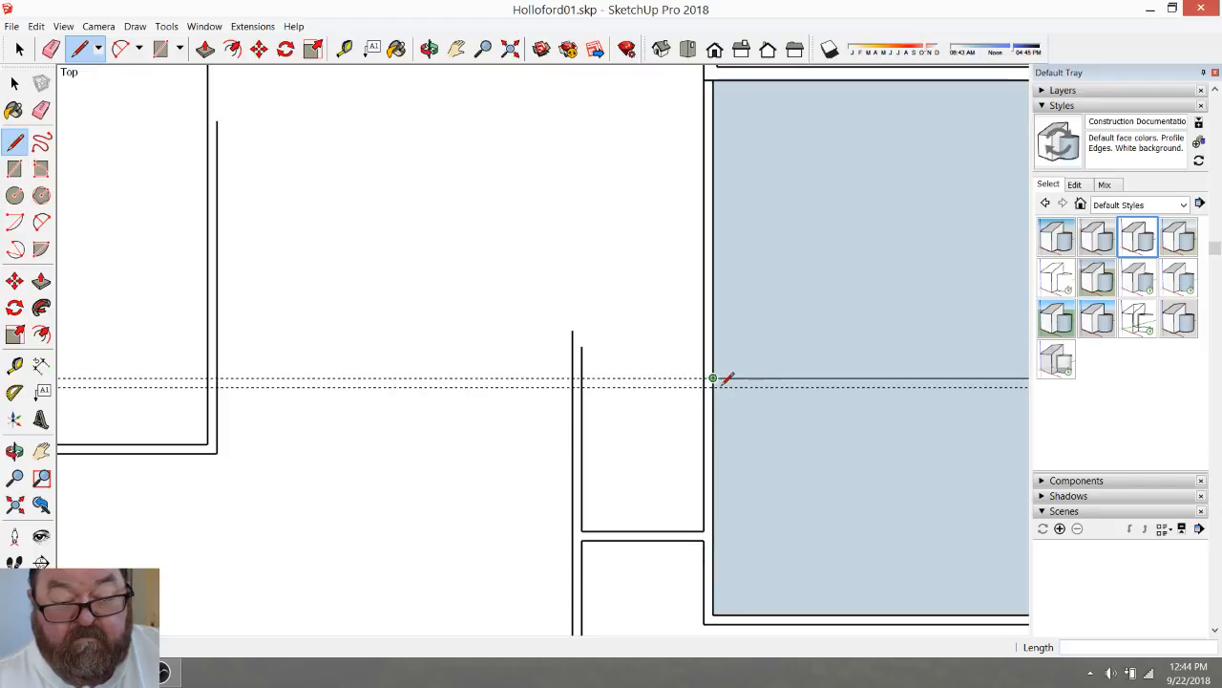
{"action": "left_click", "coordinate": [716, 385]}
{"action": "scroll", "coordinate": [846, 404], "scroll_direction": "down", "scroll_amount": 2}
{"action": "scroll", "coordinate": [936, 390], "scroll_direction": "up", "scroll_amount": 4}
{"action": "left_click", "coordinate": [957, 382]}
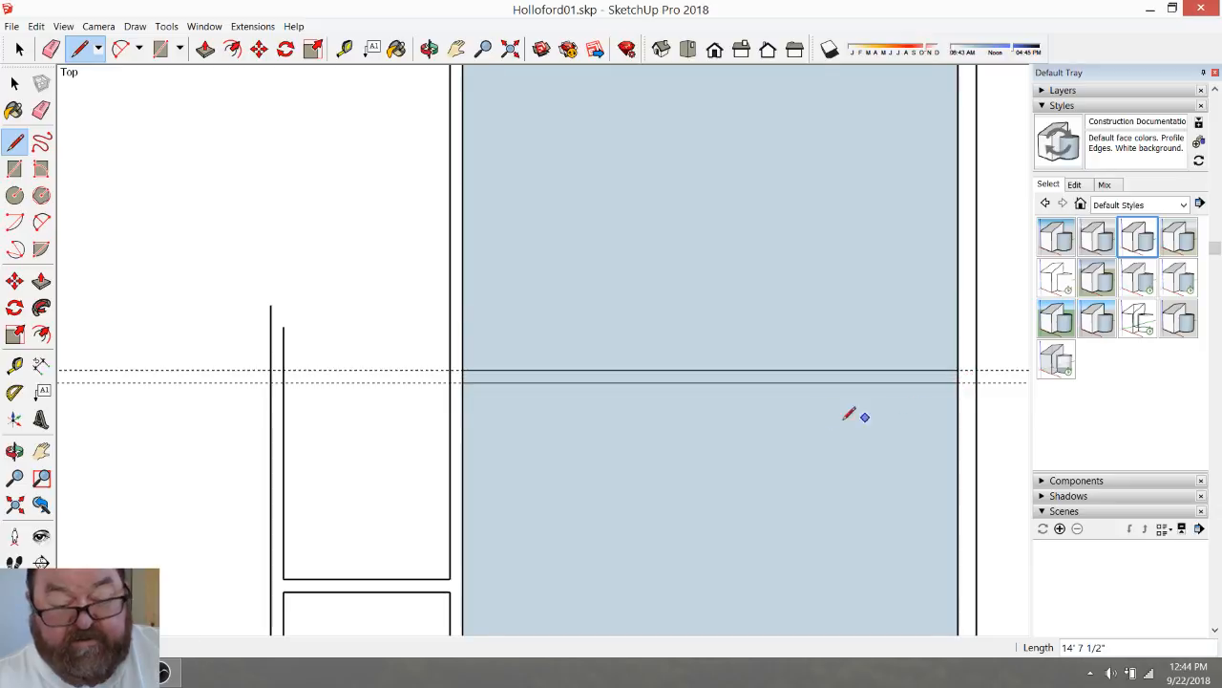
Delete the filled faces above and below the upper bedroom's new lower wall
{"action": "scroll", "coordinate": [793, 420], "scroll_direction": "down", "scroll_amount": 2}
{"action": "scroll", "coordinate": [783, 425], "scroll_direction": "down", "scroll_amount": 1}
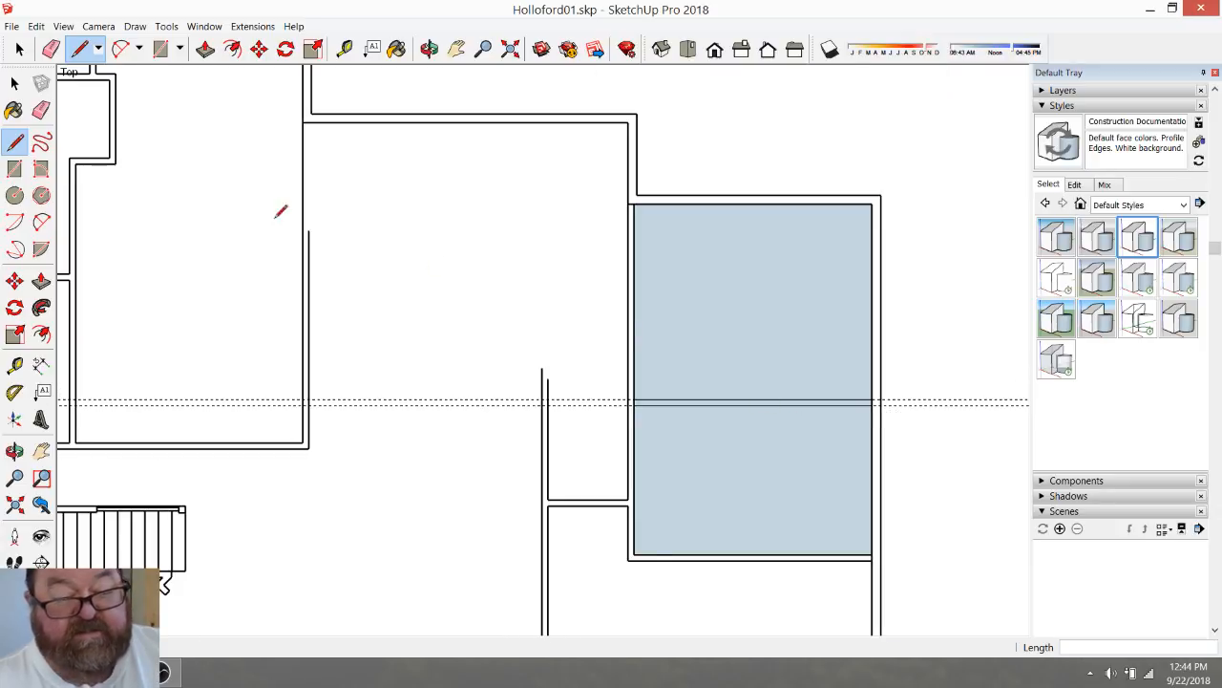
{"action": "left_click", "coordinate": [15, 83]}
{"action": "left_click", "coordinate": [710, 308]}
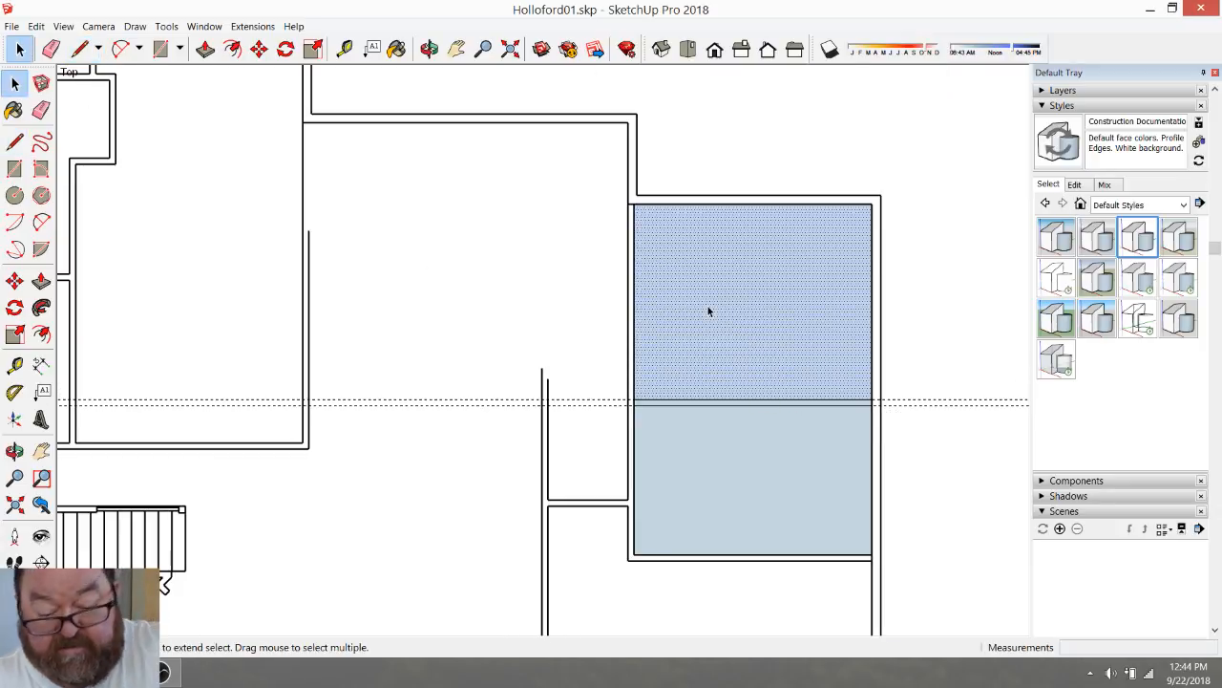
{"action": "key", "text": "Delete"}
{"action": "left_click", "coordinate": [760, 449]}
{"action": "key", "text": "Delete"}
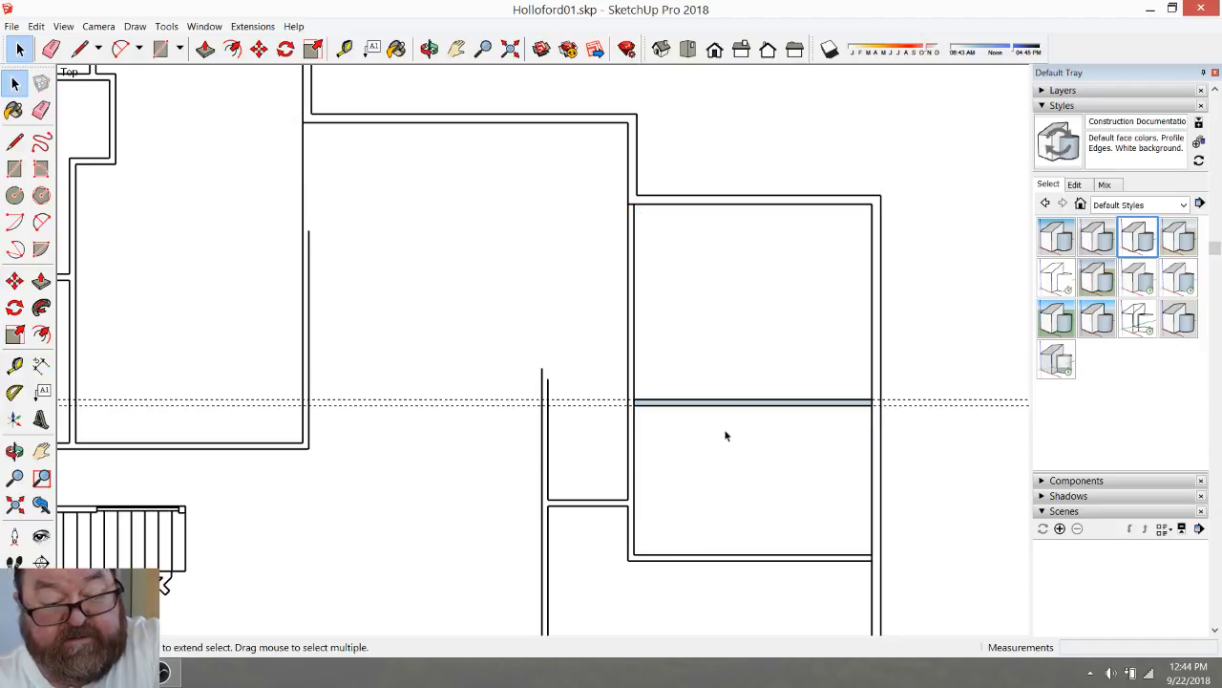
Place a horizontal guide in line with the outer edge of the kitchen's lower wall, extending toward the bedrooms
{"action": "scroll", "coordinate": [681, 383], "scroll_direction": "down", "scroll_amount": 8}
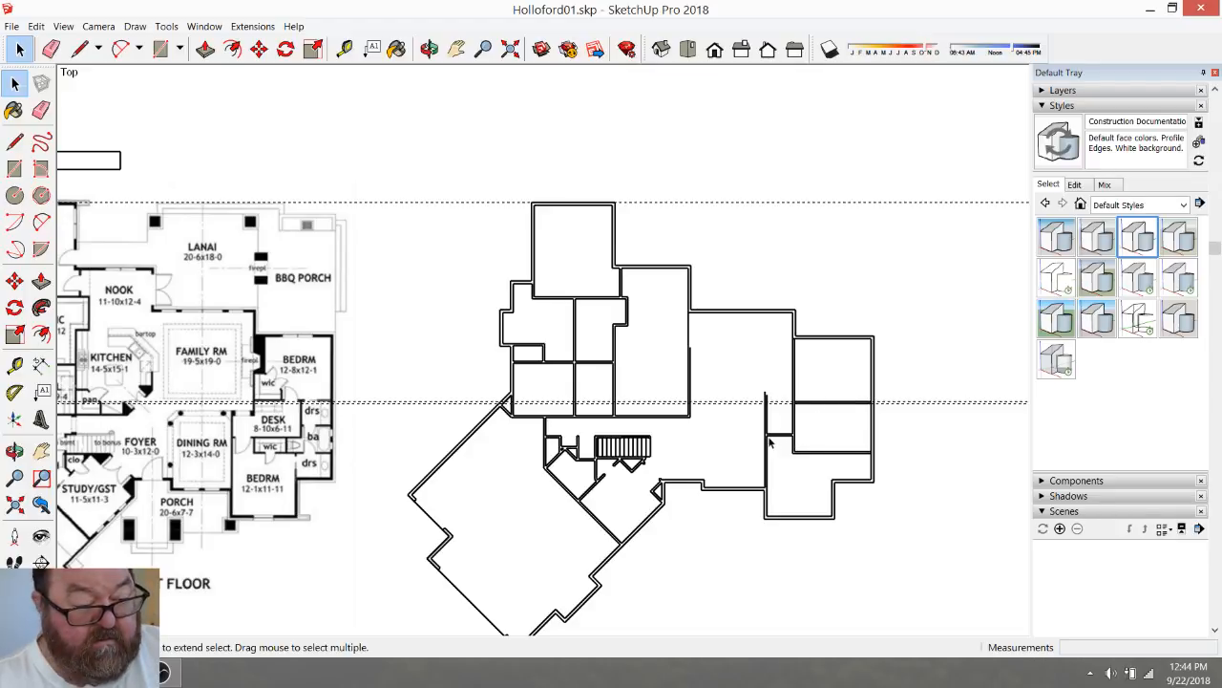
{"action": "scroll", "coordinate": [726, 423], "scroll_direction": "up", "scroll_amount": 5}
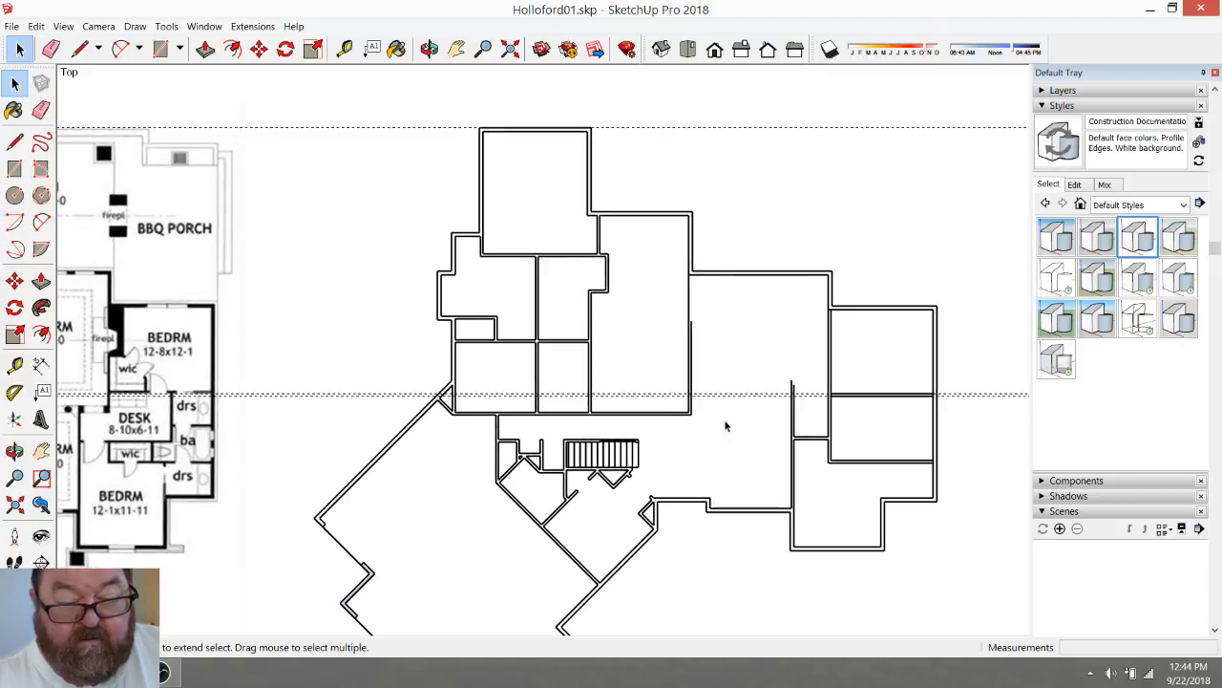
{"action": "left_click", "coordinate": [345, 48]}
{"action": "left_click", "coordinate": [644, 411]}
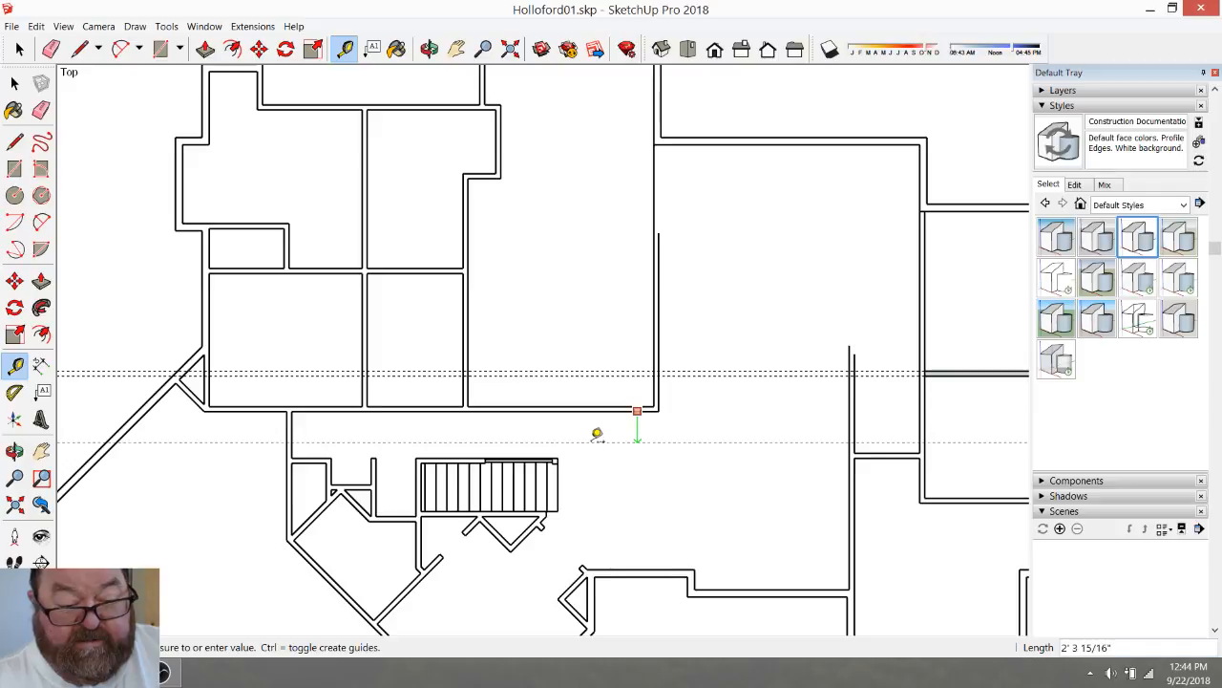
{"action": "left_click", "coordinate": [655, 410]}
{"action": "left_click", "coordinate": [655, 410]}
Compare with the reference plan and place a second horizontal guide in line with the inner edge of the kitchen's lower wall
{"action": "scroll", "coordinate": [639, 435], "scroll_direction": "down", "scroll_amount": 6}
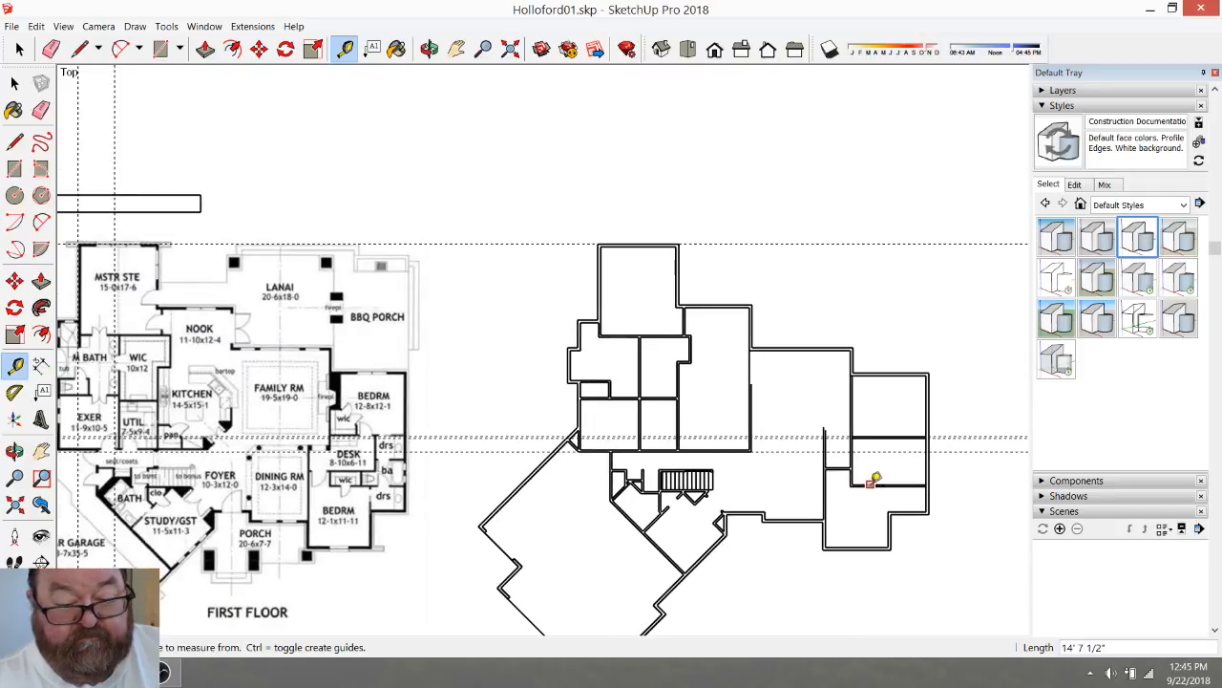
{"action": "scroll", "coordinate": [245, 438], "scroll_direction": "up", "scroll_amount": 5}
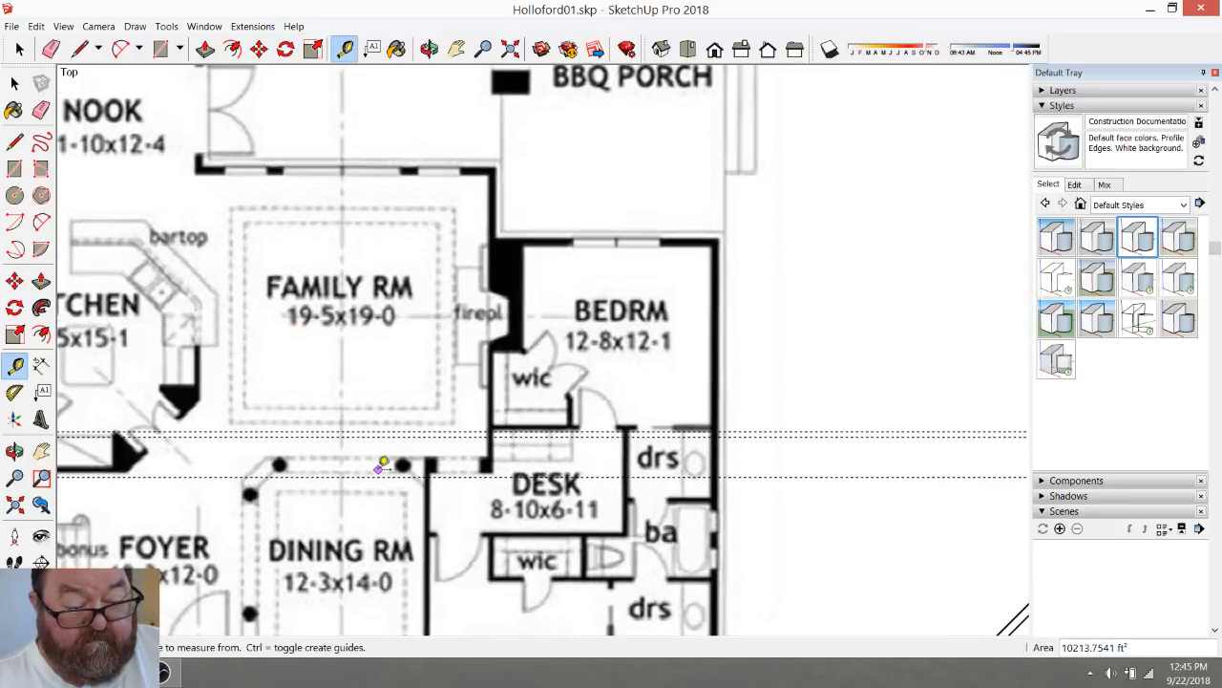
{"action": "scroll", "coordinate": [282, 464], "scroll_direction": "down", "scroll_amount": 3}
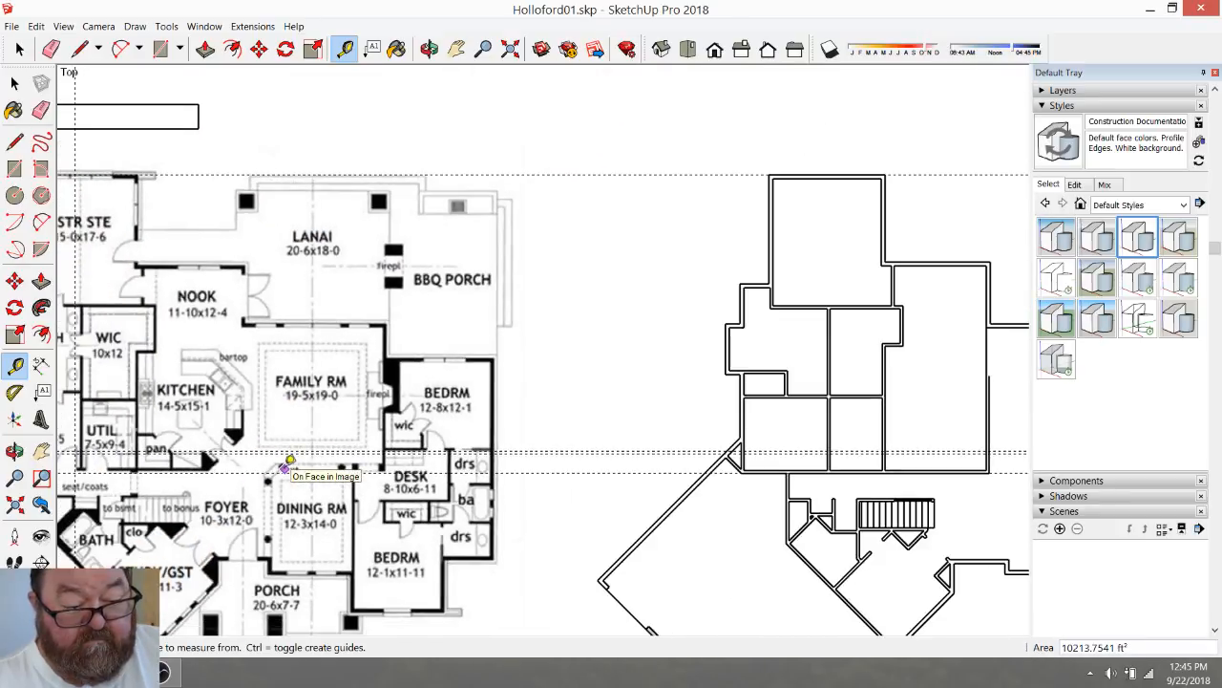
{"action": "scroll", "coordinate": [287, 465], "scroll_direction": "down", "scroll_amount": 2}
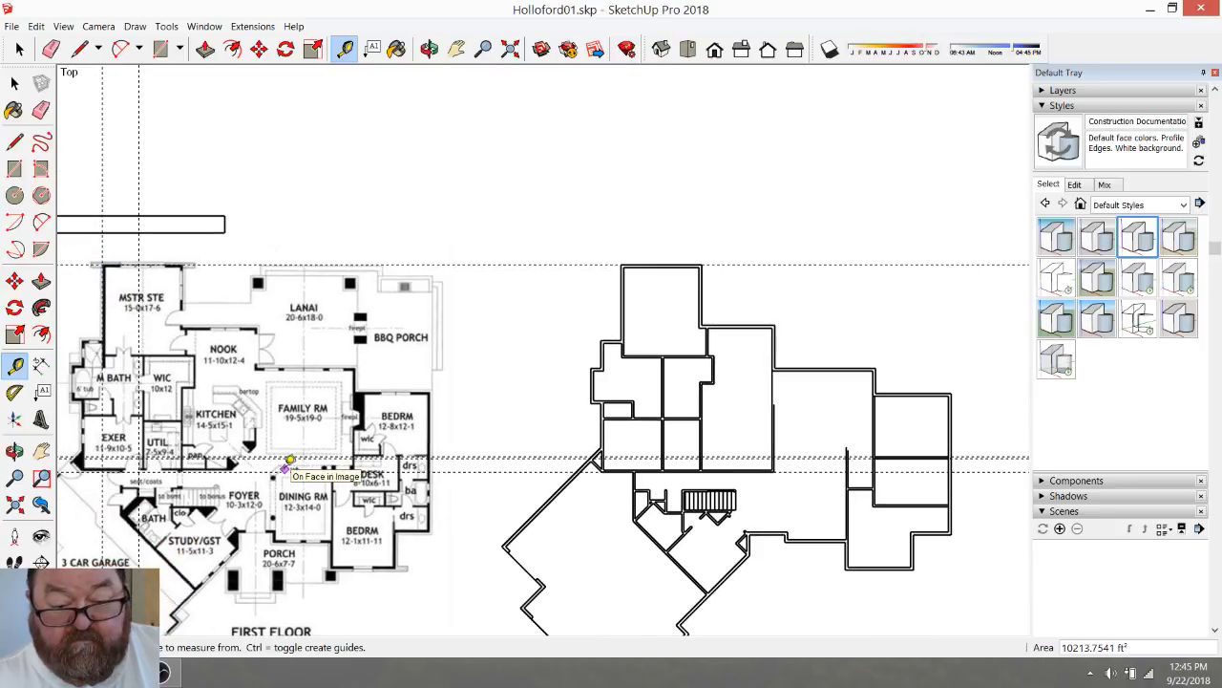
{"action": "scroll", "coordinate": [860, 482], "scroll_direction": "up", "scroll_amount": 5}
{"action": "scroll", "coordinate": [859, 471], "scroll_direction": "up", "scroll_amount": 1}
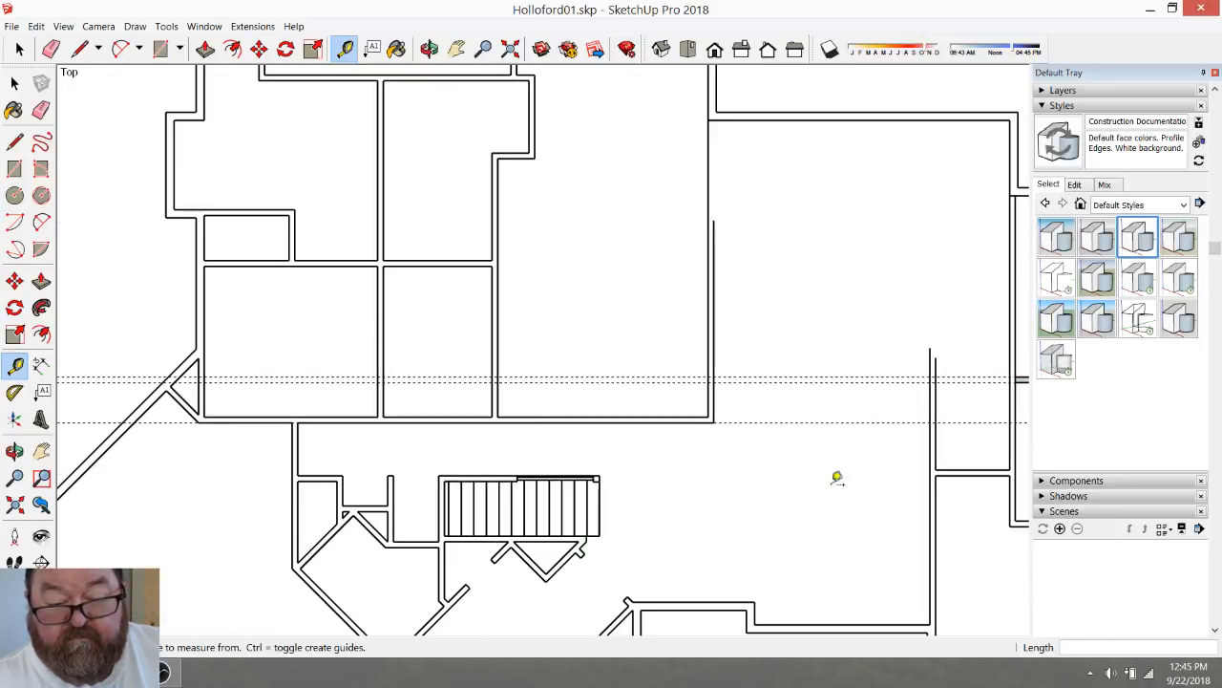
{"action": "scroll", "coordinate": [573, 475], "scroll_direction": "down", "scroll_amount": 1}
{"action": "scroll", "coordinate": [884, 439], "scroll_direction": "up", "scroll_amount": 2}
{"action": "scroll", "coordinate": [864, 443], "scroll_direction": "up", "scroll_amount": 1}
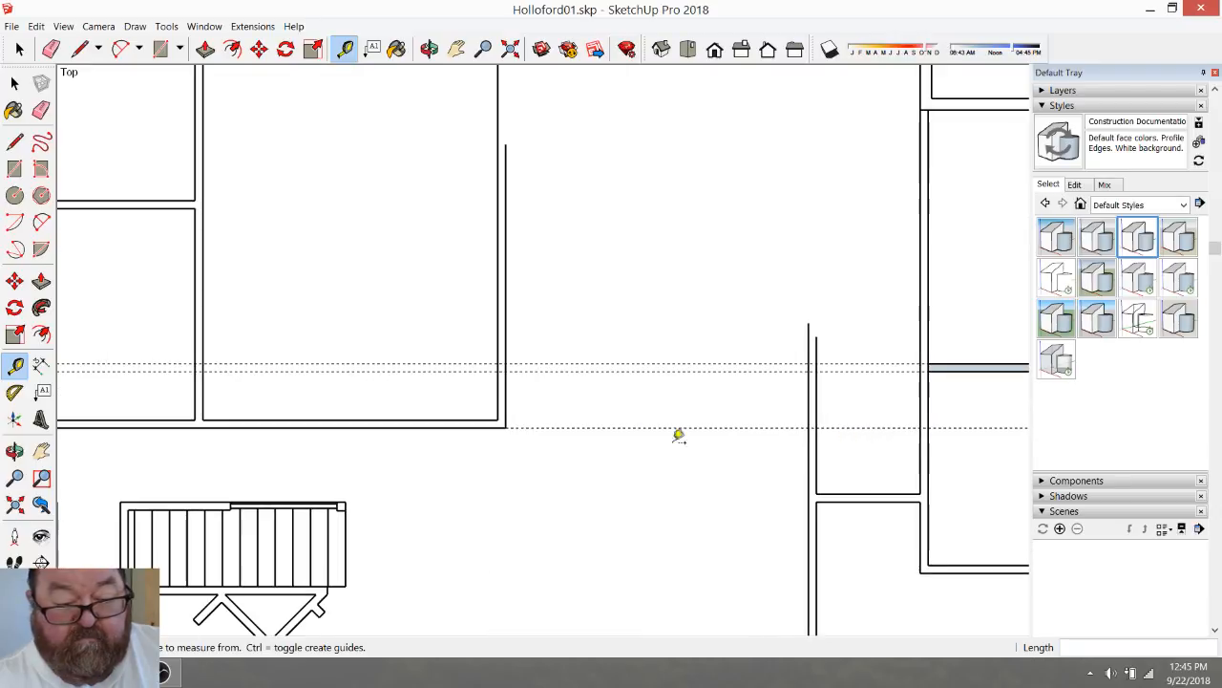
{"action": "left_click", "coordinate": [517, 425]}
{"action": "left_click", "coordinate": [498, 417]}
Draw a short line across the dining room wall's two edges at the upper of the kitchen wall guides
{"action": "scroll", "coordinate": [717, 467], "scroll_direction": "down", "scroll_amount": 4}
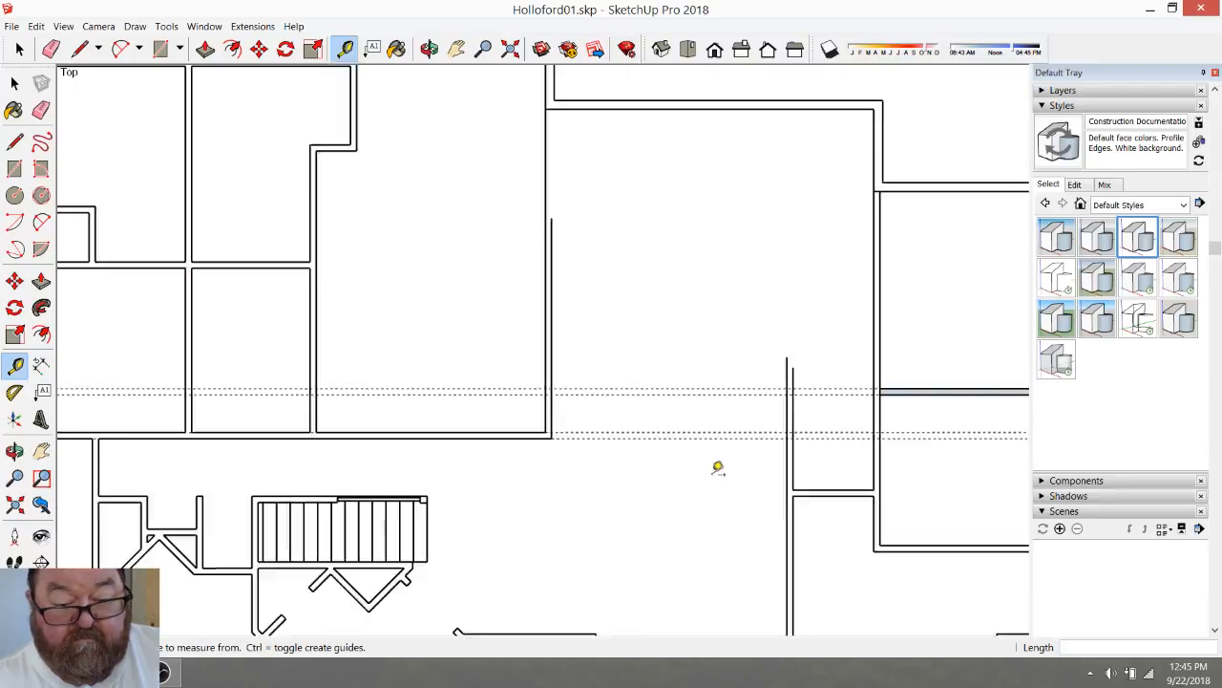
{"action": "scroll", "coordinate": [850, 460], "scroll_direction": "up", "scroll_amount": 2}
{"action": "scroll", "coordinate": [864, 460], "scroll_direction": "down", "scroll_amount": 2}
{"action": "scroll", "coordinate": [860, 464], "scroll_direction": "up", "scroll_amount": 3}
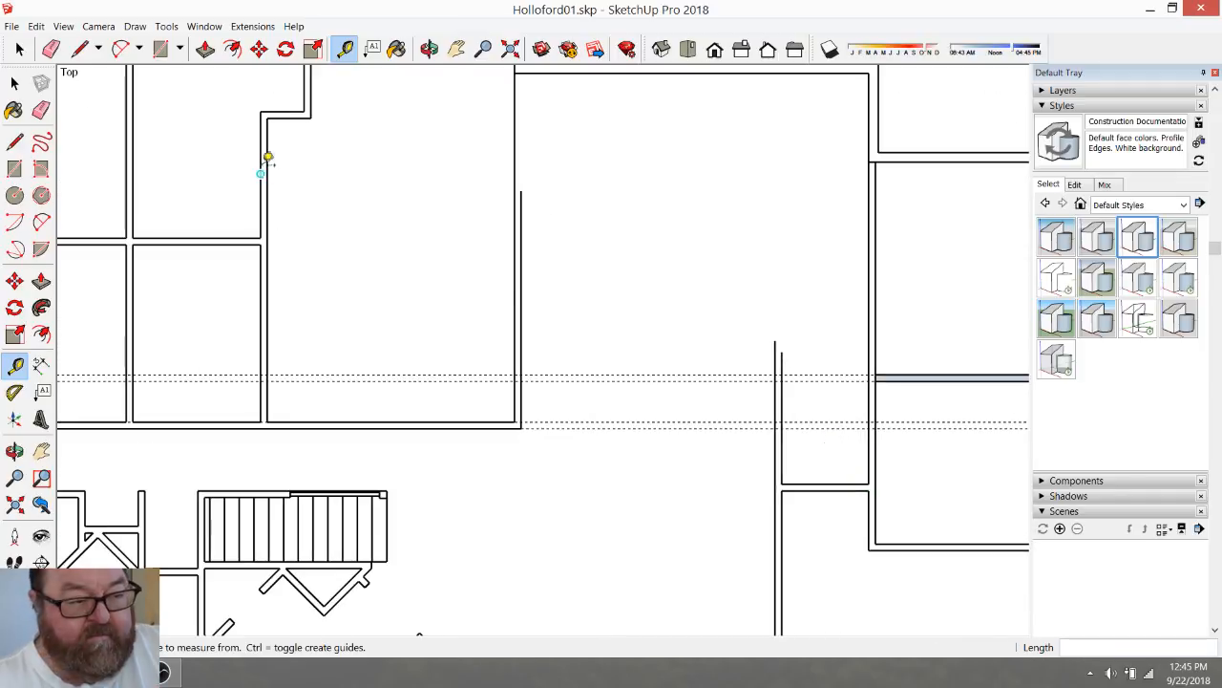
{"action": "left_click", "coordinate": [80, 49]}
{"action": "scroll", "coordinate": [899, 502], "scroll_direction": "up", "scroll_amount": 2}
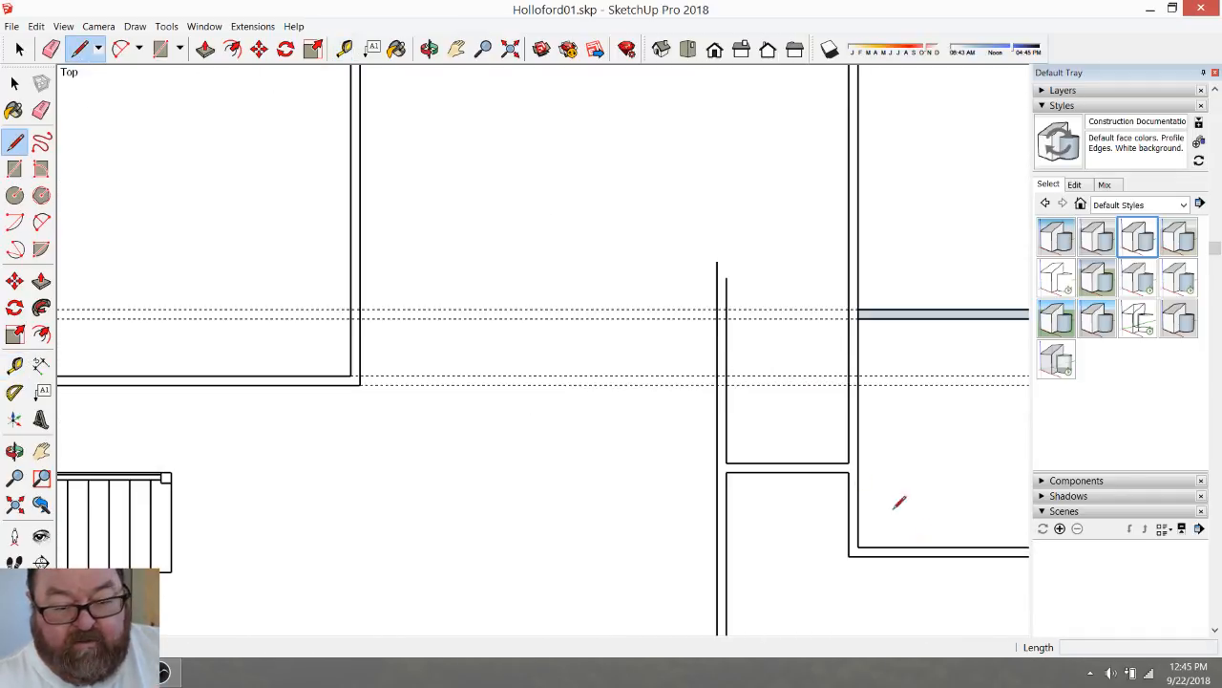
{"action": "left_click", "coordinate": [726, 374]}
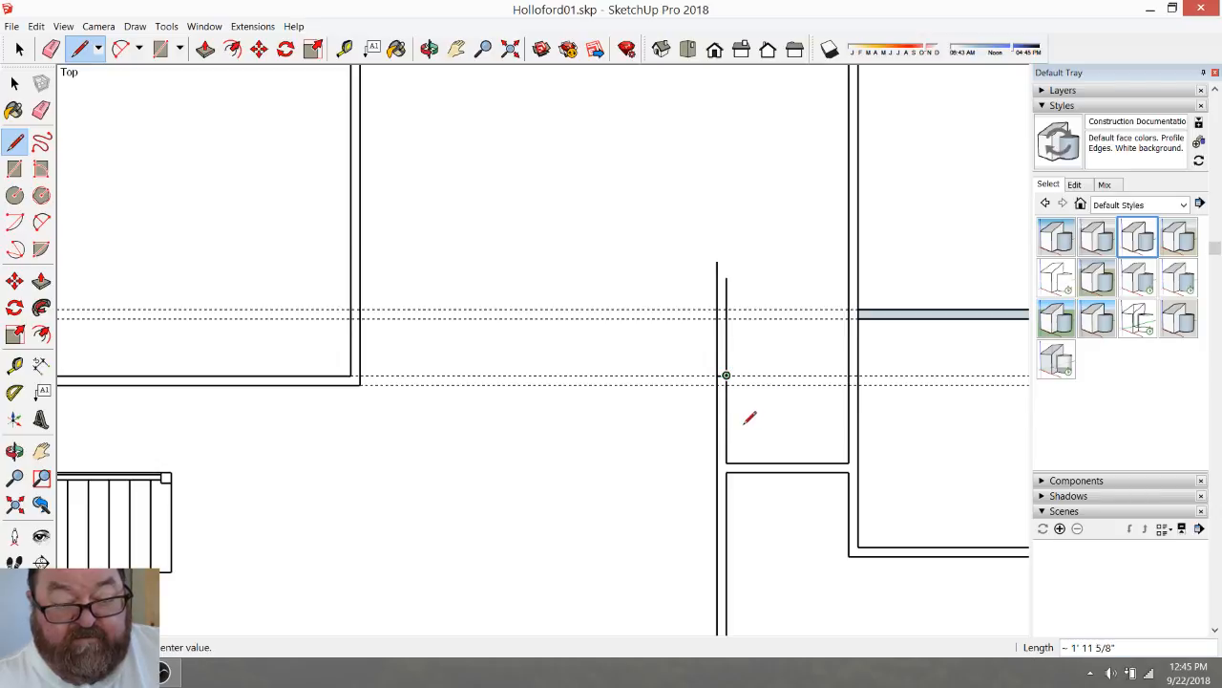
Erase the dining room wall lines extending above the new end cap, along with all horizontal guides
{"action": "left_click", "coordinate": [50, 49]}
{"action": "left_click_drag", "start_coordinate": [680, 280], "coordinate": [766, 330]}
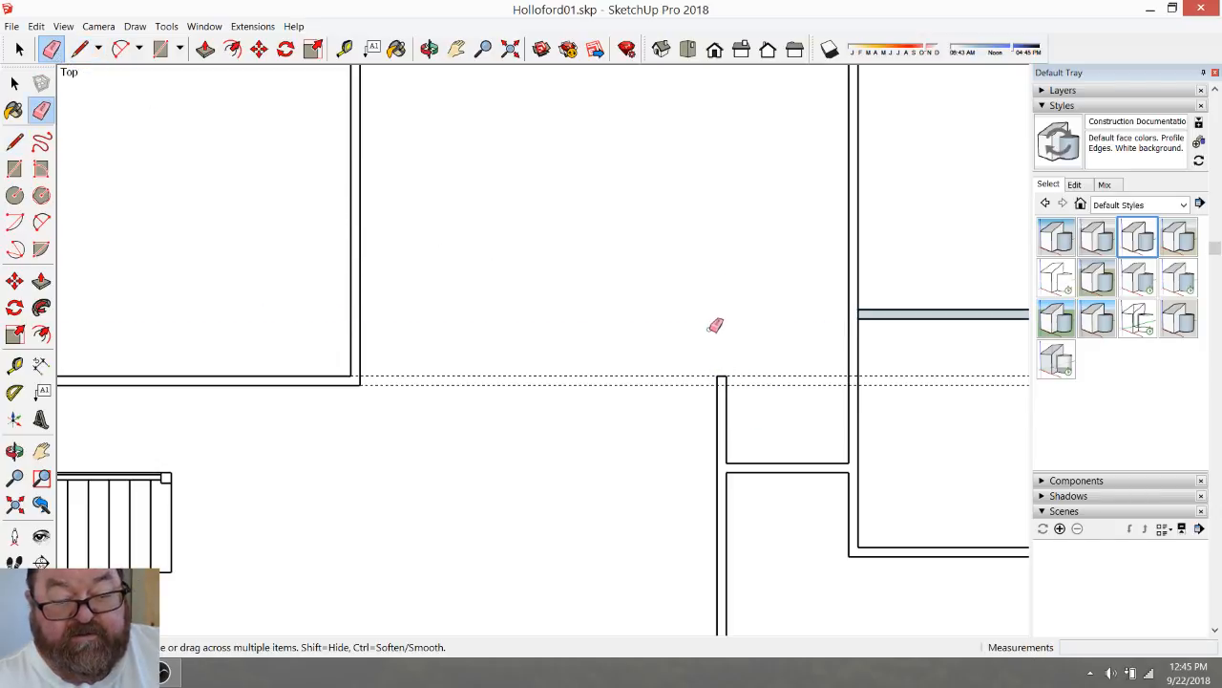
{"action": "scroll", "coordinate": [582, 391], "scroll_direction": "down", "scroll_amount": 5}
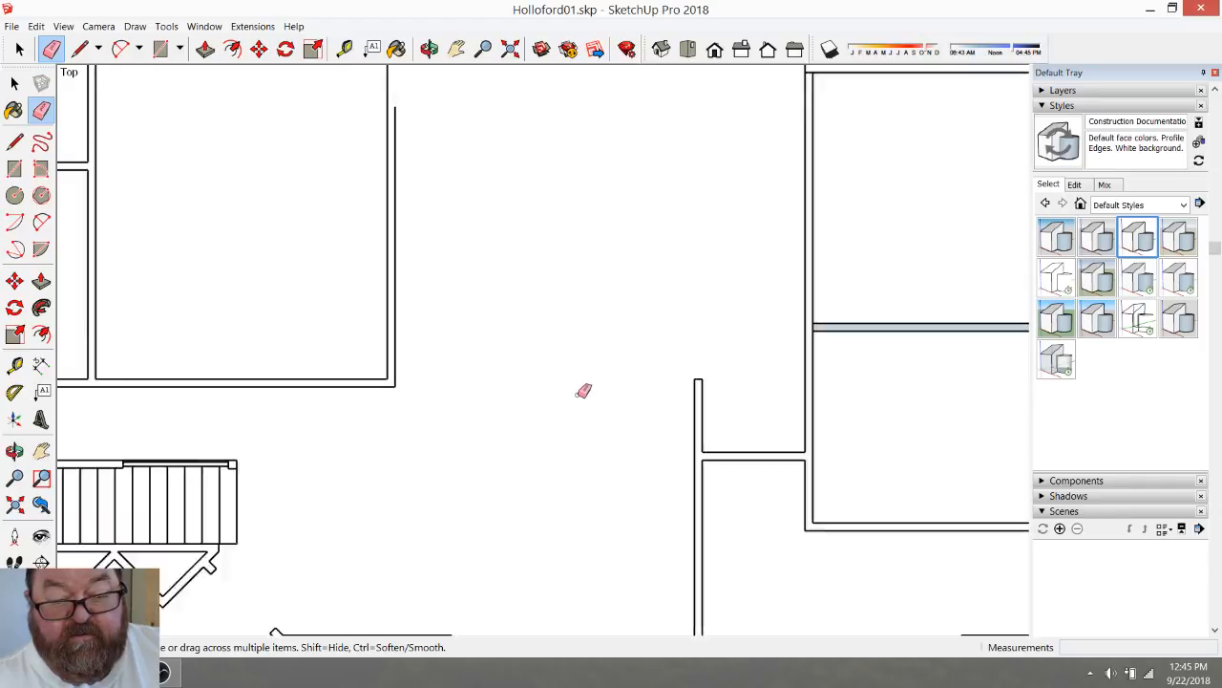
Erase the short segments closing off the upper bedroom's lower wall where it meets the adjoining walls
{"action": "scroll", "coordinate": [754, 357], "scroll_direction": "up", "scroll_amount": 5}
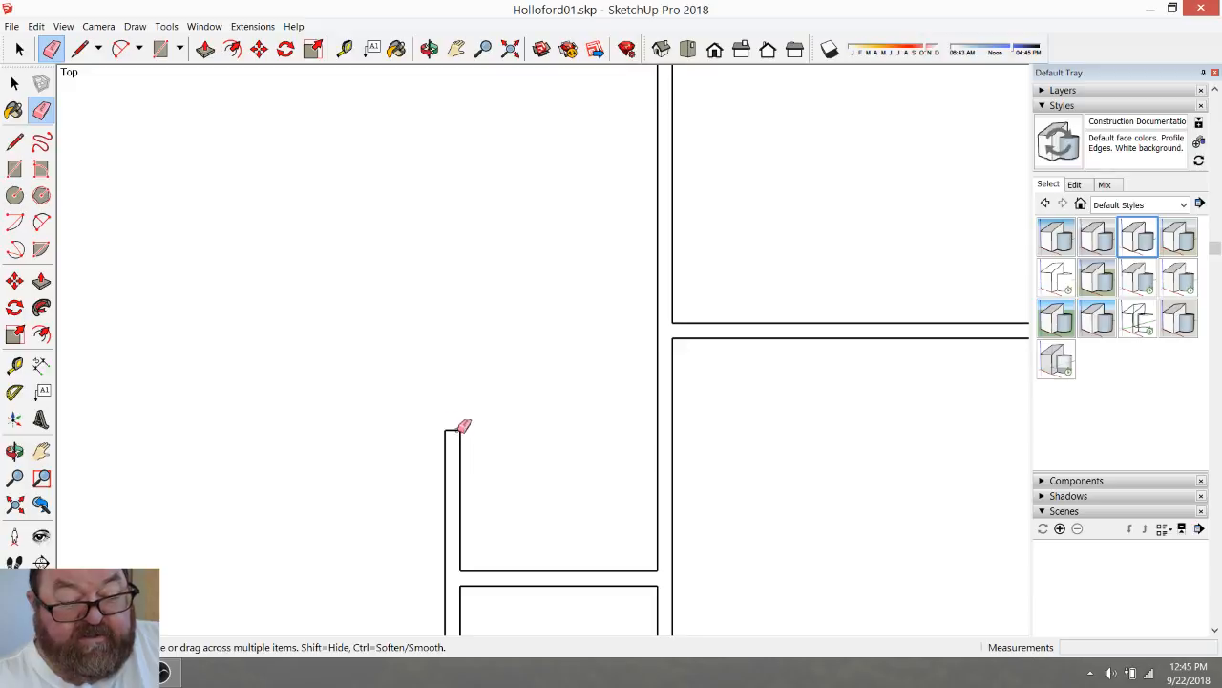
{"action": "scroll", "coordinate": [291, 428], "scroll_direction": "down", "scroll_amount": 3}
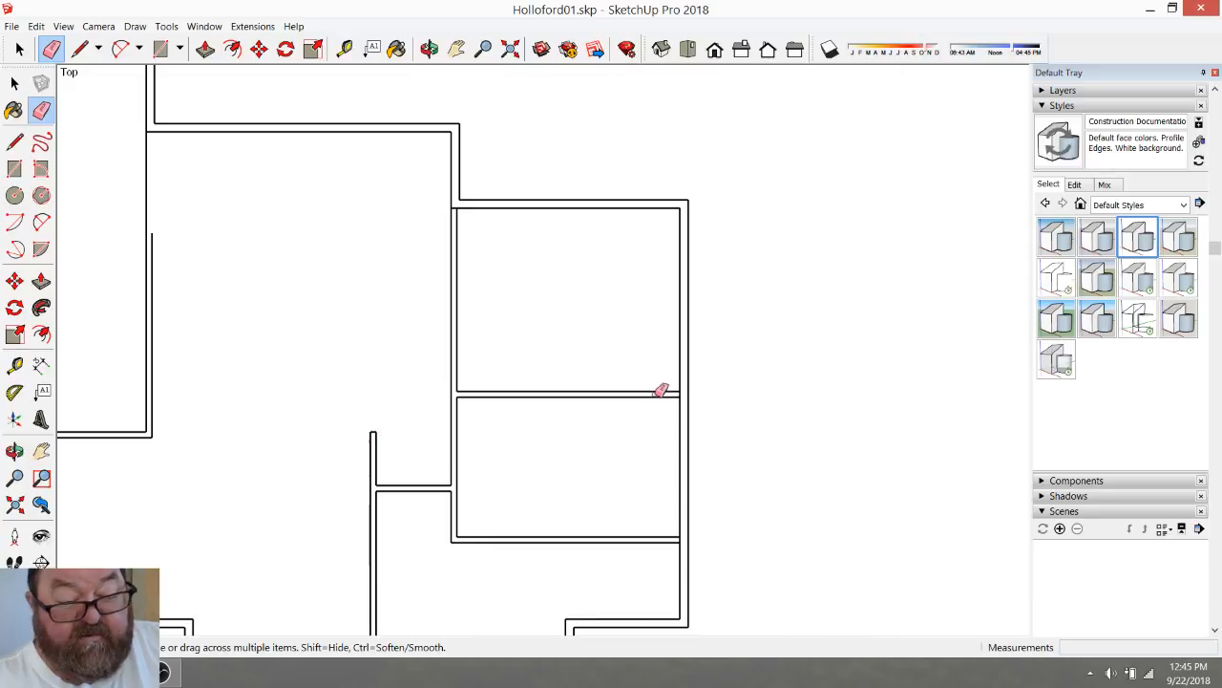
{"action": "scroll", "coordinate": [668, 389], "scroll_direction": "up", "scroll_amount": 3}
{"action": "scroll", "coordinate": [808, 391], "scroll_direction": "down", "scroll_amount": 4}
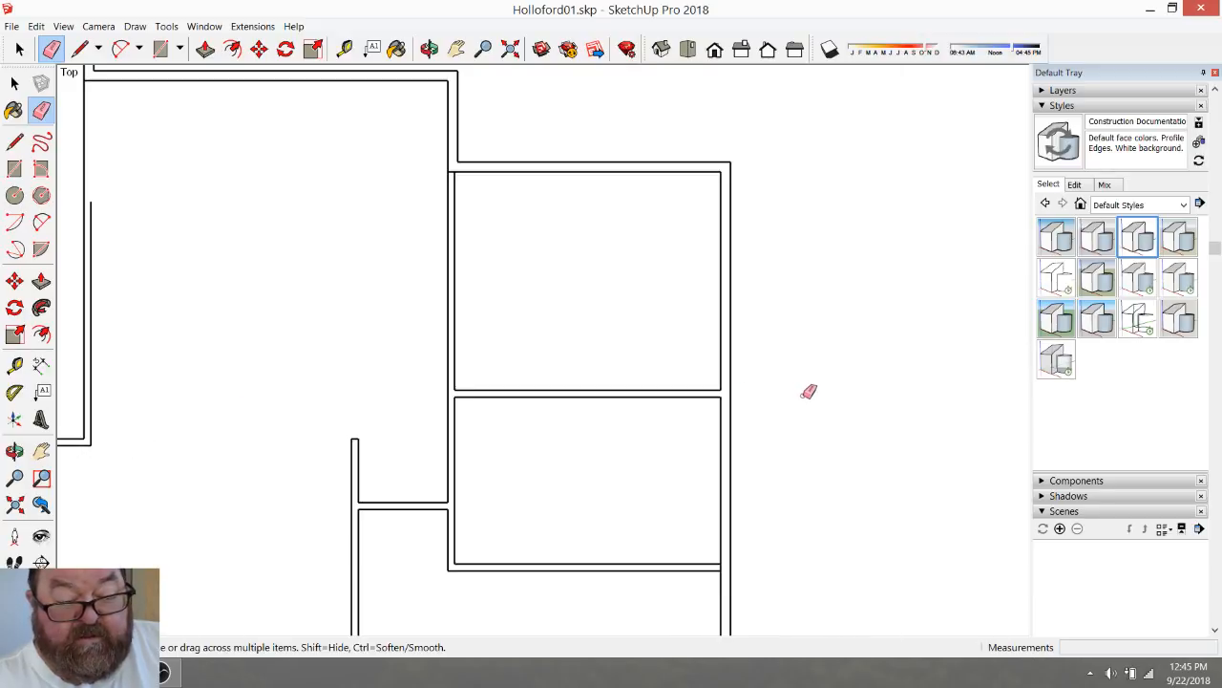
Compare with the reference plan and place a horizontal guide 4' below the lower edge of the upper bedroom's lower wall
{"action": "scroll", "coordinate": [706, 451], "scroll_direction": "down", "scroll_amount": 1}
{"action": "scroll", "coordinate": [707, 451], "scroll_direction": "down", "scroll_amount": 2}
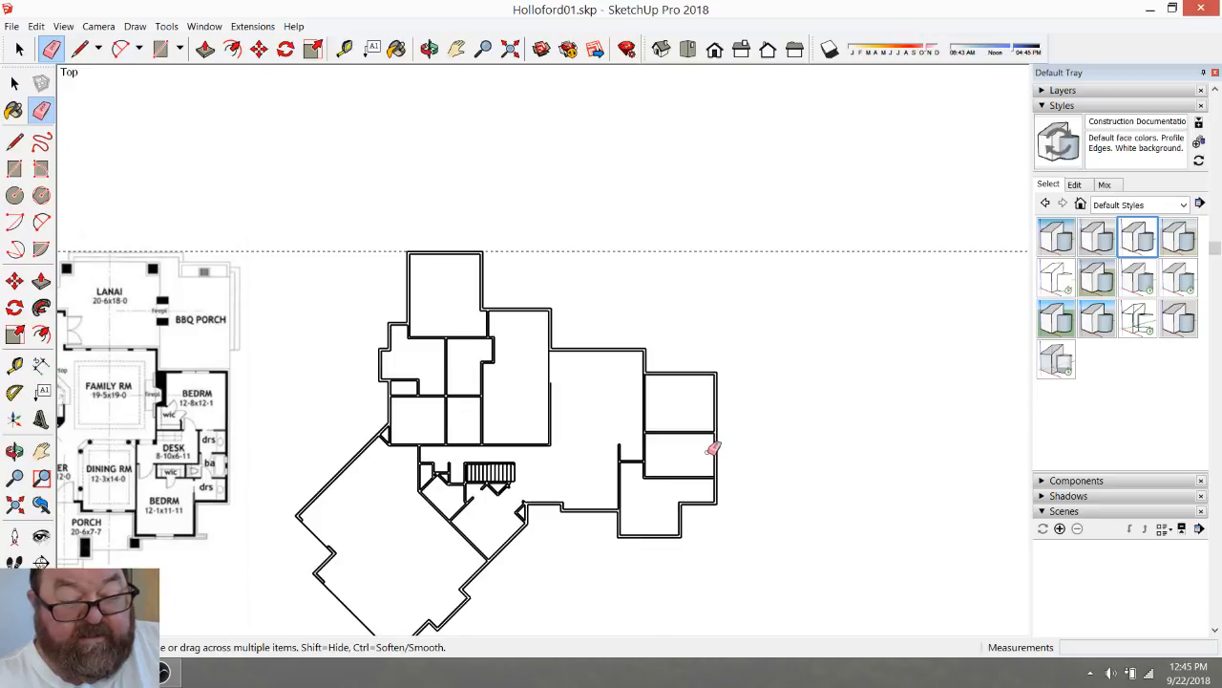
{"action": "scroll", "coordinate": [214, 488], "scroll_direction": "up", "scroll_amount": 3}
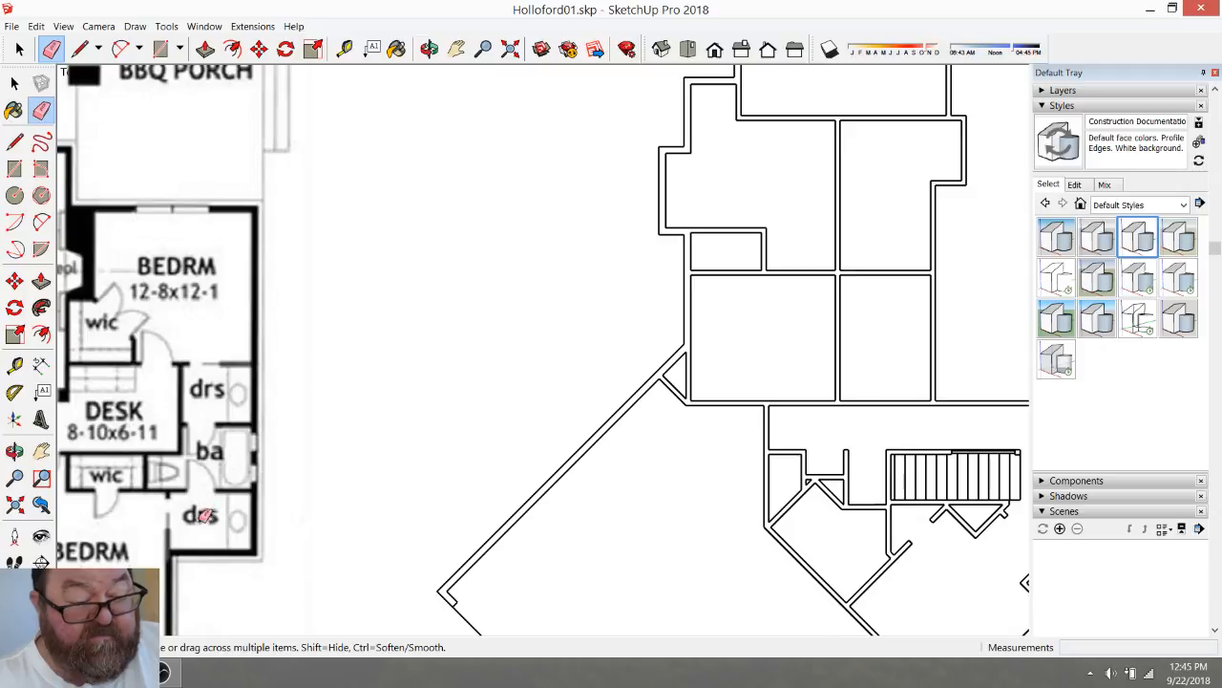
{"action": "scroll", "coordinate": [205, 511], "scroll_direction": "down", "scroll_amount": 5}
{"action": "scroll", "coordinate": [644, 478], "scroll_direction": "up", "scroll_amount": 5}
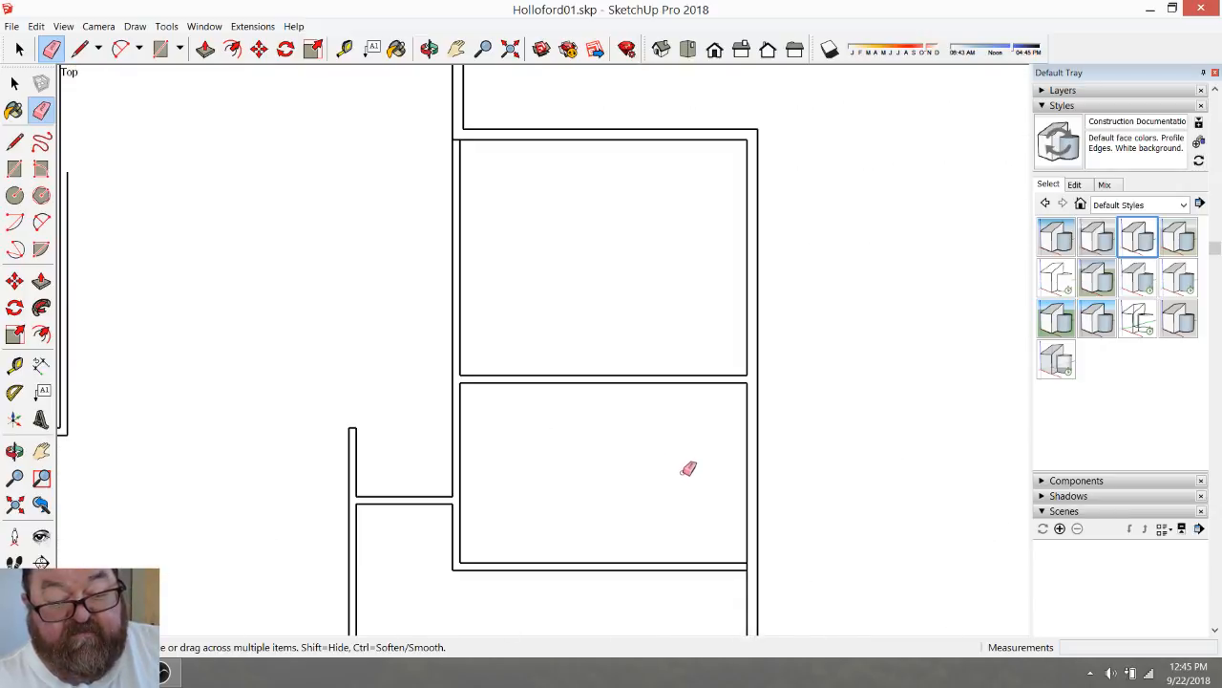
{"action": "scroll", "coordinate": [695, 367], "scroll_direction": "down", "scroll_amount": 1}
{"action": "scroll", "coordinate": [695, 367], "scroll_direction": "down", "scroll_amount": 1}
{"action": "key", "text": "t"}
{"action": "left_click", "coordinate": [681, 353]}
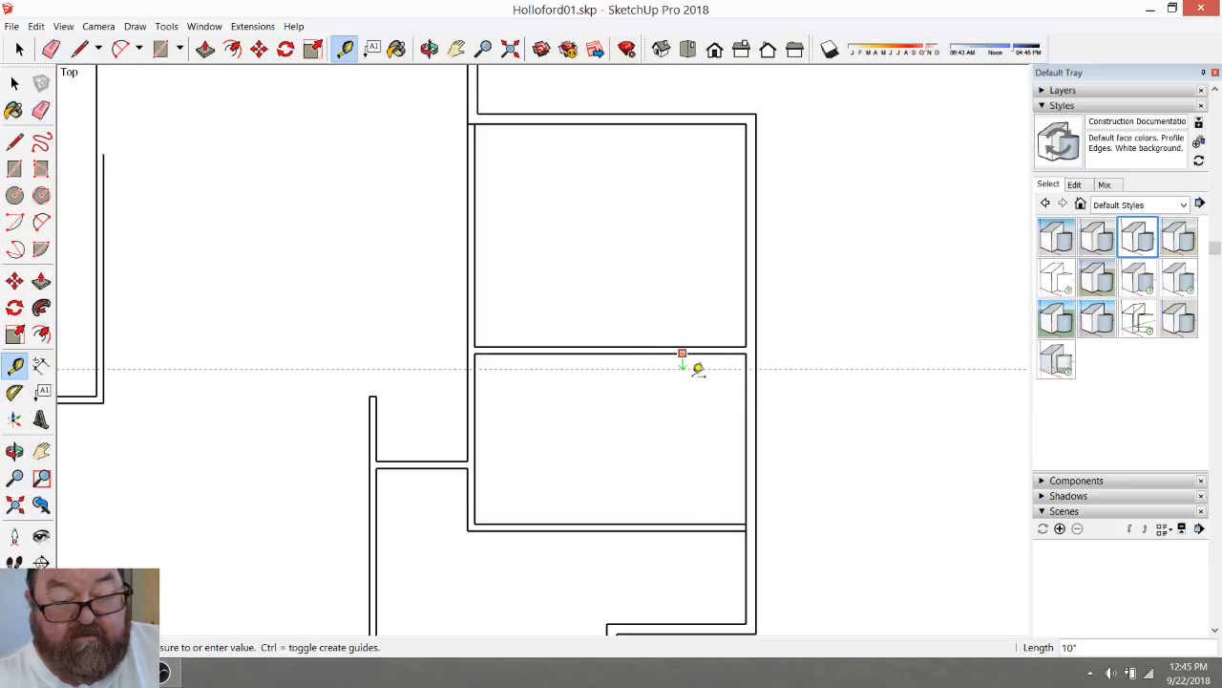
{"action": "type", "text": "4'"}
{"action": "key", "text": "Return"}
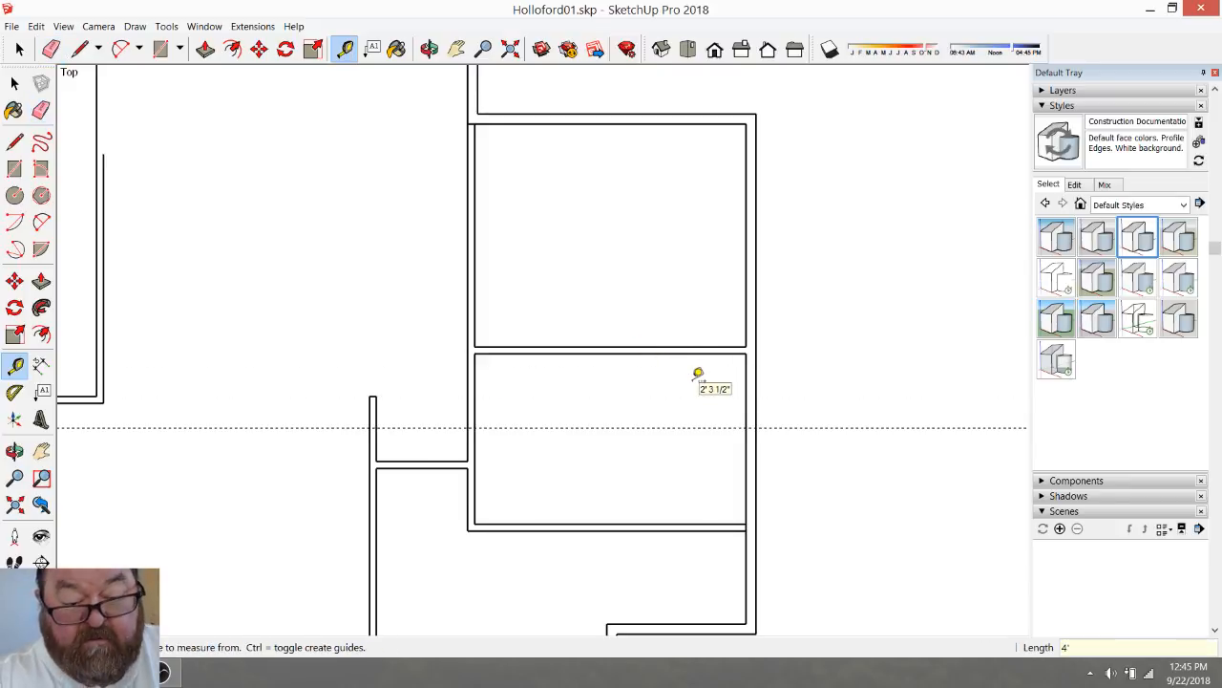
Place a second horizontal guide 5' below the first one in the dressing and bath area
{"action": "scroll", "coordinate": [750, 382], "scroll_direction": "down", "scroll_amount": 2}
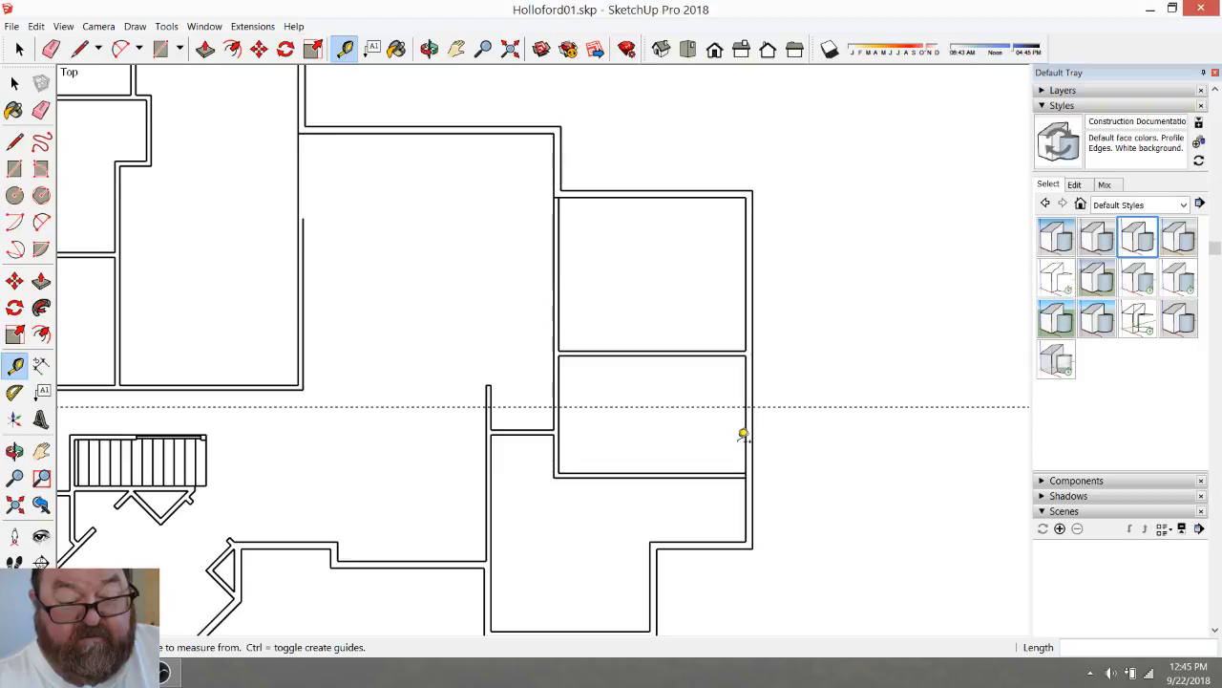
{"action": "scroll", "coordinate": [736, 435], "scroll_direction": "up", "scroll_amount": 2}
{"action": "scroll", "coordinate": [706, 439], "scroll_direction": "up", "scroll_amount": 2}
{"action": "left_click", "coordinate": [726, 359]}
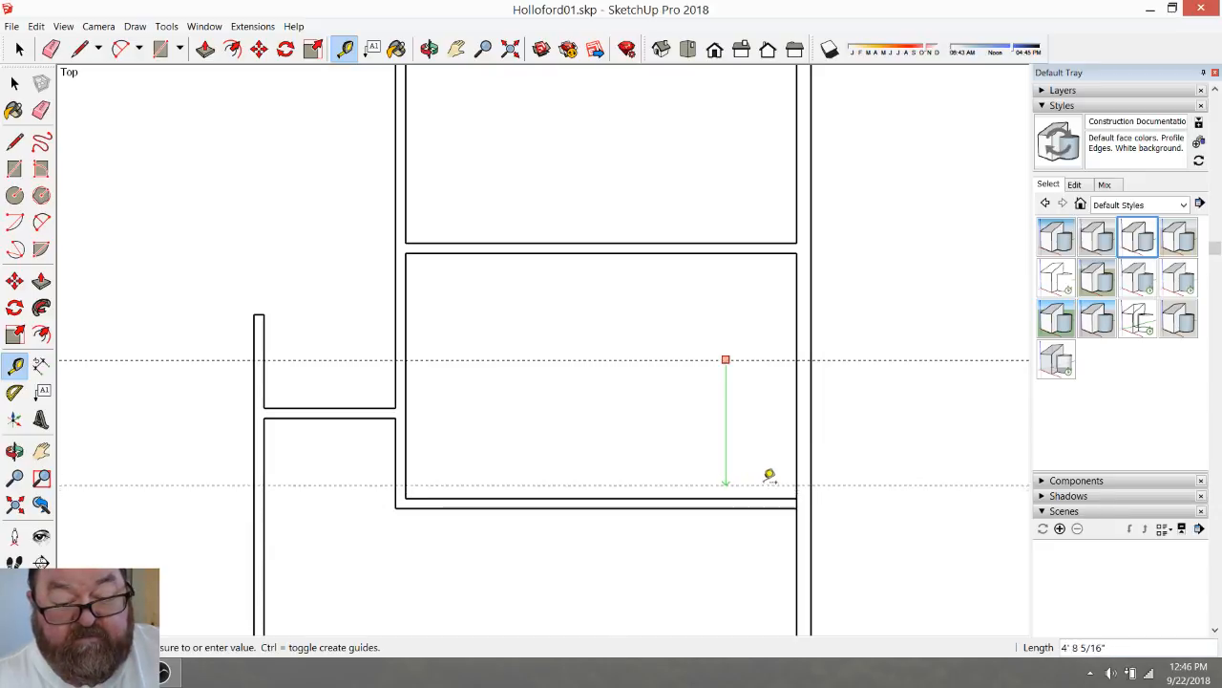
{"action": "scroll", "coordinate": [769, 471], "scroll_direction": "down", "scroll_amount": 3}
{"action": "scroll", "coordinate": [777, 472], "scroll_direction": "down", "scroll_amount": 3}
{"action": "scroll", "coordinate": [777, 471], "scroll_direction": "down", "scroll_amount": 2}
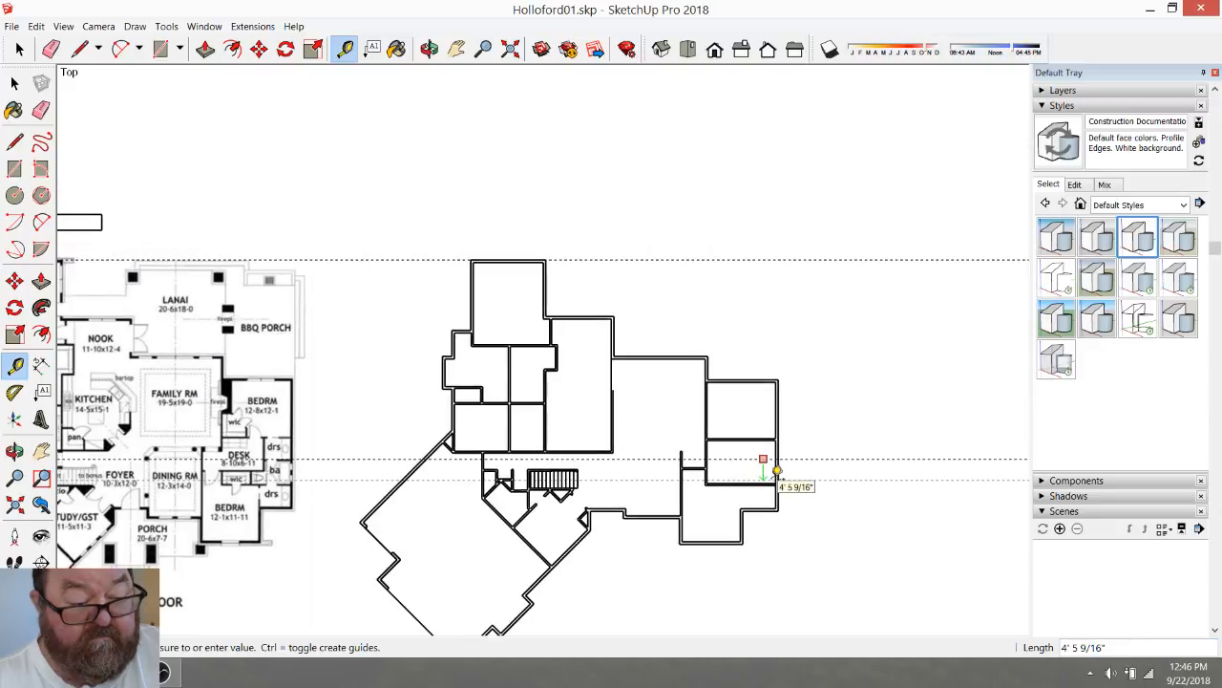
{"action": "scroll", "coordinate": [776, 473], "scroll_direction": "up", "scroll_amount": 4}
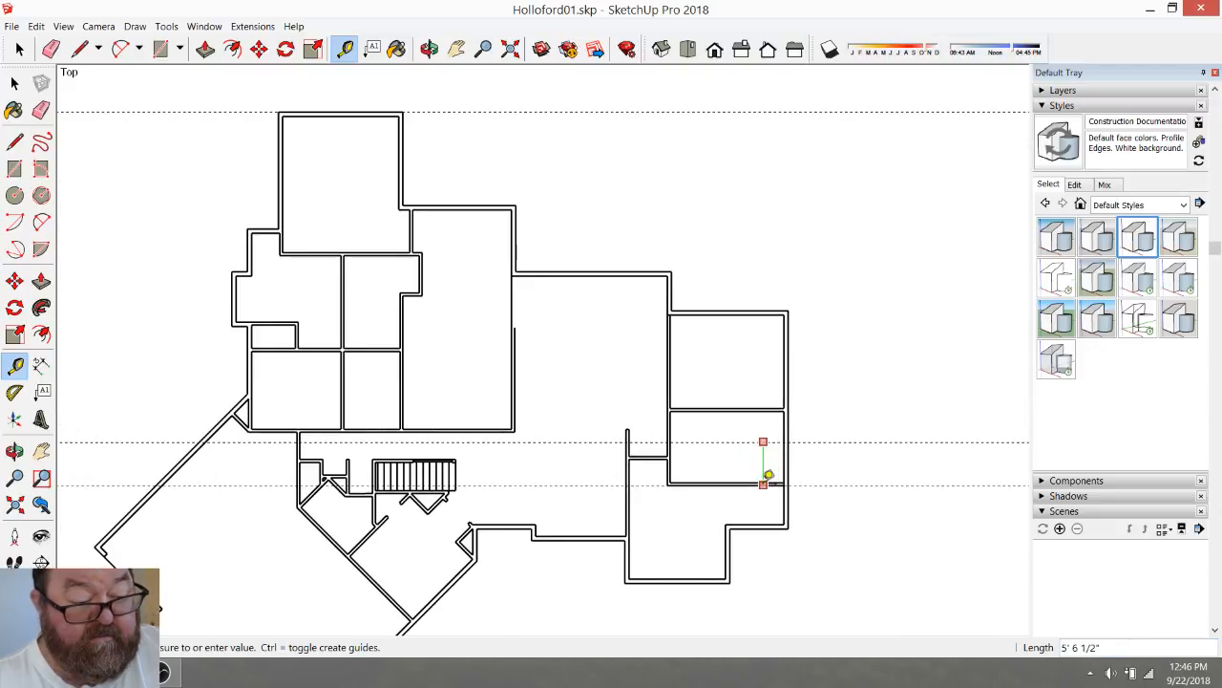
{"action": "scroll", "coordinate": [769, 477], "scroll_direction": "up", "scroll_amount": 5}
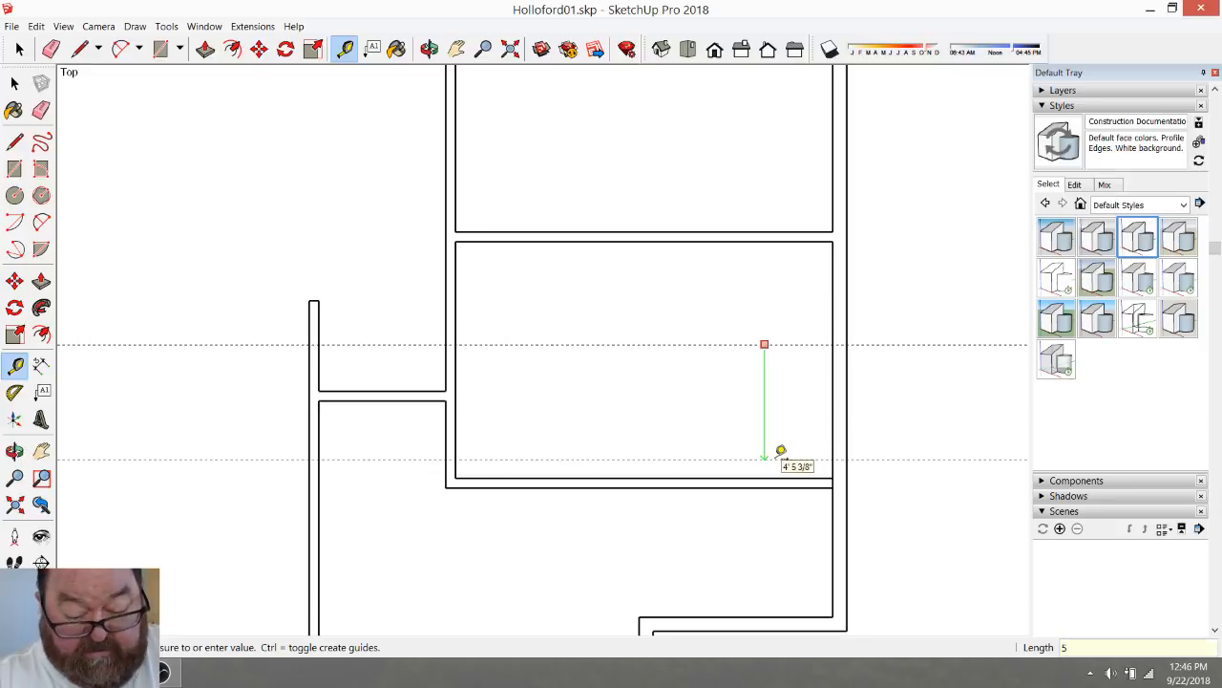
{"action": "type", "text": "'"}
{"action": "key", "text": "Return"}
Move the bath area's lower wall up so its upper edge lies on the lower horizontal guide
{"action": "scroll", "coordinate": [675, 474], "scroll_direction": "up", "scroll_amount": 2}
{"action": "key", "text": "space"}
{"action": "left_click_drag", "start_coordinate": [309, 436], "coordinate": [962, 542]}
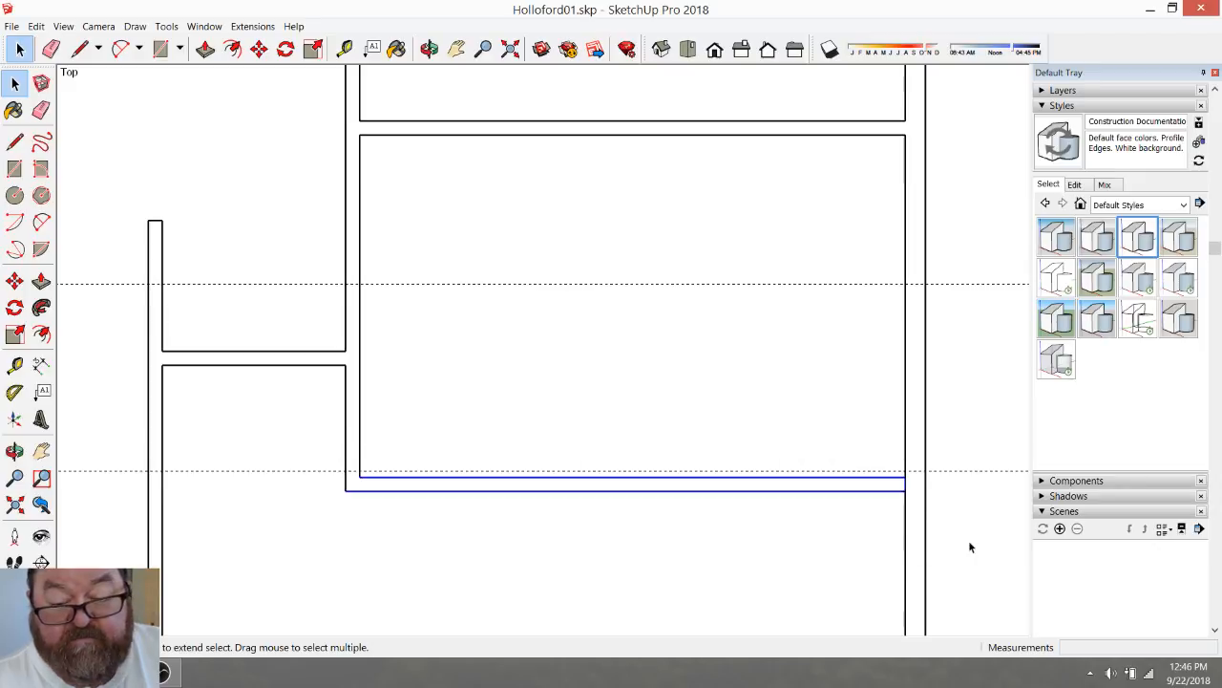
{"action": "left_click", "coordinate": [259, 49]}
{"action": "scroll", "coordinate": [984, 527], "scroll_direction": "up", "scroll_amount": 1}
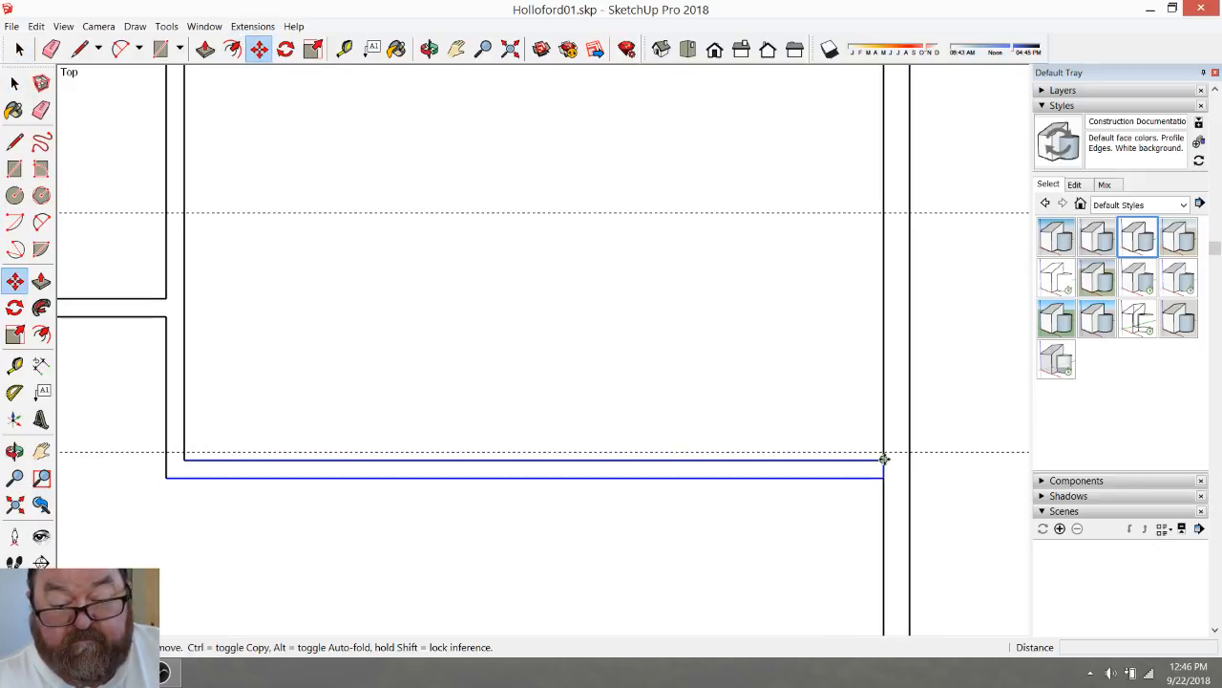
{"action": "left_click_drag", "start_coordinate": [885, 459], "coordinate": [882, 451]}
{"action": "scroll", "coordinate": [899, 514], "scroll_direction": "down", "scroll_amount": 2}
{"action": "scroll", "coordinate": [871, 430], "scroll_direction": "down", "scroll_amount": 7}
{"action": "scroll", "coordinate": [341, 482], "scroll_direction": "up", "scroll_amount": 4}
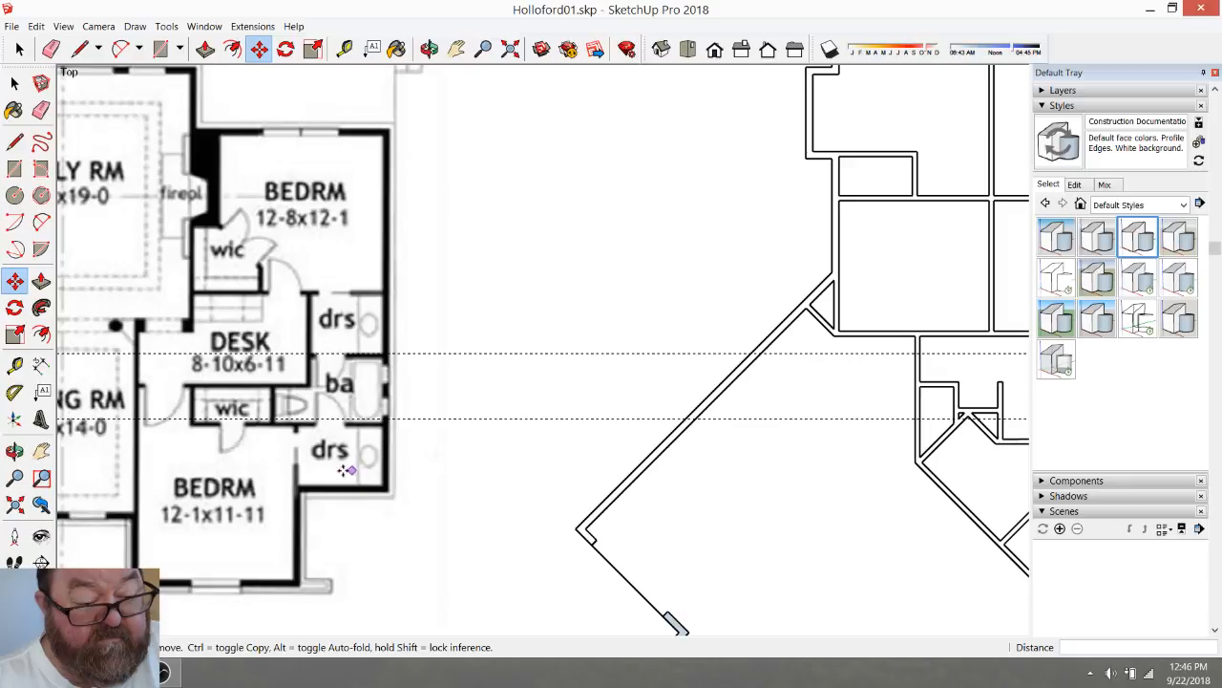
{"action": "scroll", "coordinate": [231, 456], "scroll_direction": "down", "scroll_amount": 3}
{"action": "scroll", "coordinate": [961, 455], "scroll_direction": "up", "scroll_amount": 5}
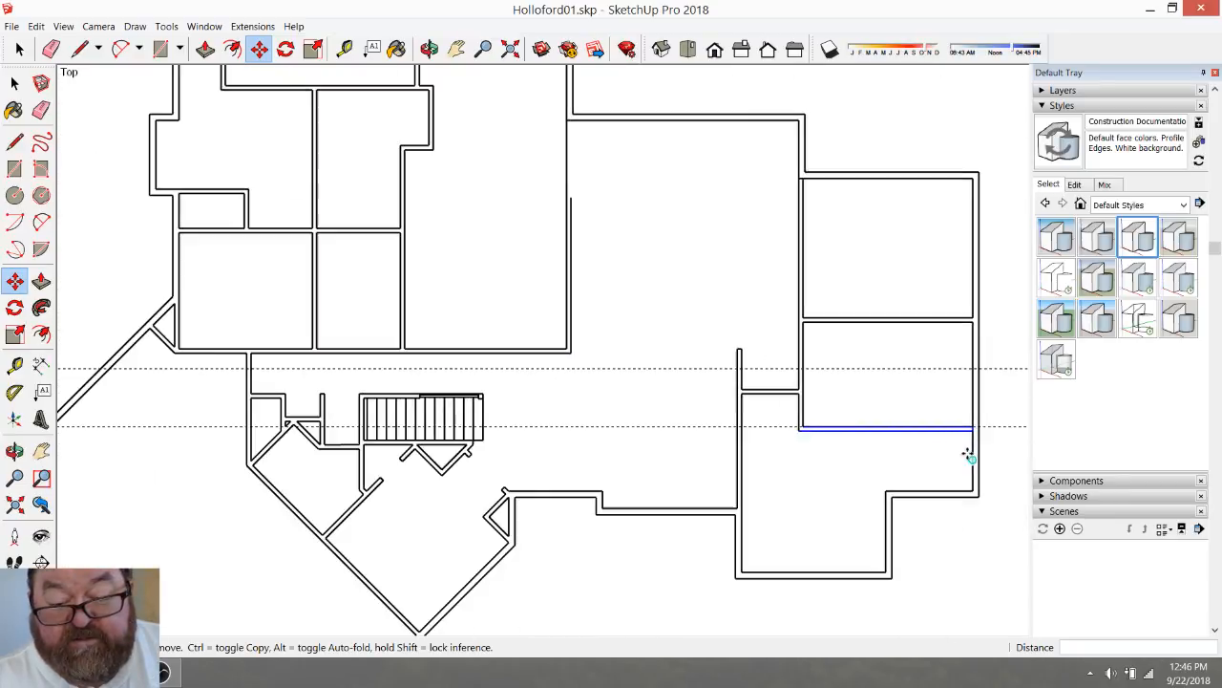
{"action": "left_click", "coordinate": [348, 49]}
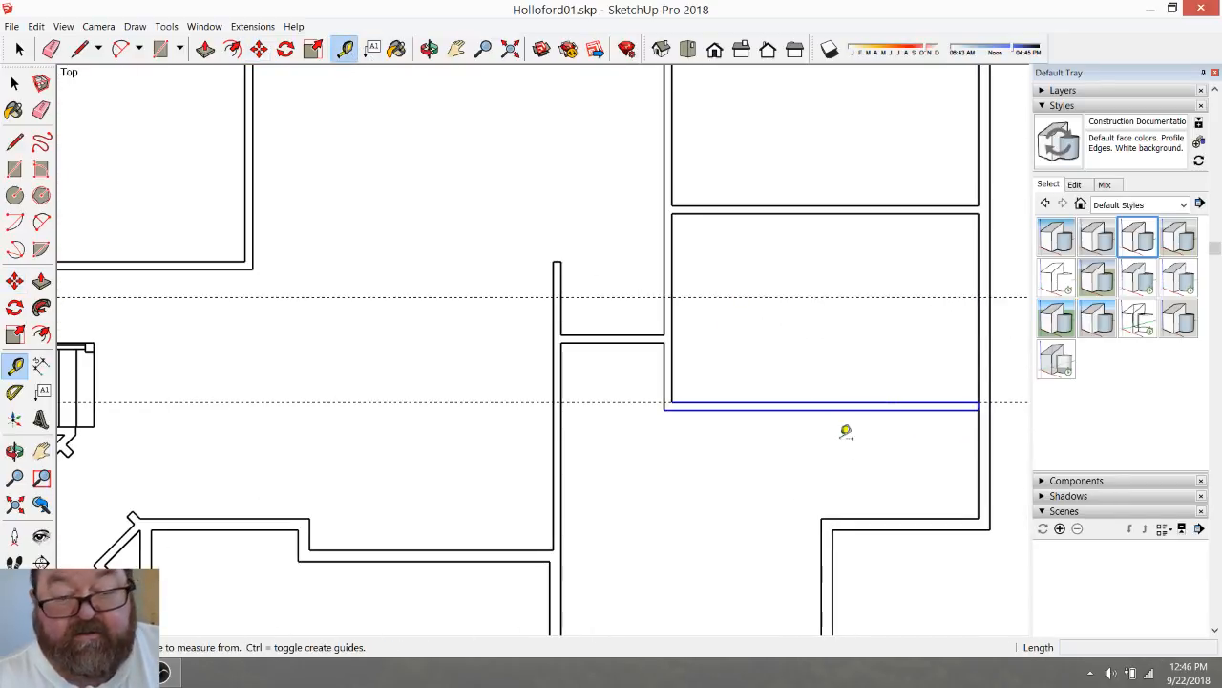
{"action": "left_click", "coordinate": [899, 518]}
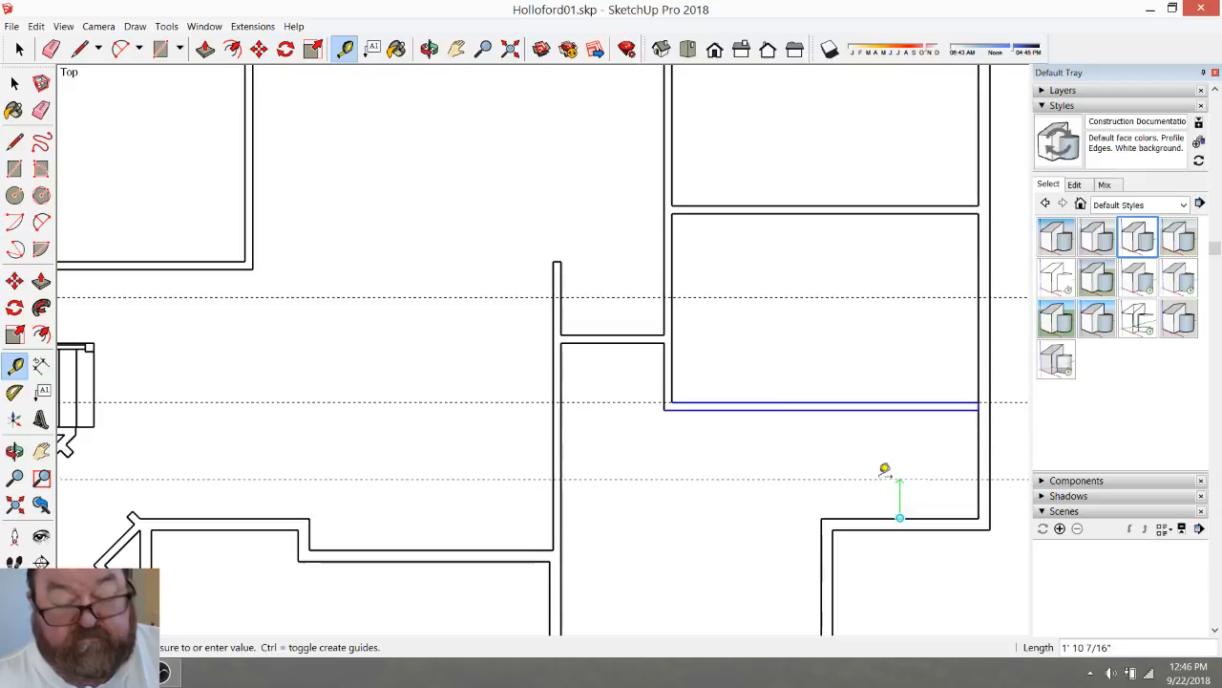
{"action": "key", "text": "Escape"}
Draw a vertical line from the exterior wall's inner corner beside the lower bedroom up to the bath area's lower wall
{"action": "scroll", "coordinate": [948, 463], "scroll_direction": "down", "scroll_amount": 8}
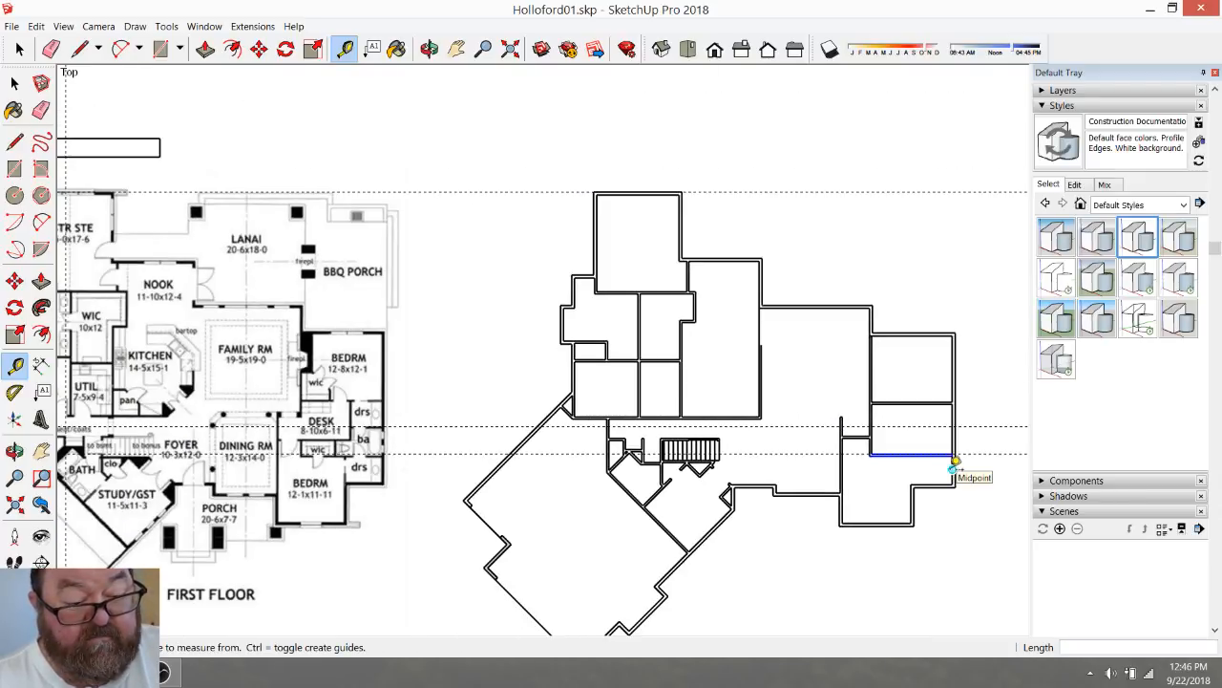
{"action": "scroll", "coordinate": [953, 463], "scroll_direction": "up", "scroll_amount": 5}
{"action": "scroll", "coordinate": [952, 478], "scroll_direction": "up", "scroll_amount": 1}
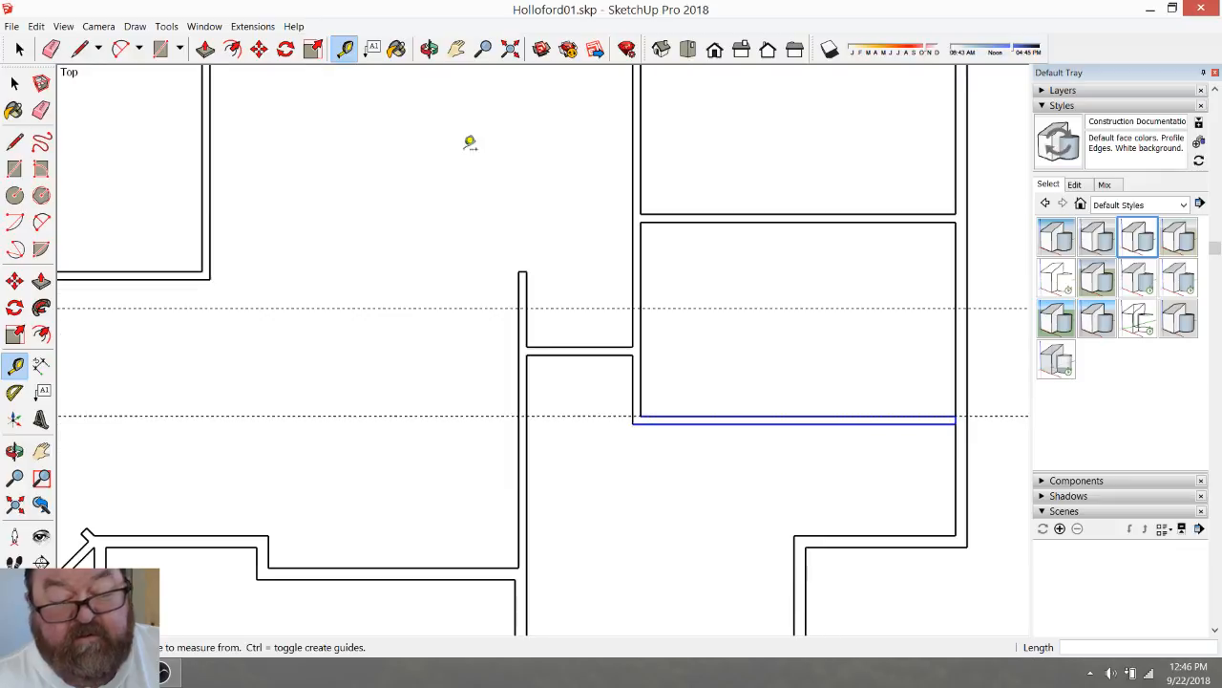
{"action": "left_click", "coordinate": [86, 50]}
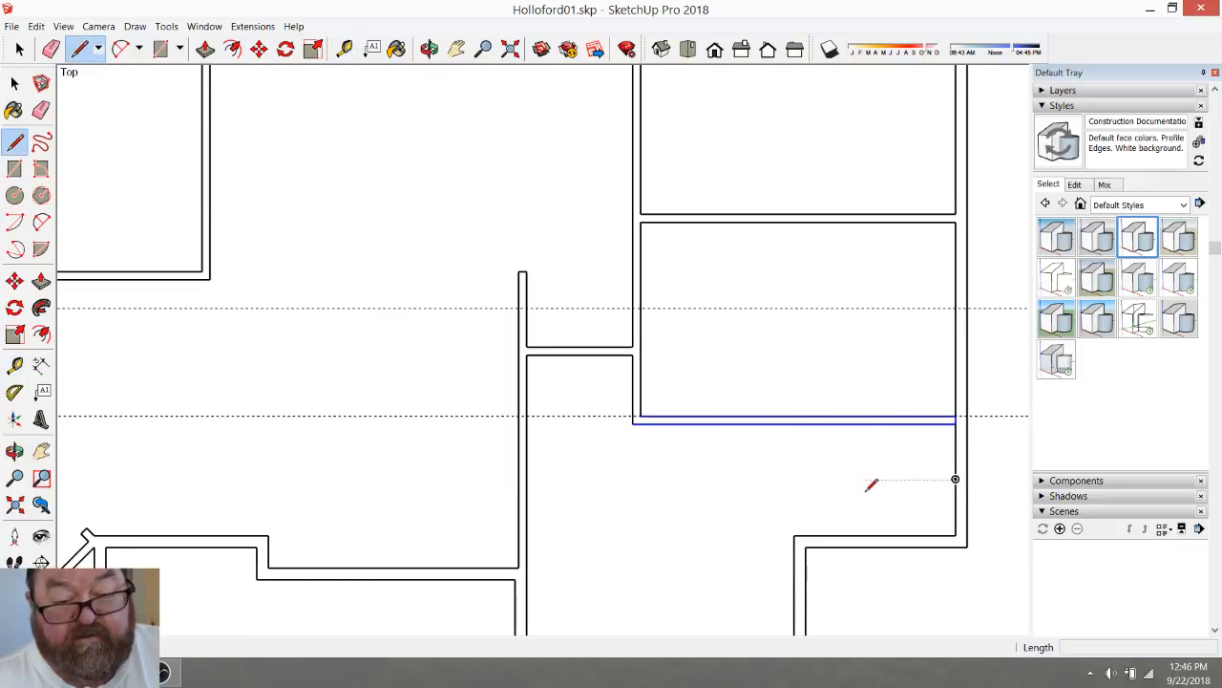
{"action": "scroll", "coordinate": [867, 487], "scroll_direction": "up", "scroll_amount": 1}
{"action": "left_click", "coordinate": [781, 542]}
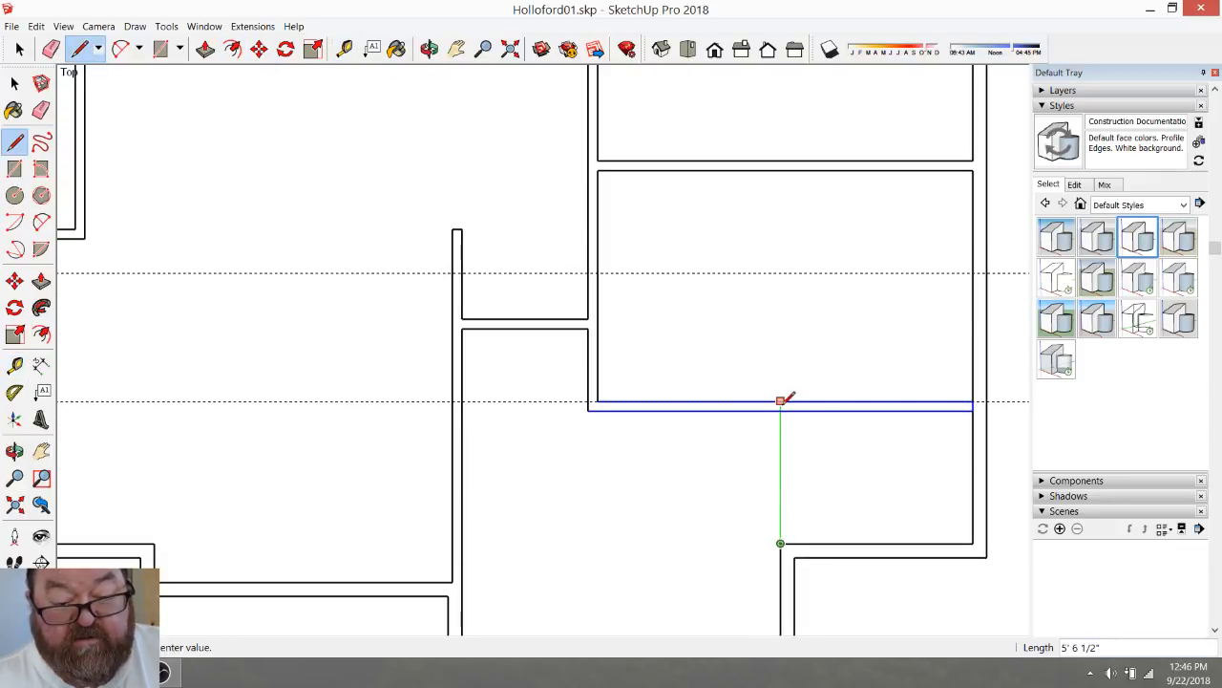
{"action": "left_click", "coordinate": [781, 410]}
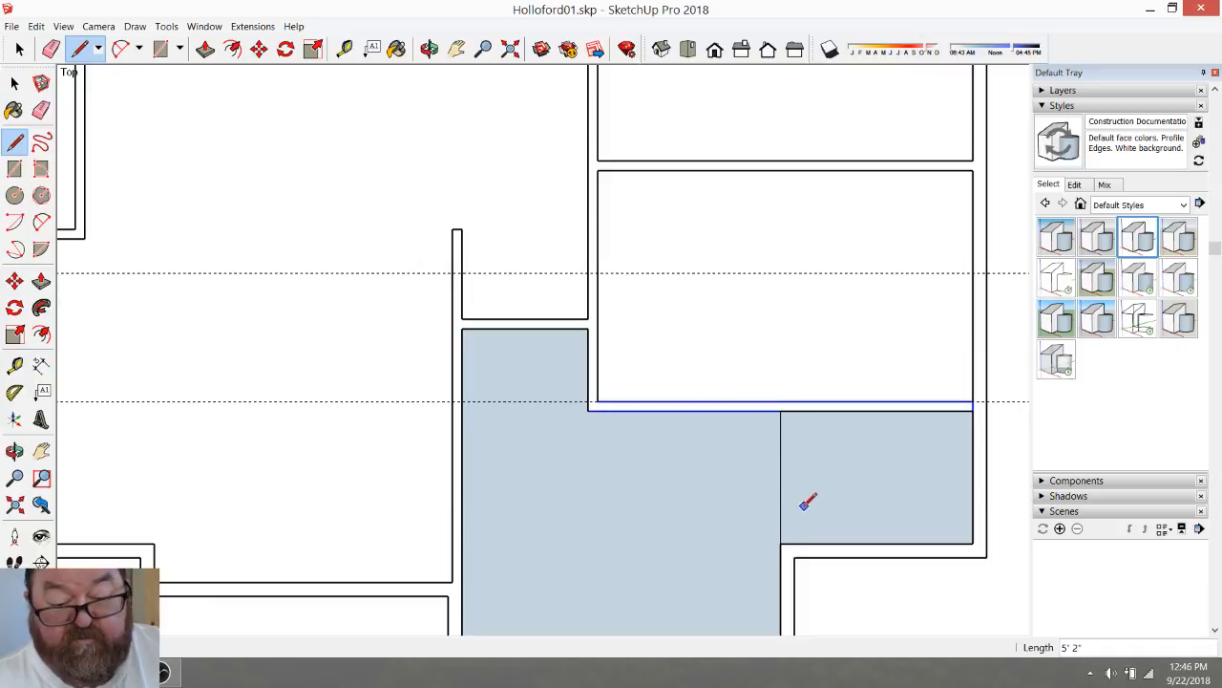
Place a vertical guide 4.5" to the right of the new line and draw the lower dressing room wall's second edge along it
{"action": "left_click", "coordinate": [344, 50]}
{"action": "left_click", "coordinate": [781, 477]}
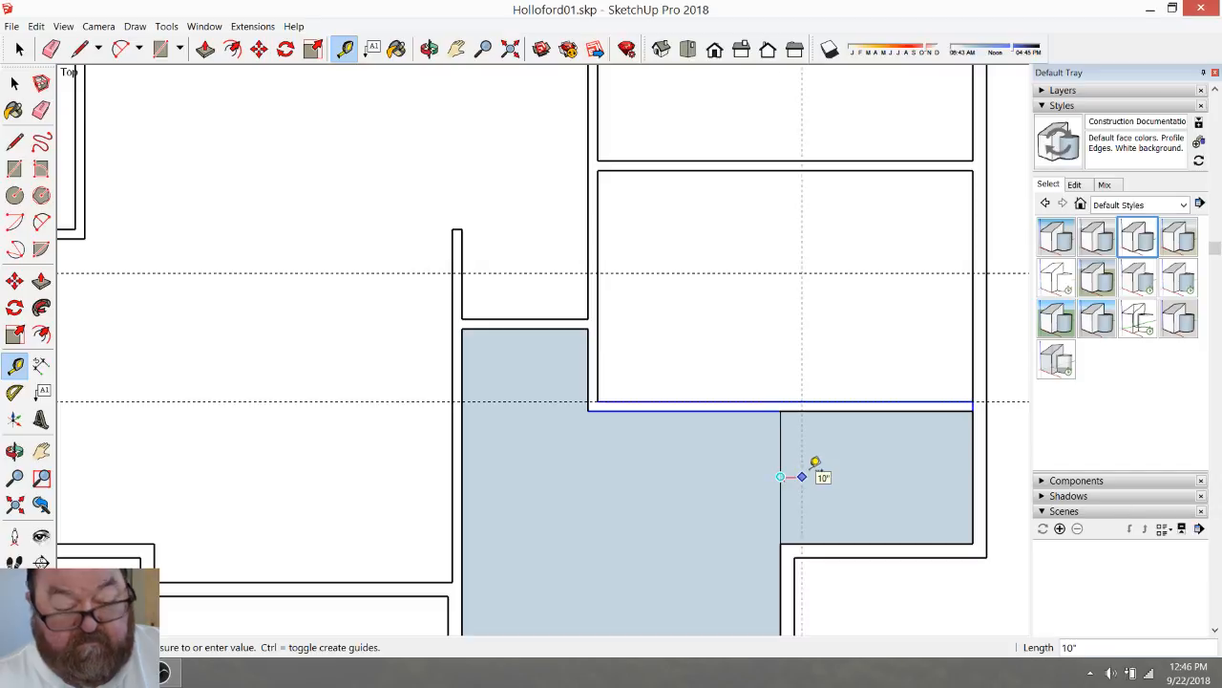
{"action": "type", "text": "4.5"}
{"action": "key", "text": "Return"}
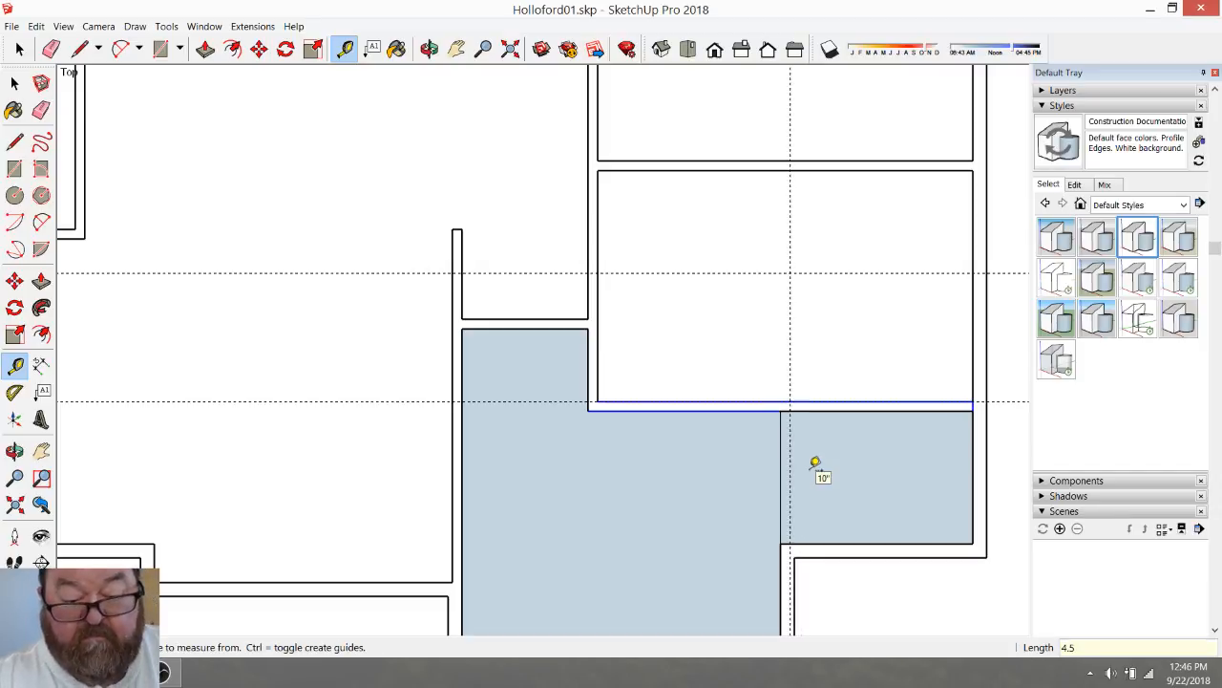
{"action": "left_click", "coordinate": [80, 50]}
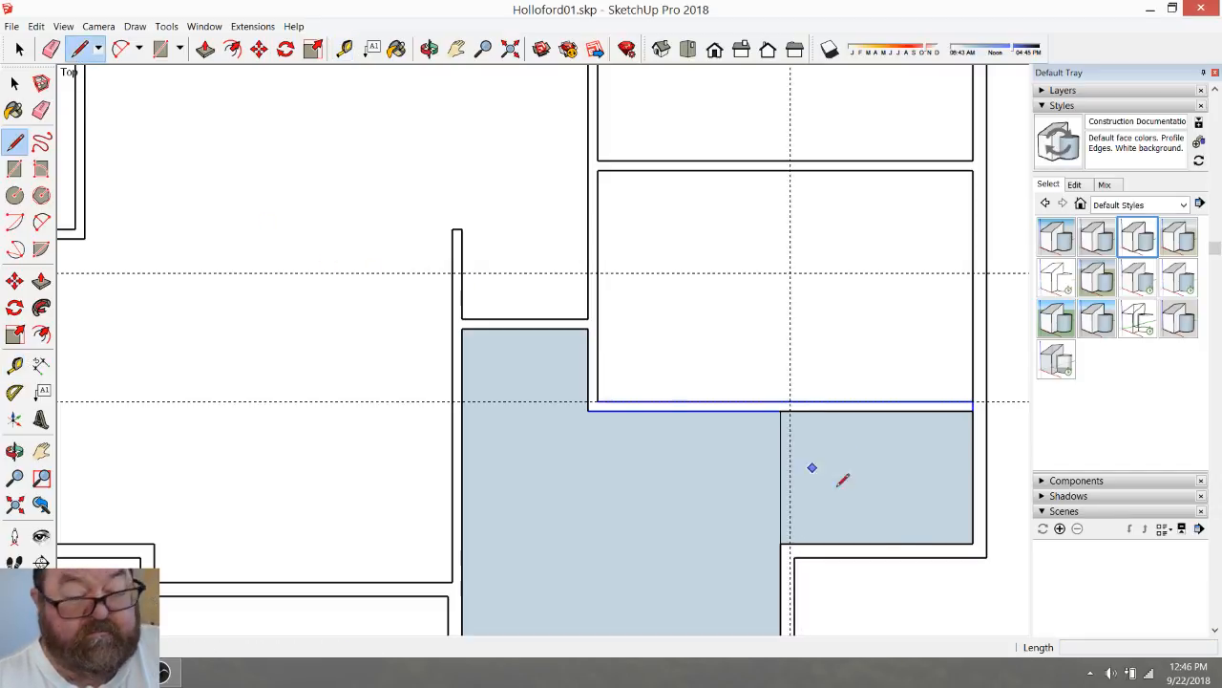
{"action": "scroll", "coordinate": [793, 515], "scroll_direction": "up", "scroll_amount": 2}
{"action": "left_click", "coordinate": [748, 540]}
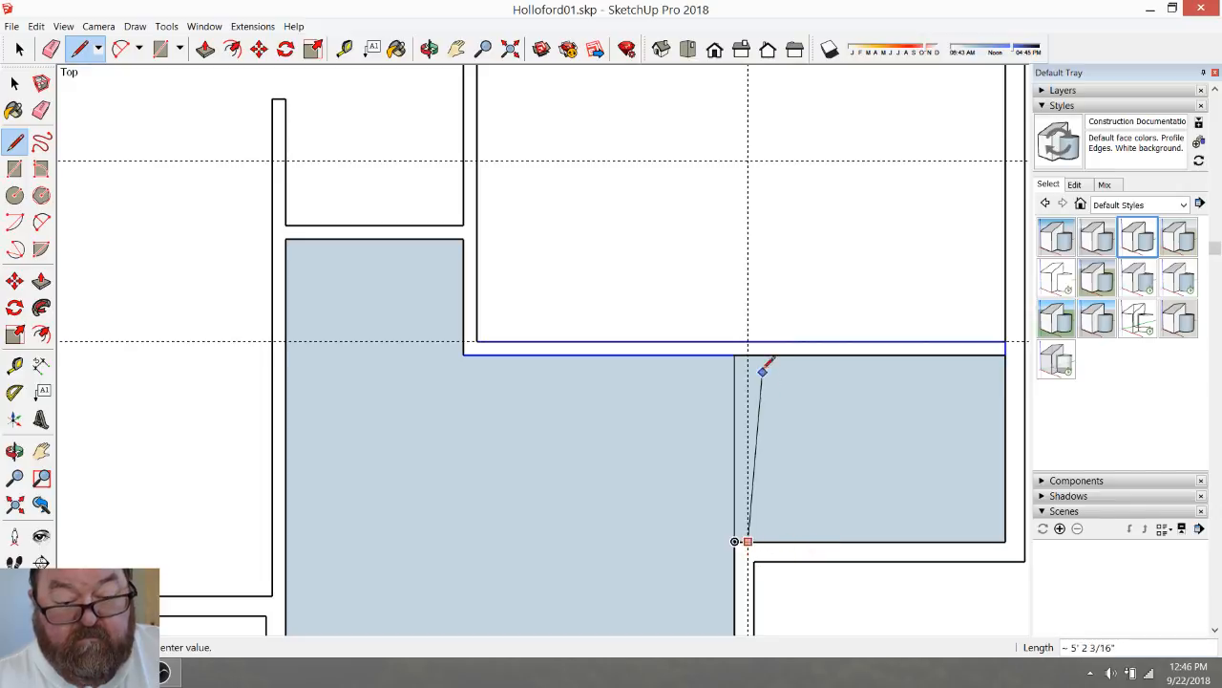
{"action": "left_click", "coordinate": [748, 354]}
Erase the vertical guide, the lower horizontal guide and the short segments closing off the wall junctions around the lower dressing room
{"action": "left_click", "coordinate": [51, 49]}
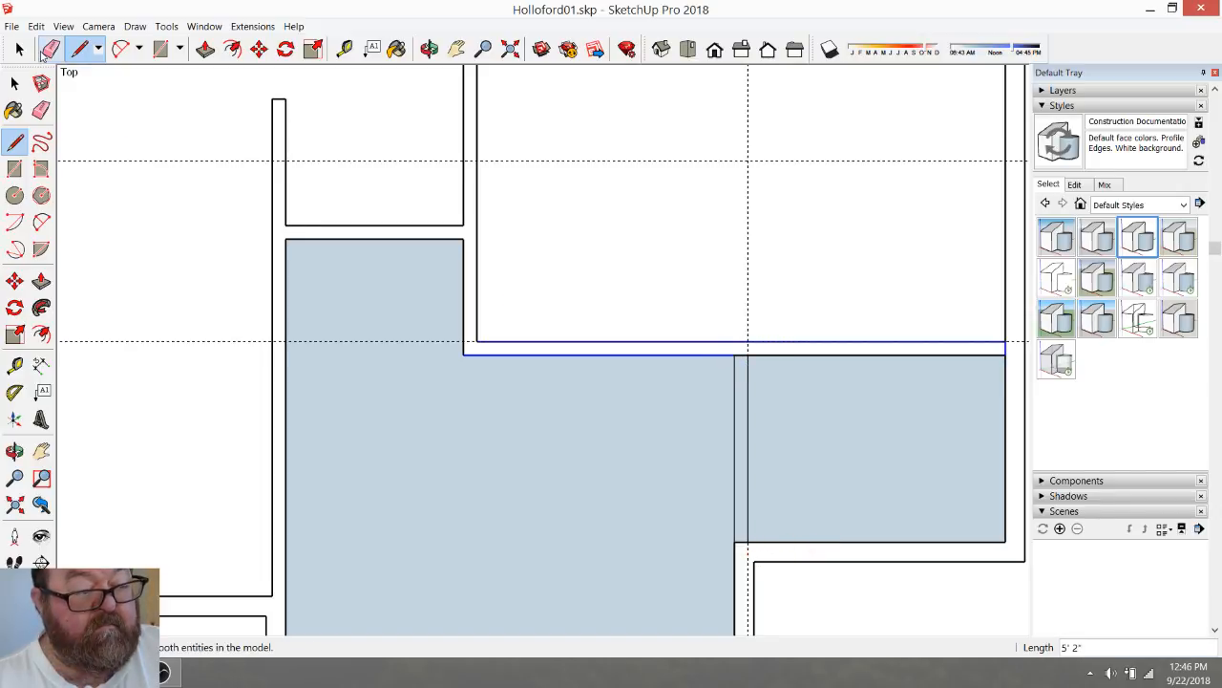
{"action": "scroll", "coordinate": [696, 381], "scroll_direction": "up", "scroll_amount": 3}
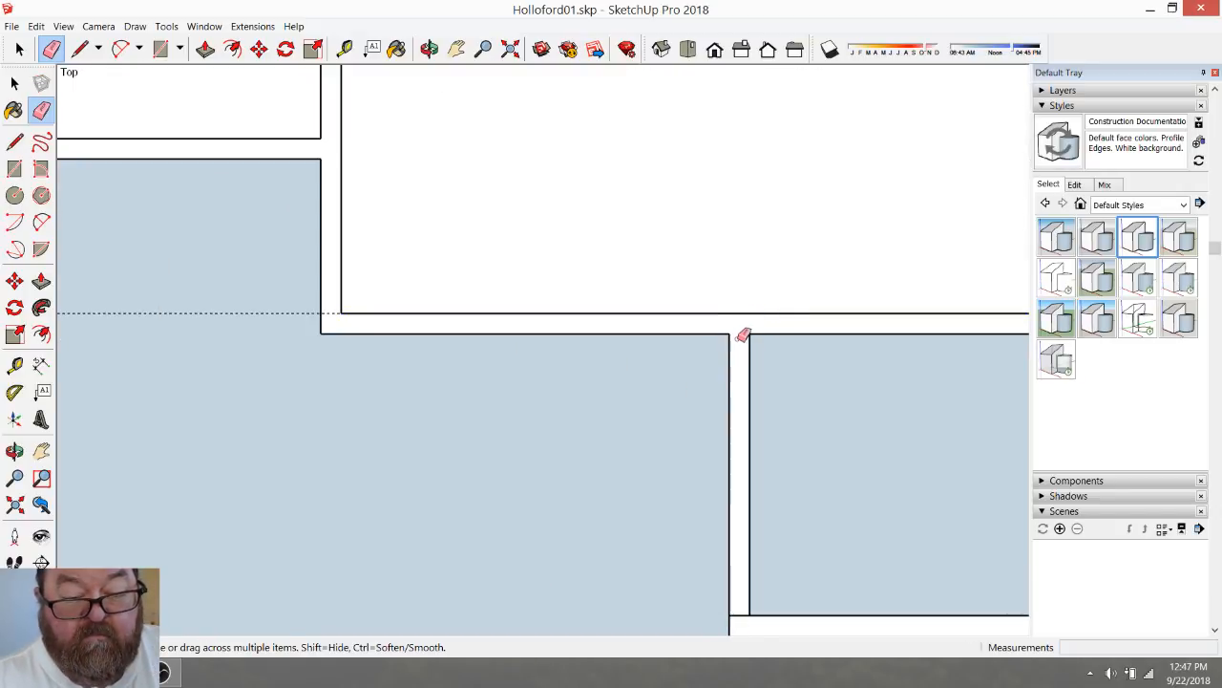
{"action": "scroll", "coordinate": [742, 336], "scroll_direction": "down", "scroll_amount": 3}
{"action": "scroll", "coordinate": [740, 336], "scroll_direction": "down", "scroll_amount": 2}
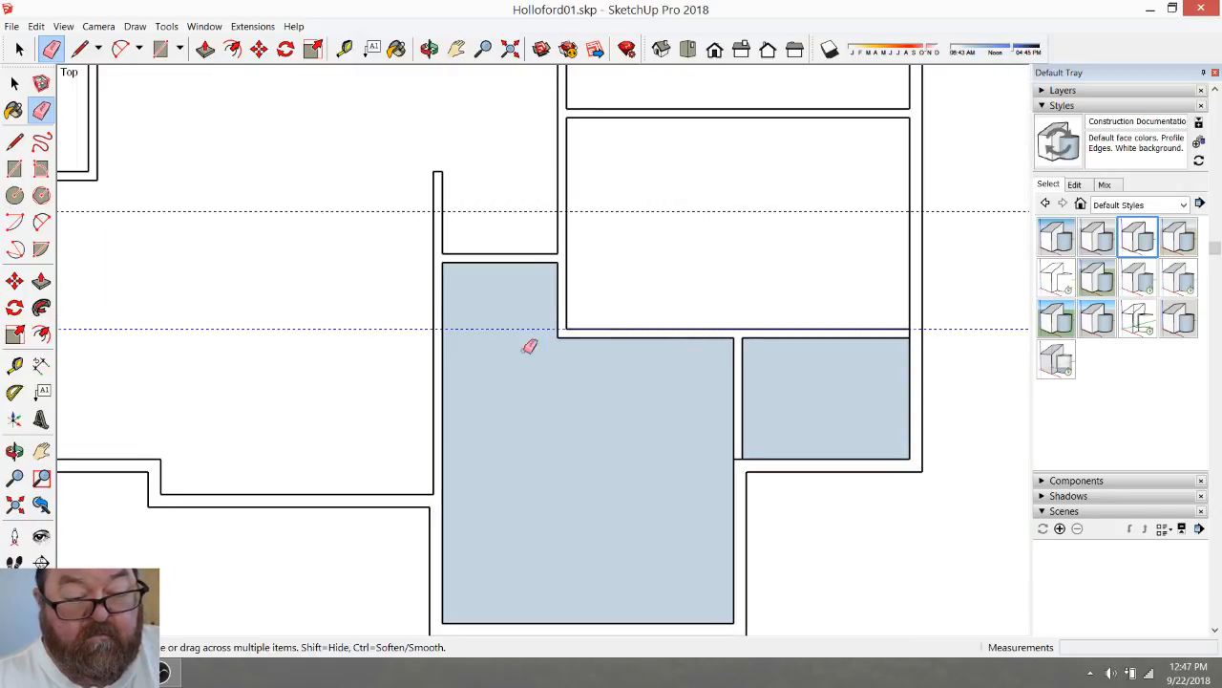
{"action": "scroll", "coordinate": [721, 463], "scroll_direction": "up", "scroll_amount": 3}
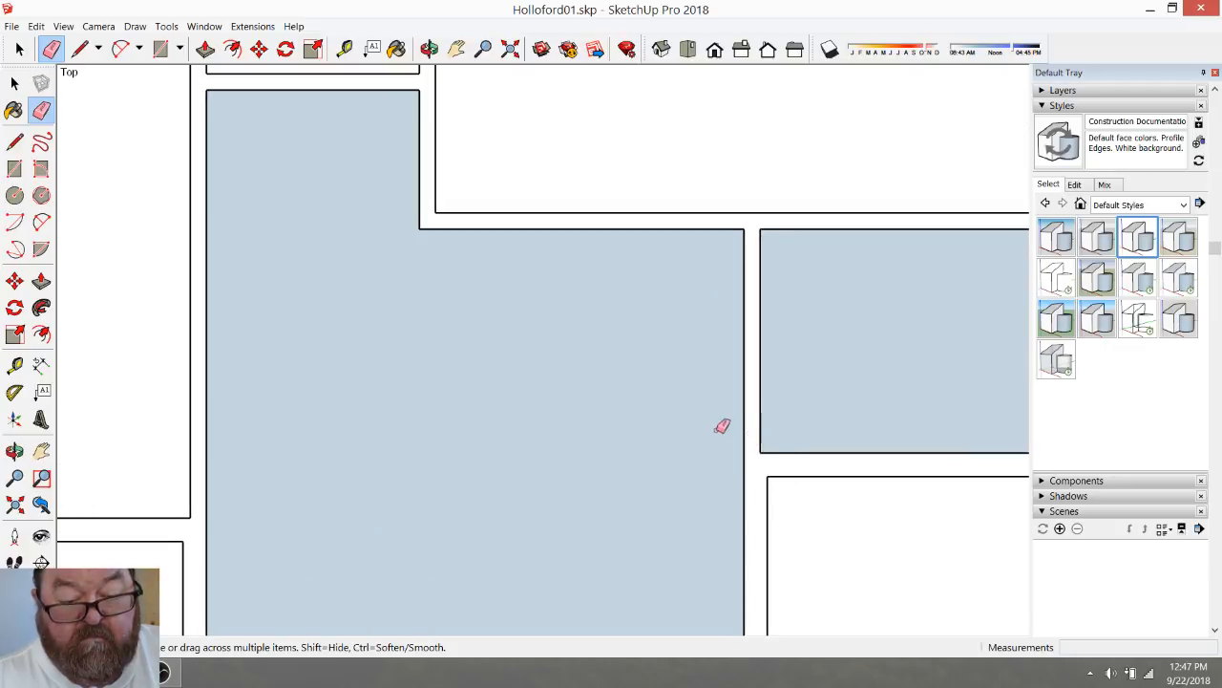
{"action": "scroll", "coordinate": [711, 444], "scroll_direction": "down", "scroll_amount": 2}
{"action": "scroll", "coordinate": [707, 452], "scroll_direction": "down", "scroll_amount": 2}
{"action": "scroll", "coordinate": [930, 319], "scroll_direction": "up", "scroll_amount": 4}
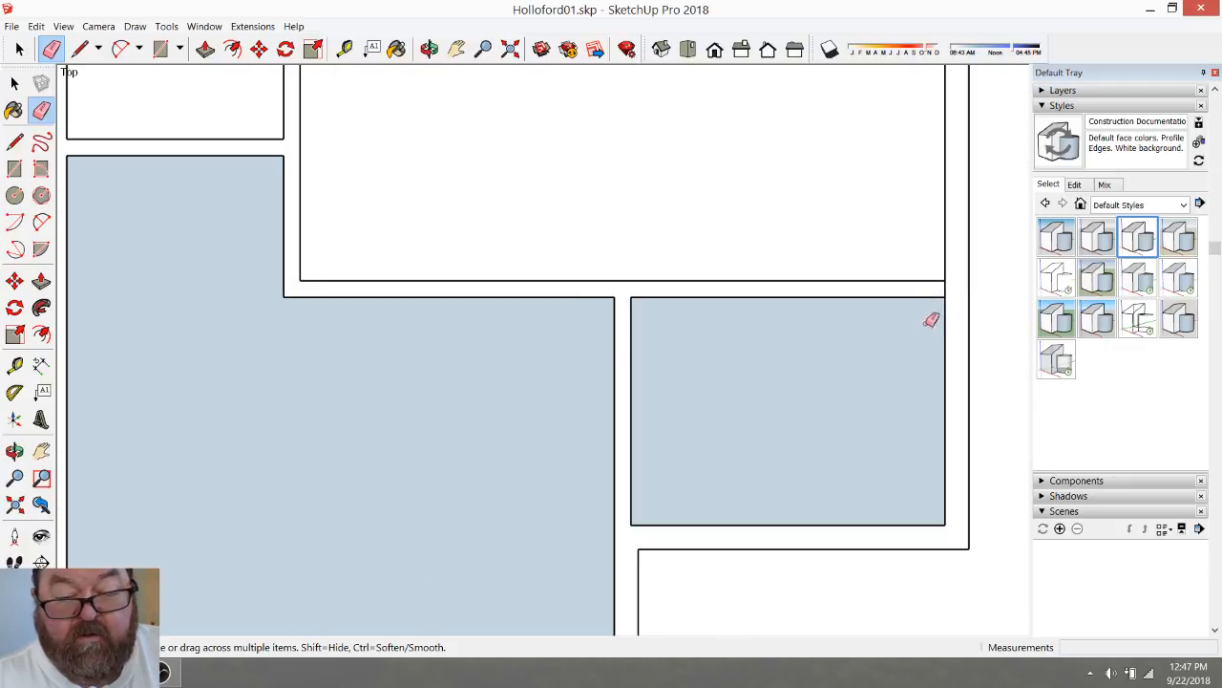
{"action": "scroll", "coordinate": [956, 274], "scroll_direction": "down", "scroll_amount": 3}
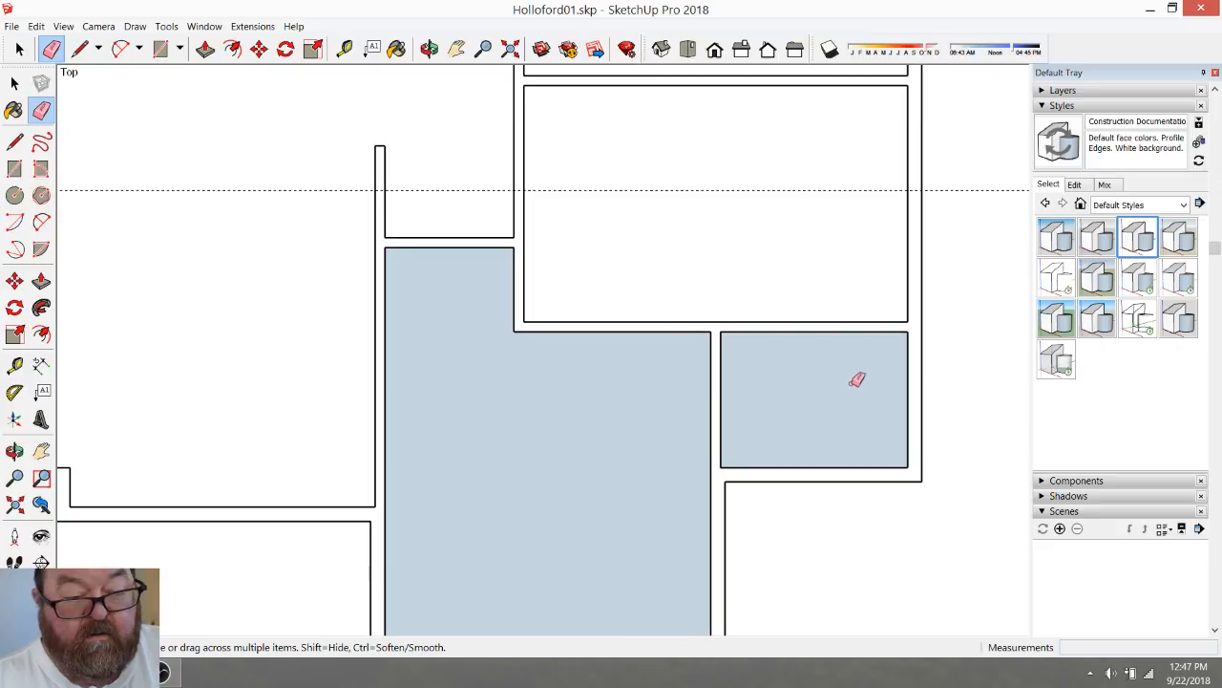
Compare the lower bedroom, dressing room and bath layout with the reference plan
{"action": "scroll", "coordinate": [618, 403], "scroll_direction": "down", "scroll_amount": 1}
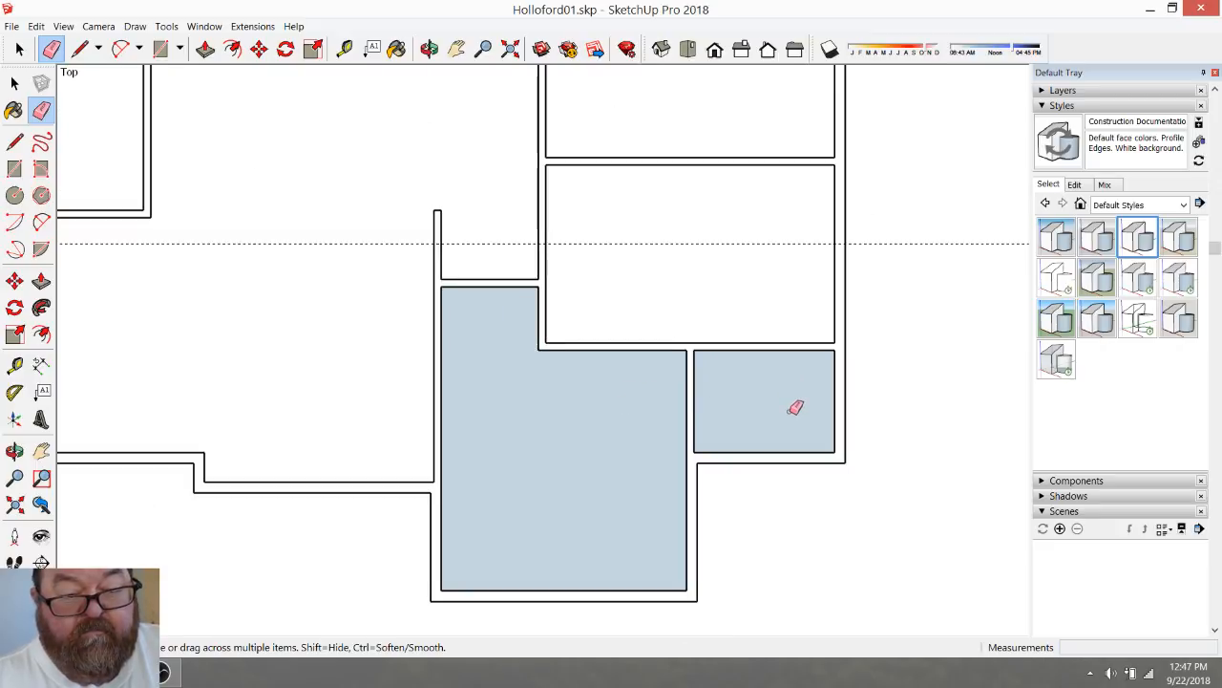
{"action": "scroll", "coordinate": [803, 417], "scroll_direction": "down", "scroll_amount": 3}
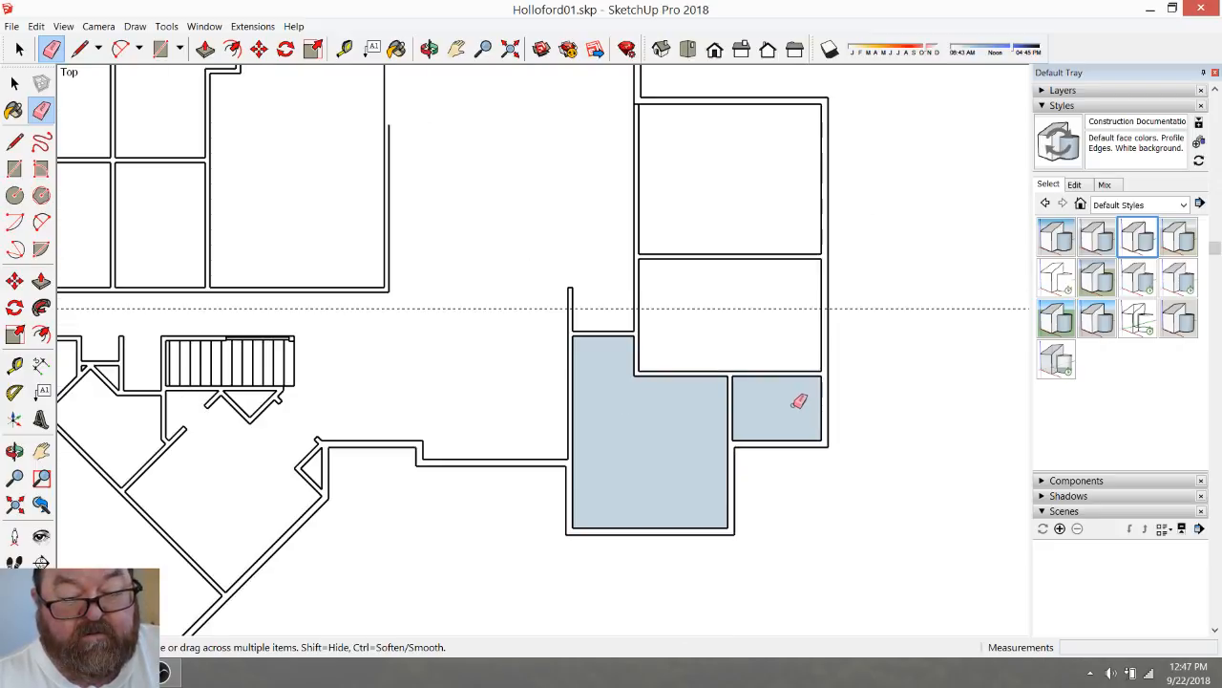
{"action": "scroll", "coordinate": [821, 411], "scroll_direction": "down", "scroll_amount": 3}
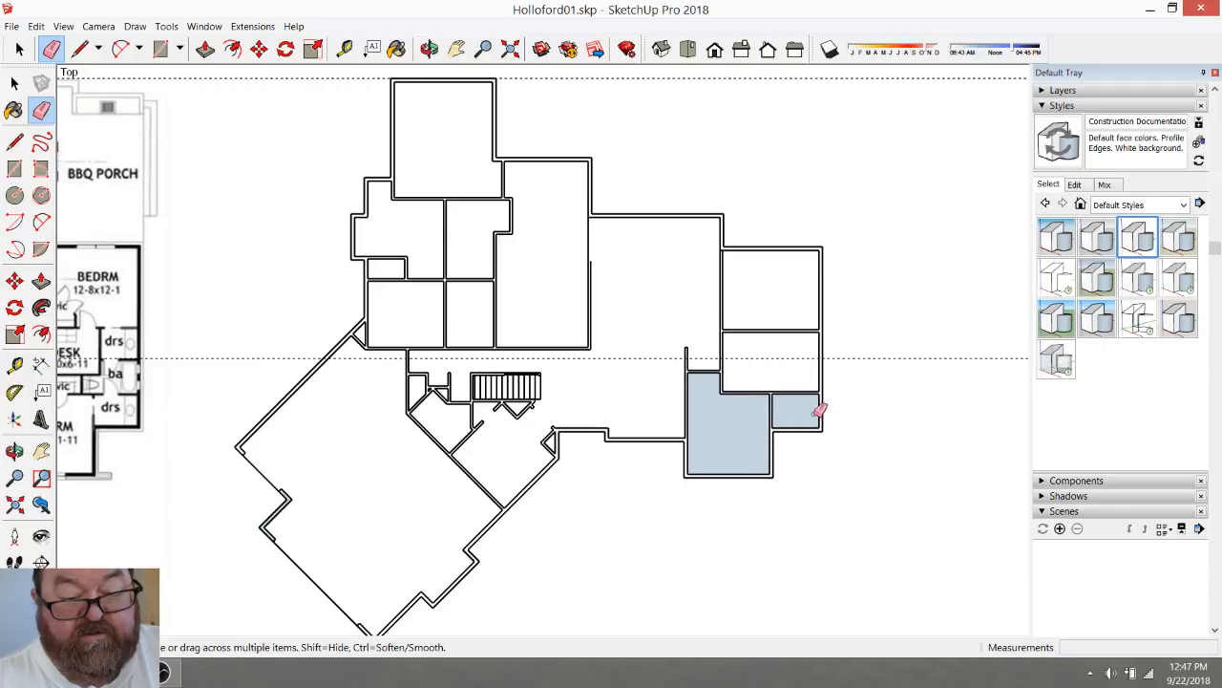
{"action": "scroll", "coordinate": [814, 411], "scroll_direction": "down", "scroll_amount": 2}
{"action": "scroll", "coordinate": [814, 411], "scroll_direction": "up", "scroll_amount": 2}
{"action": "scroll", "coordinate": [812, 409], "scroll_direction": "down", "scroll_amount": 3}
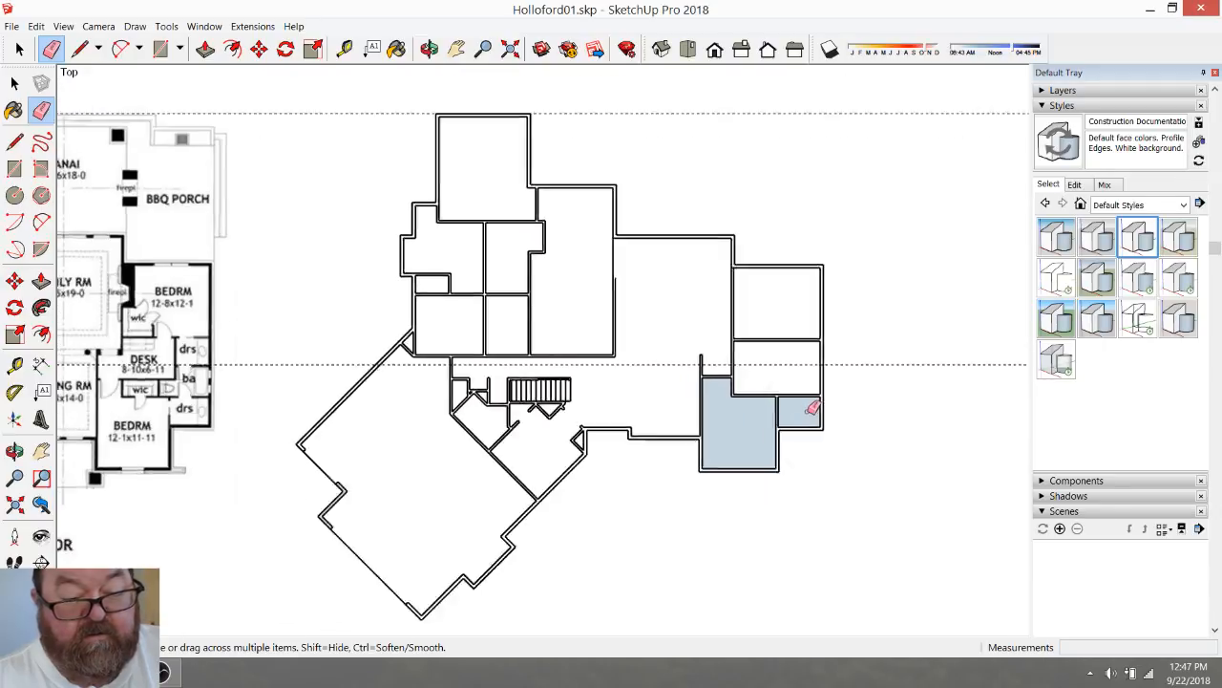
Draw two parallel horizontal lines about 8' long that extend both edges of the lower closet's upper wall into the bath area
{"action": "scroll", "coordinate": [463, 423], "scroll_direction": "up", "scroll_amount": 5}
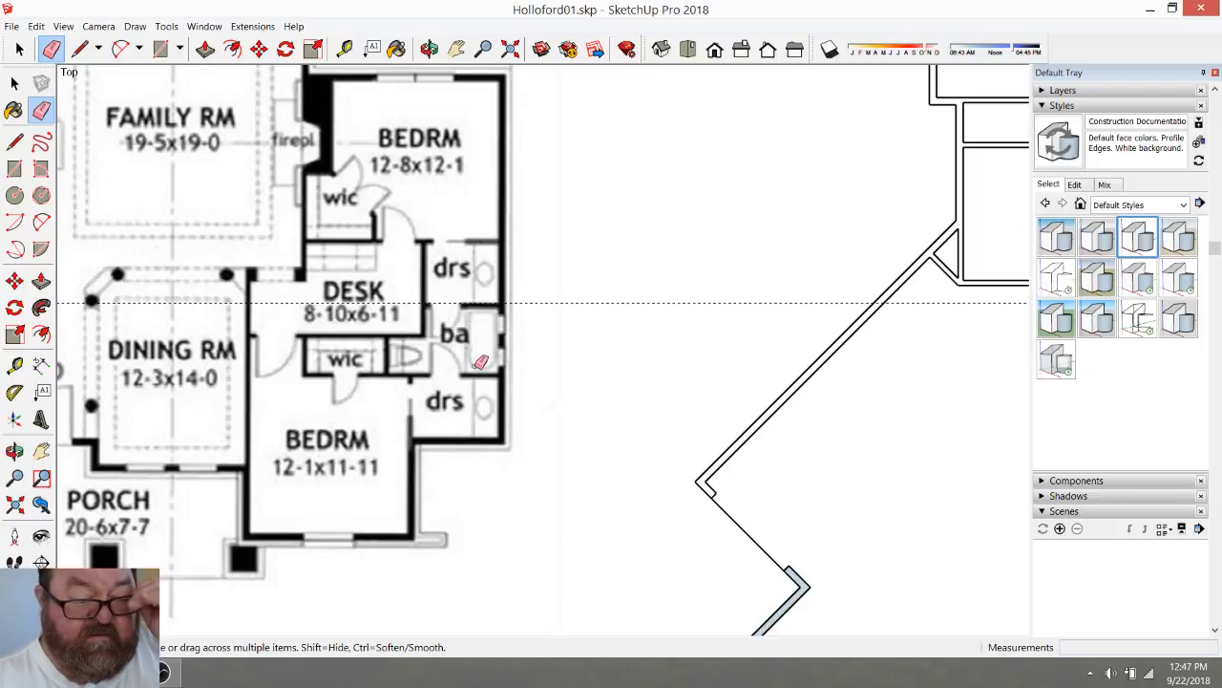
{"action": "scroll", "coordinate": [481, 362], "scroll_direction": "down", "scroll_amount": 4}
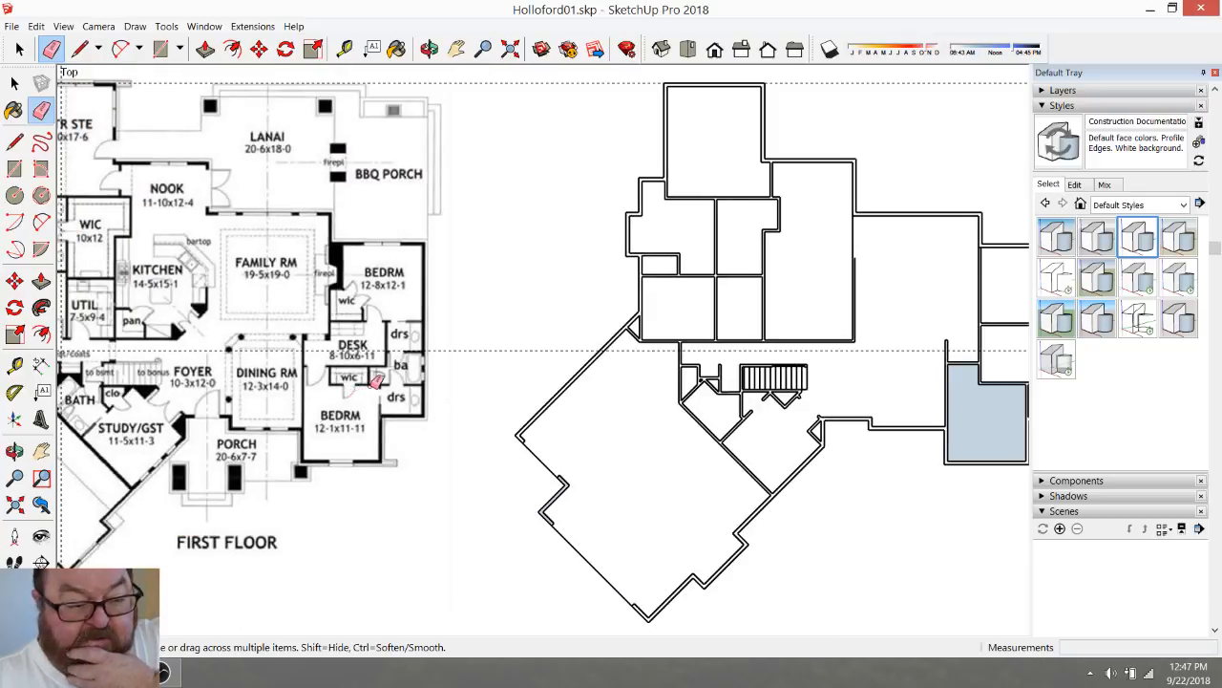
{"action": "scroll", "coordinate": [378, 381], "scroll_direction": "down", "scroll_amount": 2}
{"action": "scroll", "coordinate": [377, 380], "scroll_direction": "up", "scroll_amount": 1}
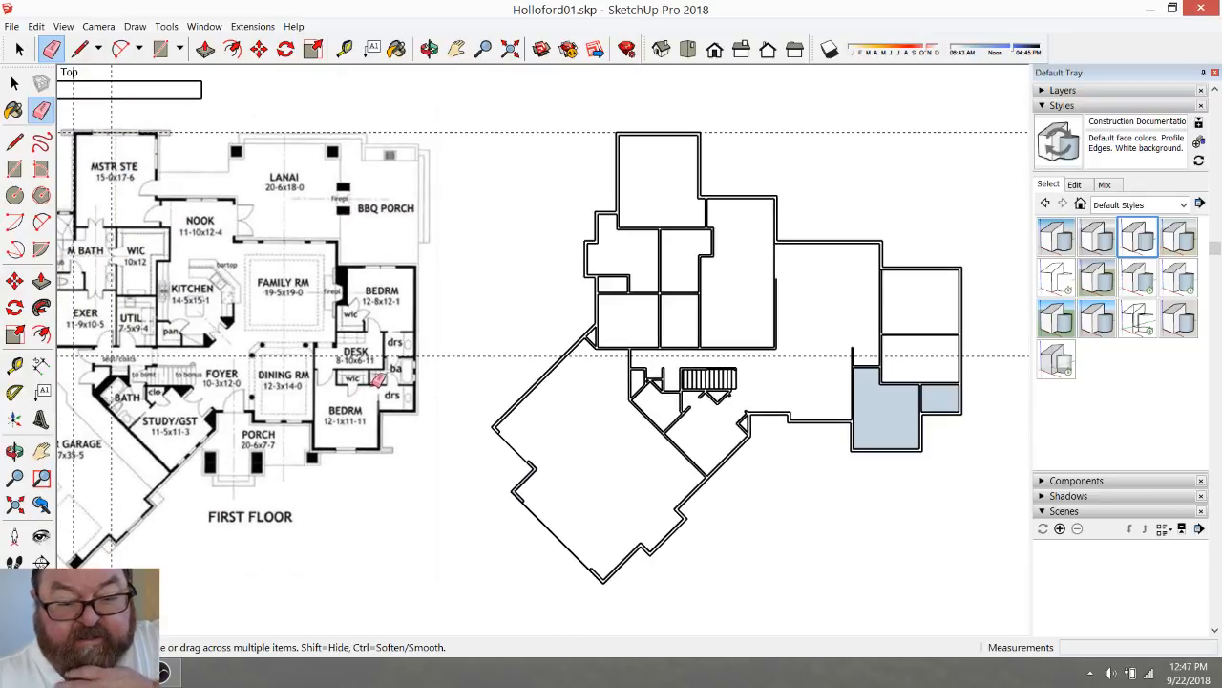
{"action": "scroll", "coordinate": [912, 361], "scroll_direction": "up", "scroll_amount": 5}
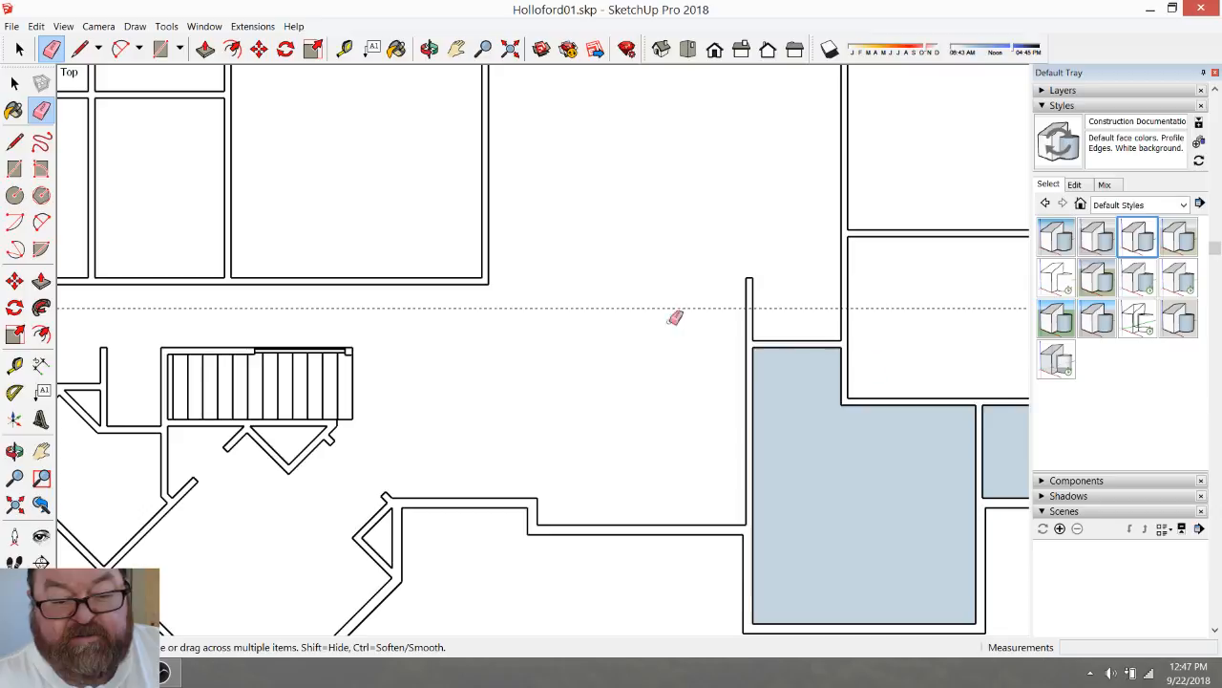
{"action": "left_click", "coordinate": [80, 49]}
{"action": "scroll", "coordinate": [142, 224], "scroll_direction": "down", "scroll_amount": 2}
{"action": "scroll", "coordinate": [653, 345], "scroll_direction": "up", "scroll_amount": 3}
{"action": "left_click", "coordinate": [612, 285]}
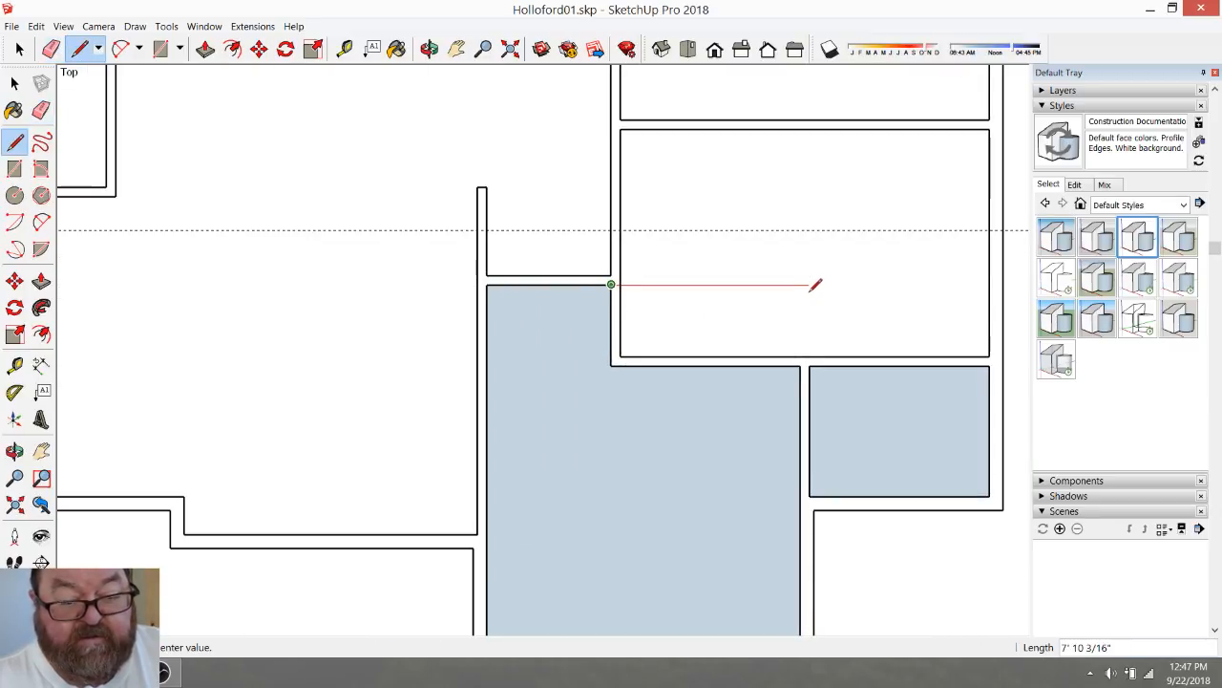
{"action": "double_click", "coordinate": [819, 285]}
{"action": "left_click", "coordinate": [611, 274]}
{"action": "left_click", "coordinate": [825, 274]}
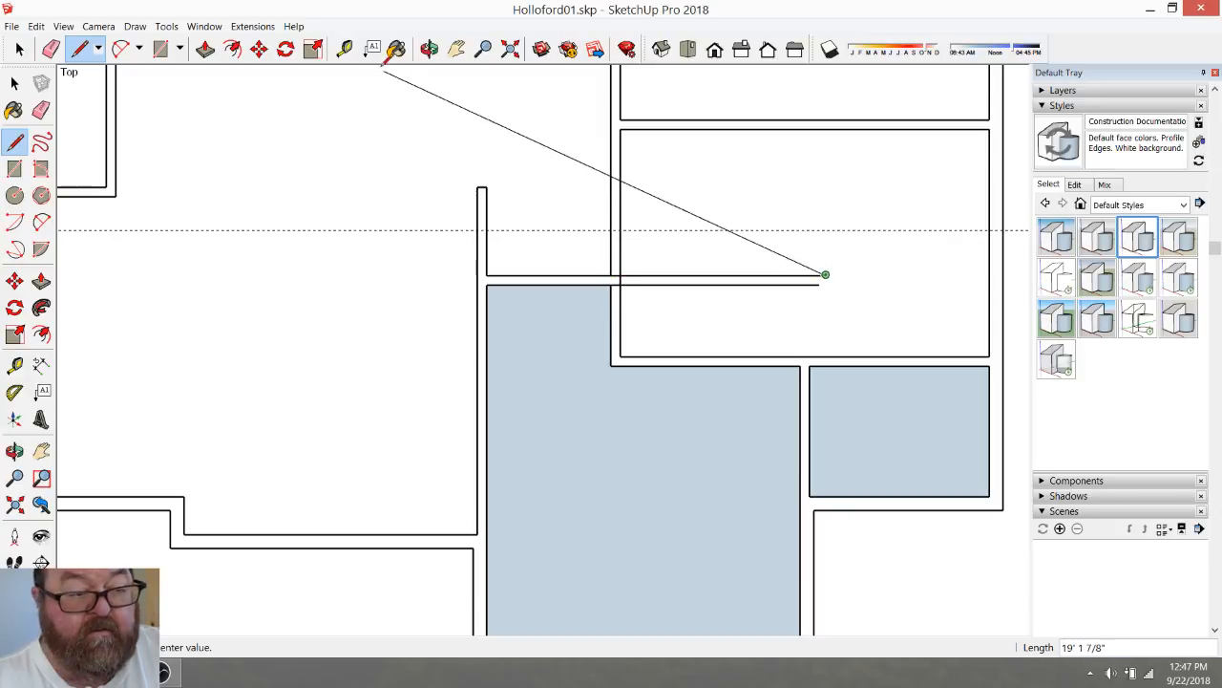
Measure the distance from the extended wall's lower edge down to the bath area's lower wall
{"action": "left_click", "coordinate": [344, 48]}
{"action": "left_click", "coordinate": [654, 283]}
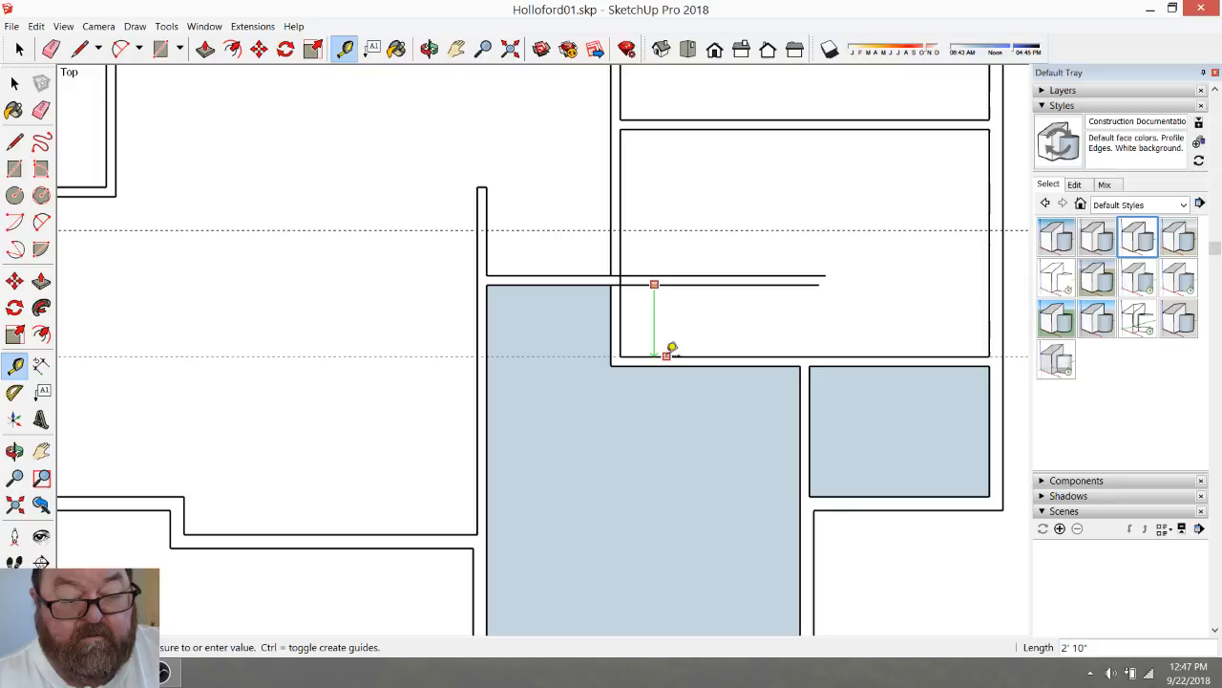
{"action": "key", "text": "Escape"}
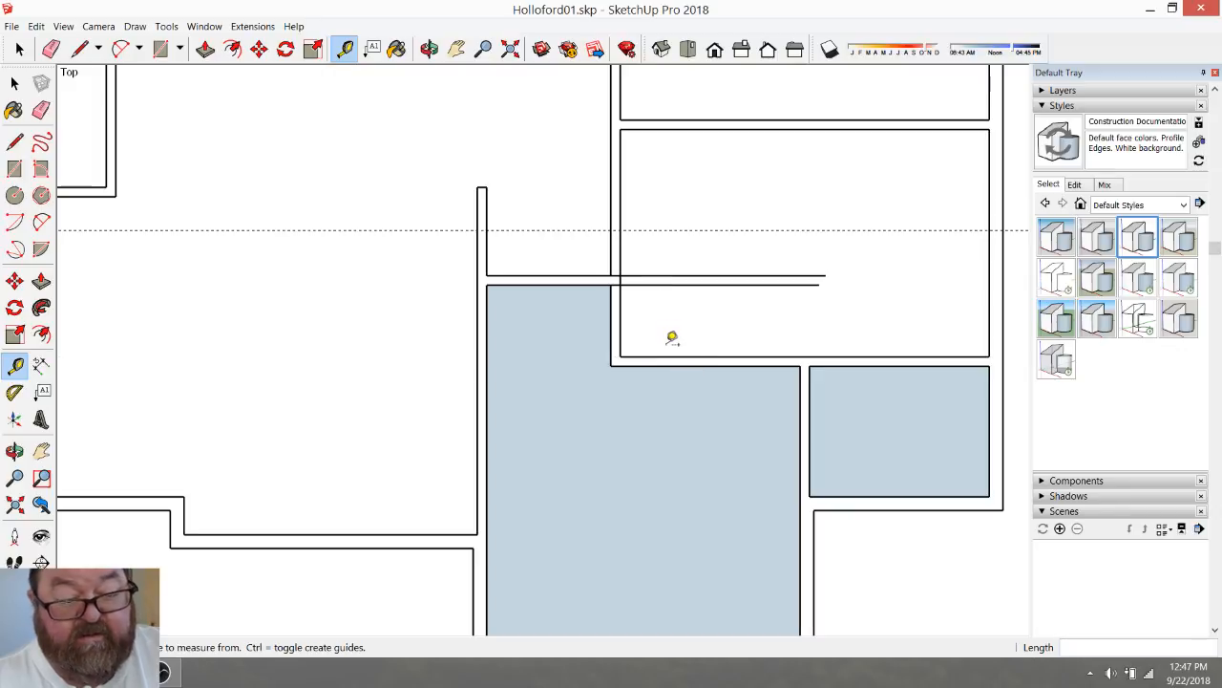
Select both edges of the extended wall and move them 2" up along the green axis
{"action": "left_click", "coordinate": [20, 48]}
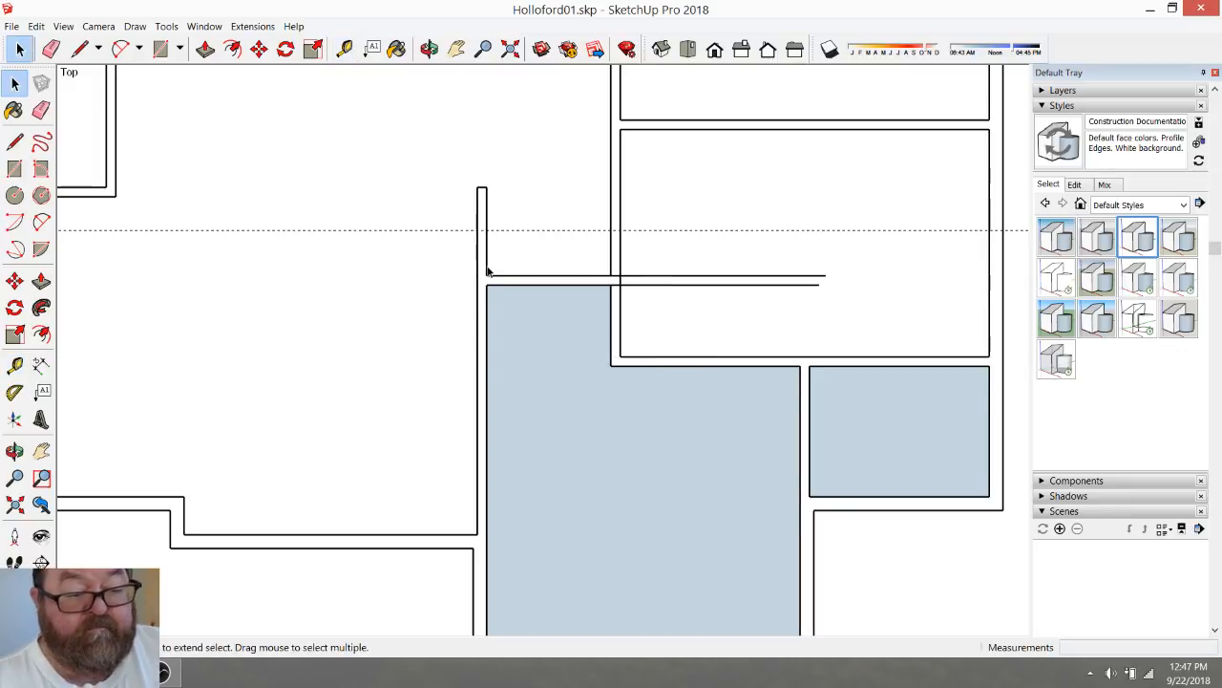
{"action": "left_click", "coordinate": [497, 276]}
{"action": "left_click", "coordinate": [259, 49]}
{"action": "left_click", "coordinate": [260, 49]}
{"action": "left_click", "coordinate": [604, 328]}
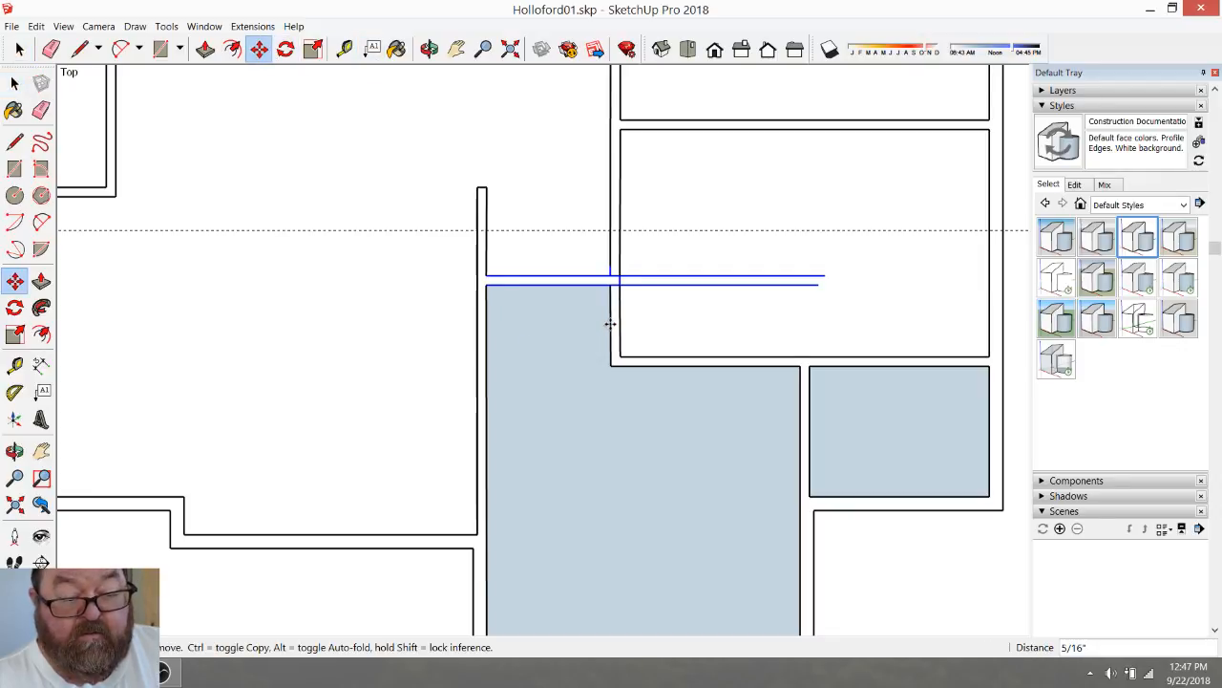
{"action": "key", "text": "Return"}
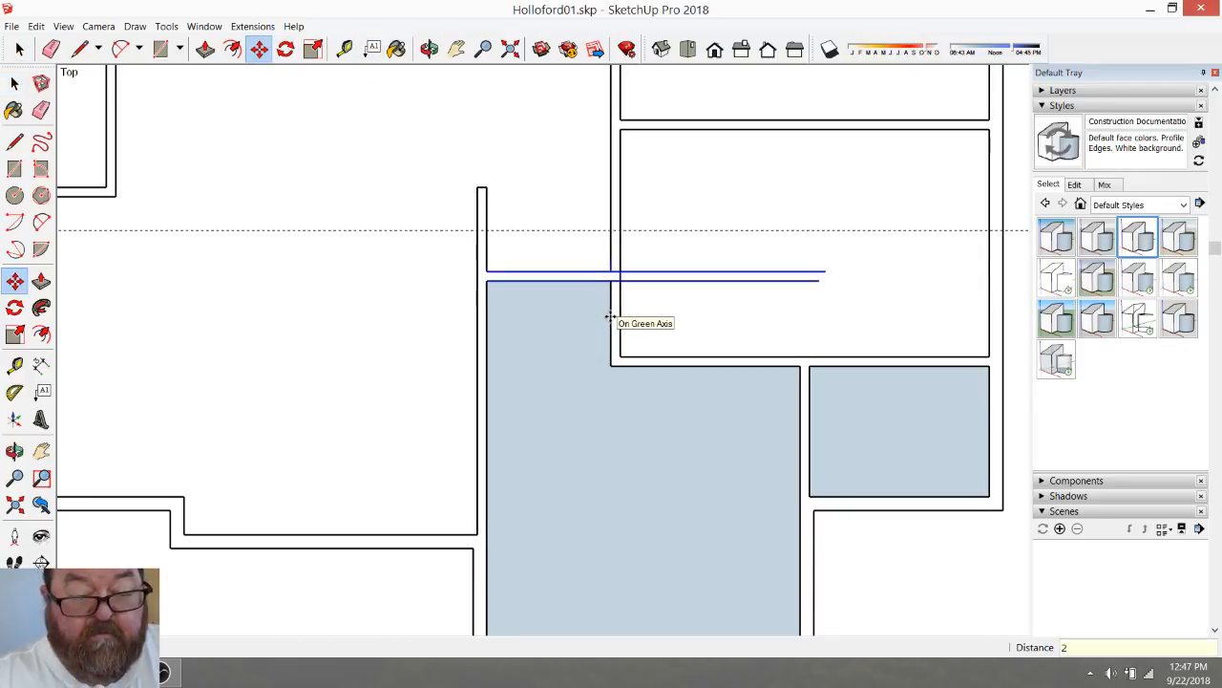
Compare the desk, closet, bath and dressing room layout in the drawing with the reference plan
{"action": "scroll", "coordinate": [827, 354], "scroll_direction": "down", "scroll_amount": 3}
{"action": "scroll", "coordinate": [931, 331], "scroll_direction": "down", "scroll_amount": 5}
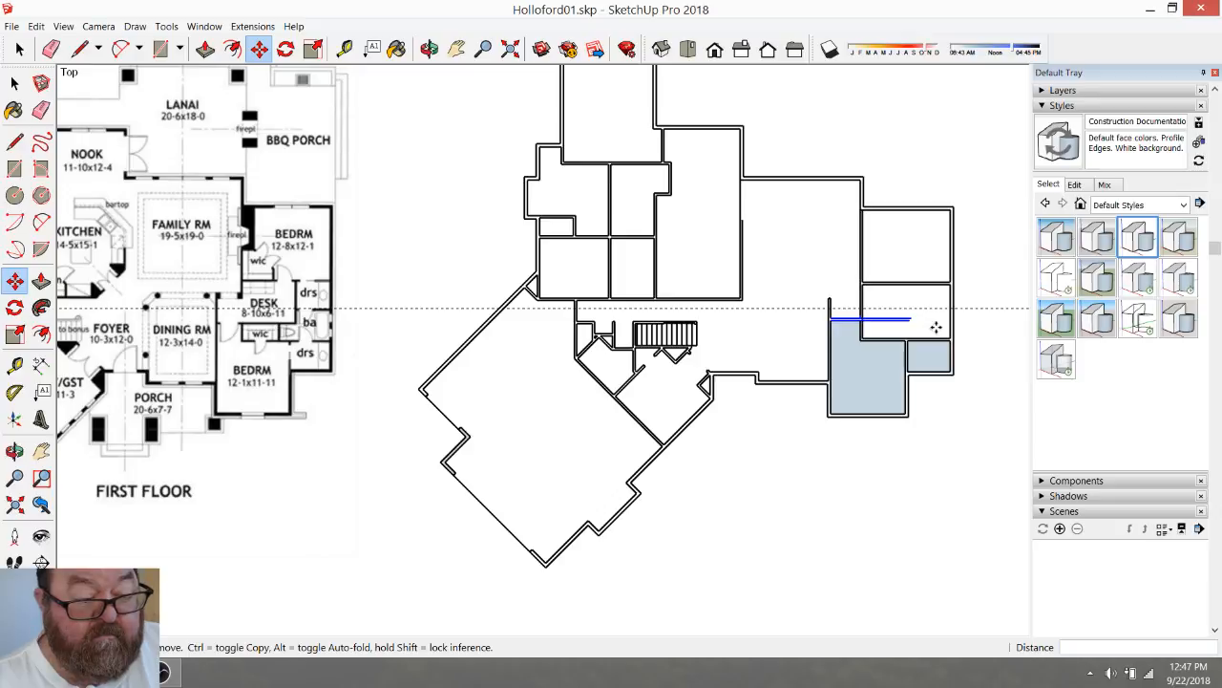
{"action": "scroll", "coordinate": [298, 336], "scroll_direction": "up", "scroll_amount": 6}
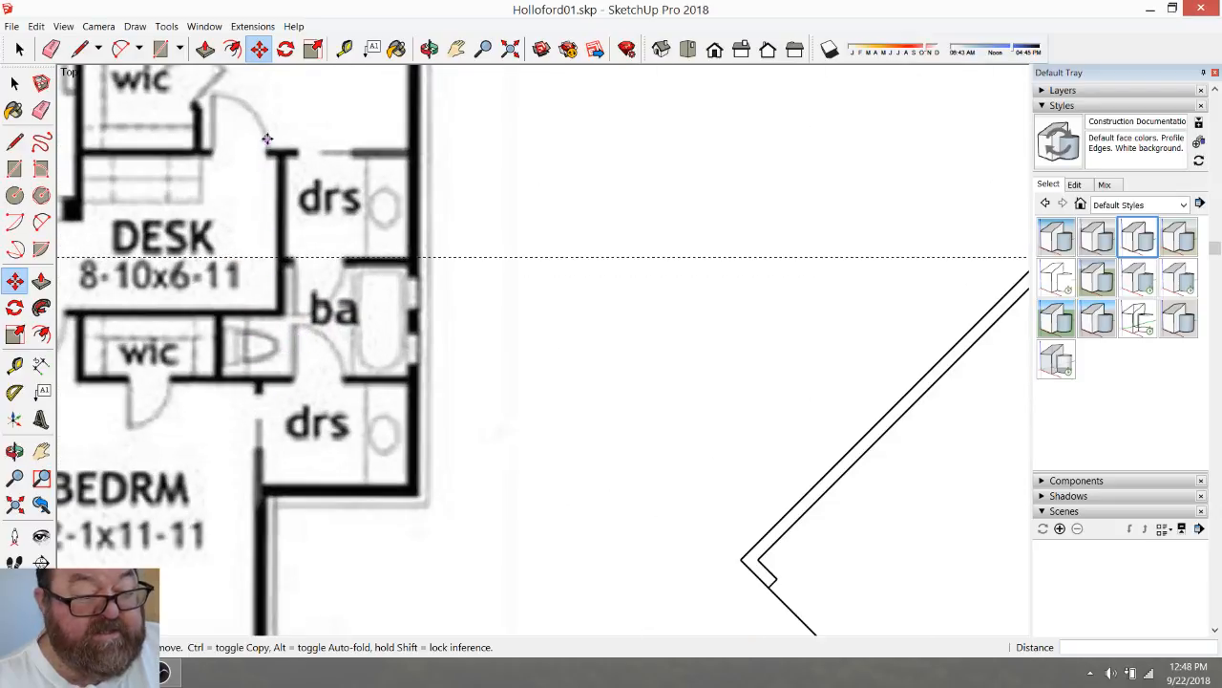
{"action": "scroll", "coordinate": [408, 342], "scroll_direction": "down", "scroll_amount": 1}
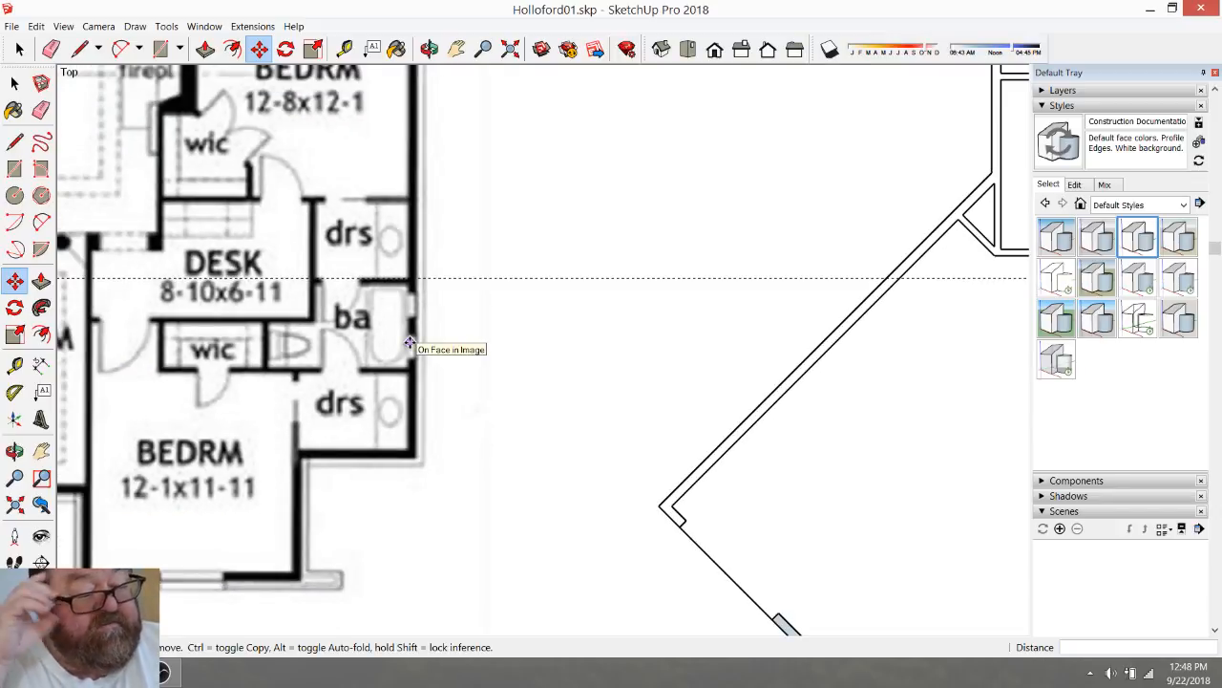
{"action": "scroll", "coordinate": [408, 342], "scroll_direction": "down", "scroll_amount": 2}
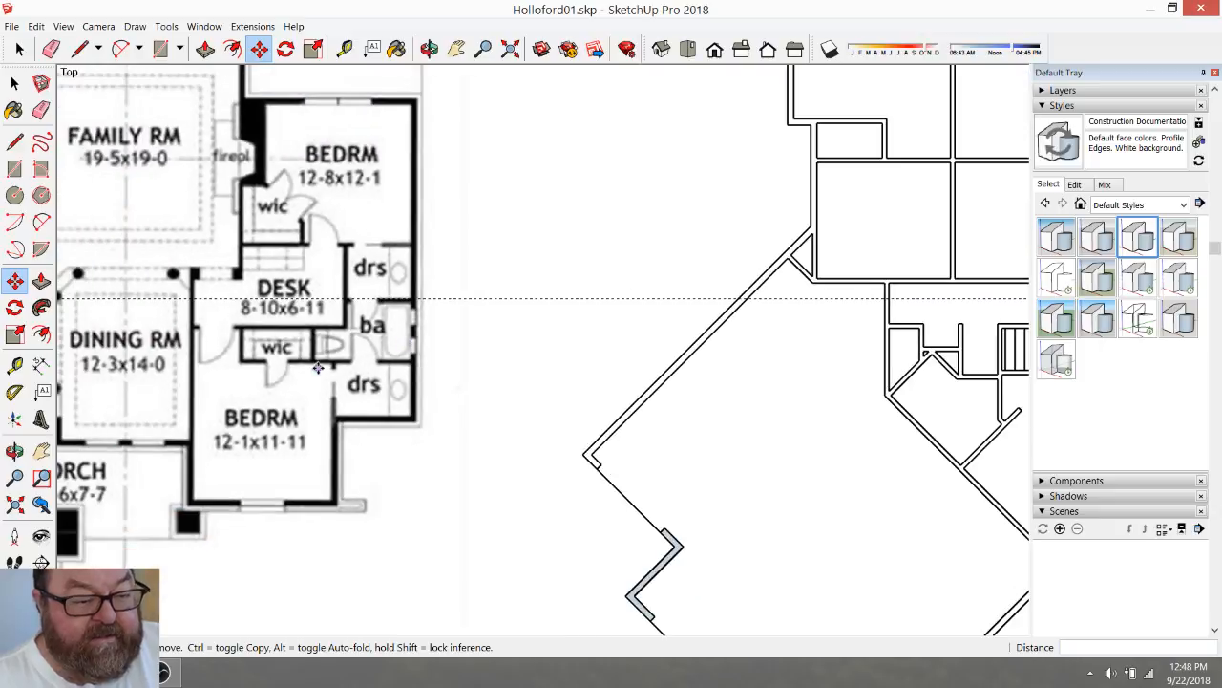
{"action": "scroll", "coordinate": [240, 259], "scroll_direction": "up", "scroll_amount": 2}
{"action": "scroll", "coordinate": [468, 345], "scroll_direction": "down", "scroll_amount": 1}
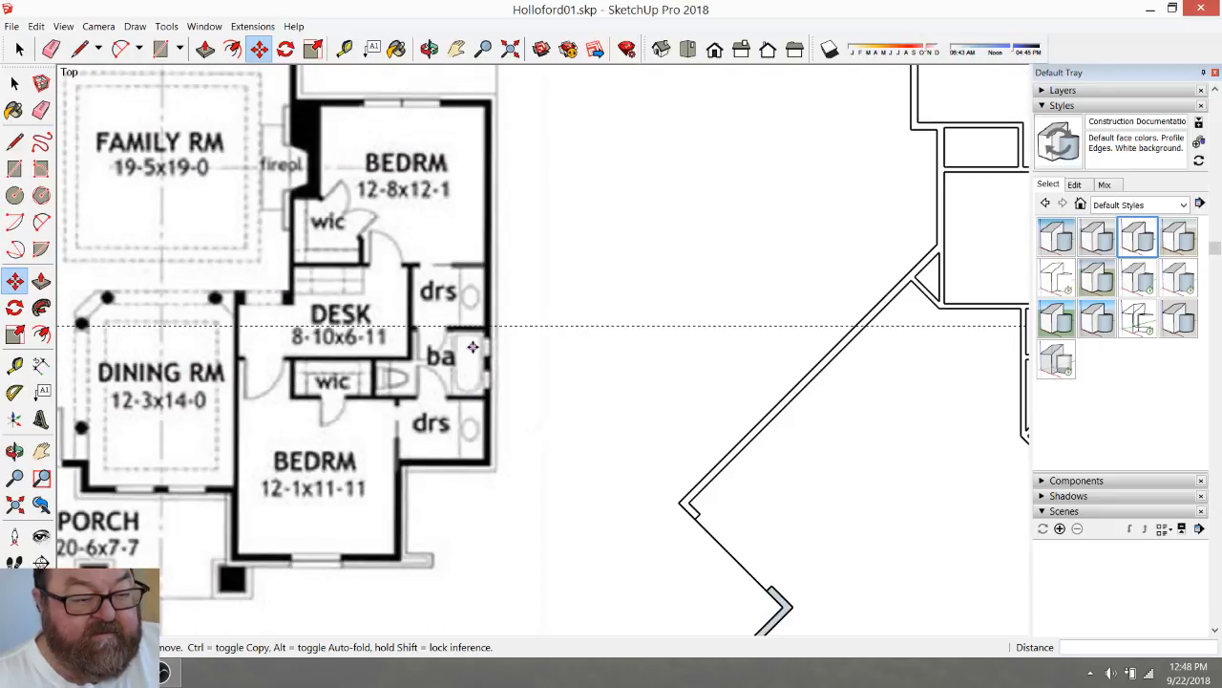
{"action": "scroll", "coordinate": [321, 274], "scroll_direction": "down", "scroll_amount": 1}
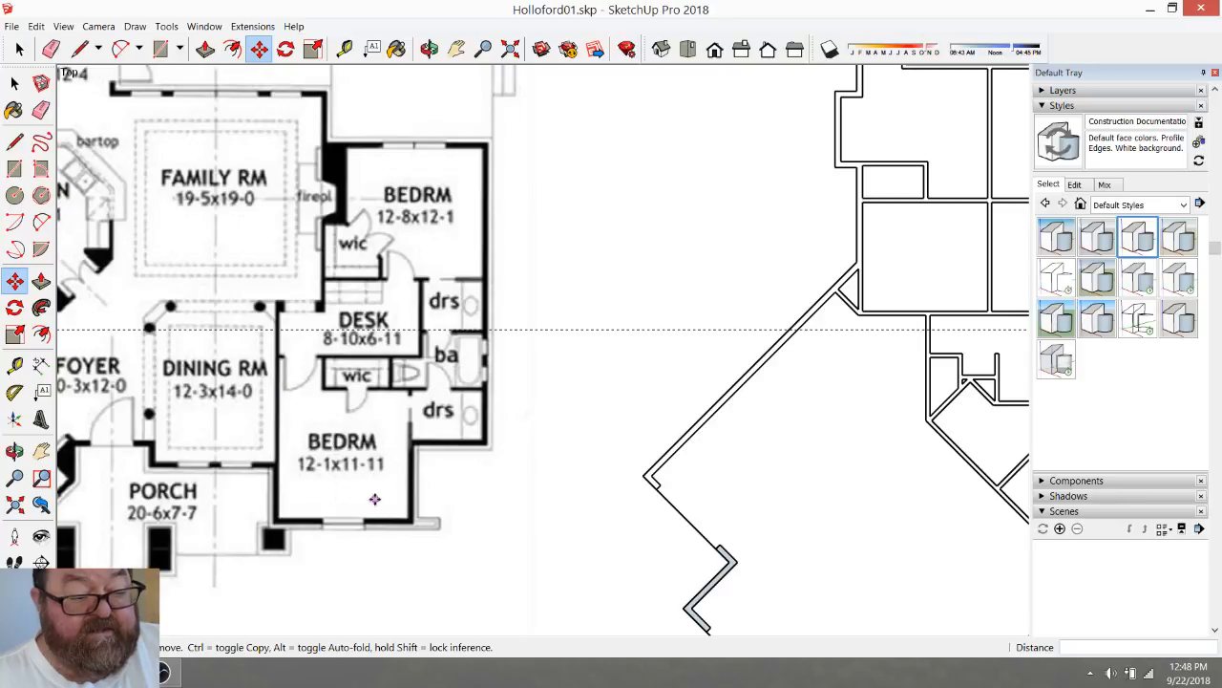
{"action": "scroll", "coordinate": [337, 380], "scroll_direction": "up", "scroll_amount": 3}
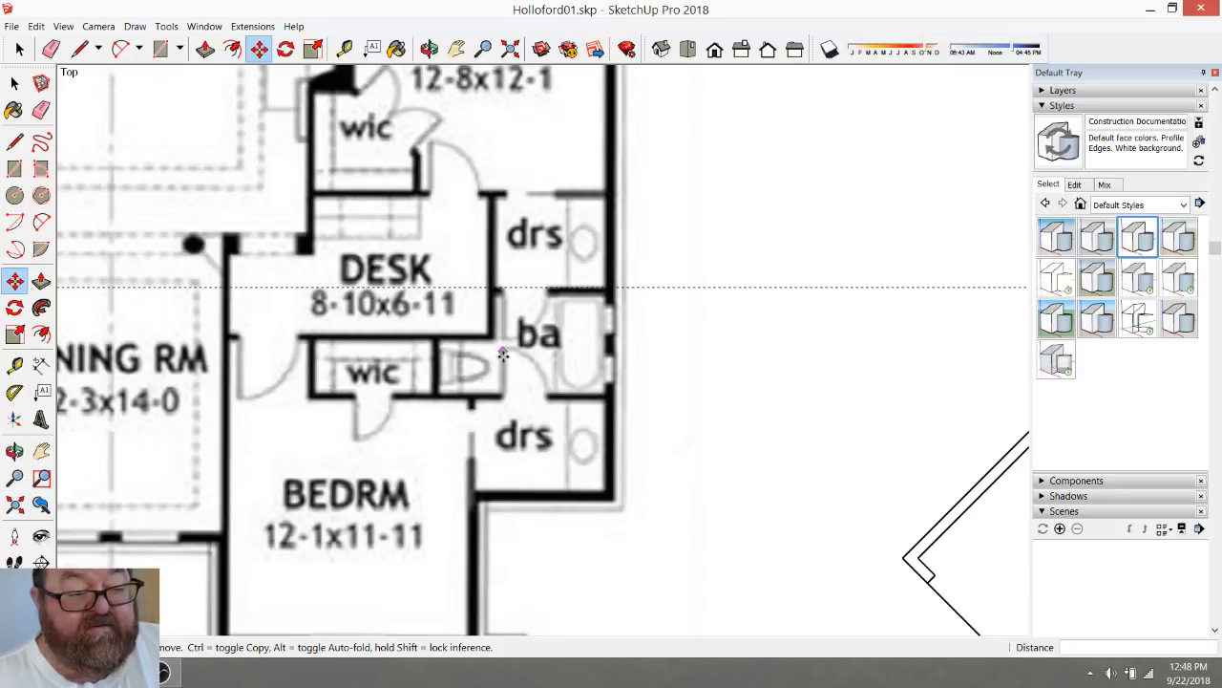
{"action": "scroll", "coordinate": [503, 352], "scroll_direction": "down", "scroll_amount": 2}
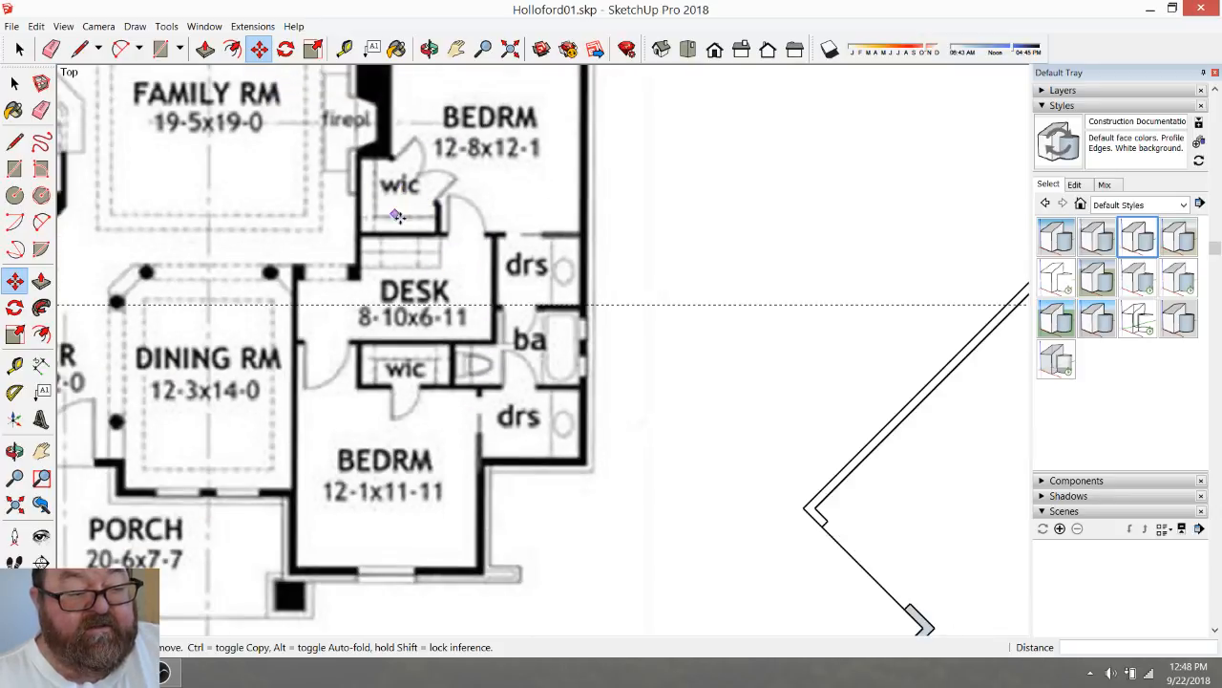
{"action": "scroll", "coordinate": [473, 363], "scroll_direction": "down", "scroll_amount": 5}
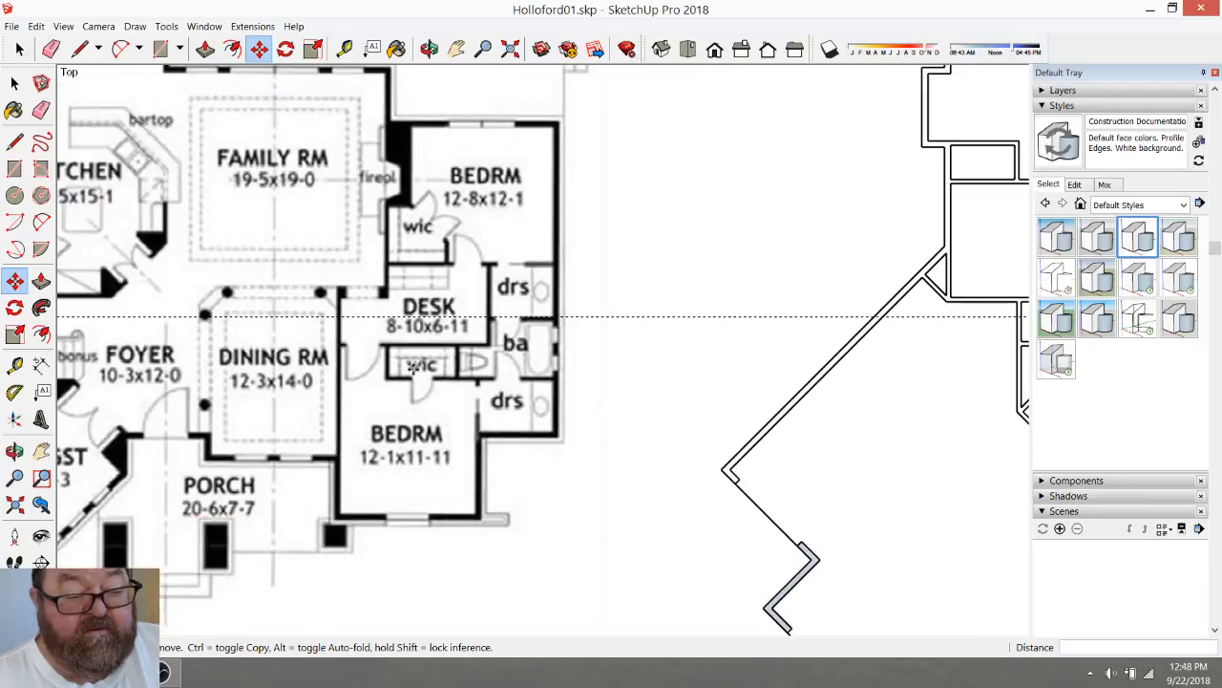
{"action": "scroll", "coordinate": [850, 366], "scroll_direction": "up", "scroll_amount": 5}
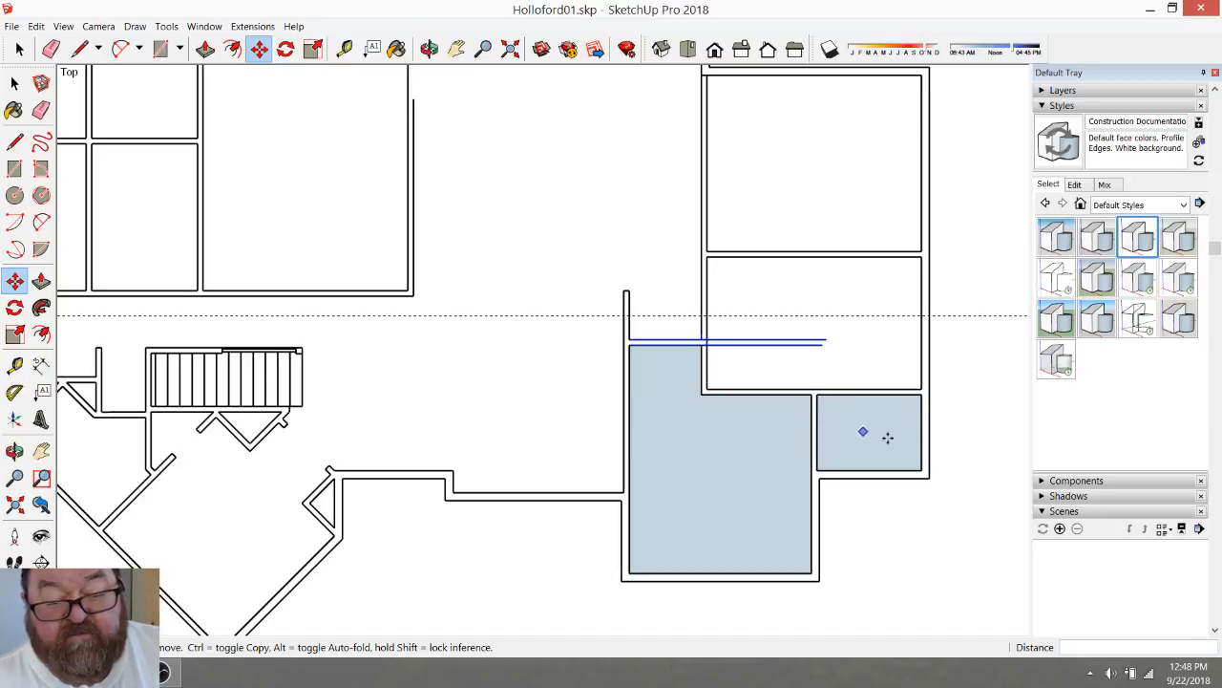
{"action": "scroll", "coordinate": [852, 427], "scroll_direction": "down", "scroll_amount": 4}
{"action": "scroll", "coordinate": [871, 432], "scroll_direction": "up", "scroll_amount": 3}
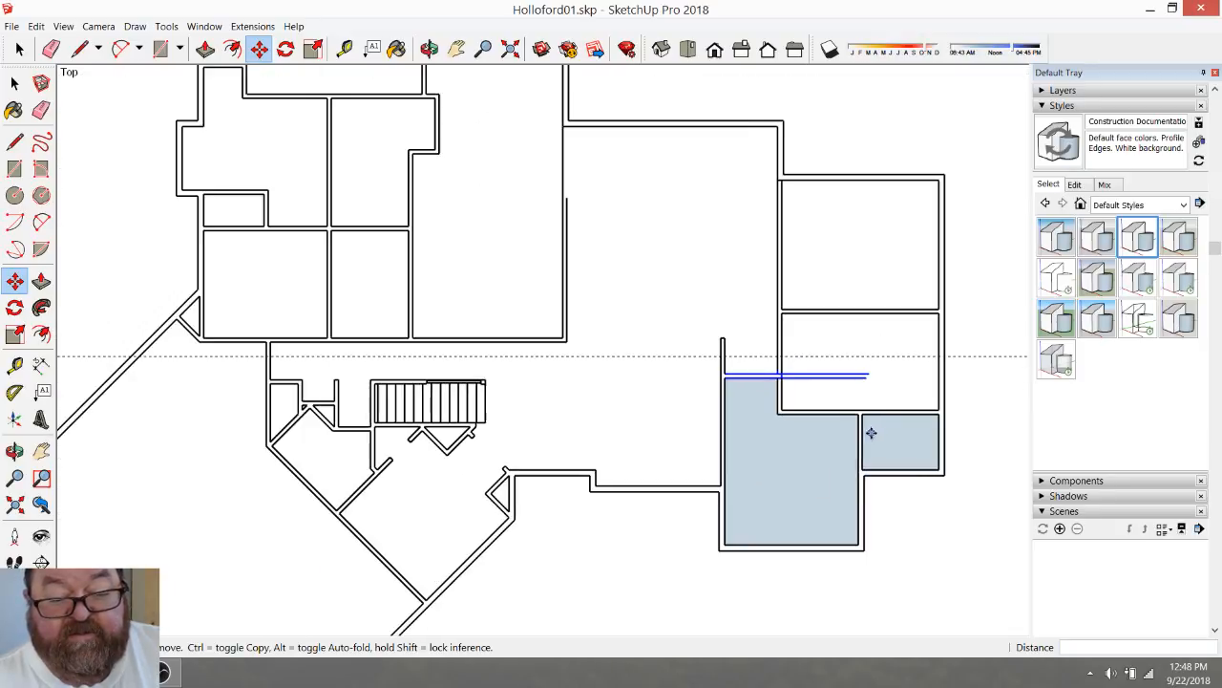
{"action": "scroll", "coordinate": [871, 433], "scroll_direction": "up", "scroll_amount": 2}
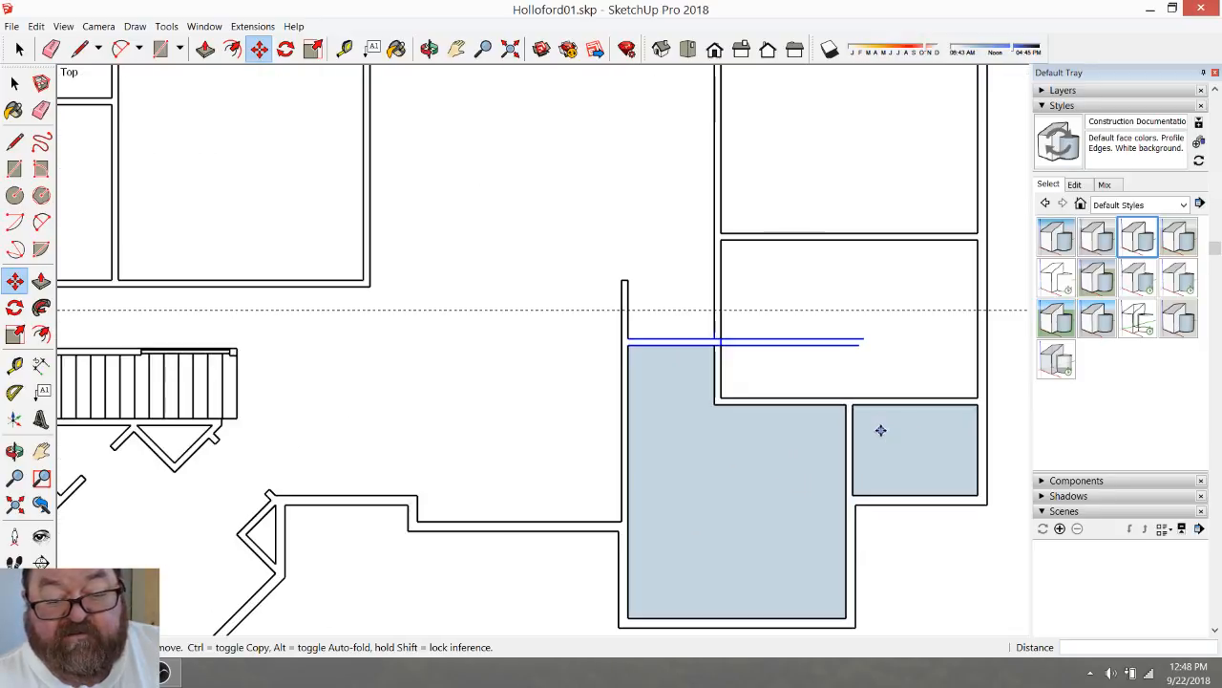
{"action": "scroll", "coordinate": [884, 431], "scroll_direction": "down", "scroll_amount": 4}
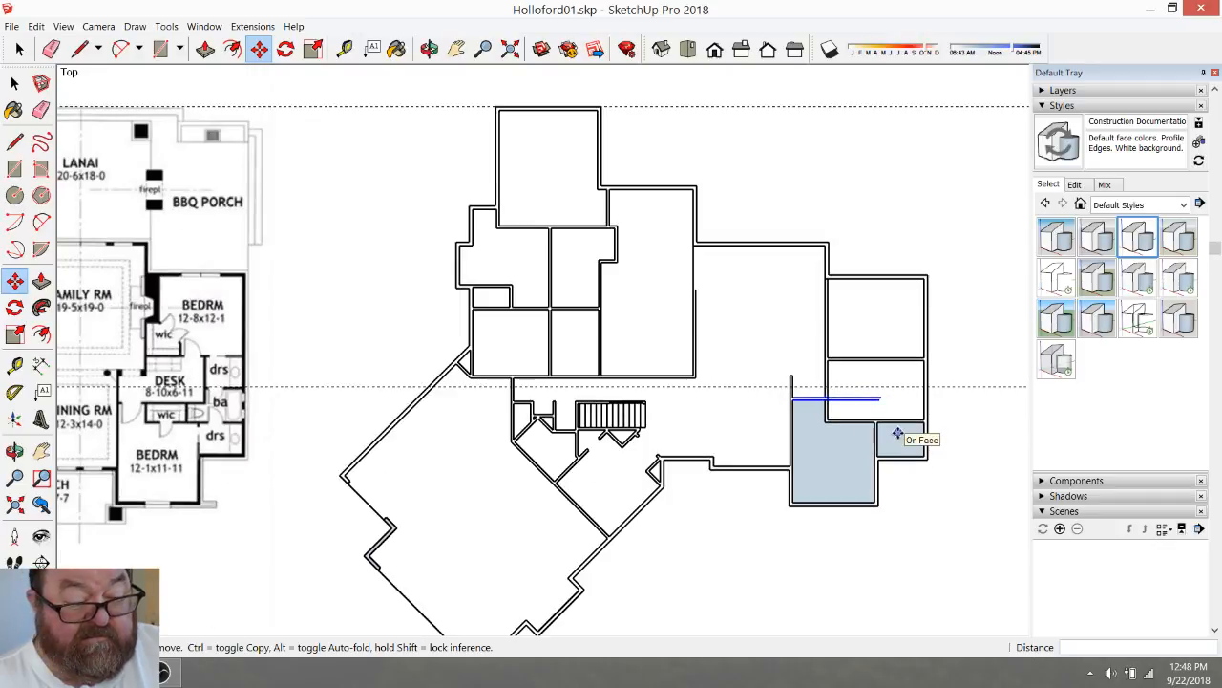
{"action": "scroll", "coordinate": [324, 349], "scroll_direction": "up", "scroll_amount": 5}
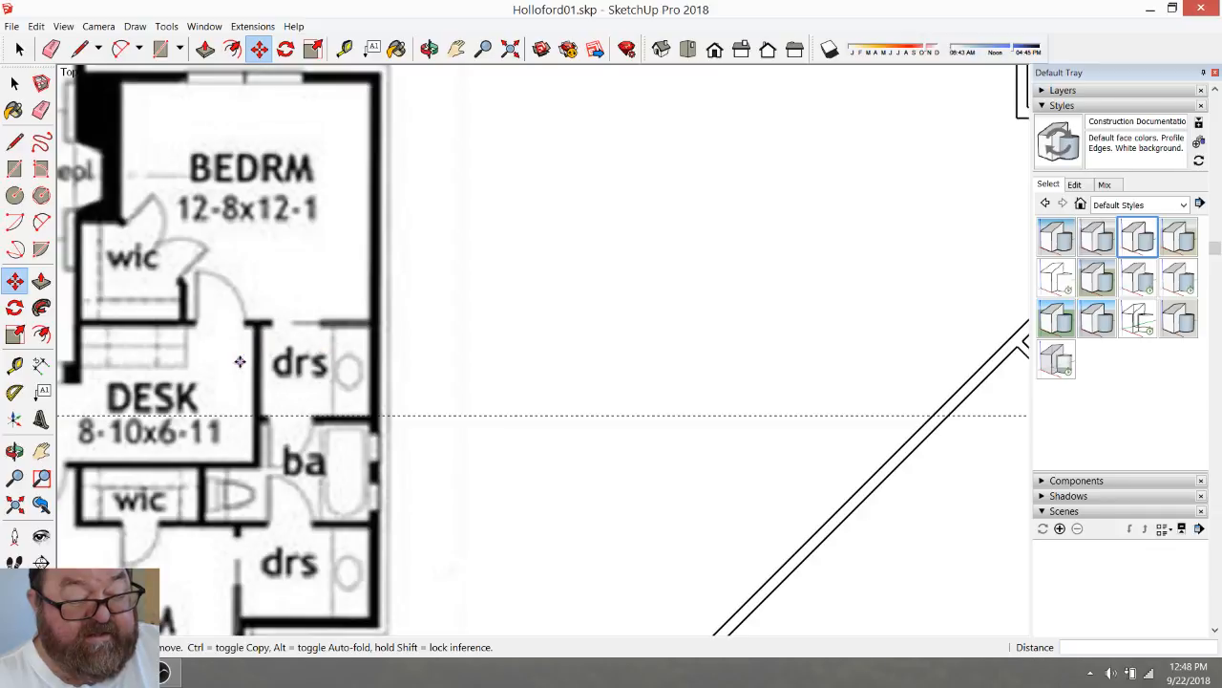
{"action": "scroll", "coordinate": [234, 405], "scroll_direction": "down", "scroll_amount": 6}
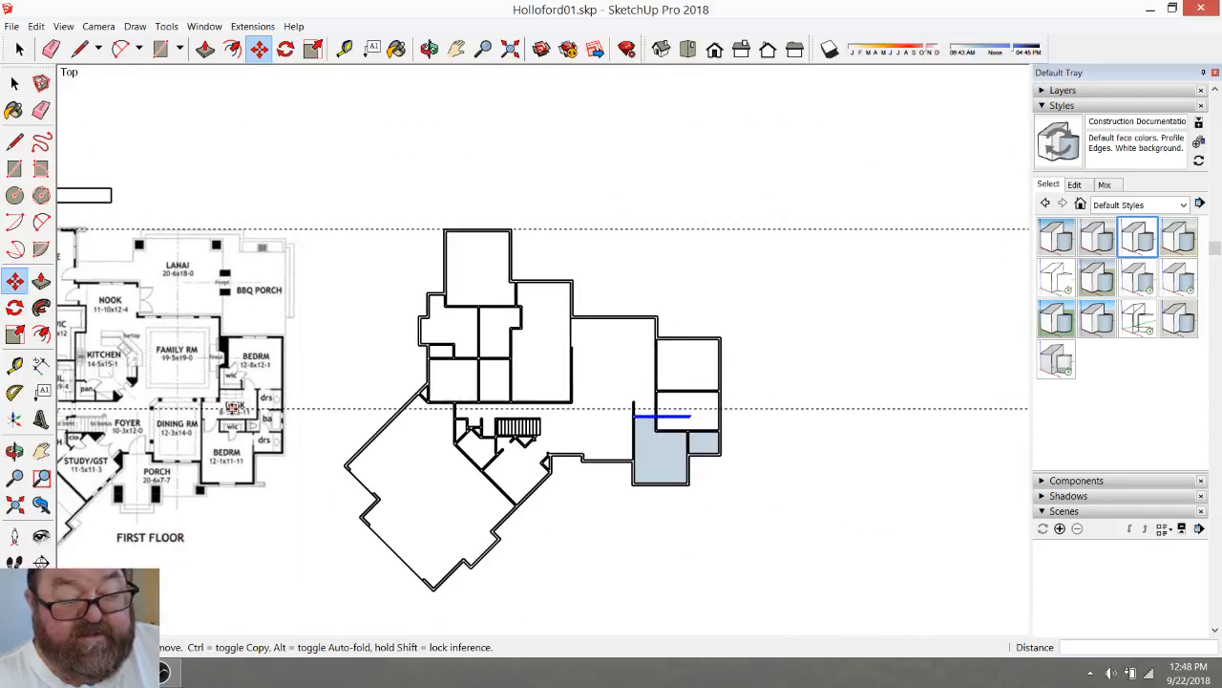
{"action": "scroll", "coordinate": [694, 401], "scroll_direction": "up", "scroll_amount": 5}
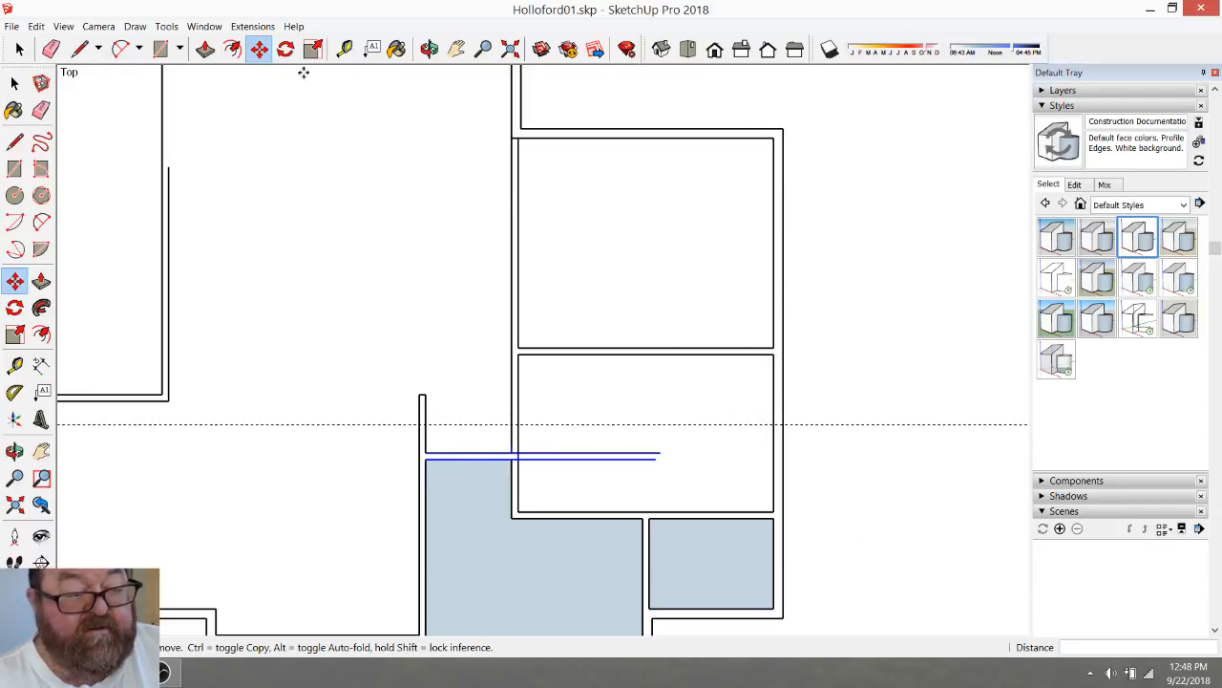
Place a vertical guide 25" inside the right exterior wall's inner edge and a second guide 3" farther left
{"action": "left_click", "coordinate": [345, 49]}
{"action": "scroll", "coordinate": [727, 397], "scroll_direction": "up", "scroll_amount": 3}
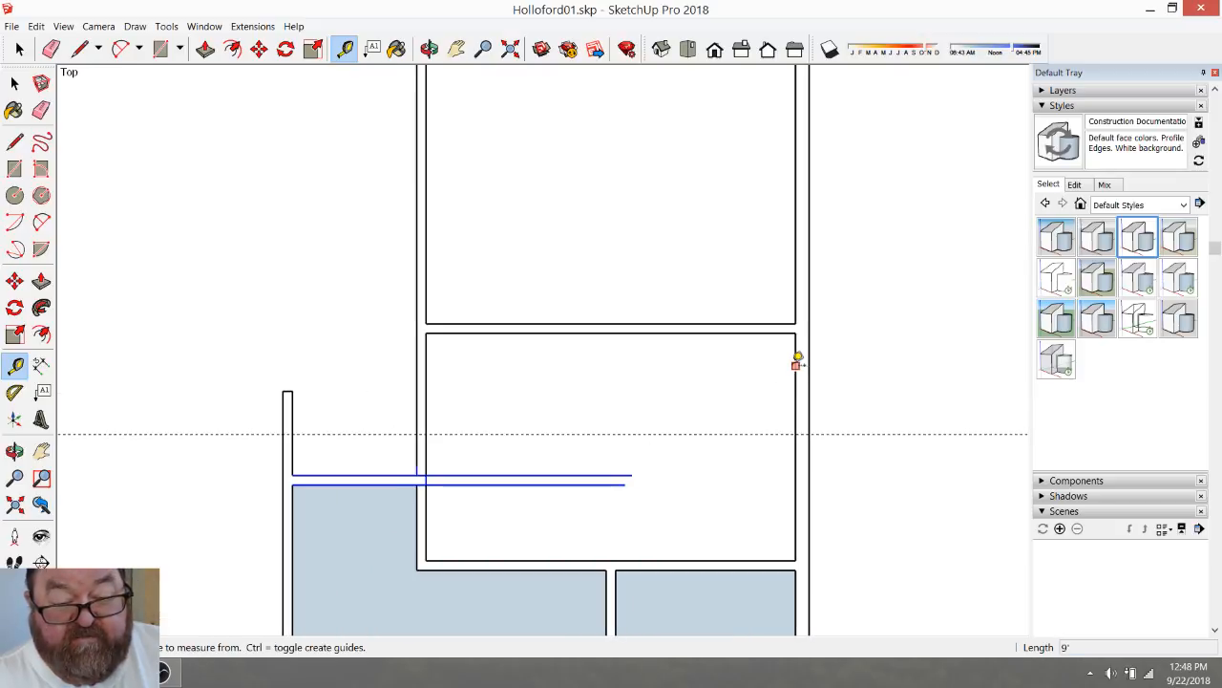
{"action": "left_click", "coordinate": [796, 363]}
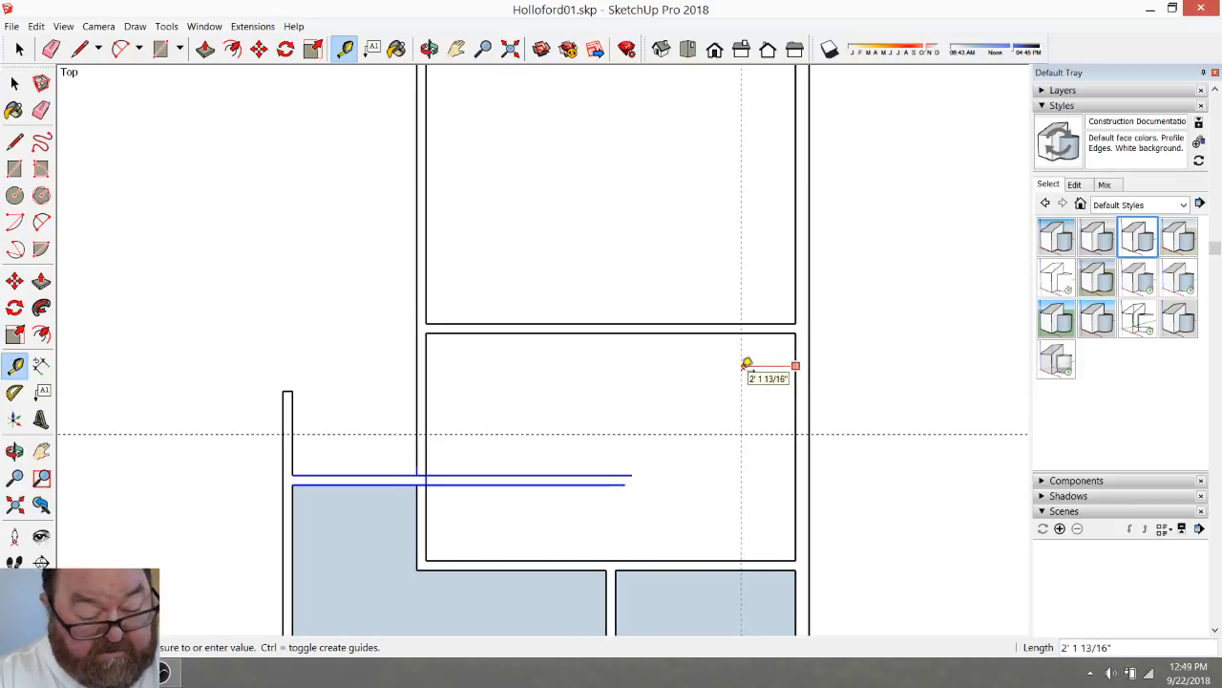
{"action": "key", "text": "Return"}
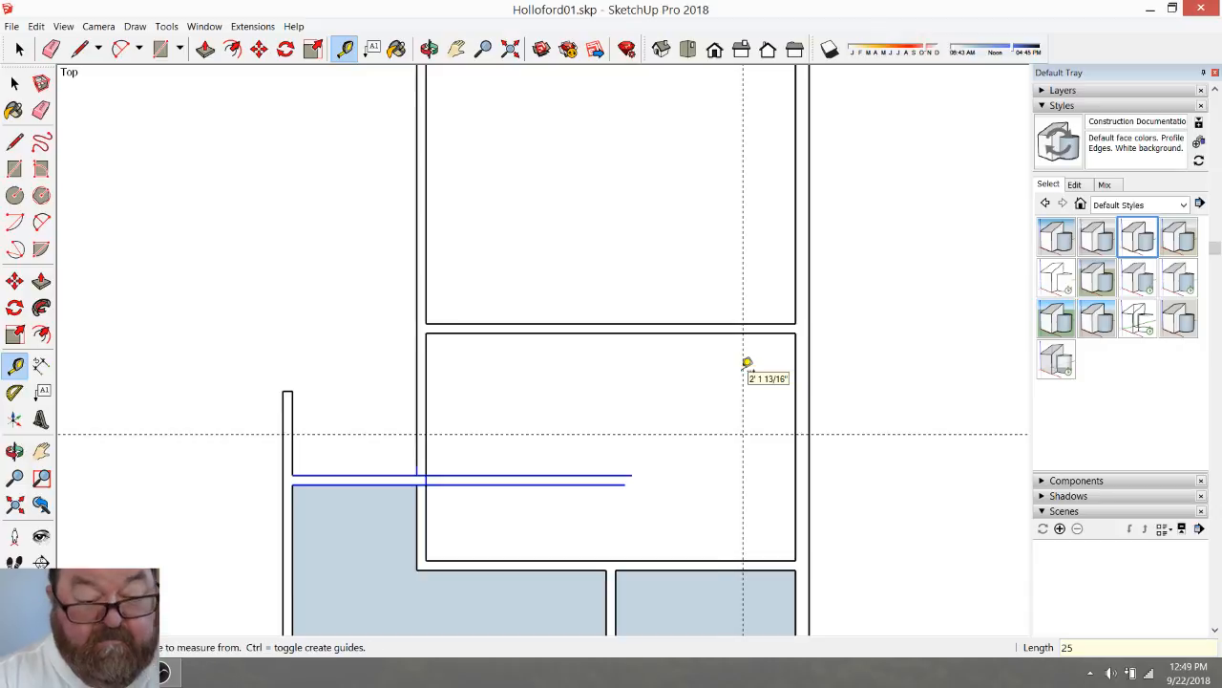
{"action": "left_click", "coordinate": [744, 359]}
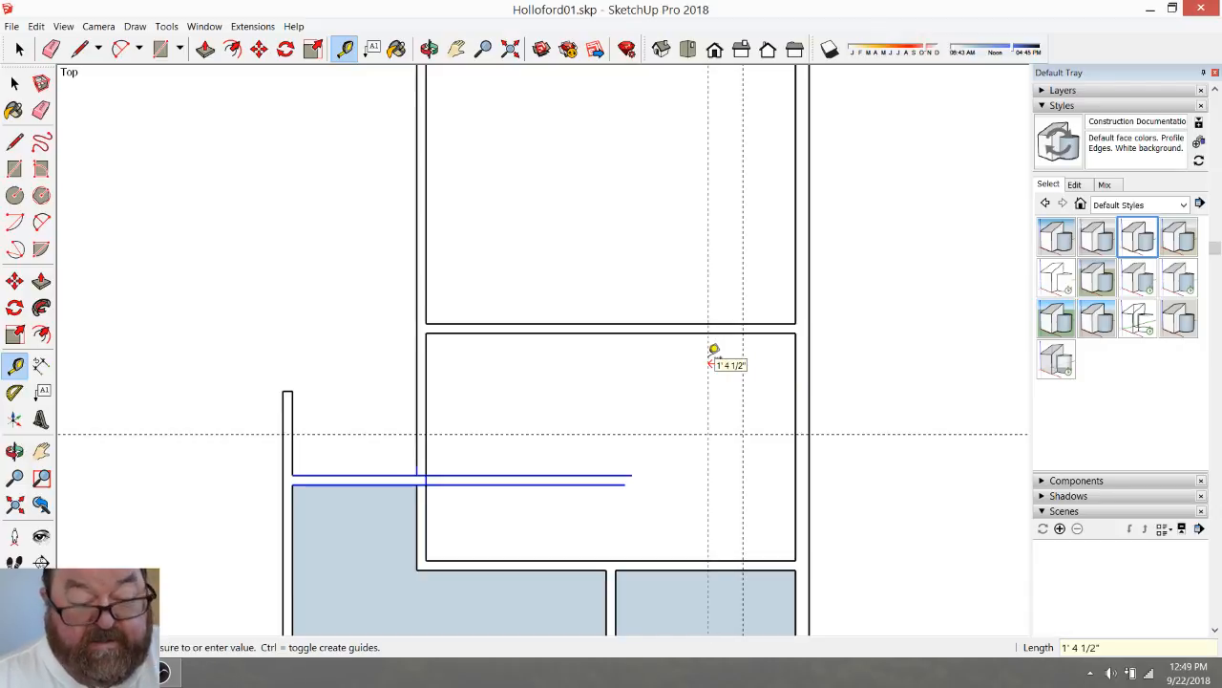
{"action": "key", "text": "Return"}
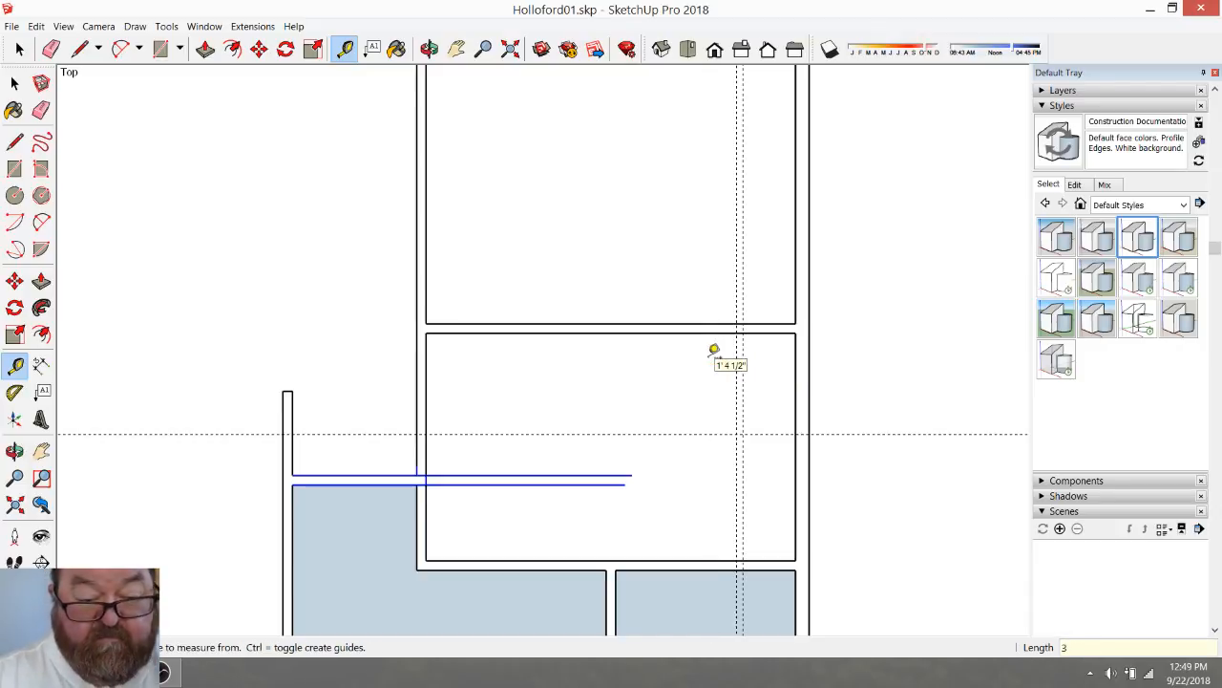
Place a vertical guide left of the 3" offset guide, followed by two more guides at successive 4.5" offsets farther left
{"action": "scroll", "coordinate": [709, 349], "scroll_direction": "up", "scroll_amount": 2}
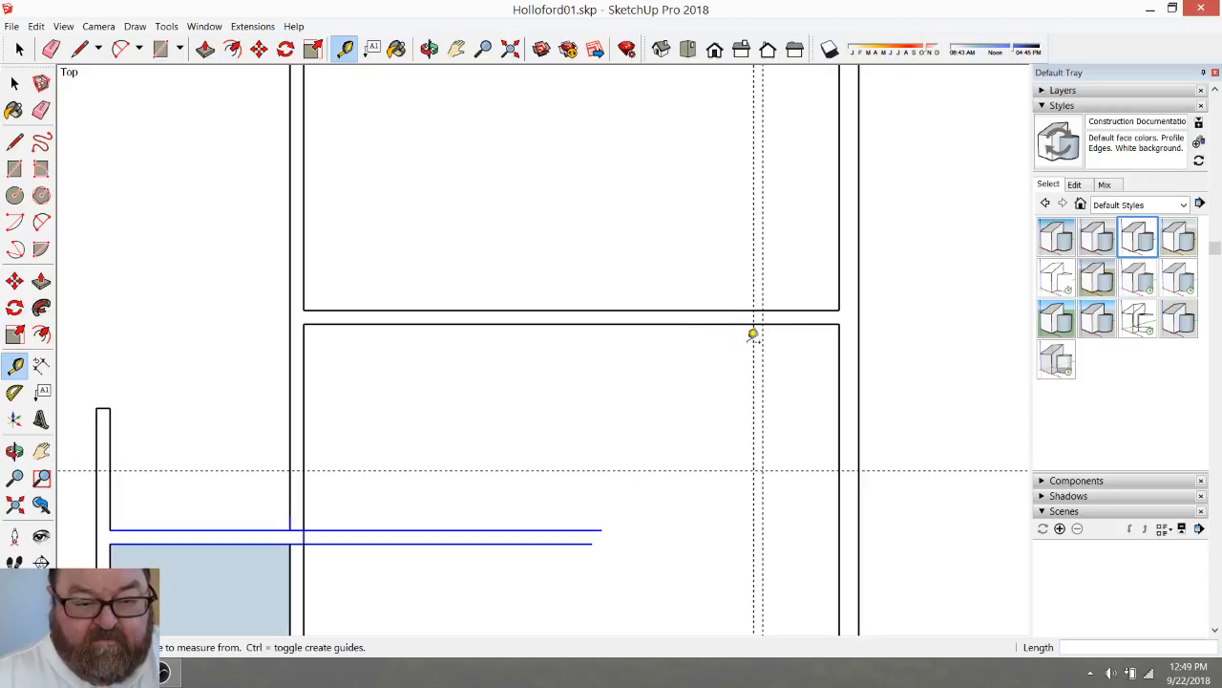
{"action": "left_click", "coordinate": [754, 340]}
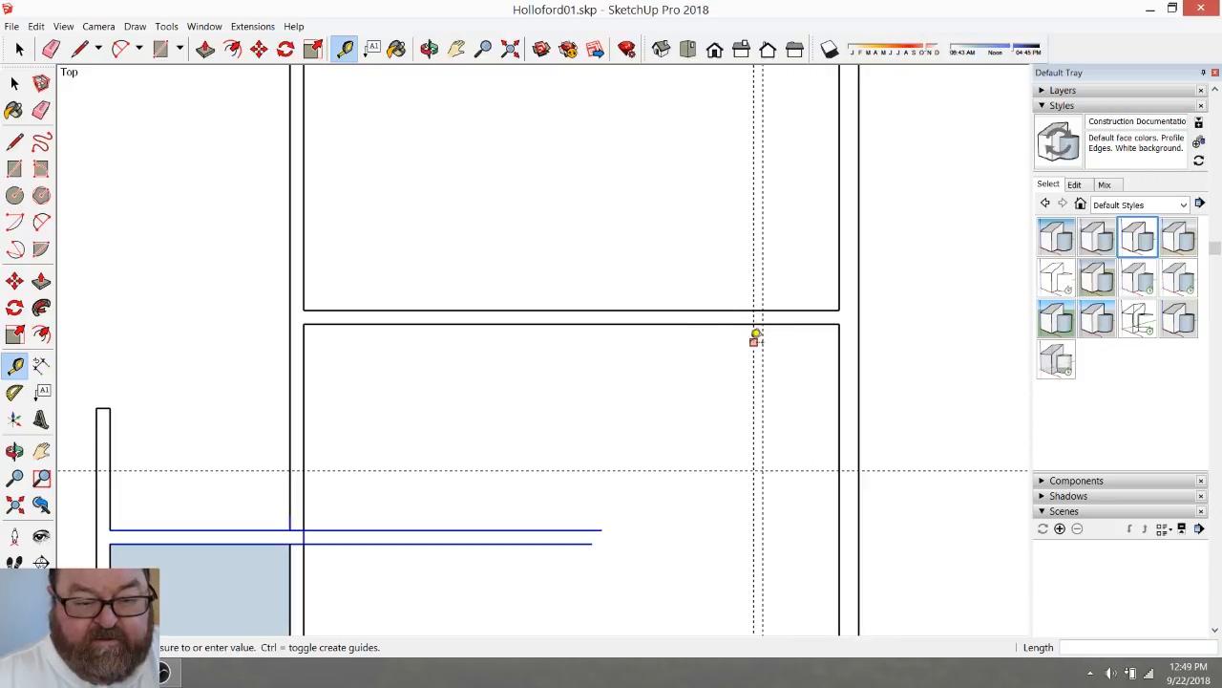
{"action": "key", "text": "Return"}
{"action": "left_click", "coordinate": [662, 339]}
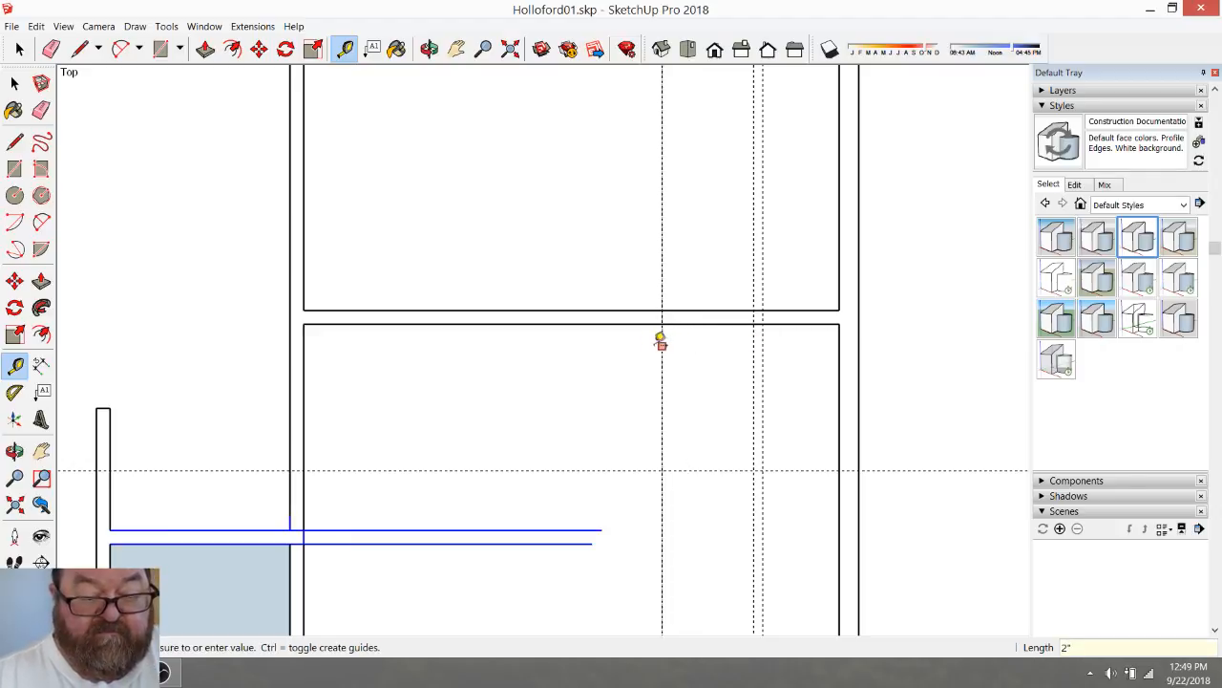
{"action": "type", "text": "4."}
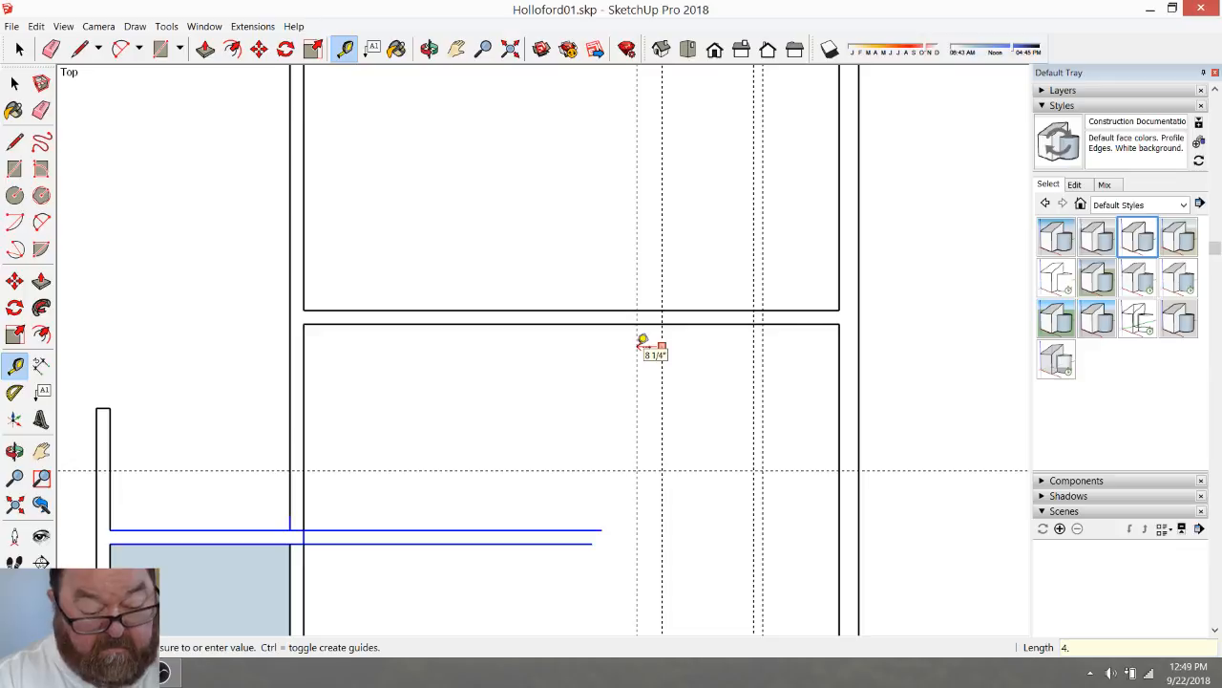
{"action": "type", "text": "5"}
{"action": "key", "text": "Return"}
{"action": "left_click", "coordinate": [649, 359]}
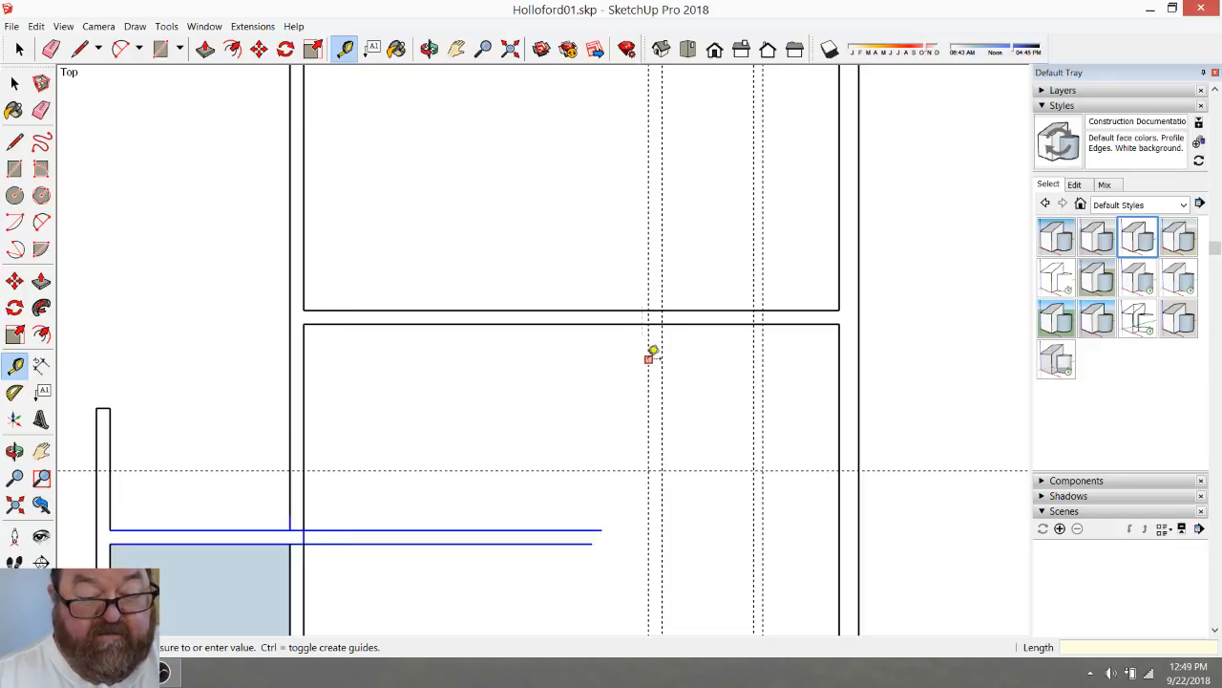
{"action": "type", "text": "4.5"}
{"action": "key", "text": "Return"}
Compare the bath and dressing room wall positions in the reference plan with the guides in the drawing
{"action": "key", "text": "e"}
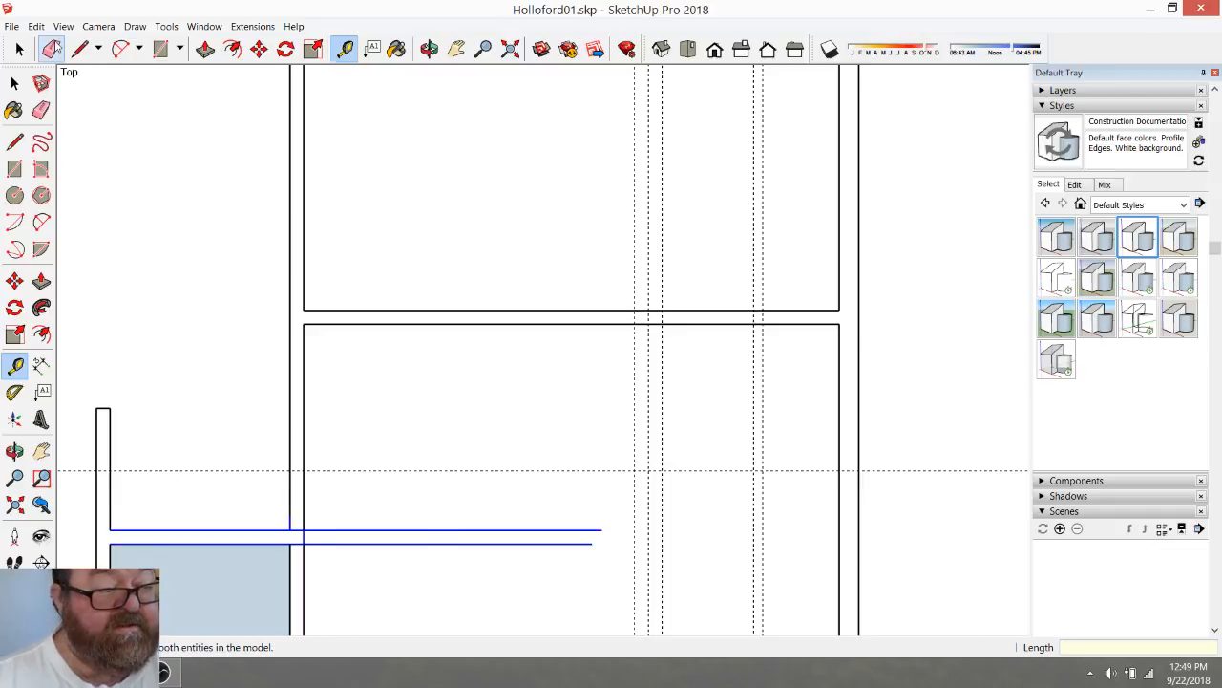
{"action": "scroll", "coordinate": [672, 352], "scroll_direction": "down", "scroll_amount": 3}
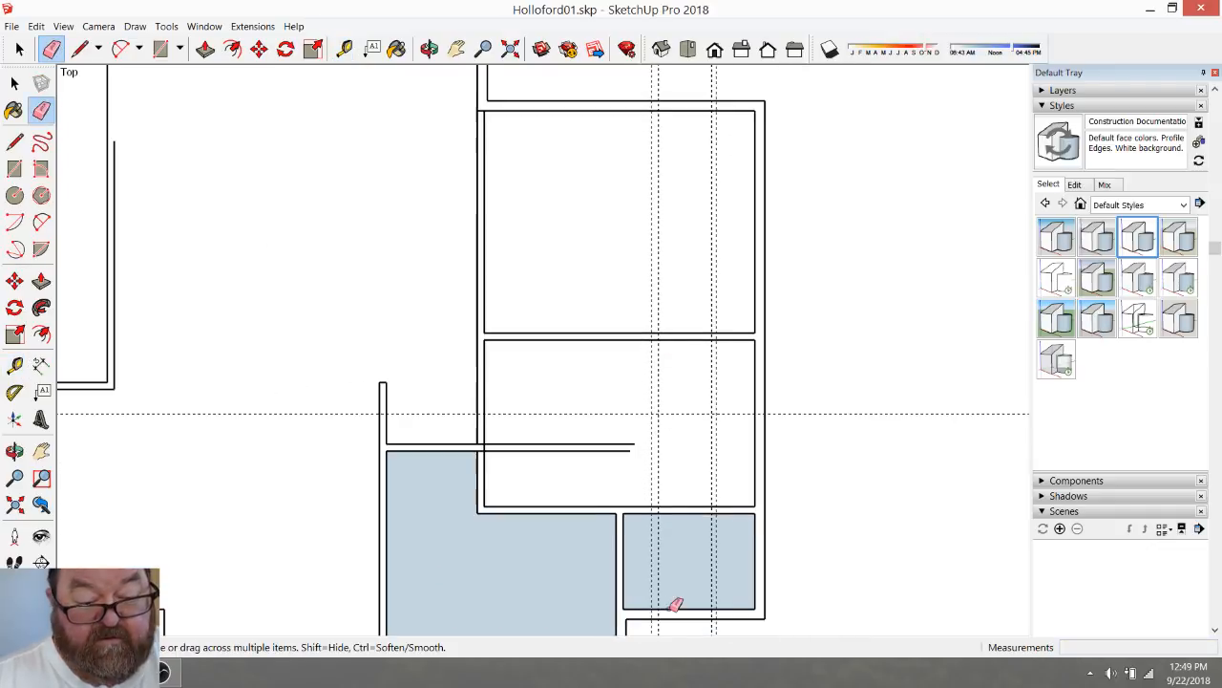
{"action": "scroll", "coordinate": [674, 582], "scroll_direction": "up", "scroll_amount": 2}
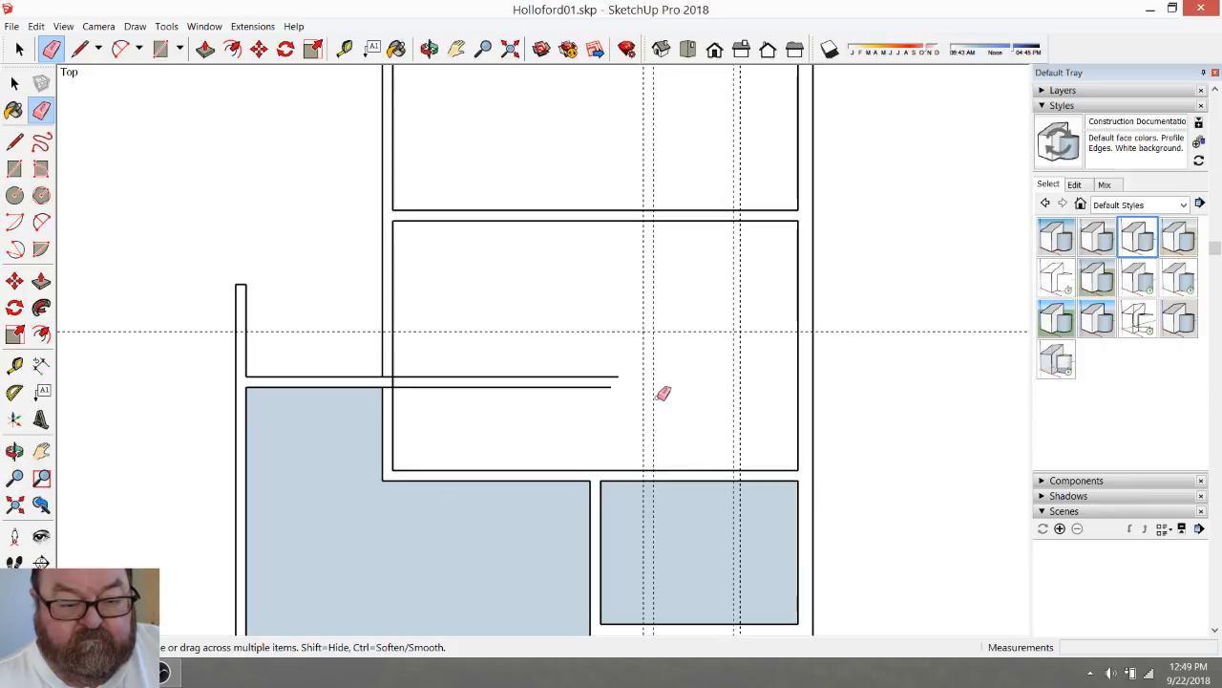
{"action": "scroll", "coordinate": [723, 405], "scroll_direction": "down", "scroll_amount": 2}
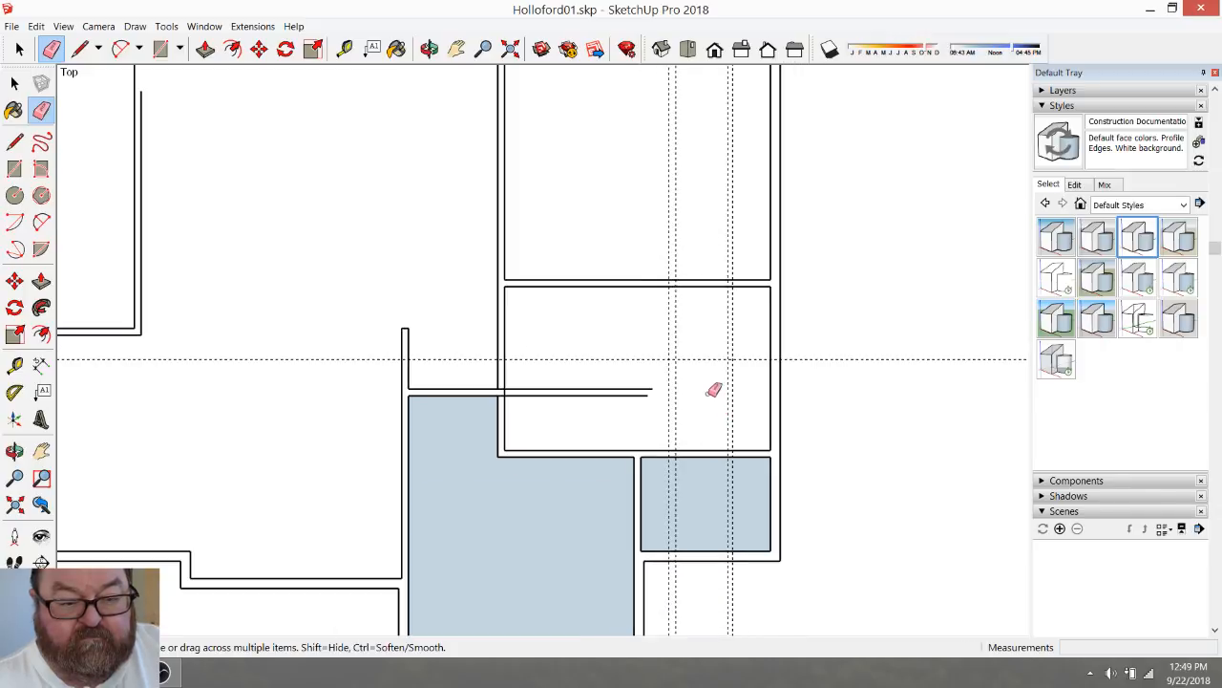
{"action": "scroll", "coordinate": [797, 423], "scroll_direction": "down", "scroll_amount": 6}
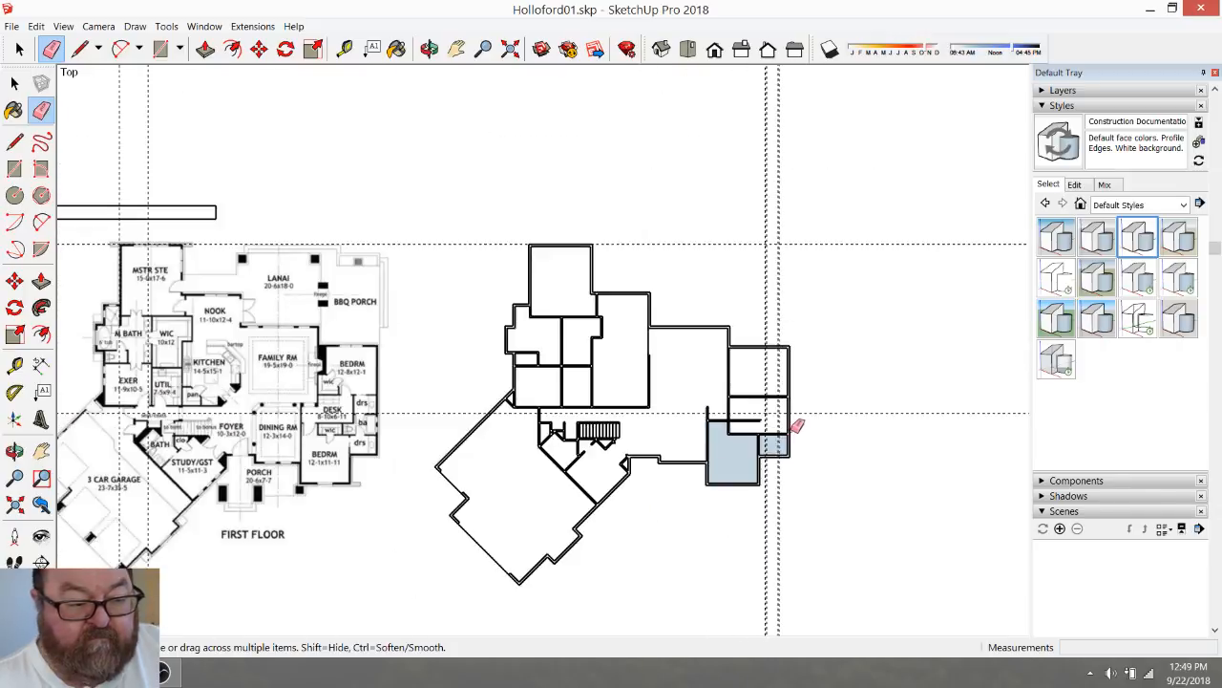
{"action": "scroll", "coordinate": [345, 393], "scroll_direction": "up", "scroll_amount": 4}
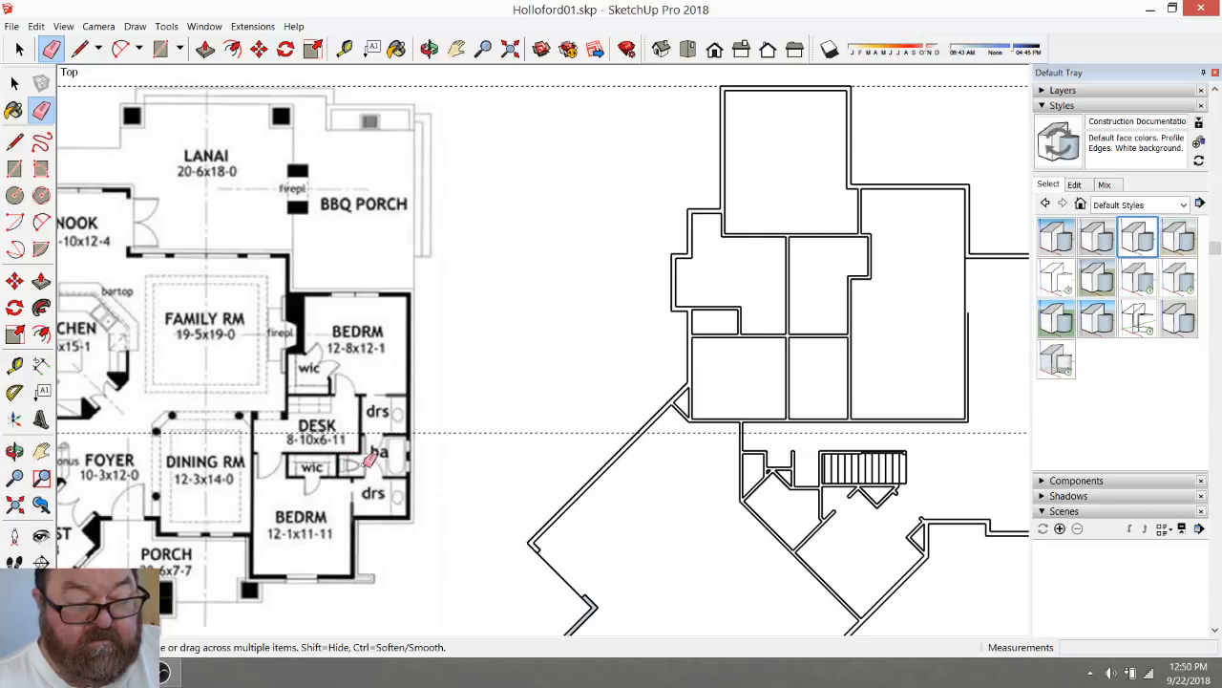
{"action": "scroll", "coordinate": [372, 458], "scroll_direction": "up", "scroll_amount": 3}
{"action": "scroll", "coordinate": [373, 458], "scroll_direction": "up", "scroll_amount": 3}
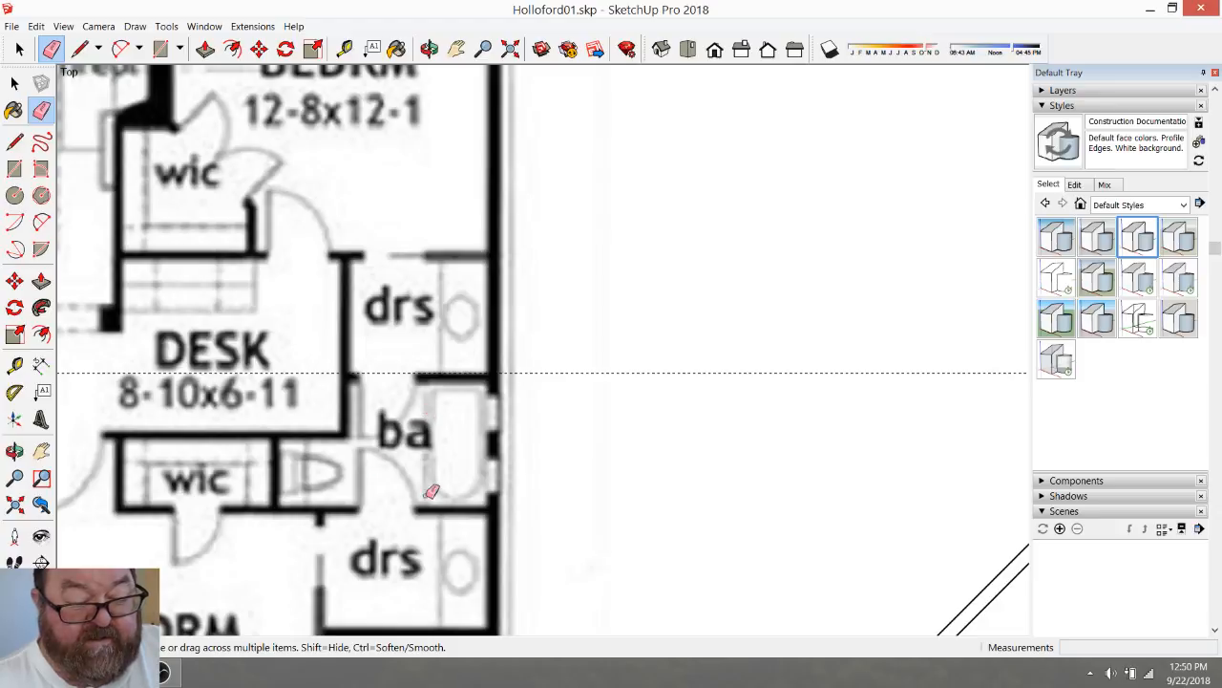
{"action": "scroll", "coordinate": [287, 478], "scroll_direction": "down", "scroll_amount": 8}
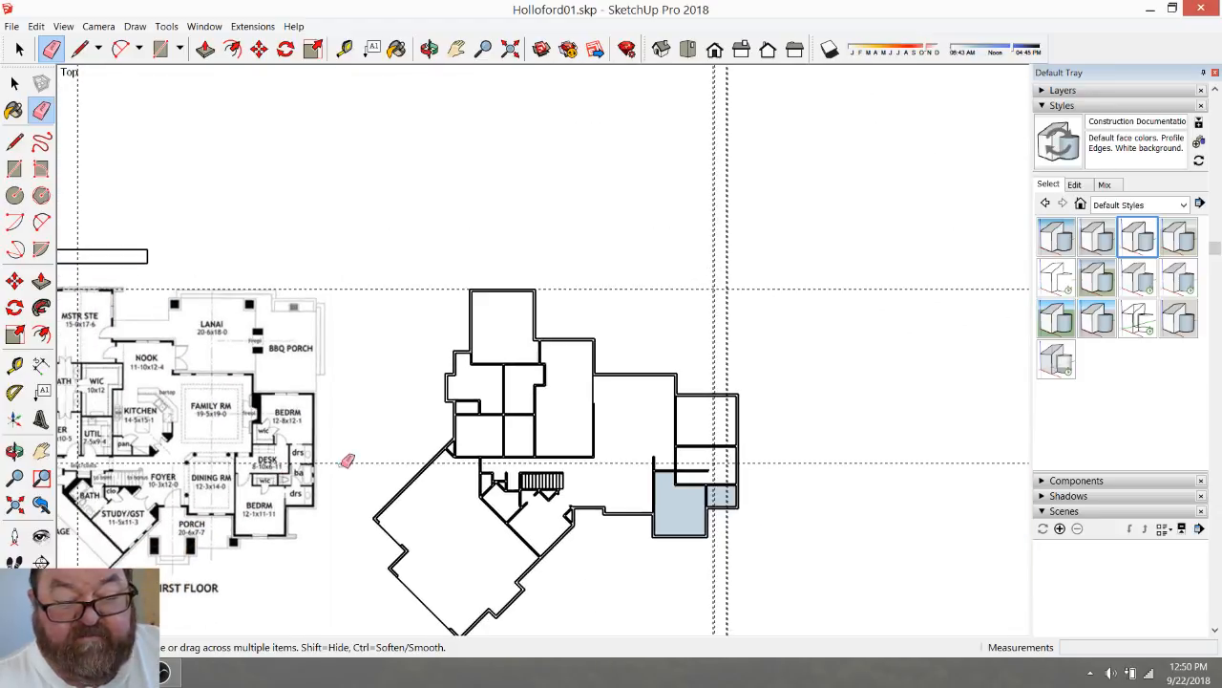
{"action": "scroll", "coordinate": [777, 459], "scroll_direction": "up", "scroll_amount": 2}
{"action": "scroll", "coordinate": [776, 459], "scroll_direction": "up", "scroll_amount": 6}
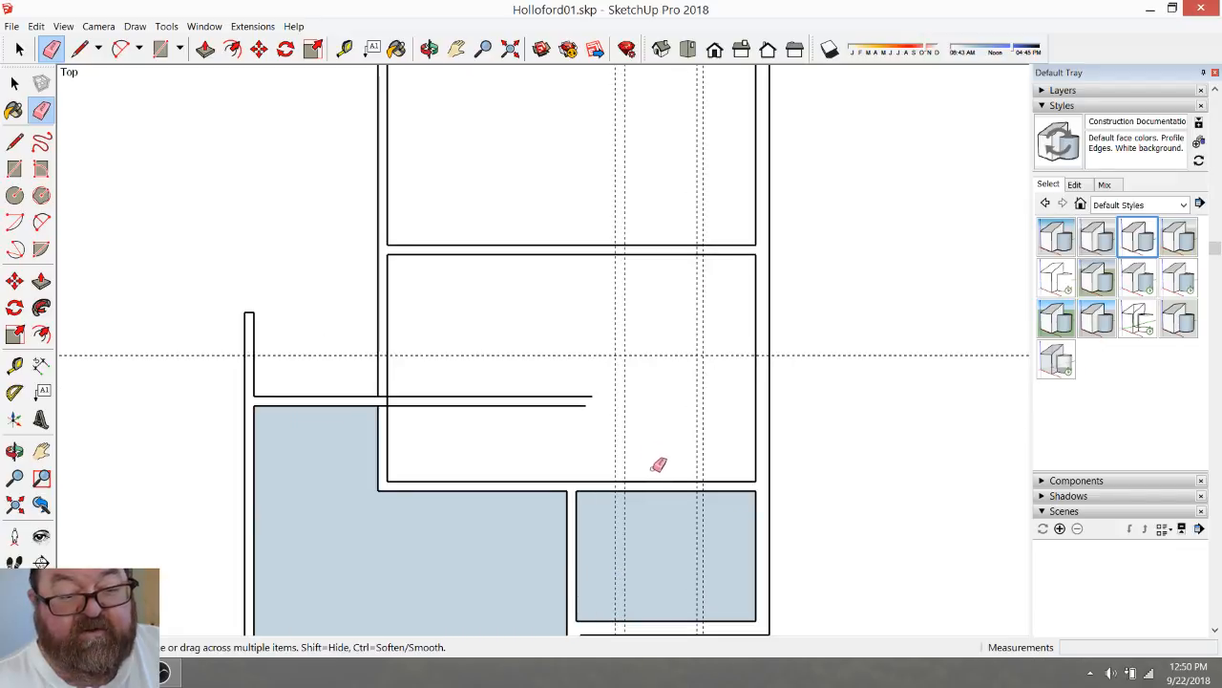
{"action": "scroll", "coordinate": [657, 464], "scroll_direction": "down", "scroll_amount": 1}
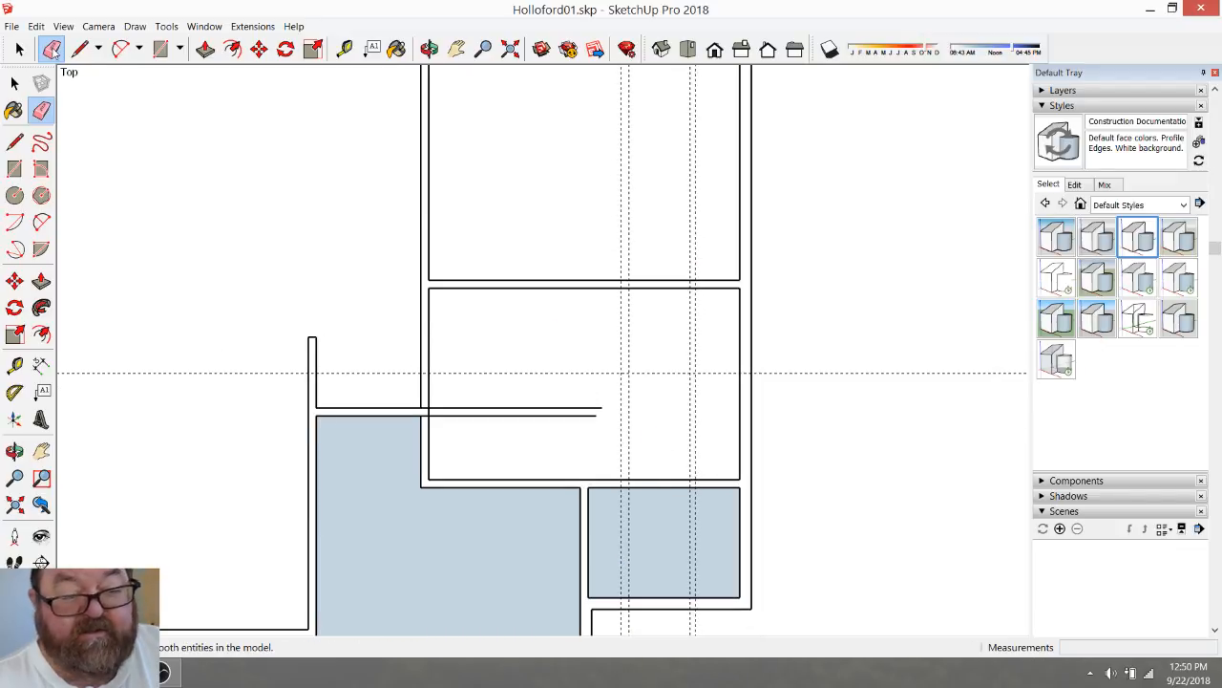
Erase the vertical guides across the desk and bath area and place a new one 34" inside the right exterior wall's inner edge
{"action": "left_click", "coordinate": [694, 317]}
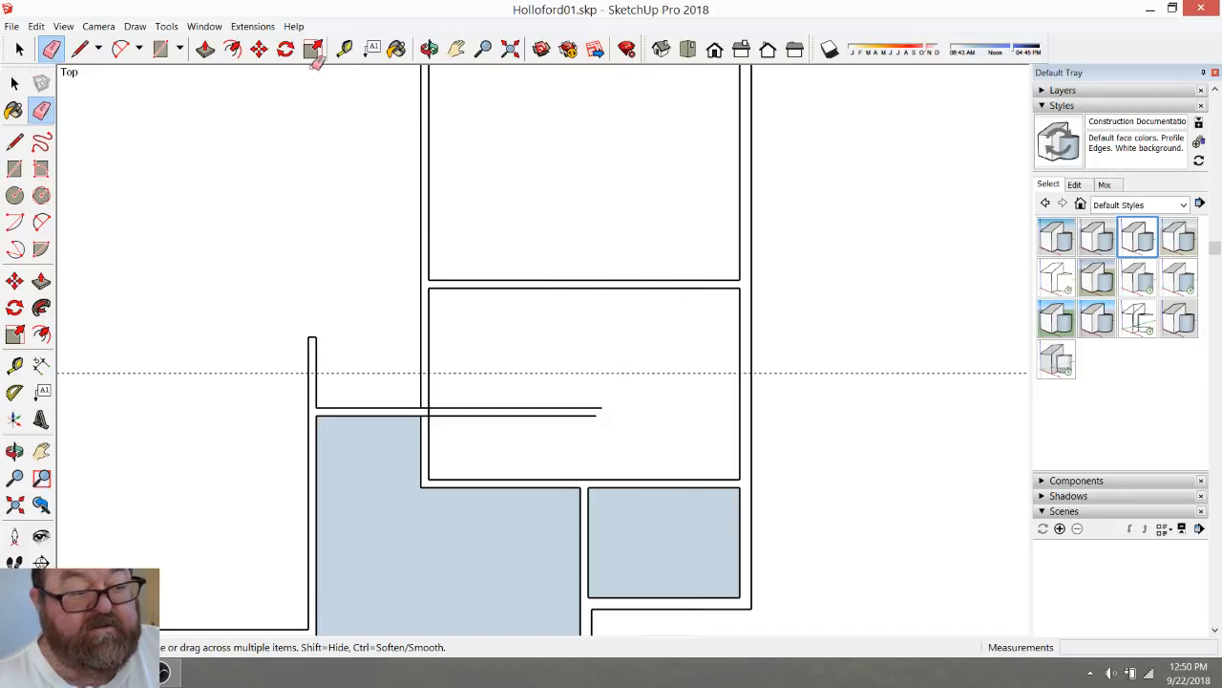
{"action": "left_click", "coordinate": [344, 48]}
{"action": "left_click", "coordinate": [739, 324]}
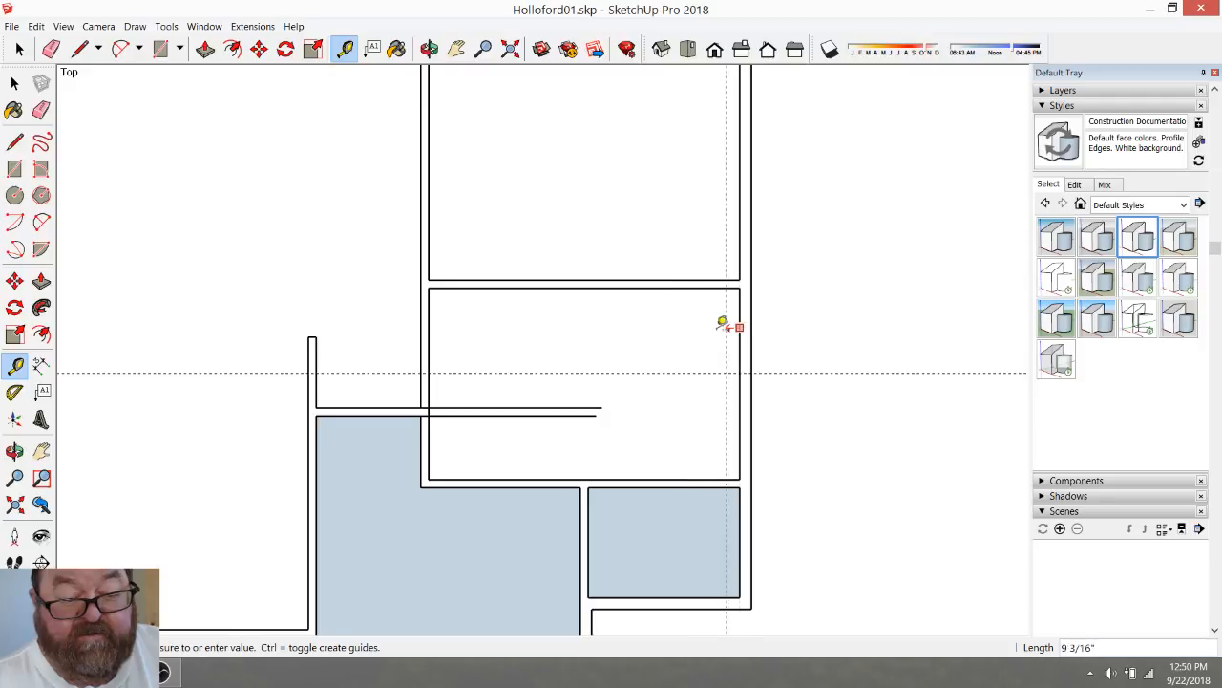
{"action": "type", "text": "34"}
{"action": "key", "text": "Return"}
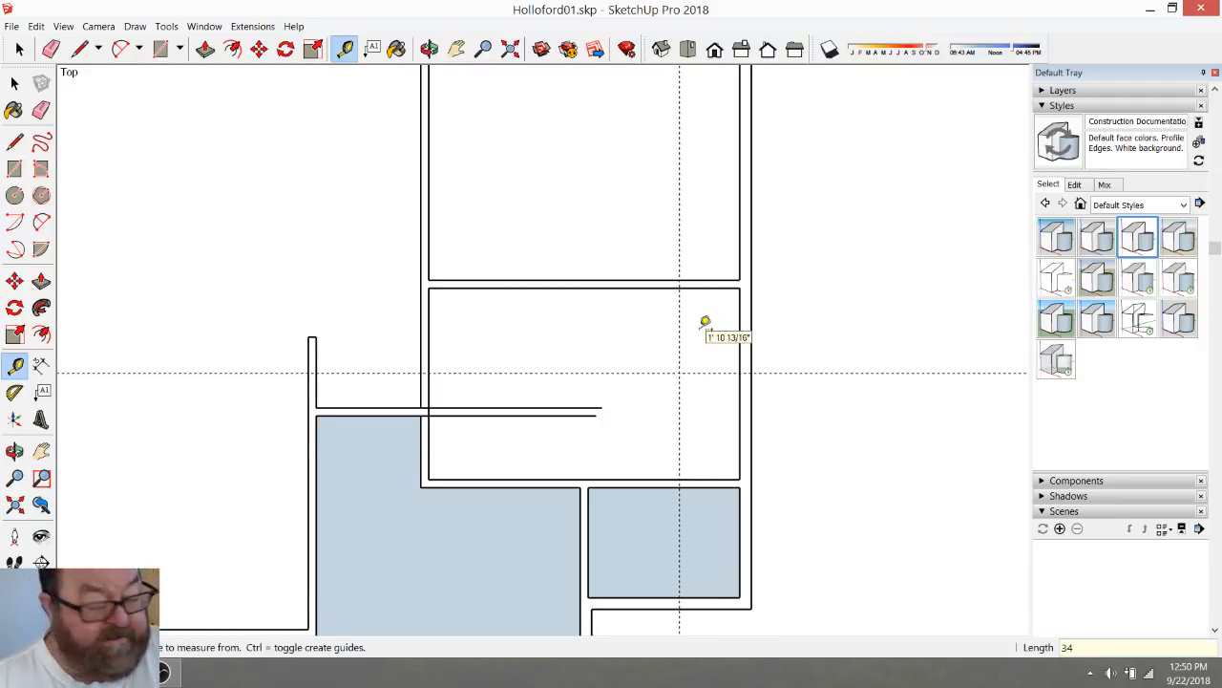
Check the bath area on the reference plan and add a vertical guide 3" left of the 34" guide
{"action": "scroll", "coordinate": [705, 325], "scroll_direction": "down", "scroll_amount": 10}
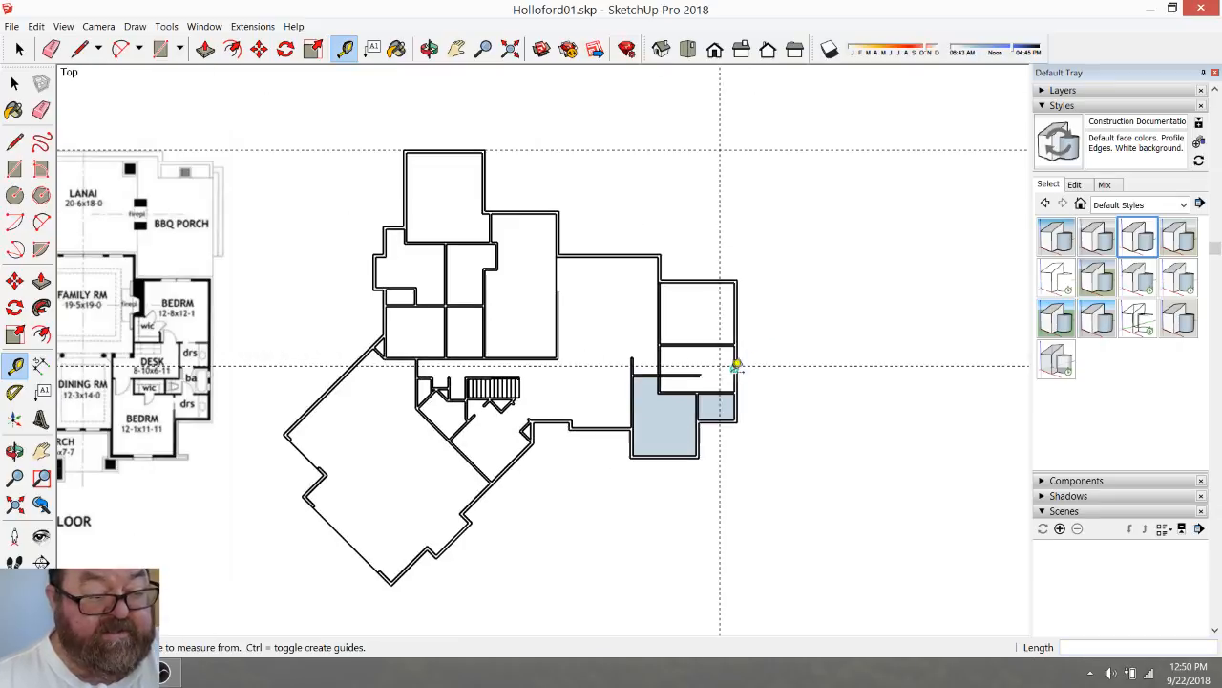
{"action": "scroll", "coordinate": [136, 387], "scroll_direction": "up", "scroll_amount": 3}
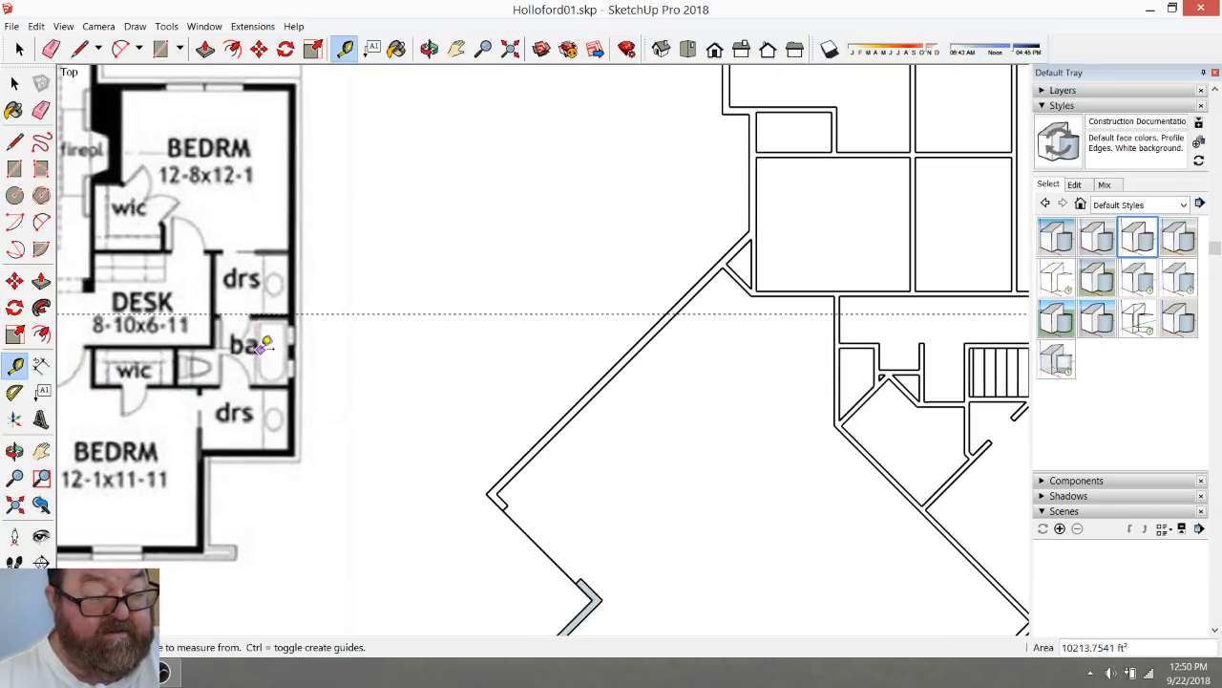
{"action": "scroll", "coordinate": [143, 393], "scroll_direction": "down", "scroll_amount": 7}
{"action": "scroll", "coordinate": [662, 317], "scroll_direction": "up", "scroll_amount": 3}
{"action": "scroll", "coordinate": [631, 334], "scroll_direction": "up", "scroll_amount": 3}
{"action": "left_click", "coordinate": [695, 426]}
{"action": "type", "text": "3"}
{"action": "key", "text": "Return"}
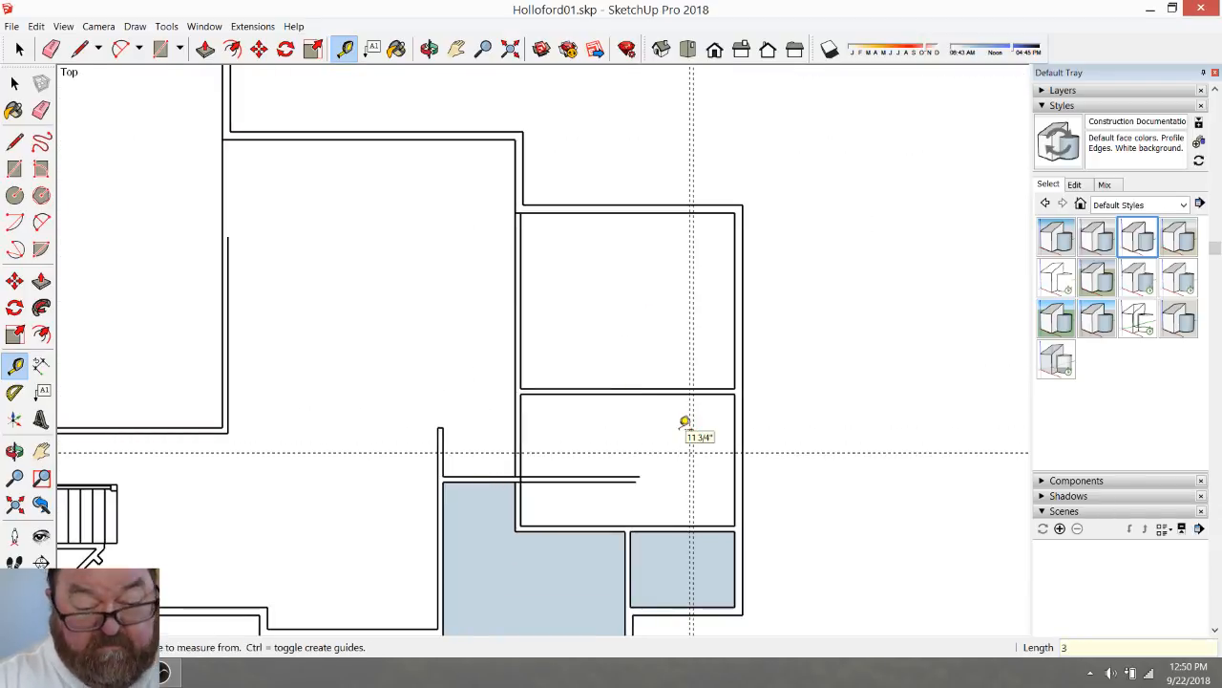
Place a vertical guide 32" left of the leftmost guide
{"action": "scroll", "coordinate": [682, 423], "scroll_direction": "up", "scroll_amount": 4}
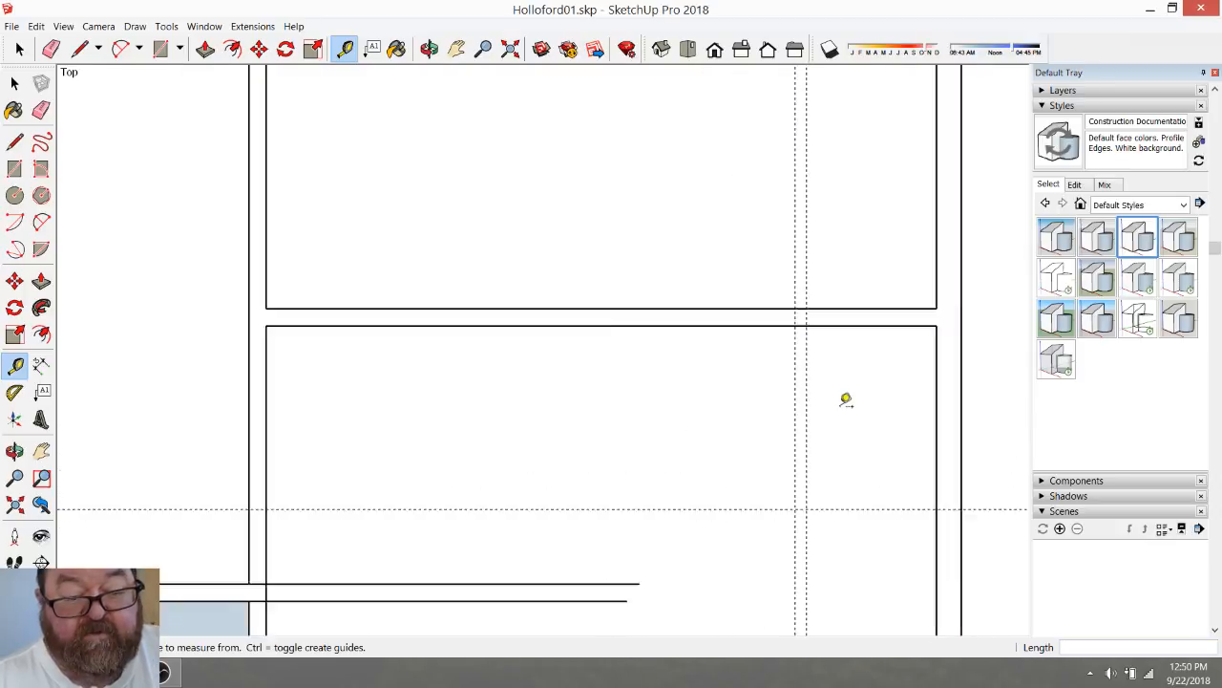
{"action": "scroll", "coordinate": [712, 400], "scroll_direction": "up", "scroll_amount": 1}
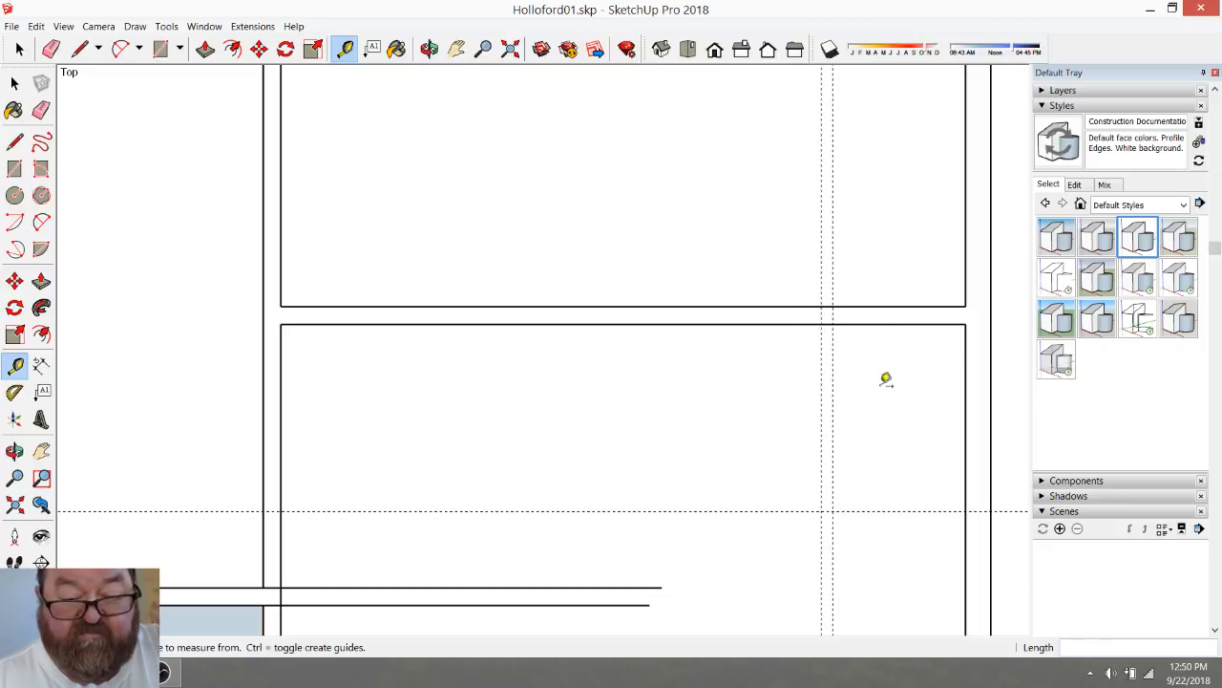
{"action": "left_click", "coordinate": [821, 387]}
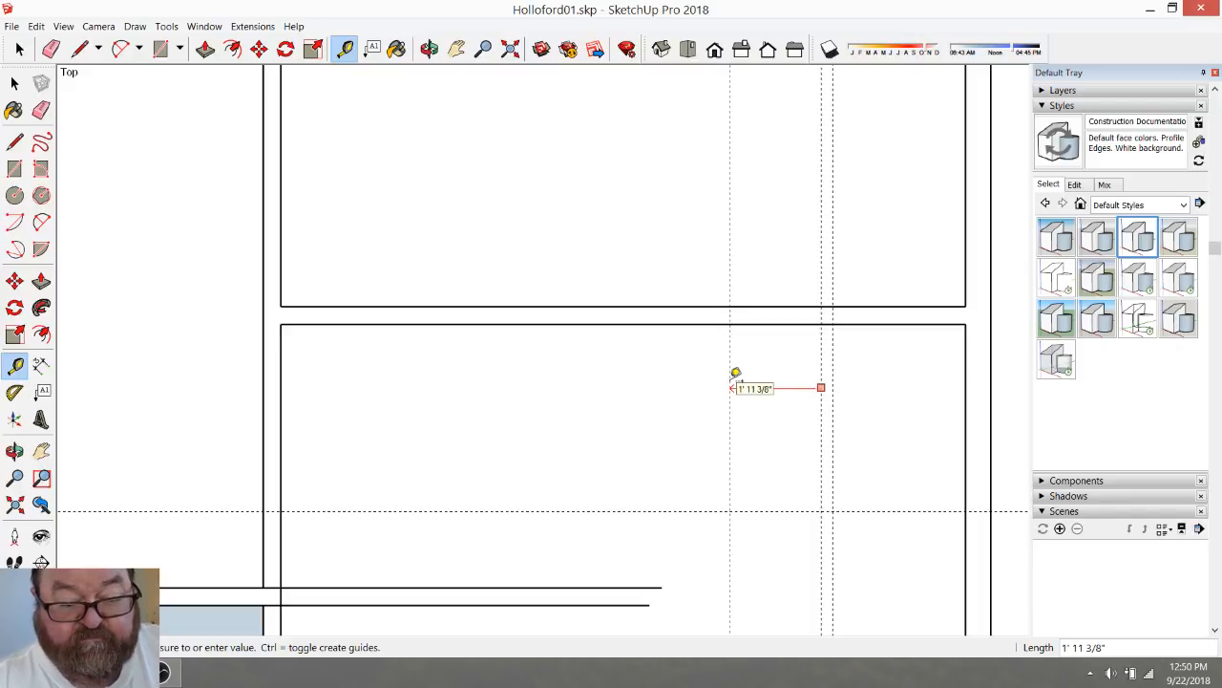
{"action": "type", "text": "2'8"}
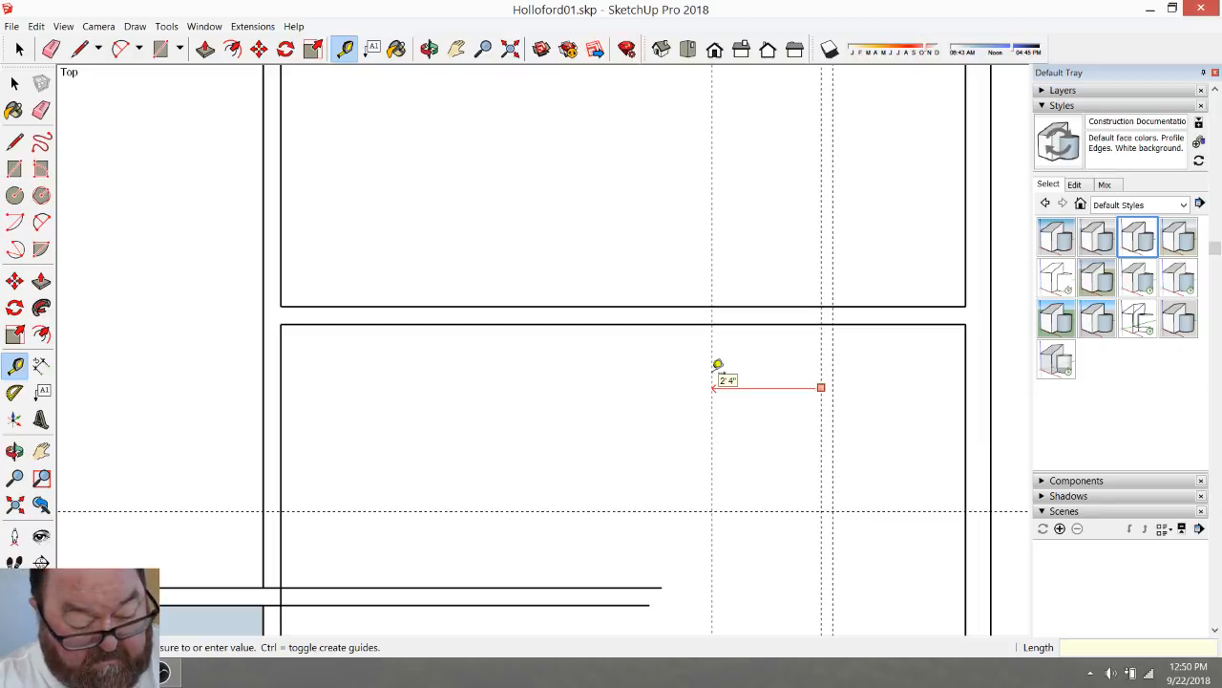
{"action": "type", "text": "32"}
{"action": "key", "text": "Return"}
Place two more vertical guides at successive 4.5" offsets left of the 32" offset guide
{"action": "left_click", "coordinate": [697, 369]}
{"action": "type", "text": "4"}
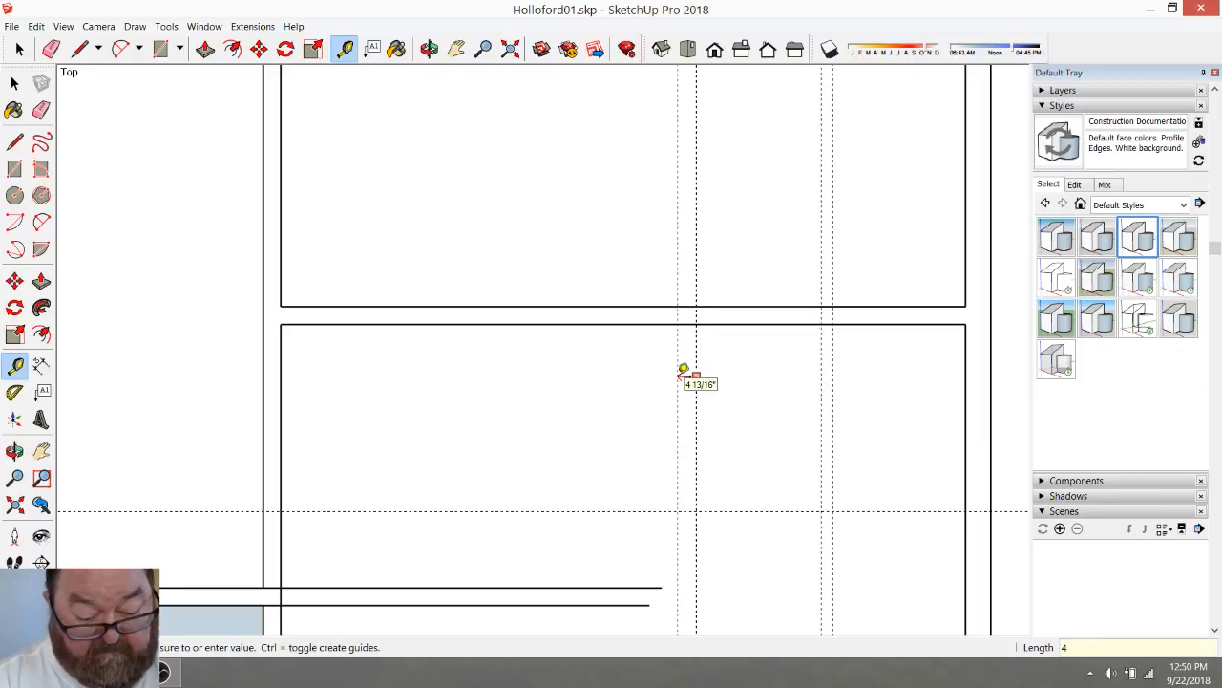
{"action": "type", "text": ".5"}
{"action": "key", "text": "Return"}
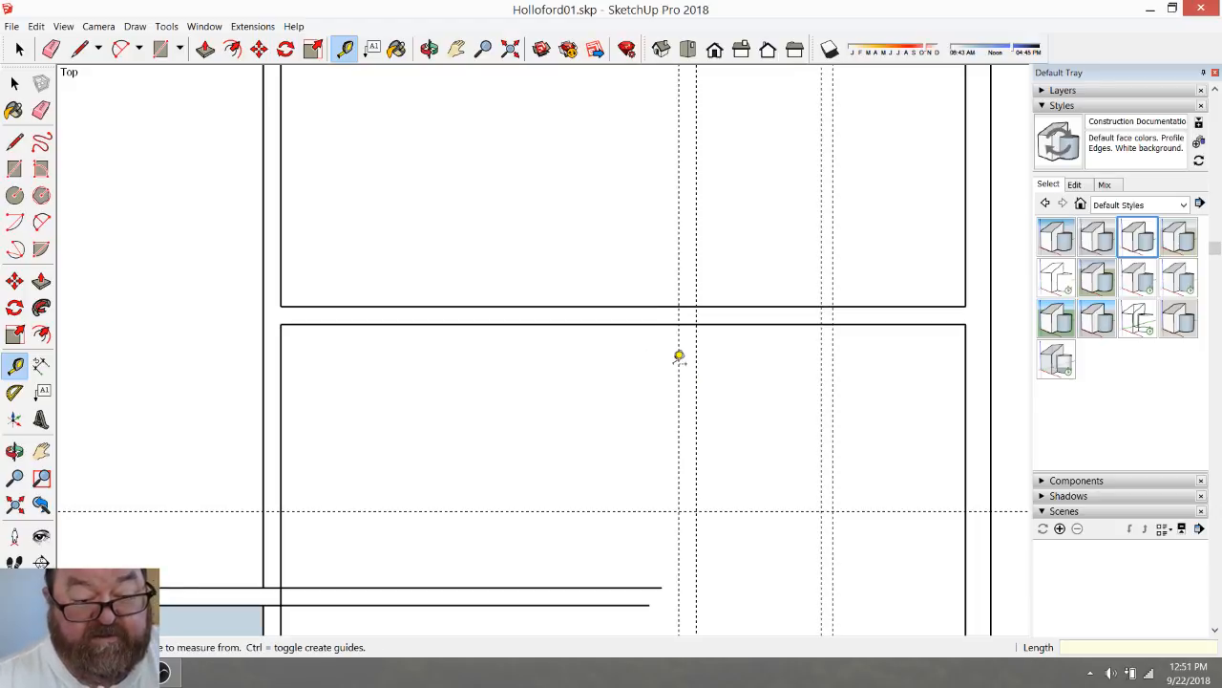
{"action": "left_click", "coordinate": [679, 360]}
{"action": "type", "text": "4.5"}
{"action": "key", "text": "Return"}
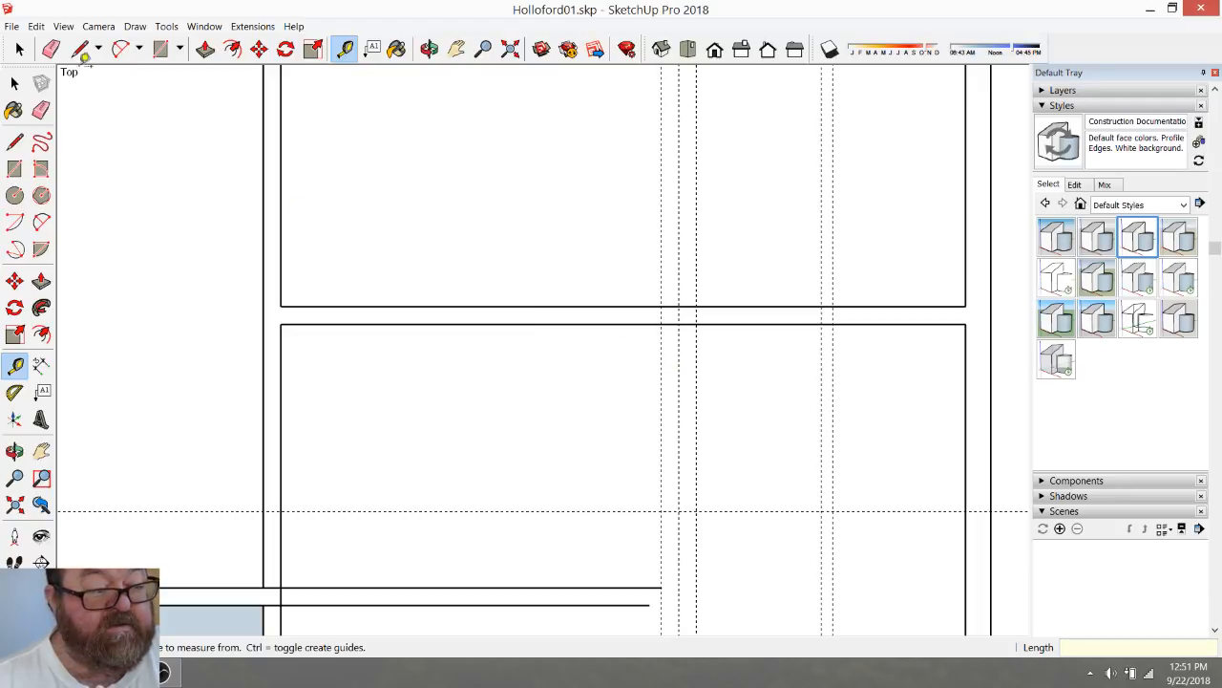
Erase the three rightmost vertical guides, keeping only the two leftmost, 4.5" apart
{"action": "left_click", "coordinate": [51, 49]}
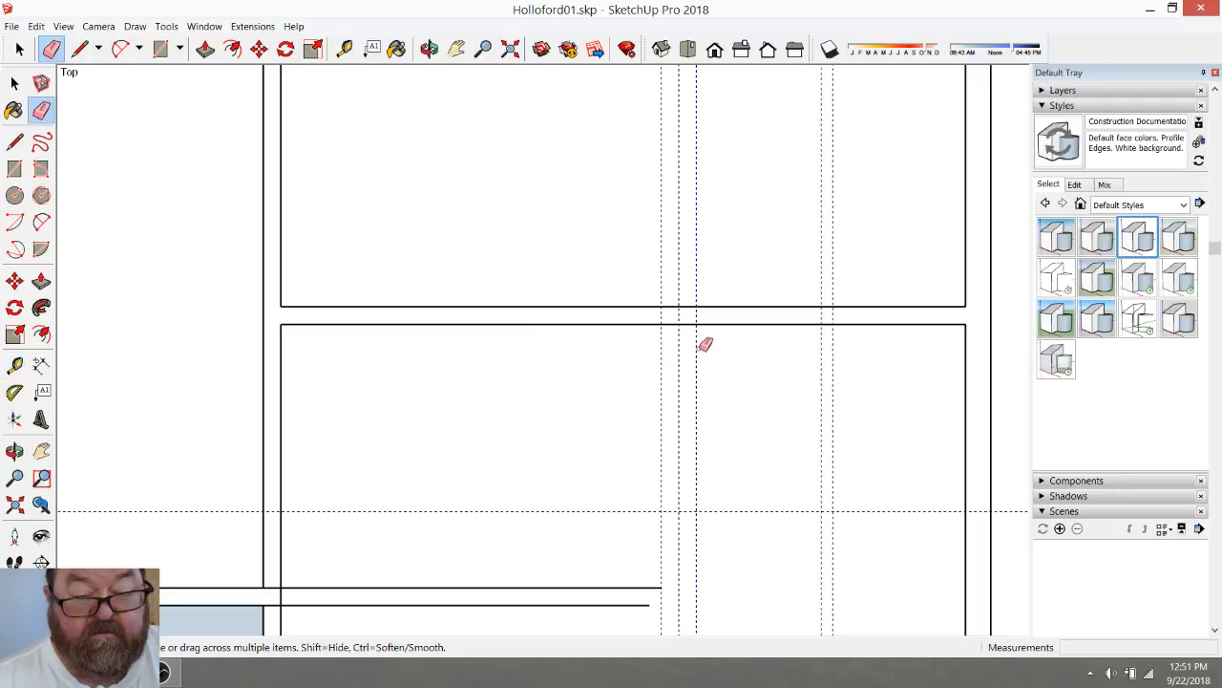
{"action": "scroll", "coordinate": [816, 348], "scroll_direction": "down", "scroll_amount": 4}
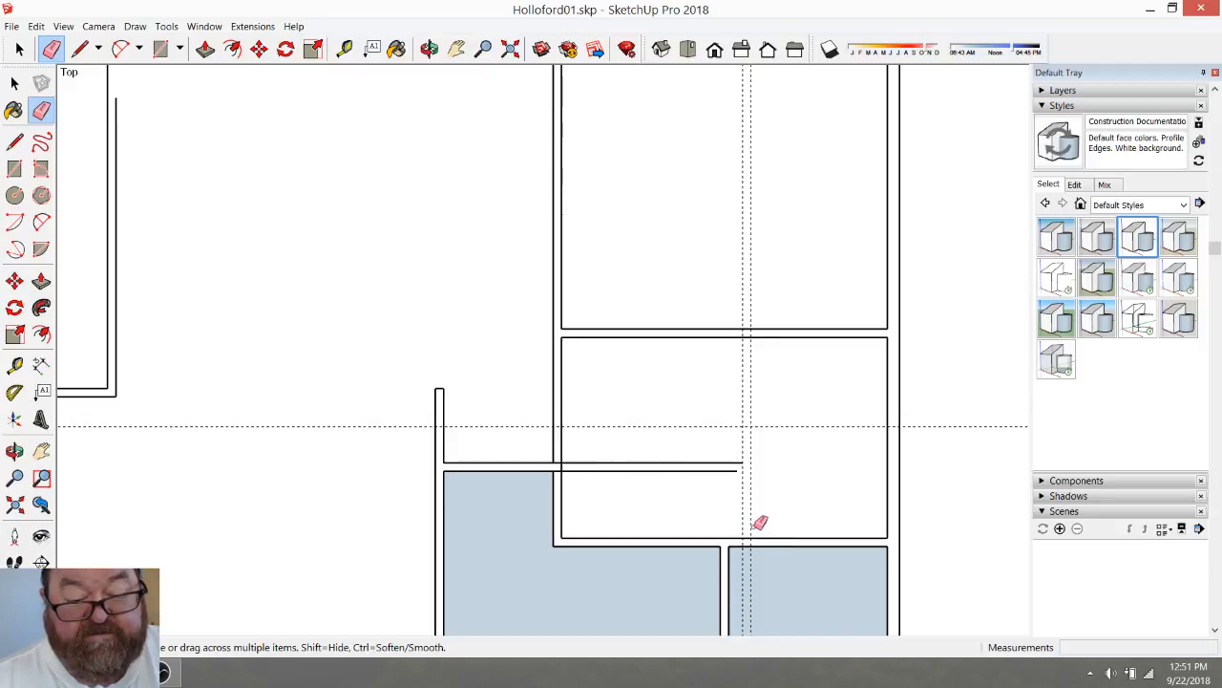
{"action": "scroll", "coordinate": [788, 471], "scroll_direction": "down", "scroll_amount": 1}
Draw two vertical wall lines along the 4.5" spaced guides, spanning the room from its upper wall to its lower wall
{"action": "scroll", "coordinate": [783, 487], "scroll_direction": "up", "scroll_amount": 3}
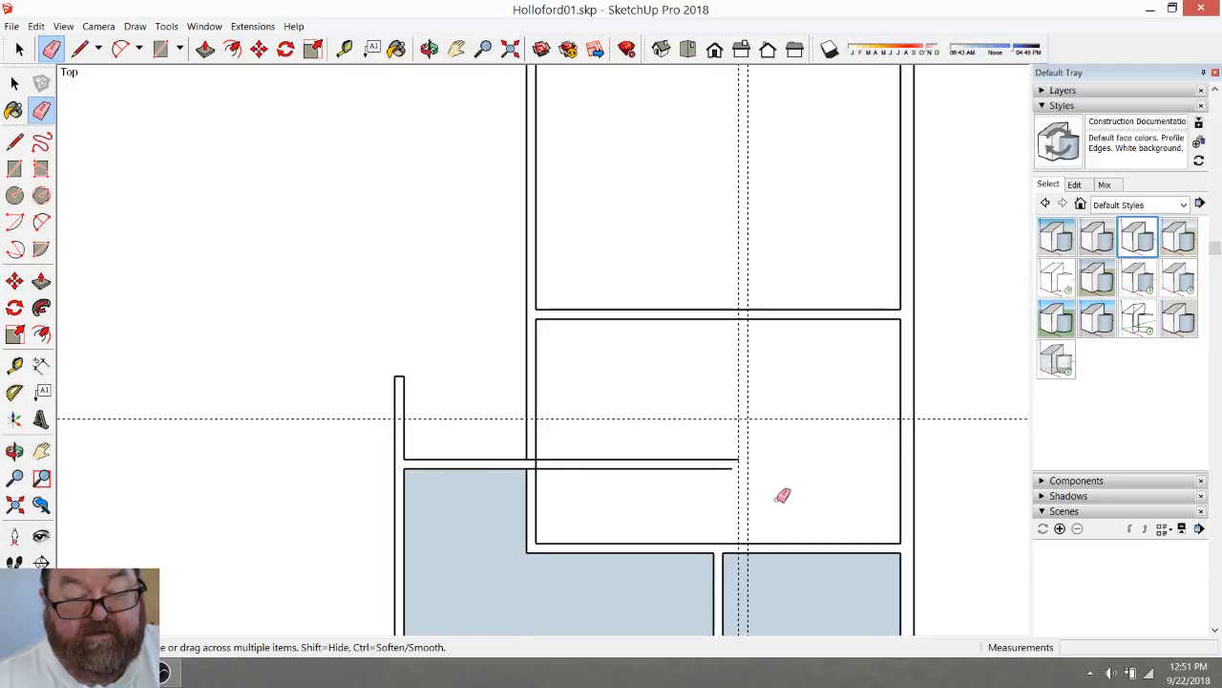
{"action": "left_click", "coordinate": [80, 48]}
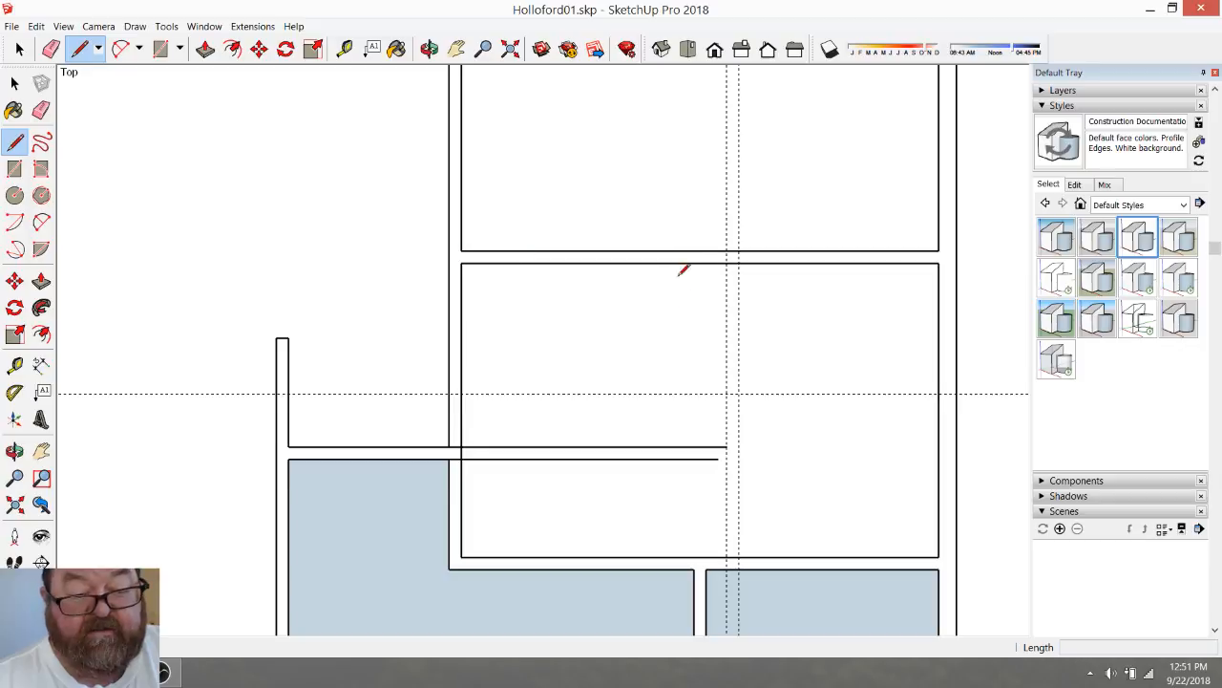
{"action": "left_click", "coordinate": [727, 257]}
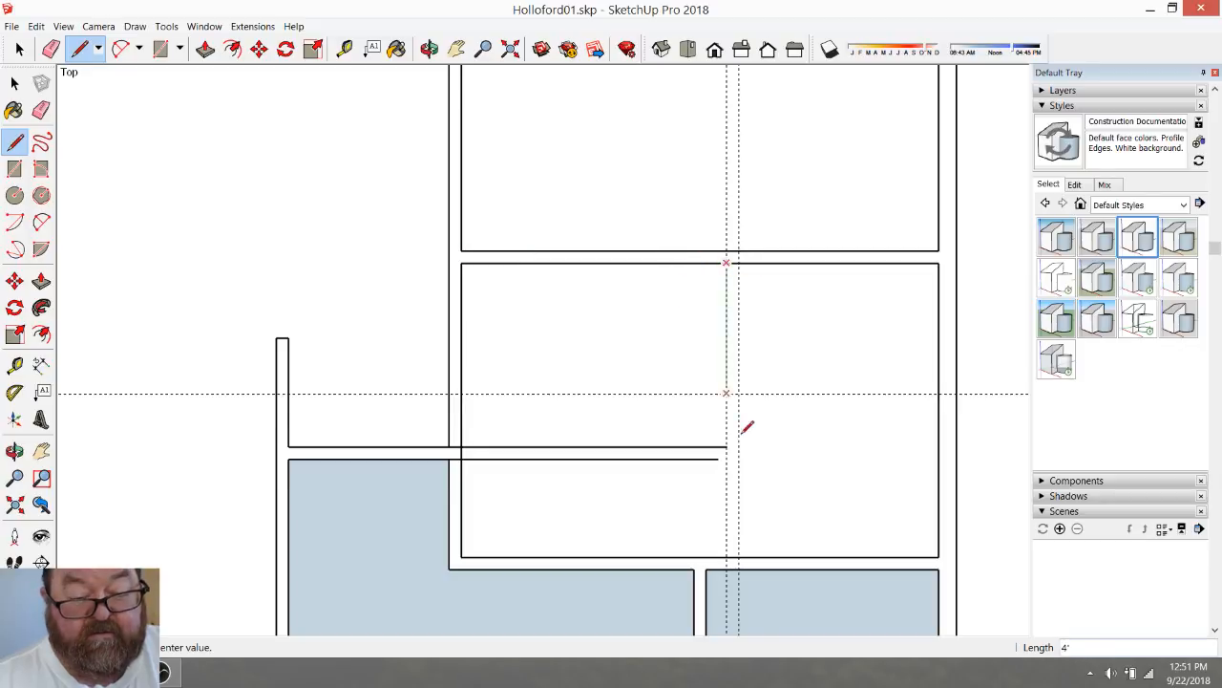
{"action": "left_click", "coordinate": [727, 555]}
{"action": "key", "text": "Escape"}
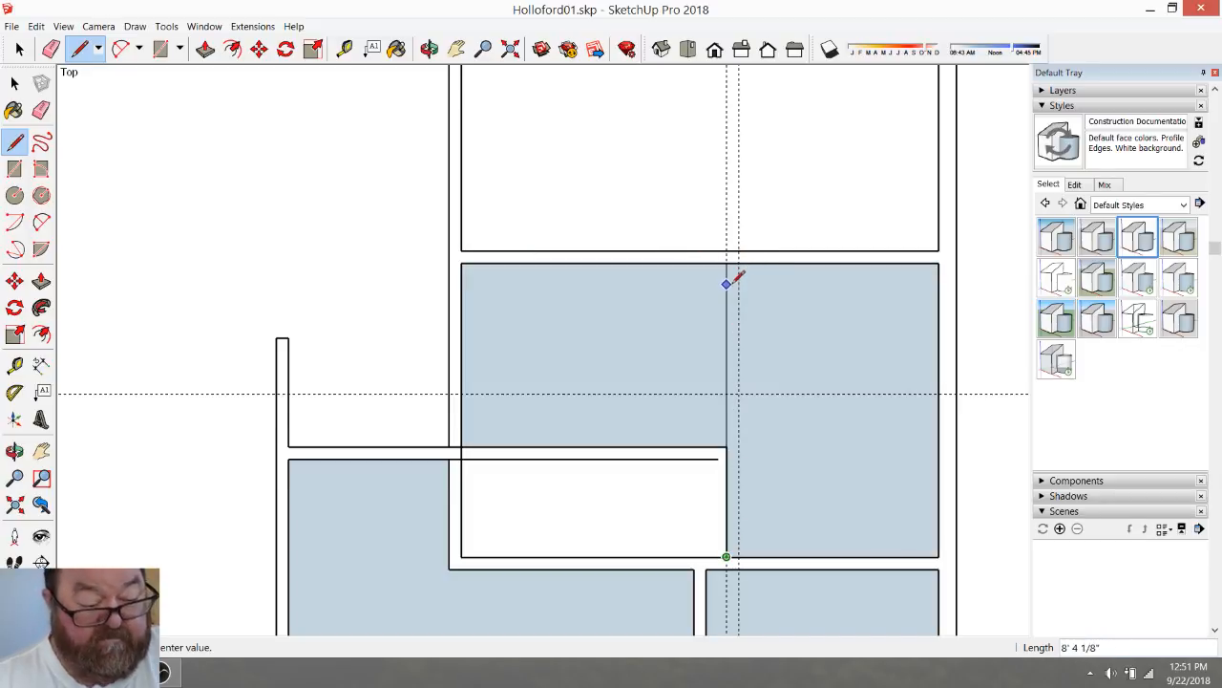
{"action": "left_click", "coordinate": [739, 263]}
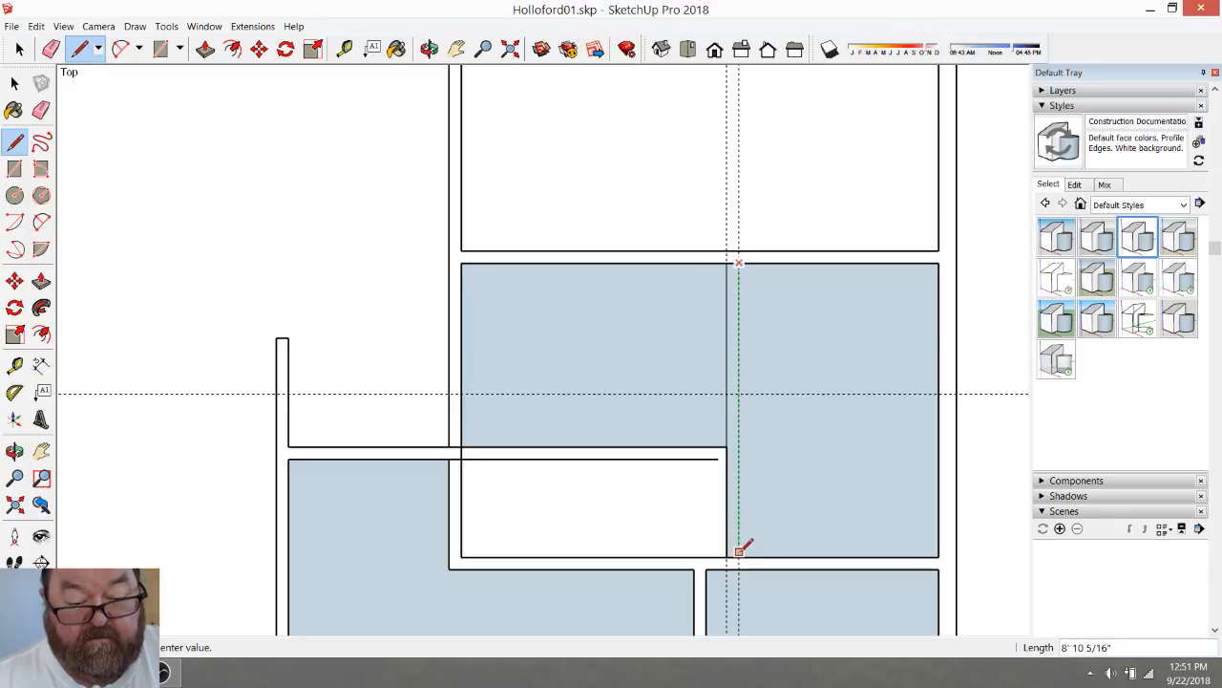
{"action": "left_click", "coordinate": [741, 553]}
Examine the desk, closet and bath layout on the reference plan and compare it with the drawn walls
{"action": "scroll", "coordinate": [823, 443], "scroll_direction": "down", "scroll_amount": 5}
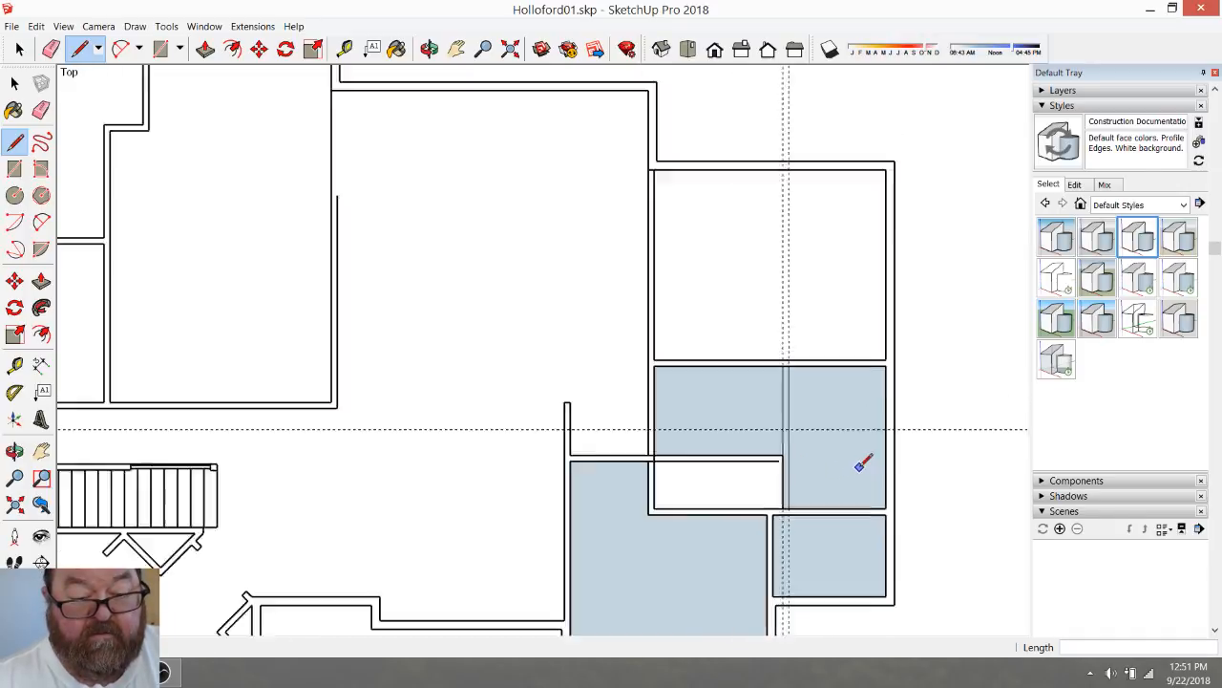
{"action": "scroll", "coordinate": [860, 466], "scroll_direction": "down", "scroll_amount": 2}
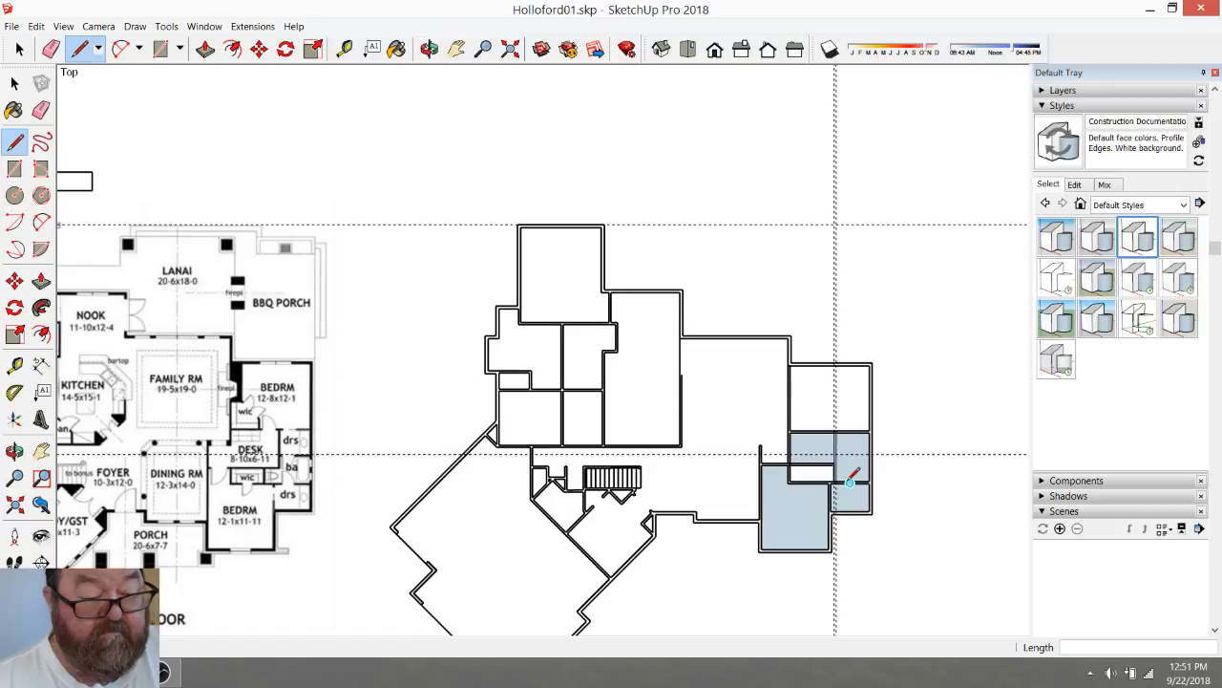
{"action": "scroll", "coordinate": [825, 488], "scroll_direction": "up", "scroll_amount": 4}
{"action": "scroll", "coordinate": [827, 487], "scroll_direction": "down", "scroll_amount": 5}
{"action": "scroll", "coordinate": [399, 515], "scroll_direction": "up", "scroll_amount": 2}
{"action": "scroll", "coordinate": [379, 478], "scroll_direction": "up", "scroll_amount": 2}
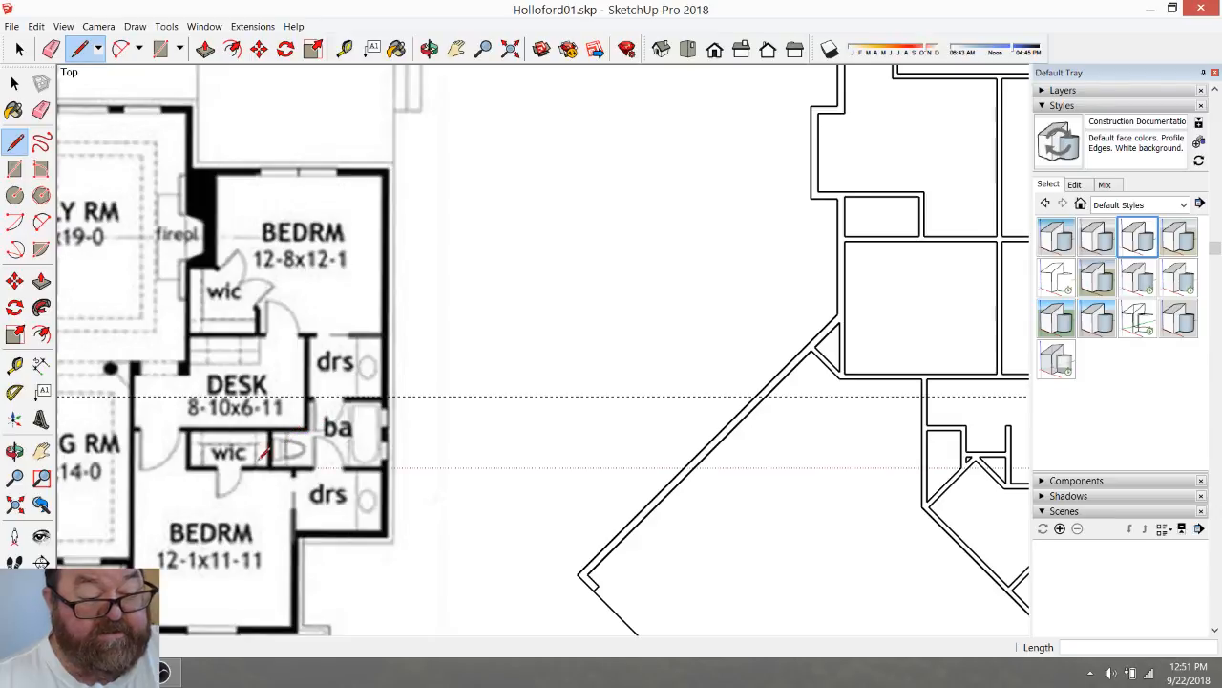
{"action": "scroll", "coordinate": [265, 452], "scroll_direction": "down", "scroll_amount": 5}
{"action": "scroll", "coordinate": [802, 464], "scroll_direction": "up", "scroll_amount": 5}
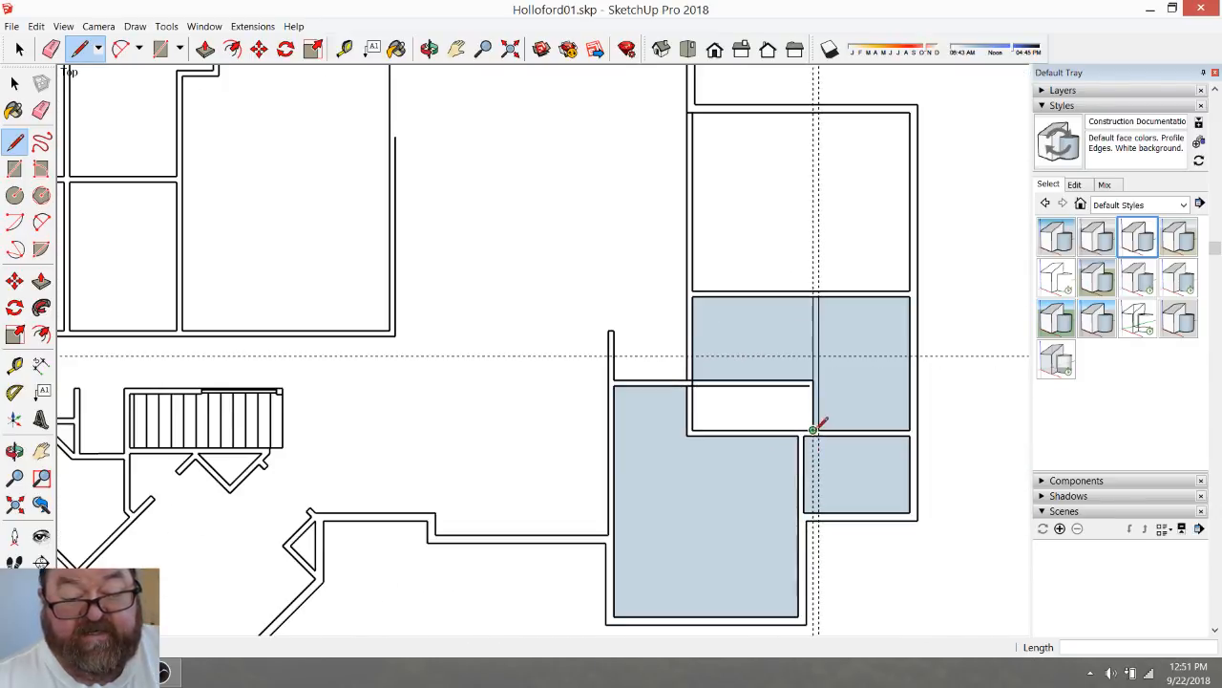
Extend the lower line of the desk's bottom wall past both new vertical wall lines with a segment about 1' 1" long
{"action": "scroll", "coordinate": [818, 423], "scroll_direction": "up", "scroll_amount": 3}
{"action": "scroll", "coordinate": [836, 394], "scroll_direction": "up", "scroll_amount": 2}
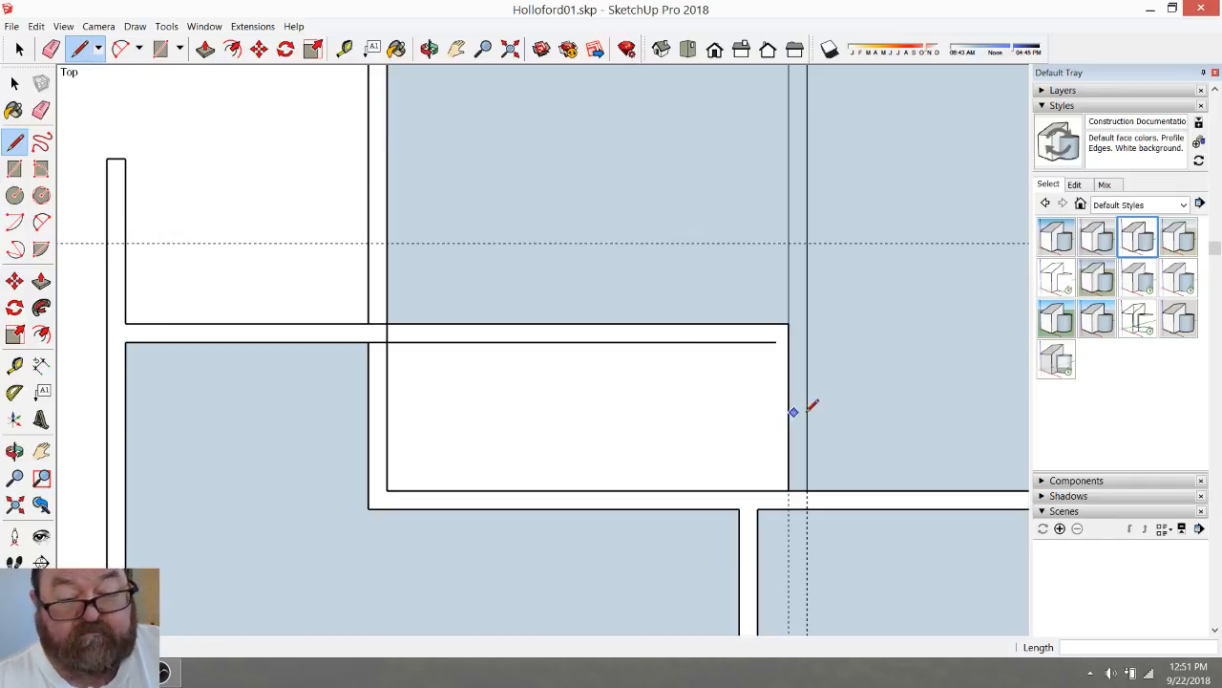
{"action": "scroll", "coordinate": [821, 408], "scroll_direction": "up", "scroll_amount": 1}
{"action": "left_click", "coordinate": [758, 318]}
{"action": "left_click", "coordinate": [831, 318]}
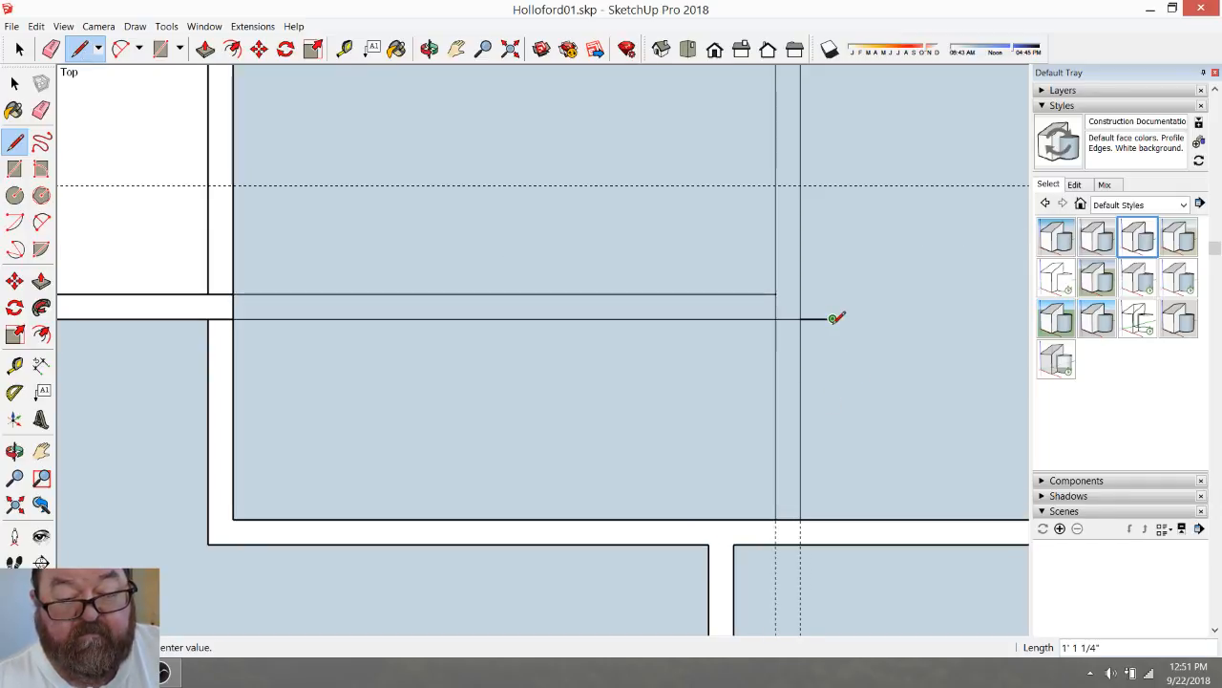
Erase the vertical guides, the wall lines below the horizontal wall and the overlapping stubs to form a clean desk corner
{"action": "left_click", "coordinate": [51, 48]}
{"action": "left_click_drag", "start_coordinate": [697, 427], "coordinate": [867, 449]}
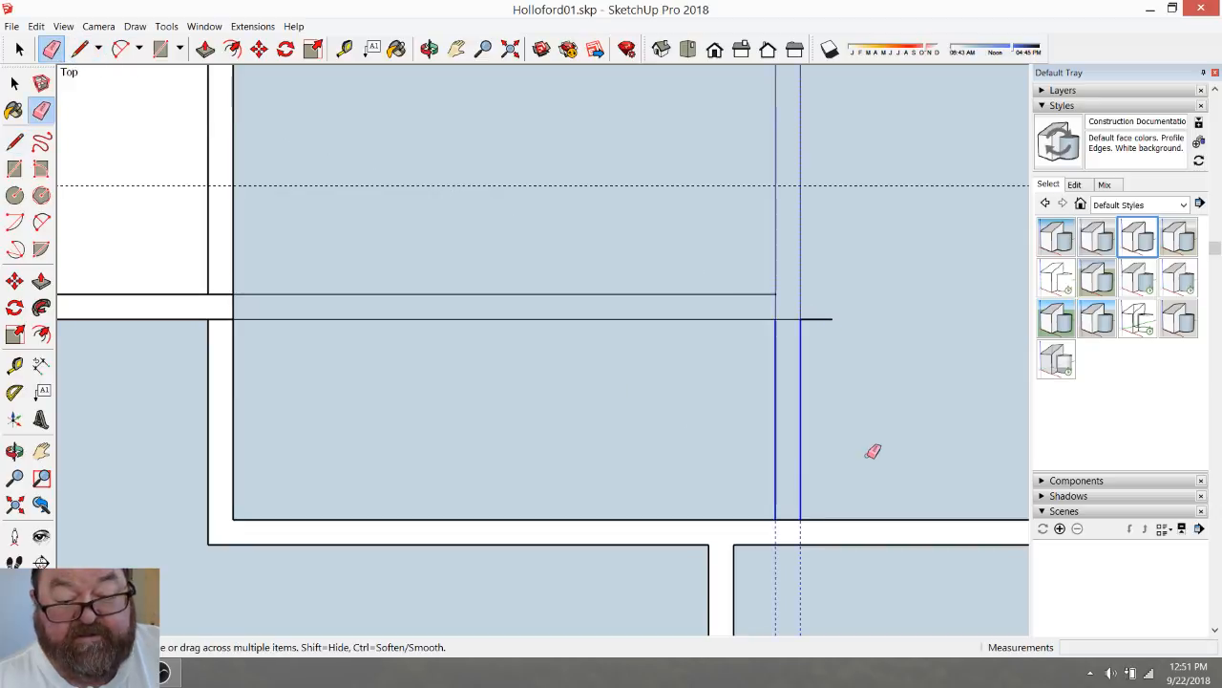
{"action": "left_click", "coordinate": [809, 320]}
{"action": "left_click_drag", "start_coordinate": [785, 307], "coordinate": [753, 306]}
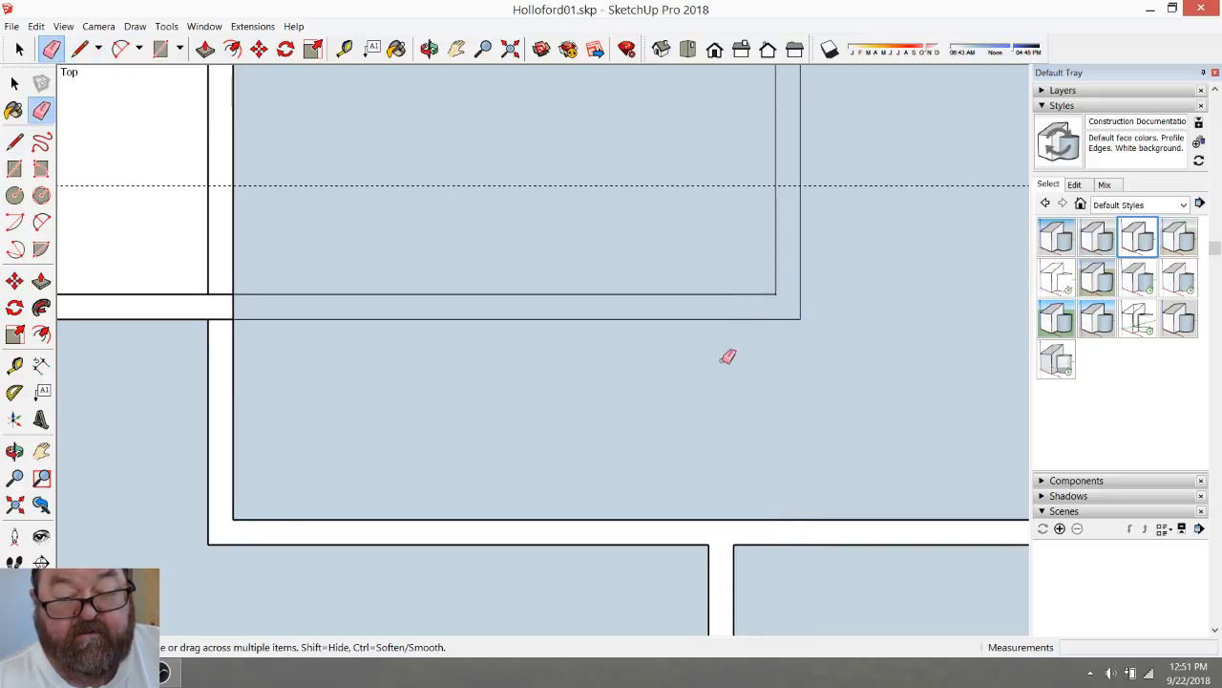
Place a vertical guide 30" left of the desk wall's right-hand line
{"action": "scroll", "coordinate": [723, 367], "scroll_direction": "down", "scroll_amount": 2}
{"action": "left_click", "coordinate": [345, 49]}
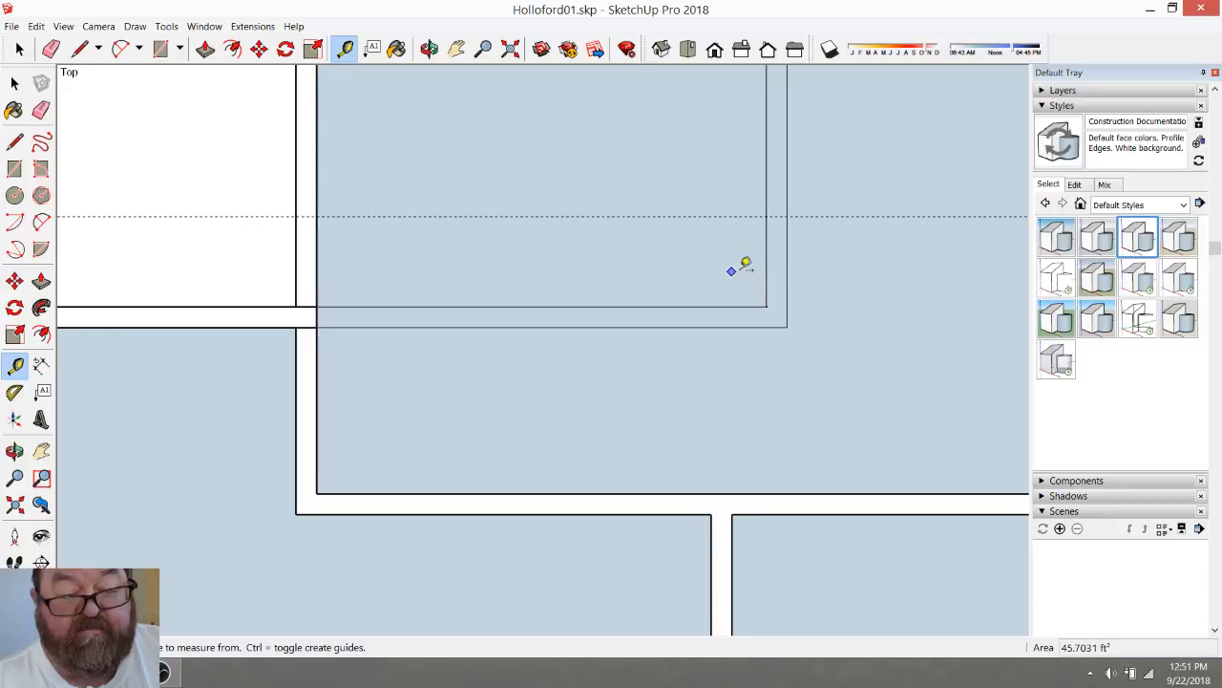
{"action": "left_click", "coordinate": [788, 279]}
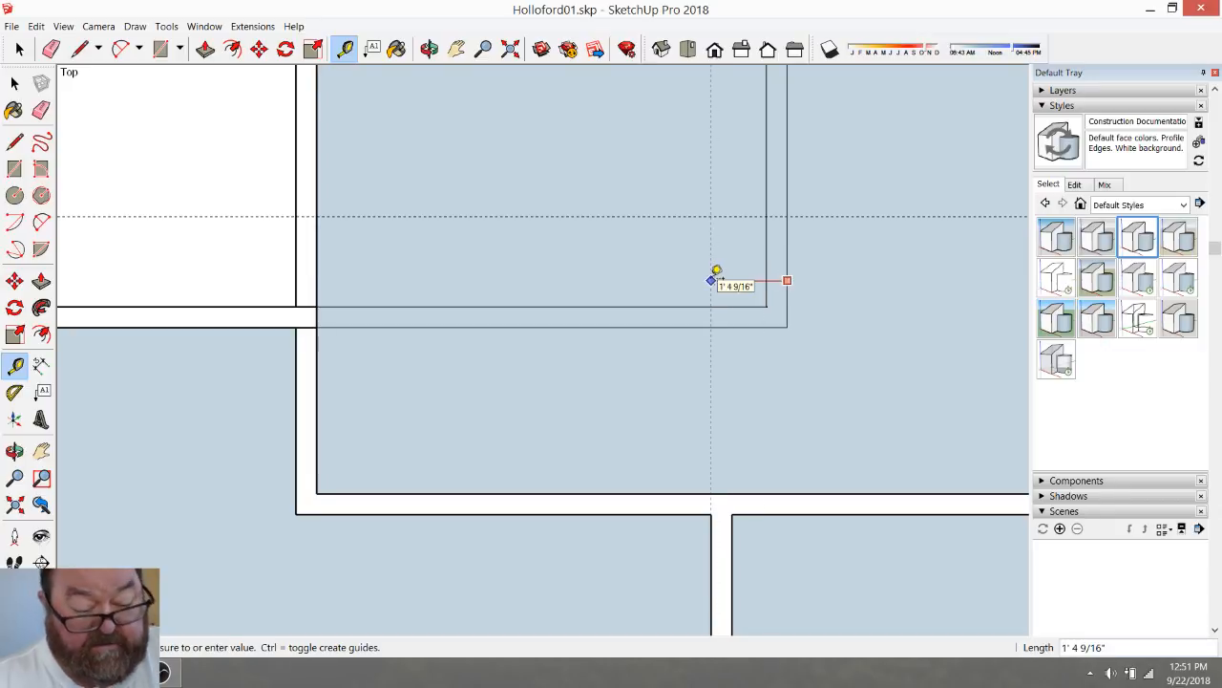
{"action": "key", "text": "Return"}
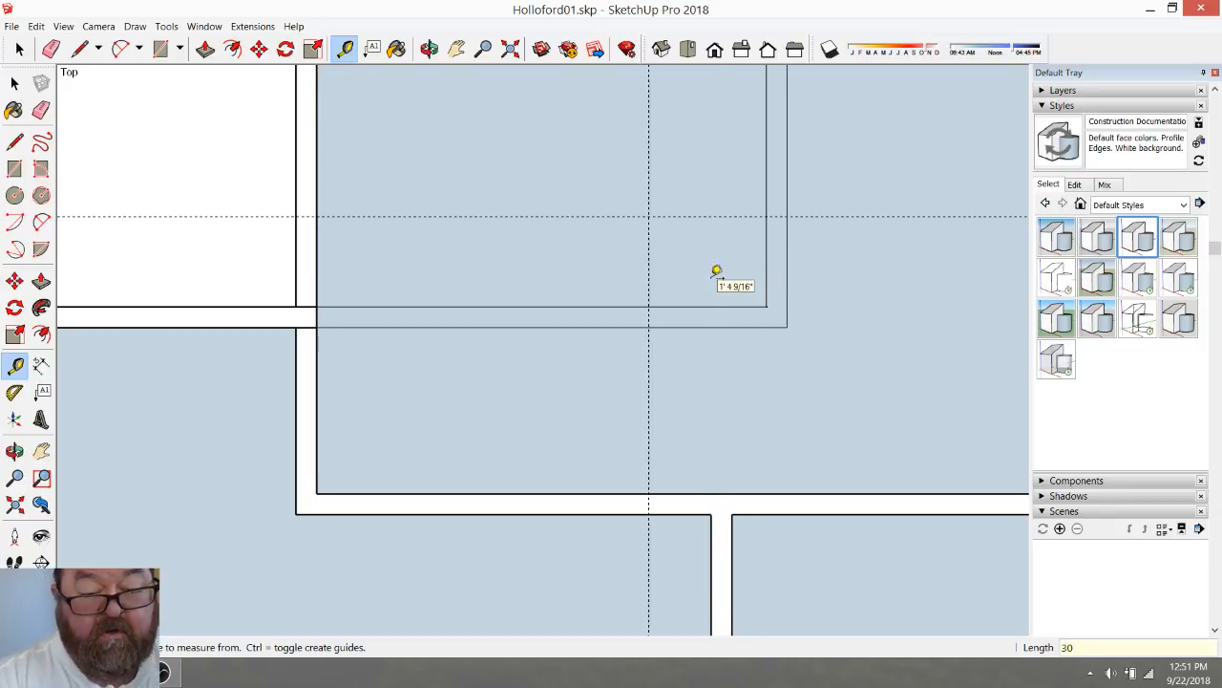
Place another vertical guide 4.5" left of the 30" offset guide and measure from it to the closet's left wall
{"action": "left_click", "coordinate": [649, 431]}
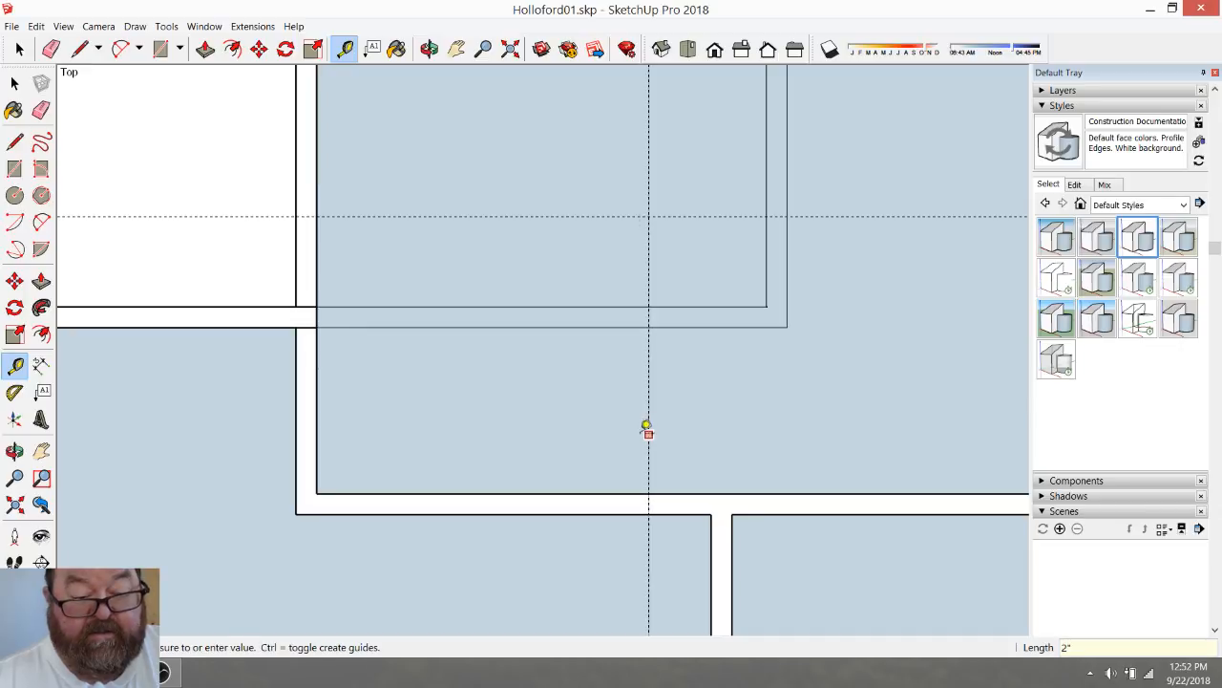
{"action": "type", "text": "4.5"}
{"action": "key", "text": "Return"}
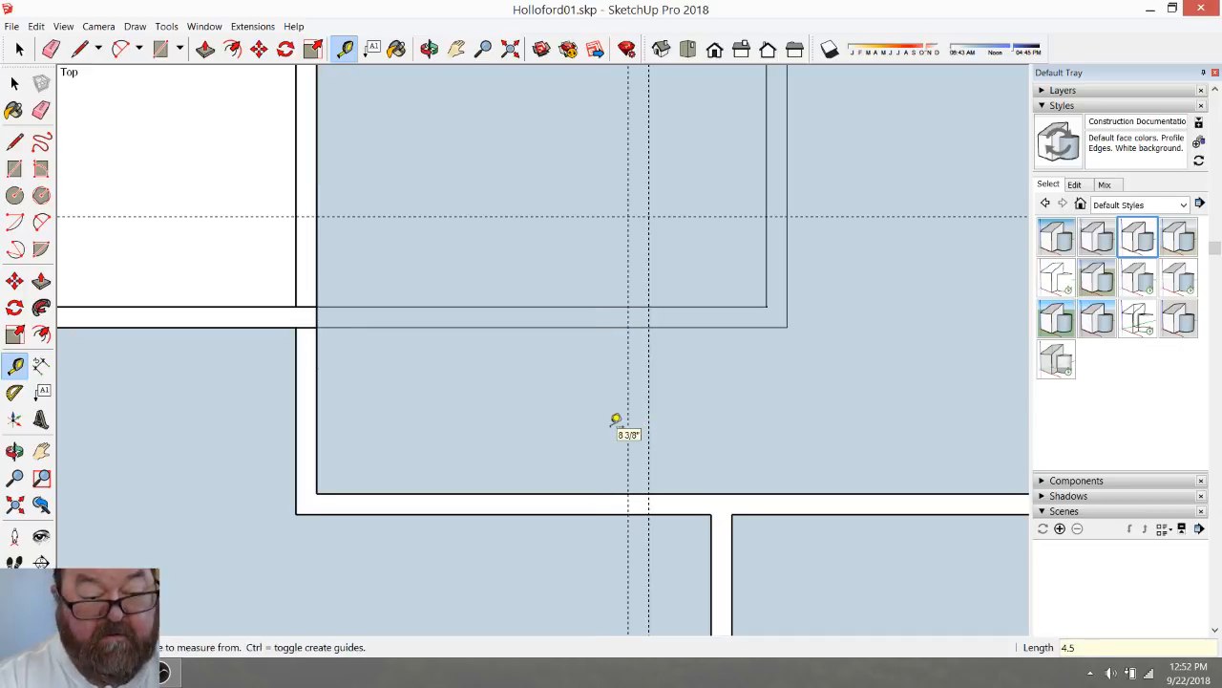
{"action": "left_click", "coordinate": [629, 411]}
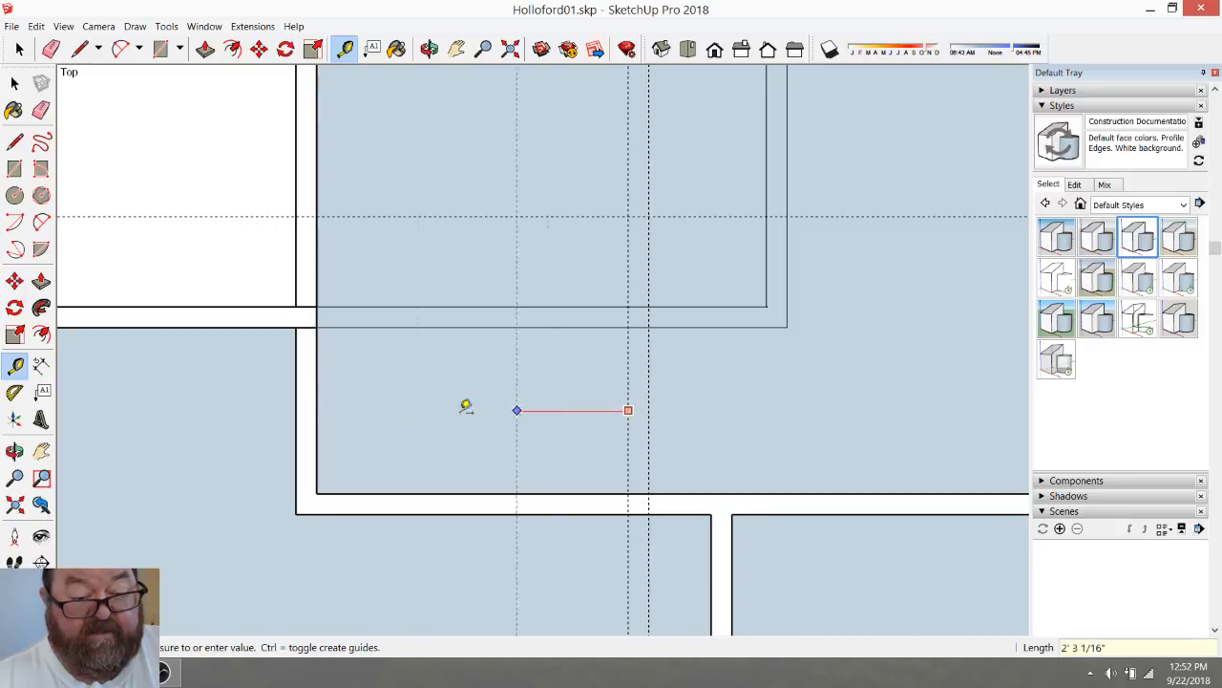
{"action": "left_click", "coordinate": [317, 393]}
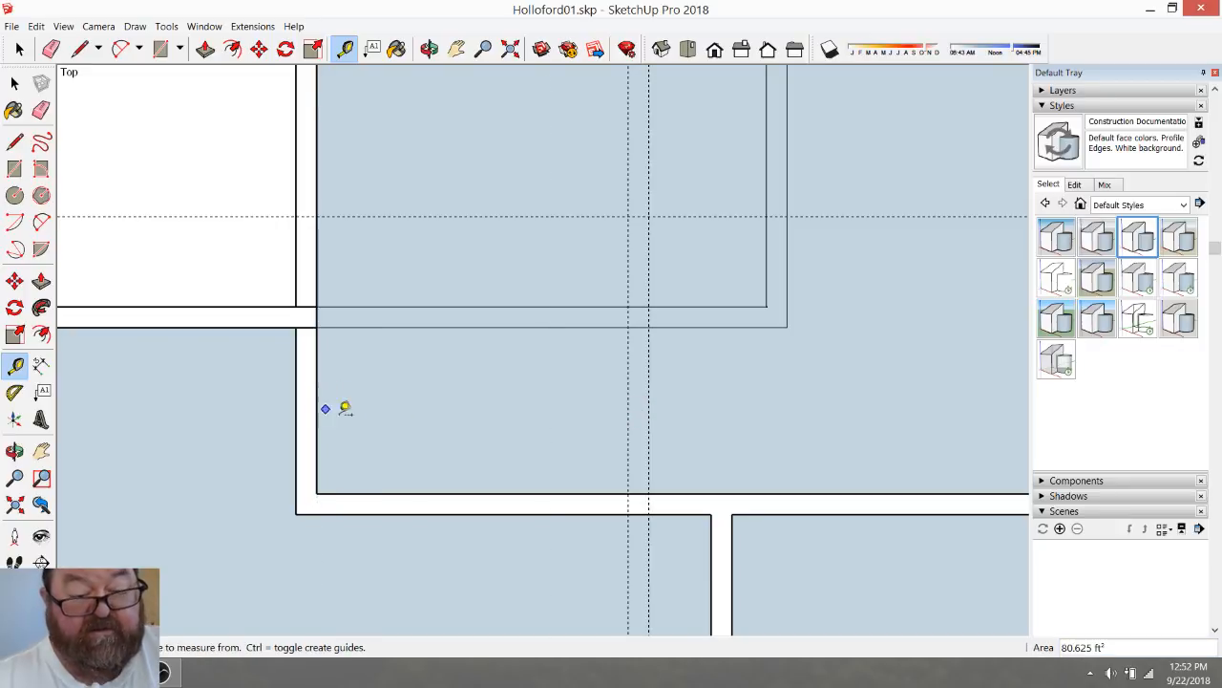
Draw two vertical lines along the guides between the desk's bottom wall and the wall below, separating closet and bath
{"action": "left_click", "coordinate": [79, 50]}
{"action": "left_click", "coordinate": [629, 328]}
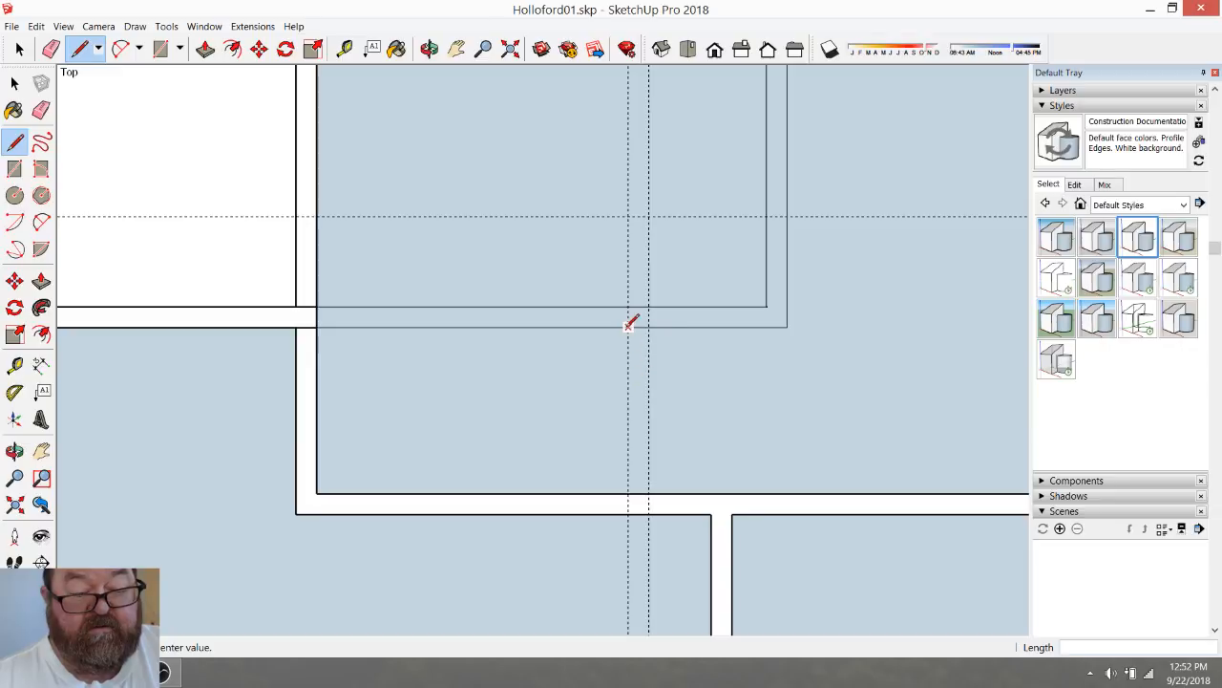
{"action": "left_click", "coordinate": [628, 492]}
{"action": "left_click", "coordinate": [648, 328]}
{"action": "left_click", "coordinate": [648, 494]}
Erase the guides and the leftover segments crossing the wall junctions around the closet
{"action": "key", "text": "e"}
{"action": "mouse_move", "coordinate": [616, 287]}
{"action": "left_mouse_down"}
{"action": "mouse_move", "coordinate": [659, 271]}
{"action": "mouse_move", "coordinate": [686, 195]}
{"action": "left_mouse_up"}
{"action": "left_click_drag", "start_coordinate": [635, 317], "coordinate": [637, 343]}
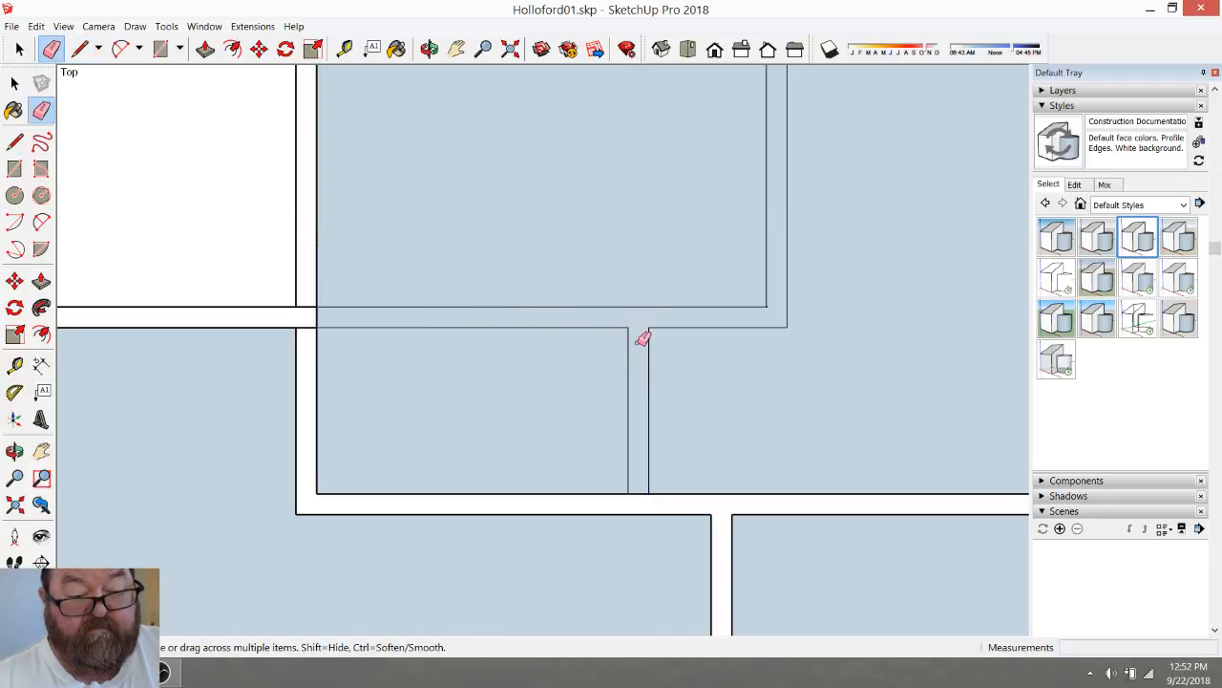
{"action": "left_click", "coordinate": [645, 491]}
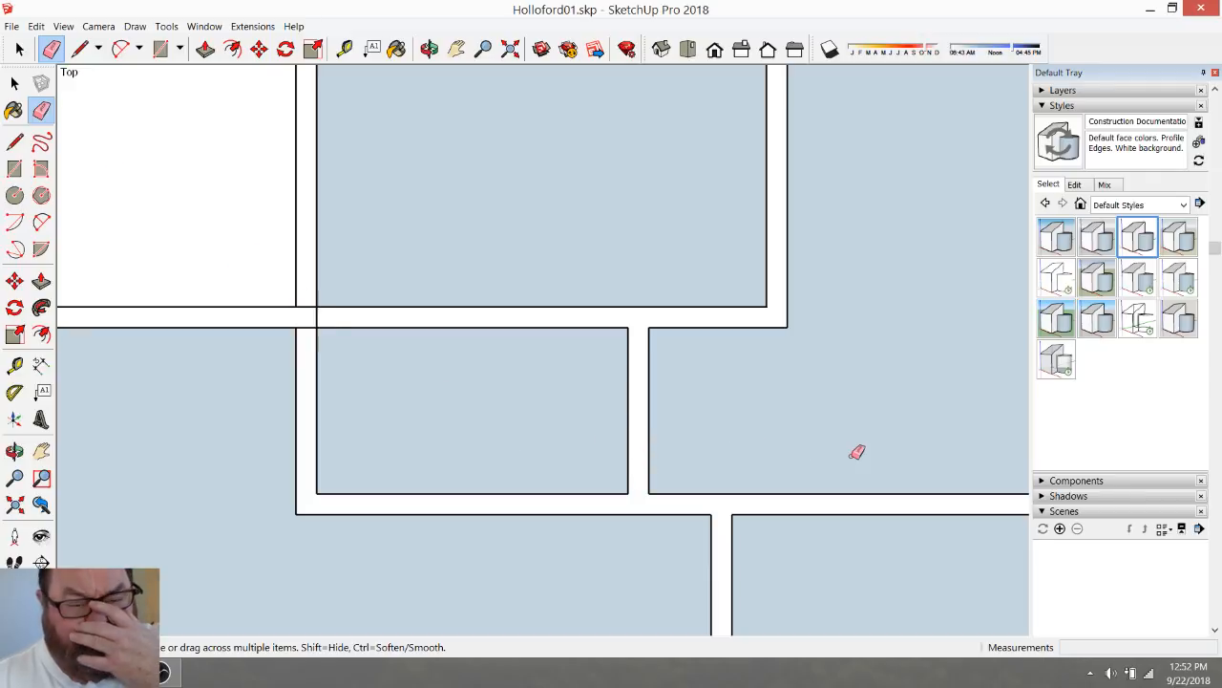
{"action": "scroll", "coordinate": [873, 457], "scroll_direction": "down", "scroll_amount": 1}
{"action": "scroll", "coordinate": [401, 335], "scroll_direction": "up", "scroll_amount": 4}
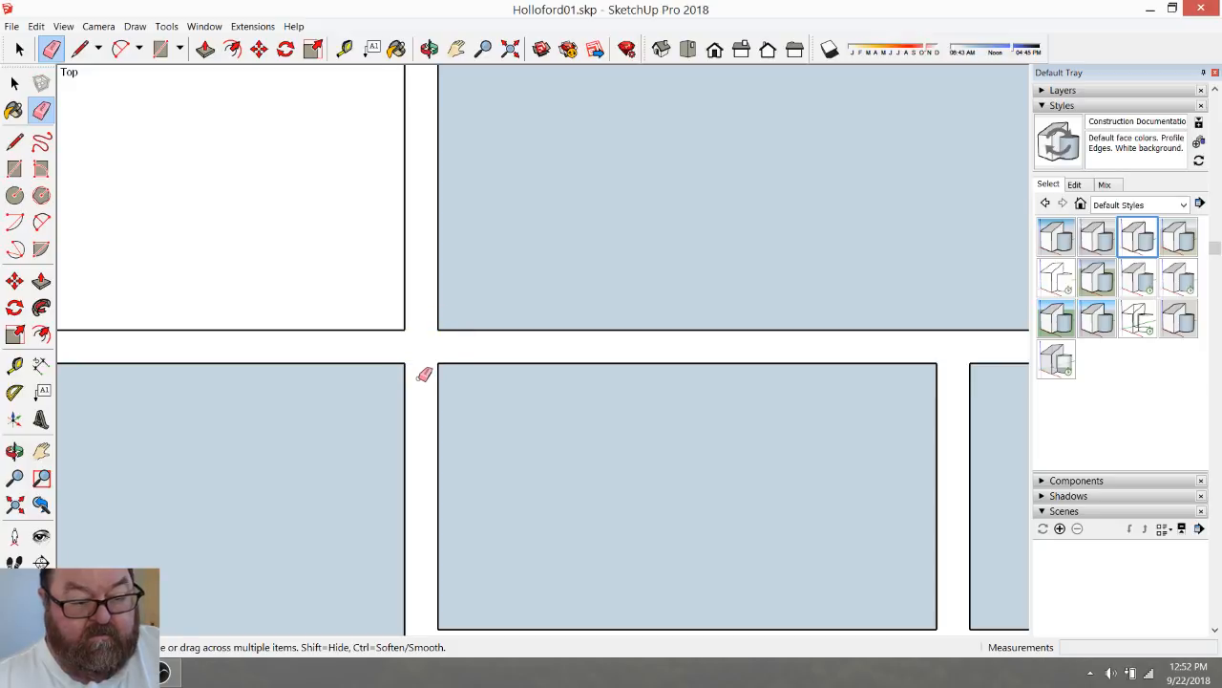
{"action": "scroll", "coordinate": [420, 375], "scroll_direction": "down", "scroll_amount": 5}
Delete the floor faces of the desk, closet, bath, lower dressing room and lower bedroom
{"action": "left_click", "coordinate": [19, 50]}
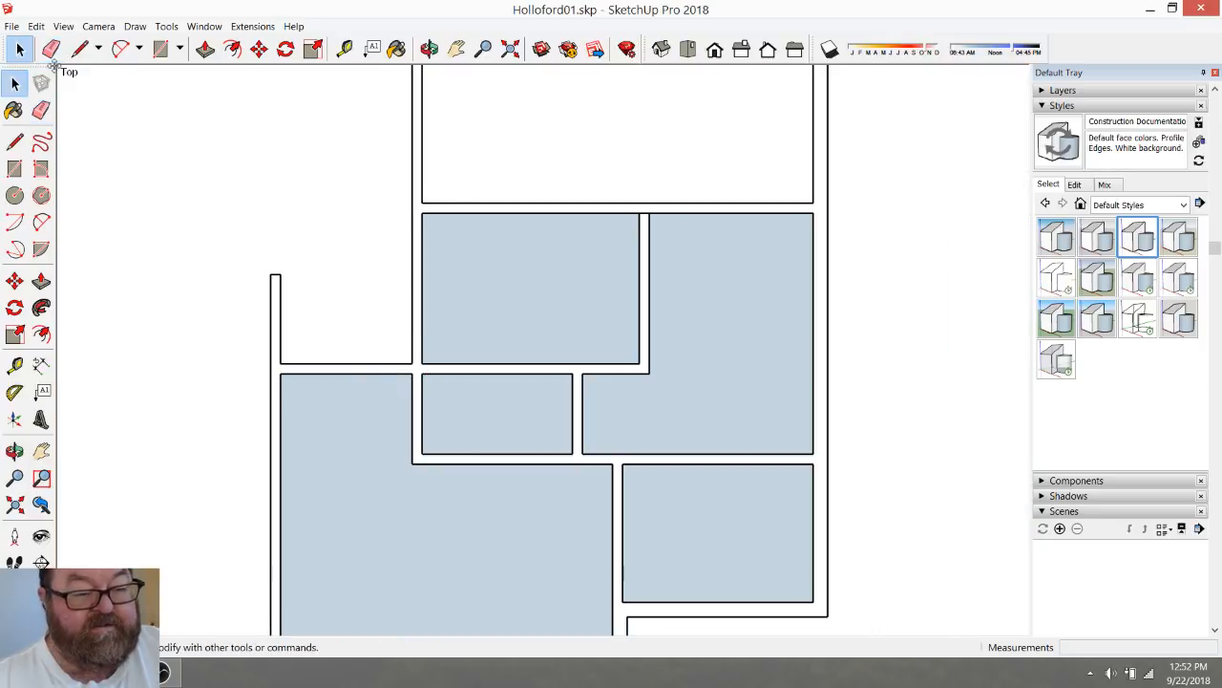
{"action": "left_click", "coordinate": [545, 291]}
{"action": "key", "text": "Delete"}
{"action": "left_click", "coordinate": [707, 328]}
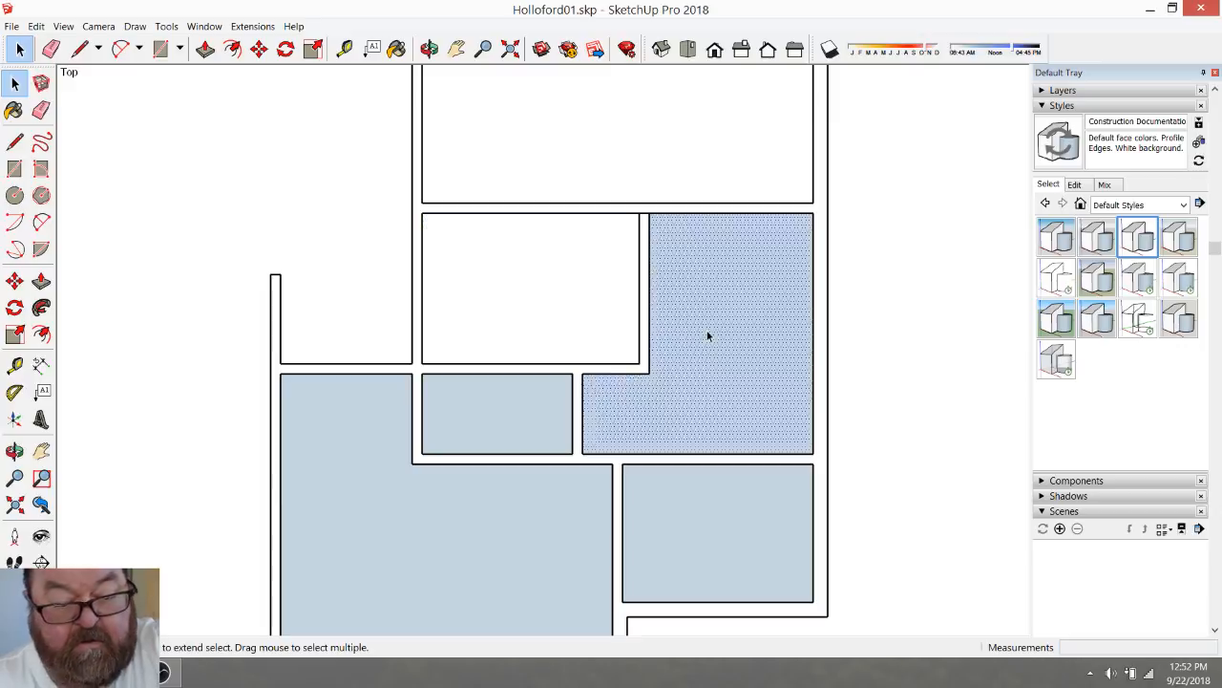
{"action": "key", "text": "Delete"}
{"action": "left_click", "coordinate": [526, 406]}
{"action": "key", "text": "Delete"}
{"action": "left_click", "coordinate": [759, 524]}
{"action": "key", "text": "Delete"}
{"action": "left_click", "coordinate": [559, 530]}
{"action": "key", "text": "Delete"}
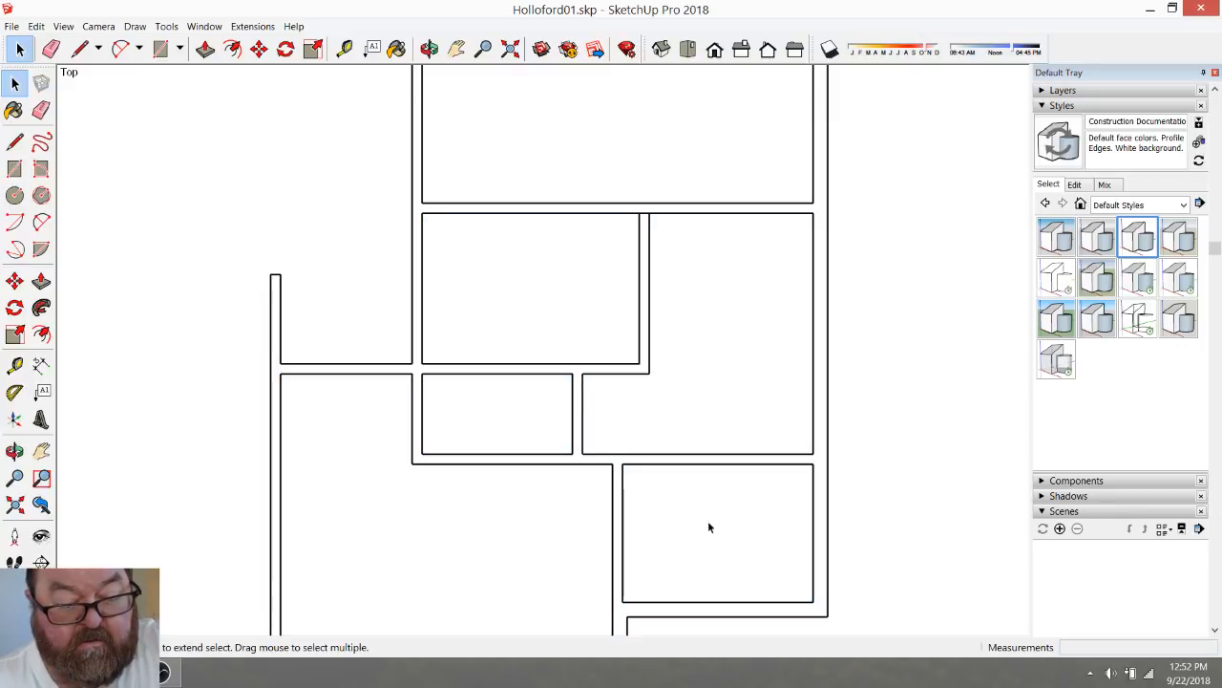
Check the bath area on the reference plan and place a horizontal guide 5' above the bath's lower wall
{"action": "scroll", "coordinate": [767, 494], "scroll_direction": "down", "scroll_amount": 3}
{"action": "scroll", "coordinate": [784, 475], "scroll_direction": "down", "scroll_amount": 6}
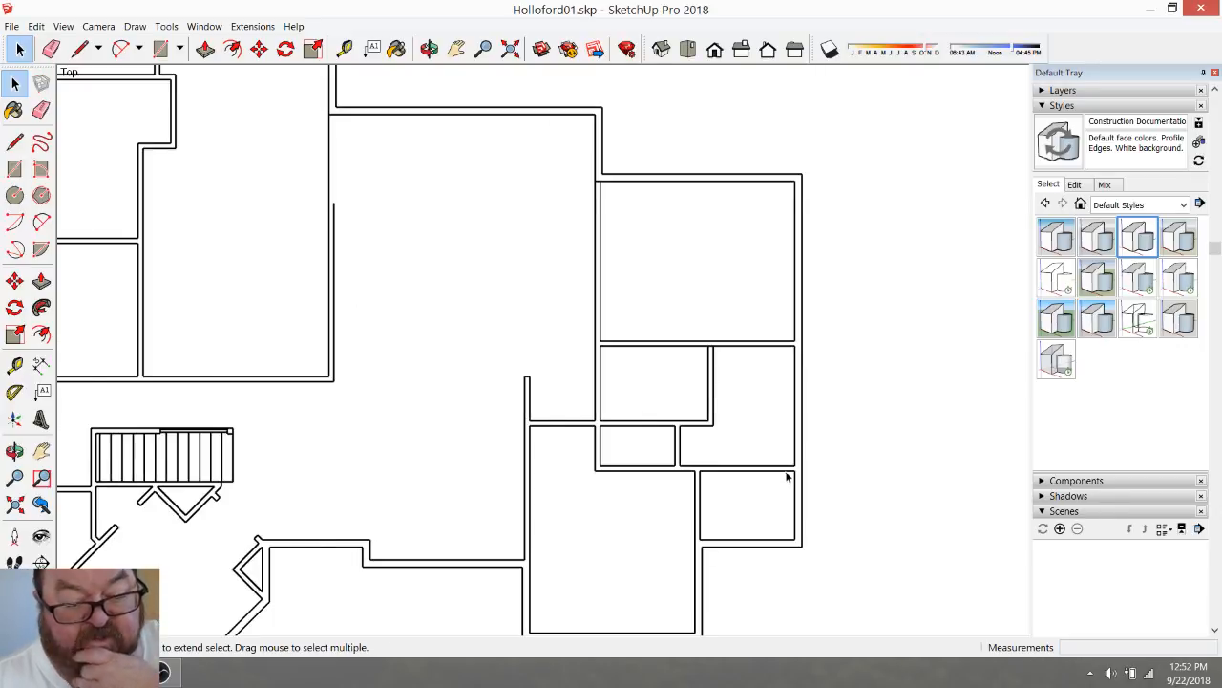
{"action": "scroll", "coordinate": [327, 452], "scroll_direction": "up", "scroll_amount": 5}
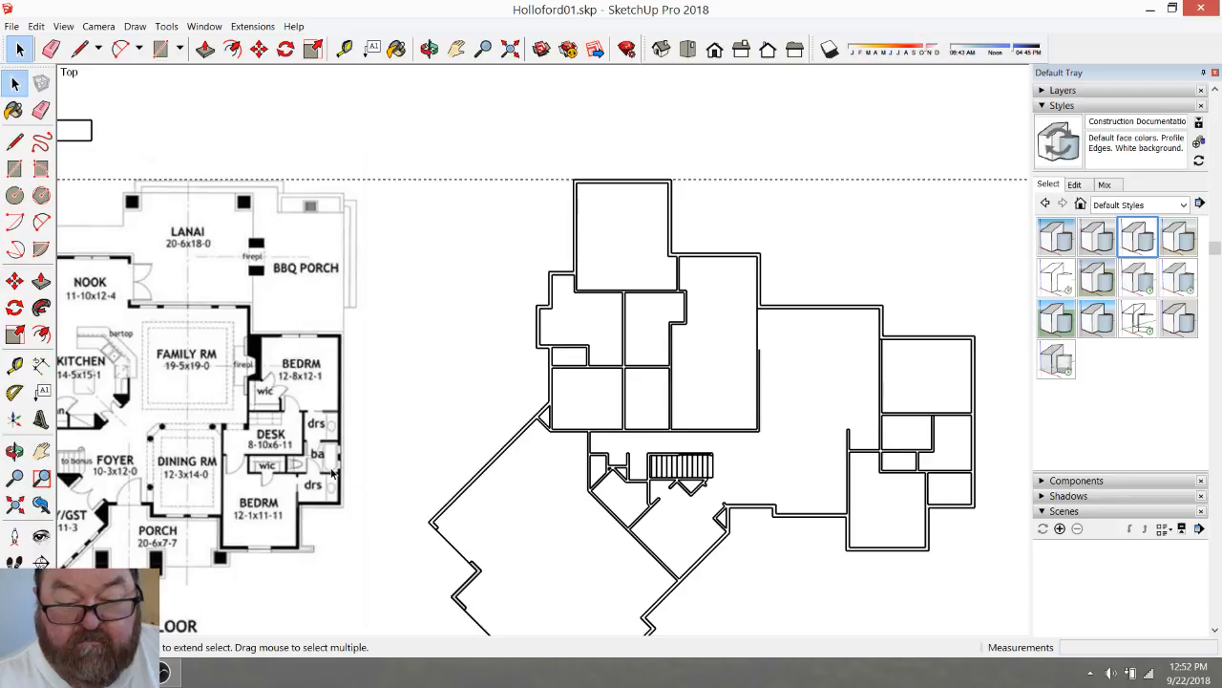
{"action": "scroll", "coordinate": [922, 485], "scroll_direction": "up", "scroll_amount": 6}
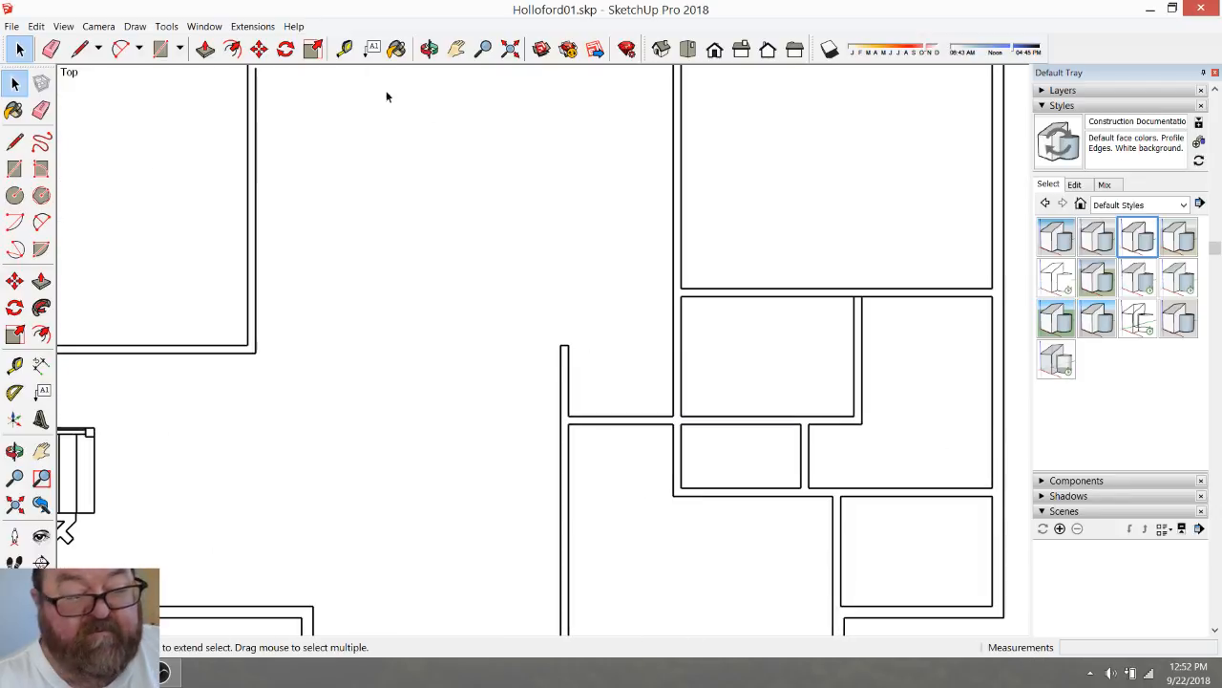
{"action": "left_click", "coordinate": [345, 50]}
{"action": "left_click", "coordinate": [945, 487]}
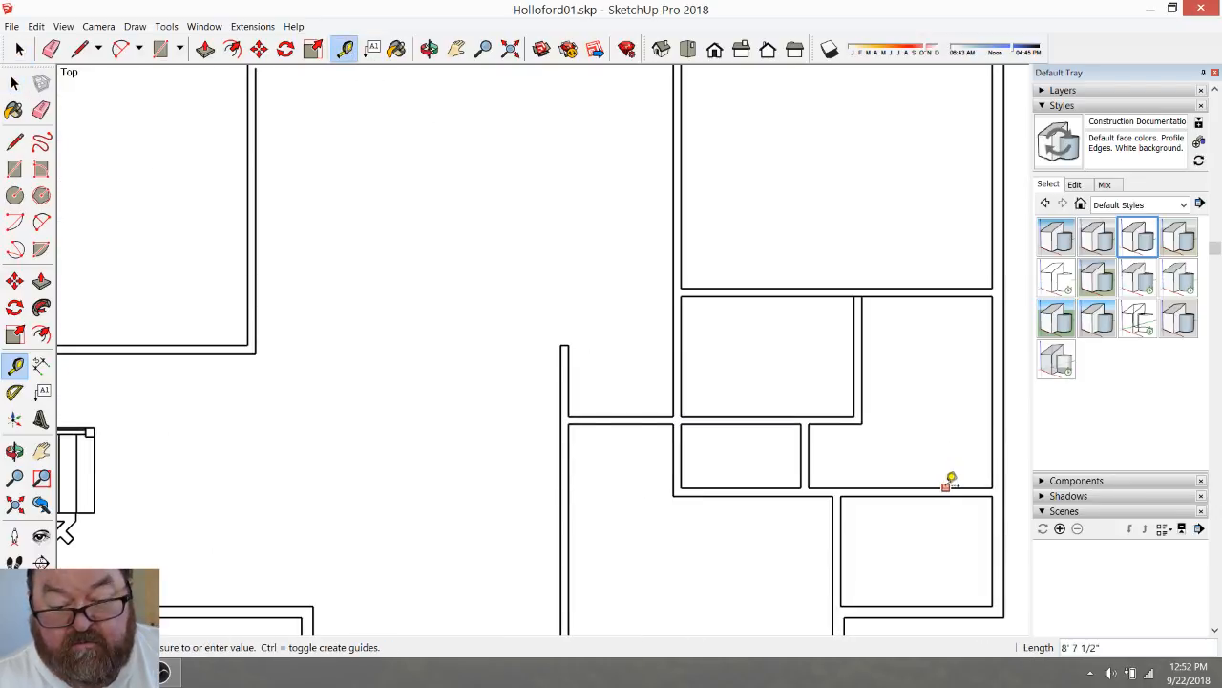
{"action": "type", "text": "5'"}
{"action": "key", "text": "Return"}
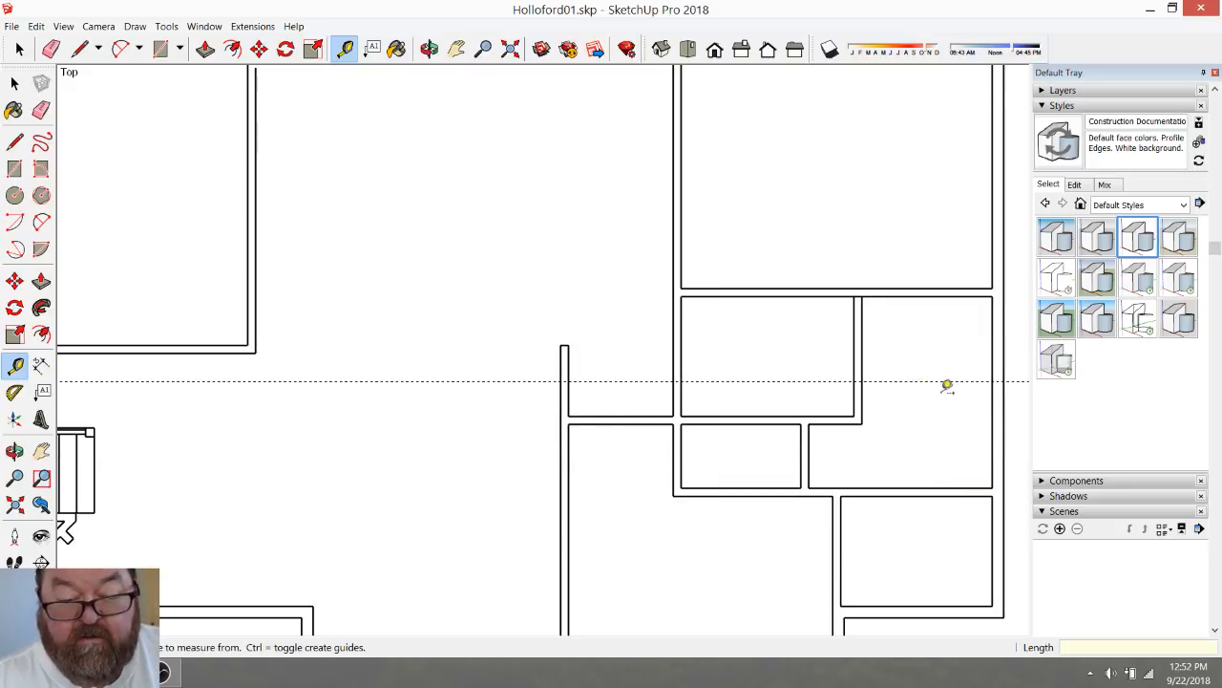
Place a second horizontal guide one wall thickness above the 5' offset guide
{"action": "scroll", "coordinate": [959, 393], "scroll_direction": "down", "scroll_amount": 2}
{"action": "scroll", "coordinate": [965, 401], "scroll_direction": "down", "scroll_amount": 3}
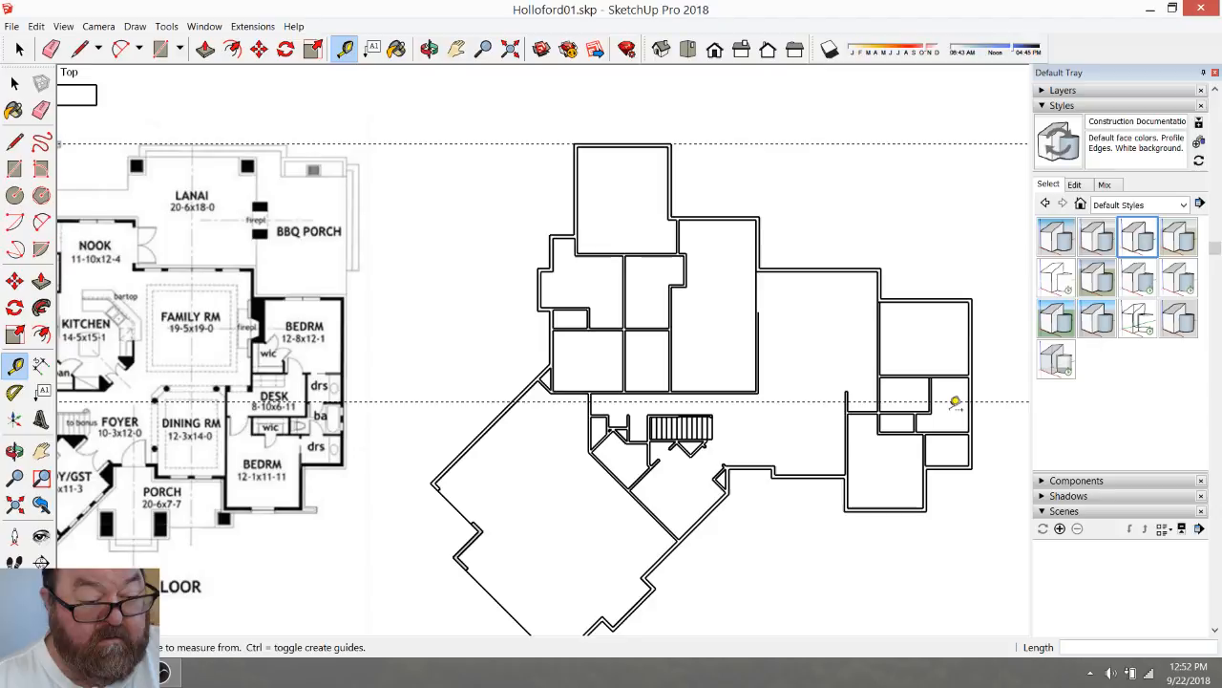
{"action": "scroll", "coordinate": [955, 402], "scroll_direction": "up", "scroll_amount": 3}
{"action": "left_click", "coordinate": [964, 385]}
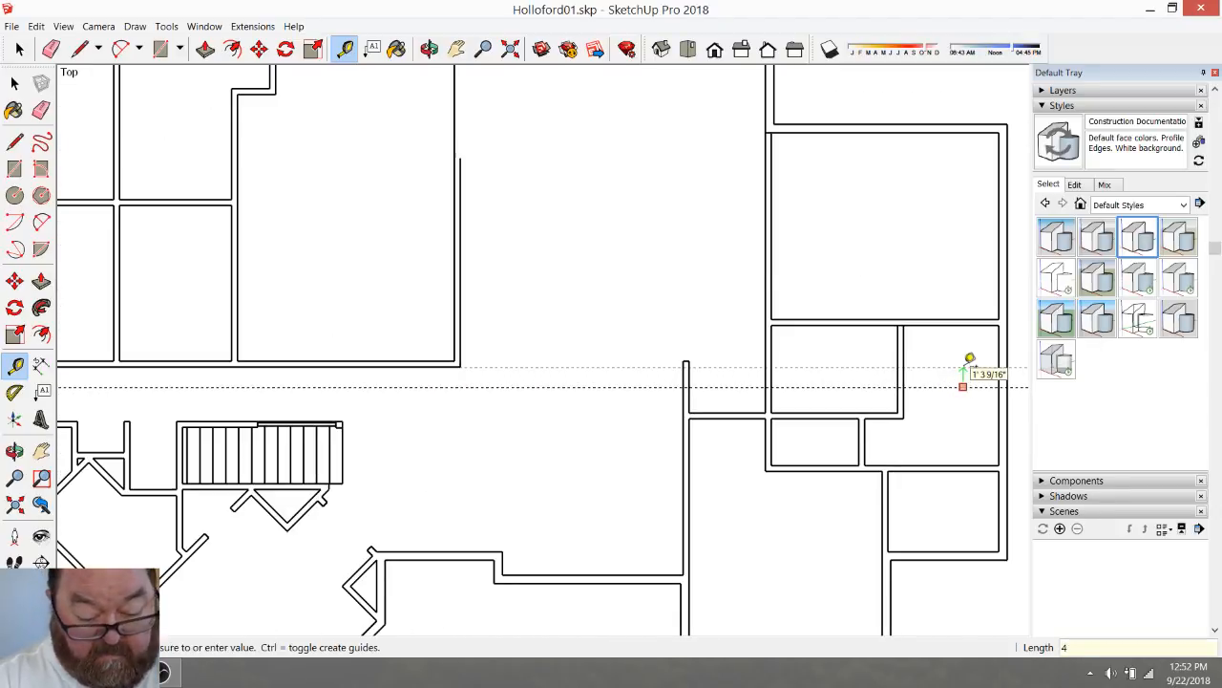
{"action": "key", "text": "Return"}
{"action": "scroll", "coordinate": [936, 361], "scroll_direction": "up", "scroll_amount": 3}
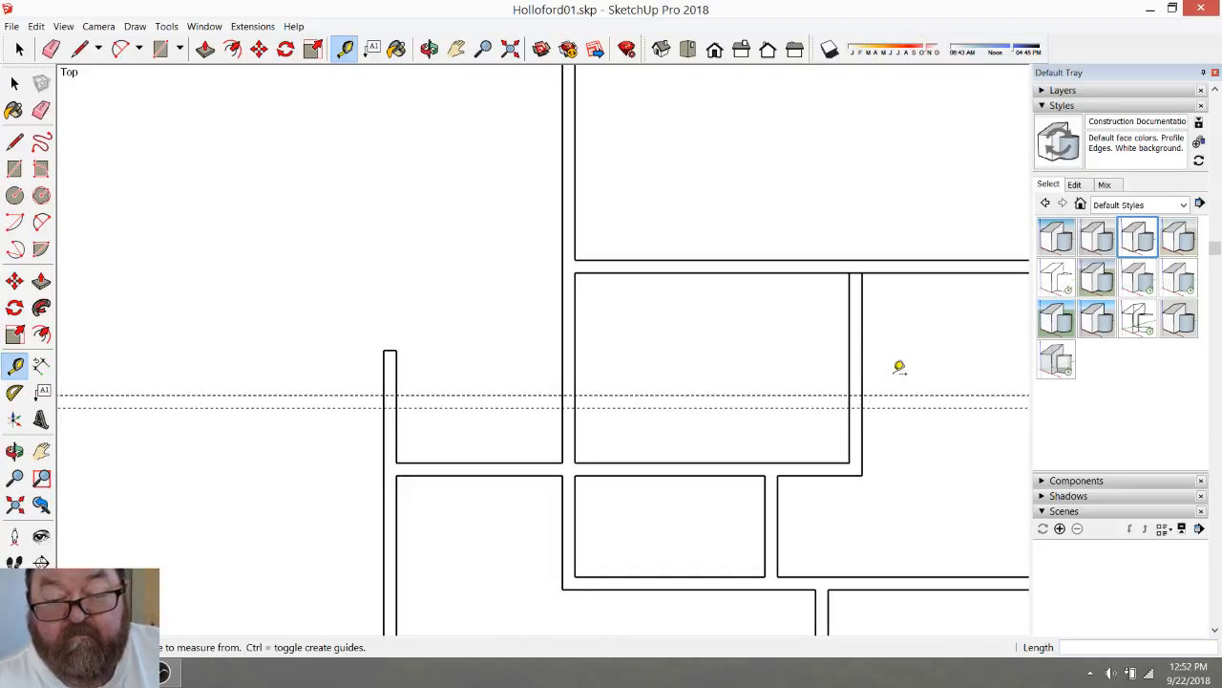
Draw both faces of the wall between the upper dressing room and the bath along the two guides, from the exterior wall to the desk partition
{"action": "scroll", "coordinate": [671, 414], "scroll_direction": "down", "scroll_amount": 1}
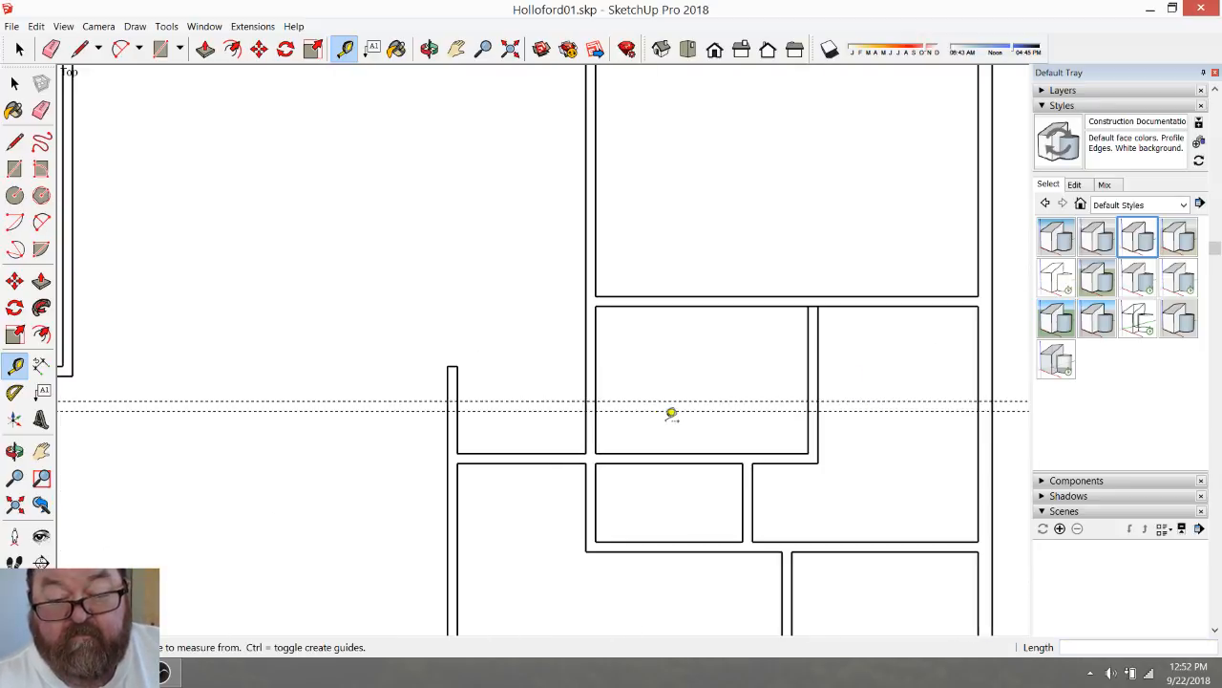
{"action": "left_click", "coordinate": [79, 49]}
{"action": "scroll", "coordinate": [950, 483], "scroll_direction": "up", "scroll_amount": 1}
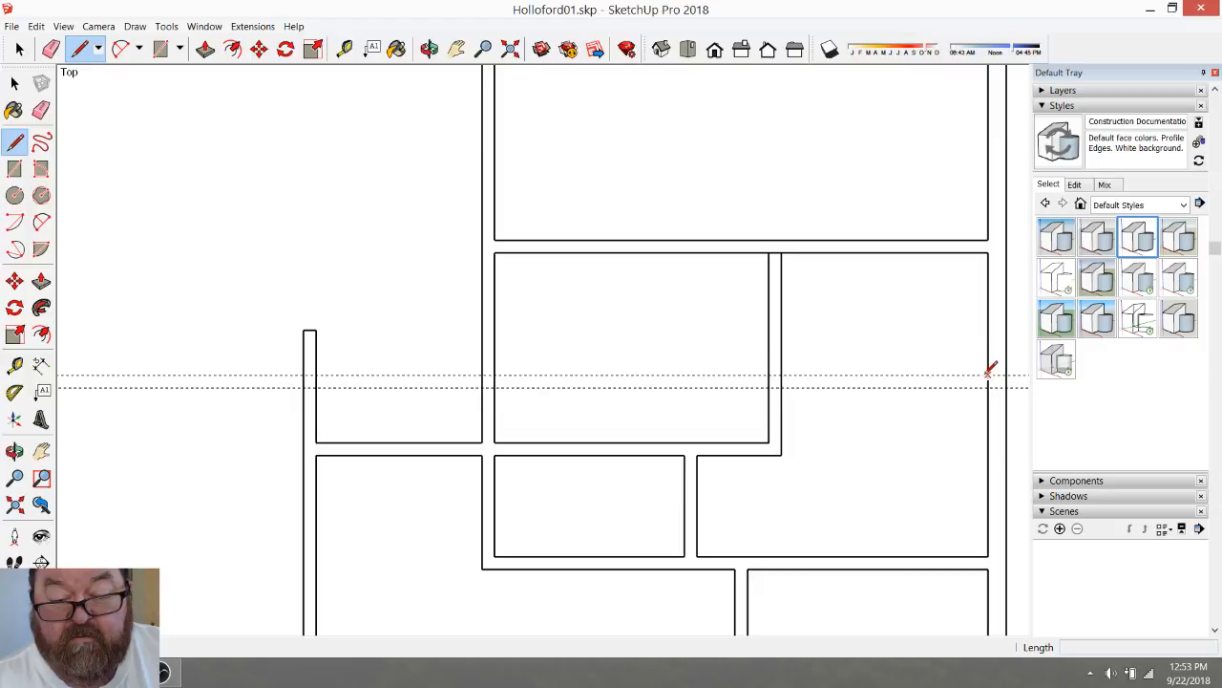
{"action": "left_click", "coordinate": [975, 373]}
{"action": "left_click", "coordinate": [781, 373]}
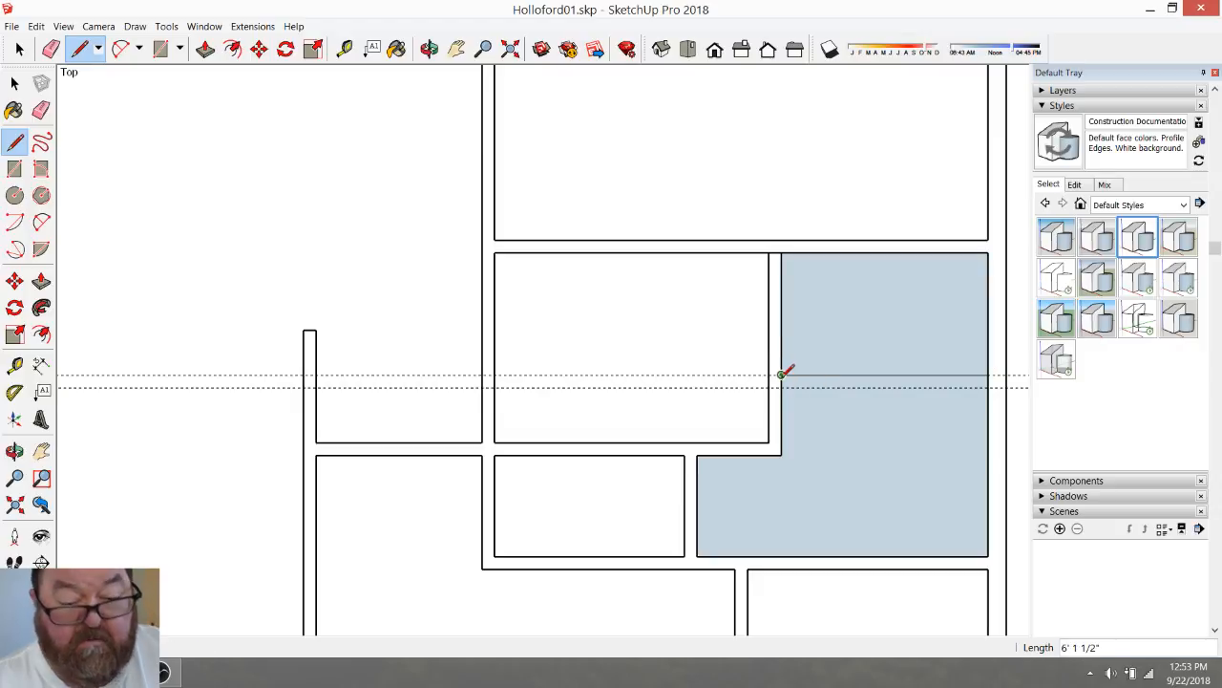
{"action": "left_click", "coordinate": [782, 387]}
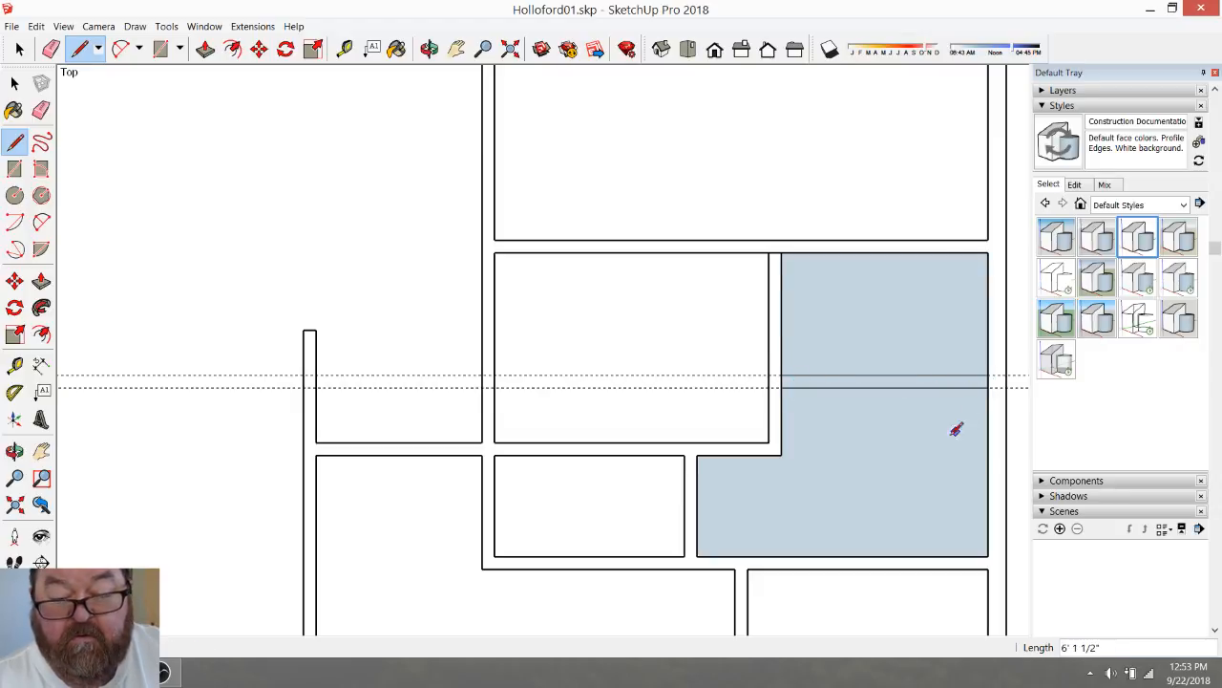
Measure the depths of the upper dressing room, the bath and the lower dressing room
{"action": "left_click", "coordinate": [345, 49]}
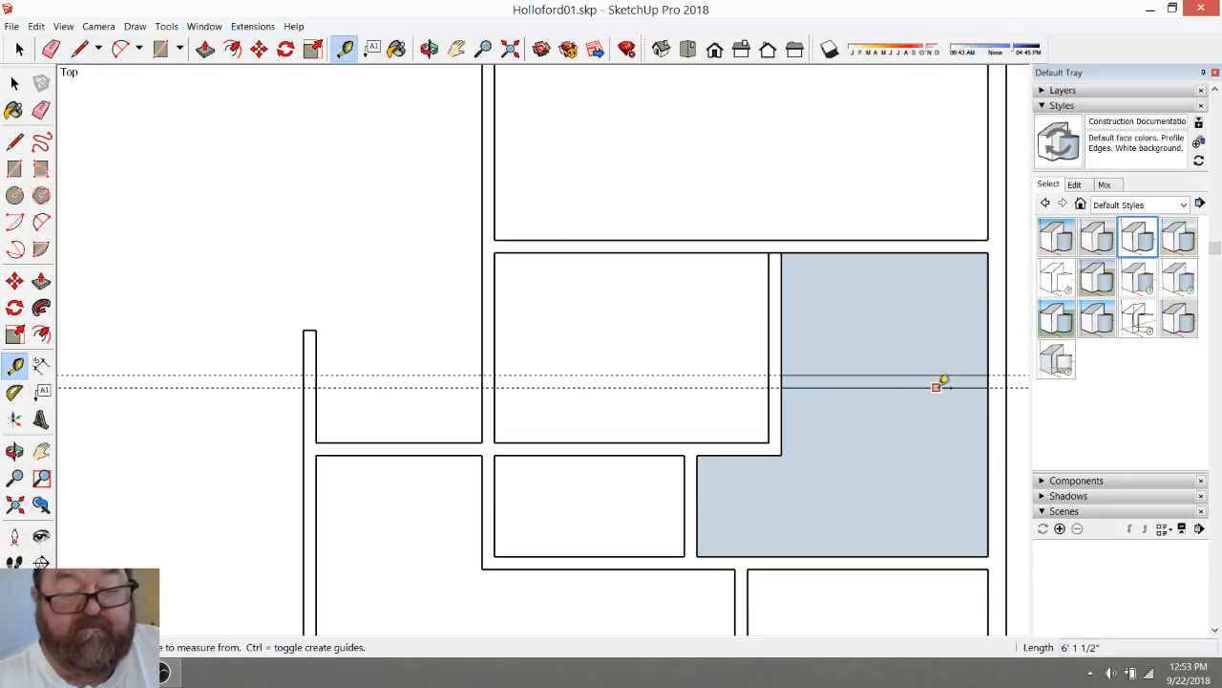
{"action": "left_click", "coordinate": [939, 375]}
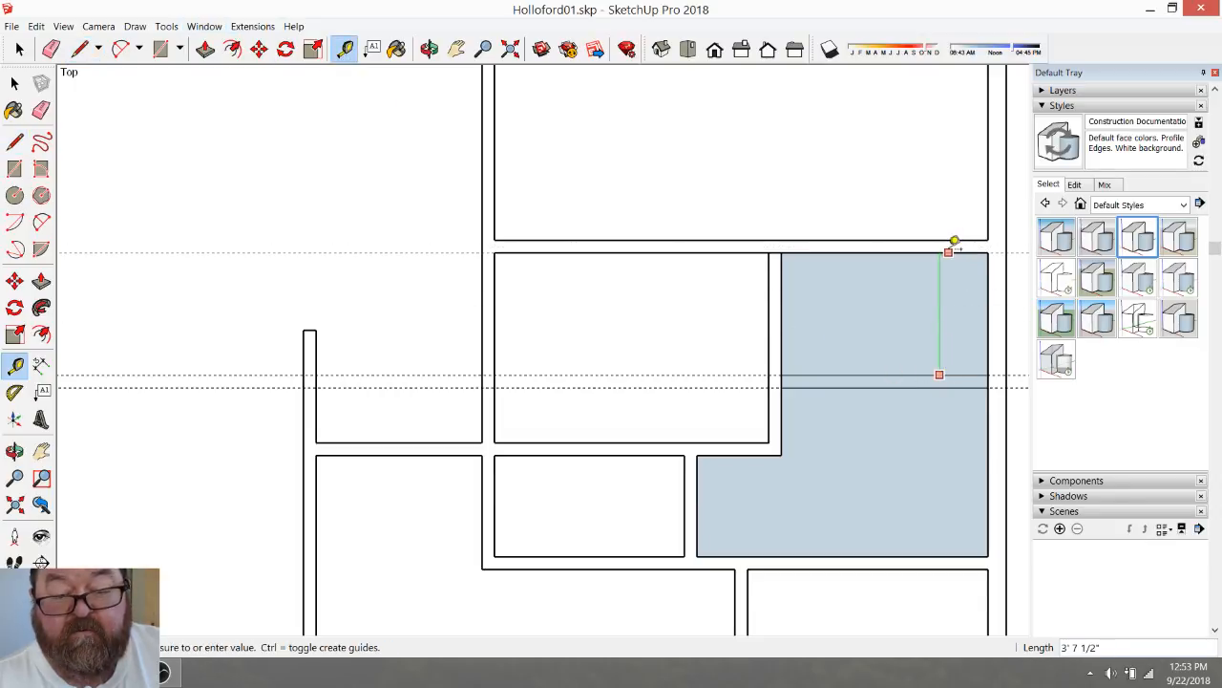
{"action": "left_click", "coordinate": [954, 241]}
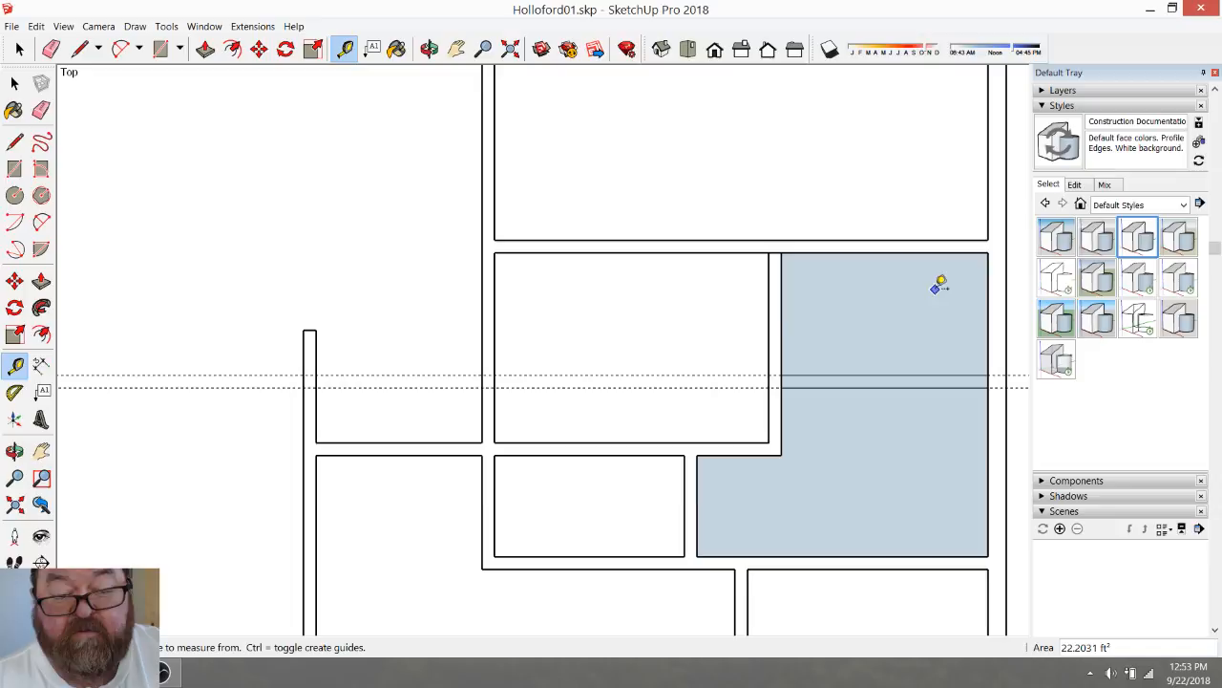
{"action": "scroll", "coordinate": [922, 302], "scroll_direction": "down", "scroll_amount": 1}
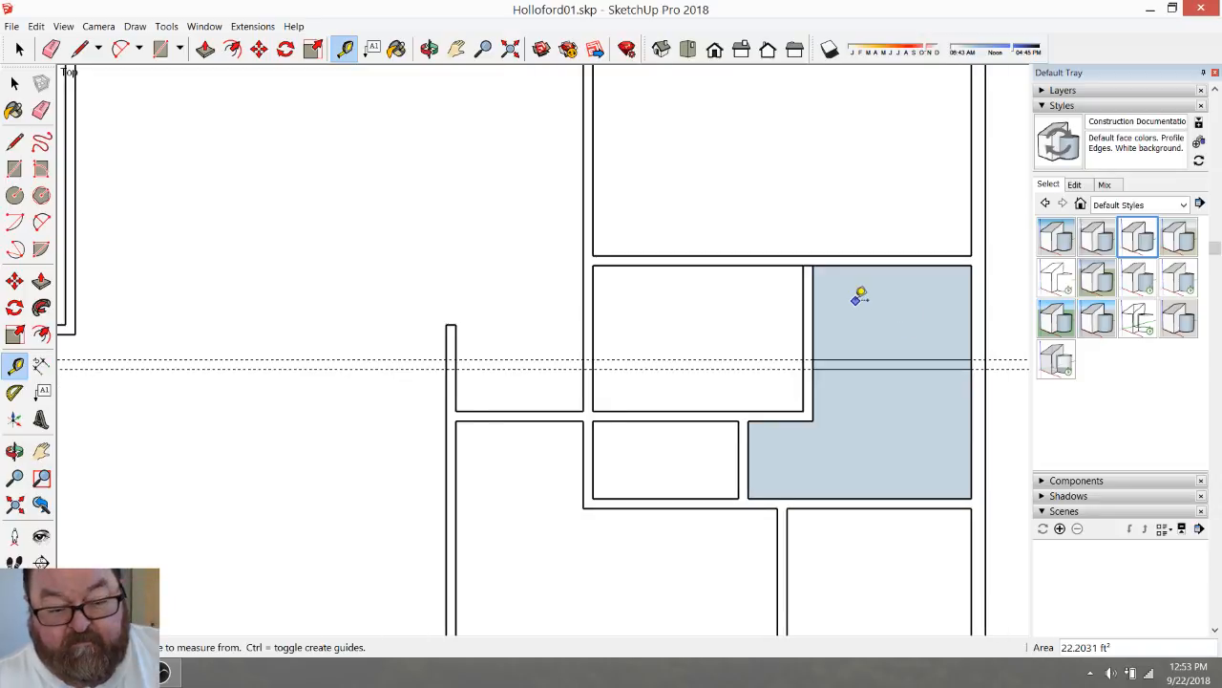
{"action": "scroll", "coordinate": [864, 325], "scroll_direction": "down", "scroll_amount": 2}
{"action": "scroll", "coordinate": [878, 401], "scroll_direction": "up", "scroll_amount": 1}
{"action": "left_click", "coordinate": [890, 450]}
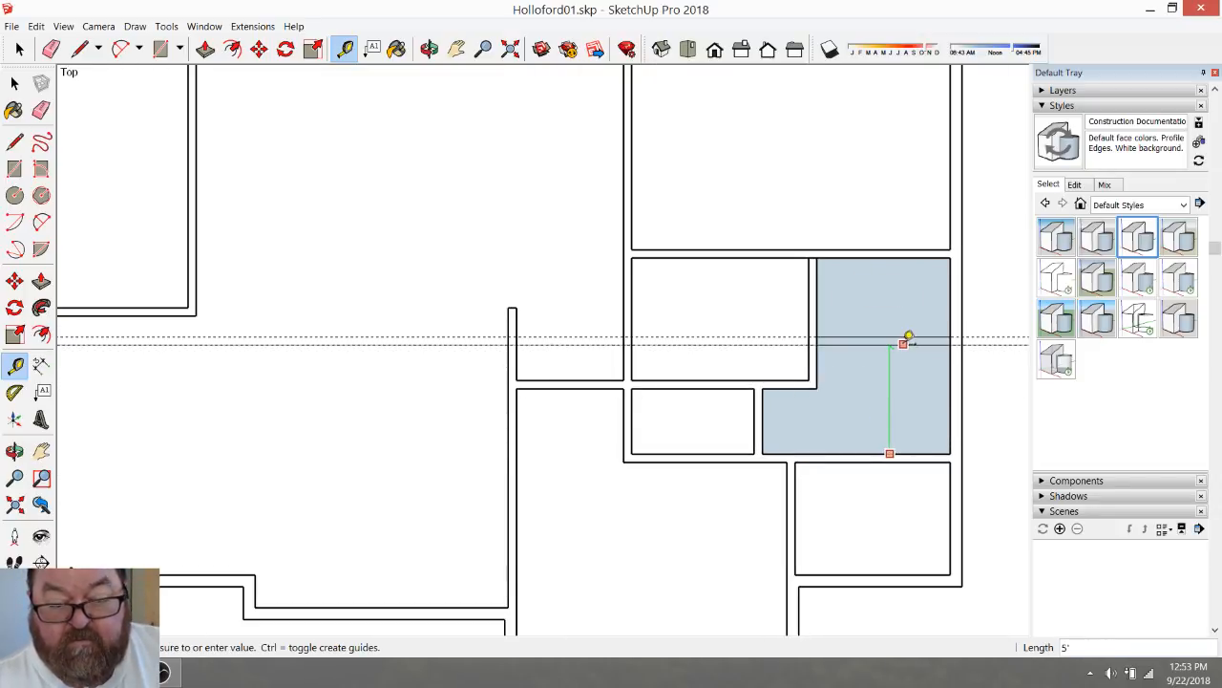
{"action": "left_click", "coordinate": [908, 336]}
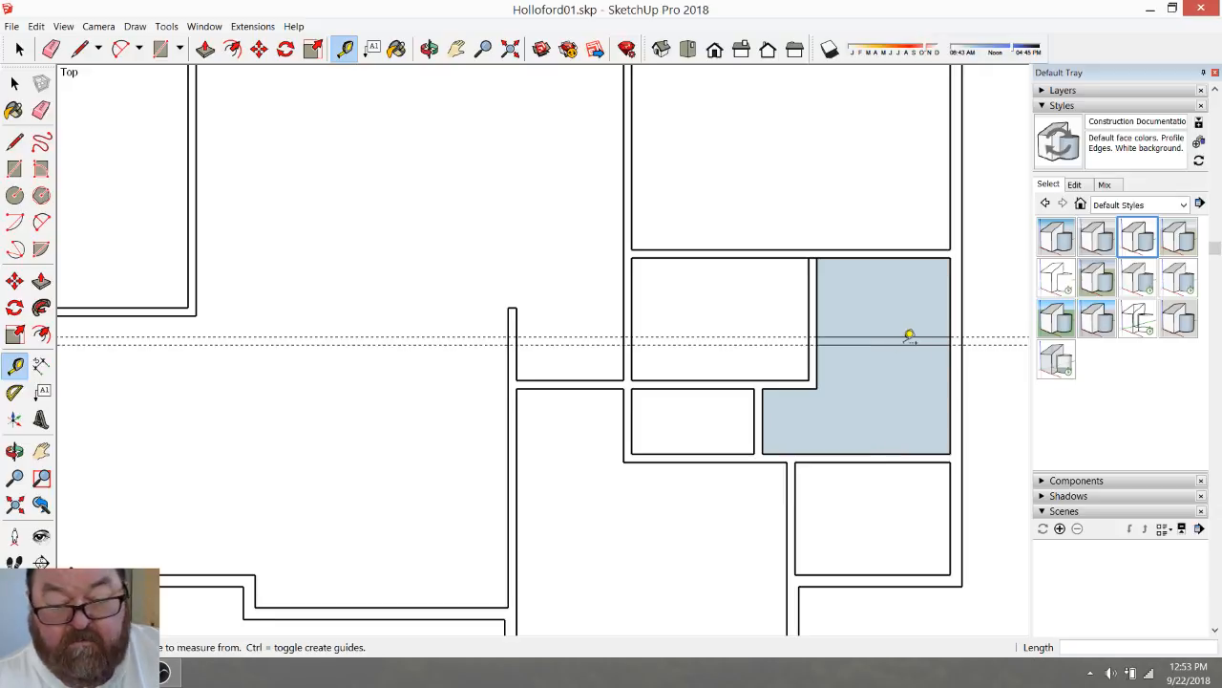
{"action": "left_click", "coordinate": [889, 462]}
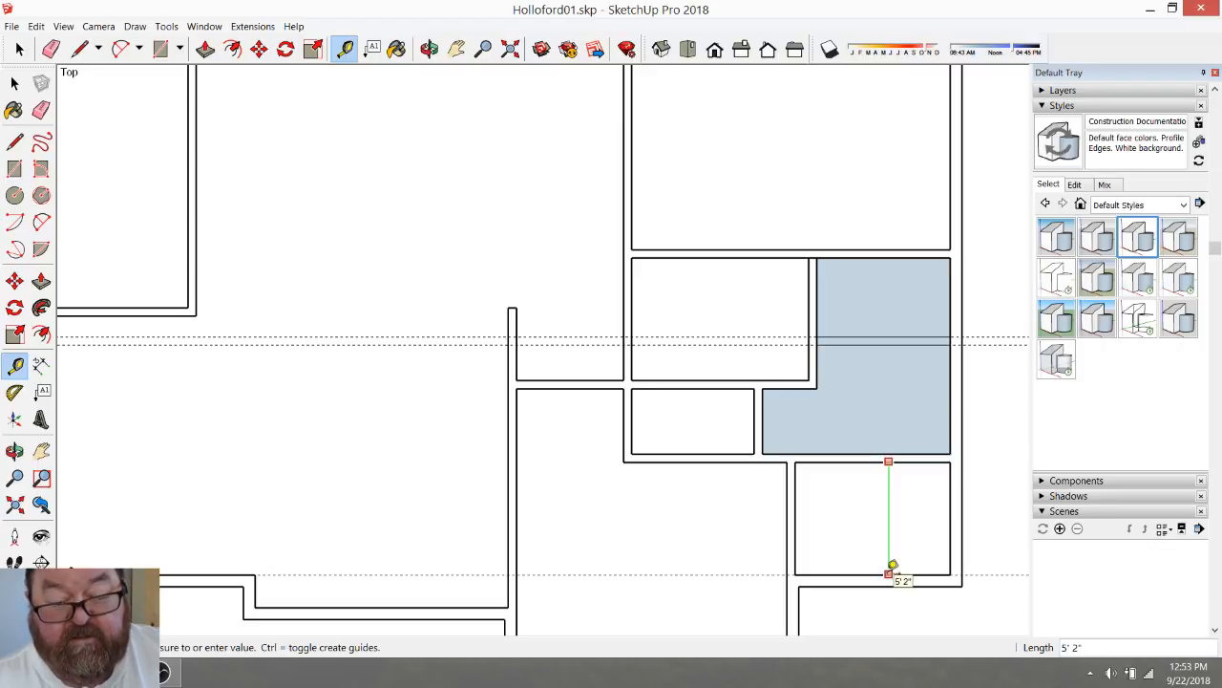
{"action": "key", "text": "Escape"}
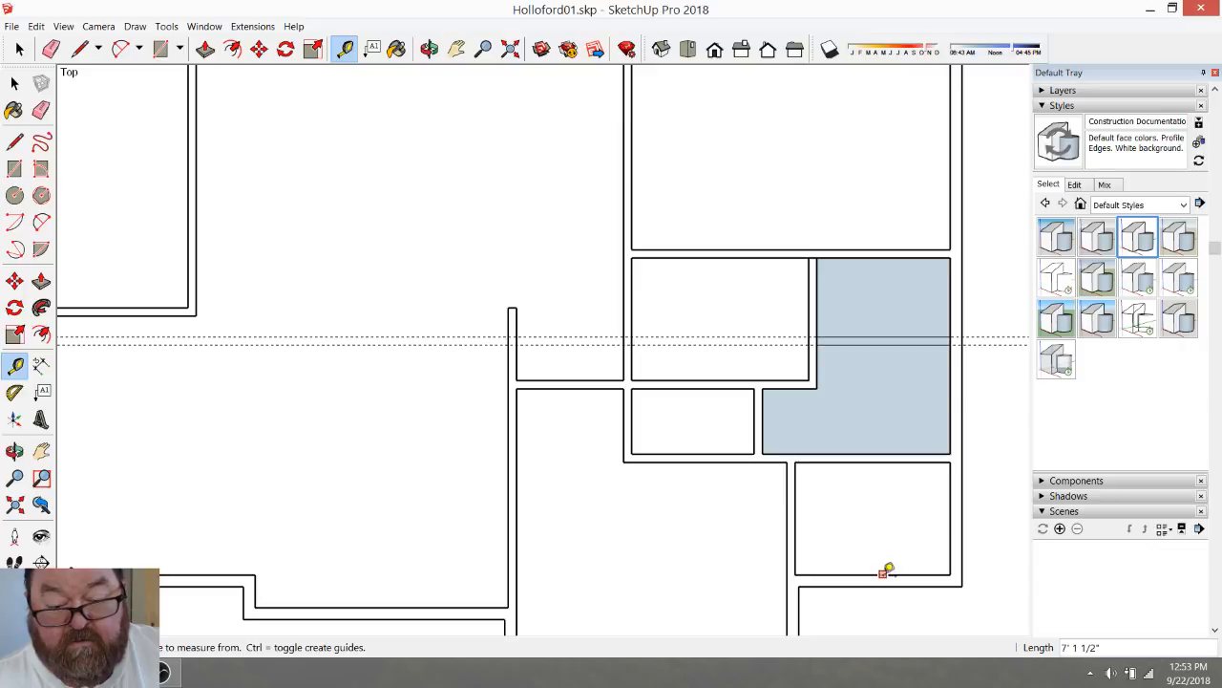
Place a horizontal guide 48" above the lower dressing room's lower wall
{"action": "left_click", "coordinate": [882, 573]}
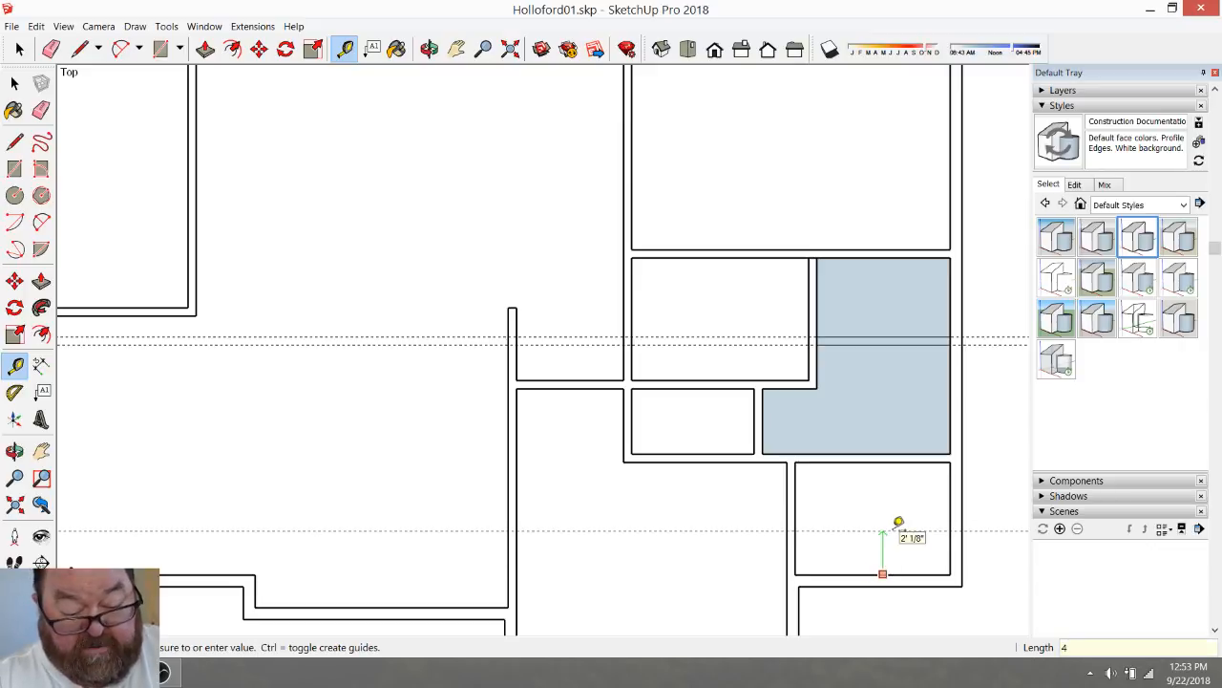
{"action": "type", "text": "48"}
{"action": "key", "text": "Return"}
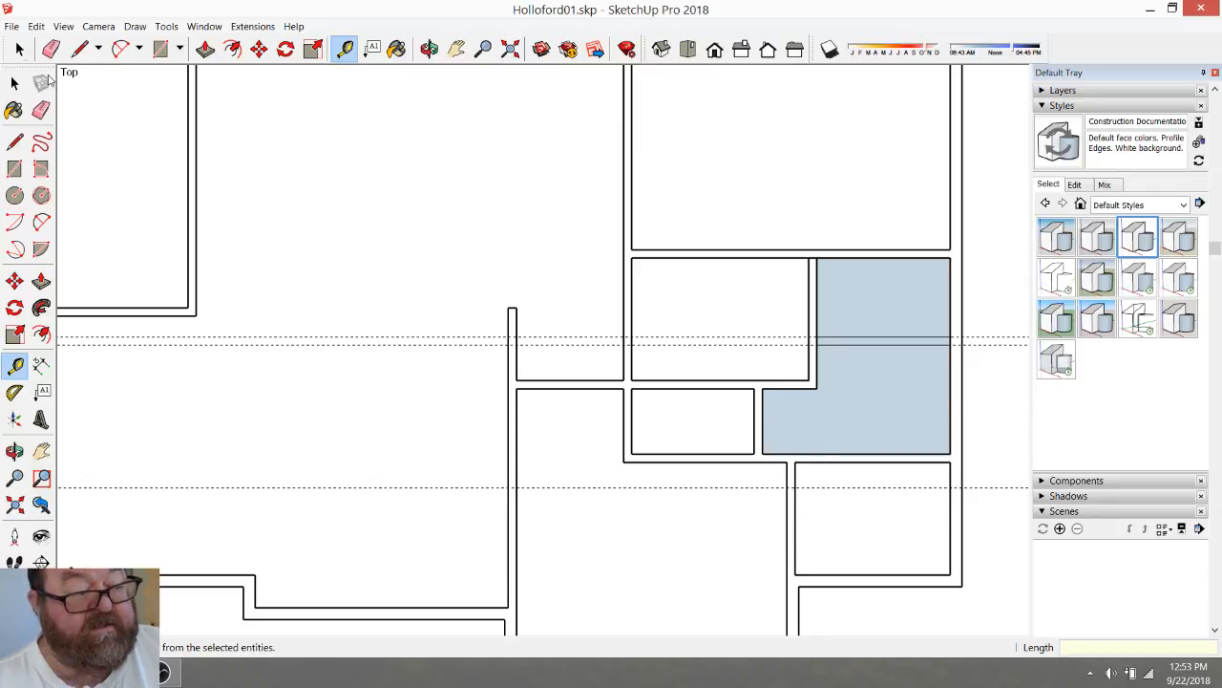
{"action": "left_click", "coordinate": [19, 49]}
{"action": "left_click_drag", "start_coordinate": [471, 331], "coordinate": [999, 508]}
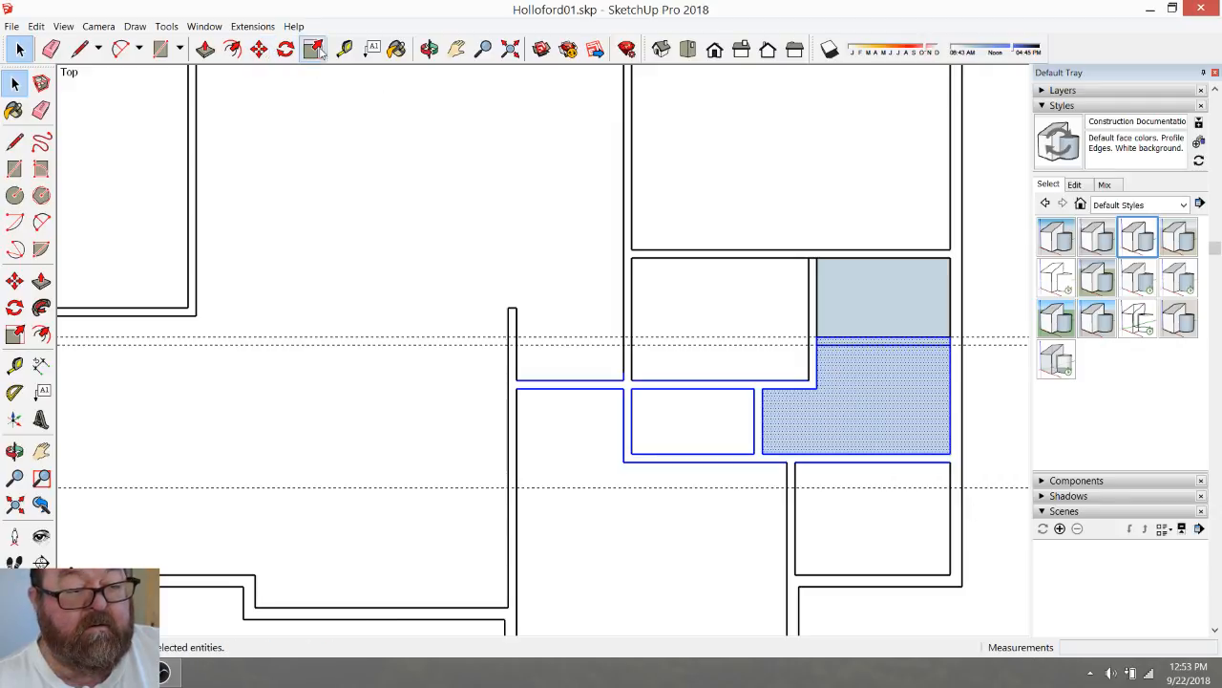
{"action": "left_click", "coordinate": [259, 49]}
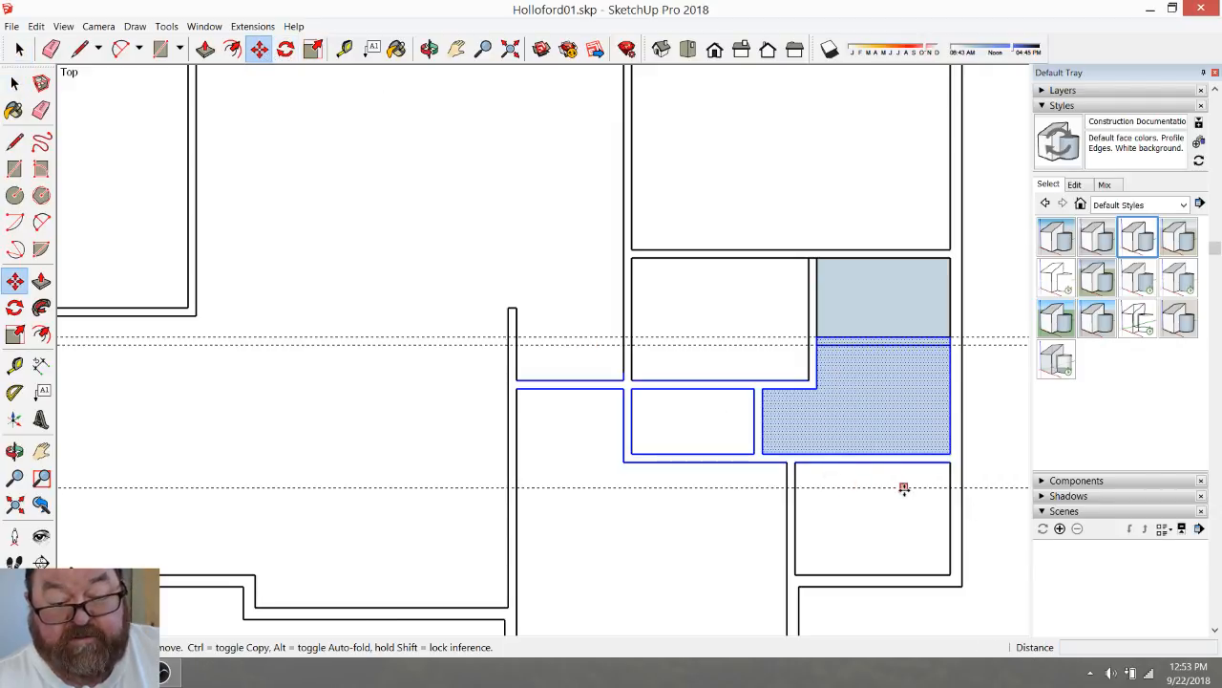
Measure the depths of the lower and upper bedrooms between their inner wall faces
{"action": "scroll", "coordinate": [850, 425], "scroll_direction": "down", "scroll_amount": 3}
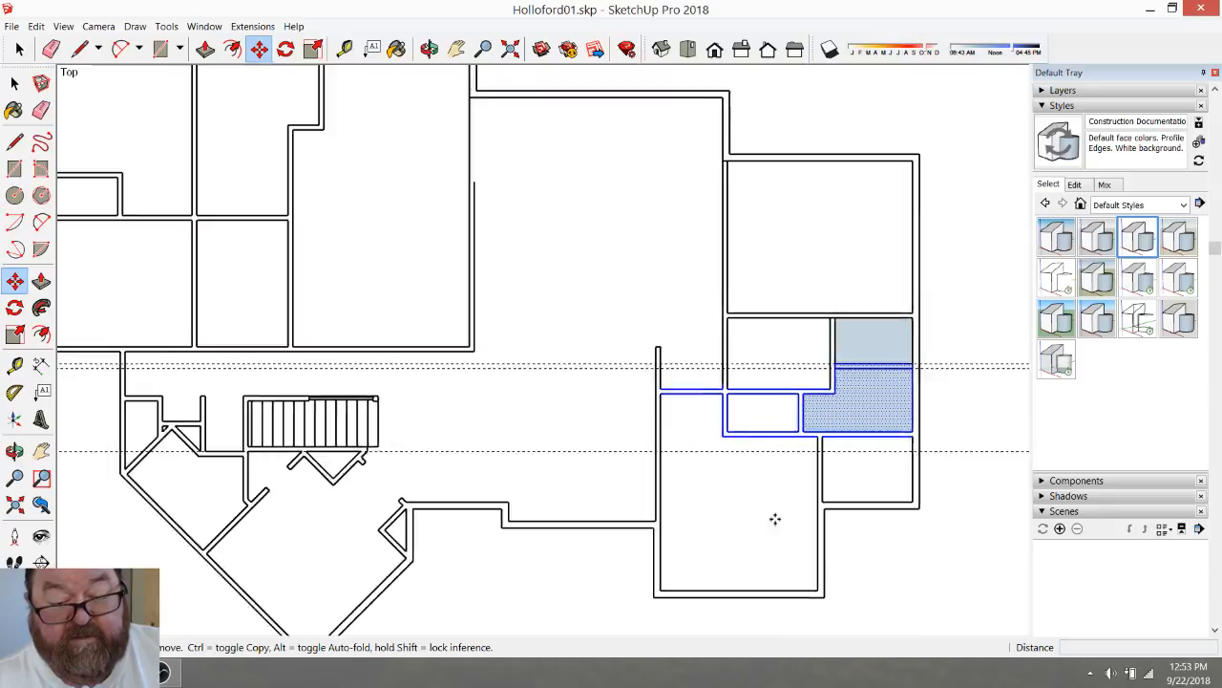
{"action": "scroll", "coordinate": [838, 444], "scroll_direction": "up", "scroll_amount": 2}
{"action": "left_click", "coordinate": [345, 49]}
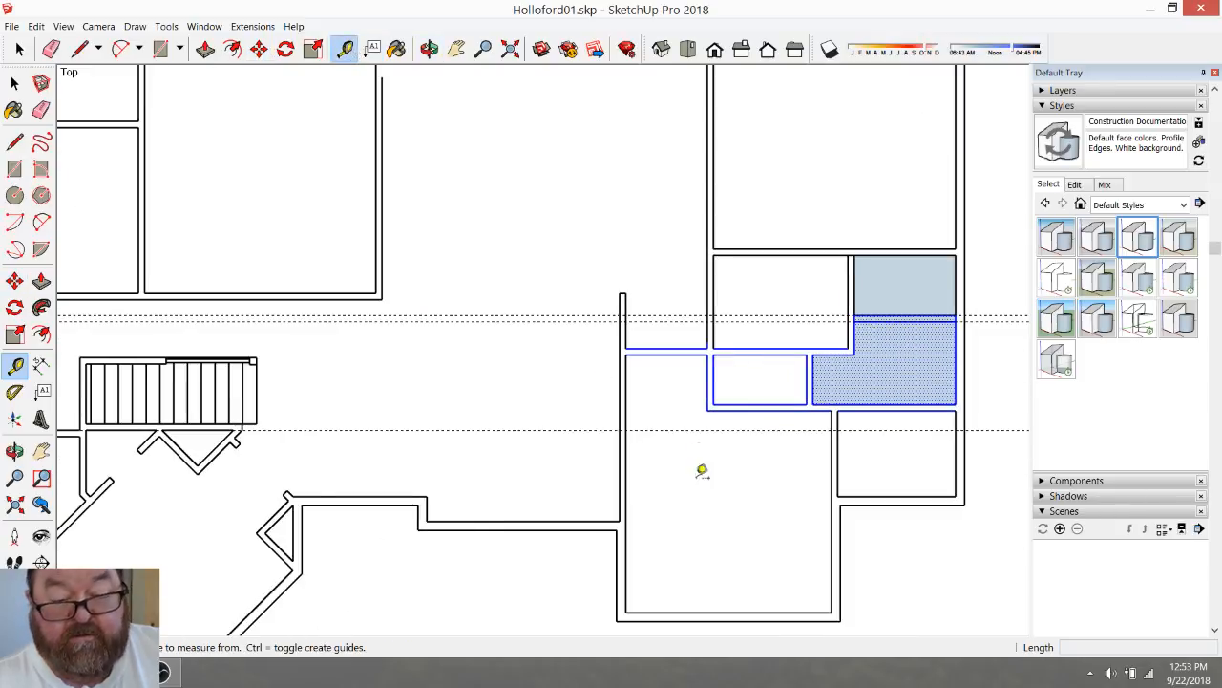
{"action": "left_click", "coordinate": [761, 611]}
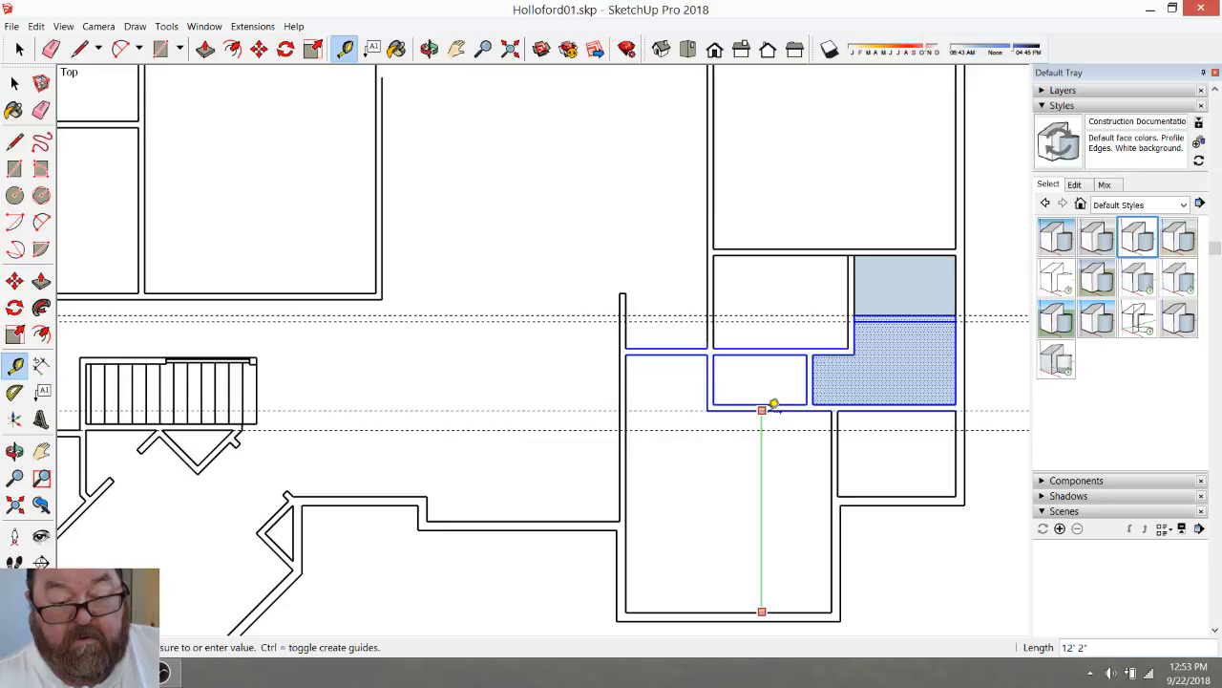
{"action": "left_click", "coordinate": [764, 414]}
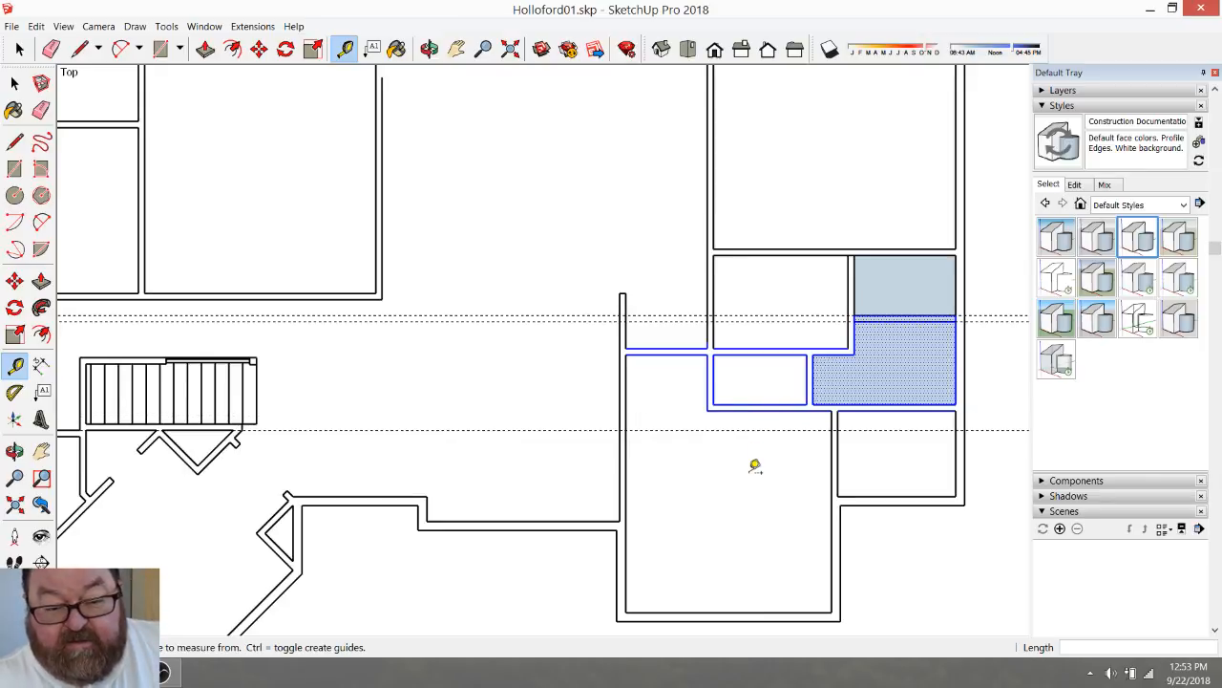
{"action": "scroll", "coordinate": [912, 459], "scroll_direction": "up", "scroll_amount": 2}
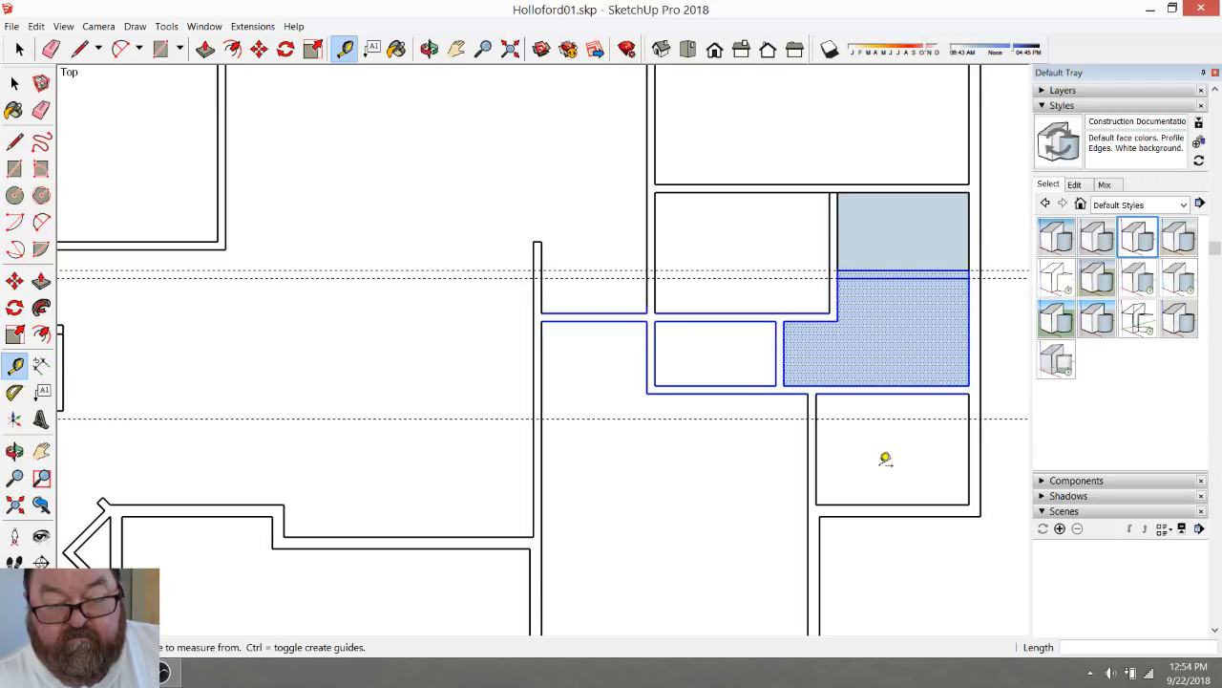
{"action": "scroll", "coordinate": [873, 487], "scroll_direction": "down", "scroll_amount": 3}
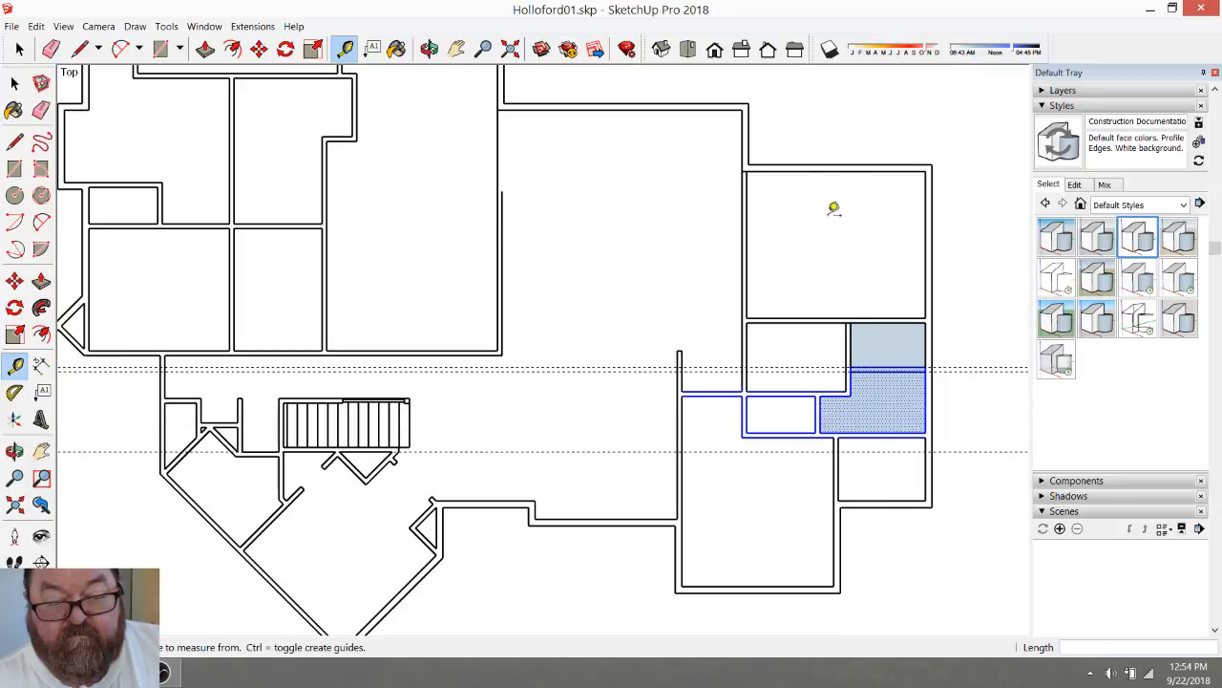
{"action": "left_click", "coordinate": [836, 171]}
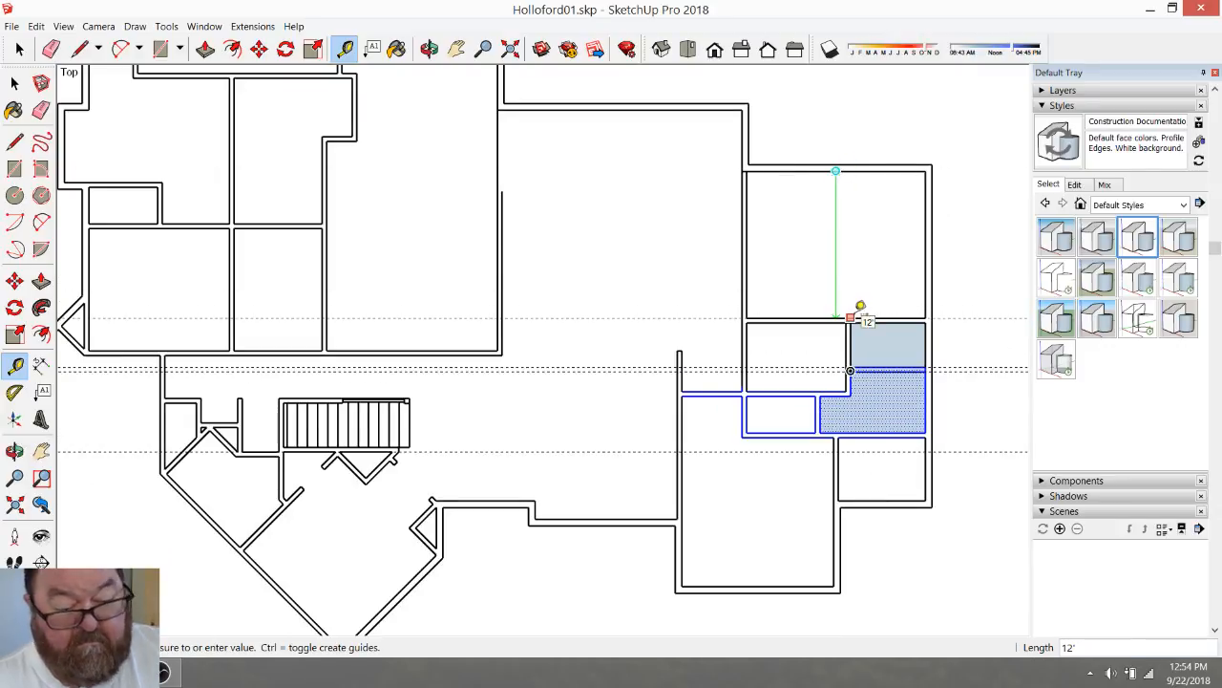
{"action": "left_click", "coordinate": [860, 307]}
Erase the two guides through the bath and the leftover segments crossing the wall junctions around the upper dressing room
{"action": "scroll", "coordinate": [865, 391], "scroll_direction": "up", "scroll_amount": 3}
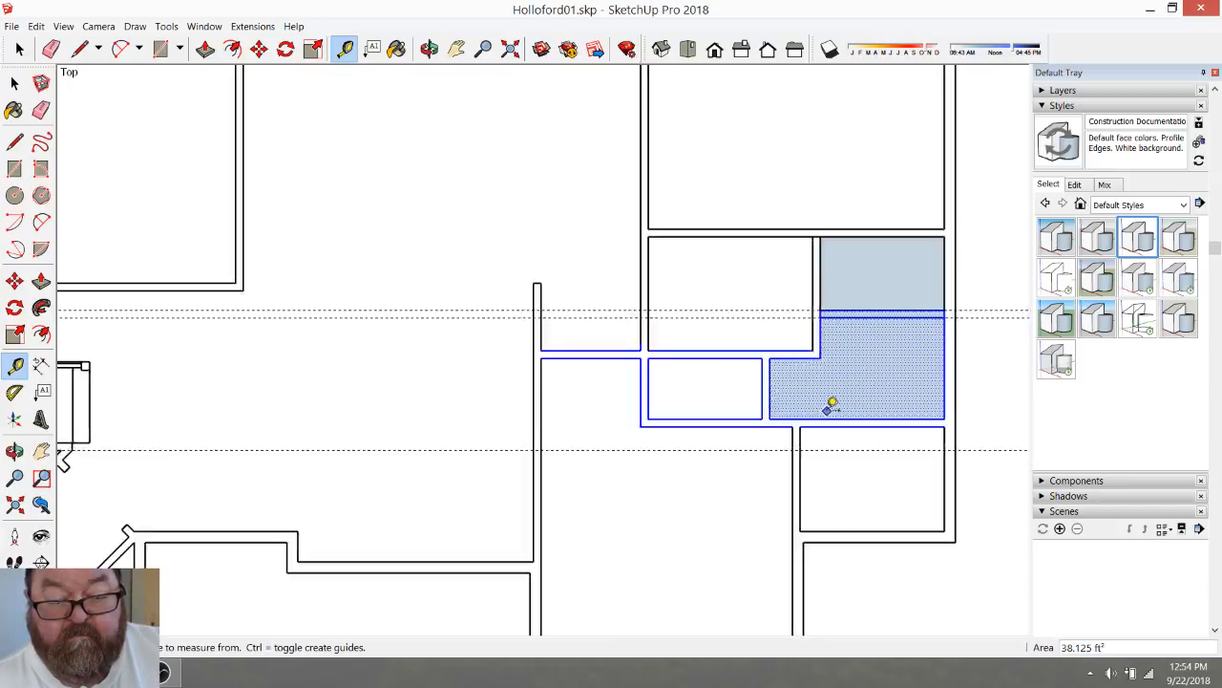
{"action": "scroll", "coordinate": [838, 408], "scroll_direction": "up", "scroll_amount": 2}
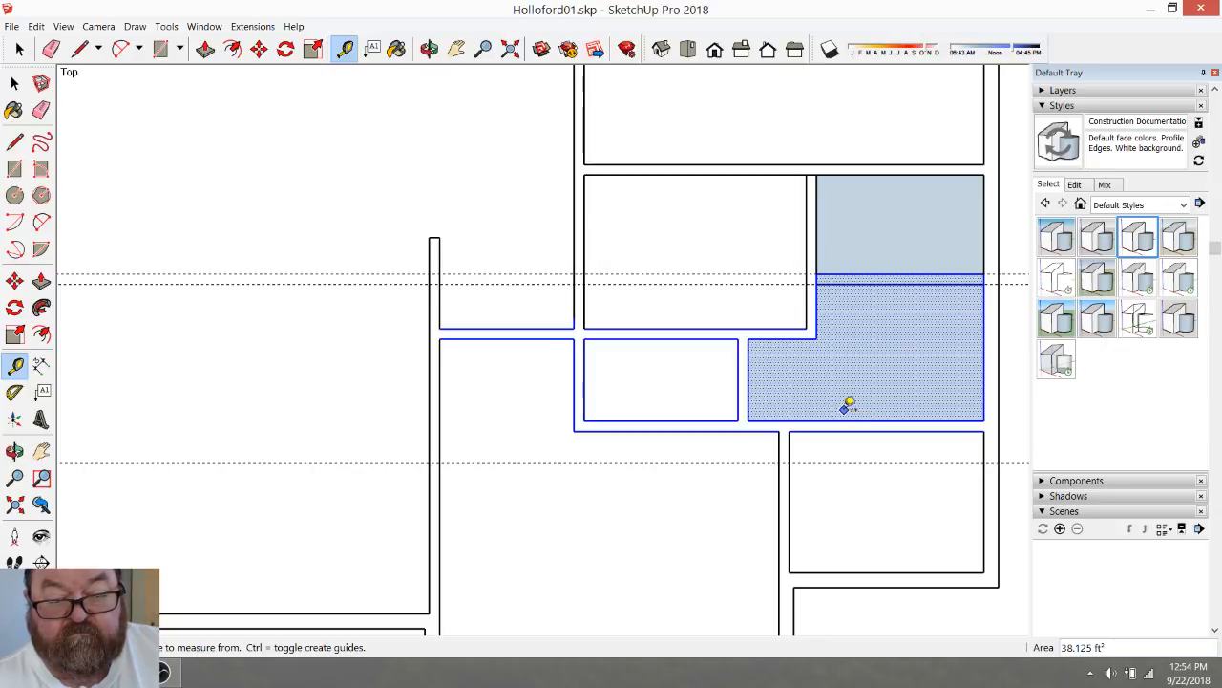
{"action": "left_click", "coordinate": [51, 50]}
{"action": "left_click_drag", "start_coordinate": [627, 265], "coordinate": [666, 285]}
{"action": "scroll", "coordinate": [845, 314], "scroll_direction": "up", "scroll_amount": 2}
{"action": "left_click_drag", "start_coordinate": [793, 265], "coordinate": [810, 264]}
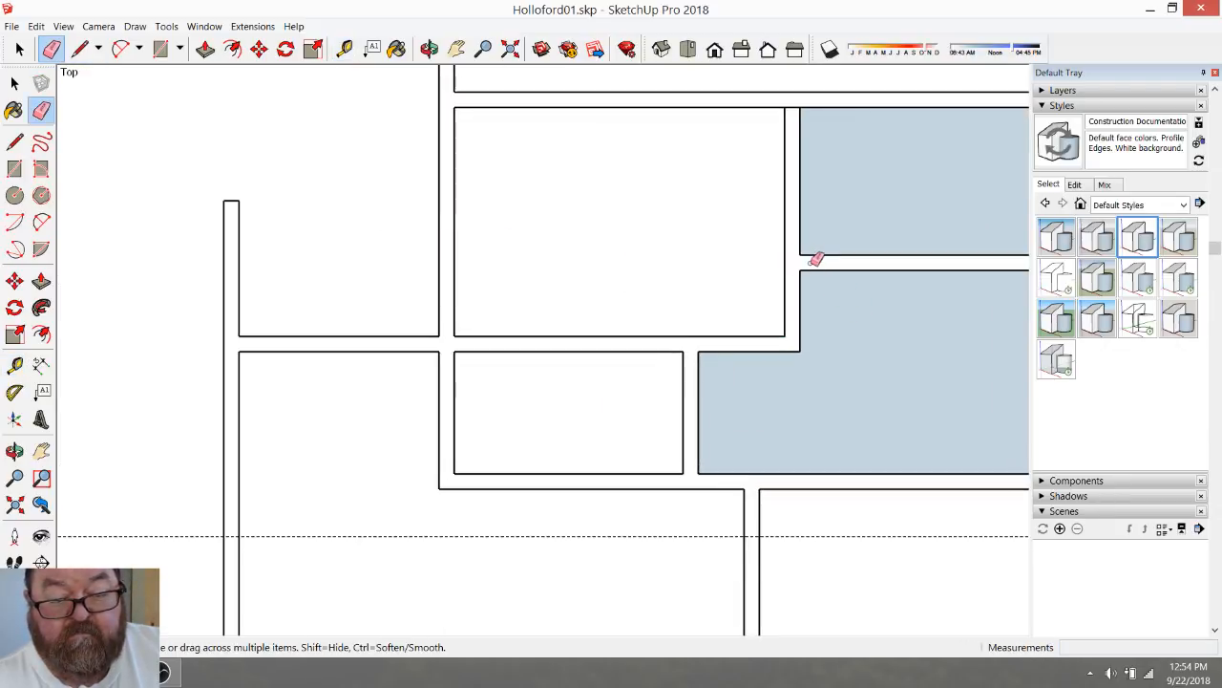
{"action": "scroll", "coordinate": [709, 308], "scroll_direction": "down", "scroll_amount": 2}
{"action": "scroll", "coordinate": [961, 281], "scroll_direction": "up", "scroll_amount": 1}
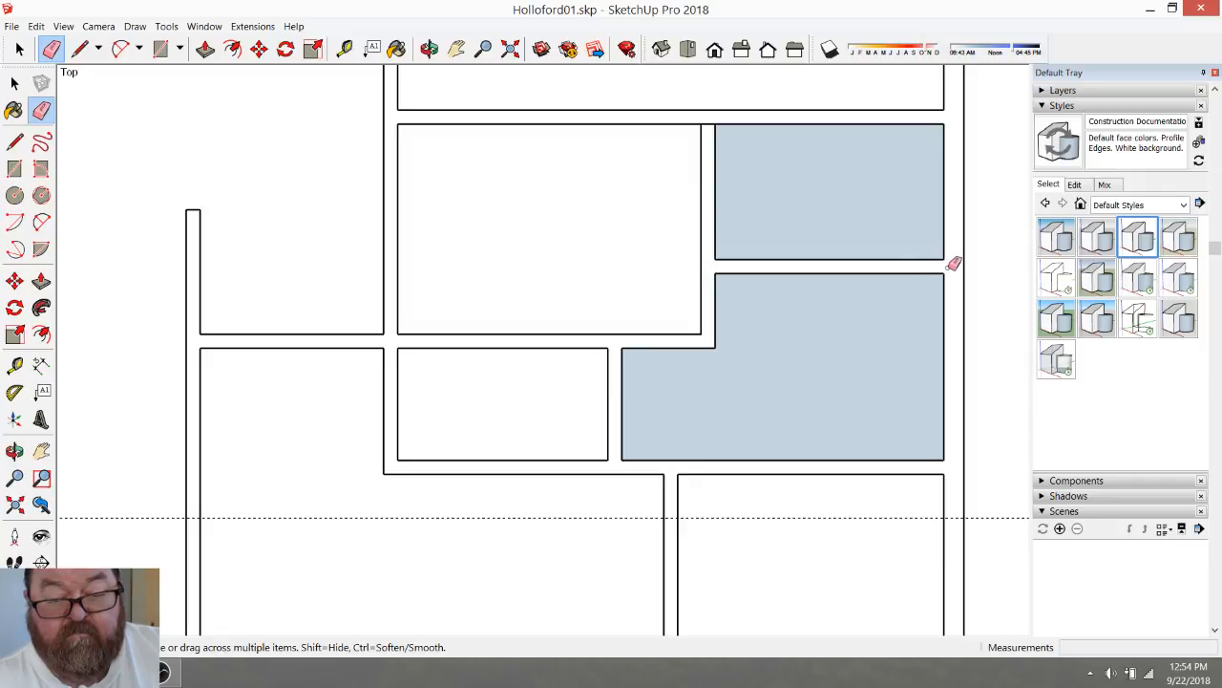
{"action": "scroll", "coordinate": [697, 125], "scroll_direction": "up", "scroll_amount": 1}
{"action": "scroll", "coordinate": [717, 158], "scroll_direction": "down", "scroll_amount": 1}
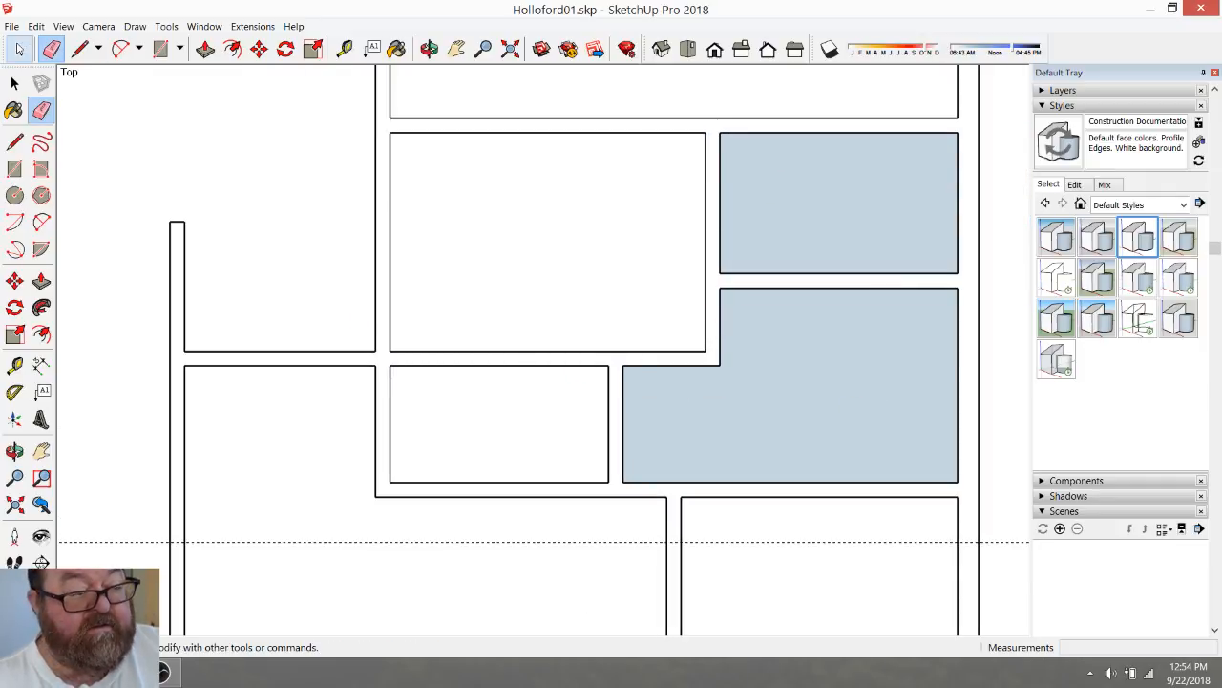
Delete the floor faces of the upper dressing room and the bath
{"action": "left_click", "coordinate": [20, 48]}
{"action": "left_click", "coordinate": [738, 189]}
{"action": "key", "text": "Delete"}
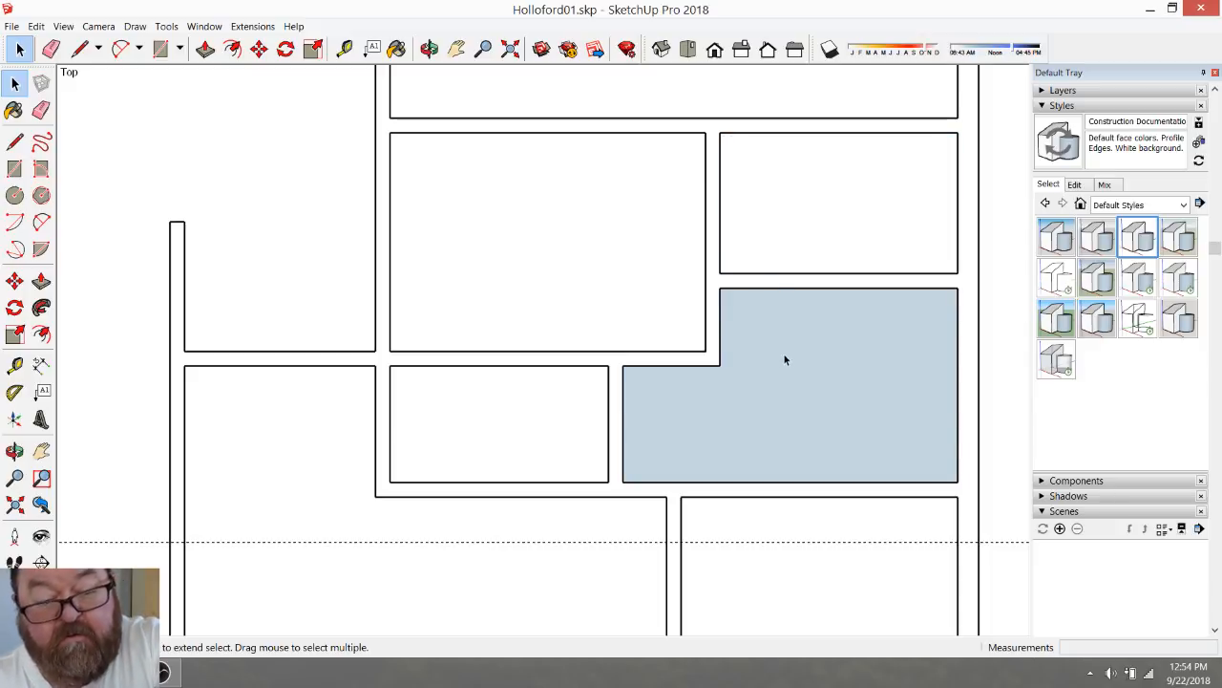
{"action": "left_click", "coordinate": [857, 363]}
{"action": "key", "text": "Delete"}
{"action": "scroll", "coordinate": [870, 361], "scroll_direction": "down", "scroll_amount": 3}
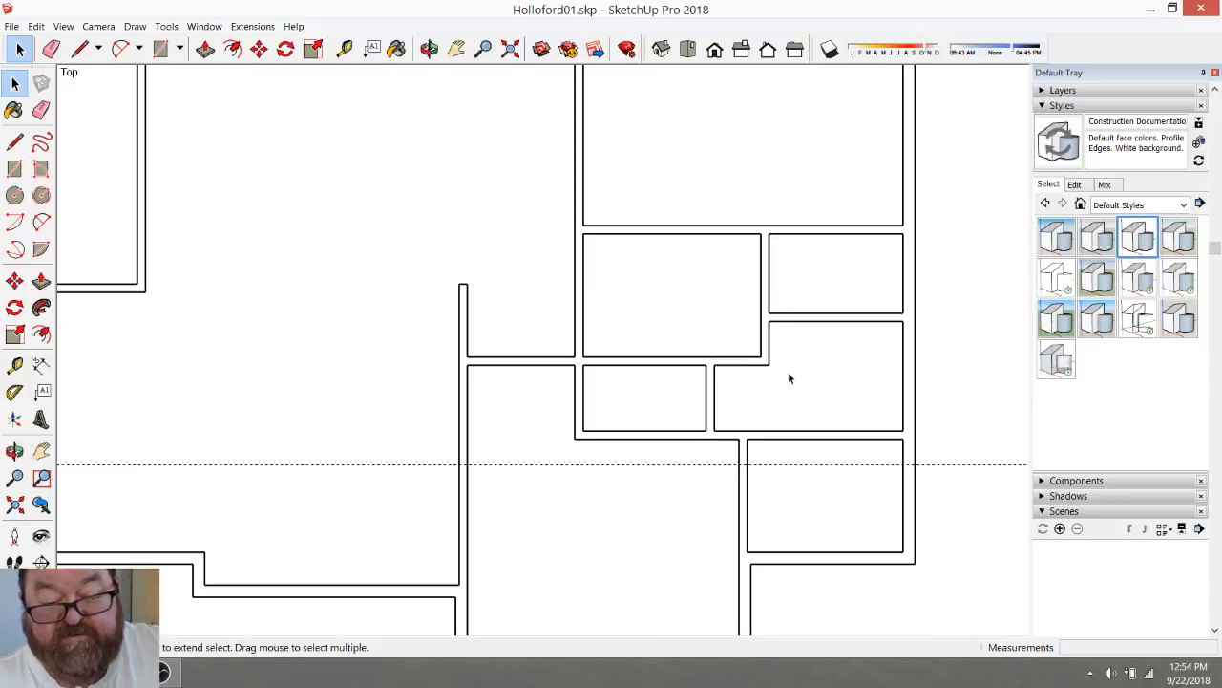
Erase the remaining horizontal guide crossing the lower dressing room
{"action": "left_click", "coordinate": [50, 48]}
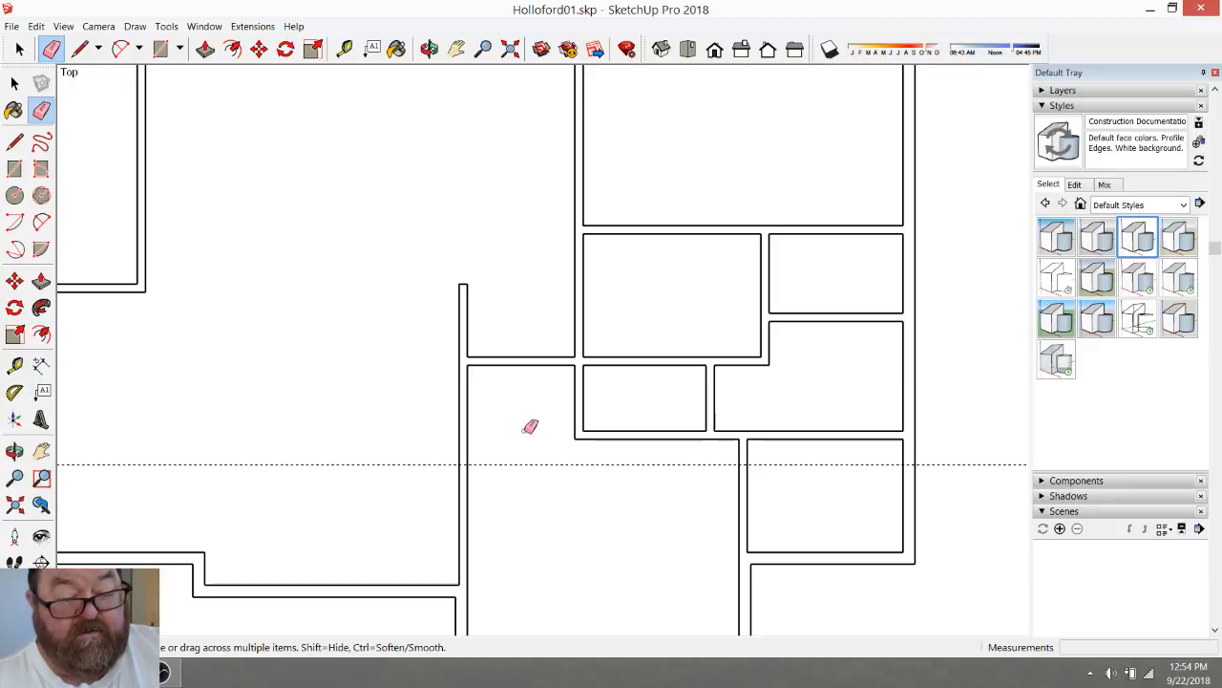
{"action": "scroll", "coordinate": [823, 491], "scroll_direction": "down", "scroll_amount": 1}
{"action": "scroll", "coordinate": [792, 388], "scroll_direction": "up", "scroll_amount": 3}
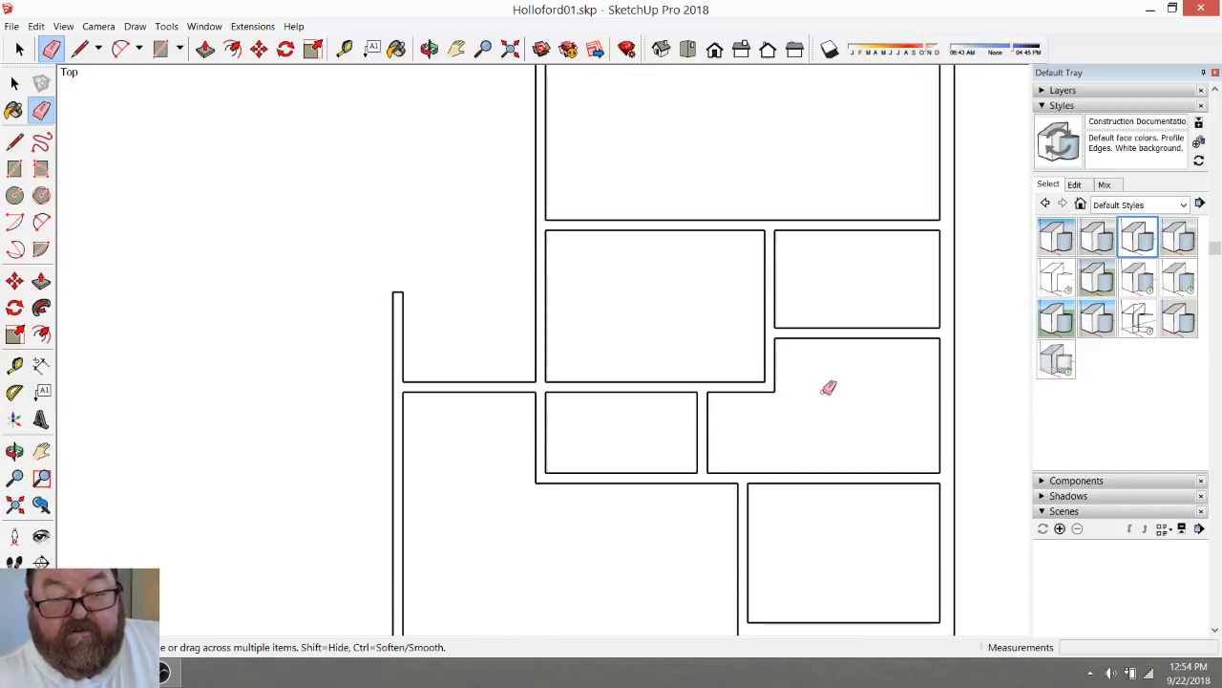
Compare the finished bedroom wing with the bedroom, desk and bath layout on the reference plan
{"action": "scroll", "coordinate": [876, 372], "scroll_direction": "down", "scroll_amount": 5}
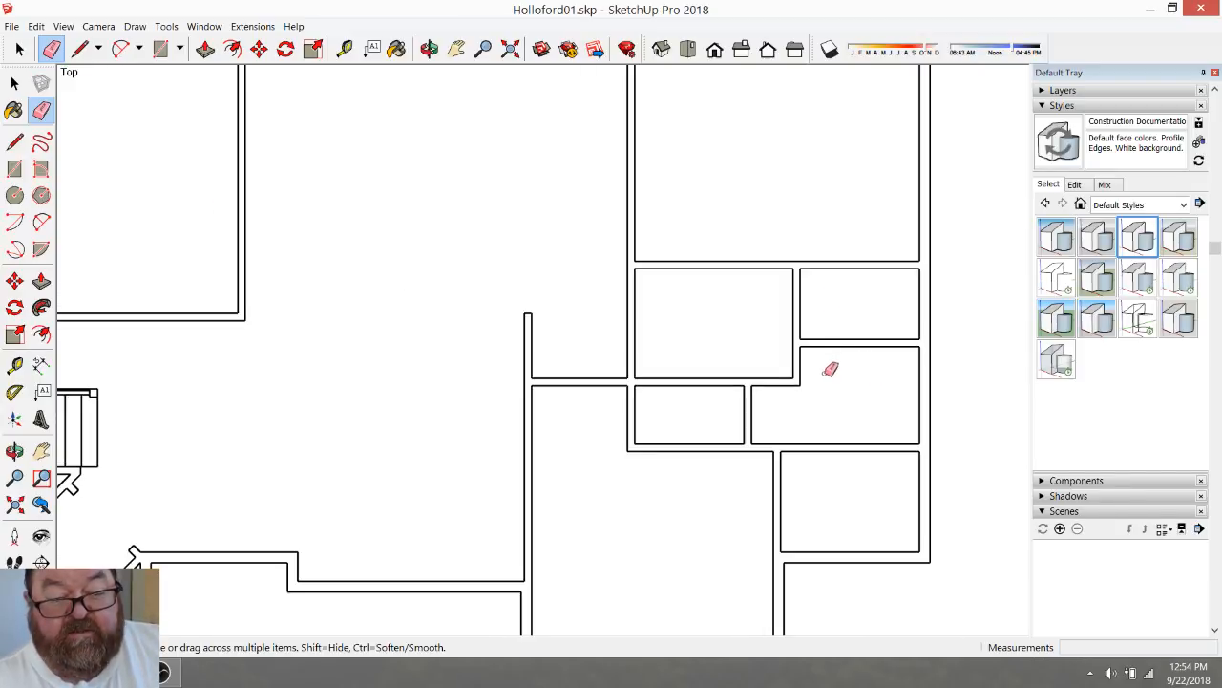
{"action": "scroll", "coordinate": [859, 402], "scroll_direction": "down", "scroll_amount": 4}
{"action": "scroll", "coordinate": [320, 401], "scroll_direction": "up", "scroll_amount": 4}
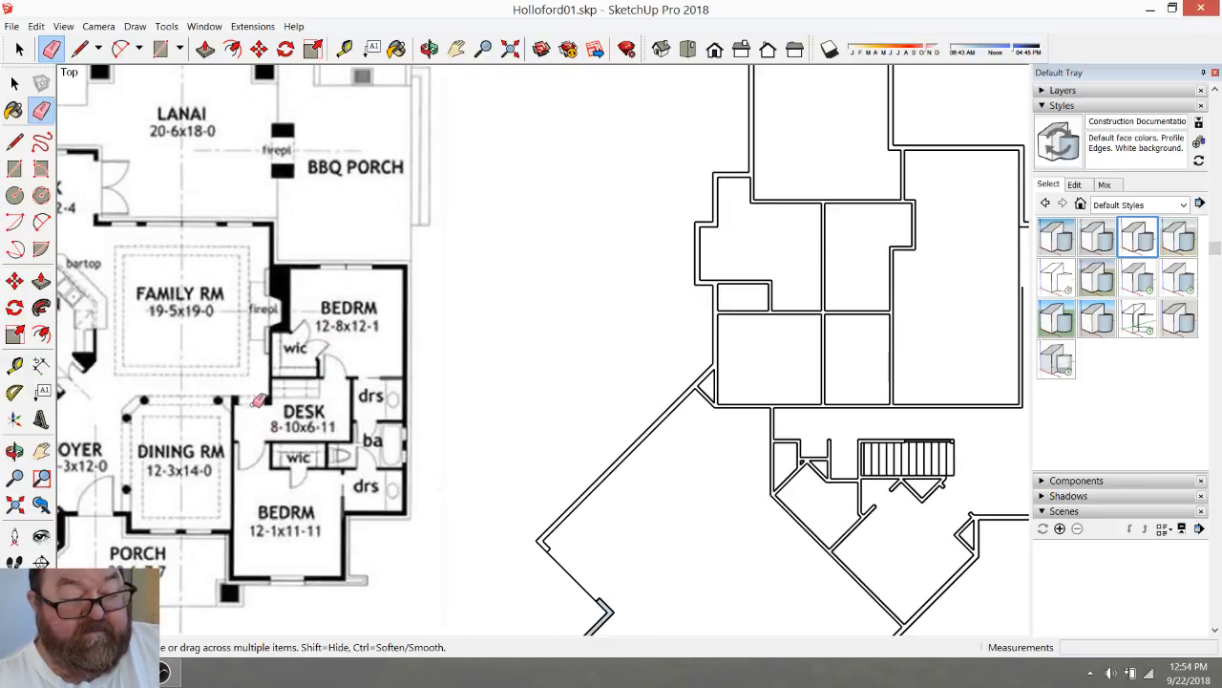
{"action": "scroll", "coordinate": [245, 405], "scroll_direction": "down", "scroll_amount": 2}
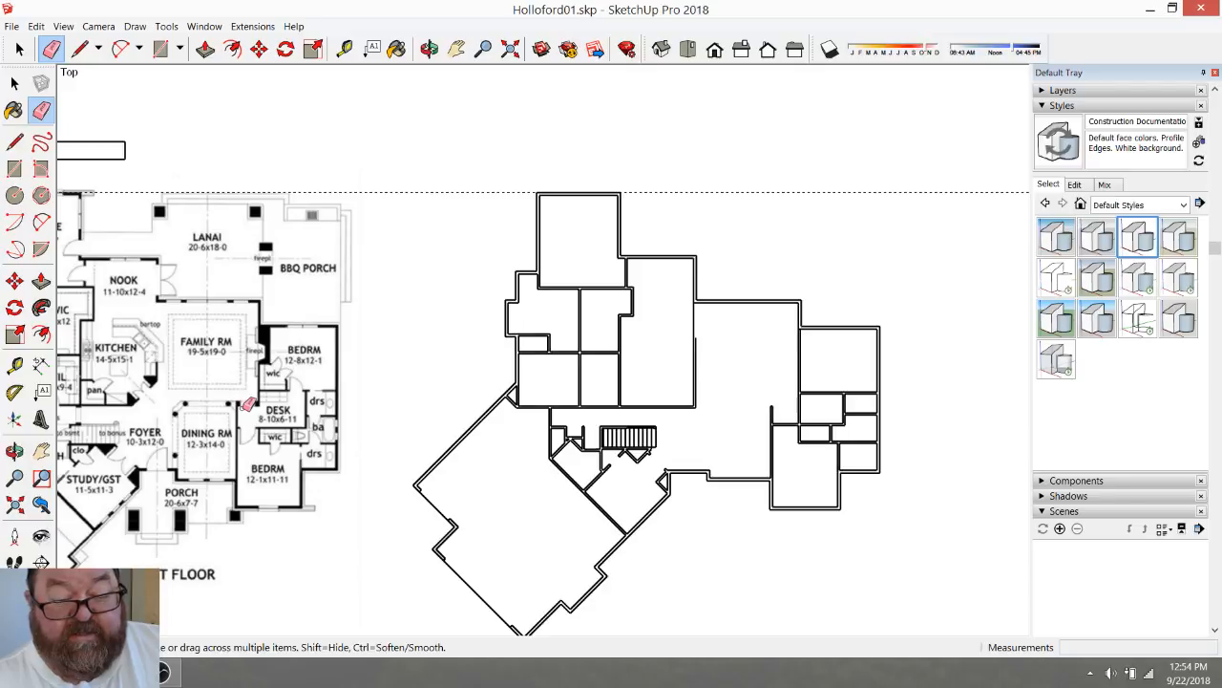
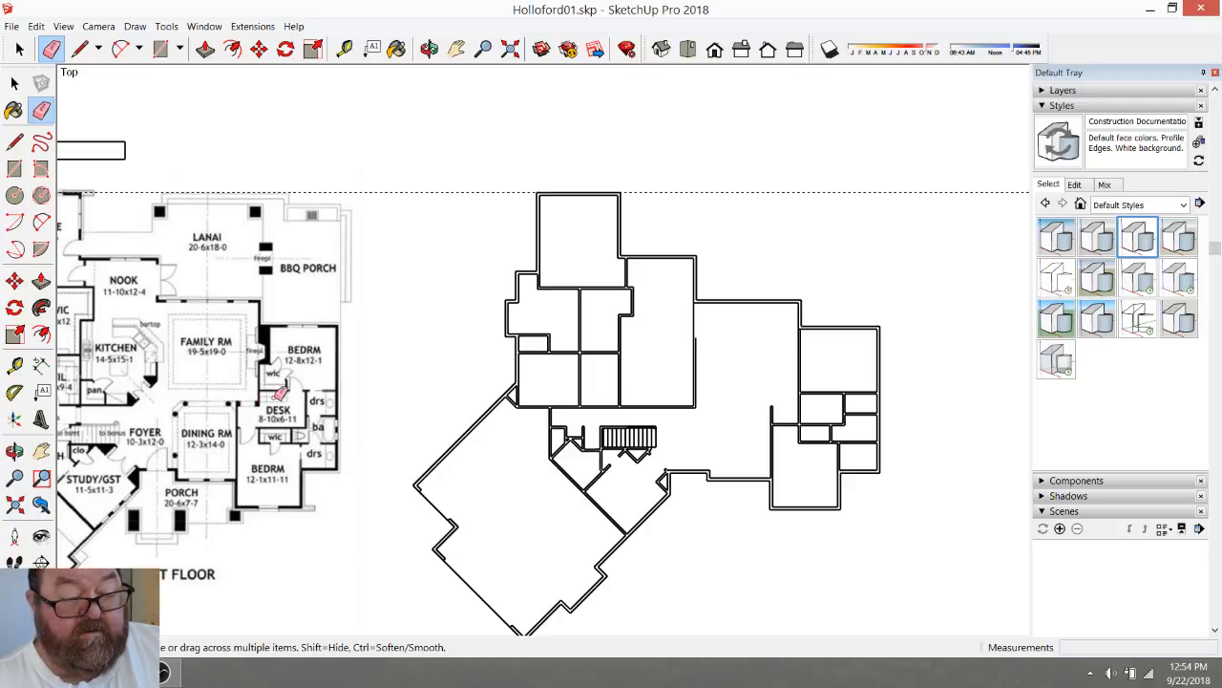
Check the desk area on the reference plan and measure the desk room's depth between its two horizontal walls
{"action": "scroll", "coordinate": [280, 391], "scroll_direction": "up", "scroll_amount": 3}
{"action": "scroll", "coordinate": [250, 393], "scroll_direction": "down", "scroll_amount": 3}
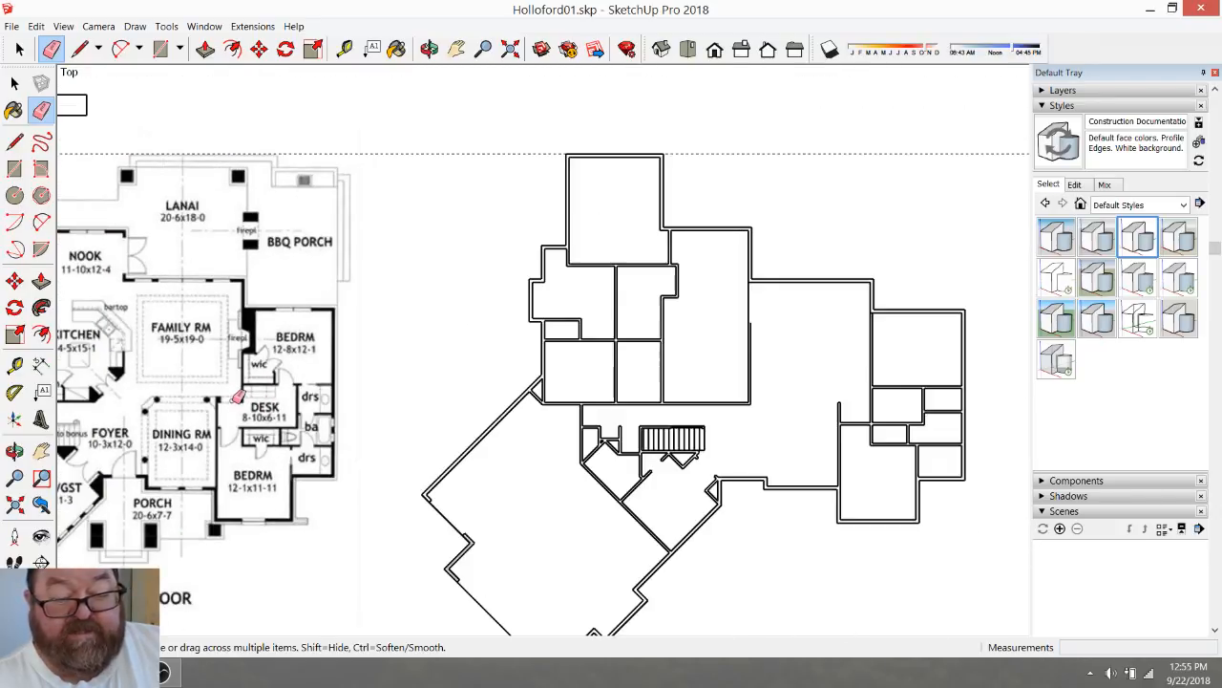
{"action": "scroll", "coordinate": [238, 395], "scroll_direction": "up", "scroll_amount": 1}
{"action": "scroll", "coordinate": [242, 399], "scroll_direction": "down", "scroll_amount": 1}
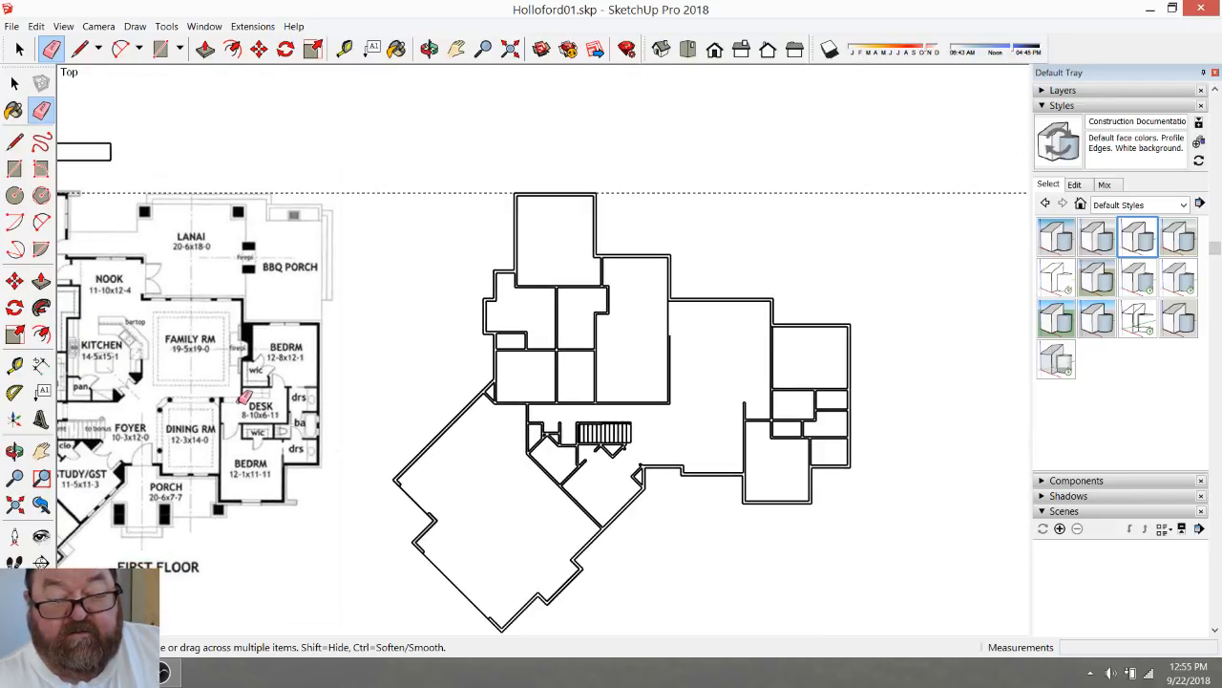
{"action": "scroll", "coordinate": [252, 397], "scroll_direction": "up", "scroll_amount": 5}
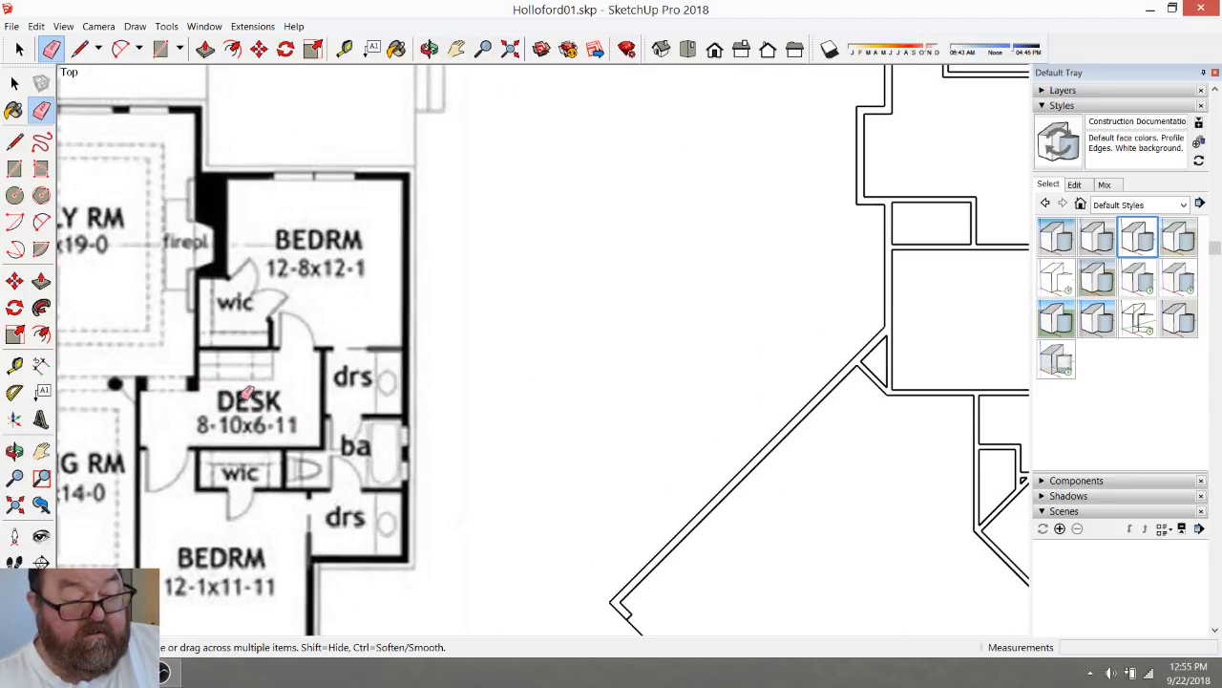
{"action": "scroll", "coordinate": [239, 412], "scroll_direction": "down", "scroll_amount": 5}
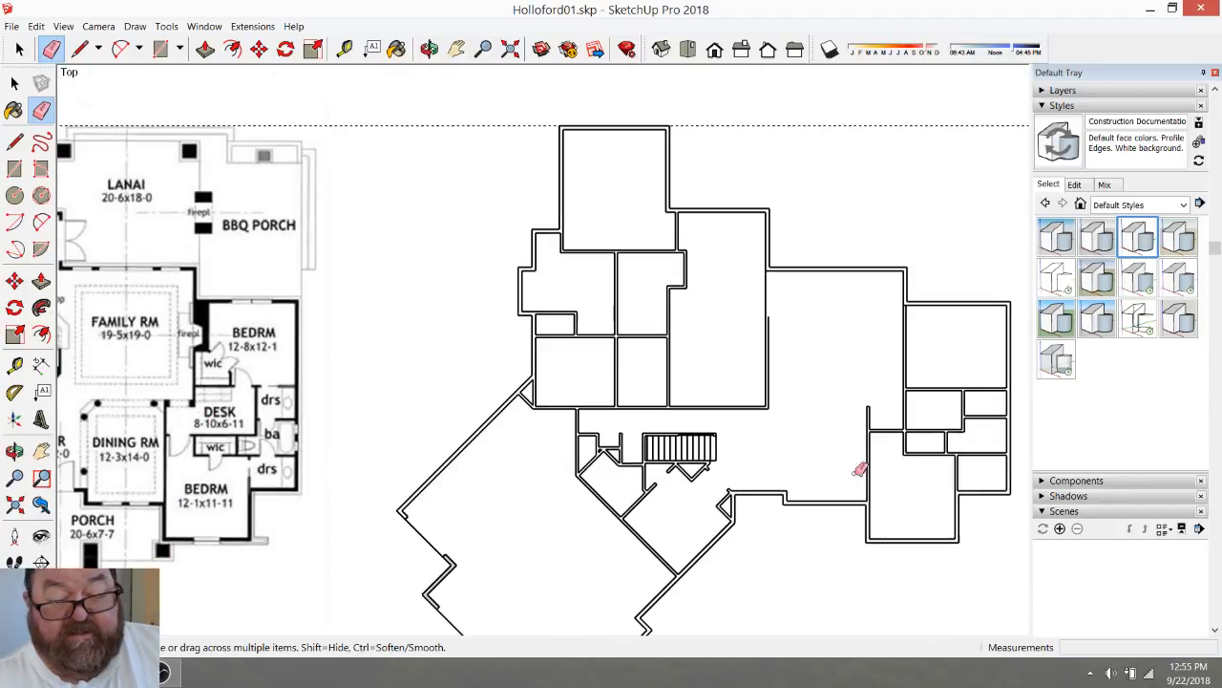
{"action": "scroll", "coordinate": [988, 409], "scroll_direction": "up", "scroll_amount": 2}
{"action": "scroll", "coordinate": [936, 409], "scroll_direction": "up", "scroll_amount": 4}
{"action": "left_click", "coordinate": [345, 49]}
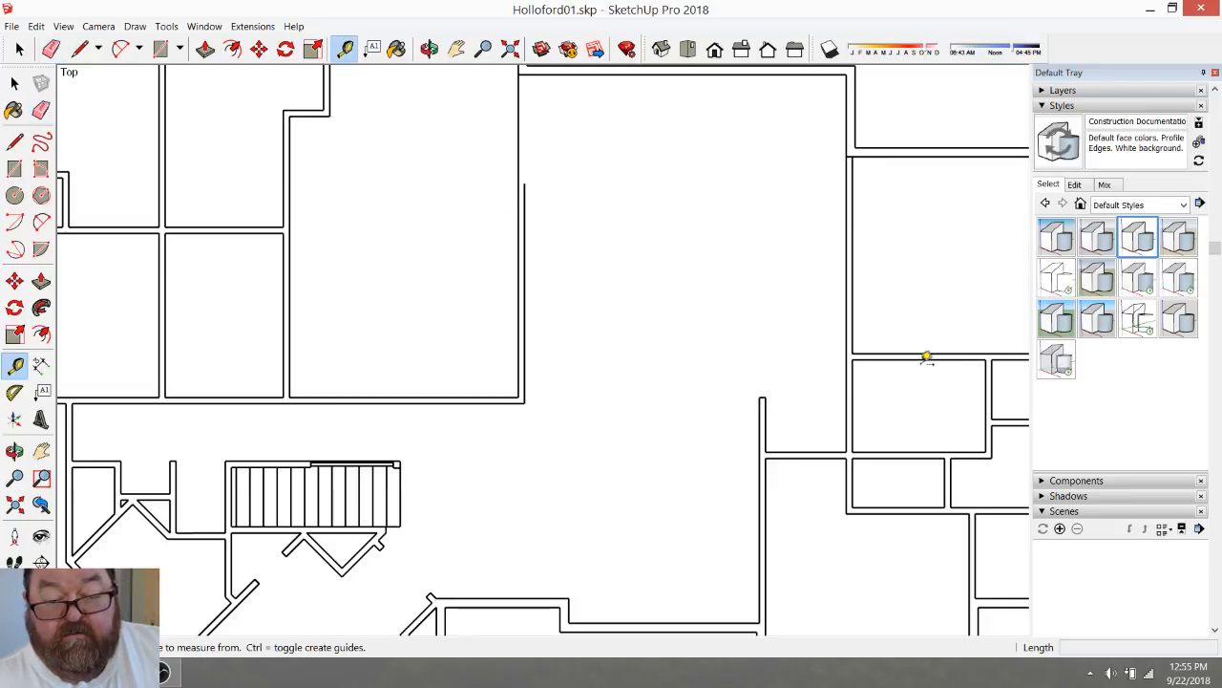
{"action": "left_click", "coordinate": [920, 358]}
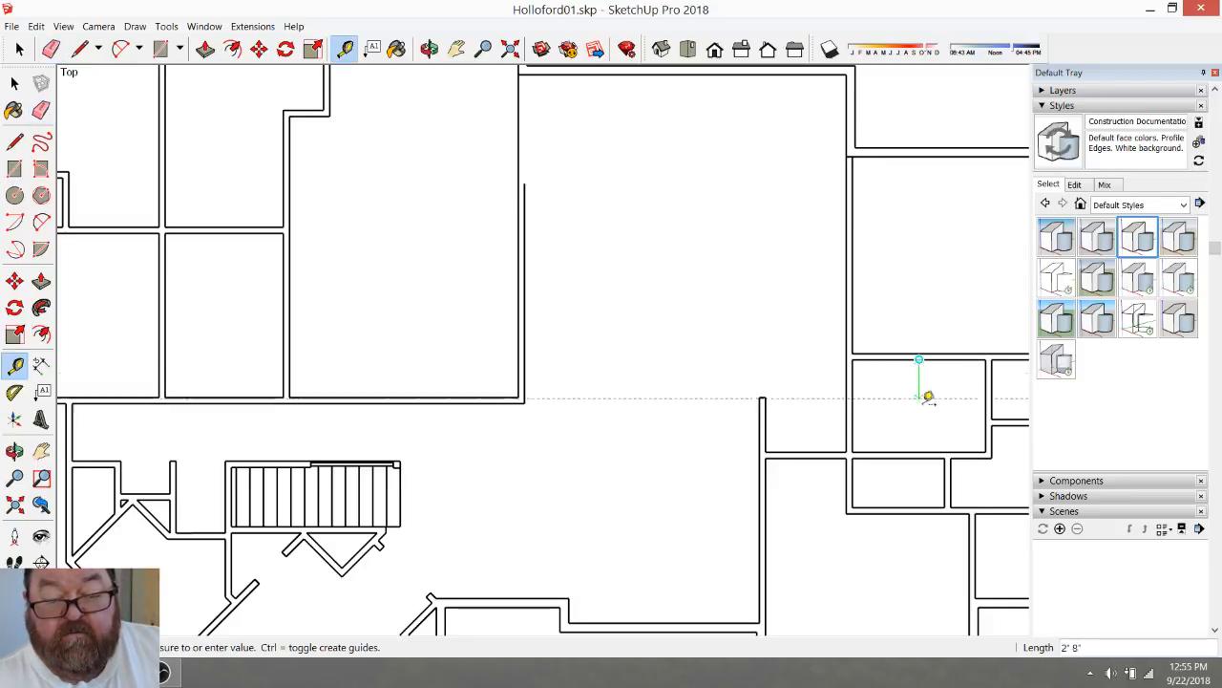
{"action": "left_click", "coordinate": [920, 451]}
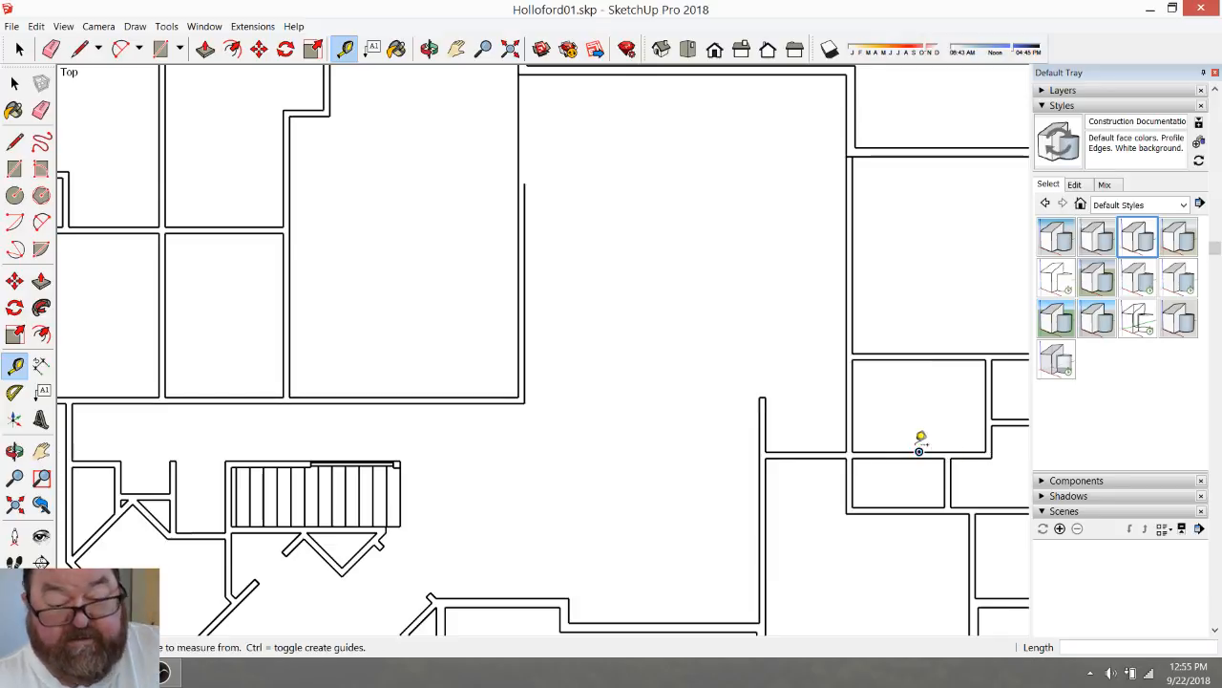
Measure how far the lower bedroom's exterior end wall projects beyond the lower dressing room's exterior wall
{"action": "scroll", "coordinate": [639, 398], "scroll_direction": "down", "scroll_amount": 5}
{"action": "scroll", "coordinate": [835, 444], "scroll_direction": "down", "scroll_amount": 2}
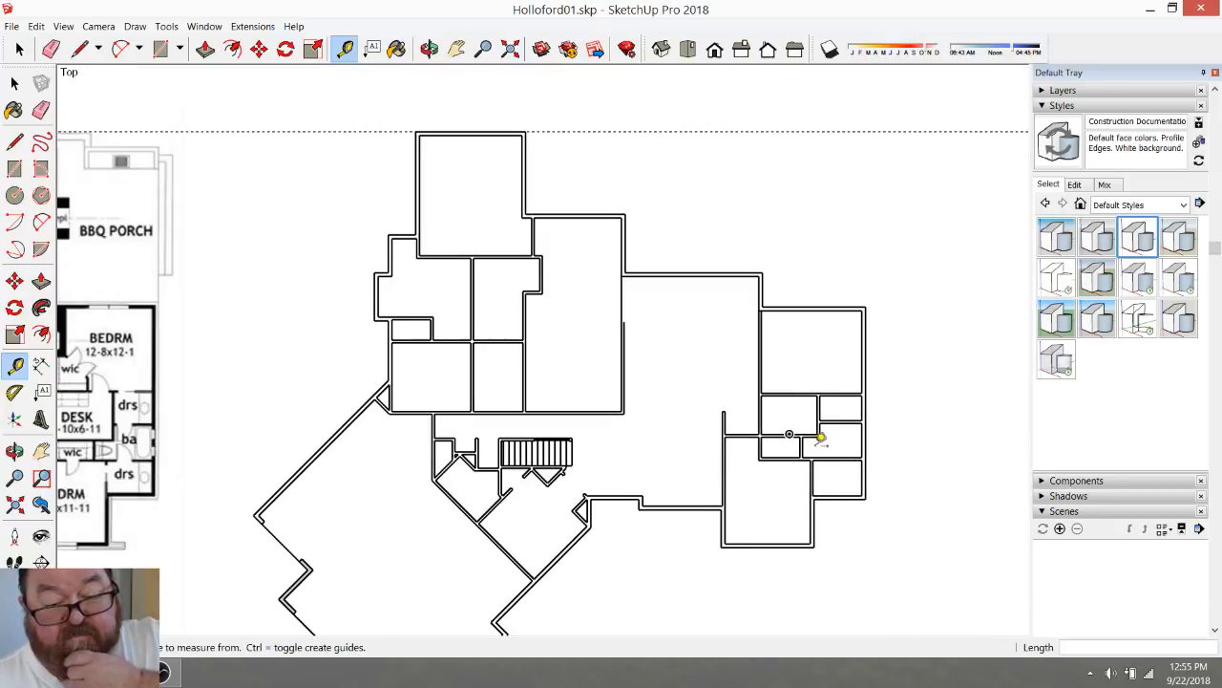
{"action": "scroll", "coordinate": [827, 432], "scroll_direction": "up", "scroll_amount": 2}
{"action": "scroll", "coordinate": [846, 449], "scroll_direction": "down", "scroll_amount": 1}
{"action": "scroll", "coordinate": [830, 445], "scroll_direction": "up", "scroll_amount": 3}
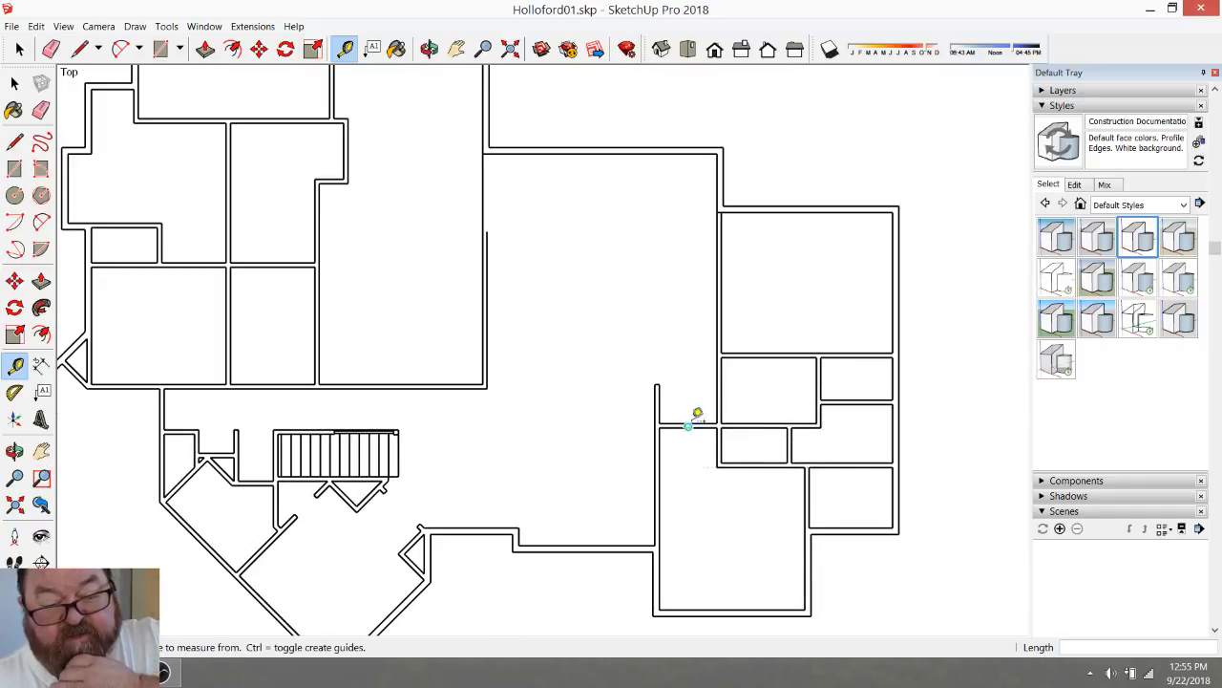
{"action": "scroll", "coordinate": [760, 452], "scroll_direction": "down", "scroll_amount": 1}
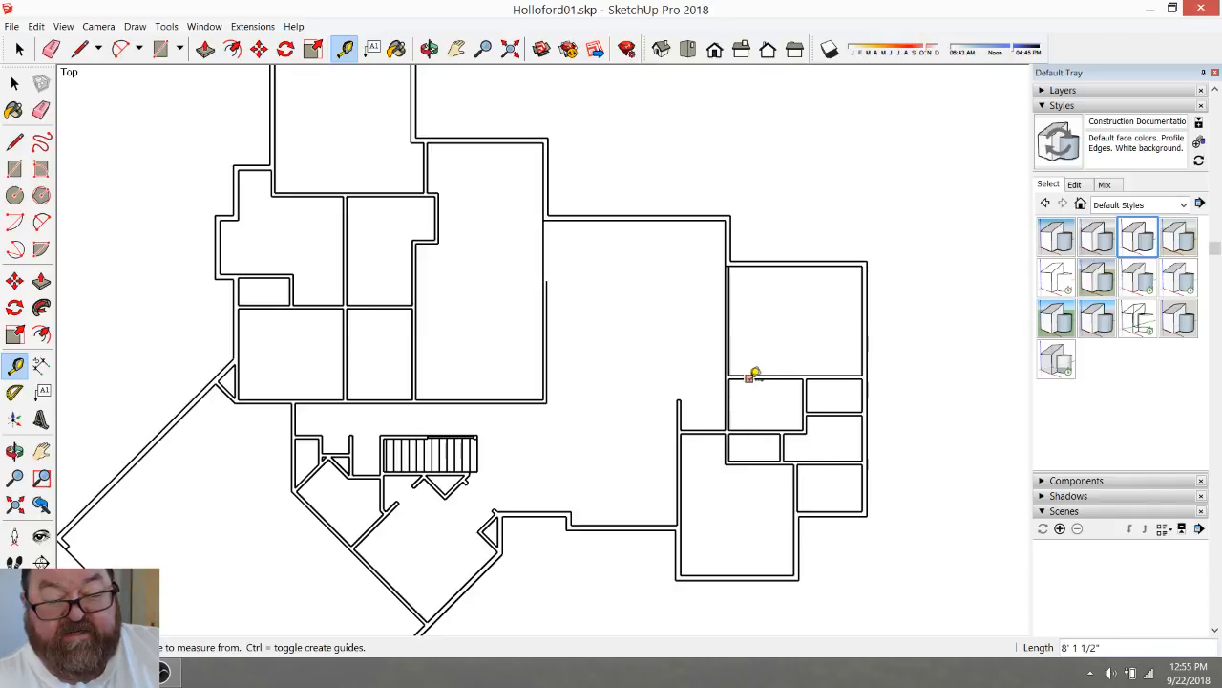
{"action": "scroll", "coordinate": [745, 410], "scroll_direction": "down", "scroll_amount": 2}
{"action": "scroll", "coordinate": [737, 565], "scroll_direction": "up", "scroll_amount": 5}
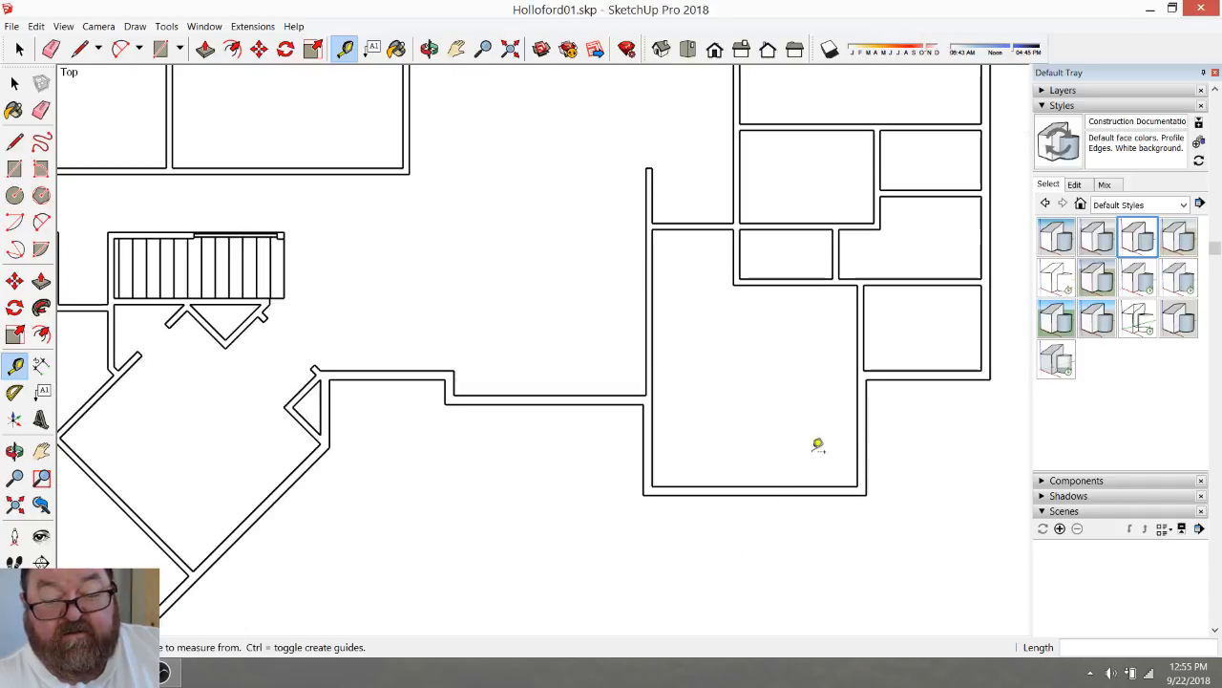
{"action": "left_click", "coordinate": [879, 380]}
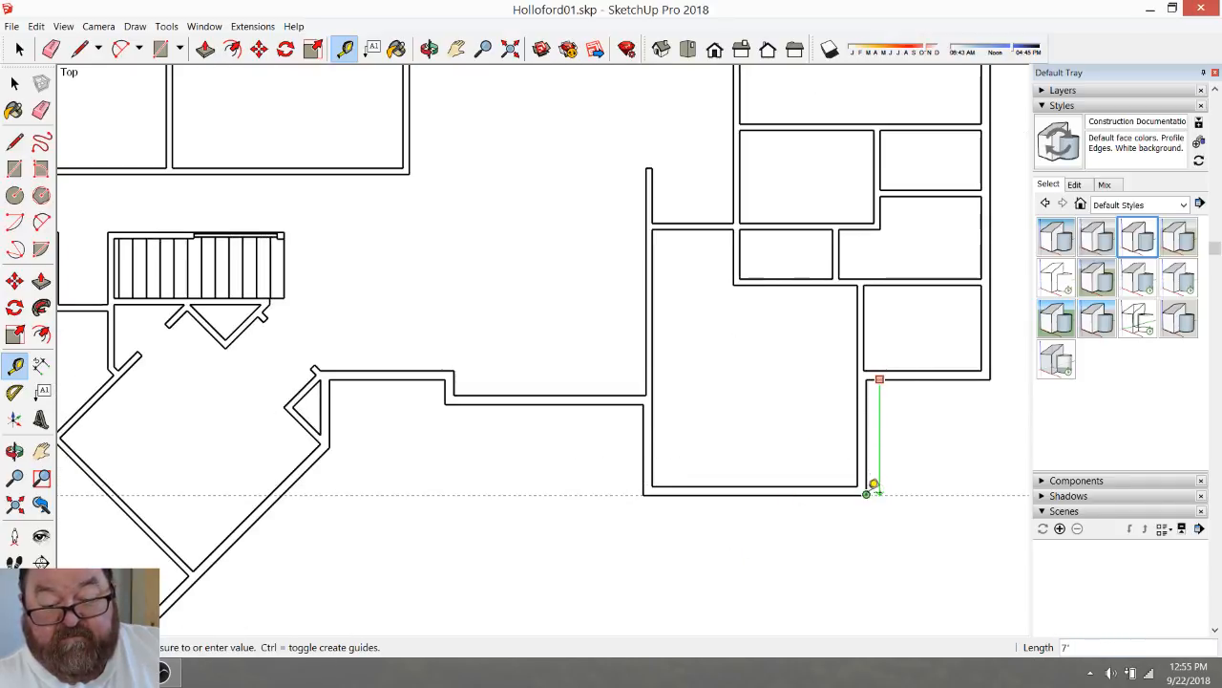
{"action": "left_click", "coordinate": [873, 485]}
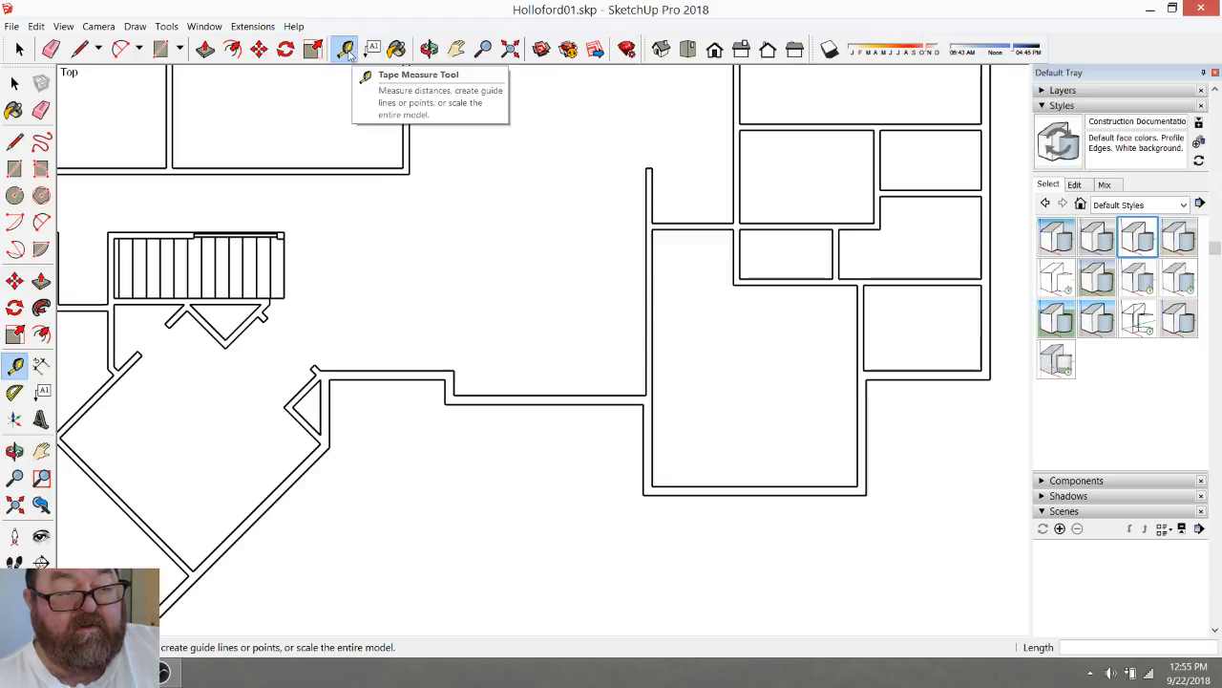
Place a horizontal guide 8' below the outer edge of the lower dressing room's exterior wall
{"action": "left_click", "coordinate": [900, 379]}
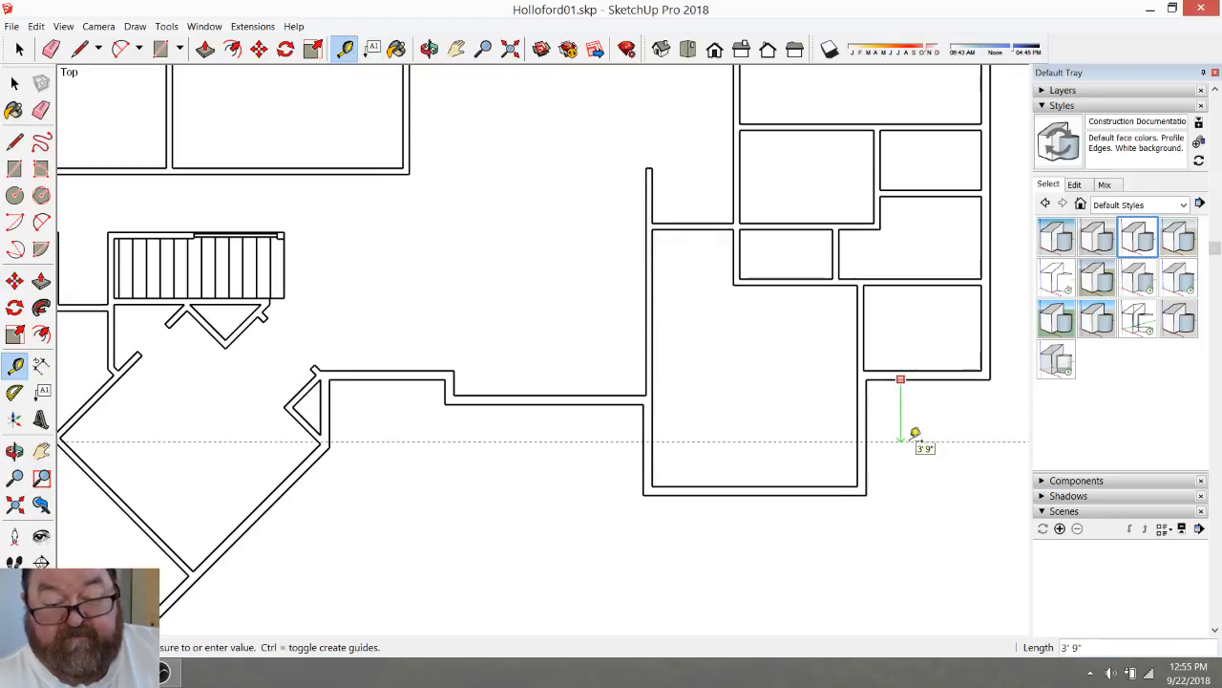
{"action": "type", "text": "8'"}
{"action": "key", "text": "Return"}
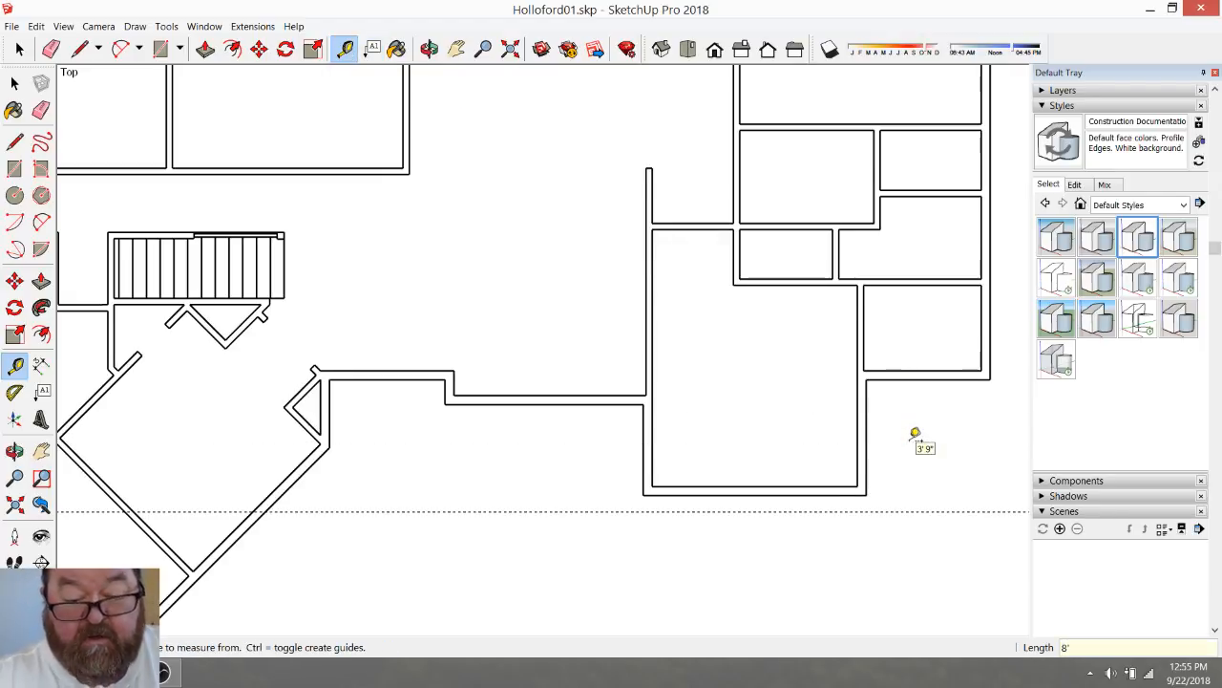
Move both edges of the lower bedroom's bottom exterior wall 1' outward onto the guide
{"action": "key", "text": "space"}
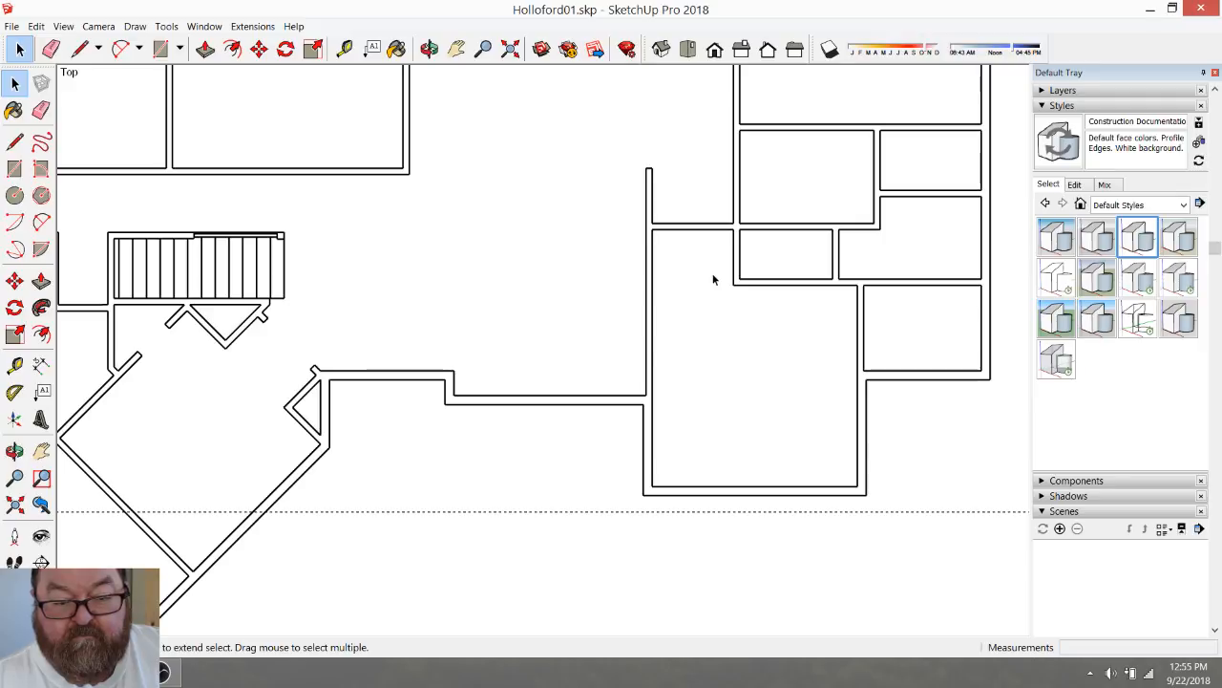
{"action": "left_click_drag", "start_coordinate": [618, 454], "coordinate": [929, 572]}
{"action": "left_click", "coordinate": [259, 48]}
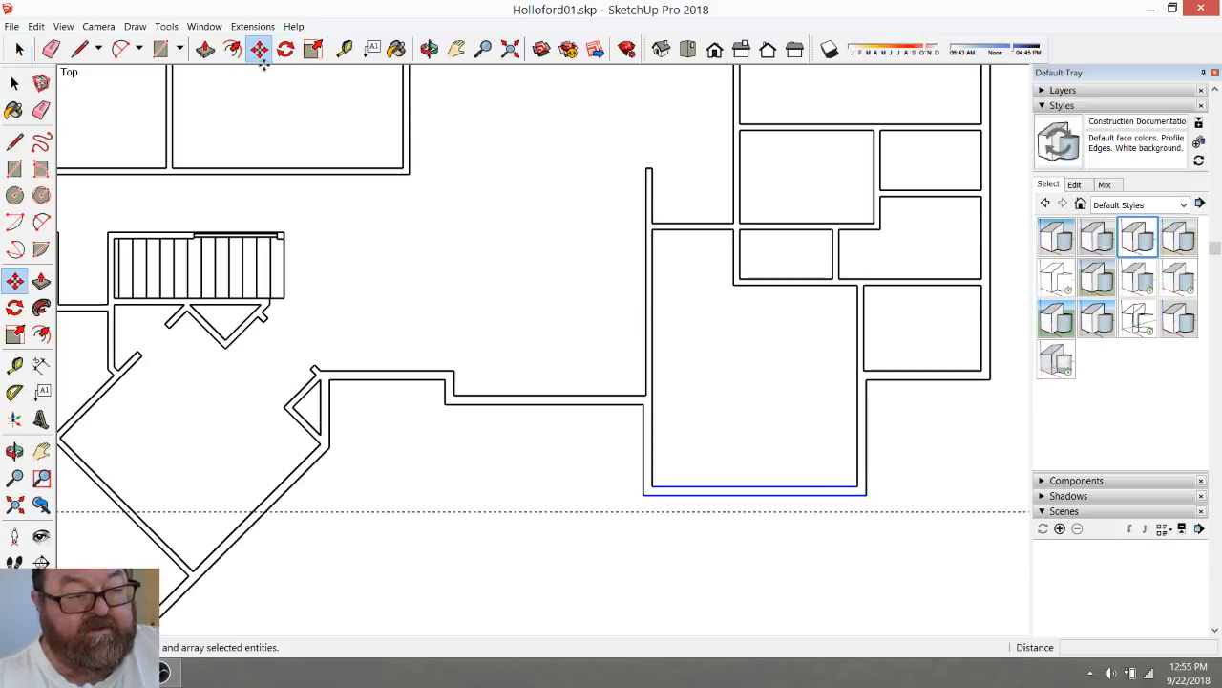
{"action": "left_click", "coordinate": [864, 483]}
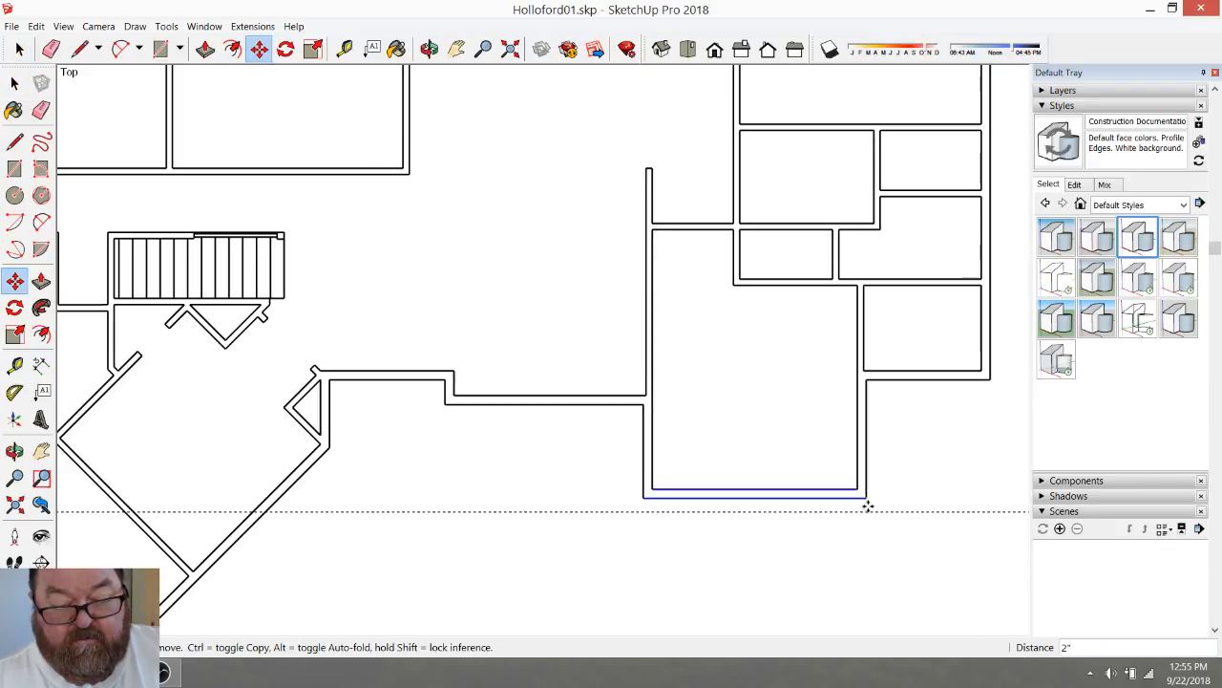
{"action": "left_click", "coordinate": [867, 509]}
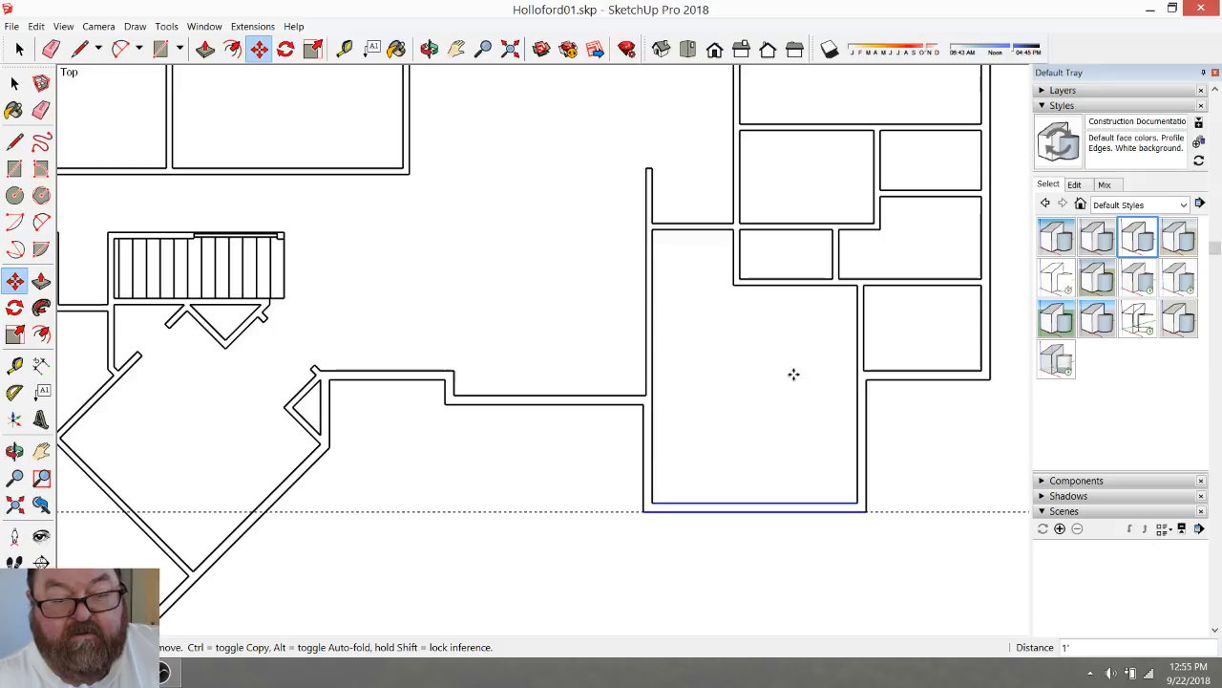
{"action": "scroll", "coordinate": [910, 297], "scroll_direction": "up", "scroll_amount": 2}
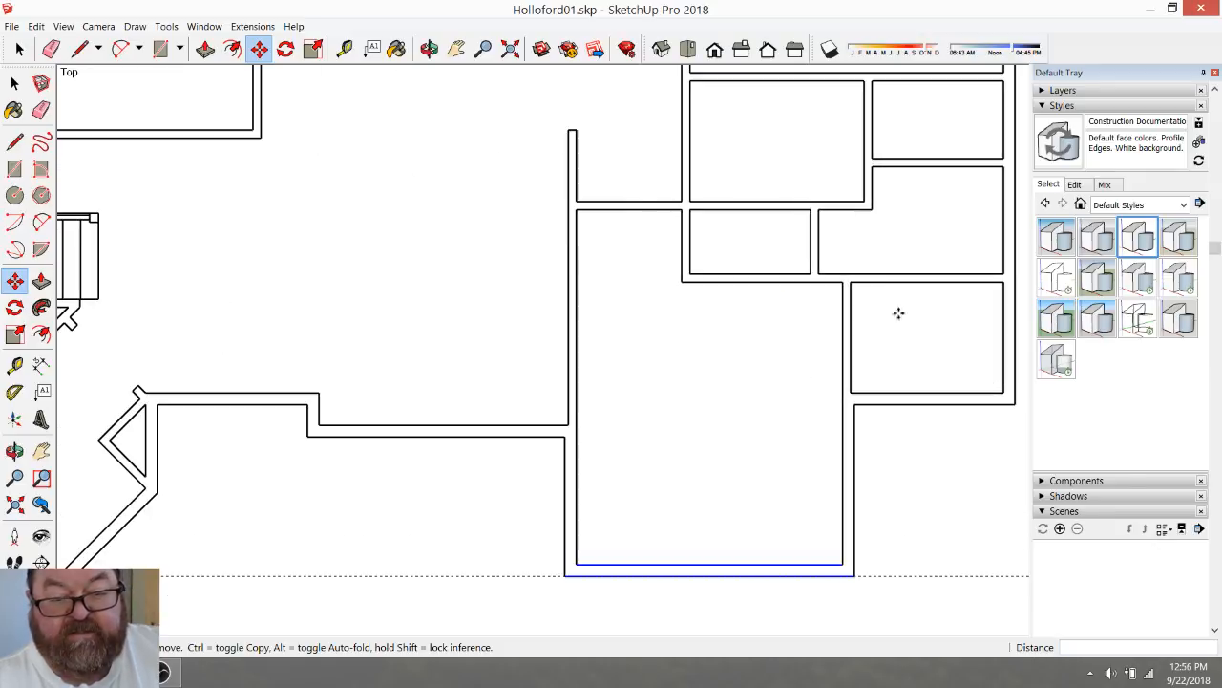
Place a horizontal guide line 12'2" above the inner edge of the lower bedroom's bottom wall
{"action": "left_click", "coordinate": [344, 49]}
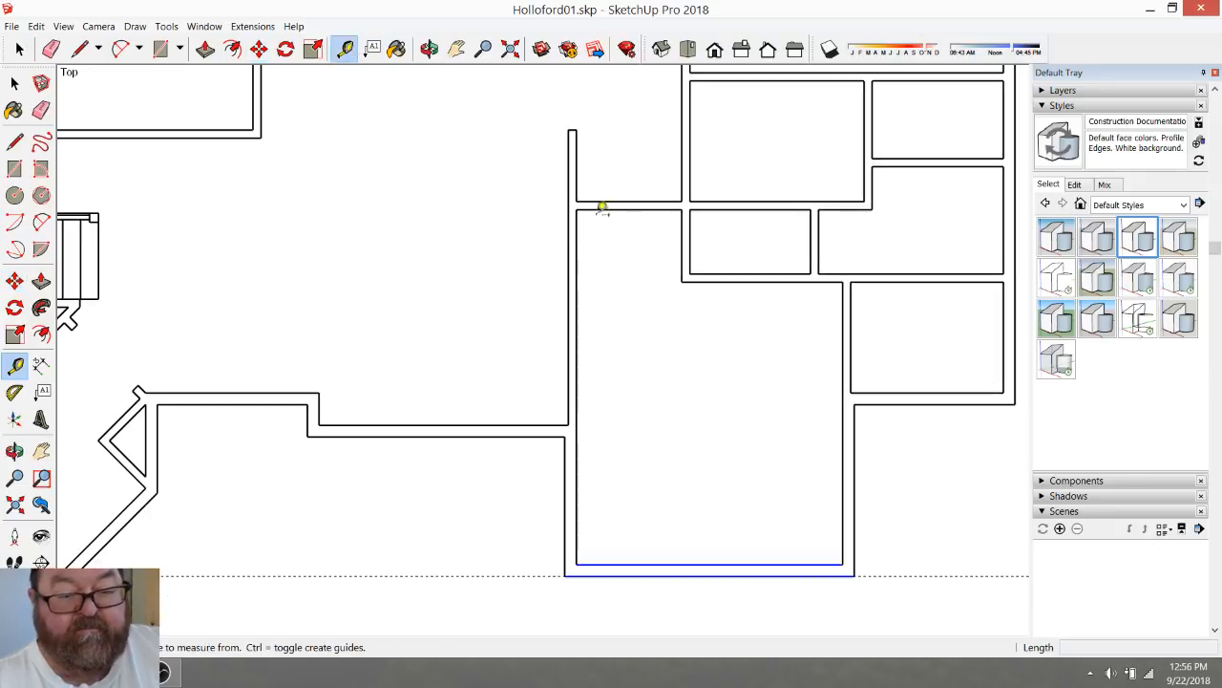
{"action": "left_click", "coordinate": [927, 392]}
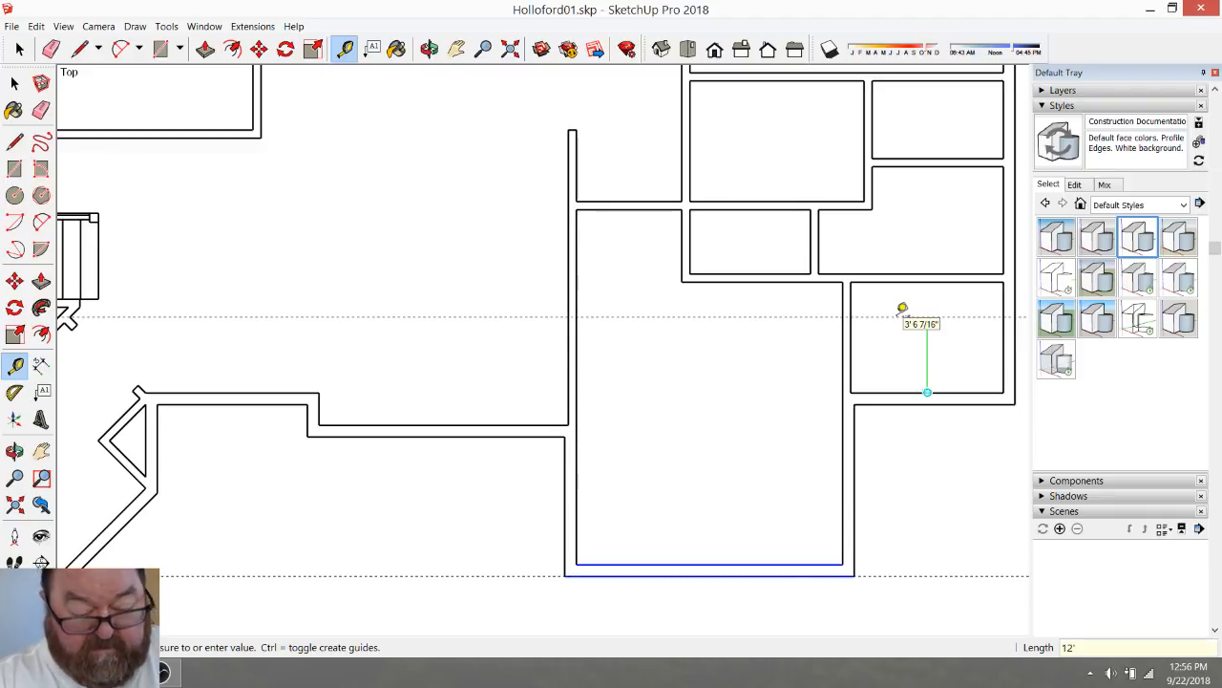
{"action": "key", "text": "Return"}
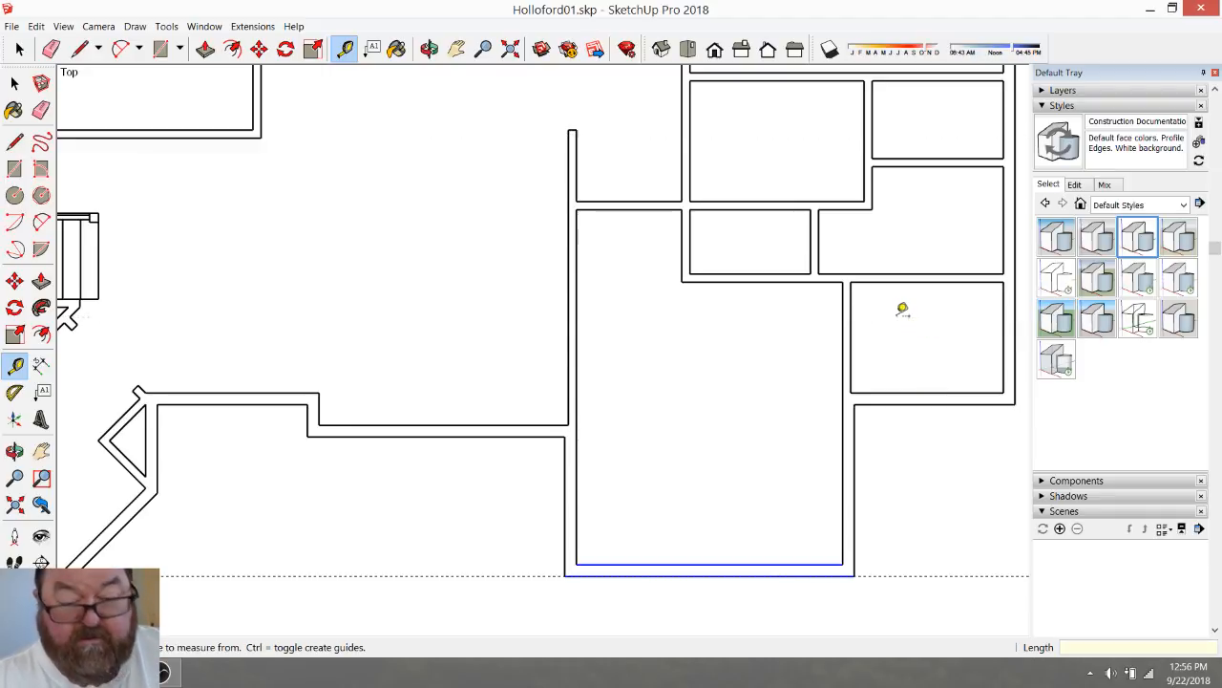
{"action": "left_click", "coordinate": [799, 562]}
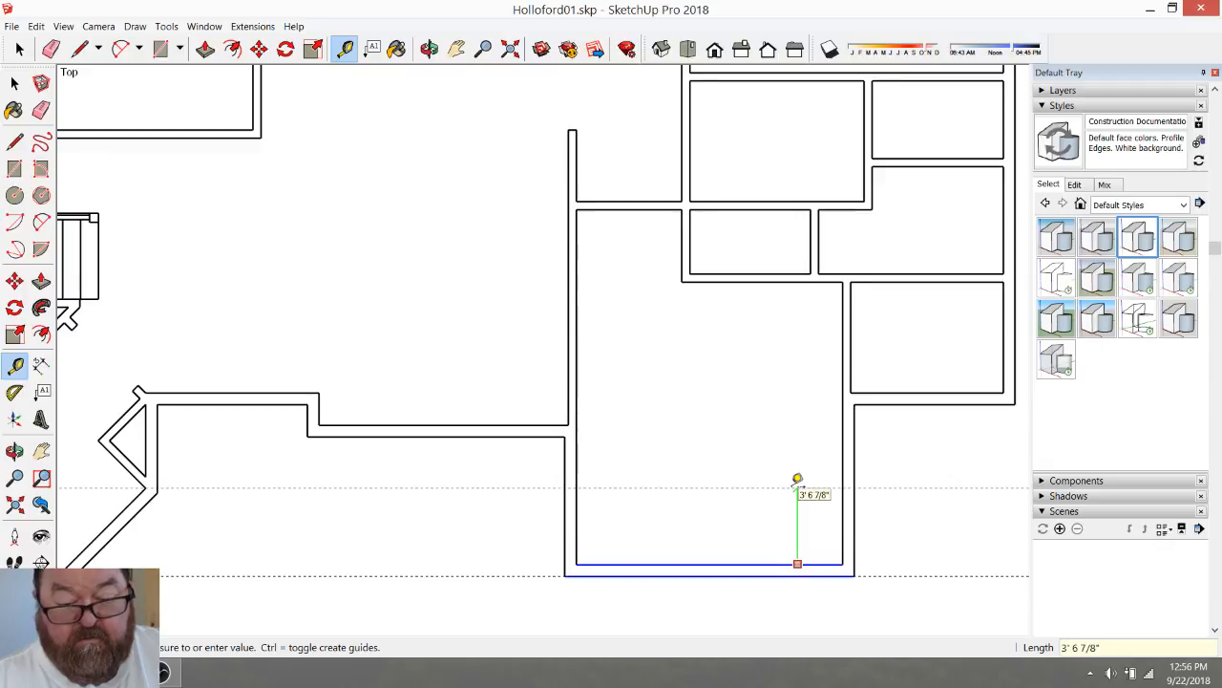
{"action": "type", "text": "12'2"}
{"action": "key", "text": "Return"}
Try a guide line 4' above the lower dressing room's bottom wall and erase it again
{"action": "left_click", "coordinate": [964, 391]}
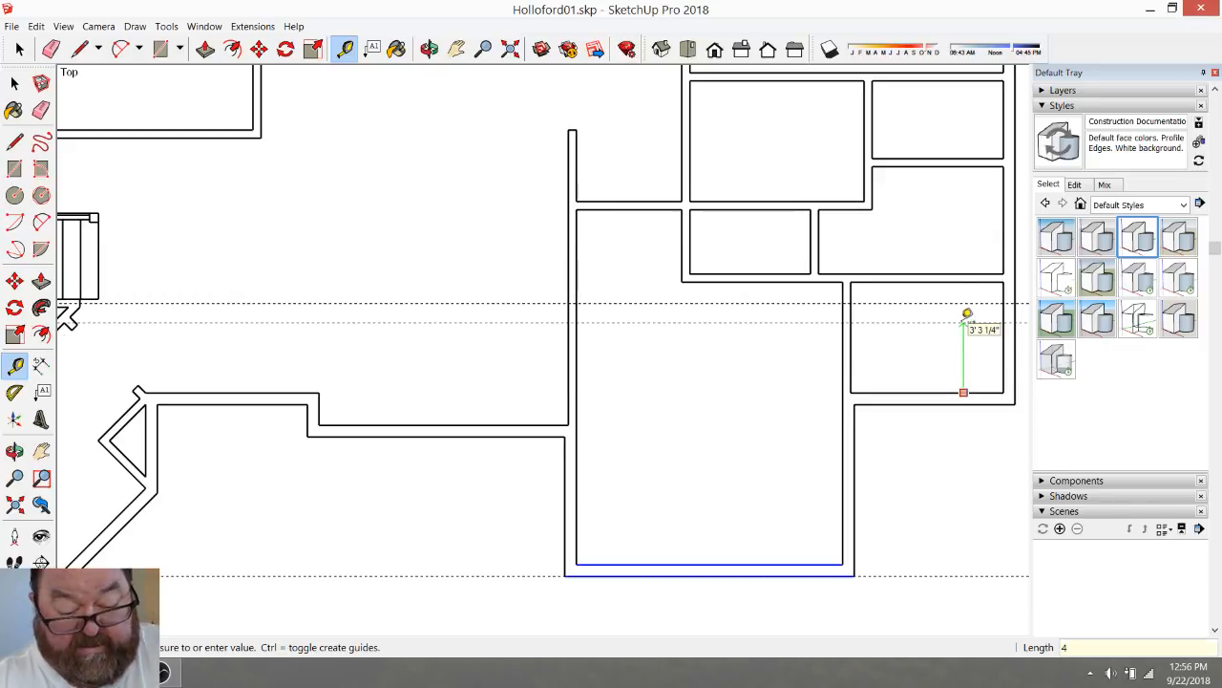
{"action": "key", "text": "Return"}
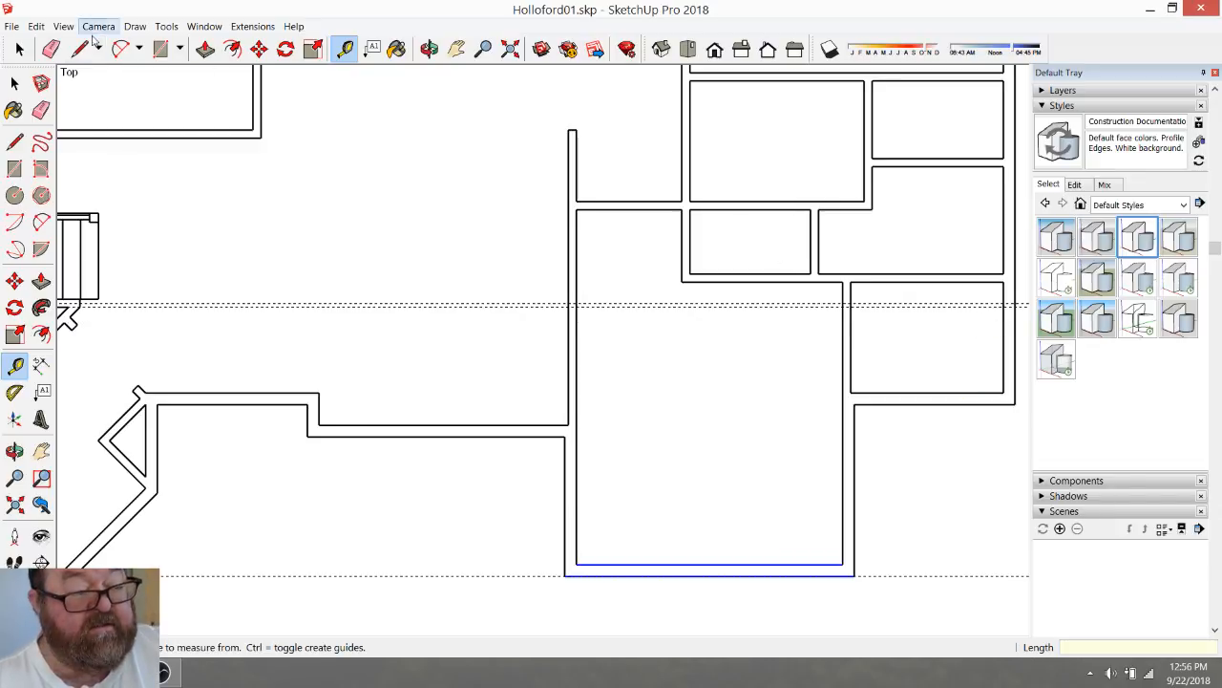
{"action": "left_click", "coordinate": [51, 49]}
{"action": "scroll", "coordinate": [883, 296], "scroll_direction": "up", "scroll_amount": 2}
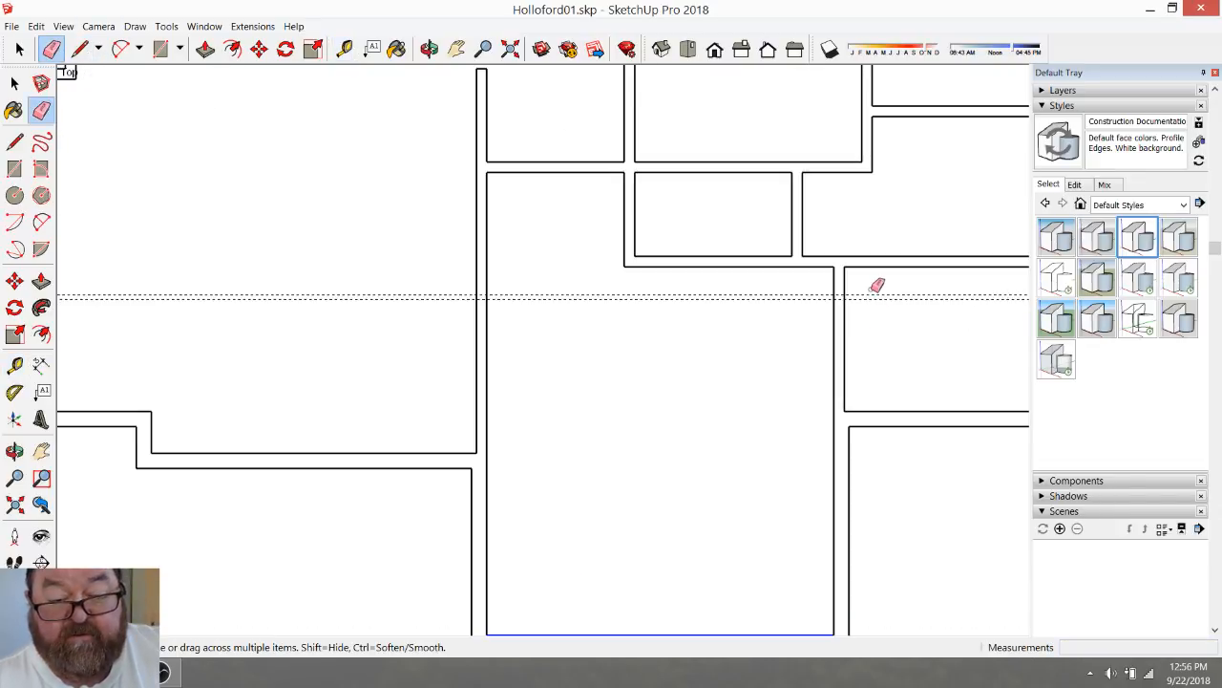
{"action": "scroll", "coordinate": [757, 282], "scroll_direction": "down", "scroll_amount": 2}
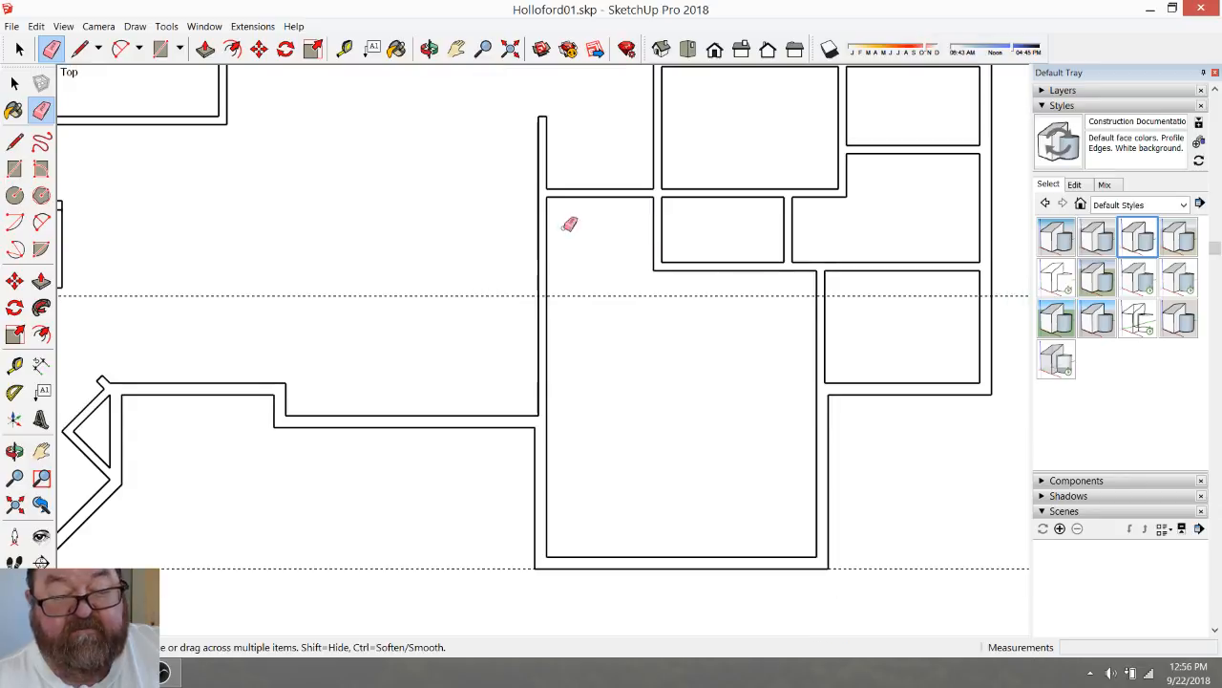
Move the wall edges above the lower bedroom and dressing room, including the closet and bath walls, down onto the guide line
{"action": "key", "text": "space"}
{"action": "mouse_move", "coordinate": [518, 178]}
{"action": "left_mouse_down"}
{"action": "mouse_move", "coordinate": [732, 254]}
{"action": "mouse_move", "coordinate": [893, 284]}
{"action": "mouse_move", "coordinate": [1014, 286]}
{"action": "left_mouse_up"}
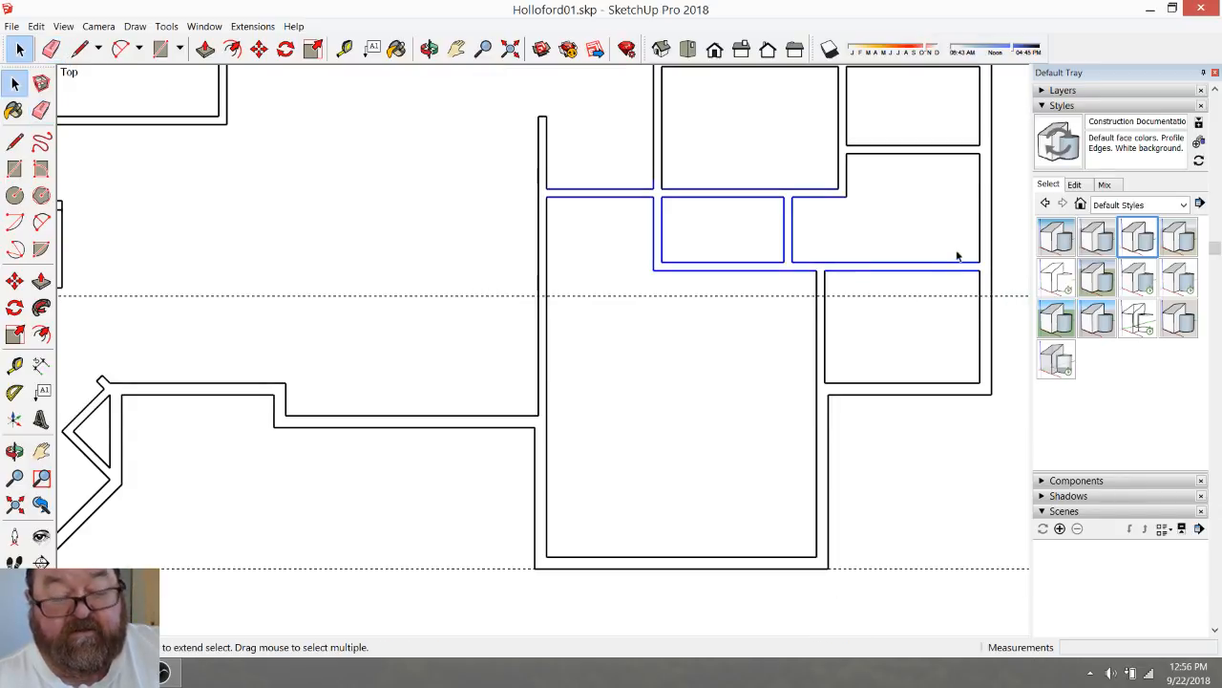
{"action": "left_click_drag", "start_coordinate": [813, 140], "coordinate": [1007, 173], "text": "shift"}
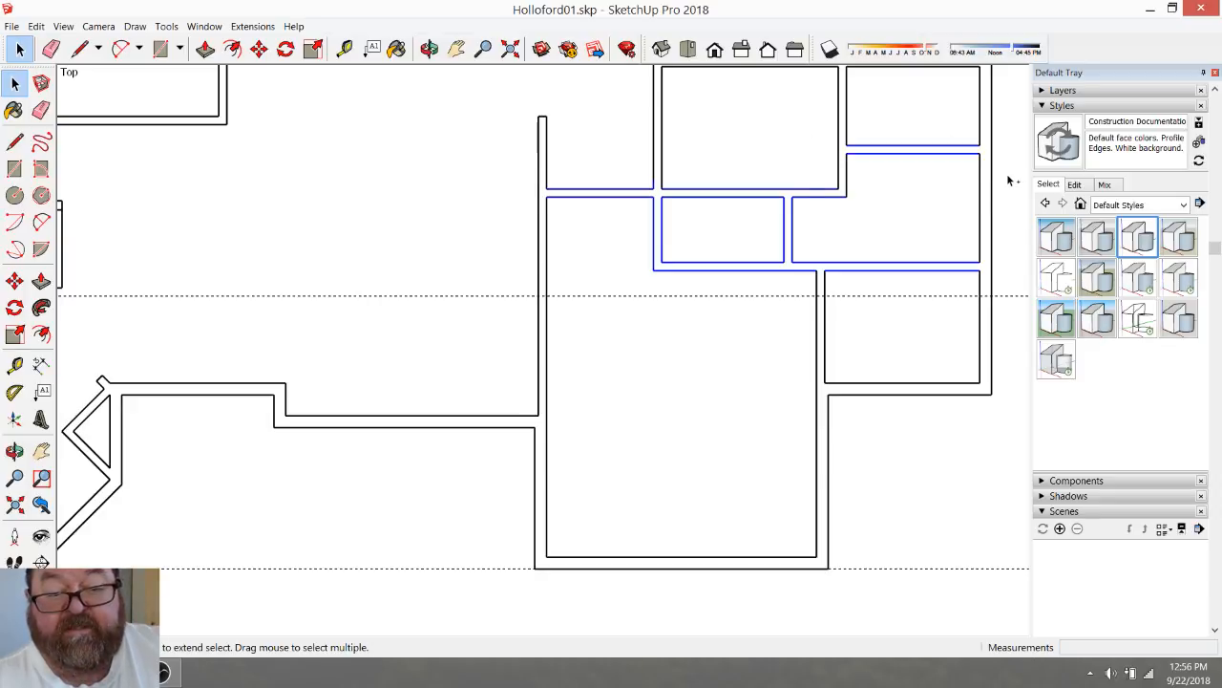
{"action": "left_click", "coordinate": [259, 48]}
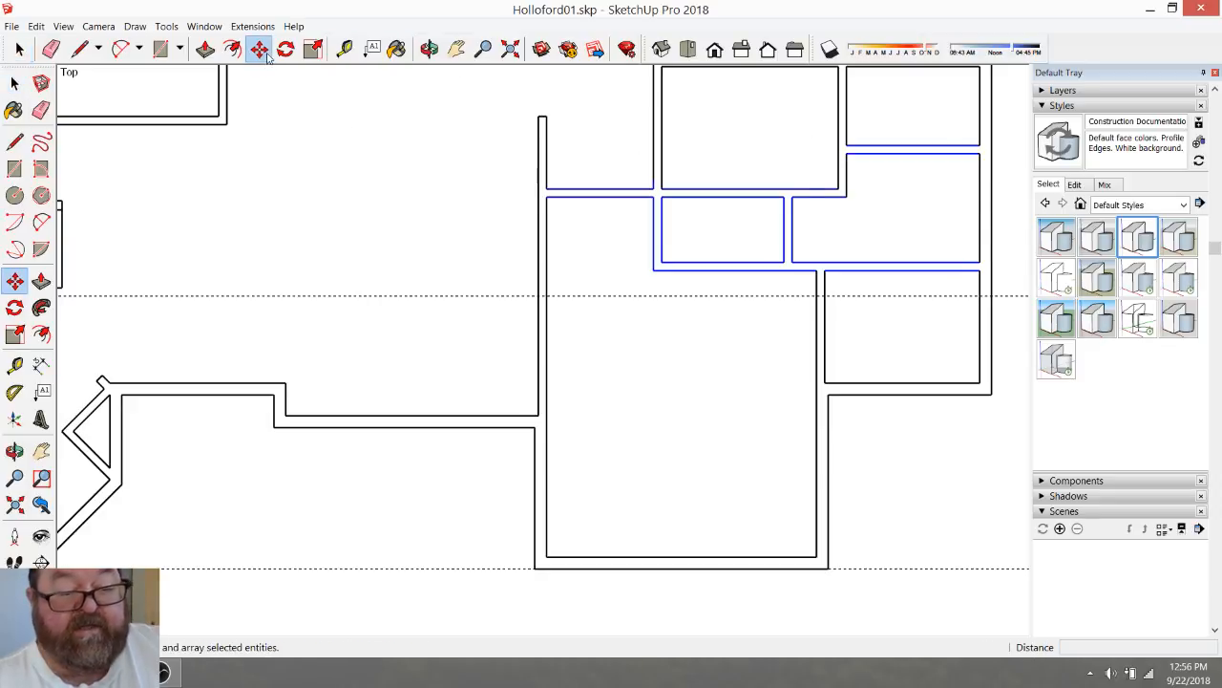
{"action": "left_click", "coordinate": [827, 274]}
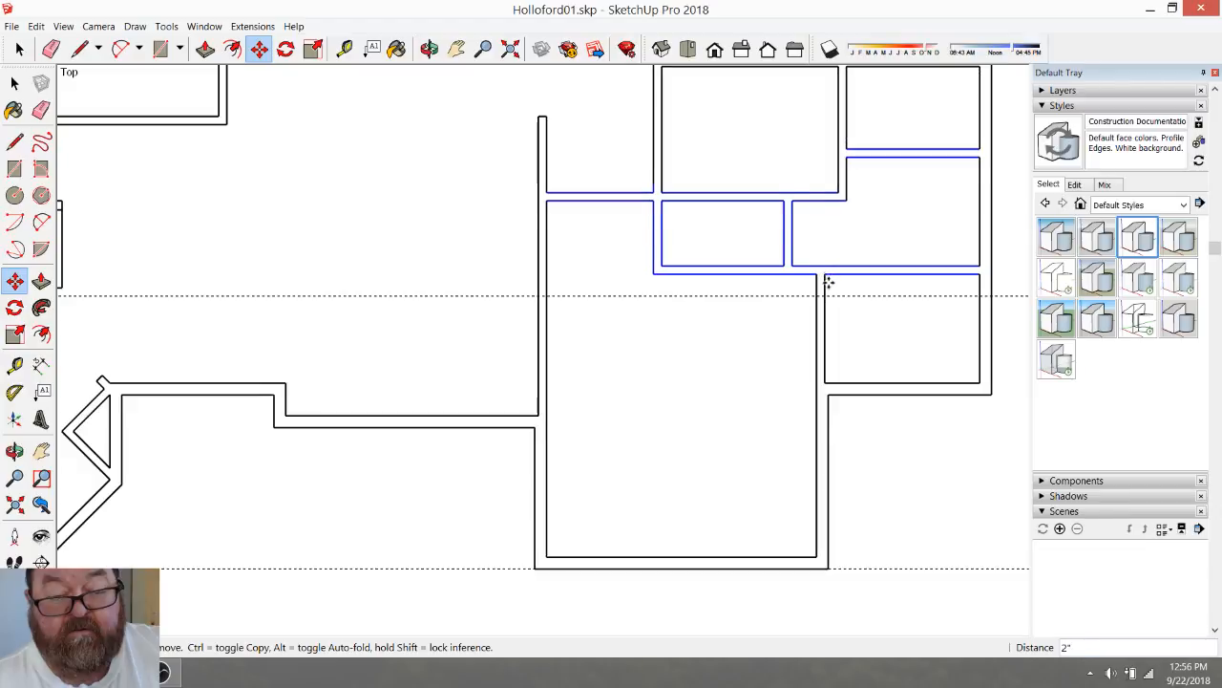
{"action": "left_click", "coordinate": [828, 295]}
Erase the guide line running along the moved bedroom and dressing room walls
{"action": "scroll", "coordinate": [851, 256], "scroll_direction": "down", "scroll_amount": 1}
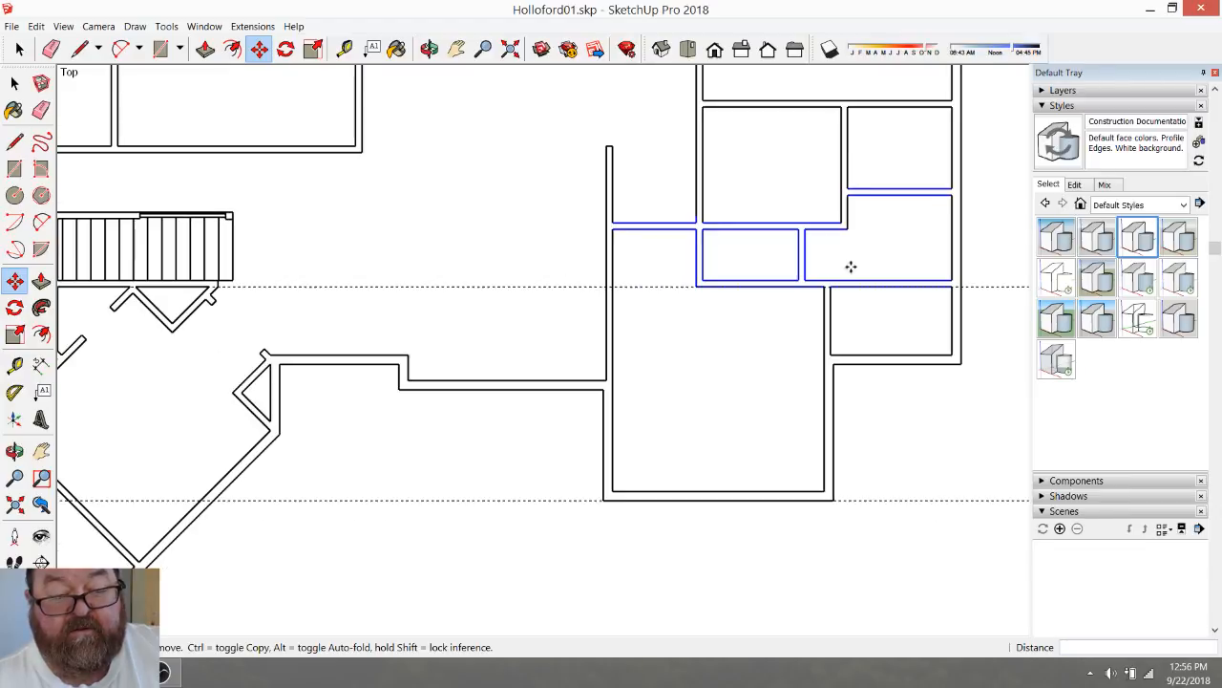
{"action": "left_click", "coordinate": [50, 48]}
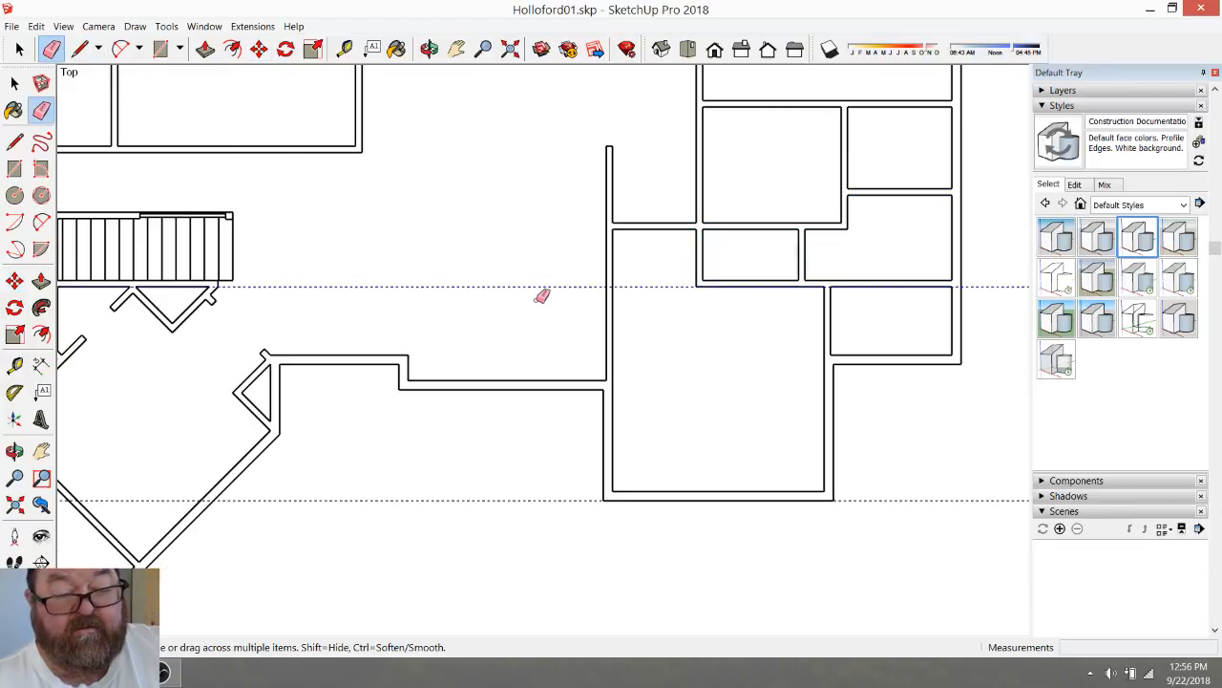
{"action": "scroll", "coordinate": [749, 392], "scroll_direction": "down", "scroll_amount": 1}
{"action": "scroll", "coordinate": [770, 357], "scroll_direction": "up", "scroll_amount": 2}
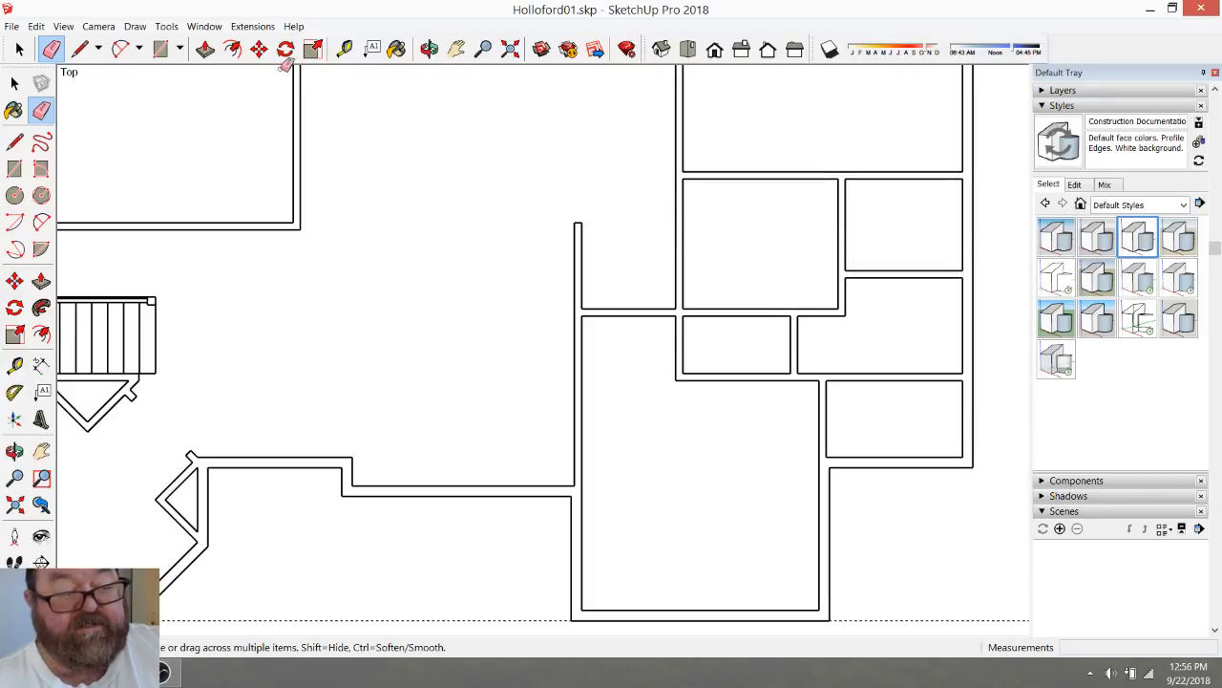
Measure the desk room's depth and compare the room with the desk area on the floor plan image
{"action": "left_click", "coordinate": [345, 49]}
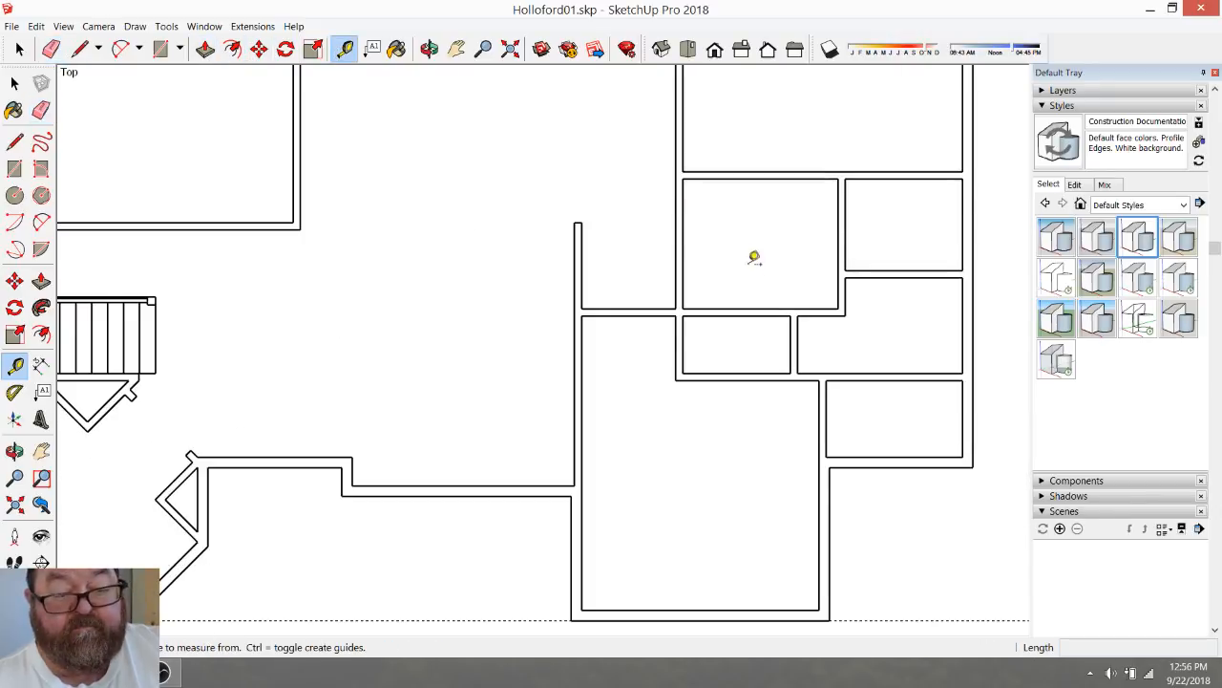
{"action": "left_click", "coordinate": [745, 178]}
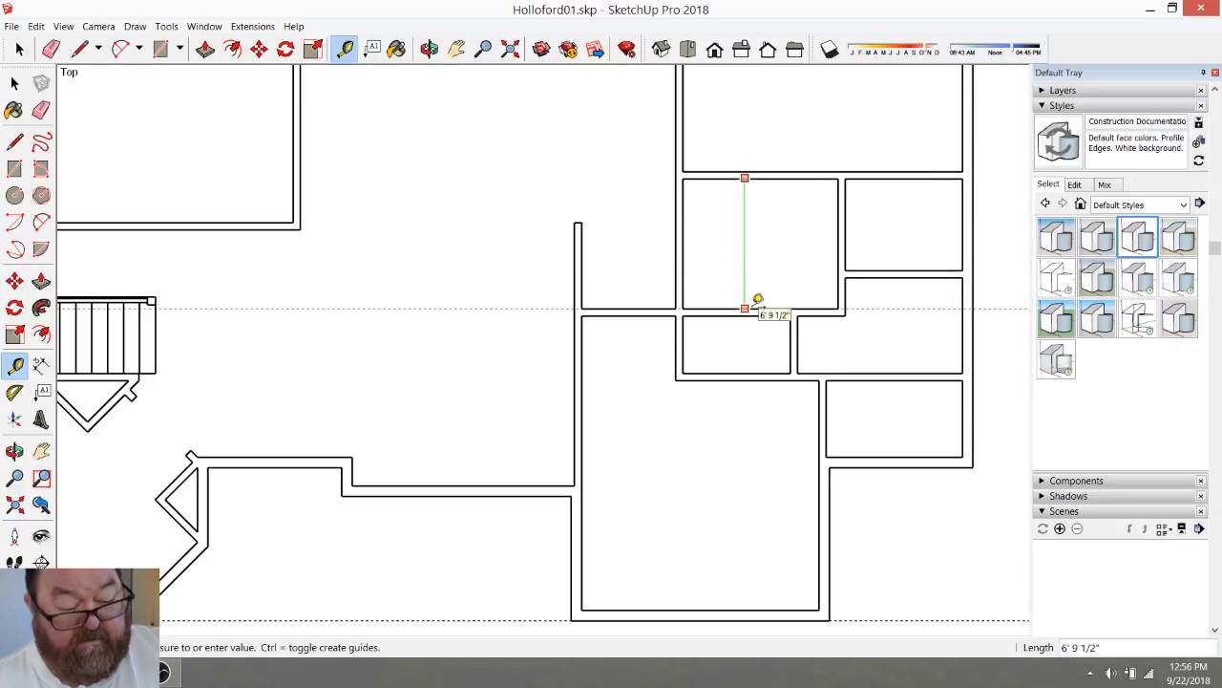
{"action": "left_click", "coordinate": [754, 303]}
{"action": "scroll", "coordinate": [833, 342], "scroll_direction": "down", "scroll_amount": 3}
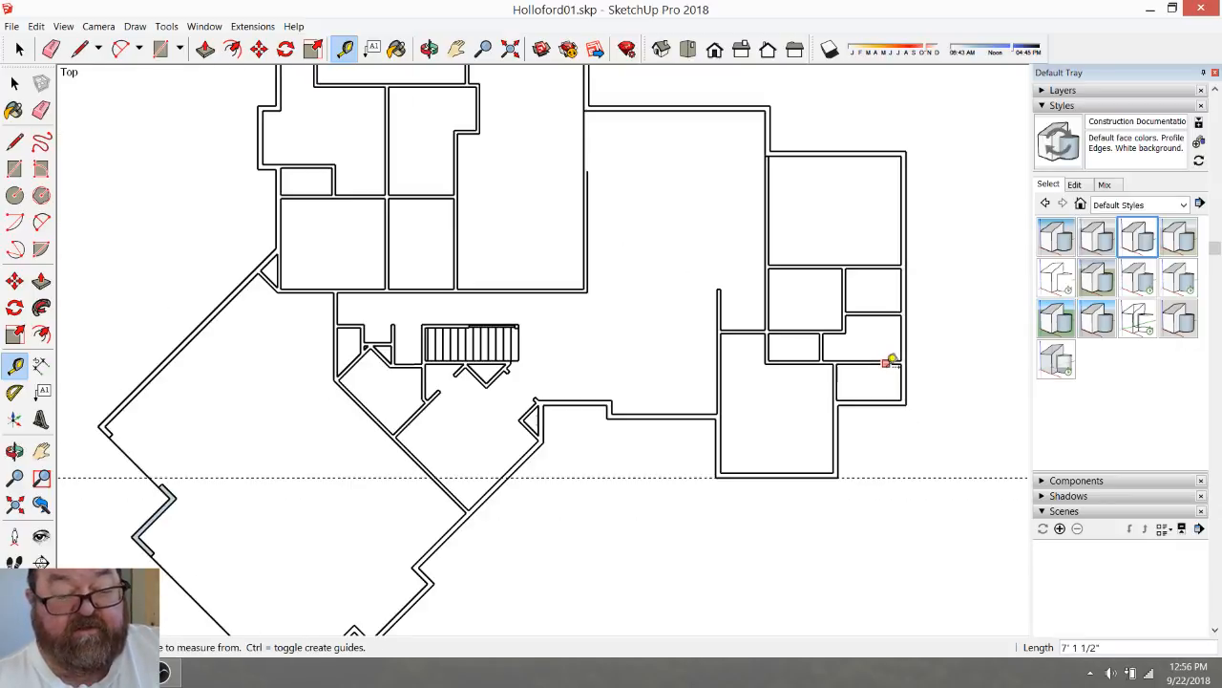
{"action": "scroll", "coordinate": [888, 361], "scroll_direction": "down", "scroll_amount": 2}
{"action": "scroll", "coordinate": [325, 353], "scroll_direction": "up", "scroll_amount": 6}
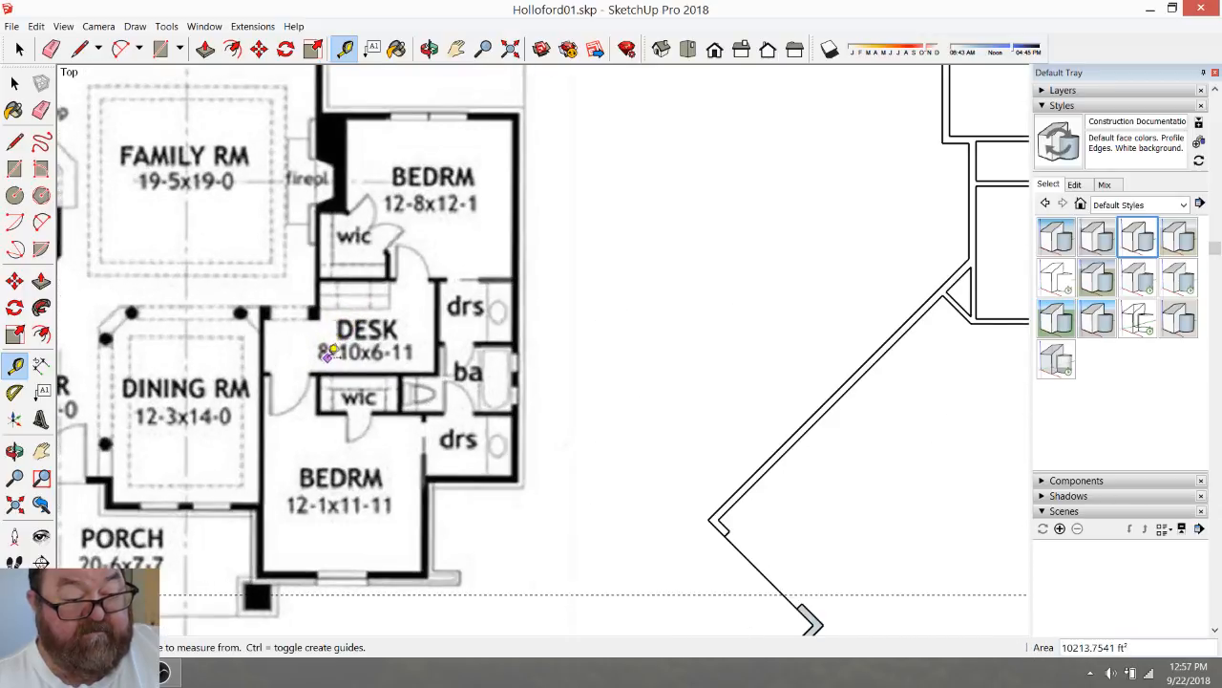
{"action": "scroll", "coordinate": [324, 353], "scroll_direction": "down", "scroll_amount": 3}
{"action": "scroll", "coordinate": [300, 355], "scroll_direction": "up", "scroll_amount": 1}
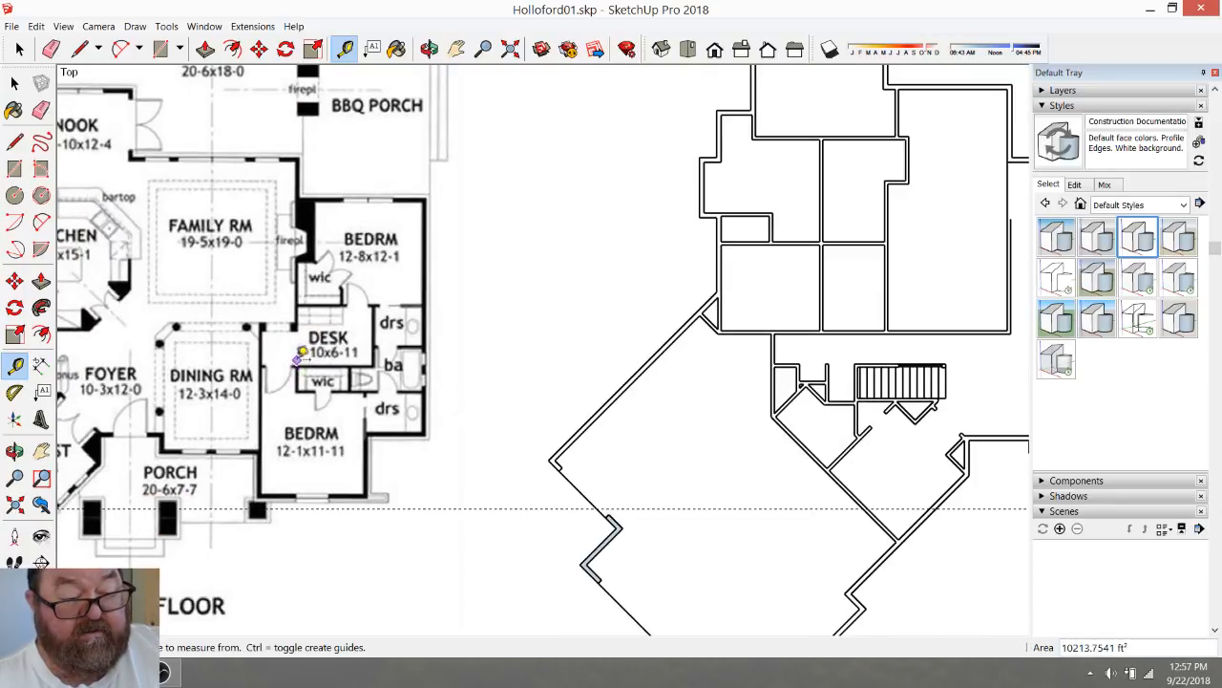
{"action": "scroll", "coordinate": [241, 351], "scroll_direction": "down", "scroll_amount": 2}
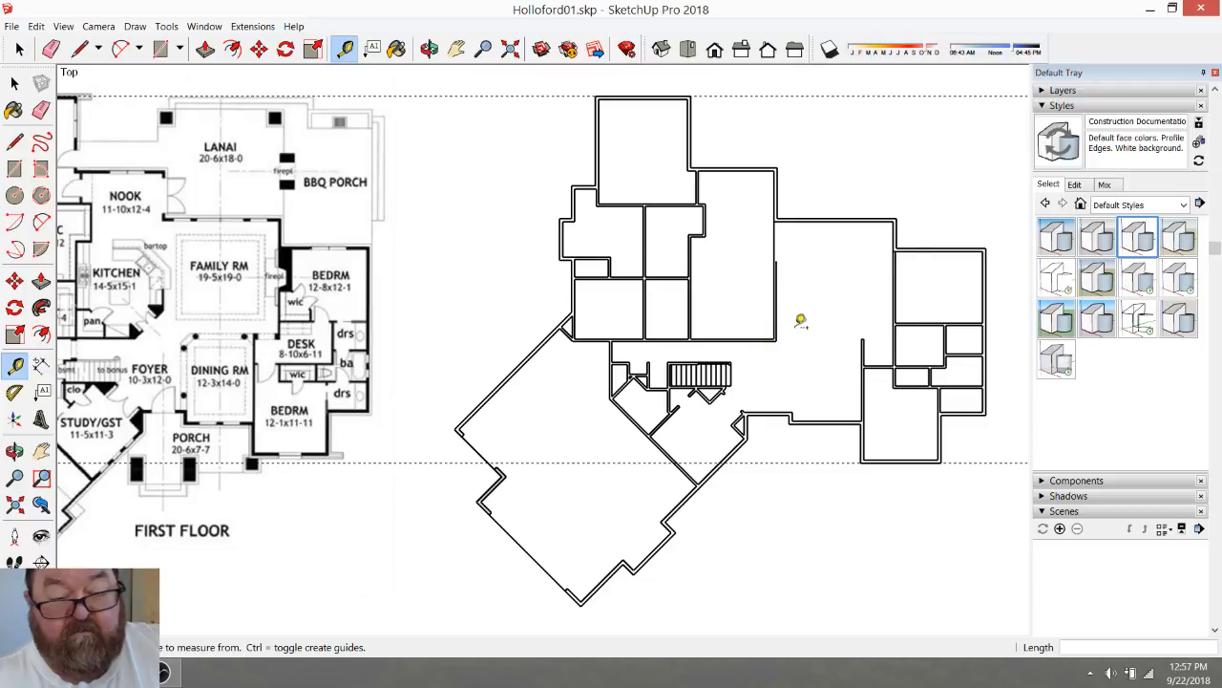
Place a guide line 36" above the desk room's lower wall and check its distance to the upper wall
{"action": "scroll", "coordinate": [901, 341], "scroll_direction": "up", "scroll_amount": 5}
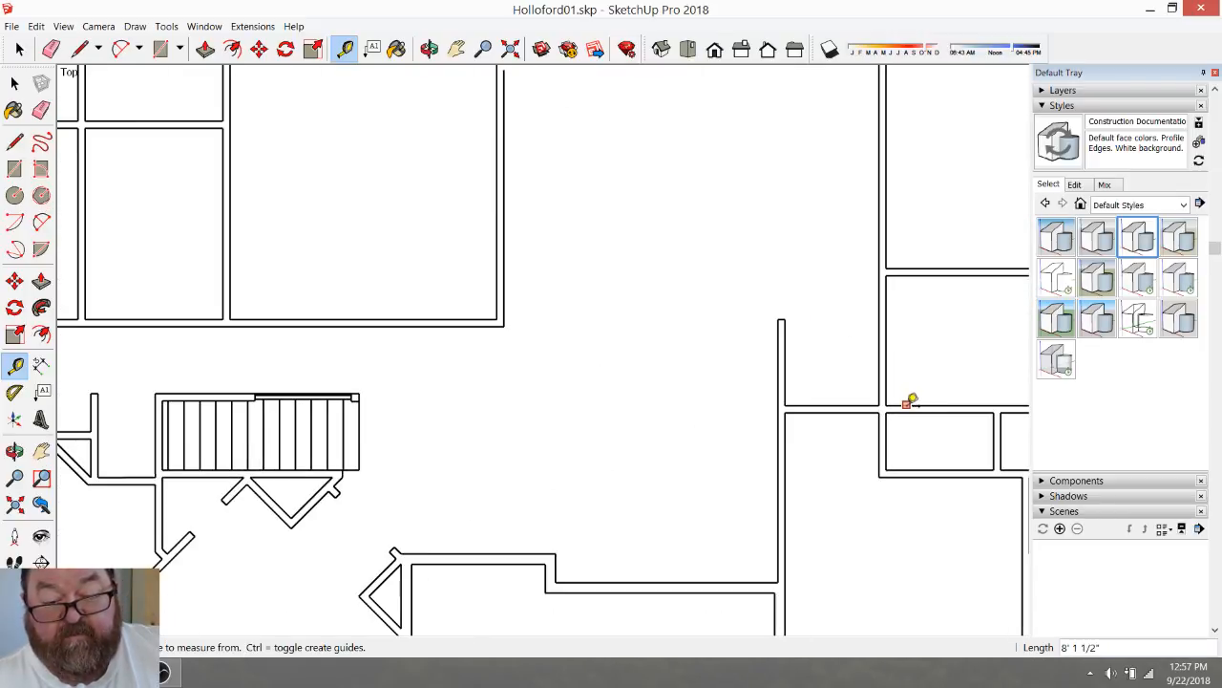
{"action": "left_click", "coordinate": [907, 403]}
{"action": "type", "text": "36"}
{"action": "key", "text": "Return"}
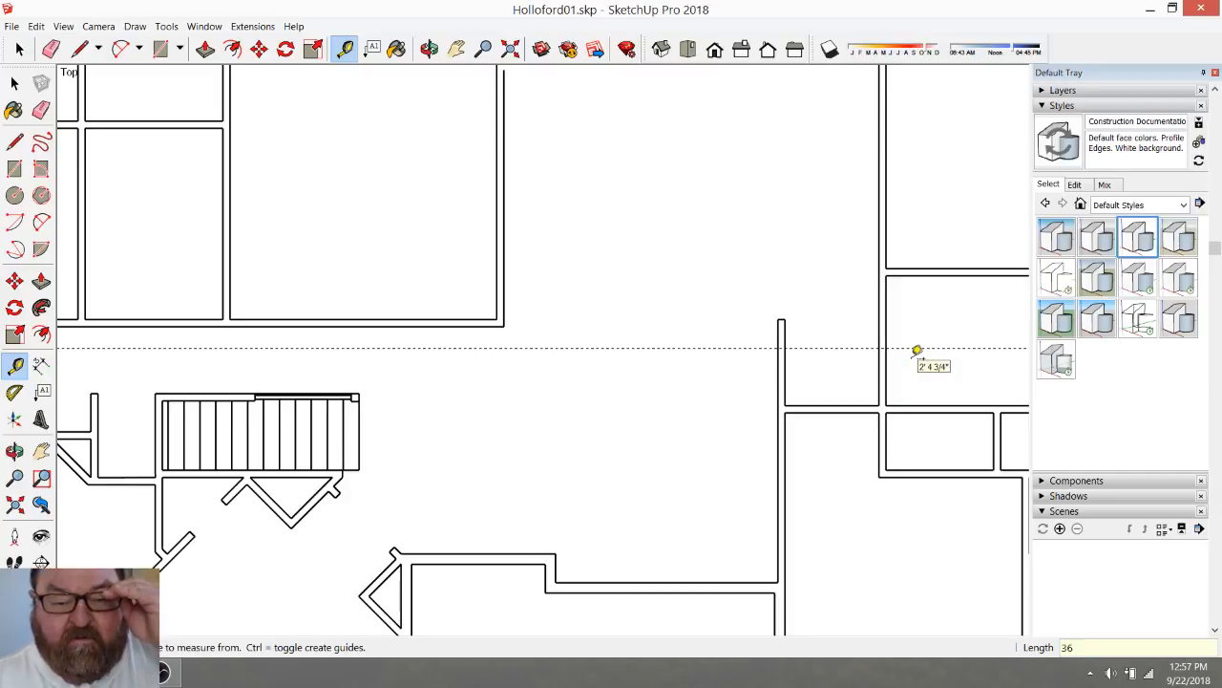
{"action": "scroll", "coordinate": [900, 350], "scroll_direction": "up", "scroll_amount": 2}
{"action": "scroll", "coordinate": [859, 360], "scroll_direction": "down", "scroll_amount": 2}
{"action": "left_click", "coordinate": [892, 354]}
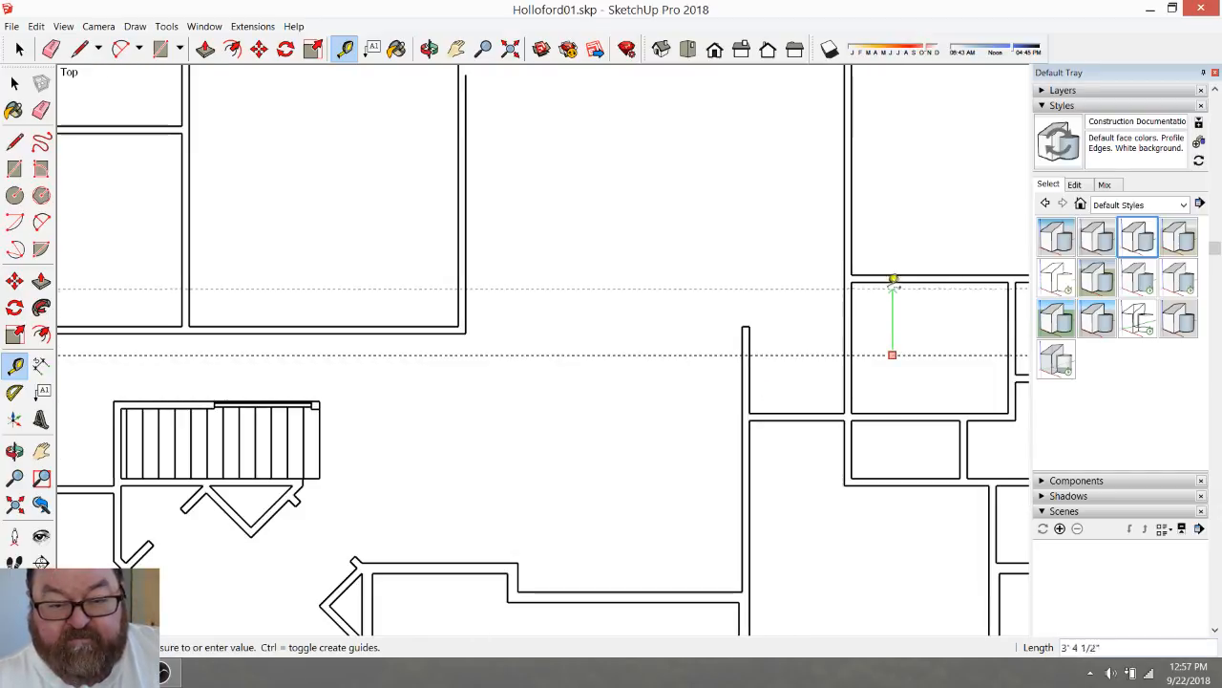
{"action": "key", "text": "Escape"}
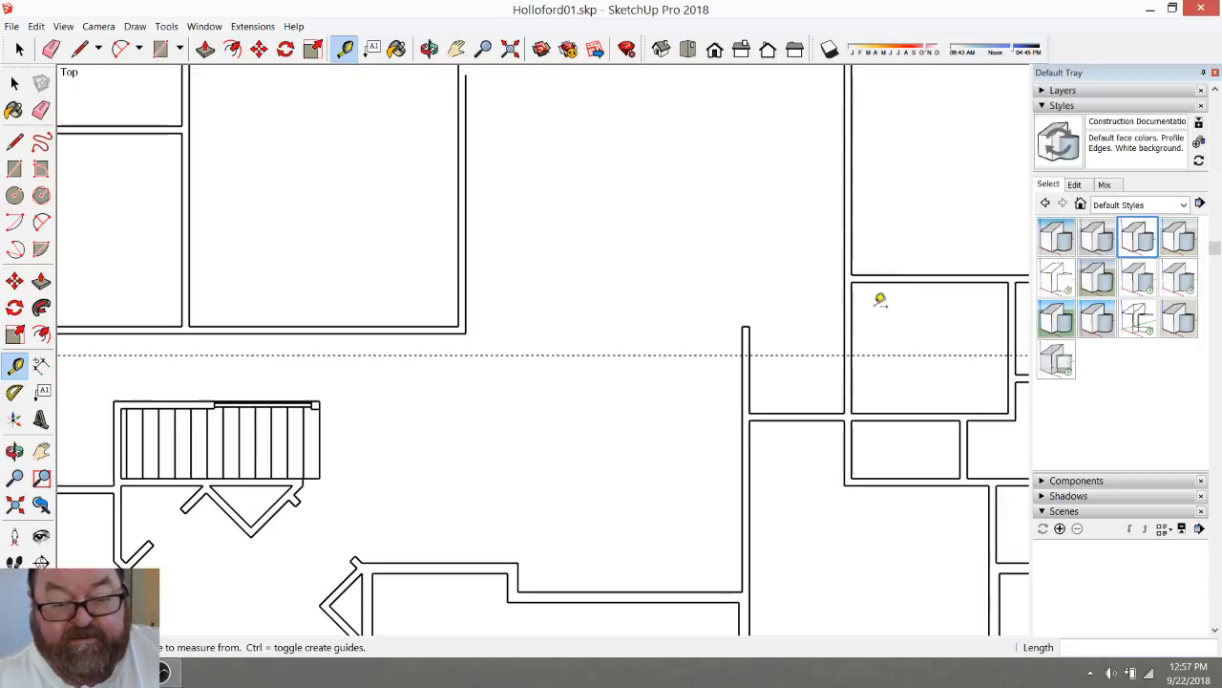
Place a guide line 3'6" below the desk room's upper wall and erase the nearby 36" guide
{"action": "left_click", "coordinate": [877, 283]}
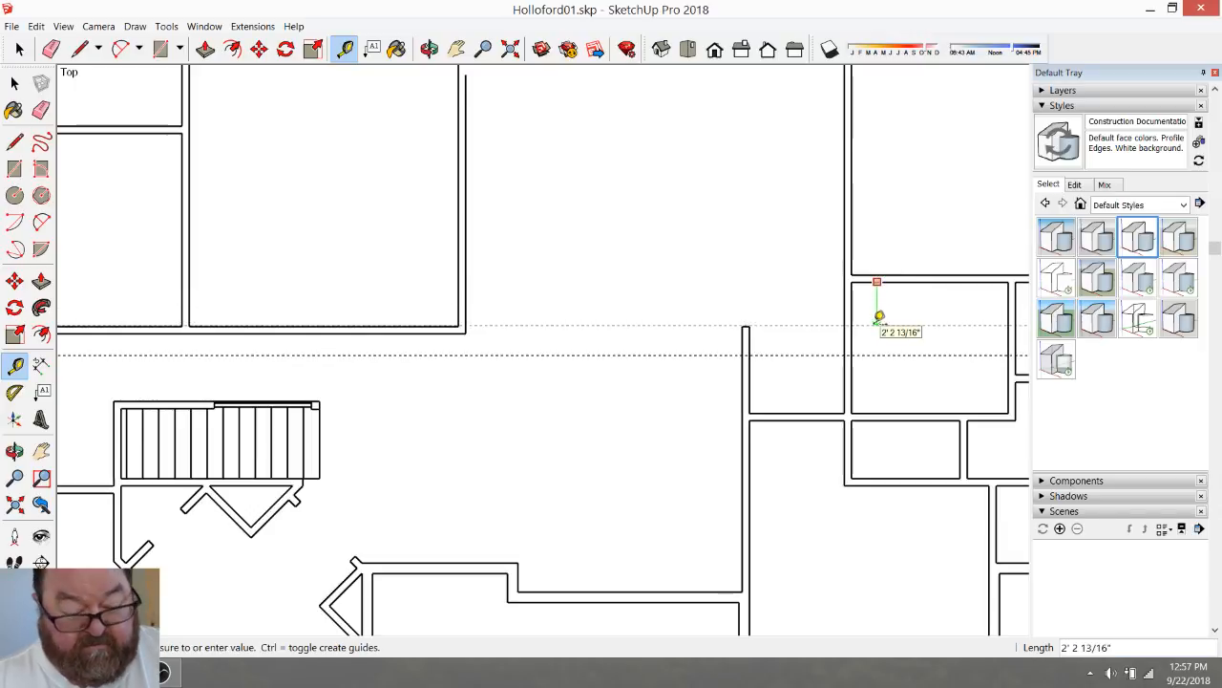
{"action": "type", "text": "3'6"}
{"action": "key", "text": "Return"}
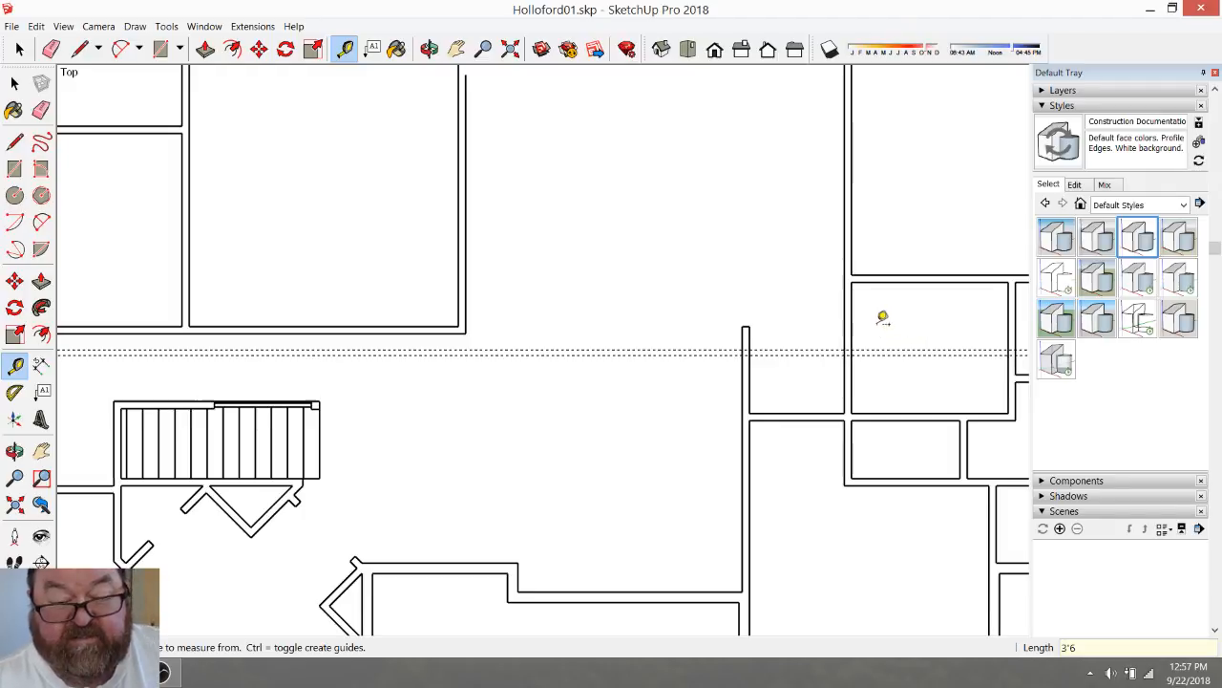
{"action": "left_click", "coordinate": [51, 49]}
{"action": "scroll", "coordinate": [859, 355], "scroll_direction": "up", "scroll_amount": 1}
{"action": "scroll", "coordinate": [865, 360], "scroll_direction": "up", "scroll_amount": 1}
{"action": "left_click", "coordinate": [875, 350]}
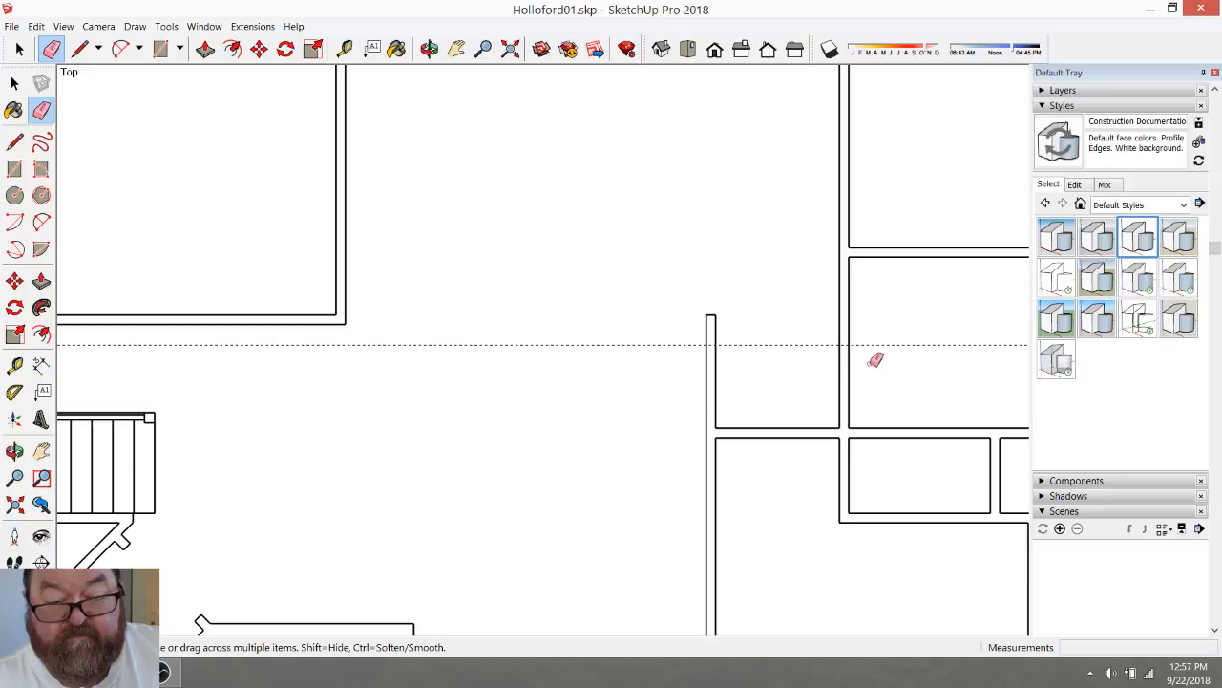
Draw short lines across the desk room's left wall at the guide line and at the lower wall corner
{"action": "left_click", "coordinate": [80, 49]}
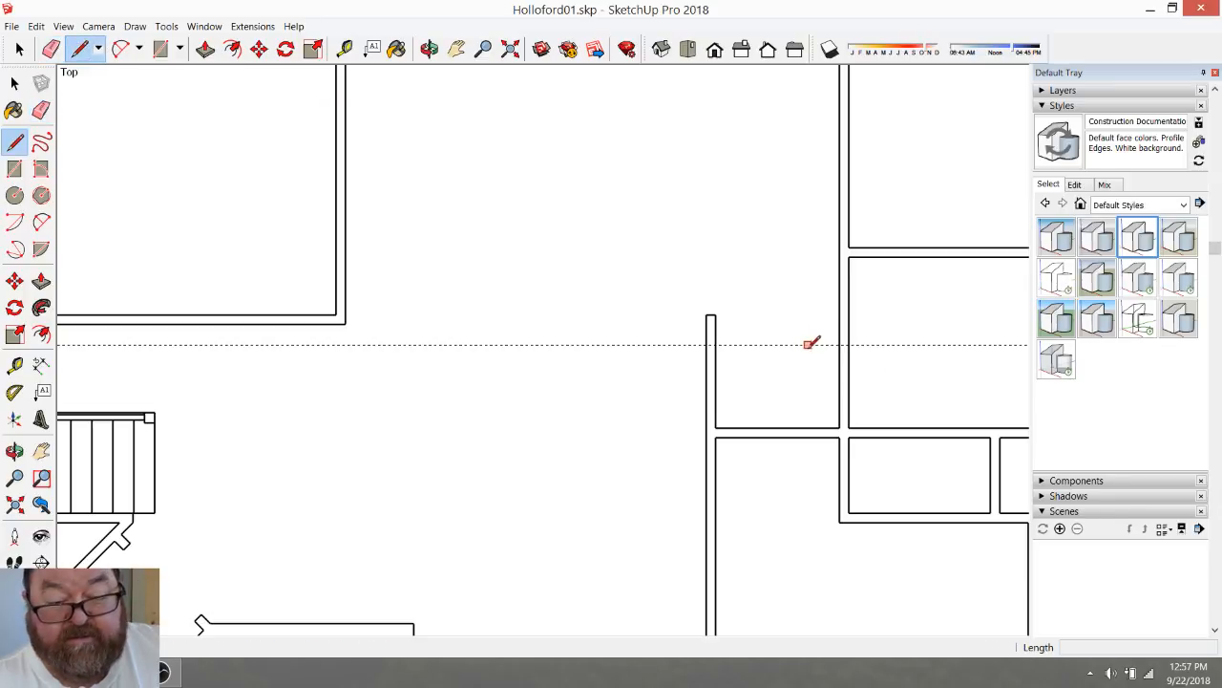
{"action": "left_click", "coordinate": [840, 344]}
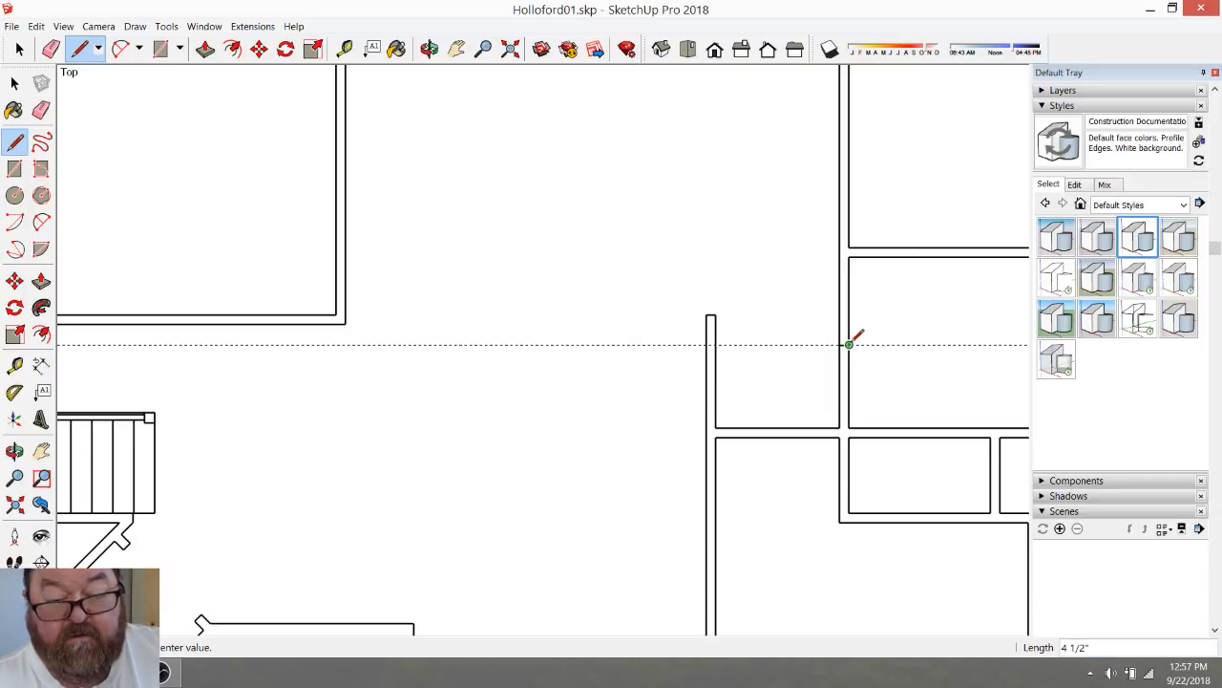
{"action": "left_click", "coordinate": [849, 427]}
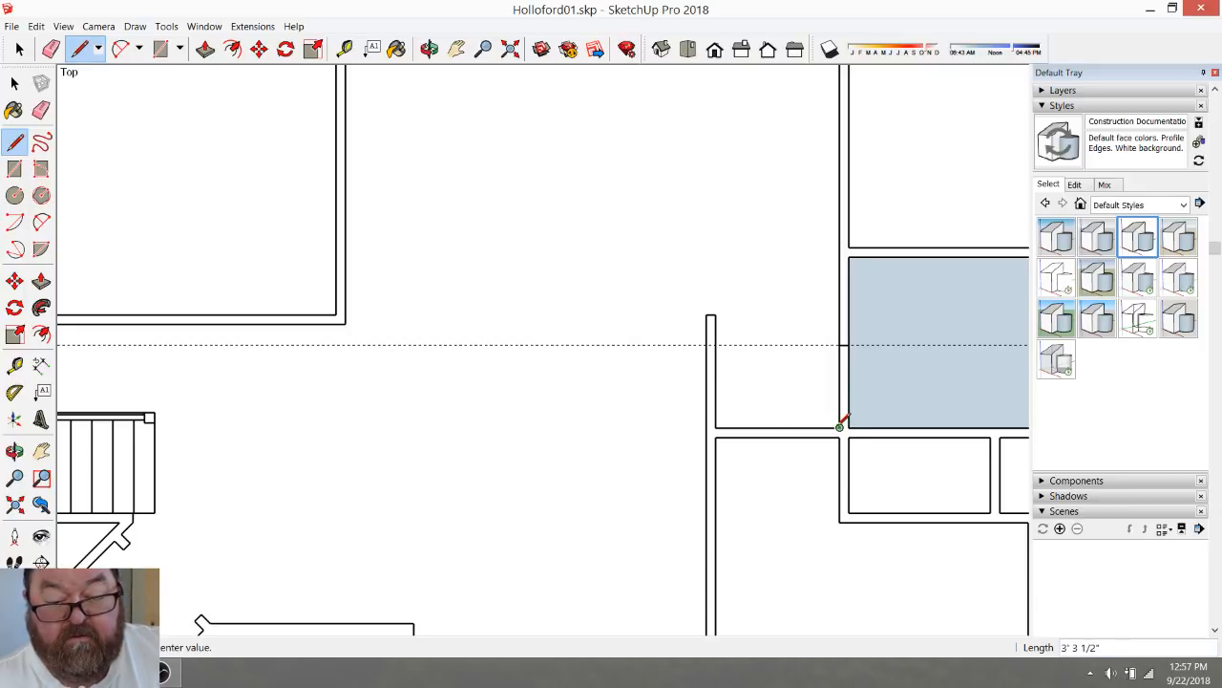
{"action": "left_click", "coordinate": [849, 426]}
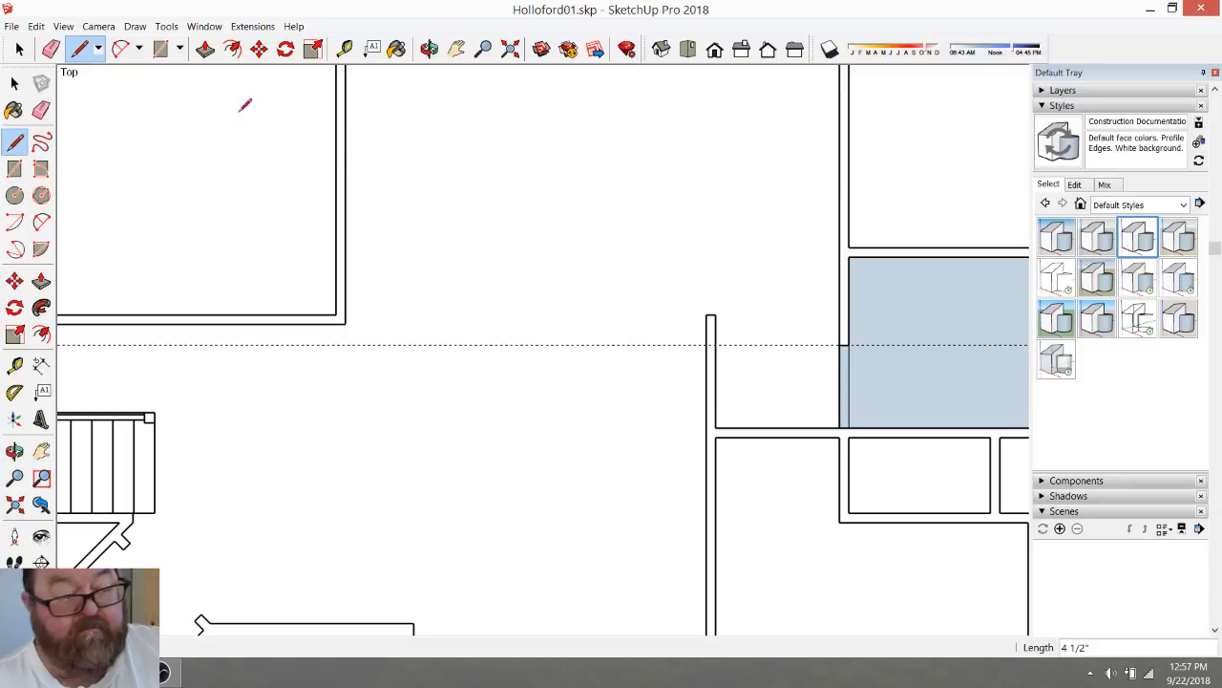
Erase the wall section between the two short lines and the guide line to open up the desk room
{"action": "key", "text": "e"}
{"action": "mouse_move", "coordinate": [836, 389]}
{"action": "left_mouse_down"}
{"action": "mouse_move", "coordinate": [899, 354]}
{"action": "mouse_move", "coordinate": [844, 416]}
{"action": "left_mouse_up"}
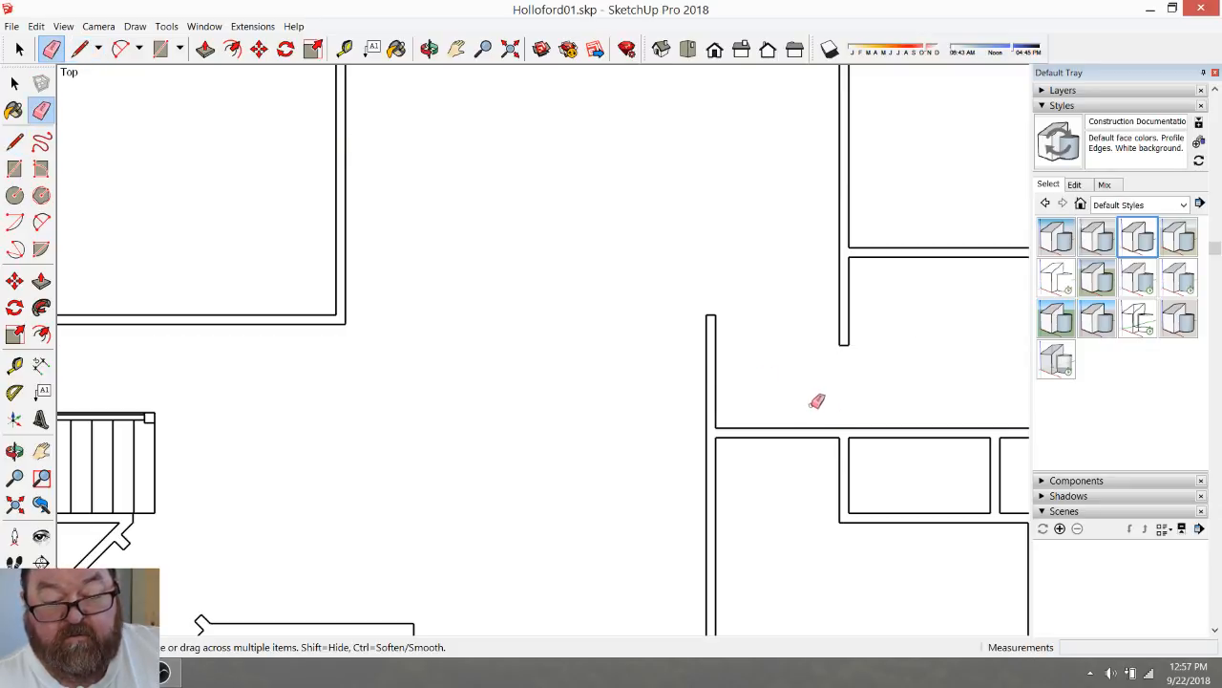
{"action": "scroll", "coordinate": [885, 388], "scroll_direction": "down", "scroll_amount": 8}
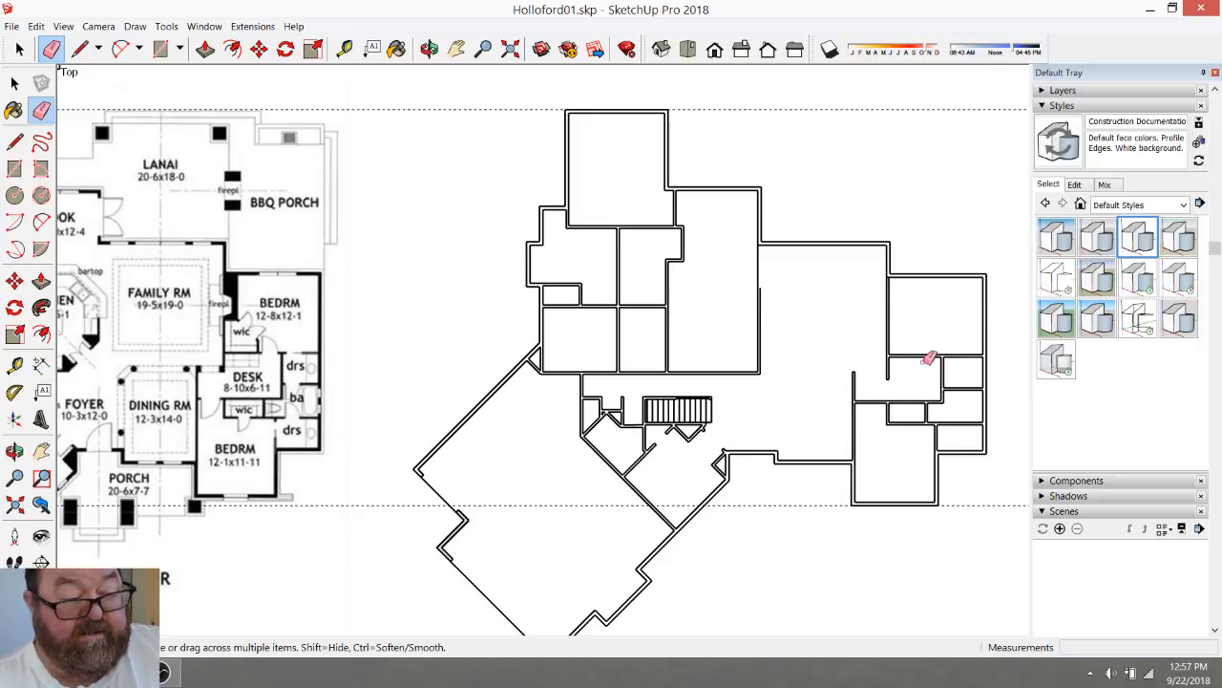
{"action": "scroll", "coordinate": [939, 340], "scroll_direction": "up", "scroll_amount": 6}
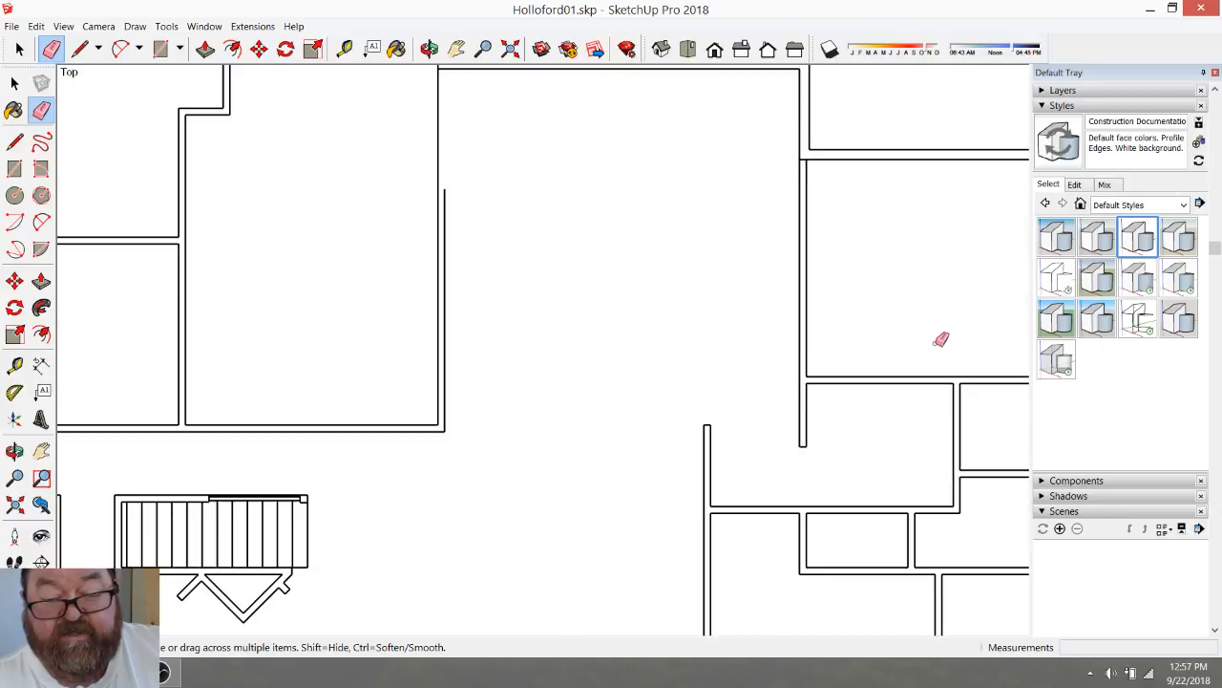
Place a vertical guide line 4.5" inside the desk room's right wall
{"action": "left_click", "coordinate": [345, 49]}
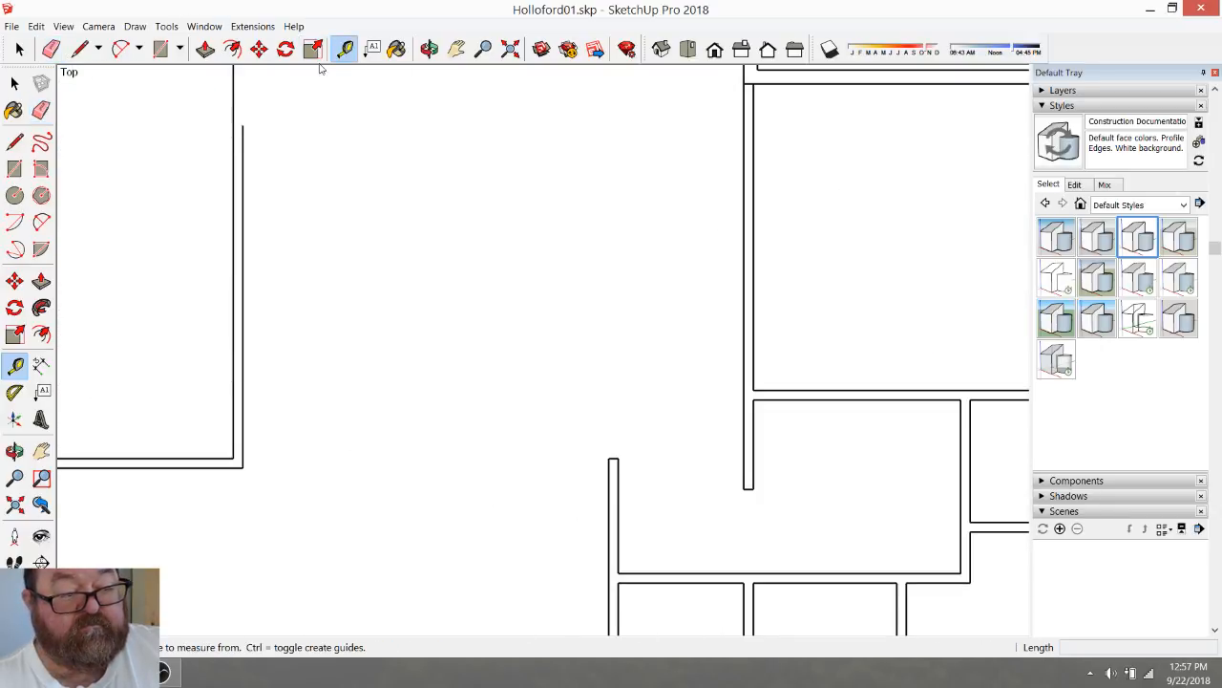
{"action": "scroll", "coordinate": [252, 117], "scroll_direction": "down", "scroll_amount": 2}
{"action": "scroll", "coordinate": [740, 344], "scroll_direction": "up", "scroll_amount": 2}
{"action": "left_click", "coordinate": [738, 305]}
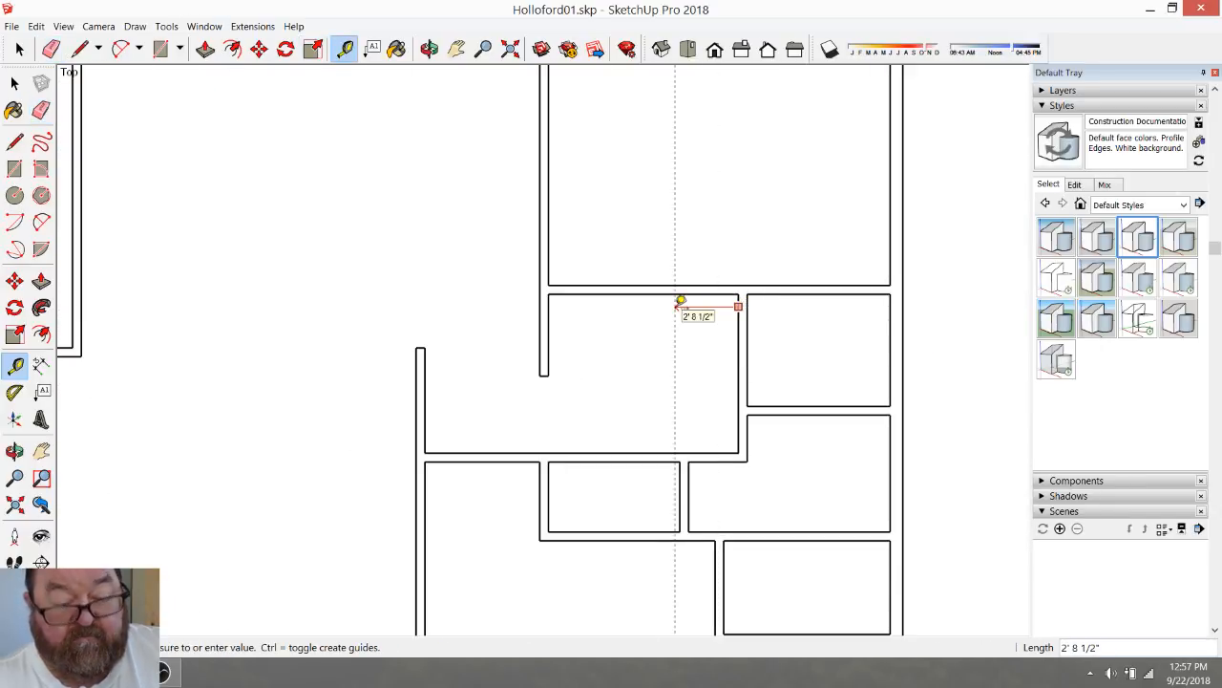
{"action": "type", "text": "4.5"}
{"action": "key", "text": "Return"}
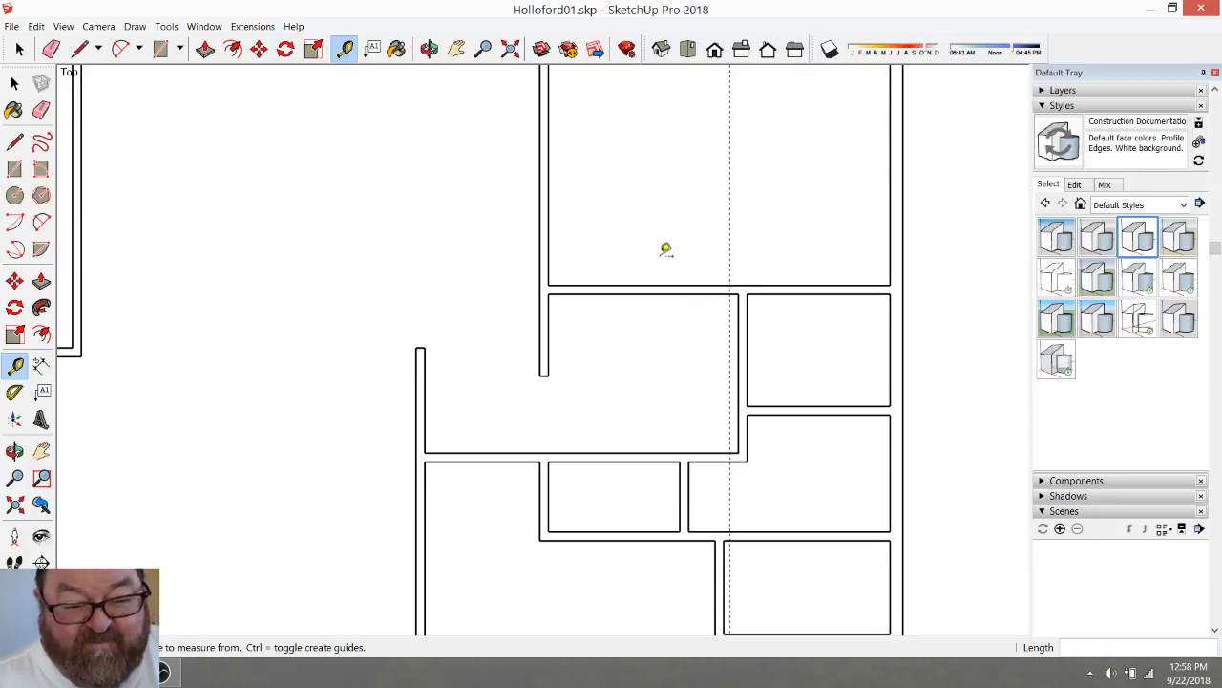
{"action": "left_click", "coordinate": [729, 249]}
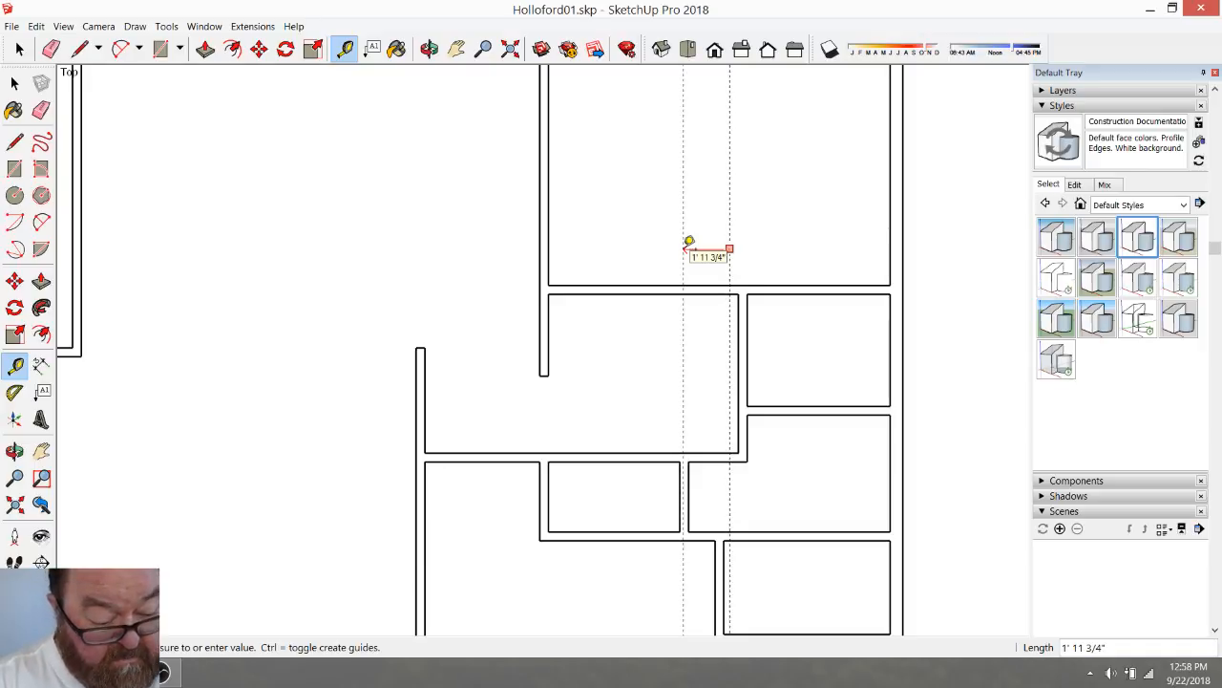
{"action": "type", "text": "38"}
{"action": "key", "text": "Return"}
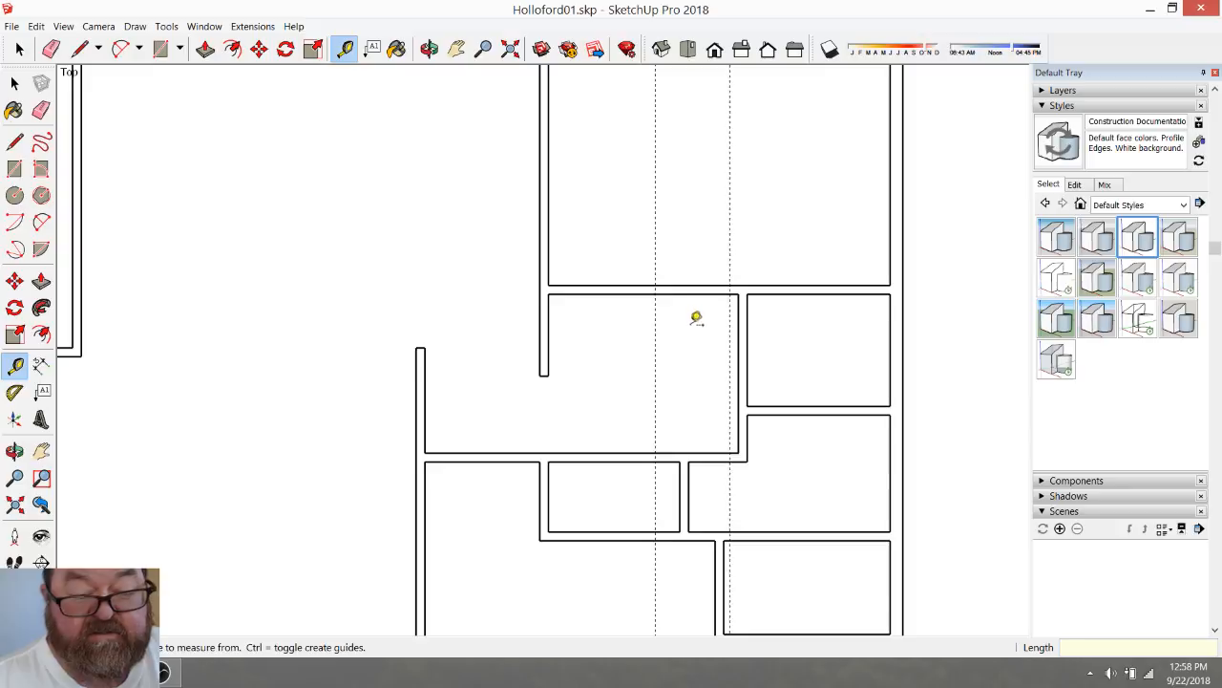
{"action": "left_click", "coordinate": [51, 49]}
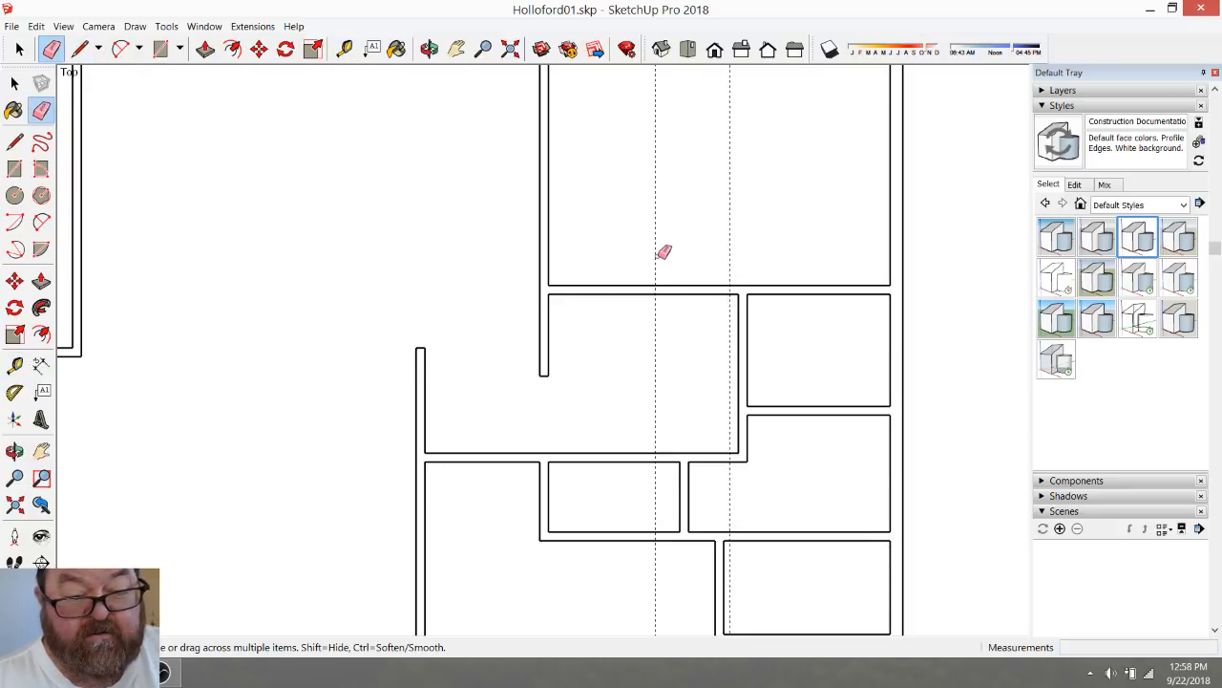
Place a vertical guide line 32" to the left of the guide beside the desk room's right wall
{"action": "left_click", "coordinate": [345, 48]}
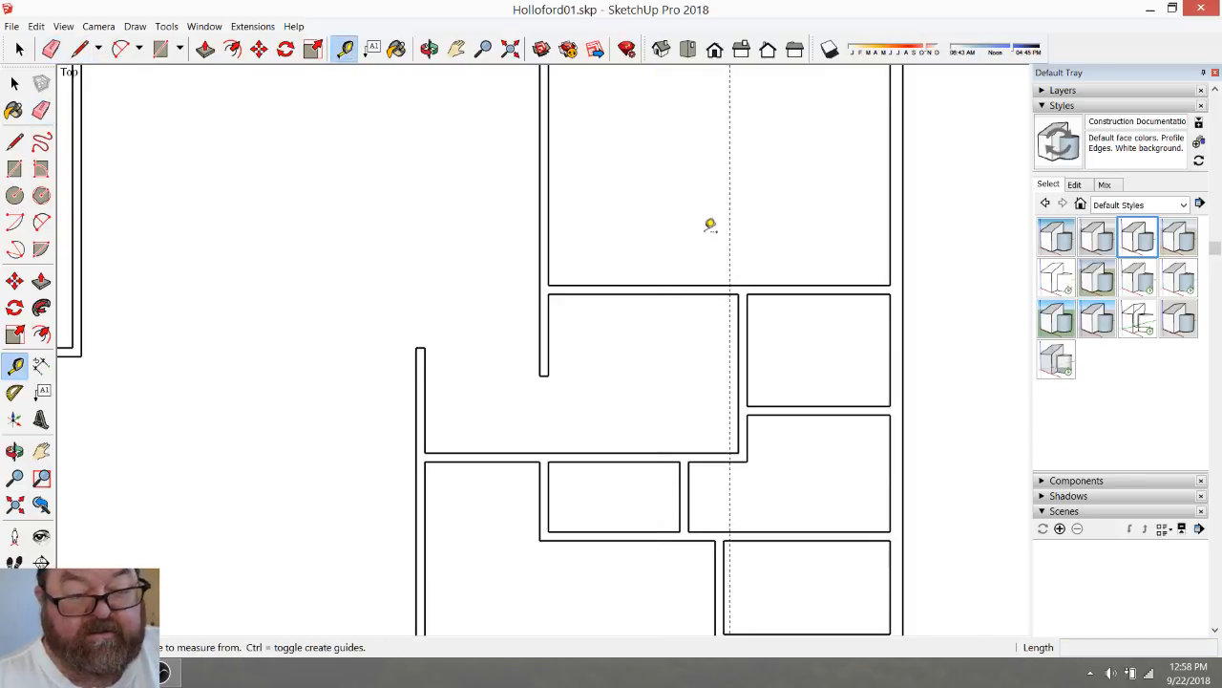
{"action": "left_click", "coordinate": [732, 253]}
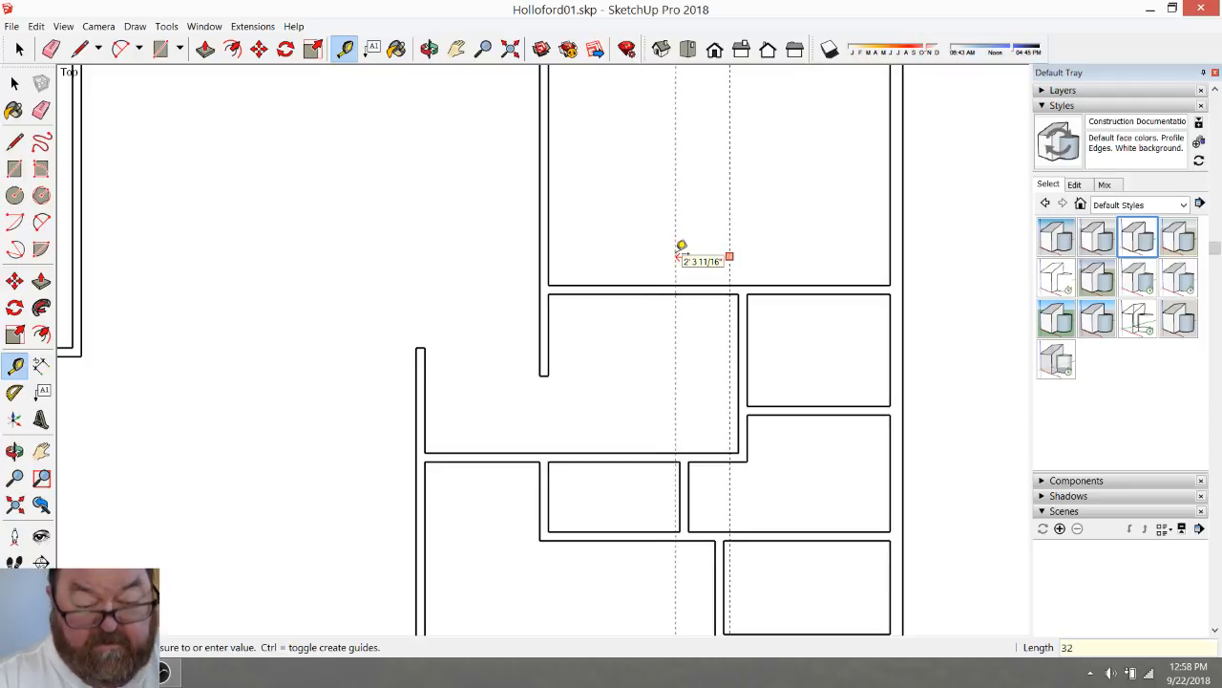
{"action": "left_click", "coordinate": [667, 240]}
Add two more vertical guides to the left of the 32" guide, each offset 4.5" from the previous one
{"action": "left_click", "coordinate": [667, 250]}
{"action": "type", "text": "4.5"}
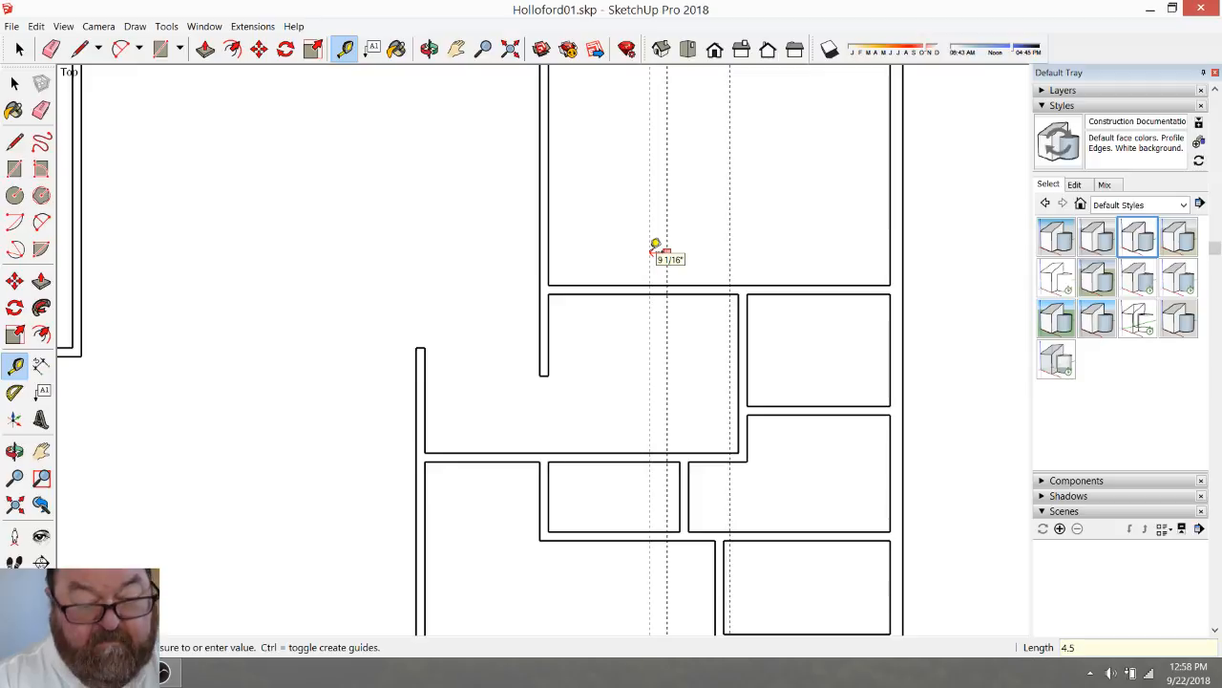
{"action": "key", "text": "Return"}
{"action": "left_click", "coordinate": [658, 253]}
{"action": "type", "text": "4"}
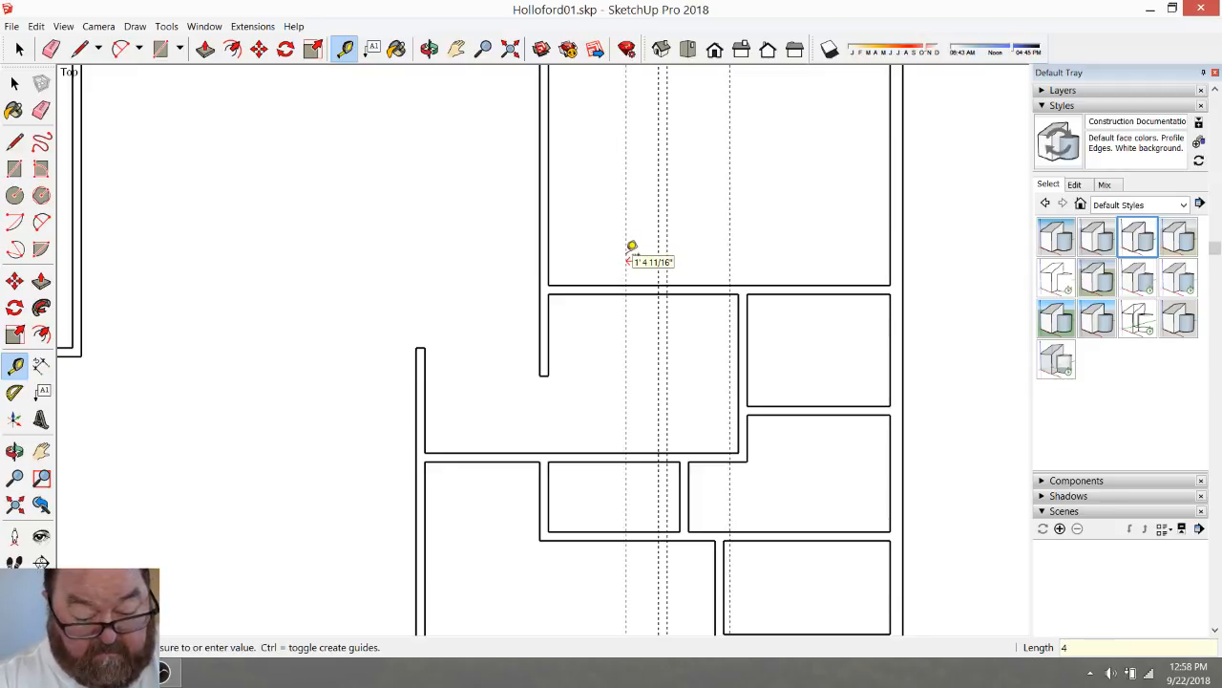
{"action": "type", "text": ".5"}
{"action": "key", "text": "Return"}
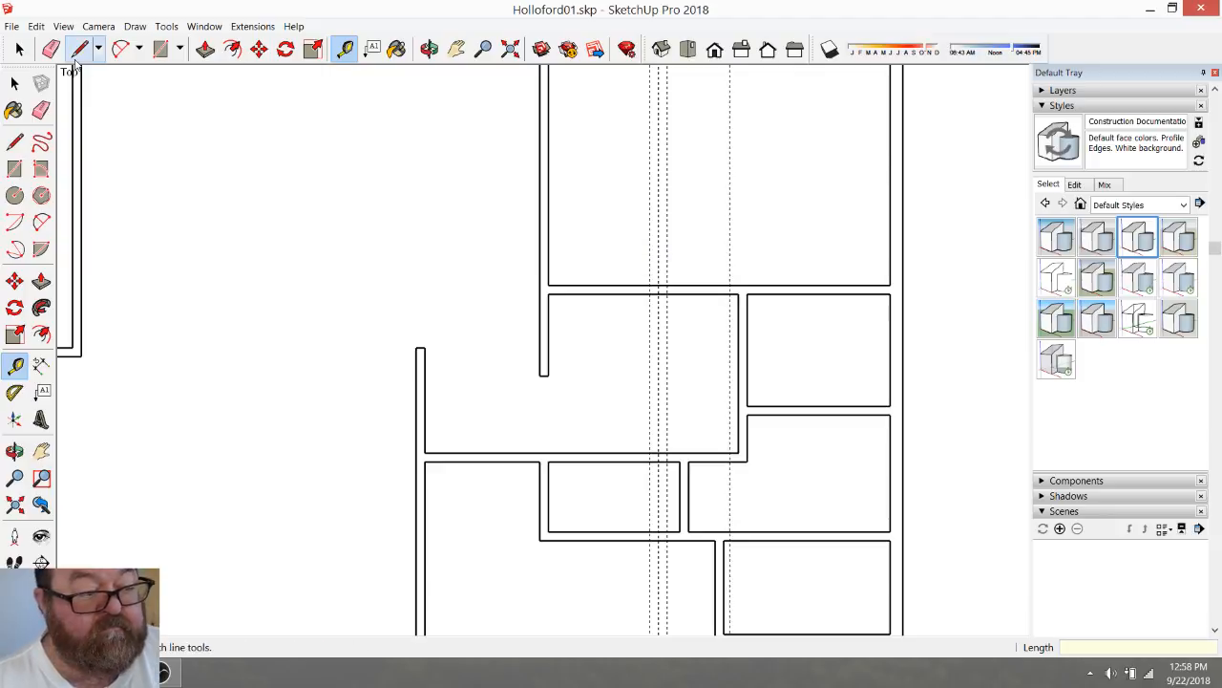
Draw two parallel lines upward from the upper bedroom's lower wall along the two leftmost guides, as the closet's side wall
{"action": "left_click", "coordinate": [78, 51]}
{"action": "left_click", "coordinate": [650, 285]}
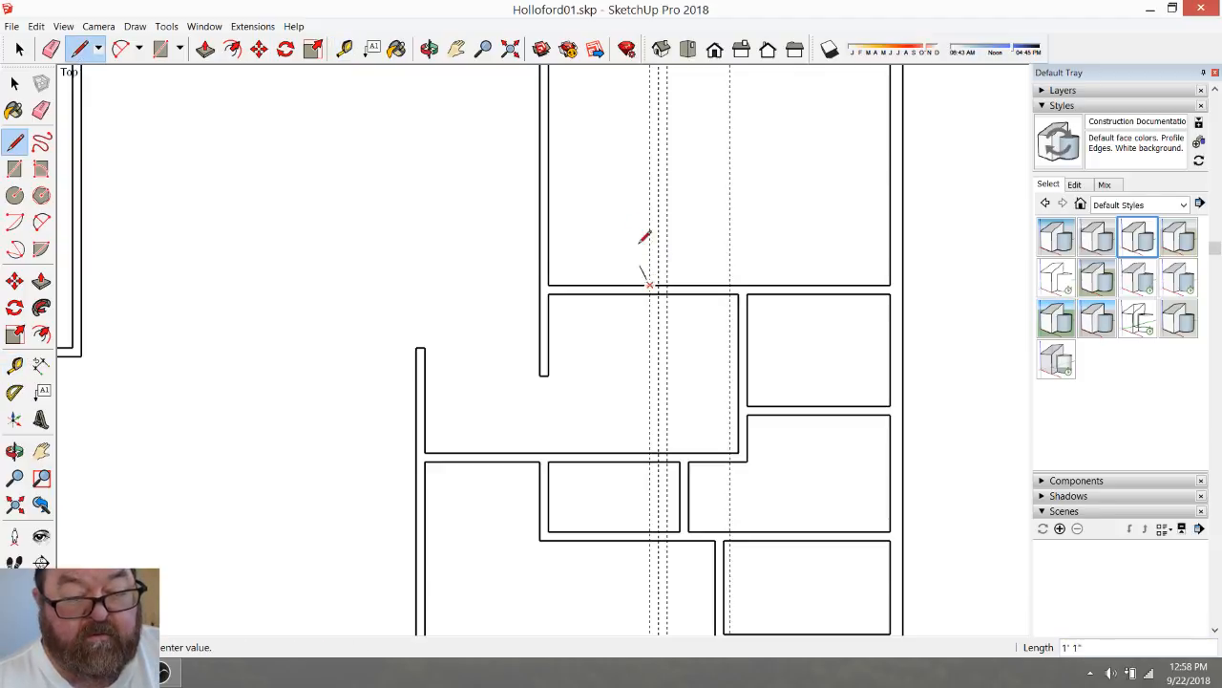
{"action": "left_click", "coordinate": [650, 170]}
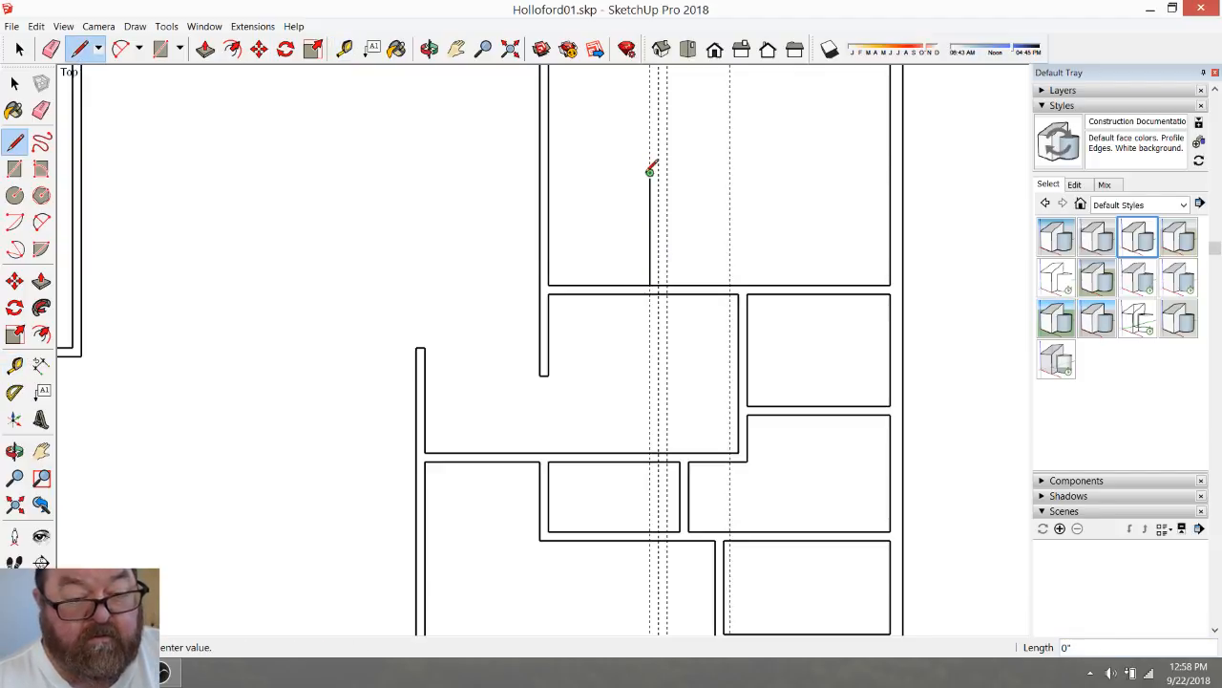
{"action": "left_click", "coordinate": [658, 283]}
{"action": "left_click", "coordinate": [658, 183]}
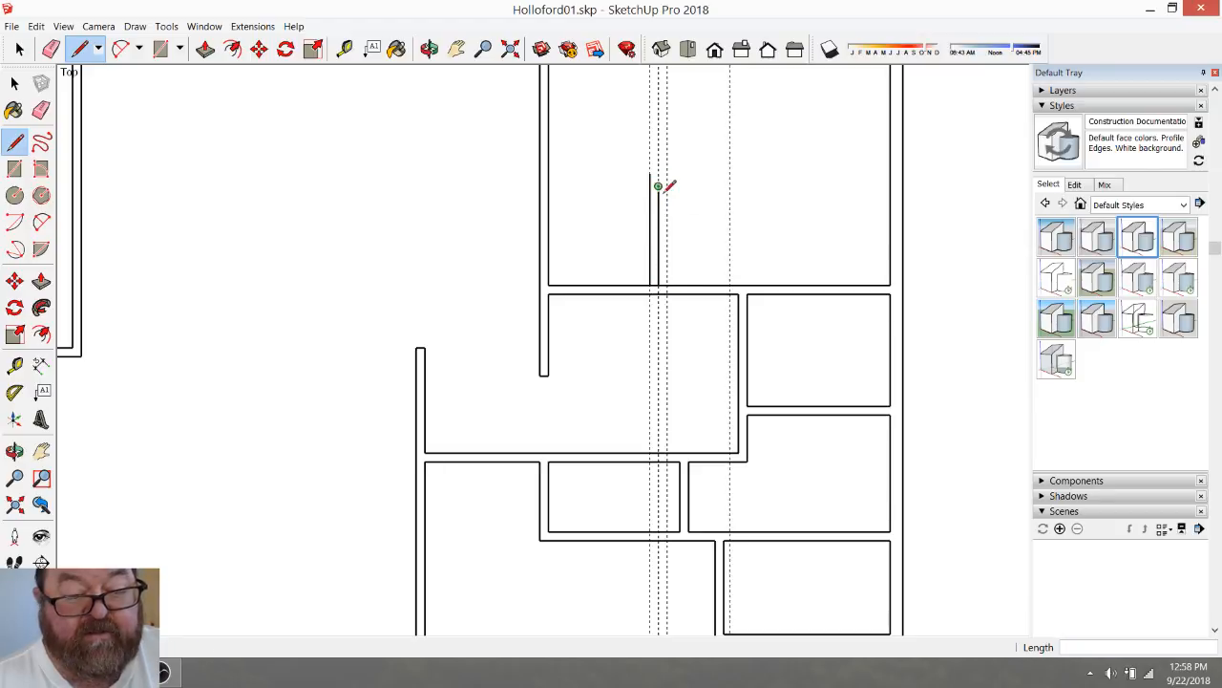
Place a vertical guide 24" inward from the outer line of the upper bedroom's left wall and another 4.5" further right
{"action": "scroll", "coordinate": [831, 303], "scroll_direction": "down", "scroll_amount": 6}
{"action": "scroll", "coordinate": [325, 318], "scroll_direction": "up", "scroll_amount": 6}
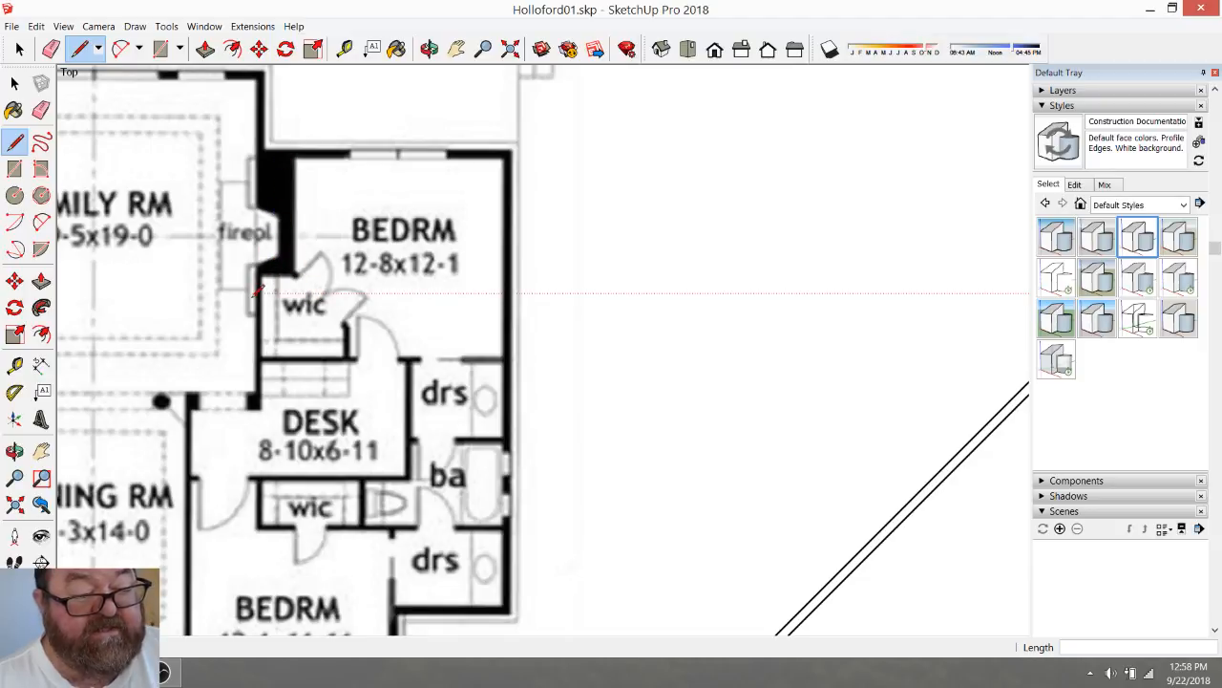
{"action": "scroll", "coordinate": [277, 287], "scroll_direction": "down", "scroll_amount": 6}
{"action": "scroll", "coordinate": [791, 309], "scroll_direction": "up", "scroll_amount": 10}
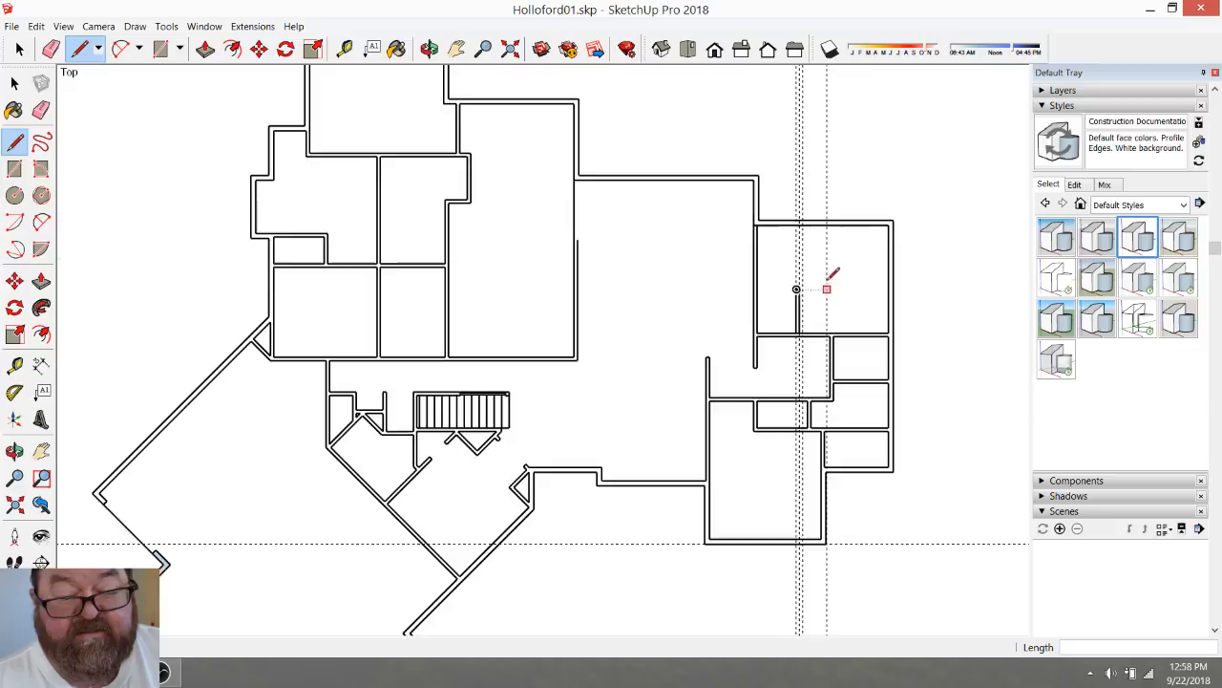
{"action": "left_click", "coordinate": [344, 49]}
{"action": "left_click", "coordinate": [701, 285]}
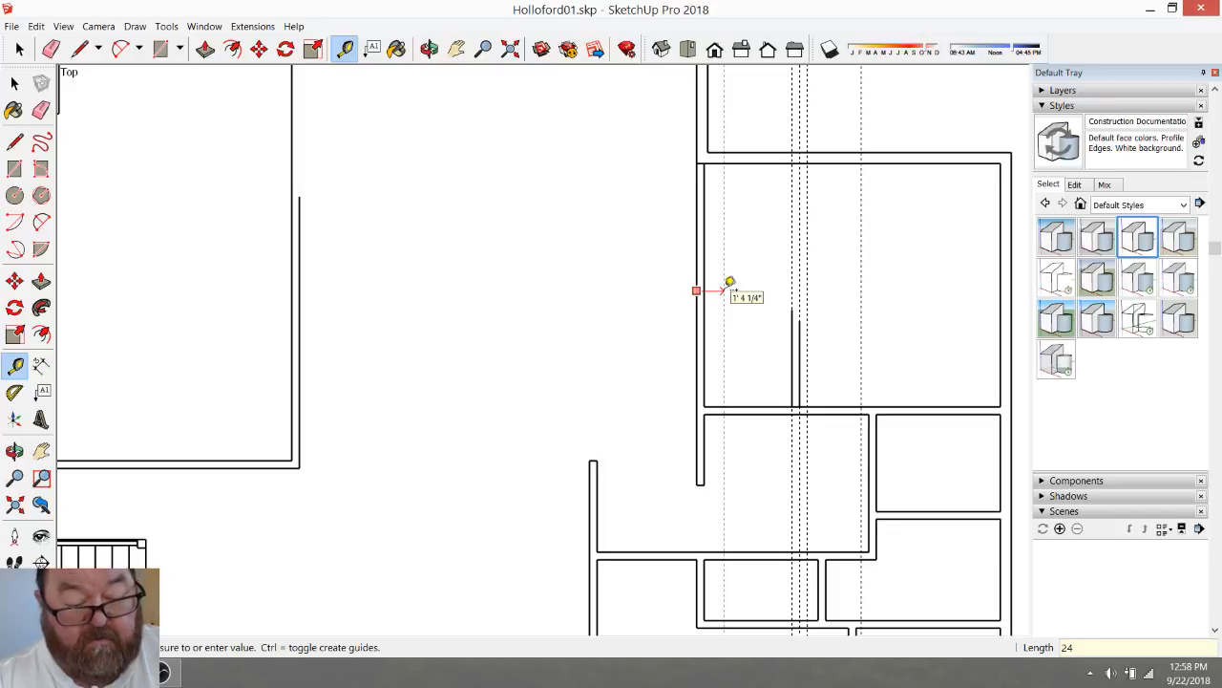
{"action": "key", "text": "Return"}
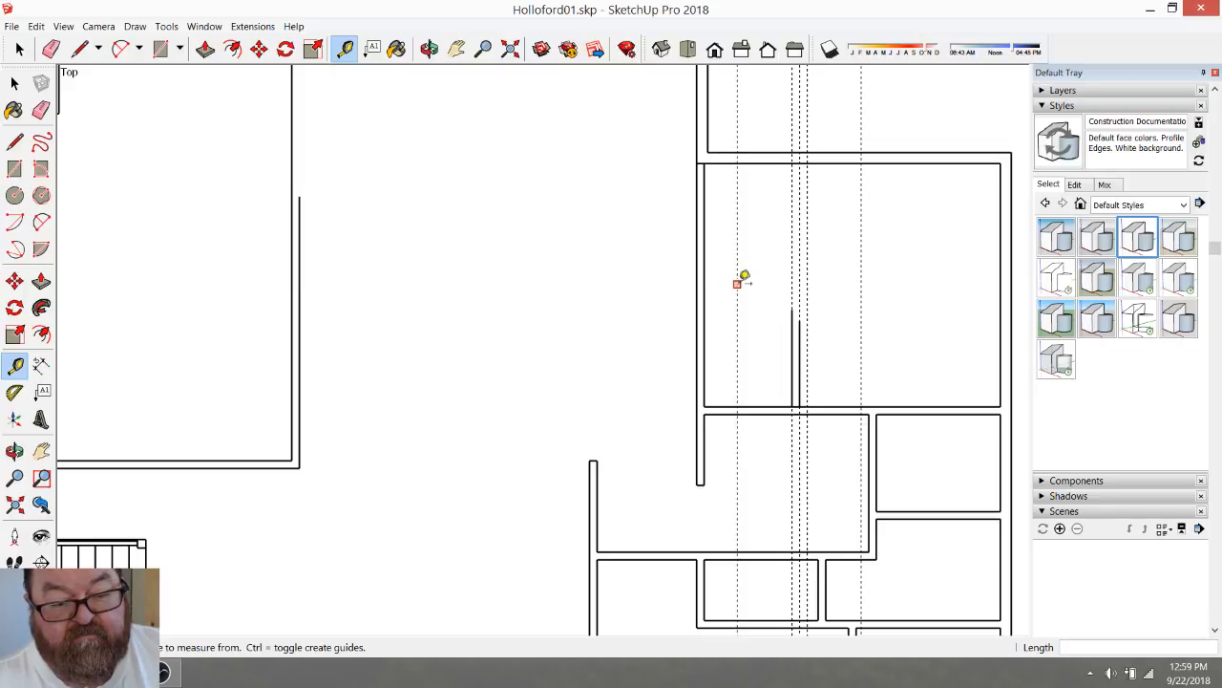
{"action": "left_click", "coordinate": [742, 267]}
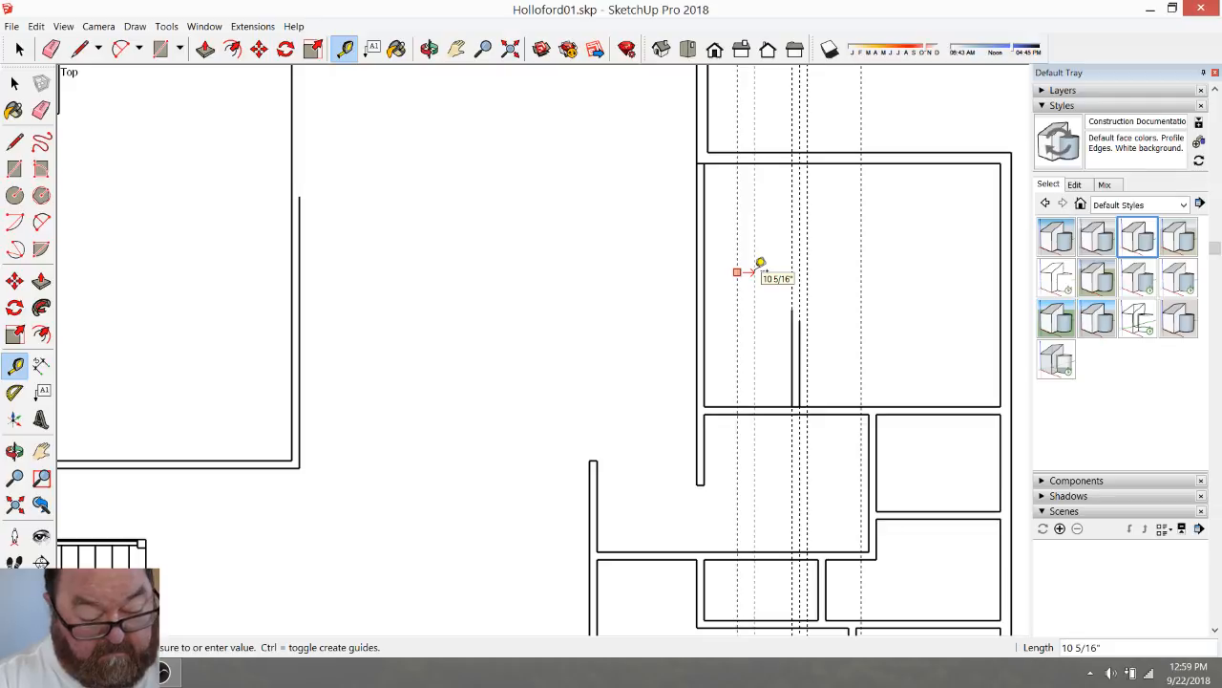
{"action": "key", "text": "Return"}
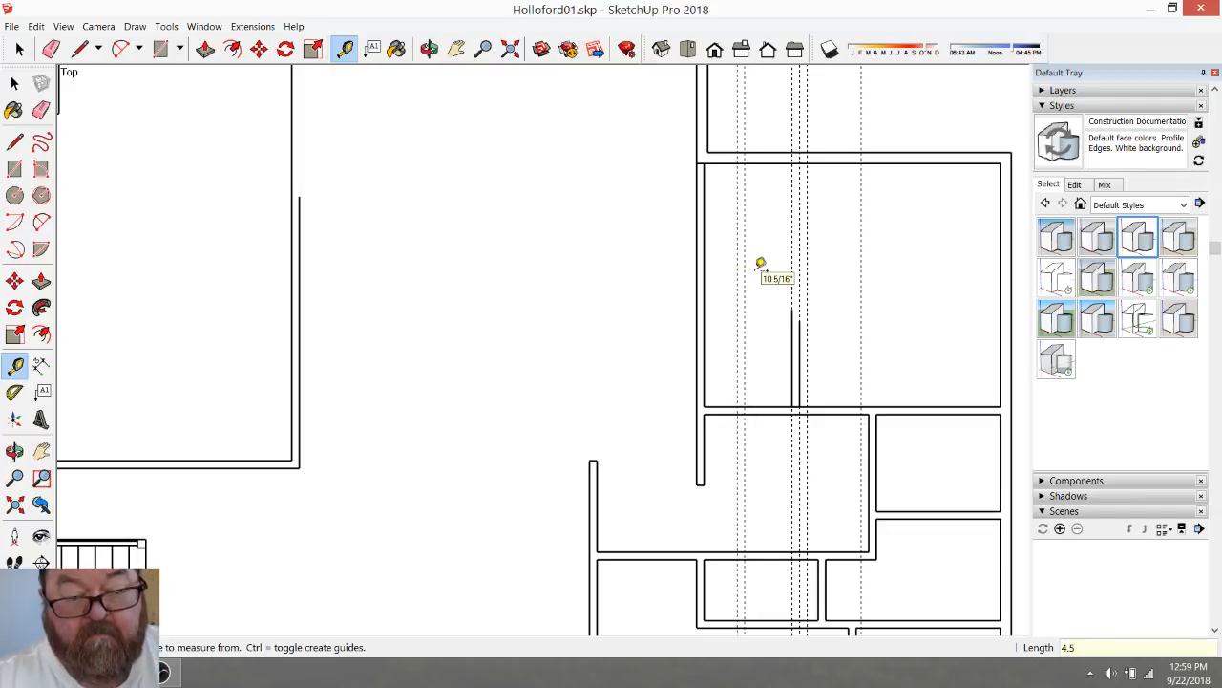
Draw two parallel lines down from the upper bedroom's top wall along the two new guides, the left one about 7'9" long
{"action": "left_click", "coordinate": [79, 49]}
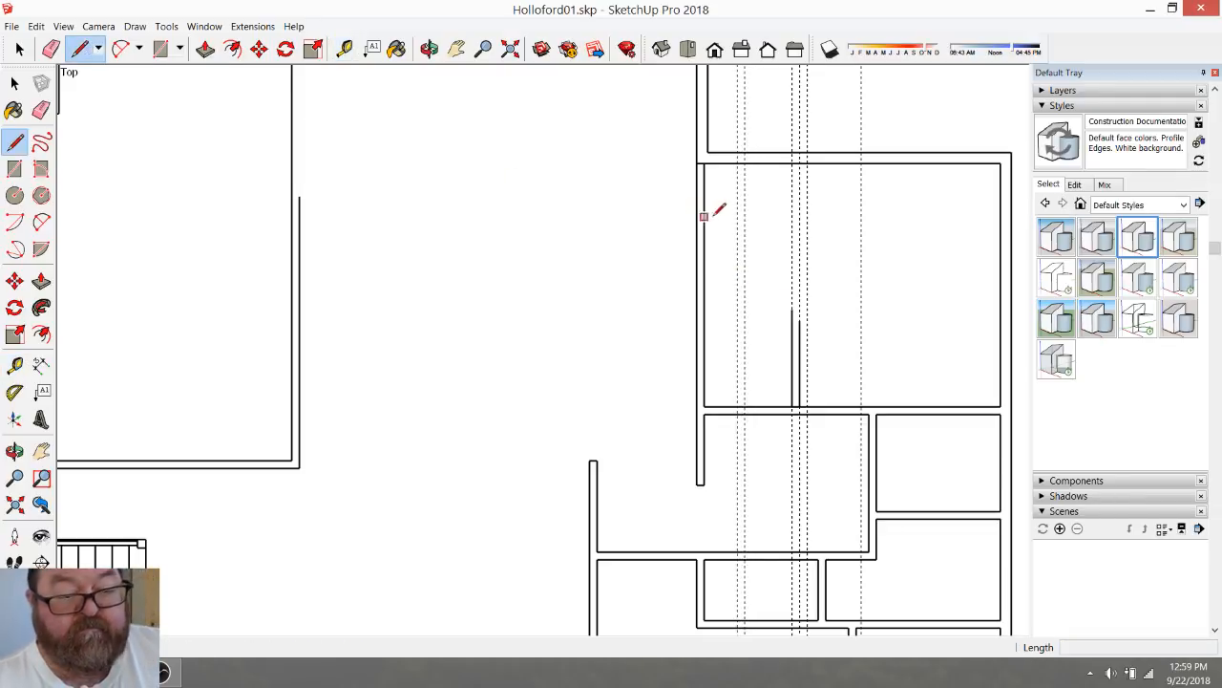
{"action": "left_click", "coordinate": [737, 162]}
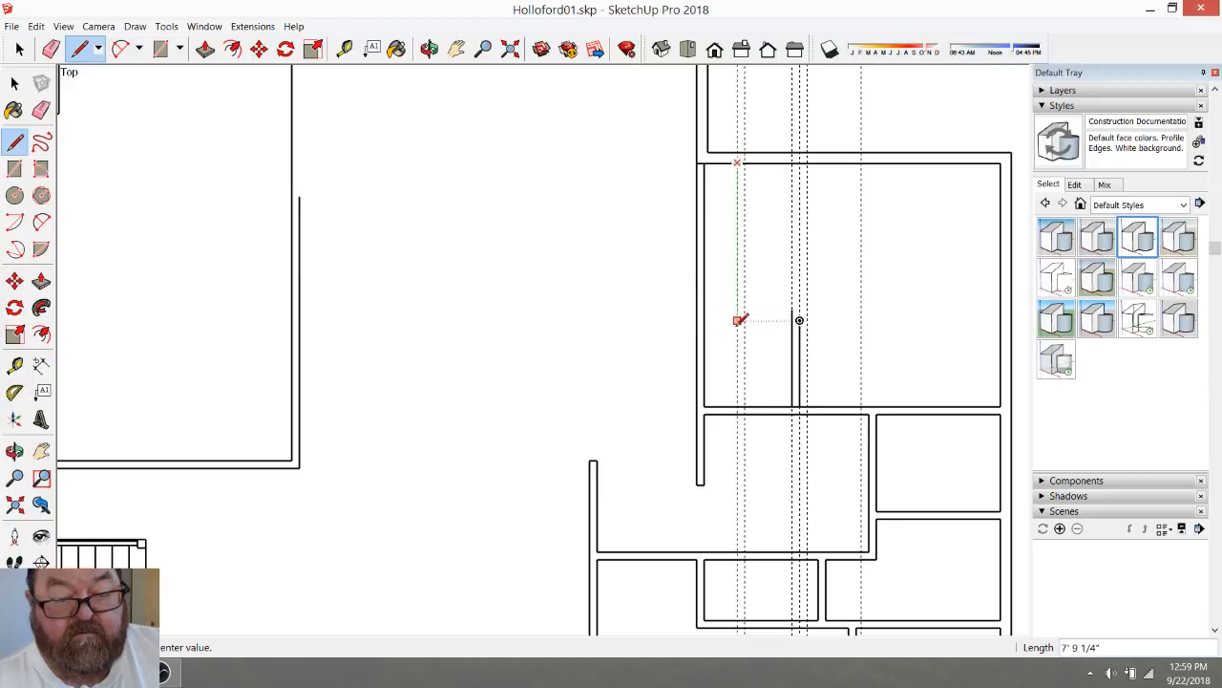
{"action": "left_click", "coordinate": [737, 320]}
{"action": "left_click", "coordinate": [745, 163]}
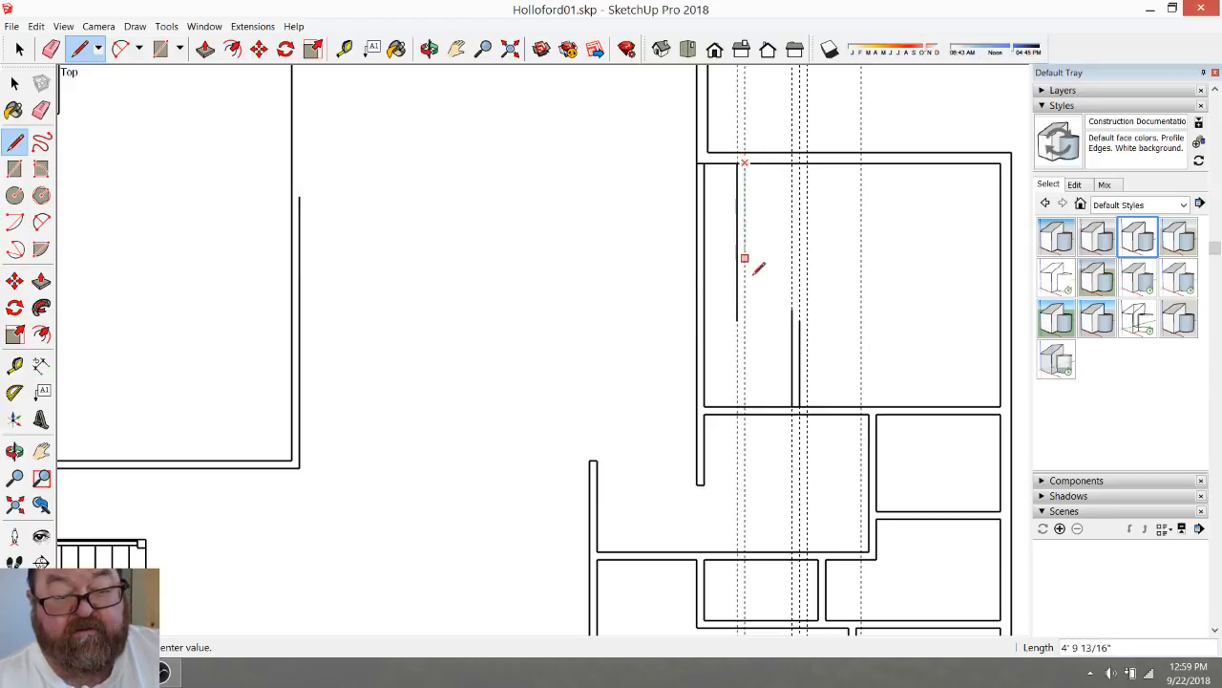
{"action": "left_click", "coordinate": [745, 336]}
Examine the upper bedroom's walk-in closet and its surrounding walls on the first-floor reference plan
{"action": "scroll", "coordinate": [828, 370], "scroll_direction": "down", "scroll_amount": 3}
{"action": "scroll", "coordinate": [876, 387], "scroll_direction": "down", "scroll_amount": 4}
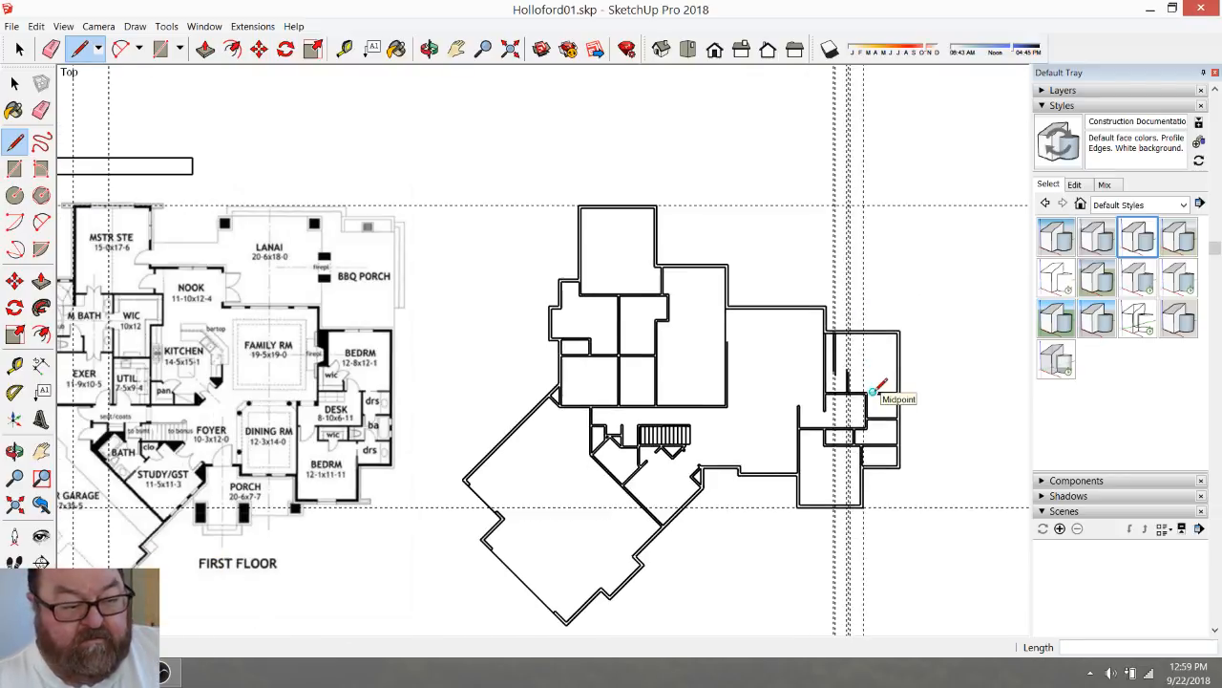
{"action": "scroll", "coordinate": [872, 392], "scroll_direction": "down", "scroll_amount": 1}
{"action": "scroll", "coordinate": [416, 369], "scroll_direction": "up", "scroll_amount": 6}
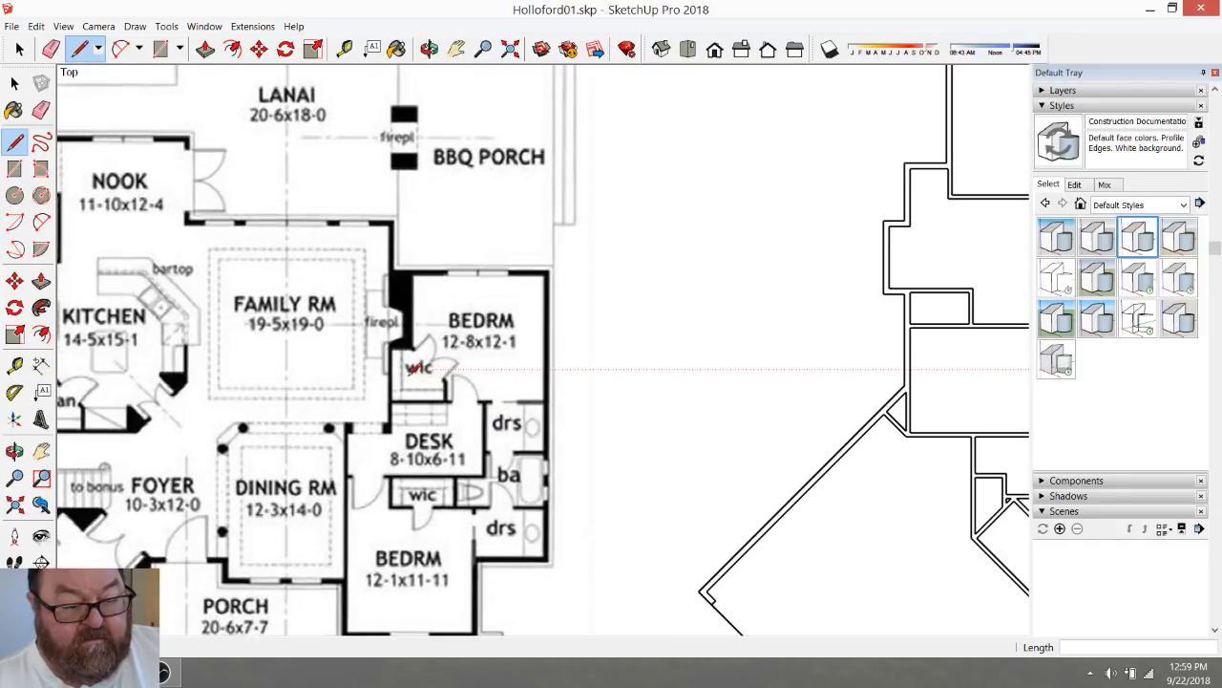
{"action": "scroll", "coordinate": [397, 367], "scroll_direction": "down", "scroll_amount": 4}
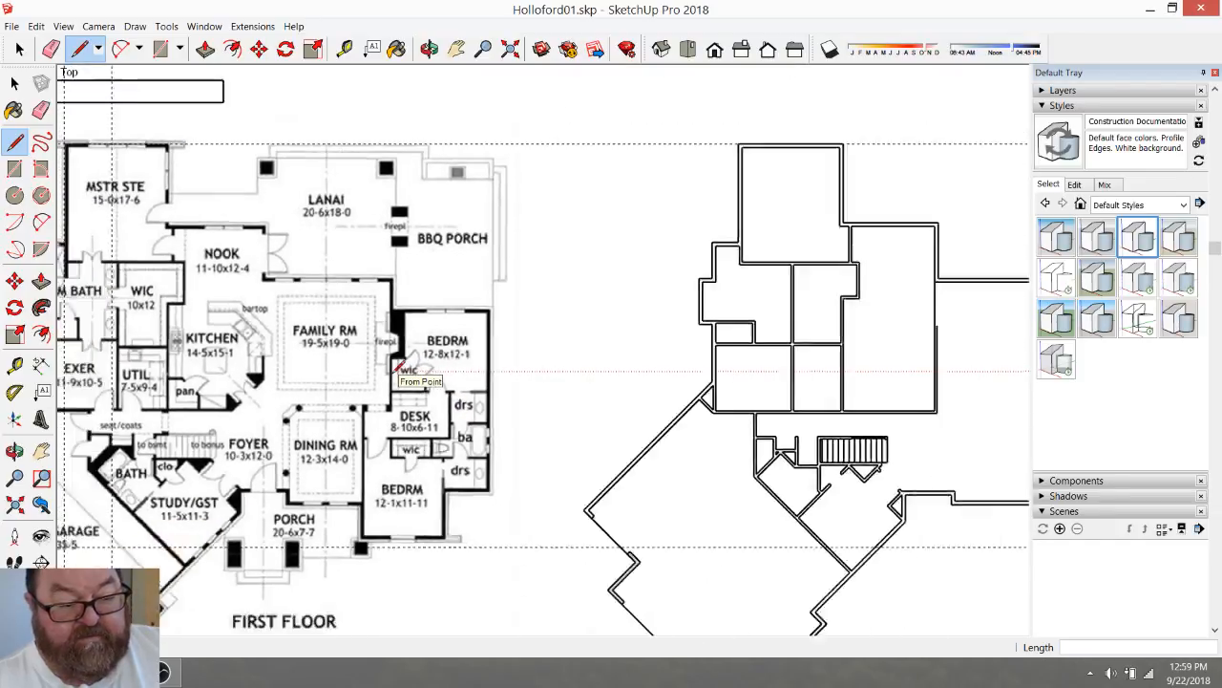
{"action": "left_click", "coordinate": [580, 560]}
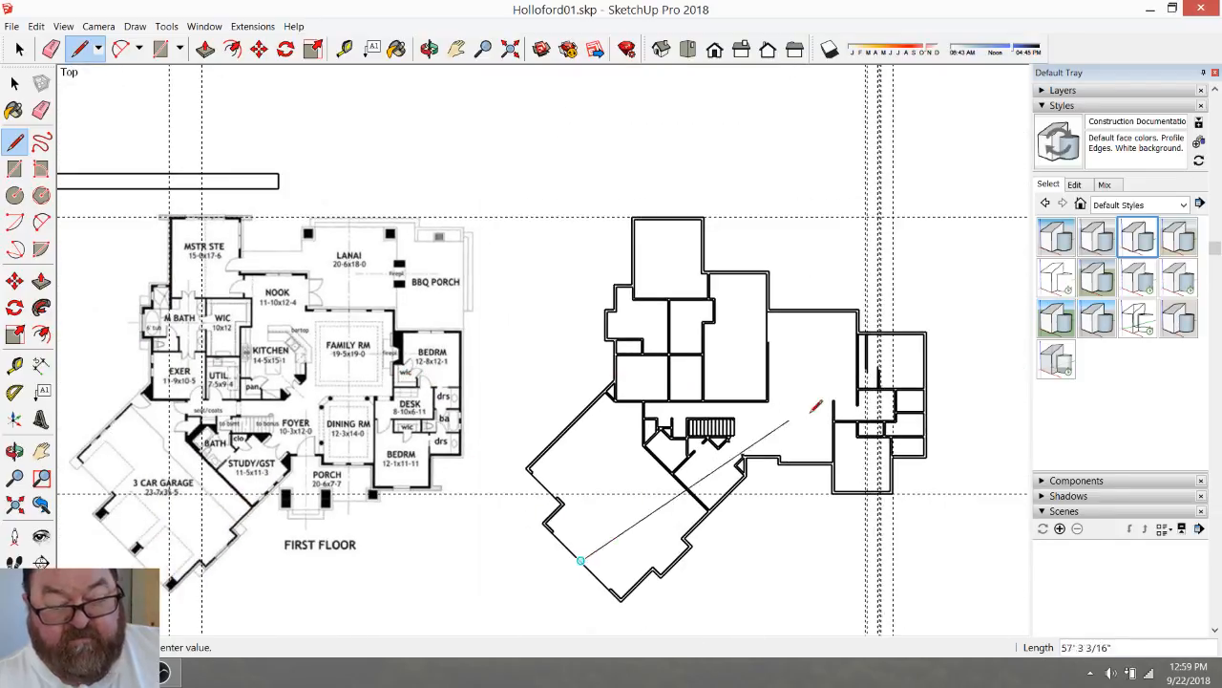
{"action": "scroll", "coordinate": [791, 421], "scroll_direction": "up", "scroll_amount": 3}
{"action": "key", "text": "Escape"}
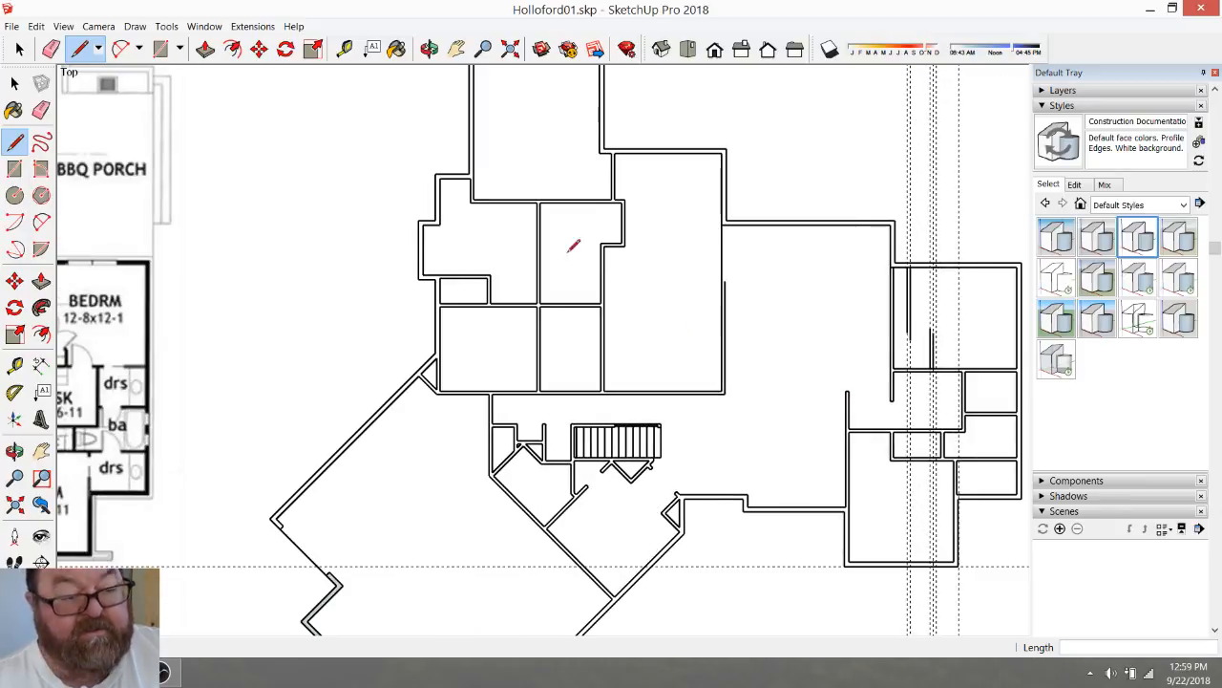
Place a diagonal guide parallel to the garage's lower-left wall, about 68'6" away, crossing the family room area
{"action": "left_click", "coordinate": [345, 49]}
{"action": "scroll", "coordinate": [492, 435], "scroll_direction": "down", "scroll_amount": 1}
{"action": "left_click", "coordinate": [377, 626]}
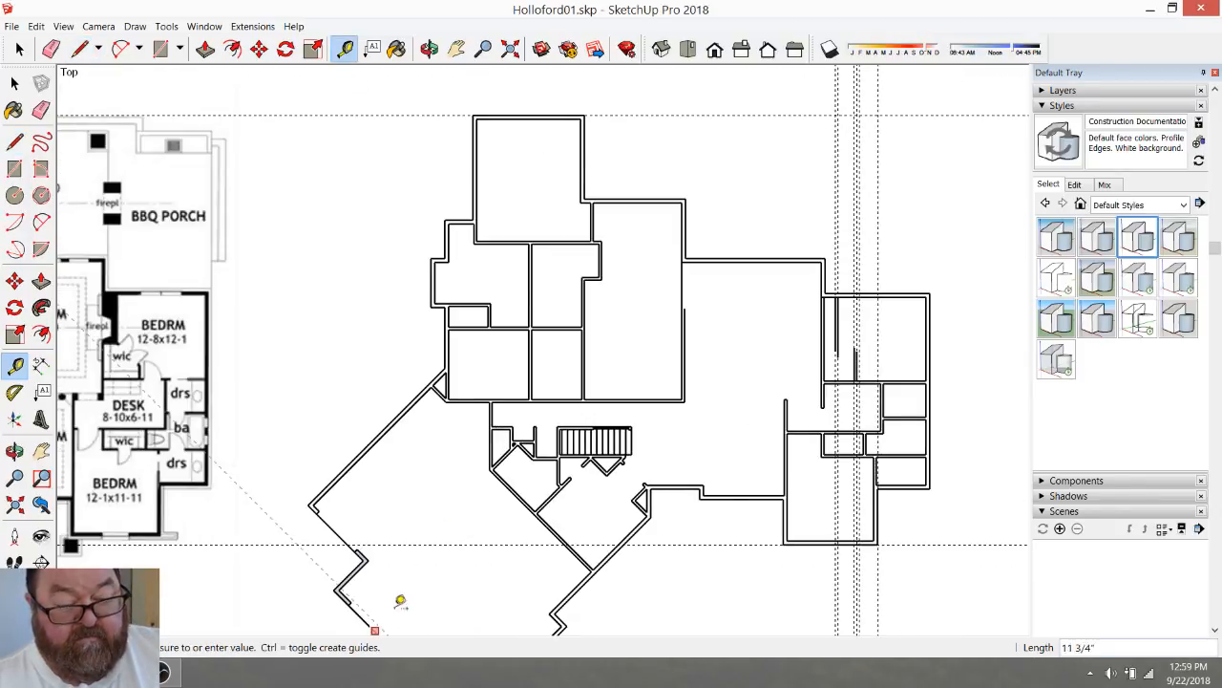
{"action": "scroll", "coordinate": [821, 382], "scroll_direction": "up", "scroll_amount": 5}
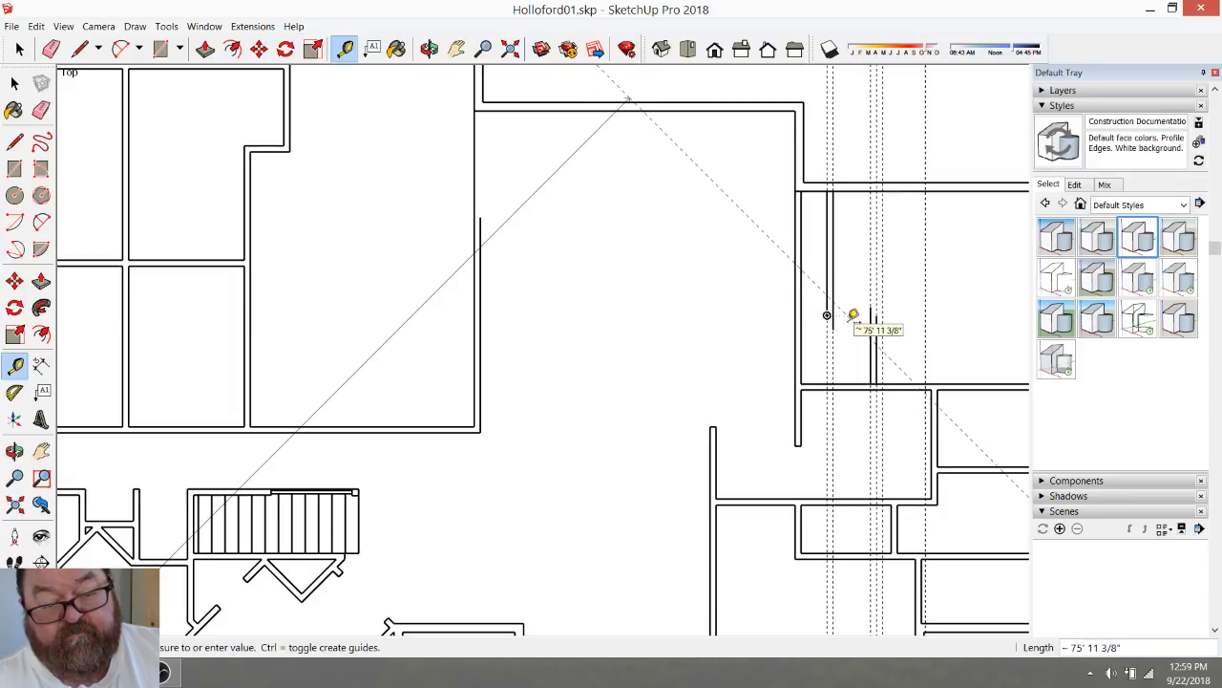
{"action": "left_click", "coordinate": [751, 376]}
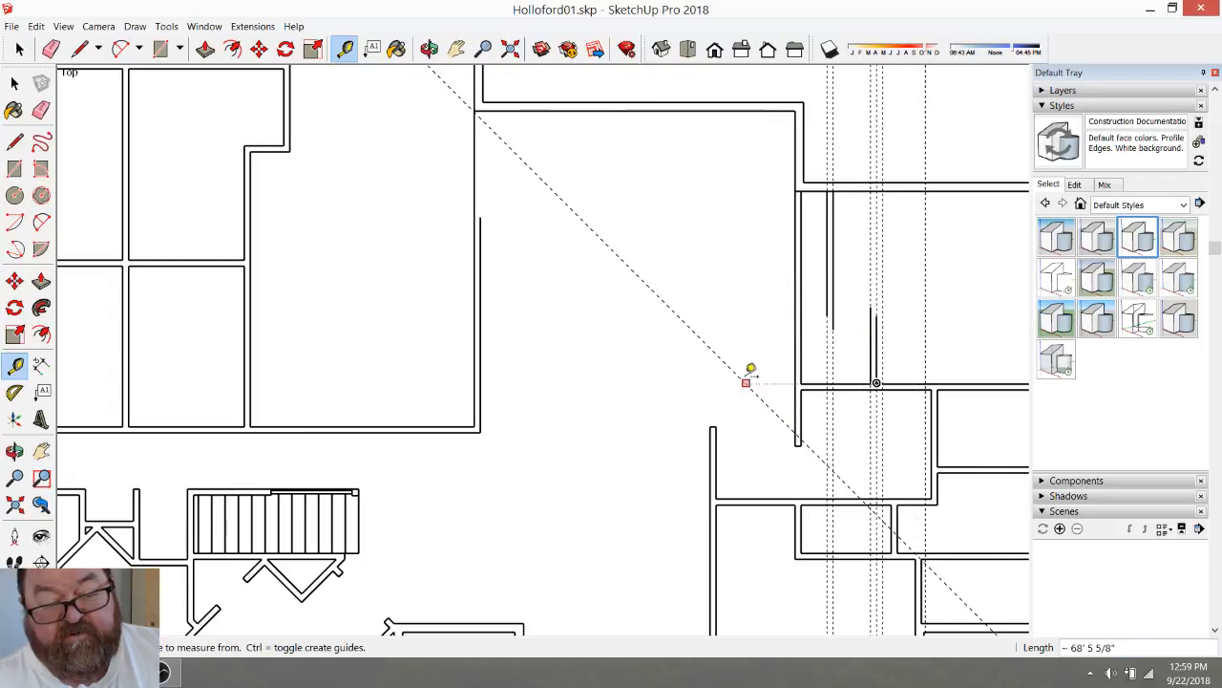
{"action": "scroll", "coordinate": [924, 433], "scroll_direction": "down", "scroll_amount": 8}
{"action": "scroll", "coordinate": [453, 402], "scroll_direction": "up", "scroll_amount": 4}
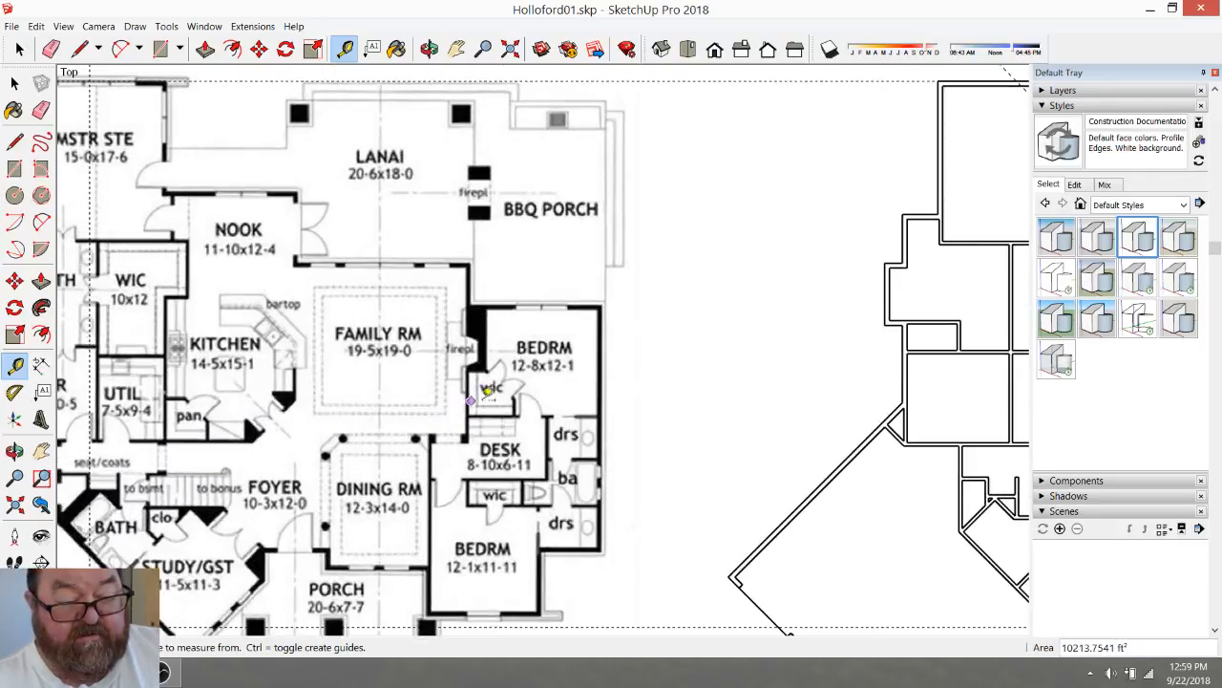
{"action": "scroll", "coordinate": [483, 389], "scroll_direction": "up", "scroll_amount": 2}
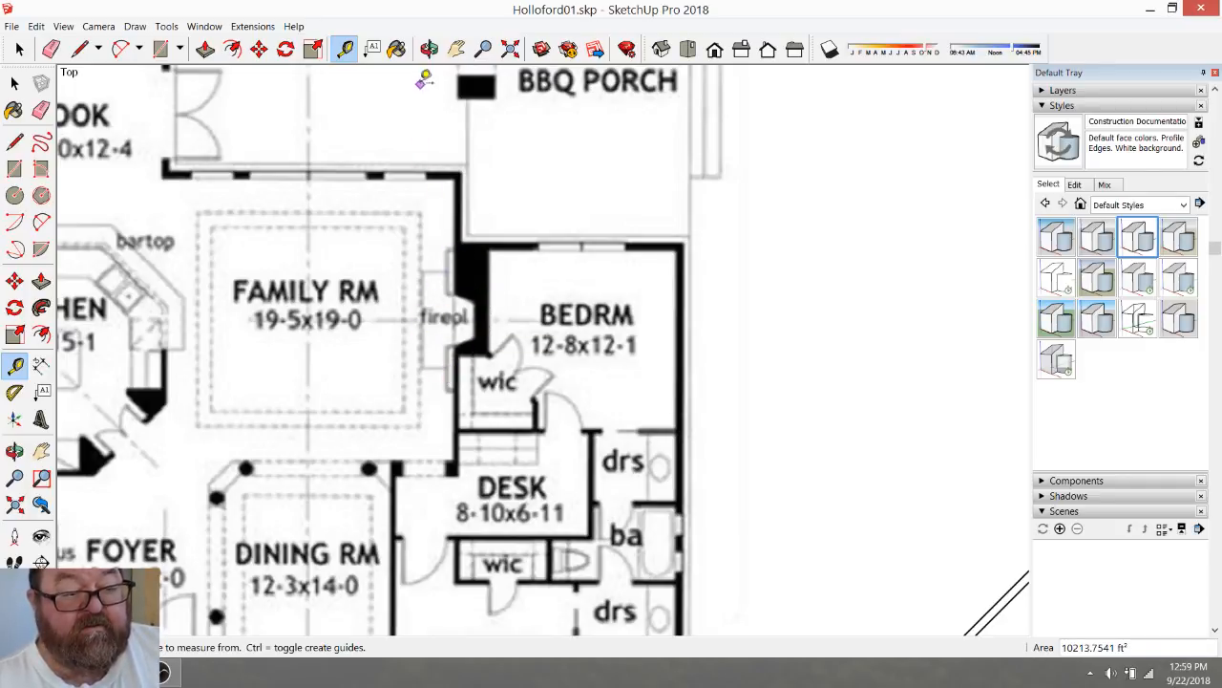
{"action": "scroll", "coordinate": [578, 320], "scroll_direction": "down", "scroll_amount": 5}
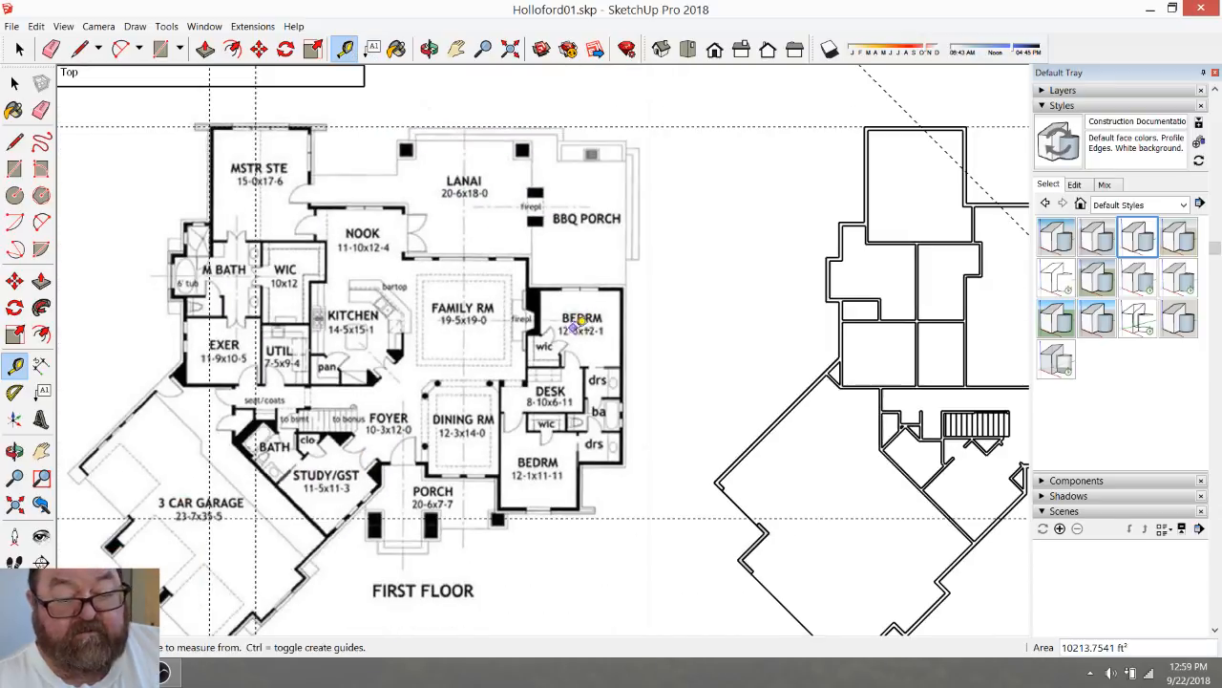
{"action": "left_click", "coordinate": [691, 122]}
{"action": "scroll", "coordinate": [510, 306], "scroll_direction": "up", "scroll_amount": 2}
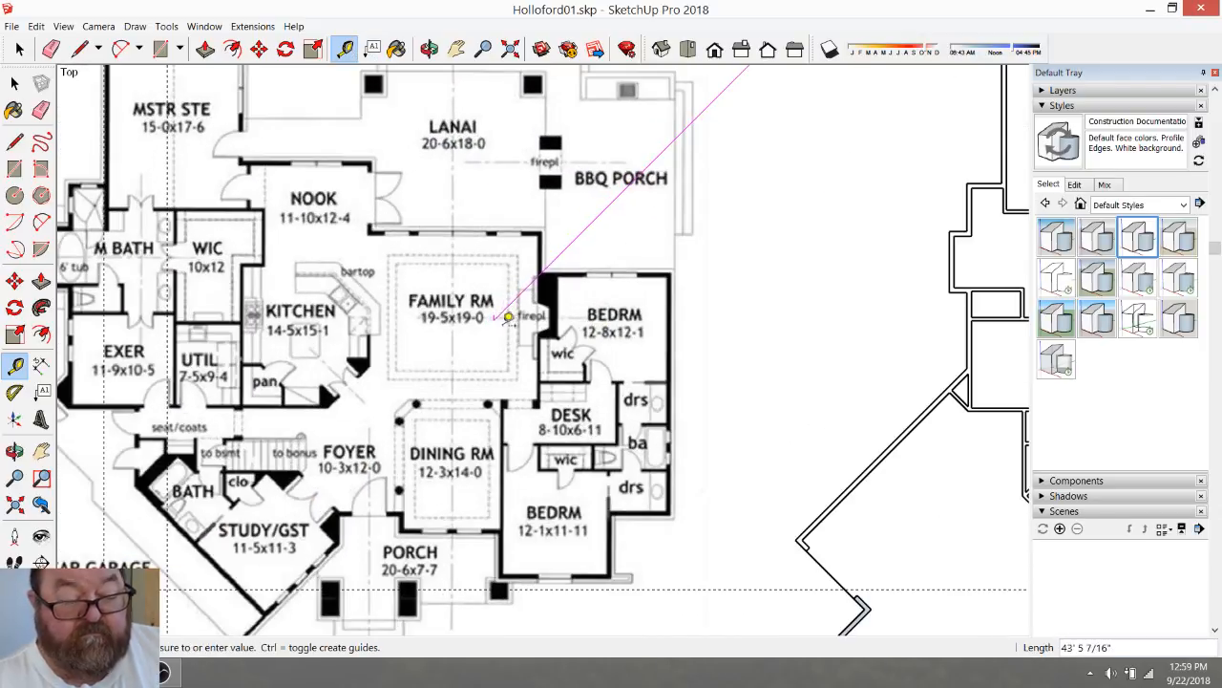
{"action": "left_click", "coordinate": [798, 420]}
{"action": "scroll", "coordinate": [767, 417], "scroll_direction": "down", "scroll_amount": 2}
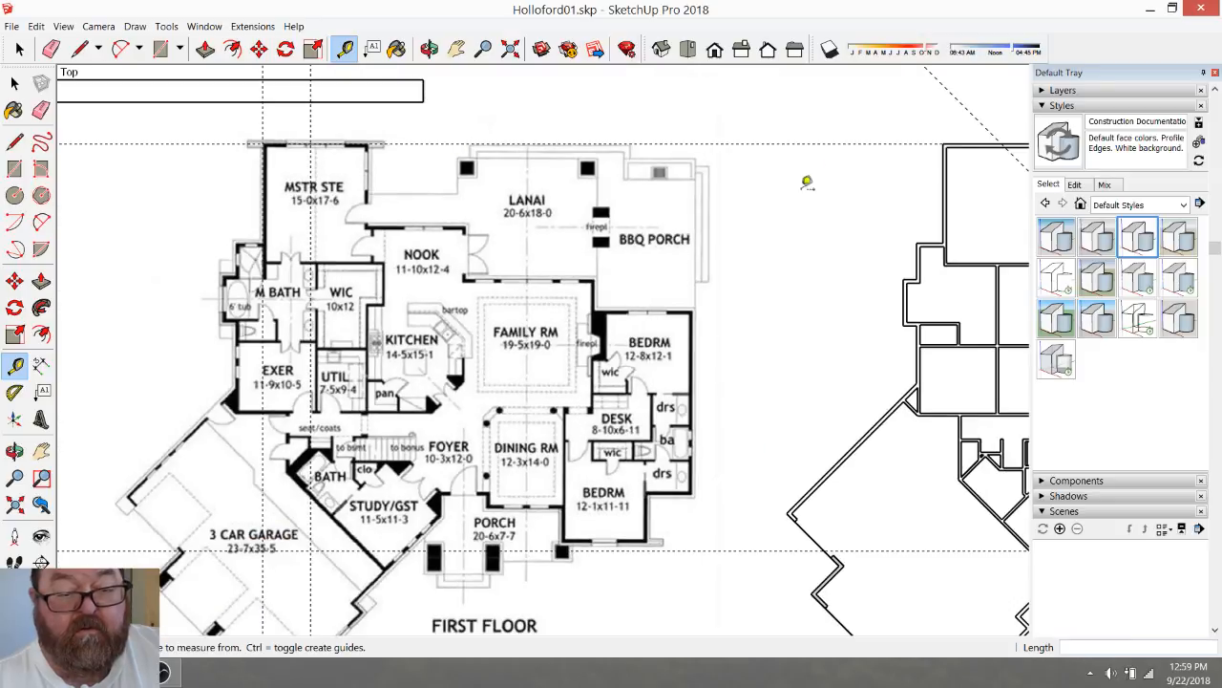
Place a horizontal guide along the family room's top wall on the first-floor reference plan
{"action": "left_click", "coordinate": [828, 141]}
{"action": "scroll", "coordinate": [577, 353], "scroll_direction": "up", "scroll_amount": 3}
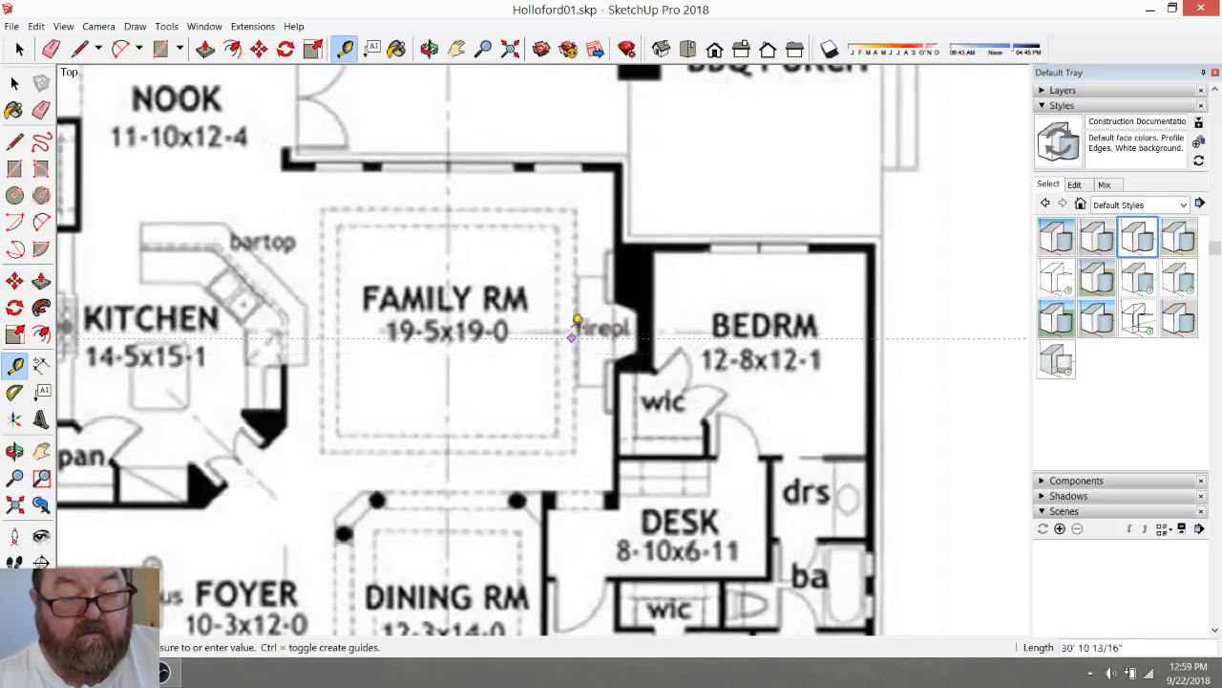
{"action": "left_click", "coordinate": [596, 172]}
Place two horizontal guides marking the family room's fireplace opening on the reference plan, about 7'6" below the top-wall guide and about 3'7" further down
{"action": "left_click", "coordinate": [640, 174]}
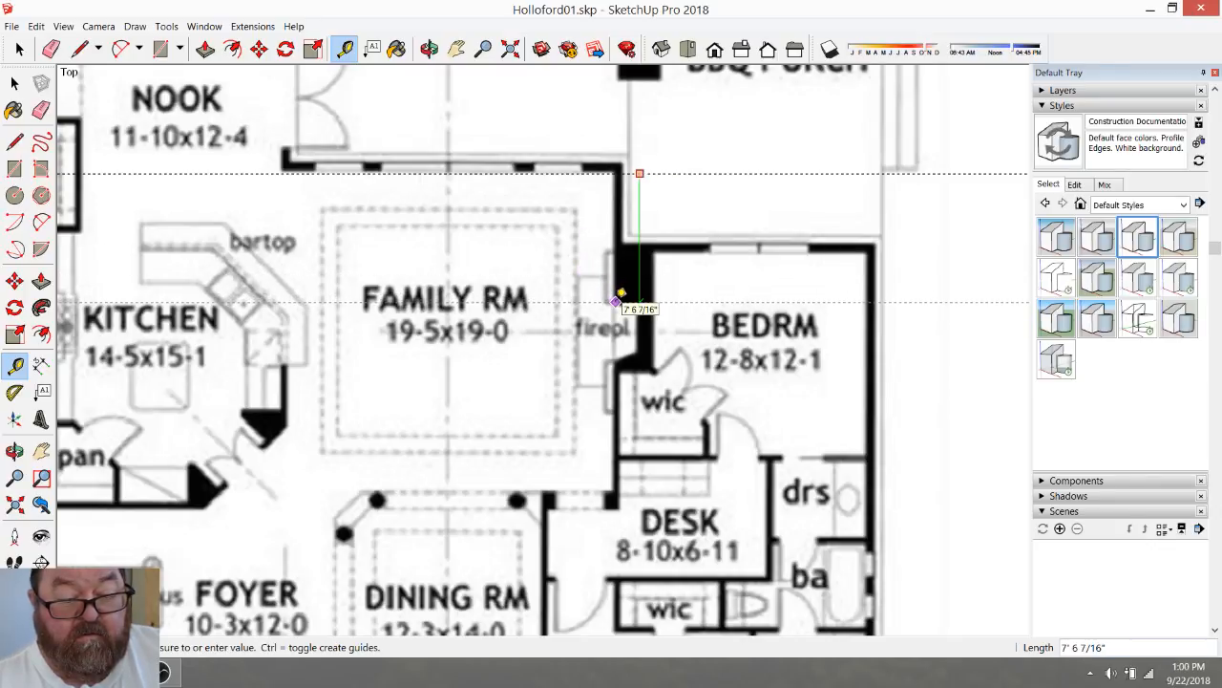
{"action": "left_click", "coordinate": [616, 302]}
{"action": "left_click", "coordinate": [593, 302]}
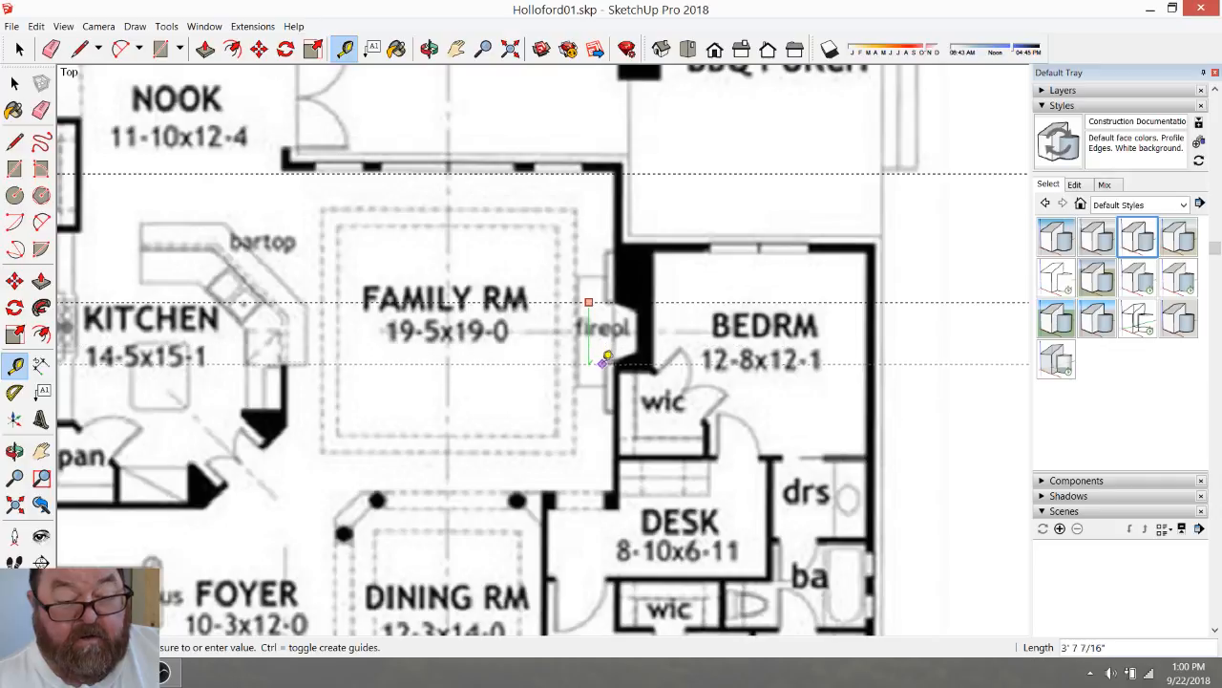
{"action": "left_click", "coordinate": [604, 363]}
{"action": "left_click", "coordinate": [586, 364]}
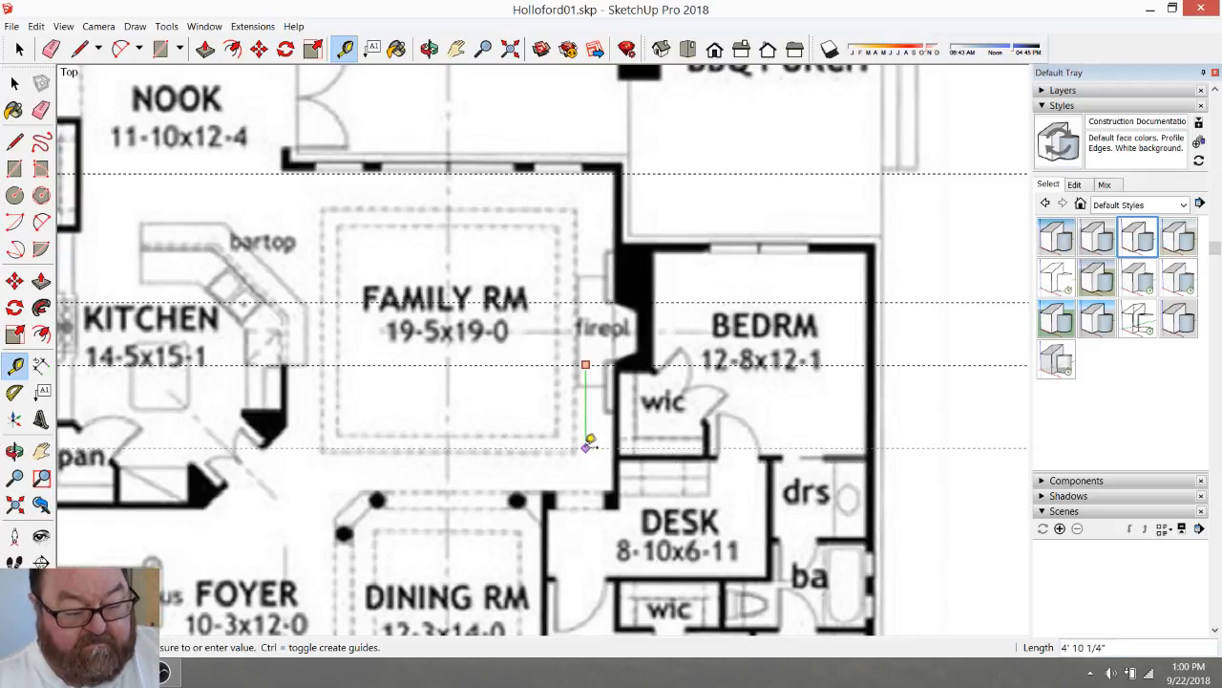
{"action": "key", "text": "Escape"}
Place a horizontal guide along the inner line of the redrawn kitchen's bottom wall and erase the two fireplace guides
{"action": "scroll", "coordinate": [502, 407], "scroll_direction": "down", "scroll_amount": 3}
{"action": "scroll", "coordinate": [423, 379], "scroll_direction": "down", "scroll_amount": 5}
{"action": "scroll", "coordinate": [415, 374], "scroll_direction": "down", "scroll_amount": 5}
{"action": "scroll", "coordinate": [879, 390], "scroll_direction": "up", "scroll_amount": 6}
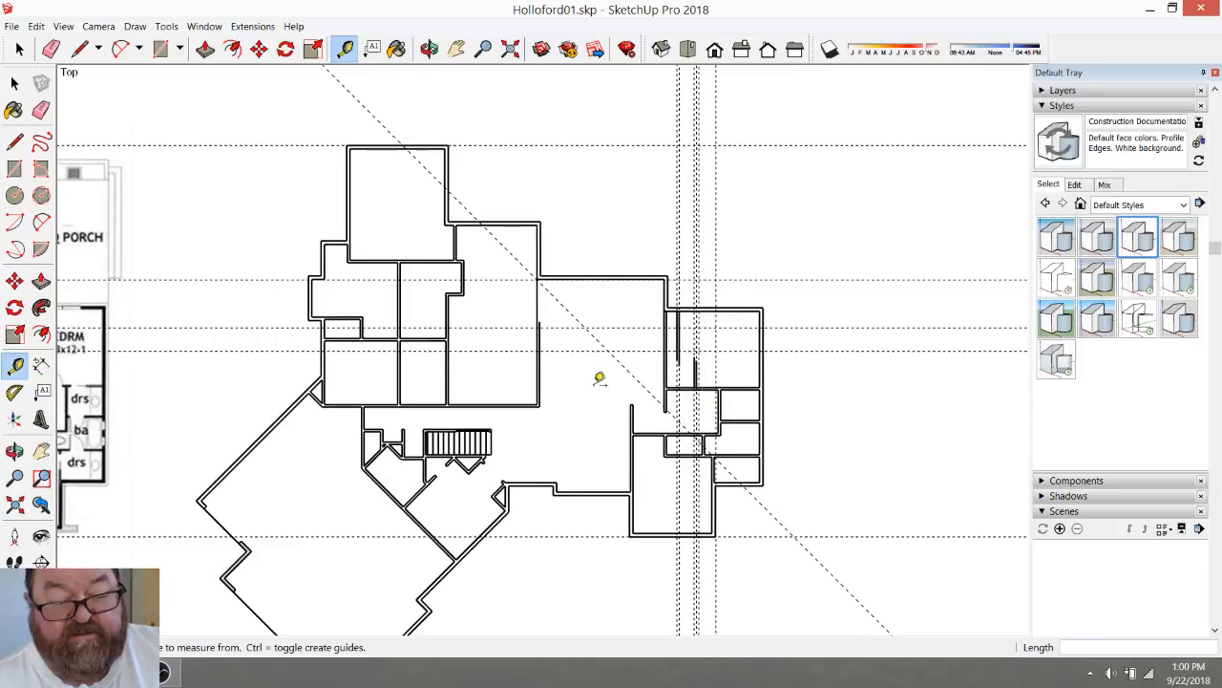
{"action": "scroll", "coordinate": [599, 378], "scroll_direction": "up", "scroll_amount": 5}
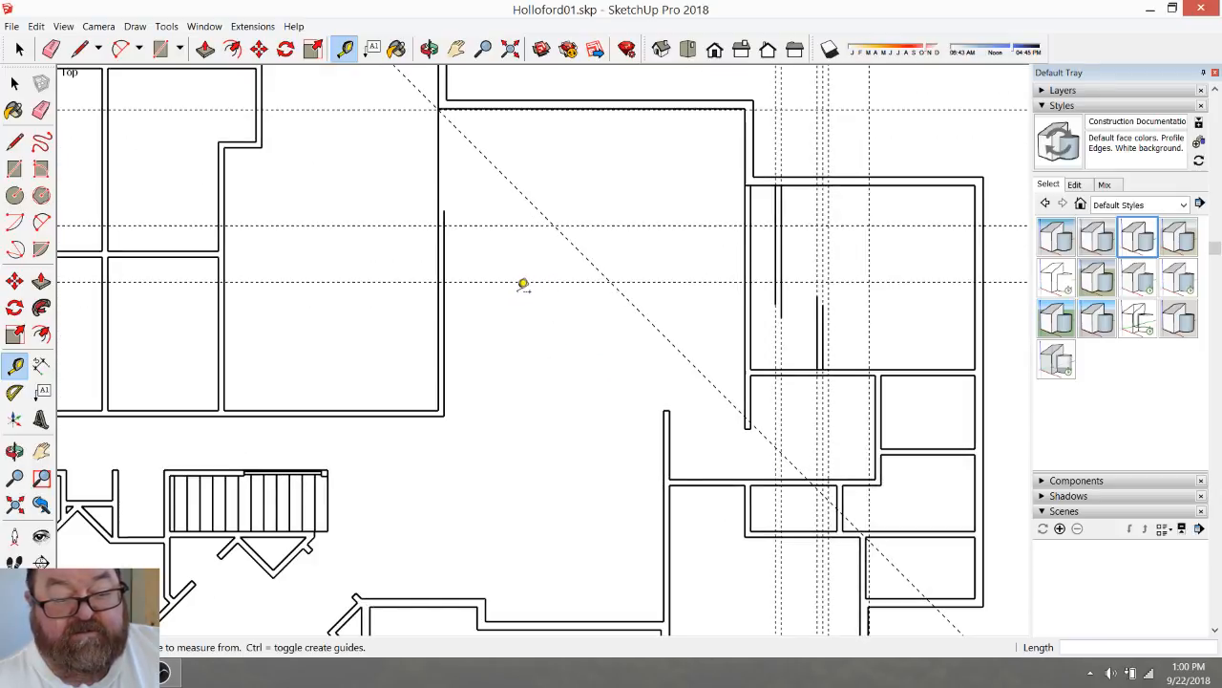
{"action": "left_click", "coordinate": [519, 280]}
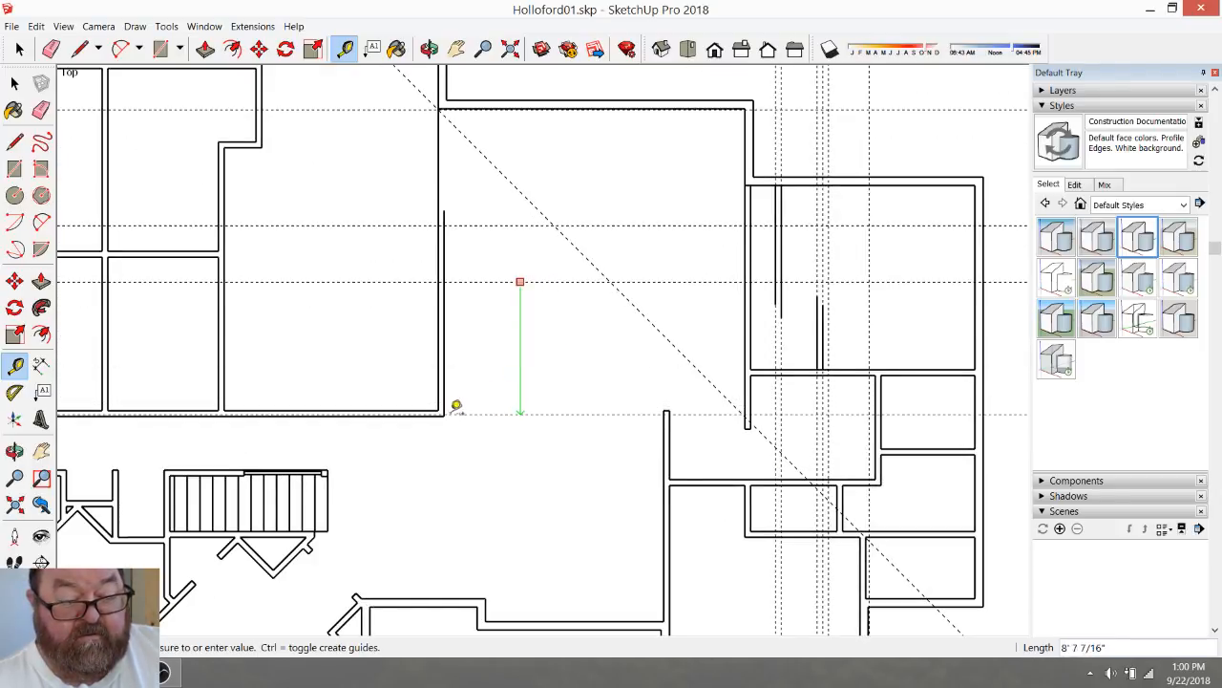
{"action": "left_click", "coordinate": [442, 400]}
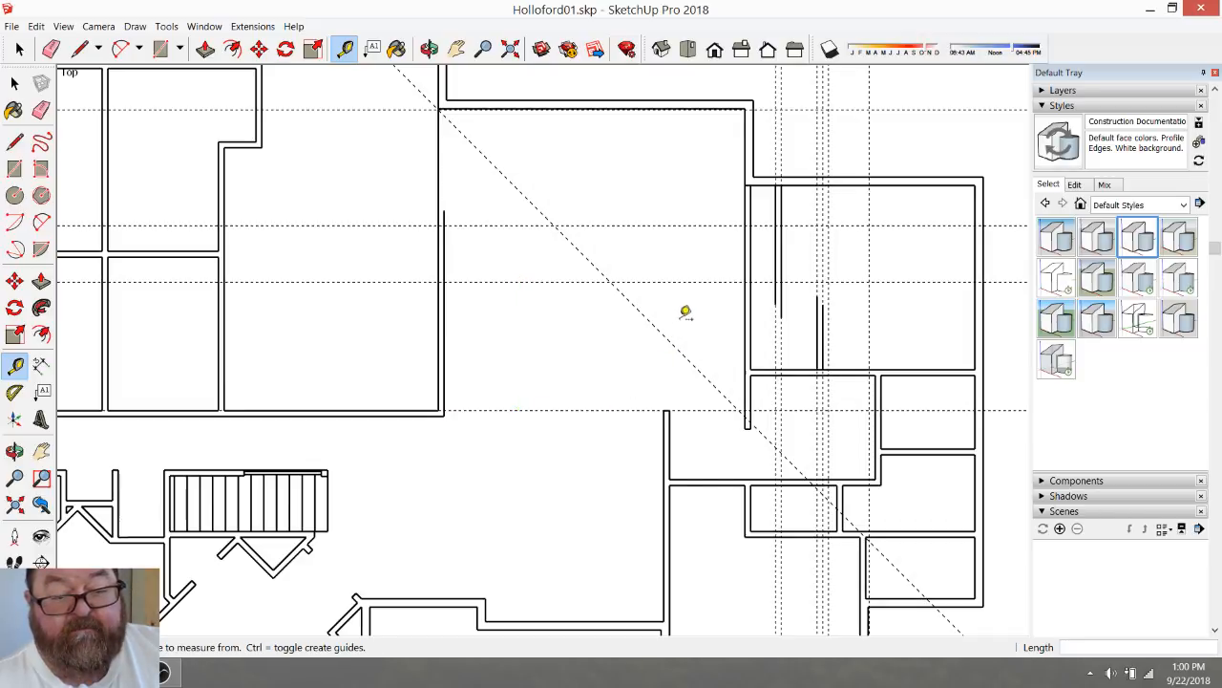
{"action": "left_click", "coordinate": [50, 49]}
{"action": "left_click_drag", "start_coordinate": [662, 229], "coordinate": [699, 286]}
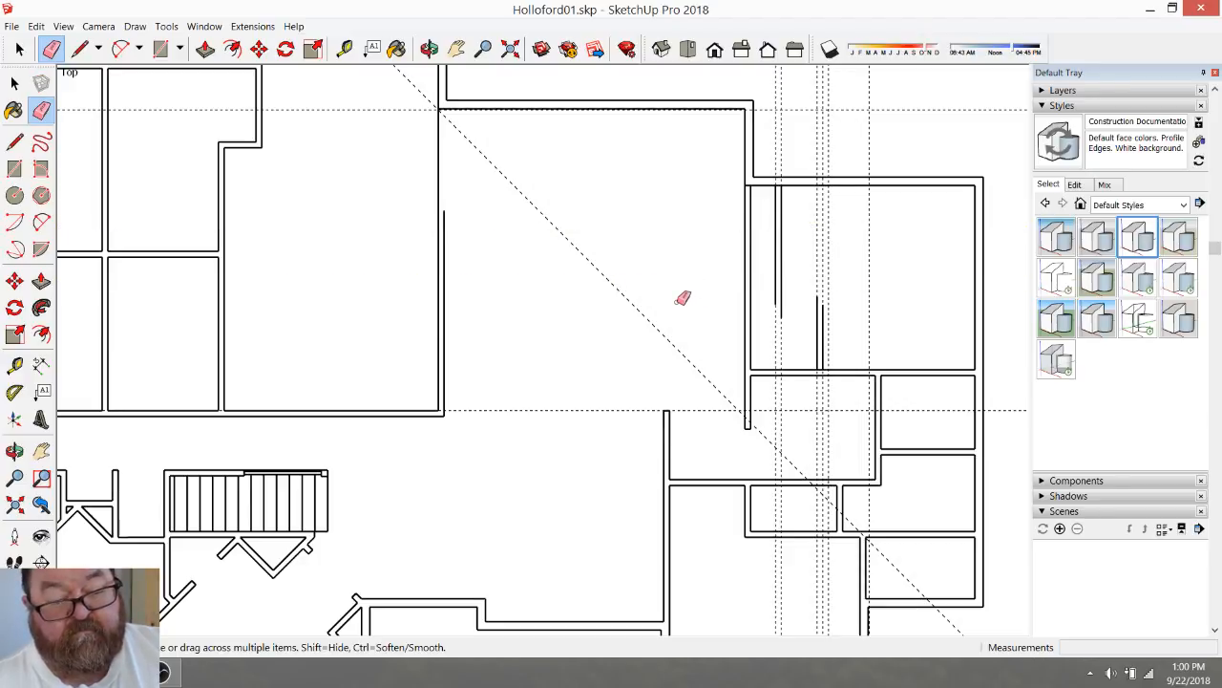
{"action": "left_click", "coordinate": [346, 50]}
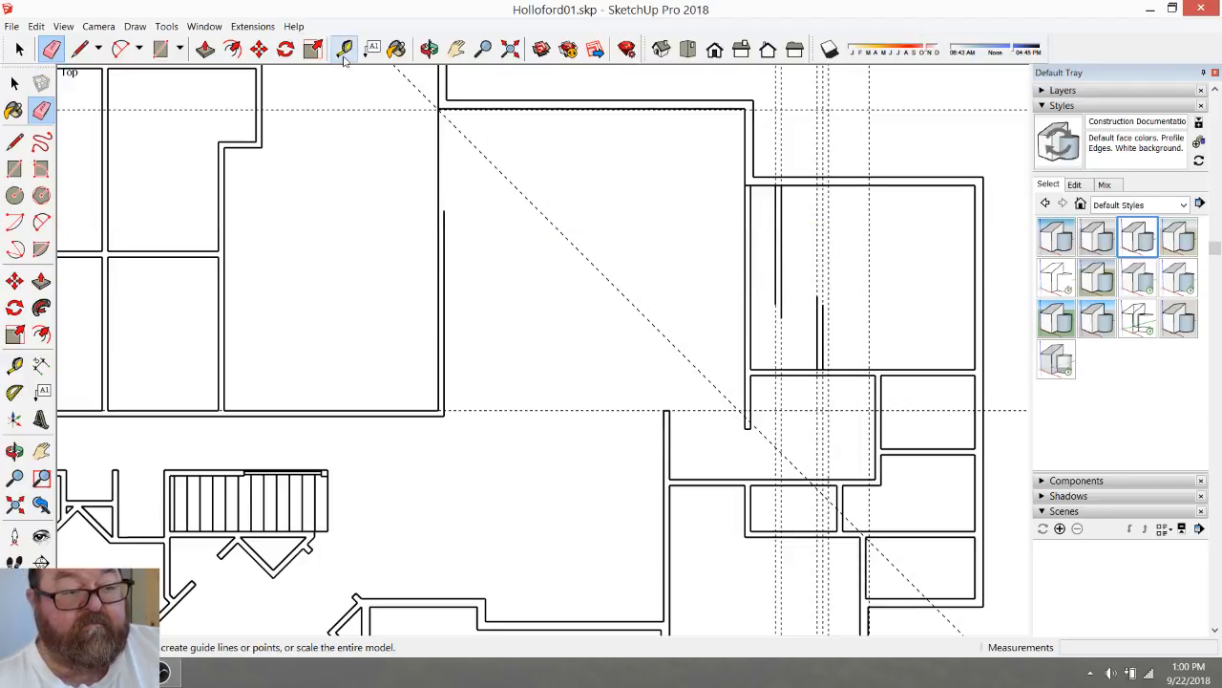
{"action": "left_click", "coordinate": [616, 409]}
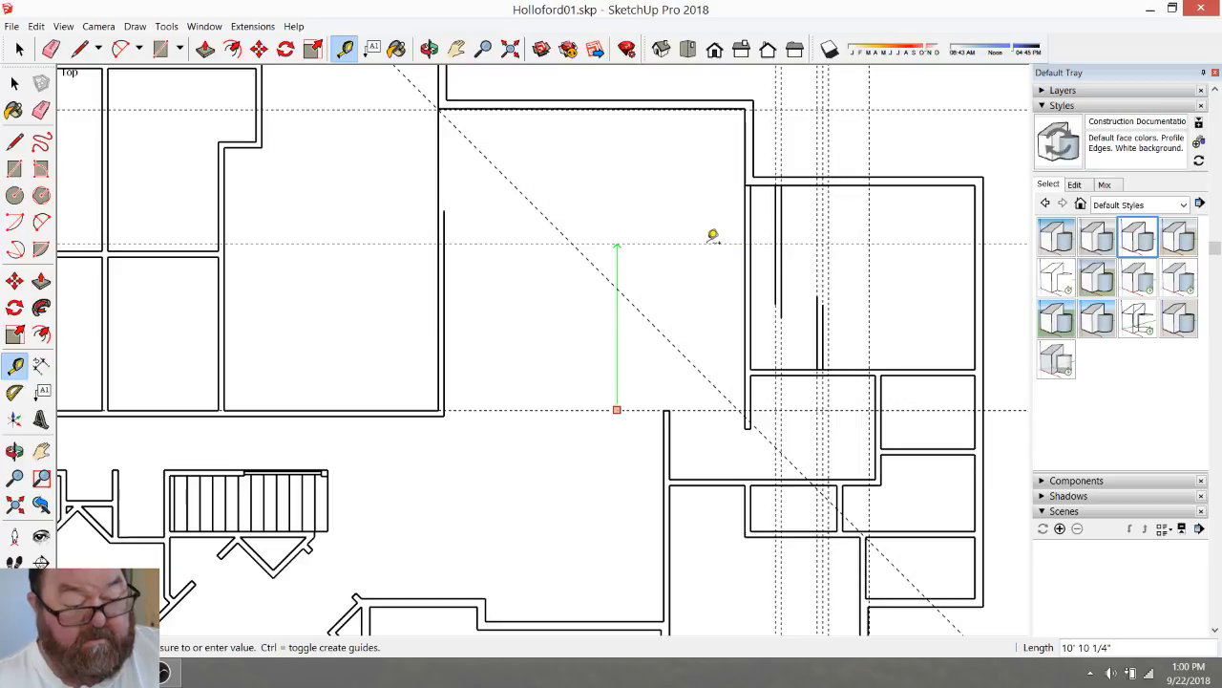
{"action": "key", "text": "Escape"}
{"action": "scroll", "coordinate": [666, 297], "scroll_direction": "down", "scroll_amount": 1}
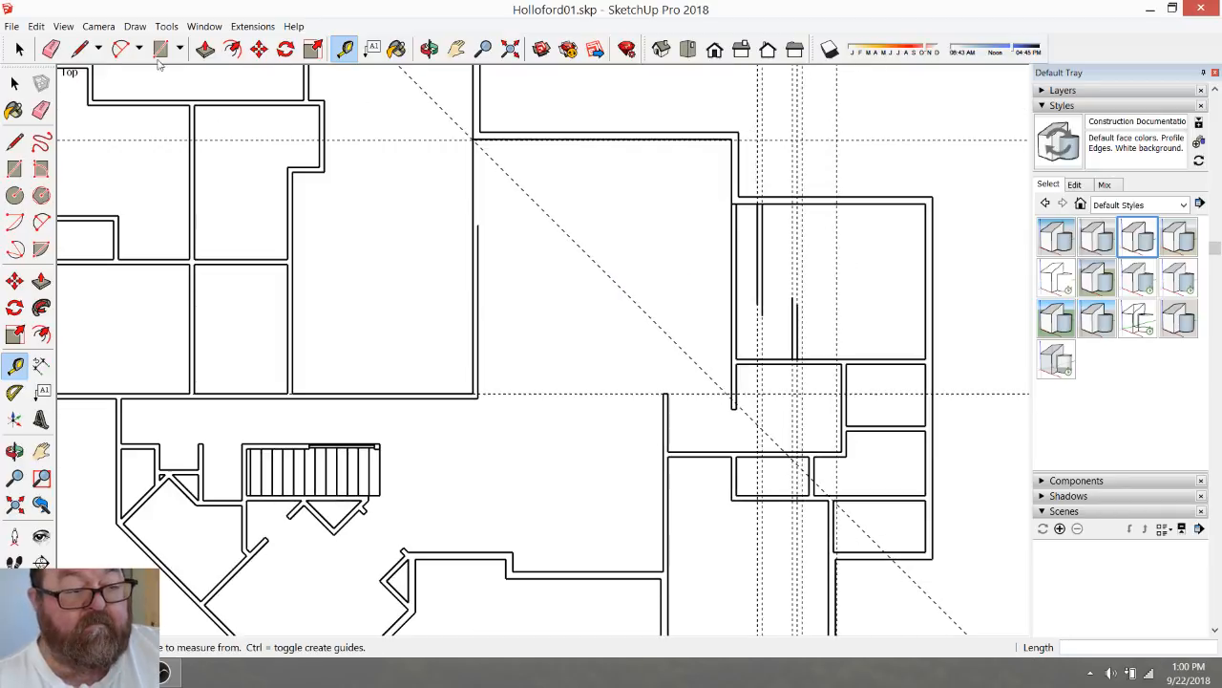
Draw a vertical line from the family room's top wall to the lower guide and place a horizontal guide through its midpoint, 9'10" above that guide
{"action": "left_click", "coordinate": [80, 49]}
{"action": "scroll", "coordinate": [621, 234], "scroll_direction": "up", "scroll_amount": 1}
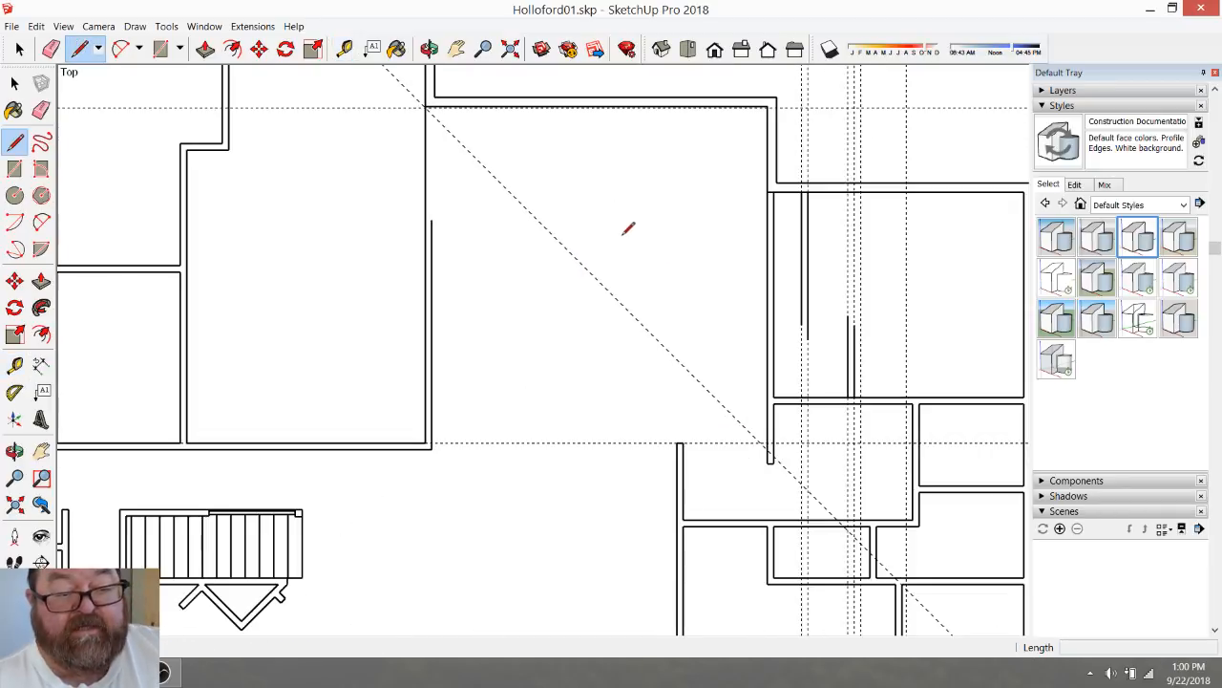
{"action": "left_click", "coordinate": [573, 105]}
{"action": "left_click", "coordinate": [573, 441]}
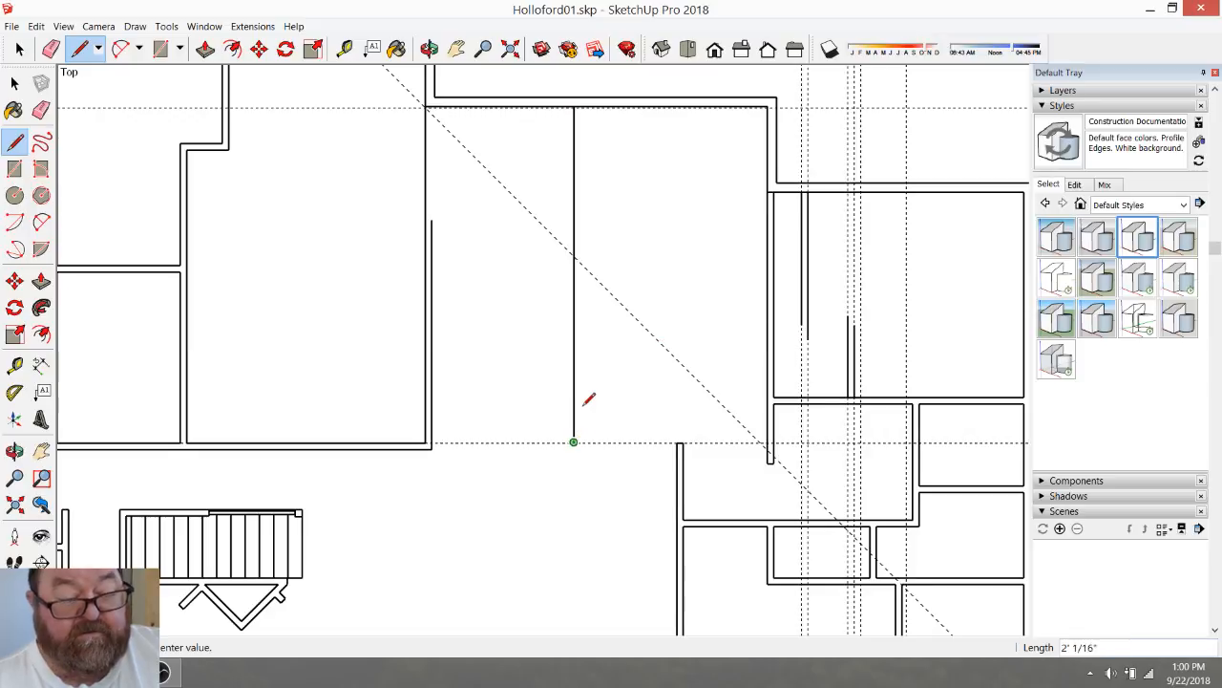
{"action": "left_click", "coordinate": [353, 50]}
{"action": "left_click", "coordinate": [599, 441]}
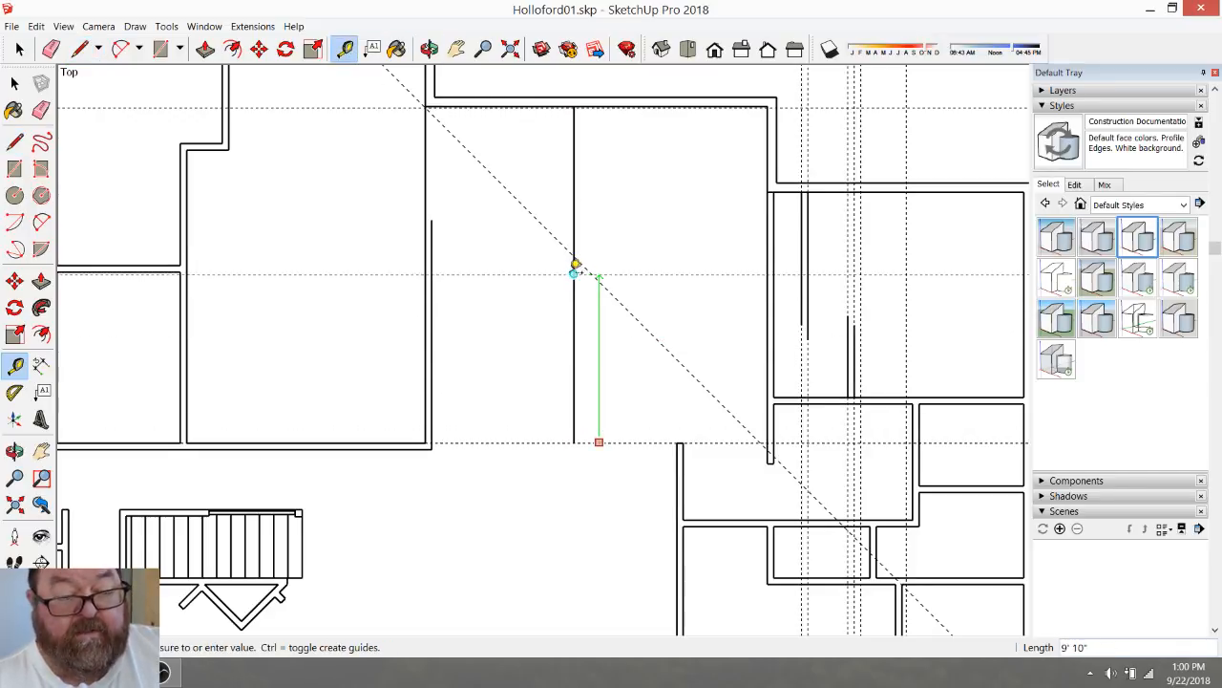
{"action": "left_click", "coordinate": [576, 263]}
Place a horizontal guide 24" below the midpoint guide and a parallel diagonal guide where it crosses the right line of the fireplace wall
{"action": "scroll", "coordinate": [750, 267], "scroll_direction": "up", "scroll_amount": 2}
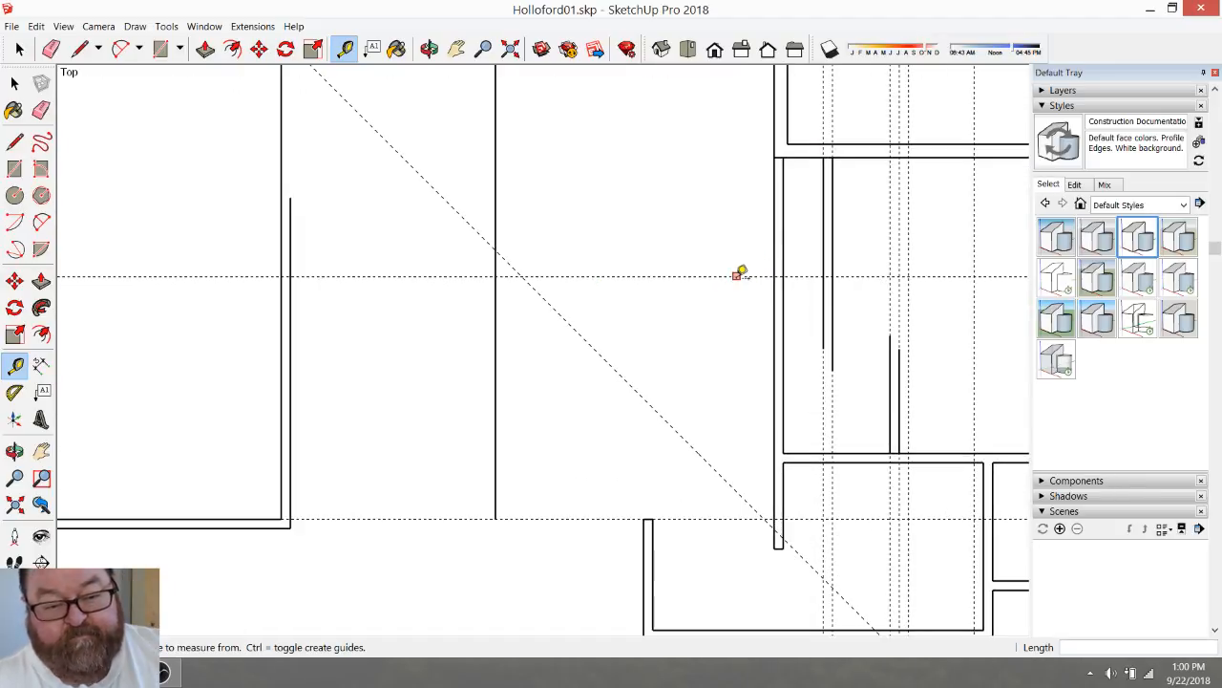
{"action": "left_click", "coordinate": [737, 276]}
{"action": "type", "text": "2"}
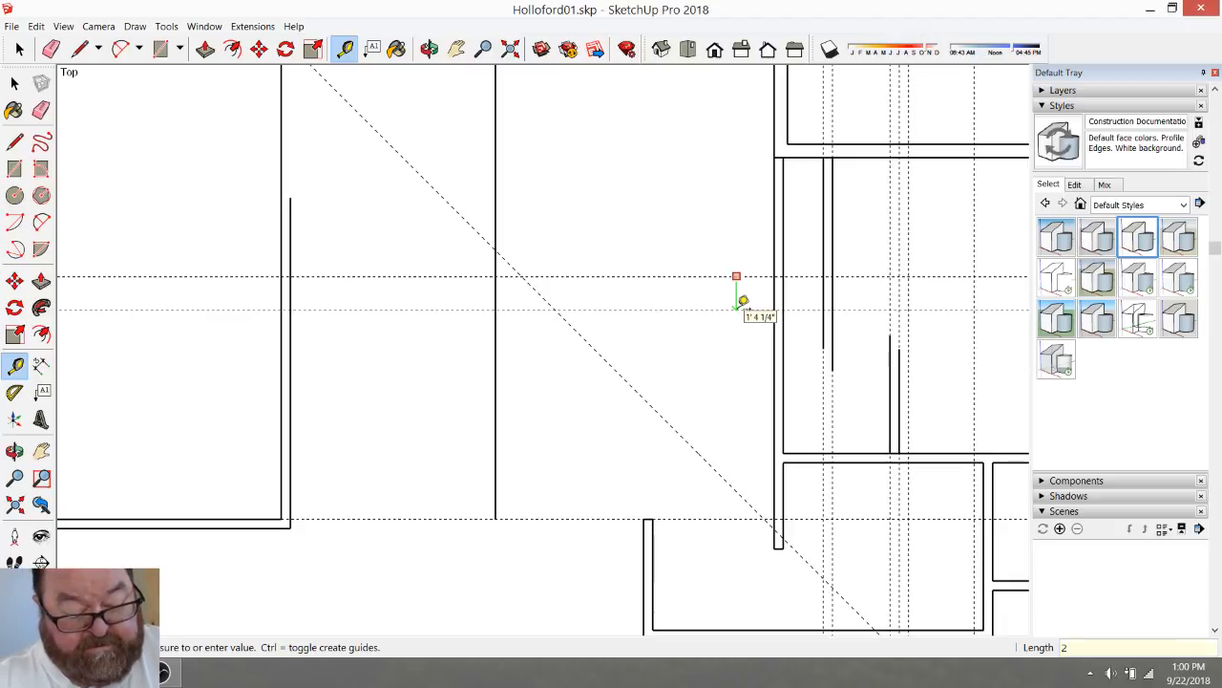
{"action": "type", "text": "4"}
{"action": "key", "text": "Return"}
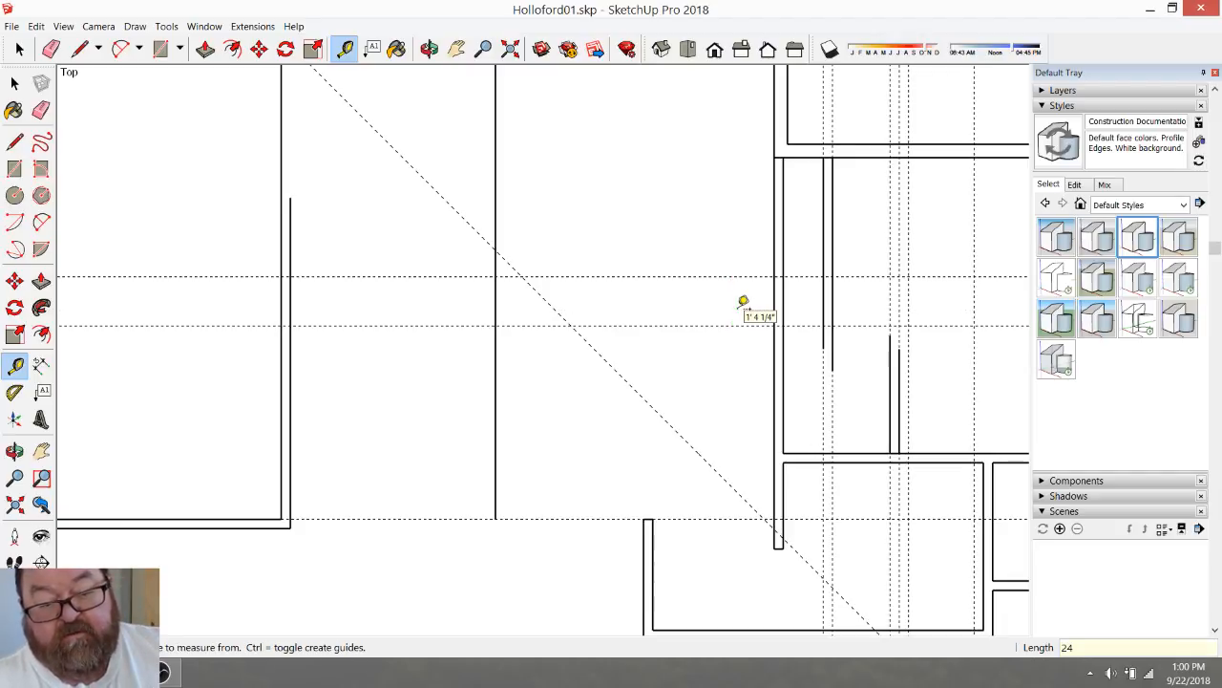
{"action": "left_click", "coordinate": [693, 447]}
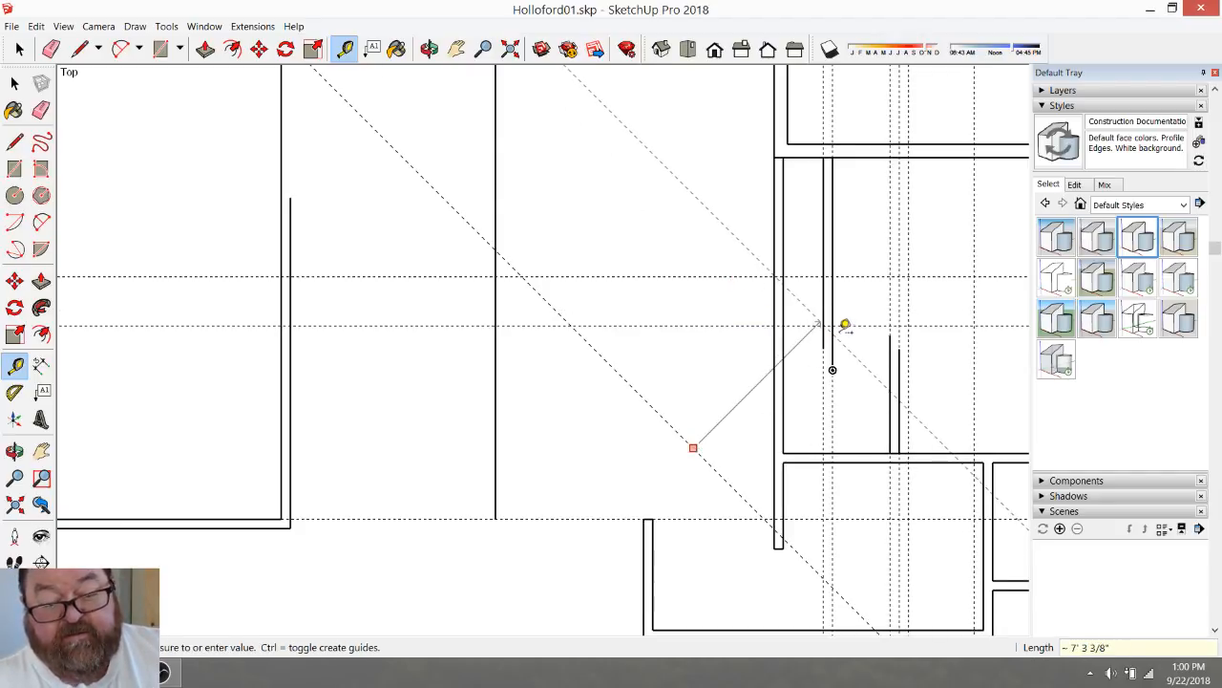
{"action": "left_click", "coordinate": [833, 325]}
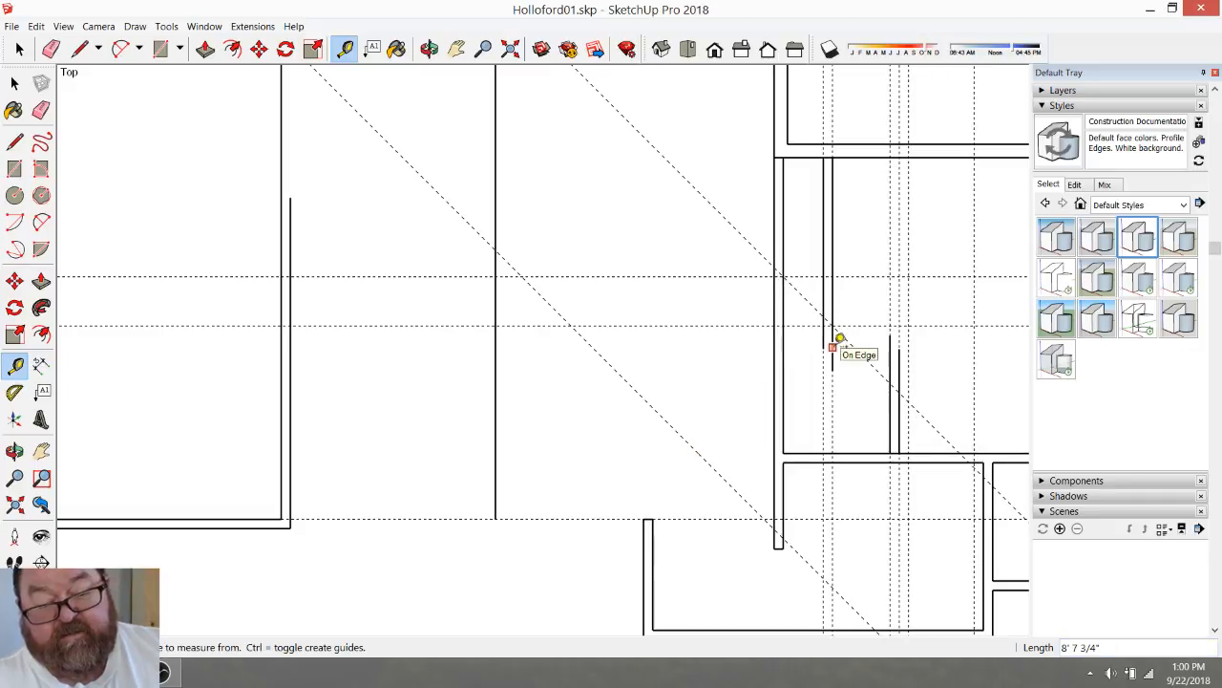
Examine the upper bedroom's walk-in closet and fireplace wall on the reference plan and compare them with the redrawn walls
{"action": "scroll", "coordinate": [784, 338], "scroll_direction": "down", "scroll_amount": 2}
{"action": "scroll", "coordinate": [908, 357], "scroll_direction": "down", "scroll_amount": 6}
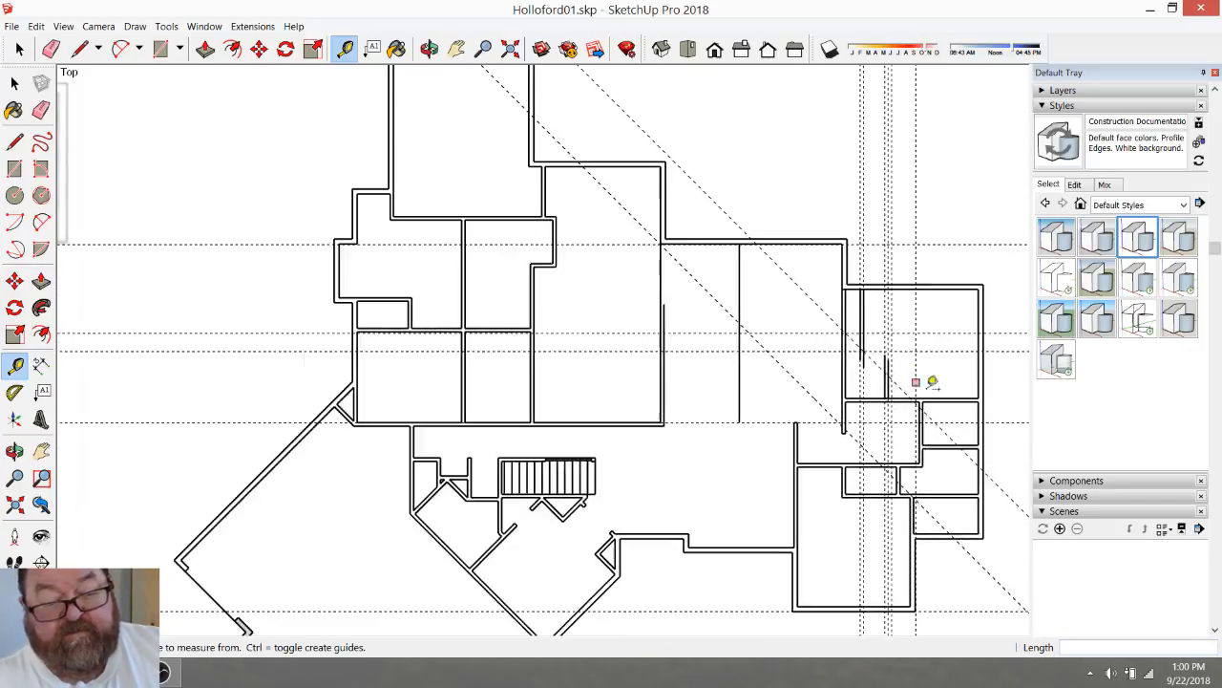
{"action": "scroll", "coordinate": [124, 359], "scroll_direction": "up", "scroll_amount": 2}
{"action": "scroll", "coordinate": [443, 401], "scroll_direction": "up", "scroll_amount": 4}
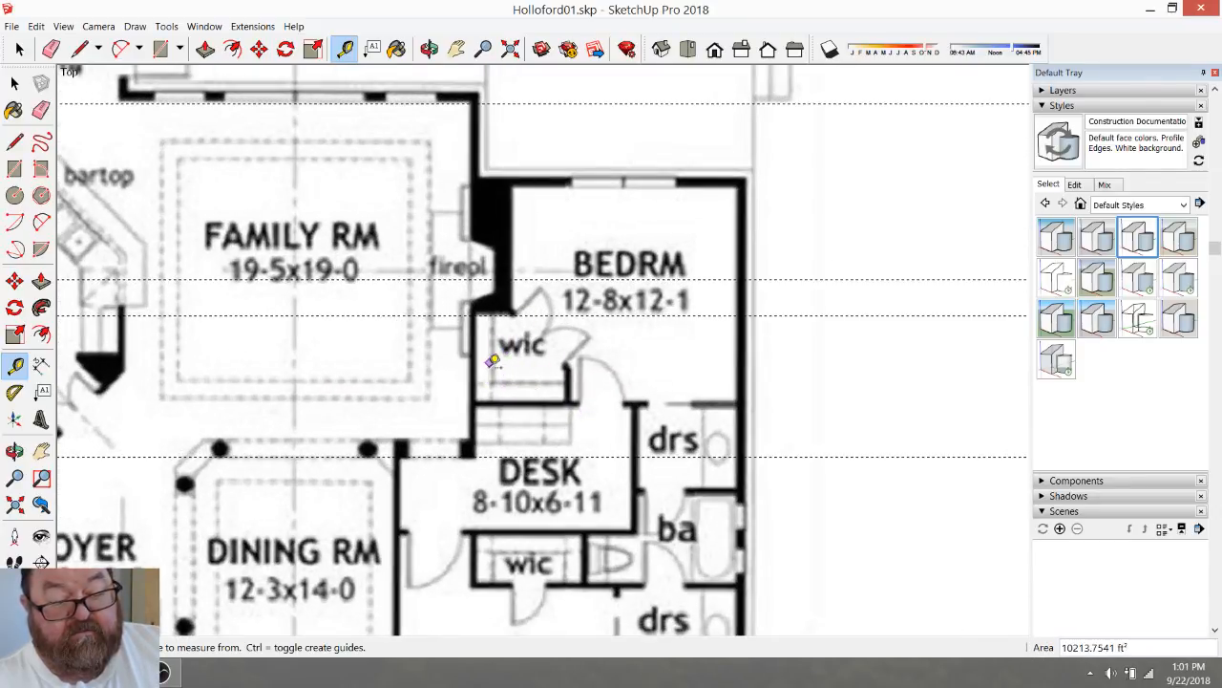
{"action": "scroll", "coordinate": [497, 358], "scroll_direction": "down", "scroll_amount": 5}
{"action": "scroll", "coordinate": [808, 387], "scroll_direction": "up", "scroll_amount": 6}
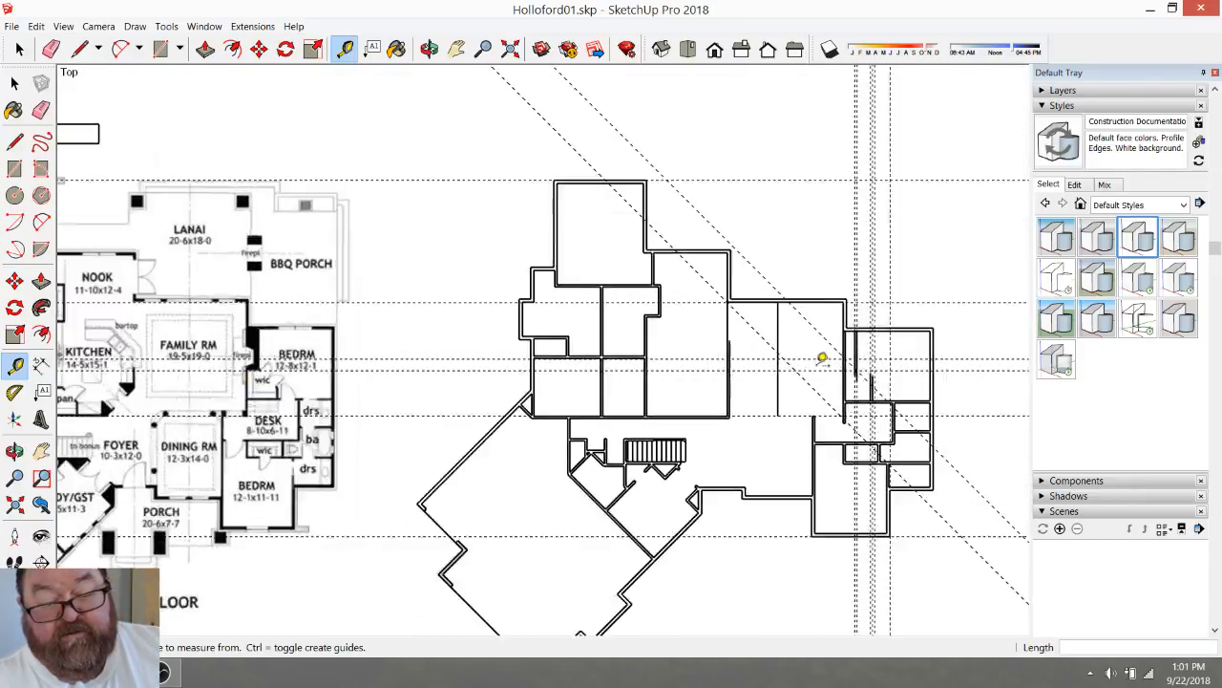
{"action": "scroll", "coordinate": [847, 379], "scroll_direction": "down", "scroll_amount": 2}
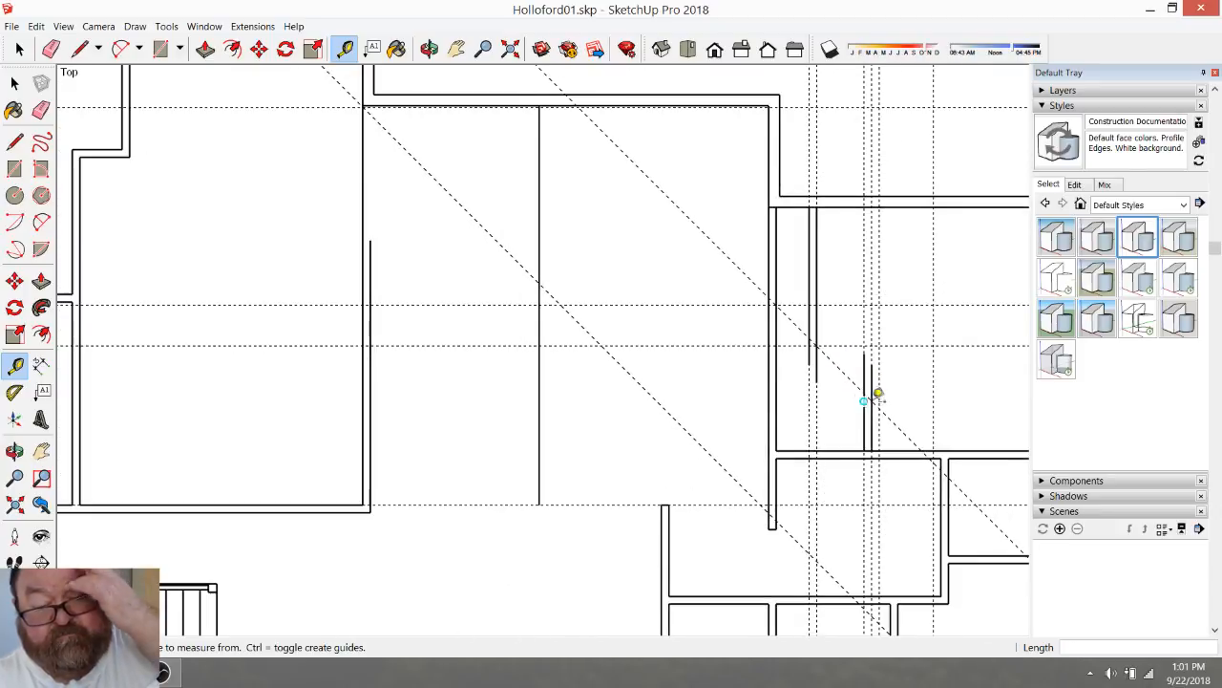
{"action": "scroll", "coordinate": [873, 395], "scroll_direction": "up", "scroll_amount": 3}
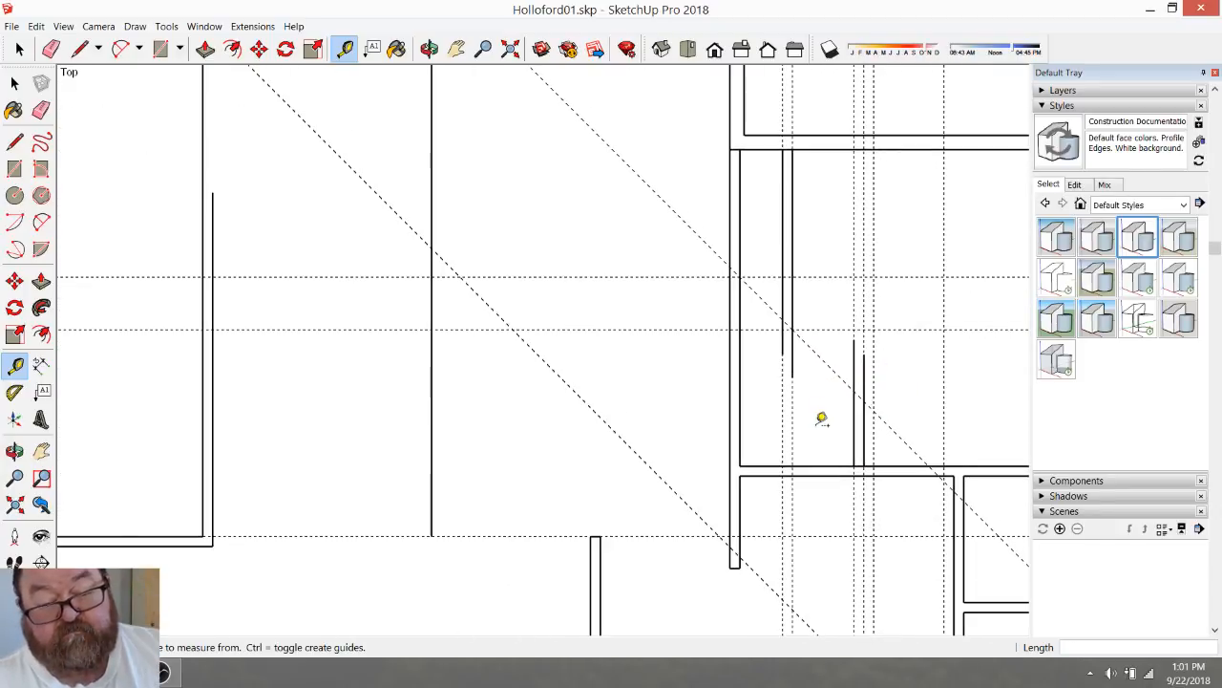
Place a diagonal guide 4.5" to the lower left of the new diagonal guide in the upper bedroom's closet
{"action": "scroll", "coordinate": [823, 342], "scroll_direction": "up", "scroll_amount": 3}
{"action": "left_click", "coordinate": [839, 363]}
{"action": "type", "text": "4.5"}
{"action": "key", "text": "Return"}
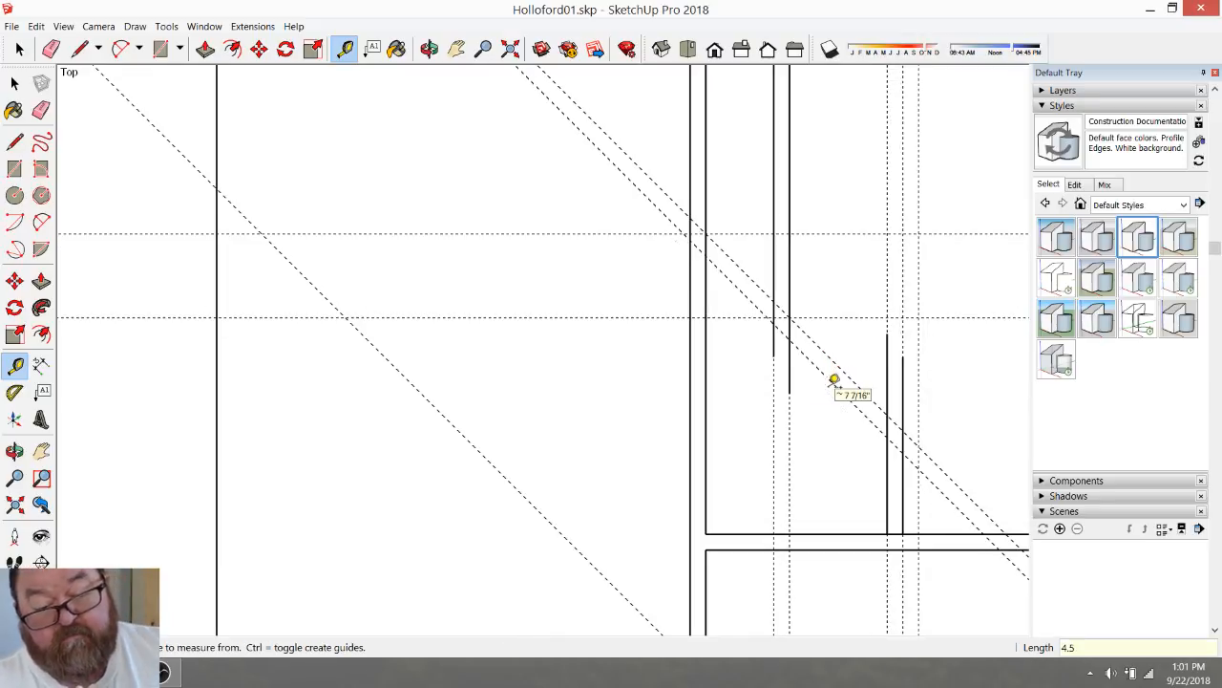
Draw the closet's diagonal wall as two lines along the paired diagonal guides, connecting the fireplace wall with the short closet wall
{"action": "left_click", "coordinate": [80, 50]}
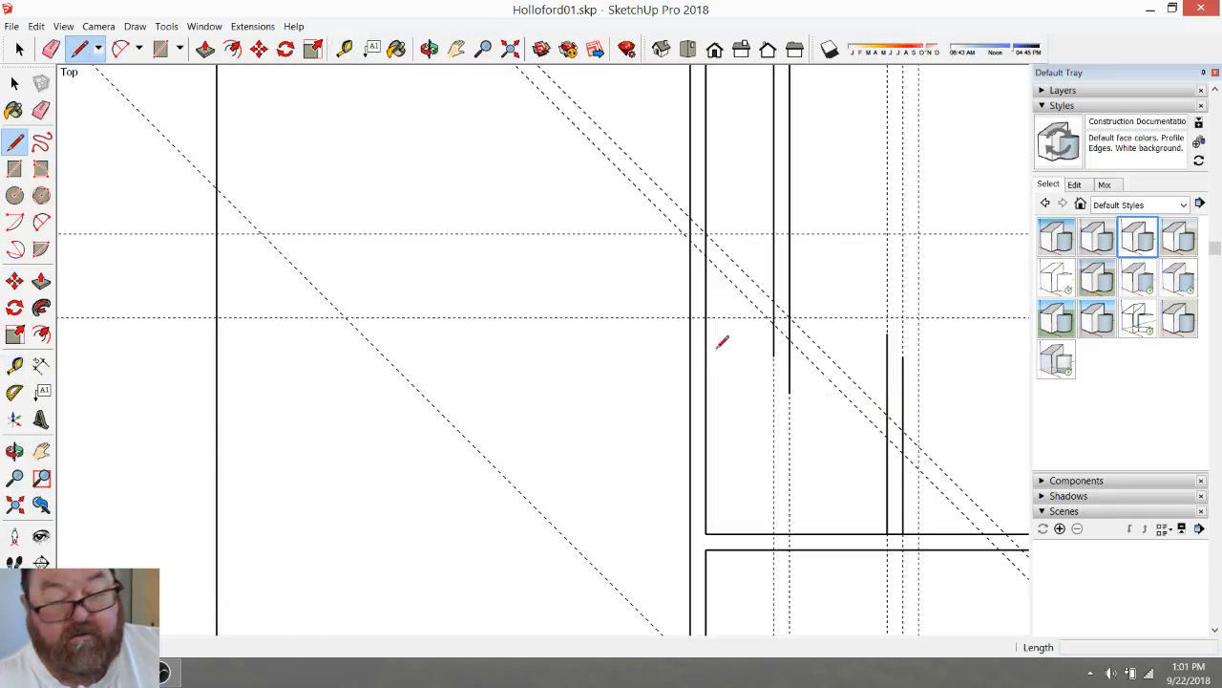
{"action": "left_click", "coordinate": [888, 436]}
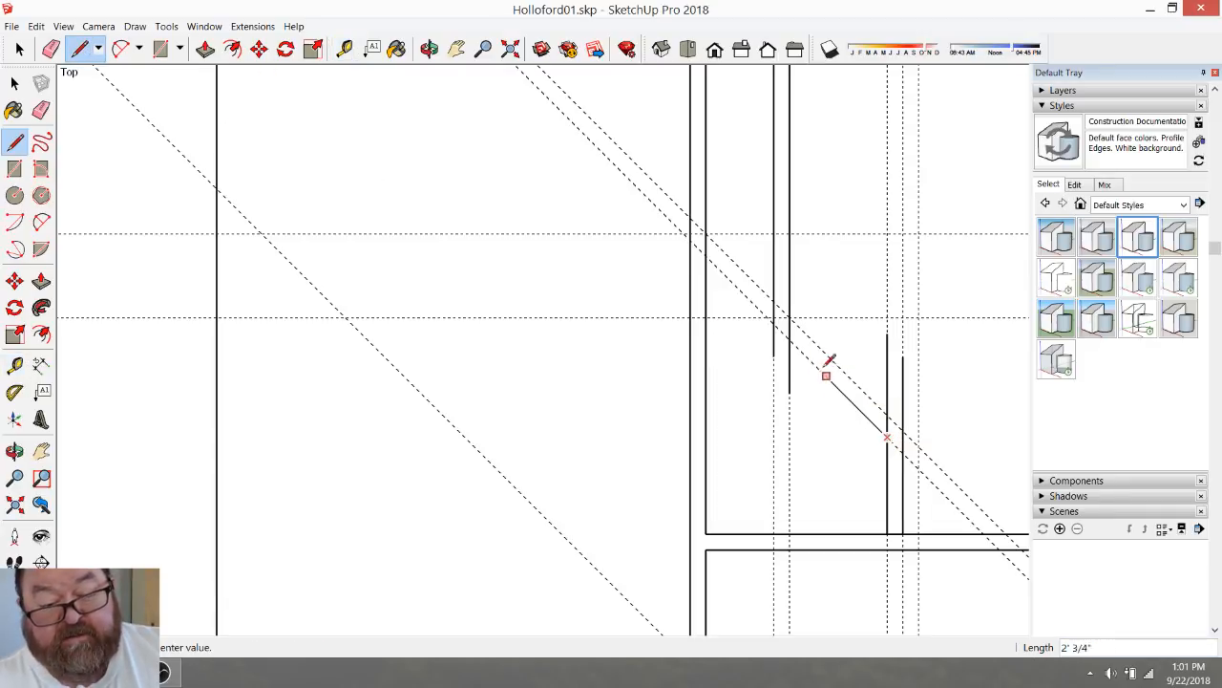
{"action": "left_click", "coordinate": [778, 317]}
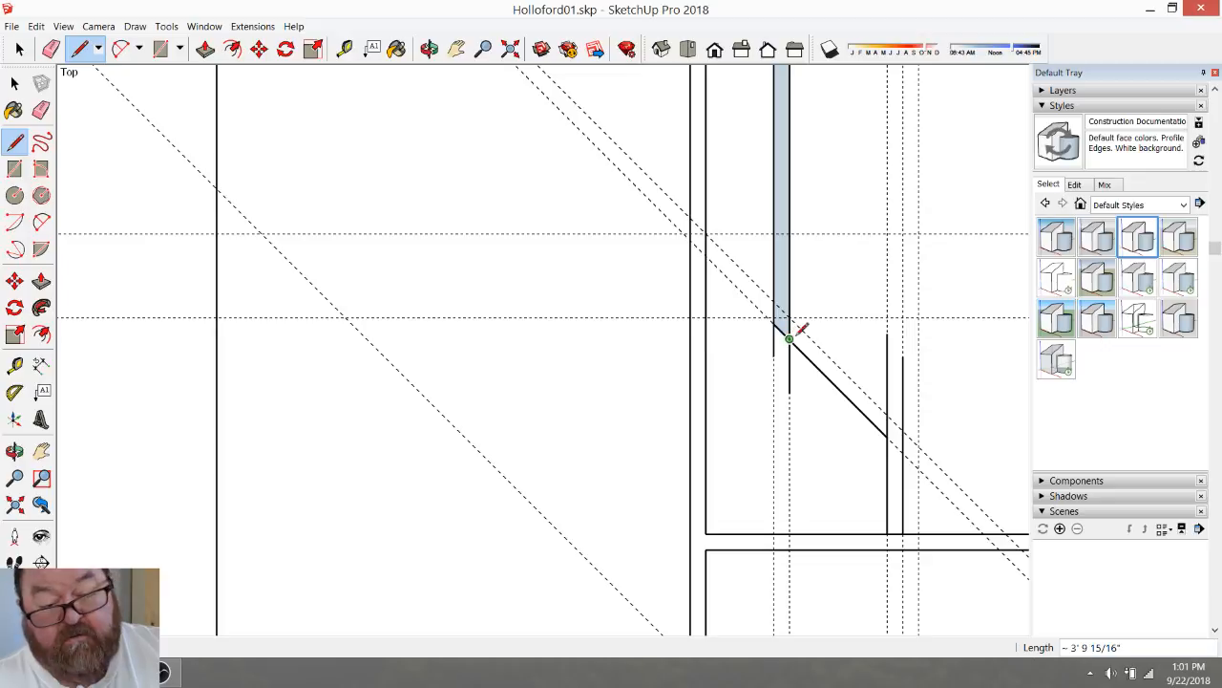
{"action": "scroll", "coordinate": [789, 317], "scroll_direction": "up", "scroll_amount": 2}
{"action": "left_click", "coordinate": [787, 317]}
{"action": "left_click", "coordinate": [944, 463]}
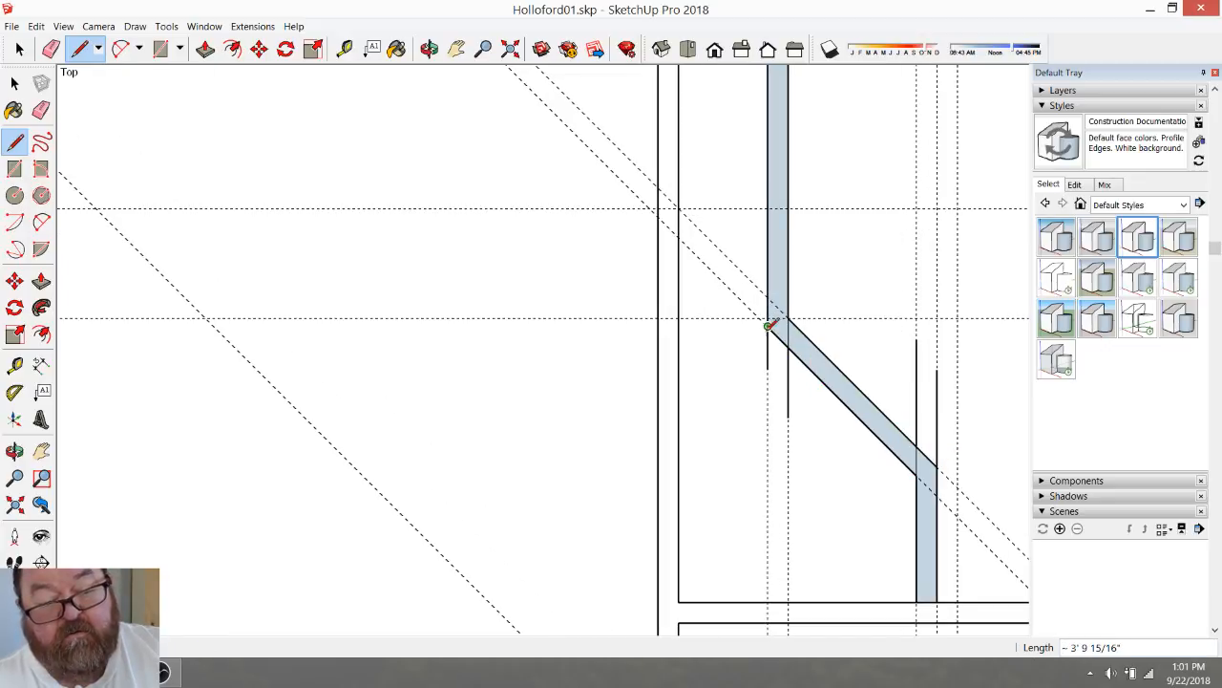
Draw a horizontal line from the inner upper end of the closet's diagonal wall to the inner face of the family room wall
{"action": "scroll", "coordinate": [770, 325], "scroll_direction": "up", "scroll_amount": 3}
{"action": "left_click", "coordinate": [766, 335]}
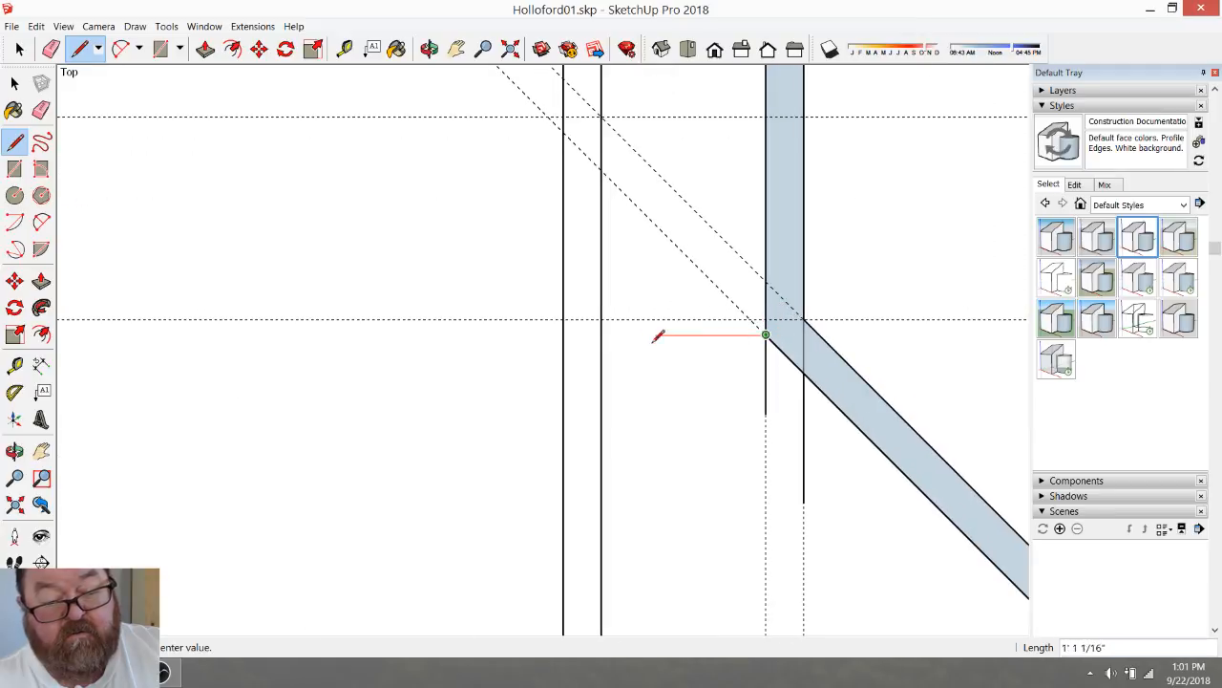
{"action": "left_click", "coordinate": [602, 335]}
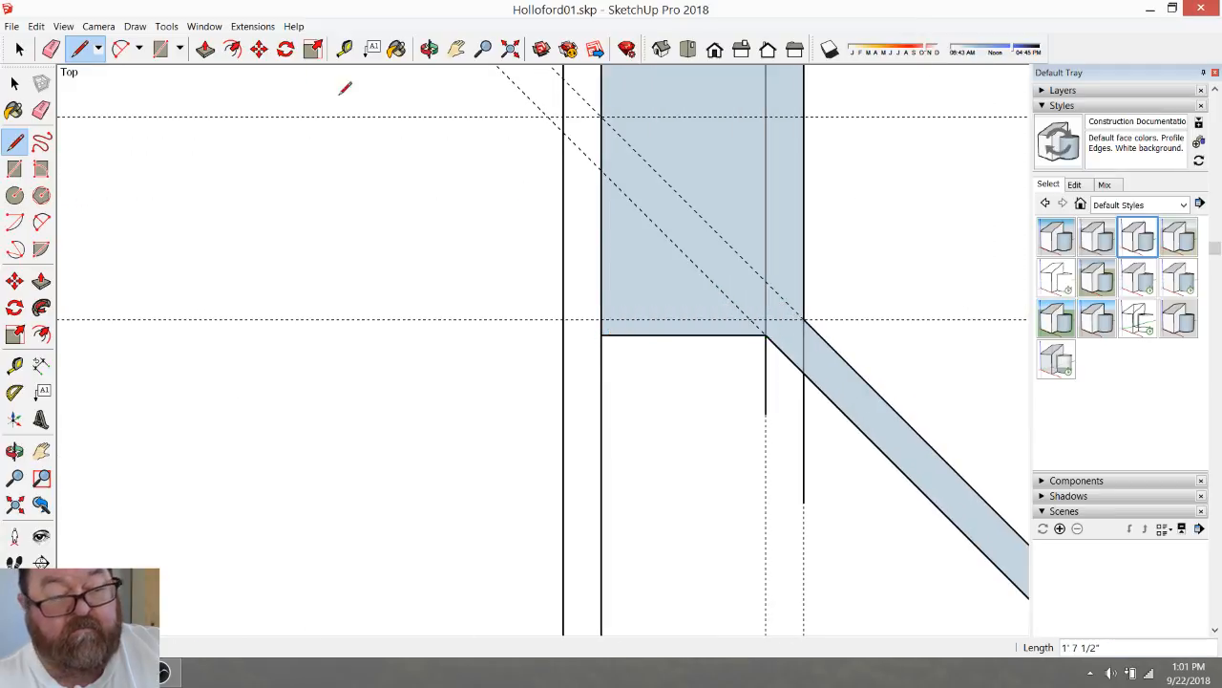
Place a horizontal guide 4.5" above the closet's new top line and draw the wall's second line along it
{"action": "left_click", "coordinate": [345, 48]}
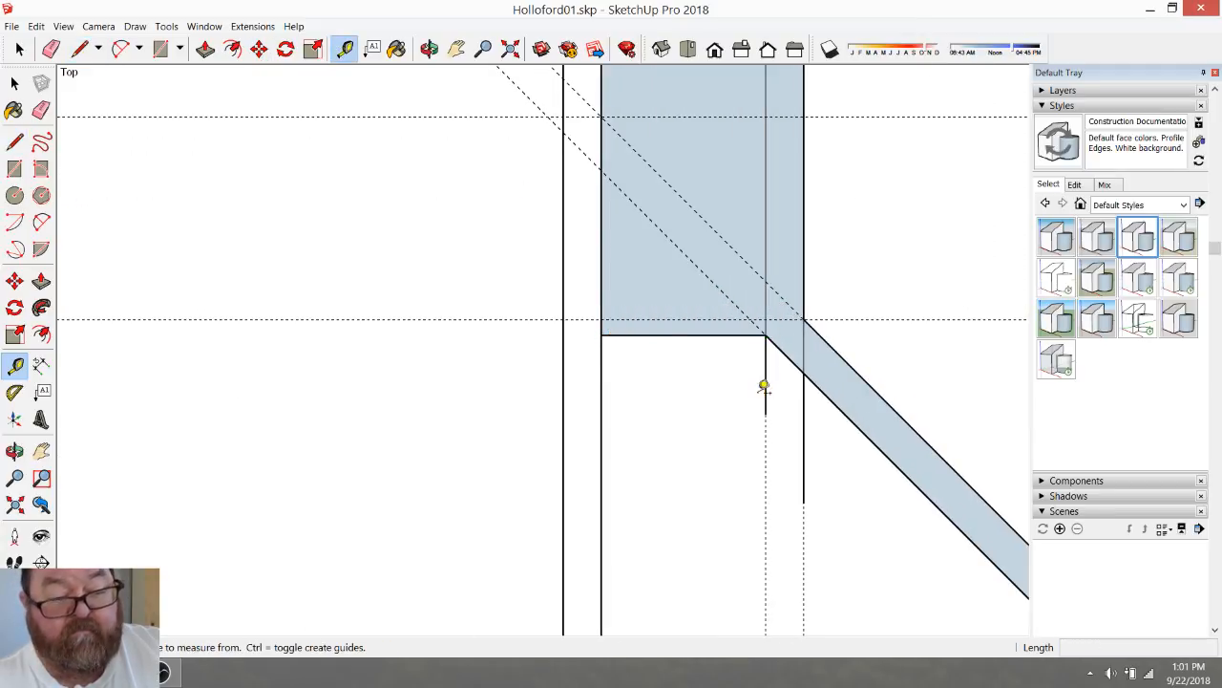
{"action": "left_click", "coordinate": [649, 335]}
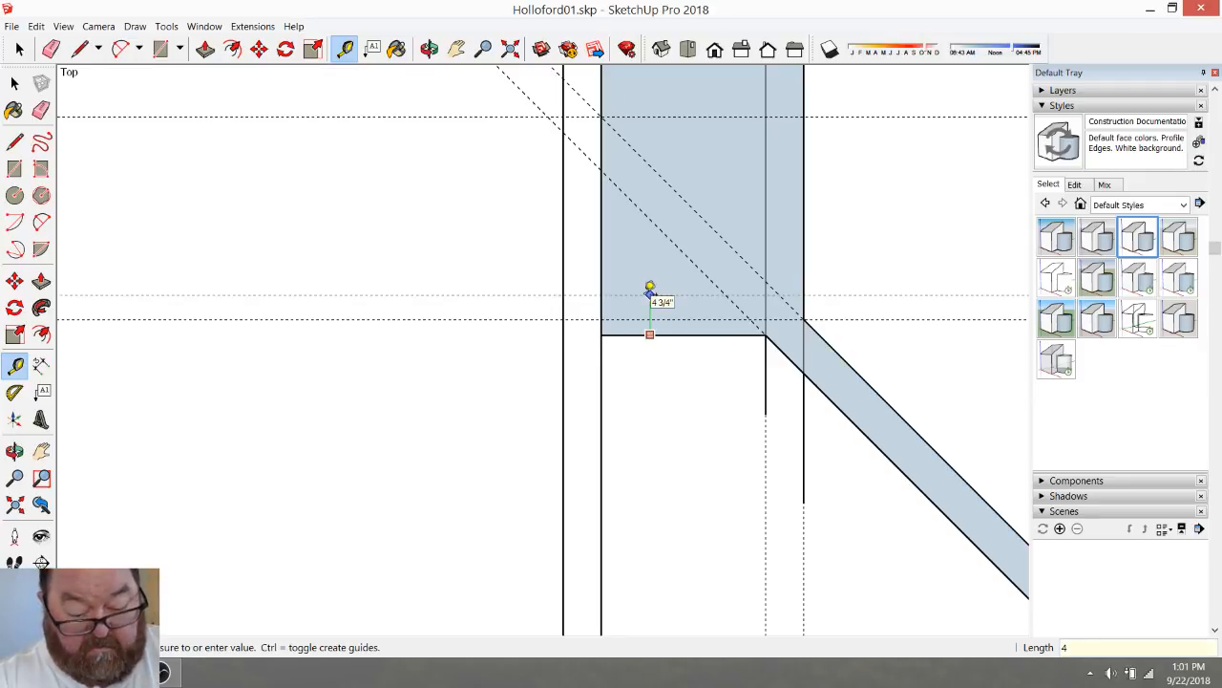
{"action": "key", "text": "Return"}
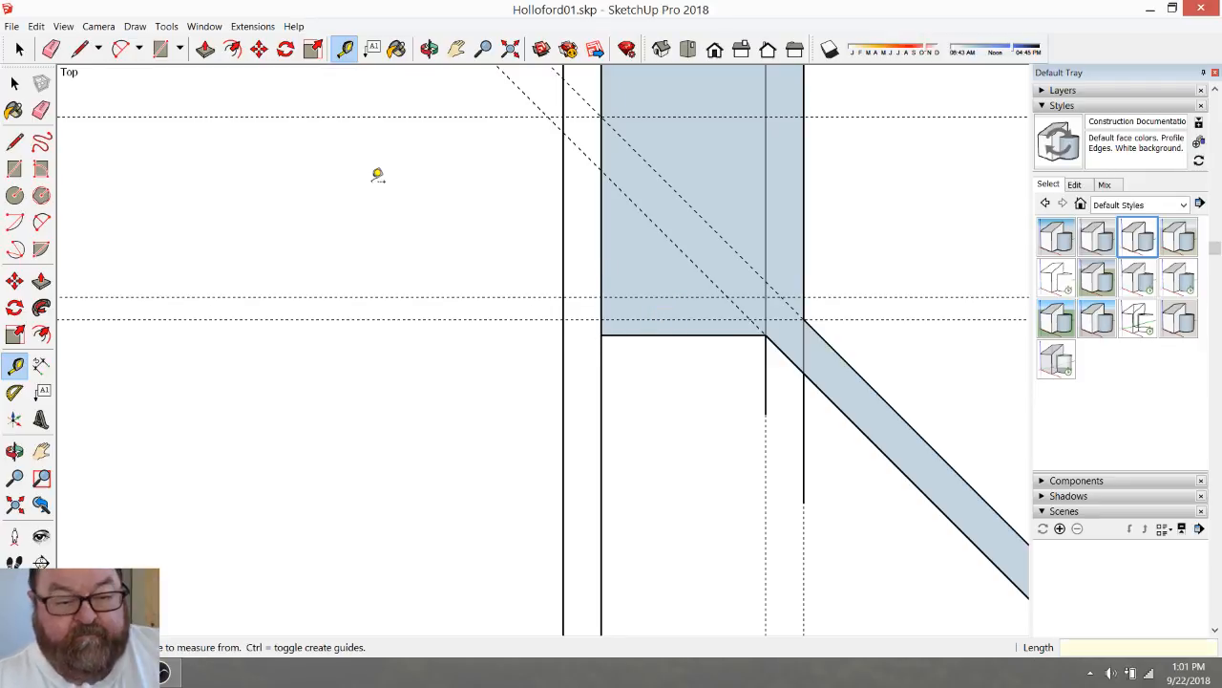
{"action": "left_click", "coordinate": [79, 48]}
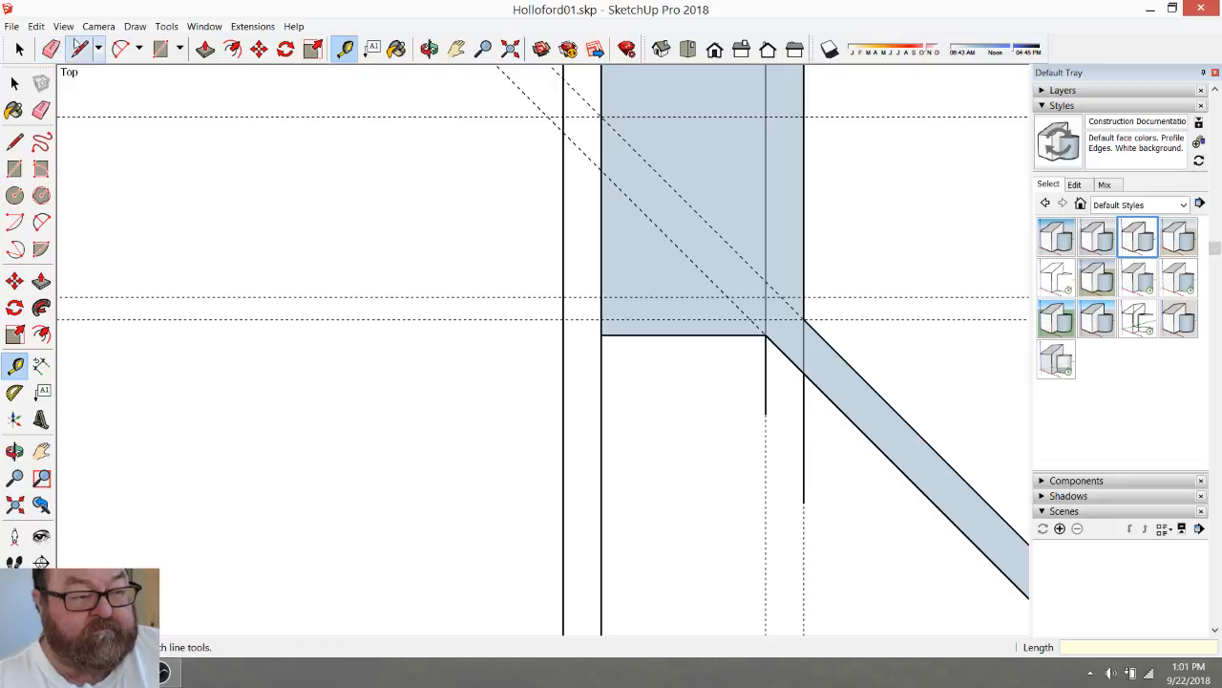
{"action": "left_click", "coordinate": [766, 296]}
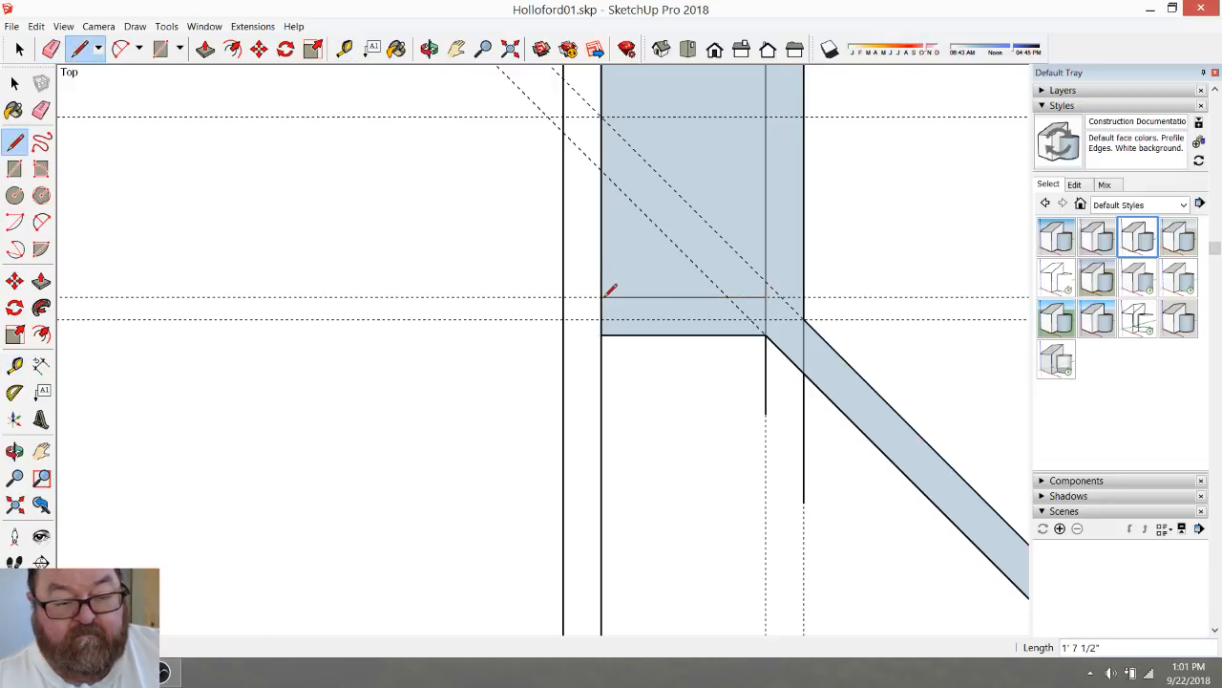
Erase the guides and leftover line segments around the closet's diagonal wall so its wall junctions are open
{"action": "left_click", "coordinate": [53, 49]}
{"action": "mouse_move", "coordinate": [625, 313]}
{"action": "left_mouse_down"}
{"action": "mouse_move", "coordinate": [573, 327]}
{"action": "mouse_move", "coordinate": [646, 273]}
{"action": "mouse_move", "coordinate": [720, 187]}
{"action": "left_mouse_up"}
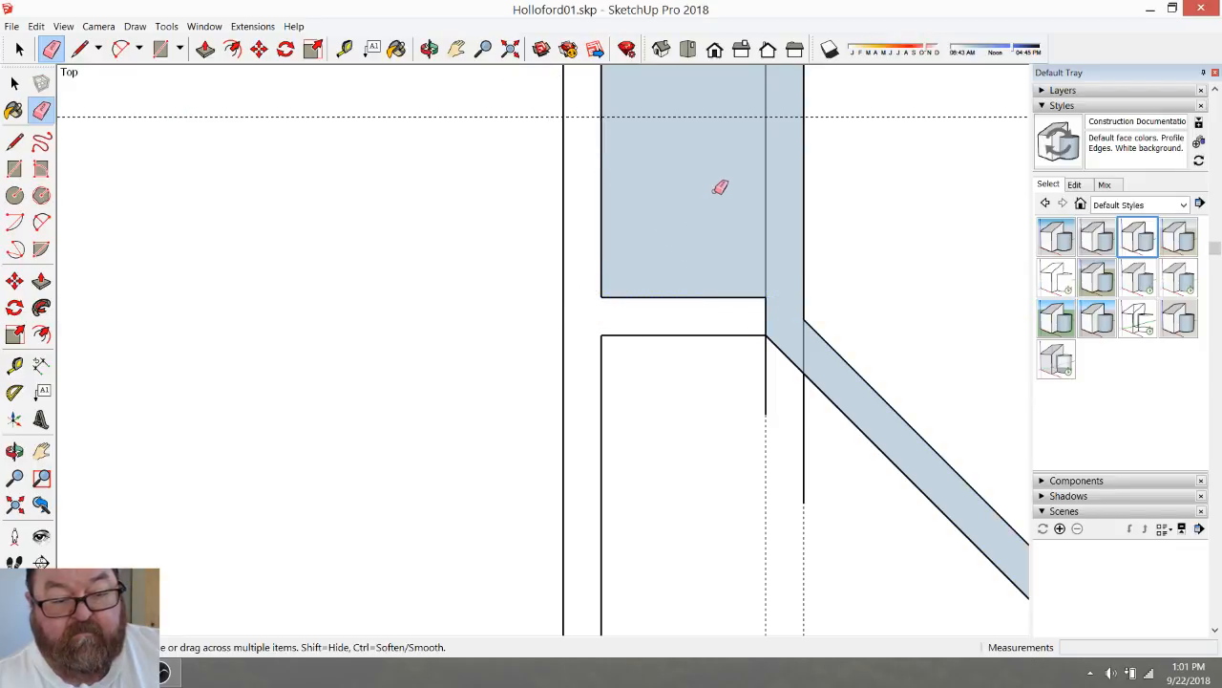
{"action": "left_click", "coordinate": [767, 316]}
{"action": "left_click", "coordinate": [804, 350]}
{"action": "mouse_move", "coordinate": [791, 354]}
{"action": "left_mouse_down"}
{"action": "mouse_move", "coordinate": [810, 441]}
{"action": "mouse_move", "coordinate": [753, 306]}
{"action": "mouse_move", "coordinate": [793, 406]}
{"action": "left_mouse_up"}
{"action": "scroll", "coordinate": [564, 298], "scroll_direction": "down", "scroll_amount": 3}
{"action": "scroll", "coordinate": [852, 460], "scroll_direction": "up", "scroll_amount": 1}
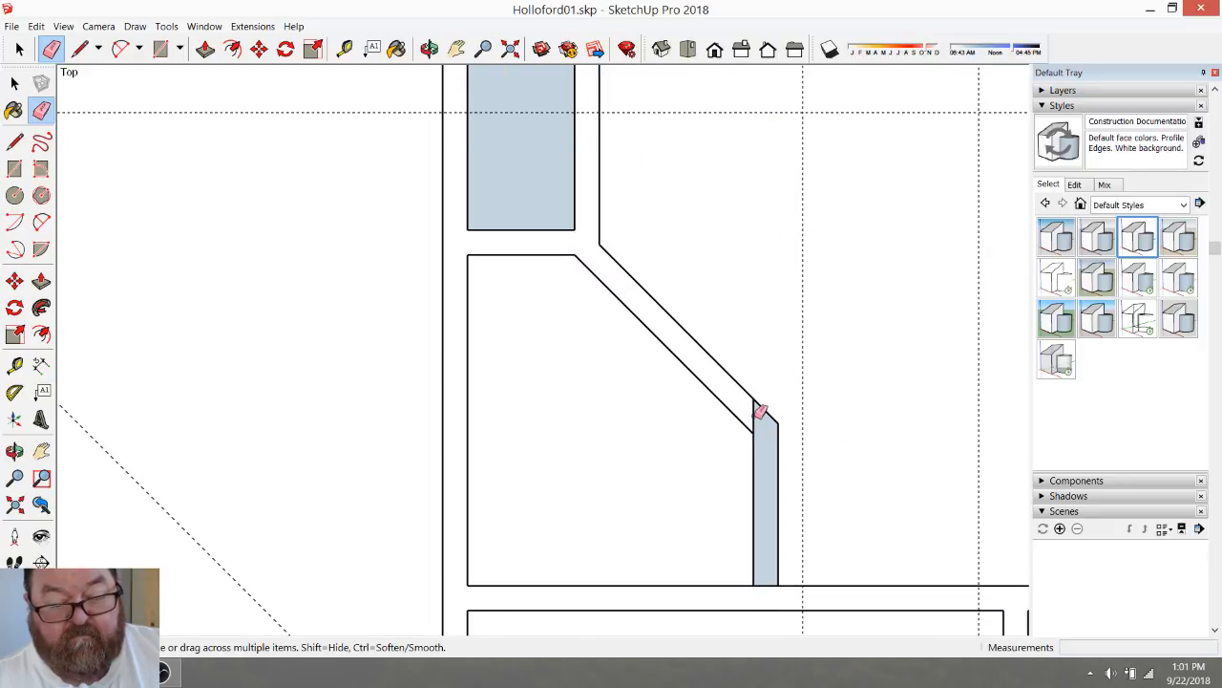
{"action": "left_click", "coordinate": [761, 412]}
Cut the bedroom's door opening between the two vertical guides by closing both wall ends, then erasing the wall lines between them and the guides
{"action": "scroll", "coordinate": [802, 366], "scroll_direction": "down", "scroll_amount": 2}
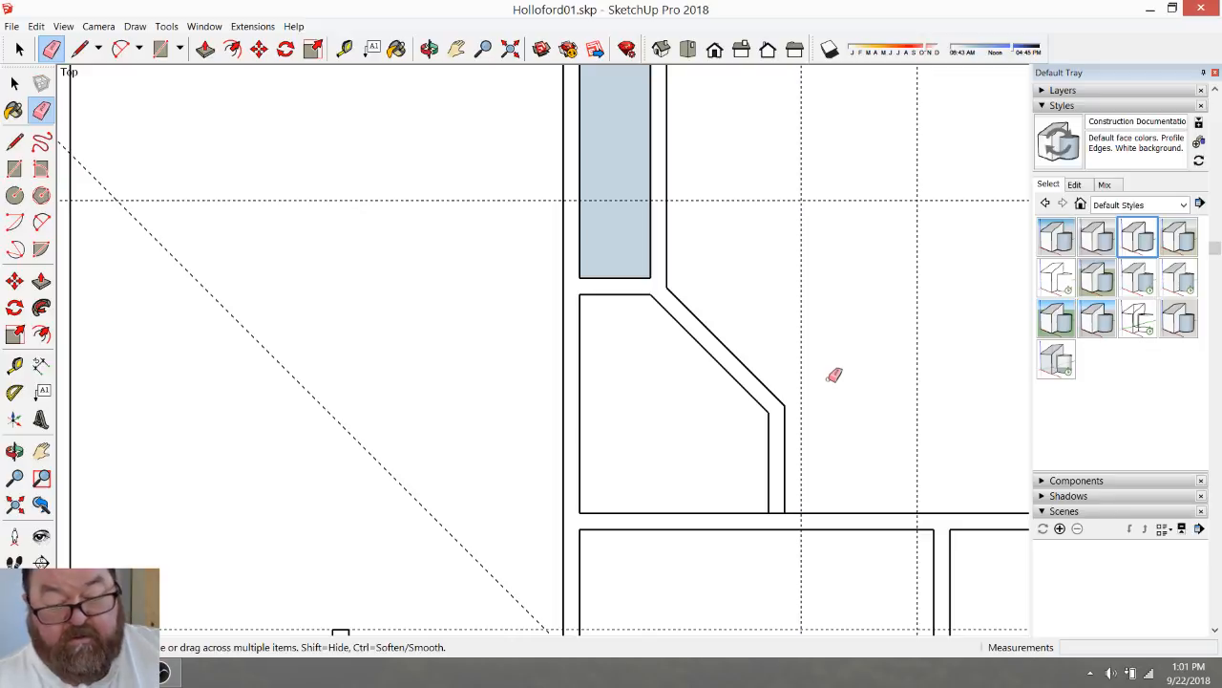
{"action": "left_click", "coordinate": [82, 50]}
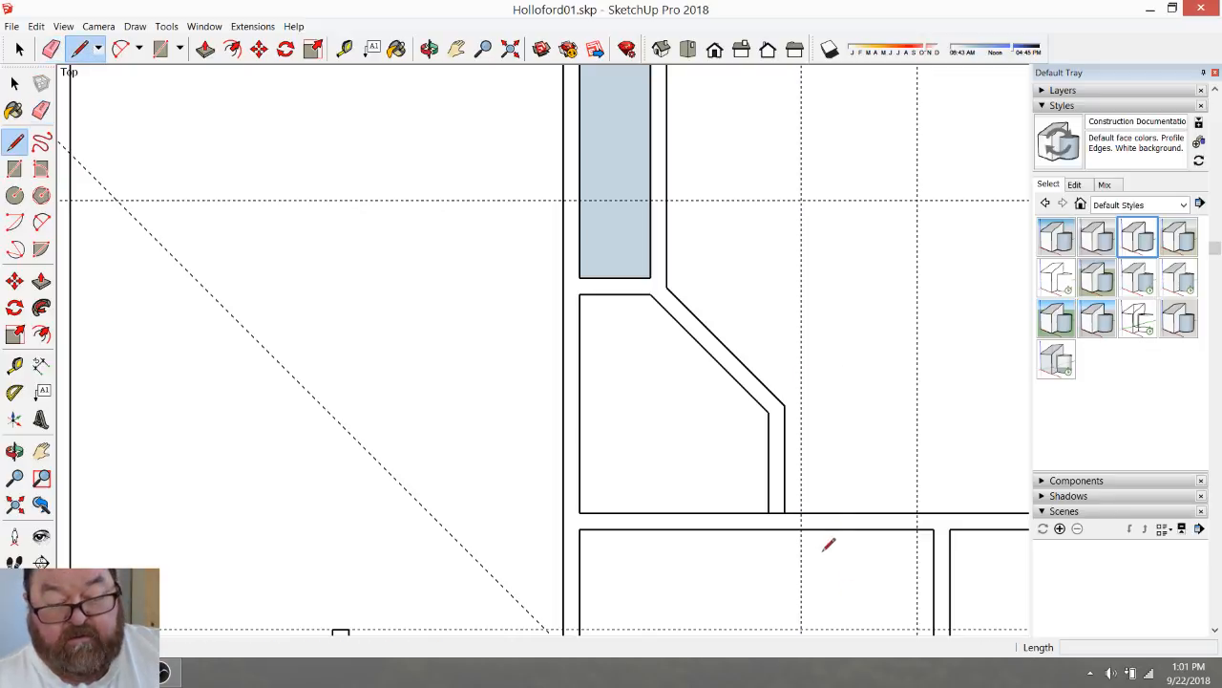
{"action": "left_click", "coordinate": [802, 514]}
{"action": "left_click", "coordinate": [801, 528]}
{"action": "left_click", "coordinate": [916, 514]}
{"action": "left_click", "coordinate": [916, 528]}
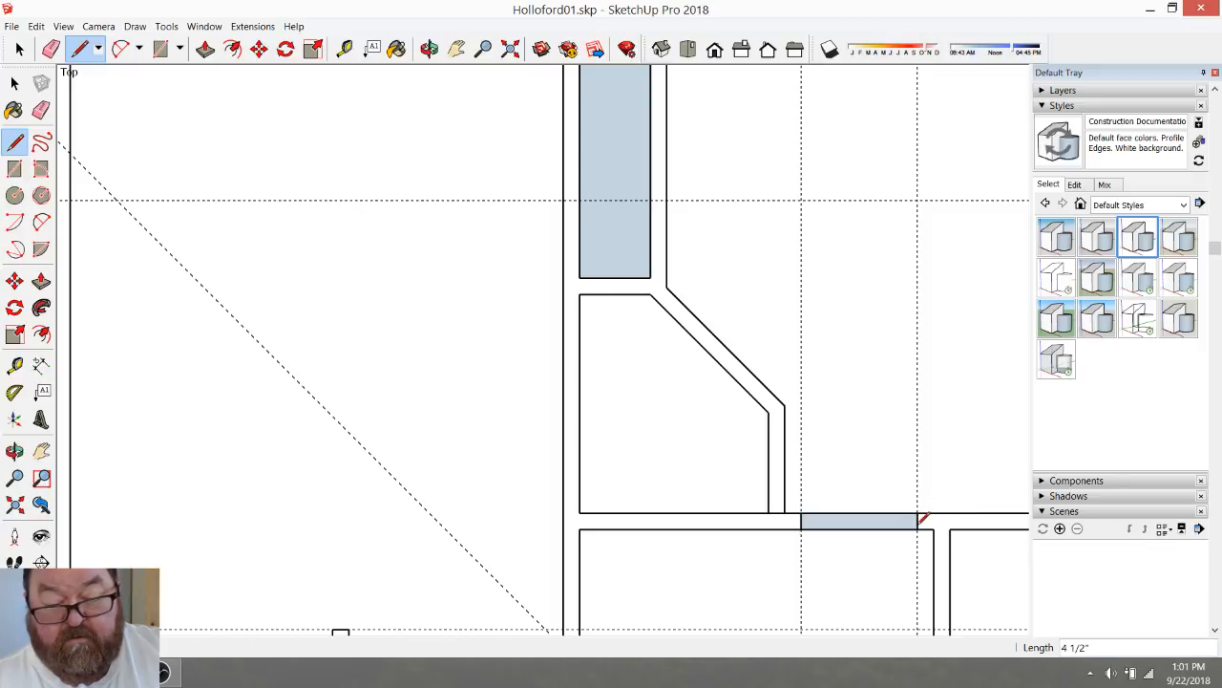
{"action": "scroll", "coordinate": [836, 431], "scroll_direction": "down", "scroll_amount": 2}
{"action": "left_click", "coordinate": [51, 49]}
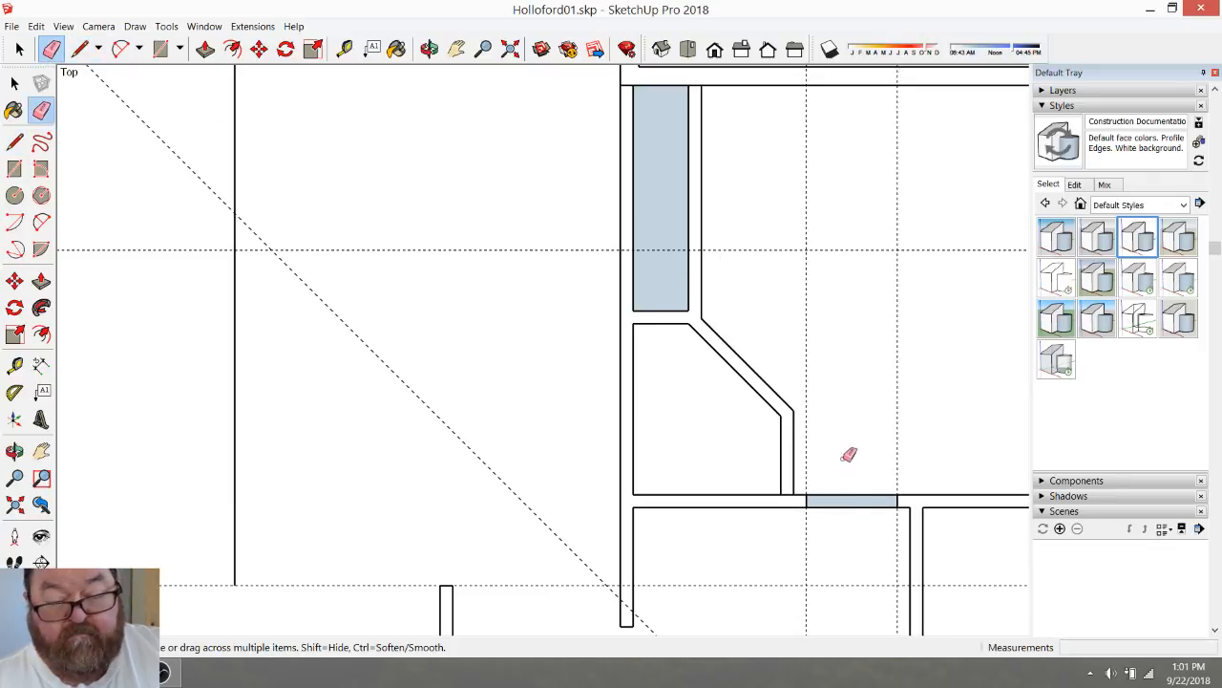
{"action": "scroll", "coordinate": [754, 463], "scroll_direction": "up", "scroll_amount": 3}
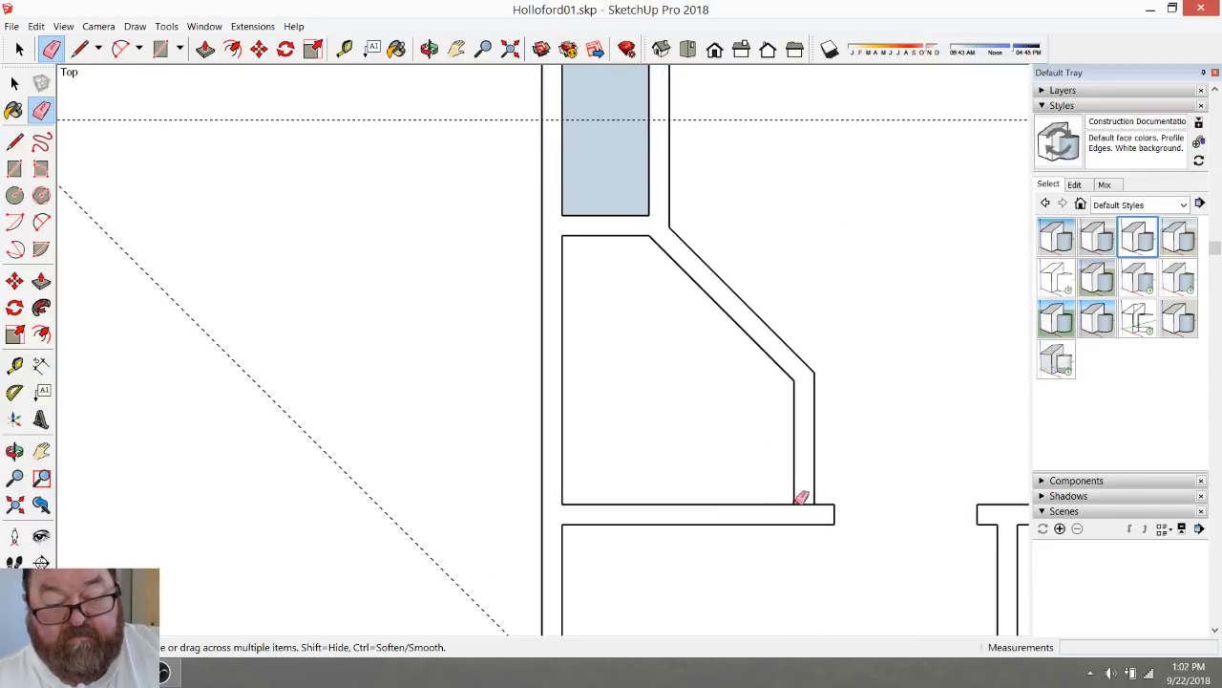
Erase the short lines closing the closet and fireplace wall junctions, plus the diagonal and horizontal guides beside the fireplace wall
{"action": "left_click", "coordinate": [807, 505]}
{"action": "scroll", "coordinate": [753, 433], "scroll_direction": "down", "scroll_amount": 2}
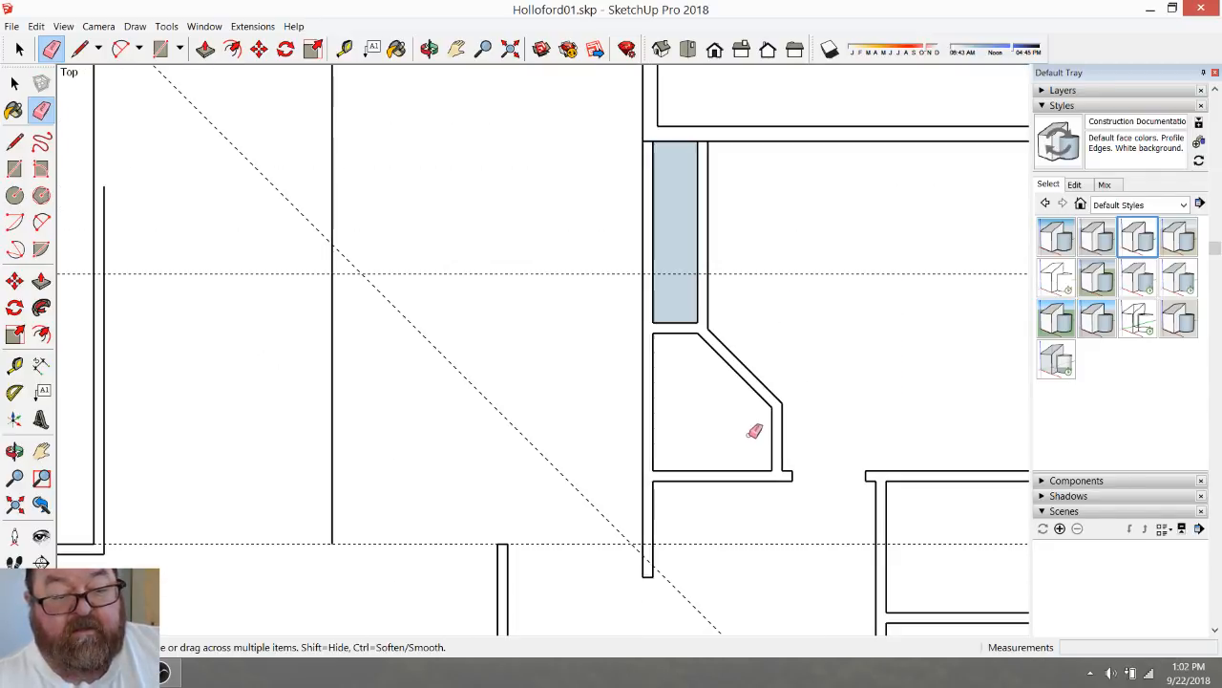
{"action": "scroll", "coordinate": [651, 130], "scroll_direction": "up", "scroll_amount": 2}
{"action": "scroll", "coordinate": [651, 130], "scroll_direction": "up", "scroll_amount": 1}
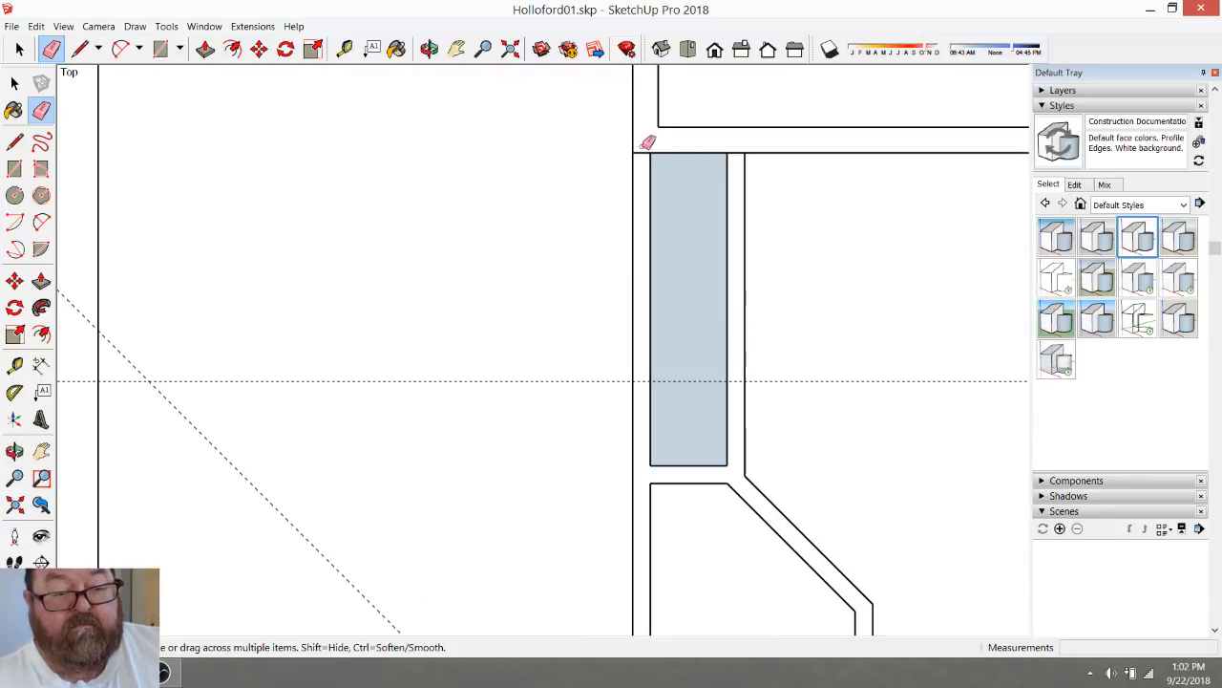
{"action": "left_click", "coordinate": [736, 152]}
{"action": "left_click", "coordinate": [641, 153]}
{"action": "mouse_move", "coordinate": [369, 310]}
{"action": "left_mouse_down"}
{"action": "mouse_move", "coordinate": [244, 522]}
{"action": "mouse_move", "coordinate": [222, 524]}
{"action": "left_mouse_up"}
{"action": "left_click", "coordinate": [97, 305]}
Delete the filled face of the narrow fireplace space above the closet
{"action": "key", "text": "space"}
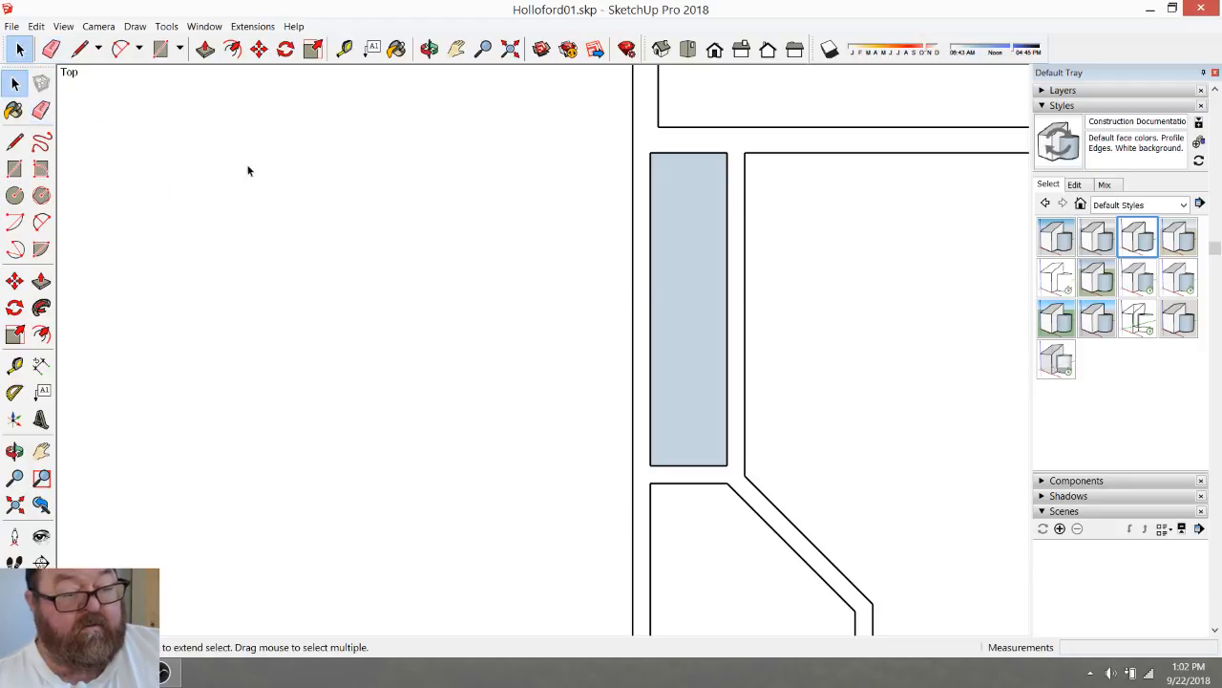
{"action": "left_click", "coordinate": [691, 283]}
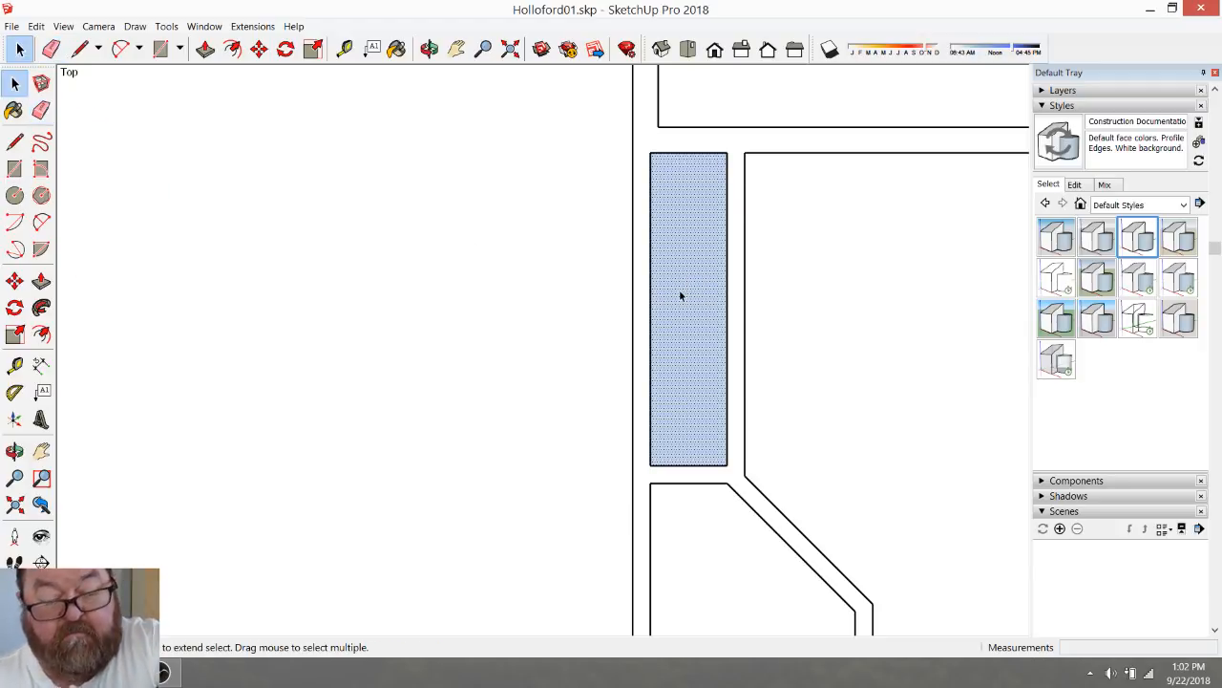
{"action": "key", "text": "Delete"}
Erase the remaining horizontal guides that cross the redrawn floor plan
{"action": "scroll", "coordinate": [683, 292], "scroll_direction": "down", "scroll_amount": 10}
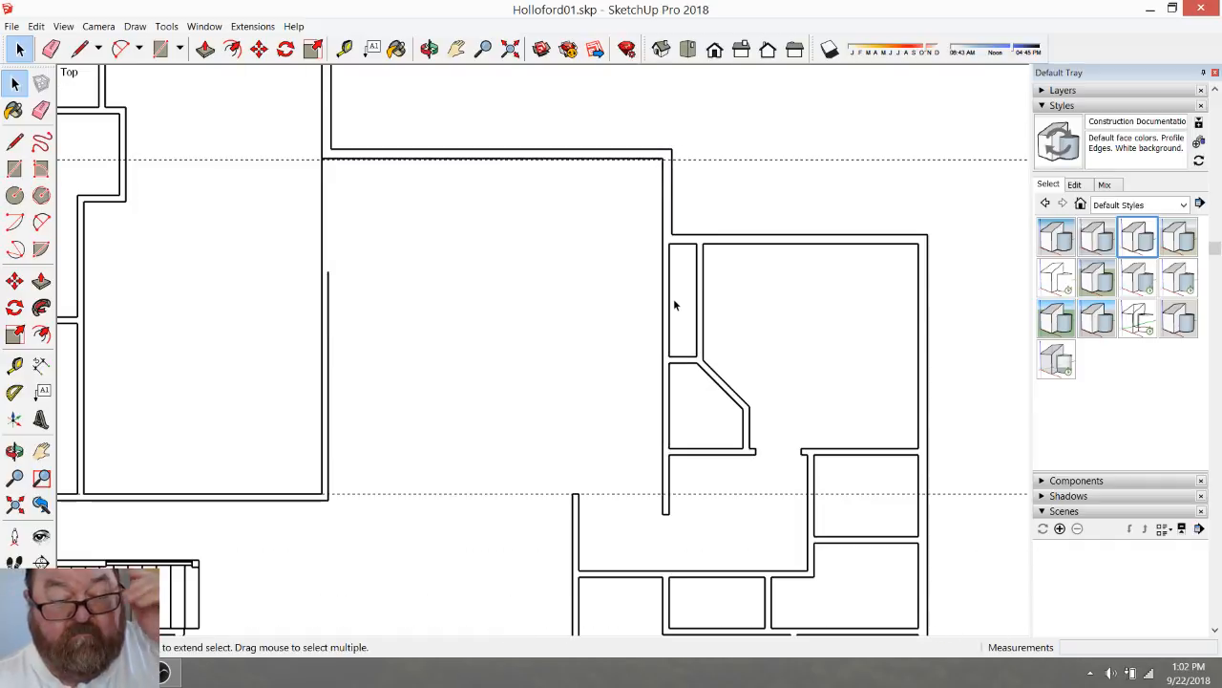
{"action": "scroll", "coordinate": [673, 304], "scroll_direction": "down", "scroll_amount": 2}
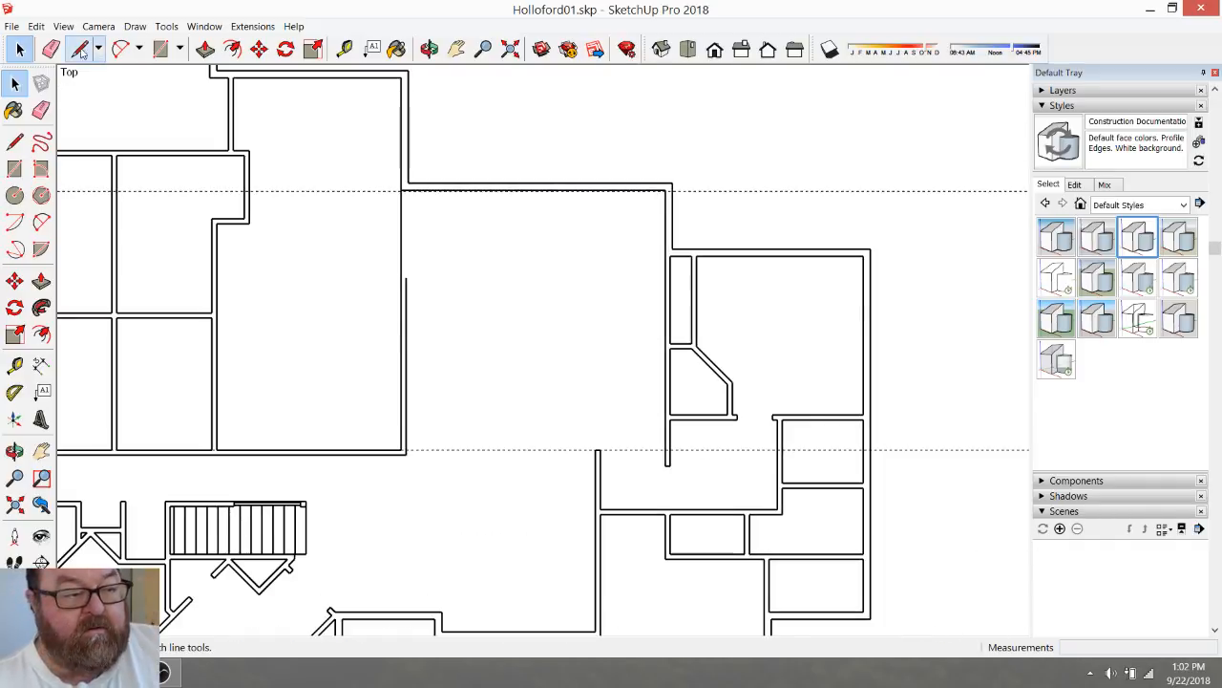
{"action": "left_click", "coordinate": [50, 49]}
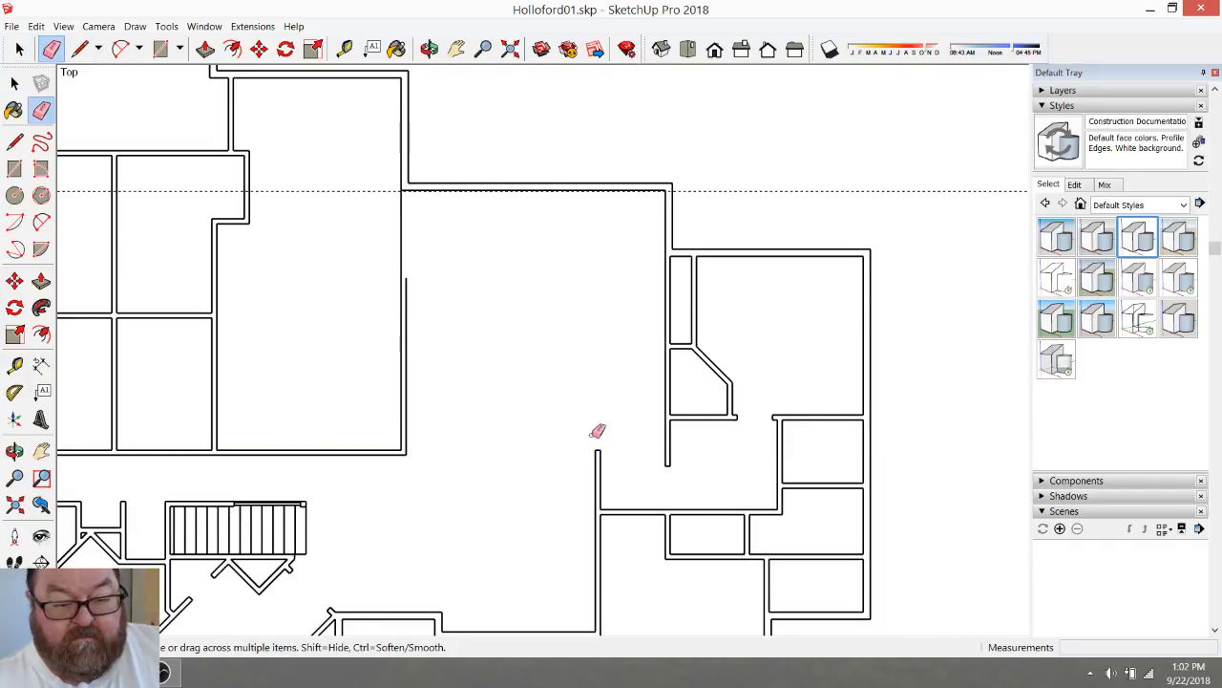
{"action": "scroll", "coordinate": [681, 420], "scroll_direction": "down", "scroll_amount": 2}
{"action": "scroll", "coordinate": [681, 432], "scroll_direction": "up", "scroll_amount": 3}
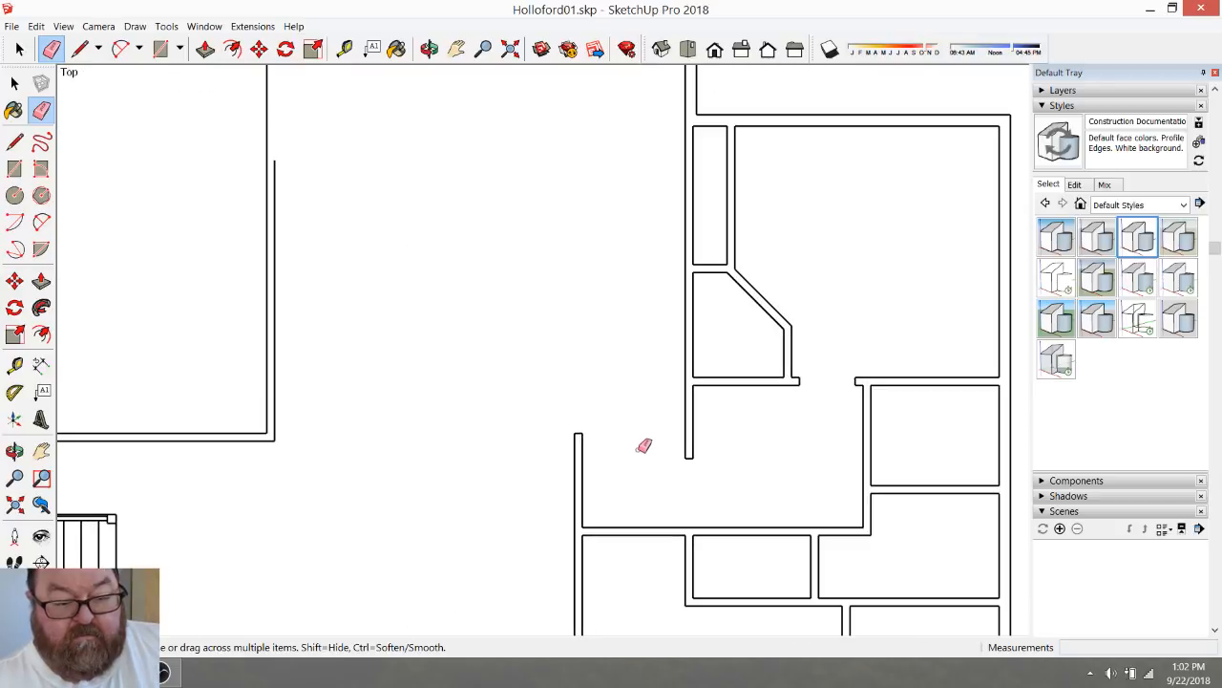
{"action": "scroll", "coordinate": [728, 436], "scroll_direction": "down", "scroll_amount": 1}
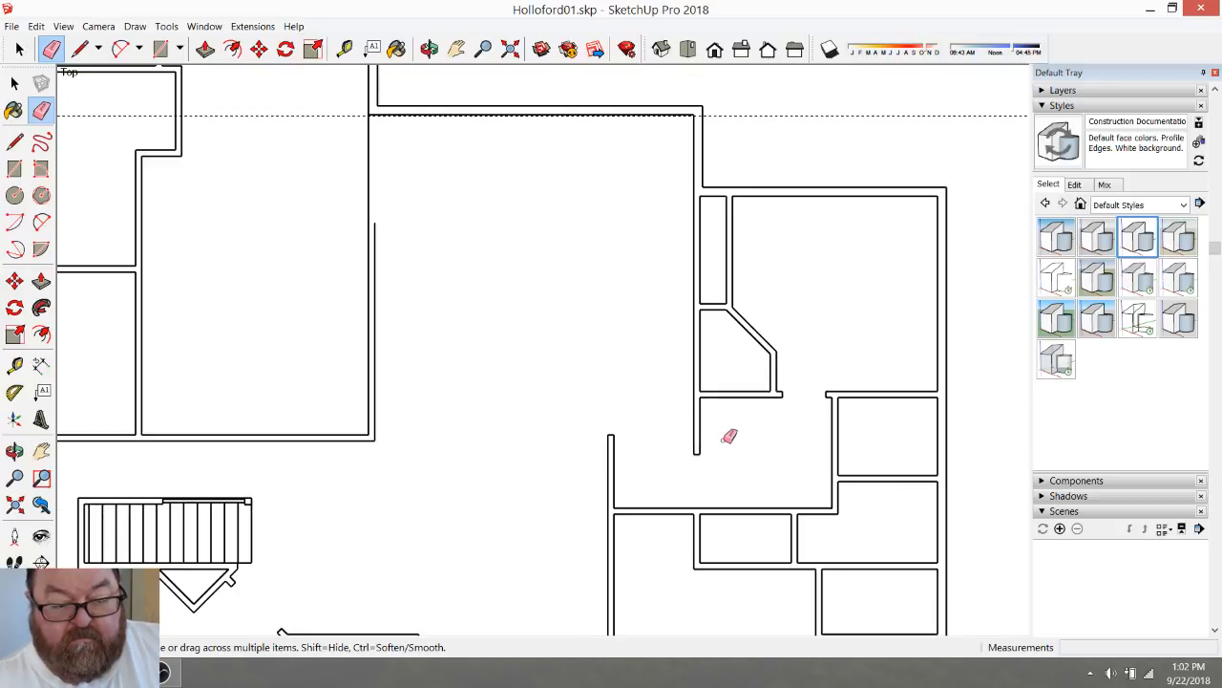
{"action": "scroll", "coordinate": [728, 437], "scroll_direction": "down", "scroll_amount": 5}
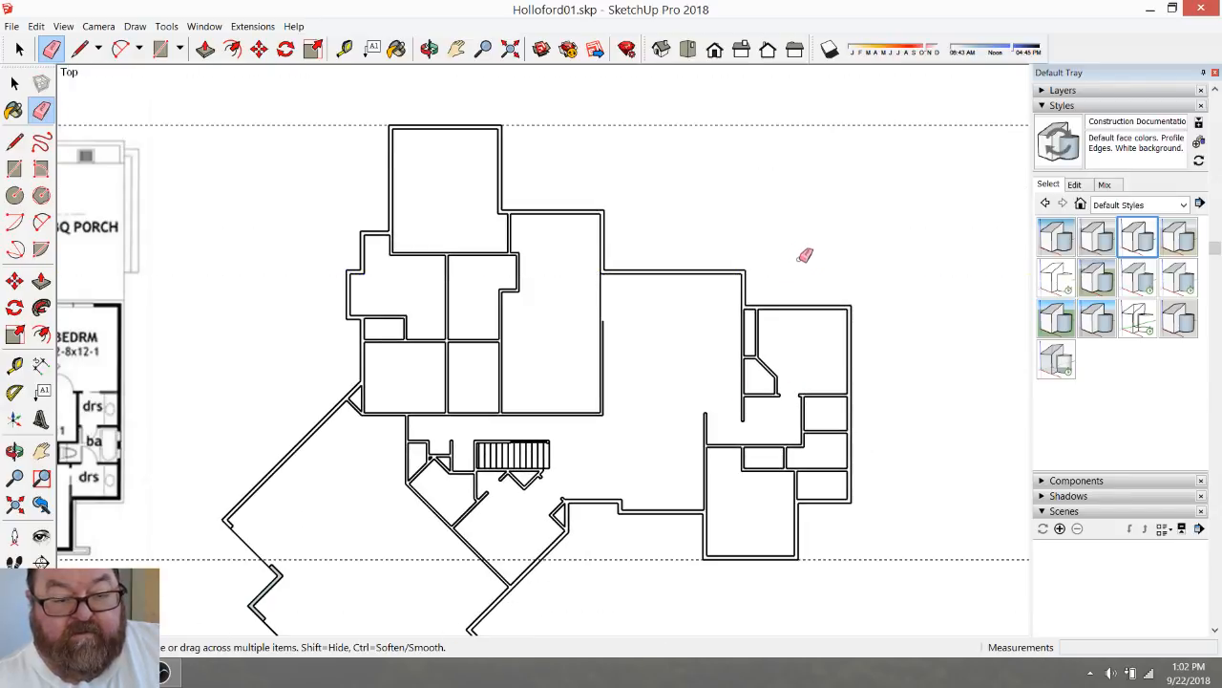
{"action": "scroll", "coordinate": [790, 236], "scroll_direction": "down", "scroll_amount": 1}
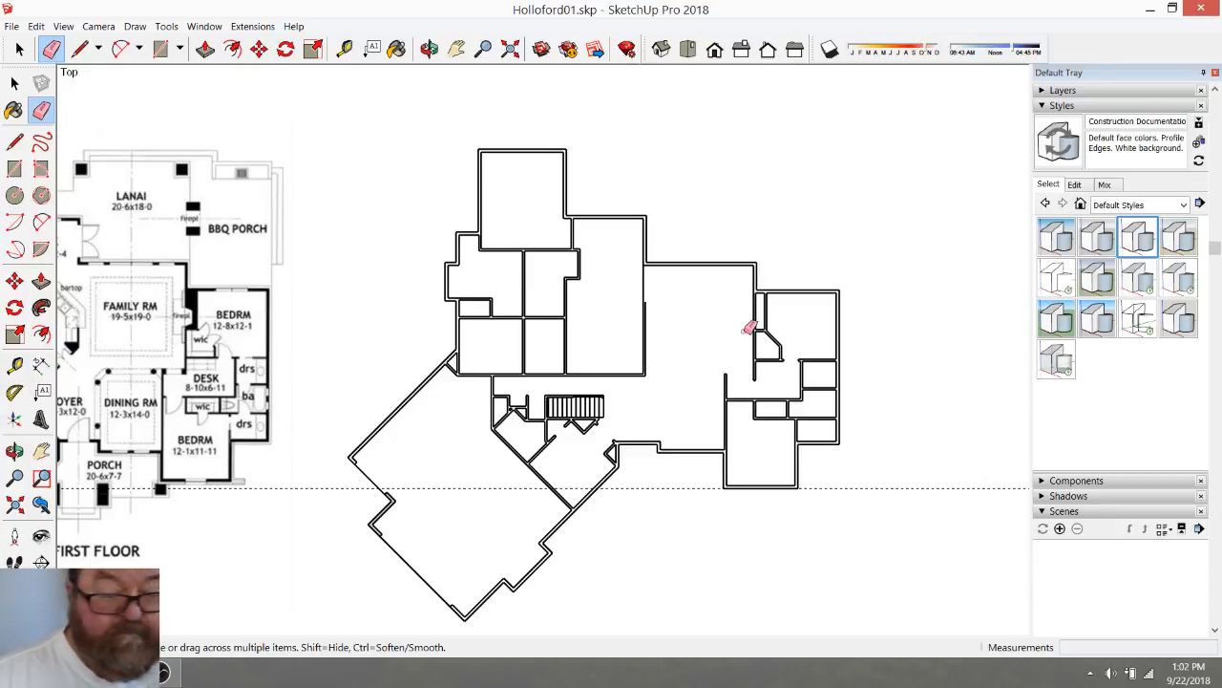
{"action": "scroll", "coordinate": [752, 322], "scroll_direction": "down", "scroll_amount": 1}
{"action": "scroll", "coordinate": [518, 472], "scroll_direction": "up", "scroll_amount": 3}
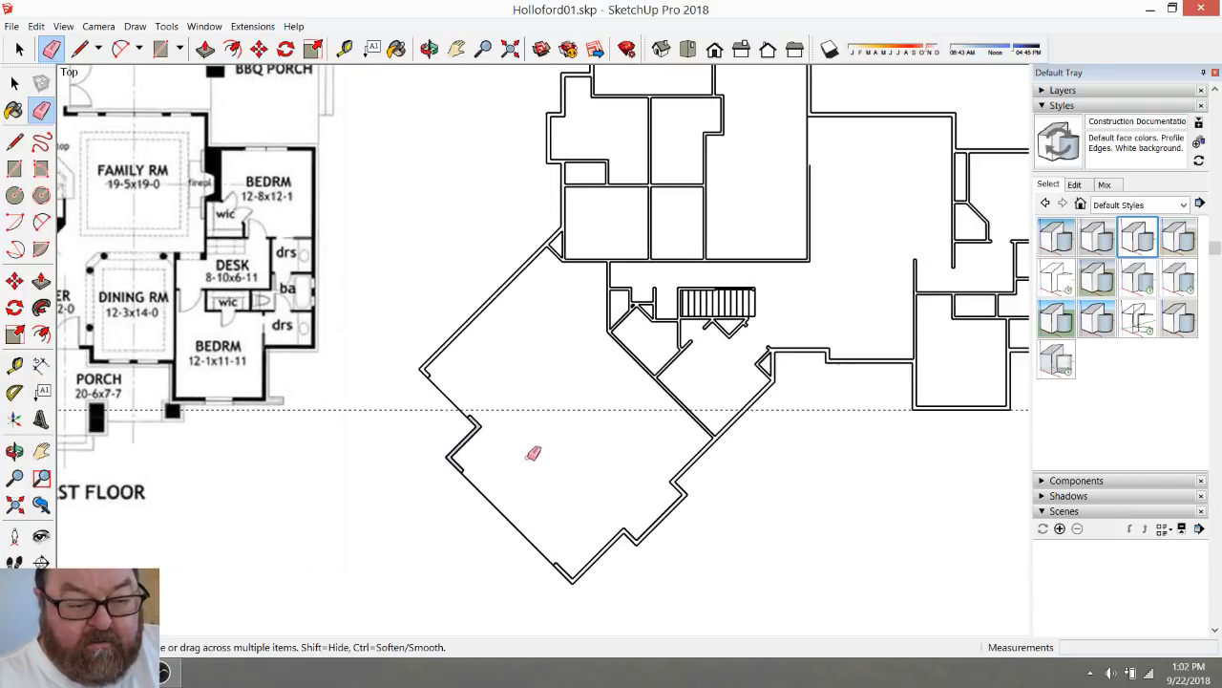
{"action": "left_click_drag", "start_coordinate": [573, 389], "coordinate": [563, 392]}
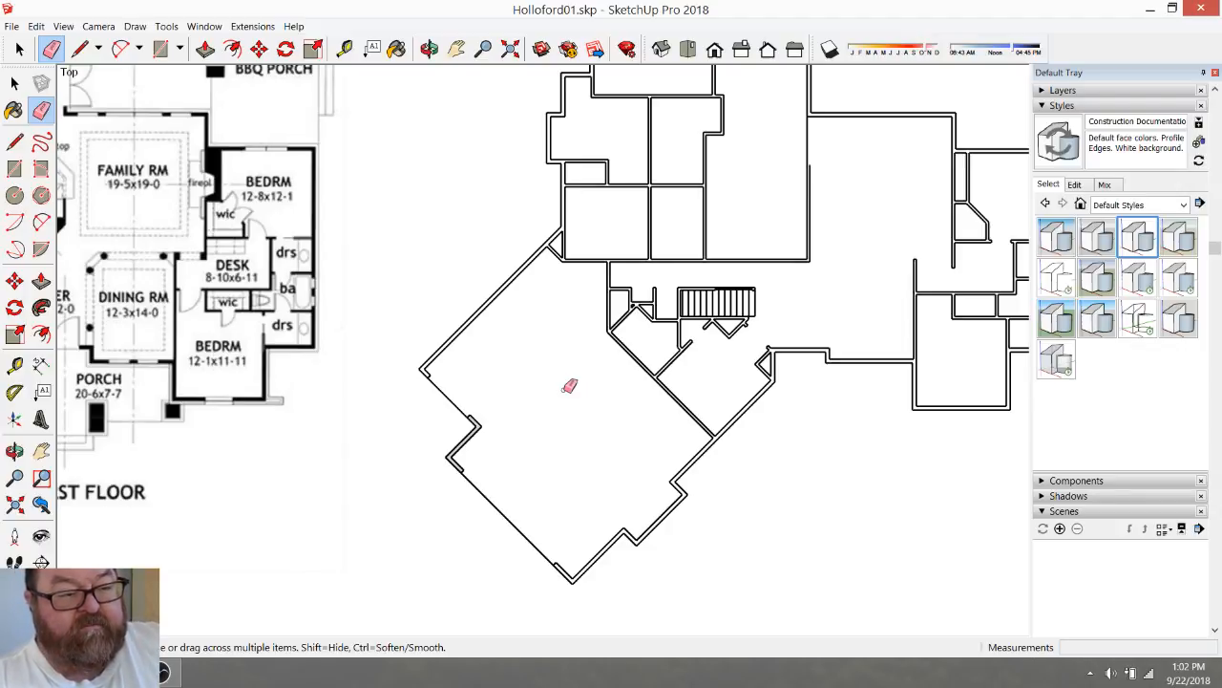
{"action": "scroll", "coordinate": [595, 355], "scroll_direction": "down", "scroll_amount": 3}
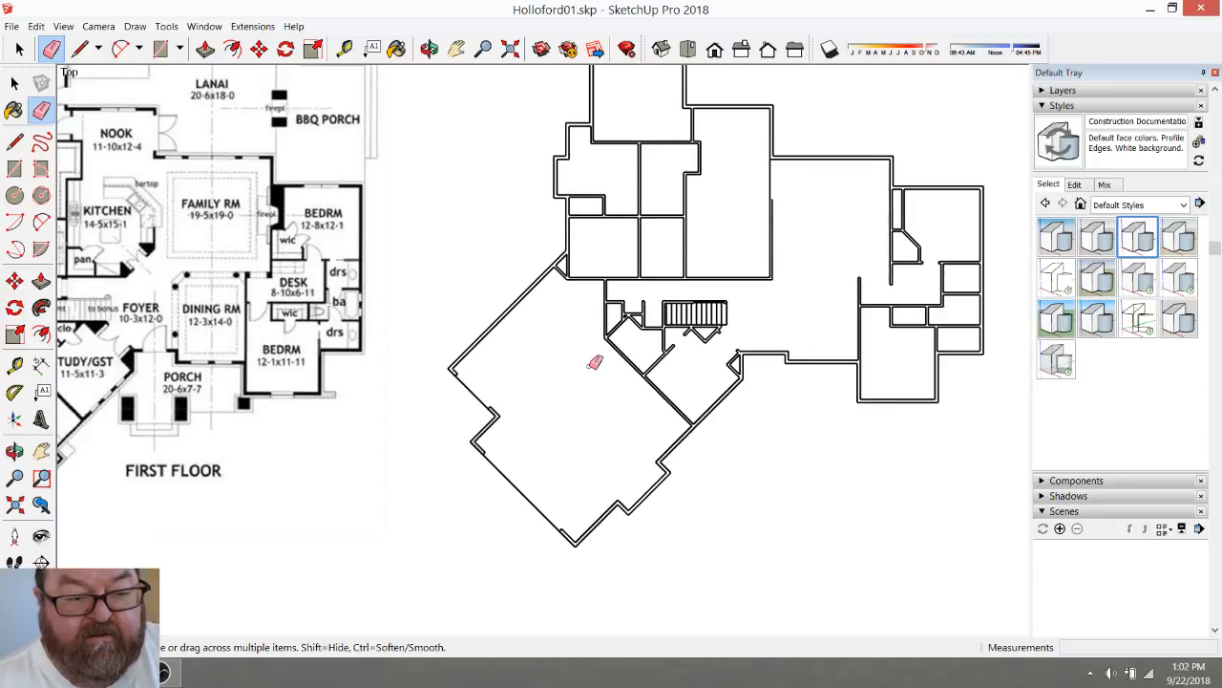
{"action": "scroll", "coordinate": [674, 434], "scroll_direction": "down", "scroll_amount": 1}
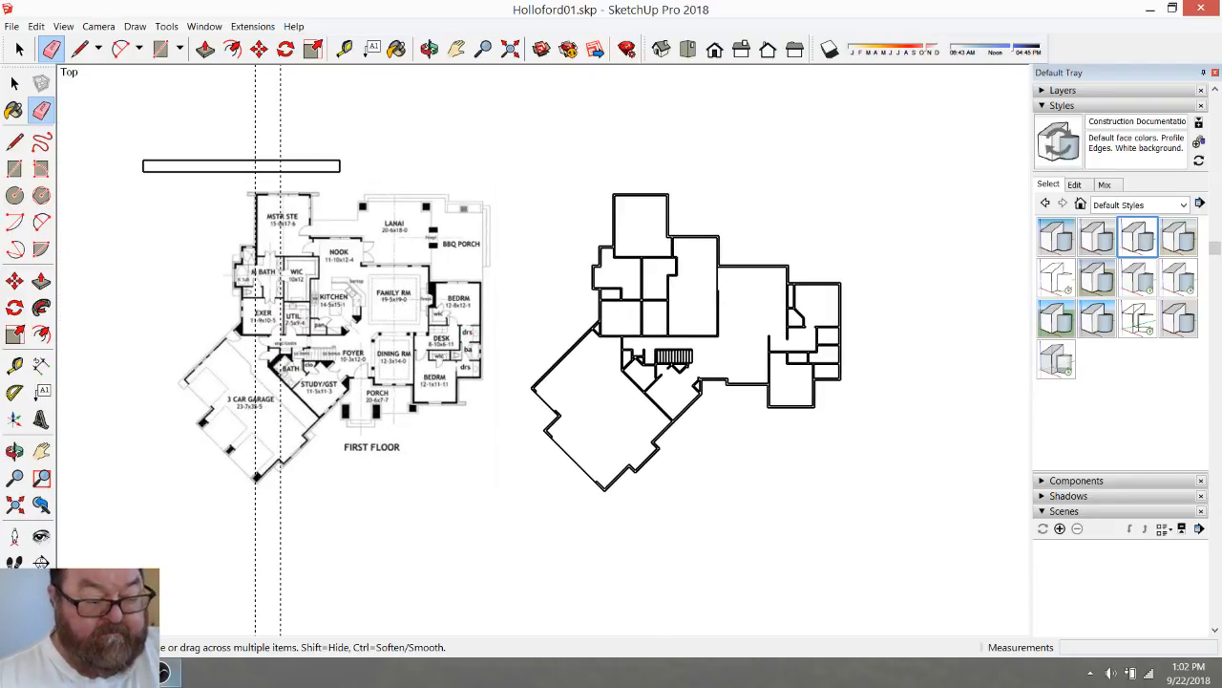
{"action": "left_click", "coordinate": [163, 671]}
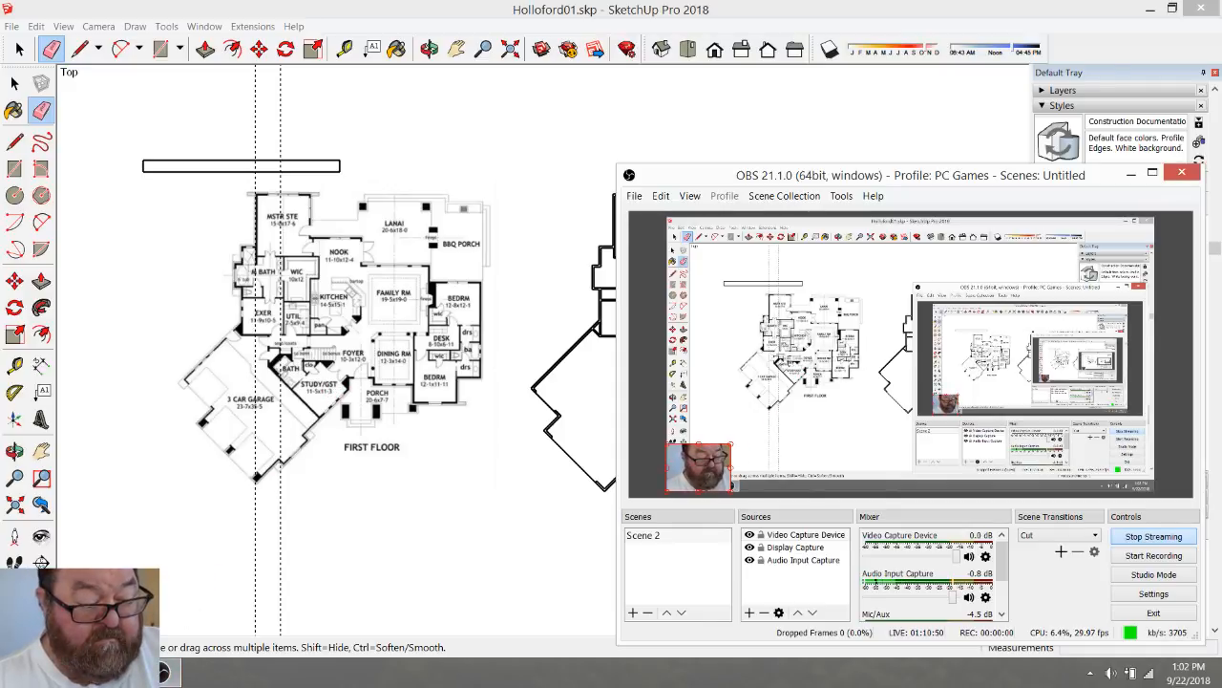
{"action": "left_click", "coordinate": [153, 672]}
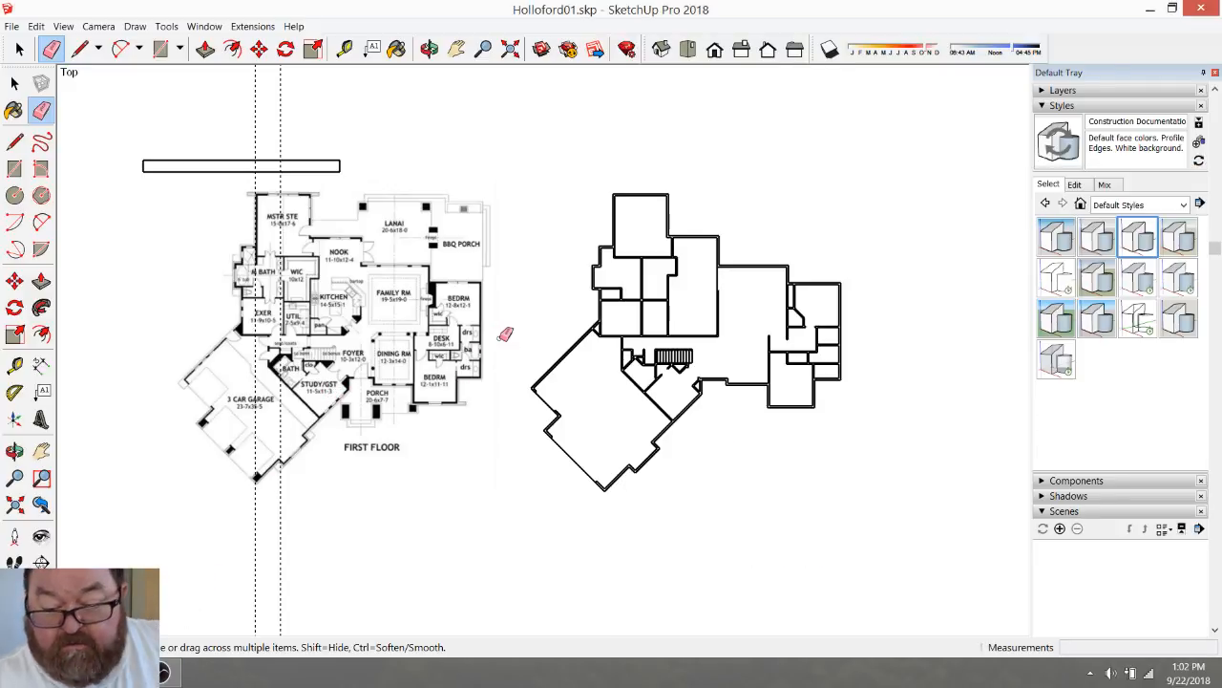
Examine the family room, kitchen, foyer and dining room on the reference plan and compare them with the redrawn walls
{"action": "scroll", "coordinate": [649, 284], "scroll_direction": "up", "scroll_amount": 3}
{"action": "scroll", "coordinate": [791, 357], "scroll_direction": "down", "scroll_amount": 1}
{"action": "scroll", "coordinate": [721, 361], "scroll_direction": "up", "scroll_amount": 2}
{"action": "scroll", "coordinate": [734, 354], "scroll_direction": "down", "scroll_amount": 2}
{"action": "scroll", "coordinate": [322, 300], "scroll_direction": "up", "scroll_amount": 4}
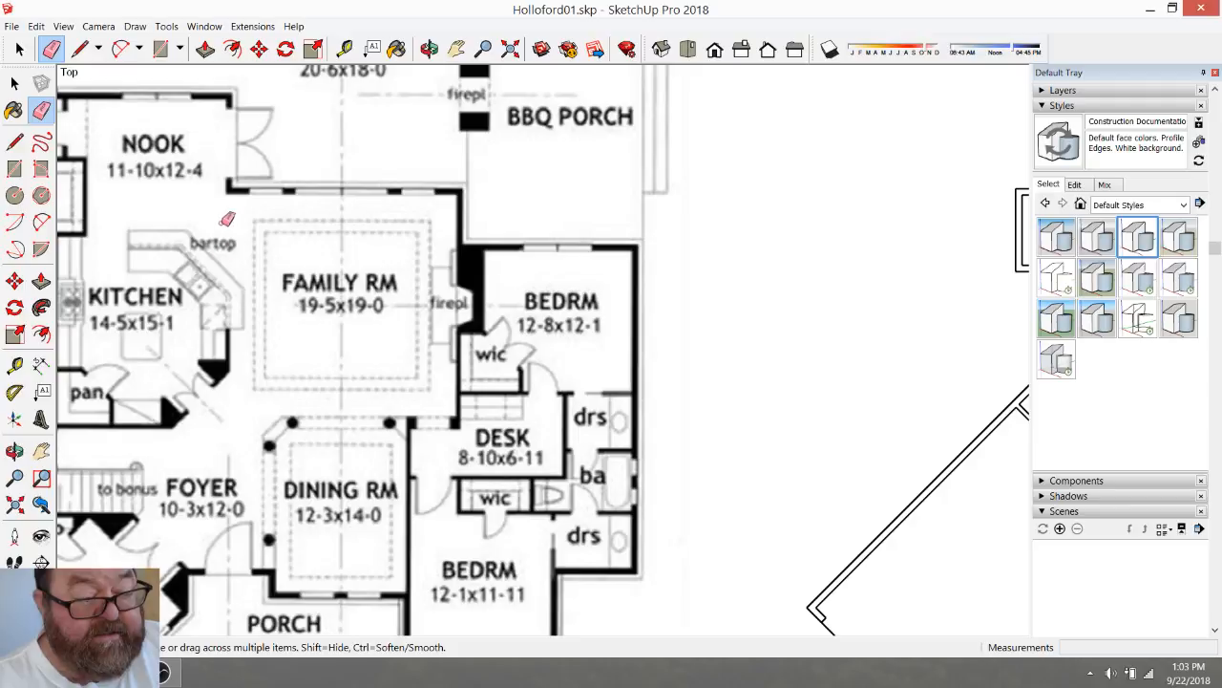
{"action": "scroll", "coordinate": [245, 303], "scroll_direction": "down", "scroll_amount": 4}
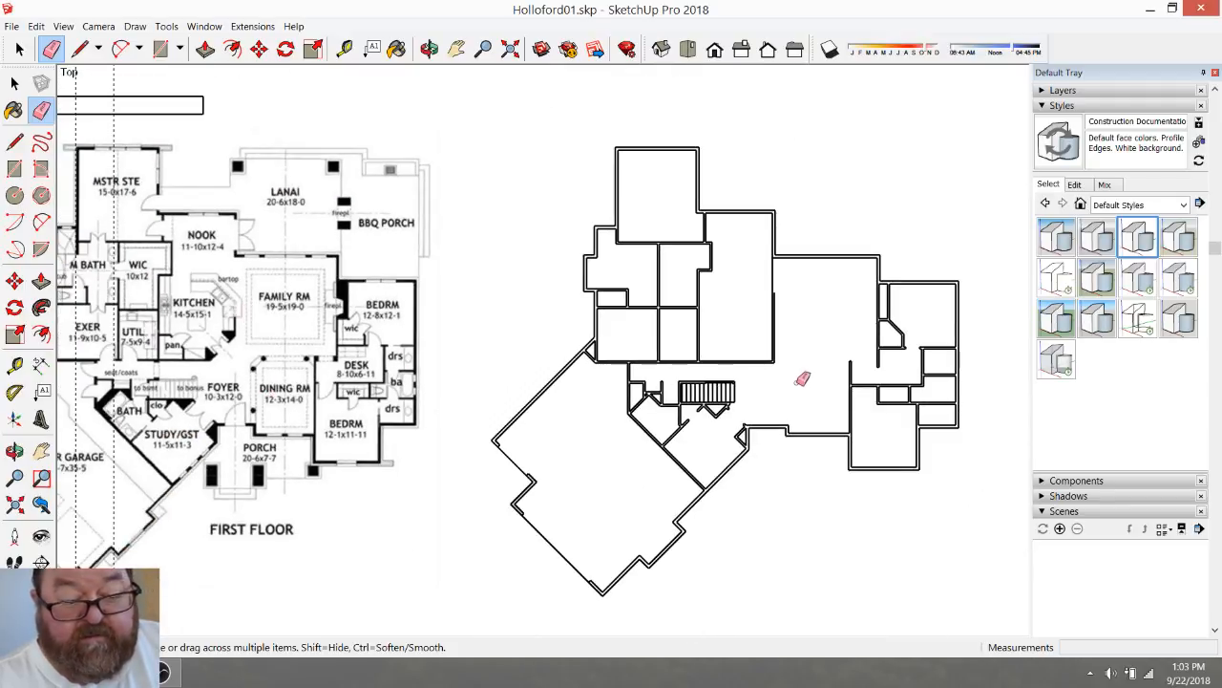
{"action": "scroll", "coordinate": [272, 413], "scroll_direction": "up", "scroll_amount": 5}
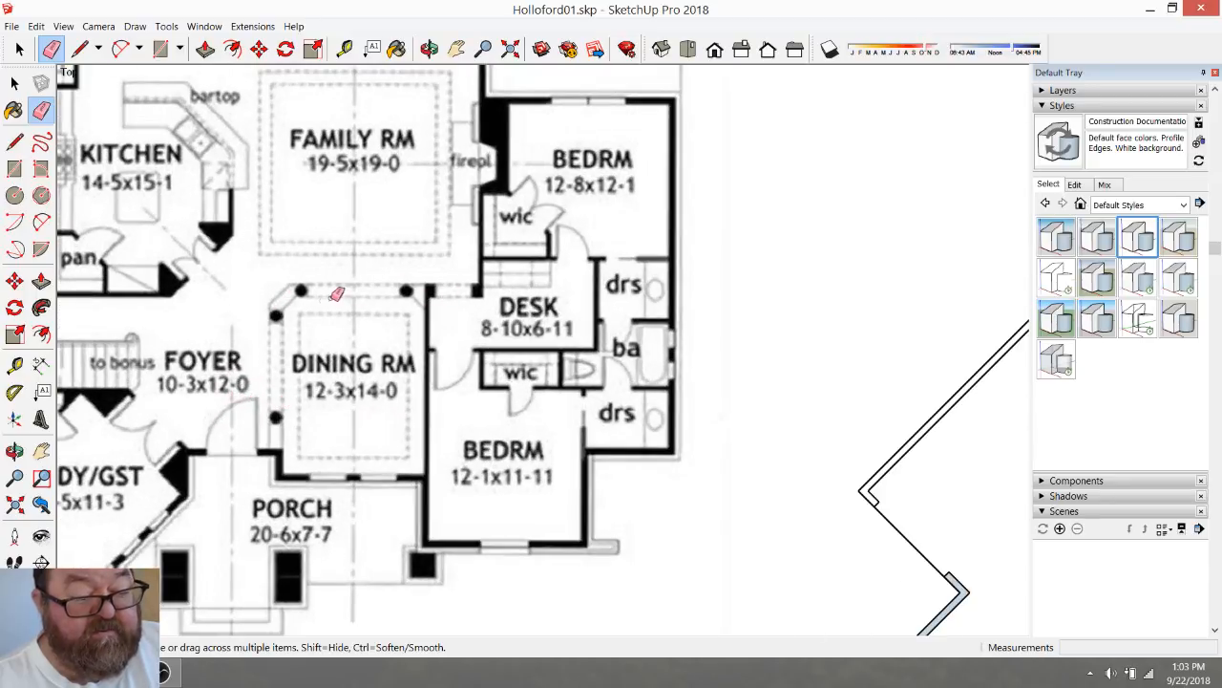
{"action": "scroll", "coordinate": [289, 413], "scroll_direction": "down", "scroll_amount": 3}
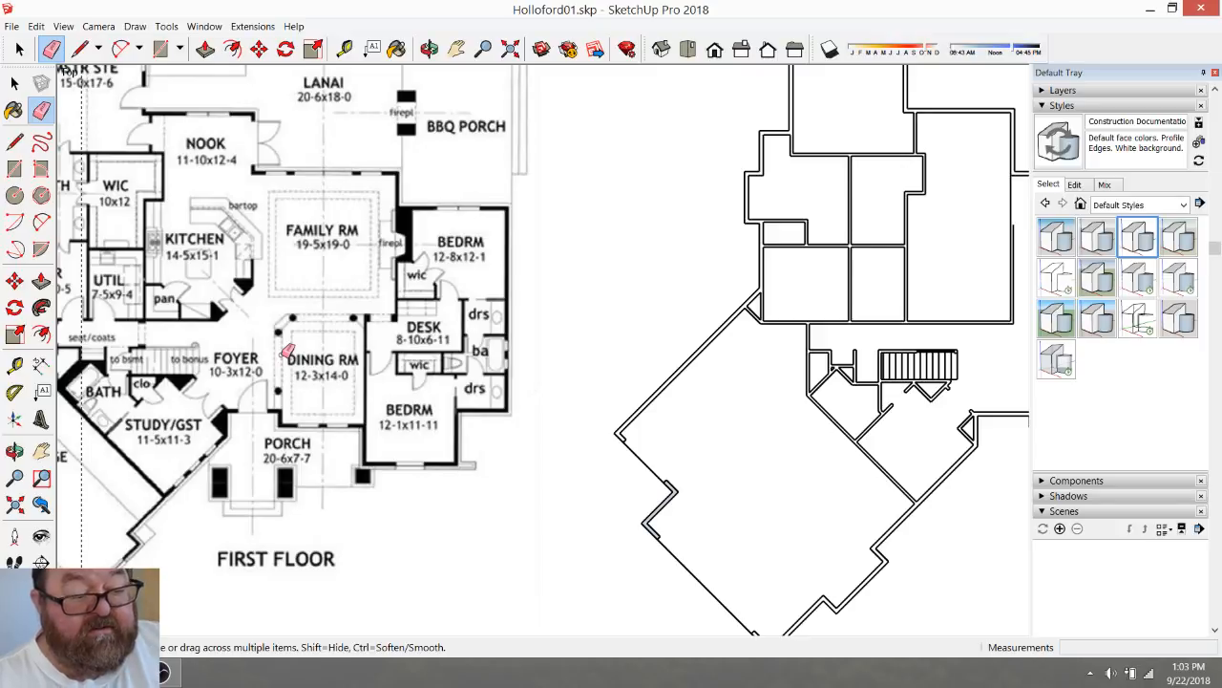
Place a diagonal guide parallel to the garage's outer diagonal wall, passing near the lower corner of the kitchen
{"action": "scroll", "coordinate": [286, 353], "scroll_direction": "down", "scroll_amount": 1}
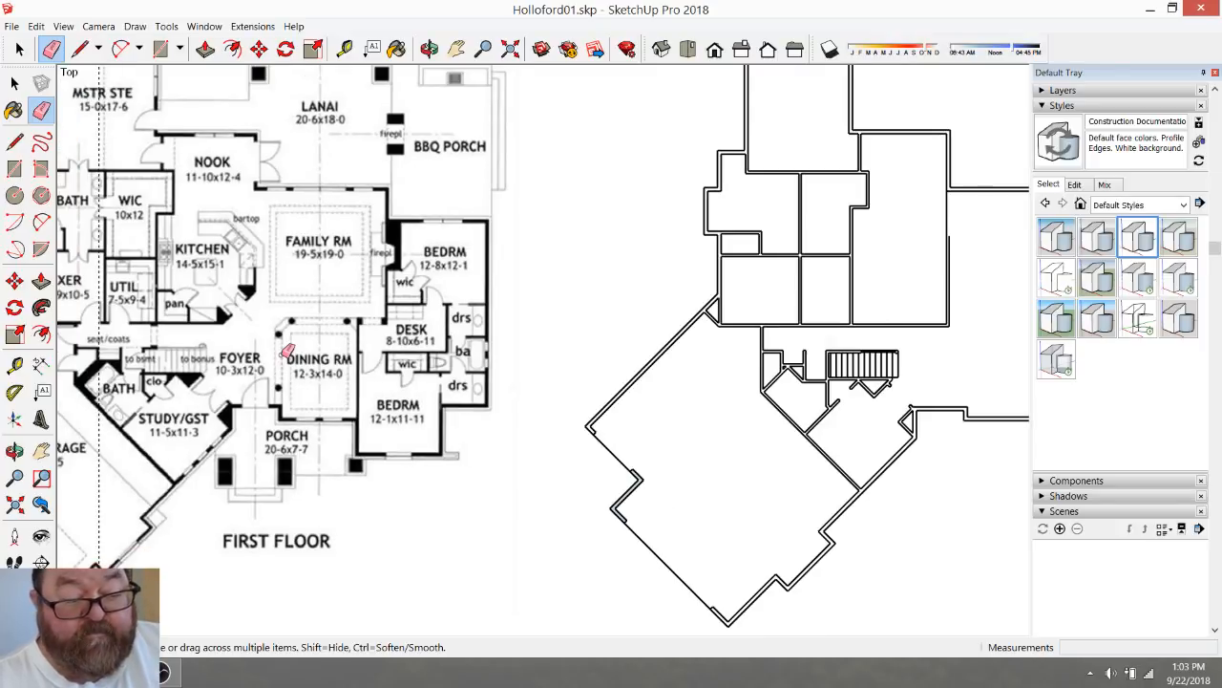
{"action": "scroll", "coordinate": [287, 352], "scroll_direction": "up", "scroll_amount": 6}
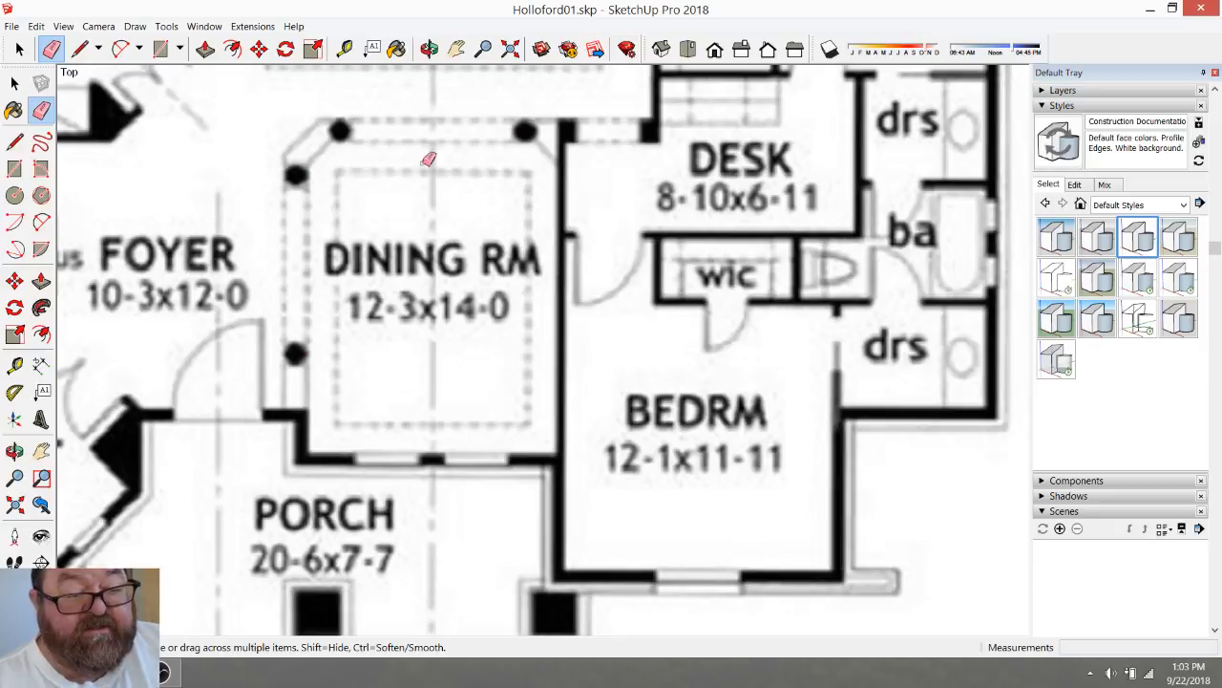
{"action": "scroll", "coordinate": [336, 231], "scroll_direction": "down", "scroll_amount": 3}
{"action": "scroll", "coordinate": [353, 171], "scroll_direction": "down", "scroll_amount": 2}
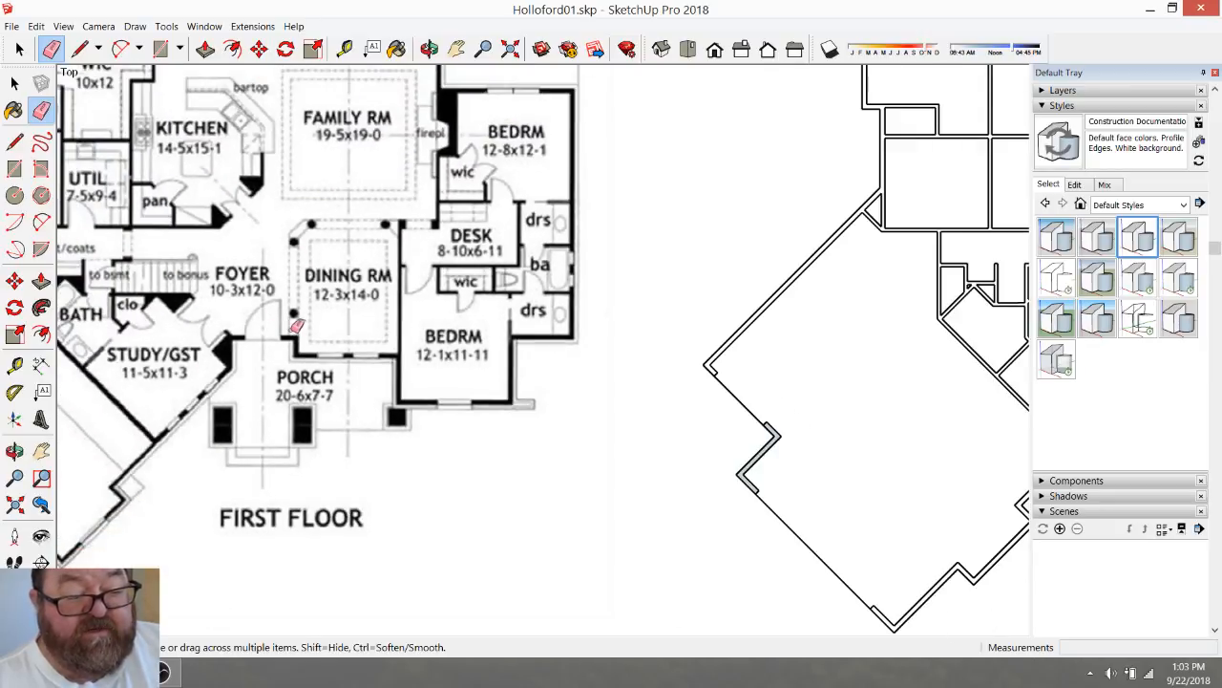
{"action": "scroll", "coordinate": [298, 326], "scroll_direction": "down", "scroll_amount": 1}
{"action": "scroll", "coordinate": [300, 329], "scroll_direction": "down", "scroll_amount": 2}
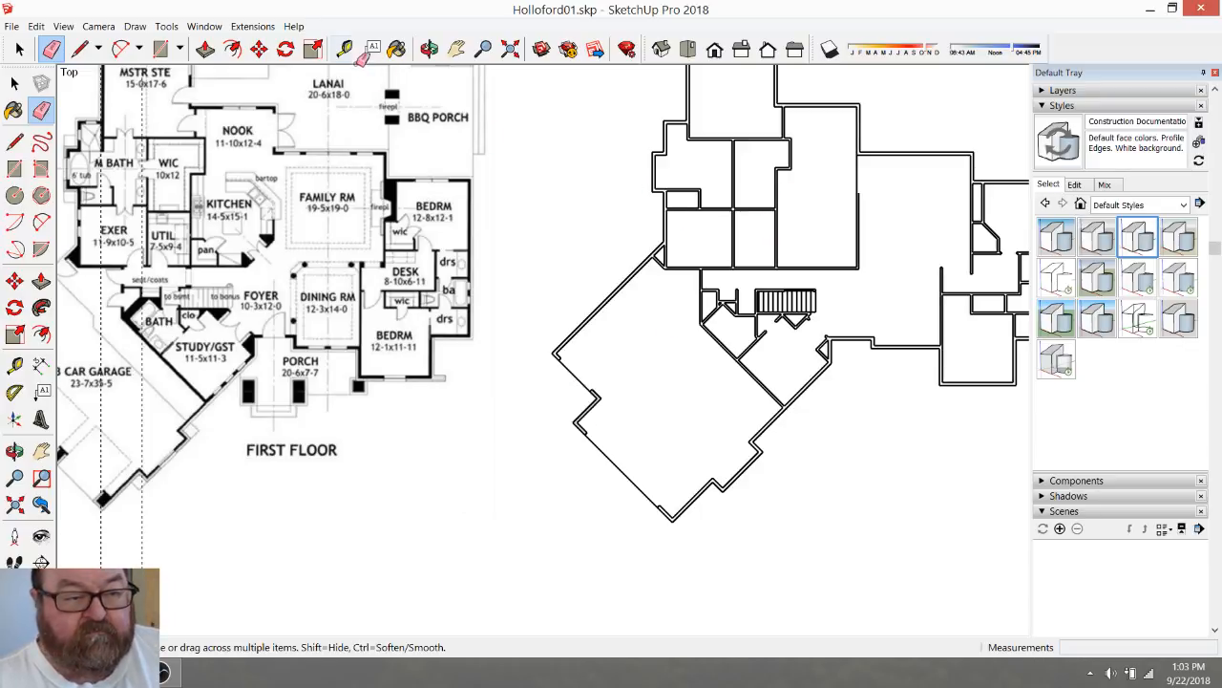
{"action": "left_click", "coordinate": [15, 392]}
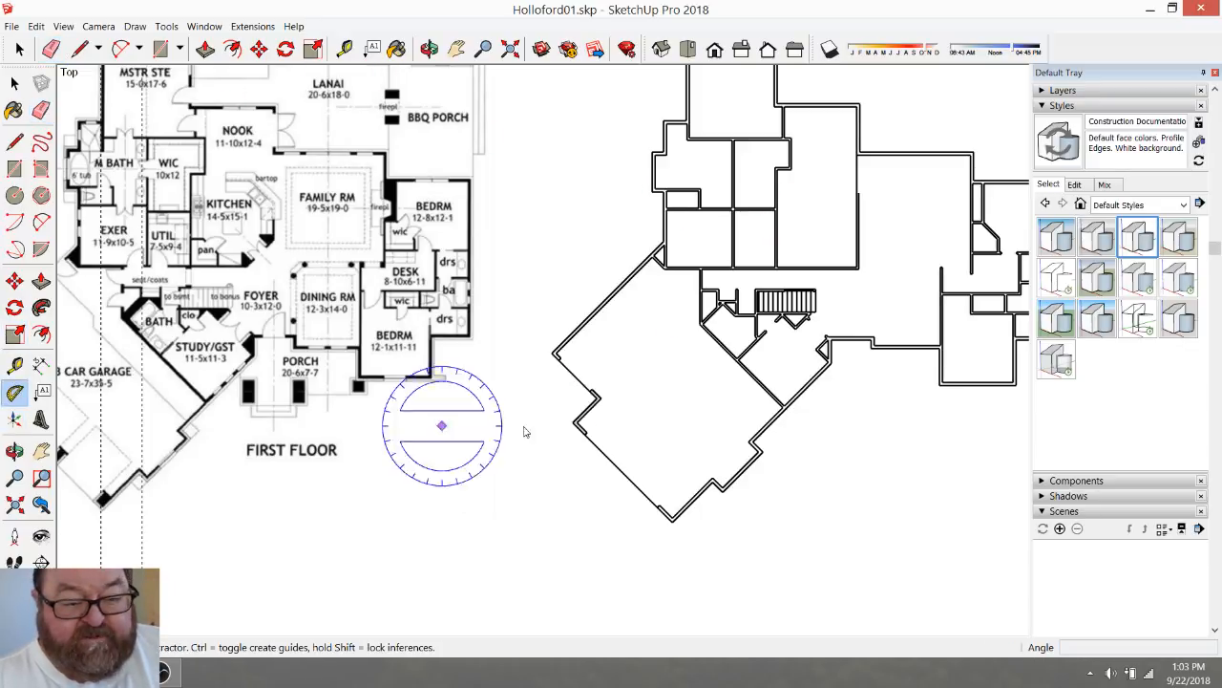
{"action": "left_click", "coordinate": [345, 49]}
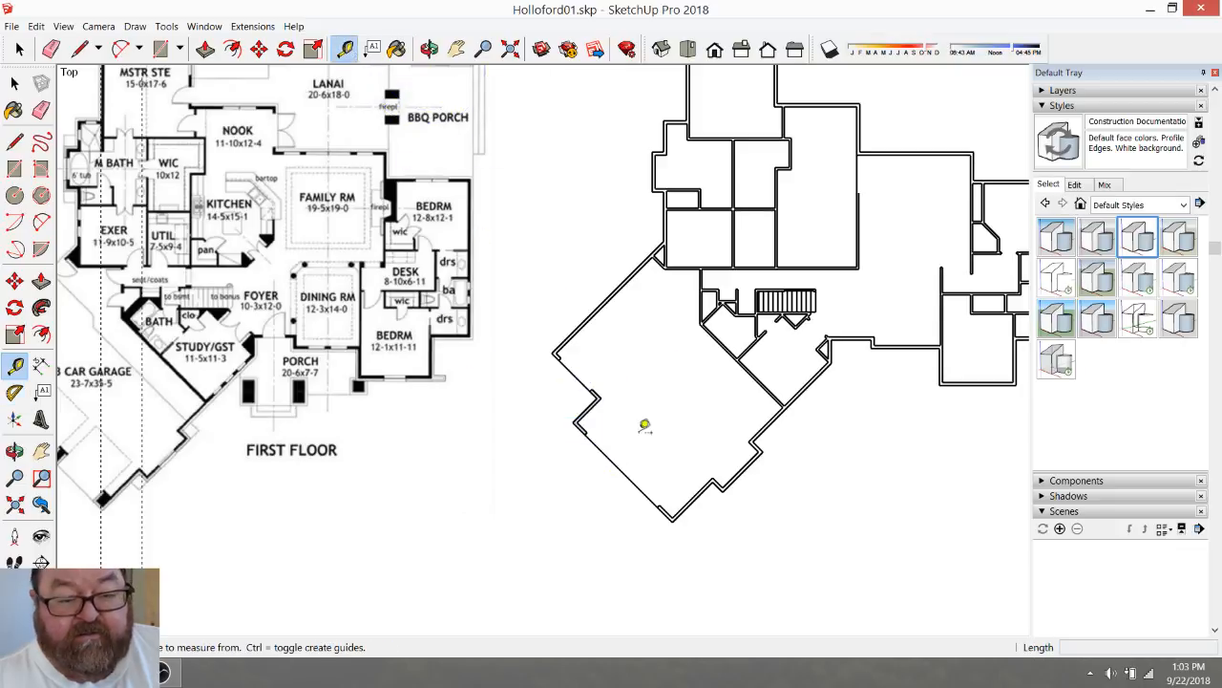
{"action": "left_click", "coordinate": [623, 468]}
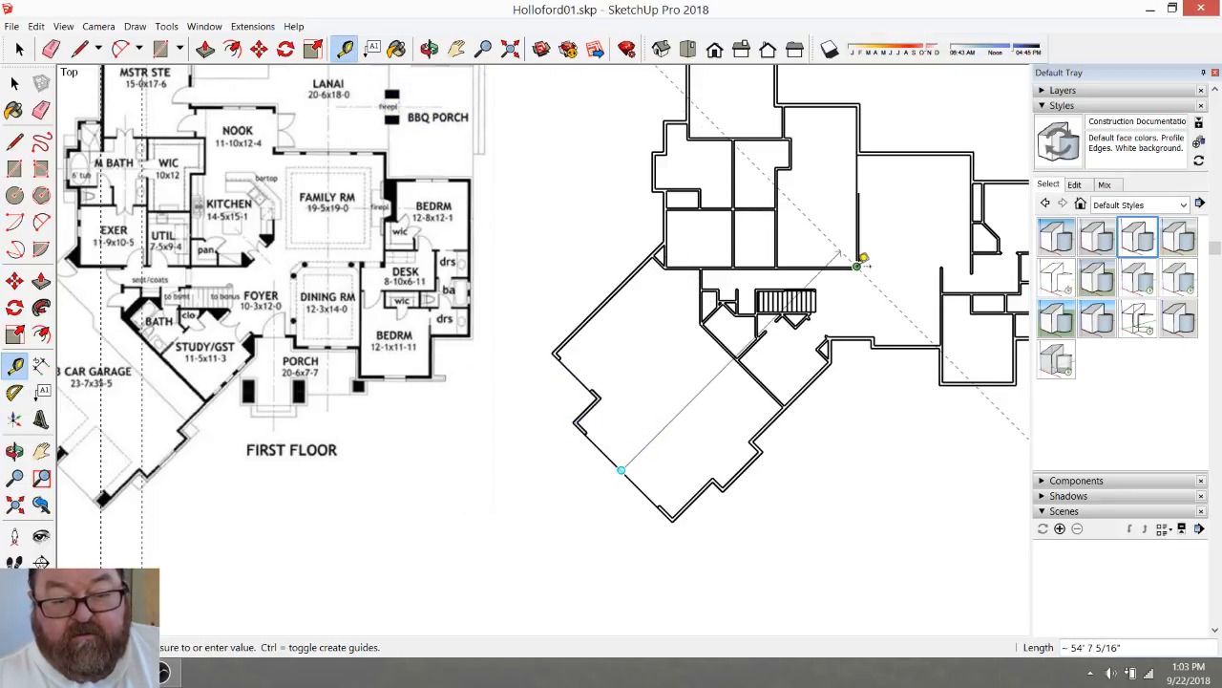
{"action": "left_click", "coordinate": [852, 272]}
{"action": "scroll", "coordinate": [863, 286], "scroll_direction": "up", "scroll_amount": 2}
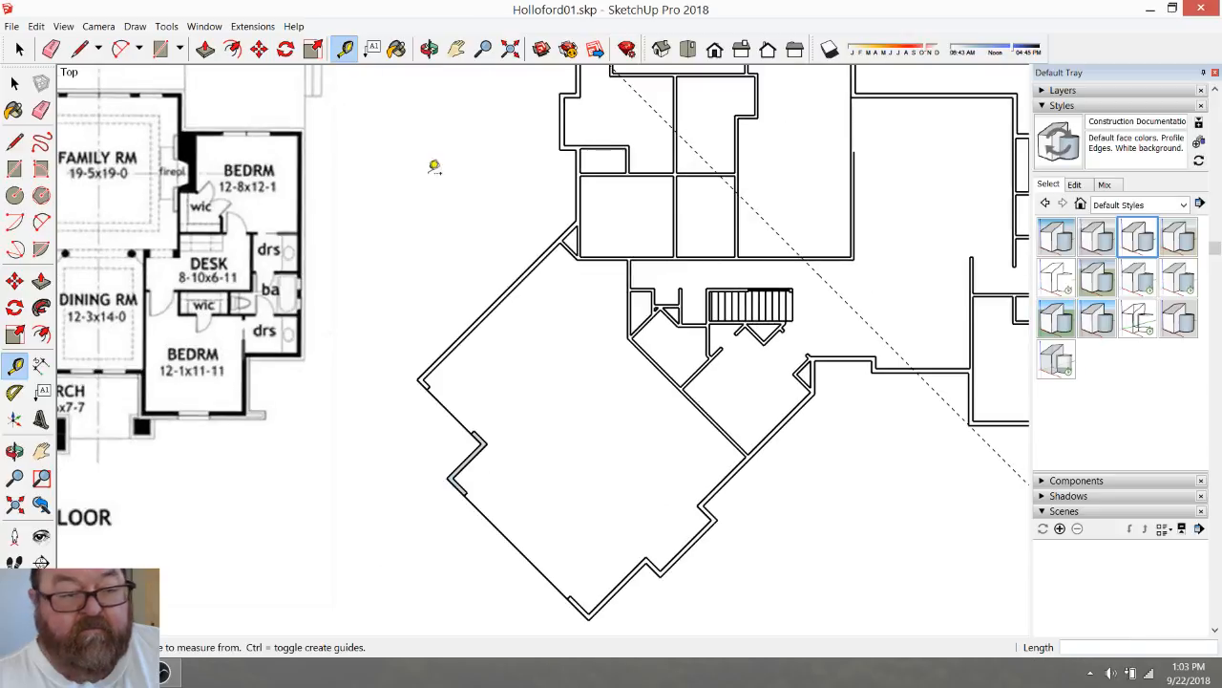
Add a guide at 90 degrees to the diagonal guide near the kitchen corner, and erase the original diagonal guide
{"action": "left_click", "coordinate": [14, 392]}
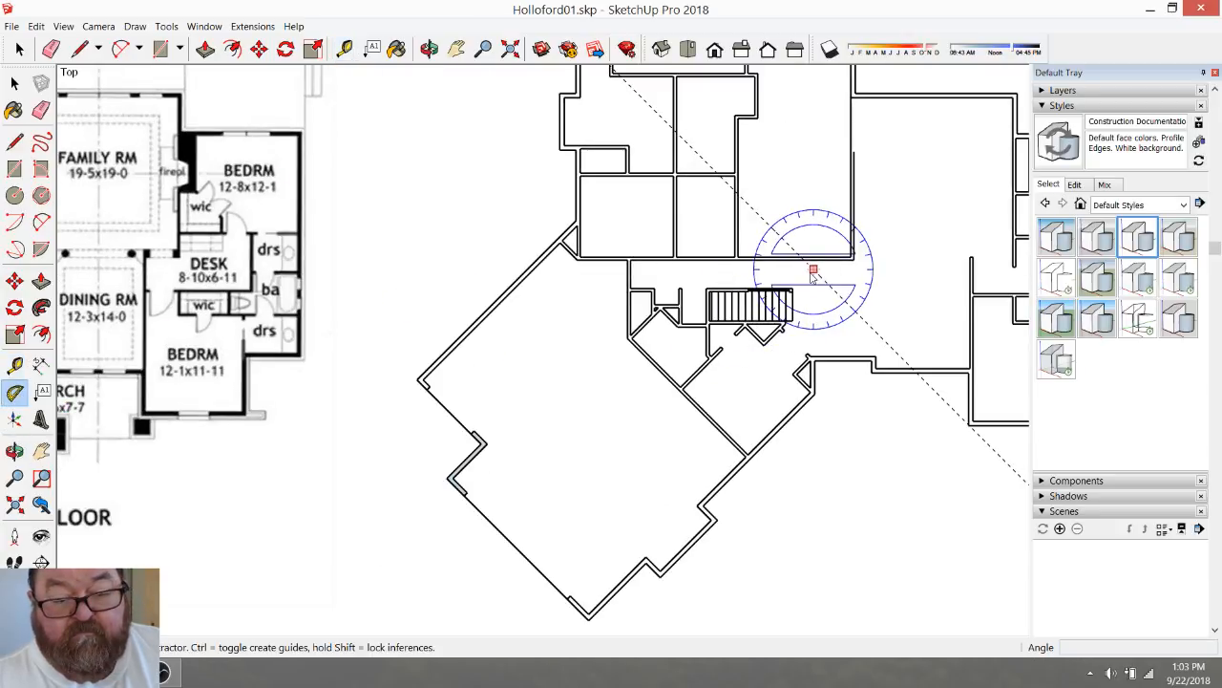
{"action": "left_click", "coordinate": [823, 279]}
{"action": "left_click", "coordinate": [847, 302]}
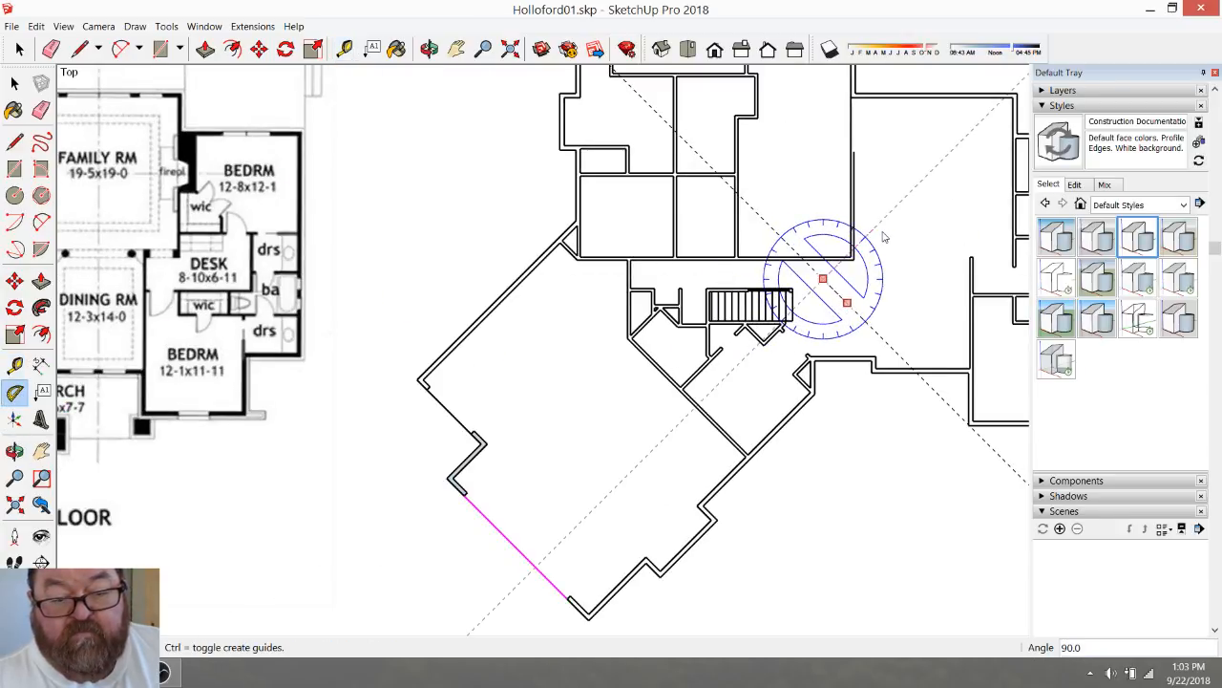
{"action": "left_click", "coordinate": [885, 236]}
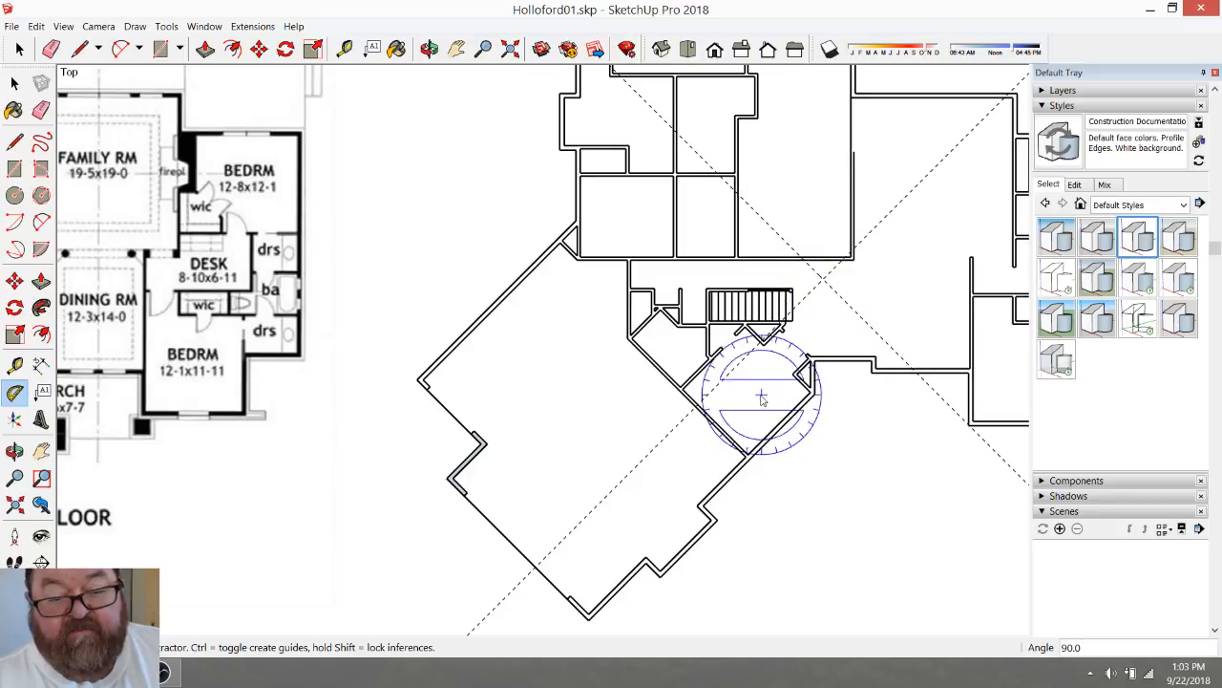
{"action": "left_click", "coordinate": [50, 48]}
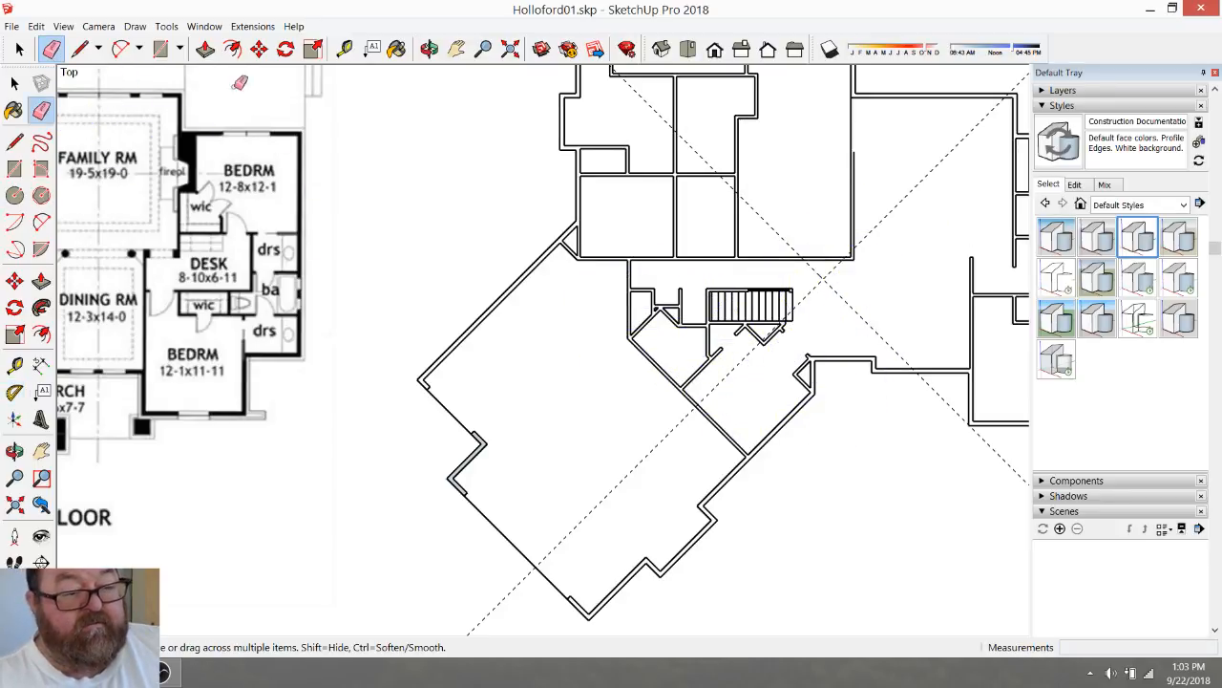
{"action": "scroll", "coordinate": [414, 303], "scroll_direction": "down", "scroll_amount": 3}
{"action": "scroll", "coordinate": [789, 340], "scroll_direction": "up", "scroll_amount": 4}
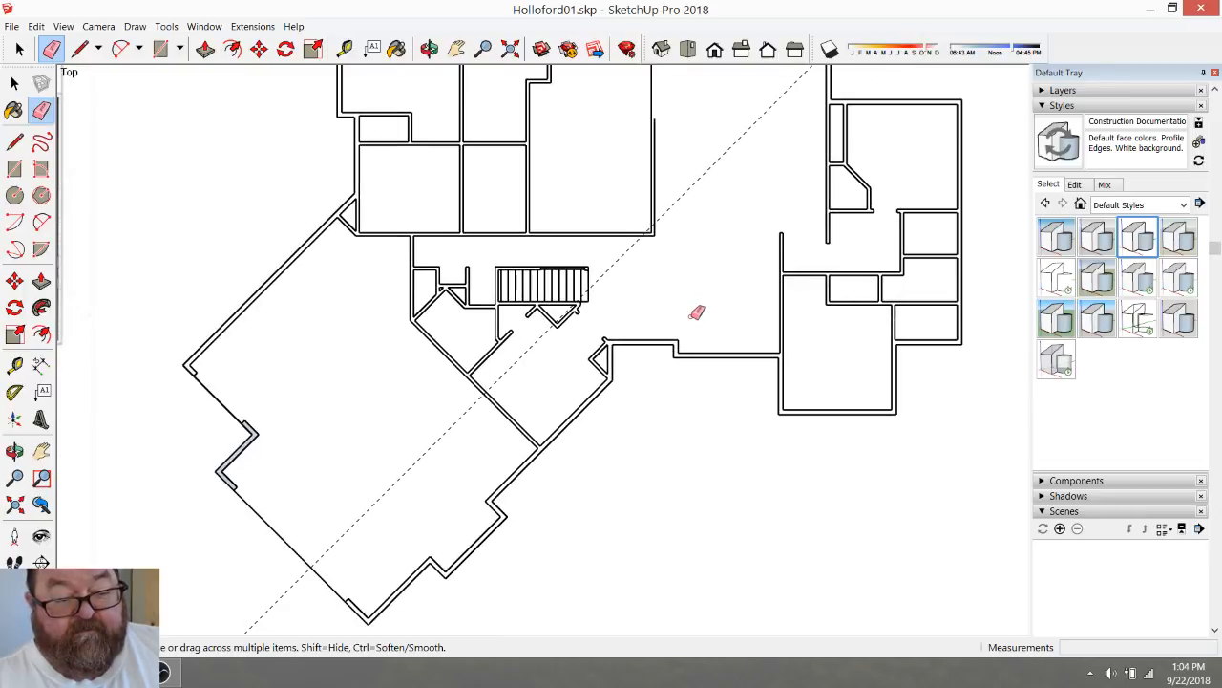
Examine the kitchen, pantry, foyer and dining room walls on the reference plan
{"action": "scroll", "coordinate": [697, 313], "scroll_direction": "down", "scroll_amount": 2}
{"action": "scroll", "coordinate": [391, 299], "scroll_direction": "up", "scroll_amount": 6}
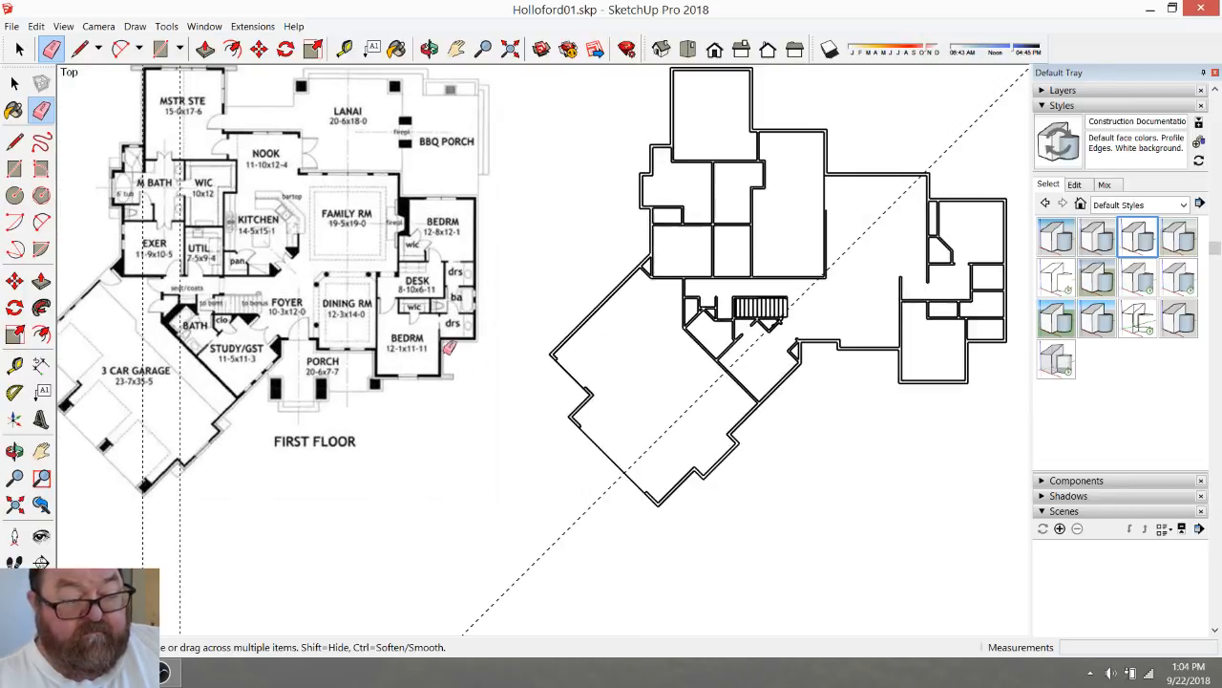
{"action": "scroll", "coordinate": [392, 299], "scroll_direction": "down", "scroll_amount": 3}
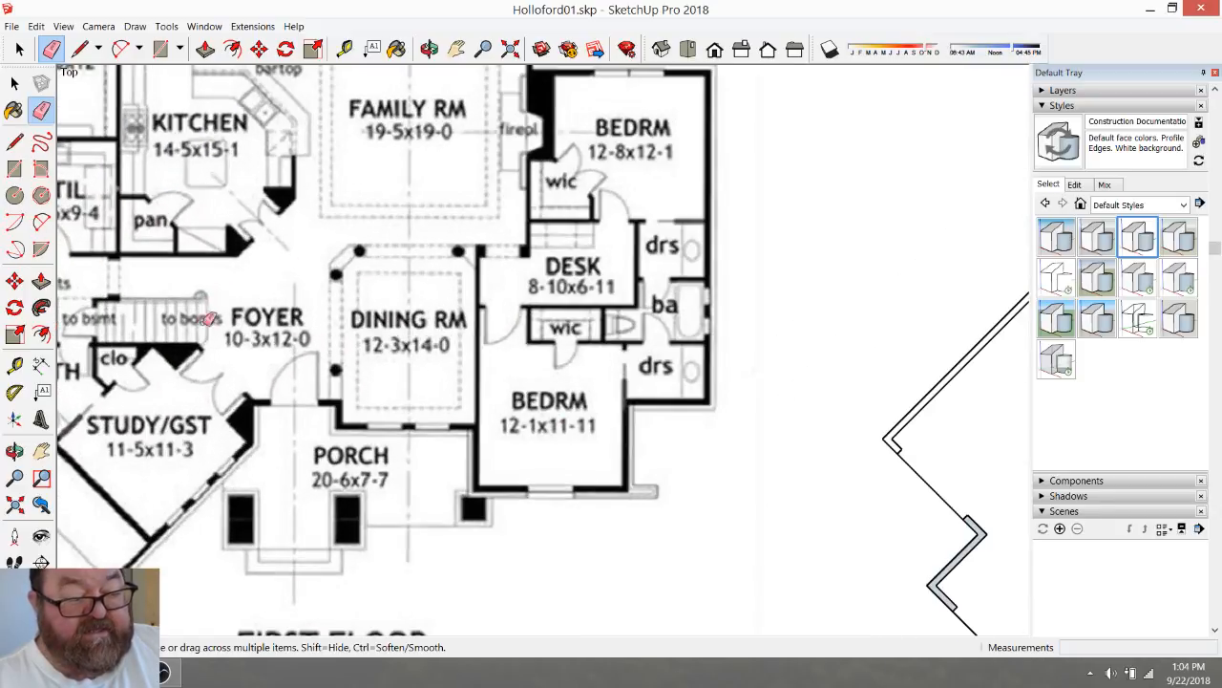
{"action": "scroll", "coordinate": [205, 316], "scroll_direction": "up", "scroll_amount": 2}
{"action": "scroll", "coordinate": [222, 355], "scroll_direction": "up", "scroll_amount": 2}
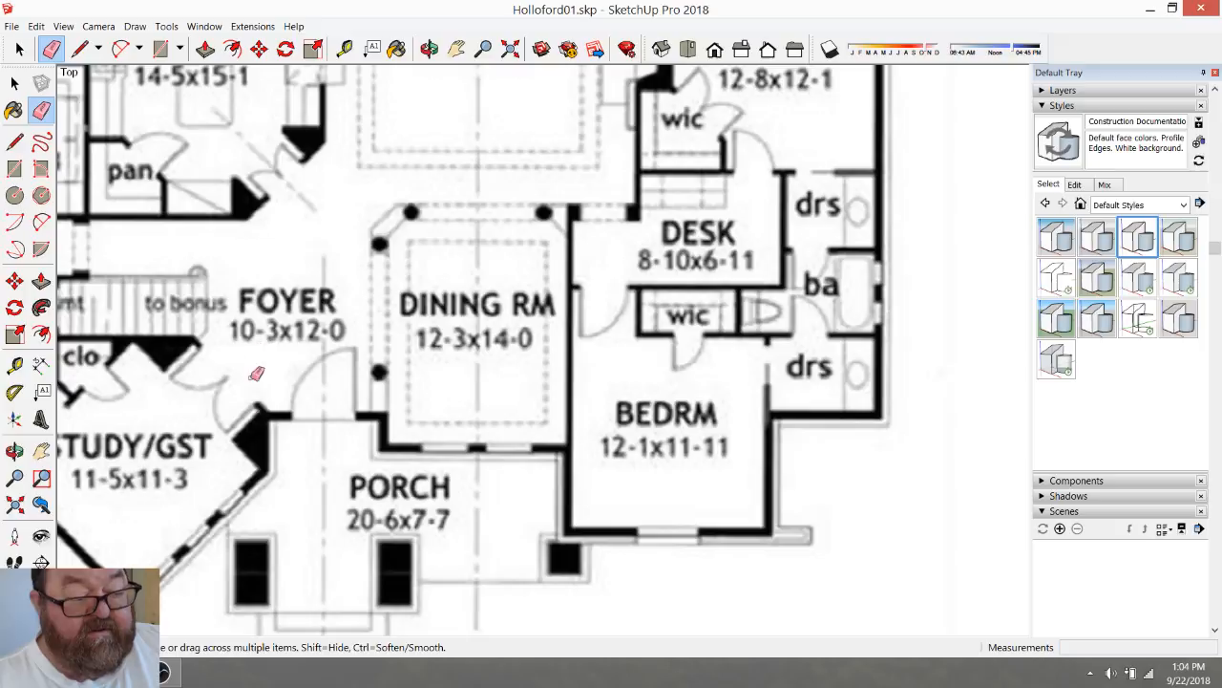
{"action": "scroll", "coordinate": [317, 401], "scroll_direction": "down", "scroll_amount": 1}
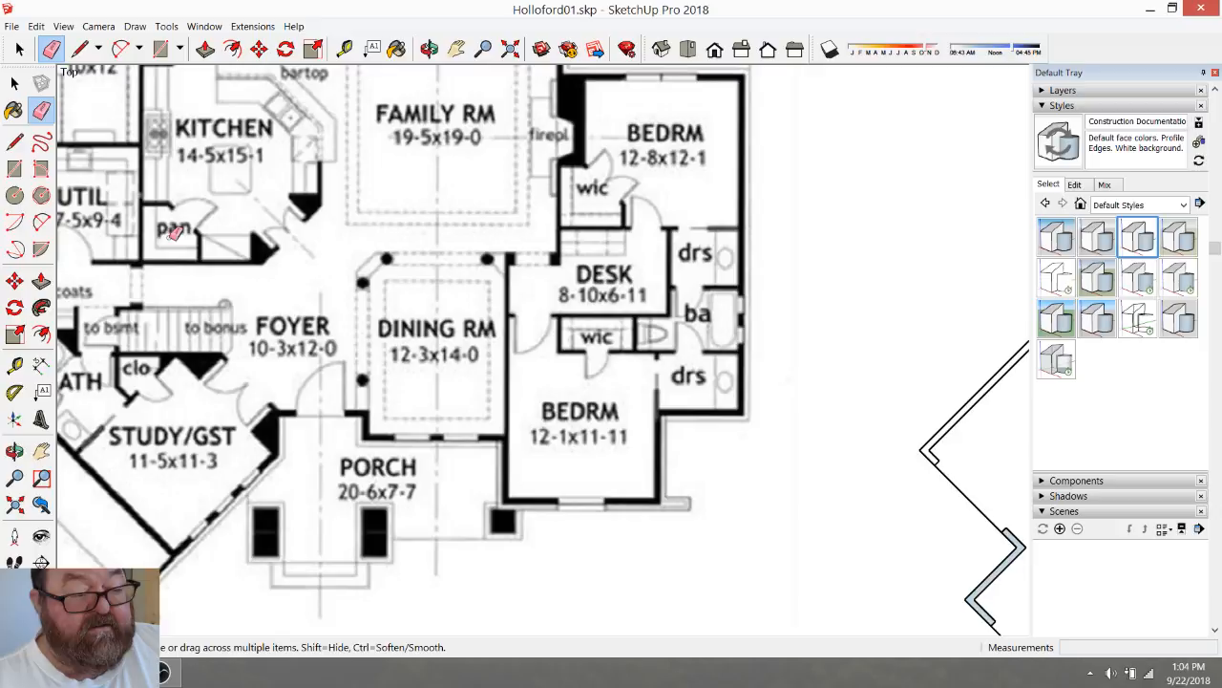
{"action": "scroll", "coordinate": [203, 237], "scroll_direction": "down", "scroll_amount": 2}
{"action": "scroll", "coordinate": [198, 234], "scroll_direction": "up", "scroll_amount": 1}
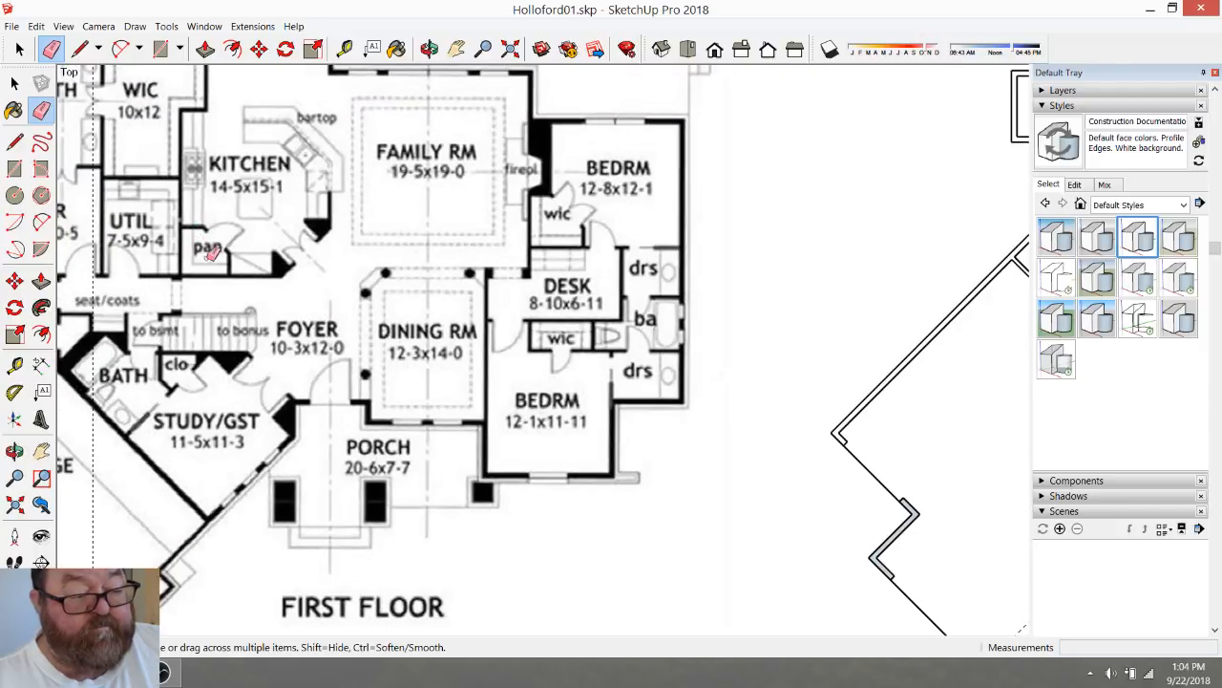
{"action": "scroll", "coordinate": [218, 253], "scroll_direction": "up", "scroll_amount": 3}
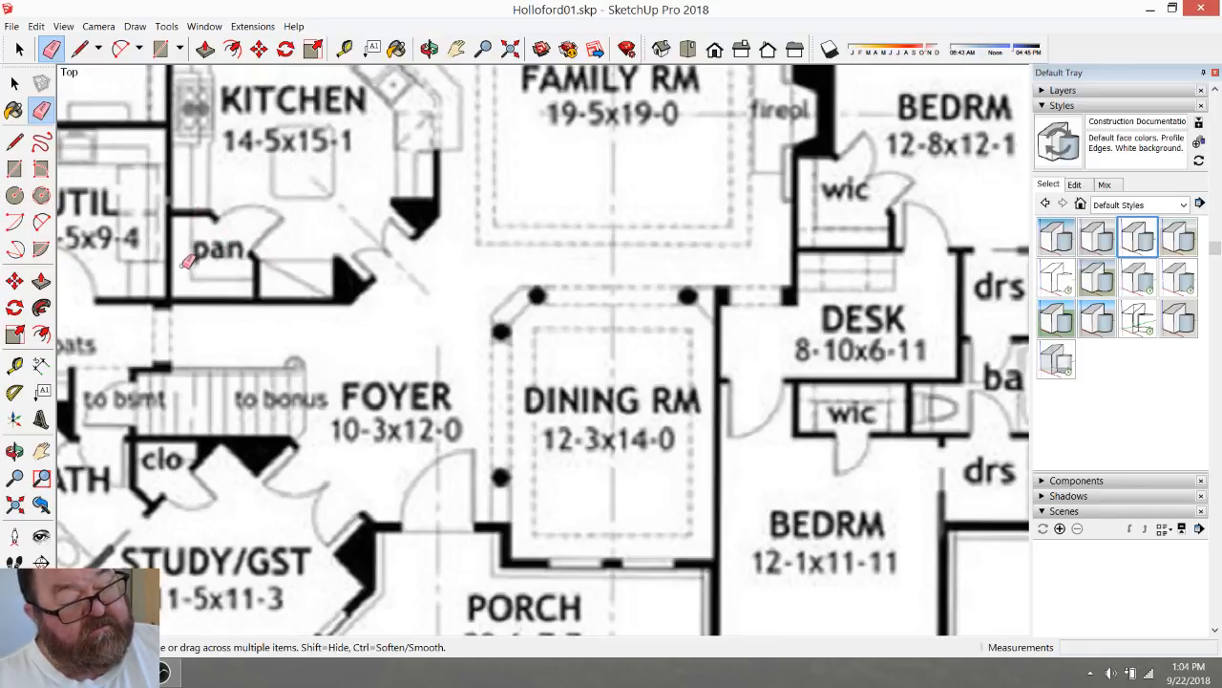
{"action": "scroll", "coordinate": [377, 278], "scroll_direction": "down", "scroll_amount": 1}
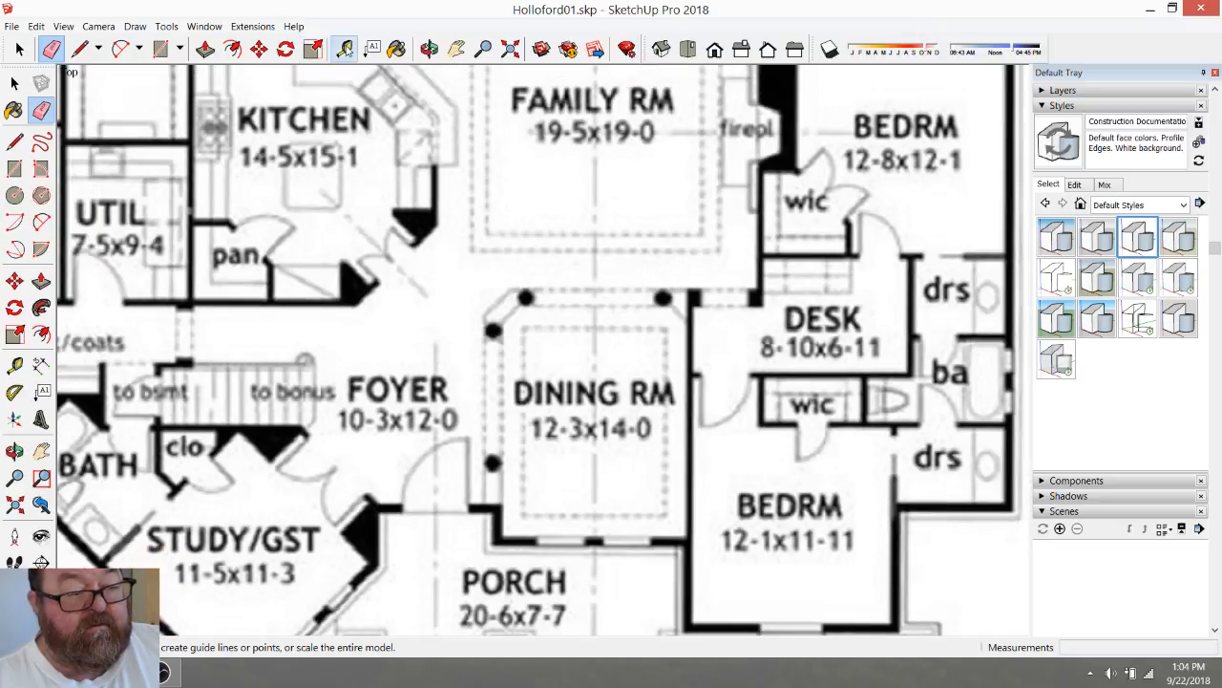
Measure the pantry's depth on the reference plan, from its upper wall down to the kitchen's lower wall
{"action": "left_click", "coordinate": [345, 50]}
{"action": "left_click", "coordinate": [245, 167]}
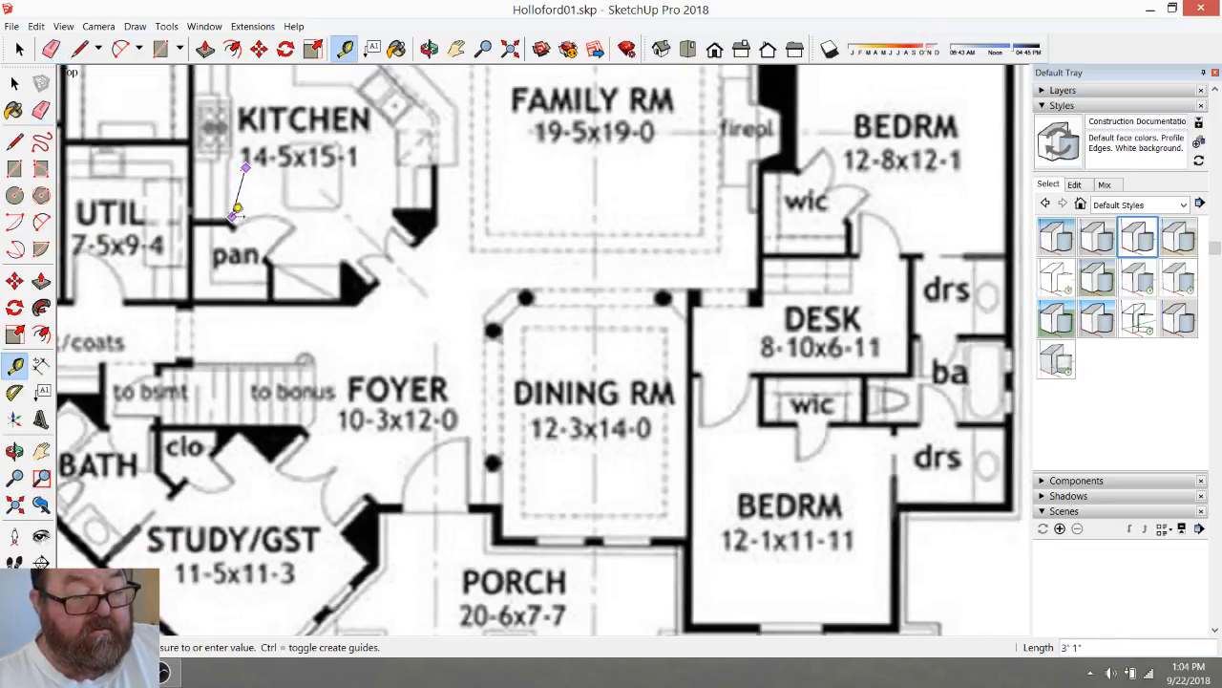
{"action": "key", "text": "Escape"}
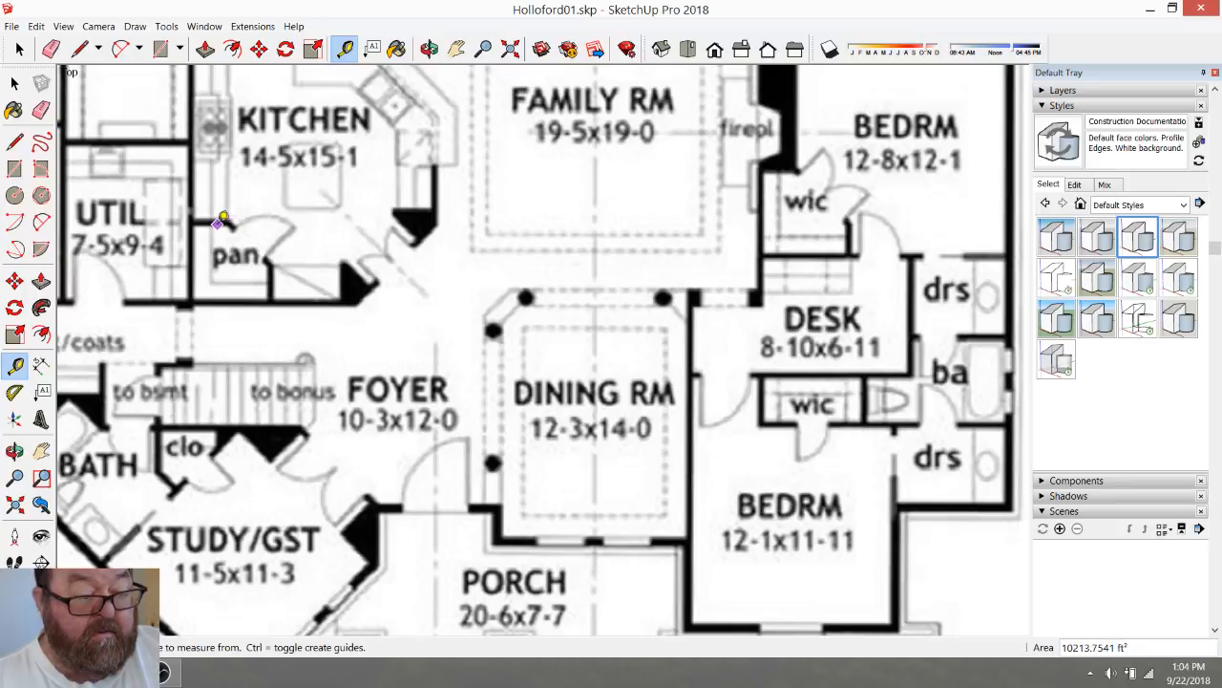
{"action": "left_click", "coordinate": [218, 223]}
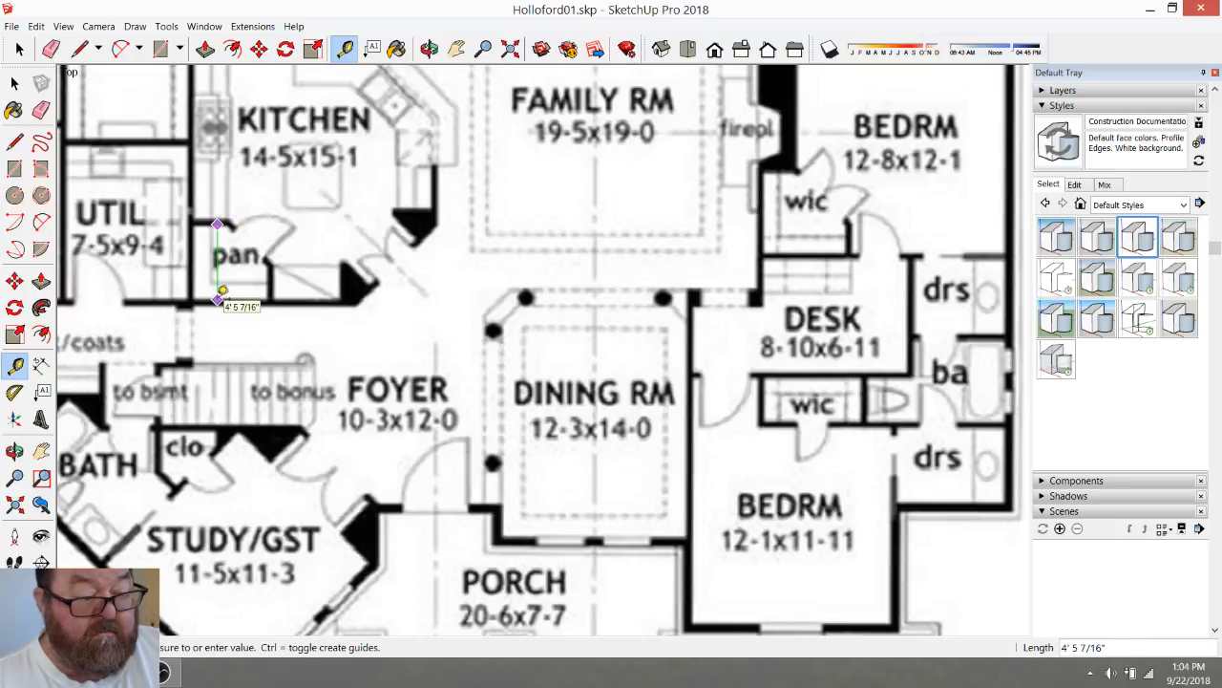
{"action": "left_click", "coordinate": [219, 299]}
Try guides offset 48 inches from the kitchen's inner side wall beside the utility room and from its lower wall
{"action": "scroll", "coordinate": [188, 266], "scroll_direction": "down", "scroll_amount": 1}
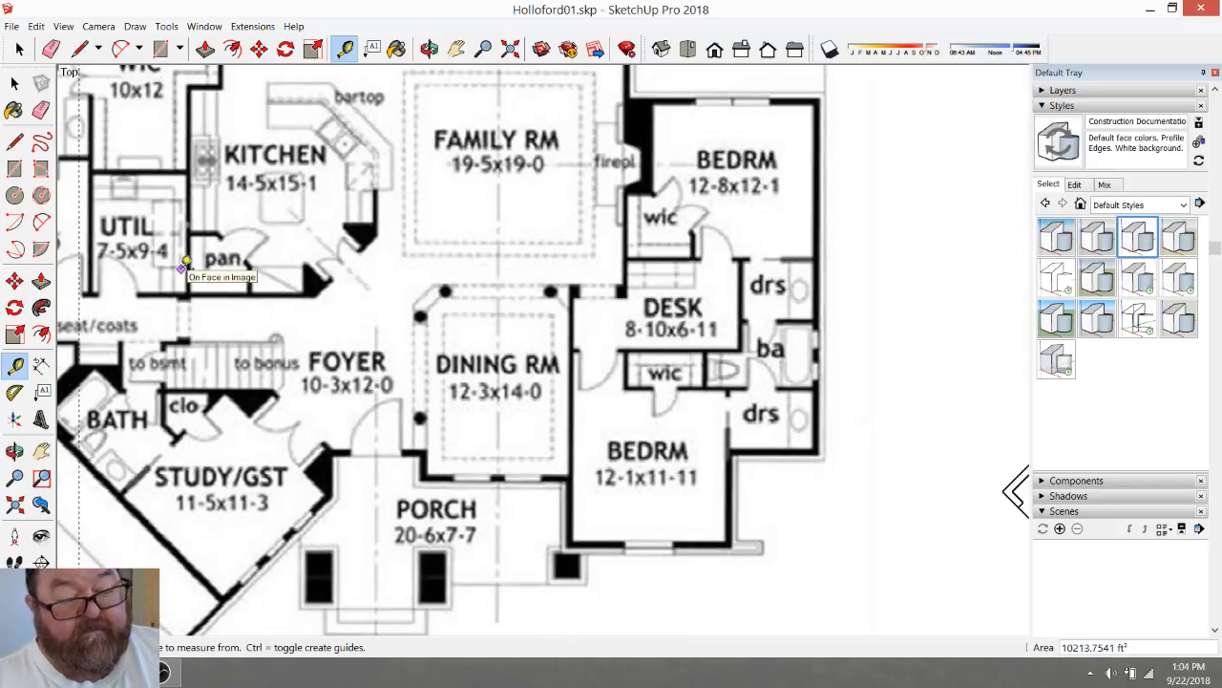
{"action": "scroll", "coordinate": [194, 258], "scroll_direction": "down", "scroll_amount": 2}
{"action": "scroll", "coordinate": [194, 258], "scroll_direction": "down", "scroll_amount": 4}
{"action": "scroll", "coordinate": [640, 256], "scroll_direction": "up", "scroll_amount": 4}
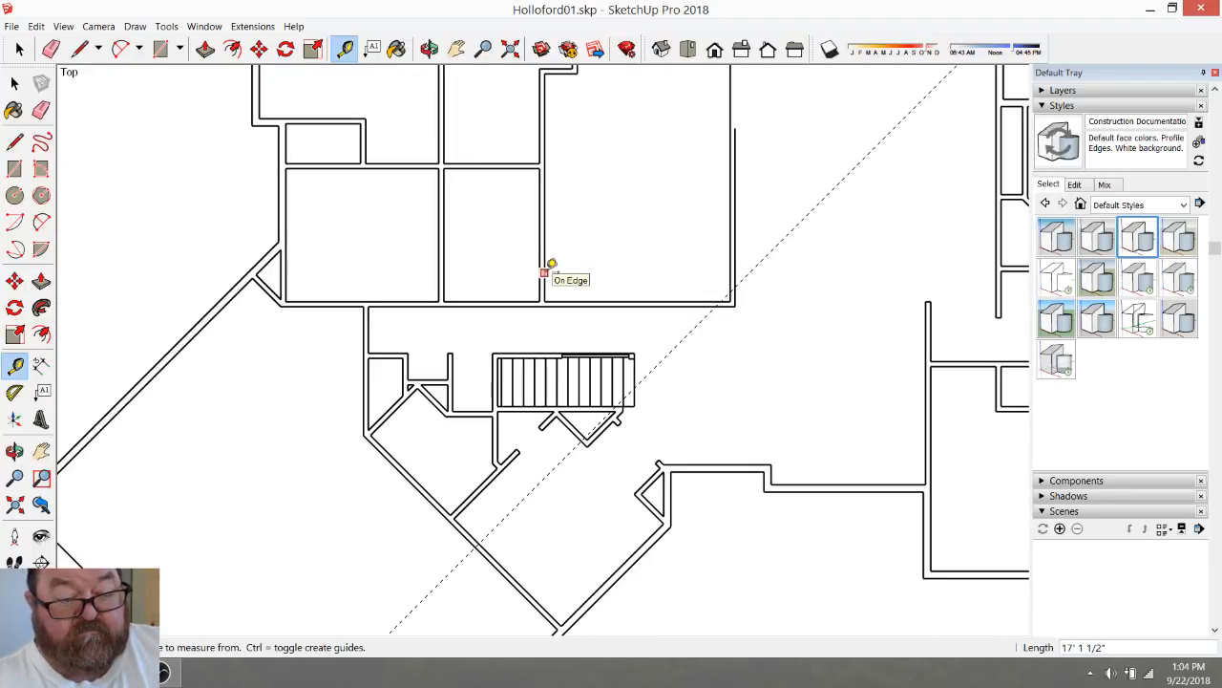
{"action": "left_click", "coordinate": [544, 273]}
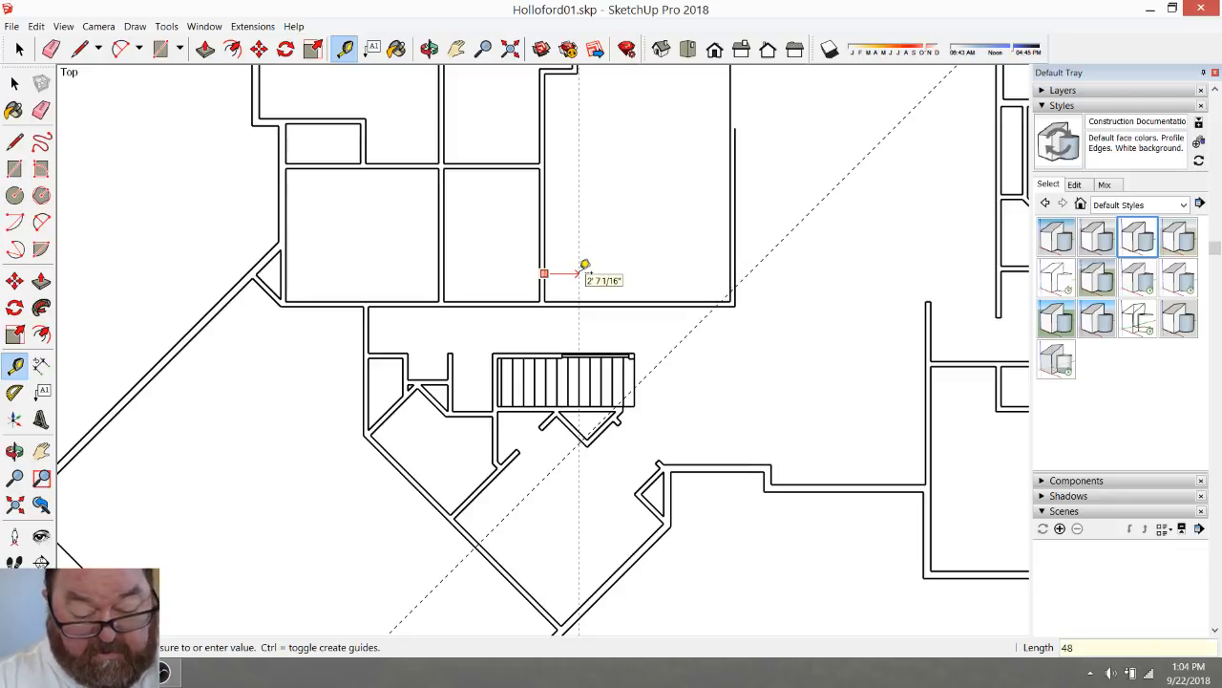
{"action": "key", "text": "Return"}
{"action": "scroll", "coordinate": [606, 260], "scroll_direction": "up", "scroll_amount": 3}
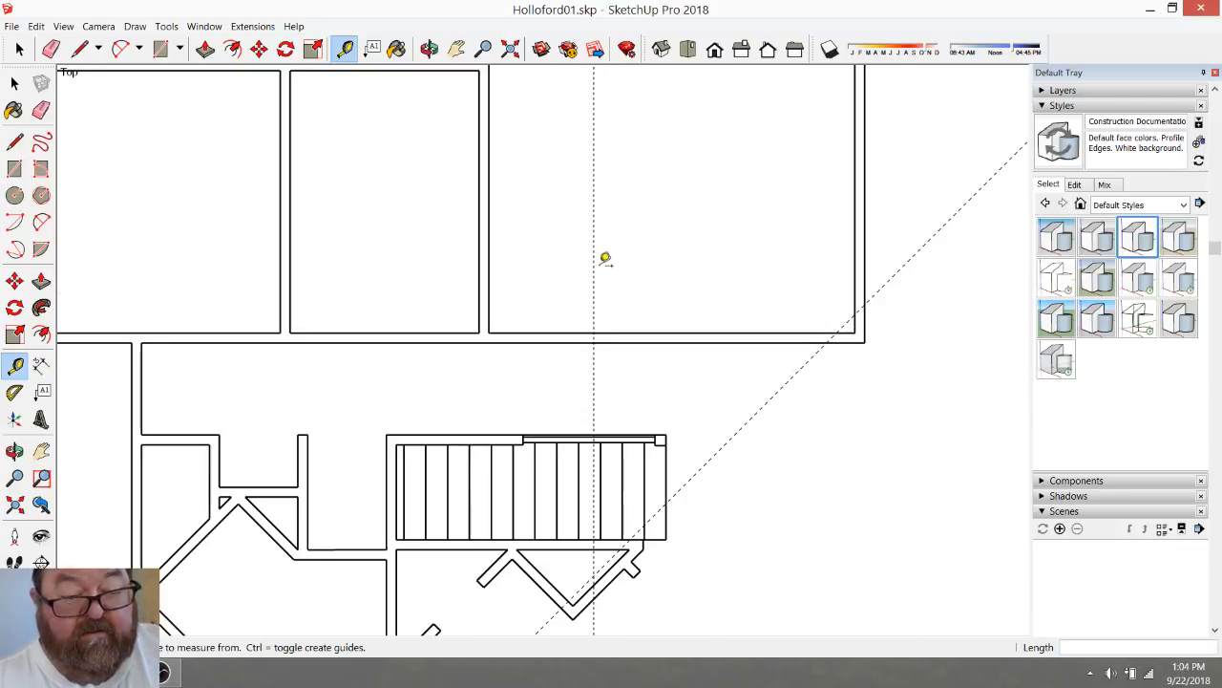
{"action": "left_click", "coordinate": [523, 332]}
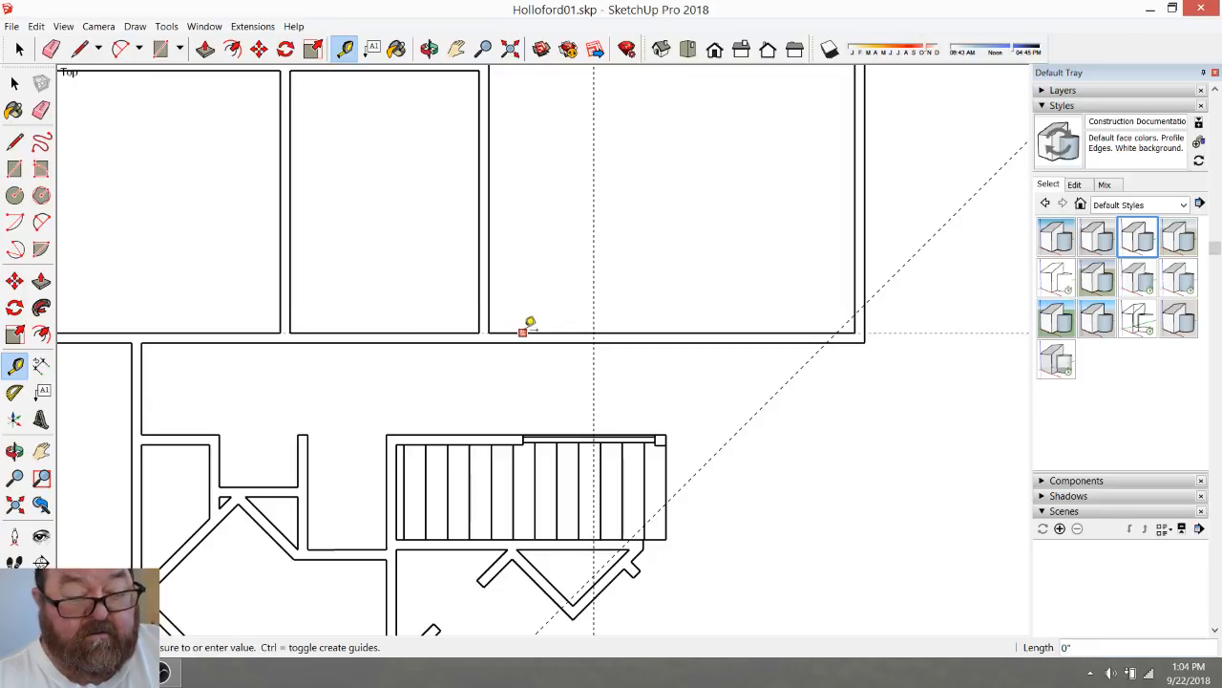
{"action": "key", "text": "Return"}
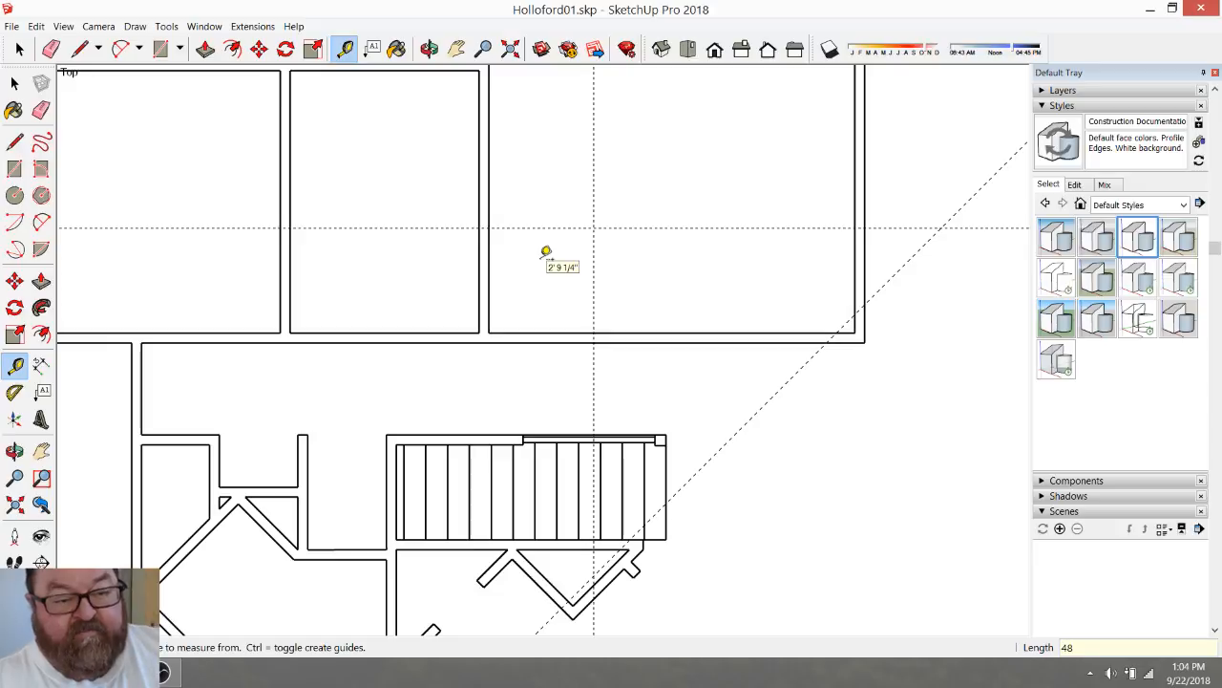
Place guides offset 26 inches from the kitchen's inner side wall beside the utility room and from its lower wall
{"action": "left_click", "coordinate": [489, 192]}
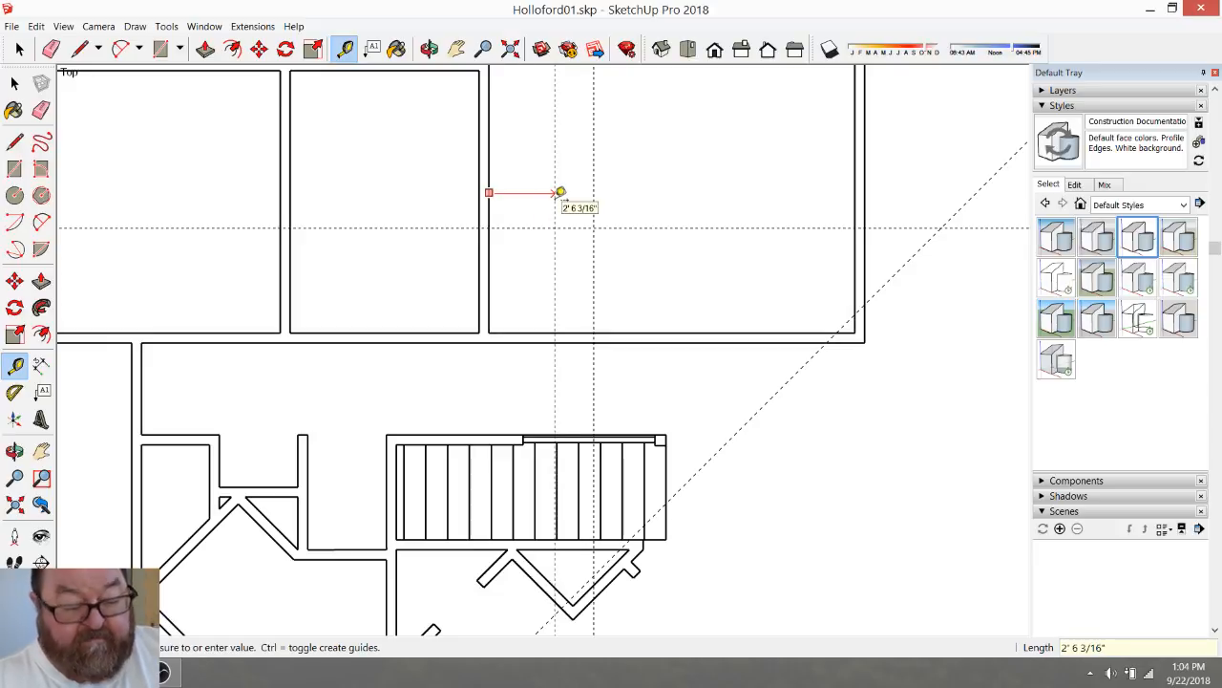
{"action": "type", "text": "26"}
{"action": "key", "text": "Return"}
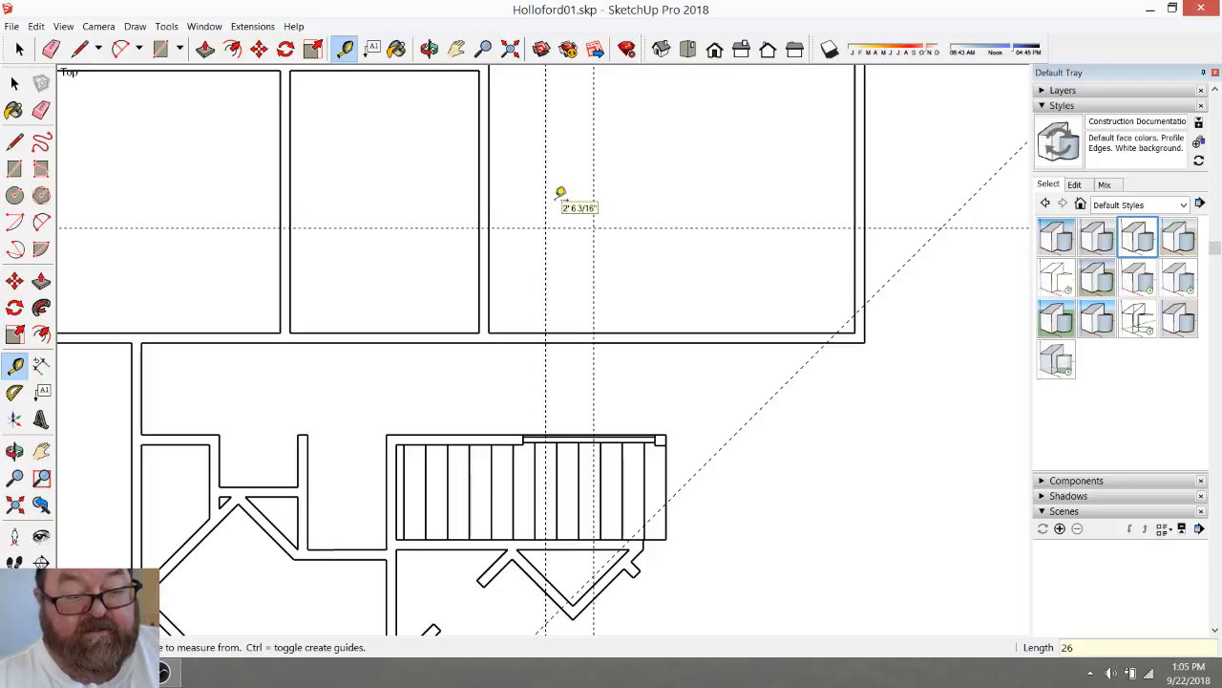
{"action": "left_click", "coordinate": [630, 333]}
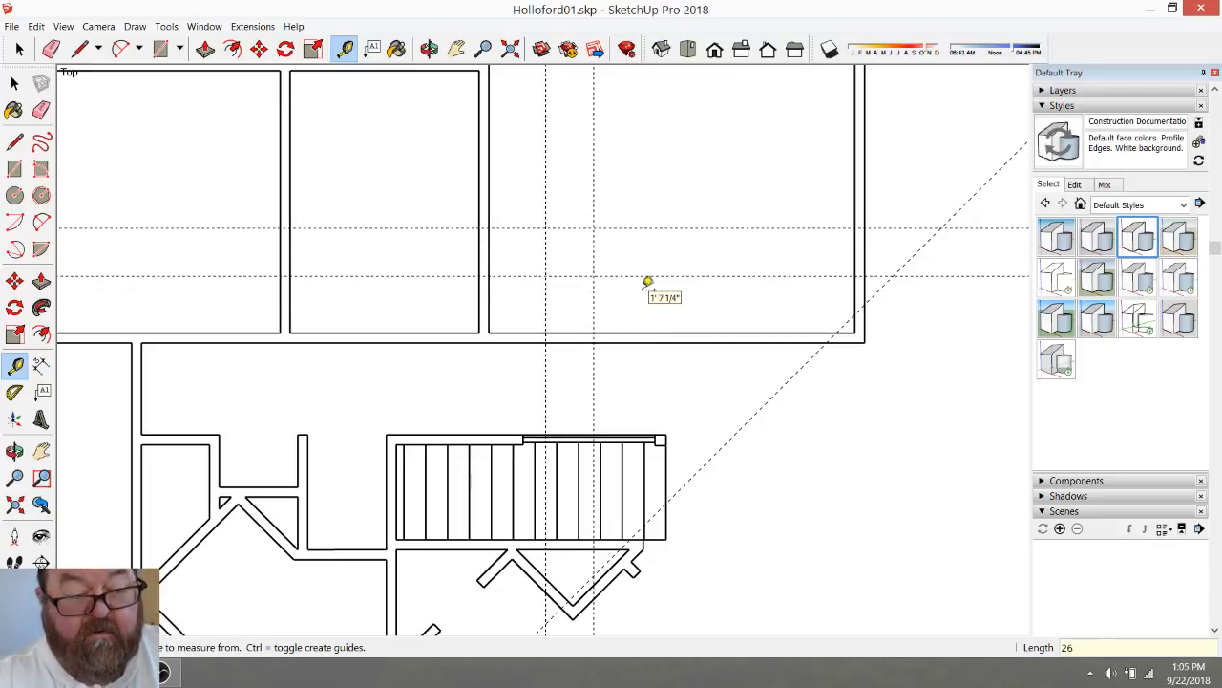
{"action": "key", "text": "Return"}
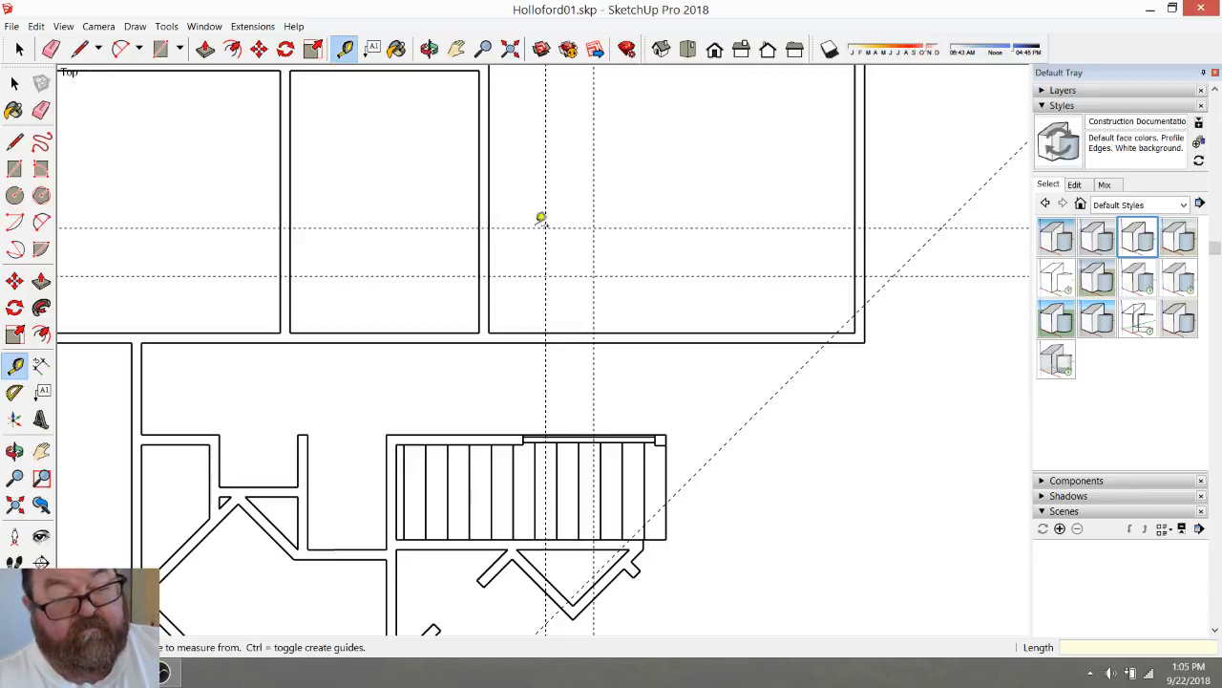
Erase the vertical and horizontal guides offset 48 inches from the kitchen walls
{"action": "left_click", "coordinate": [51, 49]}
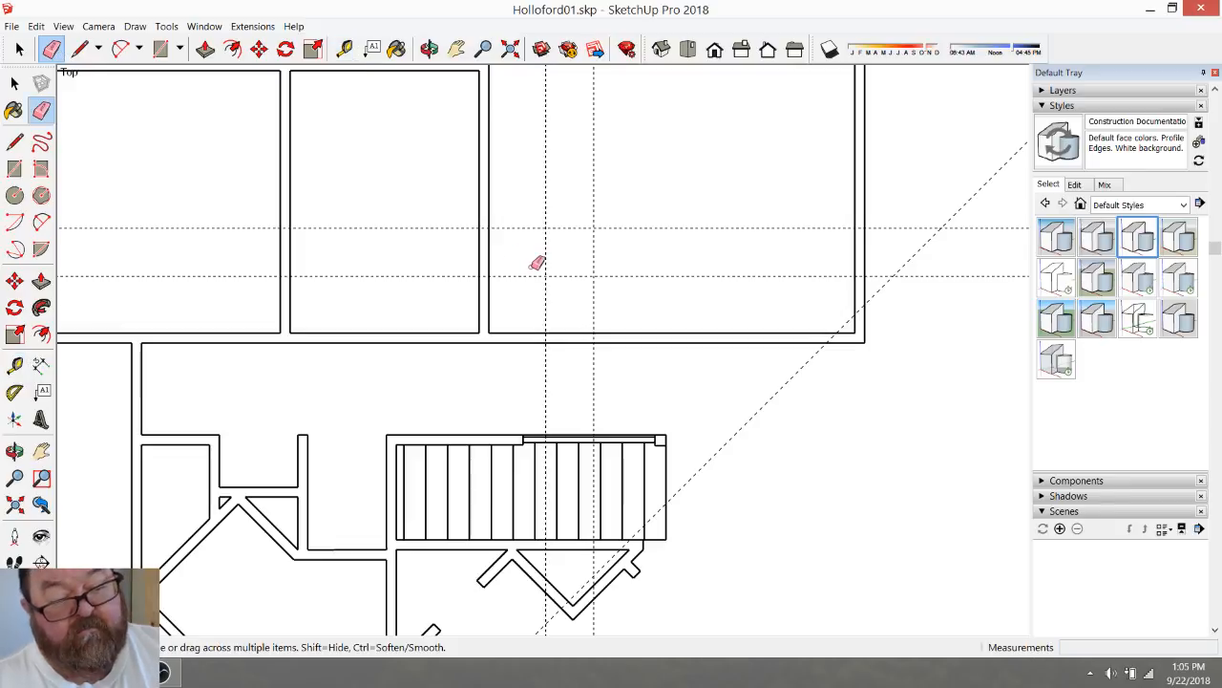
{"action": "left_click_drag", "start_coordinate": [573, 250], "coordinate": [608, 247]}
{"action": "left_click_drag", "start_coordinate": [610, 244], "coordinate": [612, 195]}
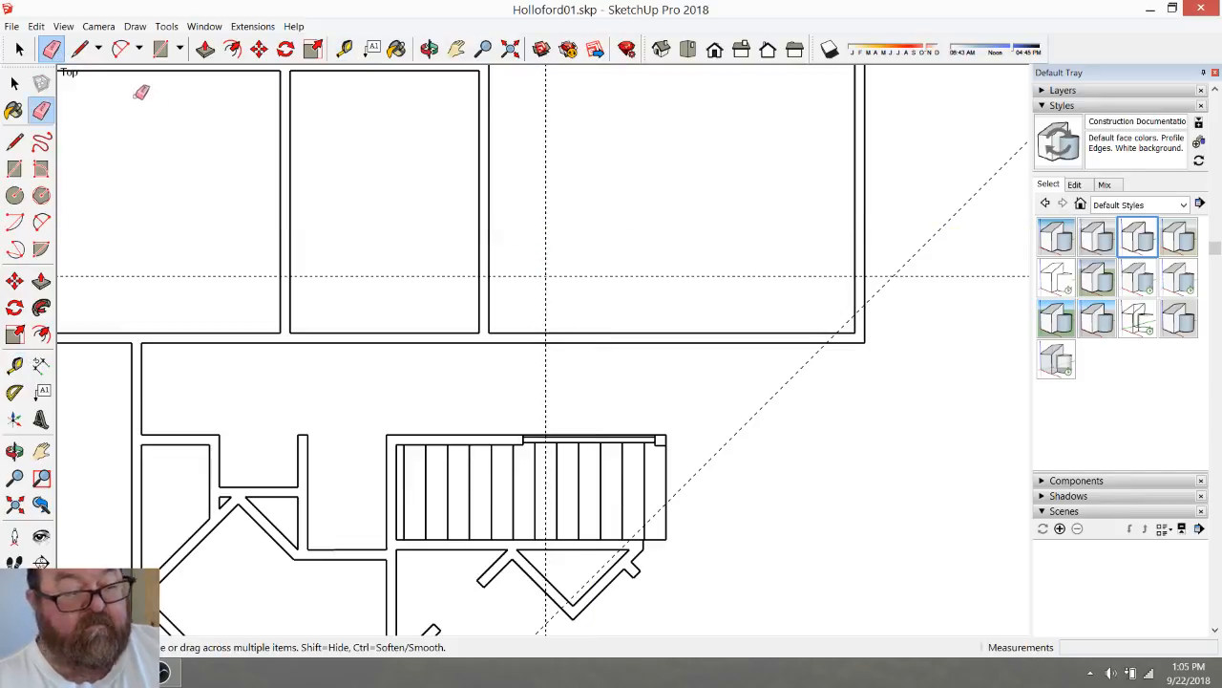
Draw a vertical line and an 8' 6" horizontal line along the 26-inch guides, meeting where the guides cross in the kitchen corner
{"action": "left_click", "coordinate": [80, 48]}
{"action": "left_click", "coordinate": [545, 76]}
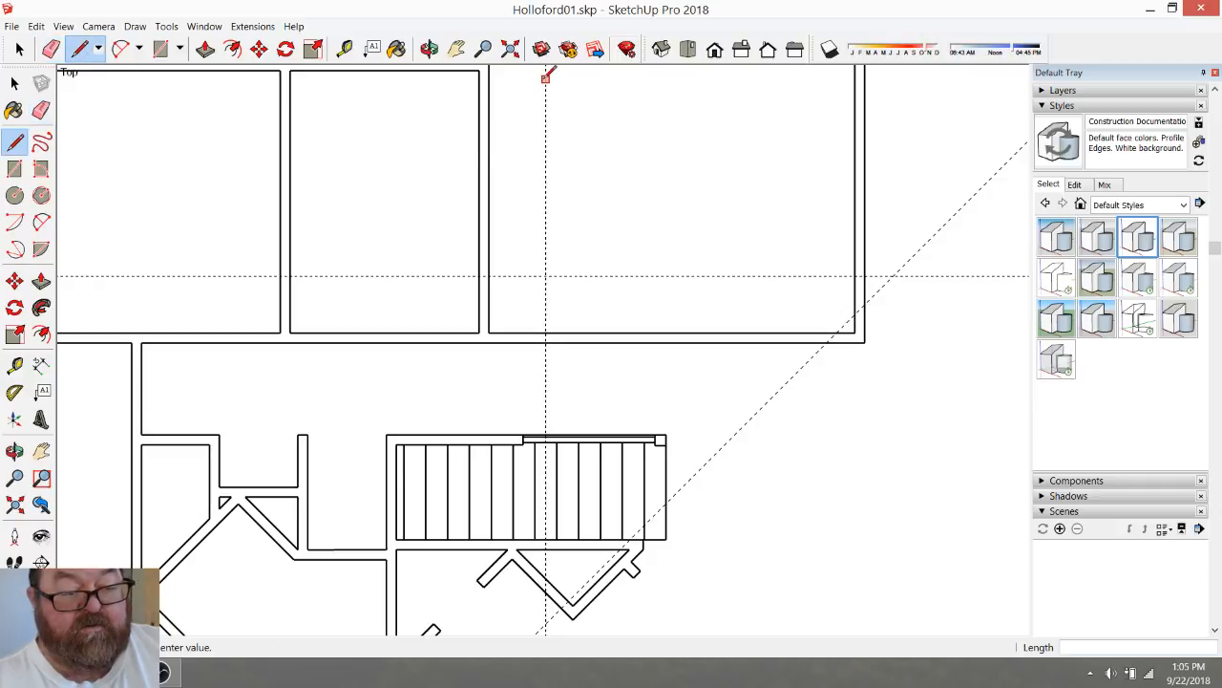
{"action": "left_click", "coordinate": [545, 275]}
{"action": "left_click", "coordinate": [769, 275]}
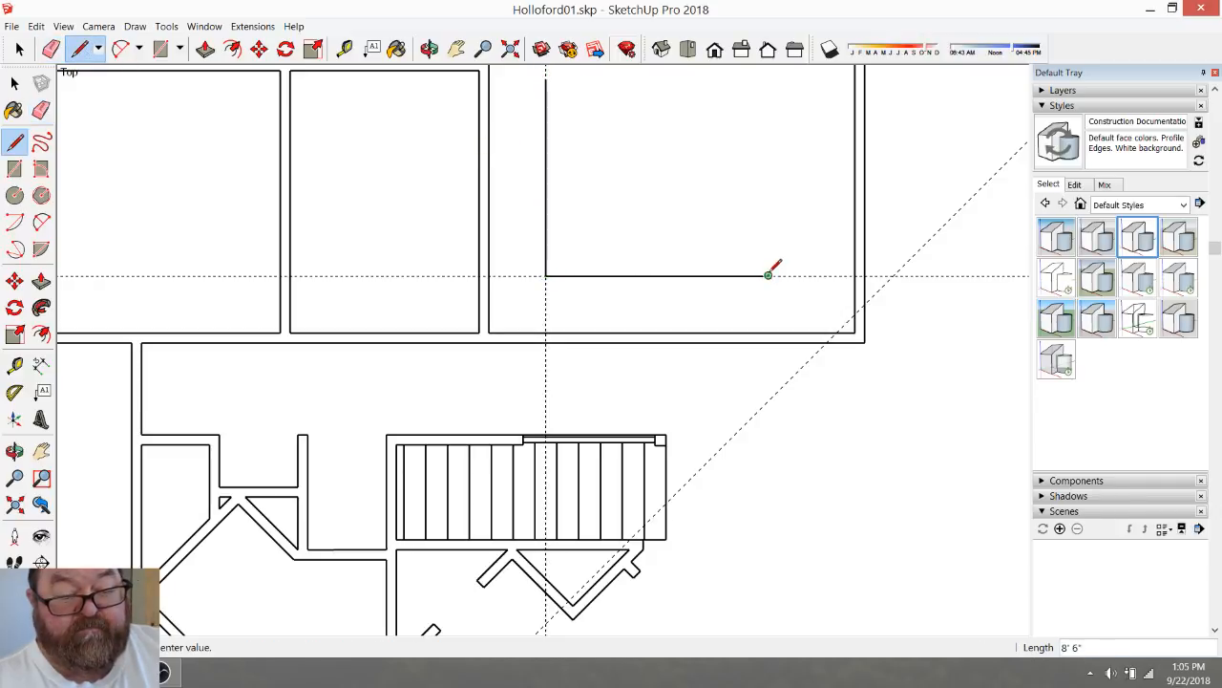
{"action": "key", "text": "Escape"}
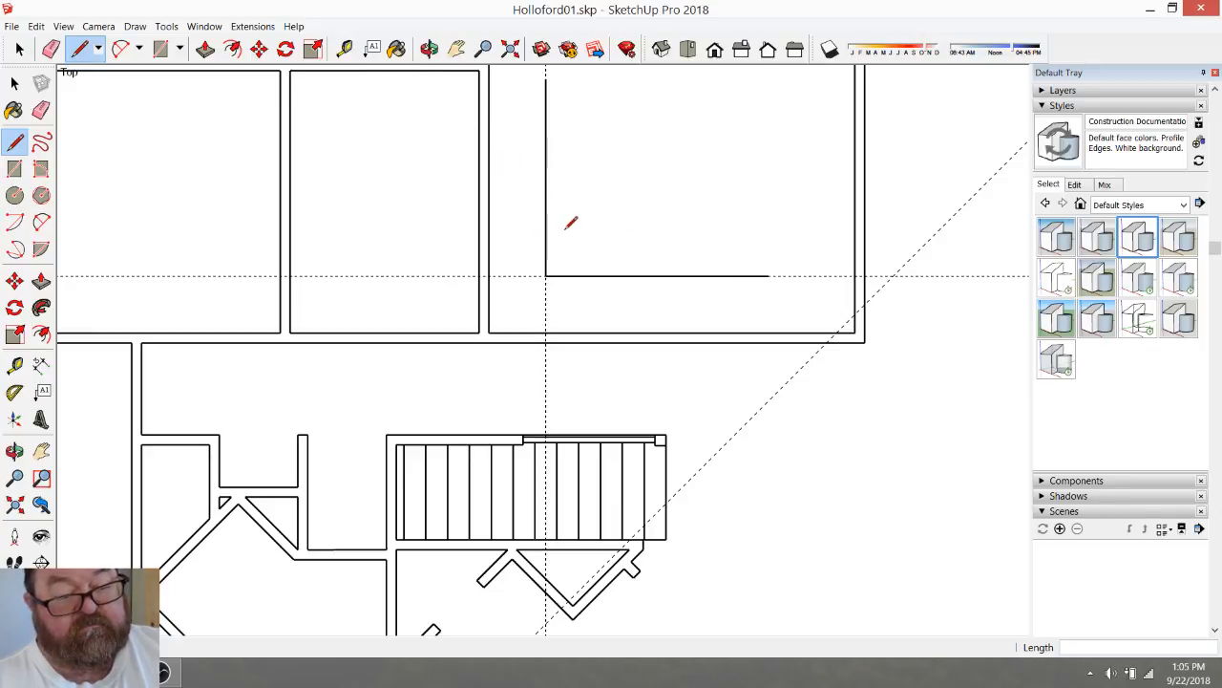
Place a diagonal guide parallel to the garage's angled outer wall, crossing both counter lines near the kitchen's lower corner
{"action": "scroll", "coordinate": [629, 211], "scroll_direction": "down", "scroll_amount": 5}
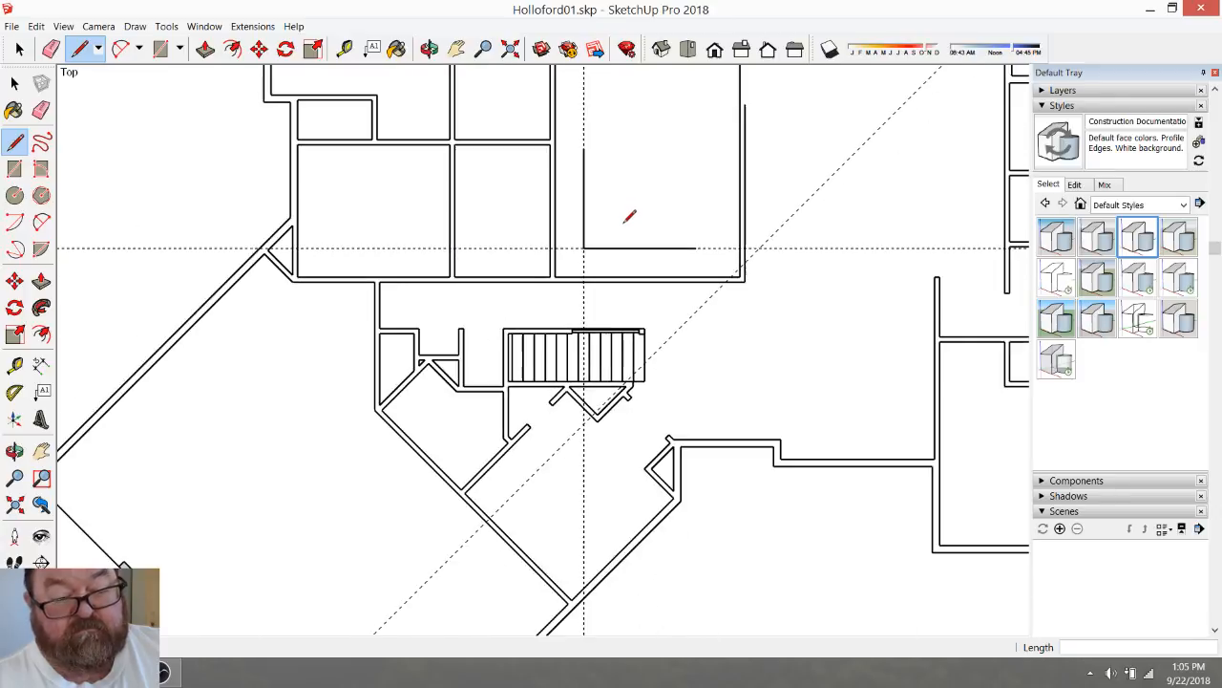
{"action": "key", "text": "t"}
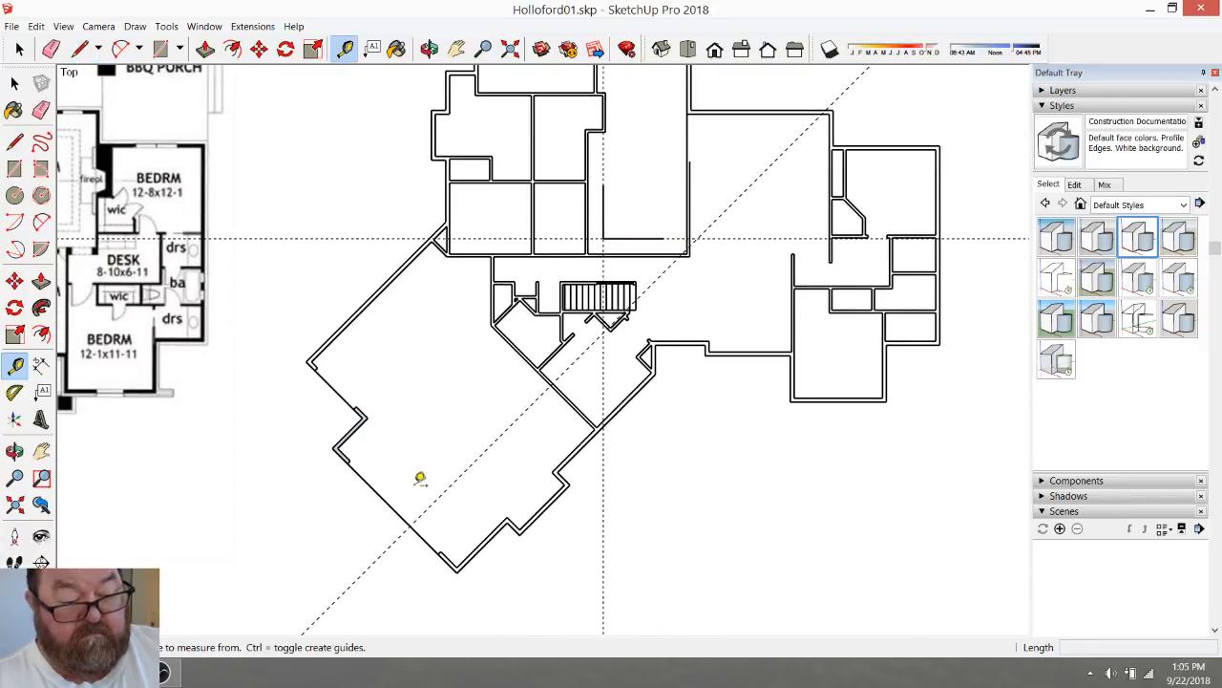
{"action": "left_click", "coordinate": [394, 504]}
{"action": "scroll", "coordinate": [611, 210], "scroll_direction": "up", "scroll_amount": 6}
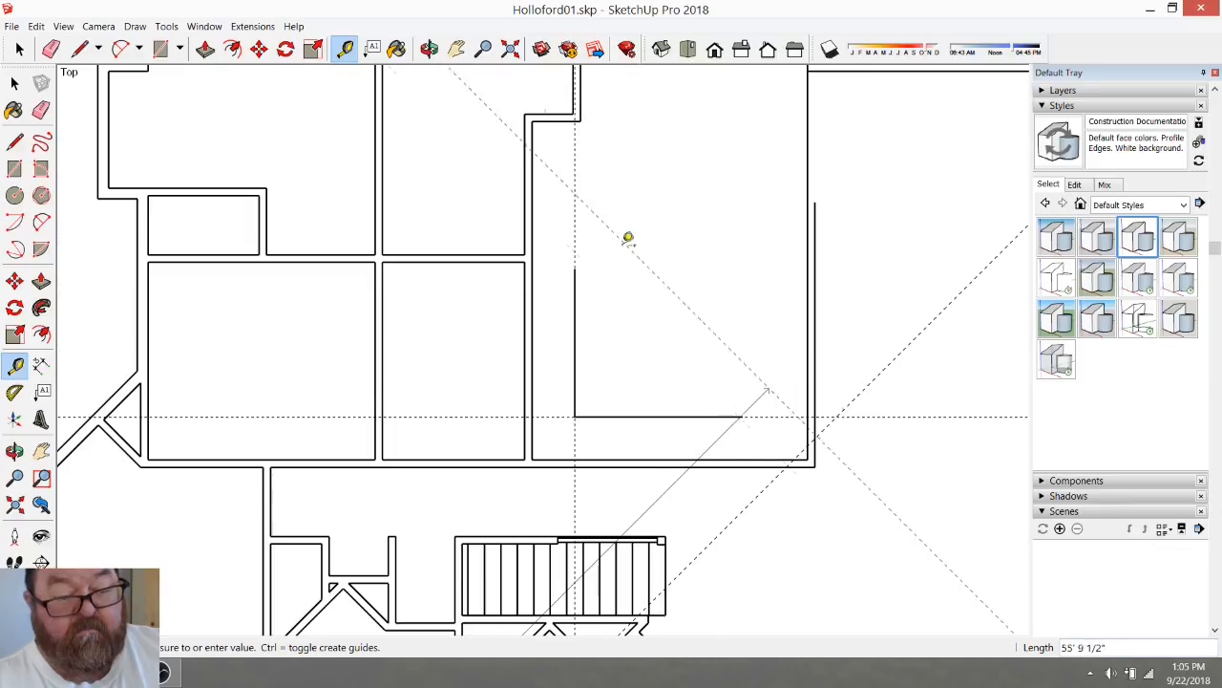
{"action": "left_click", "coordinate": [600, 380]}
{"action": "scroll", "coordinate": [599, 380], "scroll_direction": "up", "scroll_amount": 3}
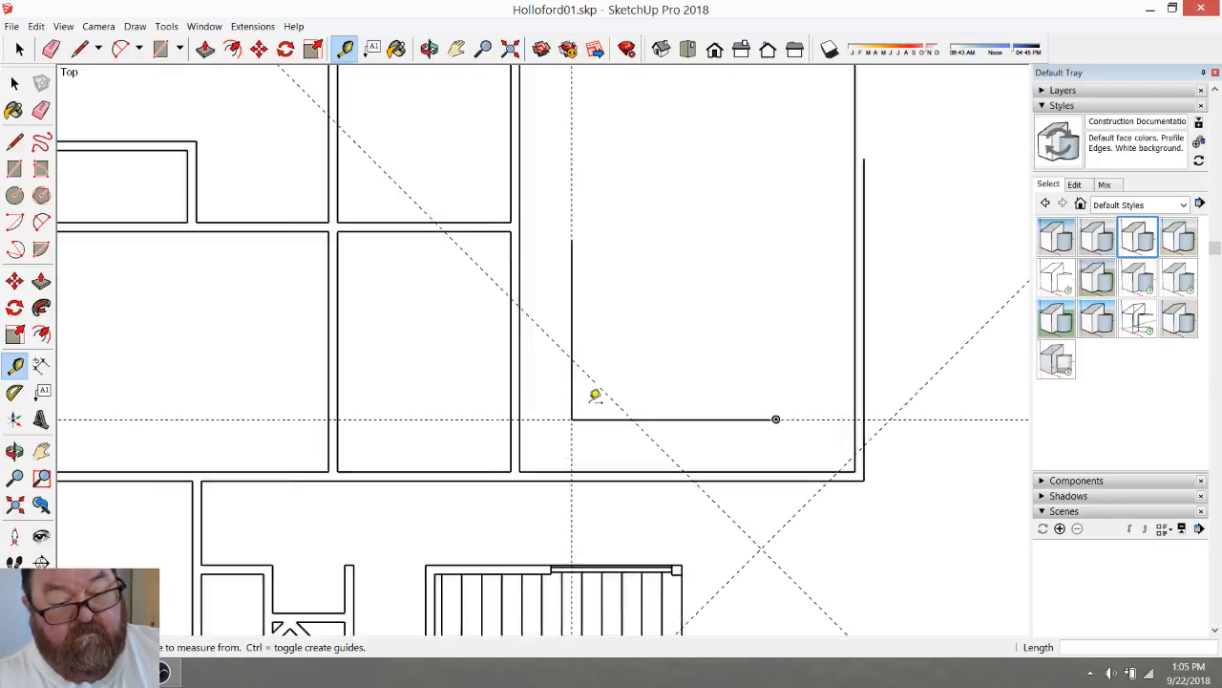
Measure the diagonal distance between the points where the angled guide crosses the vertical and horizontal counter lines
{"action": "scroll", "coordinate": [673, 316], "scroll_direction": "down", "scroll_amount": 2}
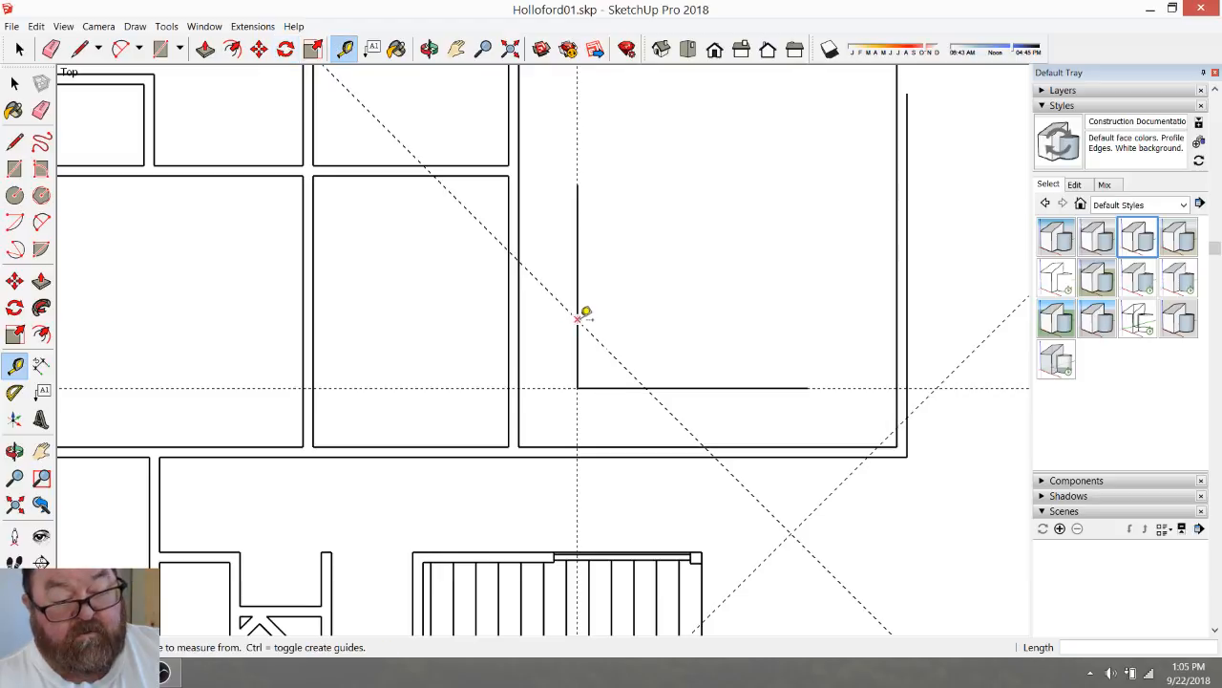
{"action": "left_click", "coordinate": [577, 318]}
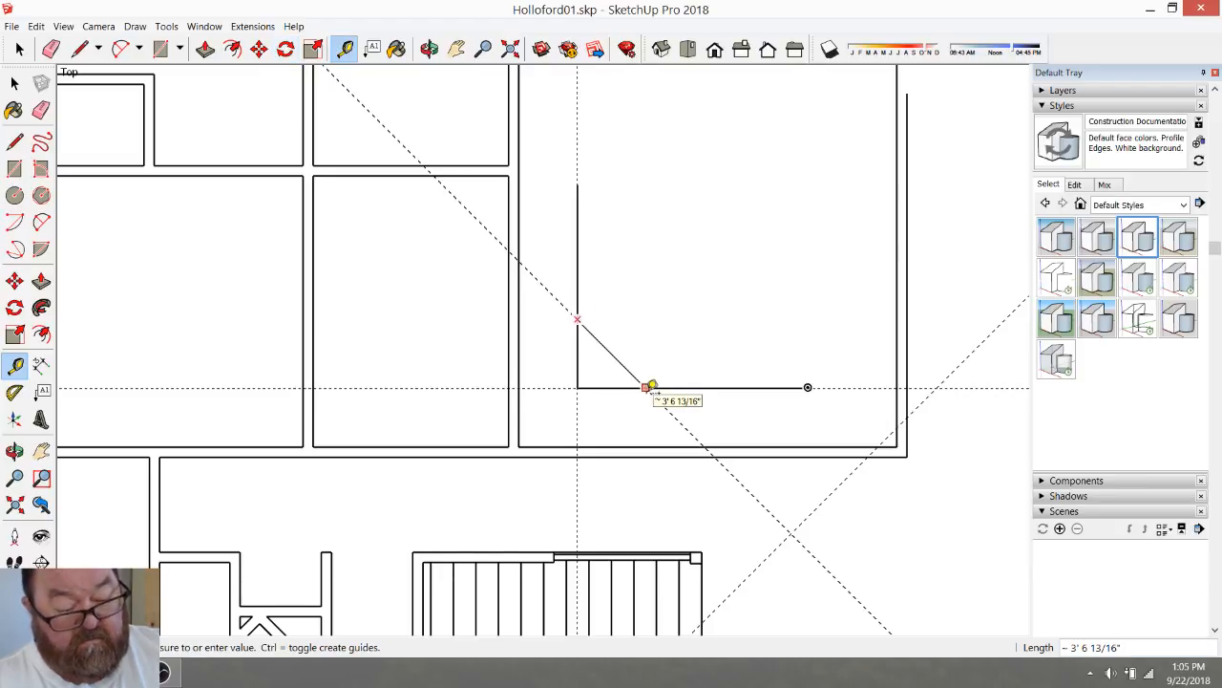
{"action": "left_click", "coordinate": [650, 386]}
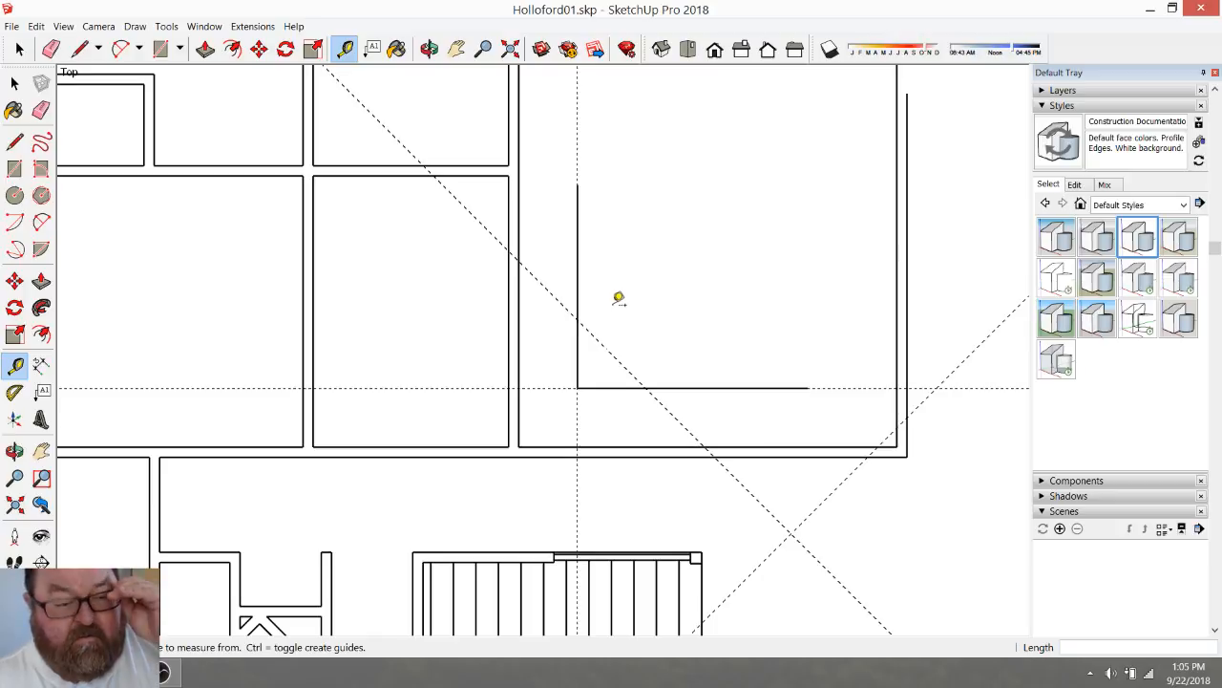
Place a horizontal guide 4'6" above the kitchen's lower wall and another 4.5 inches beyond it for the pantry wall's thickness
{"action": "left_click", "coordinate": [545, 446]}
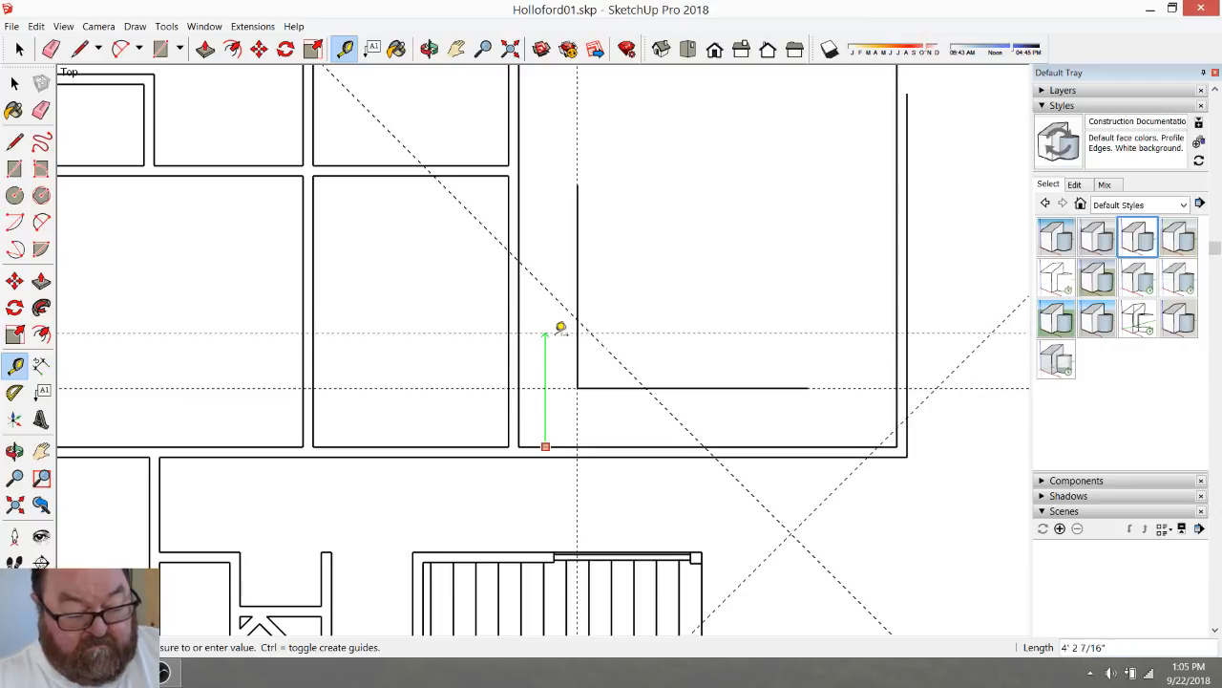
{"action": "type", "text": "4'6"}
{"action": "key", "text": "Return"}
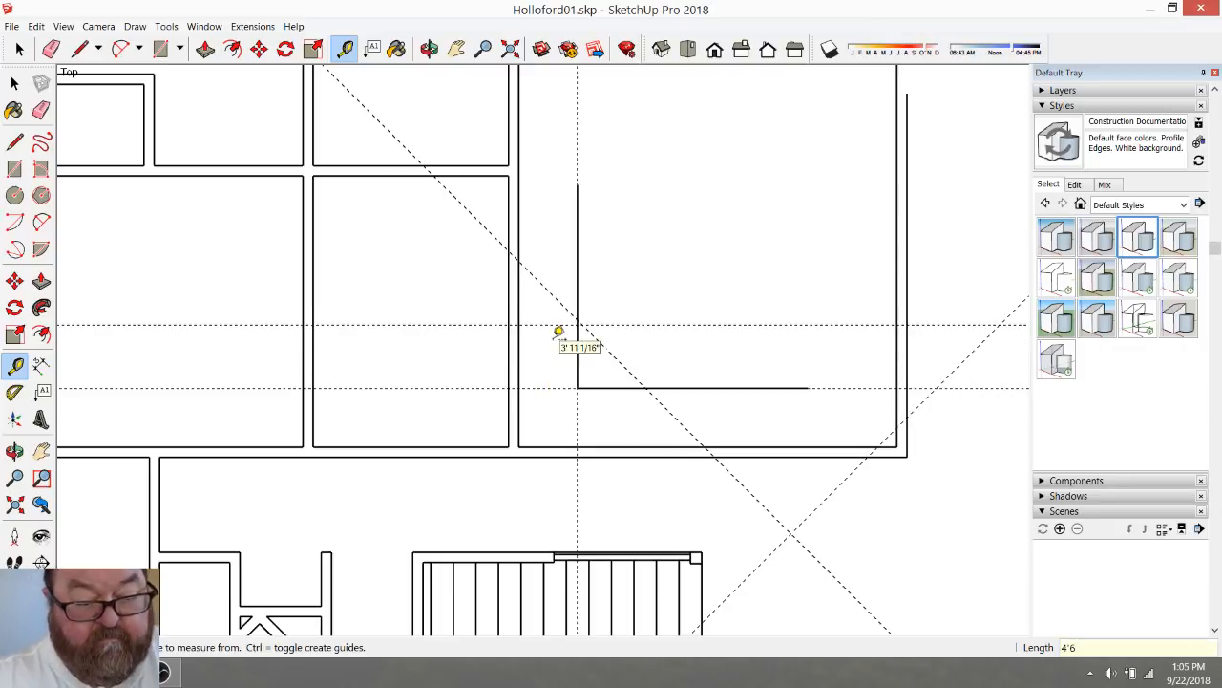
{"action": "left_click", "coordinate": [542, 325]}
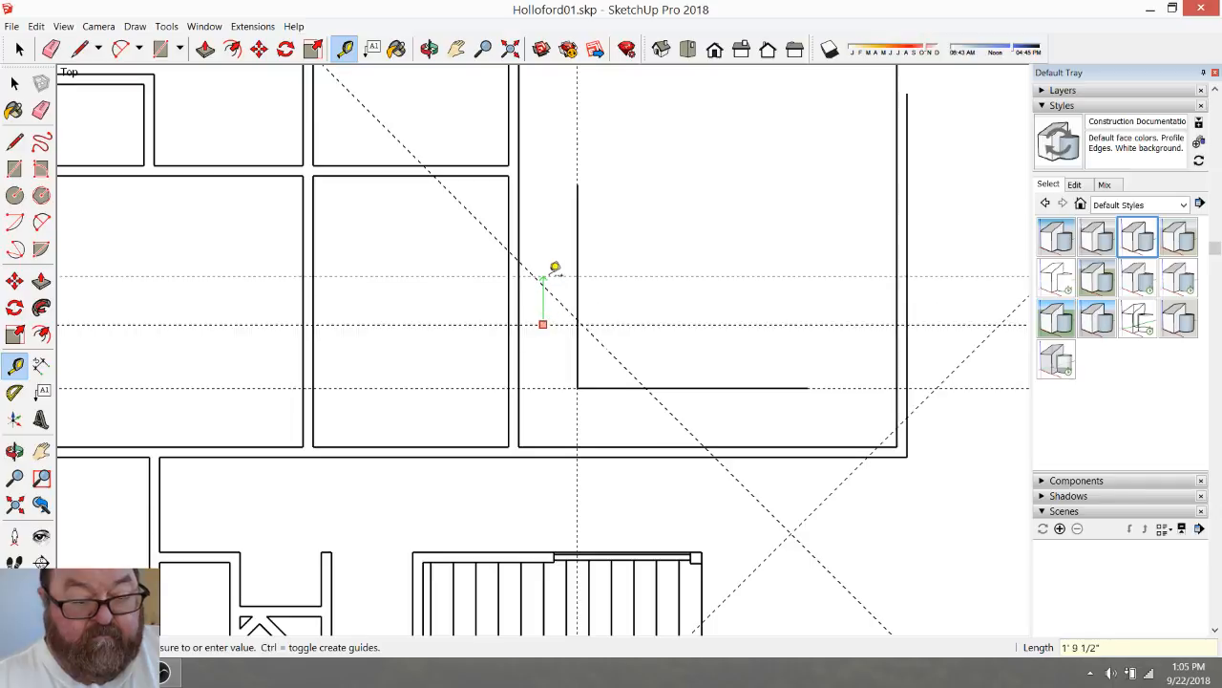
{"action": "type", "text": "4.5"}
{"action": "key", "text": "Return"}
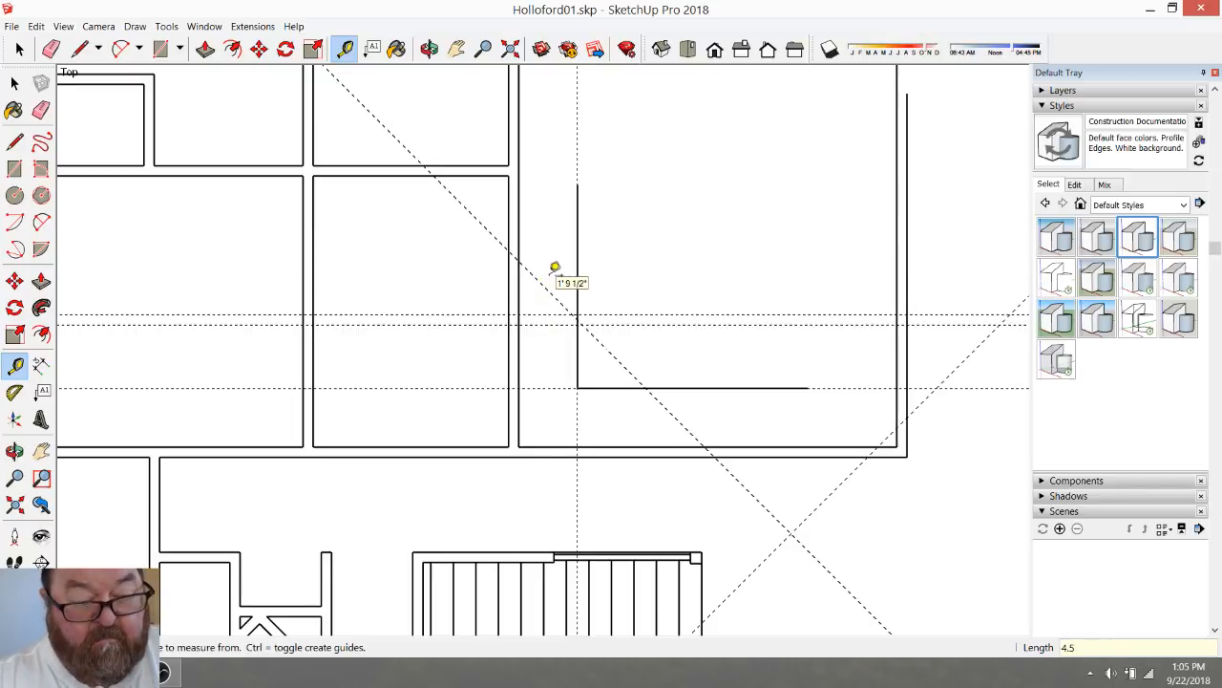
Place a vertical guide 4'6" from the kitchen's inner side wall beside the utility room and another 4.5 inches beyond it
{"action": "left_click", "coordinate": [519, 420]}
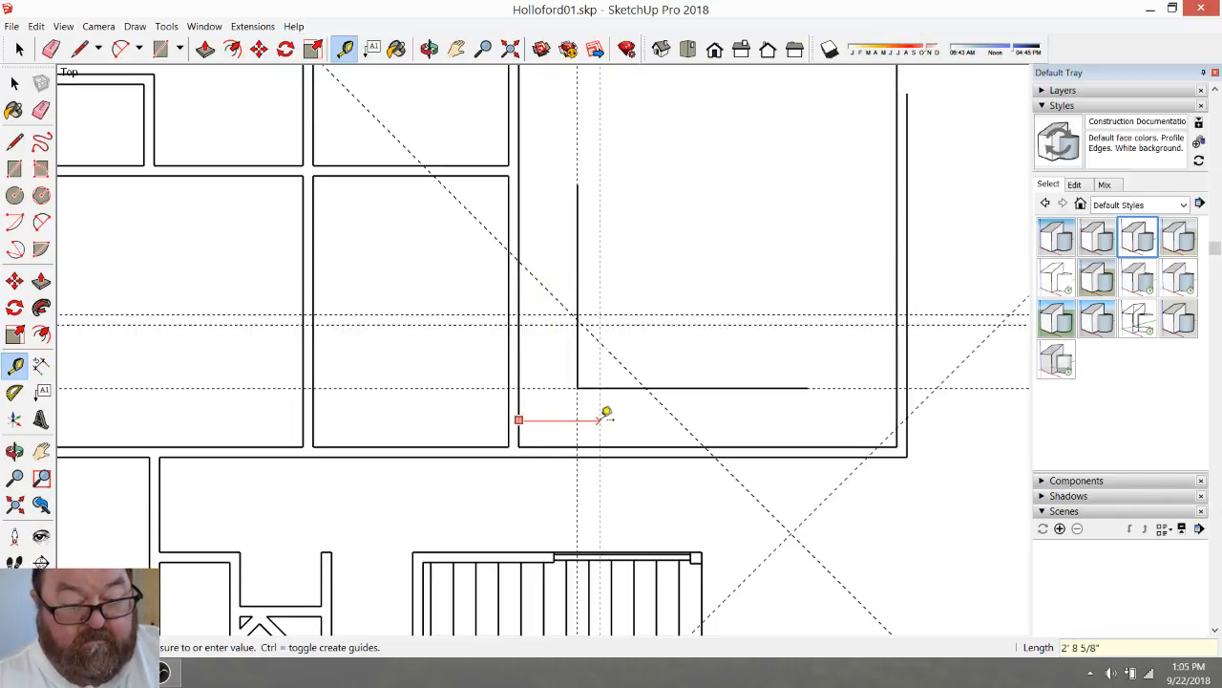
{"action": "type", "text": "4'6"}
{"action": "key", "text": "Return"}
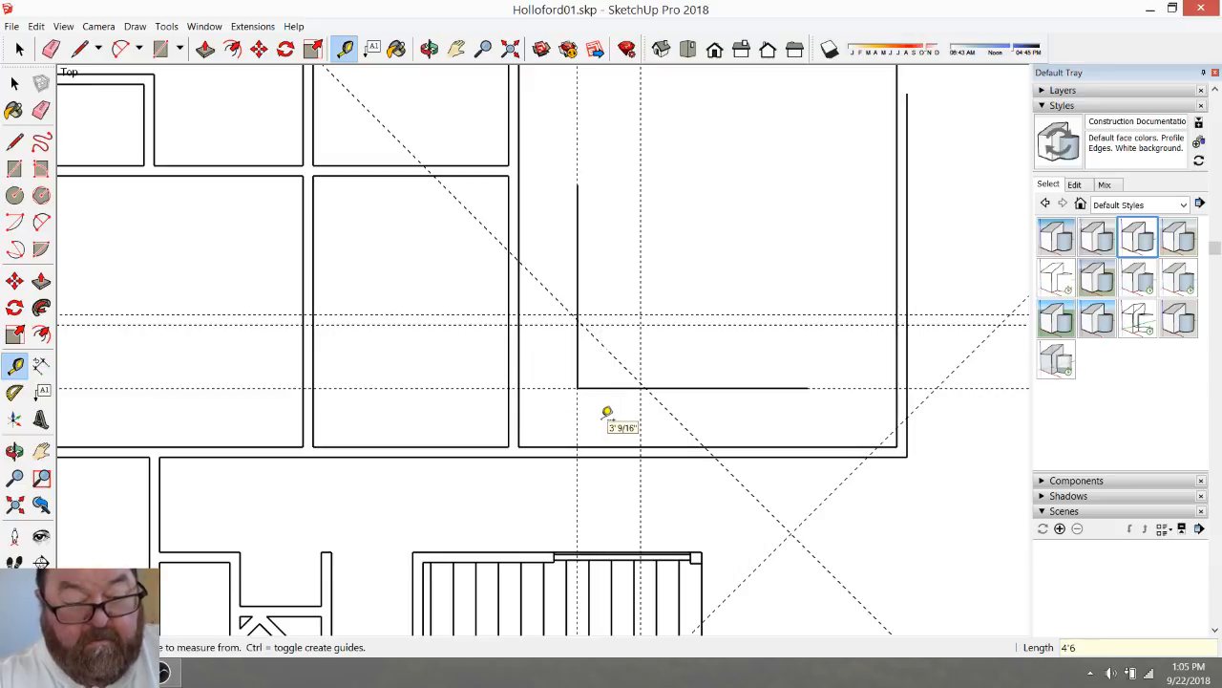
{"action": "left_click", "coordinate": [640, 419]}
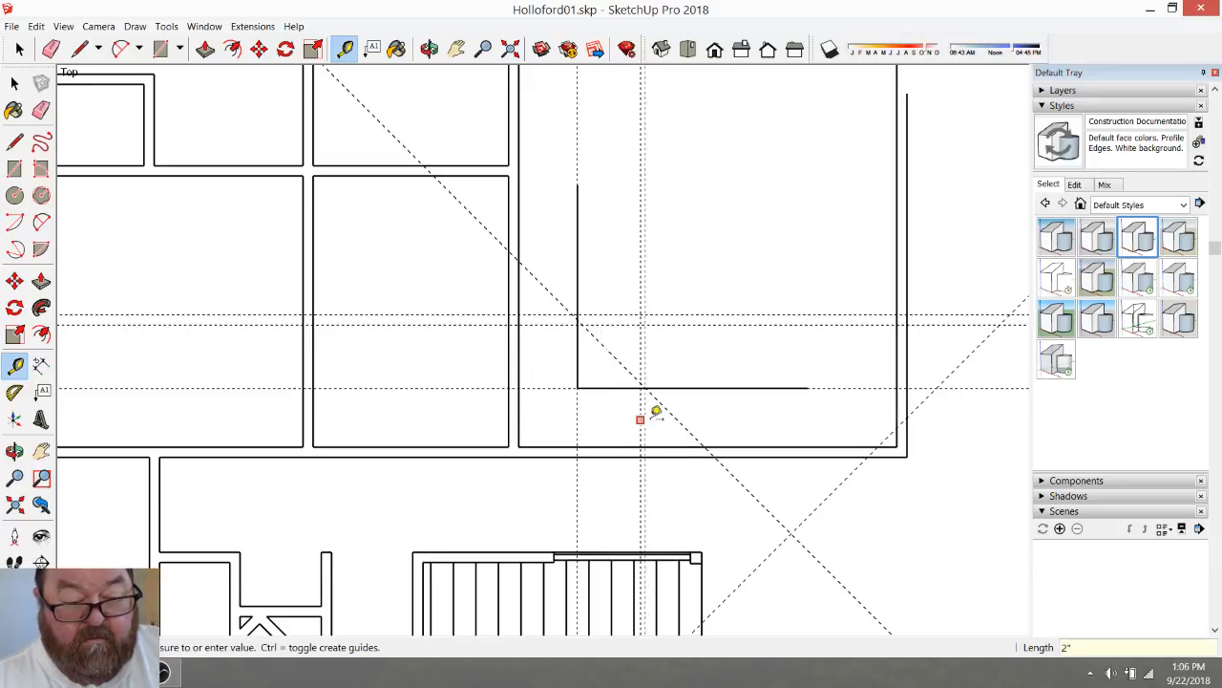
{"action": "type", "text": "4"}
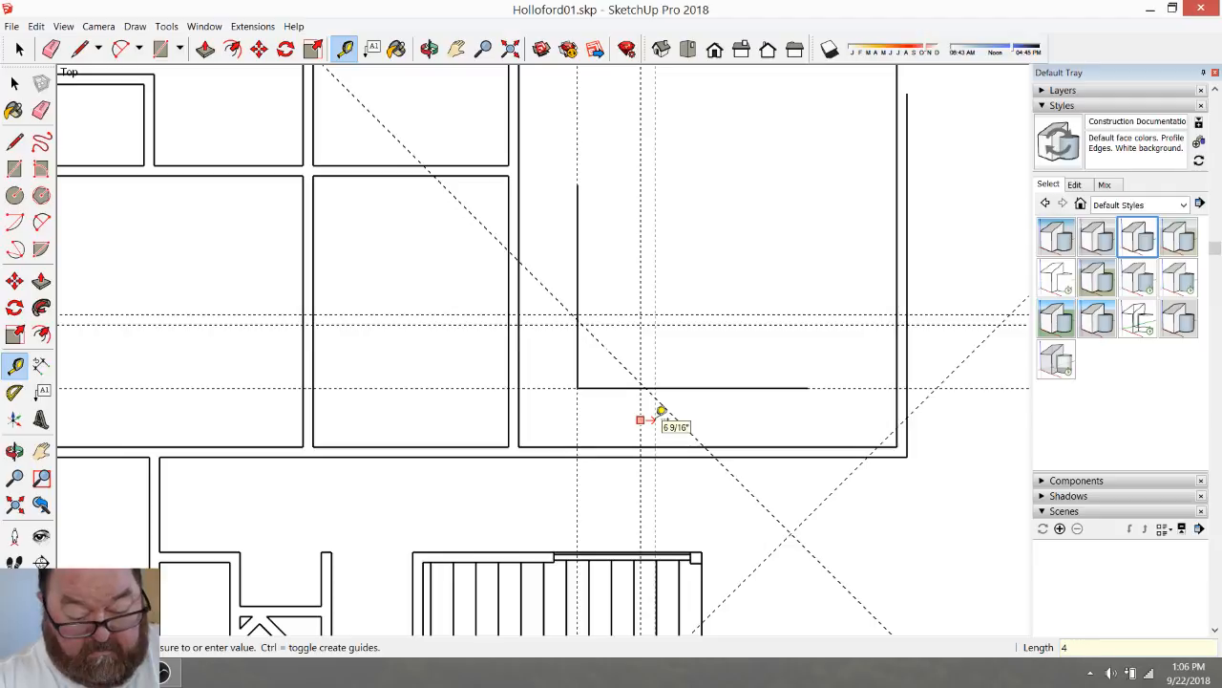
{"action": "type", "text": ".5"}
{"action": "key", "text": "Return"}
{"action": "scroll", "coordinate": [597, 344], "scroll_direction": "up", "scroll_amount": 2}
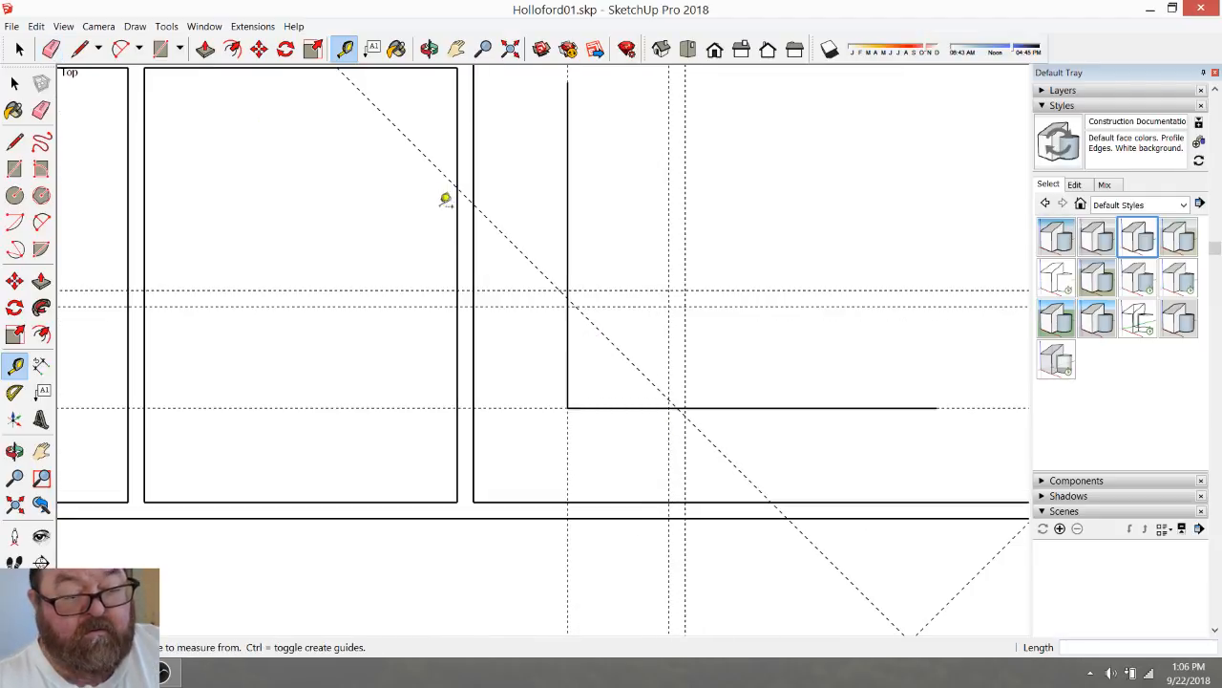
Erase the diagonal guide and draw the pantry's outer upper wall line 26 inches long from the kitchen's inner side wall
{"action": "left_click", "coordinate": [52, 50]}
{"action": "left_click", "coordinate": [516, 243]}
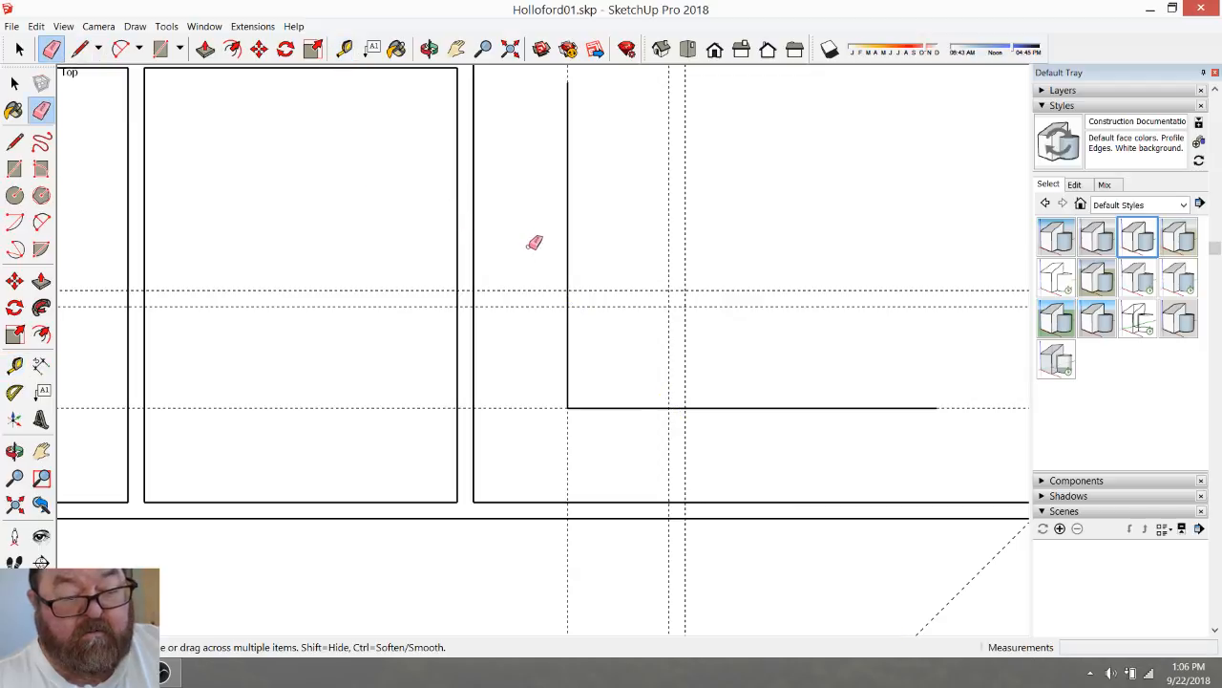
{"action": "left_click", "coordinate": [80, 49]}
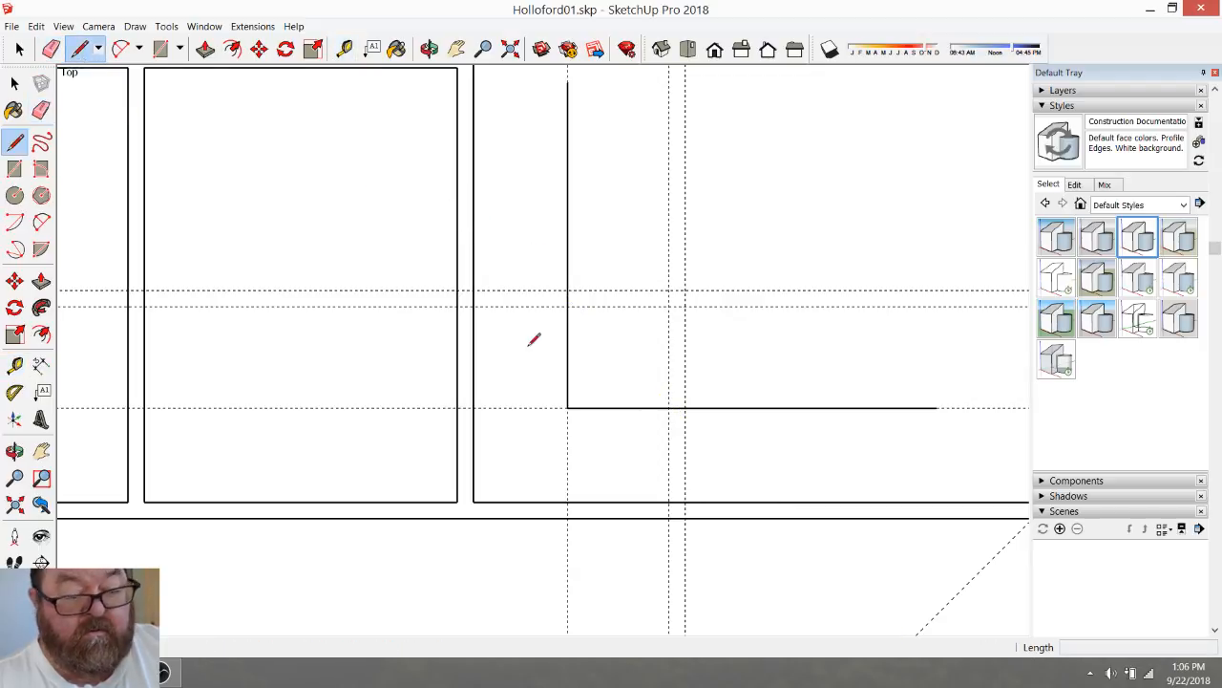
{"action": "left_click", "coordinate": [473, 288]}
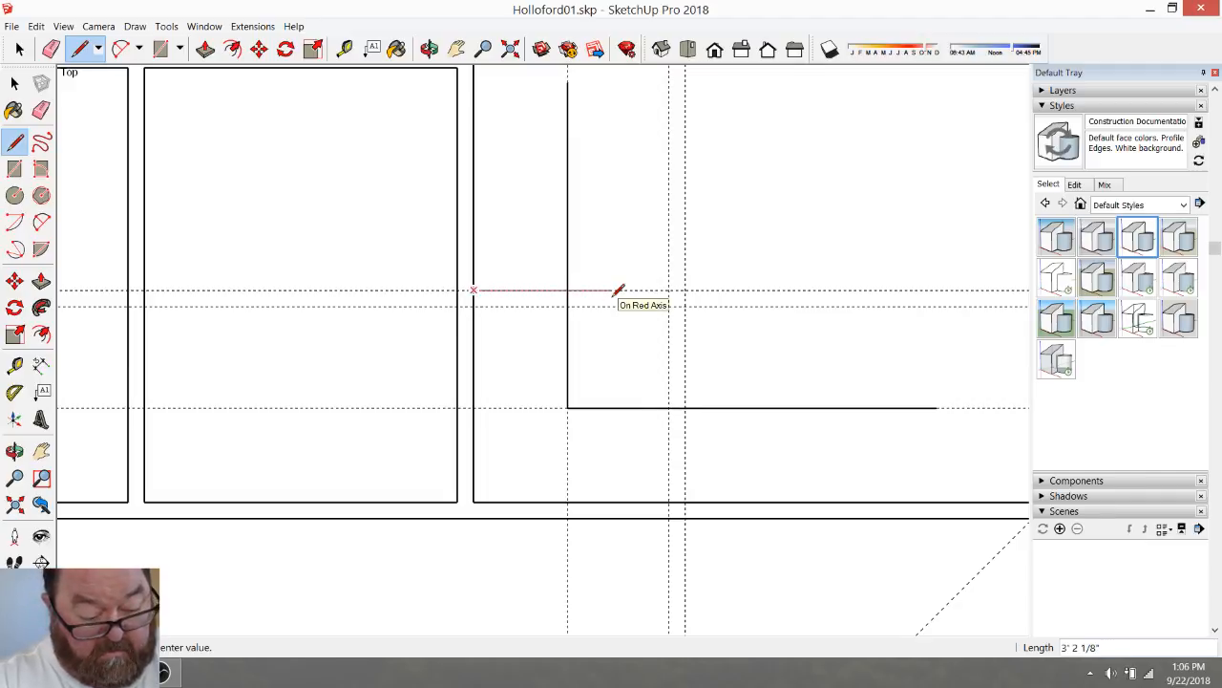
{"action": "key", "text": "Return"}
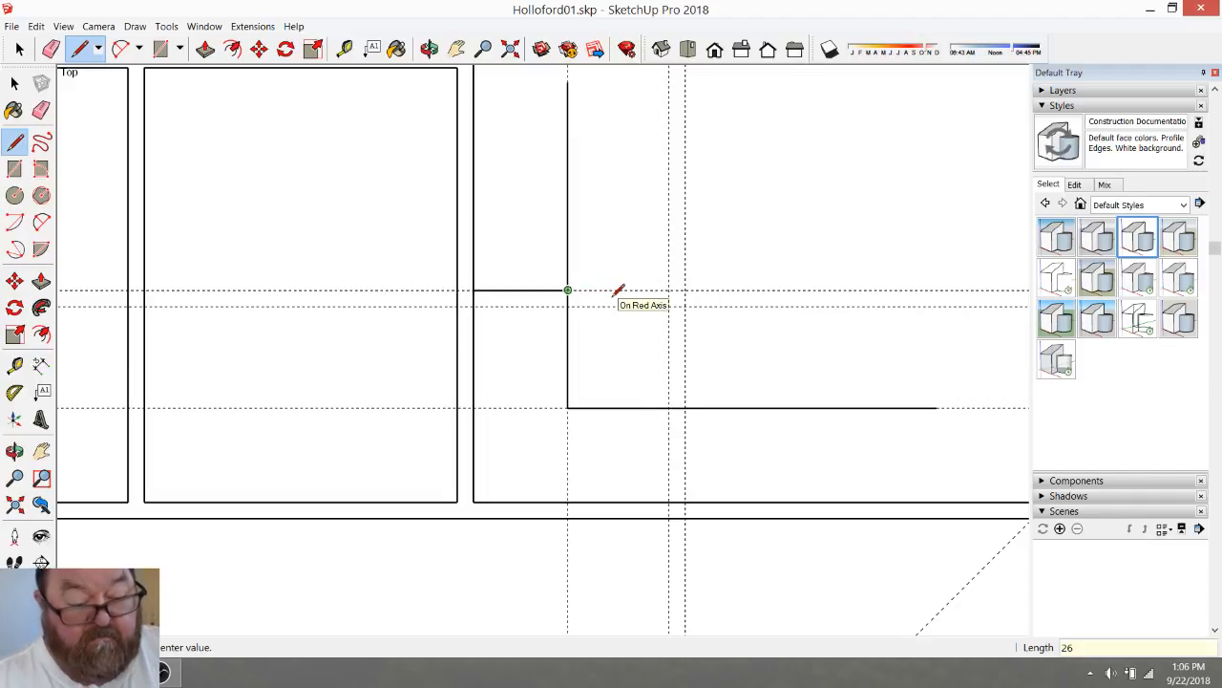
{"action": "key", "text": "Escape"}
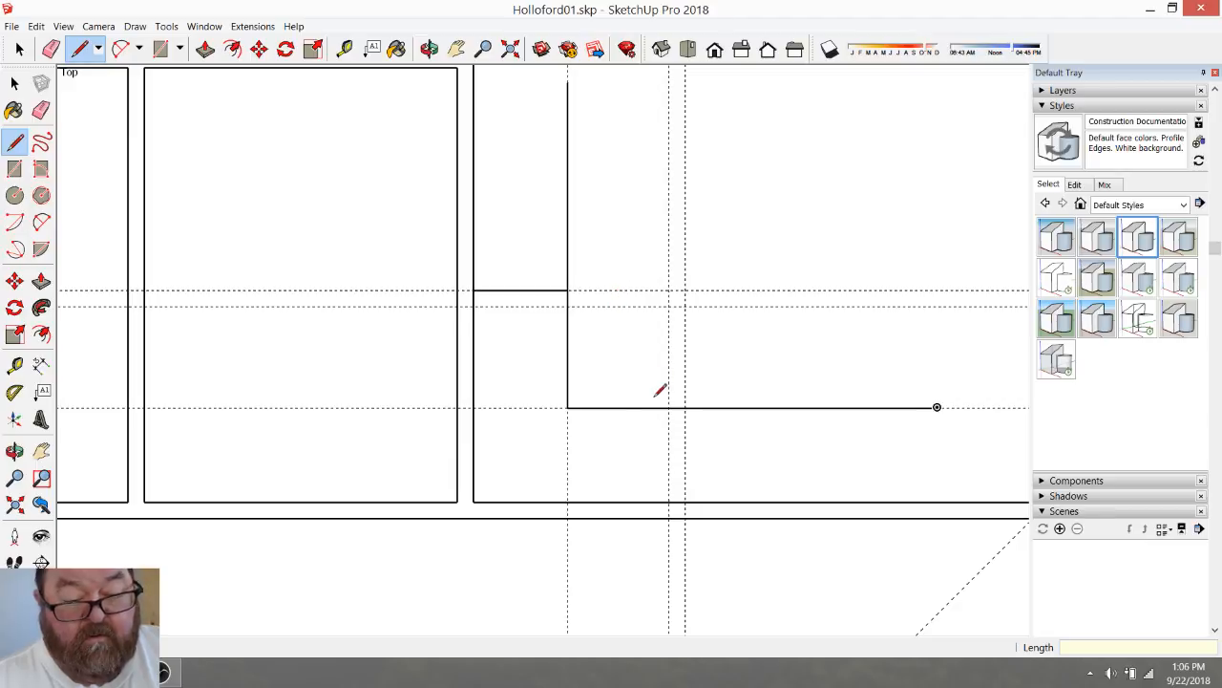
Draw the pantry's outer side wall from the kitchen's lower wall to the 26-inch guide, and a diagonal to the upper wall line's end
{"action": "left_click", "coordinate": [685, 502]}
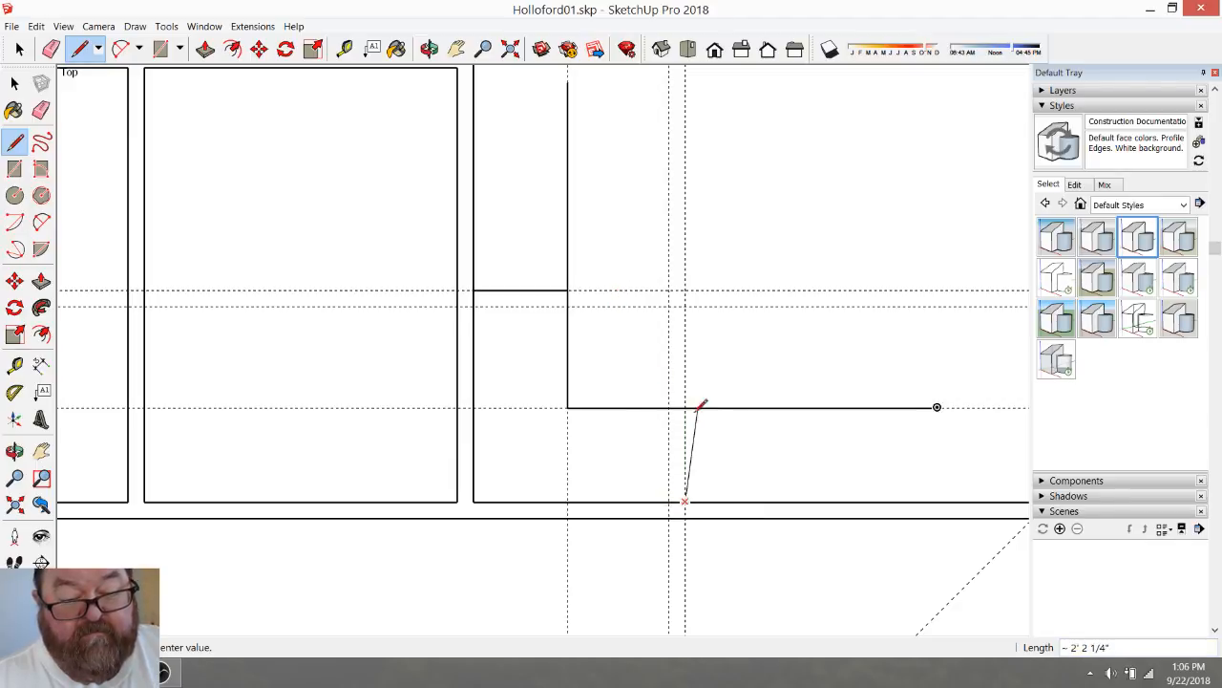
{"action": "left_click", "coordinate": [685, 408]}
{"action": "left_click", "coordinate": [684, 408]}
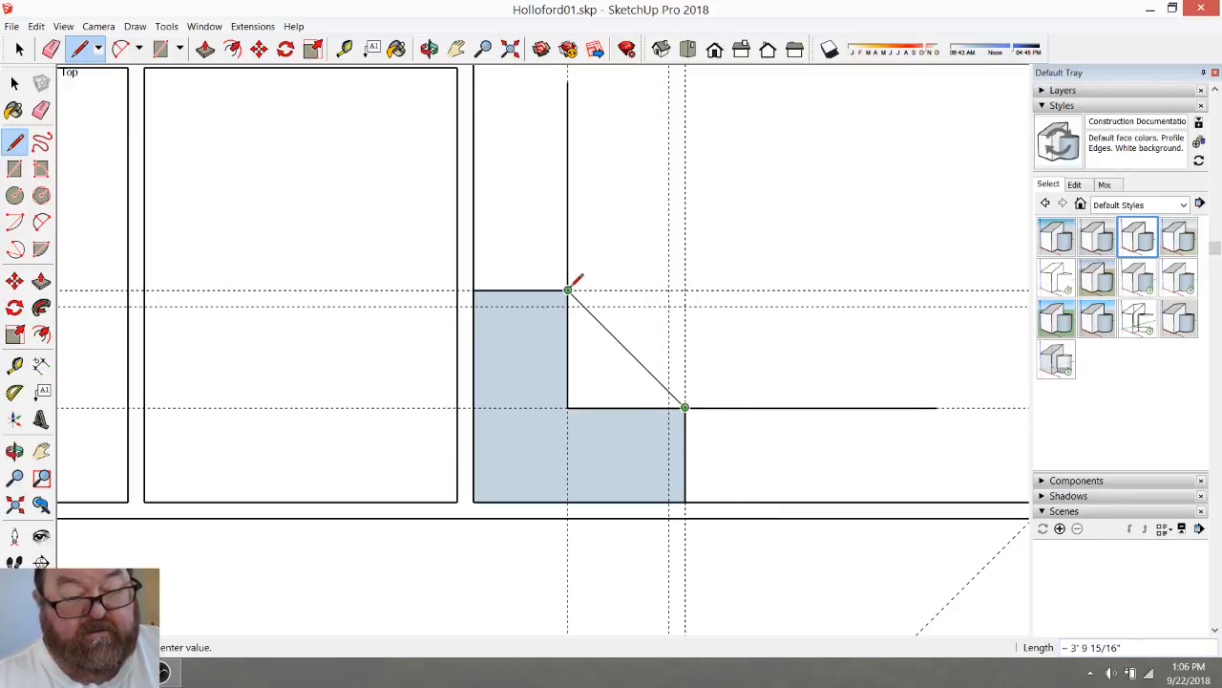
{"action": "left_click", "coordinate": [568, 289]}
Draw the pantry side wall's inner line down to the kitchen's lower wall and place a guide 4.5 inches inside the diagonal wall
{"action": "left_click", "coordinate": [669, 408]}
{"action": "left_click", "coordinate": [670, 501]}
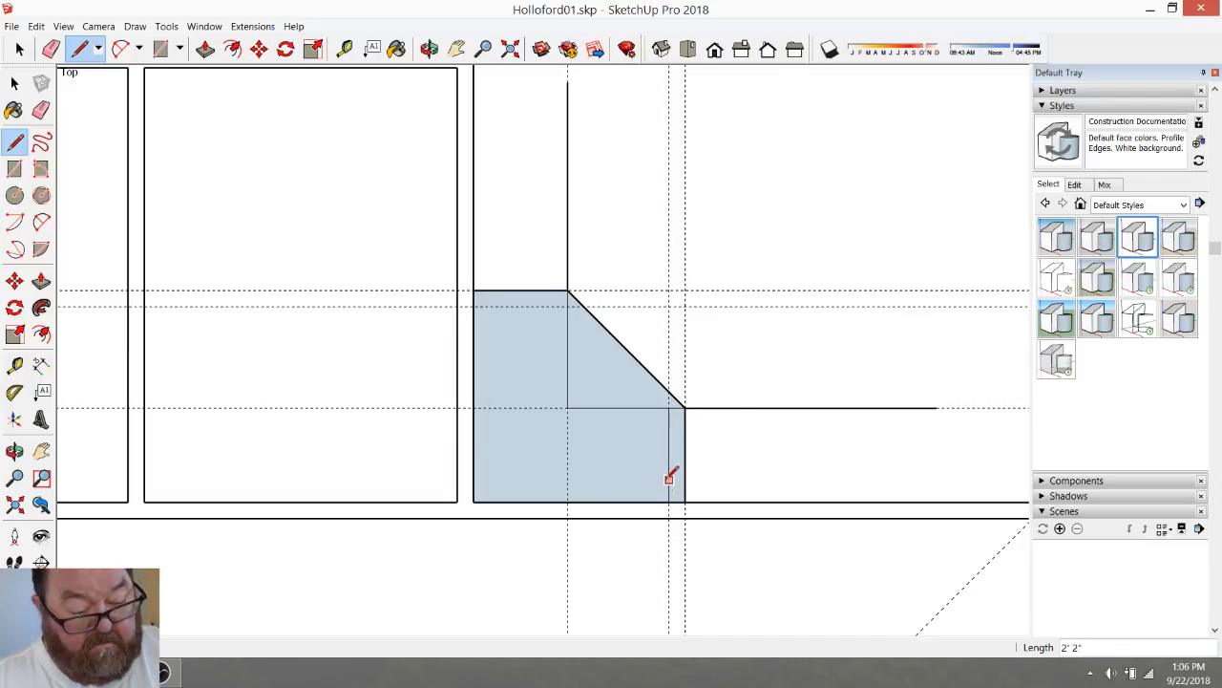
{"action": "left_click", "coordinate": [344, 49]}
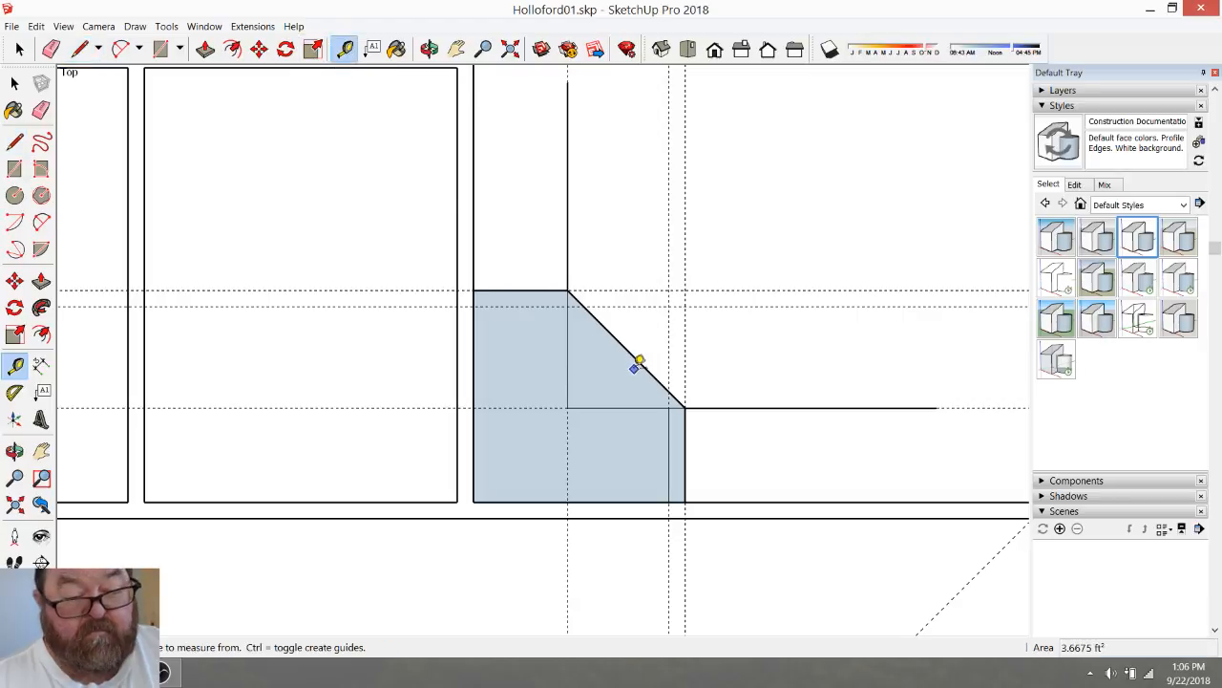
{"action": "left_click", "coordinate": [626, 349]}
{"action": "type", "text": "4.5"}
{"action": "key", "text": "Return"}
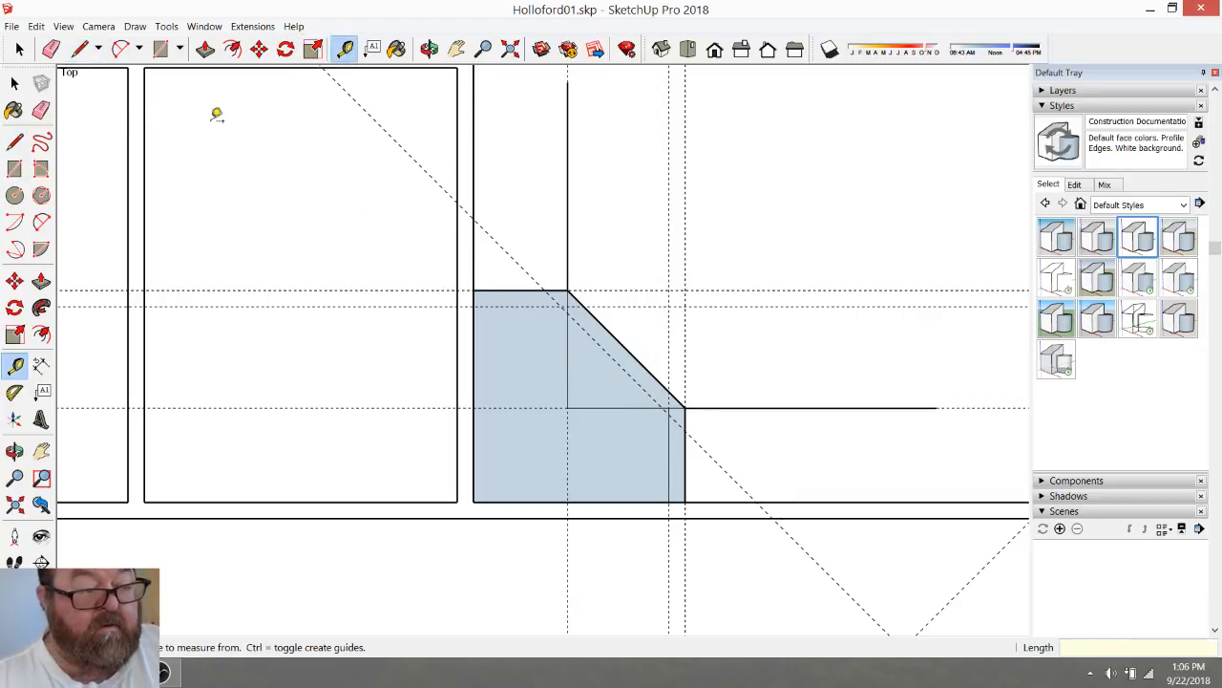
Draw the inner lines of the pantry's upper and diagonal walls along the guides, joining them to the inner side line
{"action": "left_click", "coordinate": [80, 49]}
{"action": "scroll", "coordinate": [469, 330], "scroll_direction": "up", "scroll_amount": 2}
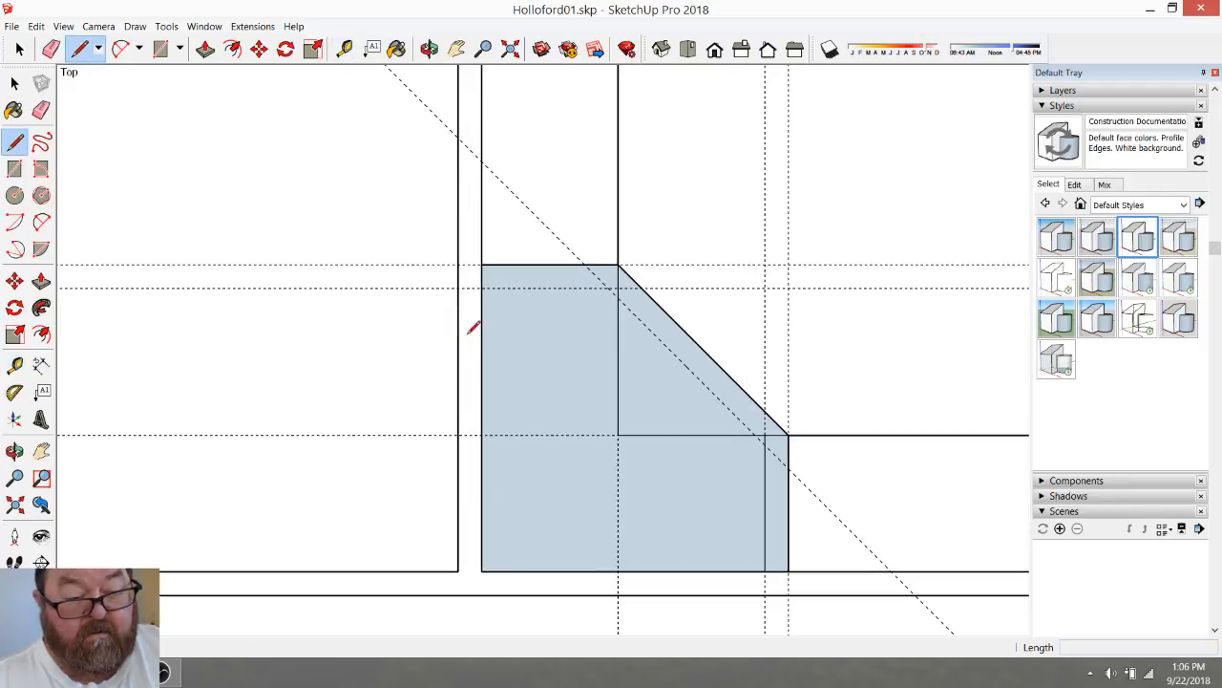
{"action": "left_click", "coordinate": [482, 287]}
{"action": "left_click", "coordinate": [607, 287]}
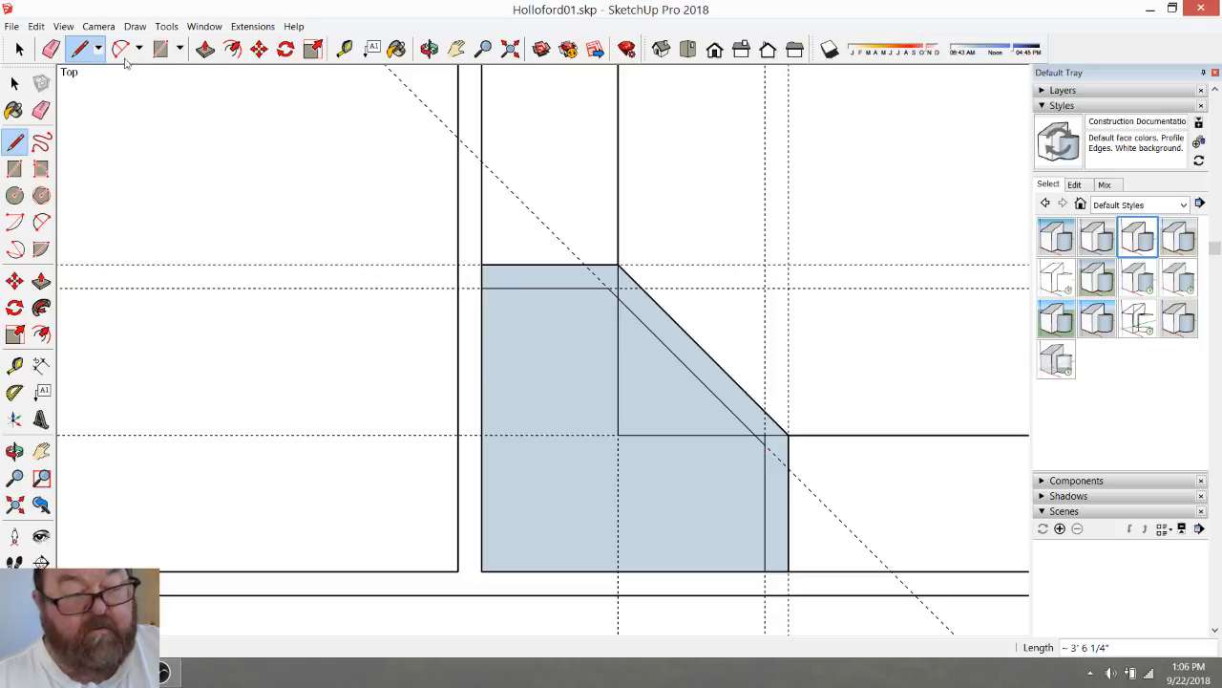
Erase the guides around the pantry and the leftover counter lines inside, across and beyond its walls
{"action": "left_click", "coordinate": [51, 50]}
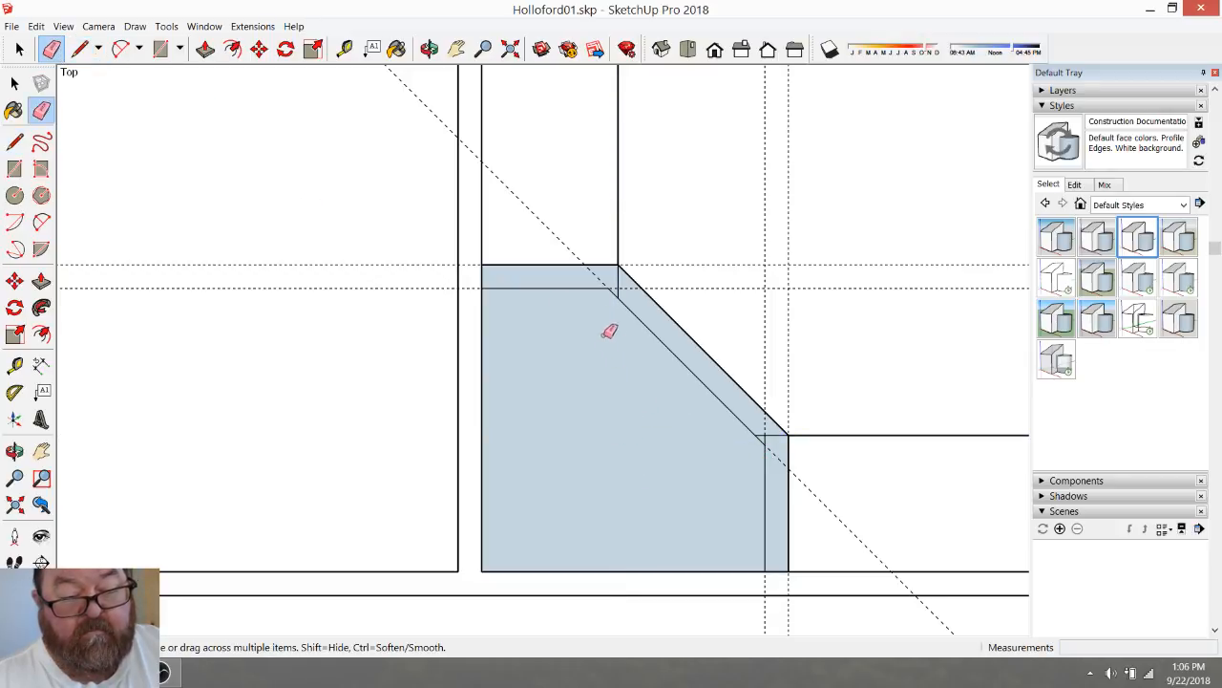
{"action": "left_click_drag", "start_coordinate": [746, 246], "coordinate": [748, 301]}
{"action": "left_click_drag", "start_coordinate": [819, 322], "coordinate": [785, 354]}
{"action": "left_click", "coordinate": [761, 355]}
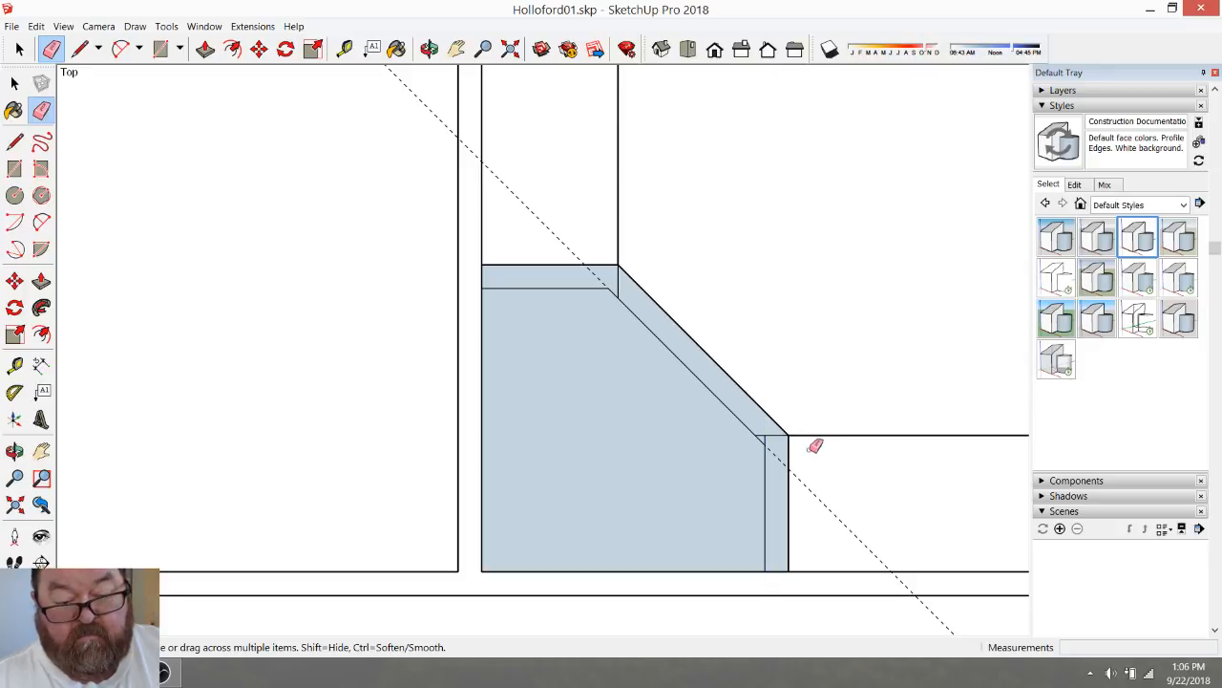
{"action": "left_click", "coordinate": [772, 443]}
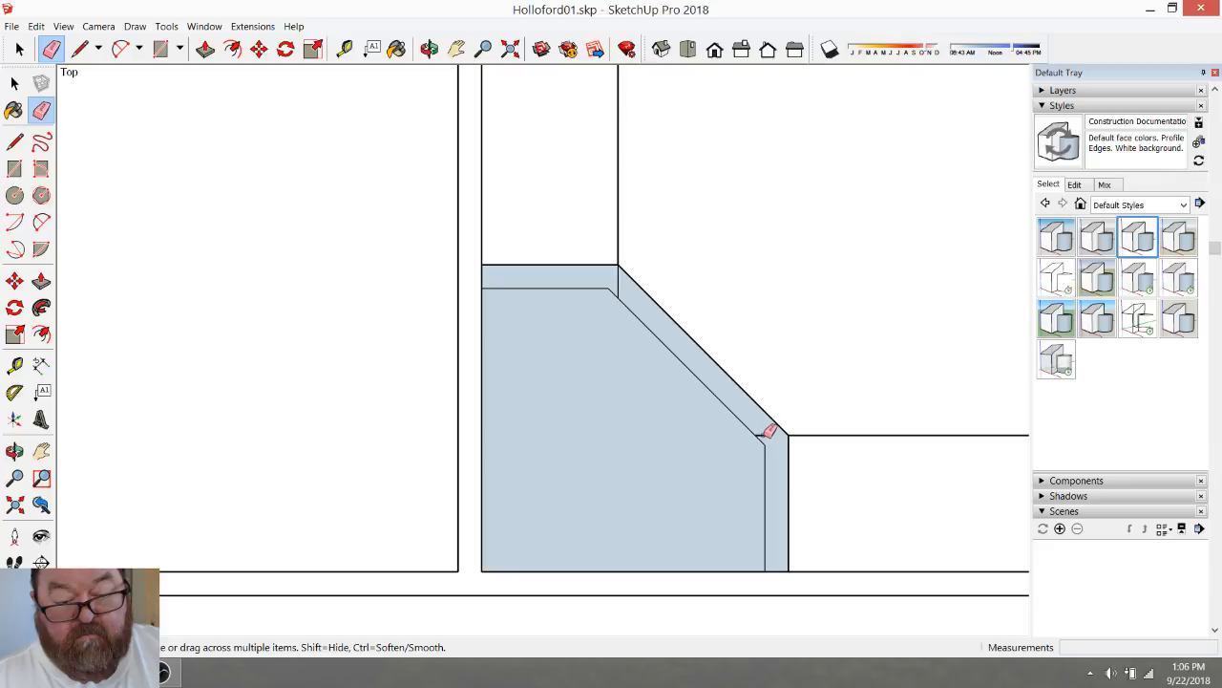
{"action": "left_click", "coordinate": [839, 432]}
{"action": "mouse_move", "coordinate": [646, 225]}
{"action": "left_mouse_down"}
{"action": "mouse_move", "coordinate": [620, 235]}
{"action": "mouse_move", "coordinate": [626, 284]}
{"action": "left_mouse_up"}
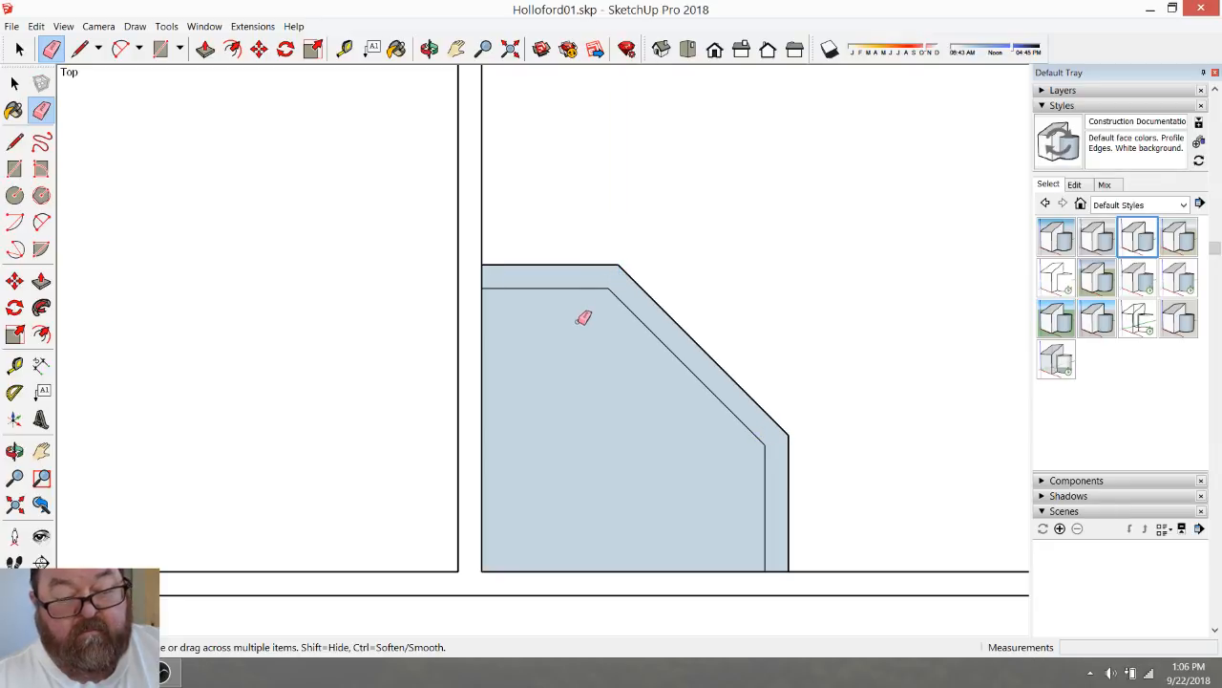
Delete the filled faces inside the pantry and within its 4.5-inch walls
{"action": "scroll", "coordinate": [580, 321], "scroll_direction": "down", "scroll_amount": 5}
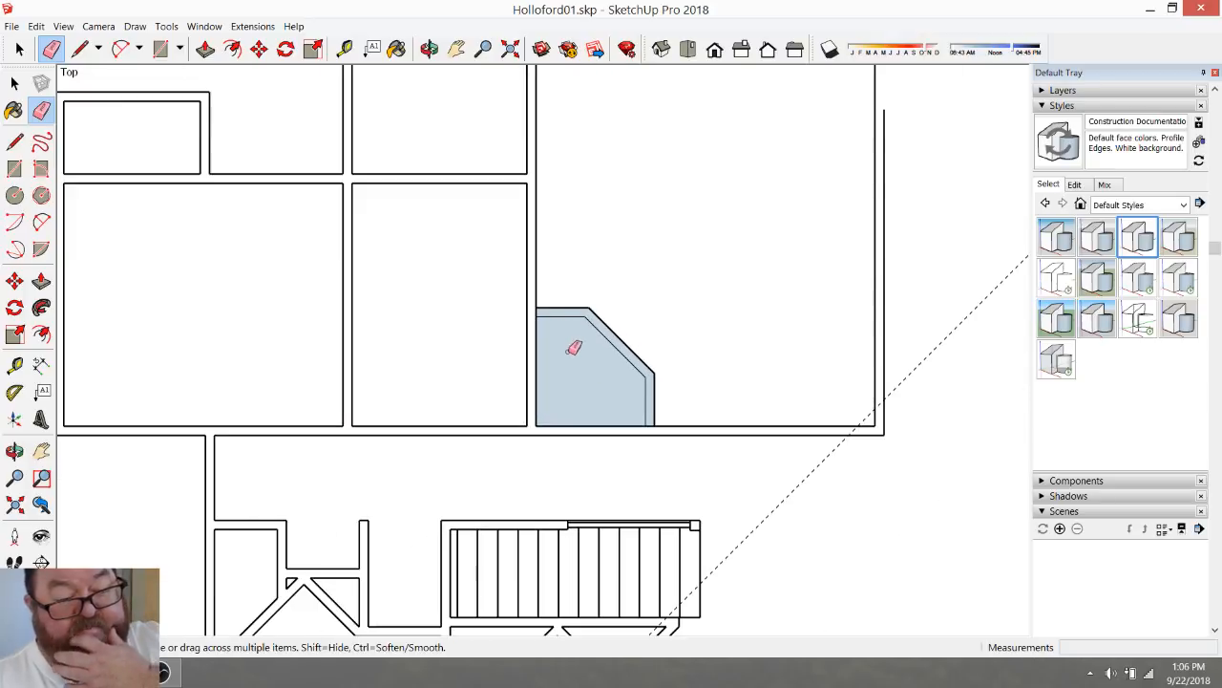
{"action": "left_click", "coordinate": [20, 49]}
{"action": "left_click", "coordinate": [611, 388]}
{"action": "key", "text": "Delete"}
{"action": "left_click", "coordinate": [630, 358]}
{"action": "key", "text": "Delete"}
{"action": "scroll", "coordinate": [572, 351], "scroll_direction": "down", "scroll_amount": 3}
{"action": "scroll", "coordinate": [572, 351], "scroll_direction": "up", "scroll_amount": 4}
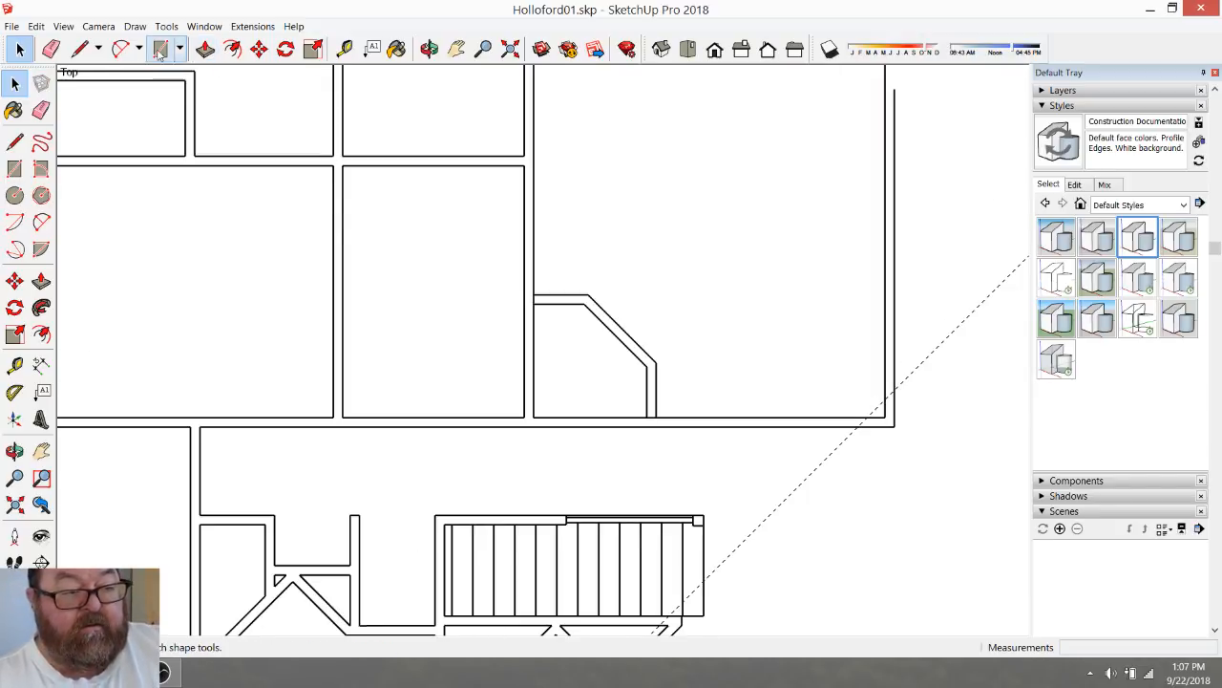
Erase the short line segments closing off the pantry walls where they meet the kitchen's side and lower walls
{"action": "left_click", "coordinate": [51, 49]}
{"action": "scroll", "coordinate": [520, 333], "scroll_direction": "up", "scroll_amount": 1}
{"action": "scroll", "coordinate": [521, 332], "scroll_direction": "up", "scroll_amount": 1}
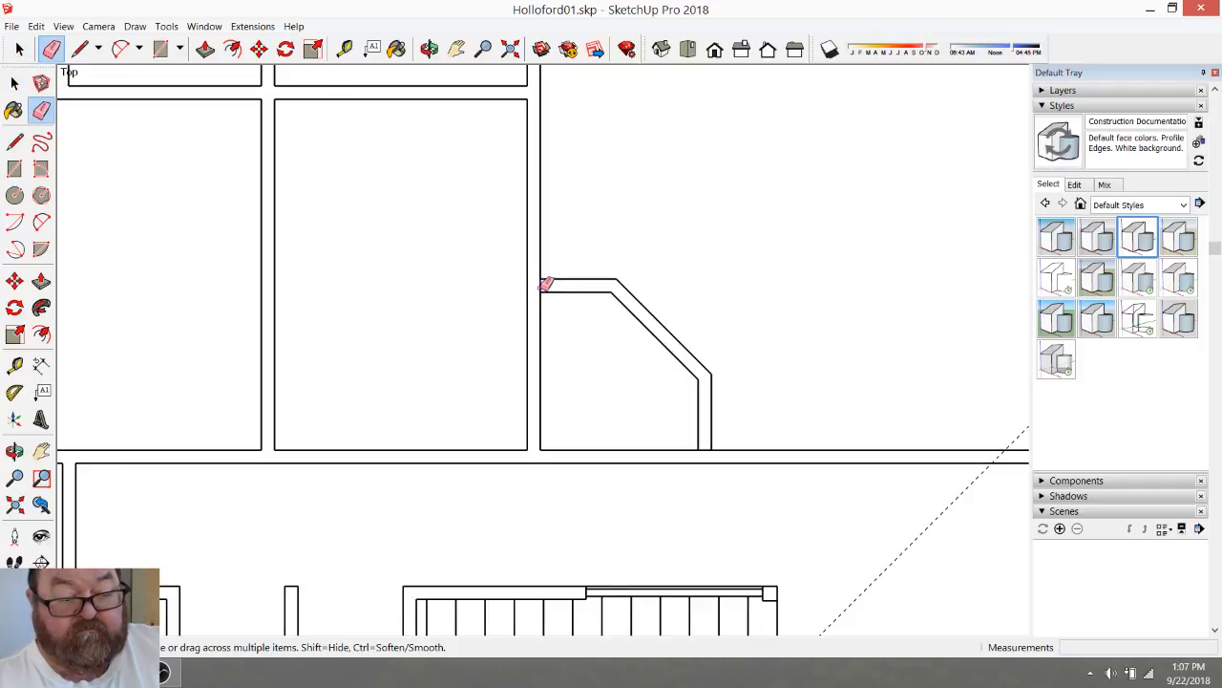
{"action": "scroll", "coordinate": [709, 461], "scroll_direction": "up", "scroll_amount": 1}
{"action": "scroll", "coordinate": [693, 437], "scroll_direction": "down", "scroll_amount": 4}
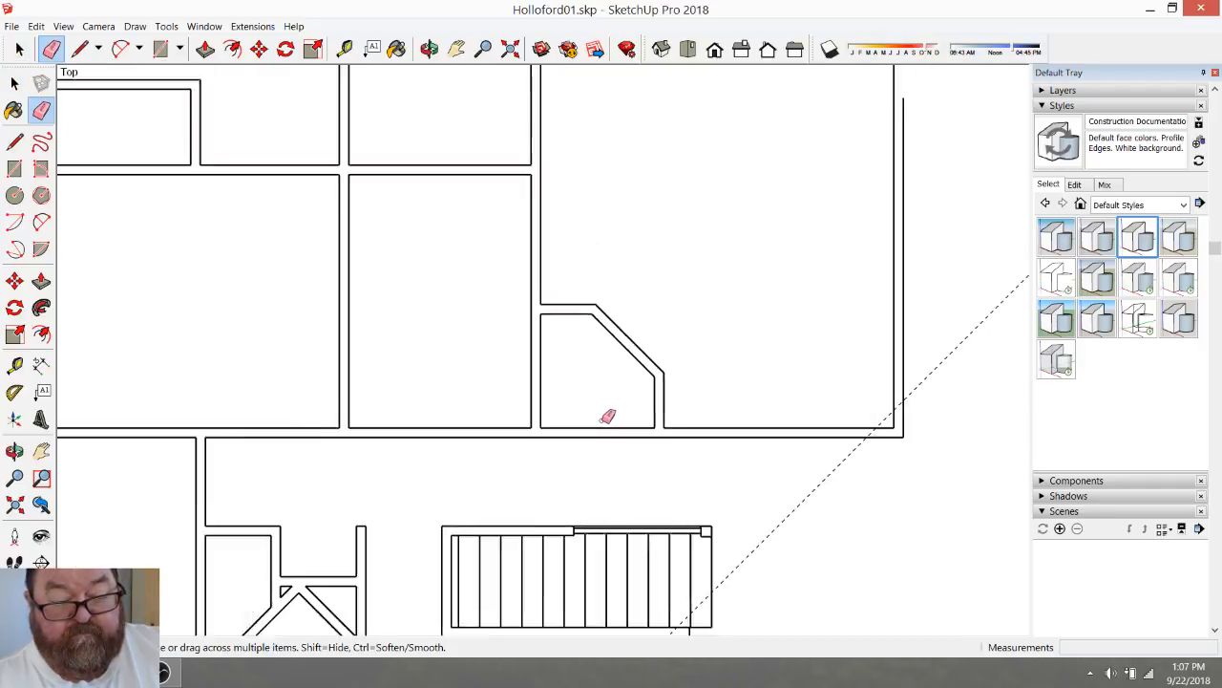
Measure the width of the recess between the pantry wall and the black wedge-shaped wall end on the reference plan
{"action": "scroll", "coordinate": [690, 441], "scroll_direction": "down", "scroll_amount": 5}
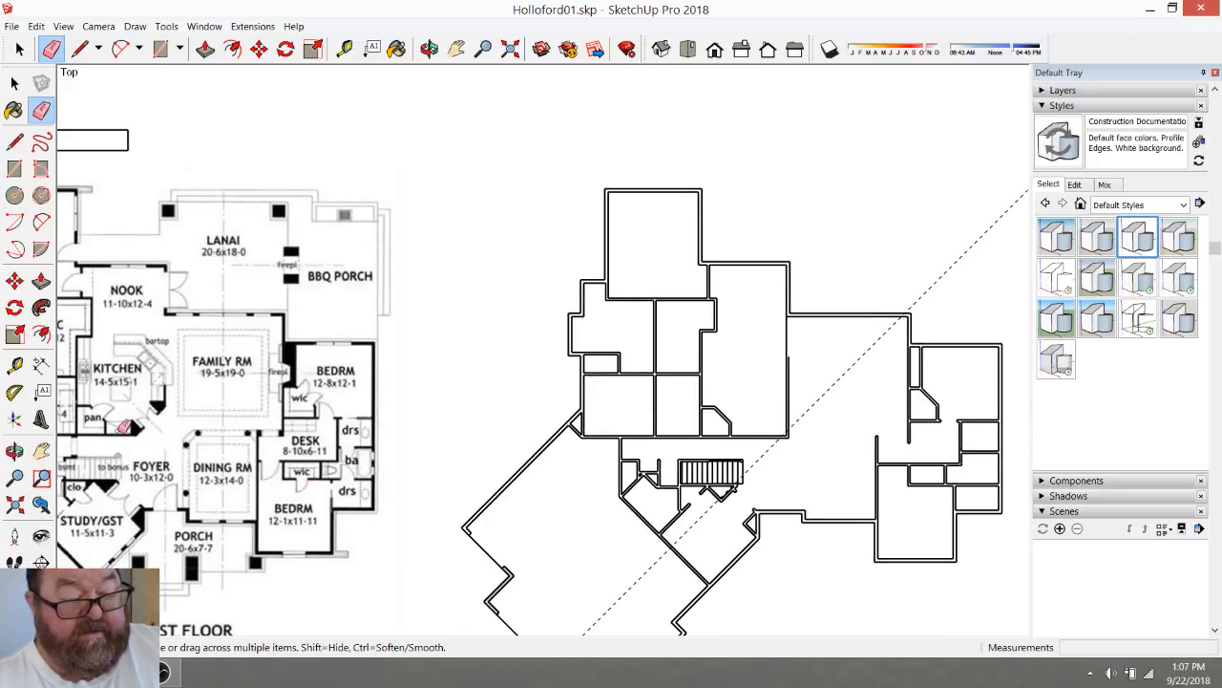
{"action": "scroll", "coordinate": [112, 423], "scroll_direction": "up", "scroll_amount": 7}
{"action": "scroll", "coordinate": [426, 471], "scroll_direction": "down", "scroll_amount": 4}
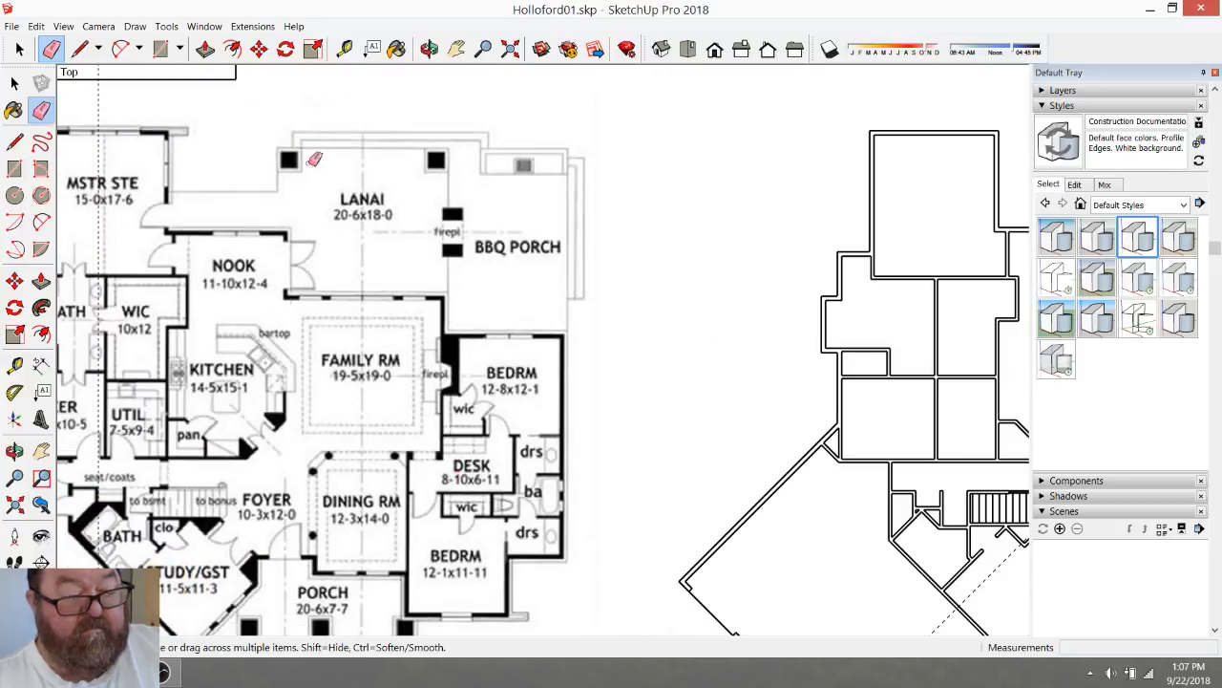
{"action": "left_click", "coordinate": [345, 55]}
{"action": "scroll", "coordinate": [219, 458], "scroll_direction": "up", "scroll_amount": 4}
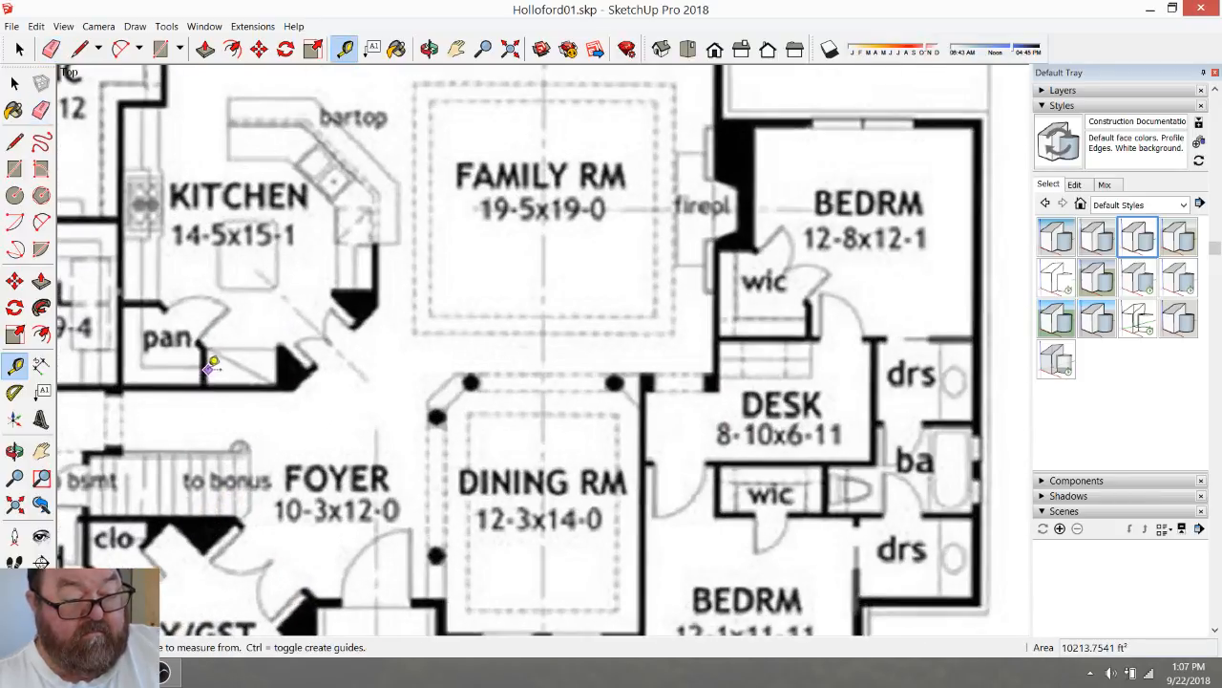
{"action": "left_click", "coordinate": [208, 368]}
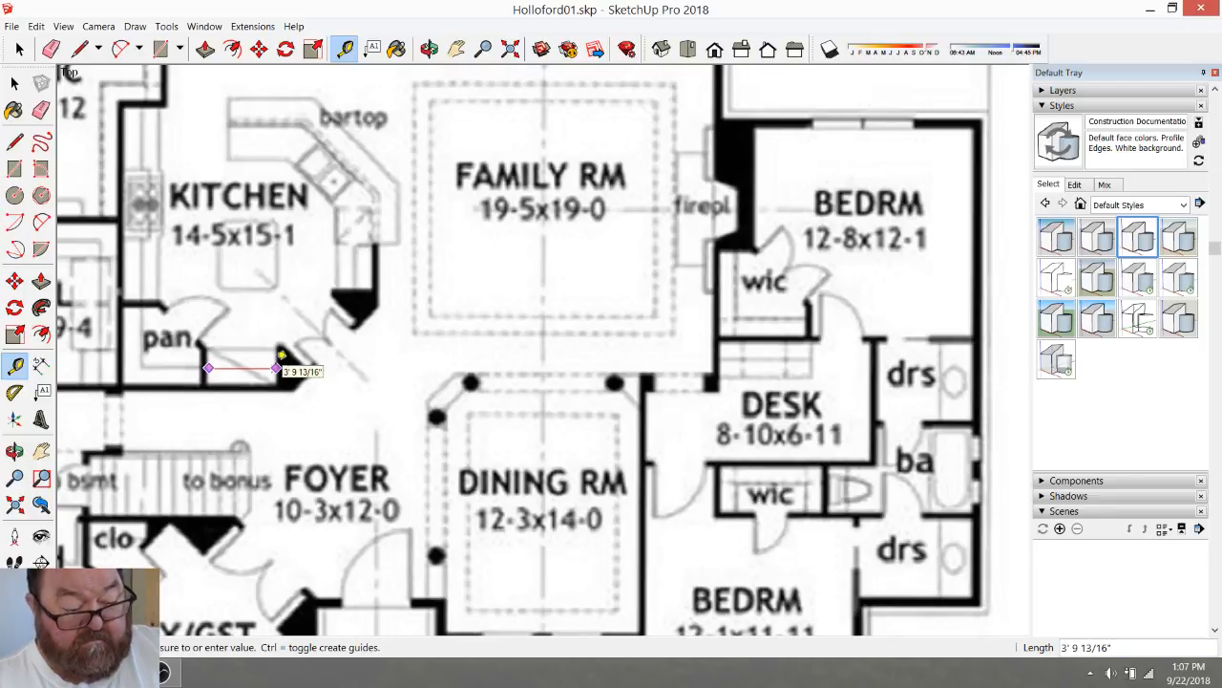
{"action": "left_click", "coordinate": [278, 368]}
Place a vertical guide 48 inches from the pantry's side wall in the drawn kitchen
{"action": "scroll", "coordinate": [191, 397], "scroll_direction": "down", "scroll_amount": 6}
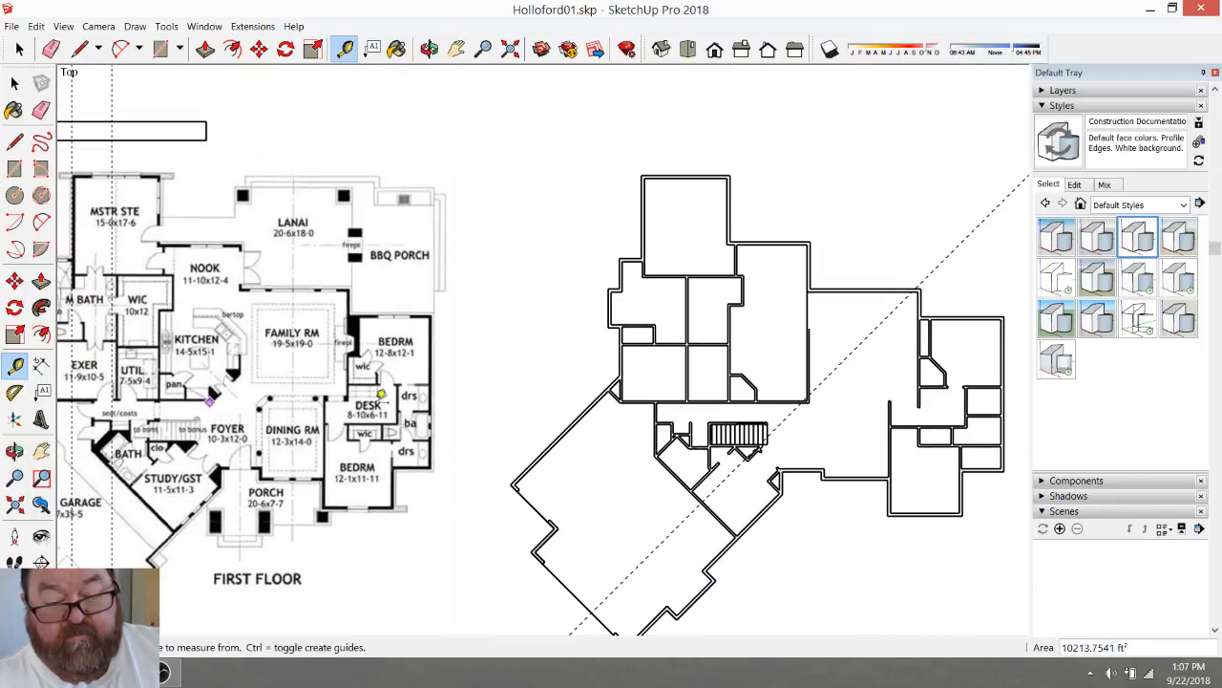
{"action": "scroll", "coordinate": [818, 442], "scroll_direction": "up", "scroll_amount": 4}
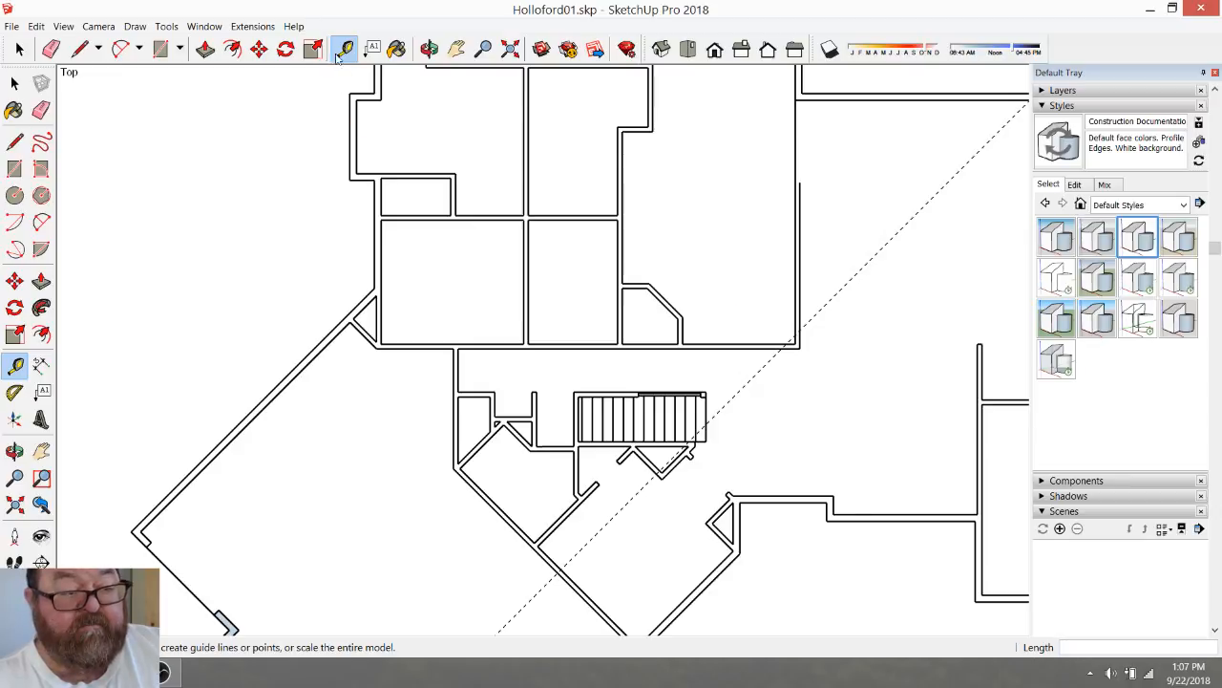
{"action": "scroll", "coordinate": [730, 313], "scroll_direction": "up", "scroll_amount": 3}
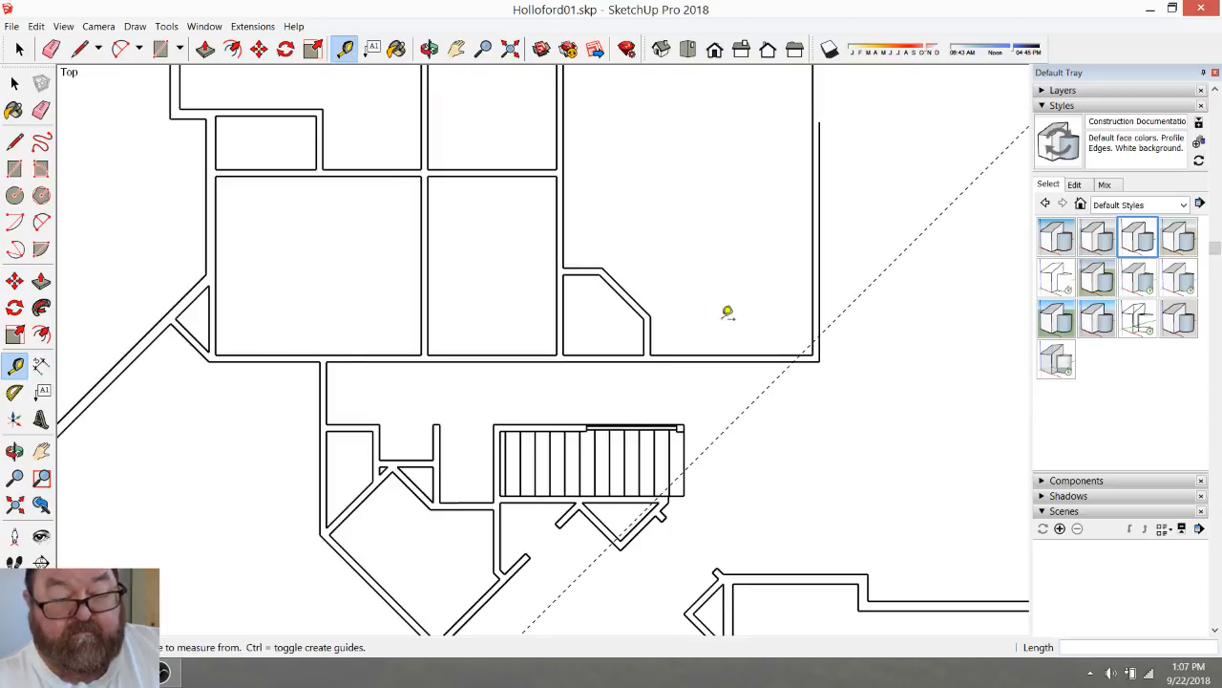
{"action": "left_click", "coordinate": [647, 335]}
{"action": "type", "text": "48"}
{"action": "key", "text": "Return"}
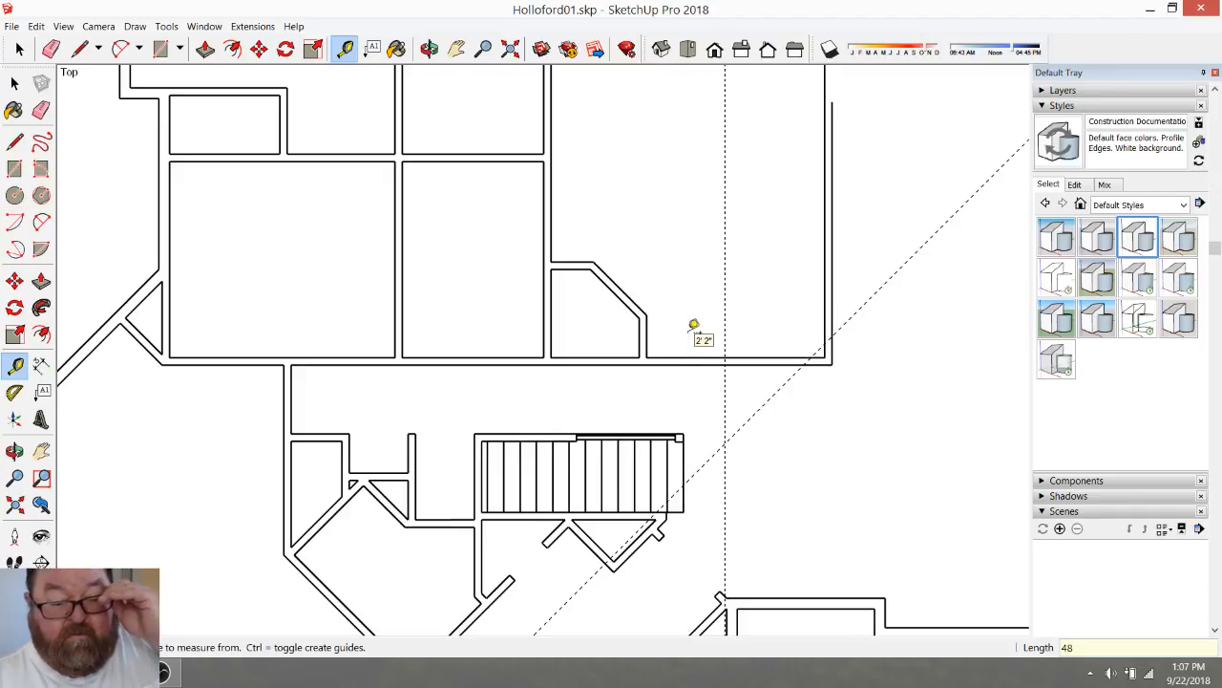
Compare the drawn kitchen with the reference plan, examining the wedge-shaped wall end between the pantry and the foyer
{"action": "scroll", "coordinate": [758, 338], "scroll_direction": "down", "scroll_amount": 2}
{"action": "scroll", "coordinate": [726, 551], "scroll_direction": "up", "scroll_amount": 2}
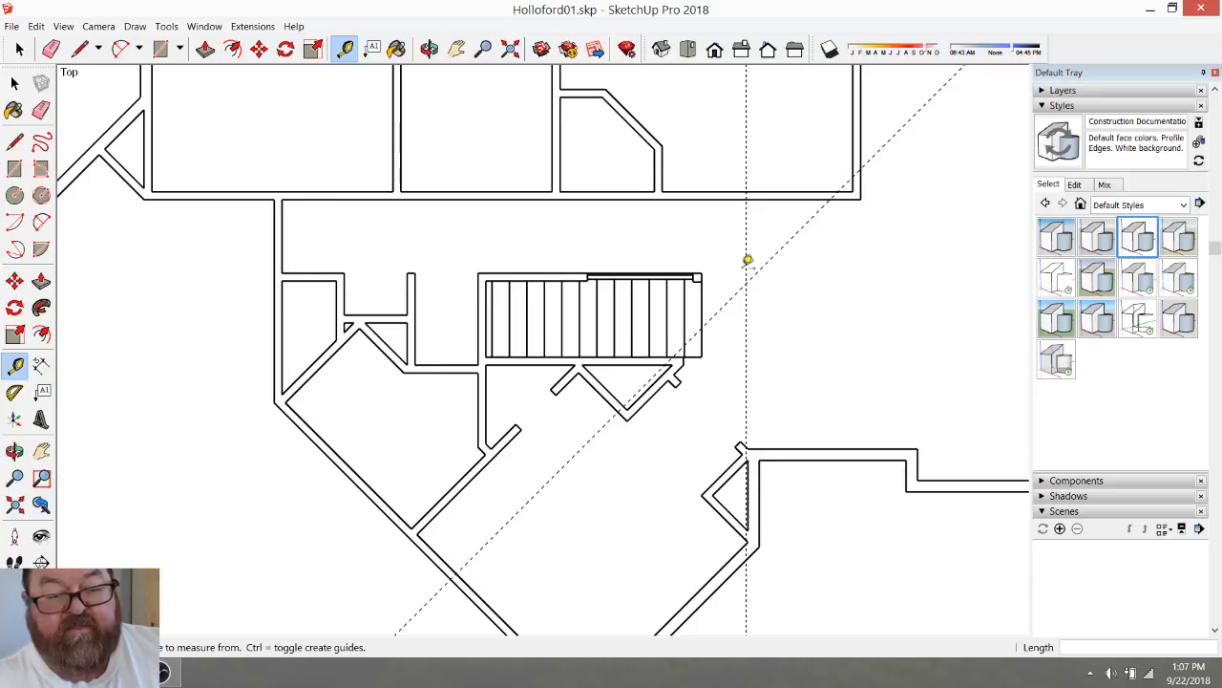
{"action": "scroll", "coordinate": [769, 301], "scroll_direction": "down", "scroll_amount": 2}
{"action": "scroll", "coordinate": [770, 301], "scroll_direction": "down", "scroll_amount": 4}
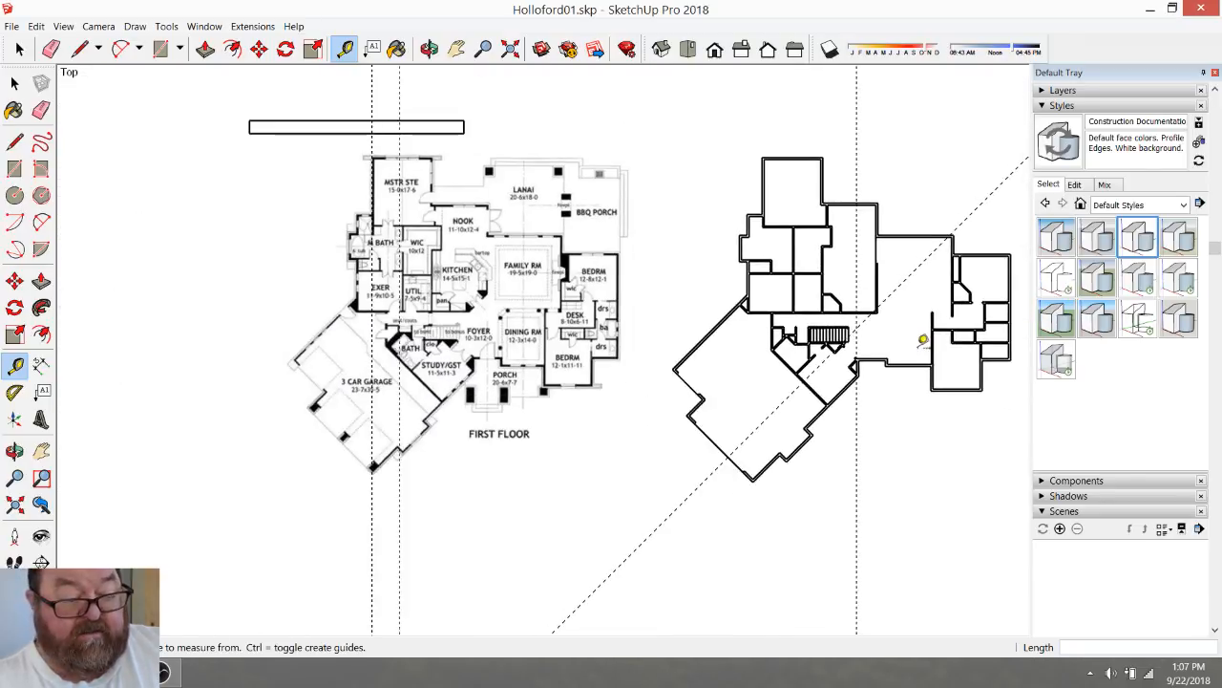
{"action": "scroll", "coordinate": [470, 323], "scroll_direction": "up", "scroll_amount": 2}
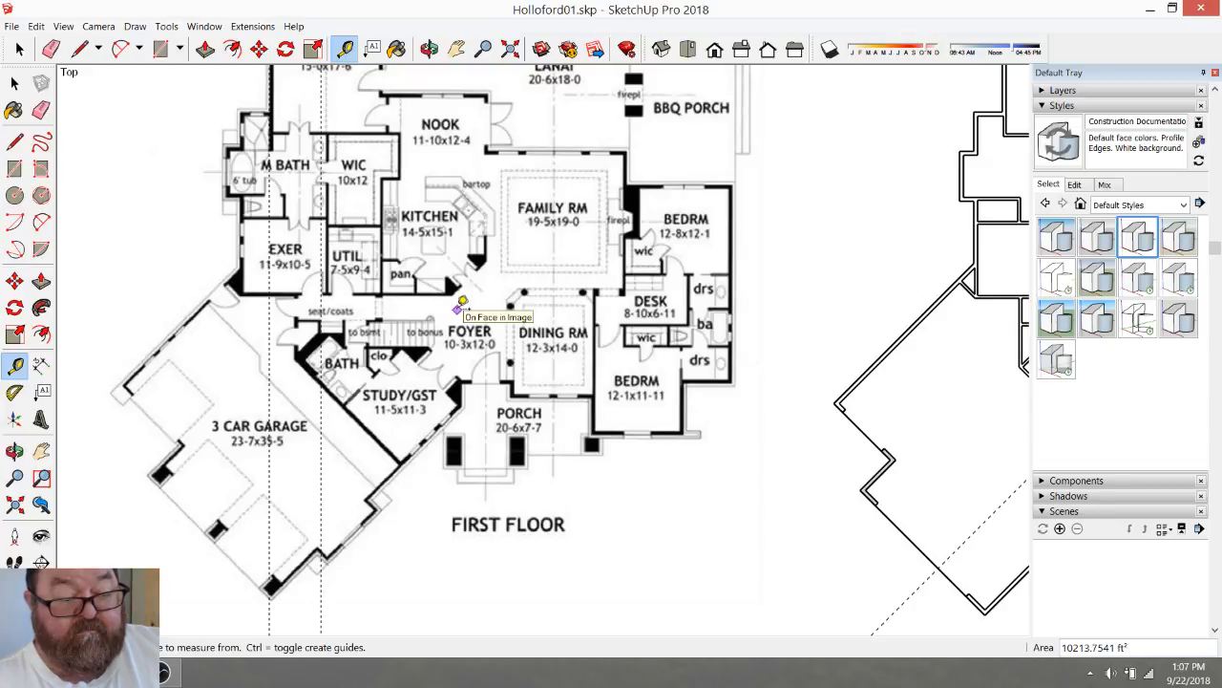
{"action": "scroll", "coordinate": [459, 304], "scroll_direction": "up", "scroll_amount": 5}
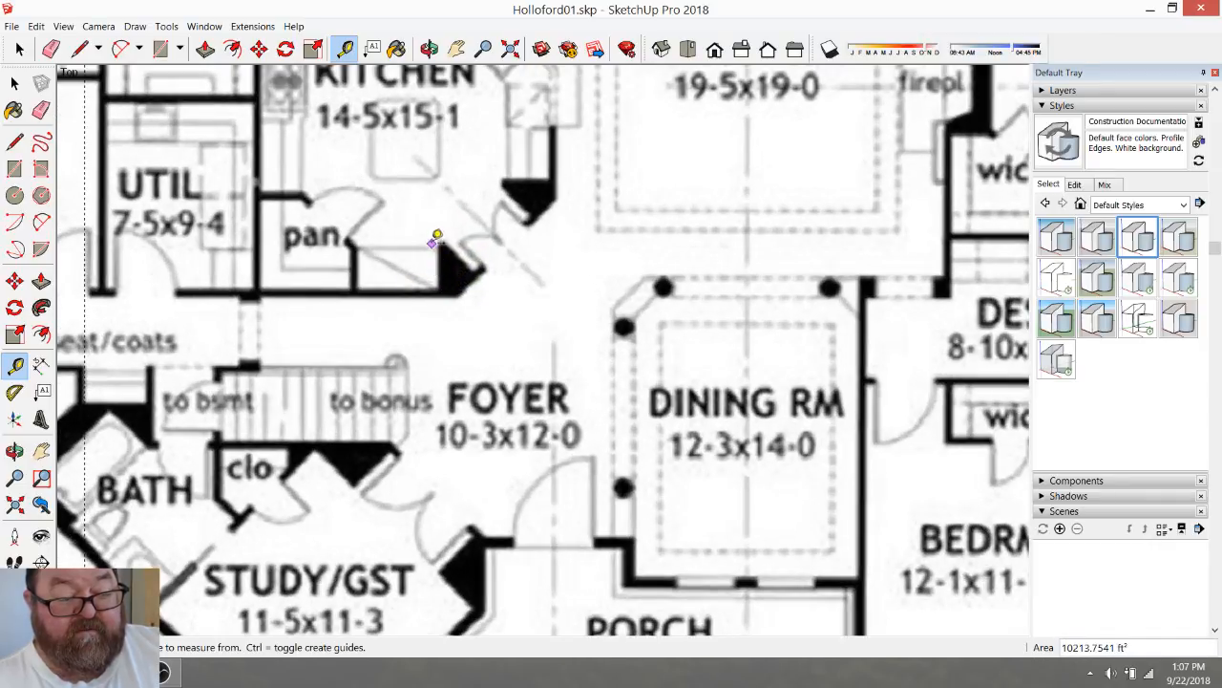
{"action": "scroll", "coordinate": [372, 284], "scroll_direction": "down", "scroll_amount": 10}
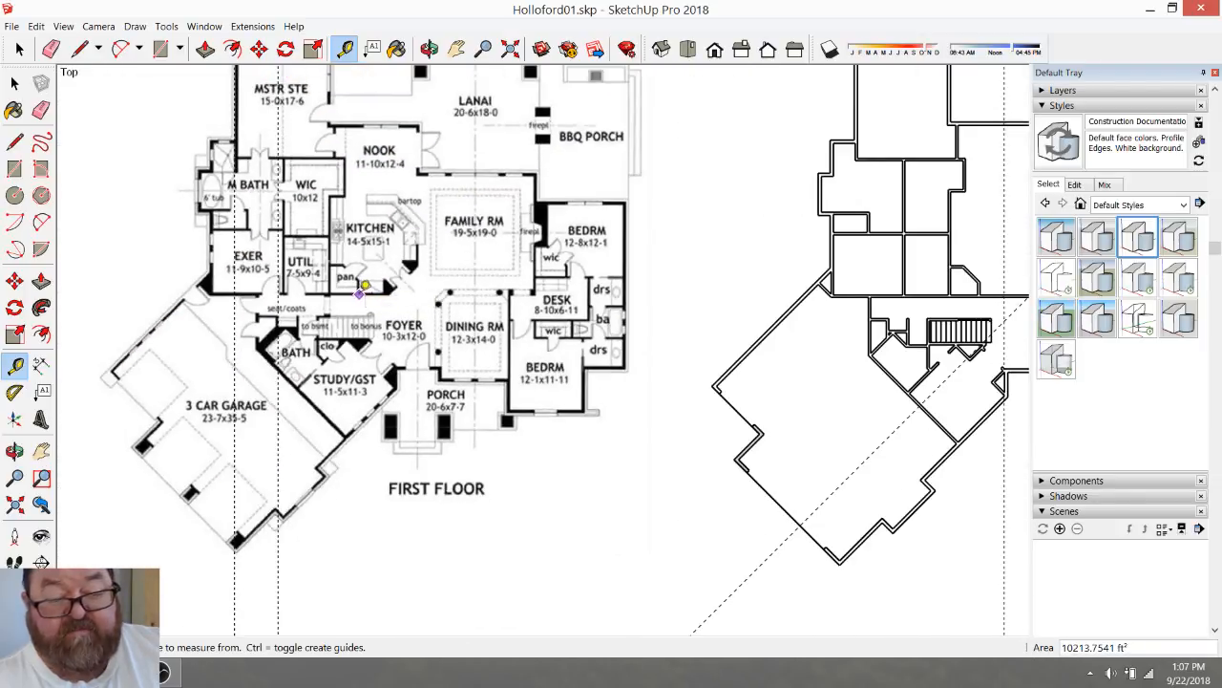
{"action": "scroll", "coordinate": [850, 281], "scroll_direction": "up", "scroll_amount": 10}
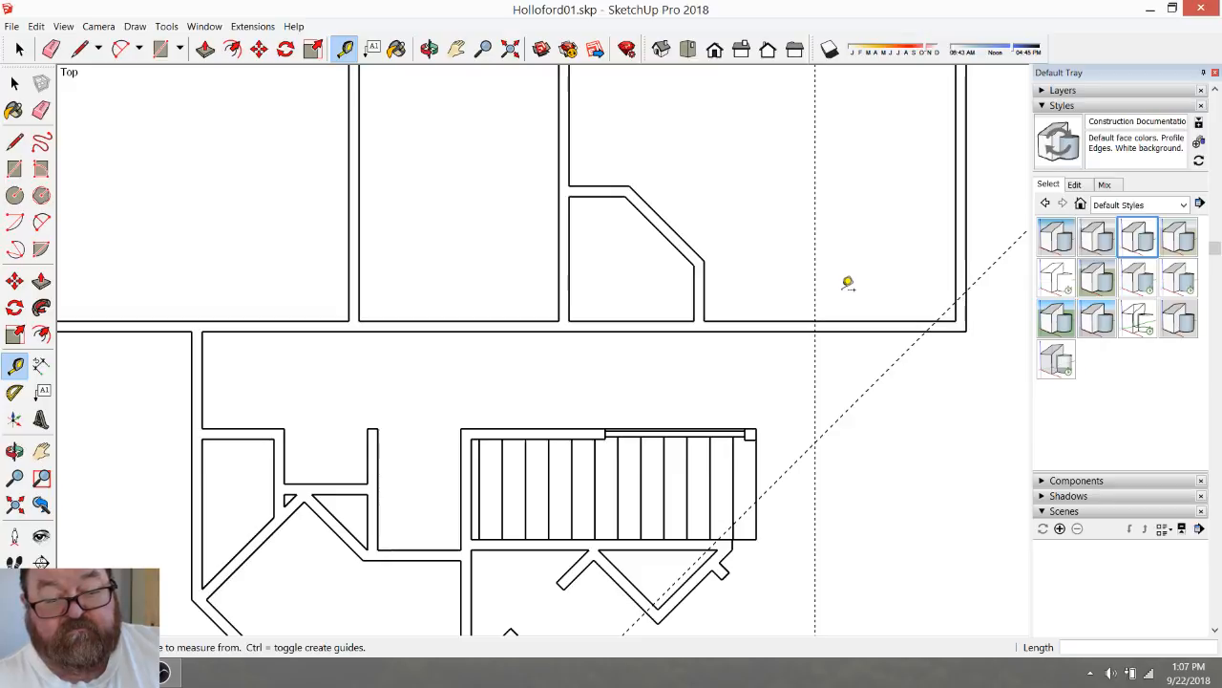
Place a guide parallel to the kitchen's lower wall, level with the pantry's lower outer corner
{"action": "left_click", "coordinate": [749, 320]}
{"action": "key", "text": "Escape"}
{"action": "left_click", "coordinate": [726, 320]}
{"action": "left_click", "coordinate": [712, 256]}
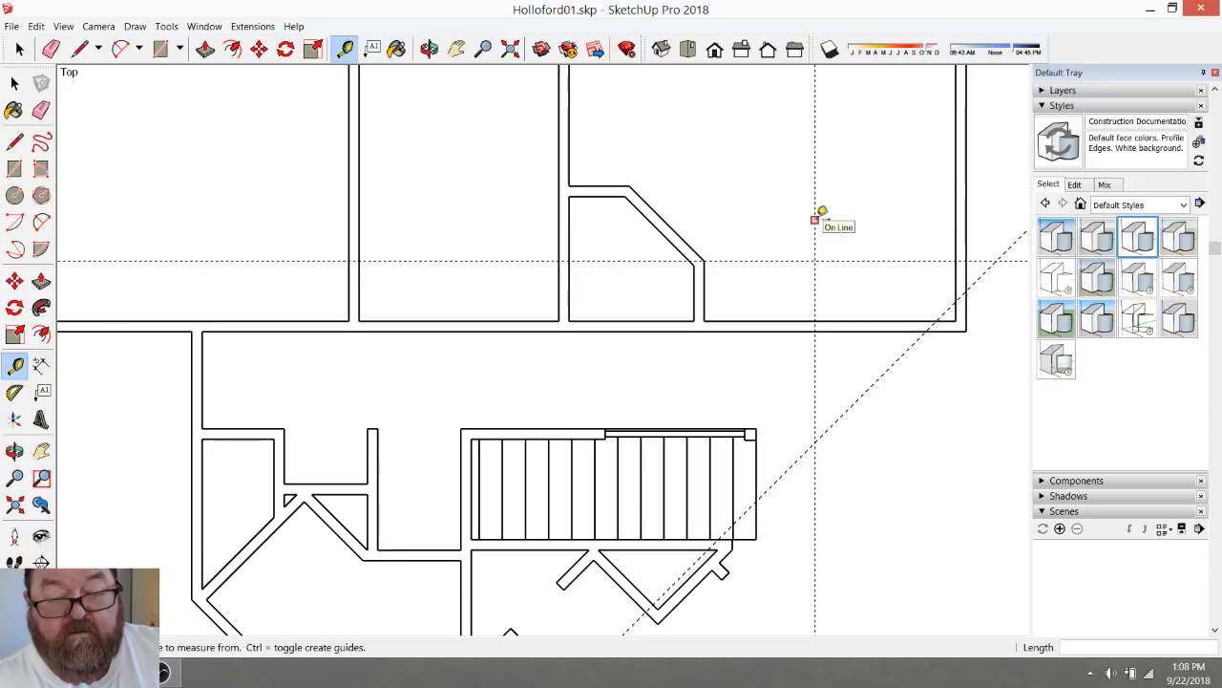
Add a guide 4.5 inches beyond the 48-inch guide, and one parallel to the pantry's diagonal wall through its crossing with the horizontal guide
{"action": "scroll", "coordinate": [1003, 315], "scroll_direction": "down", "scroll_amount": 6}
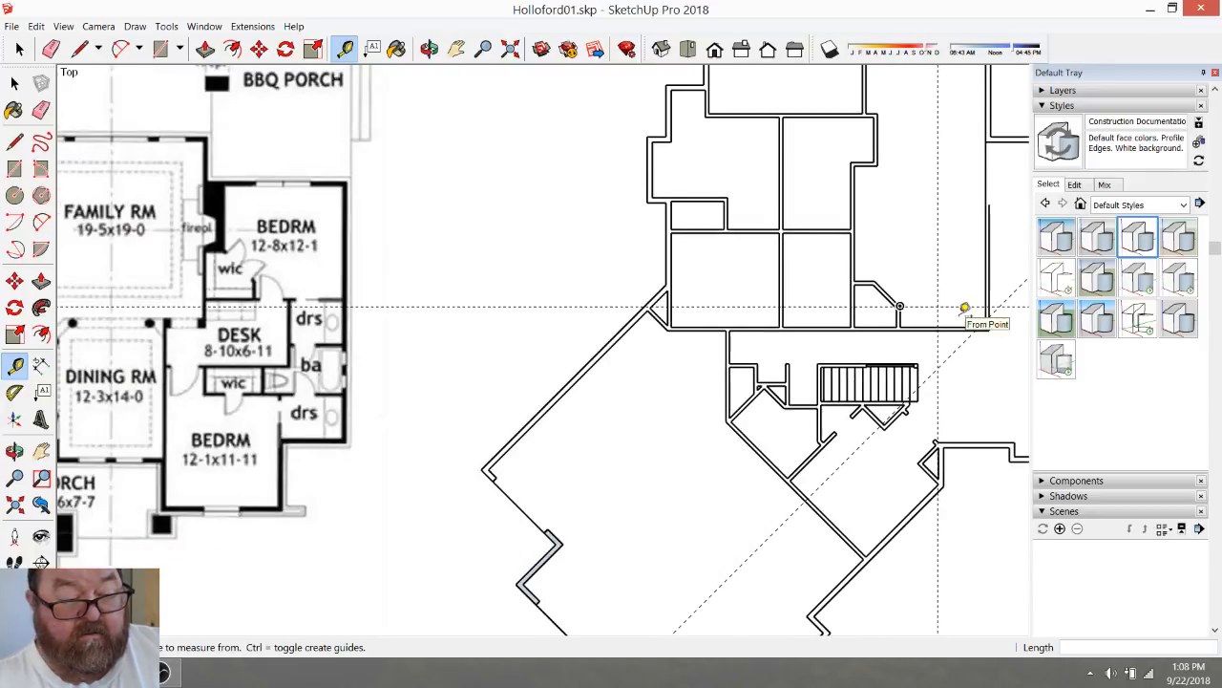
{"action": "scroll", "coordinate": [965, 309], "scroll_direction": "down", "scroll_amount": 2}
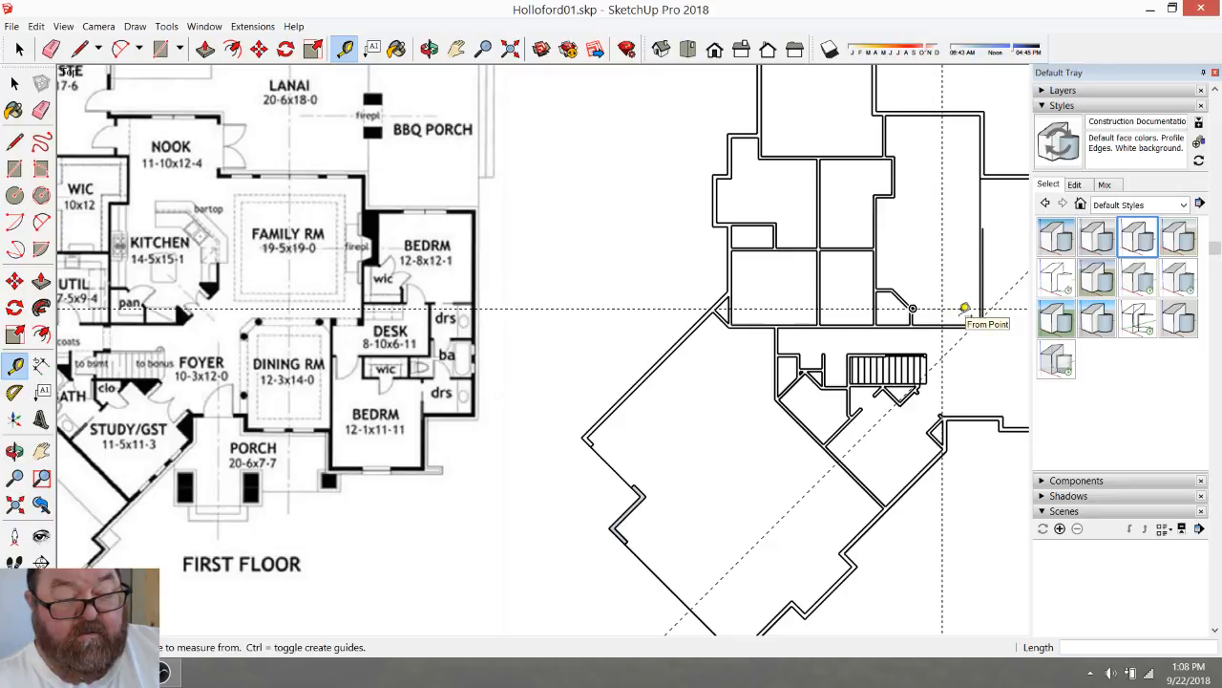
{"action": "scroll", "coordinate": [964, 308], "scroll_direction": "up", "scroll_amount": 8}
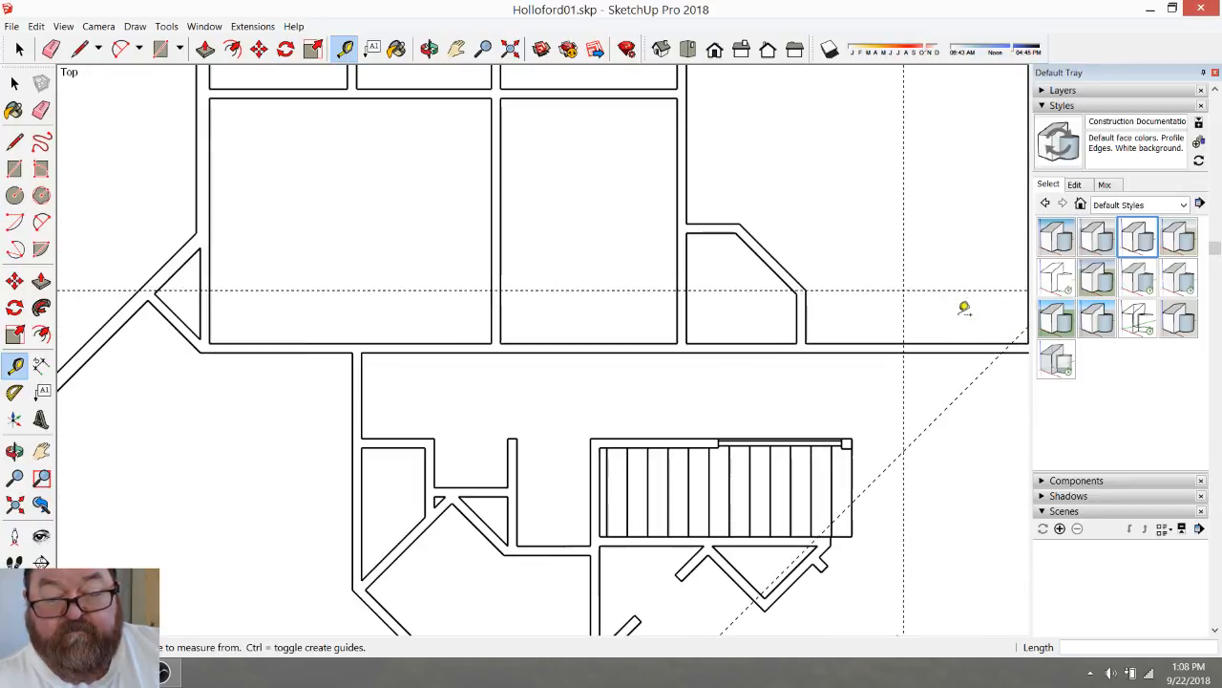
{"action": "left_click", "coordinate": [882, 316]}
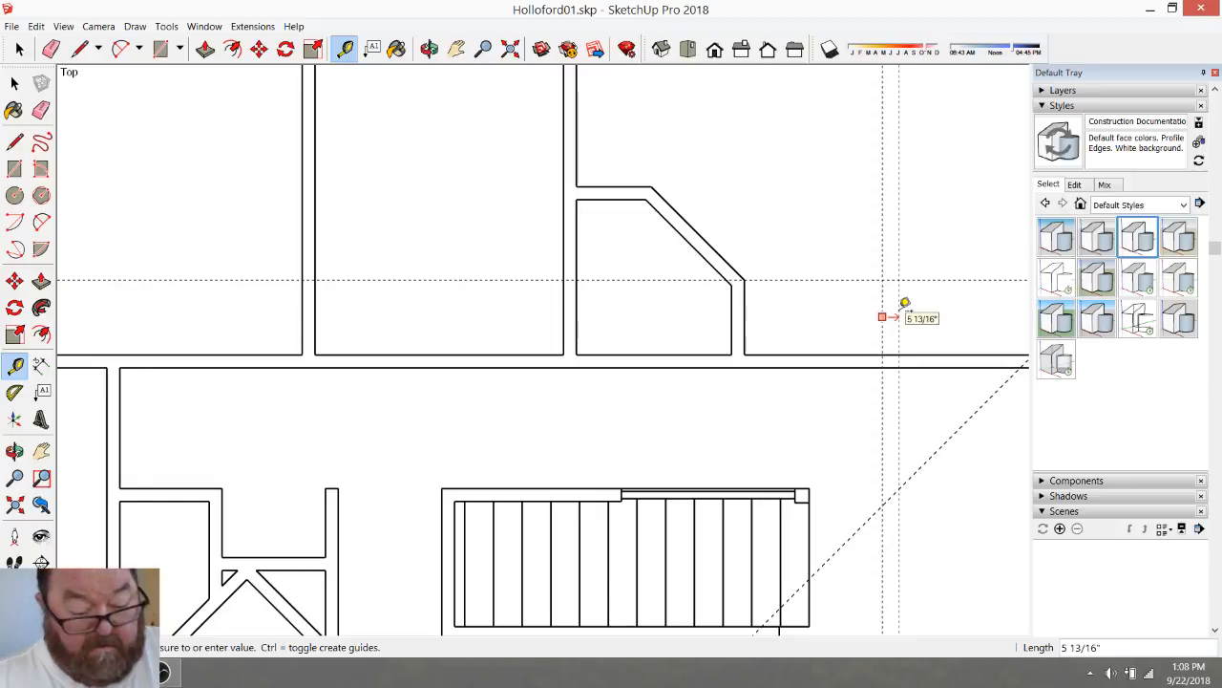
{"action": "left_click", "coordinate": [904, 304]}
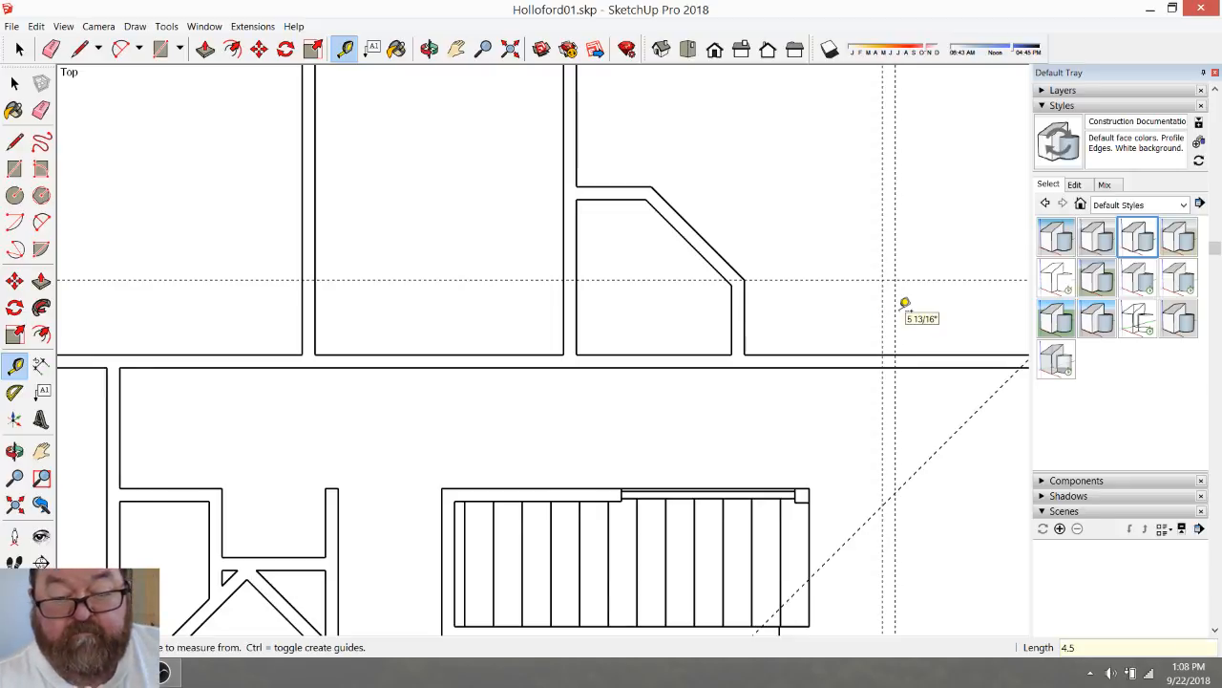
{"action": "left_click", "coordinate": [716, 251]}
{"action": "left_click", "coordinate": [901, 272]}
Draw the wedge's outline along the guides, 4.5 inches wide on top, sloping to the kitchen's lower wall, with end lines across that wall
{"action": "scroll", "coordinate": [753, 262], "scroll_direction": "down", "scroll_amount": 3}
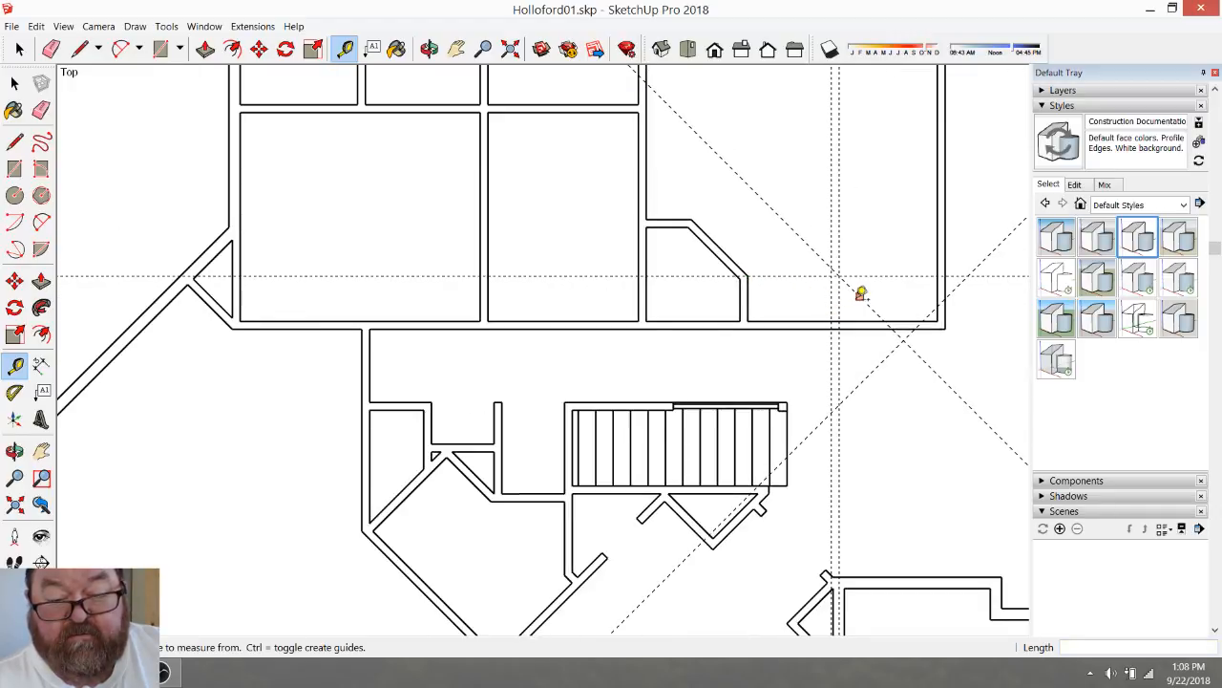
{"action": "scroll", "coordinate": [862, 291], "scroll_direction": "up", "scroll_amount": 2}
{"action": "scroll", "coordinate": [907, 324], "scroll_direction": "down", "scroll_amount": 1}
{"action": "scroll", "coordinate": [907, 324], "scroll_direction": "up", "scroll_amount": 4}
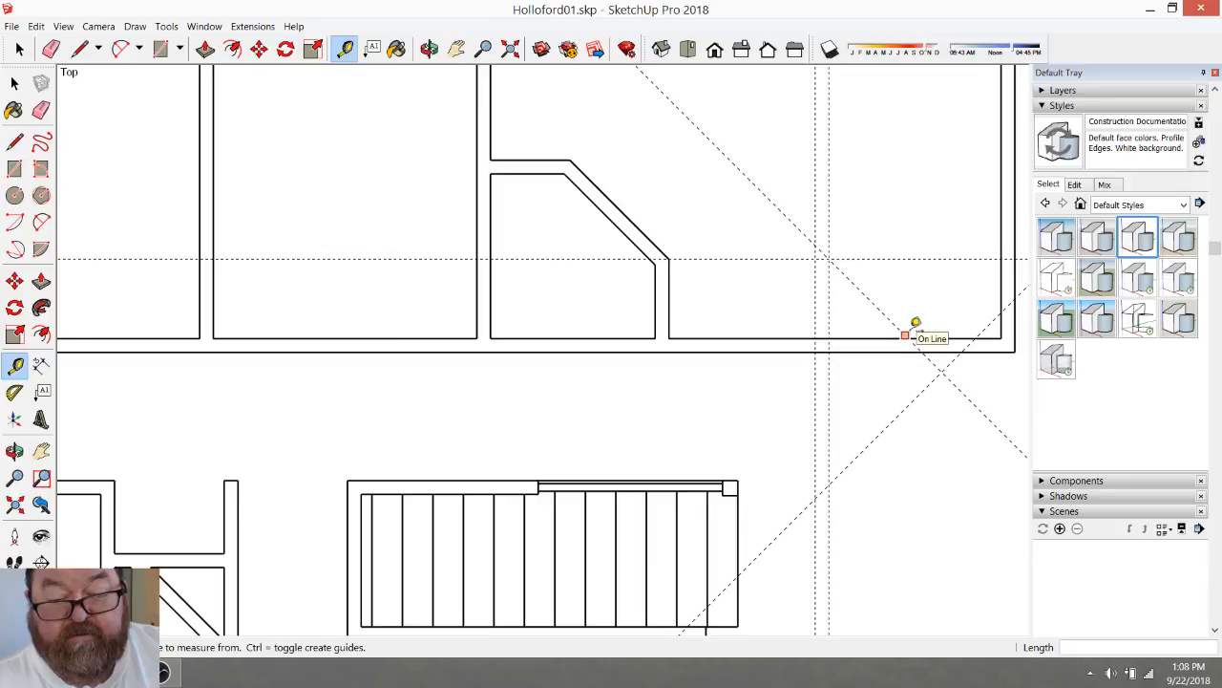
{"action": "left_click", "coordinate": [80, 50]}
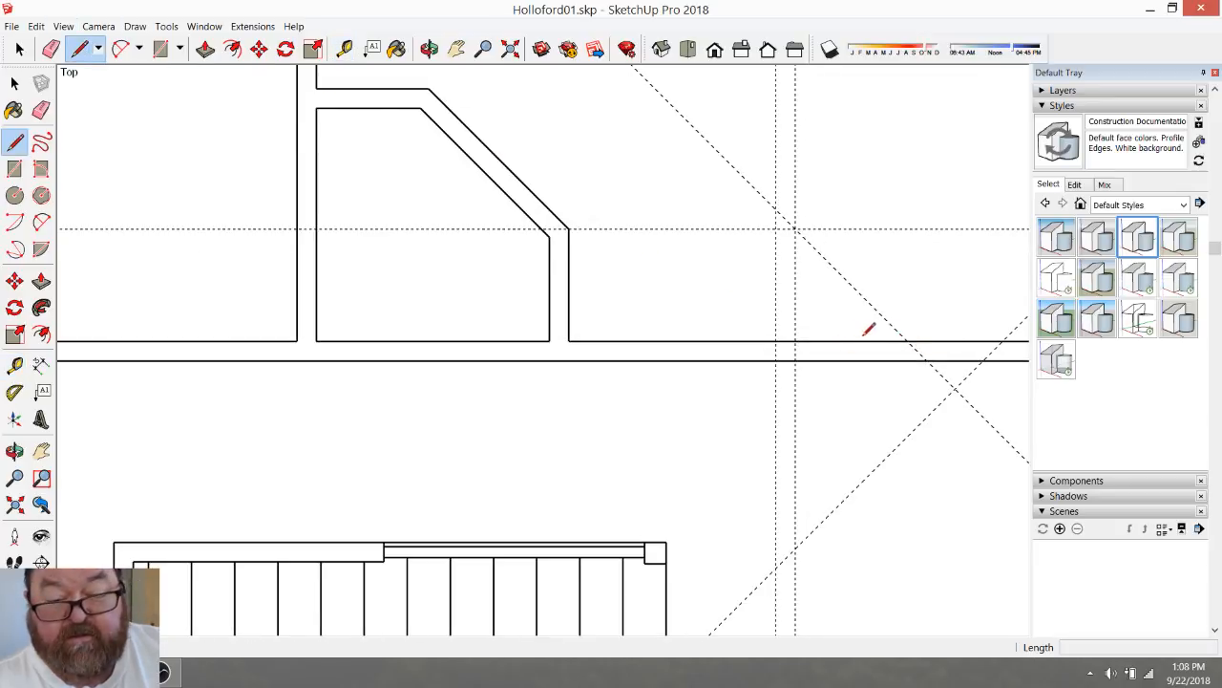
{"action": "left_click", "coordinate": [906, 341]}
{"action": "left_click", "coordinate": [907, 360]}
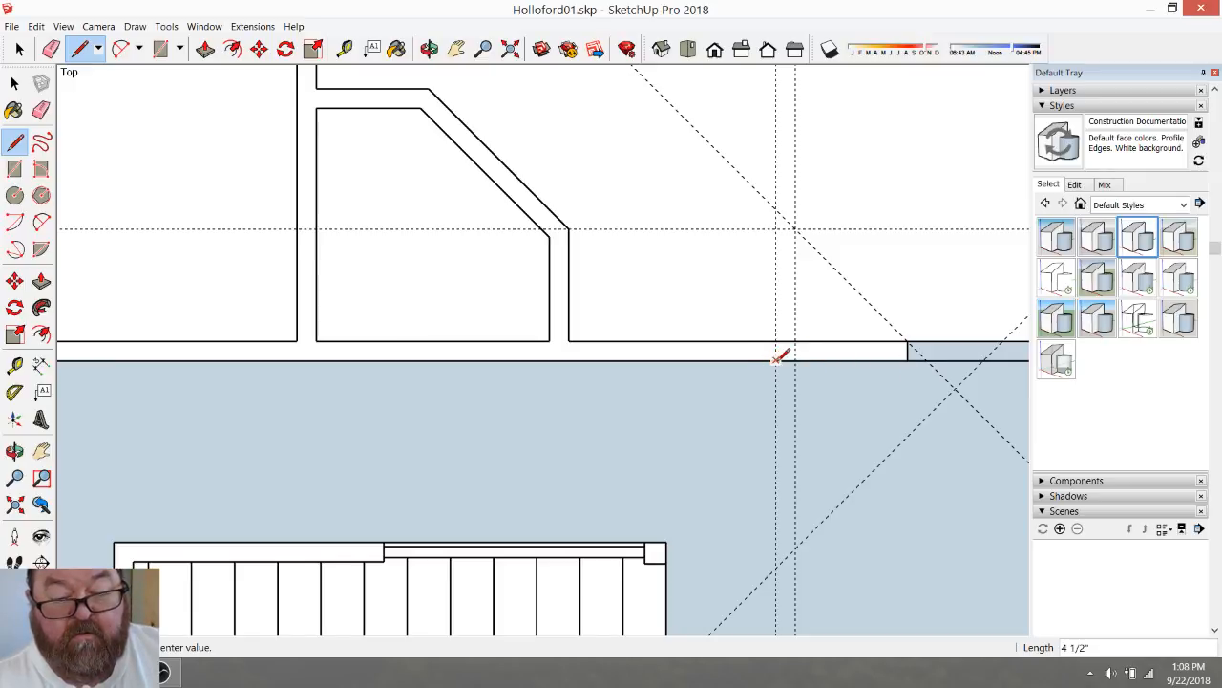
{"action": "left_click", "coordinate": [776, 360]}
{"action": "left_click", "coordinate": [776, 229]}
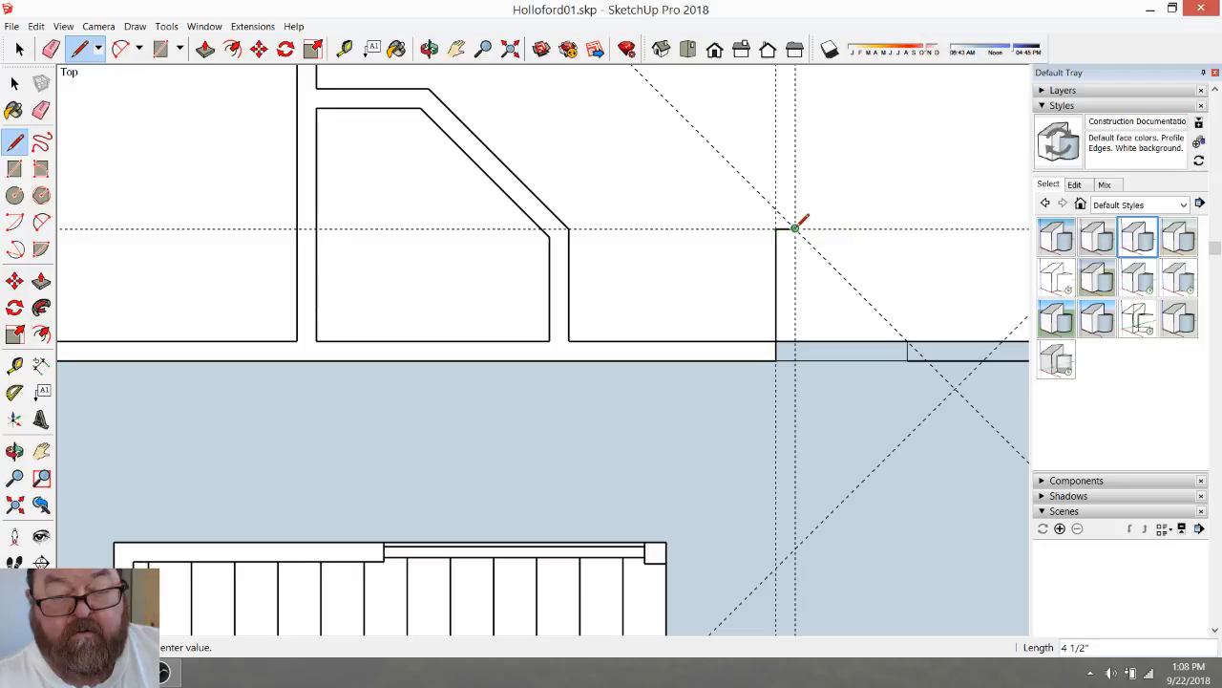
{"action": "left_click", "coordinate": [907, 341]}
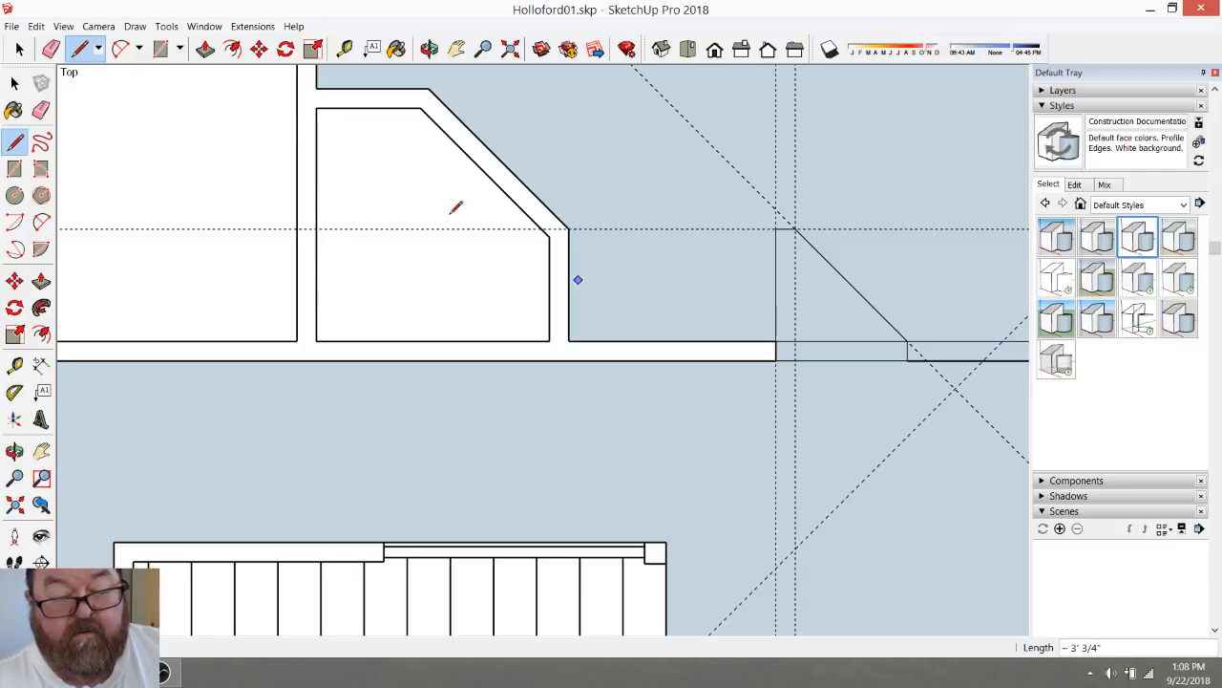
Erase the vertical, horizontal and diagonal guides around the new wedge
{"action": "left_click", "coordinate": [51, 49]}
{"action": "mouse_move", "coordinate": [735, 226]}
{"action": "left_mouse_down"}
{"action": "mouse_move", "coordinate": [758, 182]}
{"action": "mouse_move", "coordinate": [816, 169]}
{"action": "left_mouse_up"}
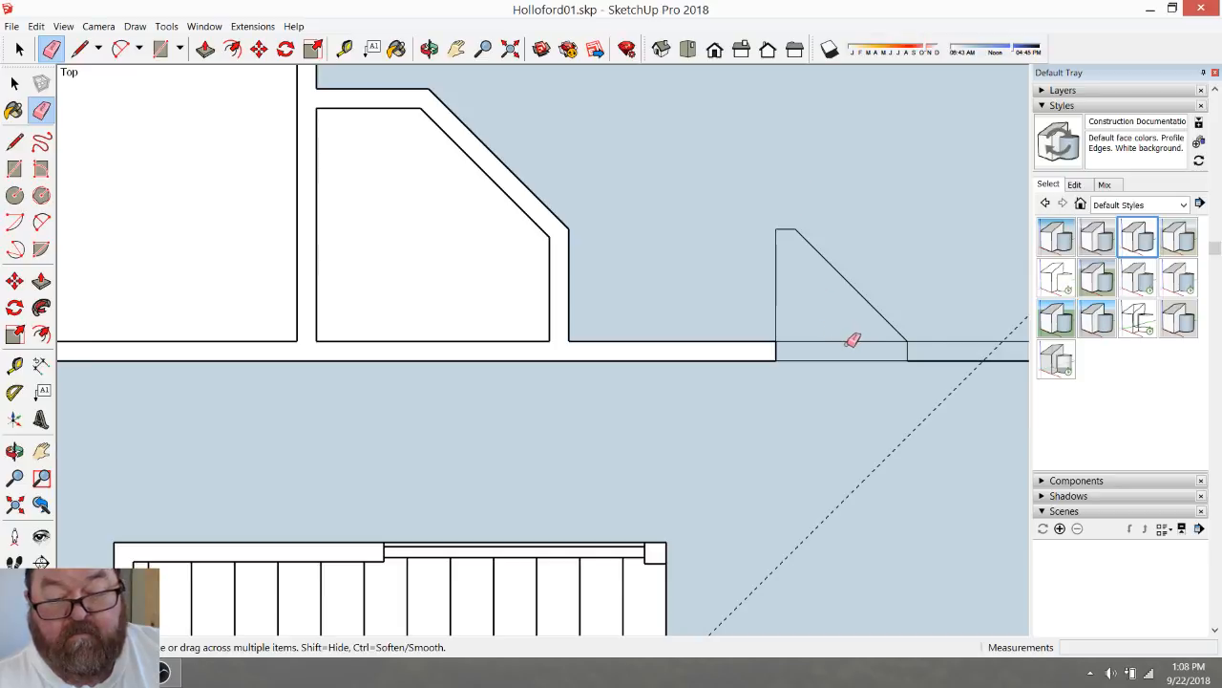
{"action": "scroll", "coordinate": [740, 353], "scroll_direction": "down", "scroll_amount": 1}
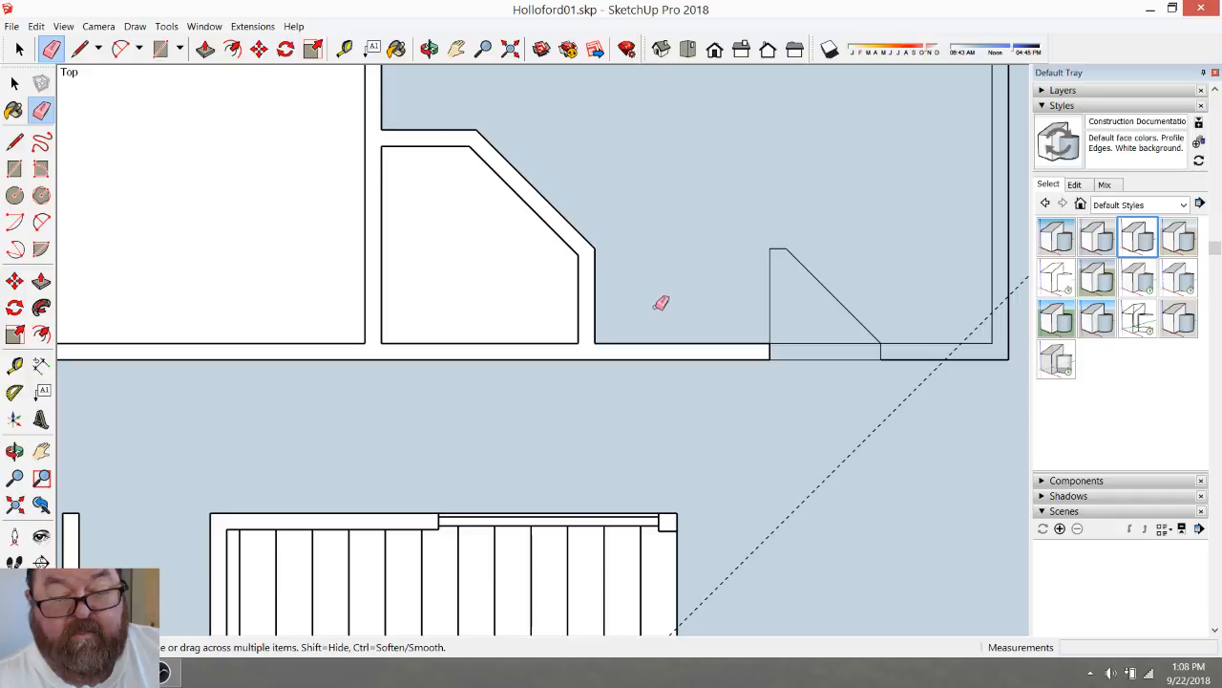
Delete the filled faces in the kitchen, the surrounding area, the wedge and the wall section beneath it
{"action": "left_click", "coordinate": [19, 49]}
{"action": "left_click", "coordinate": [616, 173]}
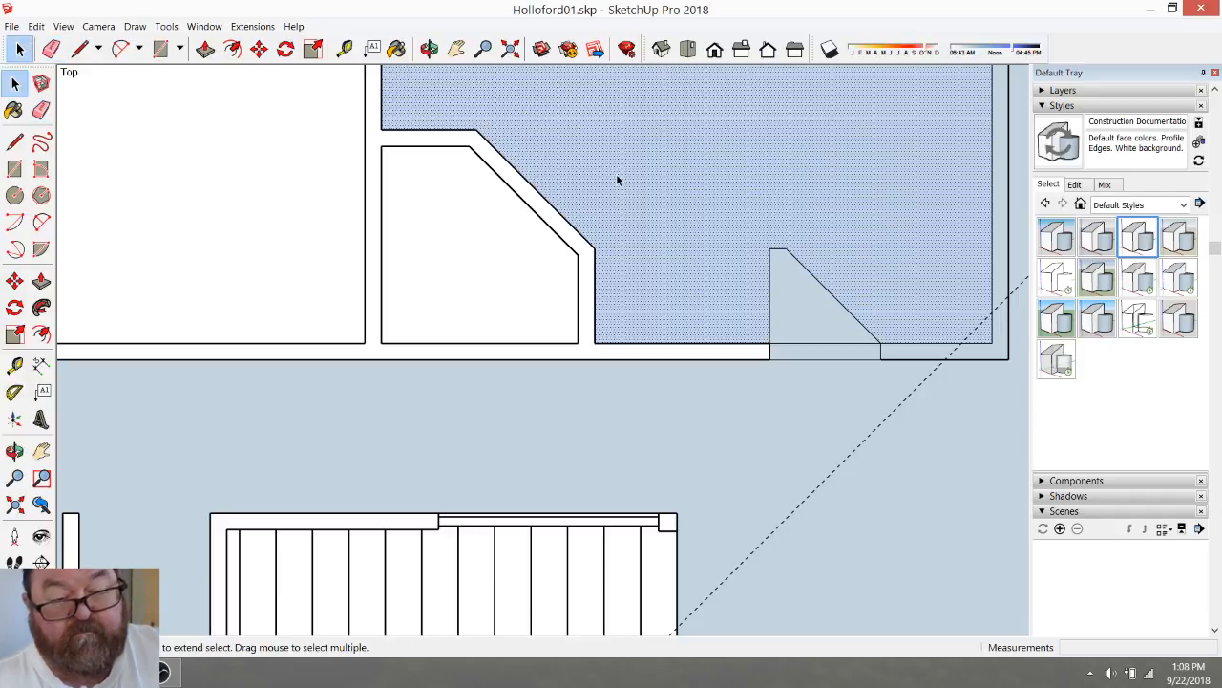
{"action": "key", "text": "Delete"}
{"action": "left_click", "coordinate": [761, 368]}
{"action": "key", "text": "Delete"}
{"action": "left_click", "coordinate": [799, 322]}
{"action": "key", "text": "Delete"}
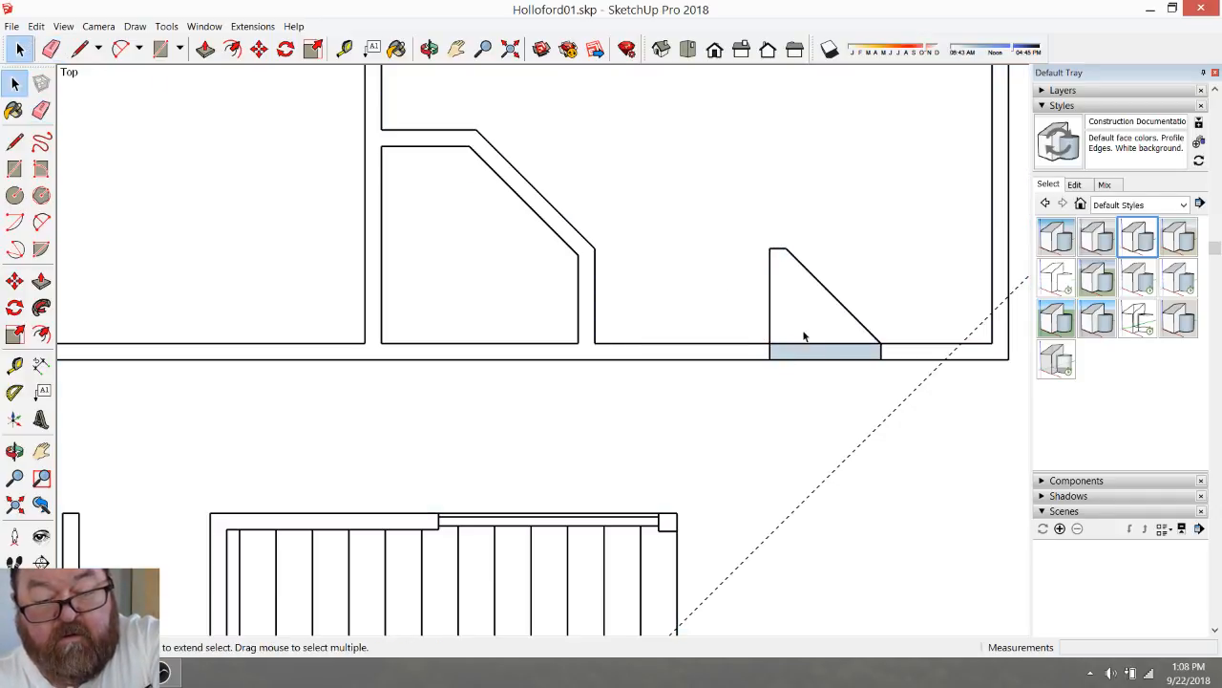
{"action": "key", "text": "Delete"}
{"action": "scroll", "coordinate": [877, 405], "scroll_direction": "down", "scroll_amount": 8}
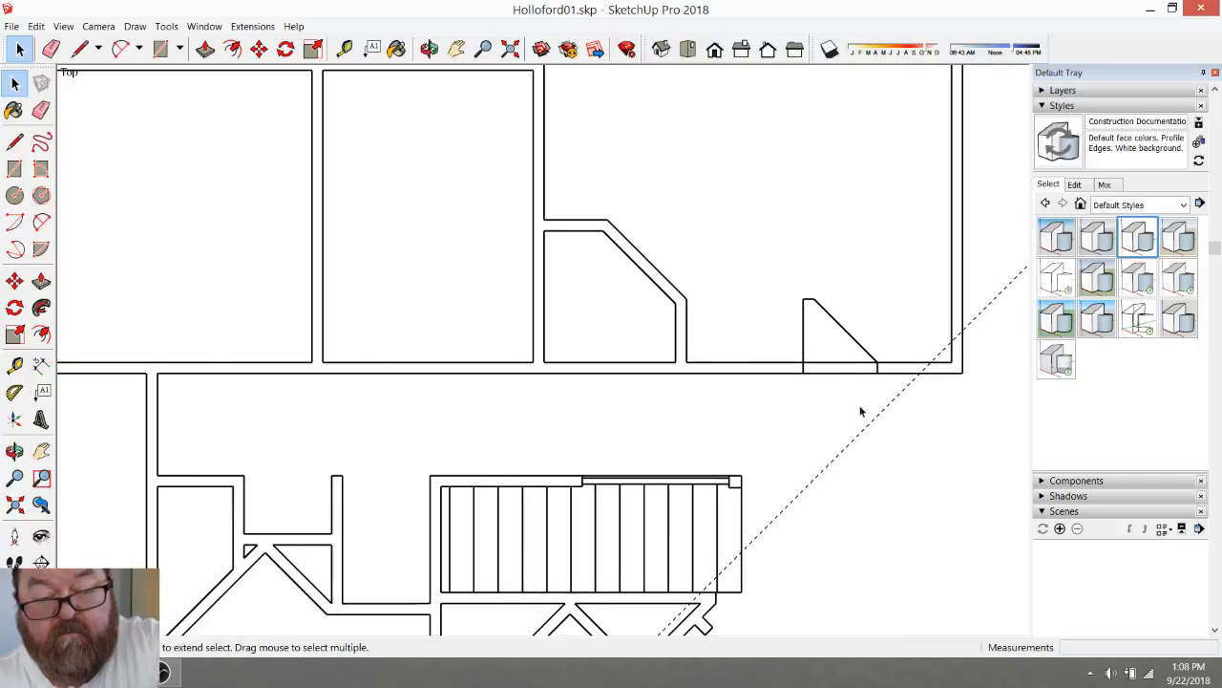
Measure the diagonal doorway between the two black wedge-shaped wall ends at the kitchen's lower-right corner on the reference plan
{"action": "scroll", "coordinate": [907, 417], "scroll_direction": "down", "scroll_amount": 2}
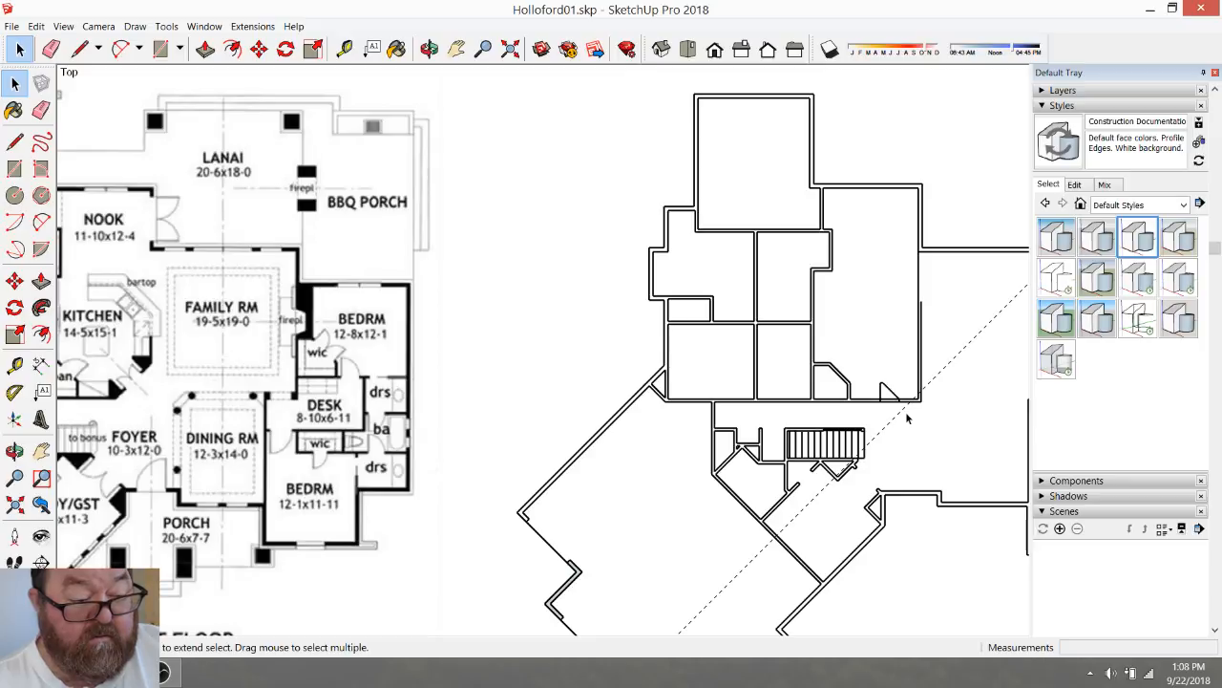
{"action": "scroll", "coordinate": [280, 208], "scroll_direction": "up", "scroll_amount": 3}
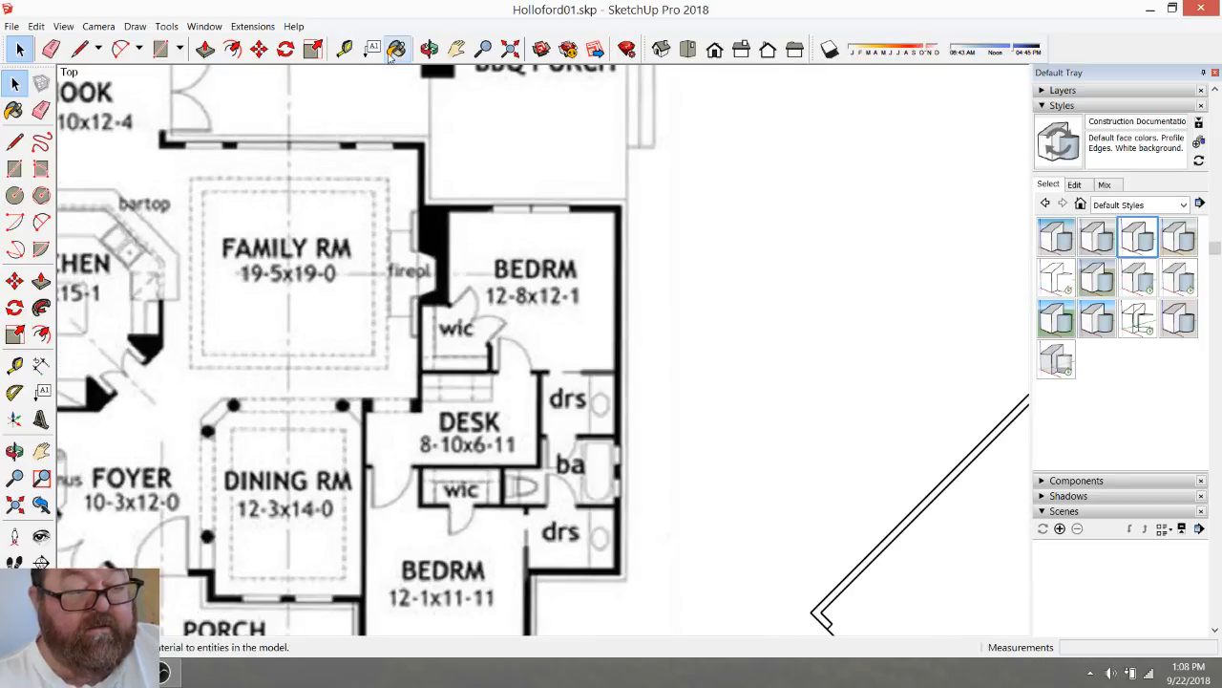
{"action": "left_click", "coordinate": [344, 49]}
{"action": "scroll", "coordinate": [721, 306], "scroll_direction": "down", "scroll_amount": 3}
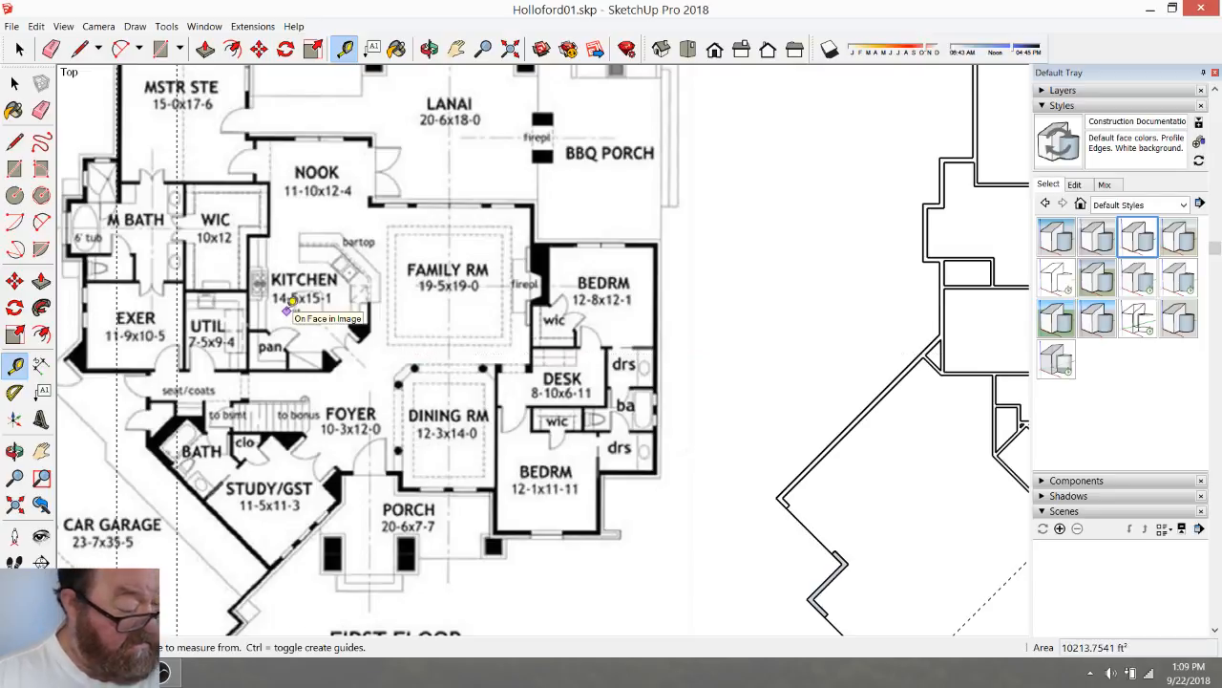
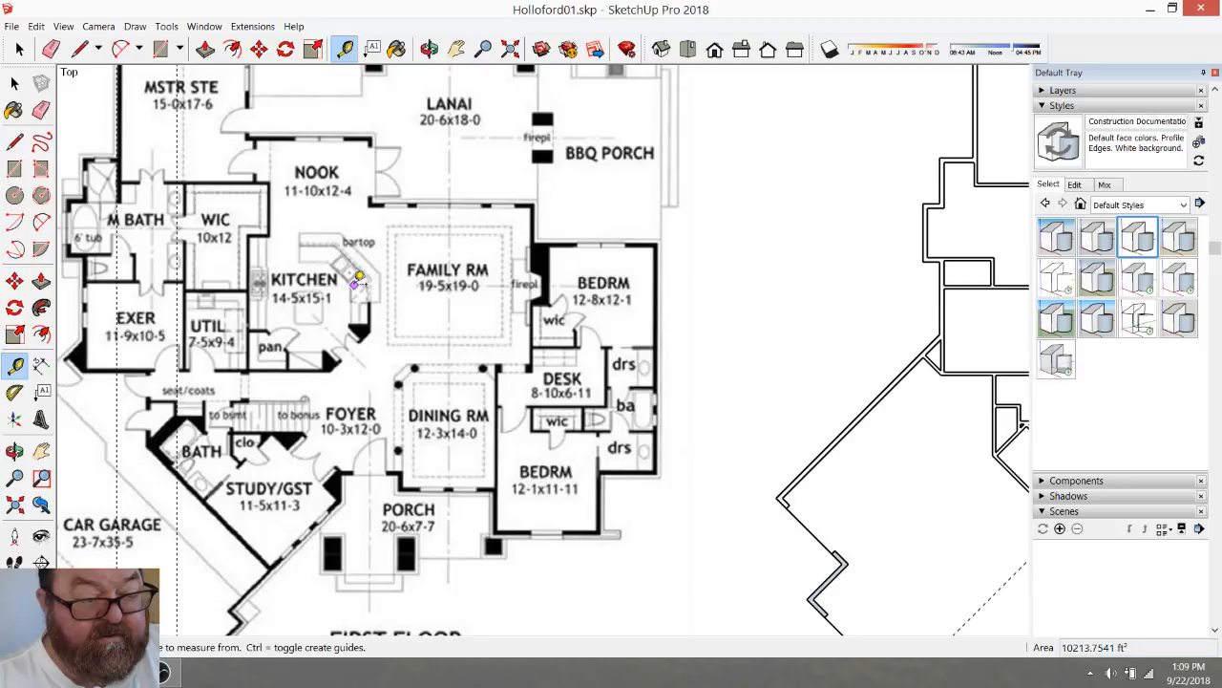
{"action": "scroll", "coordinate": [329, 337], "scroll_direction": "up", "scroll_amount": 5}
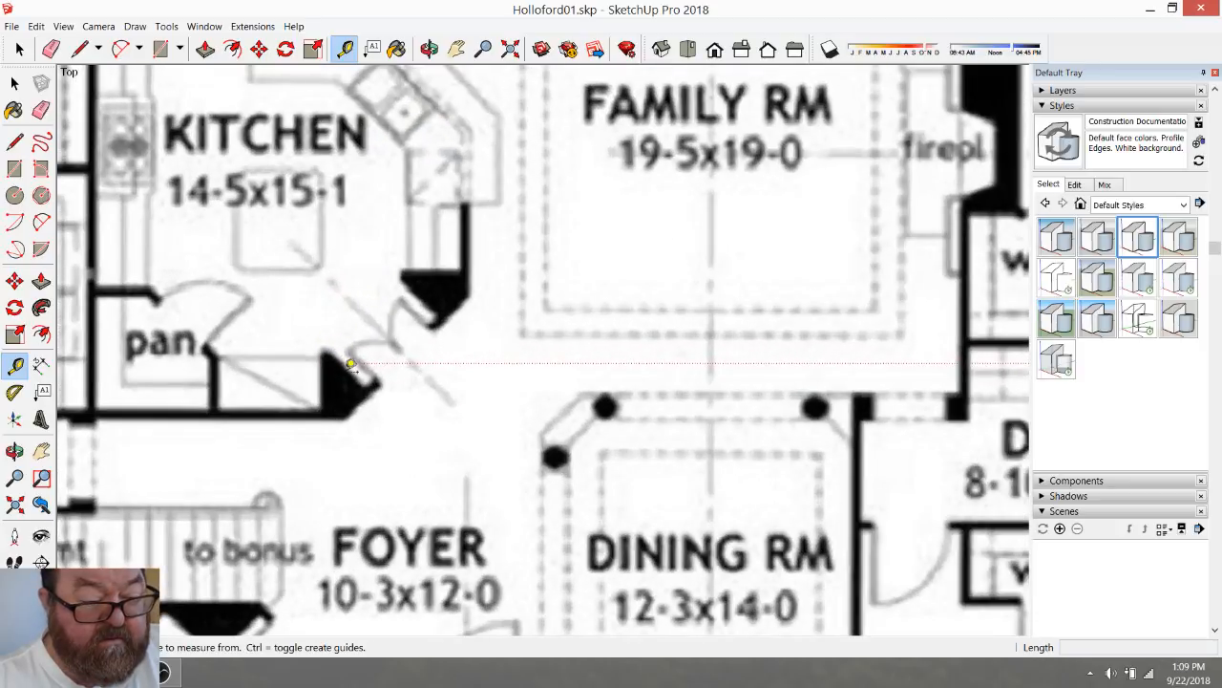
{"action": "left_click", "coordinate": [378, 381]}
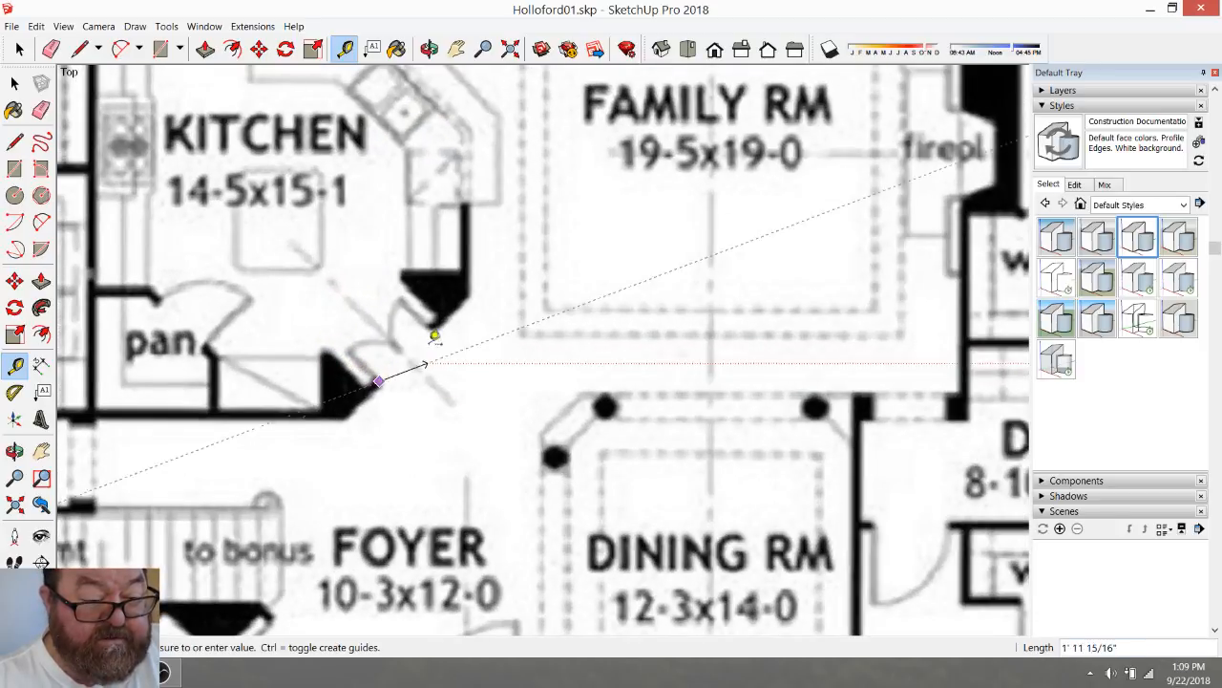
{"action": "left_click", "coordinate": [435, 322]}
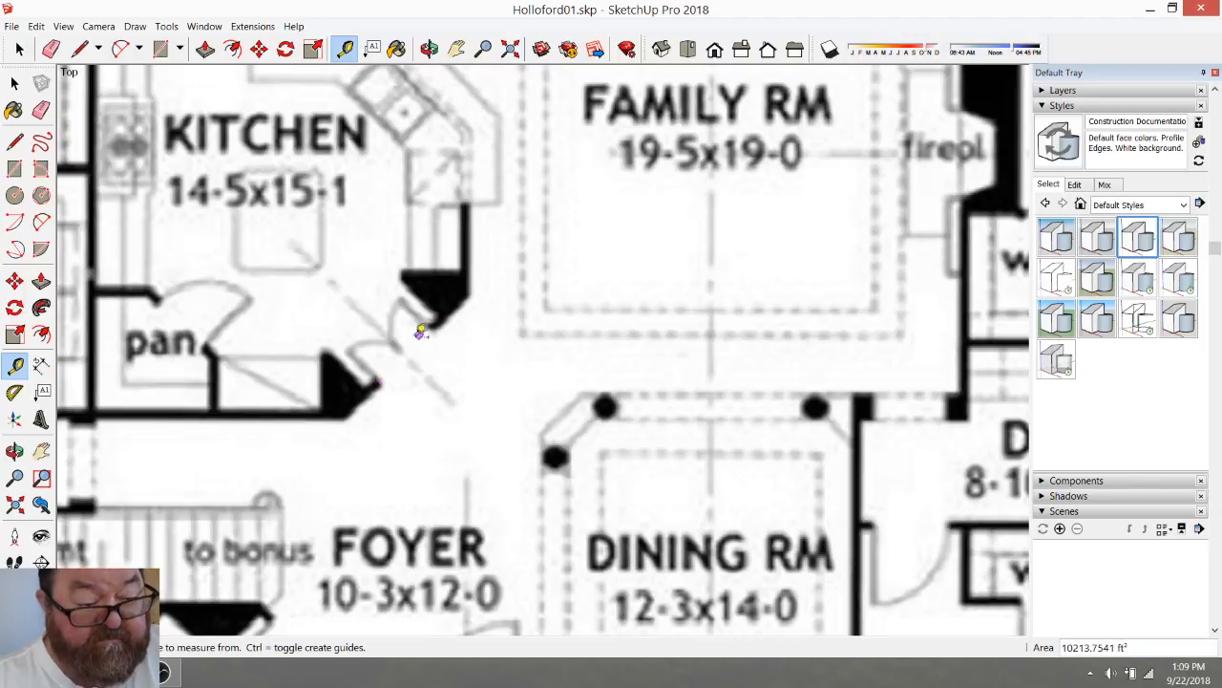
{"action": "scroll", "coordinate": [324, 334], "scroll_direction": "down", "scroll_amount": 3}
{"action": "scroll", "coordinate": [324, 329], "scroll_direction": "down", "scroll_amount": 5}
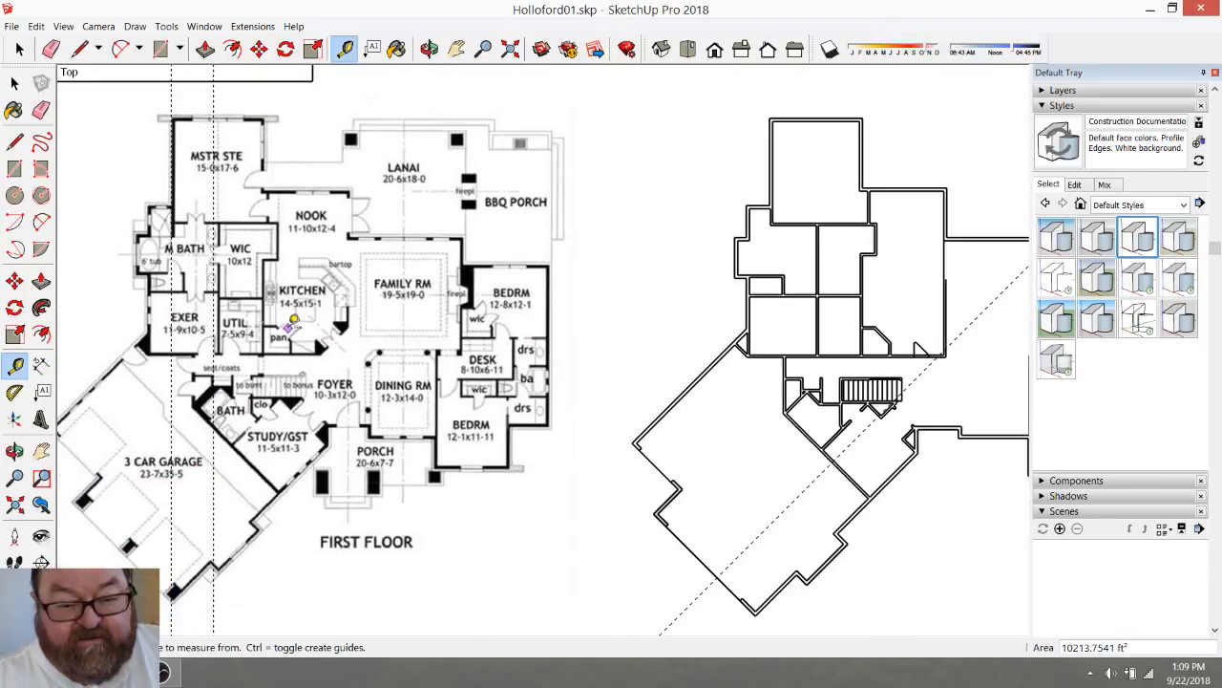
Add a guide parallel to the drawn wedge's sloping edge, 48 inches toward the kitchen's lower-right corner
{"action": "scroll", "coordinate": [818, 346], "scroll_direction": "down", "scroll_amount": 1}
{"action": "scroll", "coordinate": [785, 328], "scroll_direction": "up", "scroll_amount": 5}
{"action": "scroll", "coordinate": [785, 329], "scroll_direction": "up", "scroll_amount": 3}
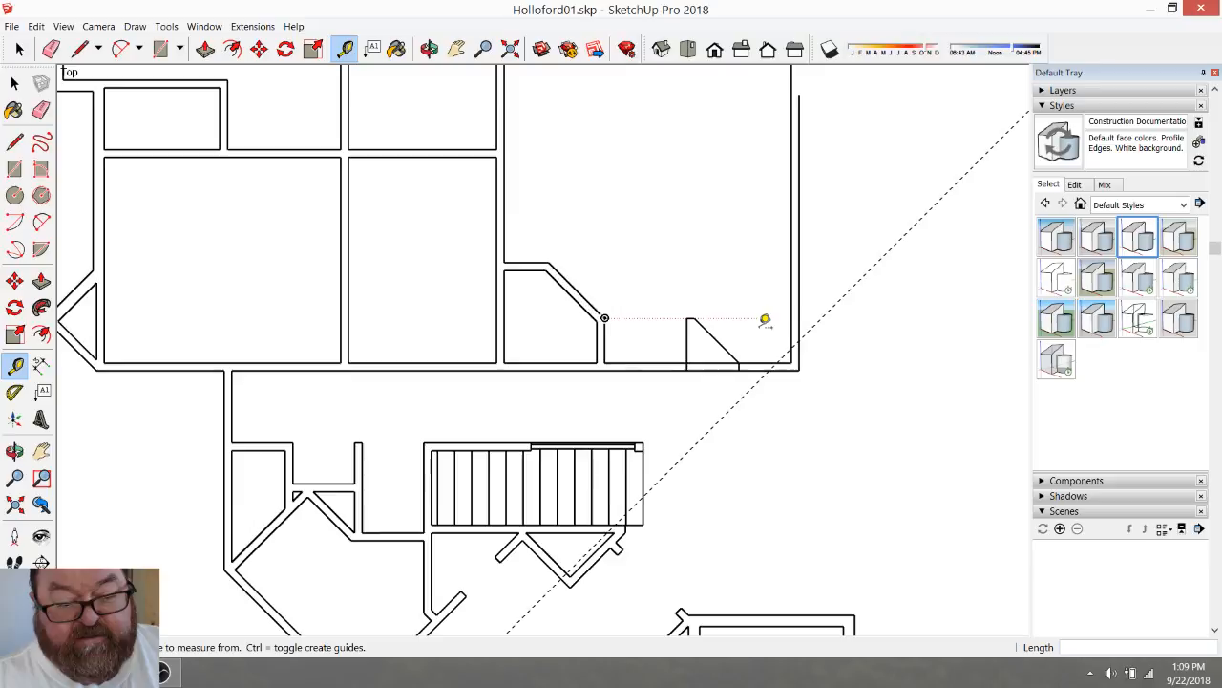
{"action": "left_click", "coordinate": [716, 340]}
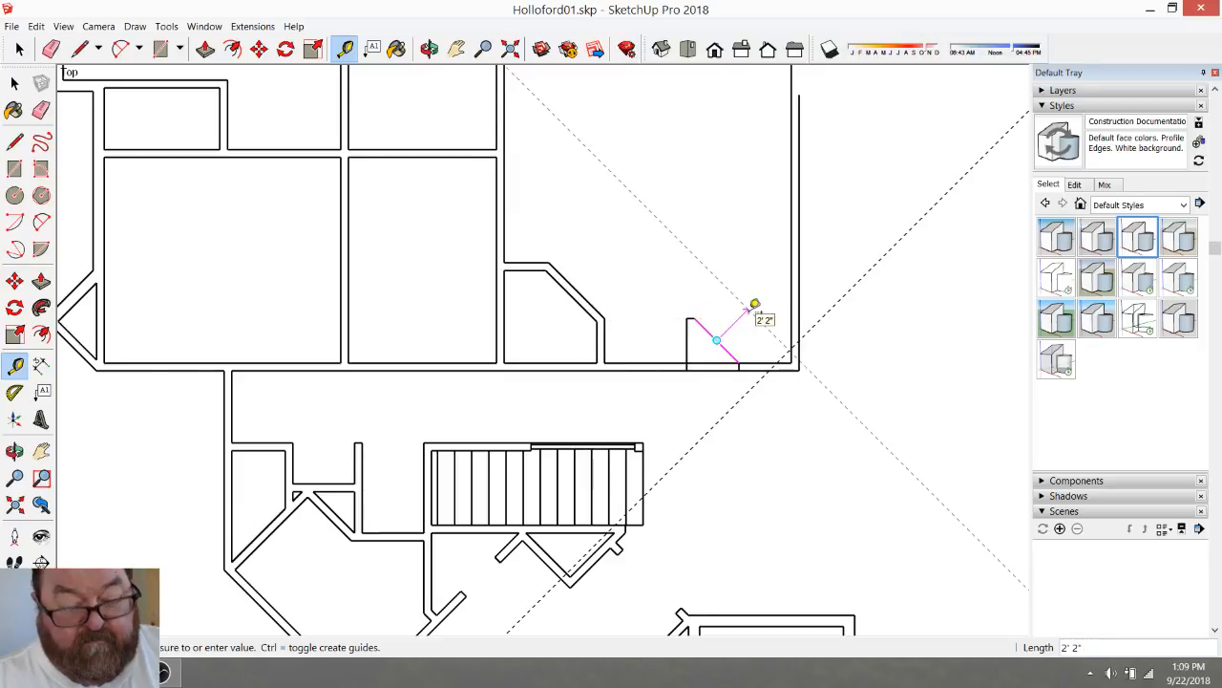
{"action": "key", "text": "Return"}
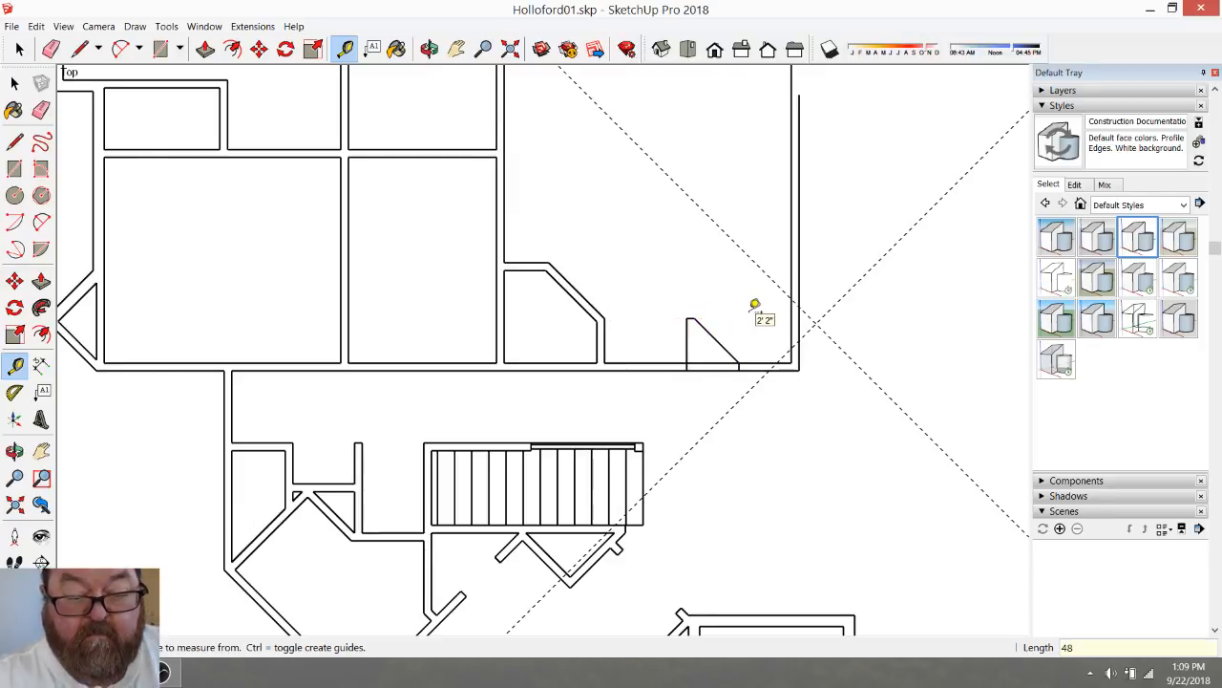
{"action": "scroll", "coordinate": [734, 166], "scroll_direction": "up", "scroll_amount": 3}
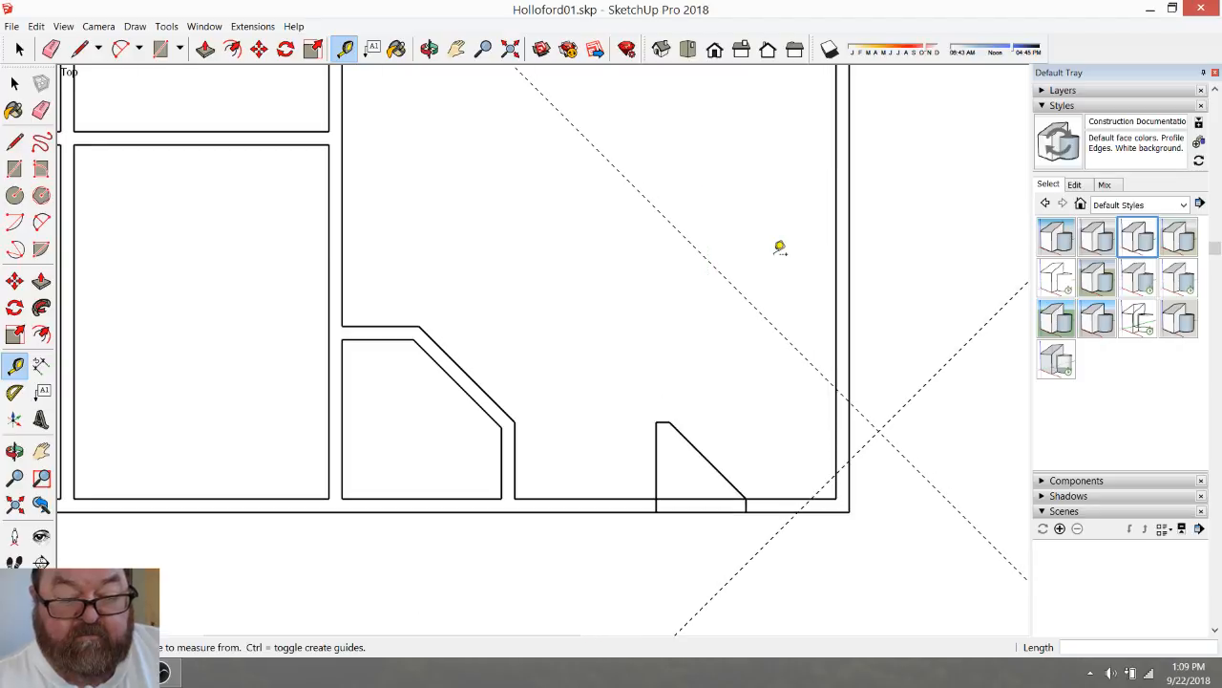
Add guides parallel to the long diagonal guide through both ends of the wedge's top edge and through its lower outer corner
{"action": "scroll", "coordinate": [715, 333], "scroll_direction": "down", "scroll_amount": 3}
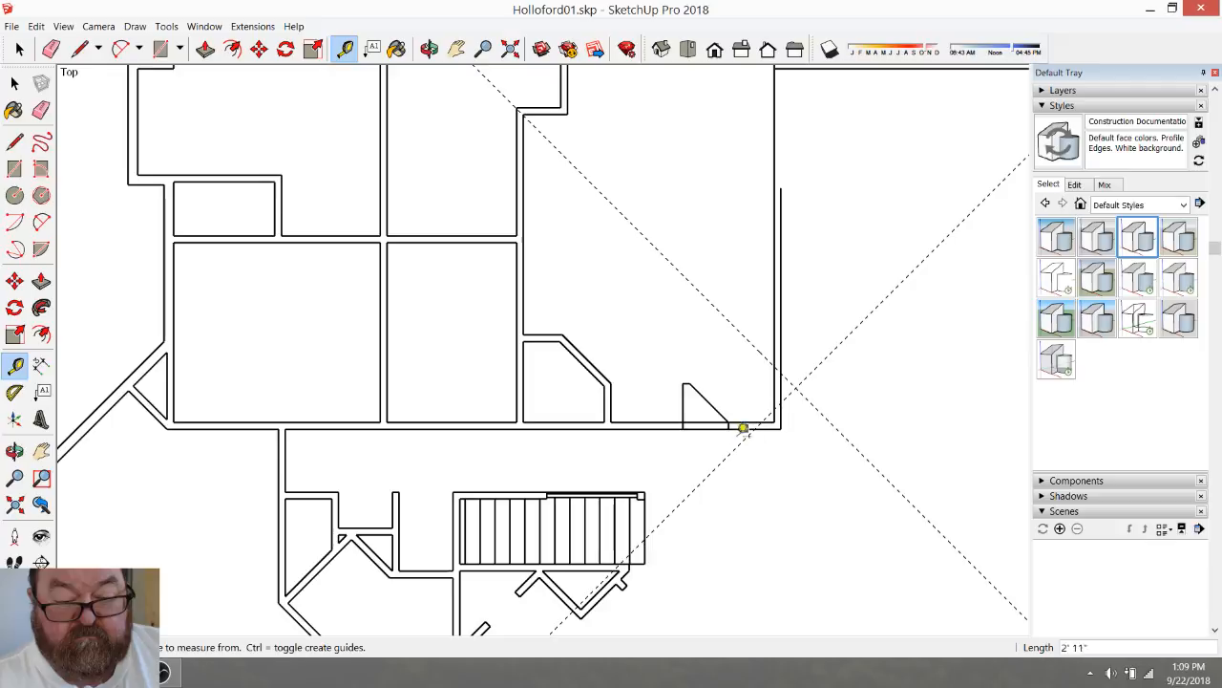
{"action": "left_click", "coordinate": [731, 451]}
{"action": "left_click", "coordinate": [684, 380]}
{"action": "scroll", "coordinate": [773, 437], "scroll_direction": "up", "scroll_amount": 2}
{"action": "left_click", "coordinate": [735, 437]}
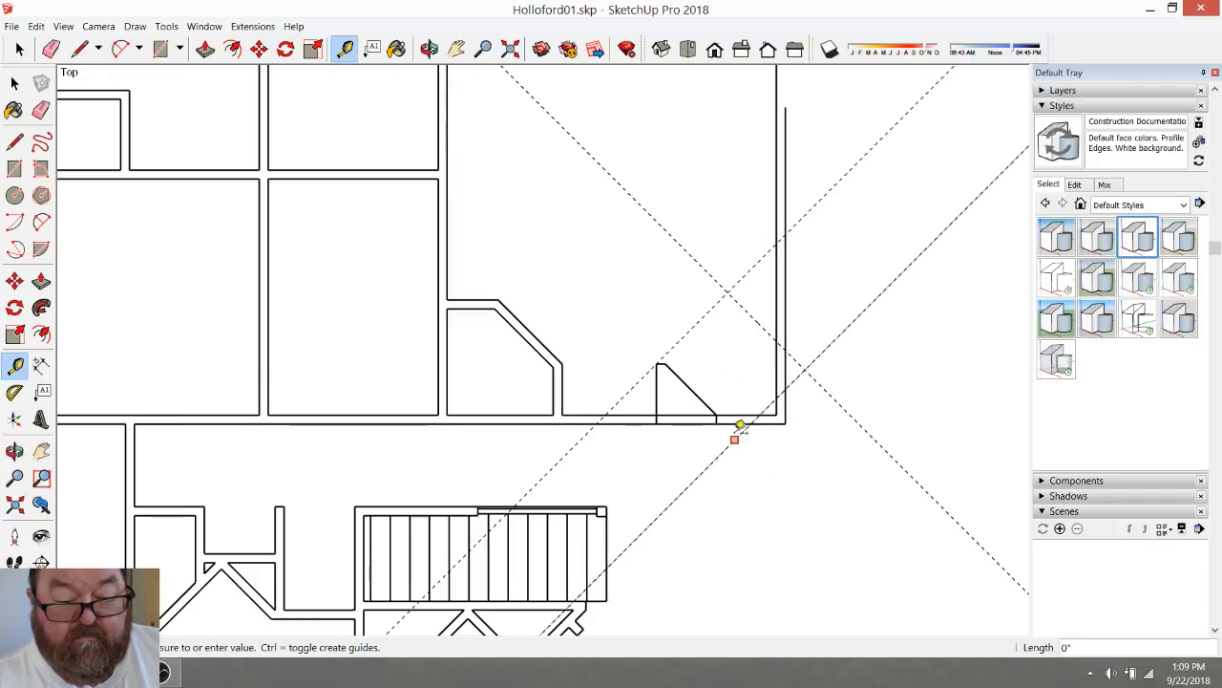
{"action": "left_click", "coordinate": [723, 417]}
{"action": "scroll", "coordinate": [807, 279], "scroll_direction": "up", "scroll_amount": 2}
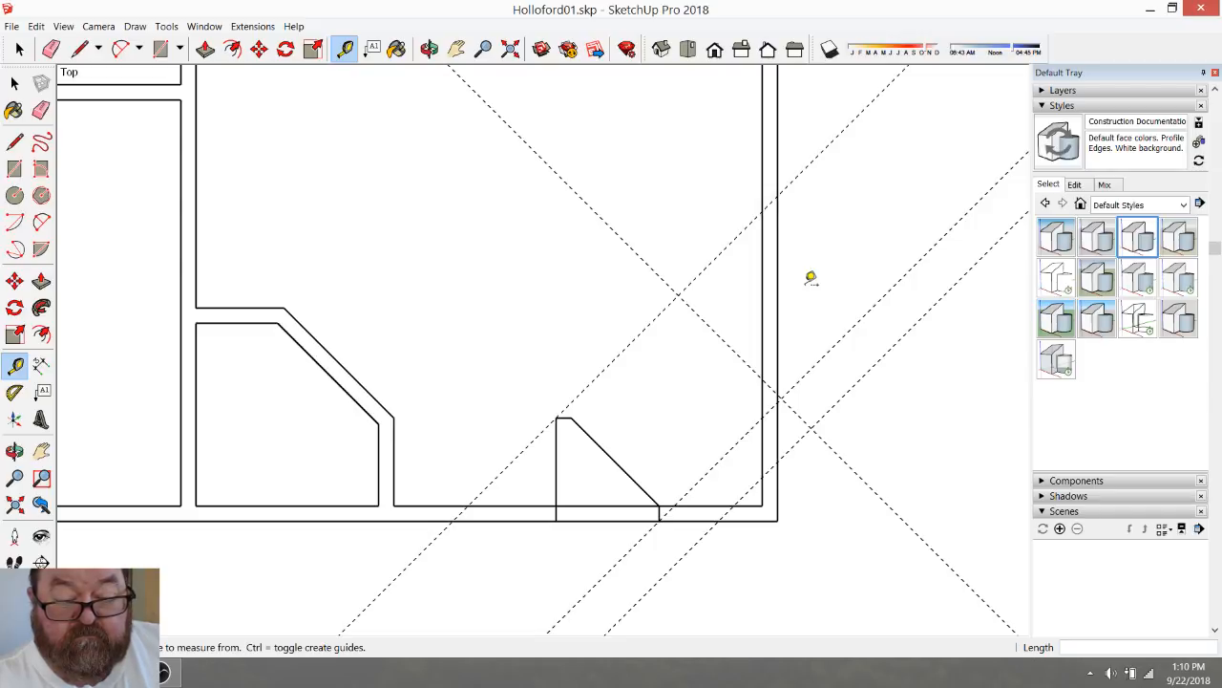
{"action": "scroll", "coordinate": [740, 410], "scroll_direction": "up", "scroll_amount": 2}
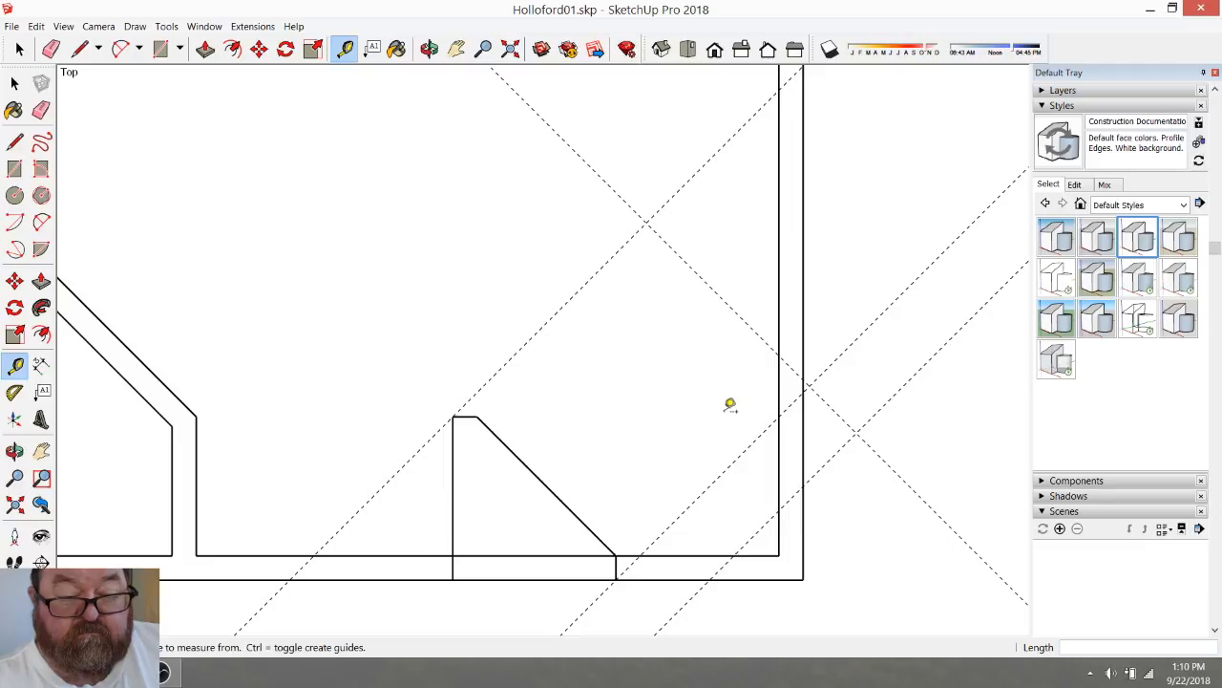
{"action": "left_click", "coordinate": [678, 515]}
{"action": "left_click", "coordinate": [479, 411]}
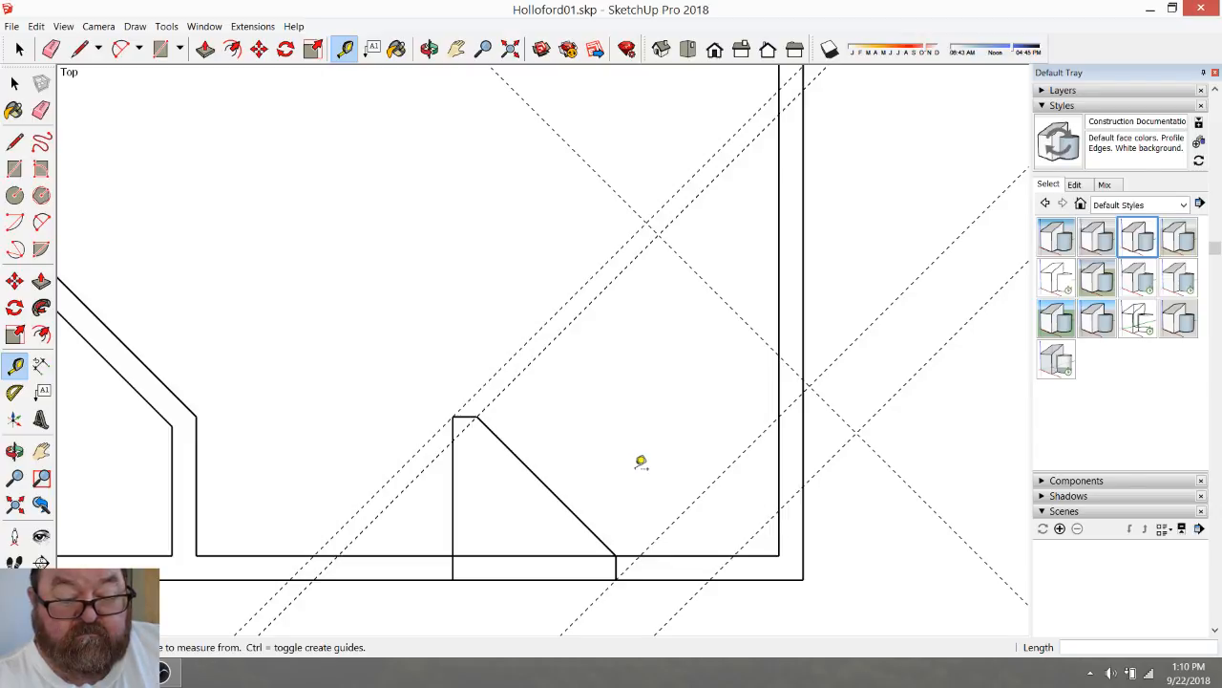
Draw the matching wedge on the kitchen's right wall, sloping along the 48-inch guide, with a 4 1/2" lower end line and a horizontal upper edge across the wall
{"action": "left_click", "coordinate": [80, 49]}
{"action": "left_click", "coordinate": [659, 235]}
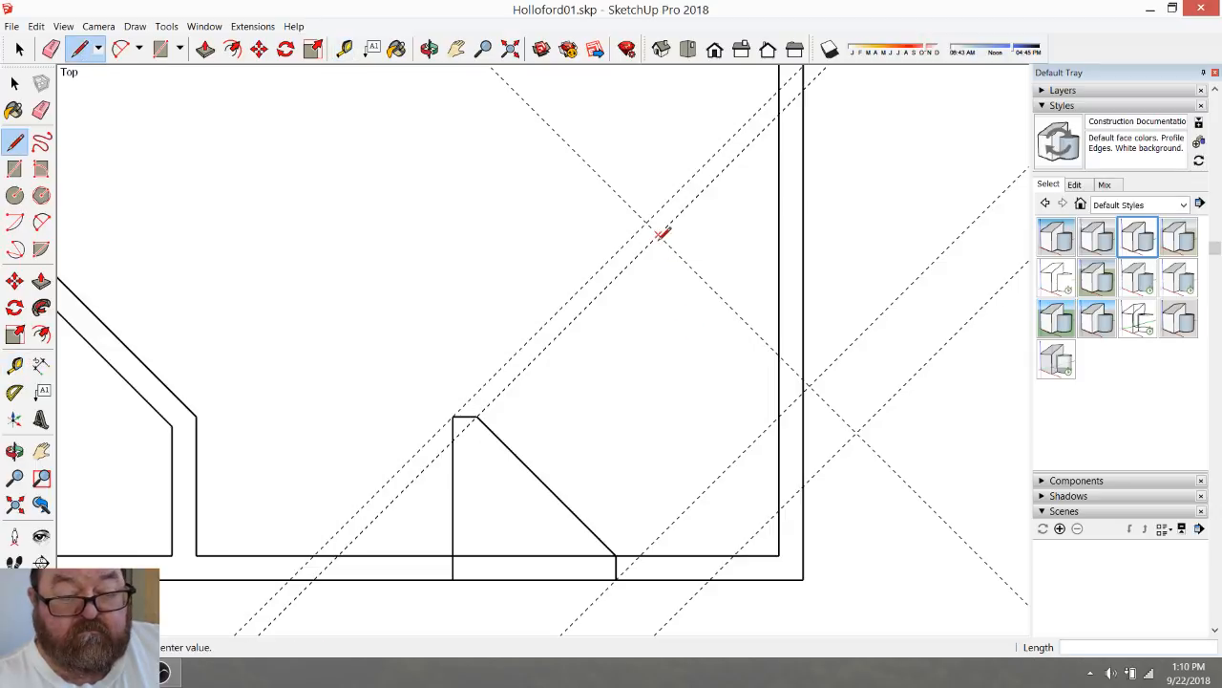
{"action": "left_click", "coordinate": [779, 354]}
{"action": "left_click", "coordinate": [803, 355]}
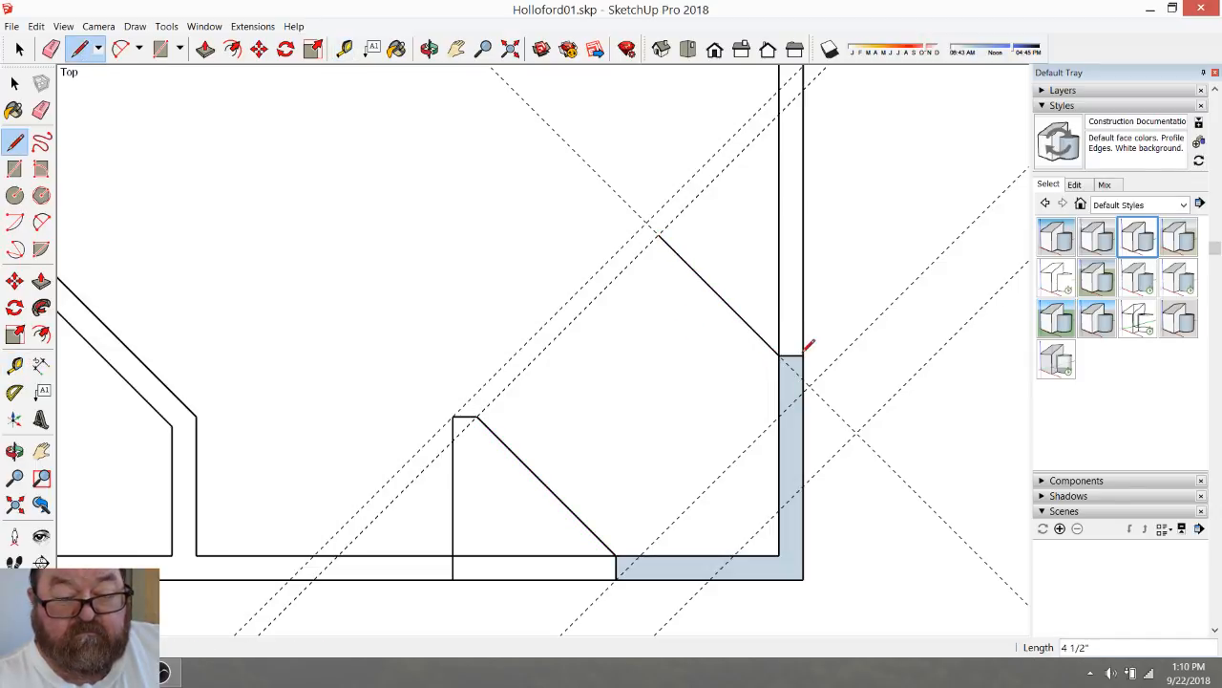
{"action": "left_click", "coordinate": [659, 235]}
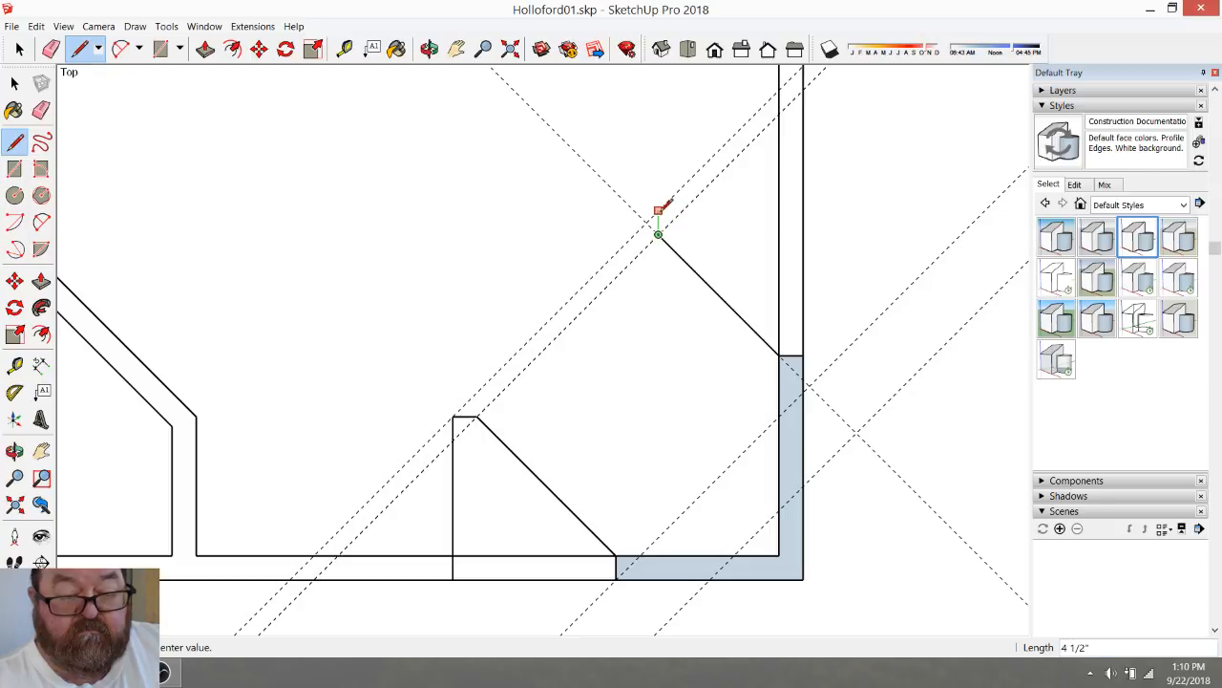
{"action": "left_click", "coordinate": [658, 210]}
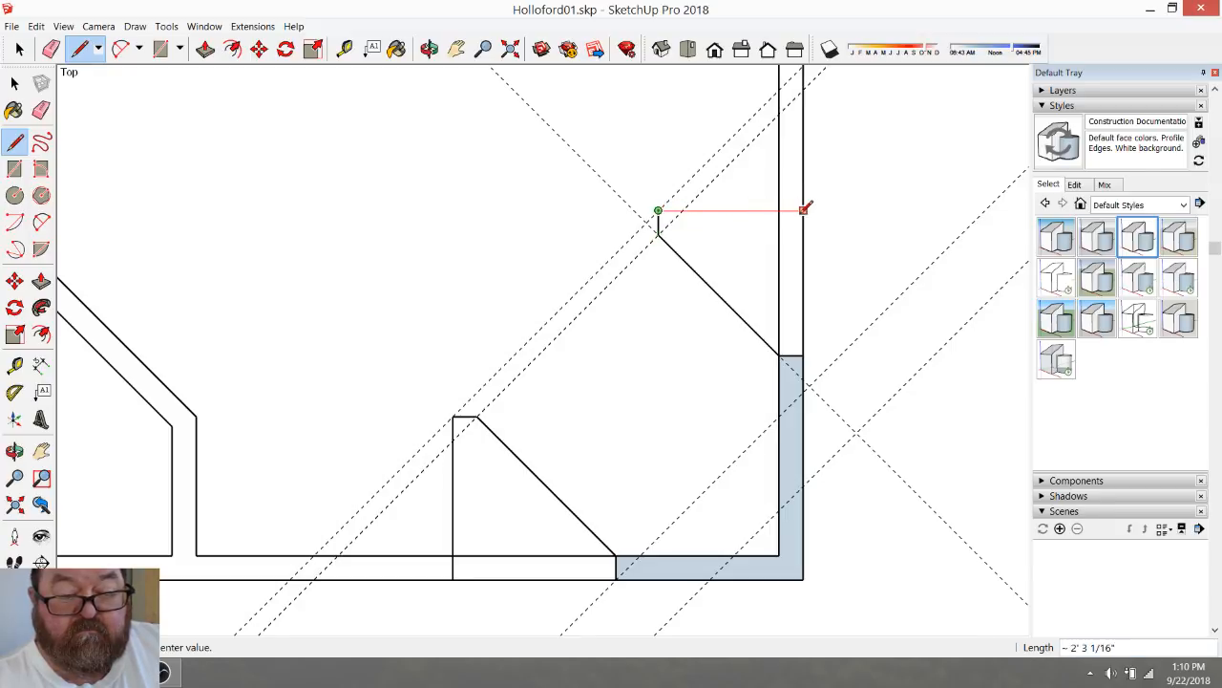
{"action": "left_click", "coordinate": [803, 210]}
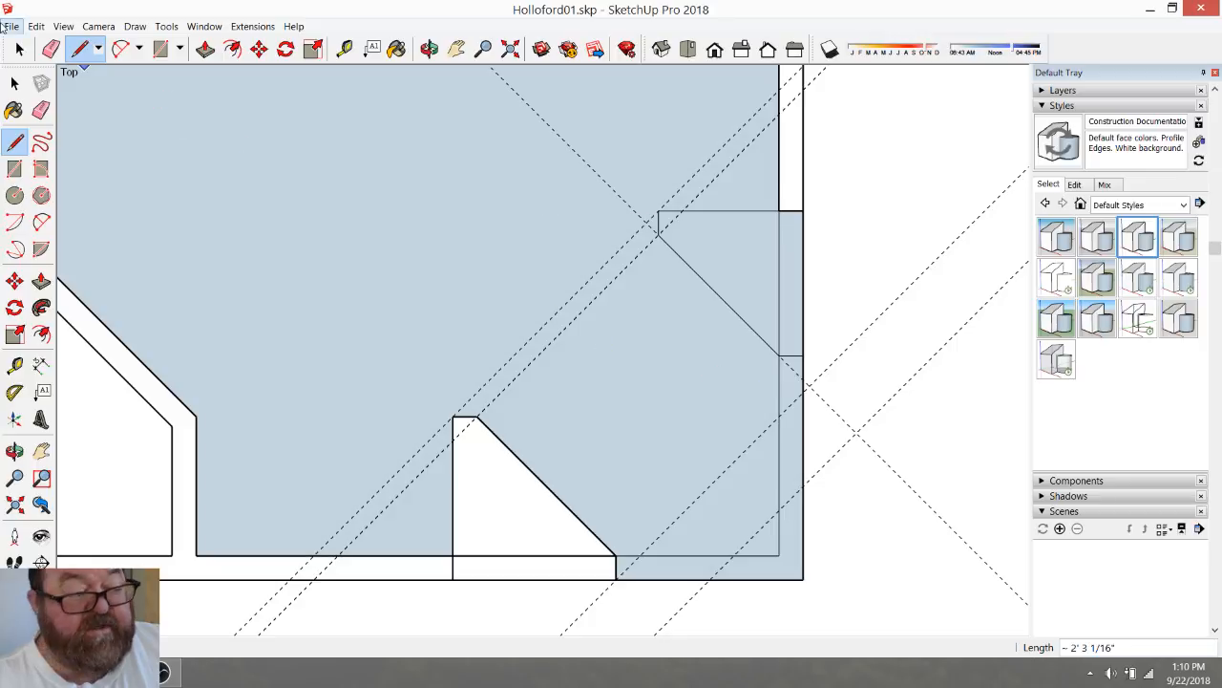
Compare the two drawn wedges and the kitchen corner with the diagonal kitchen doorway on the reference plan
{"action": "scroll", "coordinate": [760, 344], "scroll_direction": "down", "scroll_amount": 1}
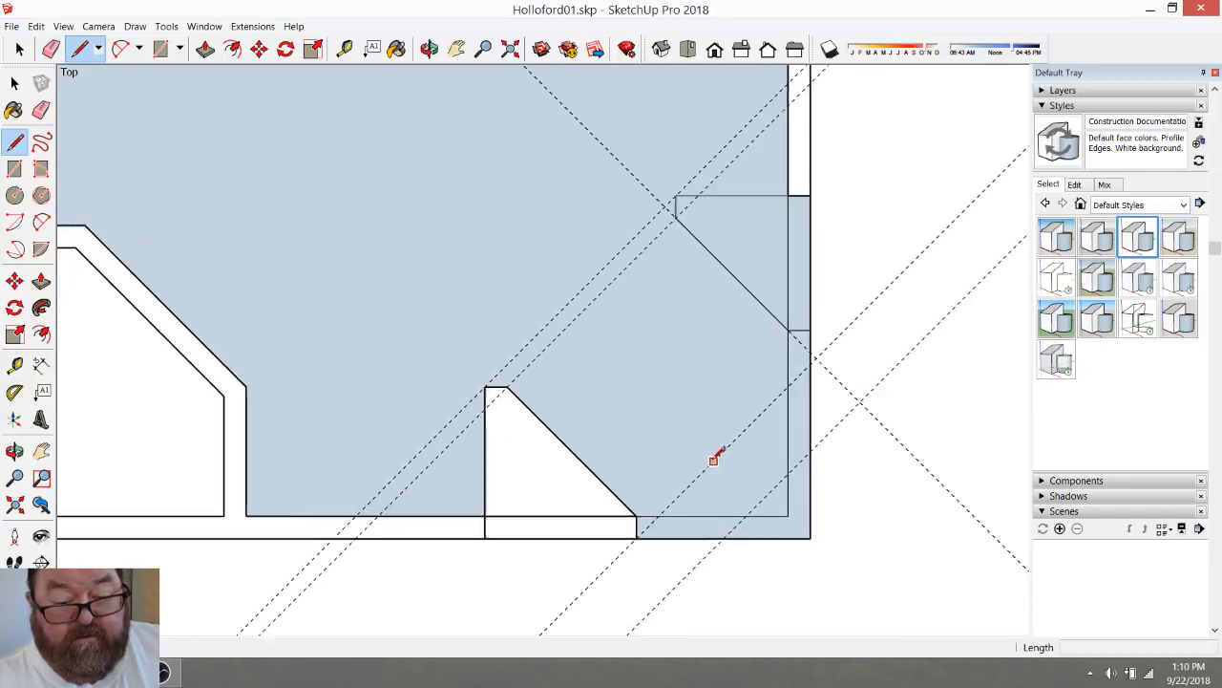
{"action": "scroll", "coordinate": [747, 483], "scroll_direction": "up", "scroll_amount": 3}
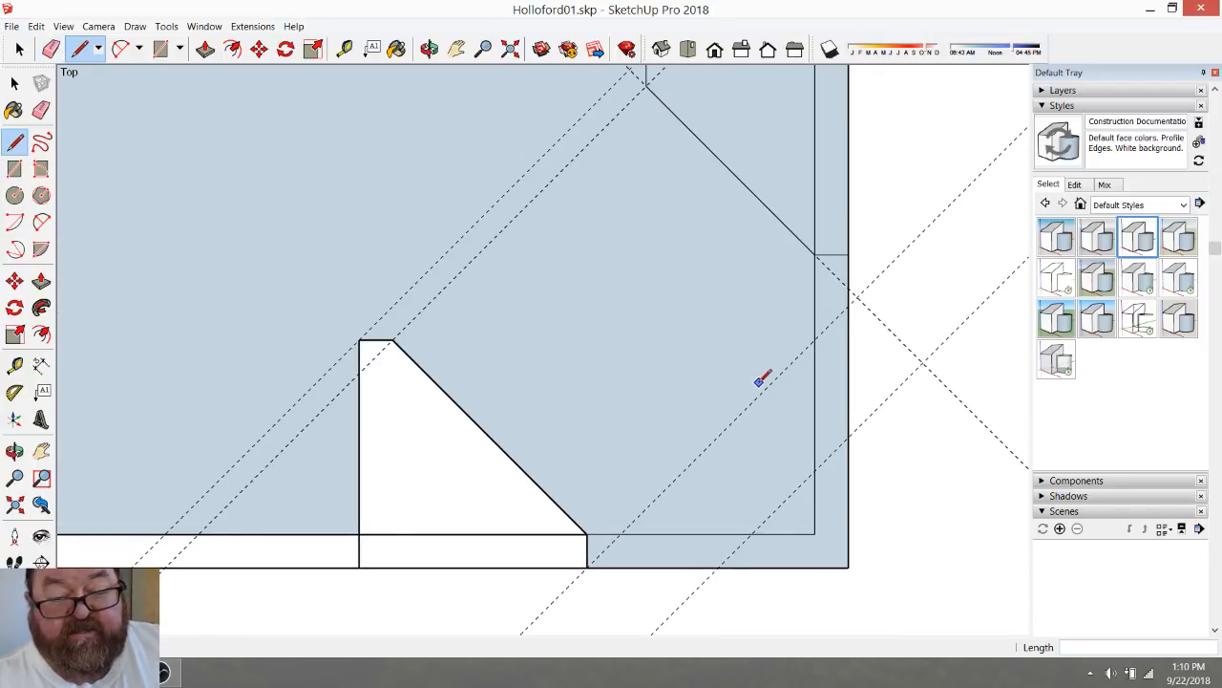
{"action": "scroll", "coordinate": [764, 382], "scroll_direction": "down", "scroll_amount": 2}
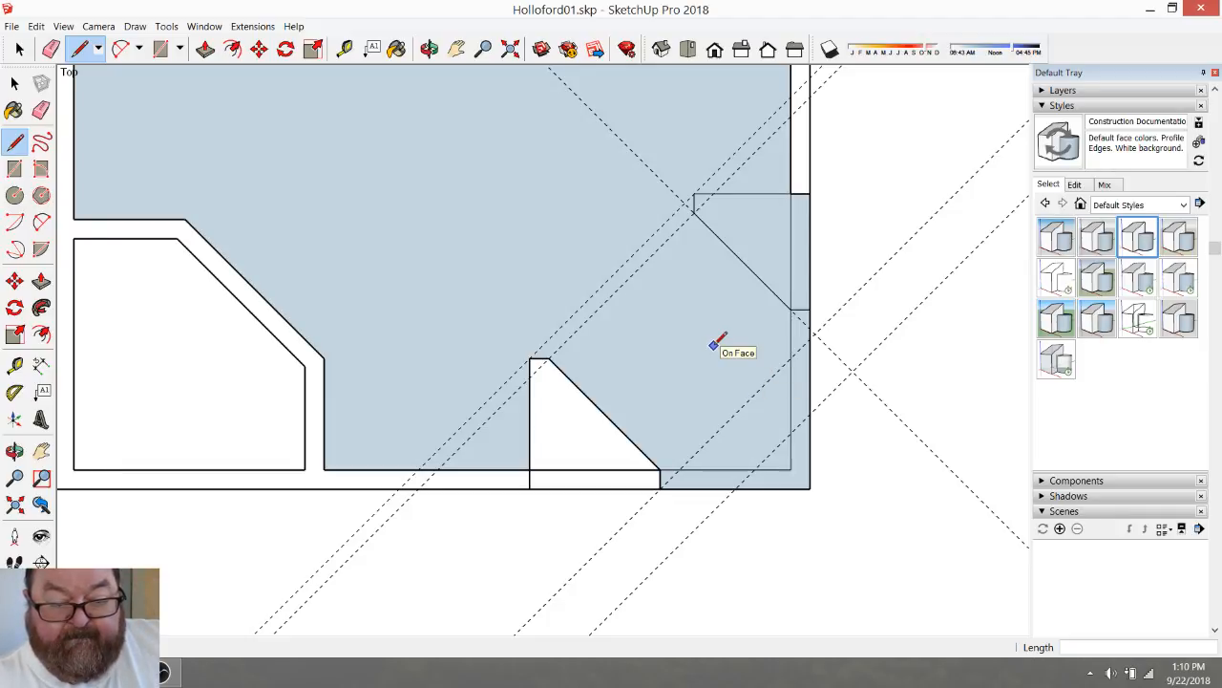
{"action": "scroll", "coordinate": [764, 347], "scroll_direction": "down", "scroll_amount": 5}
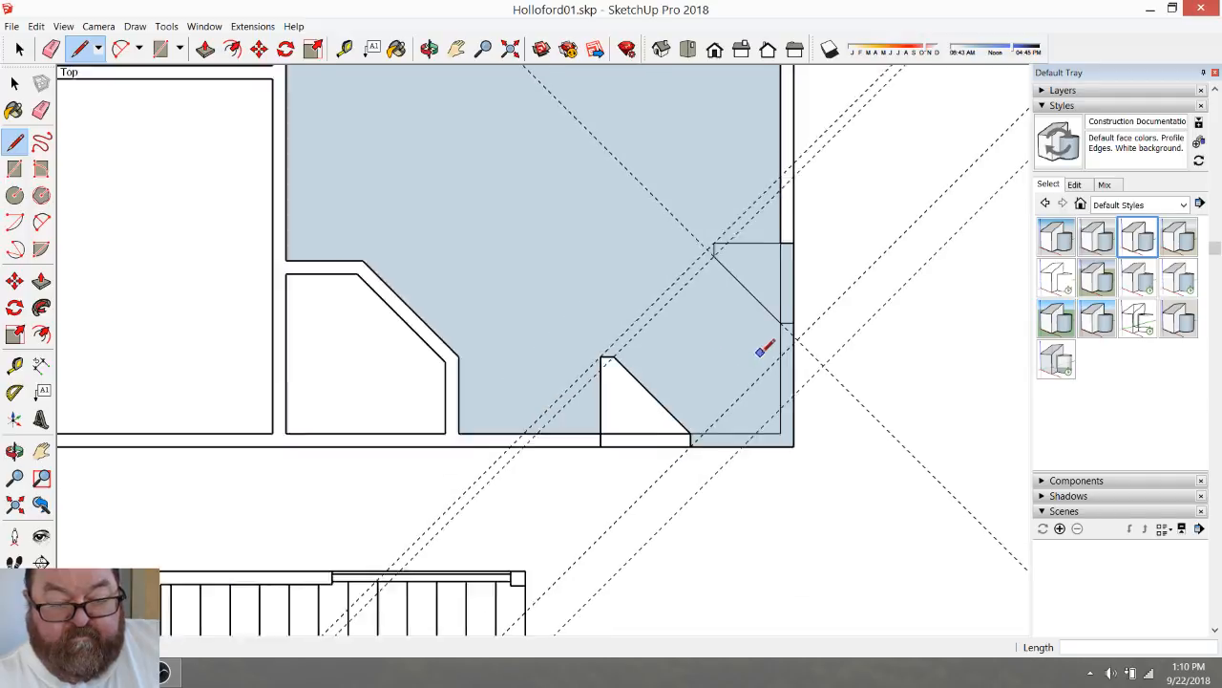
{"action": "scroll", "coordinate": [769, 353], "scroll_direction": "down", "scroll_amount": 2}
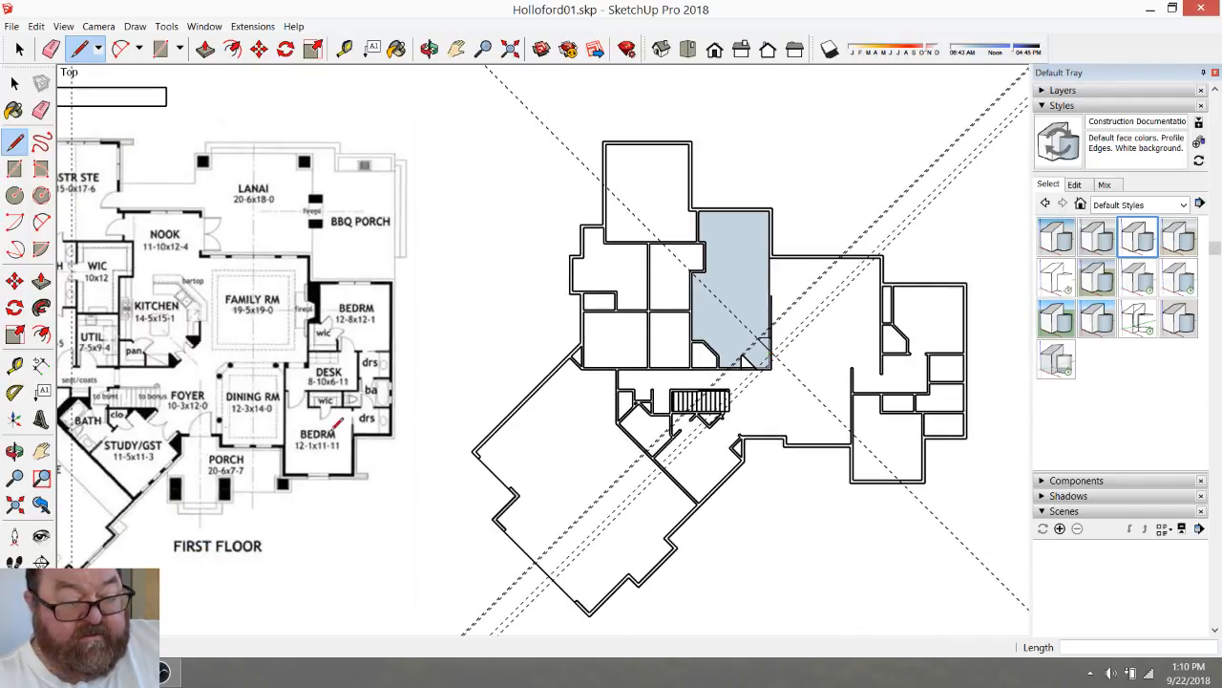
{"action": "scroll", "coordinate": [218, 331], "scroll_direction": "up", "scroll_amount": 4}
{"action": "scroll", "coordinate": [191, 328], "scroll_direction": "up", "scroll_amount": 2}
{"action": "scroll", "coordinate": [191, 327], "scroll_direction": "up", "scroll_amount": 1}
{"action": "scroll", "coordinate": [176, 336], "scroll_direction": "down", "scroll_amount": 3}
{"action": "scroll", "coordinate": [723, 391], "scroll_direction": "down", "scroll_amount": 4}
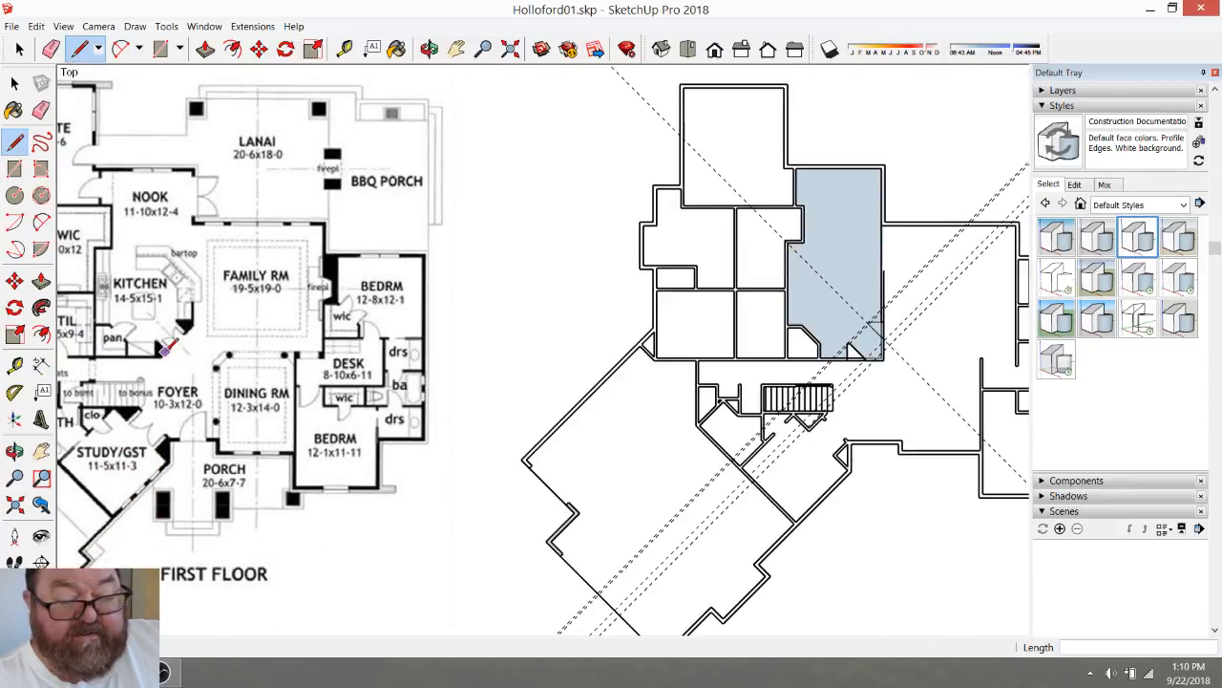
{"action": "scroll", "coordinate": [653, 348], "scroll_direction": "up", "scroll_amount": 4}
{"action": "scroll", "coordinate": [652, 348], "scroll_direction": "up", "scroll_amount": 4}
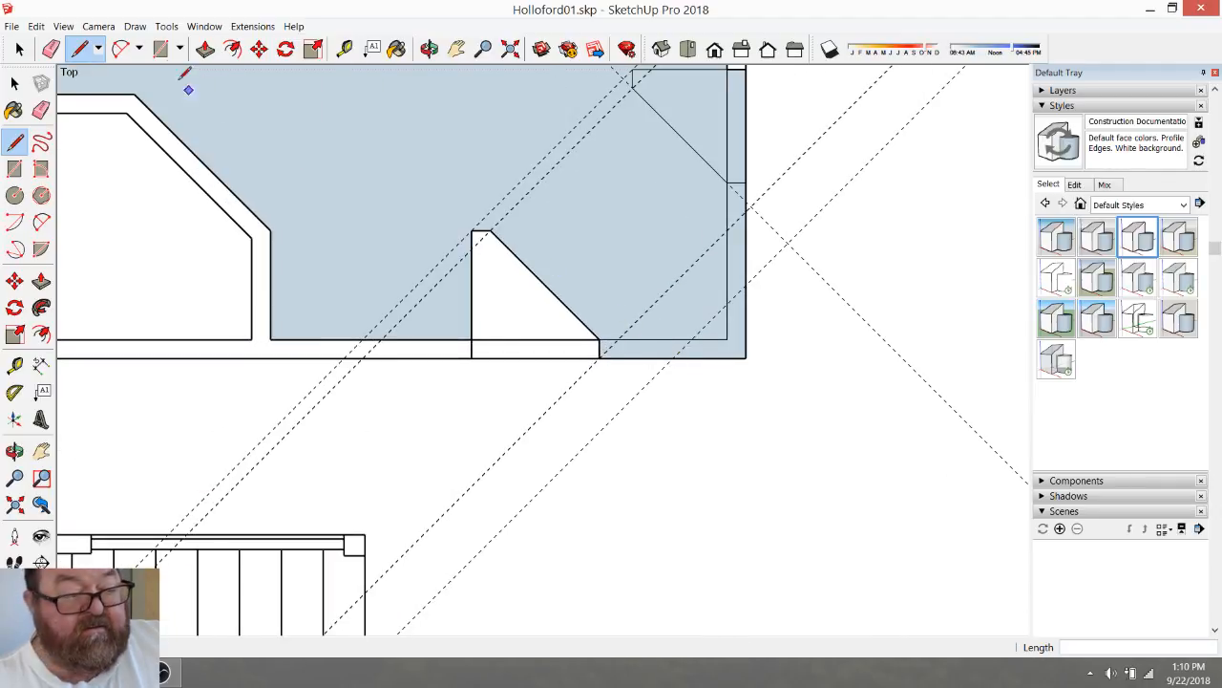
Draw a diagonal line along the guide from the first wedge's lower outer corner to the outer face of the kitchen's right wall
{"action": "left_click", "coordinate": [345, 49]}
{"action": "scroll", "coordinate": [623, 350], "scroll_direction": "up", "scroll_amount": 2}
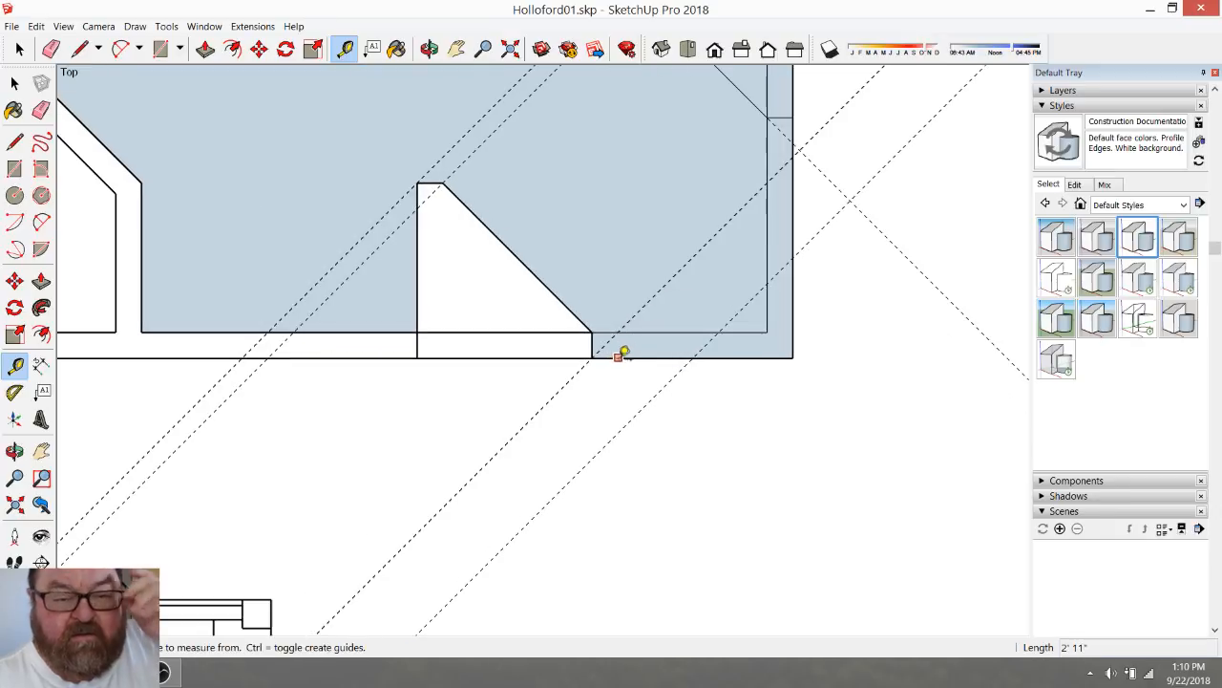
{"action": "left_click", "coordinate": [80, 49]}
{"action": "left_click", "coordinate": [592, 356]}
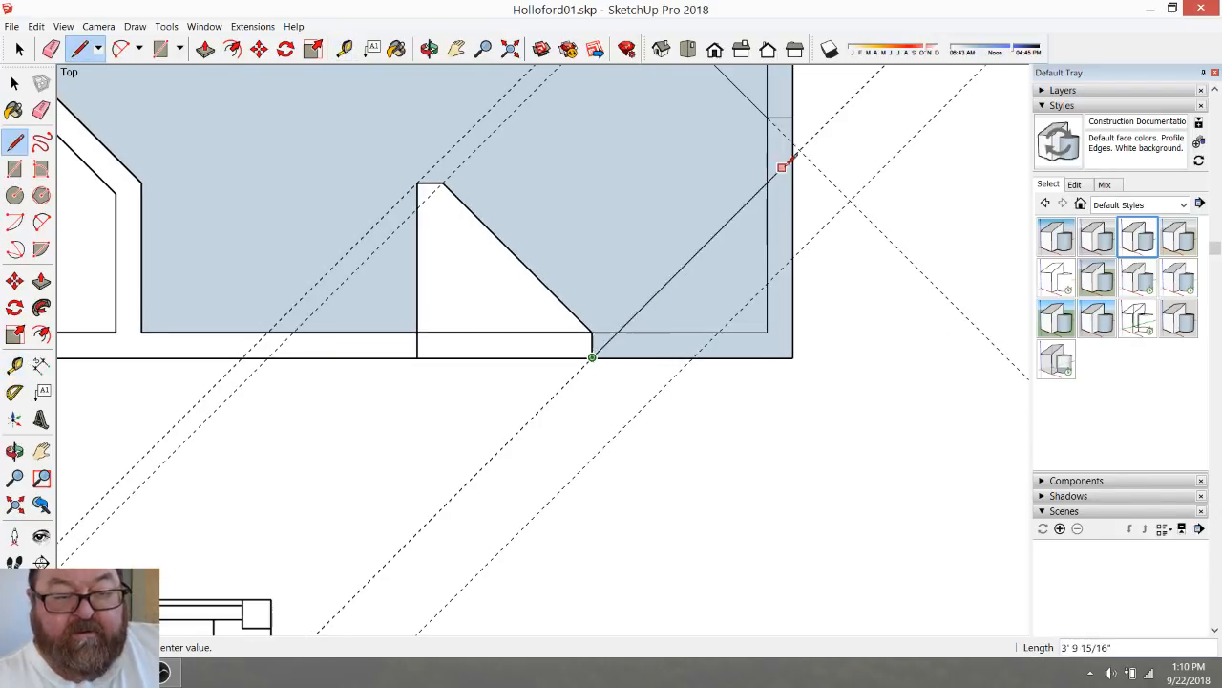
{"action": "left_click", "coordinate": [800, 154]}
{"action": "scroll", "coordinate": [790, 314], "scroll_direction": "down", "scroll_amount": 2}
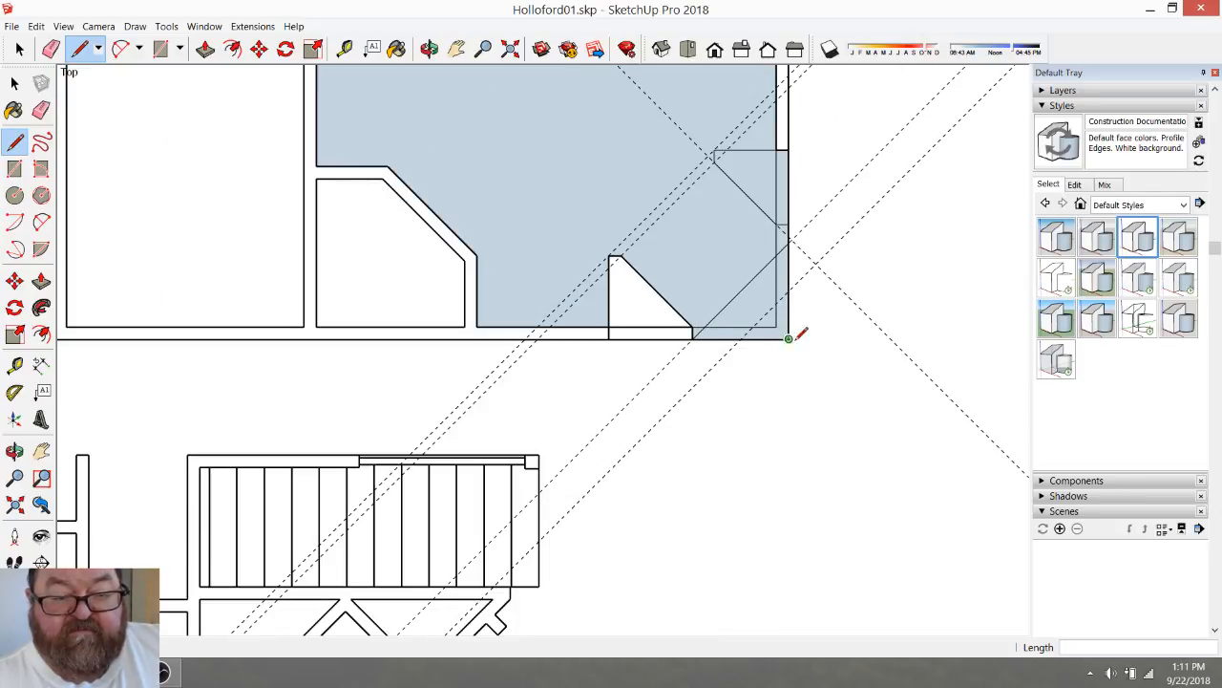
Erase the kitchen's wall corner outside the new diagonal line
{"action": "scroll", "coordinate": [756, 296], "scroll_direction": "up", "scroll_amount": 2}
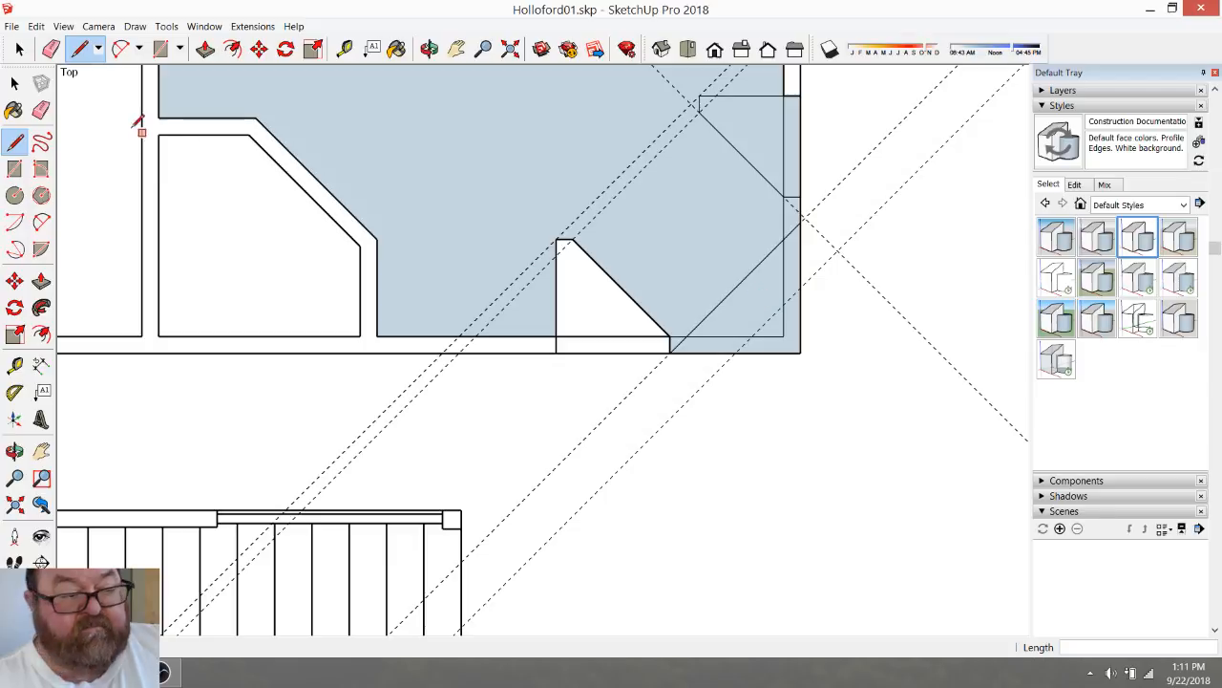
{"action": "left_click", "coordinate": [51, 49]}
{"action": "mouse_move", "coordinate": [787, 256]}
{"action": "left_mouse_down"}
{"action": "mouse_move", "coordinate": [761, 379]}
{"action": "mouse_move", "coordinate": [767, 363]}
{"action": "left_mouse_up"}
{"action": "scroll", "coordinate": [749, 196], "scroll_direction": "up", "scroll_amount": 4}
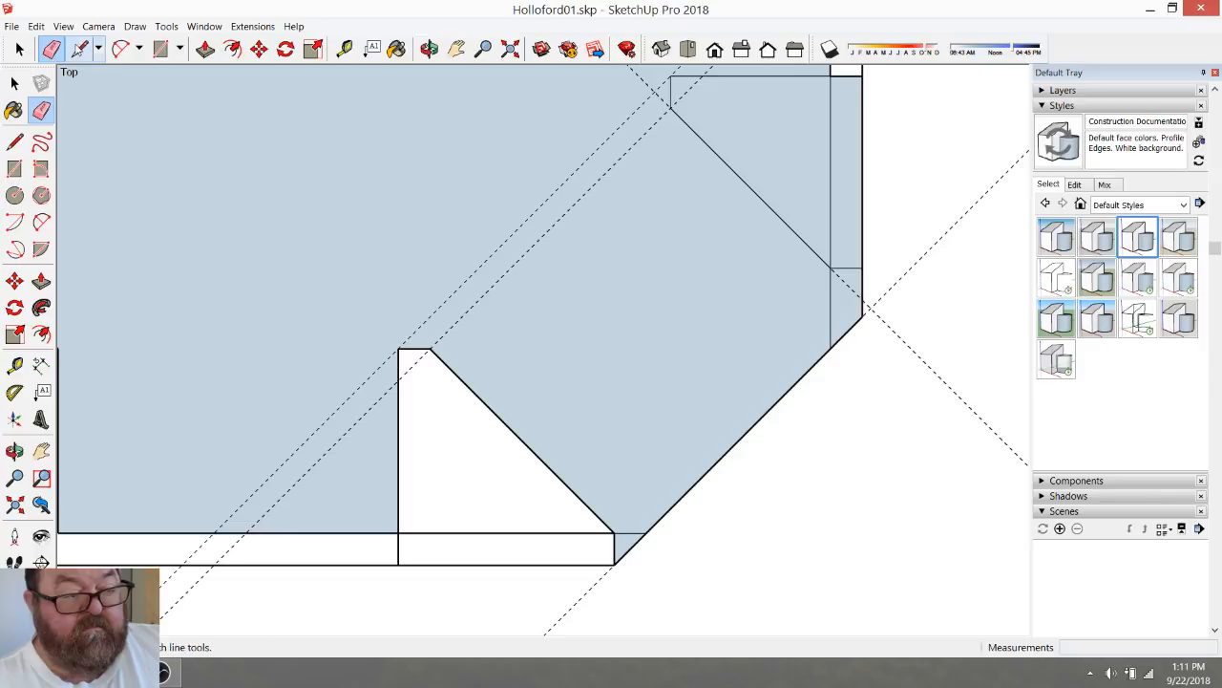
{"action": "left_click", "coordinate": [80, 49]}
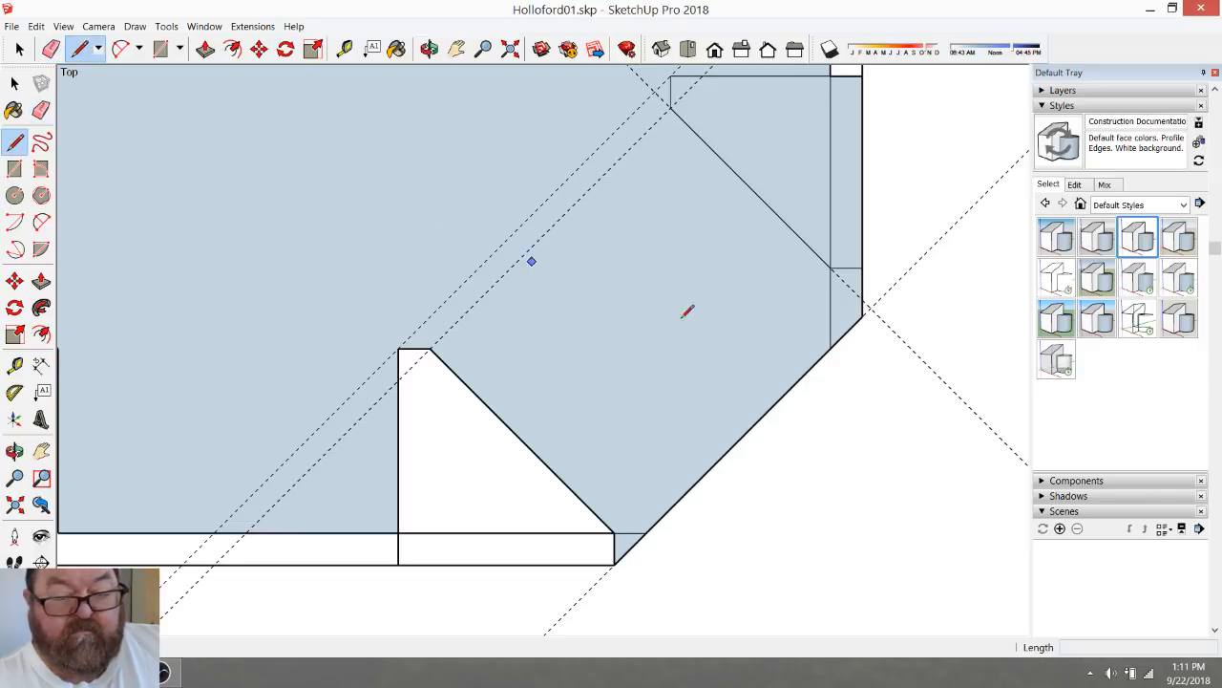
Offset a guide 4.5" inward from the outer diagonal line and draw the diagonal wall's inner line along it to the first wedge's sloping edge
{"action": "left_click", "coordinate": [863, 315]}
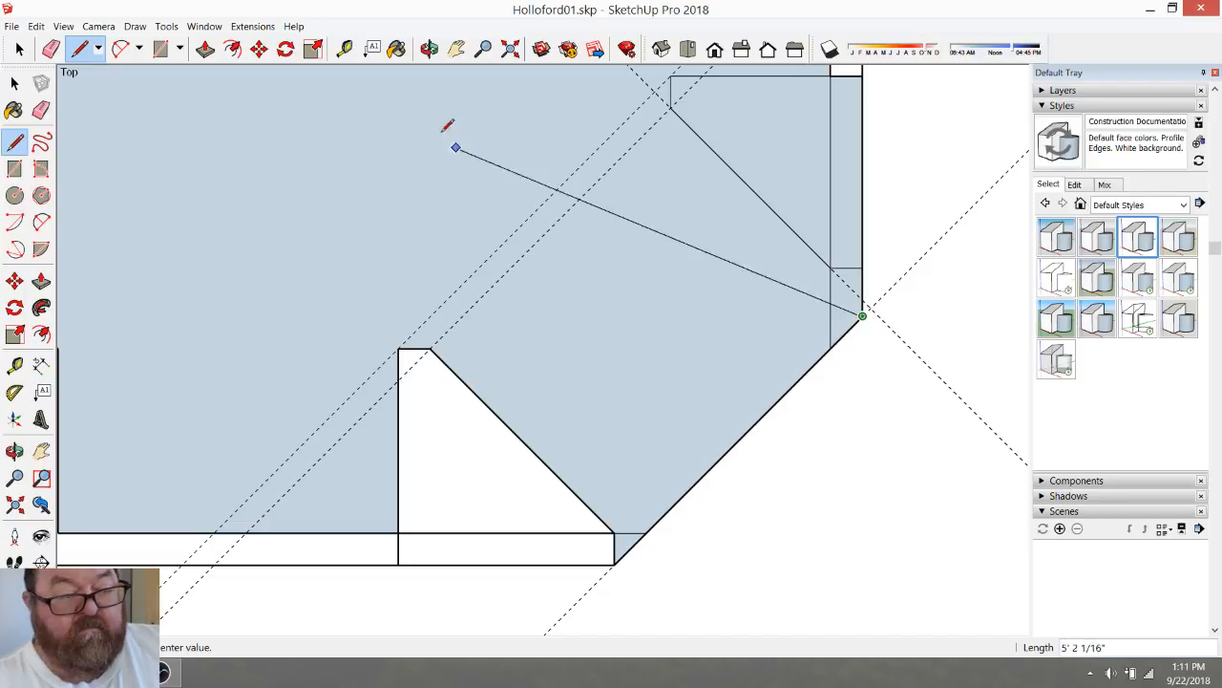
{"action": "left_click", "coordinate": [345, 49]}
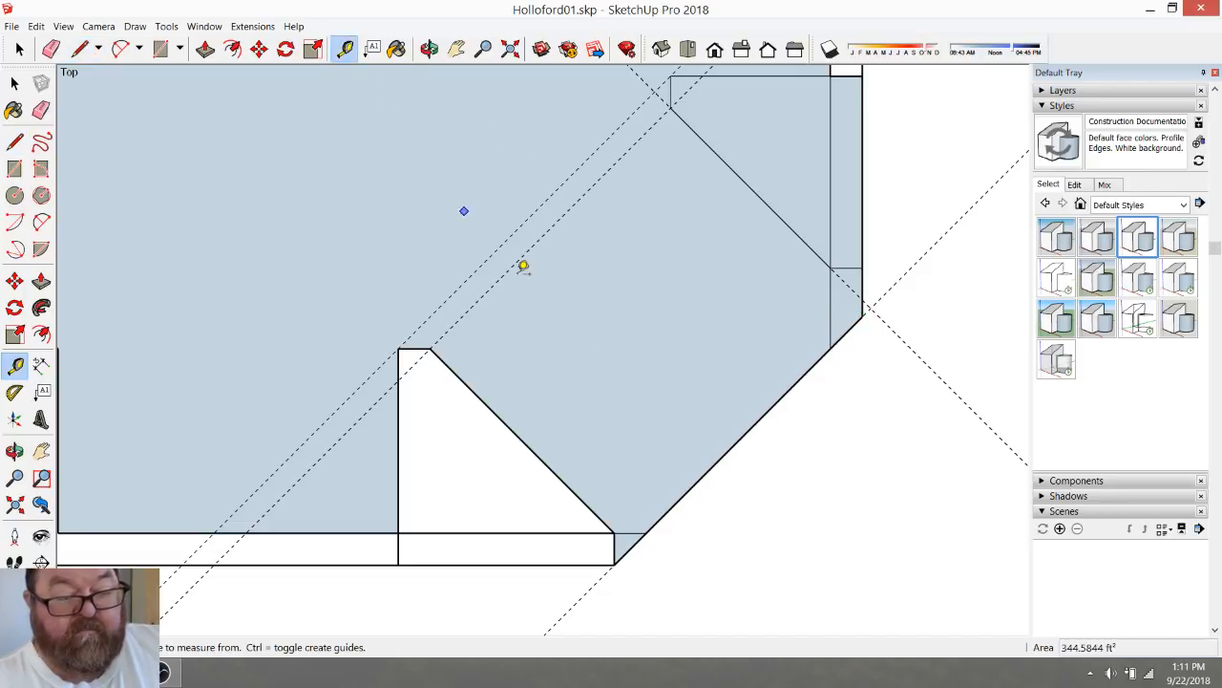
{"action": "left_click", "coordinate": [741, 438]}
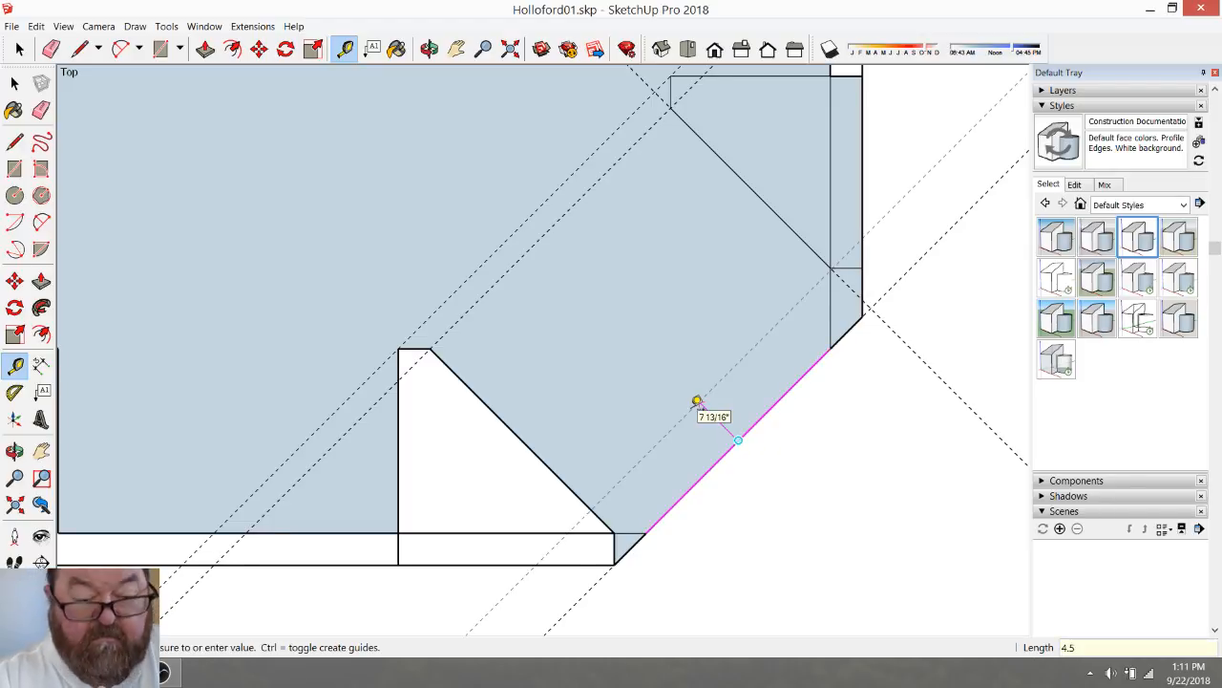
{"action": "left_click", "coordinate": [697, 401]}
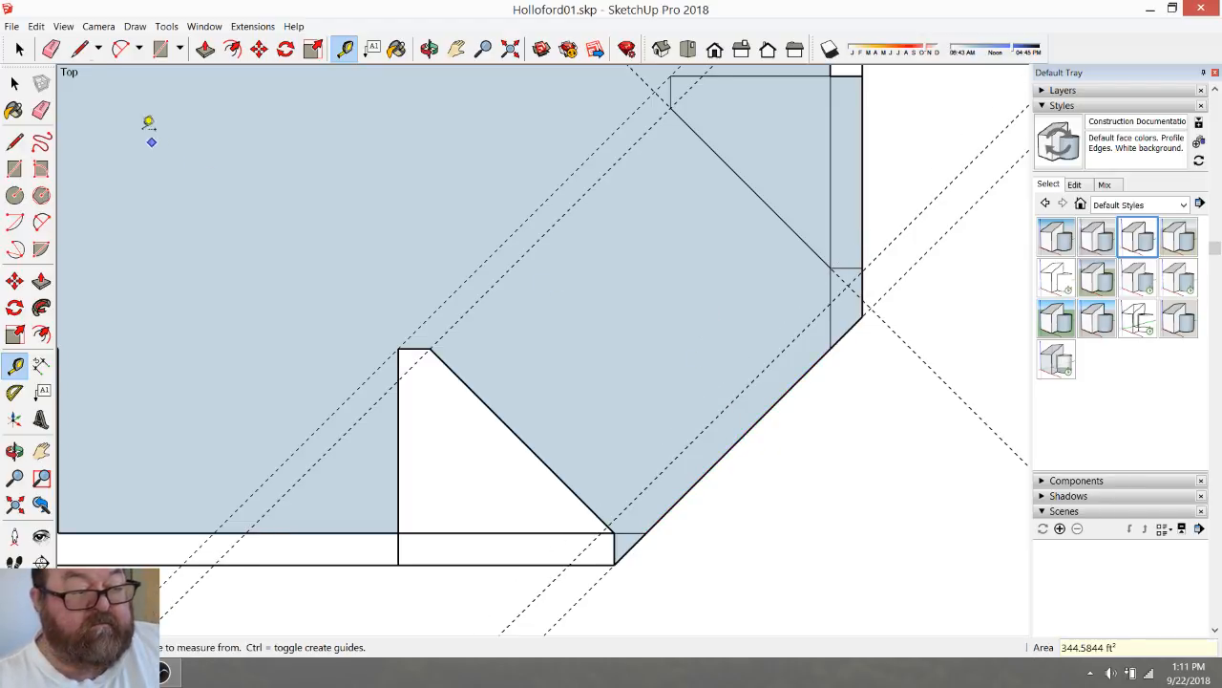
{"action": "left_click", "coordinate": [80, 49]}
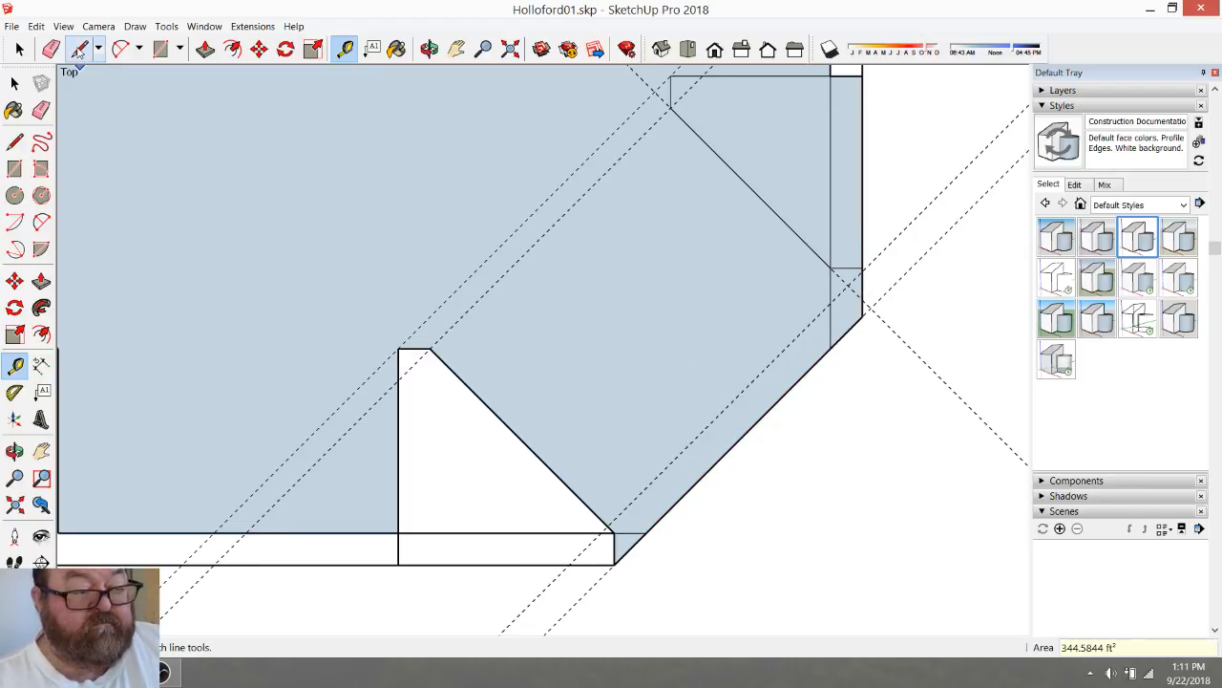
{"action": "left_click", "coordinate": [830, 303]}
{"action": "left_click", "coordinate": [611, 523]}
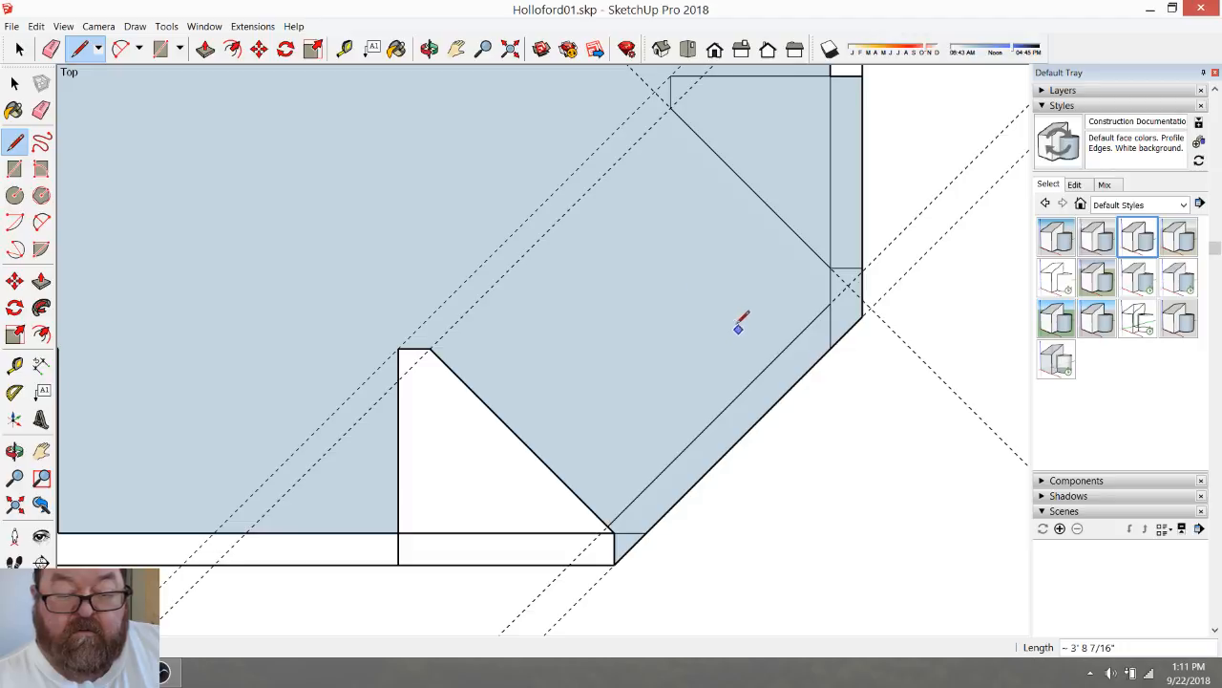
{"action": "left_click", "coordinate": [345, 48]}
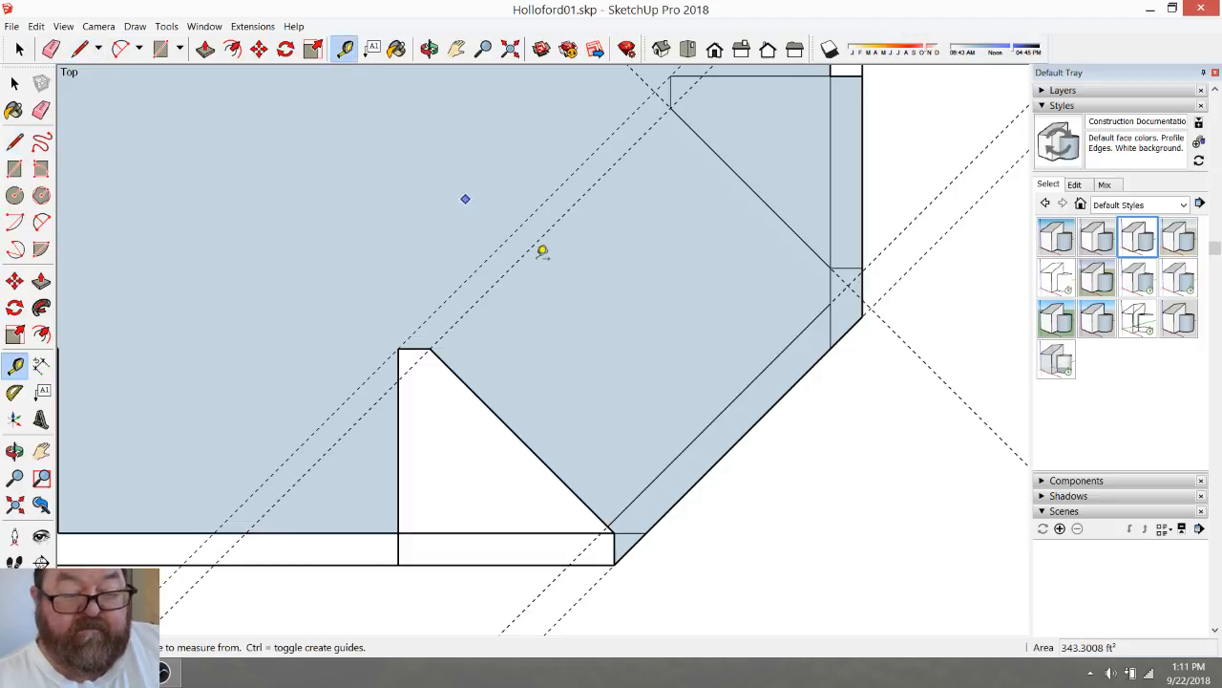
{"action": "left_click", "coordinate": [588, 506]}
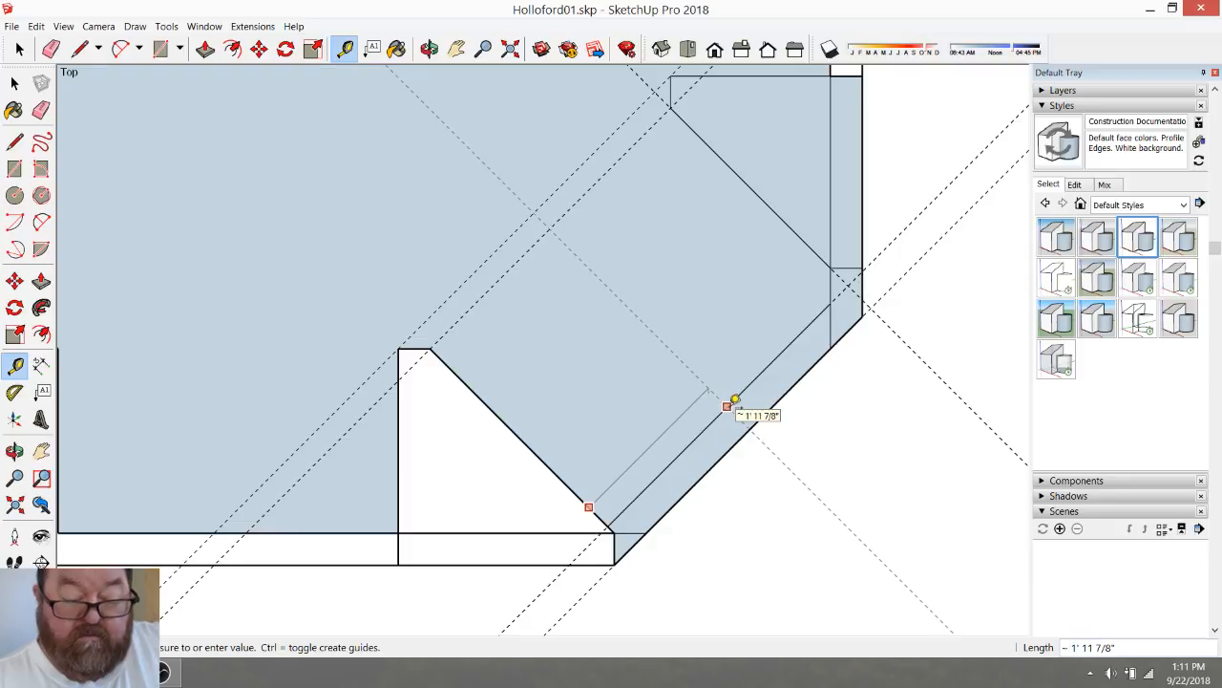
{"action": "left_click", "coordinate": [734, 399]}
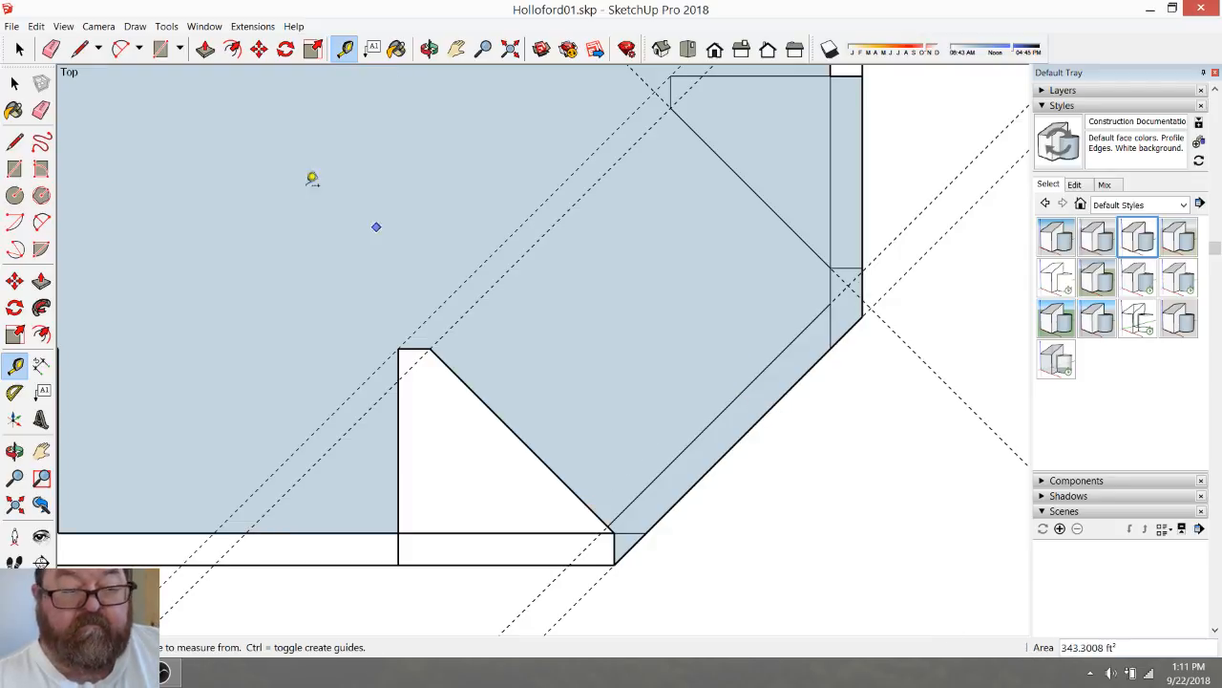
Erase the leftover wall lines inside the diagonal wall, then extend its inner line to the lower wall's inner face and remove the stub there
{"action": "left_click", "coordinate": [51, 49]}
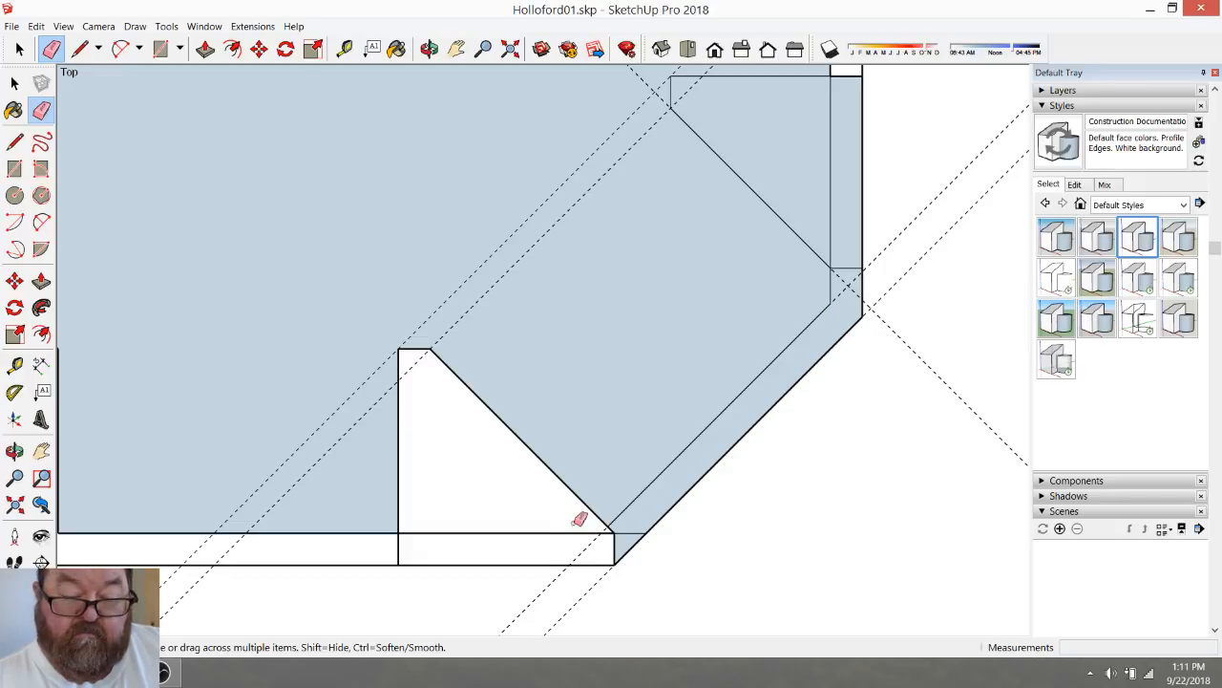
{"action": "left_click", "coordinate": [630, 531]}
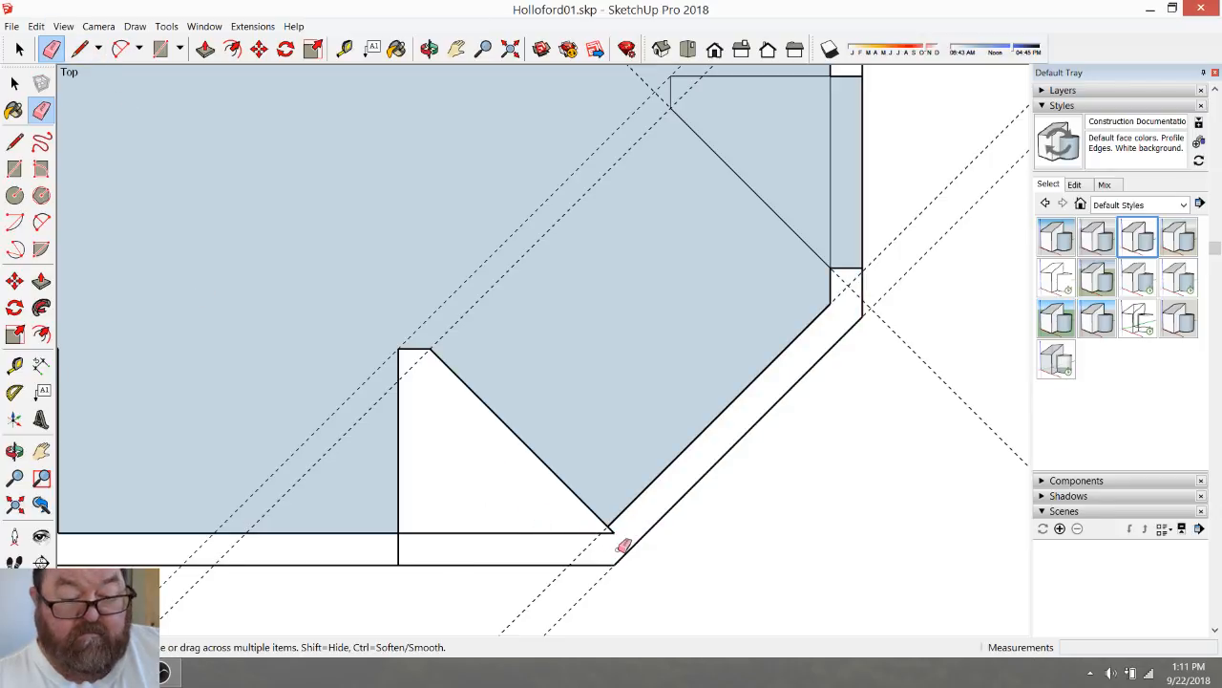
{"action": "left_click", "coordinate": [80, 49]}
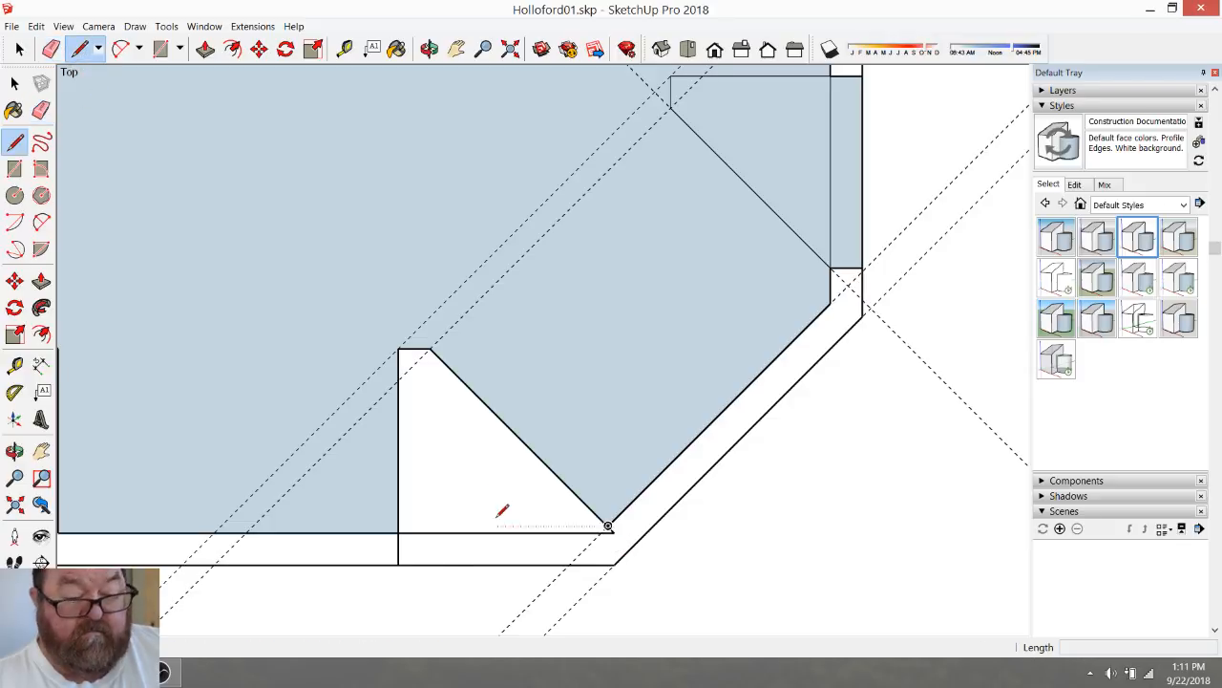
{"action": "scroll", "coordinate": [499, 507], "scroll_direction": "up", "scroll_amount": 2}
{"action": "left_click", "coordinate": [663, 528]}
{"action": "left_click", "coordinate": [670, 539]}
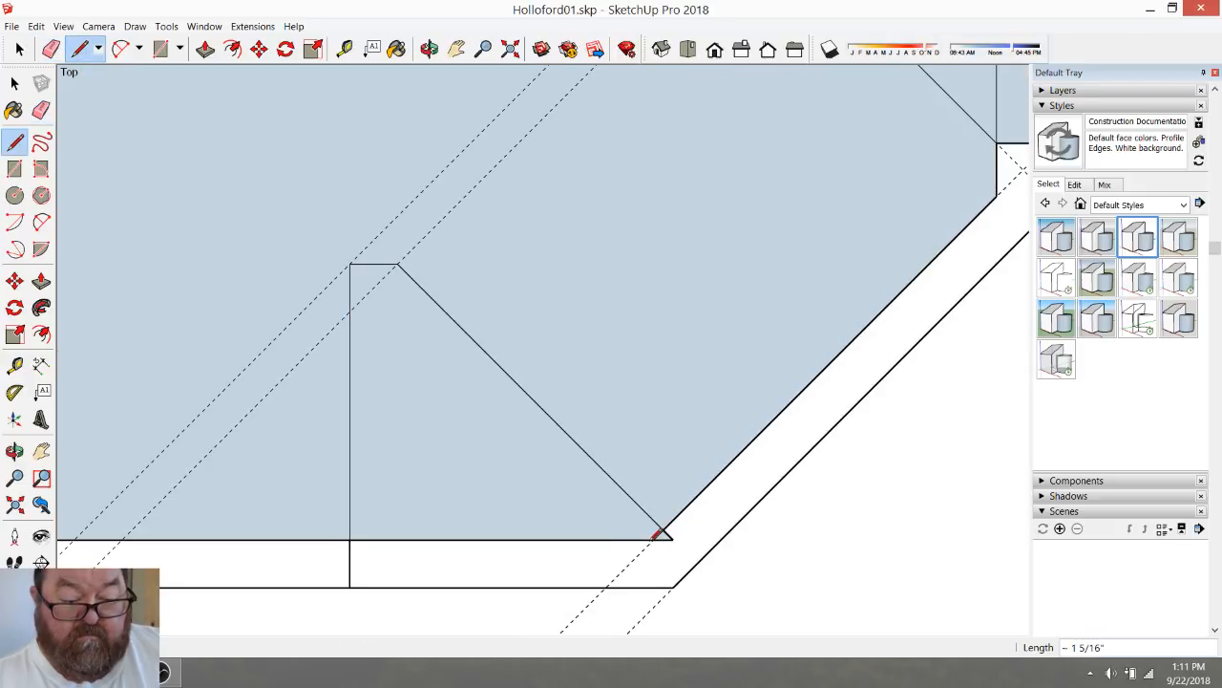
{"action": "left_click", "coordinate": [51, 49]}
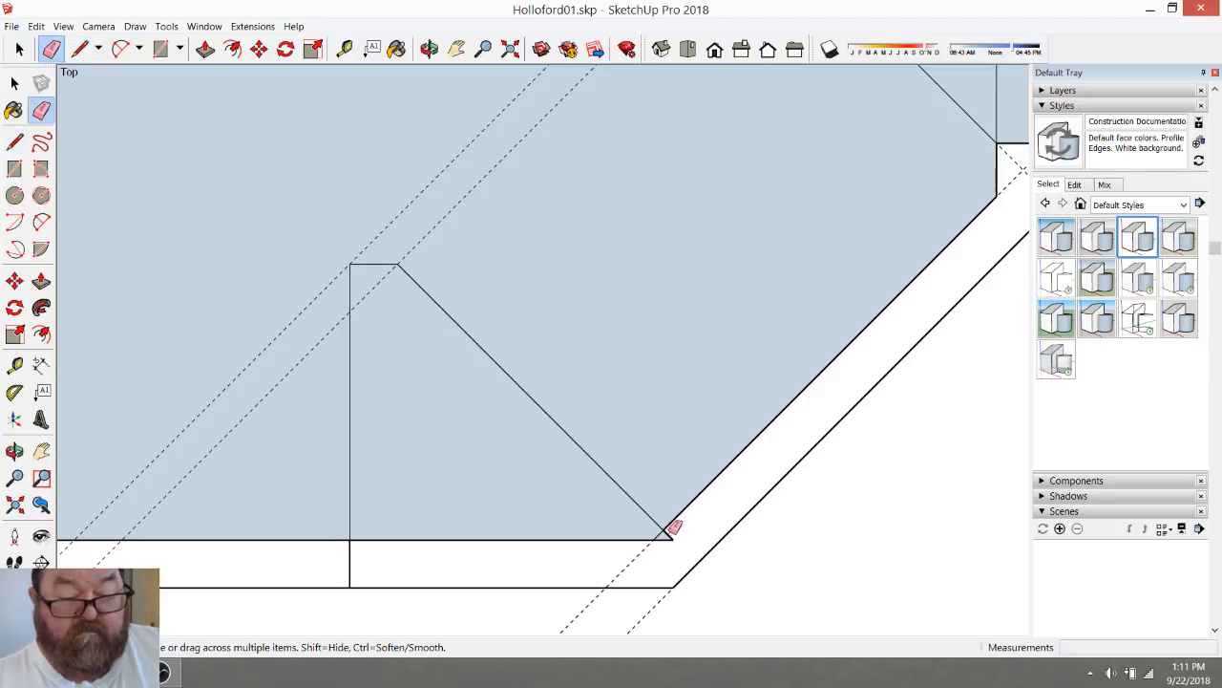
{"action": "scroll", "coordinate": [552, 531], "scroll_direction": "down", "scroll_amount": 3}
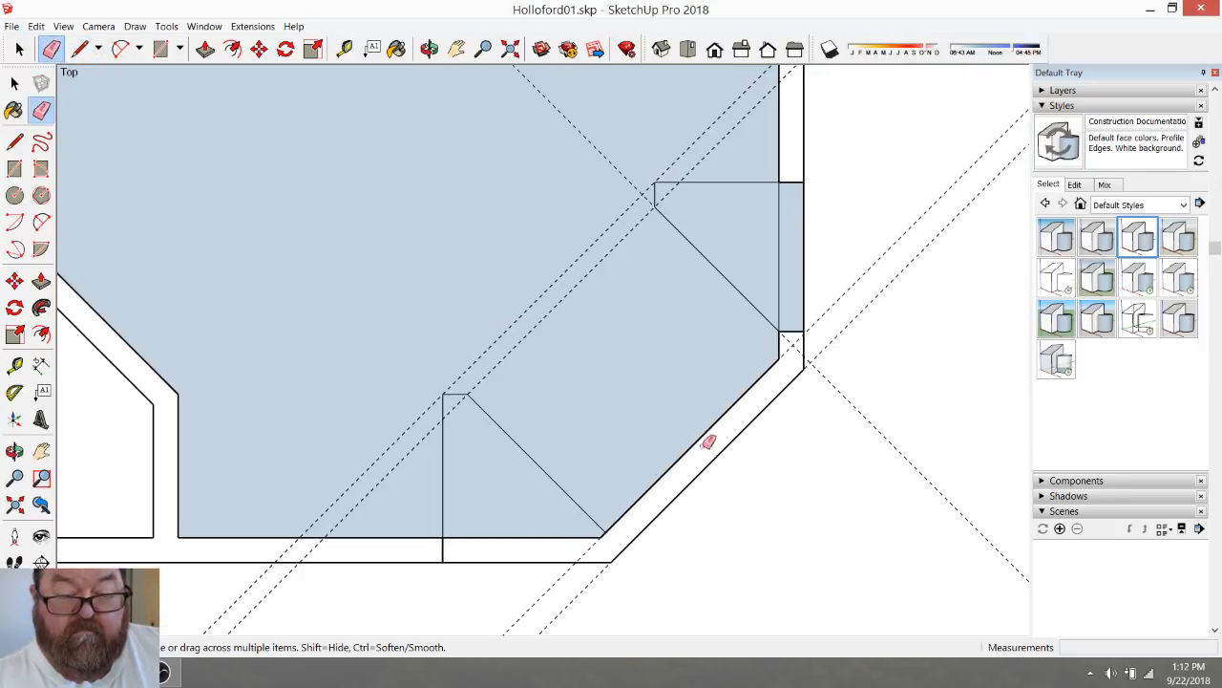
Select the right wall's wedge and compare the kitchen corner with the diagonal doorway on the reference plan
{"action": "scroll", "coordinate": [661, 287], "scroll_direction": "down", "scroll_amount": 2}
{"action": "scroll", "coordinate": [652, 305], "scroll_direction": "up", "scroll_amount": 3}
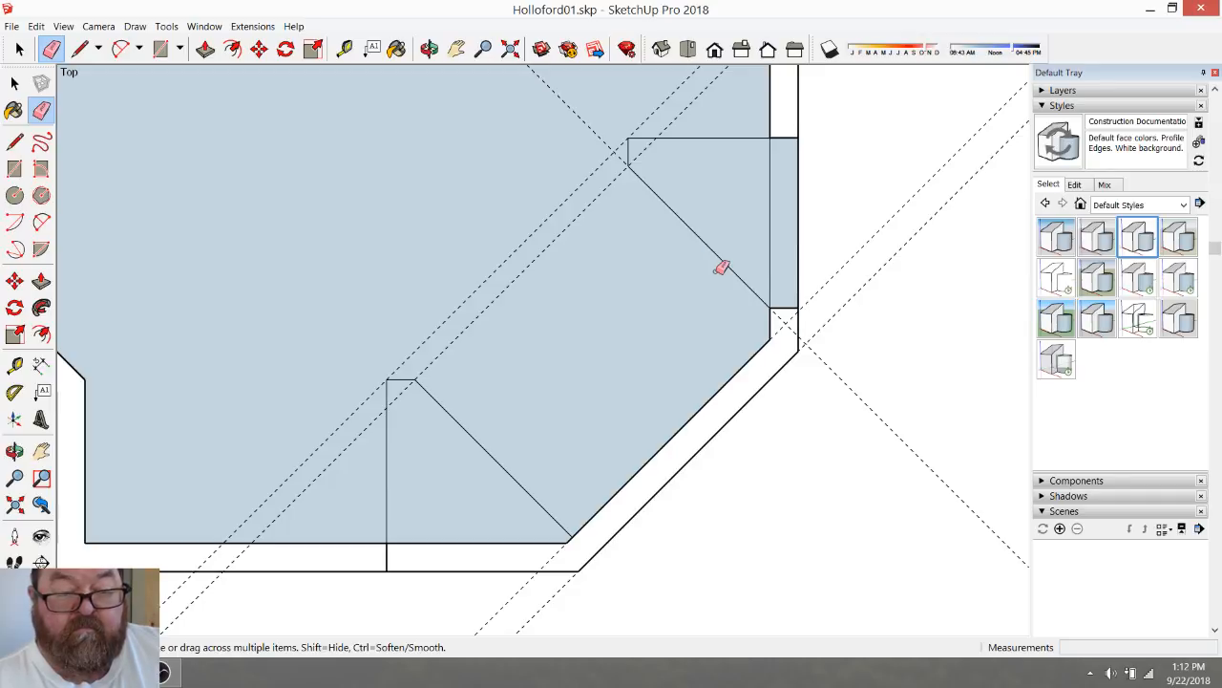
{"action": "left_click", "coordinate": [19, 49]}
{"action": "left_click_drag", "start_coordinate": [586, 117], "coordinate": [844, 315]}
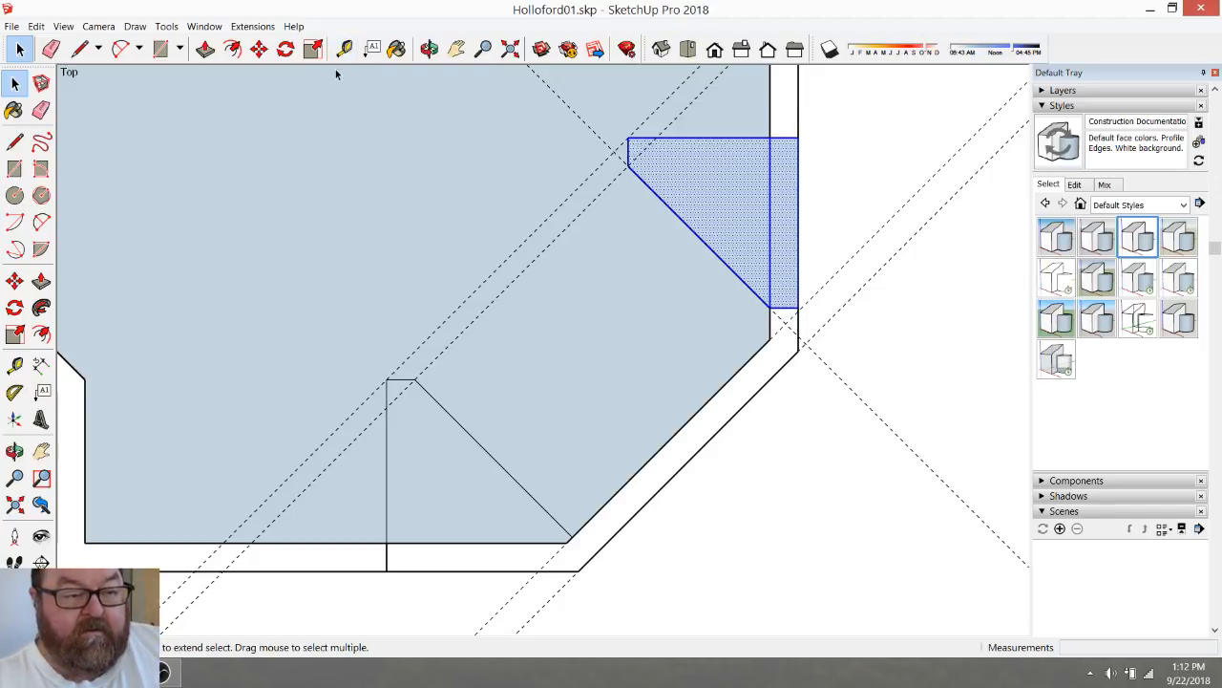
{"action": "scroll", "coordinate": [911, 378], "scroll_direction": "down", "scroll_amount": 5}
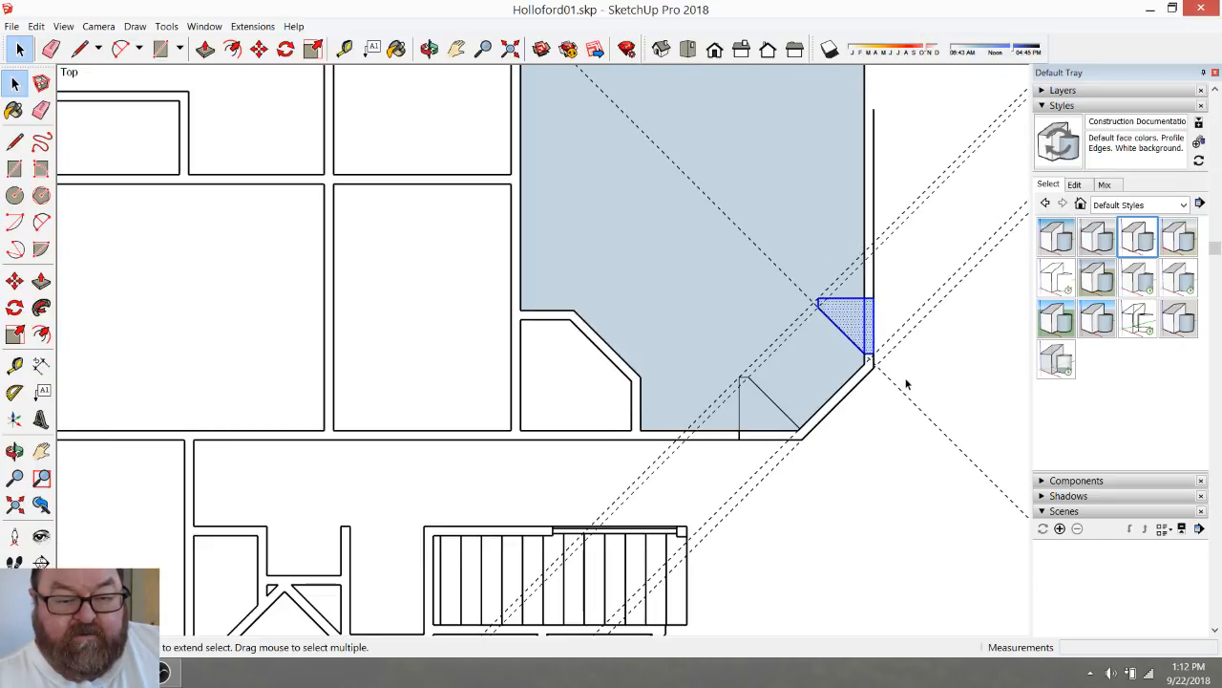
{"action": "scroll", "coordinate": [537, 466], "scroll_direction": "down", "scroll_amount": 2}
{"action": "scroll", "coordinate": [654, 468], "scroll_direction": "down", "scroll_amount": 5}
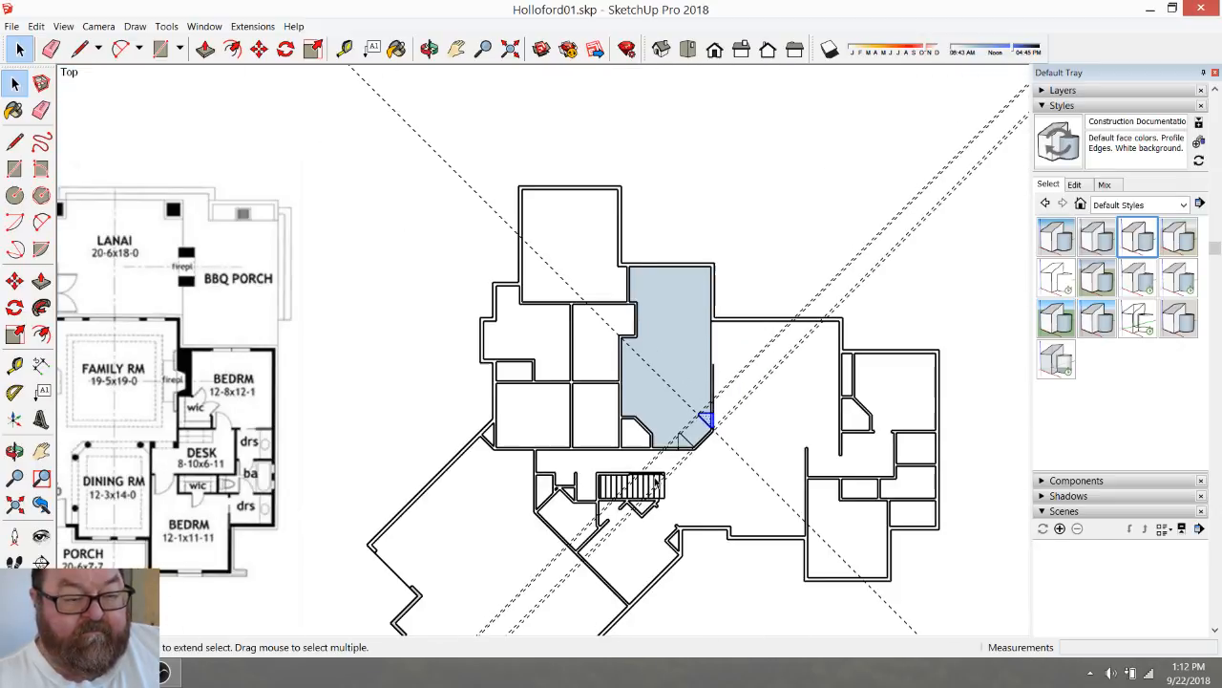
{"action": "scroll", "coordinate": [154, 434], "scroll_direction": "up", "scroll_amount": 6}
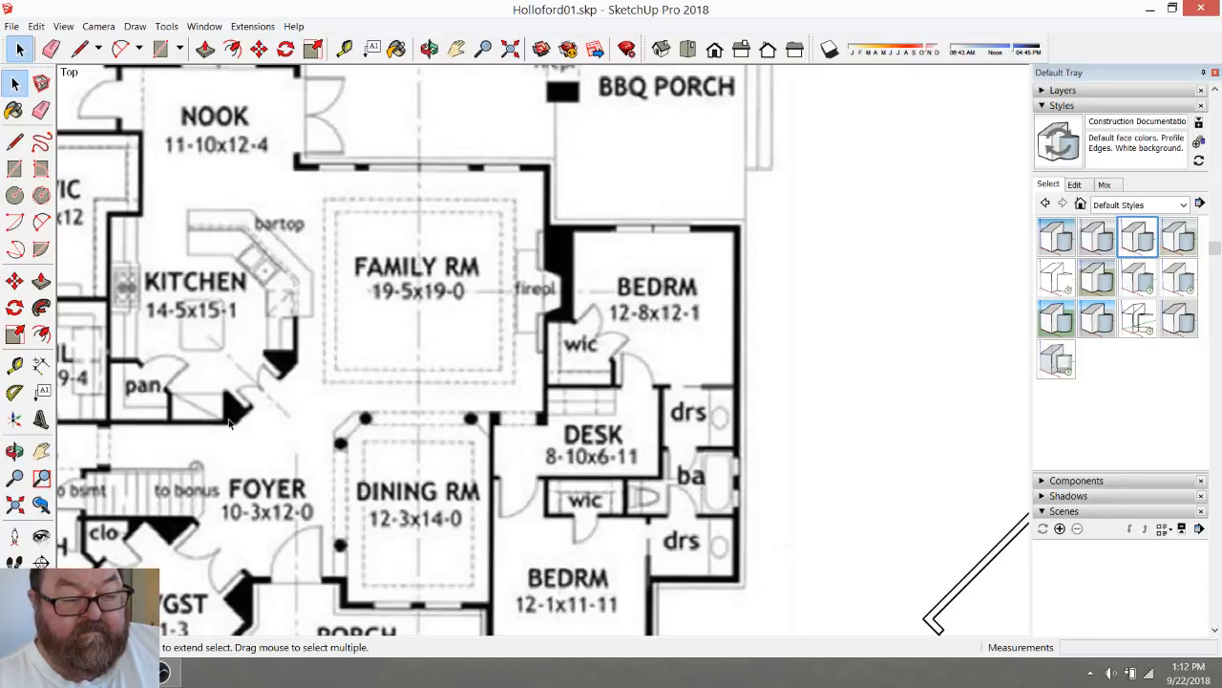
{"action": "scroll", "coordinate": [229, 423], "scroll_direction": "down", "scroll_amount": 8}
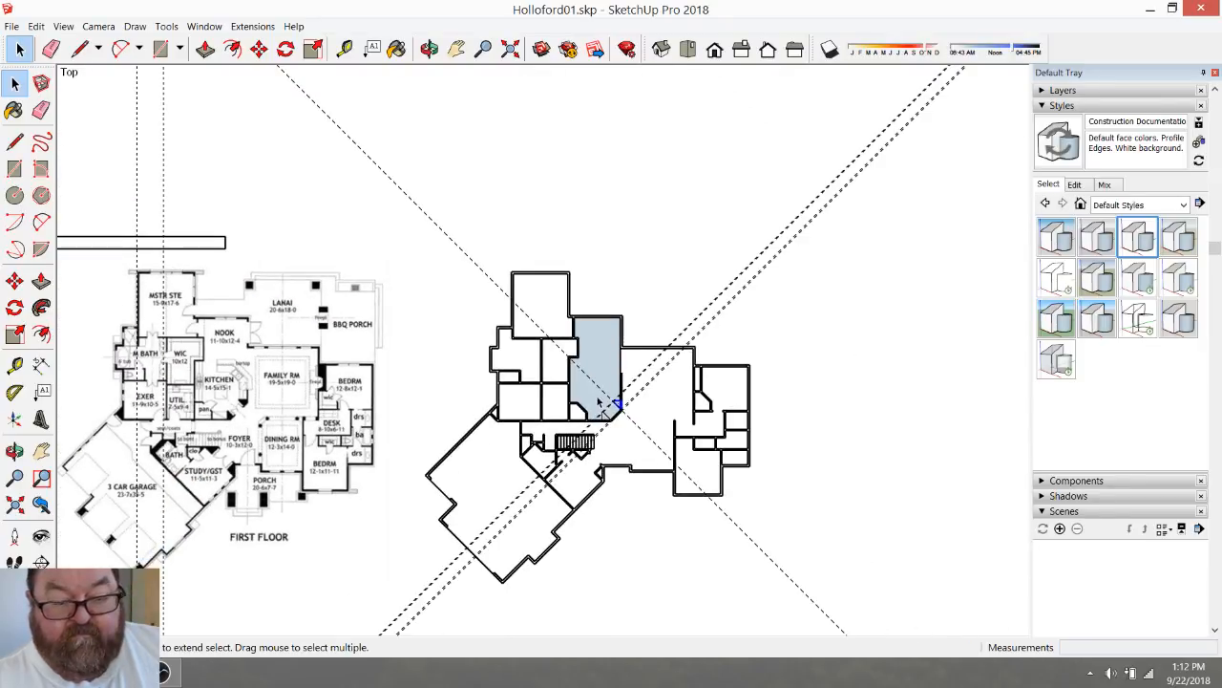
{"action": "scroll", "coordinate": [638, 426], "scroll_direction": "up", "scroll_amount": 3}
{"action": "scroll", "coordinate": [638, 427], "scroll_direction": "up", "scroll_amount": 6}
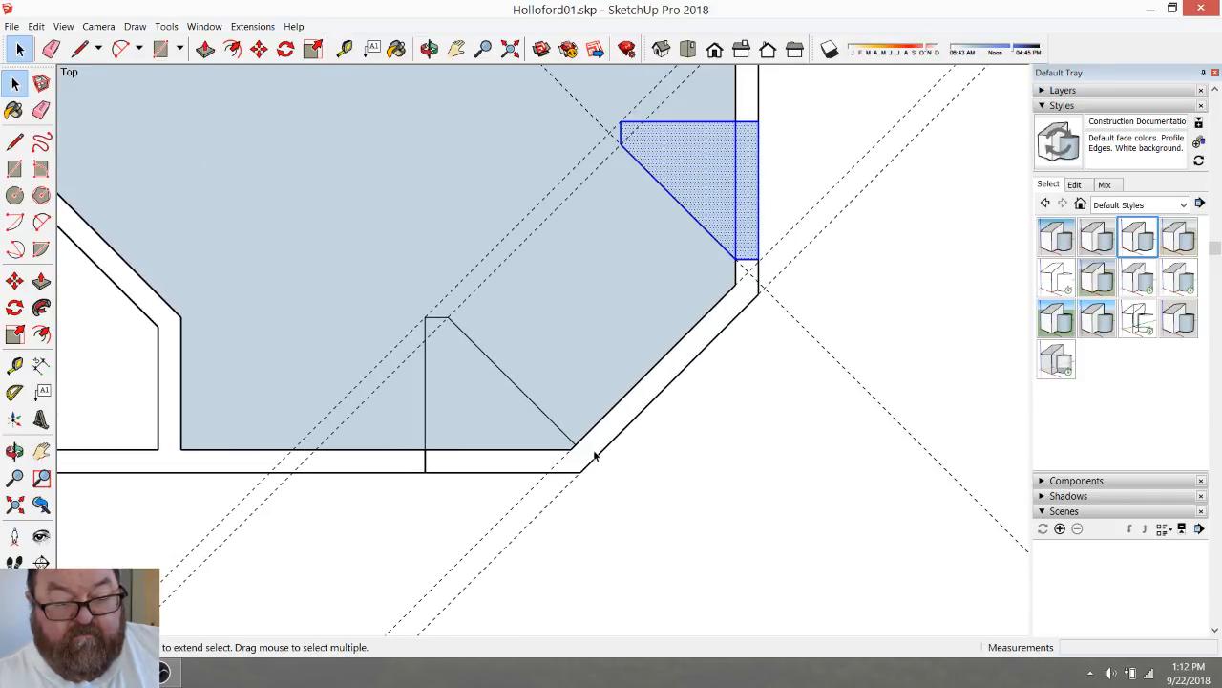
Place a parallel guide 4.5" from the first wedge's sloping edge, toward the opposite wedge
{"action": "left_click", "coordinate": [344, 48]}
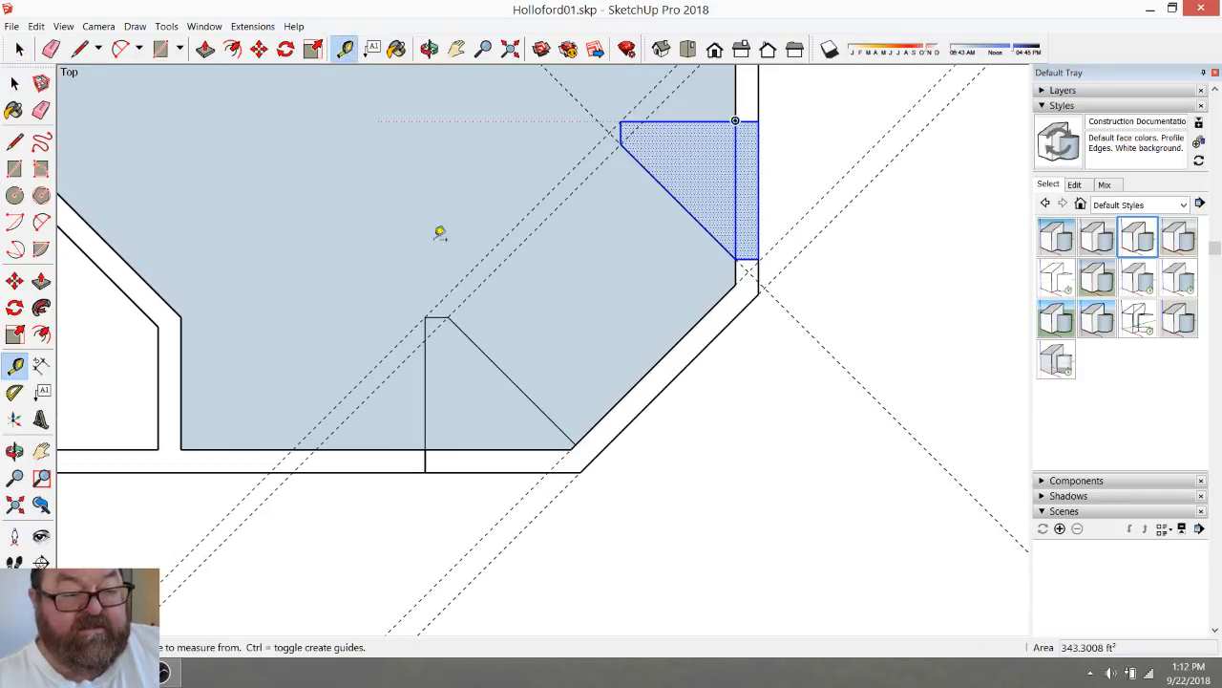
{"action": "left_click", "coordinate": [544, 411]}
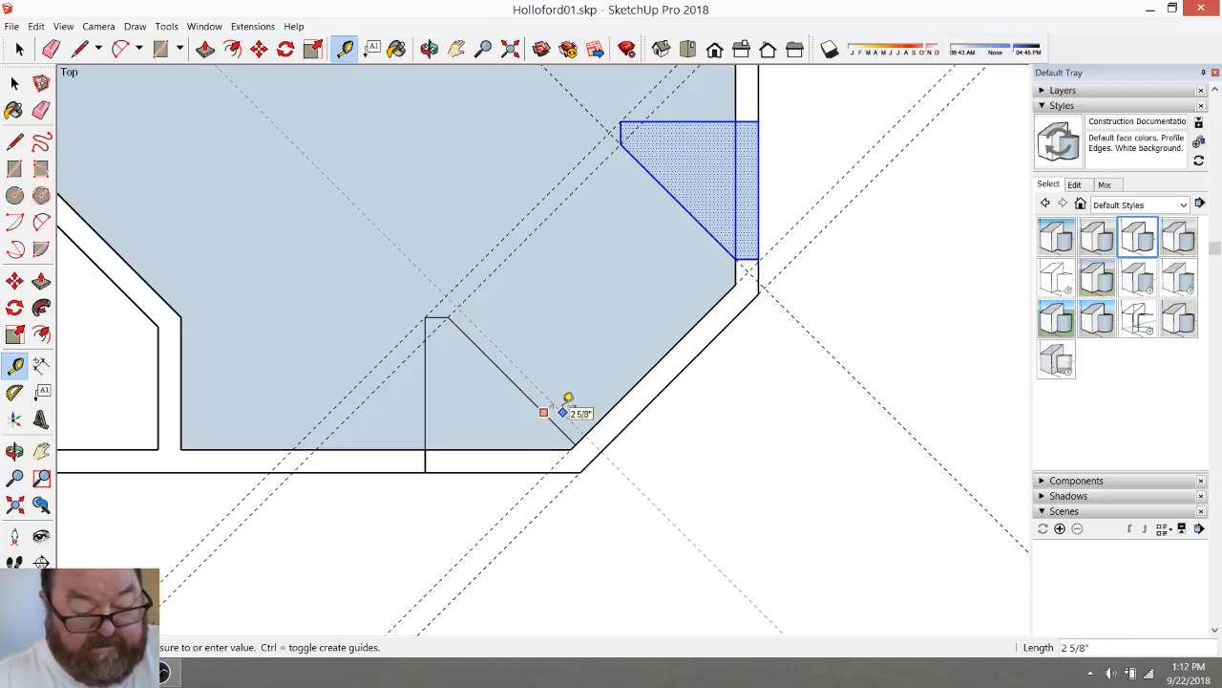
{"action": "type", "text": "4.5"}
{"action": "key", "text": "Return"}
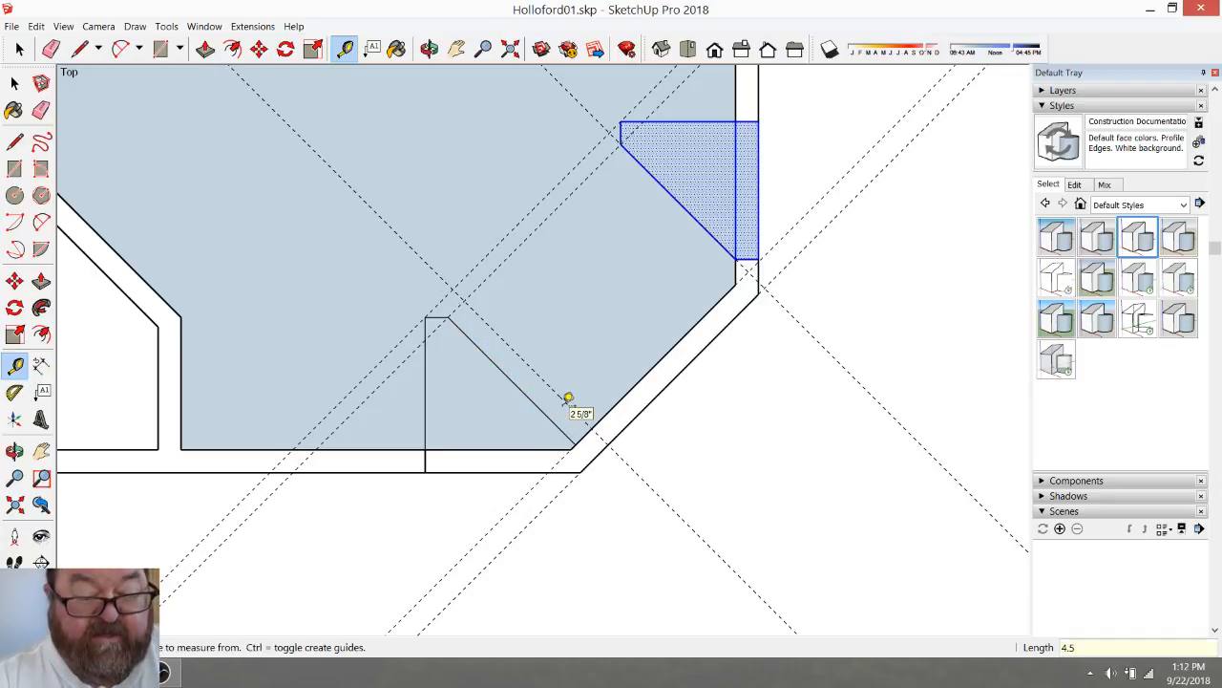
Place a parallel guide about 3' beyond the first jamb guide, and another 4.5" beyond that one
{"action": "left_click", "coordinate": [569, 397]}
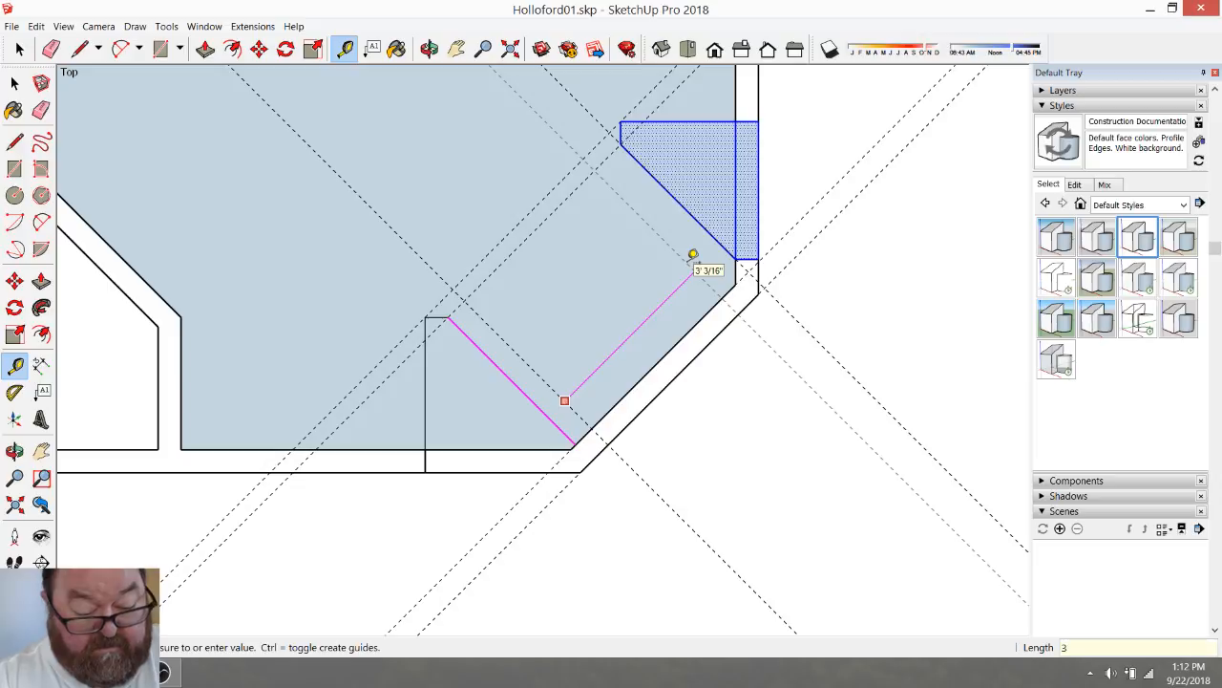
{"action": "key", "text": "Return"}
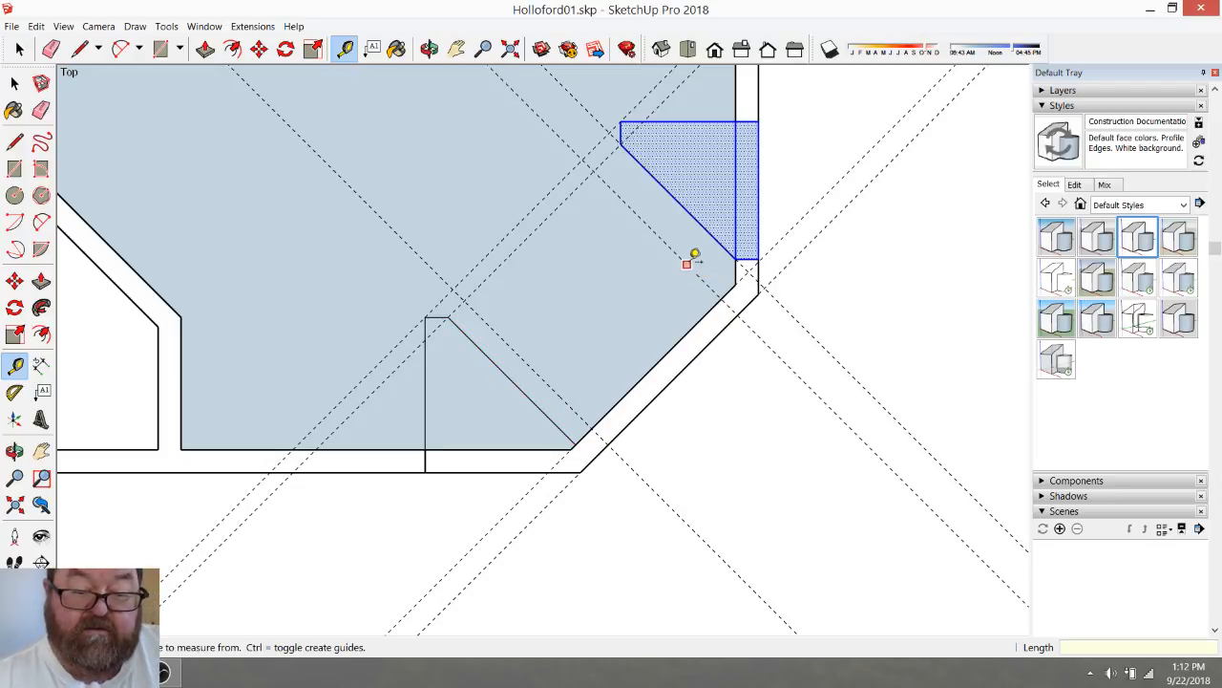
{"action": "left_click", "coordinate": [688, 264]}
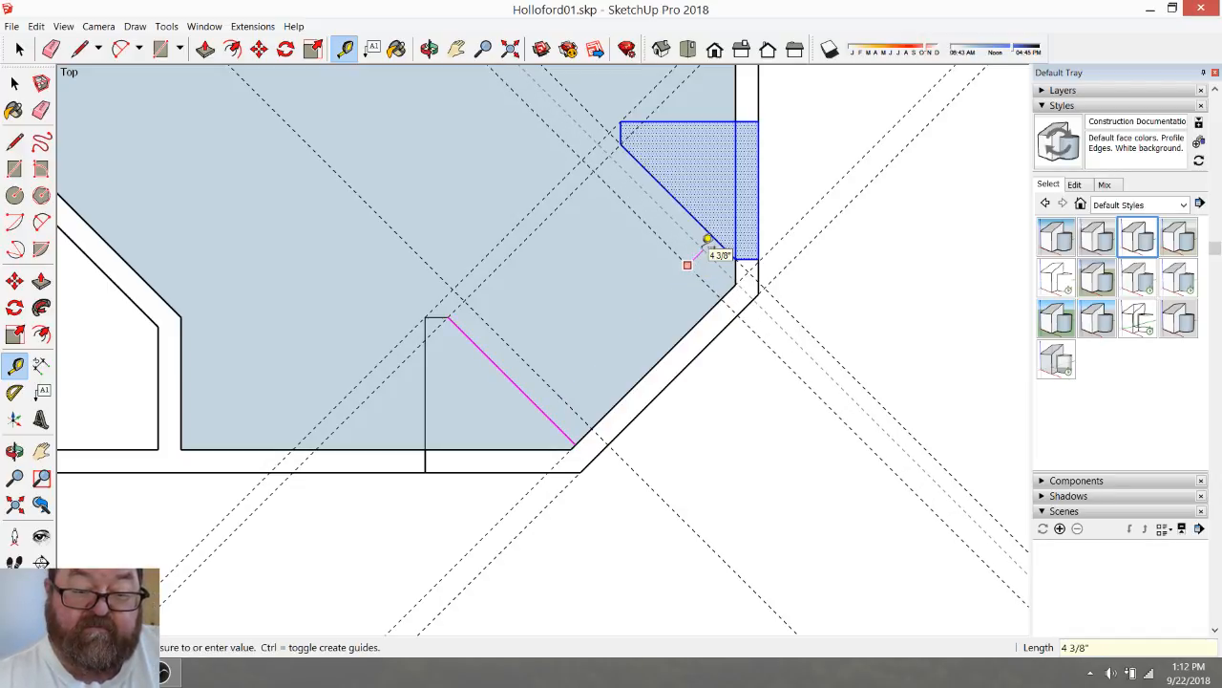
{"action": "type", "text": "4.5"}
{"action": "key", "text": "Return"}
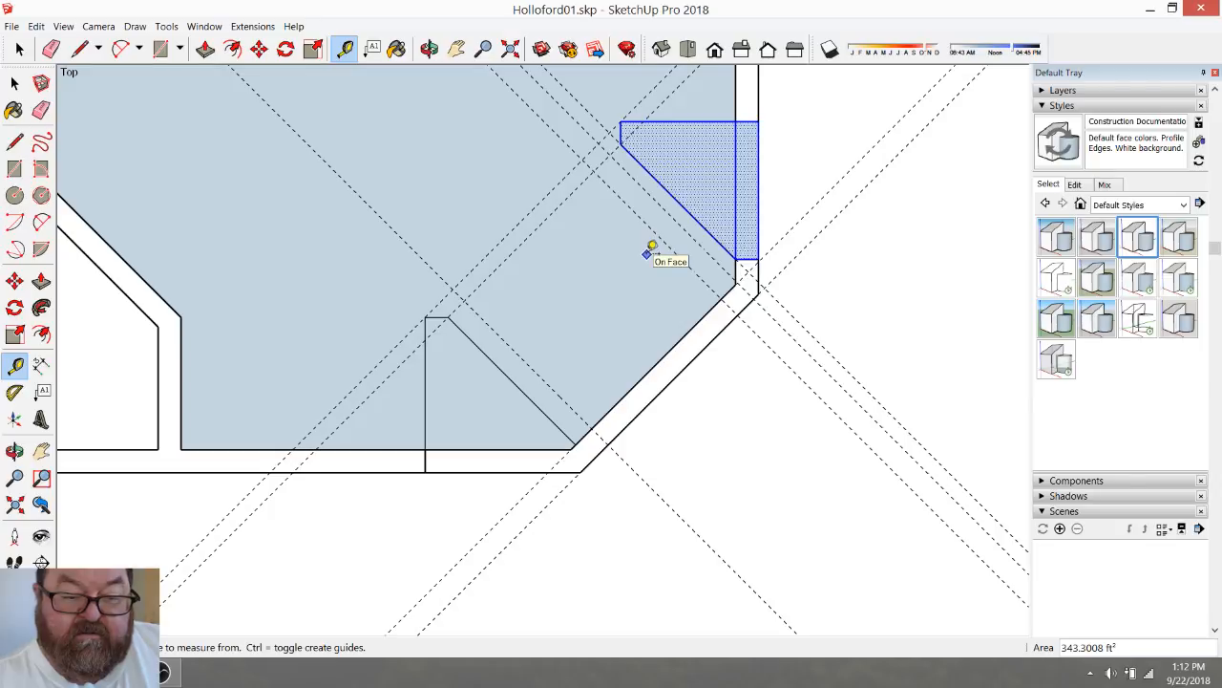
Draw a 4 1/2" jamb line across the diagonal wall at each of the two guides bounding the door opening
{"action": "key", "text": "l"}
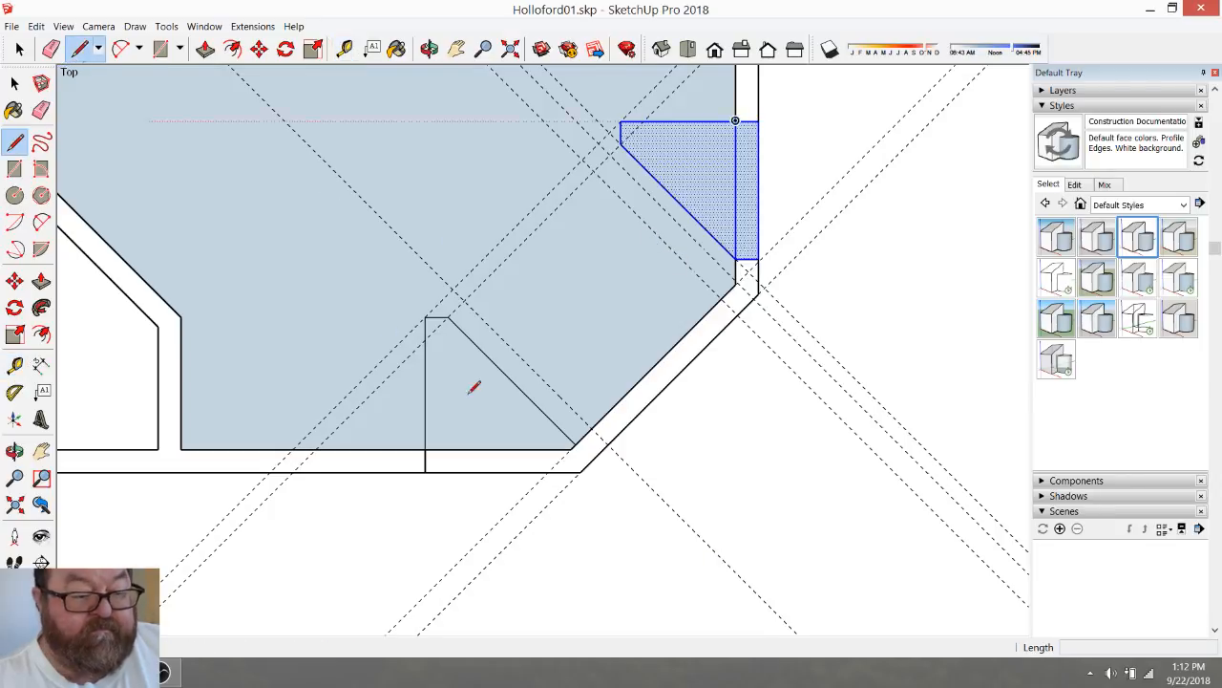
{"action": "left_click", "coordinate": [593, 422]}
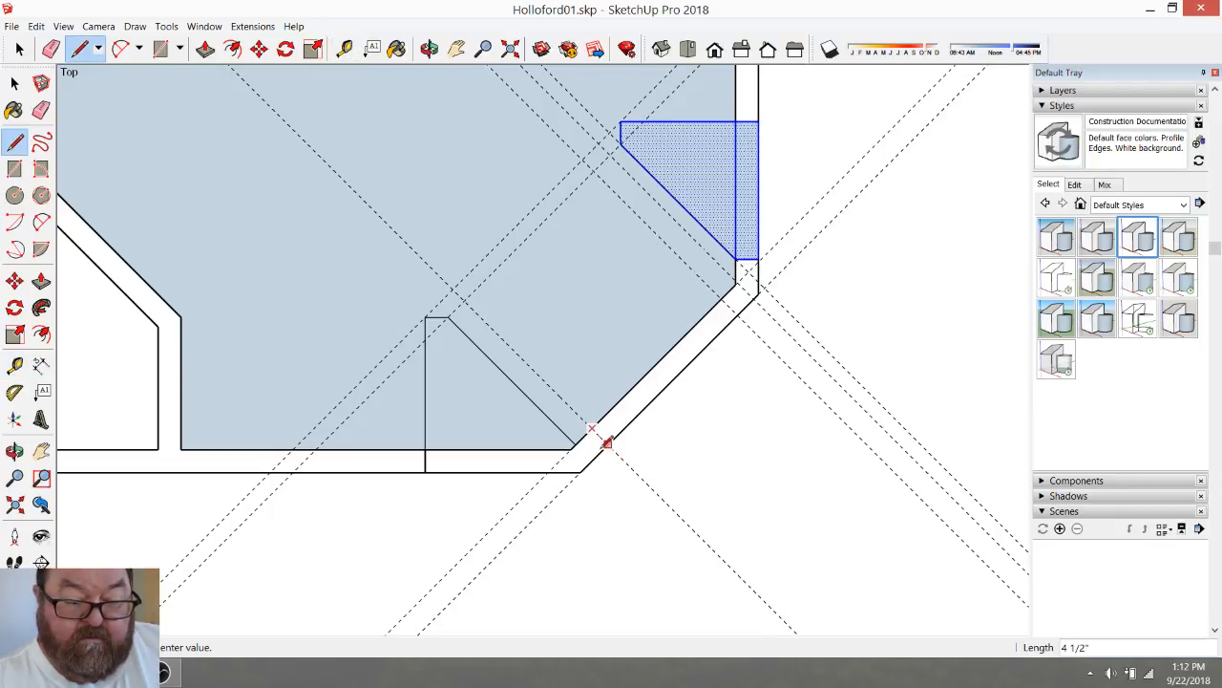
{"action": "left_click", "coordinate": [608, 444]}
{"action": "left_click", "coordinate": [721, 298]}
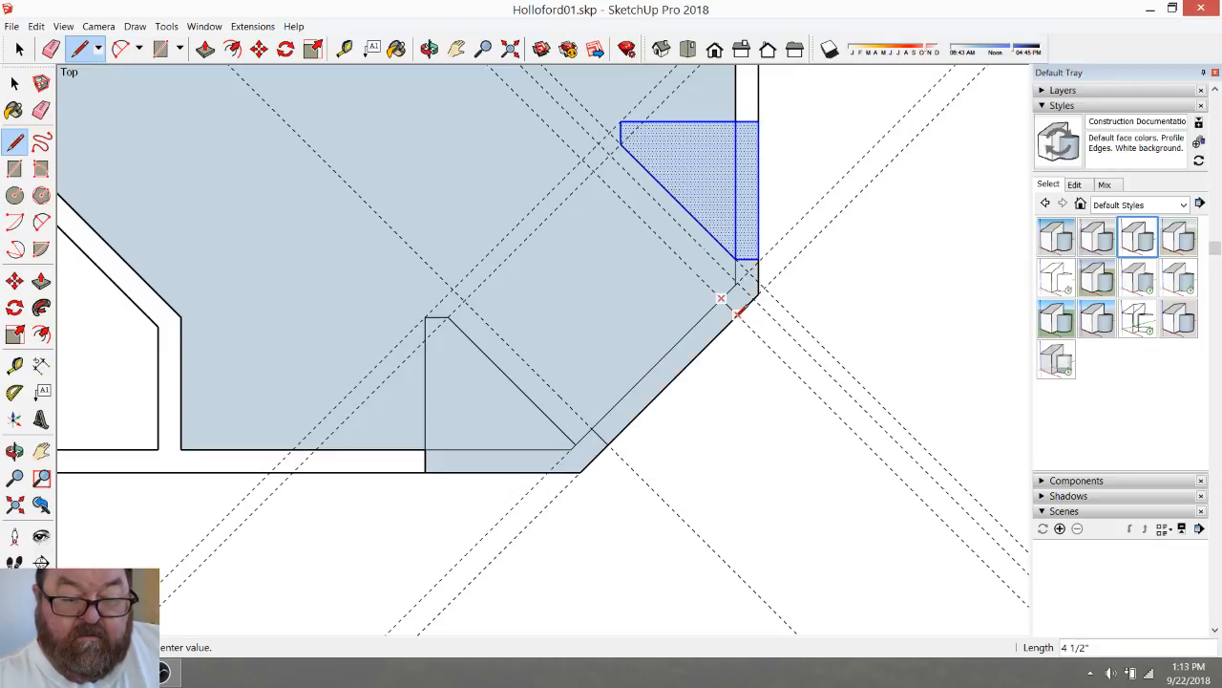
Erase all the guides, the diagonal wall lines between the two jambs, and the line across the right wall below its wedge
{"action": "key", "text": "e"}
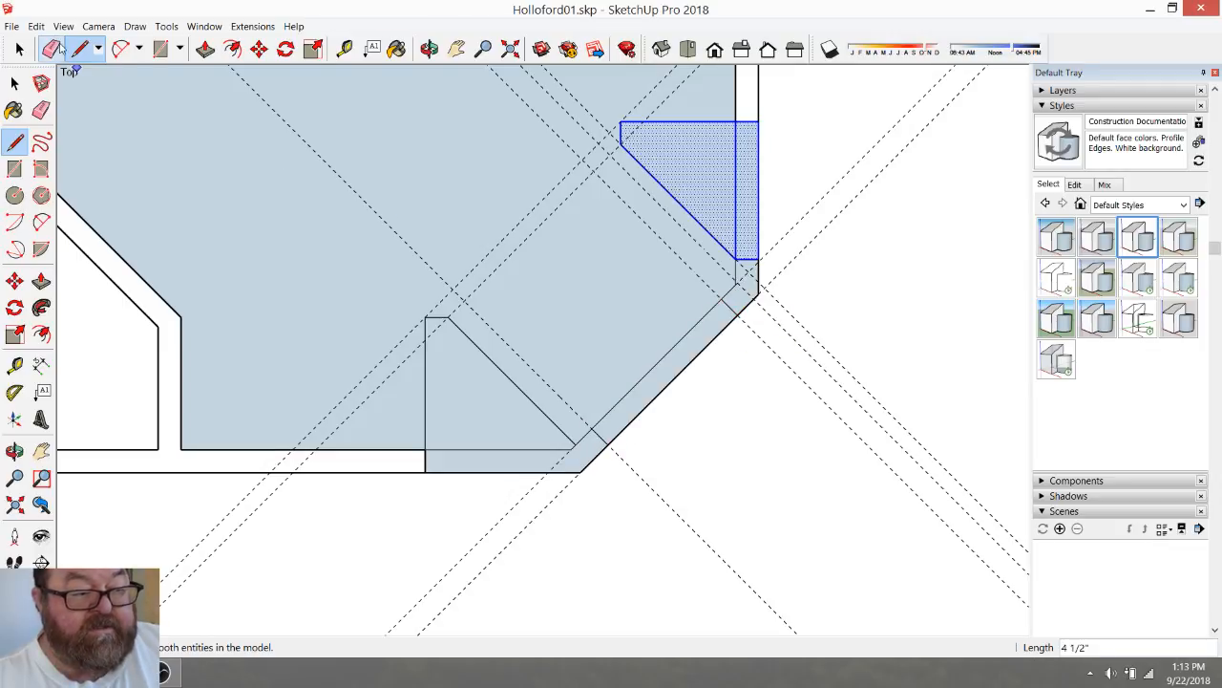
{"action": "left_click_drag", "start_coordinate": [367, 290], "coordinate": [372, 287]}
{"action": "mouse_move", "coordinate": [420, 267]}
{"action": "left_mouse_down"}
{"action": "mouse_move", "coordinate": [487, 265]}
{"action": "mouse_move", "coordinate": [553, 290]}
{"action": "mouse_move", "coordinate": [684, 426]}
{"action": "left_mouse_up"}
{"action": "left_click_drag", "start_coordinate": [748, 268], "coordinate": [748, 247]}
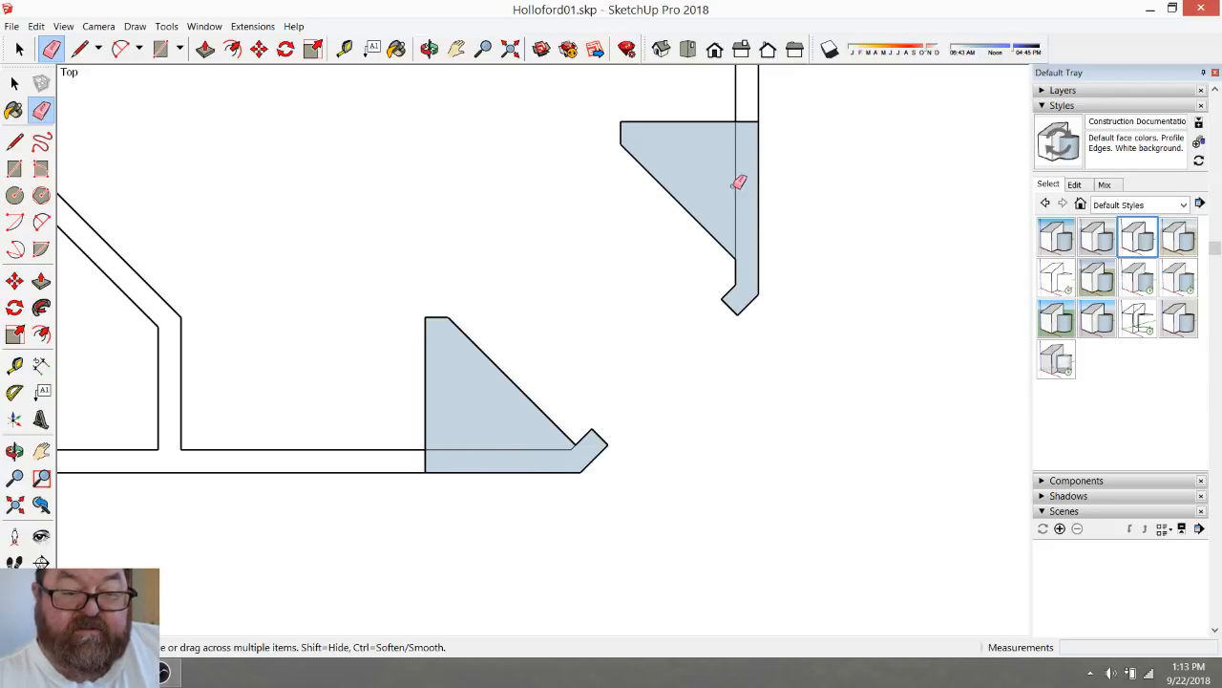
Measure the distance between the sloping edges of the two wedge-shaped wall ends
{"action": "left_click", "coordinate": [344, 49]}
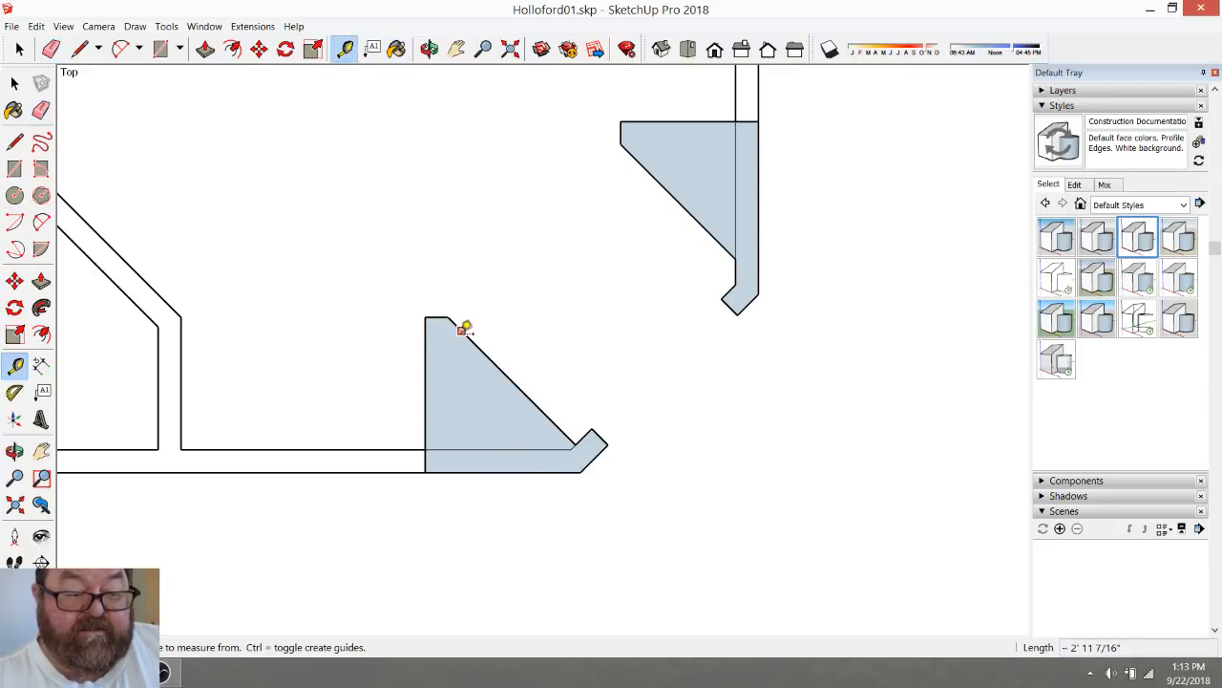
{"action": "left_click", "coordinate": [468, 336]}
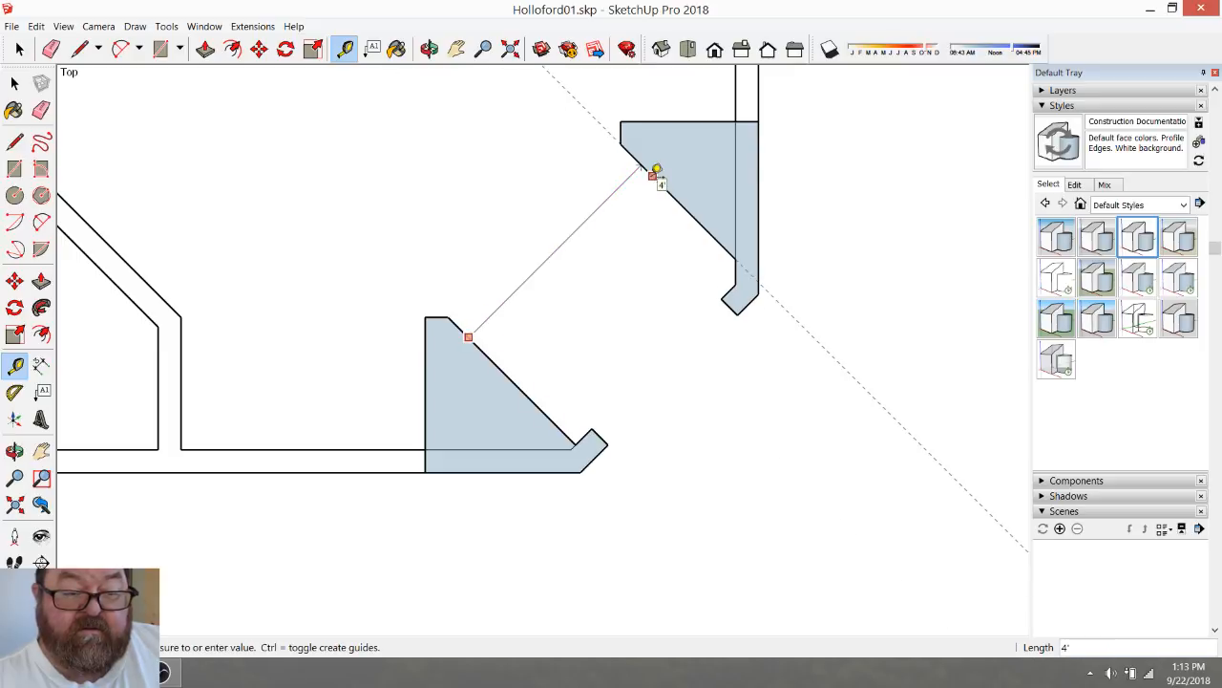
{"action": "key", "text": "Escape"}
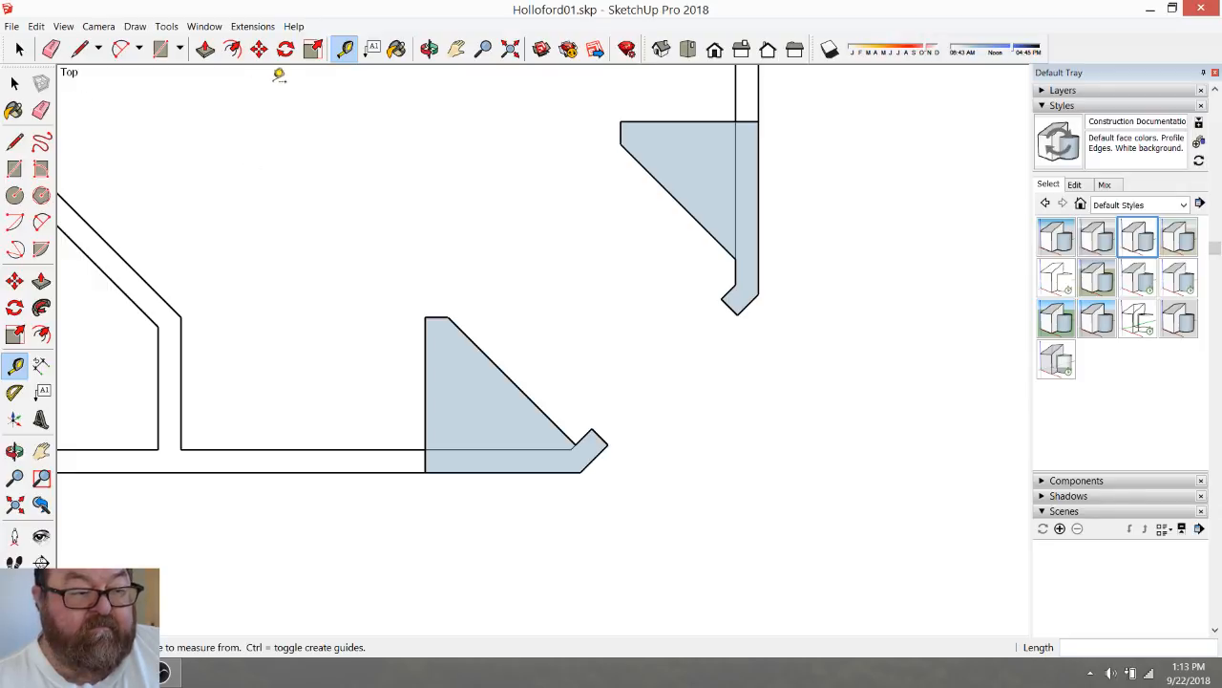
Measure the length of the lower wedge's jamb stub, from its end line back to the sloping edge
{"action": "left_click", "coordinate": [447, 315]}
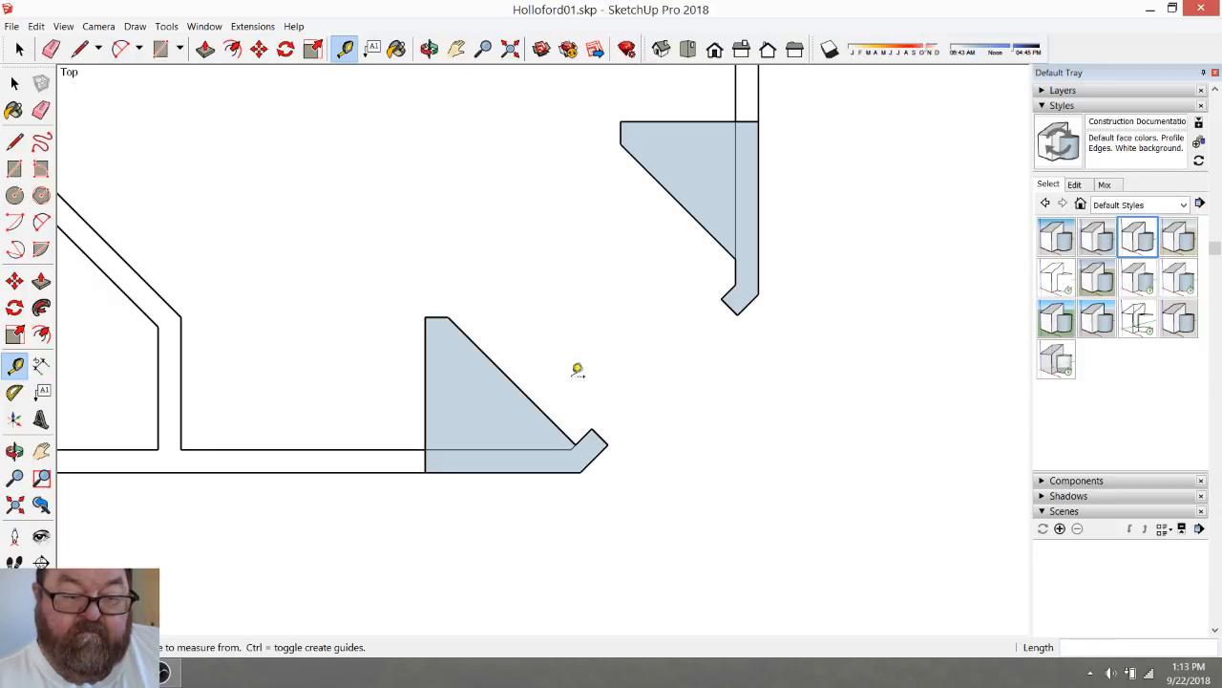
{"action": "scroll", "coordinate": [590, 434], "scroll_direction": "up", "scroll_amount": 2}
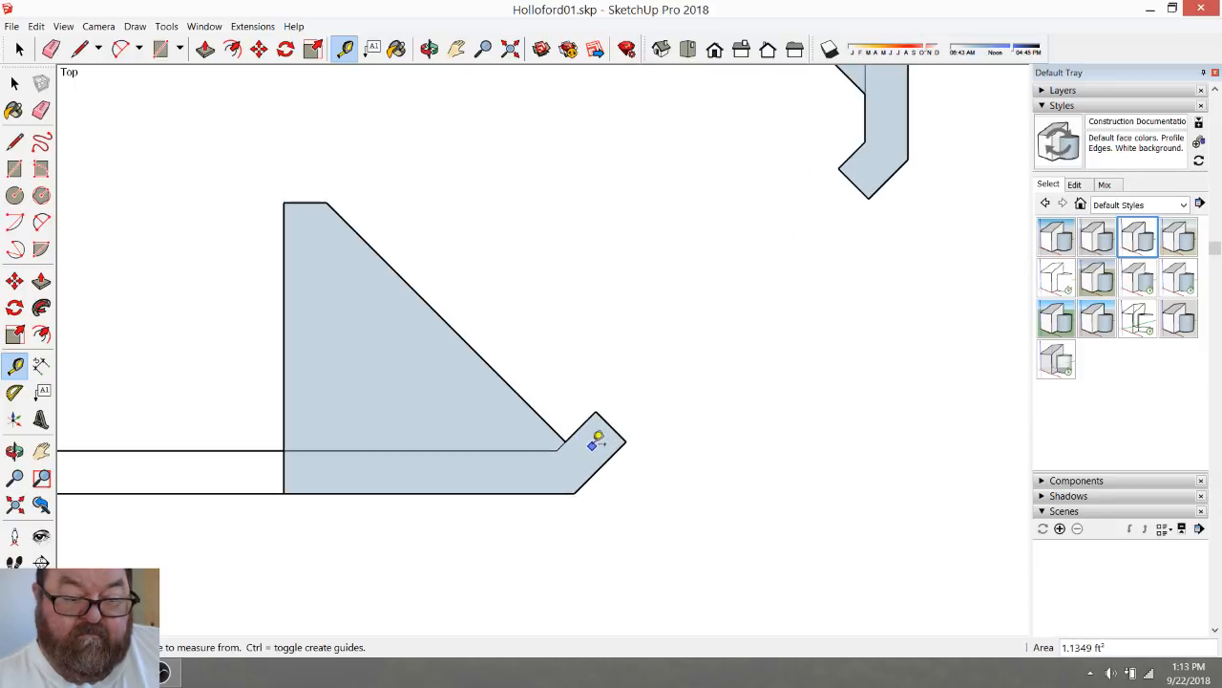
{"action": "left_click", "coordinate": [610, 425]}
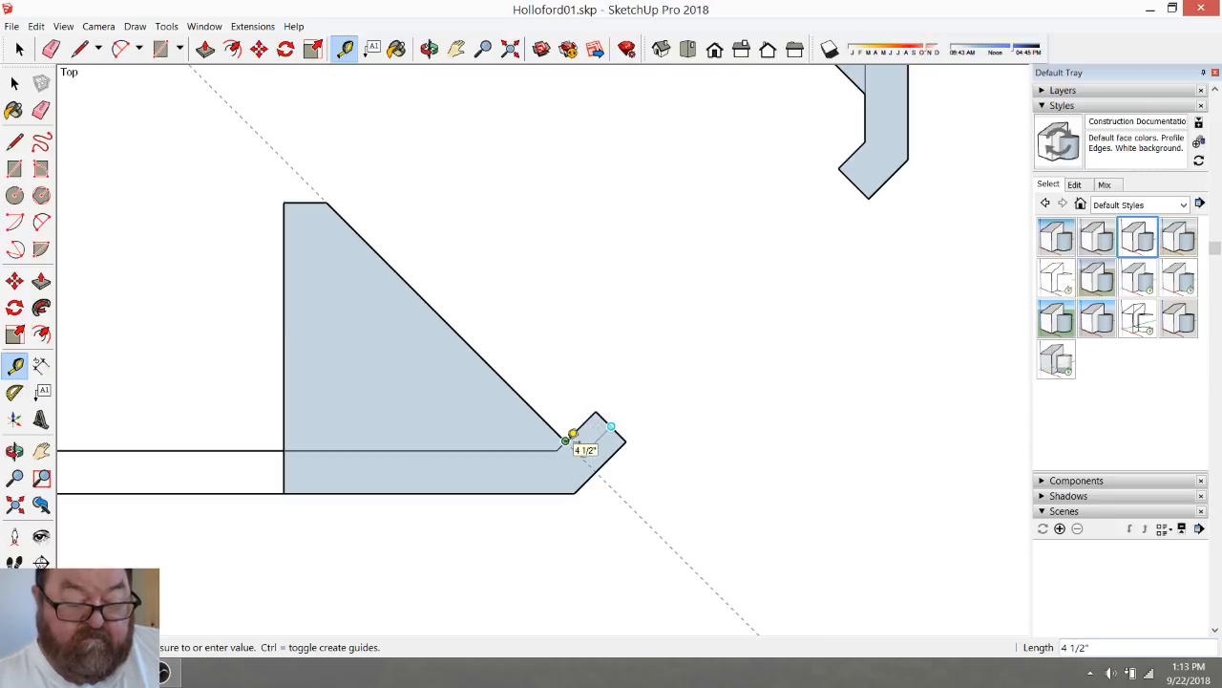
{"action": "key", "text": "Escape"}
{"action": "scroll", "coordinate": [626, 425], "scroll_direction": "down", "scroll_amount": 2}
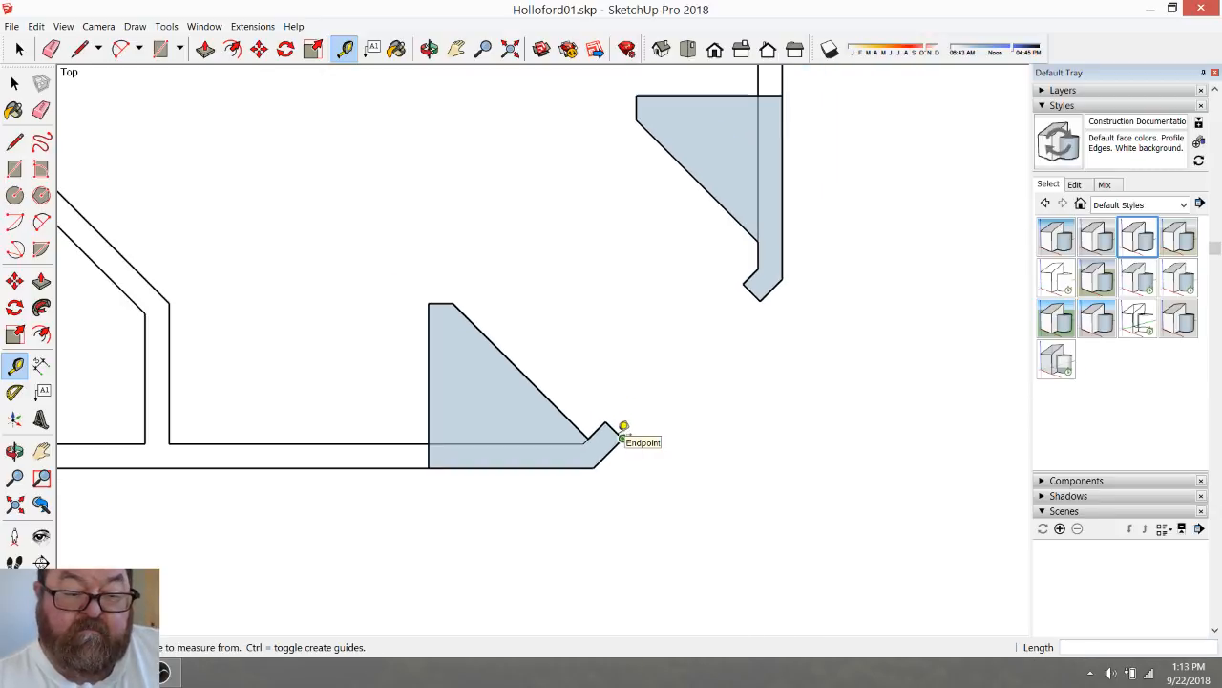
Place a parallel guide 6" from the lower wedge's sloping edge, just beyond the jamb stub
{"action": "scroll", "coordinate": [621, 420], "scroll_direction": "up", "scroll_amount": 2}
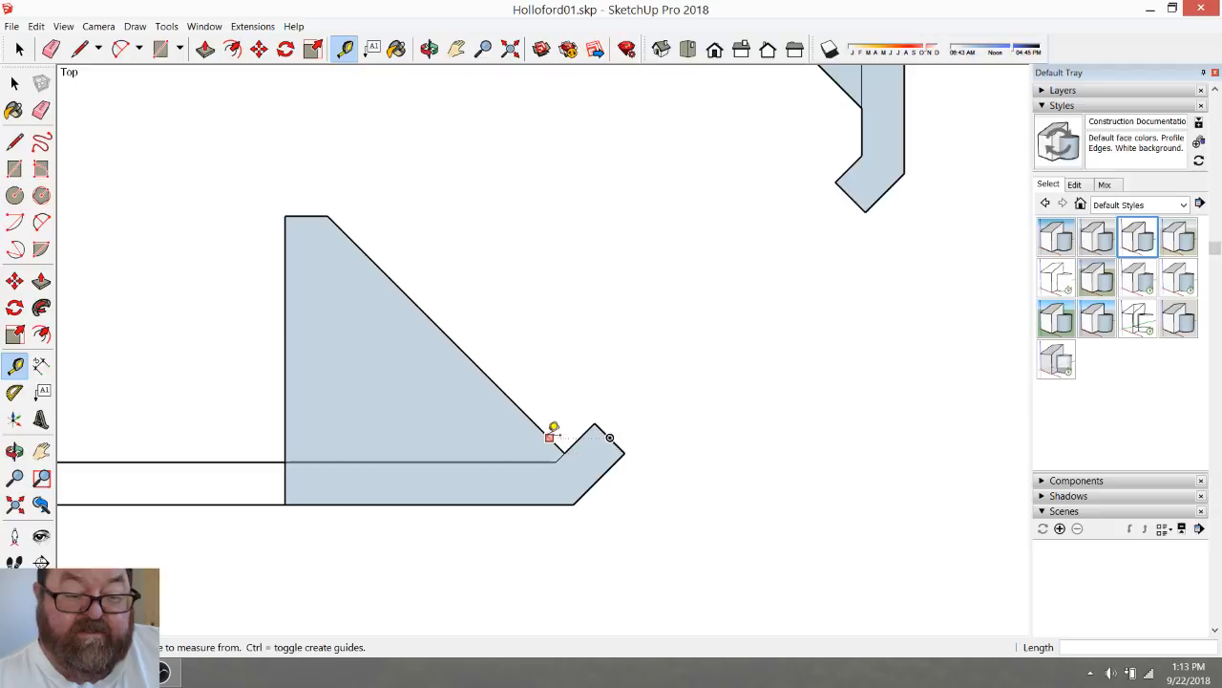
{"action": "left_click", "coordinate": [549, 437]}
{"action": "left_click", "coordinate": [584, 398]}
{"action": "left_click", "coordinate": [489, 376]}
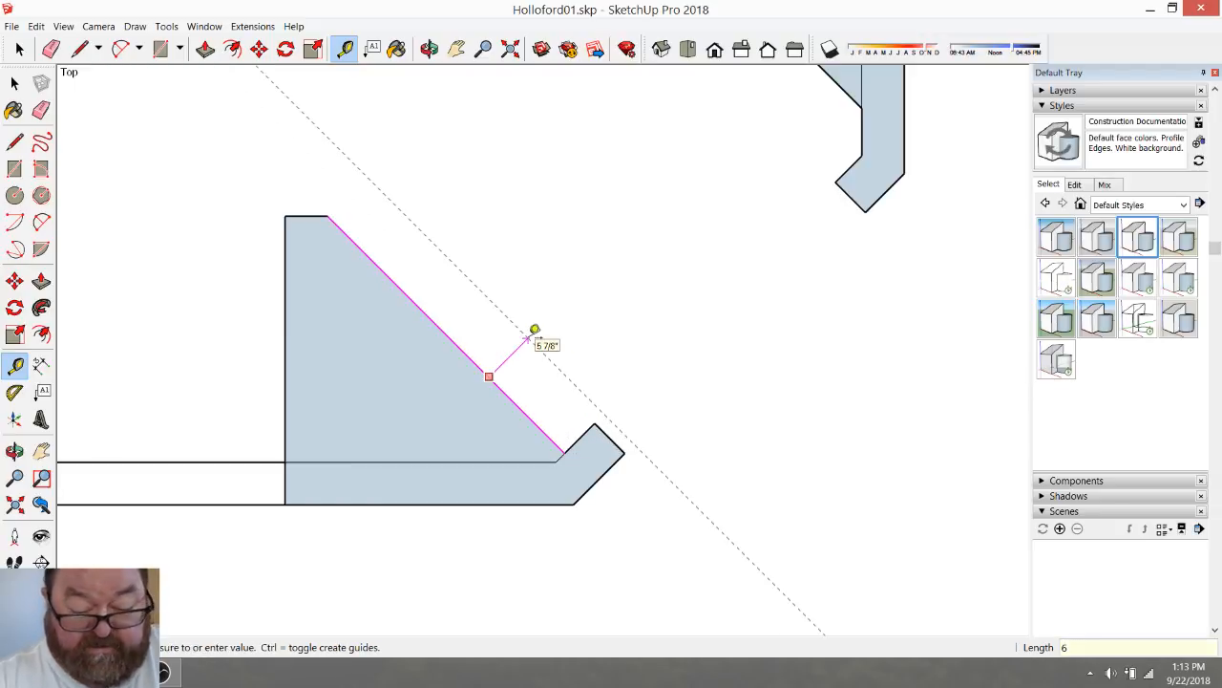
{"action": "key", "text": "Return"}
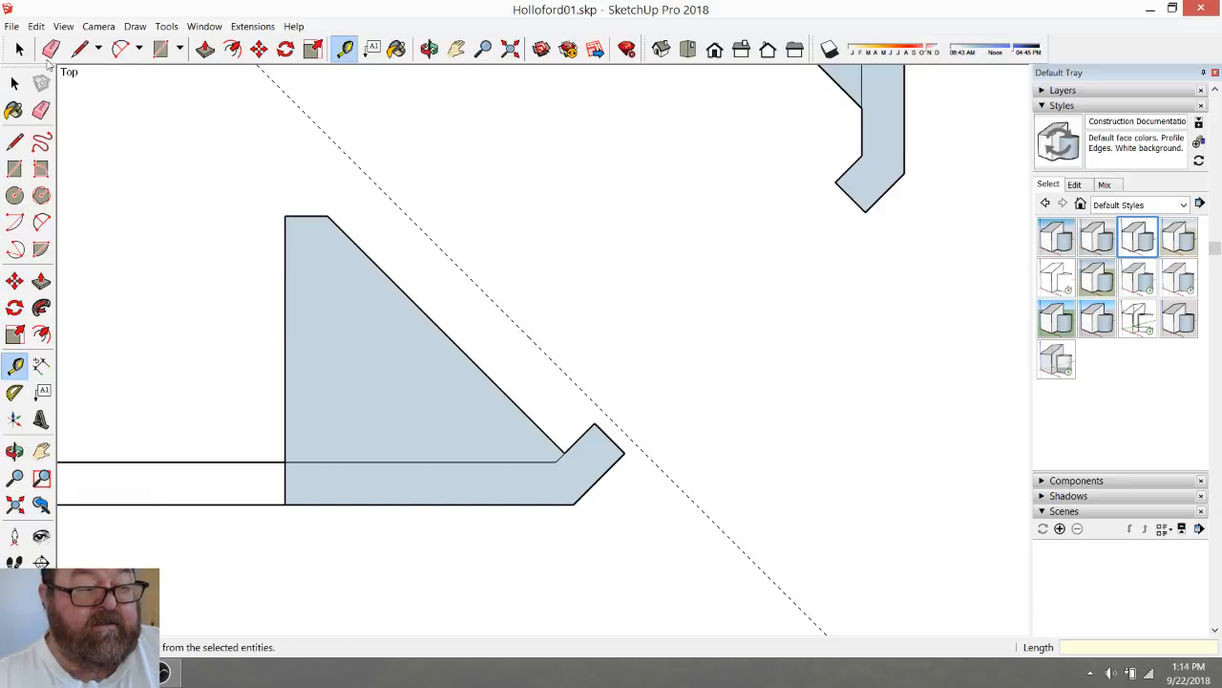
Extend the lower jamb stub about 1 1/2" to the guide by drawing its two sides and a new end line
{"action": "left_click", "coordinate": [80, 50]}
{"action": "scroll", "coordinate": [604, 449], "scroll_direction": "up", "scroll_amount": 1}
{"action": "left_click", "coordinate": [592, 410]}
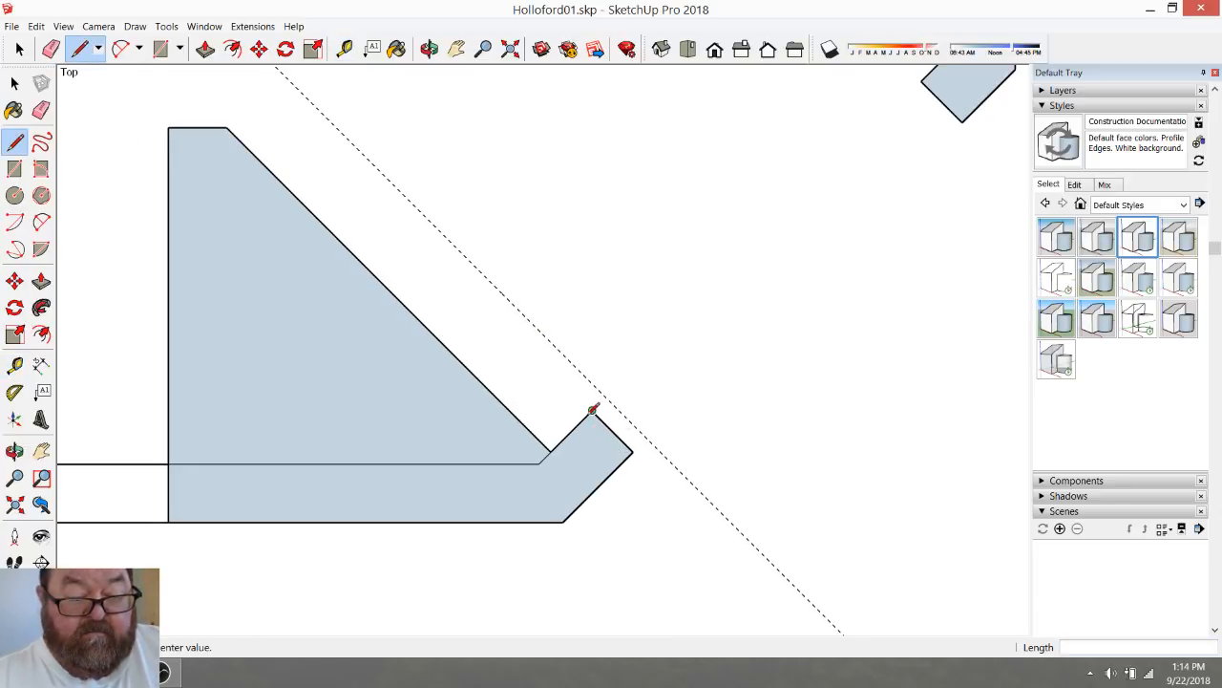
{"action": "left_click", "coordinate": [646, 437]}
{"action": "left_click", "coordinate": [632, 452]}
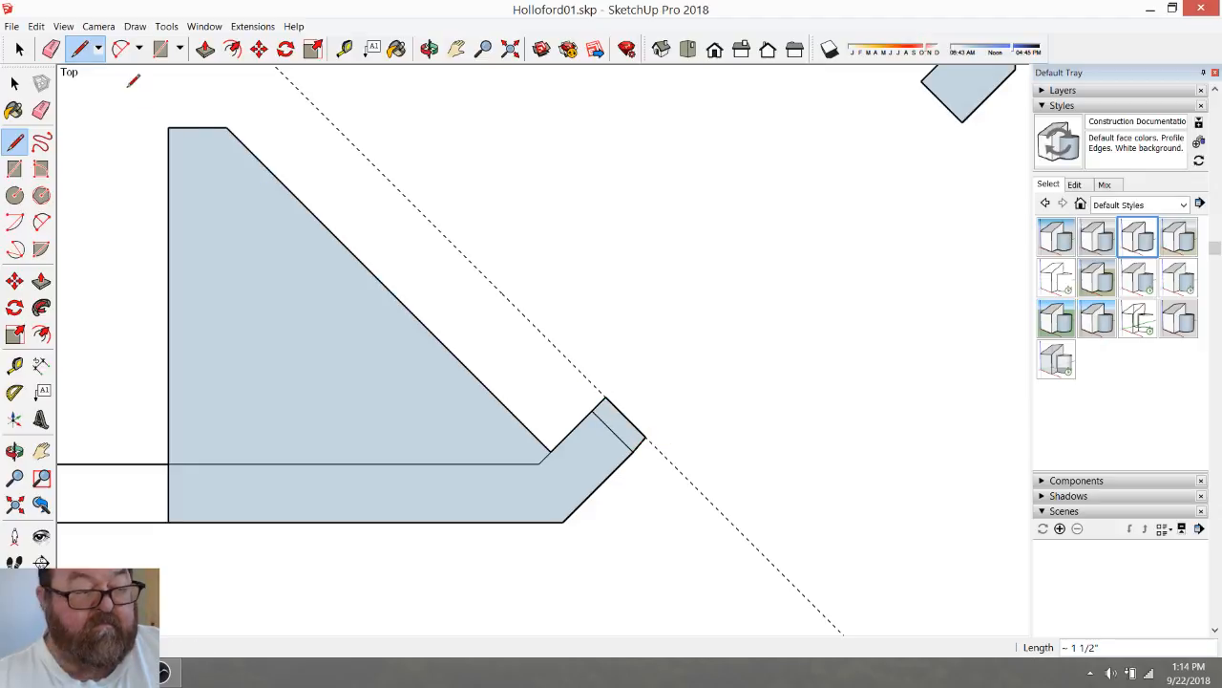
Erase the old end line inside the extended jamb stub and the guide beyond it
{"action": "left_click", "coordinate": [50, 48]}
{"action": "left_click", "coordinate": [616, 434]}
{"action": "left_click", "coordinate": [576, 365]}
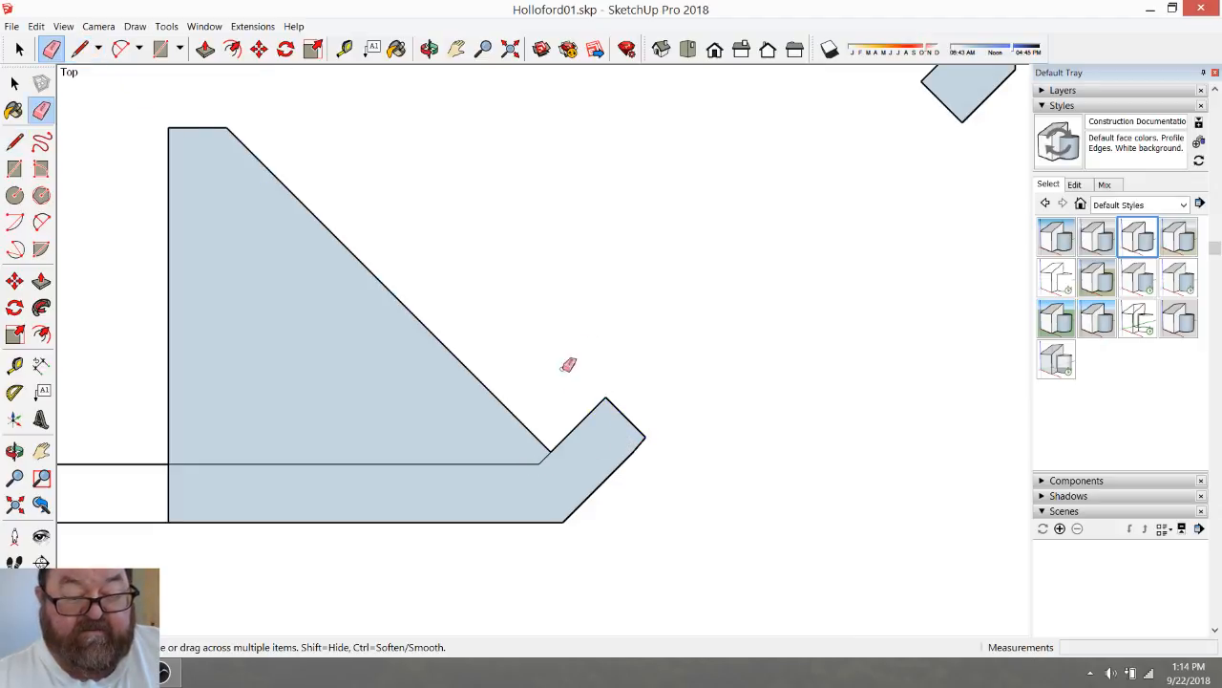
Place a horizontal guide along the inner face of the bottom wall, running past the lower jamb stub
{"action": "scroll", "coordinate": [522, 442], "scroll_direction": "down", "scroll_amount": 7}
{"action": "scroll", "coordinate": [735, 405], "scroll_direction": "down", "scroll_amount": 3}
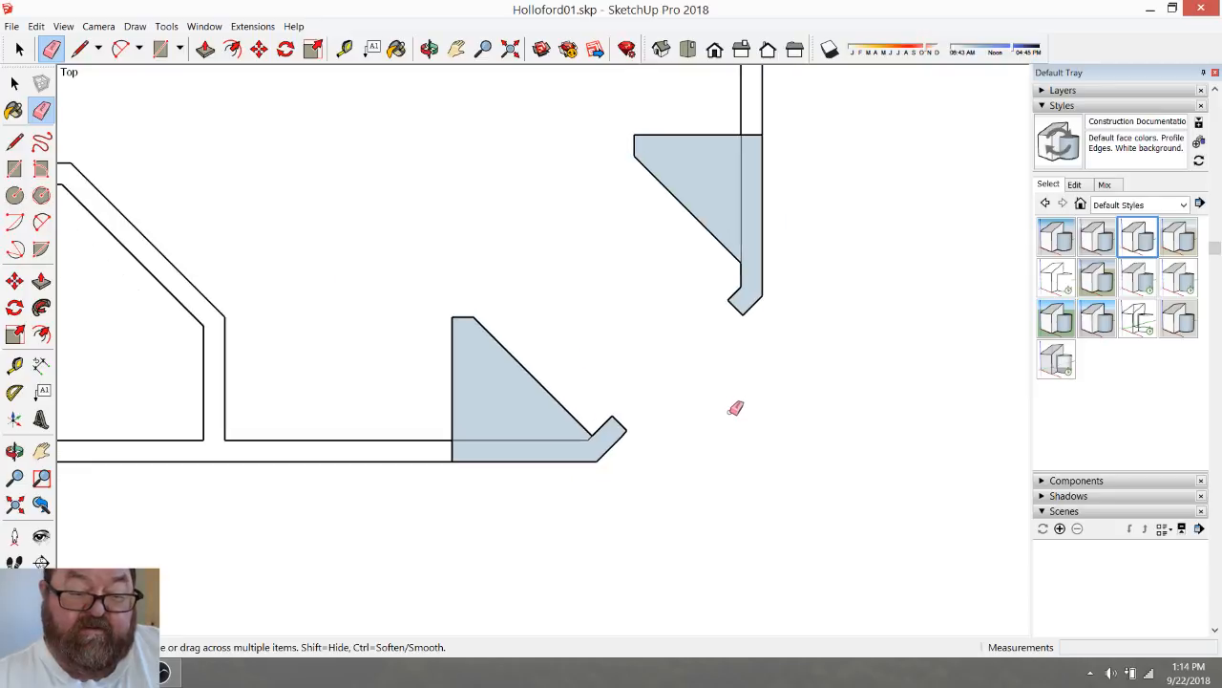
{"action": "scroll", "coordinate": [605, 232], "scroll_direction": "up", "scroll_amount": 3}
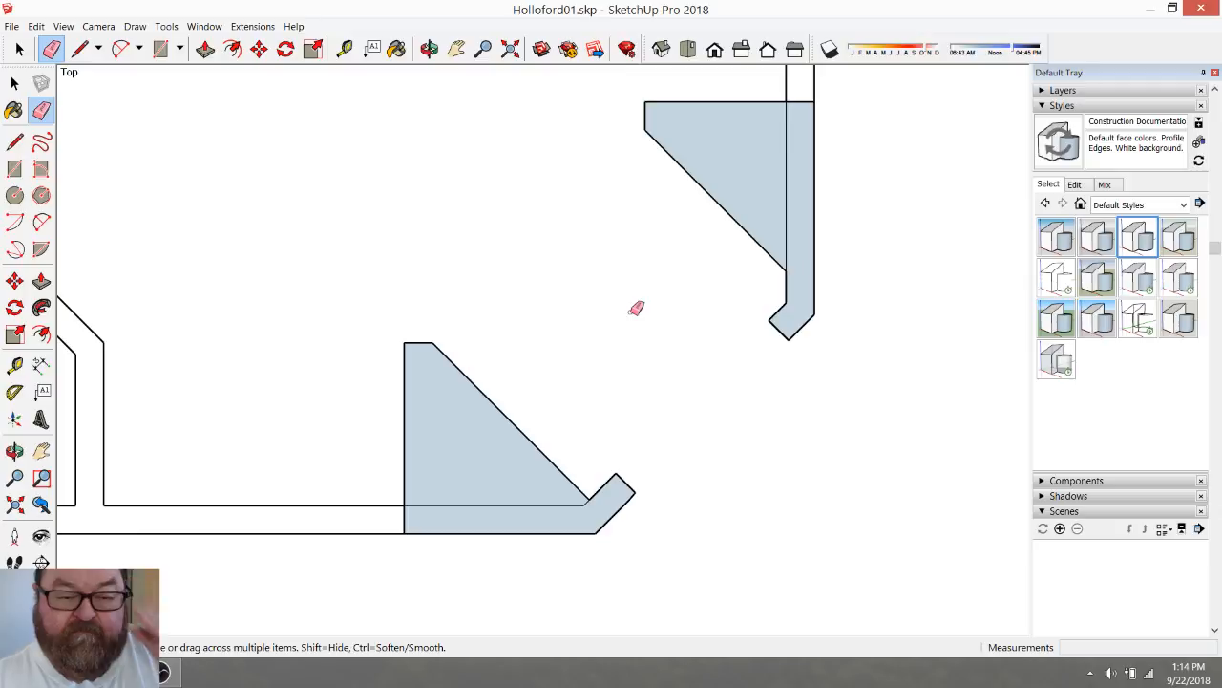
{"action": "scroll", "coordinate": [636, 307], "scroll_direction": "down", "scroll_amount": 2}
{"action": "left_click", "coordinate": [344, 49]}
{"action": "left_click", "coordinate": [395, 472]}
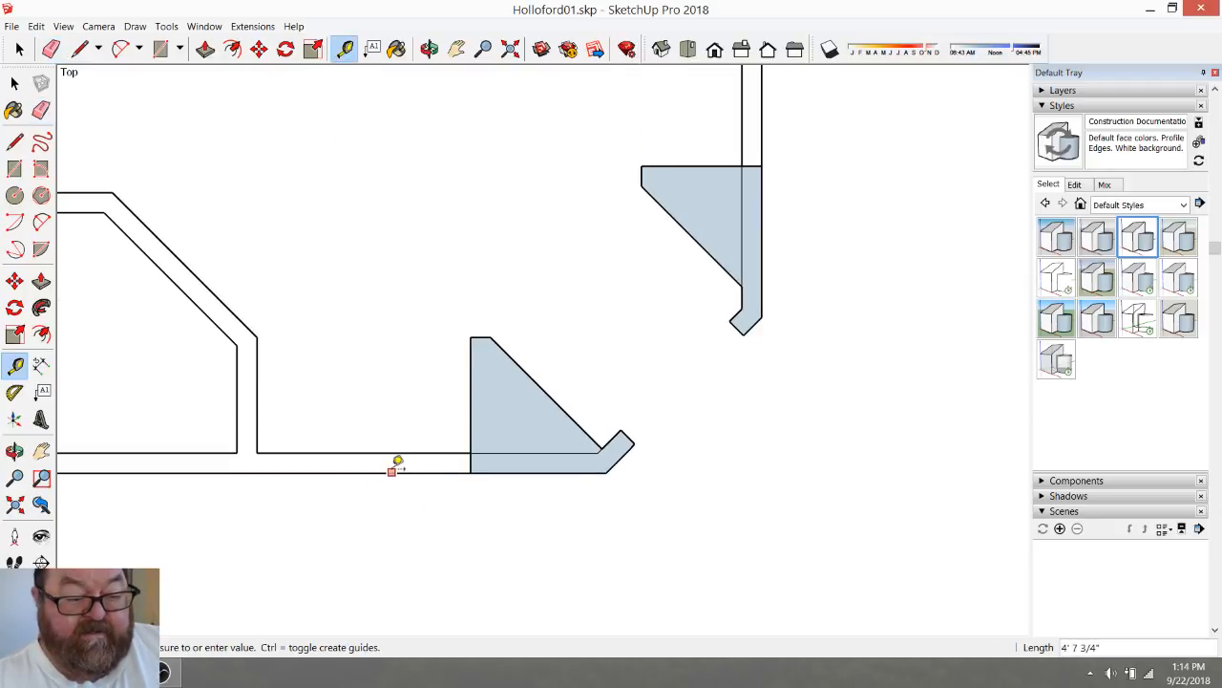
{"action": "left_click", "coordinate": [406, 451]}
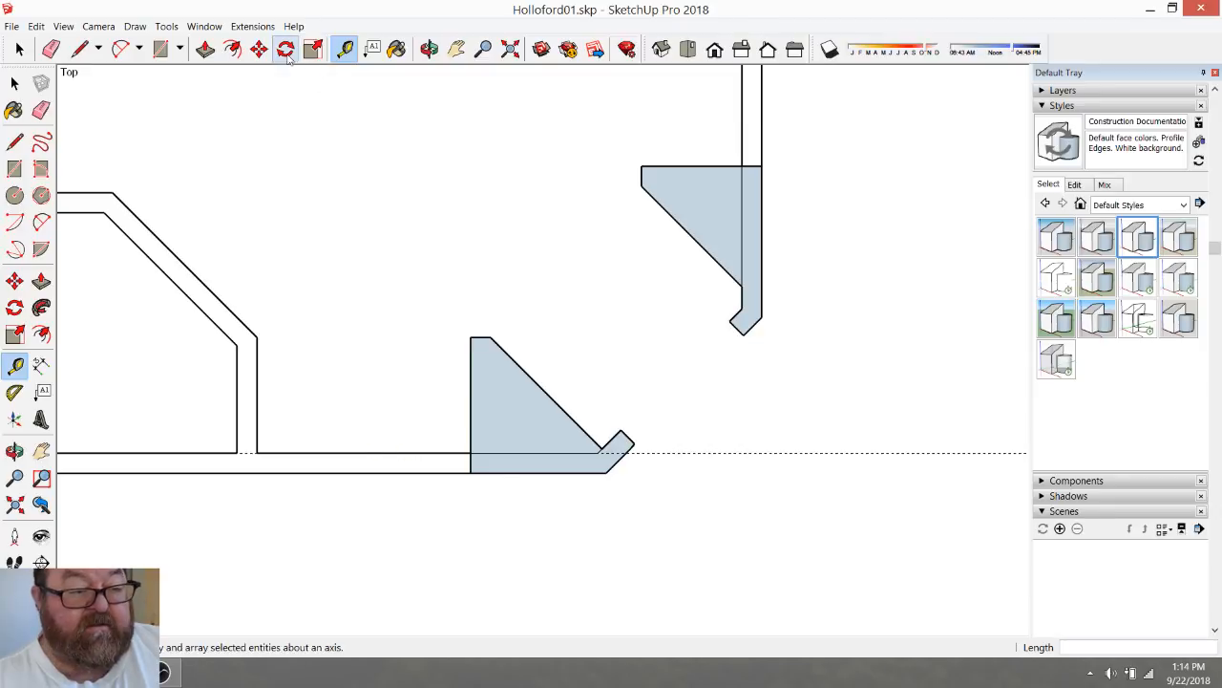
Check the two jamb stubs' alignment with a 45° guide from the lower stub's outer edge, and erase both guides
{"action": "left_click", "coordinate": [15, 392]}
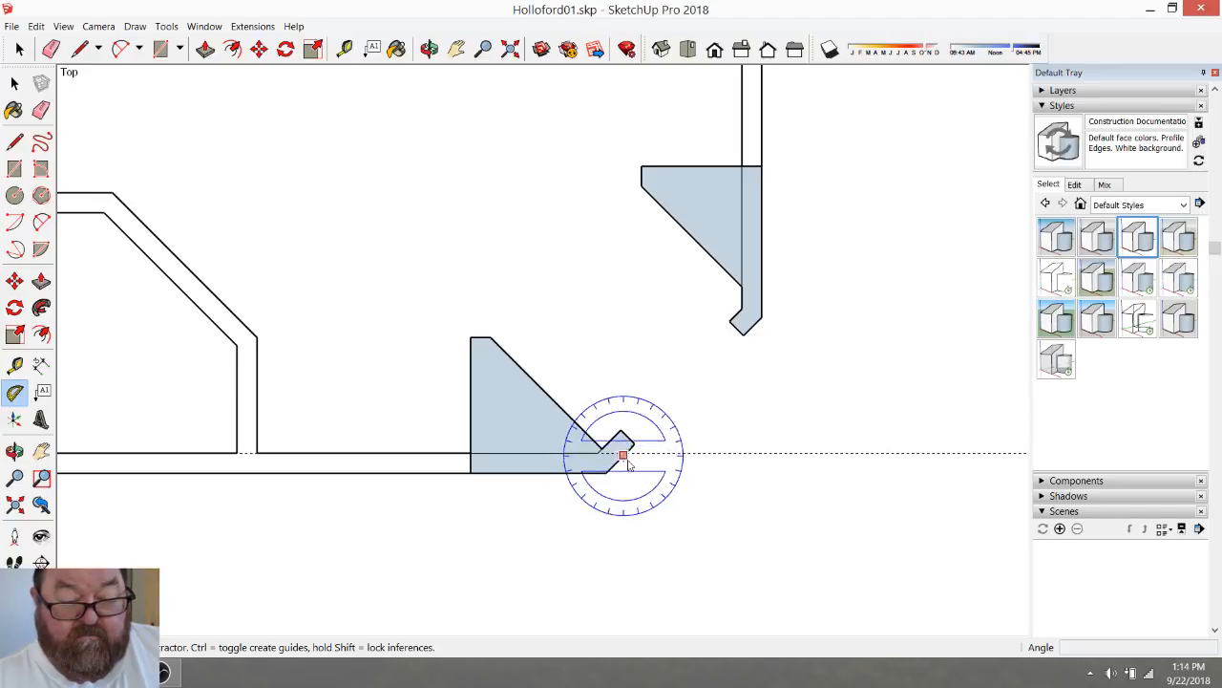
{"action": "scroll", "coordinate": [625, 456], "scroll_direction": "up", "scroll_amount": 2}
{"action": "left_click", "coordinate": [625, 448]}
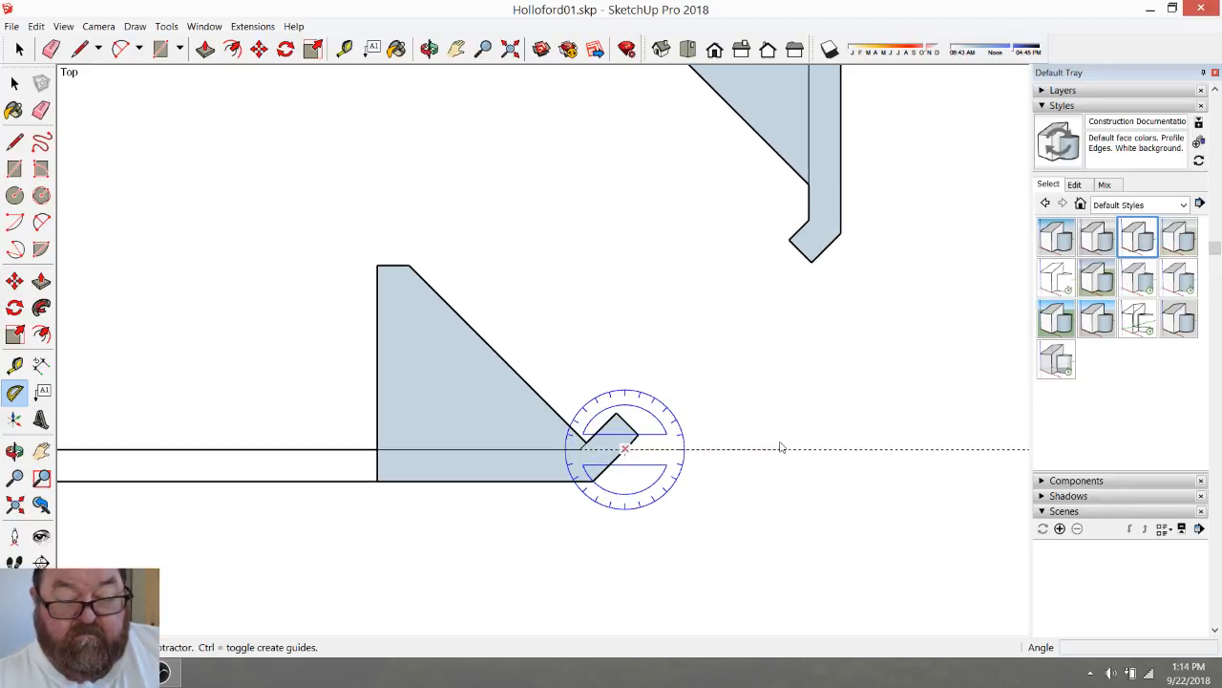
{"action": "left_click", "coordinate": [788, 449]}
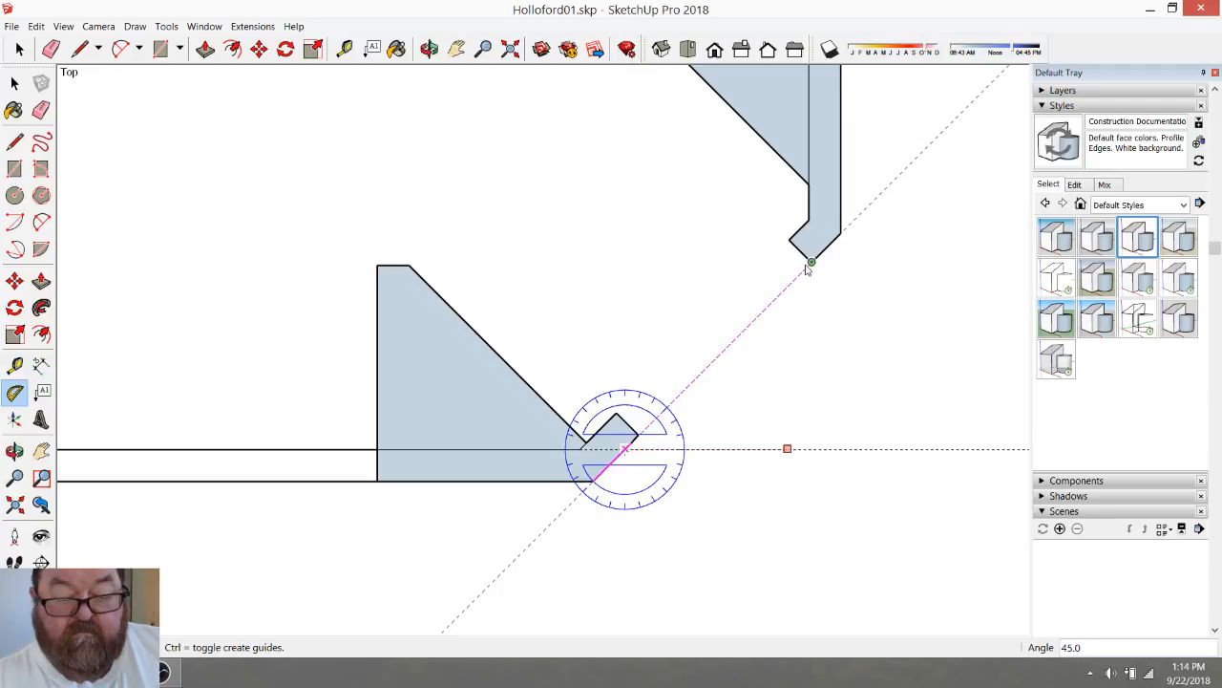
{"action": "left_click", "coordinate": [807, 268]}
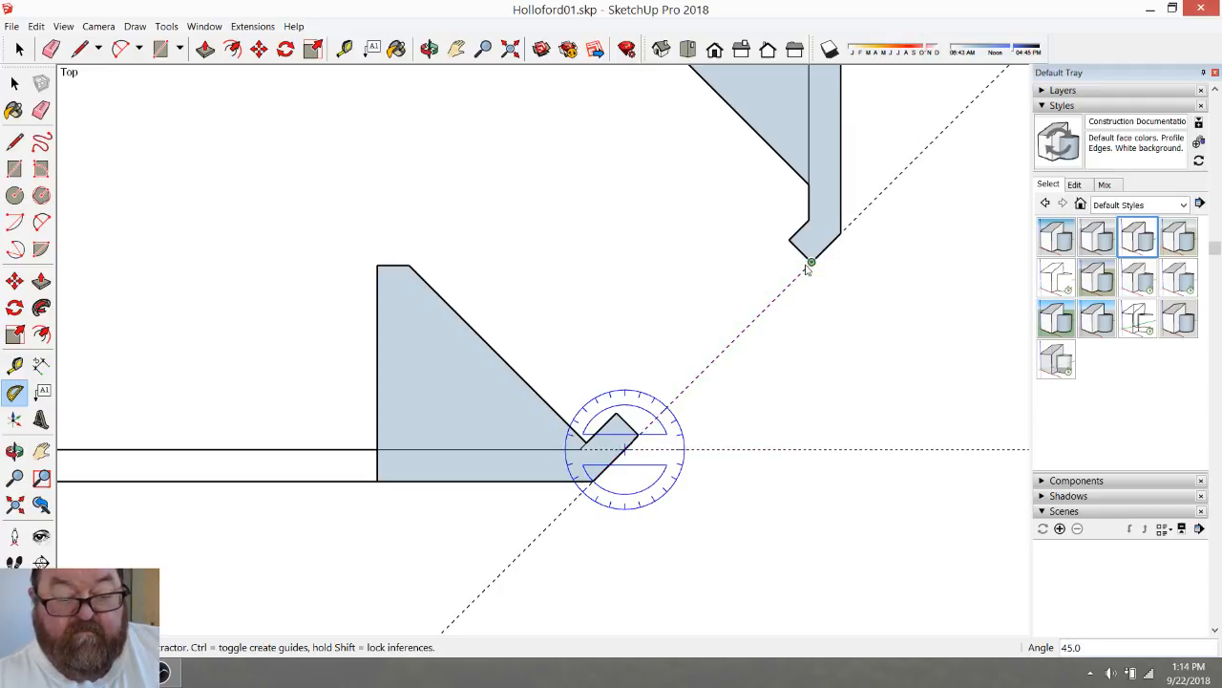
{"action": "scroll", "coordinate": [692, 387], "scroll_direction": "down", "scroll_amount": 3}
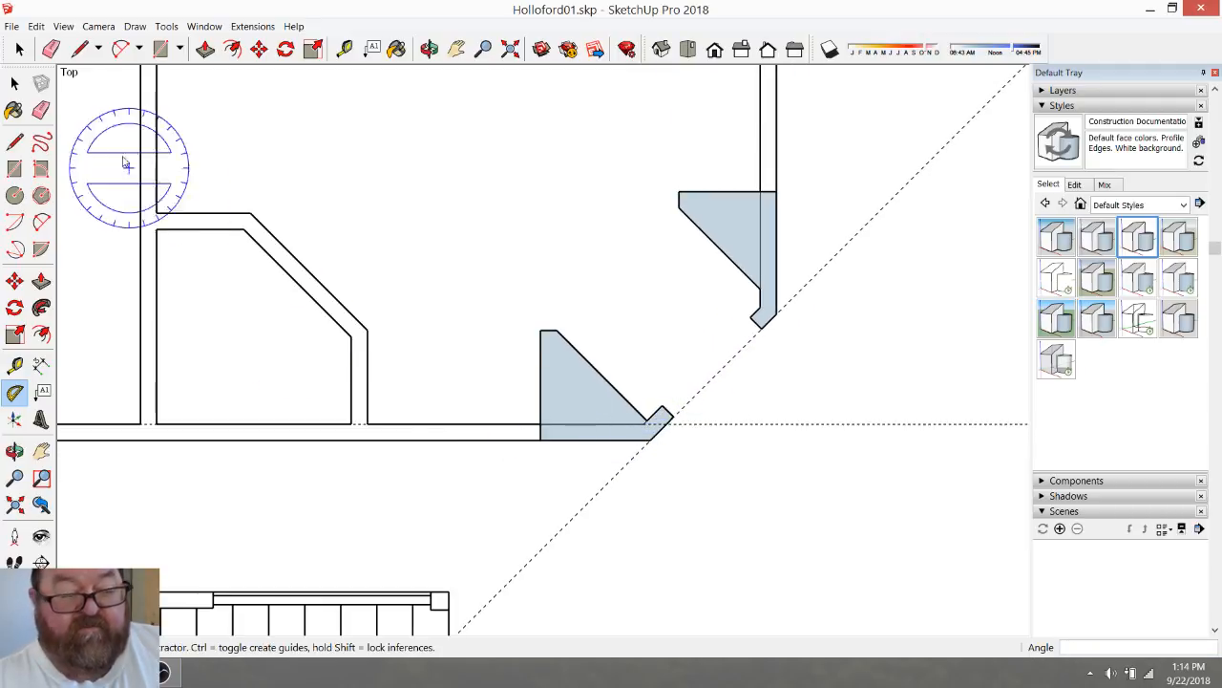
{"action": "left_click", "coordinate": [50, 48]}
{"action": "left_click", "coordinate": [752, 423]}
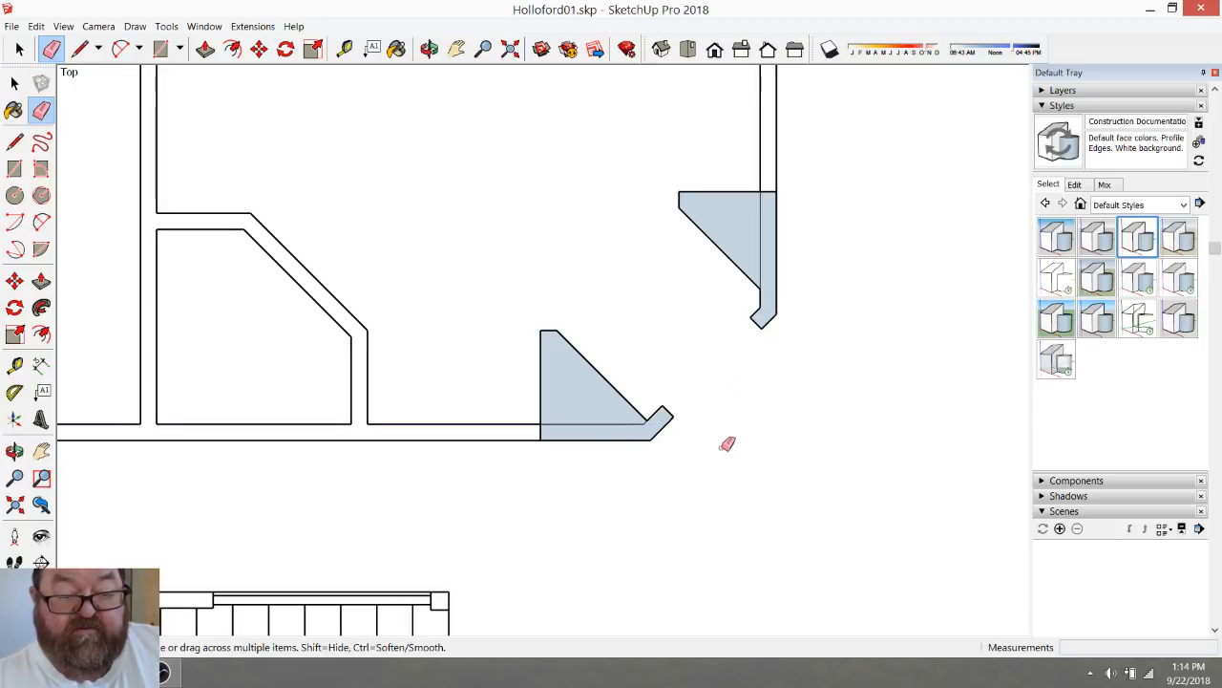
Compare the kitchen's diagonal corner doorway in the reference floor plan with the redrawn wedges and jamb stubs
{"action": "scroll", "coordinate": [725, 443], "scroll_direction": "down", "scroll_amount": 8}
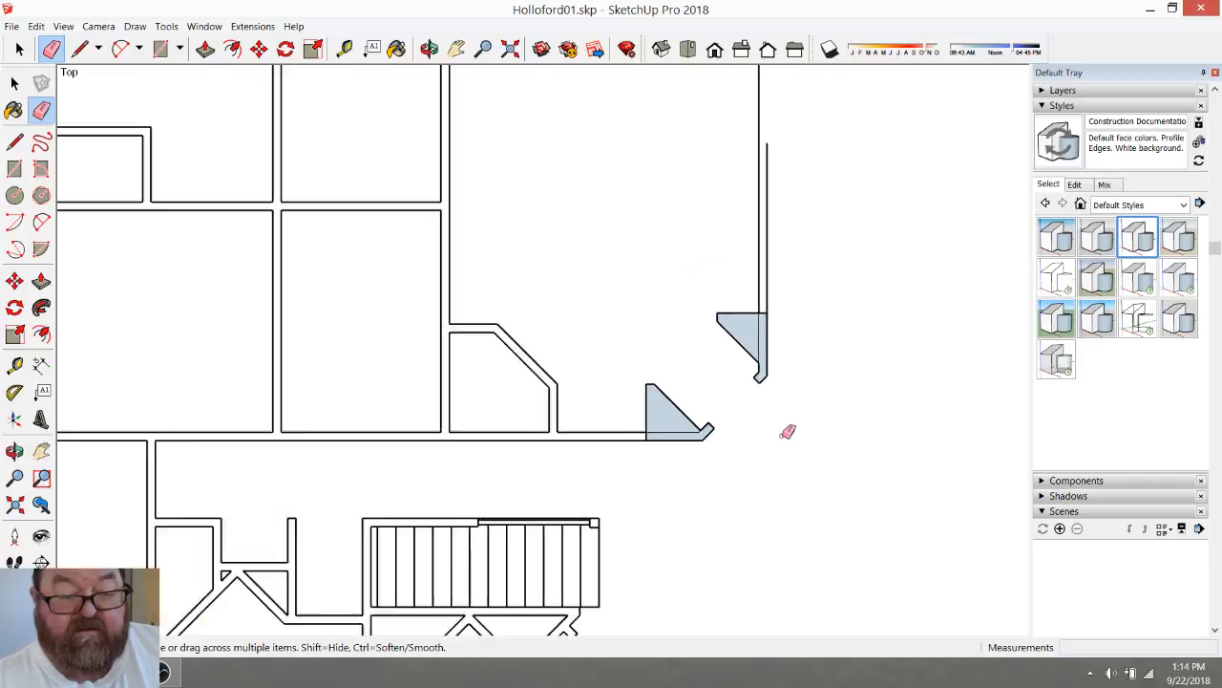
{"action": "scroll", "coordinate": [853, 452], "scroll_direction": "down", "scroll_amount": 2}
{"action": "scroll", "coordinate": [206, 420], "scroll_direction": "up", "scroll_amount": 8}
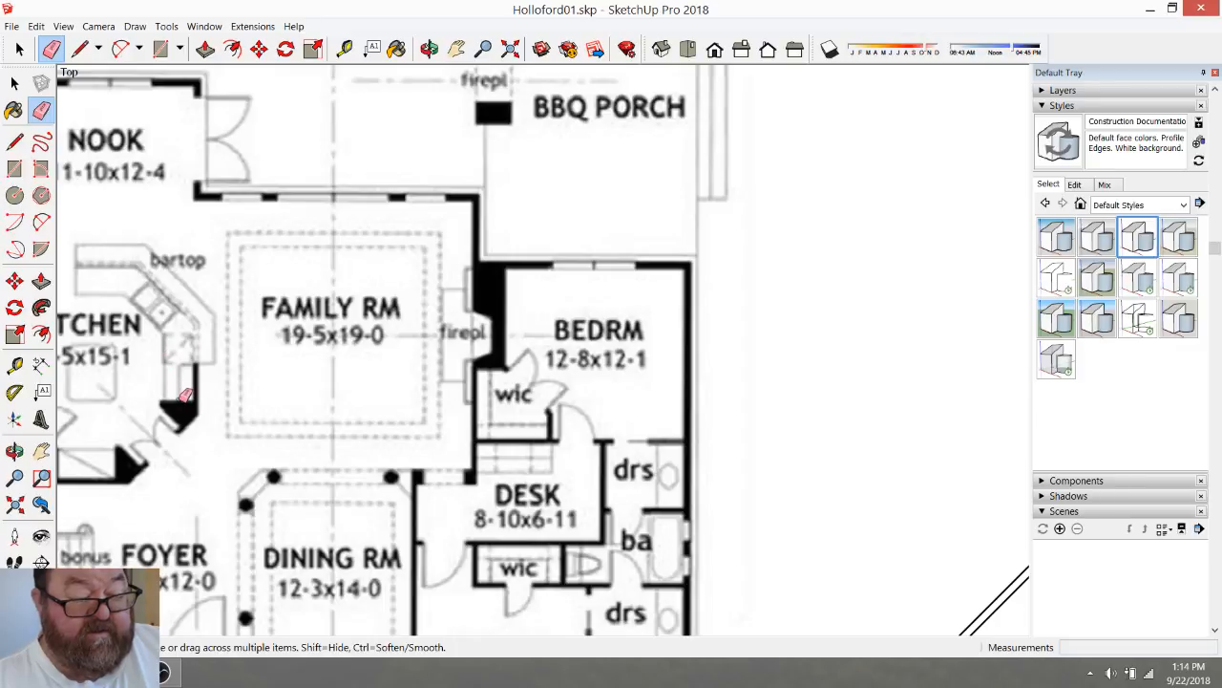
{"action": "scroll", "coordinate": [179, 394], "scroll_direction": "down", "scroll_amount": 4}
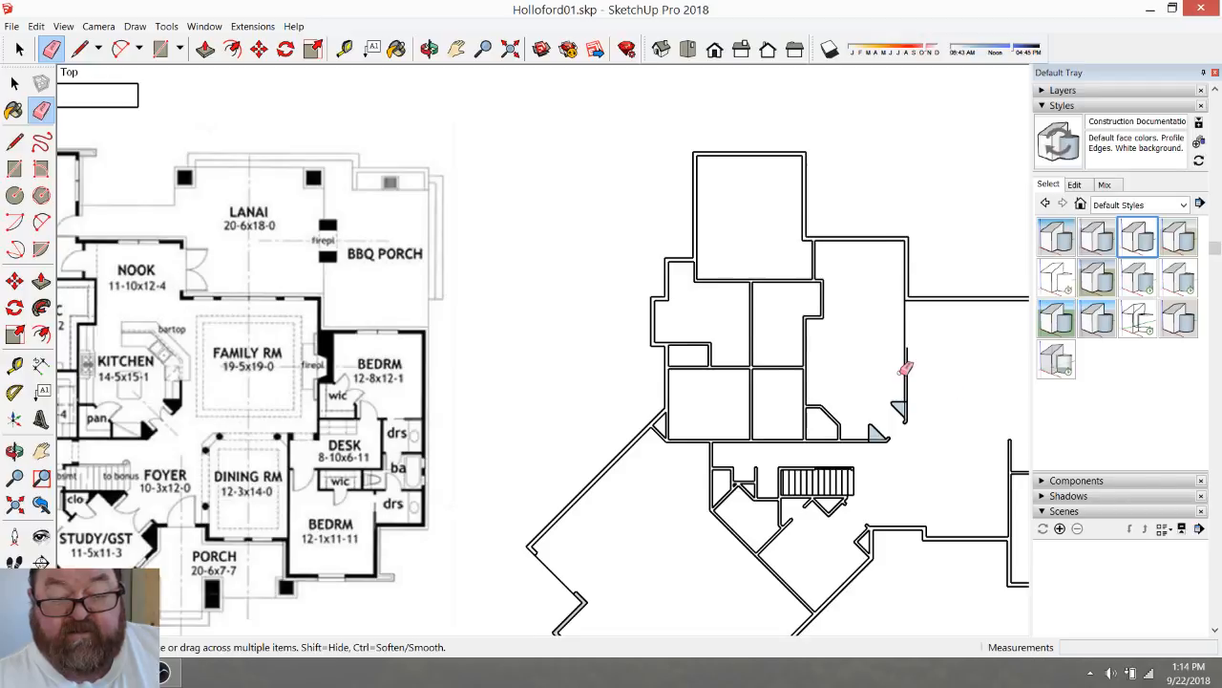
{"action": "scroll", "coordinate": [907, 368], "scroll_direction": "up", "scroll_amount": 1}
{"action": "scroll", "coordinate": [914, 397], "scroll_direction": "down", "scroll_amount": 2}
{"action": "scroll", "coordinate": [898, 411], "scroll_direction": "up", "scroll_amount": 3}
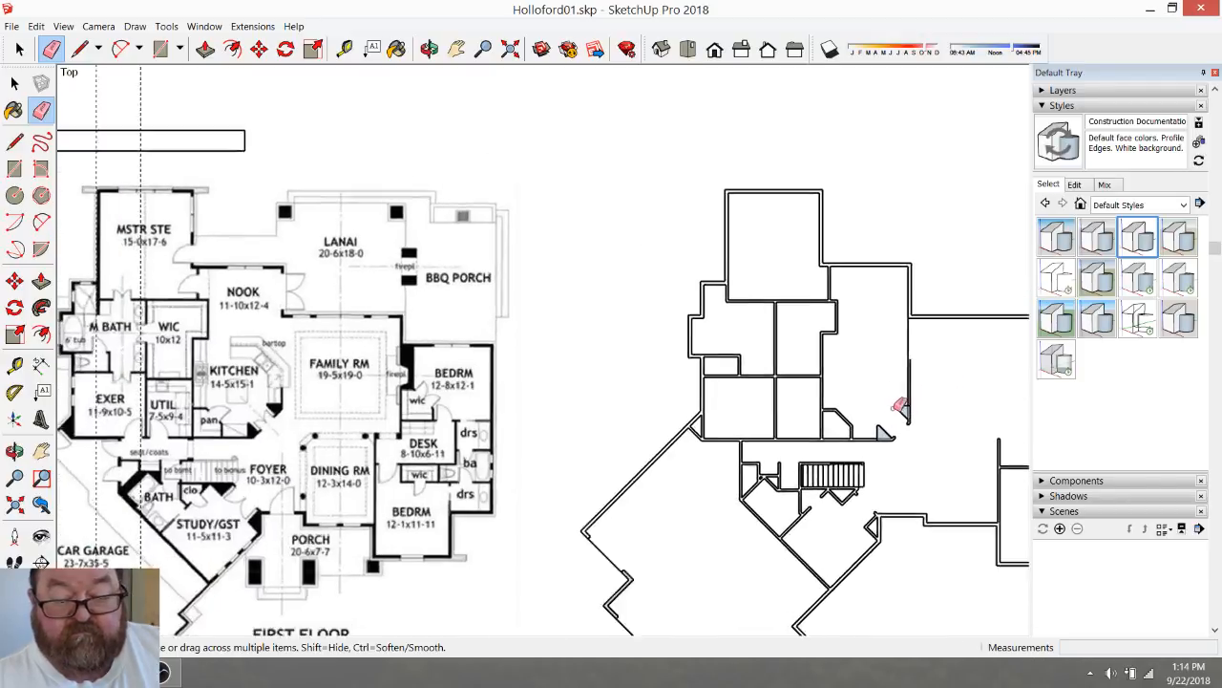
{"action": "scroll", "coordinate": [921, 415], "scroll_direction": "up", "scroll_amount": 2}
{"action": "scroll", "coordinate": [867, 462], "scroll_direction": "up", "scroll_amount": 3}
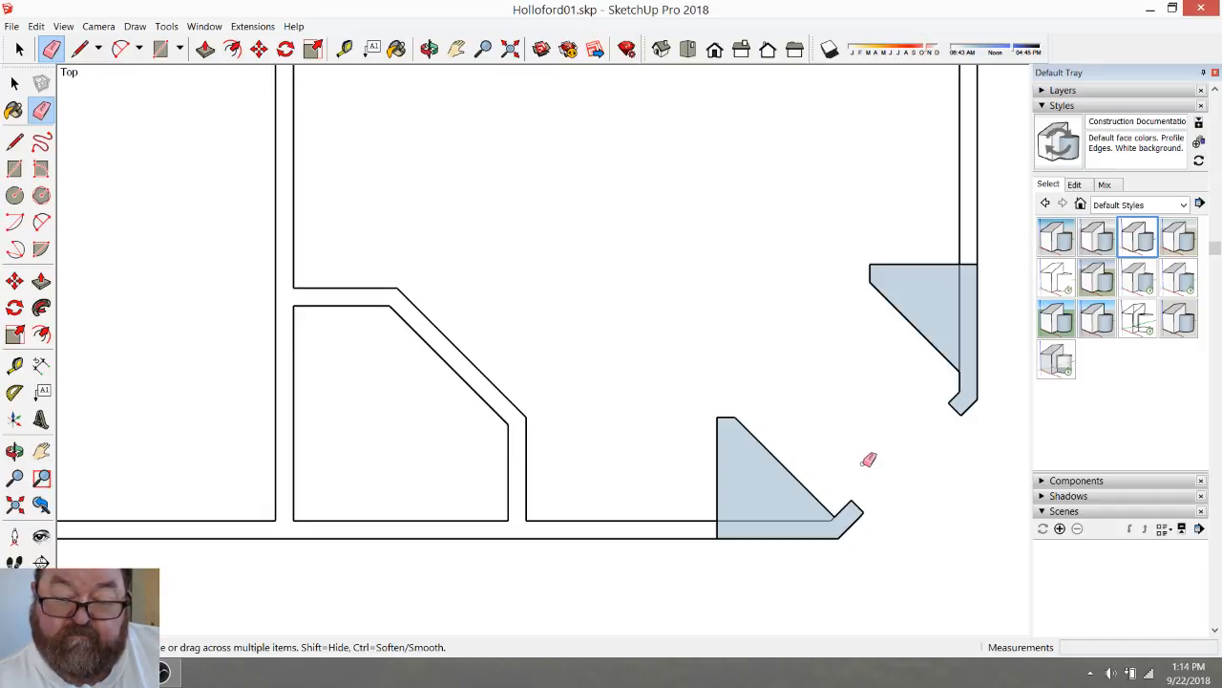
{"action": "scroll", "coordinate": [898, 463], "scroll_direction": "up", "scroll_amount": 2}
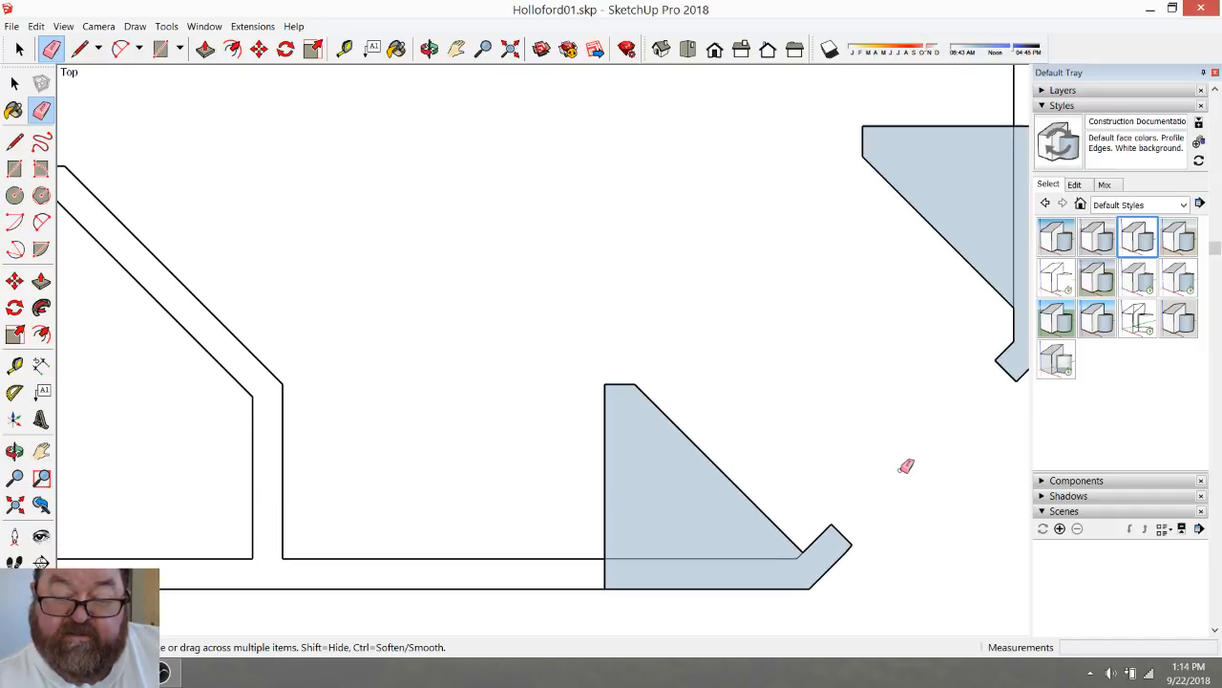
{"action": "scroll", "coordinate": [788, 464], "scroll_direction": "down", "scroll_amount": 1}
{"action": "scroll", "coordinate": [817, 461], "scroll_direction": "up", "scroll_amount": 1}
{"action": "scroll", "coordinate": [984, 444], "scroll_direction": "up", "scroll_amount": 1}
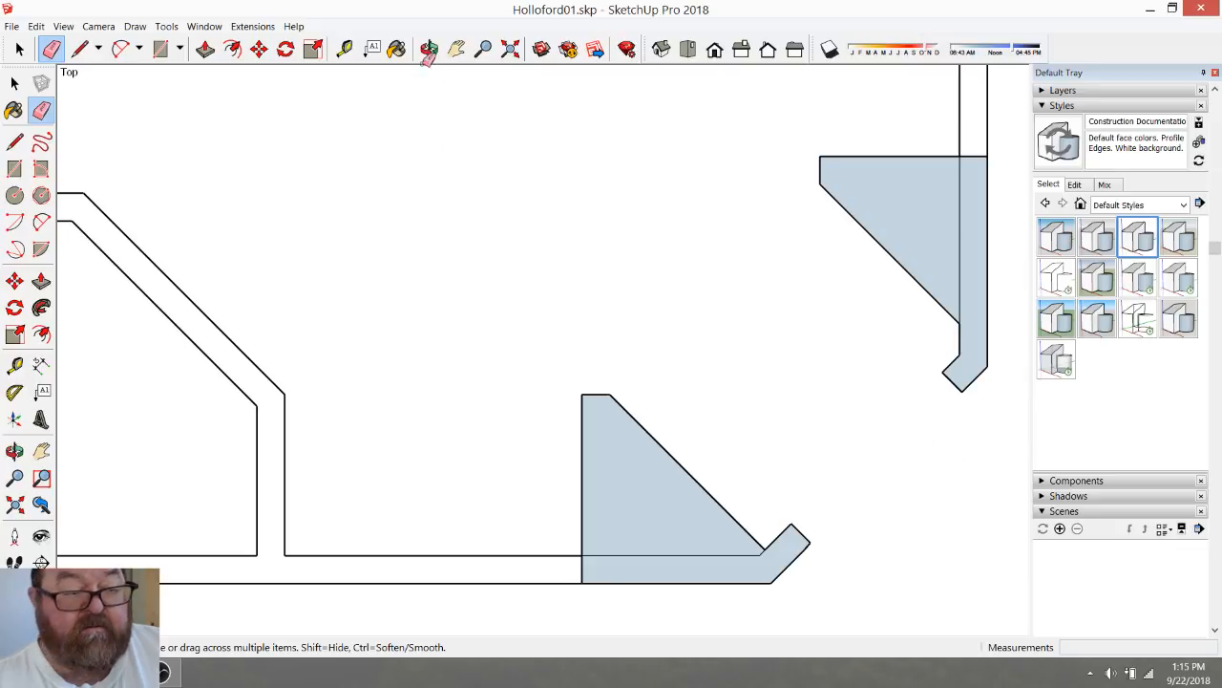
Measure the clear width of the diagonal door opening, from the lower jamb stub's end line to the upper one
{"action": "left_click", "coordinate": [345, 48]}
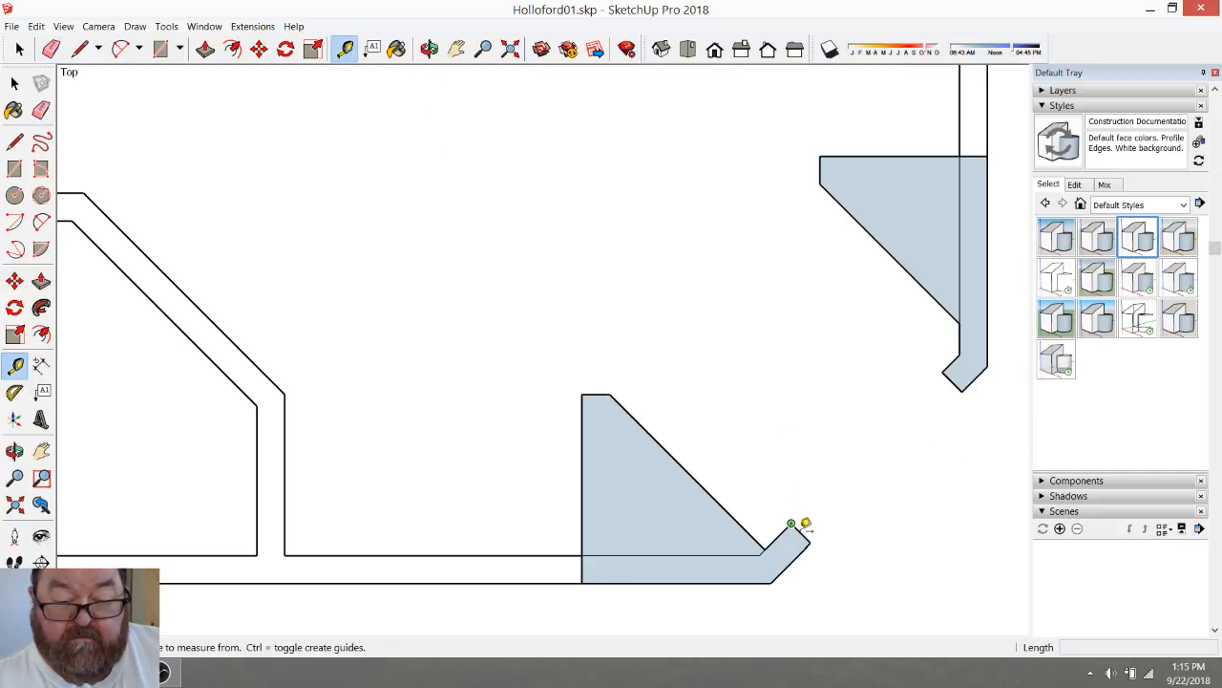
{"action": "scroll", "coordinate": [807, 527], "scroll_direction": "up", "scroll_amount": 3}
{"action": "left_click", "coordinate": [791, 525]}
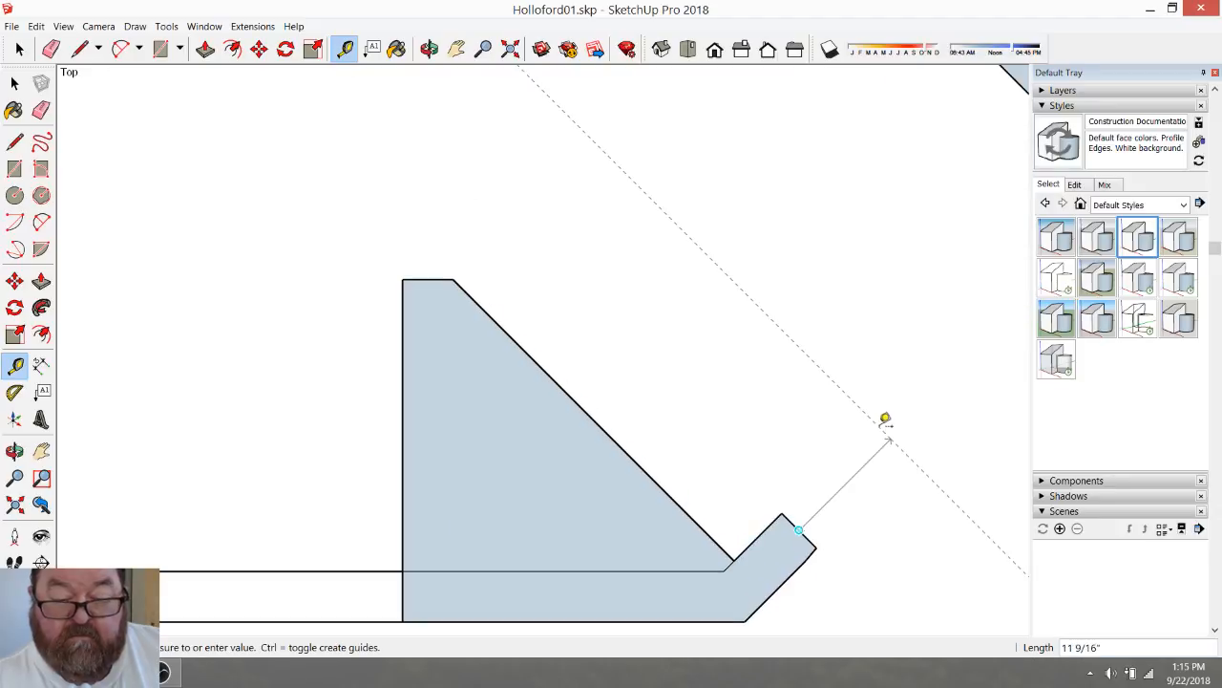
{"action": "scroll", "coordinate": [884, 420], "scroll_direction": "down", "scroll_amount": 3}
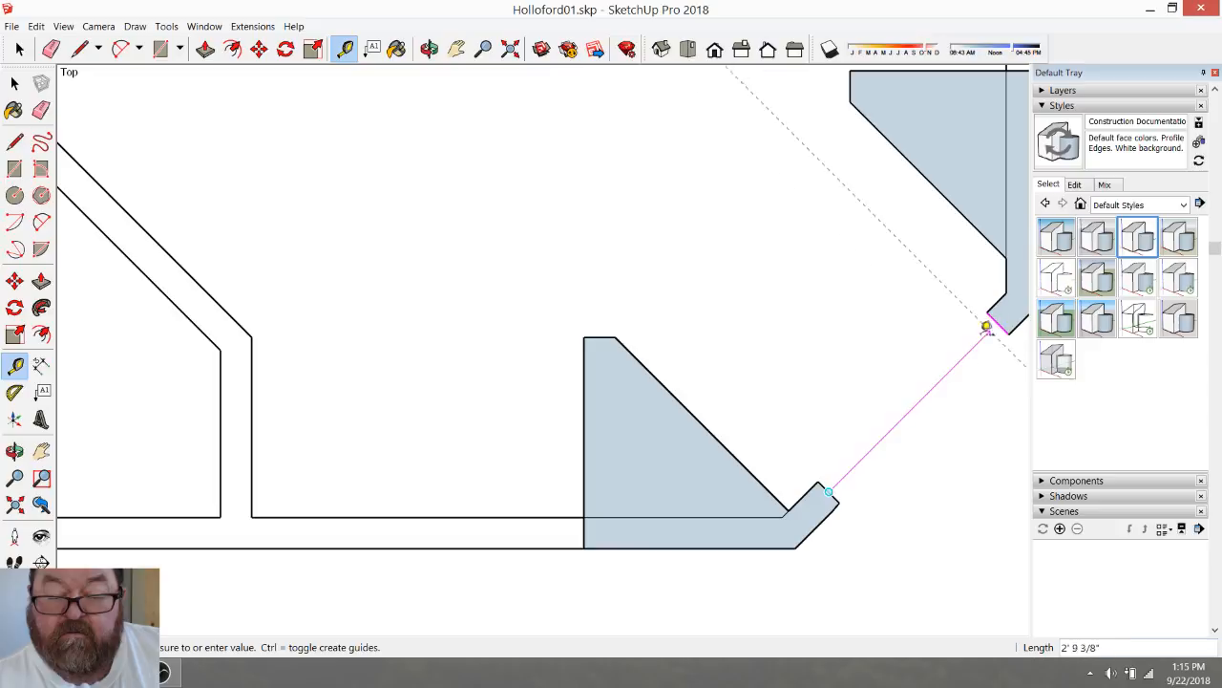
{"action": "scroll", "coordinate": [859, 418], "scroll_direction": "down", "scroll_amount": 2}
{"action": "scroll", "coordinate": [859, 417], "scroll_direction": "down", "scroll_amount": 2}
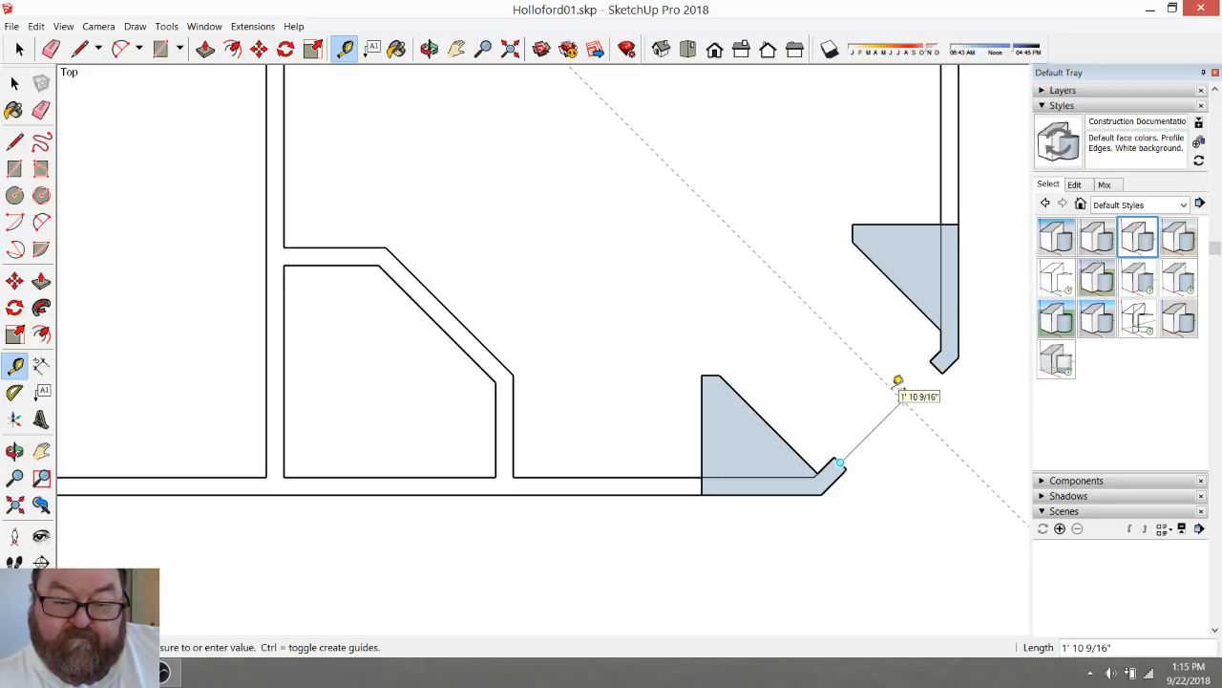
{"action": "key", "text": "Escape"}
{"action": "scroll", "coordinate": [893, 394], "scroll_direction": "down", "scroll_amount": 4}
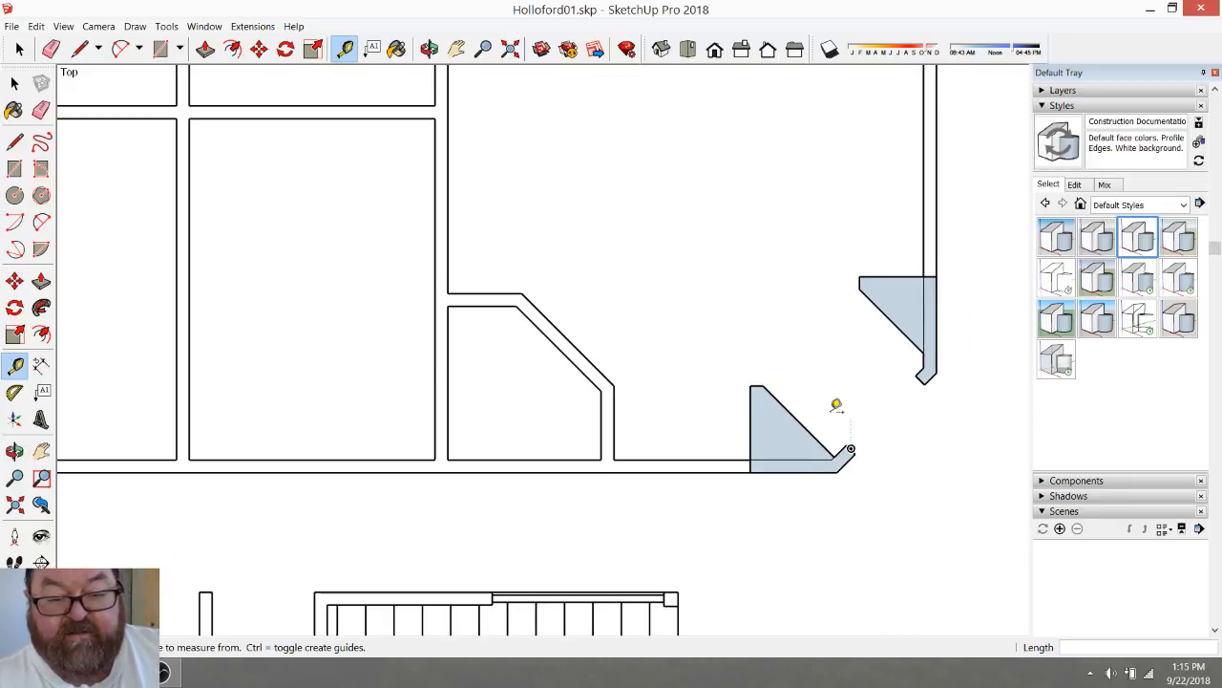
Erase the inner wall line and the closing edge crossing the lower wedge so it merges with the bottom wall
{"action": "scroll", "coordinate": [890, 403], "scroll_direction": "down", "scroll_amount": 2}
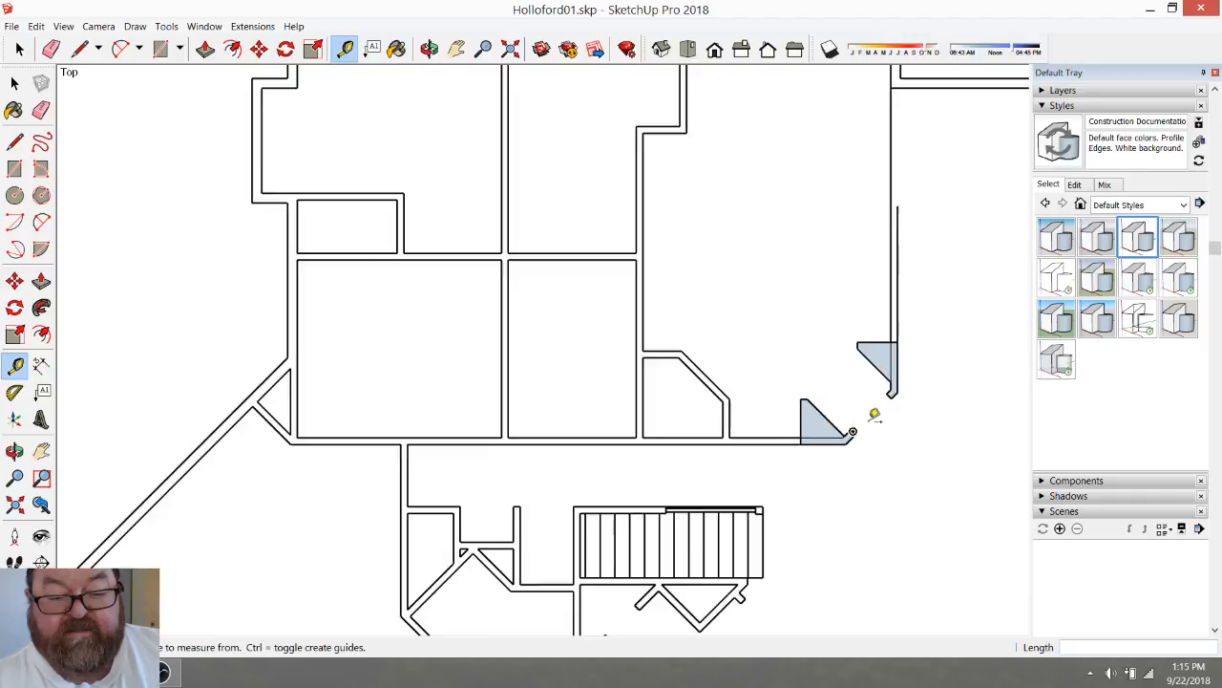
{"action": "scroll", "coordinate": [890, 409], "scroll_direction": "down", "scroll_amount": 2}
{"action": "scroll", "coordinate": [890, 416], "scroll_direction": "up", "scroll_amount": 1}
{"action": "scroll", "coordinate": [891, 417], "scroll_direction": "up", "scroll_amount": 1}
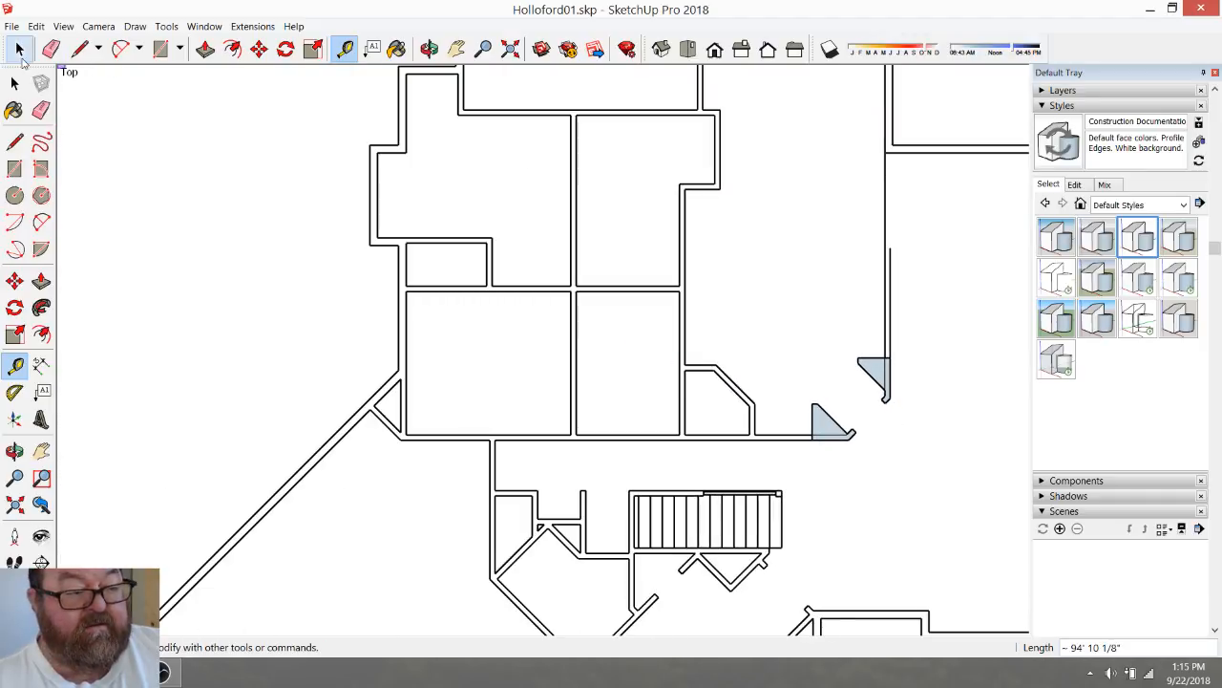
{"action": "left_click", "coordinate": [20, 51]}
{"action": "scroll", "coordinate": [879, 366], "scroll_direction": "up", "scroll_amount": 3}
{"action": "scroll", "coordinate": [878, 368], "scroll_direction": "up", "scroll_amount": 3}
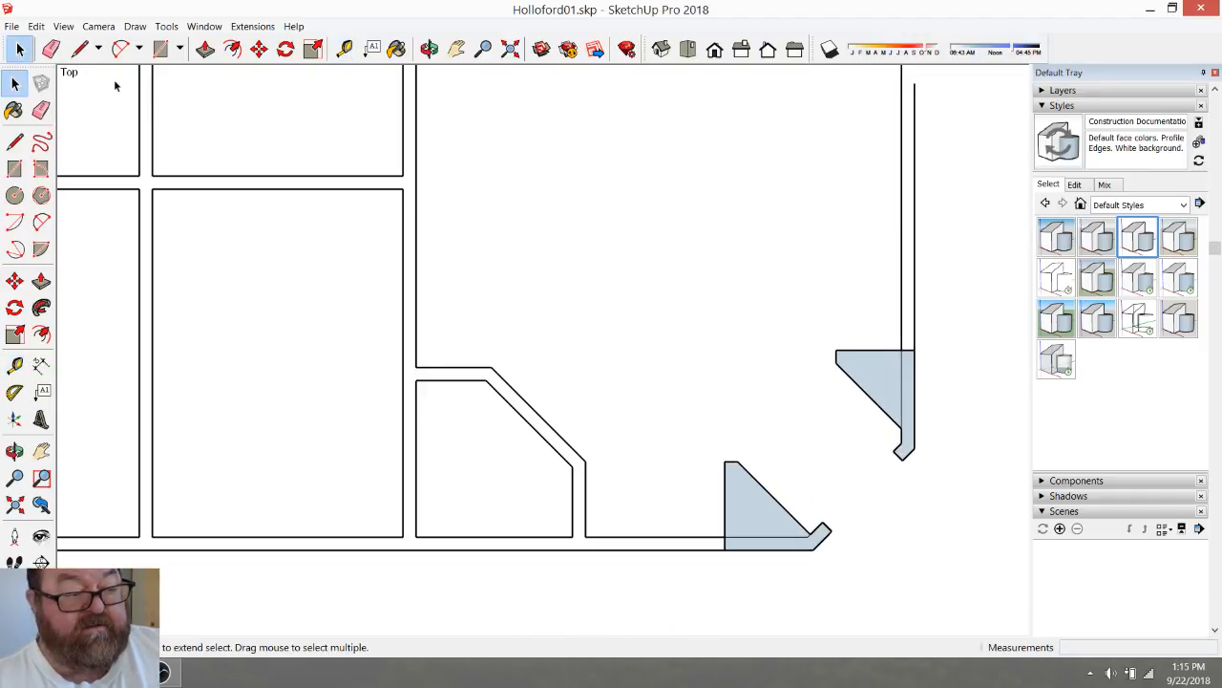
{"action": "left_click", "coordinate": [50, 49]}
{"action": "scroll", "coordinate": [610, 363], "scroll_direction": "up", "scroll_amount": 2}
{"action": "left_click", "coordinate": [778, 593]}
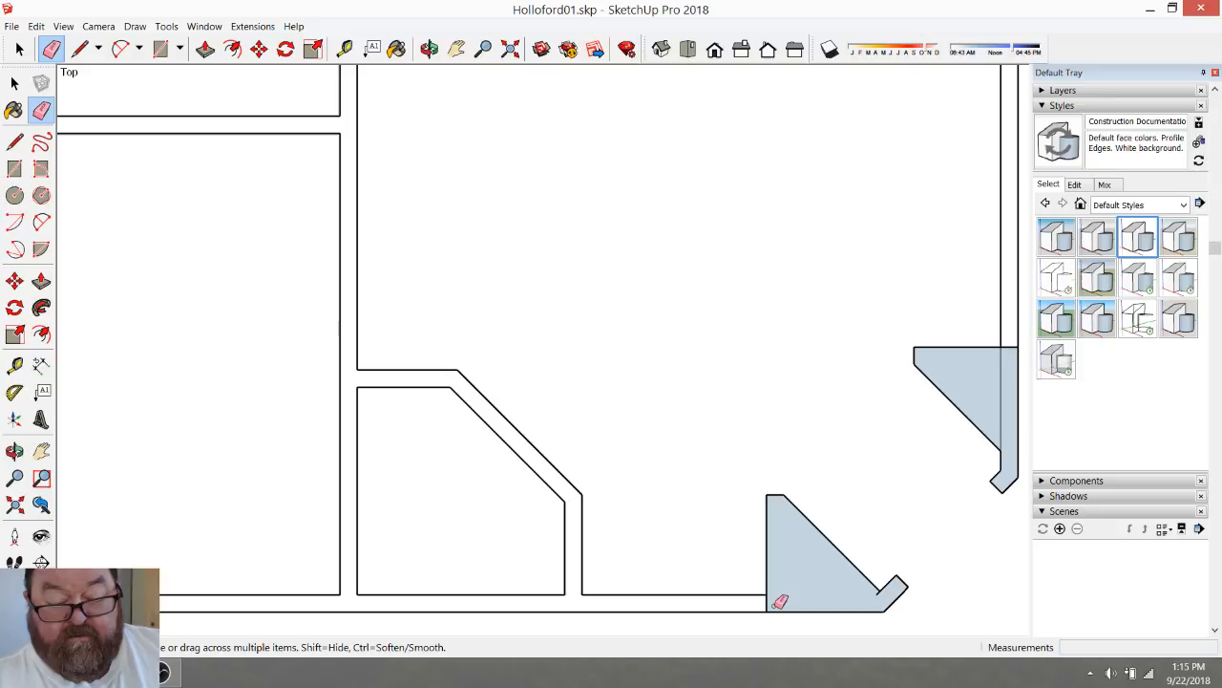
{"action": "left_click", "coordinate": [772, 602]}
{"action": "scroll", "coordinate": [836, 599], "scroll_direction": "up", "scroll_amount": 1}
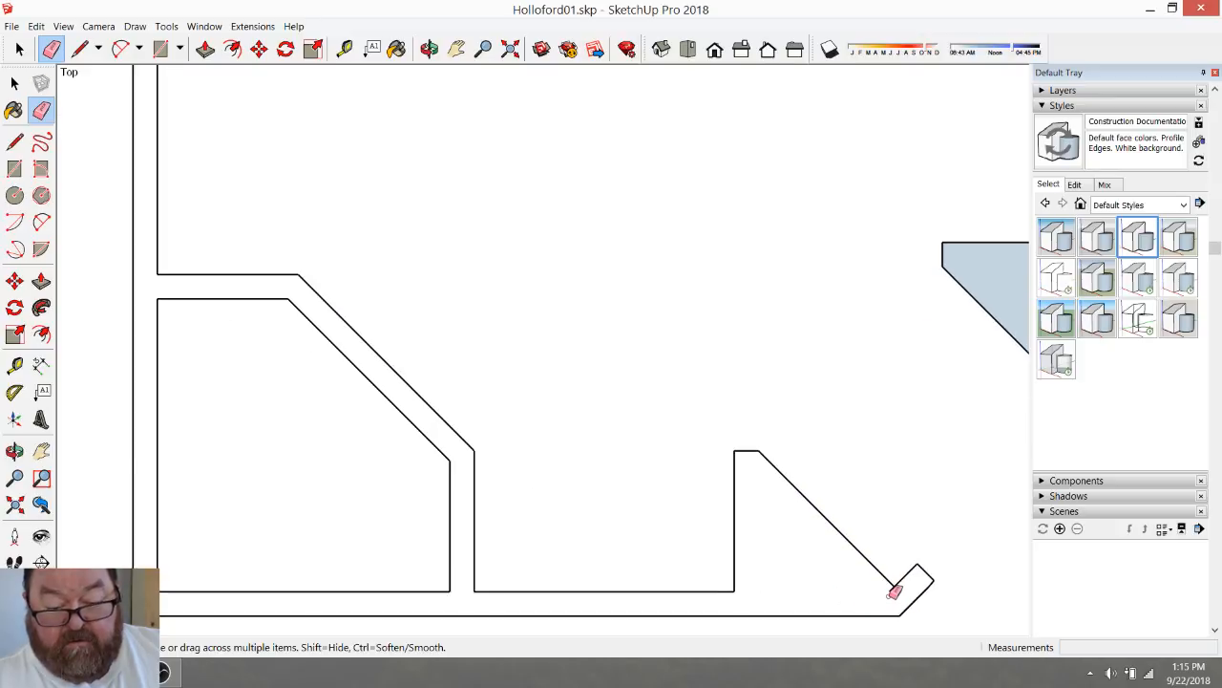
Erase the inner wall line and the cross edge inside the upper wedge so it merges with the kitchen's side wall
{"action": "scroll", "coordinate": [650, 544], "scroll_direction": "down", "scroll_amount": 4}
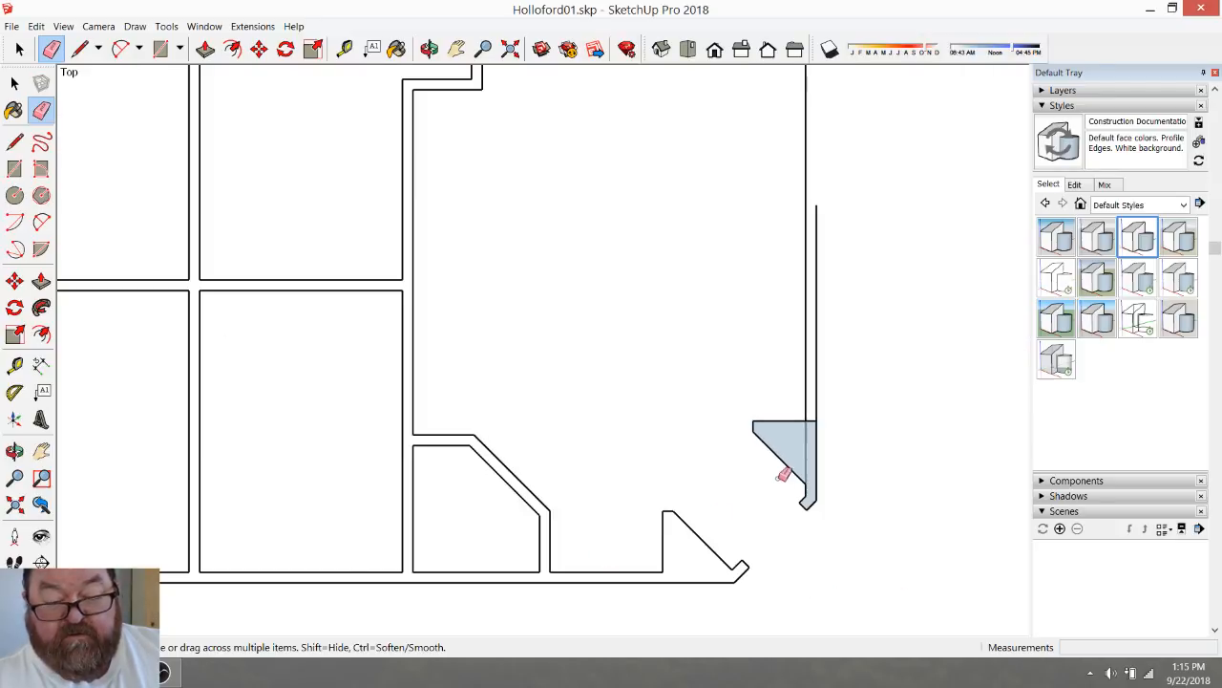
{"action": "scroll", "coordinate": [785, 472], "scroll_direction": "up", "scroll_amount": 2}
{"action": "left_click", "coordinate": [834, 381]}
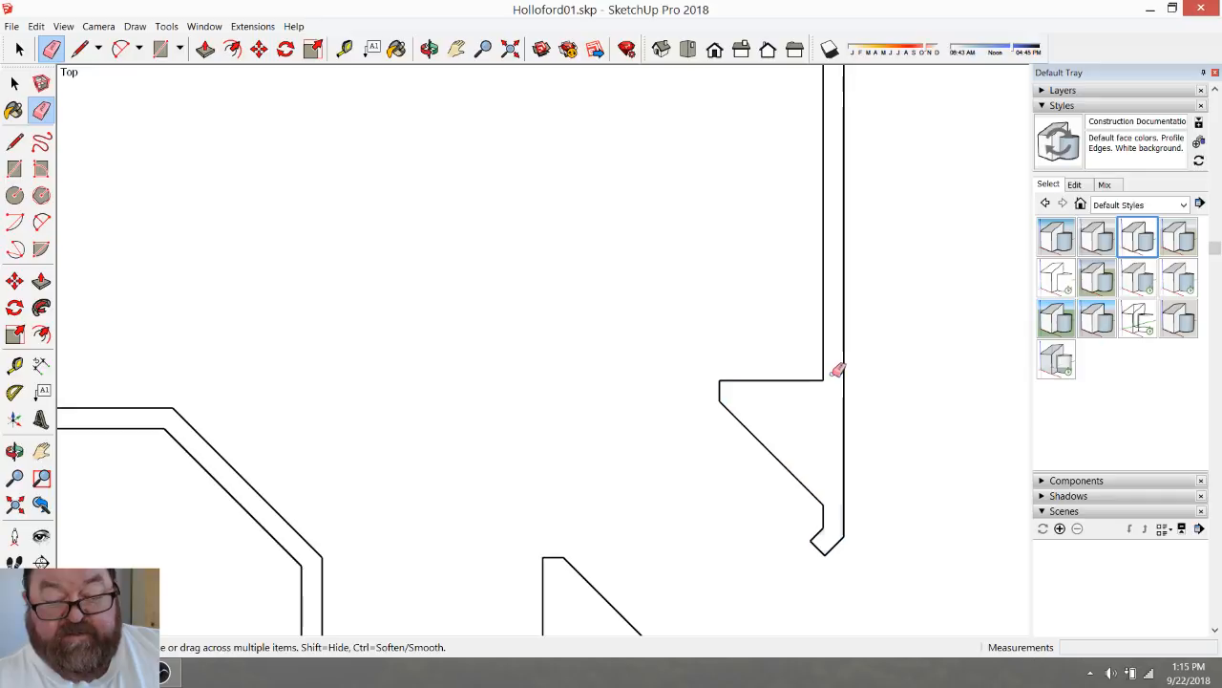
{"action": "scroll", "coordinate": [825, 468], "scroll_direction": "down", "scroll_amount": 2}
{"action": "scroll", "coordinate": [818, 451], "scroll_direction": "down", "scroll_amount": 3}
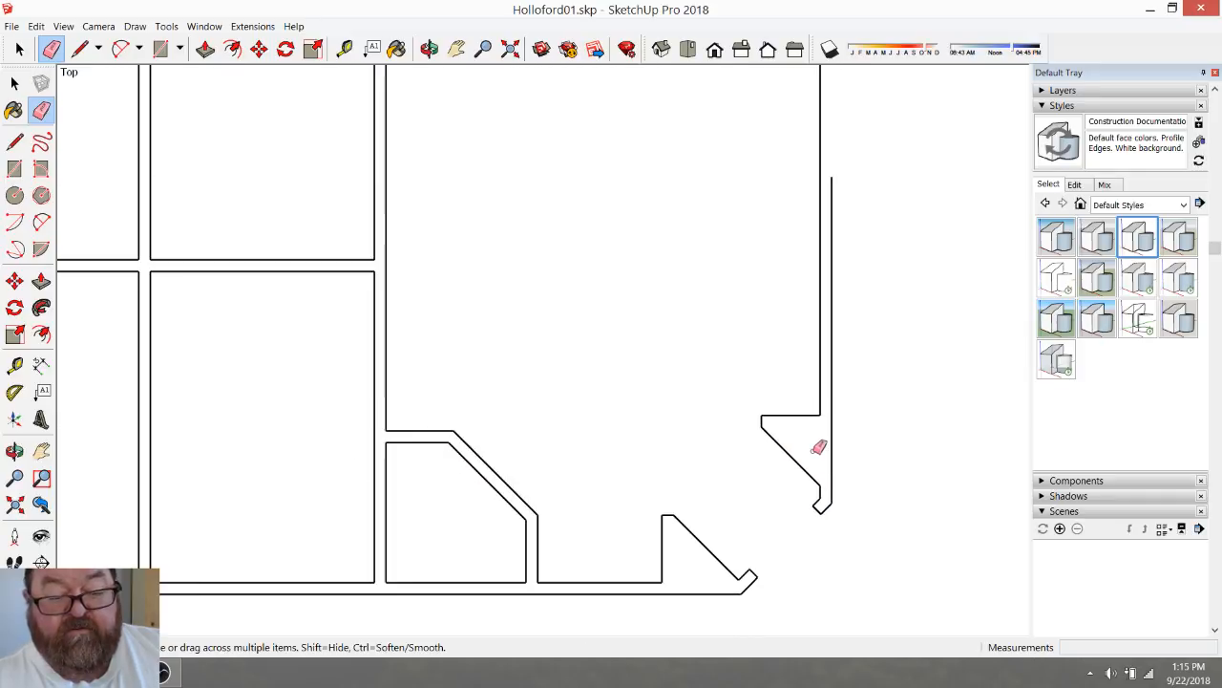
Place a horizontal guide 24" above the upper wedge's flat top edge
{"action": "scroll", "coordinate": [745, 363], "scroll_direction": "up", "scroll_amount": 3}
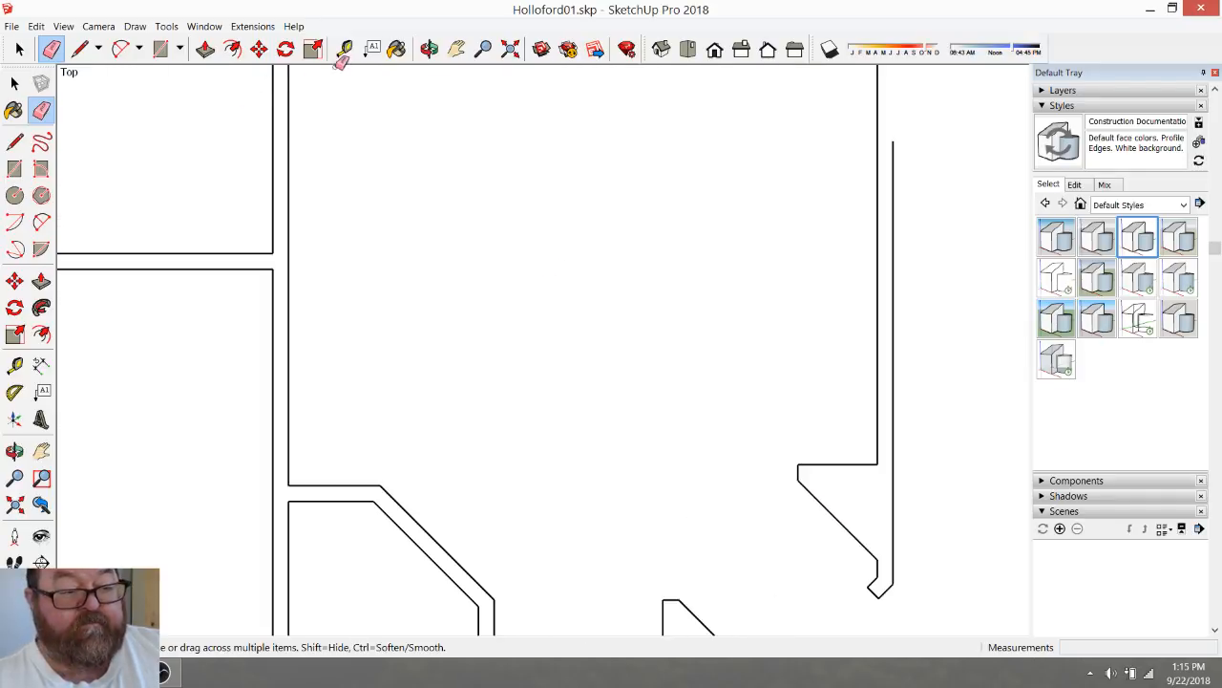
{"action": "left_click", "coordinate": [345, 48]}
{"action": "left_click", "coordinate": [839, 464]}
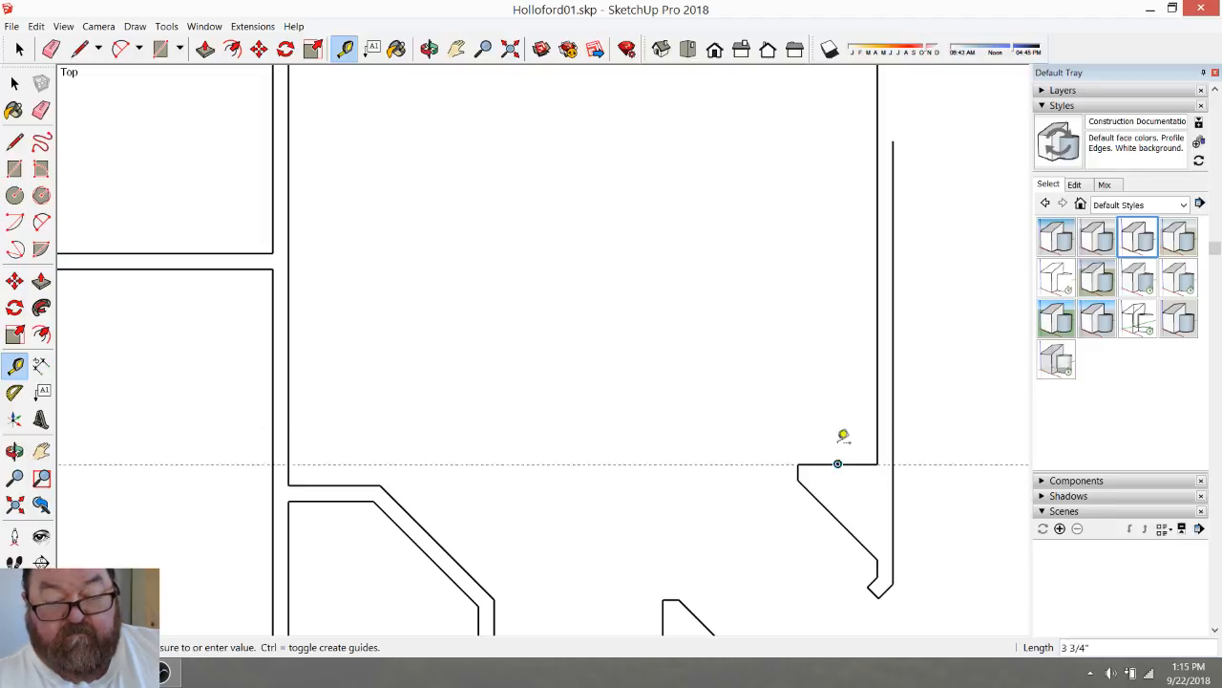
{"action": "type", "text": "24"}
{"action": "key", "text": "Return"}
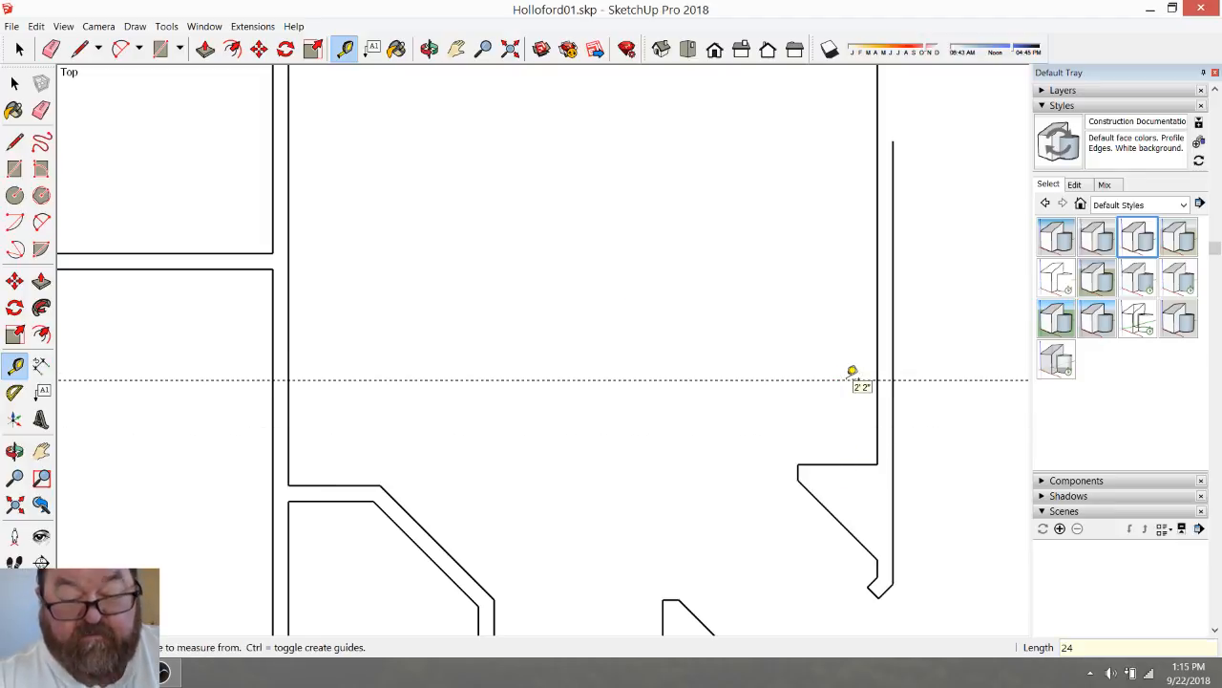
Check the kitchen side wall in the reference plan and place a second horizontal guide above the first one
{"action": "scroll", "coordinate": [851, 372], "scroll_direction": "down", "scroll_amount": 10}
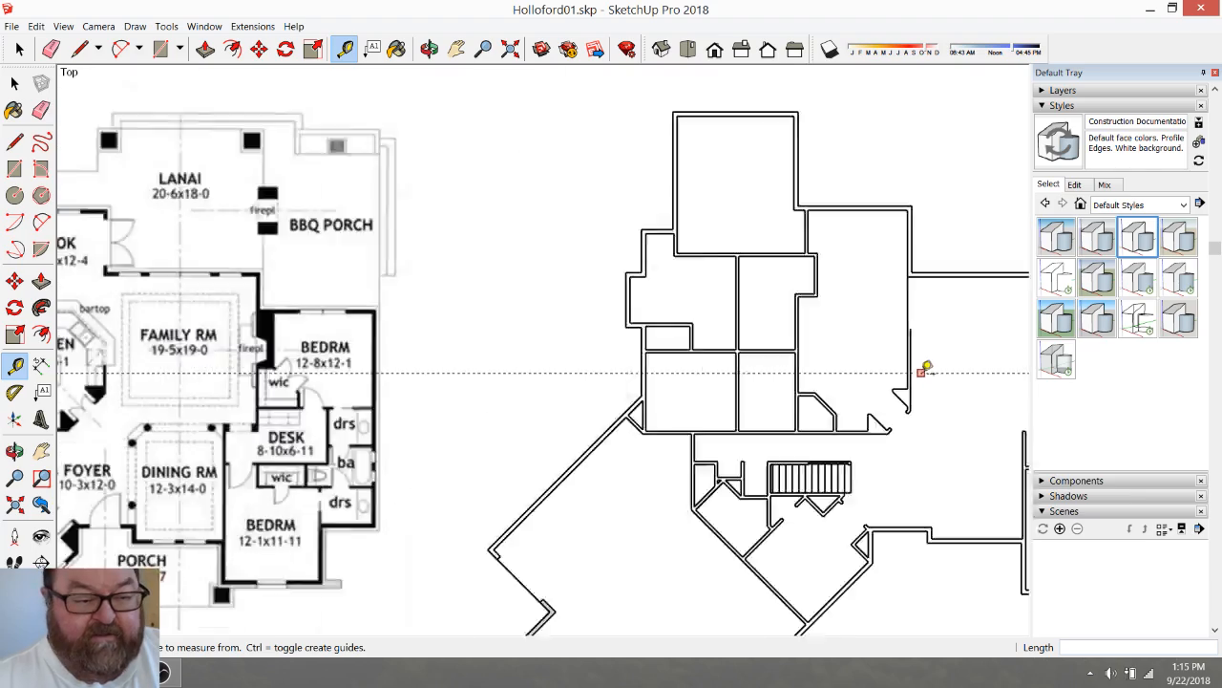
{"action": "scroll", "coordinate": [411, 382], "scroll_direction": "up", "scroll_amount": 10}
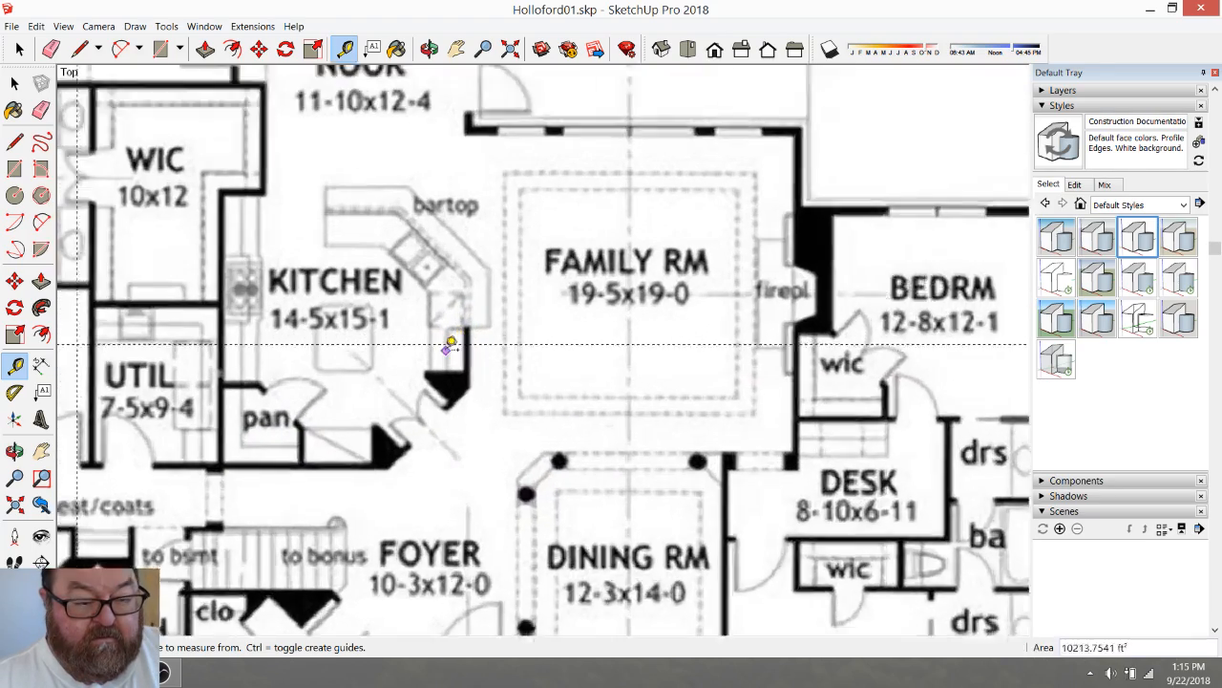
{"action": "scroll", "coordinate": [446, 336], "scroll_direction": "down", "scroll_amount": 10}
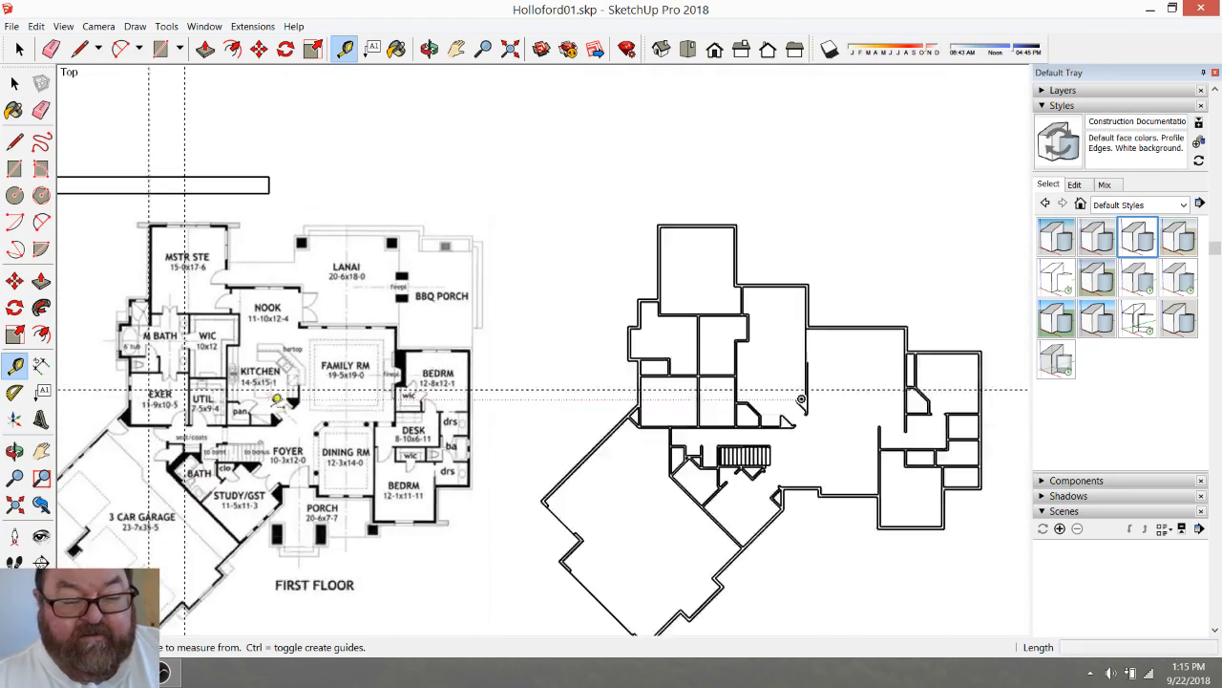
{"action": "scroll", "coordinate": [845, 443], "scroll_direction": "up", "scroll_amount": 10}
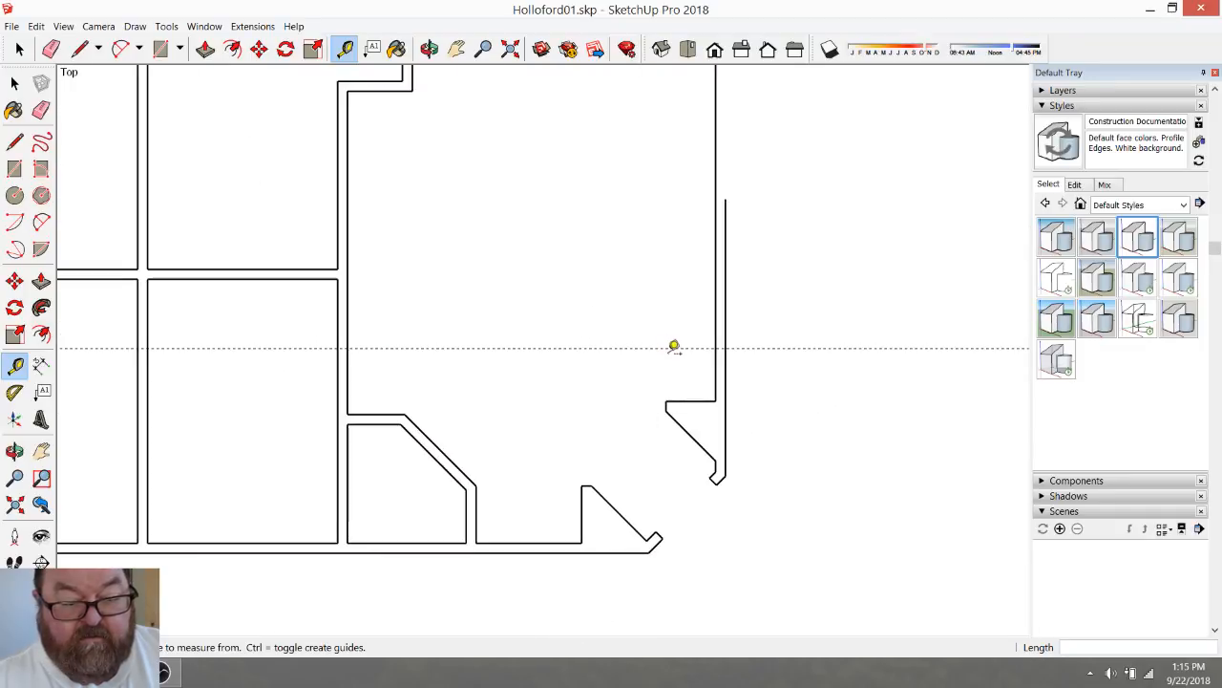
{"action": "left_click", "coordinate": [672, 347]}
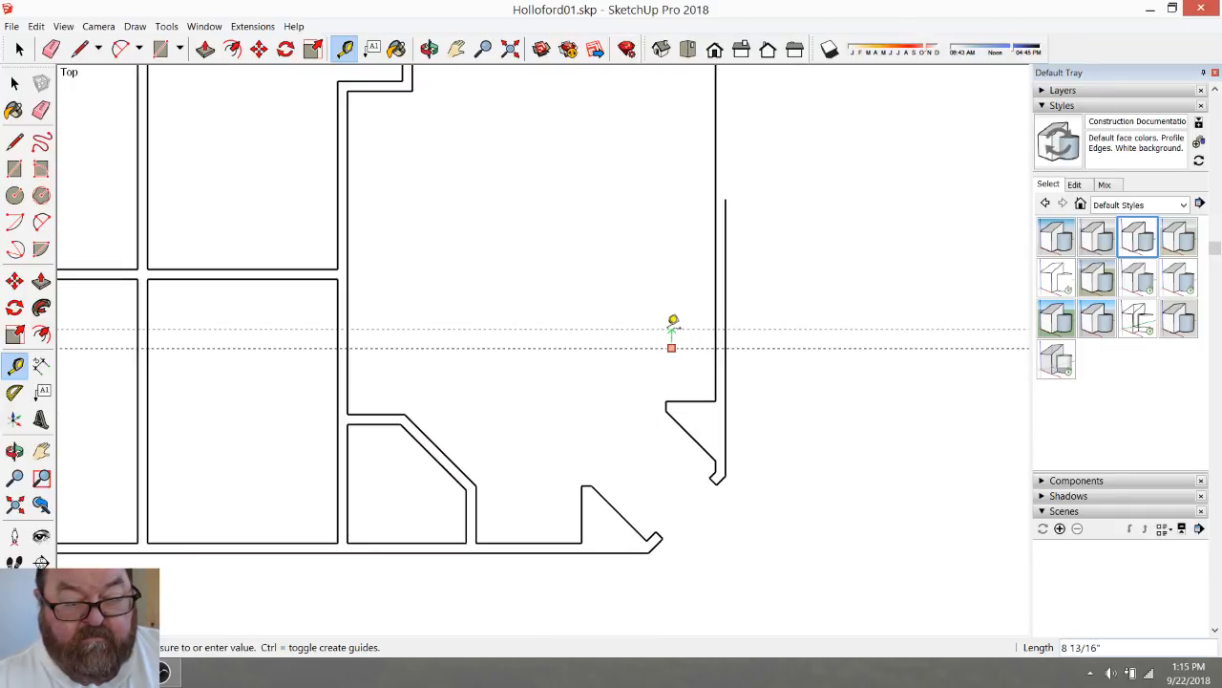
{"action": "key", "text": "Return"}
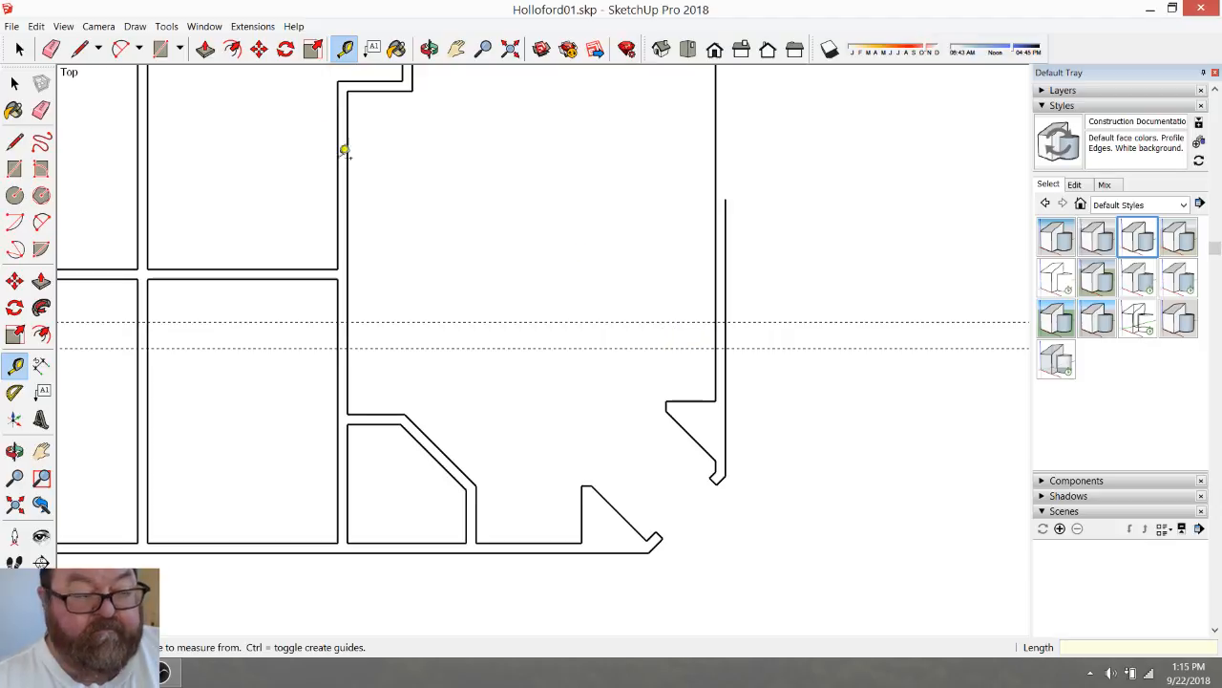
Examine the kitchen's bartop, sink counter and side wall end in the reference floor plan against the two guides
{"action": "left_click", "coordinate": [51, 53]}
{"action": "scroll", "coordinate": [811, 428], "scroll_direction": "down", "scroll_amount": 8}
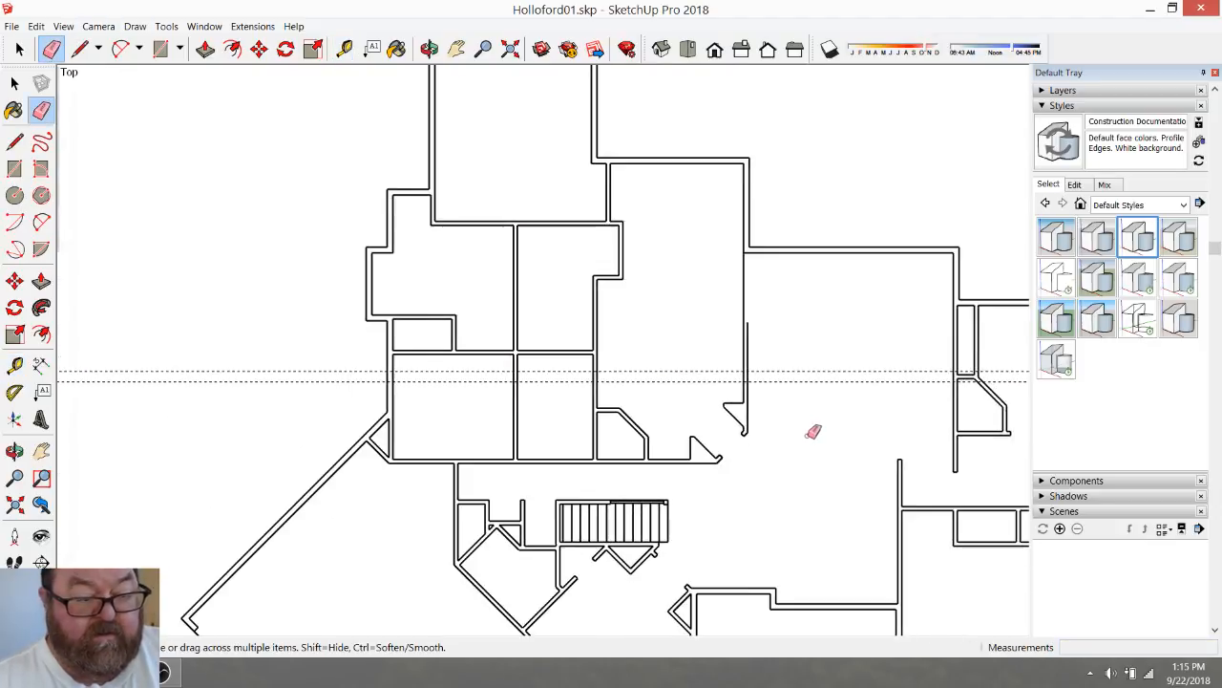
{"action": "scroll", "coordinate": [409, 435], "scroll_direction": "up", "scroll_amount": 2}
{"action": "scroll", "coordinate": [408, 434], "scroll_direction": "up", "scroll_amount": 3}
{"action": "scroll", "coordinate": [316, 430], "scroll_direction": "down", "scroll_amount": 3}
{"action": "scroll", "coordinate": [220, 439], "scroll_direction": "up", "scroll_amount": 5}
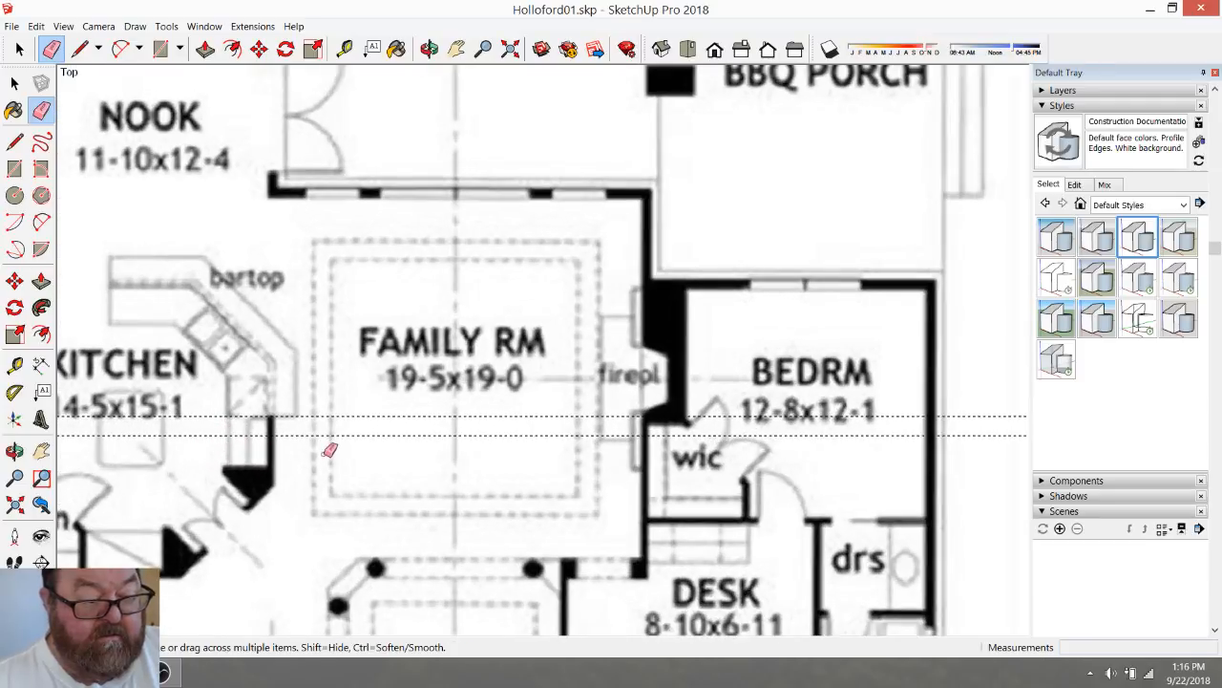
{"action": "scroll", "coordinate": [330, 449], "scroll_direction": "down", "scroll_amount": 2}
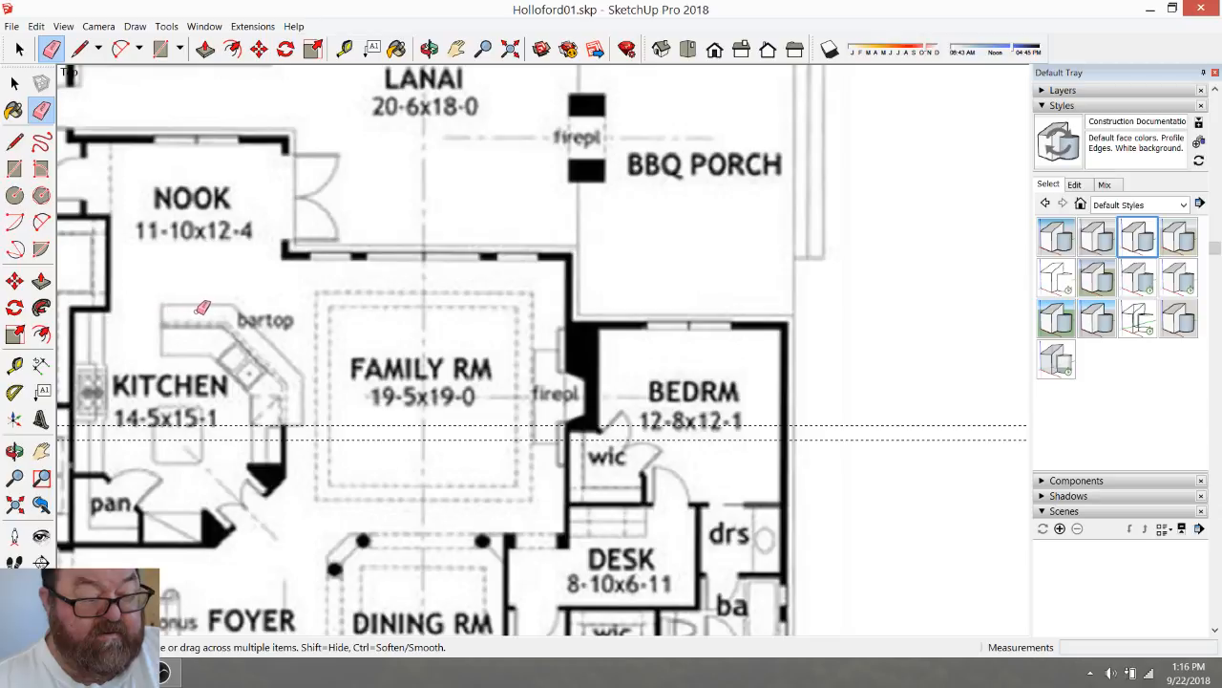
{"action": "scroll", "coordinate": [164, 307], "scroll_direction": "up", "scroll_amount": 4}
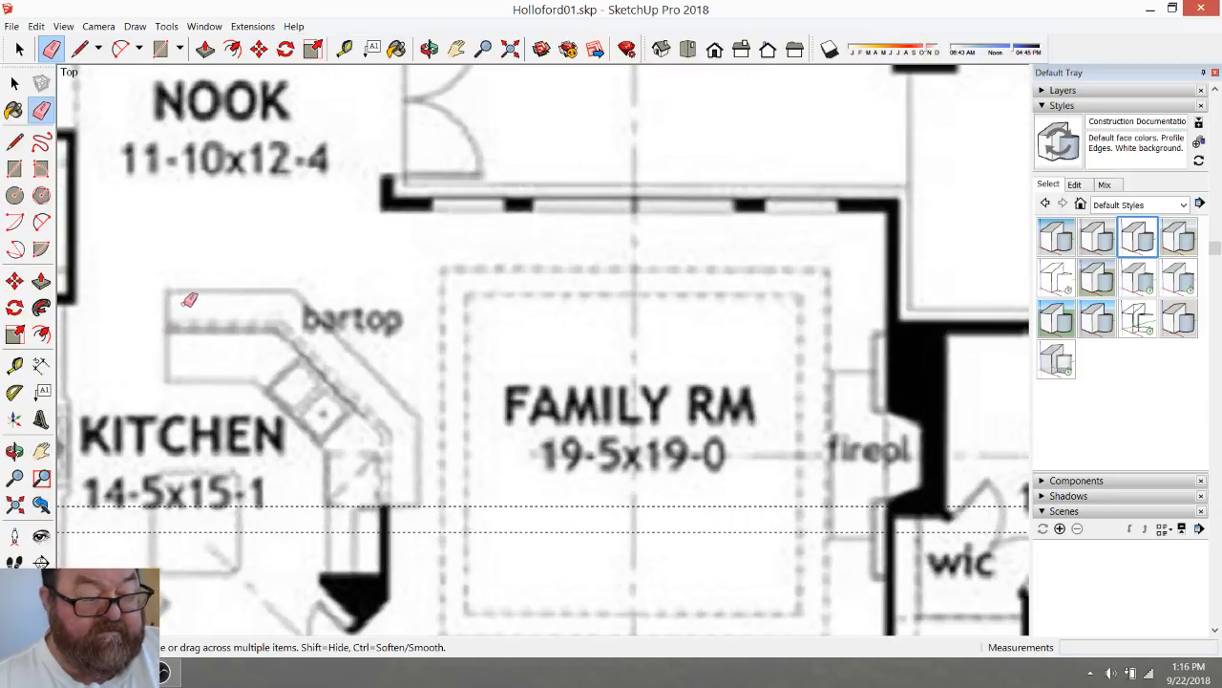
{"action": "scroll", "coordinate": [177, 308], "scroll_direction": "down", "scroll_amount": 2}
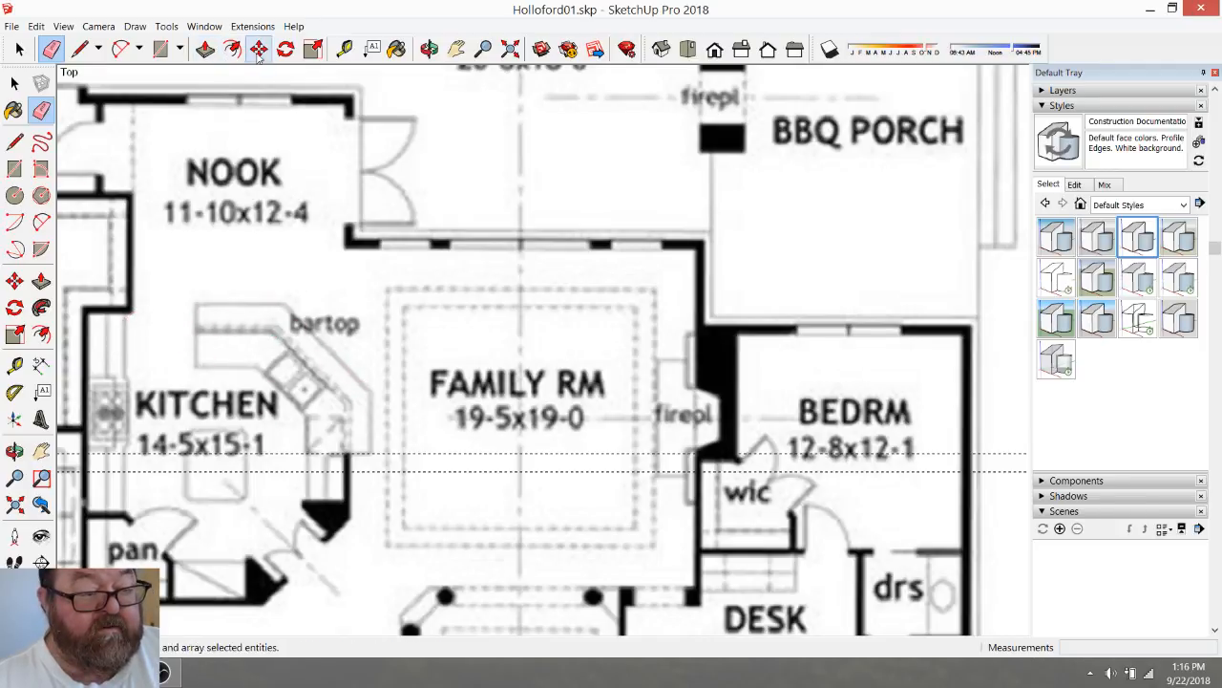
Place a horizontal guide about 7' 9" above the upper guide, at the wall corner between kitchen and nook in the reference plan
{"action": "left_click", "coordinate": [209, 50]}
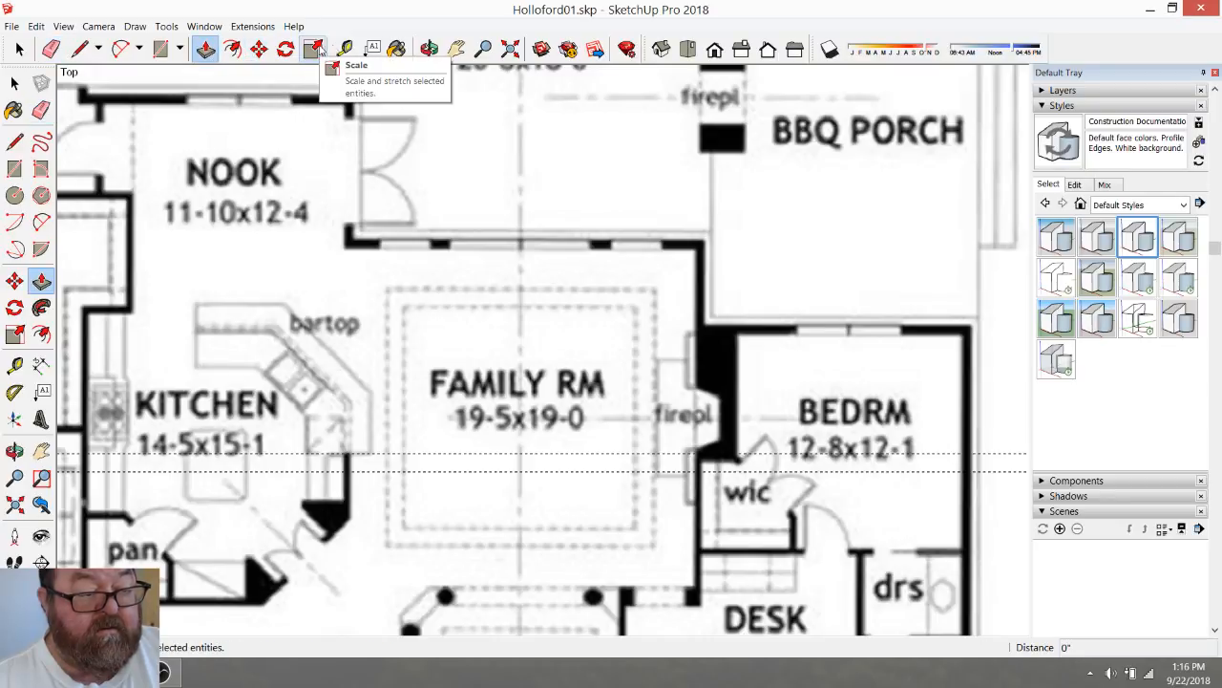
{"action": "left_click", "coordinate": [344, 48]}
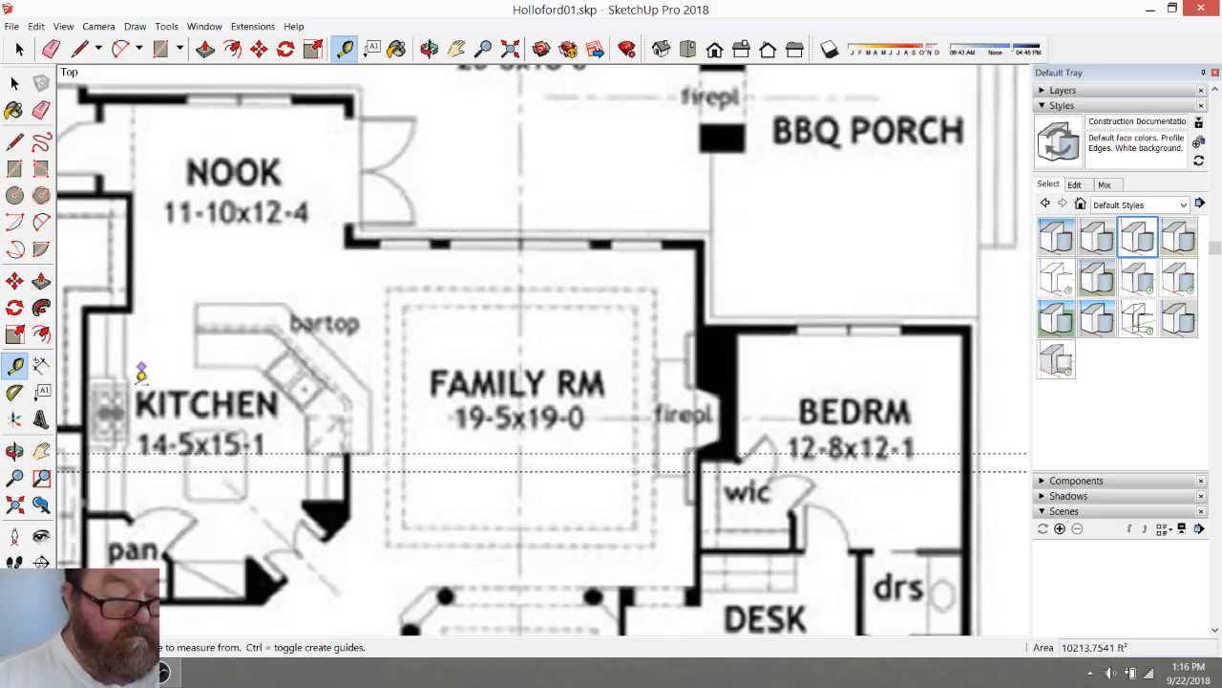
{"action": "left_click", "coordinate": [142, 449]}
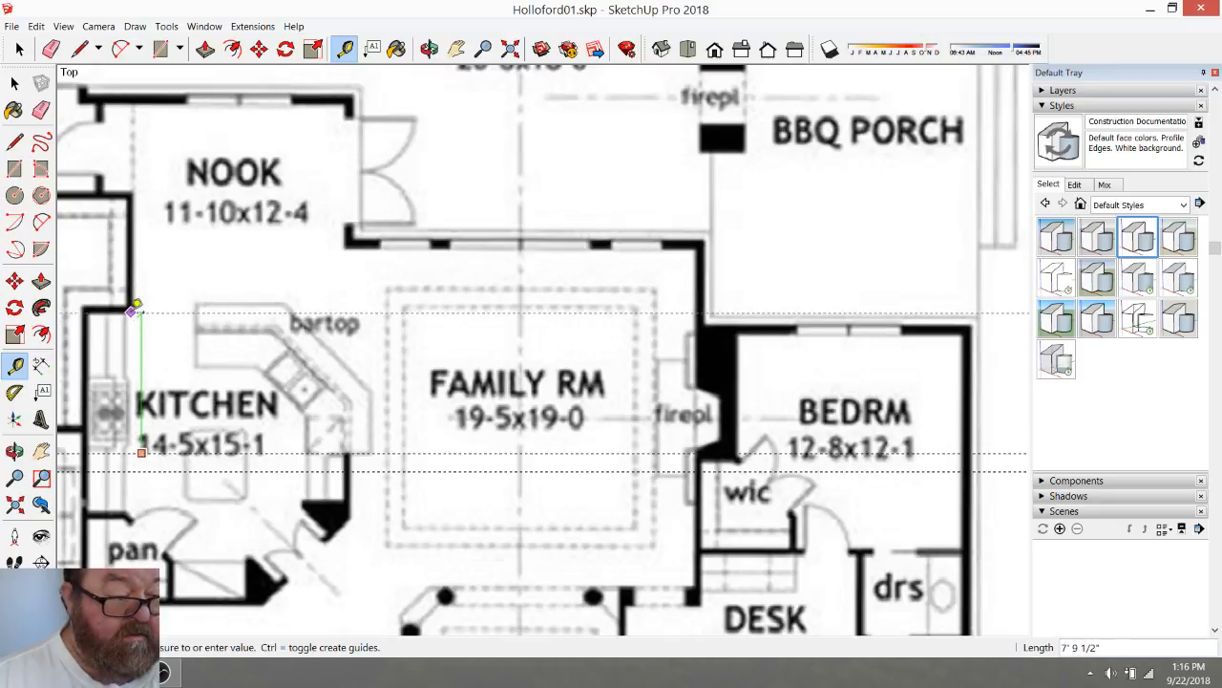
{"action": "left_click", "coordinate": [133, 309]}
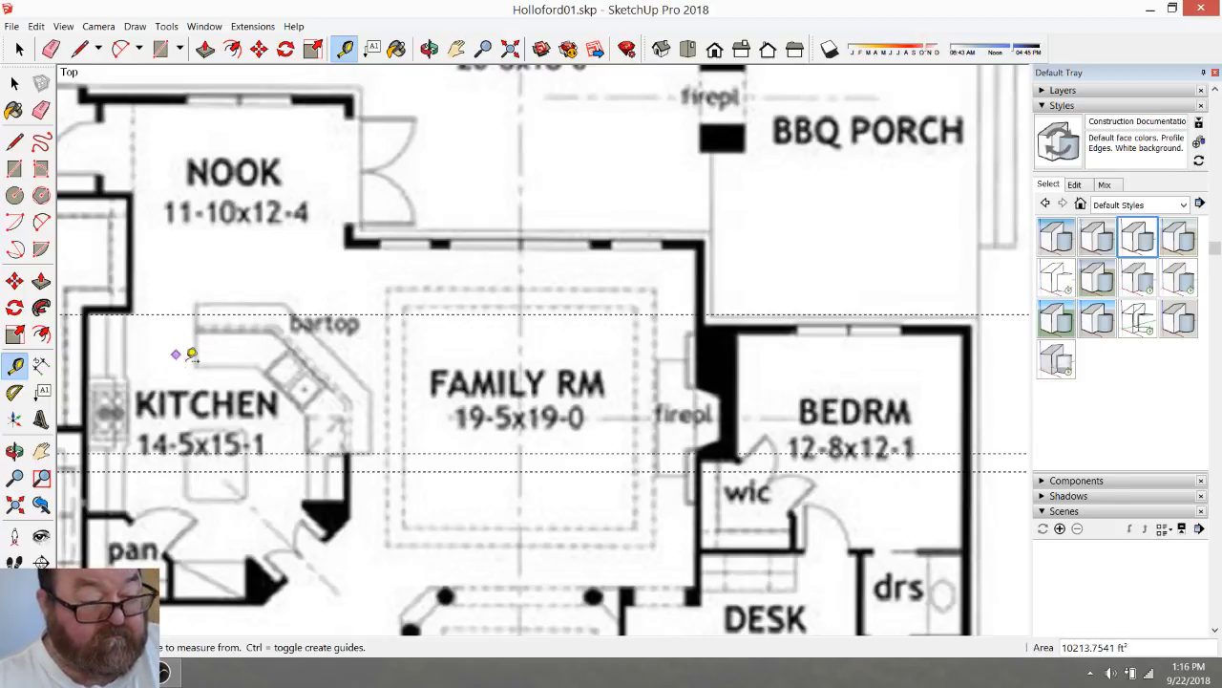
Measure the reference kitchen from its bottom wall to the bar counter's inner edge, and from the upper side-wall guide toward the sink counter's corner
{"action": "scroll", "coordinate": [239, 349], "scroll_direction": "up", "scroll_amount": 3}
{"action": "scroll", "coordinate": [360, 369], "scroll_direction": "down", "scroll_amount": 2}
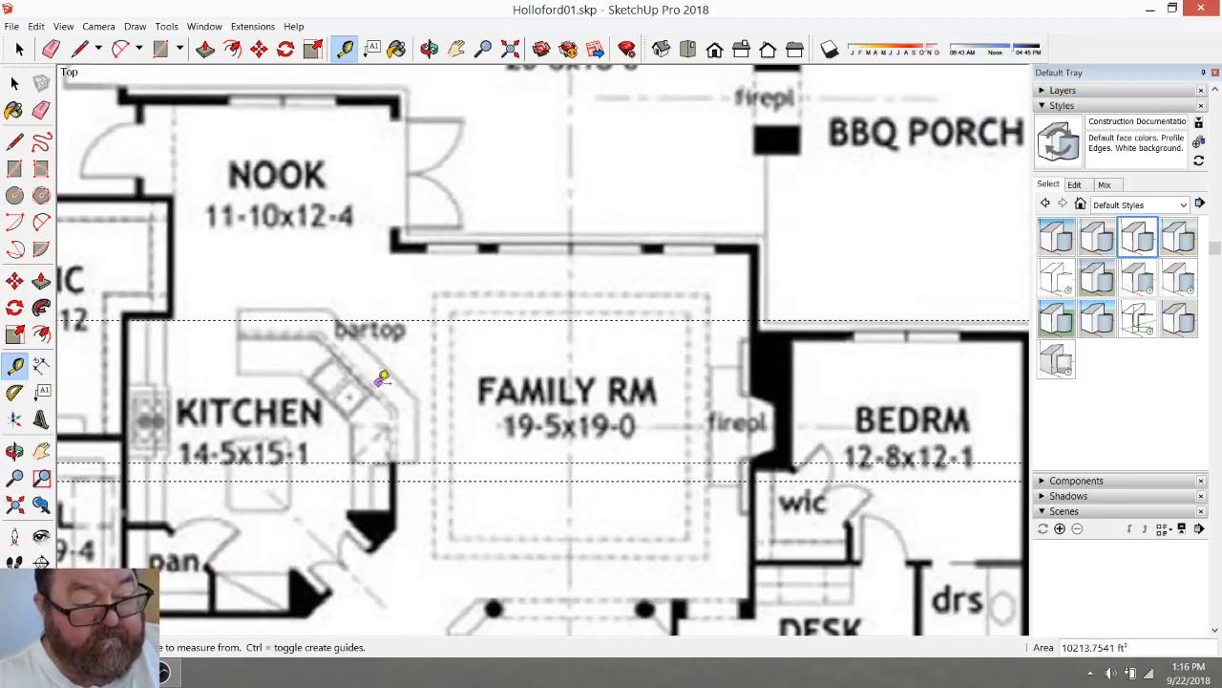
{"action": "left_click", "coordinate": [261, 618]}
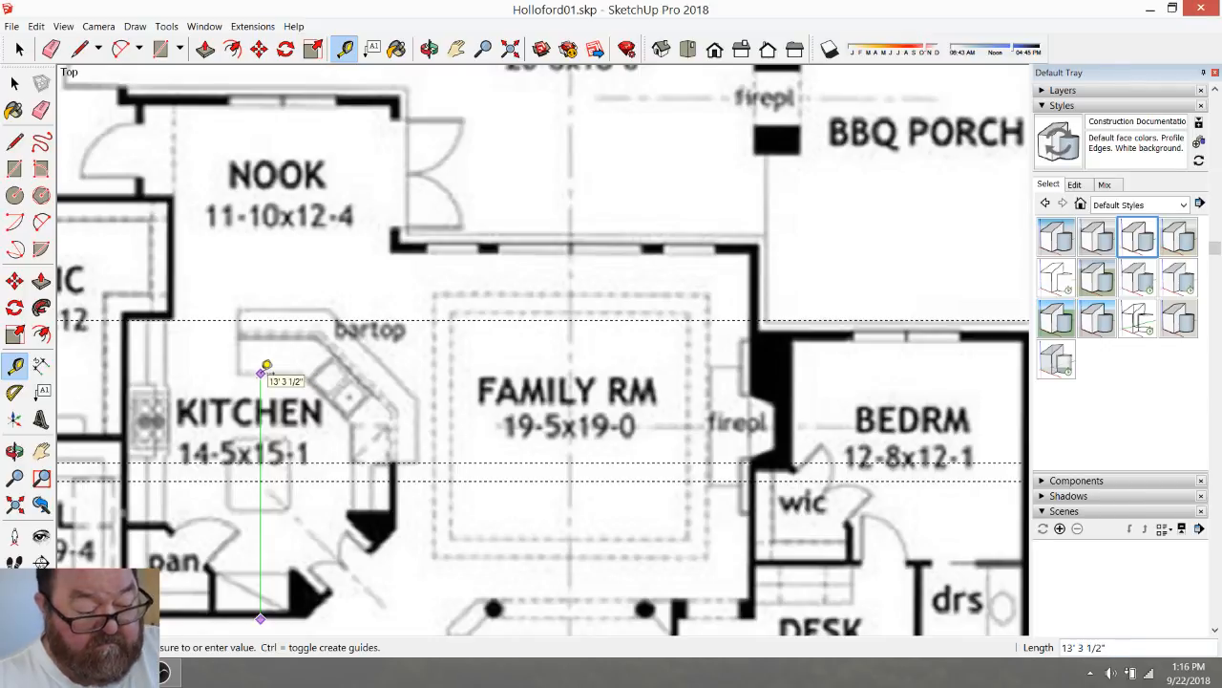
{"action": "left_click", "coordinate": [266, 367]}
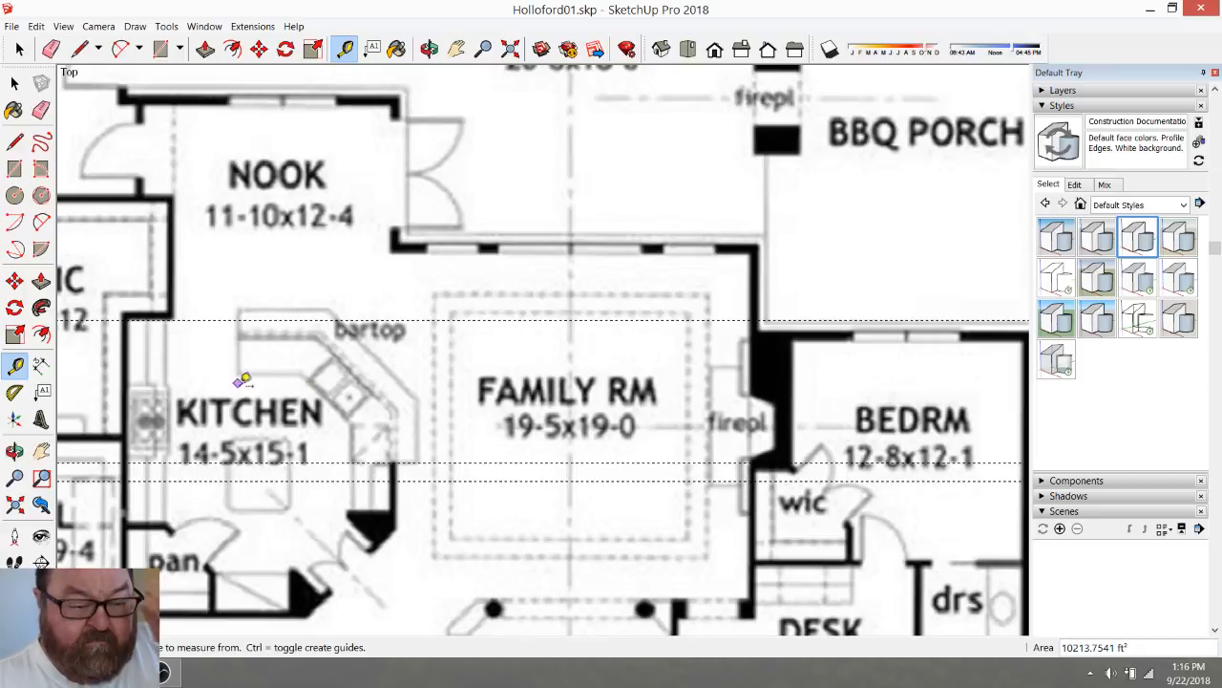
{"action": "scroll", "coordinate": [308, 458], "scroll_direction": "up", "scroll_amount": 3}
{"action": "left_click", "coordinate": [349, 457]}
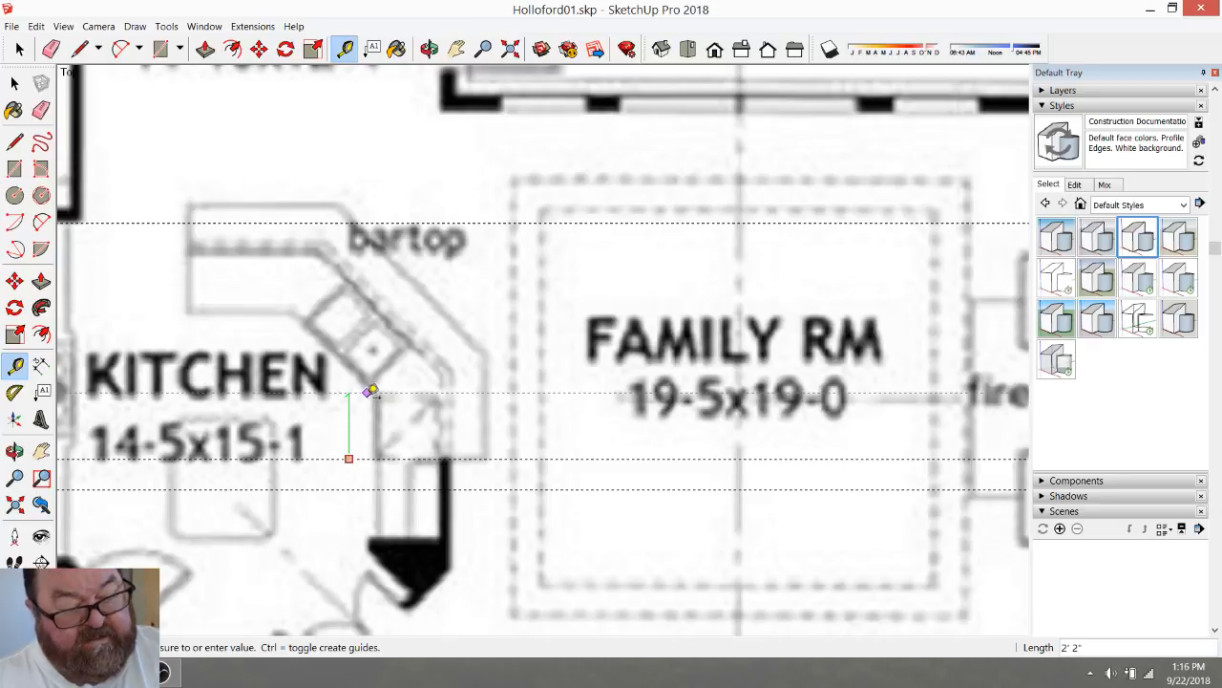
{"action": "left_click", "coordinate": [347, 413]}
{"action": "scroll", "coordinate": [251, 434], "scroll_direction": "down", "scroll_amount": 2}
{"action": "scroll", "coordinate": [250, 434], "scroll_direction": "down", "scroll_amount": 3}
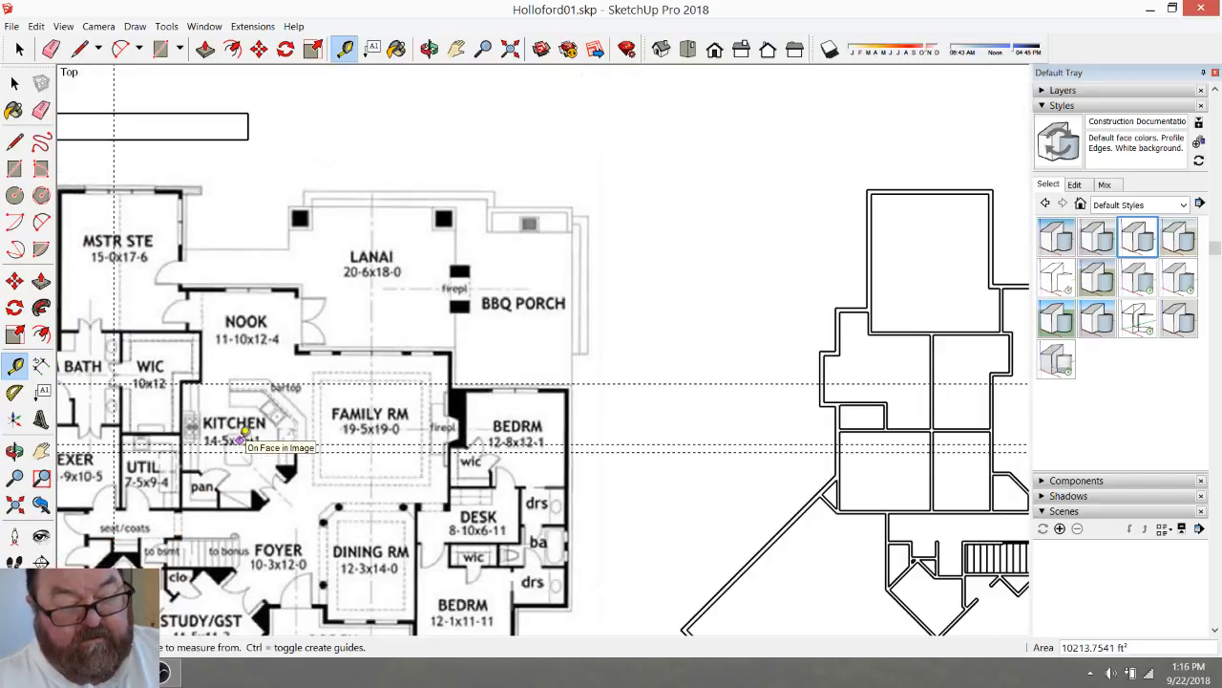
{"action": "scroll", "coordinate": [807, 436], "scroll_direction": "up", "scroll_amount": 4}
{"action": "scroll", "coordinate": [810, 436], "scroll_direction": "down", "scroll_amount": 4}
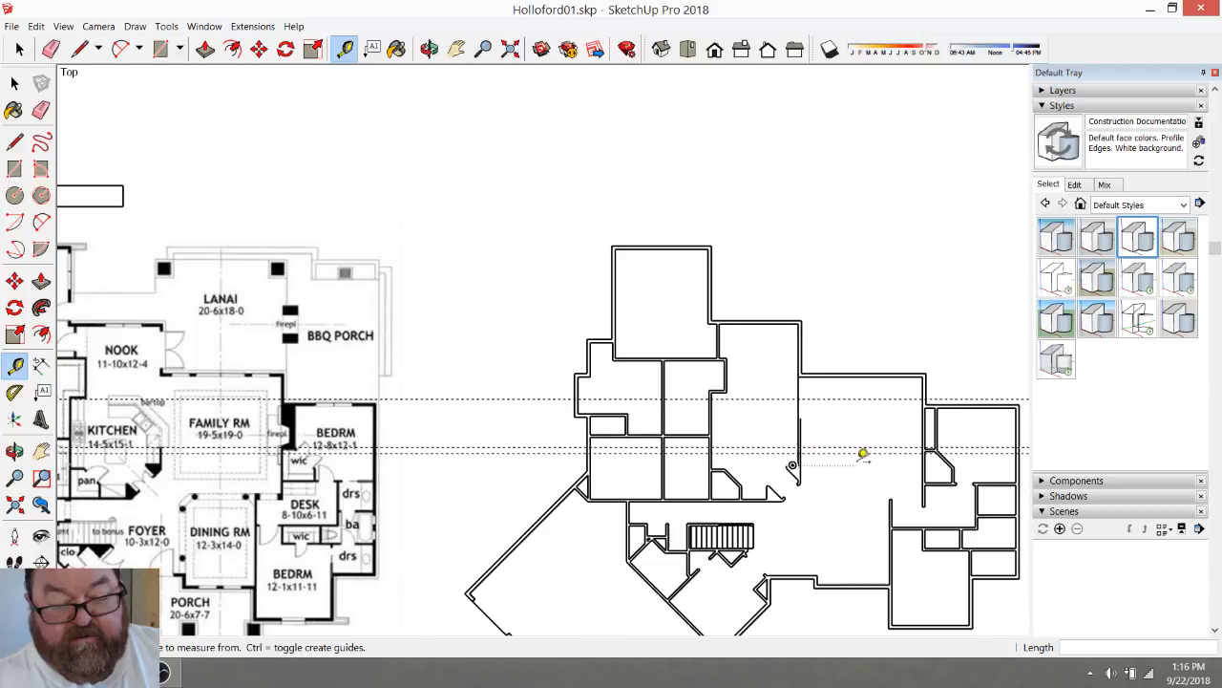
{"action": "scroll", "coordinate": [865, 453], "scroll_direction": "up", "scroll_amount": 4}
{"action": "scroll", "coordinate": [804, 437], "scroll_direction": "up", "scroll_amount": 2}
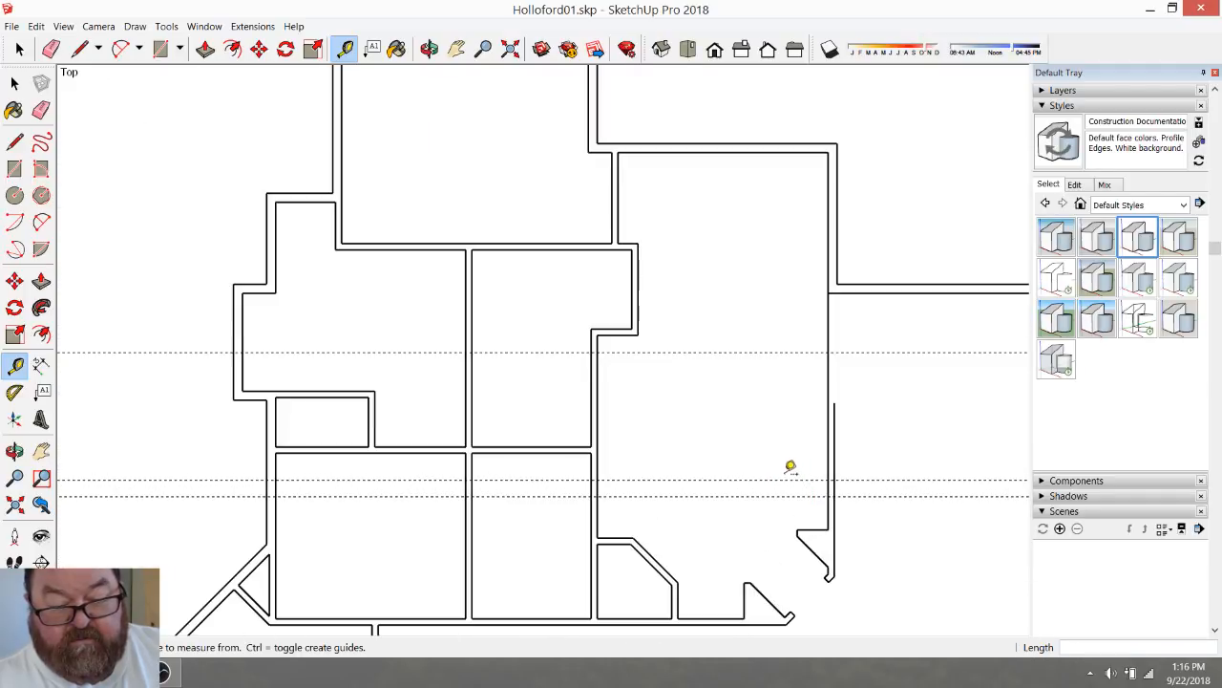
{"action": "left_click", "coordinate": [791, 478]}
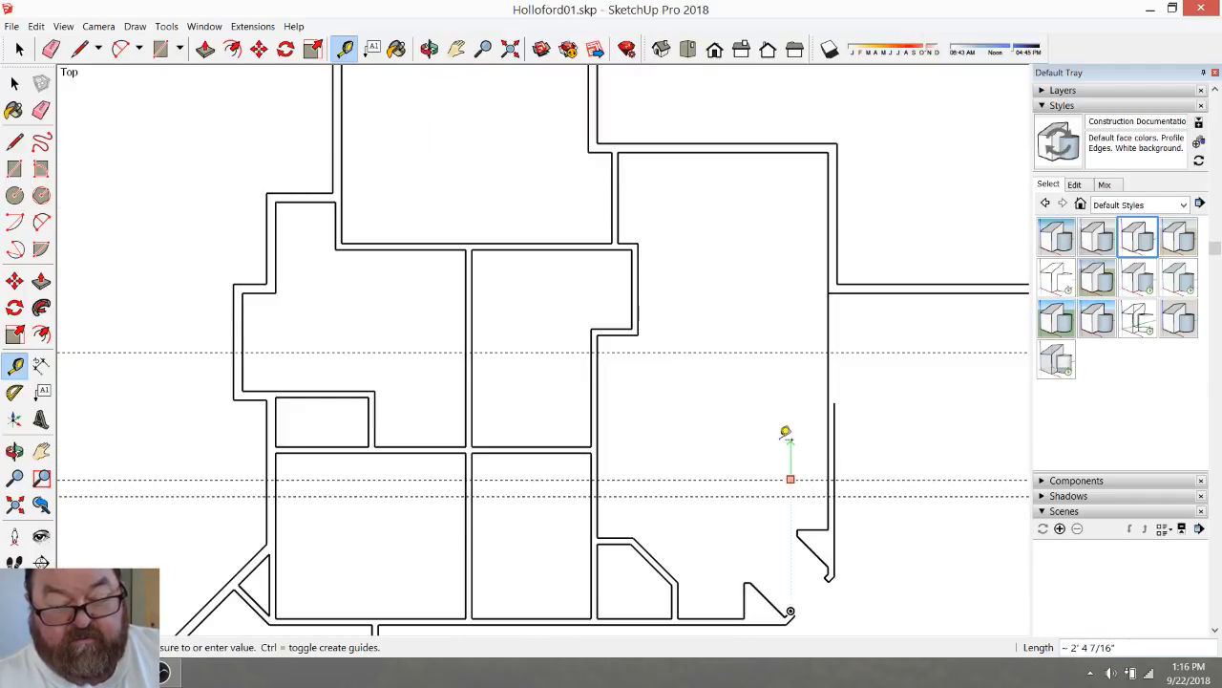
{"action": "key", "text": "Escape"}
{"action": "scroll", "coordinate": [931, 491], "scroll_direction": "down", "scroll_amount": 4}
{"action": "scroll", "coordinate": [947, 492], "scroll_direction": "down", "scroll_amount": 1}
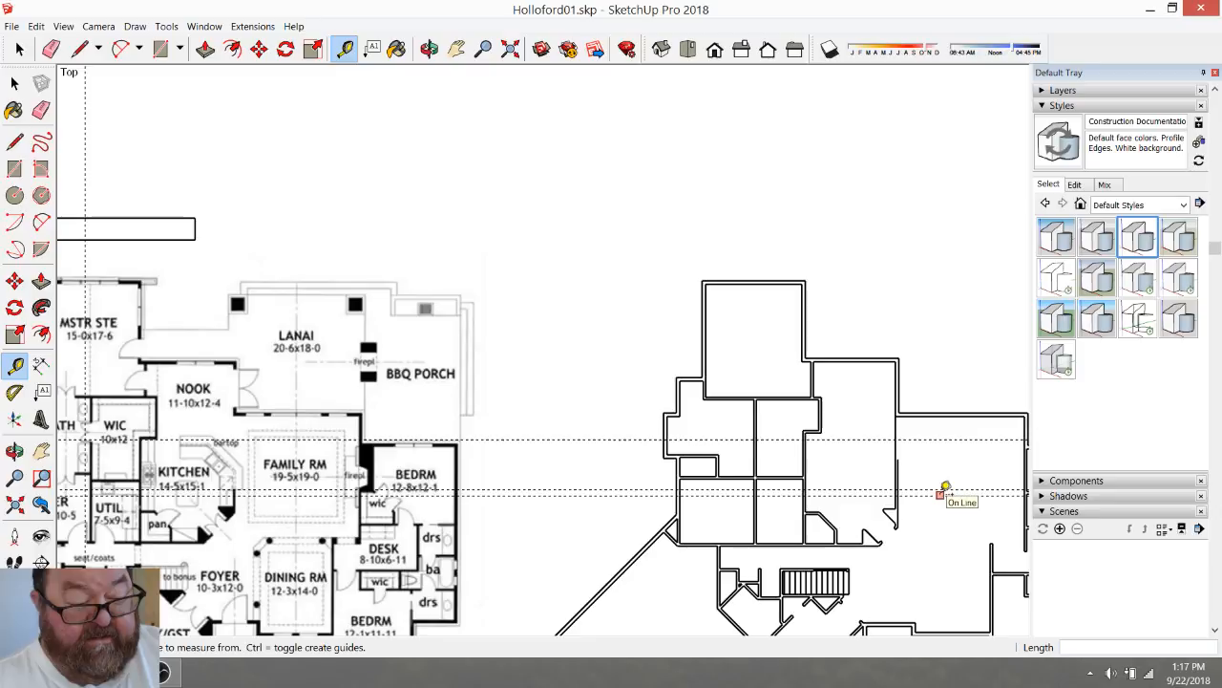
Place a horizontal guide 24" above the upper side-wall guide and a vertical guide 25" inside the kitchen side wall's inner face
{"action": "scroll", "coordinate": [911, 489], "scroll_direction": "up", "scroll_amount": 5}
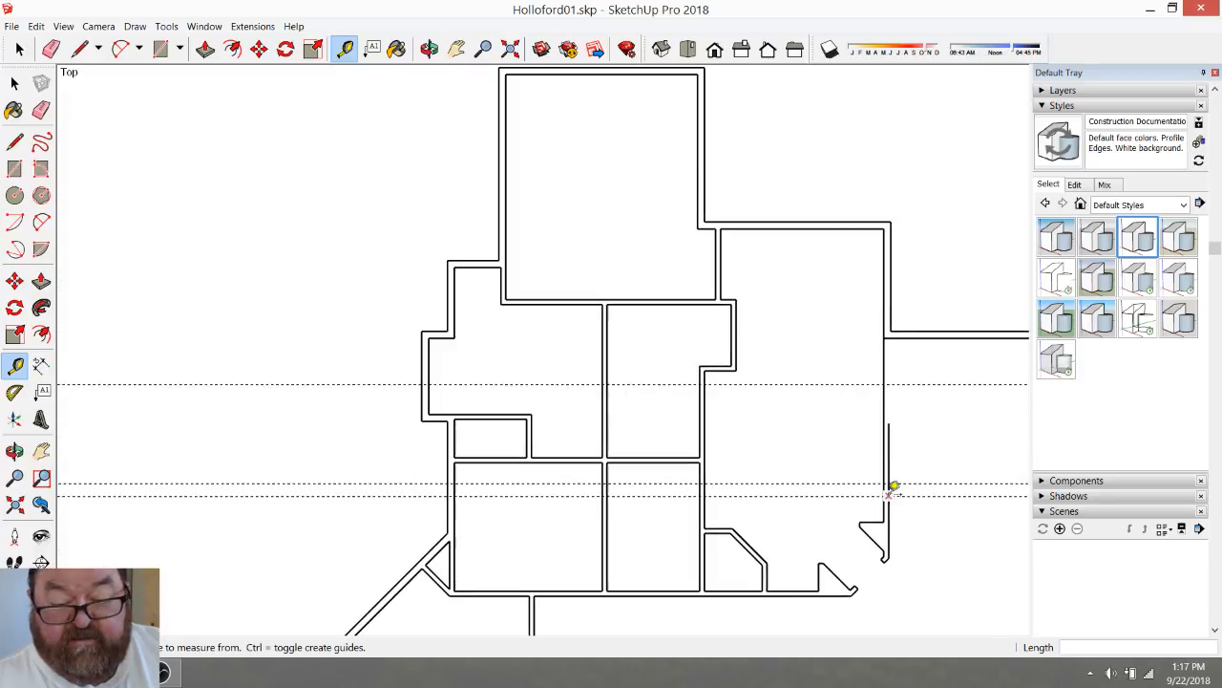
{"action": "left_click", "coordinate": [760, 477]}
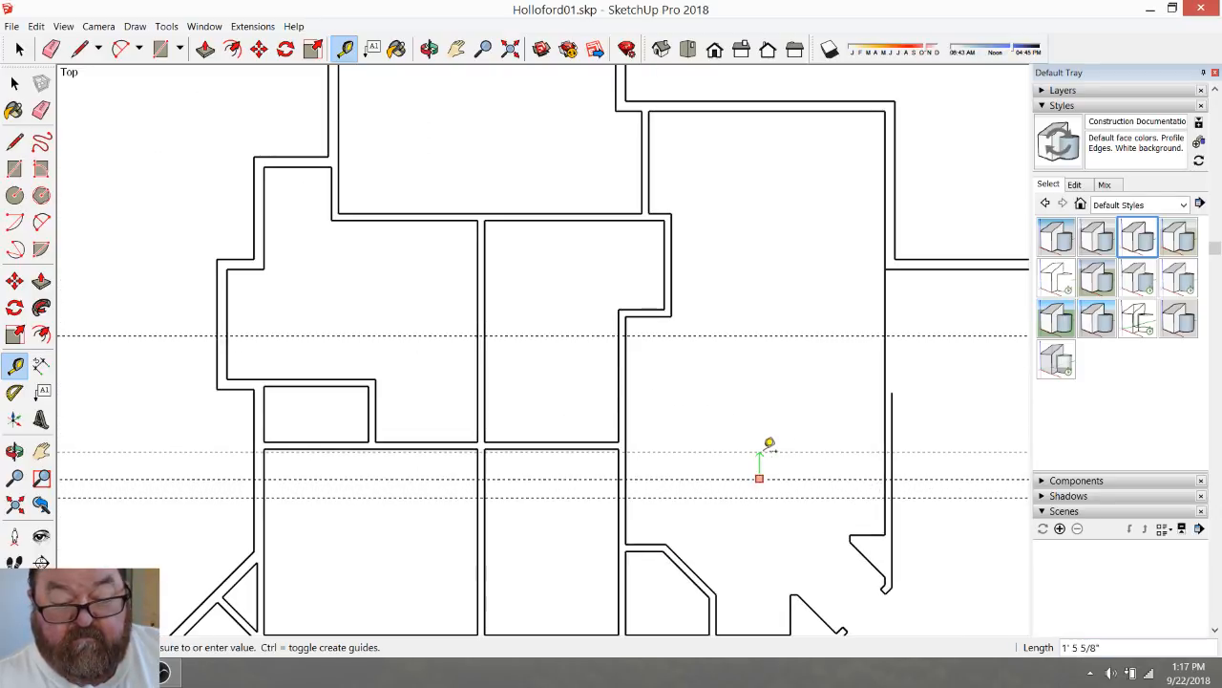
{"action": "type", "text": "24"}
{"action": "key", "text": "Return"}
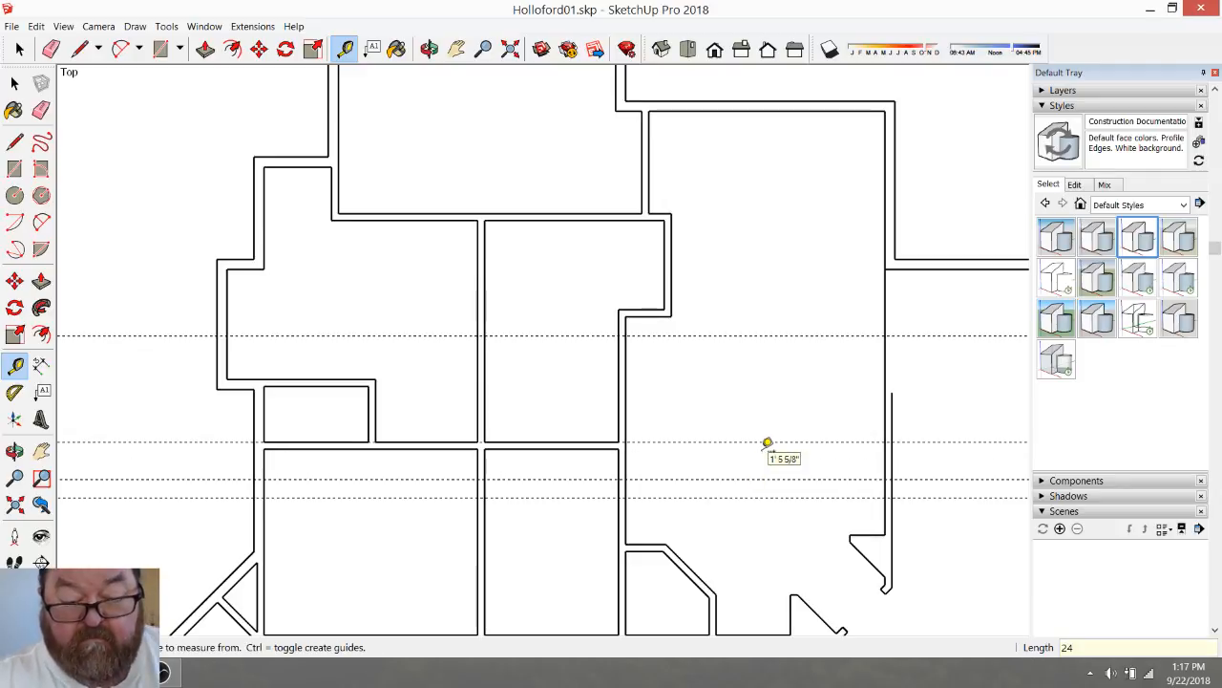
{"action": "left_click", "coordinate": [885, 456]}
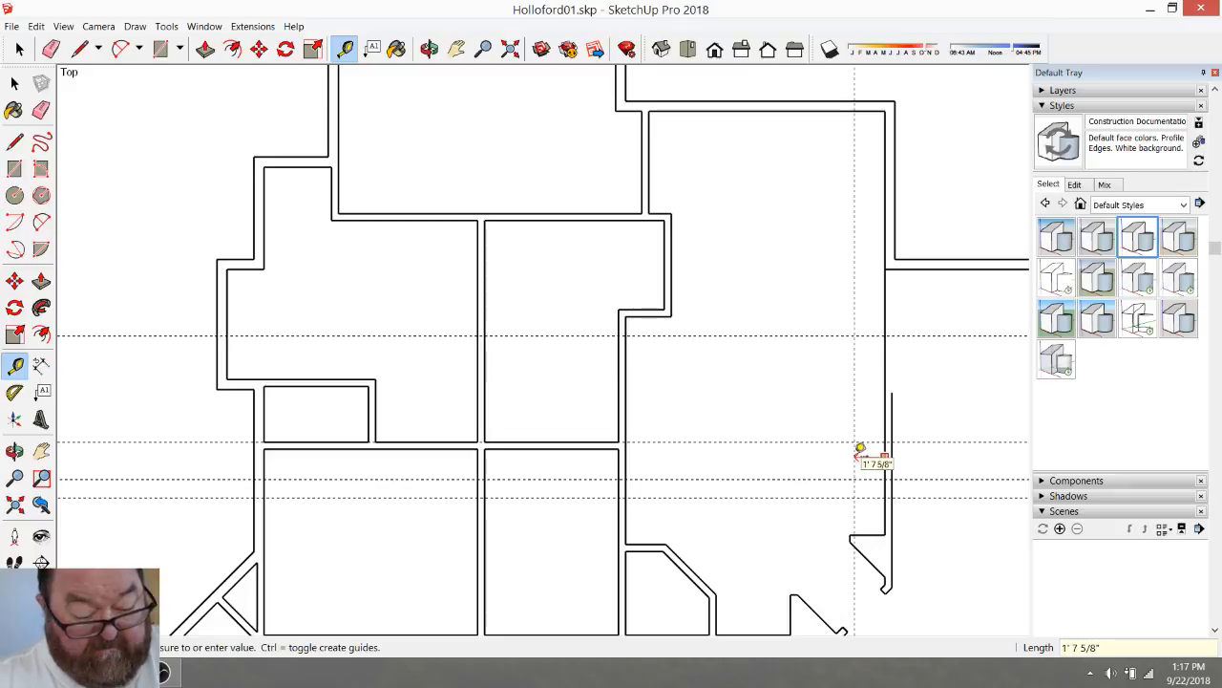
{"action": "type", "text": "25"}
{"action": "key", "text": "Return"}
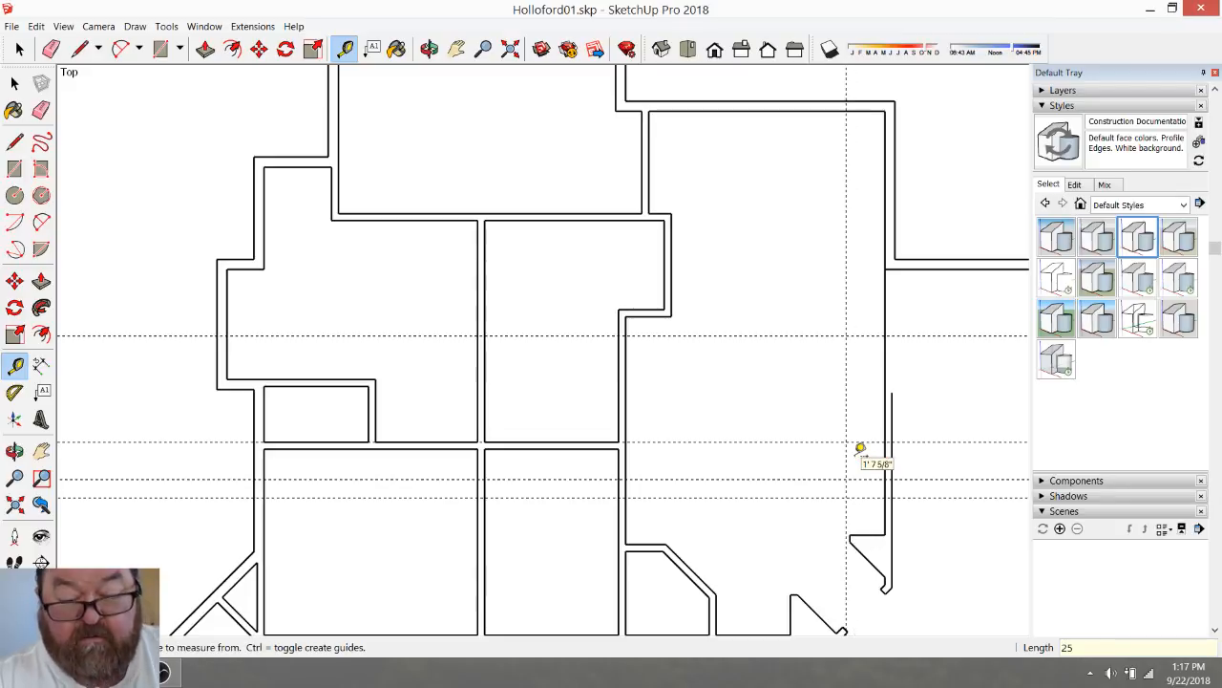
Measure from the kitchen side wall's inner face to the outer corner of the doorway wedge near the vertical guide
{"action": "scroll", "coordinate": [856, 544], "scroll_direction": "up", "scroll_amount": 3}
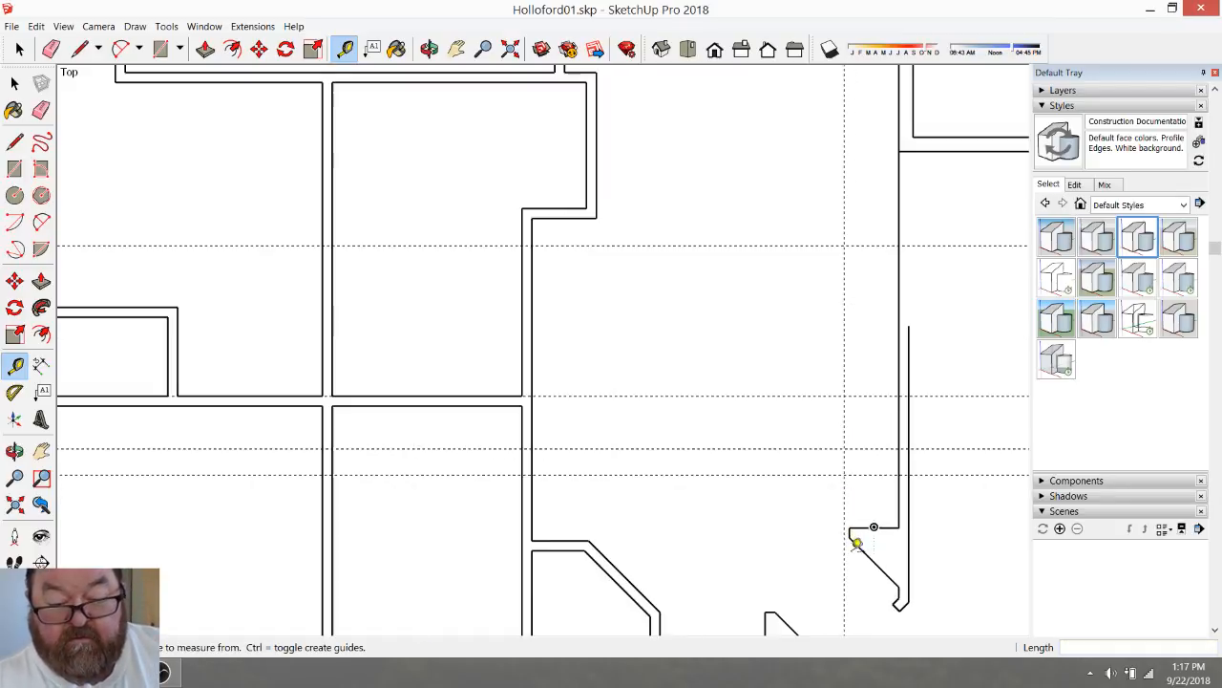
{"action": "left_click", "coordinate": [909, 492]}
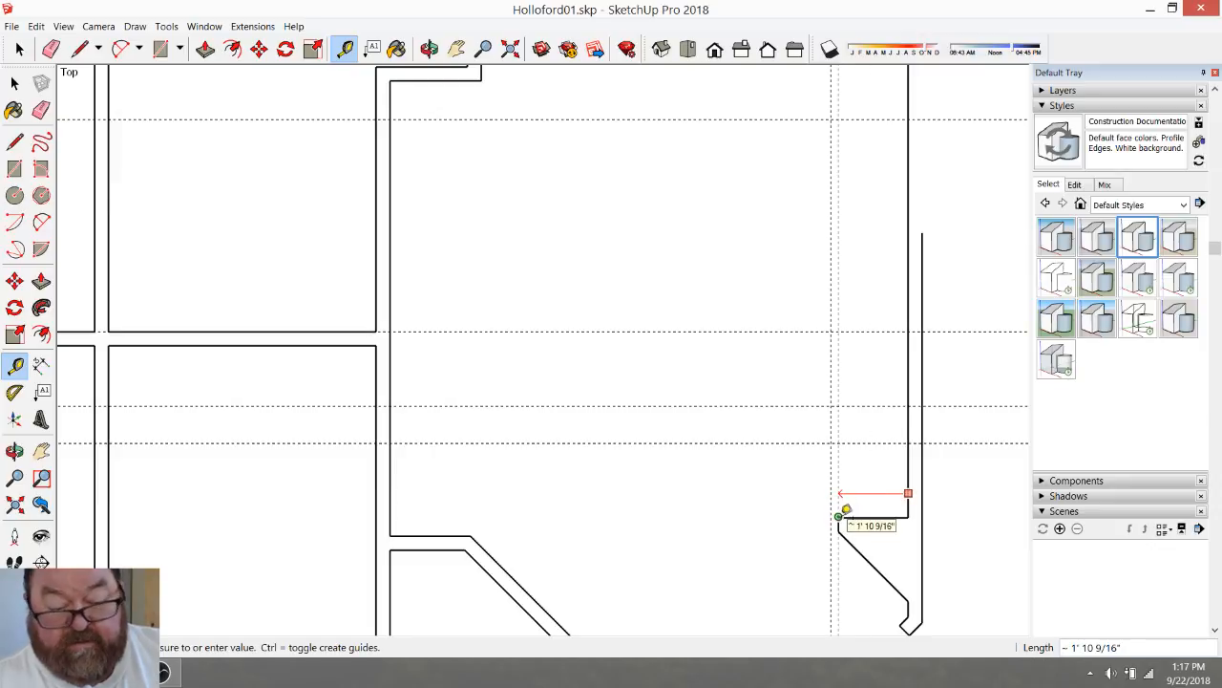
{"action": "left_click", "coordinate": [846, 509]}
{"action": "scroll", "coordinate": [870, 464], "scroll_direction": "down", "scroll_amount": 3}
{"action": "scroll", "coordinate": [854, 554], "scroll_direction": "up", "scroll_amount": 4}
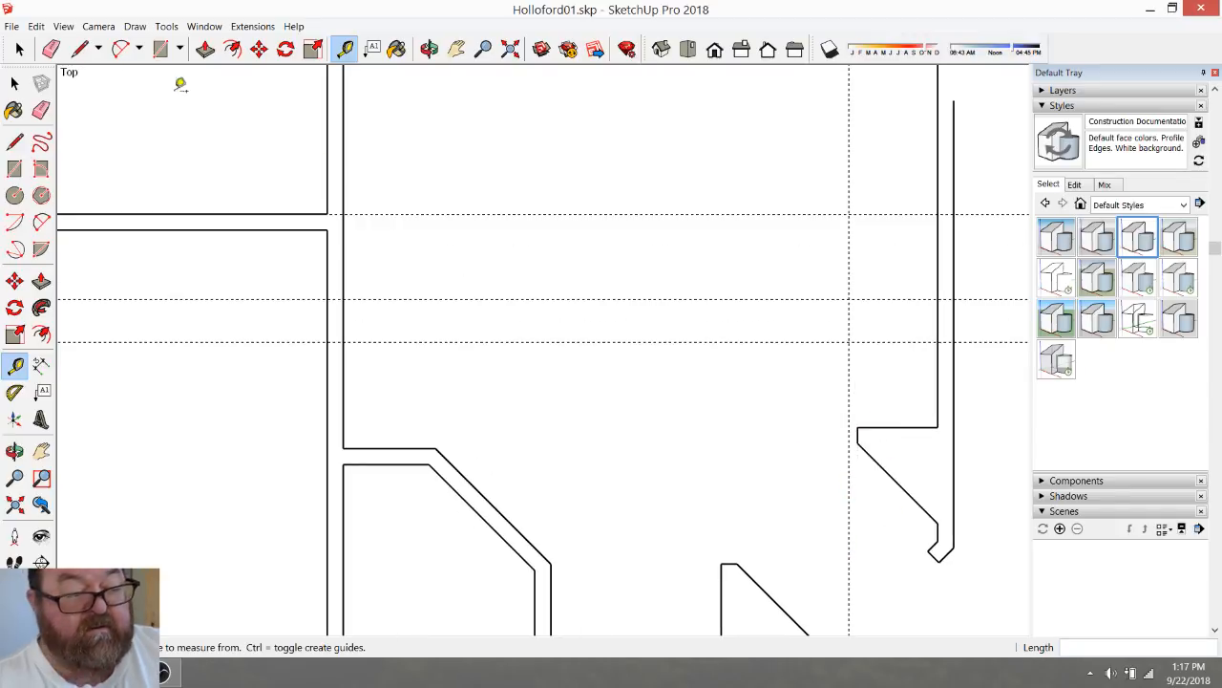
Extend the upper edge of the side wall's doorway wedge from its outer corner toward the vertical guide with the Line tool
{"action": "left_click", "coordinate": [80, 49]}
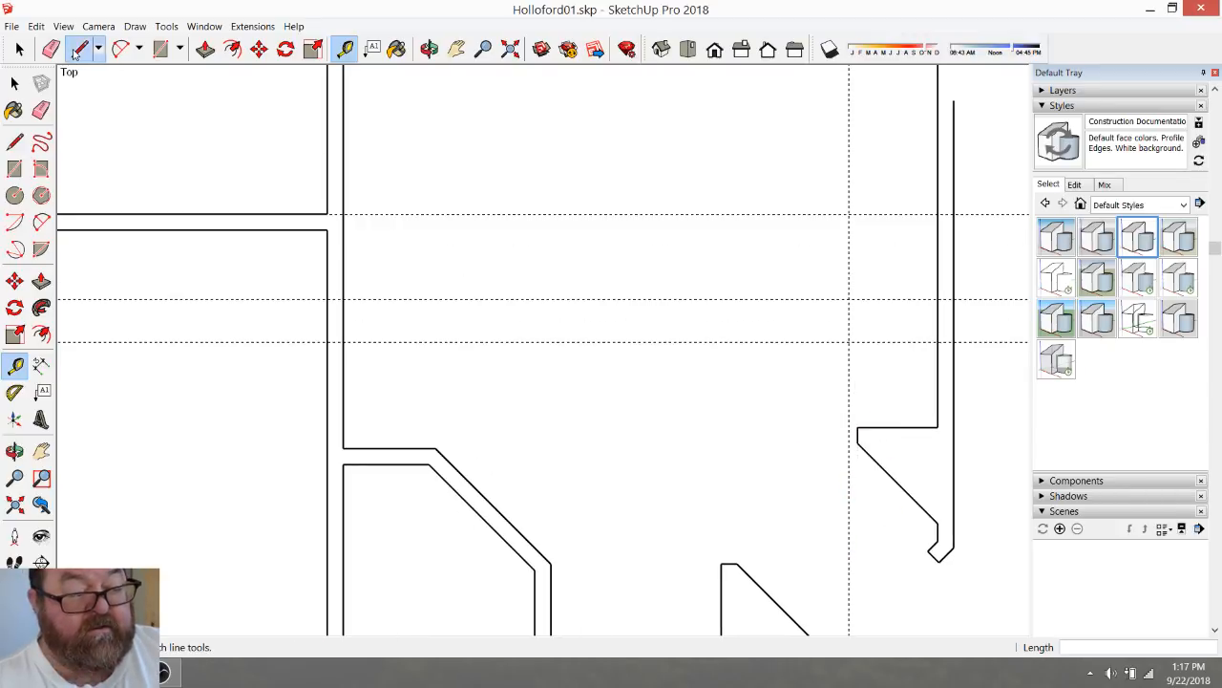
{"action": "left_click", "coordinate": [857, 426]}
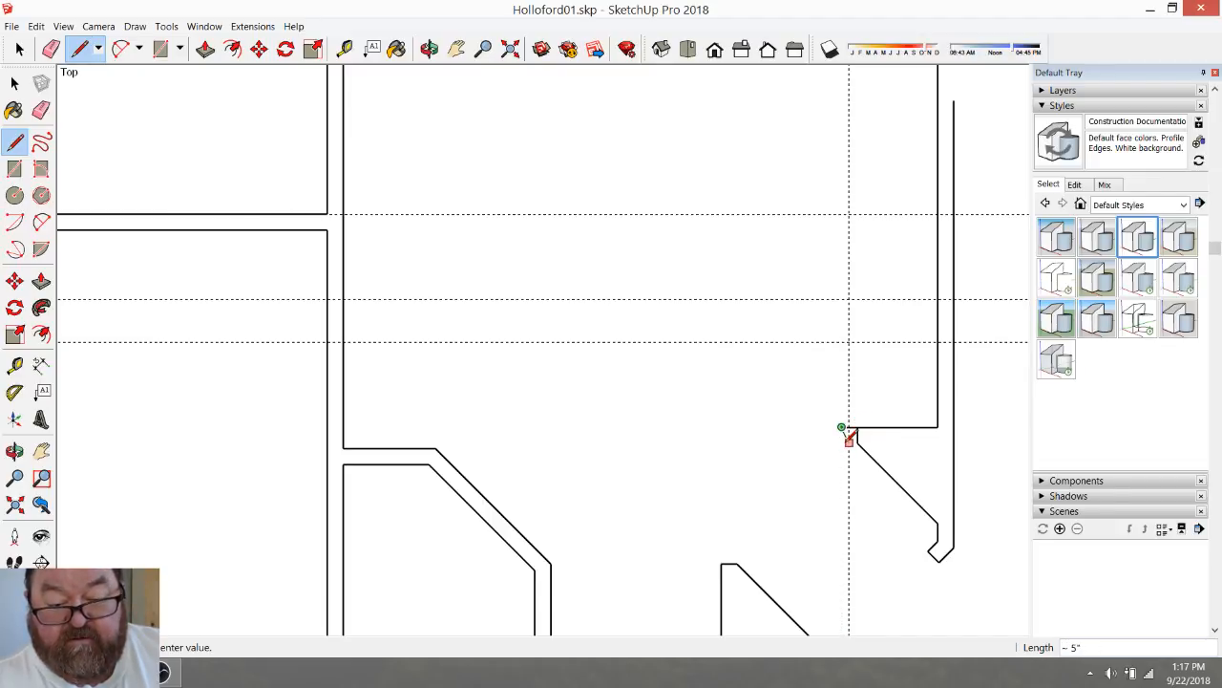
{"action": "left_click", "coordinate": [842, 442]}
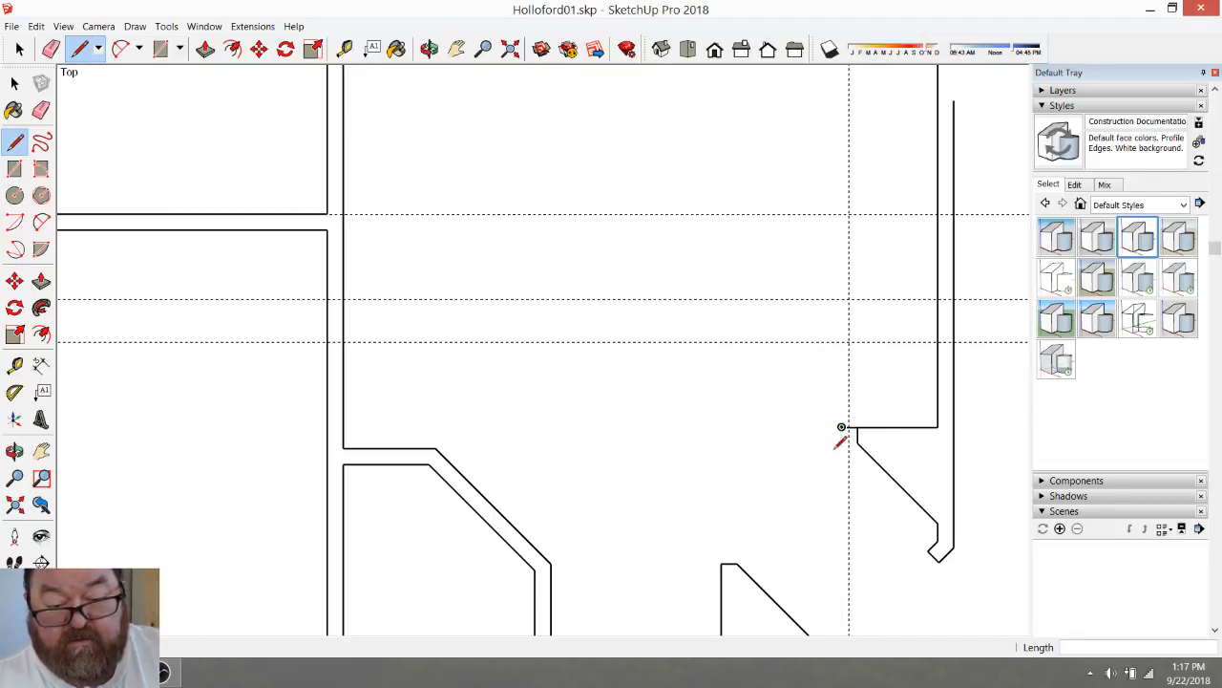
Draw a 4.5-inch edge straight down from the free end of the horizontal edge above the angled corner wall
{"action": "scroll", "coordinate": [838, 445], "scroll_direction": "up", "scroll_amount": 2}
{"action": "left_click", "coordinate": [848, 408]}
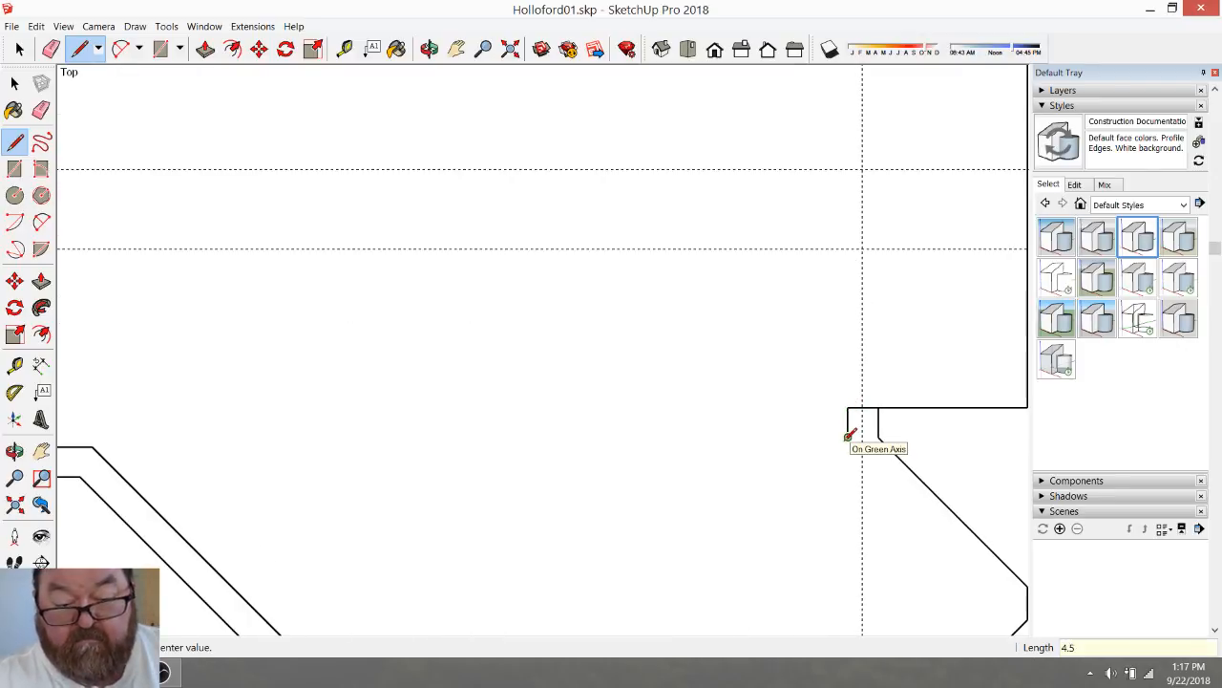
{"action": "scroll", "coordinate": [848, 435], "scroll_direction": "down", "scroll_amount": 2}
{"action": "key", "text": "Escape"}
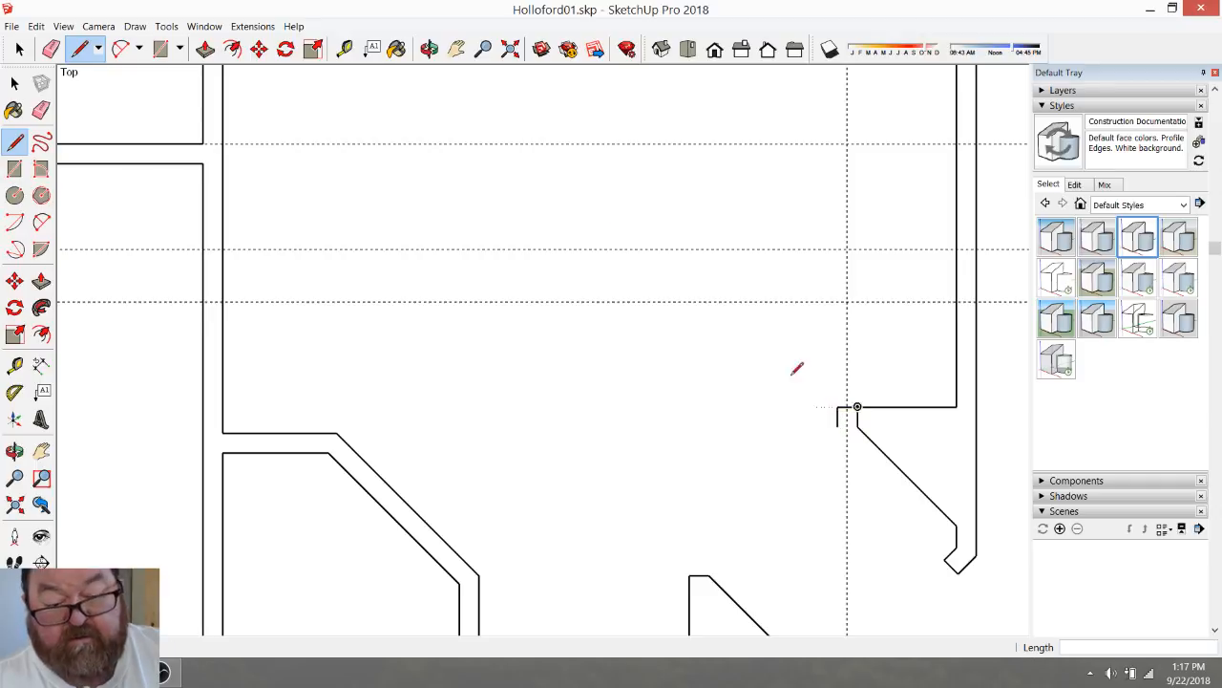
Place a guide parallel to the corner's diagonal edge, passing through the lower end of the short vertical edge
{"action": "left_click", "coordinate": [346, 48]}
{"action": "scroll", "coordinate": [847, 444], "scroll_direction": "up", "scroll_amount": 2}
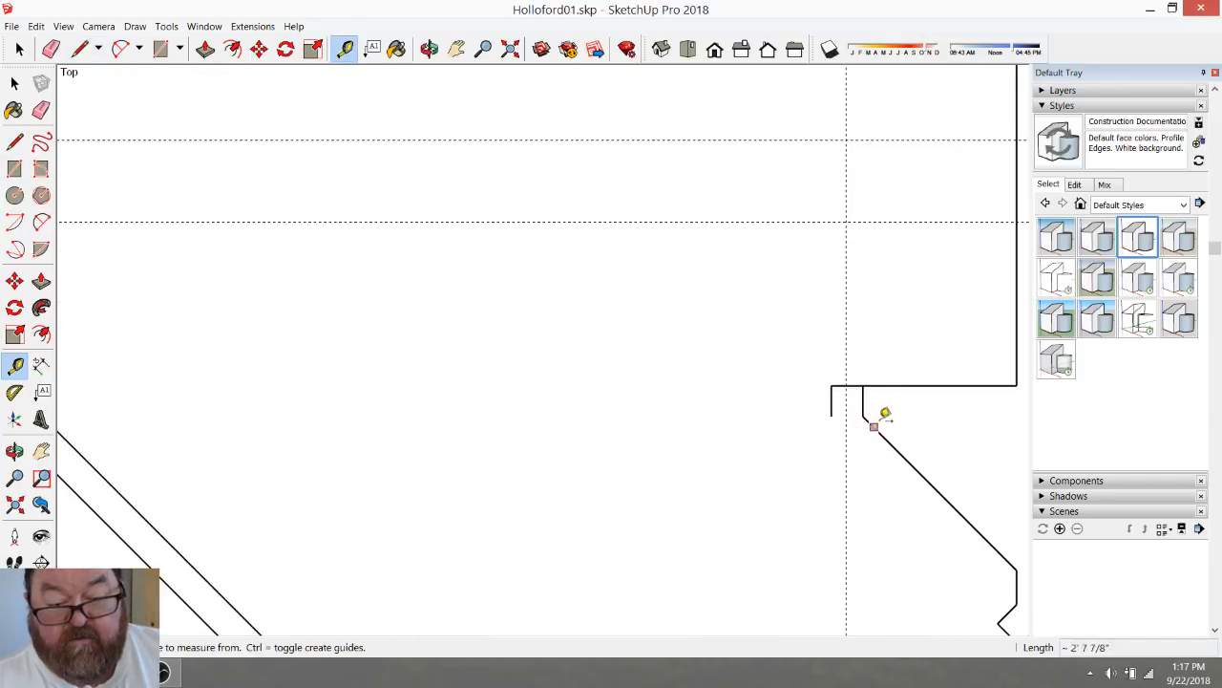
{"action": "left_click", "coordinate": [877, 431]}
{"action": "left_click", "coordinate": [832, 415]}
{"action": "scroll", "coordinate": [943, 384], "scroll_direction": "down", "scroll_amount": 1}
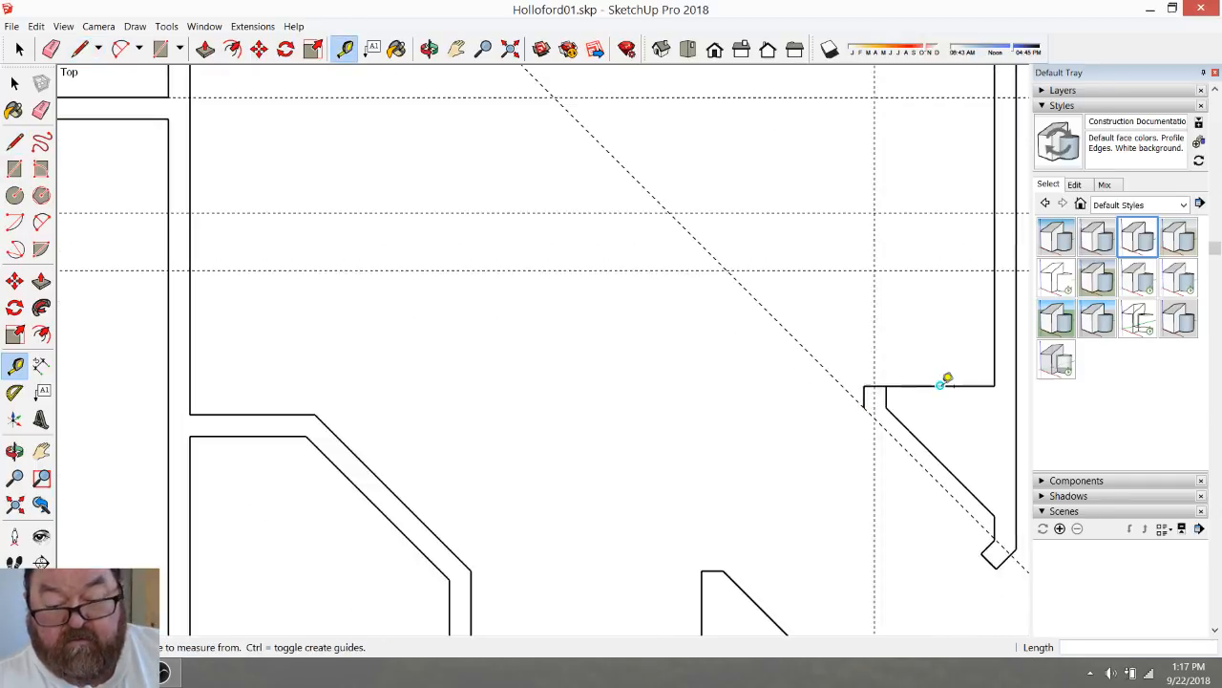
Draw the new diagonal edge along the guide from the short vertical edge's end to the wall's end notch
{"action": "scroll", "coordinate": [997, 541], "scroll_direction": "up", "scroll_amount": 2}
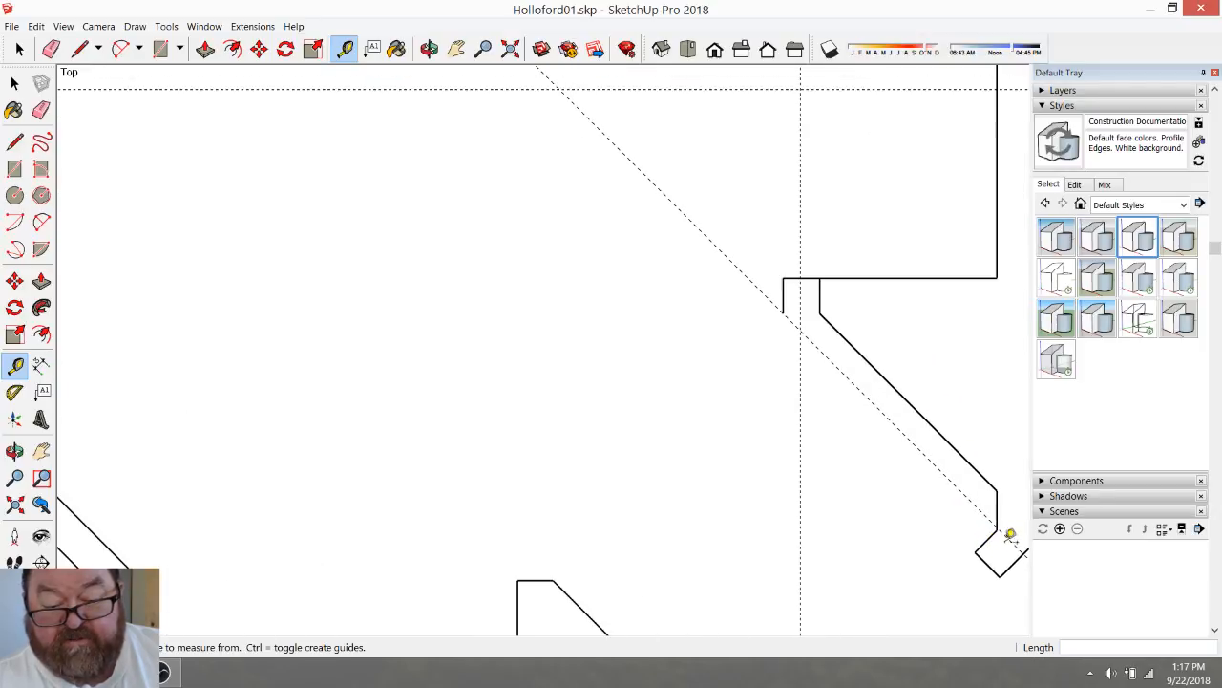
{"action": "left_click", "coordinate": [79, 49]}
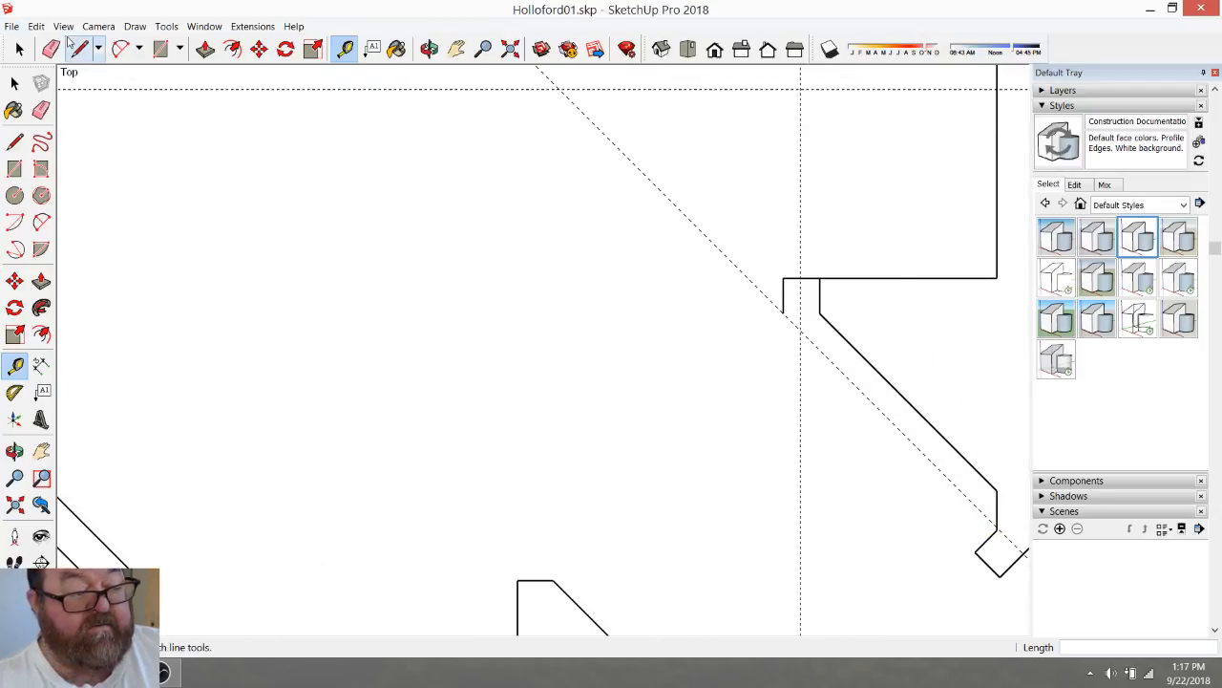
{"action": "left_click", "coordinate": [783, 311]}
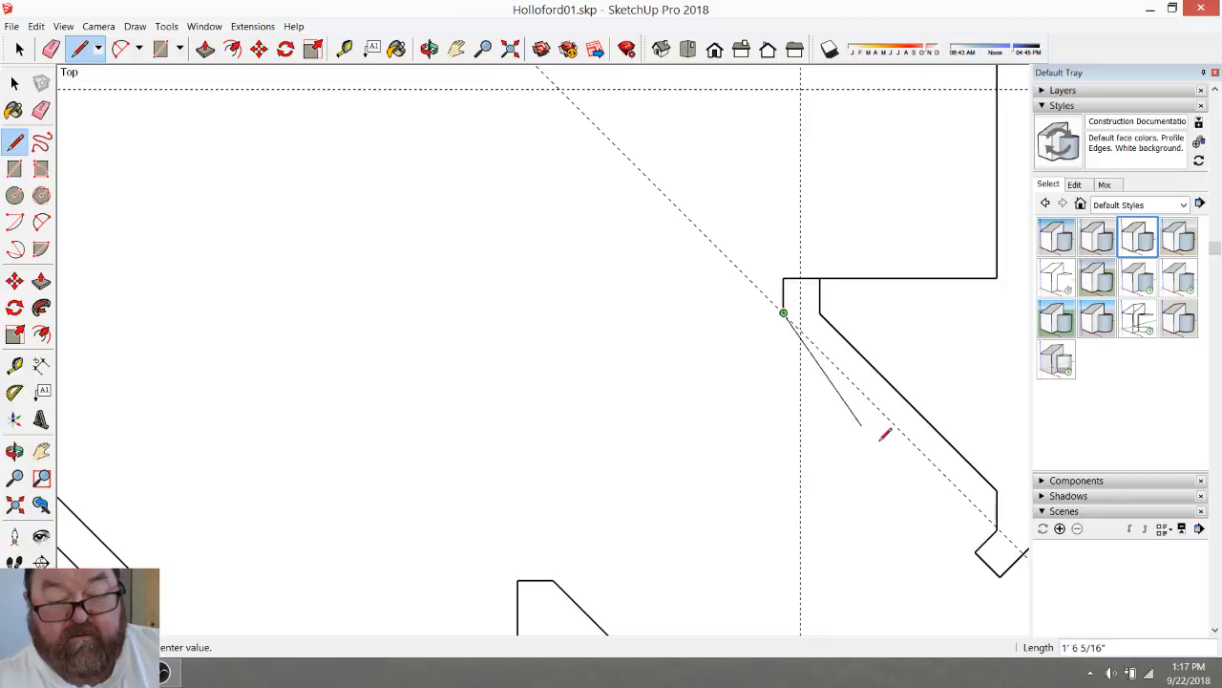
{"action": "left_click", "coordinate": [998, 525]}
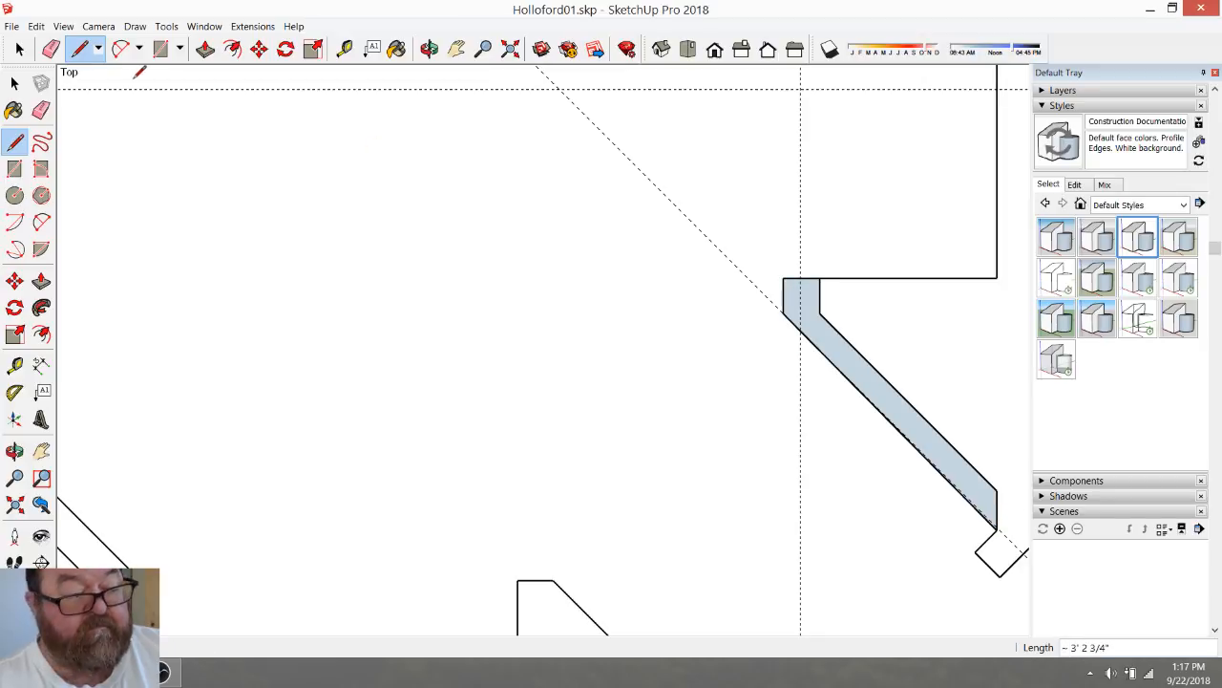
Erase the old short vertical and diagonal edges of the corner, along with the vertical and diagonal guides there
{"action": "left_click", "coordinate": [51, 49]}
{"action": "left_click", "coordinate": [819, 314]}
{"action": "left_click", "coordinate": [987, 480]}
{"action": "left_click", "coordinate": [996, 503]}
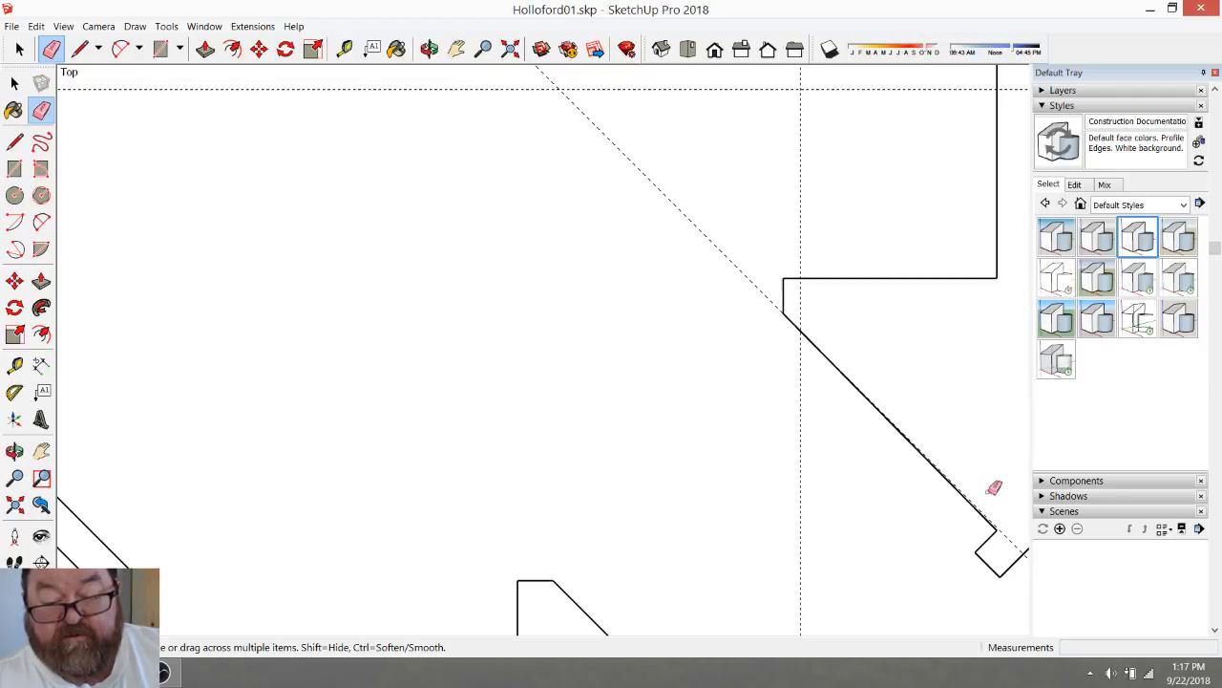
{"action": "scroll", "coordinate": [761, 251], "scroll_direction": "down", "scroll_amount": 3}
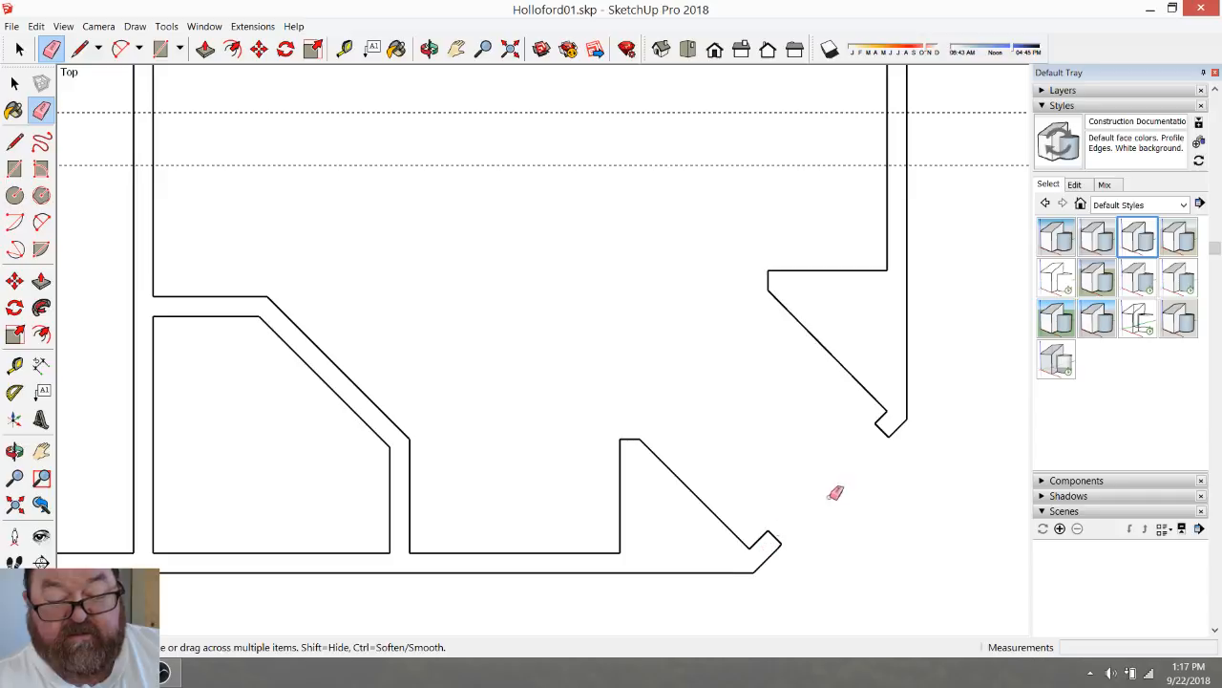
{"action": "scroll", "coordinate": [837, 458], "scroll_direction": "down", "scroll_amount": 3}
{"action": "scroll", "coordinate": [838, 240], "scroll_direction": "up", "scroll_amount": 3}
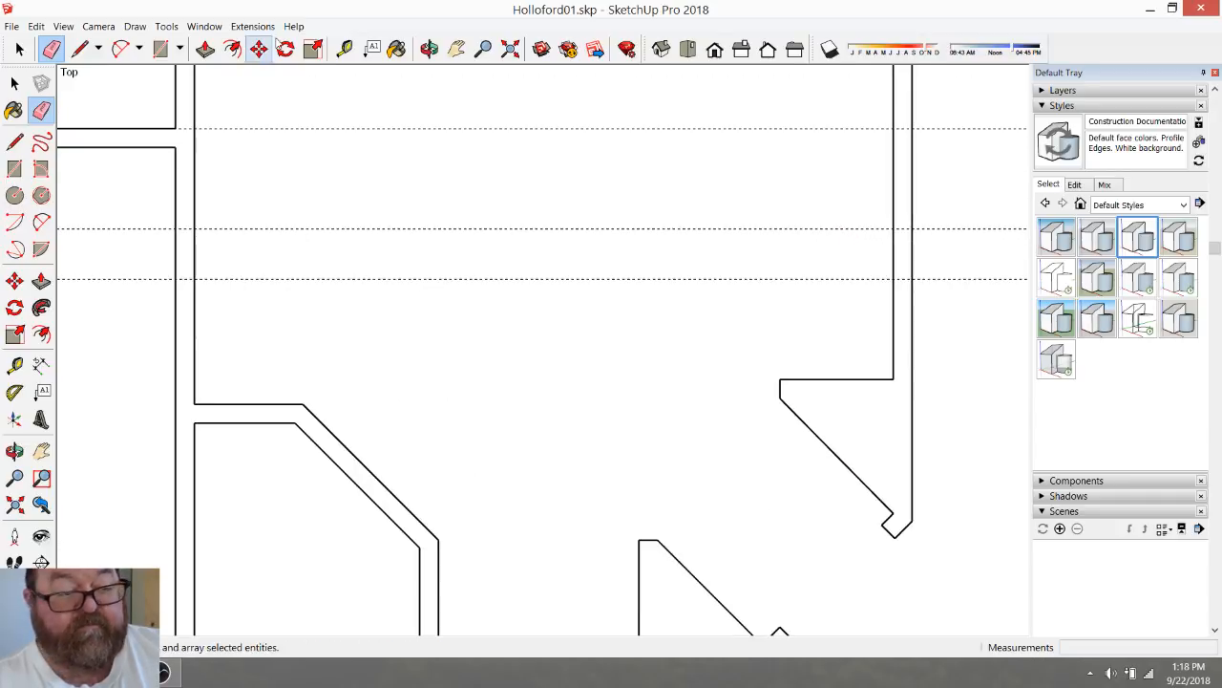
Place a vertical guide 25 inches inward from the inner edge of the wall above the angled corner
{"action": "left_click", "coordinate": [344, 49]}
{"action": "scroll", "coordinate": [873, 467], "scroll_direction": "down", "scroll_amount": 2}
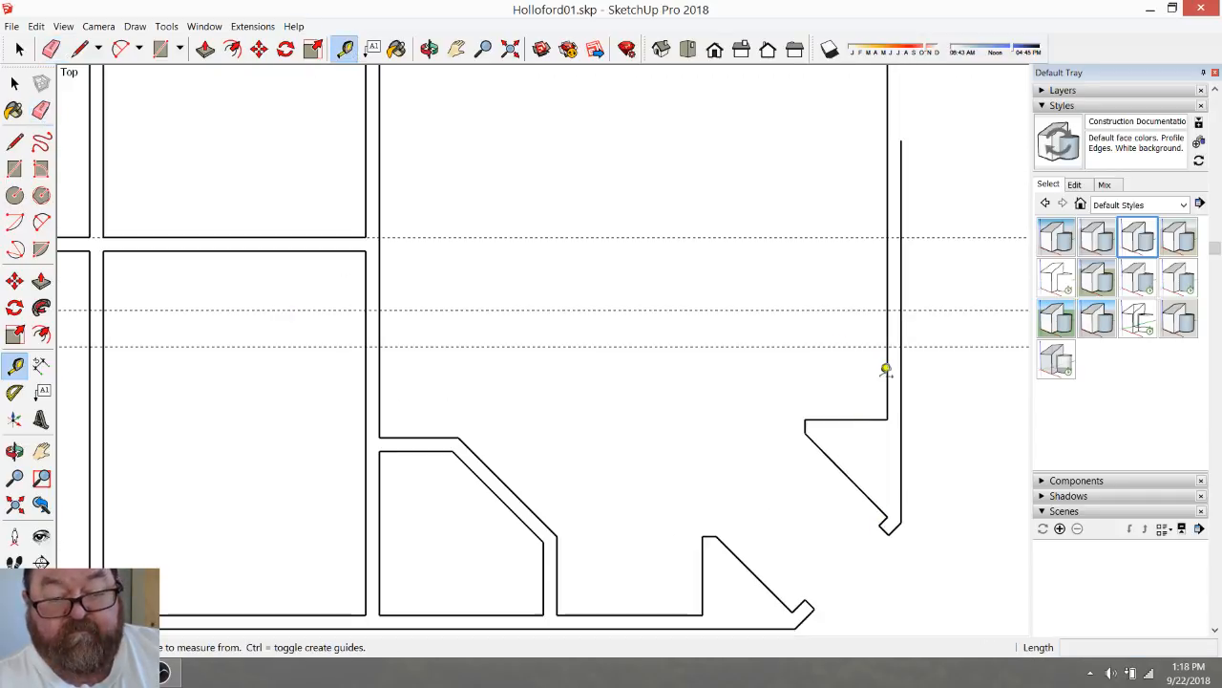
{"action": "left_click", "coordinate": [887, 378]}
{"action": "type", "text": "25"}
{"action": "key", "text": "Return"}
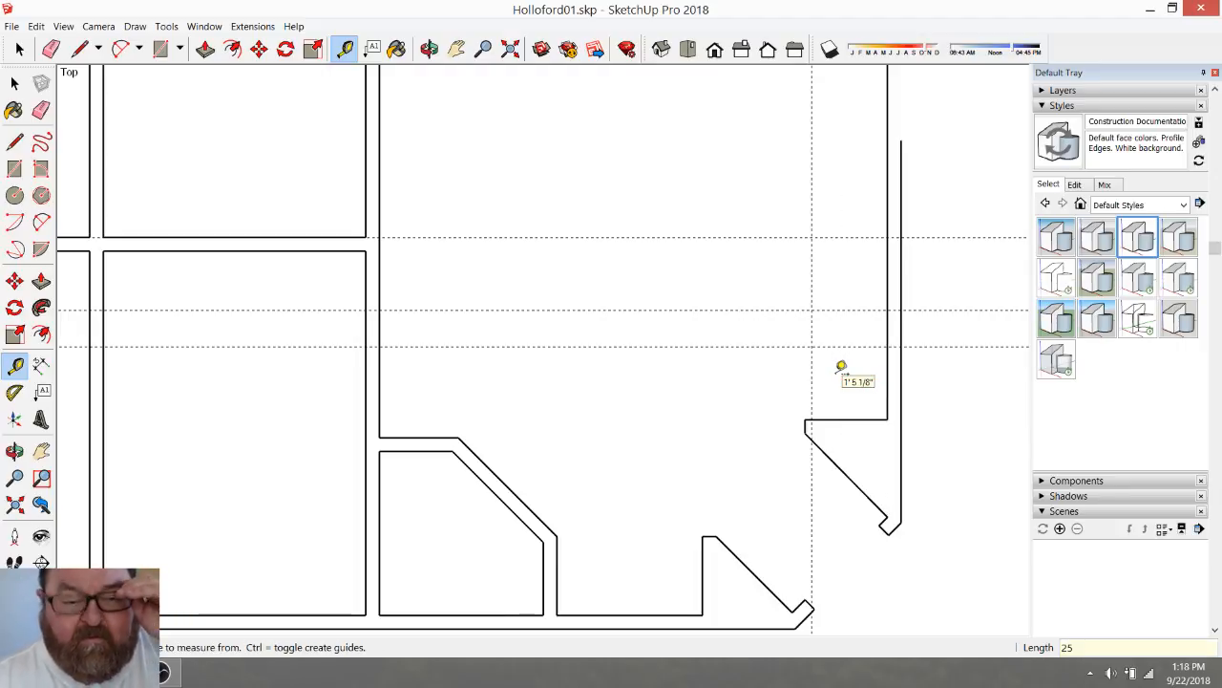
Draw a vertical edge along the 25-inch guide from the corner's horizontal edge up to the highest of the three nearby horizontal guides
{"action": "left_click", "coordinate": [80, 49]}
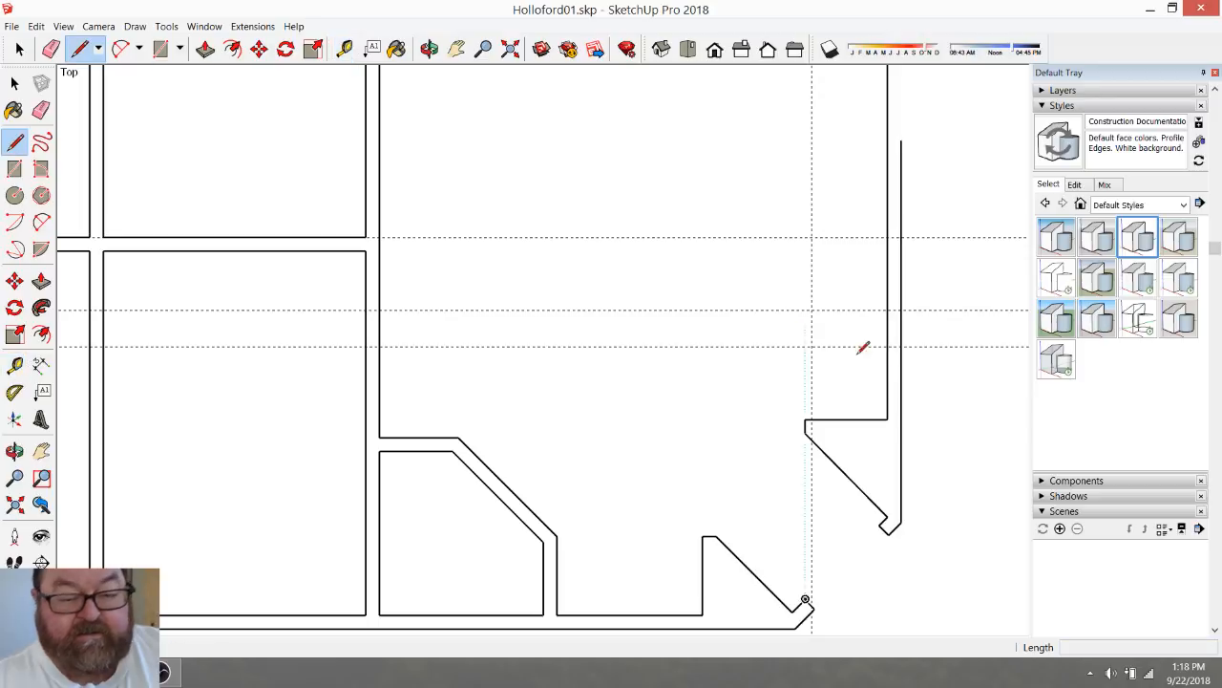
{"action": "scroll", "coordinate": [796, 316], "scroll_direction": "up", "scroll_amount": 2}
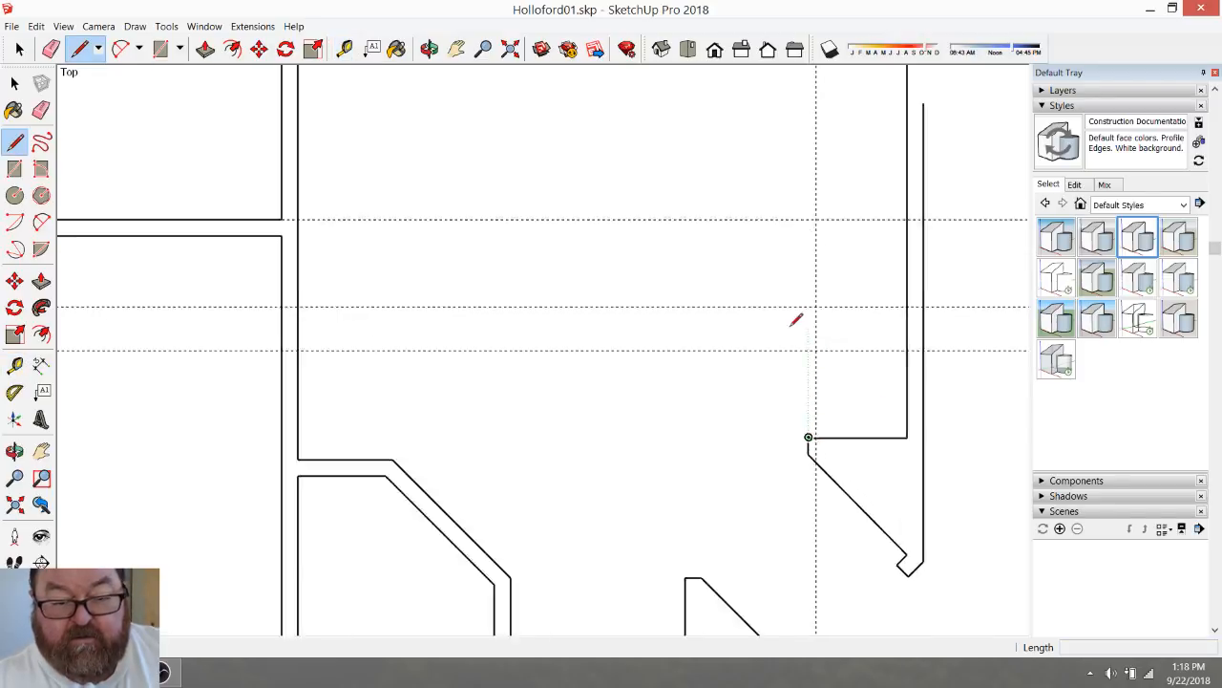
{"action": "scroll", "coordinate": [856, 452], "scroll_direction": "down", "scroll_amount": 2}
{"action": "scroll", "coordinate": [876, 367], "scroll_direction": "down", "scroll_amount": 2}
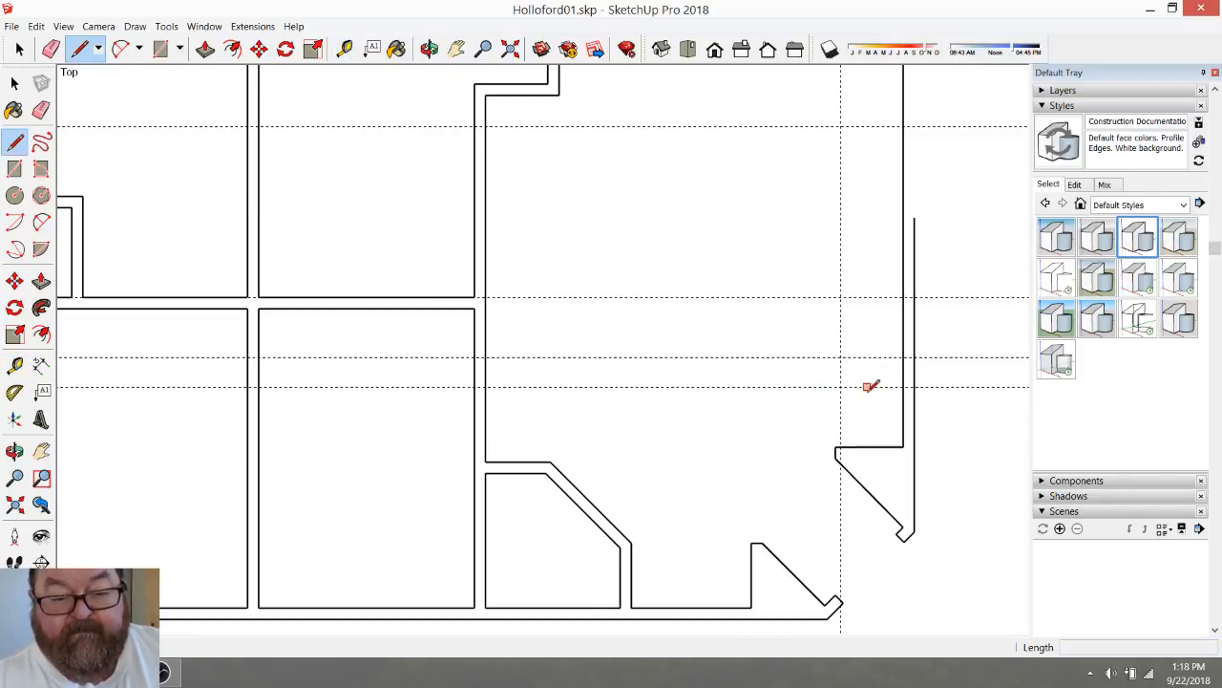
{"action": "scroll", "coordinate": [841, 440], "scroll_direction": "up", "scroll_amount": 3}
{"action": "left_click", "coordinate": [841, 446]}
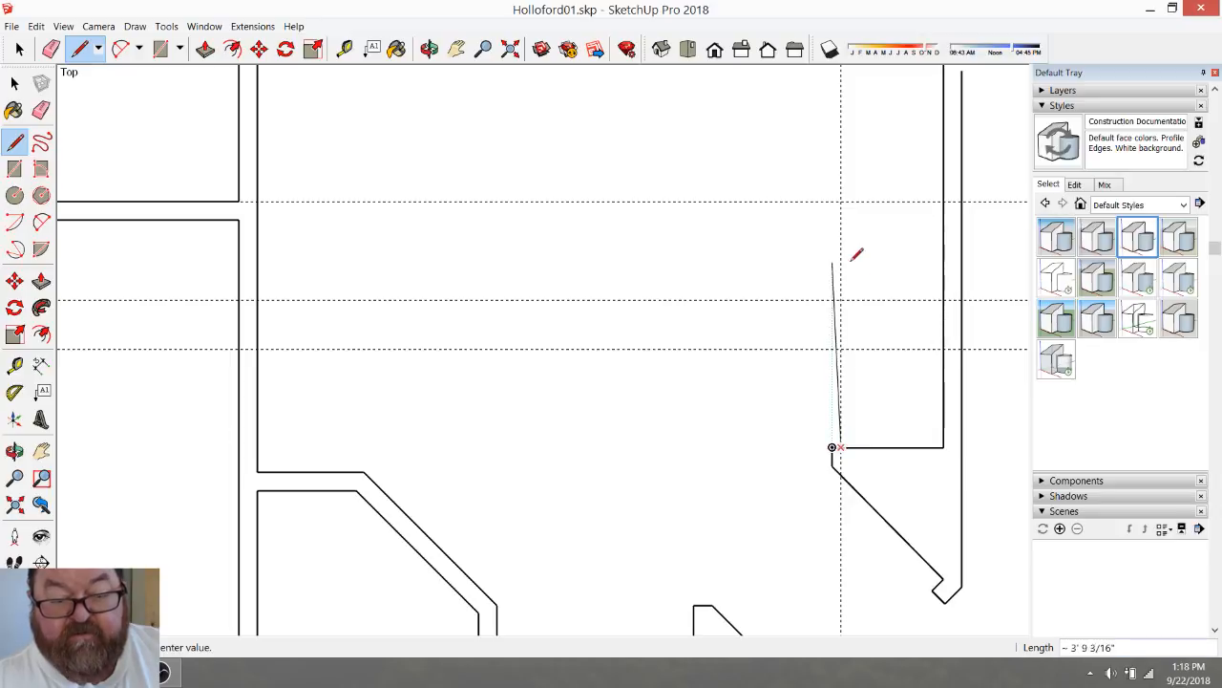
{"action": "left_click", "coordinate": [841, 200]}
{"action": "key", "text": "Escape"}
{"action": "scroll", "coordinate": [836, 202], "scroll_direction": "down", "scroll_amount": 2}
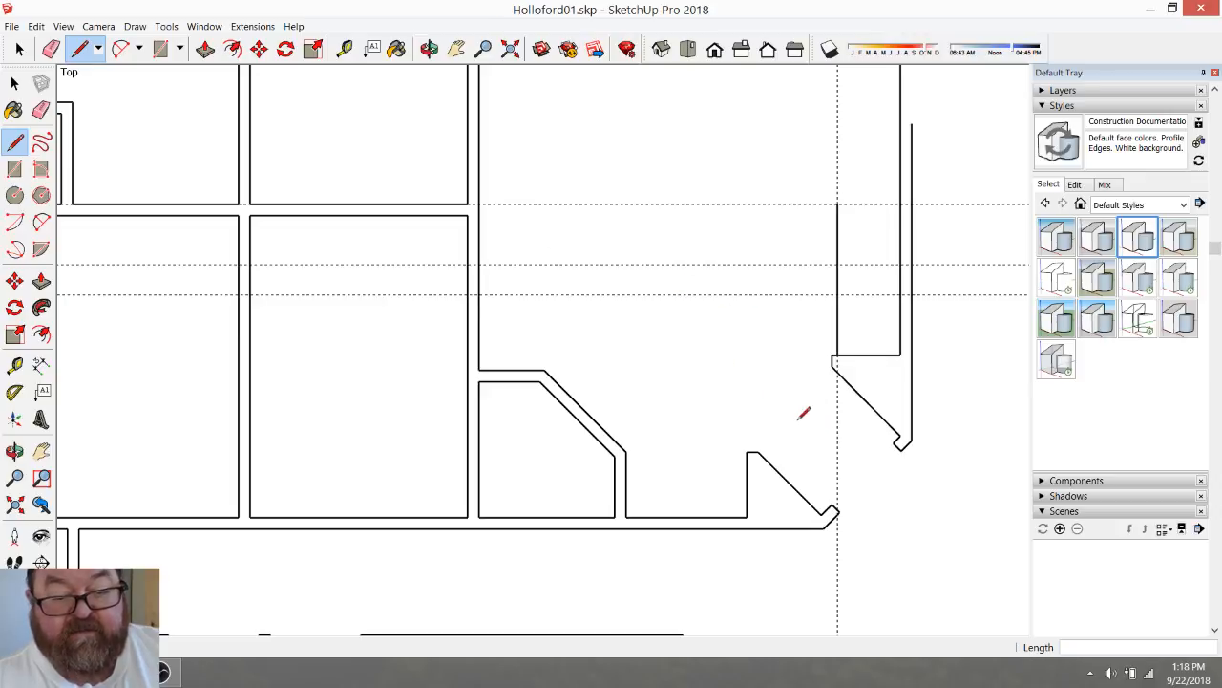
Place a guide parallel to the opposite corner's diagonal edge, passing through the upper end of the new vertical edge
{"action": "left_click", "coordinate": [344, 48]}
{"action": "left_click", "coordinate": [779, 471]}
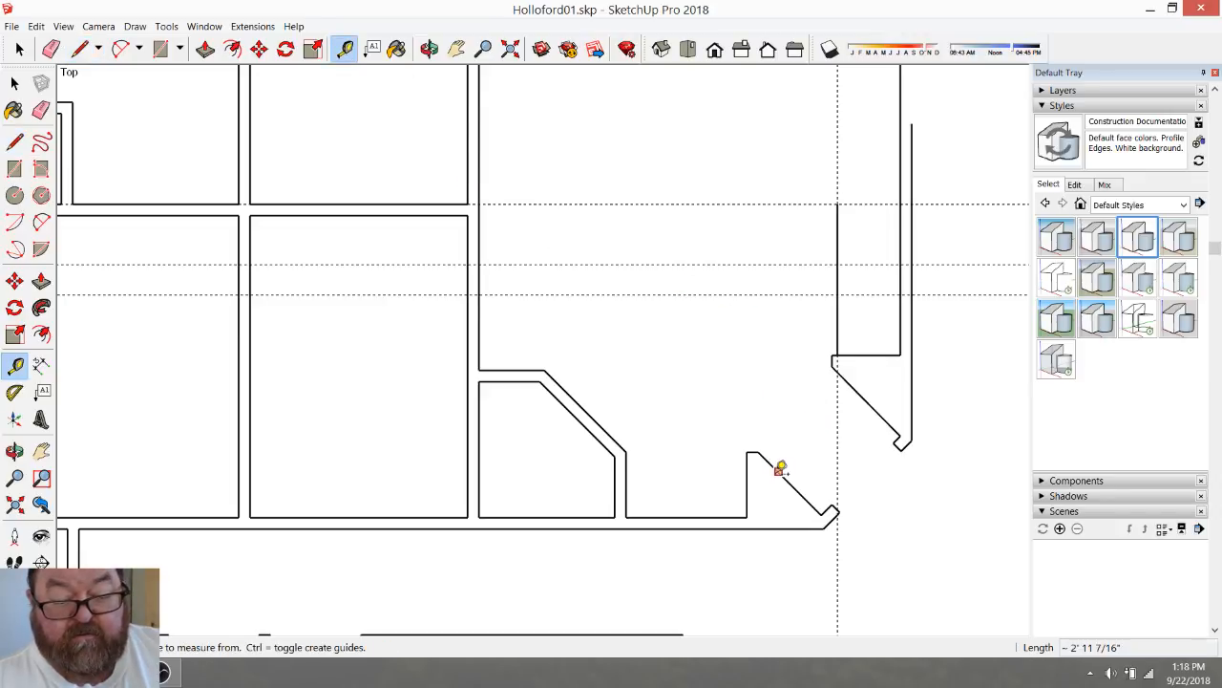
{"action": "left_click", "coordinate": [838, 203]}
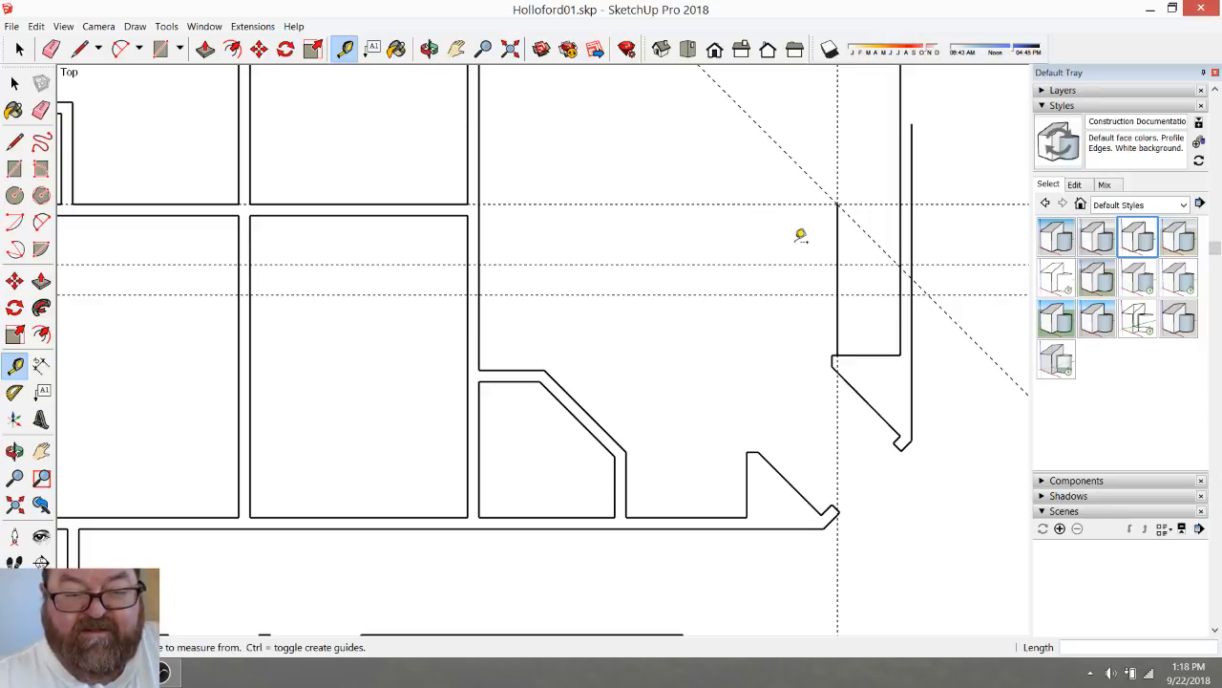
{"action": "scroll", "coordinate": [800, 235], "scroll_direction": "down", "scroll_amount": 4}
{"action": "scroll", "coordinate": [816, 179], "scroll_direction": "up", "scroll_amount": 4}
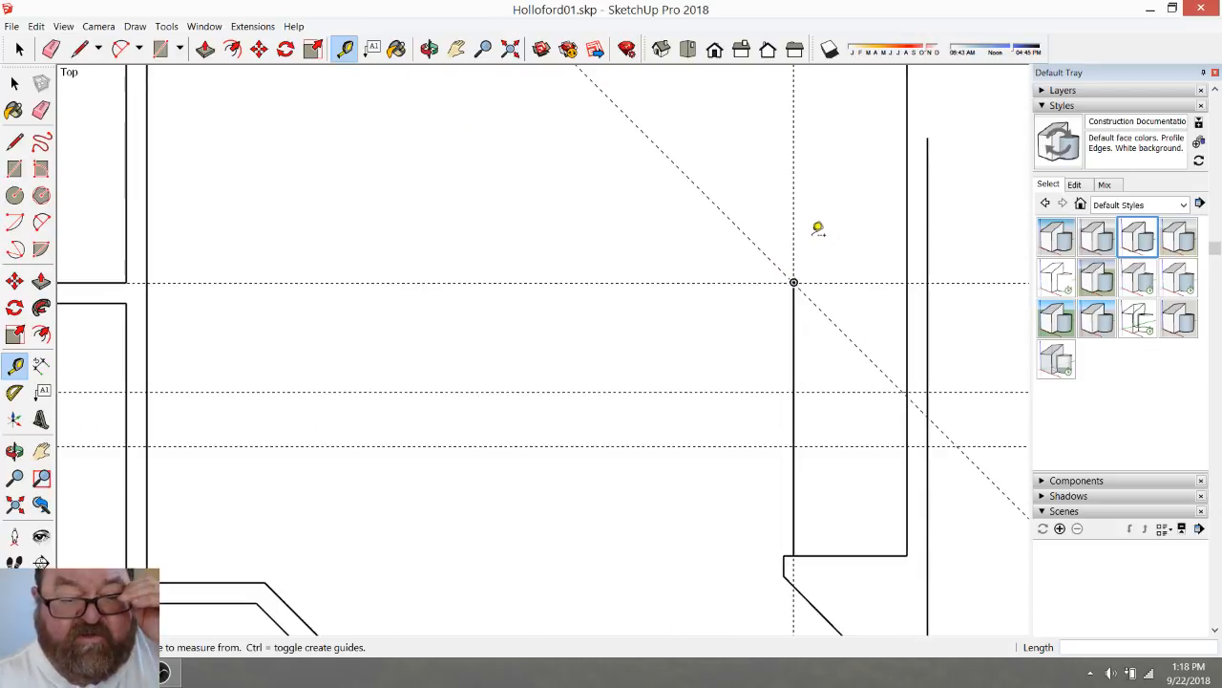
Measure from the wall's inner edge to the parallel vertical edge, and offset a guide 25 inches outward from the diagonal guide
{"action": "left_click", "coordinate": [906, 418]}
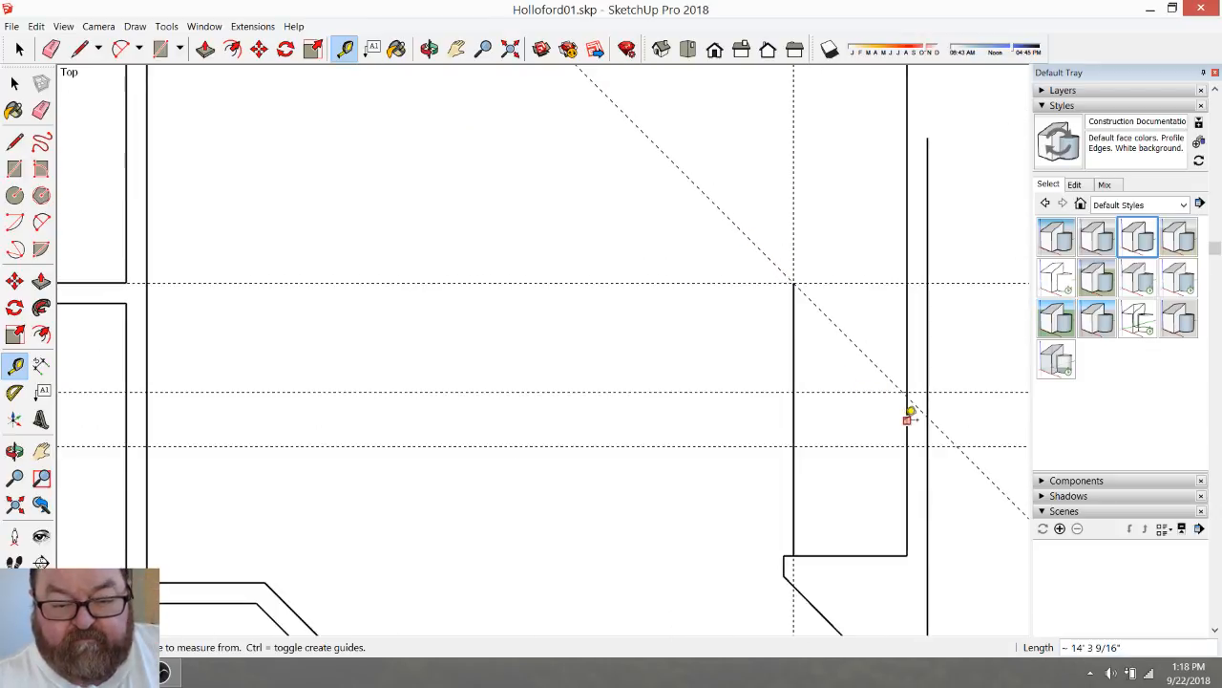
{"action": "left_click", "coordinate": [800, 412]}
{"action": "left_click", "coordinate": [711, 198]}
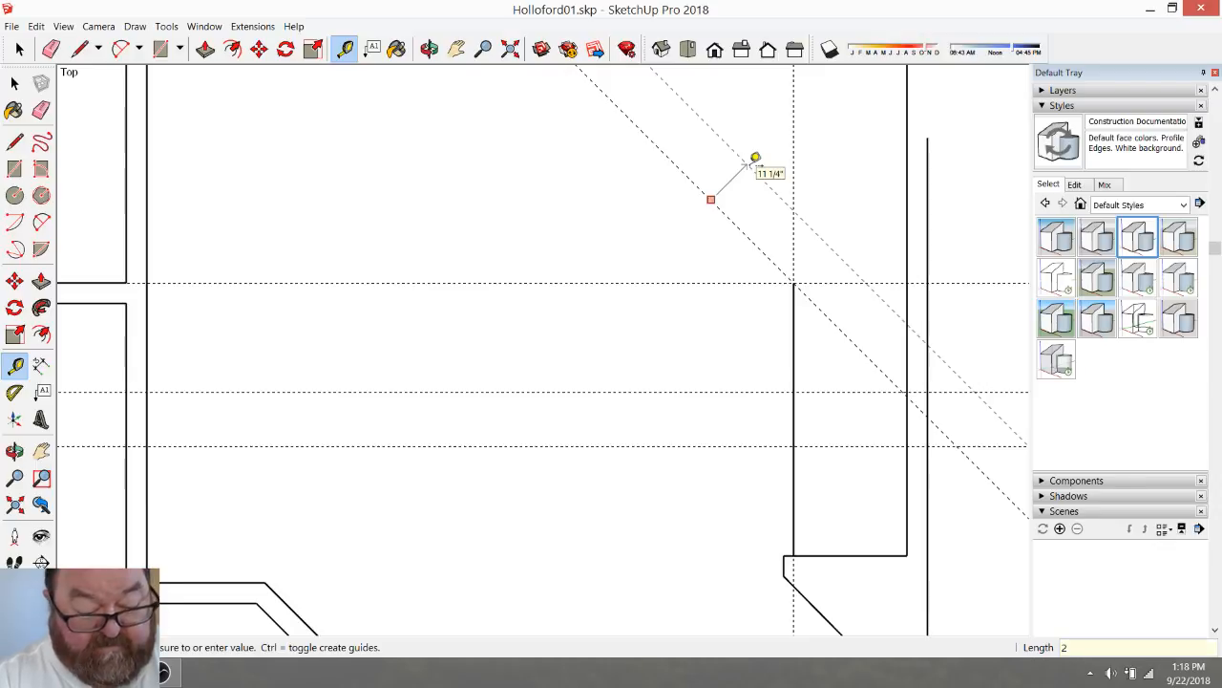
{"action": "key", "text": "Return"}
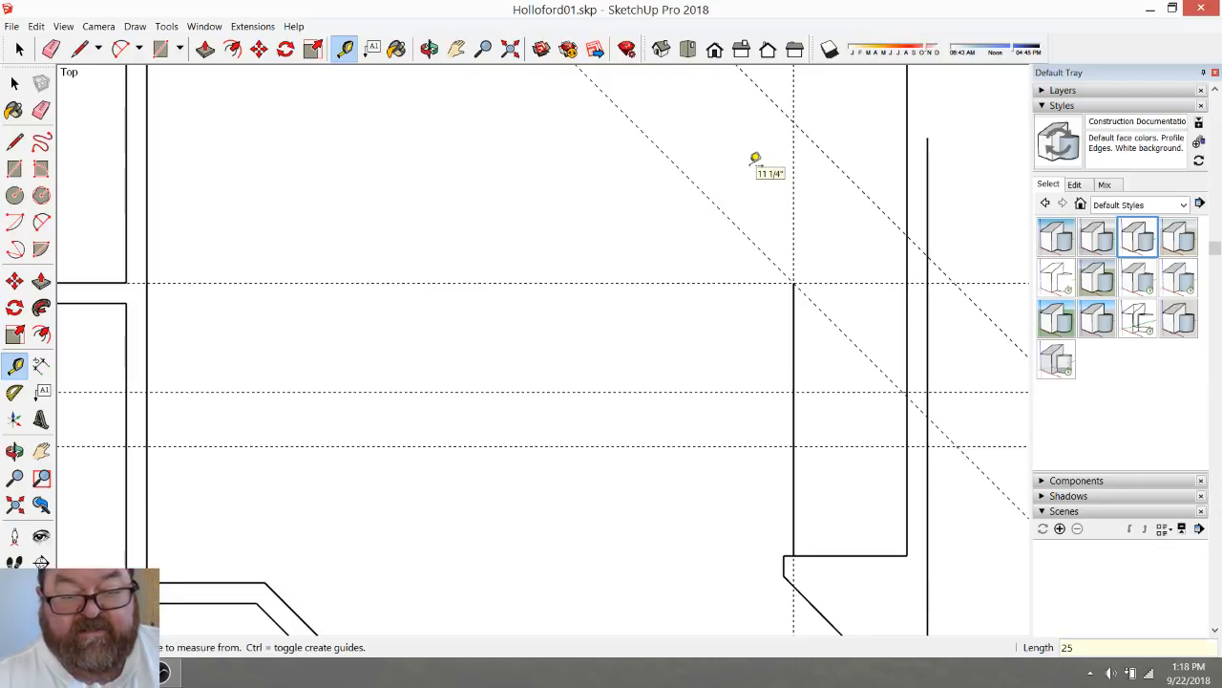
Draw a diagonal edge about 5' 8" long on the outer diagonal guide, starting at the wall's inner edge
{"action": "scroll", "coordinate": [807, 277], "scroll_direction": "down", "scroll_amount": 4}
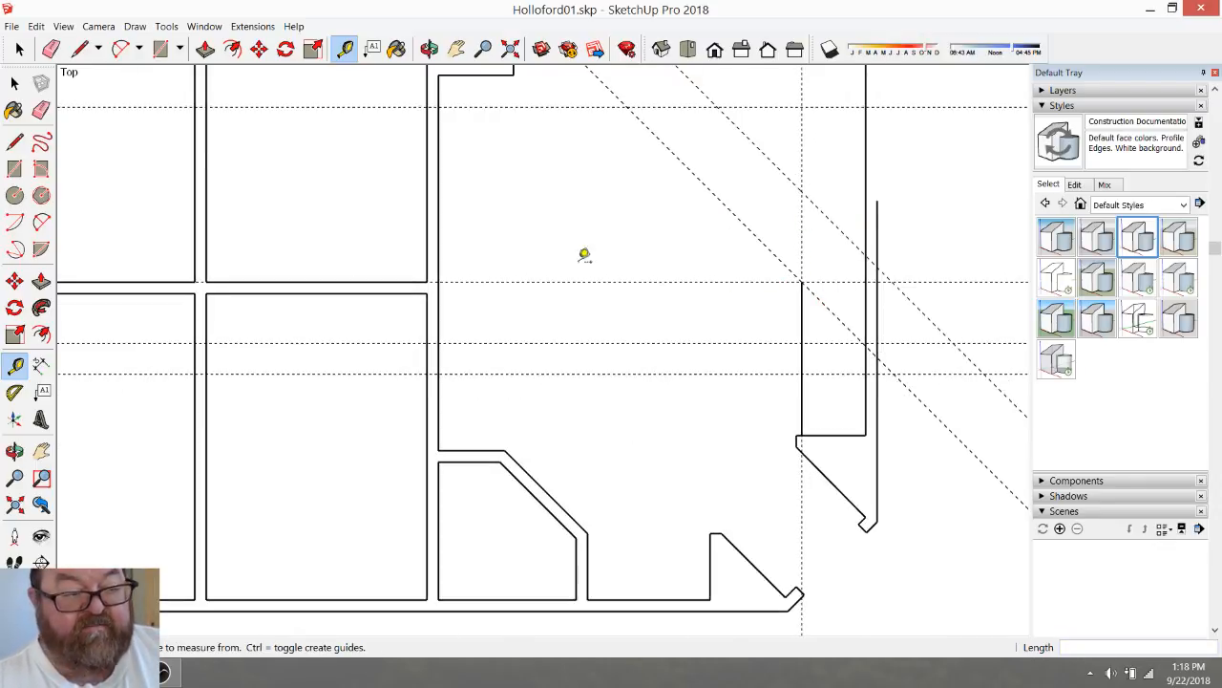
{"action": "left_click", "coordinate": [79, 53]}
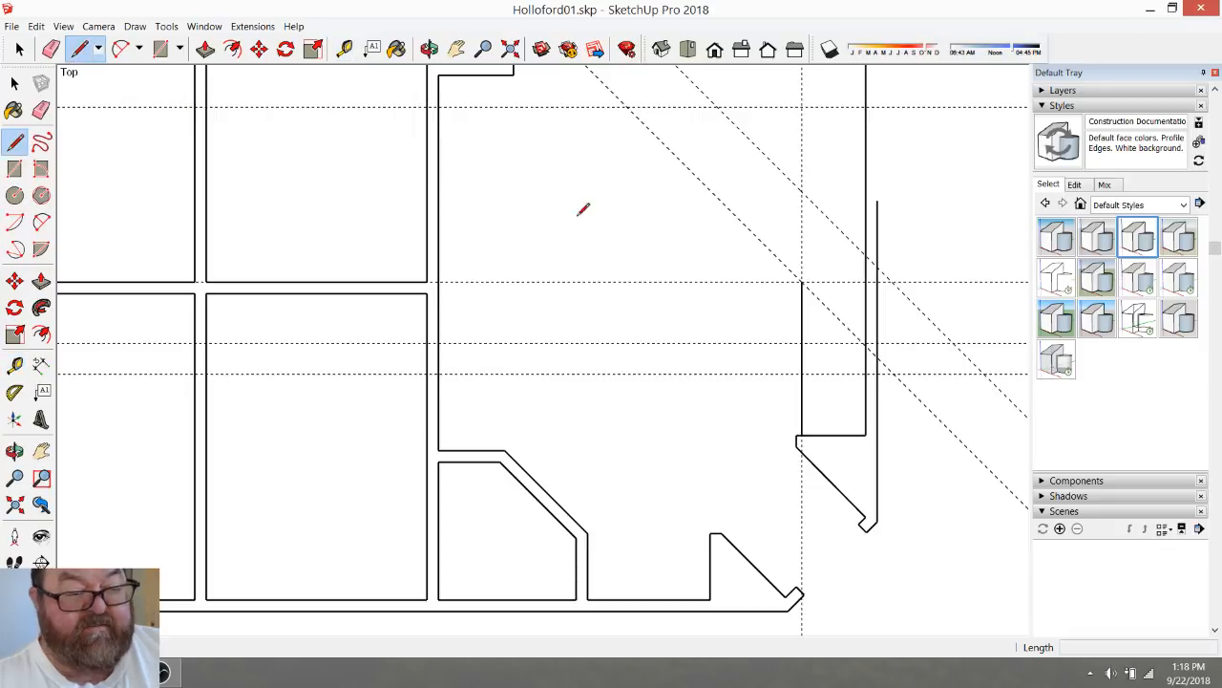
{"action": "scroll", "coordinate": [827, 229], "scroll_direction": "up", "scroll_amount": 2}
{"action": "scroll", "coordinate": [837, 242], "scroll_direction": "down", "scroll_amount": 1}
{"action": "scroll", "coordinate": [873, 315], "scroll_direction": "up", "scroll_amount": 4}
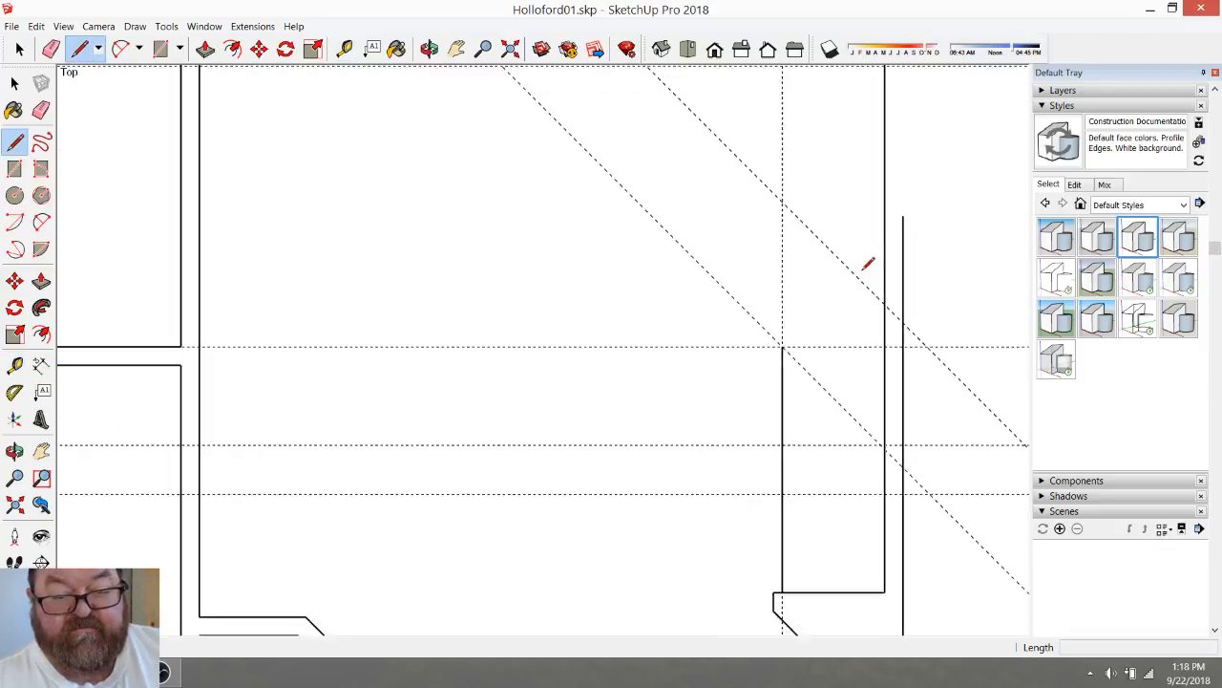
{"action": "left_click", "coordinate": [887, 305]}
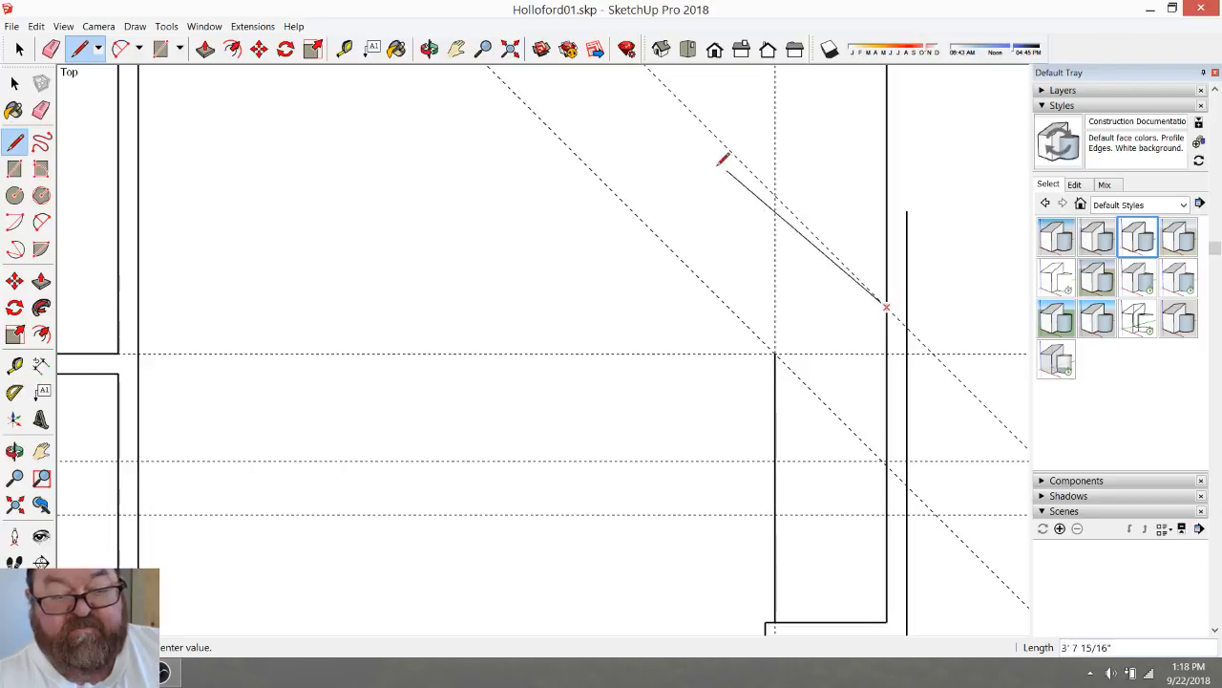
{"action": "left_click", "coordinate": [671, 88]}
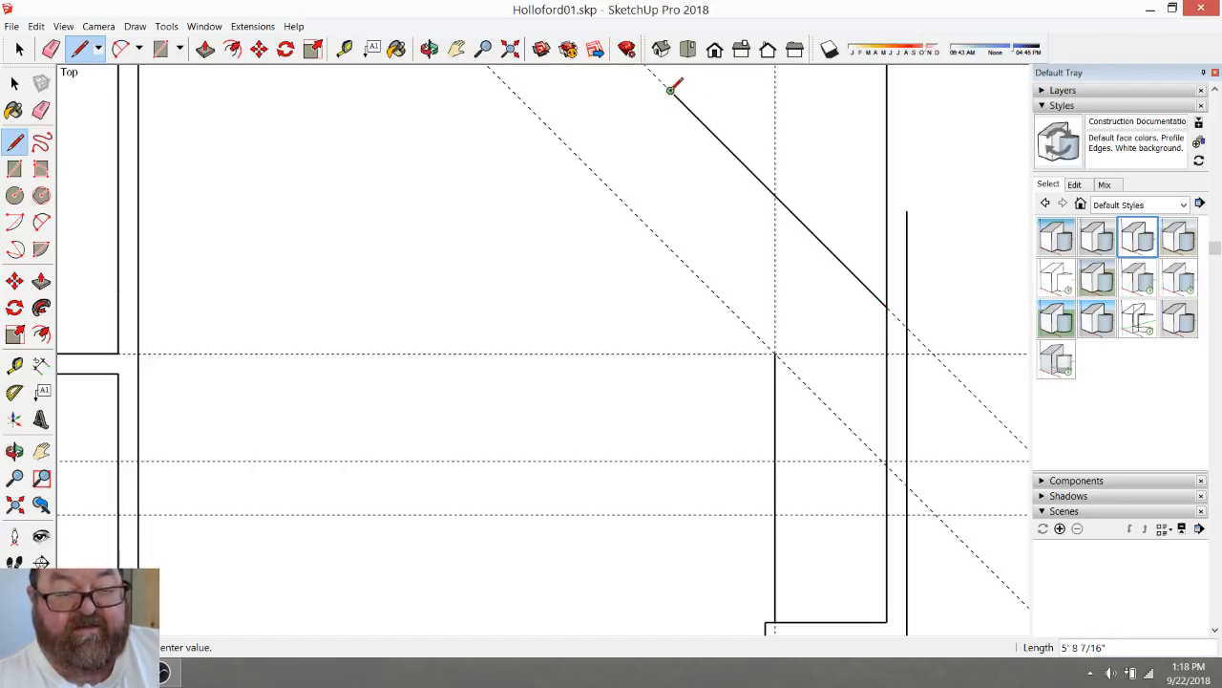
Draw a diagonal edge along the inner diagonal guide, starting at the upper end of the vertical edge
{"action": "scroll", "coordinate": [830, 213], "scroll_direction": "down", "scroll_amount": 3}
{"action": "scroll", "coordinate": [791, 314], "scroll_direction": "up", "scroll_amount": 5}
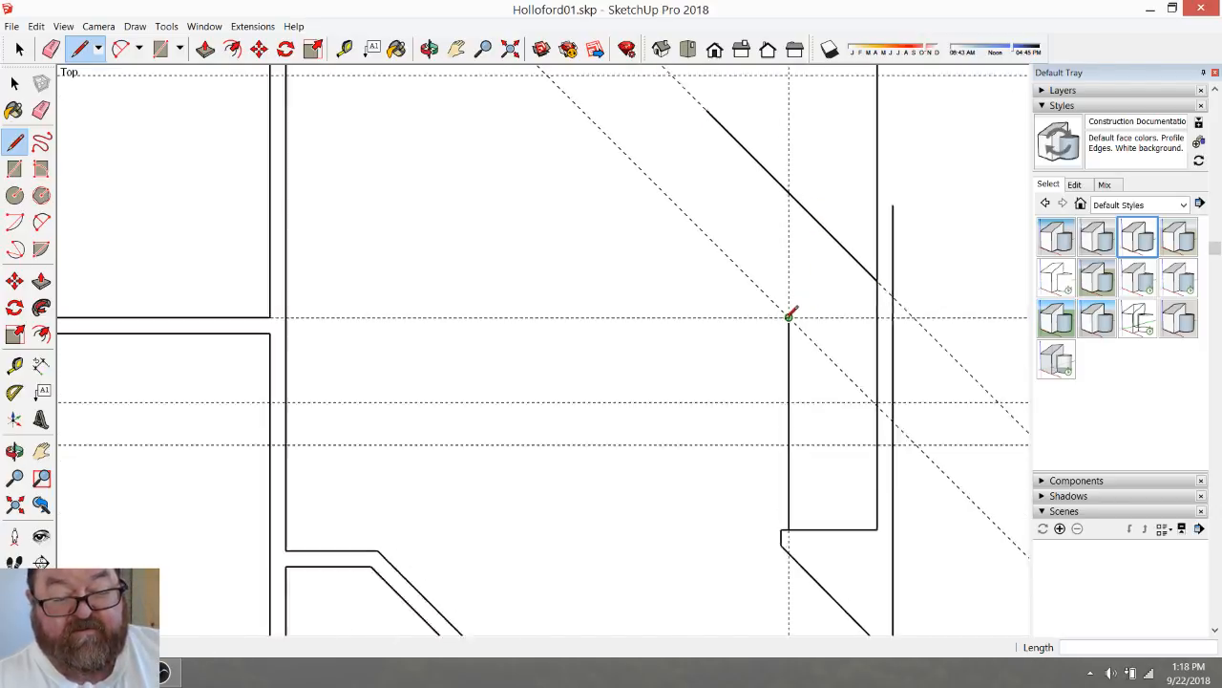
{"action": "scroll", "coordinate": [778, 315], "scroll_direction": "up", "scroll_amount": 1}
{"action": "left_click", "coordinate": [805, 313]}
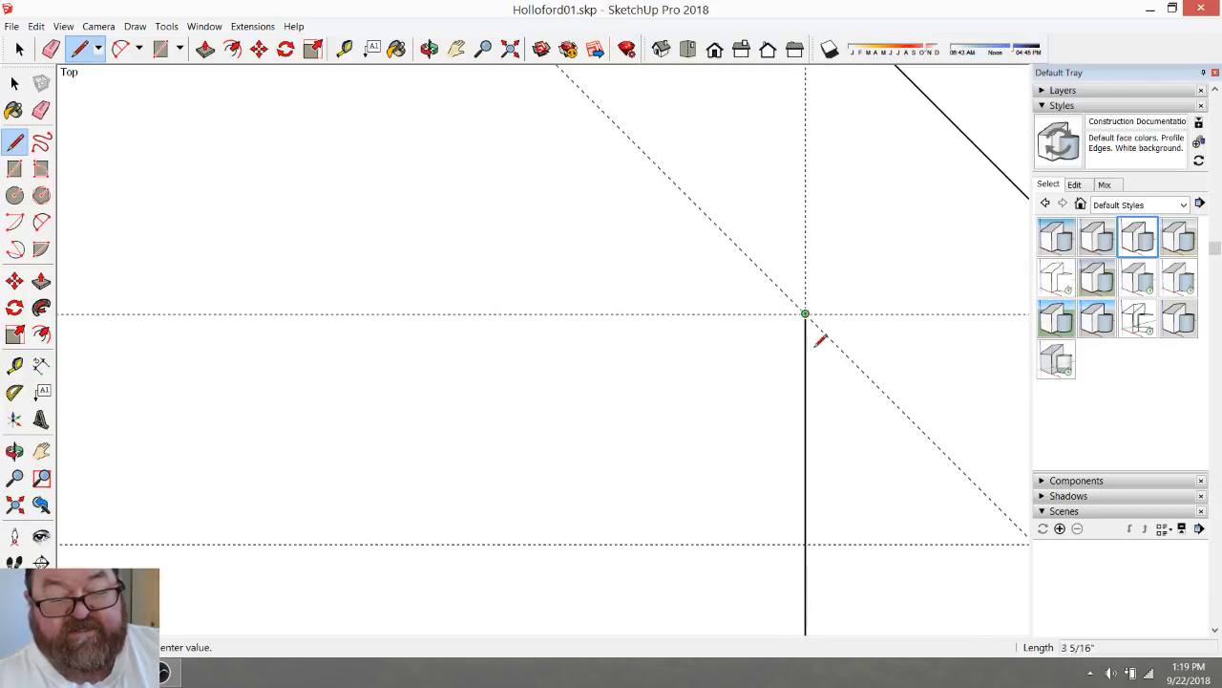
{"action": "scroll", "coordinate": [808, 322], "scroll_direction": "down", "scroll_amount": 2}
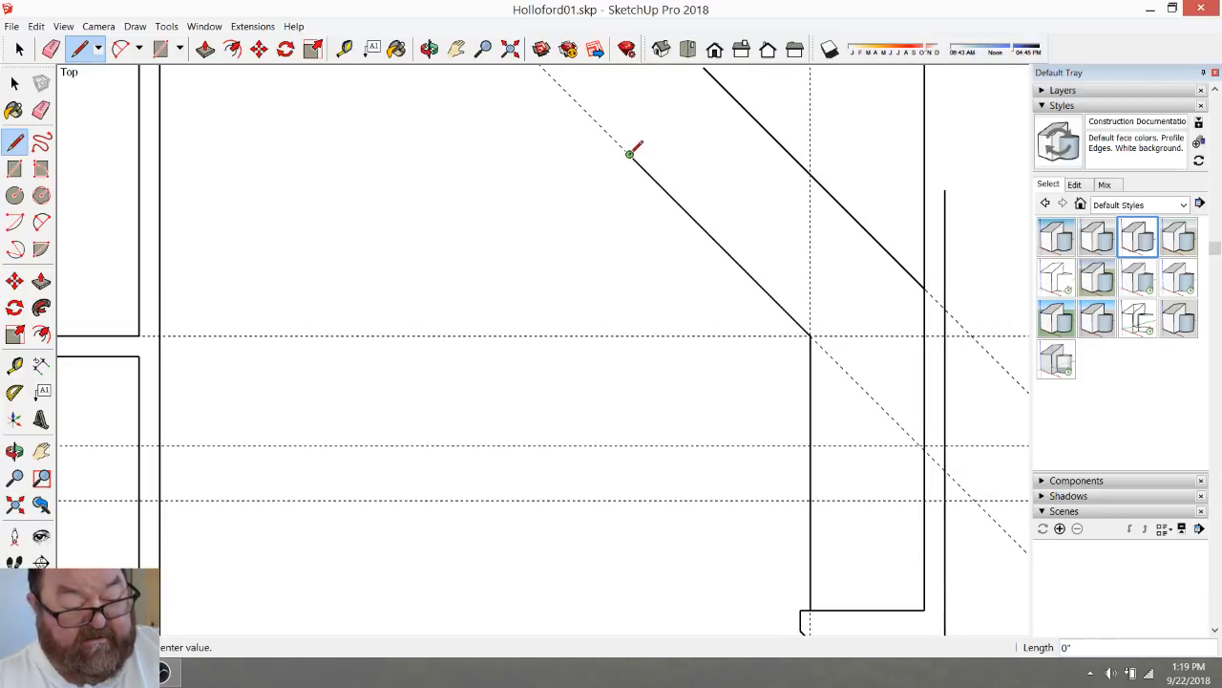
{"action": "scroll", "coordinate": [635, 158], "scroll_direction": "down", "scroll_amount": 7}
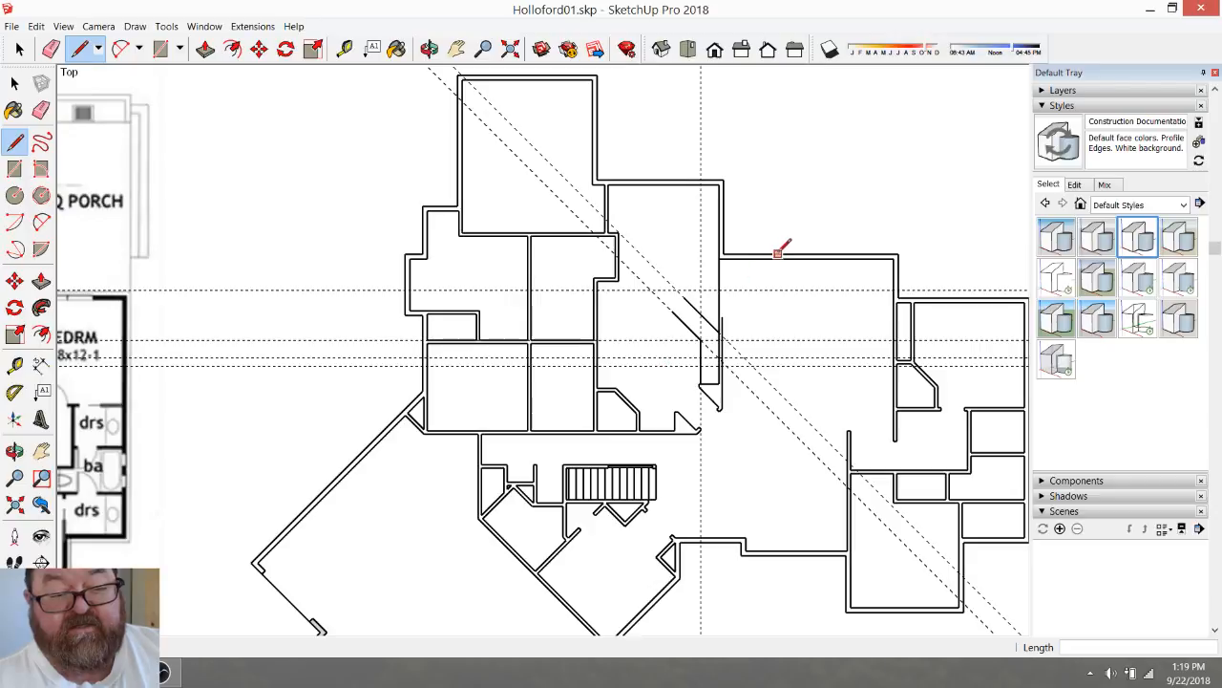
{"action": "scroll", "coordinate": [812, 256], "scroll_direction": "up", "scroll_amount": 1}
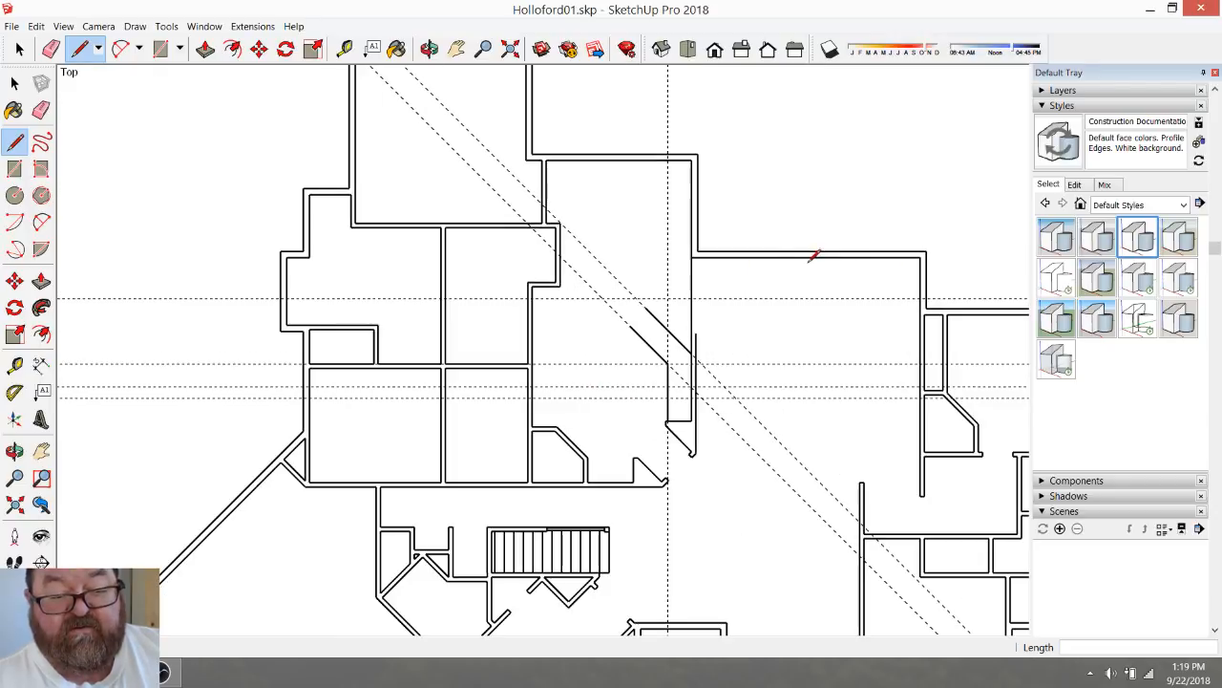
{"action": "scroll", "coordinate": [773, 272], "scroll_direction": "down", "scroll_amount": 2}
{"action": "scroll", "coordinate": [764, 315], "scroll_direction": "up", "scroll_amount": 3}
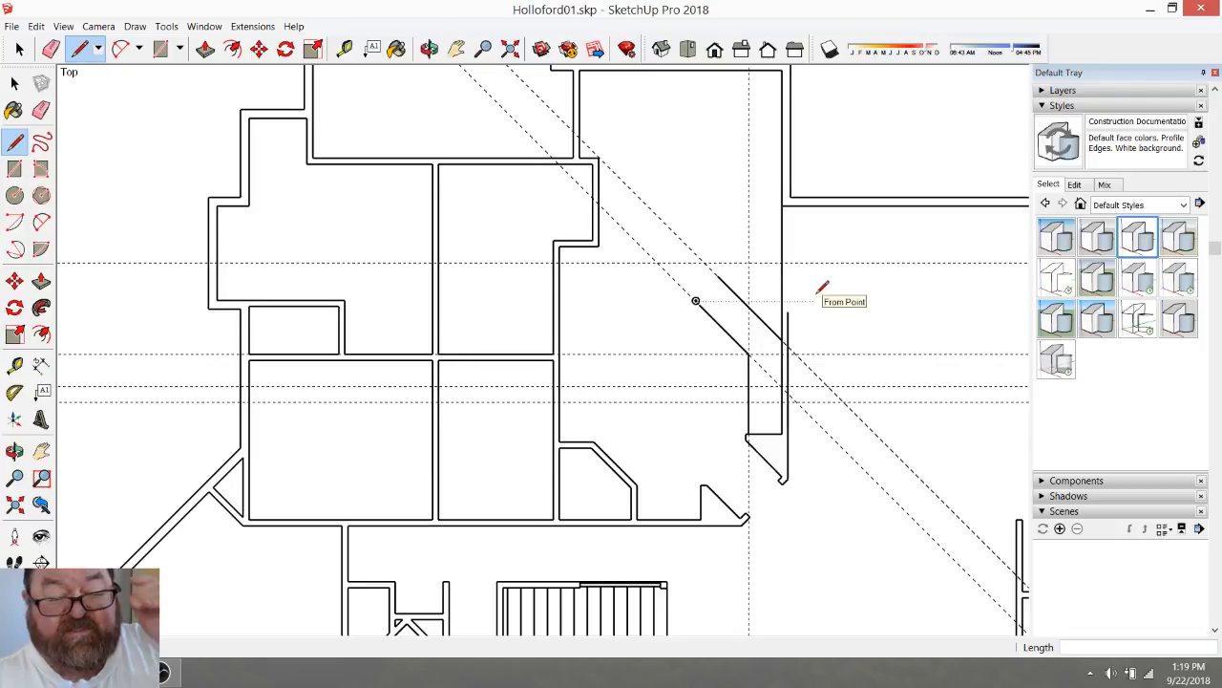
Examine the kitchen counter, bartop and family room layout on the reference plan and compare it with the drawn angled corner
{"action": "scroll", "coordinate": [955, 362], "scroll_direction": "down", "scroll_amount": 4}
{"action": "scroll", "coordinate": [352, 397], "scroll_direction": "up", "scroll_amount": 2}
{"action": "scroll", "coordinate": [352, 397], "scroll_direction": "down", "scroll_amount": 3}
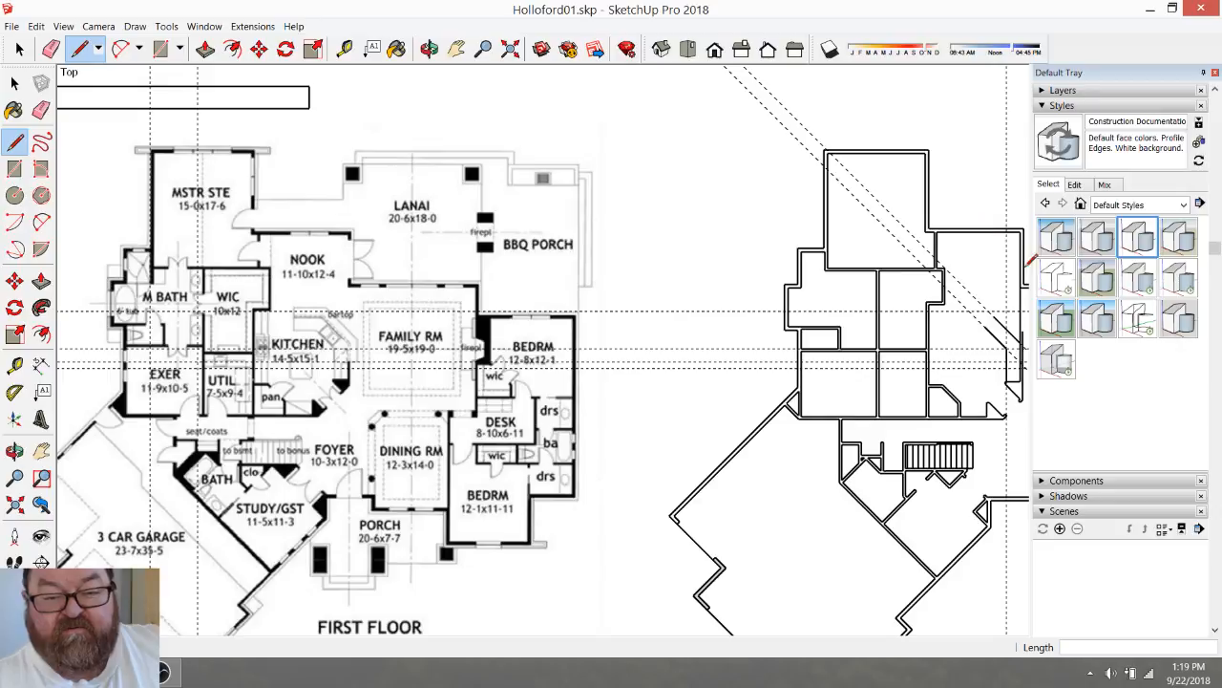
{"action": "scroll", "coordinate": [432, 364], "scroll_direction": "up", "scroll_amount": 5}
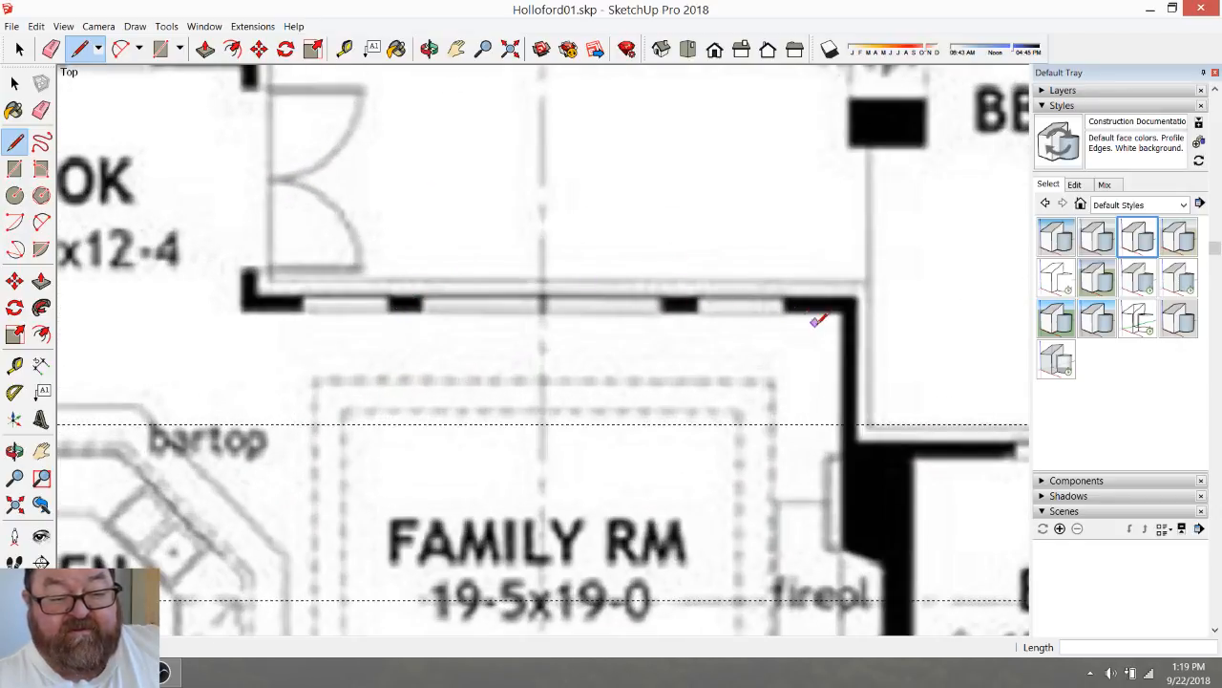
{"action": "scroll", "coordinate": [702, 310], "scroll_direction": "down", "scroll_amount": 2}
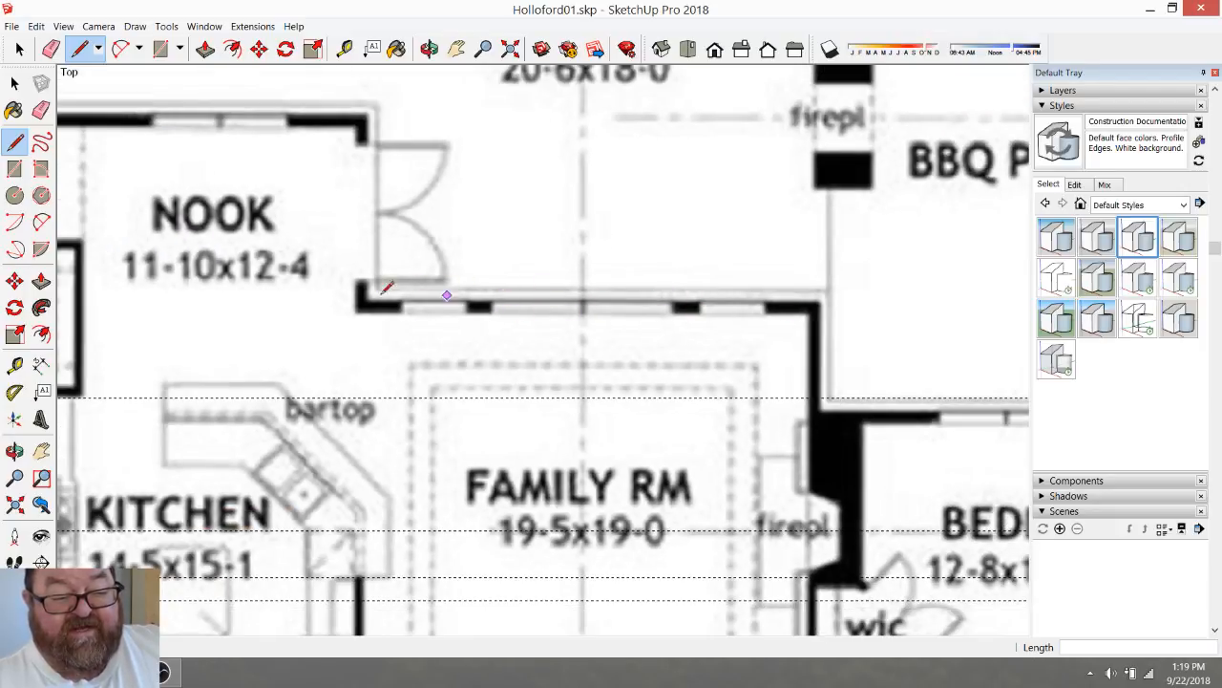
{"action": "scroll", "coordinate": [688, 296], "scroll_direction": "down", "scroll_amount": 3}
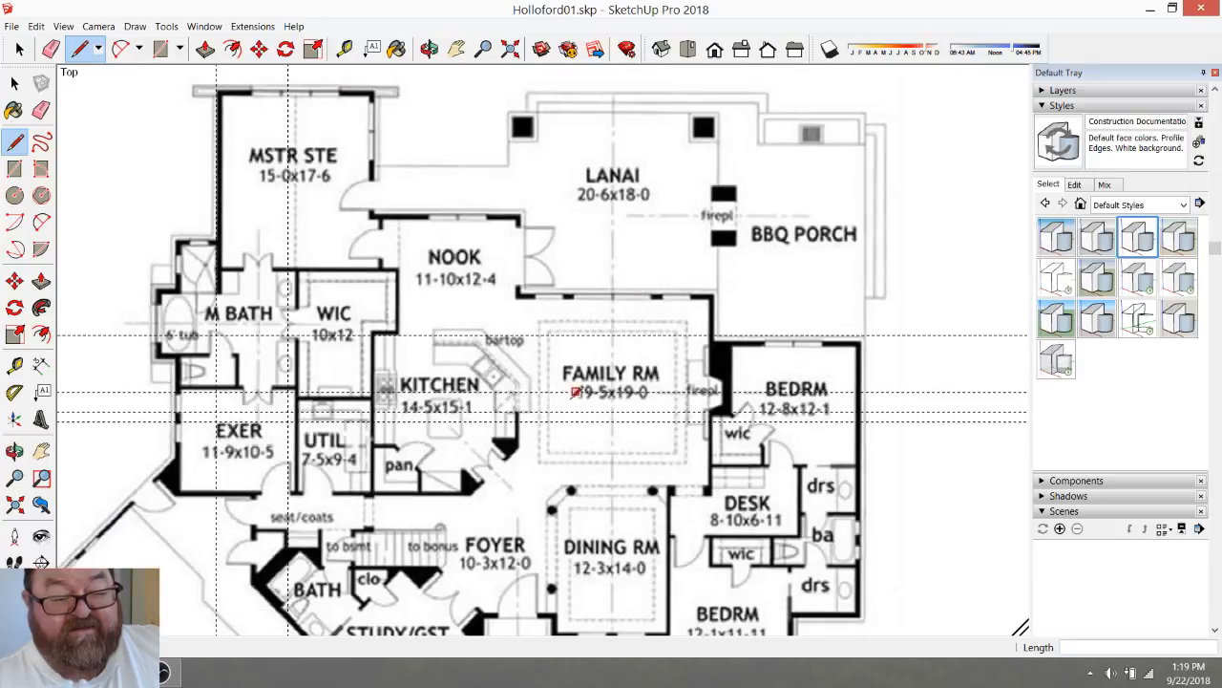
{"action": "scroll", "coordinate": [585, 368], "scroll_direction": "up", "scroll_amount": 1}
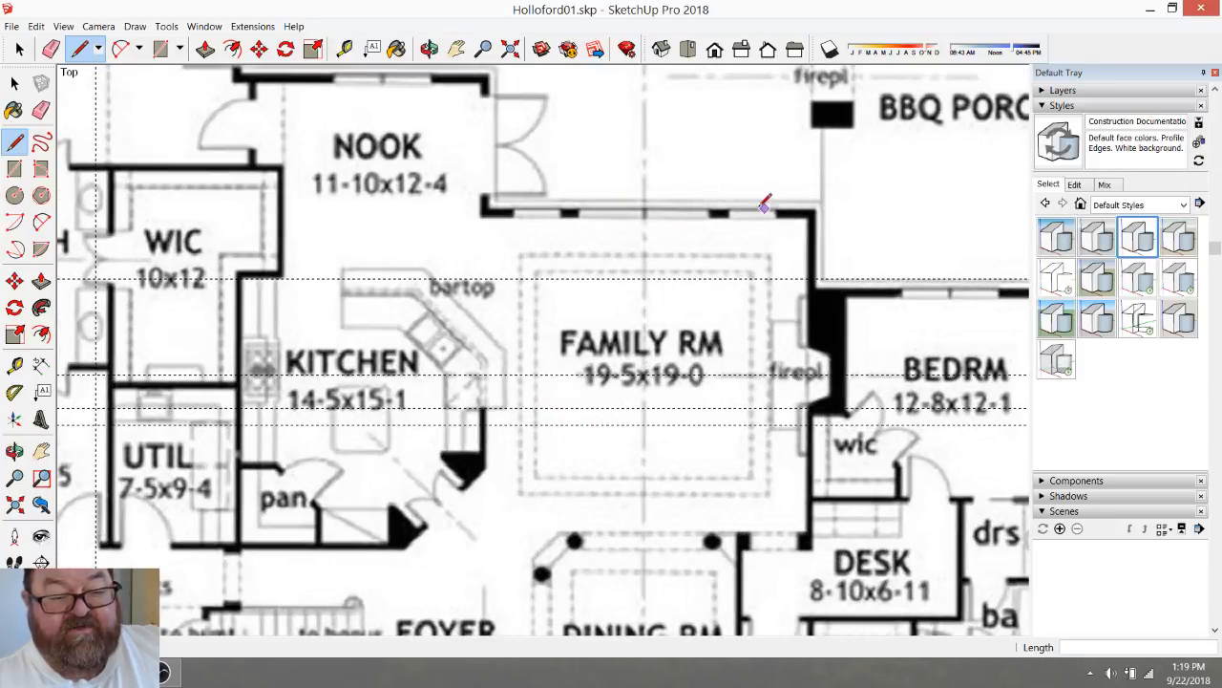
{"action": "scroll", "coordinate": [636, 240], "scroll_direction": "down", "scroll_amount": 2}
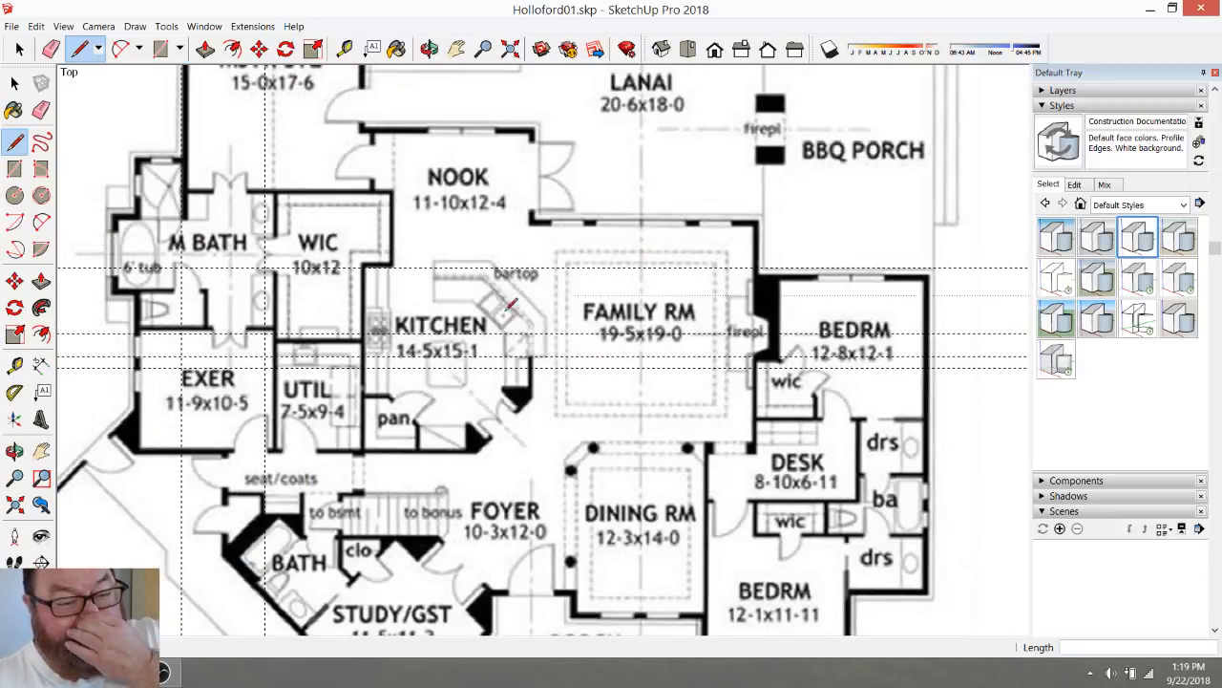
{"action": "scroll", "coordinate": [358, 366], "scroll_direction": "up", "scroll_amount": 2}
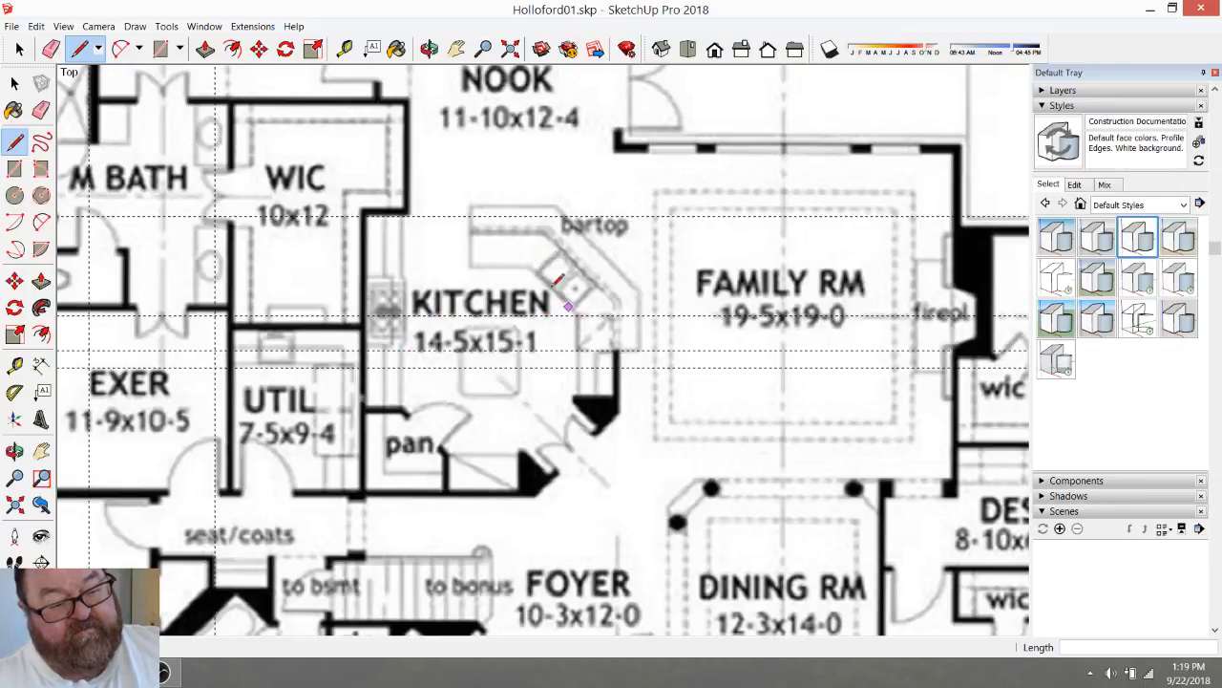
{"action": "scroll", "coordinate": [583, 315], "scroll_direction": "up", "scroll_amount": 3}
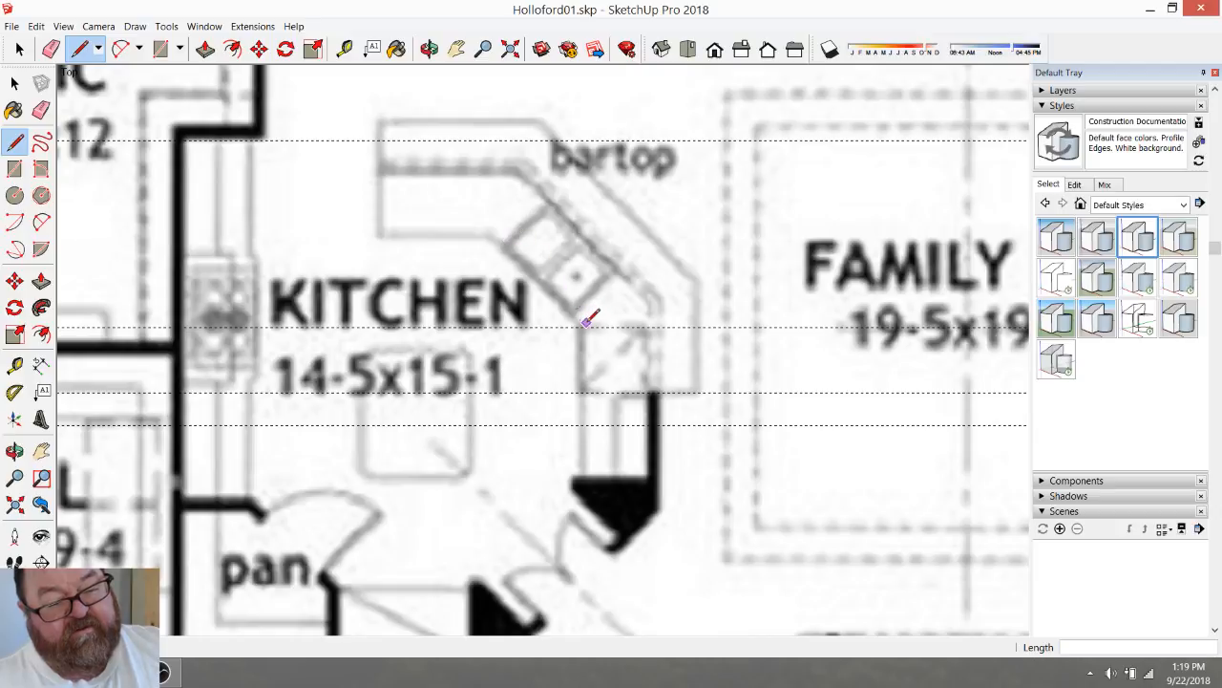
{"action": "scroll", "coordinate": [516, 229], "scroll_direction": "down", "scroll_amount": 6}
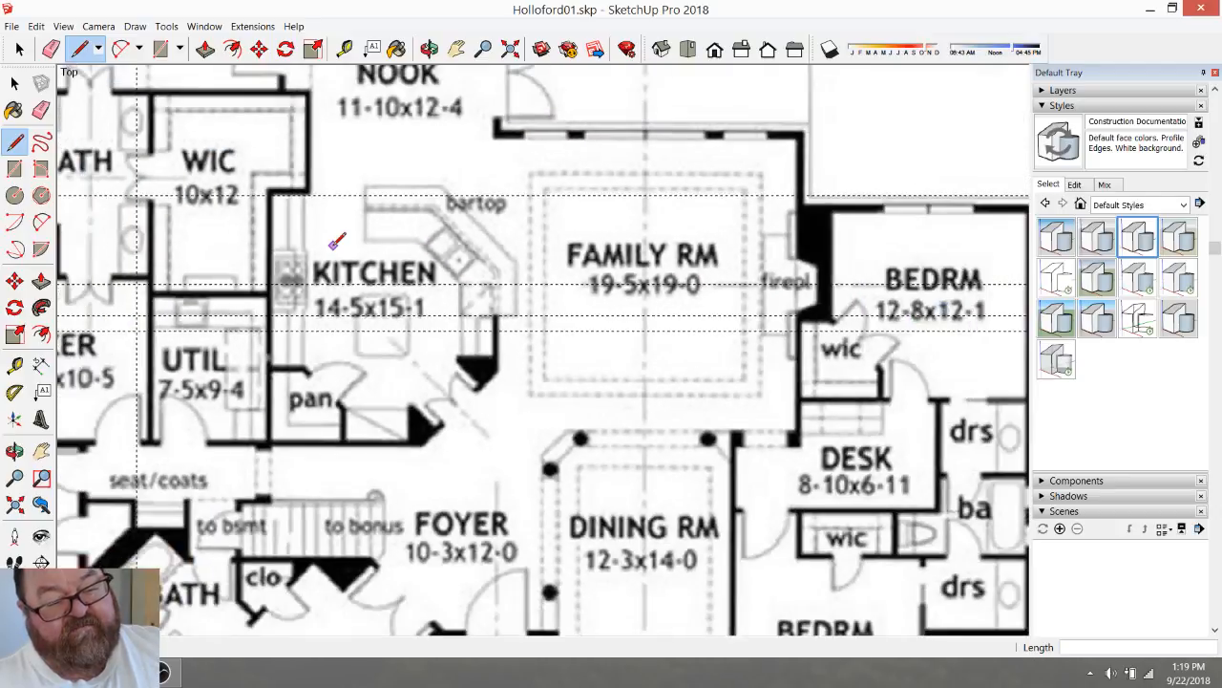
{"action": "scroll", "coordinate": [336, 241], "scroll_direction": "down", "scroll_amount": 2}
{"action": "scroll", "coordinate": [844, 232], "scroll_direction": "up", "scroll_amount": 5}
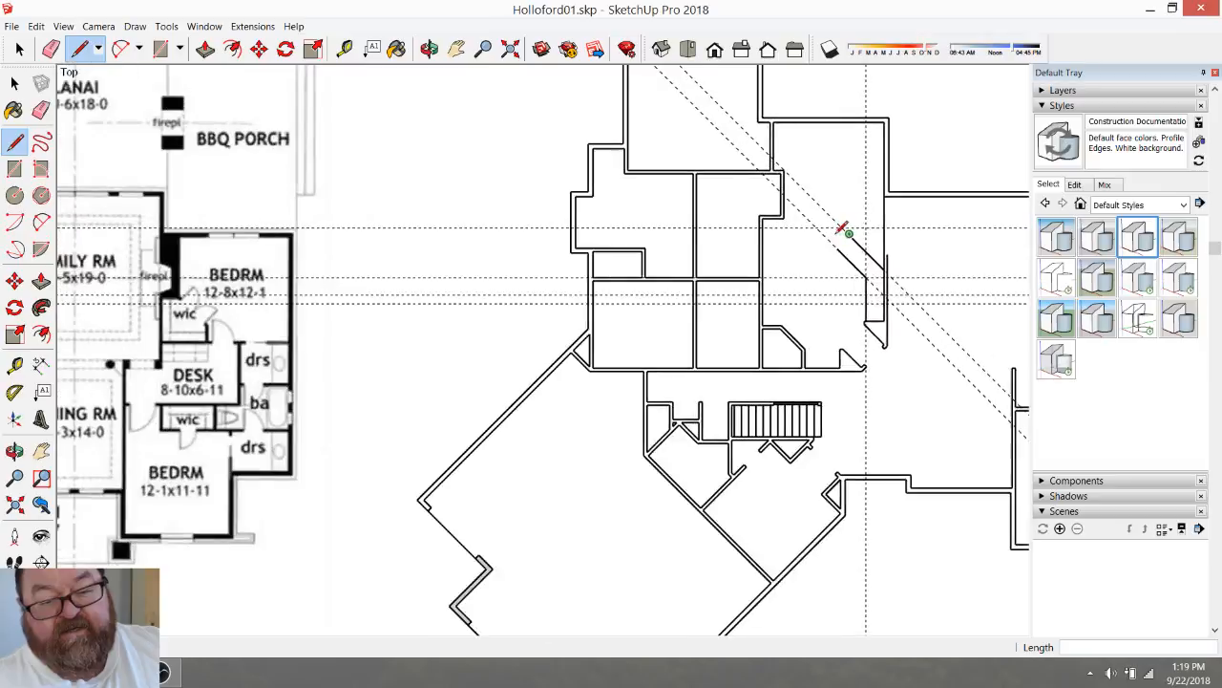
{"action": "scroll", "coordinate": [862, 272], "scroll_direction": "down", "scroll_amount": 5}
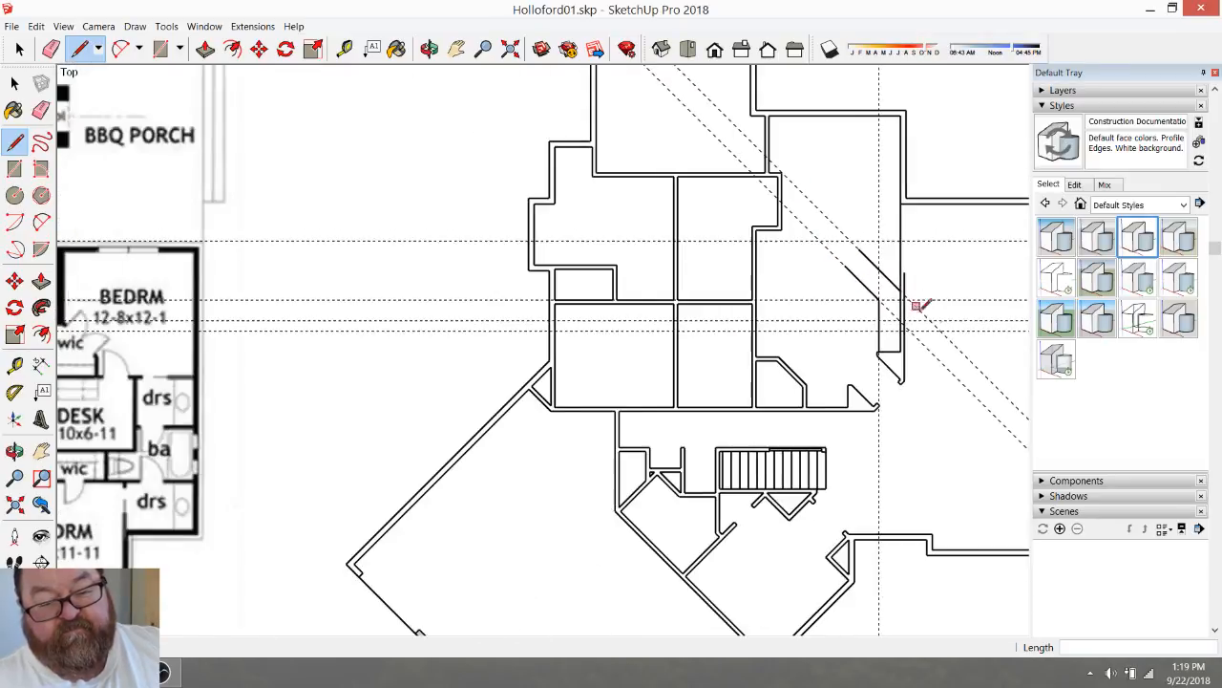
{"action": "scroll", "coordinate": [435, 312], "scroll_direction": "up", "scroll_amount": 4}
{"action": "scroll", "coordinate": [435, 312], "scroll_direction": "up", "scroll_amount": 3}
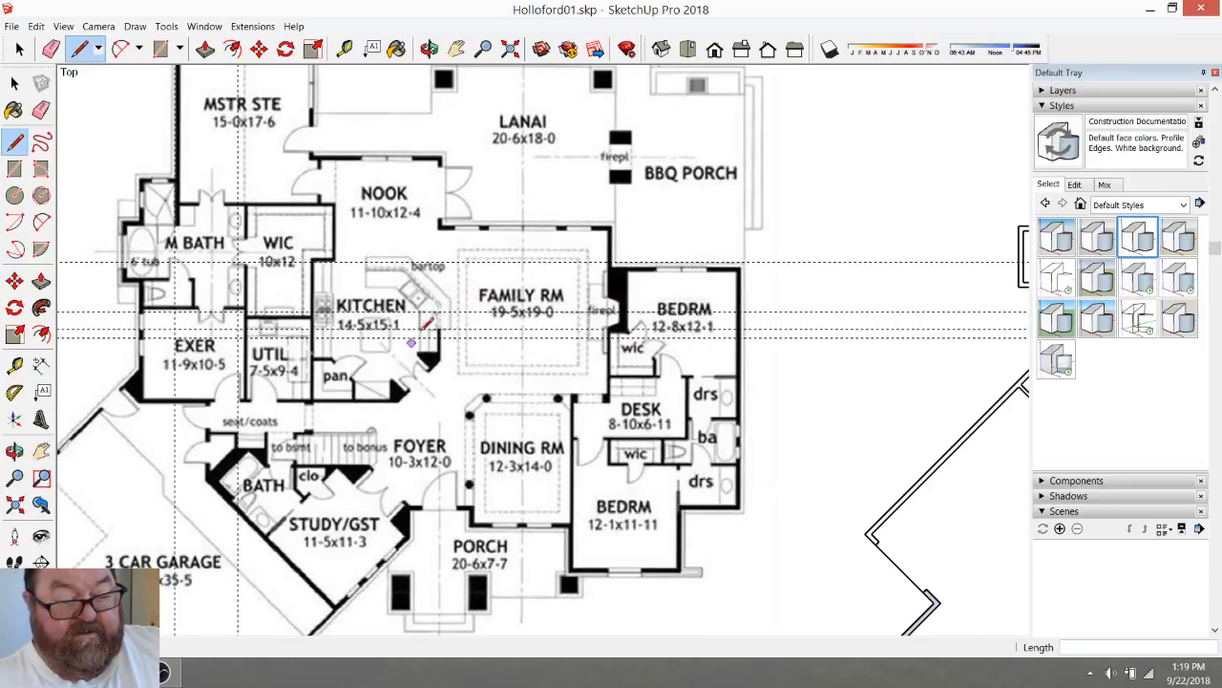
{"action": "scroll", "coordinate": [421, 304], "scroll_direction": "down", "scroll_amount": 5}
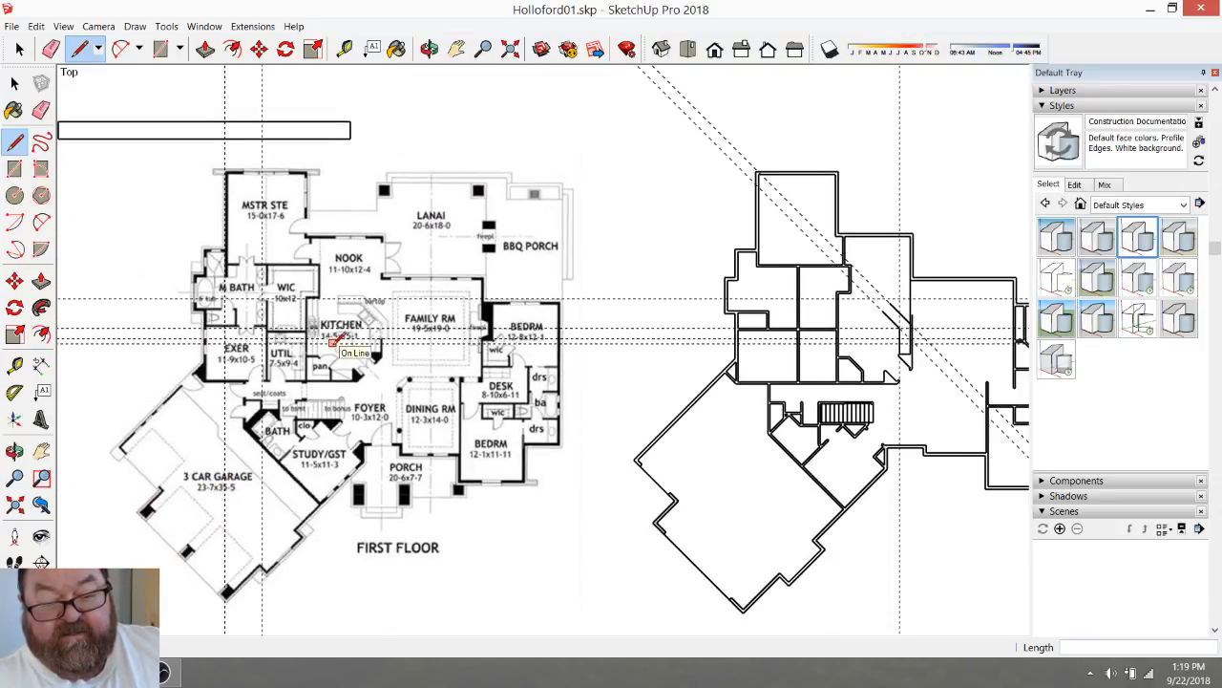
{"action": "scroll", "coordinate": [889, 319], "scroll_direction": "up", "scroll_amount": 6}
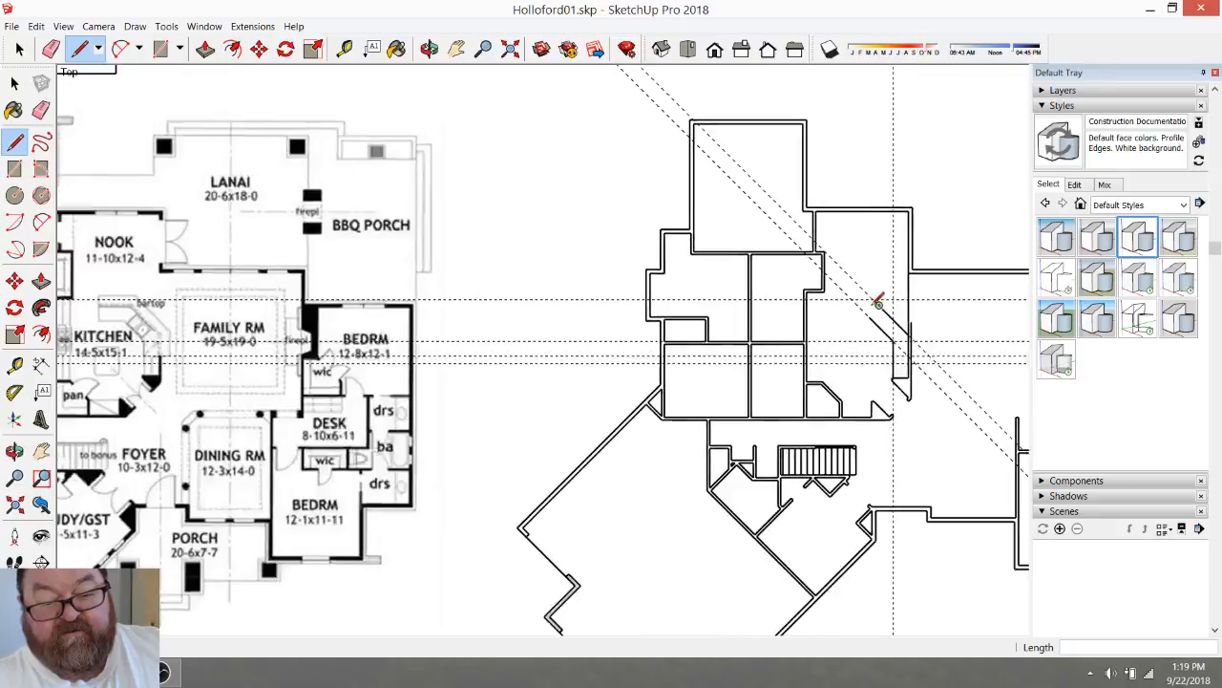
Draw a 2' 1" edge perpendicular to the inner diagonal, from the upper end of the vertical edge to the outer diagonal edge
{"action": "scroll", "coordinate": [894, 367], "scroll_direction": "up", "scroll_amount": 1}
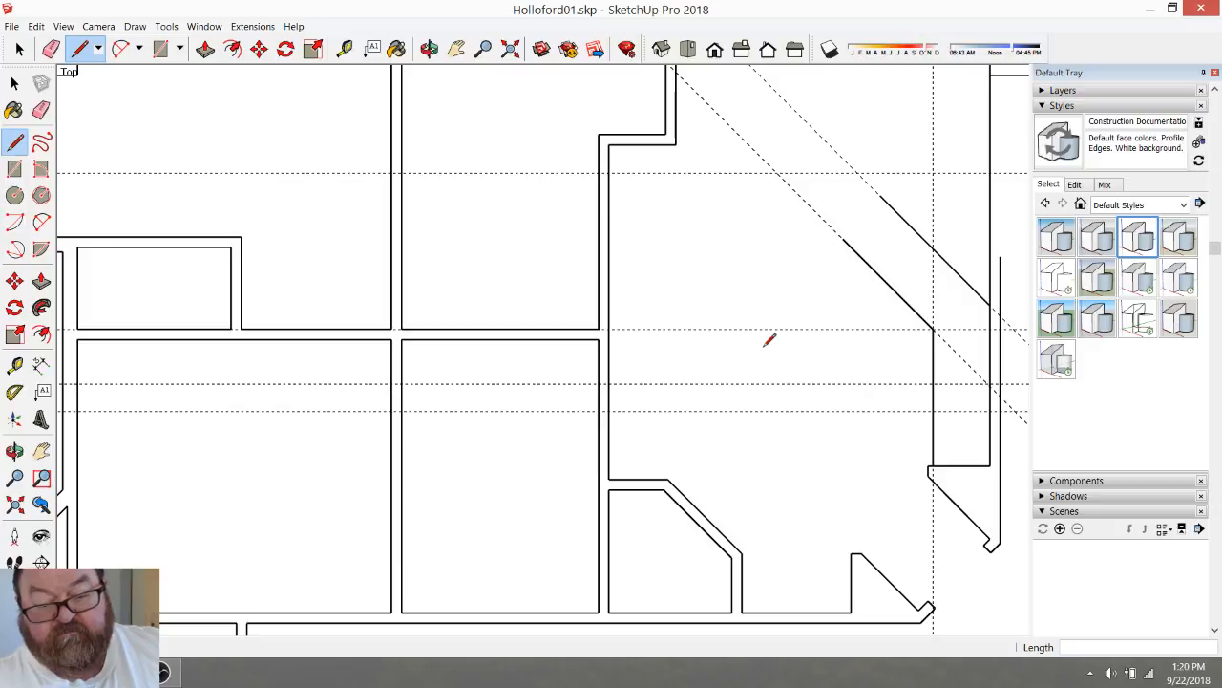
{"action": "scroll", "coordinate": [911, 346], "scroll_direction": "up", "scroll_amount": 3}
{"action": "scroll", "coordinate": [584, 340], "scroll_direction": "down", "scroll_amount": 2}
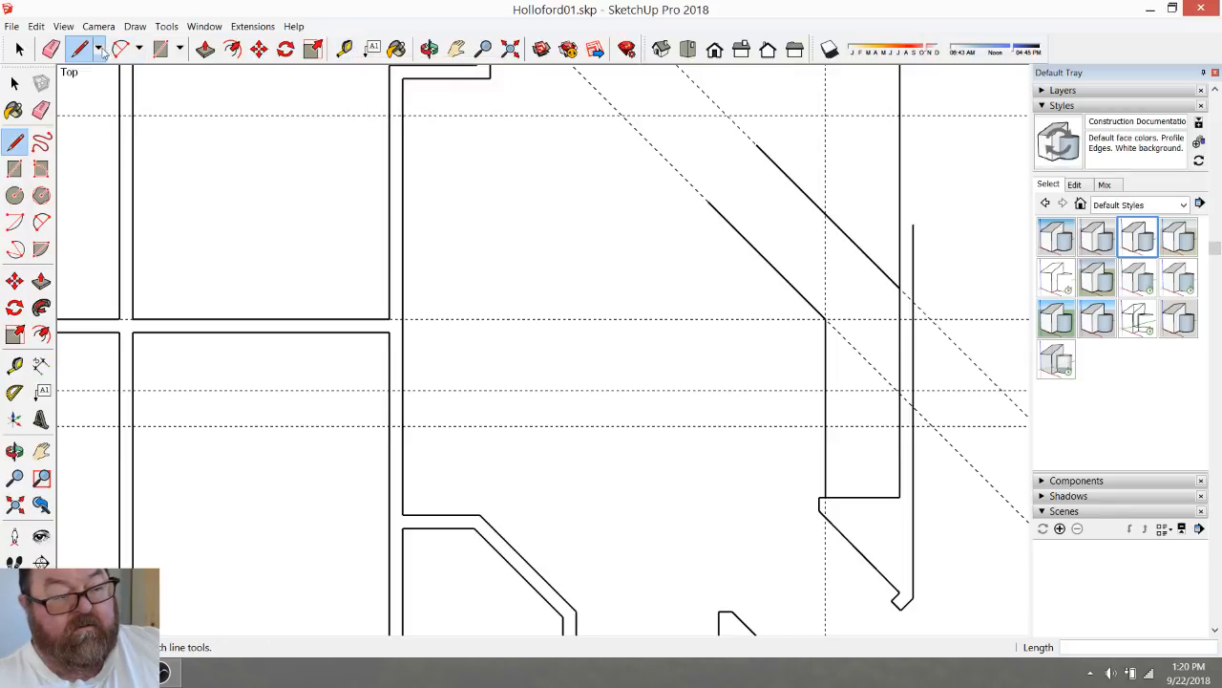
{"action": "left_click", "coordinate": [826, 318]}
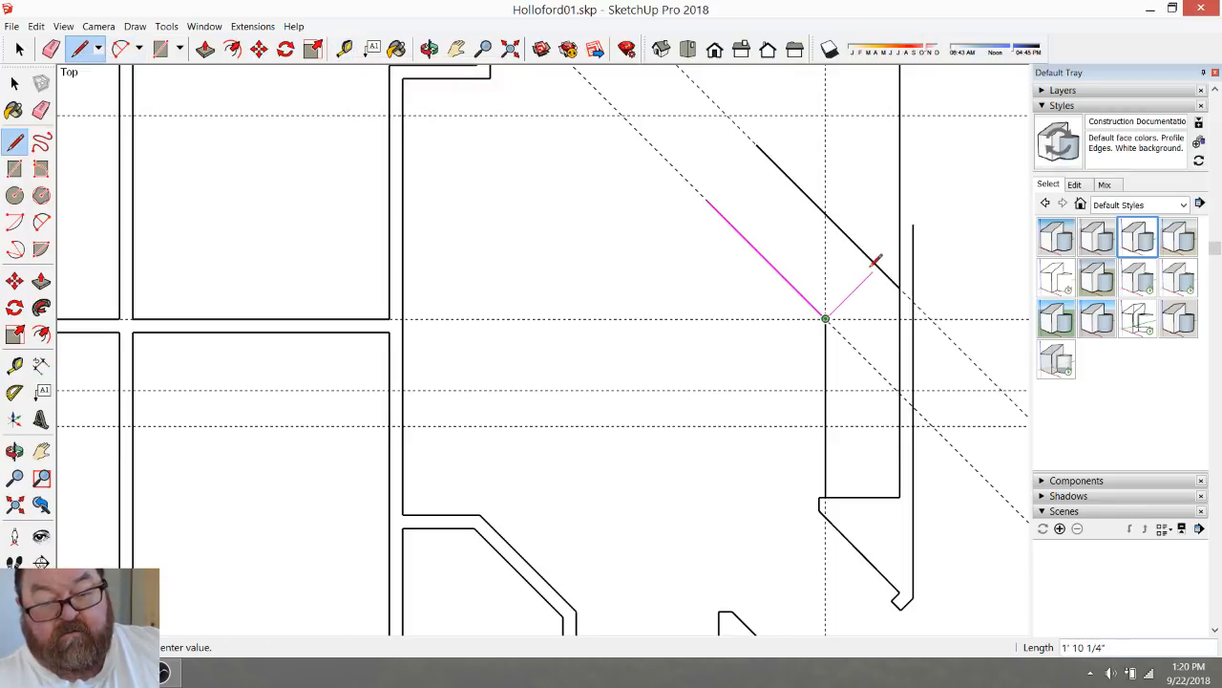
{"action": "left_click", "coordinate": [878, 267]}
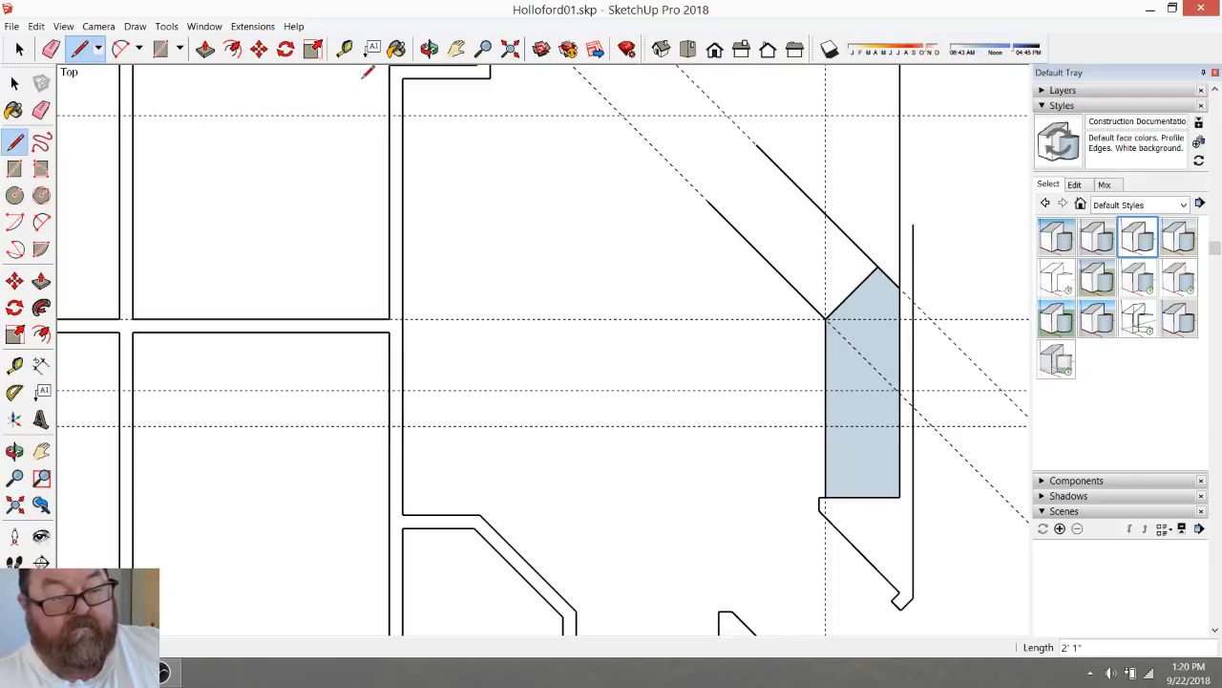
Place a guide 48 inches from the new perpendicular edge, along the diagonal counter run
{"action": "left_click", "coordinate": [345, 50]}
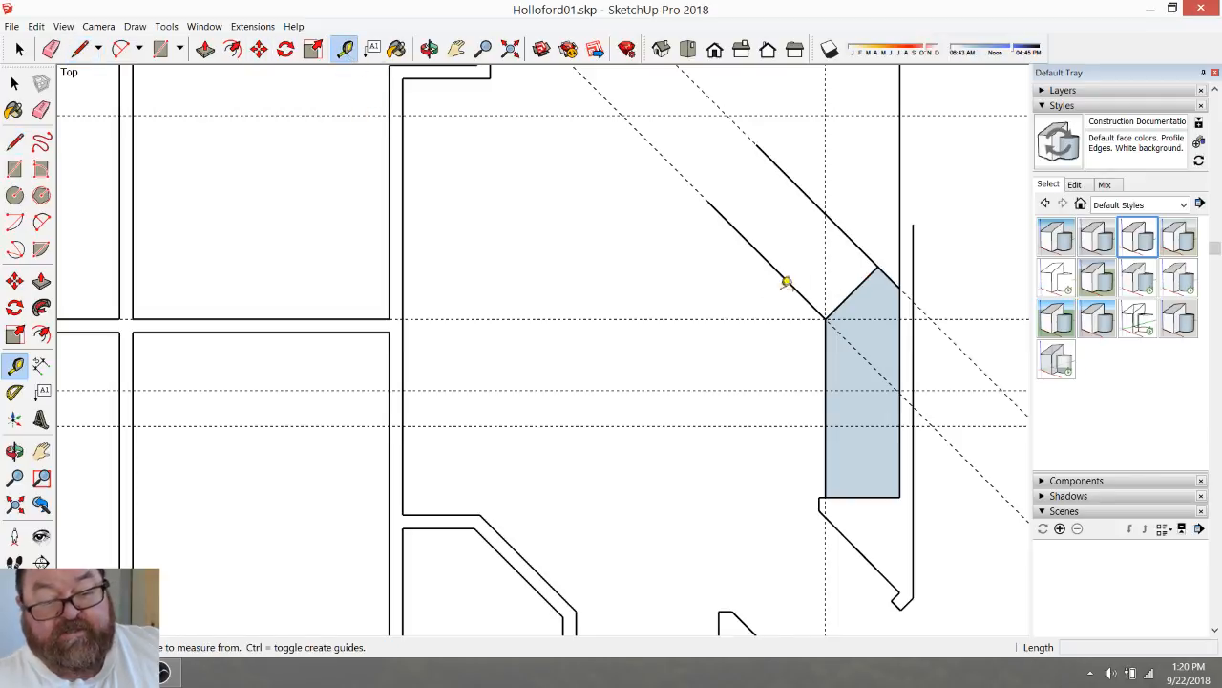
{"action": "left_click", "coordinate": [851, 293]}
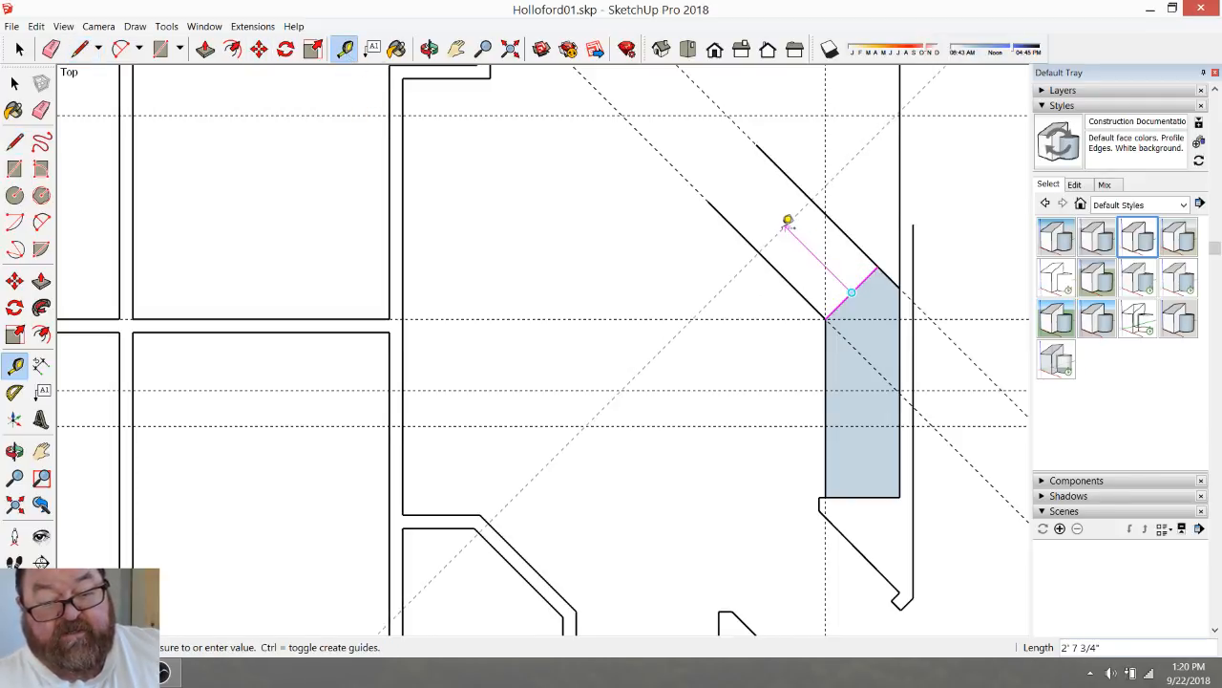
{"action": "type", "text": "48"}
{"action": "key", "text": "Return"}
Place a horizontal guide through the inner diagonal's intersection with the 48-inch guide, and offset another guide 25 inches above it
{"action": "scroll", "coordinate": [971, 276], "scroll_direction": "down", "scroll_amount": 3}
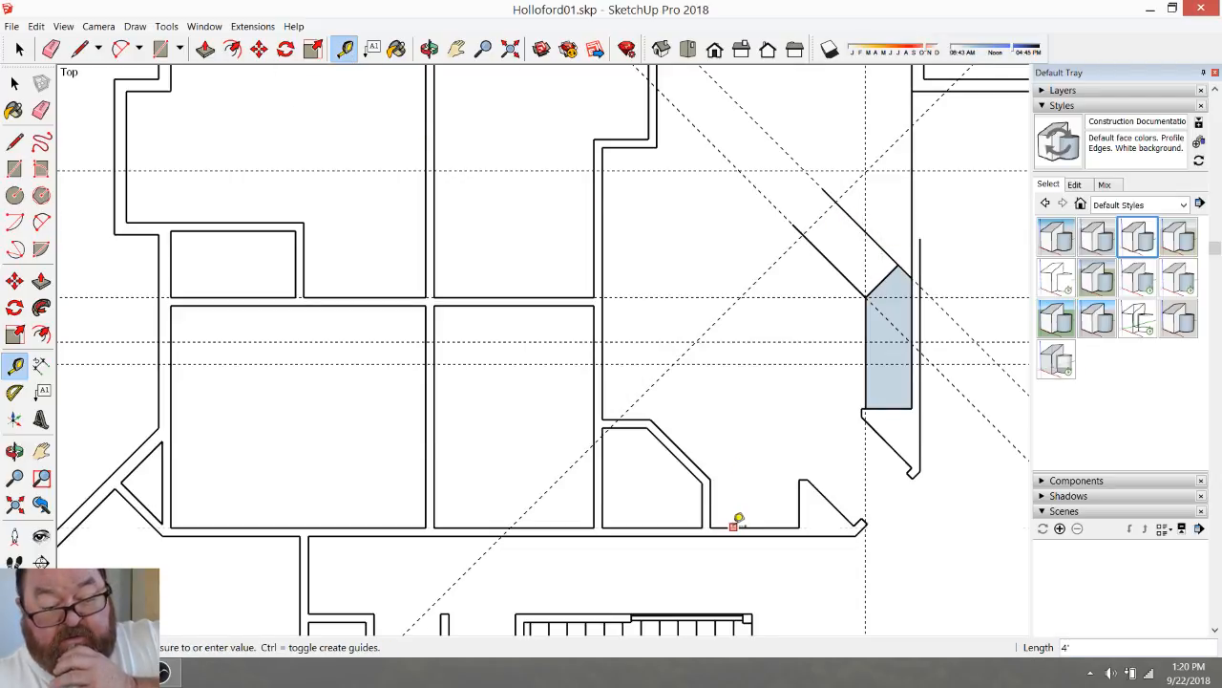
{"action": "left_click", "coordinate": [731, 525]}
{"action": "scroll", "coordinate": [778, 245], "scroll_direction": "up", "scroll_amount": 2}
{"action": "scroll", "coordinate": [779, 245], "scroll_direction": "up", "scroll_amount": 1}
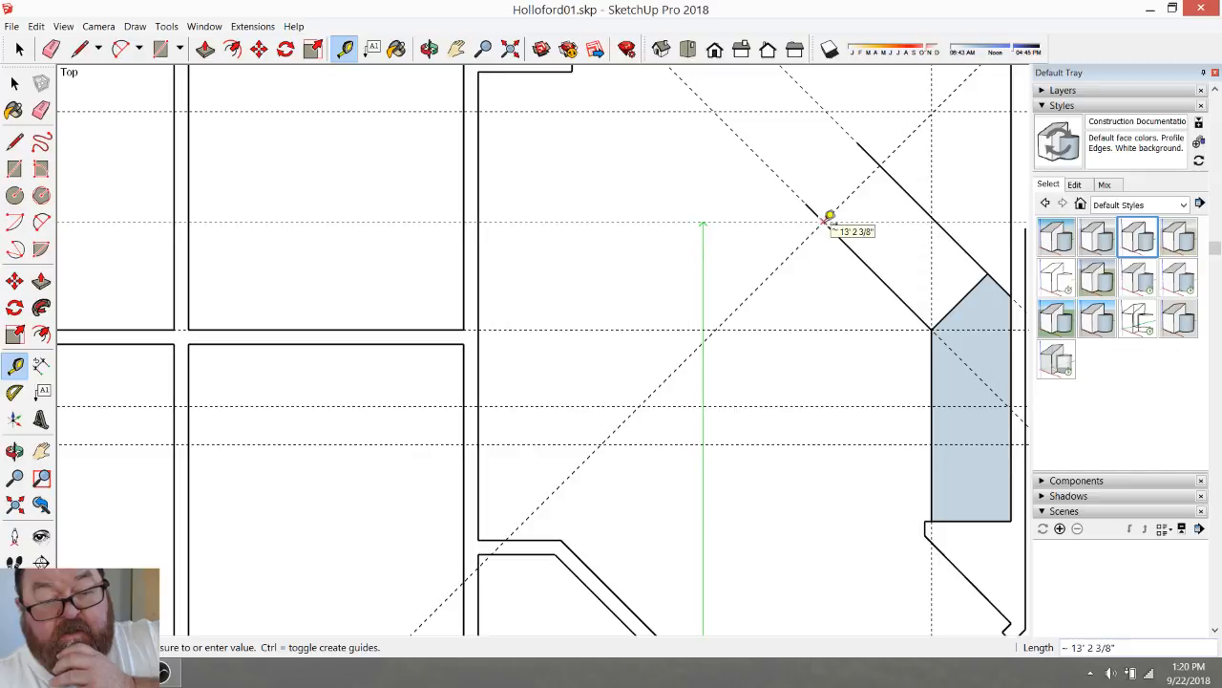
{"action": "left_click", "coordinate": [827, 213]}
{"action": "left_click", "coordinate": [738, 218]}
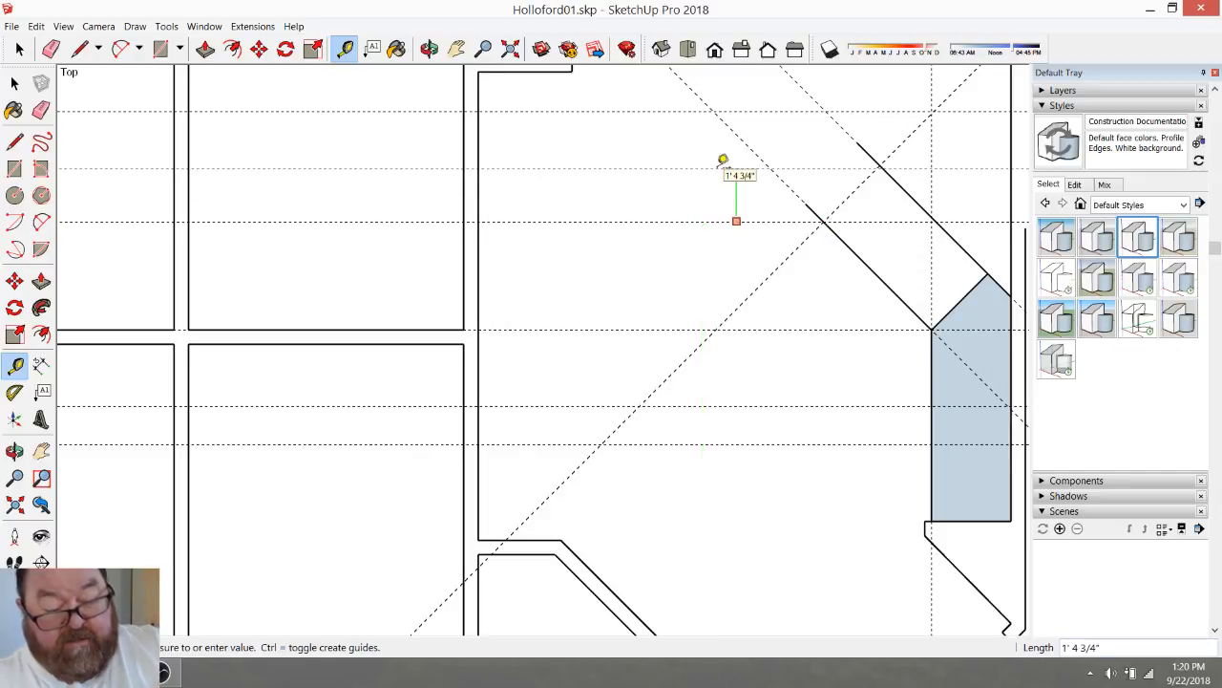
{"action": "left_click", "coordinate": [722, 160]}
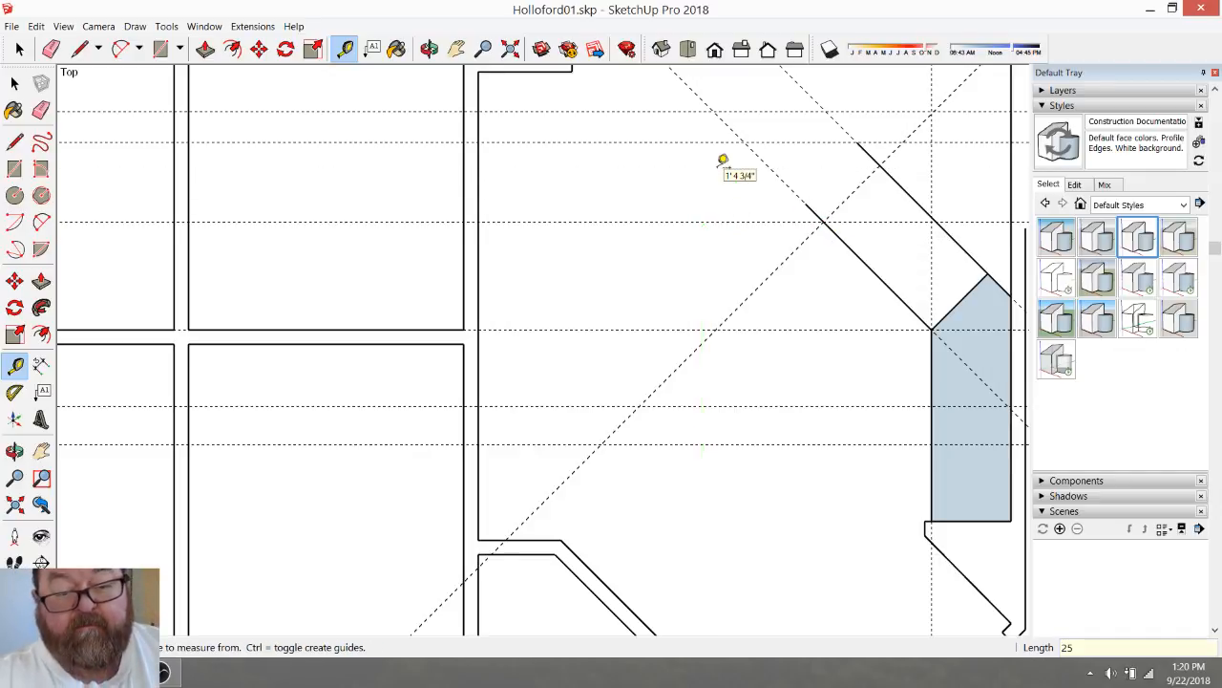
Draw the horizontal counter run's upper edge, vertical end and lower edge along the two guides, closing onto the diagonal run
{"action": "scroll", "coordinate": [742, 148], "scroll_direction": "up", "scroll_amount": 1}
{"action": "left_click", "coordinate": [80, 49]}
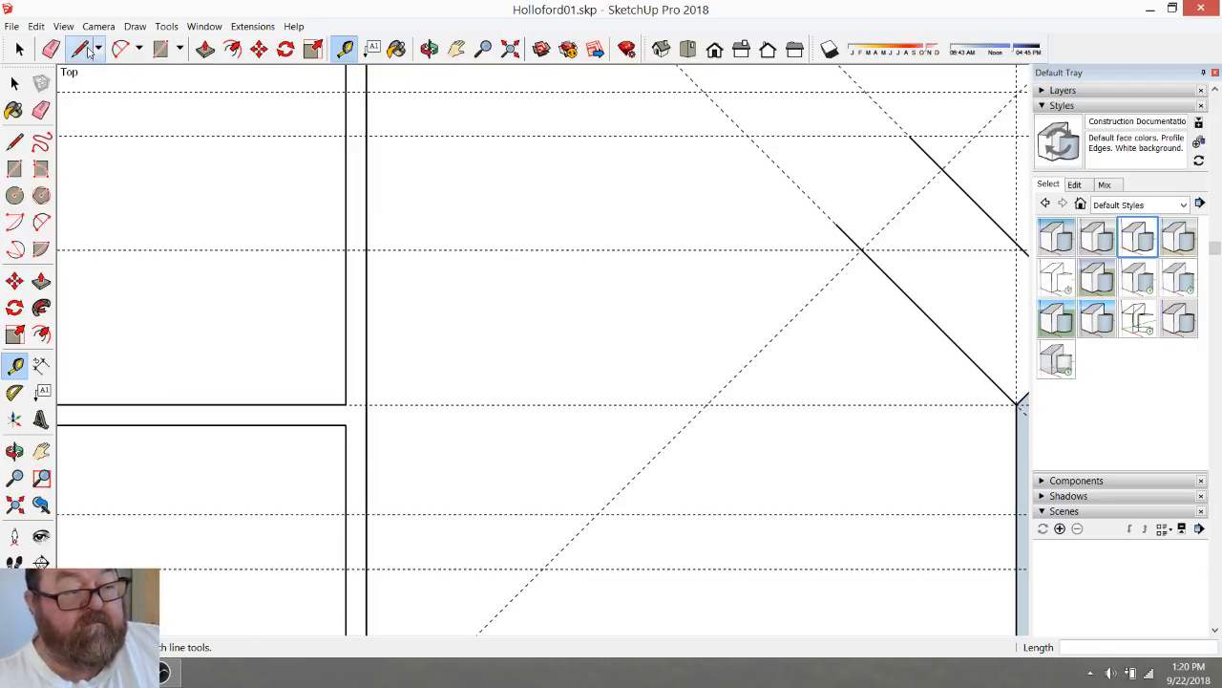
{"action": "left_click", "coordinate": [908, 135]}
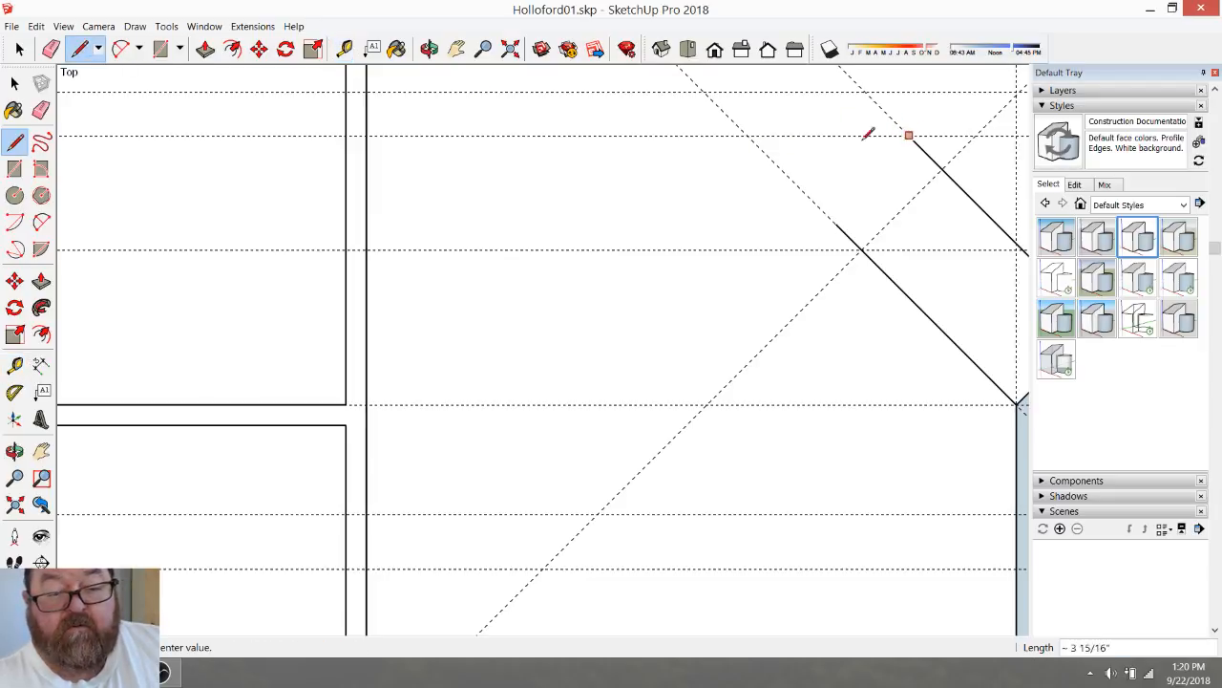
{"action": "left_click", "coordinate": [582, 135]}
{"action": "left_click", "coordinate": [582, 249]}
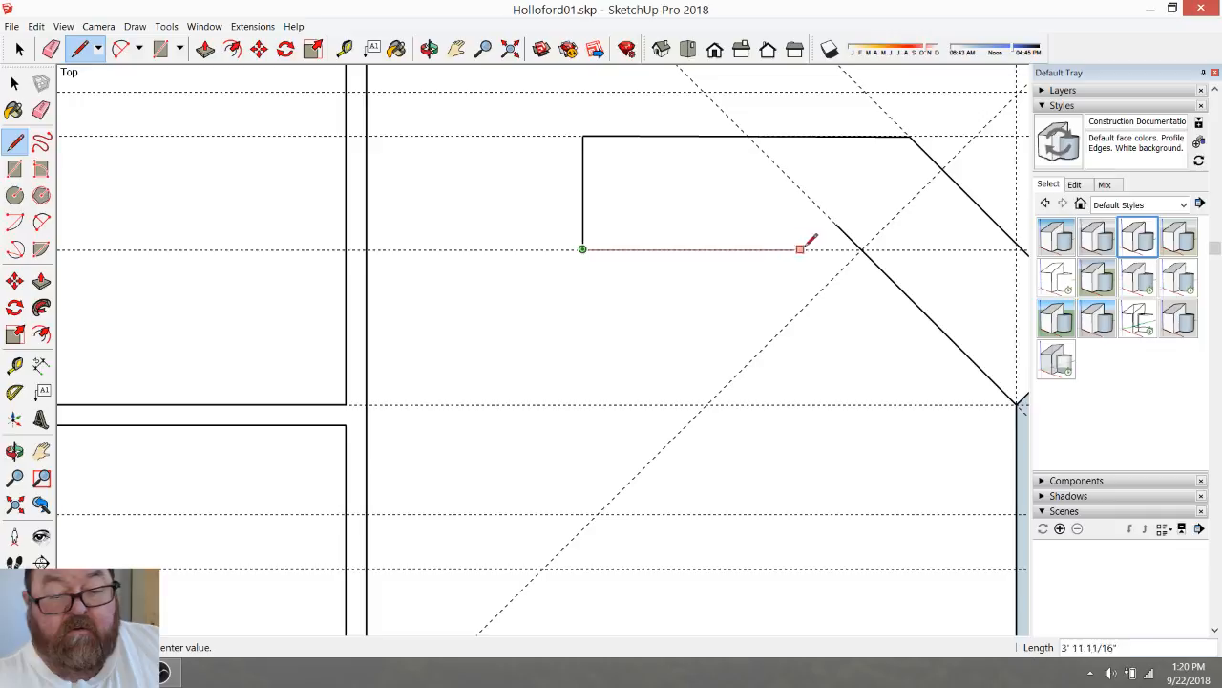
{"action": "left_click", "coordinate": [861, 249]}
Erase the construction guides, the dividing edge across the counter, and the overrunning end of the inner diagonal edge
{"action": "scroll", "coordinate": [668, 225], "scroll_direction": "down", "scroll_amount": 2}
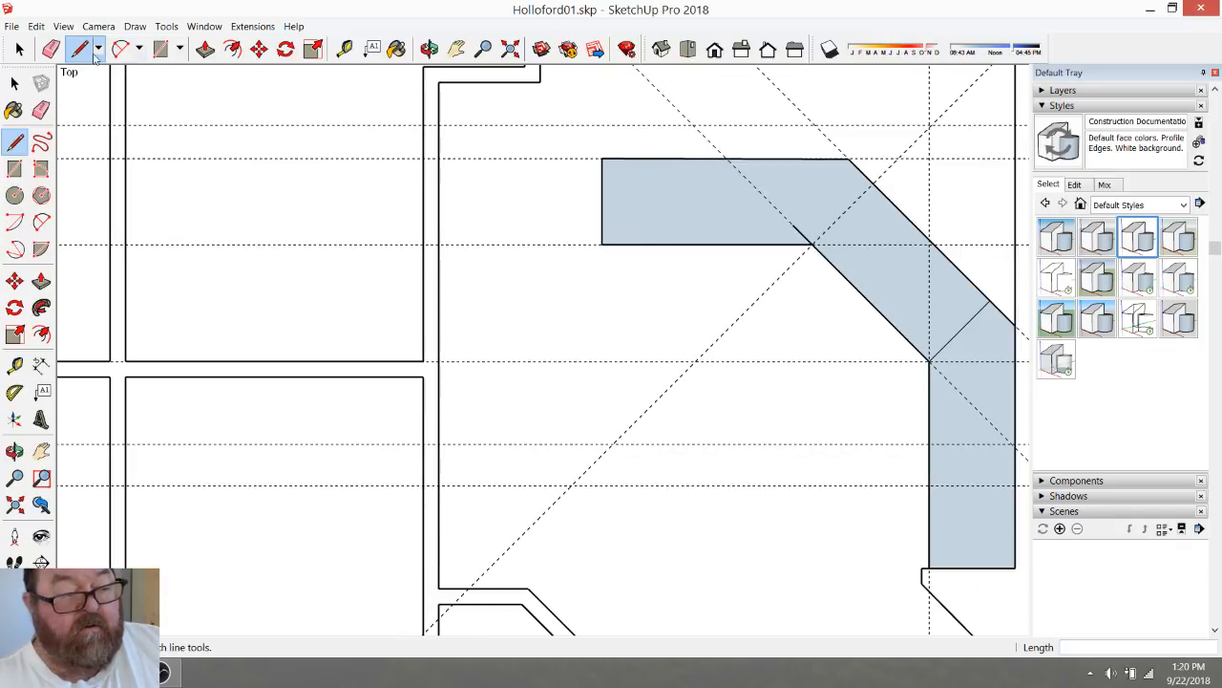
{"action": "left_click", "coordinate": [50, 48]}
{"action": "left_click_drag", "start_coordinate": [798, 193], "coordinate": [851, 230]}
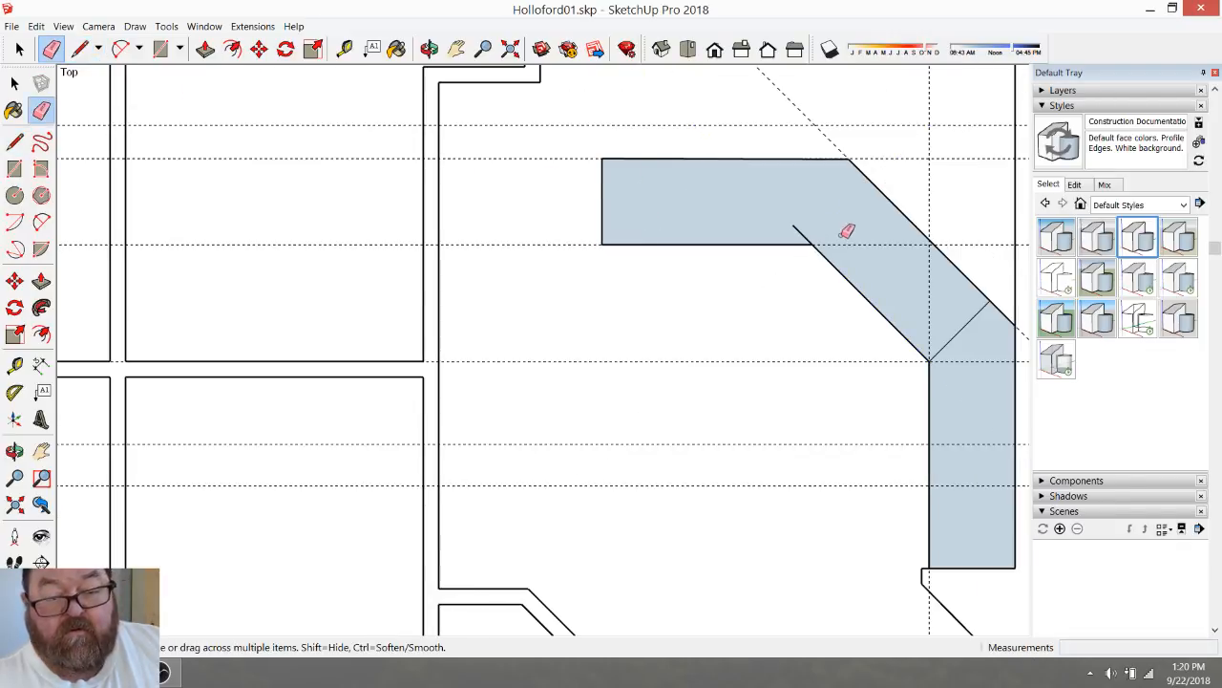
{"action": "mouse_move", "coordinate": [947, 297]}
{"action": "left_mouse_down"}
{"action": "mouse_move", "coordinate": [965, 340]}
{"action": "mouse_move", "coordinate": [961, 400]}
{"action": "left_mouse_up"}
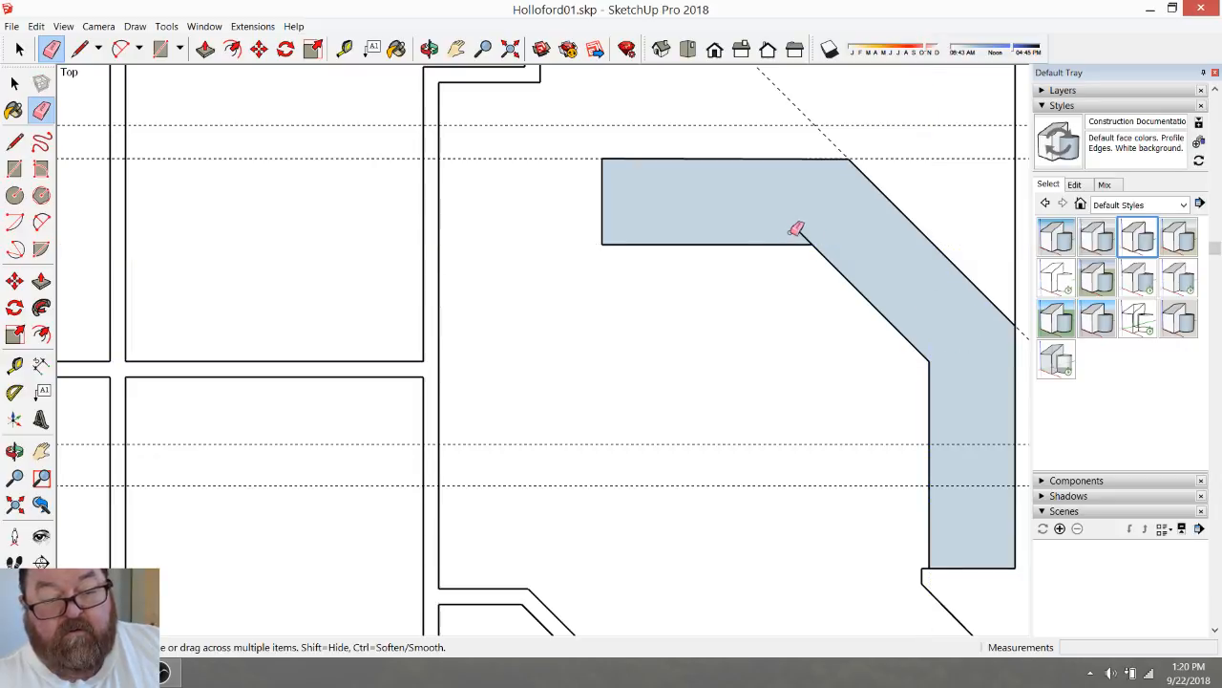
{"action": "scroll", "coordinate": [708, 200], "scroll_direction": "down", "scroll_amount": 2}
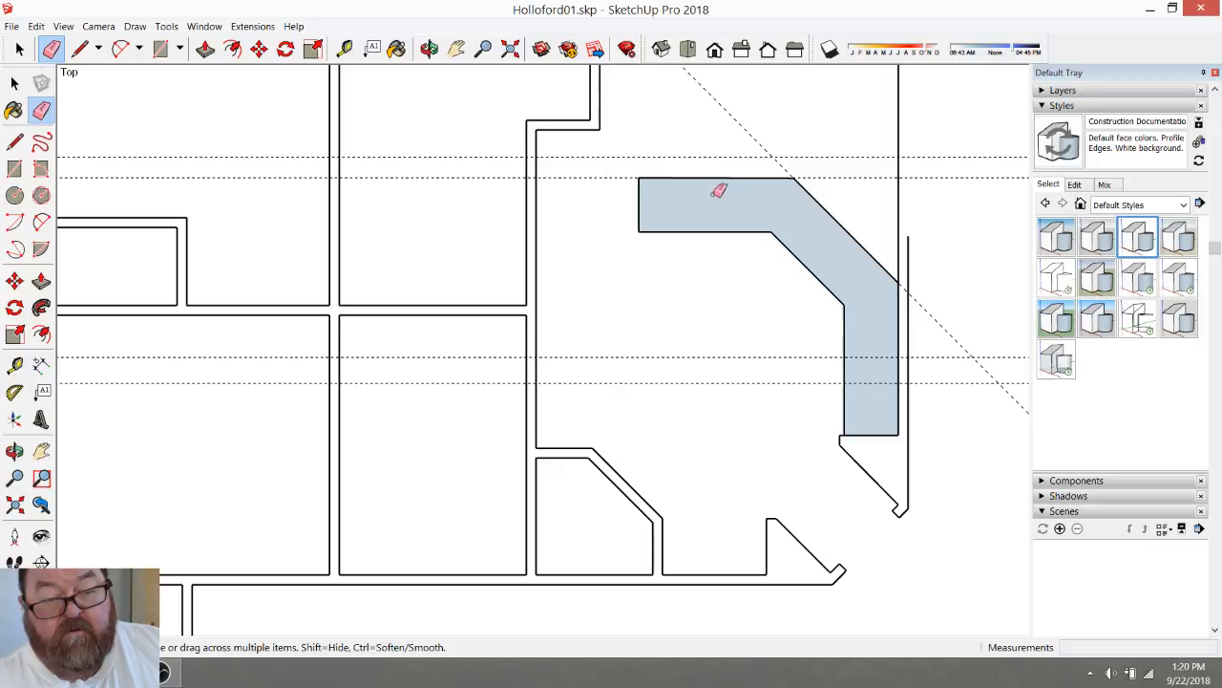
{"action": "mouse_move", "coordinate": [761, 124]}
{"action": "left_mouse_down"}
{"action": "mouse_move", "coordinate": [690, 128]}
{"action": "mouse_move", "coordinate": [598, 191]}
{"action": "mouse_move", "coordinate": [598, 217]}
{"action": "left_mouse_up"}
{"action": "left_click_drag", "start_coordinate": [798, 349], "coordinate": [783, 415]}
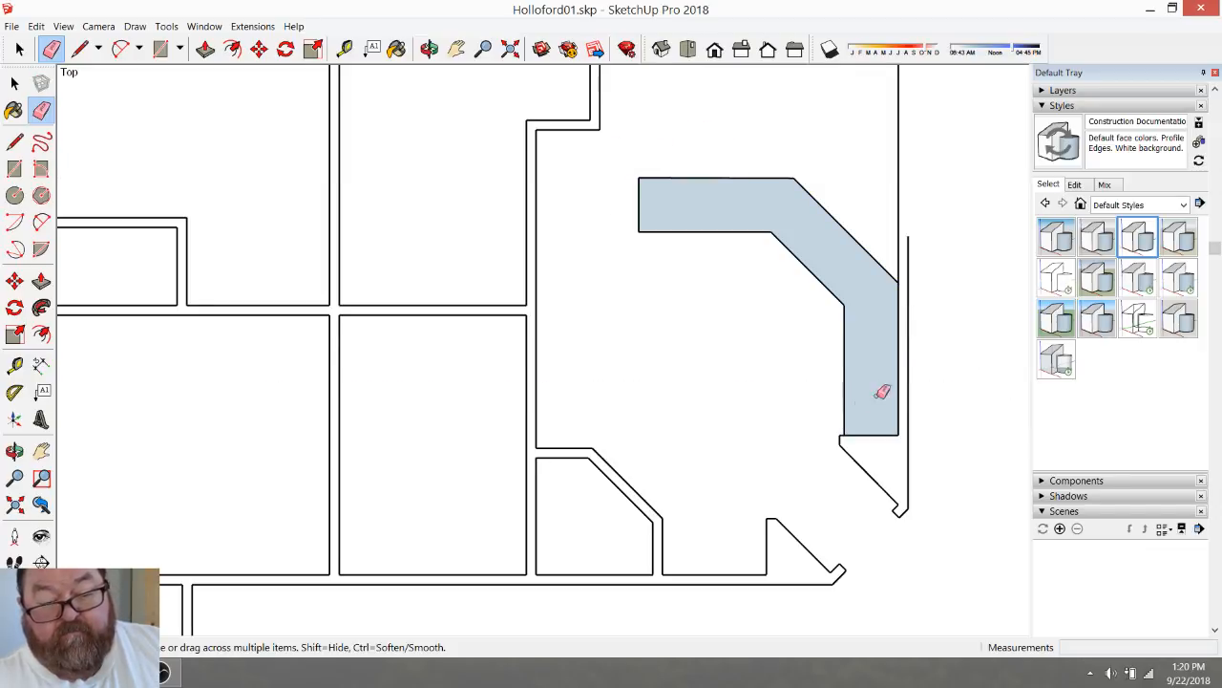
Compare the completed angled counter with the kitchen on the reference plan
{"action": "scroll", "coordinate": [919, 344], "scroll_direction": "down", "scroll_amount": 4}
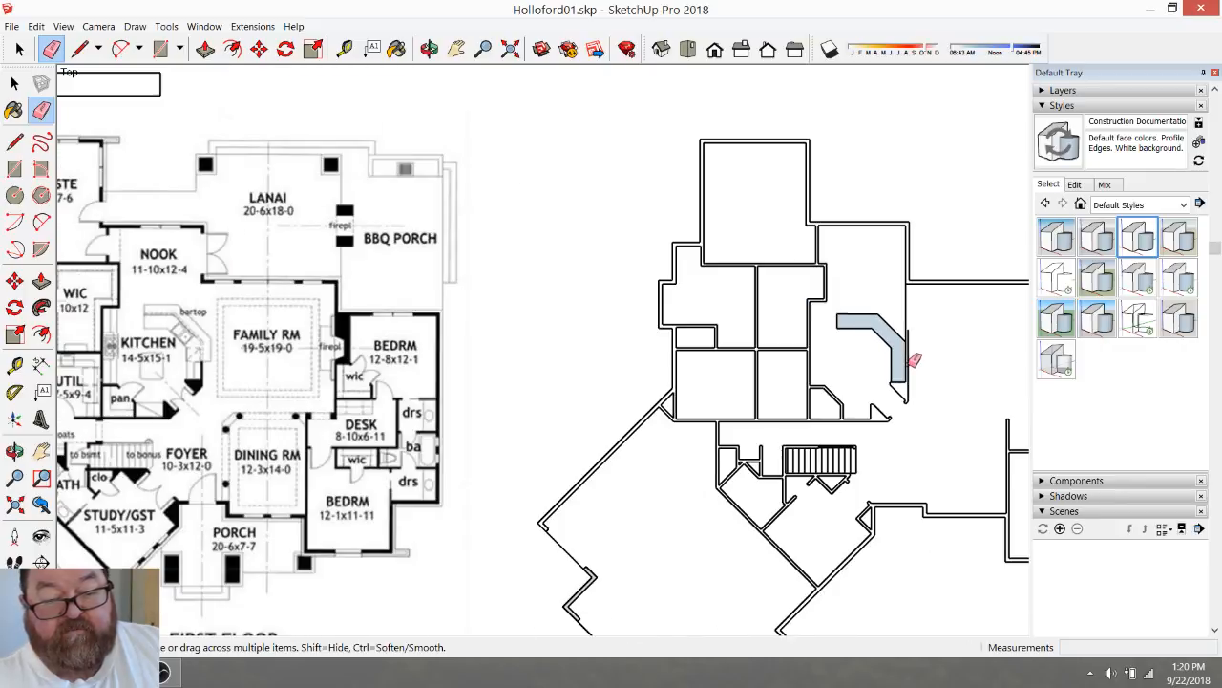
{"action": "scroll", "coordinate": [911, 364], "scroll_direction": "down", "scroll_amount": 1}
{"action": "scroll", "coordinate": [451, 401], "scroll_direction": "up", "scroll_amount": 1}
{"action": "scroll", "coordinate": [212, 377], "scroll_direction": "up", "scroll_amount": 2}
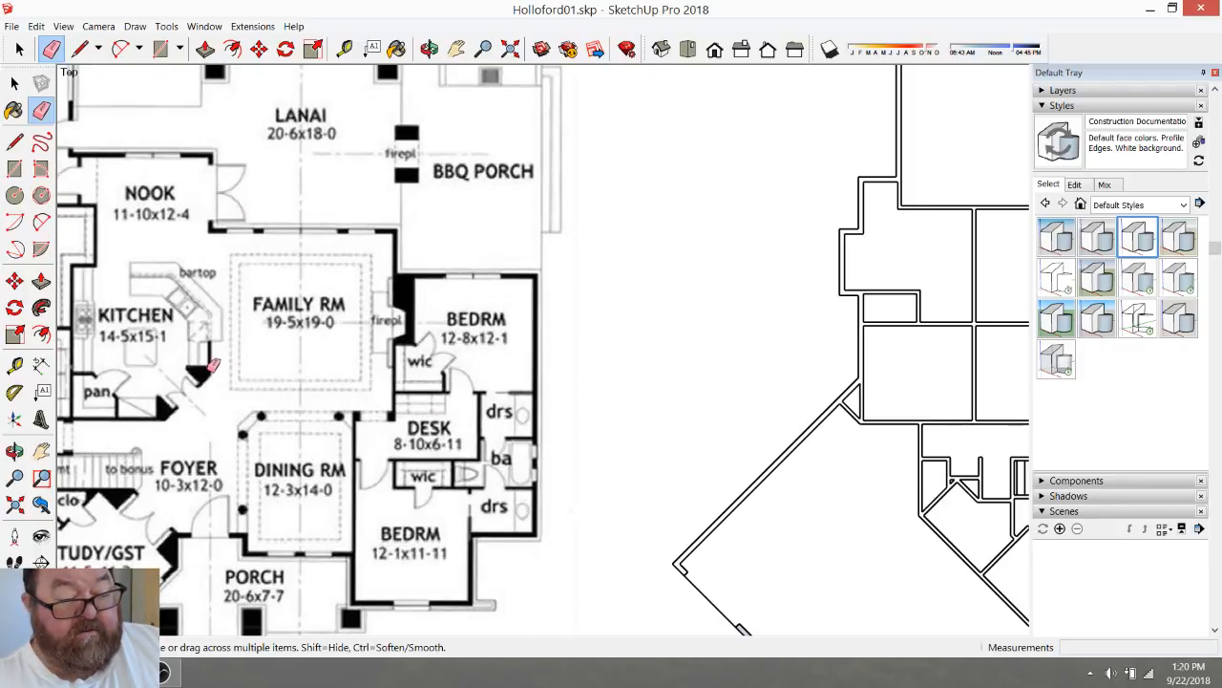
{"action": "scroll", "coordinate": [212, 353], "scroll_direction": "down", "scroll_amount": 2}
{"action": "scroll", "coordinate": [737, 350], "scroll_direction": "up", "scroll_amount": 3}
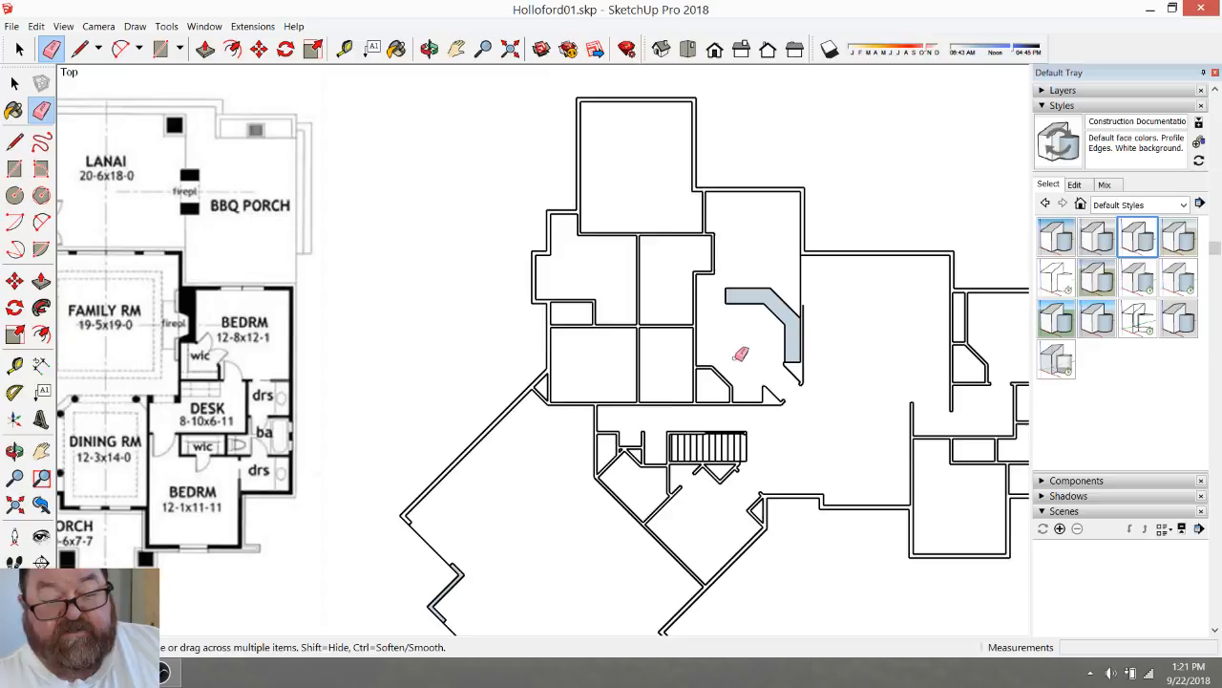
Place a horizontal guide 36 inches above the lower end of the kitchen counter's vertical run
{"action": "scroll", "coordinate": [831, 354], "scroll_direction": "down", "scroll_amount": 2}
{"action": "scroll", "coordinate": [293, 379], "scroll_direction": "up", "scroll_amount": 3}
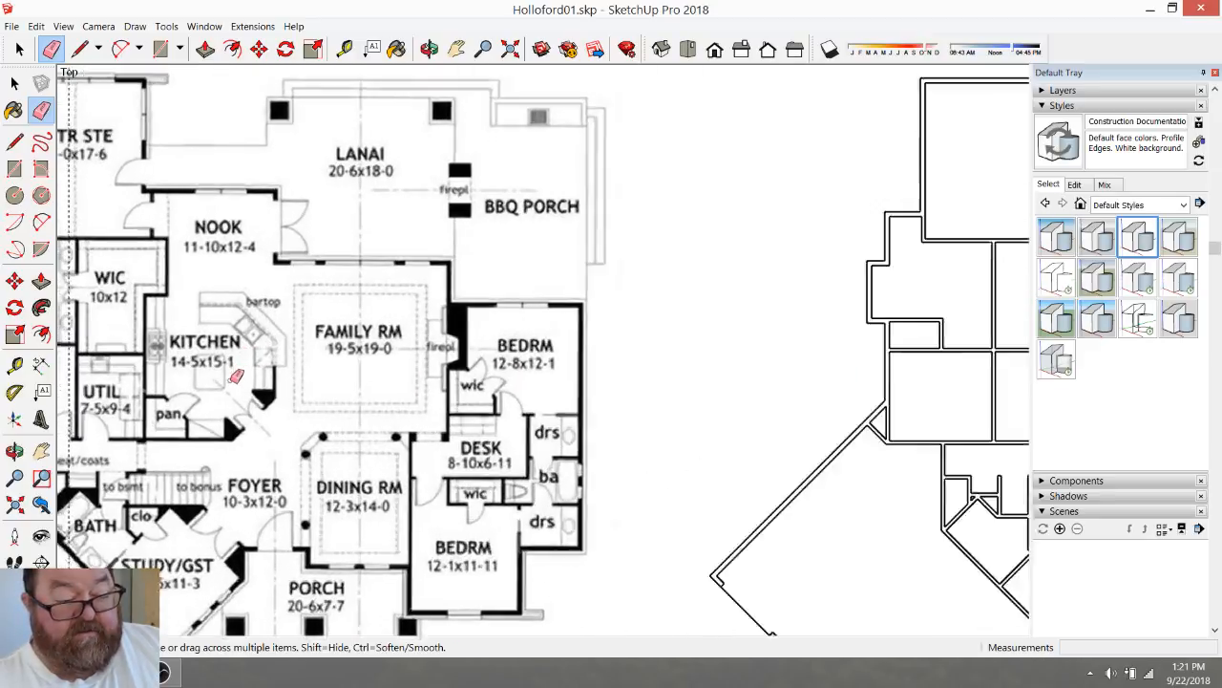
{"action": "scroll", "coordinate": [293, 379], "scroll_direction": "up", "scroll_amount": 2}
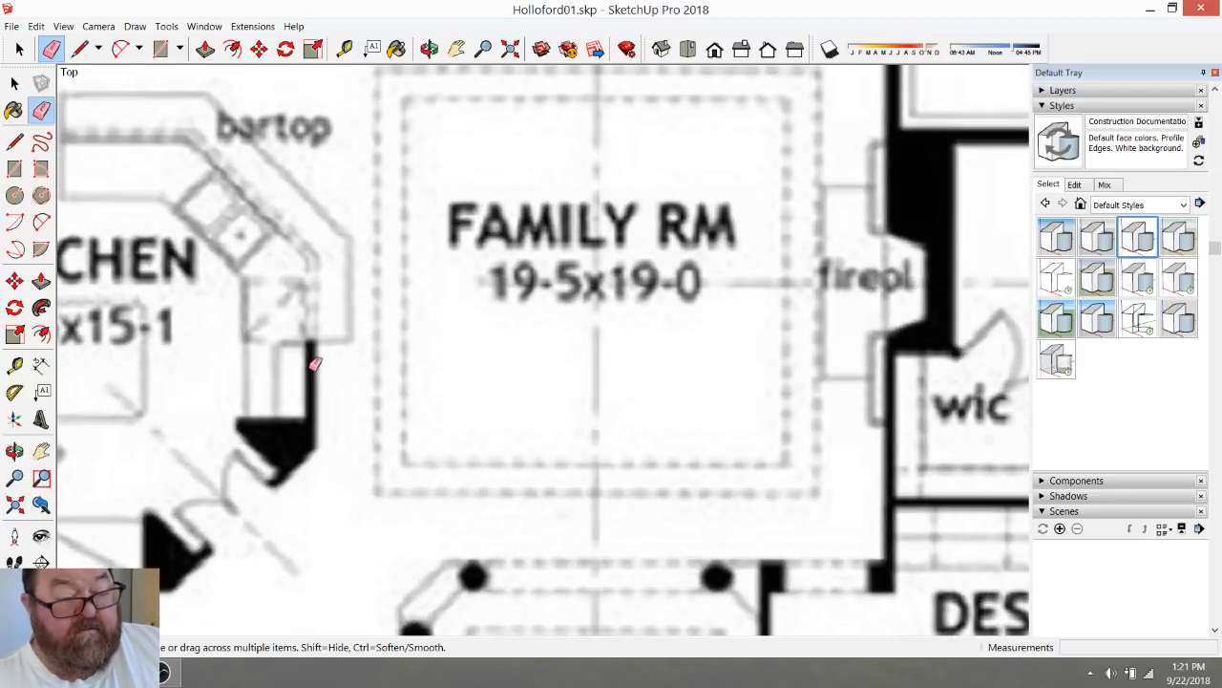
{"action": "scroll", "coordinate": [284, 355], "scroll_direction": "down", "scroll_amount": 5}
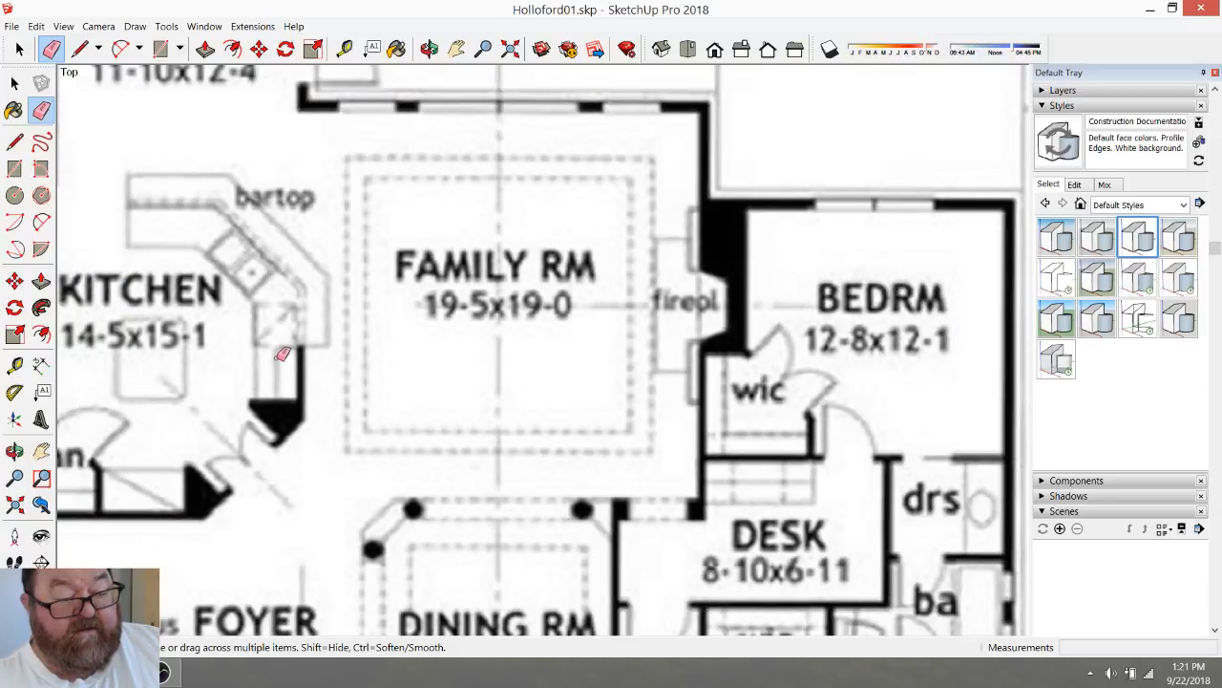
{"action": "scroll", "coordinate": [903, 336], "scroll_direction": "up", "scroll_amount": 3}
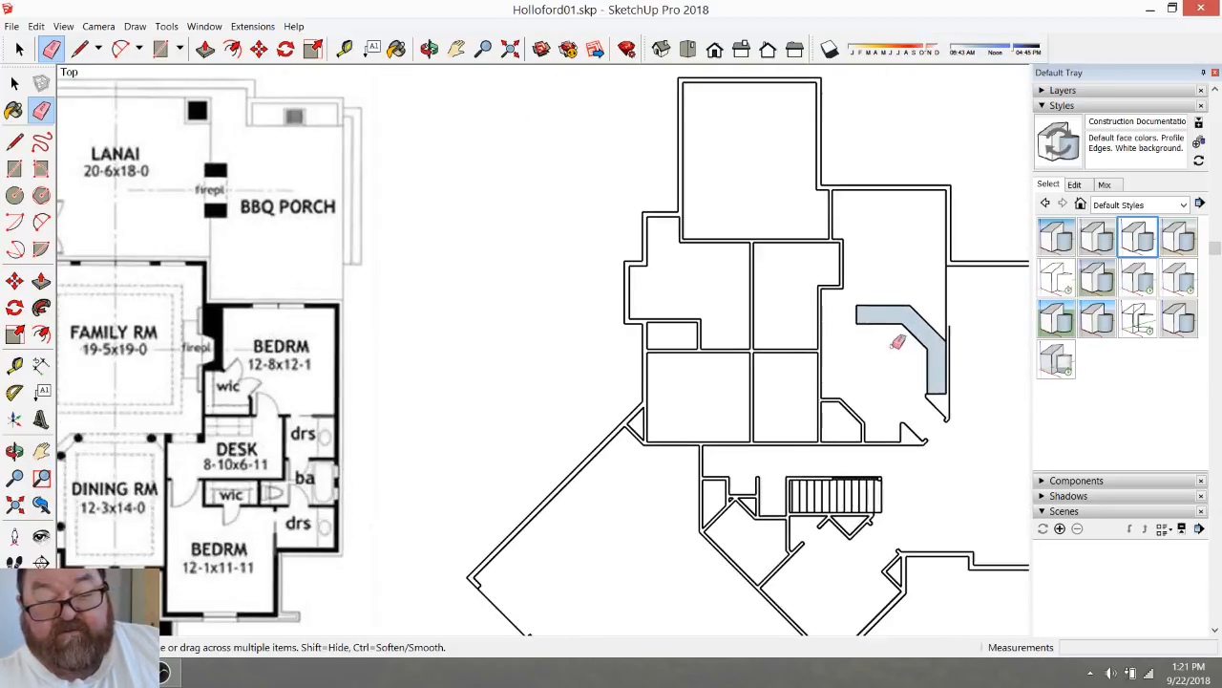
{"action": "scroll", "coordinate": [950, 377], "scroll_direction": "up", "scroll_amount": 2}
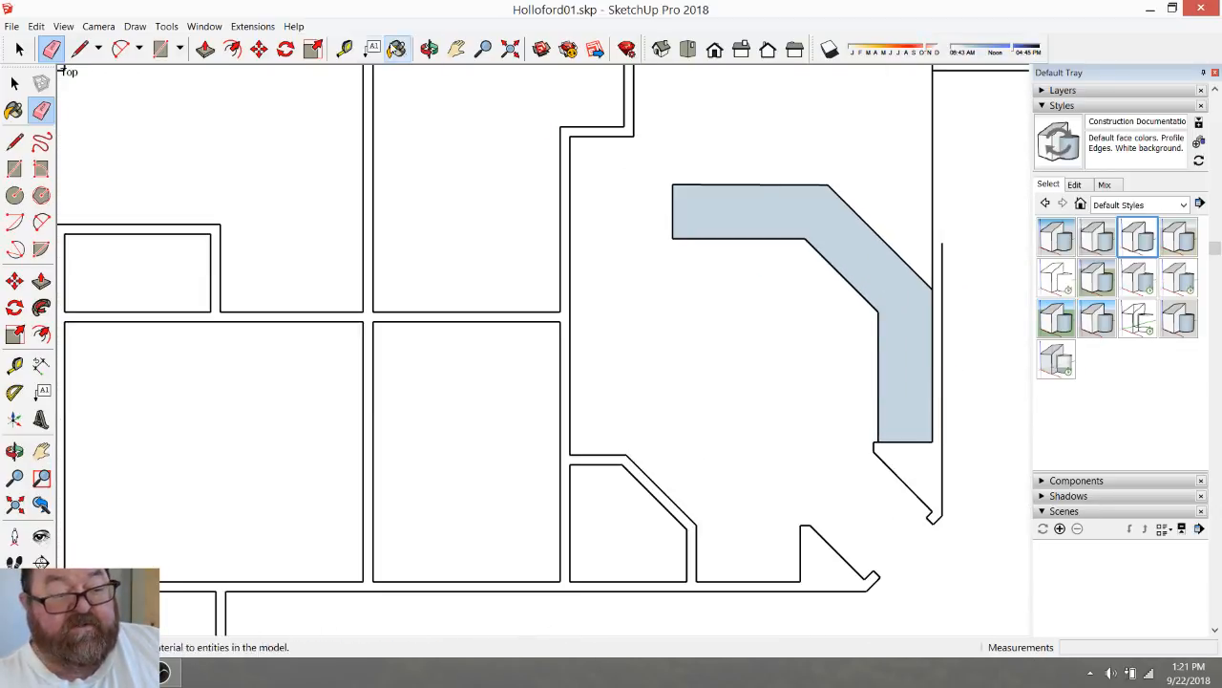
{"action": "left_click", "coordinate": [345, 49]}
{"action": "left_click", "coordinate": [906, 440]}
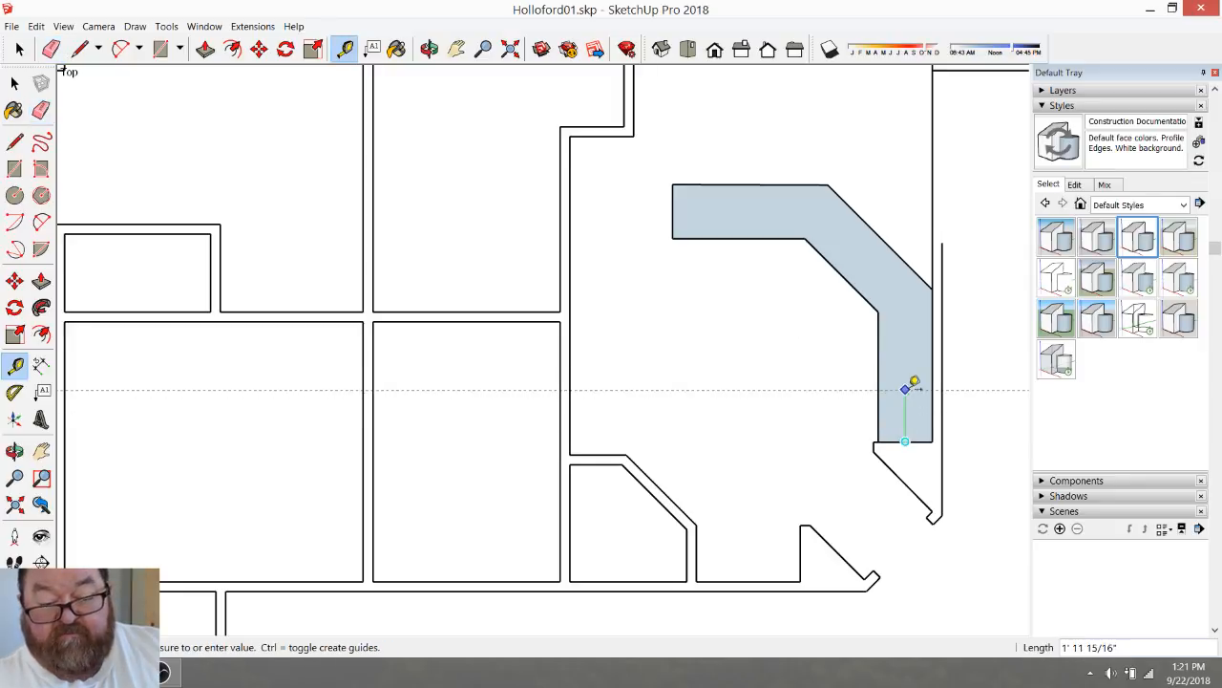
{"action": "type", "text": "36"}
{"action": "key", "text": "Return"}
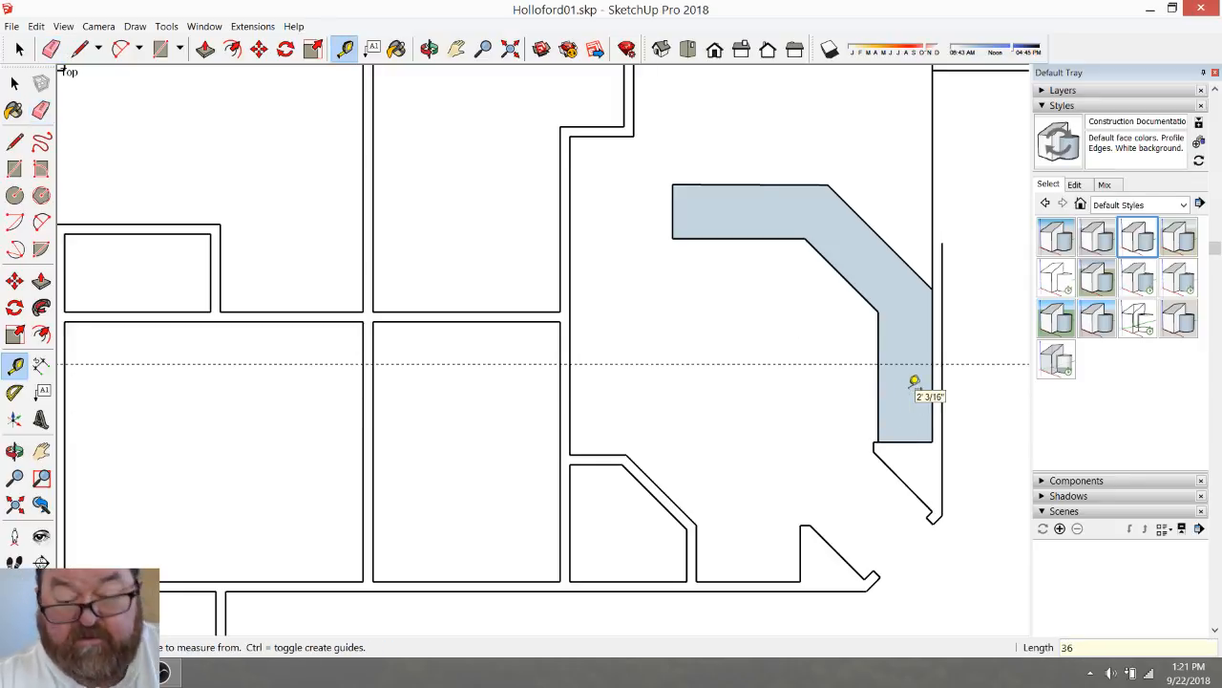
Draw a short edge along the 36-inch guide to cap the wall beside the counter's vertical run
{"action": "left_click", "coordinate": [79, 48]}
{"action": "left_click", "coordinate": [933, 363]}
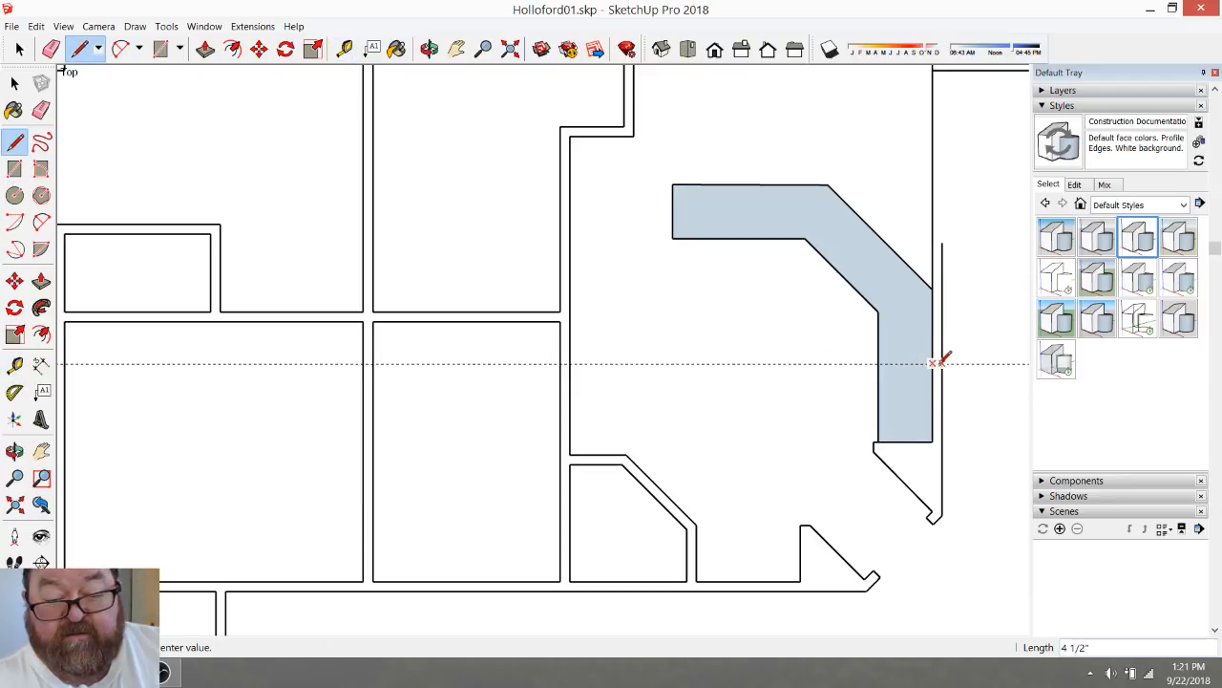
{"action": "left_click", "coordinate": [942, 362]}
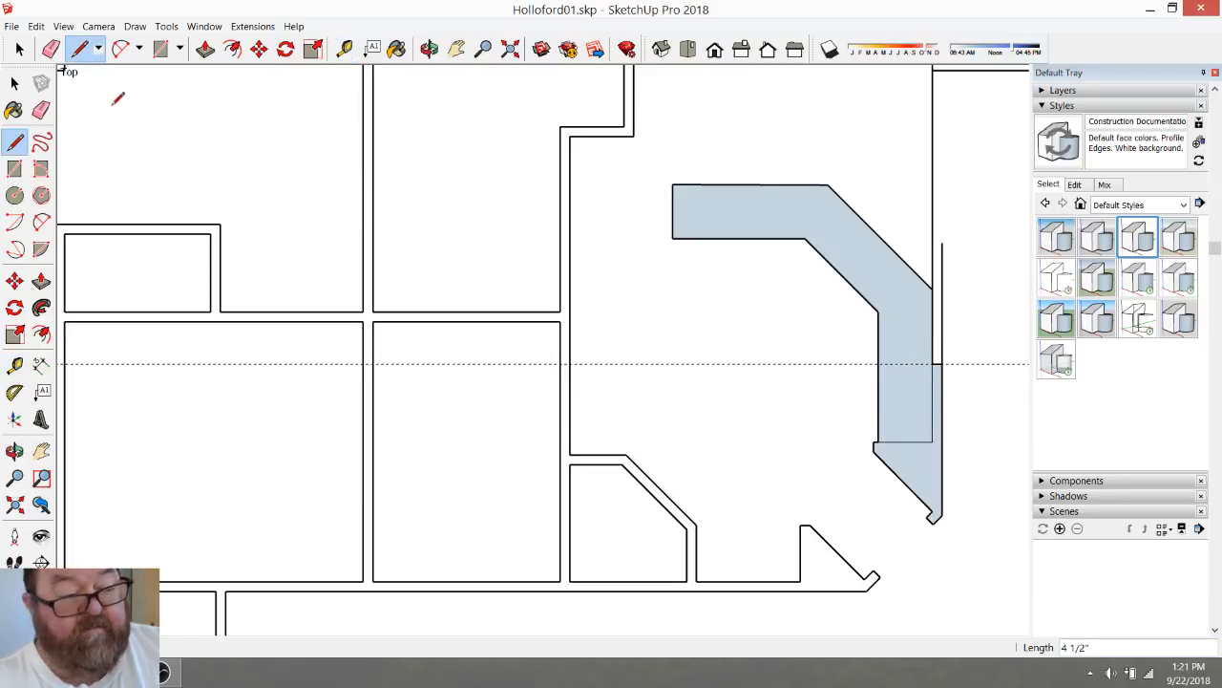
Erase both wall lines above the new wall cap and the horizontal guide
{"action": "left_click", "coordinate": [19, 49]}
{"action": "scroll", "coordinate": [841, 313], "scroll_direction": "up", "scroll_amount": 2}
{"action": "left_click", "coordinate": [51, 48]}
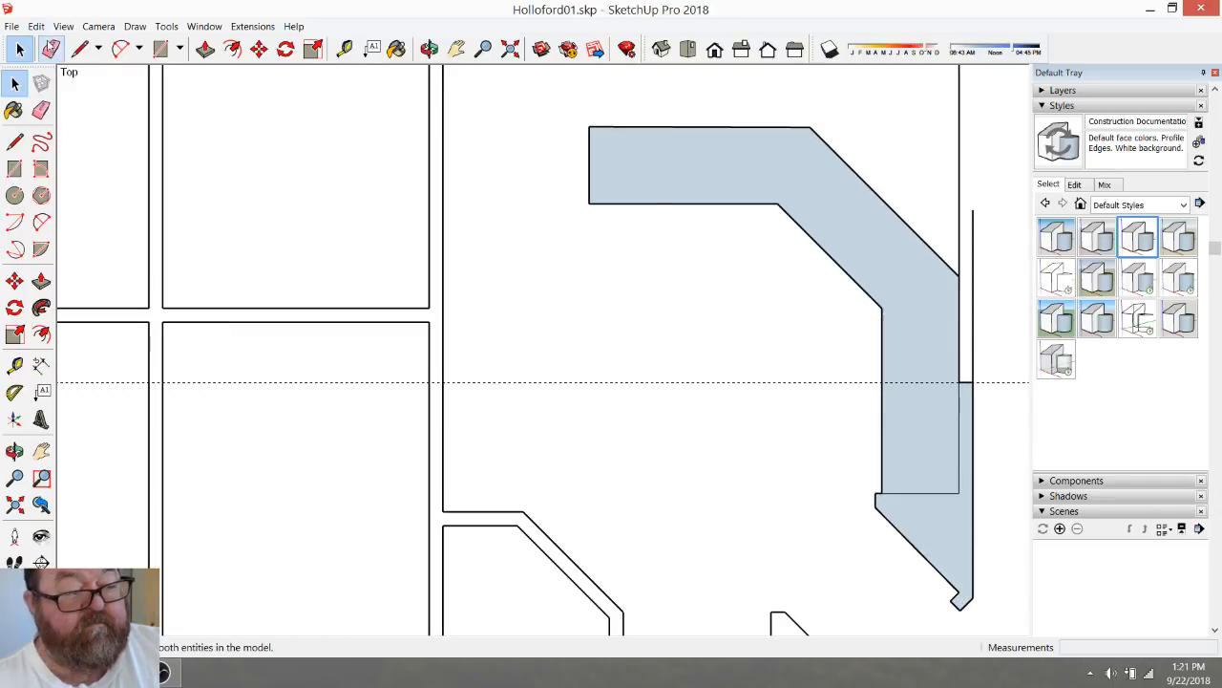
{"action": "left_click", "coordinate": [958, 226]}
{"action": "left_click", "coordinate": [972, 263]}
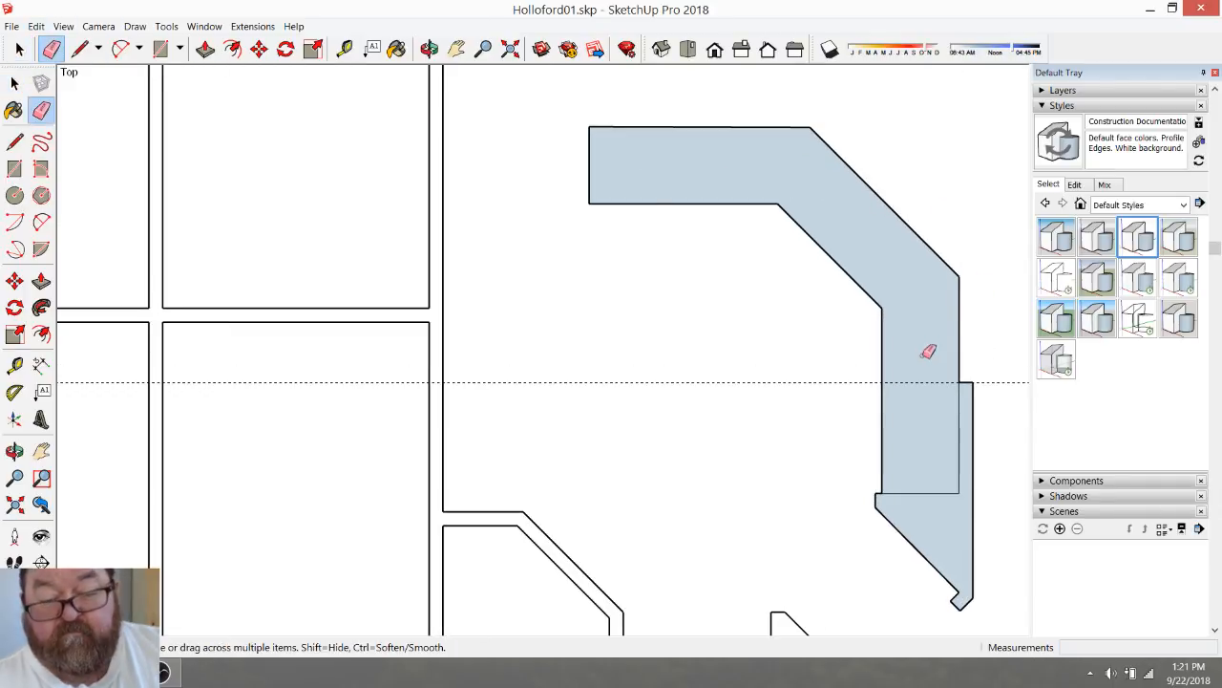
{"action": "left_click", "coordinate": [915, 381]}
{"action": "scroll", "coordinate": [705, 334], "scroll_direction": "down", "scroll_amount": 1}
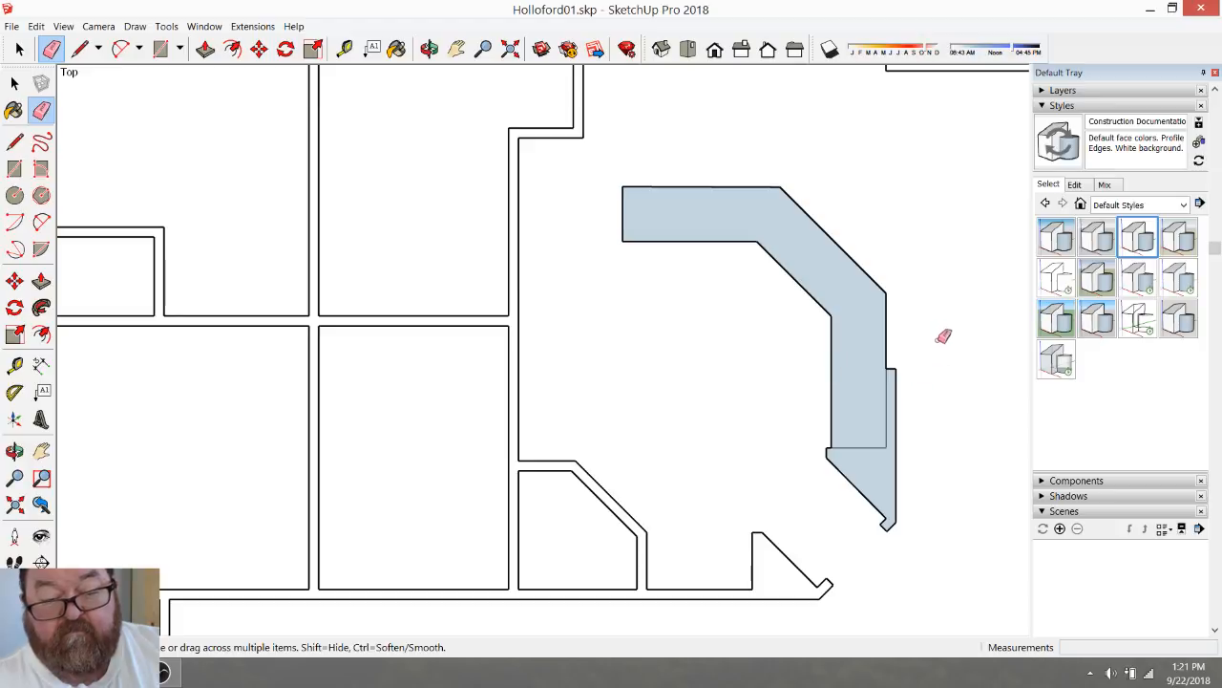
Offset guides 12 inches outward from the counter's outer vertical, diagonal and upper horizontal edges
{"action": "left_click", "coordinate": [345, 49]}
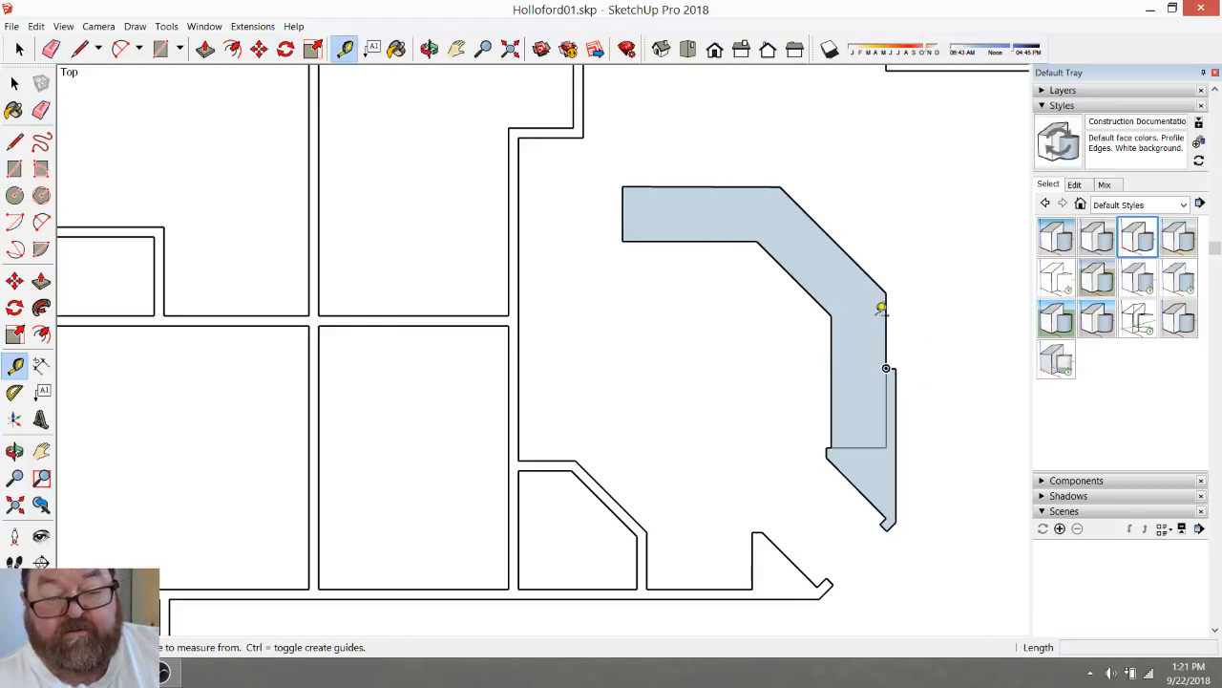
{"action": "left_click", "coordinate": [886, 330]}
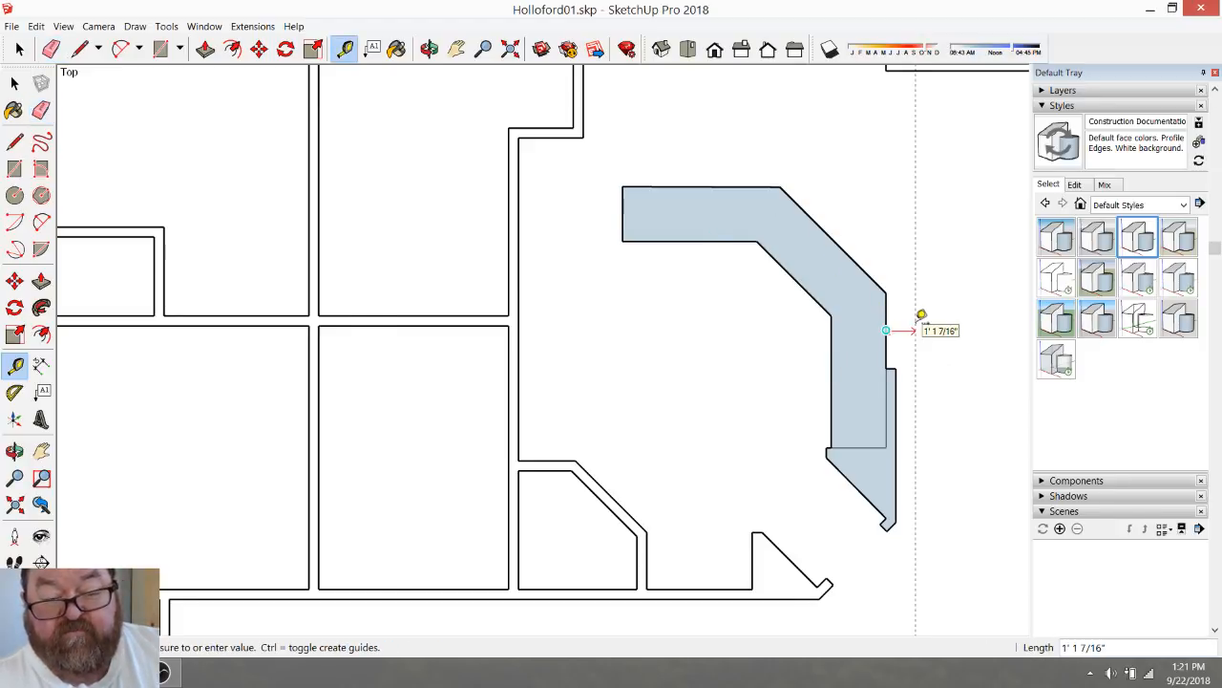
{"action": "type", "text": "12"}
{"action": "key", "text": "Return"}
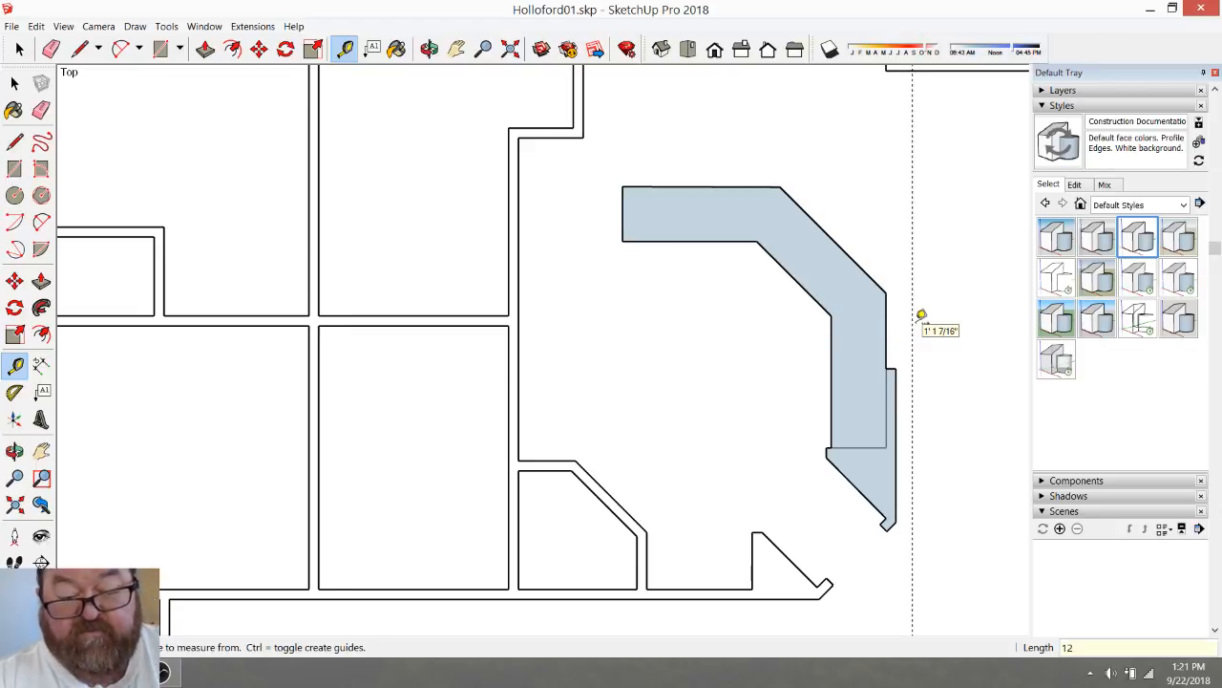
{"action": "left_click", "coordinate": [824, 230]}
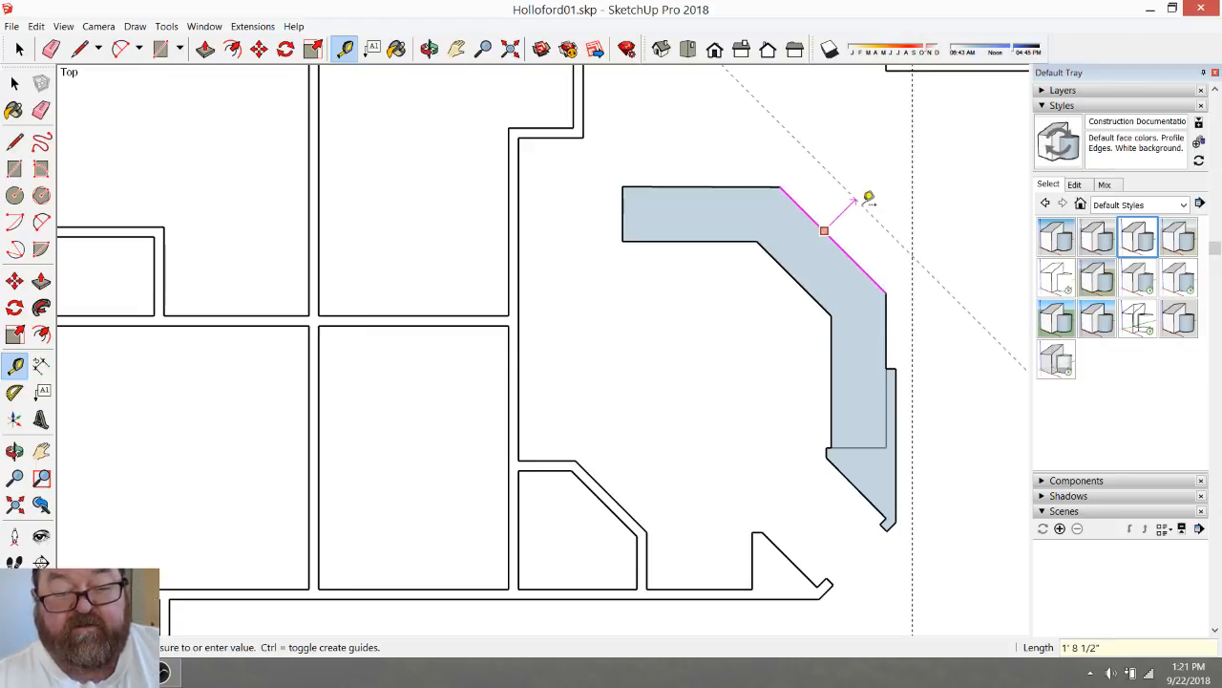
{"action": "type", "text": "12"}
{"action": "key", "text": "Return"}
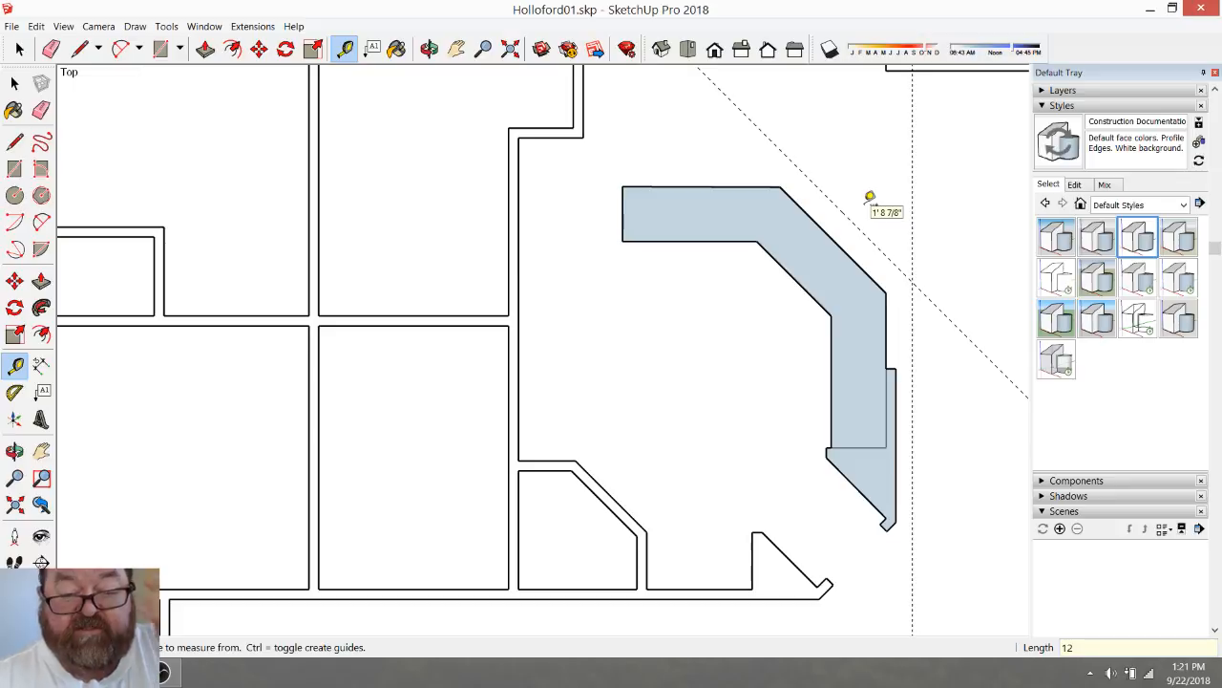
{"action": "key", "text": "e"}
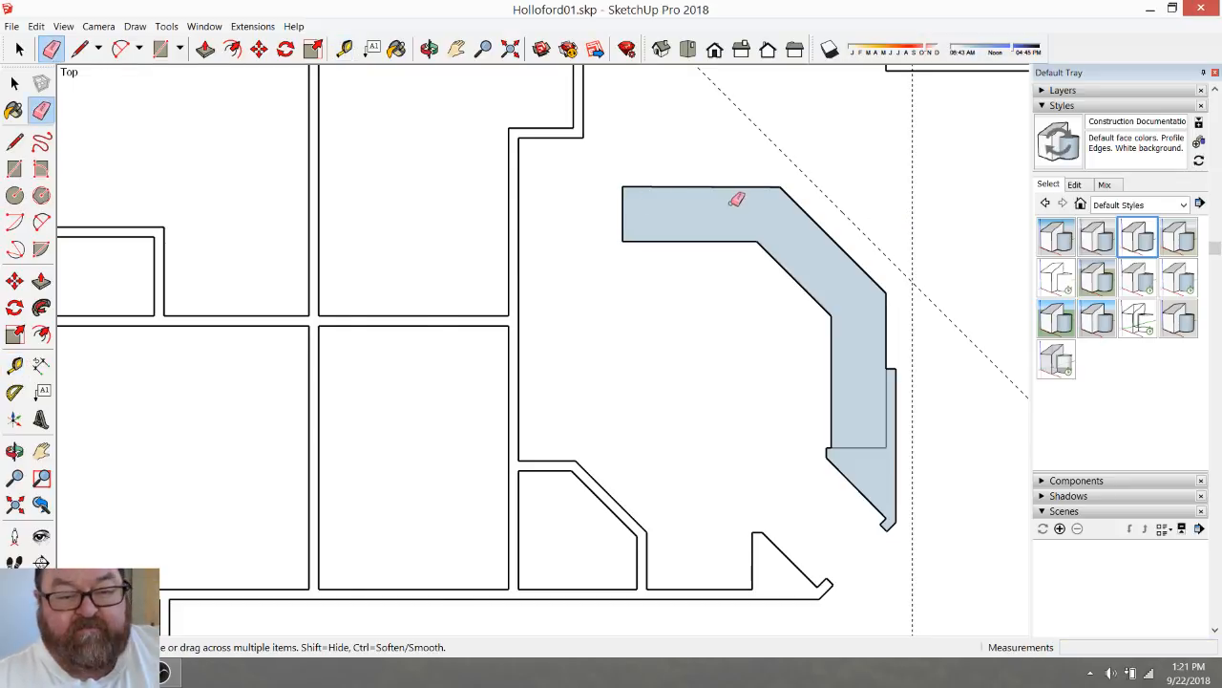
{"action": "left_click", "coordinate": [344, 49]}
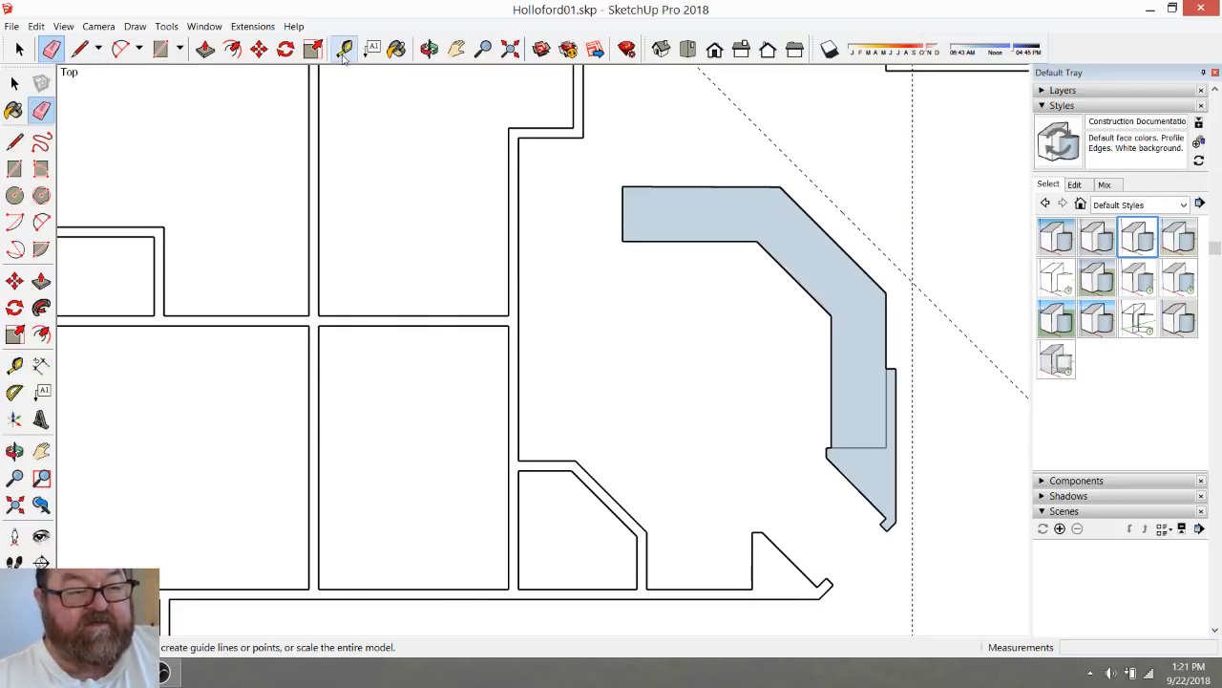
{"action": "left_click", "coordinate": [714, 186]}
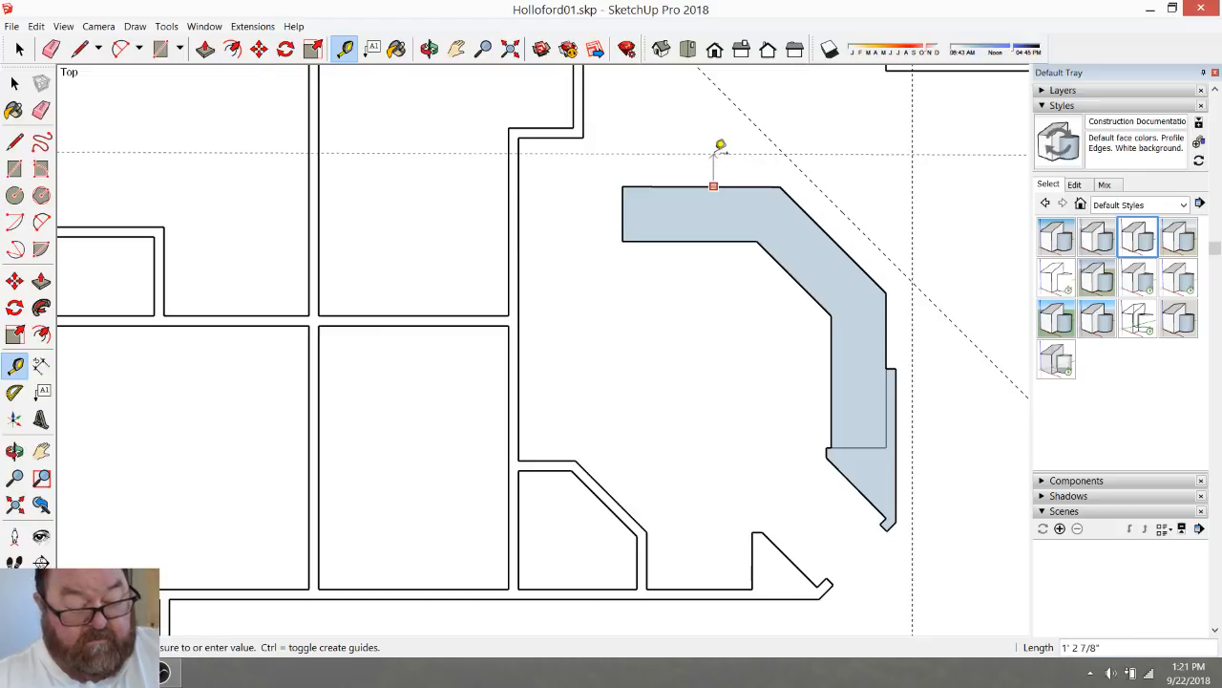
{"action": "type", "text": "12"}
{"action": "key", "text": "Return"}
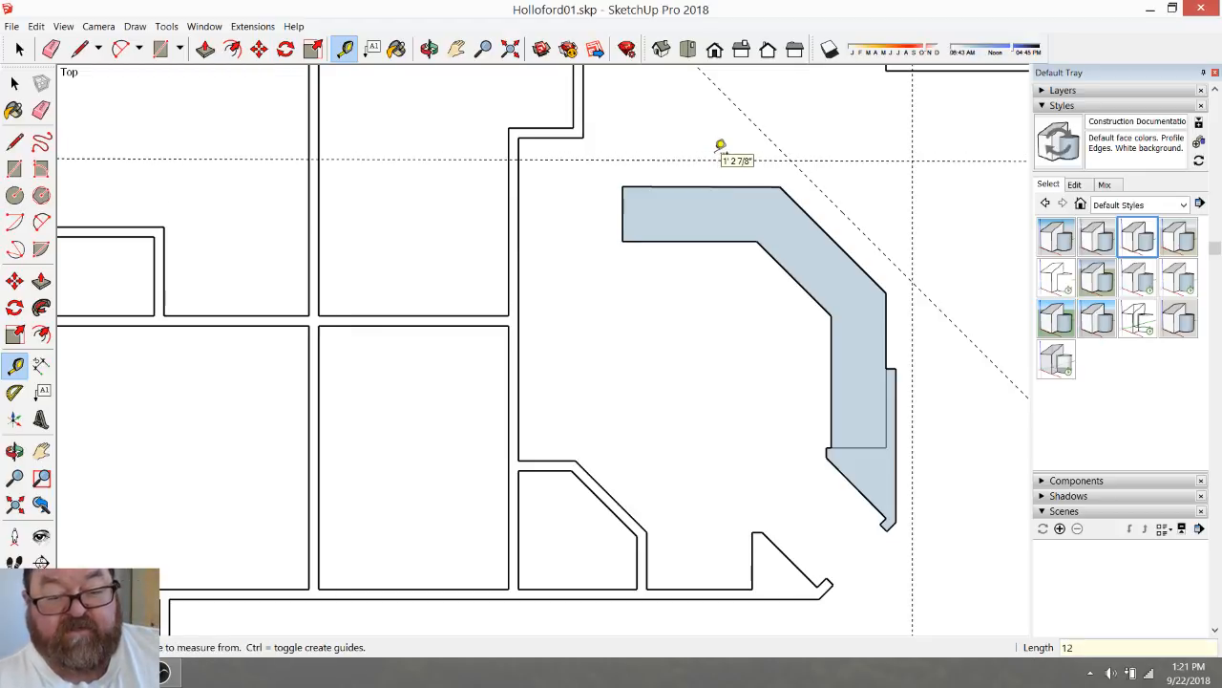
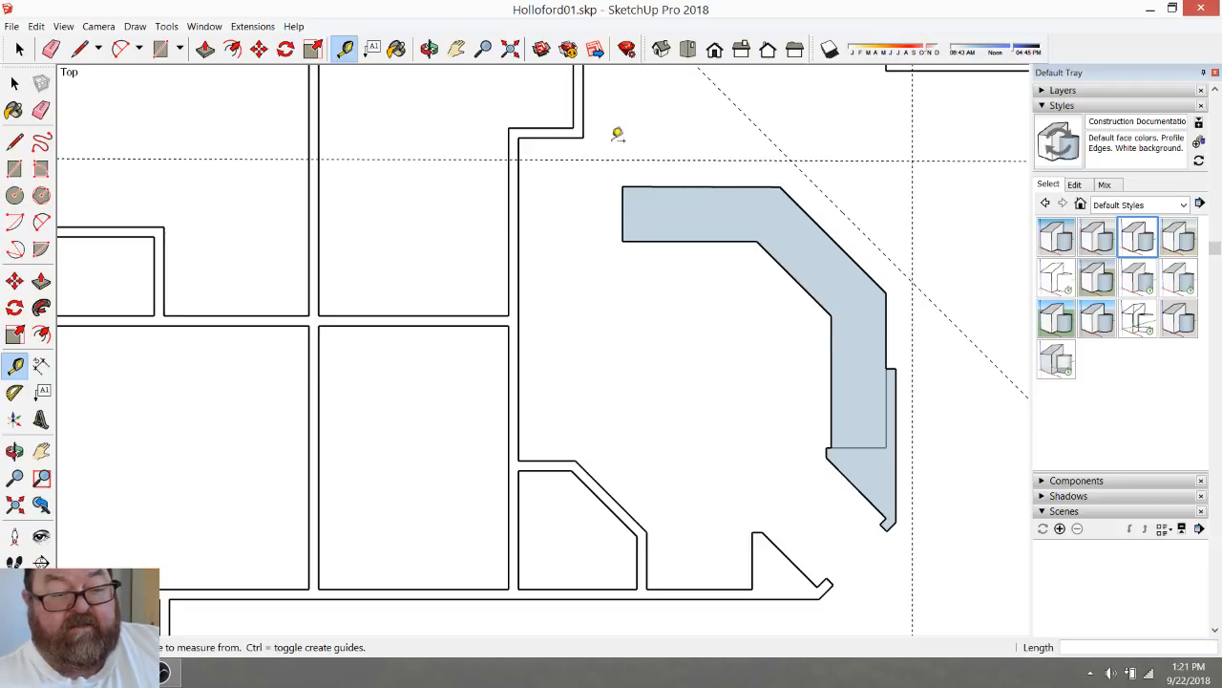
Check the bartop on the reference plan and place a vertical guide 36 inches from the projecting wall facing the counter's free end
{"action": "scroll", "coordinate": [888, 400], "scroll_direction": "down", "scroll_amount": 5}
{"action": "scroll", "coordinate": [191, 319], "scroll_direction": "up", "scroll_amount": 5}
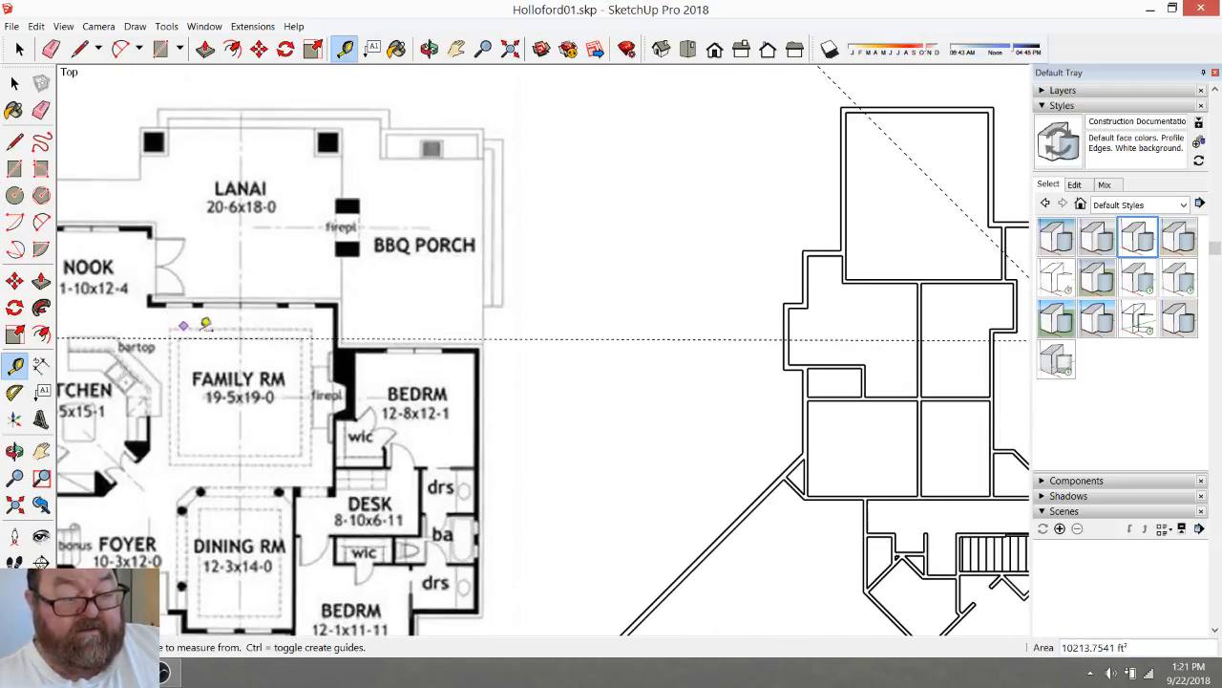
{"action": "scroll", "coordinate": [338, 455], "scroll_direction": "down", "scroll_amount": 3}
{"action": "scroll", "coordinate": [196, 382], "scroll_direction": "up", "scroll_amount": 3}
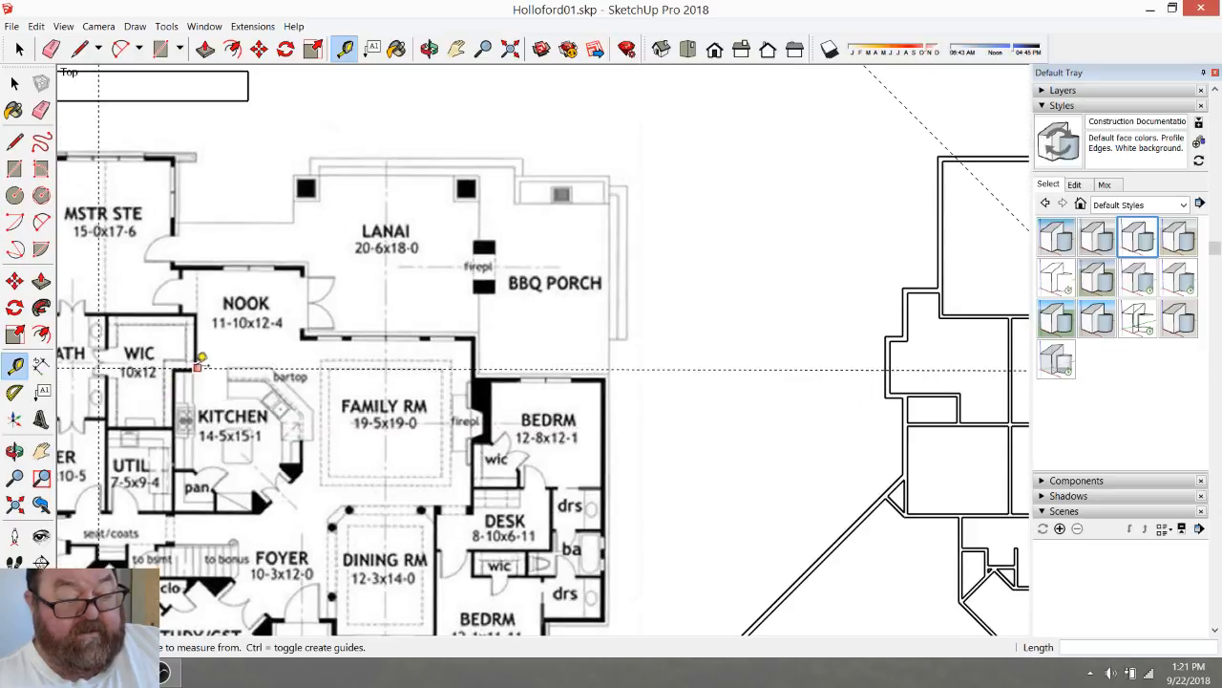
{"action": "scroll", "coordinate": [190, 394], "scroll_direction": "down", "scroll_amount": 2}
{"action": "scroll", "coordinate": [190, 394], "scroll_direction": "down", "scroll_amount": 2}
{"action": "scroll", "coordinate": [472, 376], "scroll_direction": "up", "scroll_amount": 5}
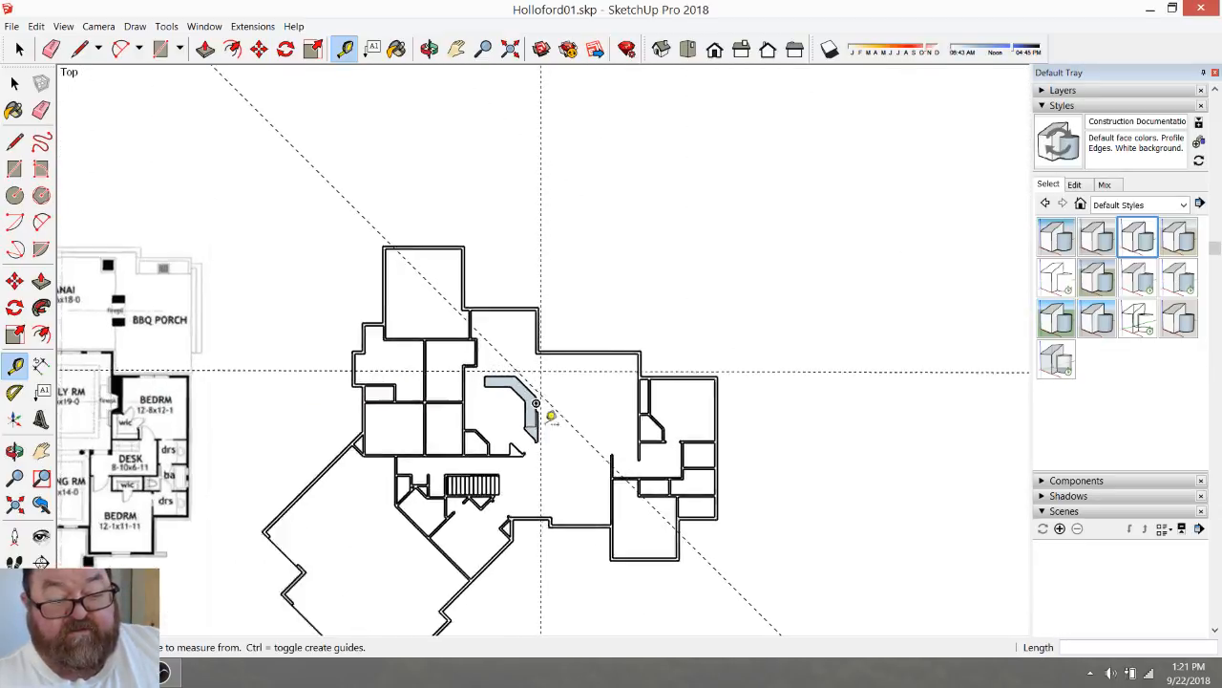
{"action": "scroll", "coordinate": [473, 376], "scroll_direction": "up", "scroll_amount": 3}
{"action": "left_click", "coordinate": [454, 233]}
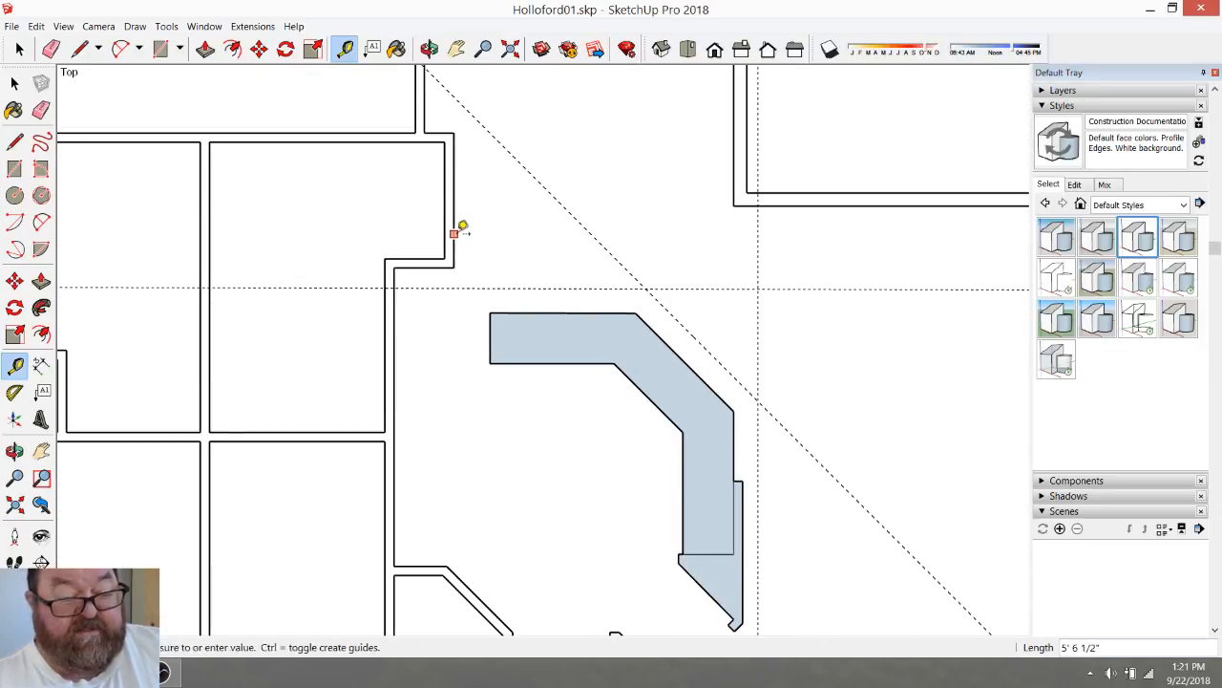
{"action": "type", "text": "3"}
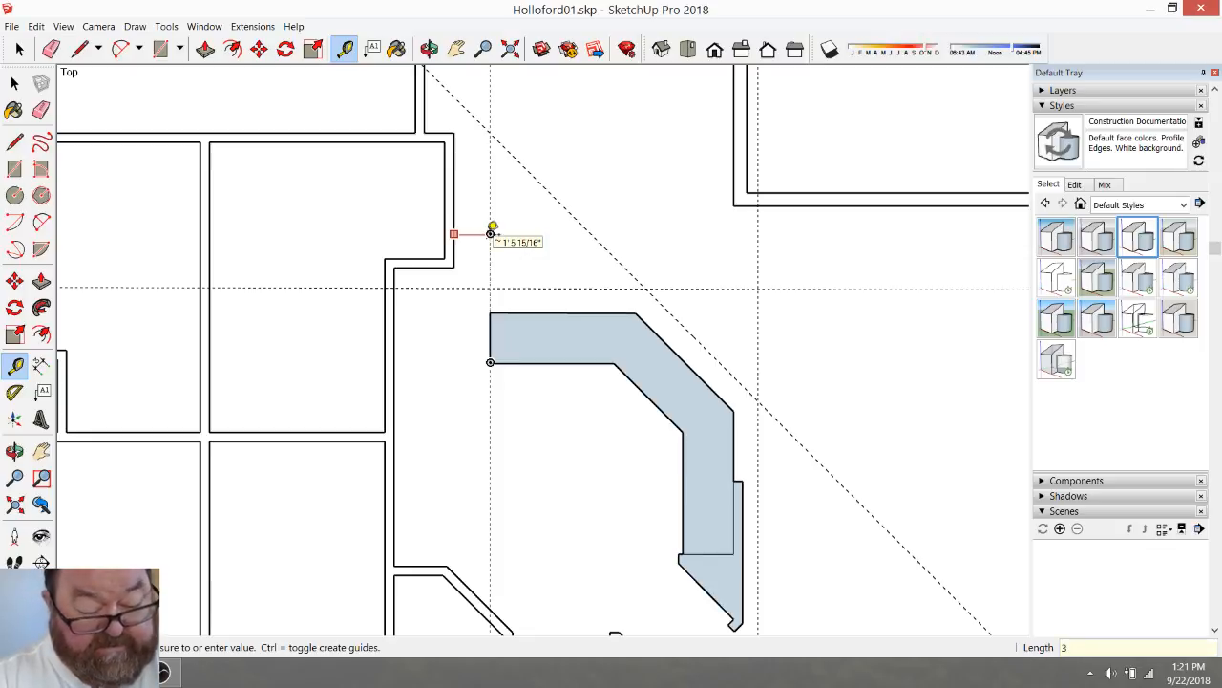
{"action": "type", "text": "6"}
{"action": "key", "text": "Return"}
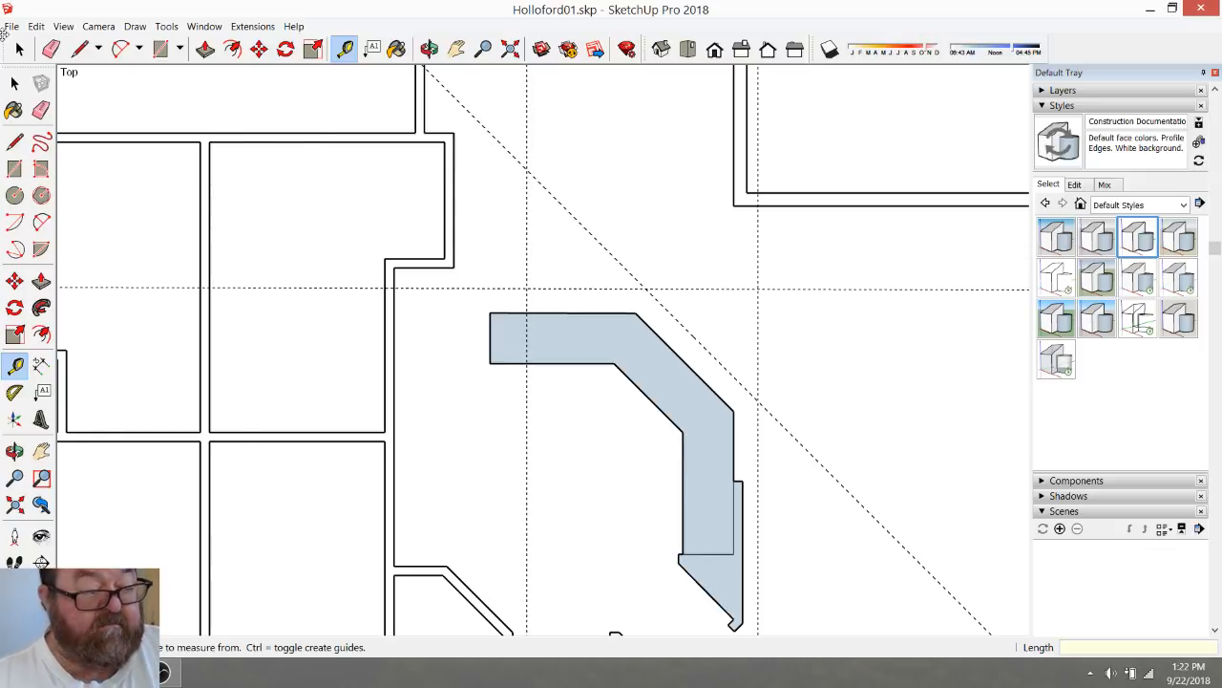
Move the end edge of the counter's horizontal run onto the 36-inch vertical guide to shorten the counter
{"action": "left_click", "coordinate": [18, 47]}
{"action": "left_click_drag", "start_coordinate": [470, 310], "coordinate": [538, 390]}
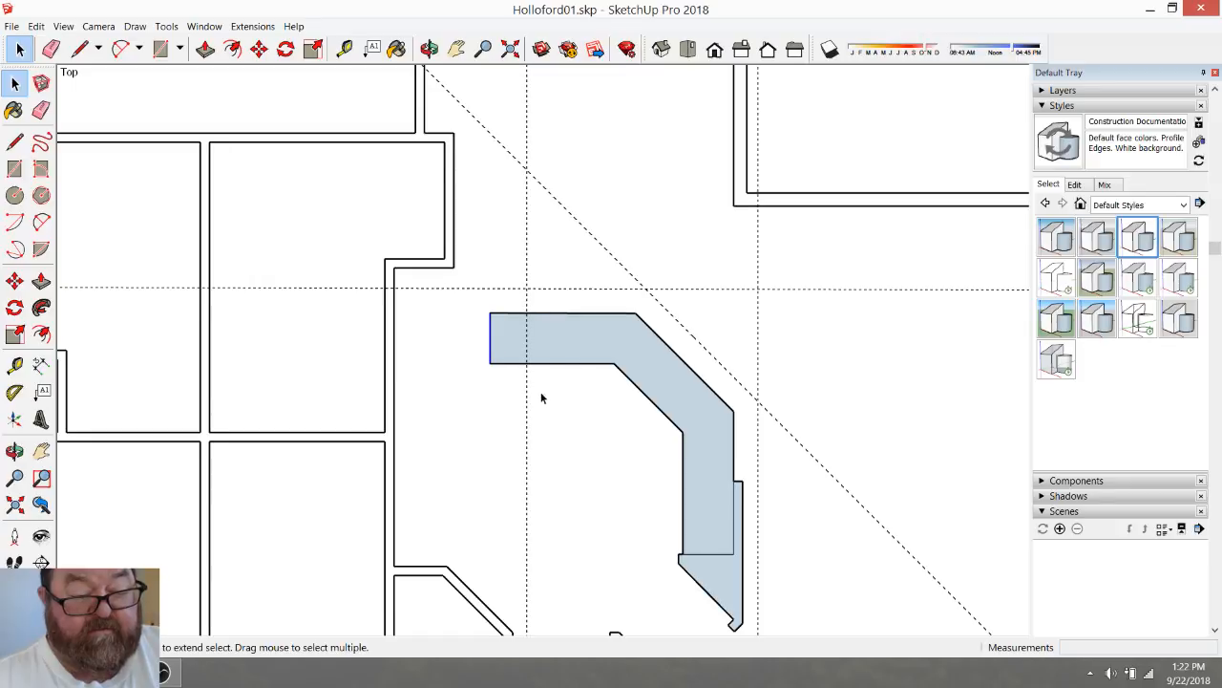
{"action": "left_click", "coordinate": [259, 50]}
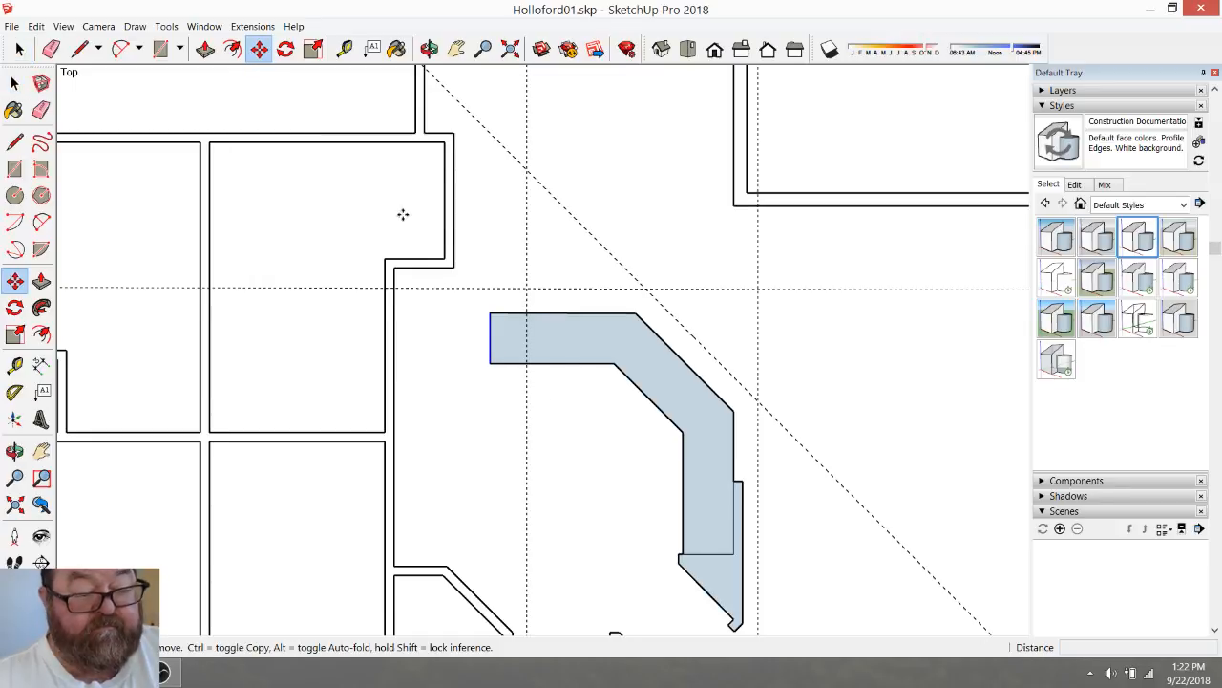
{"action": "left_click", "coordinate": [487, 312]}
{"action": "left_click", "coordinate": [526, 313]}
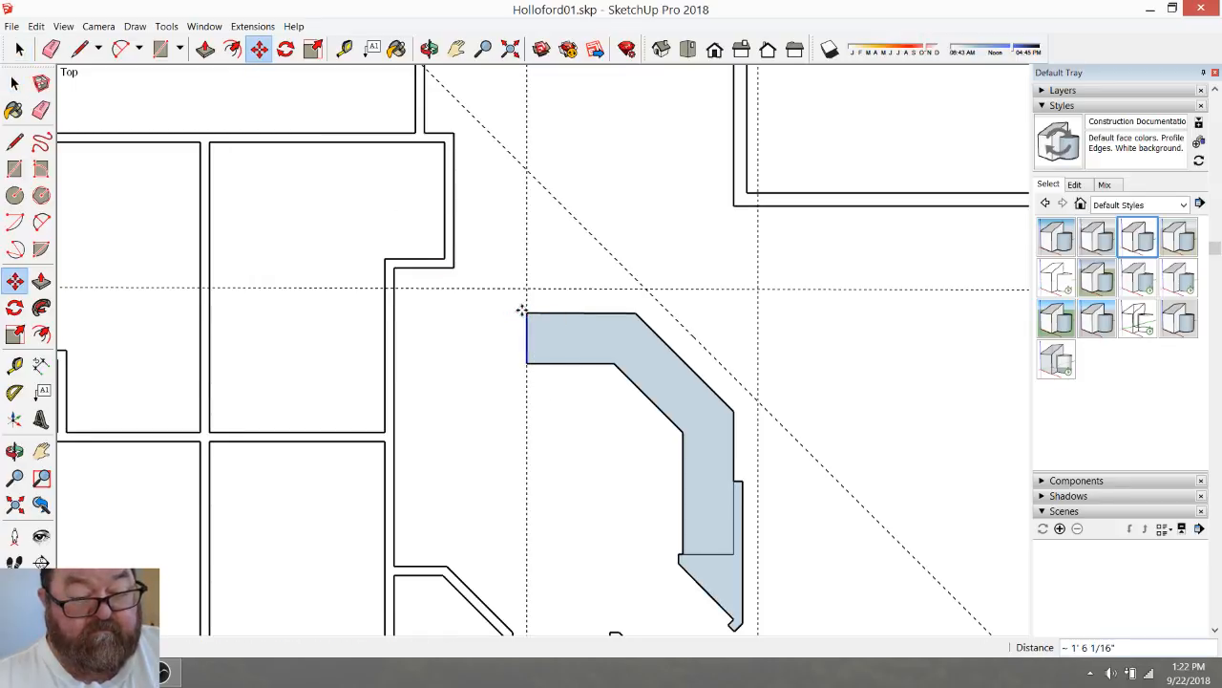
Draw the bartop outline along the guides from the counter's free end, around the diagonal, to the top of the wall stub
{"action": "left_click", "coordinate": [80, 49]}
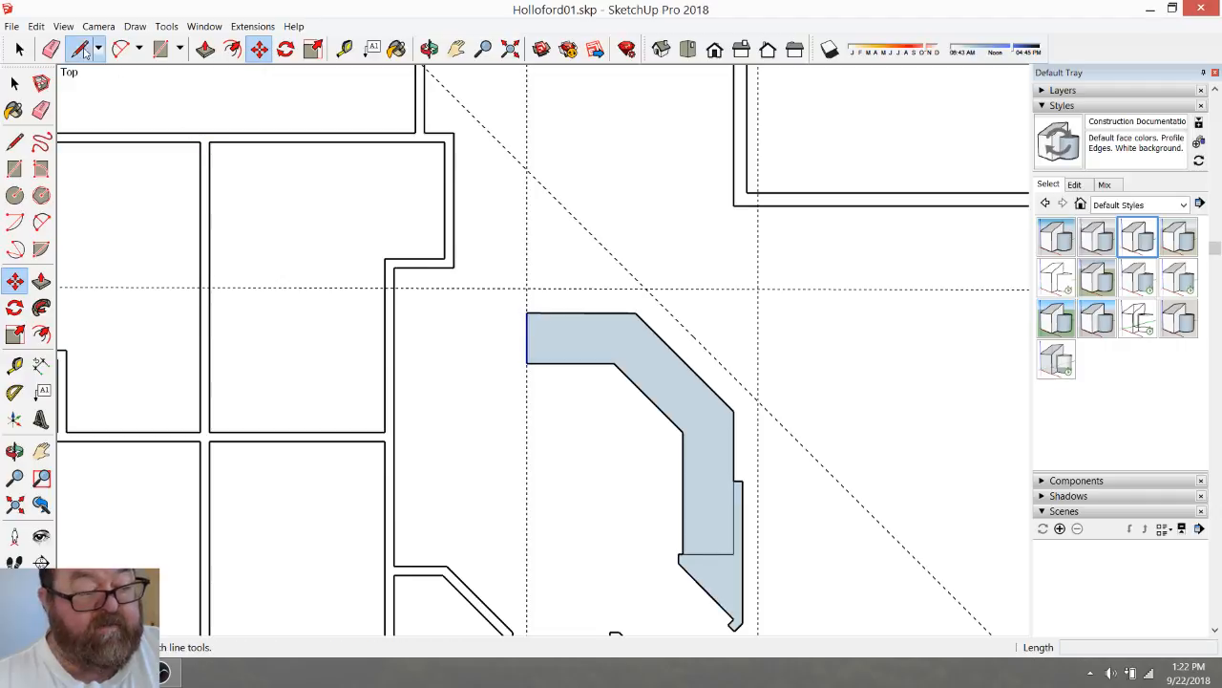
{"action": "left_click", "coordinate": [527, 313]}
{"action": "left_click", "coordinate": [527, 287]}
{"action": "left_click", "coordinate": [646, 288]}
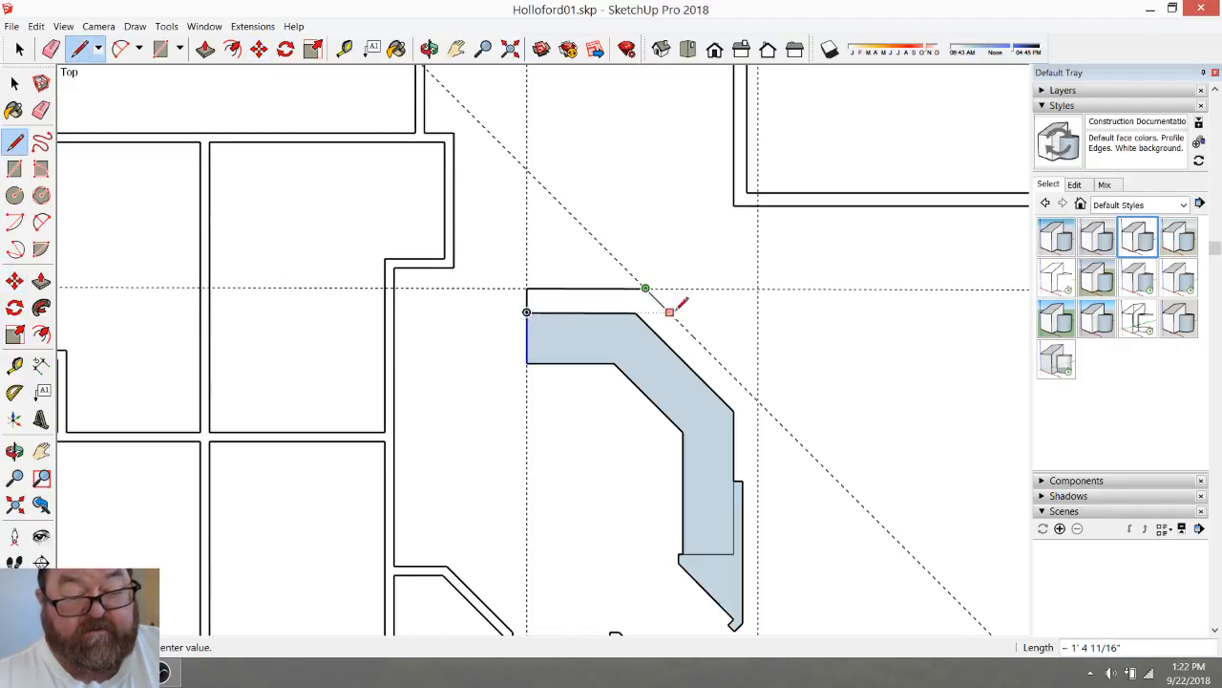
{"action": "left_click", "coordinate": [758, 400]}
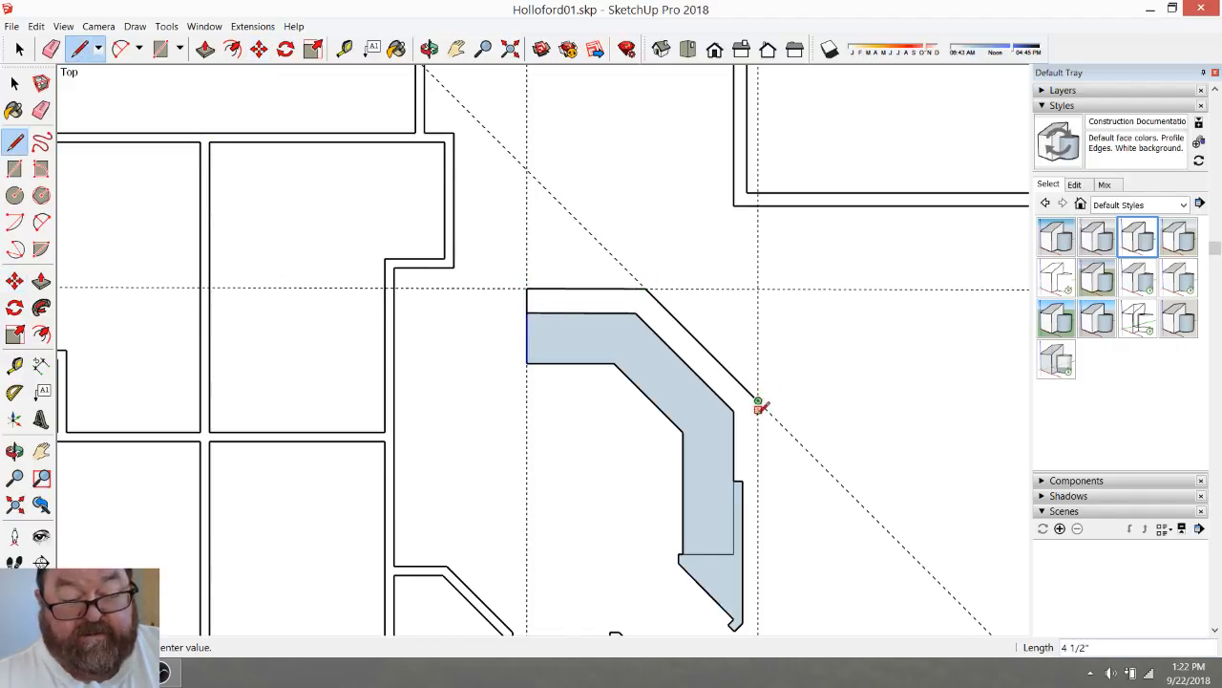
{"action": "left_click", "coordinate": [758, 479]}
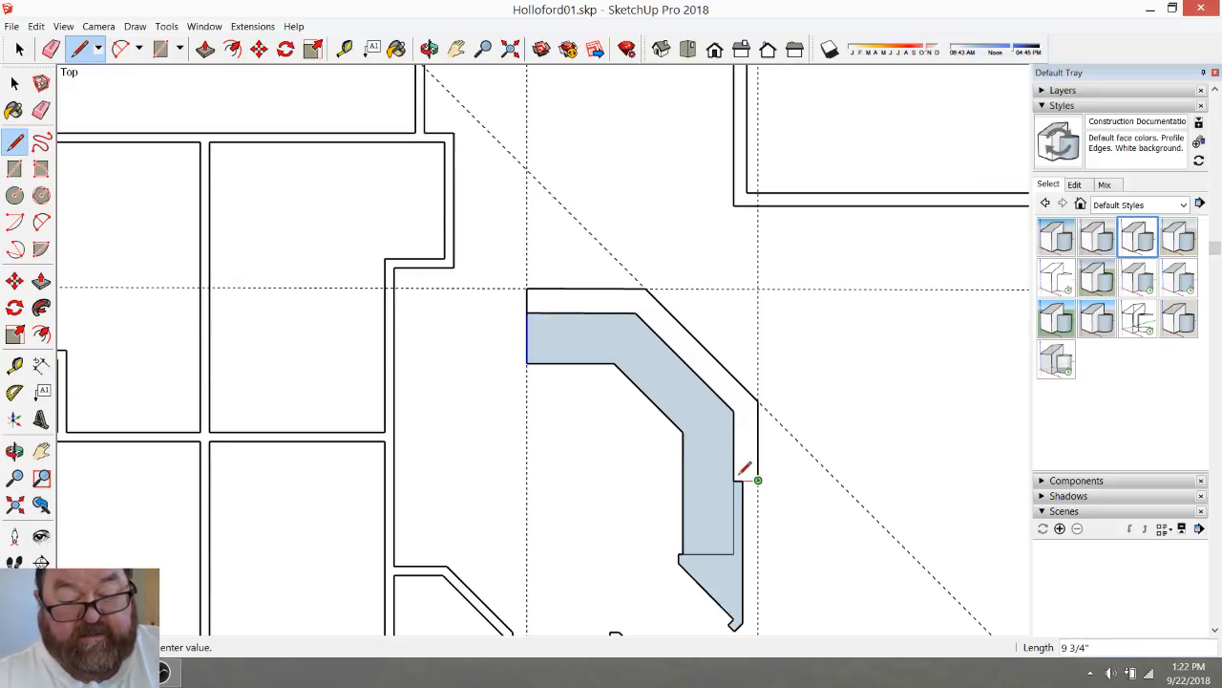
{"action": "left_click", "coordinate": [758, 480]}
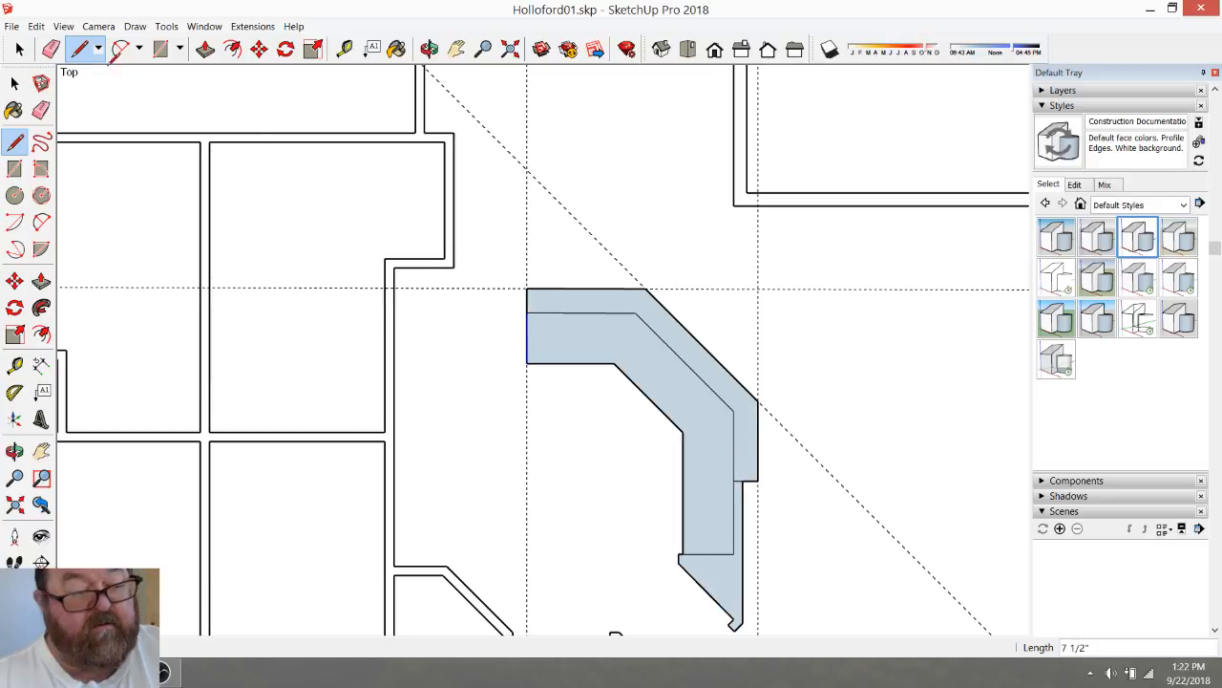
Delete the filled faces of the bartop, the angled counter and the adjoining wall, leaving only their edges
{"action": "left_click", "coordinate": [19, 48]}
{"action": "left_click", "coordinate": [648, 313]}
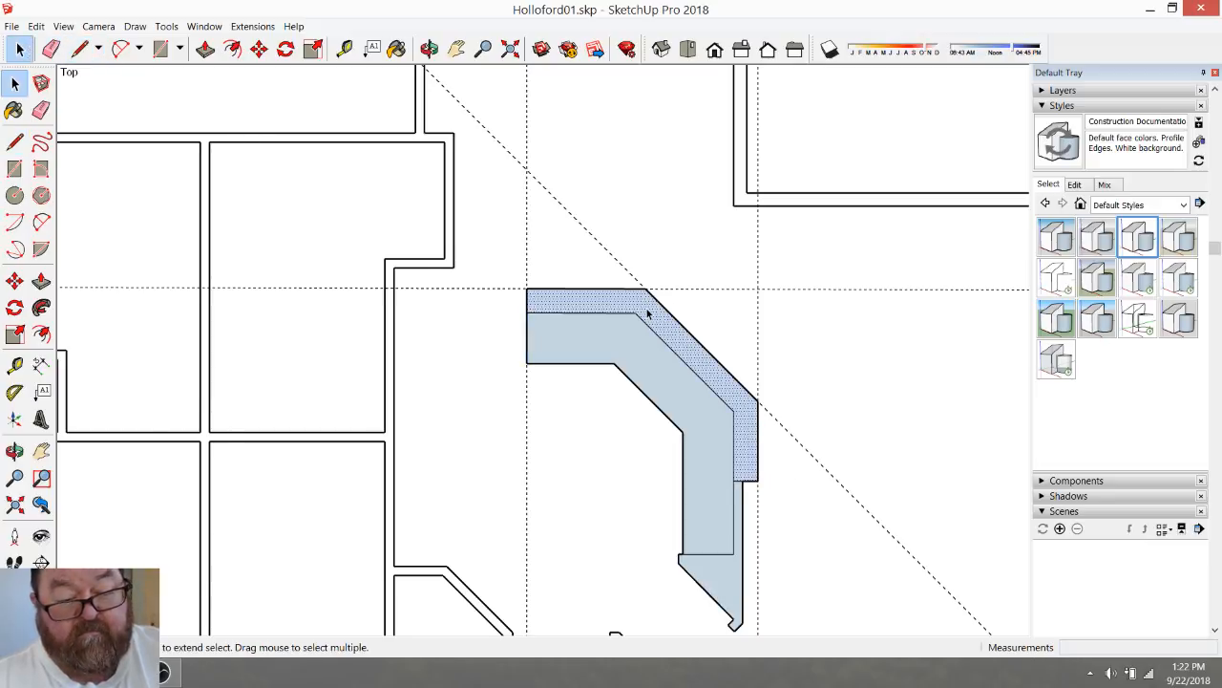
{"action": "key", "text": "Delete"}
{"action": "left_click", "coordinate": [628, 363]}
{"action": "key", "text": "Delete"}
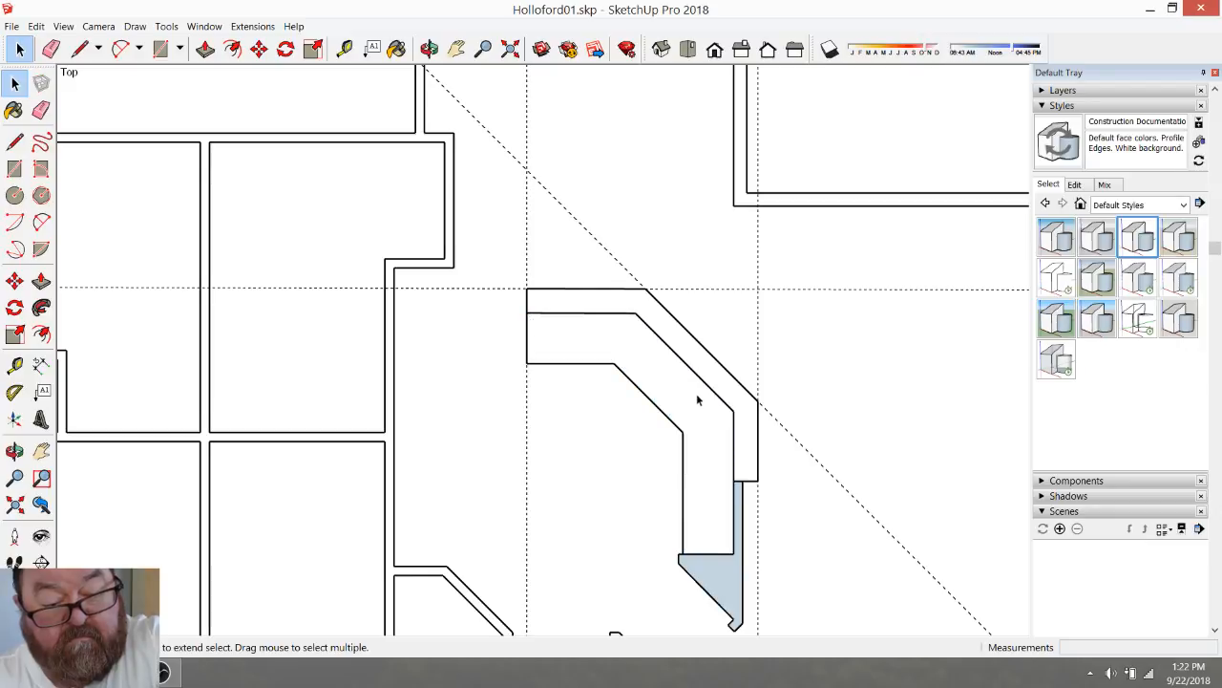
{"action": "key", "text": "Delete"}
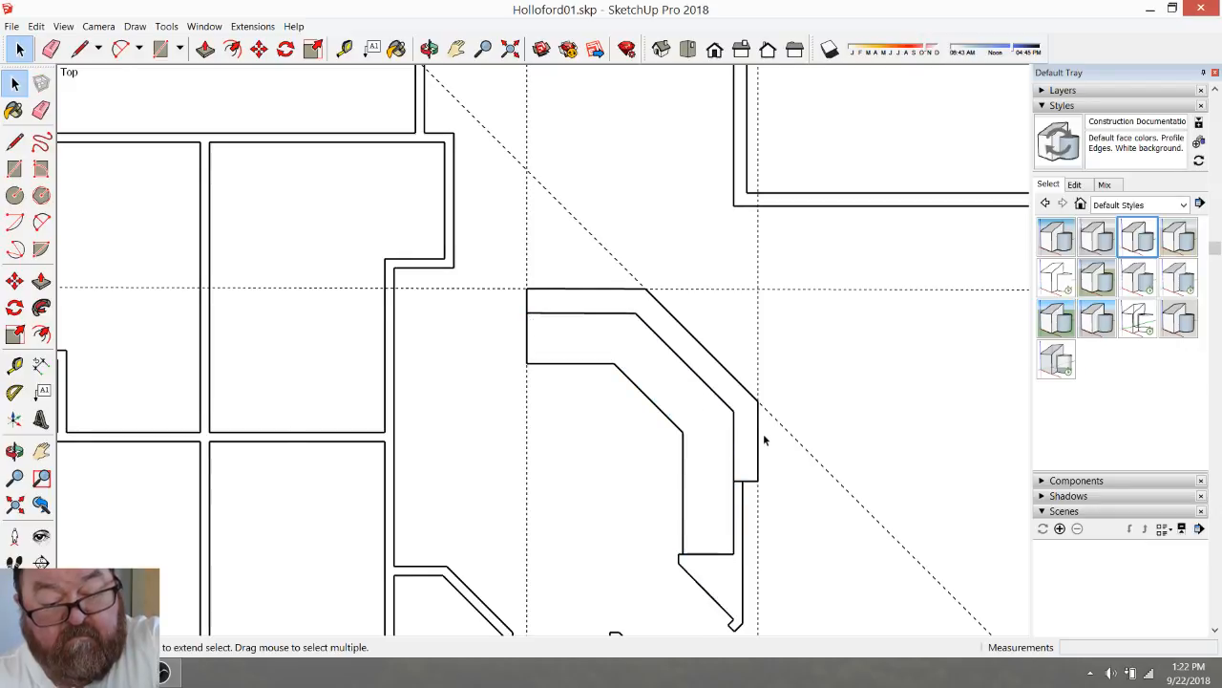
Erase the horizontal, vertical and diagonal guides around the counter and bartop
{"action": "scroll", "coordinate": [759, 442], "scroll_direction": "down", "scroll_amount": 3}
{"action": "left_click", "coordinate": [51, 49]}
{"action": "left_click_drag", "start_coordinate": [614, 318], "coordinate": [618, 339]}
{"action": "left_click_drag", "start_coordinate": [618, 340], "coordinate": [605, 380]}
{"action": "left_click_drag", "start_coordinate": [767, 373], "coordinate": [754, 318]}
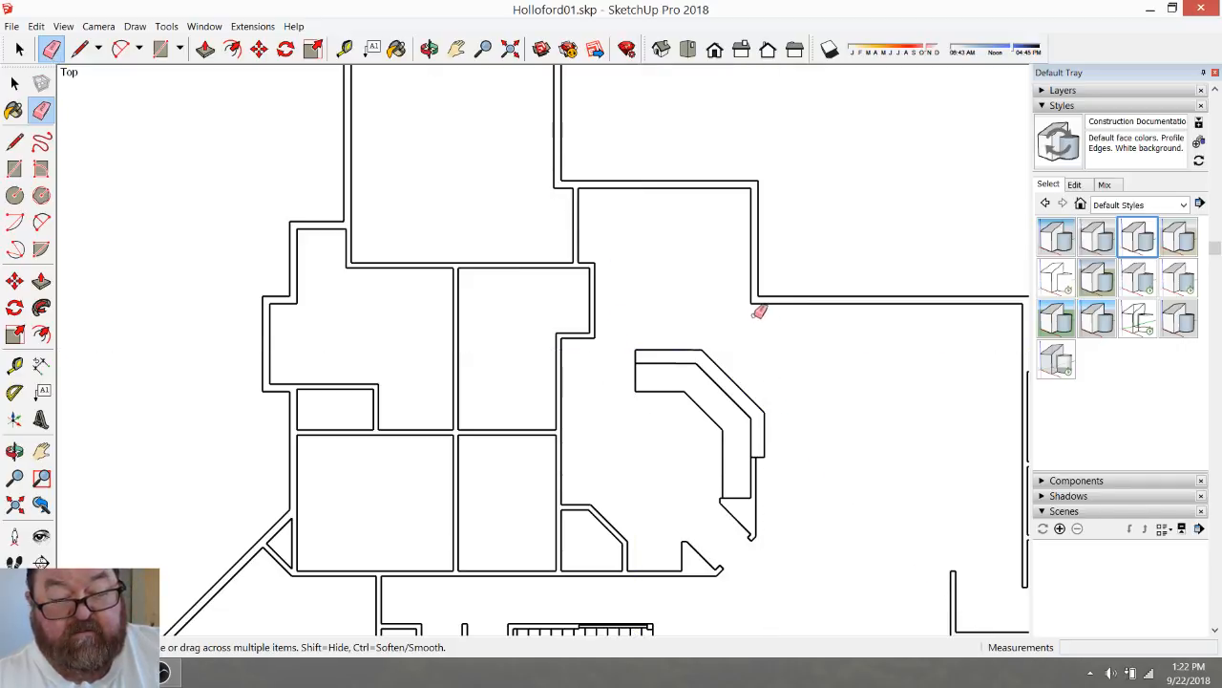
Move the bartop and the counter's horizontal and diagonal part about 1' 4" upward, aligning with the projecting wall's lower corner to lengthen the vertical run
{"action": "scroll", "coordinate": [751, 329], "scroll_direction": "down", "scroll_amount": 2}
{"action": "scroll", "coordinate": [738, 475], "scroll_direction": "up", "scroll_amount": 3}
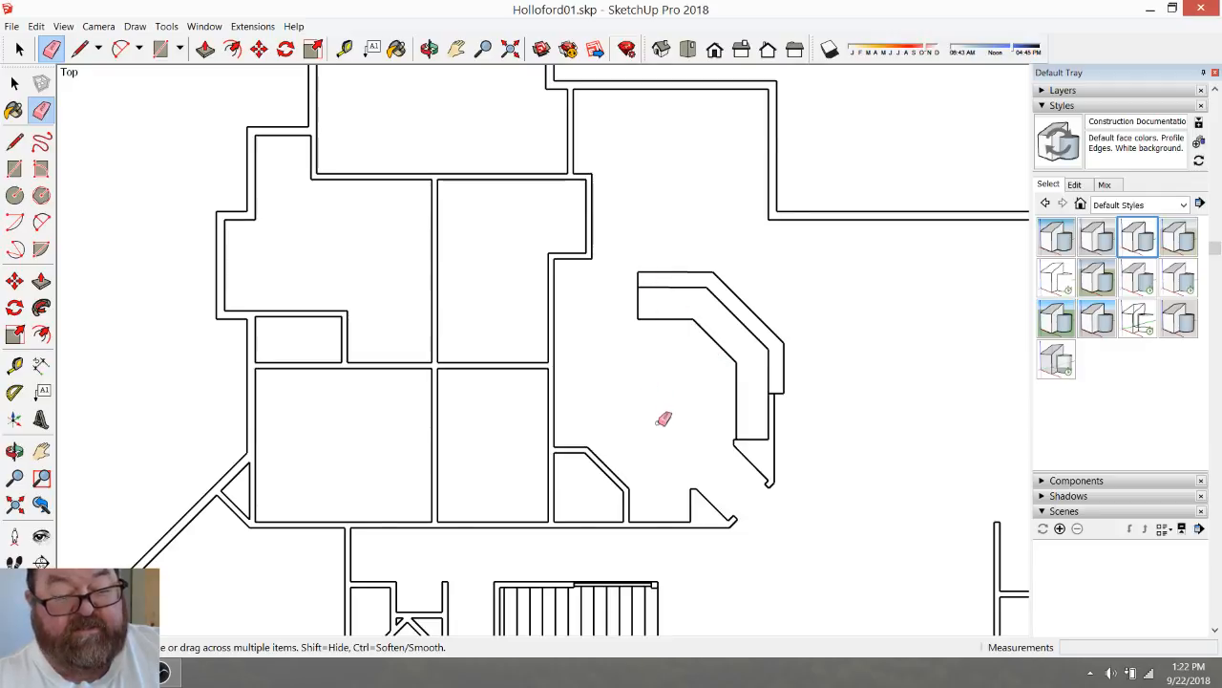
{"action": "left_click", "coordinate": [344, 48]}
{"action": "key", "text": "space"}
{"action": "left_click_drag", "start_coordinate": [625, 259], "coordinate": [800, 412]}
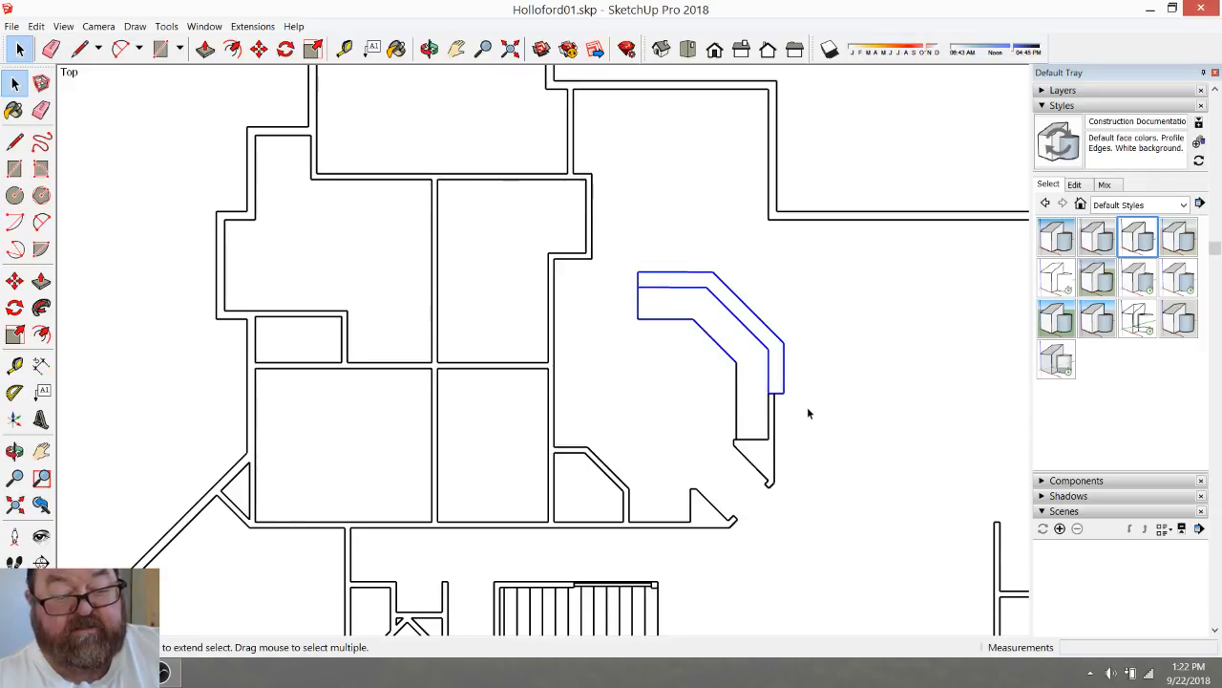
{"action": "left_click", "coordinate": [259, 49]}
{"action": "scroll", "coordinate": [630, 277], "scroll_direction": "up", "scroll_amount": 3}
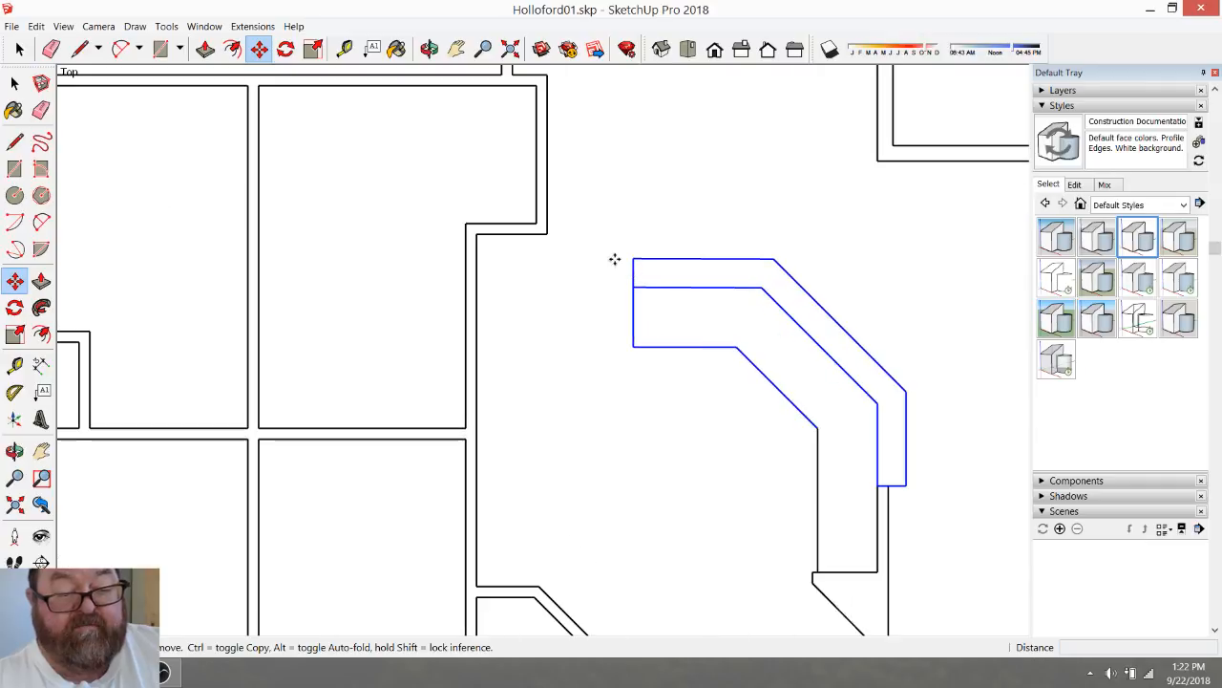
{"action": "left_click", "coordinate": [632, 275]}
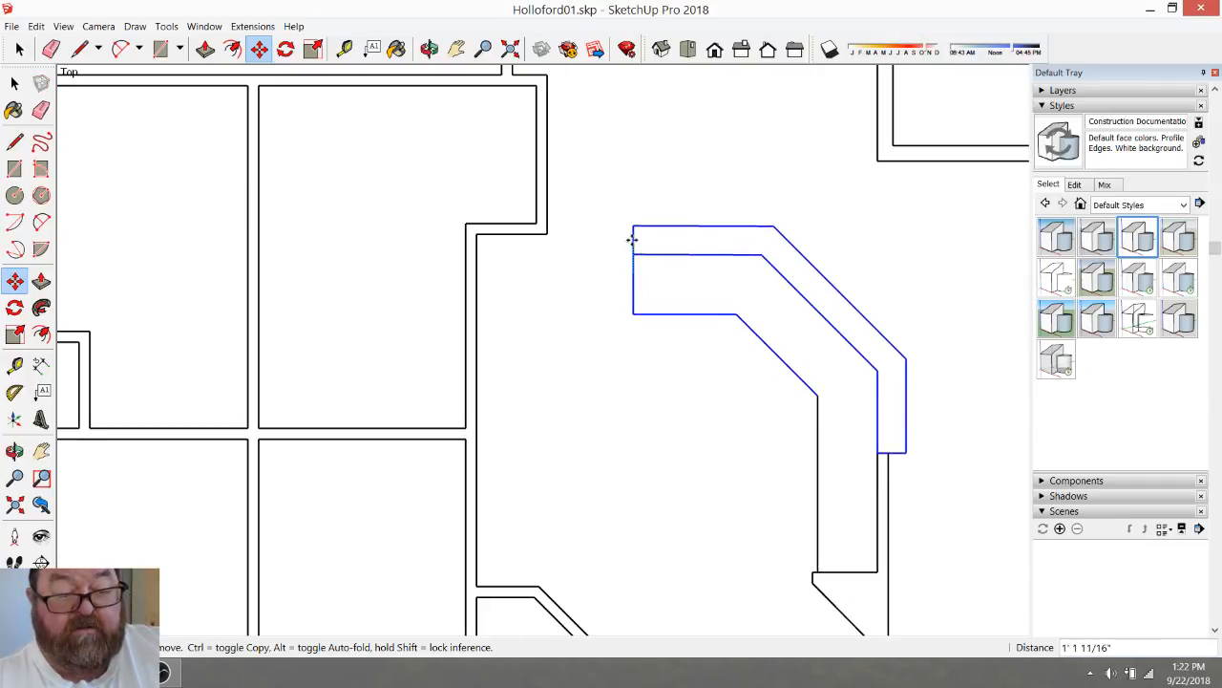
{"action": "left_click", "coordinate": [547, 233]}
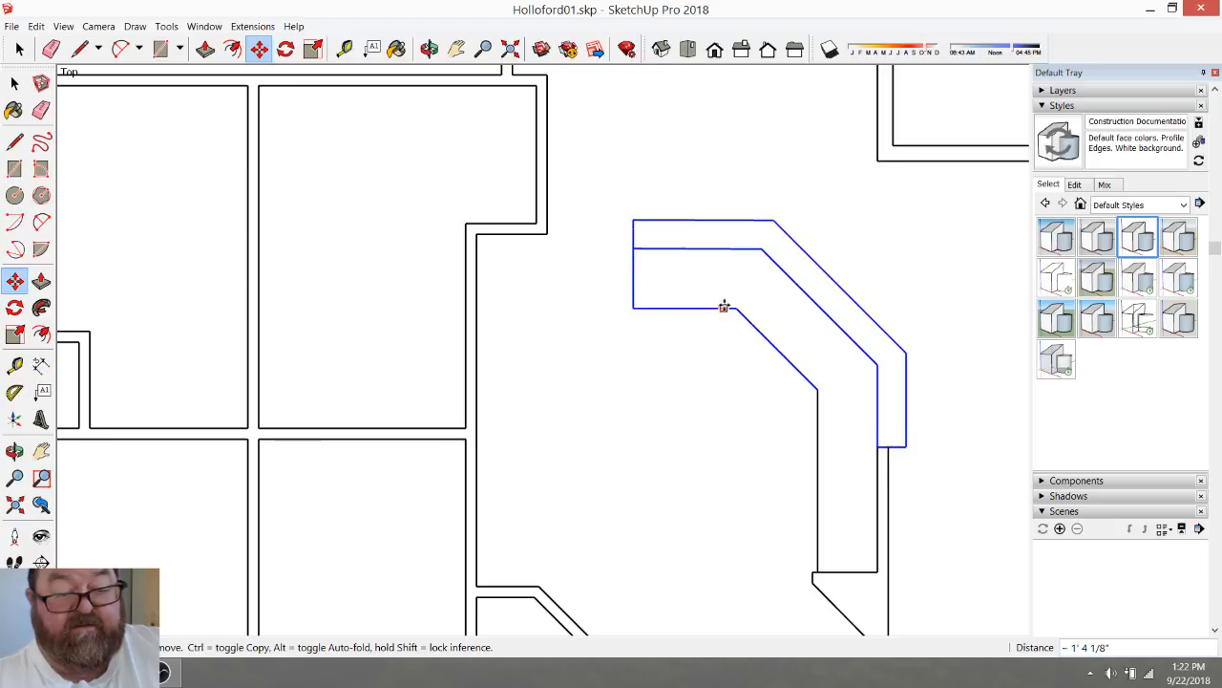
{"action": "scroll", "coordinate": [723, 305], "scroll_direction": "down", "scroll_amount": 3}
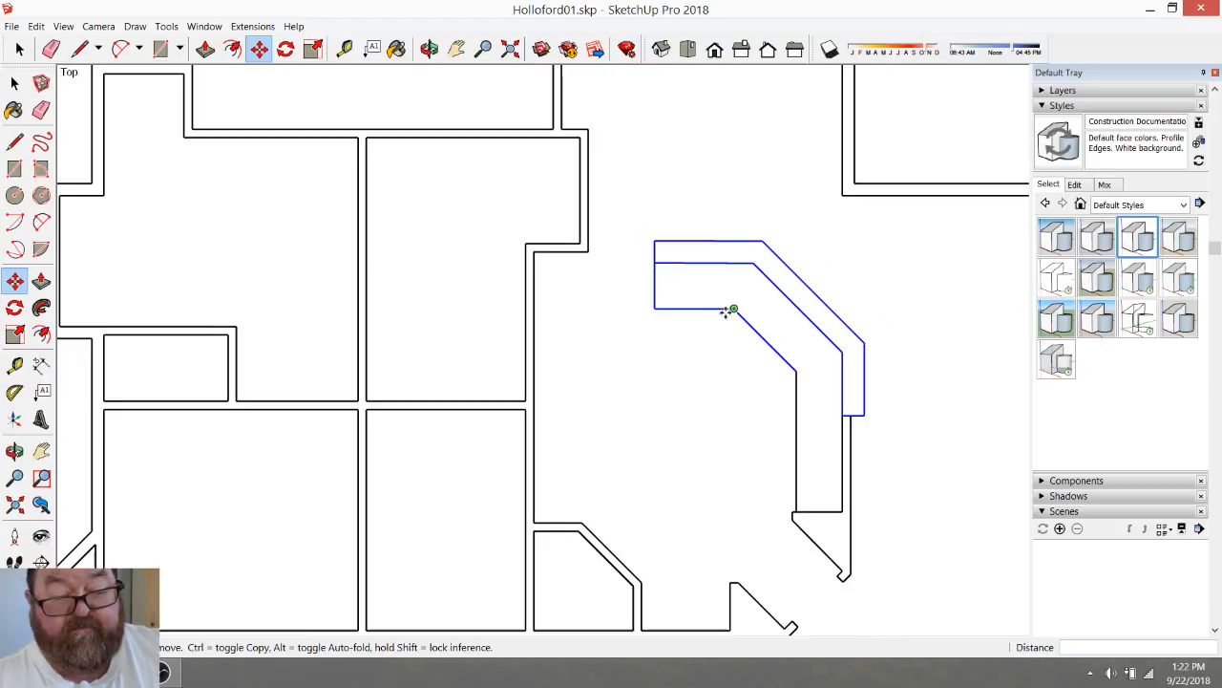
Place a horizontal guide 25 inches above the kitchen's lower wall, in the recess beside the pantry
{"action": "left_click", "coordinate": [345, 49]}
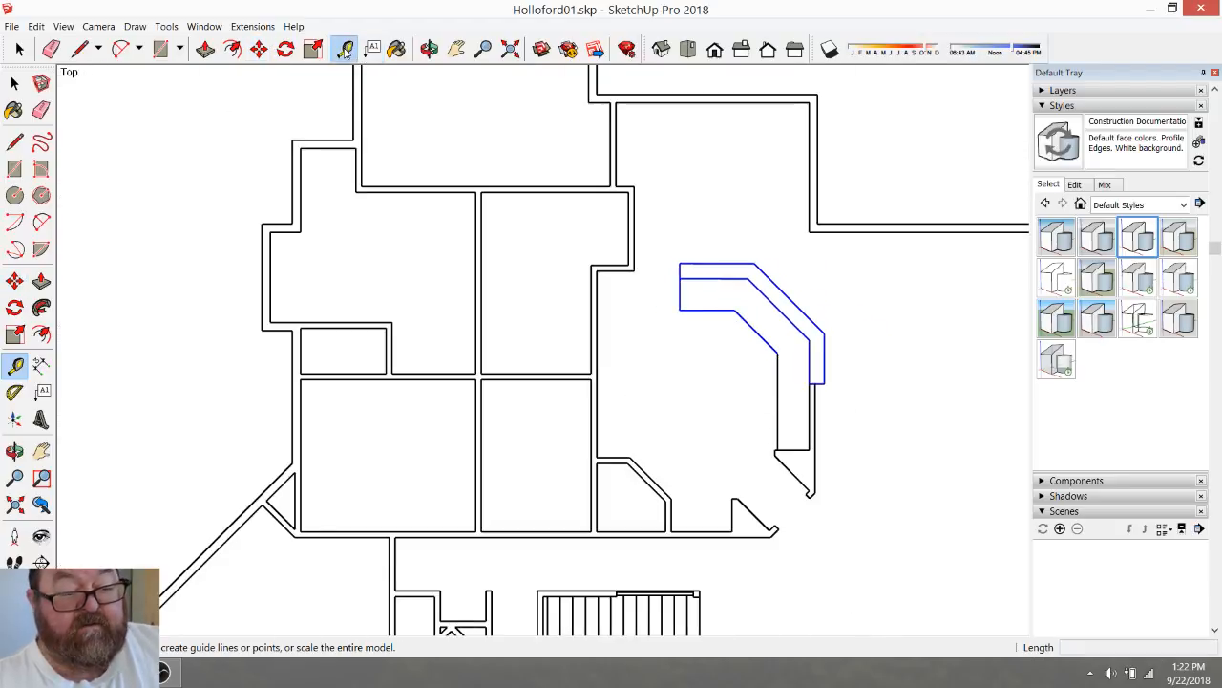
{"action": "left_click", "coordinate": [702, 533]}
{"action": "scroll", "coordinate": [700, 506], "scroll_direction": "up", "scroll_amount": 1}
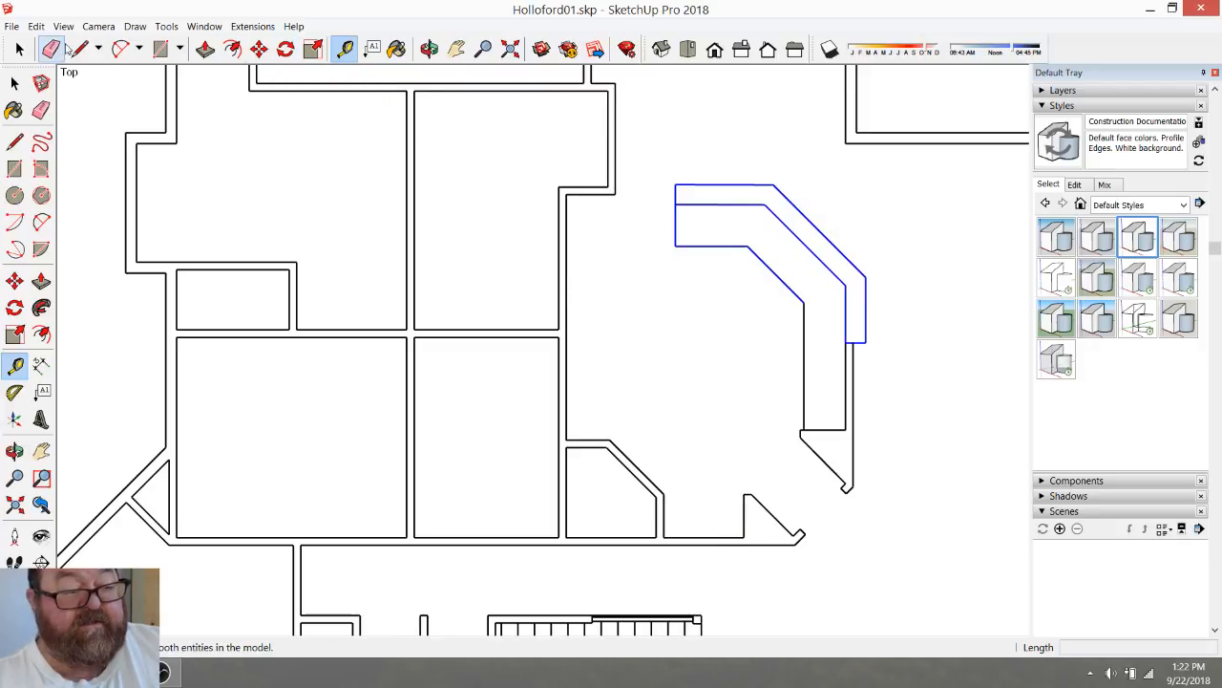
{"action": "scroll", "coordinate": [659, 485], "scroll_direction": "up", "scroll_amount": 2}
{"action": "left_click", "coordinate": [726, 563]}
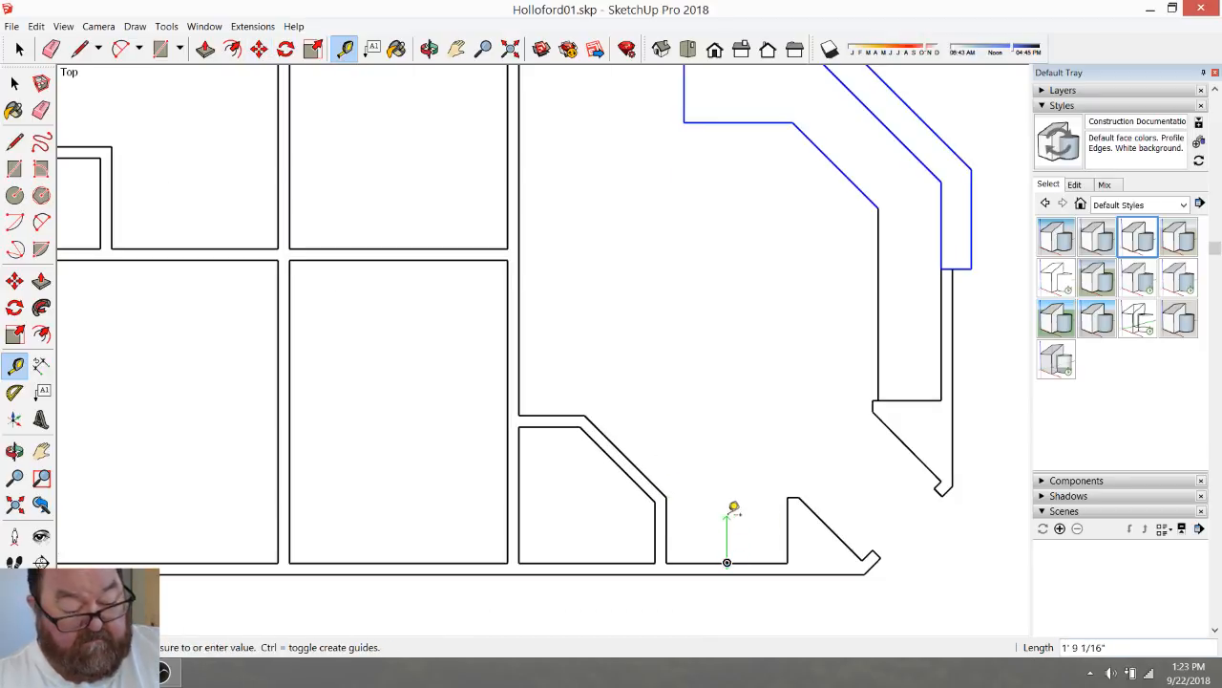
{"action": "left_click", "coordinate": [722, 520]}
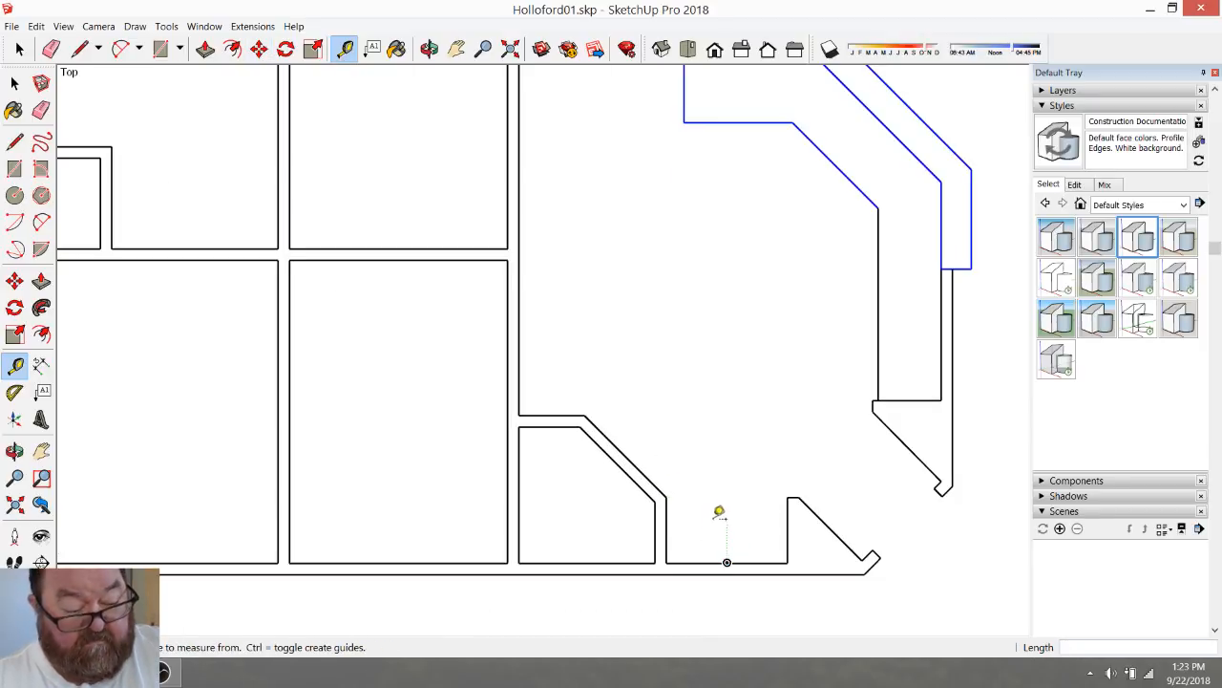
{"action": "left_click", "coordinate": [704, 563]}
{"action": "type", "text": "25"}
{"action": "key", "text": "Return"}
{"action": "scroll", "coordinate": [712, 524], "scroll_direction": "up", "scroll_amount": 5}
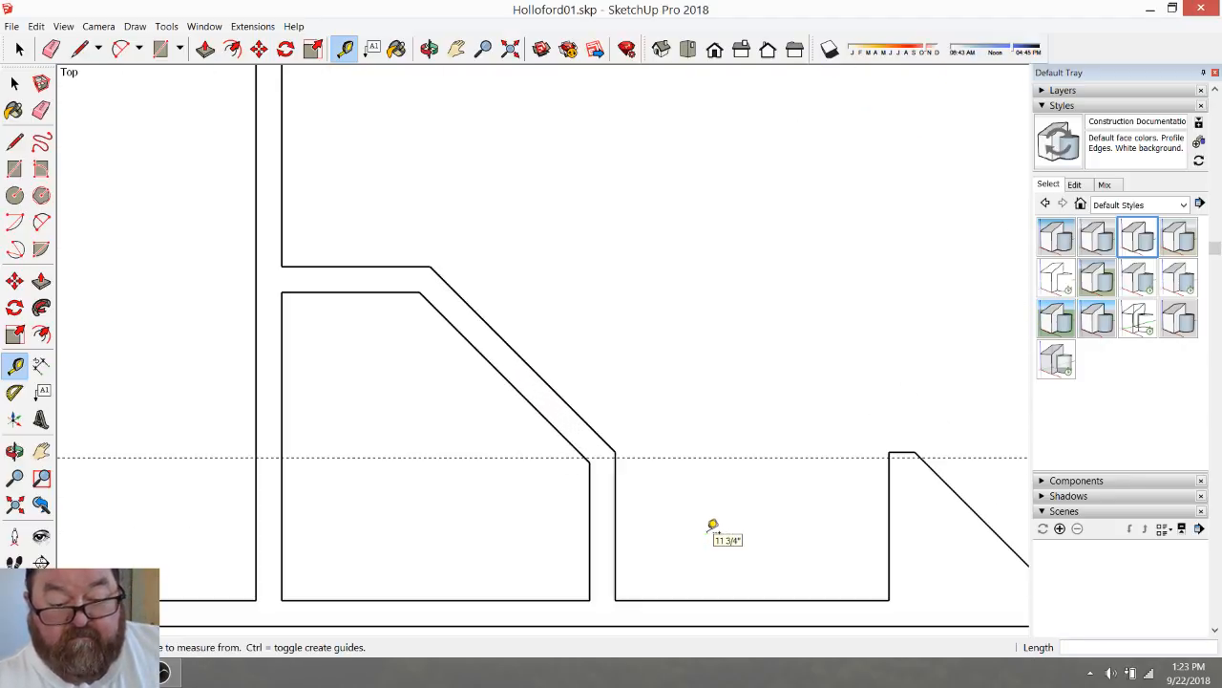
Draw the front edge of the small counter along the guide, from the pantry wall to the angled wall's vertical side
{"action": "left_click", "coordinate": [80, 48]}
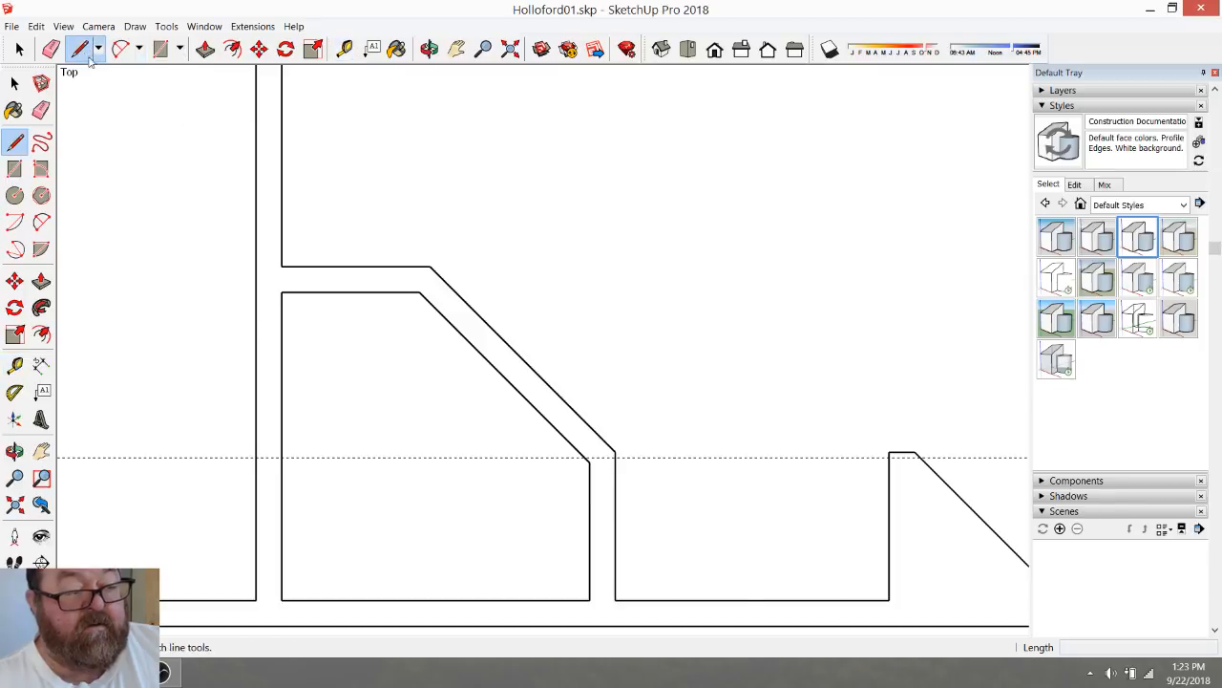
{"action": "scroll", "coordinate": [696, 474], "scroll_direction": "up", "scroll_amount": 1}
{"action": "left_click", "coordinate": [566, 434]}
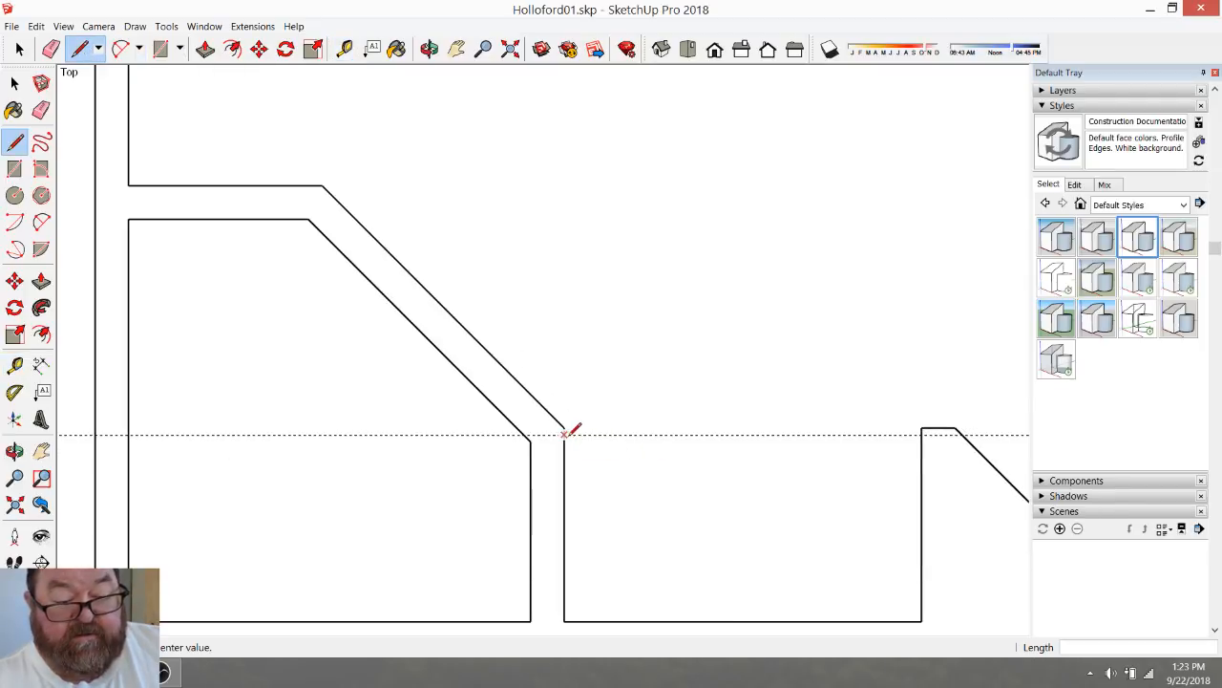
{"action": "left_click", "coordinate": [922, 434]}
{"action": "scroll", "coordinate": [718, 494], "scroll_direction": "down", "scroll_amount": 7}
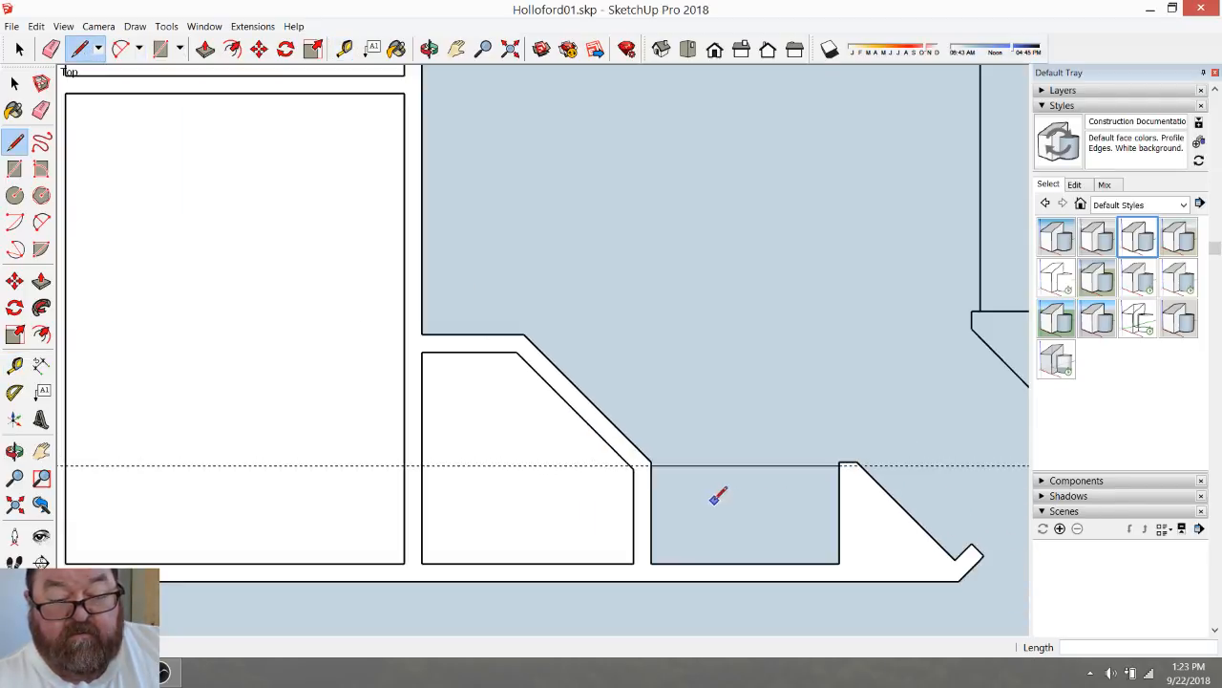
Delete the filled faces of the large floor area and the small counter beside the pantry
{"action": "left_click", "coordinate": [21, 51]}
{"action": "left_click", "coordinate": [605, 270]}
{"action": "key", "text": "Delete"}
{"action": "left_click", "coordinate": [648, 480]}
{"action": "key", "text": "Delete"}
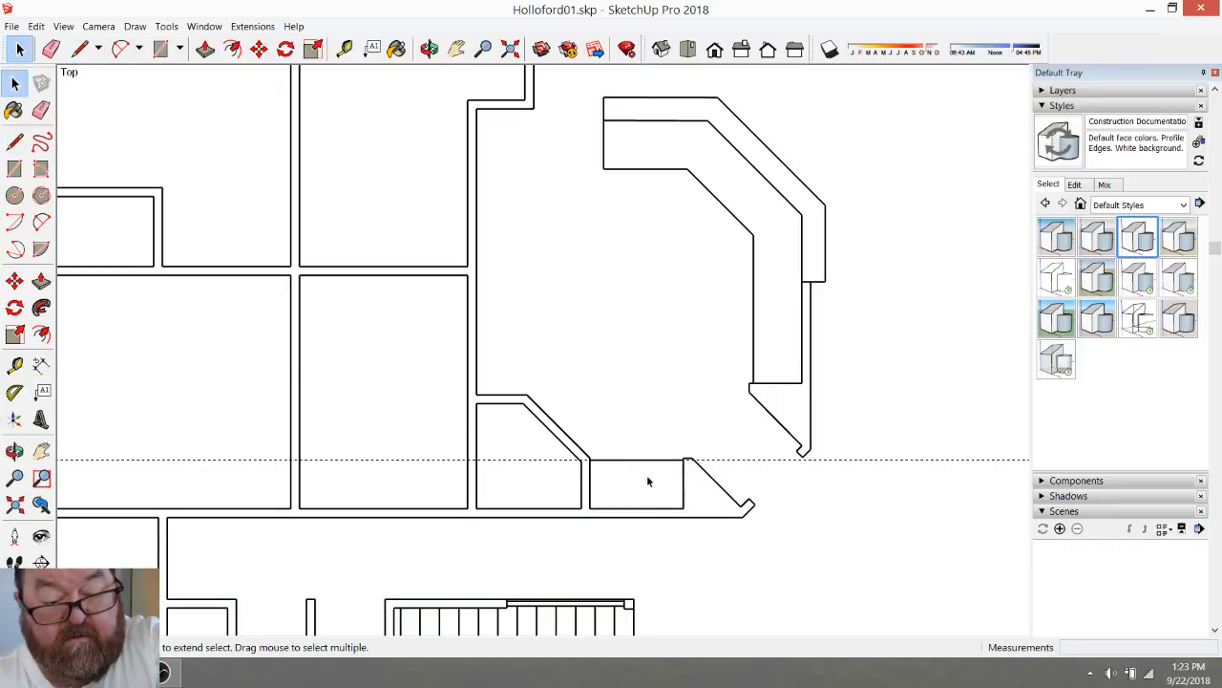
Measure the clearance between the small counter's front edge and the inner edge of the angled counter's horizontal run
{"action": "left_click", "coordinate": [345, 48]}
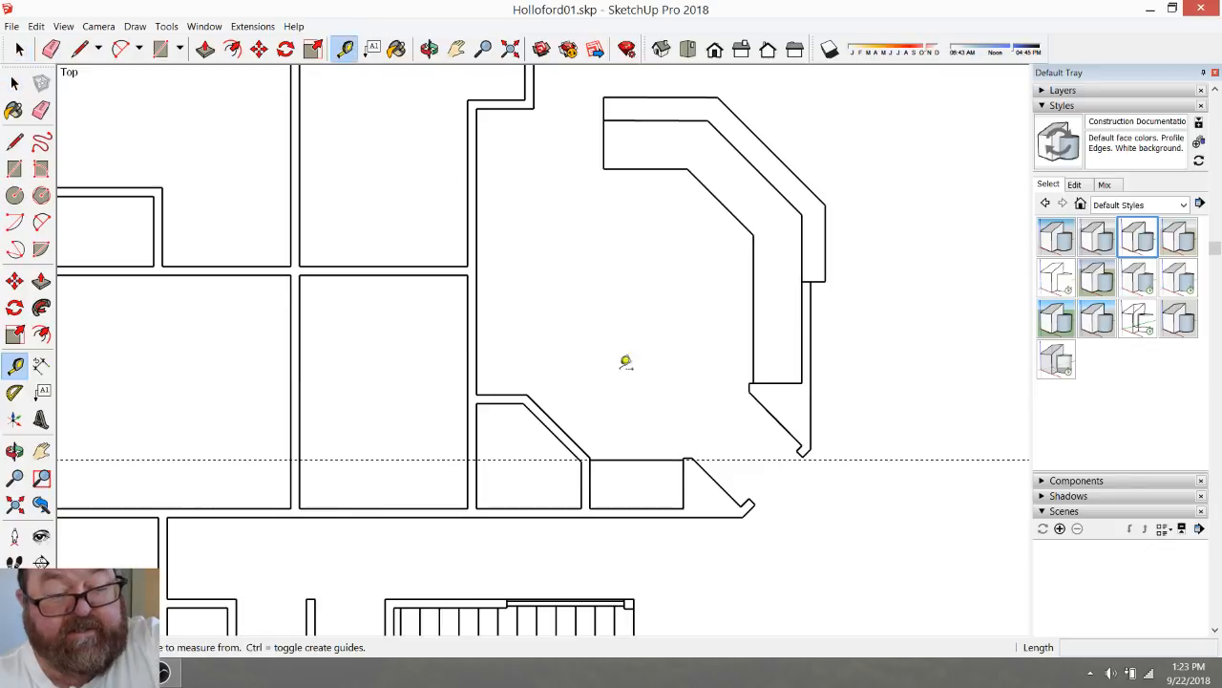
{"action": "left_click", "coordinate": [625, 459]}
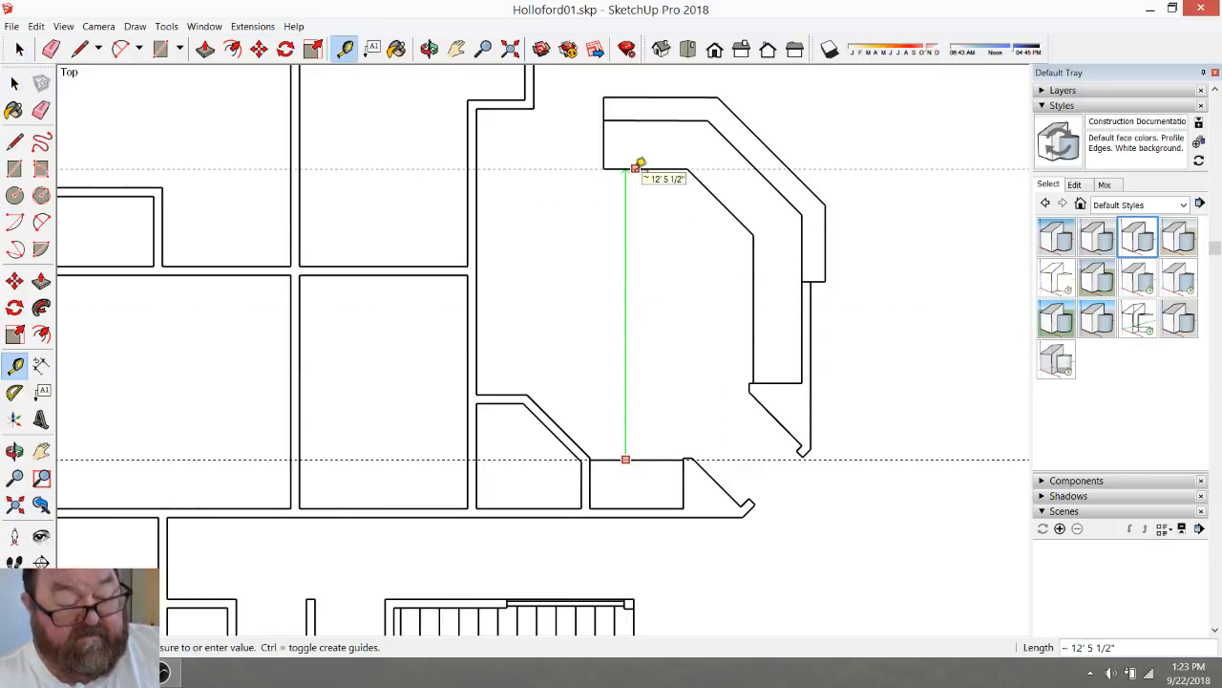
{"action": "key", "text": "Escape"}
{"action": "scroll", "coordinate": [669, 267], "scroll_direction": "down", "scroll_amount": 2}
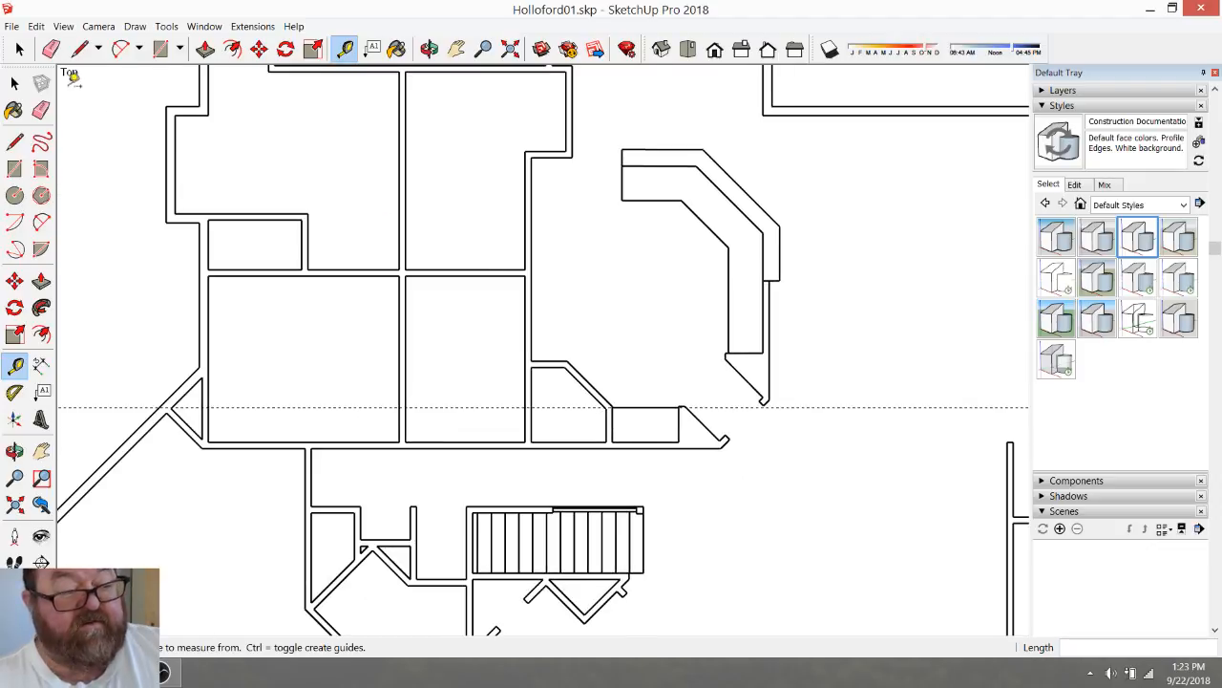
Erase the horizontal guide along the small counter and check the kitchen island on the reference plan
{"action": "left_click", "coordinate": [53, 51]}
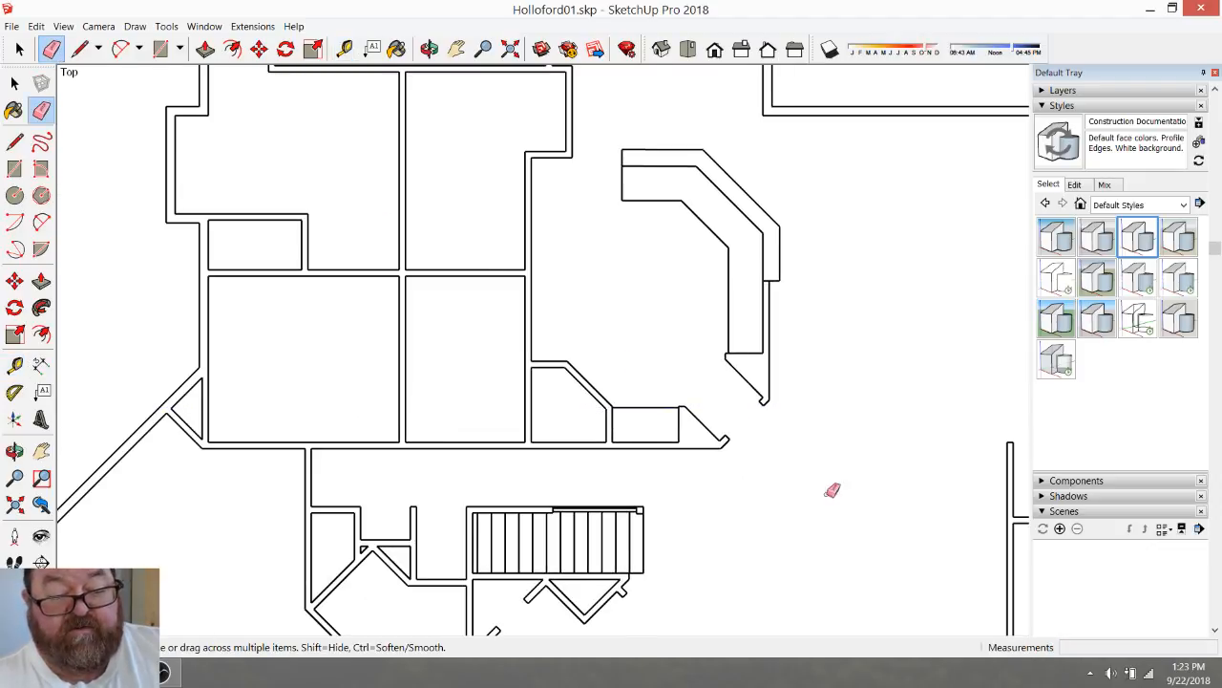
{"action": "scroll", "coordinate": [876, 501], "scroll_direction": "down", "scroll_amount": 2}
{"action": "scroll", "coordinate": [874, 495], "scroll_direction": "down", "scroll_amount": 2}
{"action": "scroll", "coordinate": [258, 421], "scroll_direction": "up", "scroll_amount": 4}
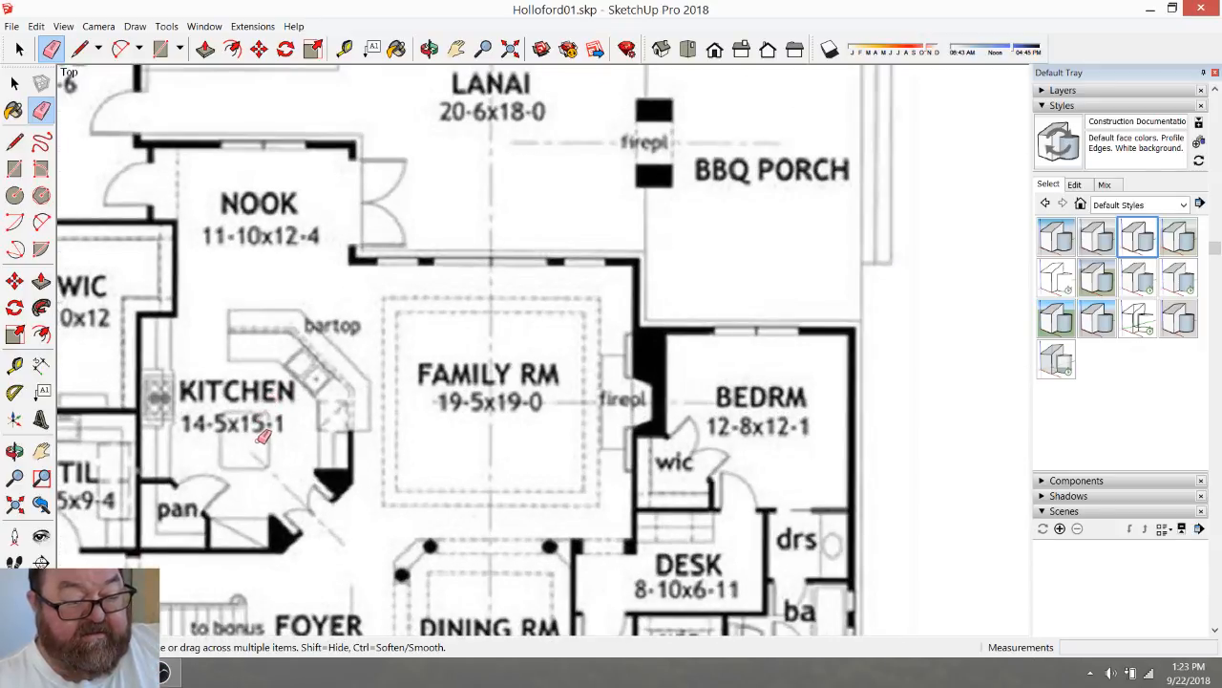
{"action": "scroll", "coordinate": [250, 436], "scroll_direction": "down", "scroll_amount": 4}
{"action": "scroll", "coordinate": [737, 429], "scroll_direction": "up", "scroll_amount": 3}
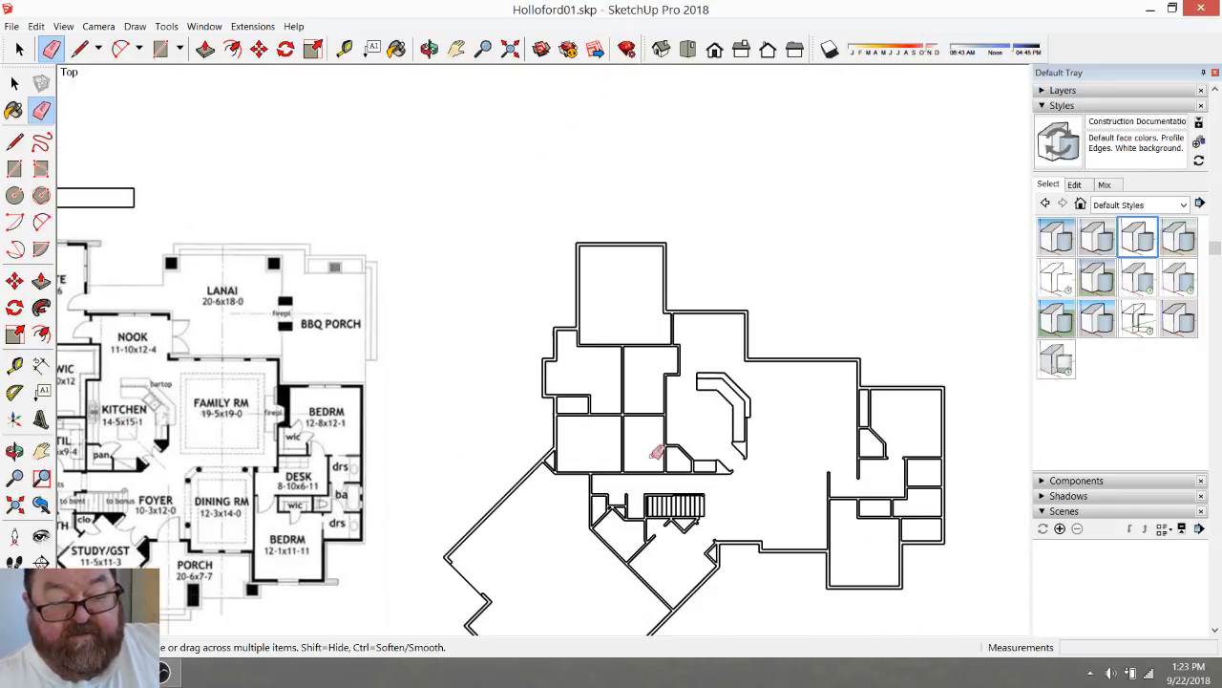
{"action": "scroll", "coordinate": [737, 429], "scroll_direction": "up", "scroll_amount": 4}
Offset guides 36 inches into the kitchen from the inner edges of the angled counter's vertical and horizontal runs
{"action": "key", "text": "t"}
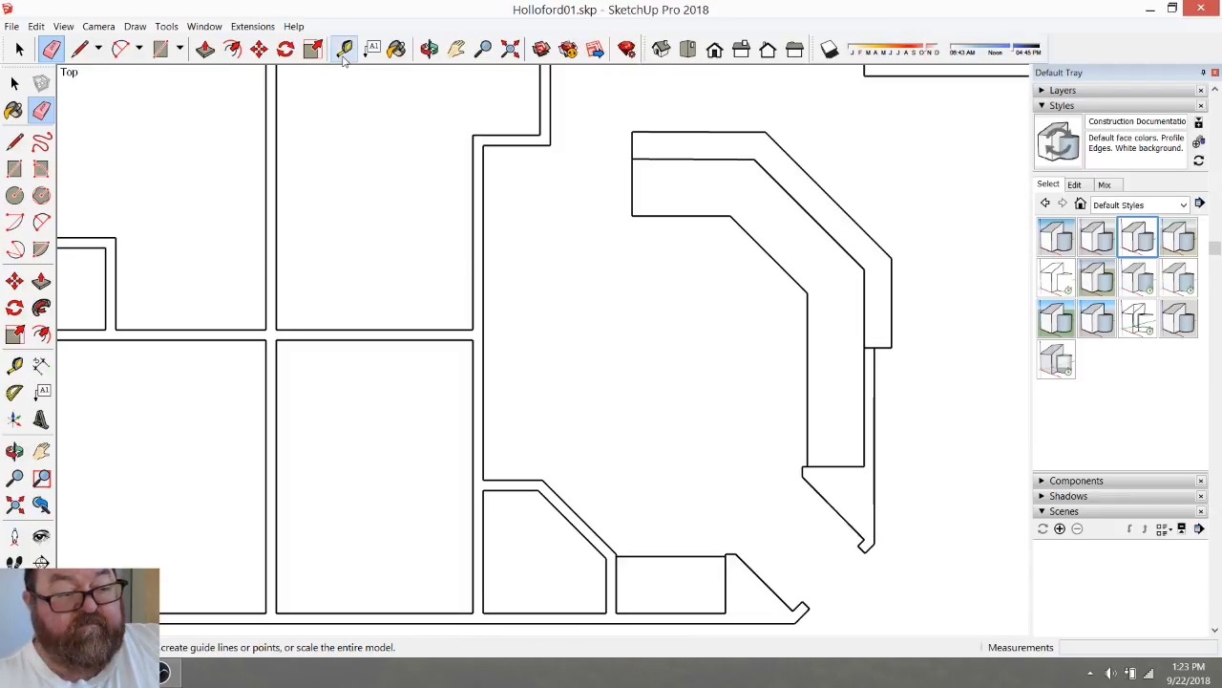
{"action": "left_click", "coordinate": [808, 400]}
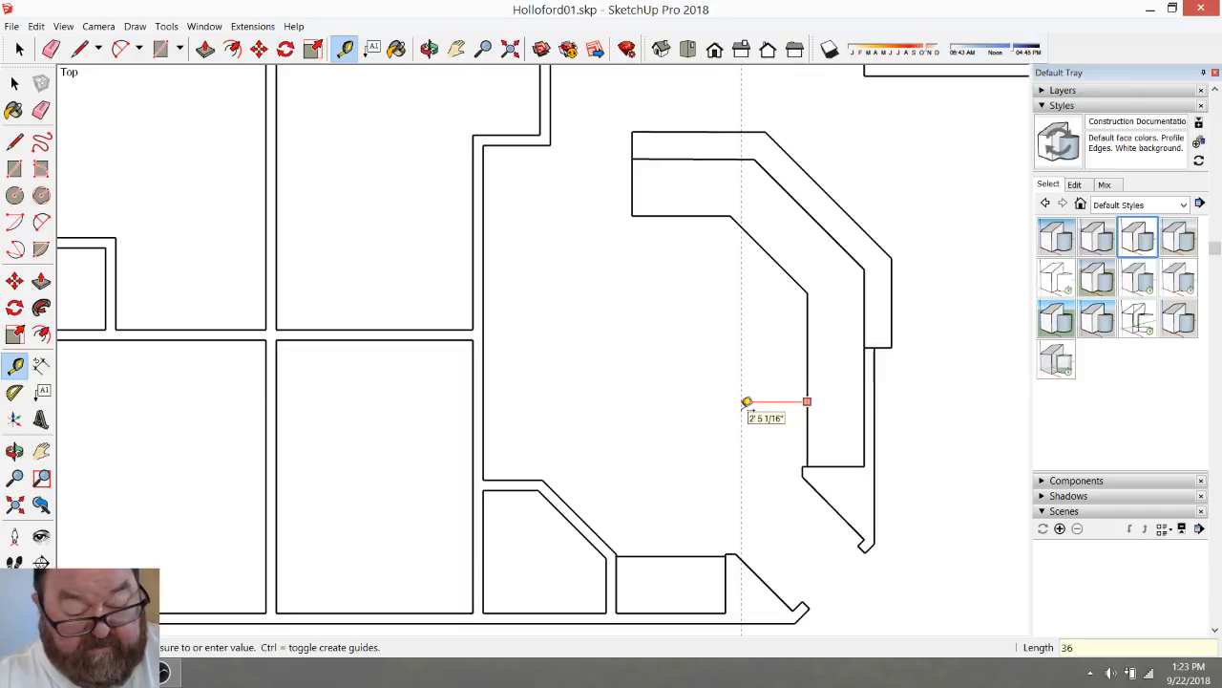
{"action": "type", "text": "36"}
{"action": "key", "text": "Return"}
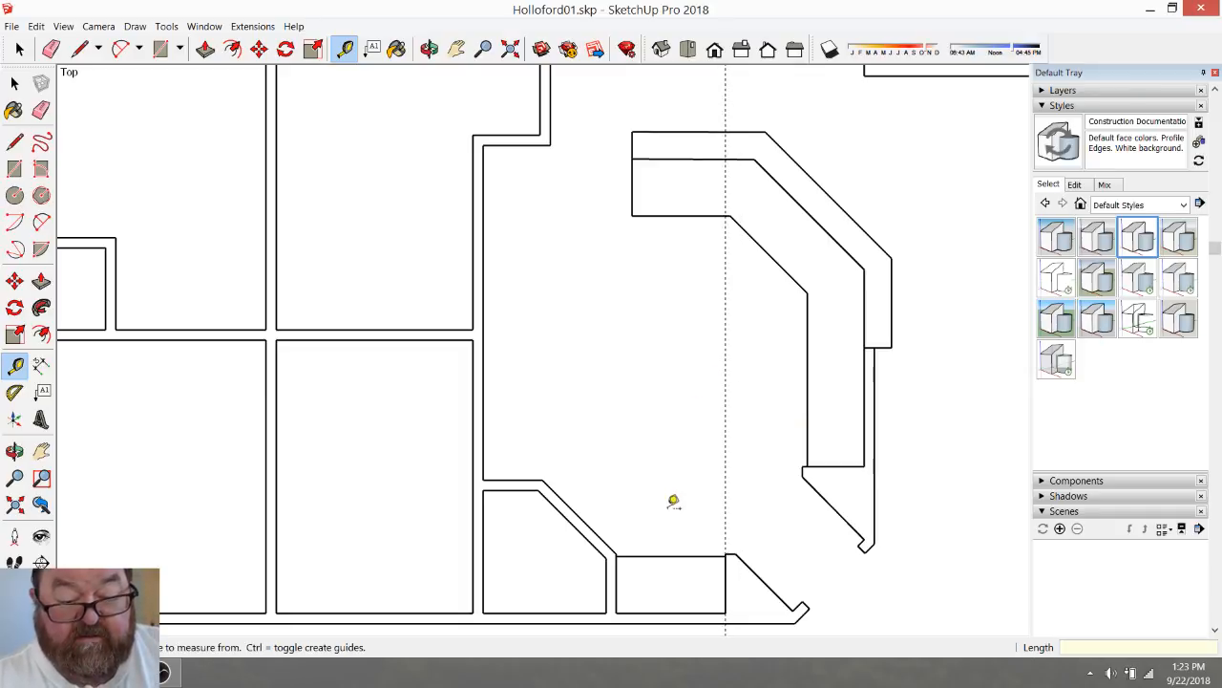
{"action": "left_click", "coordinate": [658, 215]}
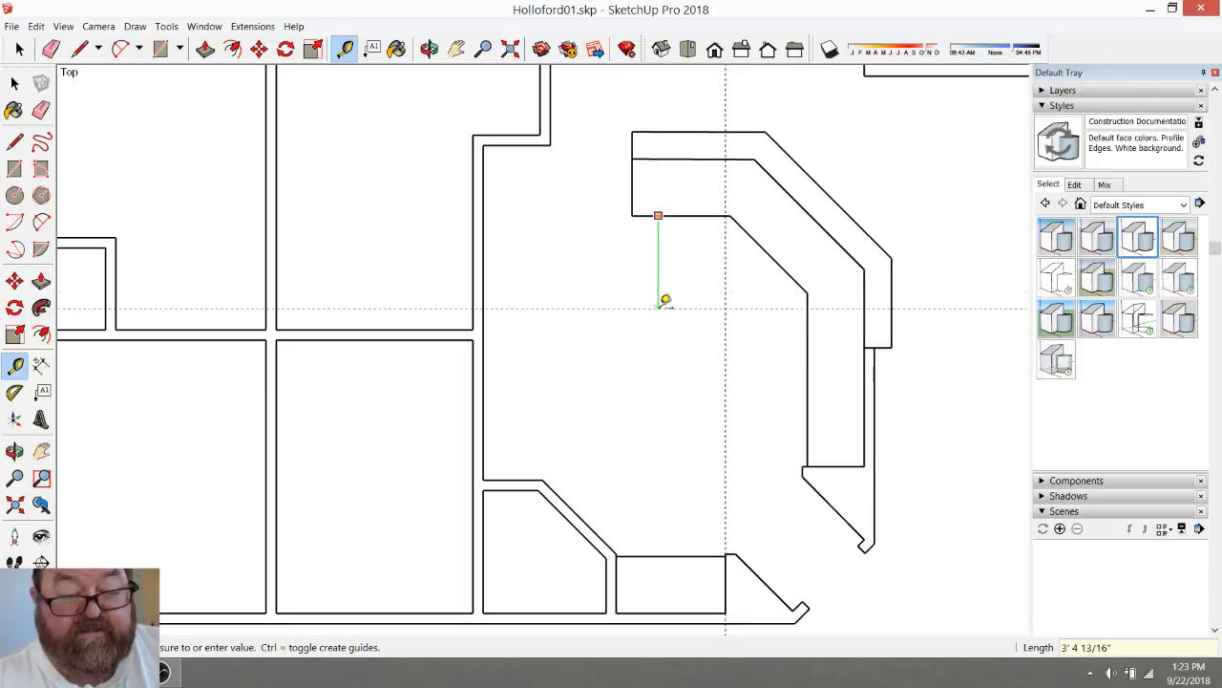
{"action": "type", "text": "36"}
{"action": "key", "text": "Return"}
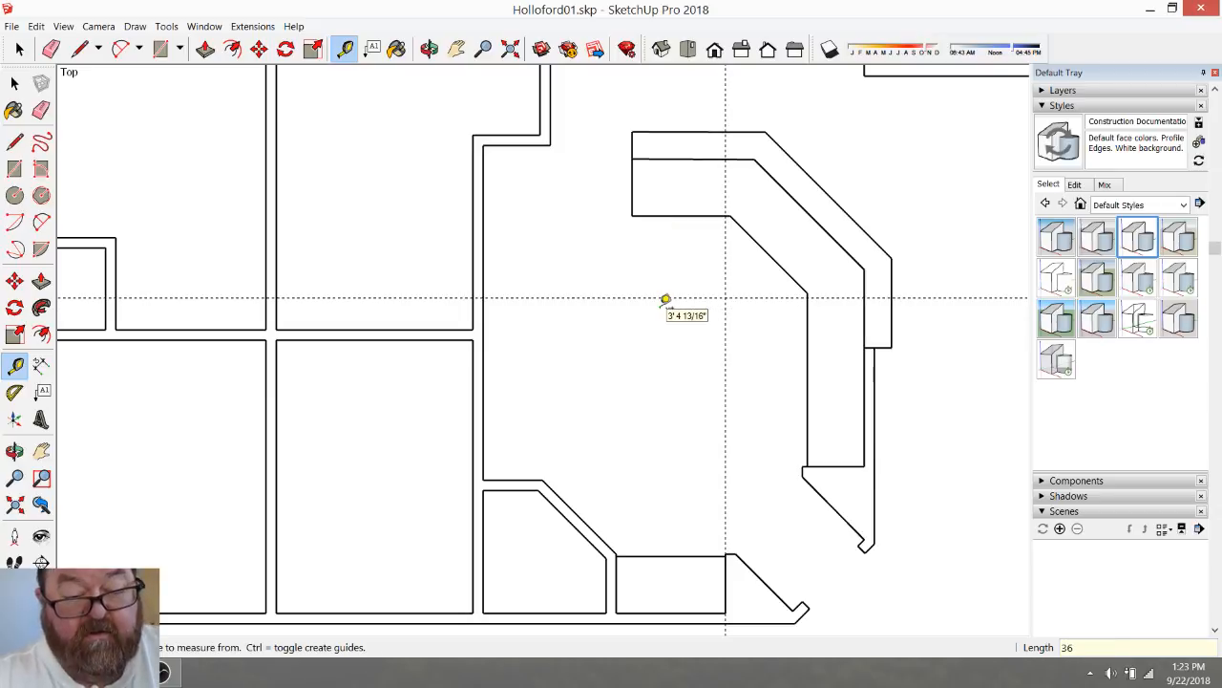
Offset a guide 48 inches into the kitchen from the small counter's front edge
{"action": "left_click", "coordinate": [660, 555]}
{"action": "type", "text": "4"}
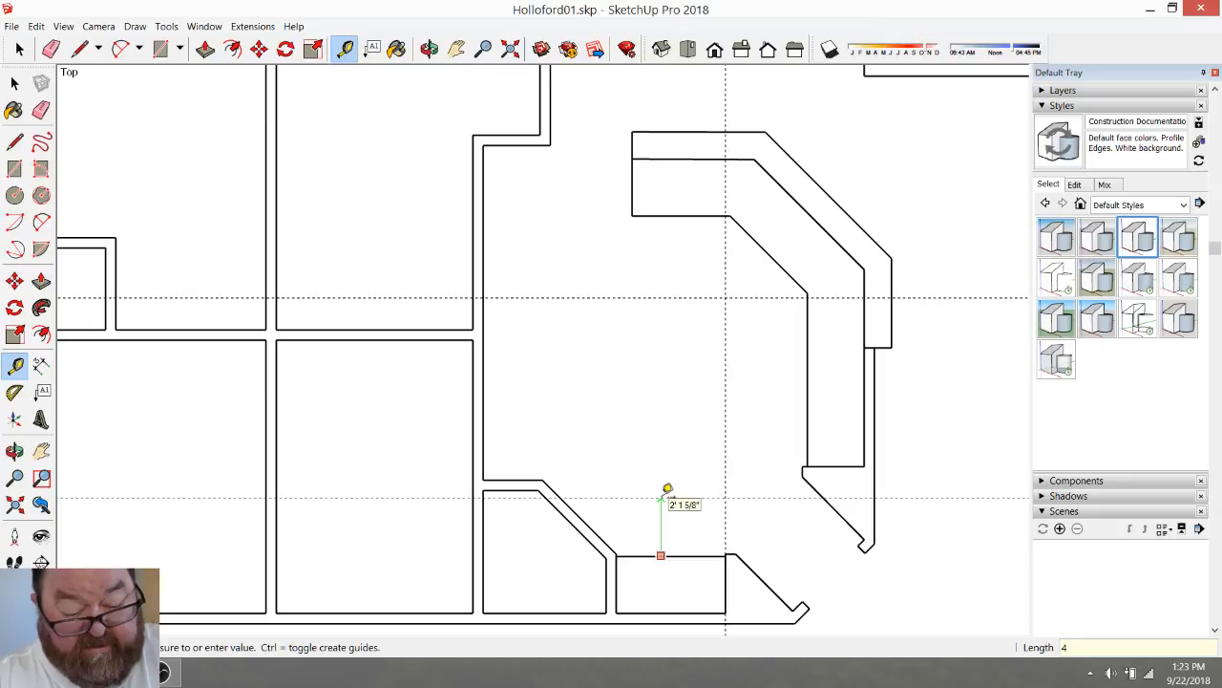
{"action": "type", "text": "8"}
{"action": "key", "text": "Return"}
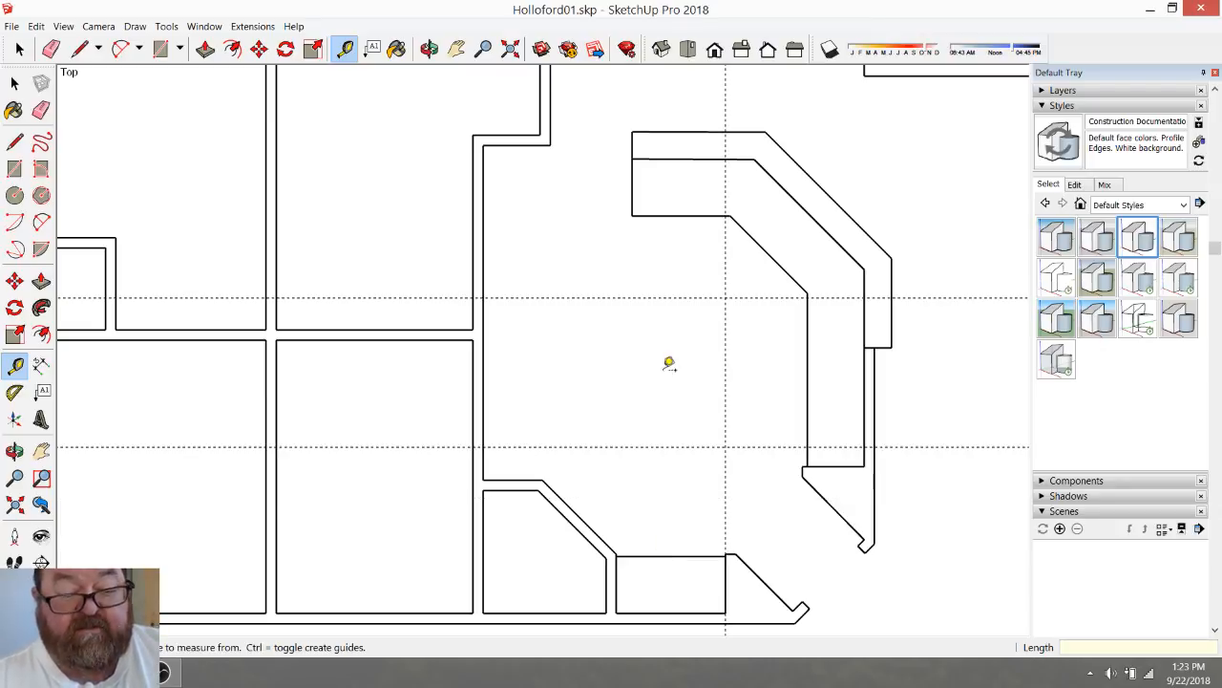
Offset a guide 36 inches toward the kitchen's left wall from the vertical guide, and another 6 inches below the upper horizontal guide
{"action": "left_click", "coordinate": [727, 369]}
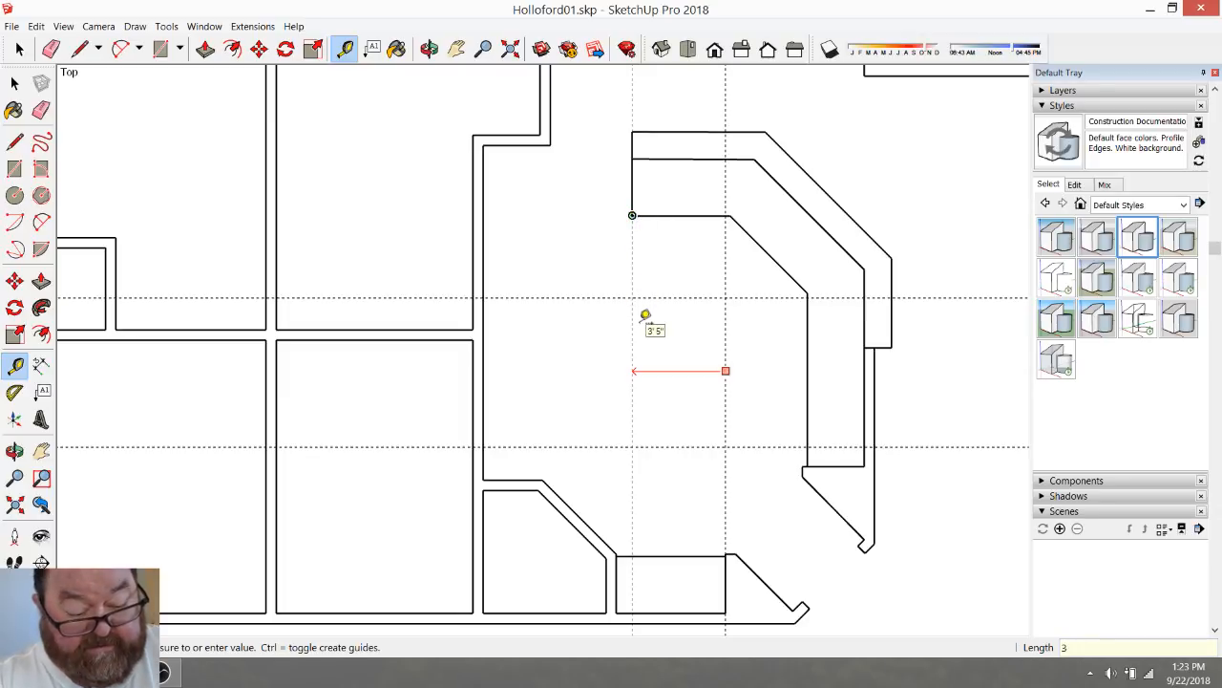
{"action": "type", "text": "36"}
{"action": "key", "text": "Return"}
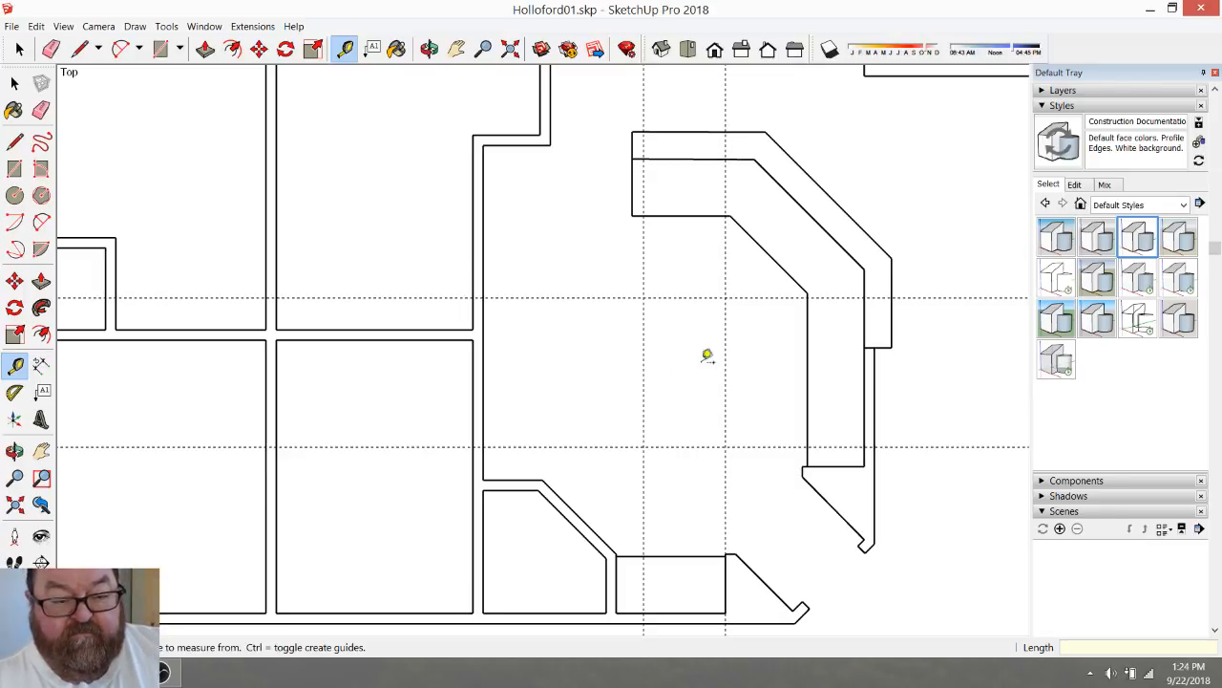
{"action": "left_click", "coordinate": [686, 297]}
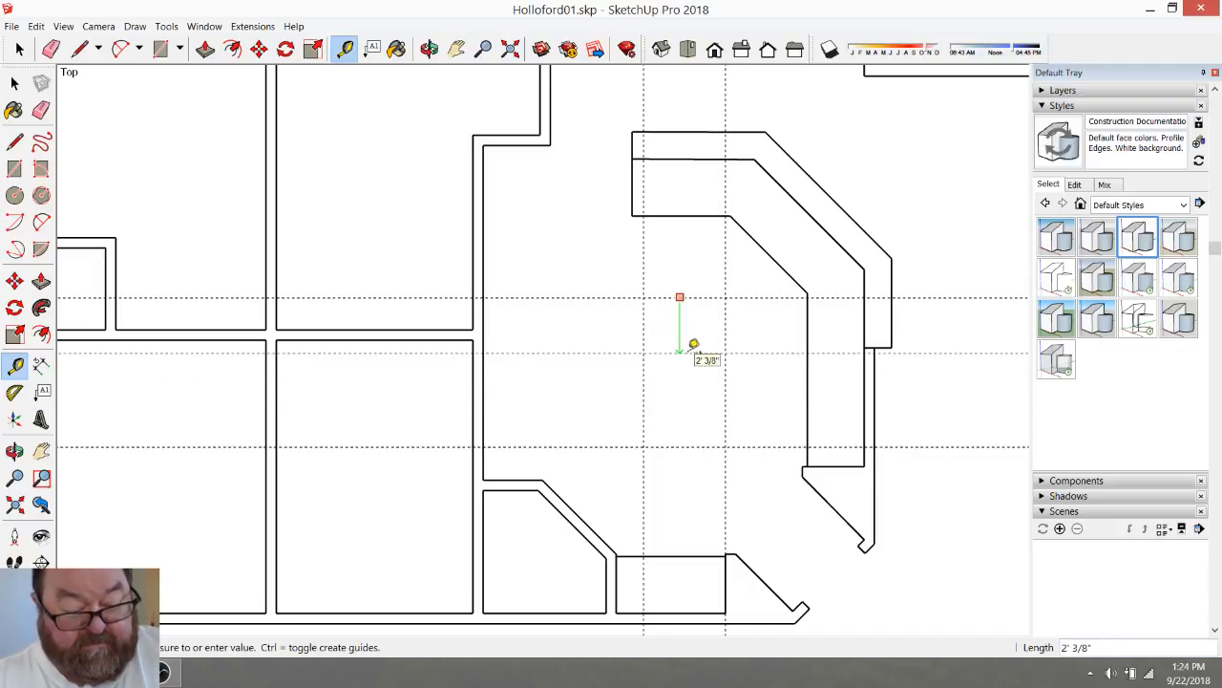
{"action": "type", "text": "6"}
{"action": "key", "text": "Return"}
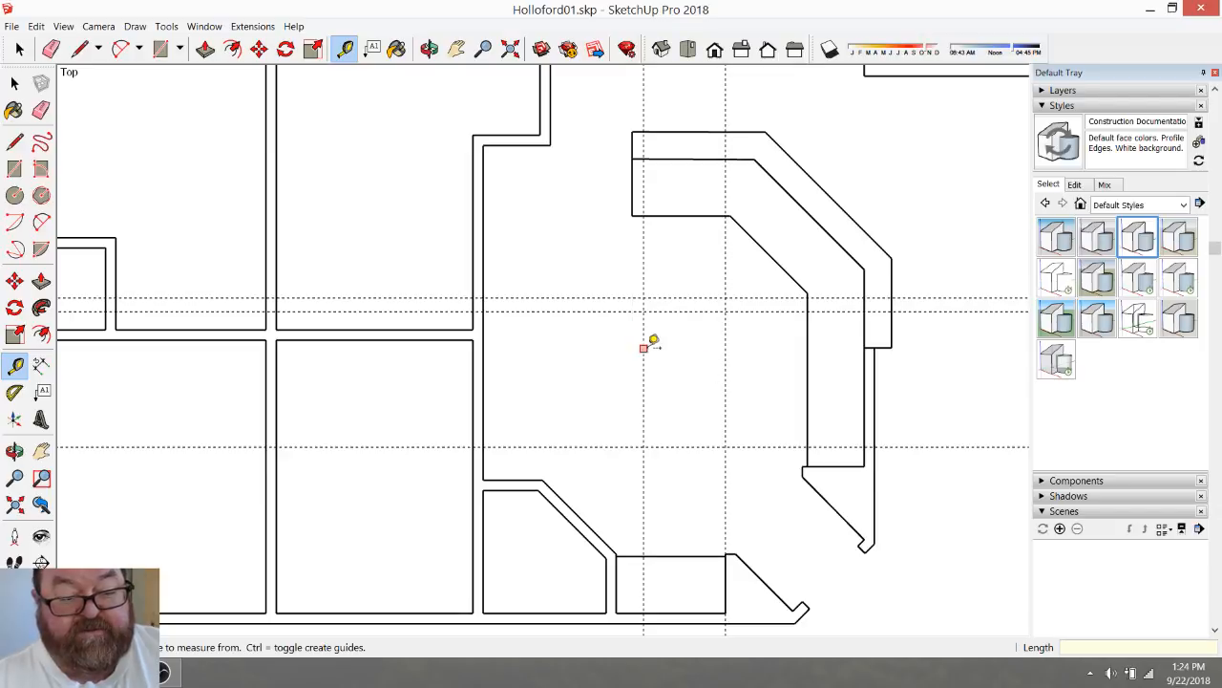
Place a vertical guide through the lower corner of the angled counter's left end and erase the other two vertical guides
{"action": "left_click", "coordinate": [643, 344]}
{"action": "left_click", "coordinate": [636, 215]}
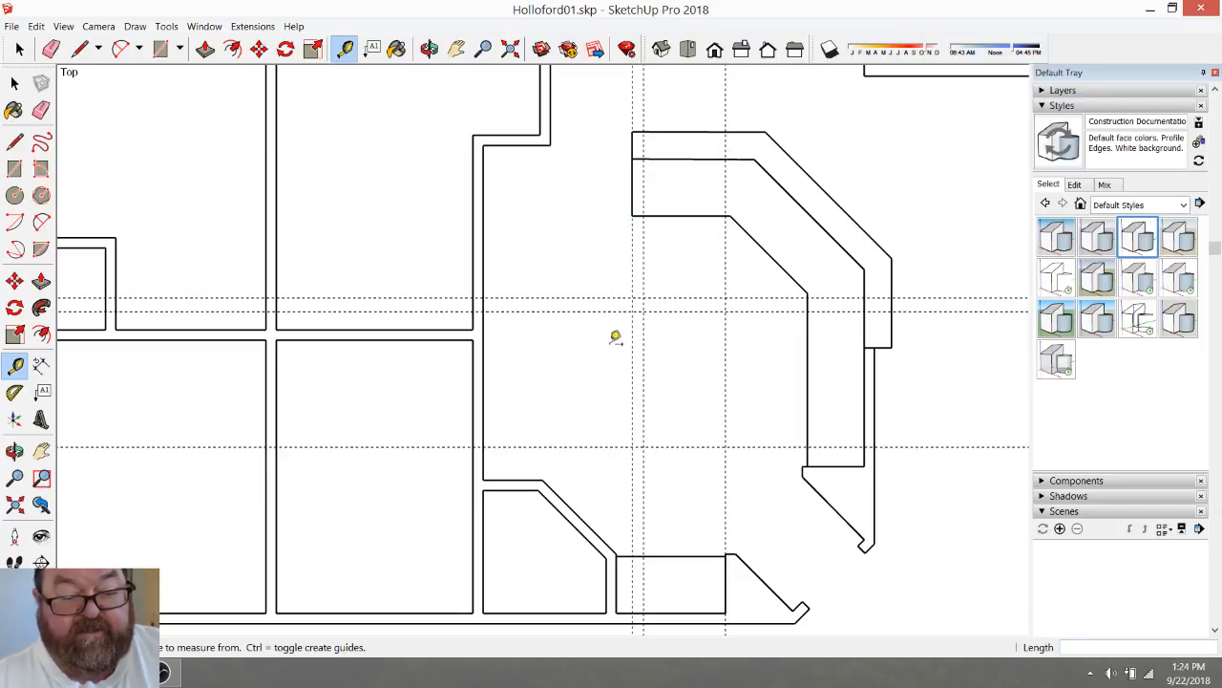
{"action": "left_click", "coordinate": [50, 48]}
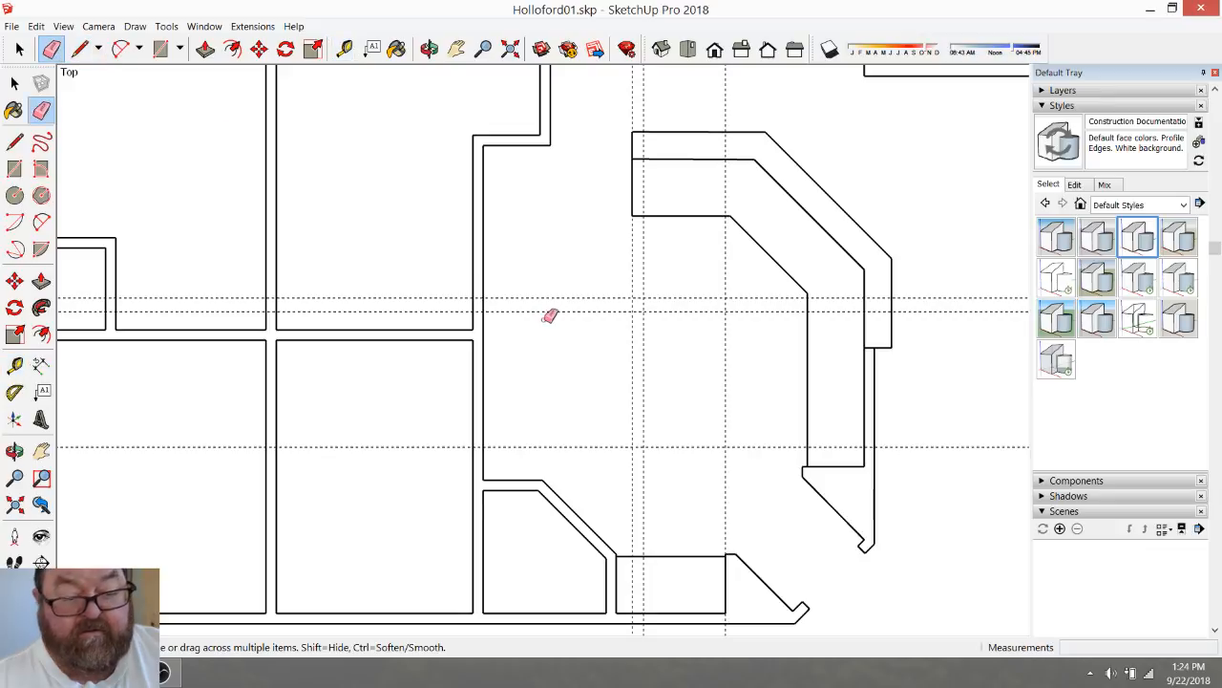
{"action": "left_click", "coordinate": [644, 334]}
{"action": "left_click_drag", "start_coordinate": [707, 351], "coordinate": [772, 362]}
Offset a guide 36 inches to the right of the remaining vertical guide for the island's width
{"action": "left_click", "coordinate": [345, 49]}
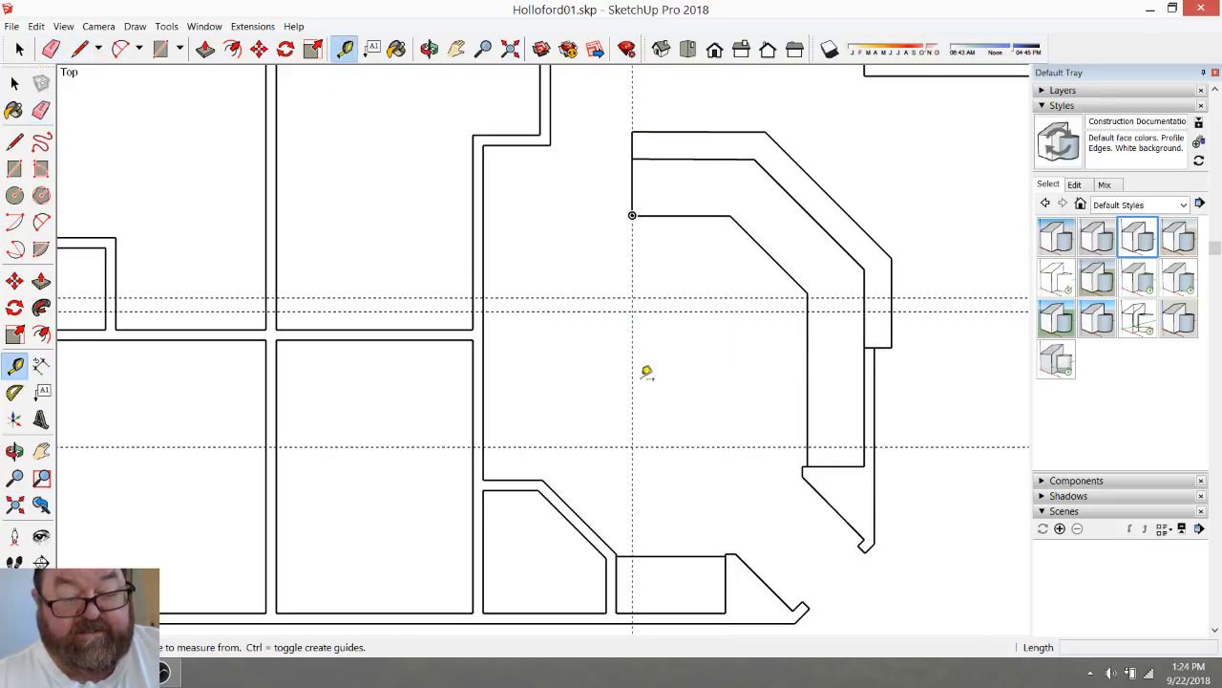
{"action": "left_click", "coordinate": [633, 378]}
{"action": "type", "text": "3"}
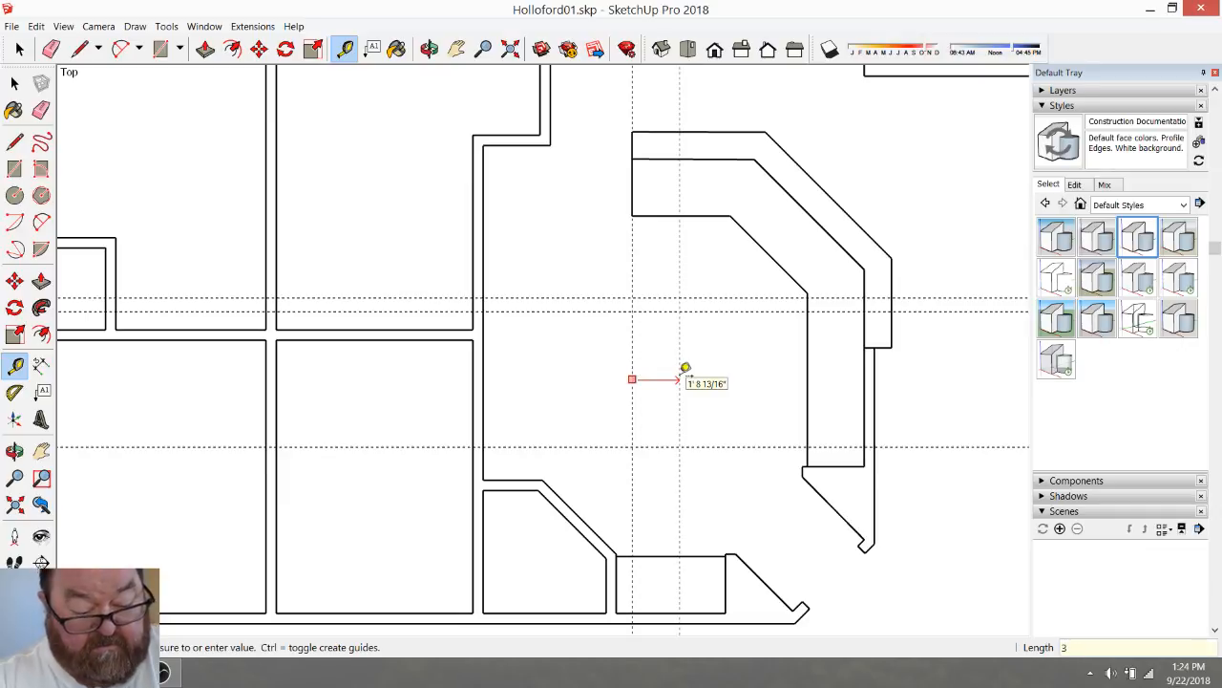
{"action": "type", "text": "6"}
{"action": "key", "text": "Return"}
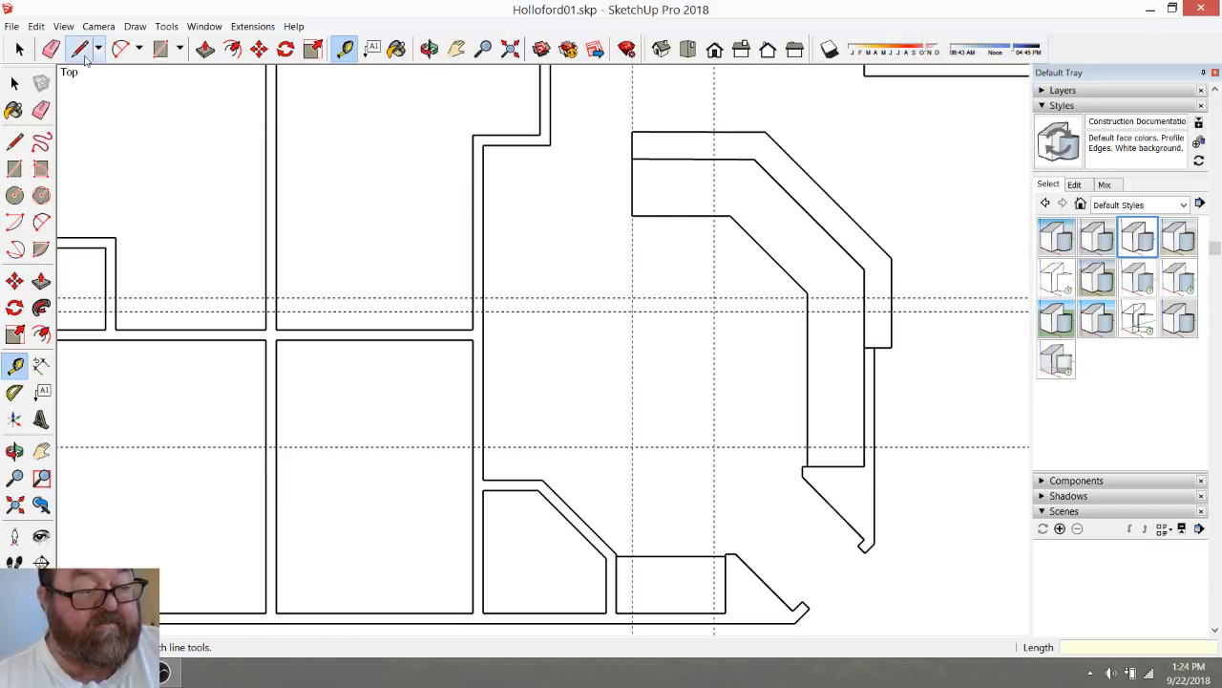
Draw the kitchen island rectangle between the two vertical guides, from the second horizontal guide down to the lowest one
{"action": "left_click", "coordinate": [153, 49]}
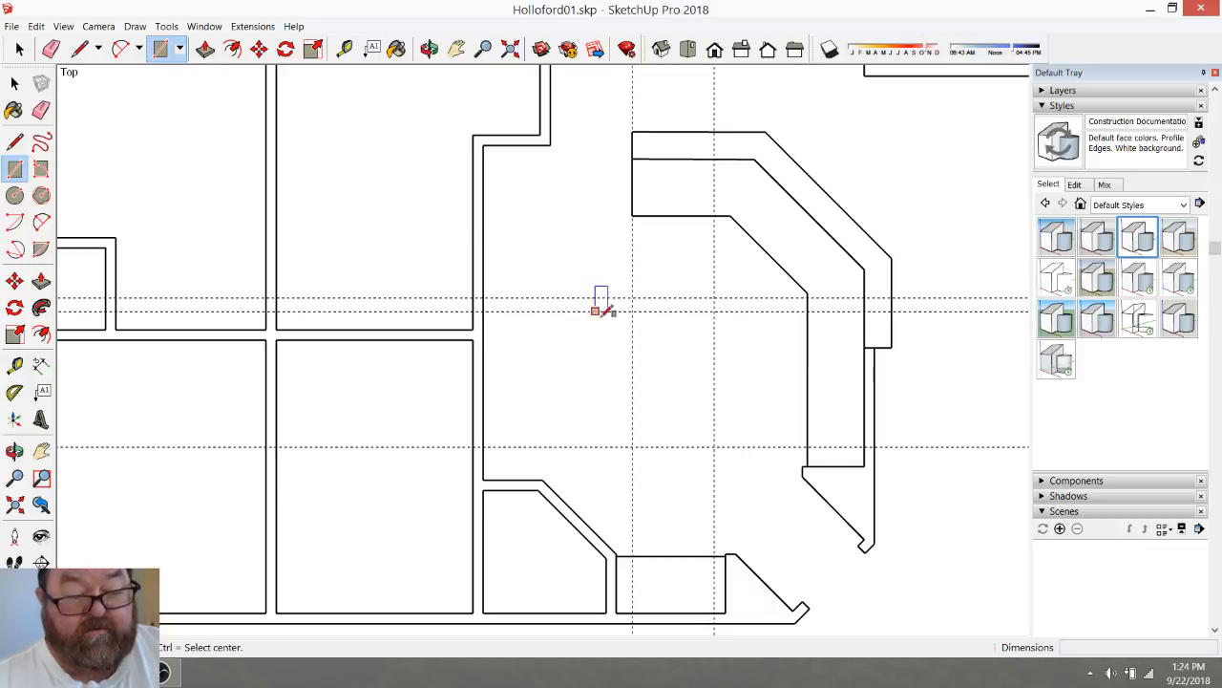
{"action": "left_click", "coordinate": [633, 311]}
{"action": "left_click", "coordinate": [715, 446]}
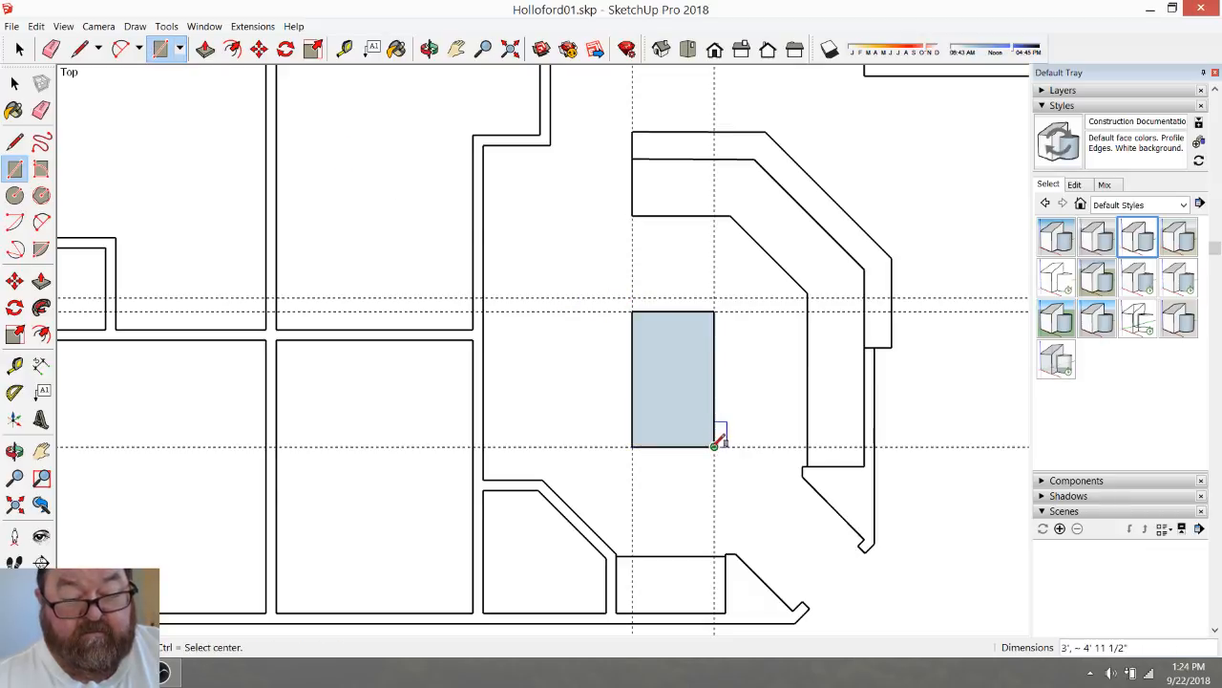
{"action": "key", "text": "space"}
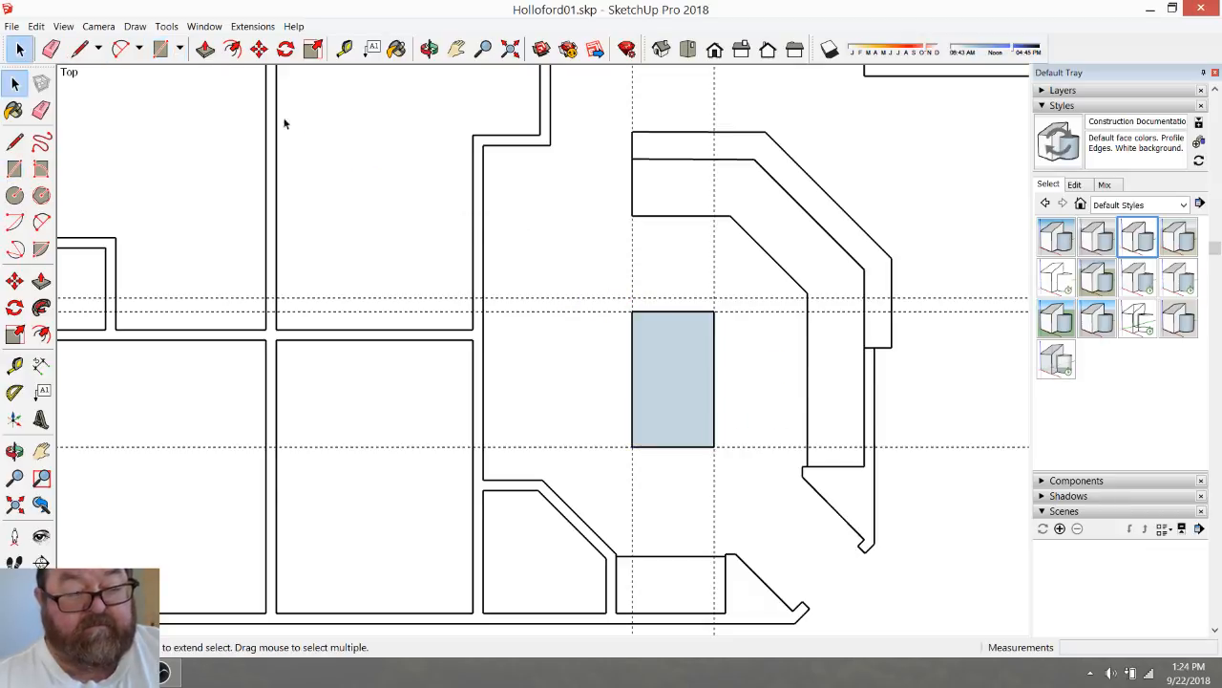
Erase all the guides around the island and delete the island's filled face, keeping its outline
{"action": "left_click", "coordinate": [52, 50]}
{"action": "mouse_move", "coordinate": [598, 238]}
{"action": "left_mouse_down"}
{"action": "mouse_move", "coordinate": [751, 319]}
{"action": "mouse_move", "coordinate": [720, 274]}
{"action": "left_mouse_up"}
{"action": "left_click", "coordinate": [579, 435]}
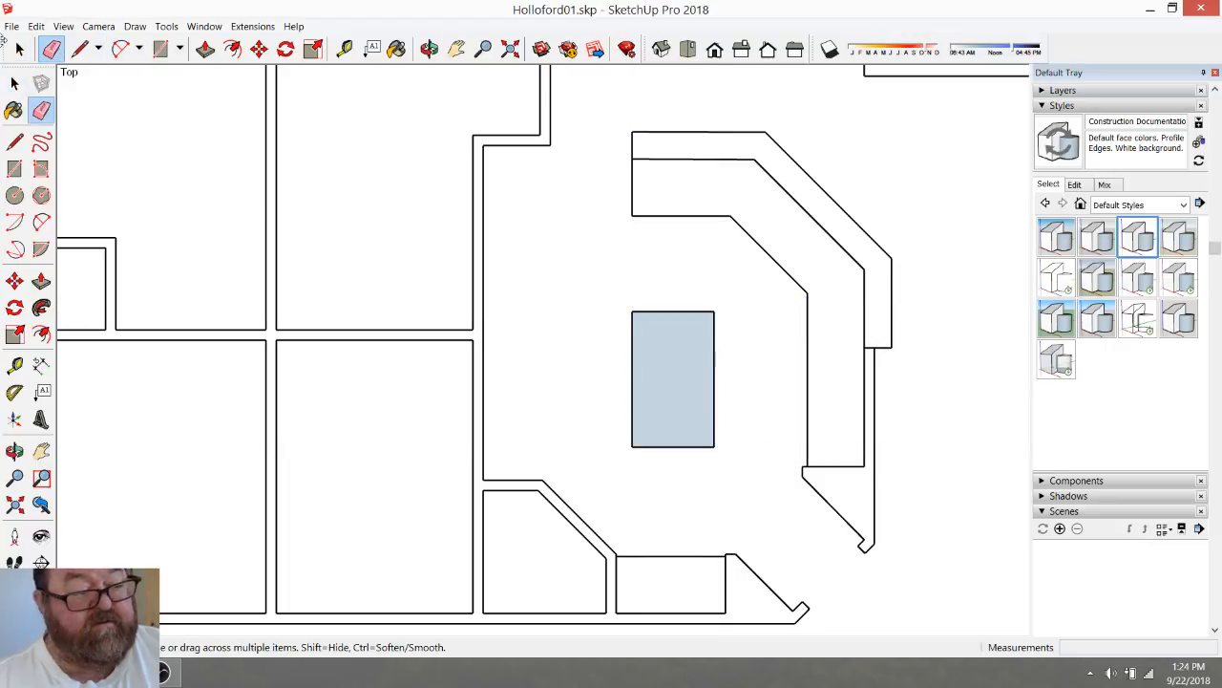
{"action": "left_click", "coordinate": [19, 49]}
{"action": "left_click", "coordinate": [684, 376]}
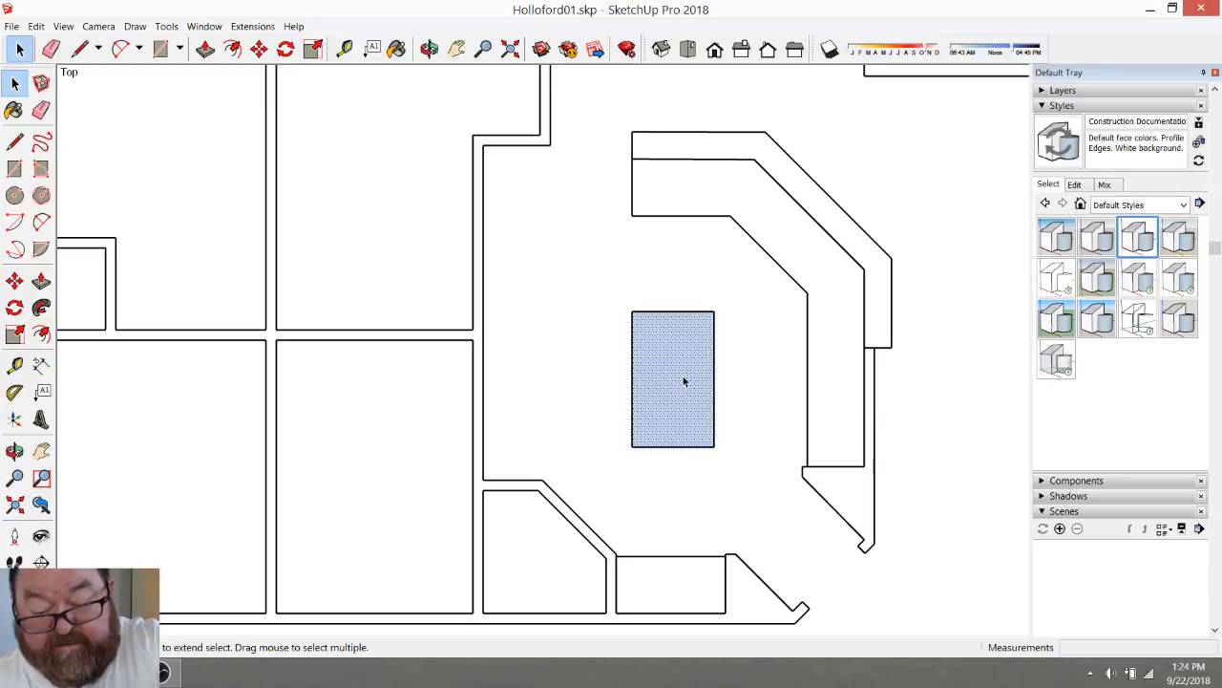
{"action": "key", "text": "Delete"}
Measure the island's length and its clearances to the pantry's angled wall, the small counter and the angled counter
{"action": "left_click", "coordinate": [344, 49]}
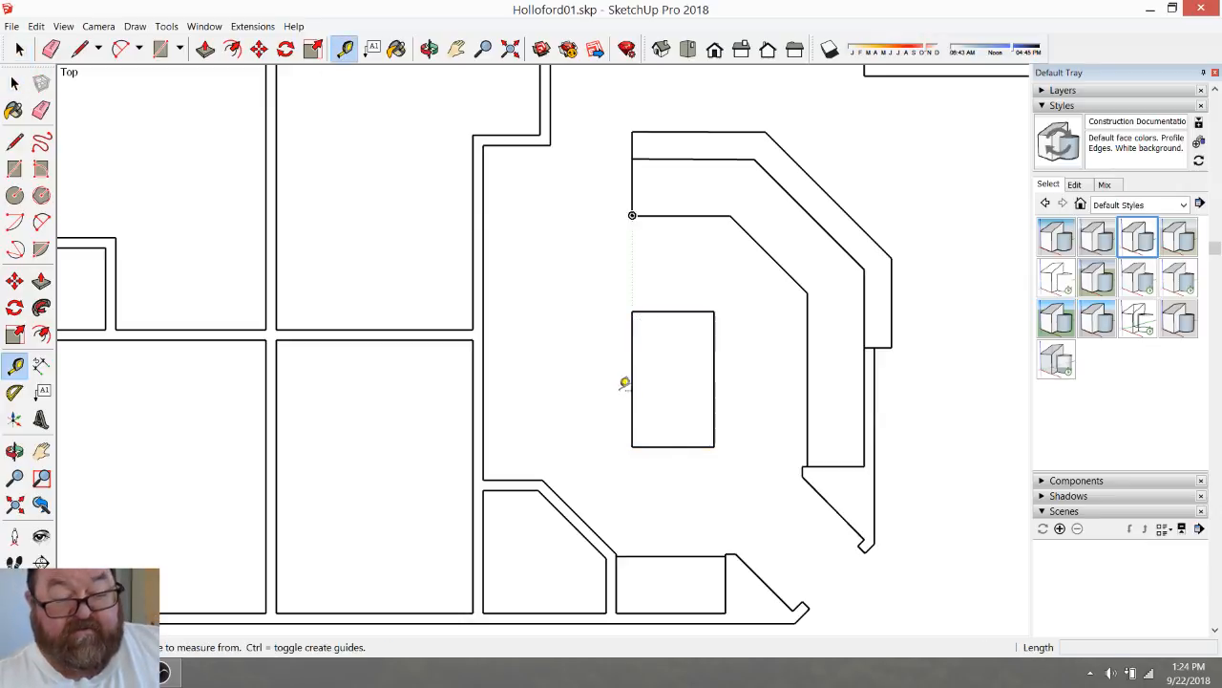
{"action": "left_click", "coordinate": [673, 446]}
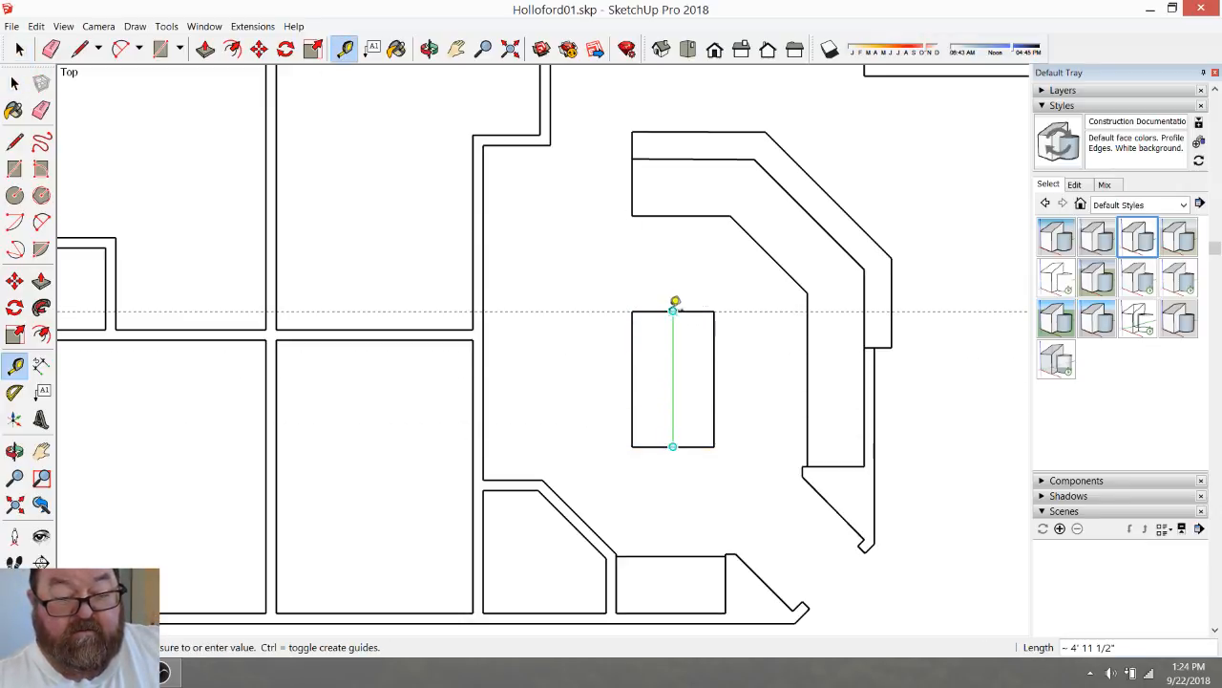
{"action": "left_click", "coordinate": [675, 303]}
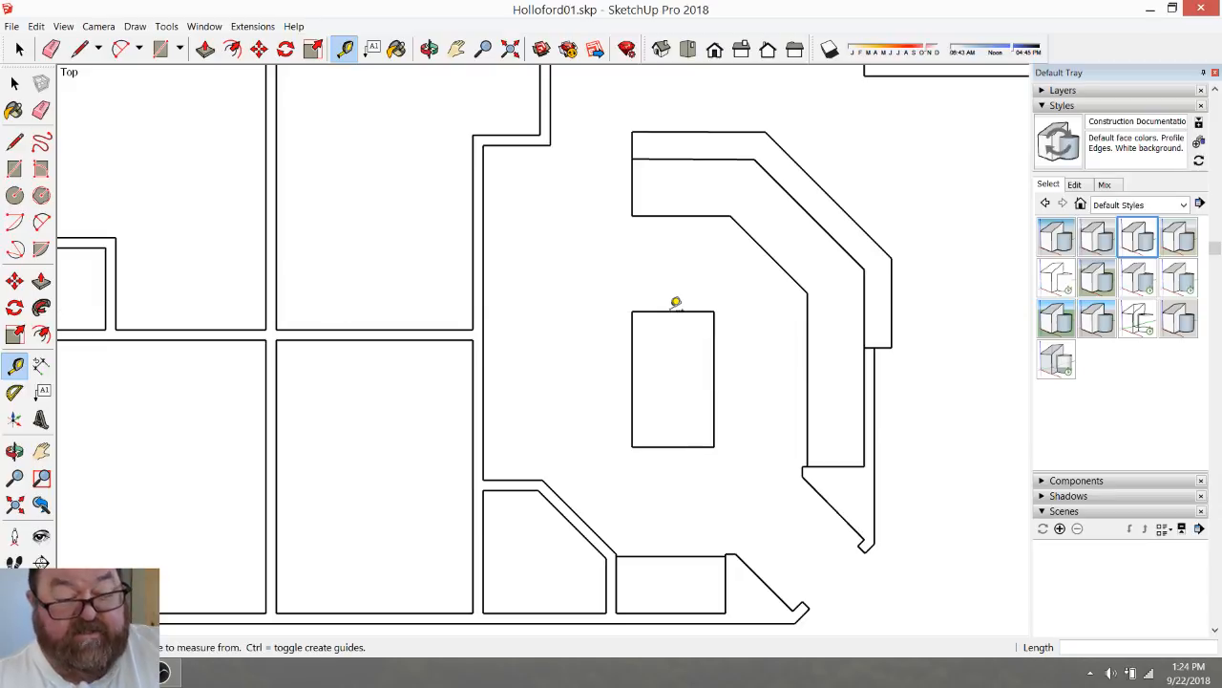
{"action": "left_click", "coordinate": [578, 516]}
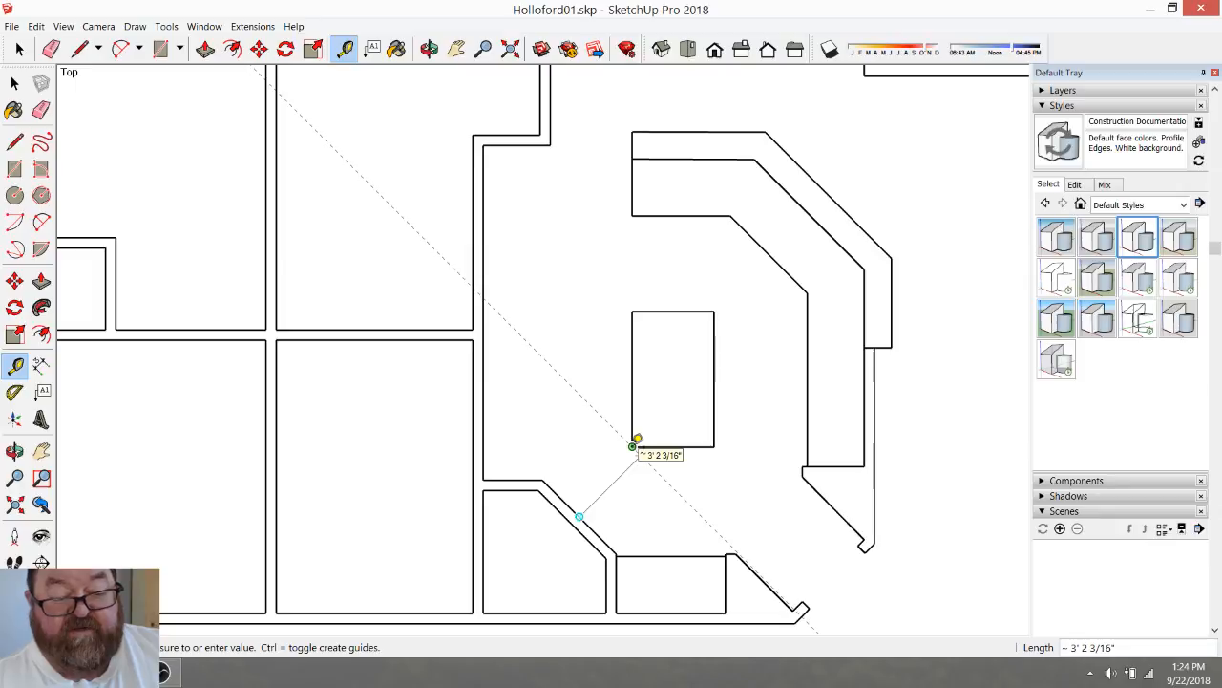
{"action": "key", "text": "Escape"}
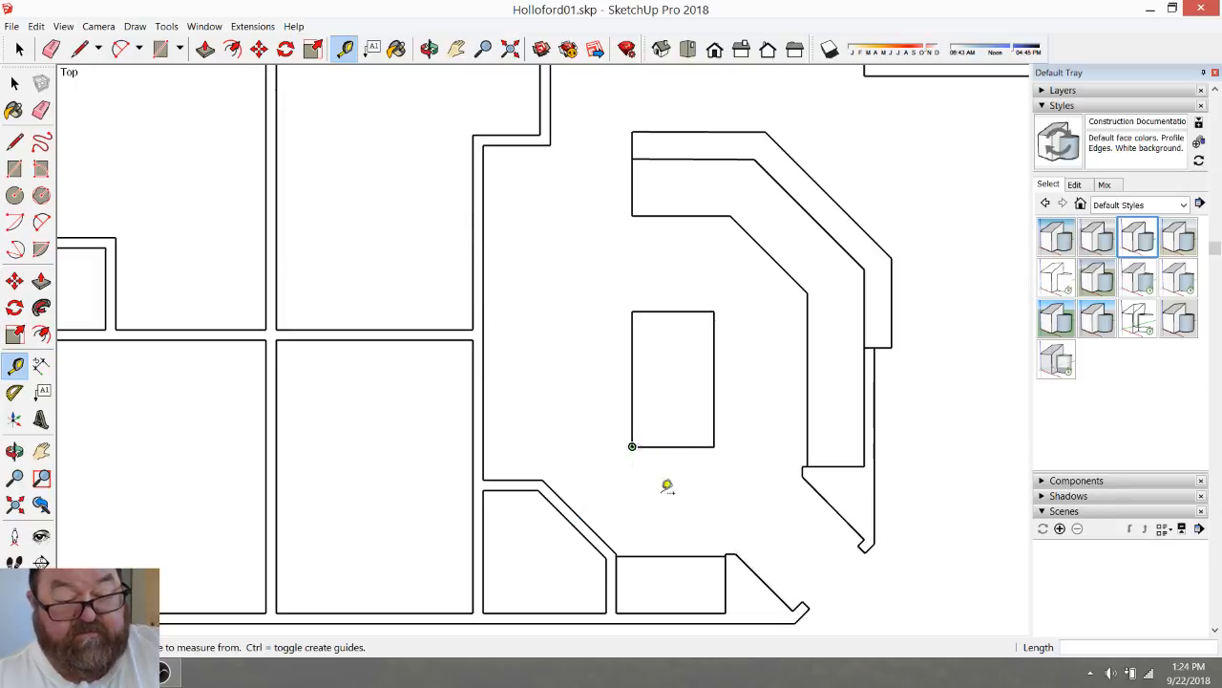
{"action": "left_click", "coordinate": [671, 555]}
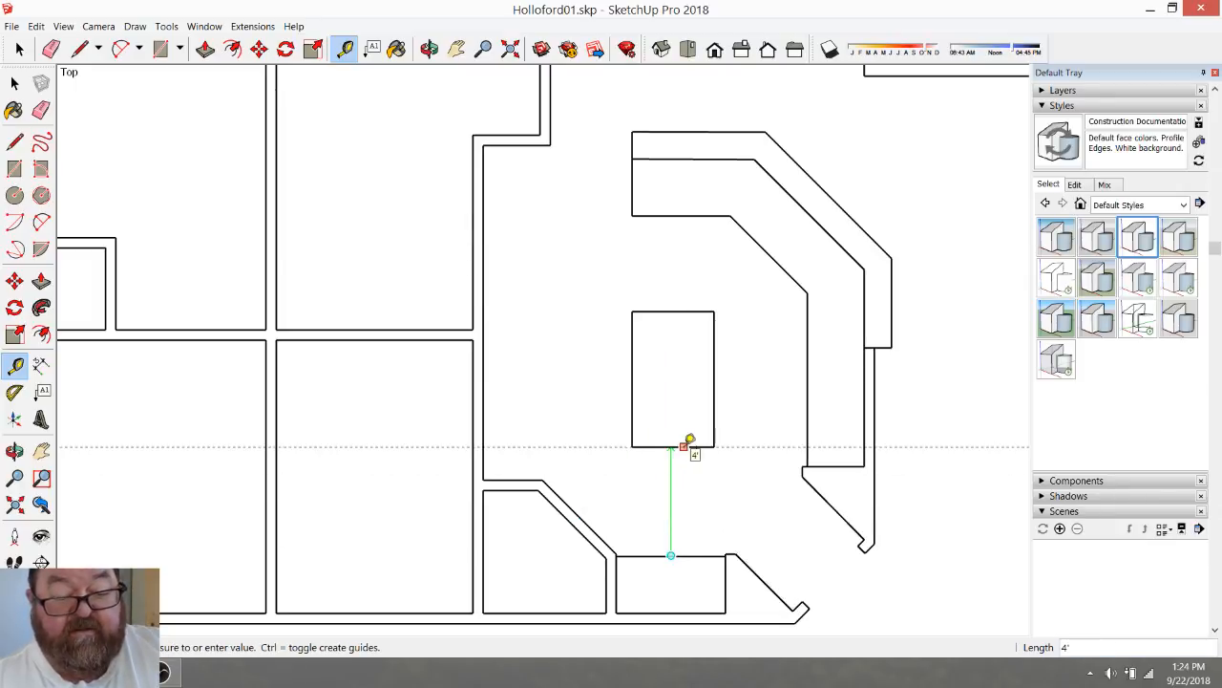
{"action": "key", "text": "Escape"}
{"action": "left_click", "coordinate": [568, 504]}
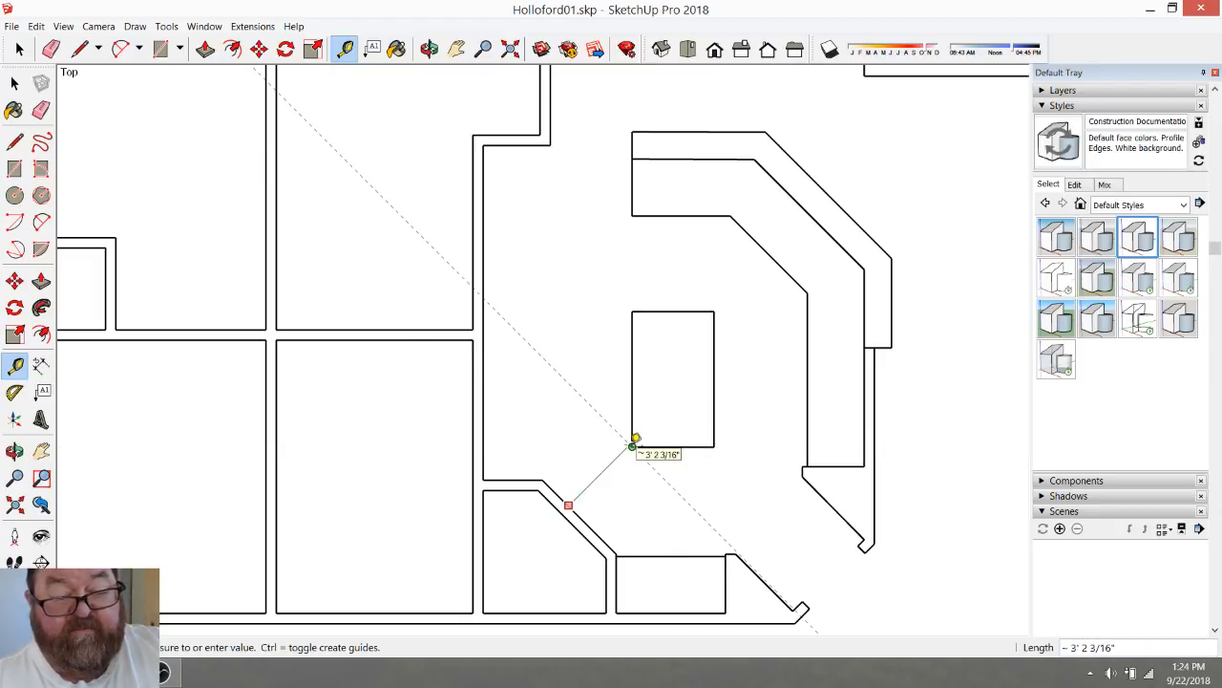
{"action": "key", "text": "Escape"}
{"action": "left_click", "coordinate": [672, 310]}
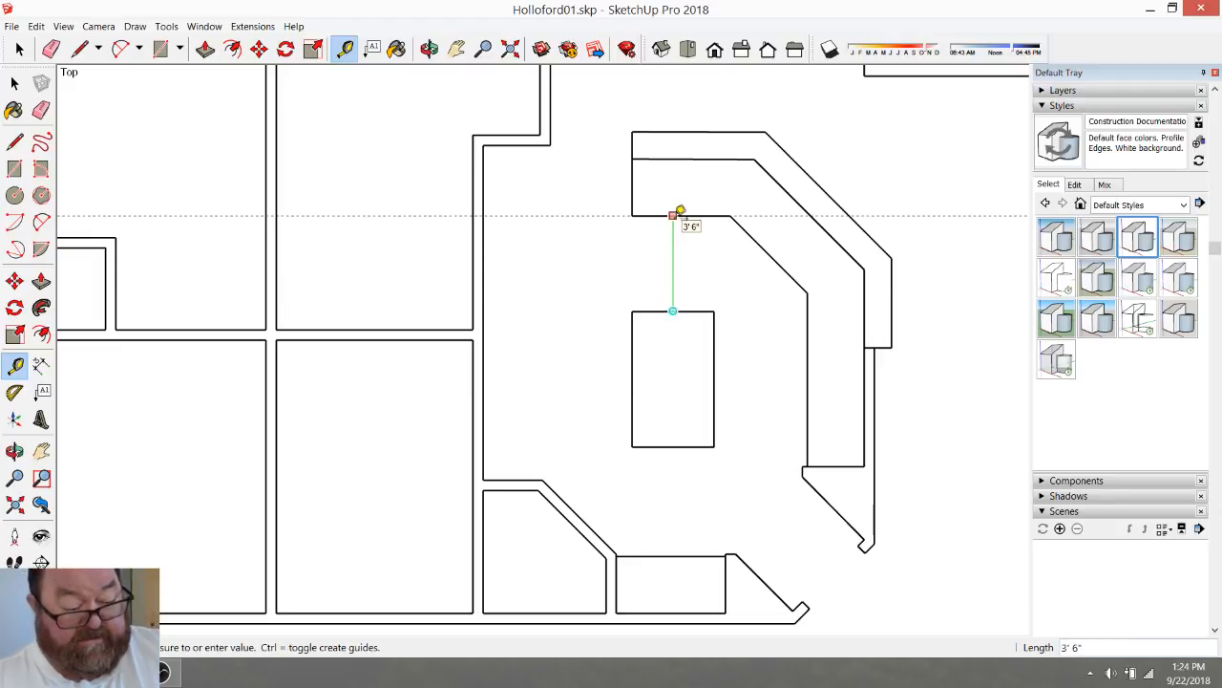
{"action": "key", "text": "Escape"}
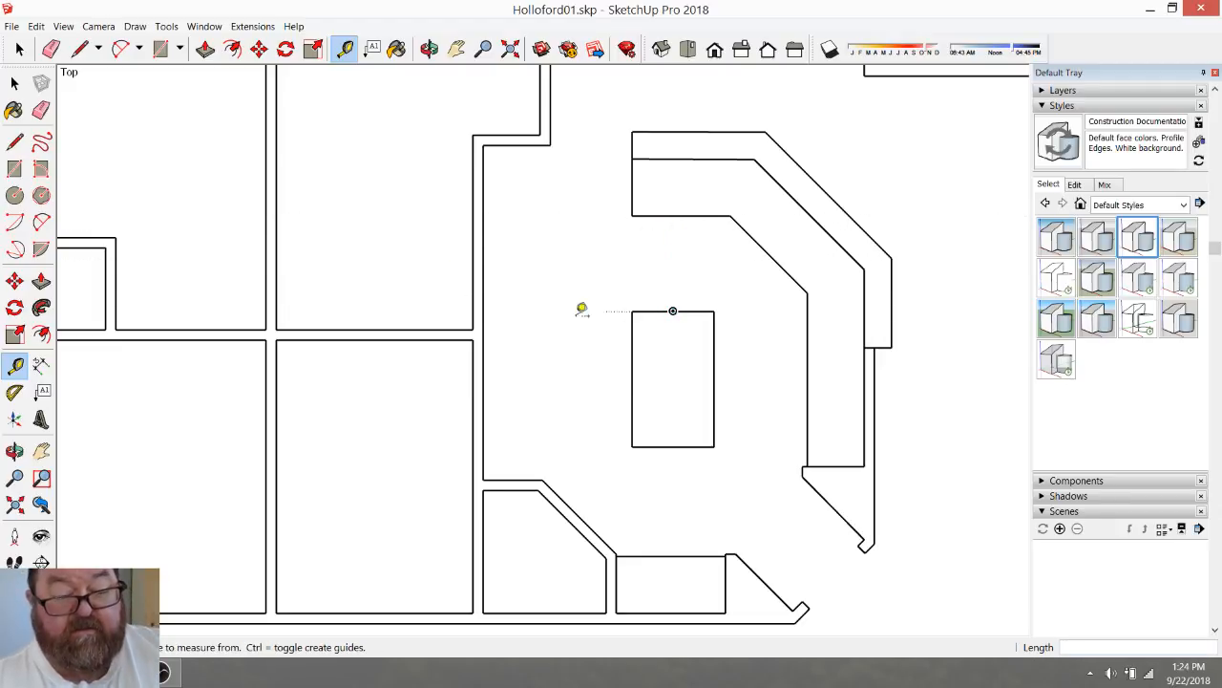
Move the whole island outline 1 inch toward the angled counter's horizontal run and deselect it
{"action": "left_click", "coordinate": [19, 49]}
{"action": "left_click_drag", "start_coordinate": [603, 295], "coordinate": [723, 477]}
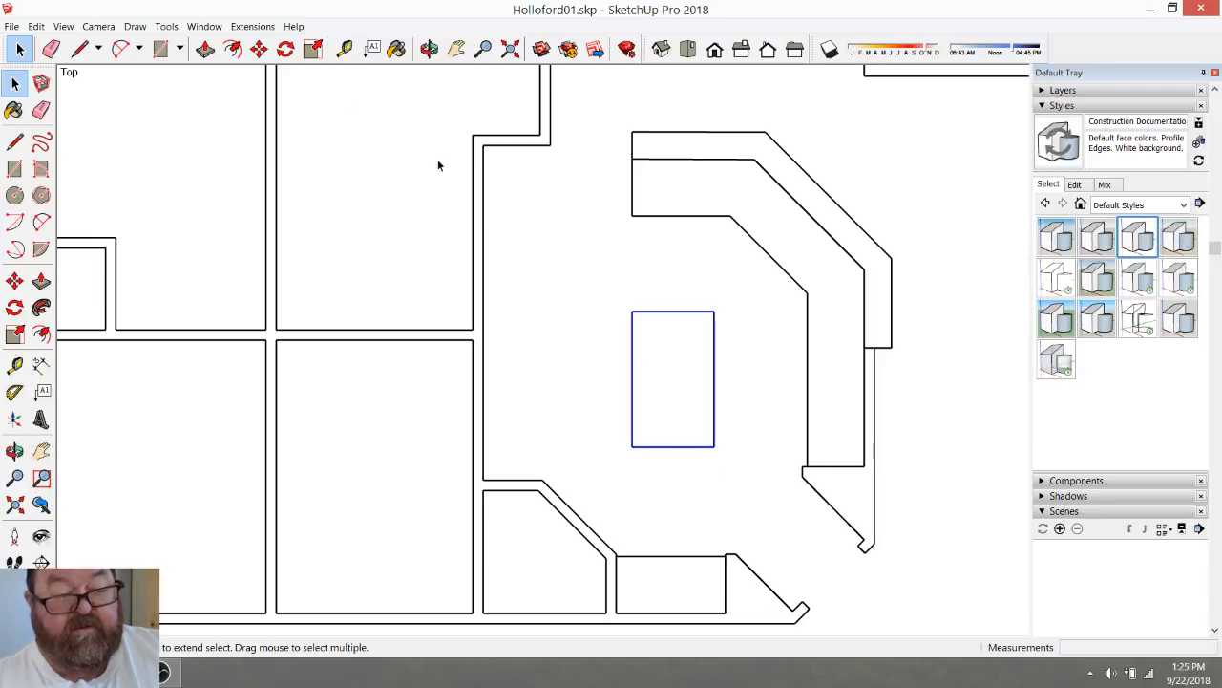
{"action": "left_click", "coordinate": [259, 49]}
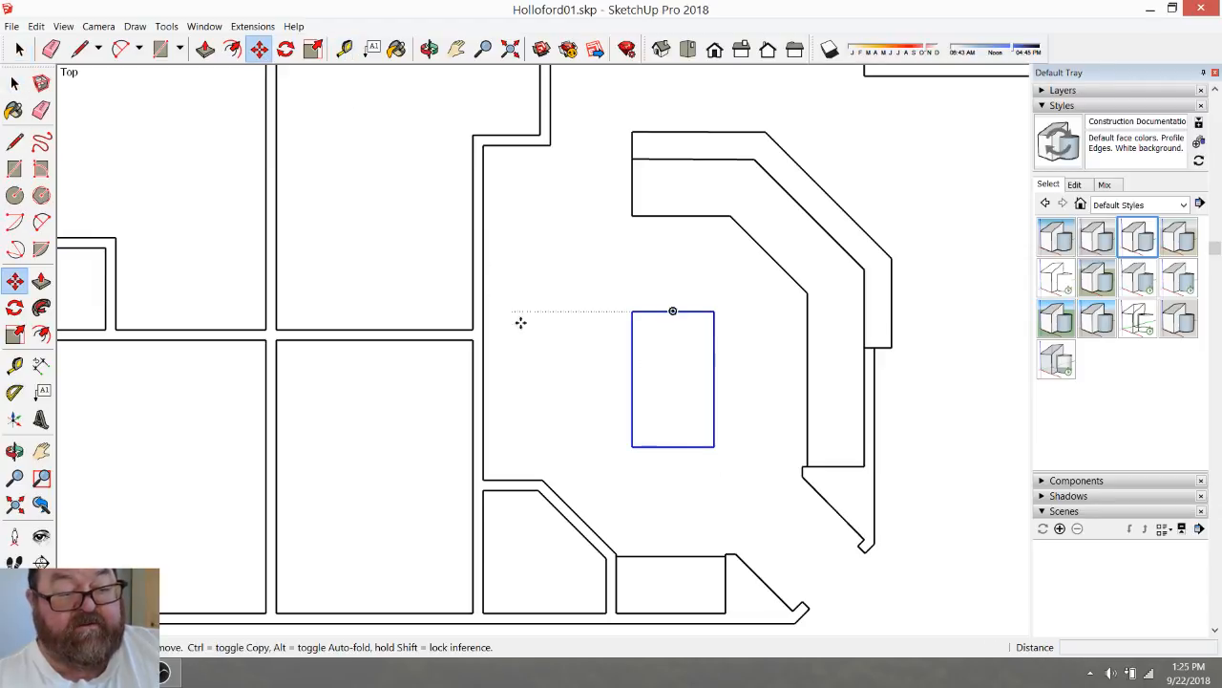
{"action": "left_click", "coordinate": [576, 382]}
{"action": "type", "text": "1"}
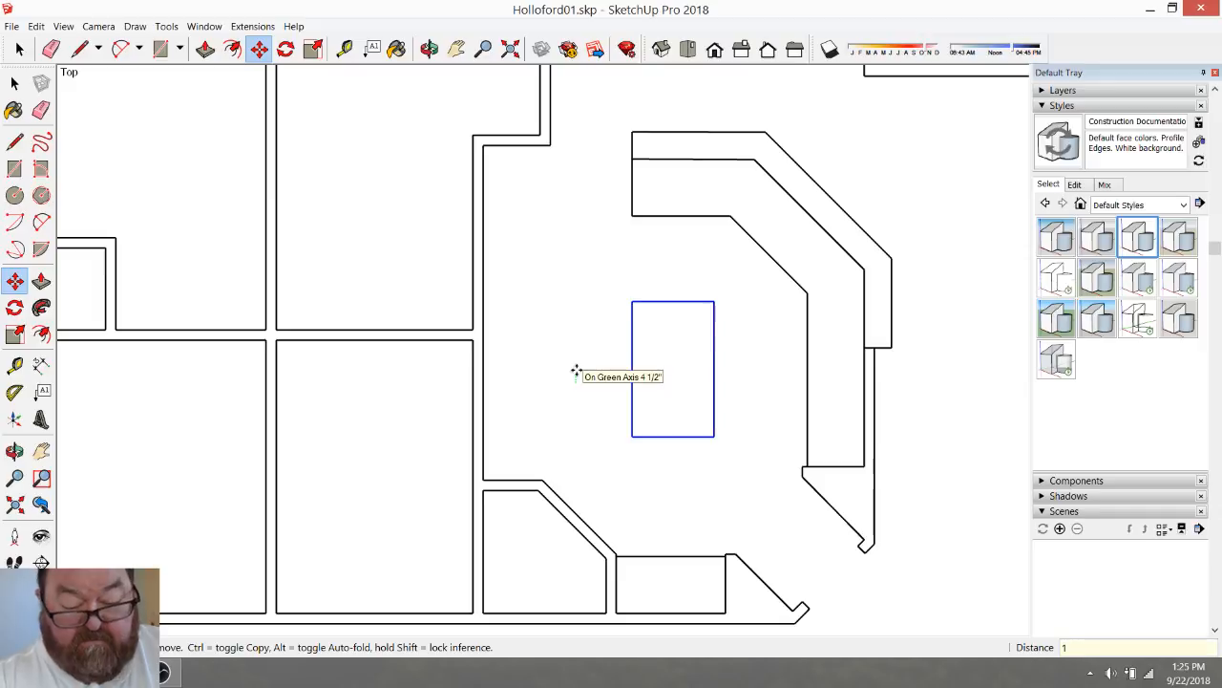
{"action": "key", "text": "Return"}
{"action": "scroll", "coordinate": [592, 293], "scroll_direction": "down", "scroll_amount": 2}
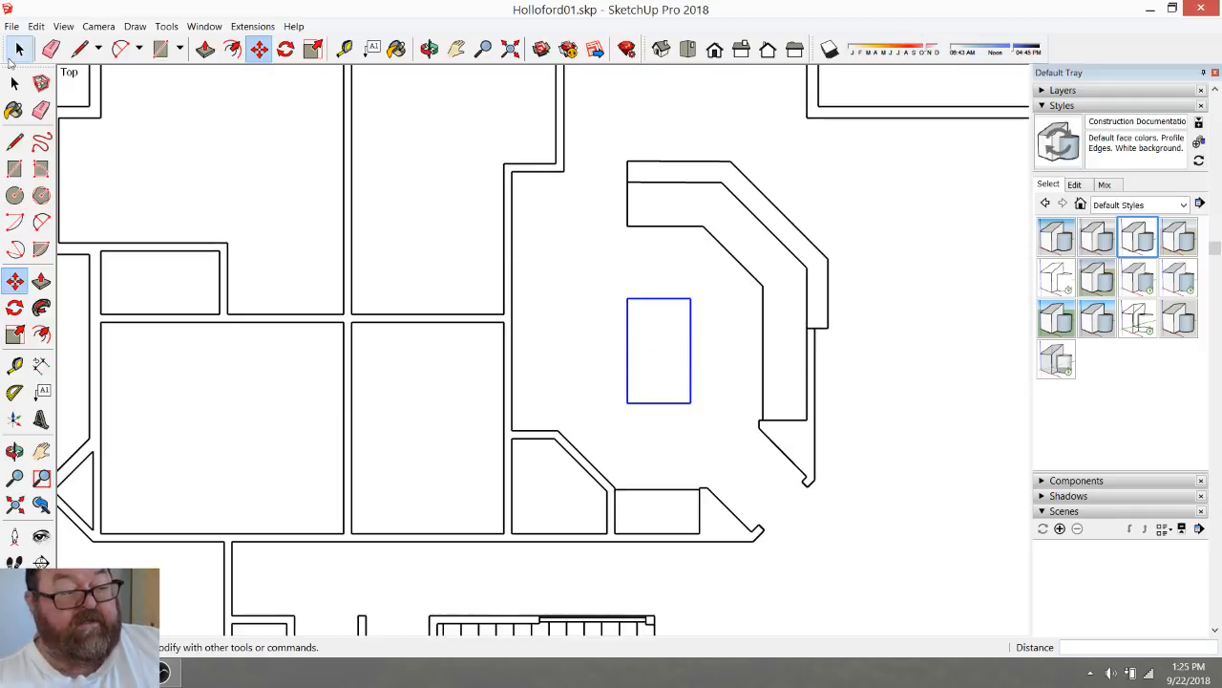
{"action": "left_click", "coordinate": [19, 48]}
{"action": "left_click", "coordinate": [605, 278]}
{"action": "scroll", "coordinate": [593, 303], "scroll_direction": "down", "scroll_amount": 1}
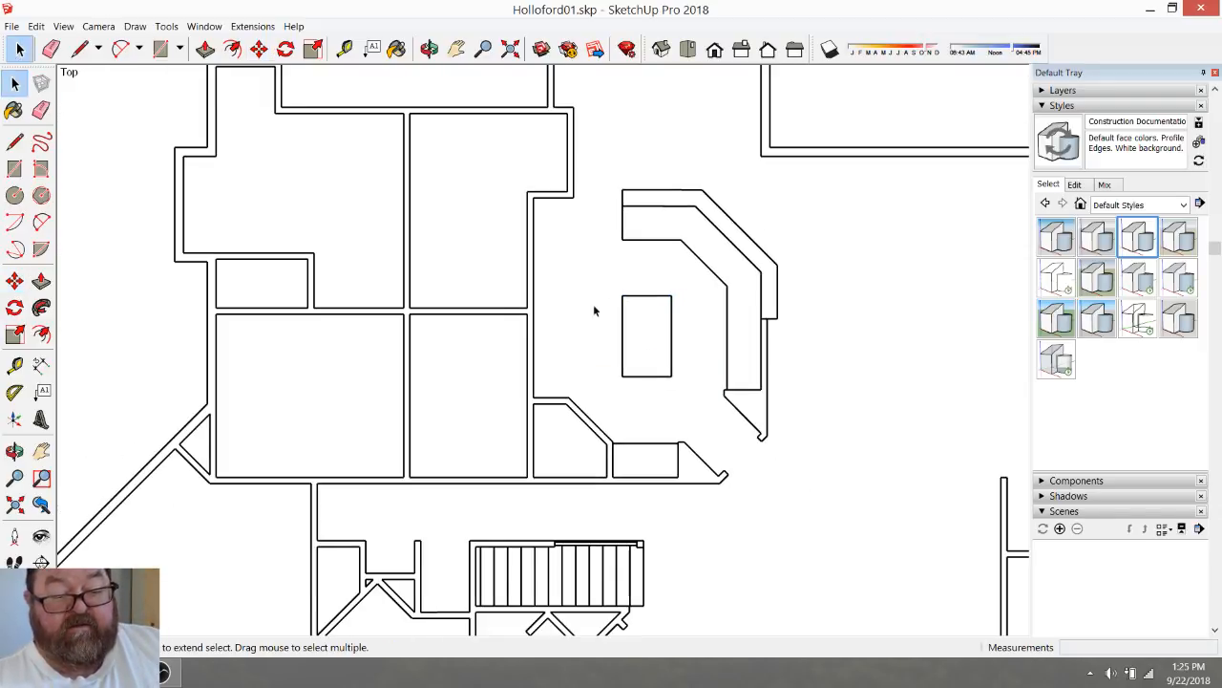
{"action": "scroll", "coordinate": [568, 306], "scroll_direction": "up", "scroll_amount": 1}
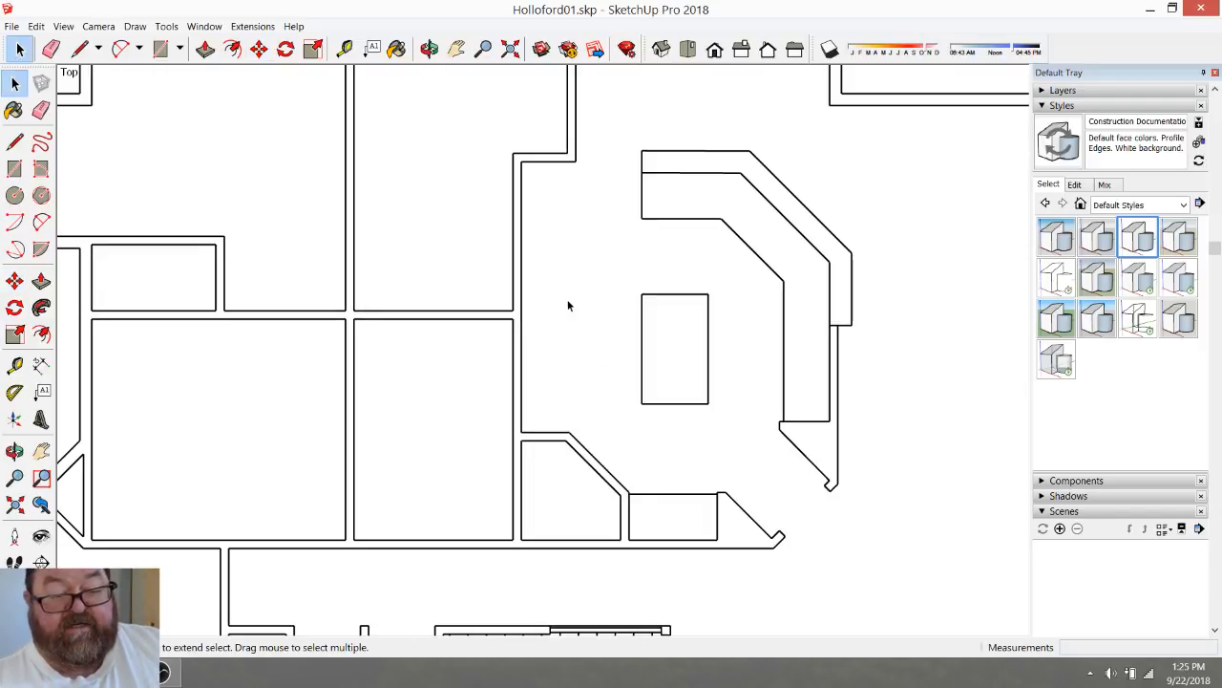
Offset a guide 25 inches into the kitchen from the left wall above the pantry
{"action": "left_click", "coordinate": [345, 49]}
{"action": "scroll", "coordinate": [530, 291], "scroll_direction": "up", "scroll_amount": 2}
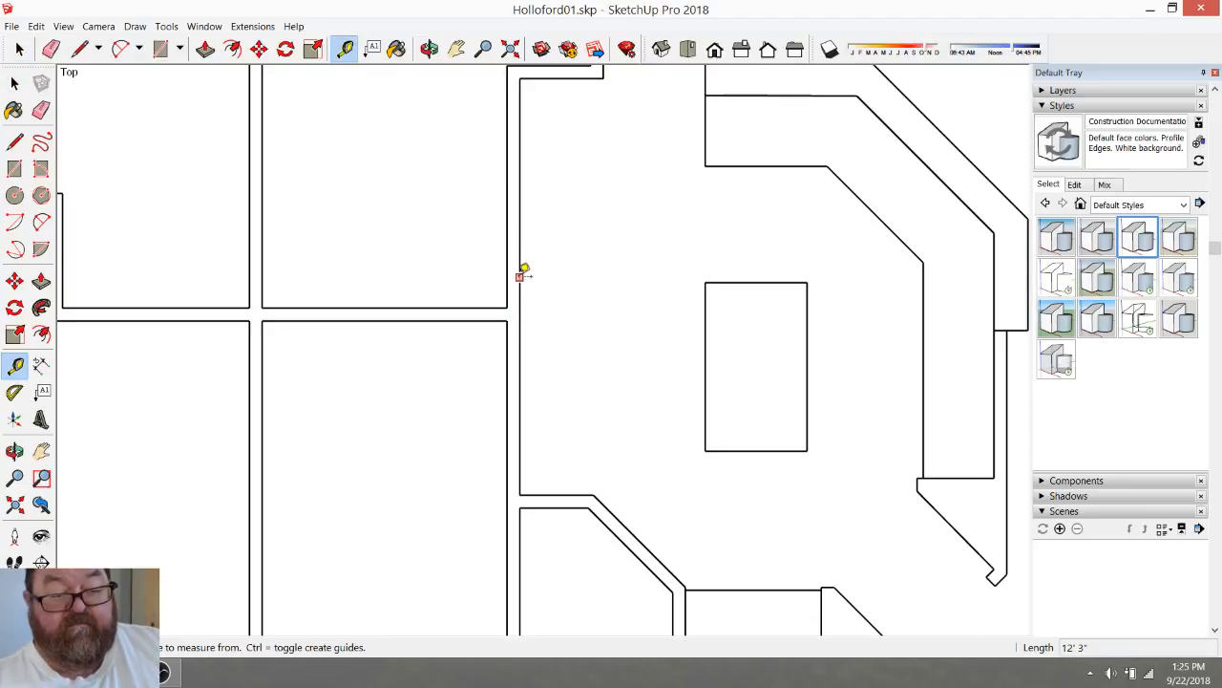
{"action": "left_click", "coordinate": [519, 277]}
{"action": "type", "text": "2"}
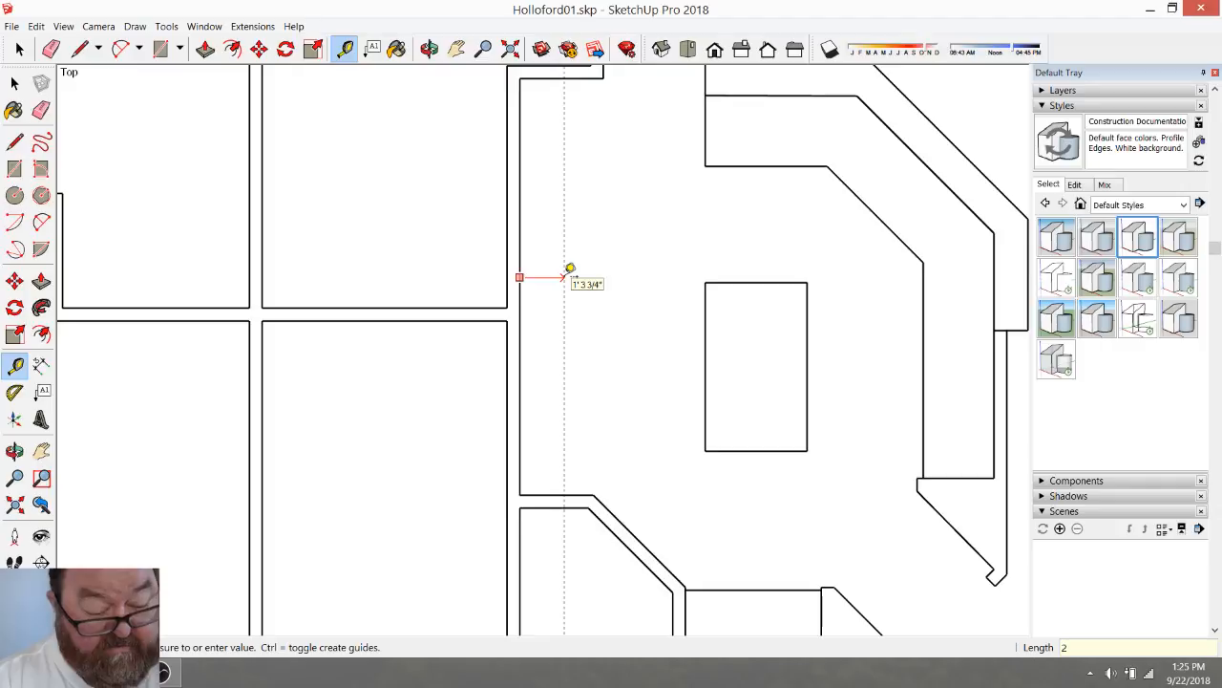
{"action": "type", "text": "5"}
{"action": "key", "text": "Return"}
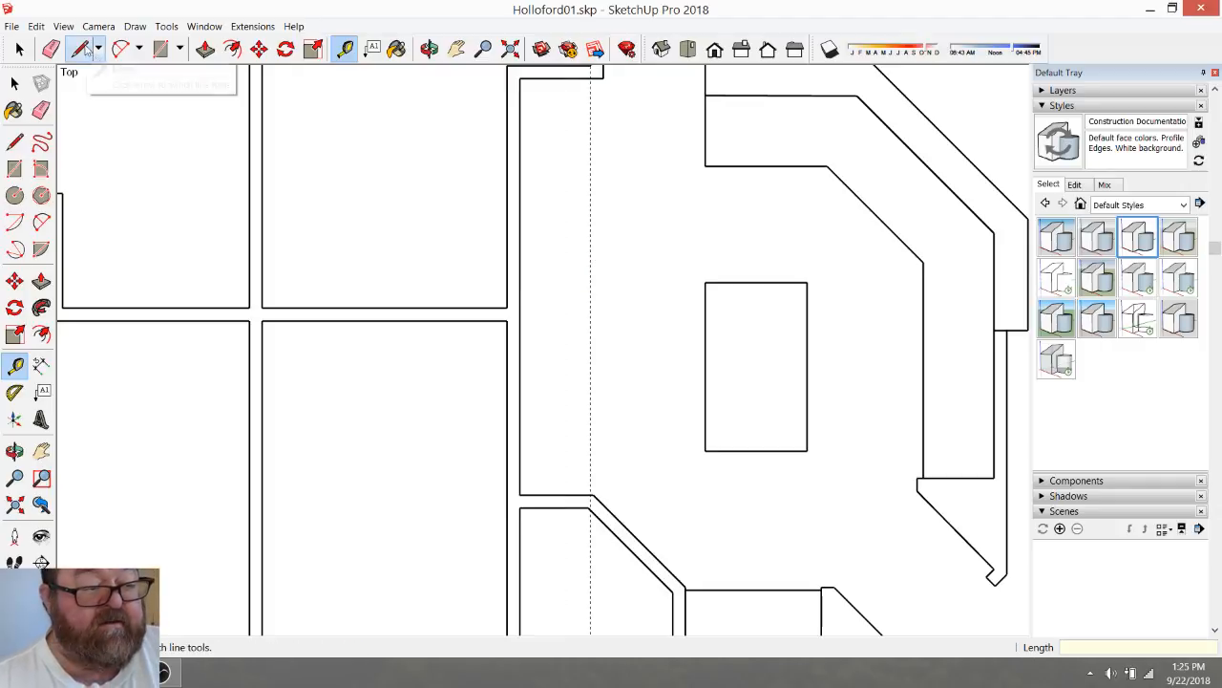
Draw the kitchen's left counter edge along the vertical guide, from the upper wall return down to the pantry wall
{"action": "left_click", "coordinate": [80, 49]}
{"action": "left_click", "coordinate": [594, 74]}
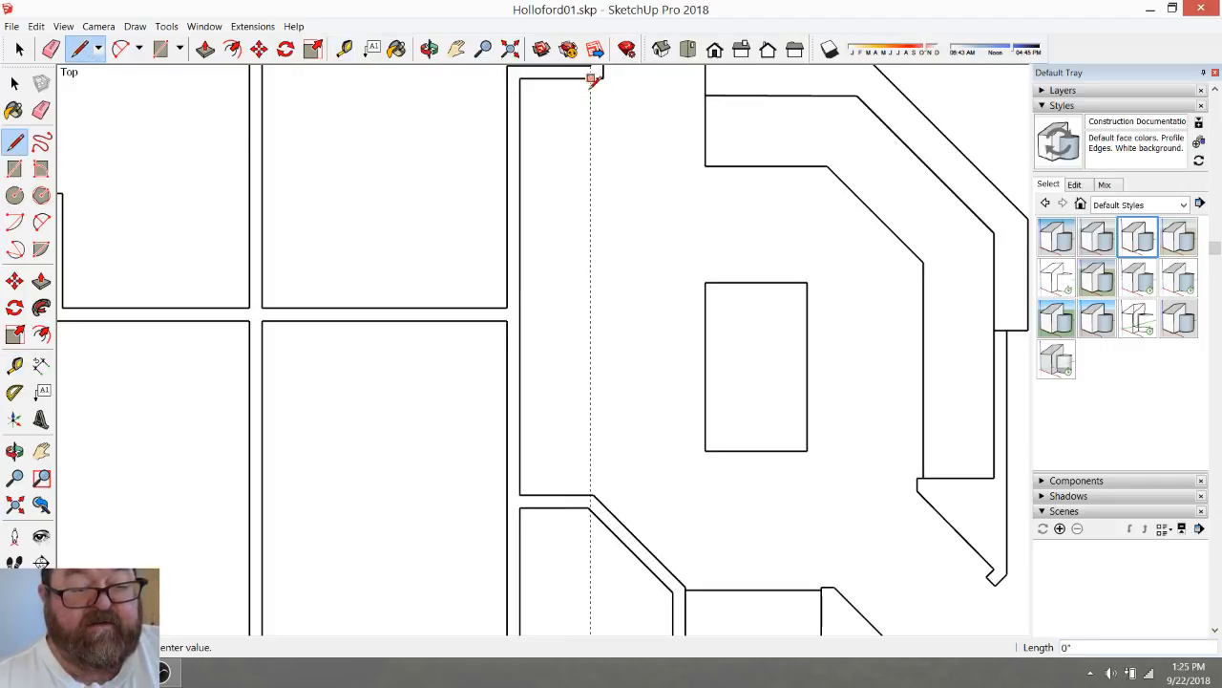
{"action": "scroll", "coordinate": [573, 496], "scroll_direction": "up", "scroll_amount": 2}
{"action": "scroll", "coordinate": [577, 493], "scroll_direction": "up", "scroll_amount": 2}
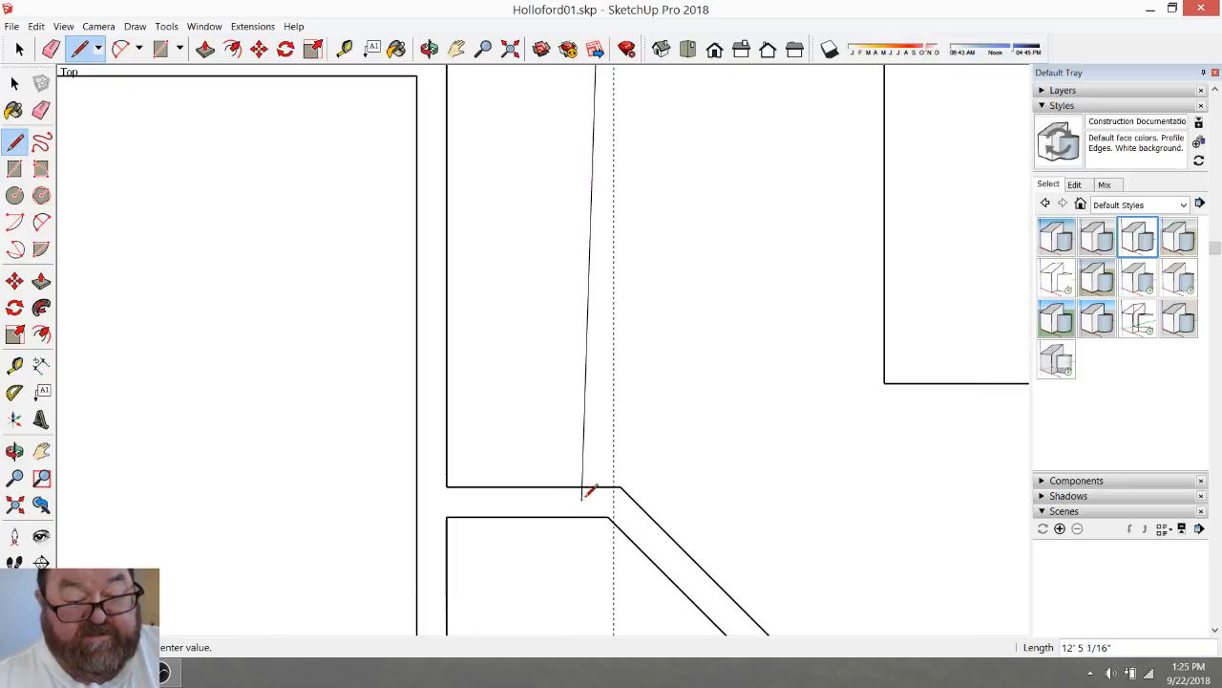
{"action": "left_click", "coordinate": [611, 482]}
{"action": "scroll", "coordinate": [513, 417], "scroll_direction": "down", "scroll_amount": 2}
{"action": "scroll", "coordinate": [514, 418], "scroll_direction": "down", "scroll_amount": 2}
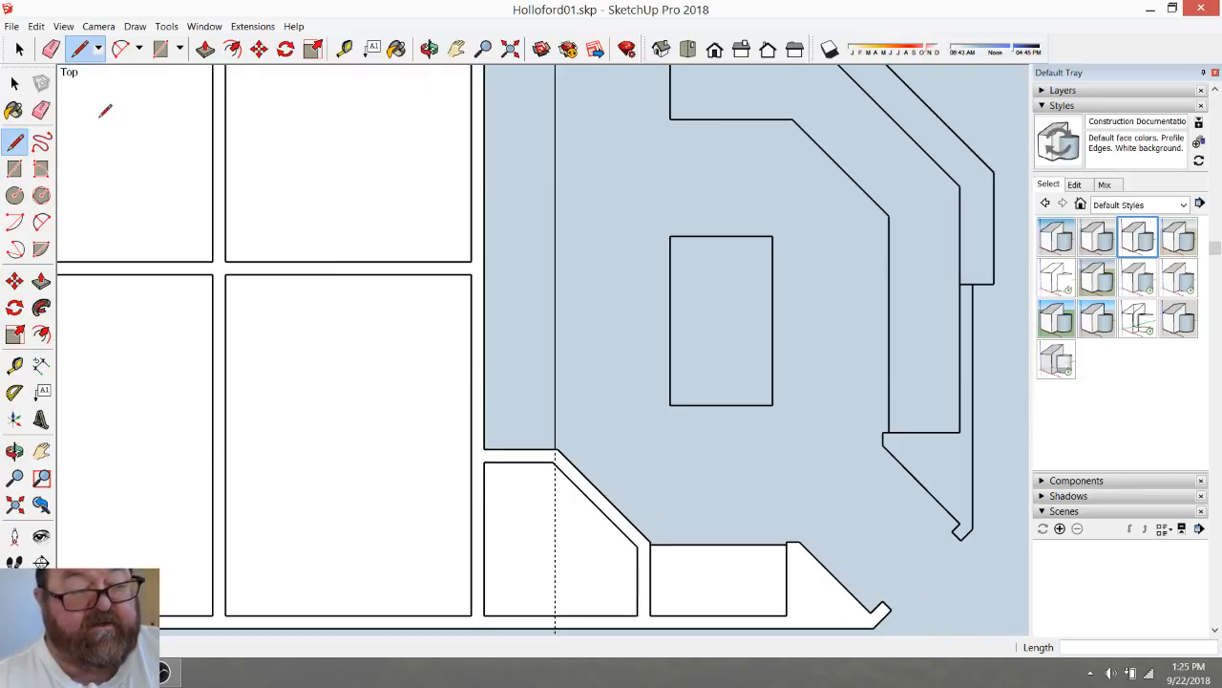
Delete the filled faces covering the kitchen area and the left counter, keeping their edges
{"action": "left_click", "coordinate": [19, 49]}
{"action": "scroll", "coordinate": [536, 186], "scroll_direction": "up", "scroll_amount": 1}
{"action": "left_click", "coordinate": [641, 198]}
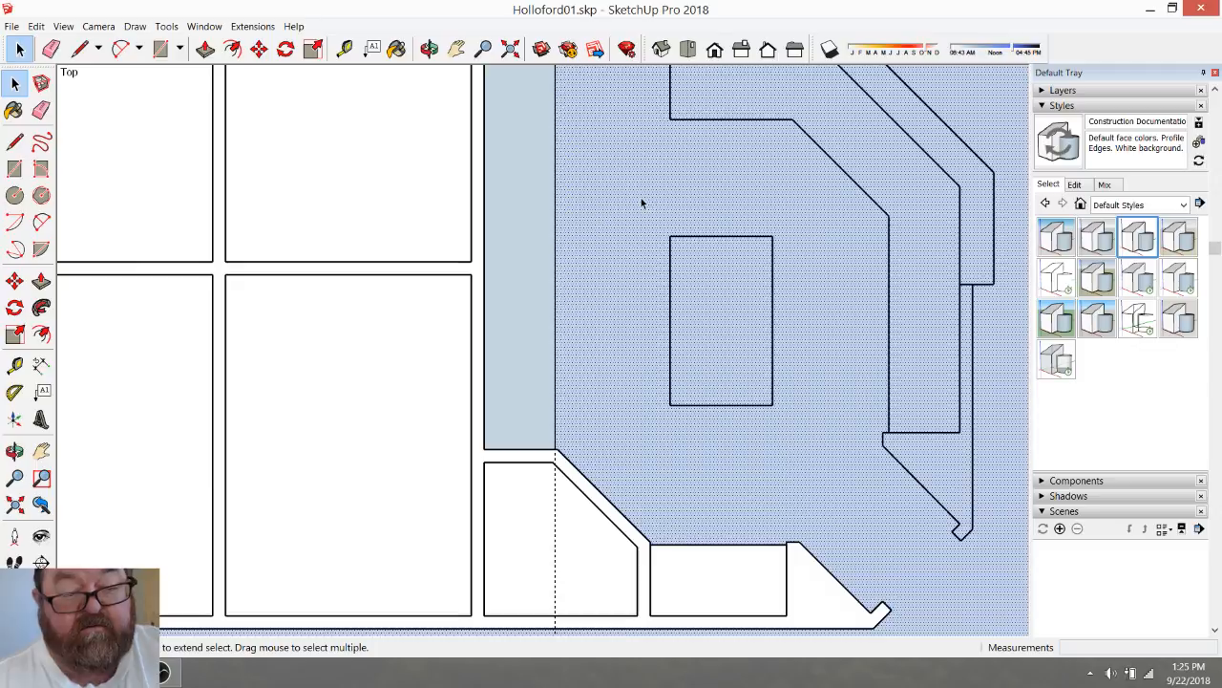
{"action": "key", "text": "Delete"}
{"action": "left_click", "coordinate": [516, 227]}
{"action": "key", "text": "Delete"}
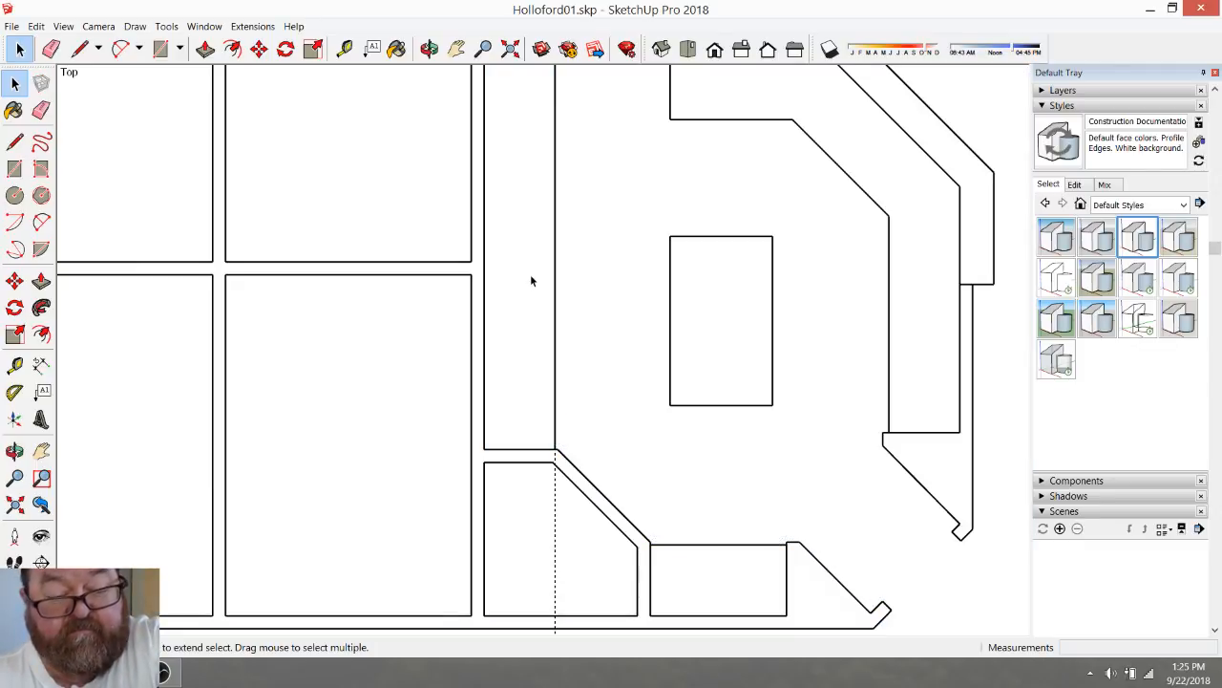
Erase the vertical guide that runs through the left counter's edge and the pantry
{"action": "scroll", "coordinate": [605, 322], "scroll_direction": "down", "scroll_amount": 3}
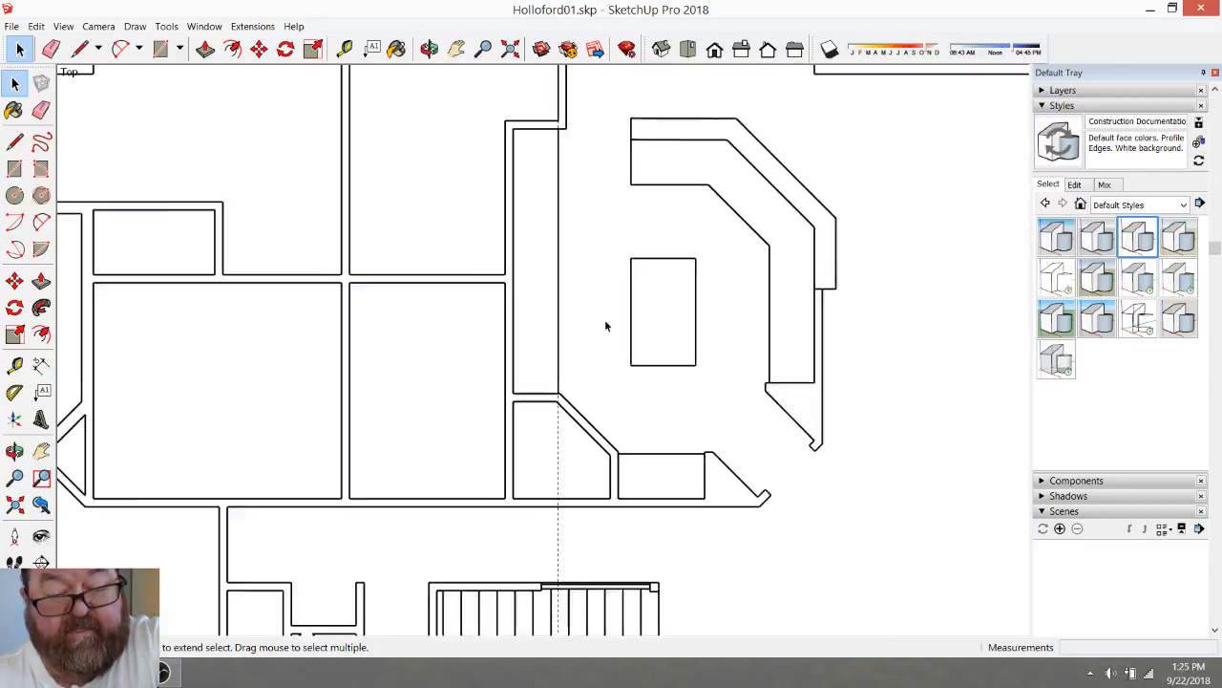
{"action": "left_click", "coordinate": [51, 49]}
{"action": "left_click", "coordinate": [564, 436]}
Group the edges of the angled counter, left wall counter, island and small pantry-side counter together, and deselect the group
{"action": "key", "text": "space"}
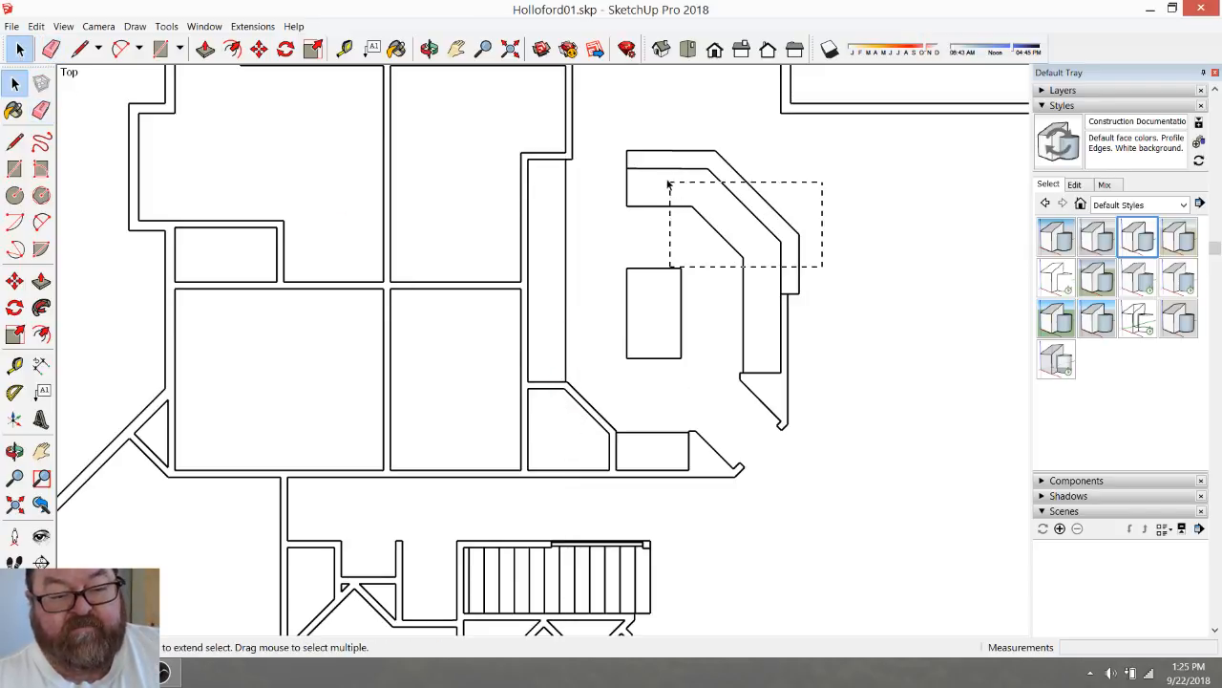
{"action": "left_click_drag", "start_coordinate": [638, 139], "coordinate": [623, 125]}
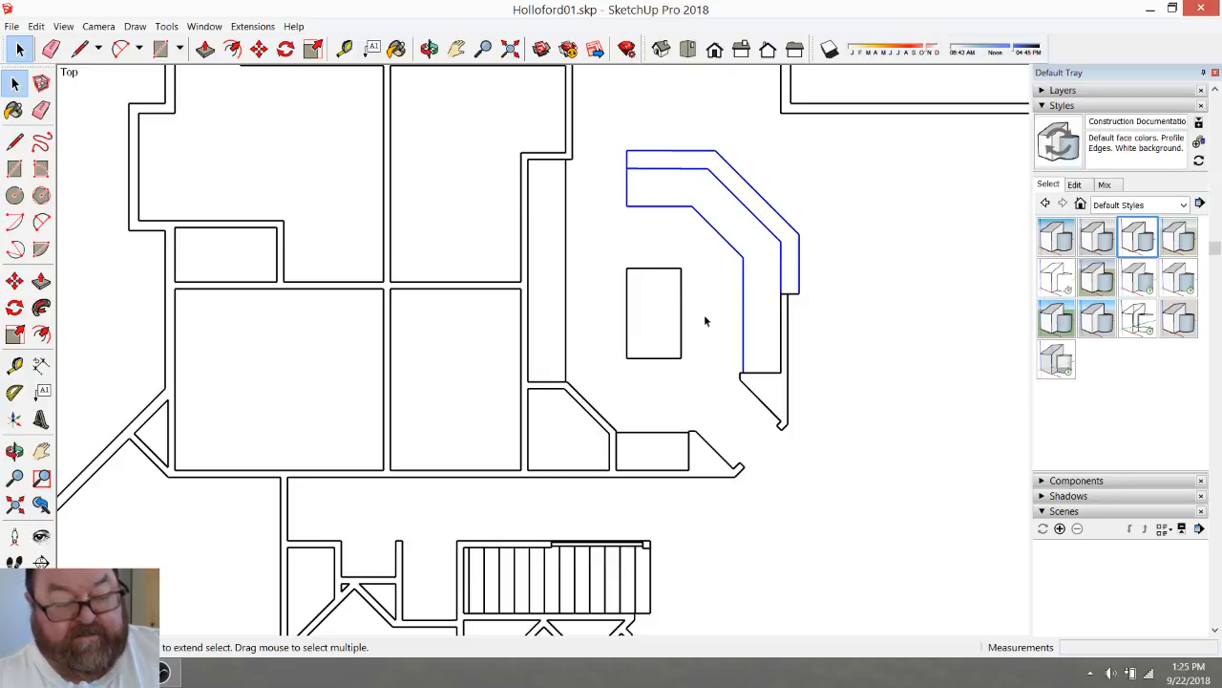
{"action": "left_click", "coordinate": [563, 248], "text": "ctrl"}
{"action": "left_click_drag", "start_coordinate": [618, 283], "coordinate": [642, 260], "text": "ctrl"}
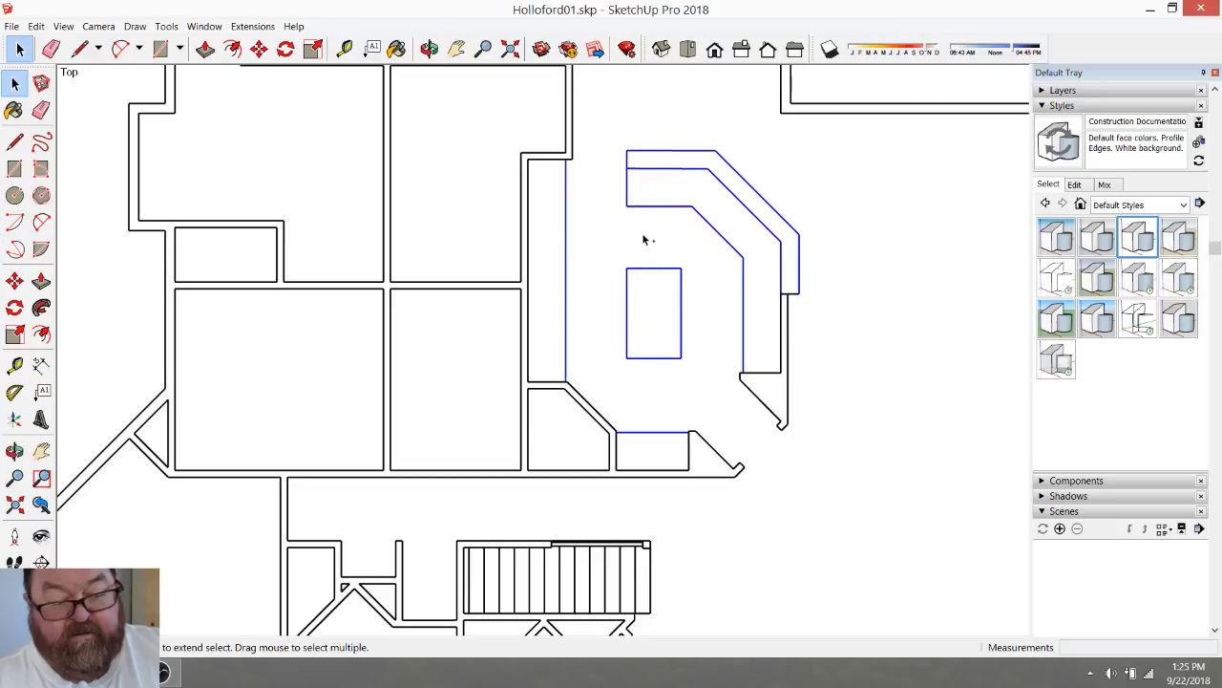
{"action": "right_click", "coordinate": [700, 222]}
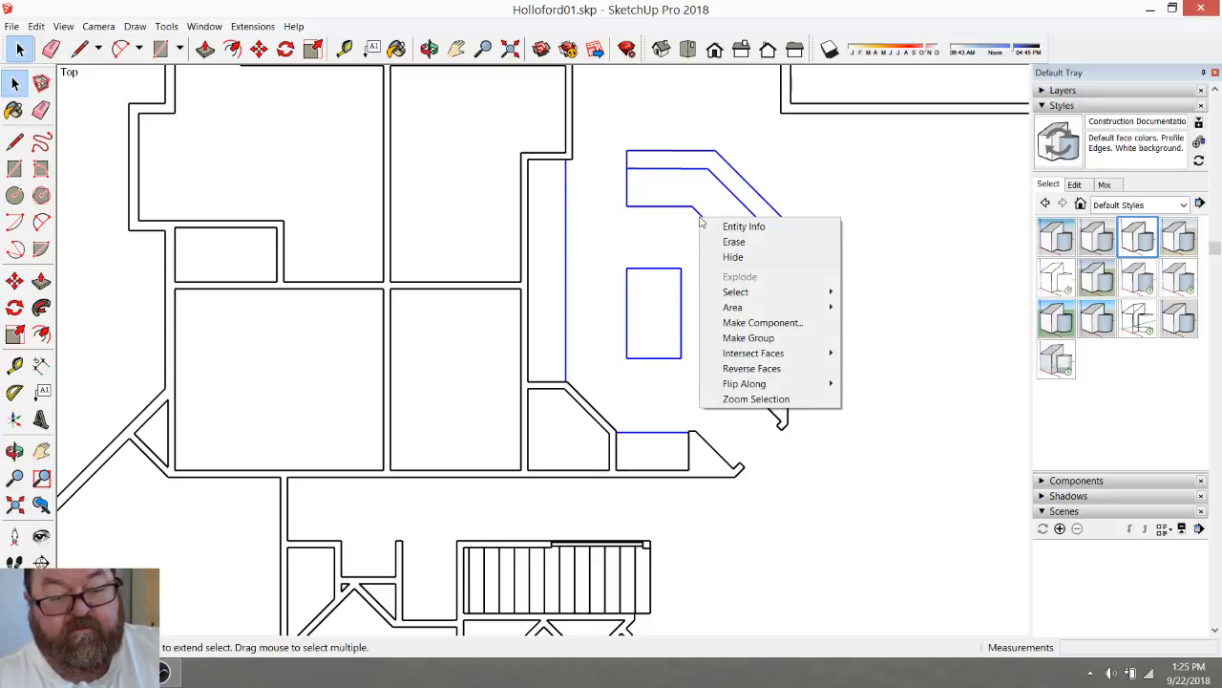
{"action": "left_click", "coordinate": [724, 333]}
{"action": "left_click", "coordinate": [846, 175]}
Measure the clearance from the bartop's diagonal edge to the outside wall corner between the nook and family room
{"action": "scroll", "coordinate": [527, 259], "scroll_direction": "down", "scroll_amount": 4}
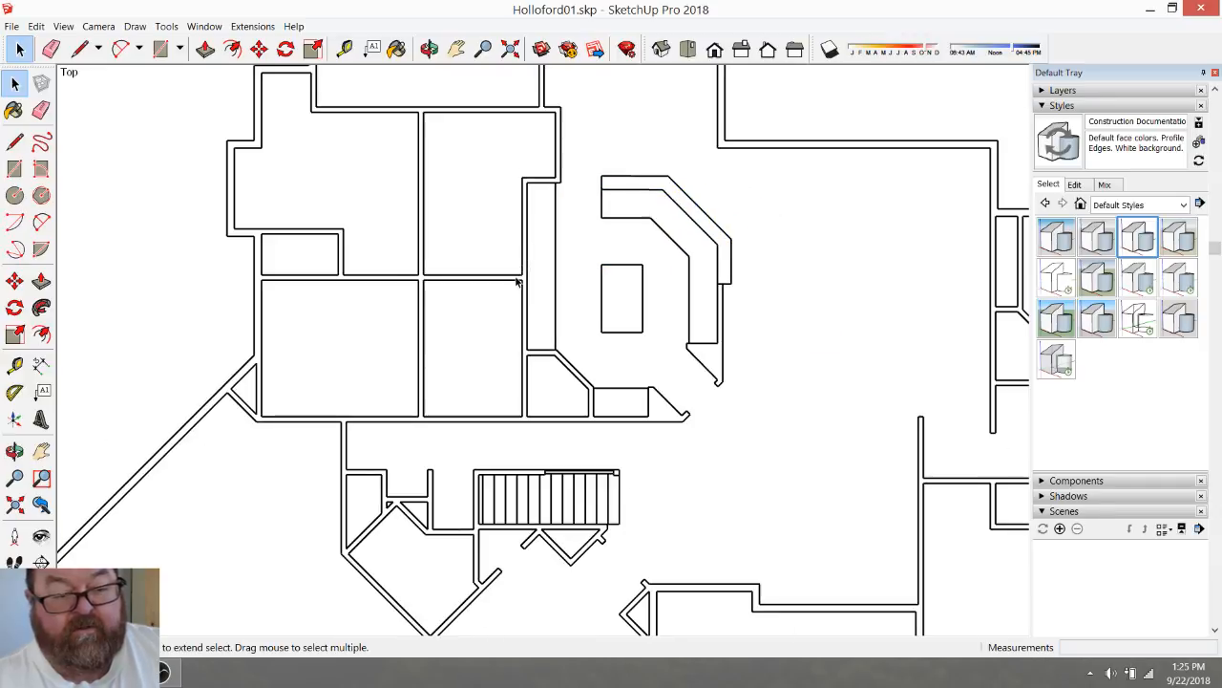
{"action": "scroll", "coordinate": [696, 354], "scroll_direction": "down", "scroll_amount": 3}
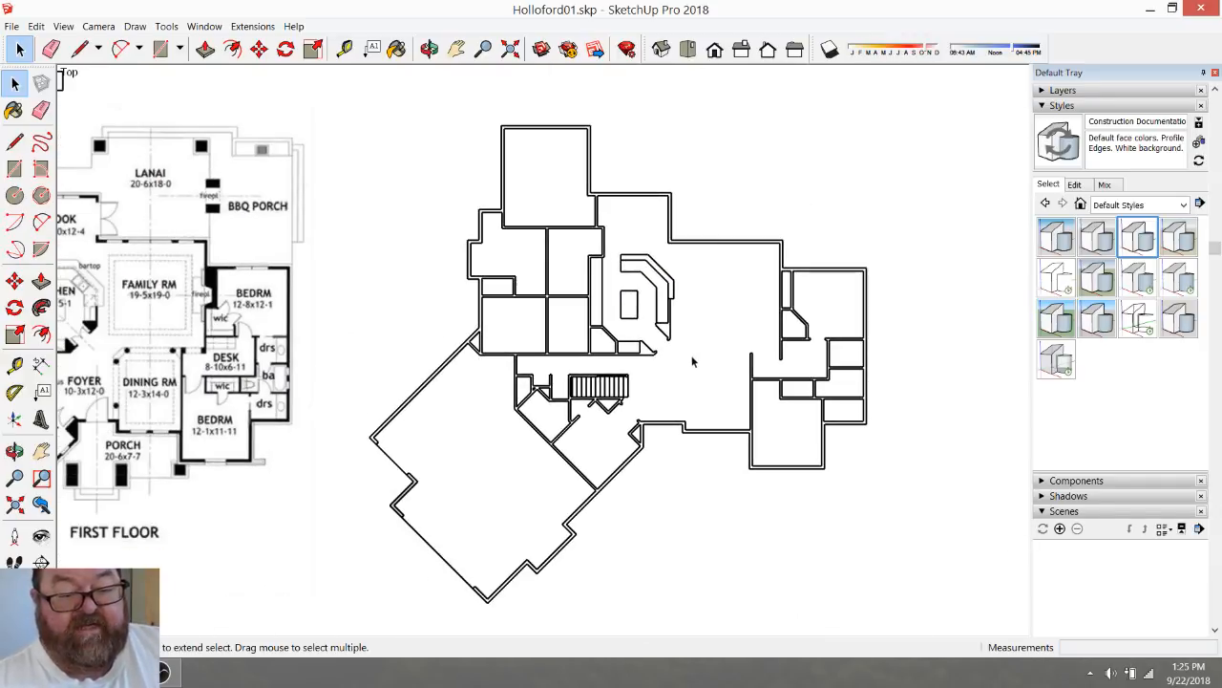
{"action": "scroll", "coordinate": [694, 393], "scroll_direction": "down", "scroll_amount": 2}
{"action": "scroll", "coordinate": [655, 380], "scroll_direction": "up", "scroll_amount": 5}
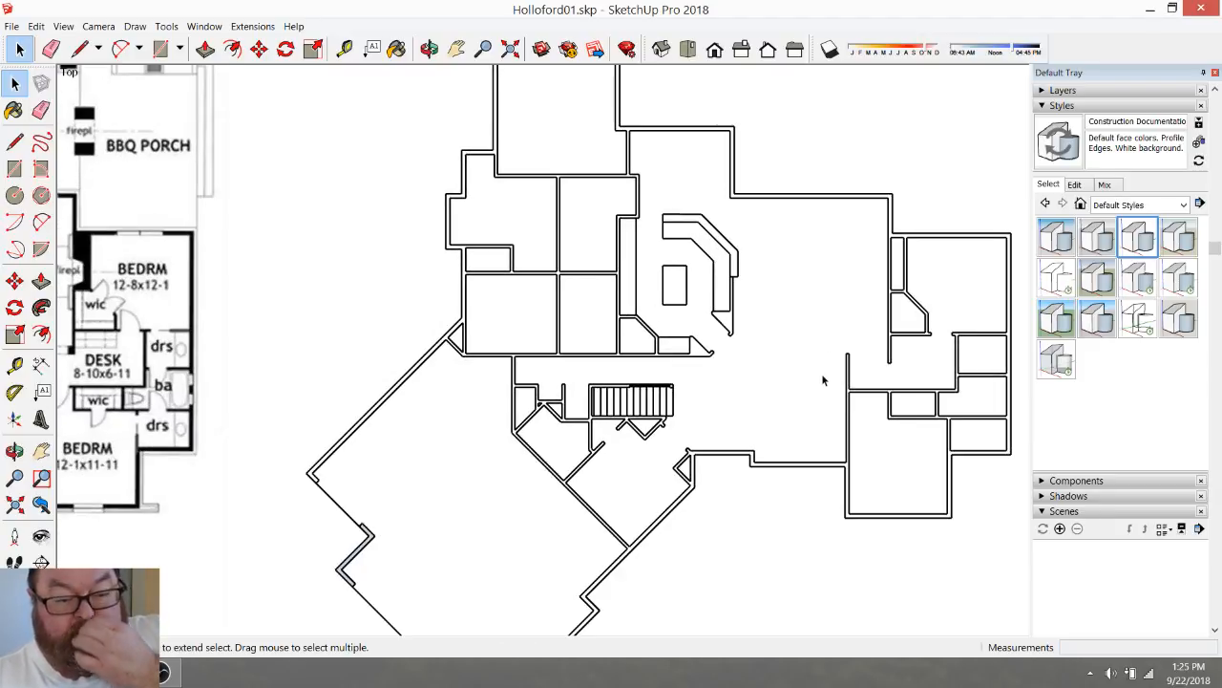
{"action": "scroll", "coordinate": [716, 199], "scroll_direction": "up", "scroll_amount": 5}
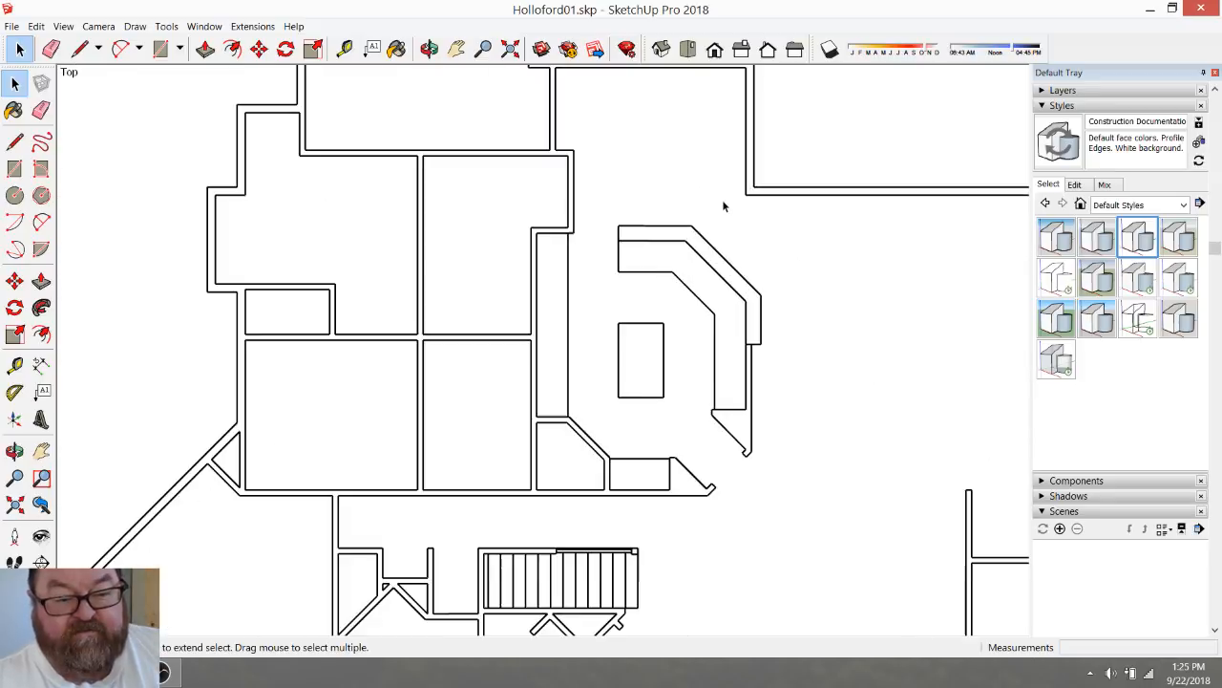
{"action": "key", "text": "t"}
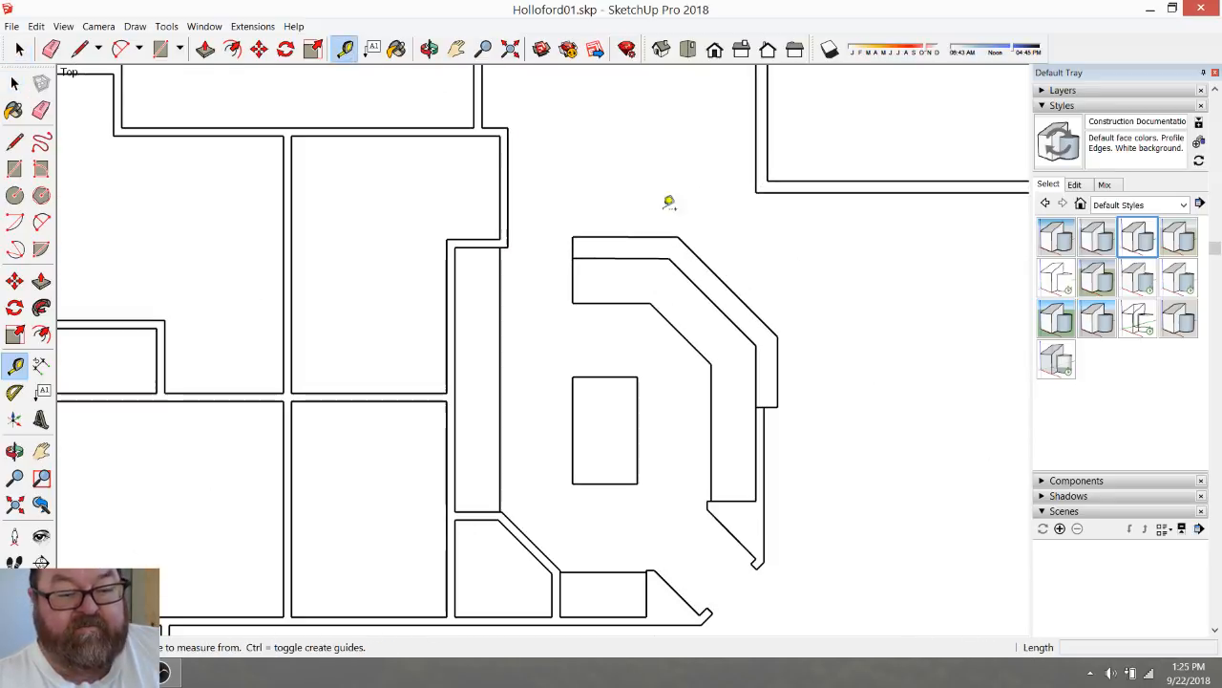
{"action": "left_click", "coordinate": [703, 261]}
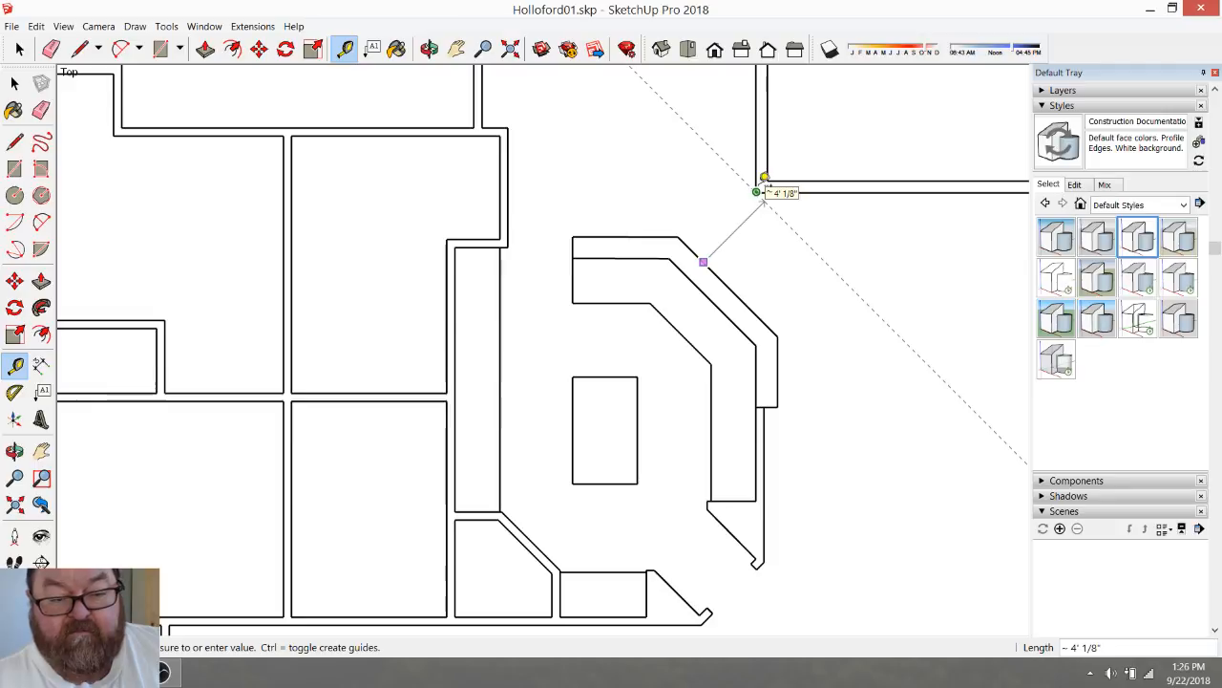
{"action": "key", "text": "Escape"}
Examine the reference plan around the kitchen, foyer, family room and dining room to see how their walls line up
{"action": "scroll", "coordinate": [881, 329], "scroll_direction": "down", "scroll_amount": 4}
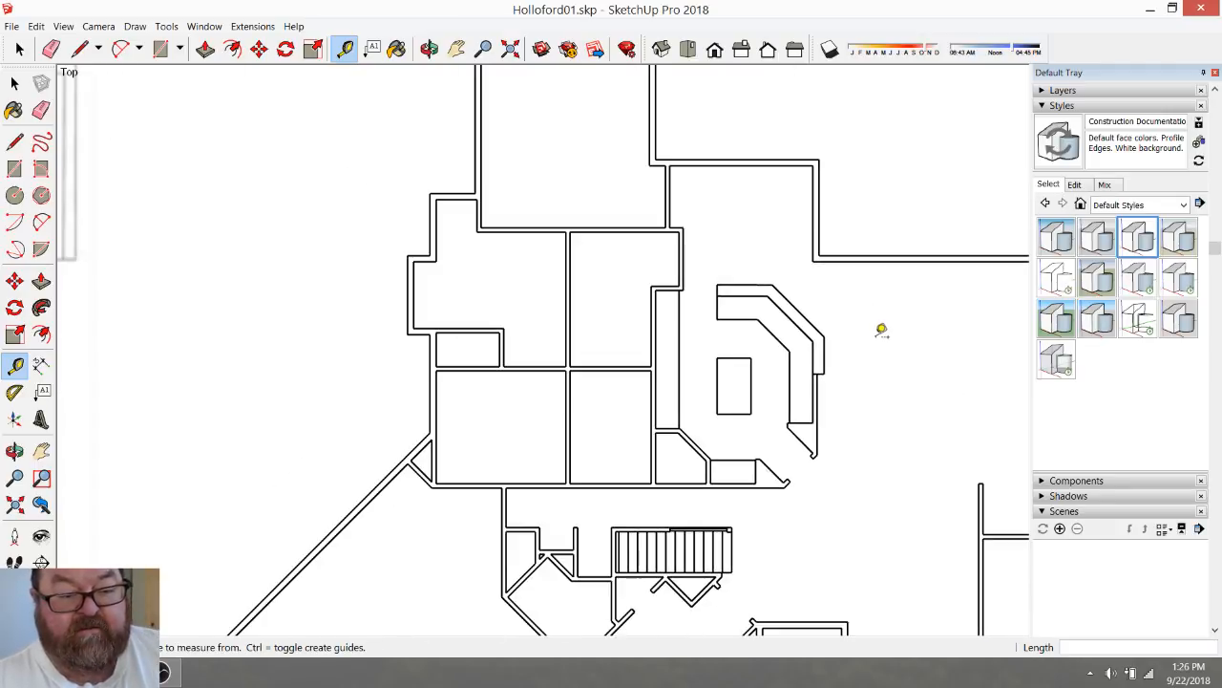
{"action": "scroll", "coordinate": [882, 331], "scroll_direction": "down", "scroll_amount": 6}
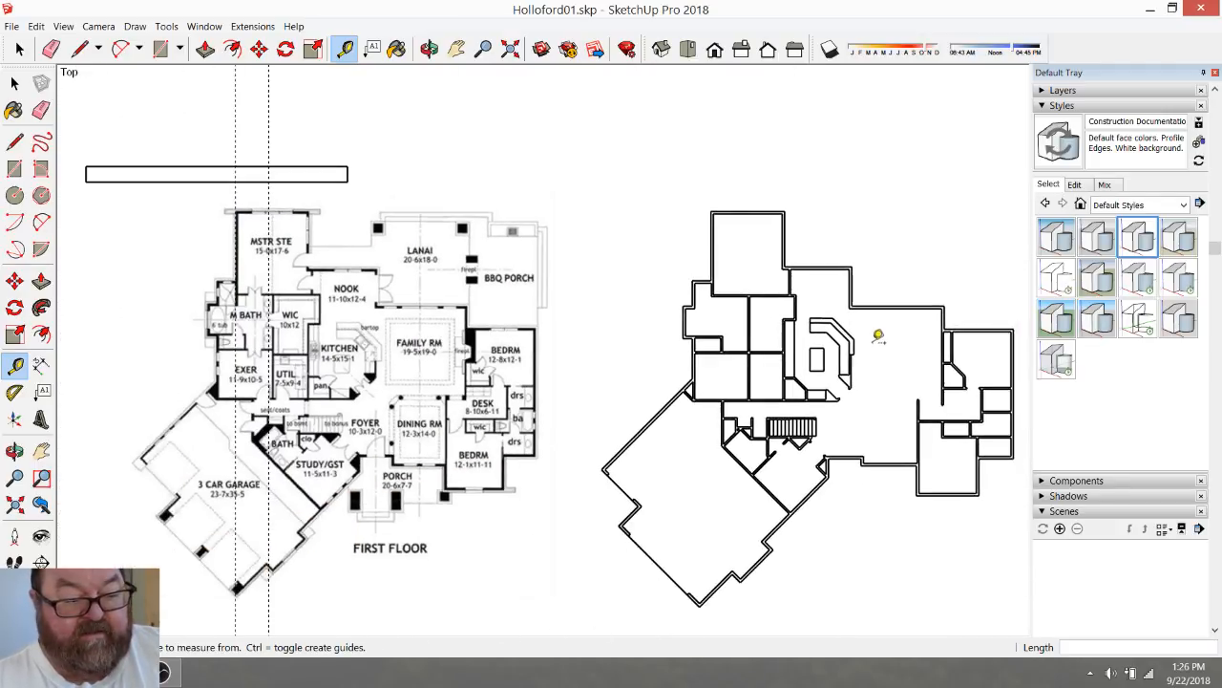
{"action": "scroll", "coordinate": [435, 420], "scroll_direction": "up", "scroll_amount": 3}
{"action": "scroll", "coordinate": [435, 420], "scroll_direction": "up", "scroll_amount": 1}
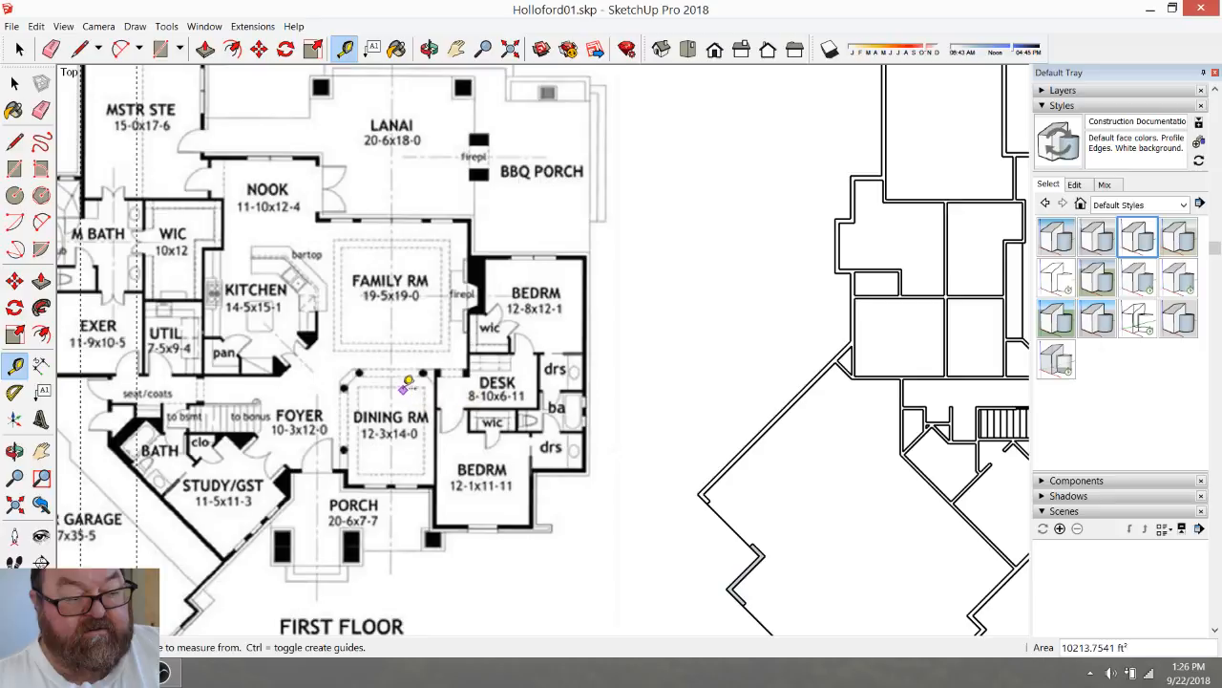
{"action": "scroll", "coordinate": [405, 385], "scroll_direction": "down", "scroll_amount": 2}
{"action": "scroll", "coordinate": [373, 416], "scroll_direction": "up", "scroll_amount": 4}
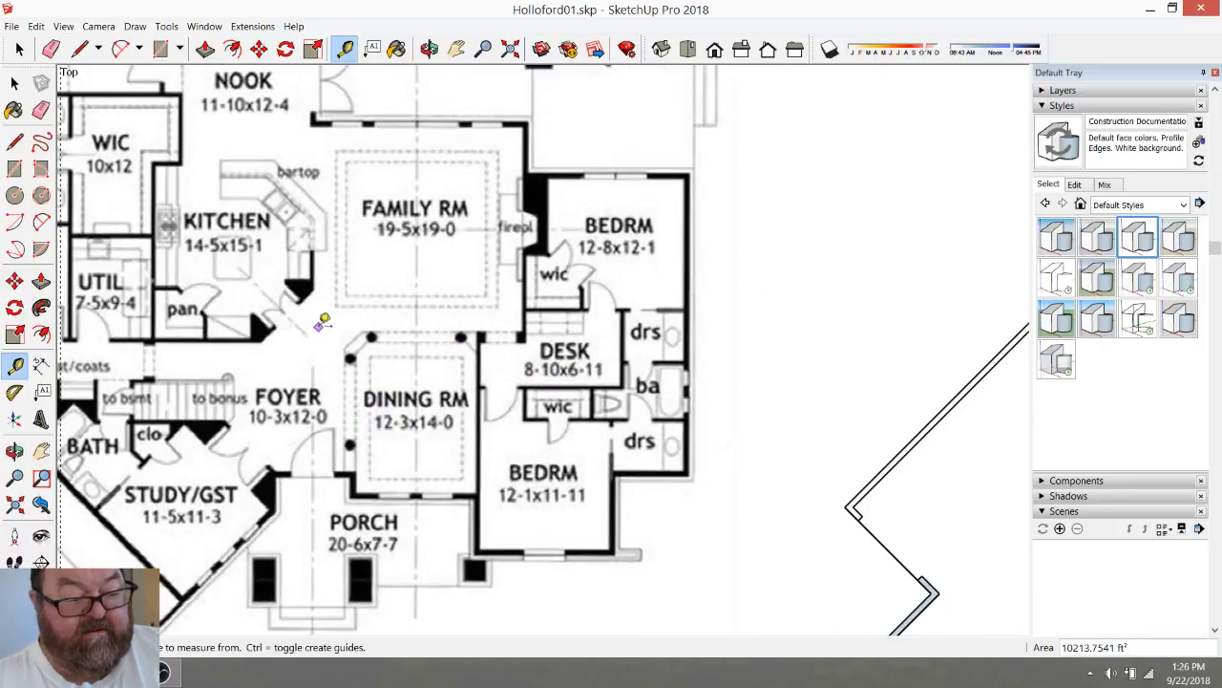
{"action": "scroll", "coordinate": [315, 346], "scroll_direction": "up", "scroll_amount": 3}
{"action": "scroll", "coordinate": [490, 377], "scroll_direction": "down", "scroll_amount": 2}
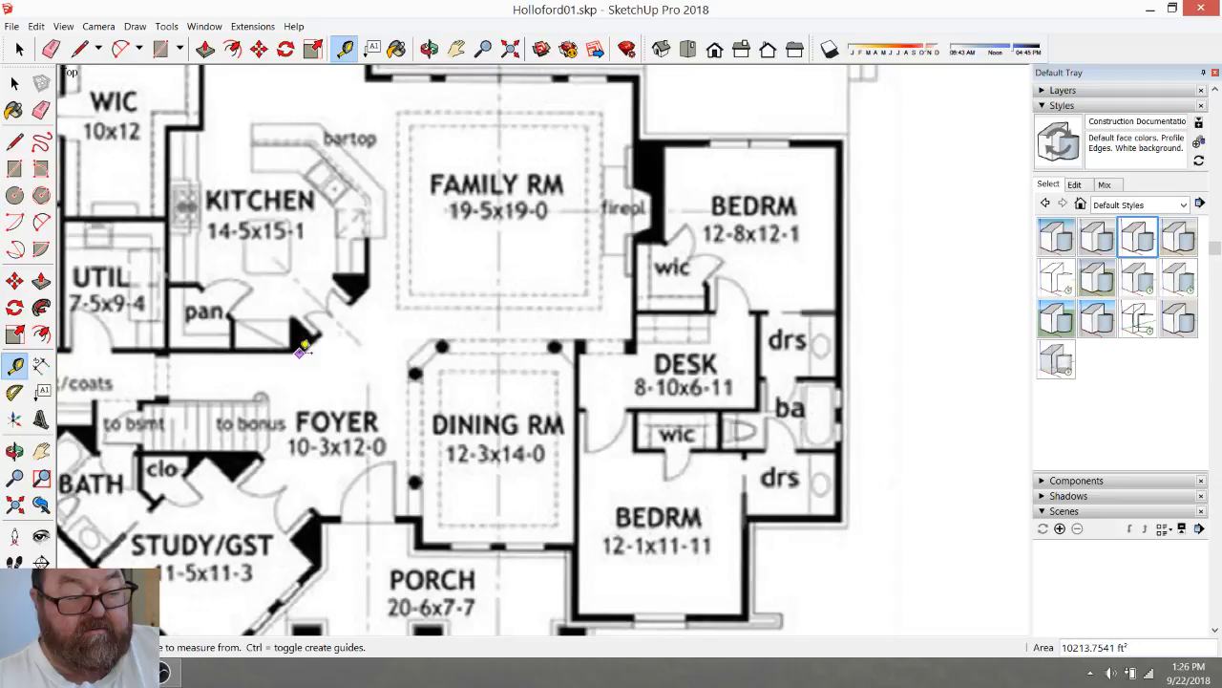
{"action": "scroll", "coordinate": [426, 454], "scroll_direction": "down", "scroll_amount": 2}
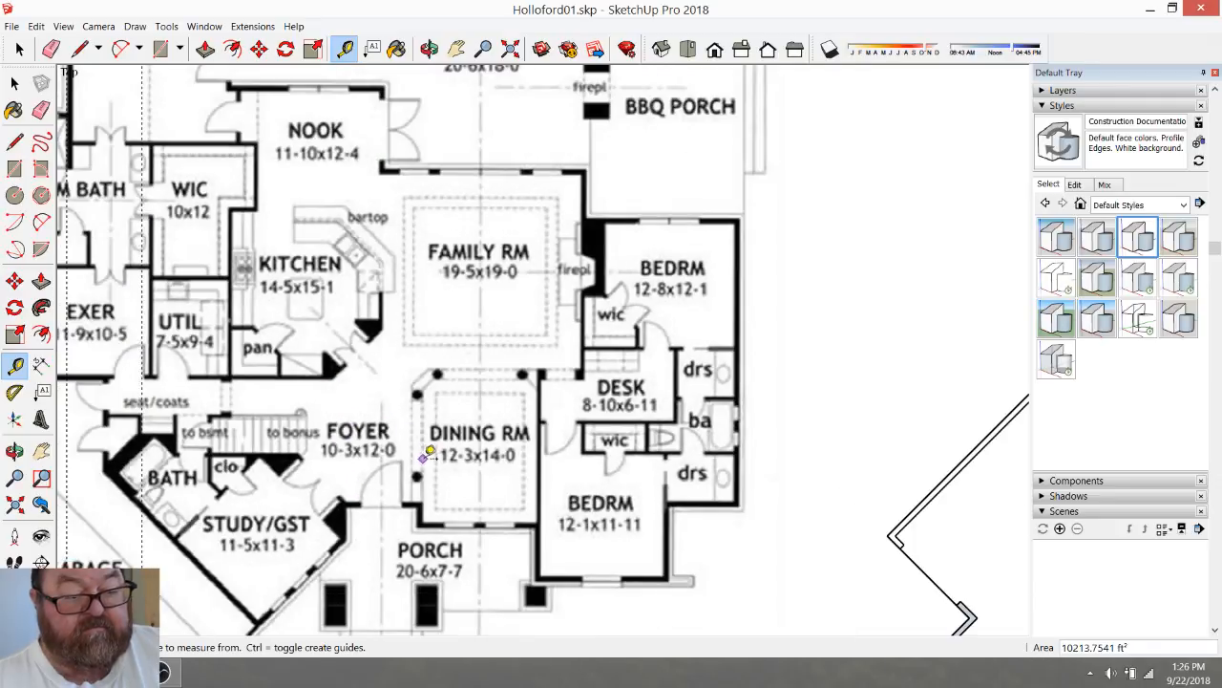
{"action": "scroll", "coordinate": [524, 476], "scroll_direction": "down", "scroll_amount": 2}
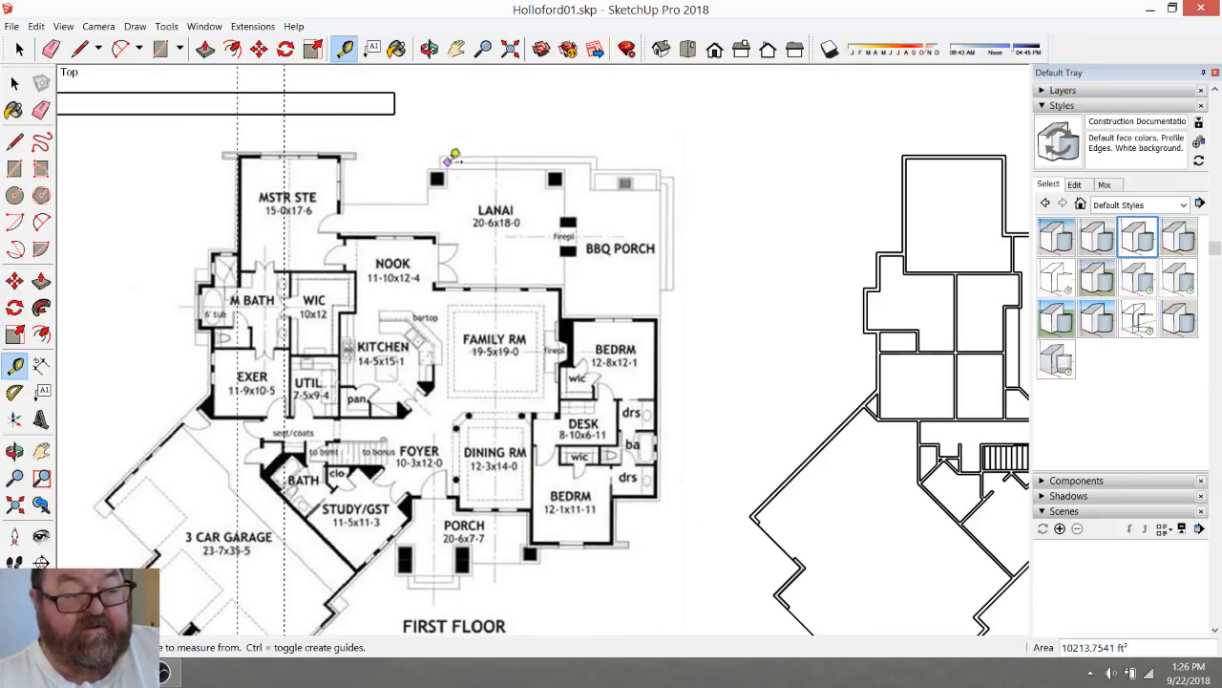
{"action": "scroll", "coordinate": [429, 290], "scroll_direction": "down", "scroll_amount": 2}
Offset a horizontal guide about 41 feet from the master suite's top wall to the underside of the kitchen's lower wall on the reference image
{"action": "left_click", "coordinate": [824, 188]}
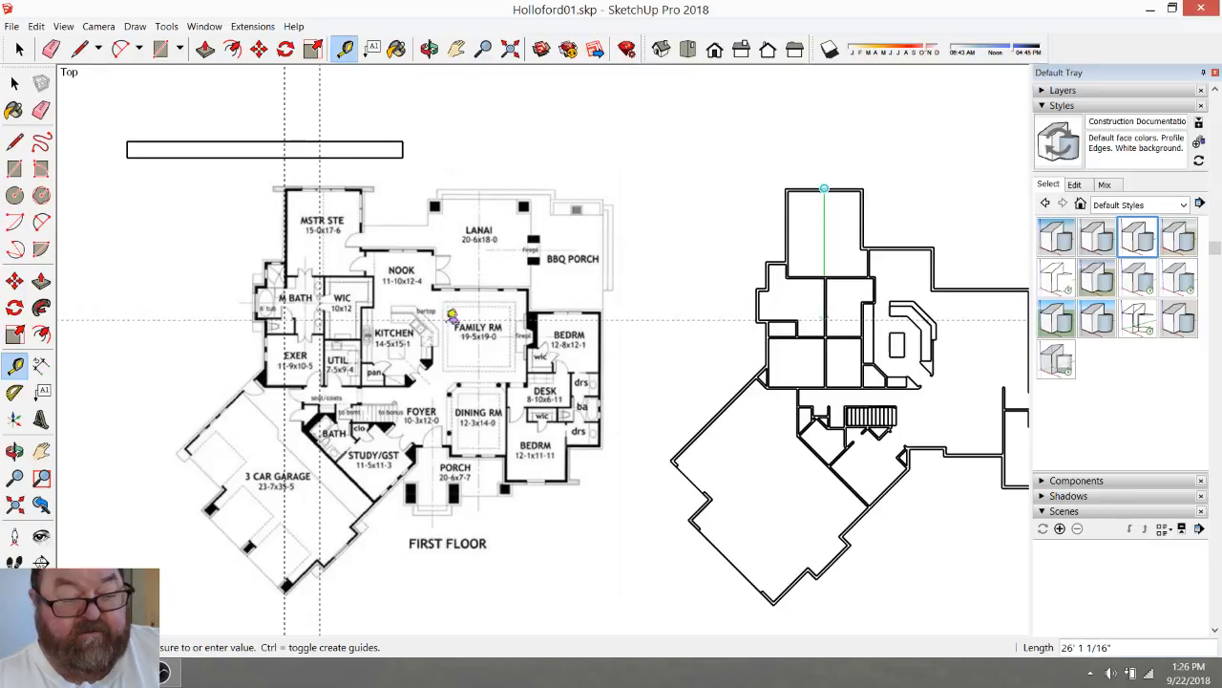
{"action": "scroll", "coordinate": [437, 373], "scroll_direction": "up", "scroll_amount": 5}
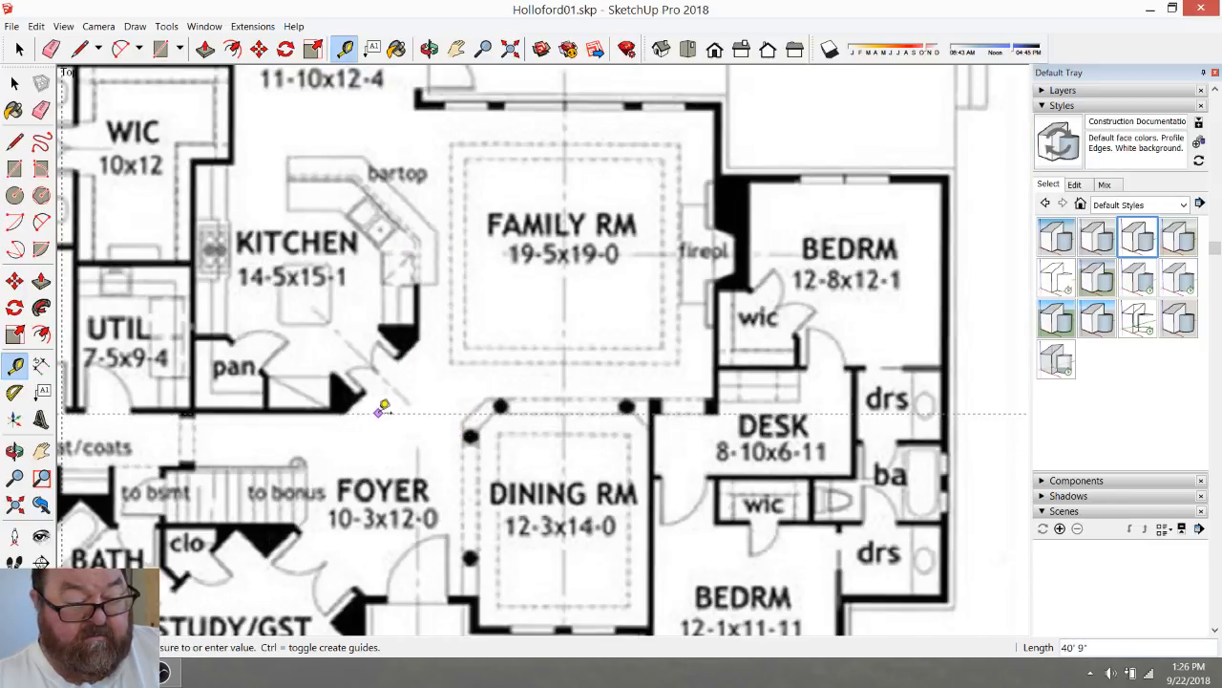
{"action": "left_click", "coordinate": [380, 409]}
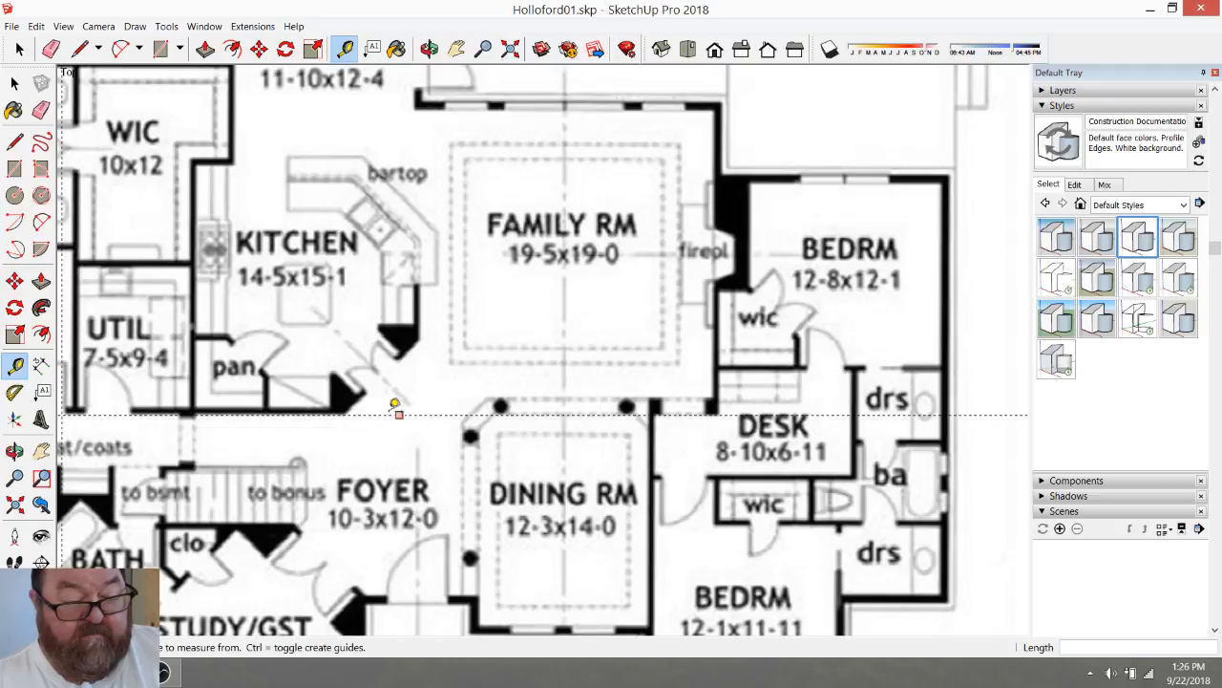
Examine how the horizontal guide aligns with the dining room columns, the desk area walls and the pantry wall on the reference plan
{"action": "scroll", "coordinate": [369, 416], "scroll_direction": "up", "scroll_amount": 2}
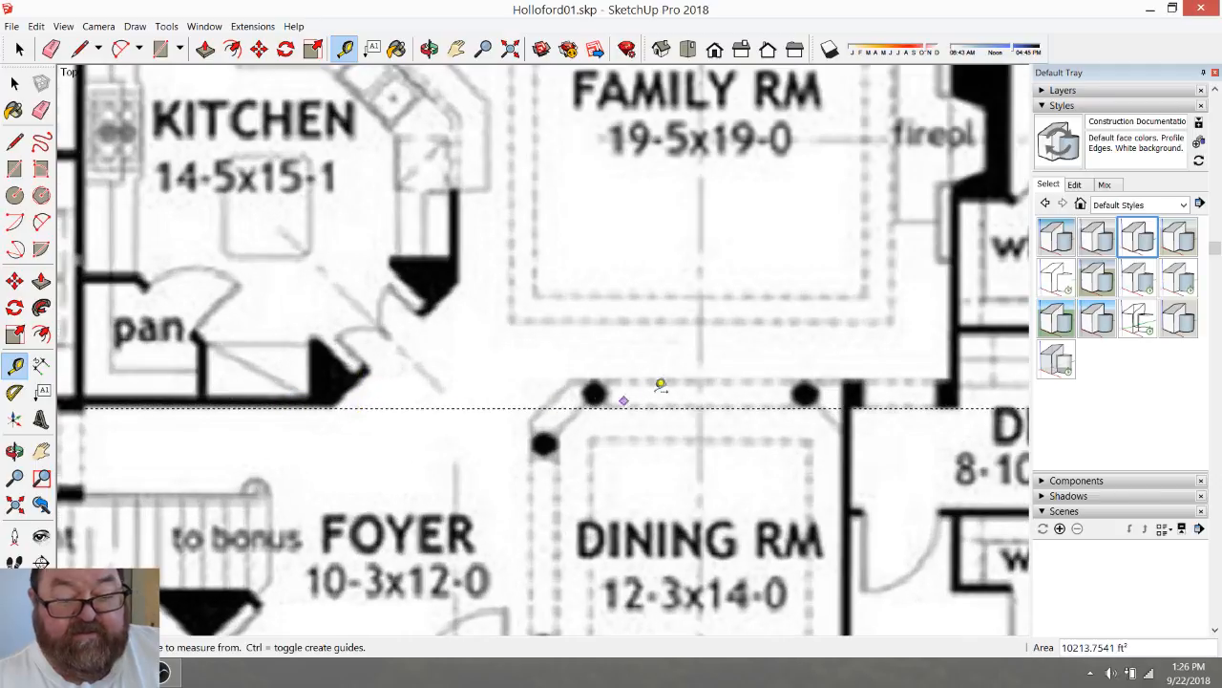
{"action": "scroll", "coordinate": [669, 387], "scroll_direction": "down", "scroll_amount": 1}
{"action": "scroll", "coordinate": [668, 395], "scroll_direction": "down", "scroll_amount": 4}
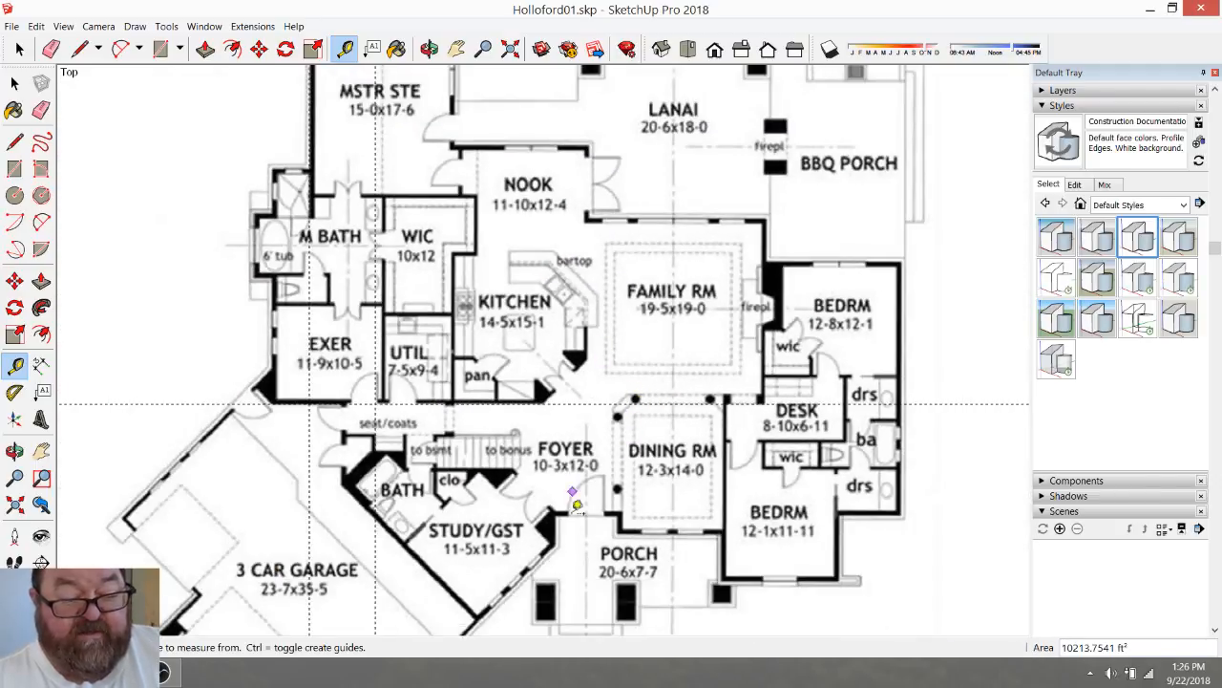
{"action": "scroll", "coordinate": [583, 501], "scroll_direction": "up", "scroll_amount": 3}
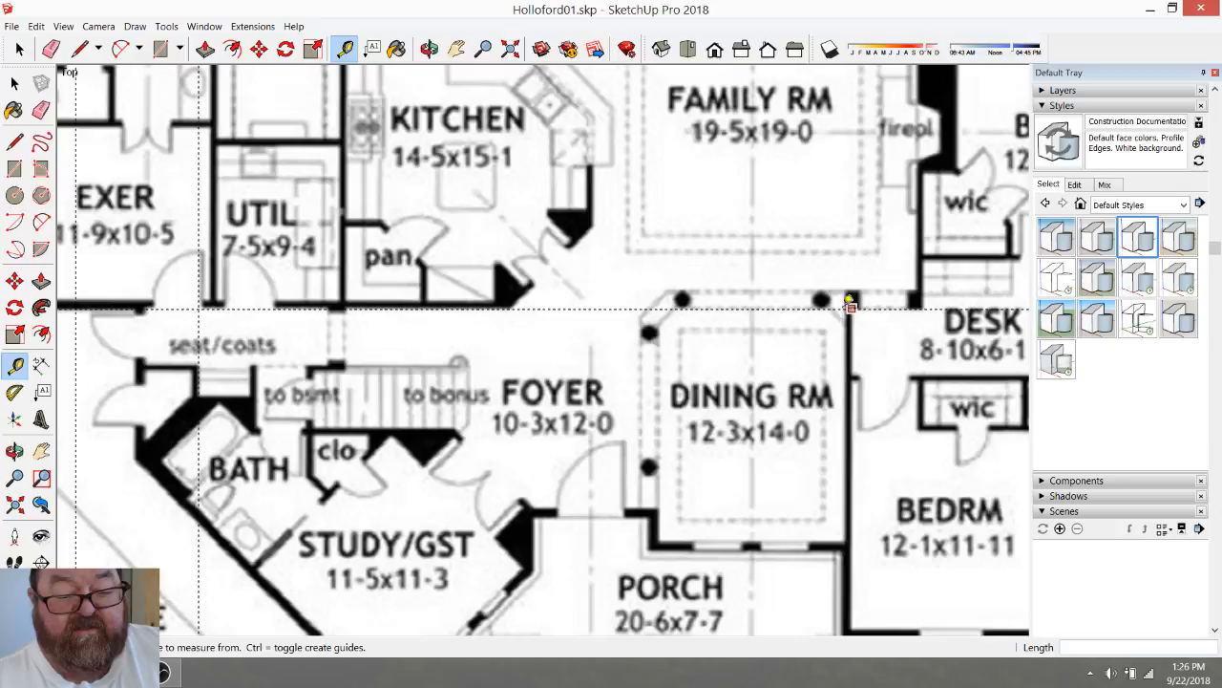
{"action": "scroll", "coordinate": [631, 310], "scroll_direction": "down", "scroll_amount": 1}
{"action": "scroll", "coordinate": [631, 316], "scroll_direction": "down", "scroll_amount": 3}
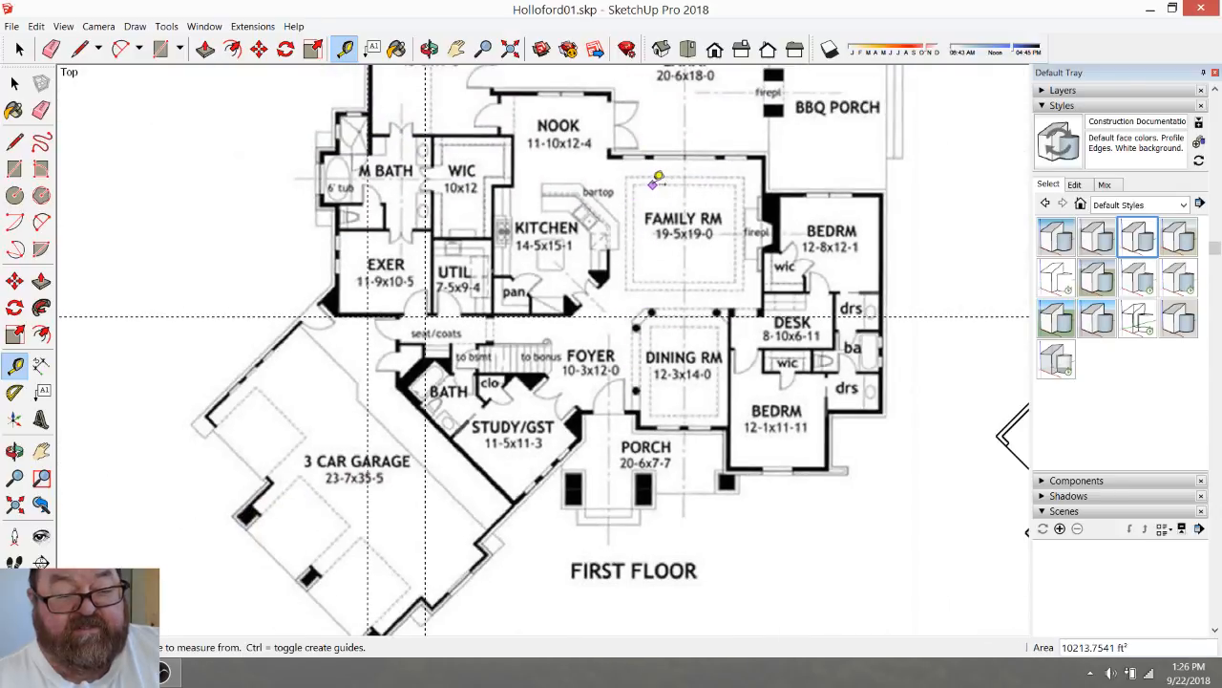
{"action": "scroll", "coordinate": [672, 141], "scroll_direction": "up", "scroll_amount": 2}
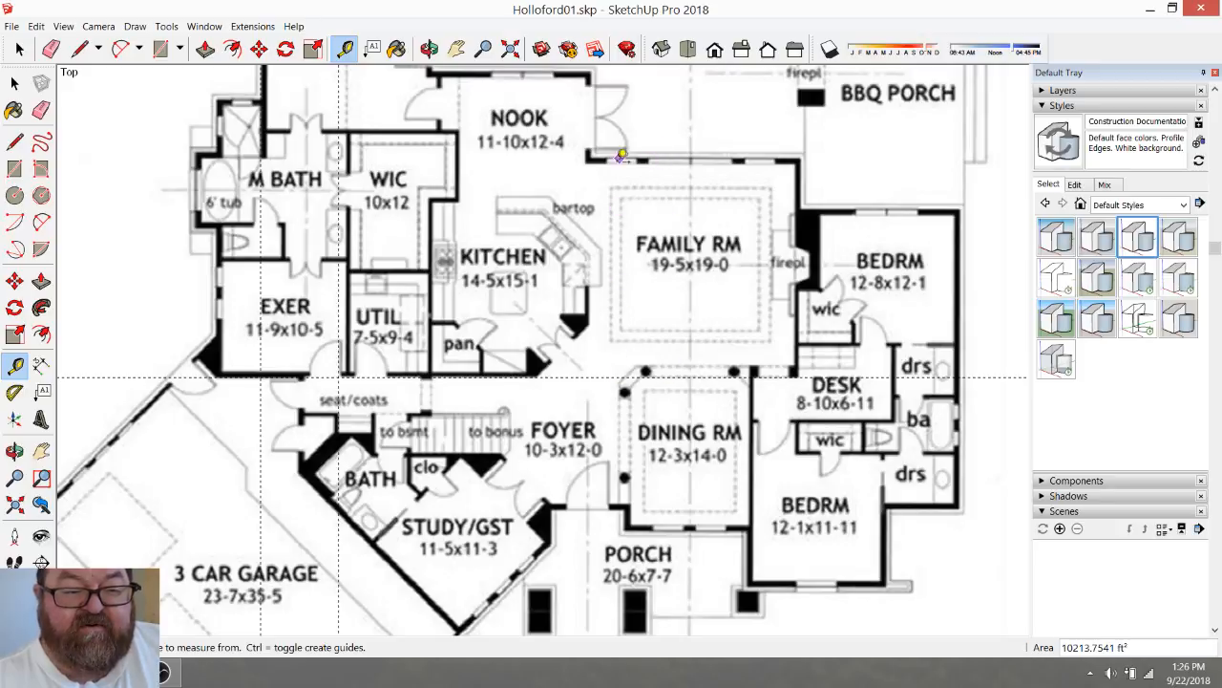
{"action": "scroll", "coordinate": [603, 387], "scroll_direction": "up", "scroll_amount": 2}
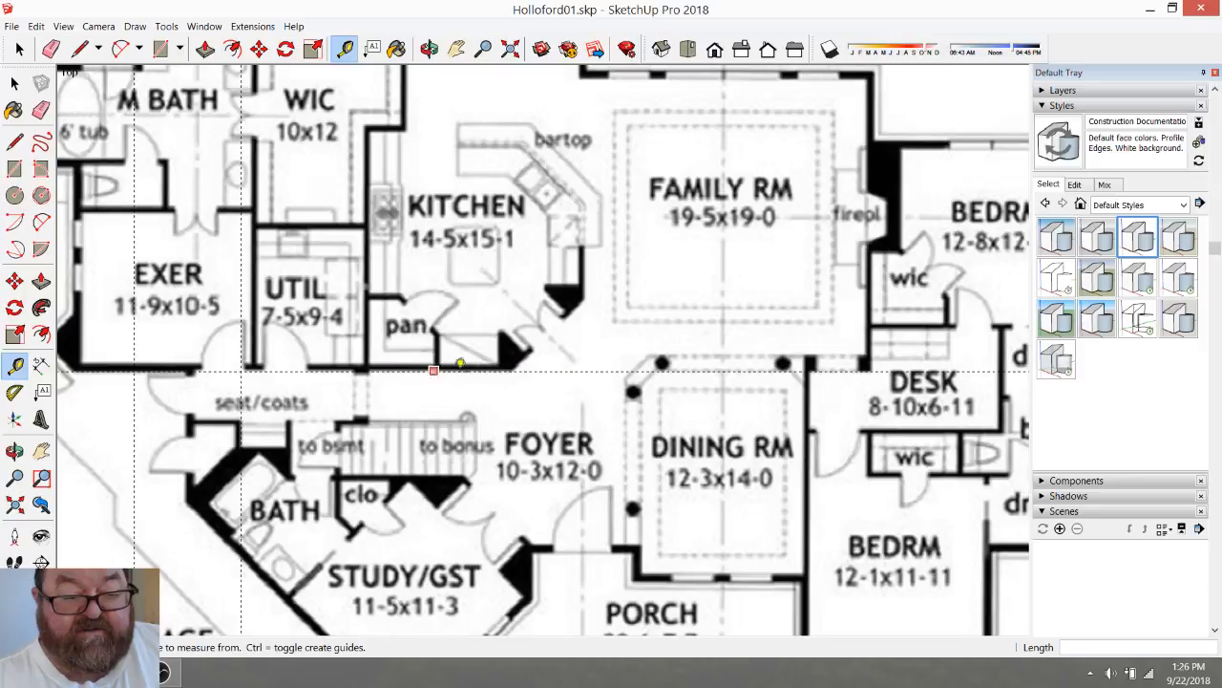
{"action": "scroll", "coordinate": [498, 370], "scroll_direction": "down", "scroll_amount": 1}
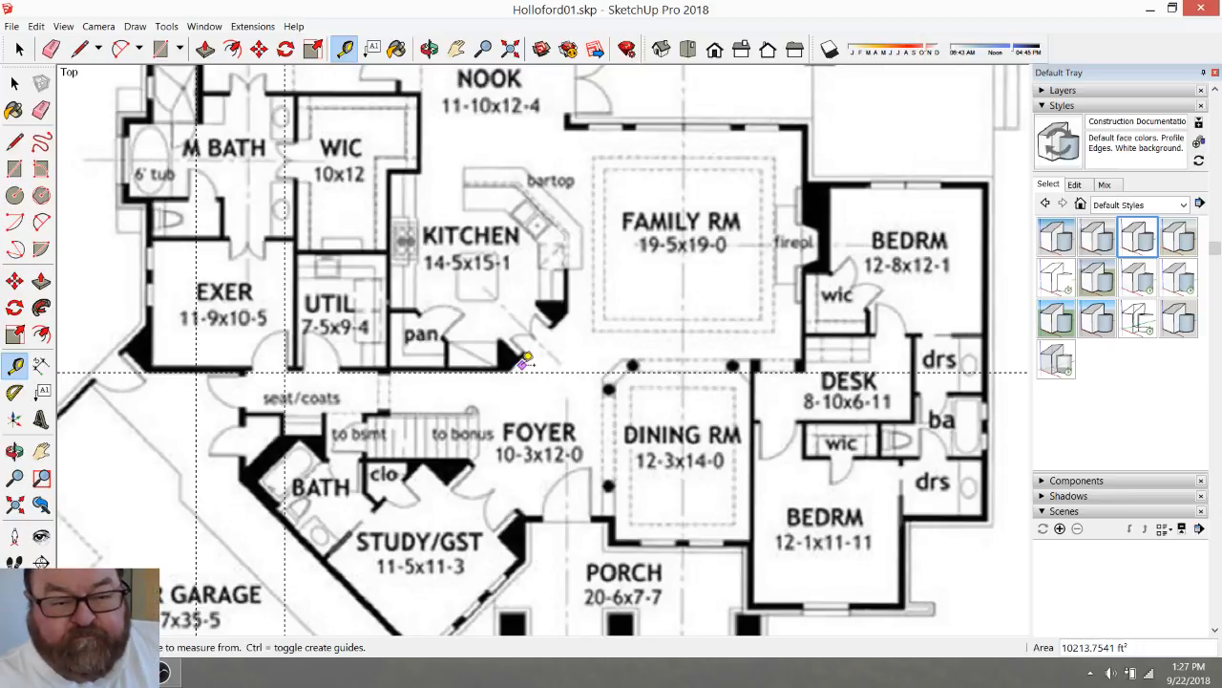
{"action": "scroll", "coordinate": [445, 354], "scroll_direction": "down", "scroll_amount": 2}
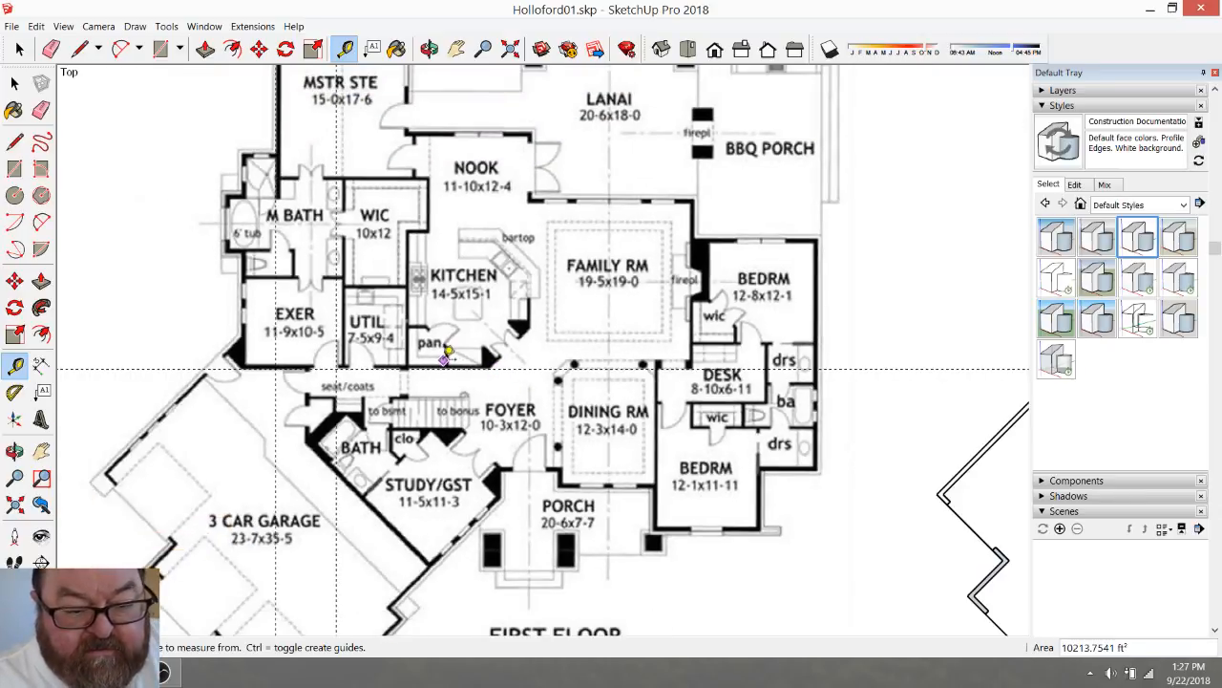
{"action": "scroll", "coordinate": [564, 373], "scroll_direction": "up", "scroll_amount": 3}
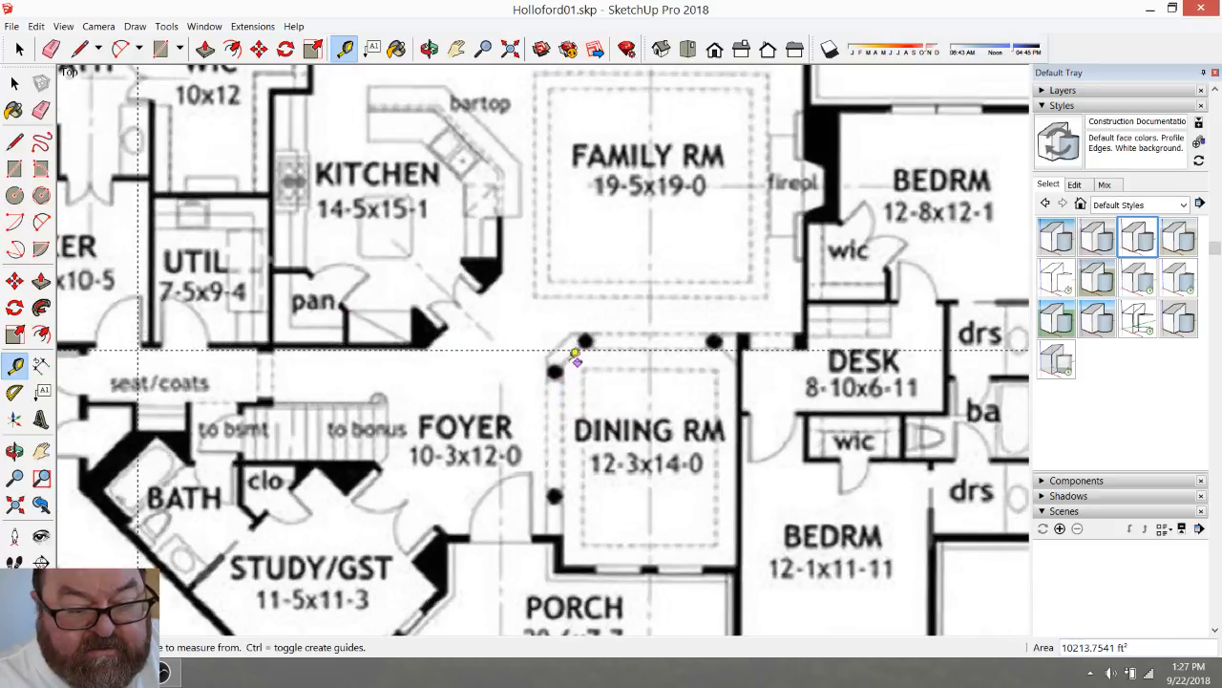
Offset a vertical guide from the dining room's bedroom-side wall to the corner where the foyer's front wall meets the dining room wall
{"action": "scroll", "coordinate": [454, 349], "scroll_direction": "down", "scroll_amount": 1}
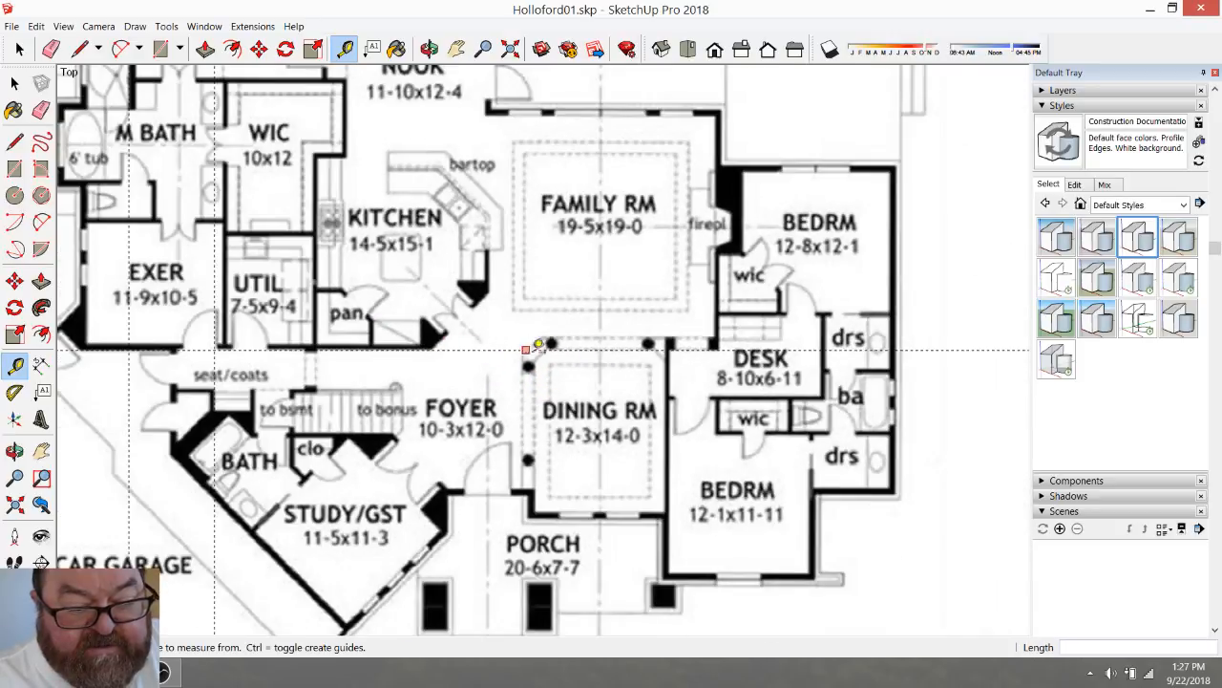
{"action": "scroll", "coordinate": [528, 361], "scroll_direction": "up", "scroll_amount": 1}
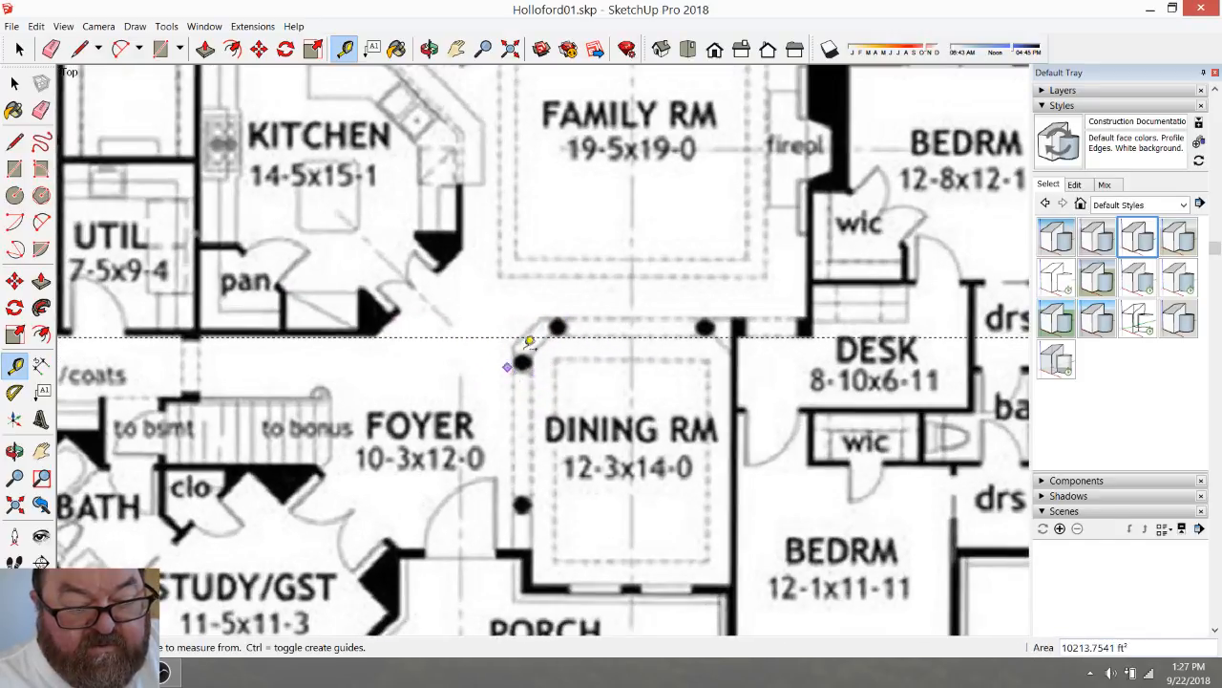
{"action": "scroll", "coordinate": [277, 325], "scroll_direction": "down", "scroll_amount": 6}
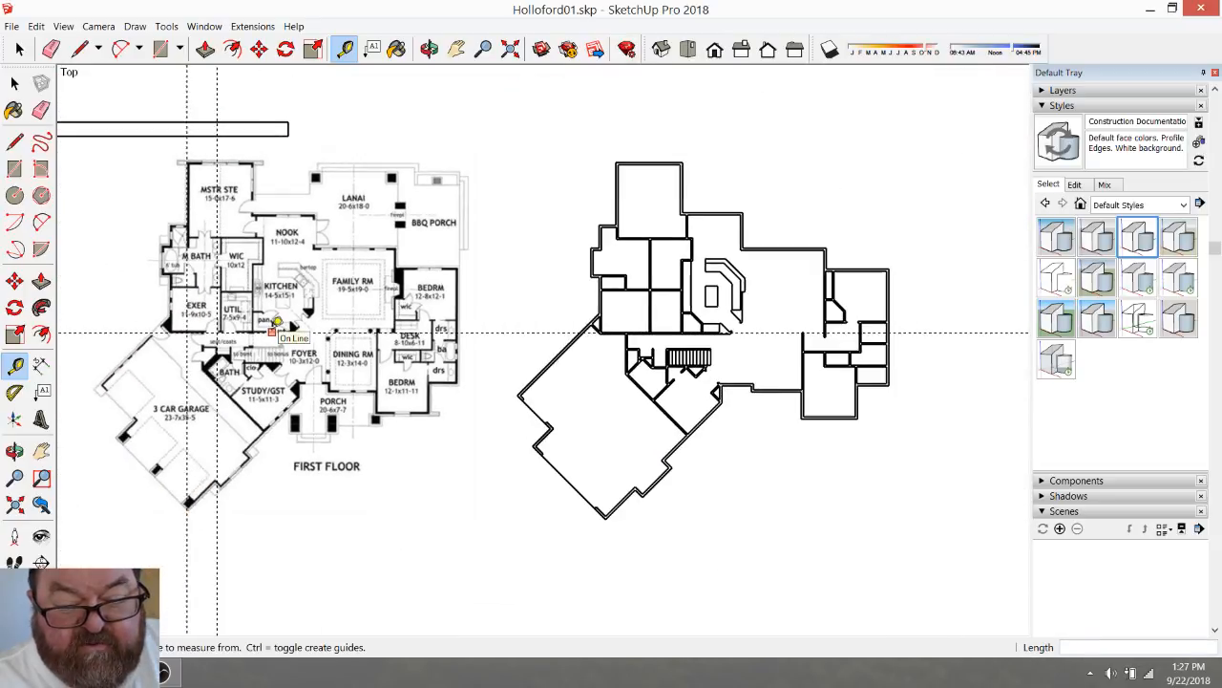
{"action": "scroll", "coordinate": [759, 348], "scroll_direction": "up", "scroll_amount": 1}
{"action": "scroll", "coordinate": [760, 346], "scroll_direction": "up", "scroll_amount": 2}
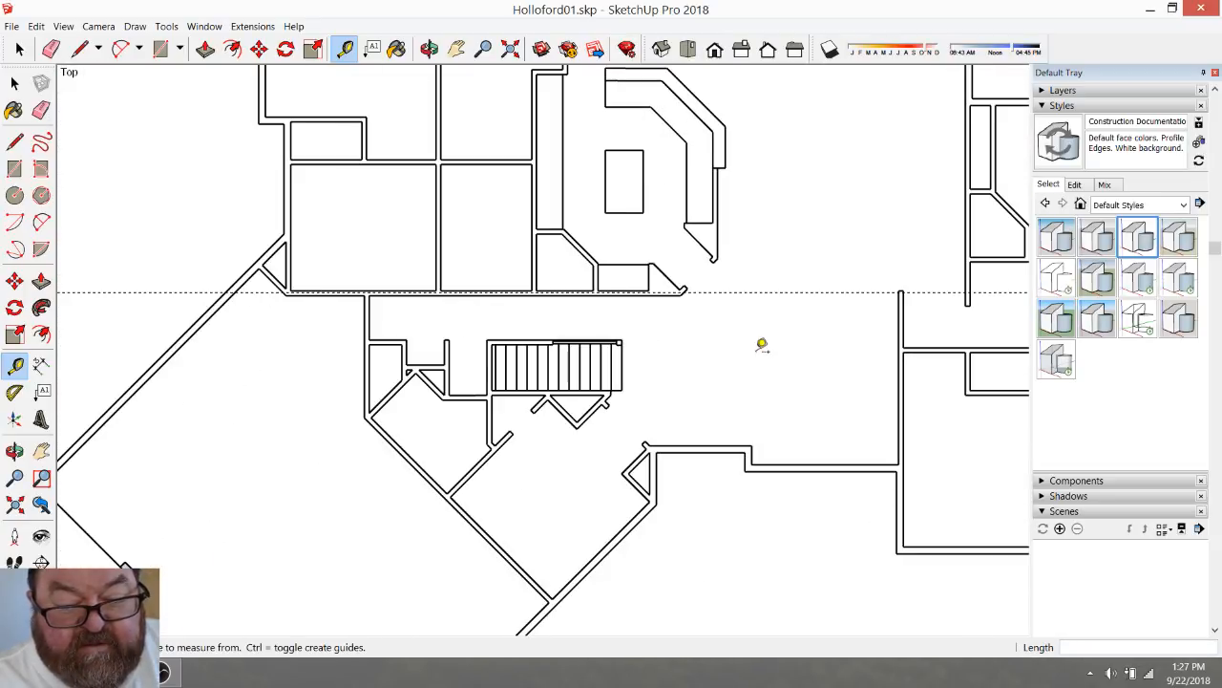
{"action": "left_click", "coordinate": [899, 407]}
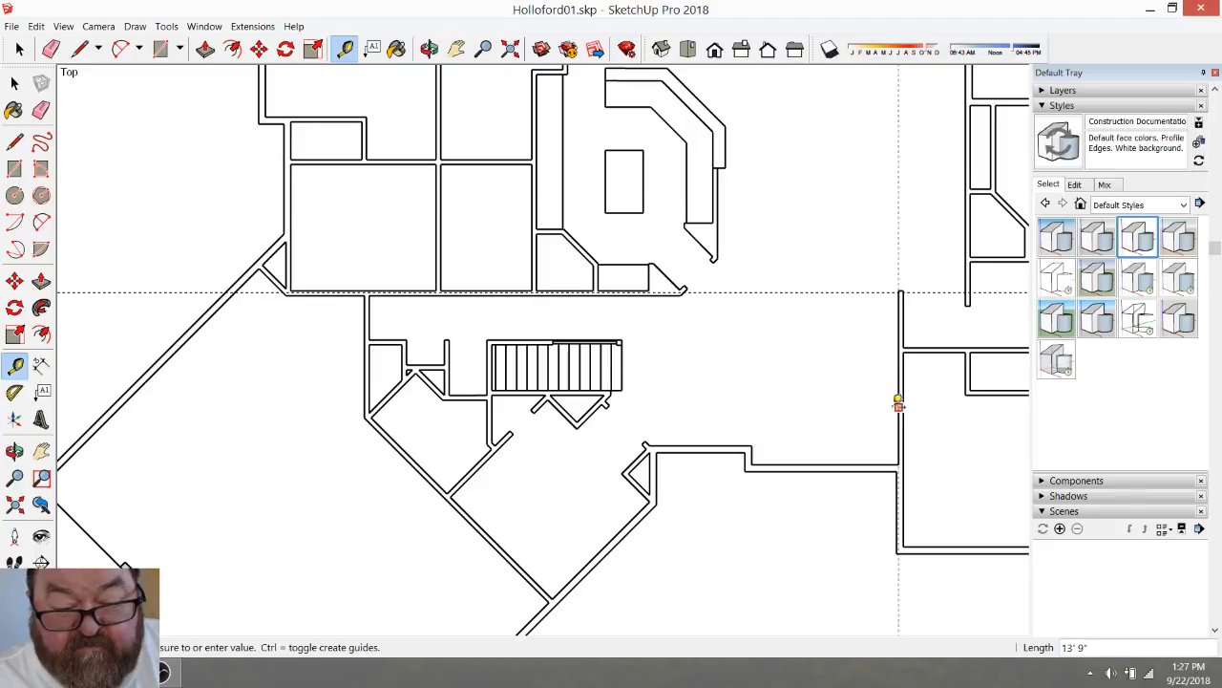
{"action": "left_click", "coordinate": [754, 442]}
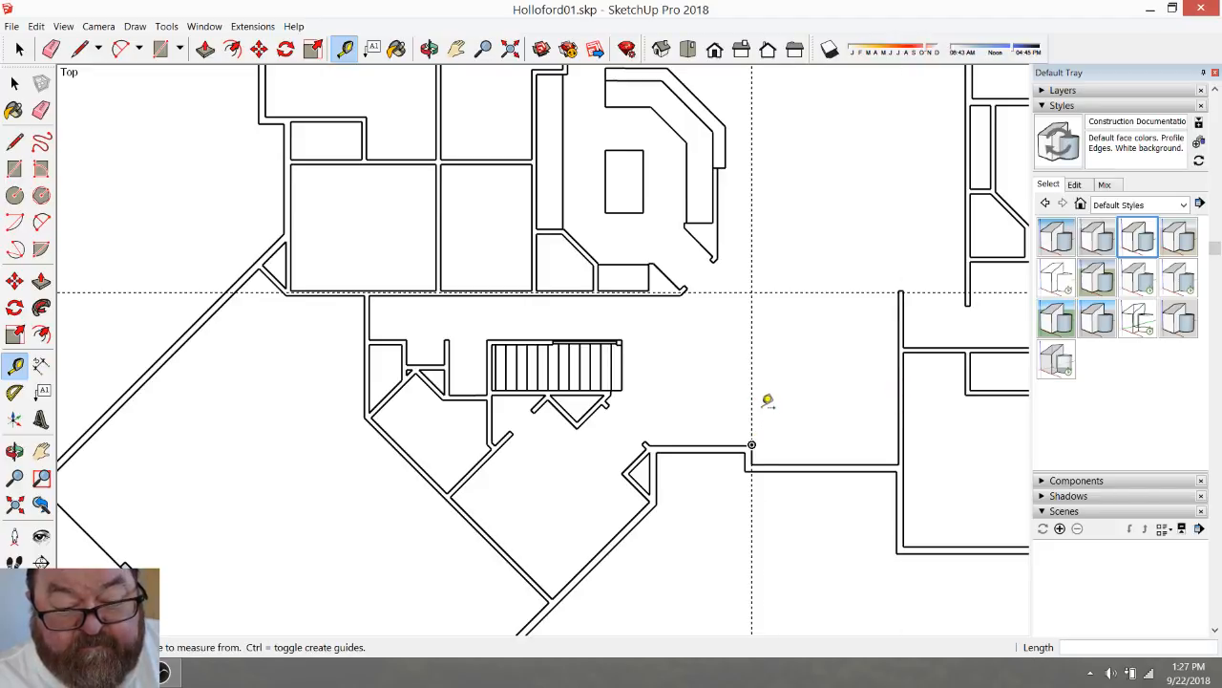
Offset a second vertical guide 8 inches toward the foyer from the dining room corner guide
{"action": "left_click", "coordinate": [752, 334]}
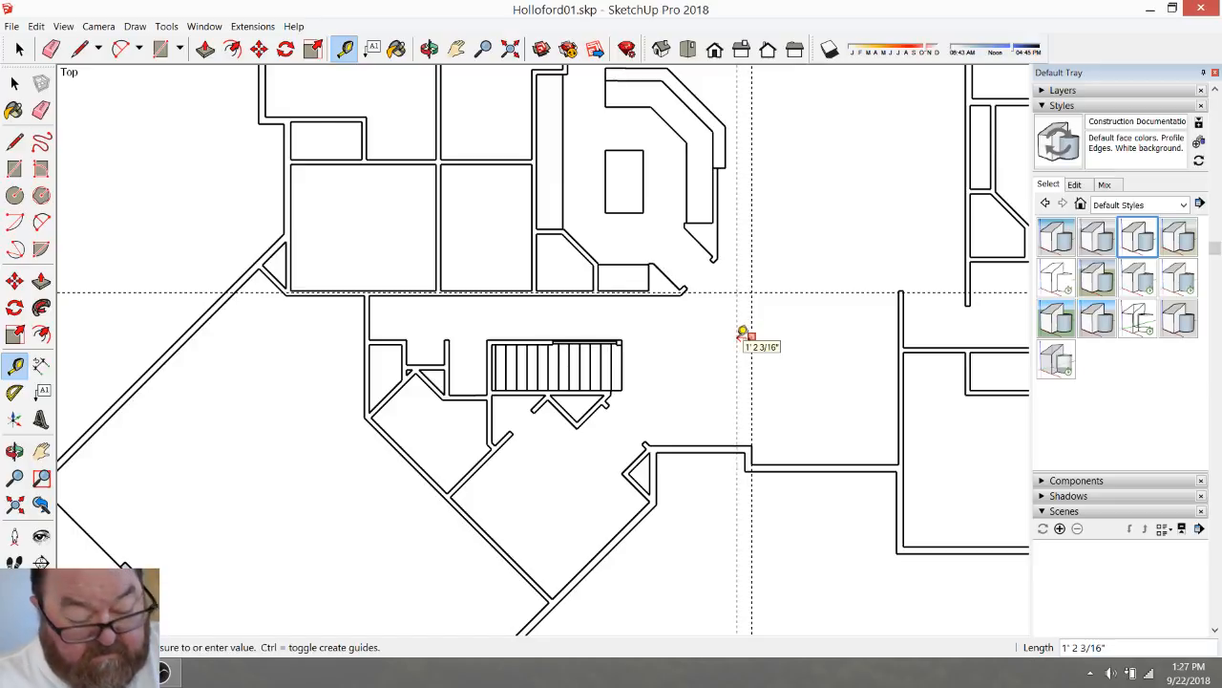
{"action": "key", "text": "Return"}
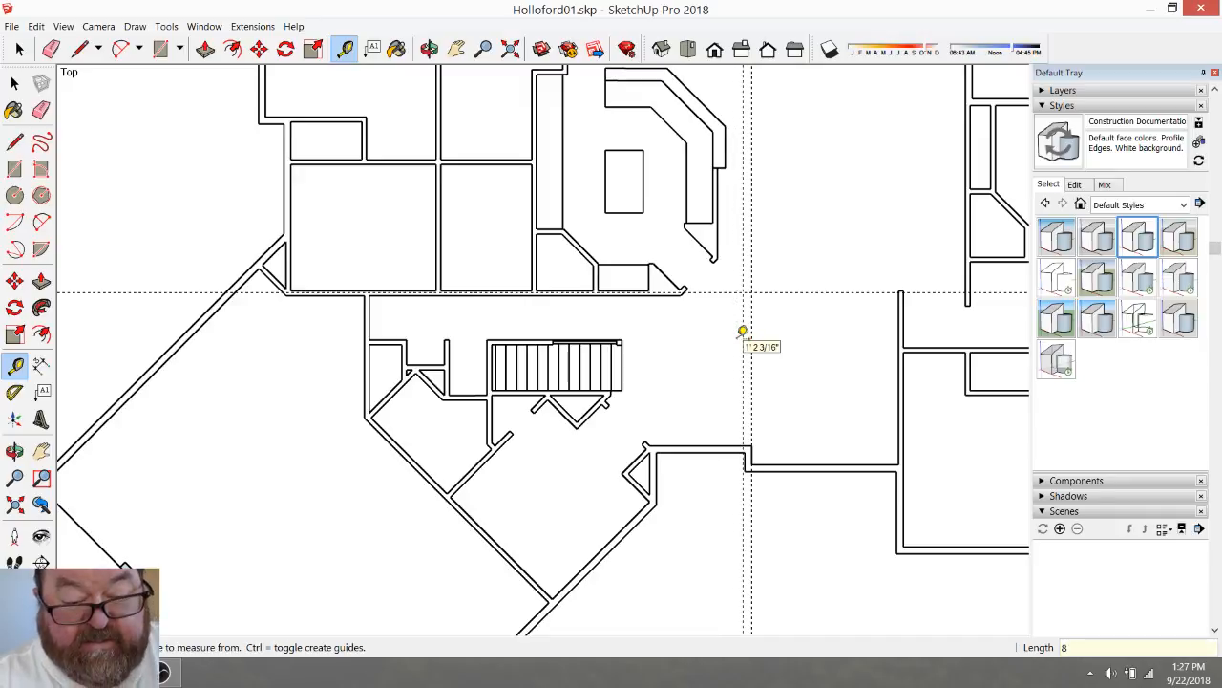
{"action": "scroll", "coordinate": [743, 331], "scroll_direction": "up", "scroll_amount": 2}
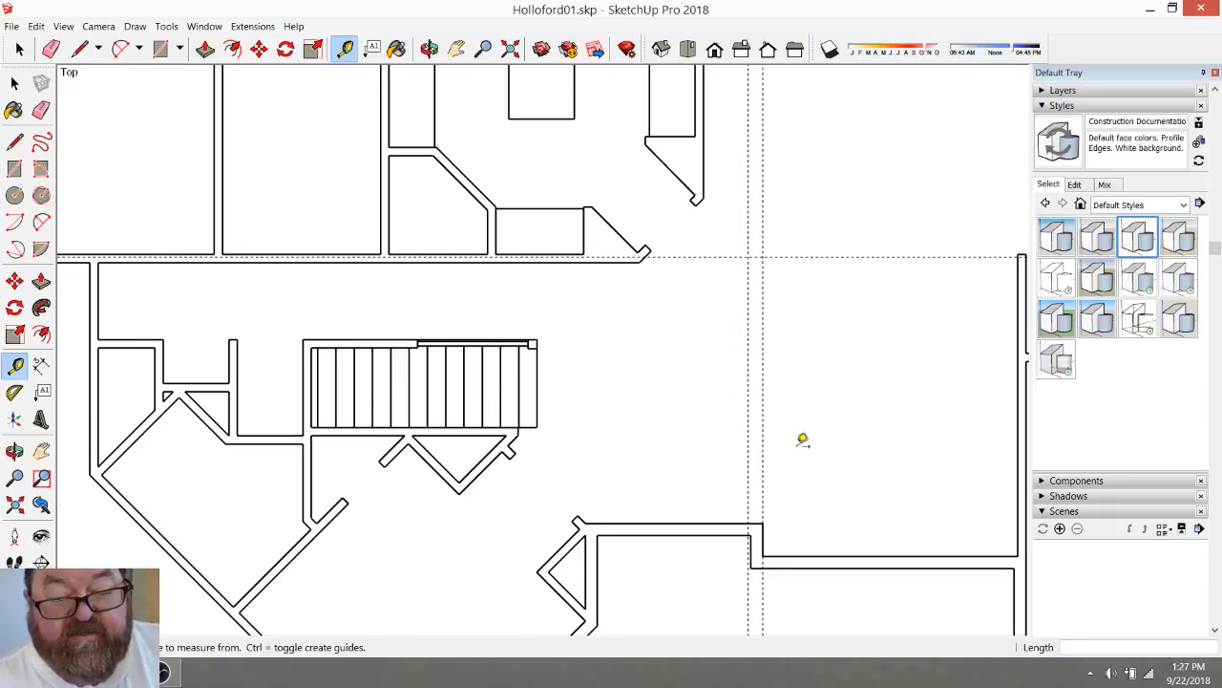
Measure the depth from the inside of the dining room's front wall up to the horizontal guide
{"action": "scroll", "coordinate": [776, 427], "scroll_direction": "down", "scroll_amount": 1}
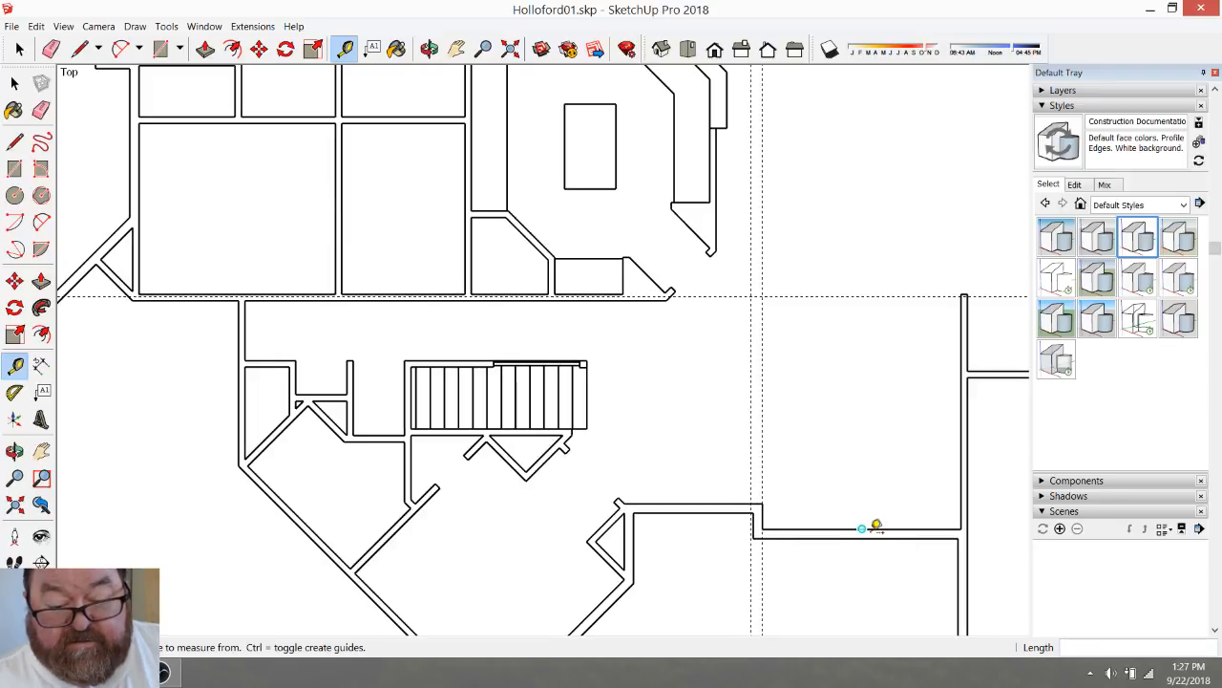
{"action": "left_click", "coordinate": [869, 527]}
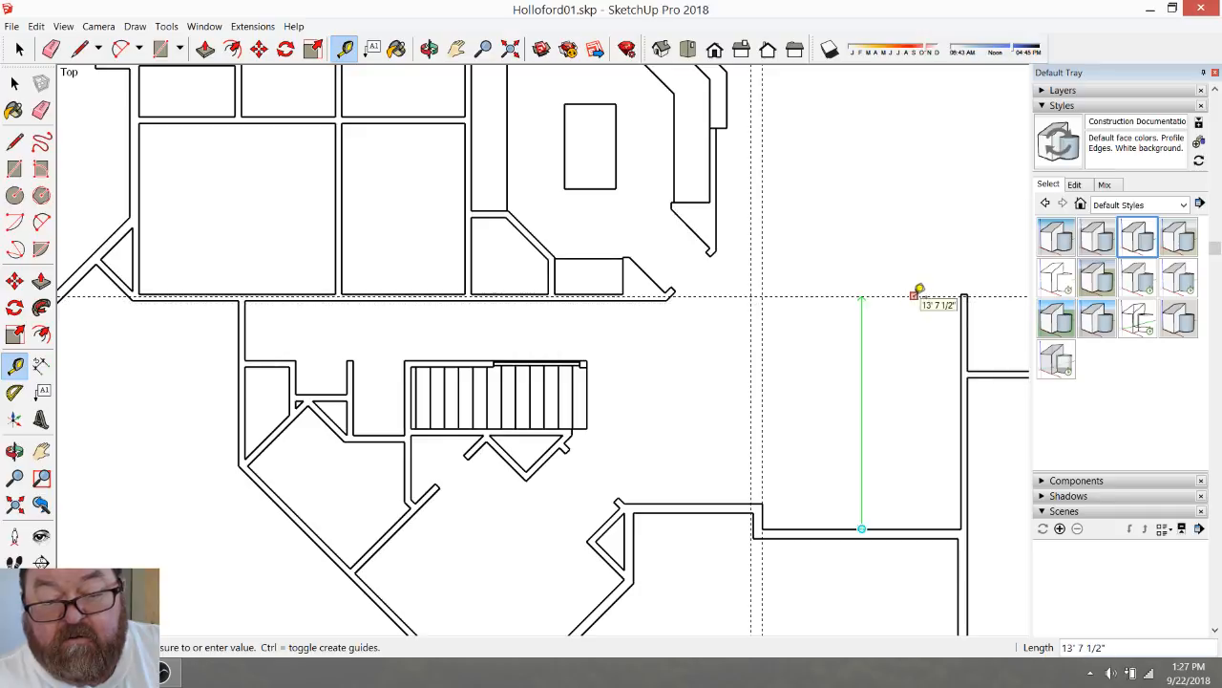
{"action": "left_click", "coordinate": [859, 355]}
{"action": "scroll", "coordinate": [812, 379], "scroll_direction": "down", "scroll_amount": 3}
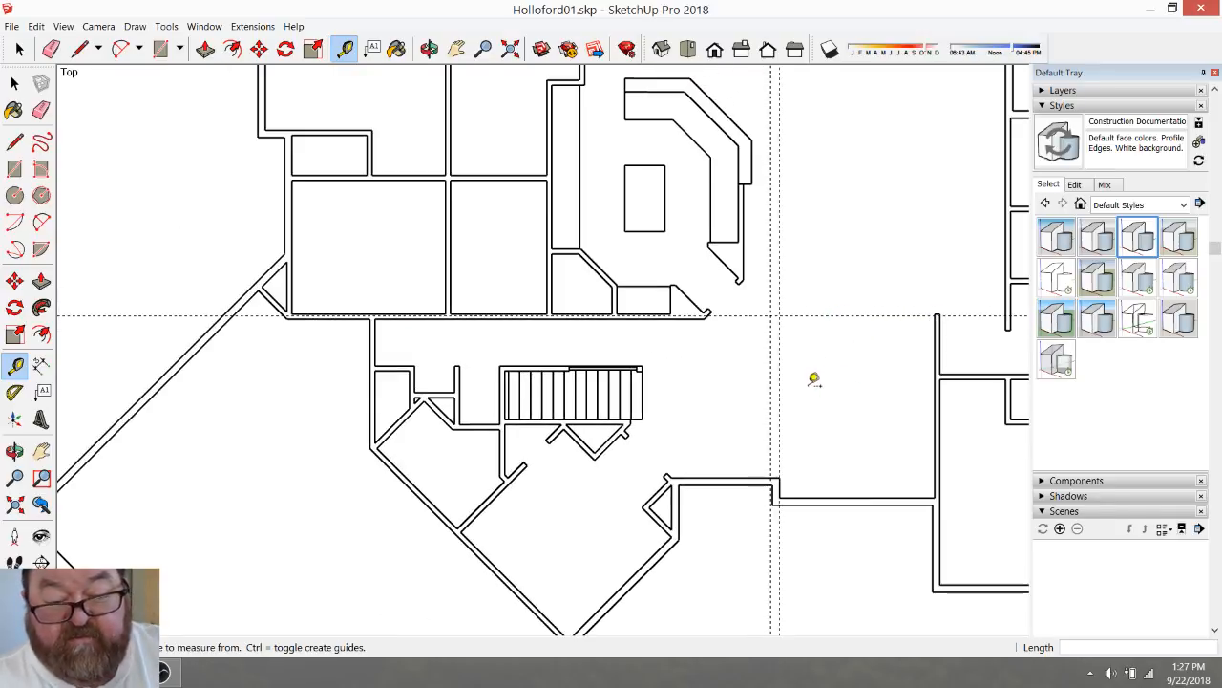
Offset a diagonal guide from the angled end of the kitchen's bartop wall across the dining room's foyer-side corner
{"action": "scroll", "coordinate": [841, 351], "scroll_direction": "up", "scroll_amount": 3}
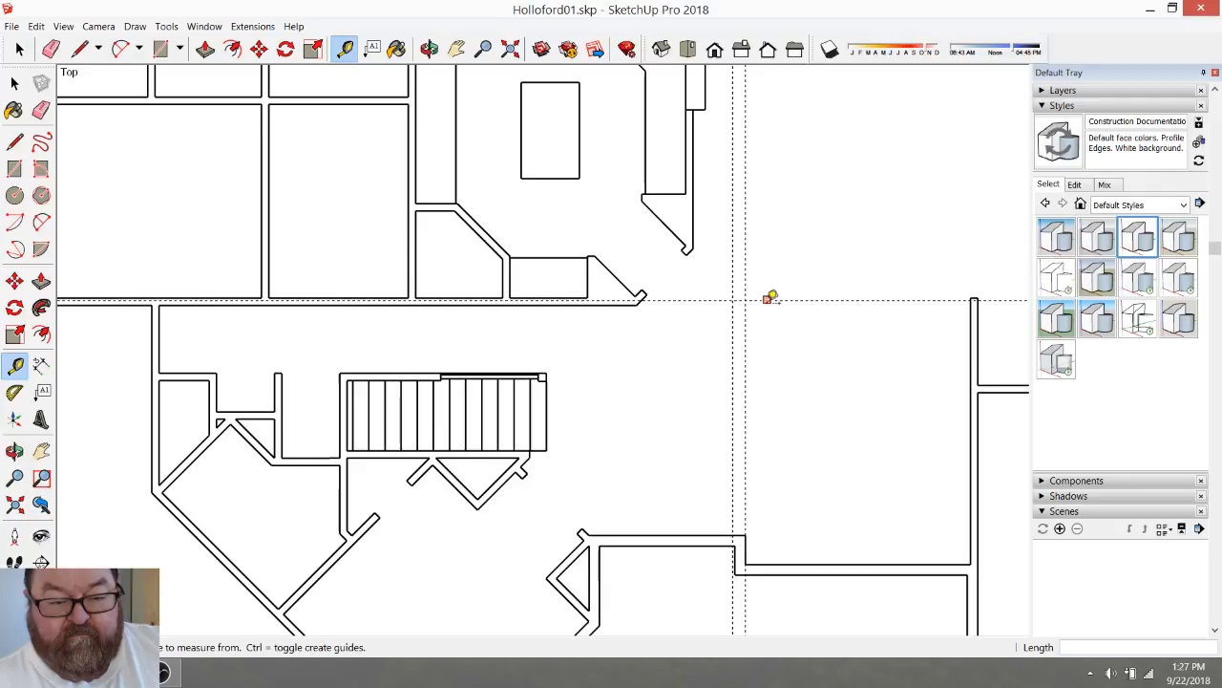
{"action": "scroll", "coordinate": [772, 297], "scroll_direction": "up", "scroll_amount": 3}
{"action": "scroll", "coordinate": [685, 316], "scroll_direction": "up", "scroll_amount": 2}
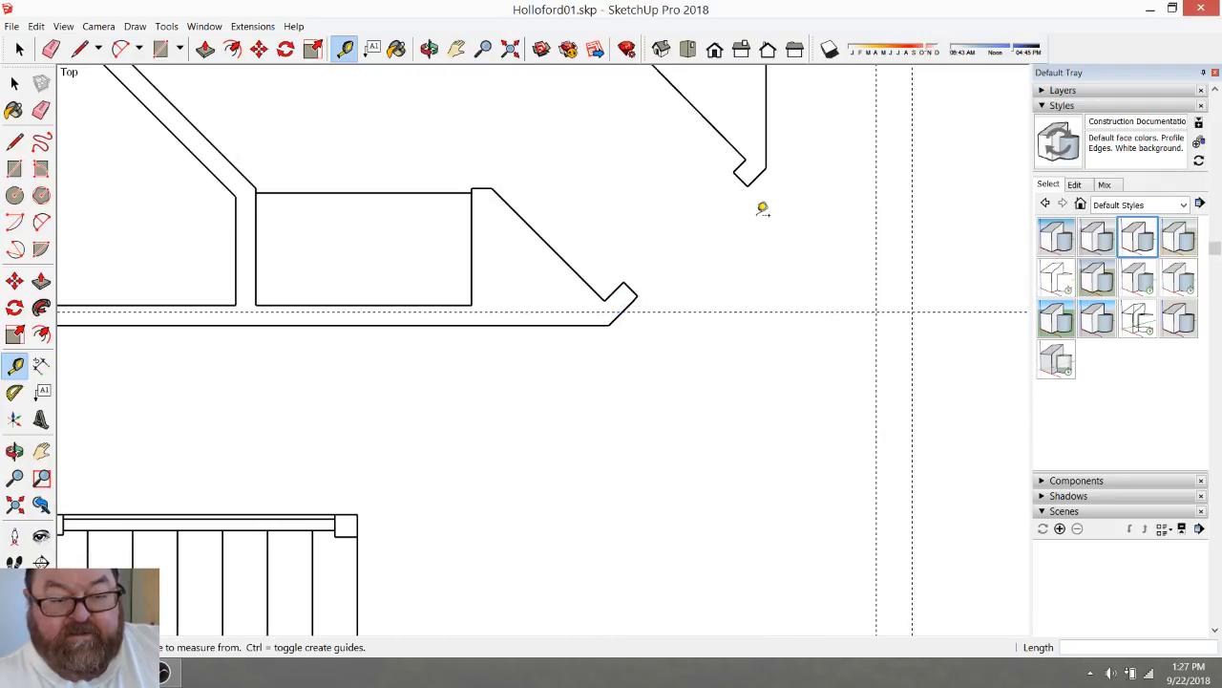
{"action": "left_click", "coordinate": [757, 176]}
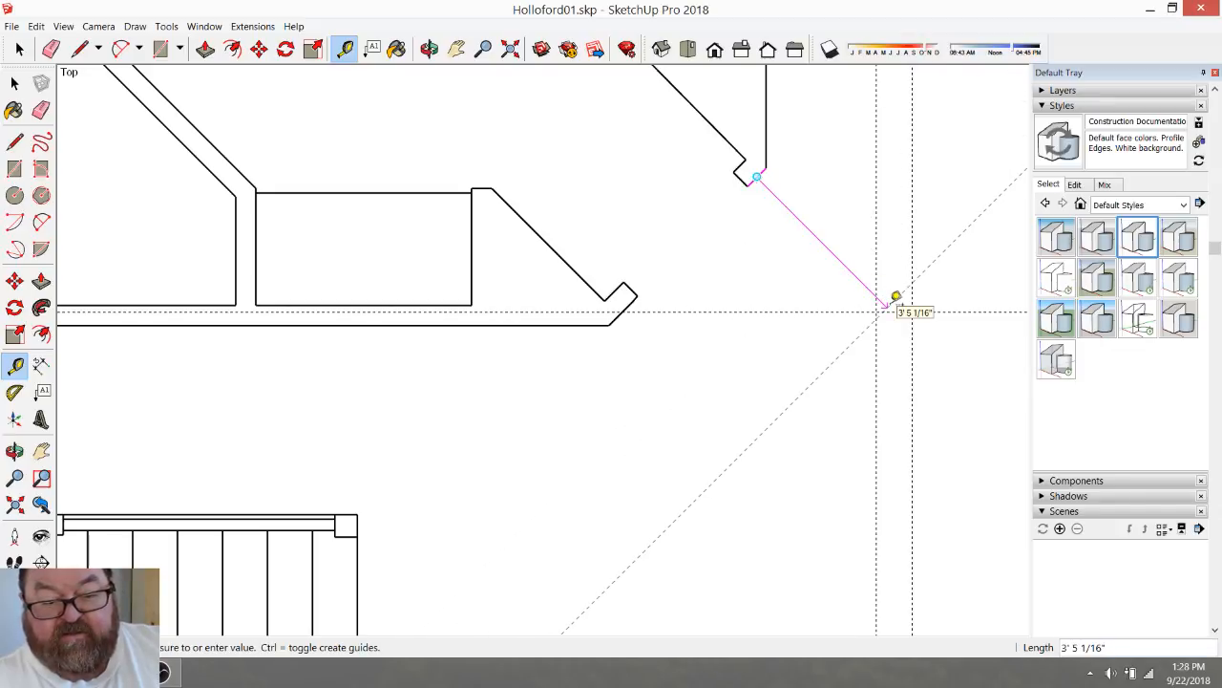
{"action": "scroll", "coordinate": [896, 298], "scroll_direction": "down", "scroll_amount": 3}
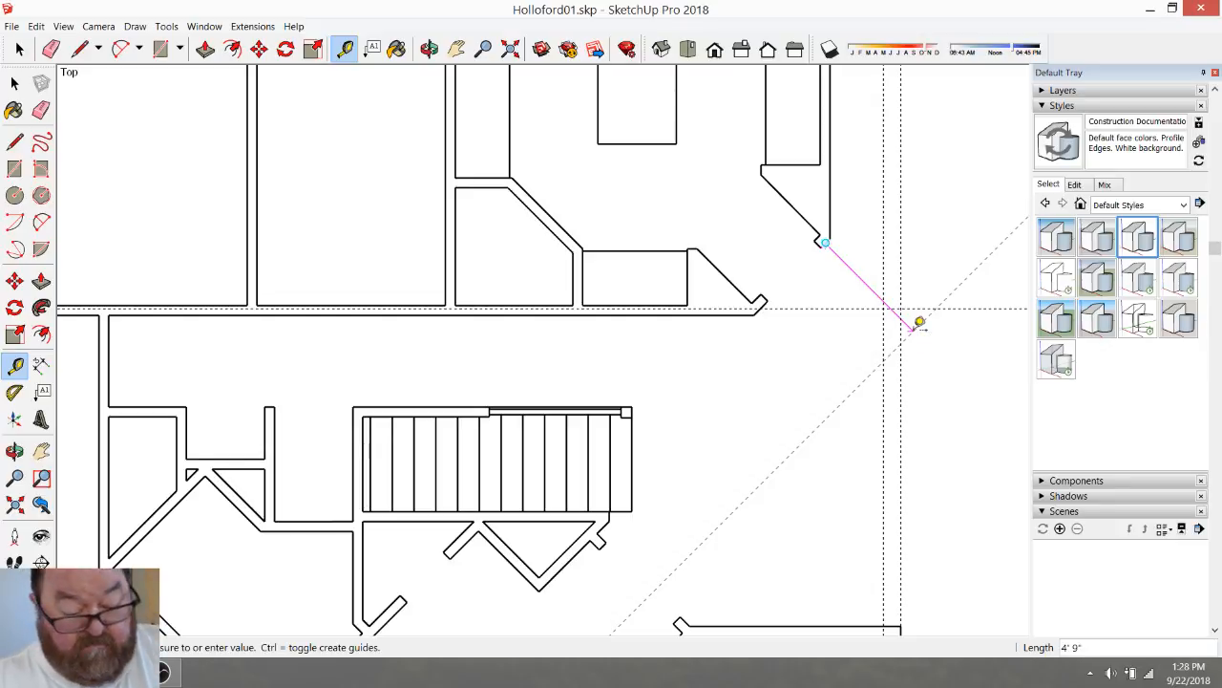
{"action": "left_click", "coordinate": [919, 323]}
Offset a second diagonal guide 12 inches from the first one, toward the inside of the dining room
{"action": "scroll", "coordinate": [750, 303], "scroll_direction": "down", "scroll_amount": 3}
{"action": "scroll", "coordinate": [865, 330], "scroll_direction": "up", "scroll_amount": 3}
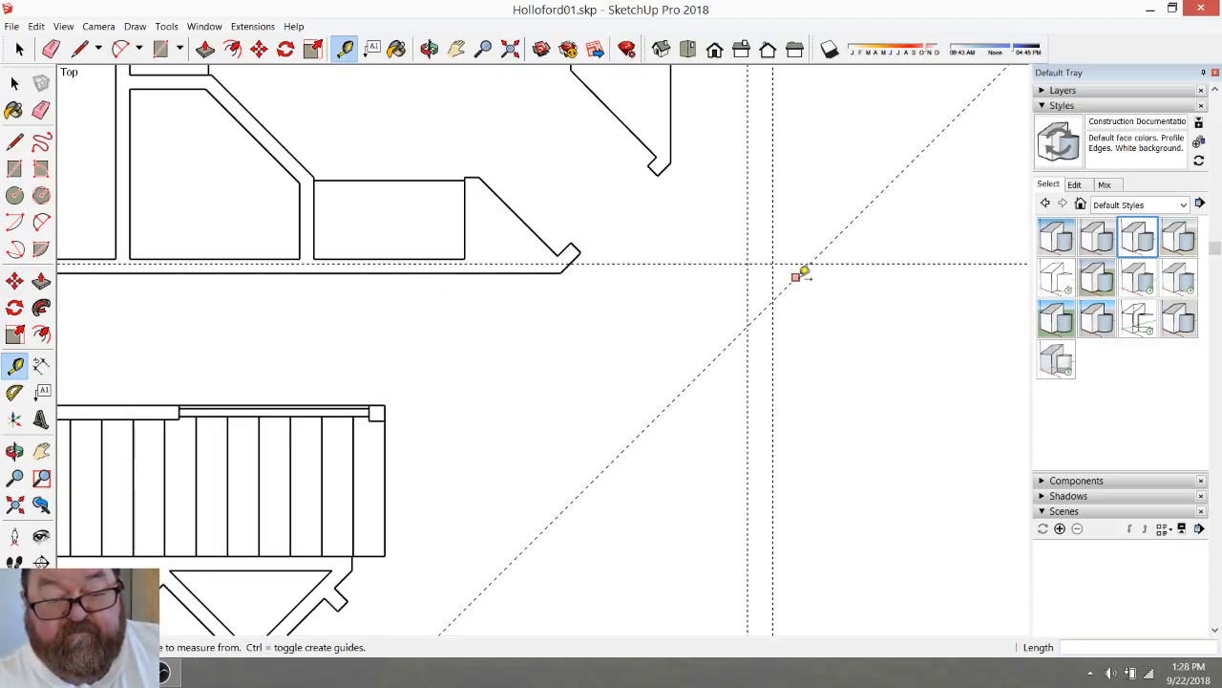
{"action": "left_click", "coordinate": [796, 276]}
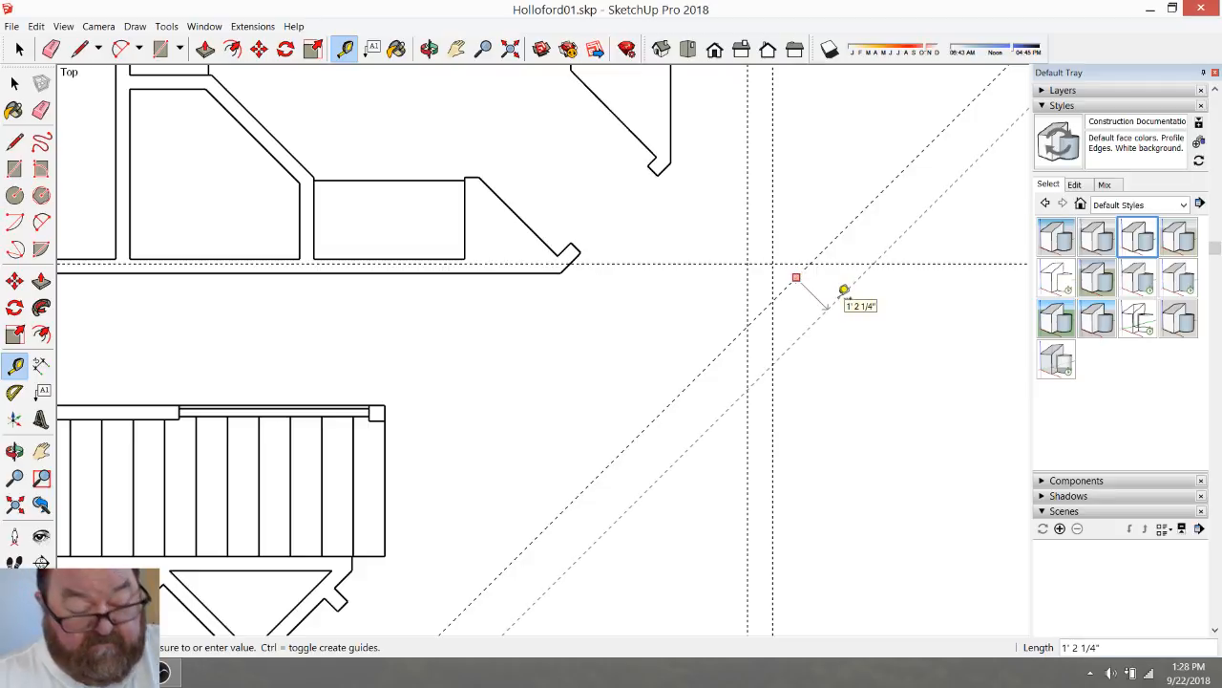
{"action": "left_click", "coordinate": [843, 289]}
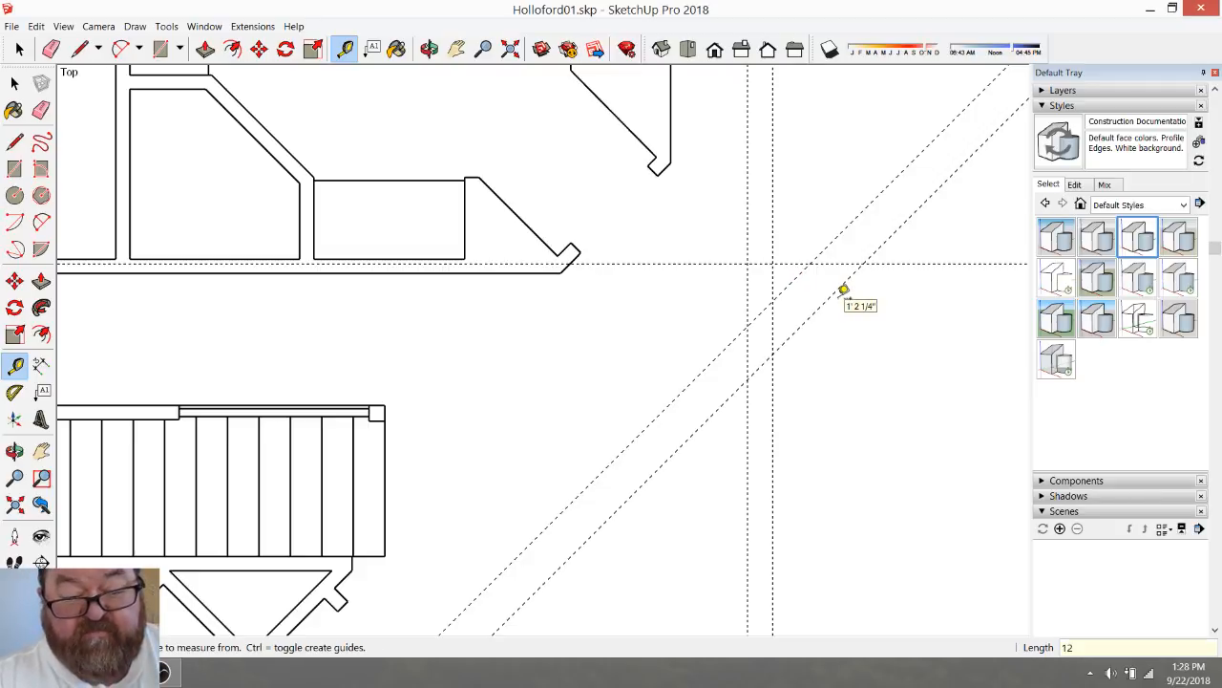
{"action": "scroll", "coordinate": [780, 259], "scroll_direction": "down", "scroll_amount": 3}
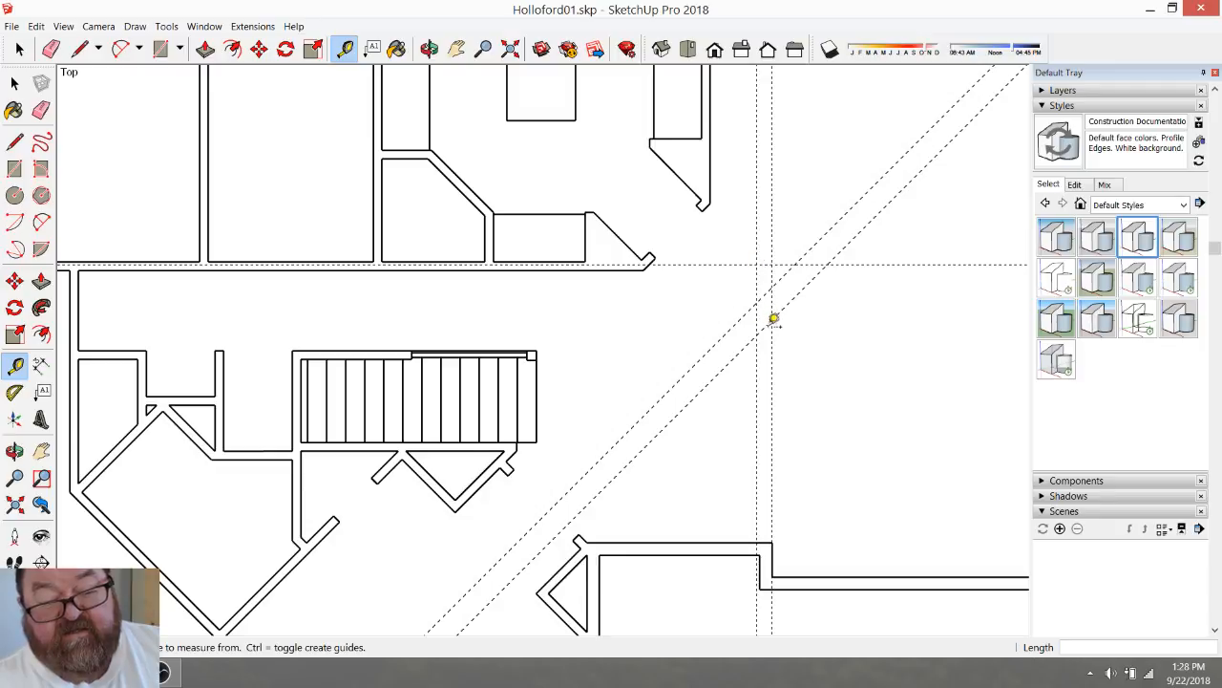
{"action": "scroll", "coordinate": [783, 325], "scroll_direction": "up", "scroll_amount": 3}
{"action": "scroll", "coordinate": [800, 318], "scroll_direction": "down", "scroll_amount": 1}
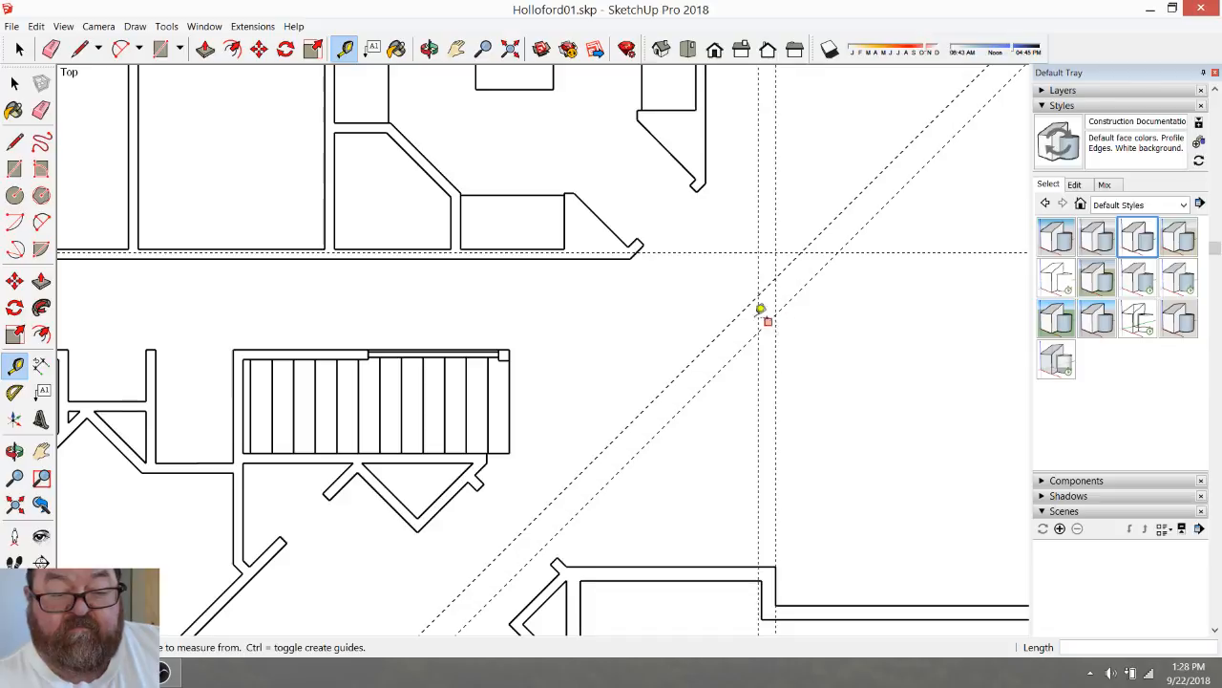
Erase the horizontal guide that runs off-centre through the kitchen's lower wall
{"action": "scroll", "coordinate": [569, 246], "scroll_direction": "up", "scroll_amount": 3}
{"action": "scroll", "coordinate": [579, 256], "scroll_direction": "up", "scroll_amount": 1}
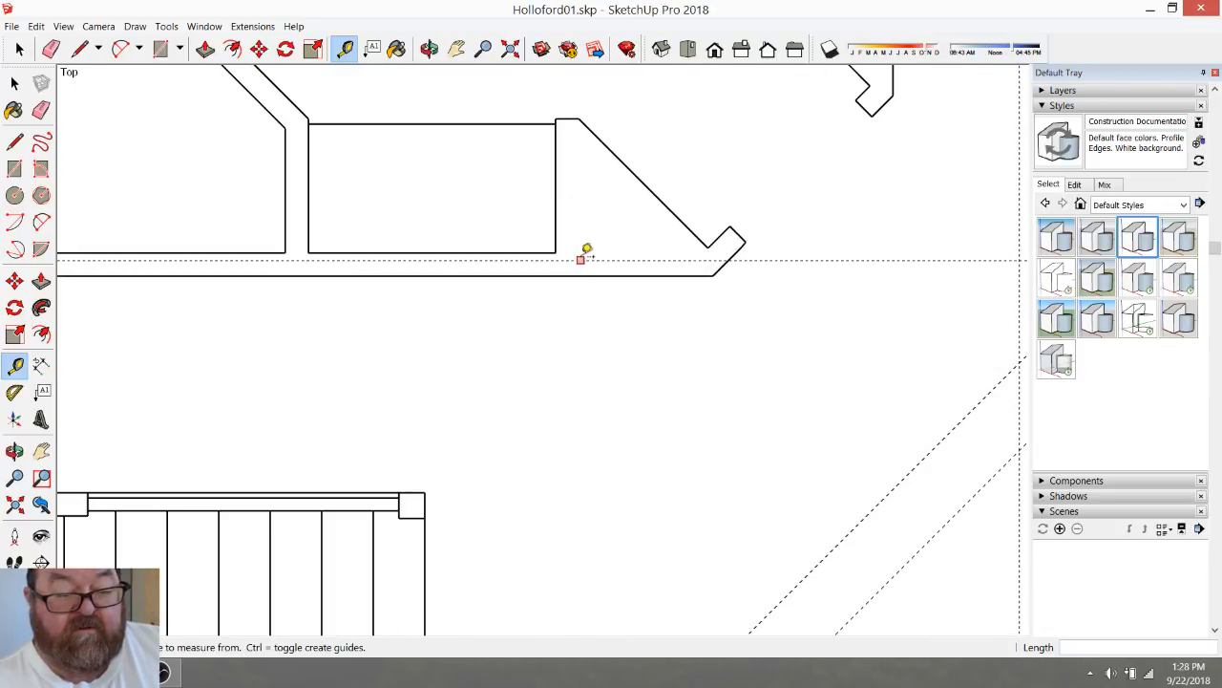
{"action": "scroll", "coordinate": [564, 269], "scroll_direction": "down", "scroll_amount": 2}
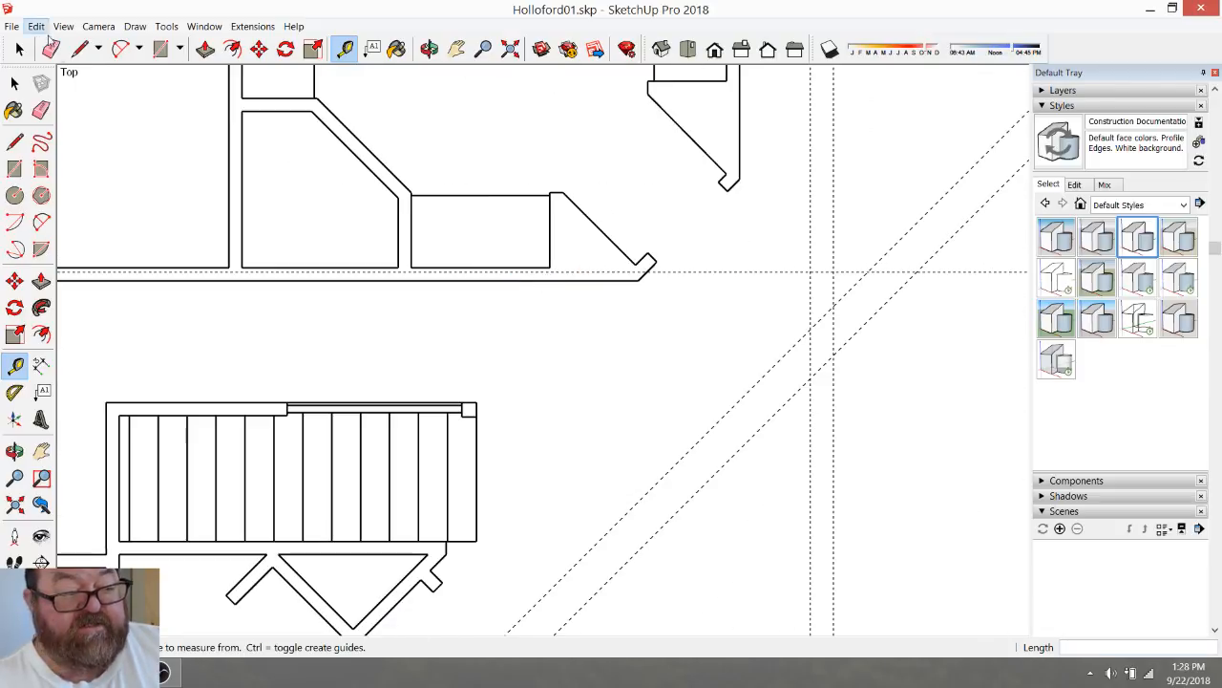
{"action": "left_click", "coordinate": [50, 49]}
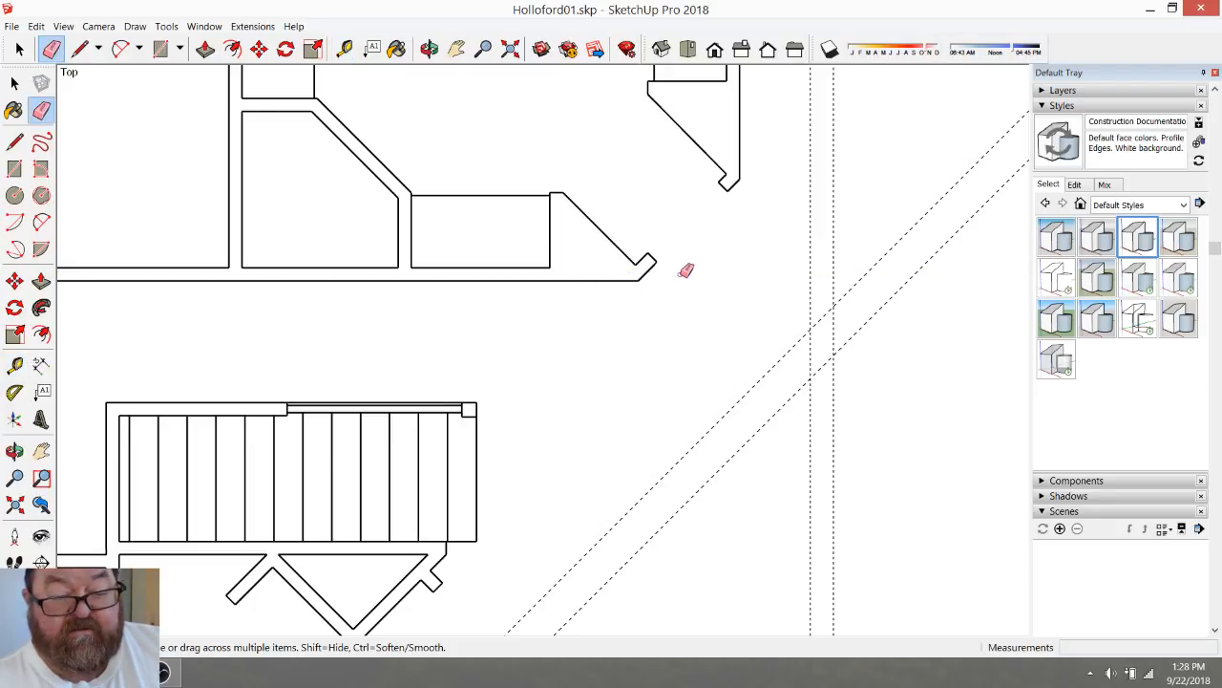
{"action": "scroll", "coordinate": [538, 258], "scroll_direction": "up", "scroll_amount": 1}
{"action": "scroll", "coordinate": [350, 131], "scroll_direction": "up", "scroll_amount": 1}
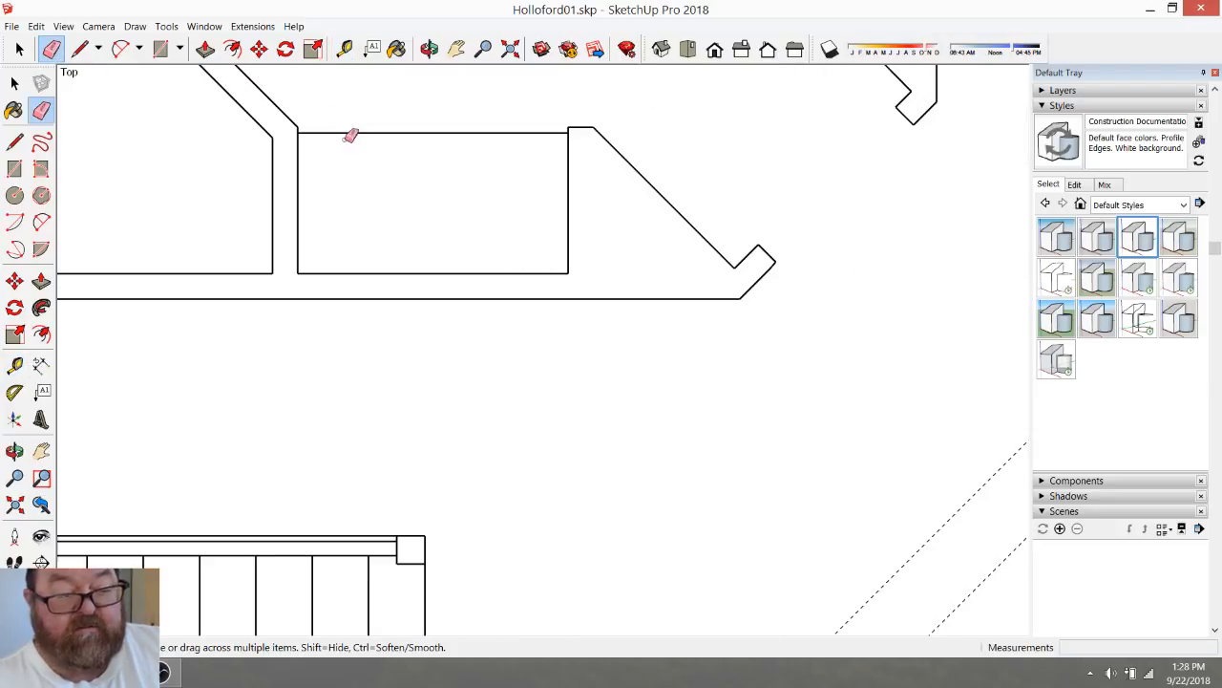
Draw a short line across the kitchen's lower wall at the counter corner and offset a horizontal guide from the wall's lower edge to its midpoint
{"action": "left_click", "coordinate": [93, 48]}
{"action": "scroll", "coordinate": [540, 292], "scroll_direction": "up", "scroll_amount": 1}
{"action": "left_click", "coordinate": [585, 260]}
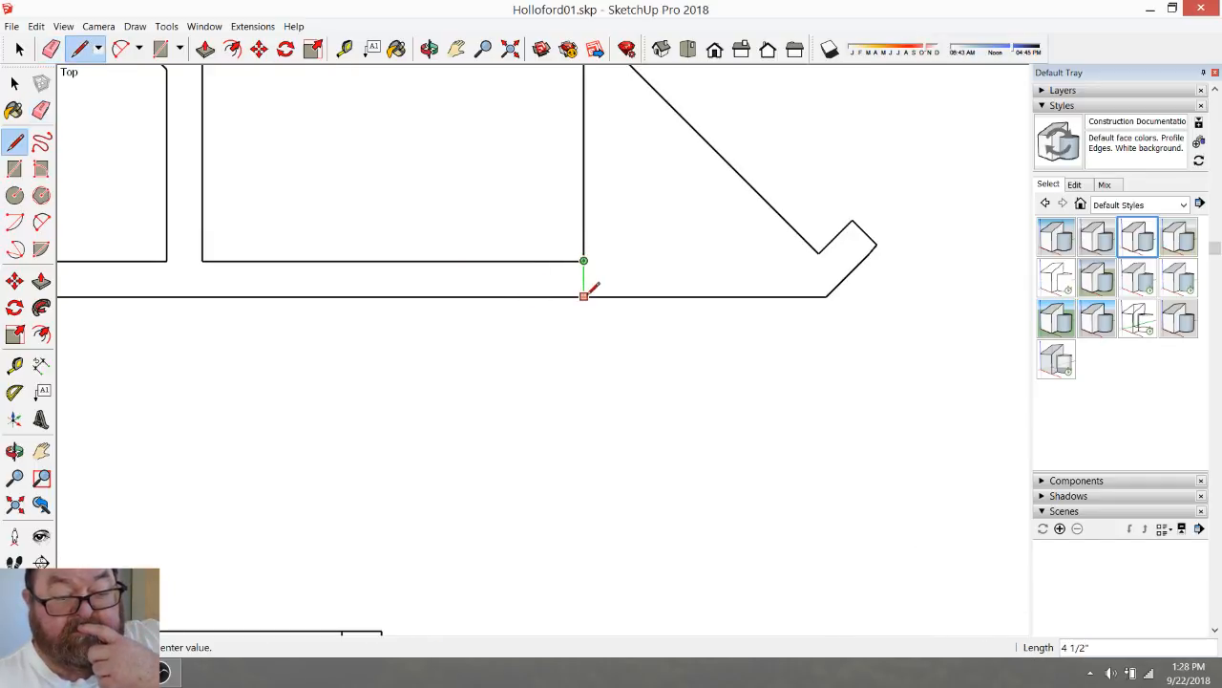
{"action": "left_click", "coordinate": [584, 296]}
{"action": "left_click", "coordinate": [344, 48]}
{"action": "left_click", "coordinate": [556, 296]}
{"action": "left_click", "coordinate": [587, 274]}
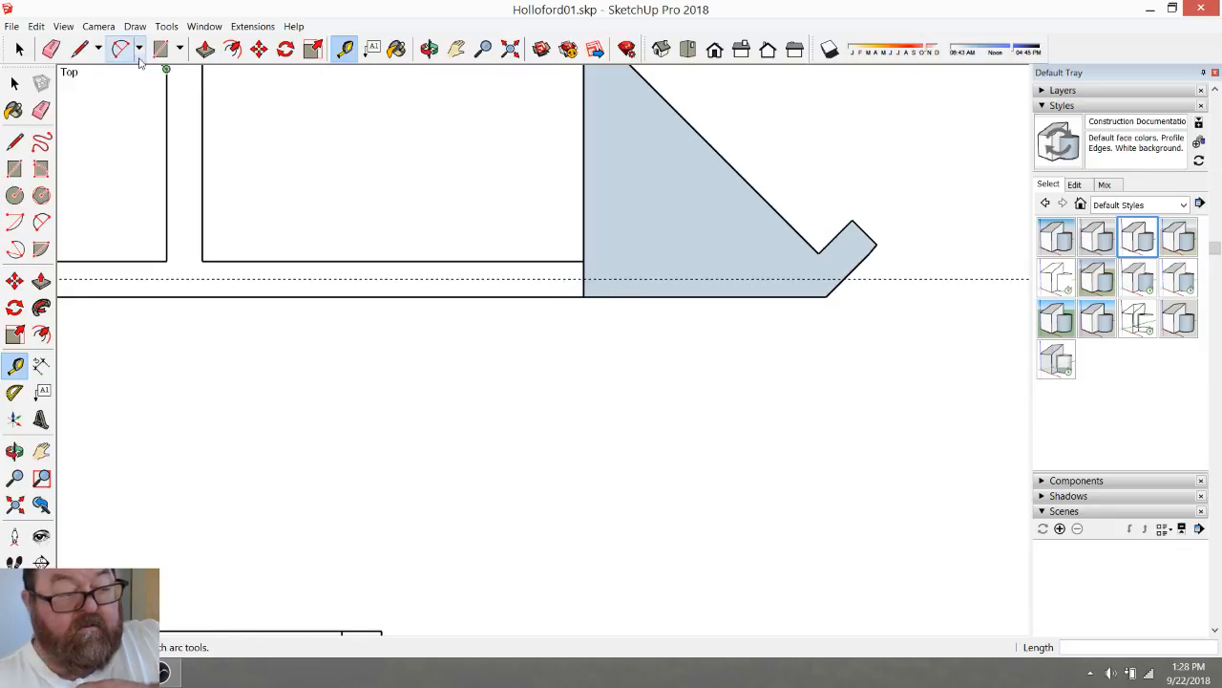
Erase the short helper line crossing the kitchen's lower wall, keeping the centreline guide
{"action": "left_click", "coordinate": [51, 49]}
{"action": "scroll", "coordinate": [583, 264], "scroll_direction": "up", "scroll_amount": 2}
{"action": "left_click", "coordinate": [583, 265]}
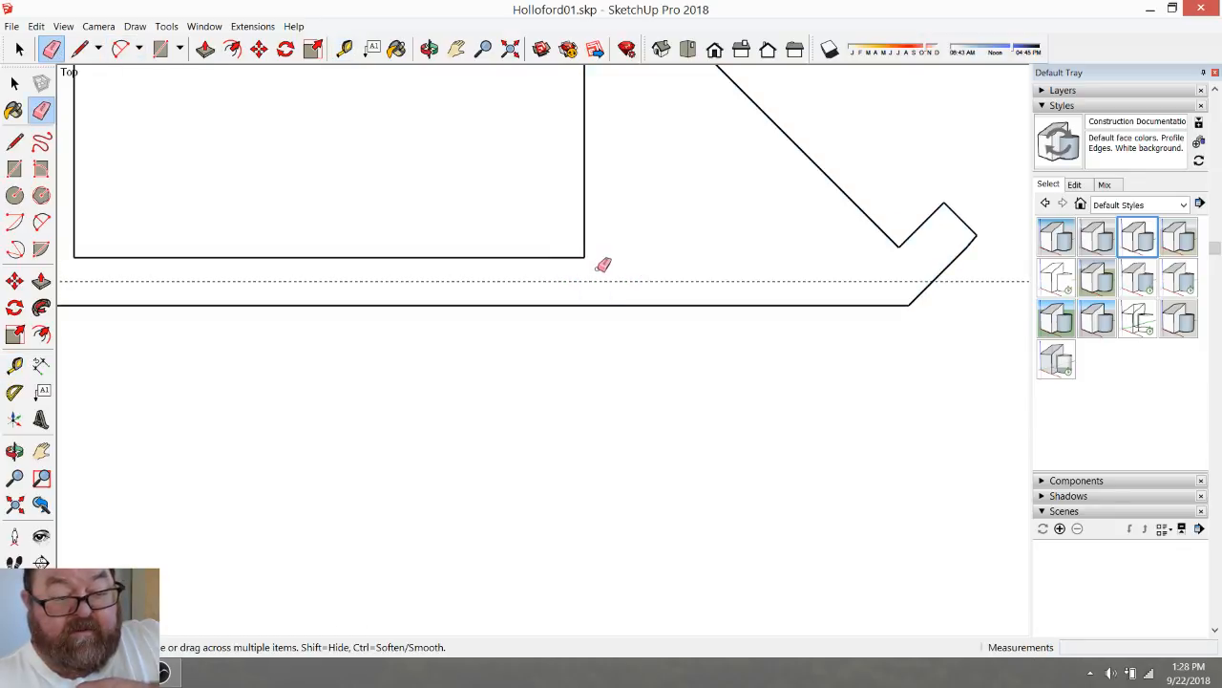
{"action": "scroll", "coordinate": [410, 284], "scroll_direction": "down", "scroll_amount": 4}
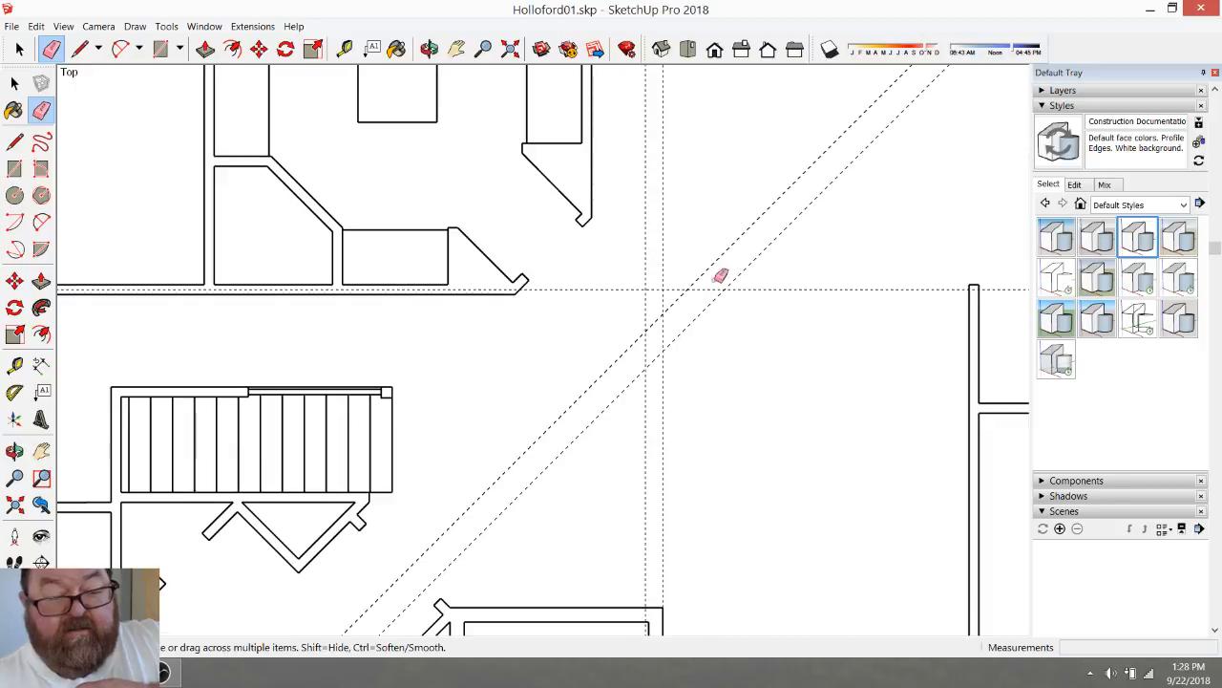
Offset two horizontal guides from the wall centreline guide, one 6 inches below it and one 6 inches above it
{"action": "left_click", "coordinate": [345, 49]}
{"action": "left_click", "coordinate": [748, 290]}
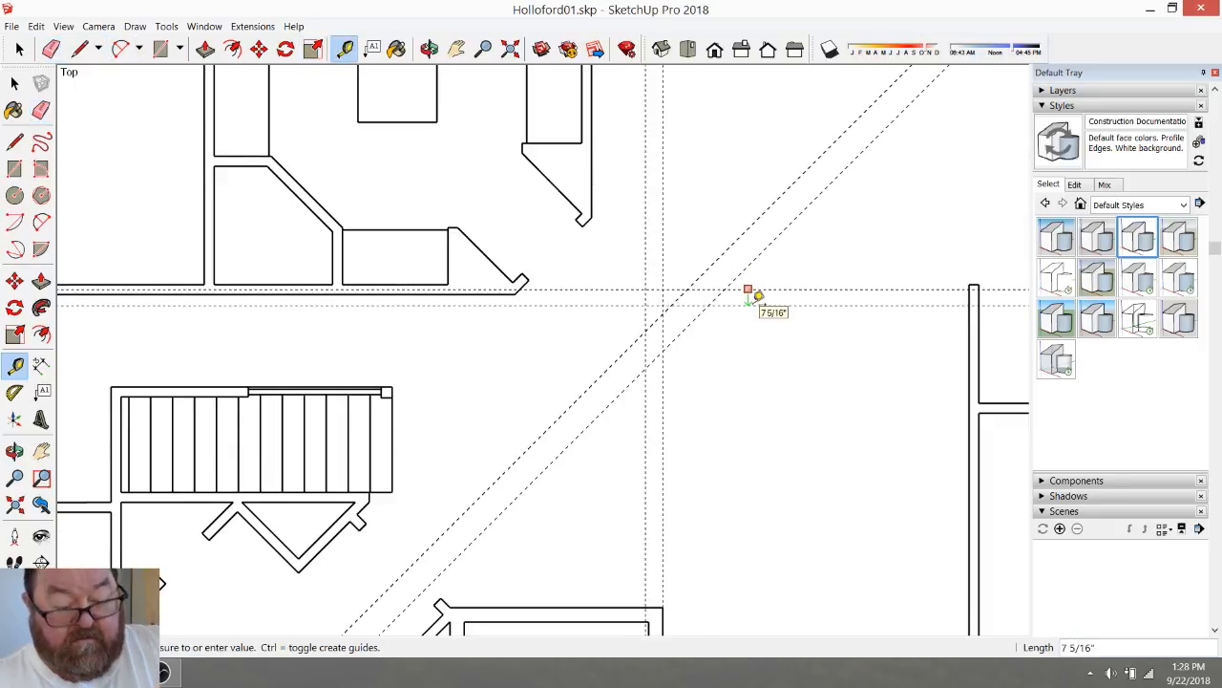
{"action": "key", "text": "Return"}
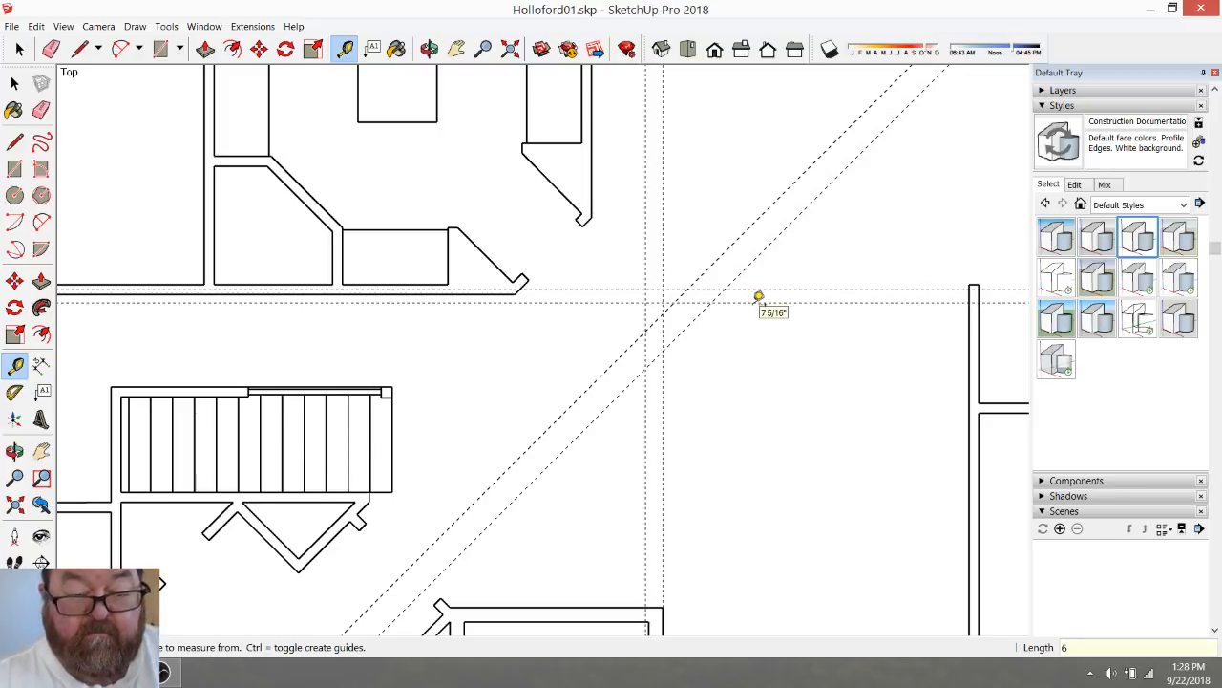
{"action": "left_click", "coordinate": [776, 287]}
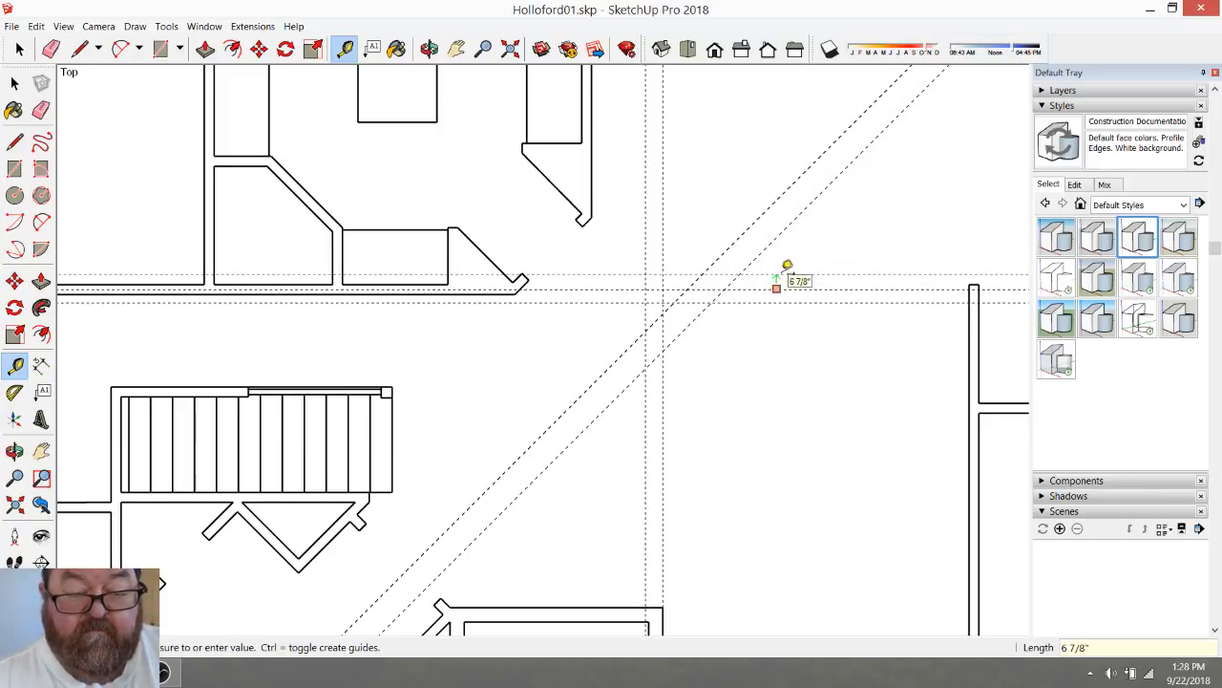
{"action": "type", "text": "6"}
{"action": "key", "text": "Return"}
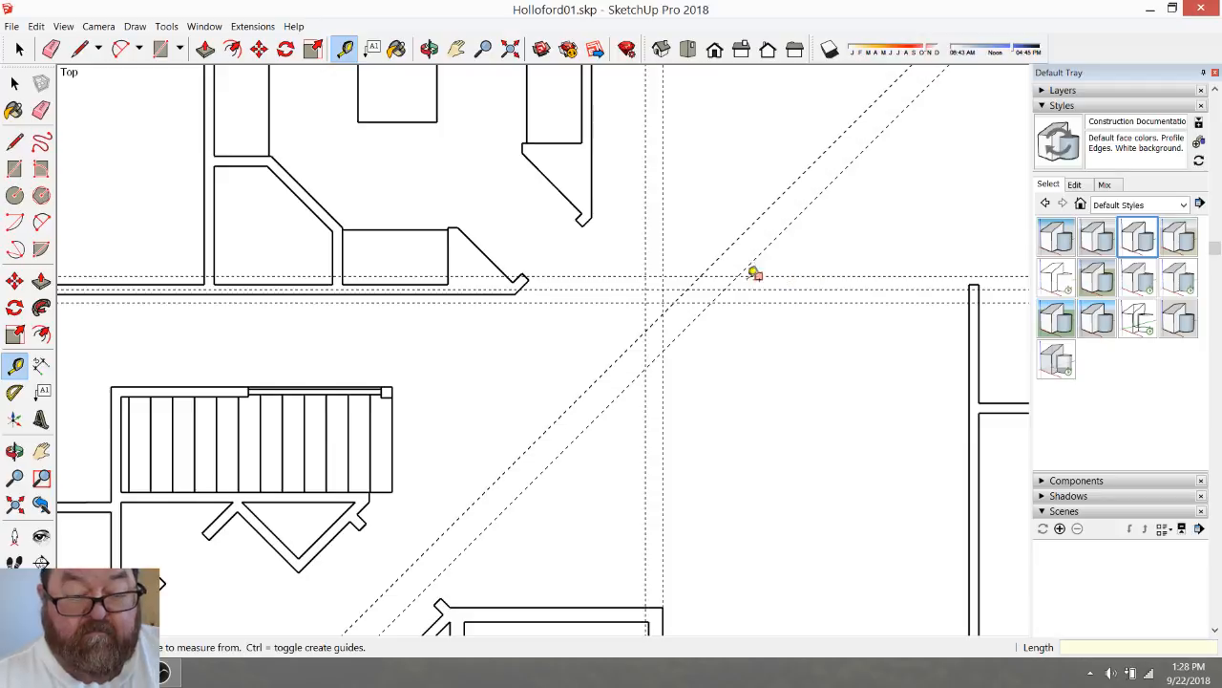
Erase the vertical guide aligned with the inner face of the front wall's jog, keeping the outer-face guide
{"action": "scroll", "coordinate": [702, 382], "scroll_direction": "down", "scroll_amount": 2}
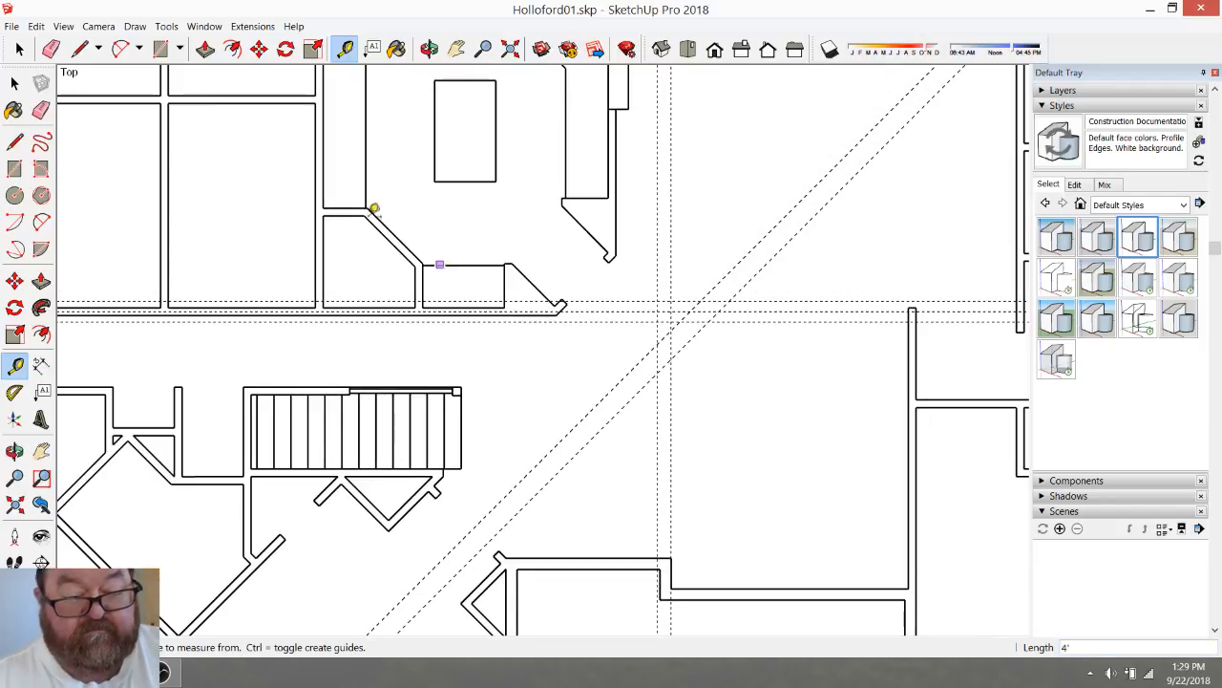
{"action": "left_click", "coordinate": [50, 50]}
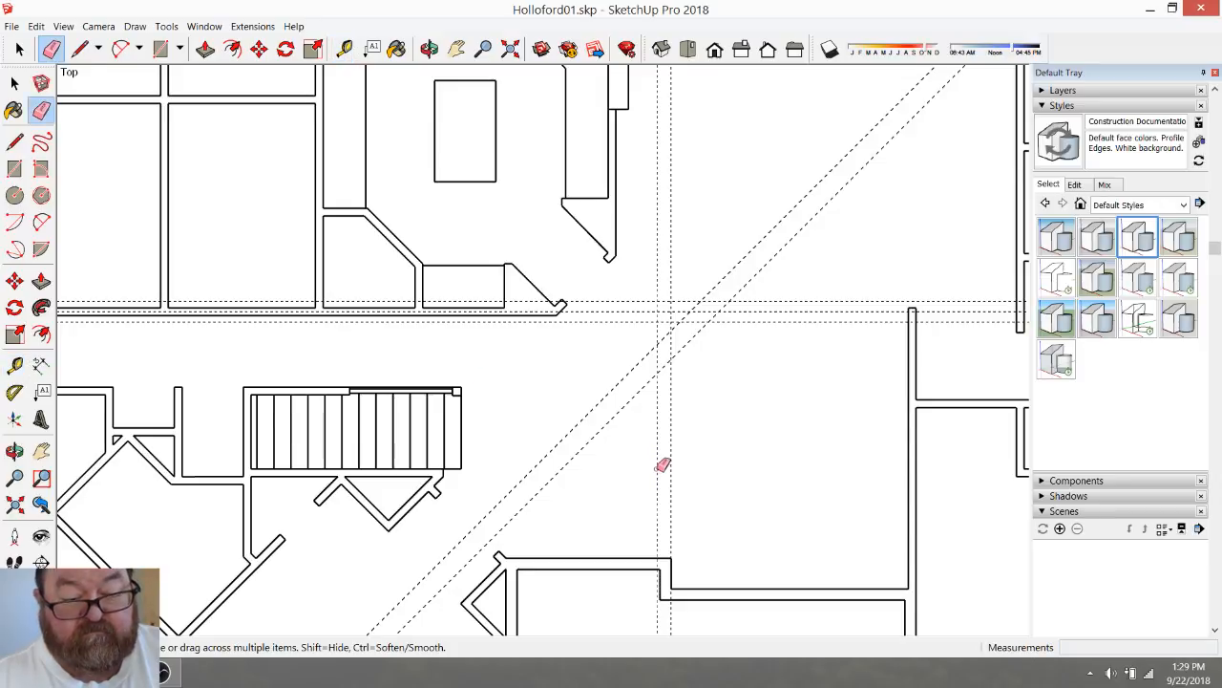
{"action": "scroll", "coordinate": [673, 363], "scroll_direction": "up", "scroll_amount": 2}
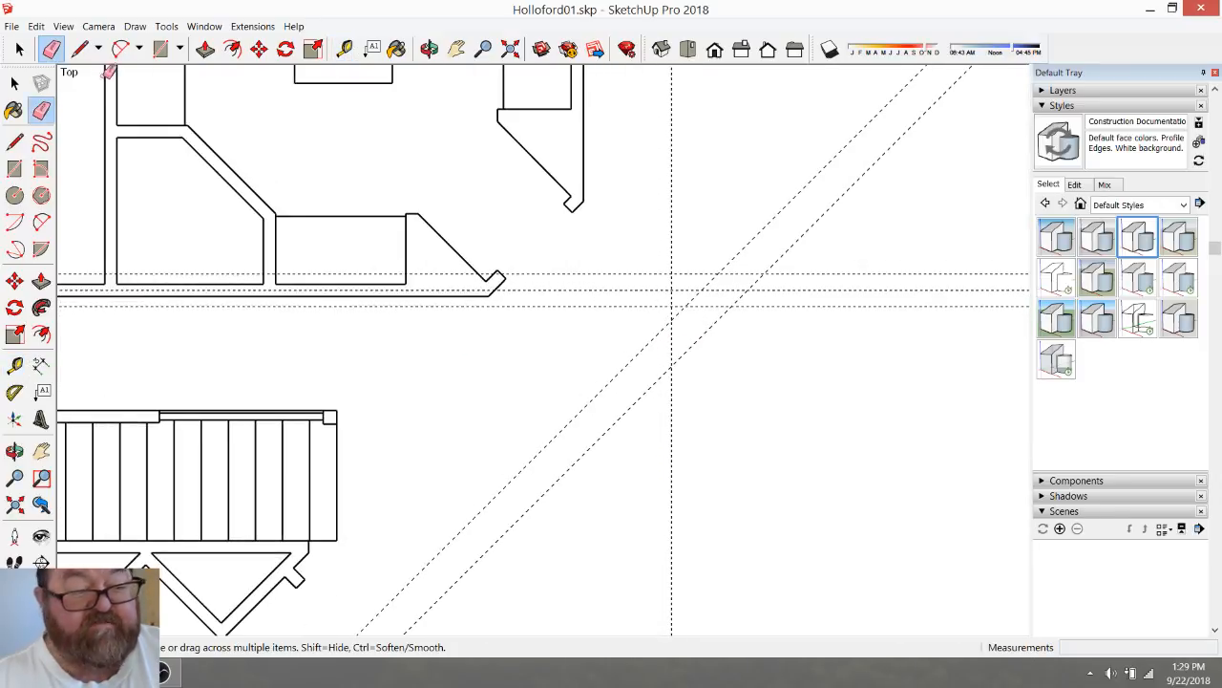
Draw the dining room corner outline along the guides: horizontal upper edge, 1' end edge, lower edge, and lower diagonal to the vertical guide
{"action": "left_click", "coordinate": [80, 50]}
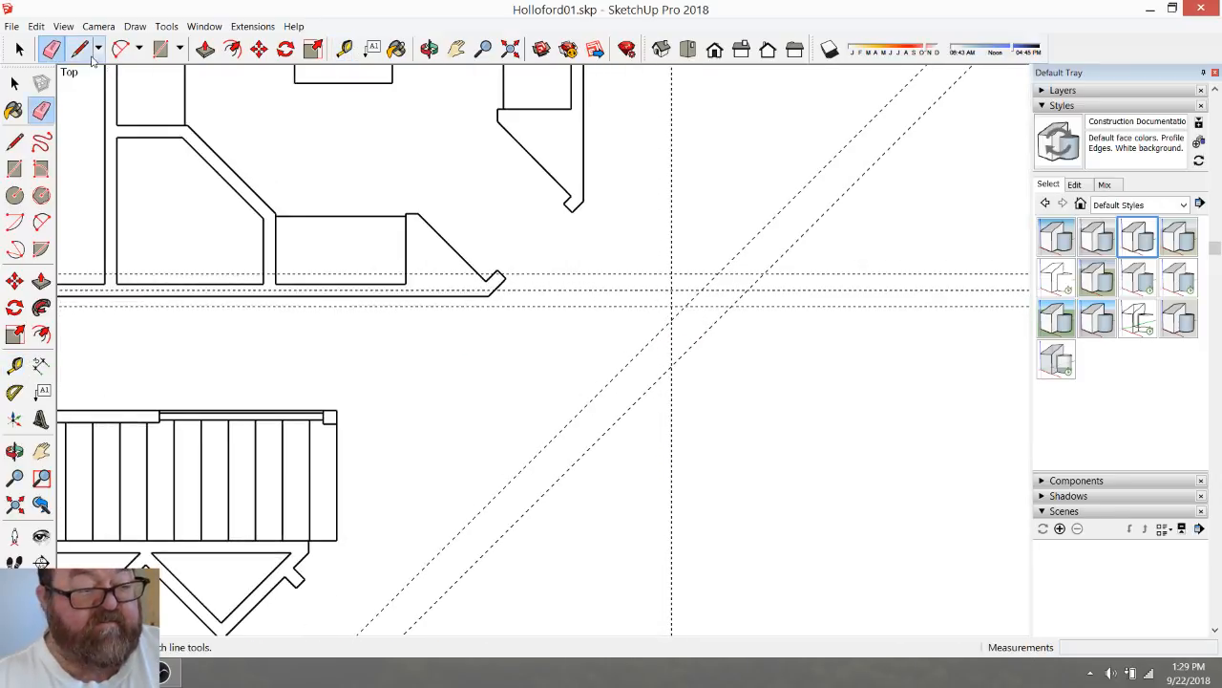
{"action": "left_click", "coordinate": [718, 274]}
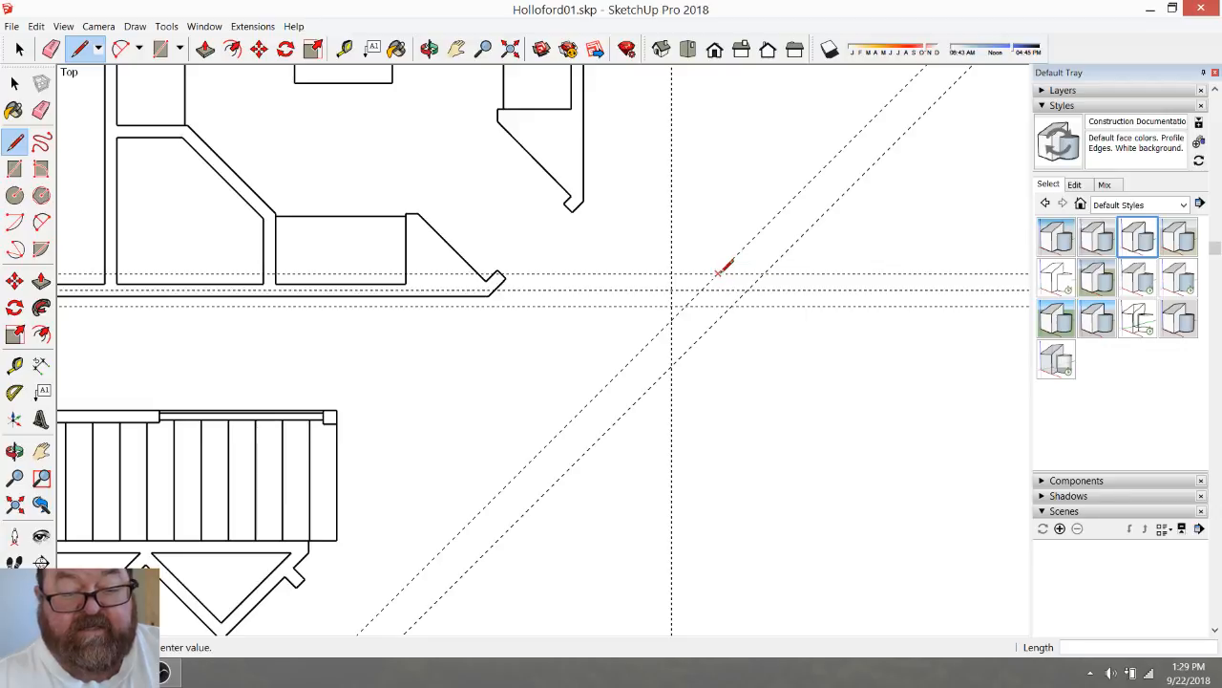
{"action": "left_click", "coordinate": [813, 274]}
{"action": "type", "text": "1' 2"}
{"action": "key", "text": "Return"}
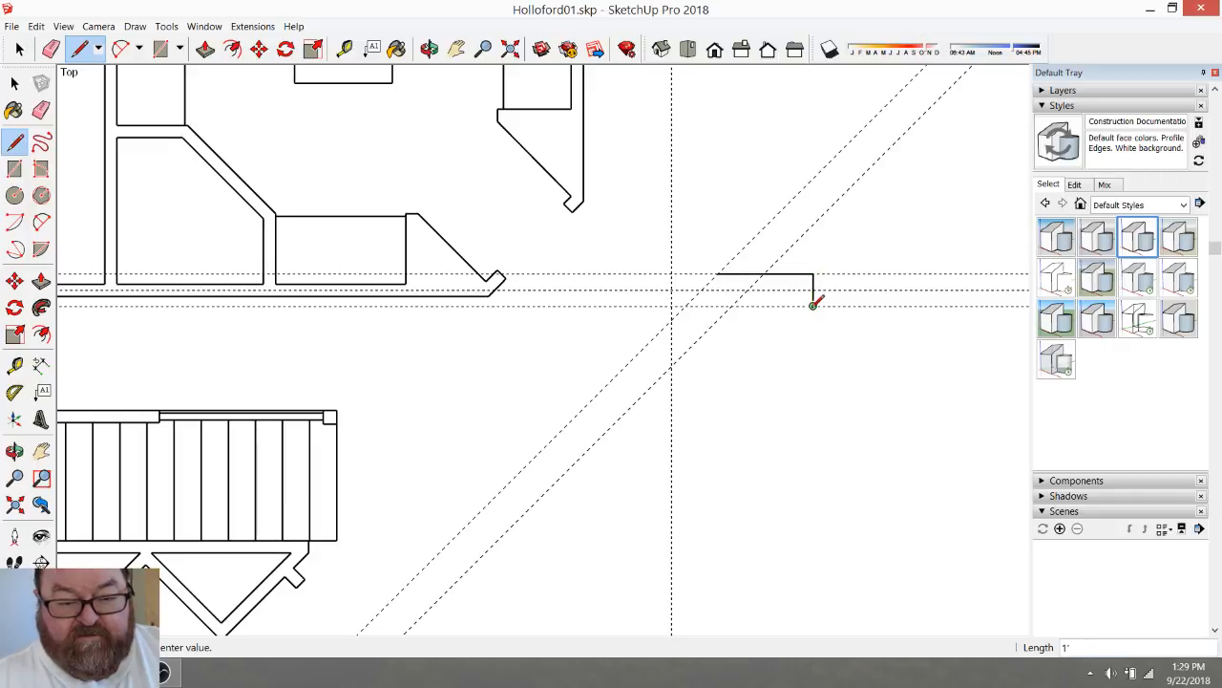
{"action": "left_click", "coordinate": [730, 305]}
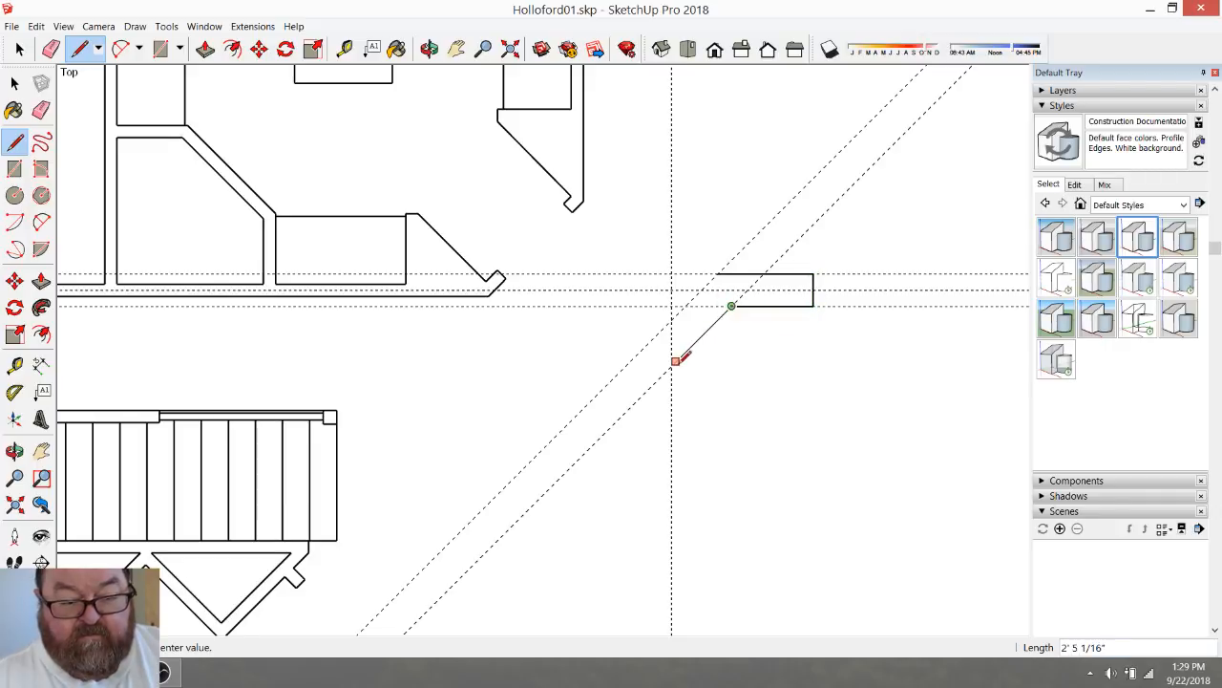
{"action": "left_click", "coordinate": [671, 365]}
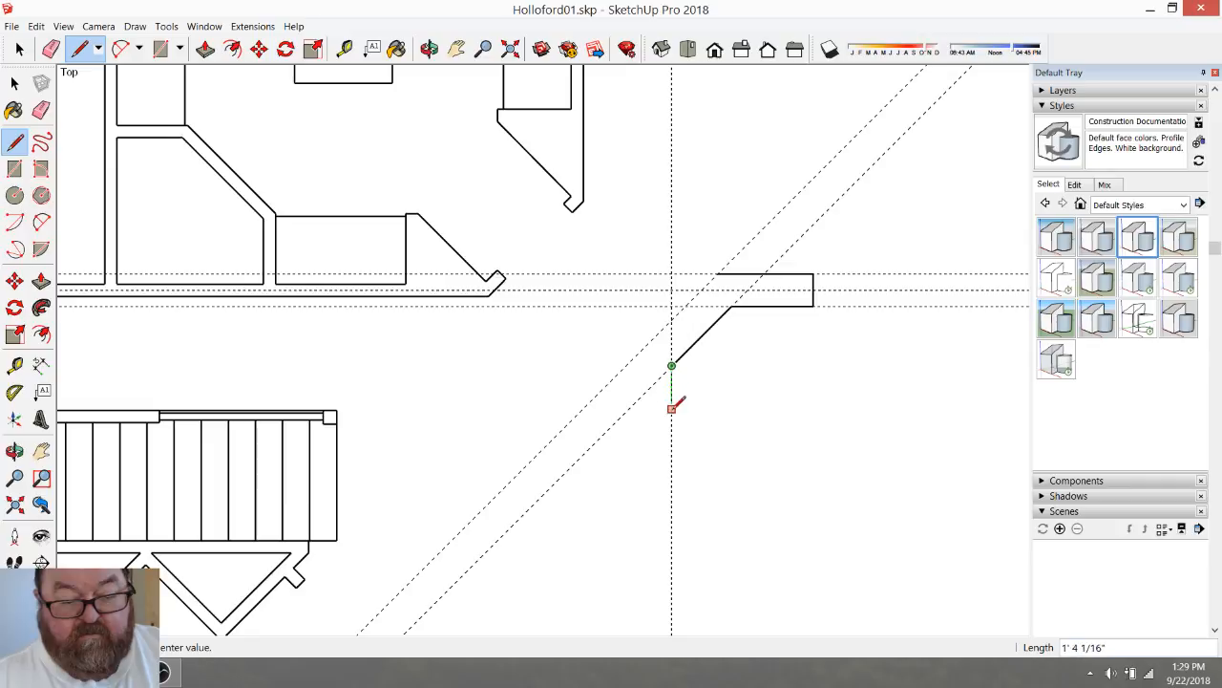
Examine the dining room and foyer in the reference plan against the drawn walls
{"action": "scroll", "coordinate": [671, 411], "scroll_direction": "down", "scroll_amount": 5}
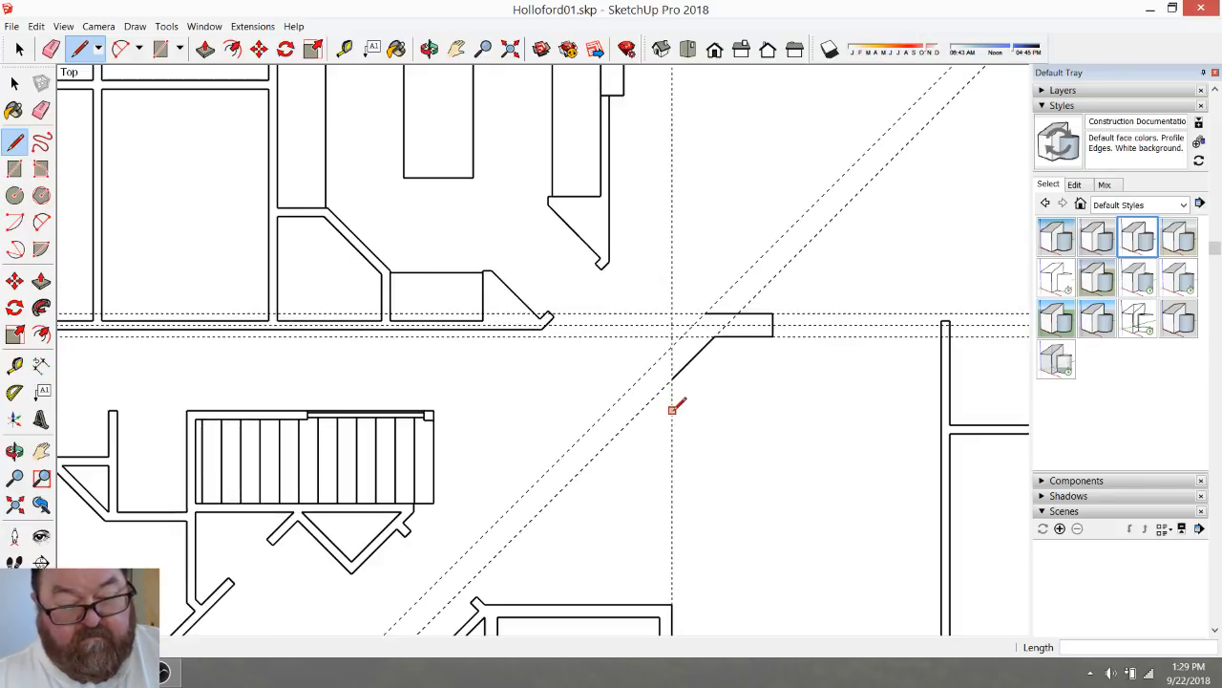
{"action": "scroll", "coordinate": [667, 525], "scroll_direction": "up", "scroll_amount": 3}
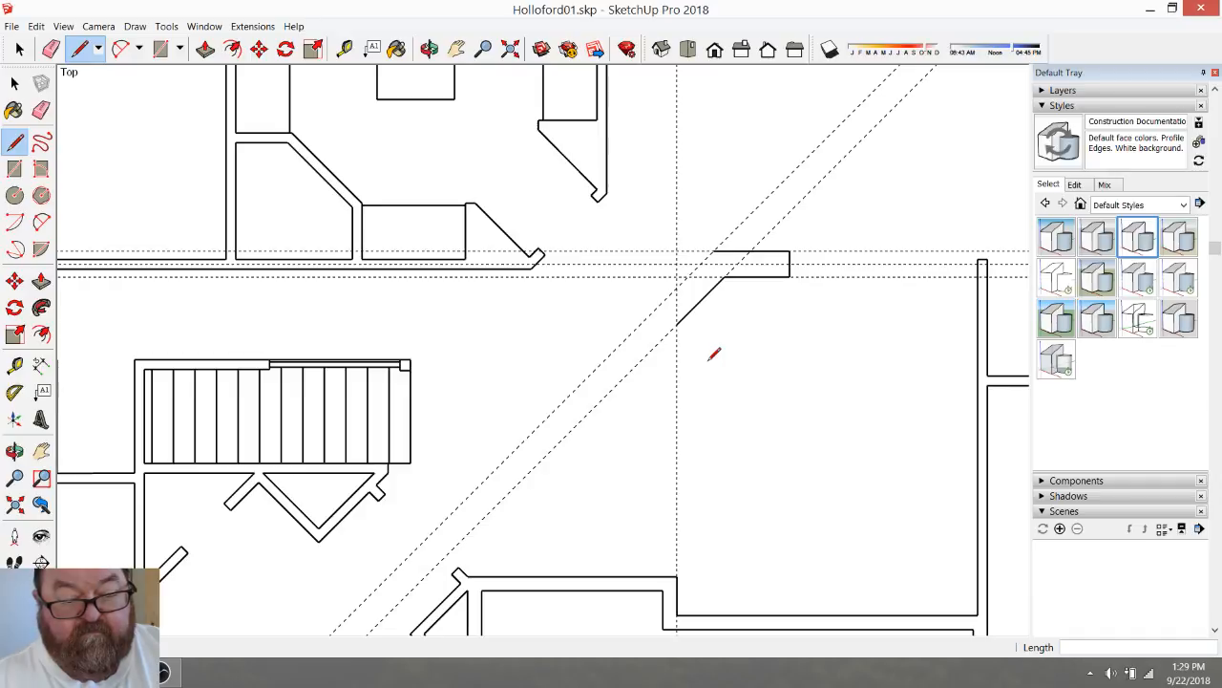
{"action": "scroll", "coordinate": [722, 357], "scroll_direction": "down", "scroll_amount": 6}
{"action": "scroll", "coordinate": [189, 401], "scroll_direction": "up", "scroll_amount": 3}
{"action": "scroll", "coordinate": [697, 495], "scroll_direction": "down", "scroll_amount": 2}
{"action": "scroll", "coordinate": [194, 453], "scroll_direction": "up", "scroll_amount": 2}
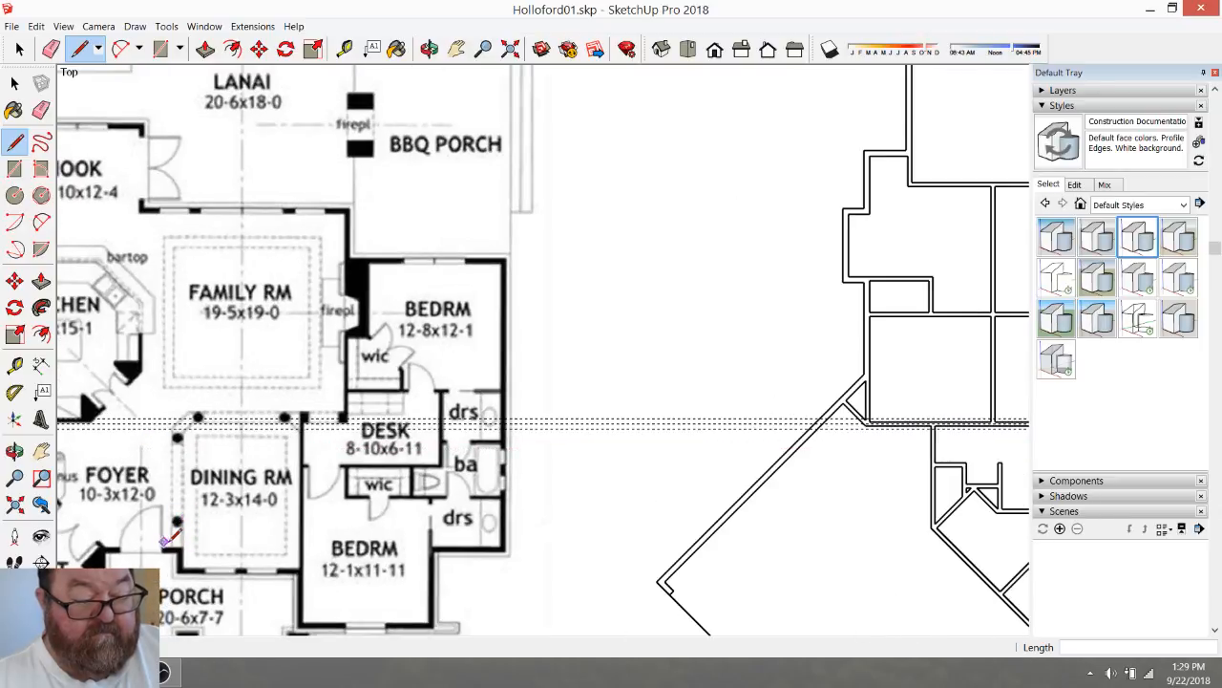
{"action": "scroll", "coordinate": [176, 524], "scroll_direction": "down", "scroll_amount": 4}
{"action": "scroll", "coordinate": [730, 506], "scroll_direction": "up", "scroll_amount": 5}
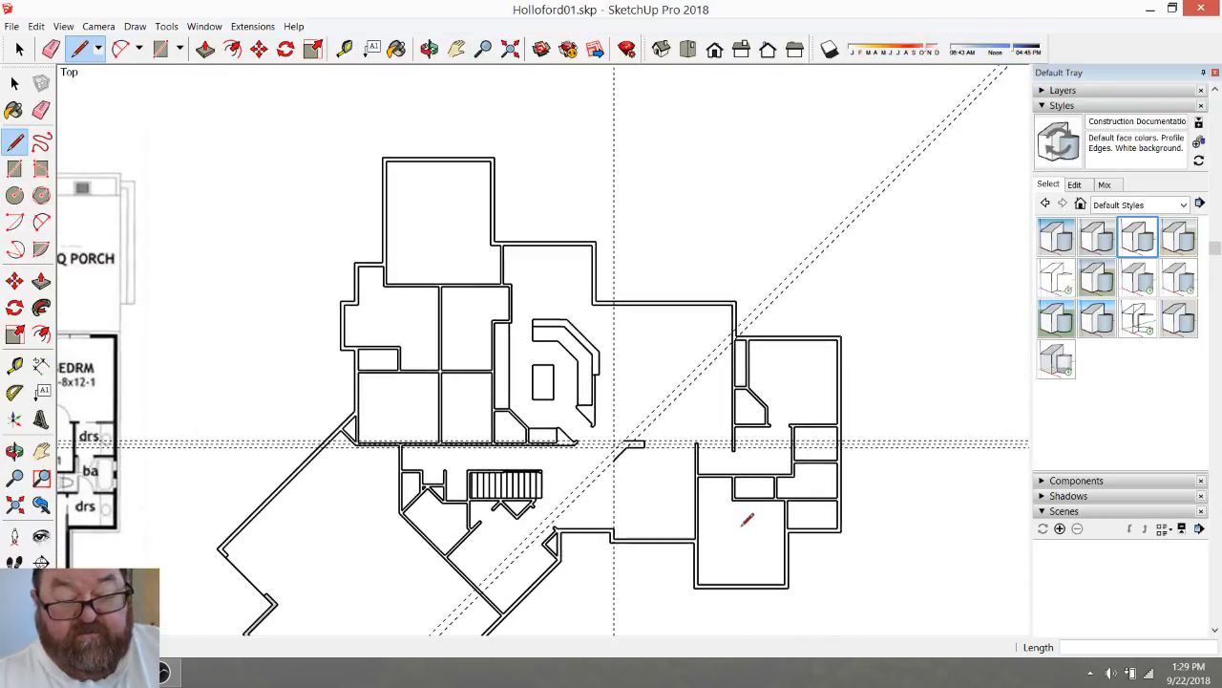
{"action": "scroll", "coordinate": [764, 474], "scroll_direction": "down", "scroll_amount": 2}
{"action": "scroll", "coordinate": [622, 492], "scroll_direction": "up", "scroll_amount": 5}
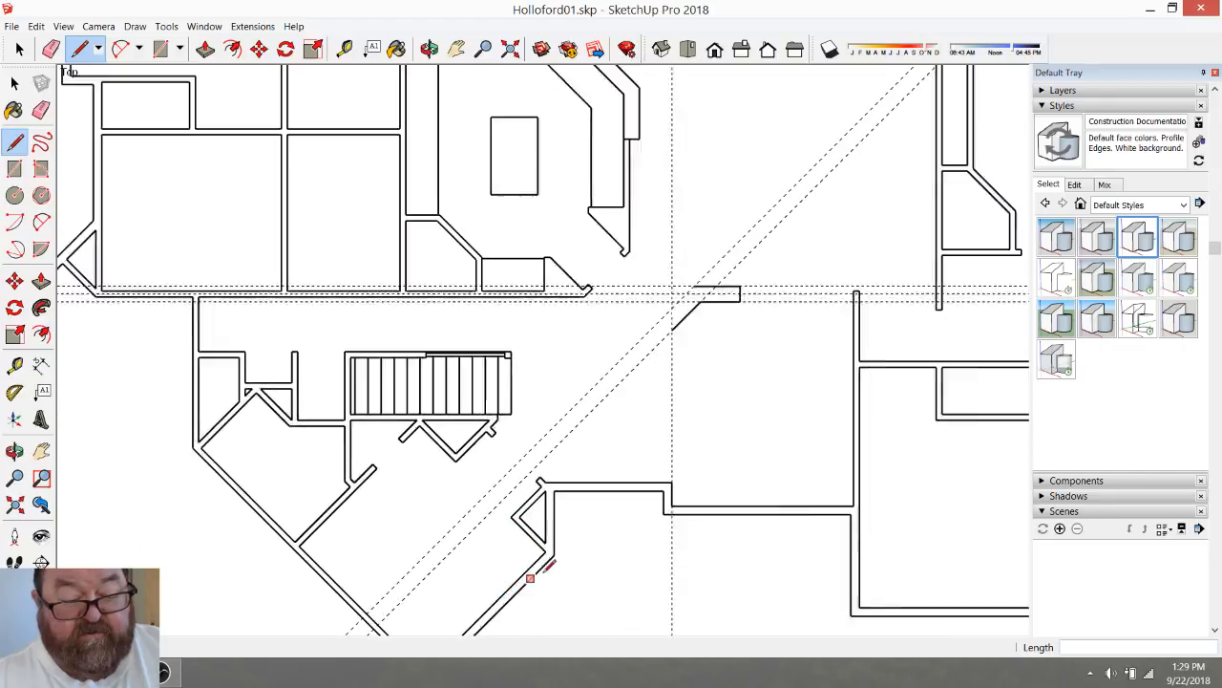
Offset a vertical guide 3' 6" left of the inner face of the foyer front wall's jog
{"action": "left_click", "coordinate": [344, 48]}
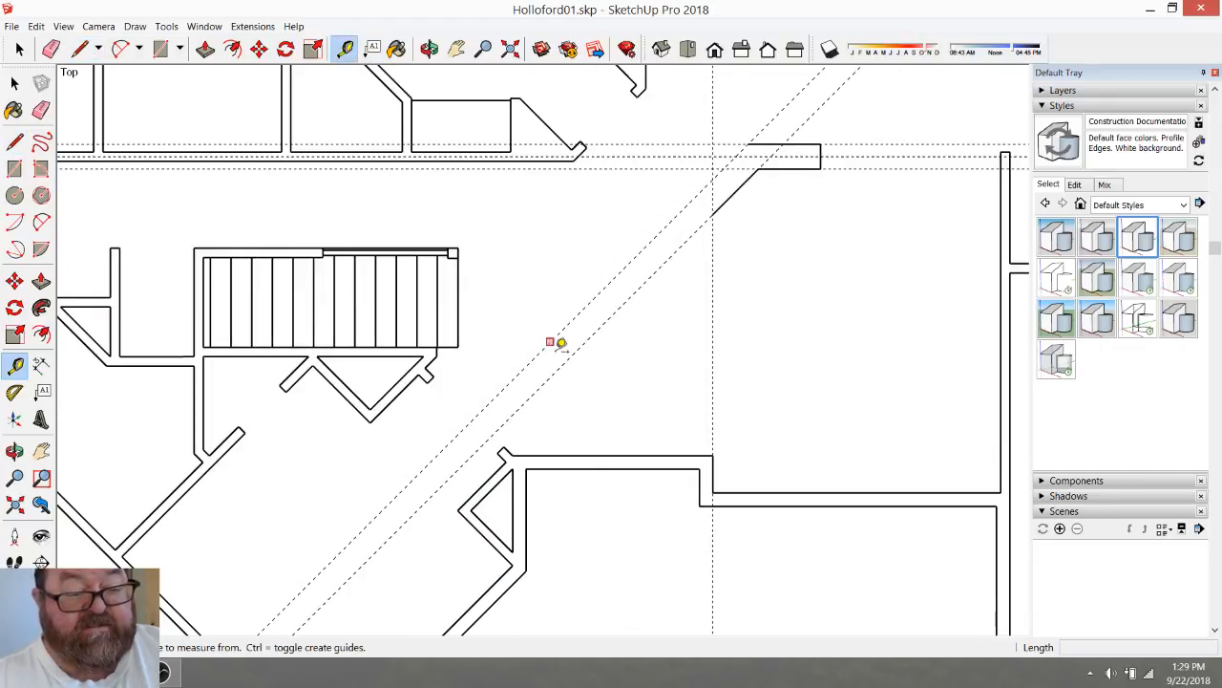
{"action": "scroll", "coordinate": [546, 382], "scroll_direction": "up", "scroll_amount": 2}
{"action": "left_click", "coordinate": [771, 520]}
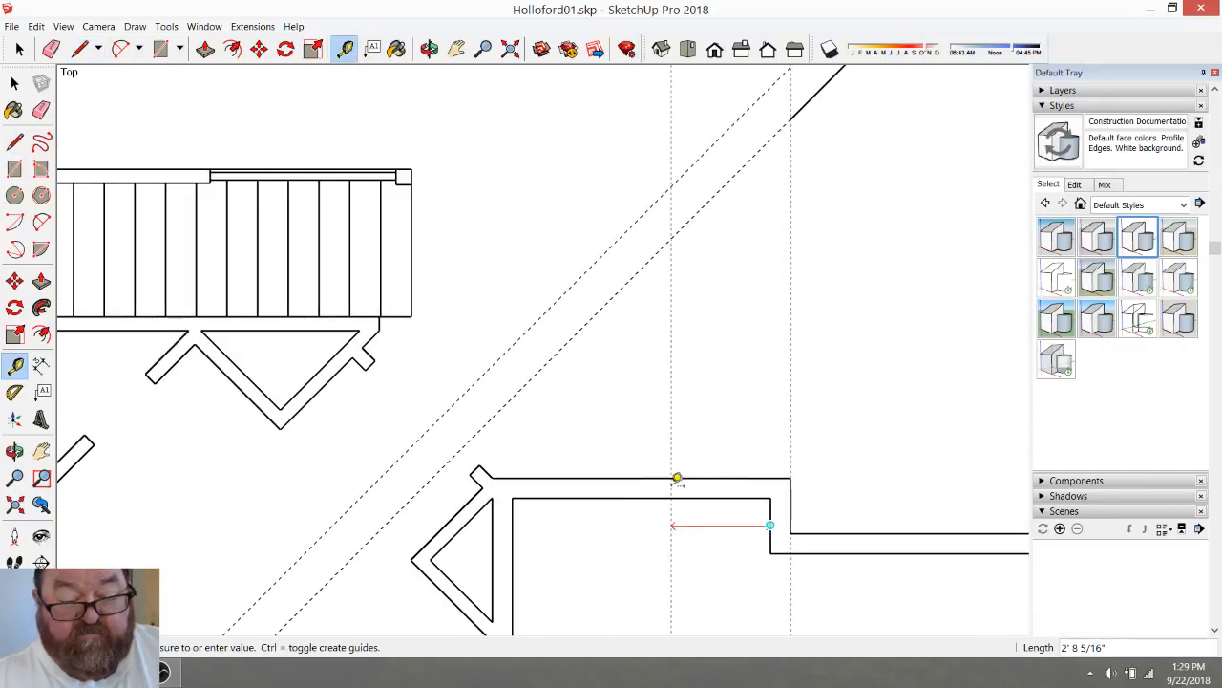
{"action": "left_click", "coordinate": [644, 487]}
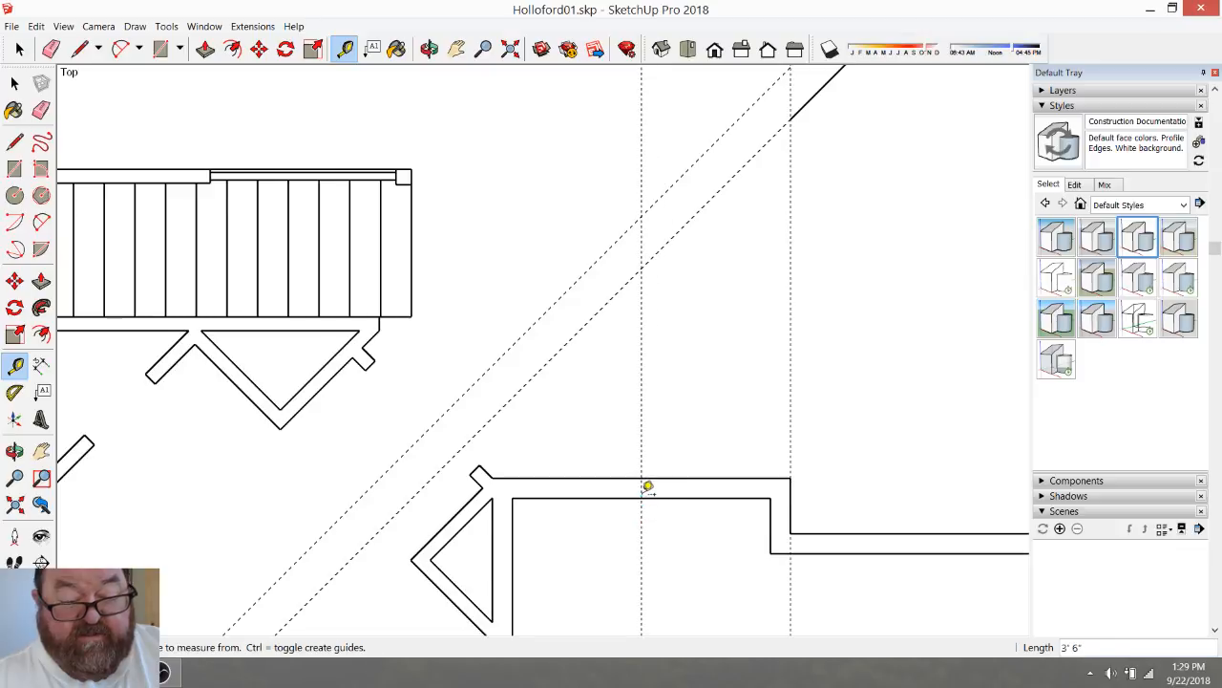
Offset two vertical guides from the new foyer wall guide, one 16 inches to its right and one 18 inches to its left
{"action": "left_click", "coordinate": [643, 436]}
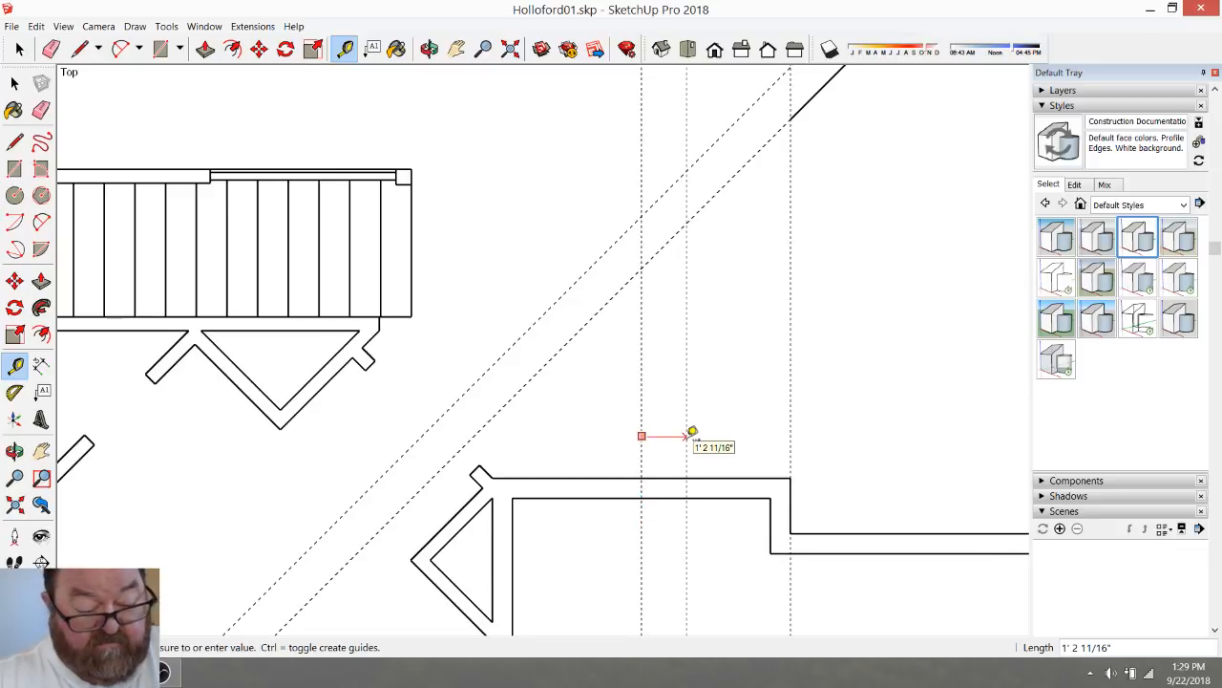
{"action": "type", "text": "16"}
{"action": "key", "text": "Return"}
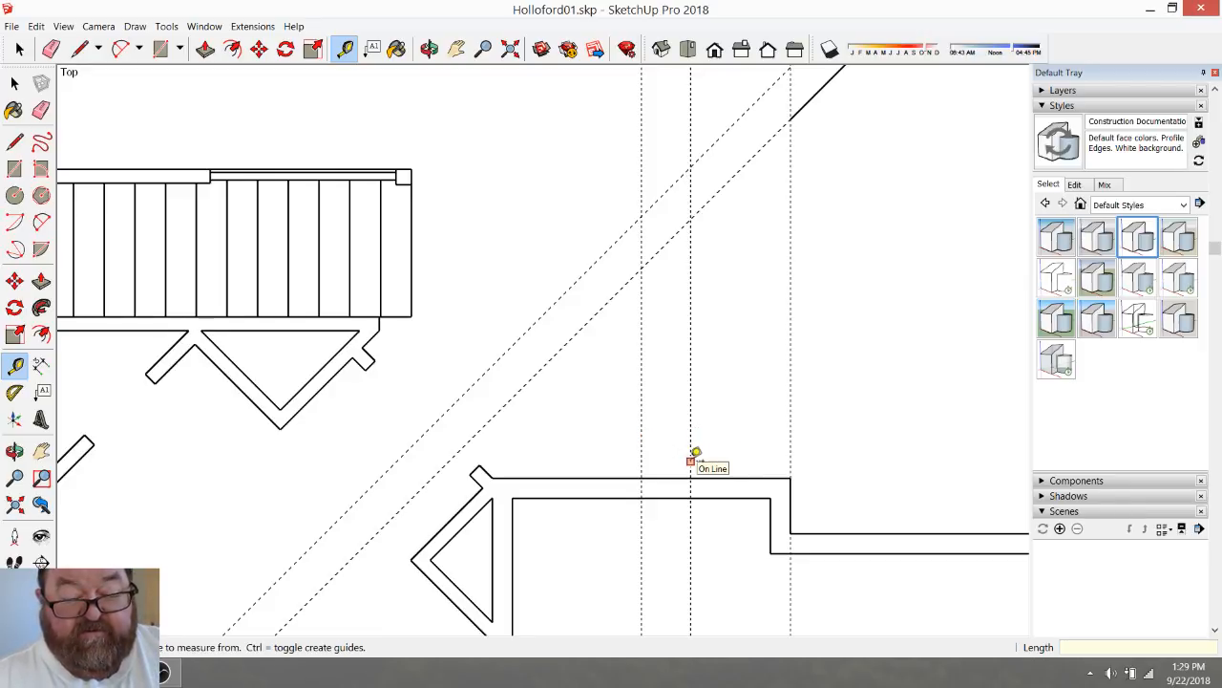
{"action": "left_click", "coordinate": [642, 459]}
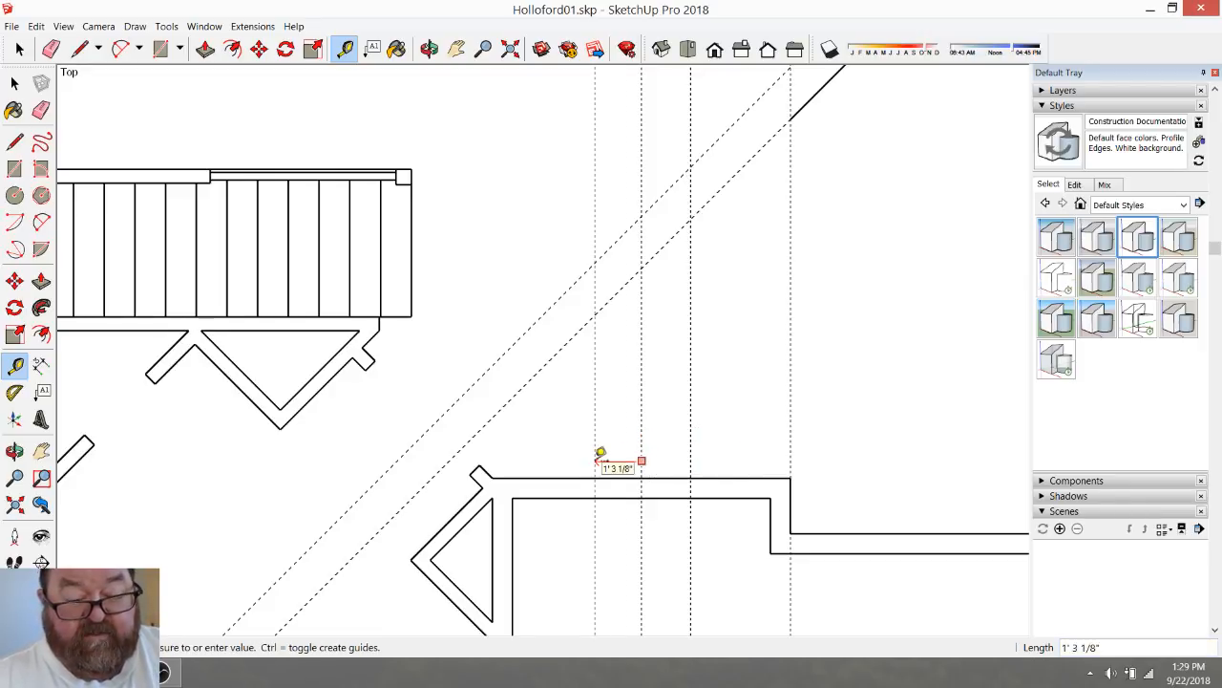
{"action": "type", "text": "18"}
{"action": "key", "text": "Return"}
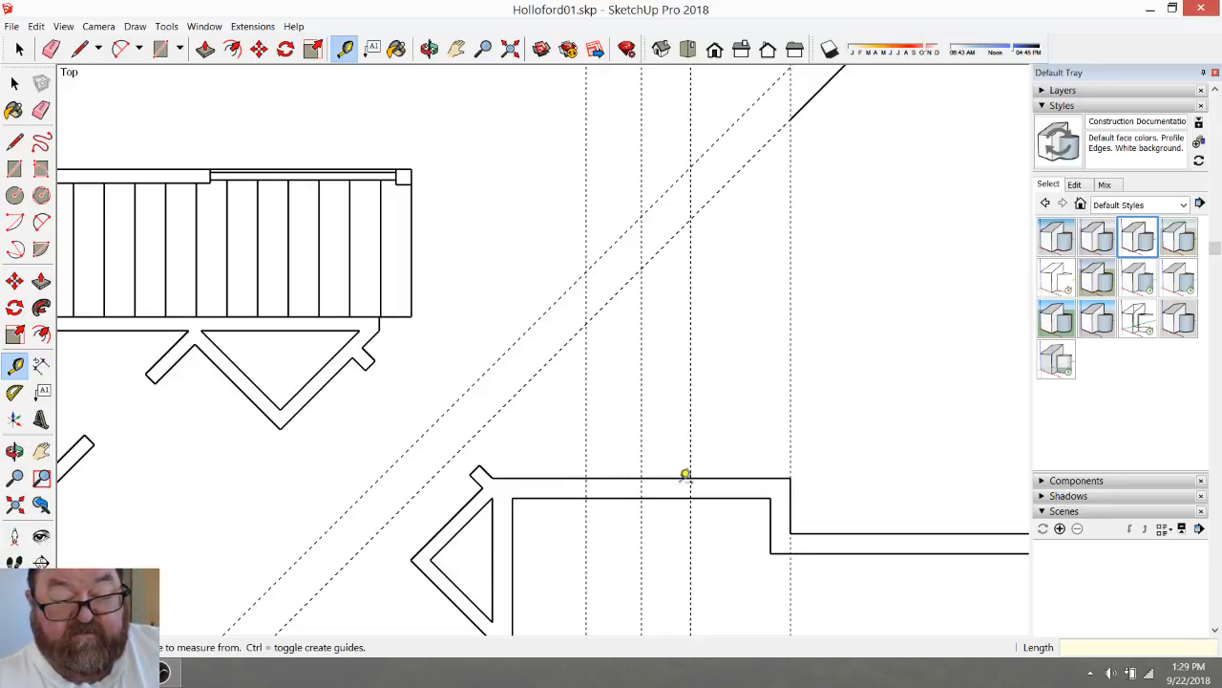
Offset a vertical guide 12 inches left of the guide on the jog's outer face
{"action": "left_click", "coordinate": [791, 442]}
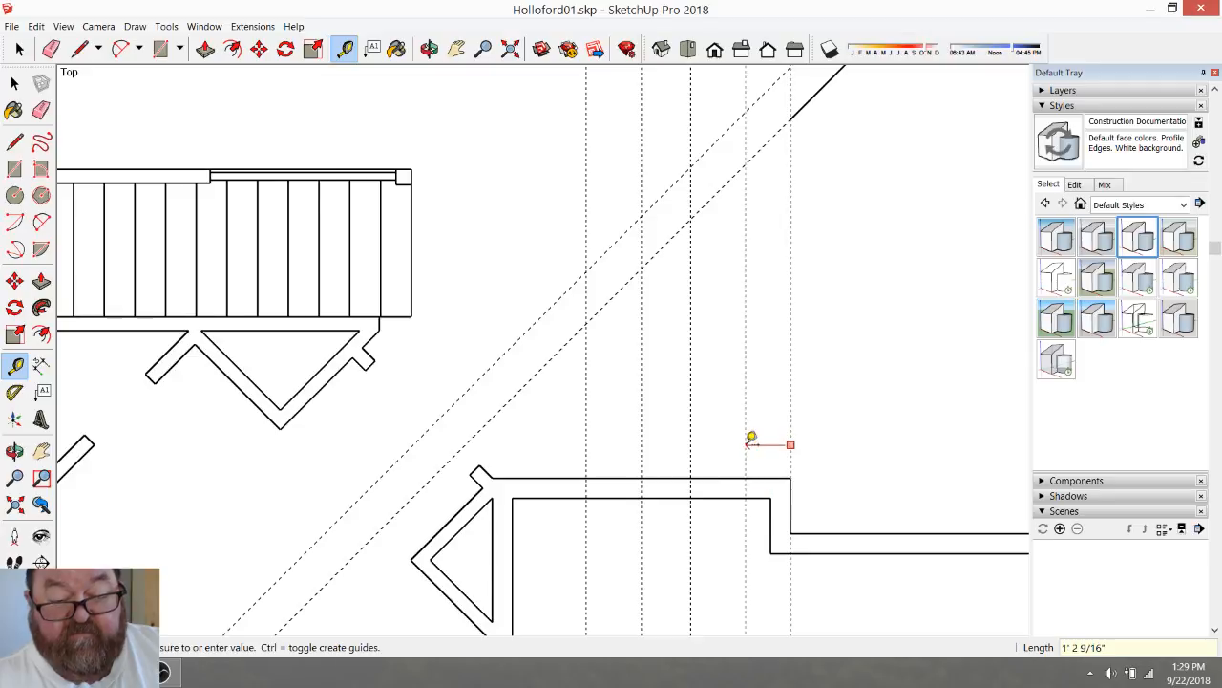
{"action": "type", "text": "12"}
{"action": "key", "text": "Return"}
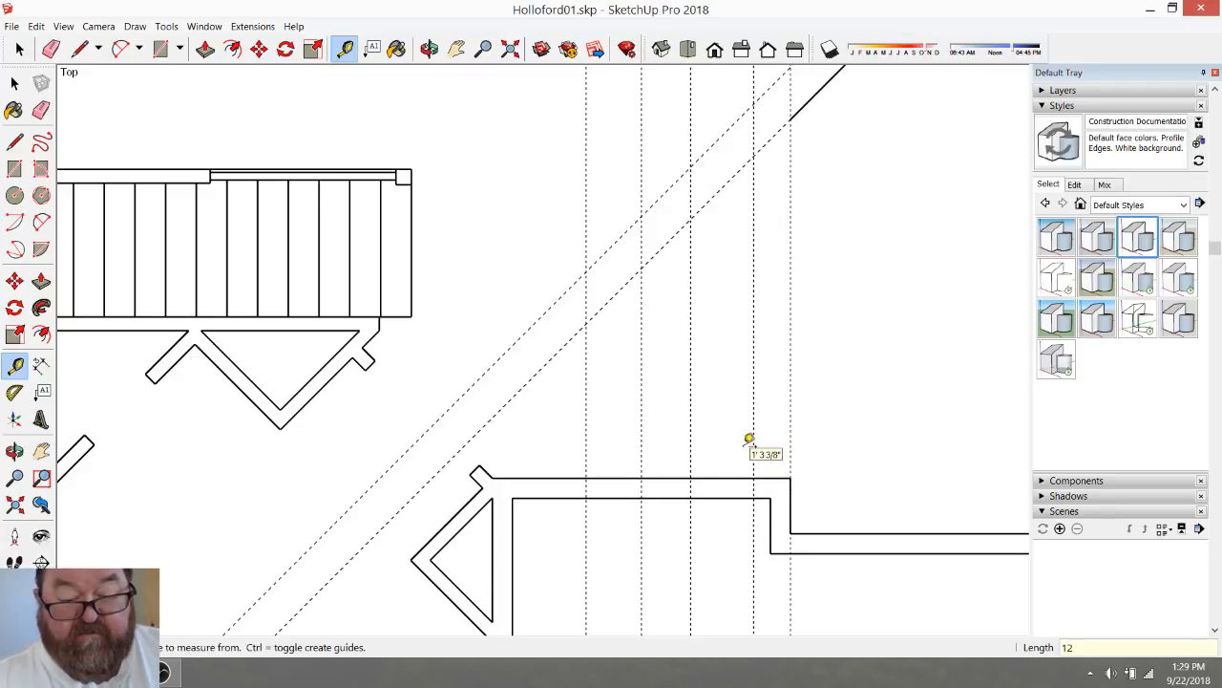
Draw short lines across the foyer's front wall at the two outer opening guides
{"action": "scroll", "coordinate": [750, 439], "scroll_direction": "down", "scroll_amount": 2}
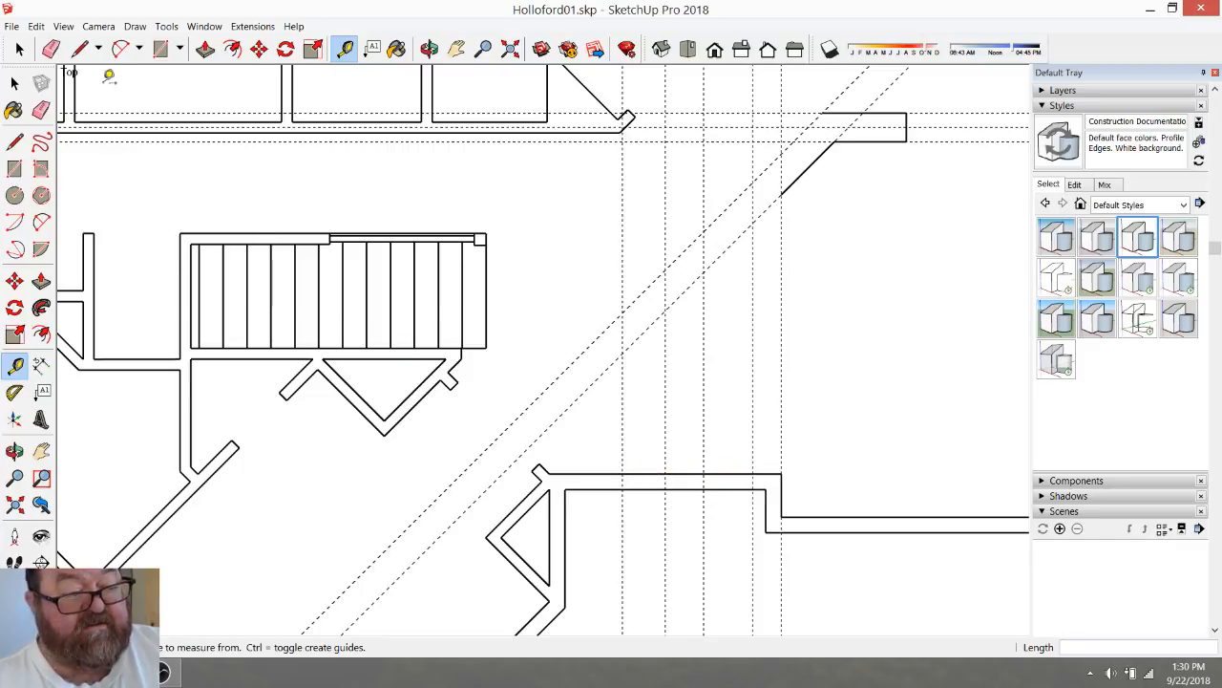
{"action": "left_click", "coordinate": [80, 49]}
{"action": "scroll", "coordinate": [641, 549], "scroll_direction": "up", "scroll_amount": 2}
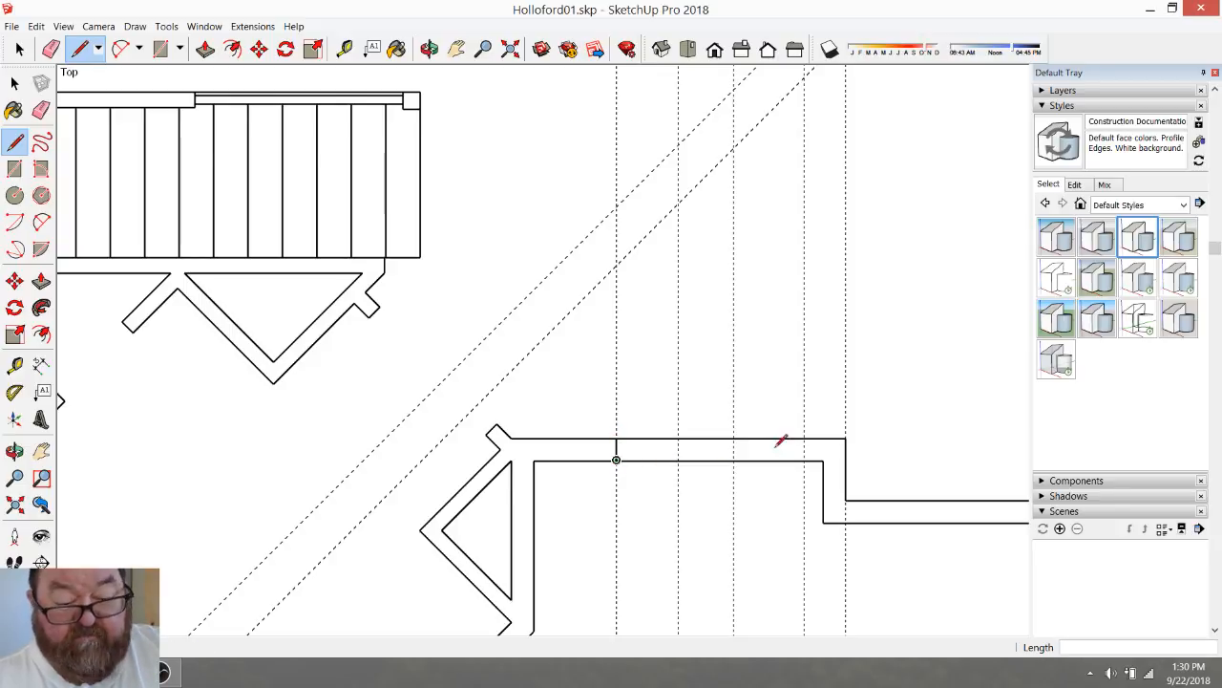
{"action": "left_click", "coordinate": [733, 460]}
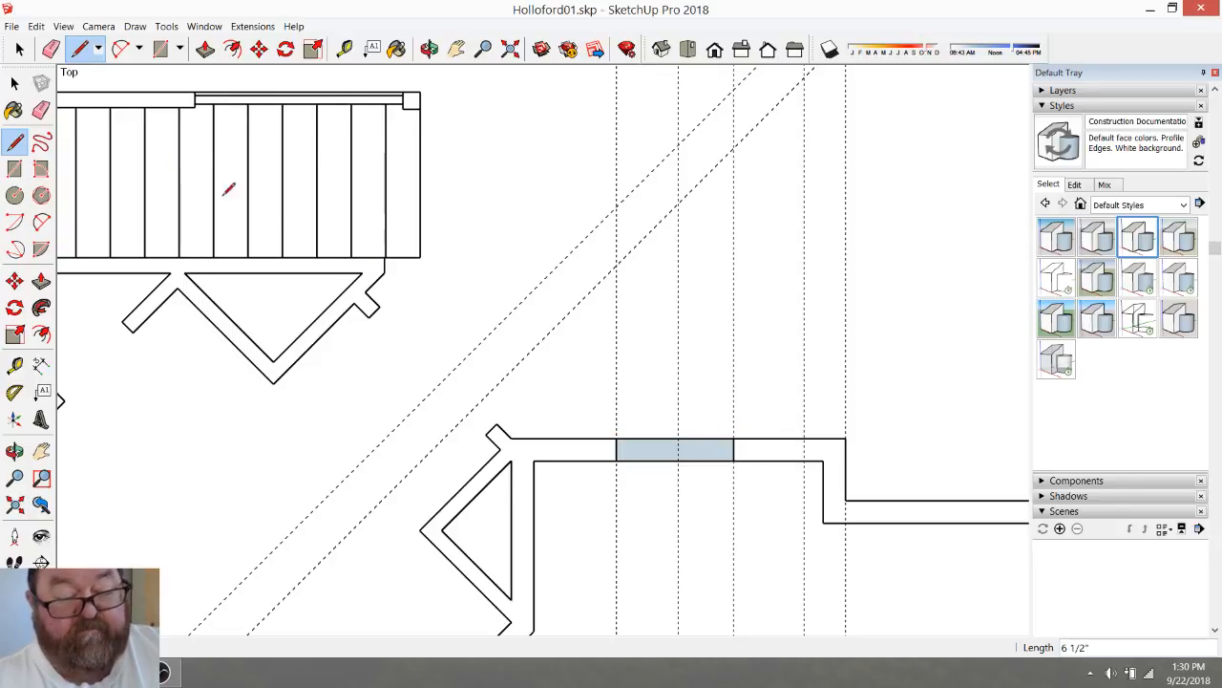
Erase the wall's upper edge between the two short lines, along with the three opening guides
{"action": "left_click", "coordinate": [51, 48]}
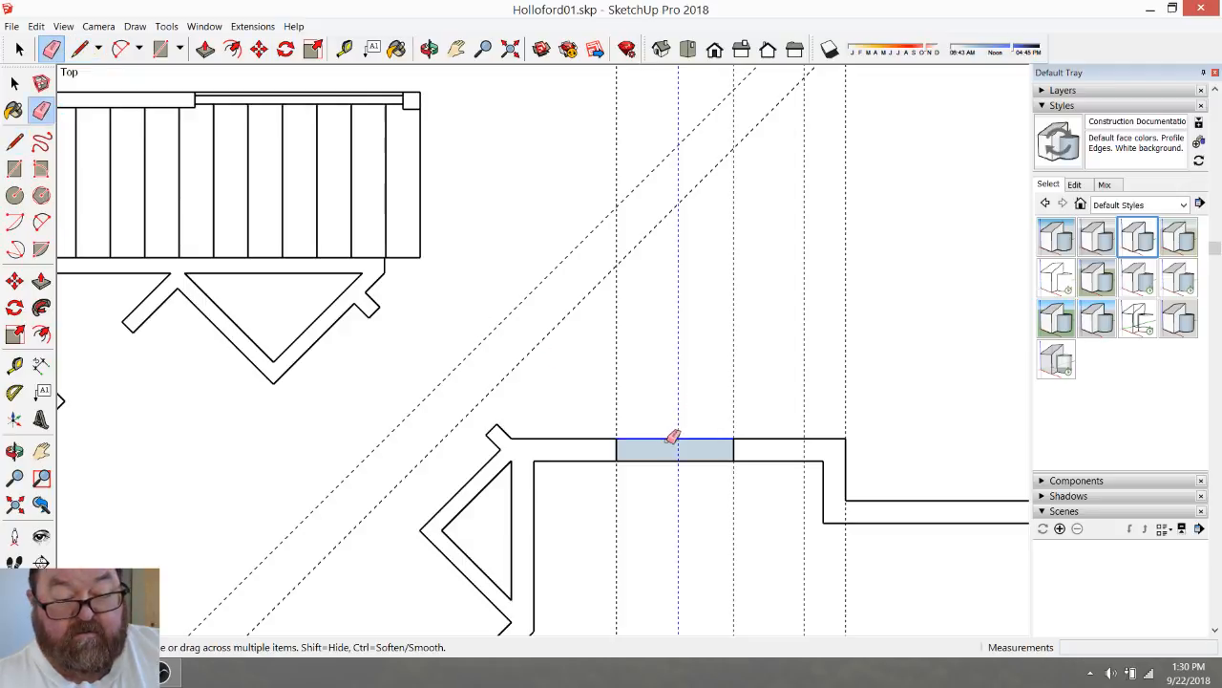
{"action": "left_click_drag", "start_coordinate": [670, 440], "coordinate": [667, 444]}
{"action": "left_click_drag", "start_coordinate": [724, 411], "coordinate": [740, 401]}
{"action": "left_click_drag", "start_coordinate": [625, 380], "coordinate": [605, 383]}
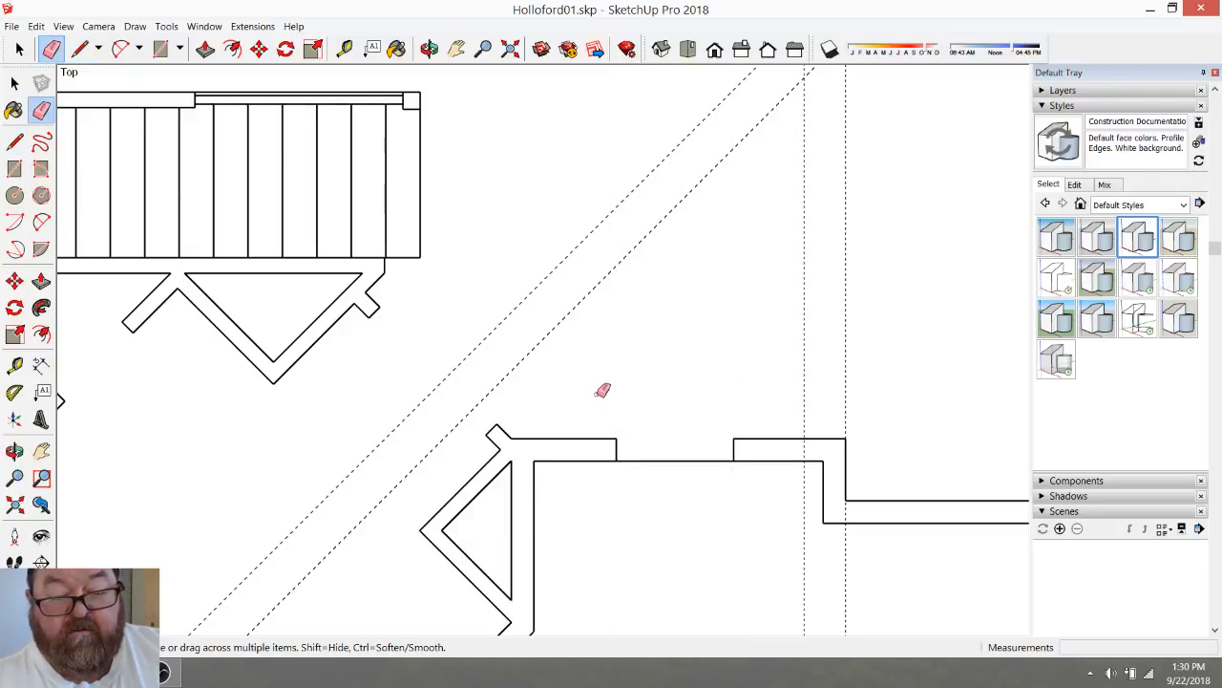
Draw the dining room corner's upper diagonal edge from the horizontal upper edge to the left vertical guide
{"action": "scroll", "coordinate": [718, 563], "scroll_direction": "down", "scroll_amount": 5}
{"action": "left_click", "coordinate": [80, 49]}
{"action": "scroll", "coordinate": [668, 249], "scroll_direction": "up", "scroll_amount": 2}
{"action": "left_click", "coordinate": [759, 191]}
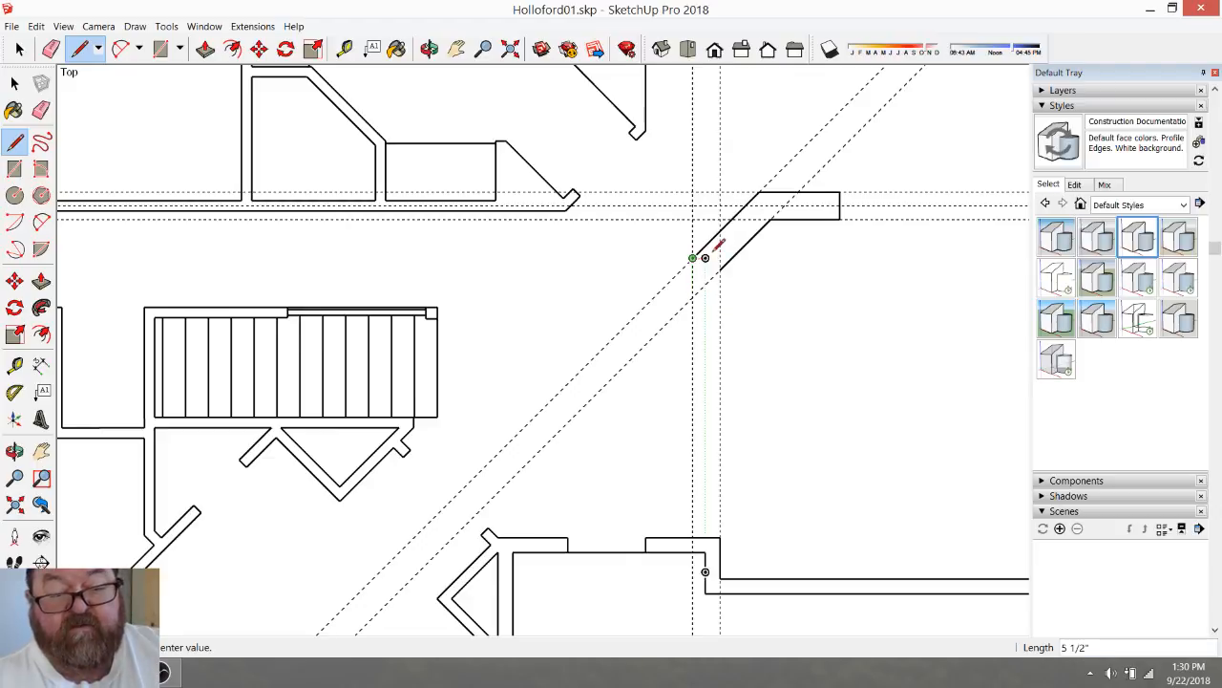
{"action": "scroll", "coordinate": [697, 260], "scroll_direction": "up", "scroll_amount": 1}
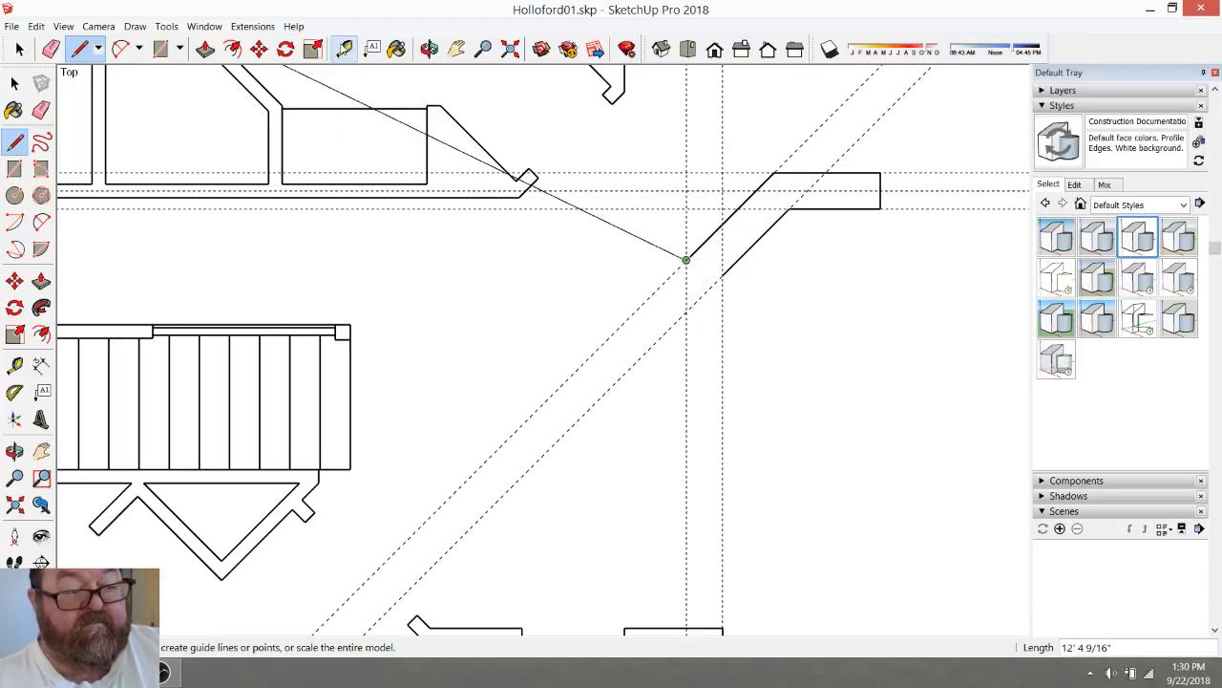
Place a vertical guide at the corner's lower bend and another 12 inches to its right
{"action": "left_click", "coordinate": [345, 49]}
{"action": "scroll", "coordinate": [881, 175], "scroll_direction": "up", "scroll_amount": 2}
{"action": "left_click", "coordinate": [891, 189]}
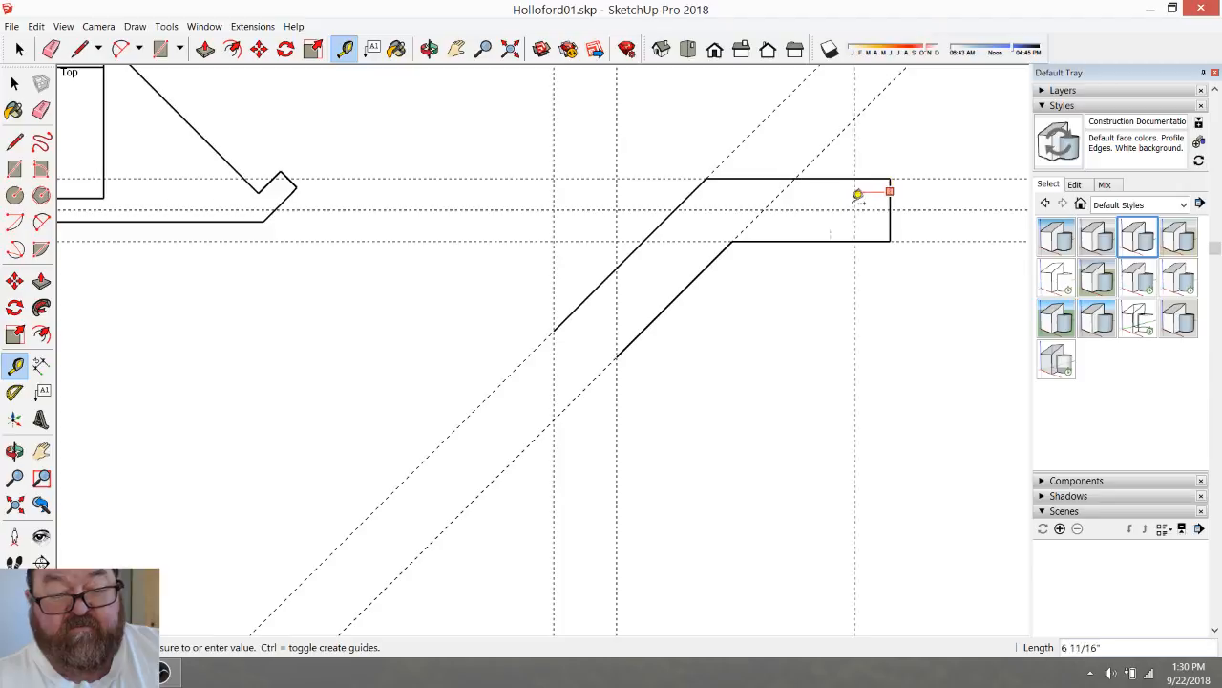
{"action": "left_click", "coordinate": [732, 234]}
{"action": "left_click", "coordinate": [733, 296]}
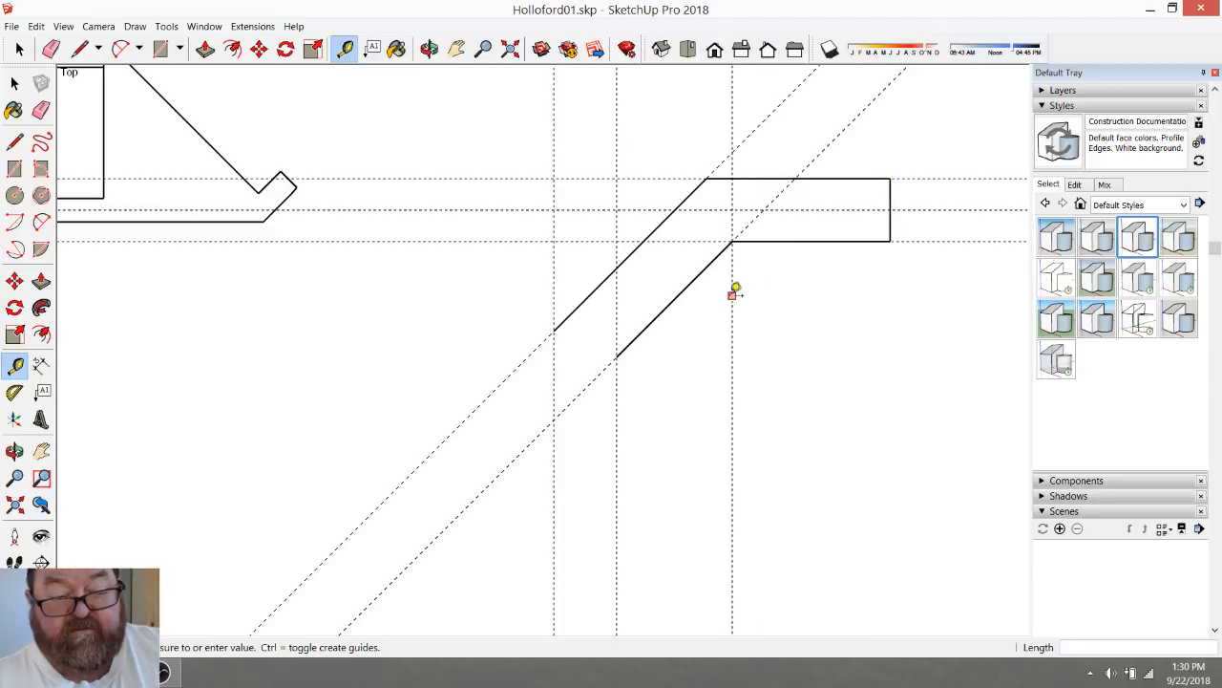
{"action": "key", "text": "Return"}
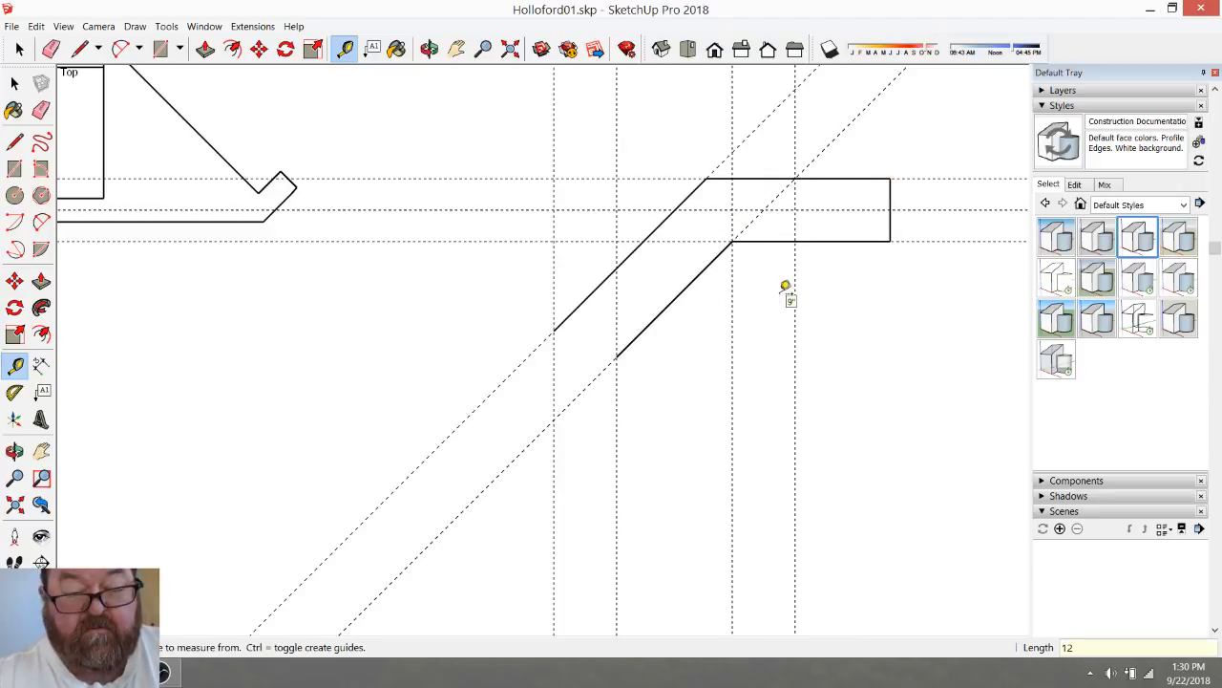
Draw a line across the short horizontal wall at the right-hand guide, between its upper and lower edges
{"action": "left_click", "coordinate": [79, 49]}
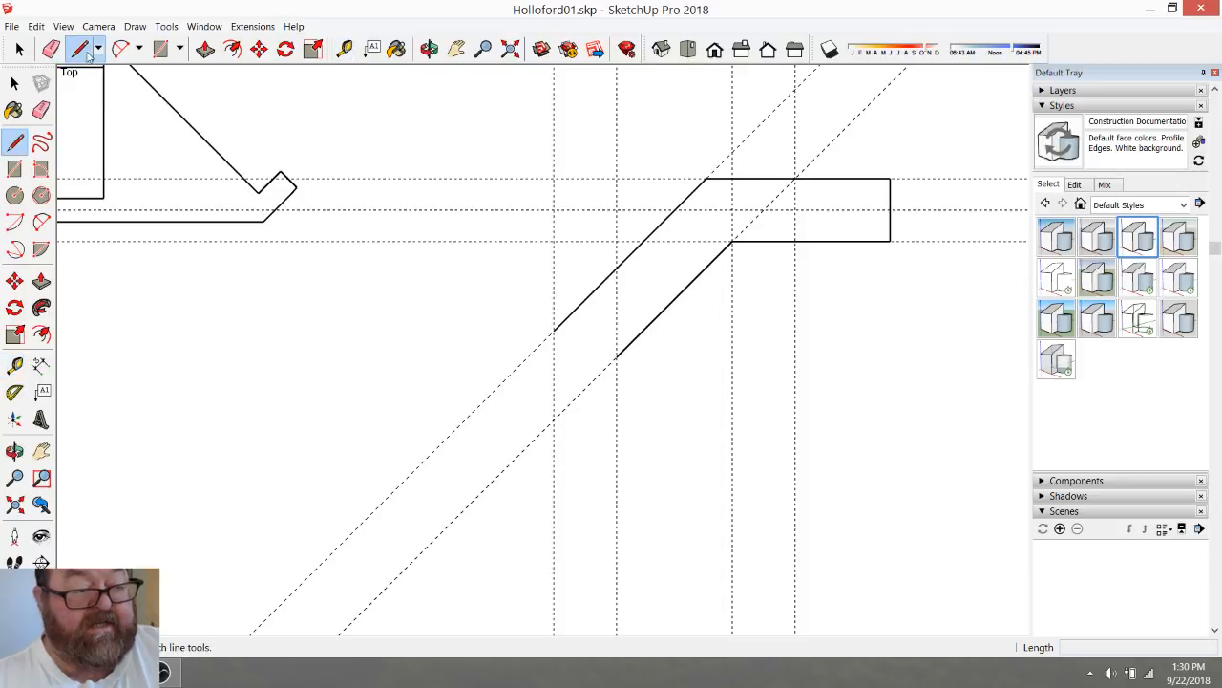
{"action": "left_click", "coordinate": [796, 178]}
{"action": "left_click", "coordinate": [796, 241]}
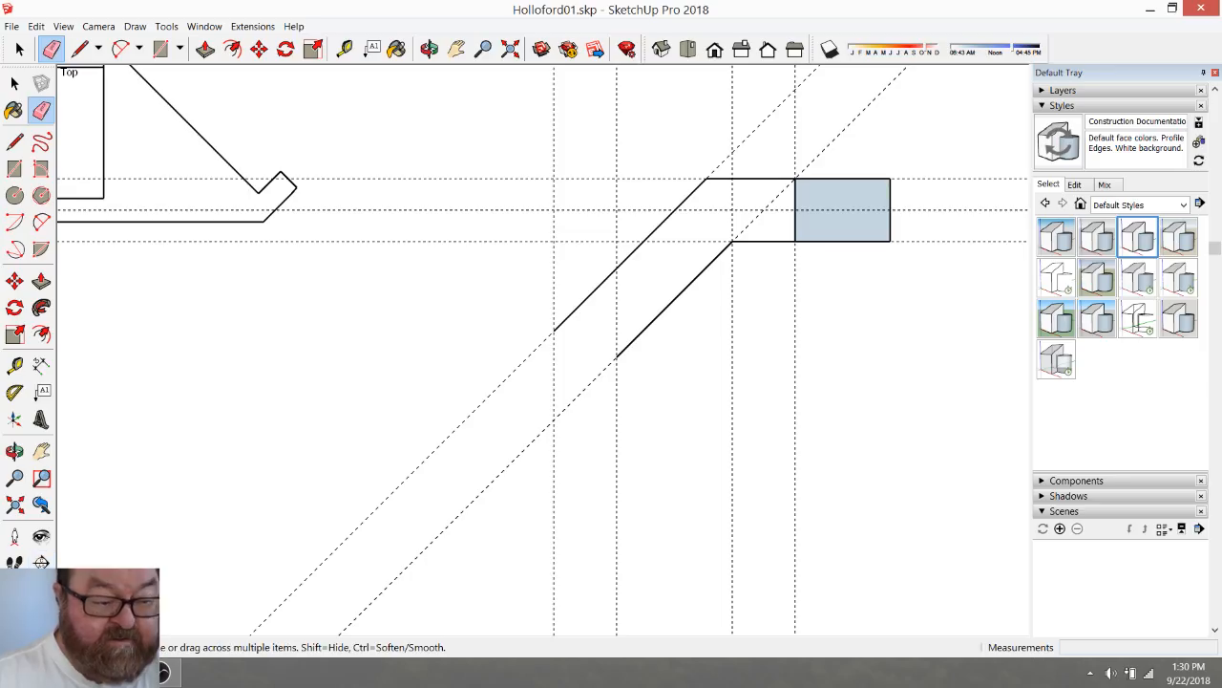
Switch to the OBS window
{"action": "key", "text": "alt+Tab"}
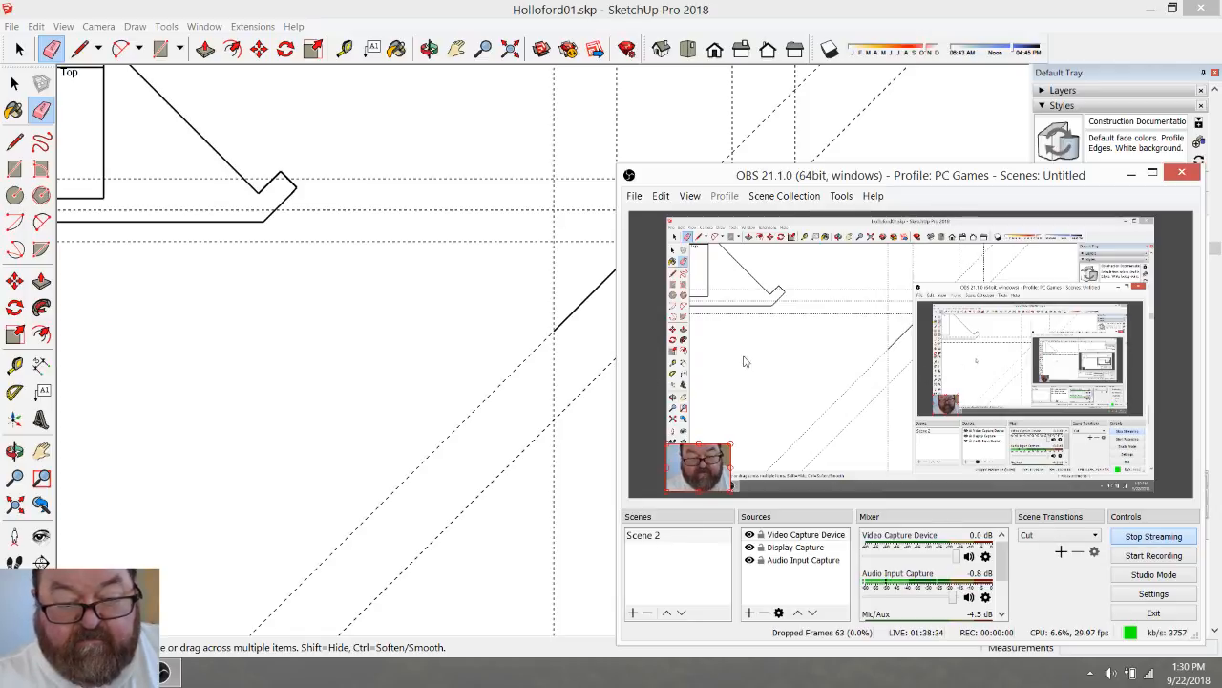
Check the live stream in the YouTube dashboard and OBS, and return to the SketchUp model
{"action": "left_click", "coordinate": [125, 672]}
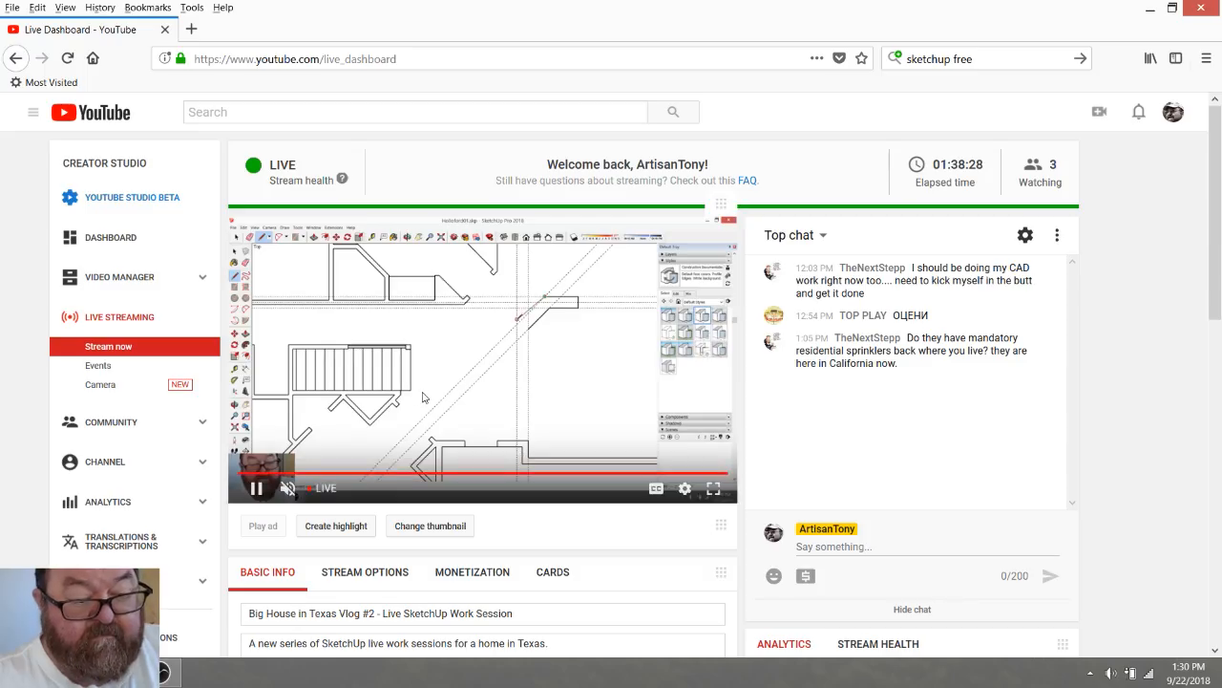
{"action": "left_click", "coordinate": [162, 672]}
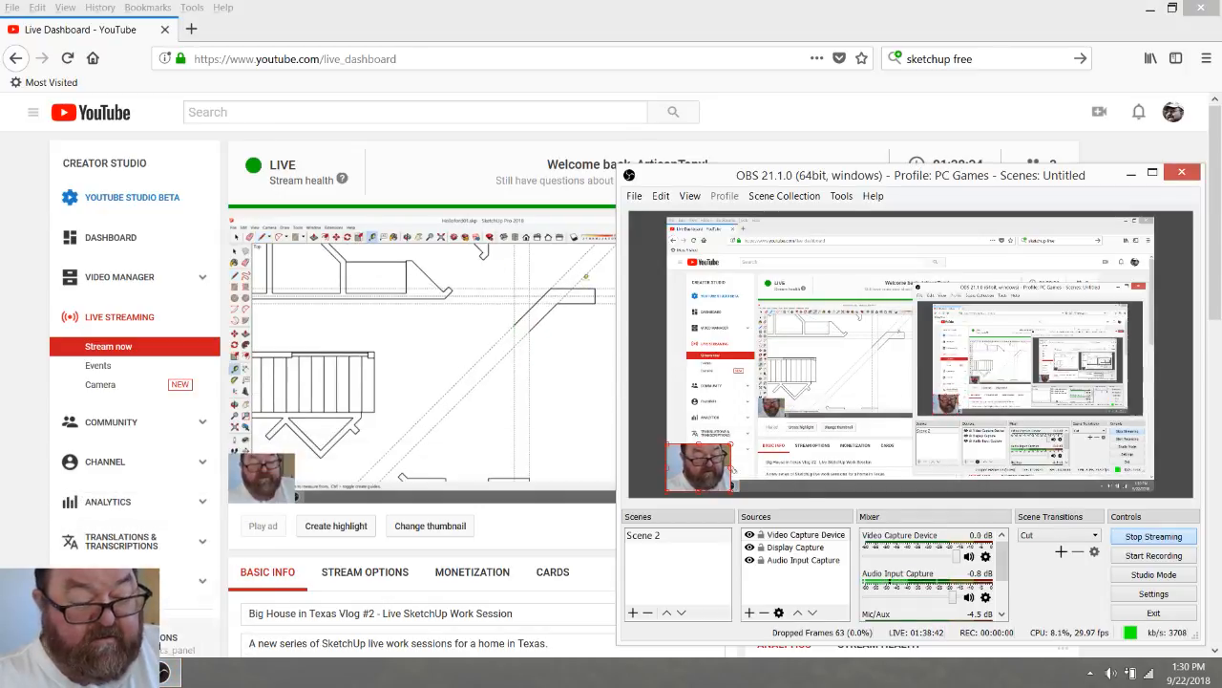
{"action": "key", "text": "alt+Tab"}
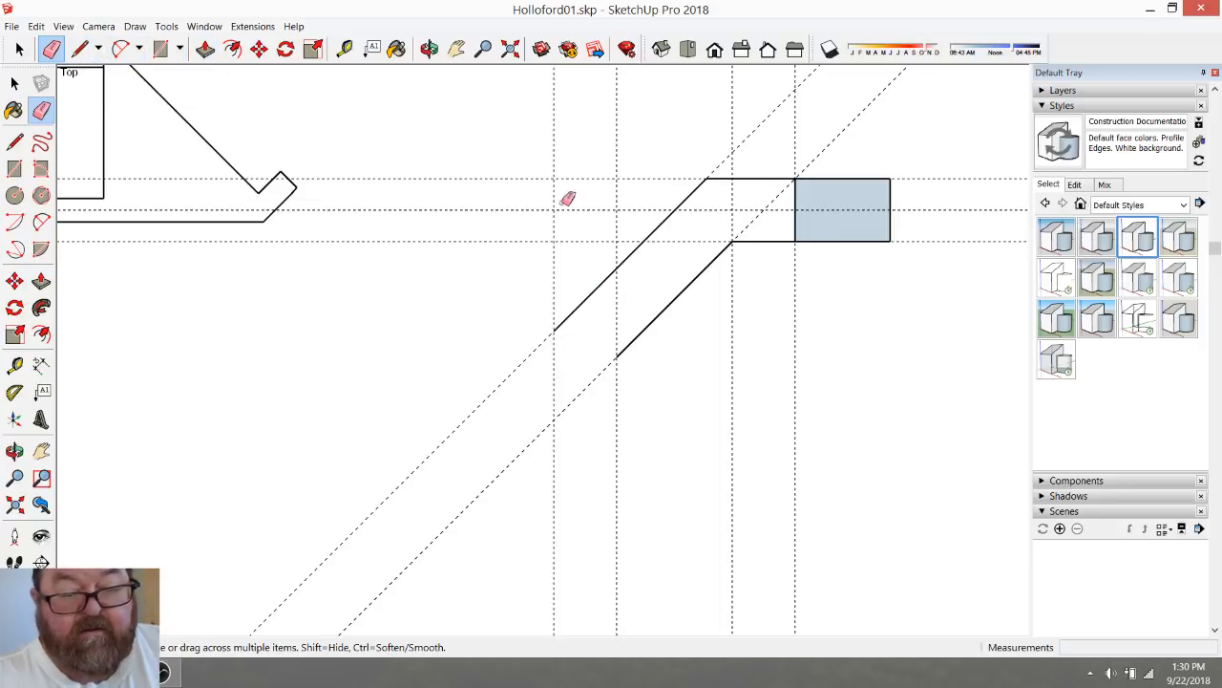
Erase the excess wall beyond the right-hand vertical guide, that guide, and the horizontal and diagonal guides around the dining room corner
{"action": "mouse_move", "coordinate": [850, 178]}
{"action": "left_mouse_down"}
{"action": "mouse_move", "coordinate": [863, 248]}
{"action": "mouse_move", "coordinate": [905, 164]}
{"action": "left_mouse_up"}
{"action": "mouse_move", "coordinate": [827, 167]}
{"action": "left_mouse_down"}
{"action": "mouse_move", "coordinate": [743, 127]}
{"action": "mouse_move", "coordinate": [758, 129]}
{"action": "left_mouse_up"}
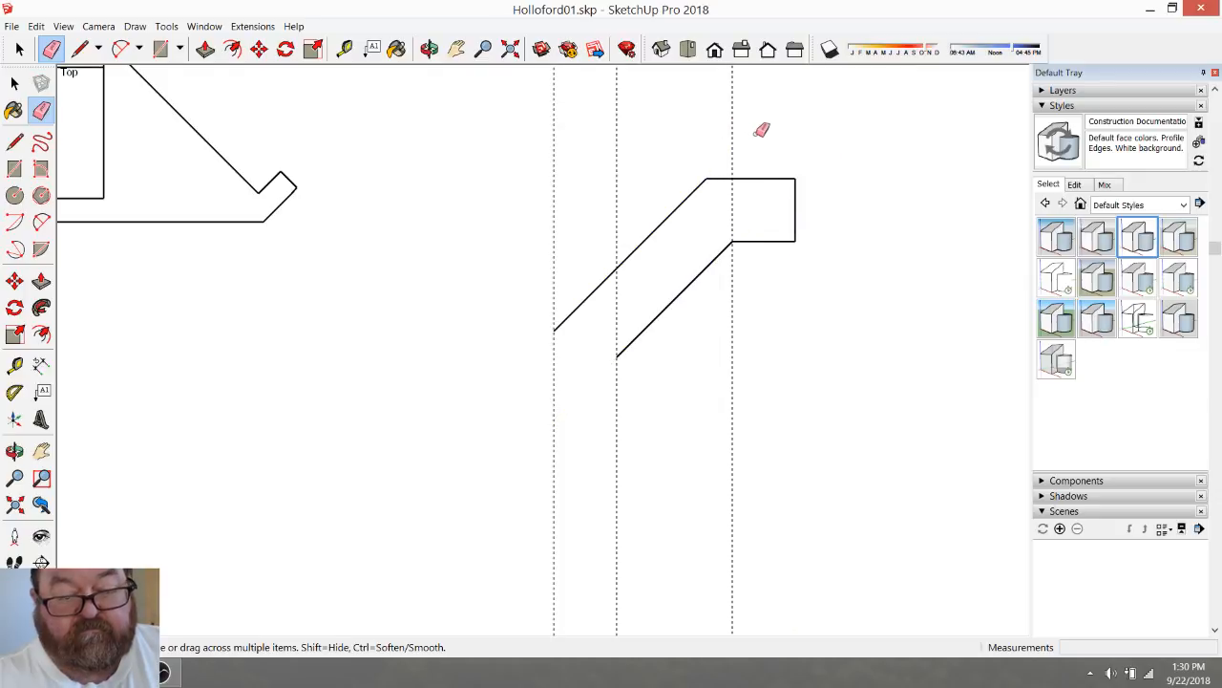
Draw a 12-inch edge straight down from the lower diagonal's end and close the corner wall's outline across and up the left guide
{"action": "left_click", "coordinate": [79, 48]}
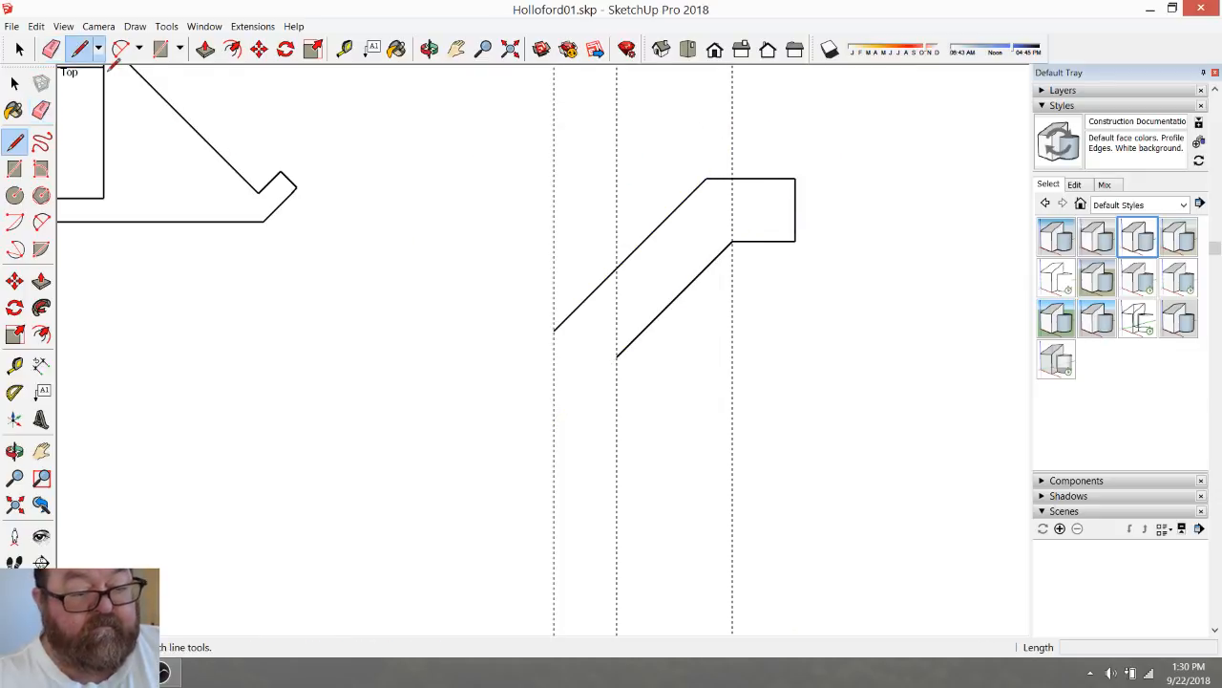
{"action": "left_click", "coordinate": [616, 355]}
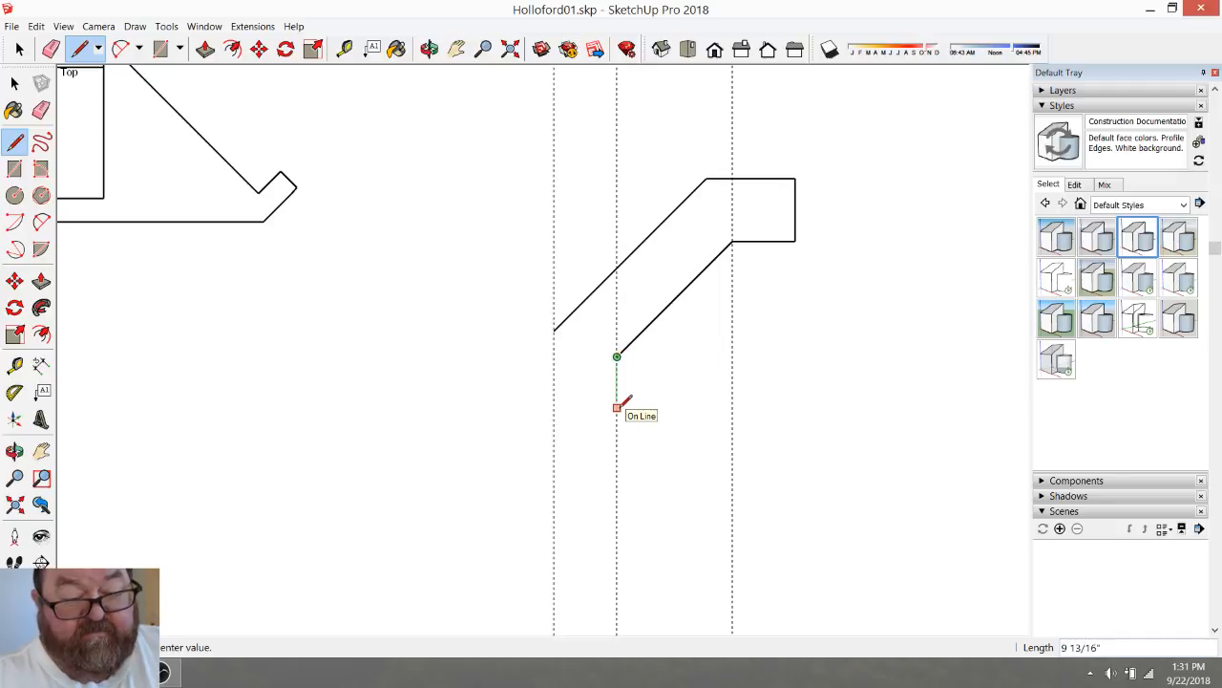
{"action": "type", "text": "12"}
{"action": "key", "text": "Return"}
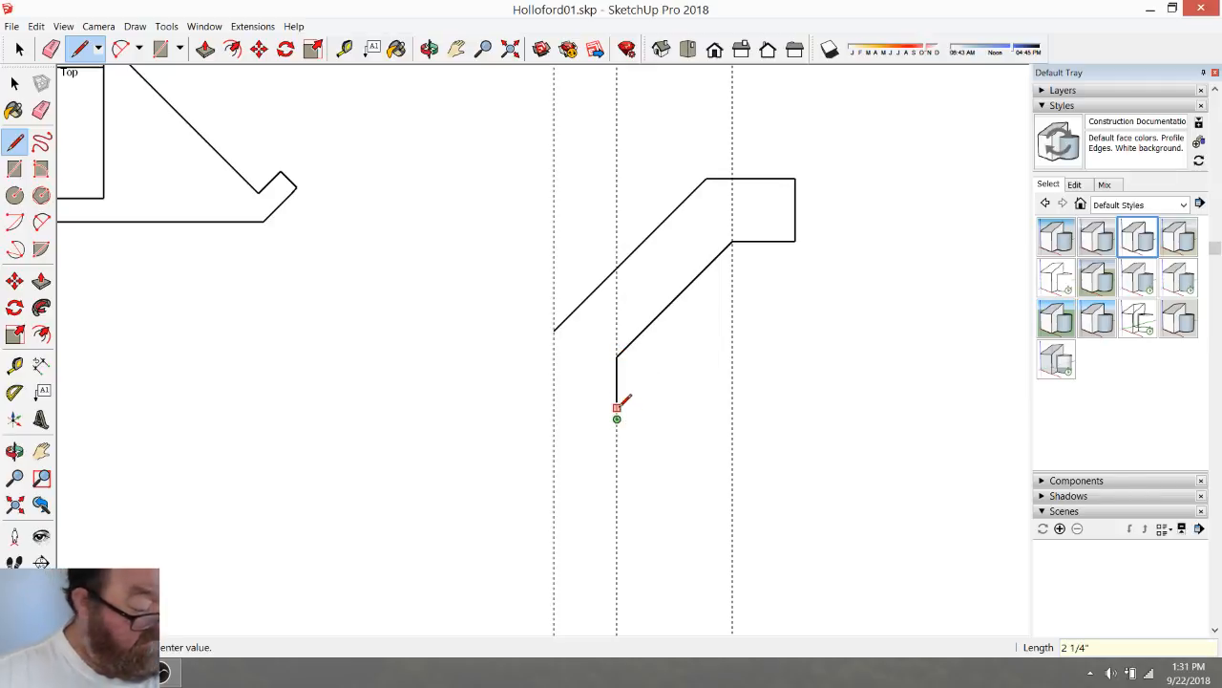
{"action": "left_click", "coordinate": [554, 418]}
{"action": "left_click", "coordinate": [554, 330]}
{"action": "scroll", "coordinate": [554, 382], "scroll_direction": "down", "scroll_amount": 1}
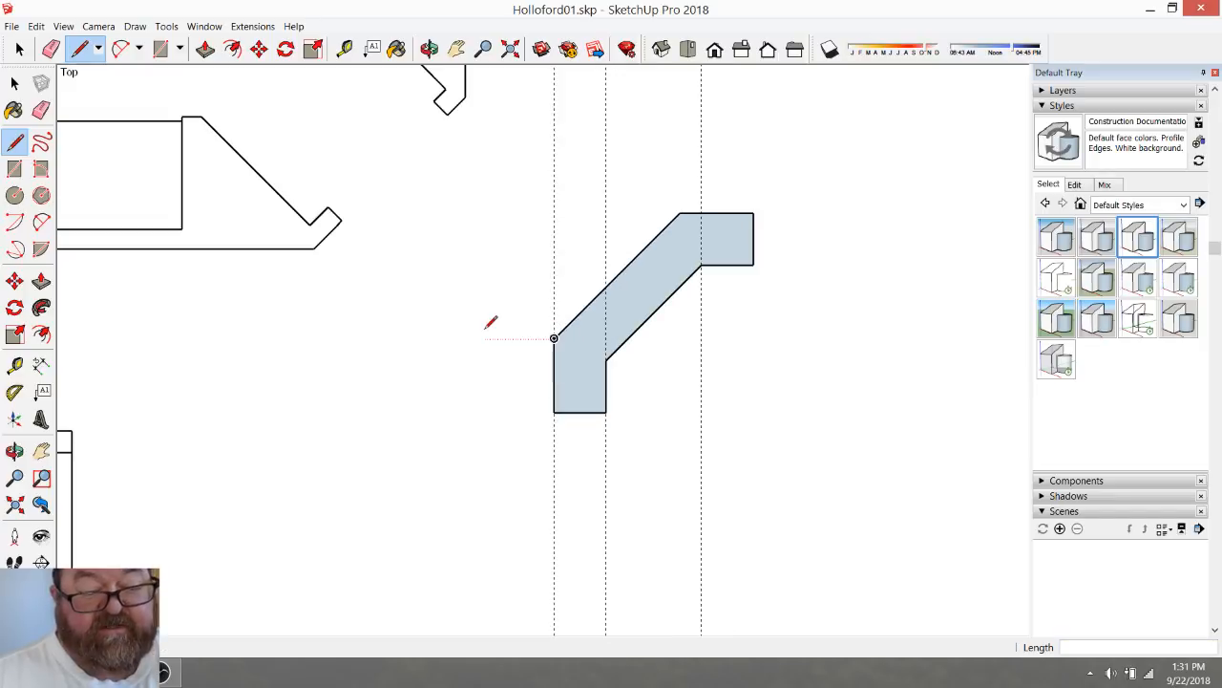
Erase the three vertical guides at the dining room corner and delete the face inside the corner wall
{"action": "left_click", "coordinate": [50, 51]}
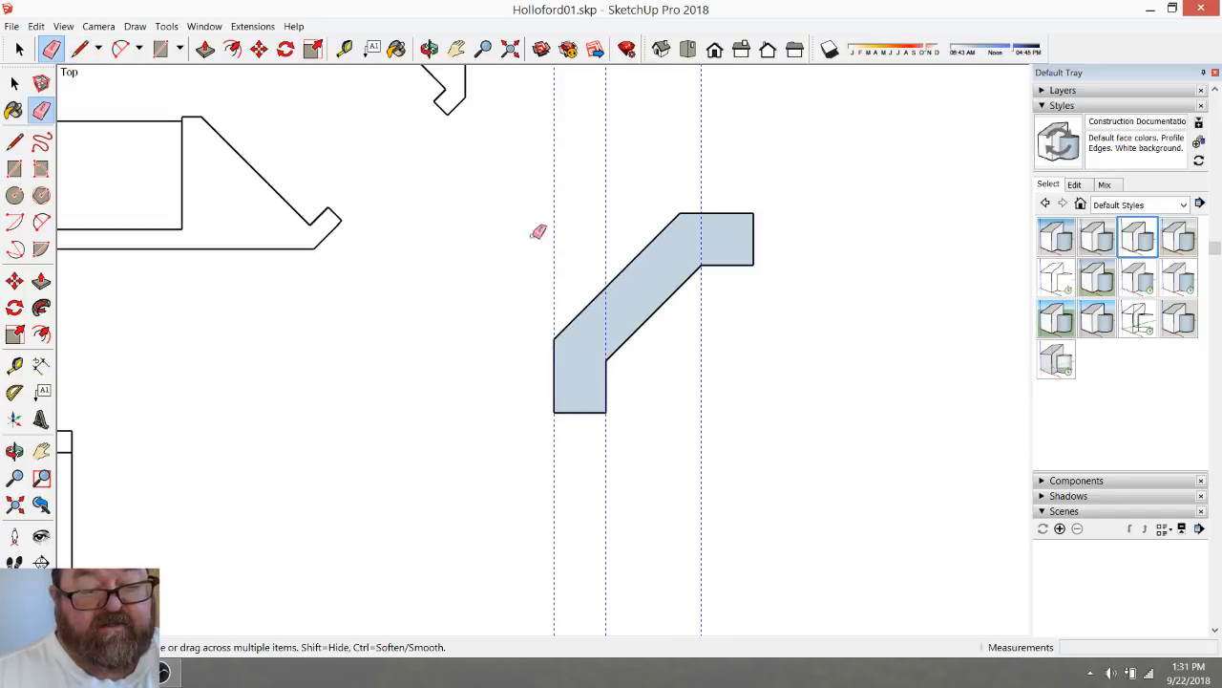
{"action": "scroll", "coordinate": [558, 256], "scroll_direction": "down", "scroll_amount": 1}
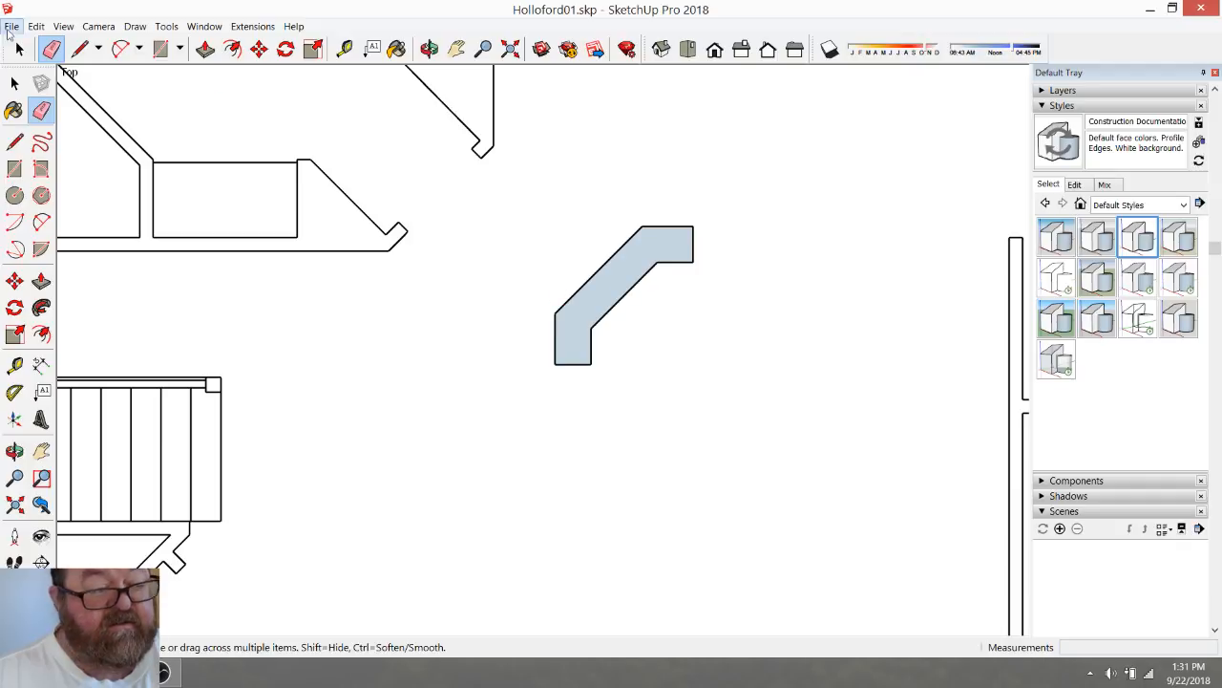
{"action": "left_click", "coordinate": [19, 50]}
{"action": "left_click", "coordinate": [621, 272]}
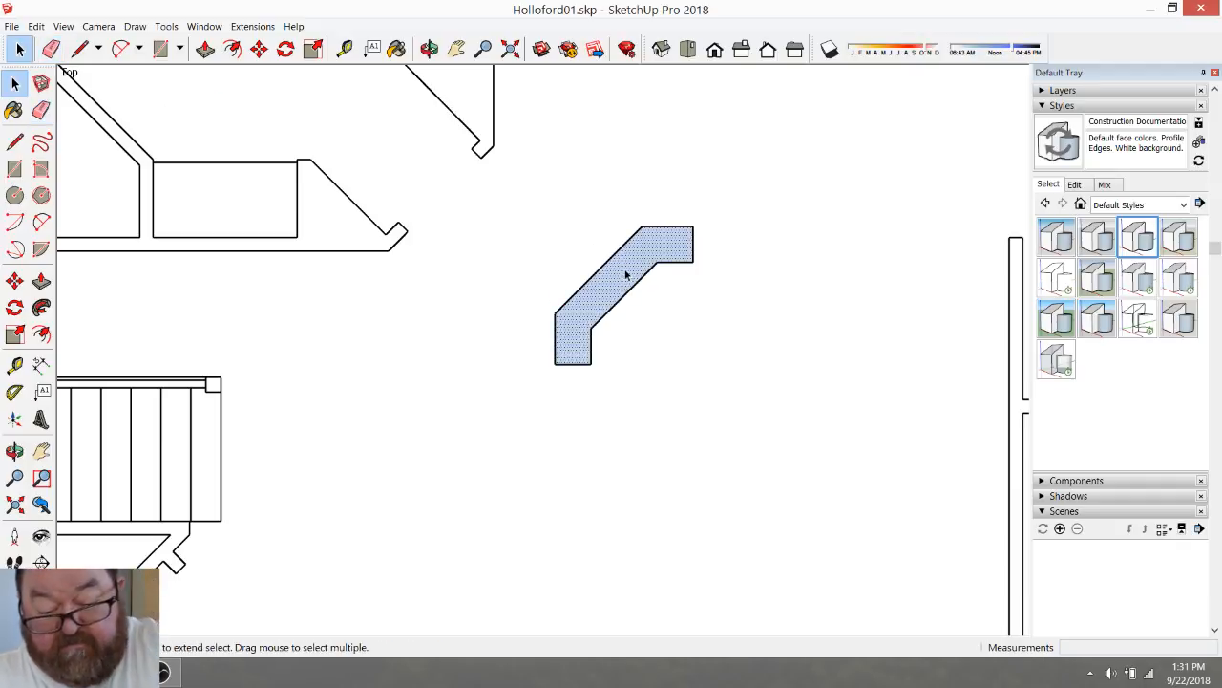
{"action": "key", "text": "Escape"}
Place vertical guides along the left and right sides of the corner wall's lower leg, extending to the foyer's front wall
{"action": "scroll", "coordinate": [630, 277], "scroll_direction": "down", "scroll_amount": 3}
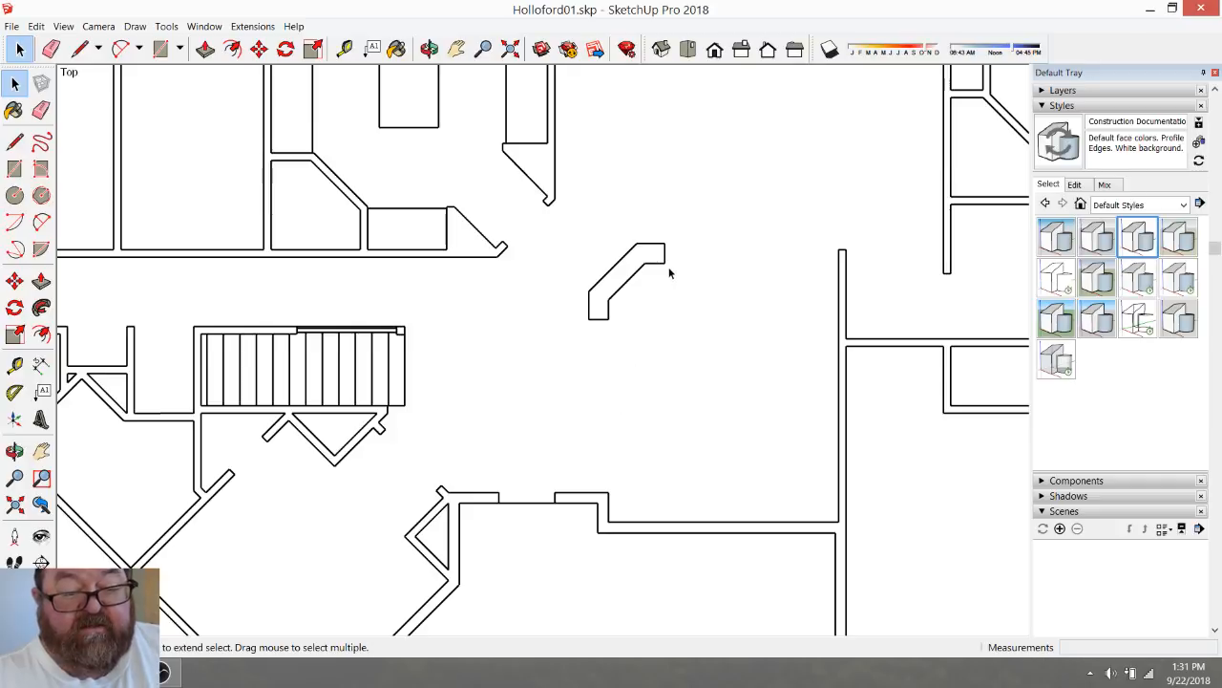
{"action": "scroll", "coordinate": [585, 463], "scroll_direction": "down", "scroll_amount": 6}
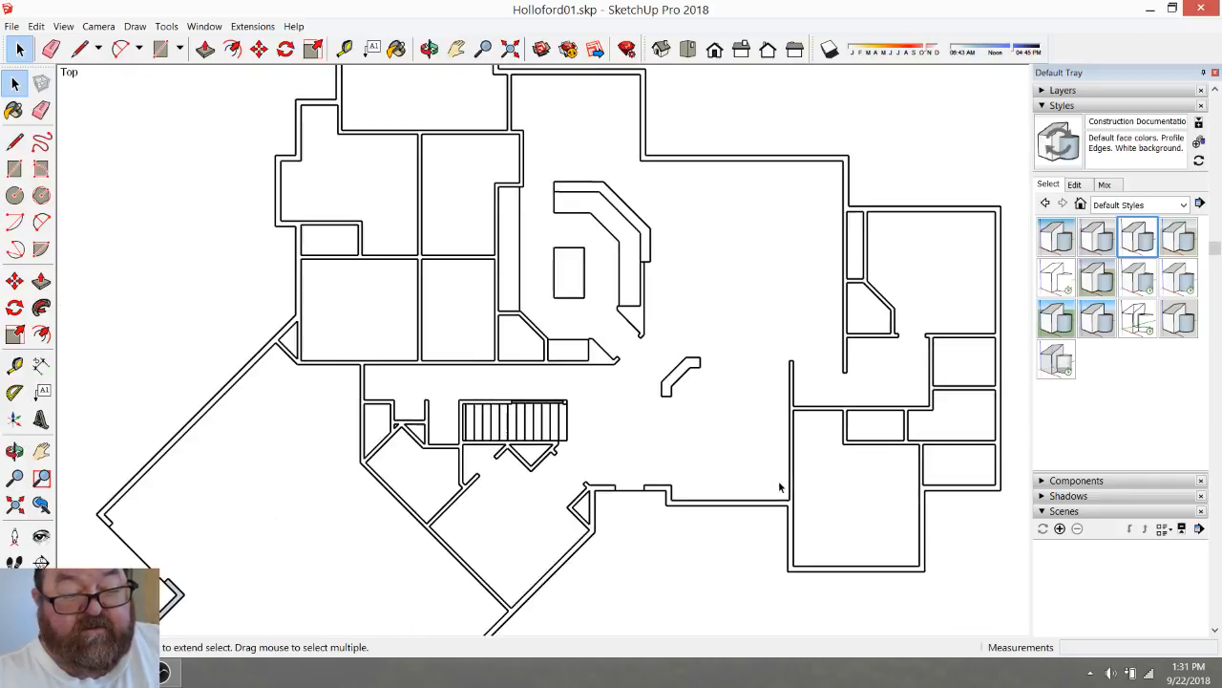
{"action": "scroll", "coordinate": [229, 464], "scroll_direction": "up", "scroll_amount": 4}
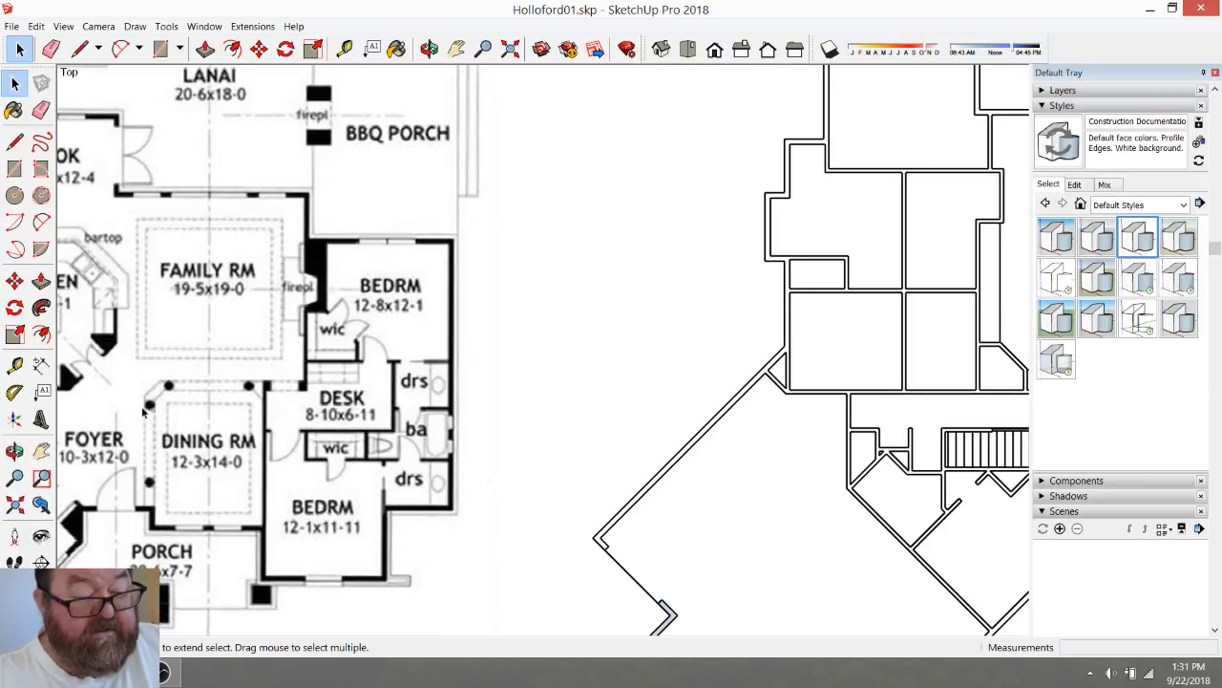
{"action": "scroll", "coordinate": [155, 487], "scroll_direction": "down", "scroll_amount": 3}
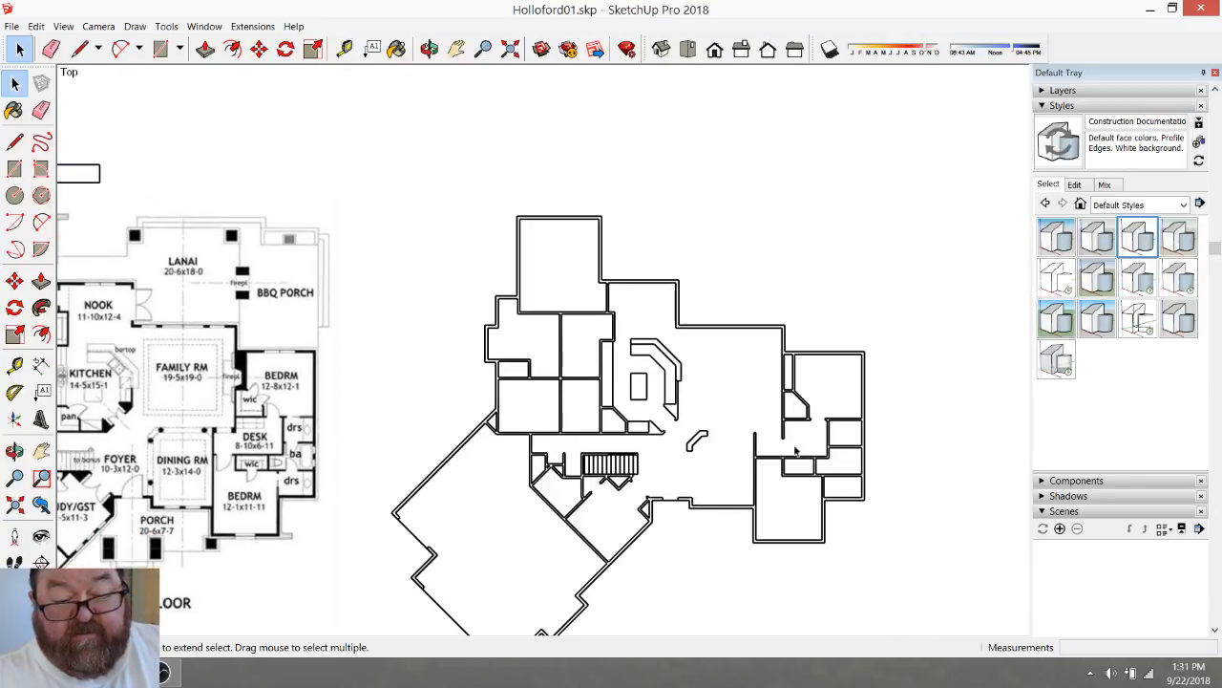
{"action": "scroll", "coordinate": [707, 489], "scroll_direction": "up", "scroll_amount": 5}
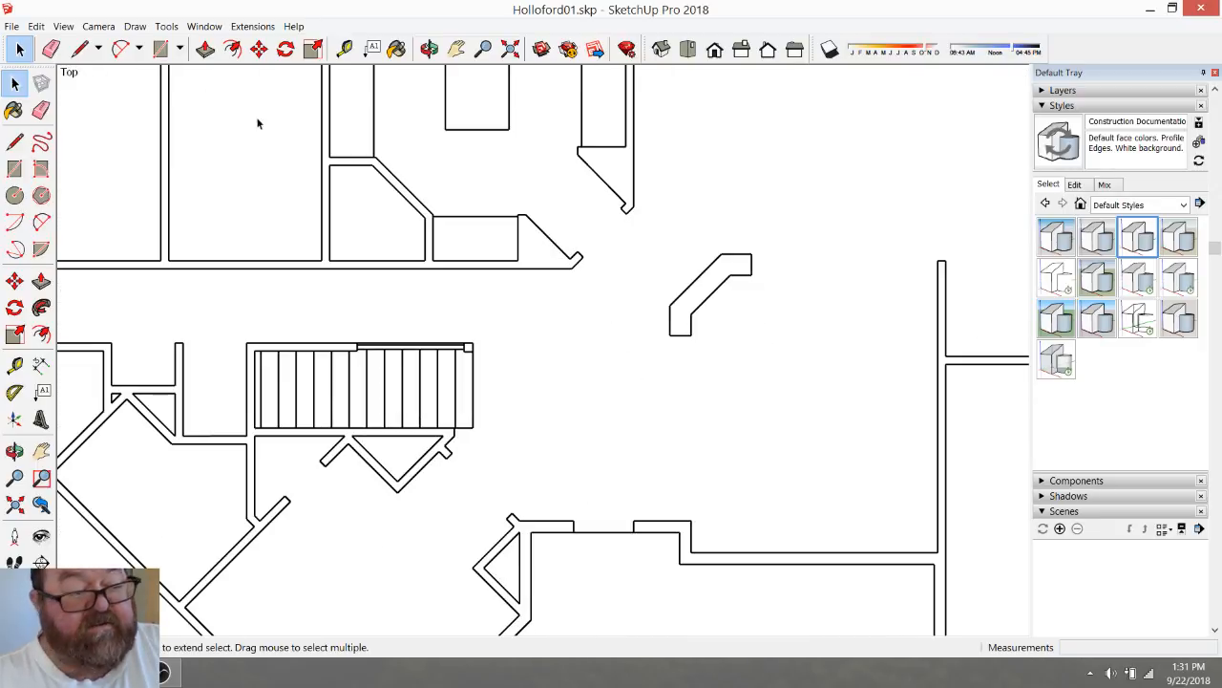
{"action": "left_click", "coordinate": [345, 49]}
{"action": "scroll", "coordinate": [516, 382], "scroll_direction": "up", "scroll_amount": 2}
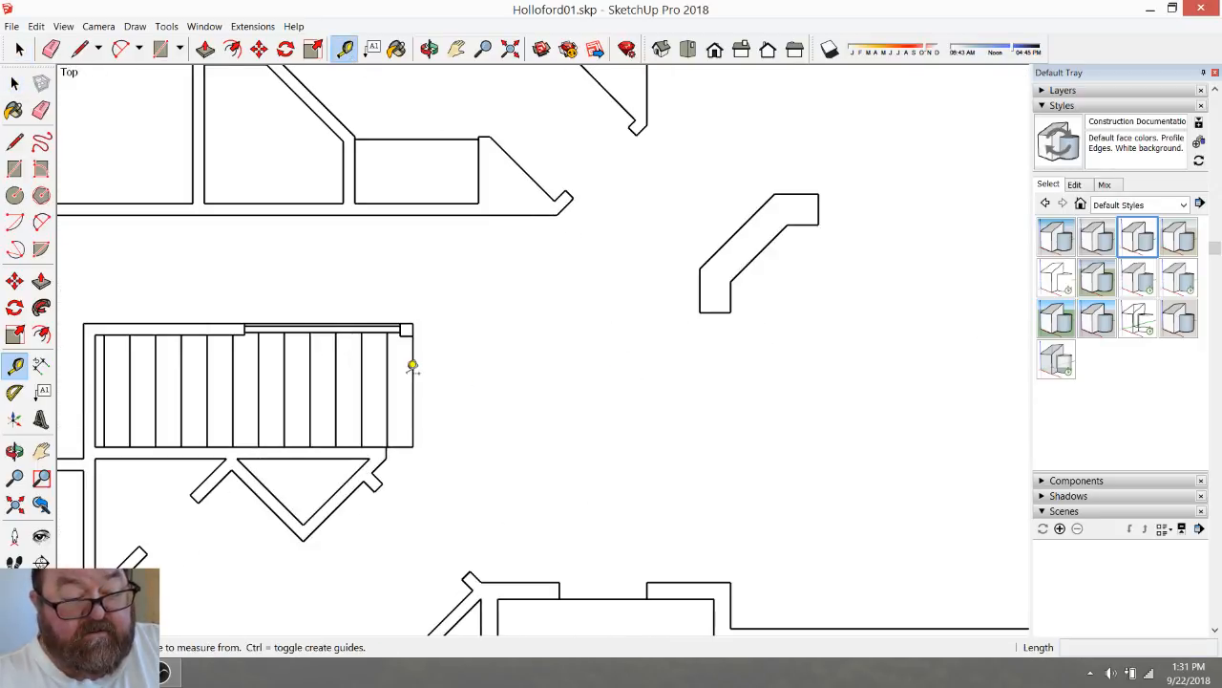
{"action": "left_click", "coordinate": [411, 366]}
{"action": "left_click", "coordinate": [702, 325]}
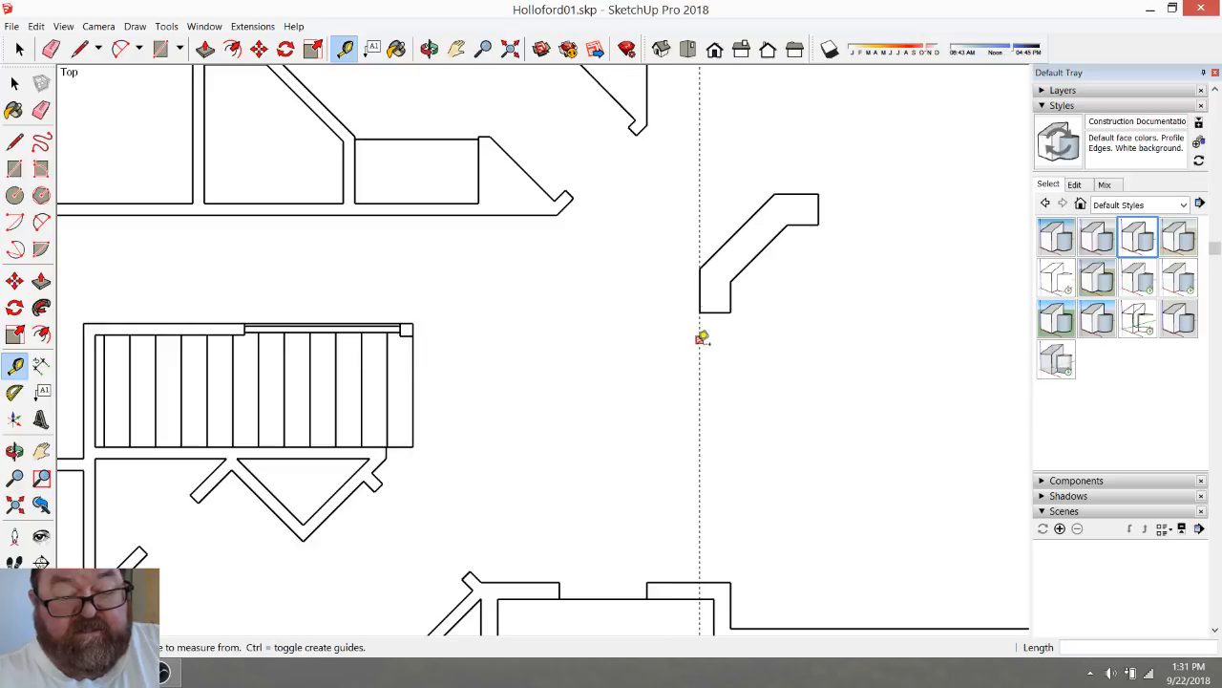
{"action": "left_click", "coordinate": [701, 342]}
{"action": "left_click", "coordinate": [726, 311]}
{"action": "scroll", "coordinate": [673, 485], "scroll_direction": "down", "scroll_amount": 2}
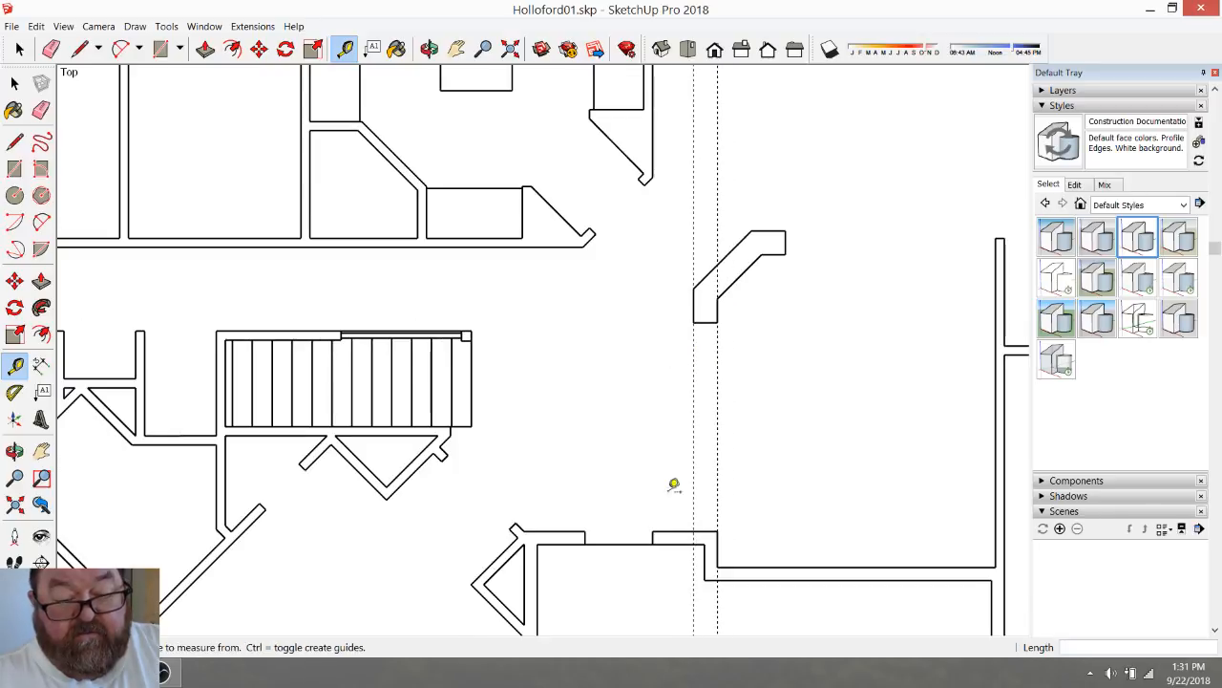
Draw a 24-inch-deep stub wall up from the foyer's front wall between the two vertical guides
{"action": "scroll", "coordinate": [673, 485], "scroll_direction": "up", "scroll_amount": 2}
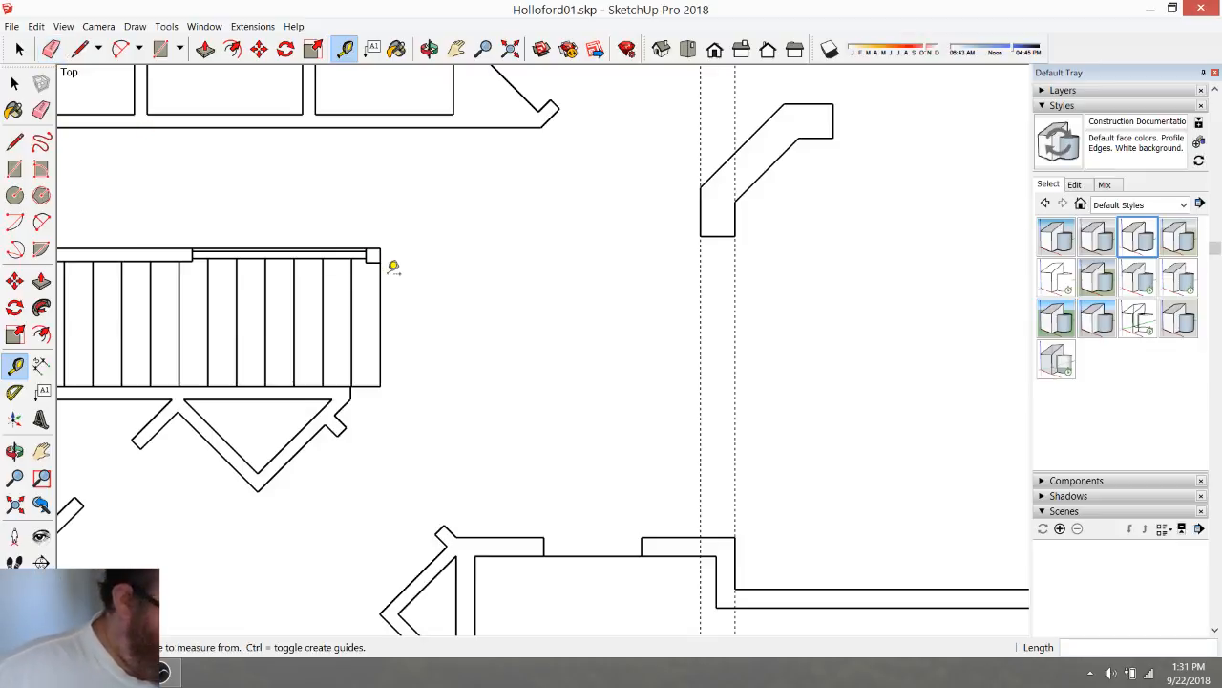
{"action": "left_click", "coordinate": [80, 48]}
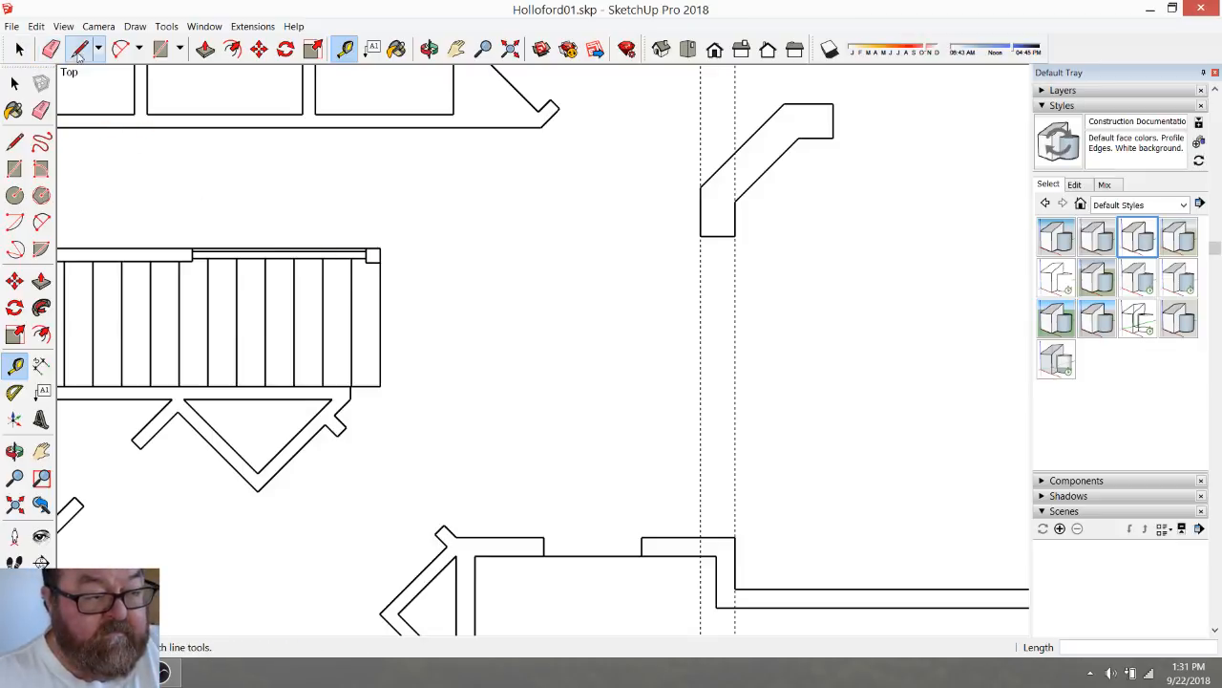
{"action": "left_click", "coordinate": [700, 538]}
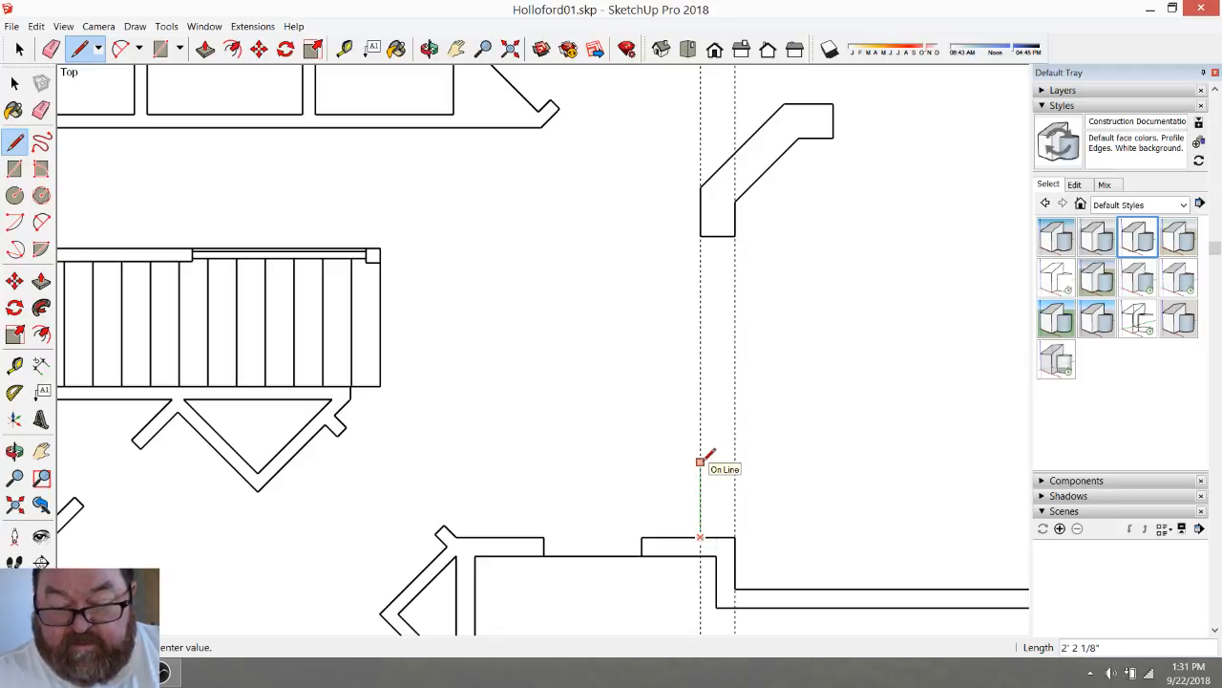
{"action": "type", "text": "24"}
{"action": "key", "text": "Return"}
{"action": "left_click", "coordinate": [735, 468]}
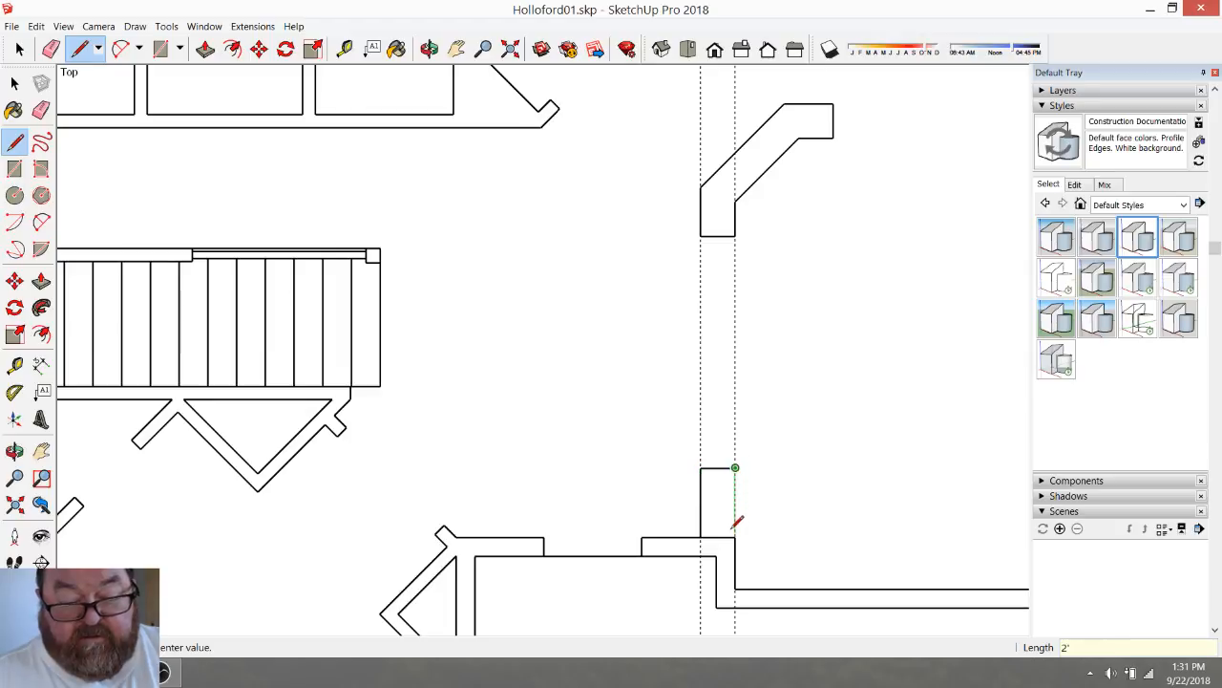
{"action": "left_click", "coordinate": [736, 536]}
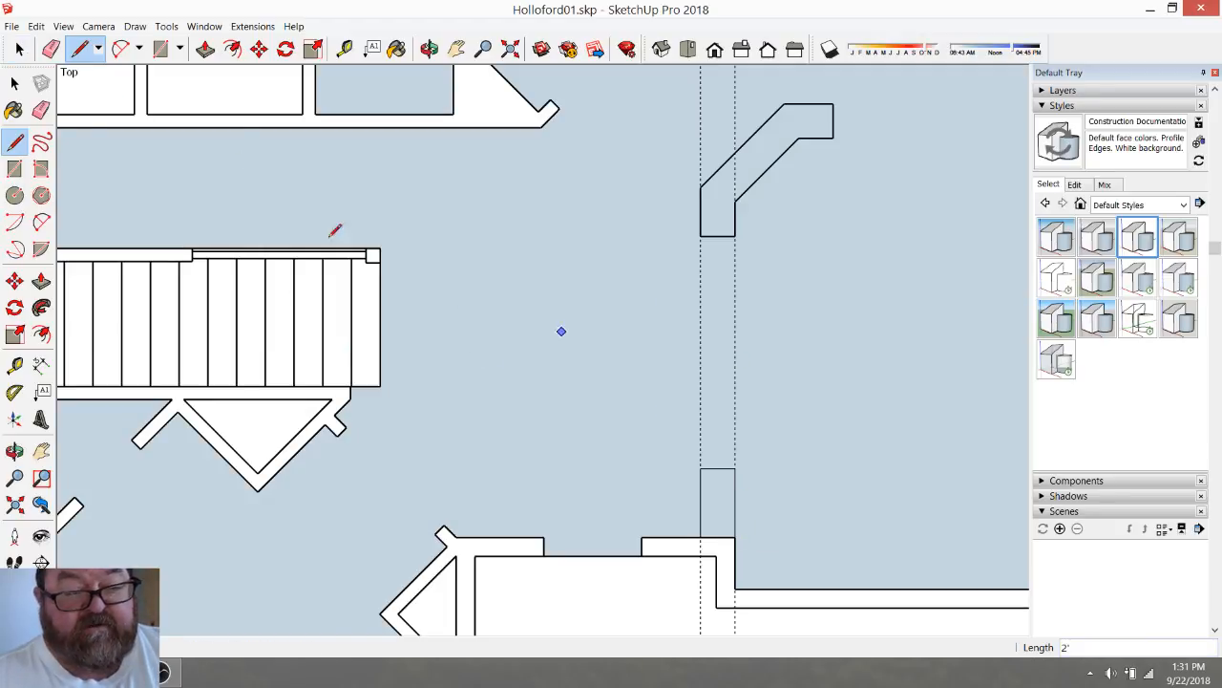
Delete the large face filling the open interior of the house
{"action": "left_click", "coordinate": [15, 83]}
{"action": "left_click", "coordinate": [468, 238]}
{"action": "key", "text": "Delete"}
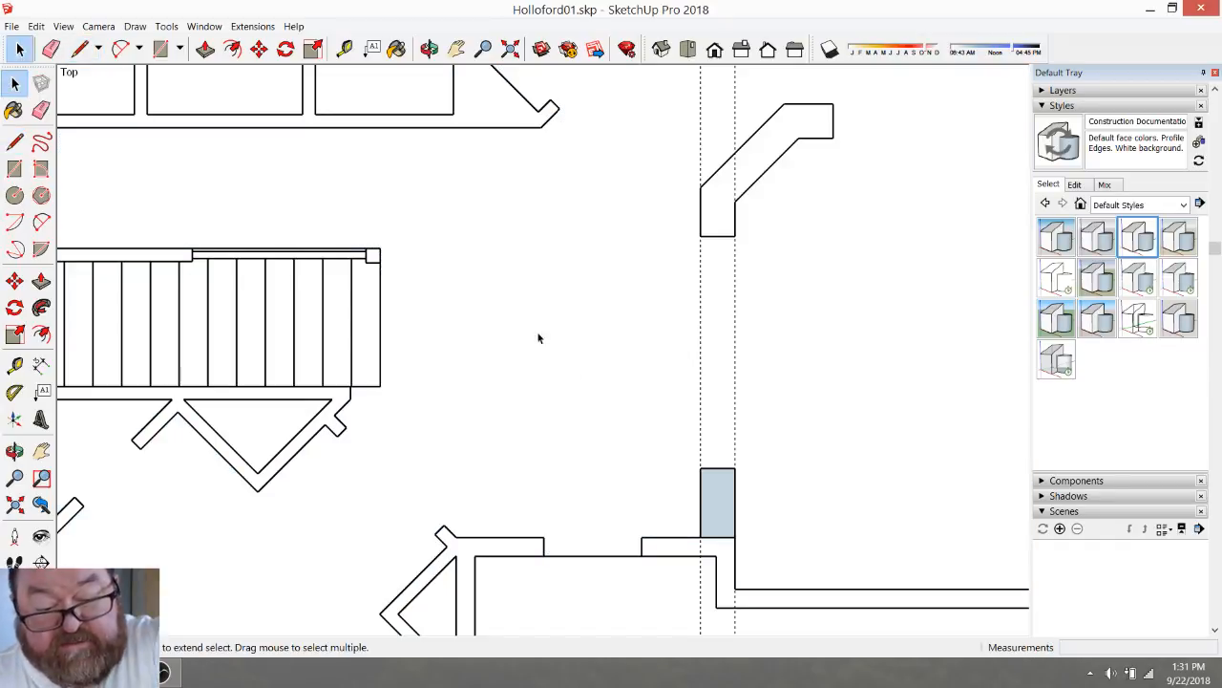
Erase the two vertical guides and delete the face inside the stub wall
{"action": "left_click", "coordinate": [51, 48]}
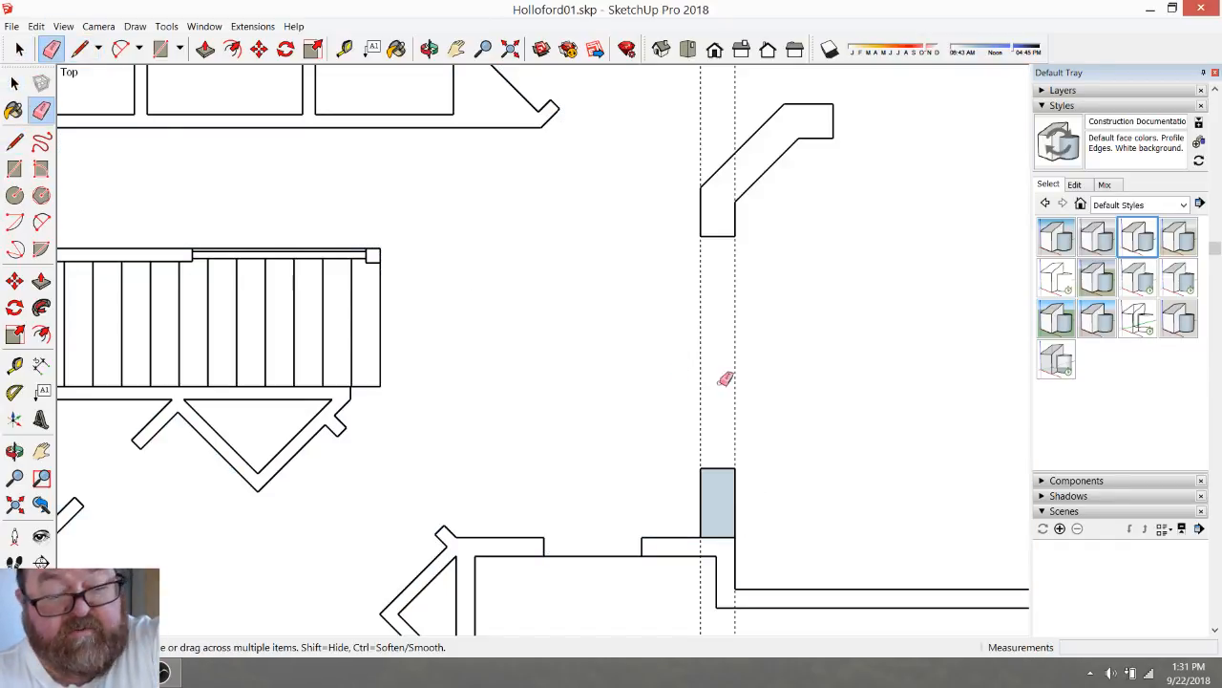
{"action": "left_click", "coordinate": [692, 371]}
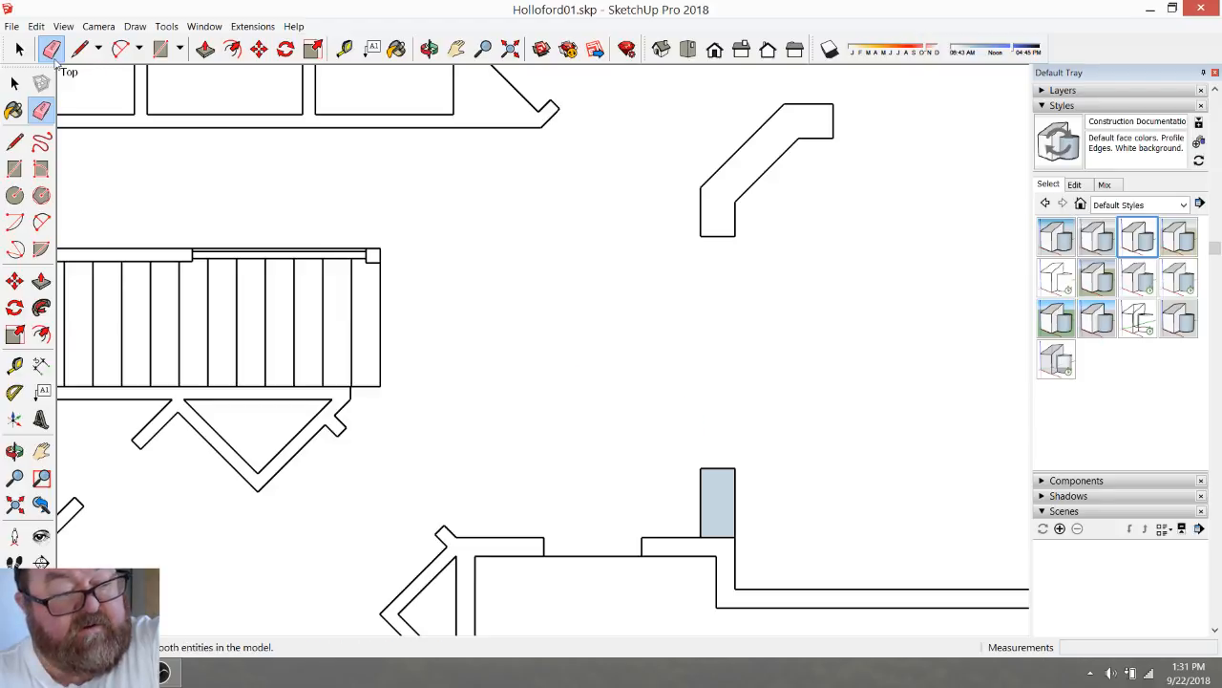
{"action": "left_click", "coordinate": [19, 49]}
{"action": "left_click", "coordinate": [725, 505]}
{"action": "key", "text": "Delete"}
Place a horizontal guide along the upper edge of the dining room's corner wall
{"action": "scroll", "coordinate": [714, 494], "scroll_direction": "down", "scroll_amount": 3}
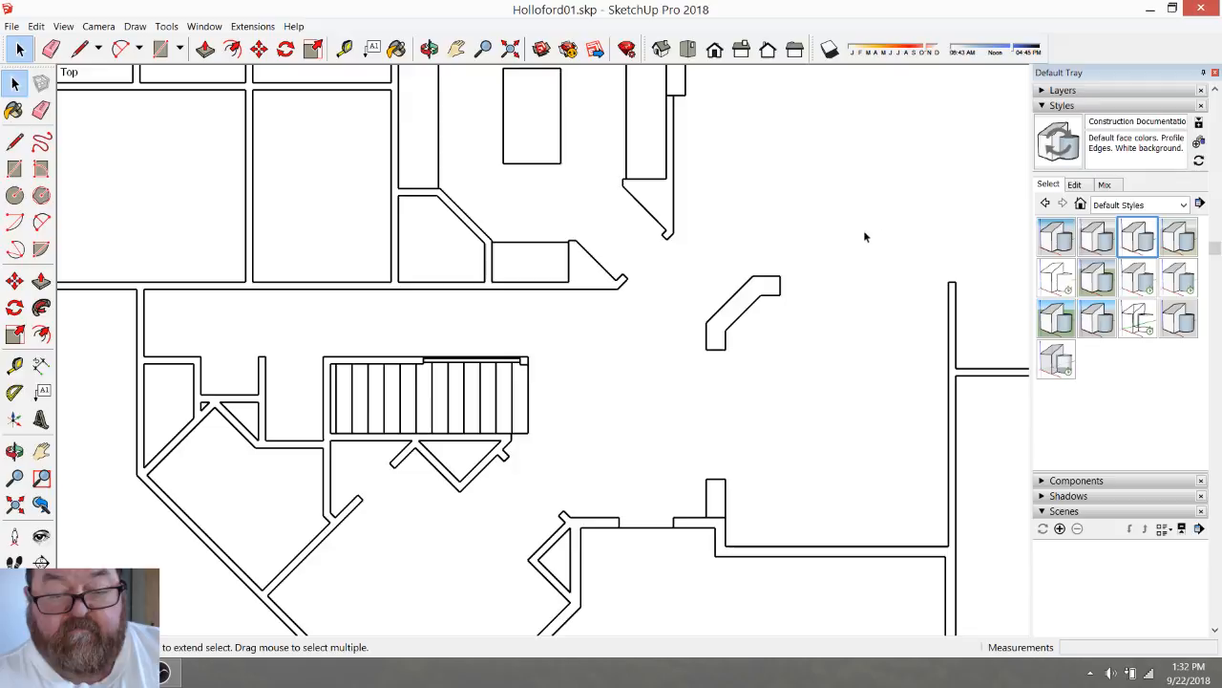
{"action": "scroll", "coordinate": [660, 312], "scroll_direction": "down", "scroll_amount": 2}
{"action": "scroll", "coordinate": [775, 347], "scroll_direction": "up", "scroll_amount": 2}
{"action": "key", "text": "t"}
{"action": "scroll", "coordinate": [812, 271], "scroll_direction": "up", "scroll_amount": 2}
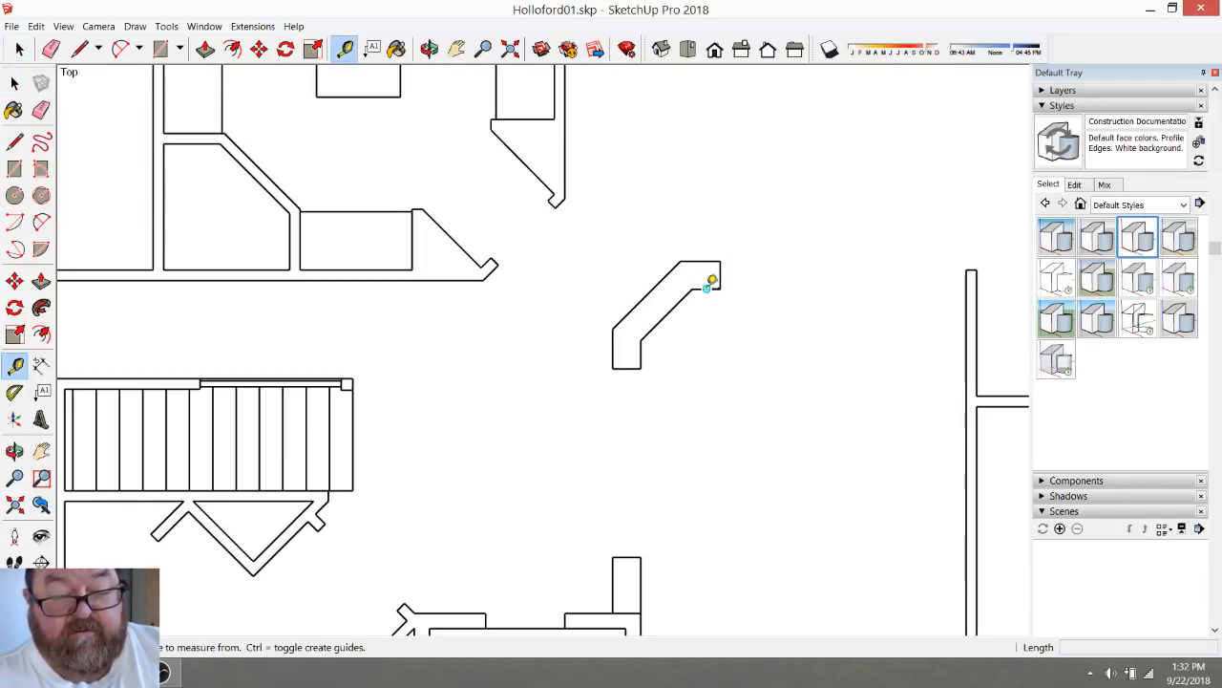
{"action": "left_click", "coordinate": [707, 288]}
{"action": "left_click", "coordinate": [707, 262]}
{"action": "scroll", "coordinate": [554, 329], "scroll_direction": "down", "scroll_amount": 2}
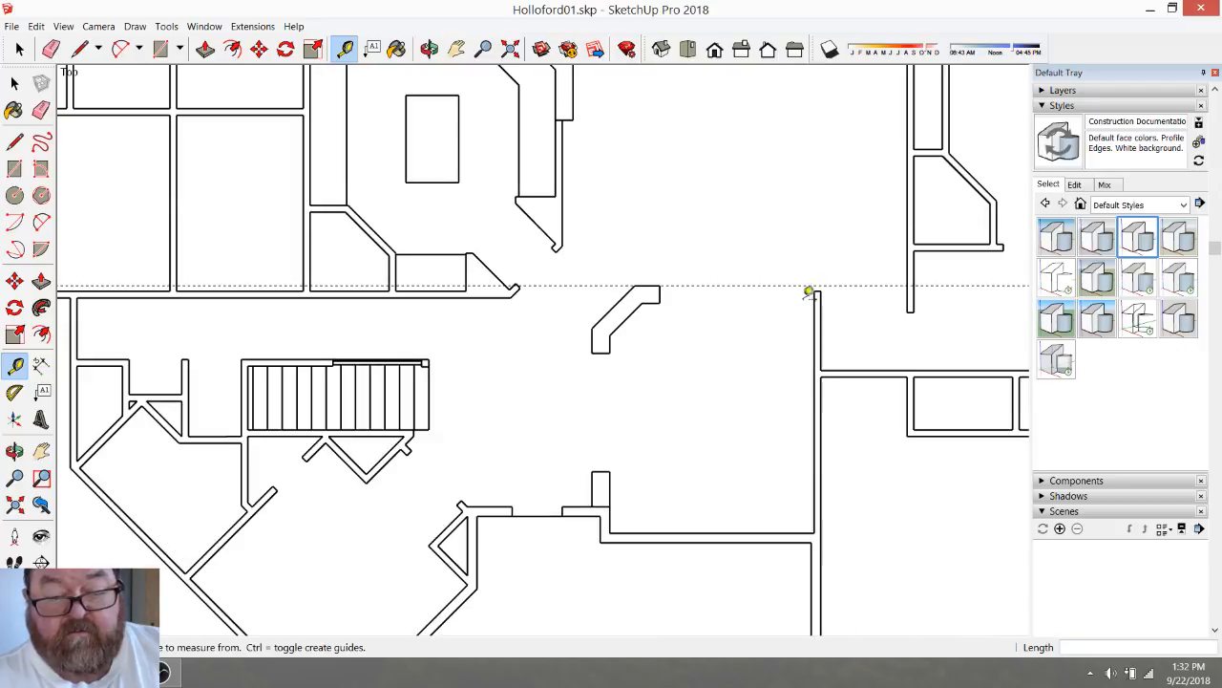
Move the end edge of the dining room's right-hand wall up to the horizontal guide
{"action": "scroll", "coordinate": [793, 289], "scroll_direction": "up", "scroll_amount": 3}
{"action": "key", "text": "space"}
{"action": "left_click_drag", "start_coordinate": [858, 246], "coordinate": [926, 319]}
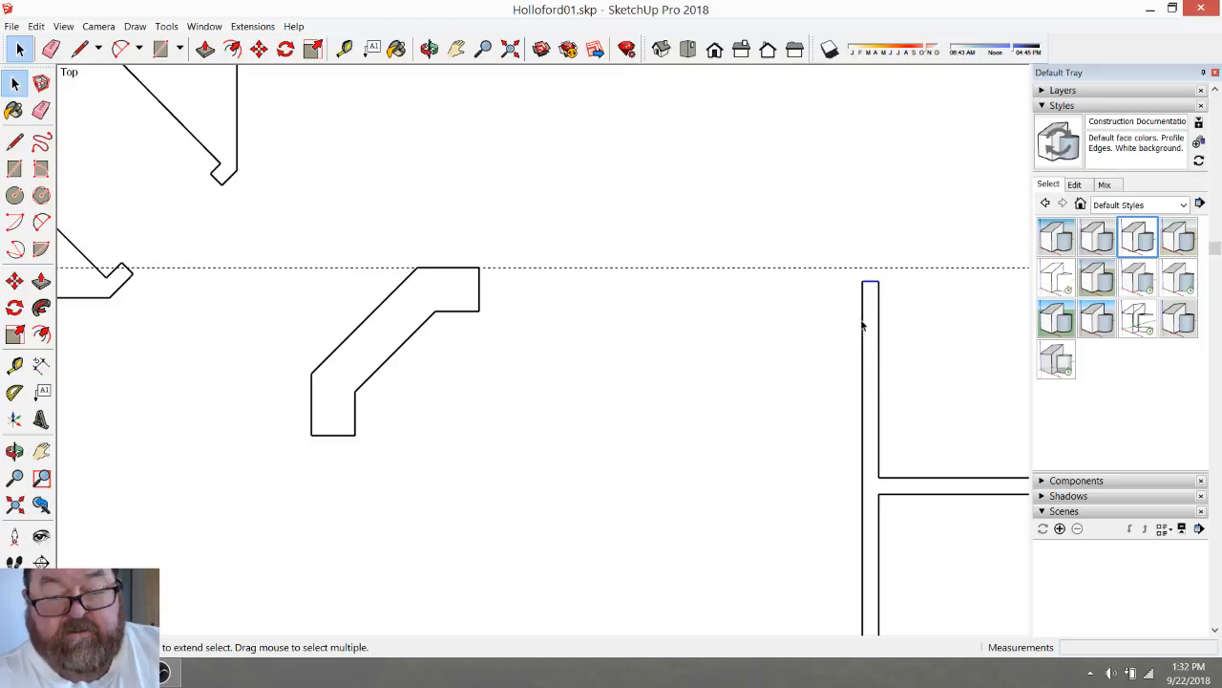
{"action": "left_click", "coordinate": [259, 49]}
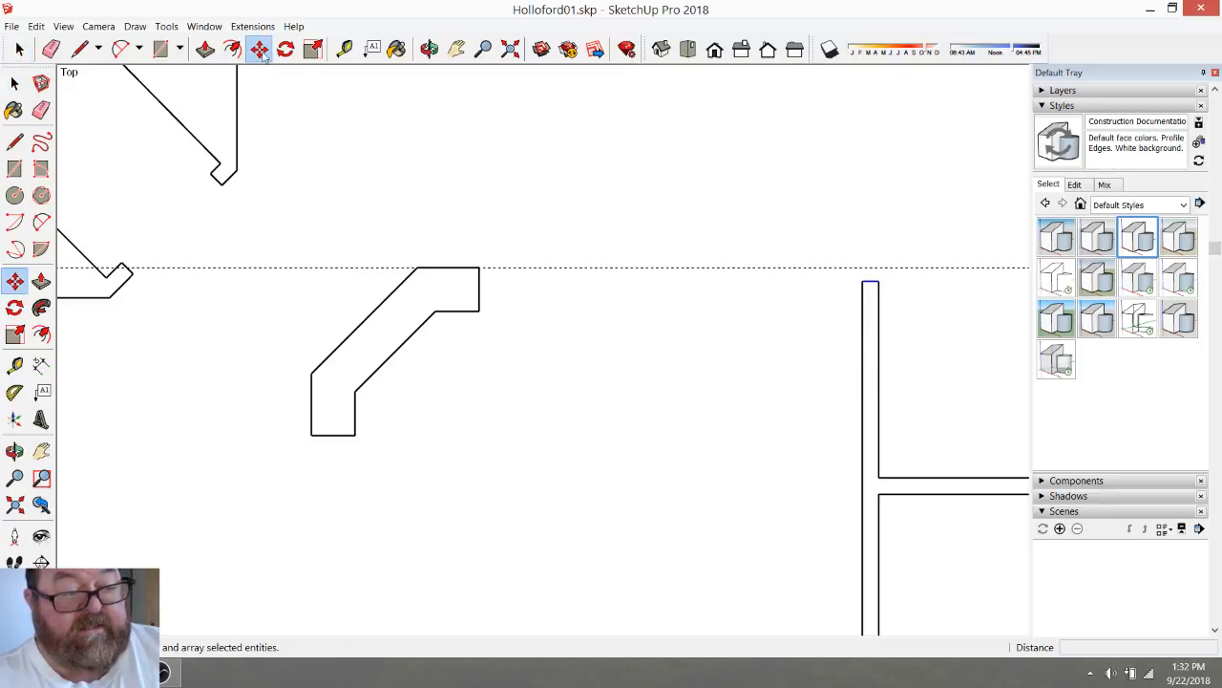
{"action": "left_click", "coordinate": [879, 281]}
{"action": "left_click", "coordinate": [878, 269]}
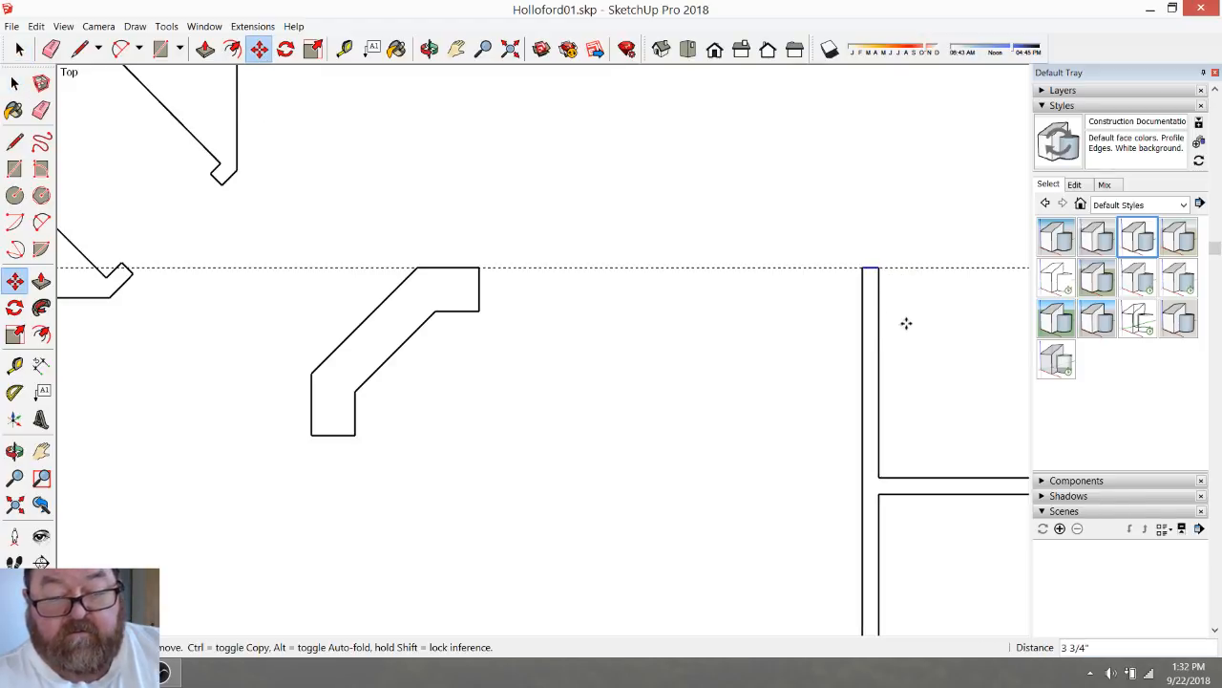
Place a second horizontal guide along the lower edge of the corner wall's short horizontal leg
{"action": "left_click", "coordinate": [345, 53]}
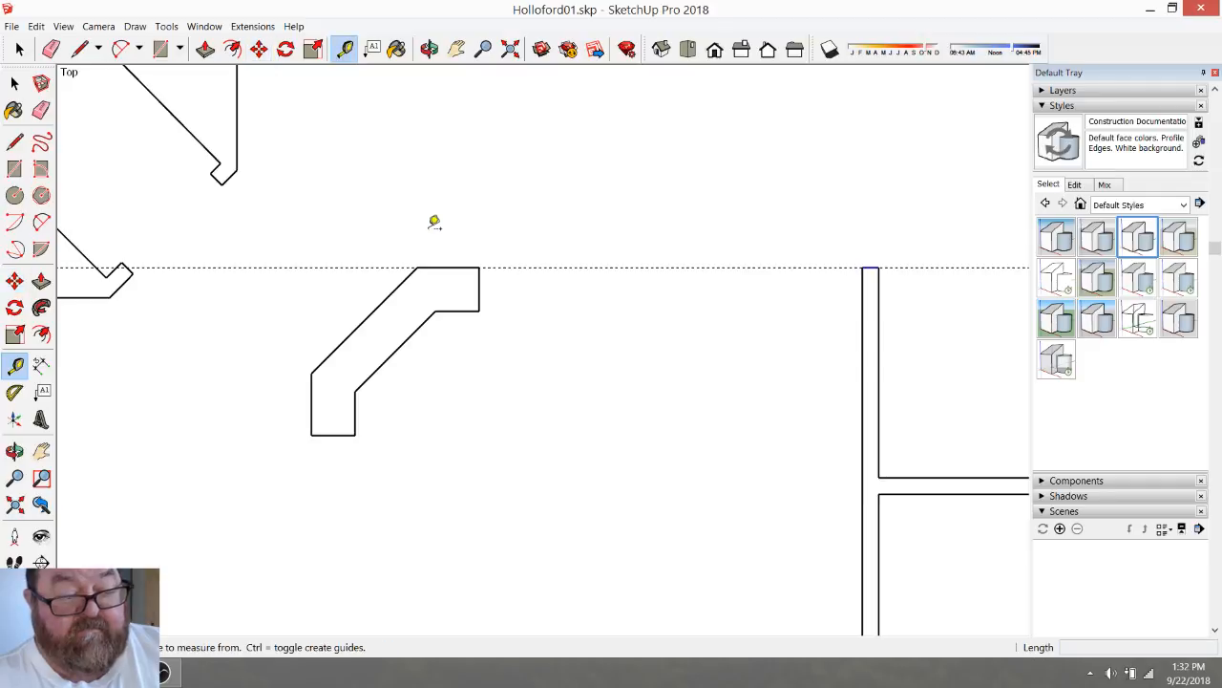
{"action": "left_click", "coordinate": [468, 267]}
{"action": "left_click", "coordinate": [468, 311]}
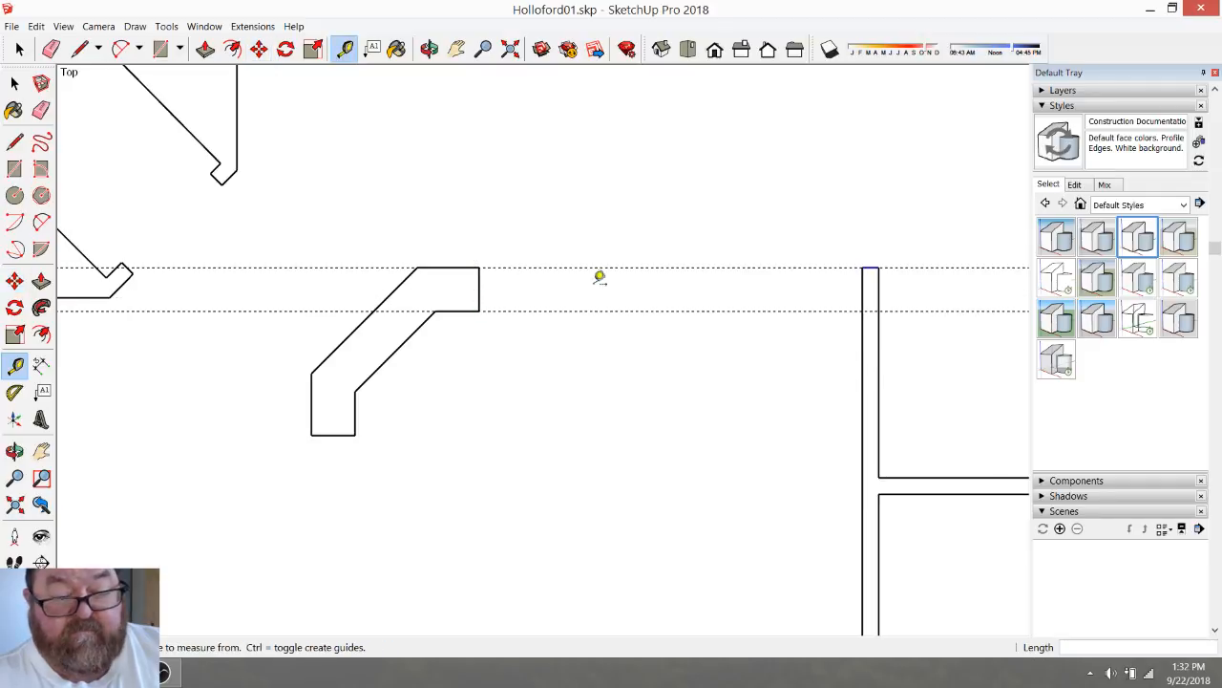
Draw a 1' square stub on the left side of the dining room's right-hand wall end, between the two guides
{"action": "left_click", "coordinate": [81, 49]}
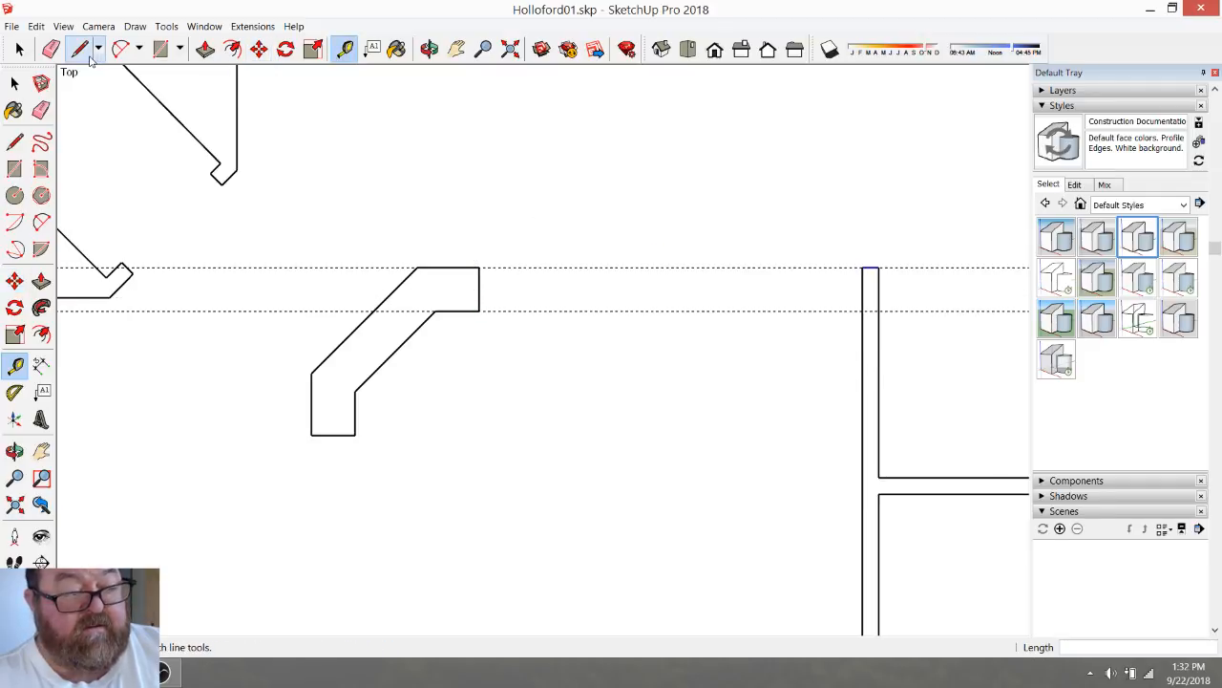
{"action": "left_click", "coordinate": [863, 266]}
{"action": "key", "text": "Return"}
{"action": "left_click", "coordinate": [818, 311]}
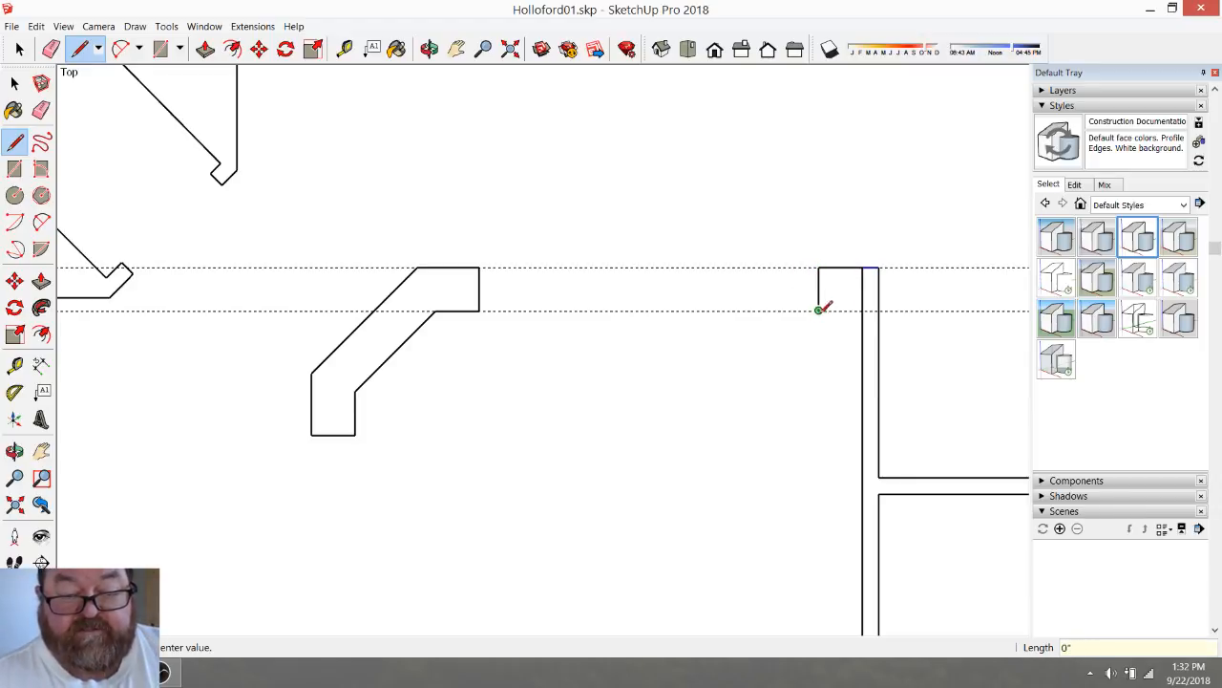
{"action": "left_click", "coordinate": [863, 311]}
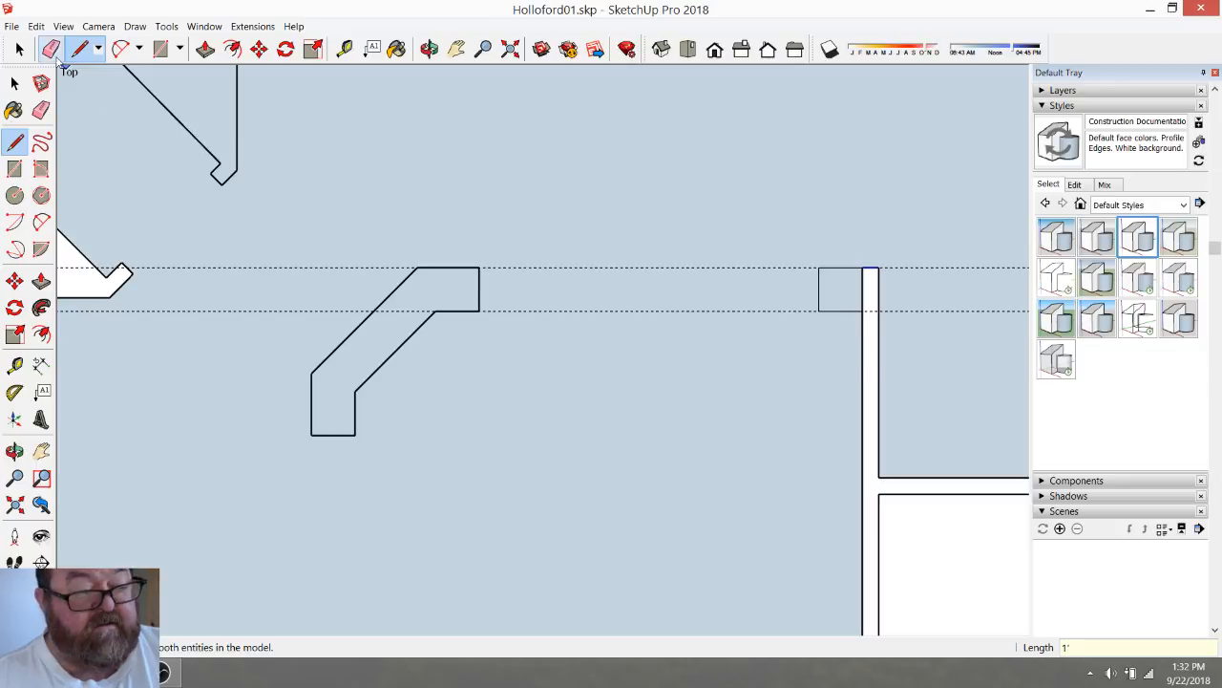
Delete the floor face, the face inside the new stub and the two horizontal guides
{"action": "left_click", "coordinate": [19, 49]}
{"action": "left_click", "coordinate": [728, 247]}
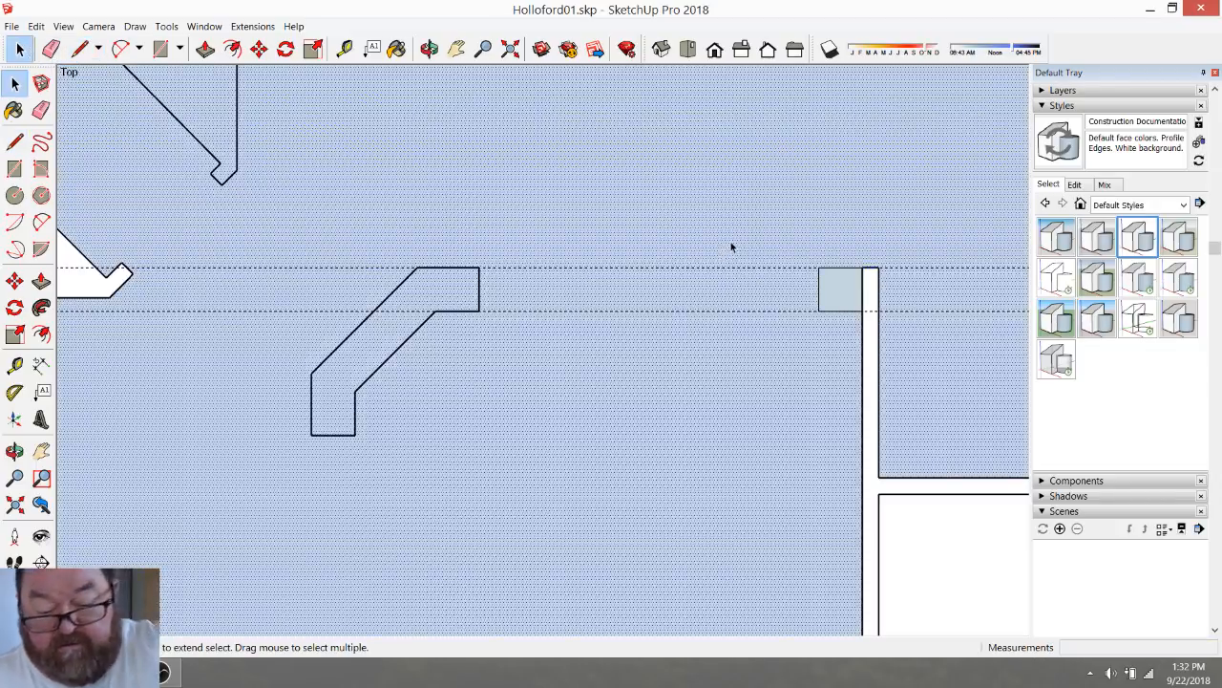
{"action": "key", "text": "Delete"}
{"action": "left_click", "coordinate": [843, 293]}
{"action": "key", "text": "Delete"}
{"action": "left_click_drag", "start_coordinate": [709, 318], "coordinate": [584, 193]}
{"action": "key", "text": "Delete"}
Lengthen the square stub by moving its end edge 12" outward into the dining room opening
{"action": "scroll", "coordinate": [671, 288], "scroll_direction": "down", "scroll_amount": 3}
{"action": "scroll", "coordinate": [709, 299], "scroll_direction": "down", "scroll_amount": 2}
{"action": "scroll", "coordinate": [738, 423], "scroll_direction": "down", "scroll_amount": 1}
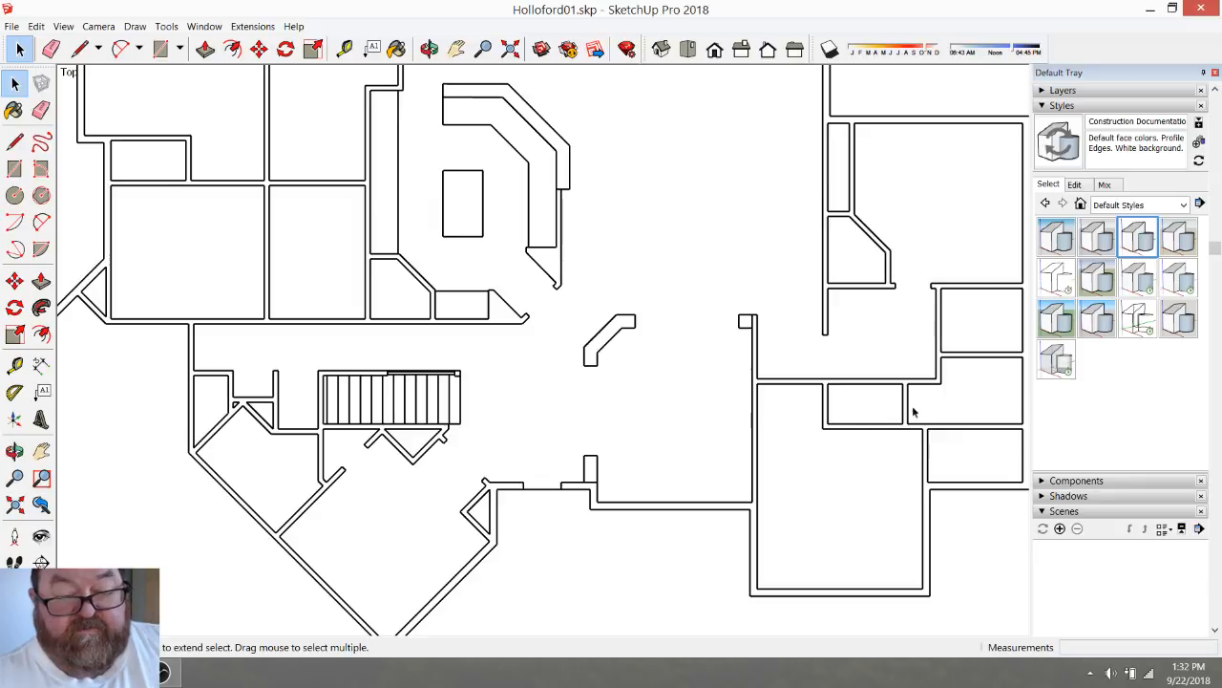
{"action": "scroll", "coordinate": [919, 414], "scroll_direction": "down", "scroll_amount": 3}
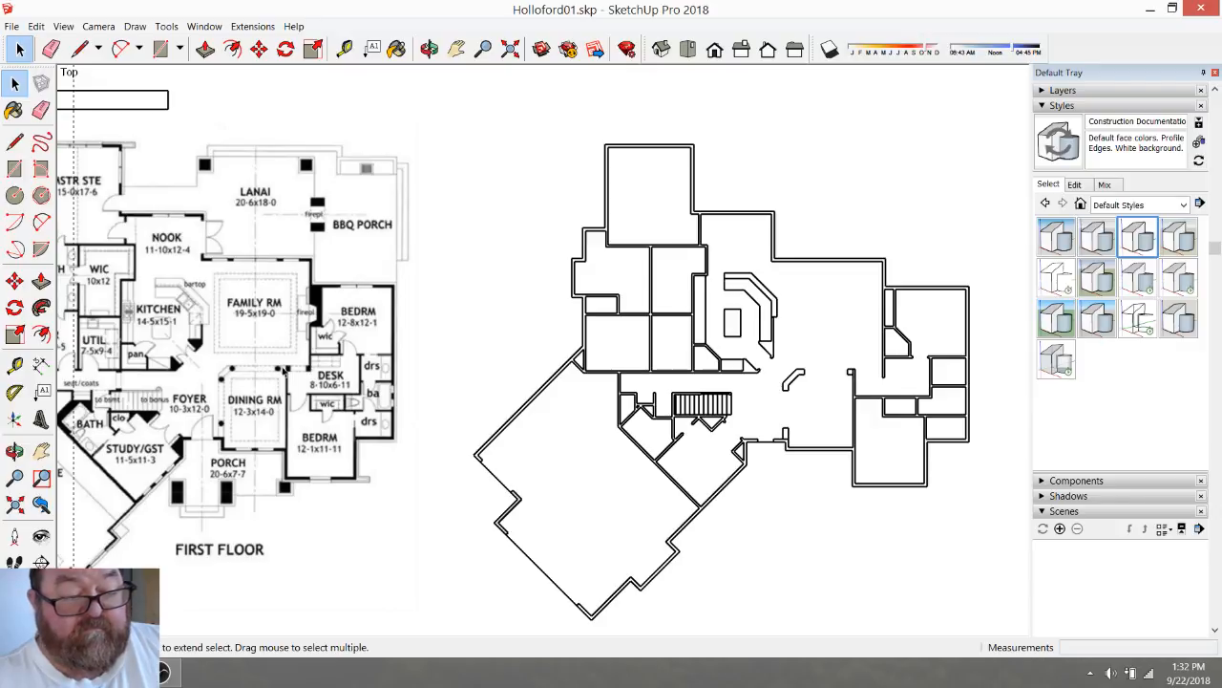
{"action": "scroll", "coordinate": [837, 395], "scroll_direction": "up", "scroll_amount": 6}
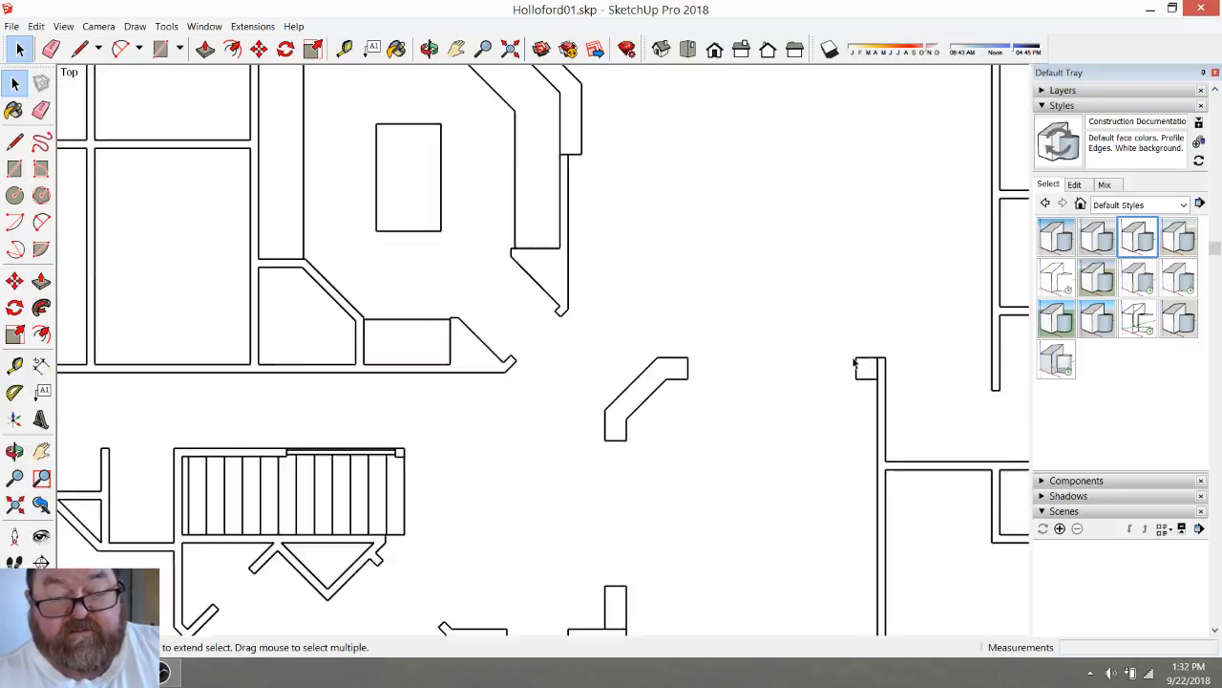
{"action": "left_click_drag", "start_coordinate": [849, 335], "coordinate": [868, 409]}
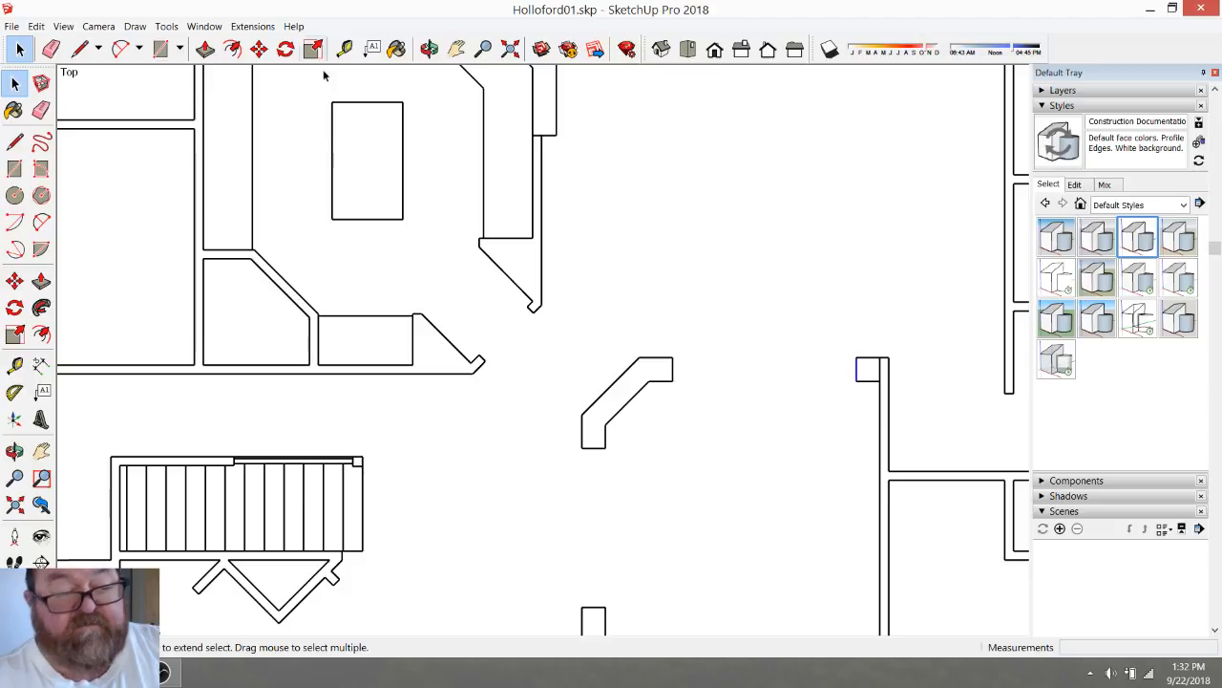
{"action": "left_click", "coordinate": [267, 49]}
{"action": "left_click", "coordinate": [793, 321]}
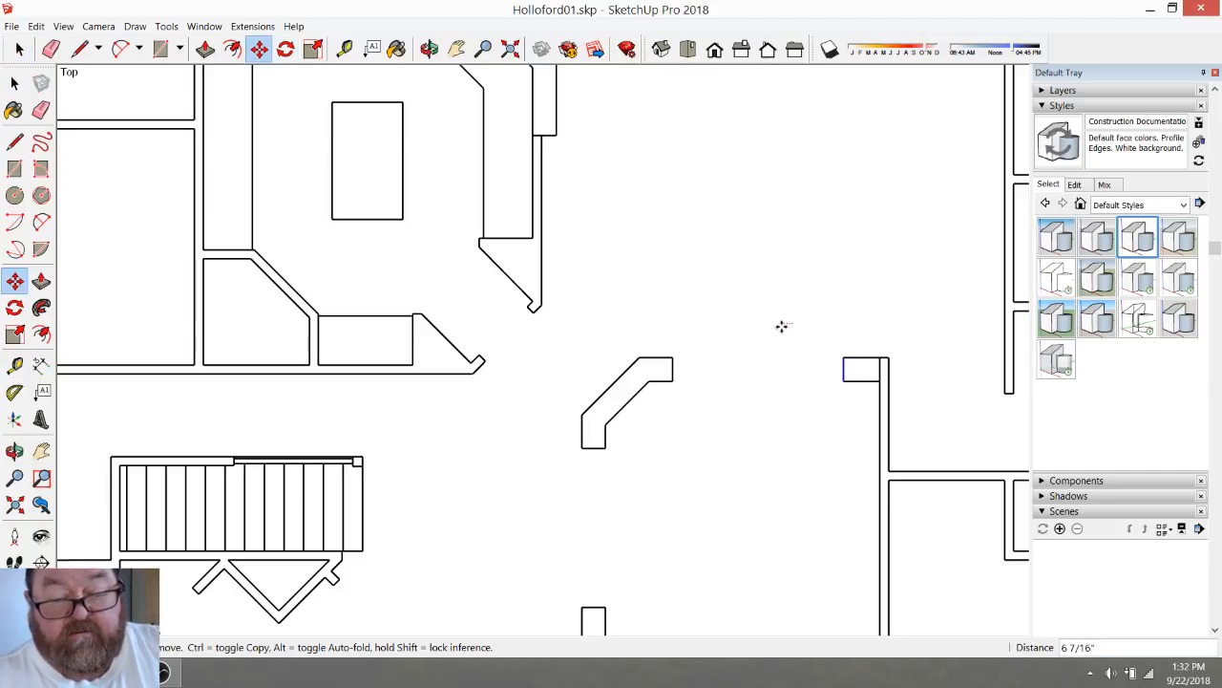
{"action": "type", "text": "12"}
{"action": "key", "text": "Return"}
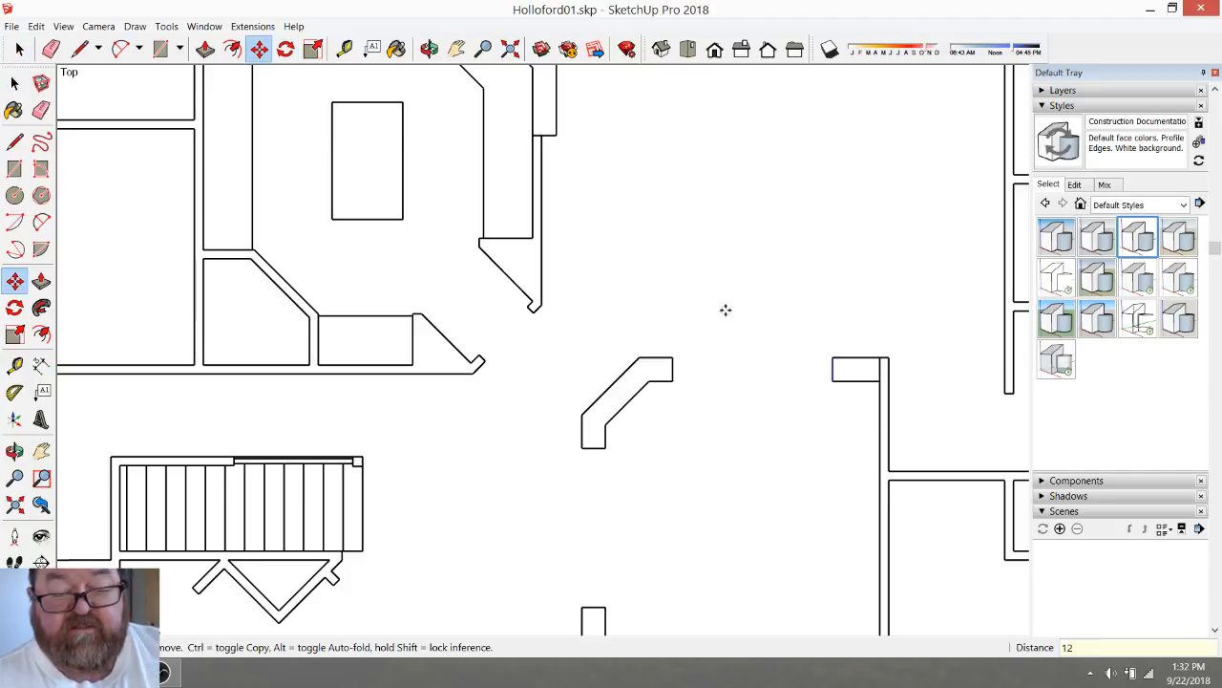
Draw a 6" wide stub on the opposite side of the wall end, matching the depth of the dining room stub
{"action": "scroll", "coordinate": [903, 393], "scroll_direction": "up", "scroll_amount": 3}
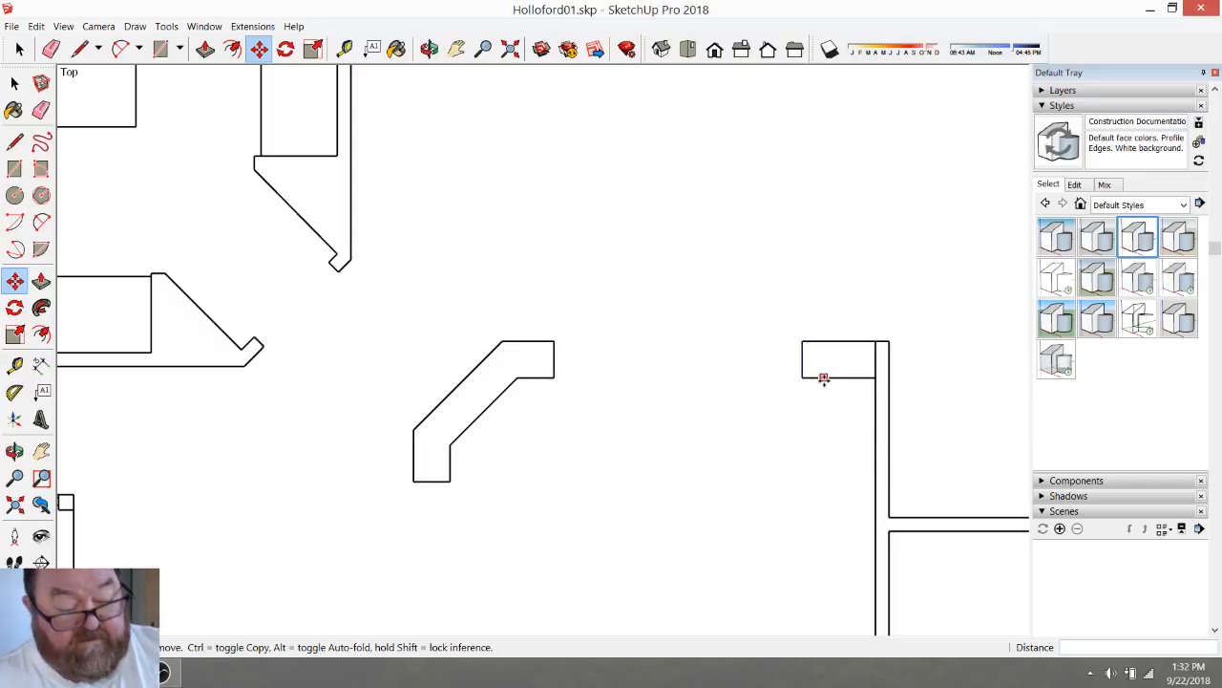
{"action": "scroll", "coordinate": [833, 356], "scroll_direction": "down", "scroll_amount": 2}
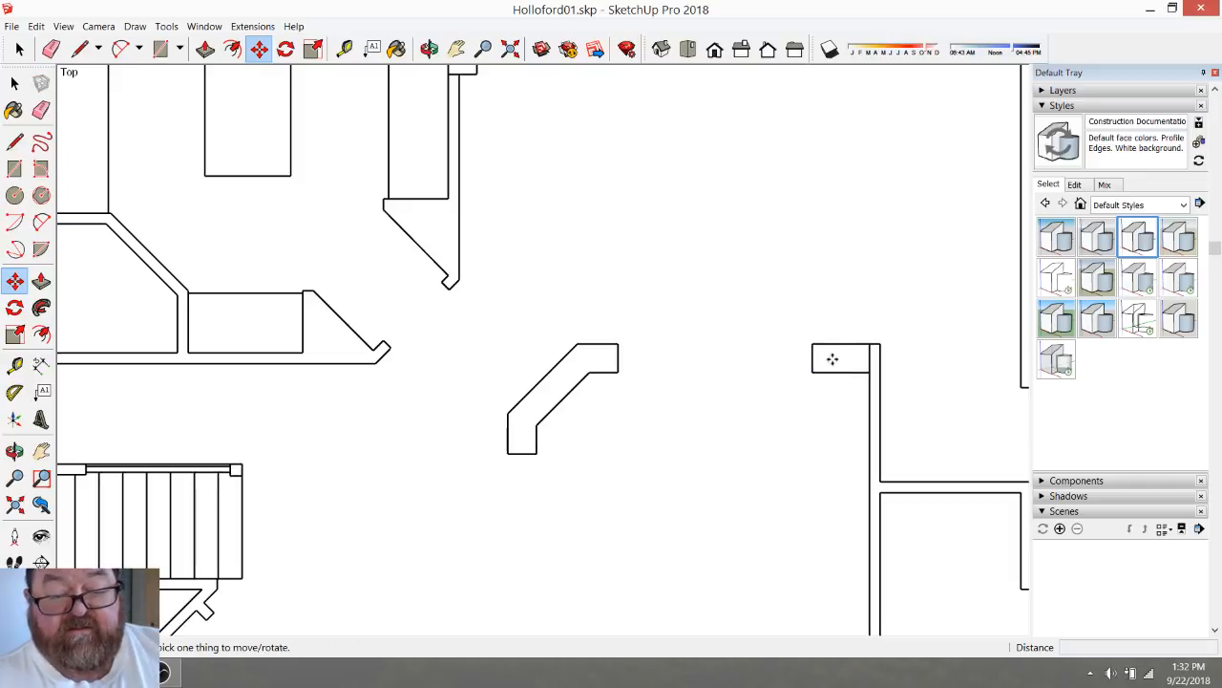
{"action": "scroll", "coordinate": [785, 311], "scroll_direction": "down", "scroll_amount": 2}
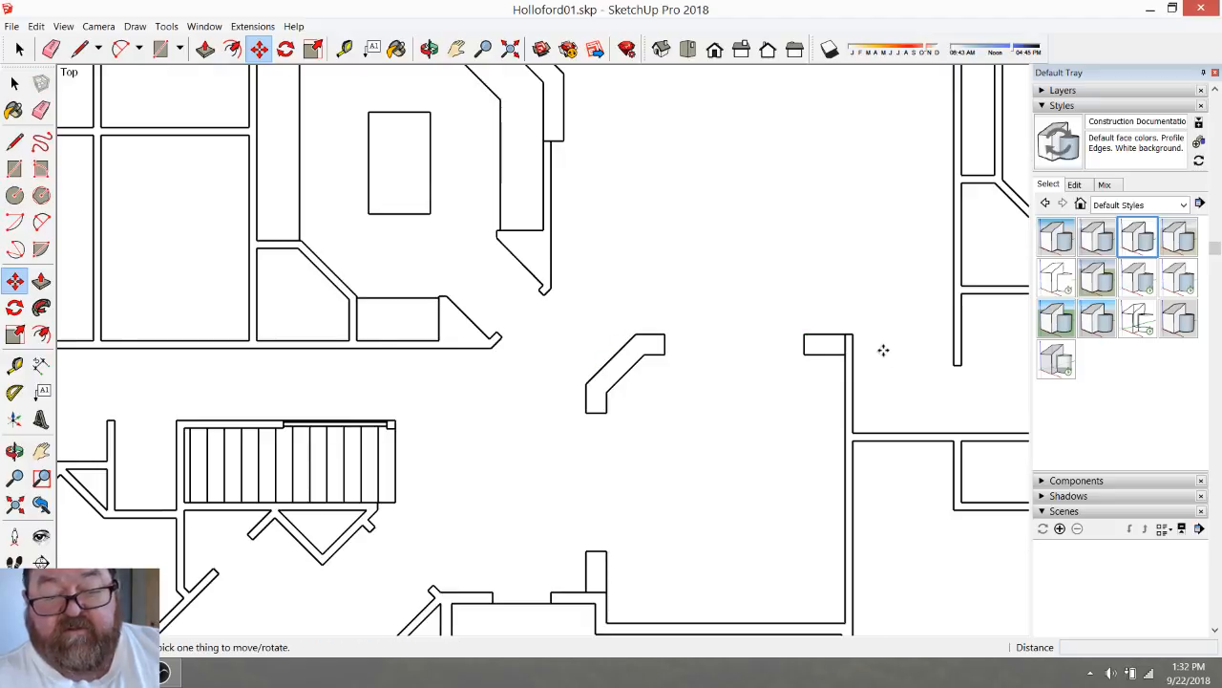
{"action": "scroll", "coordinate": [920, 382], "scroll_direction": "down", "scroll_amount": 5}
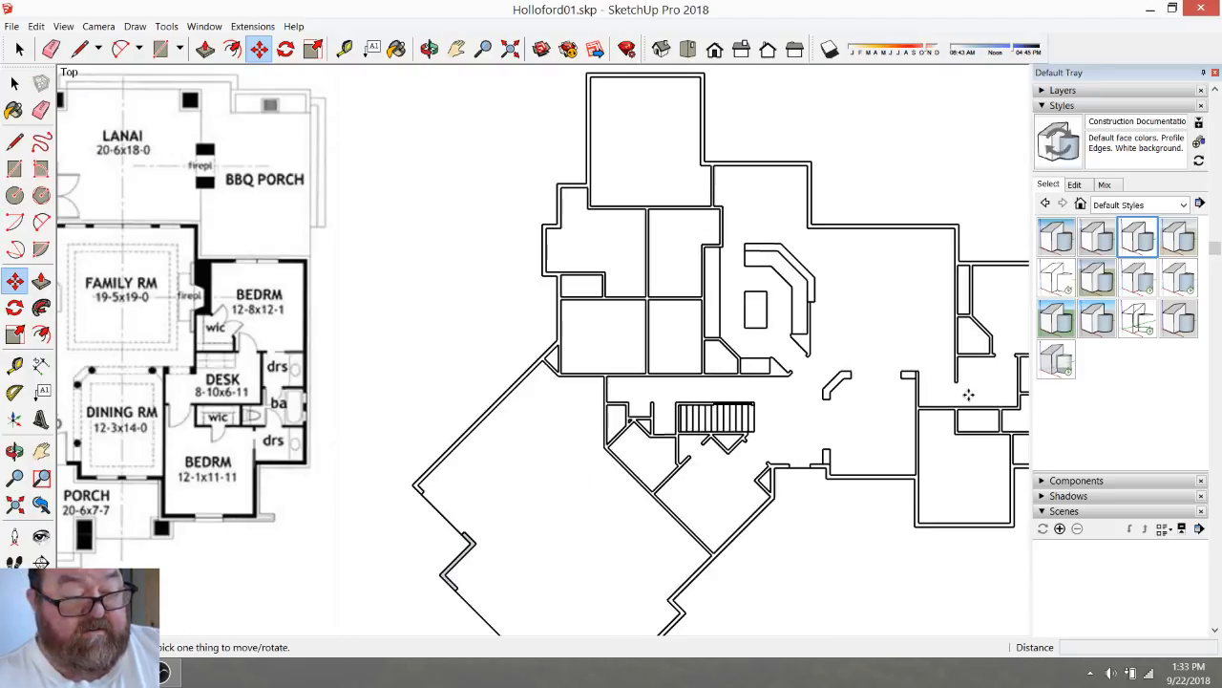
{"action": "scroll", "coordinate": [967, 394], "scroll_direction": "up", "scroll_amount": 6}
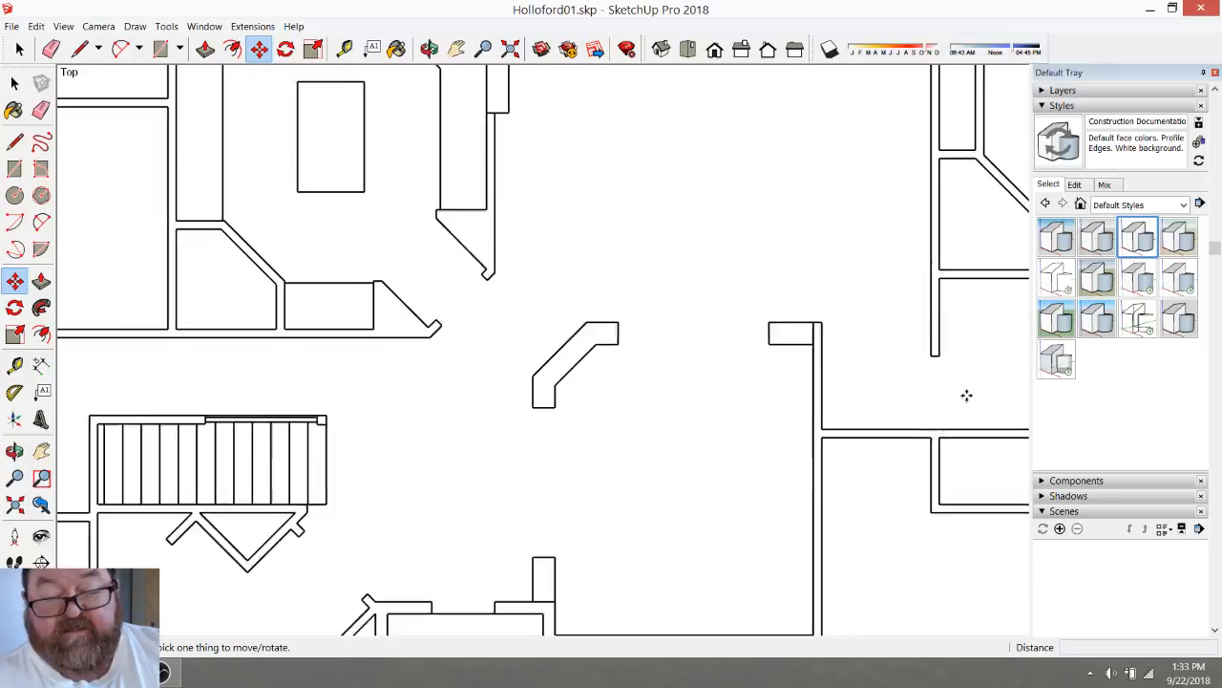
{"action": "left_click", "coordinate": [80, 49]}
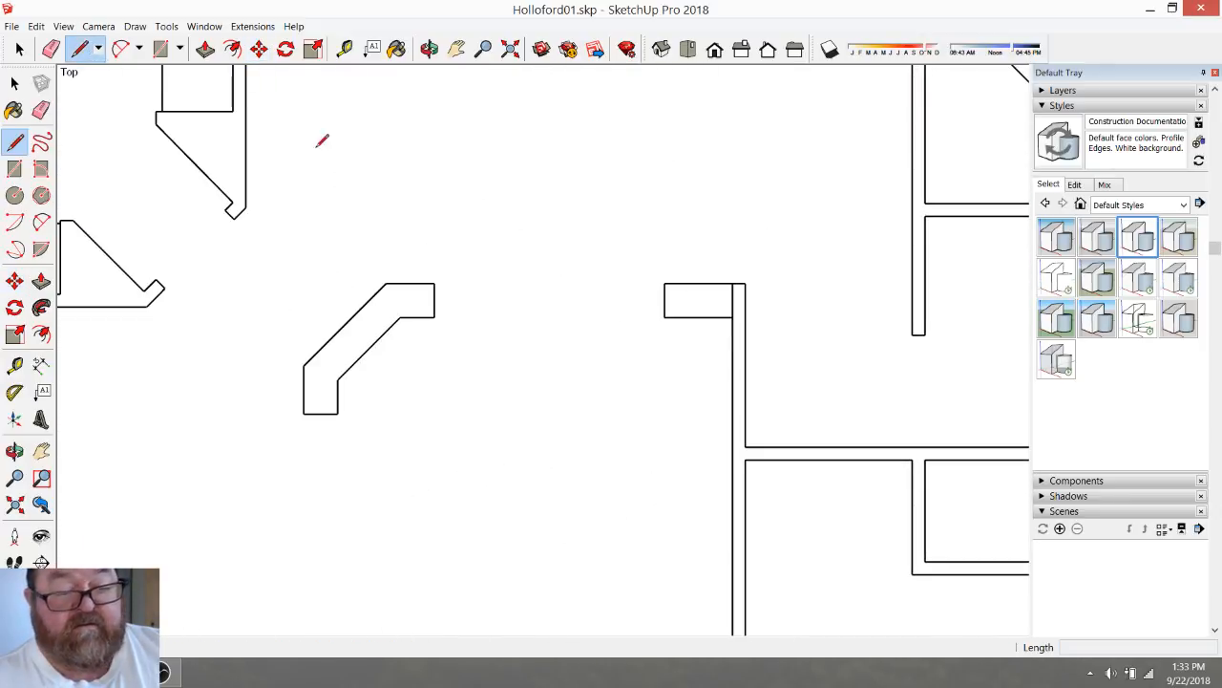
{"action": "left_click", "coordinate": [745, 284]}
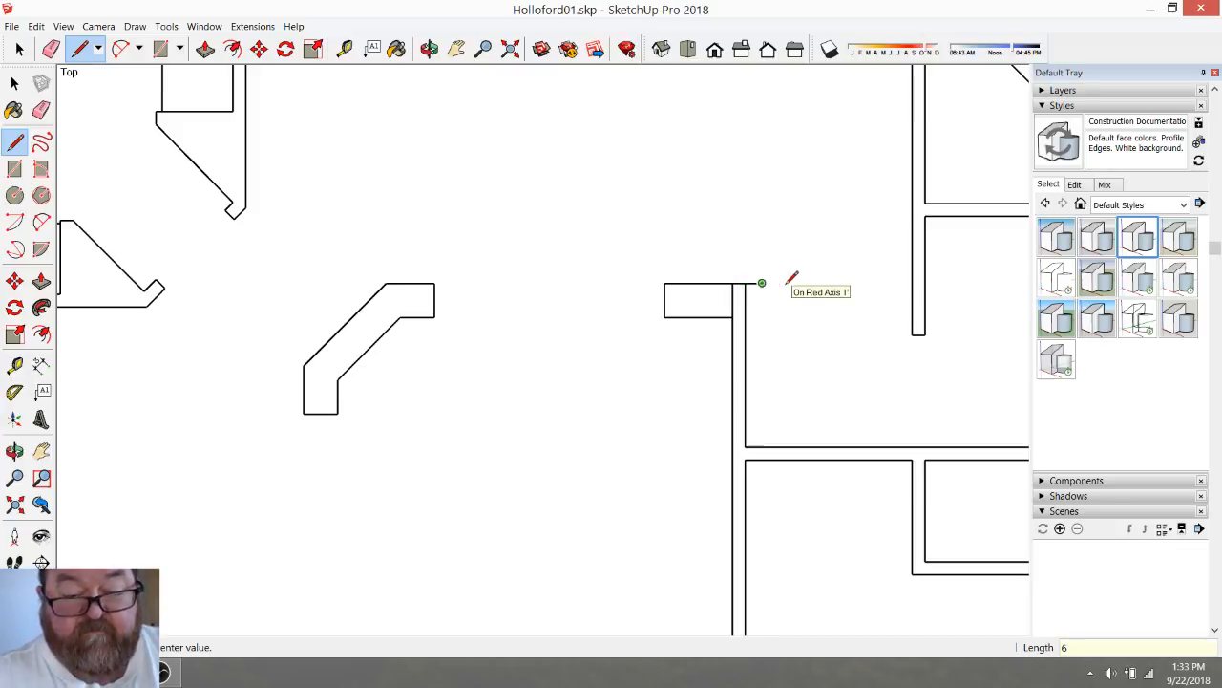
{"action": "key", "text": "Return"}
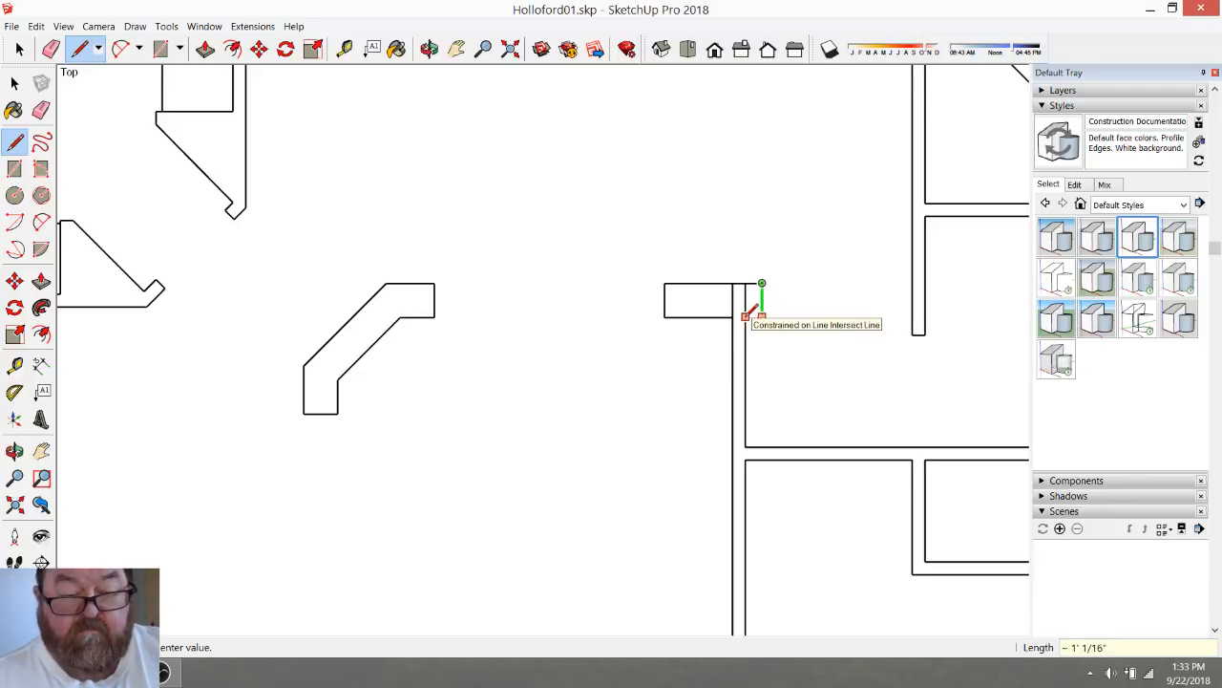
{"action": "left_click", "coordinate": [732, 317]}
{"action": "left_click", "coordinate": [745, 316]}
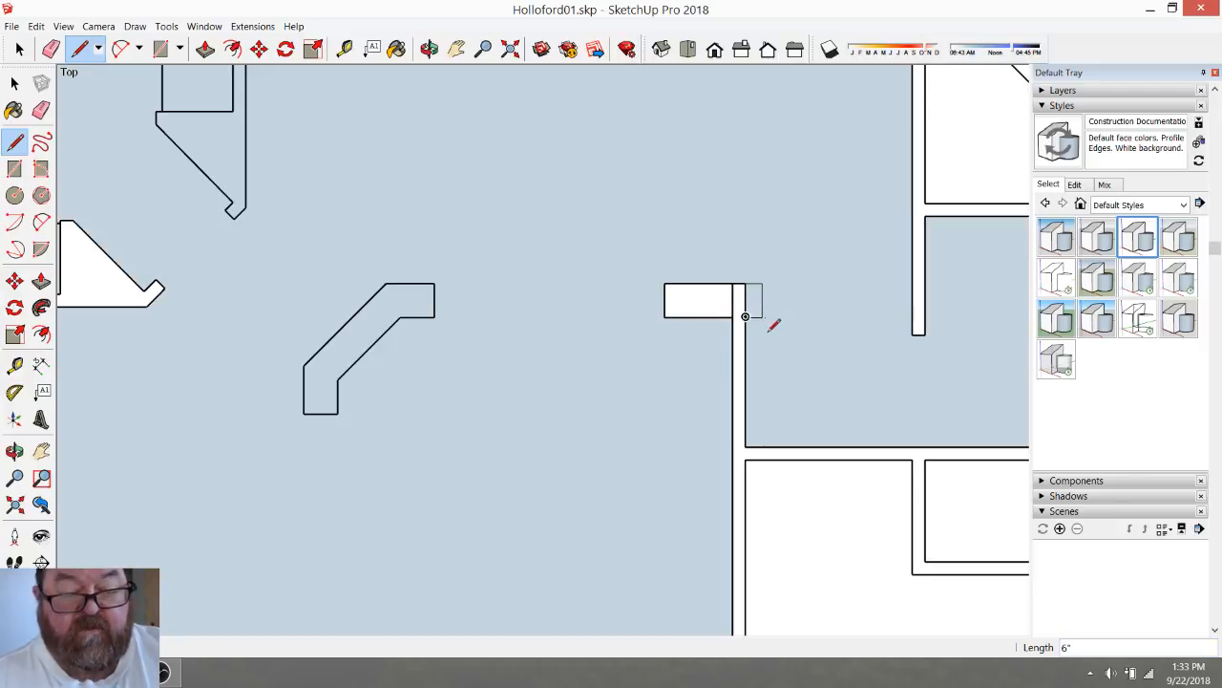
Erase the edge separating the 6" stub from the wall
{"action": "left_click", "coordinate": [51, 50]}
{"action": "left_click", "coordinate": [751, 296]}
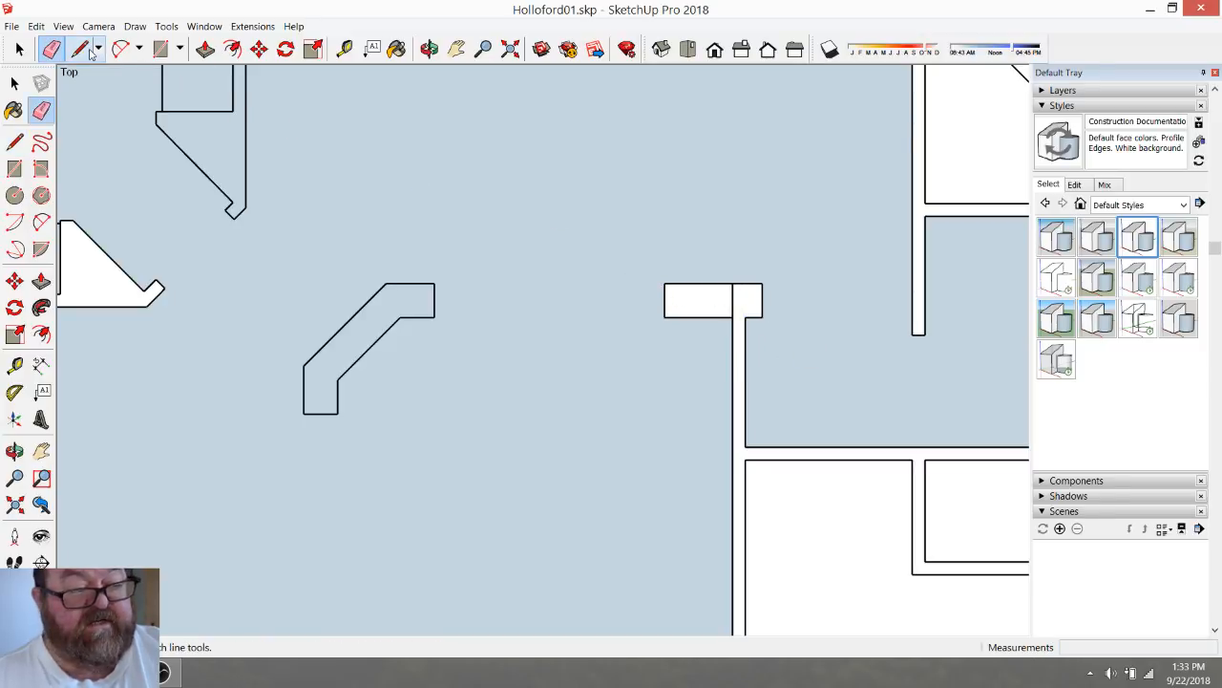
{"action": "left_click", "coordinate": [21, 49]}
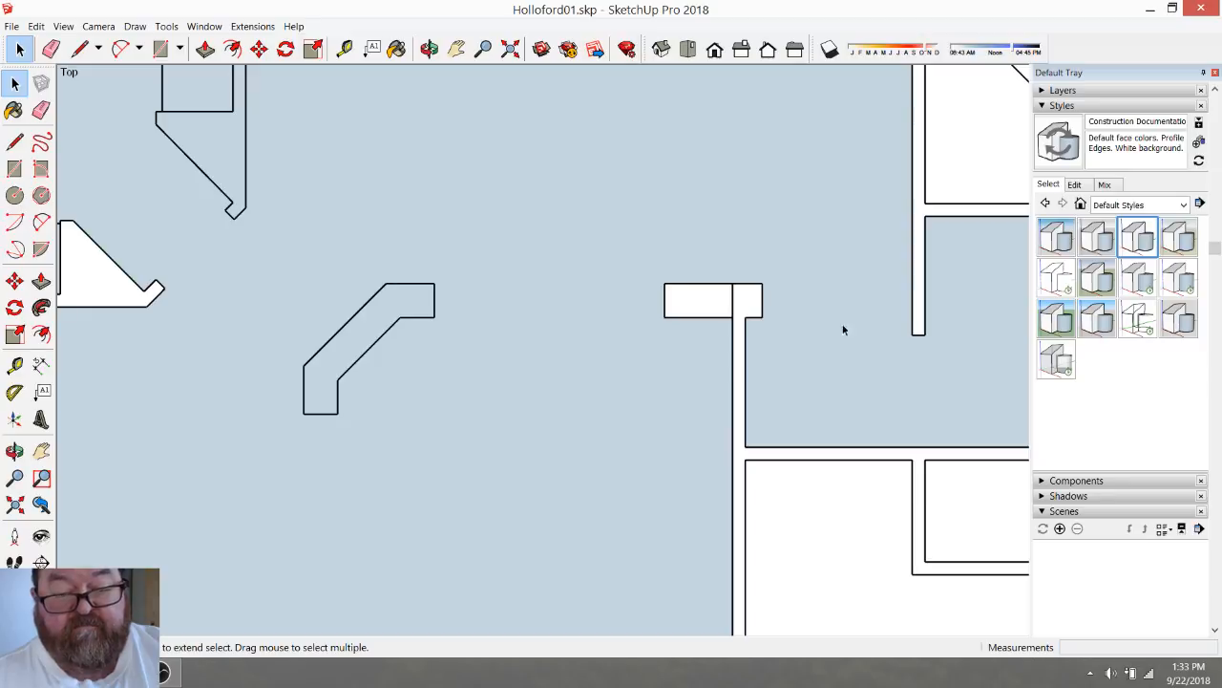
Draw two parallel lines from the 6" stub to the wall across the hallway opening, and continue the lower one through that wall
{"action": "left_click", "coordinate": [81, 49]}
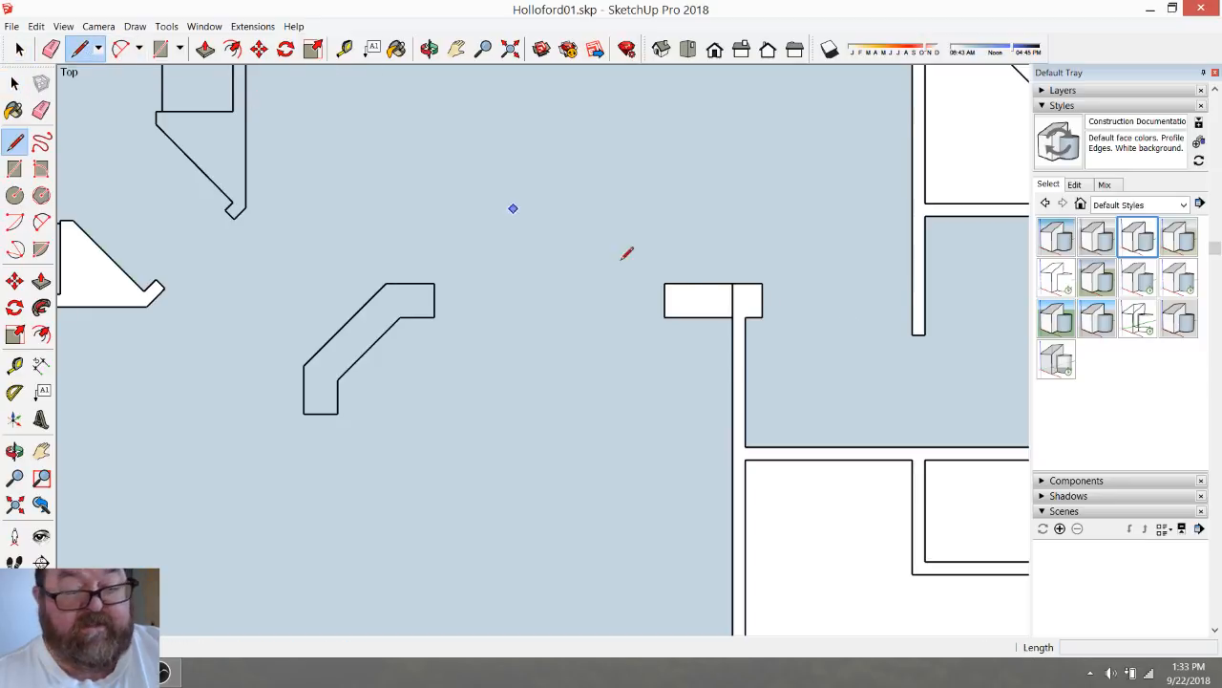
{"action": "left_click", "coordinate": [749, 318]}
{"action": "left_click", "coordinate": [912, 316]}
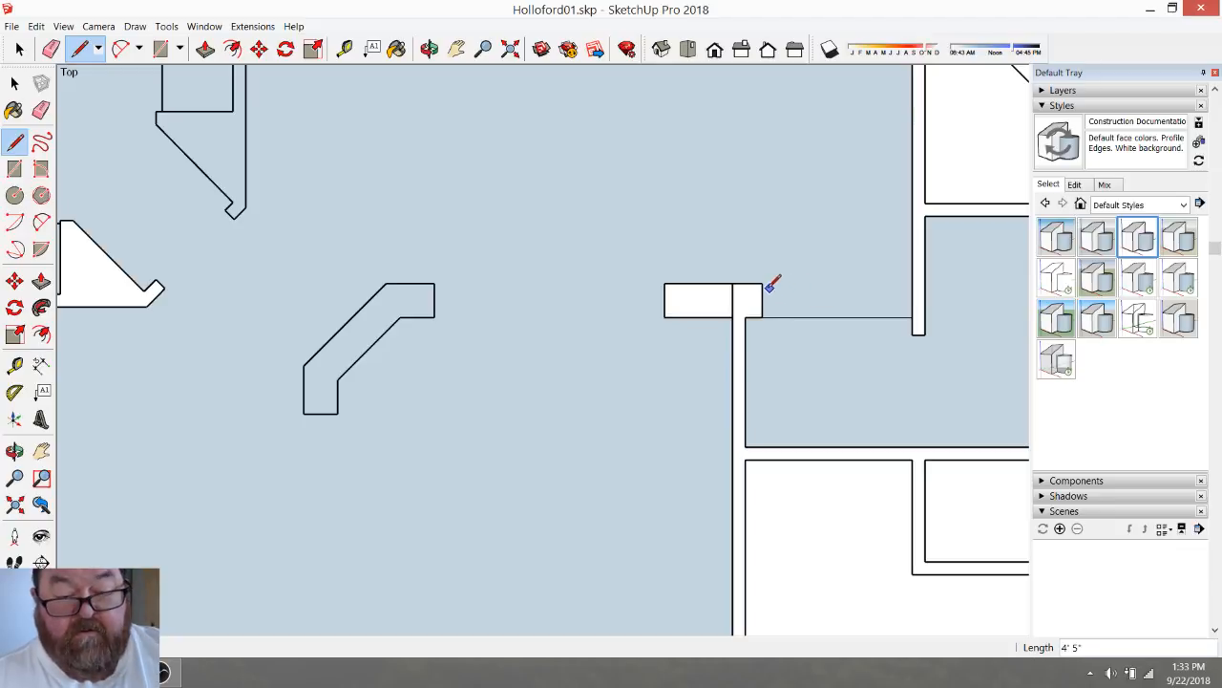
{"action": "left_click", "coordinate": [762, 282]}
{"action": "left_click", "coordinate": [912, 284]}
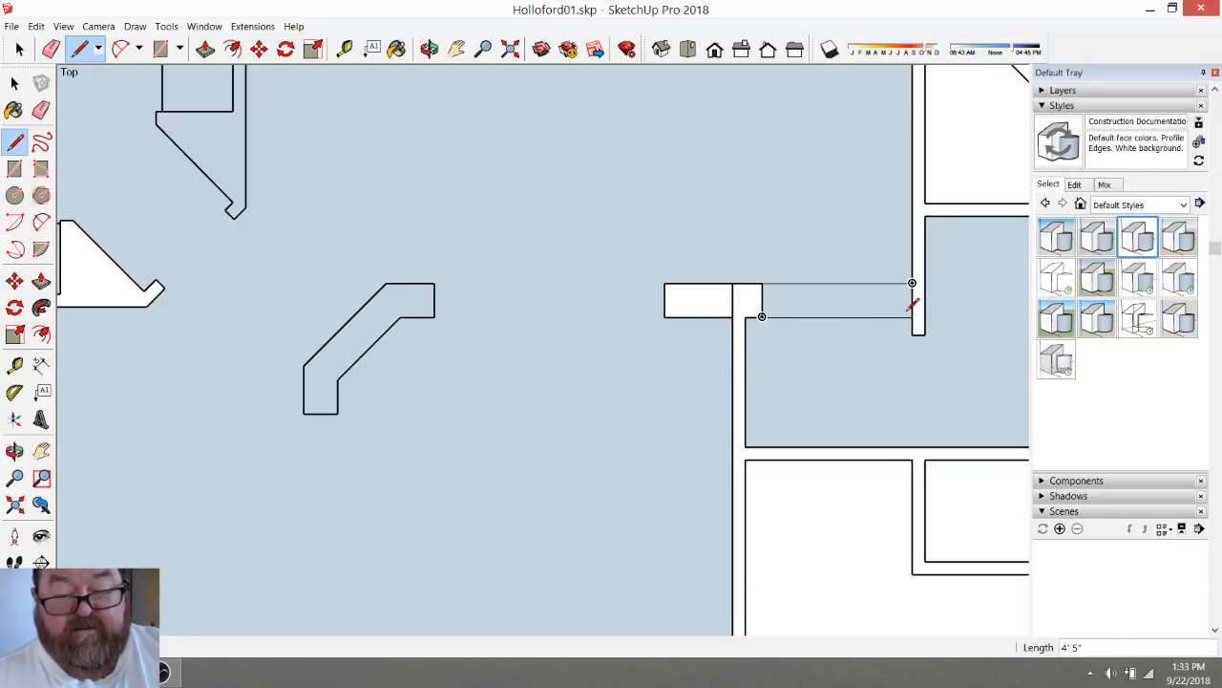
{"action": "left_click", "coordinate": [911, 316]}
{"action": "left_click", "coordinate": [925, 318]}
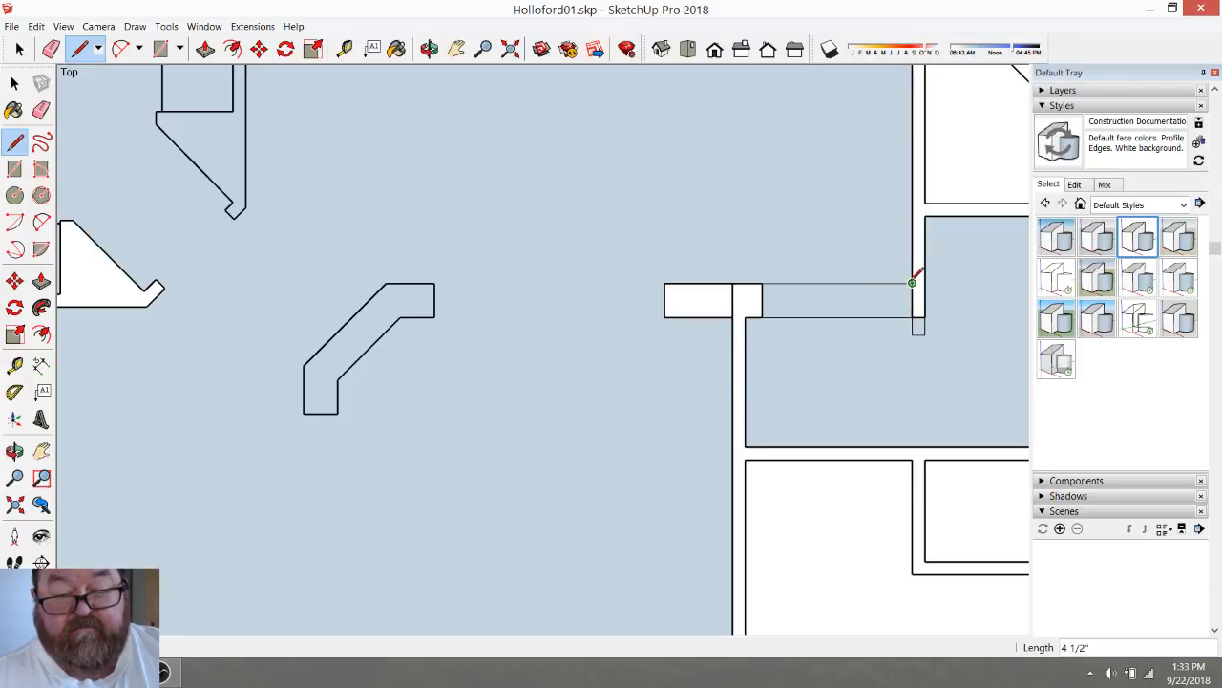
{"action": "left_click", "coordinate": [911, 283]}
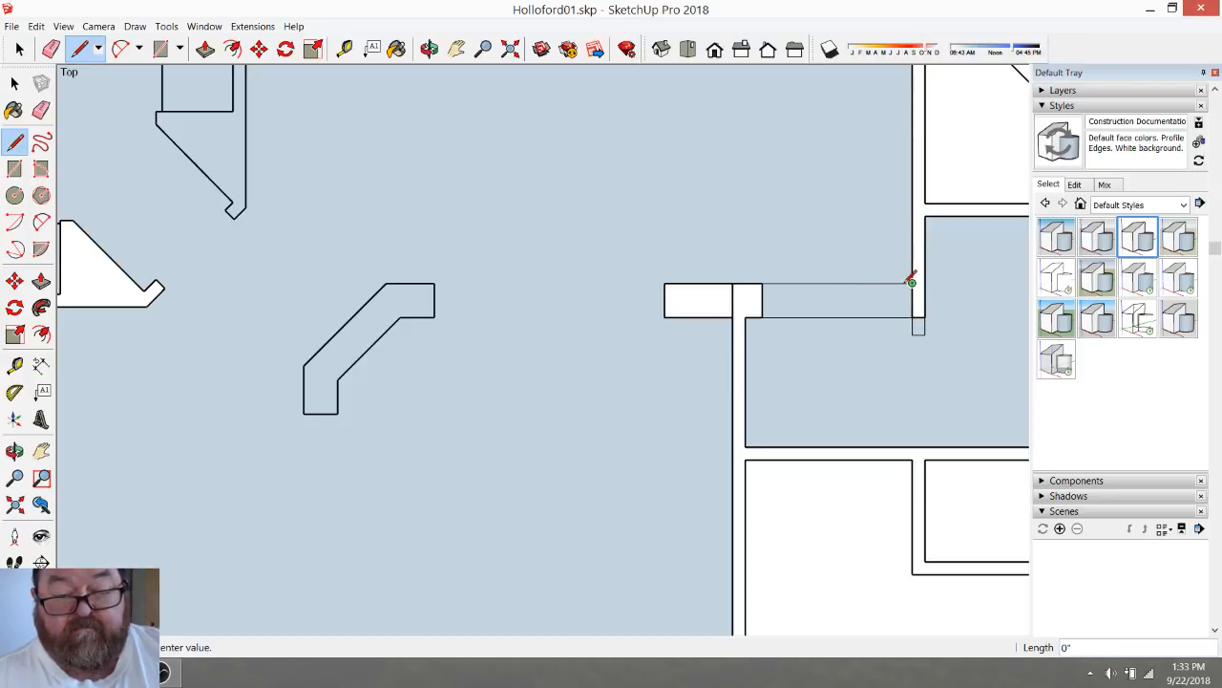
Place a vertical guide 6" off the opposite wall and draw the stub's end edge along it between the two lines
{"action": "left_click", "coordinate": [345, 49]}
{"action": "left_click", "coordinate": [911, 269]}
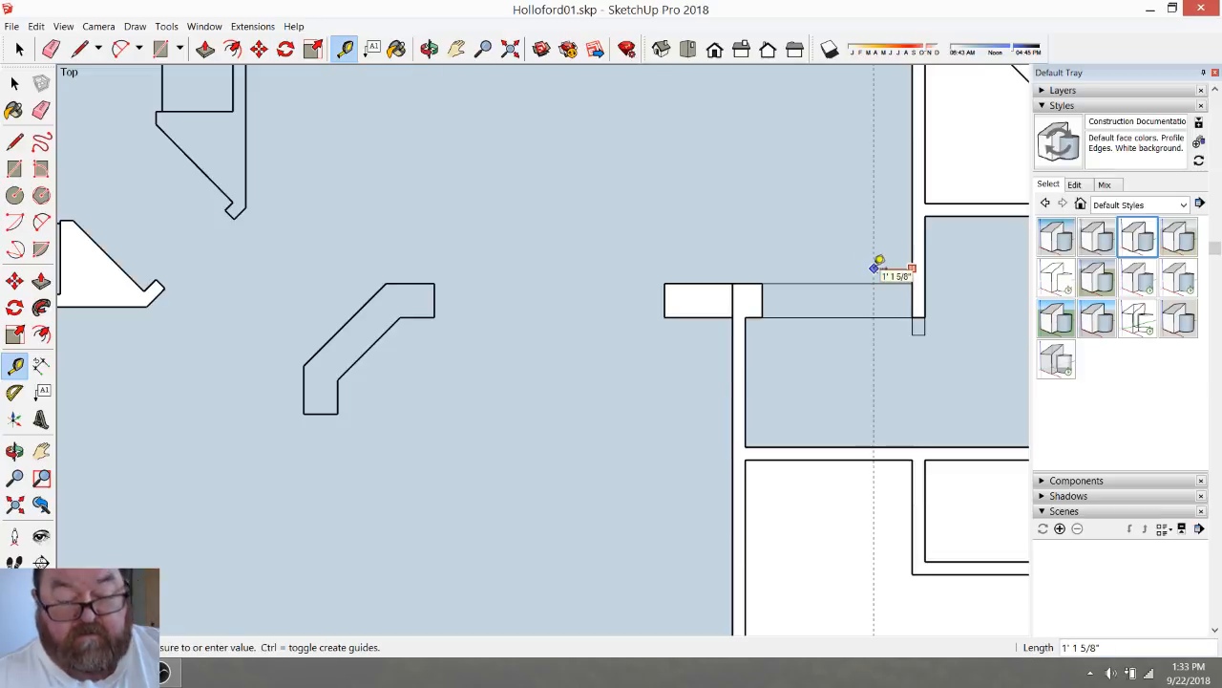
{"action": "type", "text": "6"}
{"action": "key", "text": "Return"}
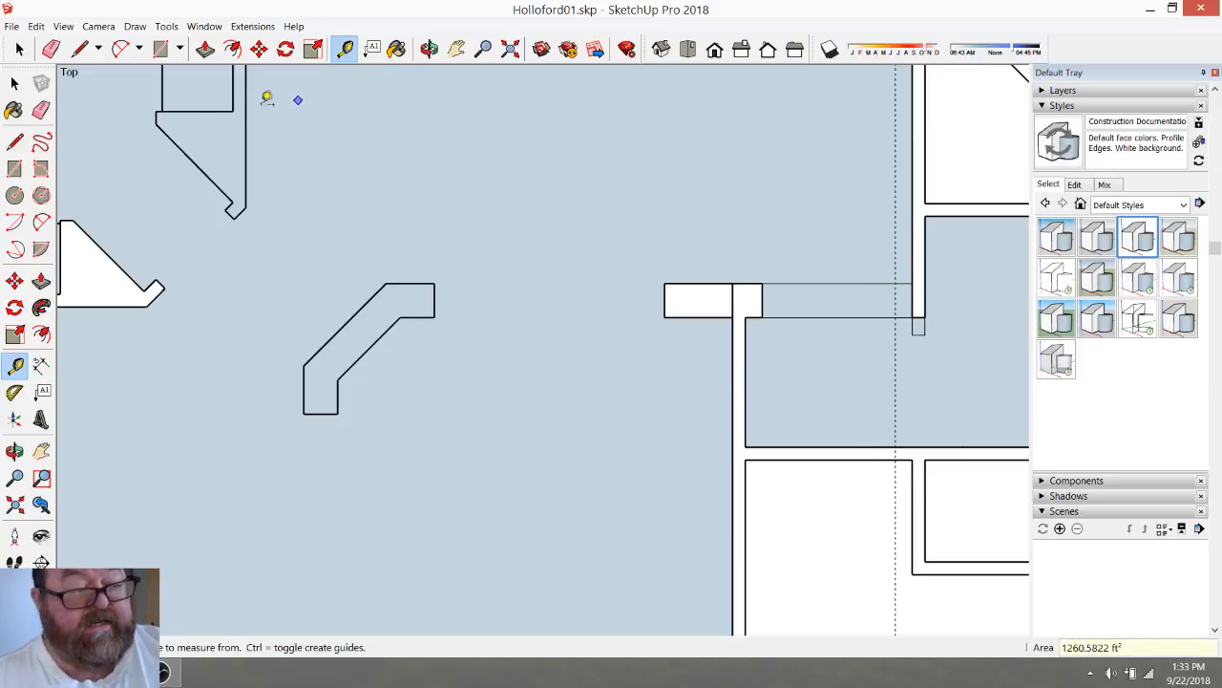
{"action": "left_click", "coordinate": [79, 49]}
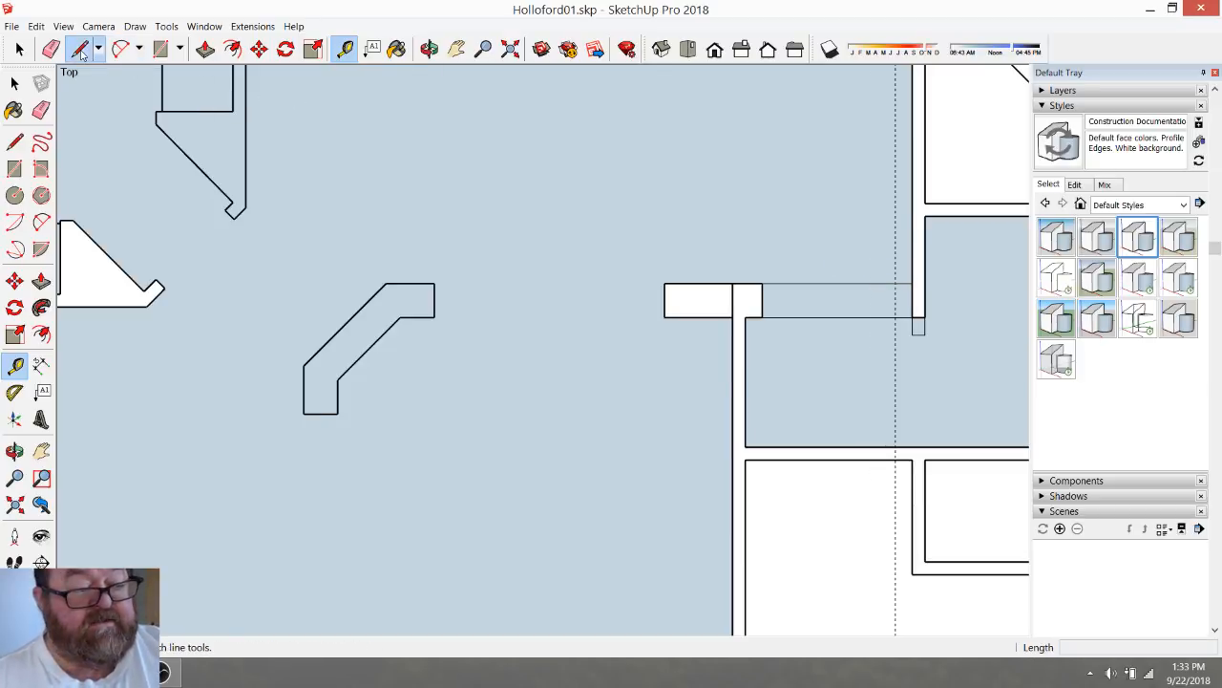
{"action": "left_click", "coordinate": [895, 284]}
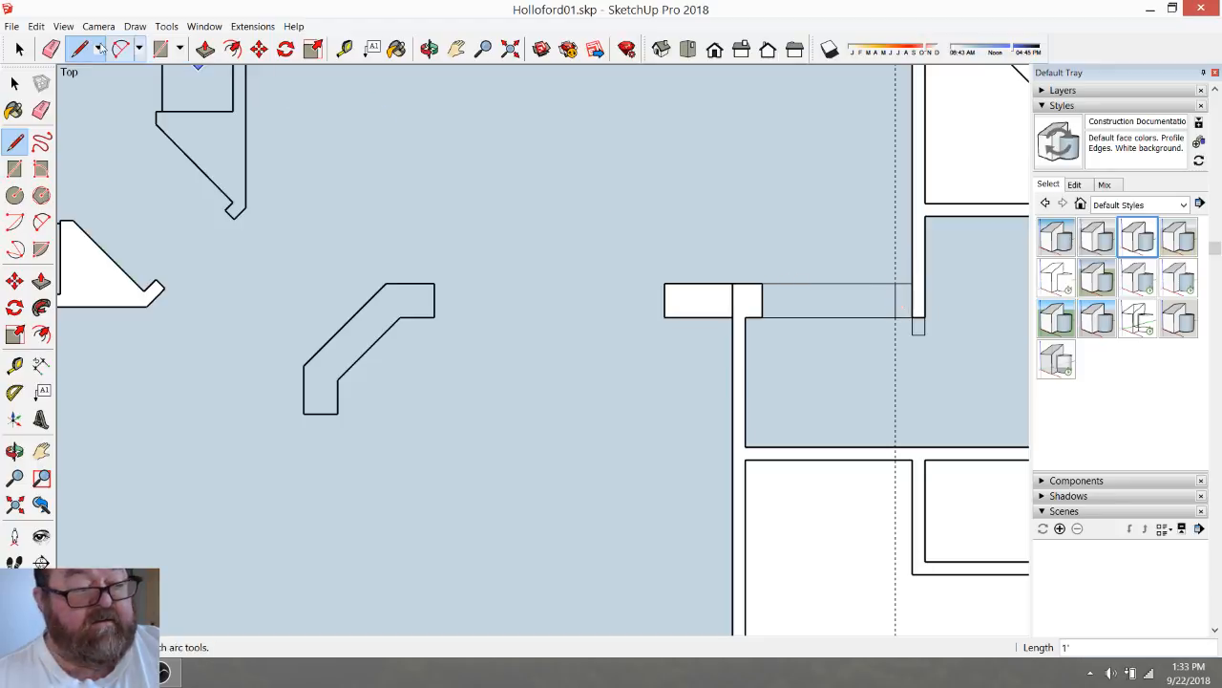
Erase the guide, the lines crossing the opening, the leftover wall end and the edge between the new stub and its wall
{"action": "left_click", "coordinate": [51, 49]}
{"action": "left_click", "coordinate": [895, 263]}
{"action": "mouse_move", "coordinate": [873, 278]}
{"action": "left_mouse_down"}
{"action": "mouse_move", "coordinate": [866, 325]}
{"action": "mouse_move", "coordinate": [934, 331]}
{"action": "mouse_move", "coordinate": [919, 327]}
{"action": "left_mouse_up"}
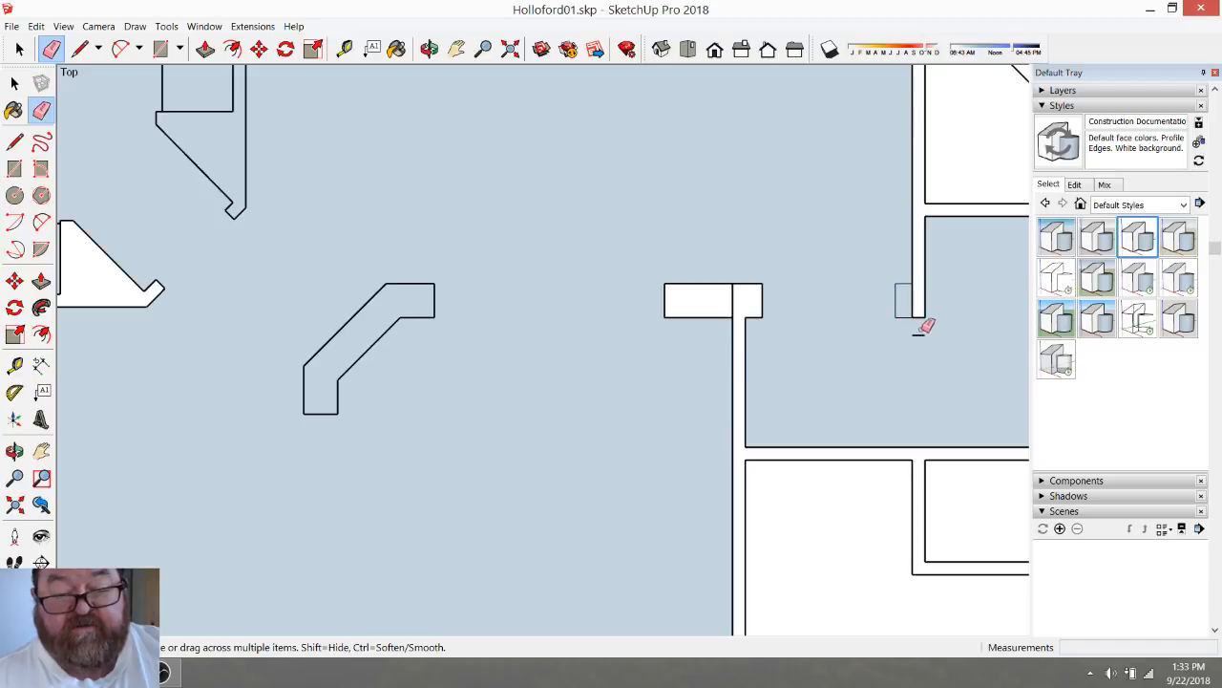
{"action": "left_click", "coordinate": [919, 333]}
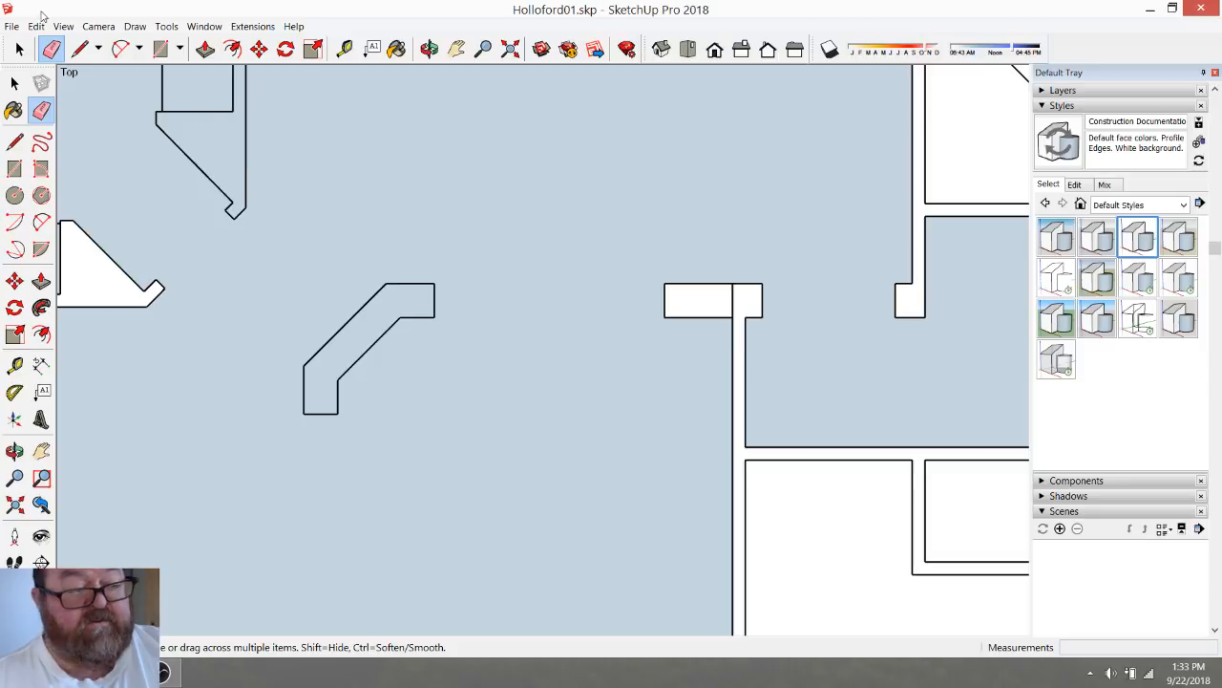
Delete the large floor face around the new stub walls
{"action": "left_click", "coordinate": [19, 49]}
{"action": "left_click", "coordinate": [559, 195]}
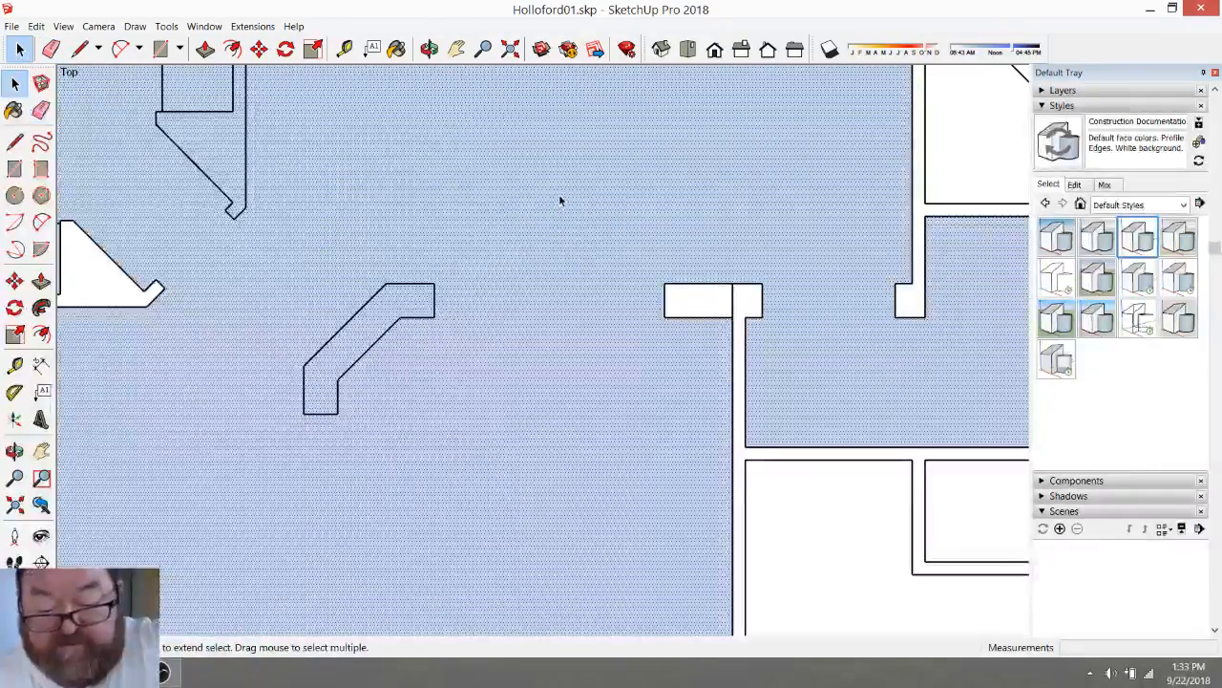
{"action": "key", "text": "Delete"}
{"action": "scroll", "coordinate": [811, 276], "scroll_direction": "down", "scroll_amount": 1}
{"action": "scroll", "coordinate": [811, 276], "scroll_direction": "down", "scroll_amount": 5}
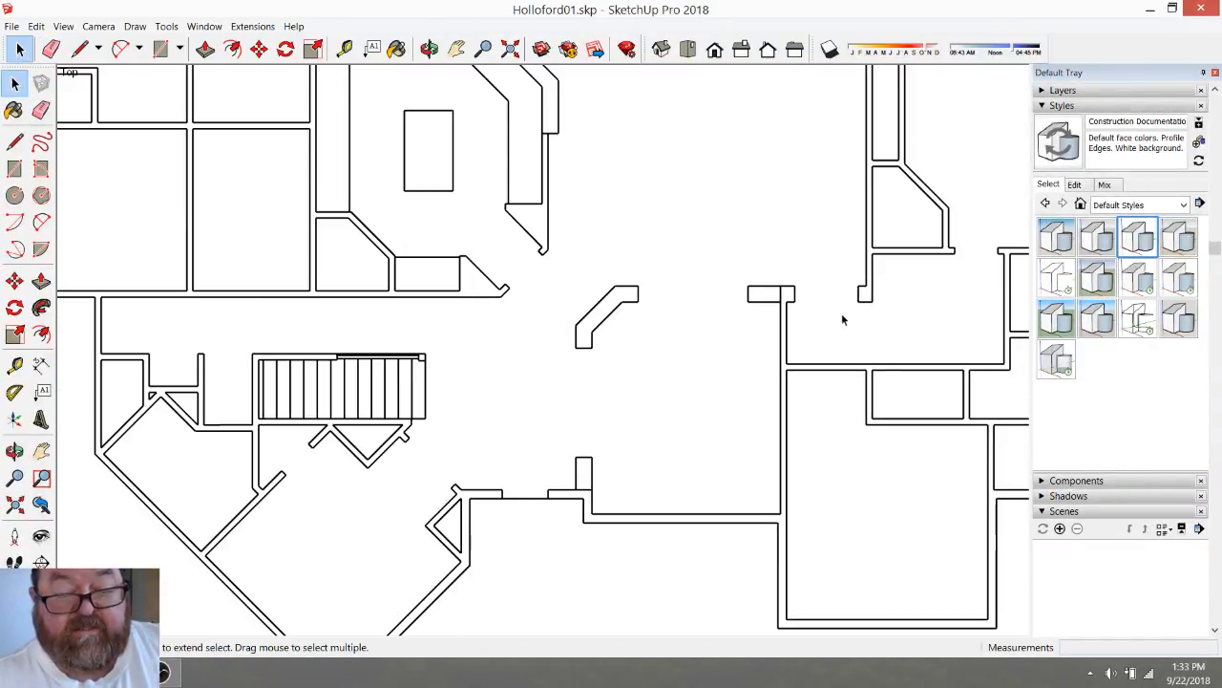
{"action": "scroll", "coordinate": [755, 379], "scroll_direction": "down", "scroll_amount": 2}
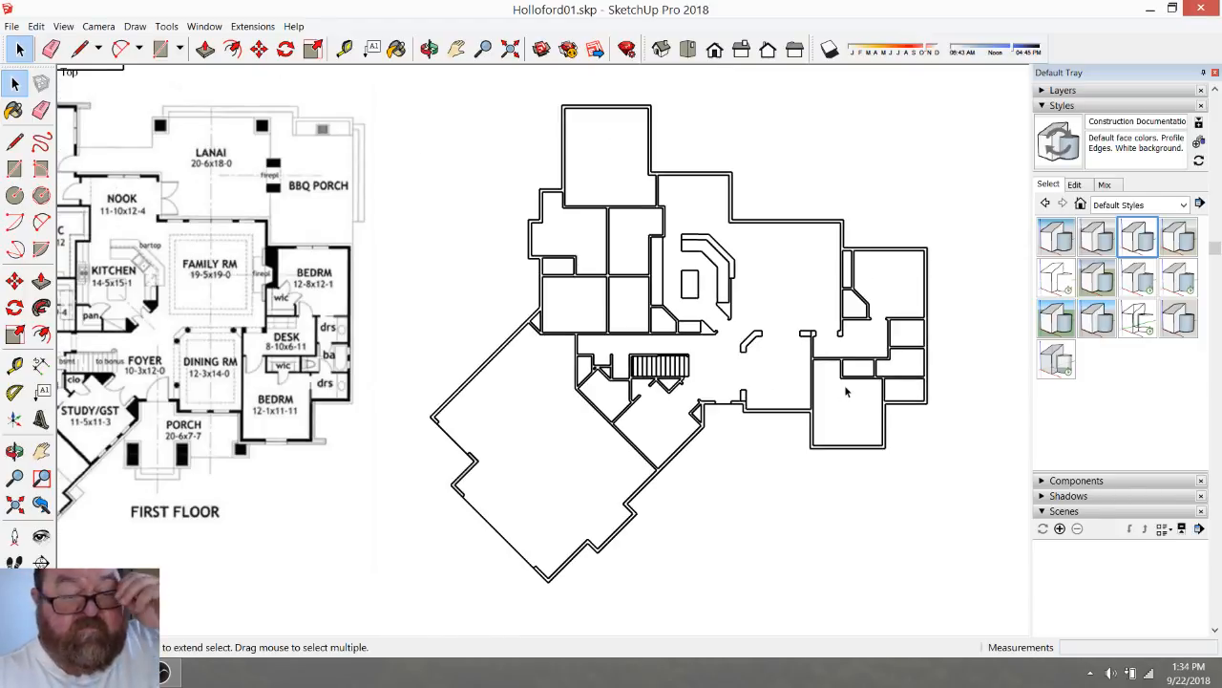
Group the angled corner wall and the two stub walls around the dining room into one group
{"action": "scroll", "coordinate": [869, 401], "scroll_direction": "down", "scroll_amount": 1}
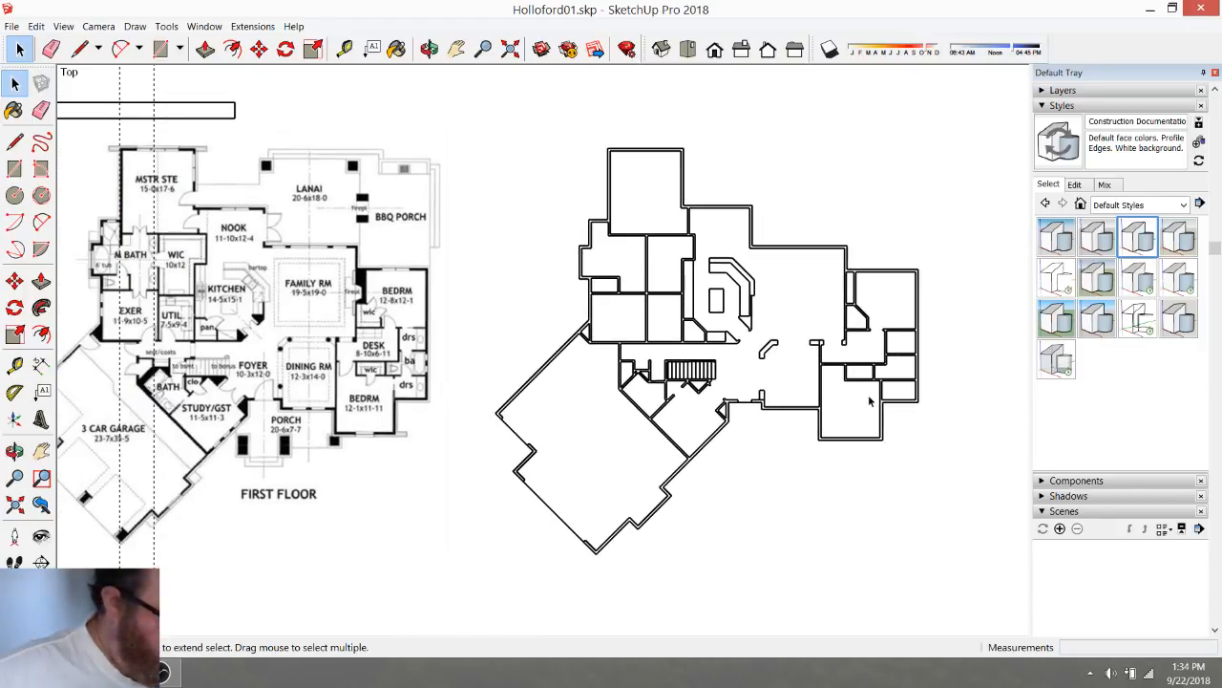
{"action": "scroll", "coordinate": [872, 392], "scroll_direction": "up", "scroll_amount": 5}
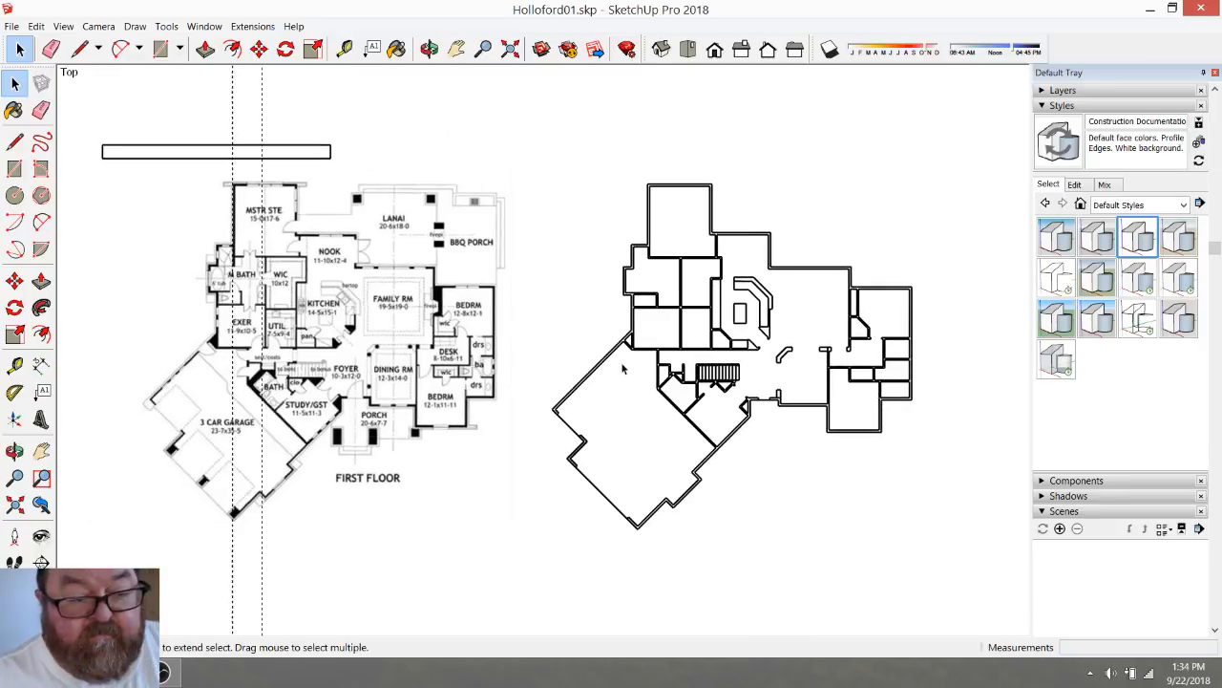
{"action": "scroll", "coordinate": [836, 368], "scroll_direction": "up", "scroll_amount": 2}
{"action": "scroll", "coordinate": [736, 375], "scroll_direction": "down", "scroll_amount": 2}
{"action": "scroll", "coordinate": [864, 382], "scroll_direction": "up", "scroll_amount": 5}
{"action": "scroll", "coordinate": [914, 375], "scroll_direction": "up", "scroll_amount": 2}
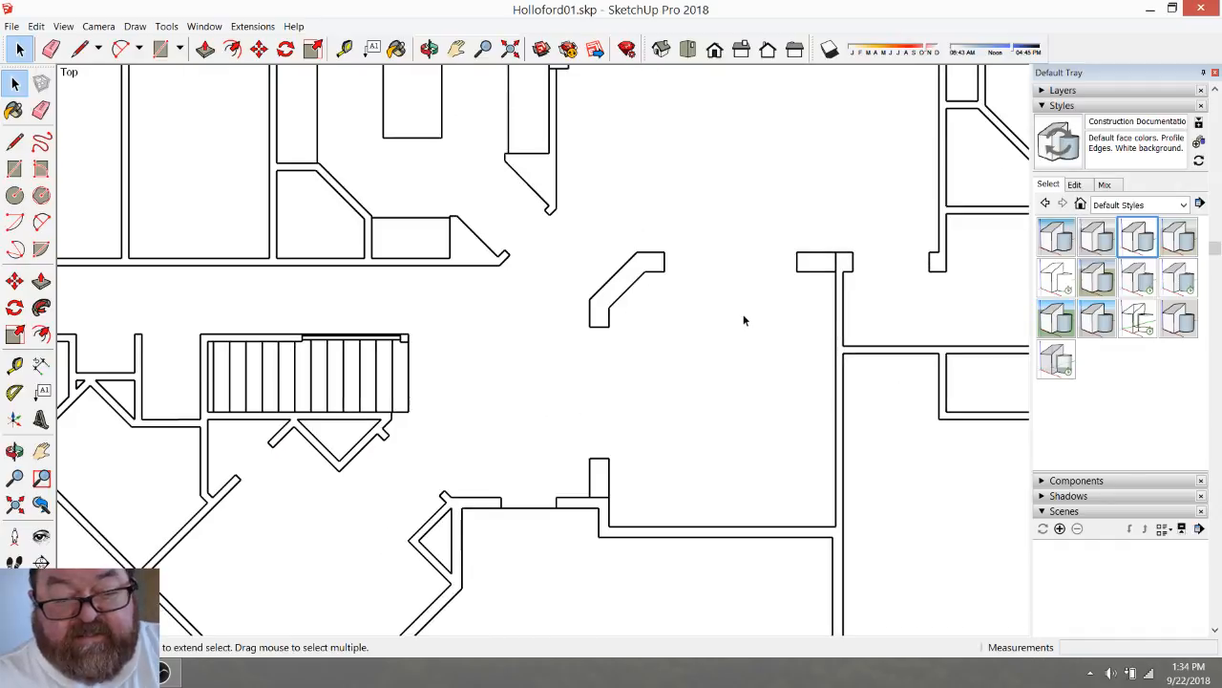
{"action": "left_click_drag", "start_coordinate": [581, 239], "coordinate": [729, 362]}
{"action": "left_click_drag", "start_coordinate": [638, 473], "coordinate": [560, 450], "text": "shift"}
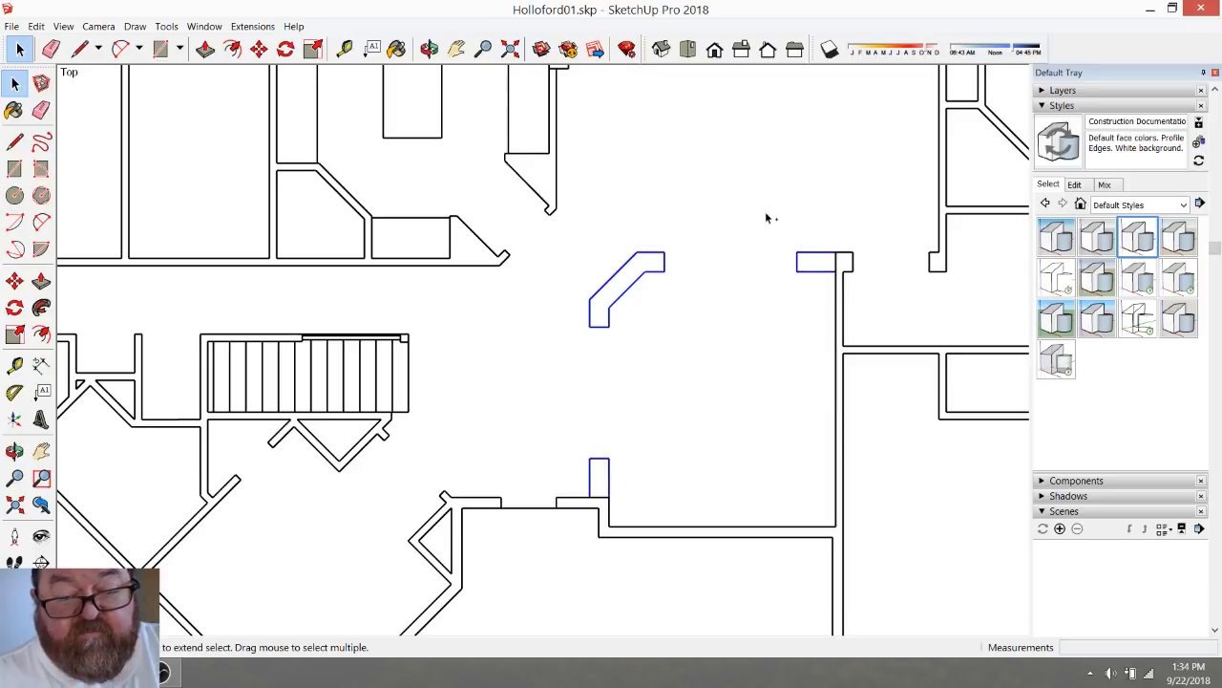
{"action": "right_click", "coordinate": [664, 273]}
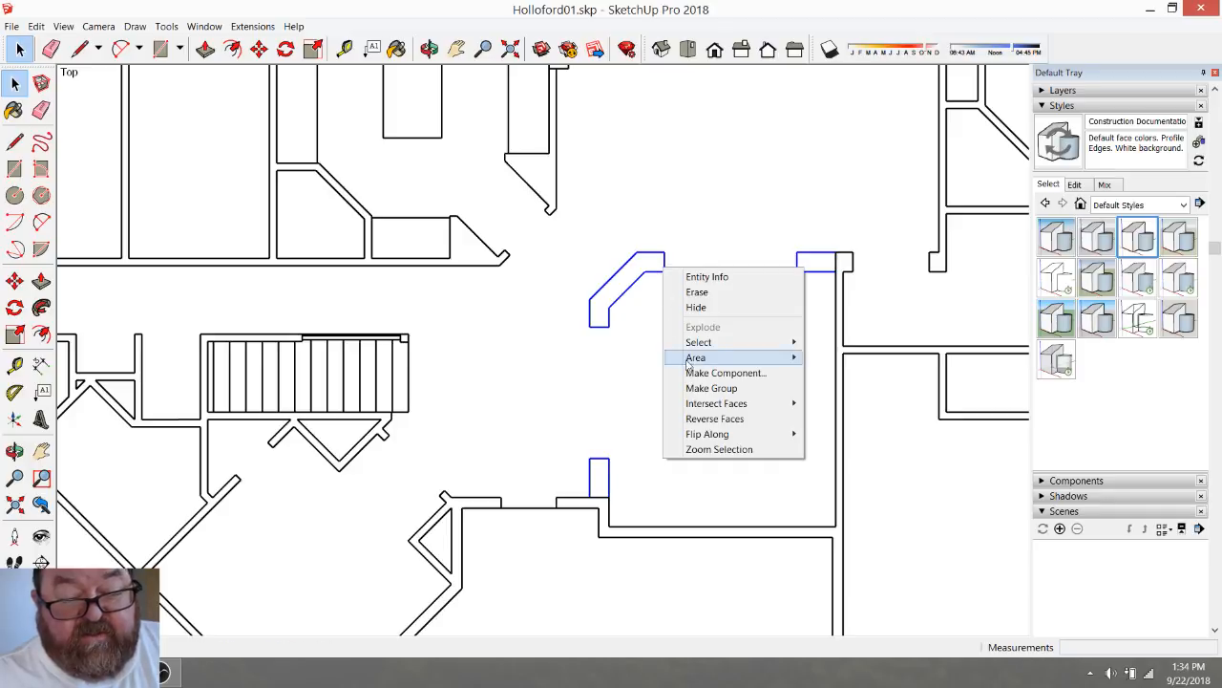
{"action": "left_click", "coordinate": [698, 388]}
{"action": "left_click", "coordinate": [680, 202]}
{"action": "left_click", "coordinate": [664, 275]}
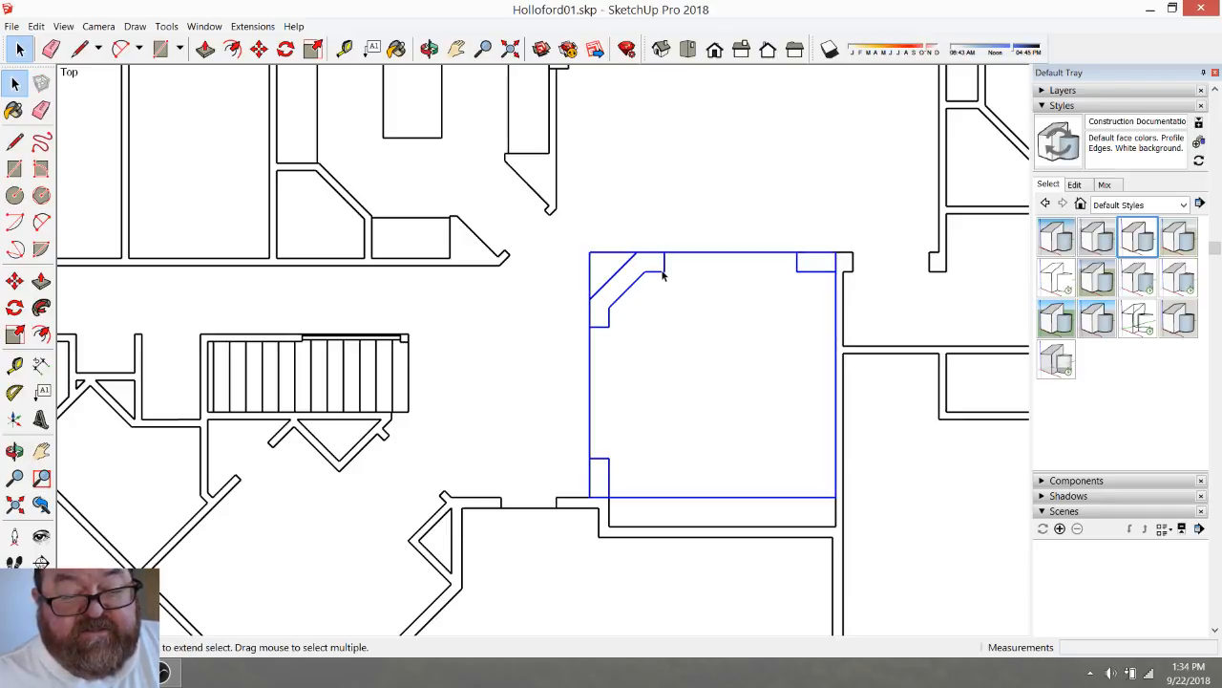
{"action": "key", "text": "Delete"}
{"action": "scroll", "coordinate": [710, 338], "scroll_direction": "down", "scroll_amount": 3}
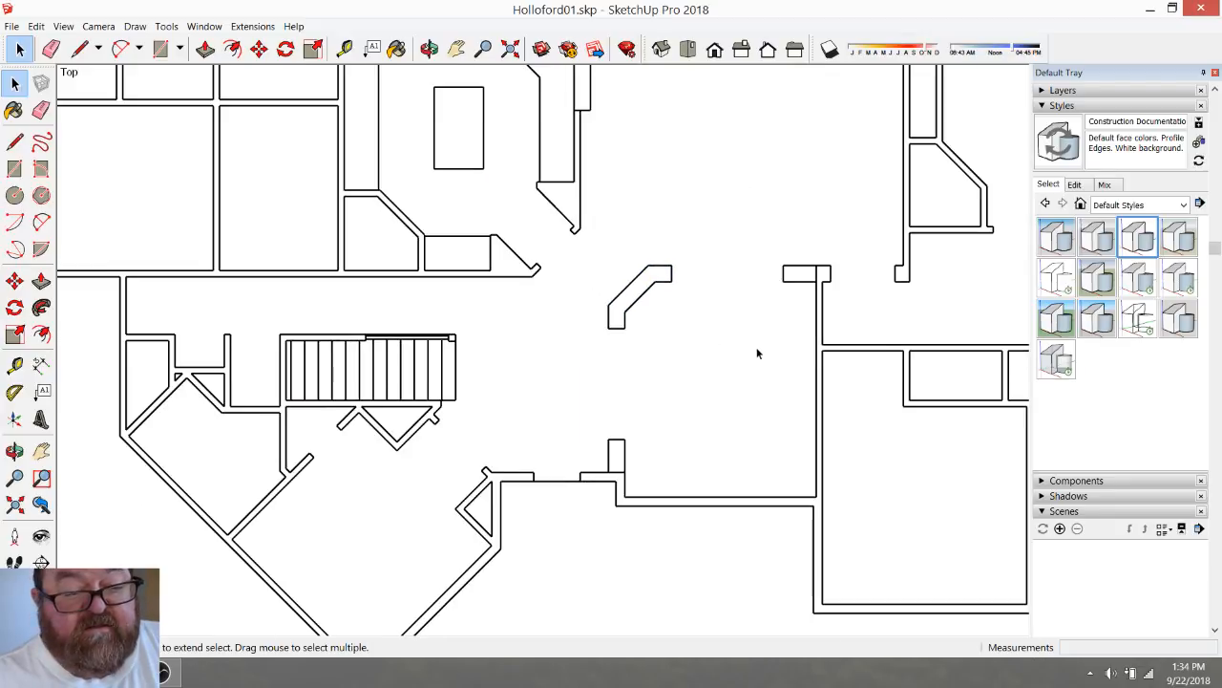
Check the kitchen counter group and compare the drawn floor plan with the reference plan image
{"action": "left_click", "coordinate": [579, 206]}
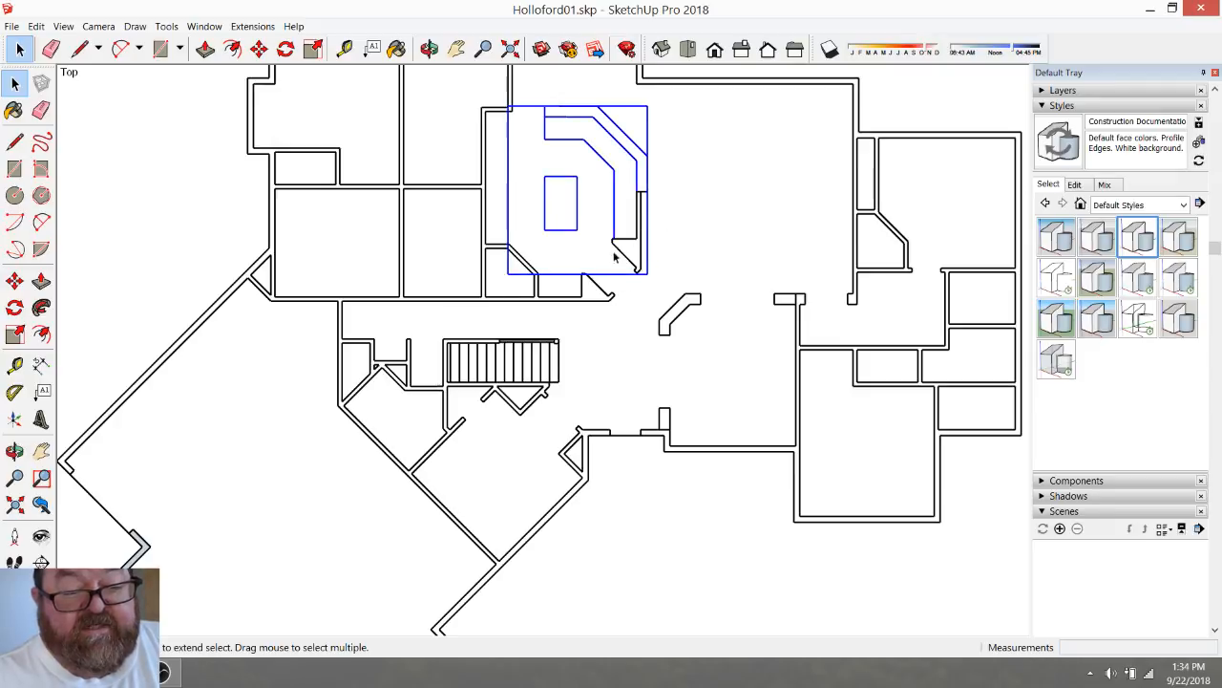
{"action": "left_click", "coordinate": [715, 231]}
{"action": "scroll", "coordinate": [759, 326], "scroll_direction": "up", "scroll_amount": 2}
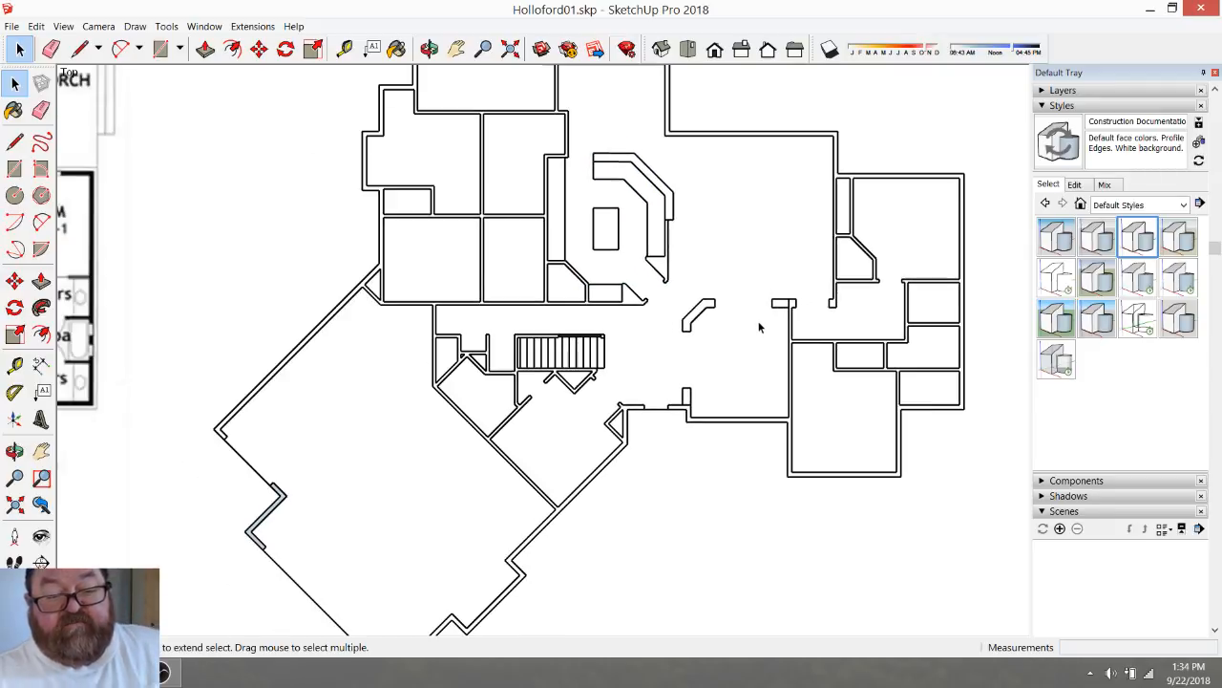
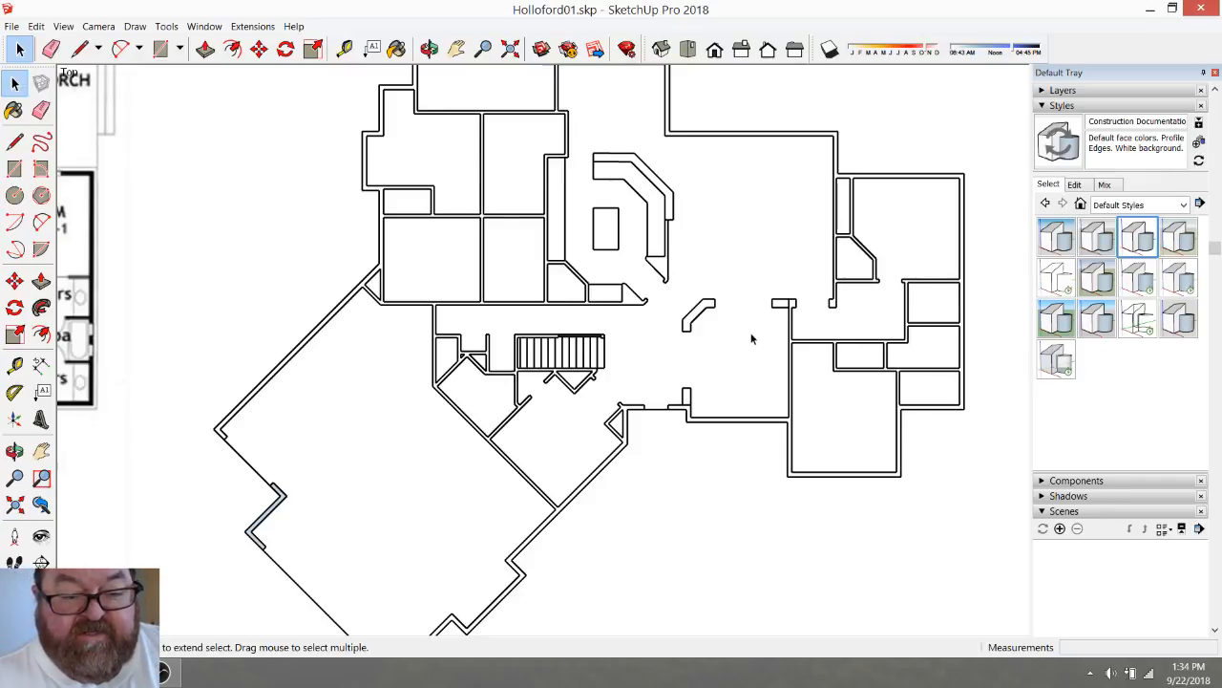
{"action": "scroll", "coordinate": [844, 276], "scroll_direction": "down", "scroll_amount": 6}
{"action": "scroll", "coordinate": [445, 287], "scroll_direction": "up", "scroll_amount": 4}
{"action": "scroll", "coordinate": [445, 286], "scroll_direction": "up", "scroll_amount": 1}
{"action": "scroll", "coordinate": [413, 306], "scroll_direction": "down", "scroll_amount": 3}
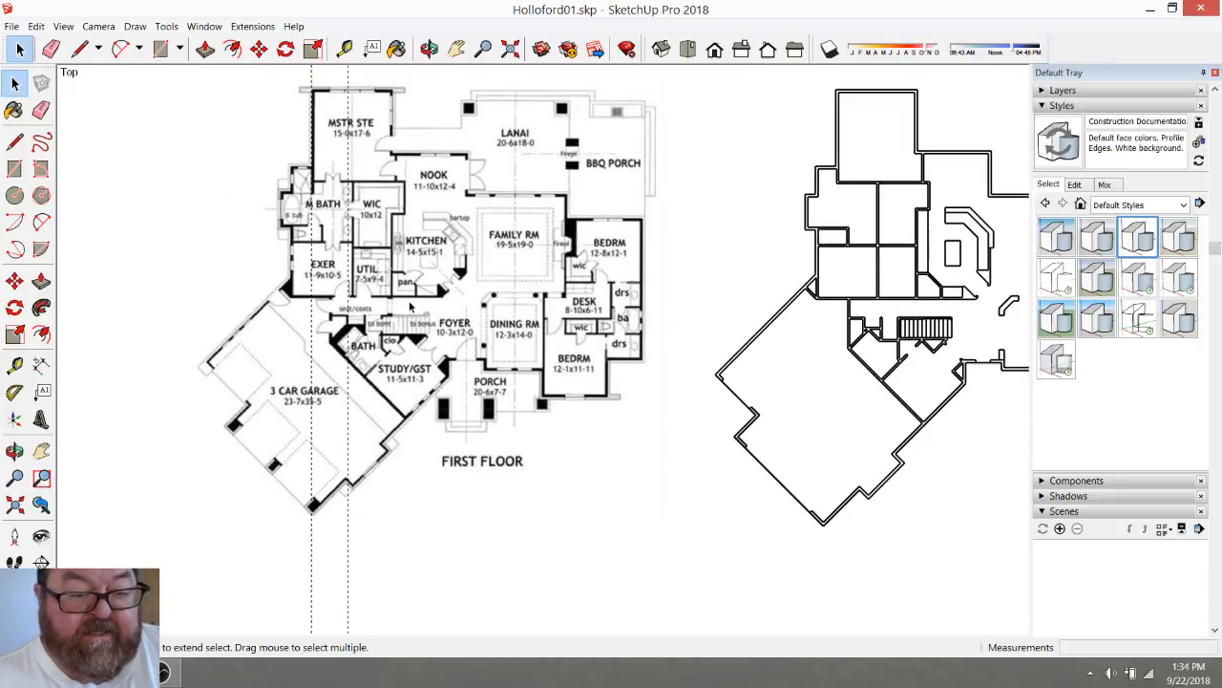
{"action": "scroll", "coordinate": [818, 253], "scroll_direction": "up", "scroll_amount": 4}
{"action": "scroll", "coordinate": [686, 255], "scroll_direction": "up", "scroll_amount": 2}
{"action": "scroll", "coordinate": [531, 247], "scroll_direction": "up", "scroll_amount": 3}
{"action": "scroll", "coordinate": [530, 247], "scroll_direction": "down", "scroll_amount": 2}
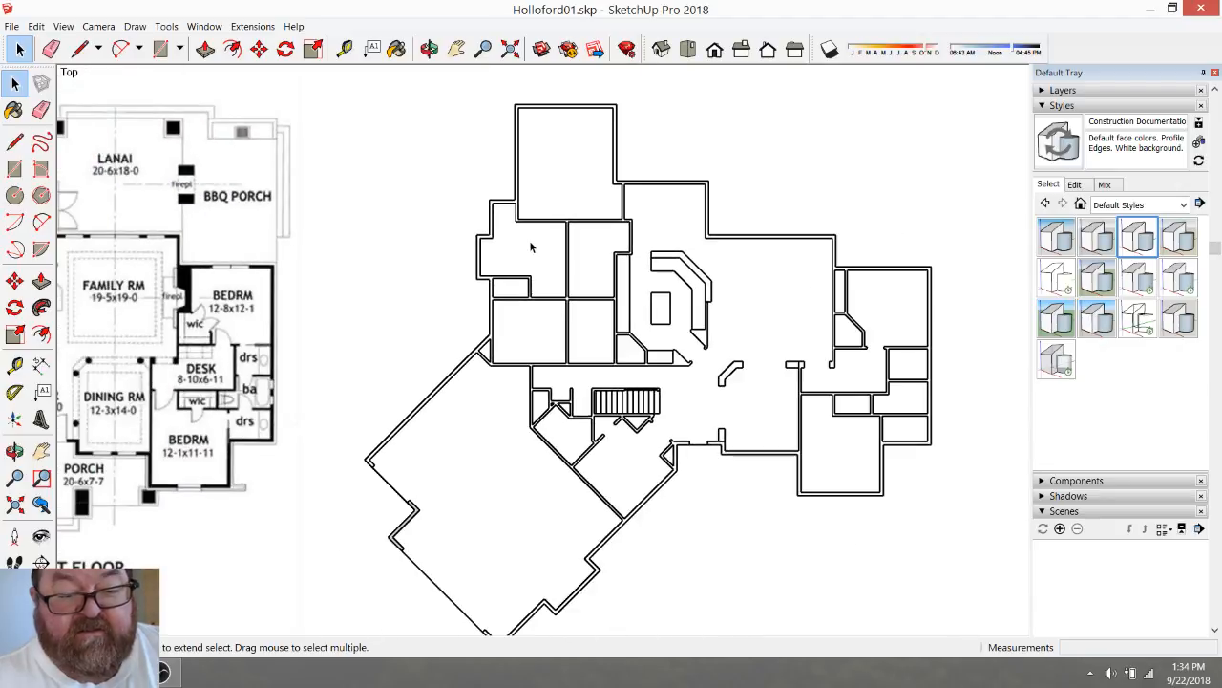
{"action": "scroll", "coordinate": [795, 301], "scroll_direction": "up", "scroll_amount": 2}
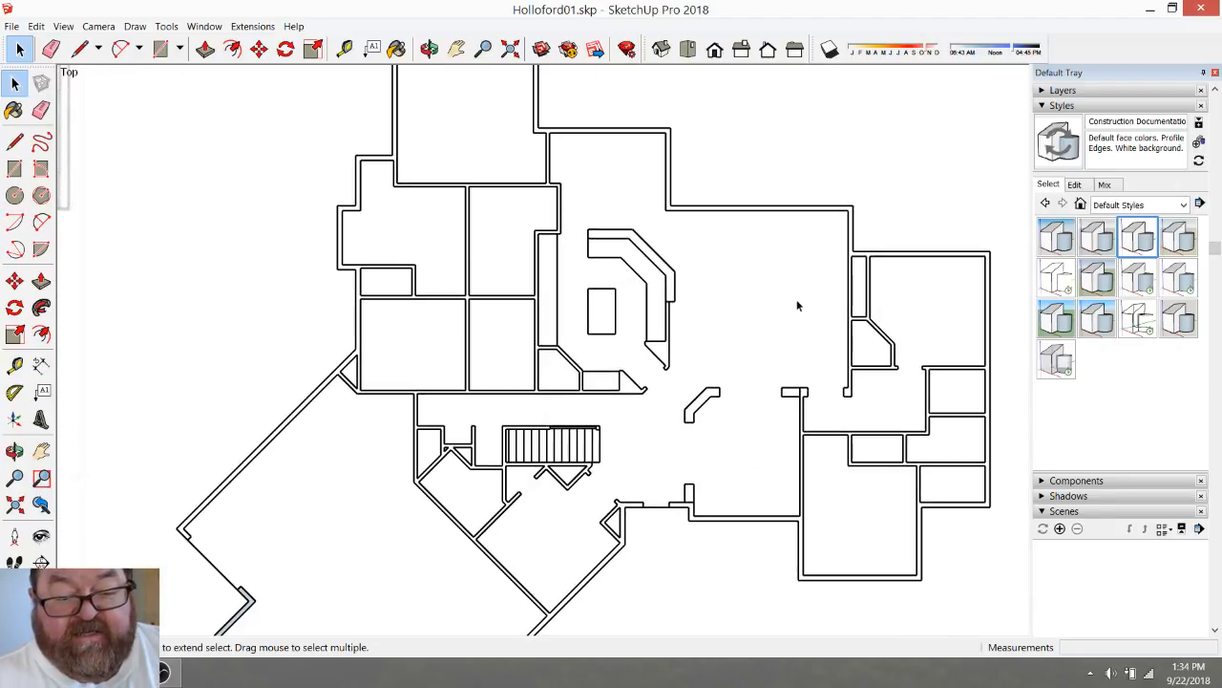
{"action": "scroll", "coordinate": [895, 358], "scroll_direction": "up", "scroll_amount": 2}
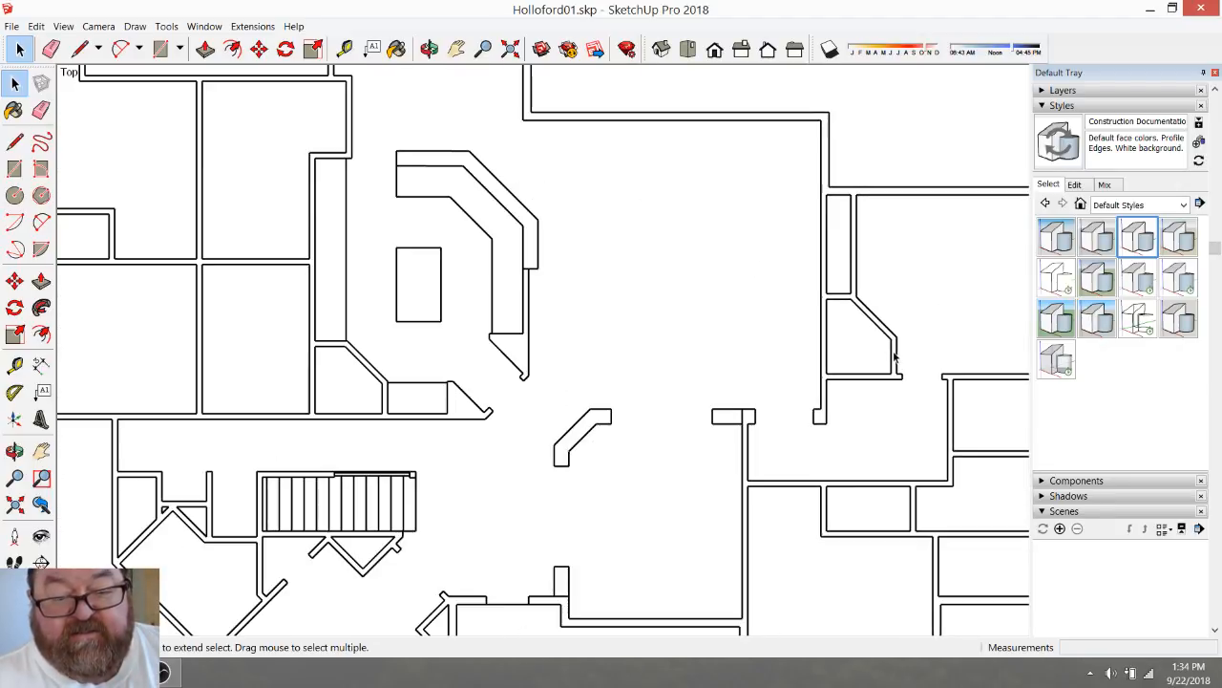
Draw a line across the family room's side wall where the upper bedroom's exterior wall meets it
{"action": "left_click", "coordinate": [79, 49]}
{"action": "scroll", "coordinate": [916, 219], "scroll_direction": "up", "scroll_amount": 2}
{"action": "scroll", "coordinate": [786, 184], "scroll_direction": "up", "scroll_amount": 2}
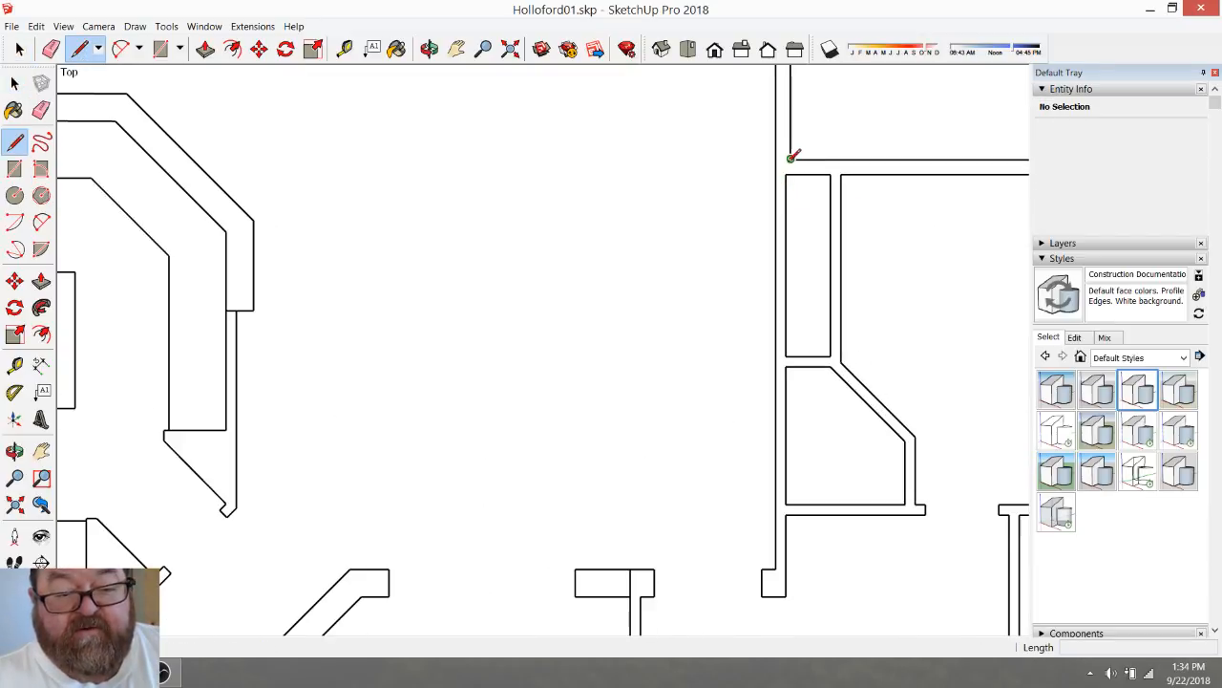
{"action": "left_click", "coordinate": [791, 159]}
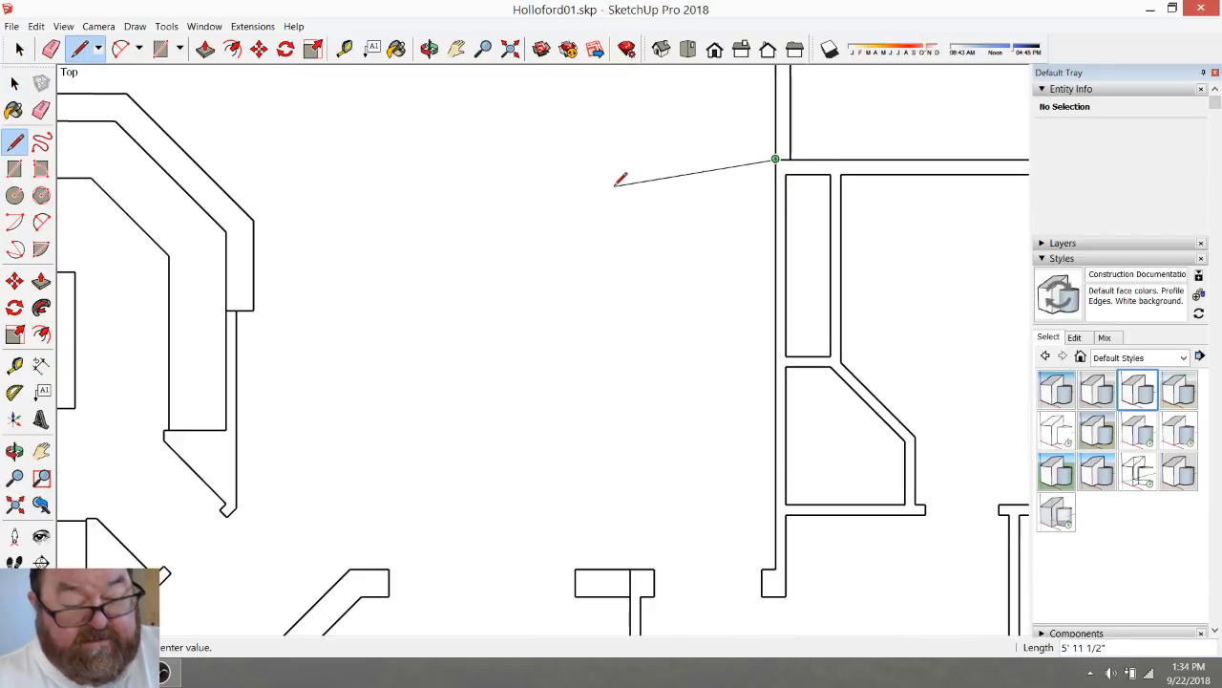
{"action": "key", "text": "Escape"}
Draw a 6 1/2" line across the exterior wall at the dining room's front corner below the stub wall
{"action": "scroll", "coordinate": [620, 181], "scroll_direction": "down", "scroll_amount": 5}
{"action": "scroll", "coordinate": [698, 492], "scroll_direction": "up", "scroll_amount": 2}
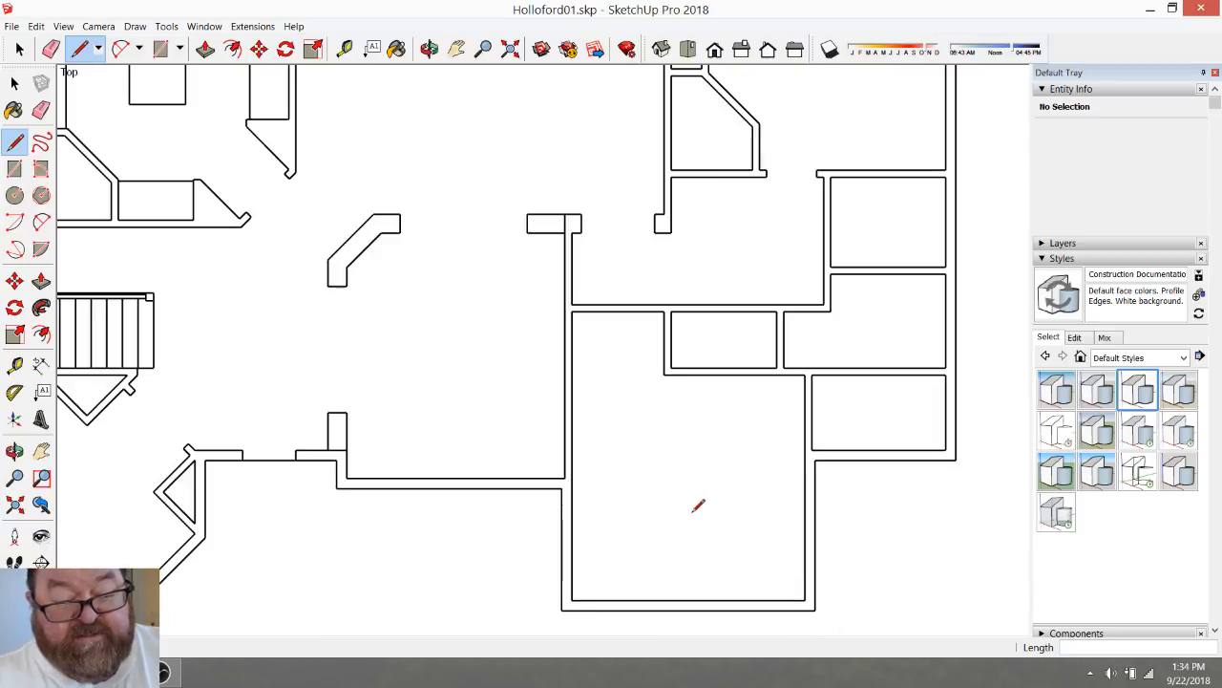
{"action": "scroll", "coordinate": [549, 489], "scroll_direction": "up", "scroll_amount": 1}
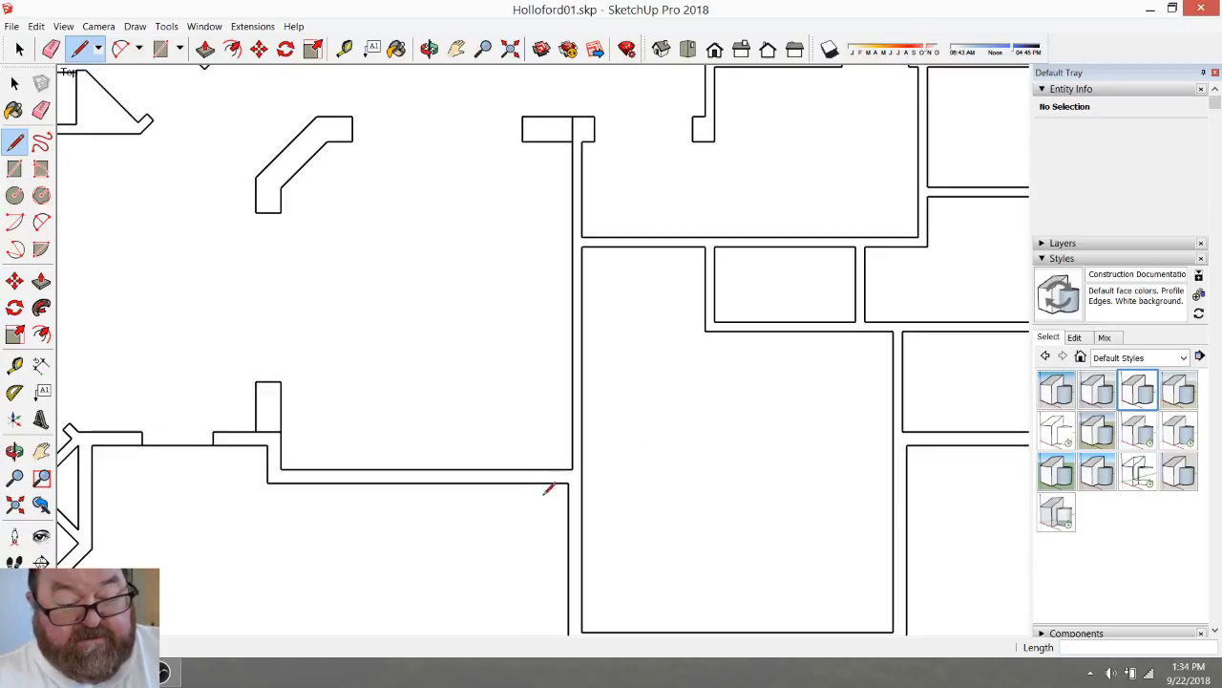
{"action": "left_click", "coordinate": [280, 467]}
{"action": "left_click", "coordinate": [268, 468]}
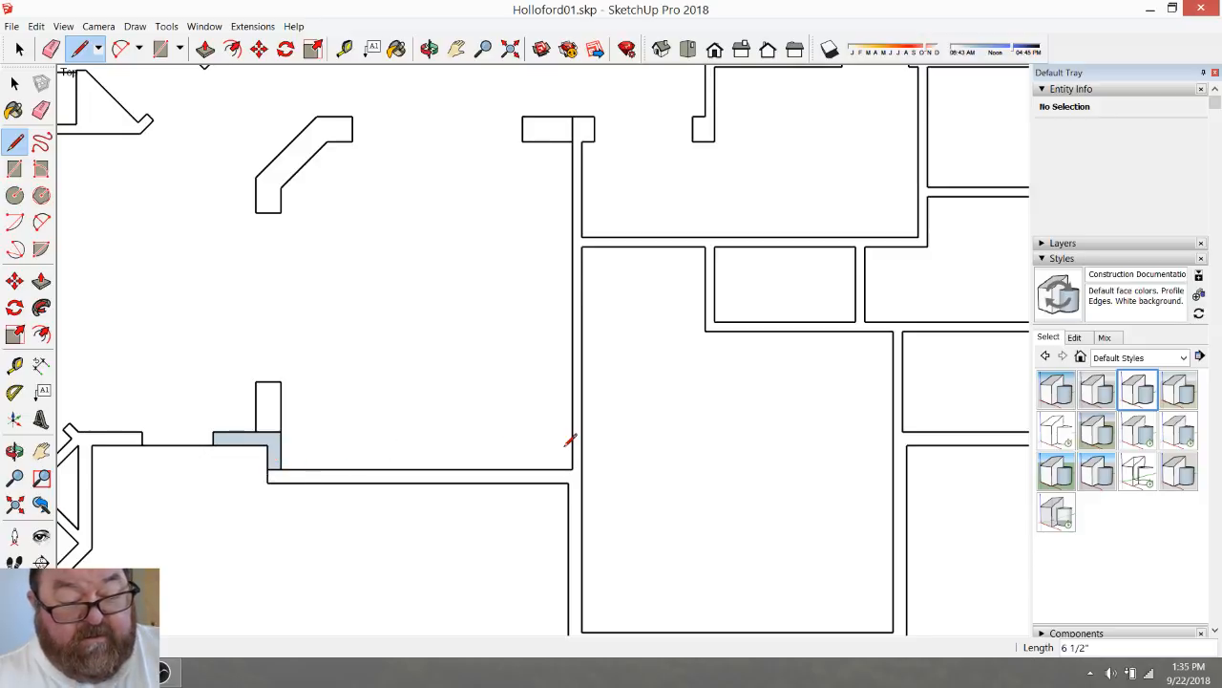
Draw a 4 1/2" line closing the end of the desk area's lower wall where it meets the dining room wall
{"action": "scroll", "coordinate": [568, 440], "scroll_direction": "down", "scroll_amount": 1}
{"action": "scroll", "coordinate": [562, 439], "scroll_direction": "up", "scroll_amount": 2}
{"action": "scroll", "coordinate": [619, 442], "scroll_direction": "down", "scroll_amount": 1}
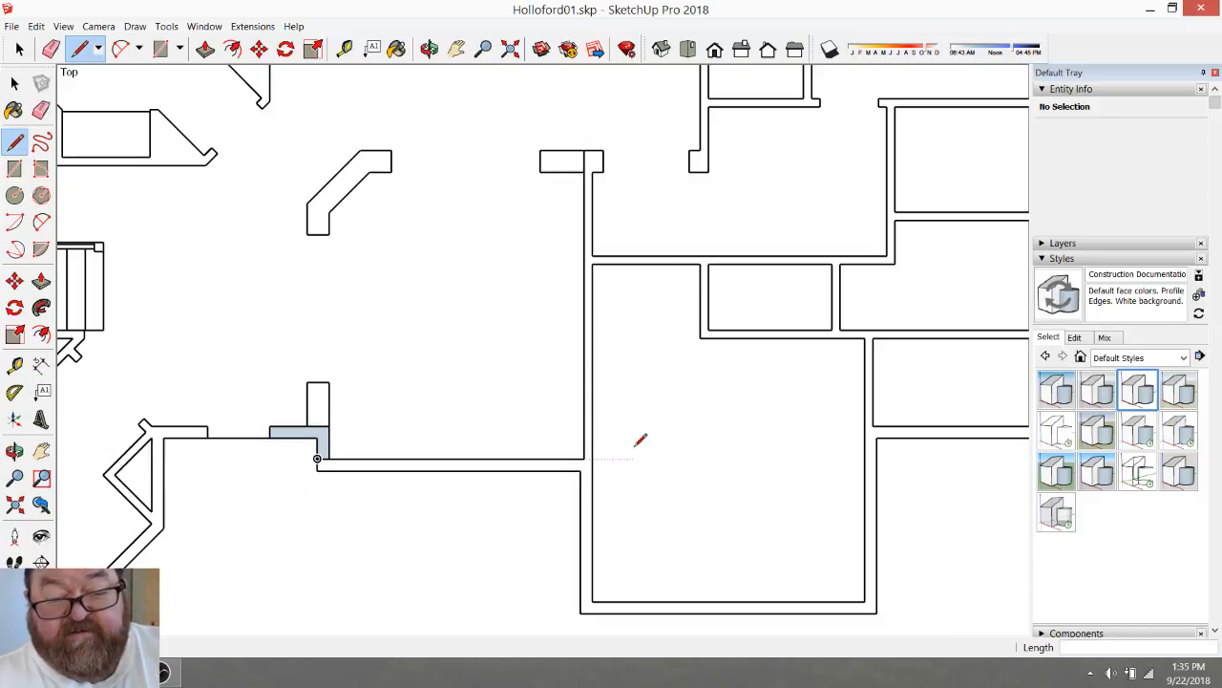
{"action": "scroll", "coordinate": [912, 385], "scroll_direction": "up", "scroll_amount": 4}
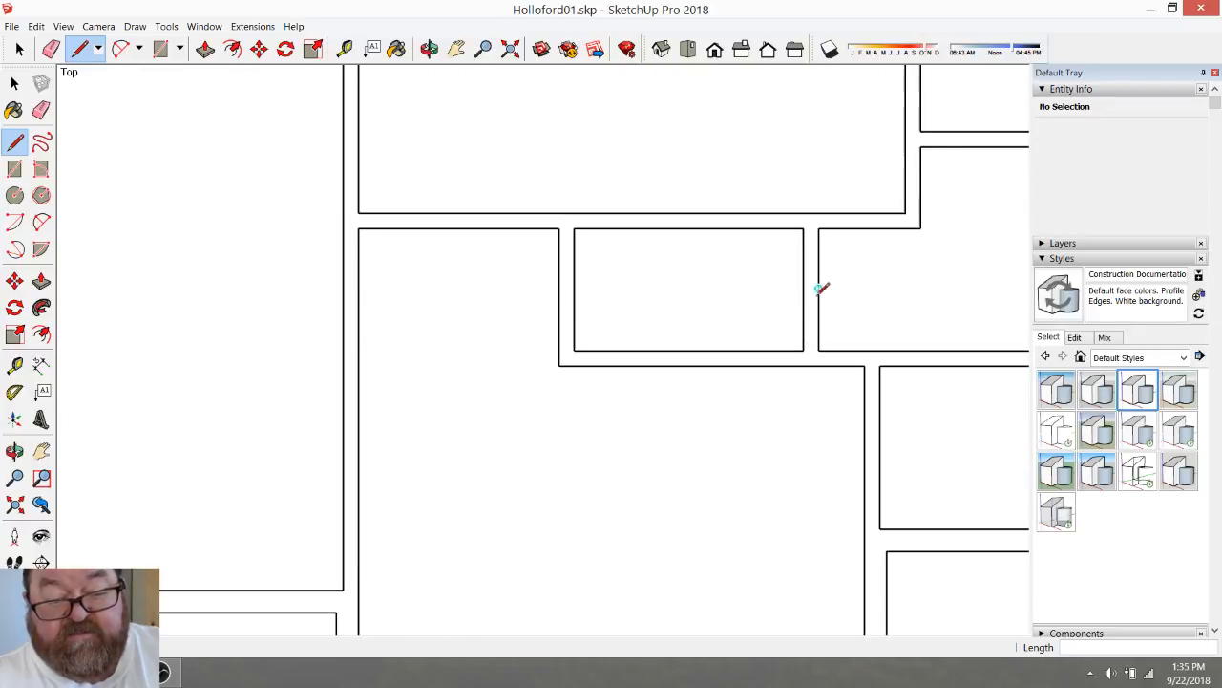
{"action": "scroll", "coordinate": [540, 347], "scroll_direction": "down", "scroll_amount": 5}
{"action": "scroll", "coordinate": [617, 363], "scroll_direction": "down", "scroll_amount": 2}
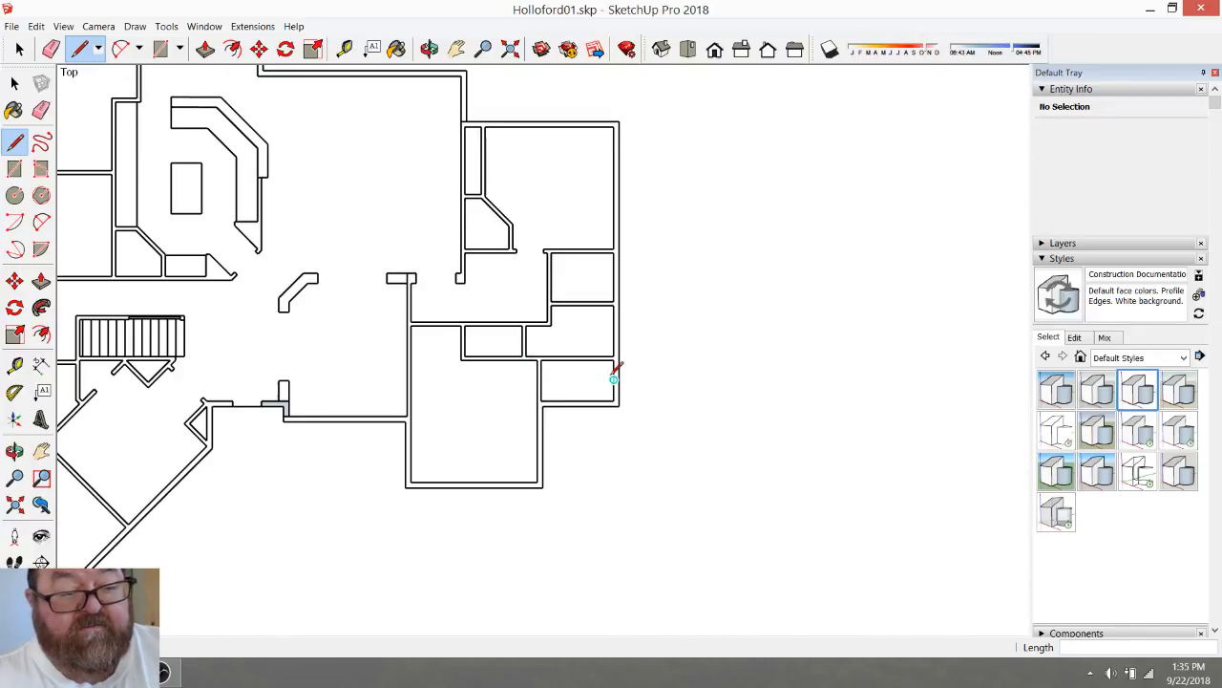
{"action": "scroll", "coordinate": [502, 284], "scroll_direction": "up", "scroll_amount": 4}
{"action": "scroll", "coordinate": [530, 234], "scroll_direction": "down", "scroll_amount": 3}
{"action": "scroll", "coordinate": [520, 225], "scroll_direction": "up", "scroll_amount": 2}
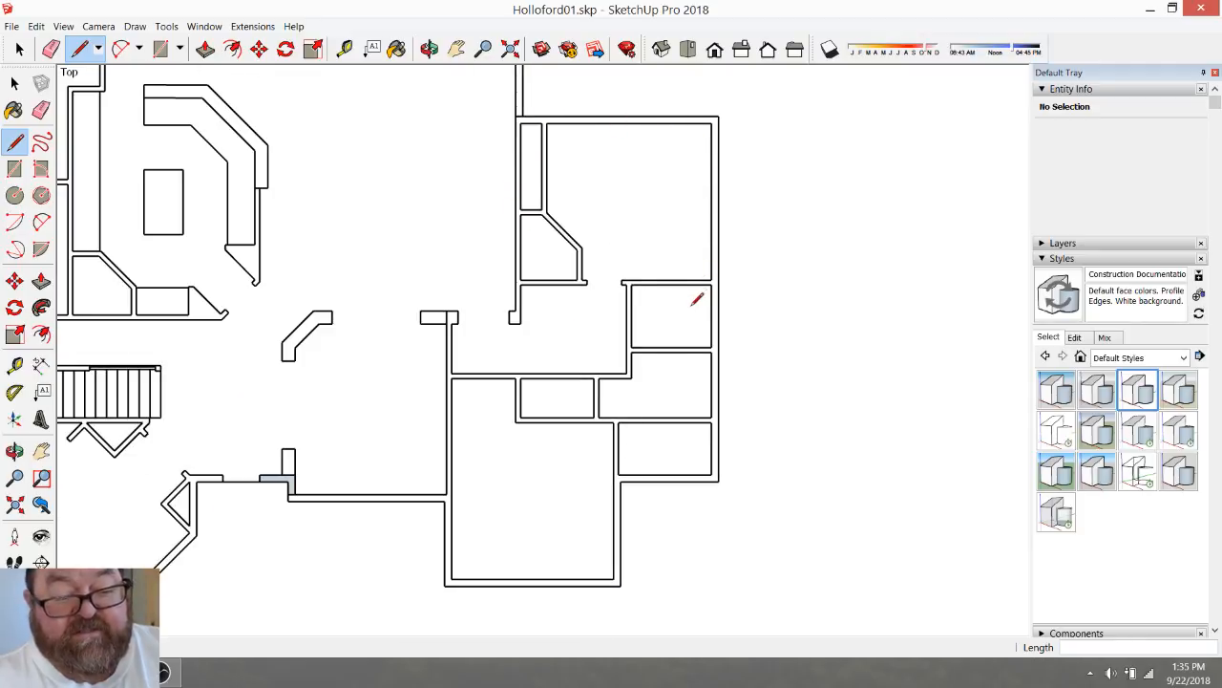
{"action": "scroll", "coordinate": [697, 297], "scroll_direction": "up", "scroll_amount": 3}
{"action": "scroll", "coordinate": [668, 358], "scroll_direction": "down", "scroll_amount": 2}
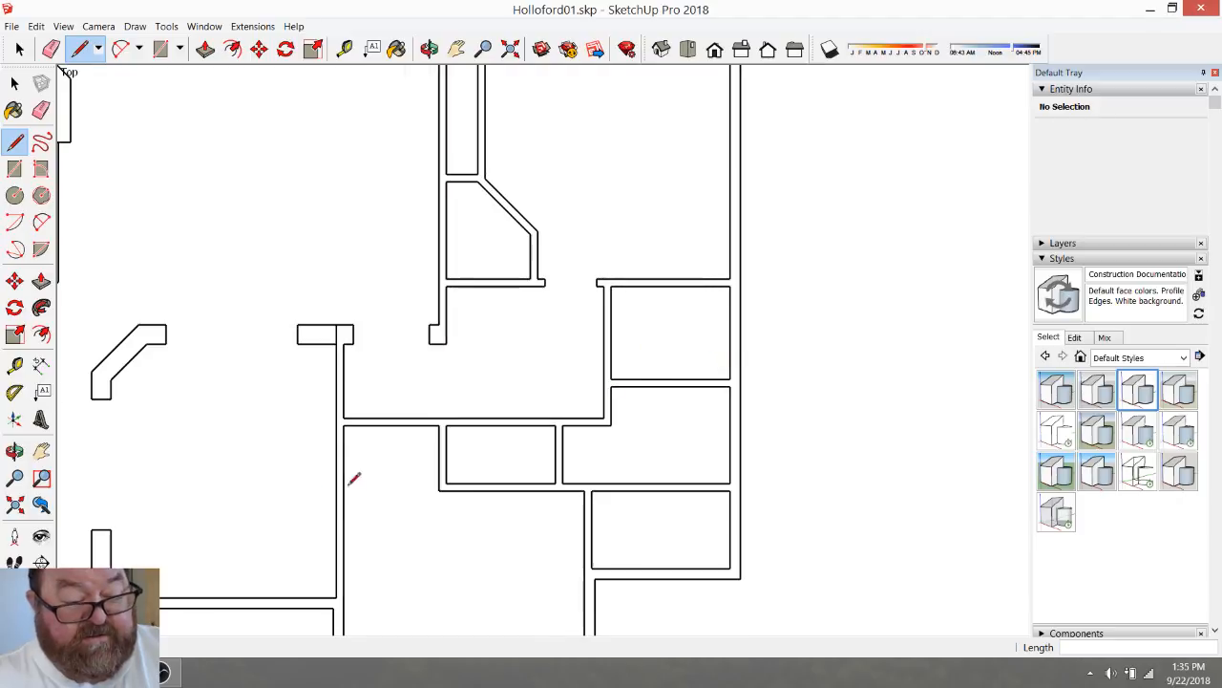
{"action": "scroll", "coordinate": [353, 444], "scroll_direction": "up", "scroll_amount": 2}
{"action": "left_click", "coordinate": [355, 390]}
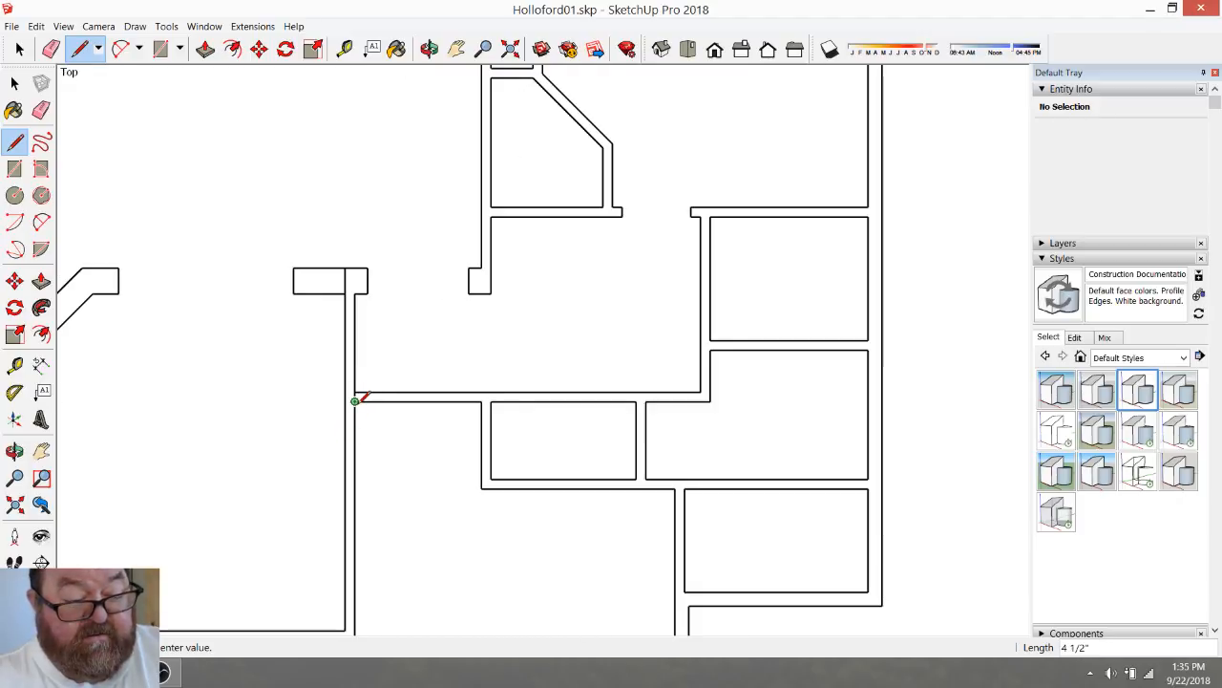
{"action": "key", "text": "Escape"}
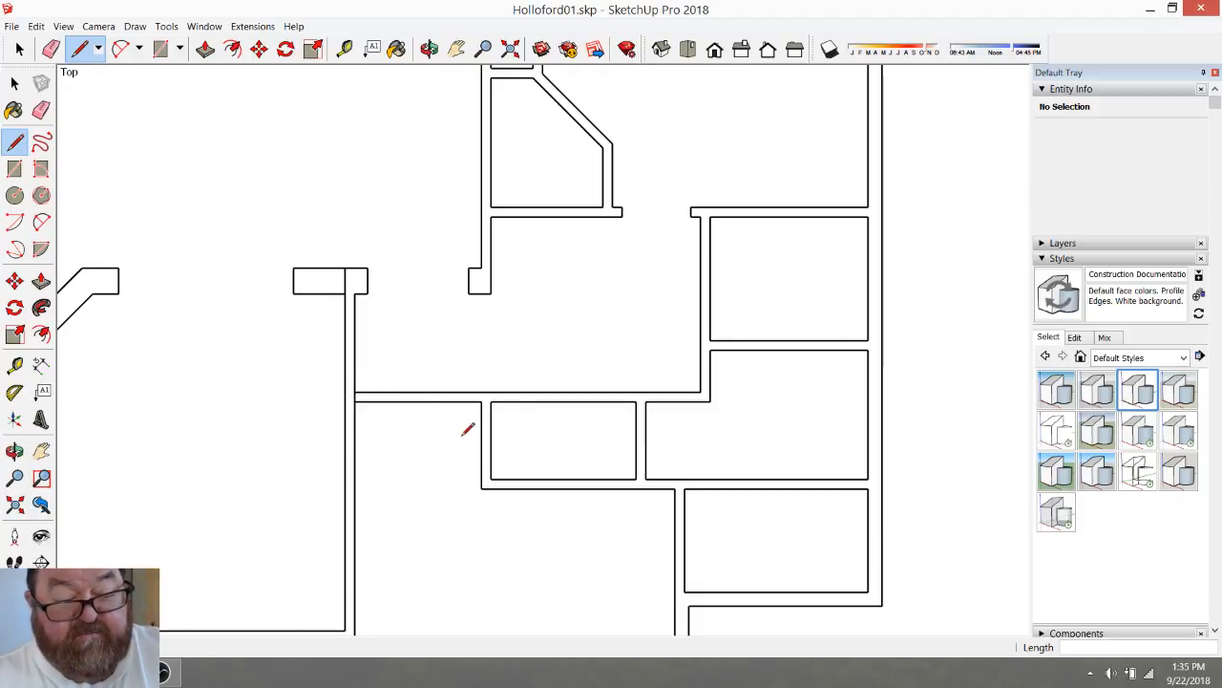
Draw short lines across the tops of both closet side walls where they meet the desk area's lower wall
{"action": "left_click", "coordinate": [482, 401]}
{"action": "left_click", "coordinate": [490, 402]}
{"action": "left_click", "coordinate": [636, 401]}
{"action": "left_click", "coordinate": [645, 401]}
{"action": "key", "text": "Escape"}
Draw lines closing the desk-side end of the upper dressing room's lower wall and the exterior-wall end of its upper wall
{"action": "left_click", "coordinate": [711, 350]}
{"action": "left_click", "coordinate": [710, 340]}
{"action": "left_click", "coordinate": [868, 216]}
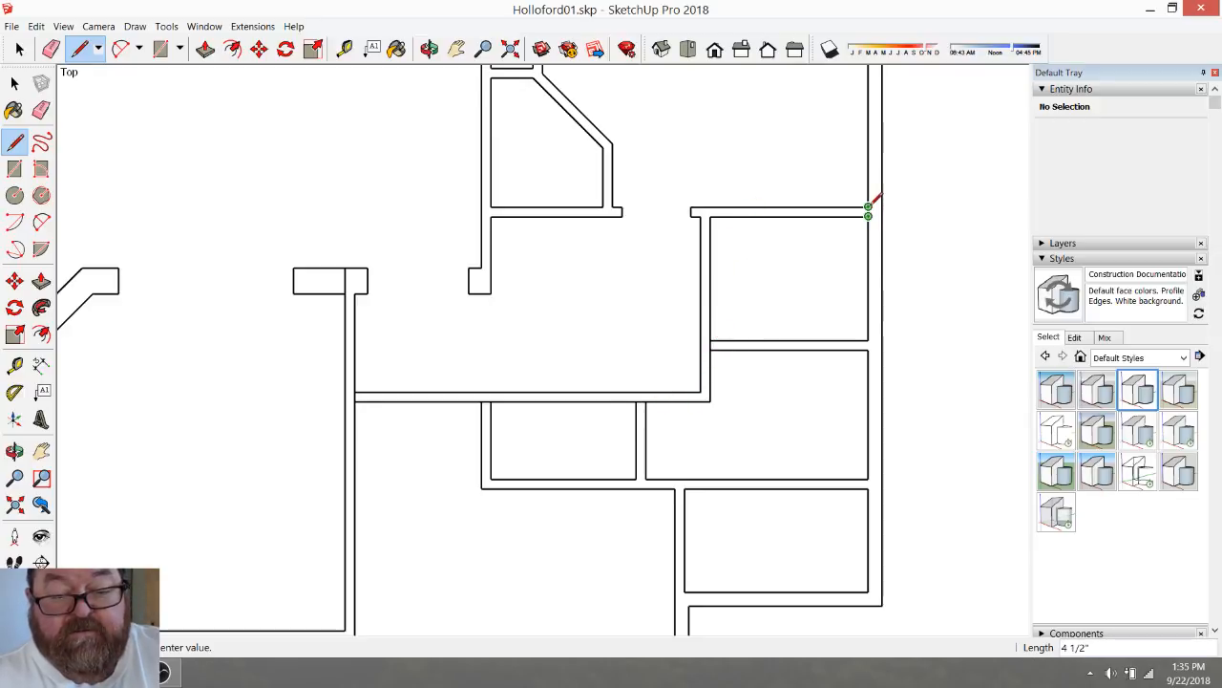
{"action": "left_click", "coordinate": [869, 207]}
{"action": "scroll", "coordinate": [807, 298], "scroll_direction": "down", "scroll_amount": 3}
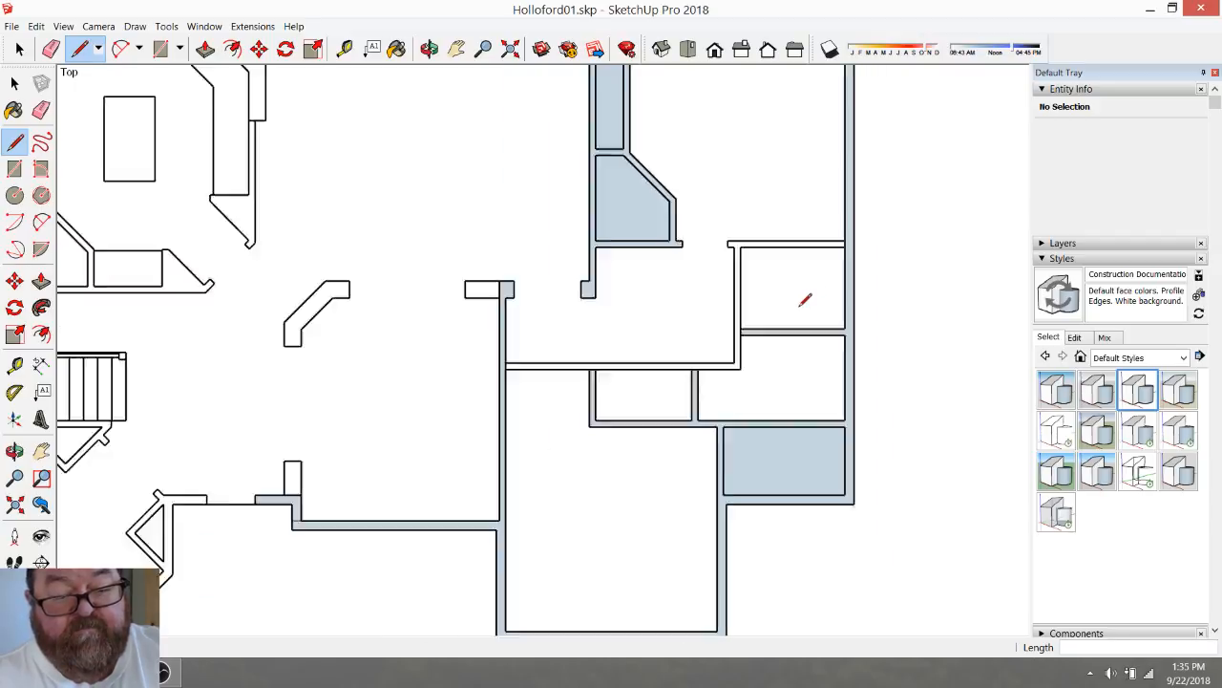
Retrace the lower edge of the desk area's lower wall from the dining room wall to its far outer corner
{"action": "scroll", "coordinate": [805, 300], "scroll_direction": "up", "scroll_amount": 1}
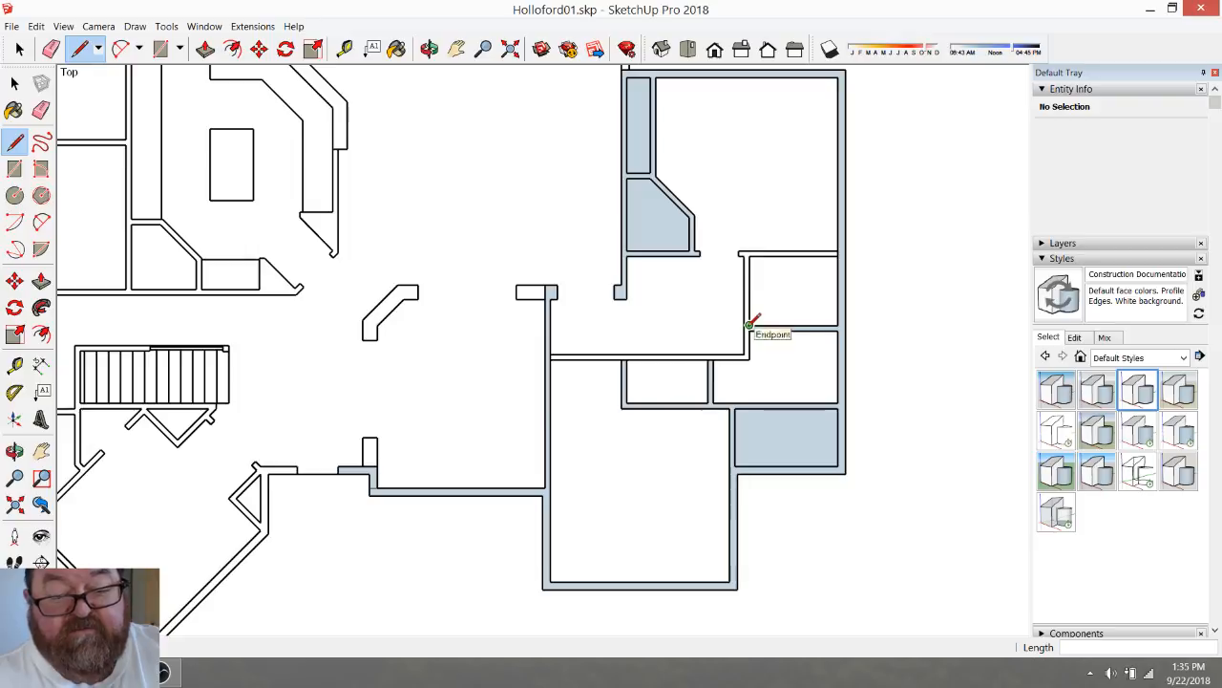
{"action": "scroll", "coordinate": [743, 351], "scroll_direction": "up", "scroll_amount": 3}
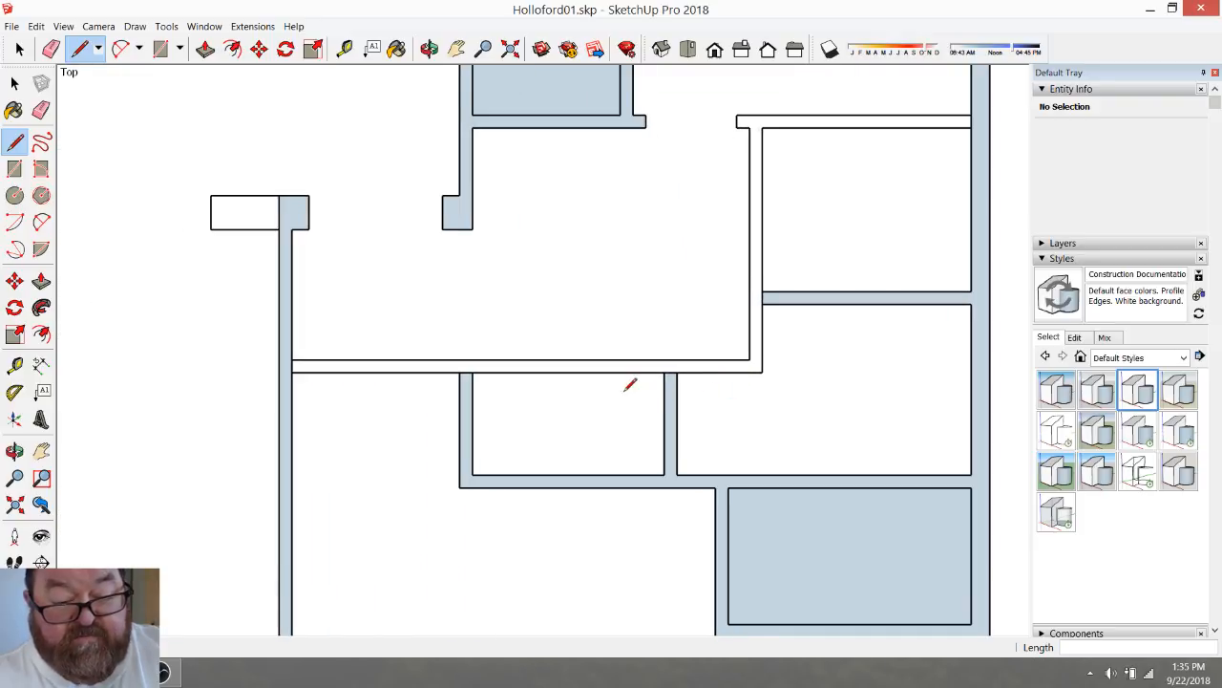
{"action": "scroll", "coordinate": [629, 384], "scroll_direction": "up", "scroll_amount": 2}
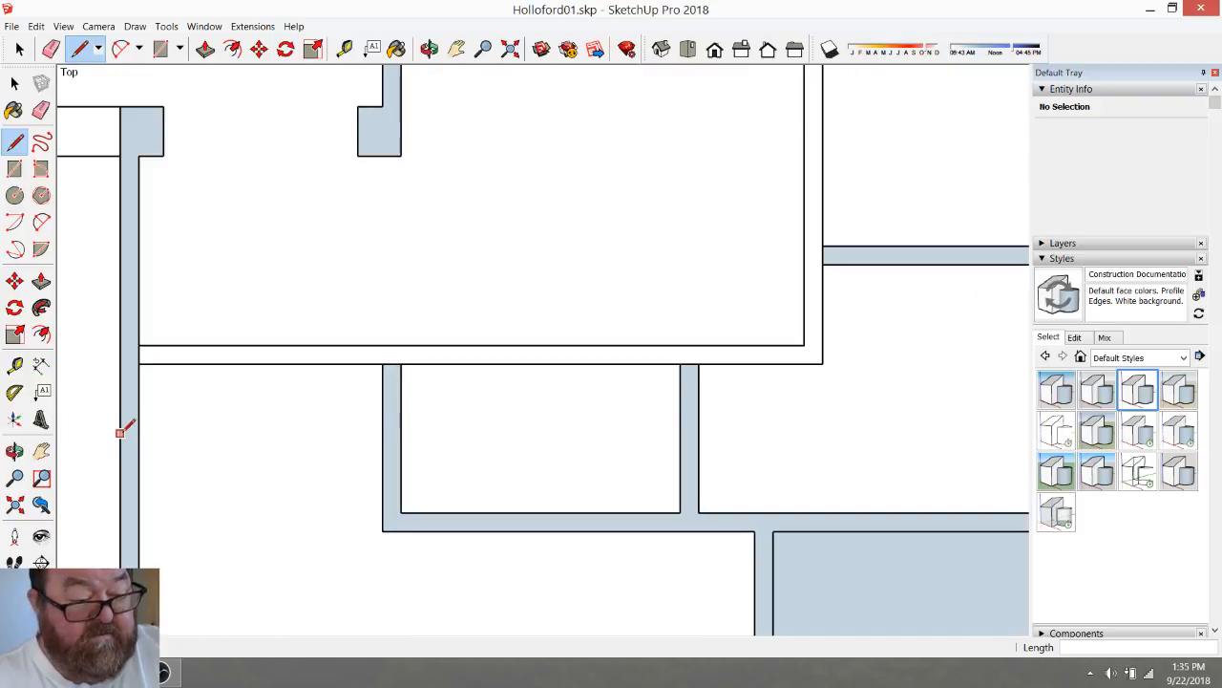
{"action": "left_click", "coordinate": [140, 361]}
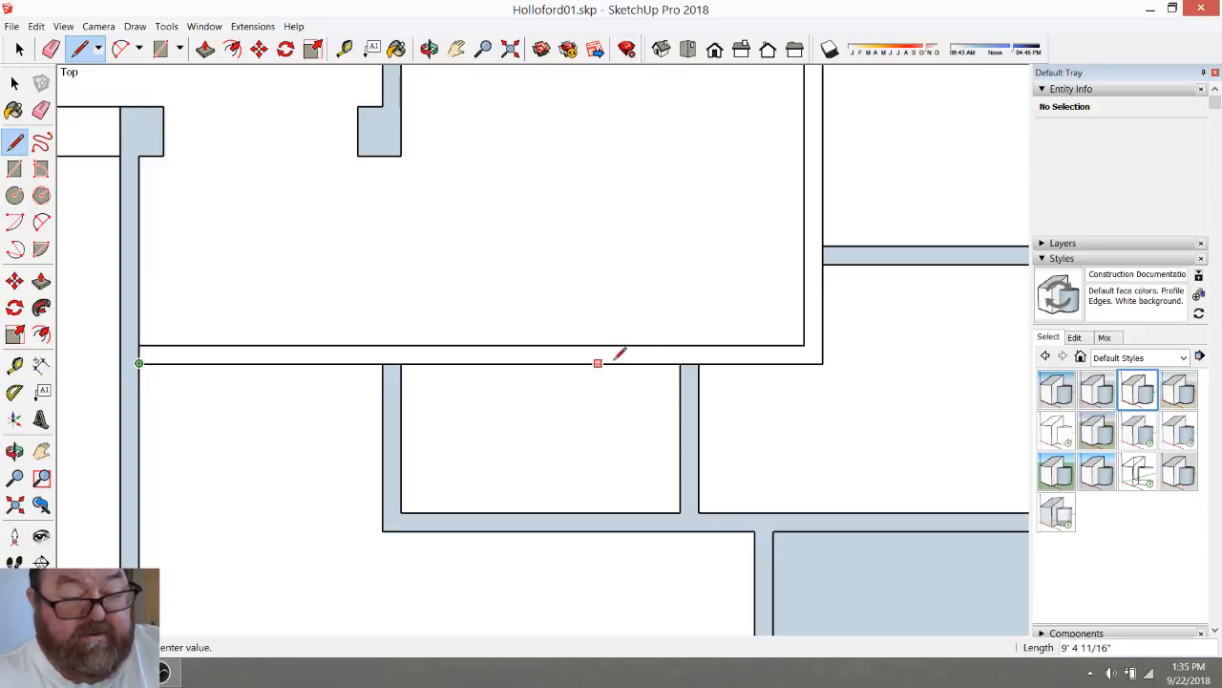
{"action": "left_click", "coordinate": [822, 361]}
{"action": "scroll", "coordinate": [621, 395], "scroll_direction": "down", "scroll_amount": 3}
Delete the faces of the room and closet below the desk area, the lower dressing room and the small room beneath it
{"action": "key", "text": "space"}
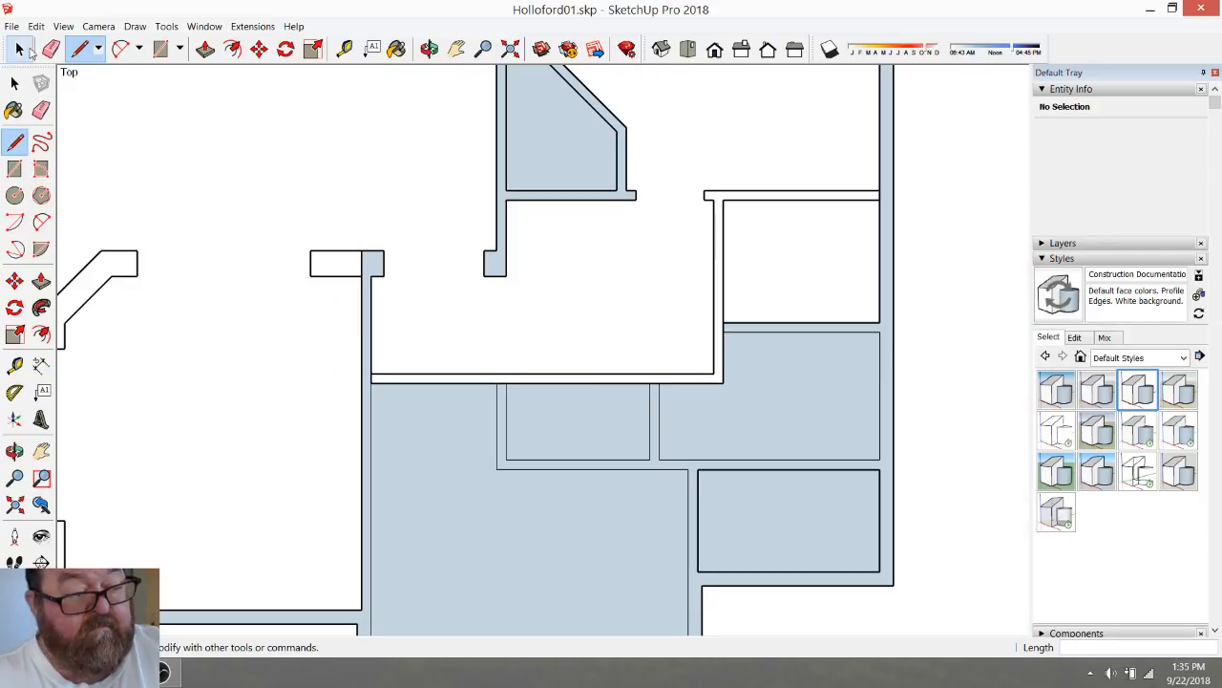
{"action": "left_click", "coordinate": [445, 437]}
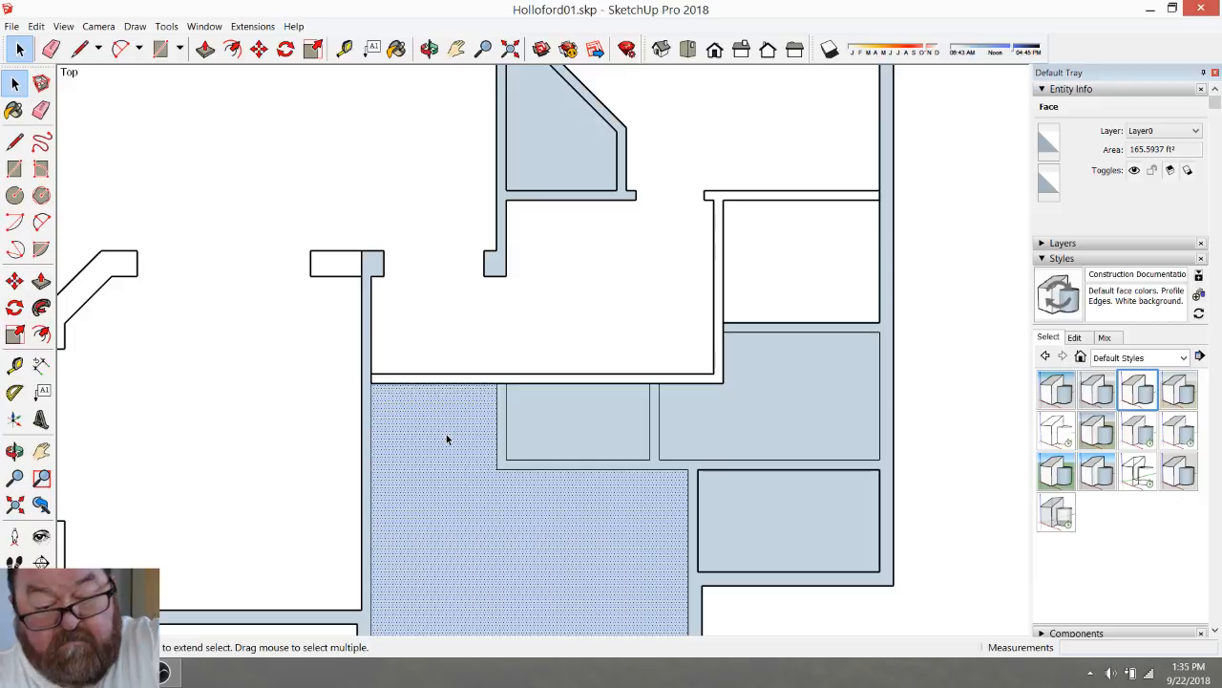
{"action": "key", "text": "Delete"}
{"action": "left_click", "coordinate": [561, 425]}
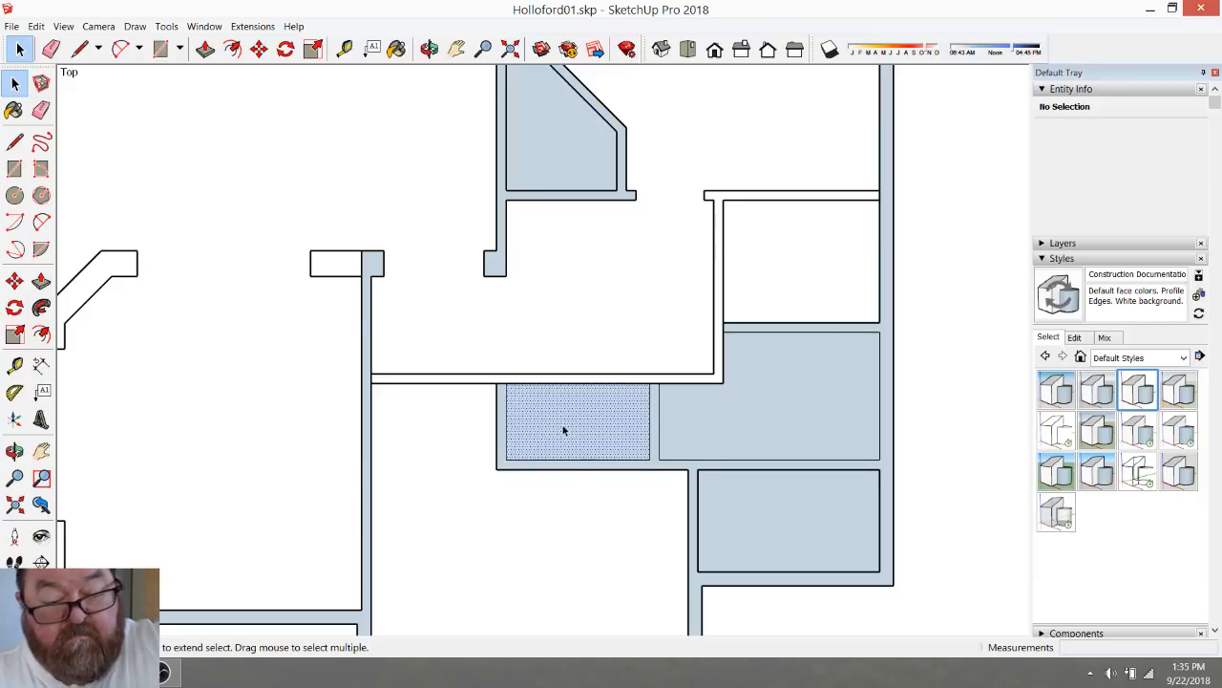
{"action": "key", "text": "Delete"}
{"action": "left_click", "coordinate": [738, 420]}
{"action": "key", "text": "Delete"}
{"action": "left_click", "coordinate": [736, 506]}
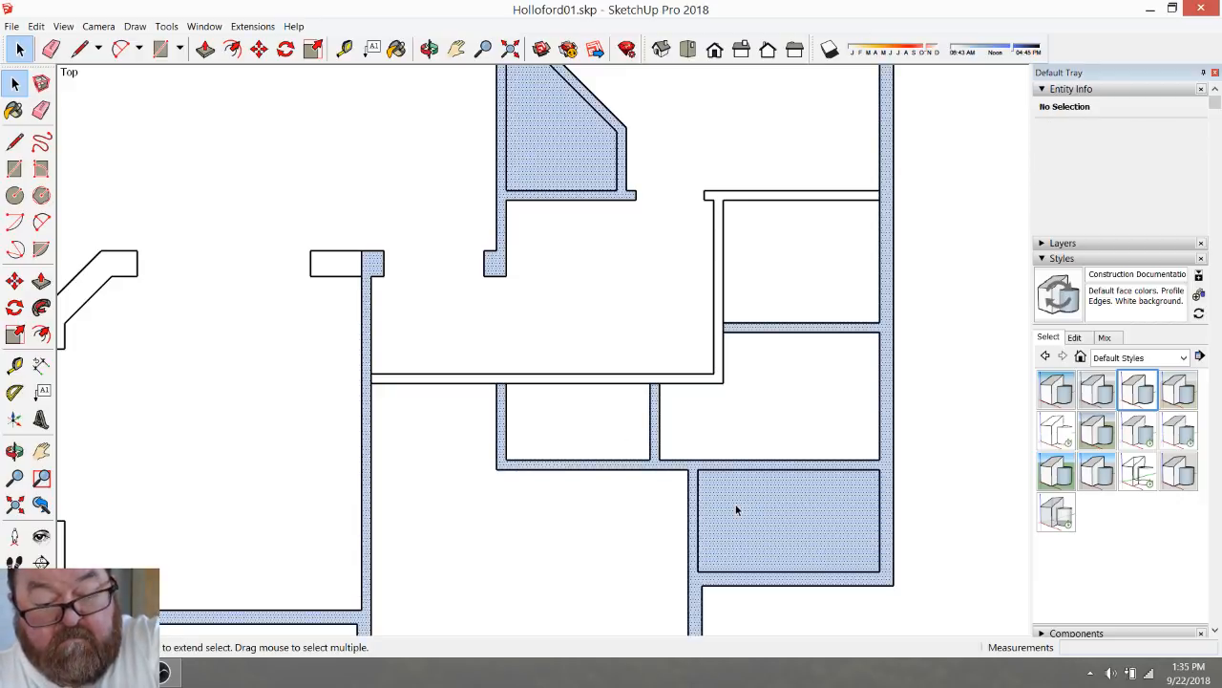
{"action": "key", "text": "Delete"}
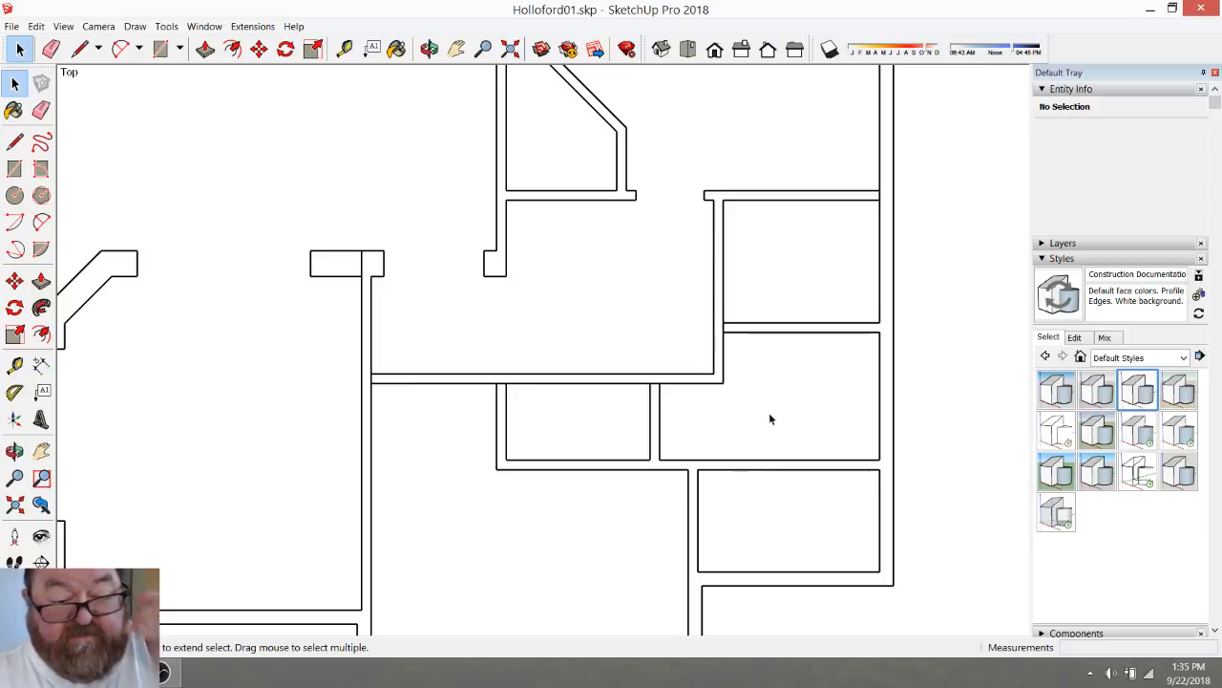
Undo the room face deletions and the preceding line edits, back to before the walls were filled
{"action": "key", "text": "ctrl+z"}
{"action": "key", "text": "ctrl+z"}
{"action": "key", "text": "ctrl+z"}
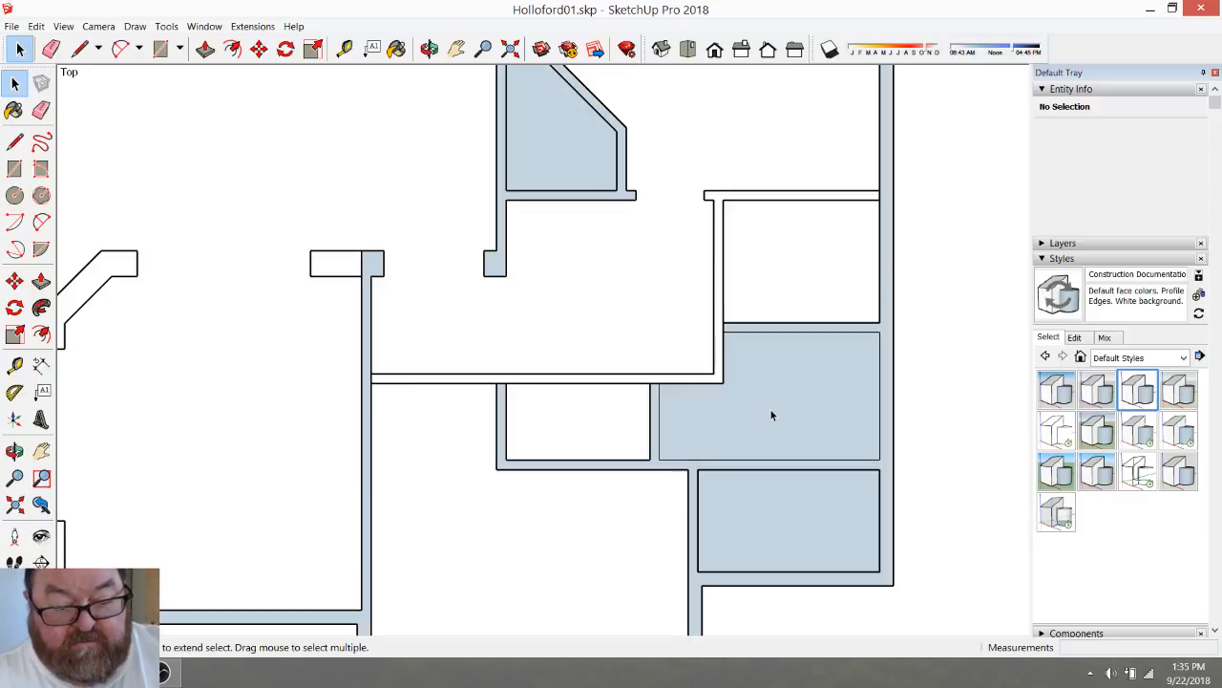
{"action": "key", "text": "ctrl+z"}
{"action": "key", "text": "ctrl+z"}
{"action": "key", "text": "ctrl+z"}
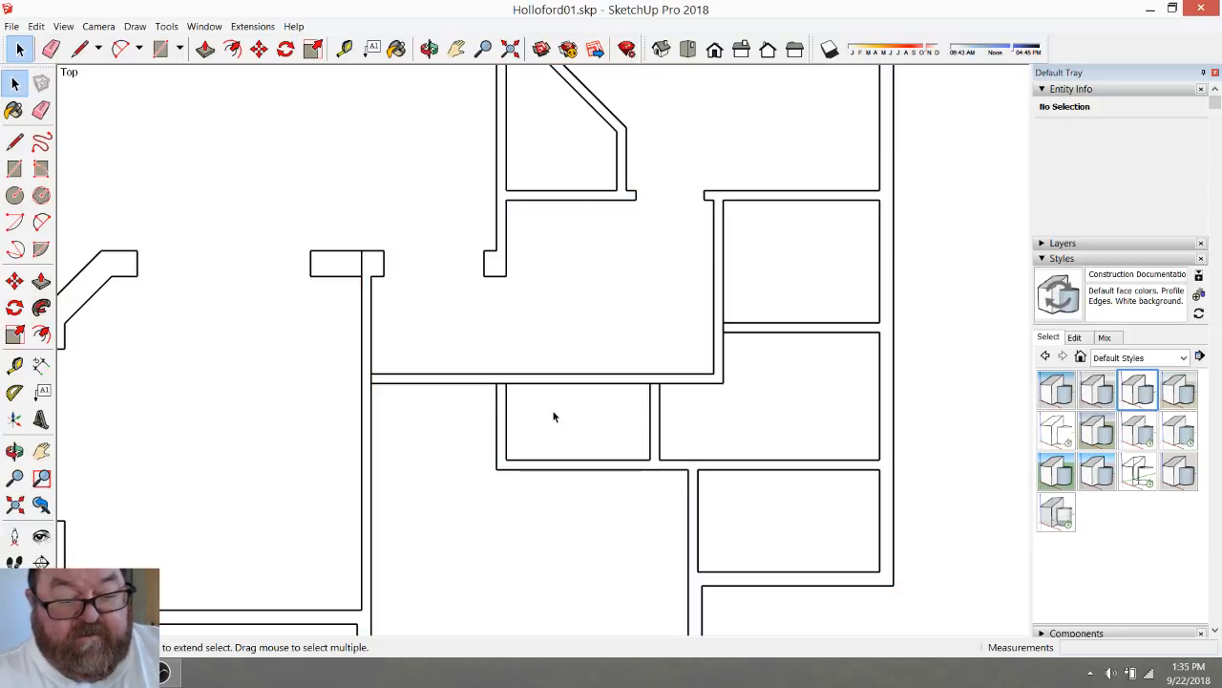
Draw a 4 1/2" line closing the upper dressing room's upper wall where it meets the exterior wall
{"action": "left_click", "coordinate": [80, 50]}
{"action": "scroll", "coordinate": [642, 441], "scroll_direction": "down", "scroll_amount": 2}
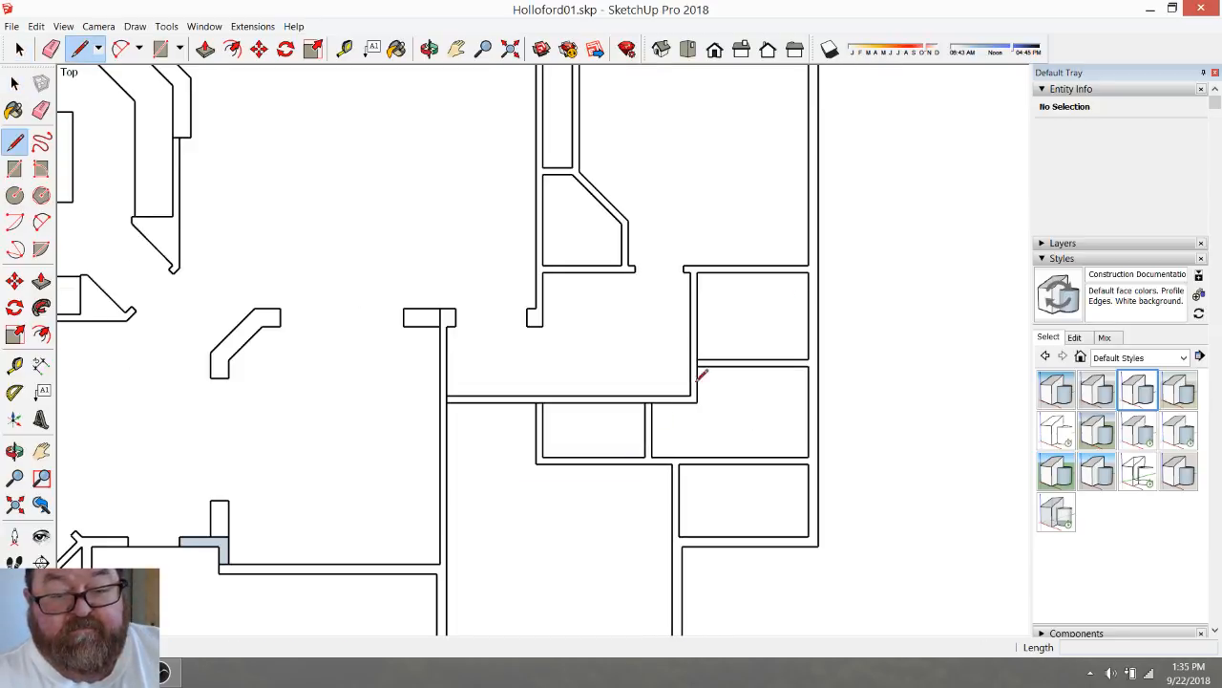
{"action": "left_click", "coordinate": [809, 265]}
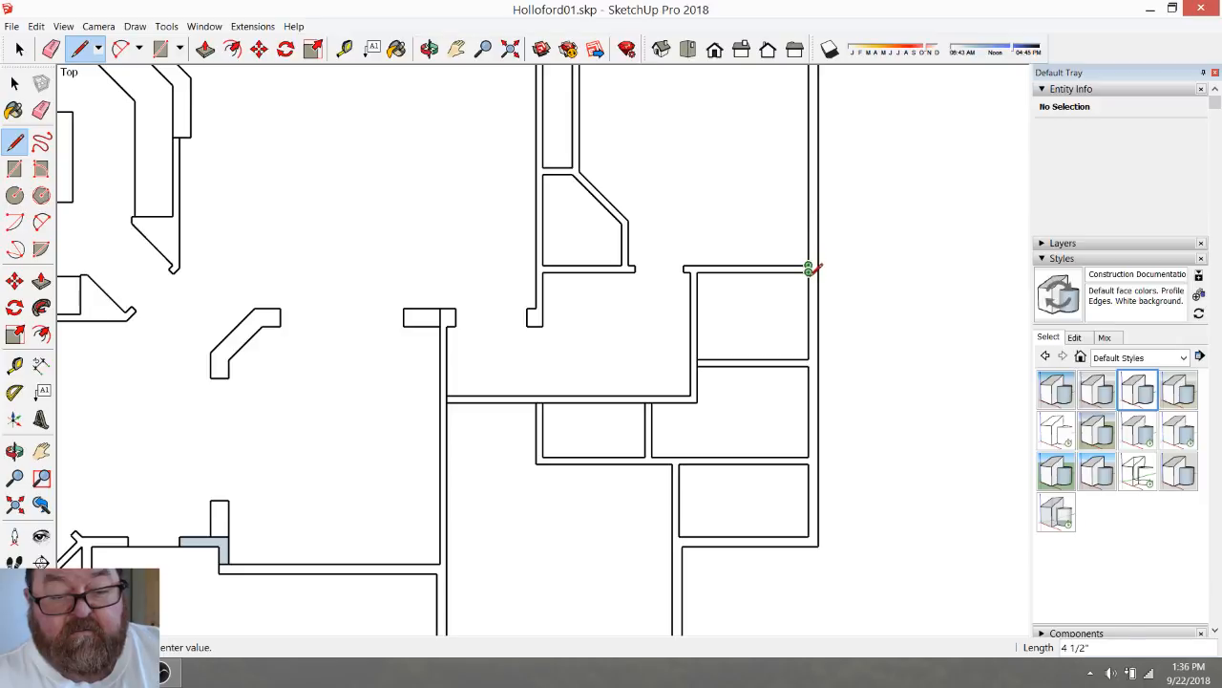
{"action": "left_click", "coordinate": [808, 271]}
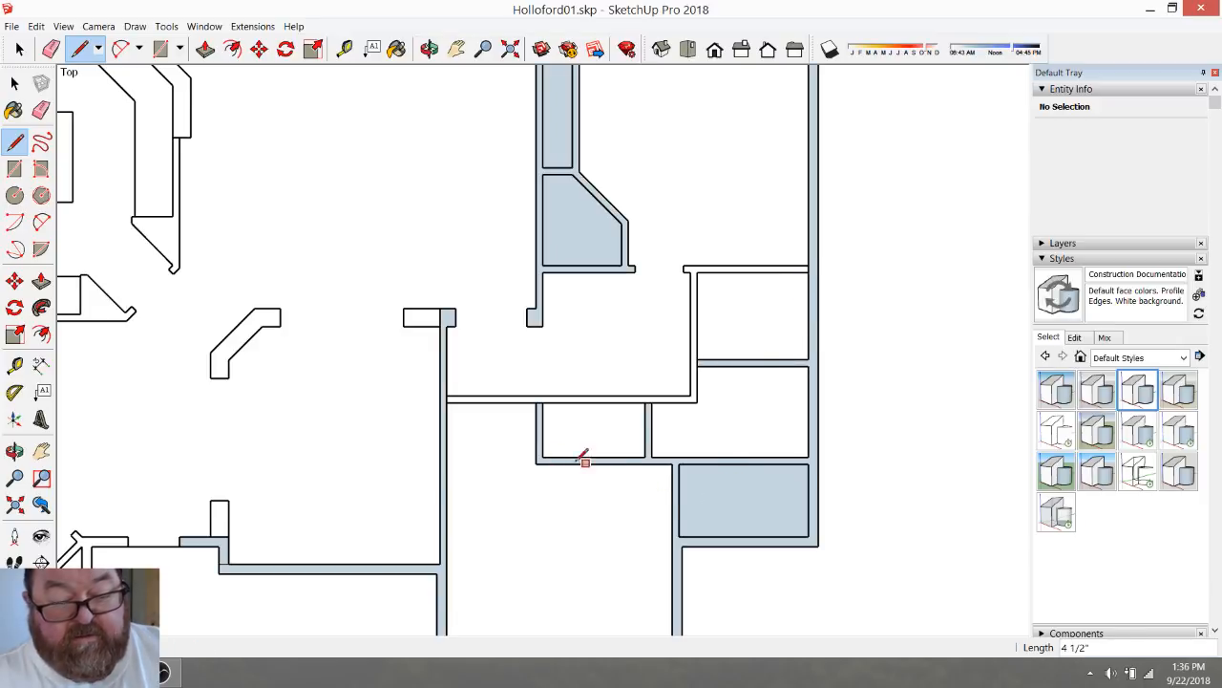
Draw a 7' 1 1/2" by 4' rectangle over the small room below the lower dressing room to separate its face from the walls
{"action": "scroll", "coordinate": [696, 493], "scroll_direction": "down", "scroll_amount": 2}
{"action": "scroll", "coordinate": [754, 535], "scroll_direction": "up", "scroll_amount": 4}
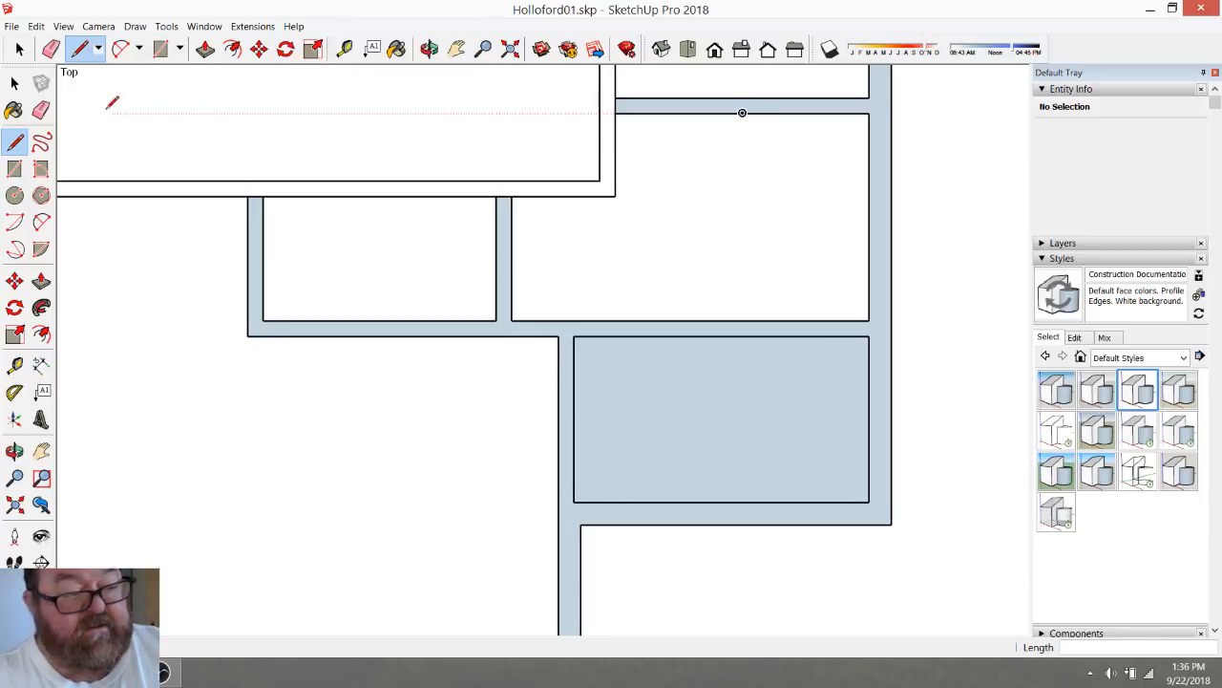
{"action": "left_click", "coordinate": [19, 49]}
{"action": "triple_click", "coordinate": [628, 404]}
{"action": "scroll", "coordinate": [761, 424], "scroll_direction": "down", "scroll_amount": 1}
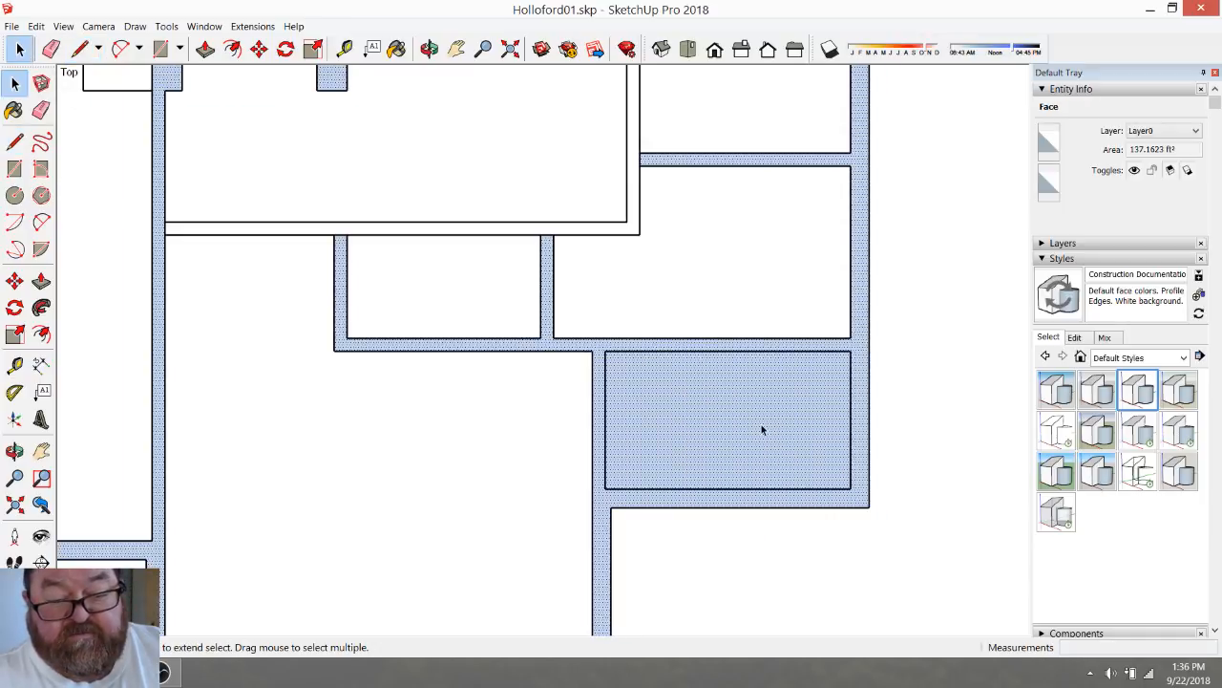
{"action": "left_click", "coordinate": [161, 49]}
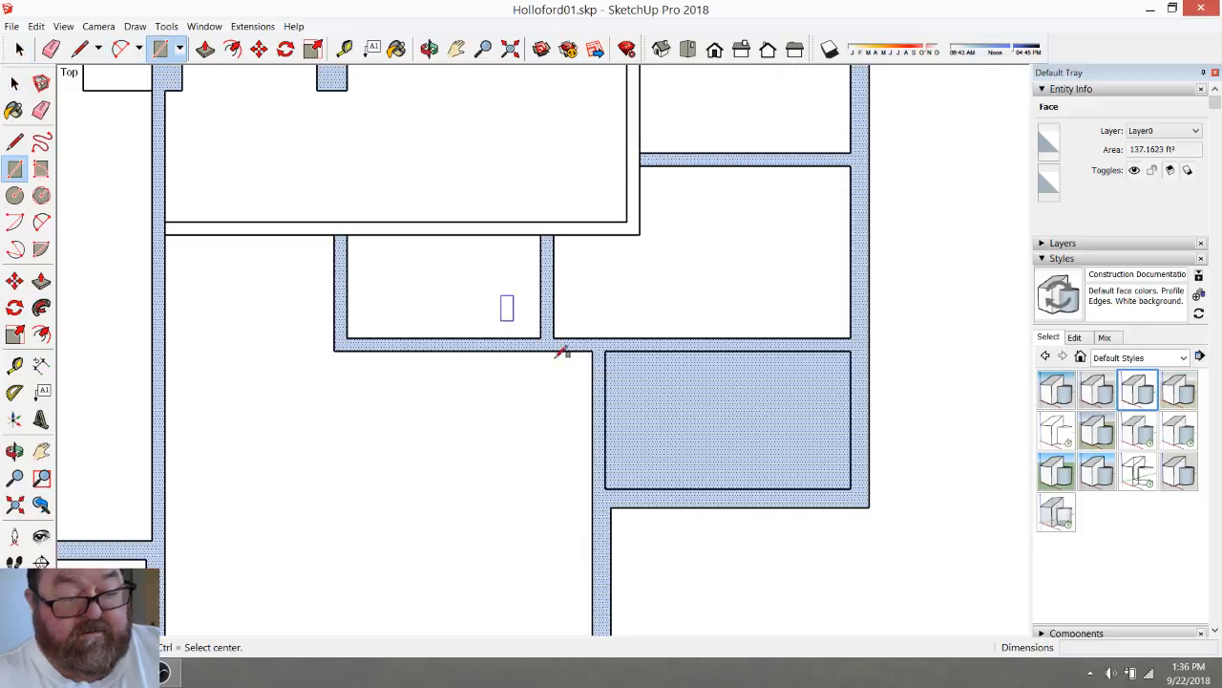
{"action": "left_click", "coordinate": [605, 352]}
{"action": "left_click", "coordinate": [851, 487]}
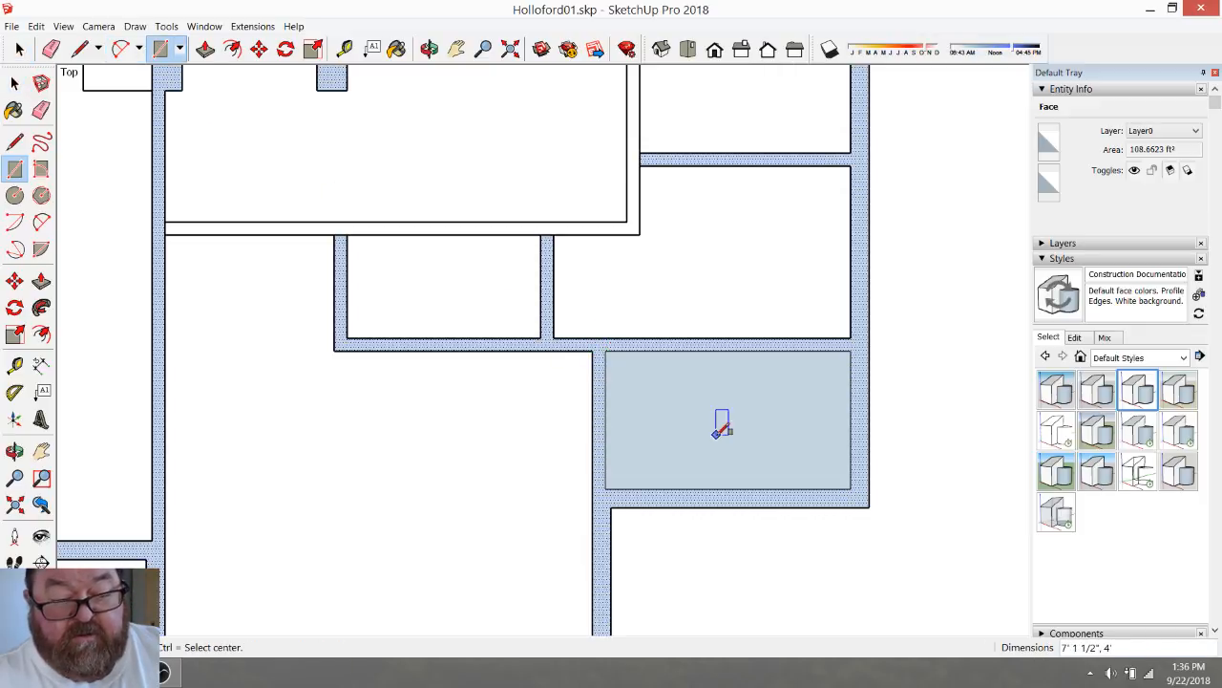
Delete the separated face of the small room below the lower dressing room
{"action": "left_click", "coordinate": [19, 48]}
{"action": "left_click", "coordinate": [701, 411]}
{"action": "key", "text": "Delete"}
{"action": "scroll", "coordinate": [792, 431], "scroll_direction": "down", "scroll_amount": 1}
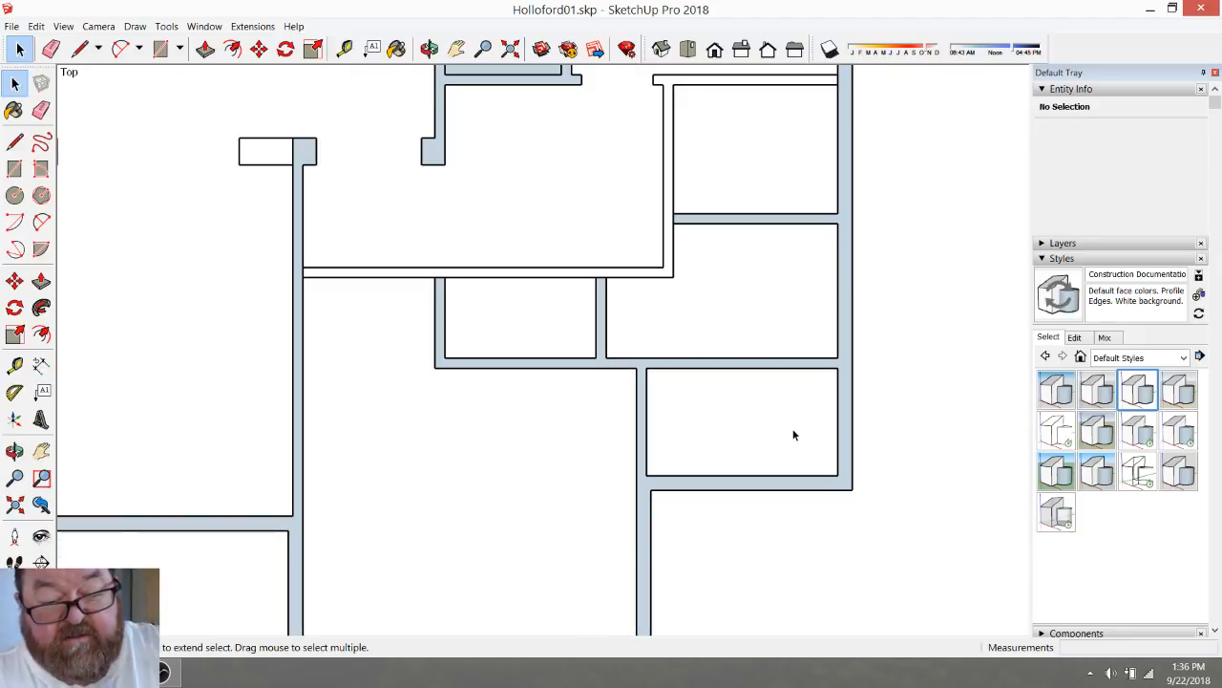
Select the face filling the narrow closet above the angled-wall room
{"action": "scroll", "coordinate": [792, 430], "scroll_direction": "down", "scroll_amount": 1}
{"action": "scroll", "coordinate": [793, 437], "scroll_direction": "down", "scroll_amount": 3}
{"action": "scroll", "coordinate": [735, 204], "scroll_direction": "up", "scroll_amount": 3}
{"action": "left_click", "coordinate": [612, 173]}
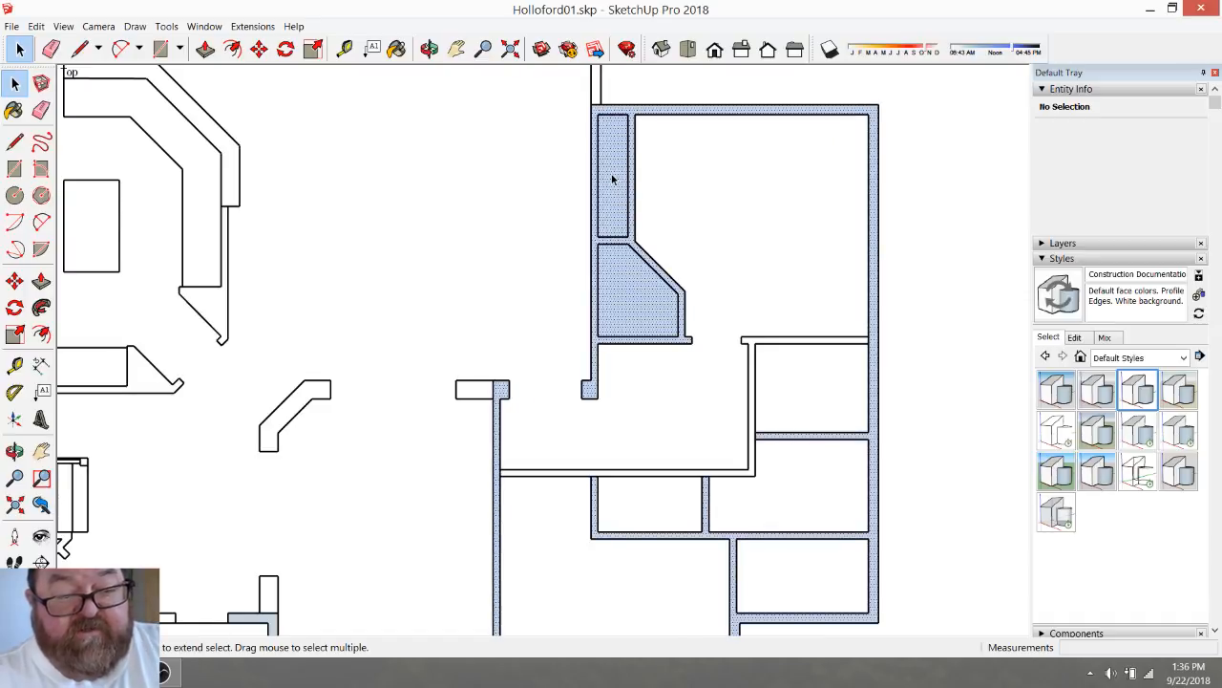
Delete the selected wall face that covers the east wing of the floor plan
{"action": "key", "text": "Delete"}
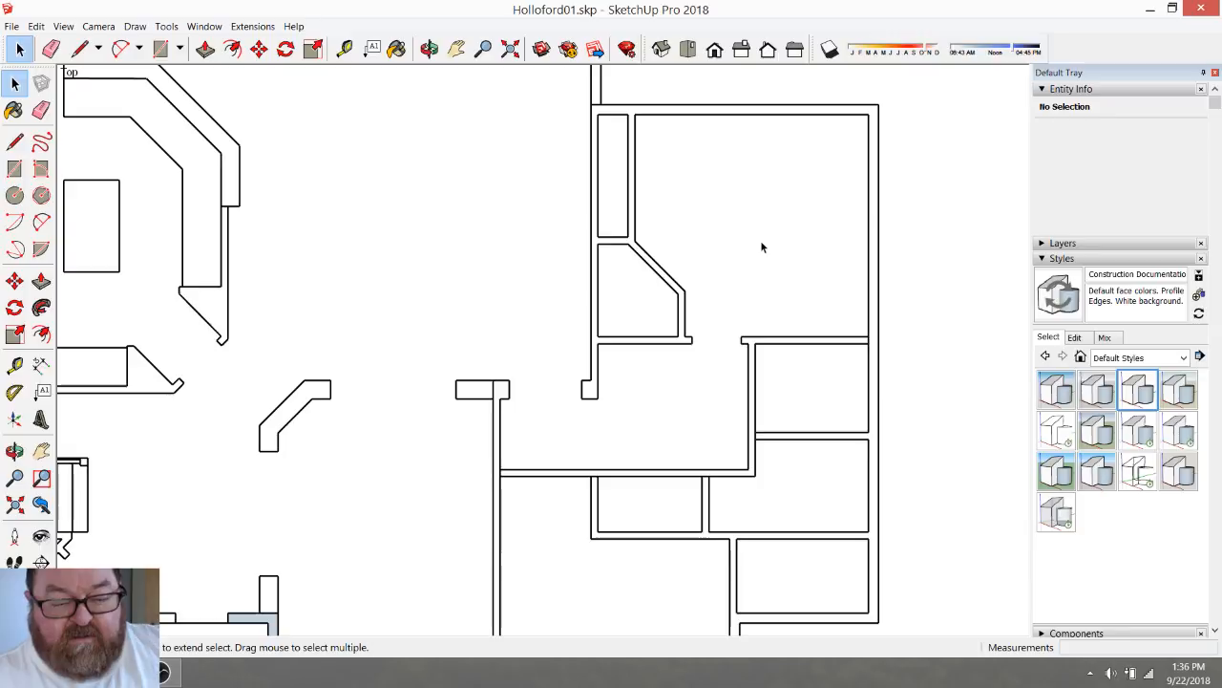
{"action": "left_click", "coordinate": [429, 49]}
{"action": "left_click_drag", "start_coordinate": [681, 442], "coordinate": [704, 288]}
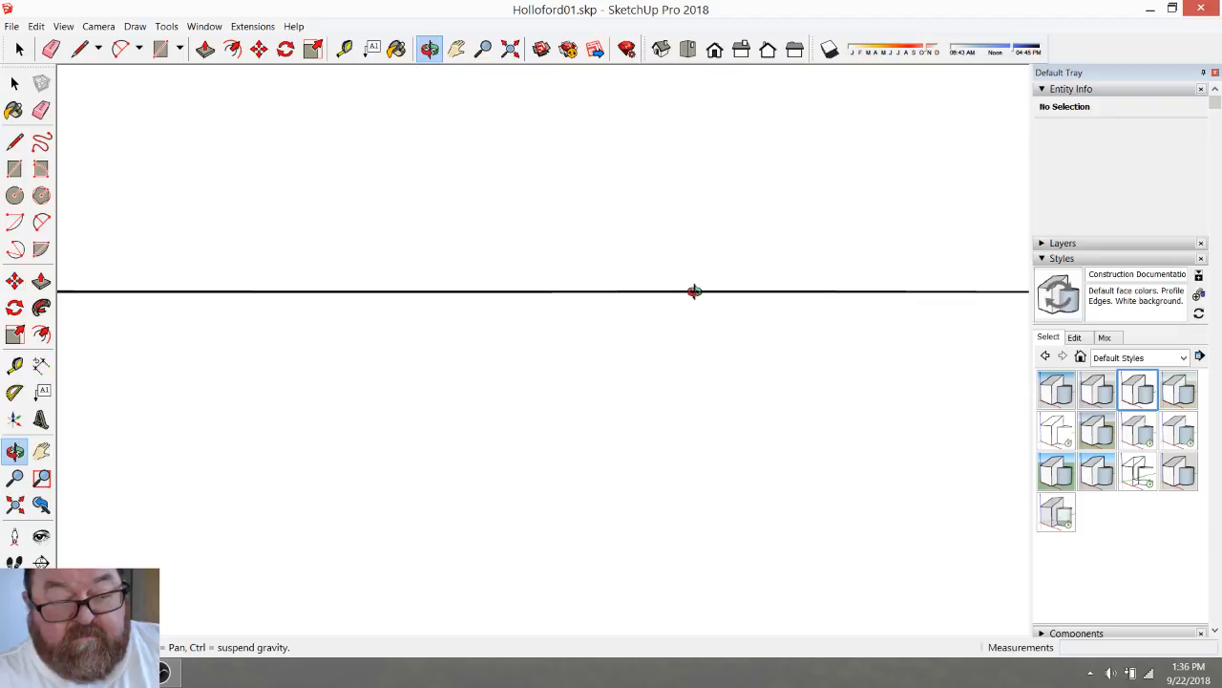
{"action": "left_click", "coordinate": [687, 49]}
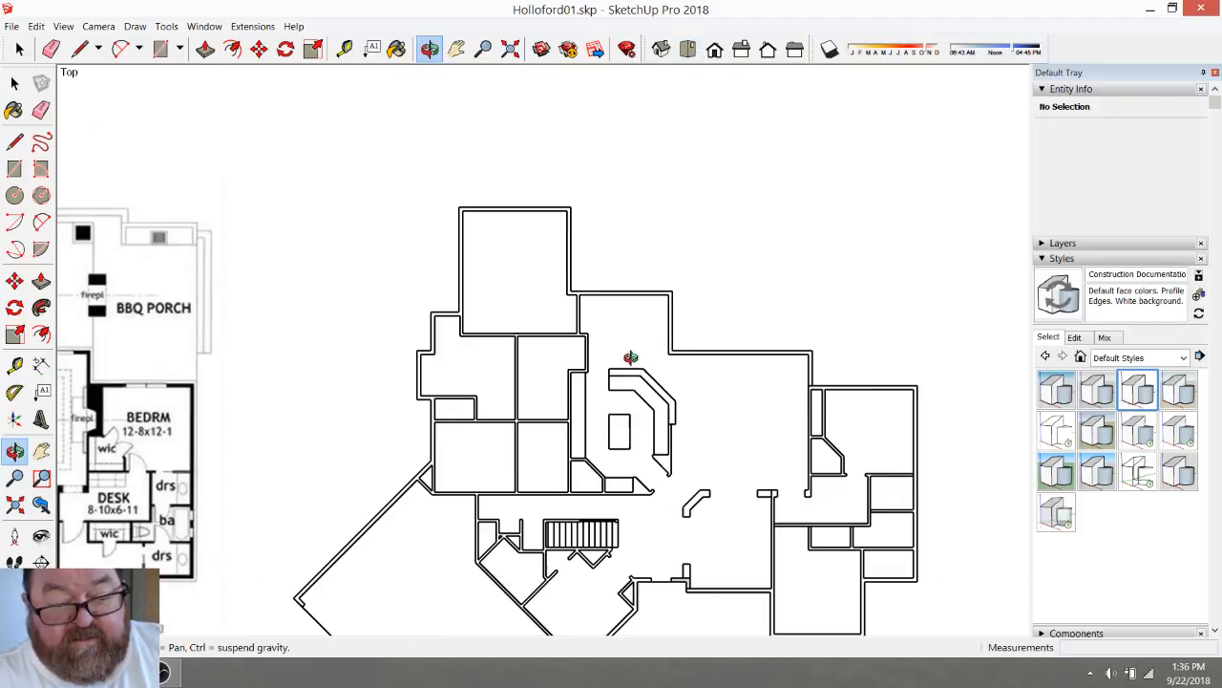
Draw a 6 1/2" line across the east exterior wall where the large room's lower partition meets it
{"action": "scroll", "coordinate": [797, 513], "scroll_direction": "up", "scroll_amount": 3}
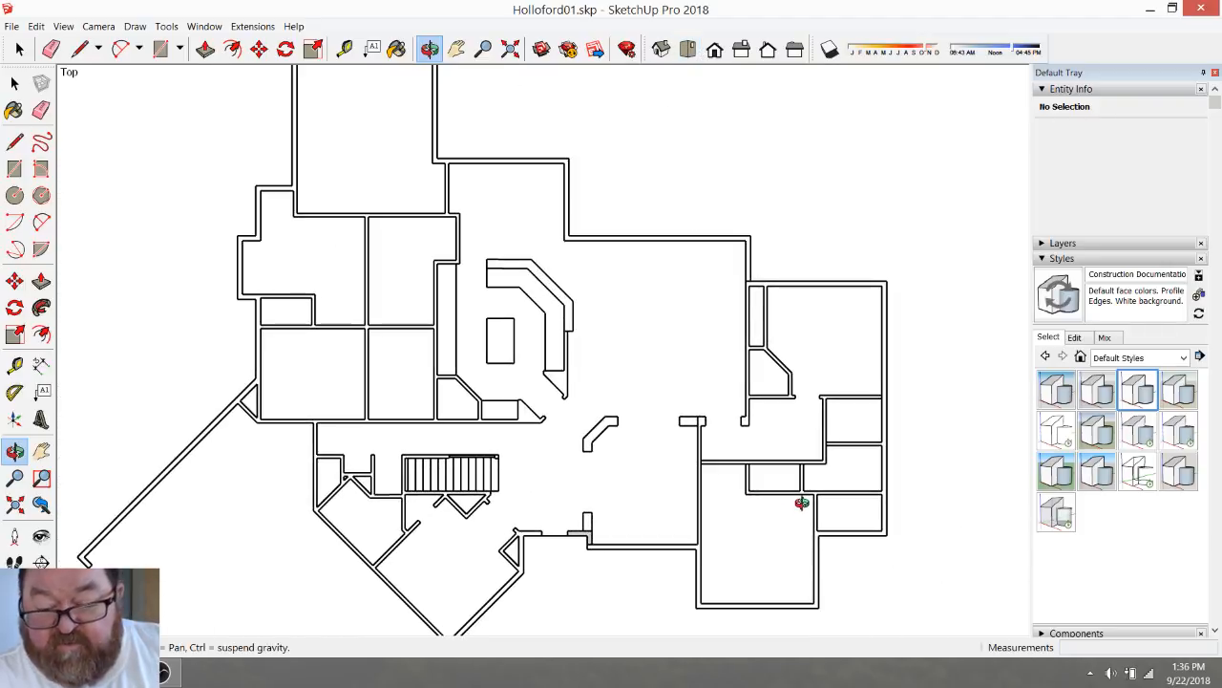
{"action": "scroll", "coordinate": [655, 443], "scroll_direction": "up", "scroll_amount": 2}
{"action": "scroll", "coordinate": [786, 494], "scroll_direction": "down", "scroll_amount": 3}
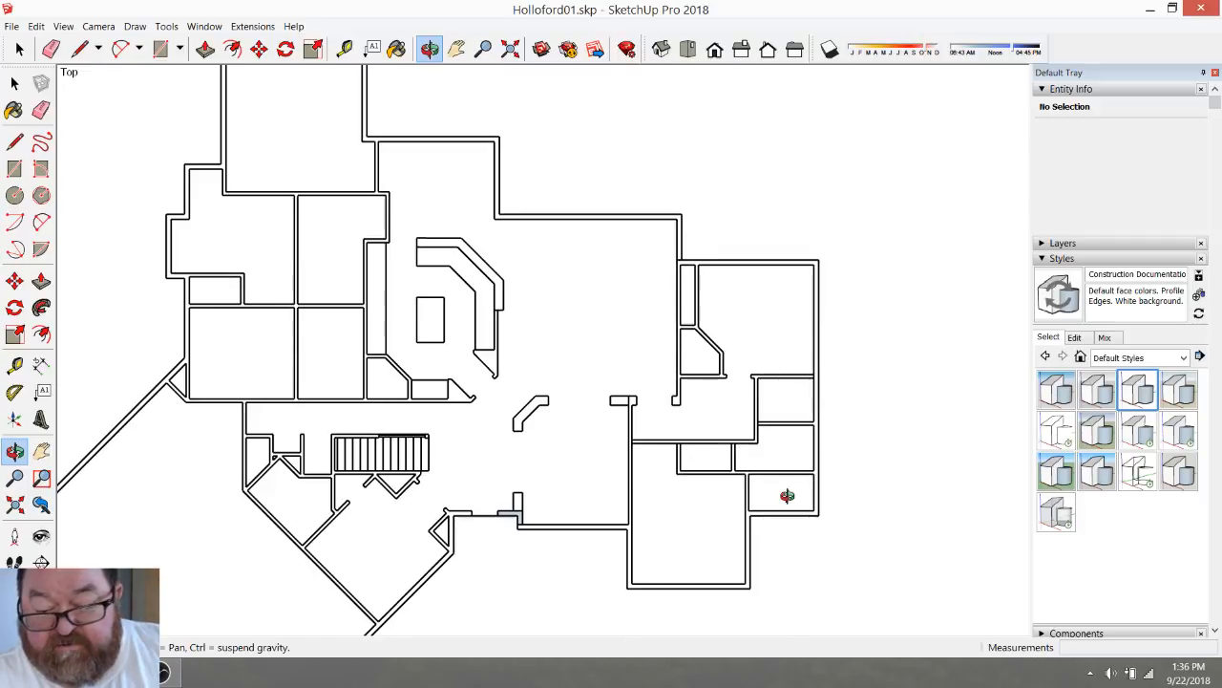
{"action": "scroll", "coordinate": [782, 494], "scroll_direction": "up", "scroll_amount": 3}
{"action": "scroll", "coordinate": [778, 462], "scroll_direction": "down", "scroll_amount": 1}
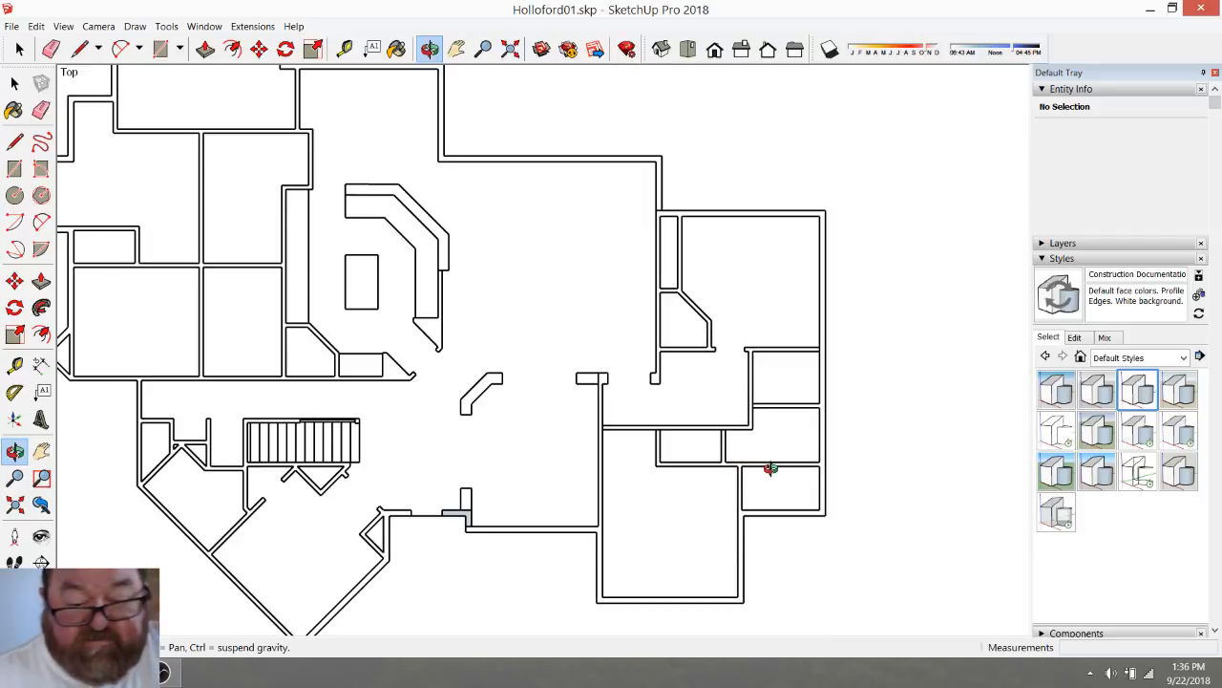
{"action": "scroll", "coordinate": [763, 466], "scroll_direction": "up", "scroll_amount": 4}
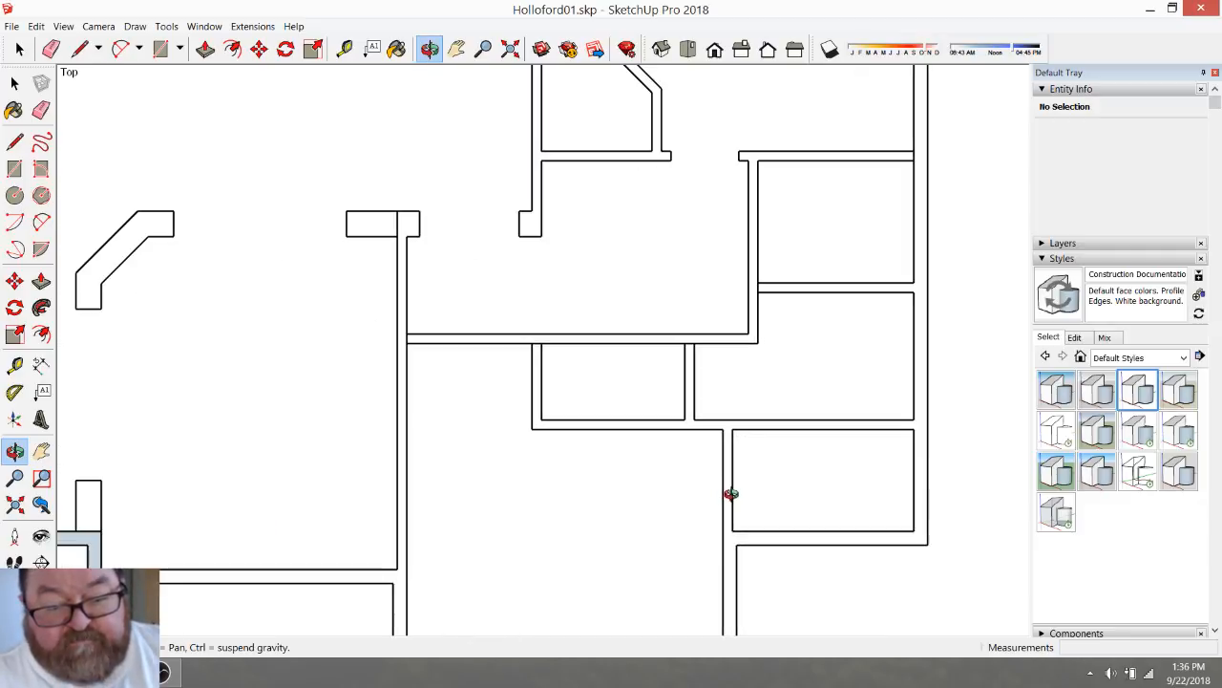
{"action": "left_click", "coordinate": [80, 48]}
{"action": "left_click", "coordinate": [913, 150]}
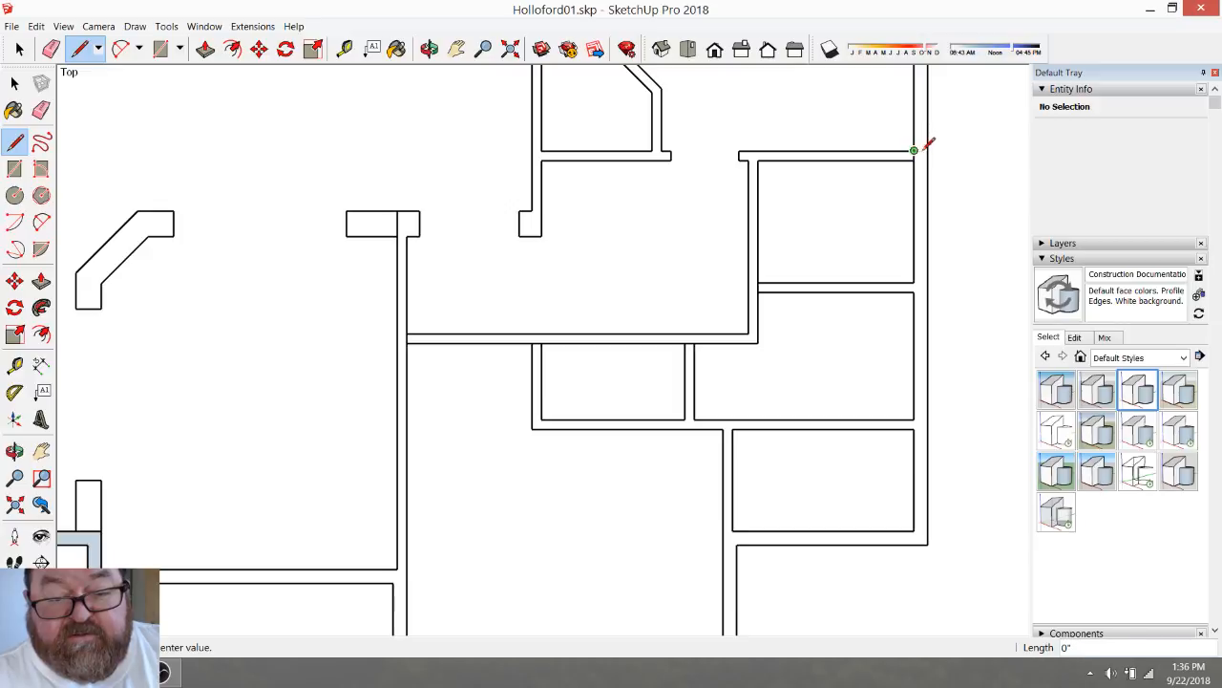
{"action": "left_click", "coordinate": [927, 150]}
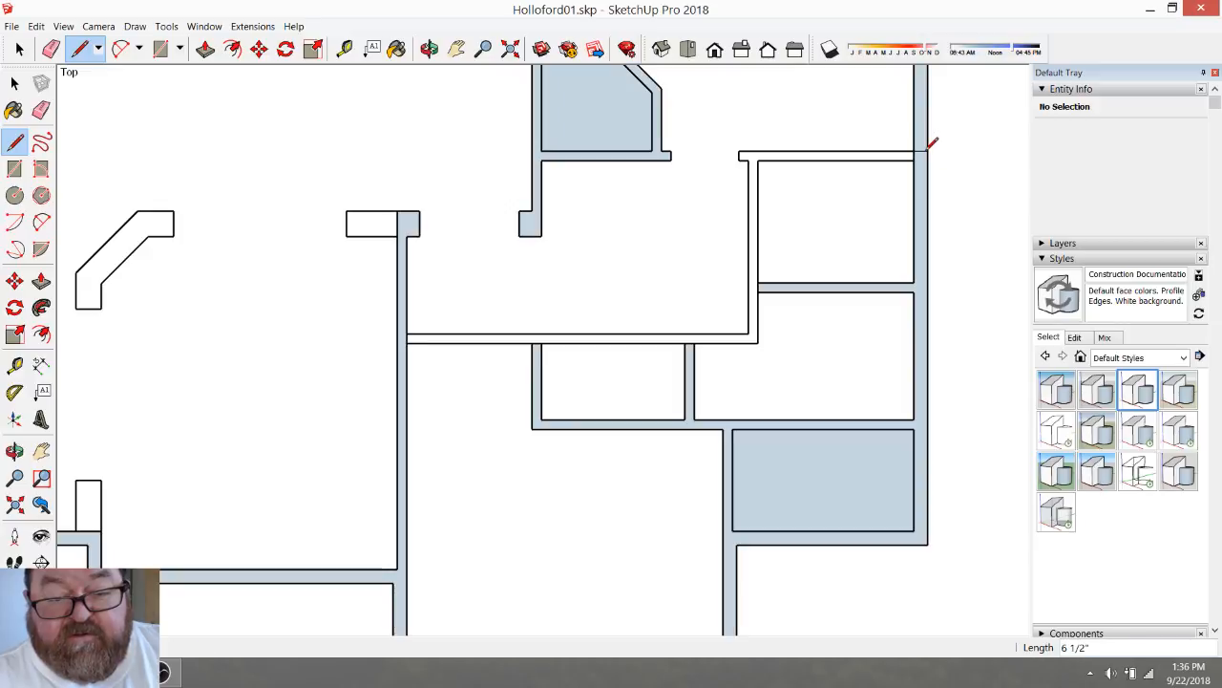
Delete the lower wall face that also fills the small southeast corner room
{"action": "left_click", "coordinate": [428, 49]}
{"action": "left_click_drag", "start_coordinate": [593, 296], "coordinate": [685, 349]}
{"action": "scroll", "coordinate": [684, 349], "scroll_direction": "down", "scroll_amount": 4}
{"action": "scroll", "coordinate": [744, 435], "scroll_direction": "up", "scroll_amount": 3}
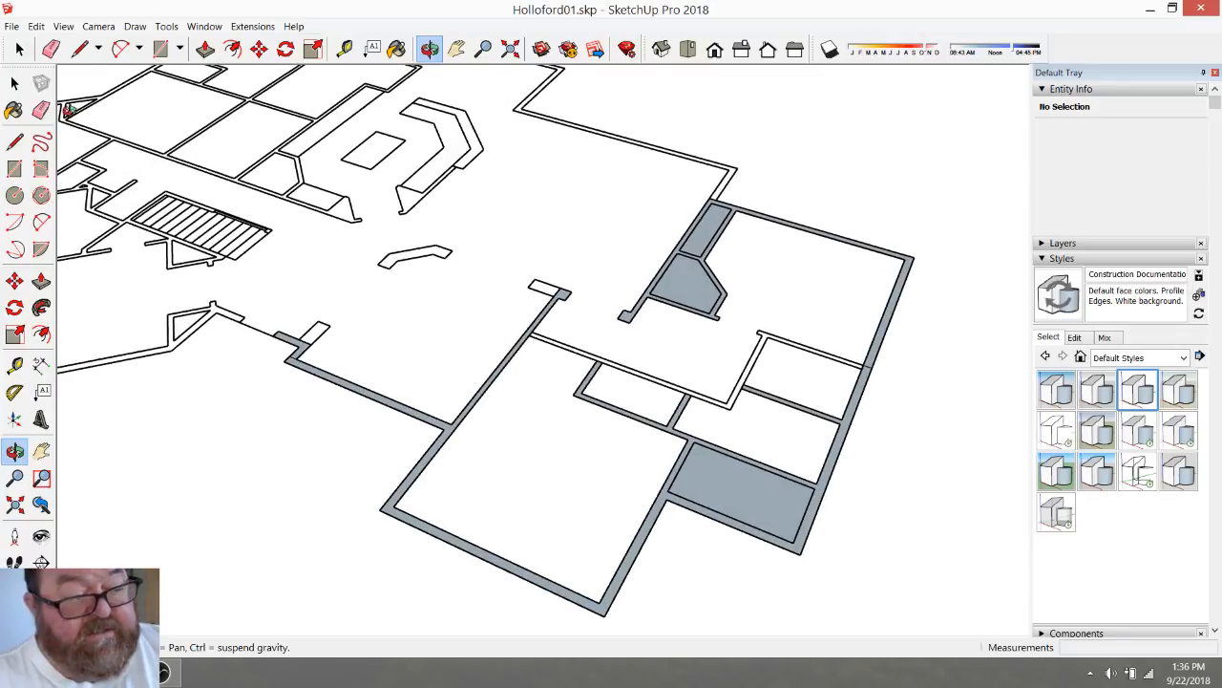
{"action": "left_click", "coordinate": [19, 49]}
{"action": "left_click", "coordinate": [757, 495]}
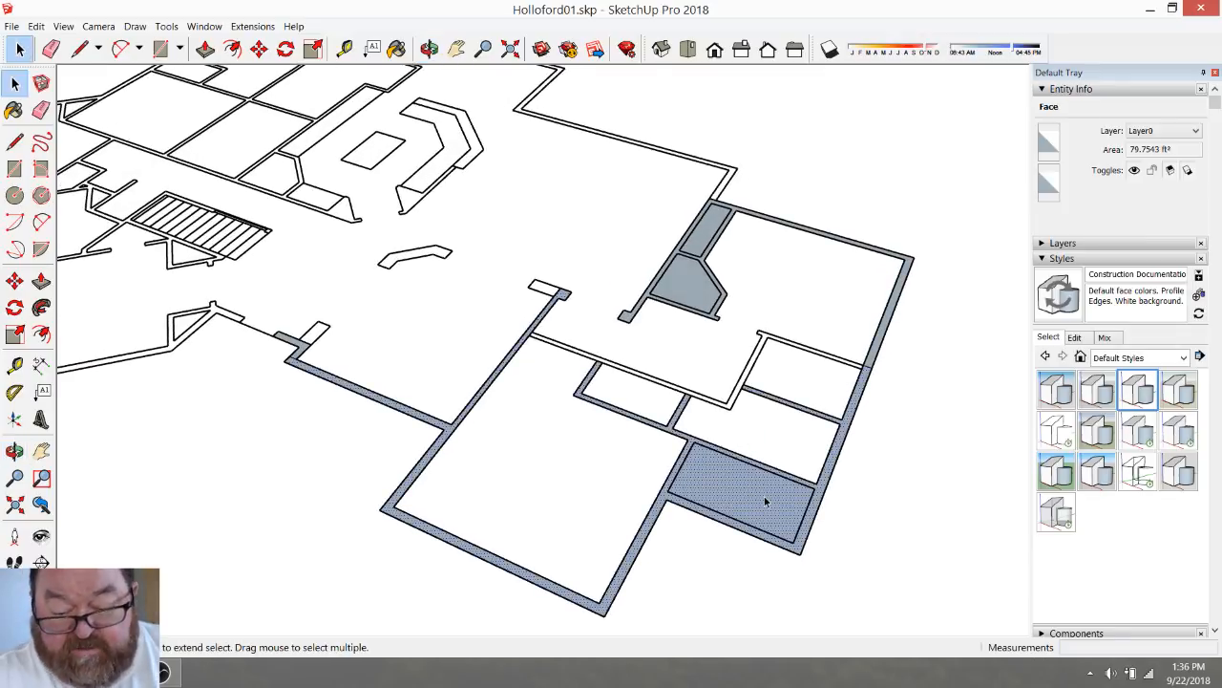
{"action": "key", "text": "Delete"}
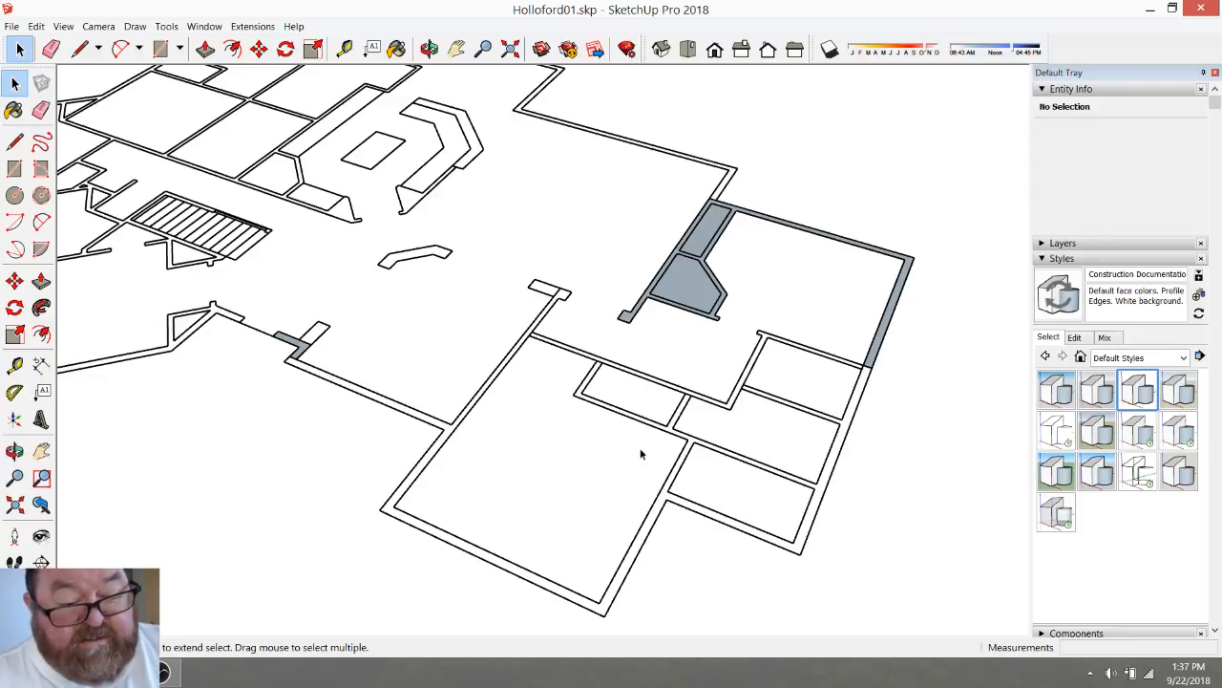
Draw a line about 6 5/8" long across the shared wall from the southeast room's lower inner corner
{"action": "left_click", "coordinate": [80, 49]}
{"action": "scroll", "coordinate": [714, 494], "scroll_direction": "up", "scroll_amount": 2}
{"action": "scroll", "coordinate": [714, 495], "scroll_direction": "up", "scroll_amount": 1}
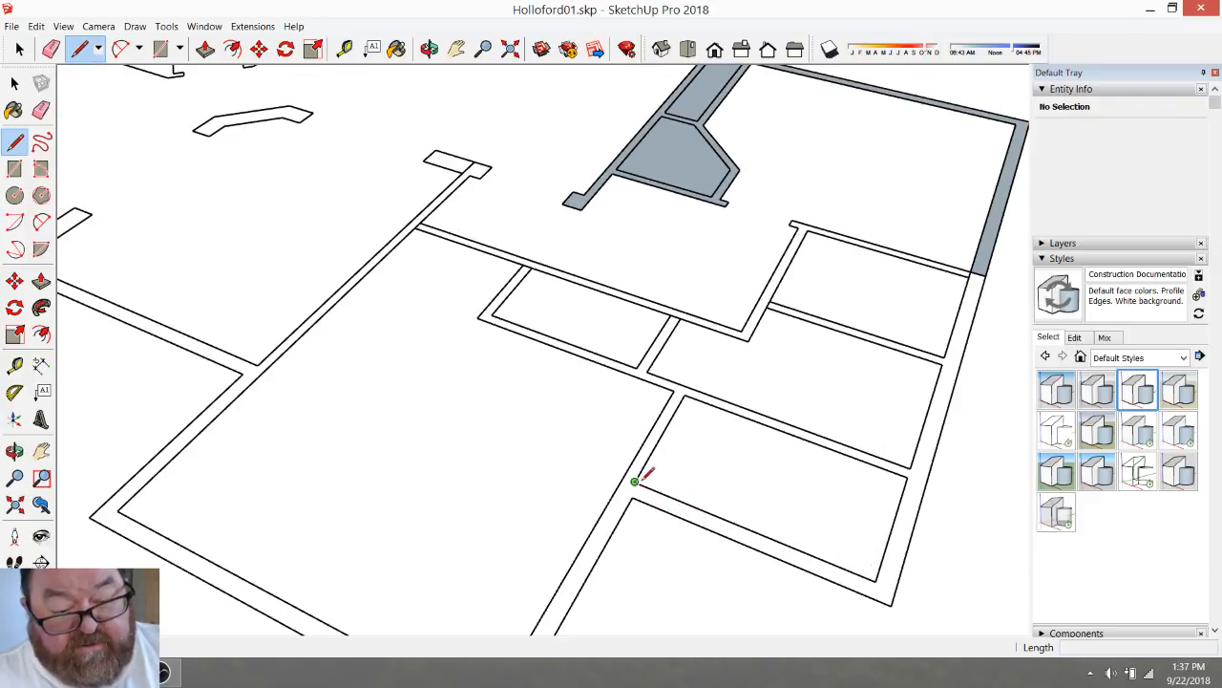
{"action": "left_click", "coordinate": [634, 481]}
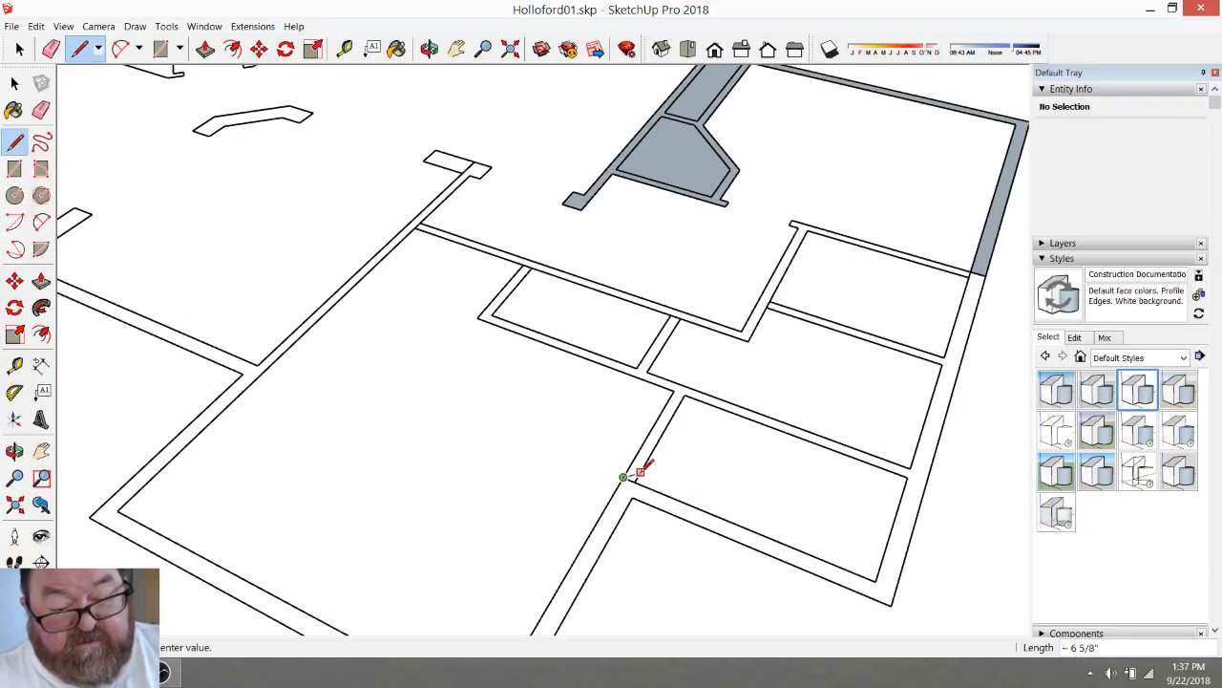
{"action": "key", "text": "Escape"}
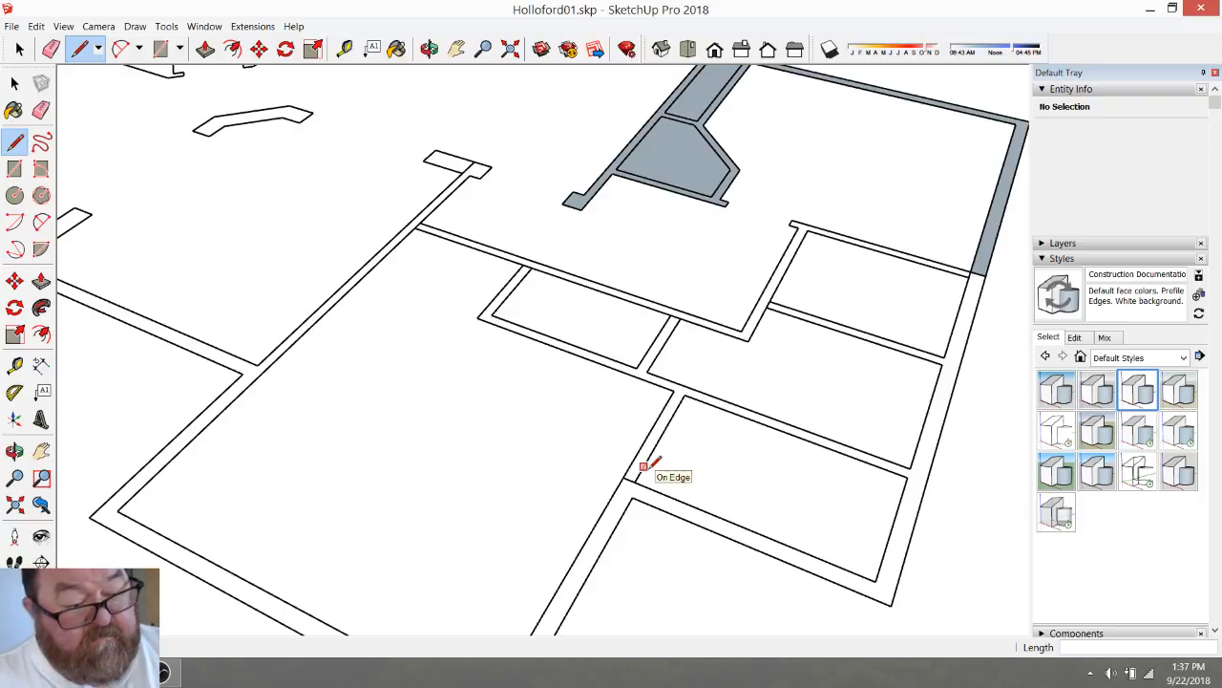
Draw a 6 1/2" line across the southeast room's exterior wall, joining its outer and inner corners beside the large southern room
{"action": "scroll", "coordinate": [645, 468], "scroll_direction": "down", "scroll_amount": 3}
{"action": "scroll", "coordinate": [640, 477], "scroll_direction": "up", "scroll_amount": 1}
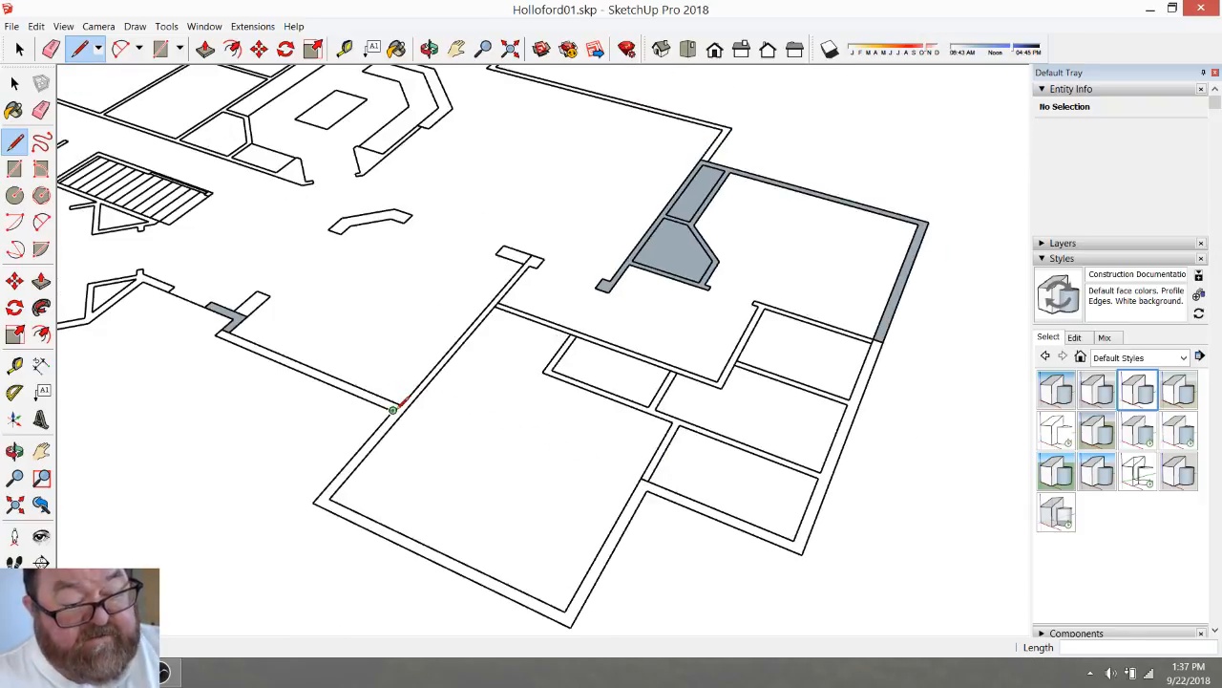
{"action": "scroll", "coordinate": [399, 405], "scroll_direction": "up", "scroll_amount": 3}
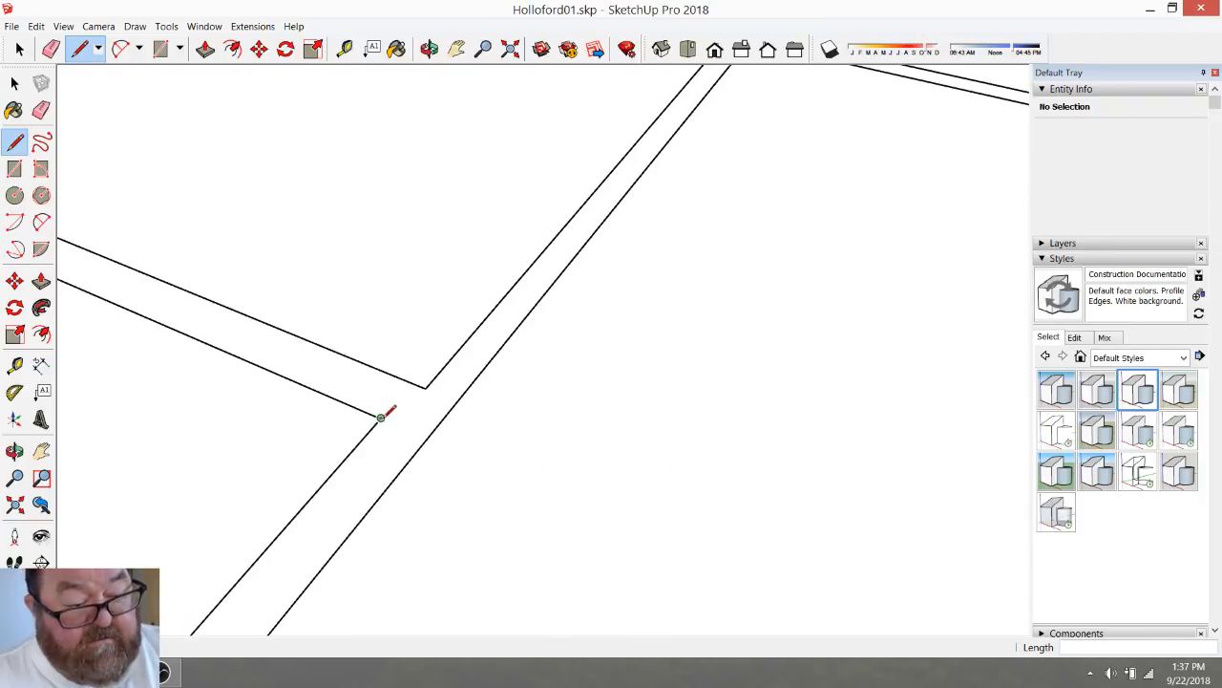
{"action": "scroll", "coordinate": [429, 392], "scroll_direction": "down", "scroll_amount": 2}
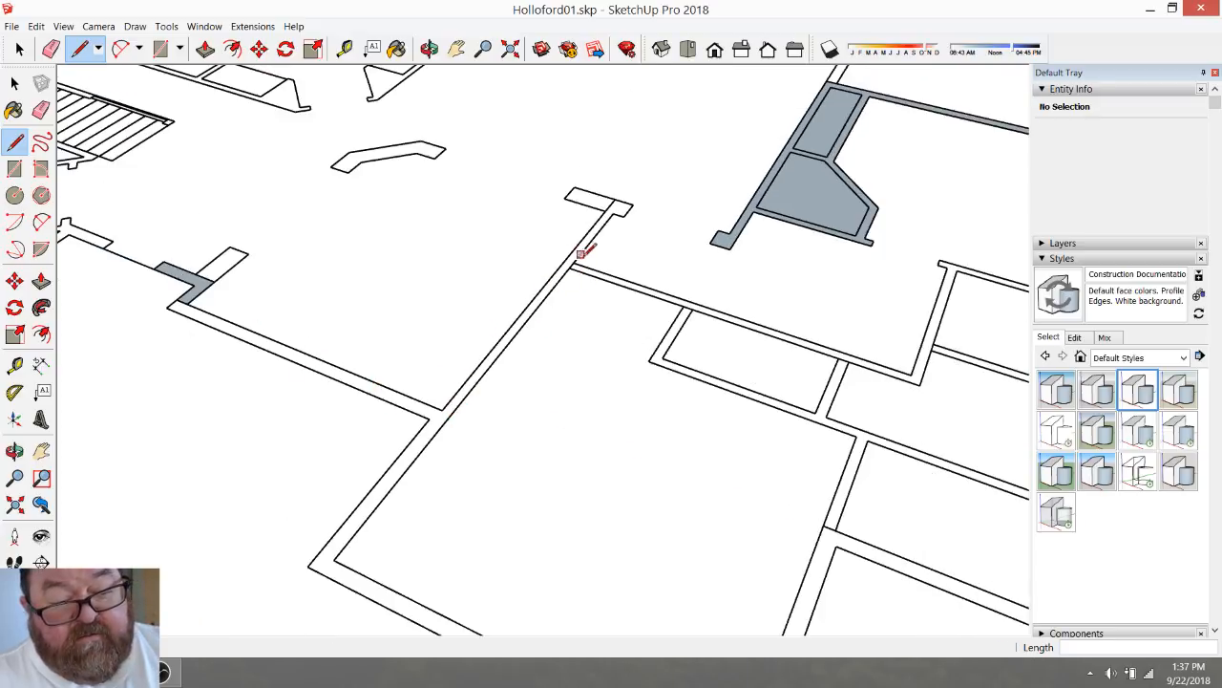
{"action": "scroll", "coordinate": [469, 391], "scroll_direction": "down", "scroll_amount": 3}
{"action": "scroll", "coordinate": [469, 390], "scroll_direction": "up", "scroll_amount": 5}
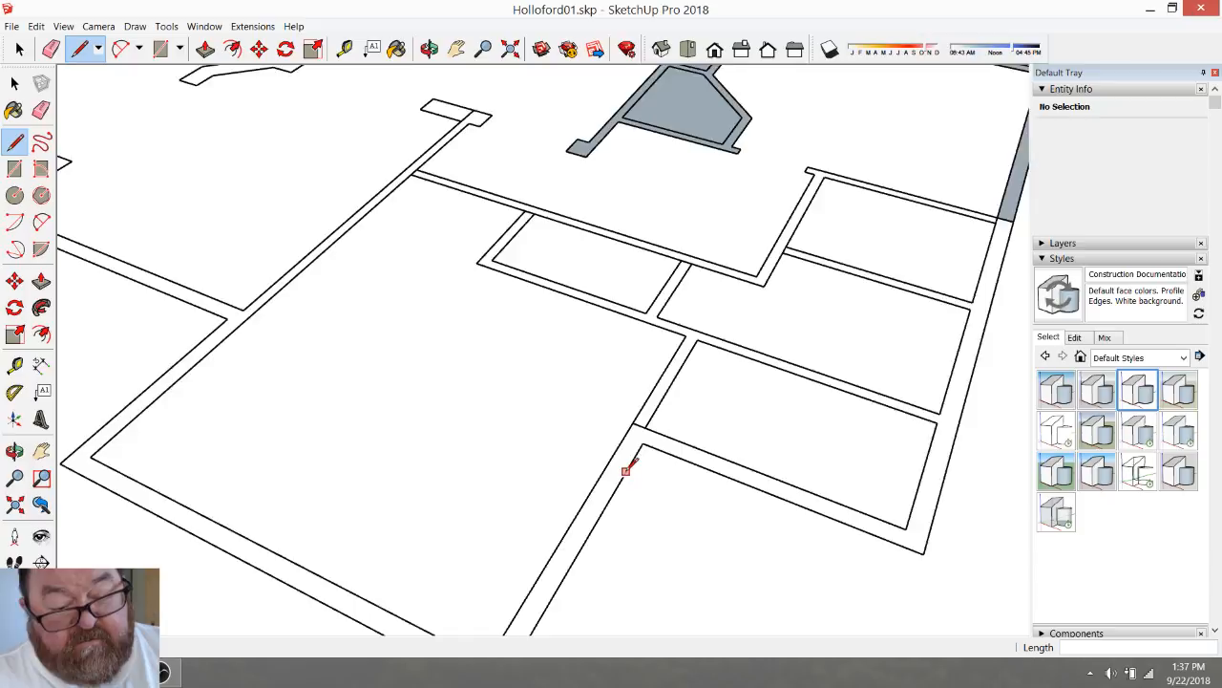
{"action": "left_click", "coordinate": [646, 438]}
{"action": "left_click", "coordinate": [663, 421]}
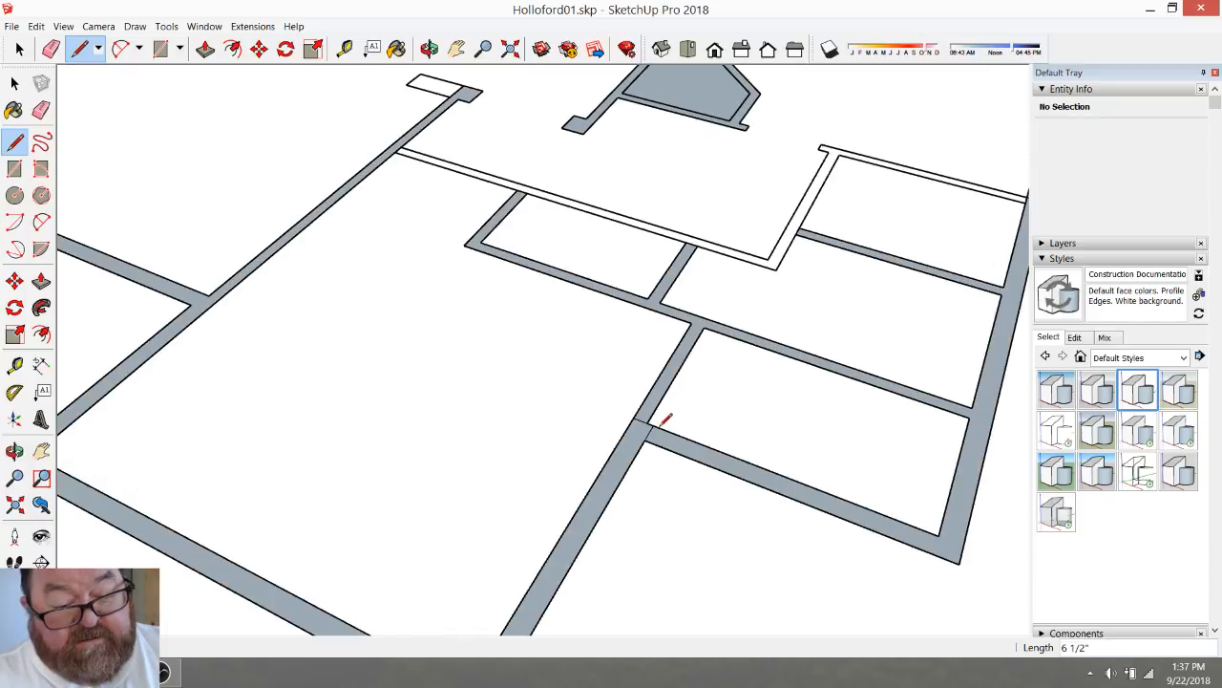
Push/Pull the large southern room's wall face up 9' and raise the adjoining small rooms' wall face to the same height
{"action": "scroll", "coordinate": [631, 448], "scroll_direction": "down", "scroll_amount": 3}
{"action": "scroll", "coordinate": [625, 462], "scroll_direction": "up", "scroll_amount": 1}
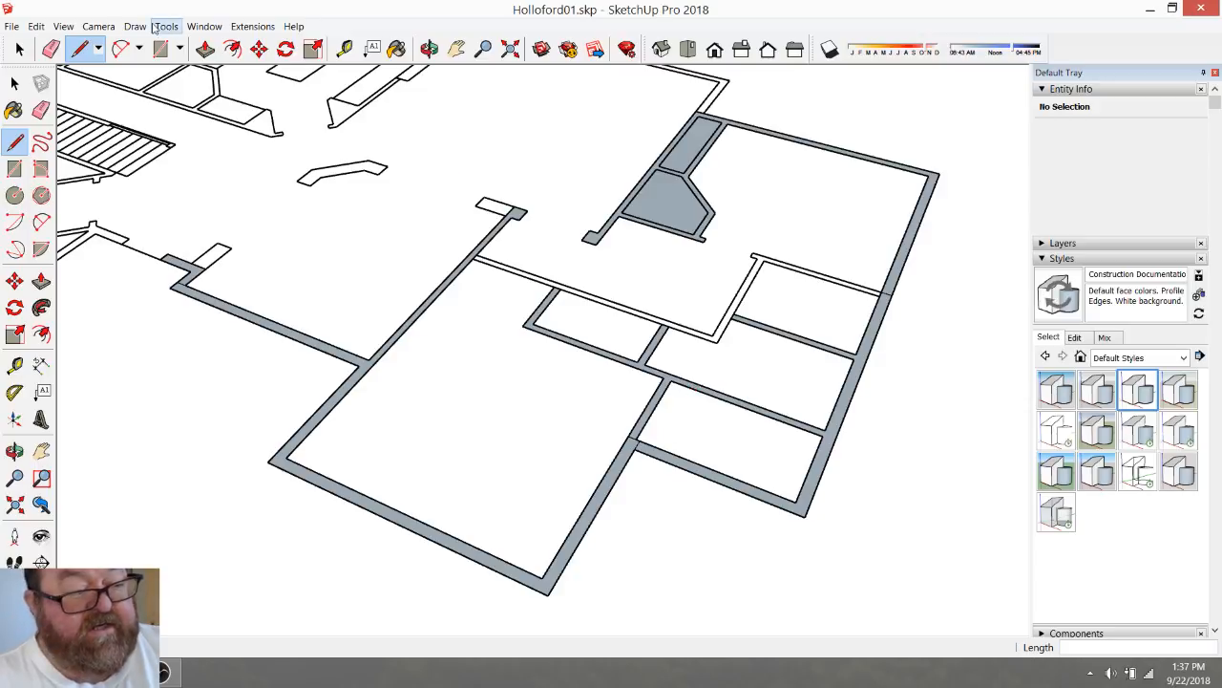
{"action": "scroll", "coordinate": [560, 395], "scroll_direction": "down", "scroll_amount": 2}
{"action": "scroll", "coordinate": [543, 214], "scroll_direction": "down", "scroll_amount": 1}
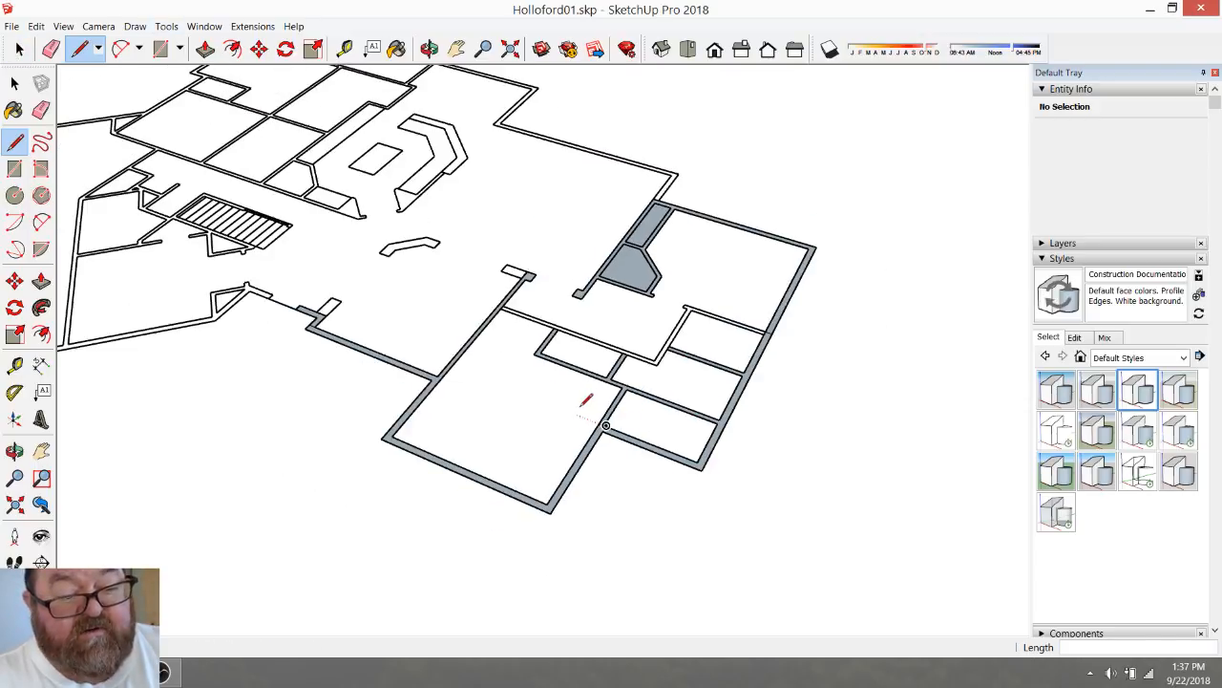
{"action": "scroll", "coordinate": [583, 402], "scroll_direction": "up", "scroll_amount": 3}
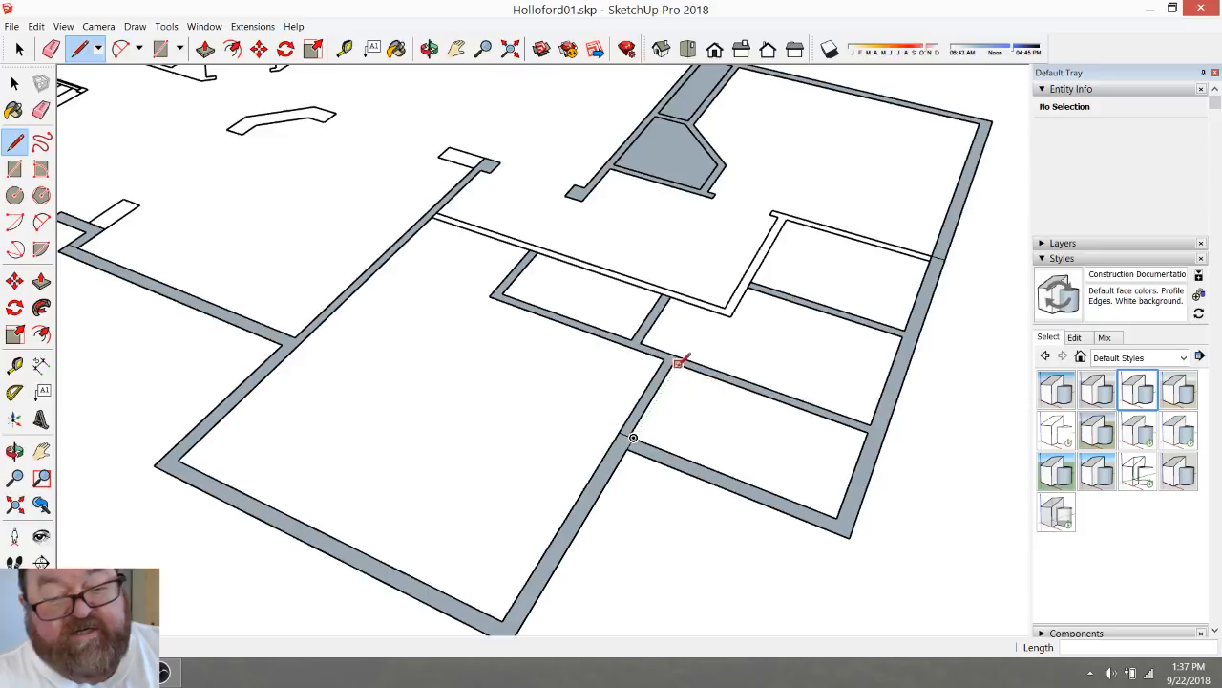
{"action": "left_click", "coordinate": [205, 48]}
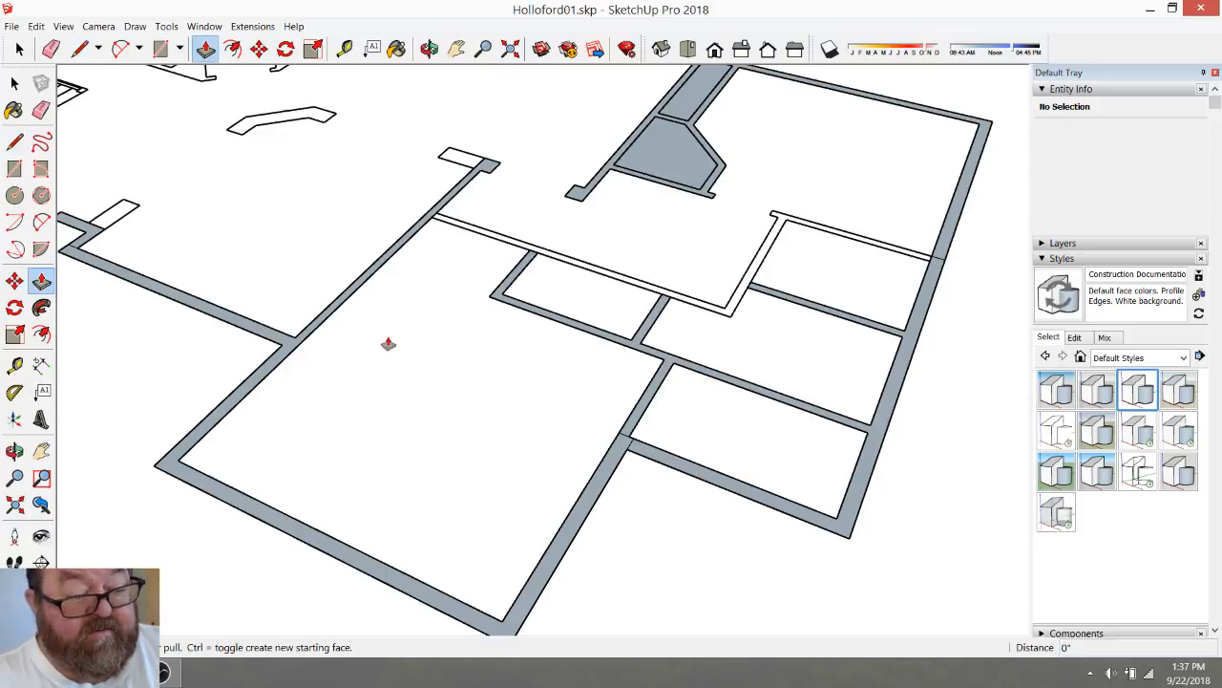
{"action": "left_click", "coordinate": [292, 353]}
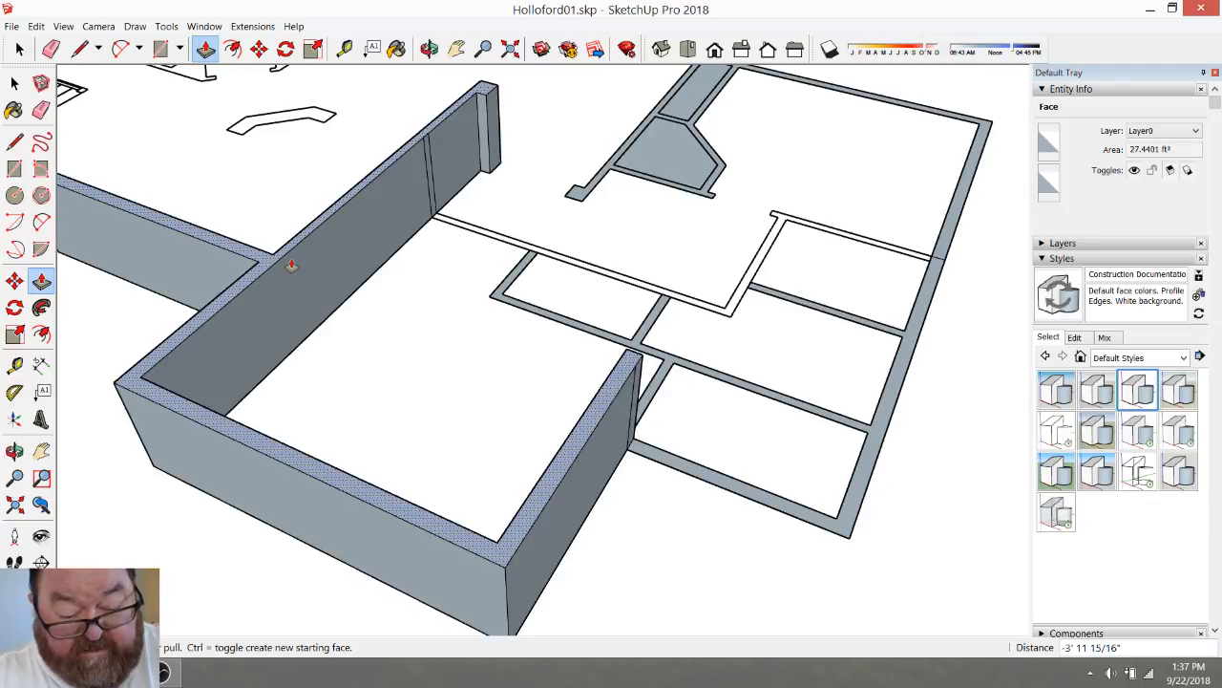
{"action": "key", "text": "Return"}
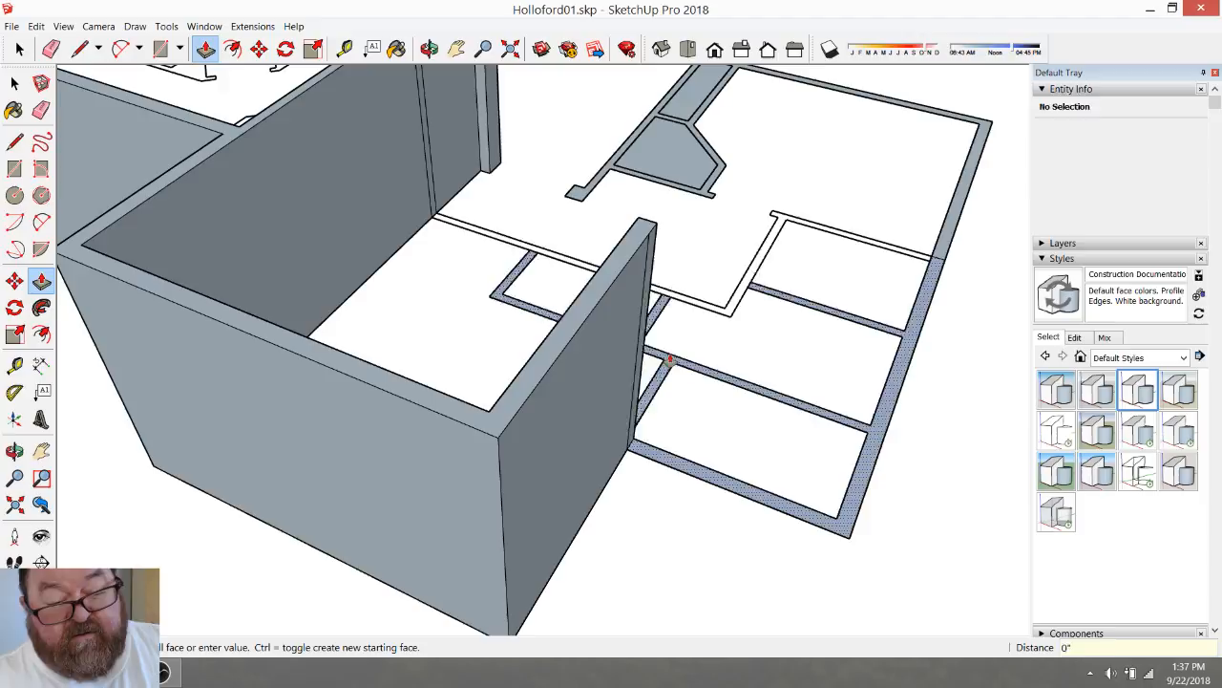
{"action": "left_click", "coordinate": [631, 254]}
{"action": "scroll", "coordinate": [616, 435], "scroll_direction": "down", "scroll_amount": 3}
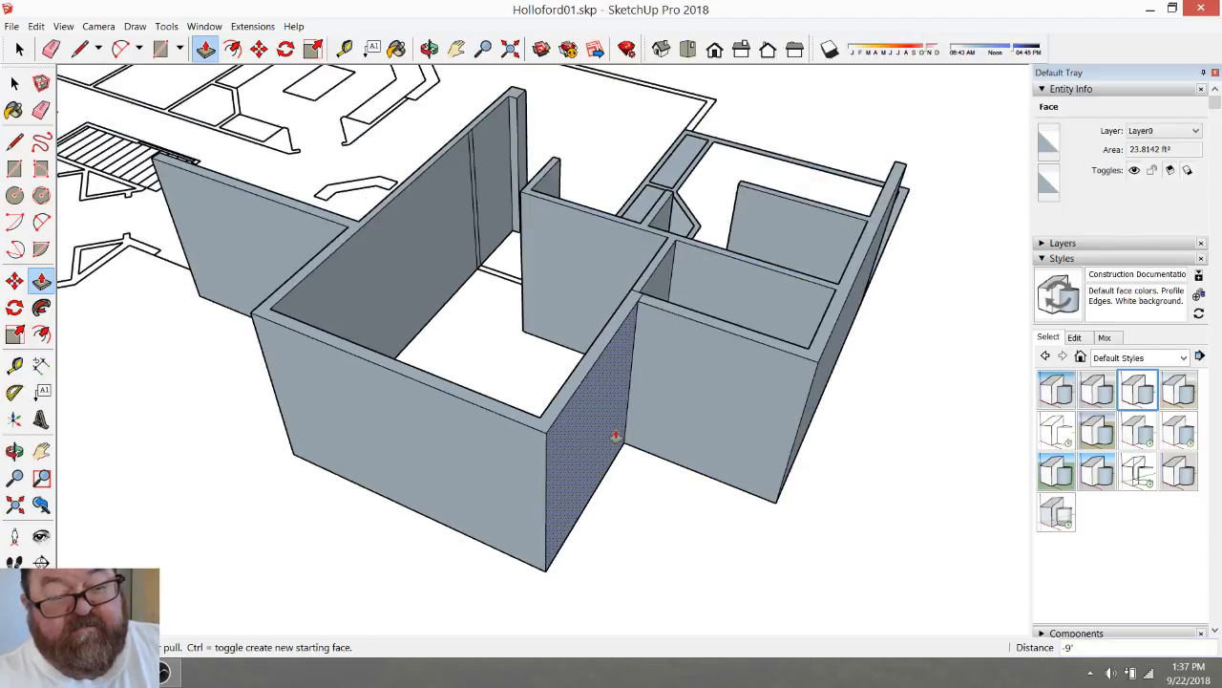
{"action": "scroll", "coordinate": [616, 435], "scroll_direction": "down", "scroll_amount": 2}
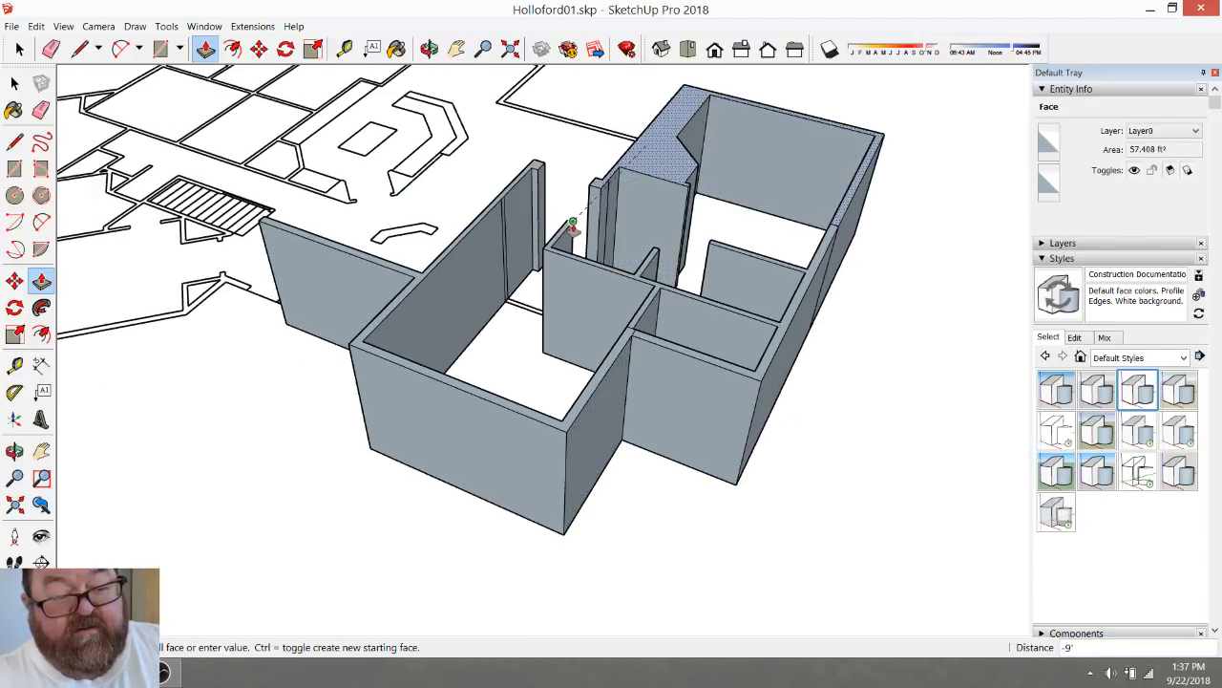
{"action": "key", "text": "o"}
{"action": "left_click_drag", "start_coordinate": [619, 164], "coordinate": [542, 376]}
{"action": "scroll", "coordinate": [715, 317], "scroll_direction": "up", "scroll_amount": 2}
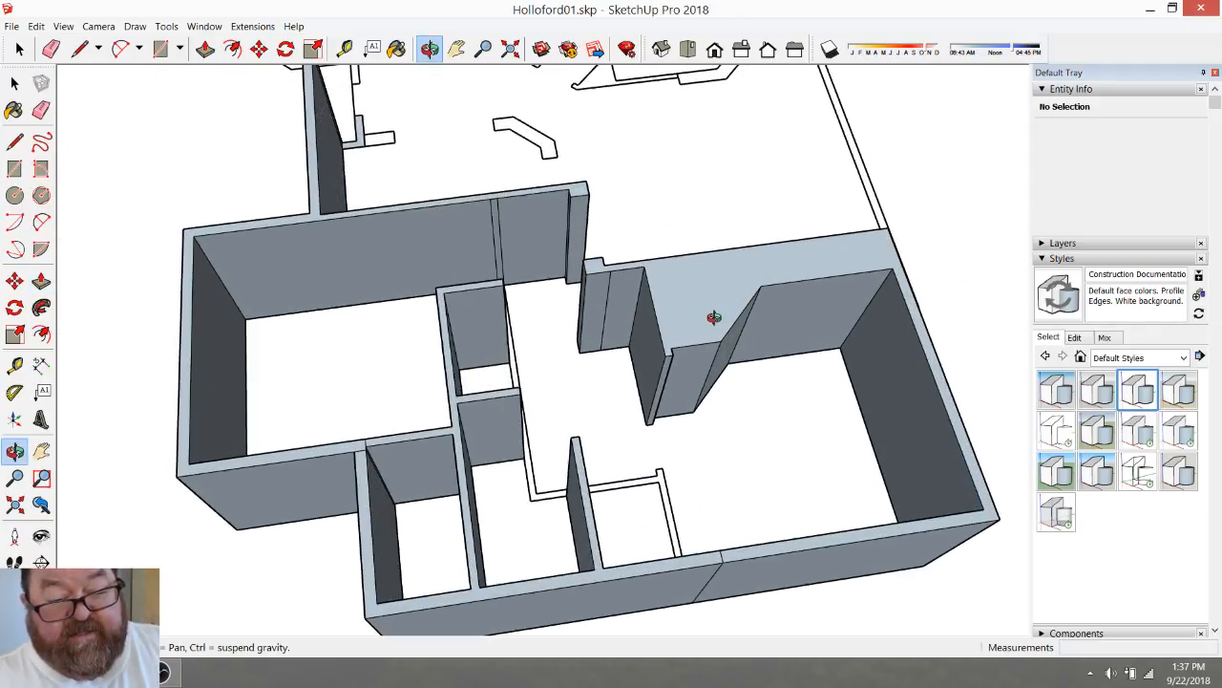
{"action": "key", "text": "ctrl+z"}
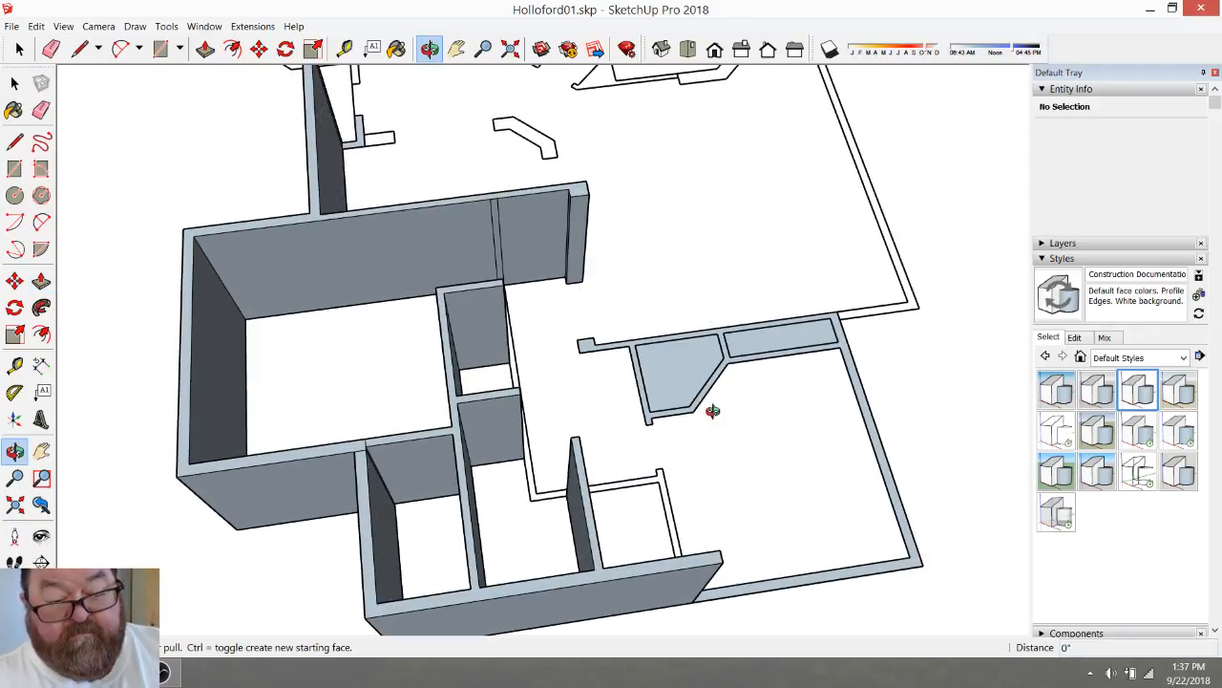
{"action": "scroll", "coordinate": [712, 410], "scroll_direction": "up", "scroll_amount": 2}
{"action": "scroll", "coordinate": [821, 325], "scroll_direction": "up", "scroll_amount": 2}
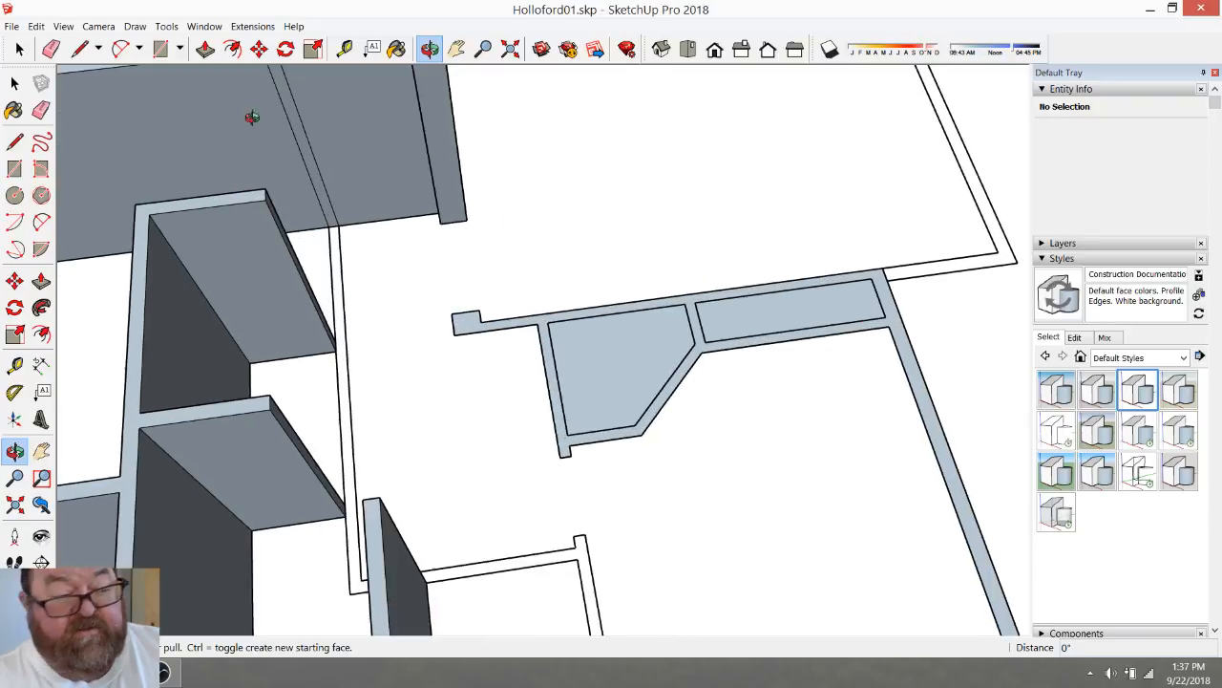
{"action": "left_click", "coordinate": [80, 49]}
{"action": "scroll", "coordinate": [939, 323], "scroll_direction": "up", "scroll_amount": 2}
{"action": "scroll", "coordinate": [938, 323], "scroll_direction": "up", "scroll_amount": 2}
{"action": "left_click", "coordinate": [871, 328]}
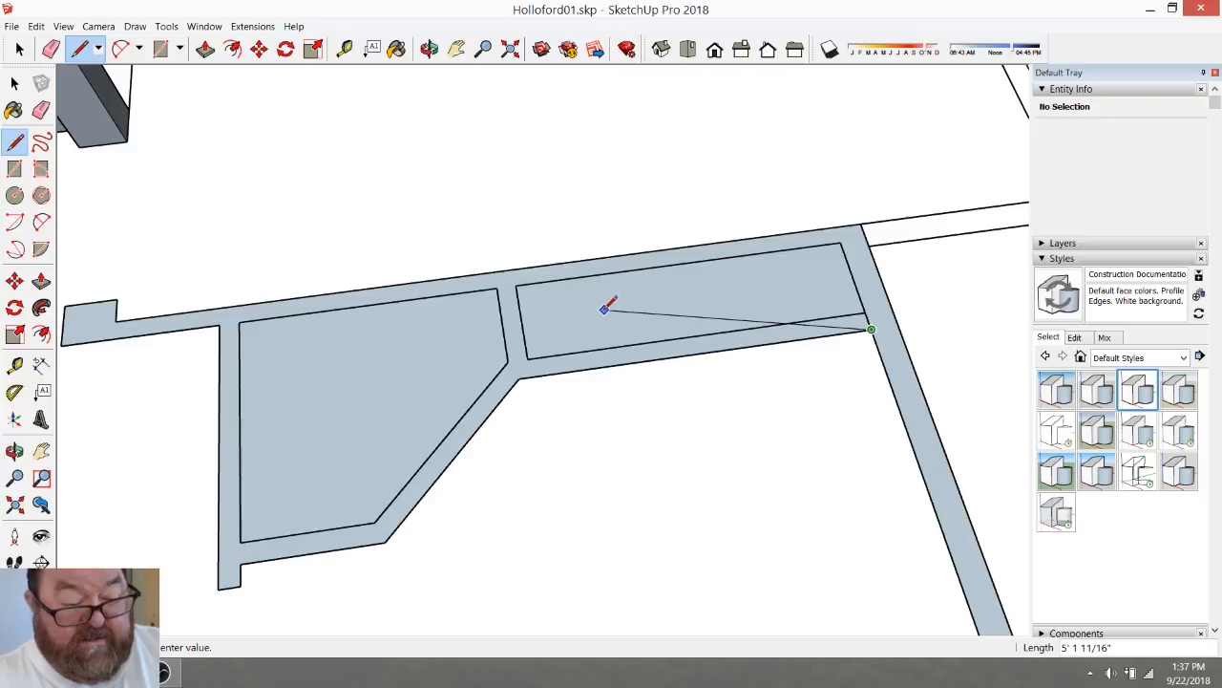
{"action": "key", "text": "Escape"}
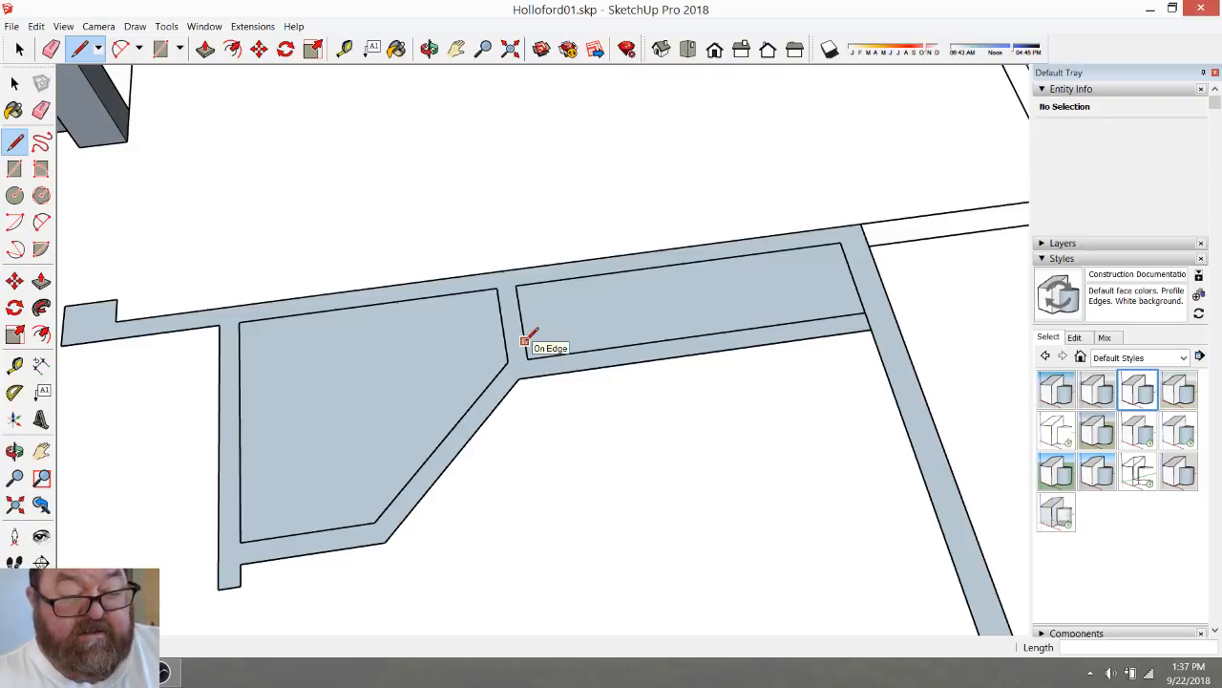
{"action": "scroll", "coordinate": [533, 342], "scroll_direction": "down", "scroll_amount": 5}
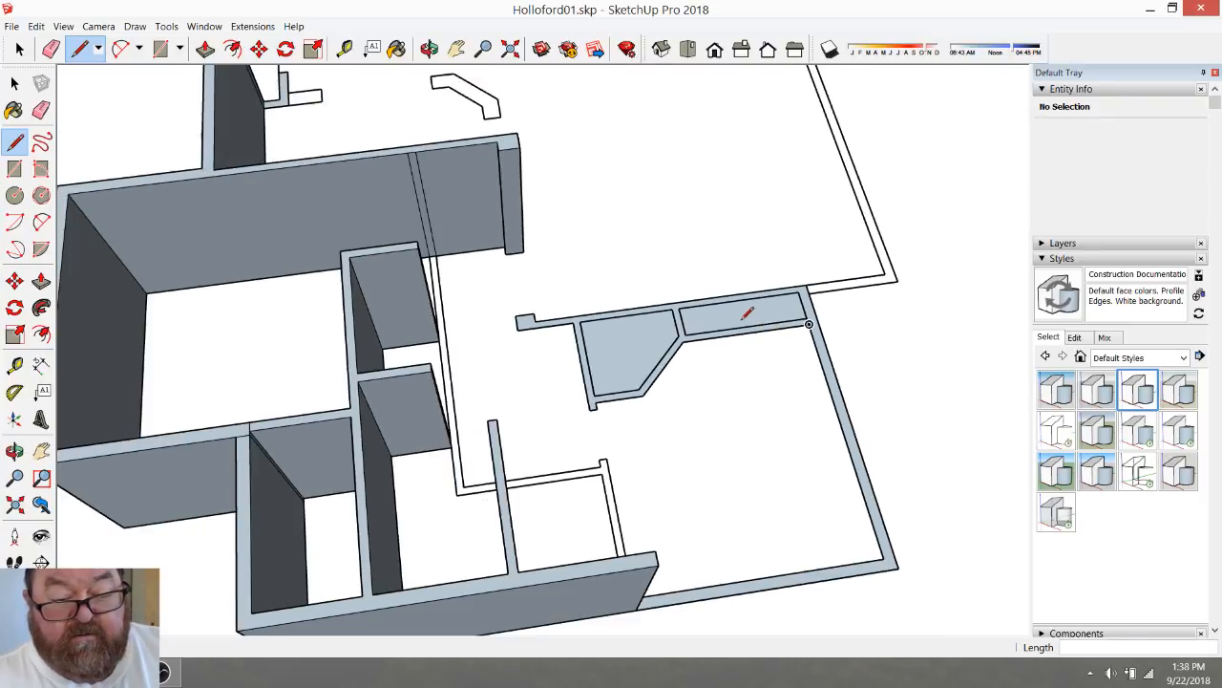
Draw a 6 1/2" line across the east exterior wall, starting where the narrow closet's lower wall meets its inner edge
{"action": "scroll", "coordinate": [638, 388], "scroll_direction": "up", "scroll_amount": 2}
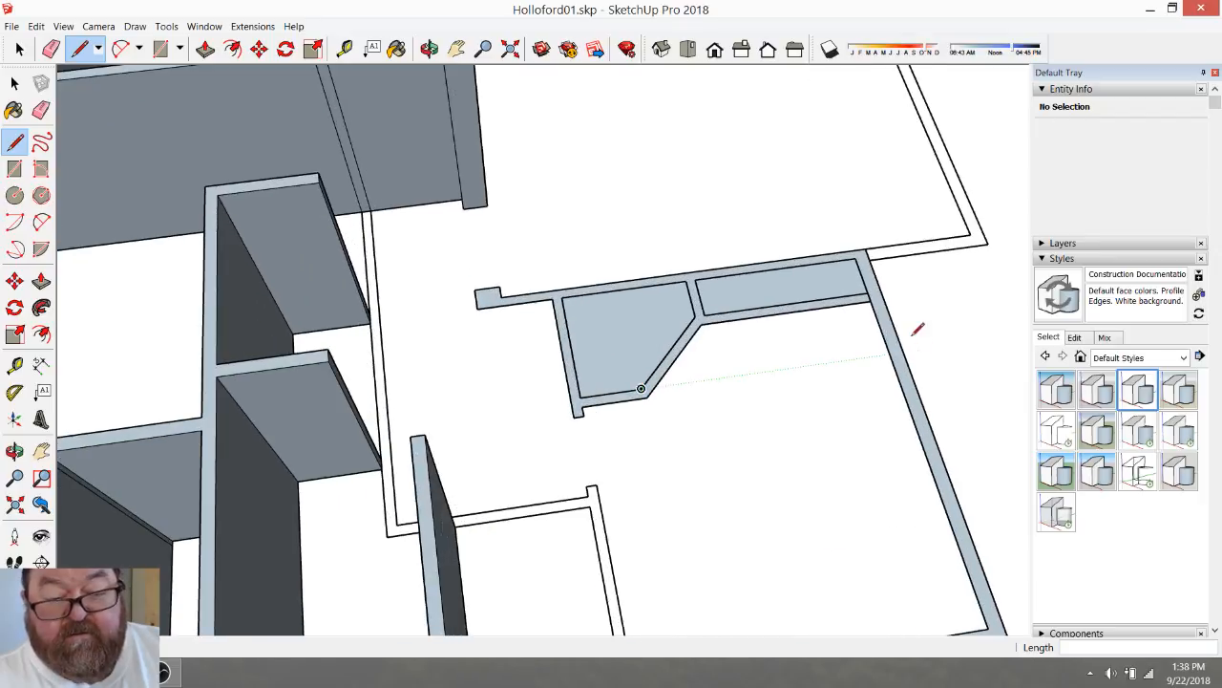
{"action": "scroll", "coordinate": [882, 303], "scroll_direction": "up", "scroll_amount": 2}
{"action": "left_click", "coordinate": [867, 299]}
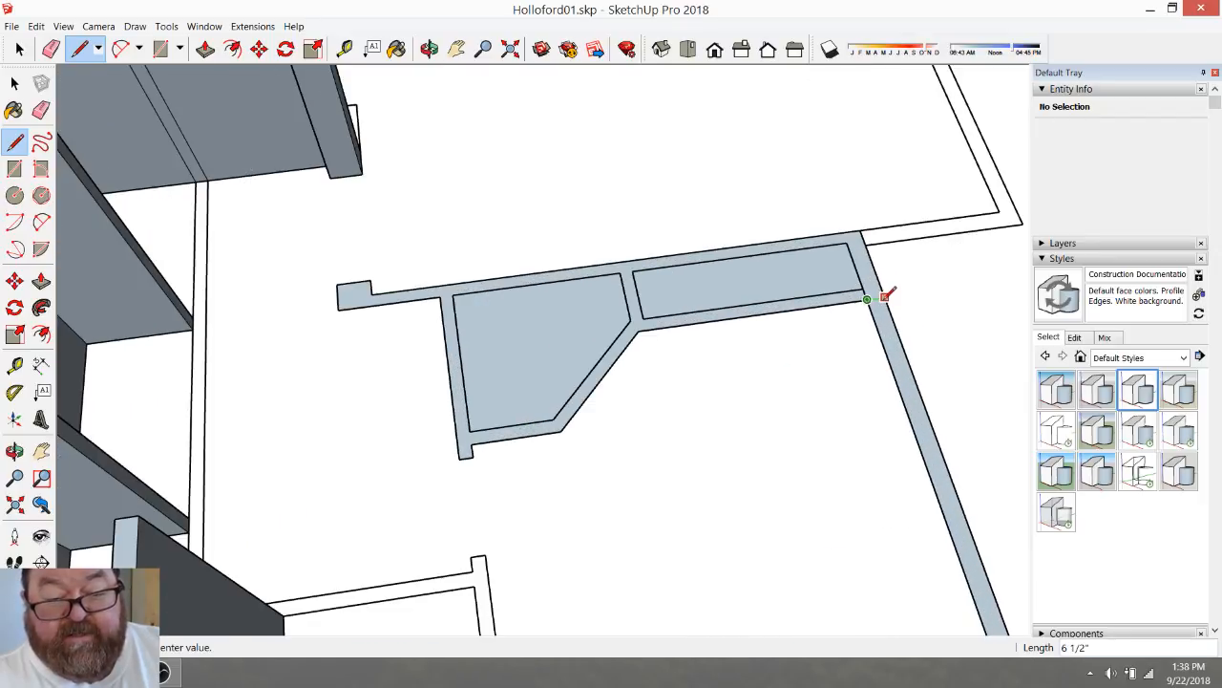
{"action": "scroll", "coordinate": [880, 294], "scroll_direction": "down", "scroll_amount": 2}
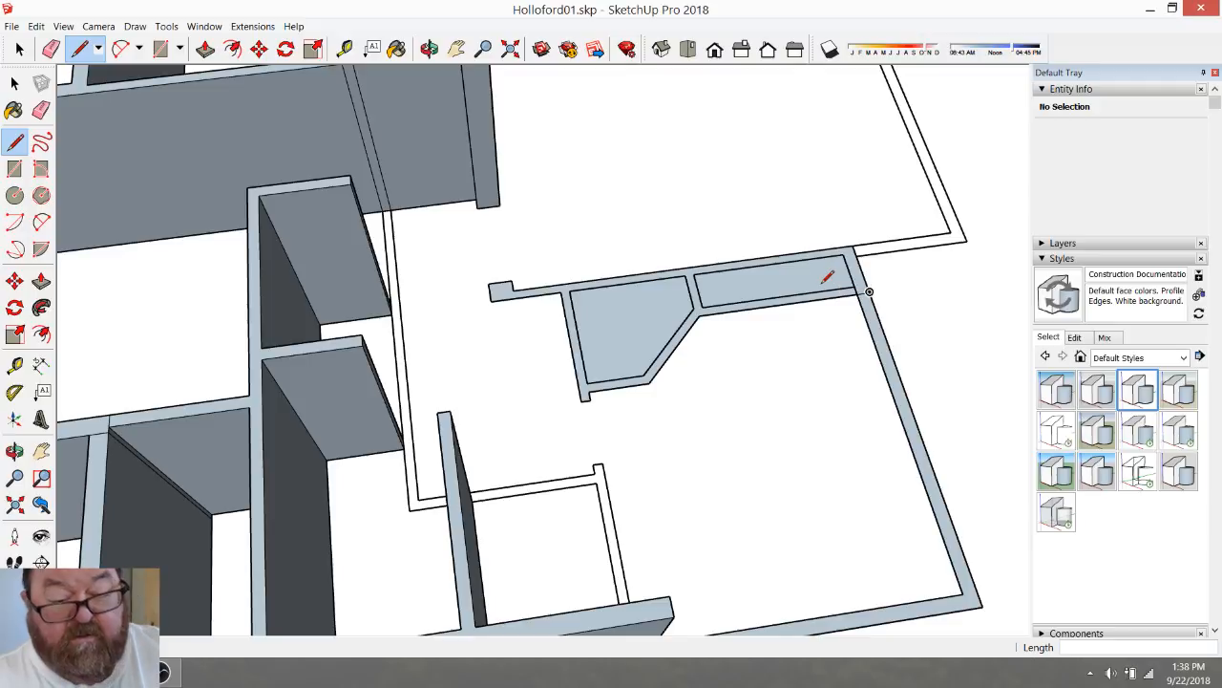
Push/Pull the L-shaped exterior wall face around the southeast room up 9', matching the height of the finished walls
{"action": "left_click", "coordinate": [205, 49]}
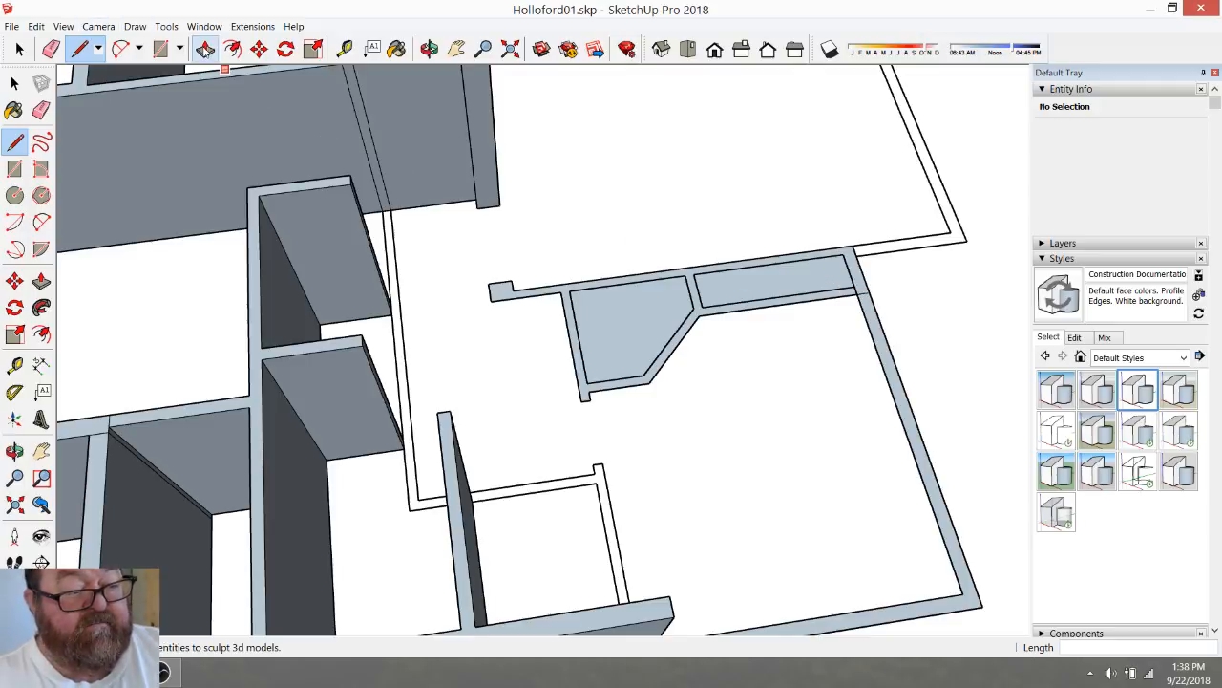
{"action": "scroll", "coordinate": [619, 237], "scroll_direction": "down", "scroll_amount": 3}
{"action": "left_click", "coordinate": [805, 442]}
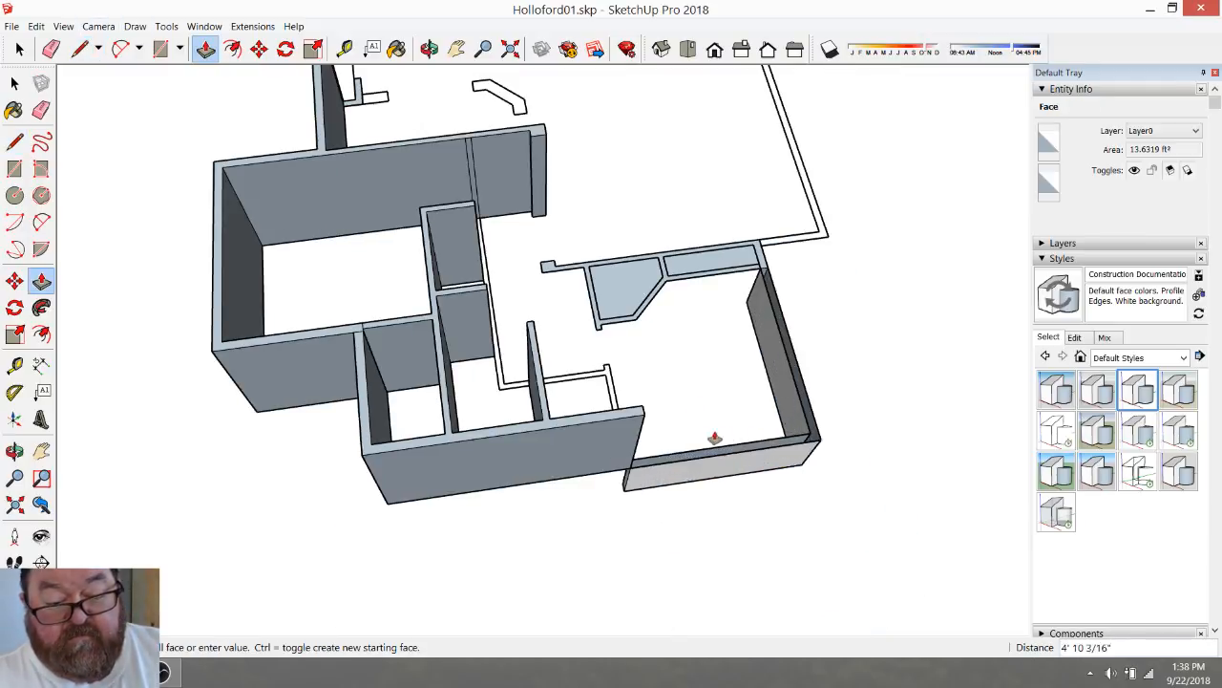
{"action": "left_click", "coordinate": [641, 420]}
{"action": "scroll", "coordinate": [646, 322], "scroll_direction": "up", "scroll_amount": 5}
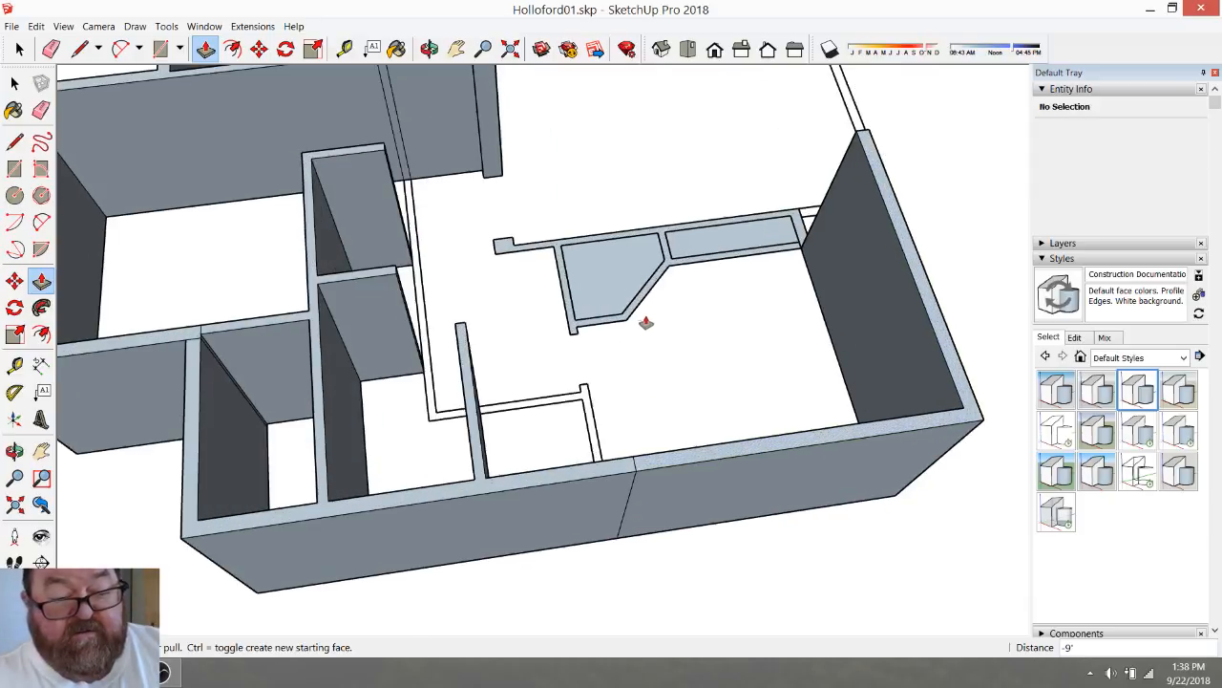
Try to Push/Pull the closets' wall face upward
{"action": "left_click", "coordinate": [581, 268]}
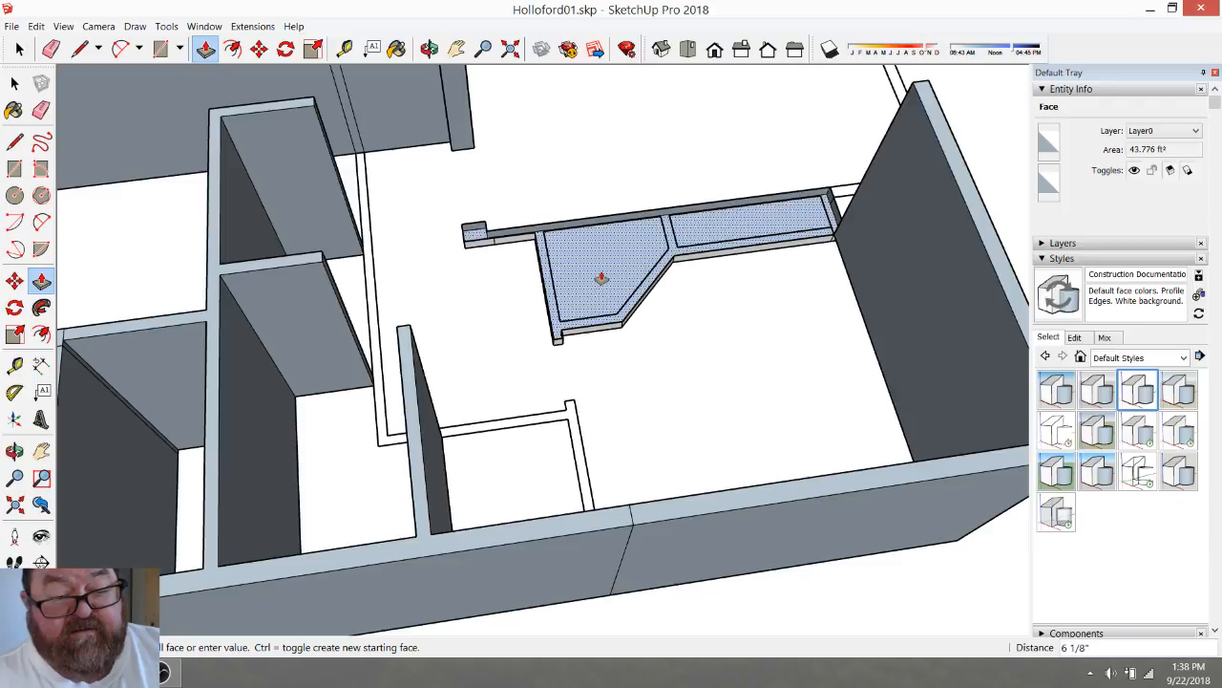
{"action": "left_click", "coordinate": [600, 285]}
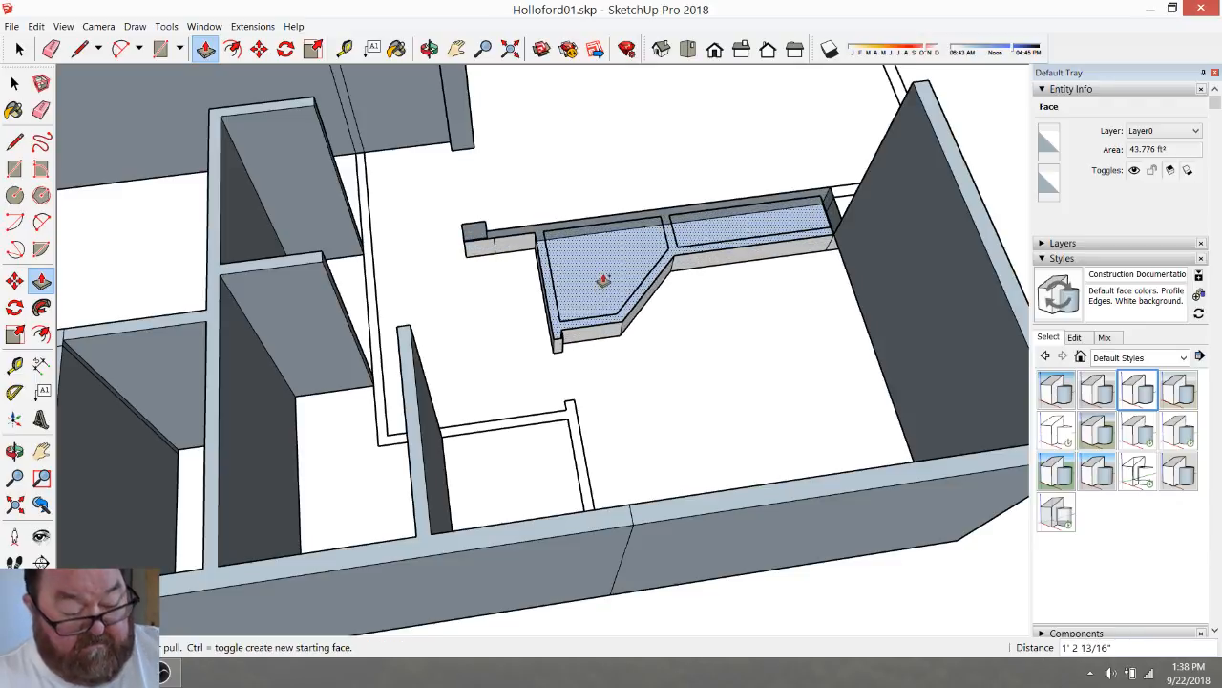
{"action": "key", "text": "ctrl+z"}
{"action": "left_click", "coordinate": [602, 276]}
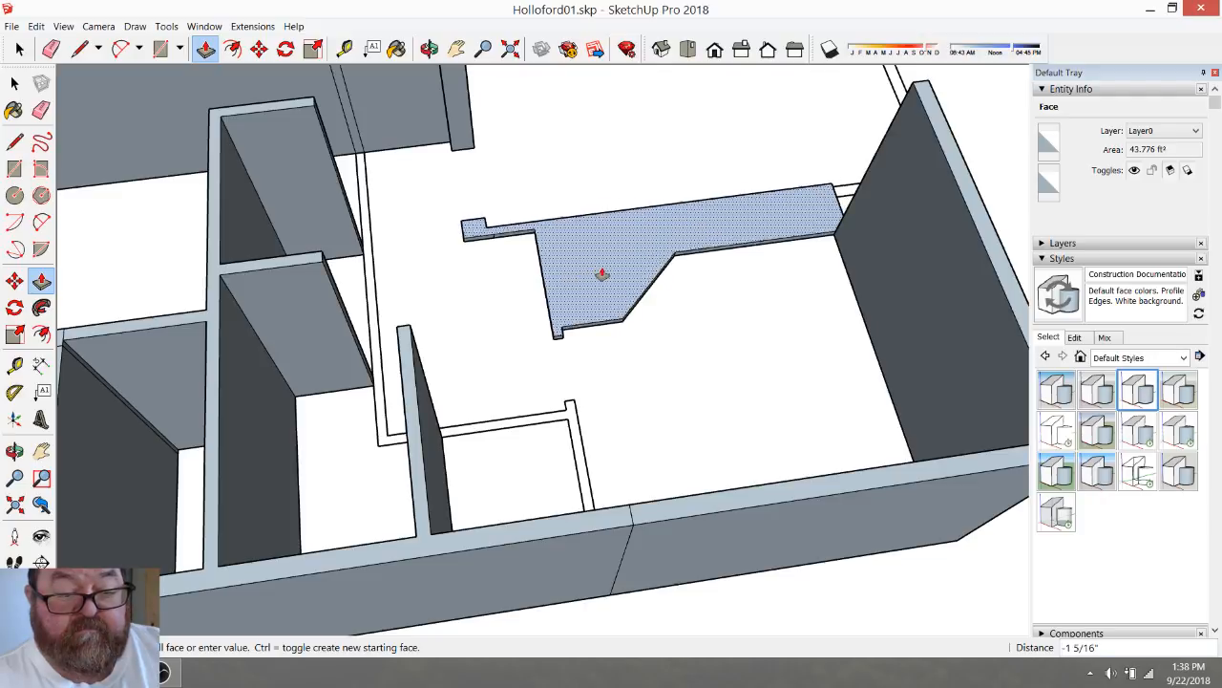
{"action": "left_click", "coordinate": [600, 273]}
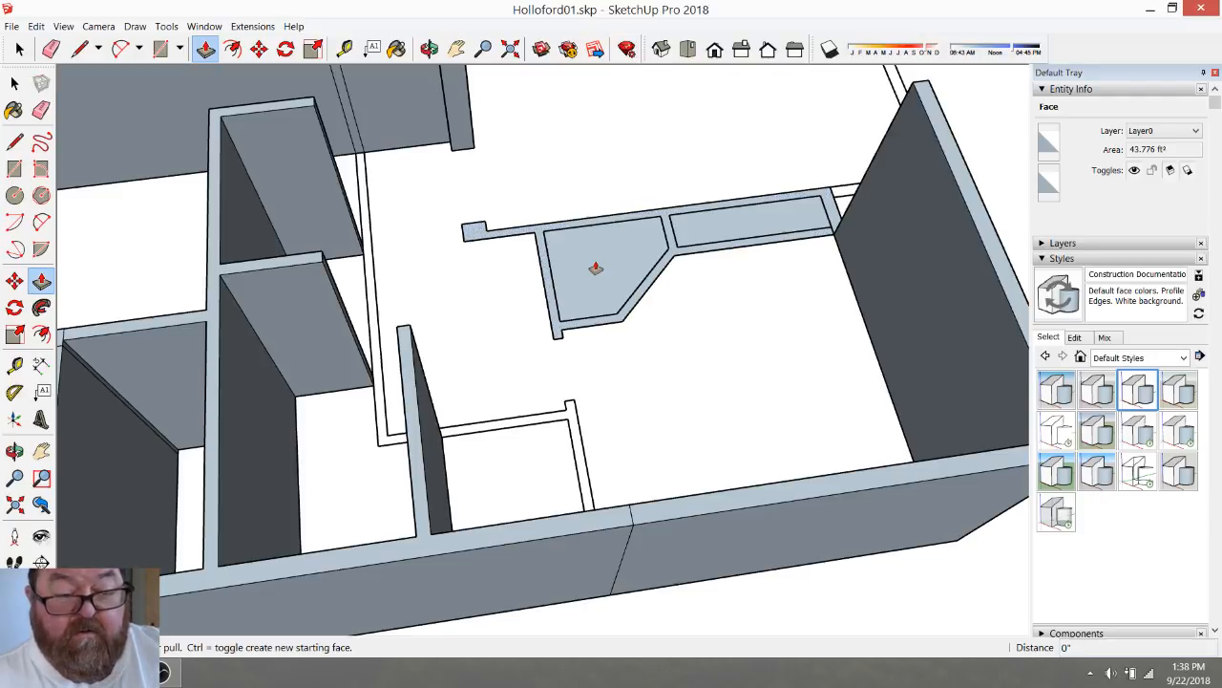
Draw a short line across the upper end of the partition, joining the upper inner corners of the angled and narrow closets
{"action": "scroll", "coordinate": [596, 268], "scroll_direction": "up", "scroll_amount": 6}
{"action": "scroll", "coordinate": [712, 467], "scroll_direction": "up", "scroll_amount": 6}
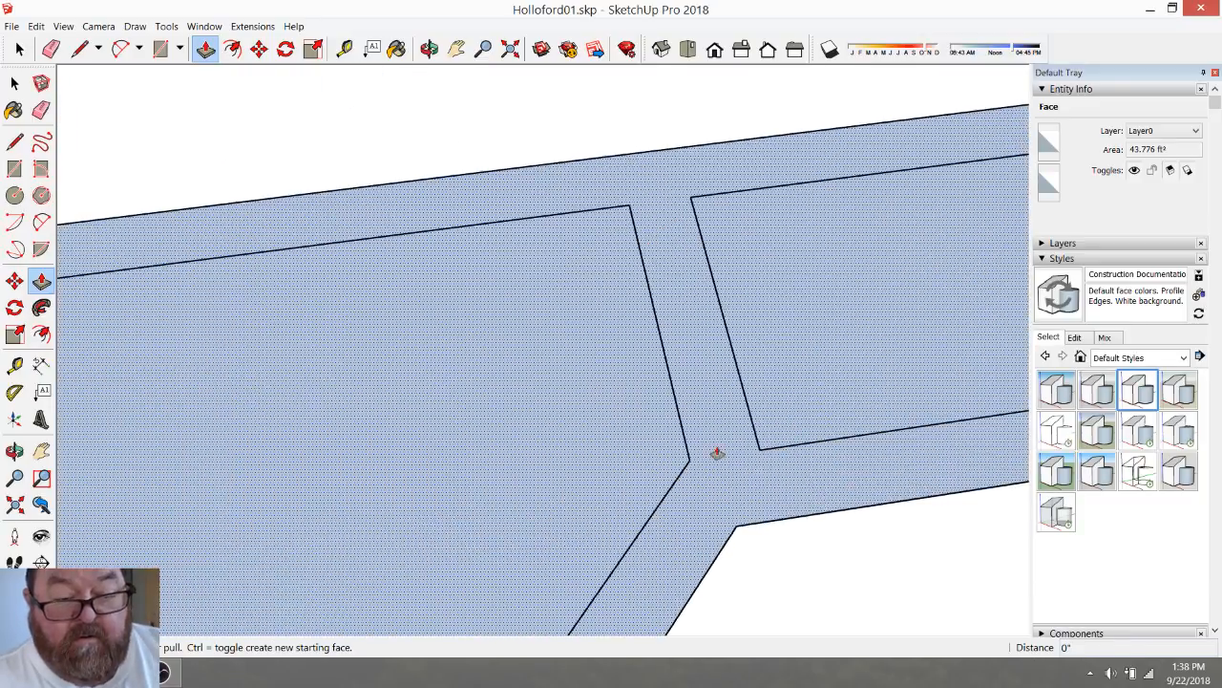
{"action": "scroll", "coordinate": [692, 463], "scroll_direction": "up", "scroll_amount": 4}
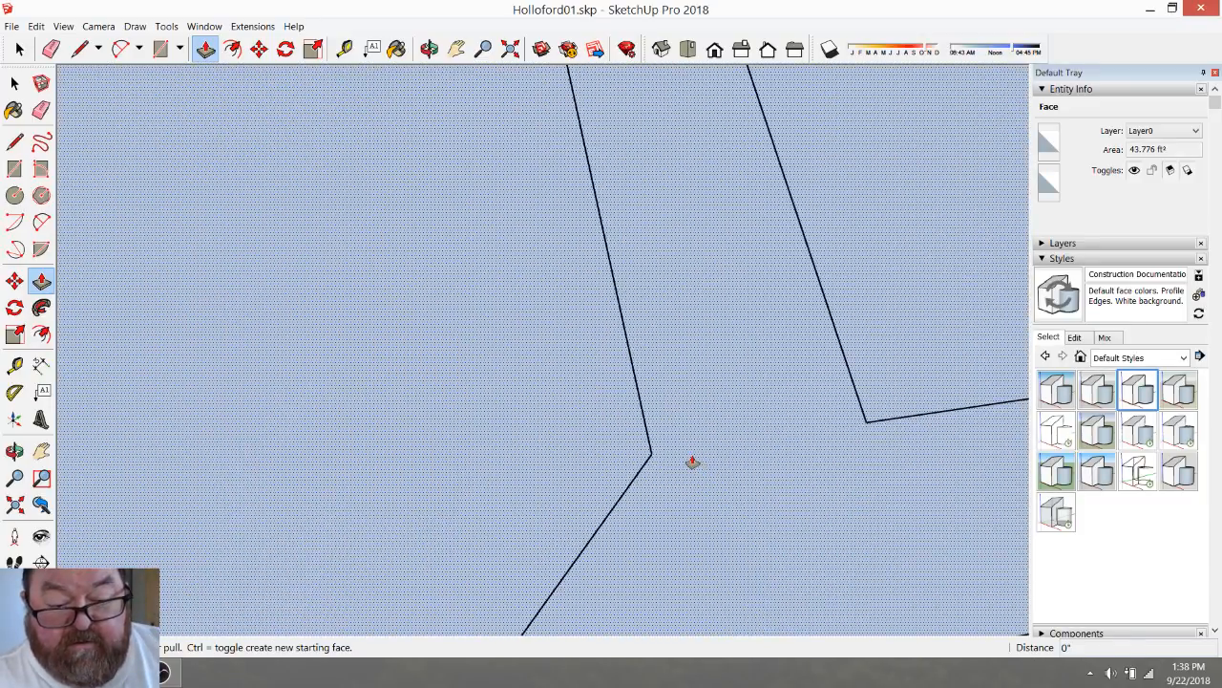
{"action": "scroll", "coordinate": [668, 473], "scroll_direction": "down", "scroll_amount": 5}
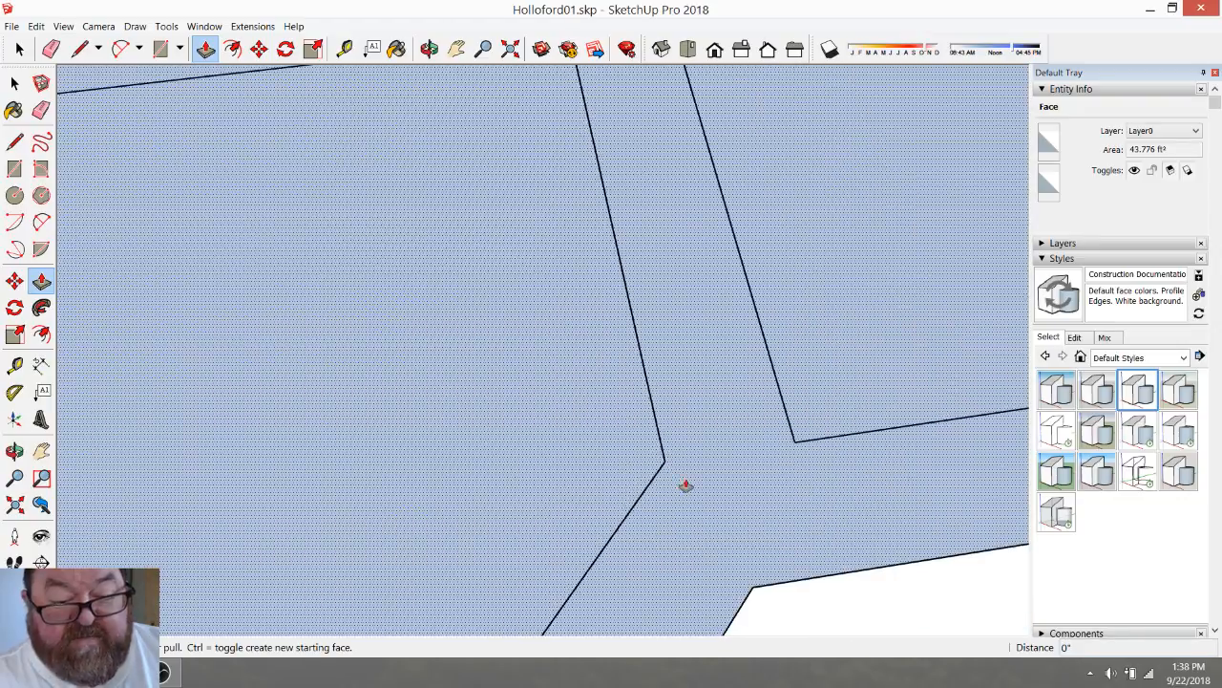
{"action": "scroll", "coordinate": [605, 264], "scroll_direction": "up", "scroll_amount": 1}
{"action": "scroll", "coordinate": [605, 263], "scroll_direction": "up", "scroll_amount": 2}
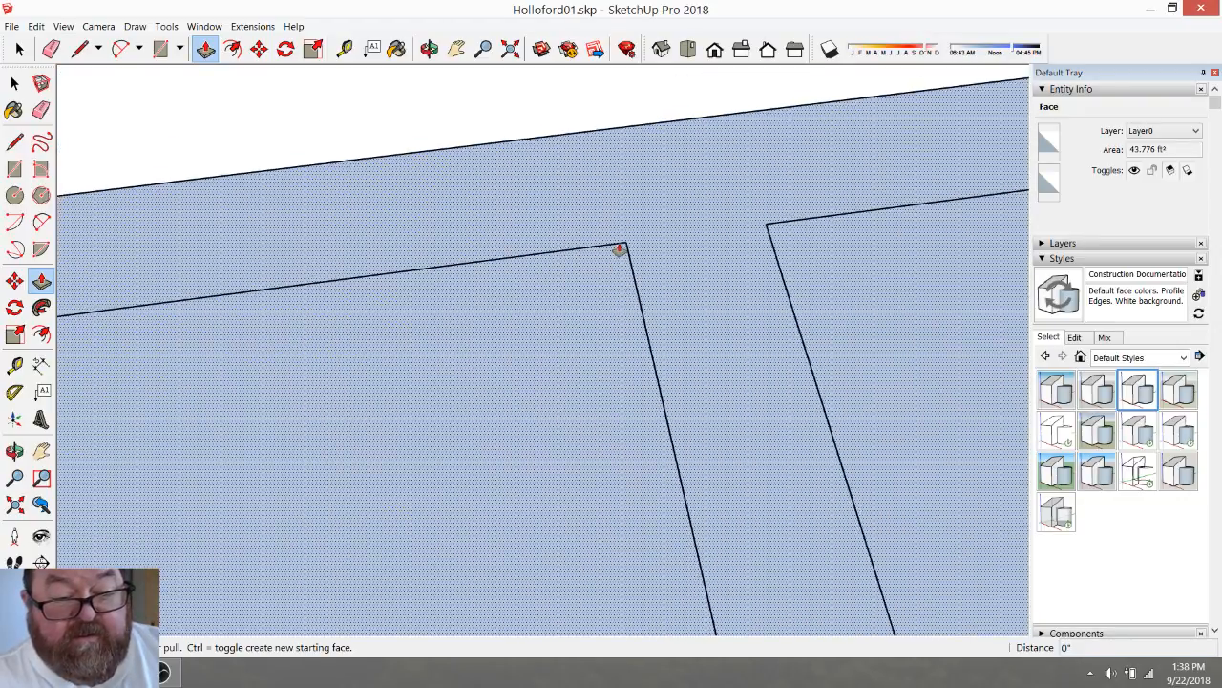
{"action": "scroll", "coordinate": [744, 264], "scroll_direction": "down", "scroll_amount": 3}
{"action": "key", "text": "l"}
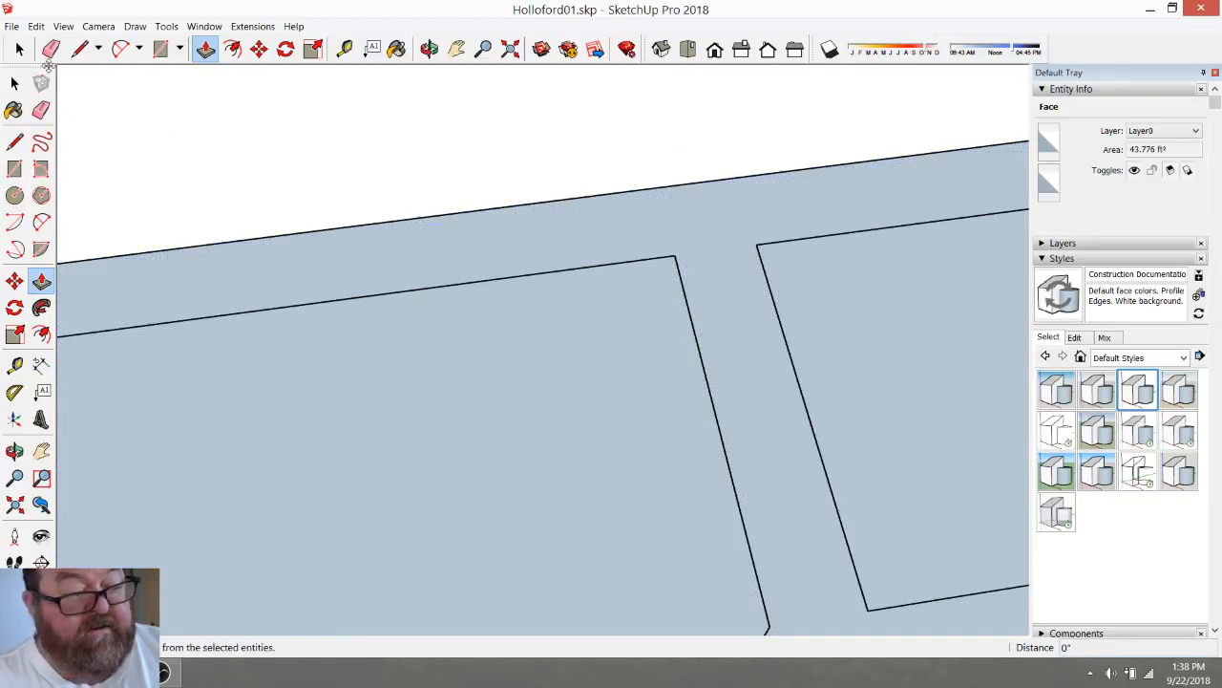
{"action": "left_click", "coordinate": [676, 256]}
{"action": "left_click", "coordinate": [757, 245]}
Retrace the angled closet's upper inner edge with a line from the partition to its opposite upper corner
{"action": "scroll", "coordinate": [706, 249], "scroll_direction": "down", "scroll_amount": 2}
{"action": "scroll", "coordinate": [725, 260], "scroll_direction": "down", "scroll_amount": 3}
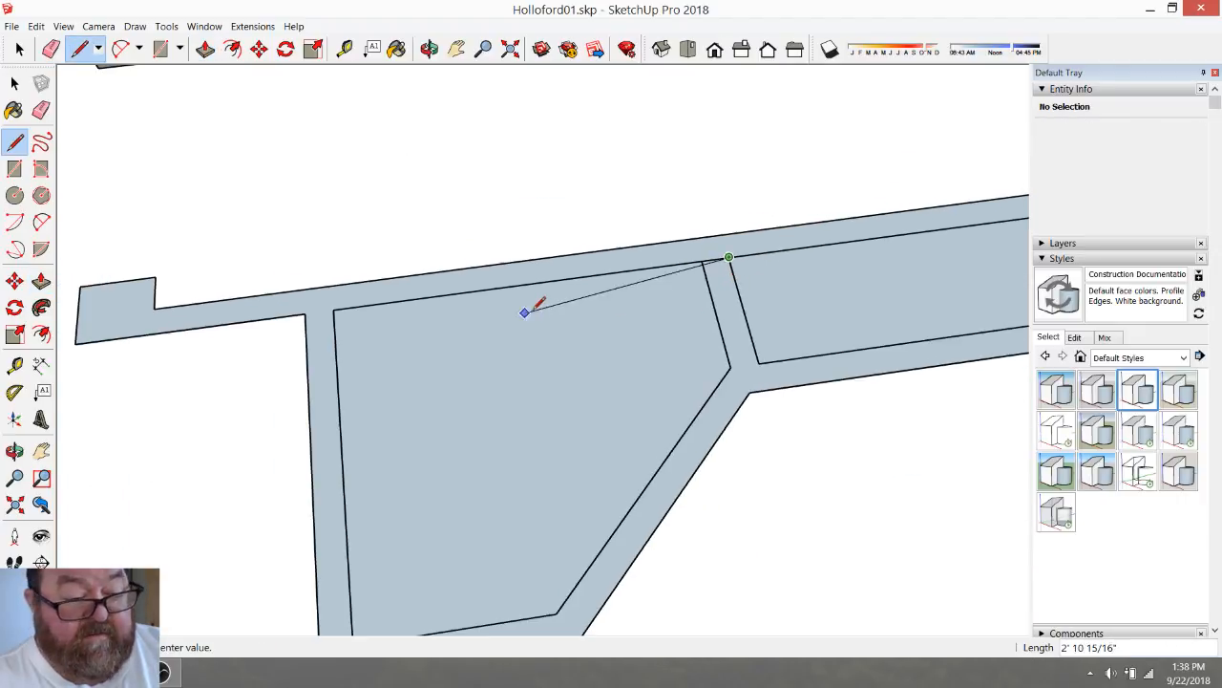
{"action": "scroll", "coordinate": [544, 305], "scroll_direction": "down", "scroll_amount": 2}
{"action": "left_click", "coordinate": [403, 307]}
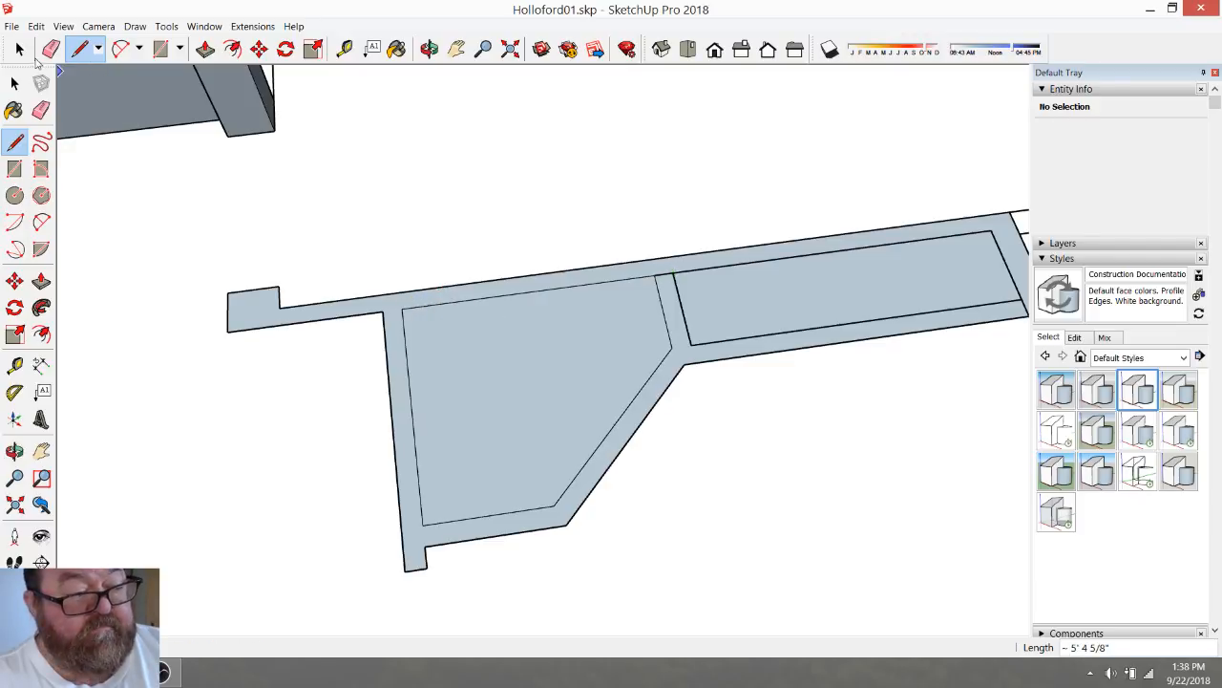
Delete the floor face filling the angled closet
{"action": "left_click", "coordinate": [19, 50]}
{"action": "left_click", "coordinate": [500, 327]}
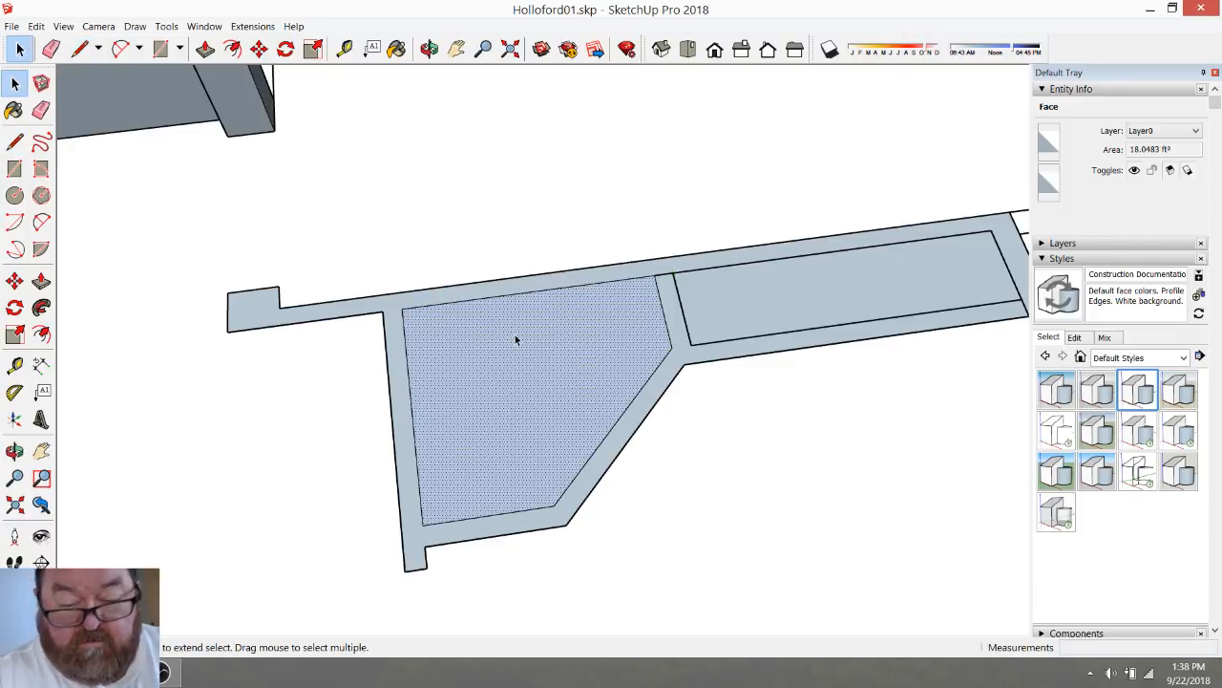
{"action": "key", "text": "Delete"}
Draw a short line across the lower end of the partition, joining the lower inner corners of the two closets
{"action": "left_click", "coordinate": [735, 293]}
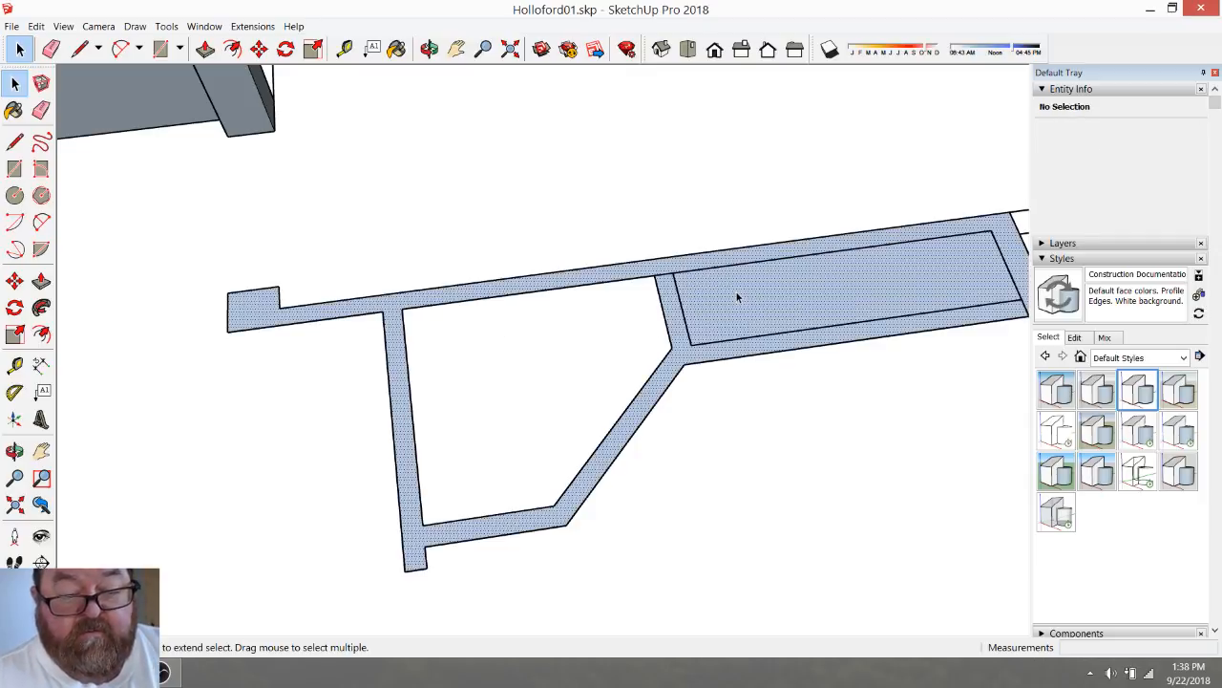
{"action": "scroll", "coordinate": [564, 359], "scroll_direction": "down", "scroll_amount": 3}
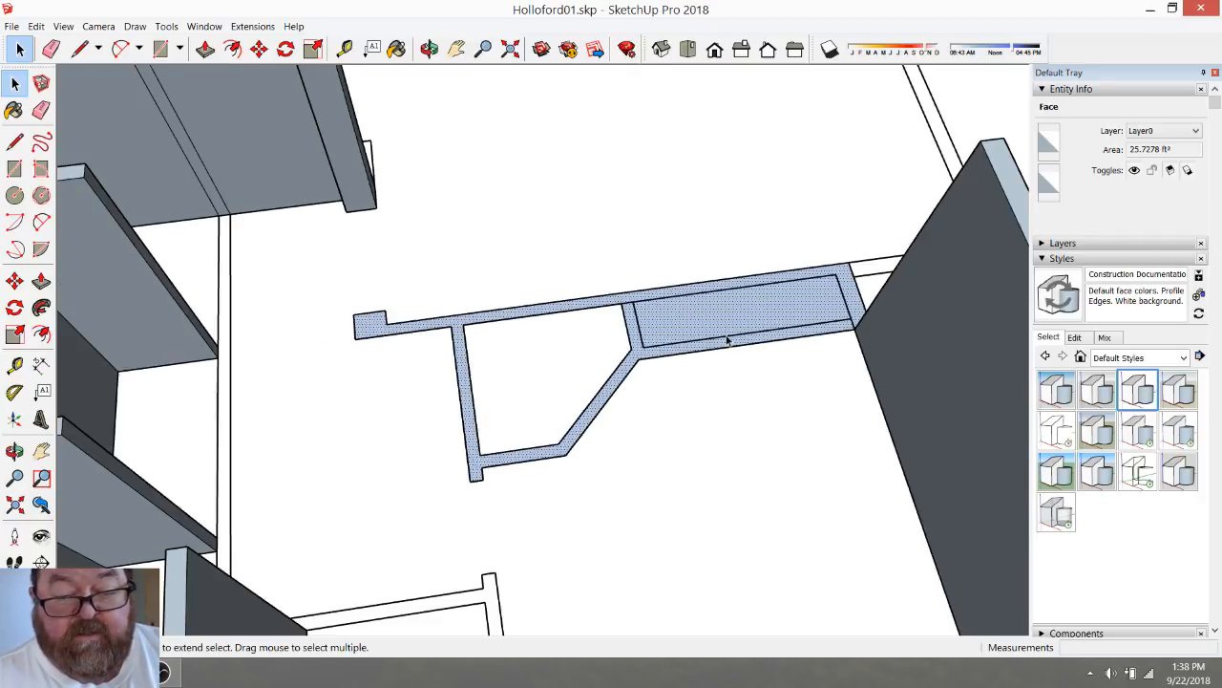
{"action": "scroll", "coordinate": [727, 341], "scroll_direction": "up", "scroll_amount": 5}
{"action": "left_click", "coordinate": [80, 49]}
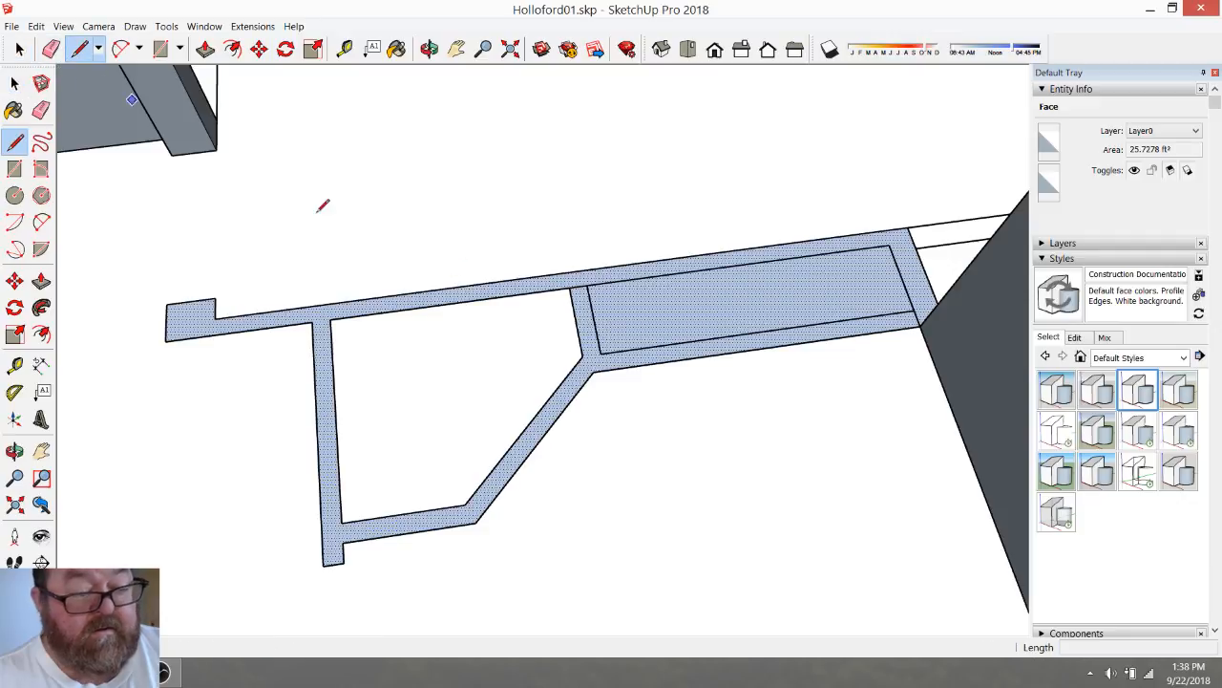
{"action": "left_click", "coordinate": [583, 355]}
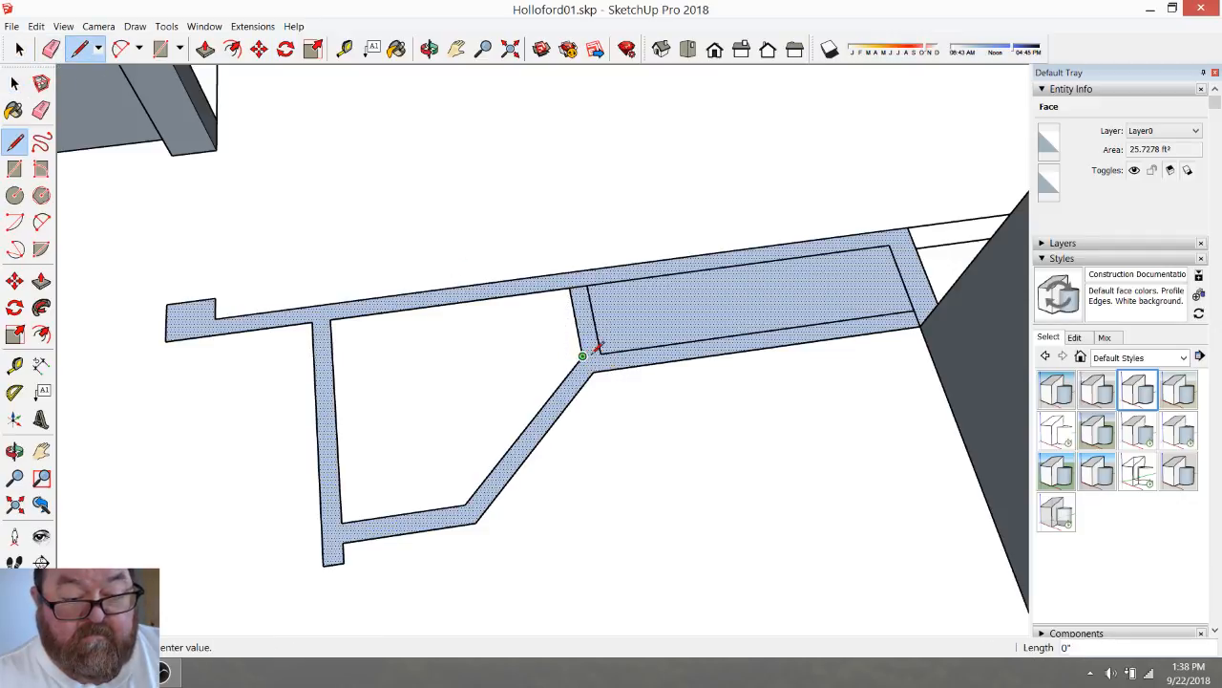
{"action": "left_click", "coordinate": [600, 353]}
{"action": "left_click", "coordinate": [19, 49]}
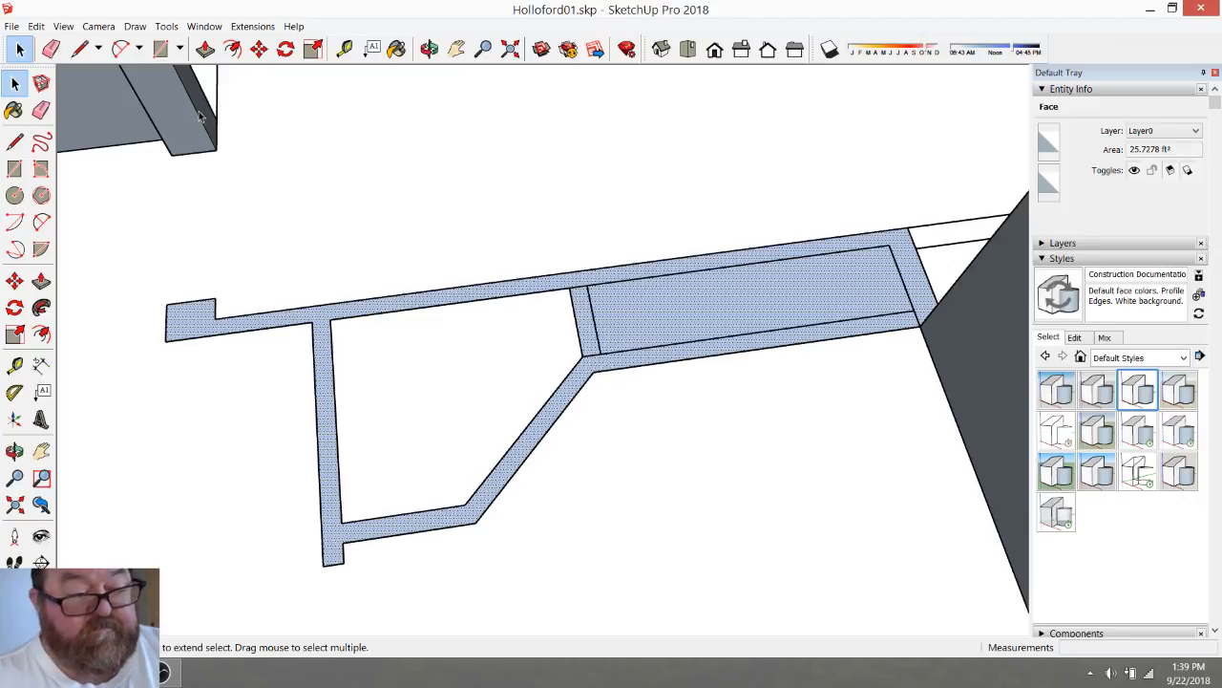
Draw a short line across the wall bend from the angled closet's inner corner to the outer corner
{"action": "left_click", "coordinate": [80, 48]}
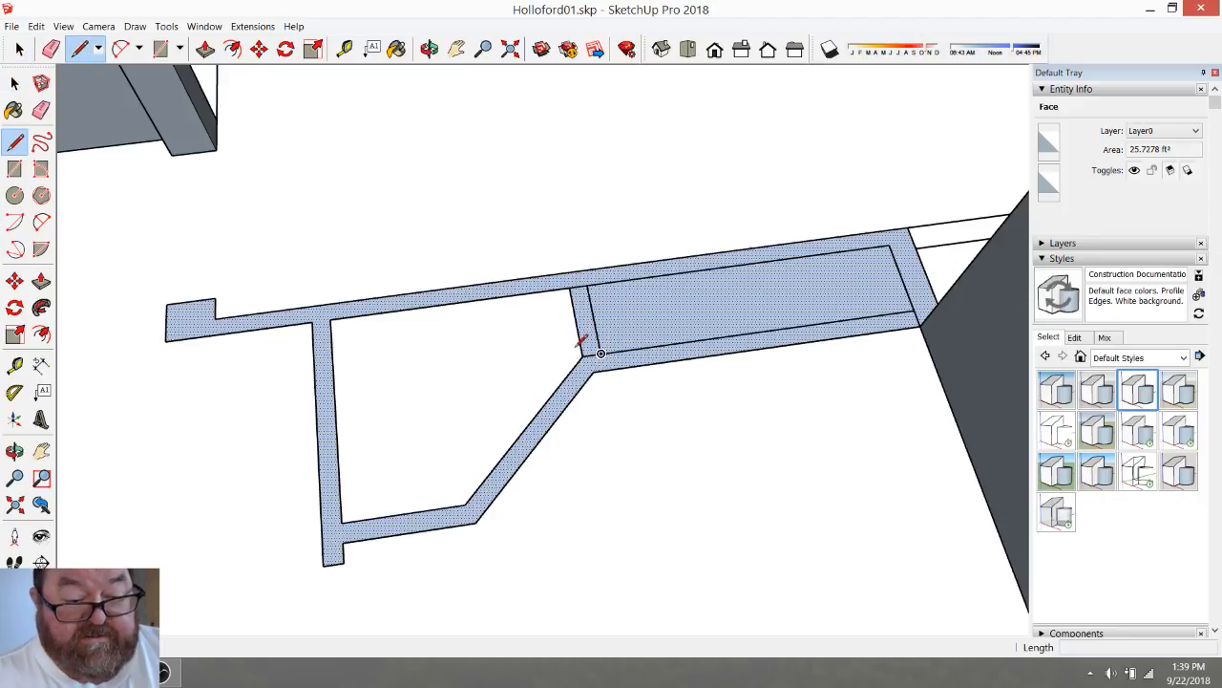
{"action": "left_click", "coordinate": [583, 354]}
{"action": "scroll", "coordinate": [589, 363], "scroll_direction": "up", "scroll_amount": 1}
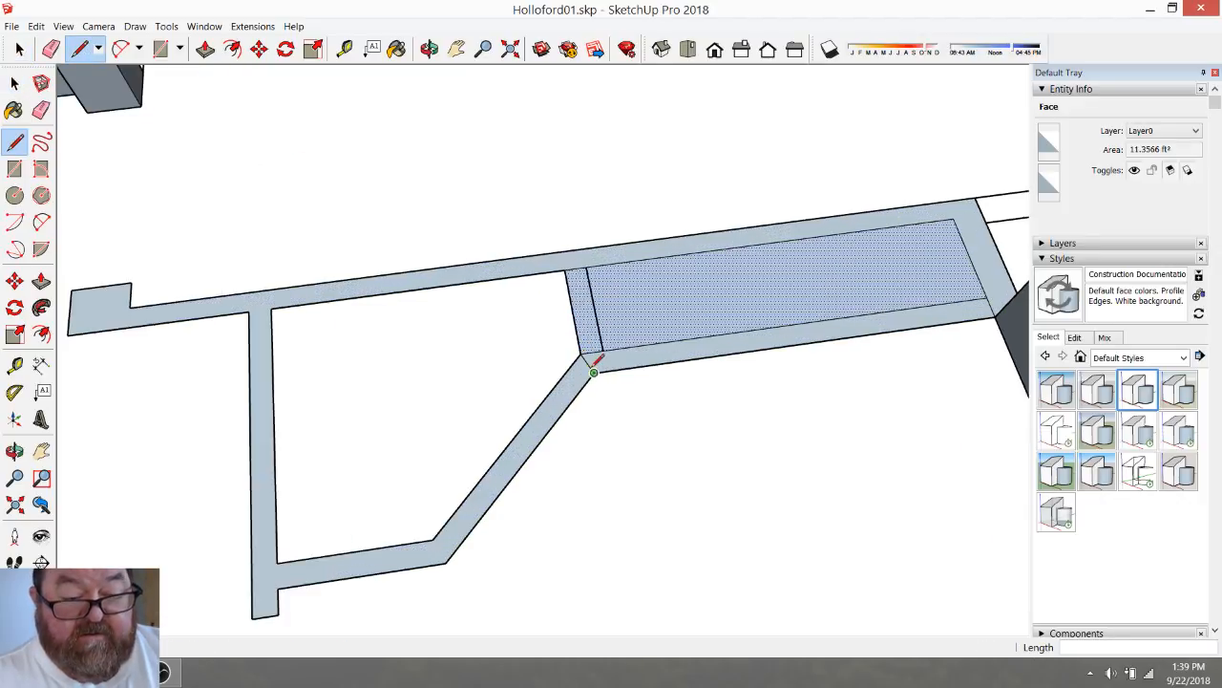
Delete the face that fills the narrow closet and the partition beside it
{"action": "scroll", "coordinate": [611, 350], "scroll_direction": "up", "scroll_amount": 6}
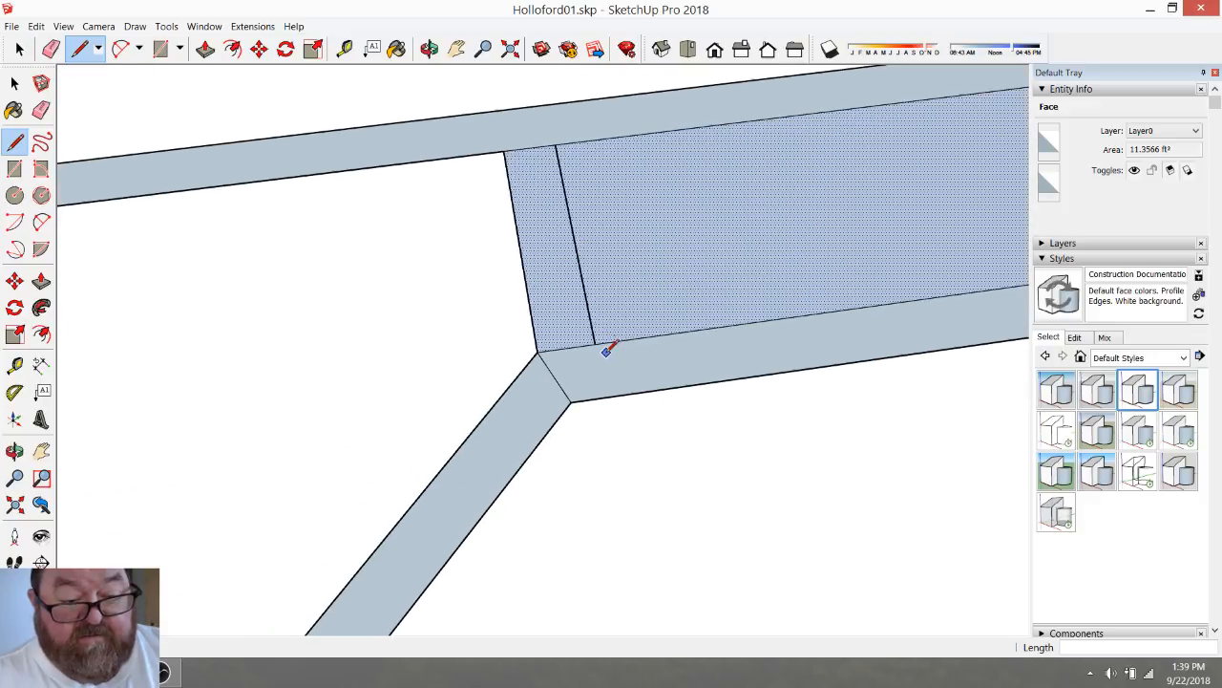
{"action": "scroll", "coordinate": [588, 344], "scroll_direction": "up", "scroll_amount": 5}
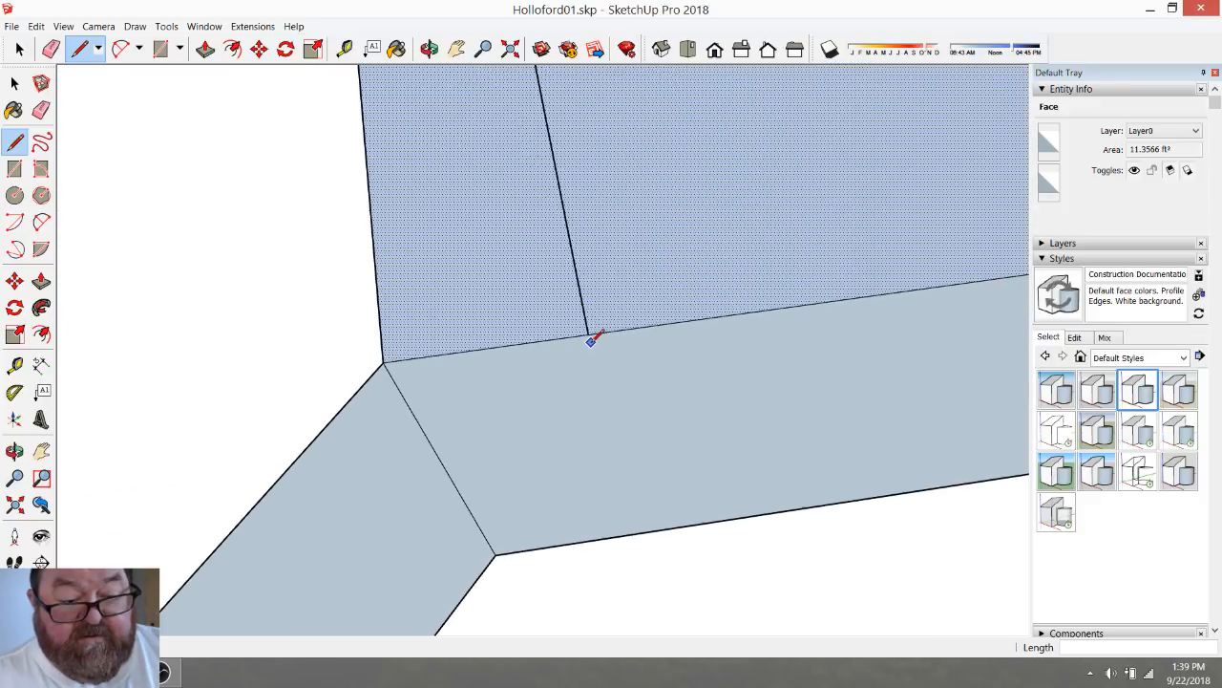
{"action": "scroll", "coordinate": [586, 352], "scroll_direction": "down", "scroll_amount": 2}
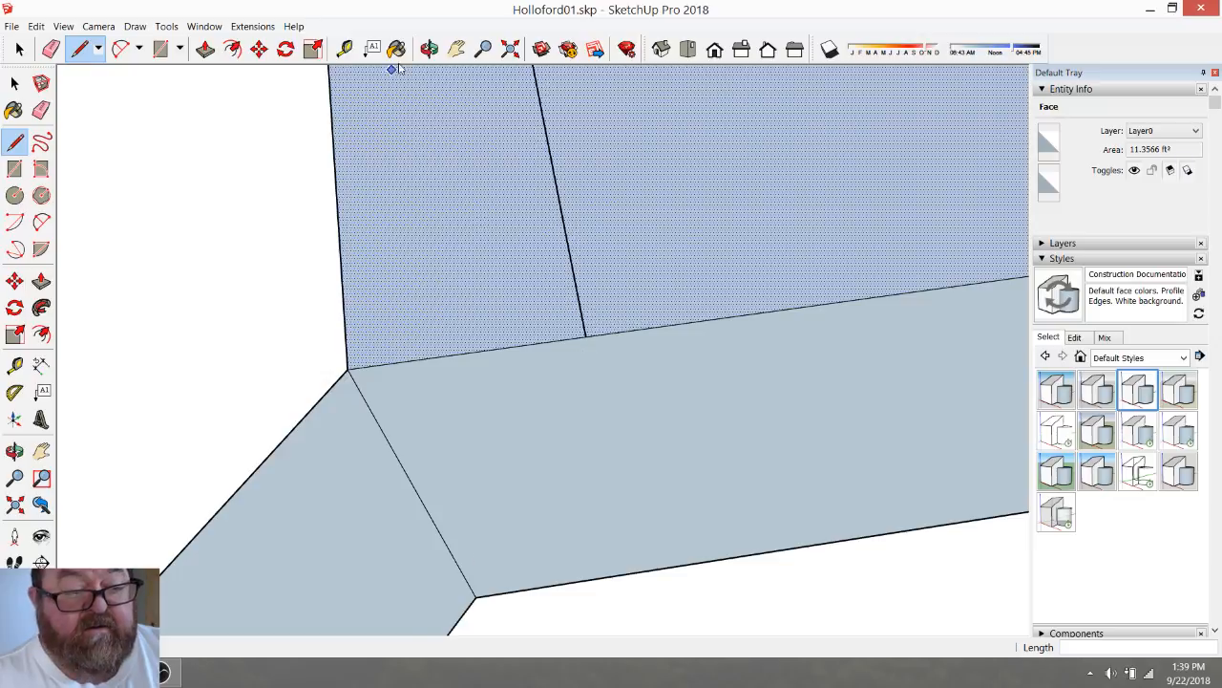
{"action": "left_click", "coordinate": [429, 48]}
{"action": "mouse_move", "coordinate": [573, 368]}
{"action": "left_mouse_down"}
{"action": "mouse_move", "coordinate": [570, 262]}
{"action": "mouse_move", "coordinate": [604, 435]}
{"action": "mouse_move", "coordinate": [573, 314]}
{"action": "mouse_move", "coordinate": [601, 414]}
{"action": "mouse_move", "coordinate": [581, 371]}
{"action": "mouse_move", "coordinate": [573, 305]}
{"action": "mouse_move", "coordinate": [611, 445]}
{"action": "mouse_move", "coordinate": [576, 468]}
{"action": "mouse_move", "coordinate": [560, 453]}
{"action": "mouse_move", "coordinate": [535, 469]}
{"action": "mouse_move", "coordinate": [467, 437]}
{"action": "left_mouse_up"}
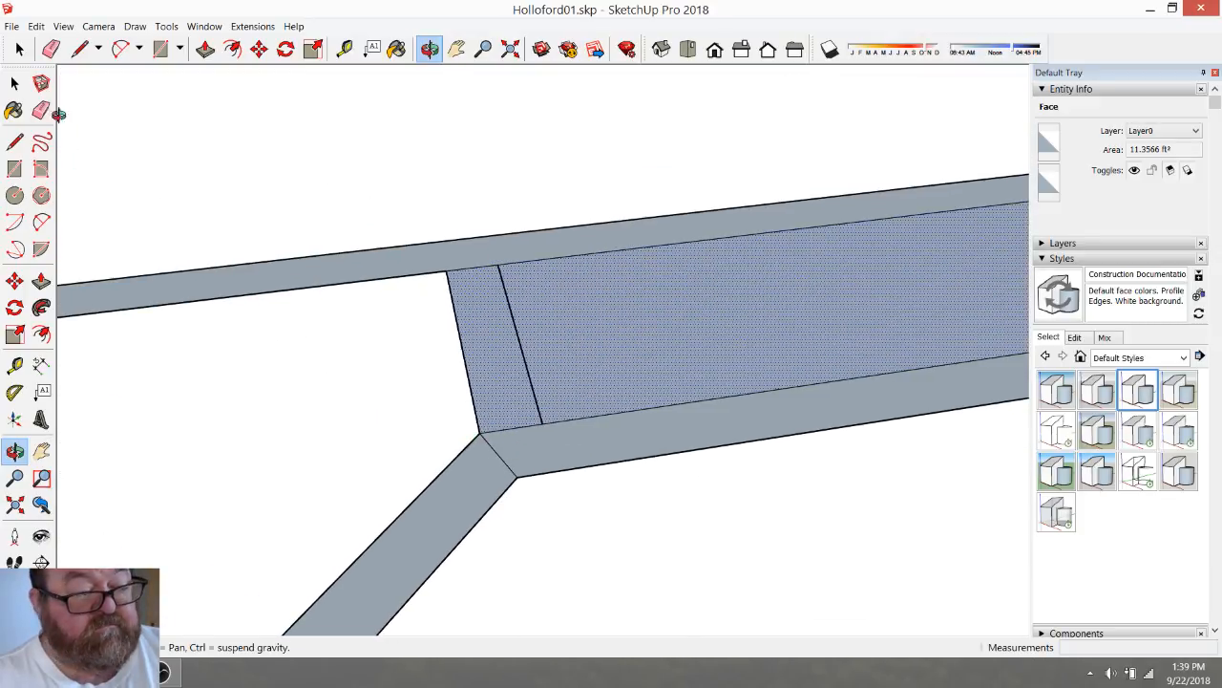
{"action": "key", "text": "space"}
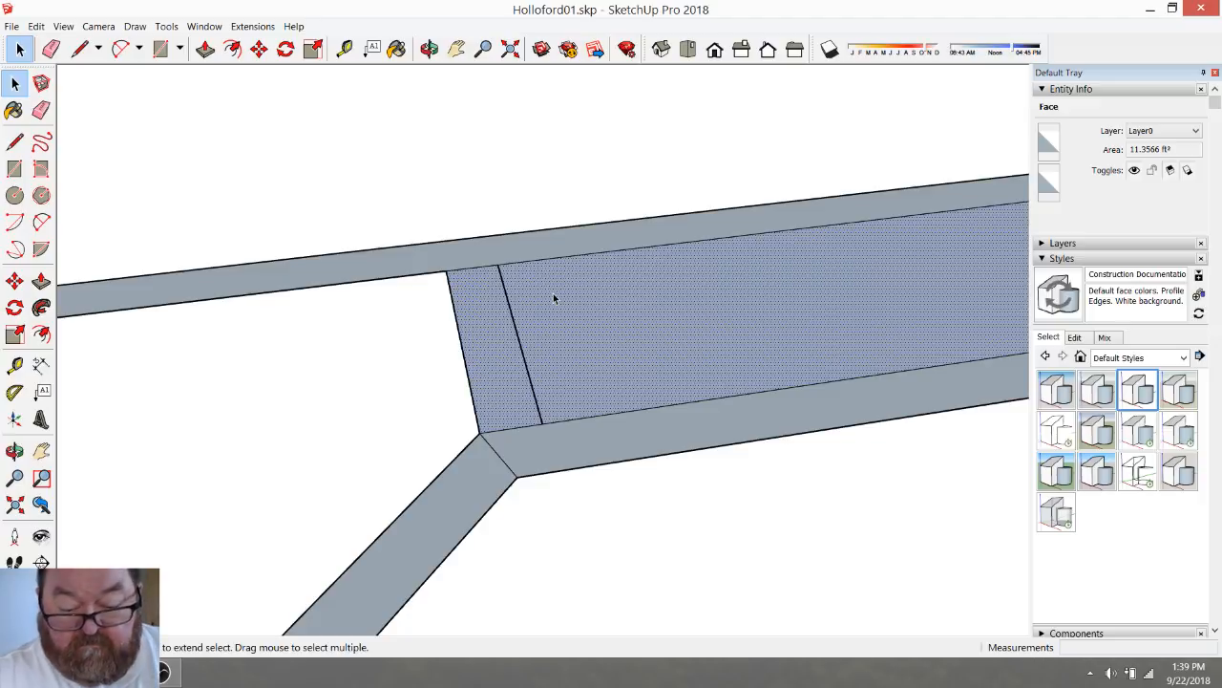
{"action": "key", "text": "Delete"}
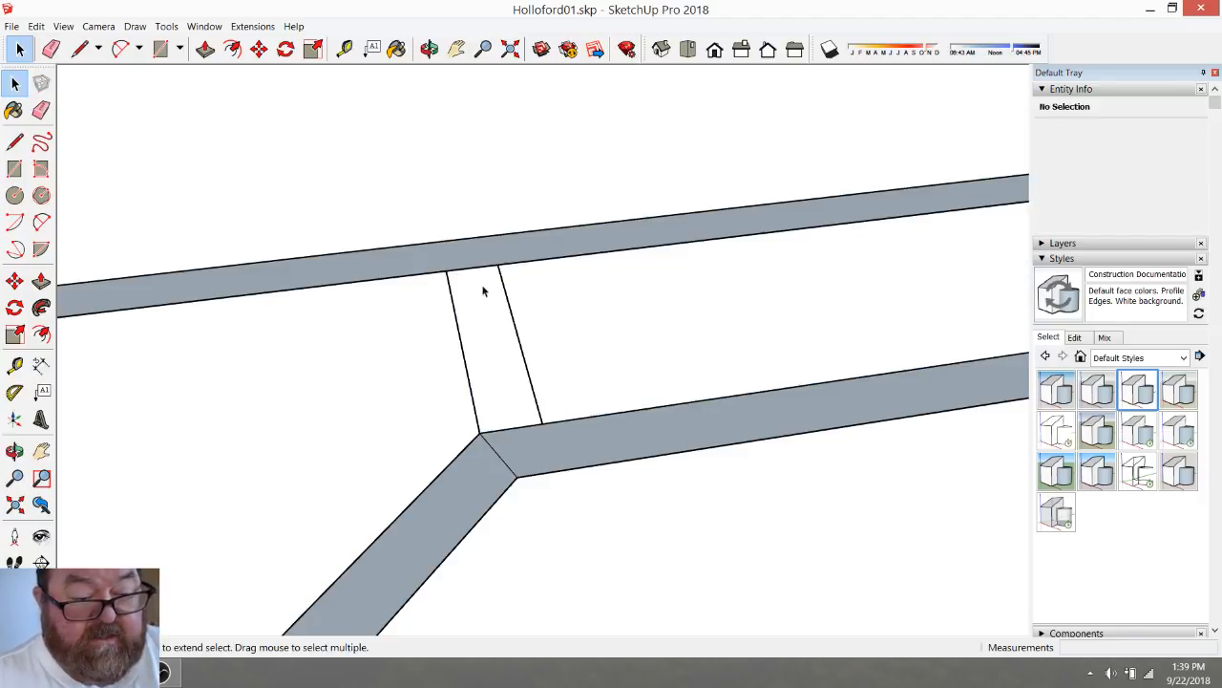
Erase the short diagonal line across the wall bend at the partition between the two closets
{"action": "scroll", "coordinate": [511, 409], "scroll_direction": "down", "scroll_amount": 4}
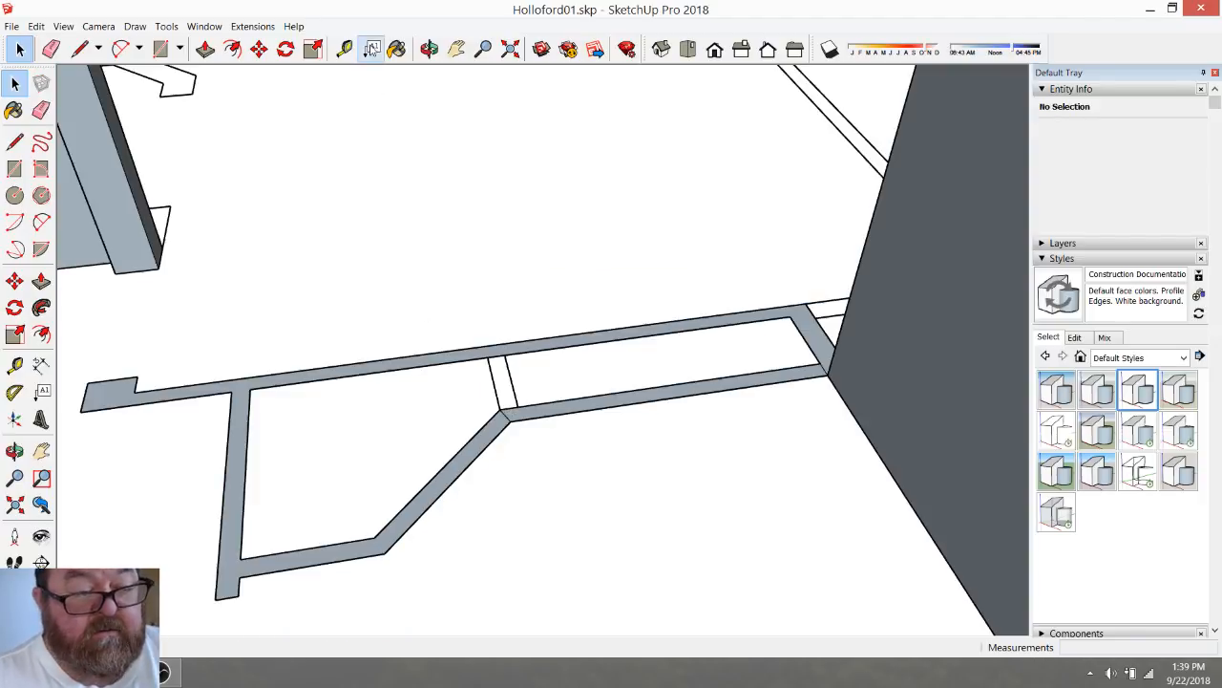
{"action": "left_click", "coordinate": [429, 48]}
{"action": "left_click_drag", "start_coordinate": [510, 341], "coordinate": [525, 468]}
{"action": "scroll", "coordinate": [524, 468], "scroll_direction": "up", "scroll_amount": 3}
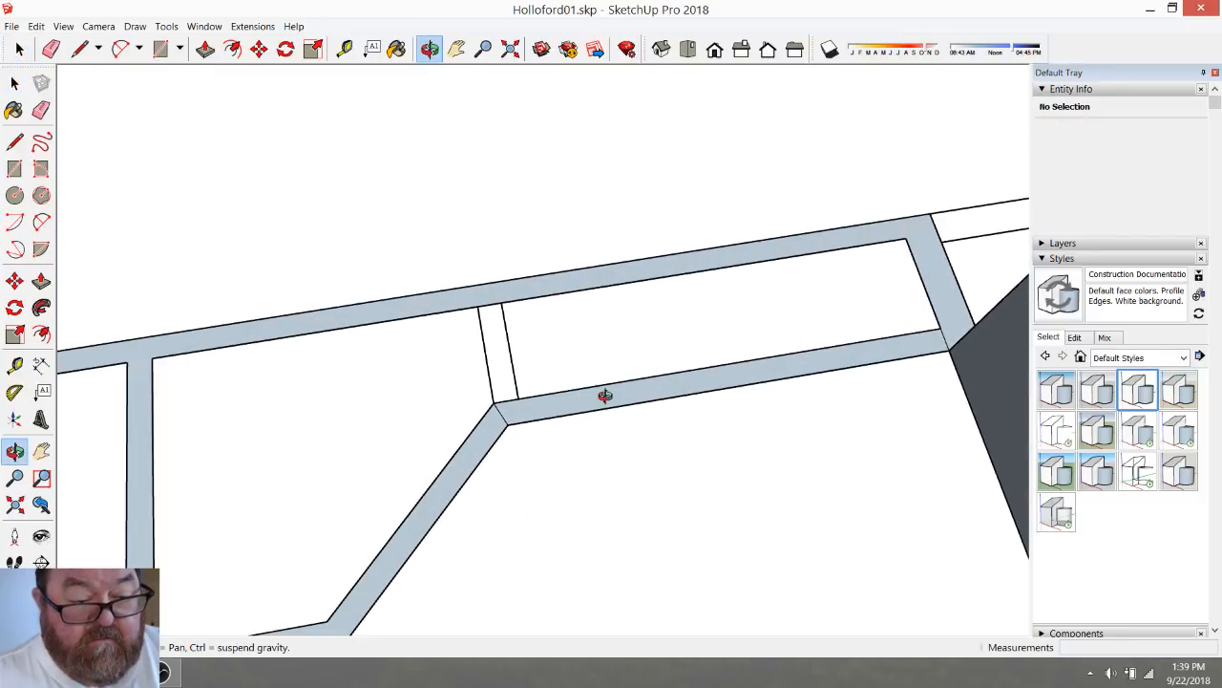
{"action": "scroll", "coordinate": [635, 371], "scroll_direction": "down", "scroll_amount": 3}
{"action": "scroll", "coordinate": [577, 409], "scroll_direction": "up", "scroll_amount": 5}
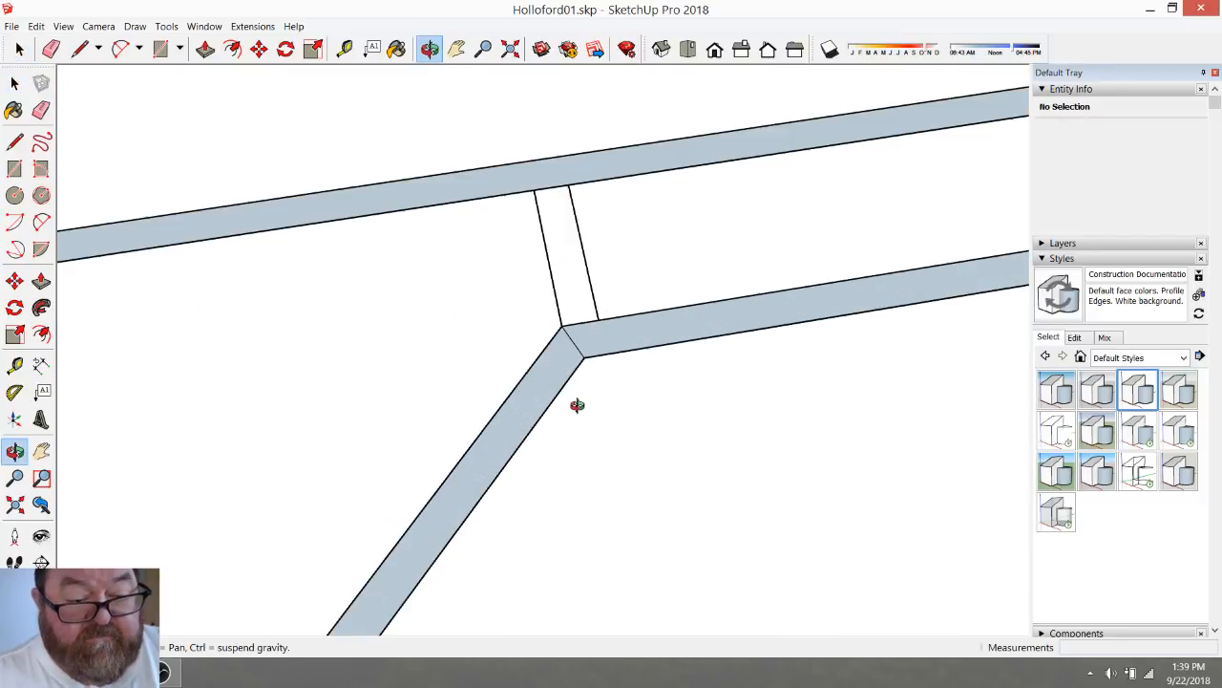
{"action": "left_click", "coordinate": [50, 48]}
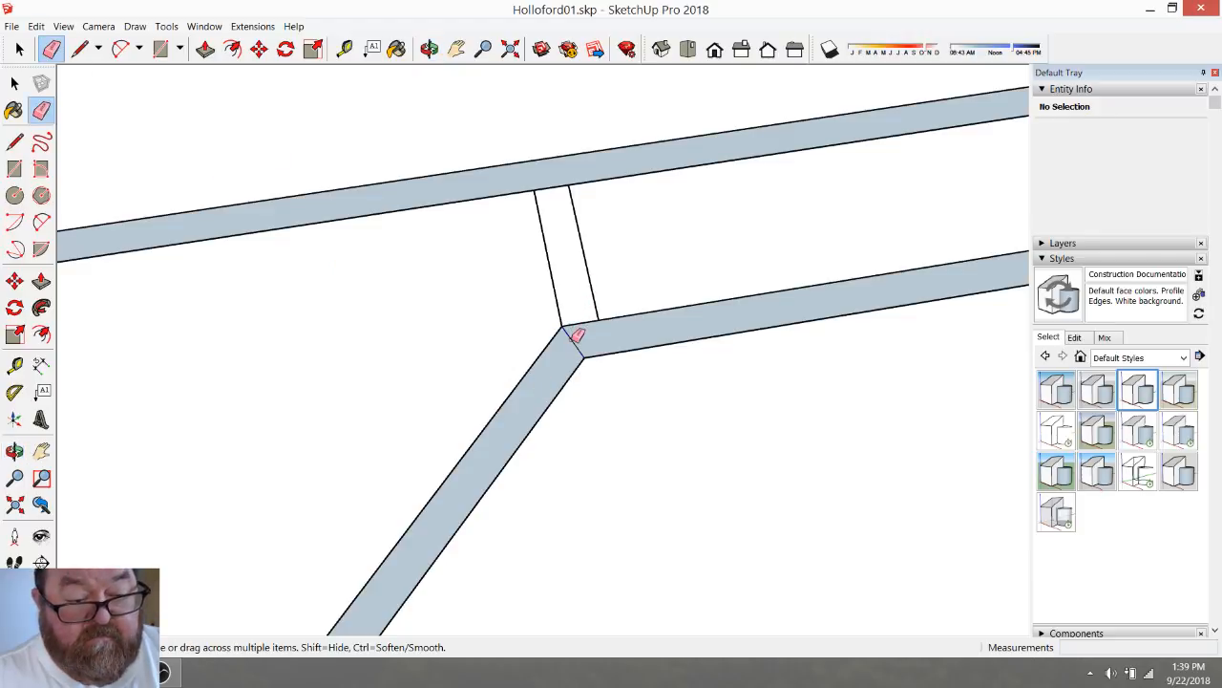
{"action": "scroll", "coordinate": [578, 333], "scroll_direction": "down", "scroll_amount": 4}
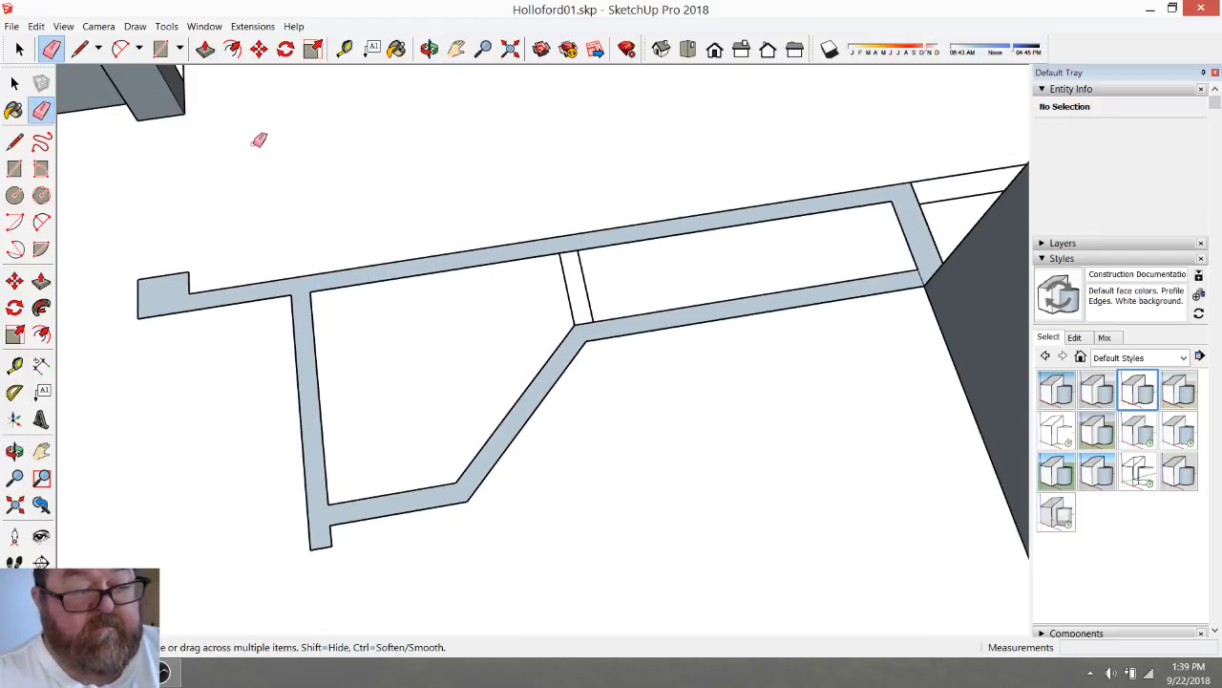
Extrude the wall face around the two closets until it is flush with the top of the adjoining outer wall
{"action": "left_click", "coordinate": [205, 49]}
{"action": "scroll", "coordinate": [469, 401], "scroll_direction": "down", "scroll_amount": 5}
{"action": "left_click", "coordinate": [521, 376]}
{"action": "left_click", "coordinate": [682, 300]}
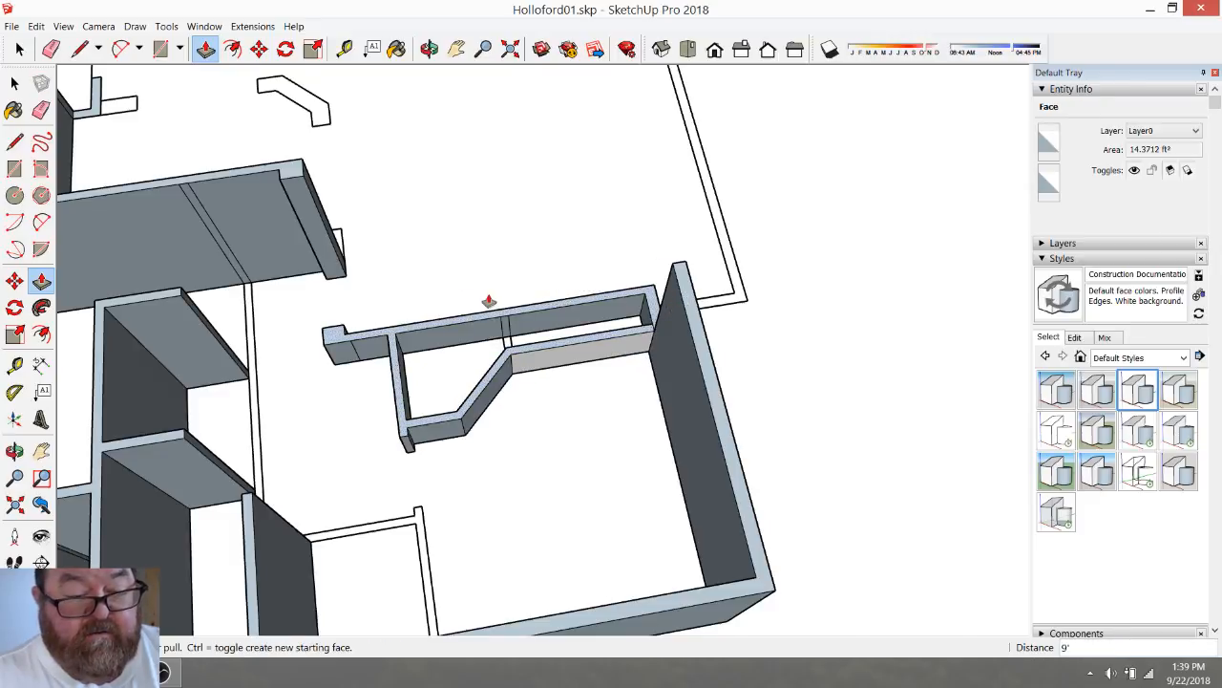
{"action": "scroll", "coordinate": [488, 303], "scroll_direction": "up", "scroll_amount": 4}
{"action": "left_click", "coordinate": [583, 418]}
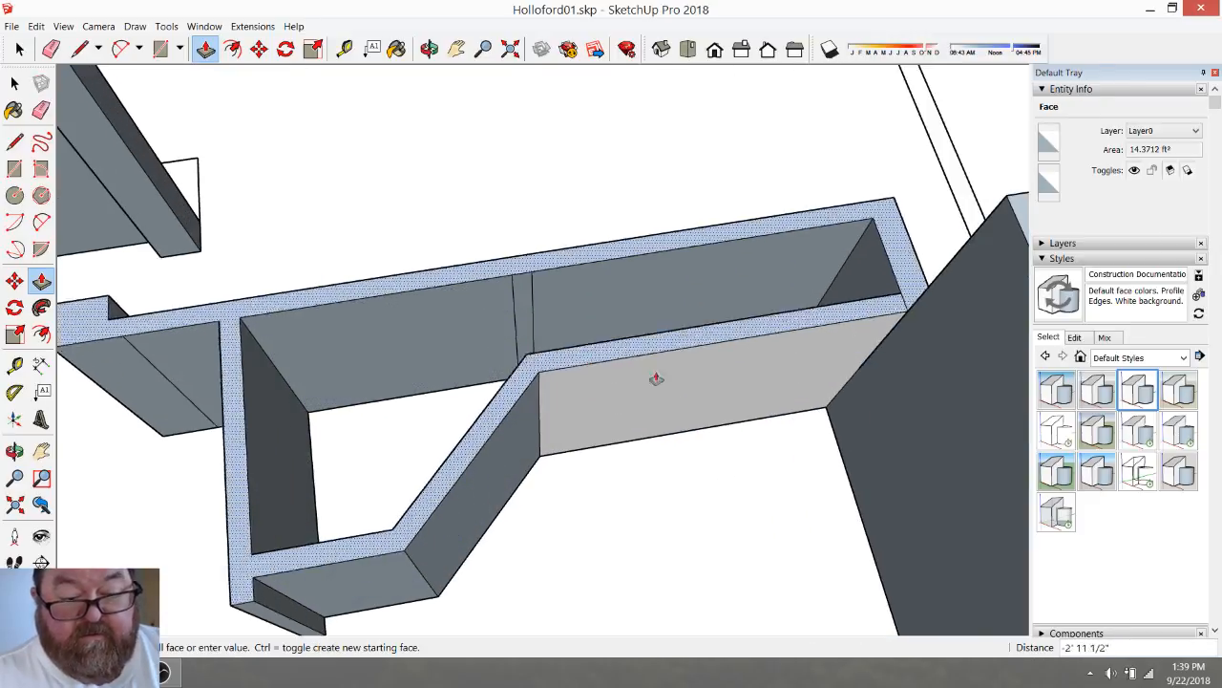
{"action": "left_click", "coordinate": [1008, 201]}
Erase the seam line where the closet wall top meets the outer wall top
{"action": "scroll", "coordinate": [679, 347], "scroll_direction": "down", "scroll_amount": 2}
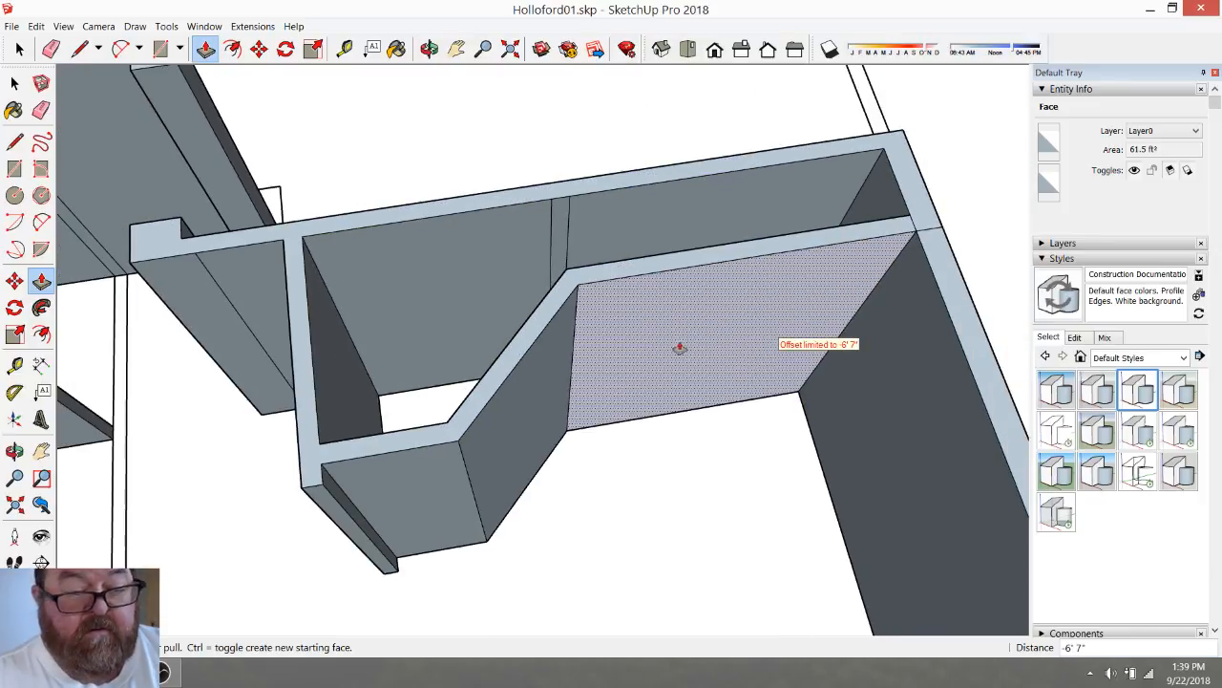
{"action": "left_click", "coordinate": [48, 49]}
{"action": "scroll", "coordinate": [898, 239], "scroll_direction": "up", "scroll_amount": 3}
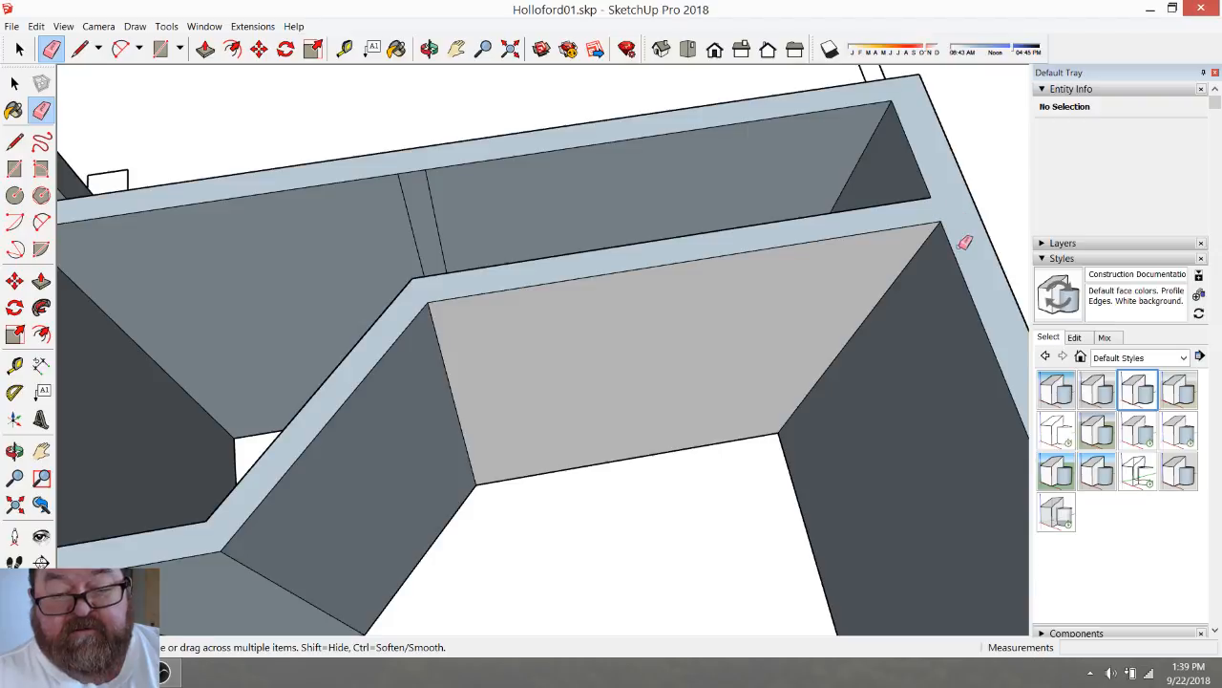
{"action": "scroll", "coordinate": [960, 256], "scroll_direction": "down", "scroll_amount": 5}
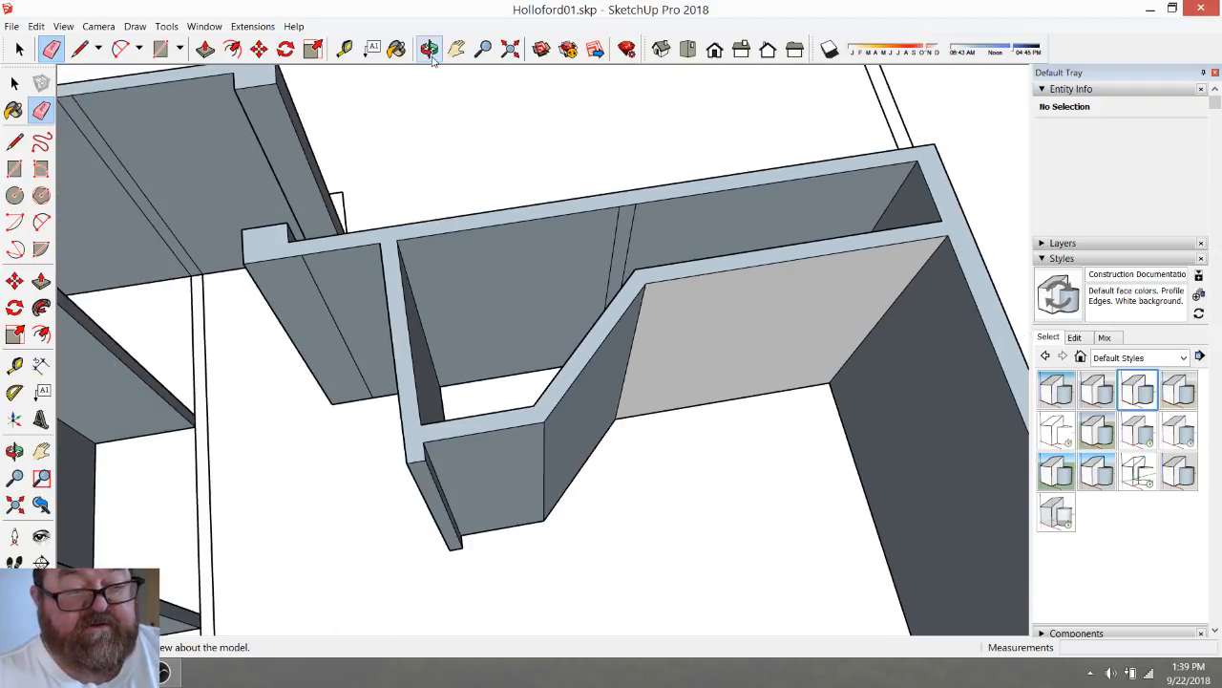
Draw a 1' 7 1/2" by 4 1/2" rectangle at wall-top level over the partition between the two closets
{"action": "left_click", "coordinate": [430, 49]}
{"action": "left_click_drag", "start_coordinate": [513, 267], "coordinate": [396, 277]}
{"action": "left_click_drag", "start_coordinate": [578, 282], "coordinate": [545, 376]}
{"action": "left_click_drag", "start_coordinate": [528, 253], "coordinate": [398, 191]}
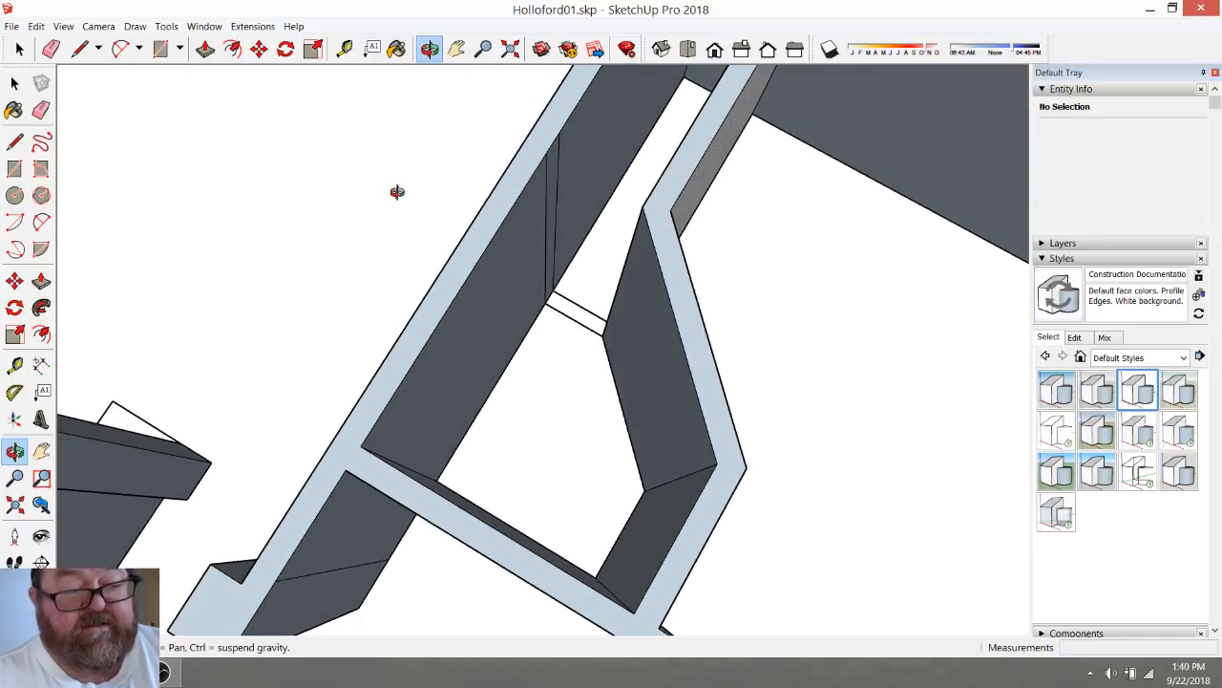
{"action": "left_click", "coordinate": [161, 50]}
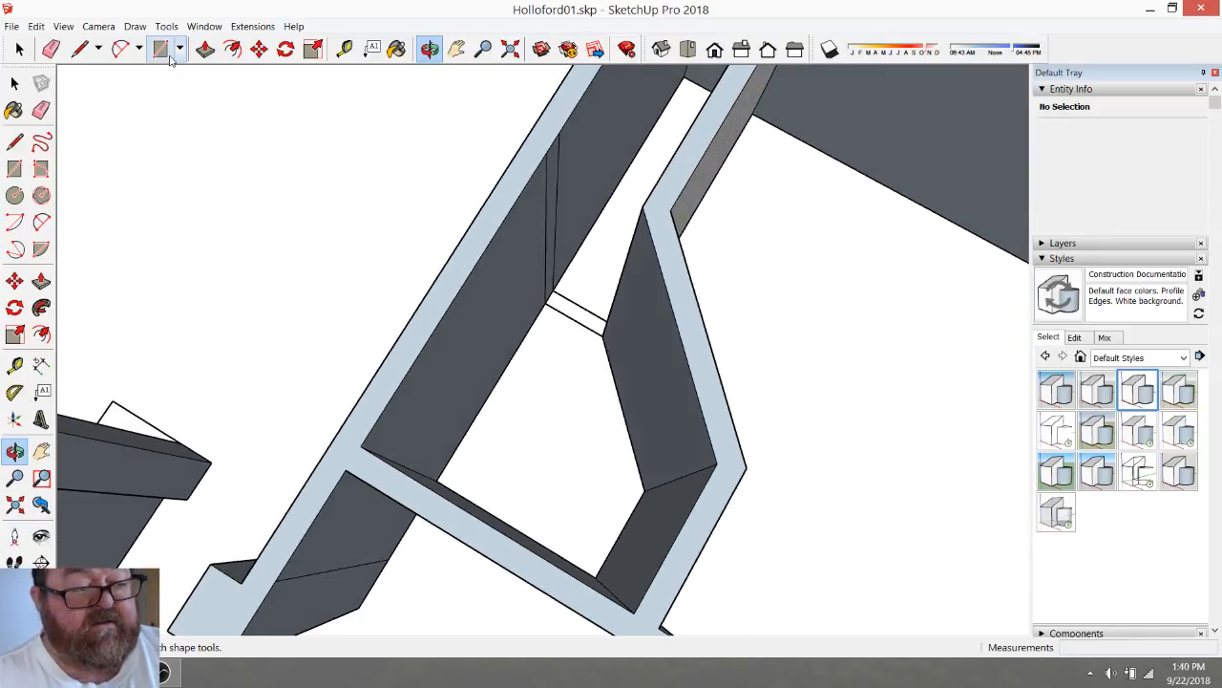
{"action": "left_click", "coordinate": [559, 132]}
{"action": "left_click", "coordinate": [652, 199]}
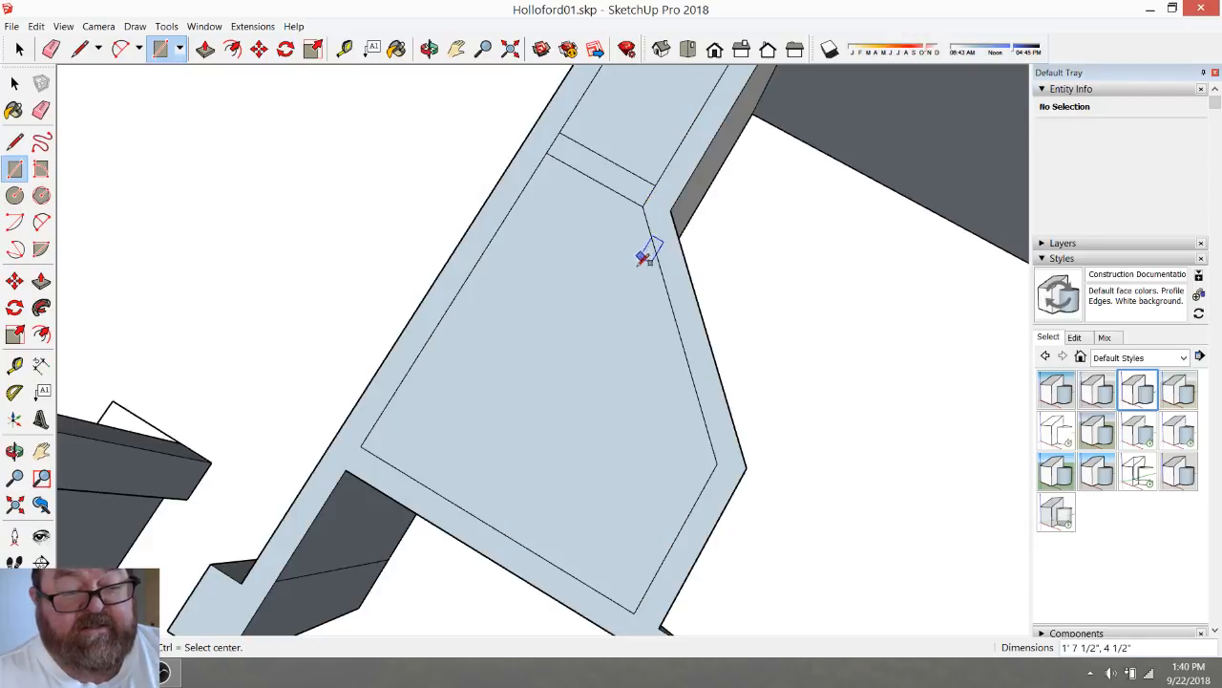
Delete the top faces that cover the angled closet and the narrow closet
{"action": "left_click", "coordinate": [19, 50]}
{"action": "left_click", "coordinate": [547, 308]}
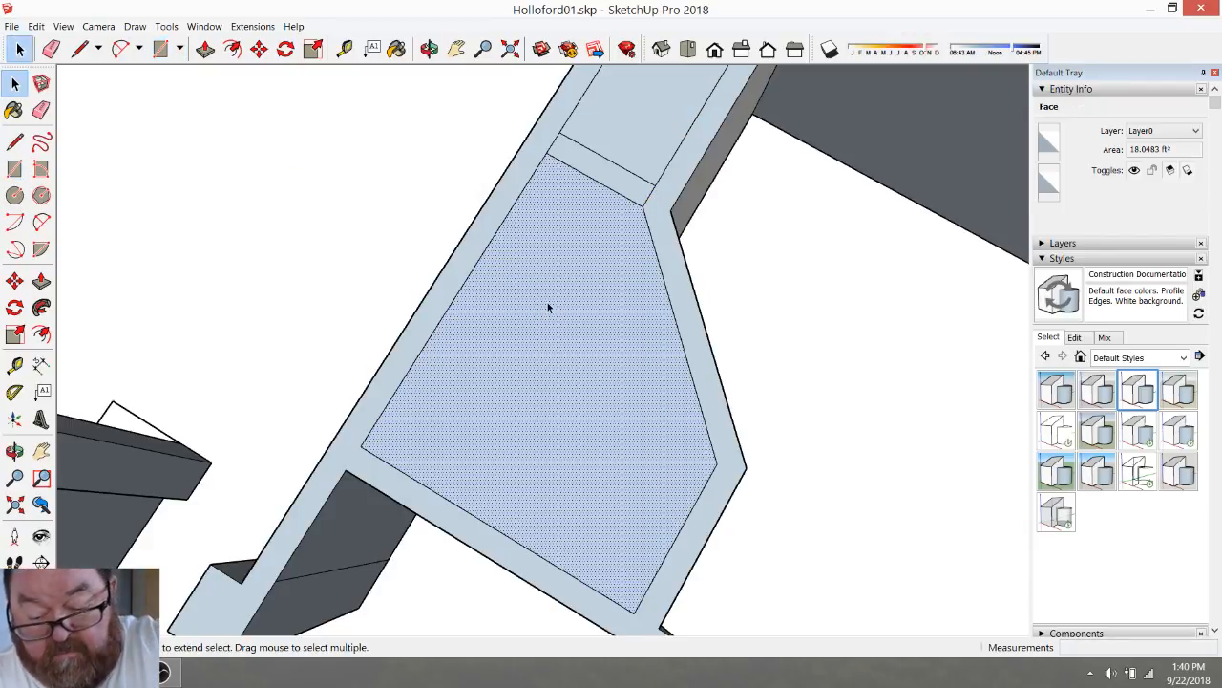
{"action": "key", "text": "Delete"}
{"action": "left_click", "coordinate": [618, 110]}
{"action": "key", "text": "Delete"}
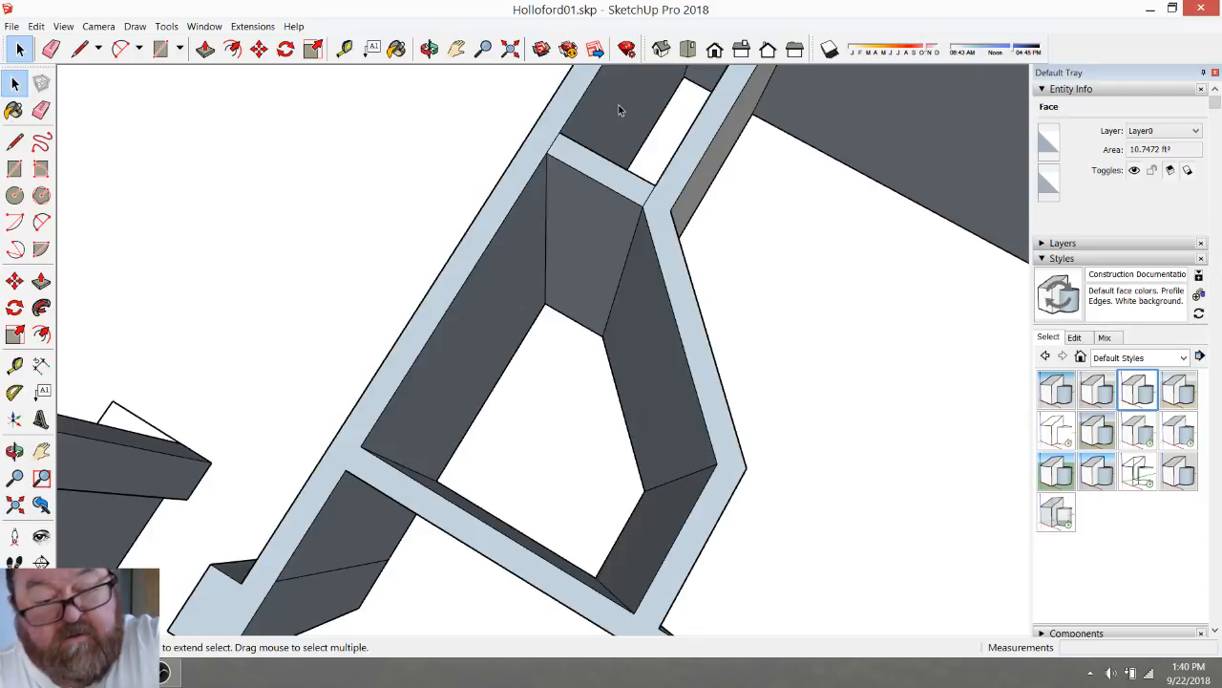
Erase the short seam line where the partition top meets the wall top at the bend
{"action": "left_click", "coordinate": [51, 49]}
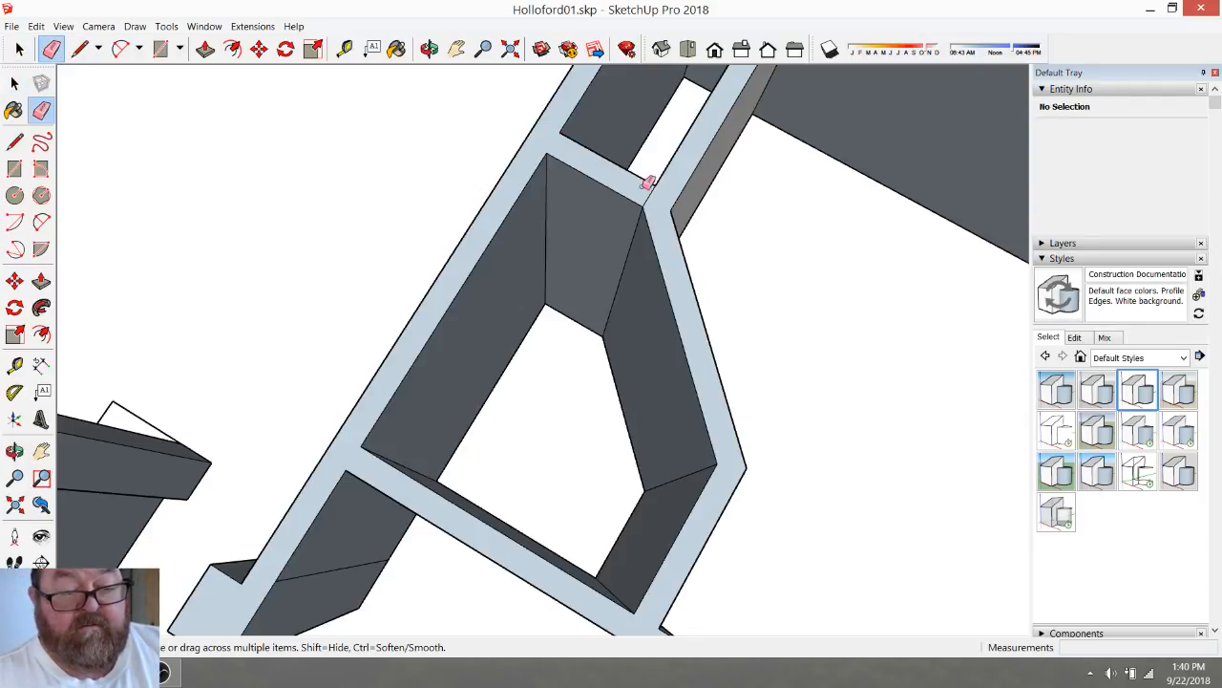
{"action": "middle_click_drag", "start_coordinate": [654, 191], "coordinate": [647, 286]}
{"action": "left_click", "coordinate": [428, 49]}
{"action": "left_click_drag", "start_coordinate": [497, 172], "coordinate": [623, 222]}
{"action": "scroll", "coordinate": [582, 258], "scroll_direction": "down", "scroll_amount": 5}
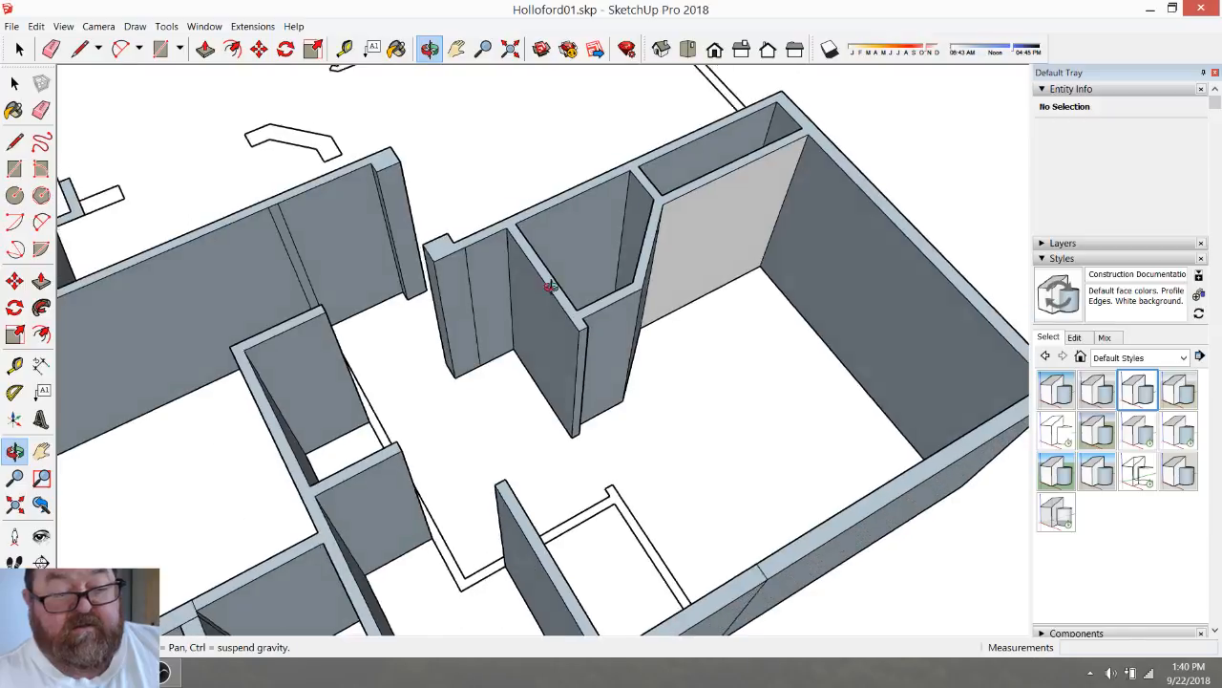
Erase the vertical line dividing the wall face beside the angled closet, near the doorway
{"action": "left_click", "coordinate": [22, 49]}
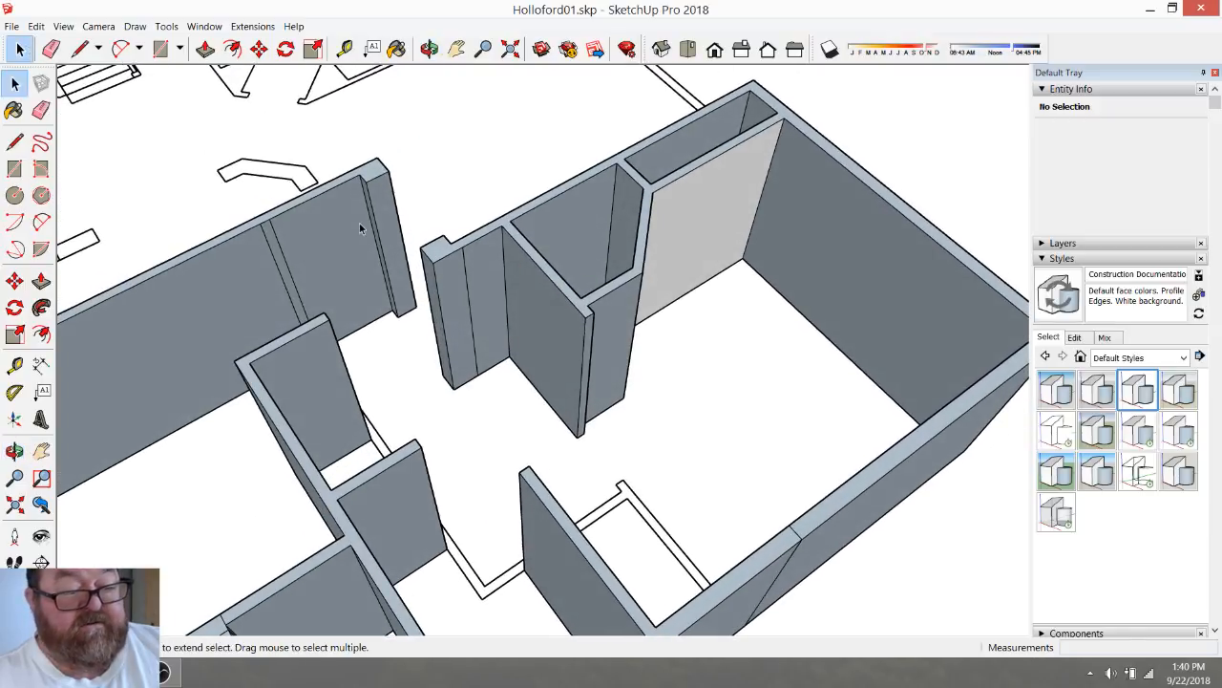
{"action": "left_click", "coordinate": [50, 49]}
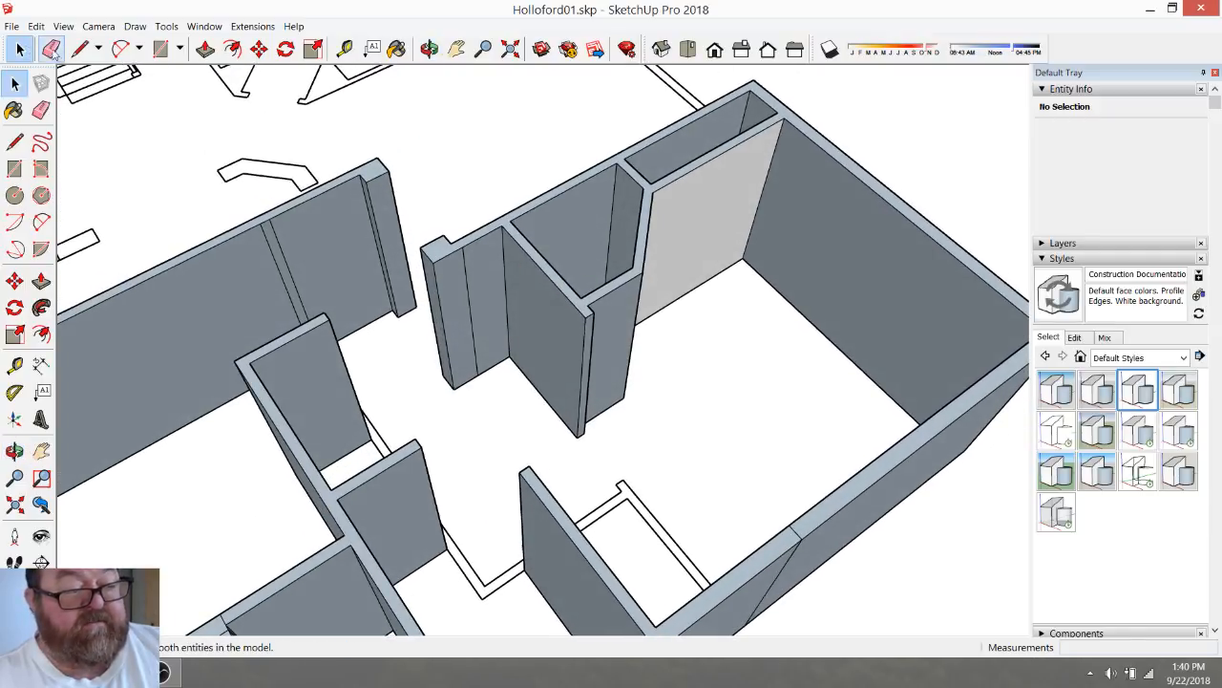
{"action": "left_click", "coordinate": [469, 275]}
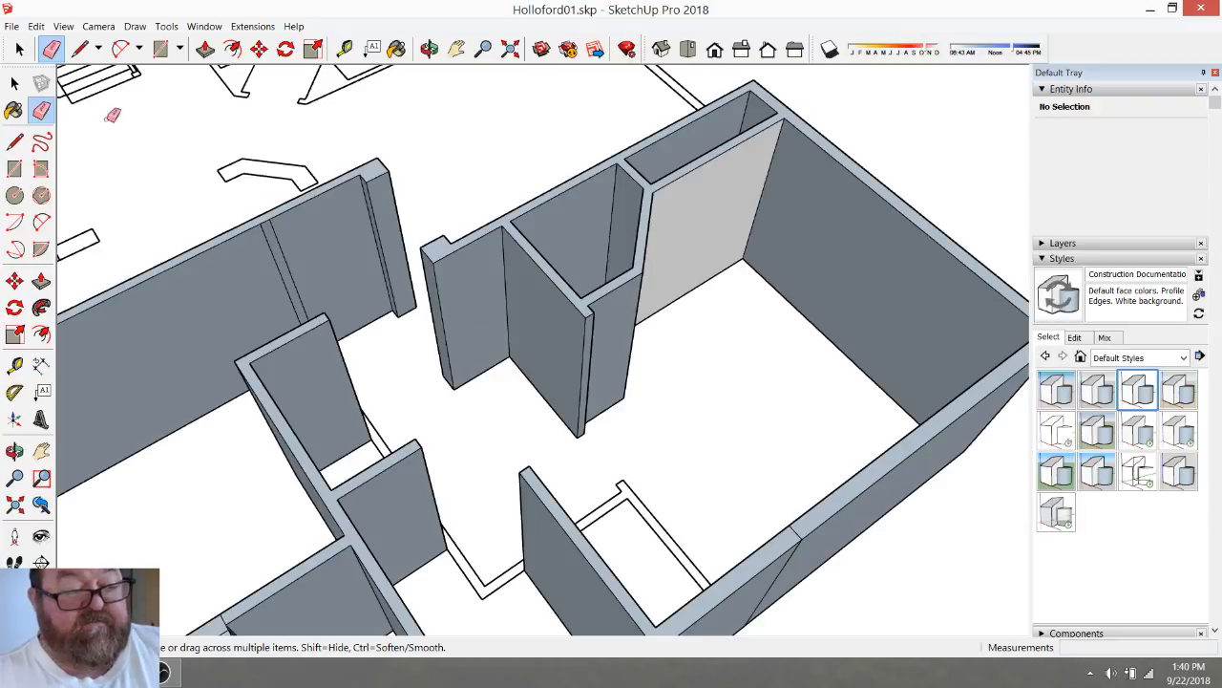
Select all of the east wing's raised walls, reverse their faces, and clear the selection
{"action": "left_click", "coordinate": [19, 48]}
{"action": "scroll", "coordinate": [677, 307], "scroll_direction": "down", "scroll_amount": 4}
{"action": "scroll", "coordinate": [732, 323], "scroll_direction": "up", "scroll_amount": 3}
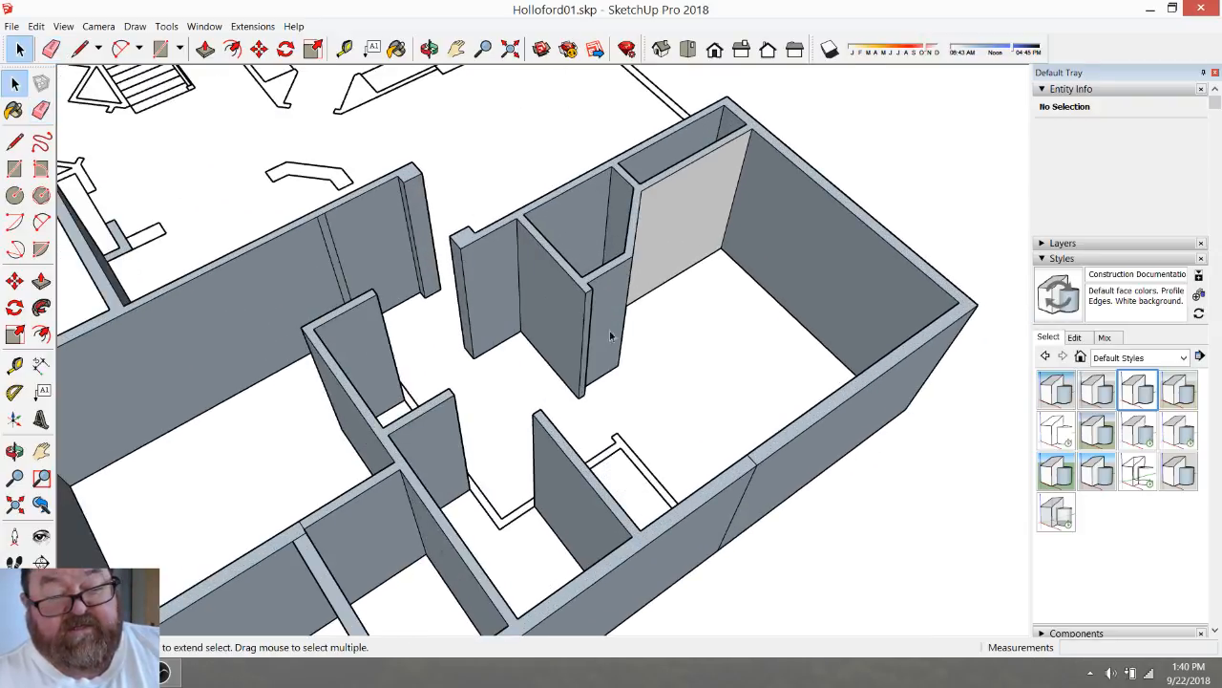
{"action": "scroll", "coordinate": [501, 173], "scroll_direction": "down", "scroll_amount": 2}
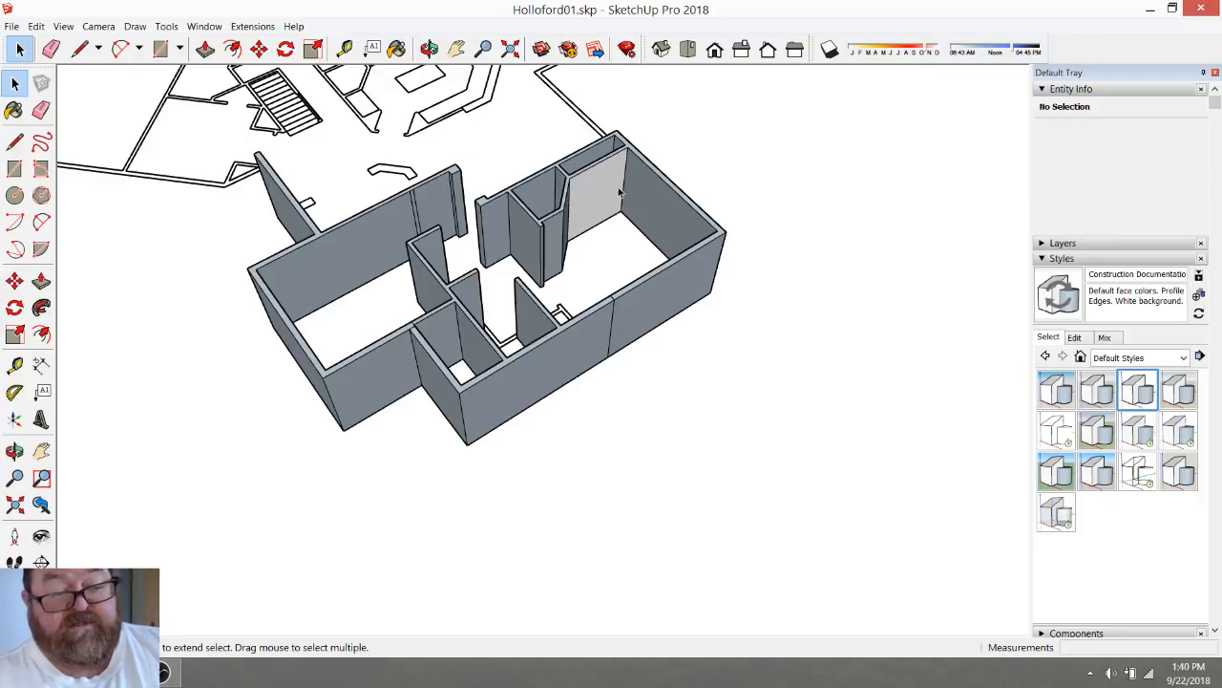
{"action": "left_click_drag", "start_coordinate": [211, 127], "coordinate": [785, 458]}
{"action": "right_click", "coordinate": [695, 288]}
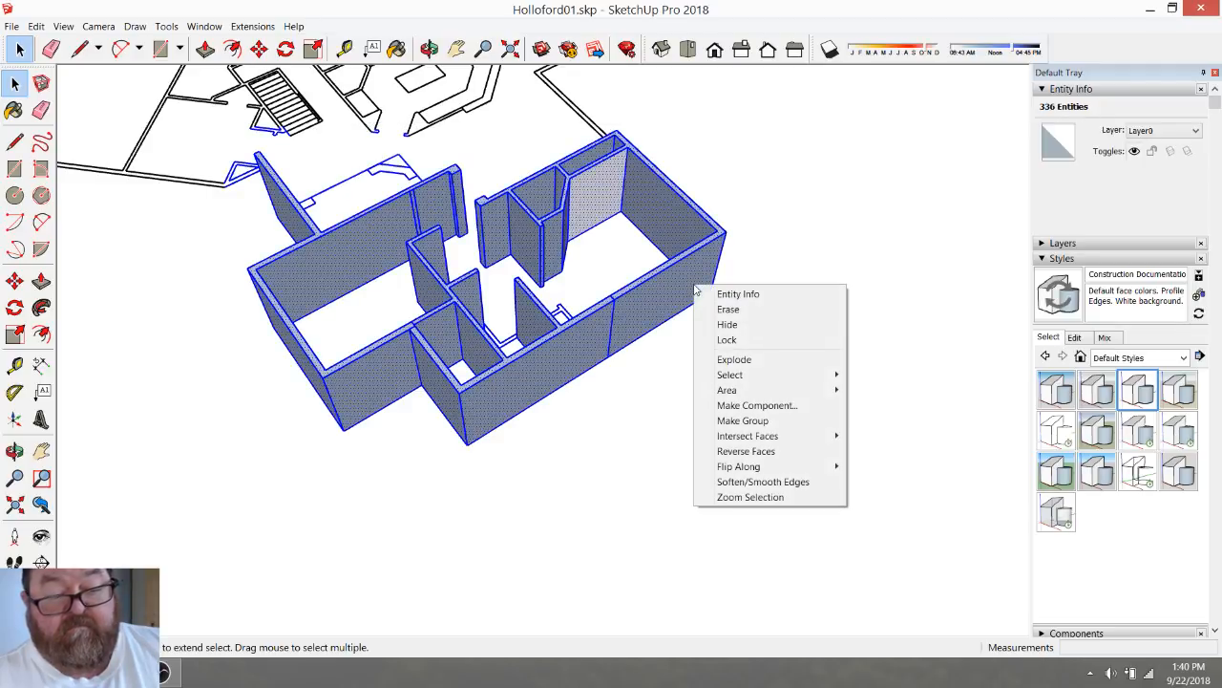
{"action": "left_click", "coordinate": [745, 451]}
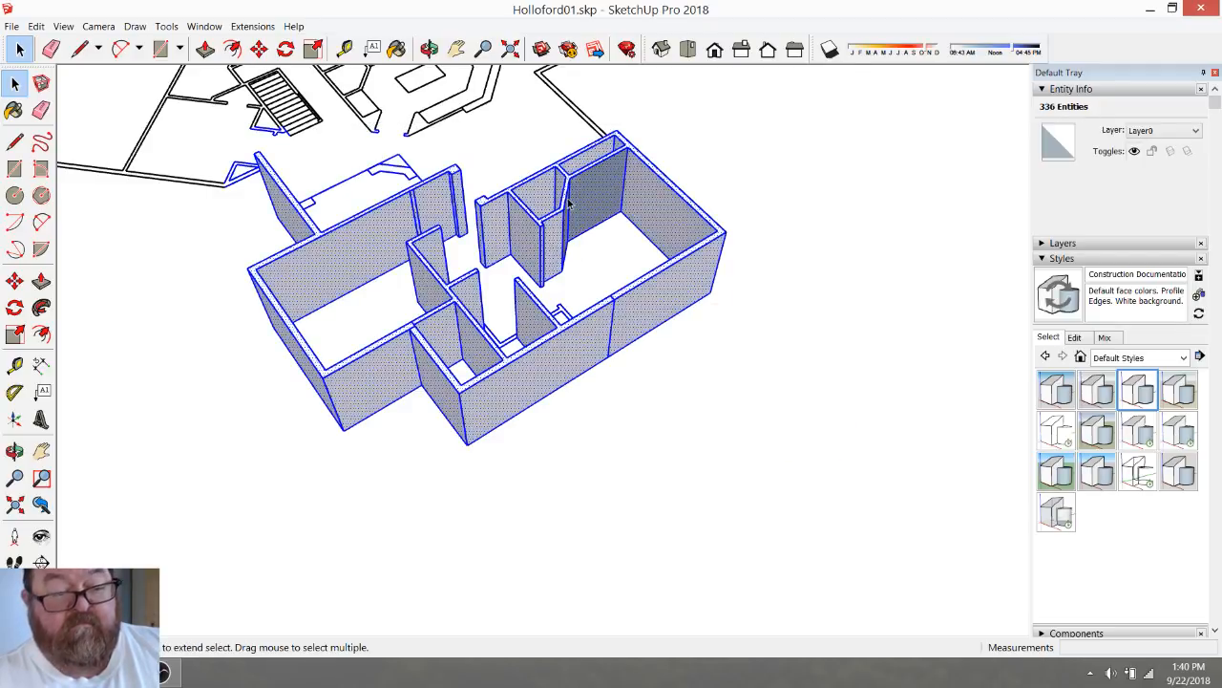
{"action": "left_click", "coordinate": [691, 121]}
Reverse the room-side face of the narrow closet's long wall to match the surrounding walls
{"action": "scroll", "coordinate": [582, 211], "scroll_direction": "up", "scroll_amount": 5}
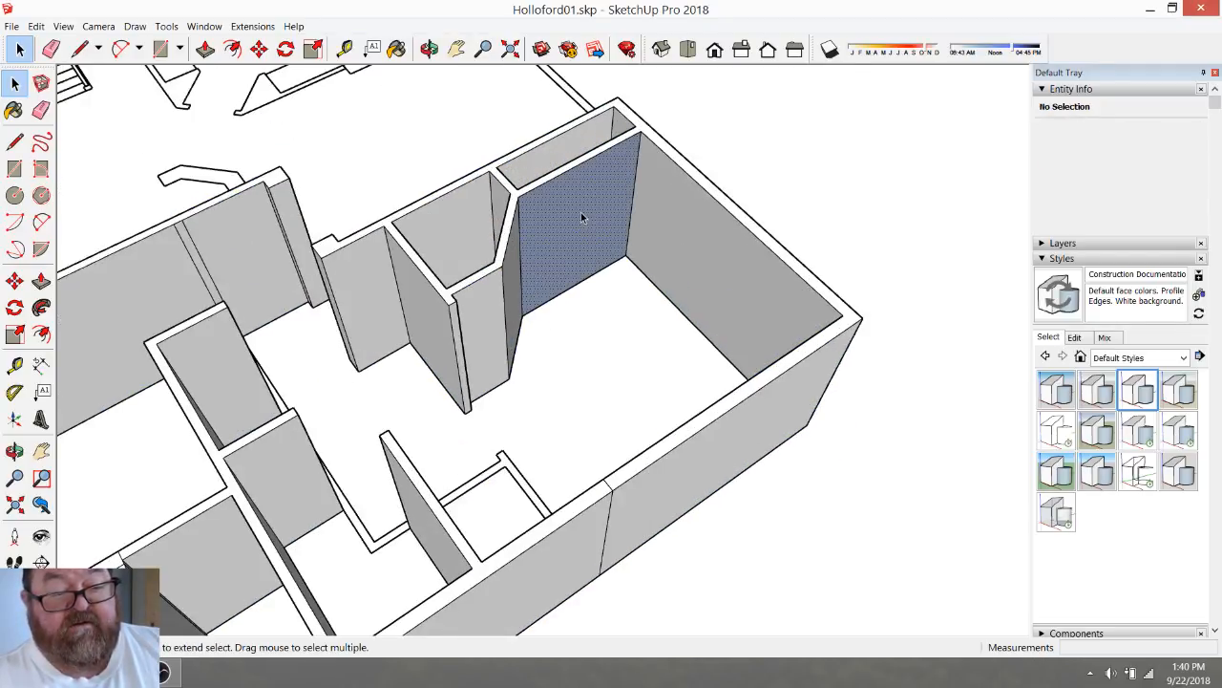
{"action": "right_click", "coordinate": [581, 216]}
{"action": "left_click", "coordinate": [651, 346]}
{"action": "scroll", "coordinate": [547, 259], "scroll_direction": "up", "scroll_amount": 3}
{"action": "left_click", "coordinate": [487, 286]}
{"action": "right_click", "coordinate": [495, 280]}
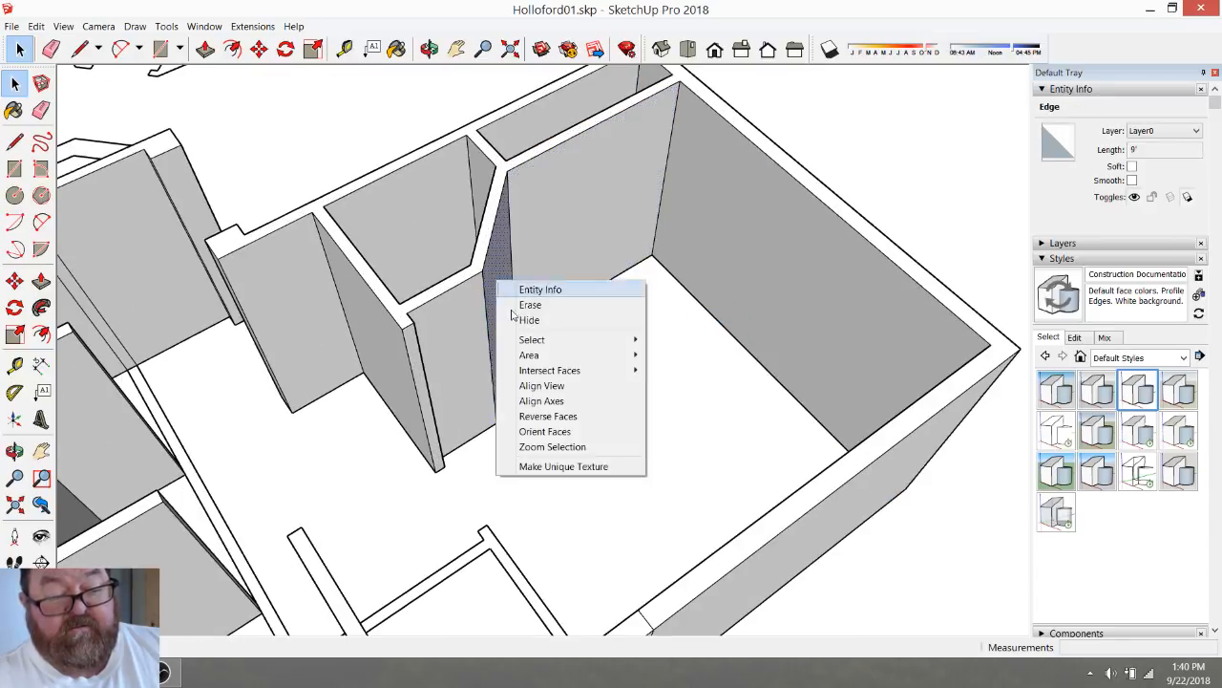
{"action": "left_click", "coordinate": [547, 416]}
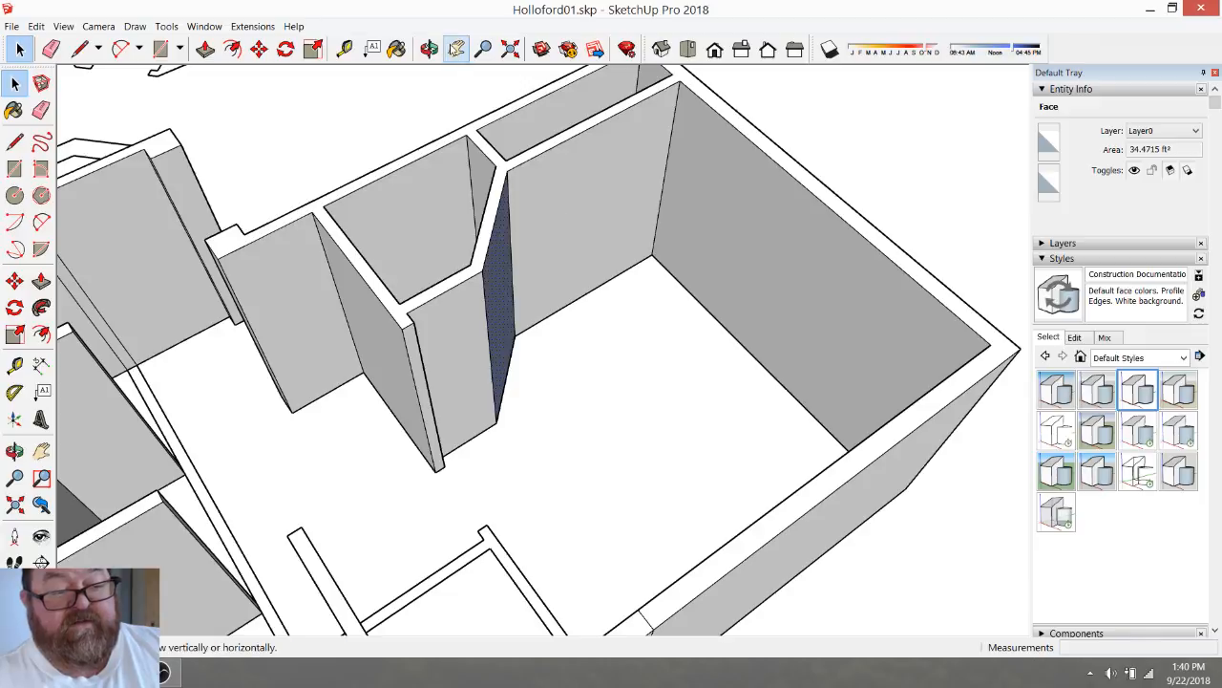
{"action": "left_click", "coordinate": [429, 49]}
{"action": "left_click_drag", "start_coordinate": [515, 163], "coordinate": [202, 100]}
{"action": "left_click", "coordinate": [19, 49]}
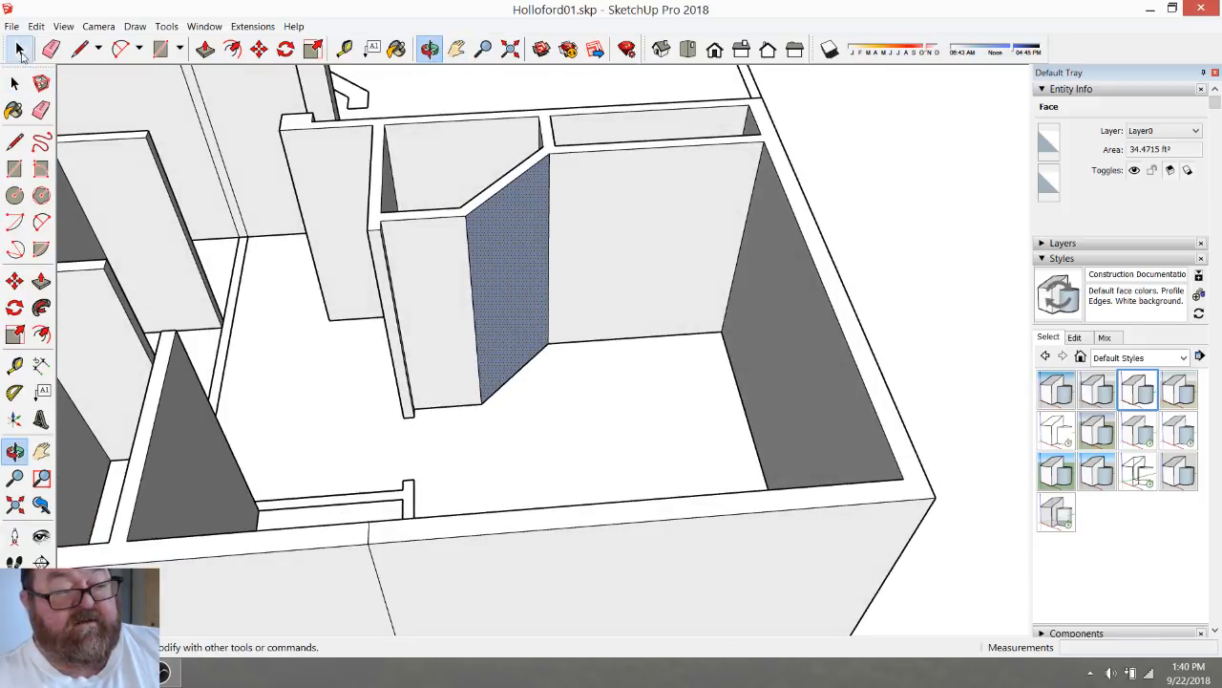
{"action": "right_click", "coordinate": [495, 244]}
{"action": "left_click", "coordinate": [532, 377]}
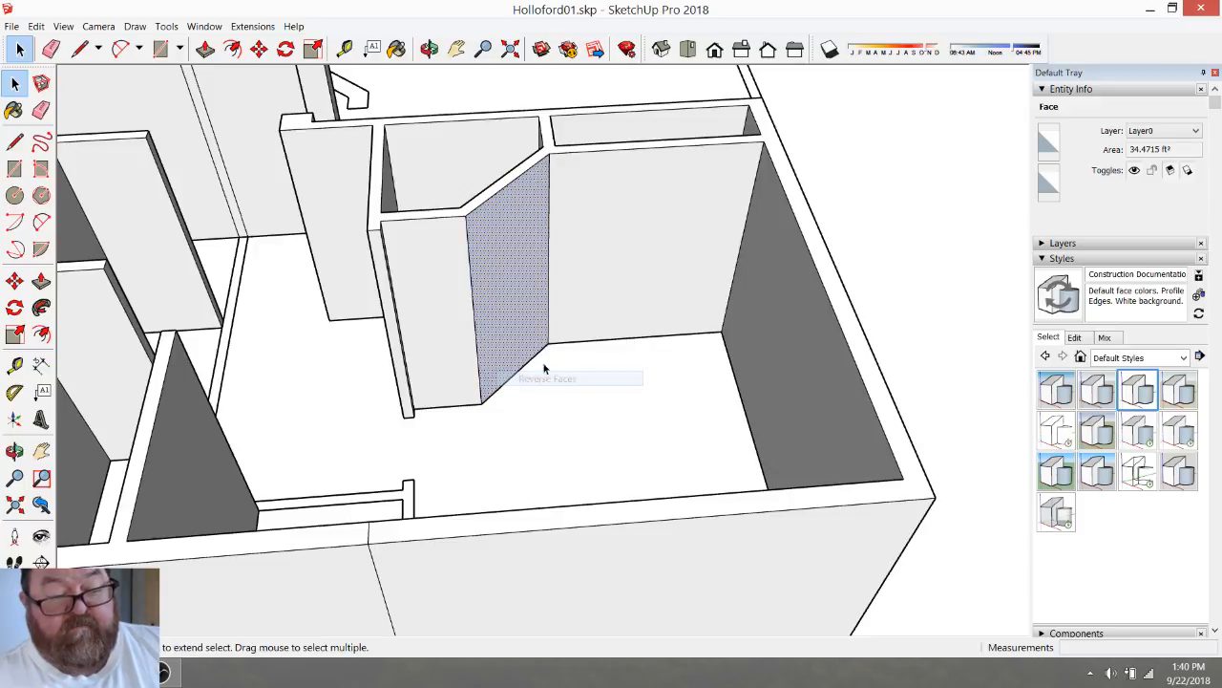
Examine the east wing's walls from several angles to check face orientation and find outlines not yet raised
{"action": "scroll", "coordinate": [732, 368], "scroll_direction": "down", "scroll_amount": 4}
{"action": "left_click", "coordinate": [429, 49]}
{"action": "left_click_drag", "start_coordinate": [497, 220], "coordinate": [409, 354]}
{"action": "scroll", "coordinate": [545, 342], "scroll_direction": "up", "scroll_amount": 4}
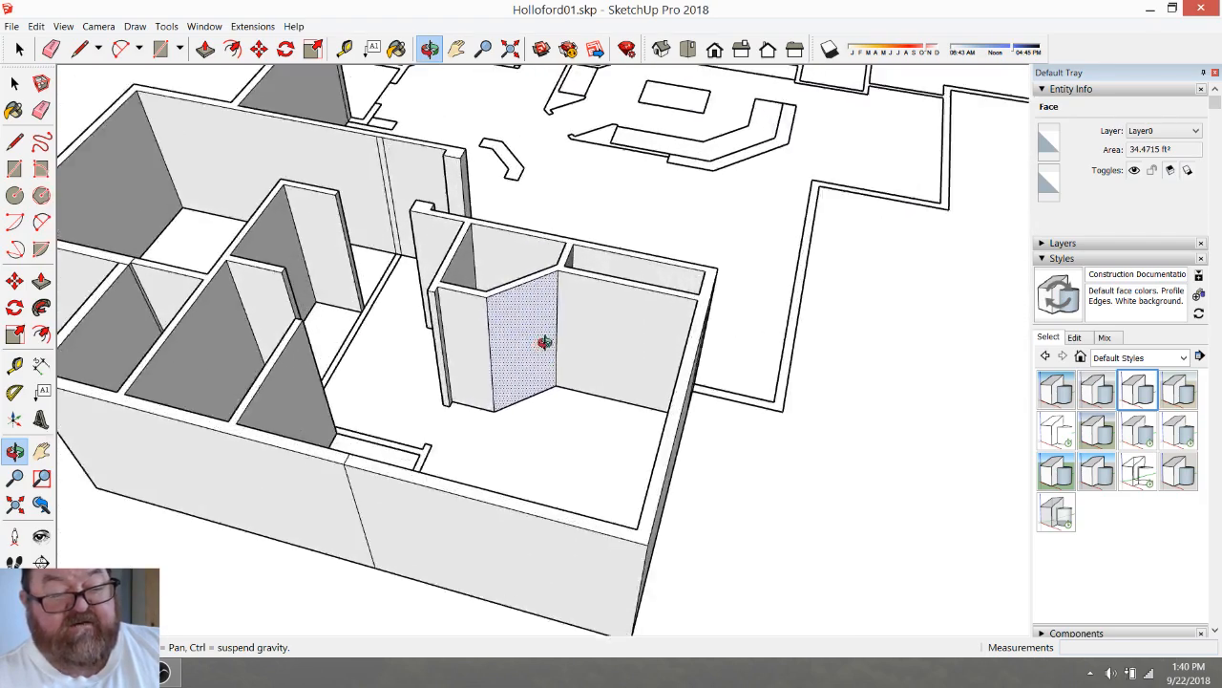
{"action": "scroll", "coordinate": [657, 352], "scroll_direction": "down", "scroll_amount": 1}
{"action": "left_click_drag", "start_coordinate": [639, 368], "coordinate": [741, 350]}
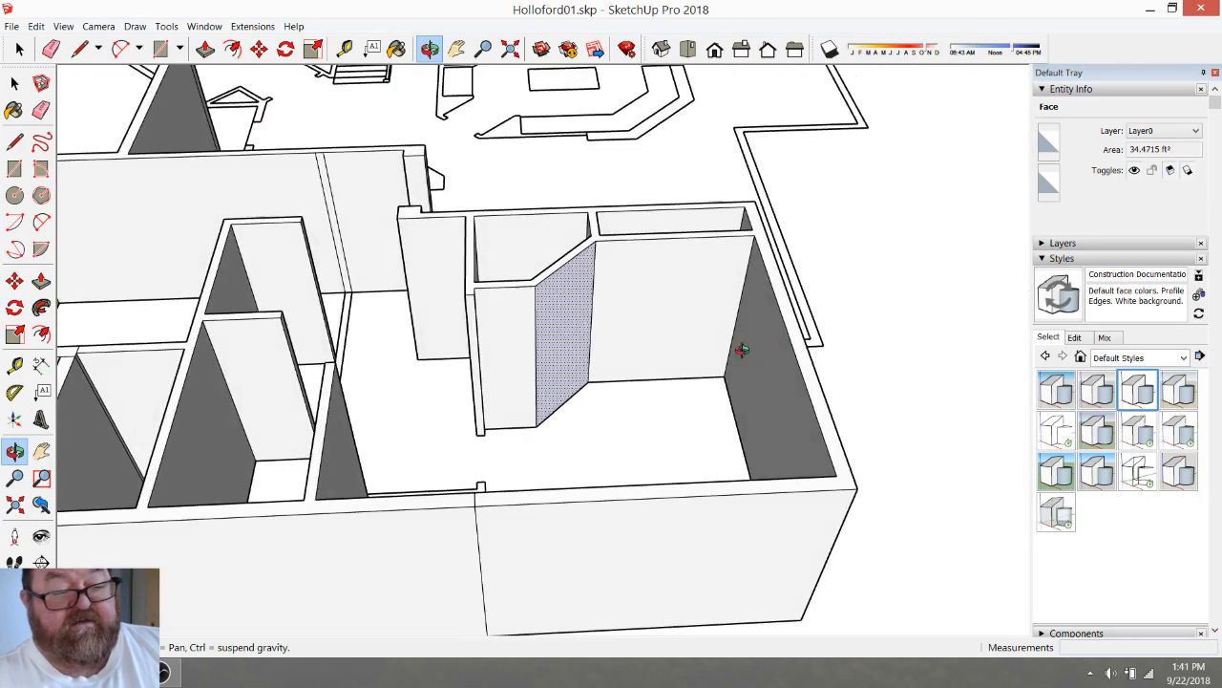
{"action": "left_click_drag", "start_coordinate": [379, 311], "coordinate": [368, 382]}
{"action": "scroll", "coordinate": [408, 298], "scroll_direction": "up", "scroll_amount": 5}
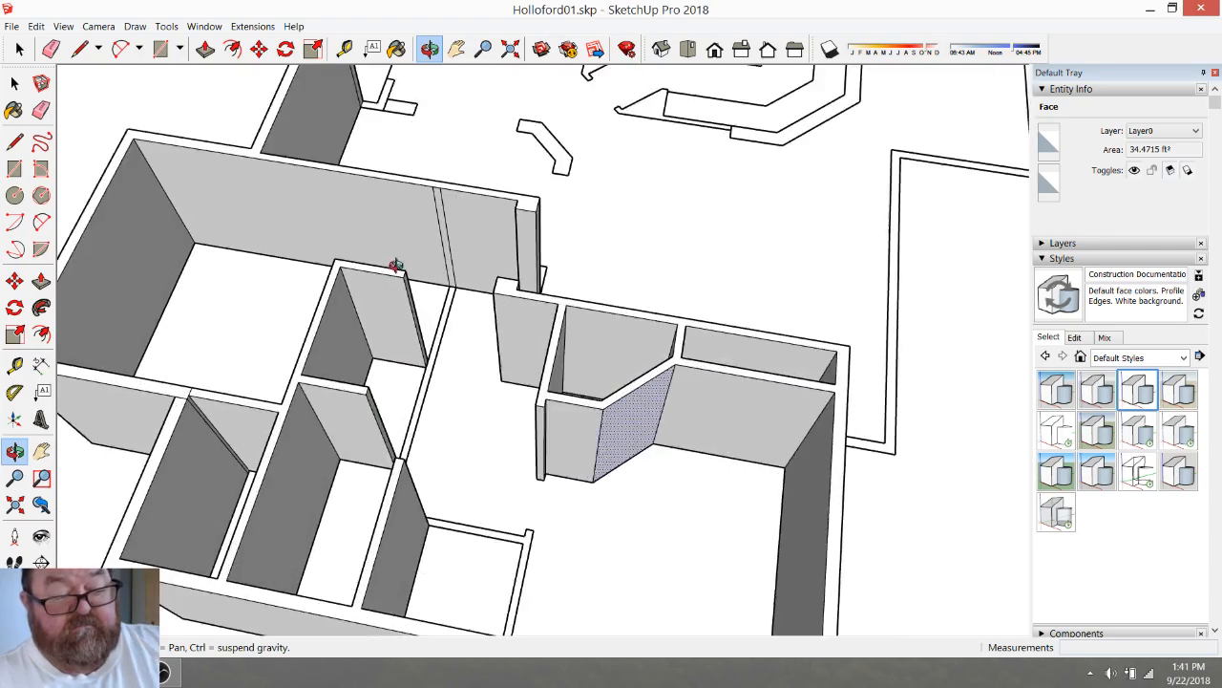
{"action": "left_click_drag", "start_coordinate": [547, 367], "coordinate": [247, 414]}
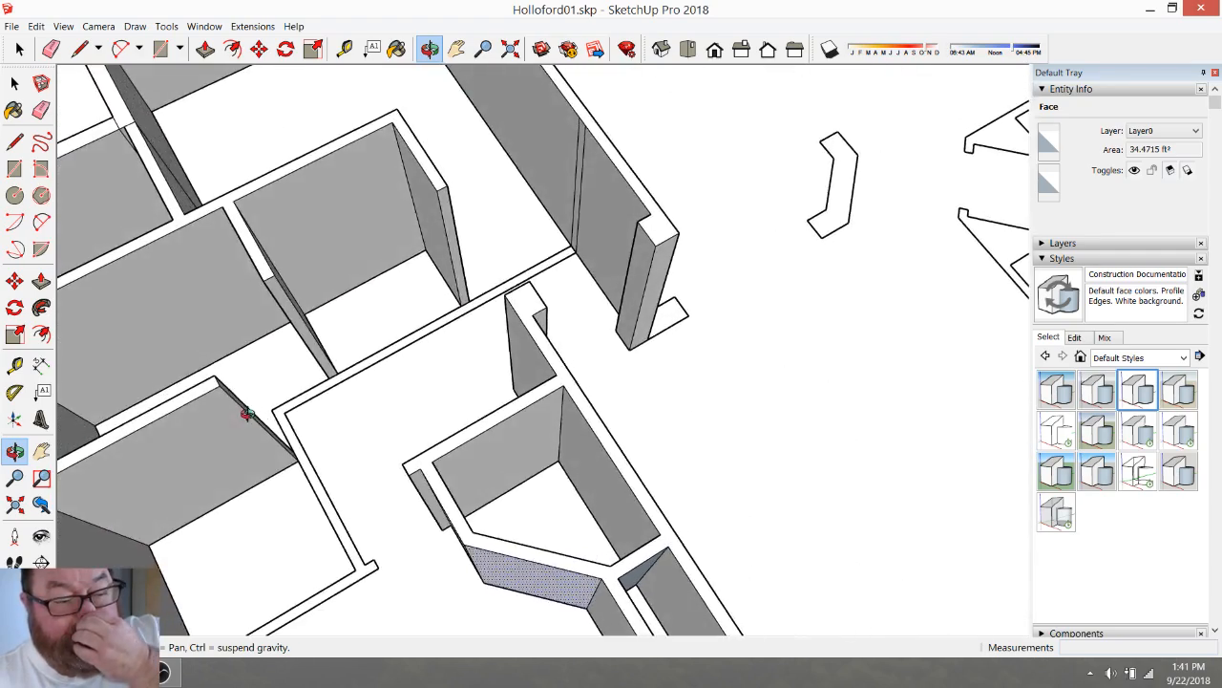
Push/Pull the narrow side-wall strips along their floor outlines, extending the long hallway wall 13' 9 1/2" and the small room's wall 6' 10 1/2"
{"action": "scroll", "coordinate": [517, 338], "scroll_direction": "down", "scroll_amount": 2}
{"action": "left_click_drag", "start_coordinate": [425, 395], "coordinate": [383, 509]}
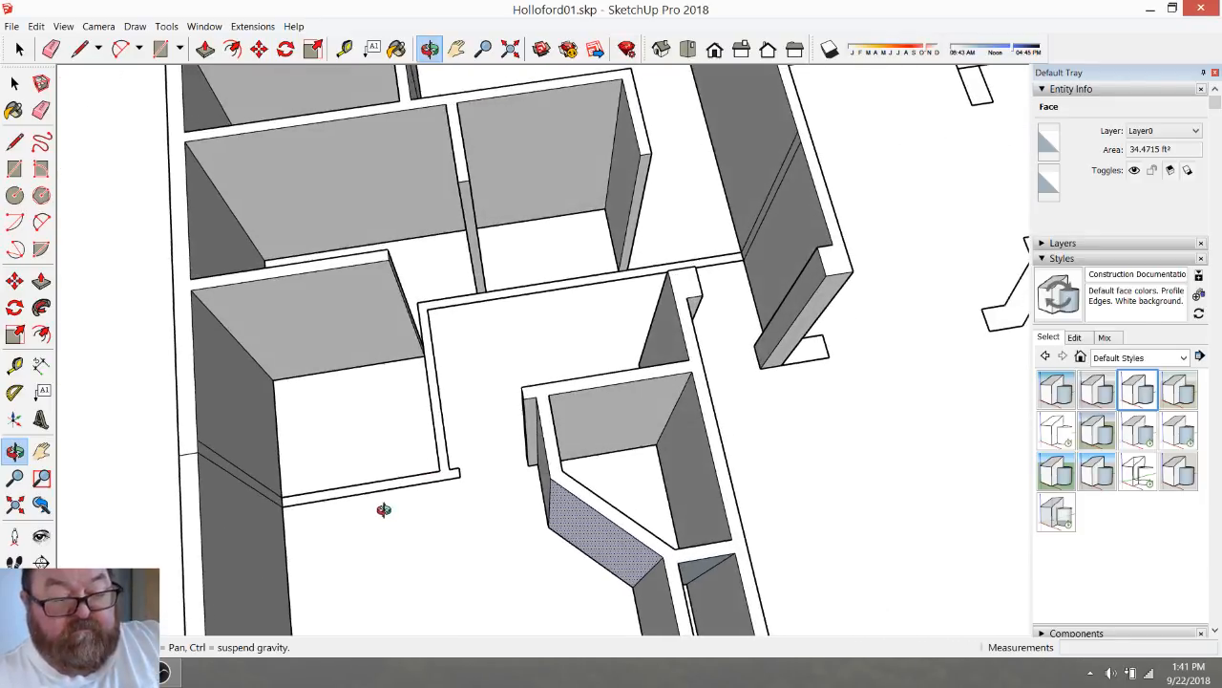
{"action": "left_click", "coordinate": [205, 49]}
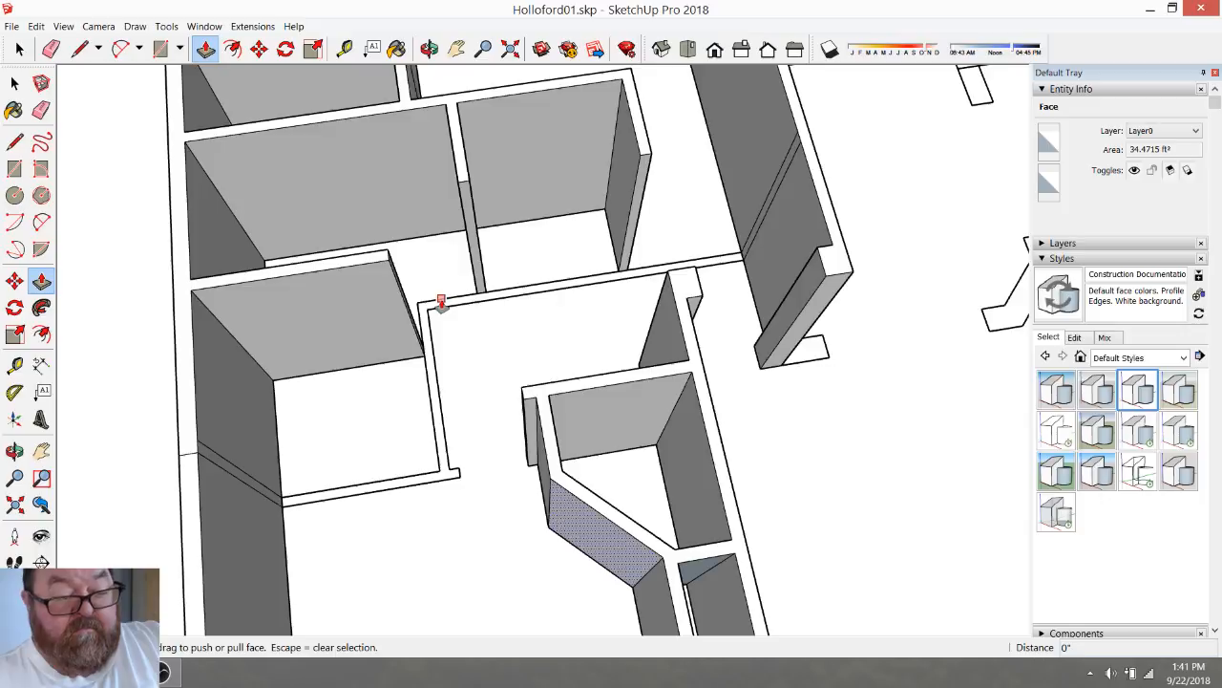
{"action": "key", "text": "space"}
{"action": "scroll", "coordinate": [431, 308], "scroll_direction": "up", "scroll_amount": 2}
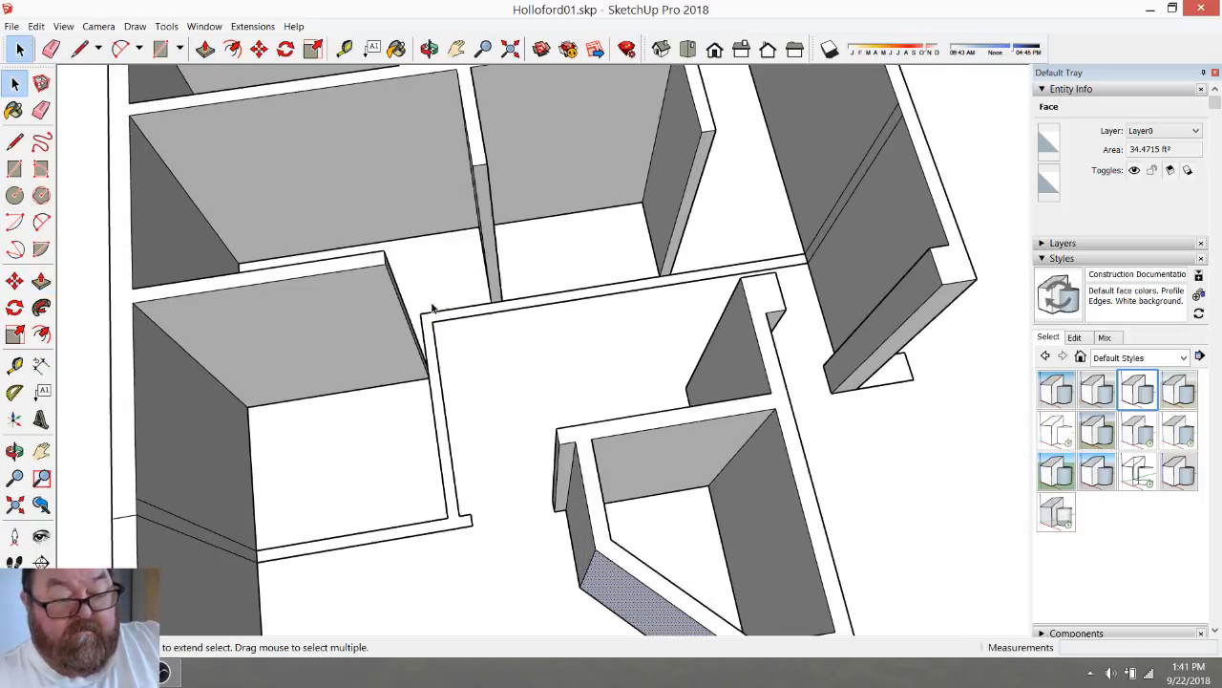
{"action": "left_click", "coordinate": [432, 323]}
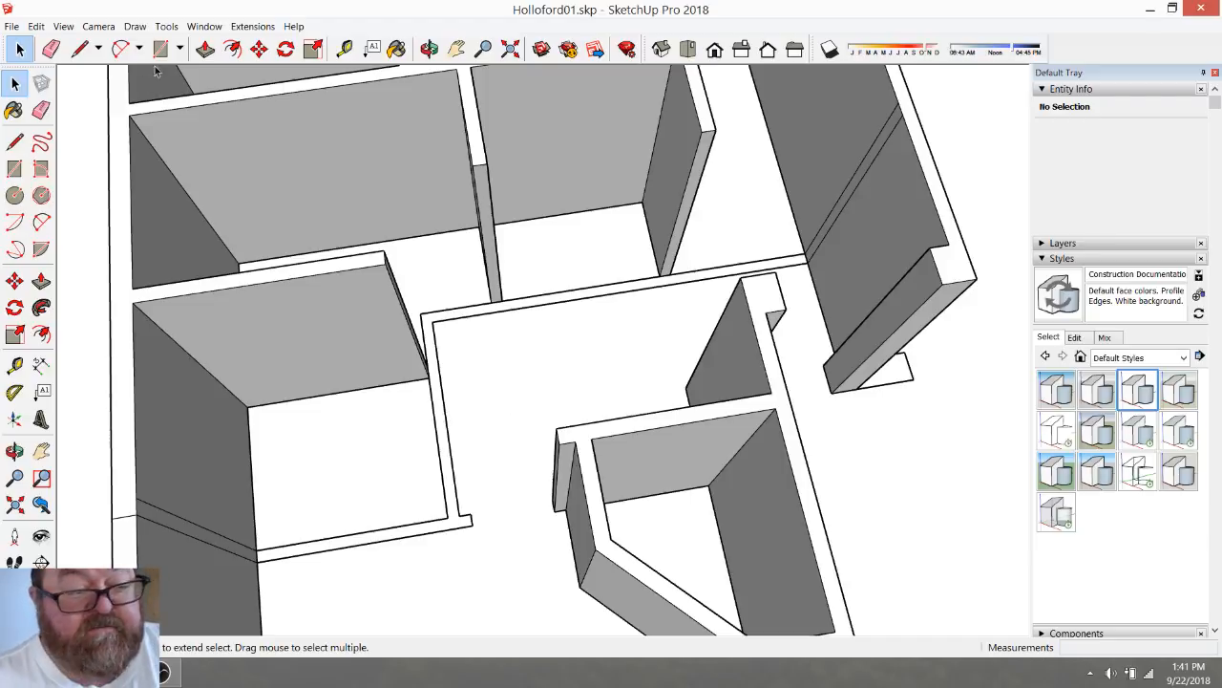
{"action": "left_click", "coordinate": [206, 48]}
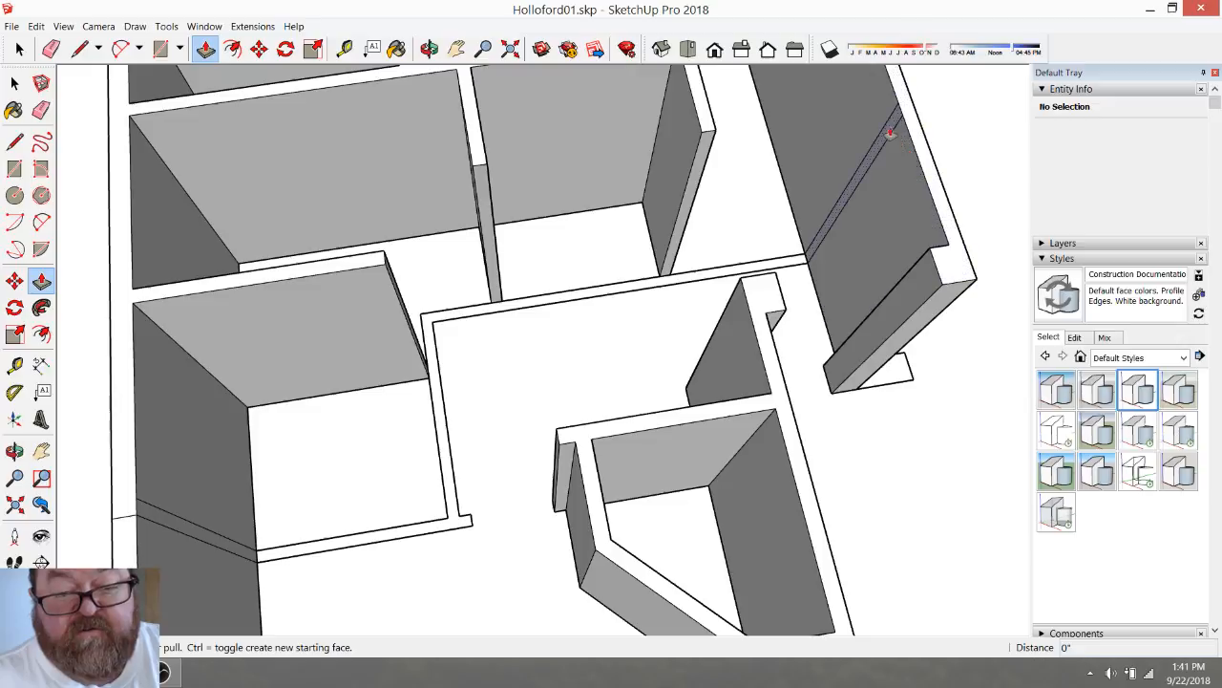
{"action": "left_click", "coordinate": [891, 133]}
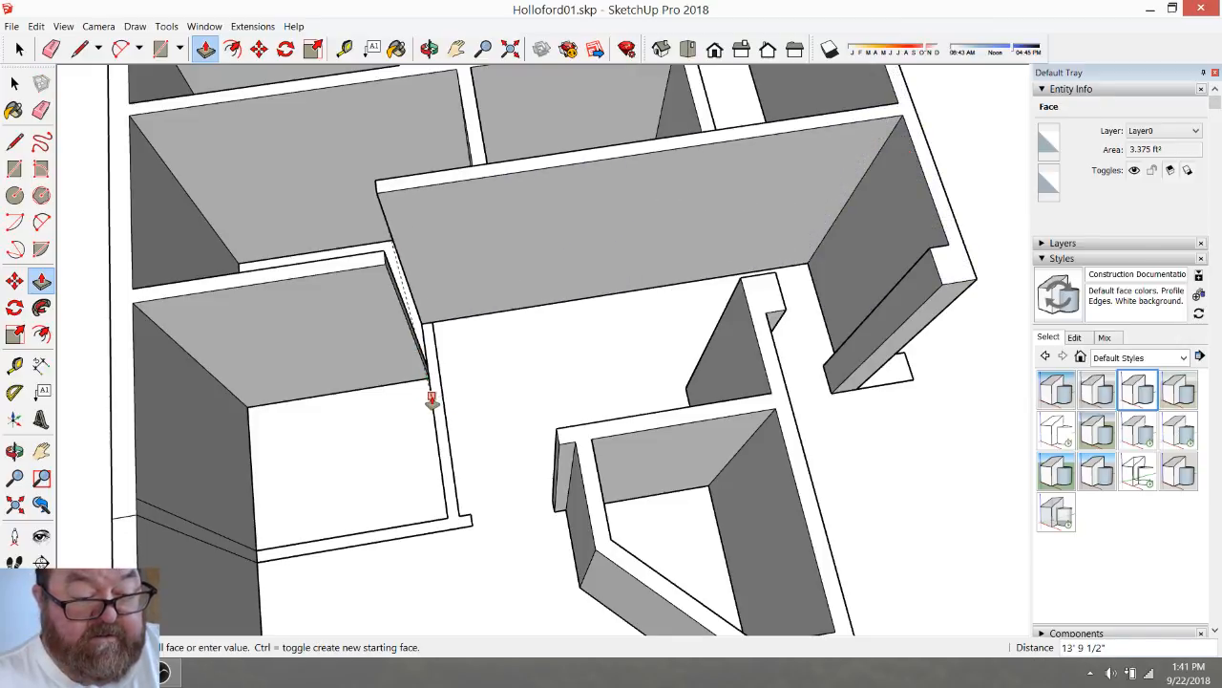
{"action": "left_click", "coordinate": [431, 399]}
{"action": "left_click", "coordinate": [201, 539]}
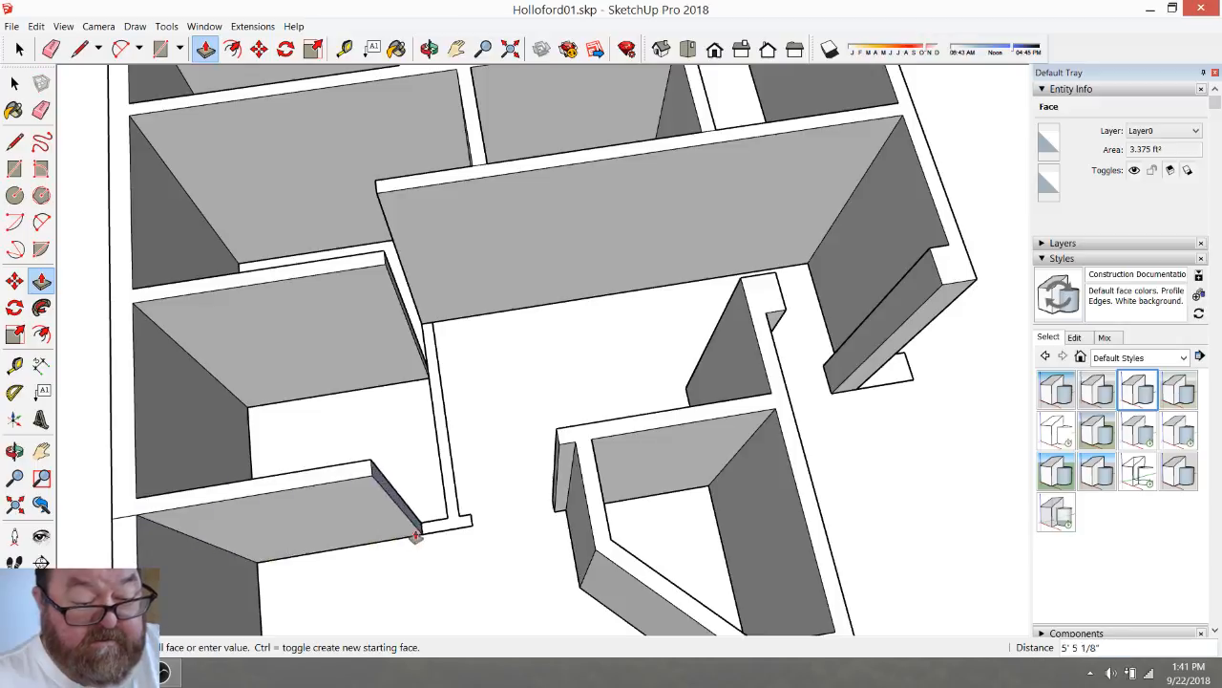
{"action": "left_click", "coordinate": [472, 525]}
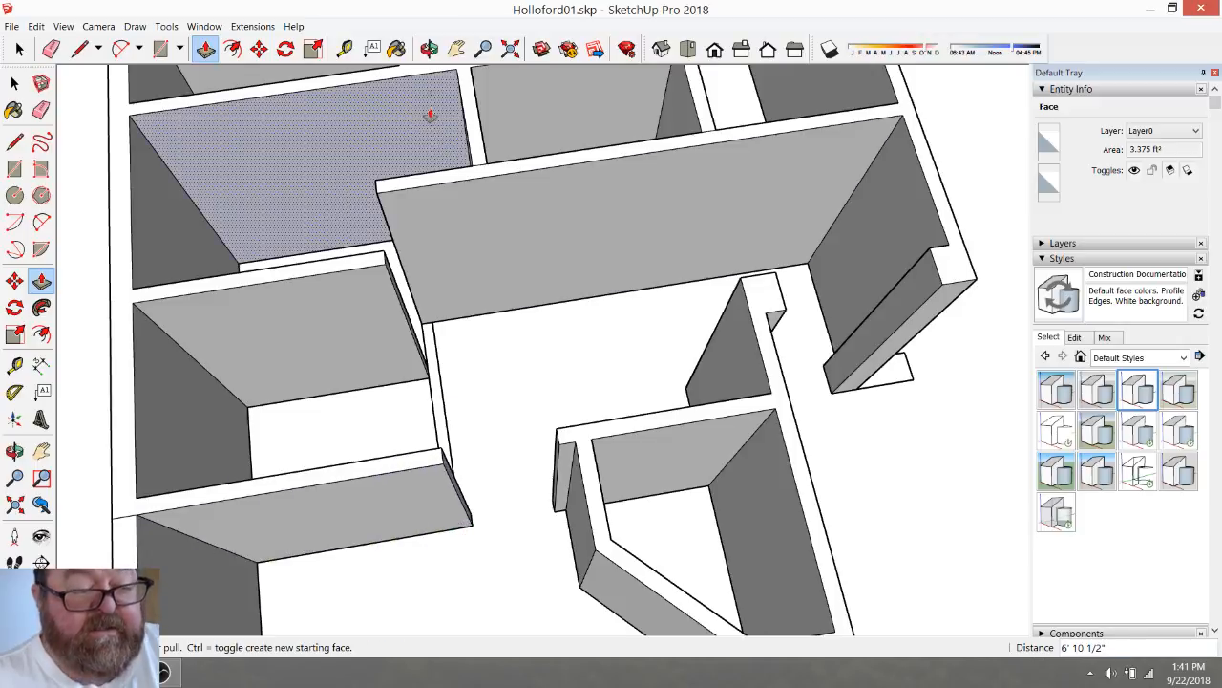
{"action": "left_click", "coordinate": [430, 50]}
{"action": "left_click_drag", "start_coordinate": [686, 304], "coordinate": [229, 191]}
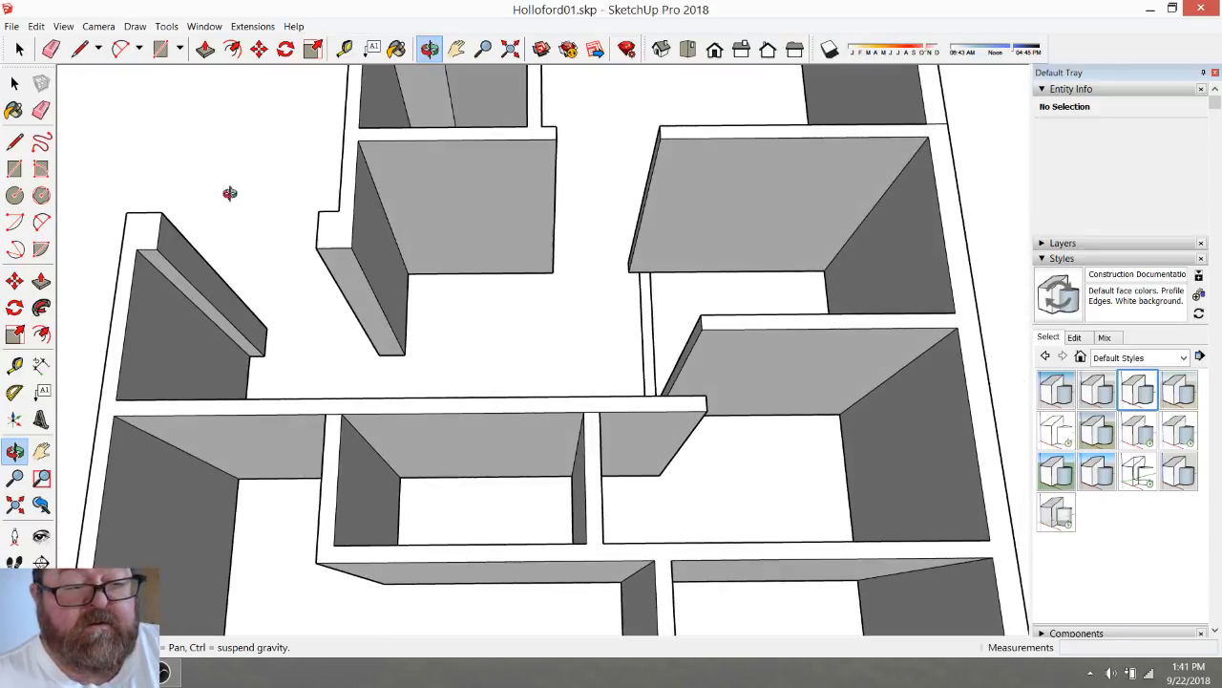
{"action": "left_click", "coordinate": [160, 50]}
{"action": "left_click", "coordinate": [655, 270]}
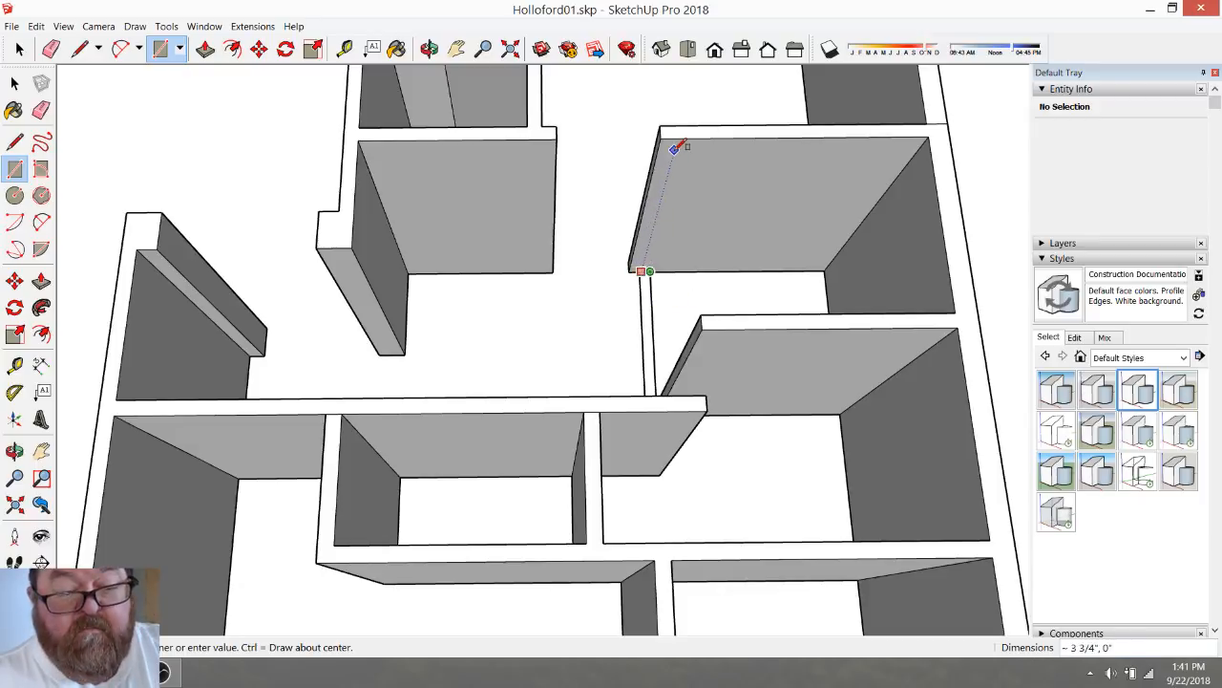
{"action": "key", "text": "Escape"}
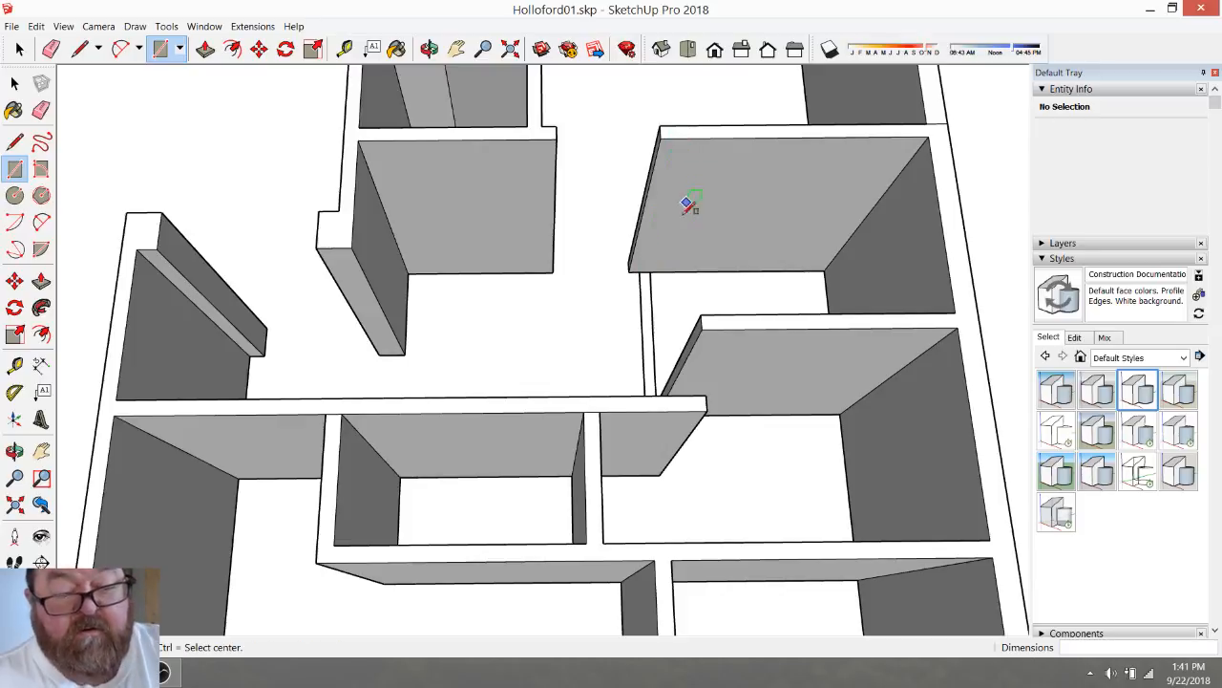
Draw two vertical lines up the small room's wall from the unraised outline and extend the strip between them to the hallway wall's end
{"action": "left_click", "coordinate": [79, 49]}
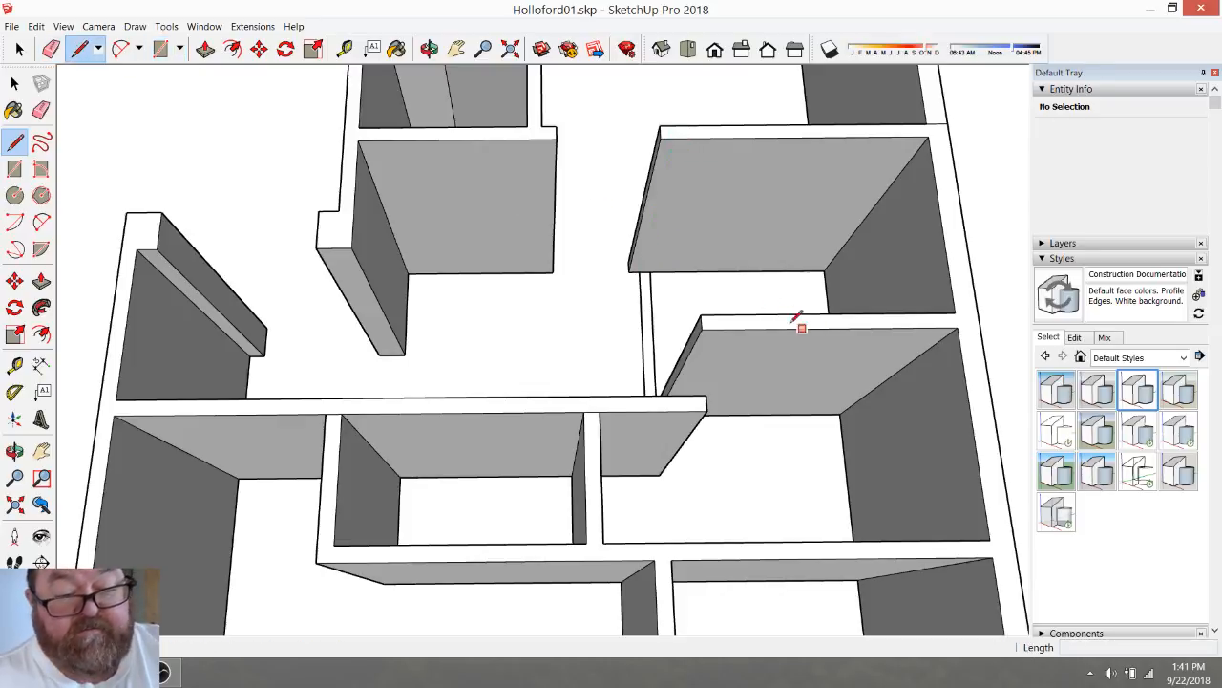
{"action": "left_click", "coordinate": [650, 272]}
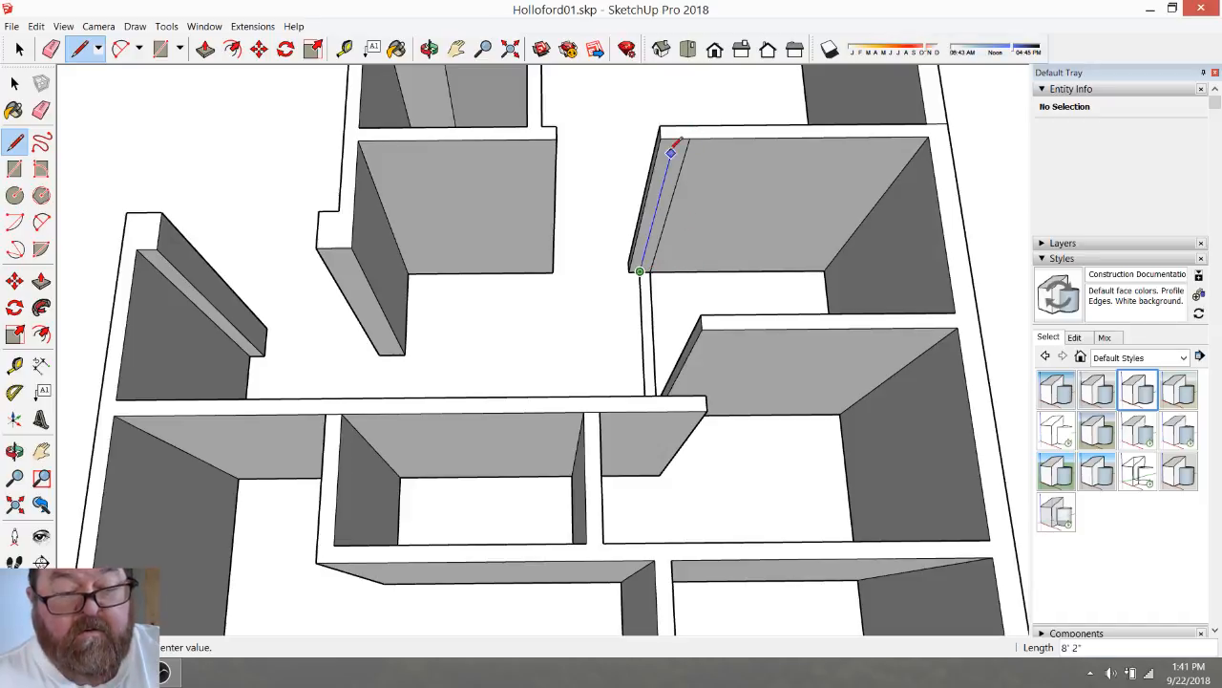
{"action": "left_click", "coordinate": [206, 49]}
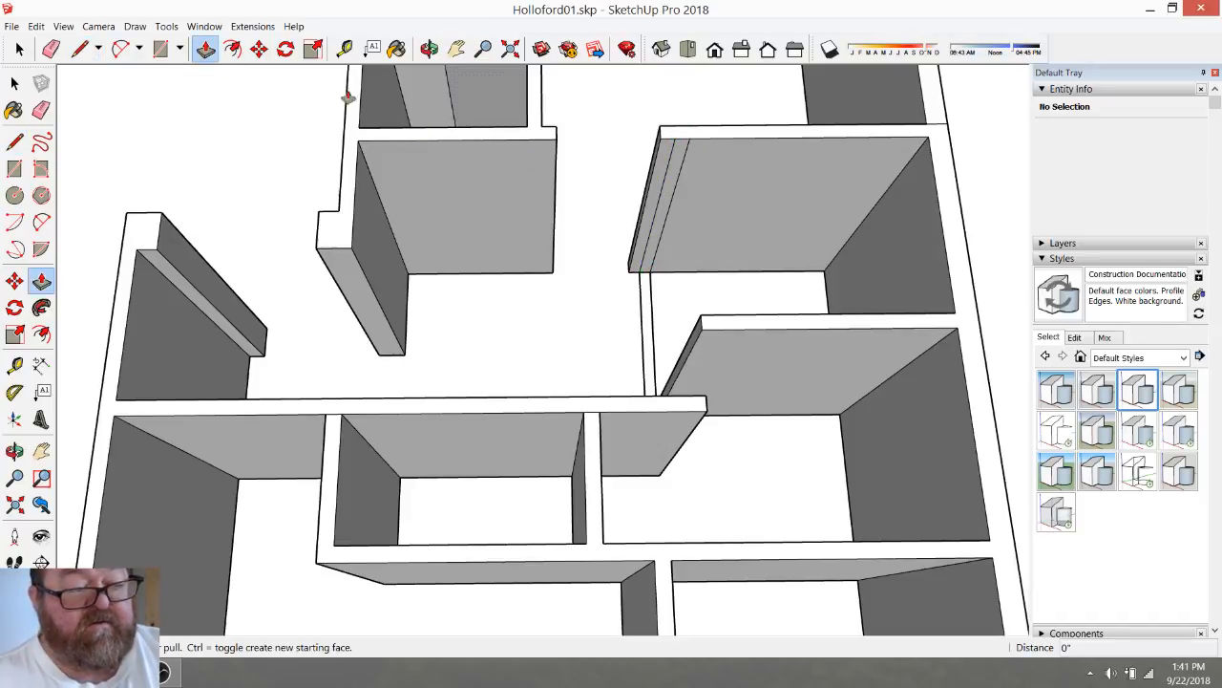
{"action": "left_click", "coordinate": [670, 164]}
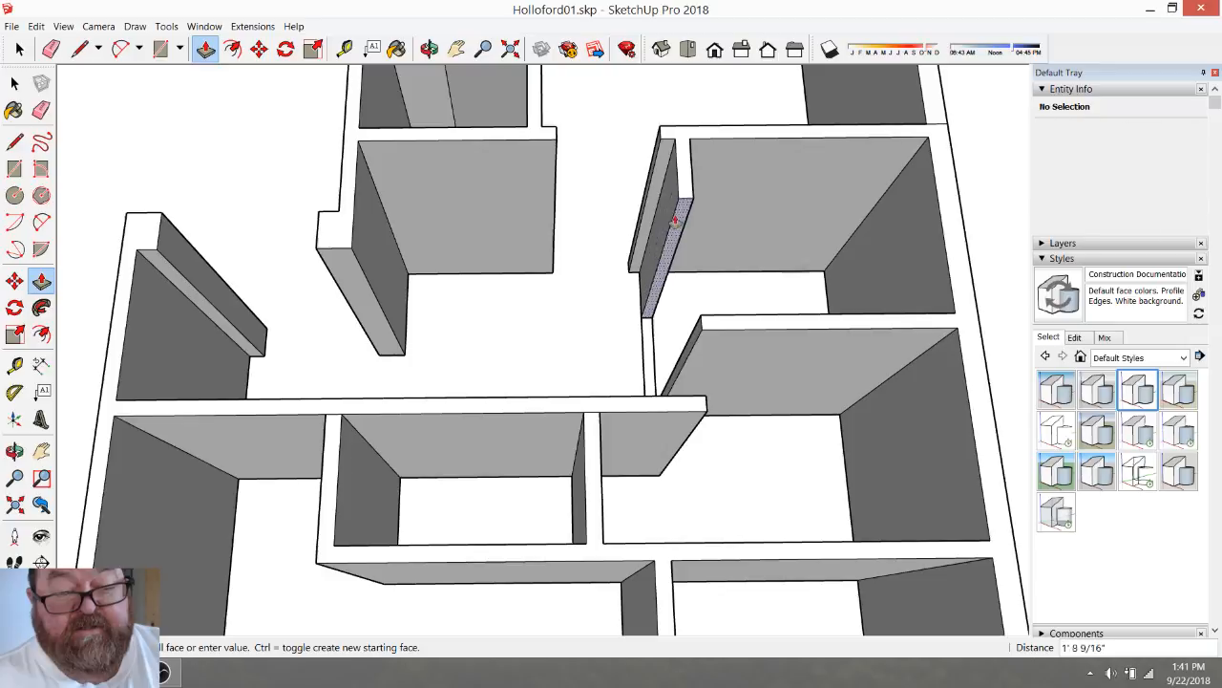
{"action": "left_click", "coordinate": [702, 394]}
{"action": "left_click", "coordinate": [692, 393]}
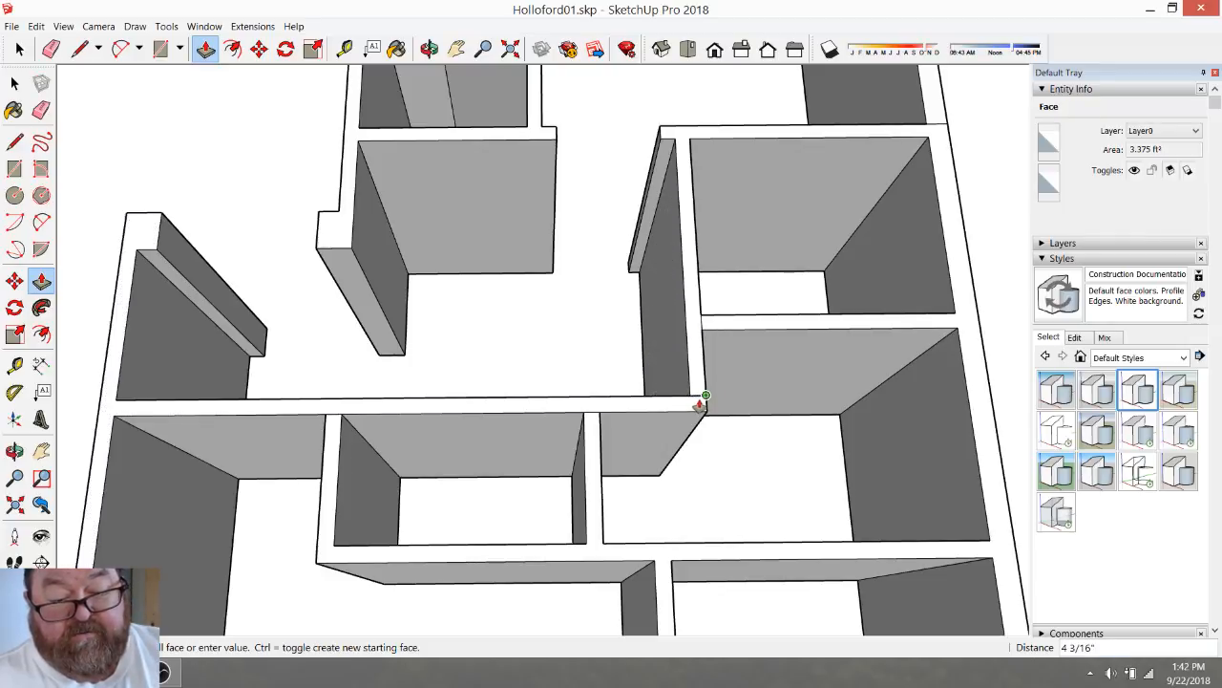
{"action": "left_click", "coordinate": [705, 394]}
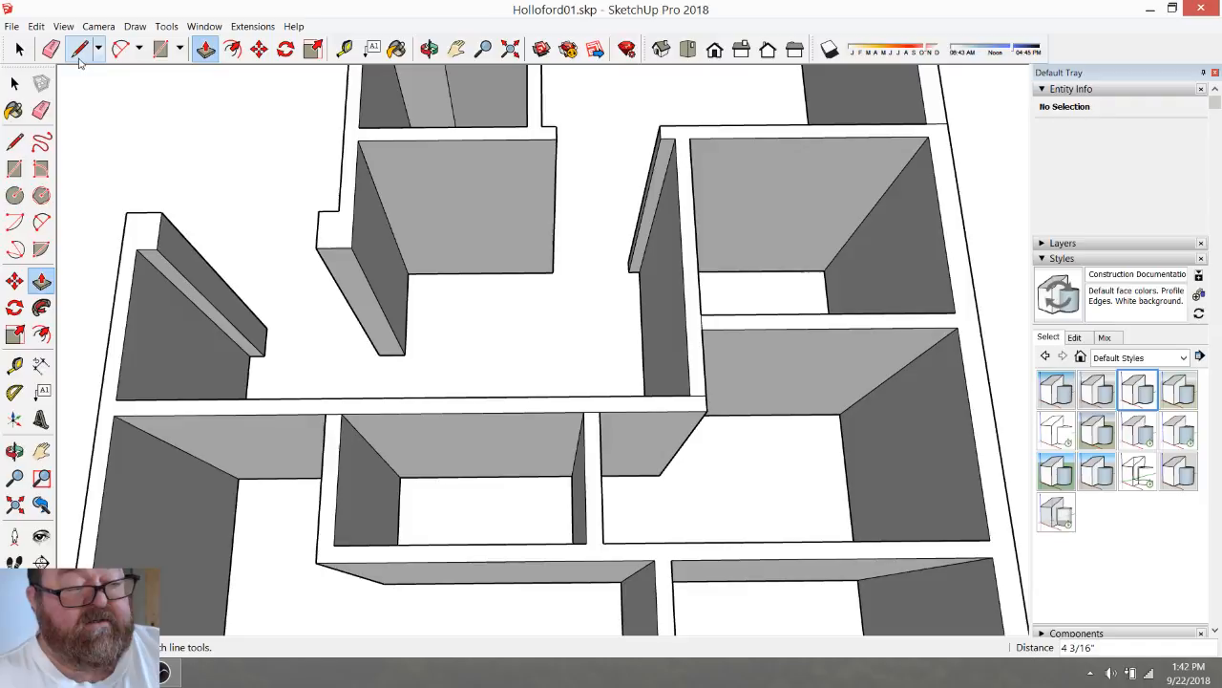
Erase the seam line across the wall tops where the new connecting wall meets the end of the hallway wall
{"action": "left_click", "coordinate": [51, 49]}
{"action": "scroll", "coordinate": [736, 167], "scroll_direction": "up", "scroll_amount": 4}
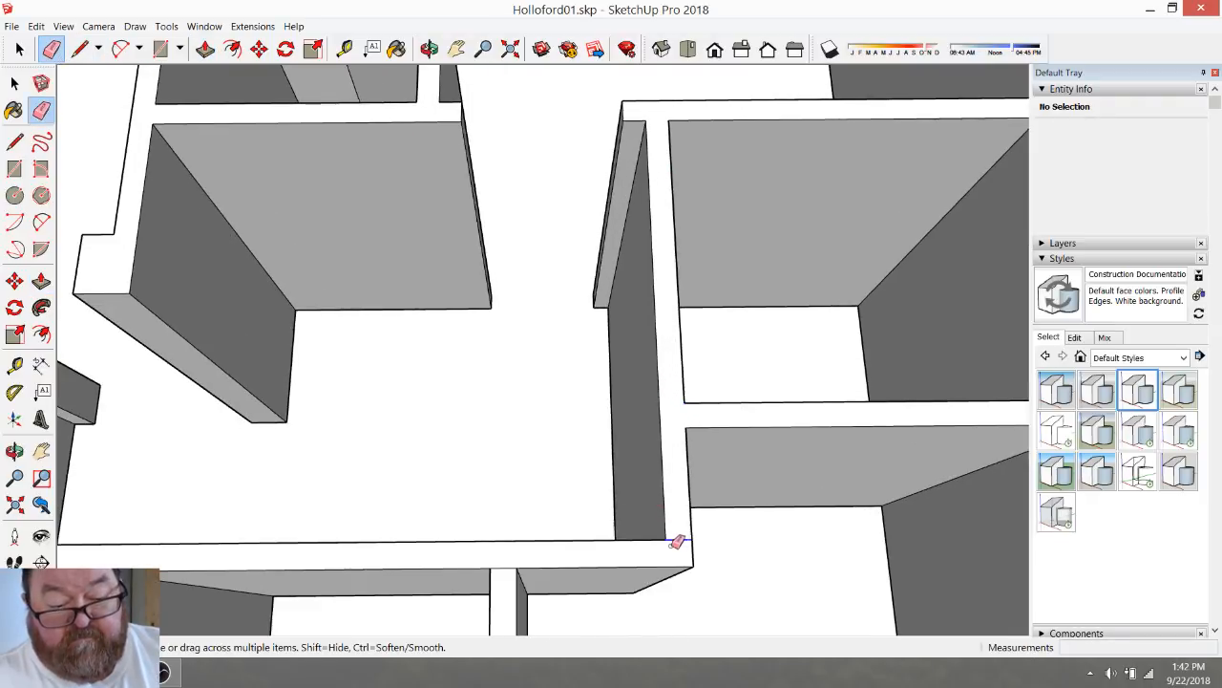
{"action": "scroll", "coordinate": [676, 541], "scroll_direction": "down", "scroll_amount": 3}
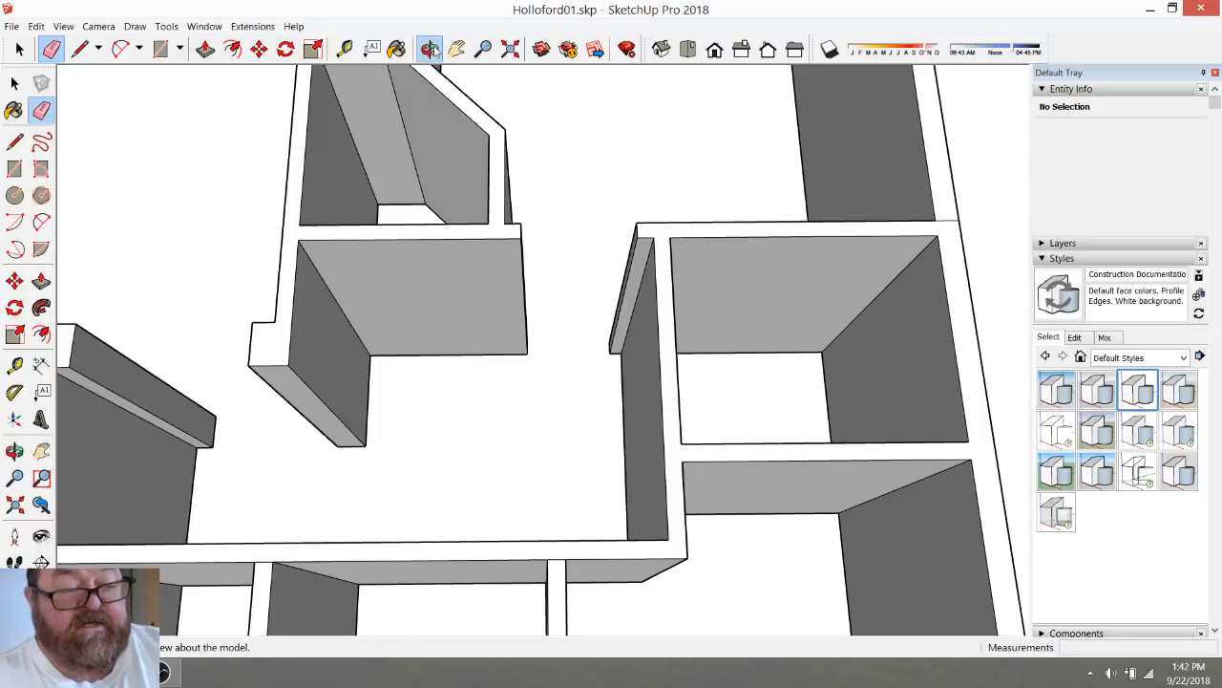
Erase the vertical seam beside the hallway wall's corner and the short top seams where the neighbouring room's outer walls join
{"action": "left_click", "coordinate": [429, 48]}
{"action": "mouse_move", "coordinate": [423, 238]}
{"action": "left_mouse_down"}
{"action": "mouse_move", "coordinate": [529, 264]}
{"action": "mouse_move", "coordinate": [341, 272]}
{"action": "mouse_move", "coordinate": [464, 341]}
{"action": "mouse_move", "coordinate": [594, 309]}
{"action": "mouse_move", "coordinate": [563, 286]}
{"action": "left_mouse_up"}
{"action": "left_click", "coordinate": [52, 49]}
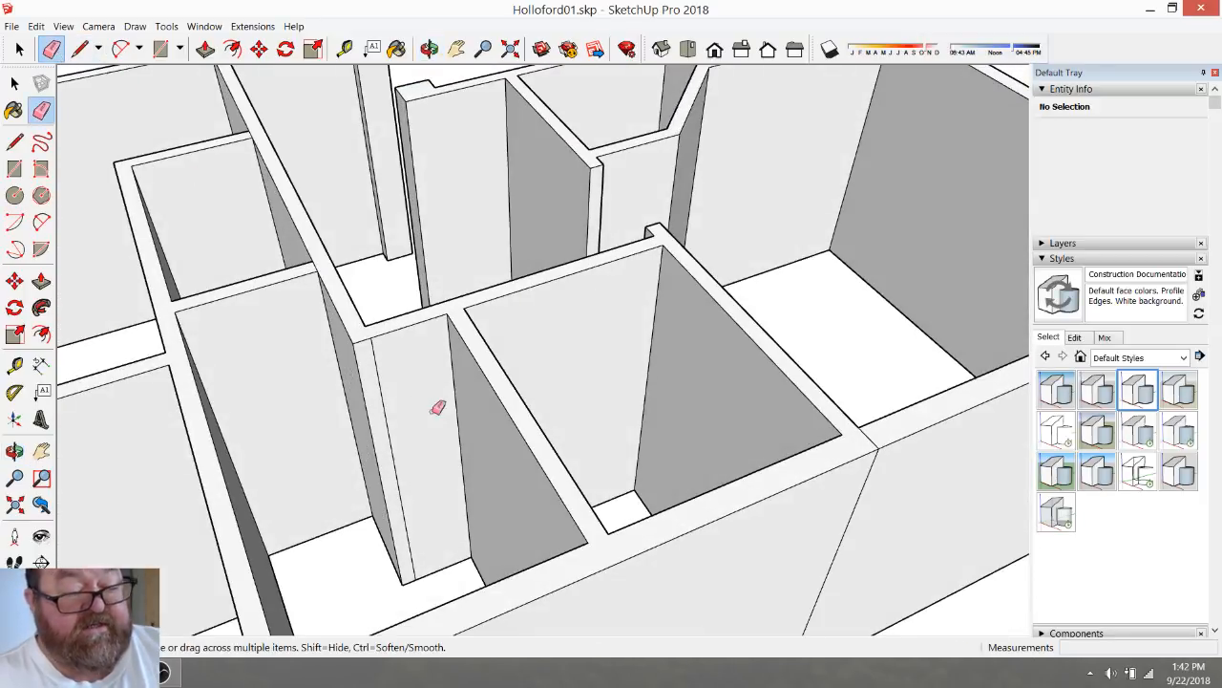
{"action": "scroll", "coordinate": [592, 378], "scroll_direction": "down", "scroll_amount": 5}
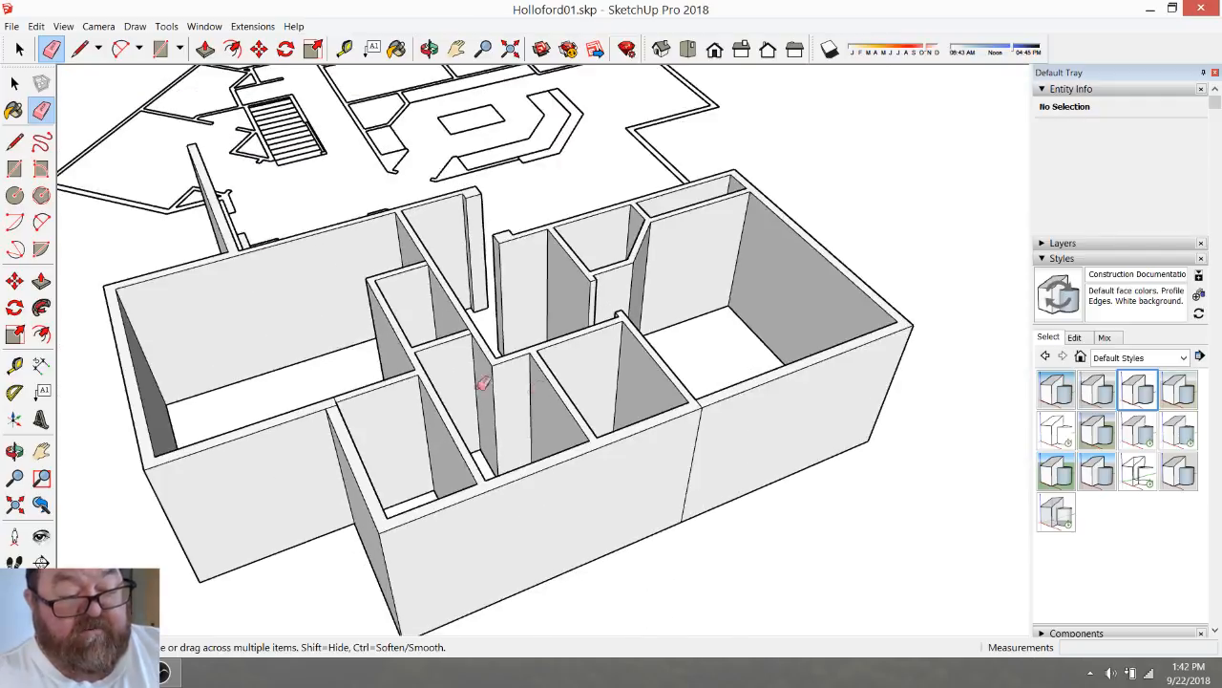
{"action": "scroll", "coordinate": [428, 375], "scroll_direction": "up", "scroll_amount": 5}
{"action": "scroll", "coordinate": [423, 398], "scroll_direction": "up", "scroll_amount": 6}
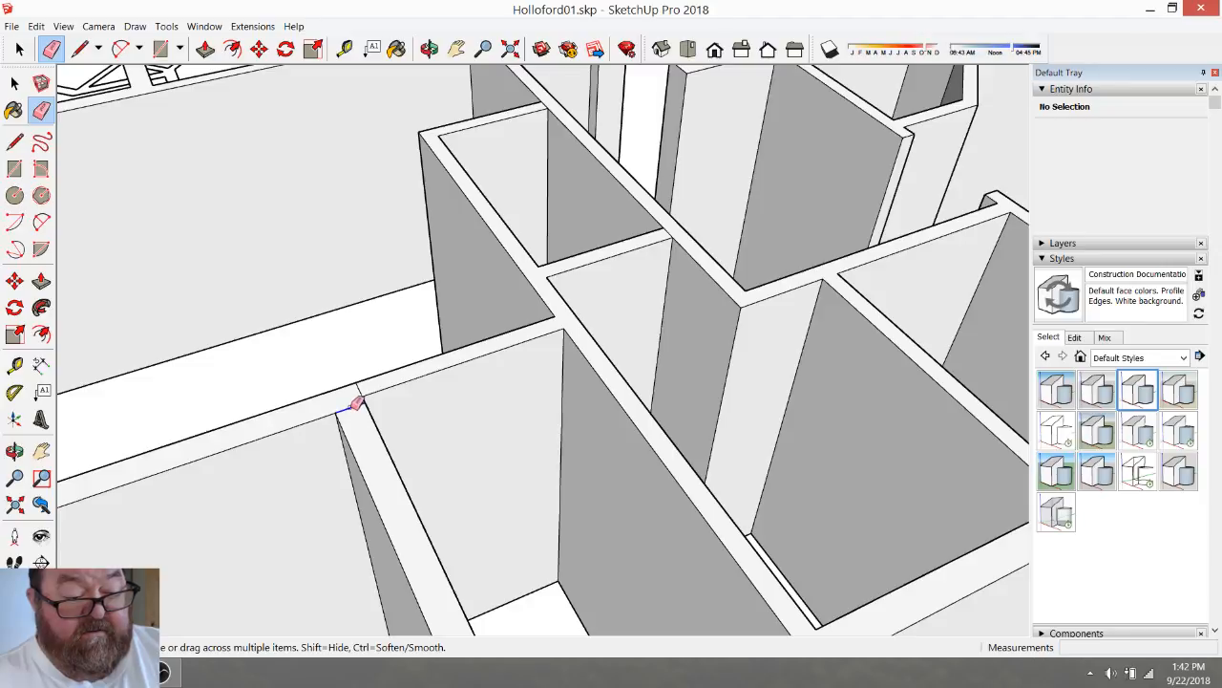
Erase the vertical seam on the long exterior wall and the short top seam where the small room's partition meets it
{"action": "left_click", "coordinate": [429, 49]}
{"action": "mouse_move", "coordinate": [505, 219]}
{"action": "left_mouse_down"}
{"action": "mouse_move", "coordinate": [458, 341]}
{"action": "mouse_move", "coordinate": [731, 505]}
{"action": "mouse_move", "coordinate": [633, 502]}
{"action": "mouse_move", "coordinate": [560, 412]}
{"action": "mouse_move", "coordinate": [486, 376]}
{"action": "mouse_move", "coordinate": [453, 423]}
{"action": "mouse_move", "coordinate": [316, 344]}
{"action": "mouse_move", "coordinate": [396, 350]}
{"action": "left_mouse_up"}
{"action": "key", "text": "space"}
{"action": "key", "text": "e"}
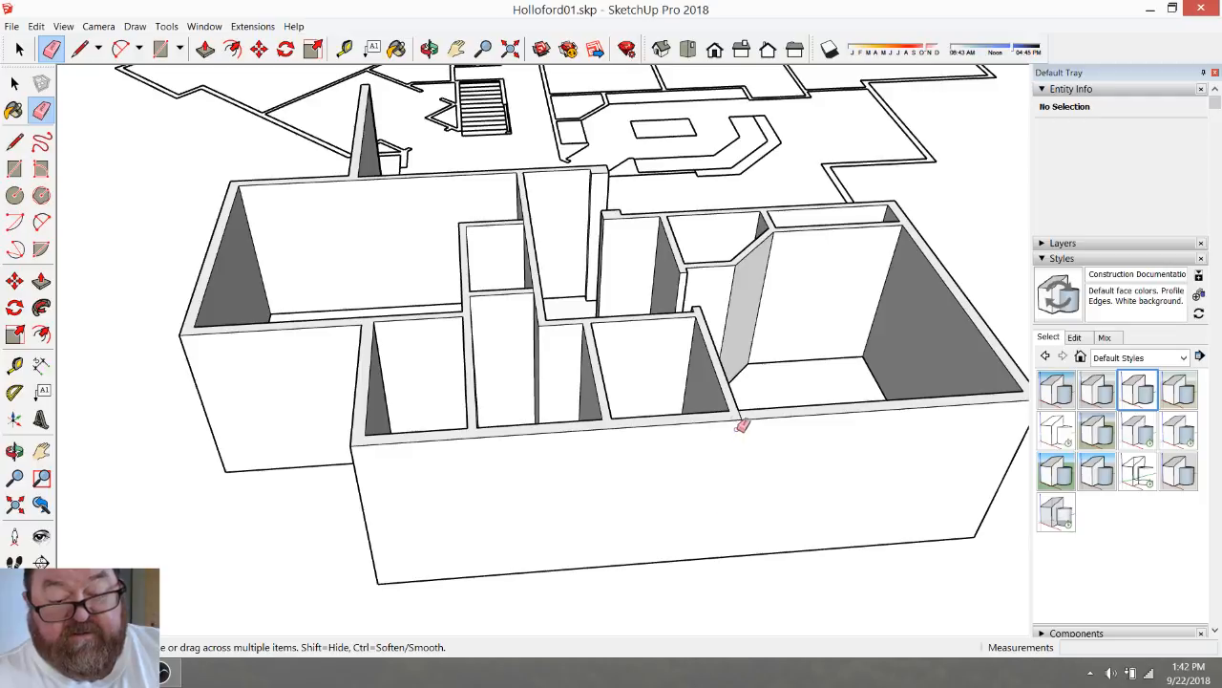
{"action": "scroll", "coordinate": [741, 425], "scroll_direction": "up", "scroll_amount": 3}
{"action": "scroll", "coordinate": [622, 468], "scroll_direction": "down", "scroll_amount": 5}
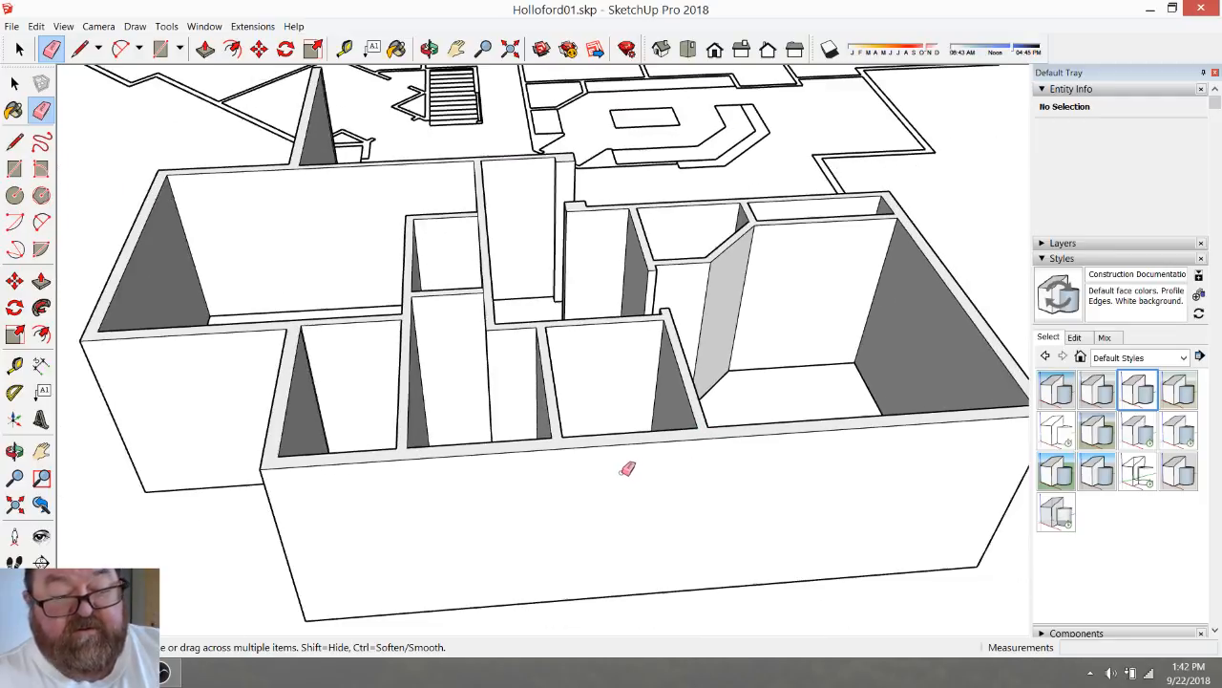
Erase the short top seam where the small closet's end wall meets the long hallway wall
{"action": "left_click", "coordinate": [429, 49]}
{"action": "left_click_drag", "start_coordinate": [482, 226], "coordinate": [532, 404]}
{"action": "scroll", "coordinate": [519, 315], "scroll_direction": "down", "scroll_amount": 3}
{"action": "scroll", "coordinate": [513, 343], "scroll_direction": "up", "scroll_amount": 2}
{"action": "scroll", "coordinate": [473, 454], "scroll_direction": "up", "scroll_amount": 2}
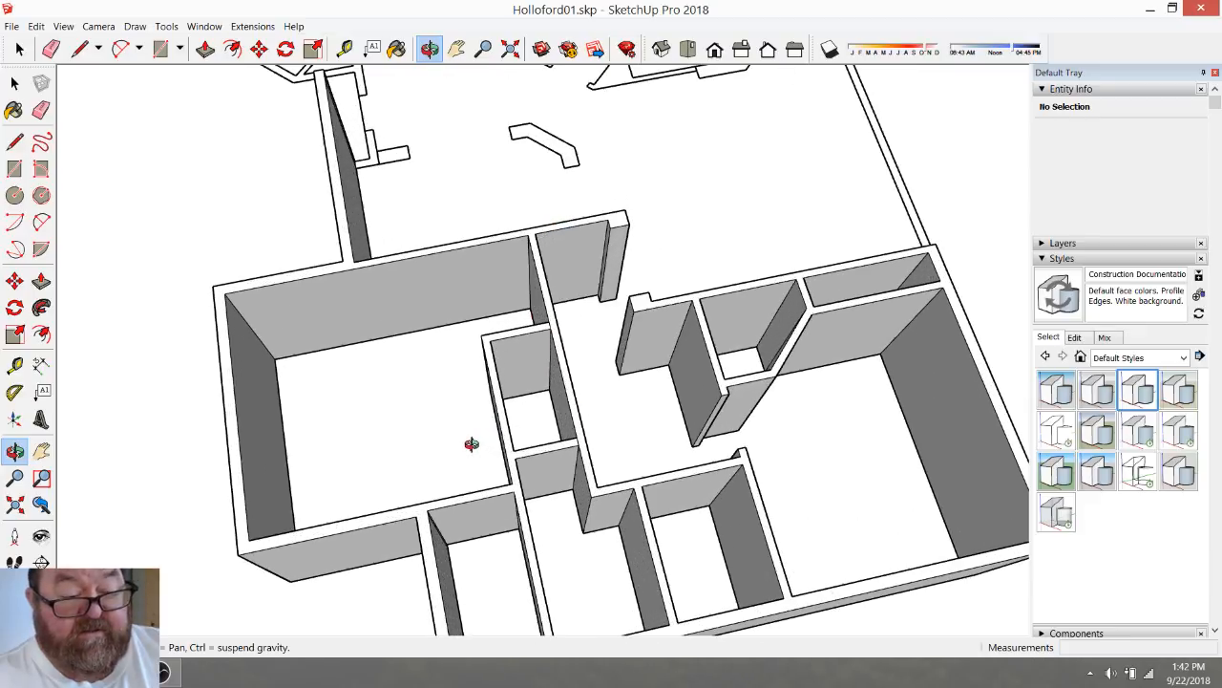
{"action": "scroll", "coordinate": [554, 316], "scroll_direction": "up", "scroll_amount": 6}
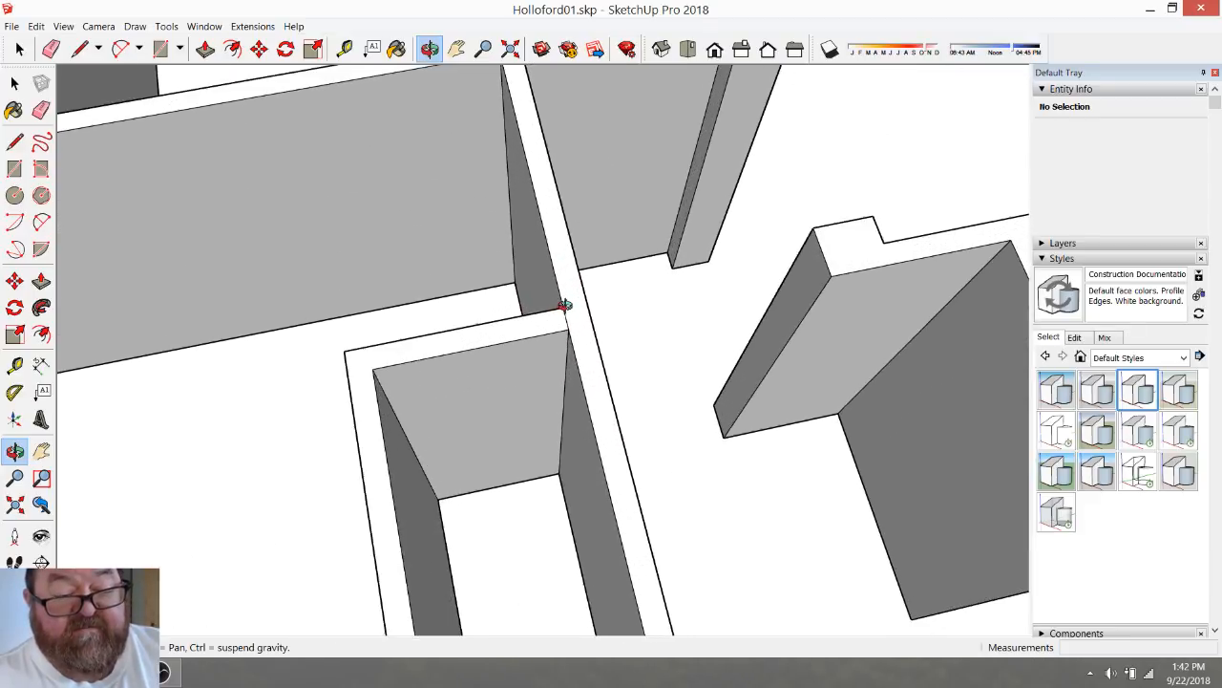
{"action": "left_click", "coordinate": [52, 48]}
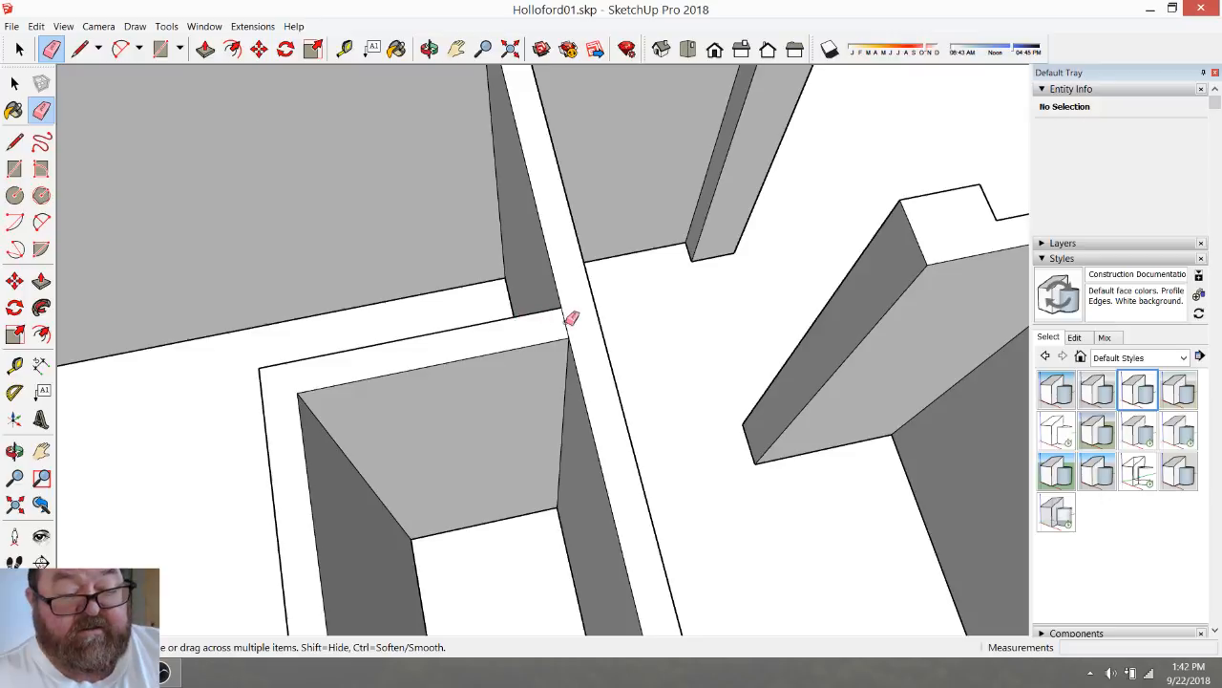
{"action": "scroll", "coordinate": [521, 317], "scroll_direction": "down", "scroll_amount": 2}
{"action": "scroll", "coordinate": [521, 317], "scroll_direction": "down", "scroll_amount": 3}
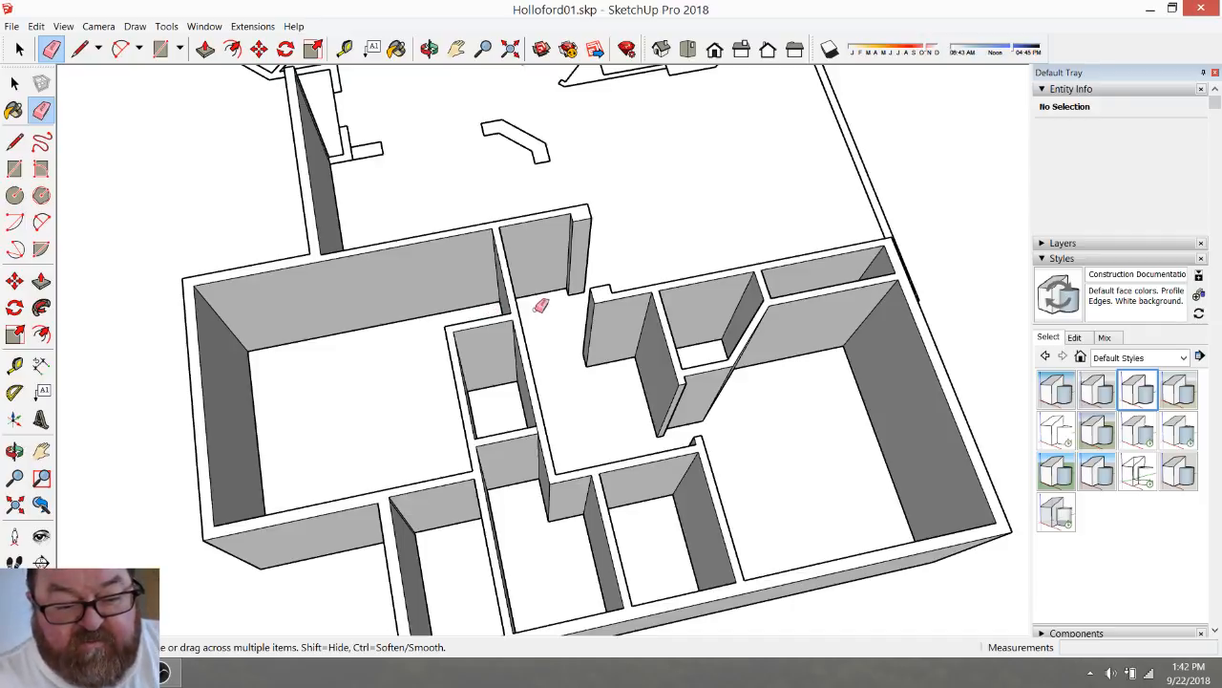
Erase the vertical seam lines on the exterior wall at the end of the narrow closet
{"action": "scroll", "coordinate": [540, 305], "scroll_direction": "down", "scroll_amount": 2}
{"action": "scroll", "coordinate": [648, 354], "scroll_direction": "down", "scroll_amount": 2}
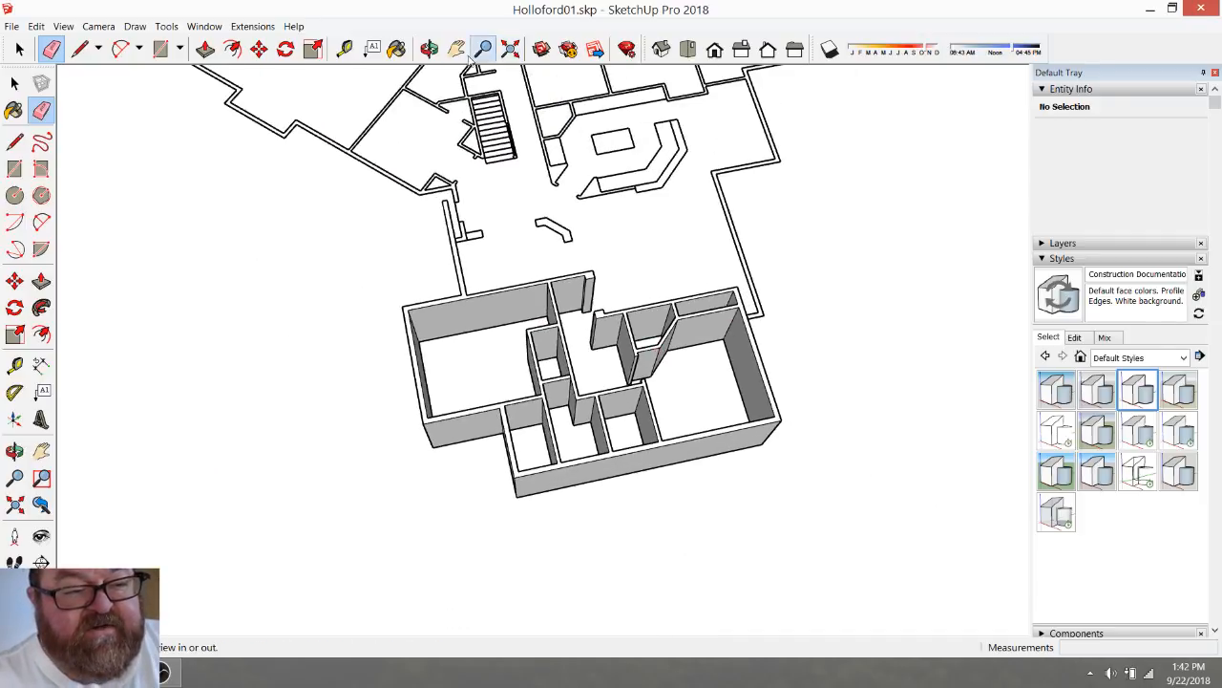
{"action": "left_click", "coordinate": [430, 49]}
{"action": "left_click_drag", "start_coordinate": [634, 329], "coordinate": [407, 319]}
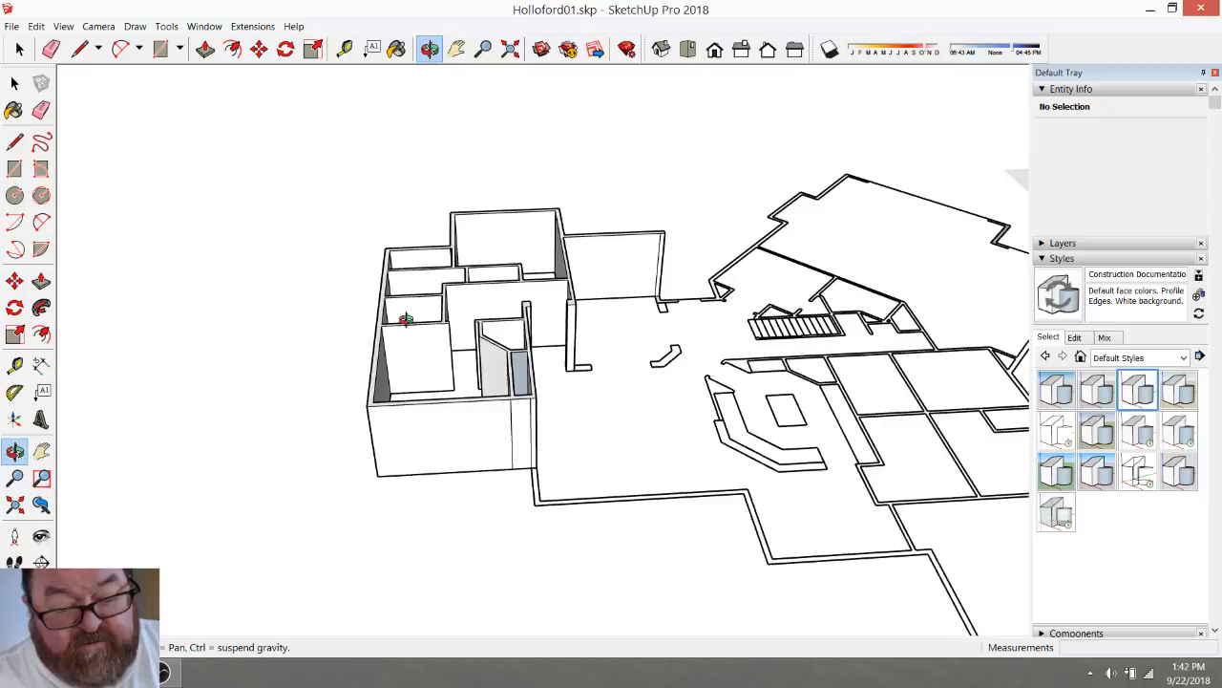
{"action": "scroll", "coordinate": [504, 415], "scroll_direction": "up", "scroll_amount": 5}
{"action": "mouse_move", "coordinate": [511, 433]}
{"action": "left_mouse_down"}
{"action": "mouse_move", "coordinate": [532, 452]}
{"action": "mouse_move", "coordinate": [314, 306]}
{"action": "left_mouse_up"}
{"action": "left_click", "coordinate": [51, 49]}
{"action": "left_click", "coordinate": [662, 445]}
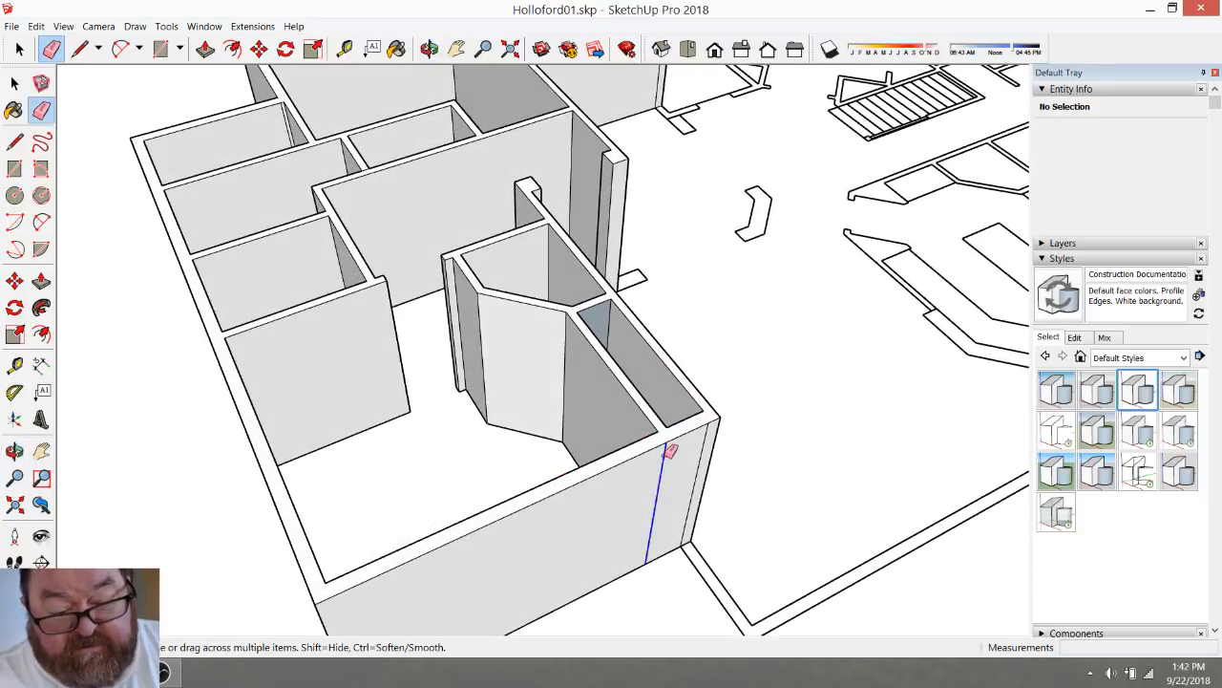
Examine the east wing from several angles for leftover seams and unraised outlines, and compare it with the rest of the floor plan
{"action": "scroll", "coordinate": [589, 455], "scroll_direction": "down", "scroll_amount": 5}
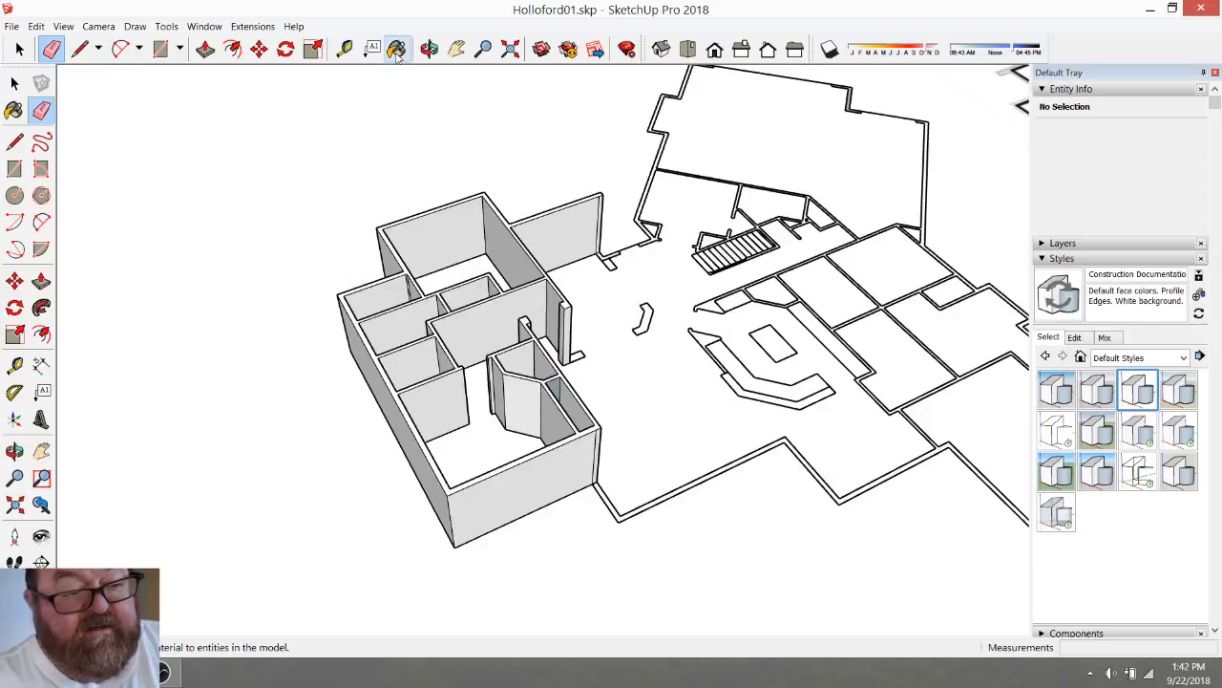
{"action": "left_click", "coordinate": [430, 49]}
{"action": "mouse_move", "coordinate": [635, 300]}
{"action": "left_mouse_down"}
{"action": "mouse_move", "coordinate": [682, 391]}
{"action": "mouse_move", "coordinate": [538, 310]}
{"action": "mouse_move", "coordinate": [799, 322]}
{"action": "mouse_move", "coordinate": [781, 422]}
{"action": "left_mouse_up"}
{"action": "left_click_drag", "start_coordinate": [538, 341], "coordinate": [754, 248]}
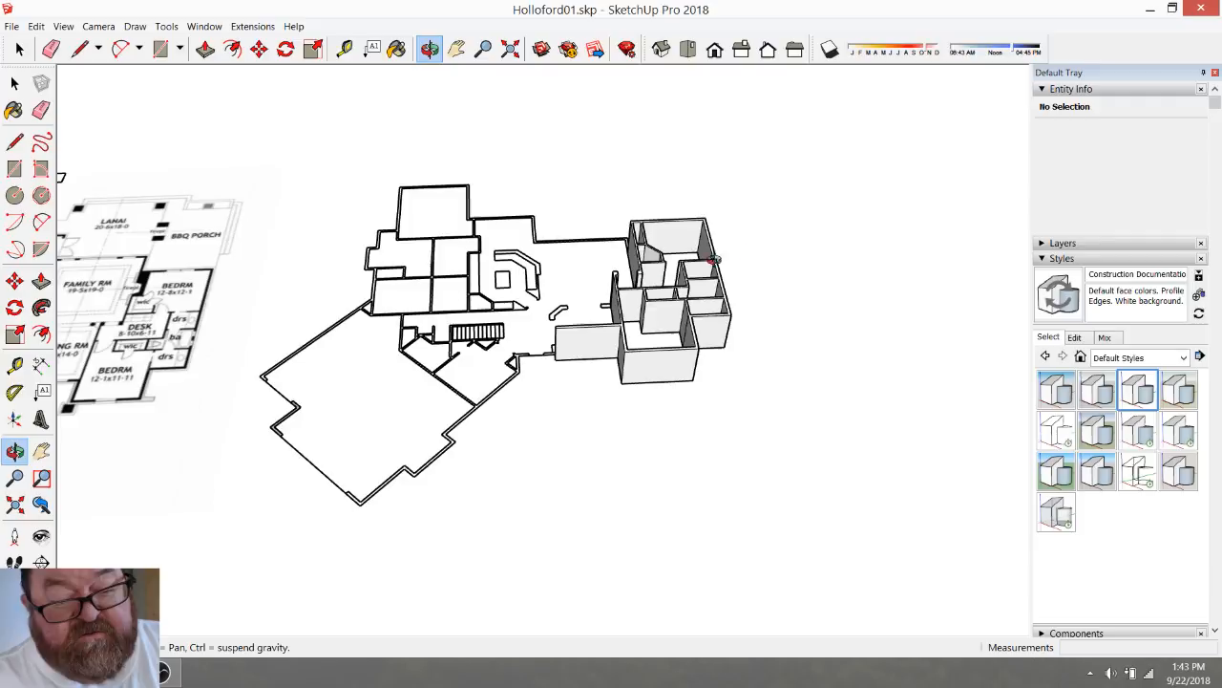
{"action": "scroll", "coordinate": [658, 292], "scroll_direction": "up", "scroll_amount": 8}
{"action": "scroll", "coordinate": [592, 200], "scroll_direction": "down", "scroll_amount": 2}
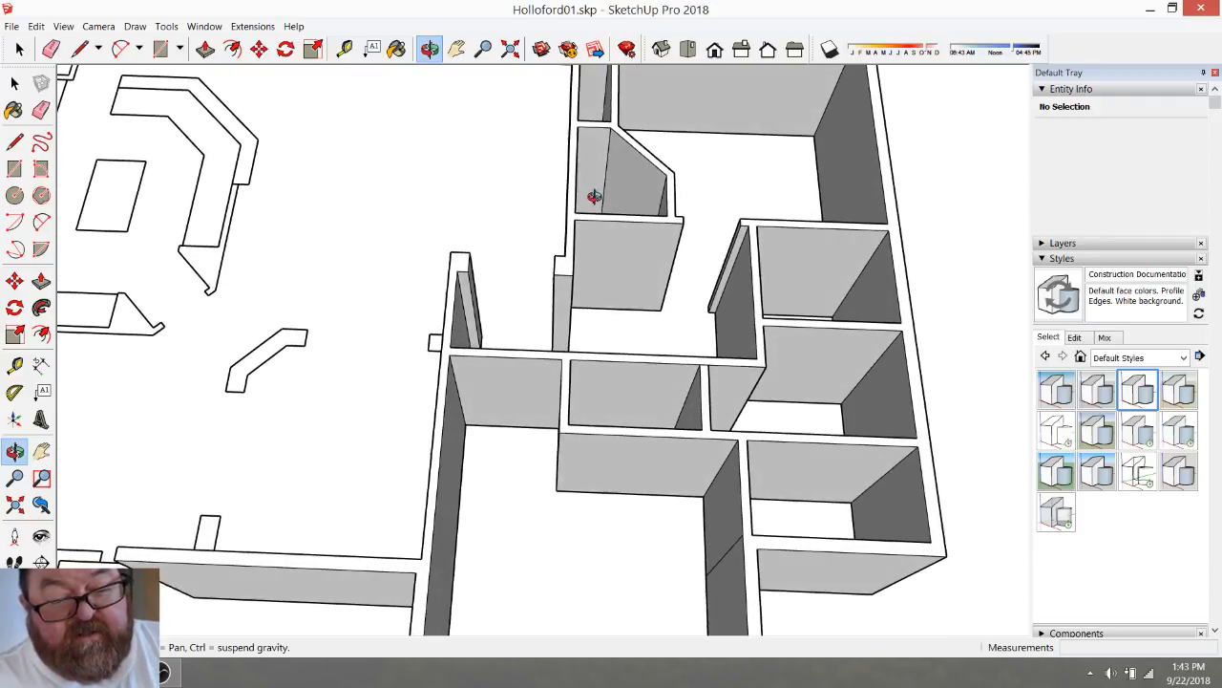
{"action": "scroll", "coordinate": [605, 210], "scroll_direction": "down", "scroll_amount": 2}
{"action": "scroll", "coordinate": [707, 347], "scroll_direction": "down", "scroll_amount": 2}
{"action": "scroll", "coordinate": [776, 353], "scroll_direction": "down", "scroll_amount": 2}
{"action": "scroll", "coordinate": [775, 353], "scroll_direction": "down", "scroll_amount": 2}
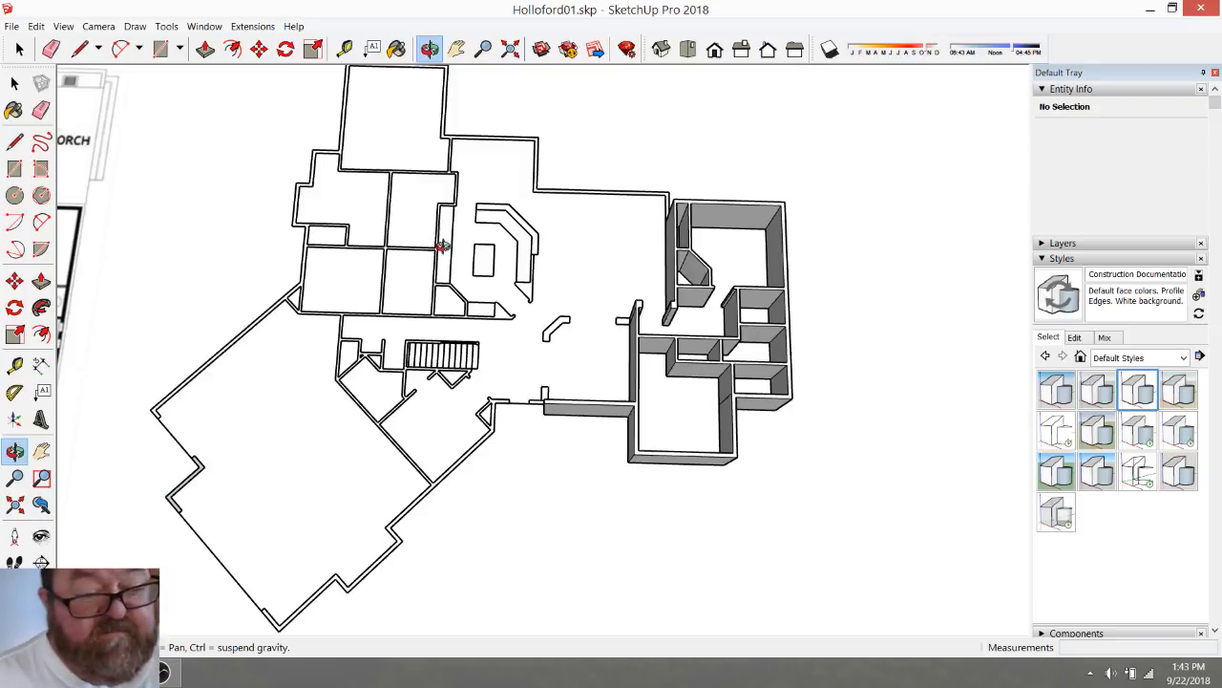
{"action": "left_click_drag", "start_coordinate": [520, 261], "coordinate": [649, 233]}
{"action": "scroll", "coordinate": [287, 199], "scroll_direction": "up", "scroll_amount": 4}
{"action": "scroll", "coordinate": [573, 269], "scroll_direction": "down", "scroll_amount": 2}
{"action": "scroll", "coordinate": [319, 245], "scroll_direction": "up", "scroll_amount": 4}
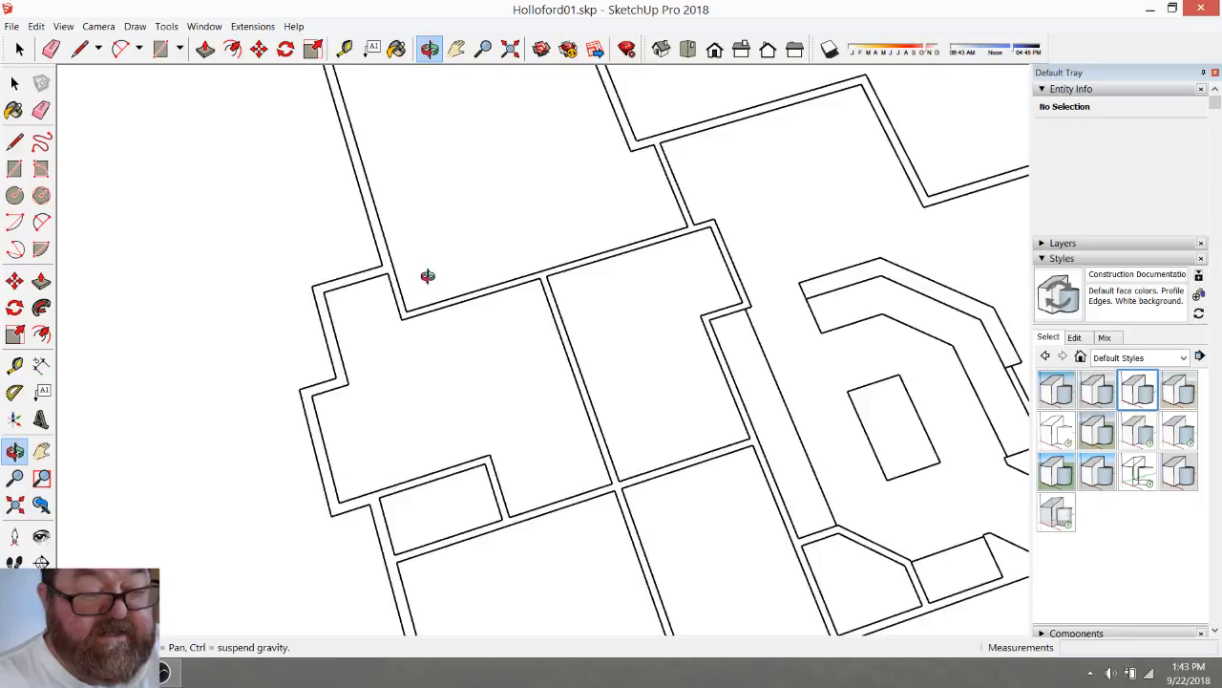
{"action": "key", "text": "l"}
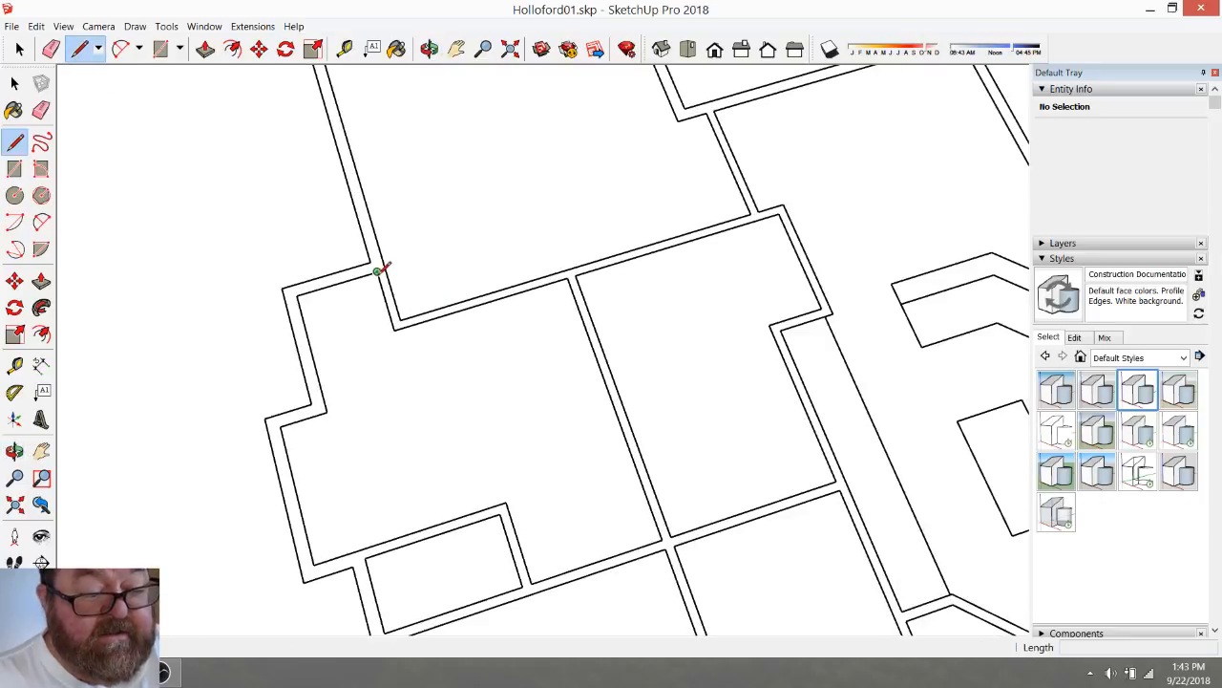
{"action": "scroll", "coordinate": [361, 282], "scroll_direction": "up", "scroll_amount": 3}
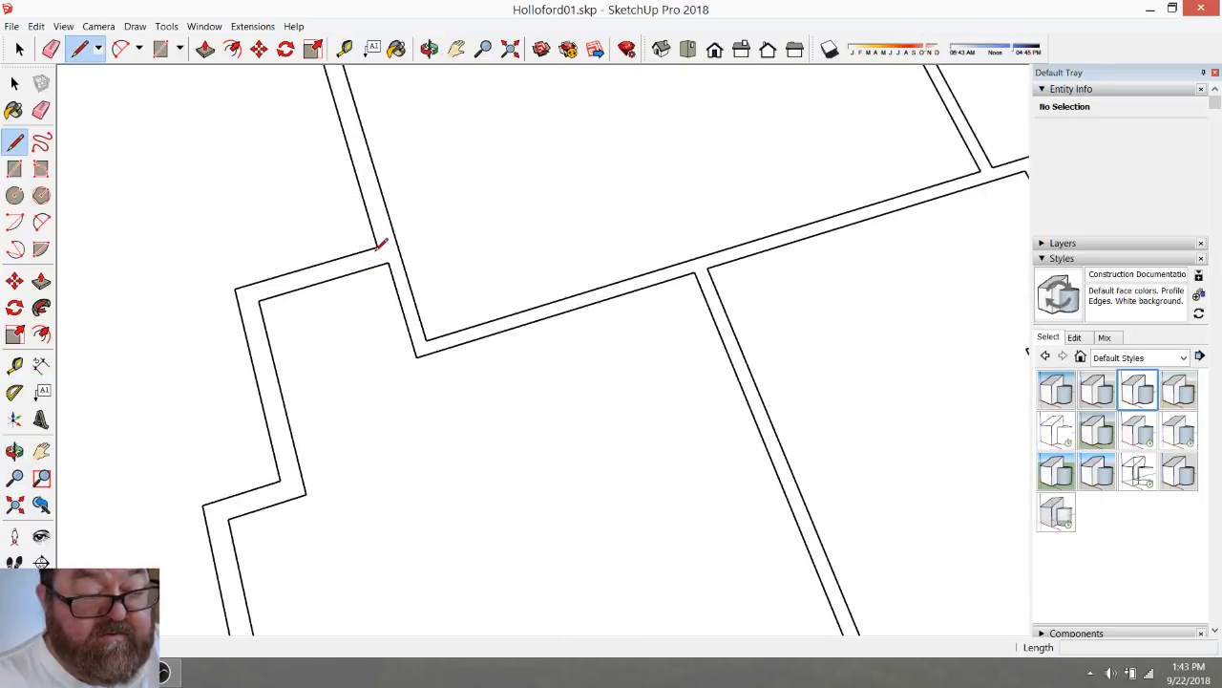
{"action": "left_click", "coordinate": [378, 247]}
{"action": "left_click", "coordinate": [383, 264]}
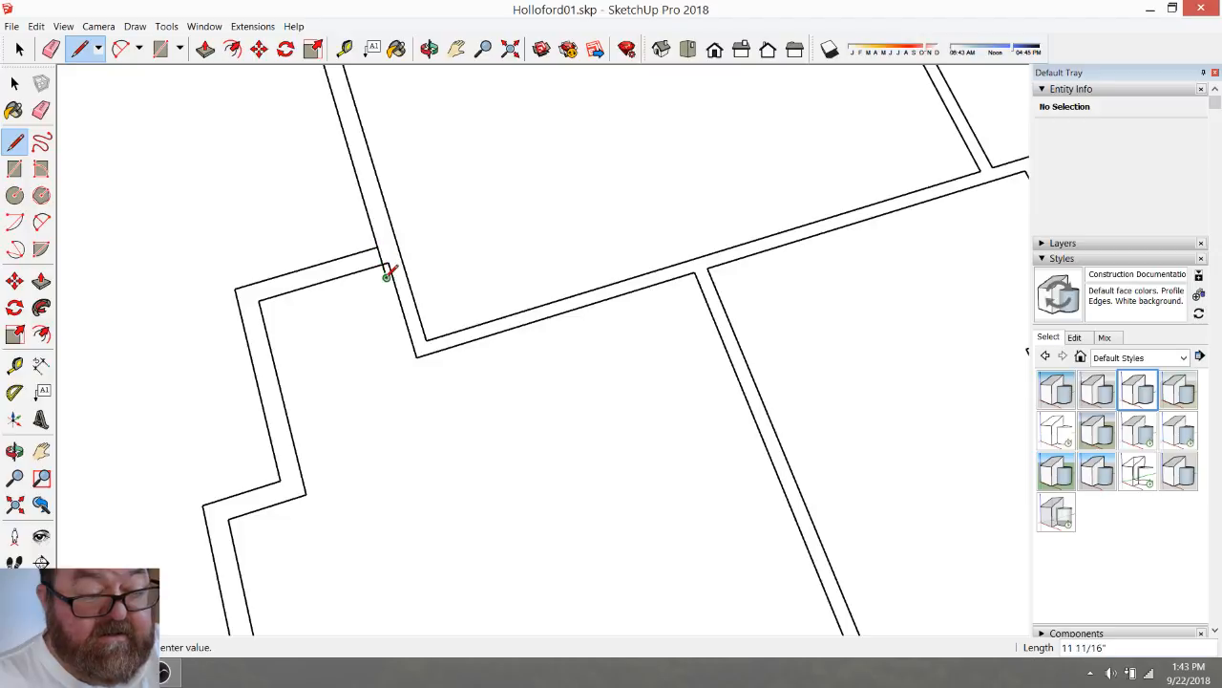
{"action": "key", "text": "ctrl+z"}
Draw a 6 1/2" line across the exterior wall at the stepped corner and a 4 1/2" line closing the partition's end
{"action": "scroll", "coordinate": [367, 276], "scroll_direction": "down", "scroll_amount": 5}
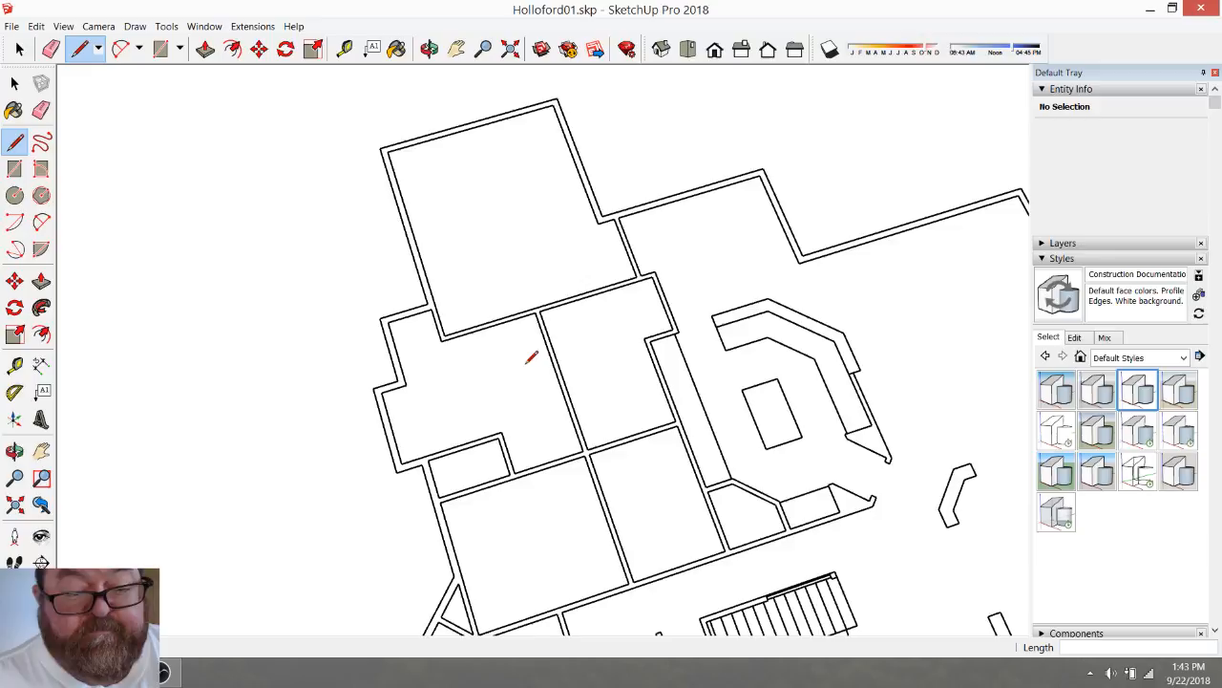
{"action": "scroll", "coordinate": [487, 332], "scroll_direction": "down", "scroll_amount": 2}
{"action": "scroll", "coordinate": [457, 322], "scroll_direction": "up", "scroll_amount": 4}
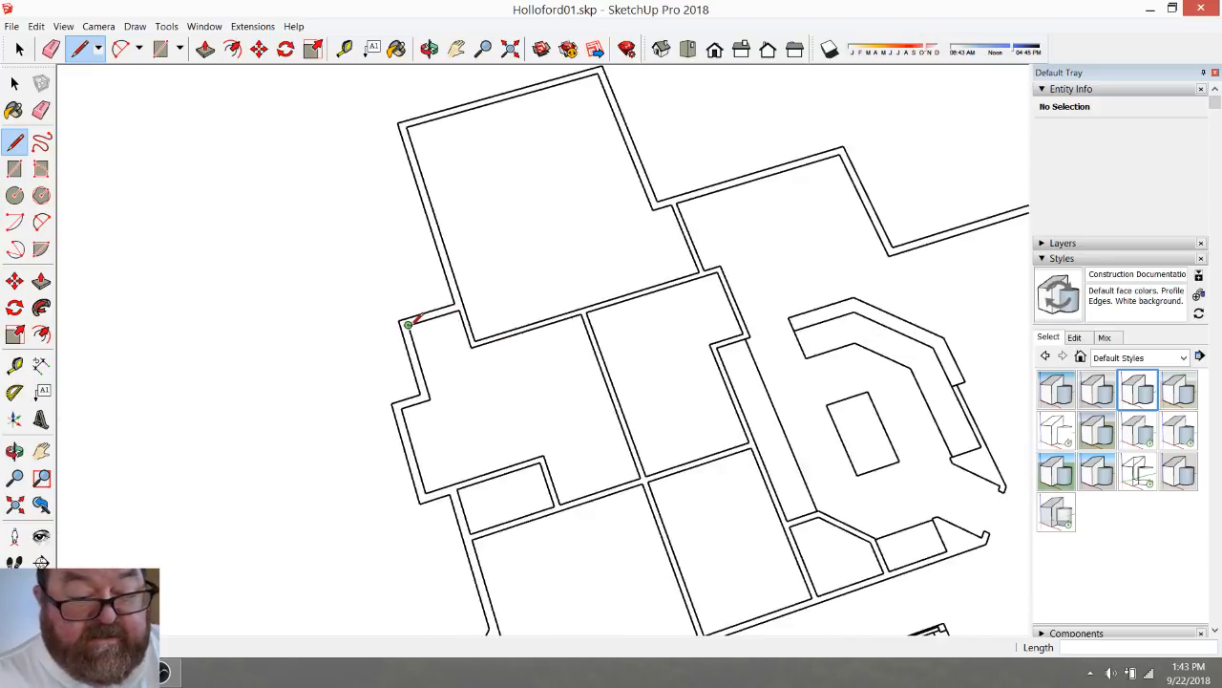
{"action": "left_click", "coordinate": [463, 286]}
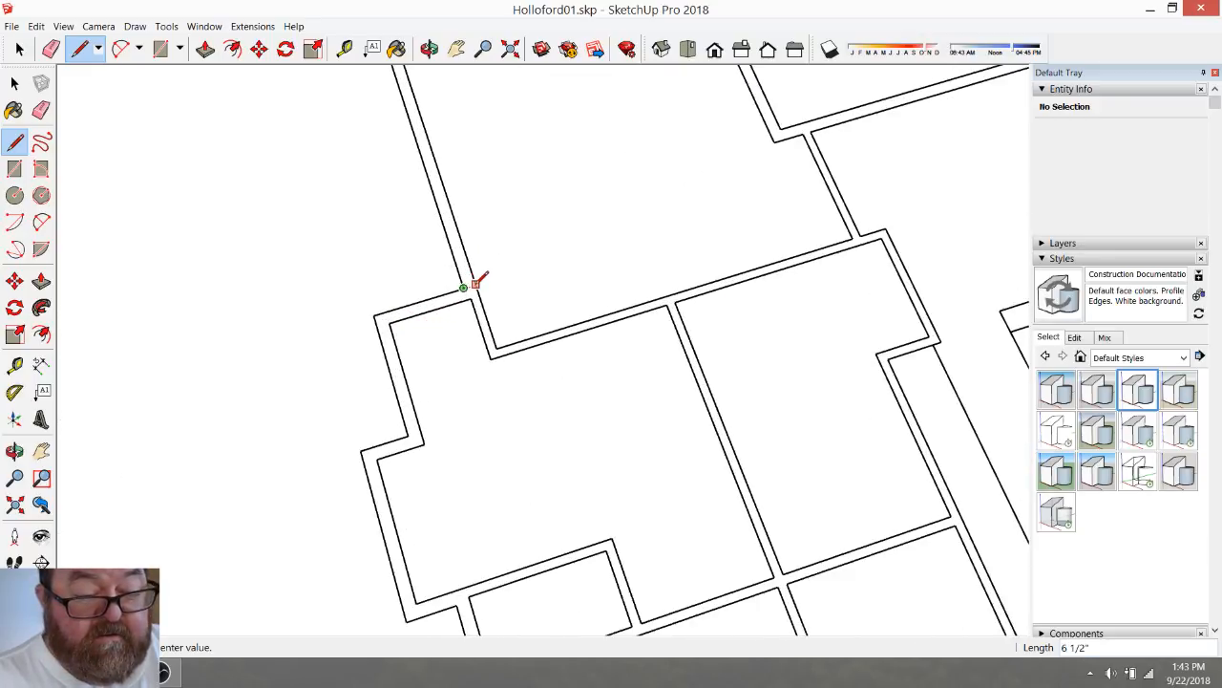
{"action": "scroll", "coordinate": [466, 290], "scroll_direction": "down", "scroll_amount": 3}
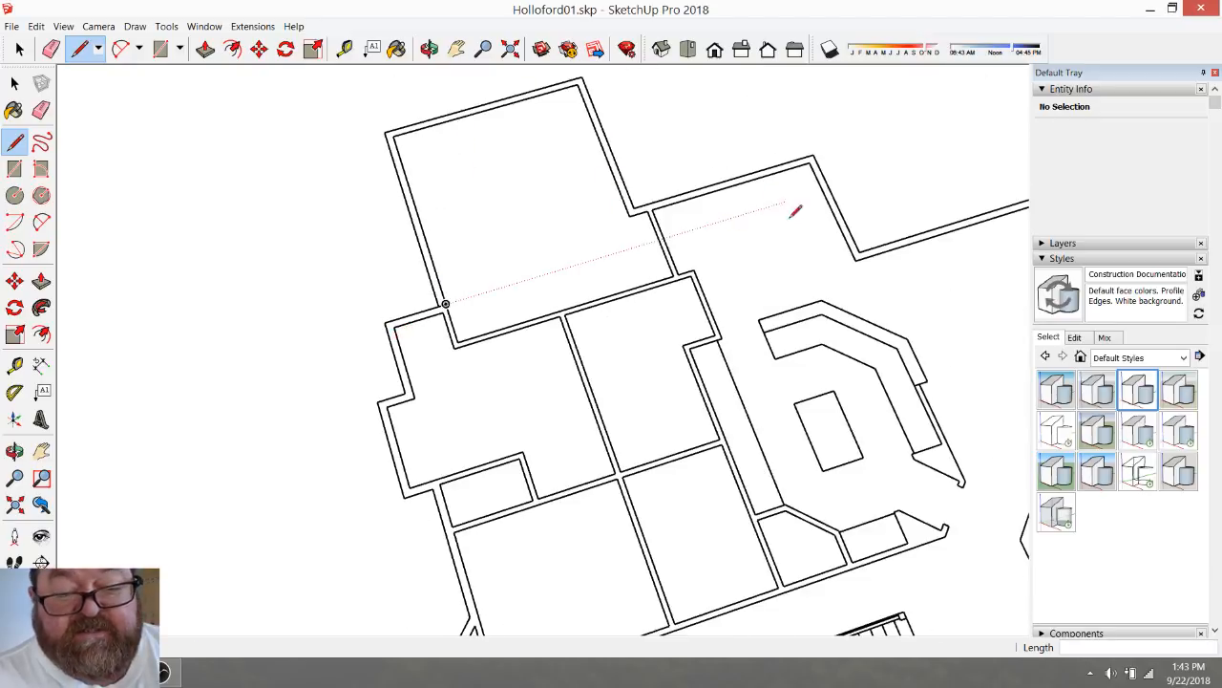
{"action": "scroll", "coordinate": [647, 229], "scroll_direction": "down", "scroll_amount": 1}
{"action": "scroll", "coordinate": [594, 232], "scroll_direction": "up", "scroll_amount": 3}
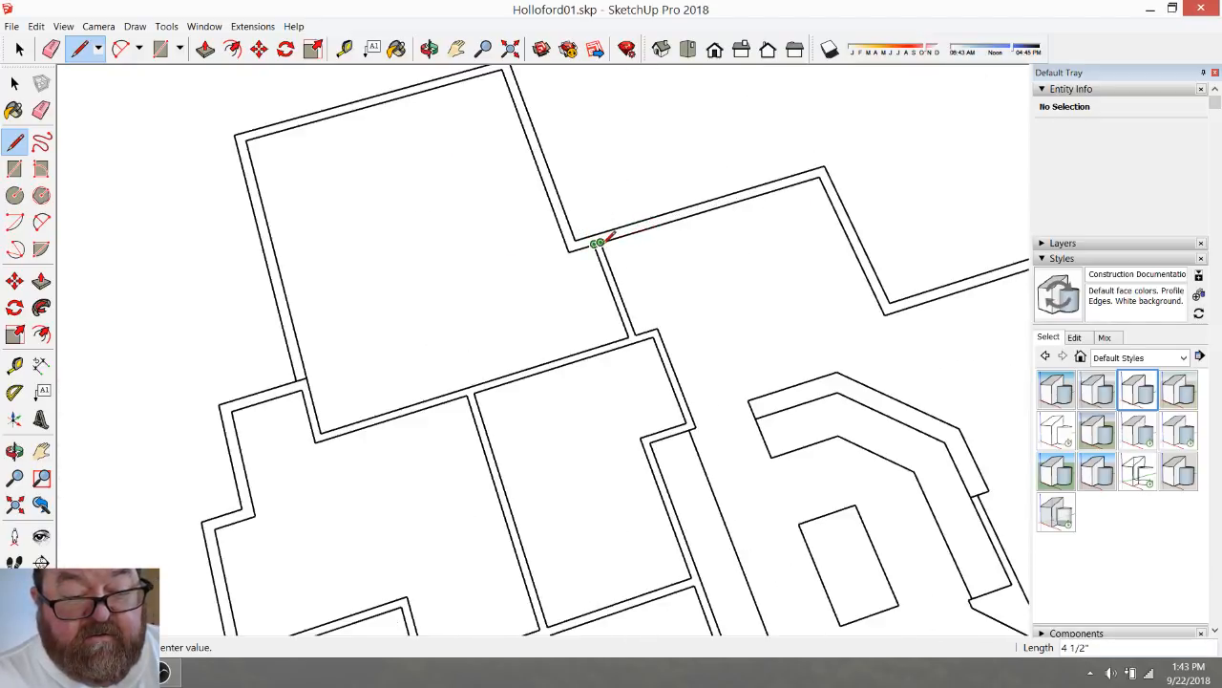
{"action": "scroll", "coordinate": [426, 291], "scroll_direction": "down", "scroll_amount": 3}
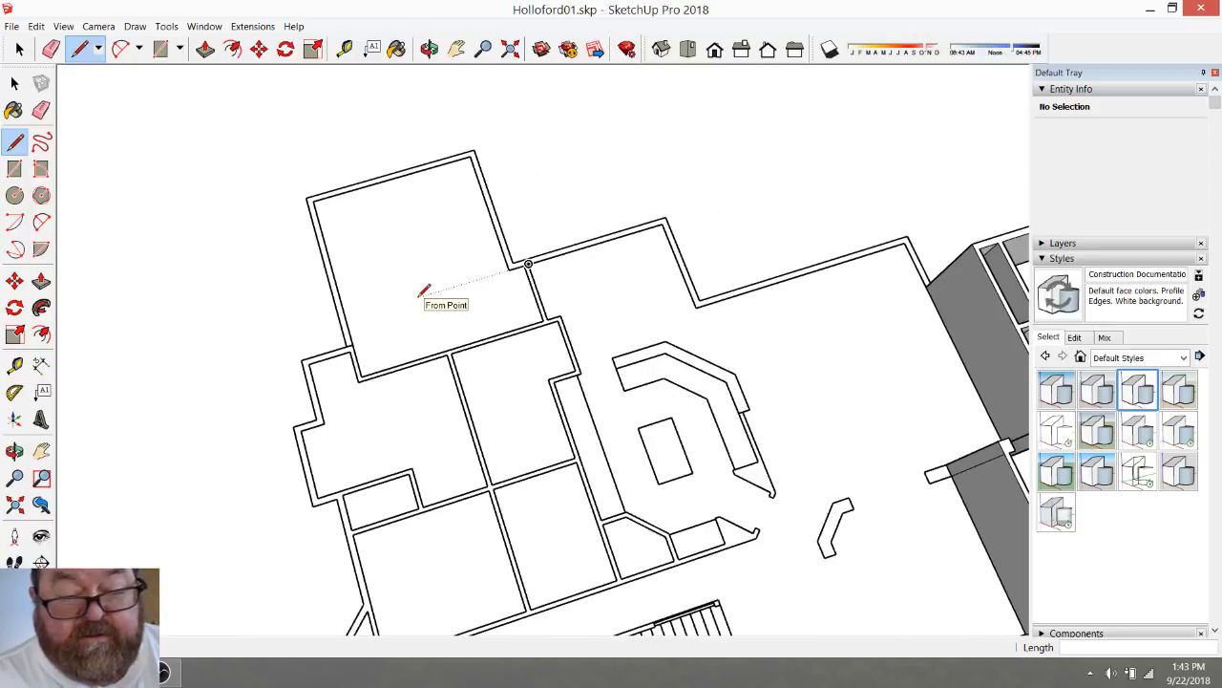
{"action": "scroll", "coordinate": [374, 311], "scroll_direction": "up", "scroll_amount": 2}
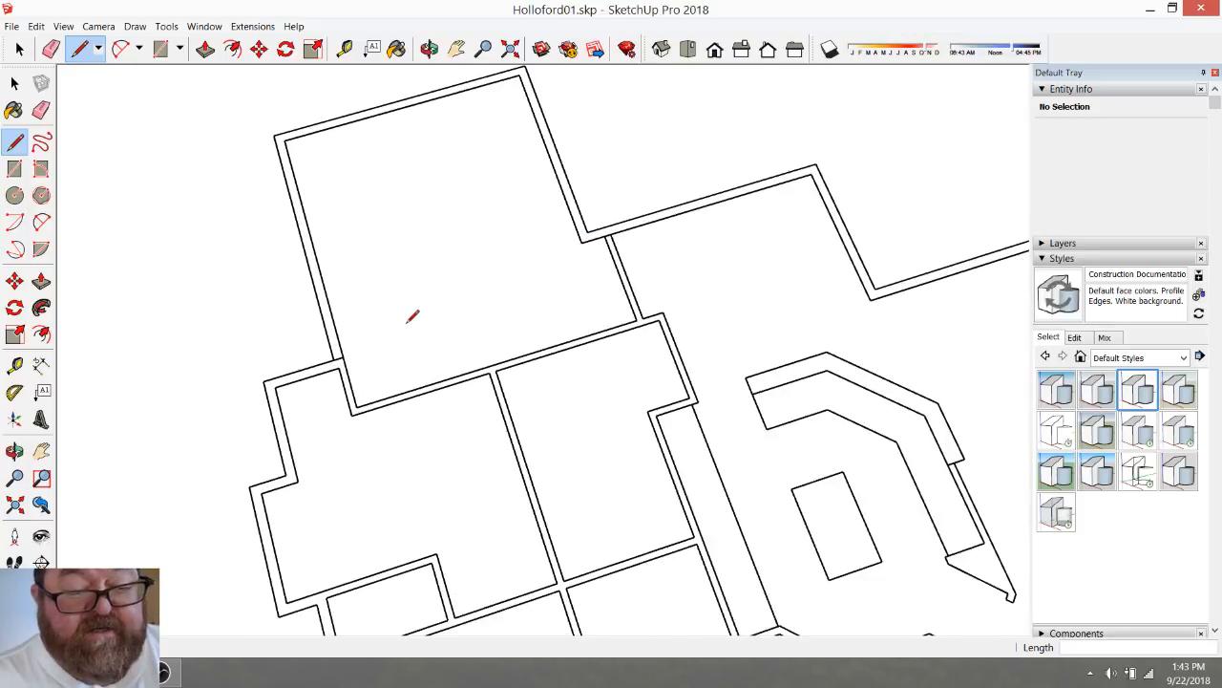
{"action": "scroll", "coordinate": [413, 320], "scroll_direction": "down", "scroll_amount": 1}
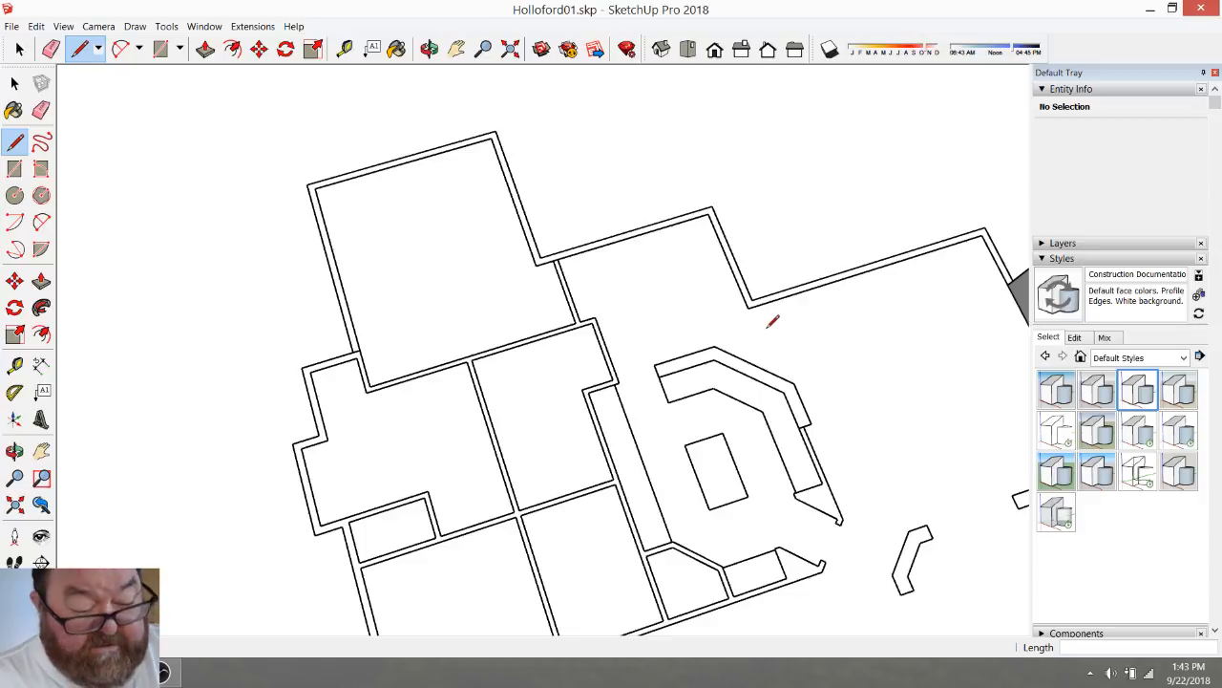
{"action": "left_click", "coordinate": [822, 279]}
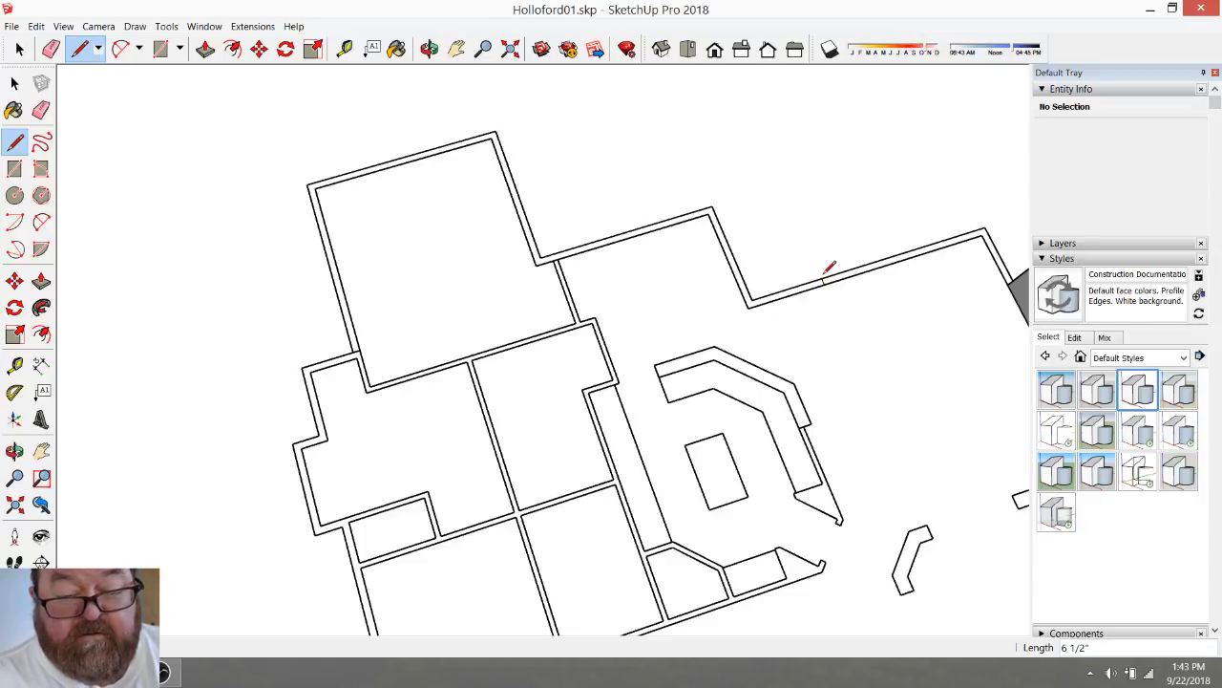
Raise the closed-off exterior wall face between the stepped corner and the east wing by about 7' 9 1/8" with Push/Pull
{"action": "scroll", "coordinate": [329, 281], "scroll_direction": "up", "scroll_amount": 3}
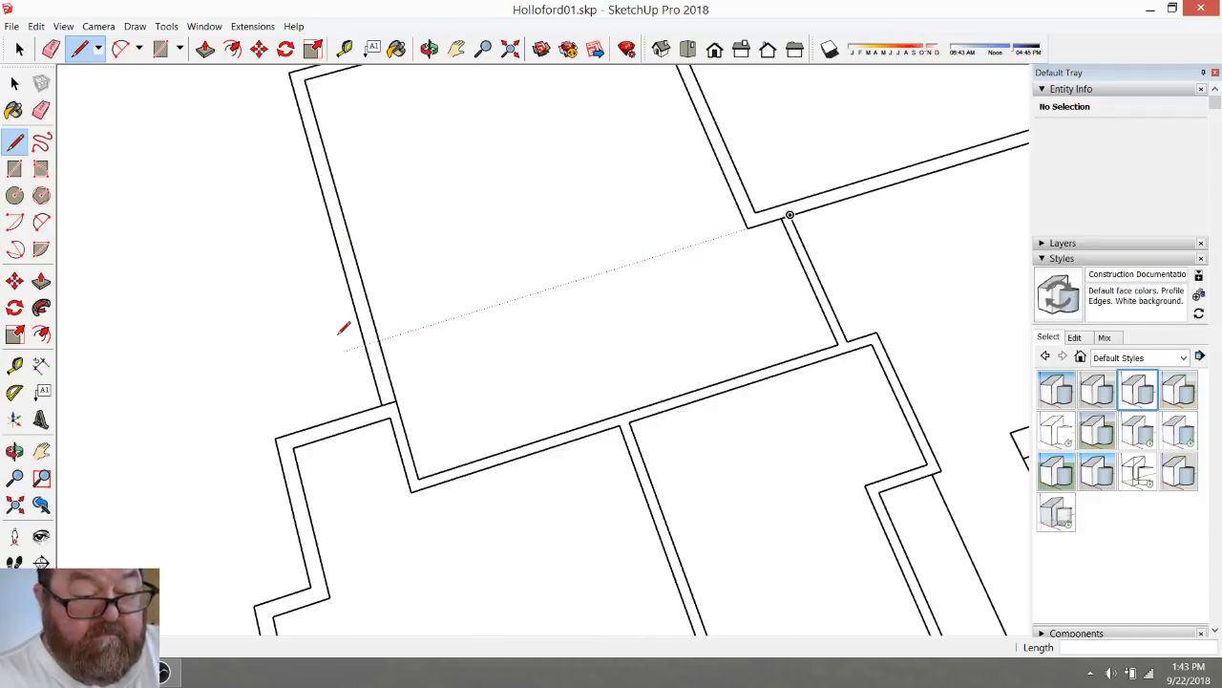
{"action": "left_click", "coordinate": [19, 49]}
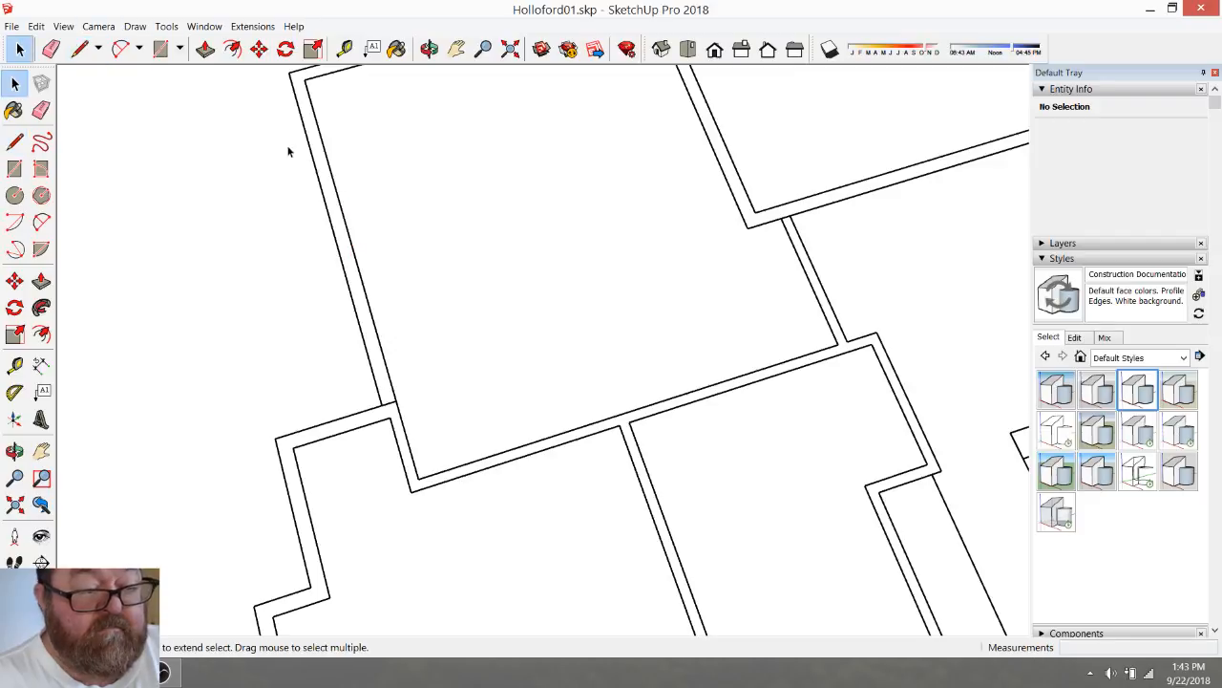
{"action": "left_click", "coordinate": [310, 144]}
{"action": "scroll", "coordinate": [315, 210], "scroll_direction": "down", "scroll_amount": 2}
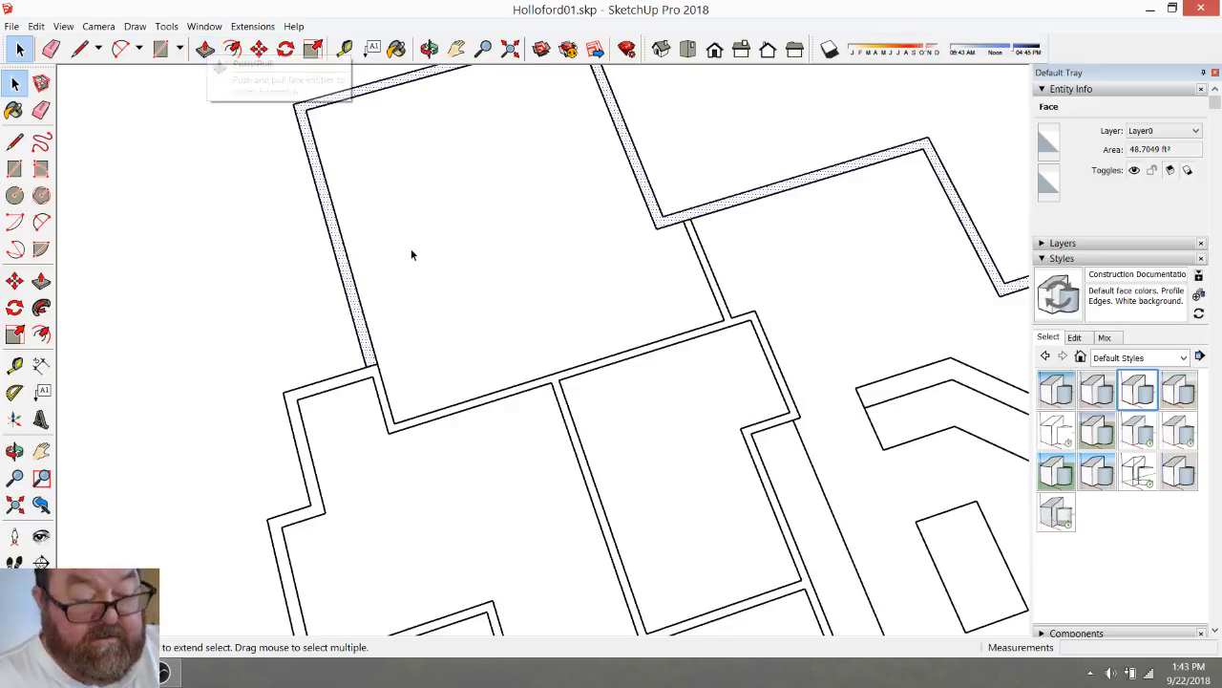
{"action": "left_click", "coordinate": [205, 49]}
{"action": "scroll", "coordinate": [262, 259], "scroll_direction": "down", "scroll_amount": 2}
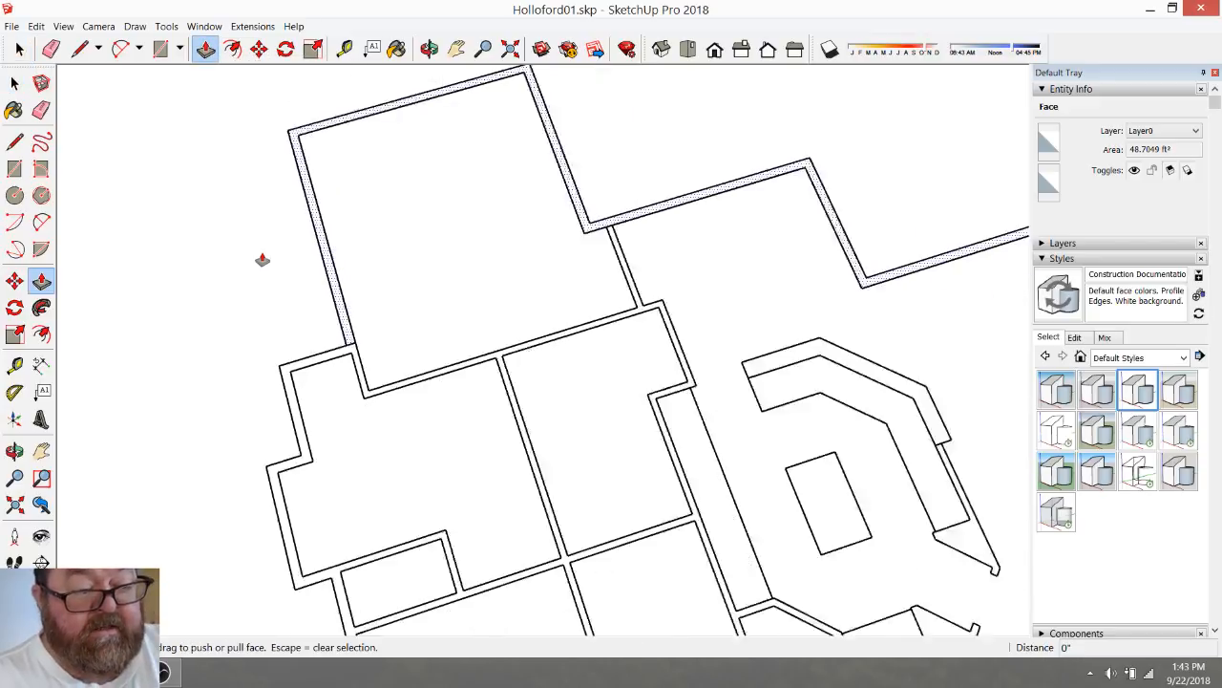
{"action": "left_click", "coordinate": [328, 281]}
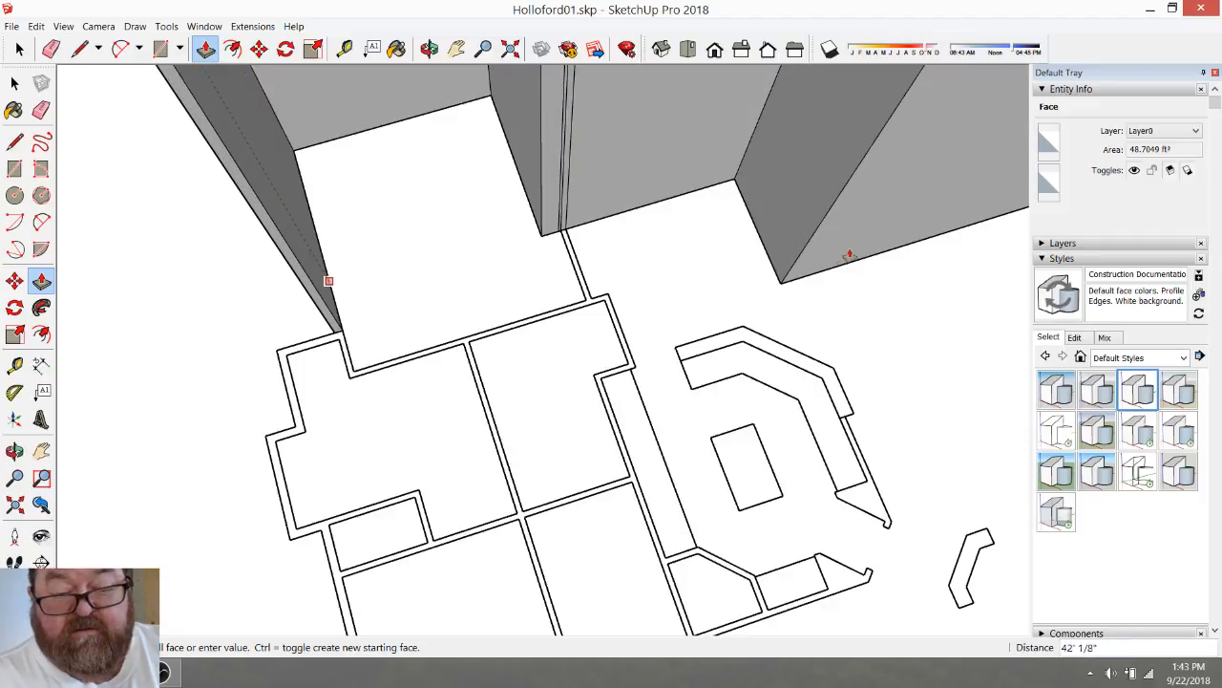
{"action": "left_click", "coordinate": [491, 219]}
Raise the exterior wall's top another 1' 2 7/8" to match the height of the adjoining east wing wall
{"action": "scroll", "coordinate": [251, 210], "scroll_direction": "down", "scroll_amount": 3}
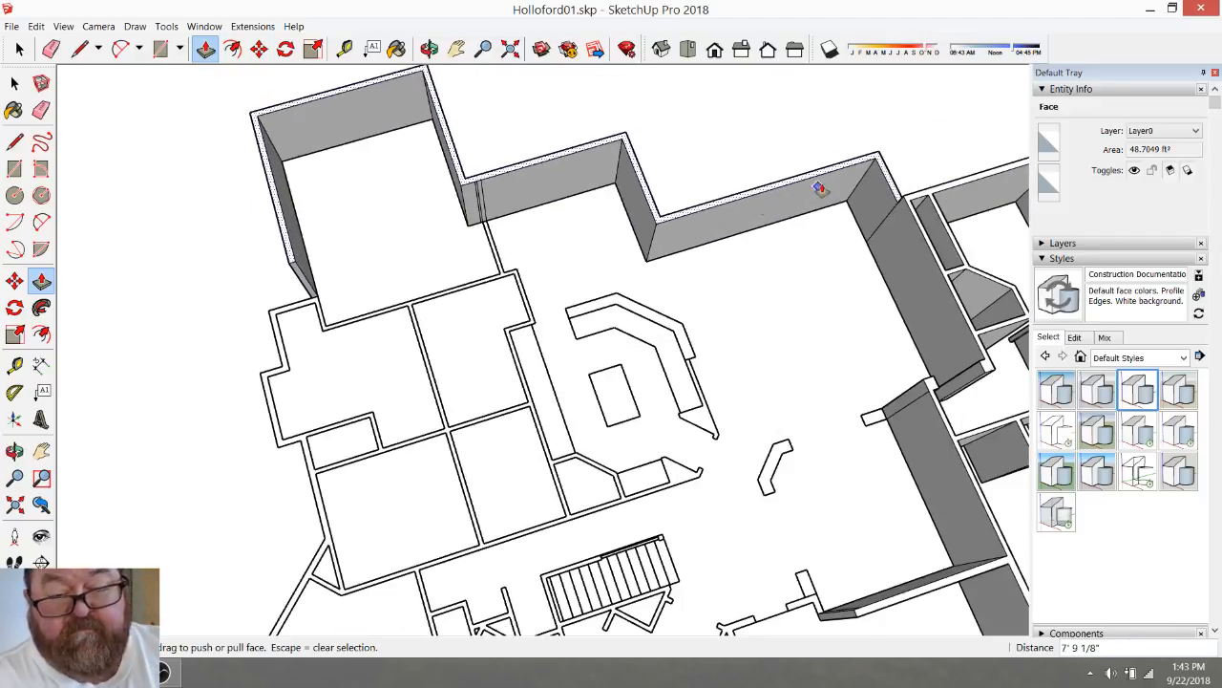
{"action": "scroll", "coordinate": [898, 188], "scroll_direction": "up", "scroll_amount": 5}
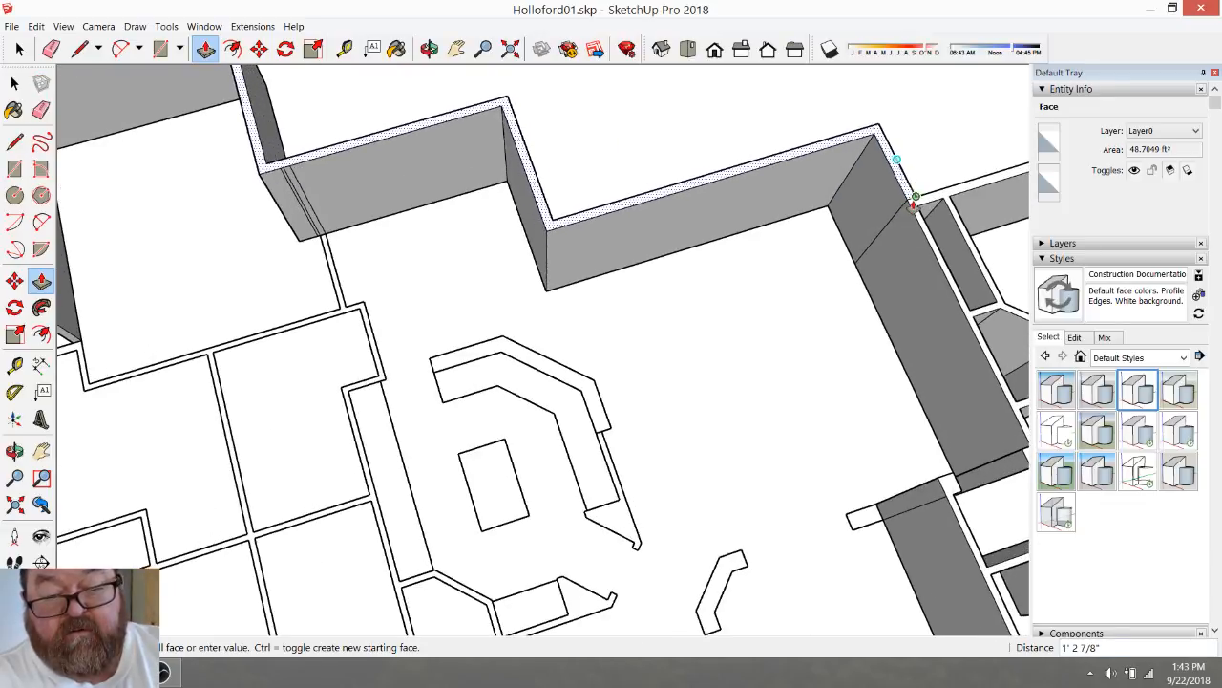
{"action": "scroll", "coordinate": [868, 208], "scroll_direction": "down", "scroll_amount": 2}
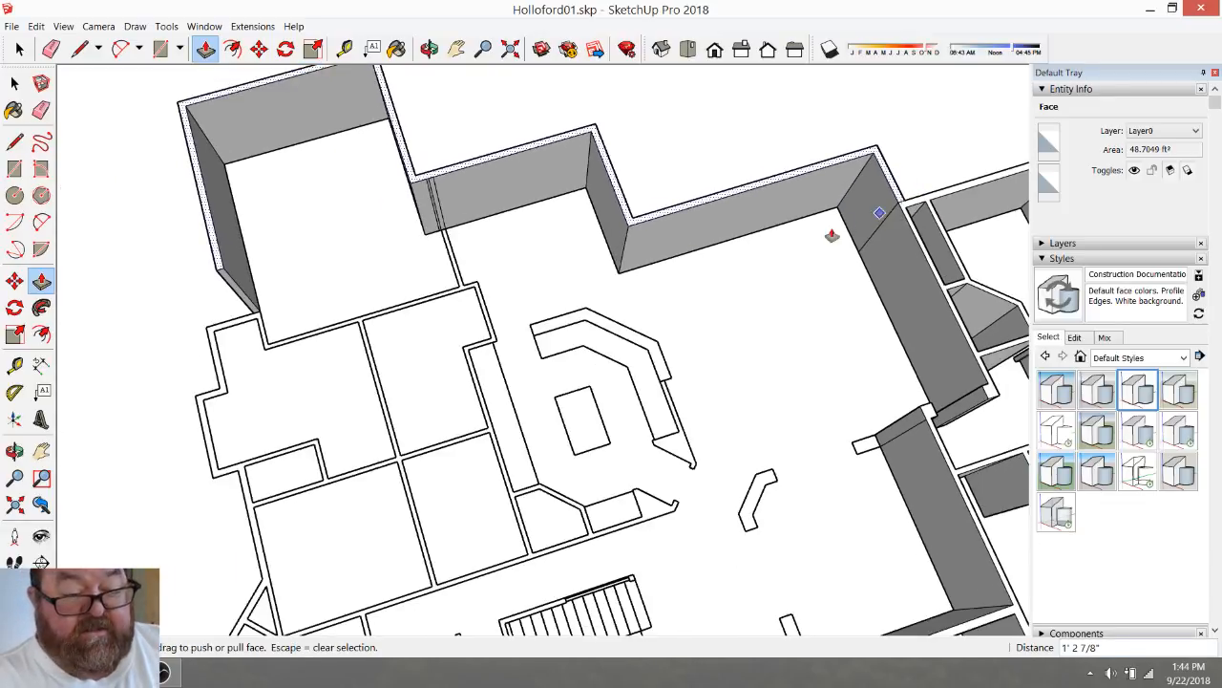
Deselect the raised wall and examine its junctions for seam lines
{"action": "scroll", "coordinate": [371, 361], "scroll_direction": "up", "scroll_amount": 3}
{"action": "key", "text": "space"}
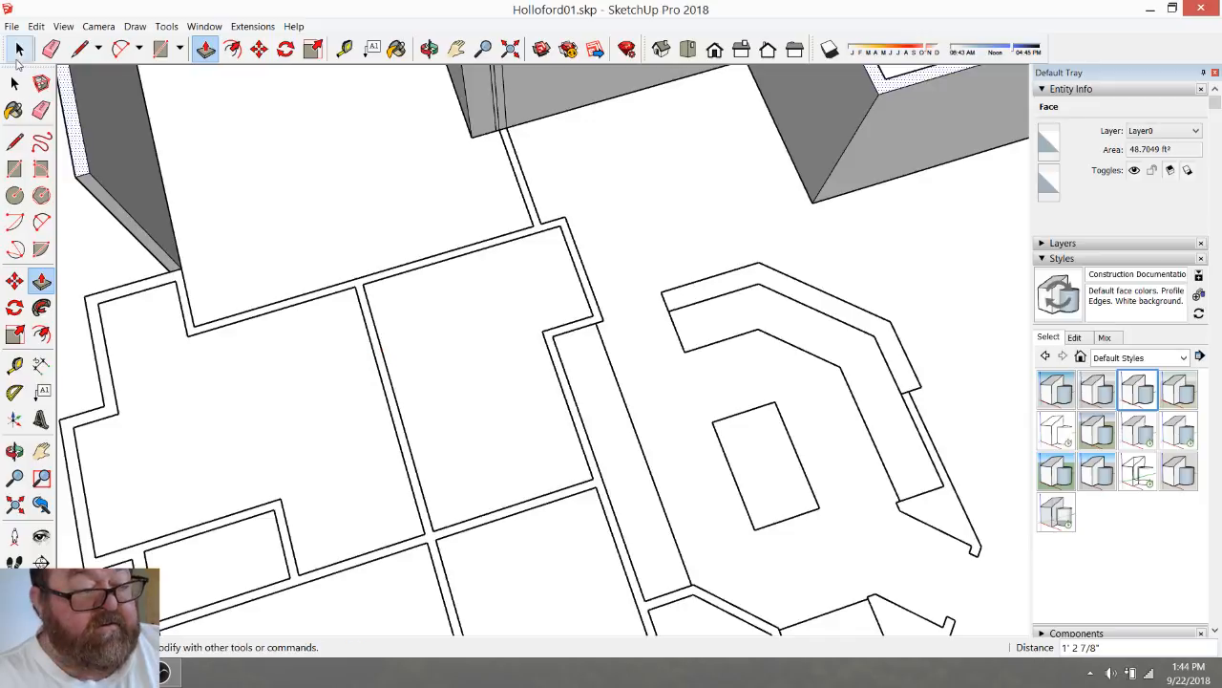
{"action": "left_click", "coordinate": [149, 286]}
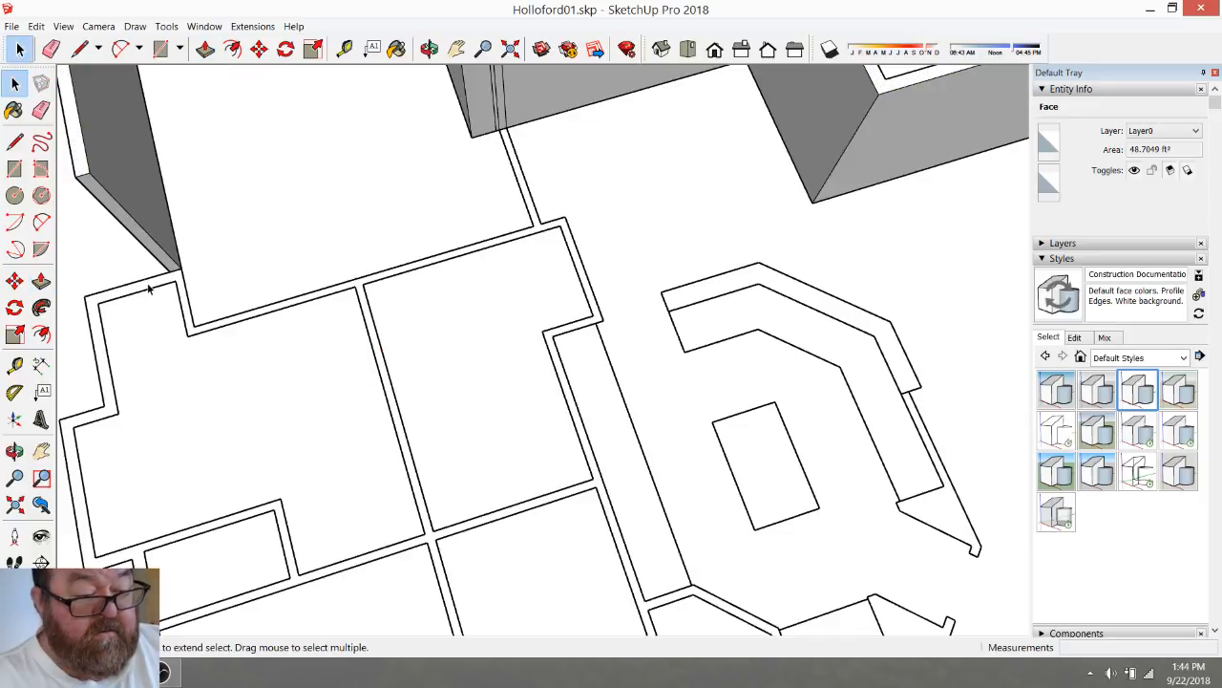
{"action": "scroll", "coordinate": [153, 291], "scroll_direction": "up", "scroll_amount": 3}
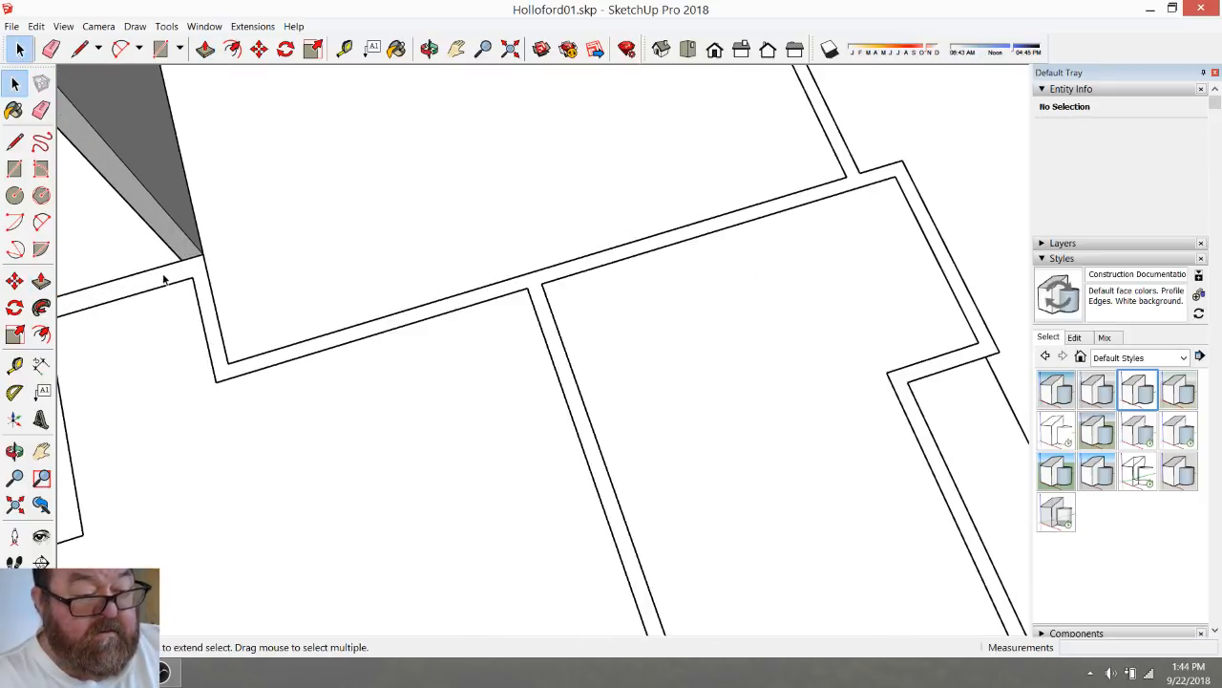
{"action": "scroll", "coordinate": [157, 291], "scroll_direction": "down", "scroll_amount": 2}
{"action": "scroll", "coordinate": [150, 305], "scroll_direction": "down", "scroll_amount": 2}
{"action": "scroll", "coordinate": [201, 329], "scroll_direction": "down", "scroll_amount": 3}
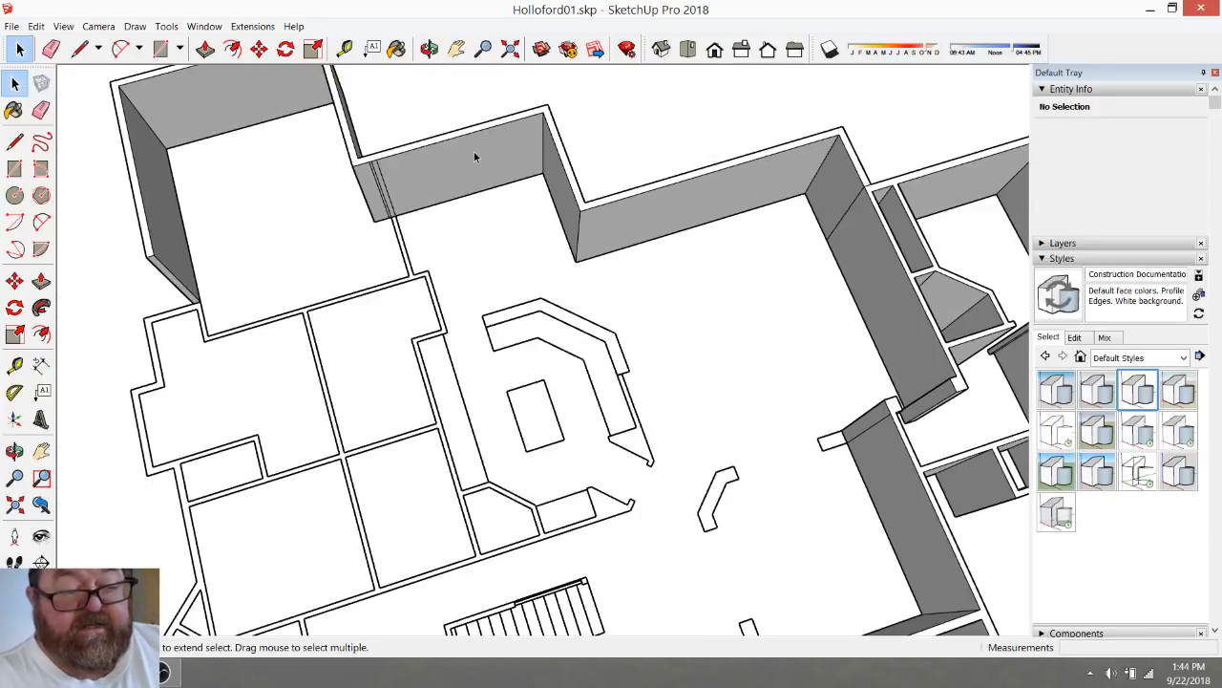
{"action": "scroll", "coordinate": [388, 158], "scroll_direction": "up", "scroll_amount": 3}
{"action": "scroll", "coordinate": [565, 221], "scroll_direction": "down", "scroll_amount": 3}
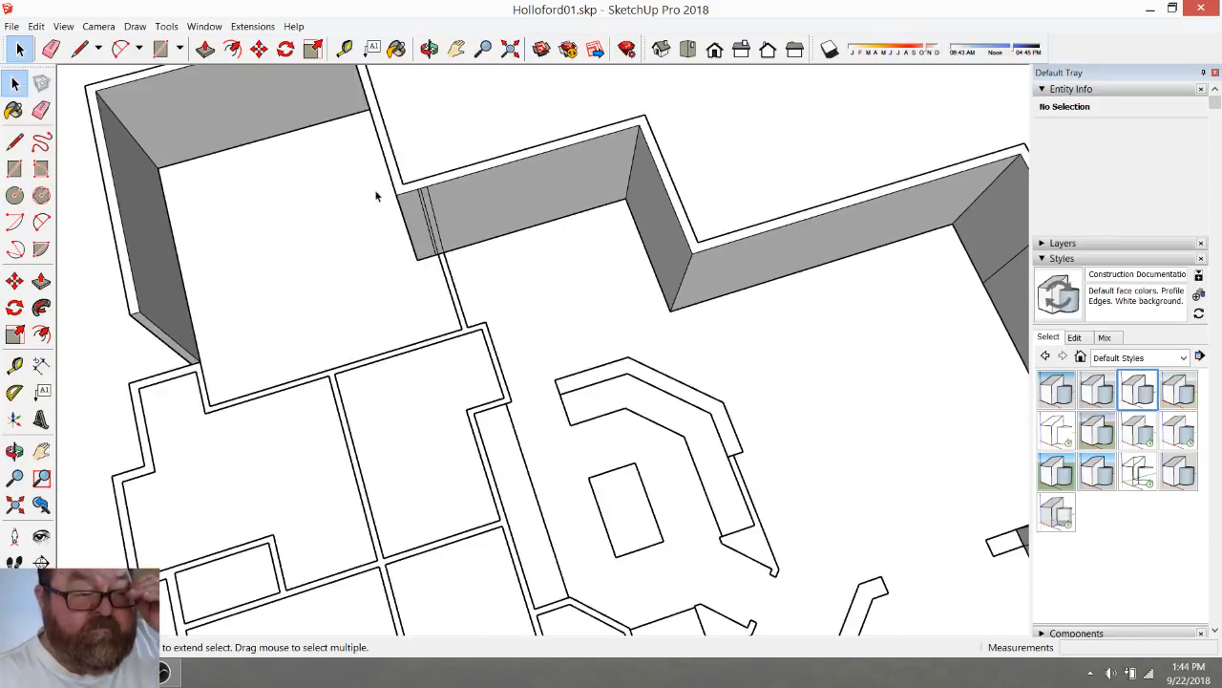
Erase the extra vertical seam on the raised exterior wall beside the unraised partition's end
{"action": "scroll", "coordinate": [381, 192], "scroll_direction": "up", "scroll_amount": 2}
{"action": "left_click", "coordinate": [53, 50]}
{"action": "scroll", "coordinate": [551, 262], "scroll_direction": "up", "scroll_amount": 4}
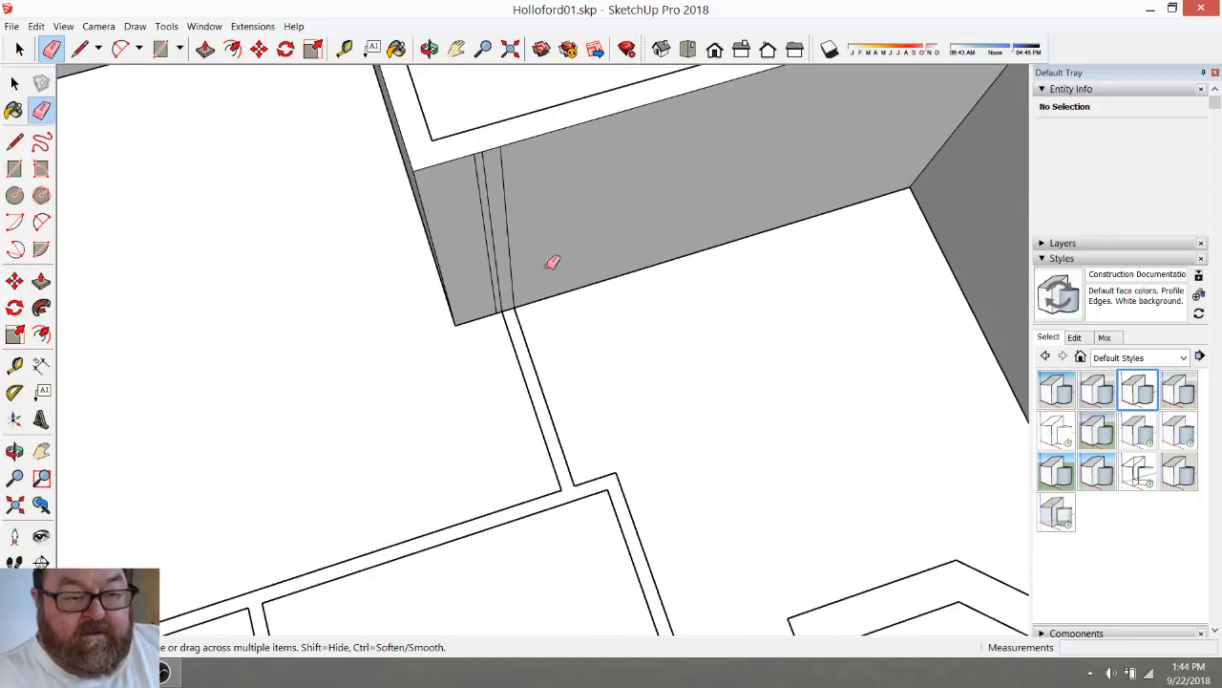
{"action": "left_click", "coordinate": [478, 188]}
{"action": "scroll", "coordinate": [488, 205], "scroll_direction": "down", "scroll_amount": 5}
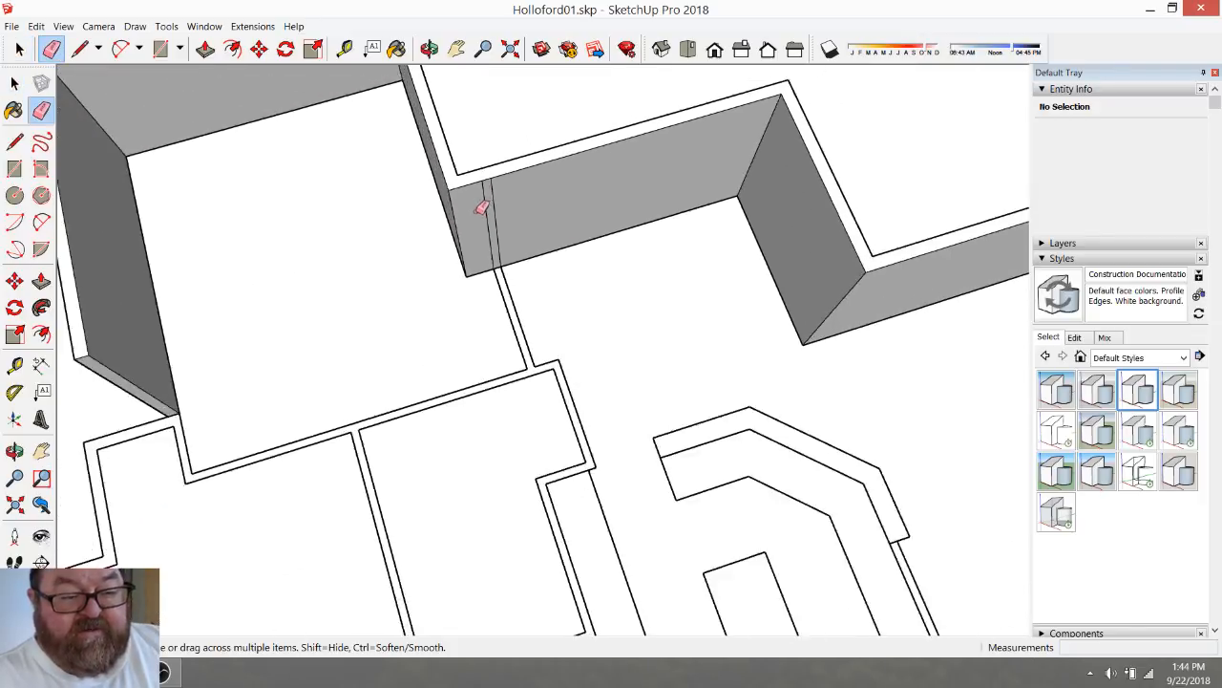
Erase the vertical seam where the newly raised exterior wall meets the east wing
{"action": "scroll", "coordinate": [495, 243], "scroll_direction": "up", "scroll_amount": 1}
{"action": "scroll", "coordinate": [894, 270], "scroll_direction": "up", "scroll_amount": 4}
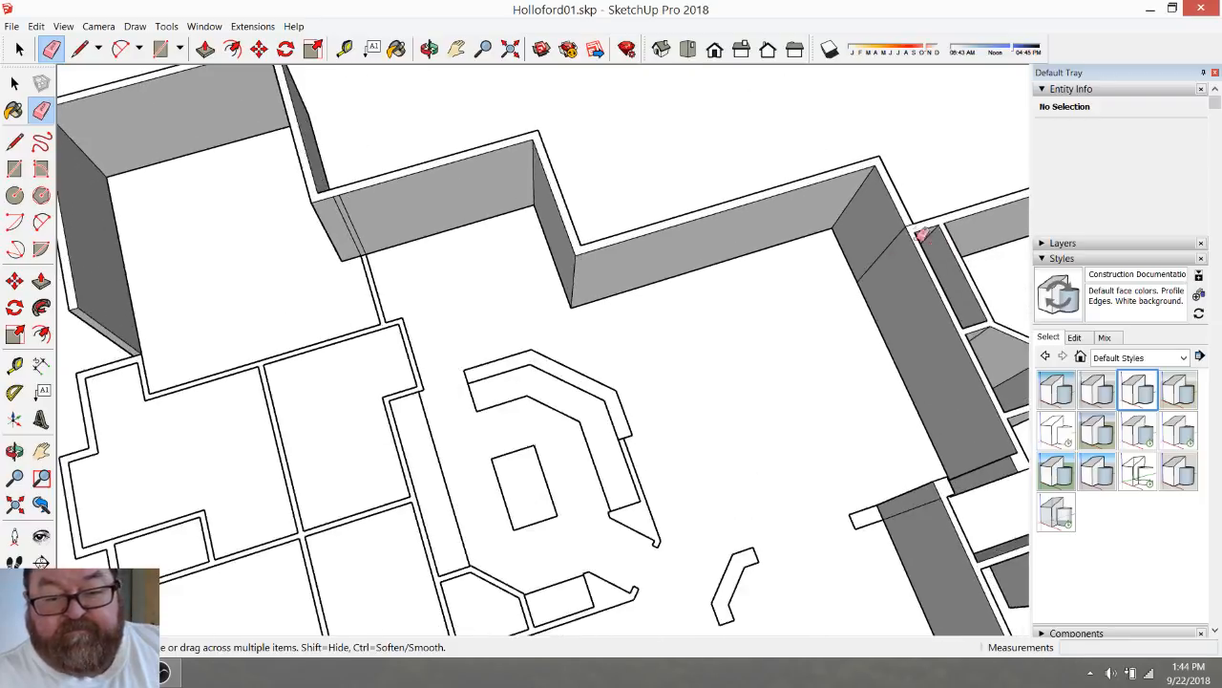
{"action": "left_click_drag", "start_coordinate": [889, 237], "coordinate": [901, 228]}
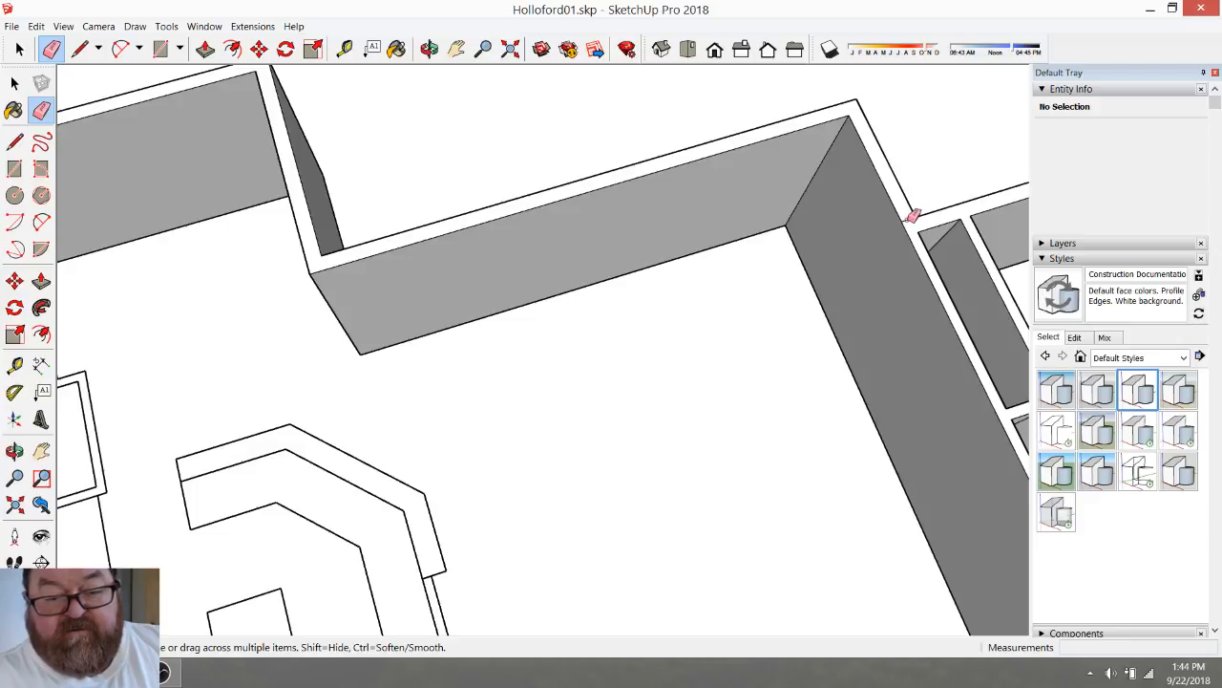
Draw a 6 1/2" line across the exterior wall where the angled wall beside the small triangular space joins it
{"action": "left_click", "coordinate": [429, 48]}
{"action": "left_click_drag", "start_coordinate": [581, 150], "coordinate": [158, 126]}
{"action": "left_click_drag", "start_coordinate": [750, 363], "coordinate": [343, 337]}
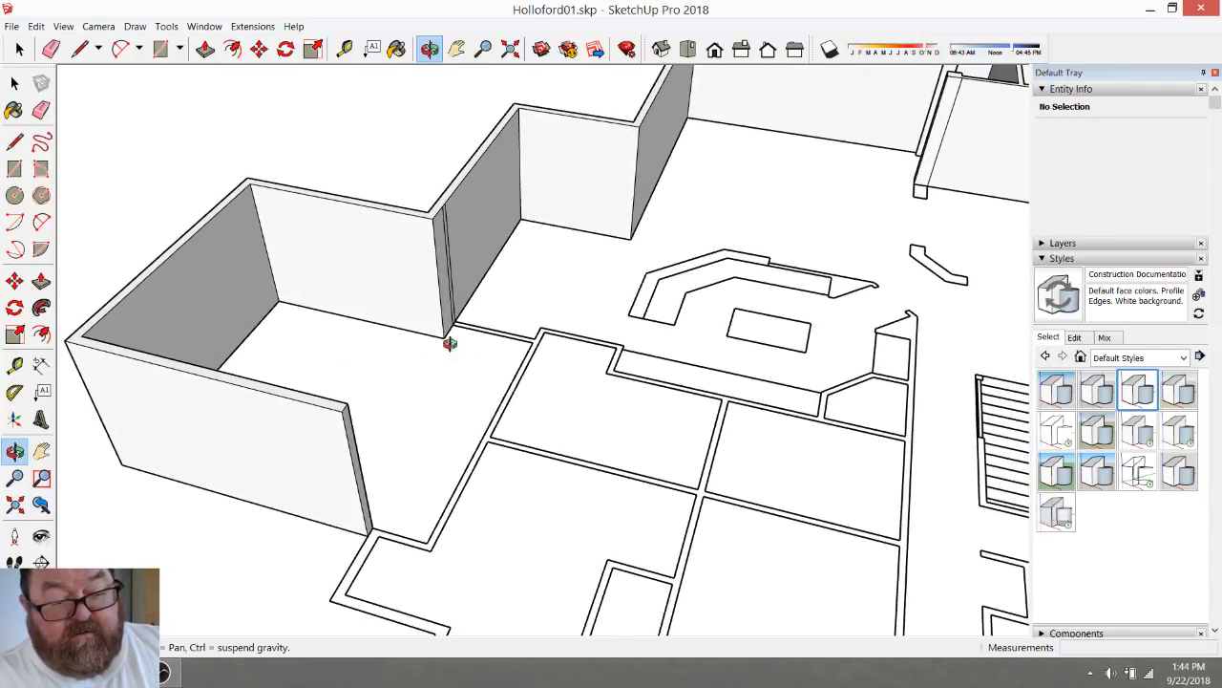
{"action": "scroll", "coordinate": [386, 320], "scroll_direction": "down", "scroll_amount": 5}
{"action": "scroll", "coordinate": [634, 455], "scroll_direction": "up", "scroll_amount": 5}
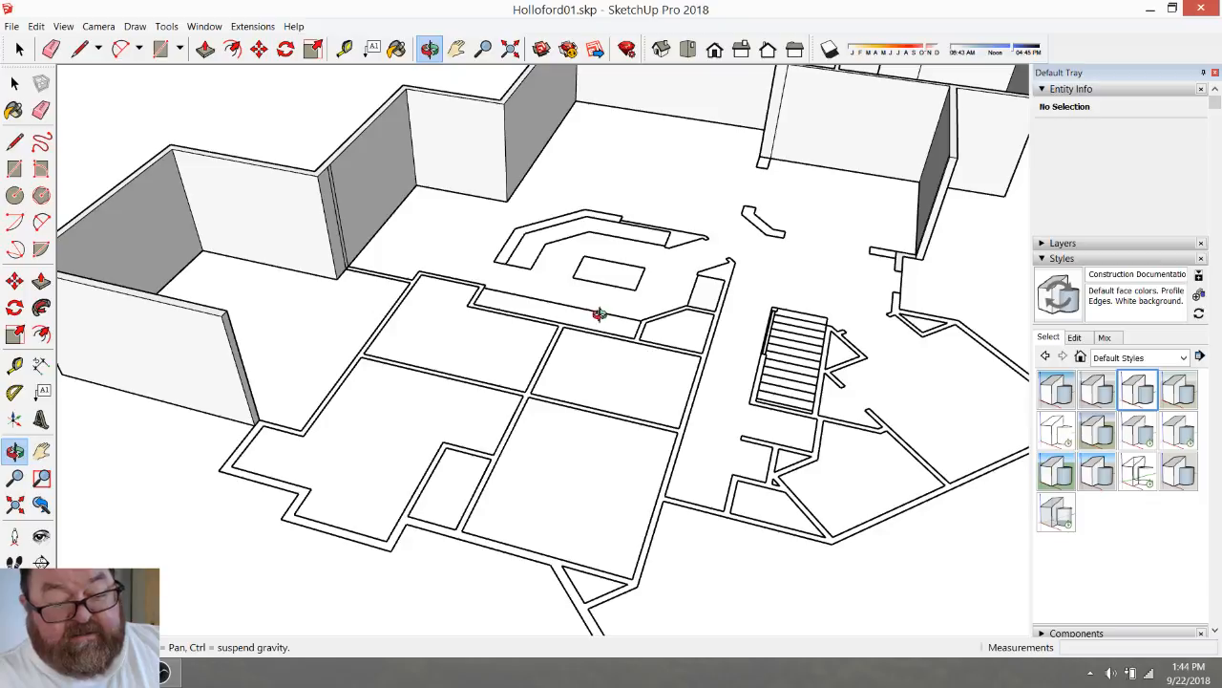
{"action": "left_click_drag", "start_coordinate": [664, 430], "coordinate": [283, 478]}
{"action": "scroll", "coordinate": [199, 492], "scroll_direction": "up", "scroll_amount": 5}
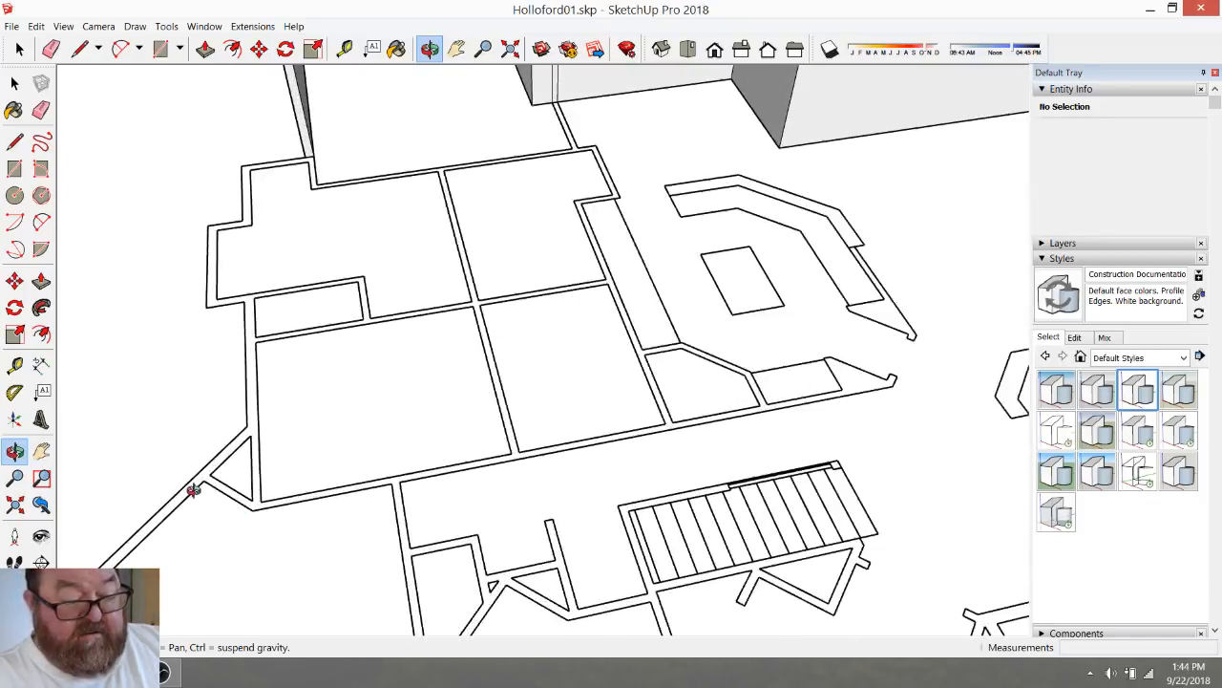
{"action": "scroll", "coordinate": [211, 487], "scroll_direction": "up", "scroll_amount": 2}
{"action": "left_click", "coordinate": [80, 49]}
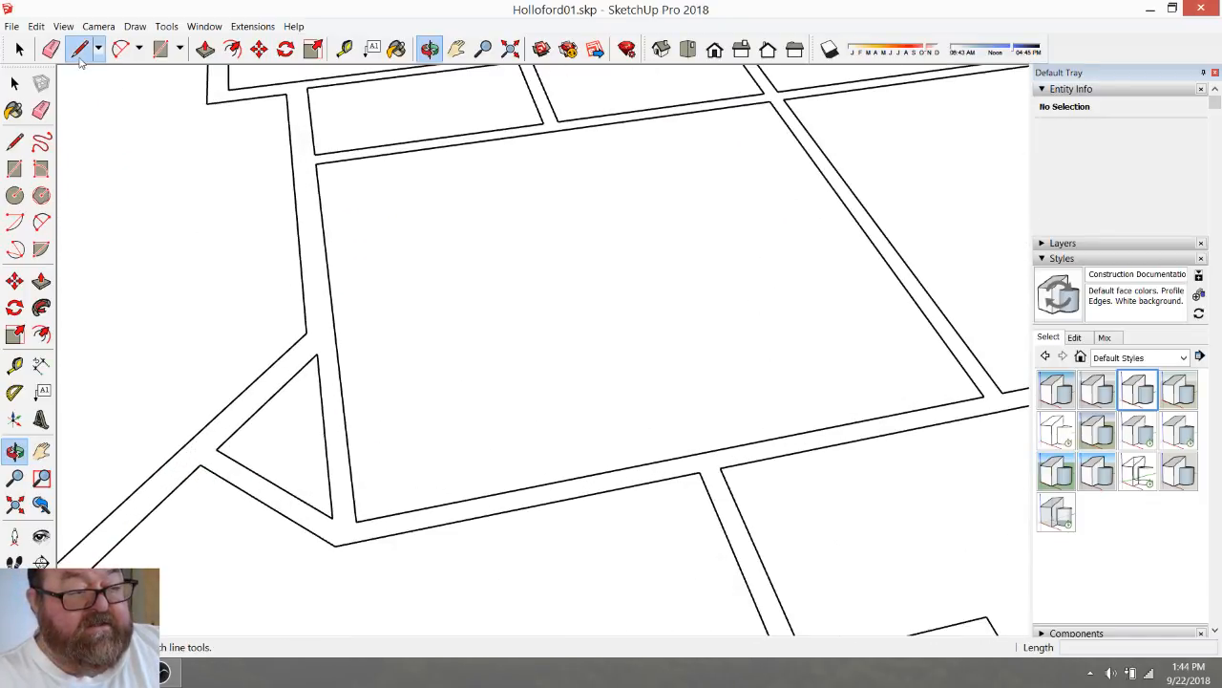
{"action": "left_click", "coordinate": [306, 332]}
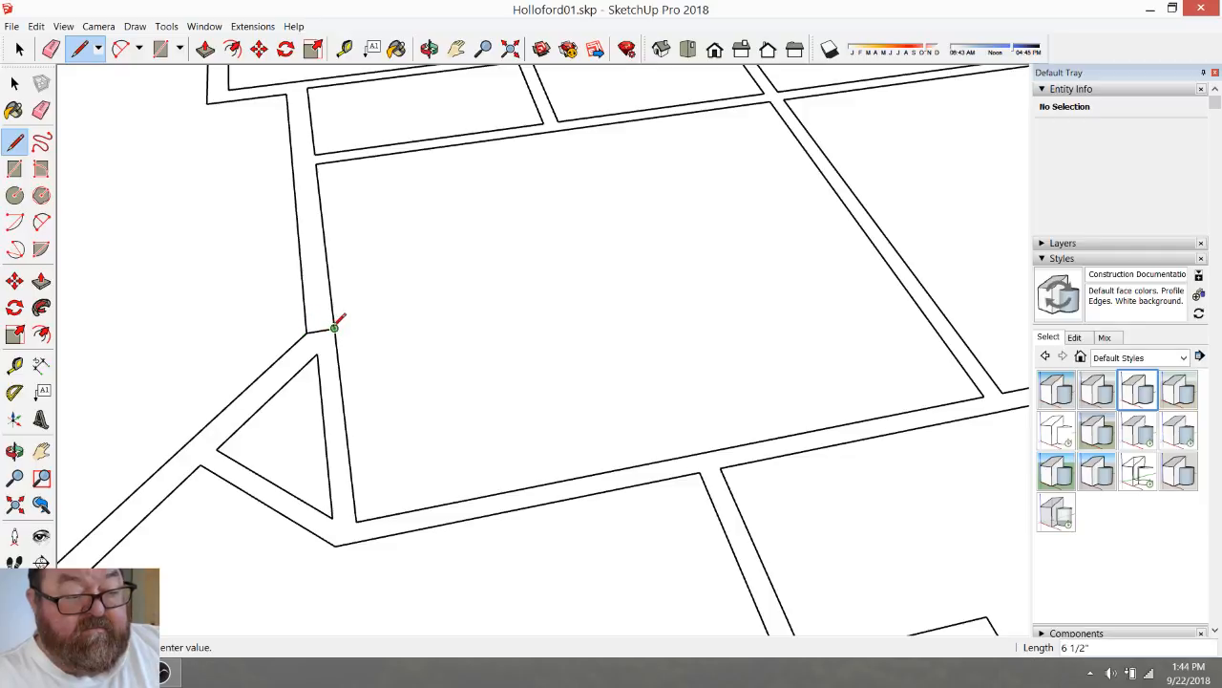
Draw short closing lines across the ends of the two parallel partitions where they meet the long wall, the second 4 1/2" long
{"action": "scroll", "coordinate": [334, 327], "scroll_direction": "down", "scroll_amount": 3}
{"action": "key", "text": "Escape"}
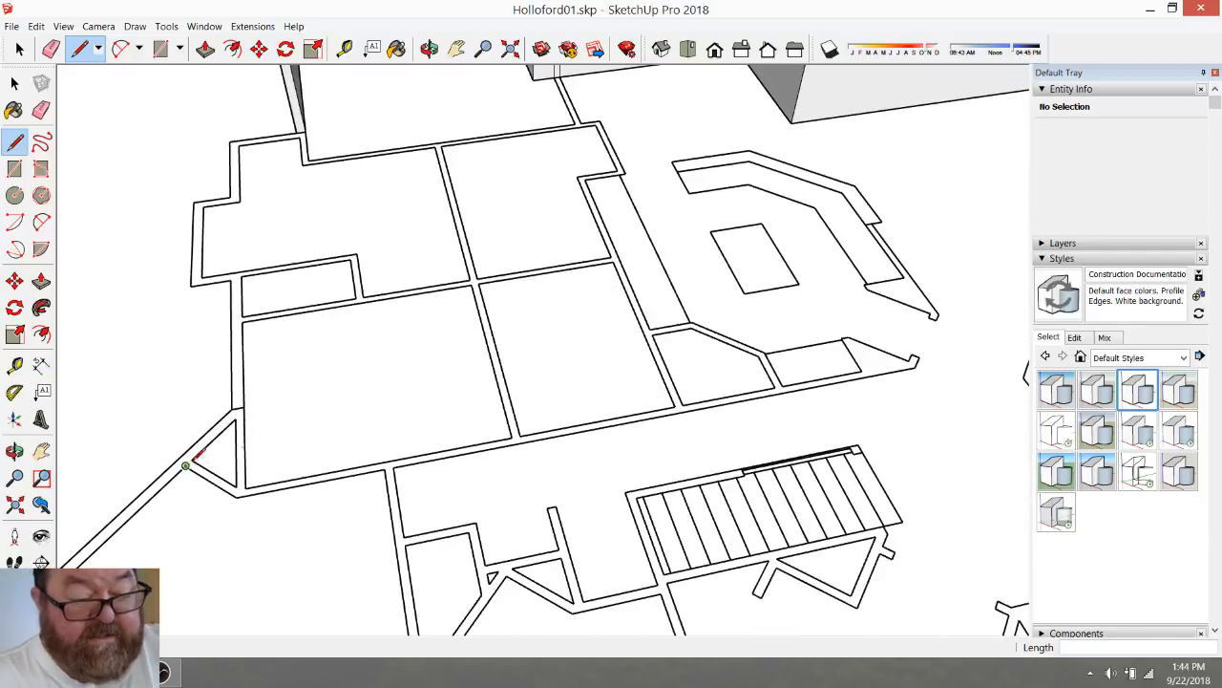
{"action": "left_click", "coordinate": [511, 435]}
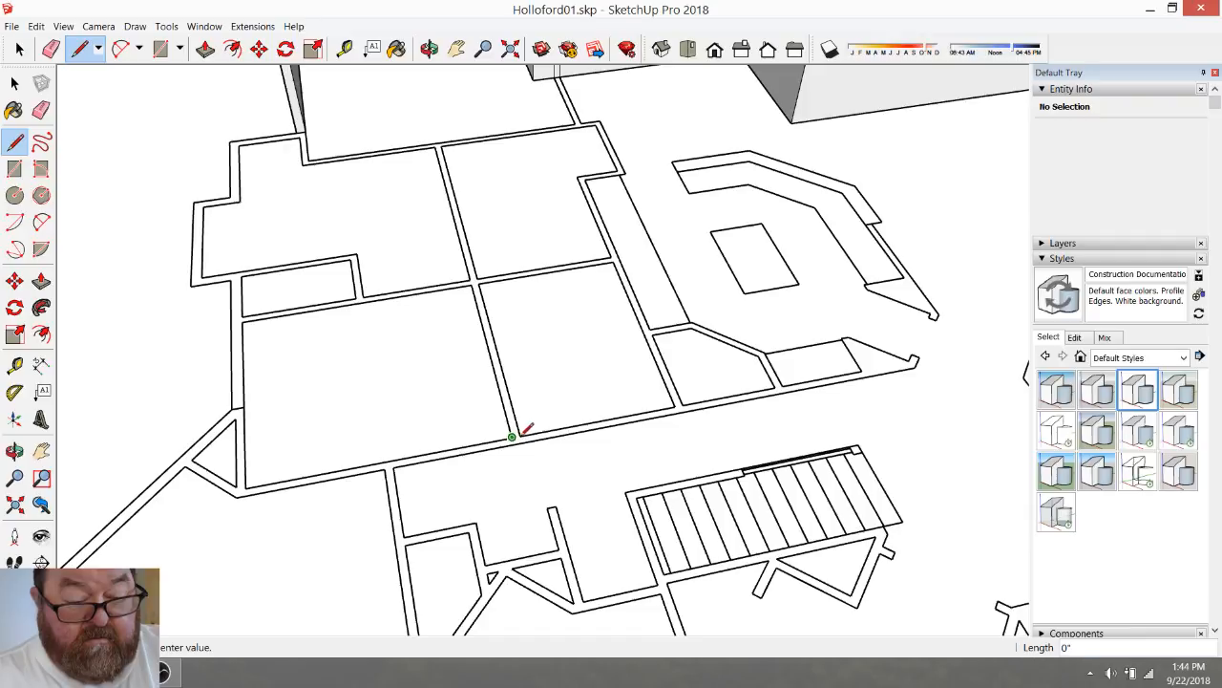
{"action": "key", "text": "Escape"}
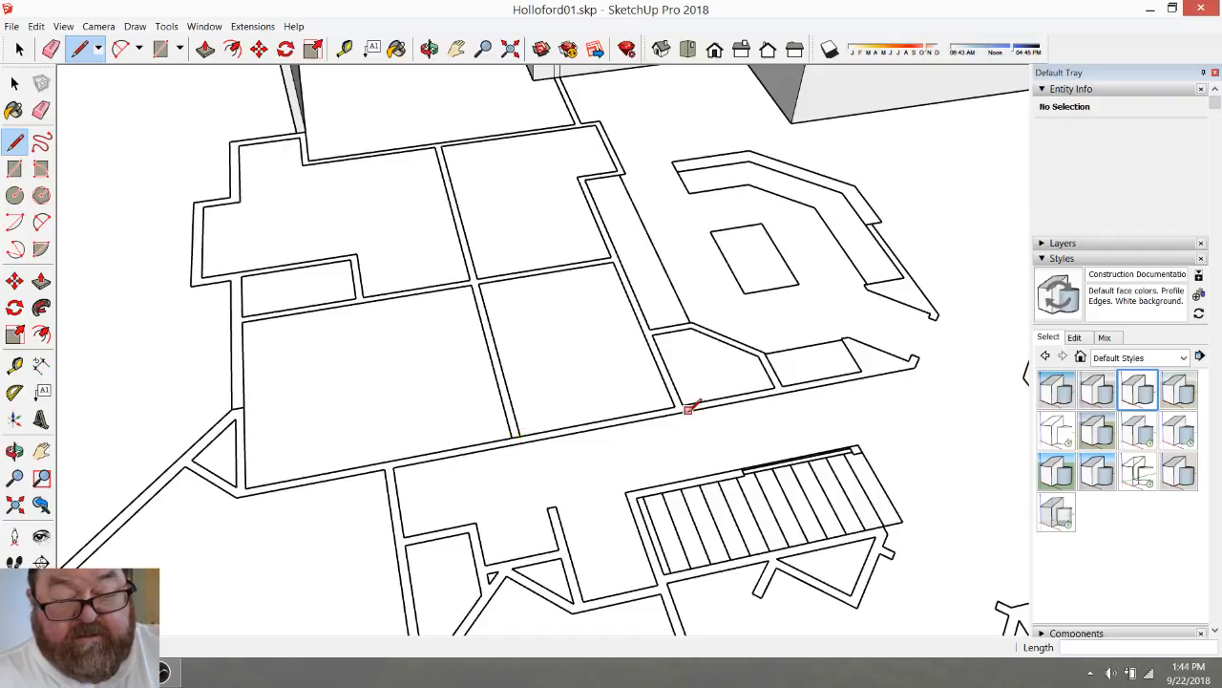
{"action": "scroll", "coordinate": [687, 409], "scroll_direction": "up", "scroll_amount": 2}
{"action": "left_click", "coordinate": [668, 402]}
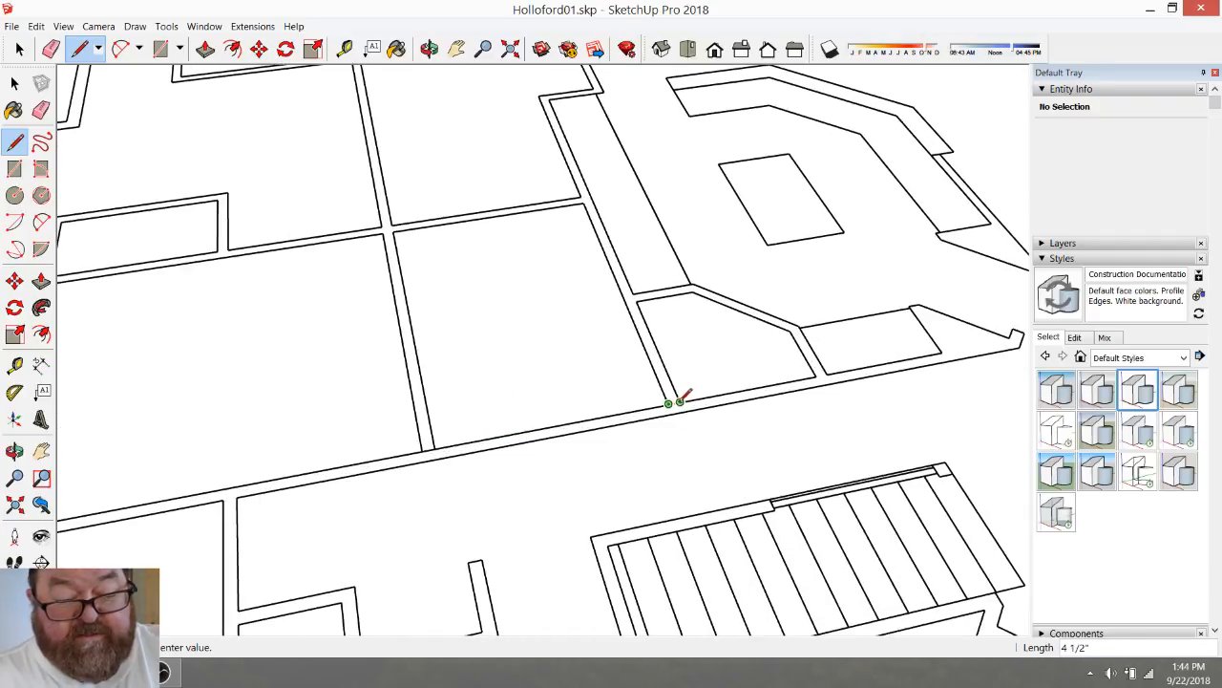
{"action": "scroll", "coordinate": [563, 431], "scroll_direction": "down", "scroll_amount": 3}
{"action": "key", "text": "Escape"}
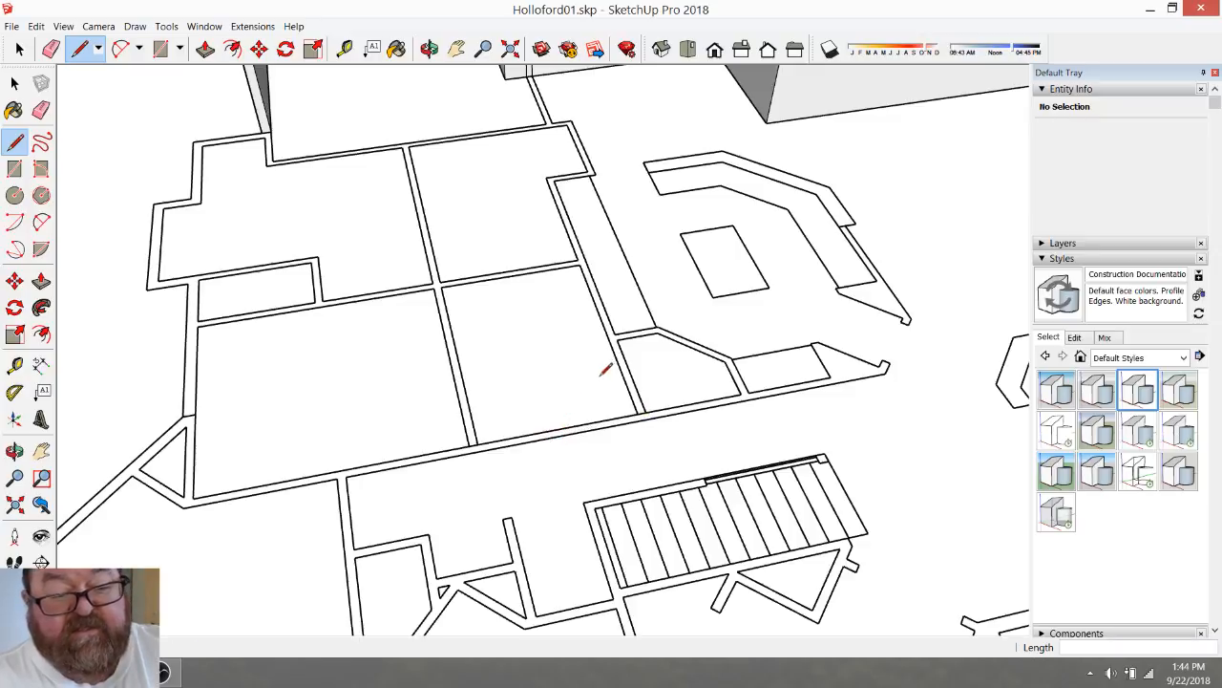
Draw a 4 1/2" line across the end of the small angled room's wall where it joins the long partition
{"action": "scroll", "coordinate": [627, 386], "scroll_direction": "up", "scroll_amount": 1}
{"action": "key", "text": "space"}
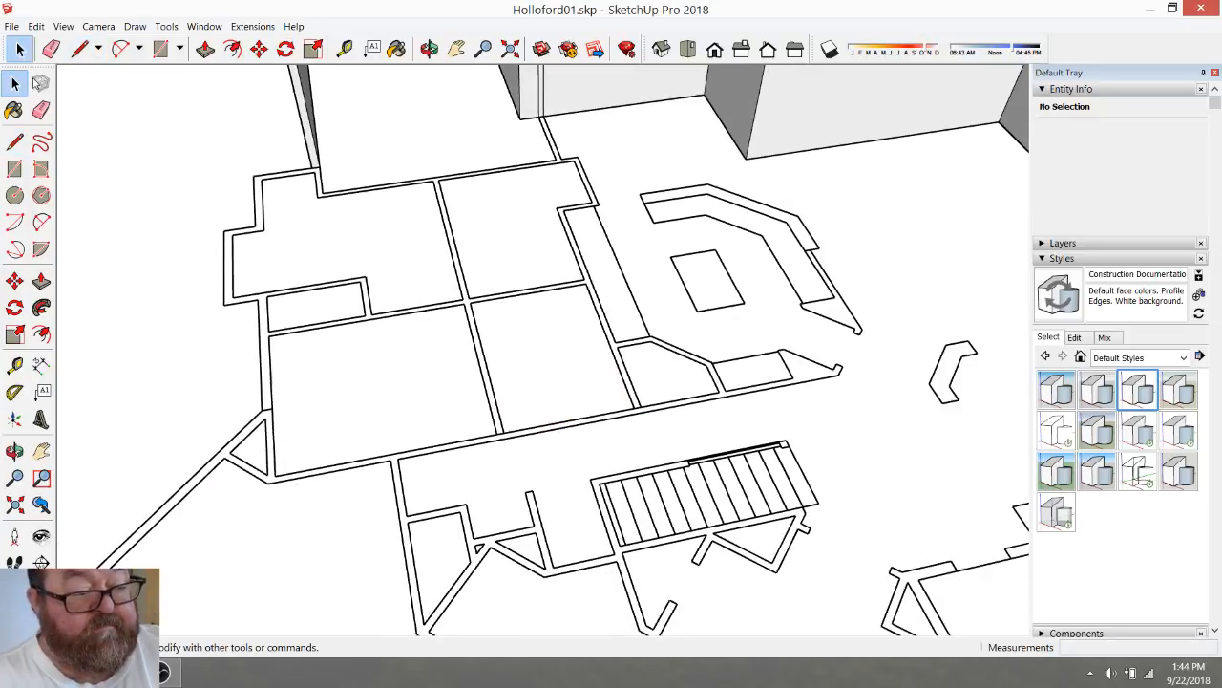
{"action": "scroll", "coordinate": [267, 366], "scroll_direction": "up", "scroll_amount": 3}
{"action": "scroll", "coordinate": [284, 377], "scroll_direction": "down", "scroll_amount": 4}
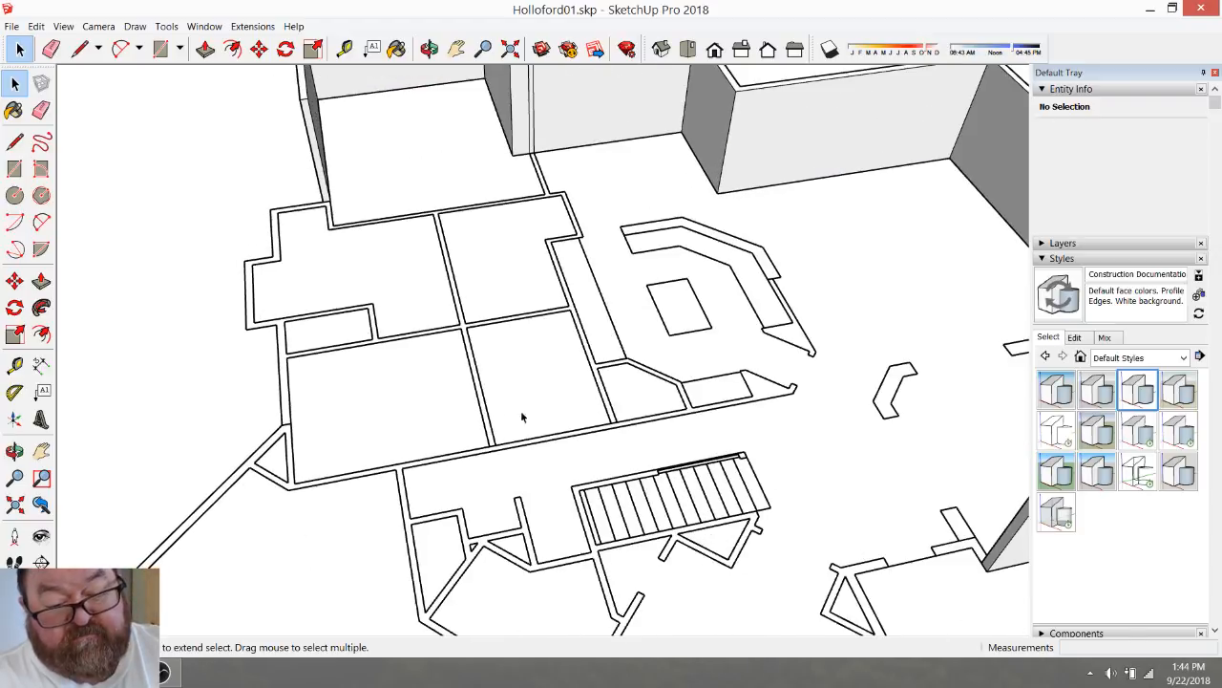
{"action": "scroll", "coordinate": [735, 412], "scroll_direction": "up", "scroll_amount": 2}
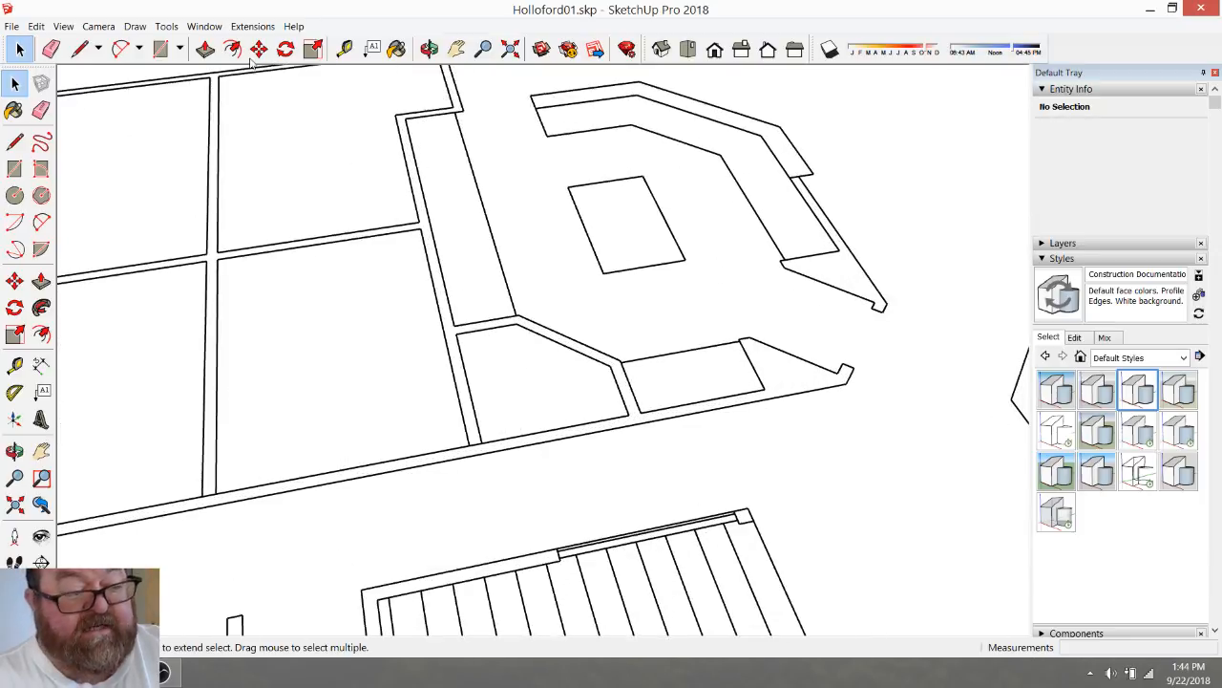
{"action": "left_click", "coordinate": [80, 49]}
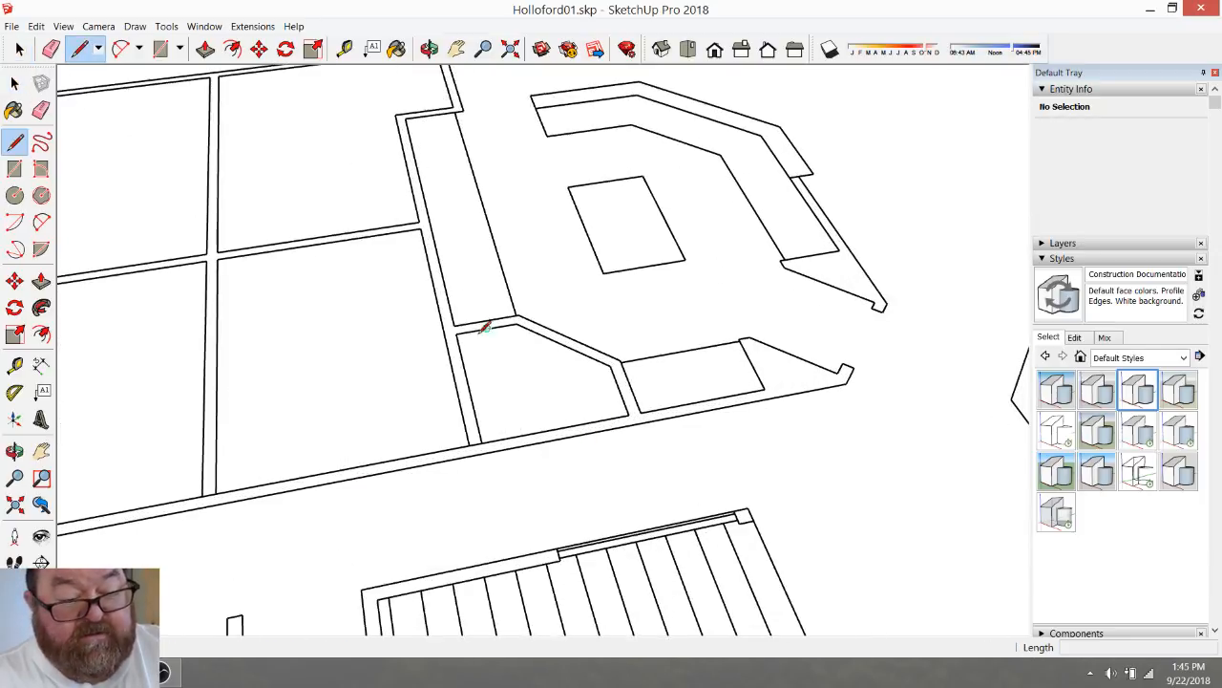
{"action": "left_click", "coordinate": [456, 325]}
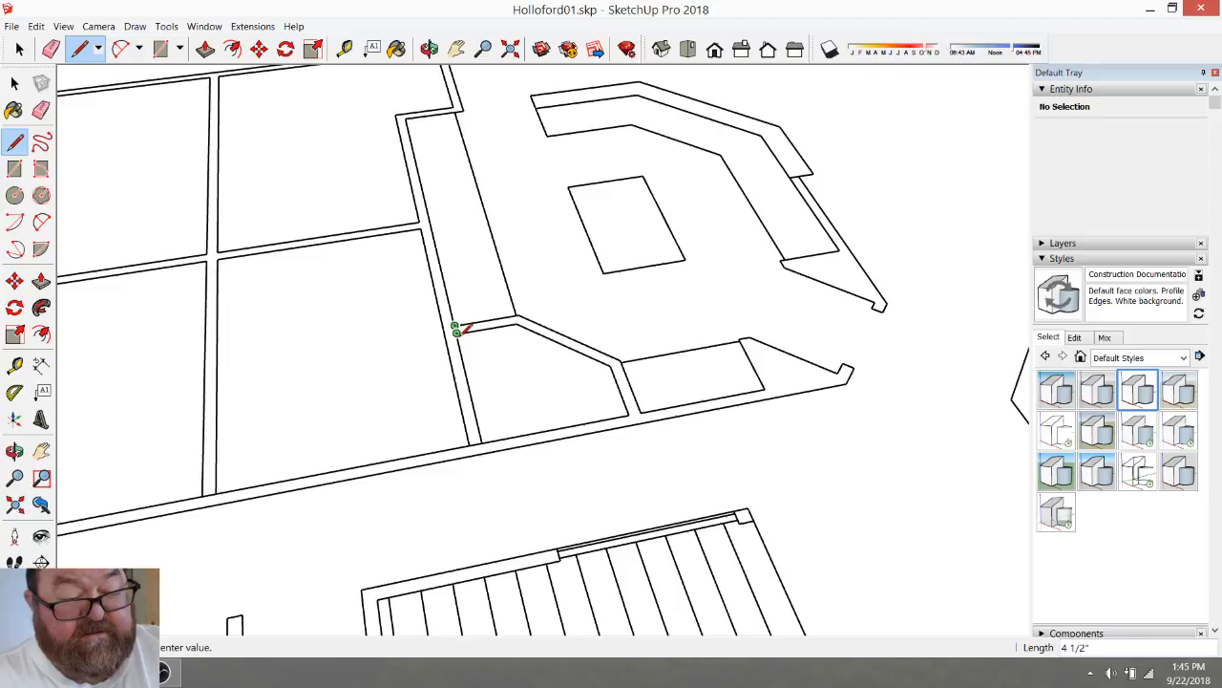
{"action": "left_click", "coordinate": [461, 333]}
{"action": "scroll", "coordinate": [590, 408], "scroll_direction": "down", "scroll_amount": 6}
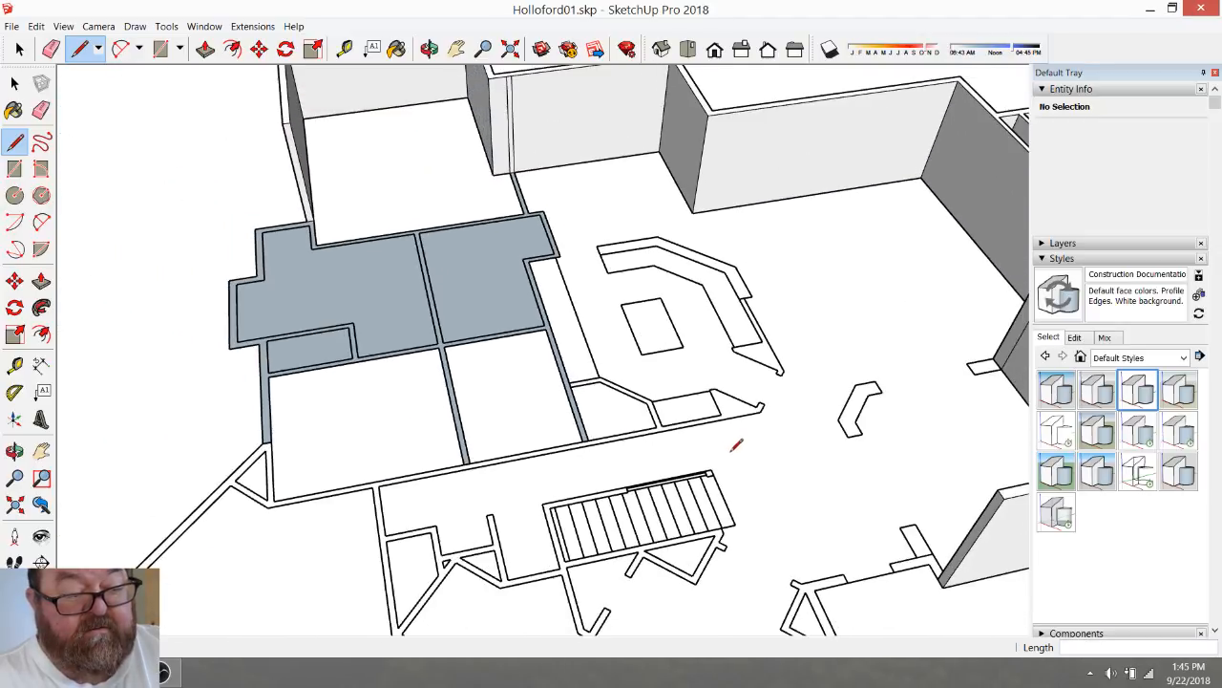
Try to raise the newly filled face with Push/Pull, and undo the extrusion
{"action": "left_click", "coordinate": [16, 83]}
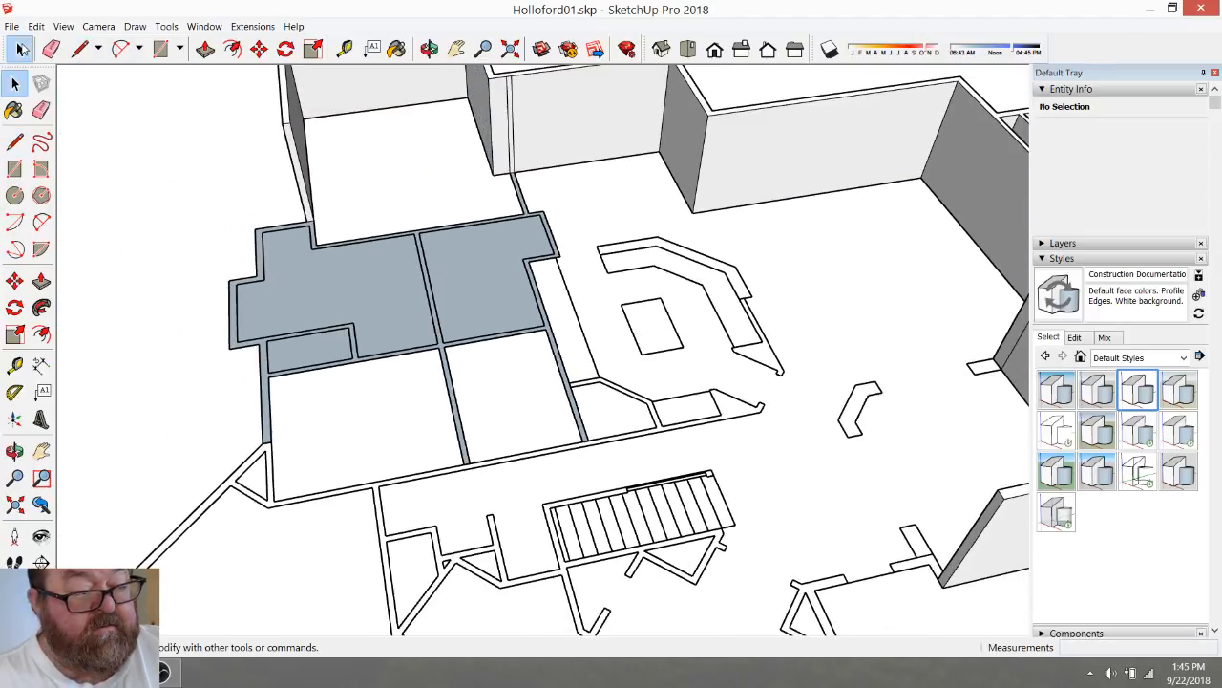
{"action": "left_click", "coordinate": [296, 256]}
{"action": "left_click", "coordinate": [206, 49]}
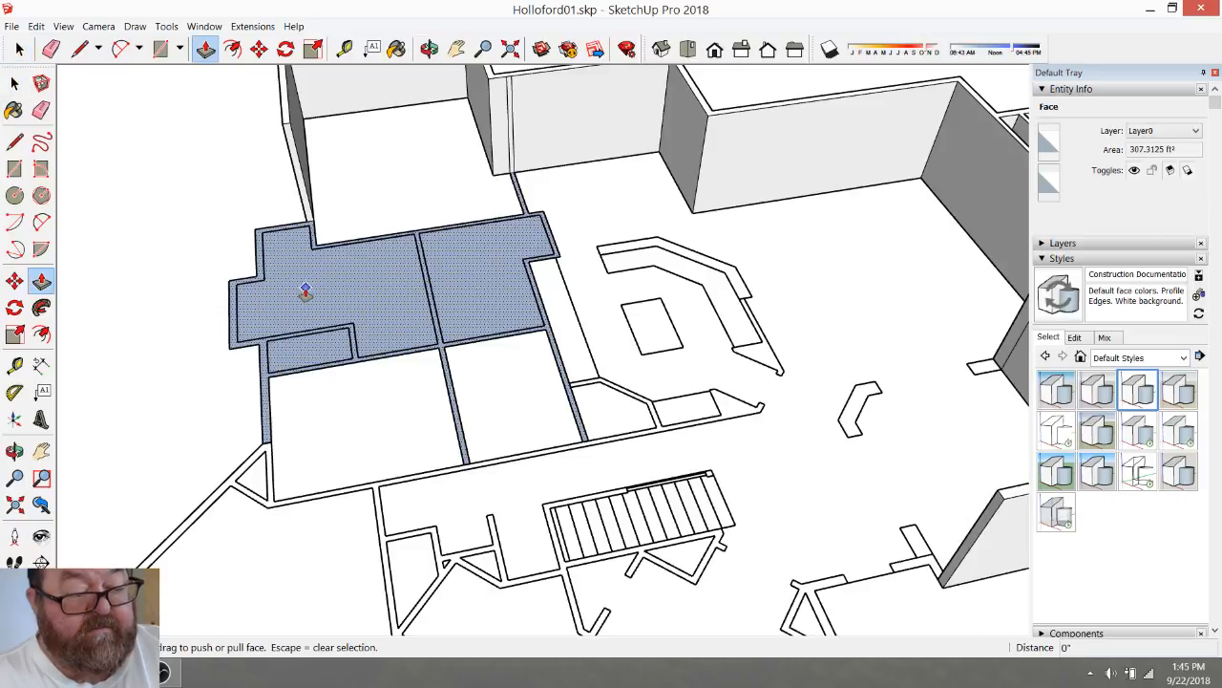
{"action": "left_click_drag", "start_coordinate": [303, 286], "coordinate": [297, 271]}
{"action": "left_click", "coordinate": [295, 272]}
{"action": "key", "text": "ctrl+z"}
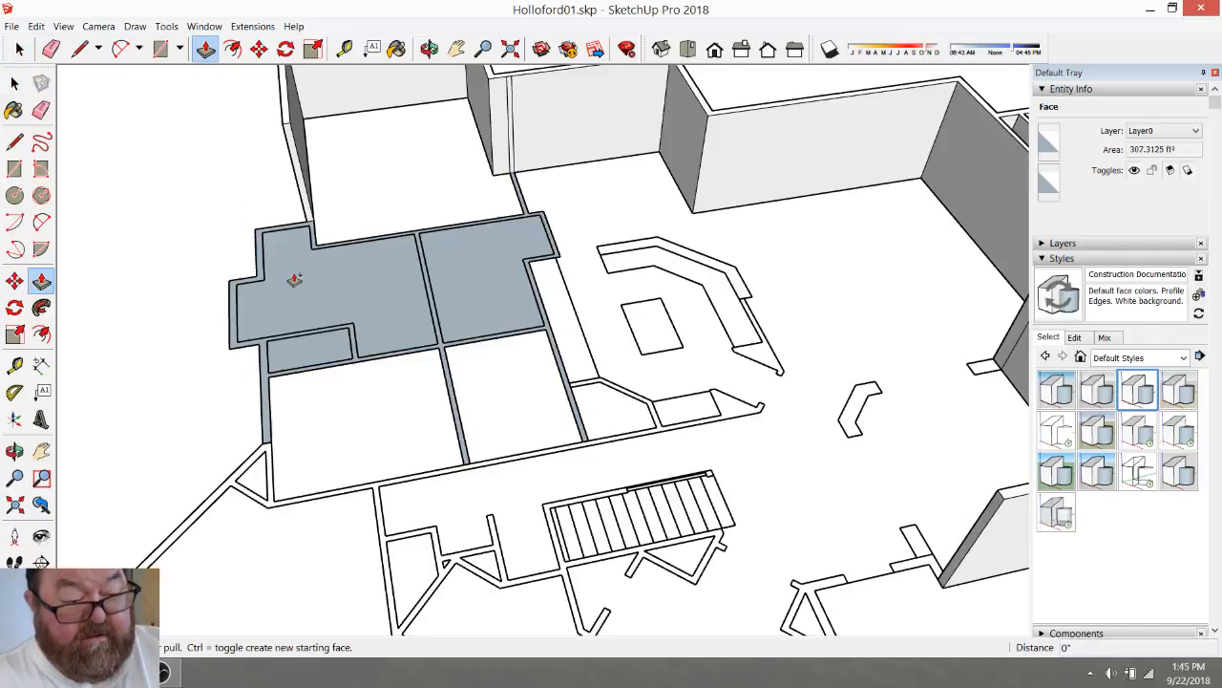
Draw a 5' 7 1/2" by 3' rectangle over the small closet beside the large room and delete its face
{"action": "scroll", "coordinate": [292, 276], "scroll_direction": "up", "scroll_amount": 5}
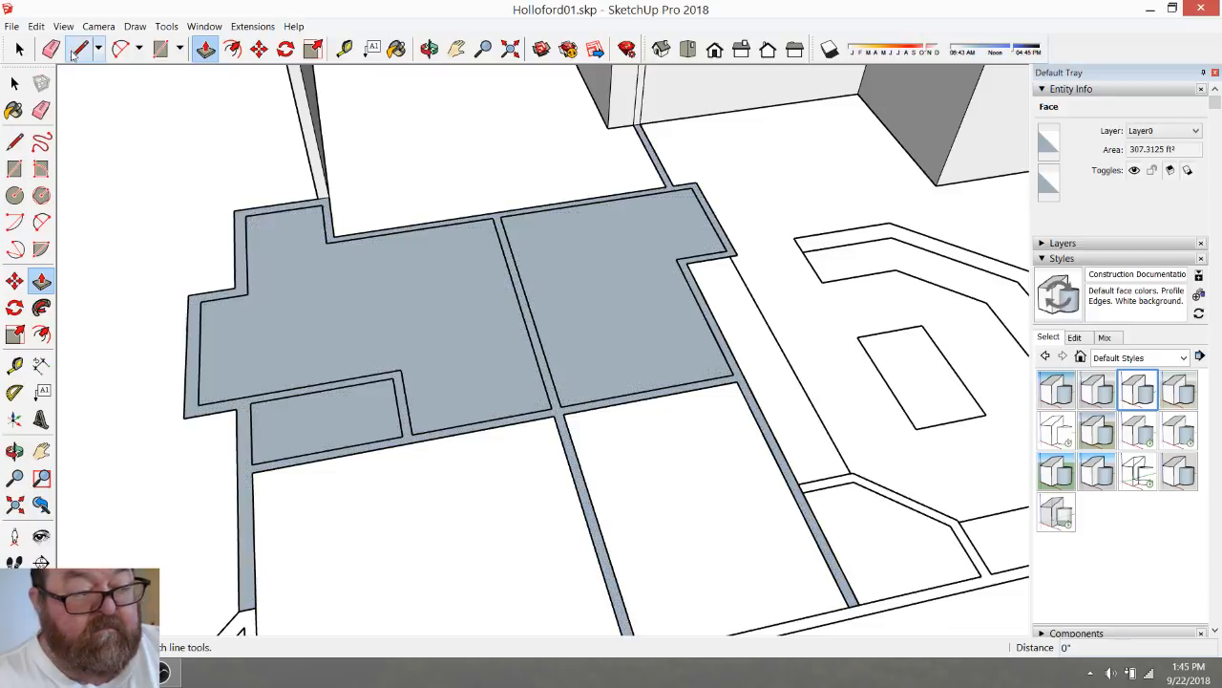
{"action": "left_click", "coordinate": [158, 53]}
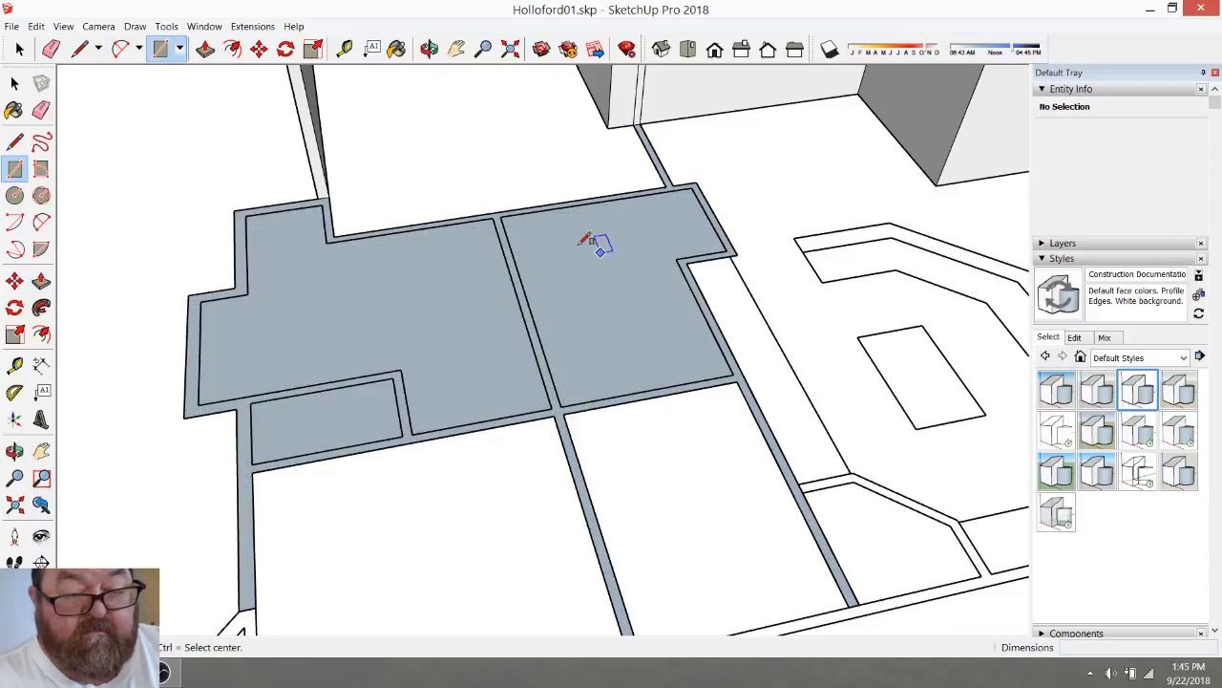
{"action": "left_click", "coordinate": [253, 396]}
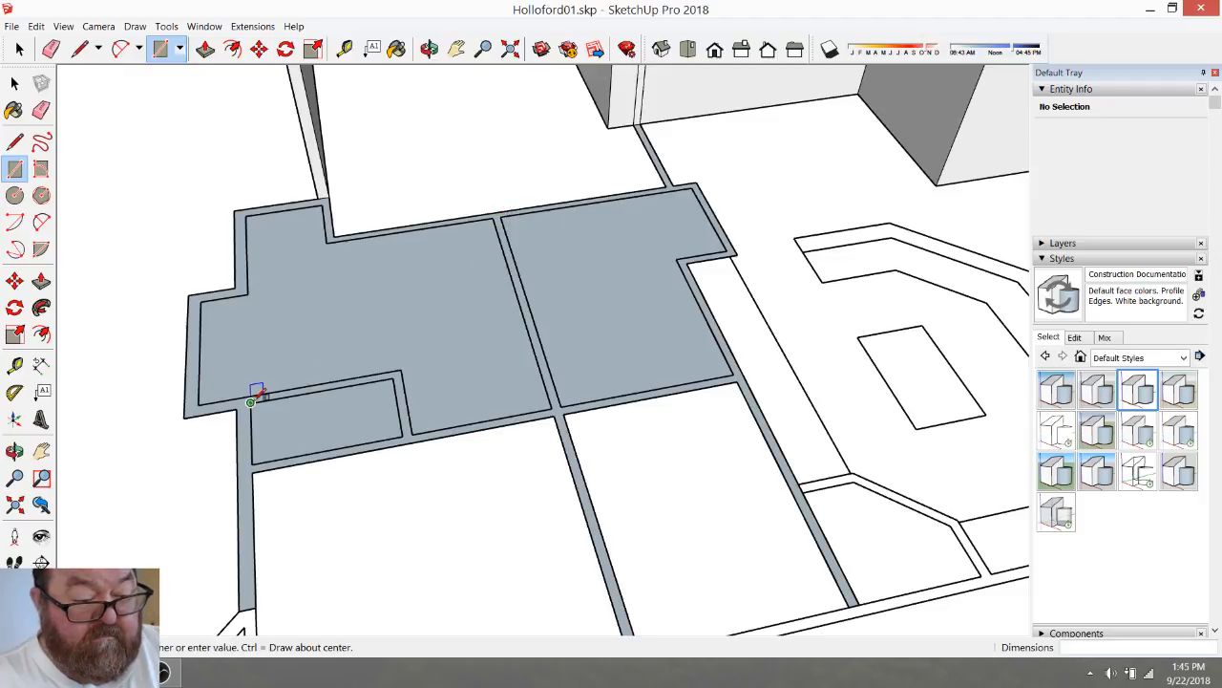
{"action": "left_click", "coordinate": [405, 427]}
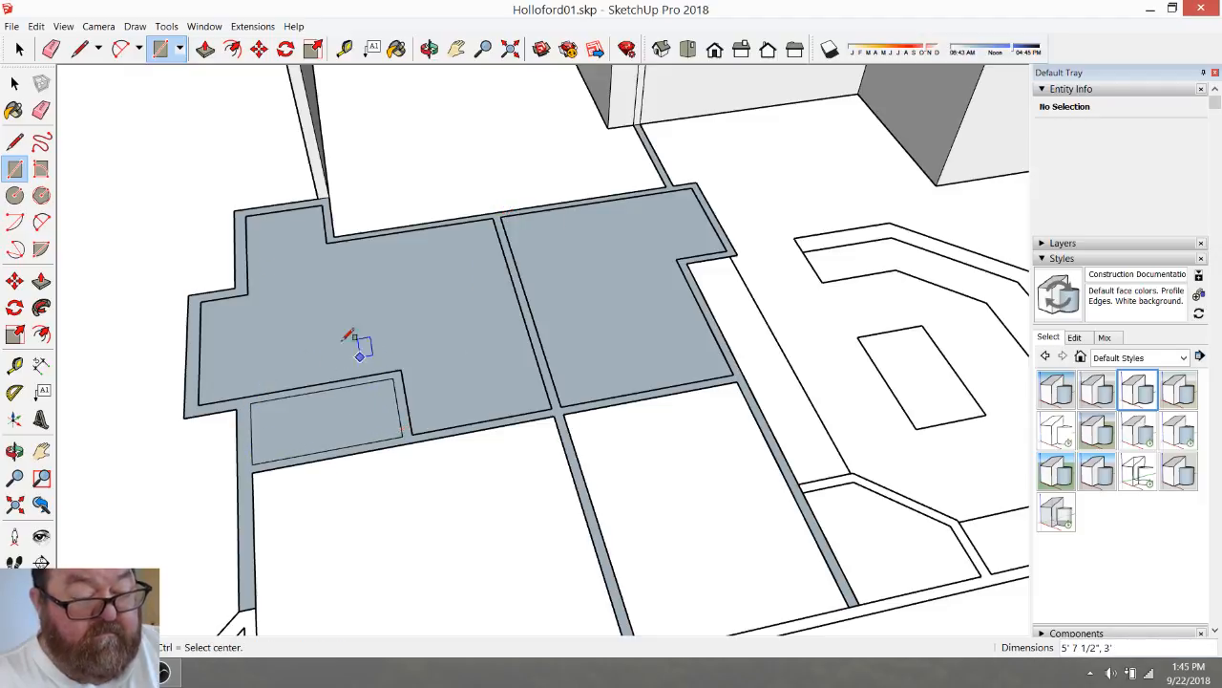
{"action": "left_click", "coordinate": [22, 47]}
{"action": "left_click", "coordinate": [341, 427]}
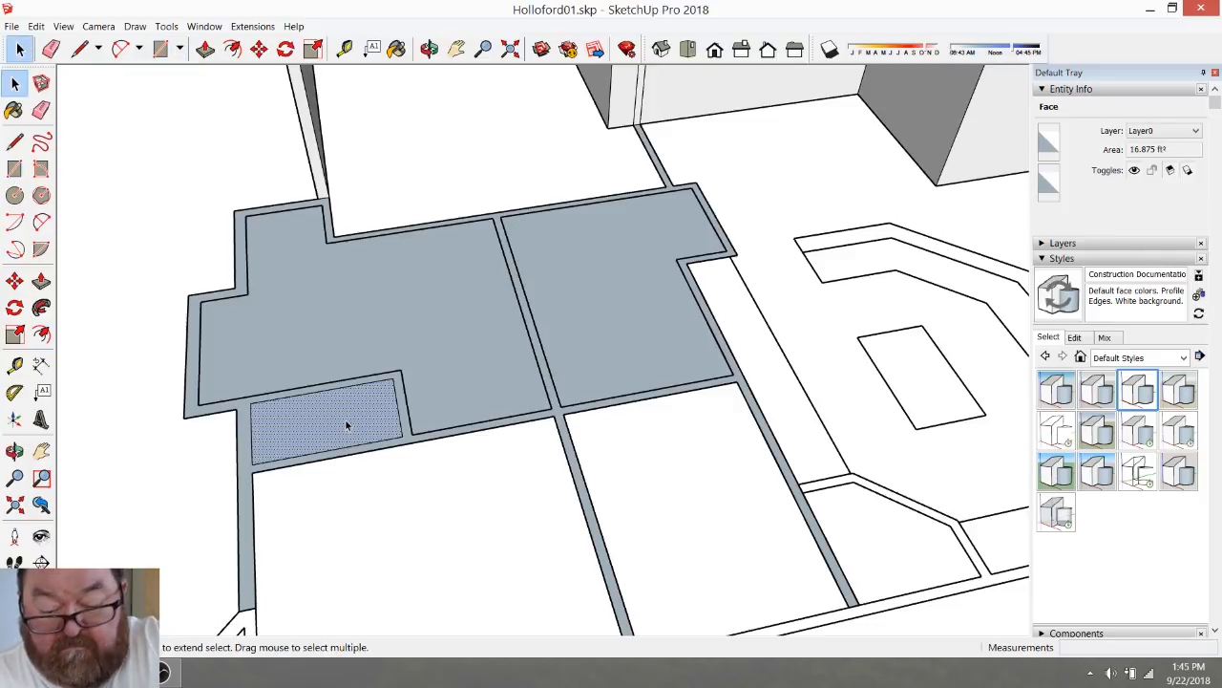
{"action": "key", "text": "Delete"}
Try to intersect the filled face covering the two upper rooms and their walls with the rest of the model
{"action": "scroll", "coordinate": [292, 210], "scroll_direction": "up", "scroll_amount": 2}
{"action": "left_click", "coordinate": [326, 329]}
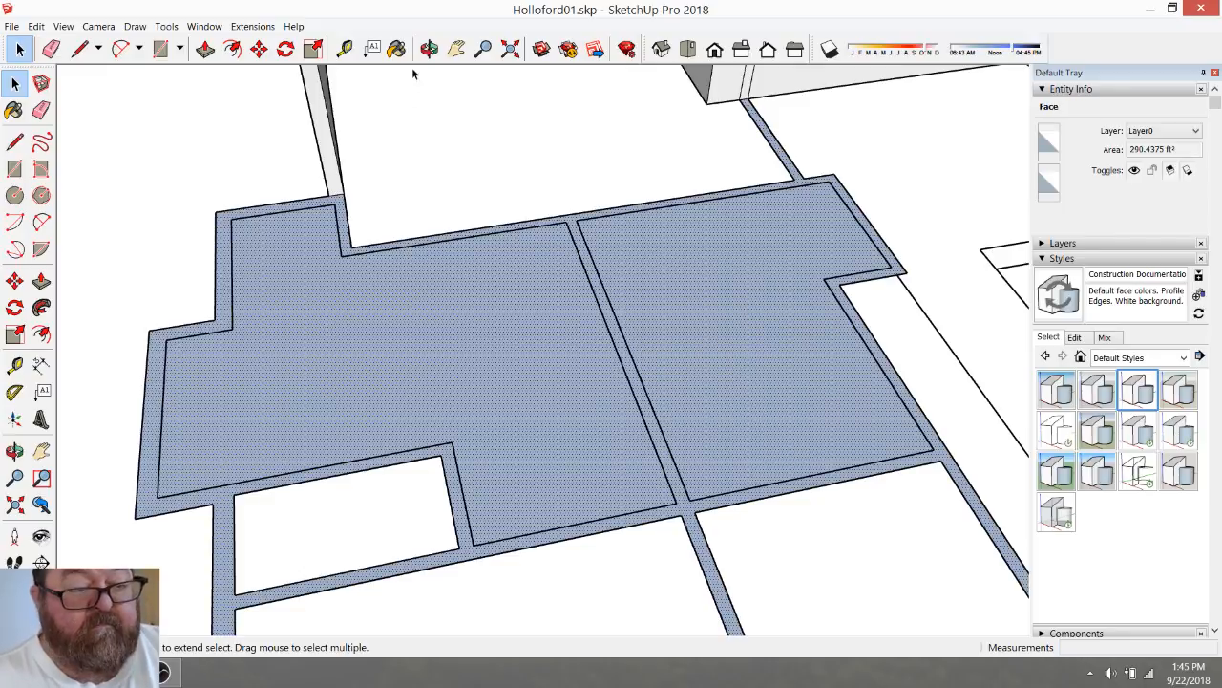
{"action": "left_click", "coordinate": [428, 47]}
{"action": "left_click_drag", "start_coordinate": [411, 377], "coordinate": [407, 402]}
{"action": "scroll", "coordinate": [368, 386], "scroll_direction": "down", "scroll_amount": 1}
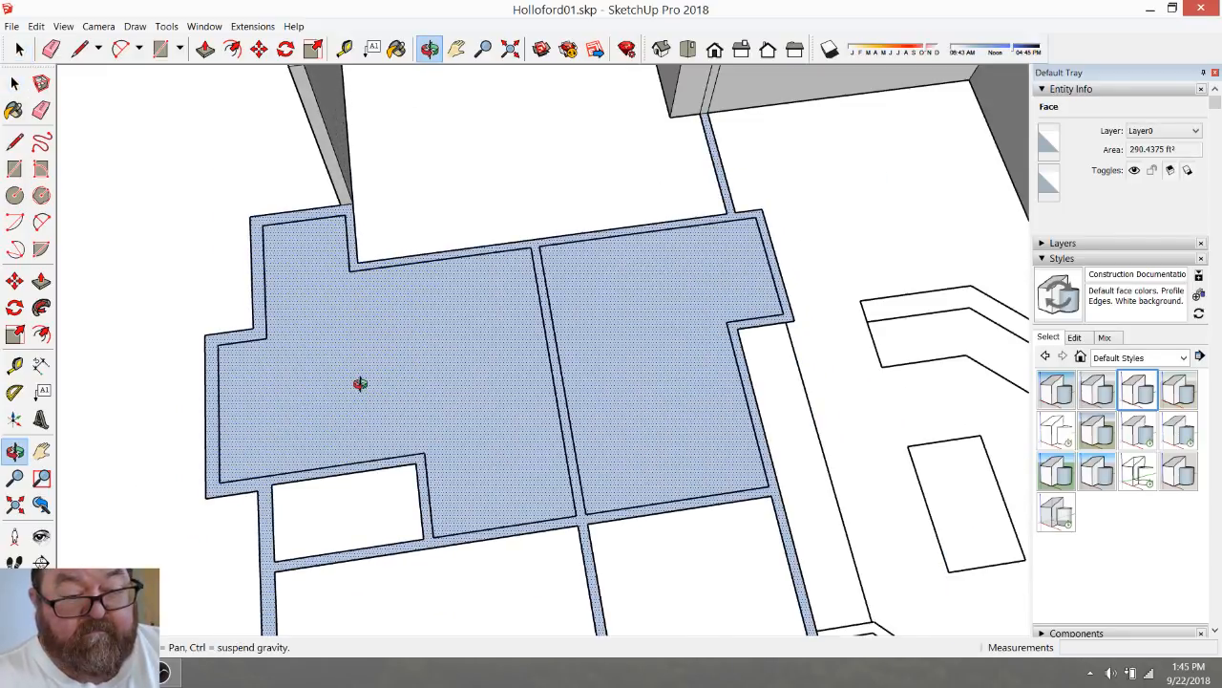
{"action": "left_click_drag", "start_coordinate": [442, 364], "coordinate": [384, 370]}
{"action": "left_click", "coordinate": [14, 83]}
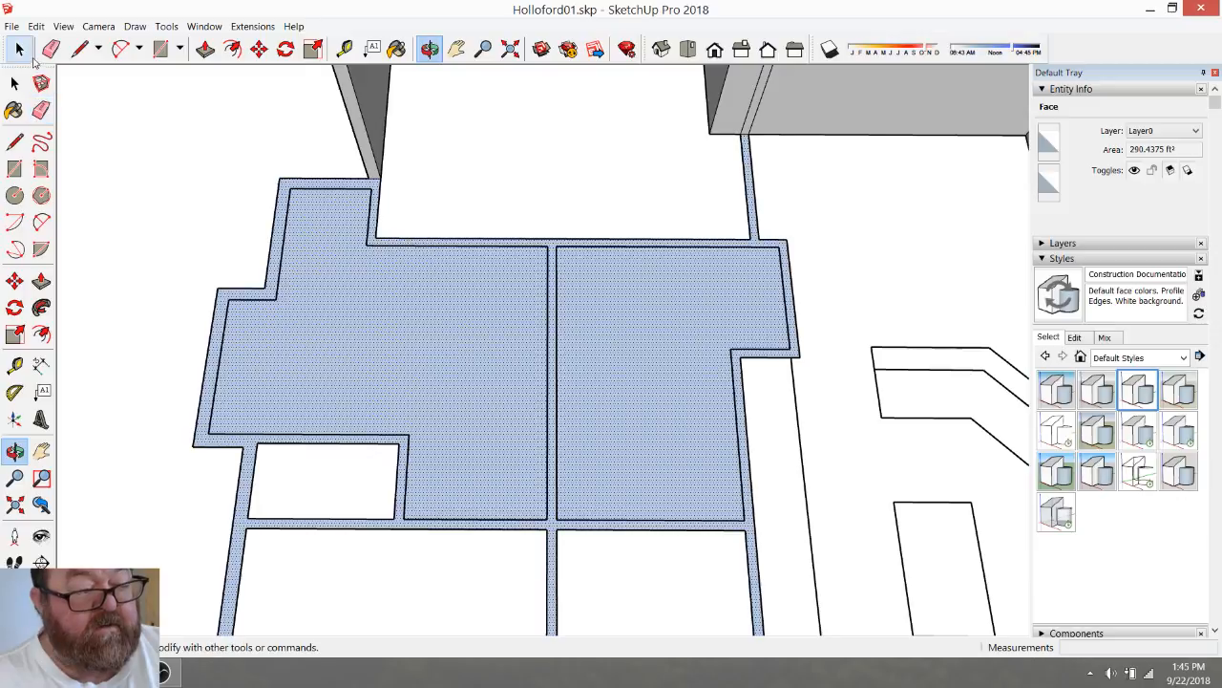
{"action": "left_click_drag", "start_coordinate": [206, 203], "coordinate": [821, 557]}
{"action": "right_click", "coordinate": [516, 382]}
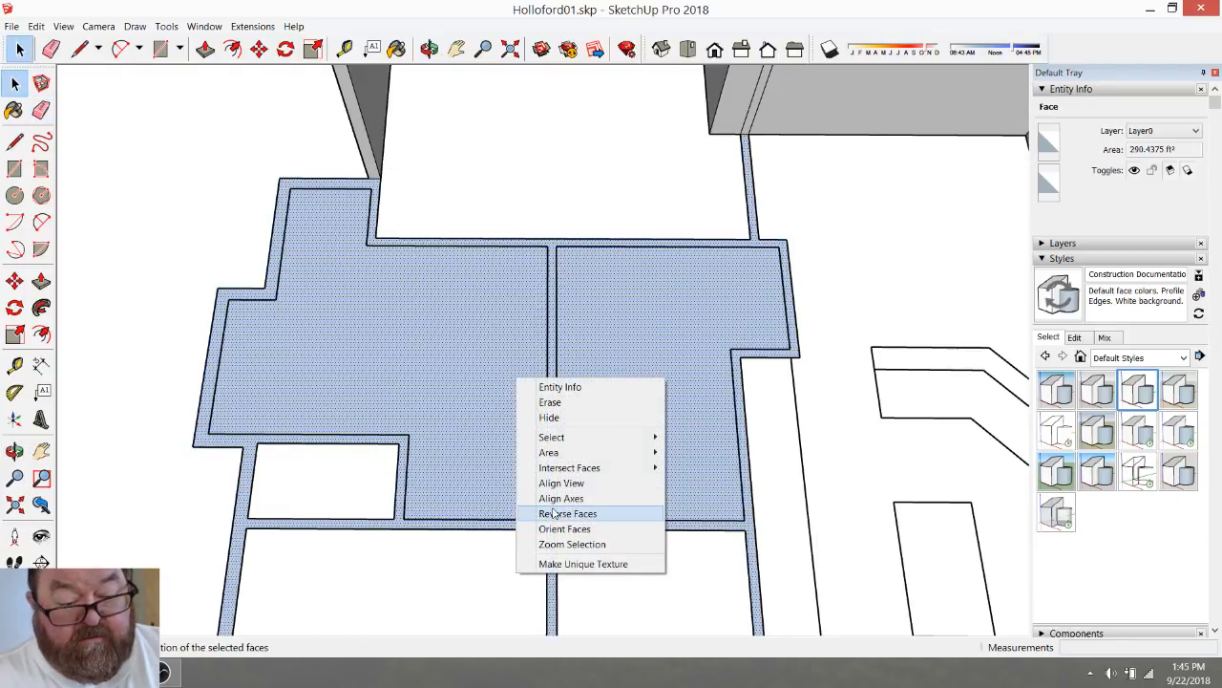
{"action": "mouse_move", "coordinate": [631, 470]}
{"action": "left_click", "coordinate": [695, 473]}
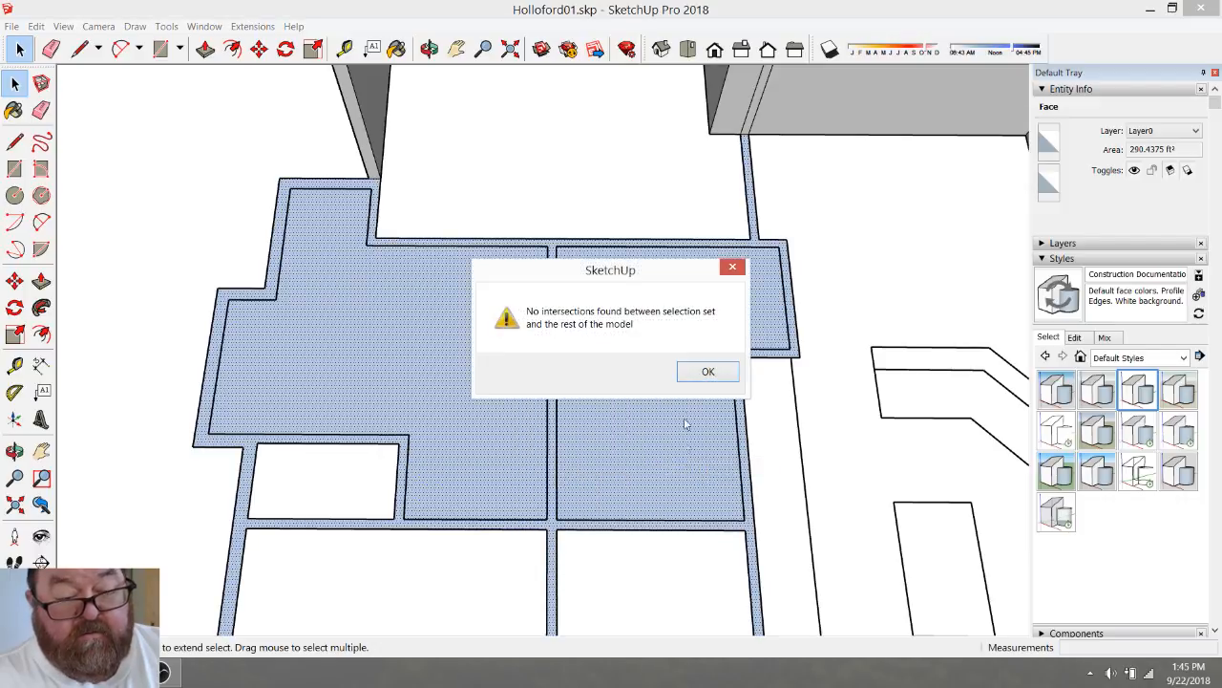
{"action": "left_click", "coordinate": [700, 380]}
Select the edges around the two upper rooms and try to intersect faces with the selection
{"action": "left_click", "coordinate": [395, 304]}
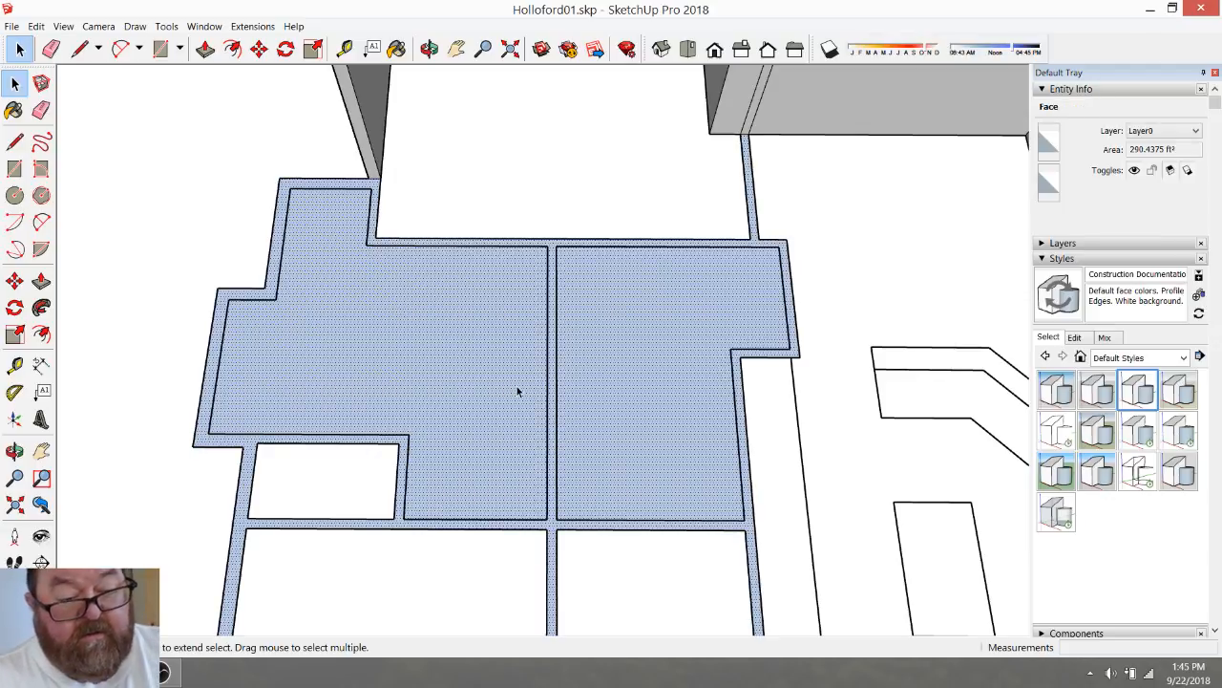
{"action": "left_click_drag", "start_coordinate": [172, 168], "coordinate": [859, 576]}
{"action": "right_click", "coordinate": [559, 301]}
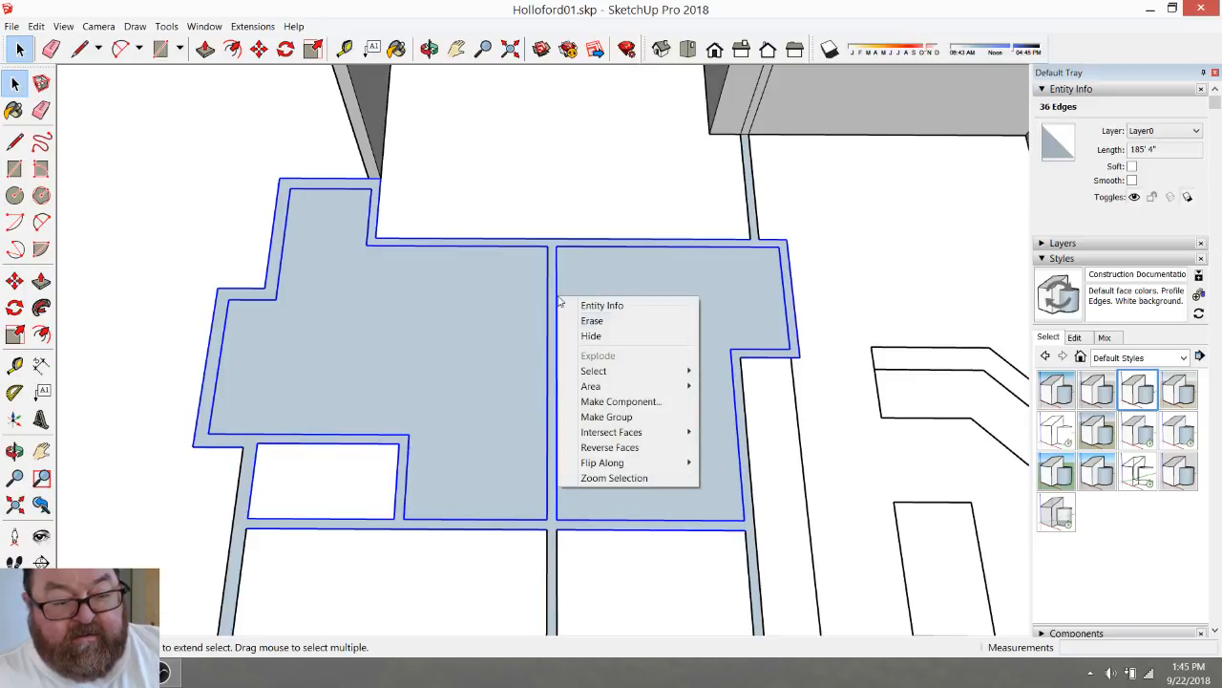
{"action": "mouse_move", "coordinate": [656, 435]}
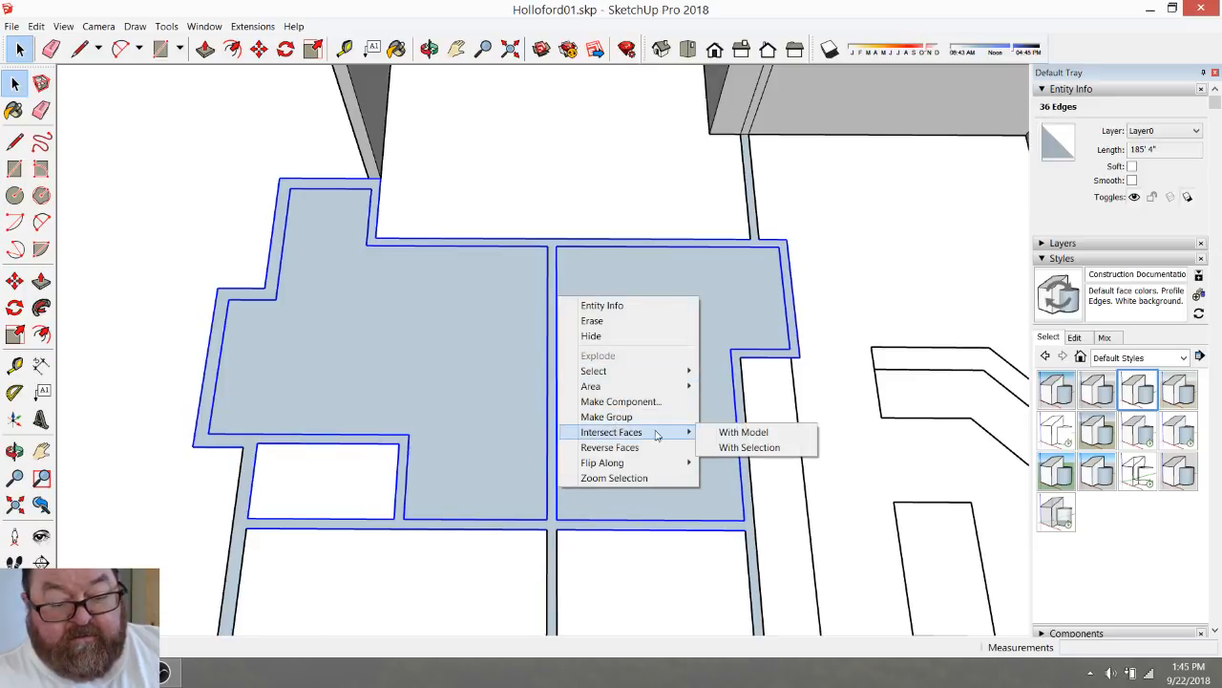
{"action": "left_click", "coordinate": [727, 448]}
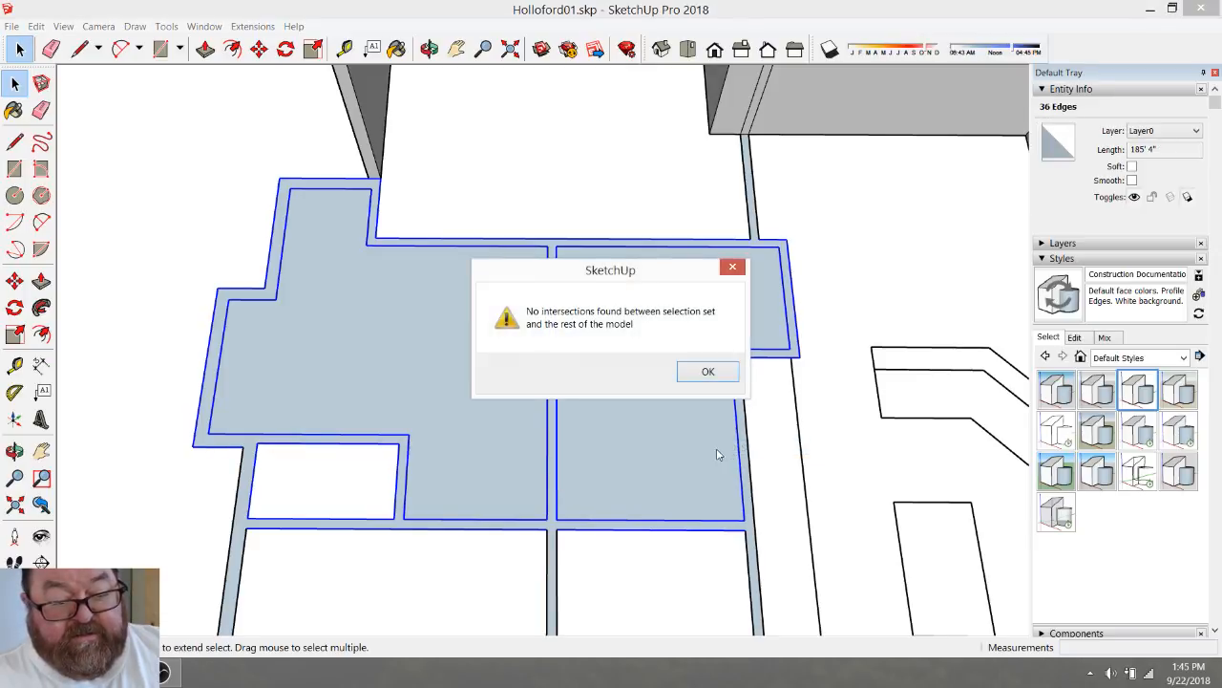
{"action": "left_click", "coordinate": [708, 372]}
Draw a 4 1/2" line across the thin partition from the east wing where it meets the upper rooms' wall
{"action": "left_click", "coordinate": [631, 339]}
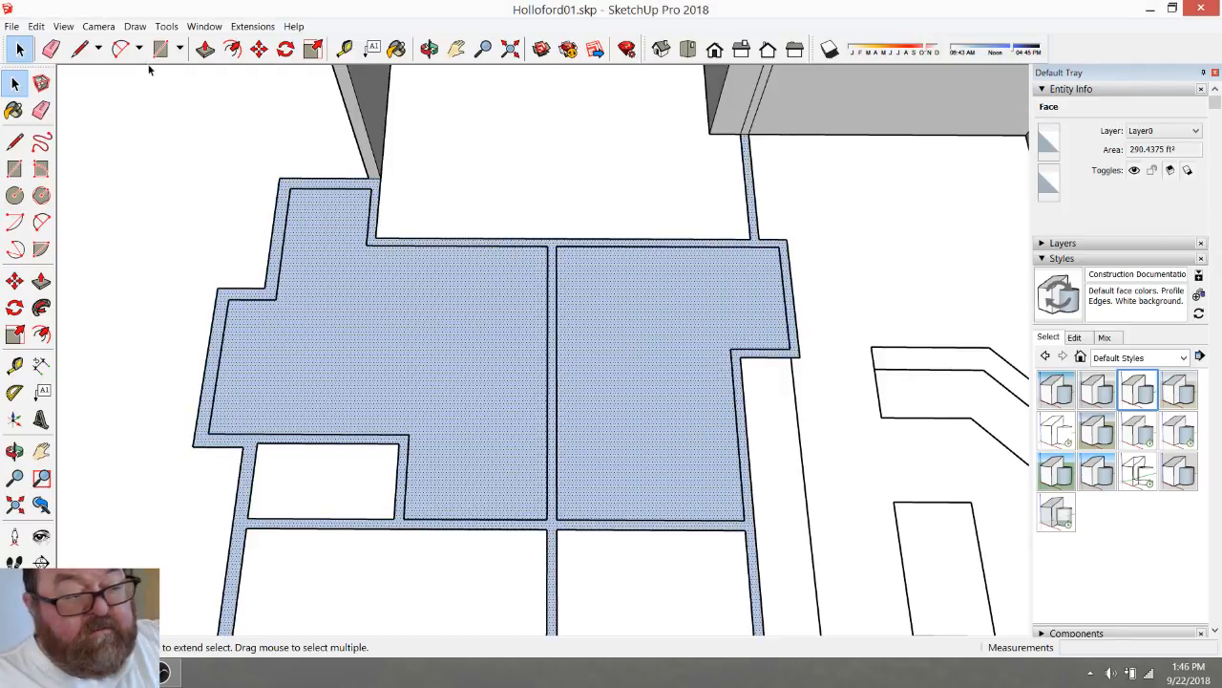
{"action": "left_click", "coordinate": [80, 49]}
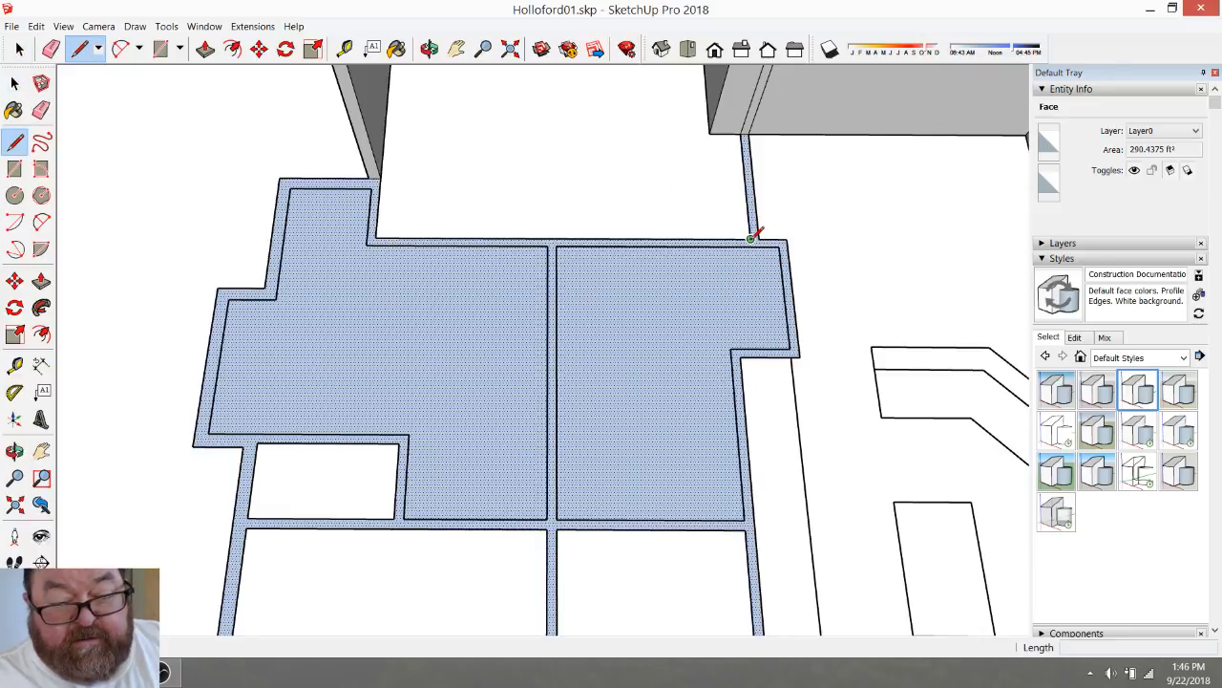
{"action": "left_click", "coordinate": [751, 238]}
{"action": "left_click", "coordinate": [759, 238]}
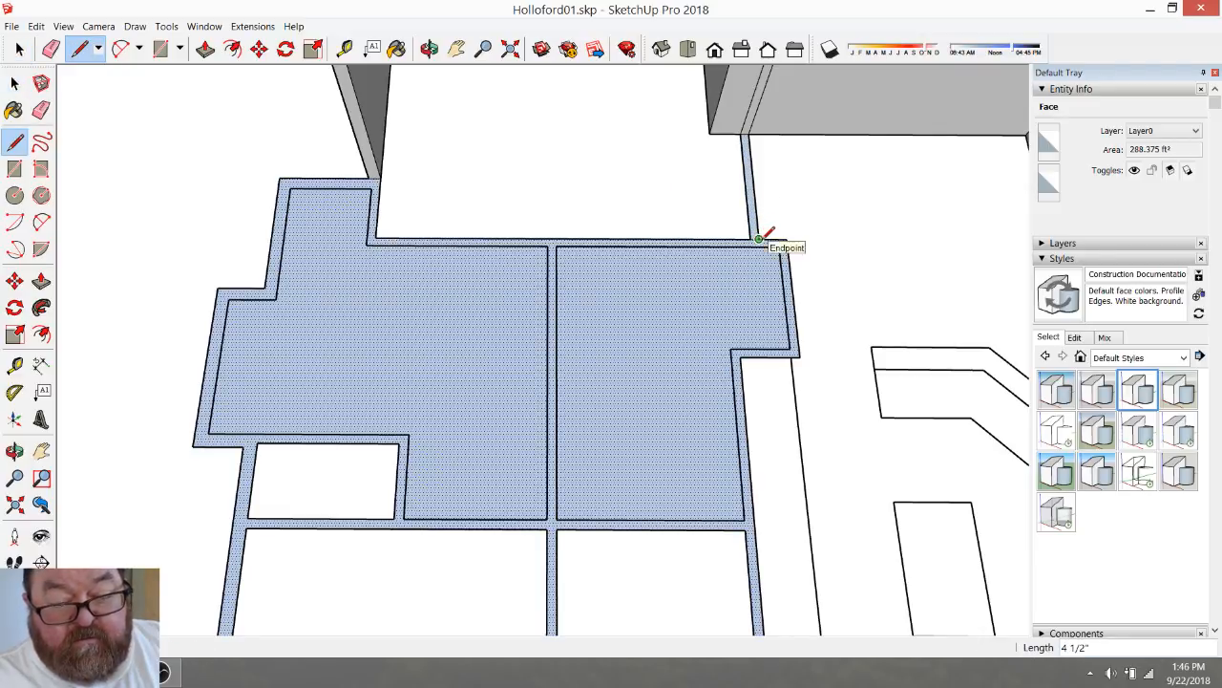
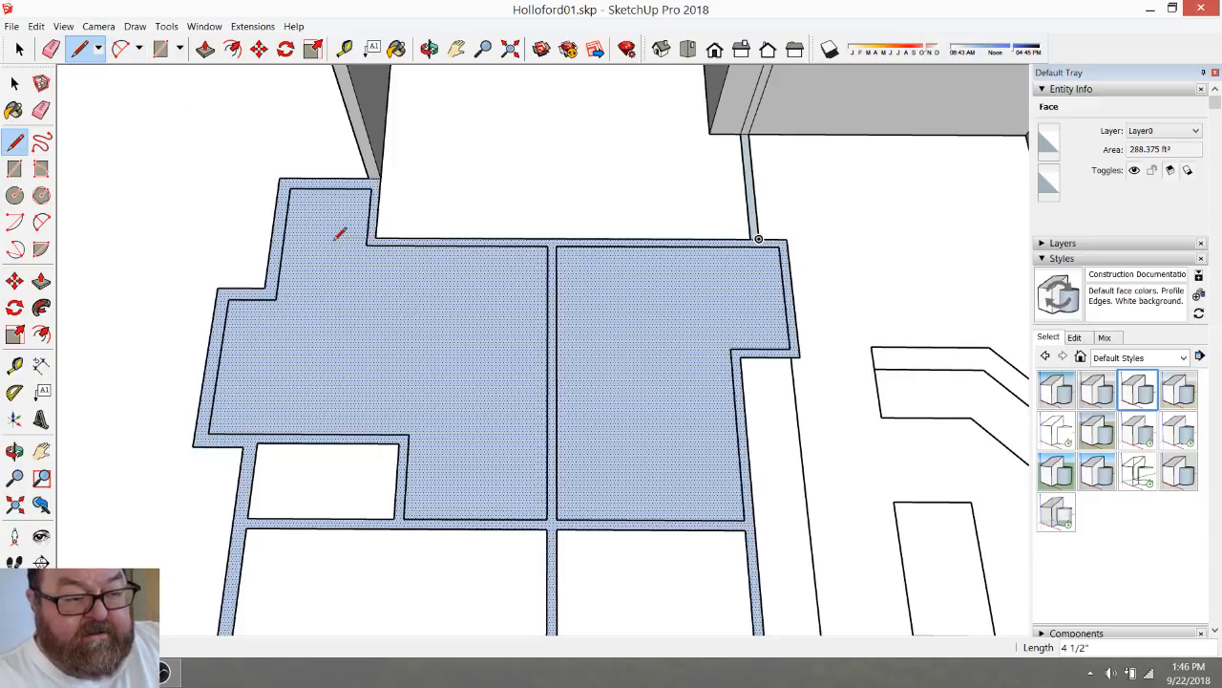
Close off the large upper room's walls with a 6 1/2" line beside the closet and a 4 1/2" line near the raised wall
{"action": "scroll", "coordinate": [245, 432], "scroll_direction": "up", "scroll_amount": 3}
{"action": "left_click", "coordinate": [247, 430]}
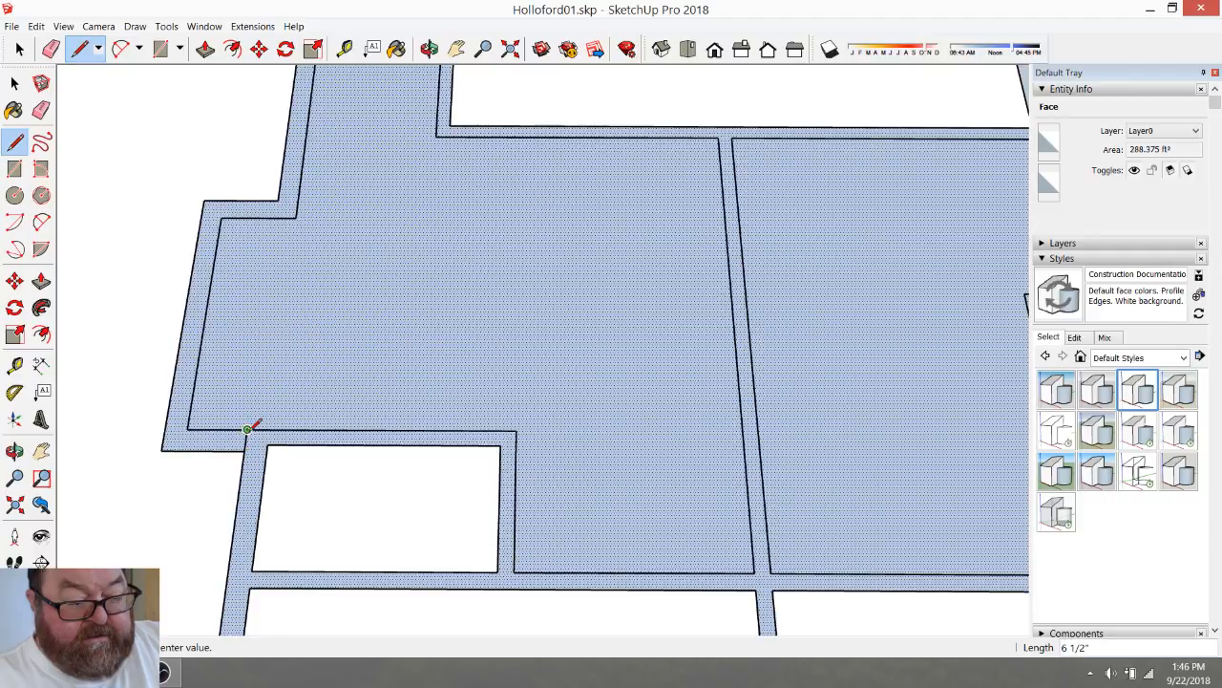
{"action": "scroll", "coordinate": [327, 464], "scroll_direction": "down", "scroll_amount": 3}
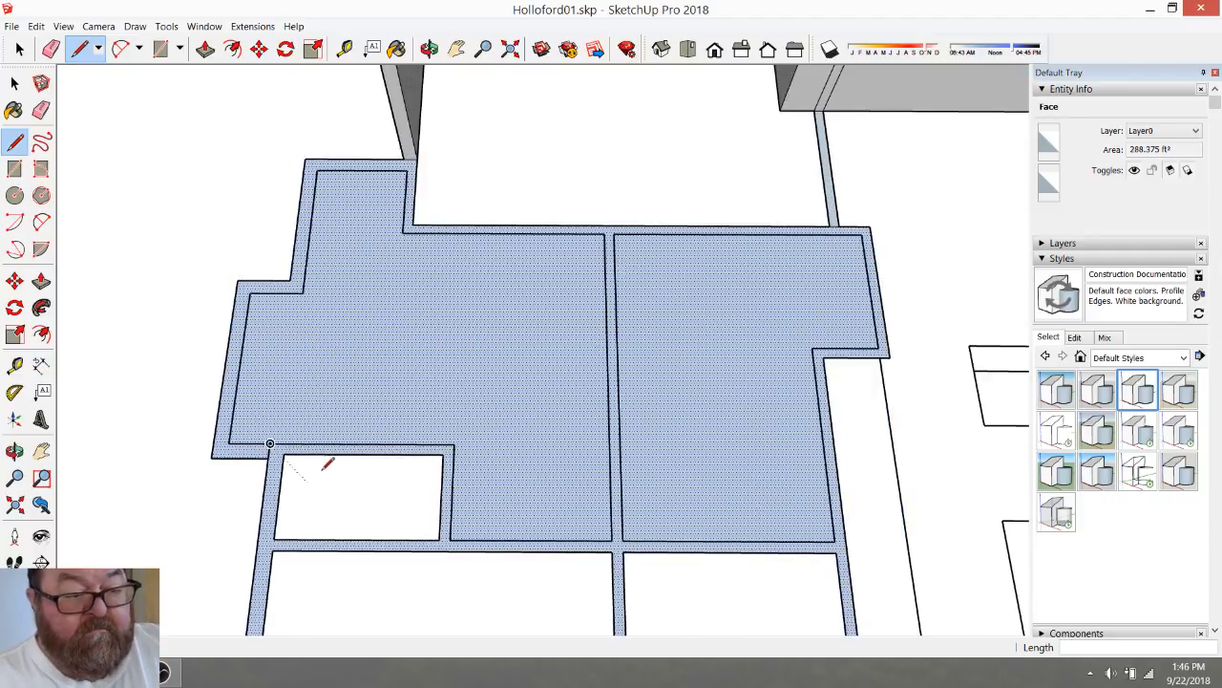
{"action": "left_click", "coordinate": [407, 168]}
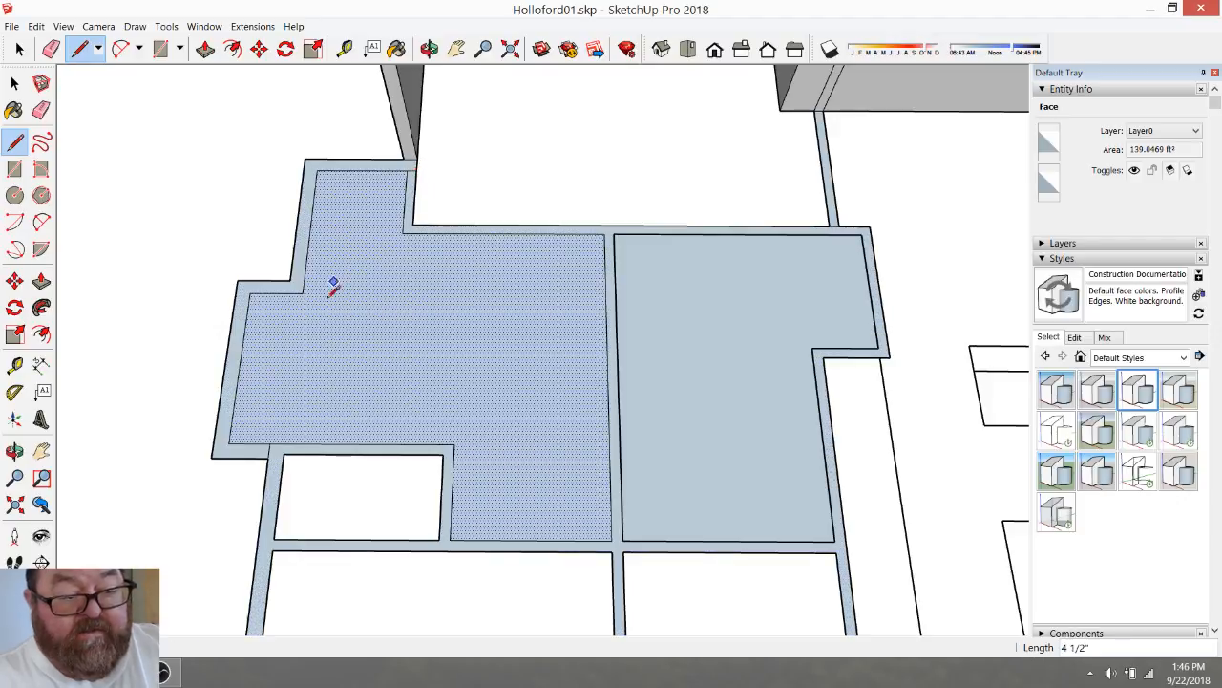
Raise the outer wall section around the large upper room, from the existing raised wall to the closet, to 9'
{"action": "scroll", "coordinate": [334, 296], "scroll_direction": "down", "scroll_amount": 2}
{"action": "scroll", "coordinate": [296, 420], "scroll_direction": "up", "scroll_amount": 1}
{"action": "scroll", "coordinate": [295, 421], "scroll_direction": "up", "scroll_amount": 1}
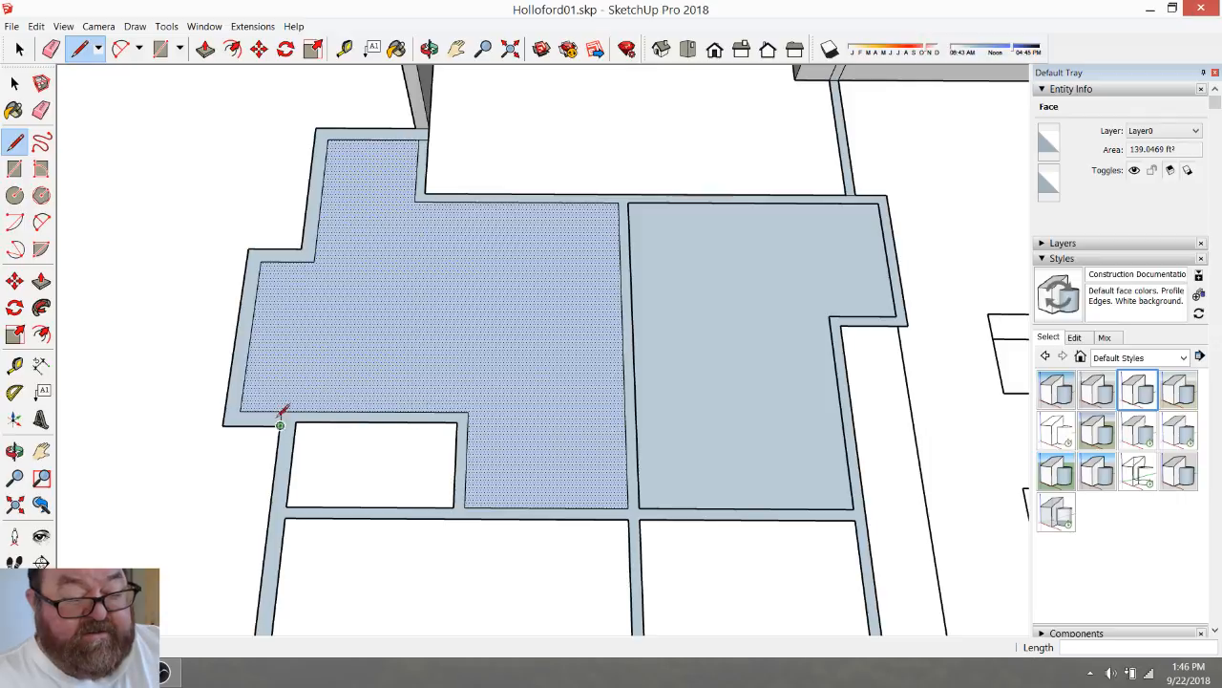
{"action": "scroll", "coordinate": [304, 470], "scroll_direction": "down", "scroll_amount": 1}
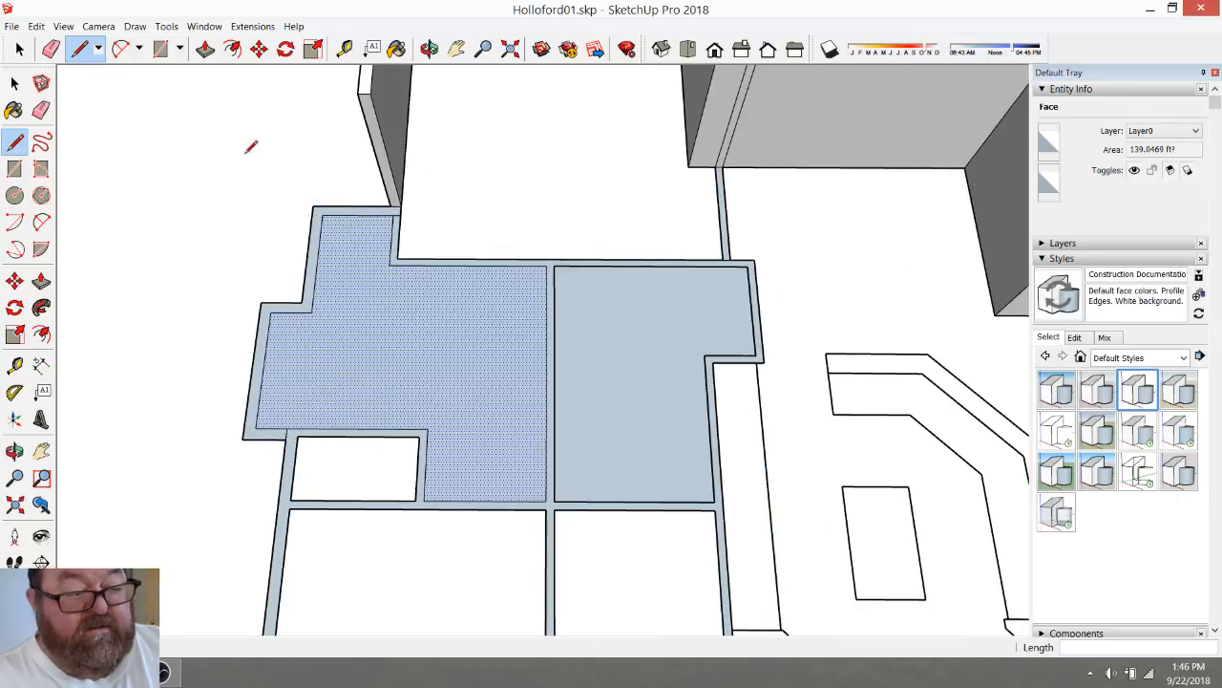
{"action": "left_click", "coordinate": [205, 49]}
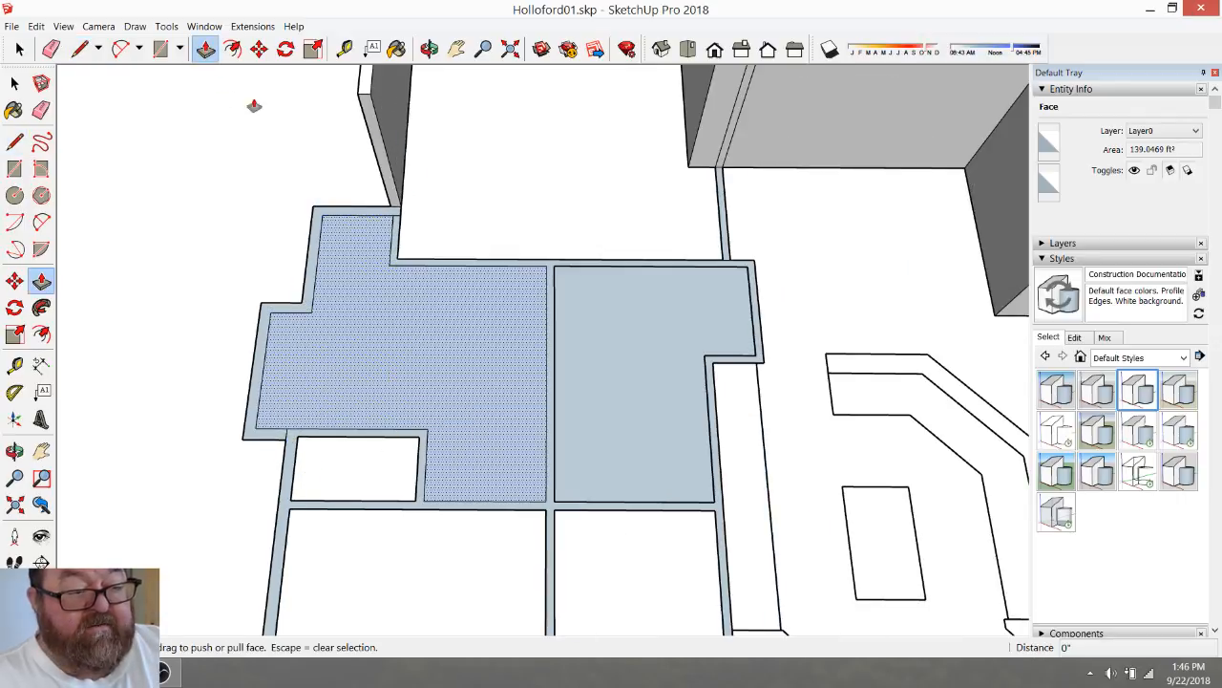
{"action": "key", "text": "space"}
{"action": "left_click", "coordinate": [318, 212]}
{"action": "left_click", "coordinate": [206, 48]}
{"action": "left_click", "coordinate": [345, 212]}
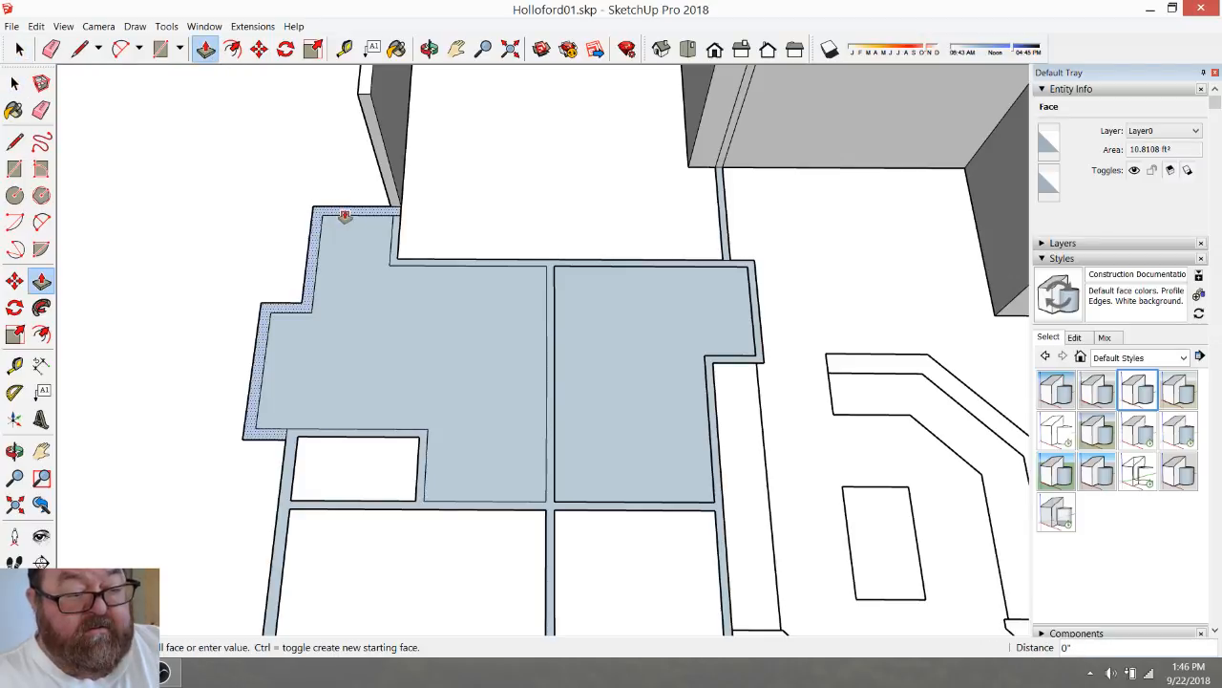
{"action": "left_click", "coordinate": [344, 209]}
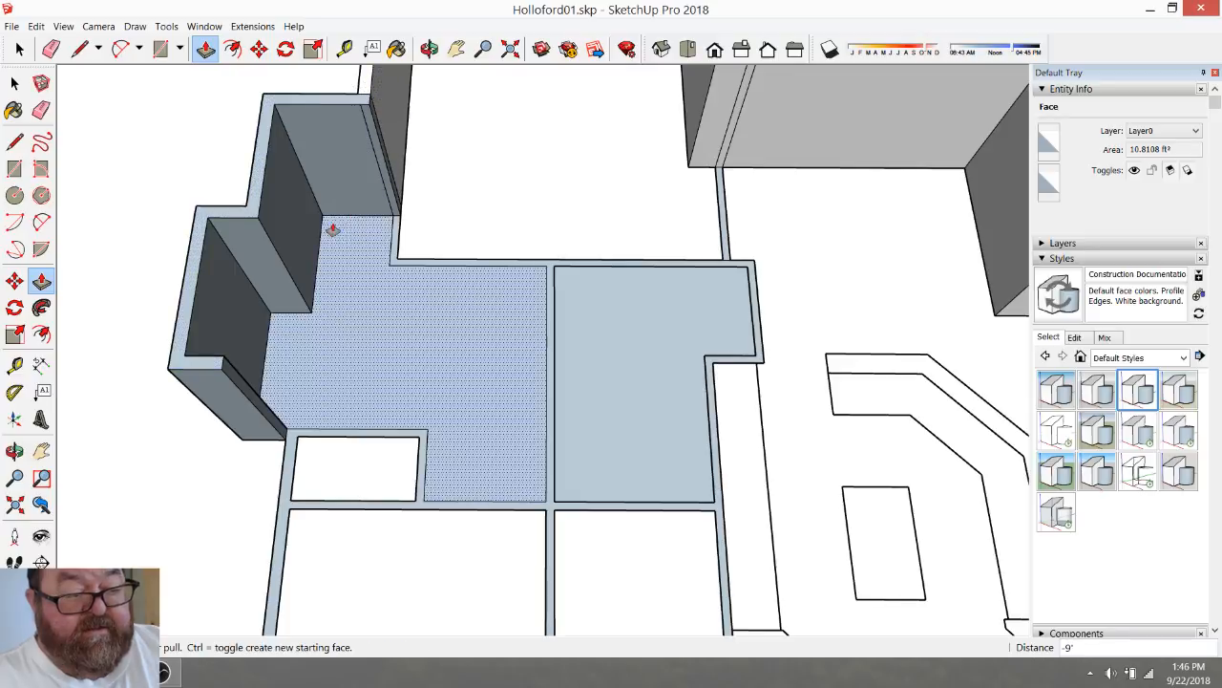
Delete the leftover vertical edge on the inner face of the raised wall
{"action": "left_click", "coordinate": [19, 48]}
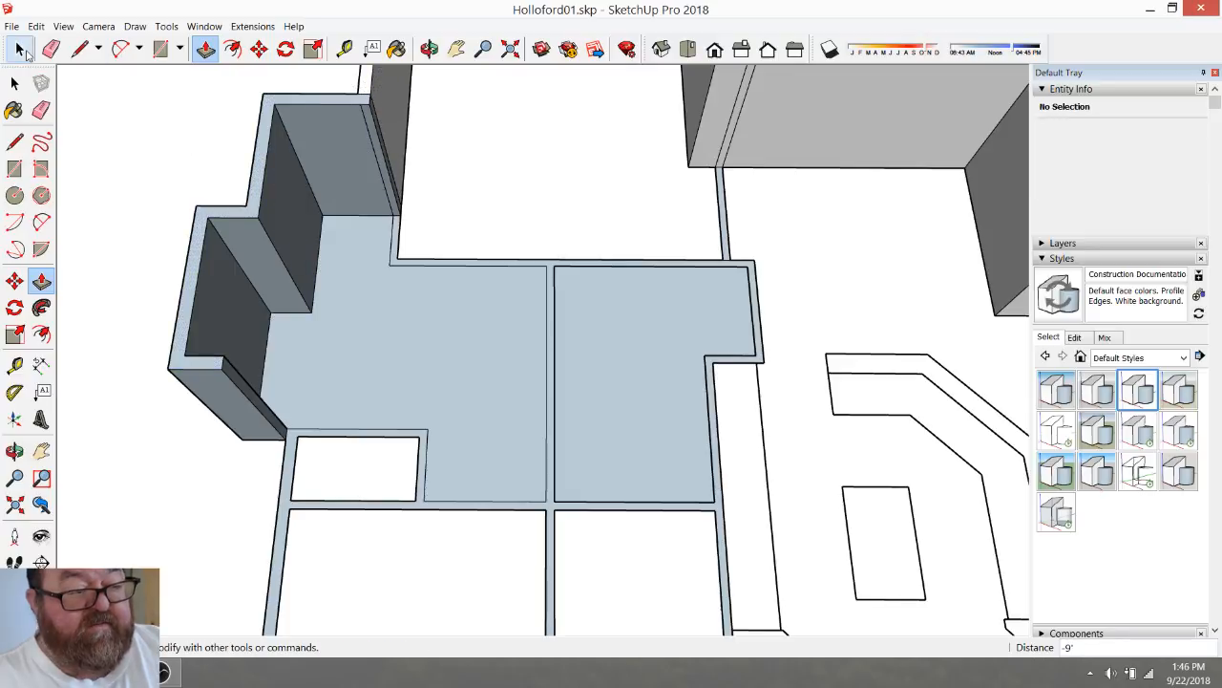
{"action": "left_click", "coordinate": [375, 148]}
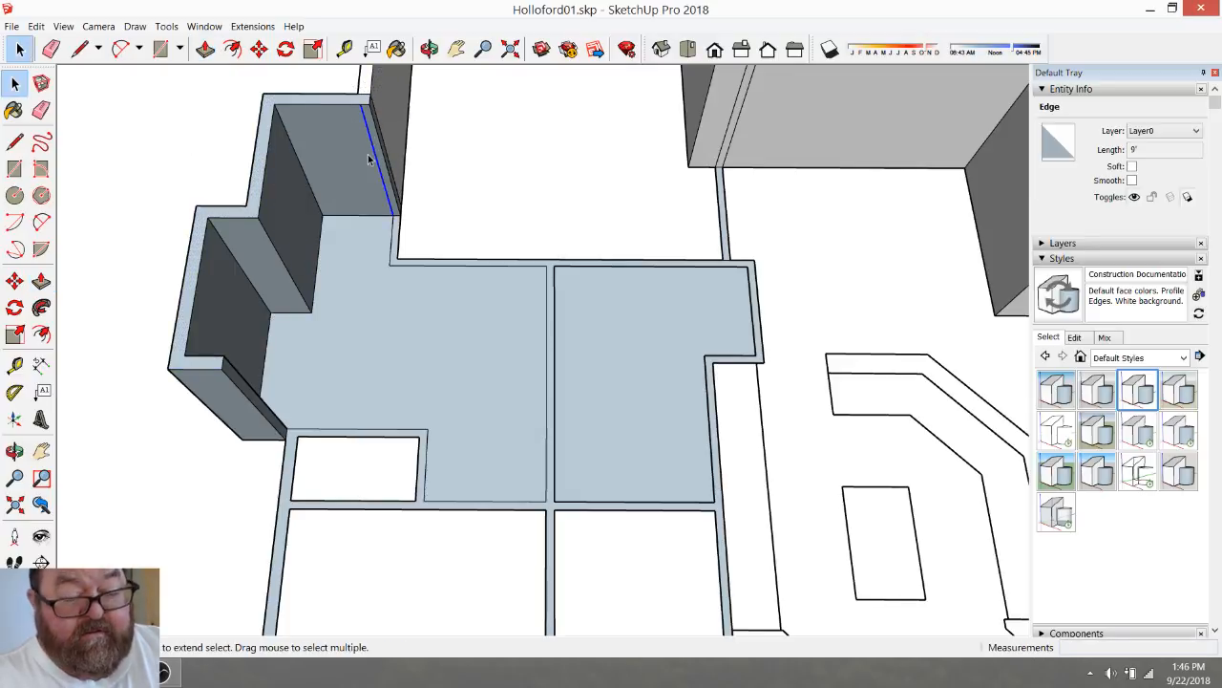
{"action": "key", "text": "Escape"}
Try to raise the remaining walls to 9' by pulling the wall face that is joined with the adjacent upper room
{"action": "key", "text": "p"}
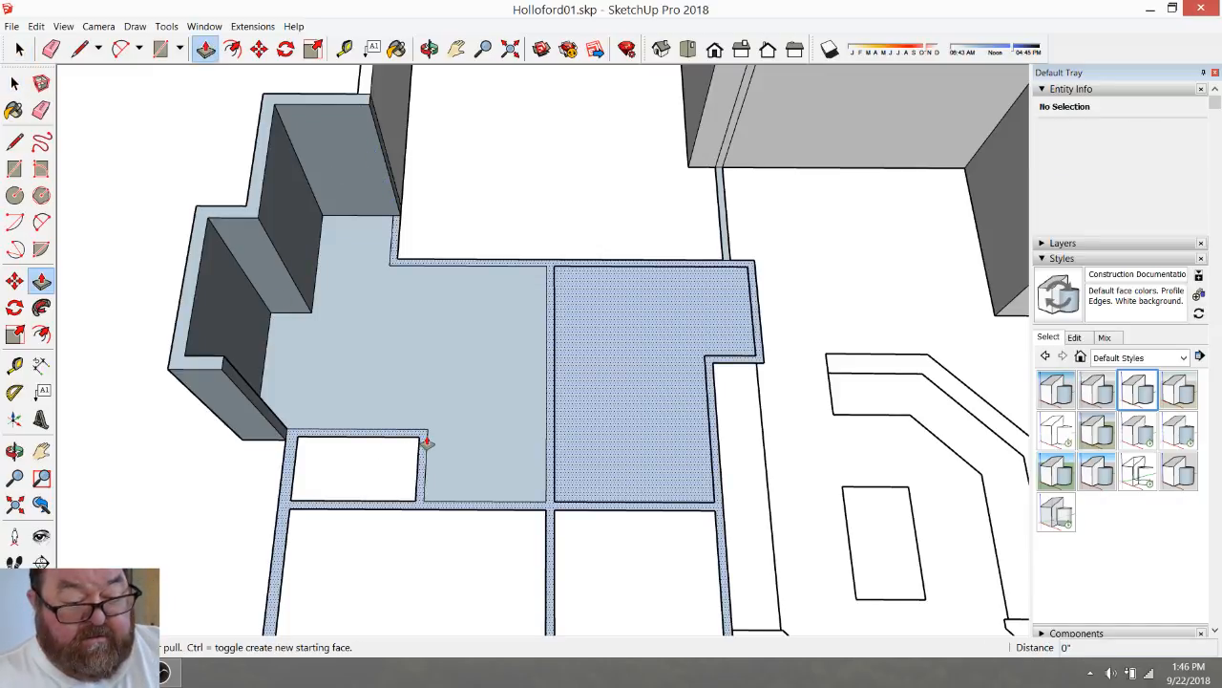
{"action": "left_click", "coordinate": [425, 442]}
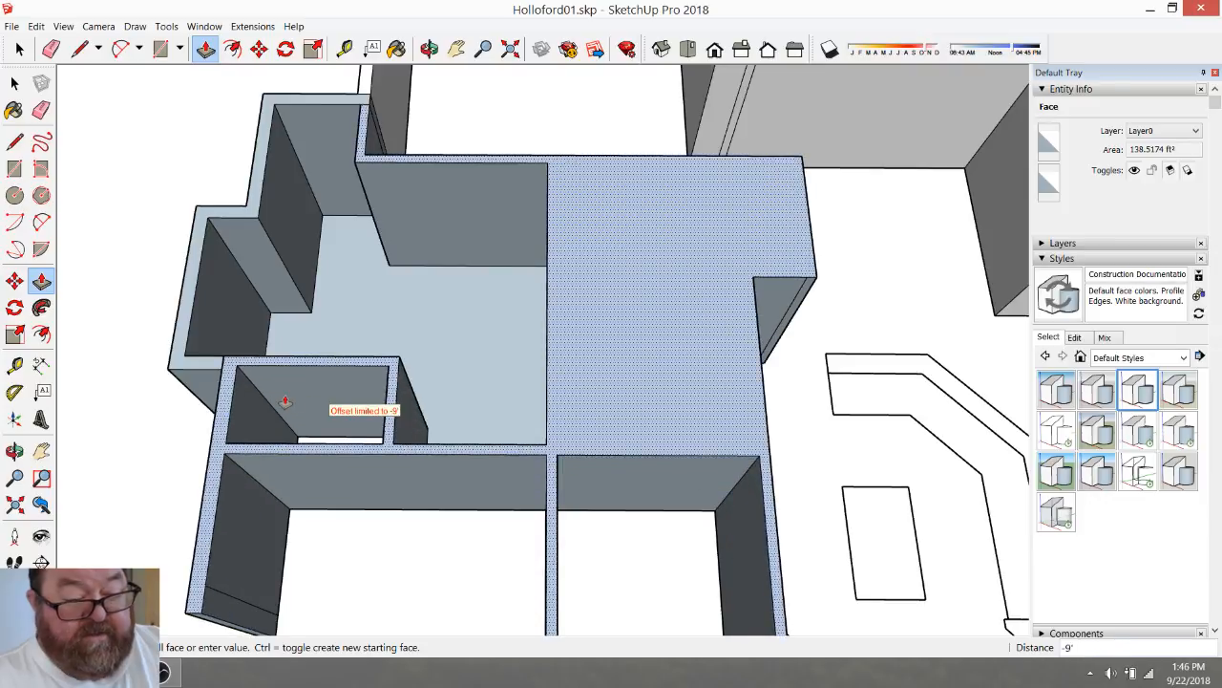
{"action": "left_click", "coordinate": [220, 377]}
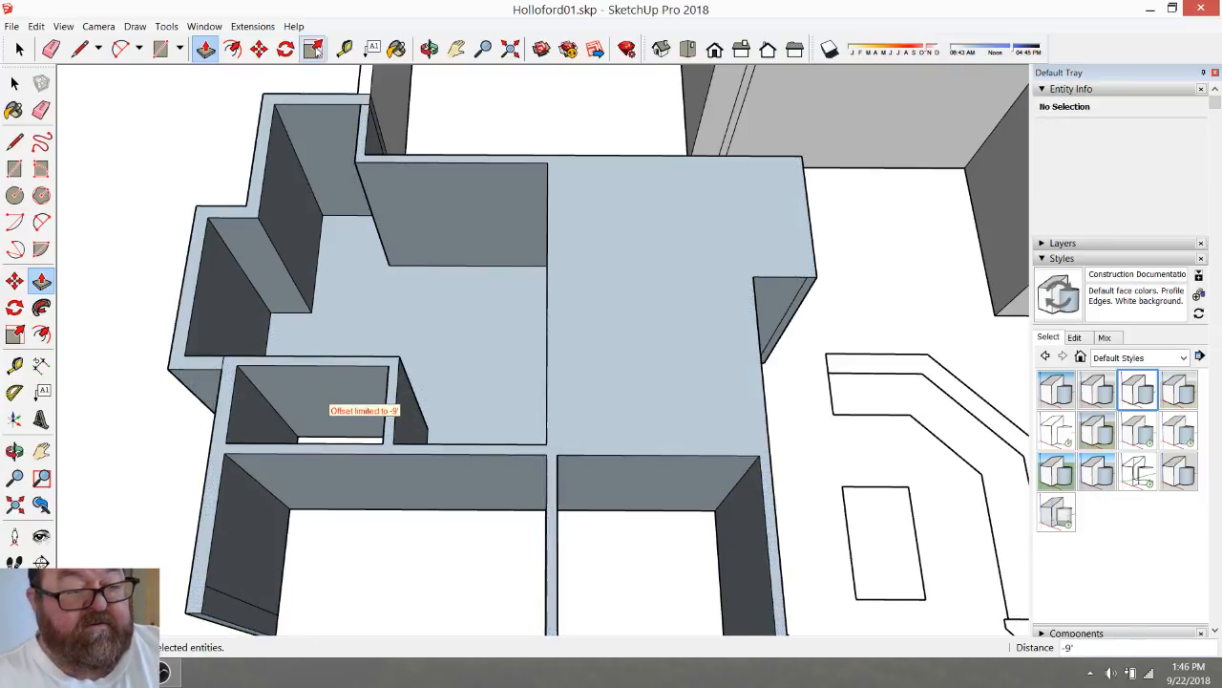
Offset the outline of the raised adjacent room's top inward by 4.5"
{"action": "left_click", "coordinate": [234, 50]}
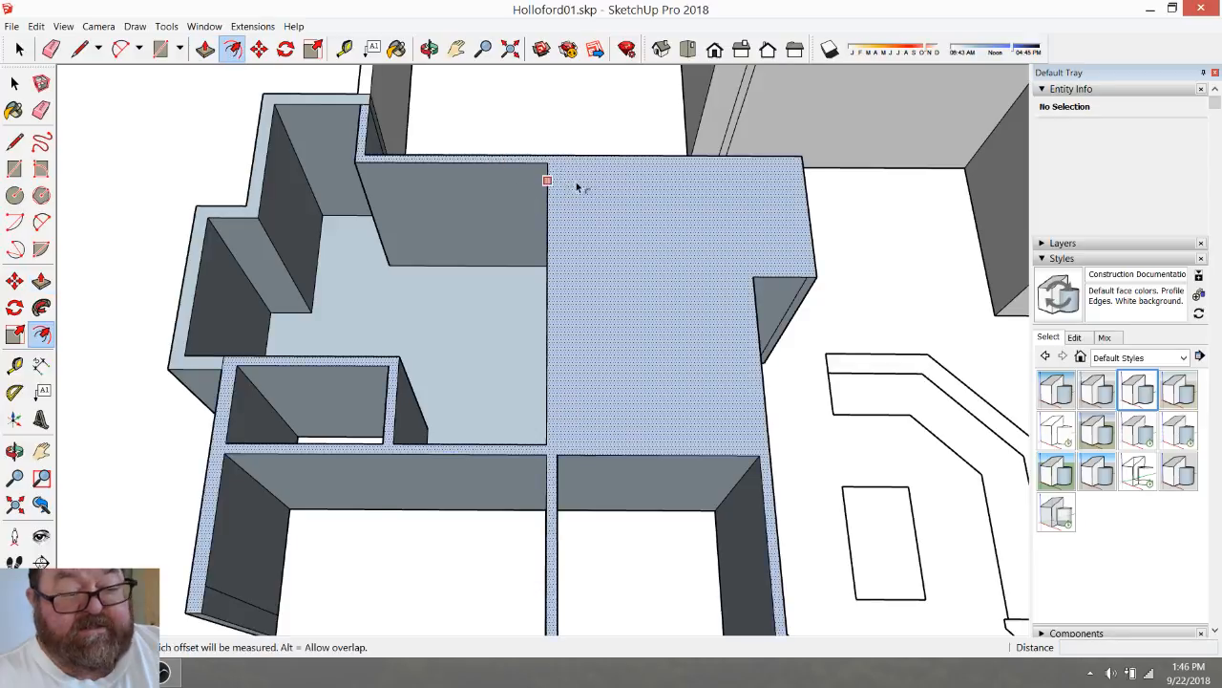
{"action": "left_click", "coordinate": [605, 164]}
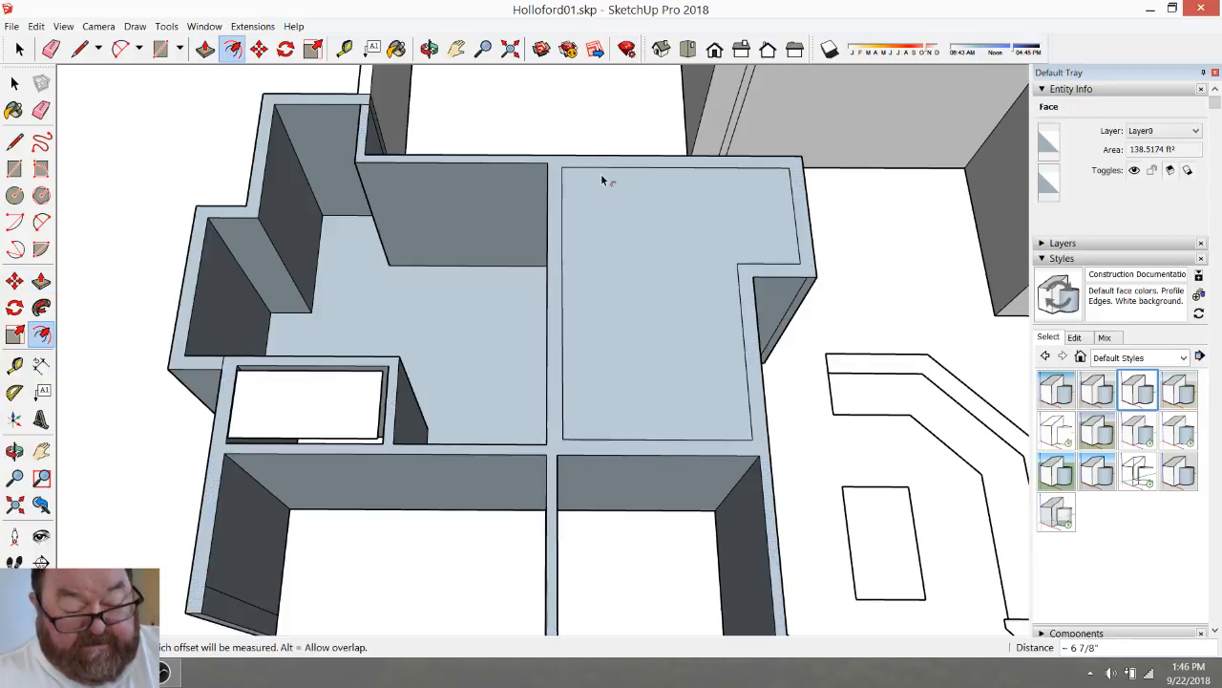
{"action": "type", "text": "4.5"}
{"action": "key", "text": "Return"}
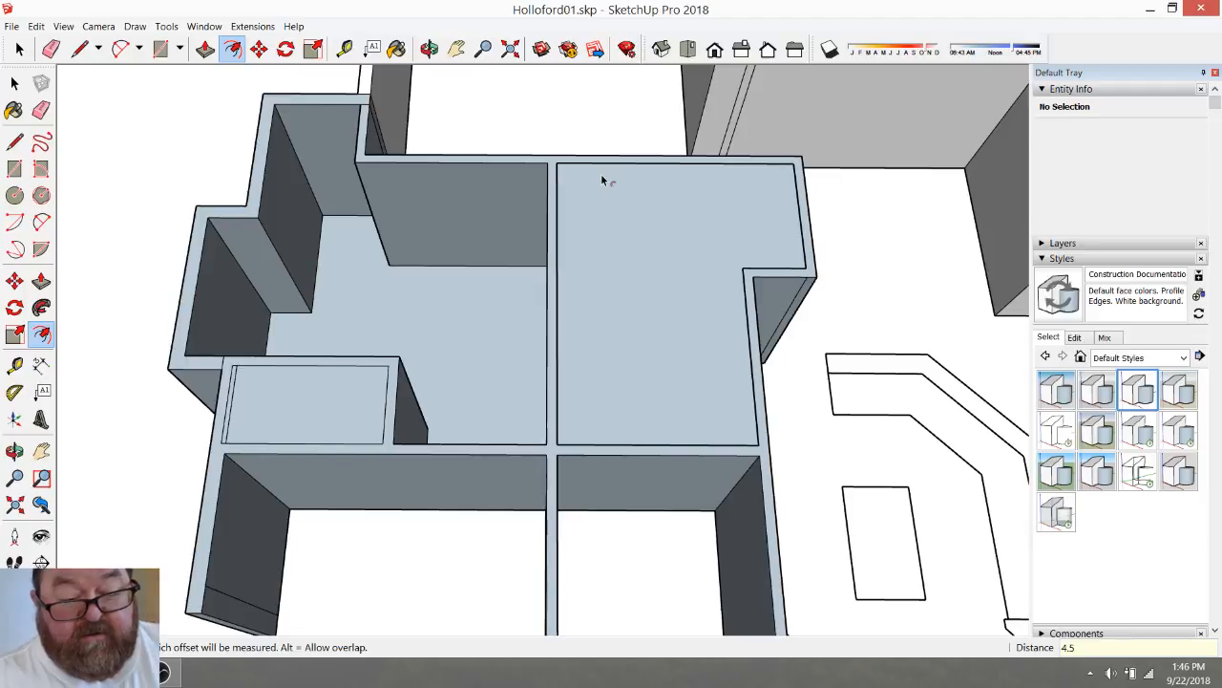
Try deleting the face inside the offset outline and undo the deletion
{"action": "left_click", "coordinate": [19, 50]}
{"action": "left_click", "coordinate": [573, 233]}
{"action": "key", "text": "Delete"}
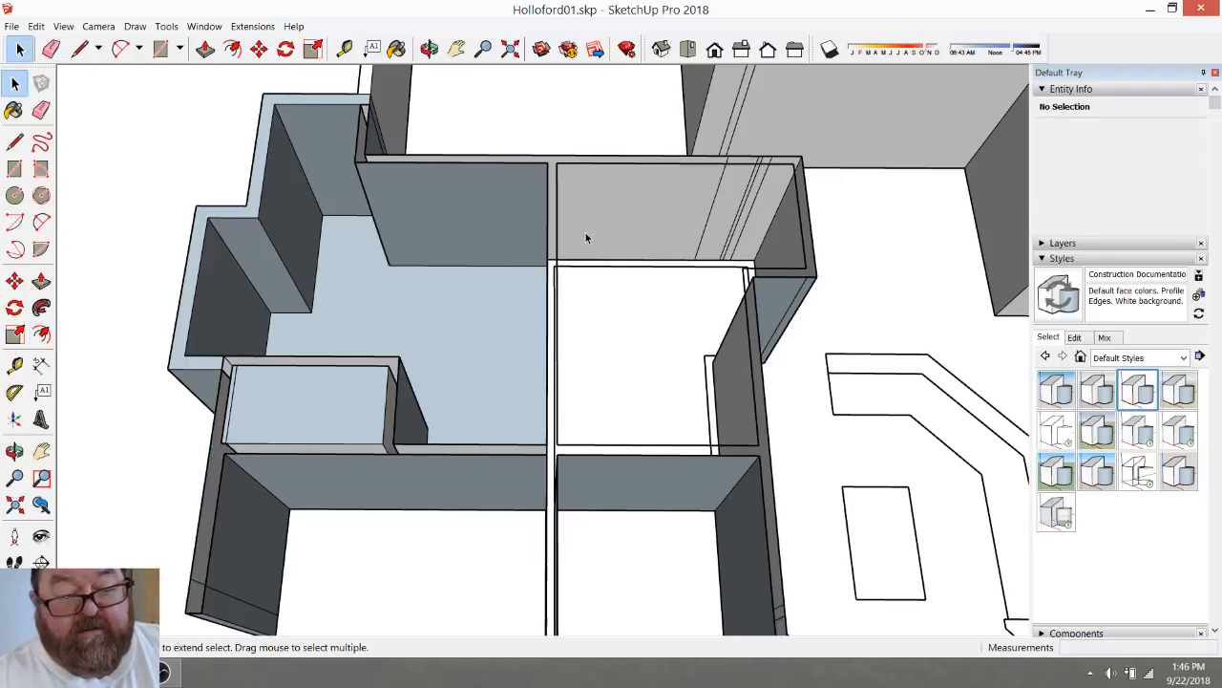
{"action": "key", "text": "ctrl+z"}
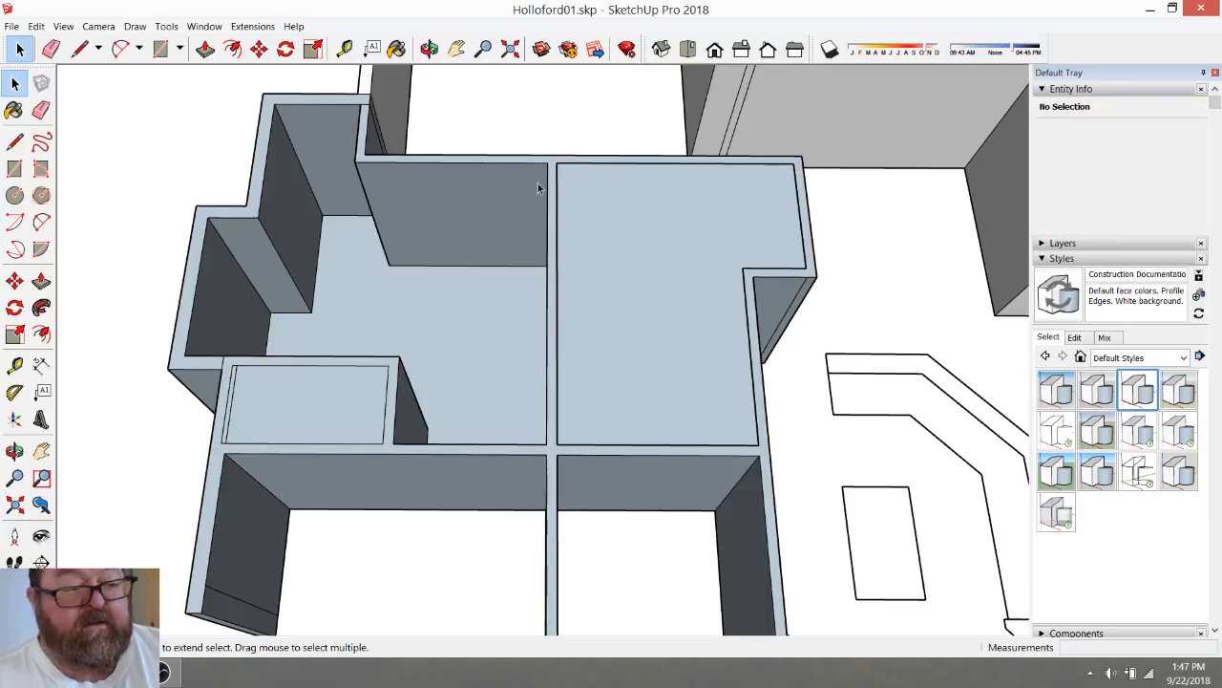
Try to push the raised room face down, and undo back past the 4.5" offset and the 9' raise
{"action": "left_click", "coordinate": [205, 50]}
{"action": "left_click_drag", "start_coordinate": [605, 258], "coordinate": [596, 290]}
{"action": "key", "text": "ctrl+z"}
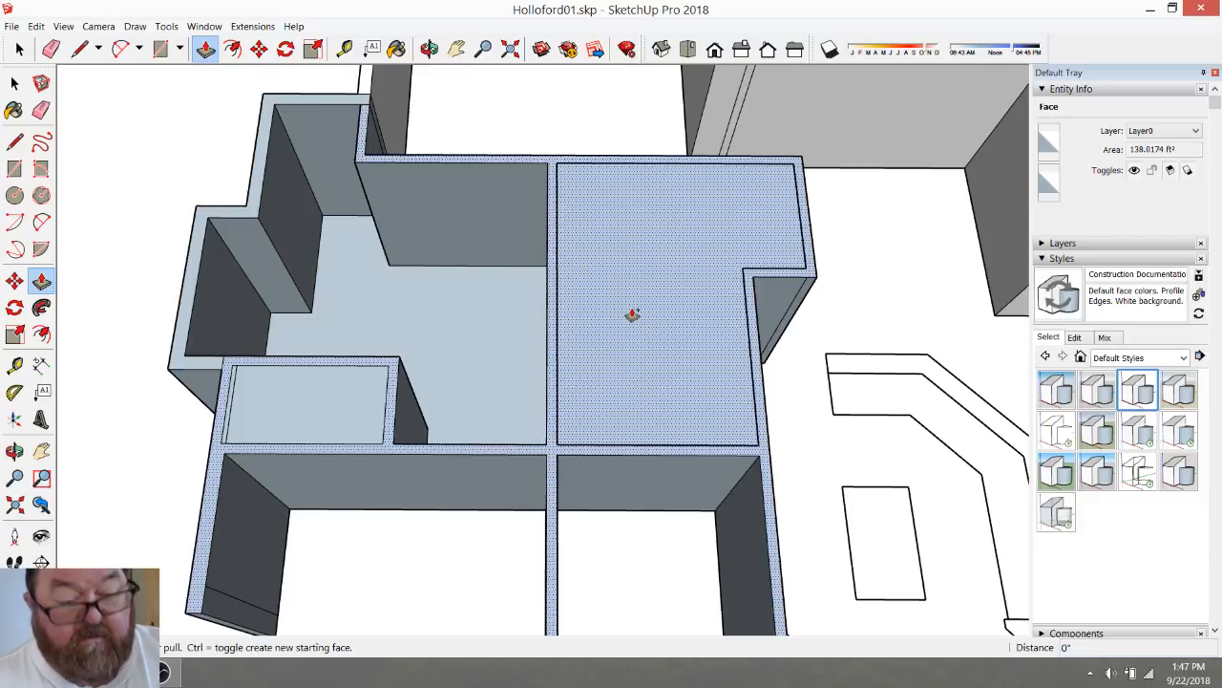
{"action": "key", "text": "ctrl+z"}
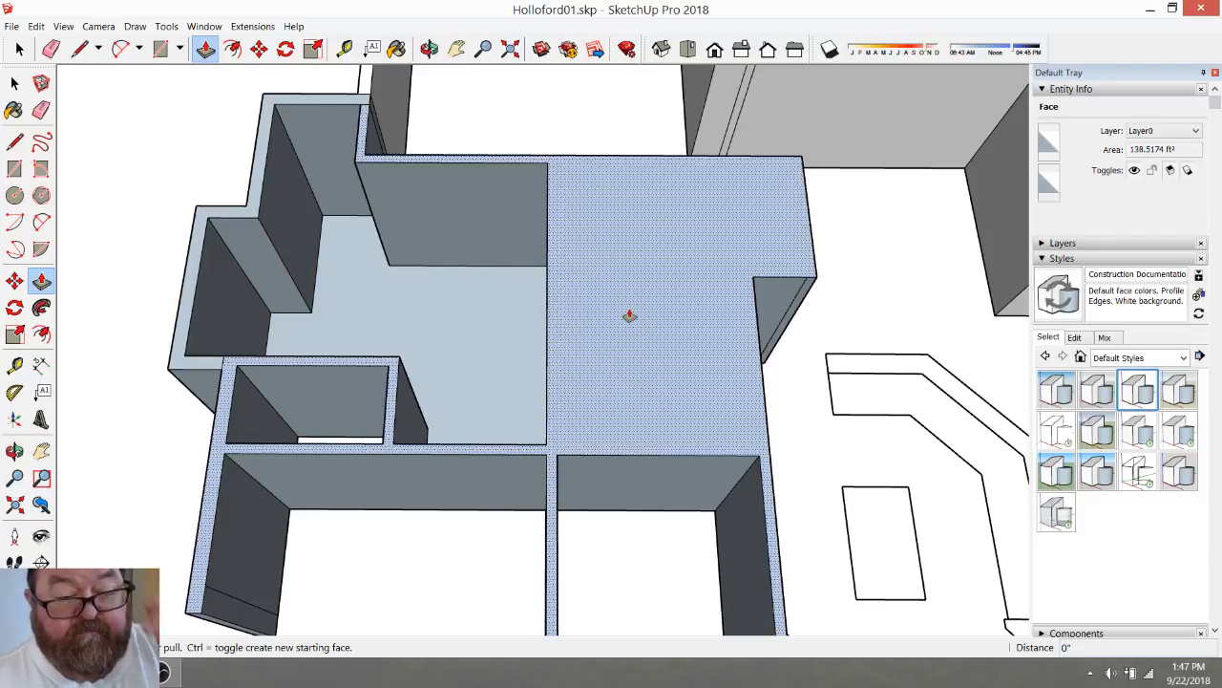
{"action": "key", "text": "ctrl+z"}
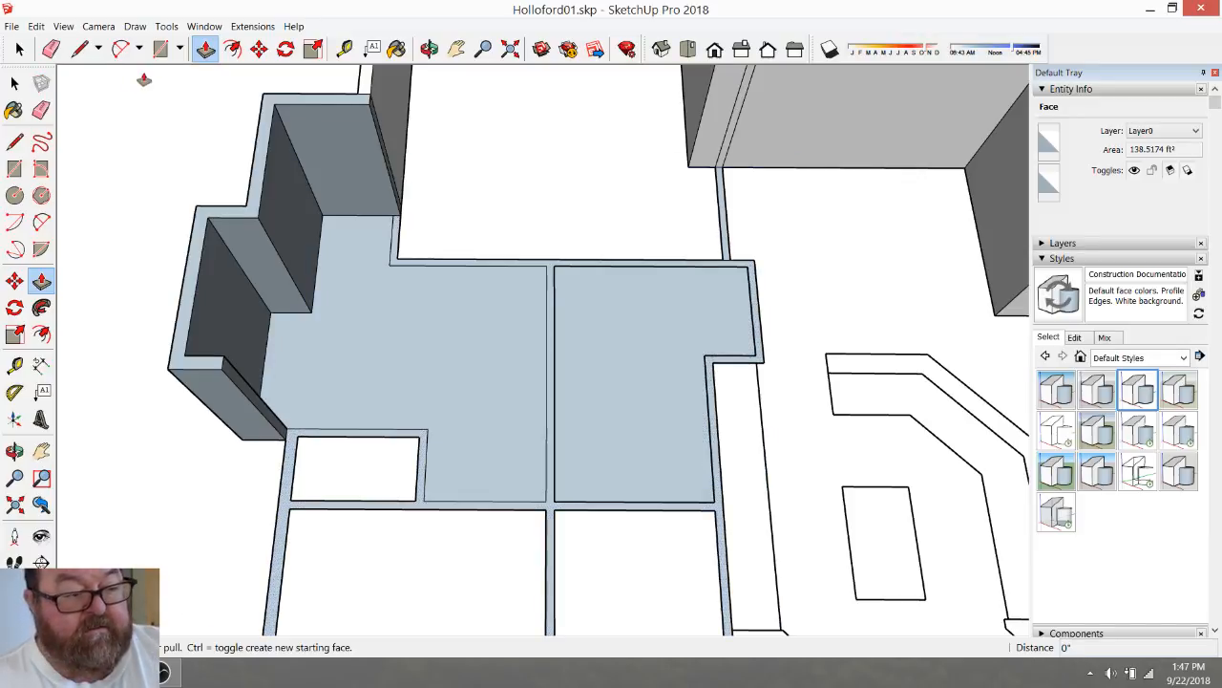
Draw 4 1/2" lines across the wall below the closet and across the partition between the two lower rooms
{"action": "key", "text": "l"}
{"action": "scroll", "coordinate": [480, 535], "scroll_direction": "up", "scroll_amount": 2}
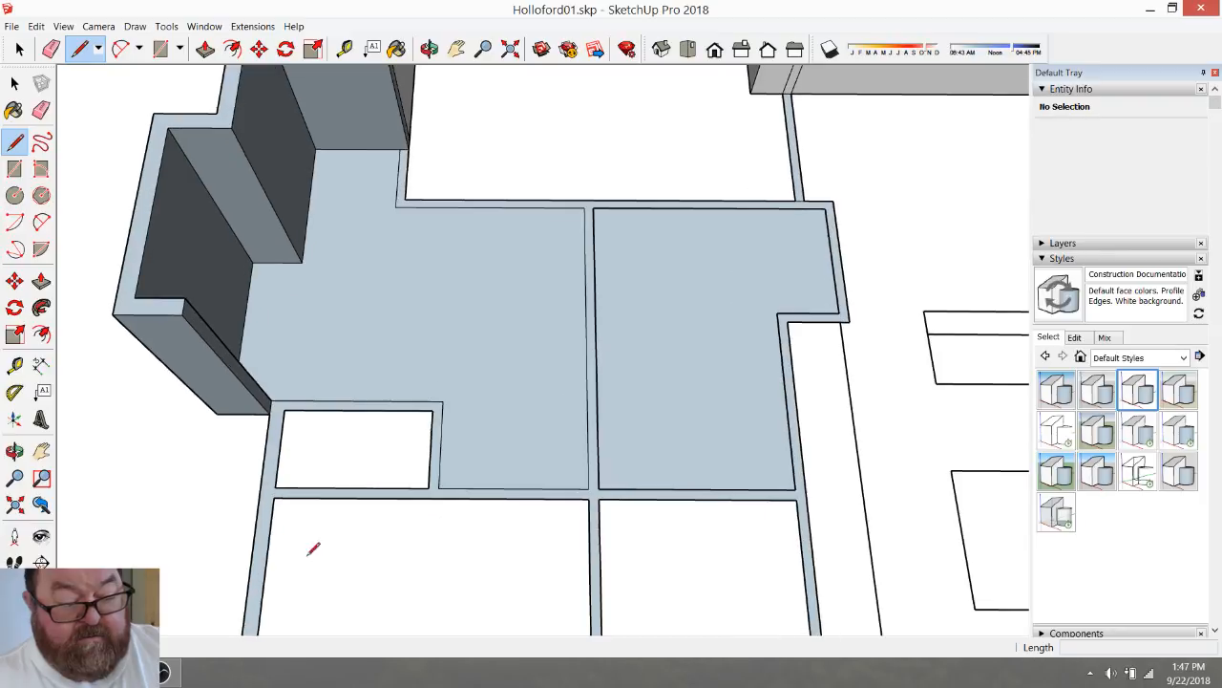
{"action": "left_click", "coordinate": [275, 497]}
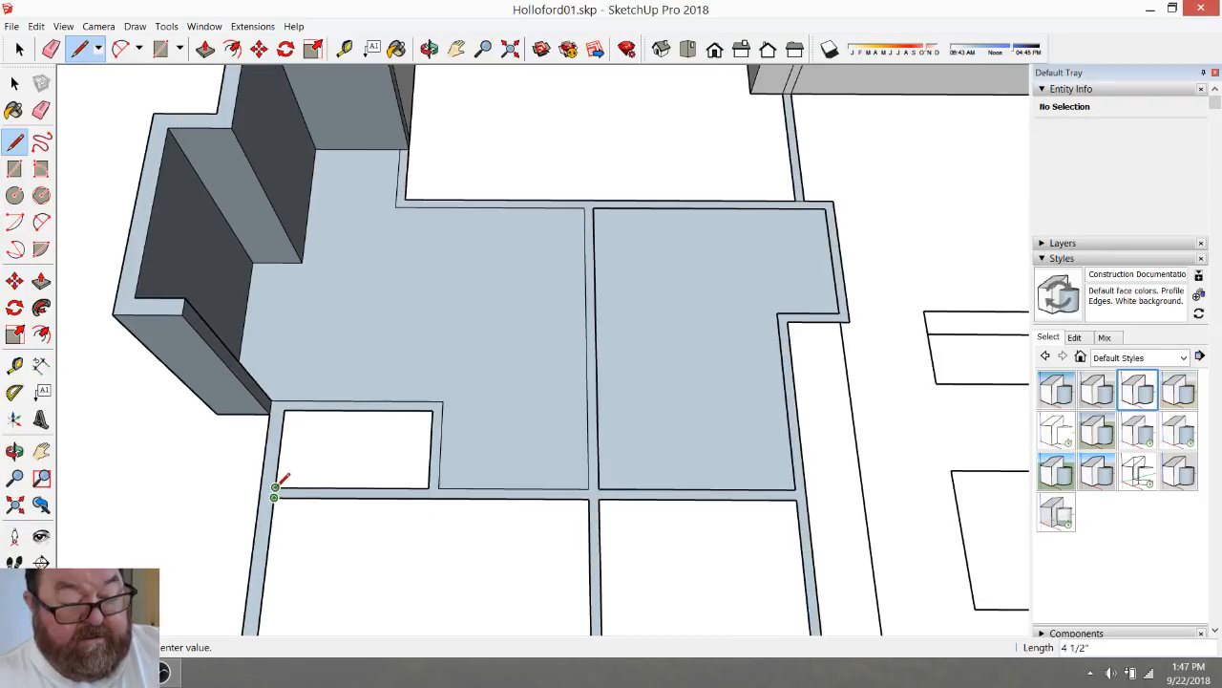
{"action": "left_click", "coordinate": [589, 499]}
{"action": "left_click", "coordinate": [599, 500]}
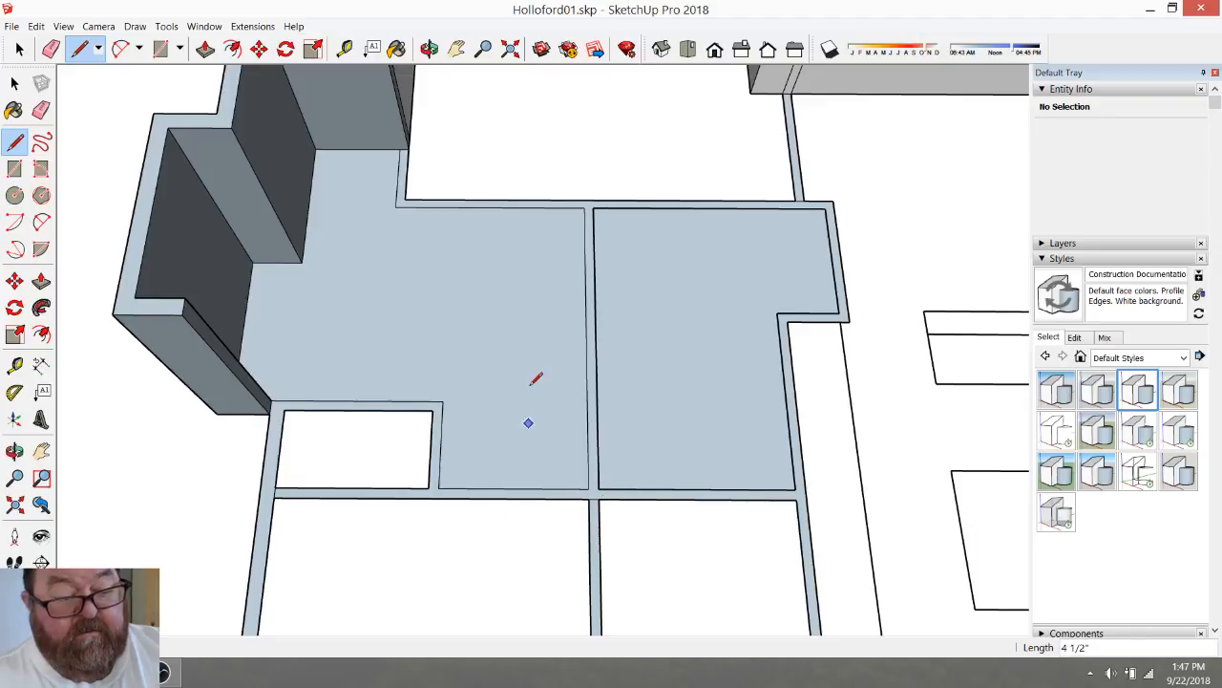
Try to raise the wall face between the upper rooms with Push/Pull and undo it
{"action": "left_click", "coordinate": [205, 49]}
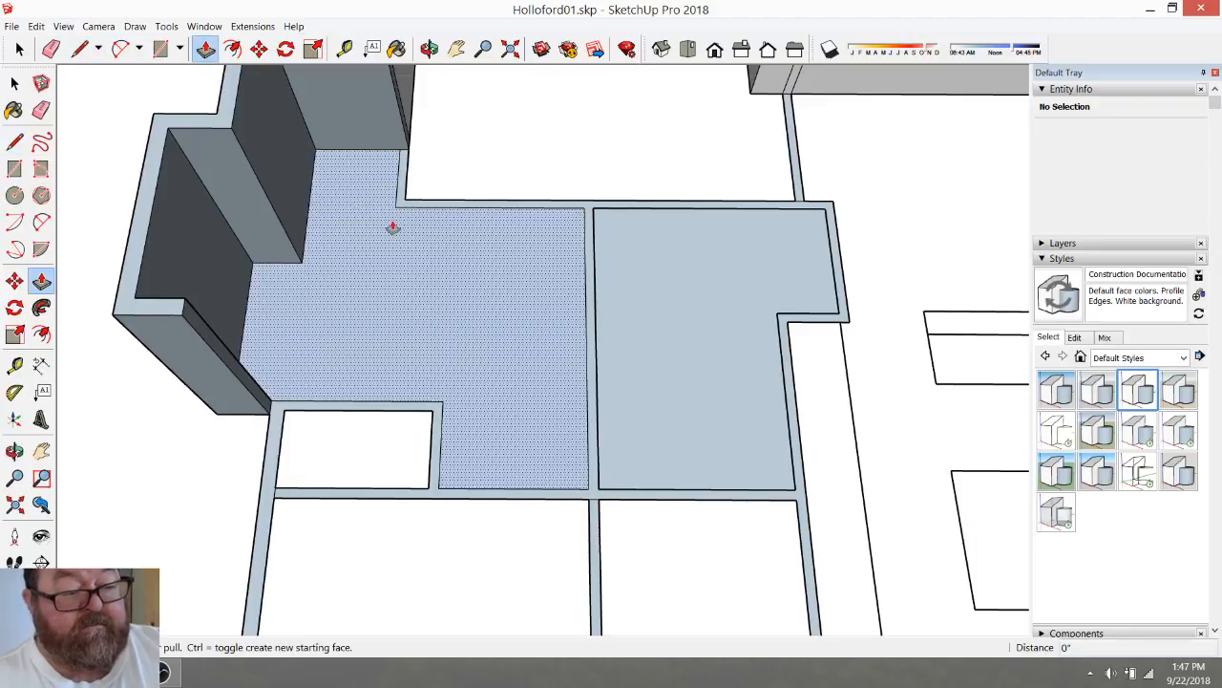
{"action": "left_click", "coordinate": [406, 203]}
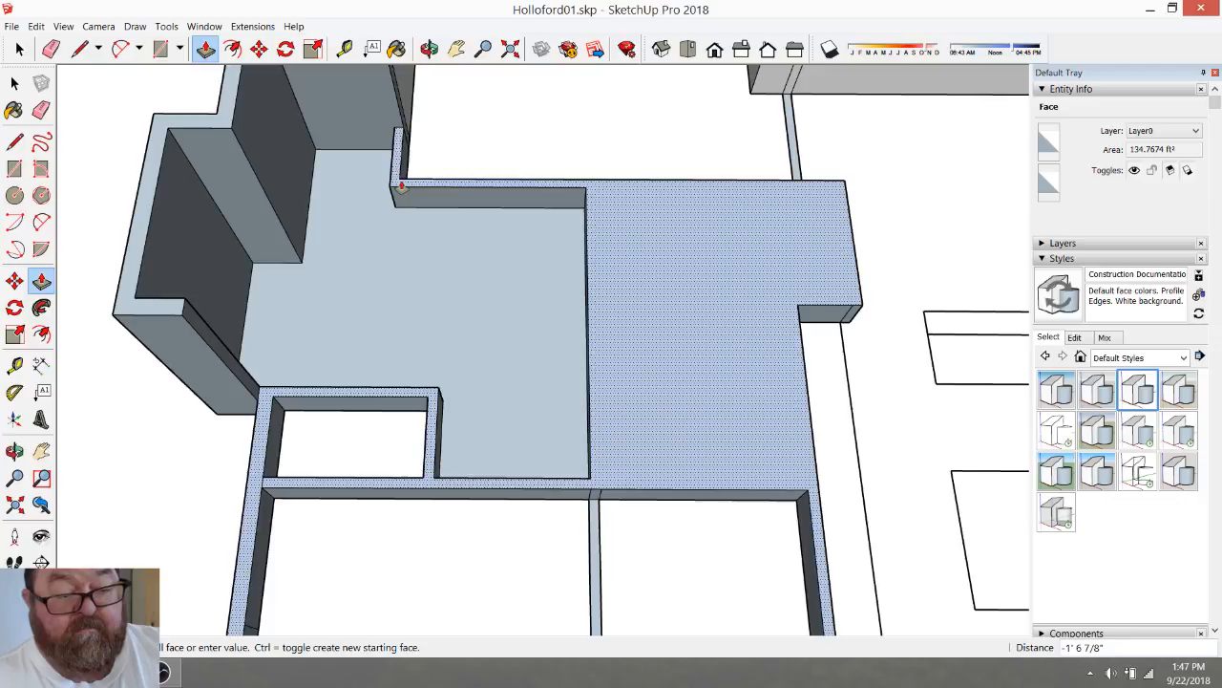
{"action": "left_click", "coordinate": [400, 186]}
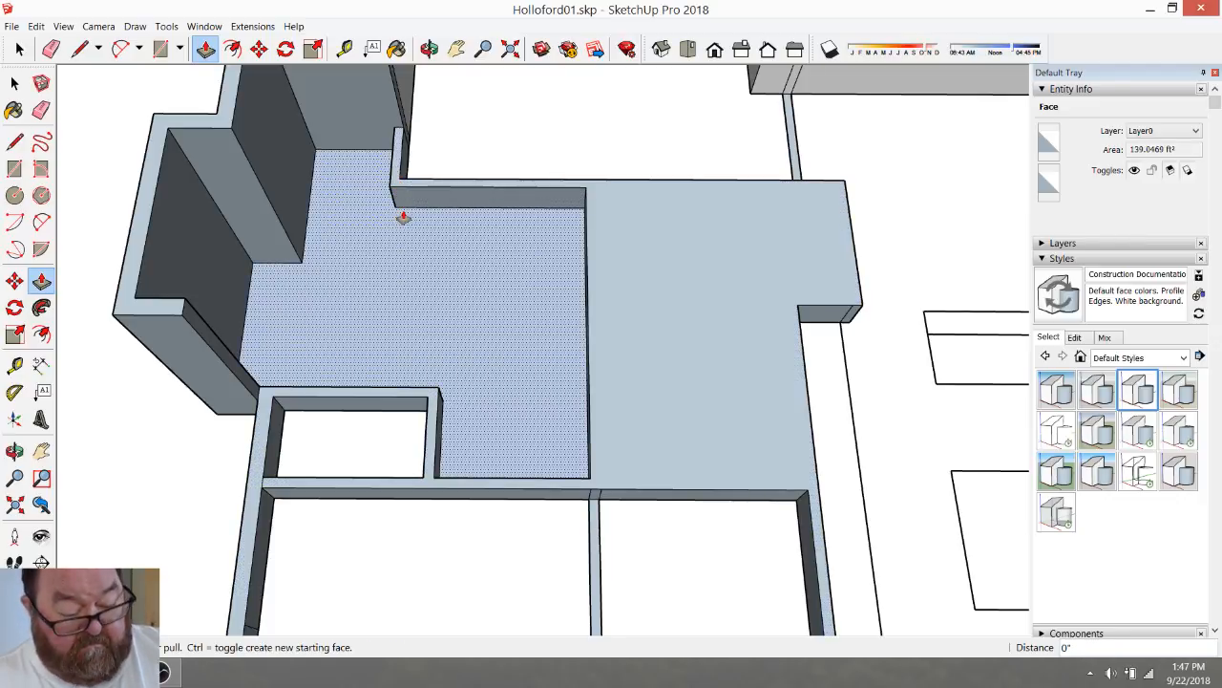
{"action": "key", "text": "ctrl+z"}
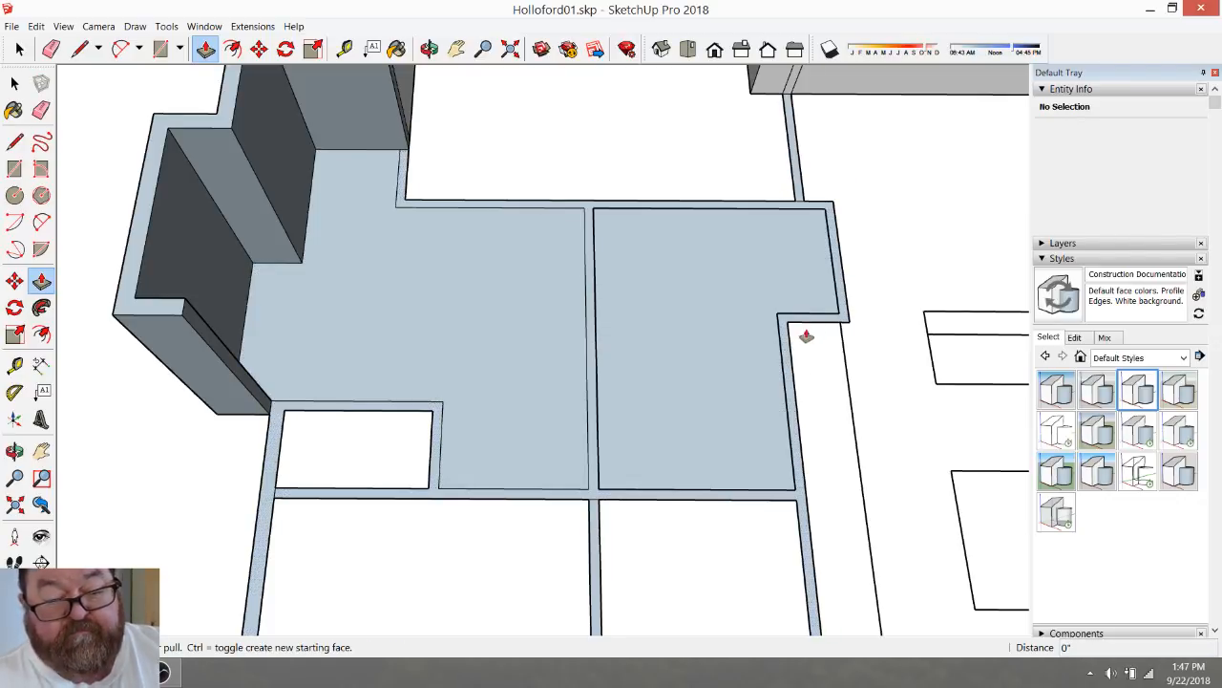
Delete the face filling the large upper room and select the face of the room beside it
{"action": "left_click", "coordinate": [19, 48]}
{"action": "left_click", "coordinate": [470, 269]}
{"action": "left_click", "coordinate": [640, 319]}
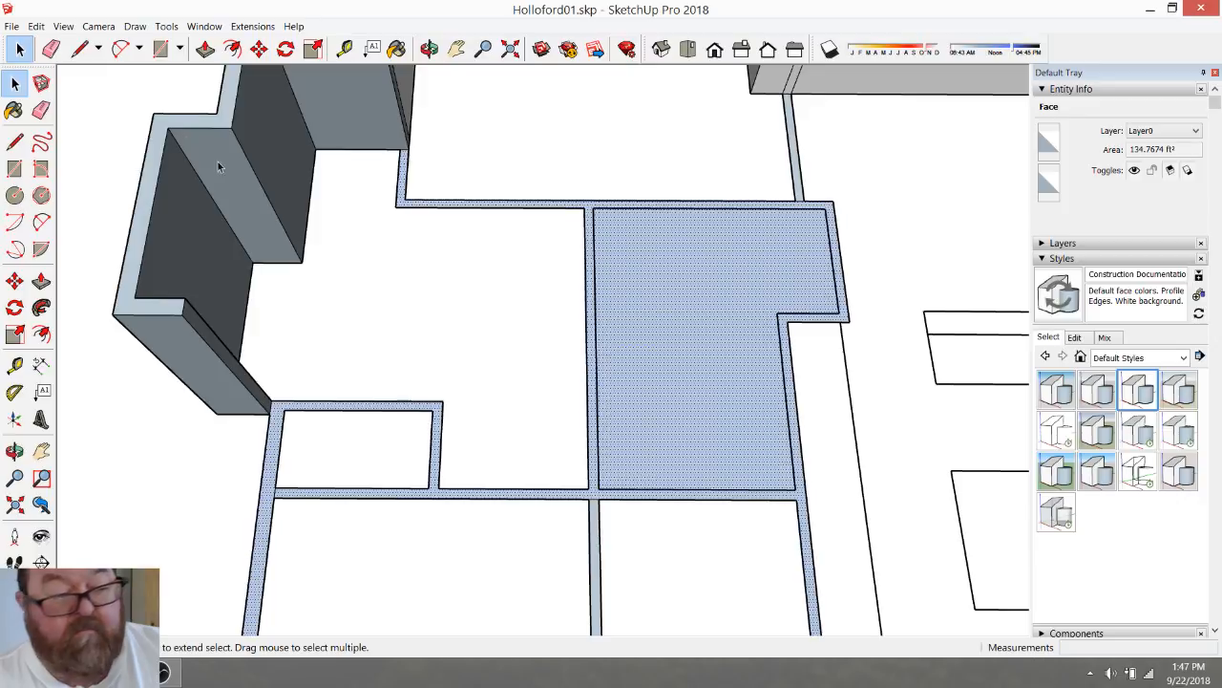
Draw a 4 1/2" line across the outer wall below the still-filled room and check which areas its face covers
{"action": "left_click", "coordinate": [79, 48]}
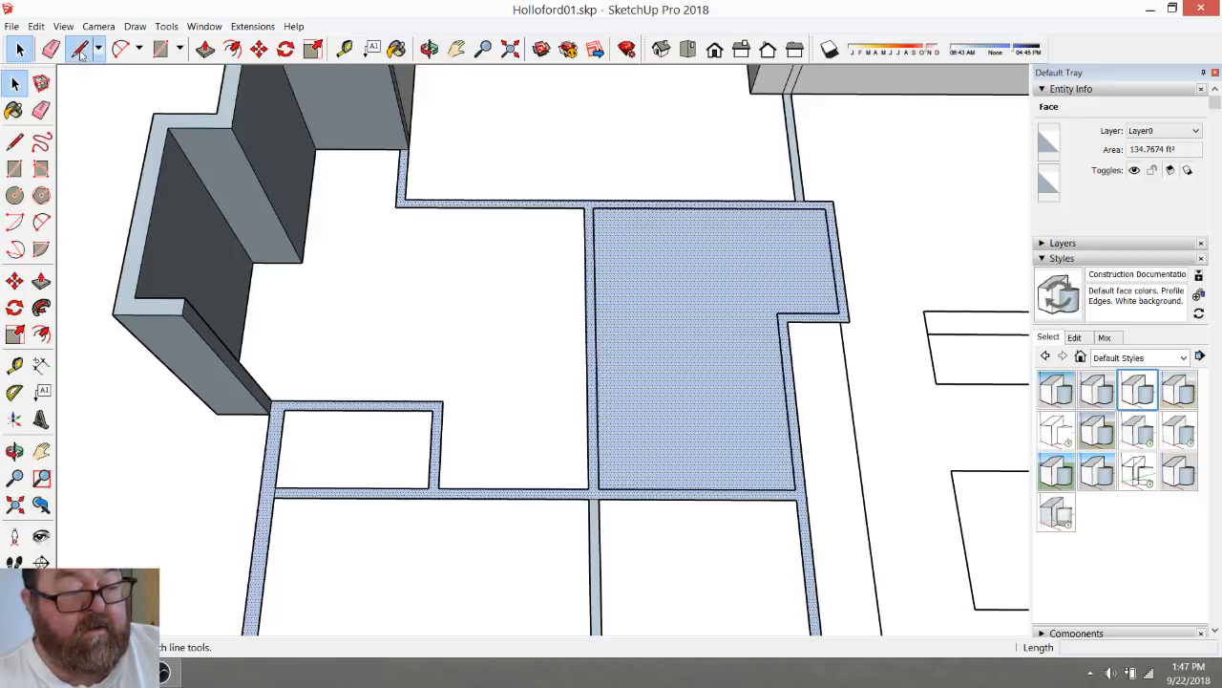
{"action": "left_click", "coordinate": [796, 497]}
{"action": "left_click", "coordinate": [809, 495]}
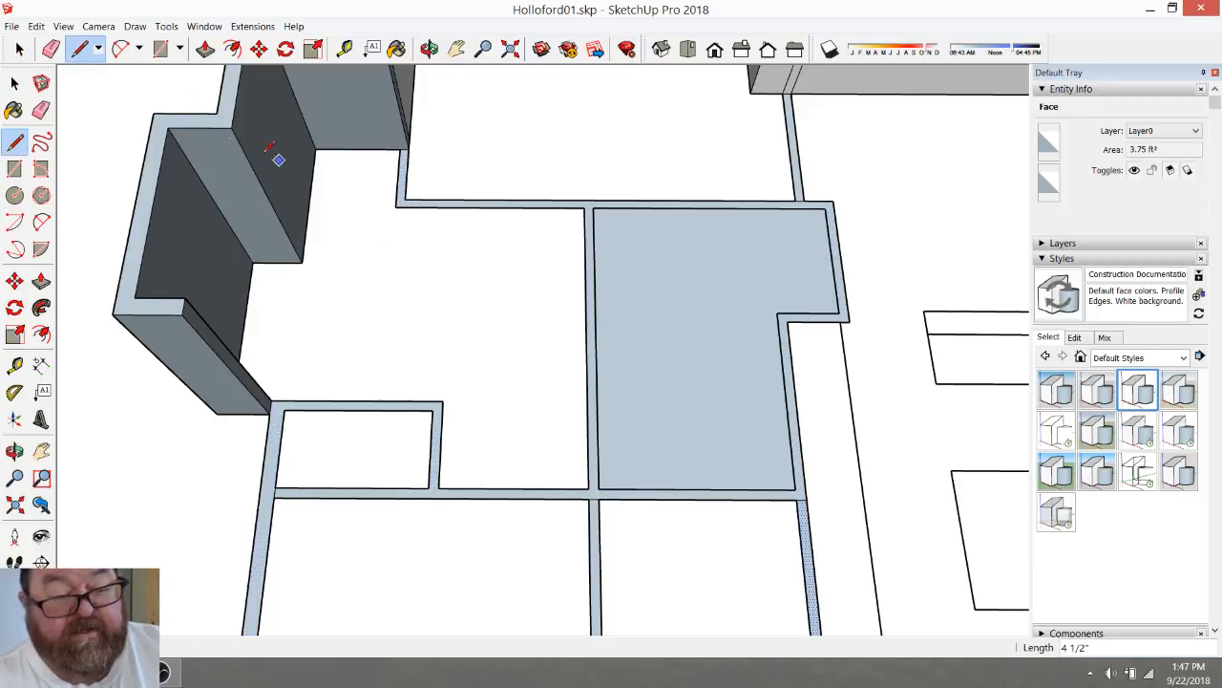
{"action": "left_click", "coordinate": [19, 48]}
{"action": "triple_click", "coordinate": [679, 307]}
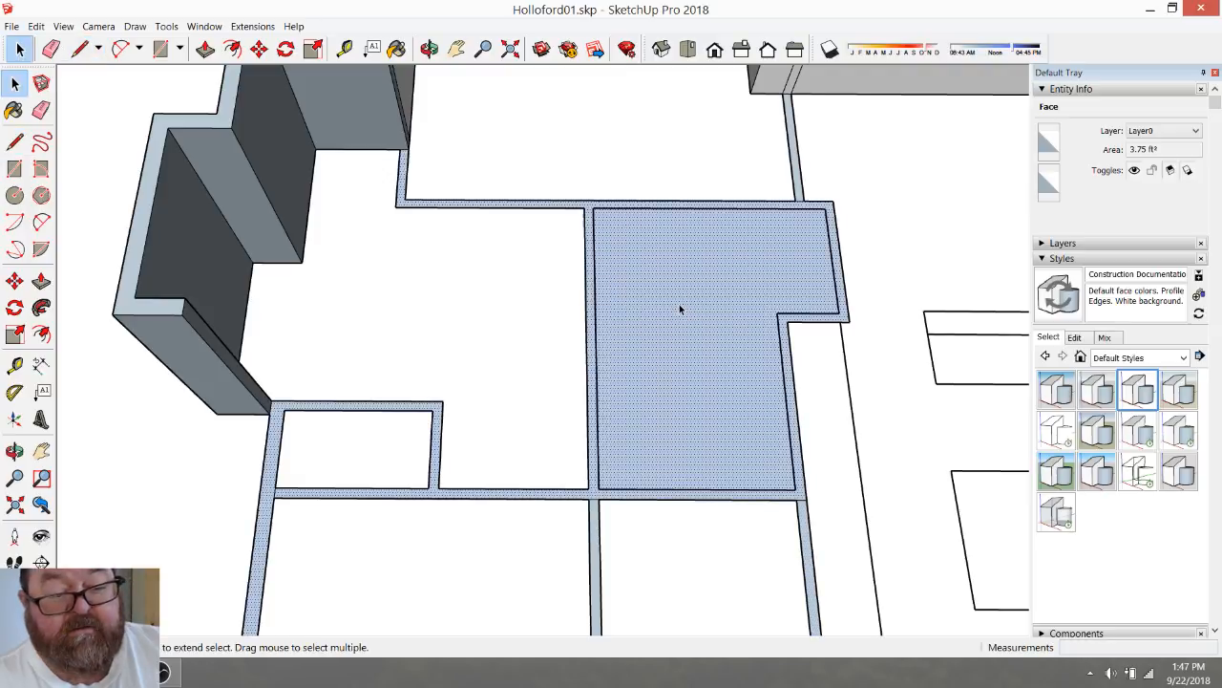
{"action": "key", "text": "ctrl+t"}
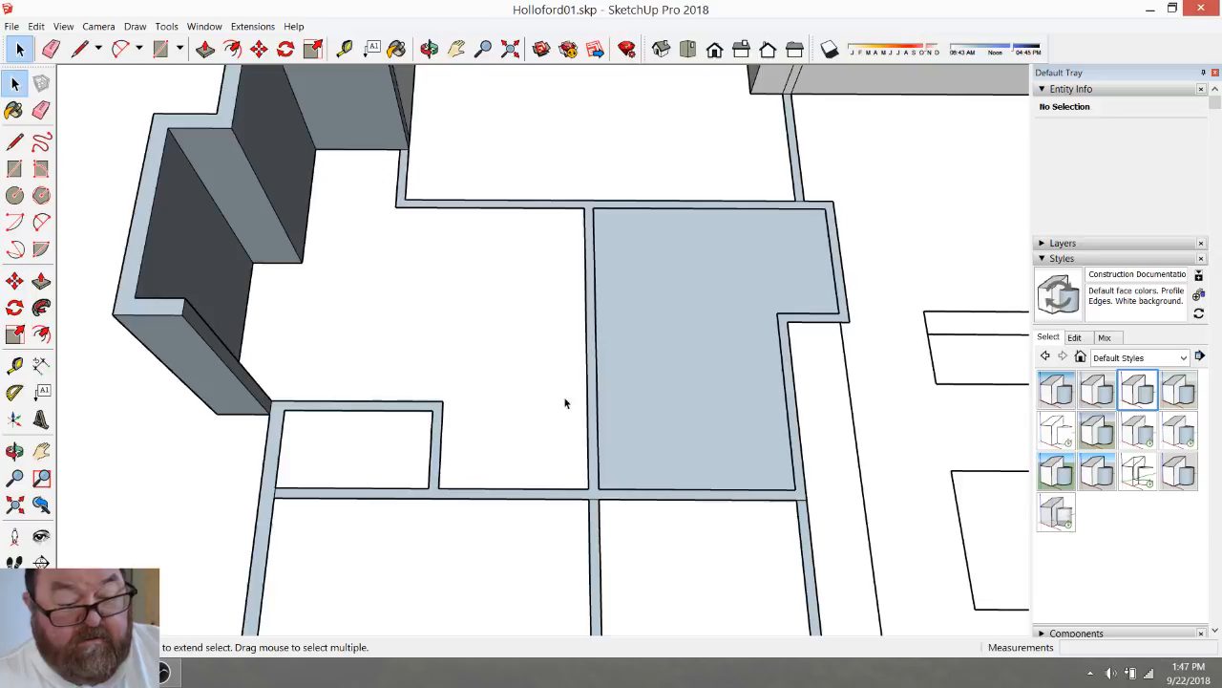
Draw a 6 1/2" line across the thick outer wall below the closet
{"action": "key", "text": "l"}
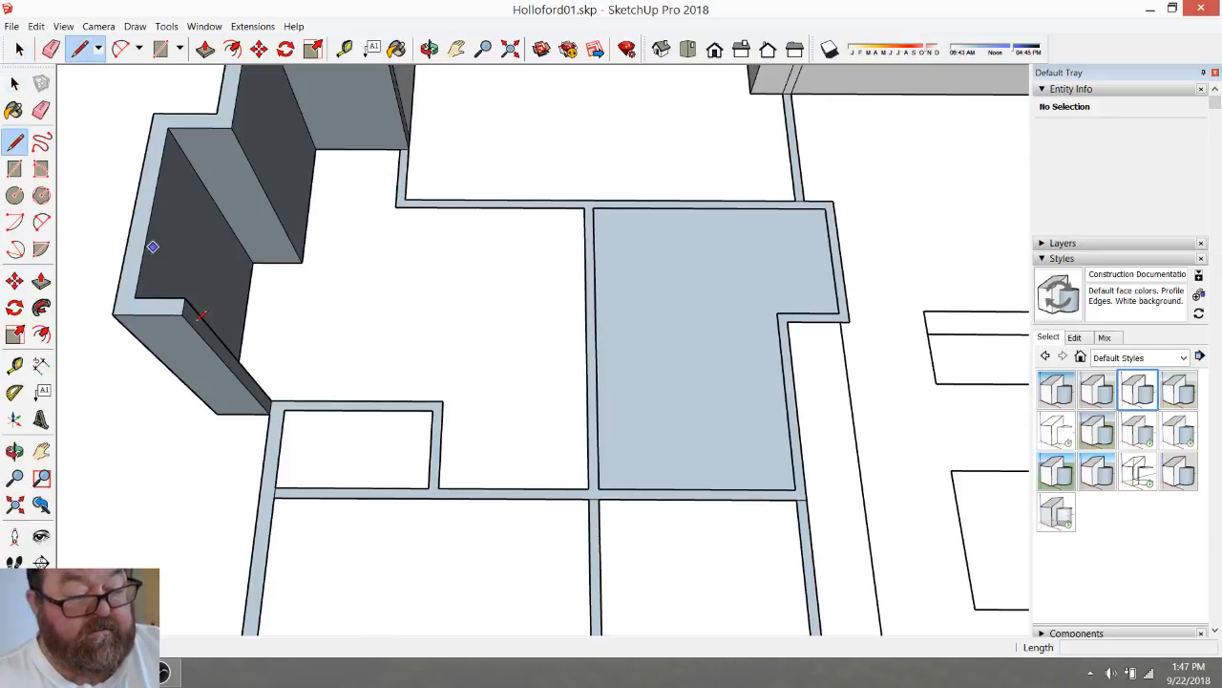
{"action": "left_click", "coordinate": [274, 496]}
{"action": "left_click", "coordinate": [260, 497]}
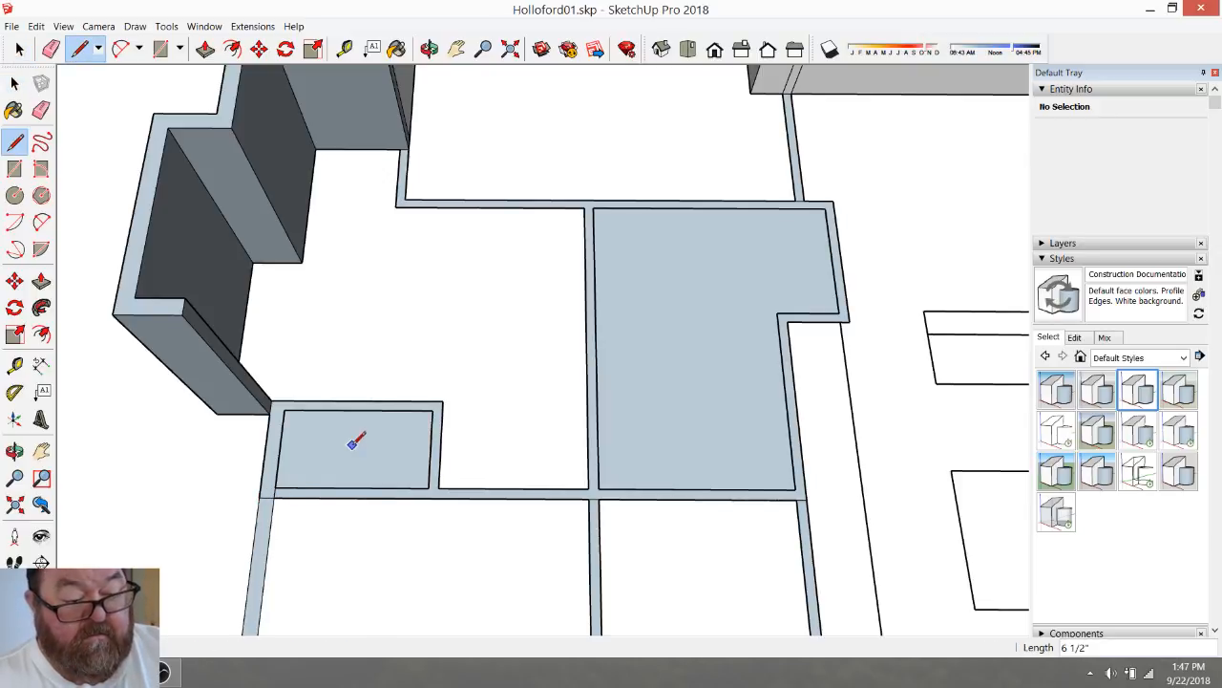
{"action": "left_click", "coordinate": [204, 48]}
{"action": "left_click", "coordinate": [590, 430]}
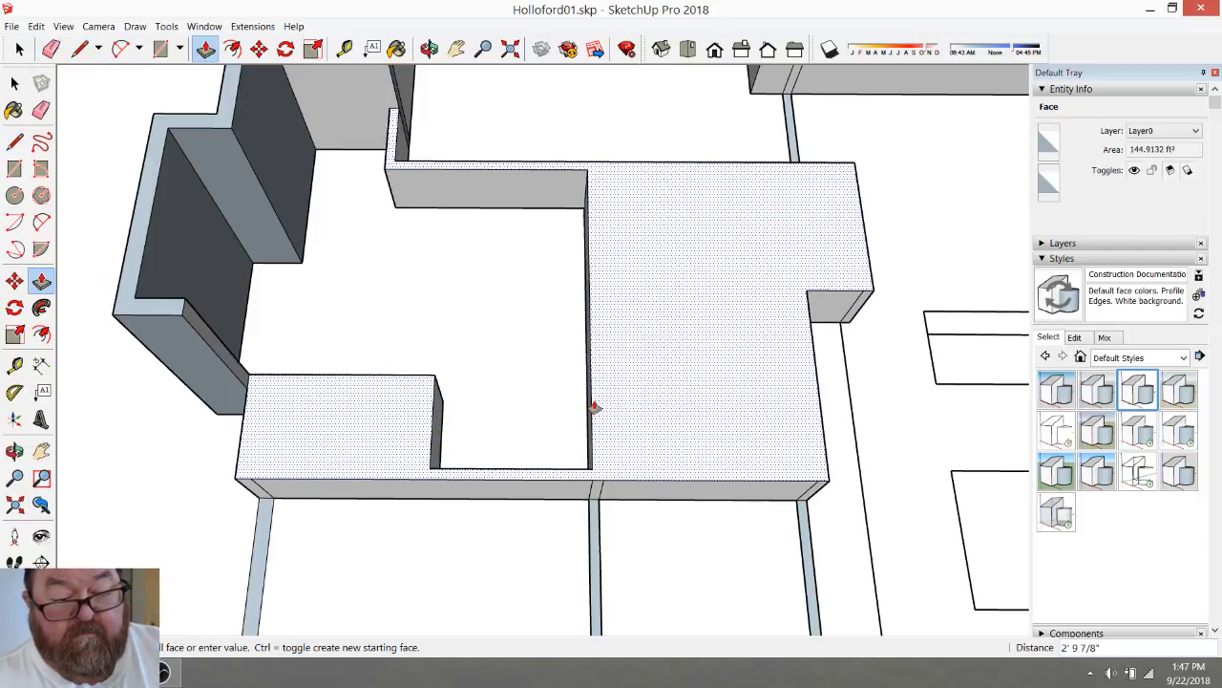
{"action": "key", "text": "Escape"}
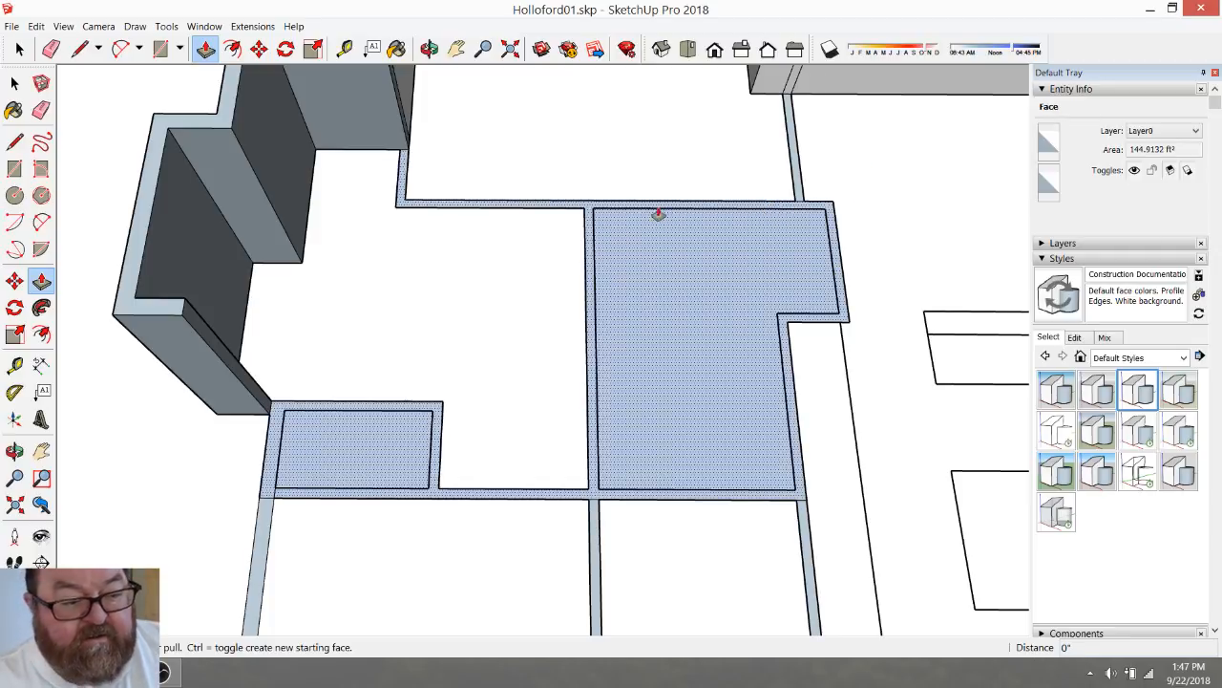
{"action": "key", "text": "space"}
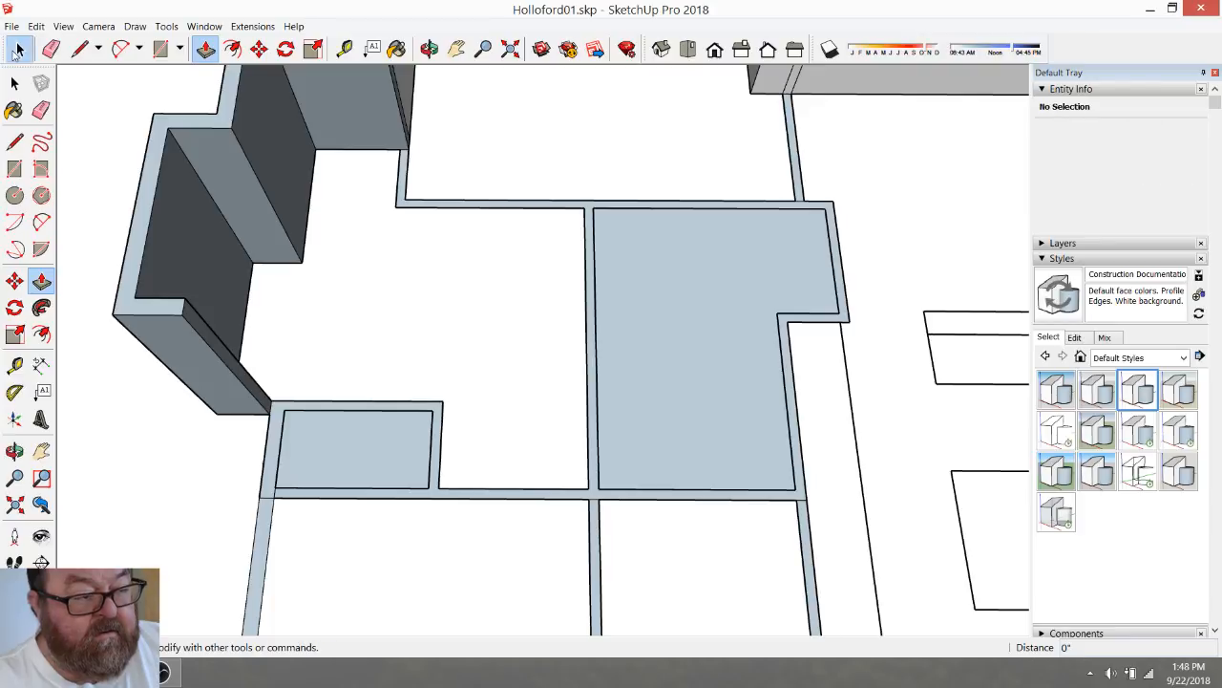
Delete the single face that covers the closet, the surrounding walls and the still-filled room
{"action": "left_click", "coordinate": [372, 460]}
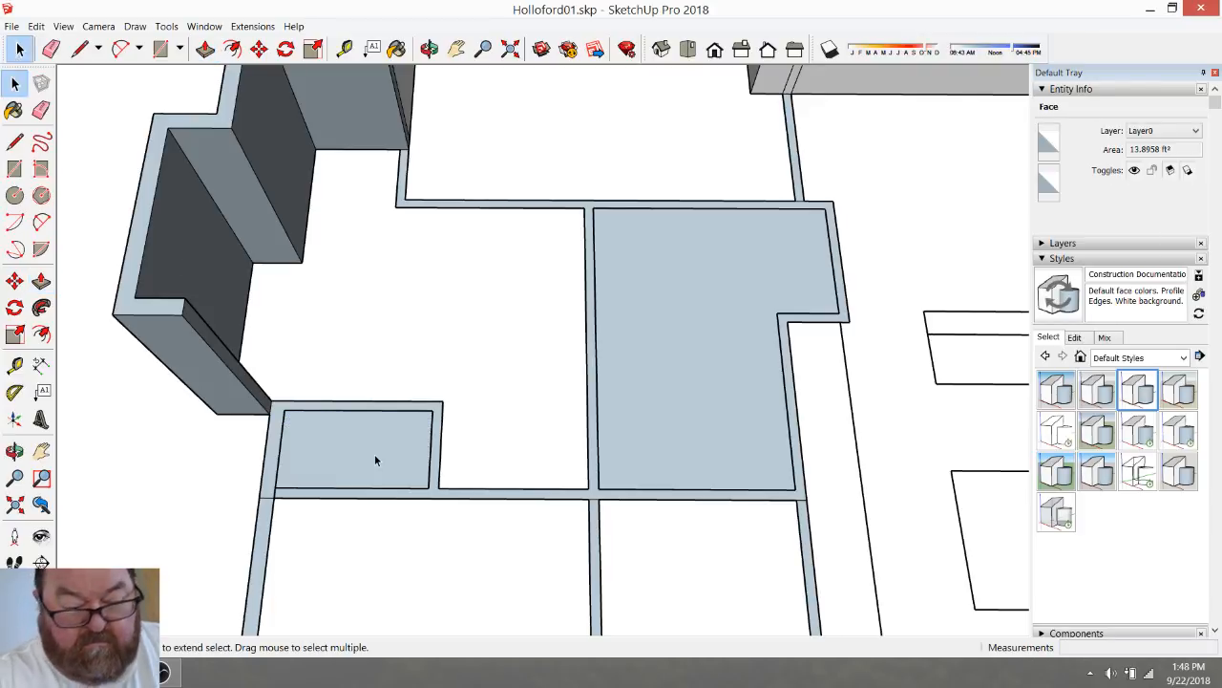
{"action": "left_click", "coordinate": [374, 453]}
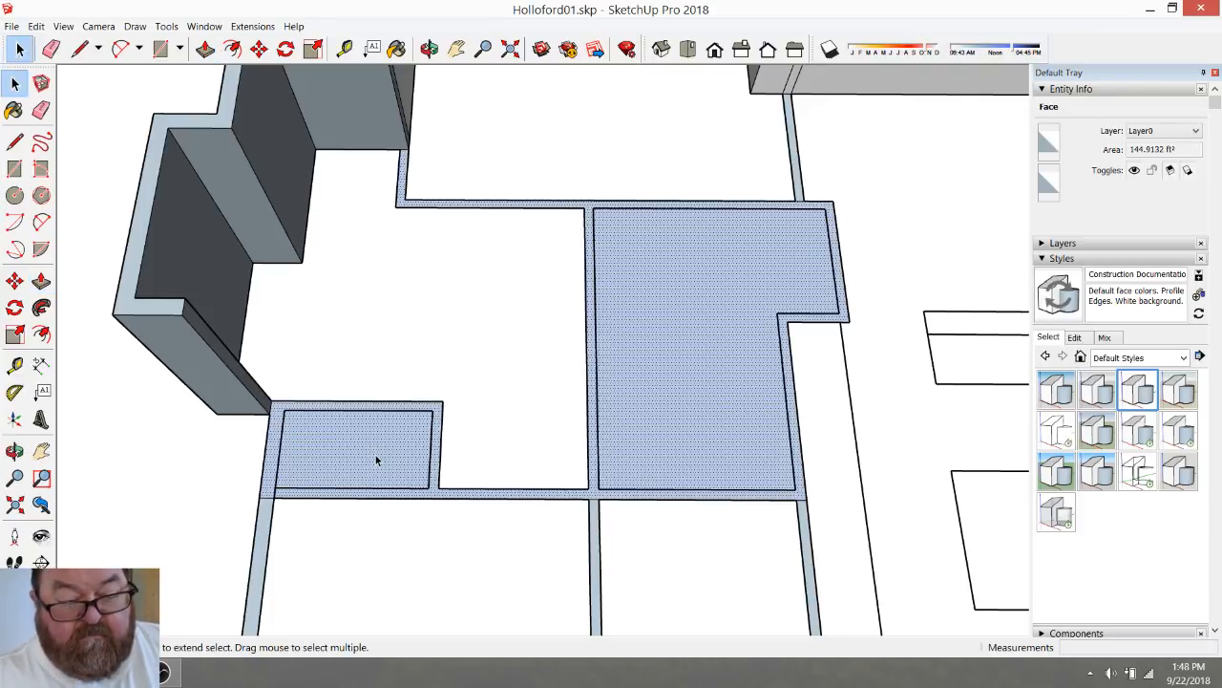
{"action": "key", "text": "Delete"}
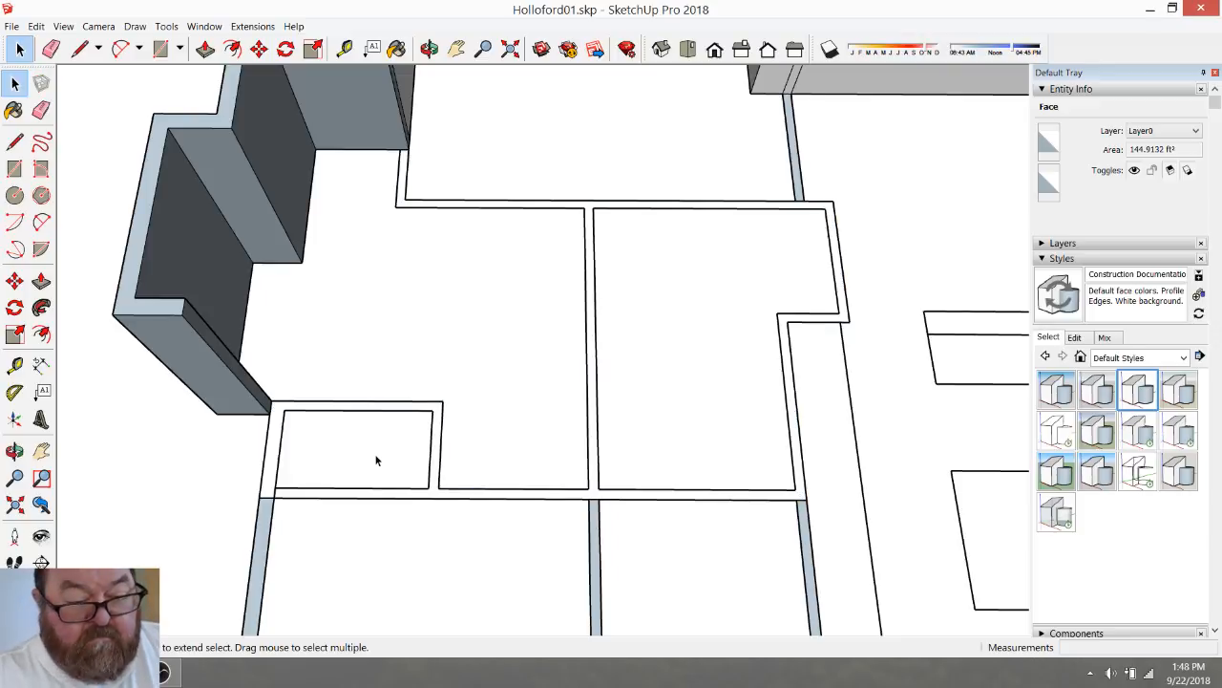
Trace both edges of the dividing wall with 11' 11" lines to recreate separate faces for the two adjoining rooms
{"action": "scroll", "coordinate": [375, 458], "scroll_direction": "up", "scroll_amount": 2}
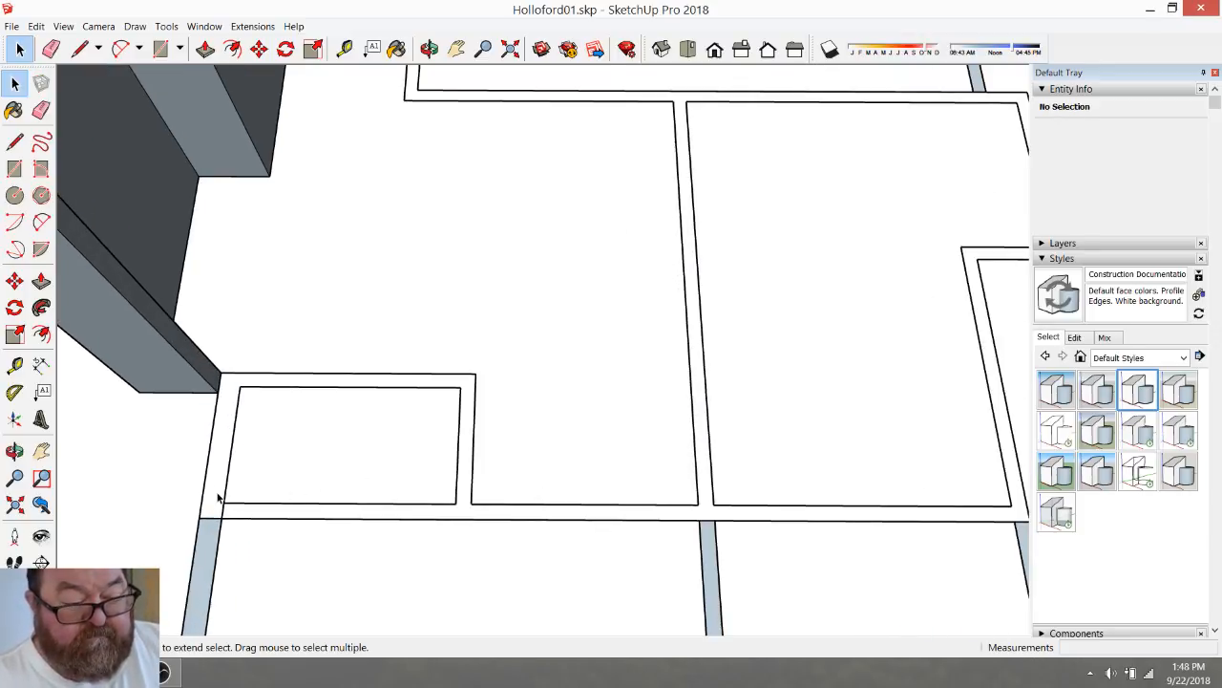
{"action": "scroll", "coordinate": [219, 504], "scroll_direction": "down", "scroll_amount": 2}
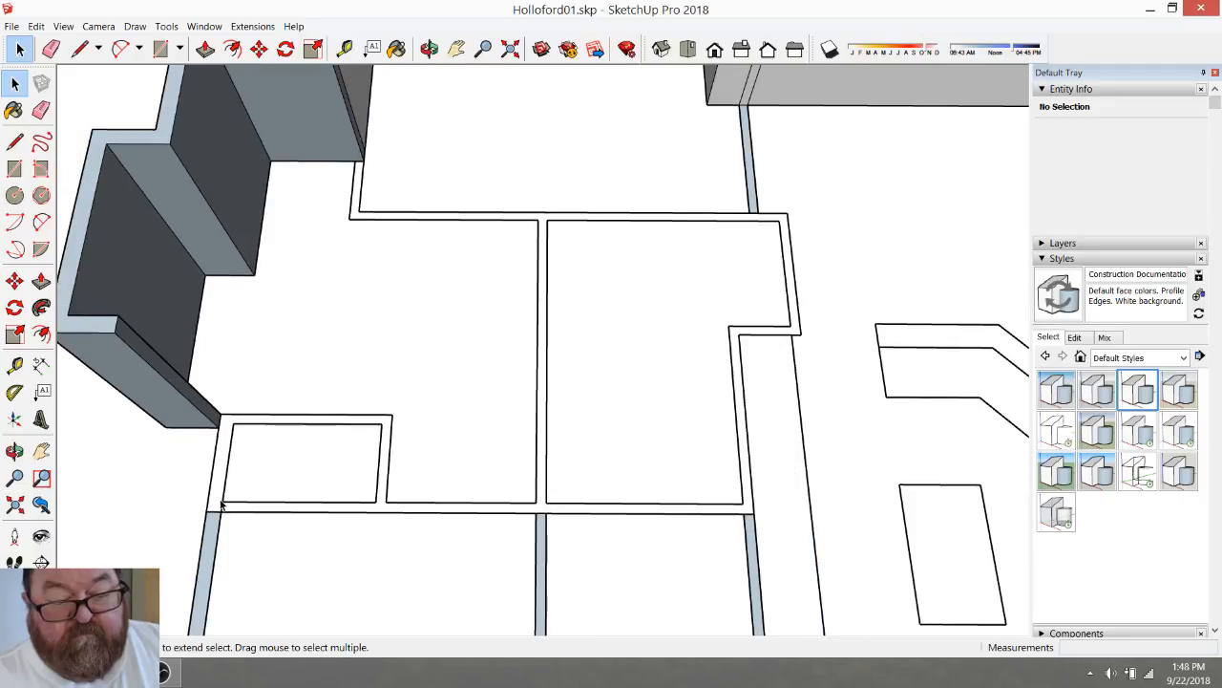
{"action": "scroll", "coordinate": [632, 216], "scroll_direction": "up", "scroll_amount": 1}
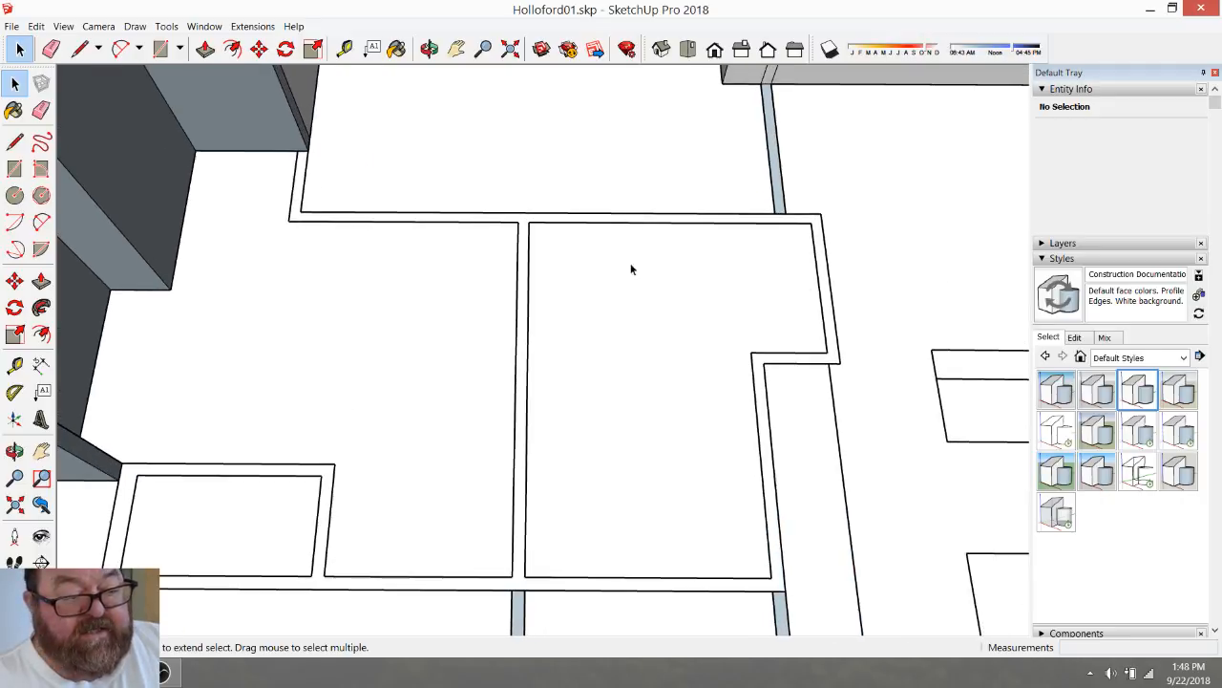
{"action": "scroll", "coordinate": [574, 296], "scroll_direction": "down", "scroll_amount": 1}
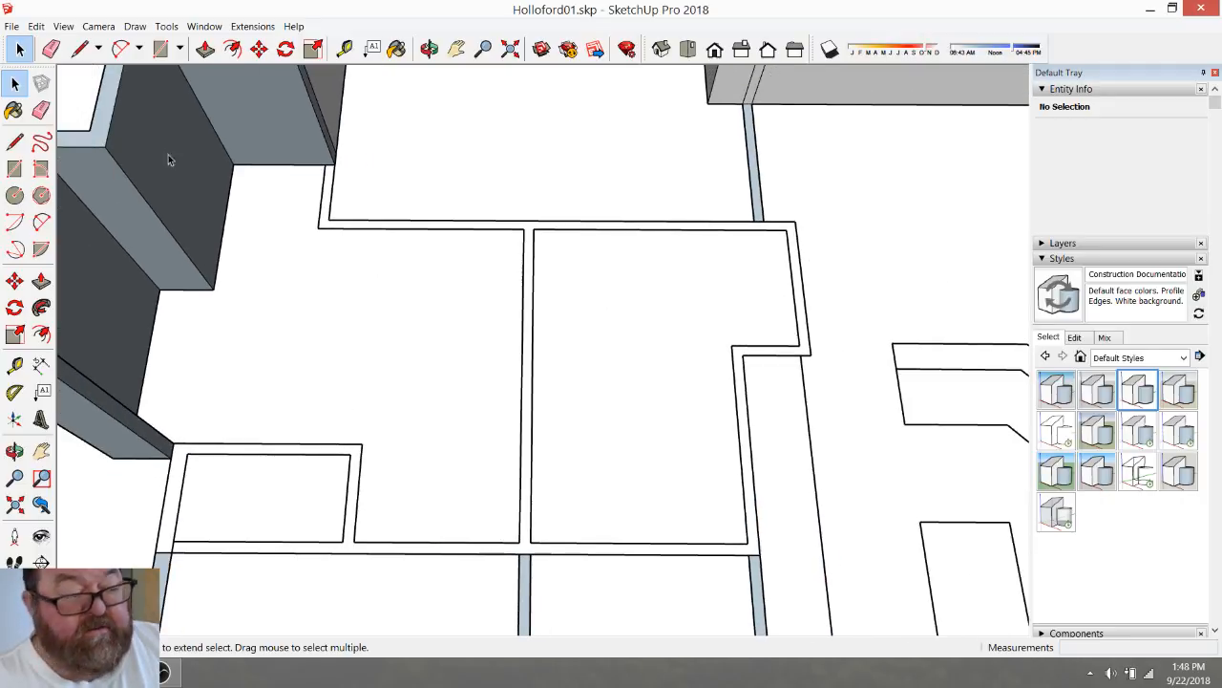
{"action": "left_click", "coordinate": [80, 49]}
{"action": "left_click", "coordinate": [533, 229]}
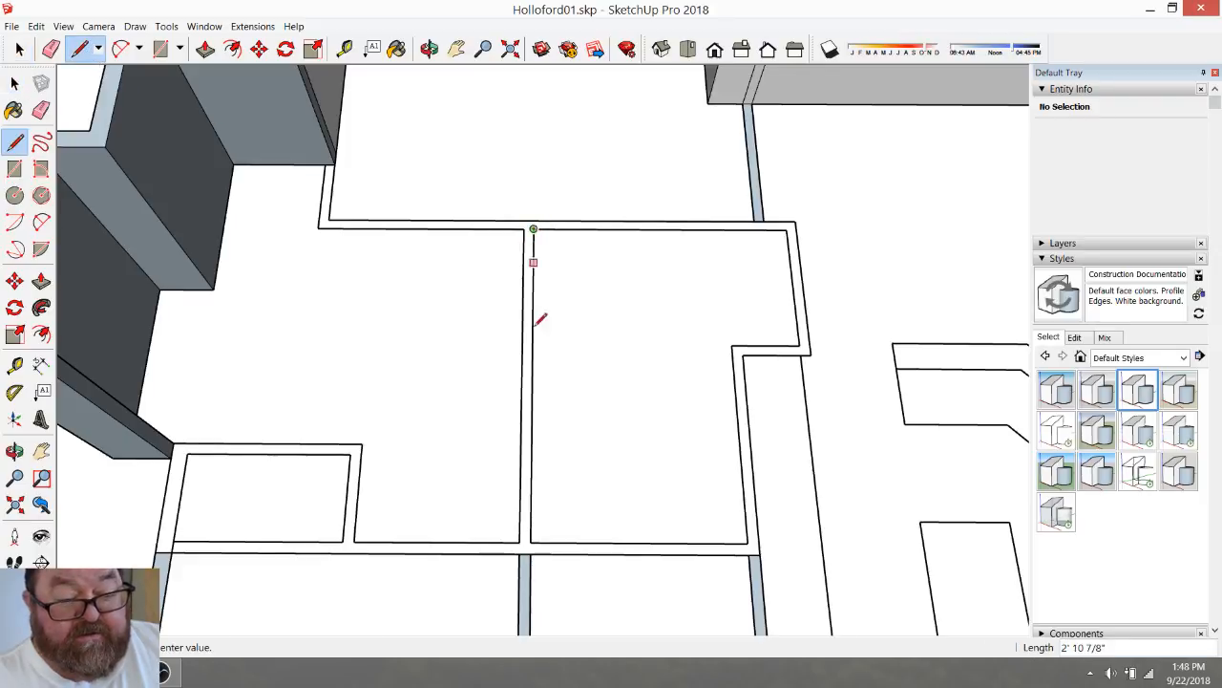
{"action": "left_click", "coordinate": [533, 541]}
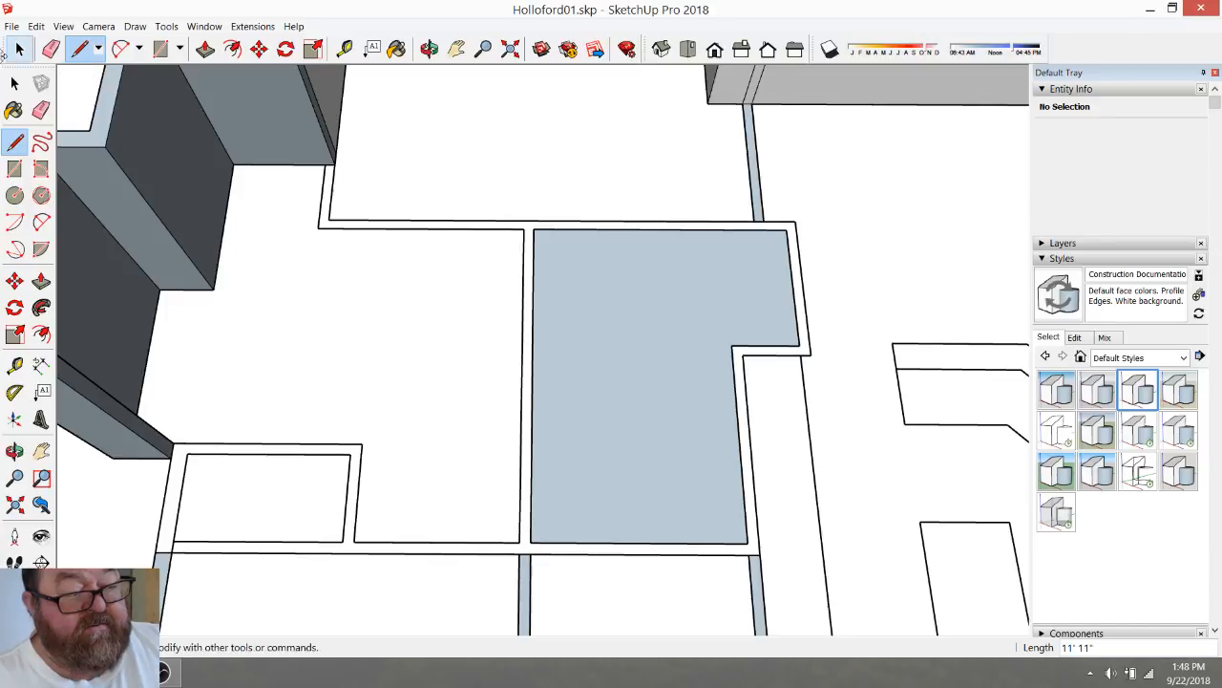
{"action": "left_click", "coordinate": [12, 51]}
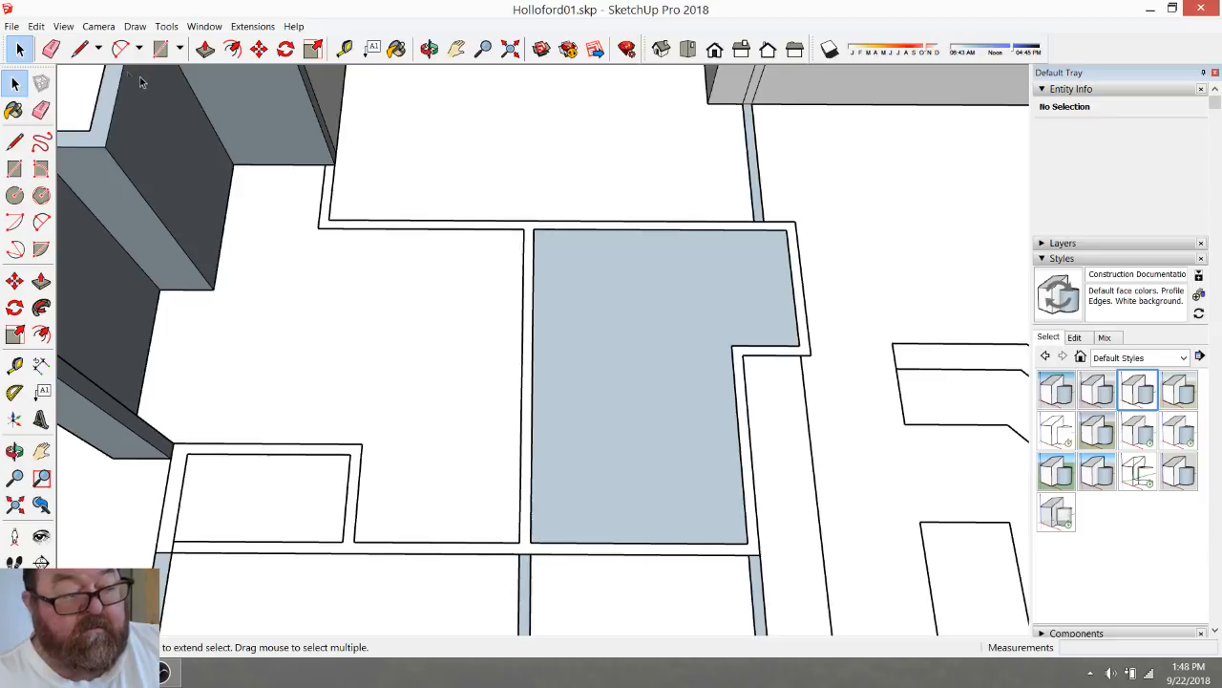
{"action": "left_click", "coordinate": [80, 49]}
{"action": "left_click", "coordinate": [523, 230]}
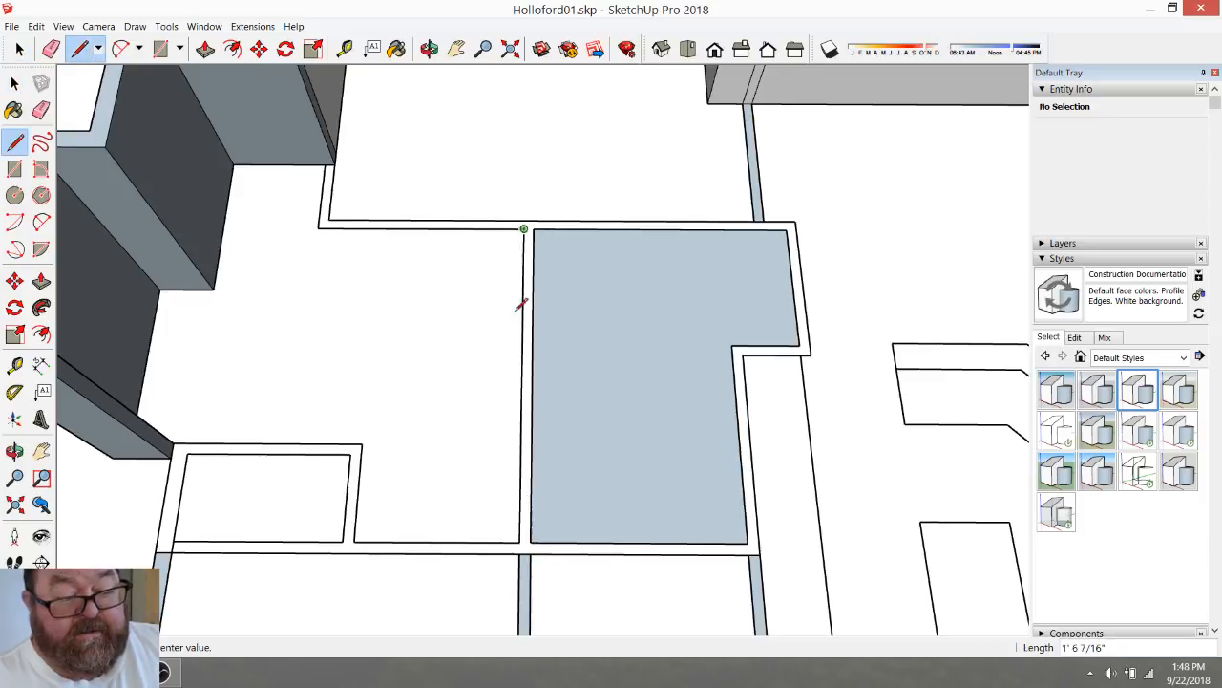
{"action": "left_click", "coordinate": [521, 540]}
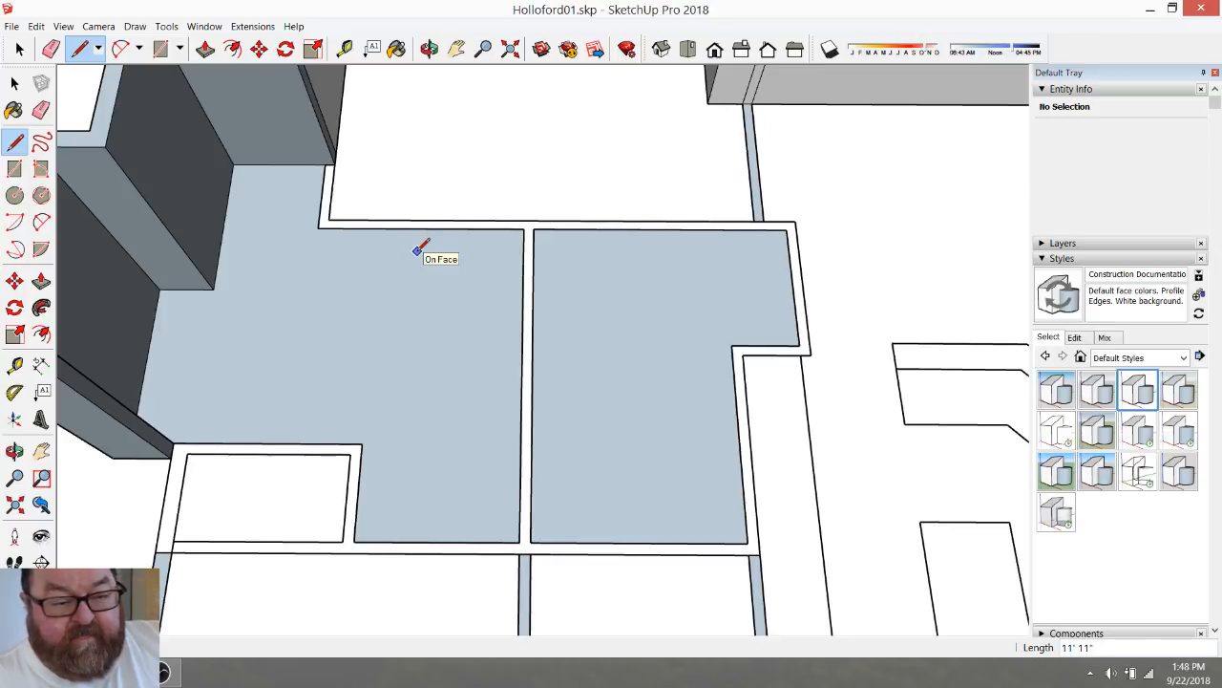
Draw a 4 1/2" line across the closet's inner side wall and raise the connected wall face around the rooms to 9'
{"action": "left_click", "coordinate": [351, 482]}
{"action": "left_click", "coordinate": [361, 483]}
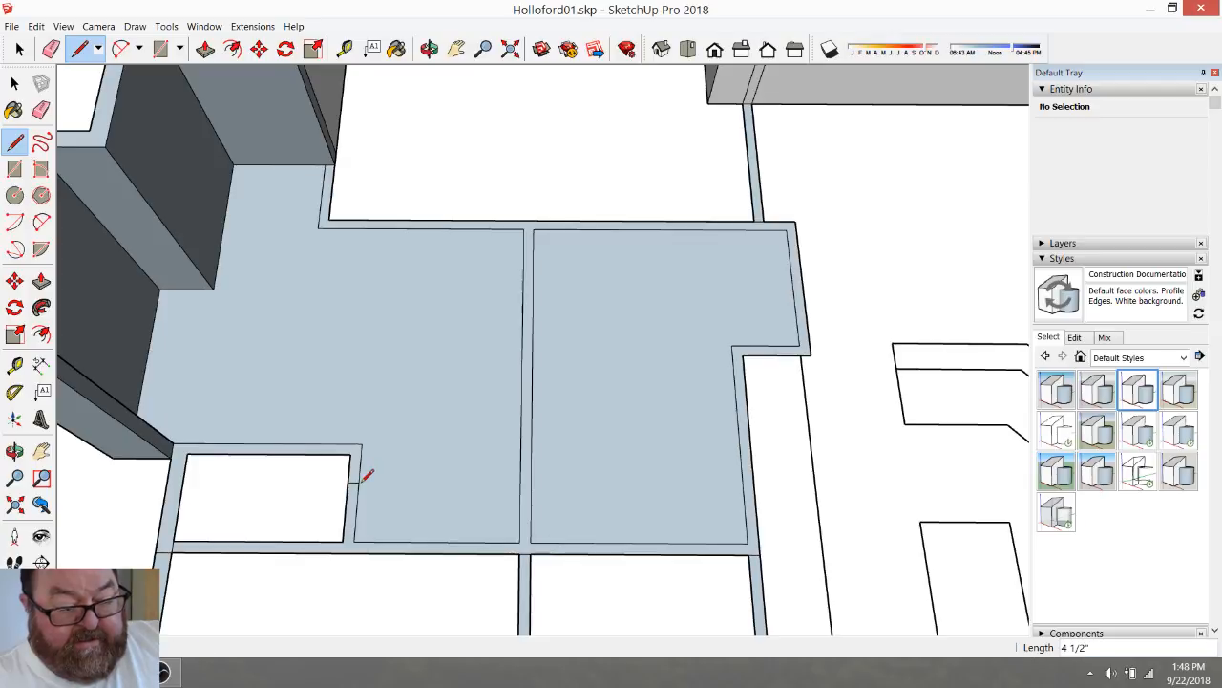
{"action": "left_click", "coordinate": [205, 50]}
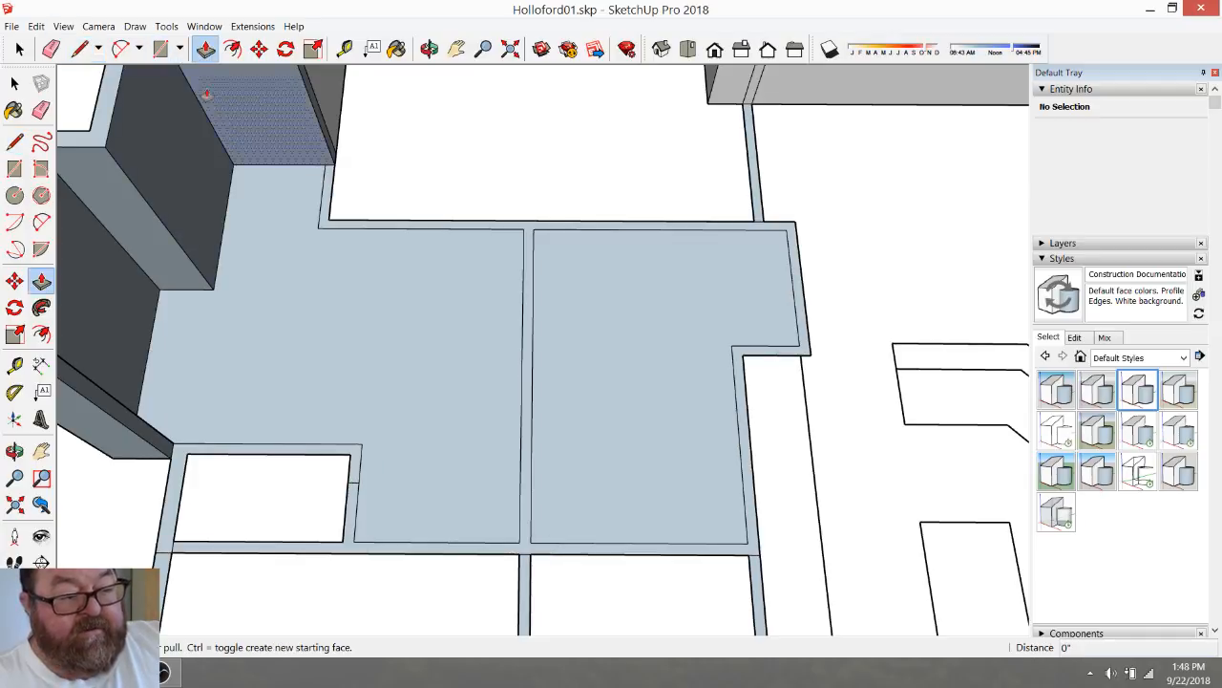
{"action": "left_click", "coordinate": [495, 444]}
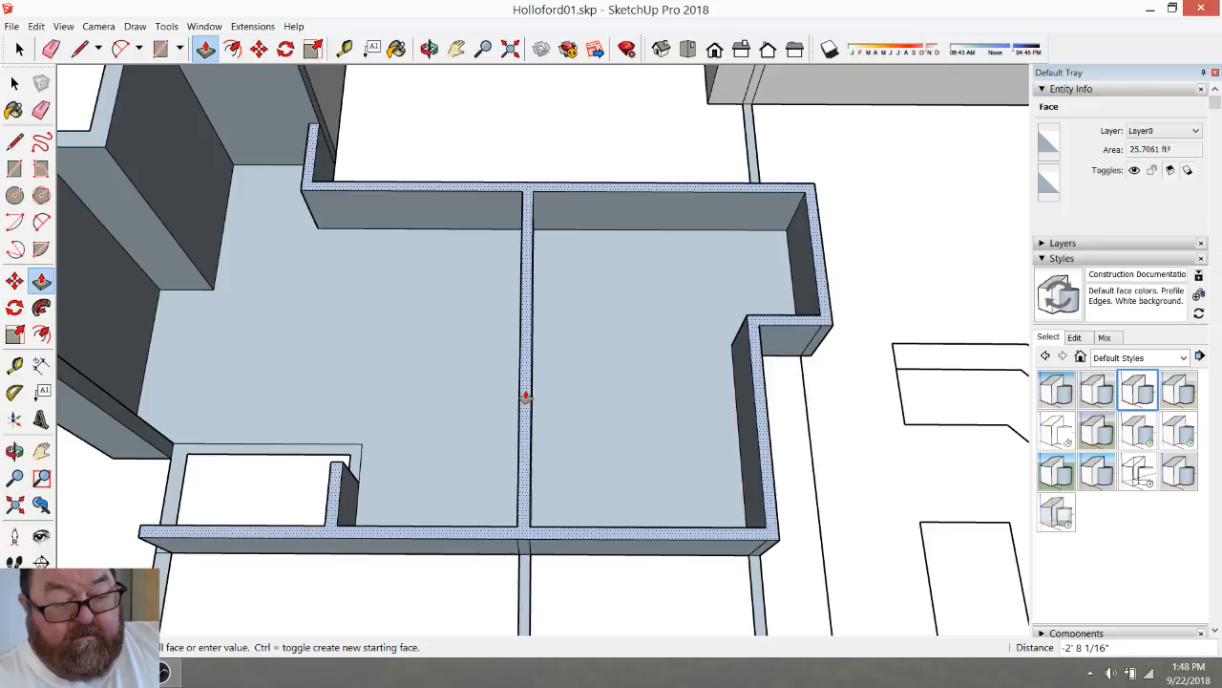
{"action": "left_click", "coordinate": [106, 149]}
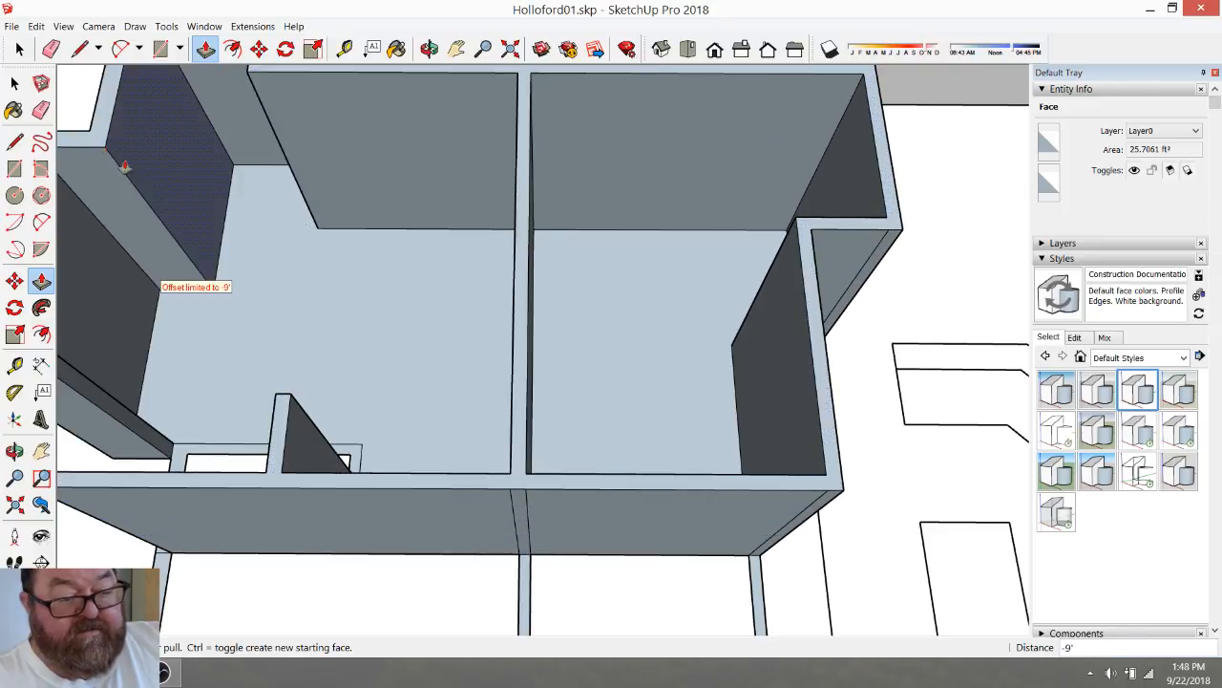
Raise the remaining closet wall section to 9', level with the neighbouring walls
{"action": "scroll", "coordinate": [641, 362], "scroll_direction": "down", "scroll_amount": 4}
{"action": "left_click", "coordinate": [429, 49]}
{"action": "left_click_drag", "start_coordinate": [429, 254], "coordinate": [612, 320]}
{"action": "scroll", "coordinate": [688, 363], "scroll_direction": "up", "scroll_amount": 3}
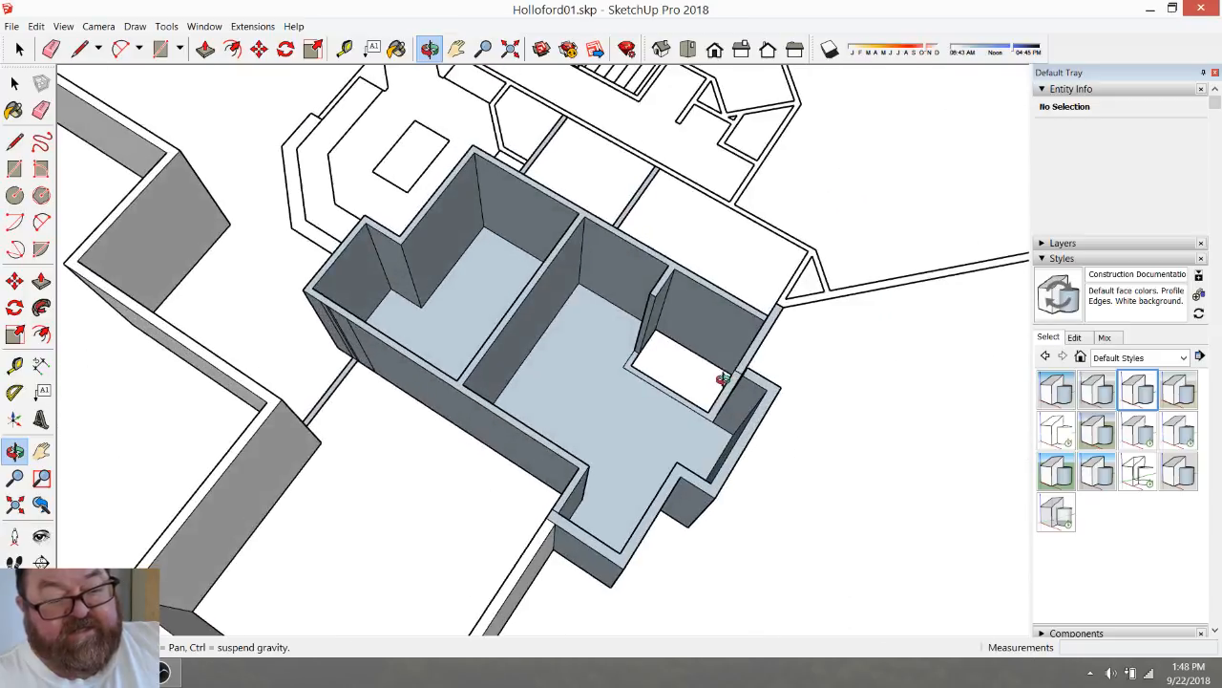
{"action": "scroll", "coordinate": [668, 363], "scroll_direction": "up", "scroll_amount": 4}
{"action": "left_click", "coordinate": [205, 49]}
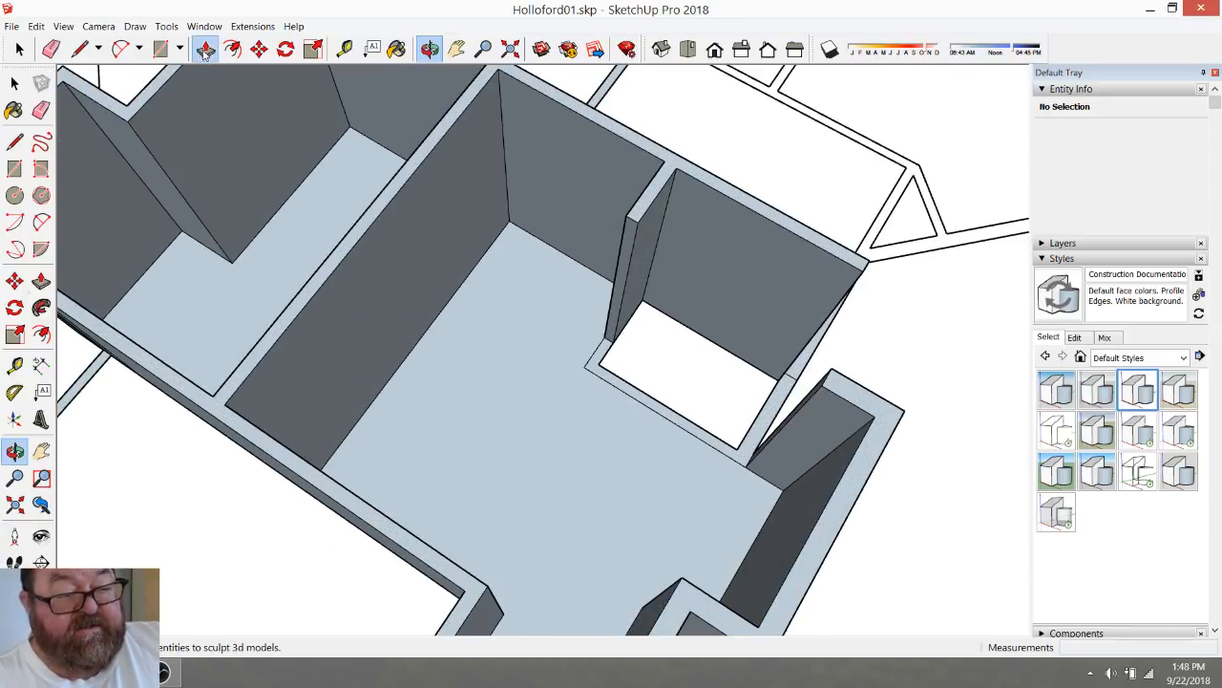
{"action": "left_click", "coordinate": [758, 424]}
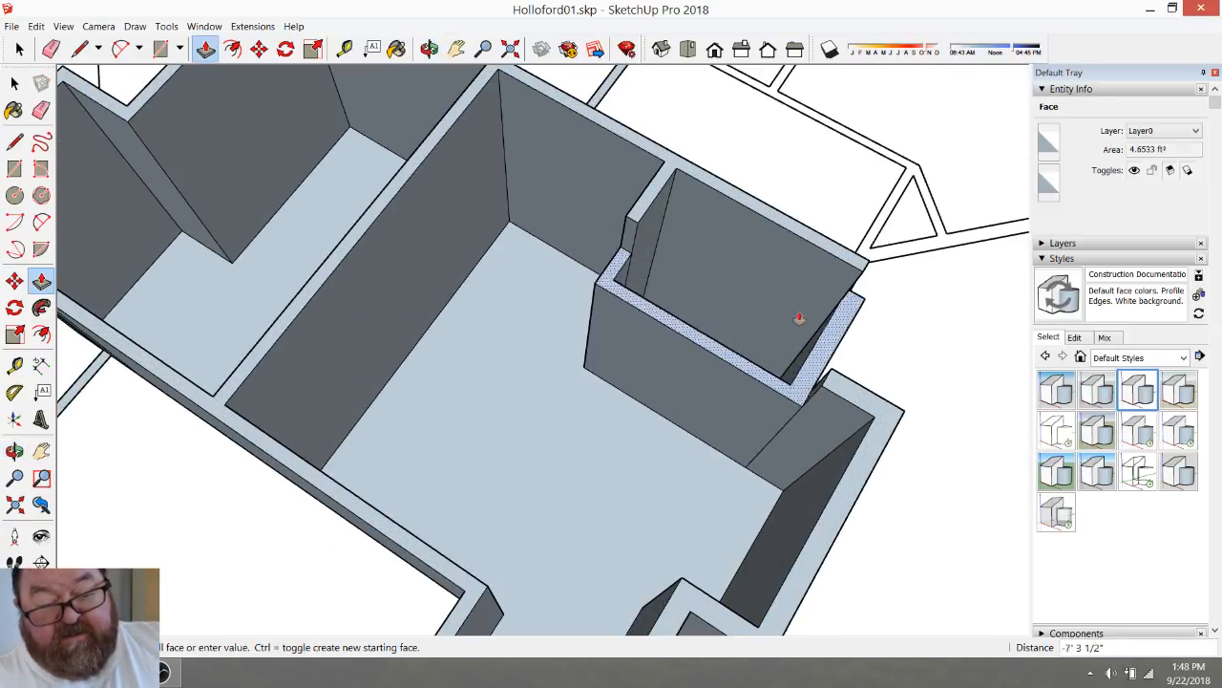
{"action": "left_click", "coordinate": [812, 254]}
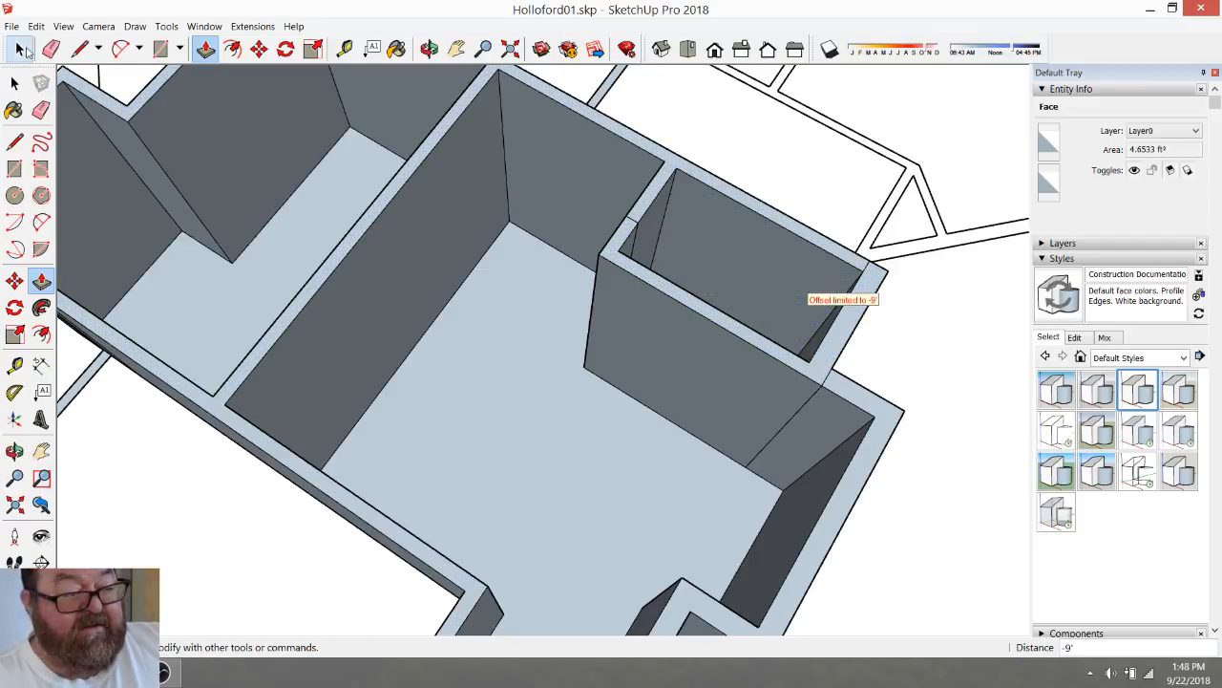
Erase the leftover seam lines on the closet's side wall and where the closet meets the thick outer wall
{"action": "left_click", "coordinate": [51, 49]}
{"action": "scroll", "coordinate": [728, 189], "scroll_direction": "up", "scroll_amount": 3}
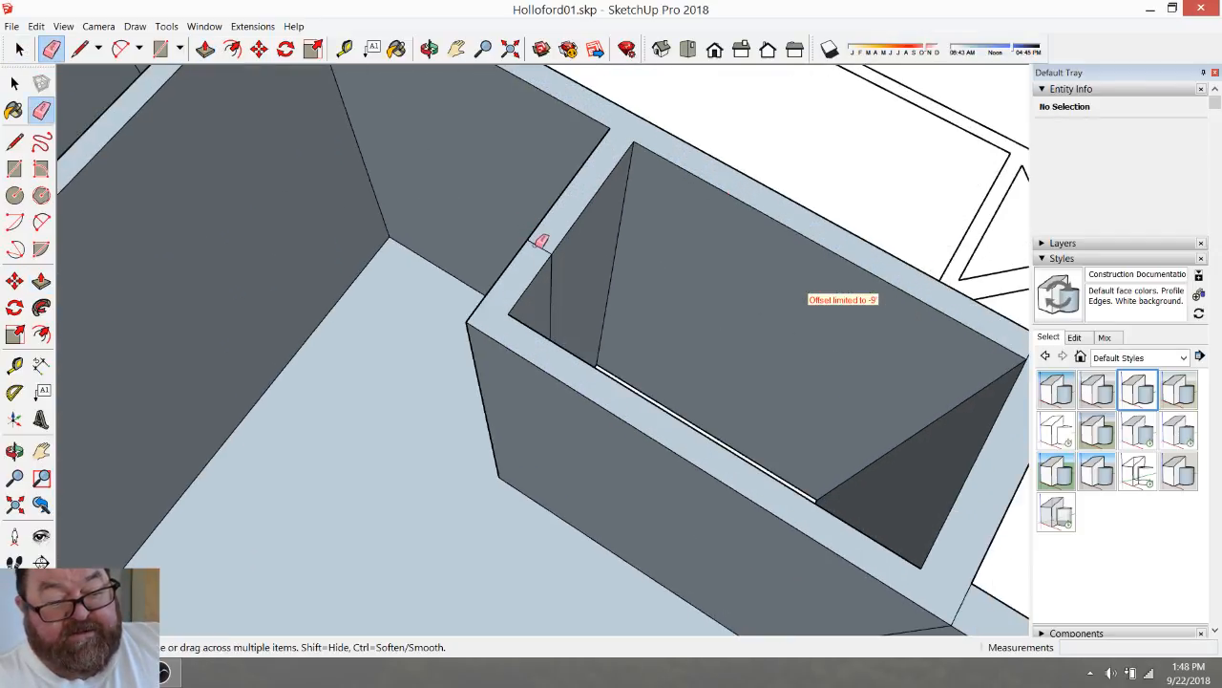
{"action": "left_click", "coordinate": [548, 260]}
{"action": "scroll", "coordinate": [549, 266], "scroll_direction": "down", "scroll_amount": 2}
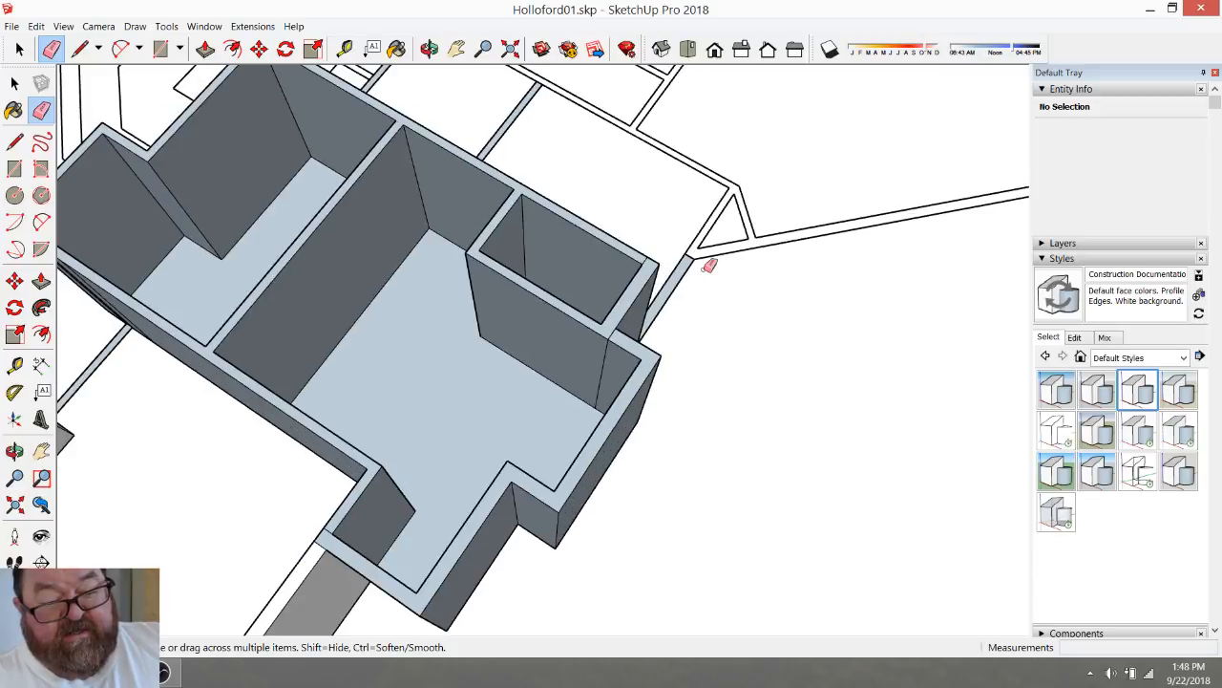
{"action": "scroll", "coordinate": [663, 303], "scroll_direction": "up", "scroll_amount": 4}
{"action": "left_click", "coordinate": [564, 392]}
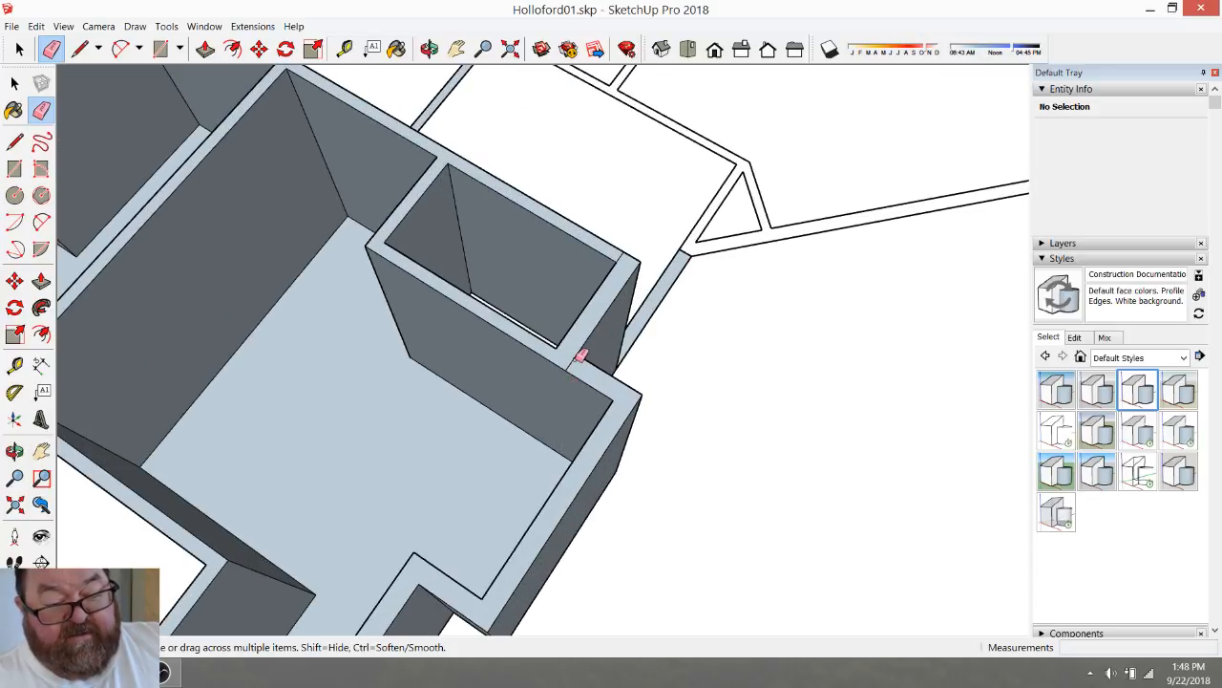
{"action": "scroll", "coordinate": [576, 362], "scroll_direction": "down", "scroll_amount": 2}
{"action": "scroll", "coordinate": [614, 341], "scroll_direction": "up", "scroll_amount": 4}
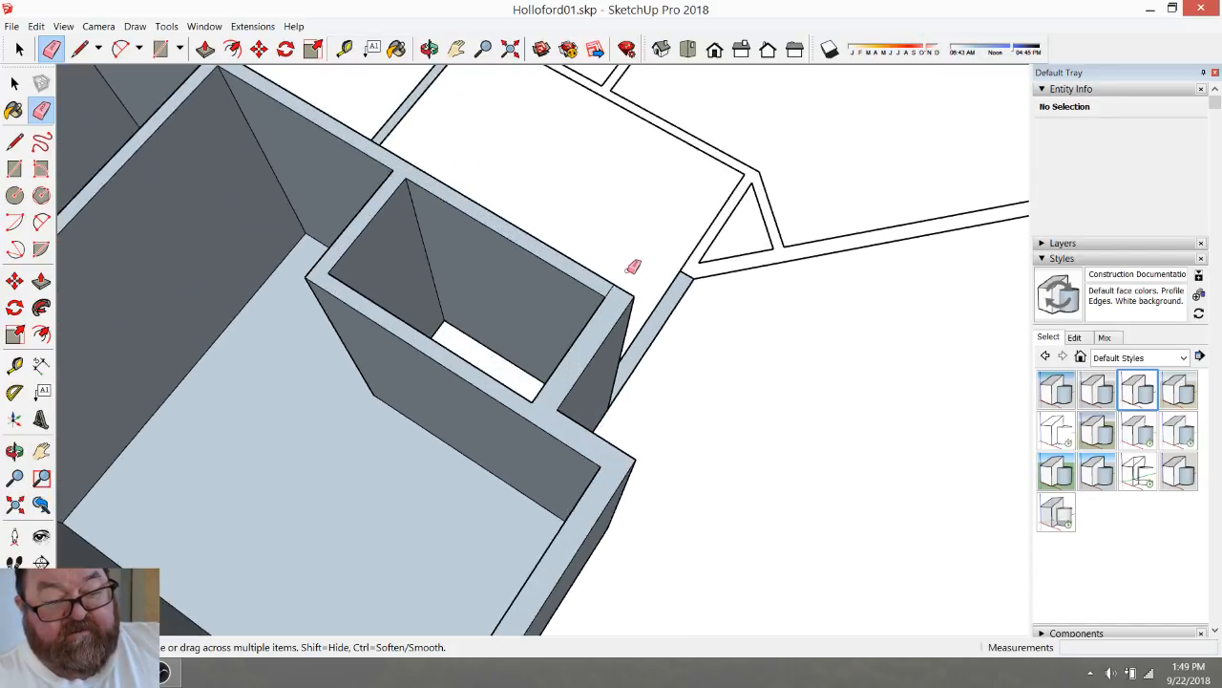
Delete the floor faces of the two rooms enclosed by the raised walls
{"action": "left_click", "coordinate": [430, 48]}
{"action": "mouse_move", "coordinate": [573, 204]}
{"action": "left_mouse_down"}
{"action": "mouse_move", "coordinate": [371, 240]}
{"action": "mouse_move", "coordinate": [619, 304]}
{"action": "mouse_move", "coordinate": [349, 280]}
{"action": "left_mouse_up"}
{"action": "left_click_drag", "start_coordinate": [621, 420], "coordinate": [616, 340]}
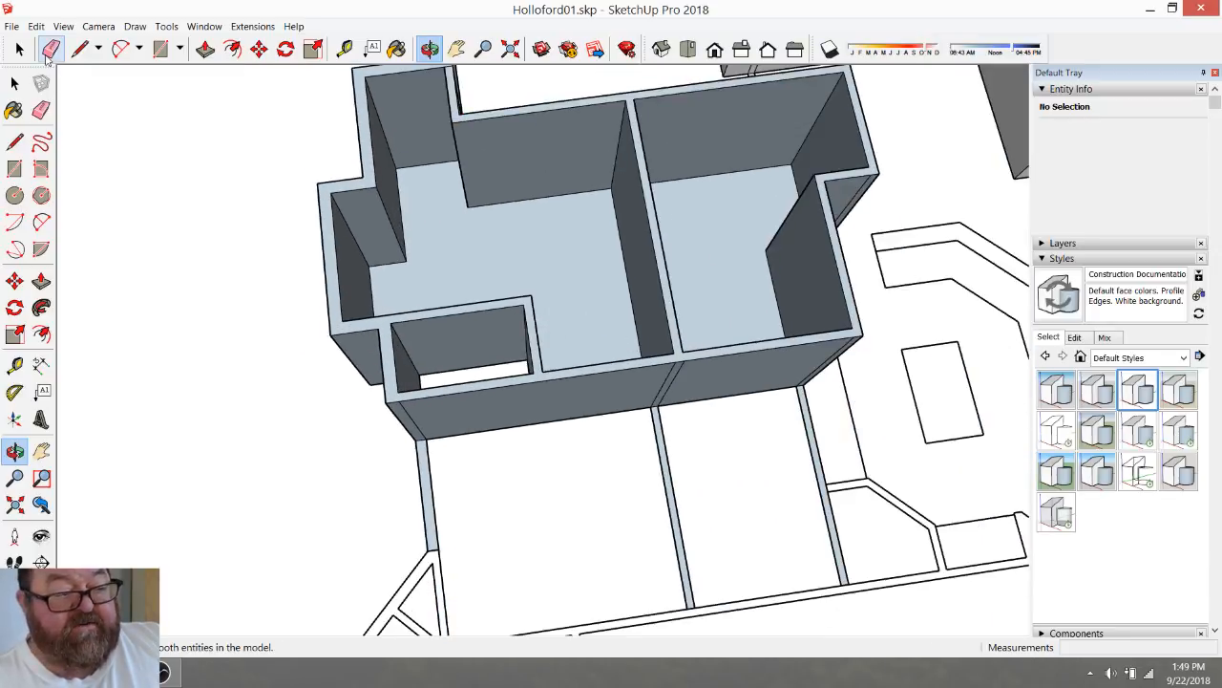
{"action": "left_click", "coordinate": [19, 49]}
{"action": "left_click", "coordinate": [466, 221]}
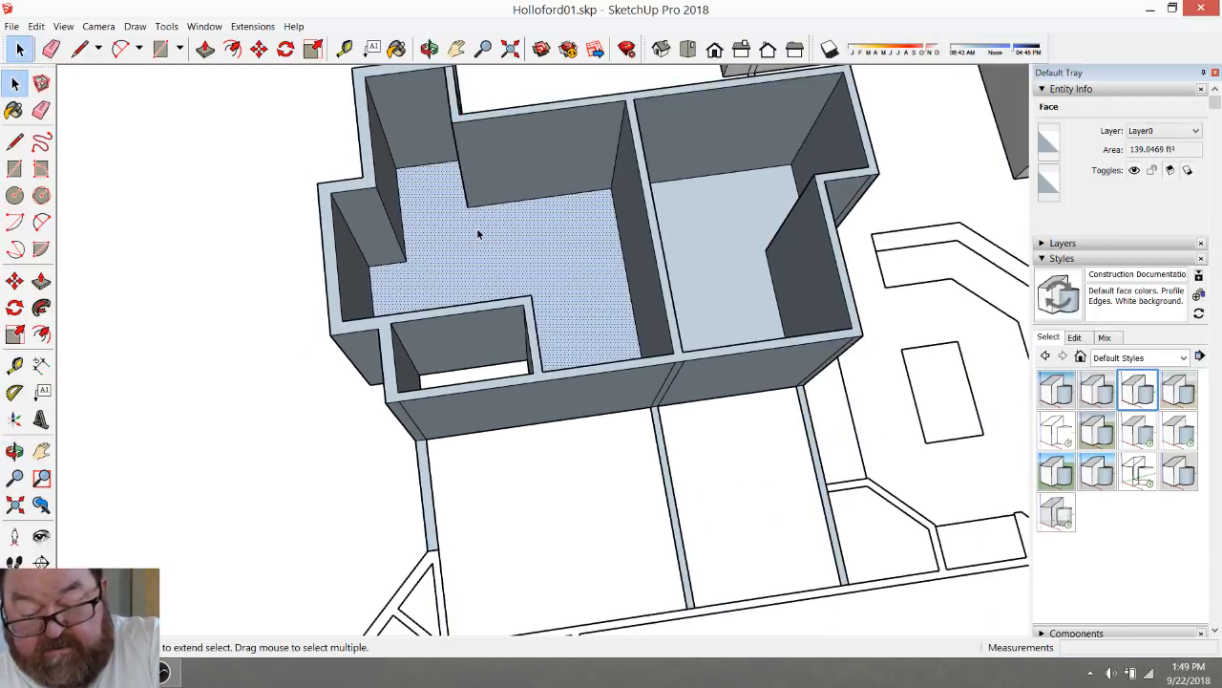
{"action": "key", "text": "Delete"}
{"action": "left_click", "coordinate": [693, 239]}
{"action": "key", "text": "Delete"}
Erase the extra vertical edge beside the outer corner of the smaller room's projecting wall
{"action": "scroll", "coordinate": [382, 248], "scroll_direction": "down", "scroll_amount": 3}
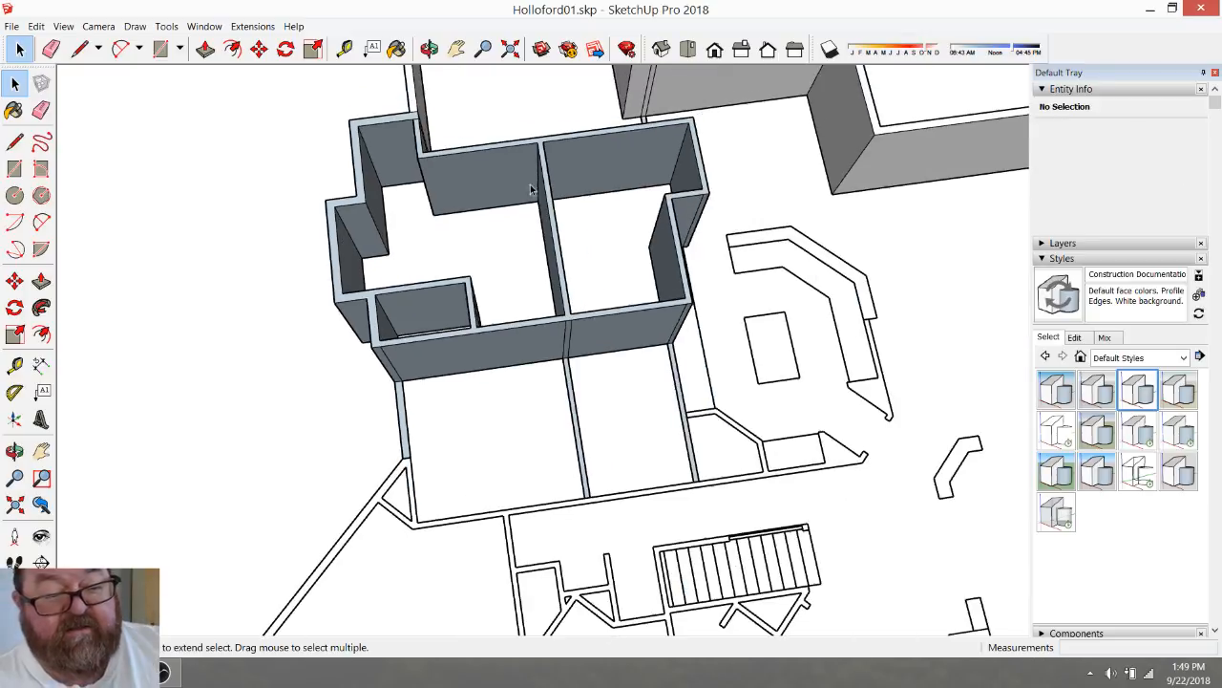
{"action": "scroll", "coordinate": [518, 259], "scroll_direction": "up", "scroll_amount": 3}
{"action": "scroll", "coordinate": [501, 270], "scroll_direction": "down", "scroll_amount": 2}
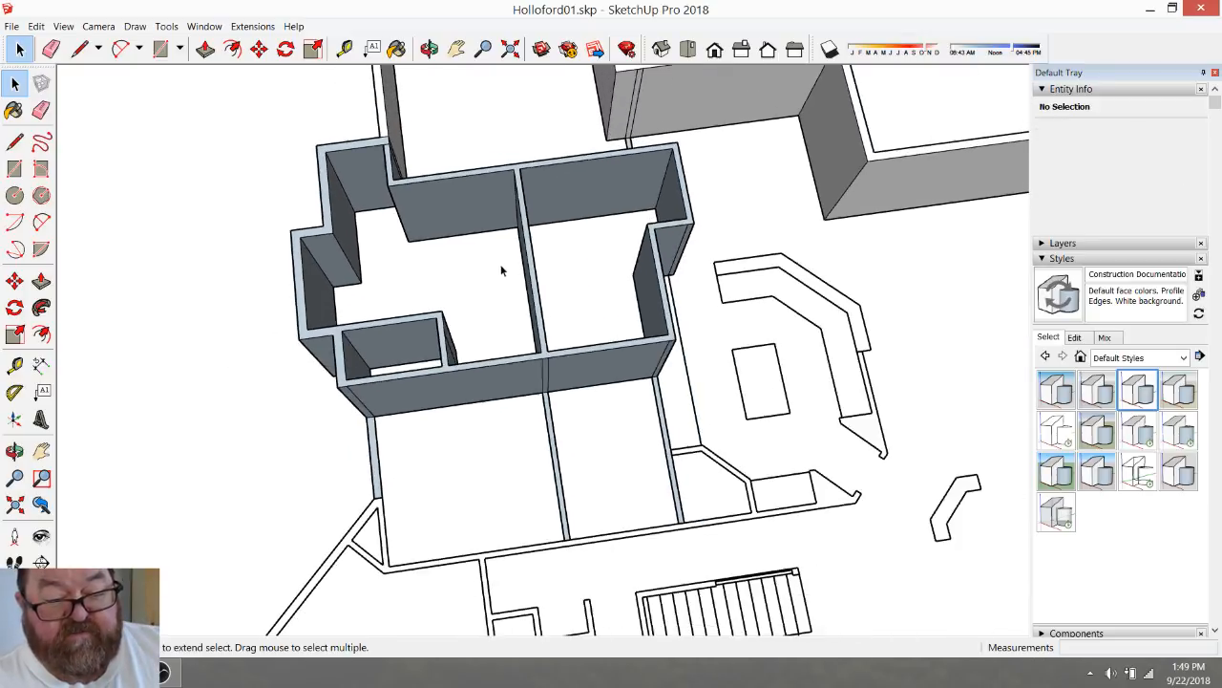
{"action": "left_click", "coordinate": [430, 49]}
{"action": "left_click_drag", "start_coordinate": [464, 96], "coordinate": [248, 136]}
{"action": "scroll", "coordinate": [688, 310], "scroll_direction": "up", "scroll_amount": 5}
{"action": "scroll", "coordinate": [707, 389], "scroll_direction": "down", "scroll_amount": 3}
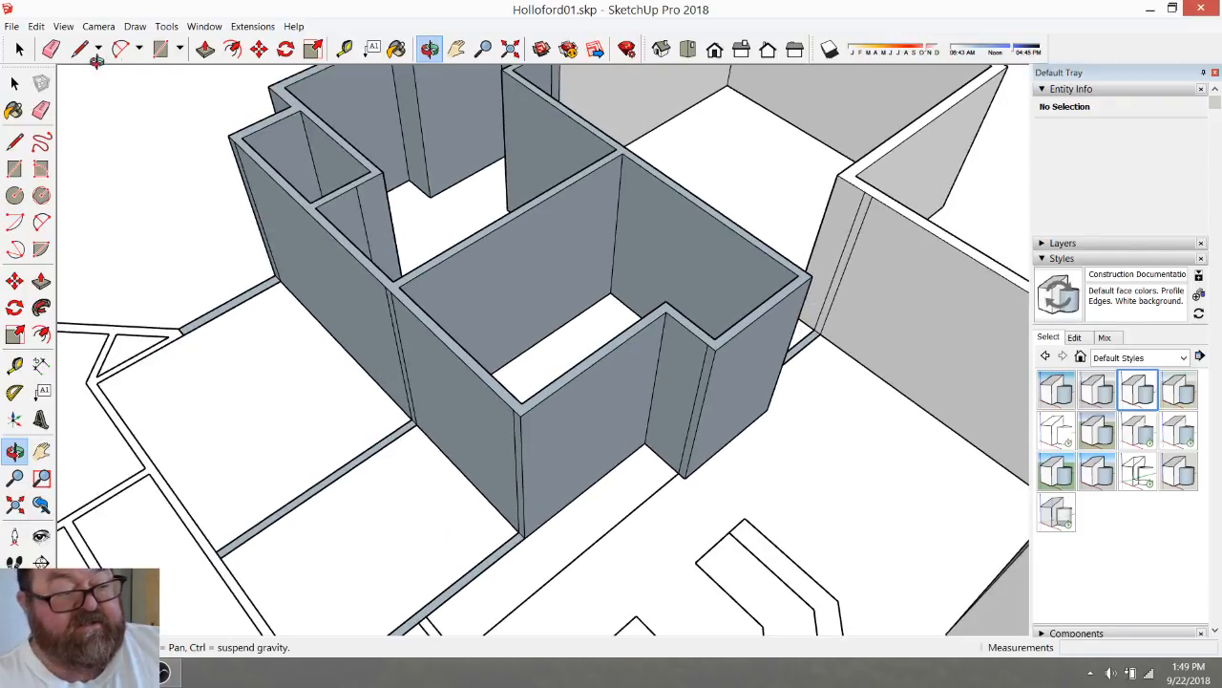
{"action": "left_click", "coordinate": [51, 50]}
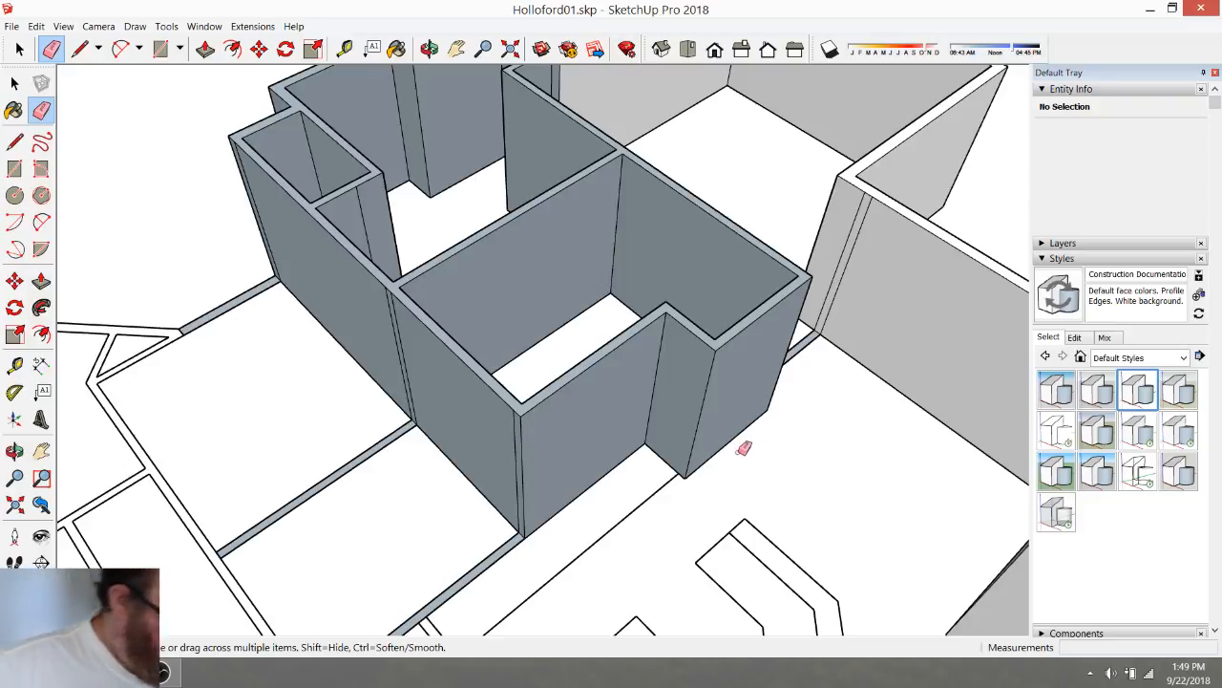
Raise the short wall connecting the smaller room to the neighbouring grey building section to 9'
{"action": "scroll", "coordinate": [905, 373], "scroll_direction": "up", "scroll_amount": 3}
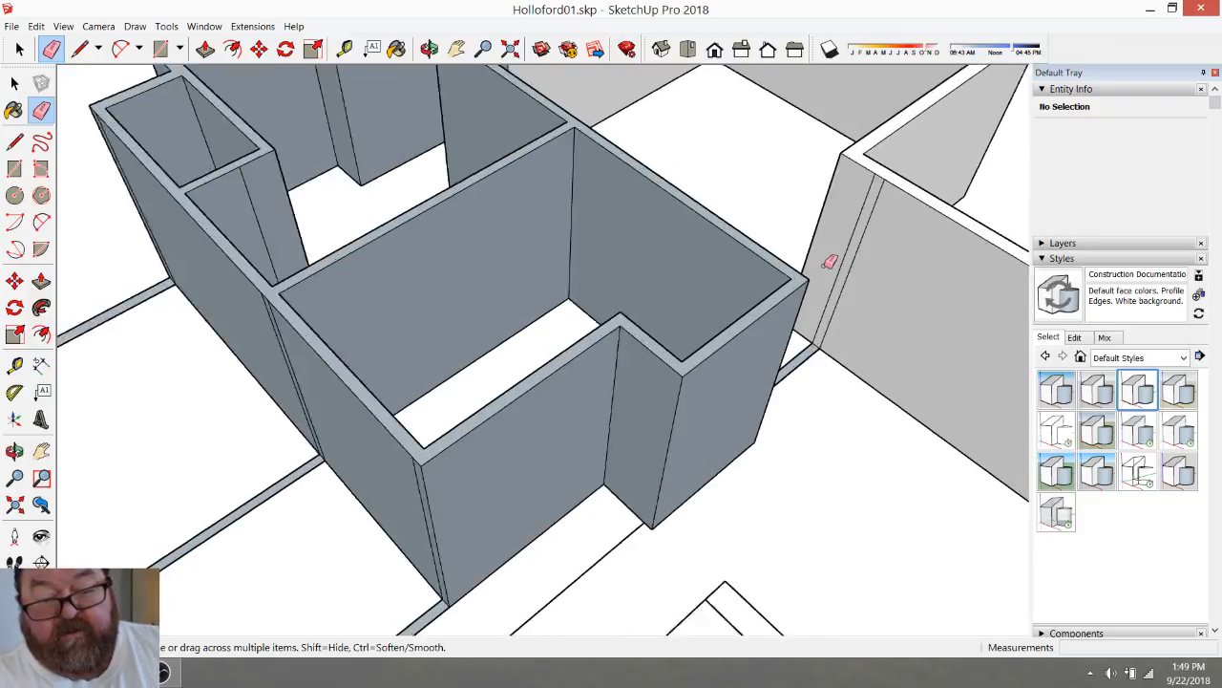
{"action": "scroll", "coordinate": [740, 347], "scroll_direction": "up", "scroll_amount": 2}
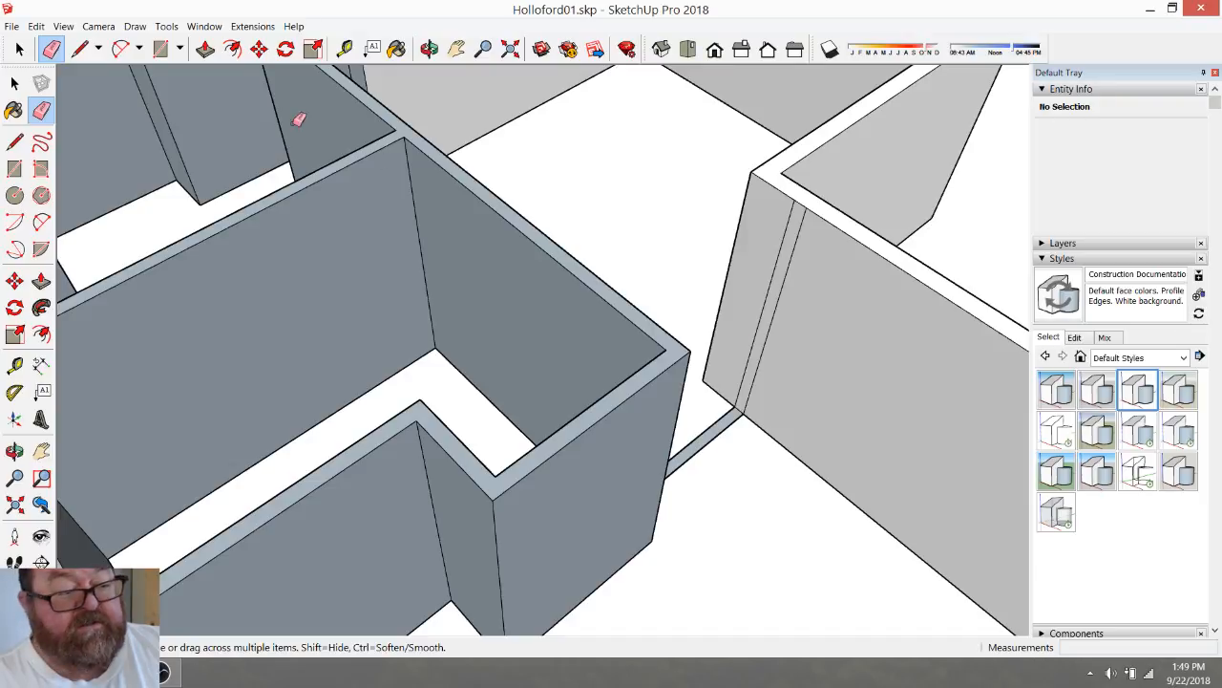
{"action": "left_click", "coordinate": [205, 50]}
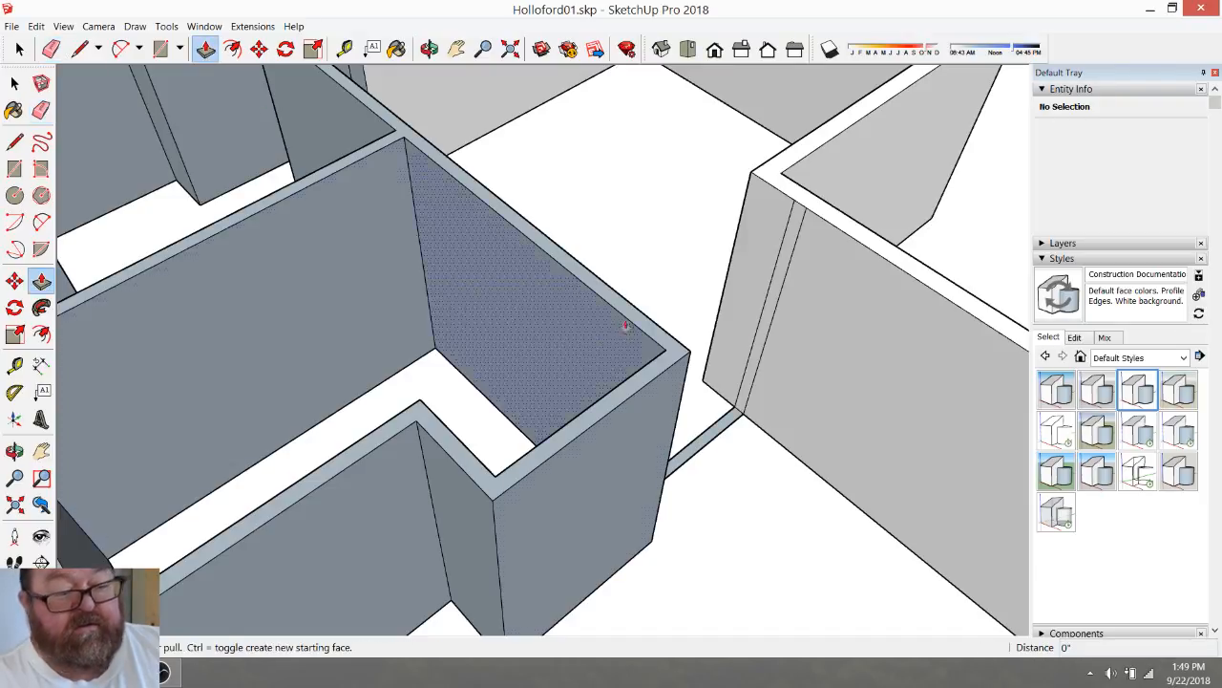
{"action": "left_click", "coordinate": [723, 429]}
{"action": "left_click", "coordinate": [807, 212]}
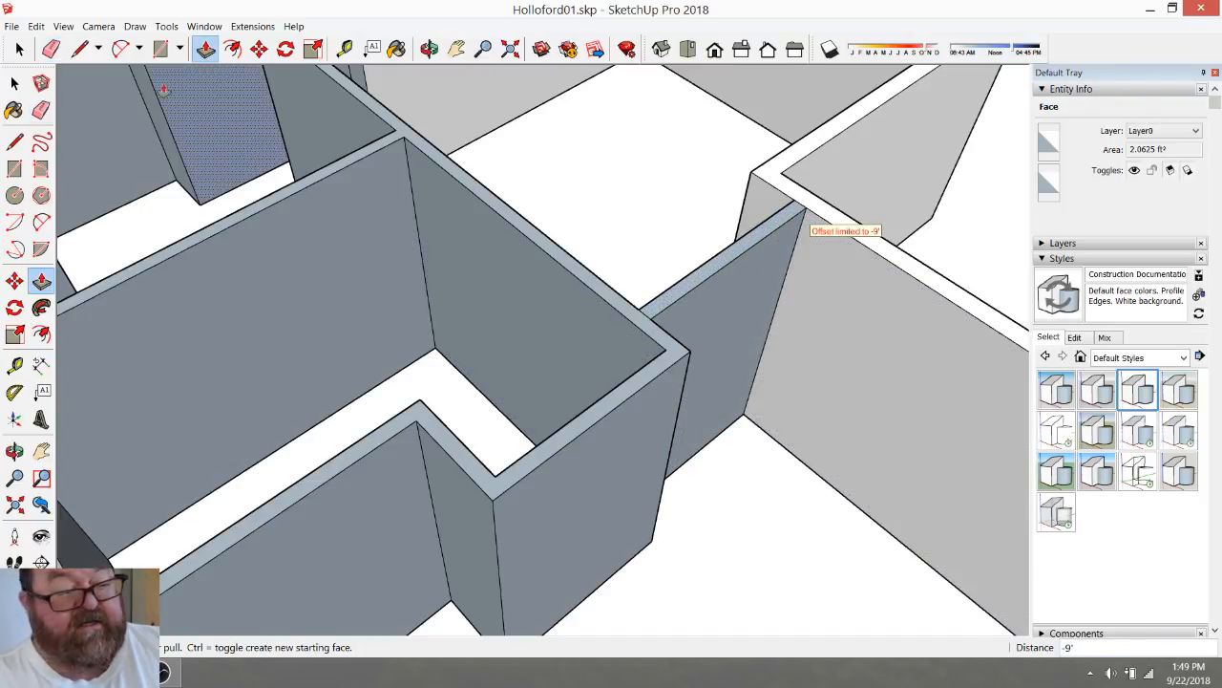
Erase the seam lines at both ends of the short connecting wall's top face
{"action": "left_click", "coordinate": [51, 50]}
{"action": "scroll", "coordinate": [718, 162], "scroll_direction": "up", "scroll_amount": 3}
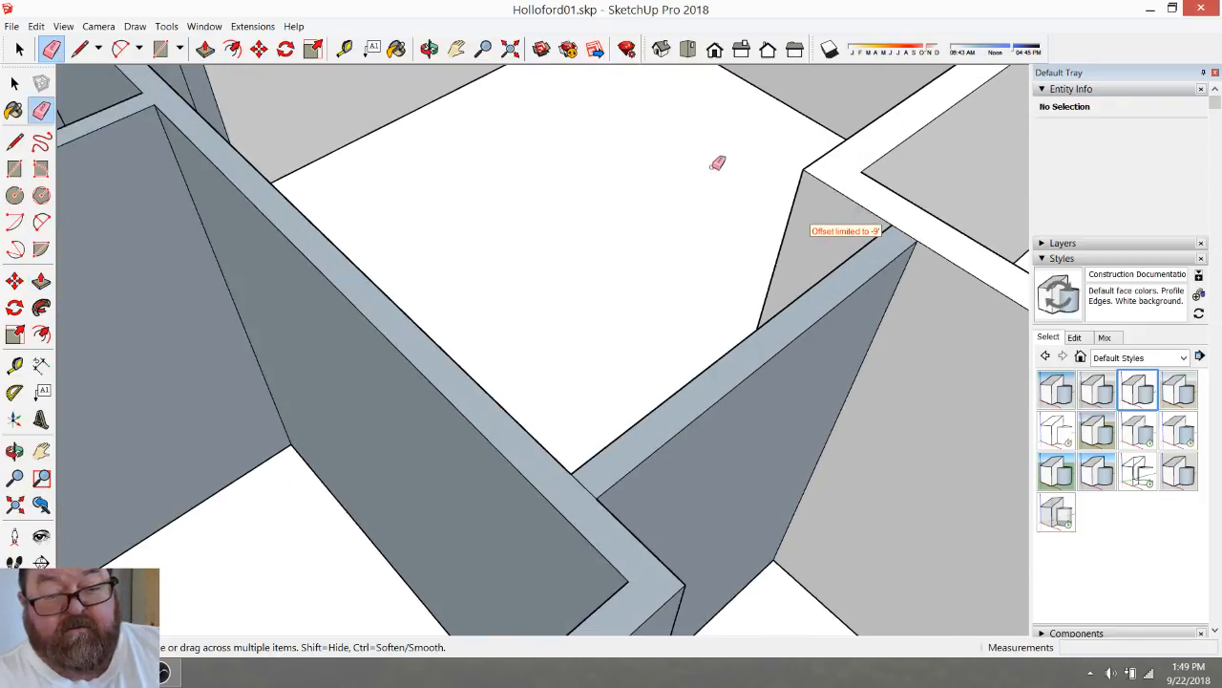
{"action": "left_click", "coordinate": [904, 227]}
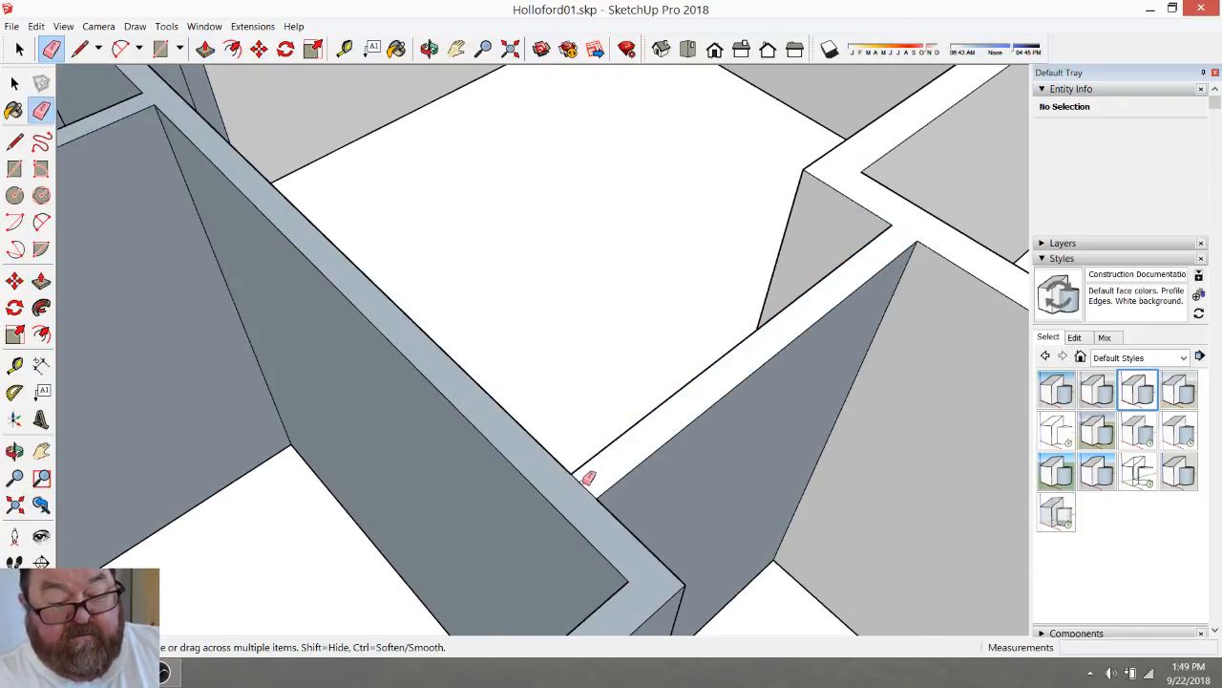
{"action": "left_click", "coordinate": [582, 480]}
Inspect the raised rooms and the large room's wall joints from several sides for leftover seams
{"action": "scroll", "coordinate": [586, 483], "scroll_direction": "down", "scroll_amount": 6}
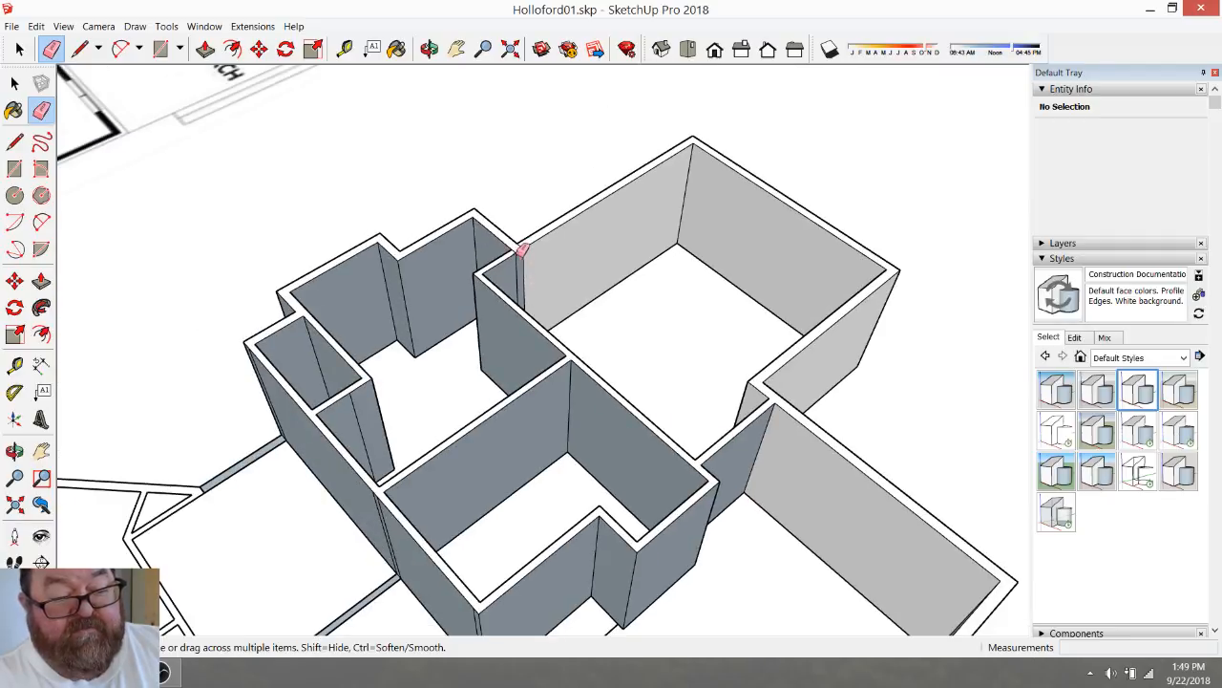
{"action": "scroll", "coordinate": [519, 256], "scroll_direction": "up", "scroll_amount": 4}
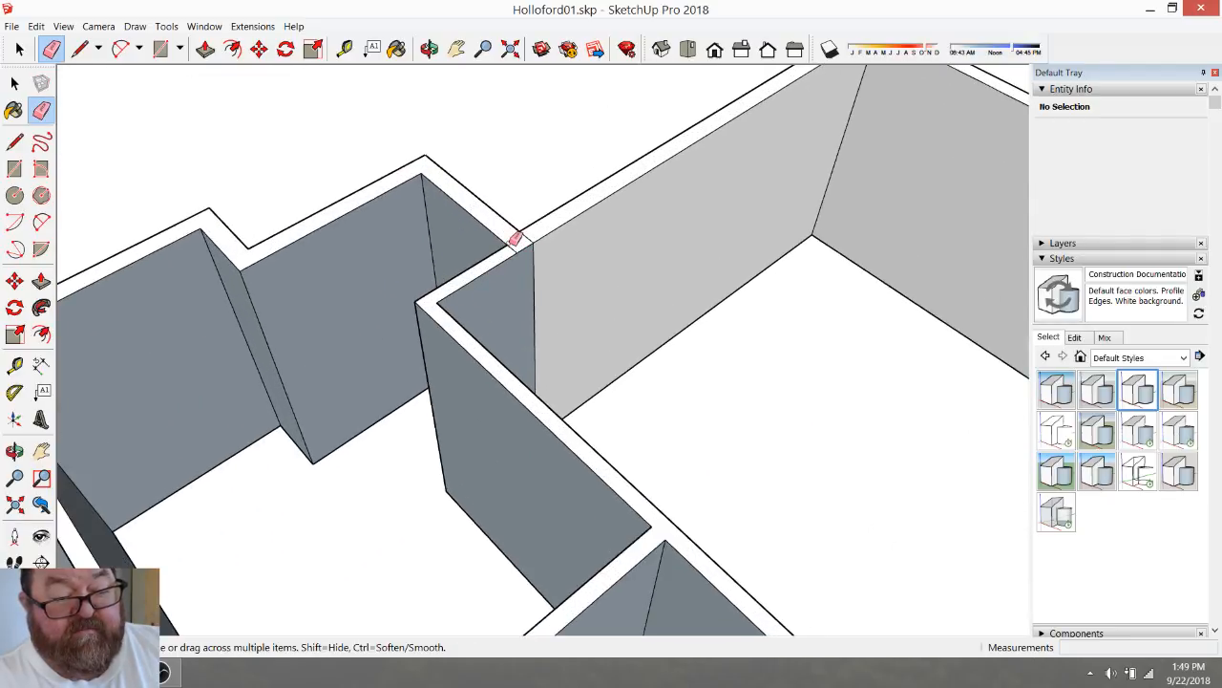
{"action": "scroll", "coordinate": [517, 245], "scroll_direction": "down", "scroll_amount": 5}
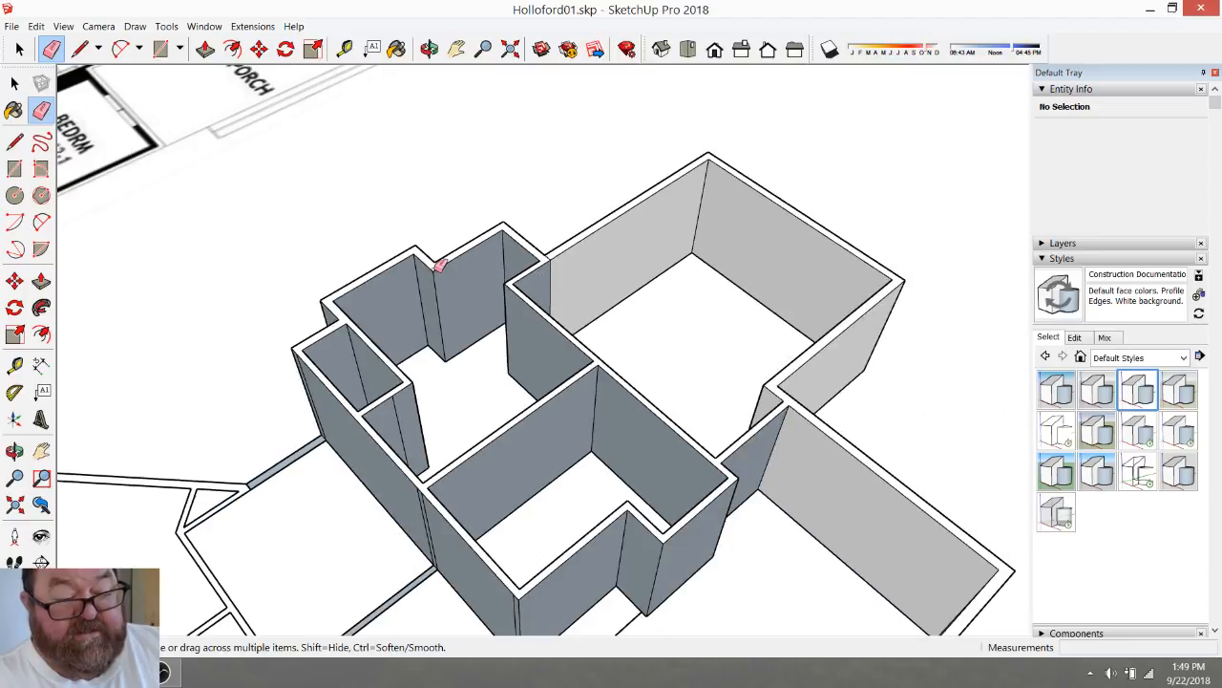
{"action": "scroll", "coordinate": [404, 420], "scroll_direction": "down", "scroll_amount": 3}
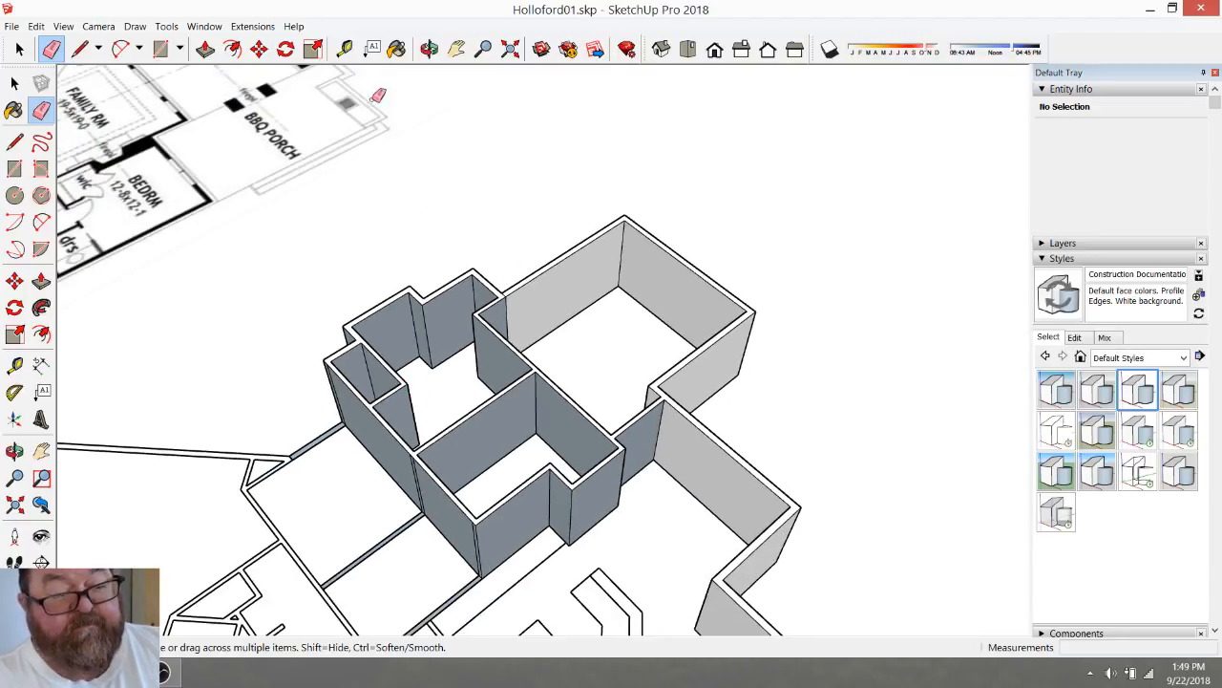
{"action": "left_click", "coordinate": [430, 48]}
{"action": "mouse_move", "coordinate": [614, 341]}
{"action": "left_mouse_down"}
{"action": "mouse_move", "coordinate": [131, 281]}
{"action": "mouse_move", "coordinate": [370, 373]}
{"action": "mouse_move", "coordinate": [469, 450]}
{"action": "mouse_move", "coordinate": [258, 399]}
{"action": "mouse_move", "coordinate": [434, 404]}
{"action": "left_mouse_up"}
{"action": "mouse_move", "coordinate": [286, 336]}
{"action": "left_mouse_down"}
{"action": "mouse_move", "coordinate": [385, 333]}
{"action": "mouse_move", "coordinate": [263, 273]}
{"action": "left_mouse_up"}
{"action": "left_click", "coordinate": [55, 52]}
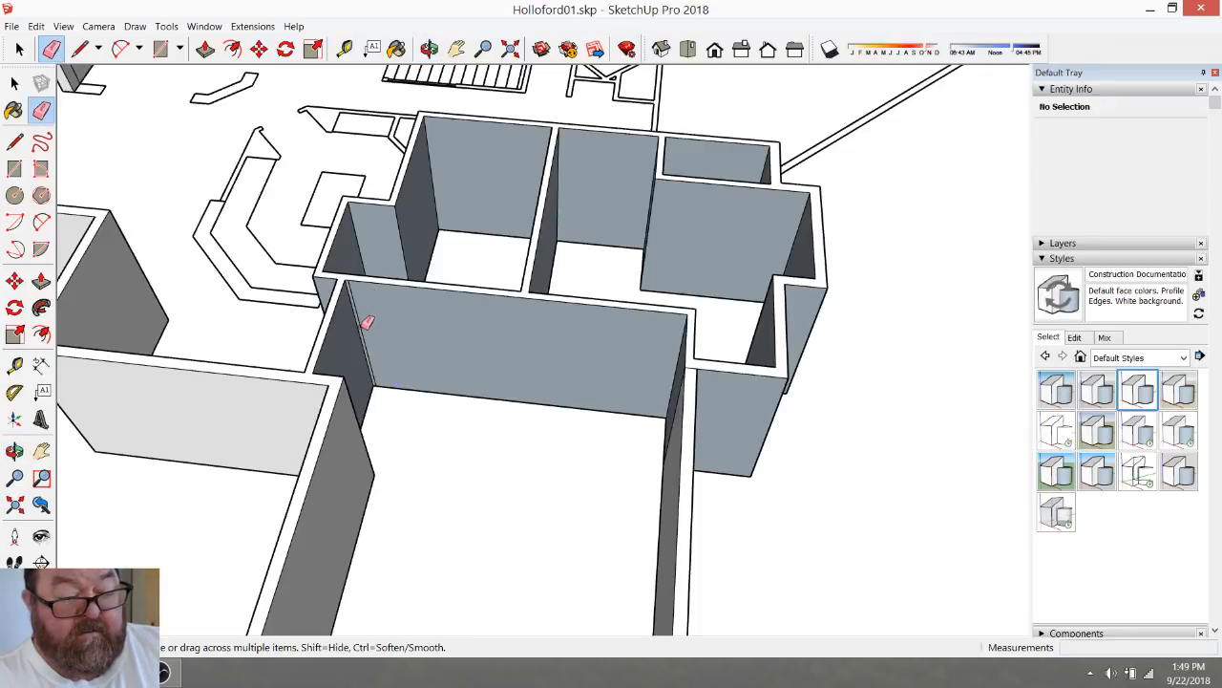
{"action": "scroll", "coordinate": [368, 323], "scroll_direction": "up", "scroll_amount": 3}
{"action": "scroll", "coordinate": [376, 368], "scroll_direction": "down", "scroll_amount": 1}
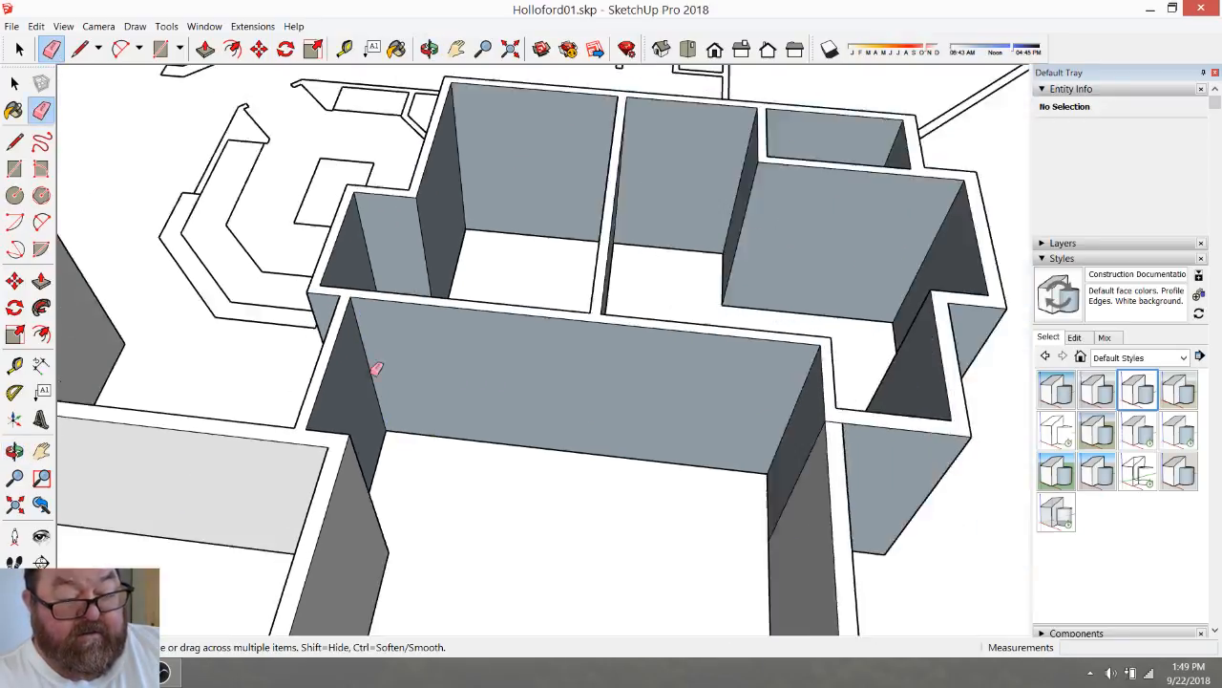
{"action": "scroll", "coordinate": [449, 418], "scroll_direction": "down", "scroll_amount": 2}
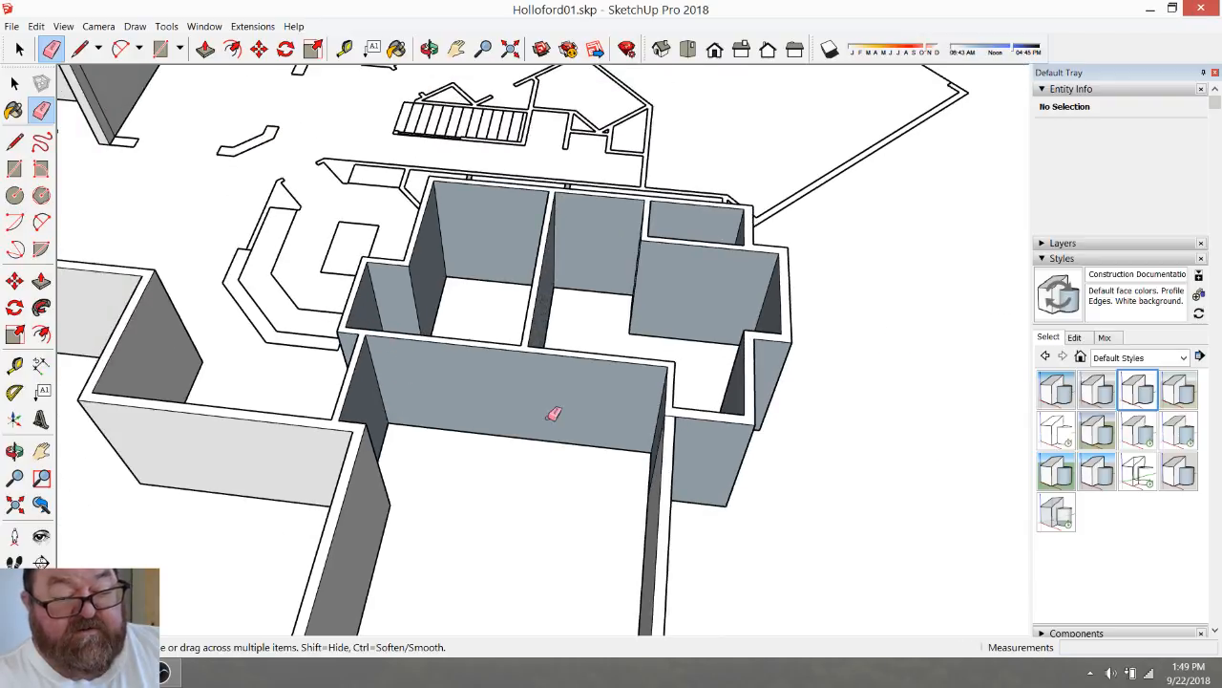
{"action": "scroll", "coordinate": [393, 360], "scroll_direction": "up", "scroll_amount": 2}
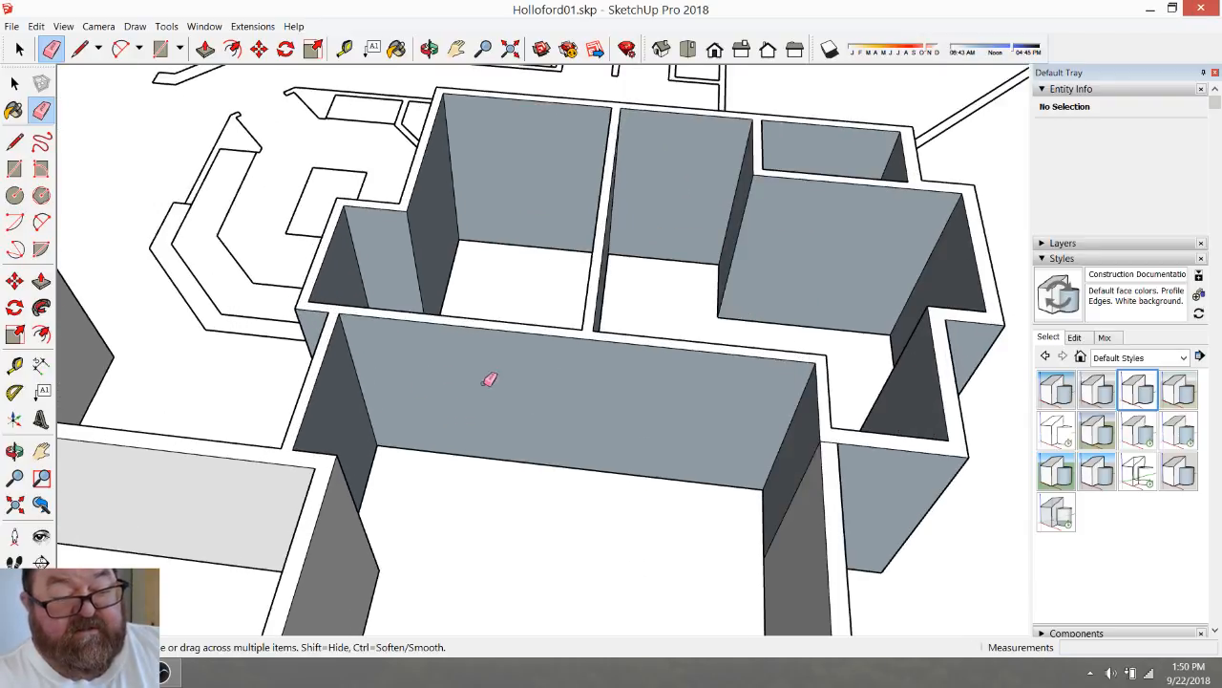
{"action": "scroll", "coordinate": [421, 400], "scroll_direction": "down", "scroll_amount": 2}
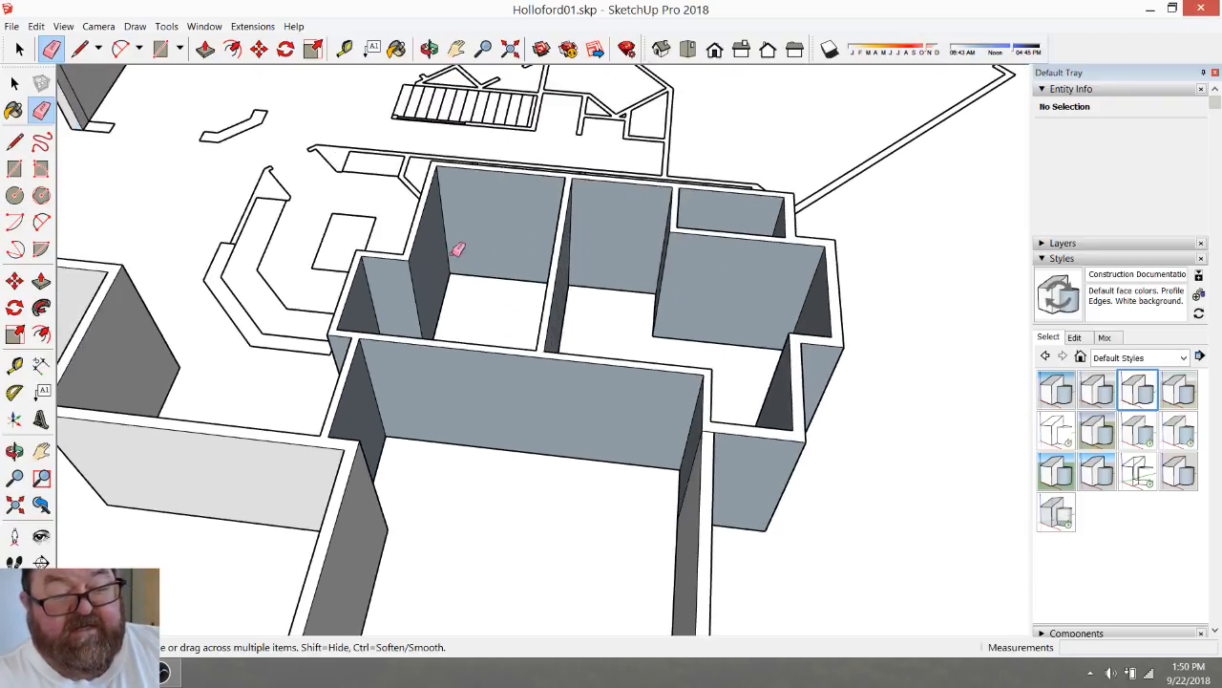
Raise the outer wall strip running from the raised rooms toward the triangular corner to 9'
{"action": "left_click", "coordinate": [428, 48]}
{"action": "scroll", "coordinate": [369, 339], "scroll_direction": "up", "scroll_amount": 2}
{"action": "left_click_drag", "start_coordinate": [370, 339], "coordinate": [258, 343]}
{"action": "left_click_drag", "start_coordinate": [676, 350], "coordinate": [478, 334]}
{"action": "left_click_drag", "start_coordinate": [586, 329], "coordinate": [382, 333]}
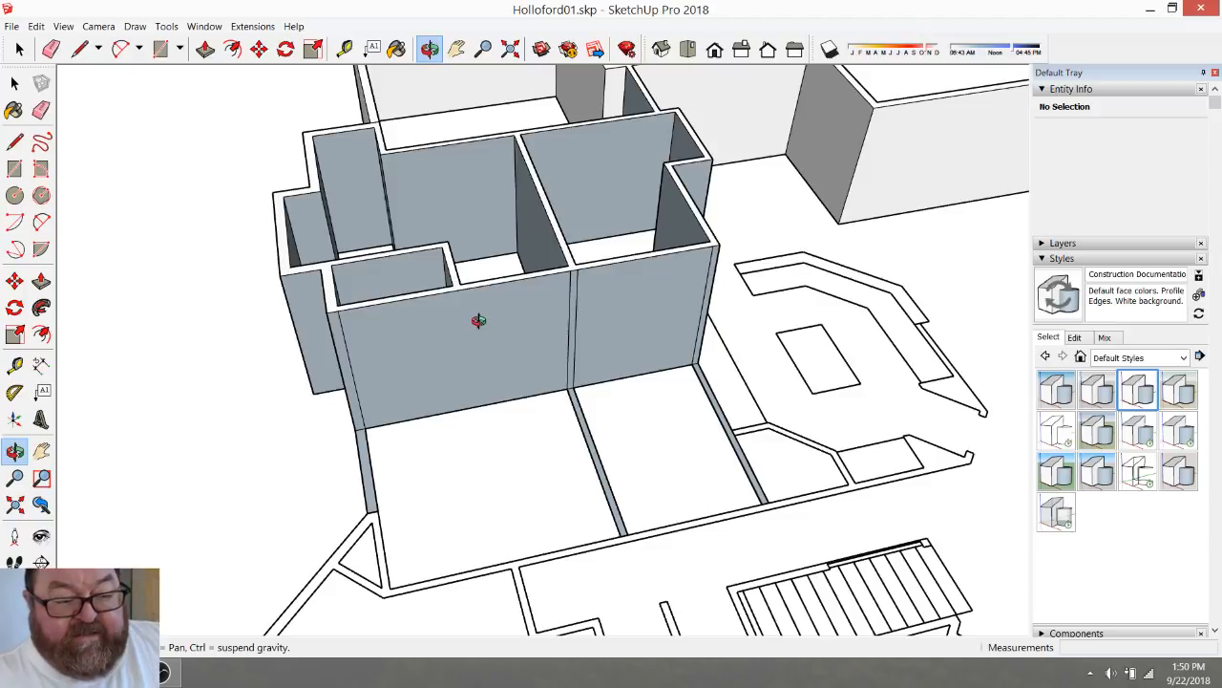
{"action": "left_click", "coordinate": [205, 48]}
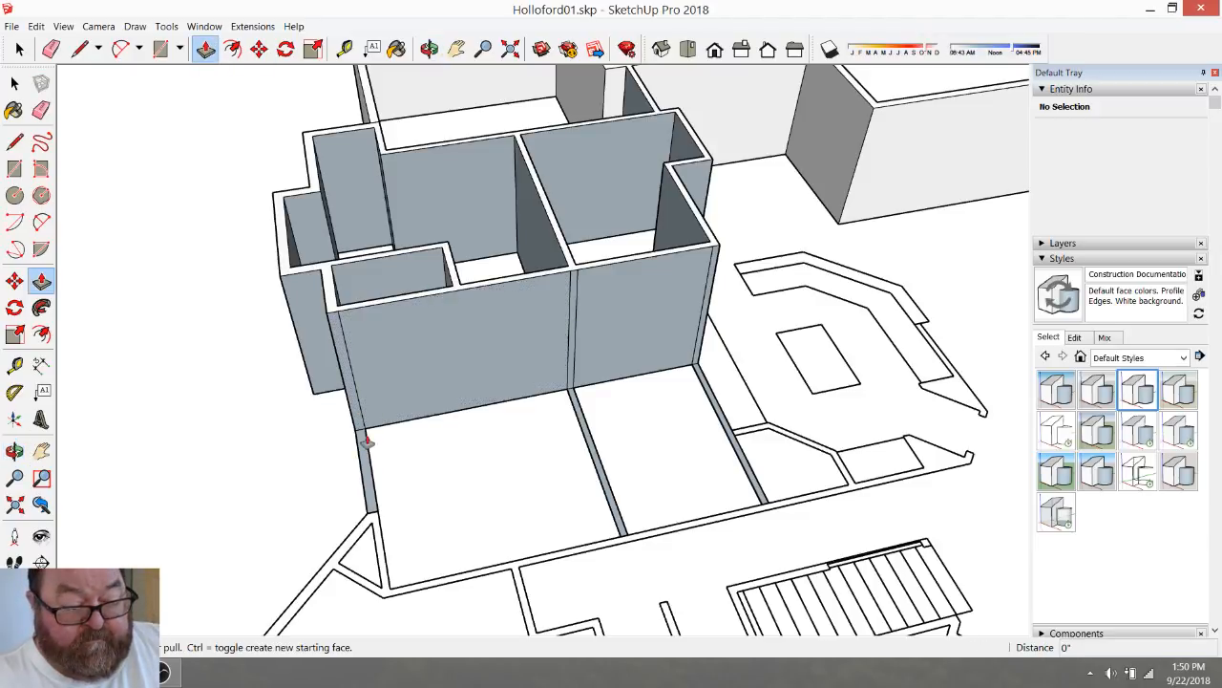
{"action": "left_click", "coordinate": [364, 452]}
{"action": "left_click", "coordinate": [399, 296]}
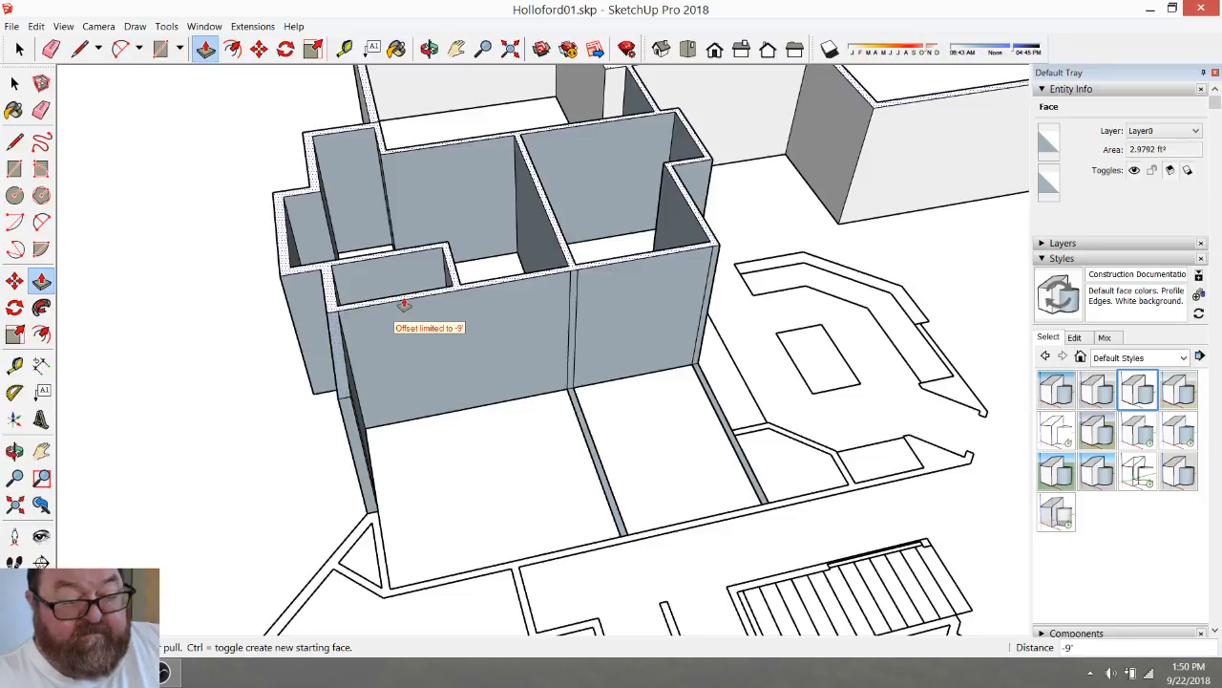
Erase the seam line where the new outer wall's top meets the closet wall
{"action": "scroll", "coordinate": [301, 312], "scroll_direction": "up", "scroll_amount": 3}
{"action": "key", "text": "e"}
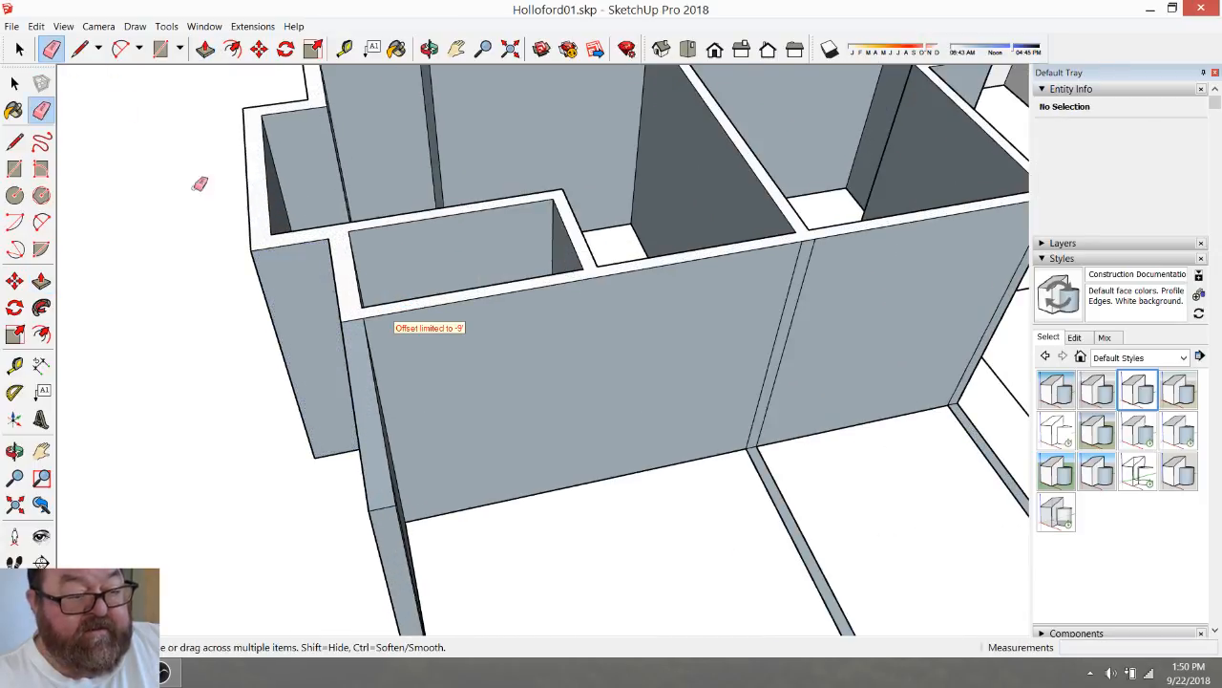
{"action": "scroll", "coordinate": [365, 306], "scroll_direction": "up", "scroll_amount": 2}
{"action": "left_click", "coordinate": [356, 324]}
{"action": "scroll", "coordinate": [339, 339], "scroll_direction": "down", "scroll_amount": 5}
{"action": "scroll", "coordinate": [605, 496], "scroll_direction": "up", "scroll_amount": 4}
{"action": "scroll", "coordinate": [494, 417], "scroll_direction": "down", "scroll_amount": 2}
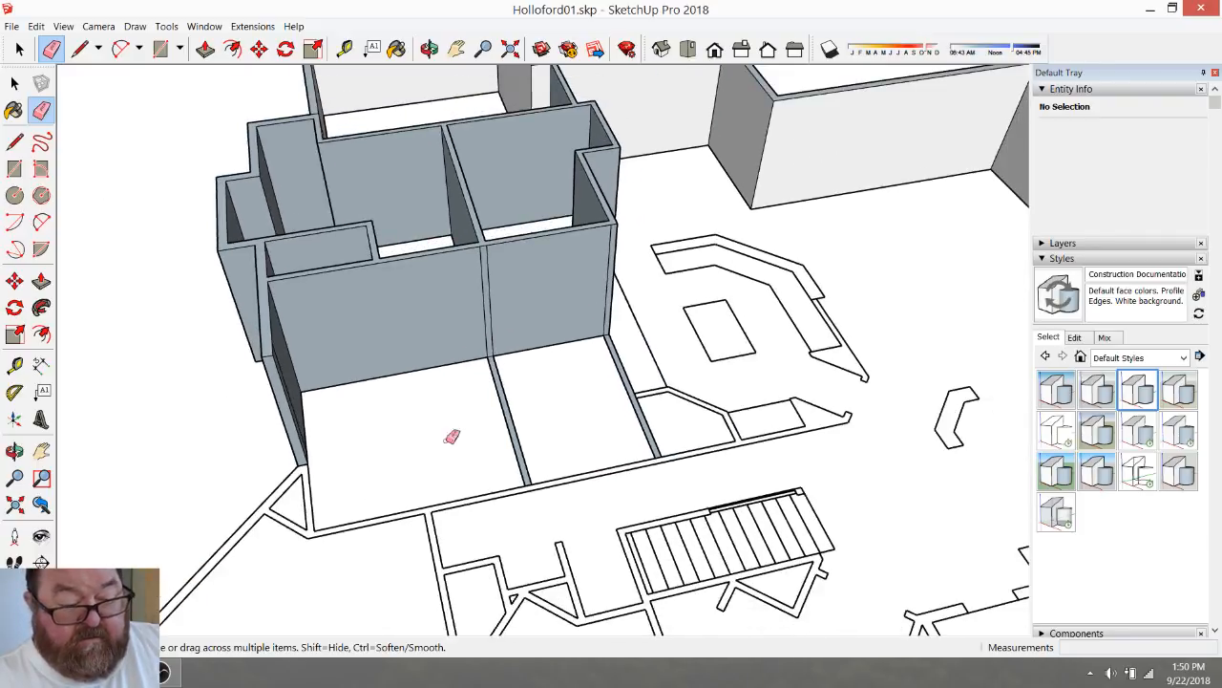
Draw a line across the diagonal wall where it meets the triangular corner to close the wall outline
{"action": "scroll", "coordinate": [267, 551], "scroll_direction": "up", "scroll_amount": 5}
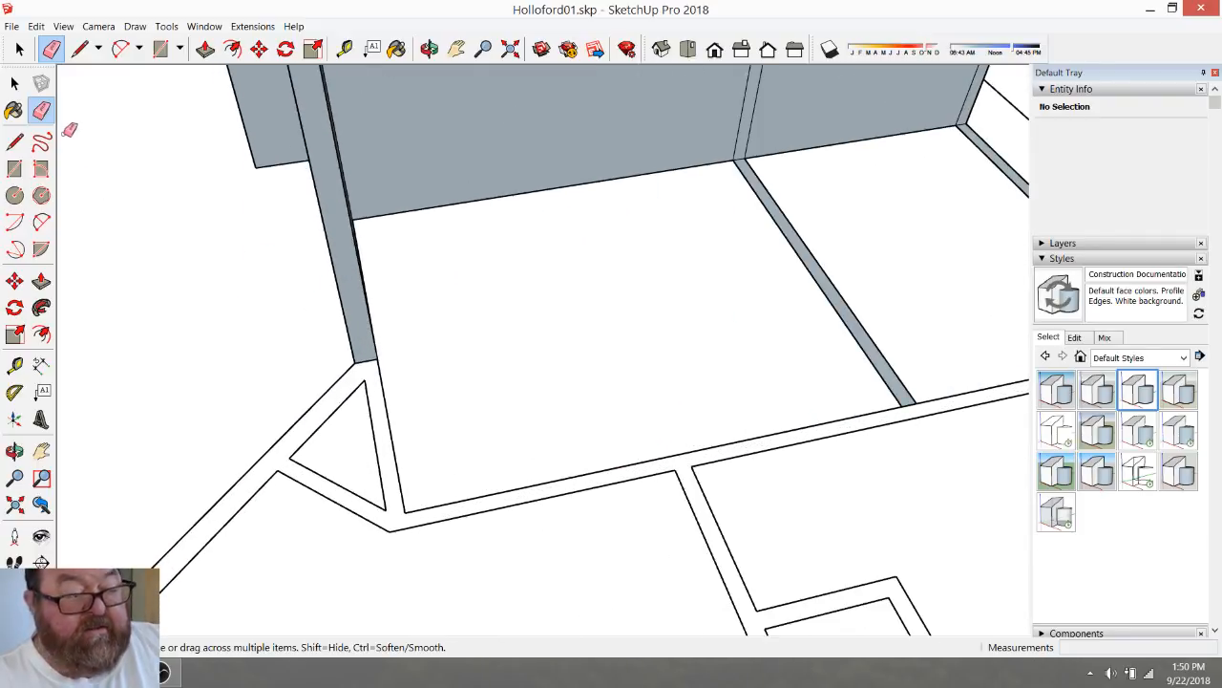
{"action": "left_click", "coordinate": [79, 49]}
{"action": "left_click", "coordinate": [277, 469]}
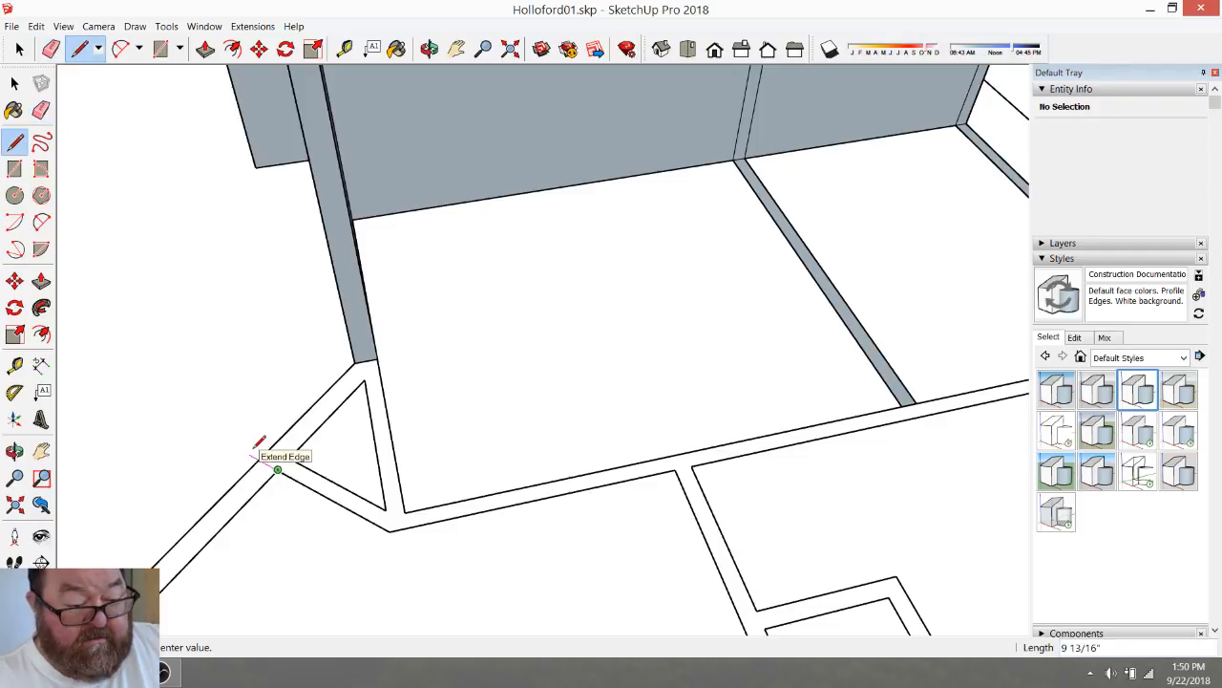
{"action": "scroll", "coordinate": [232, 450], "scroll_direction": "down", "scroll_amount": 5}
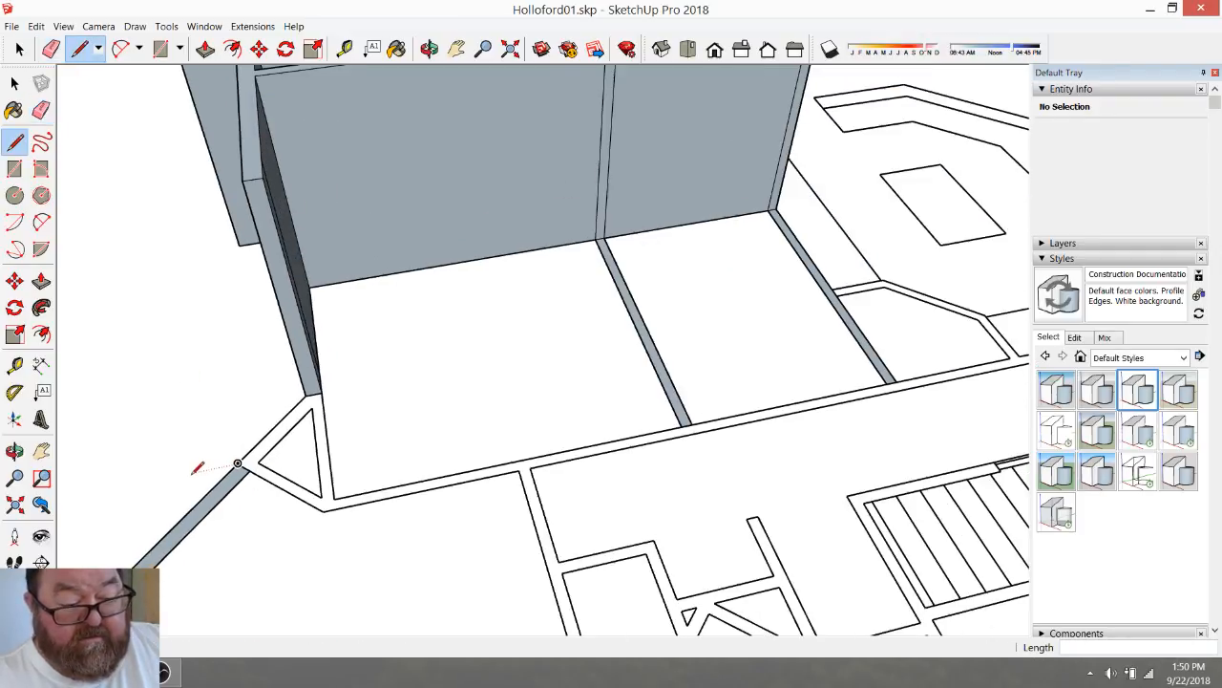
Draw a 4 1/2" line across the long wall beside its angled end piece, closing that piece as a face
{"action": "scroll", "coordinate": [607, 425], "scroll_direction": "up", "scroll_amount": 6}
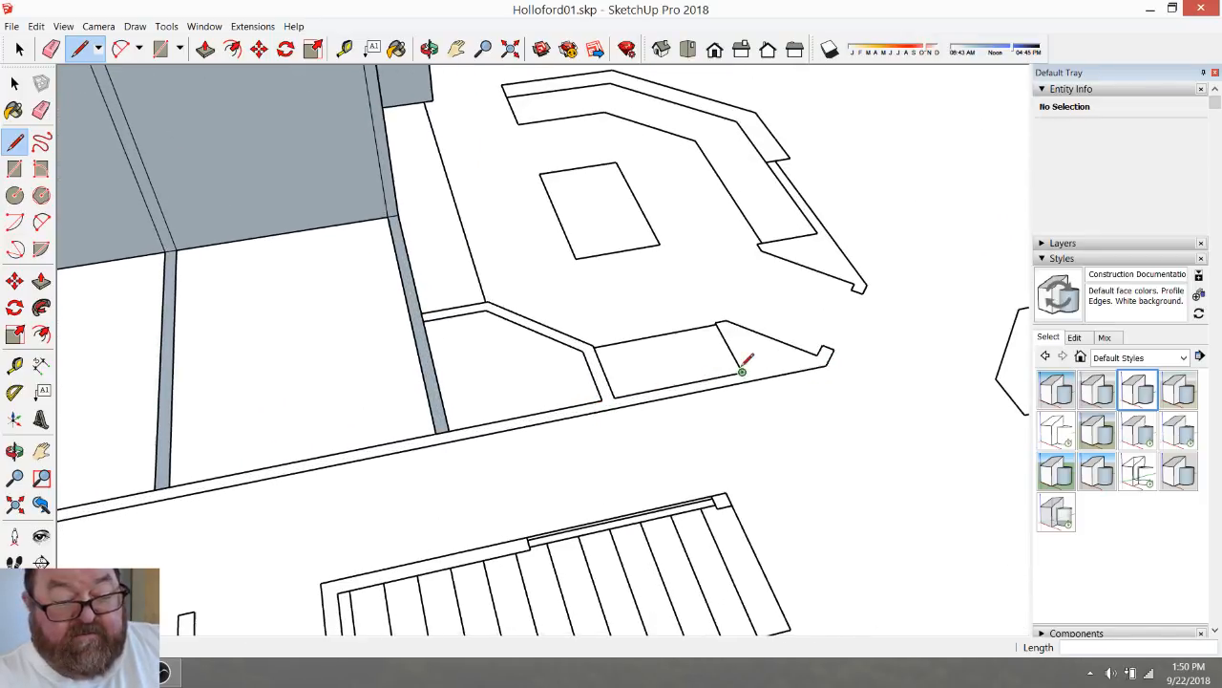
{"action": "scroll", "coordinate": [818, 357], "scroll_direction": "down", "scroll_amount": 3}
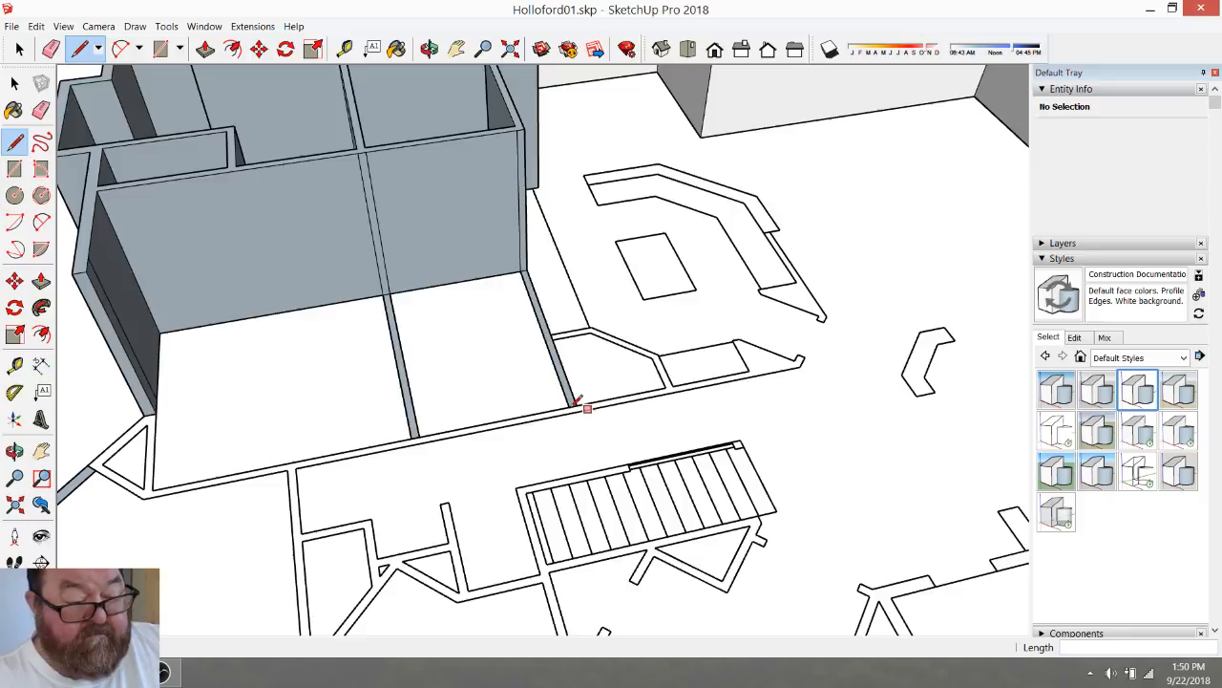
{"action": "key", "text": "space"}
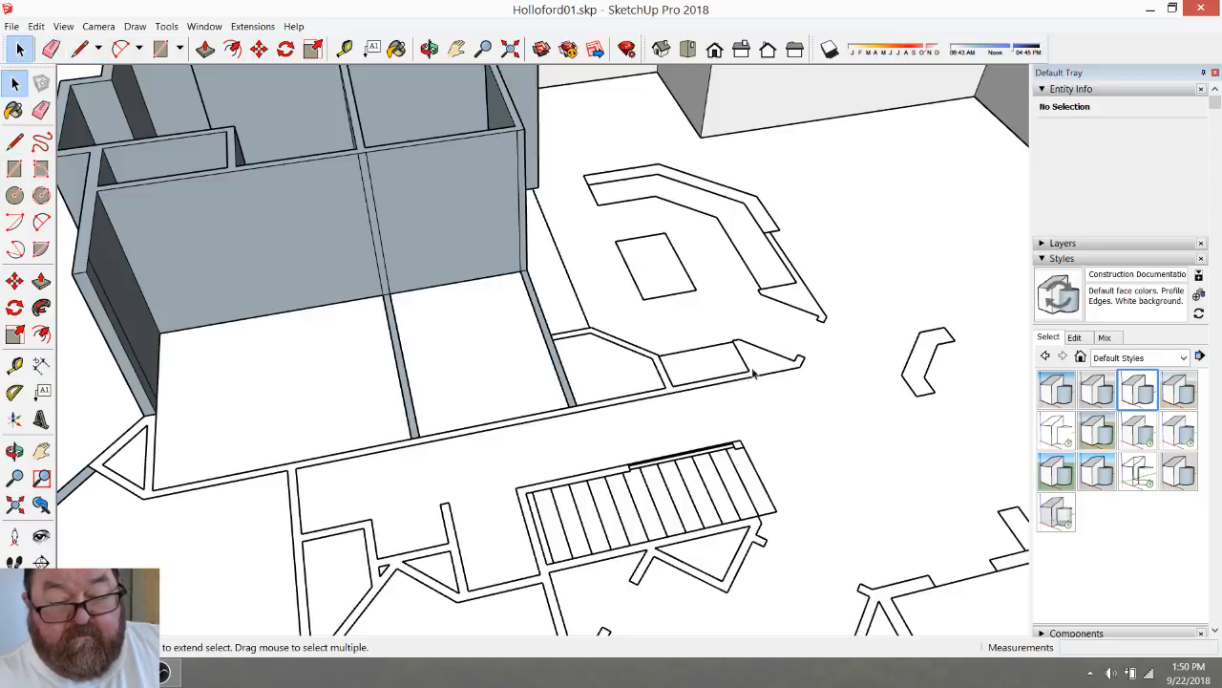
{"action": "scroll", "coordinate": [777, 359], "scroll_direction": "up", "scroll_amount": 4}
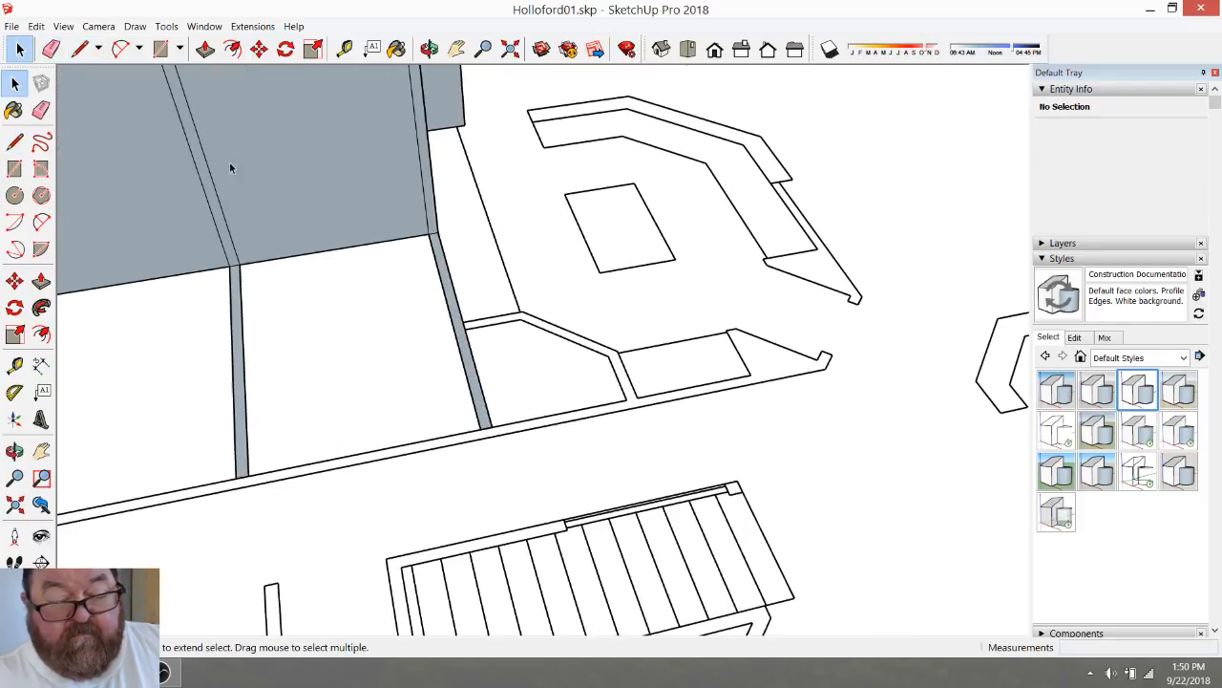
{"action": "left_click", "coordinate": [80, 48]}
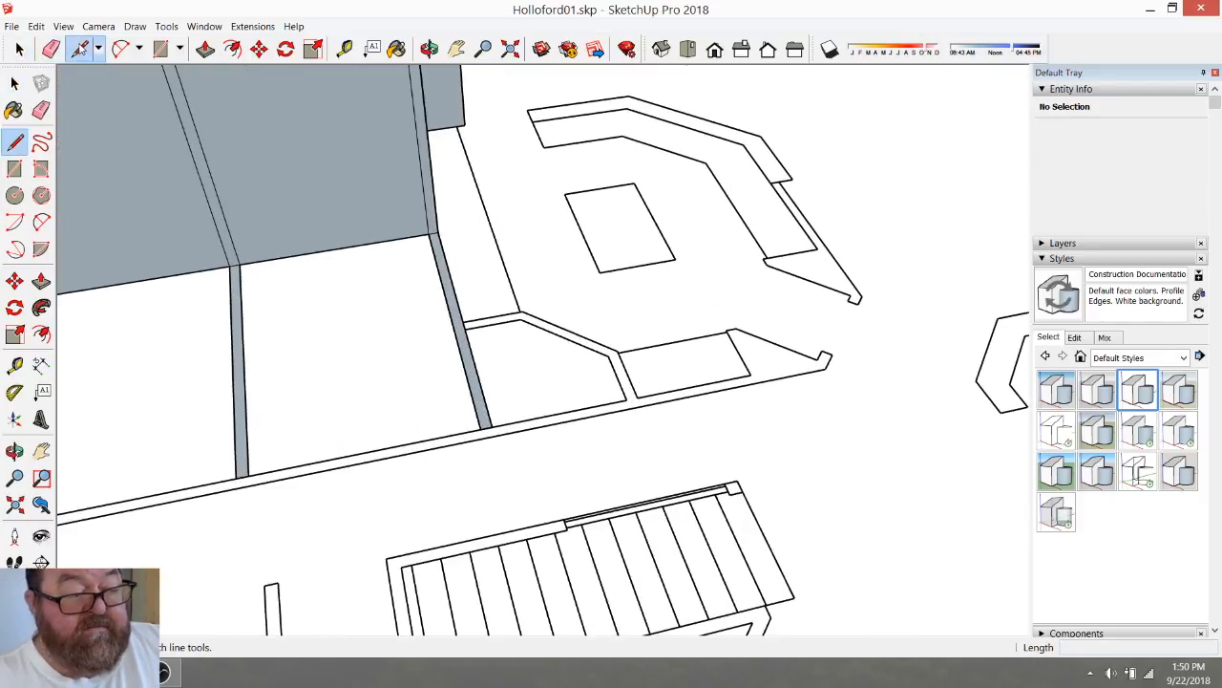
{"action": "left_click", "coordinate": [749, 374]}
{"action": "left_click", "coordinate": [755, 381]}
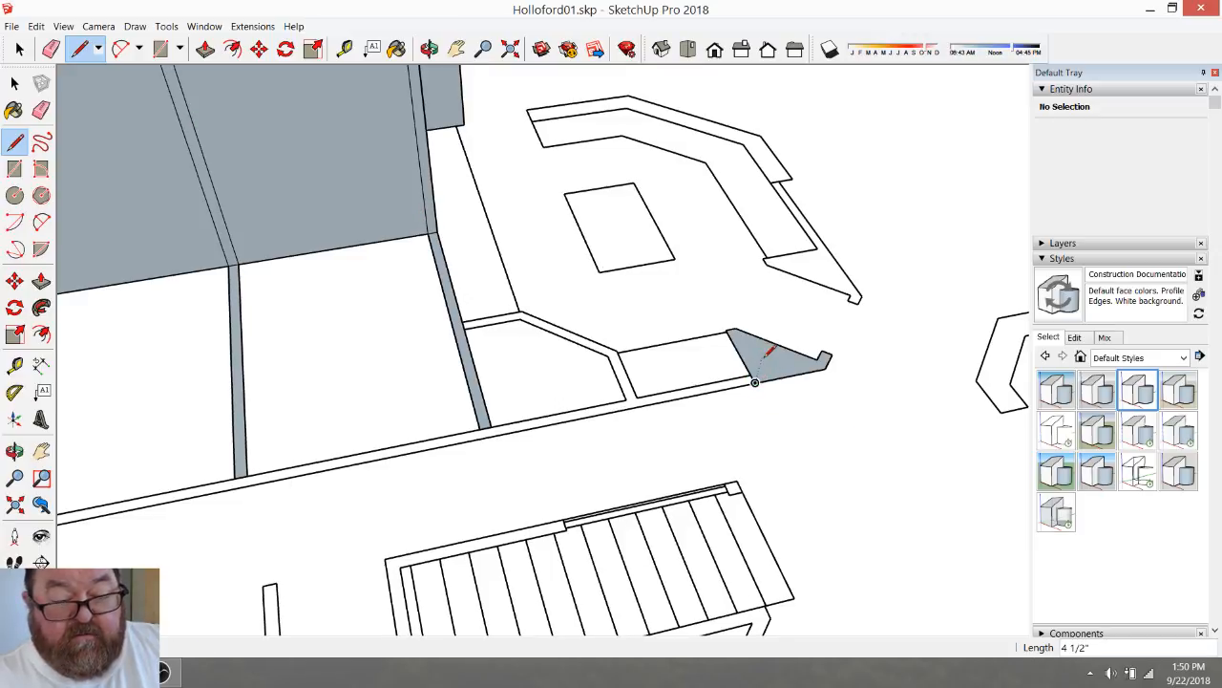
Raise the angled end piece of the long wall to the height of the existing walls
{"action": "scroll", "coordinate": [754, 381], "scroll_direction": "down", "scroll_amount": 2}
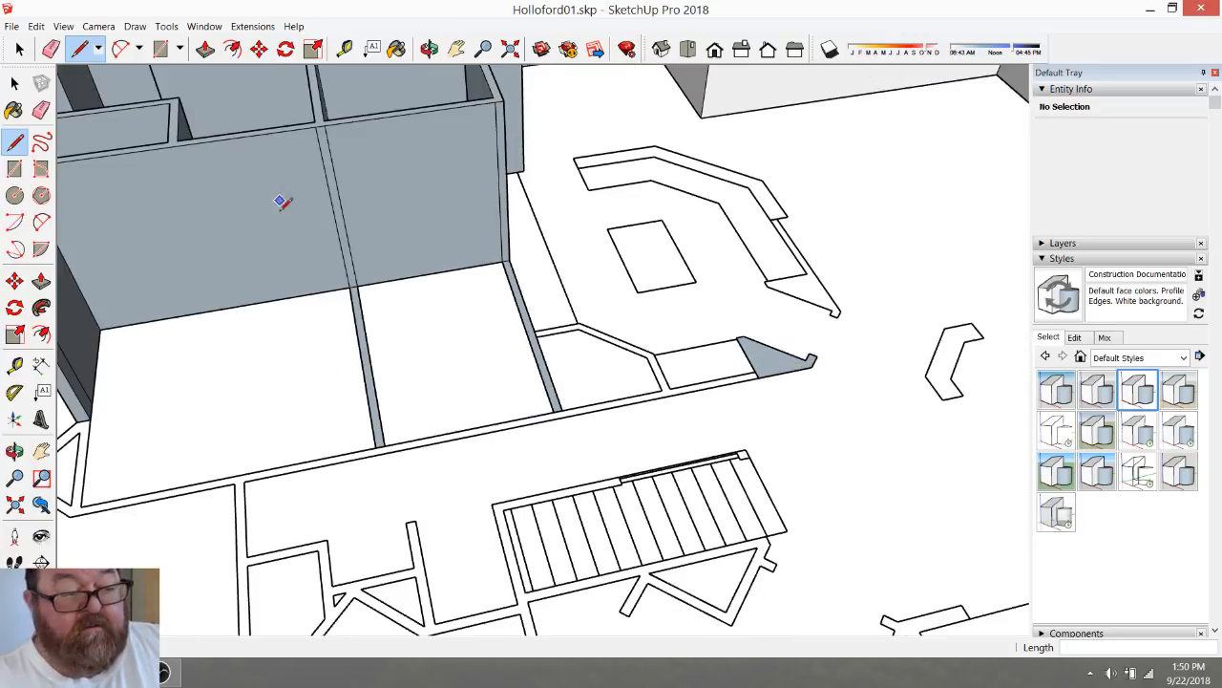
{"action": "scroll", "coordinate": [282, 202], "scroll_direction": "down", "scroll_amount": 2}
{"action": "left_click", "coordinate": [205, 49]}
{"action": "left_click", "coordinate": [675, 349]}
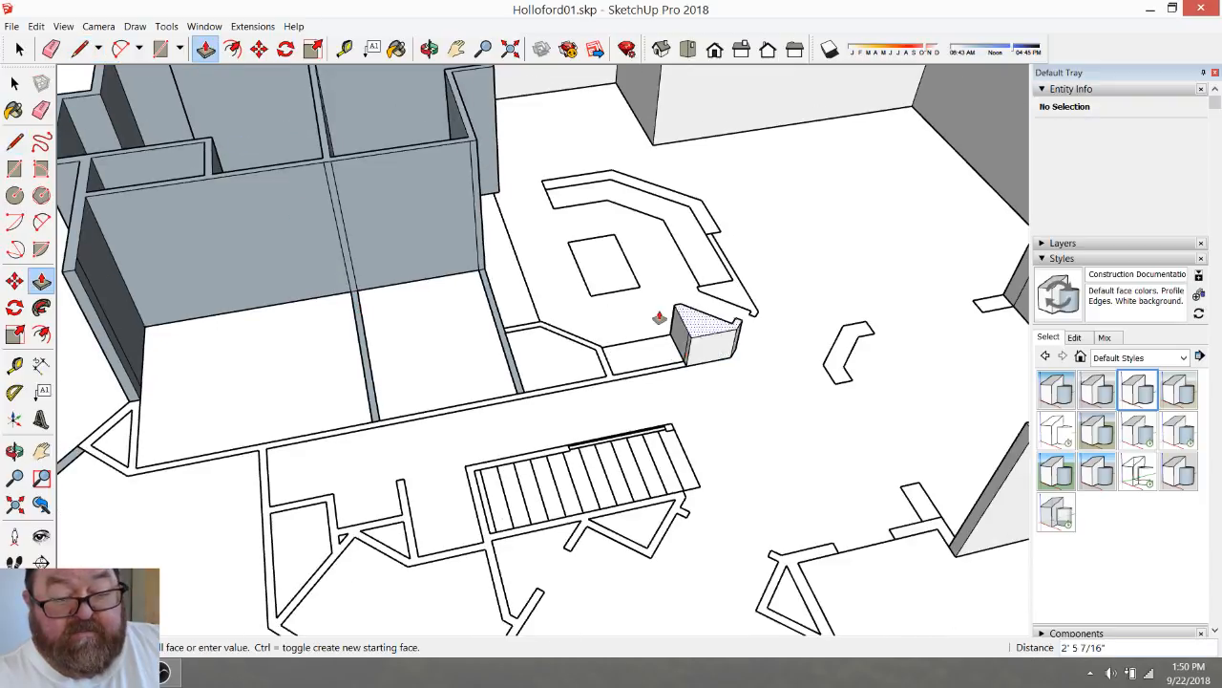
{"action": "left_click", "coordinate": [474, 144]}
Raise the two parallel partition walls between the raised rooms and the long wall to 9'
{"action": "scroll", "coordinate": [372, 330], "scroll_direction": "down", "scroll_amount": 3}
{"action": "scroll", "coordinate": [417, 339], "scroll_direction": "up", "scroll_amount": 5}
{"action": "left_click", "coordinate": [421, 325]}
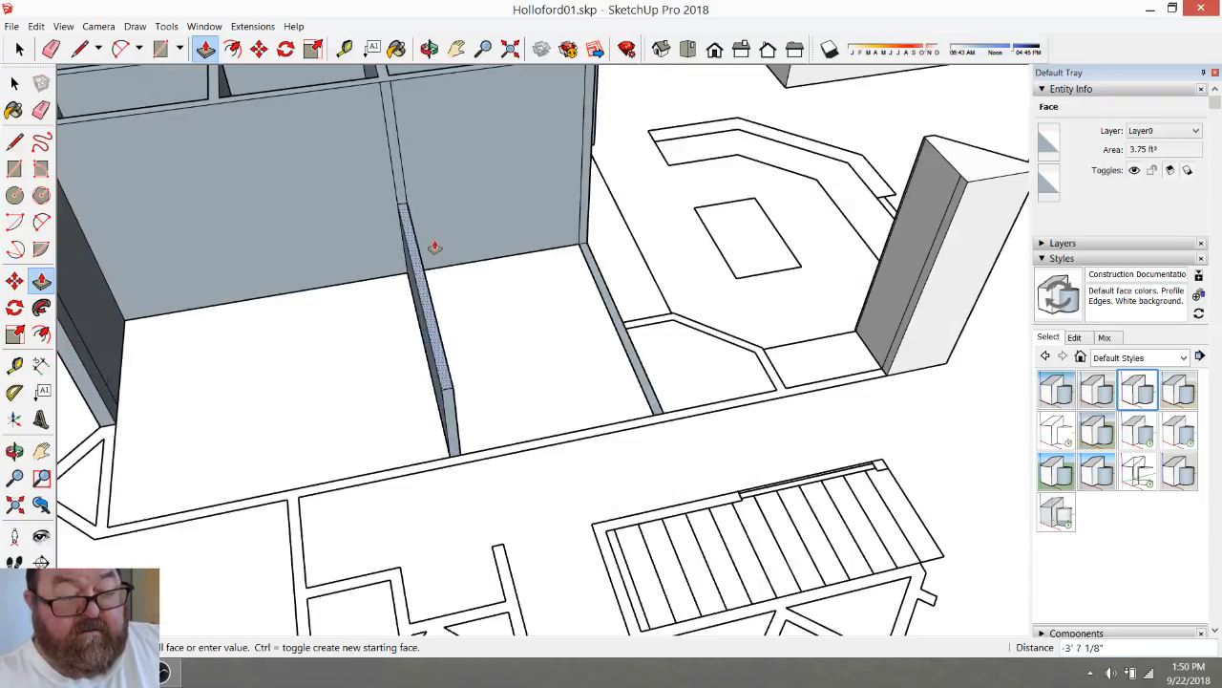
{"action": "left_click", "coordinate": [339, 95]}
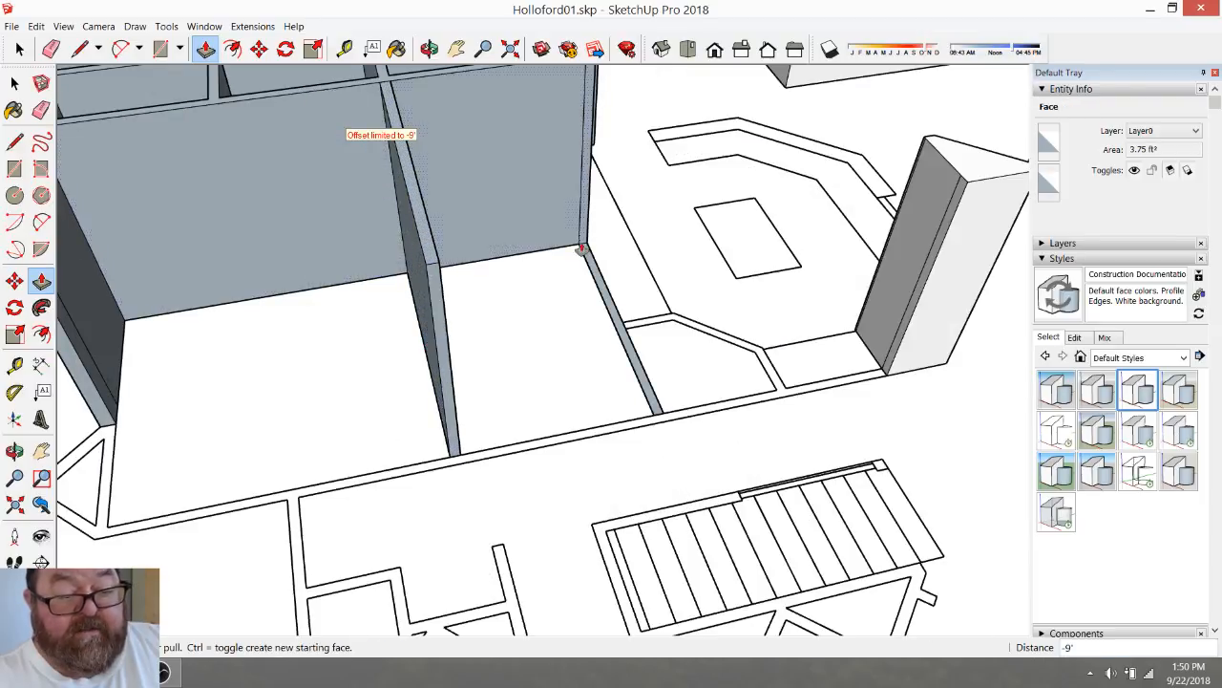
{"action": "left_click", "coordinate": [582, 252]}
{"action": "left_click", "coordinate": [395, 94]}
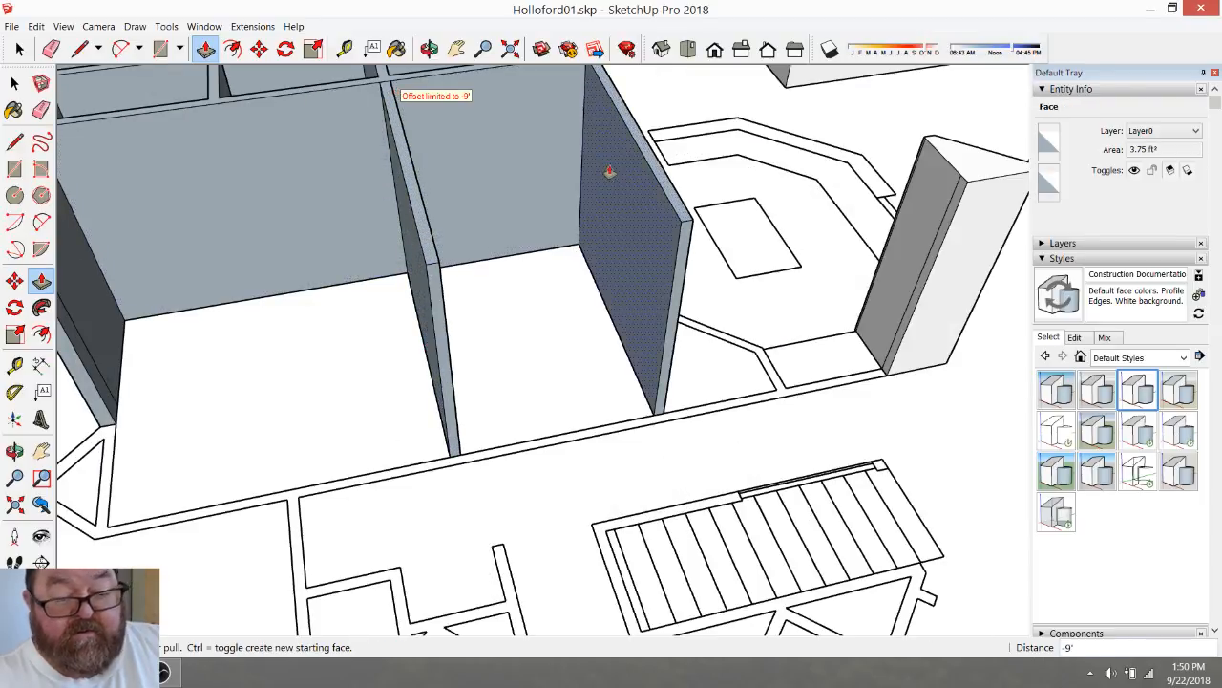
Draw a 4 1/2" line across the partition wall where it branches off the long wall, closing the long wall's face
{"action": "scroll", "coordinate": [598, 276], "scroll_direction": "down", "scroll_amount": 2}
{"action": "scroll", "coordinate": [240, 414], "scroll_direction": "up", "scroll_amount": 3}
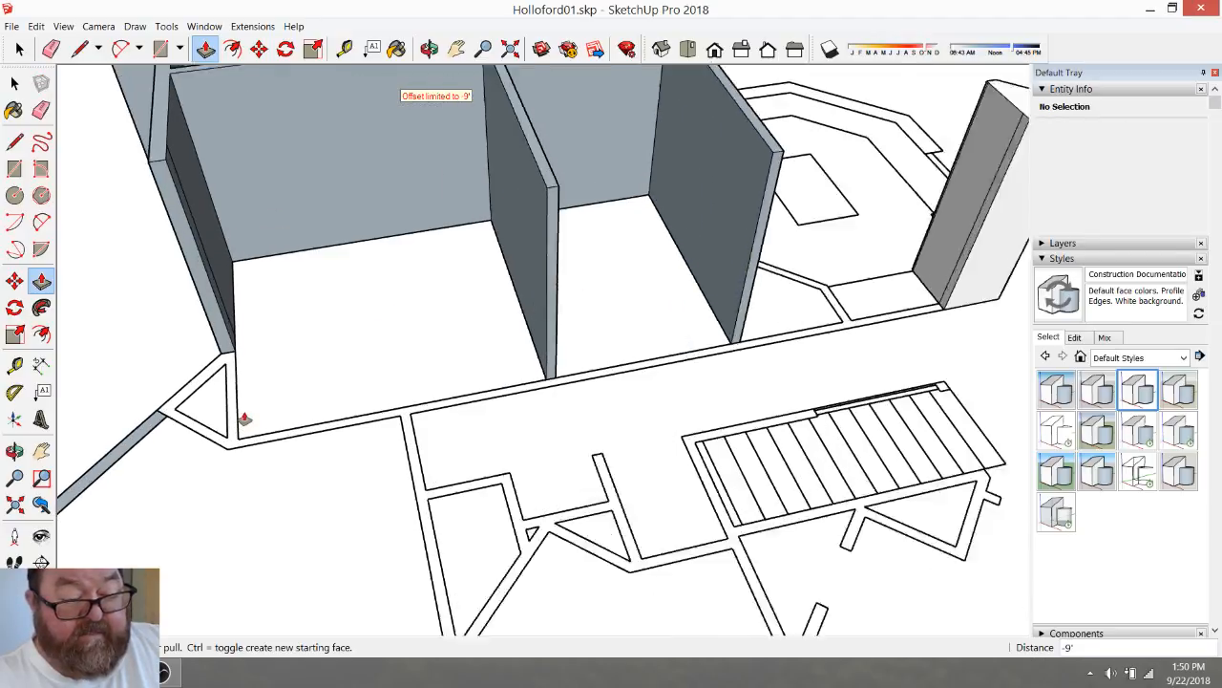
{"action": "key", "text": "l"}
{"action": "left_click", "coordinate": [418, 416]}
{"action": "left_click", "coordinate": [430, 412]}
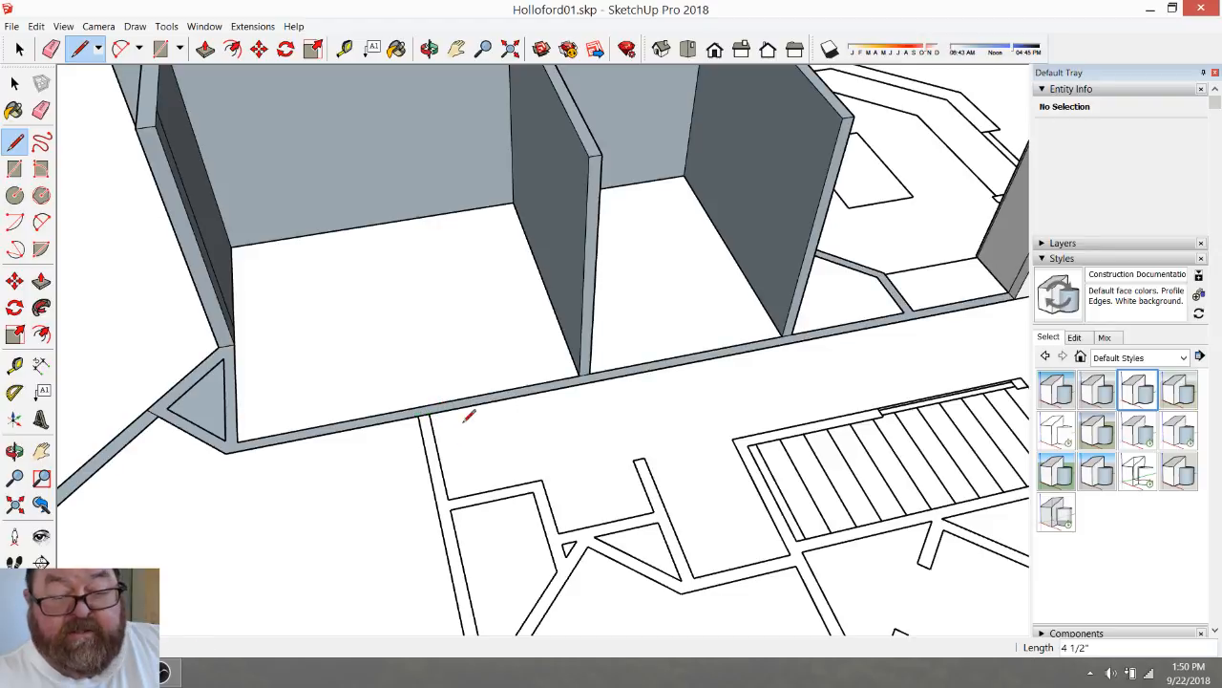
{"action": "scroll", "coordinate": [457, 430], "scroll_direction": "down", "scroll_amount": 2}
{"action": "left_click", "coordinate": [205, 48]}
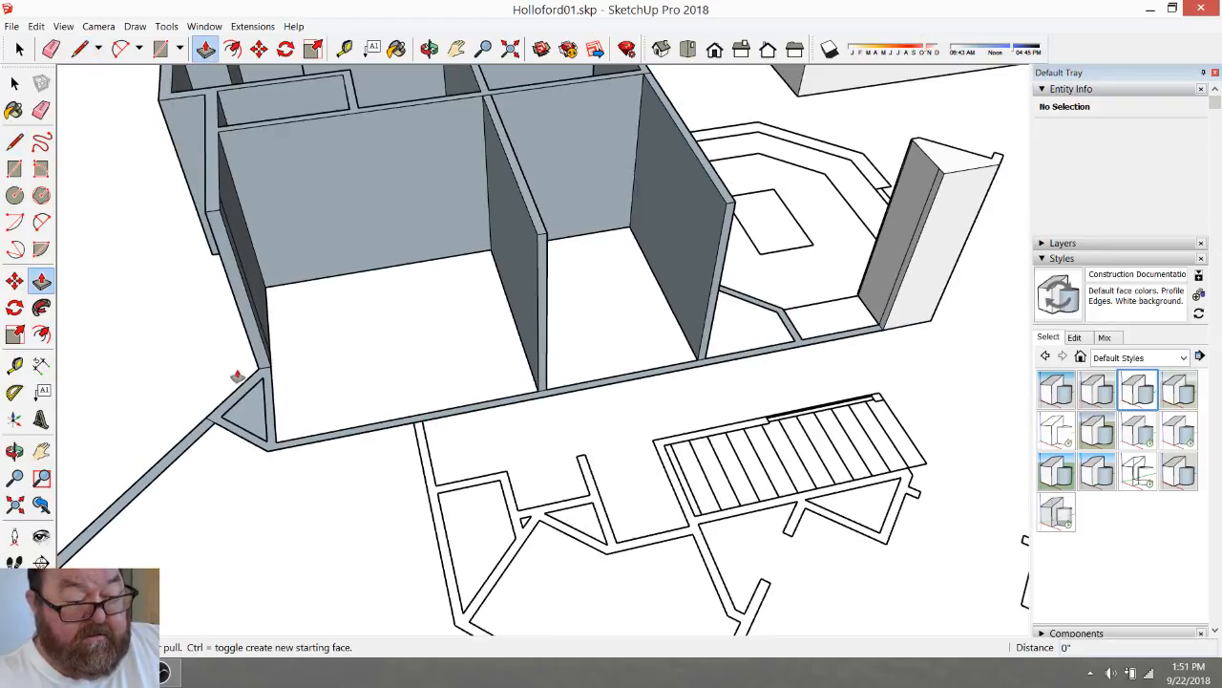
{"action": "left_click", "coordinate": [250, 383]}
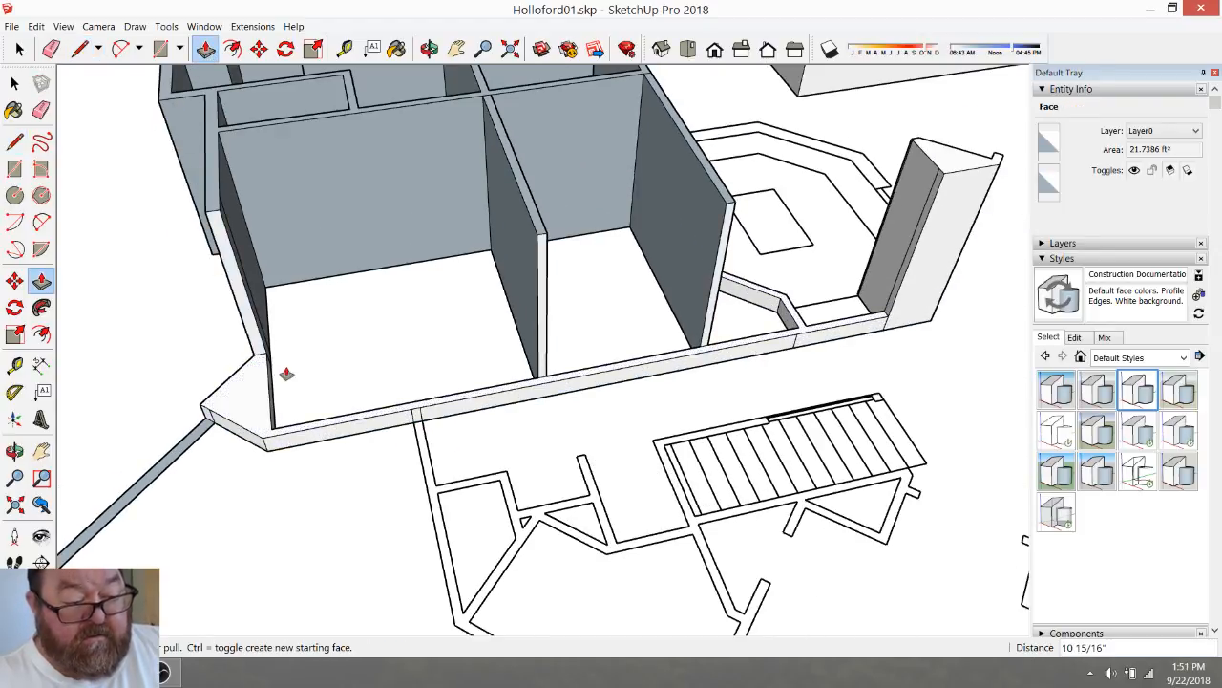
{"action": "left_click", "coordinate": [286, 373]}
{"action": "scroll", "coordinate": [260, 392], "scroll_direction": "up", "scroll_amount": 4}
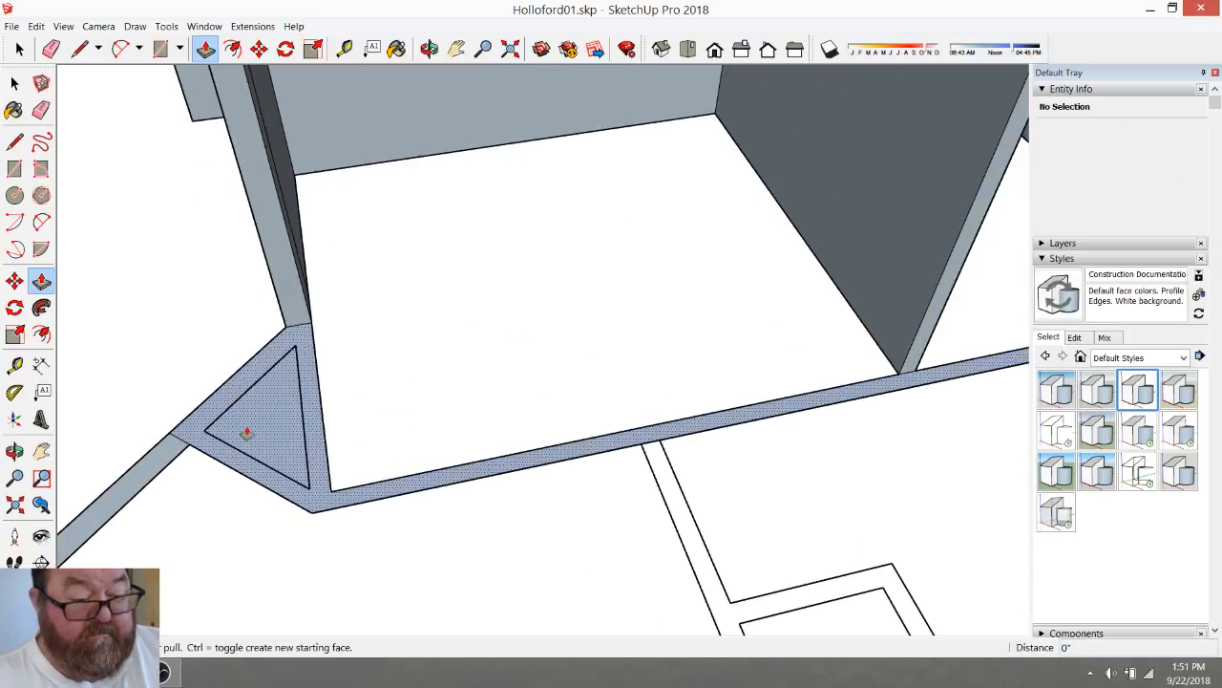
Retrace the inner triangle's outer edge at the long wall's angled end, separating the enclosed triangle from the wall face
{"action": "key", "text": "l"}
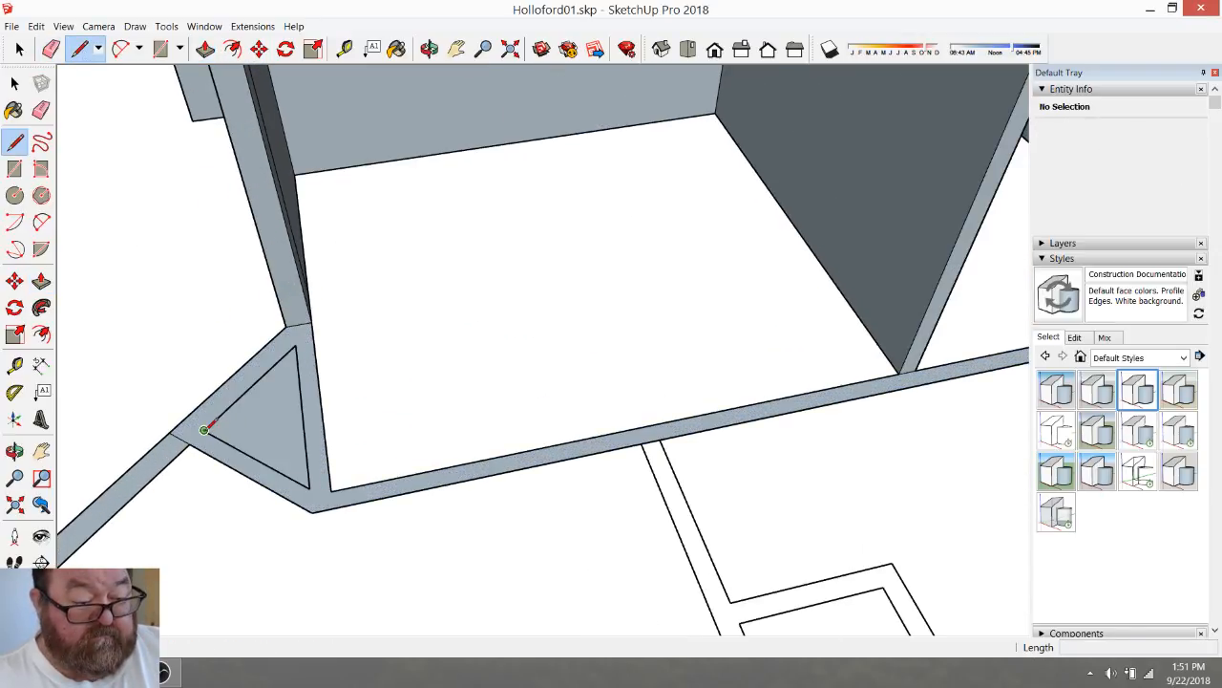
{"action": "left_click", "coordinate": [205, 429]}
{"action": "left_click", "coordinate": [311, 487]}
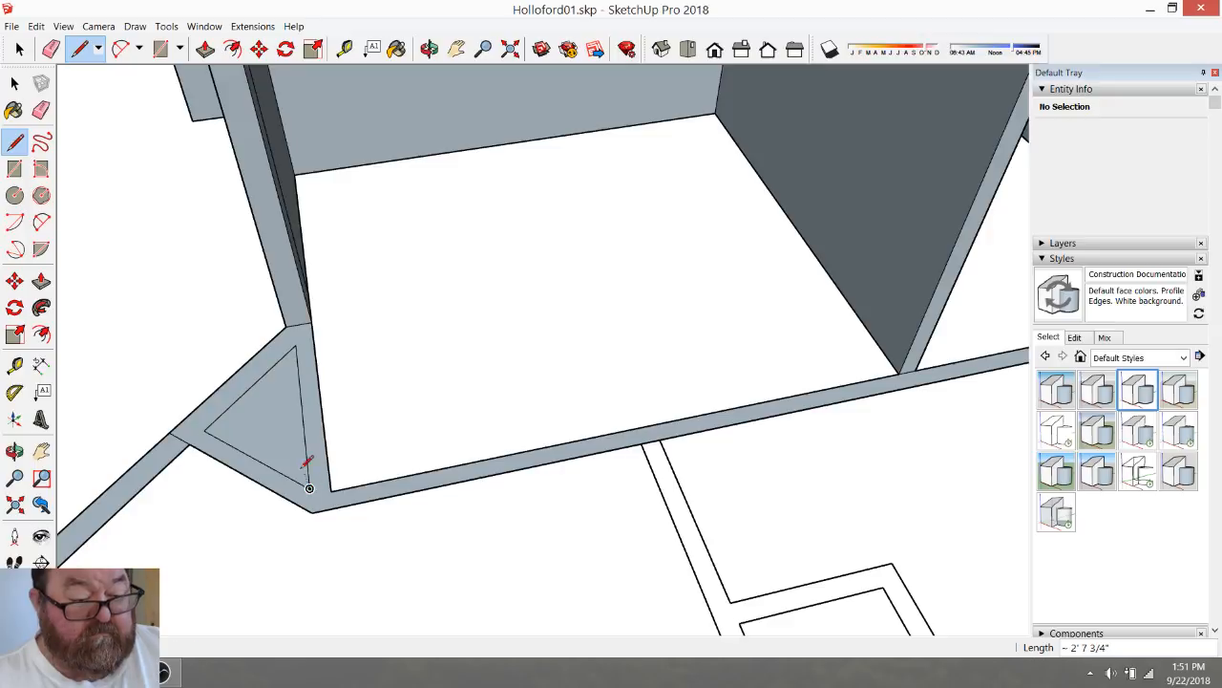
Raise the long wall and the walls around its triangular end to the height of the existing walls
{"action": "left_click", "coordinate": [205, 49]}
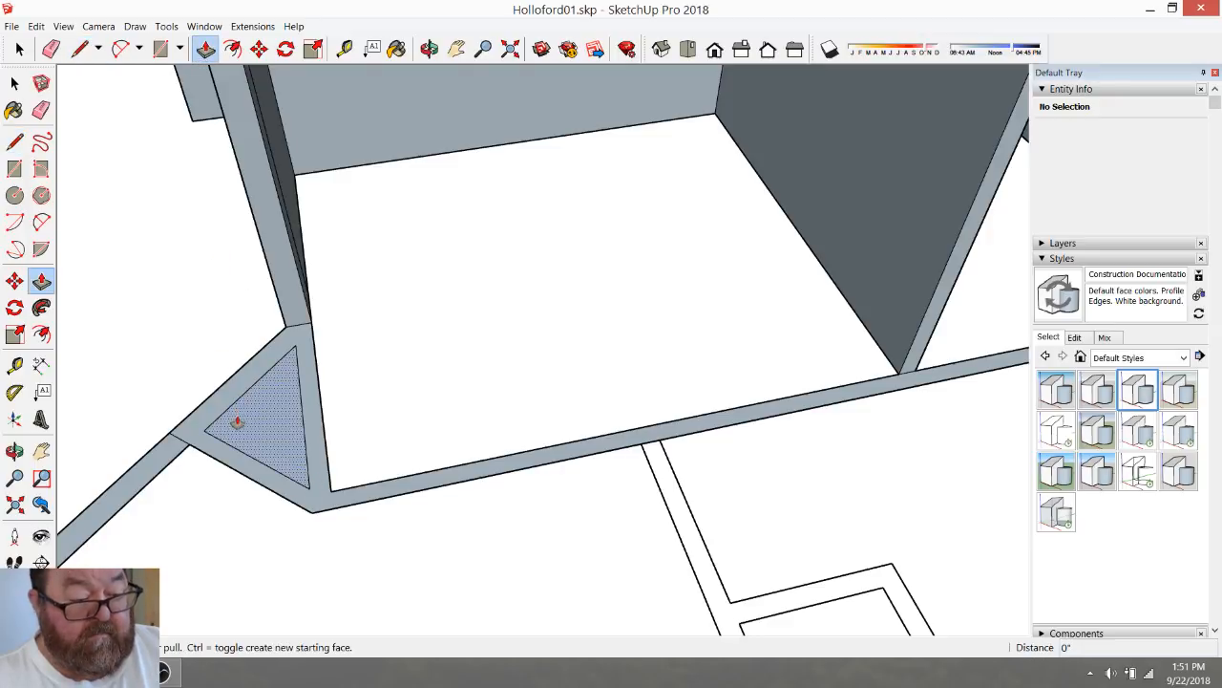
{"action": "left_click", "coordinate": [202, 417]}
{"action": "left_click", "coordinate": [229, 337]}
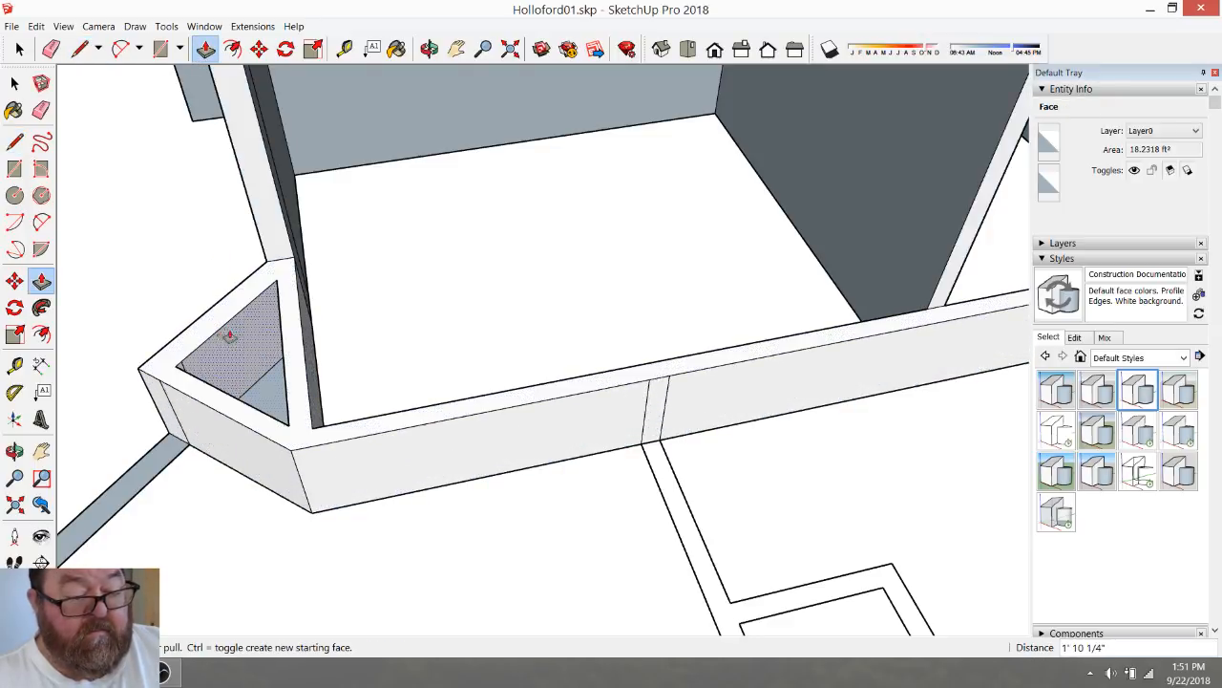
{"action": "scroll", "coordinate": [347, 501], "scroll_direction": "down", "scroll_amount": 3}
{"action": "scroll", "coordinate": [347, 501], "scroll_direction": "down", "scroll_amount": 1}
{"action": "left_click", "coordinate": [303, 447]}
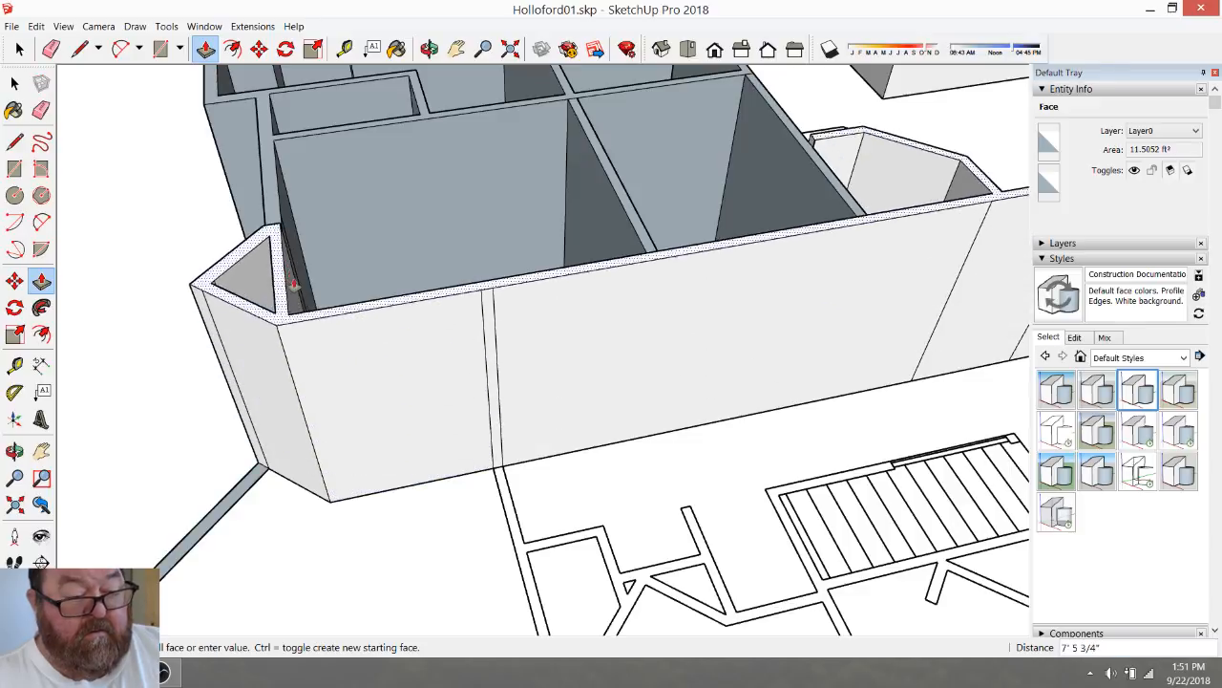
{"action": "left_click", "coordinate": [355, 128]}
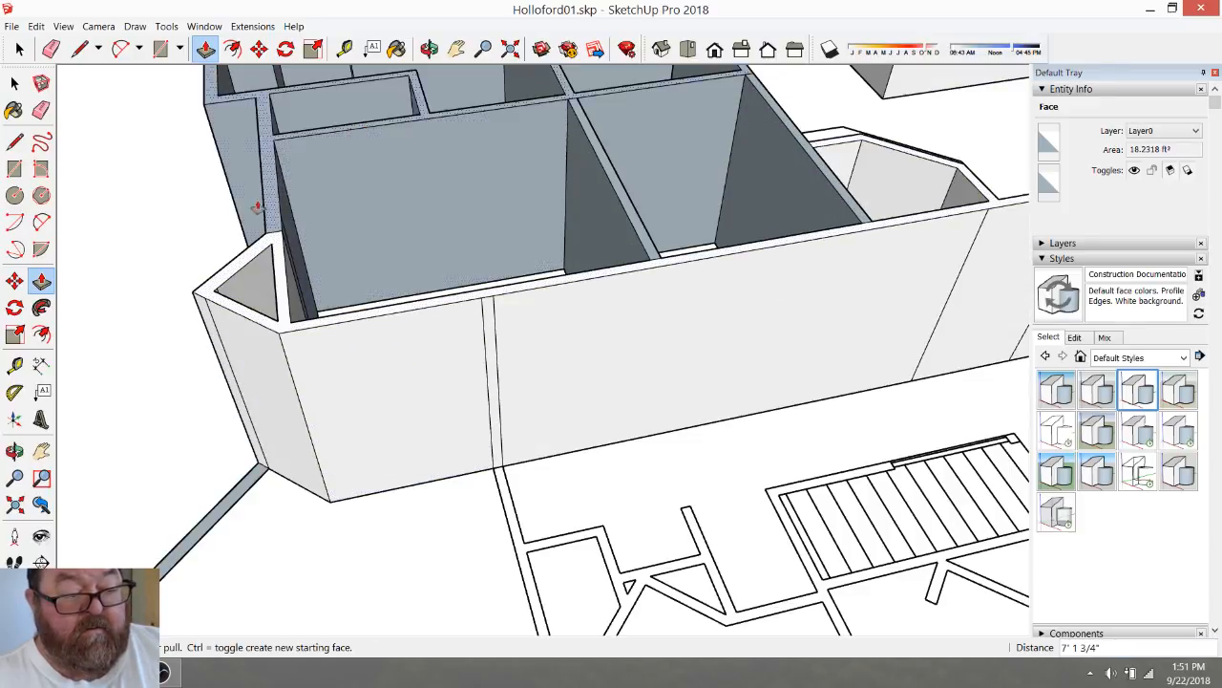
Erase the seam across the wall top where the triangular end meets the adjoining raised wall
{"action": "scroll", "coordinate": [244, 217], "scroll_direction": "up", "scroll_amount": 3}
{"action": "left_click", "coordinate": [51, 48]}
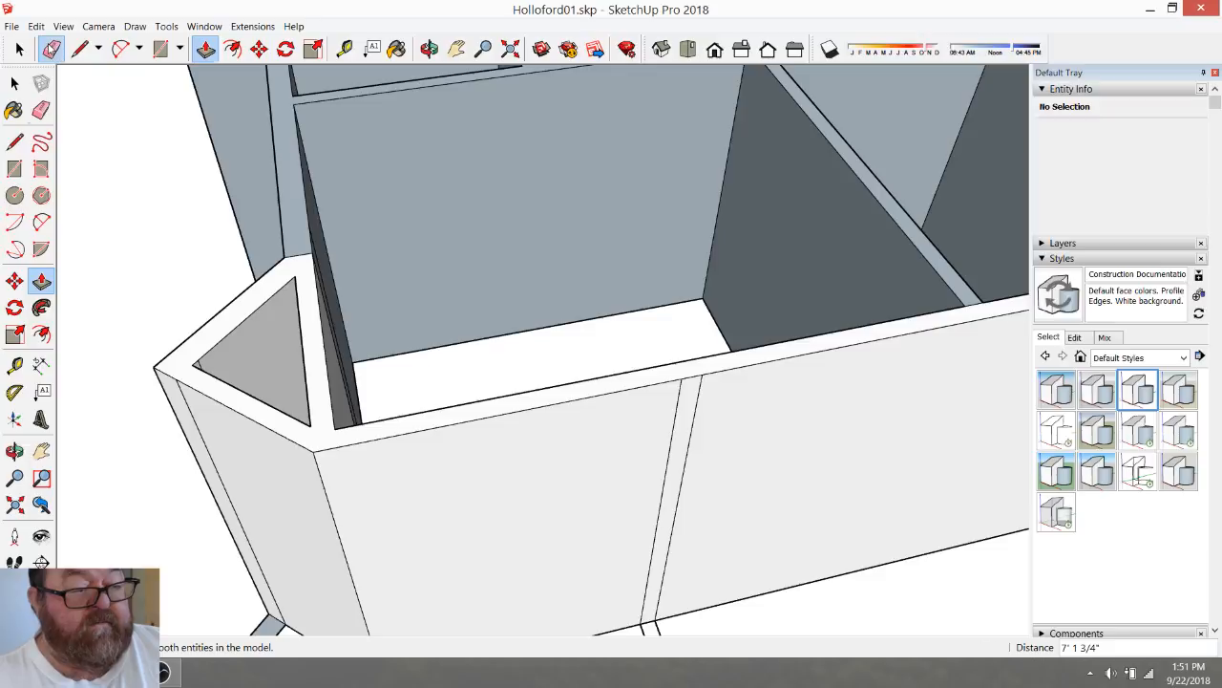
{"action": "left_click", "coordinate": [299, 255]}
{"action": "scroll", "coordinate": [189, 392], "scroll_direction": "down", "scroll_amount": 3}
{"action": "scroll", "coordinate": [295, 440], "scroll_direction": "down", "scroll_amount": 2}
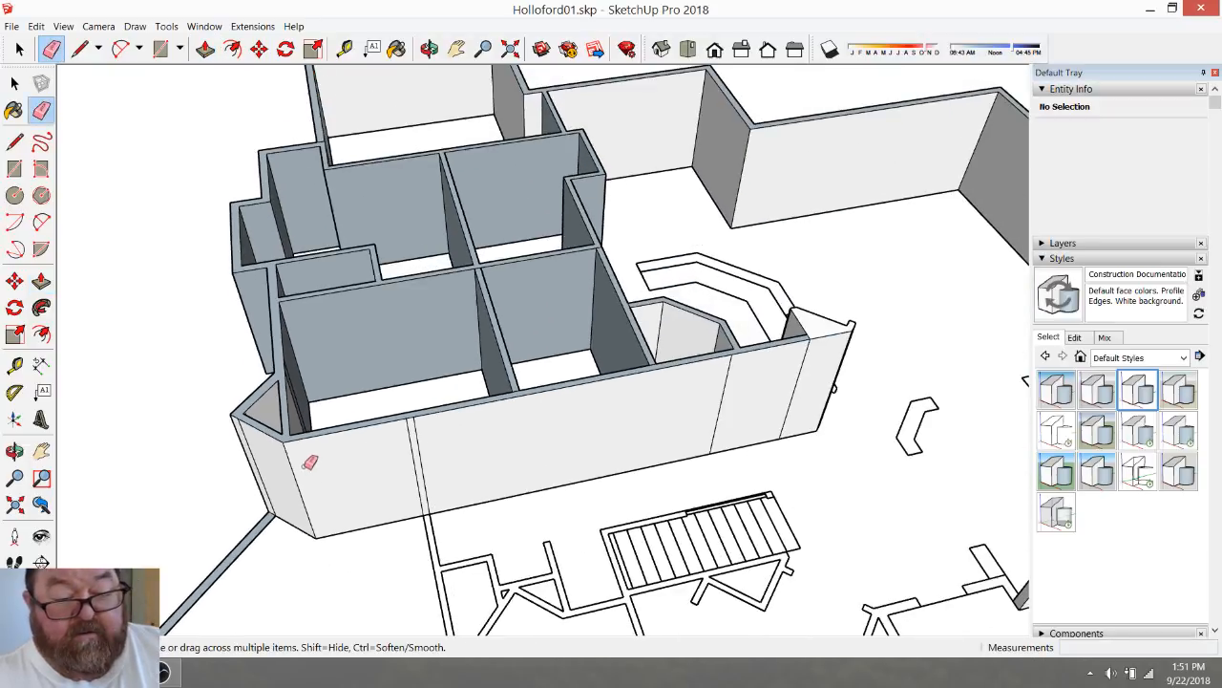
Erase the extra vertical edge beside the outer corner of the small angled room at the long wall
{"action": "key", "text": "o"}
{"action": "mouse_move", "coordinate": [658, 349]}
{"action": "left_mouse_down"}
{"action": "mouse_move", "coordinate": [341, 409]}
{"action": "mouse_move", "coordinate": [566, 420]}
{"action": "mouse_move", "coordinate": [380, 435]}
{"action": "left_mouse_up"}
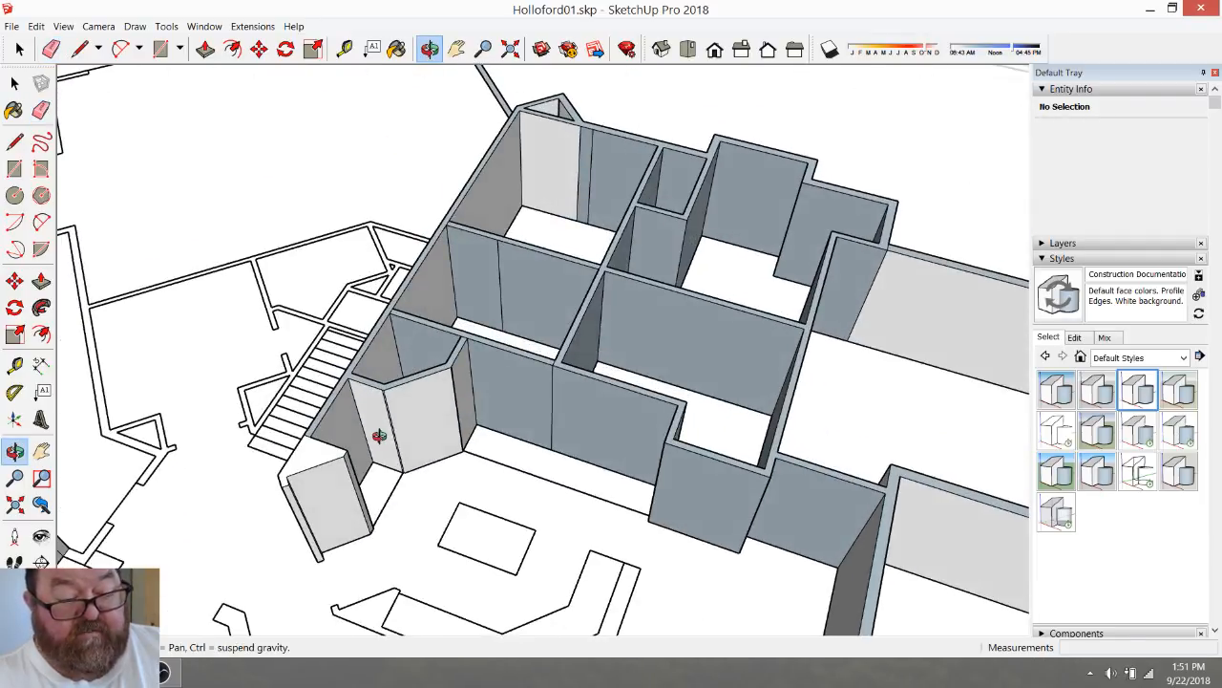
{"action": "scroll", "coordinate": [380, 435], "scroll_direction": "up", "scroll_amount": 5}
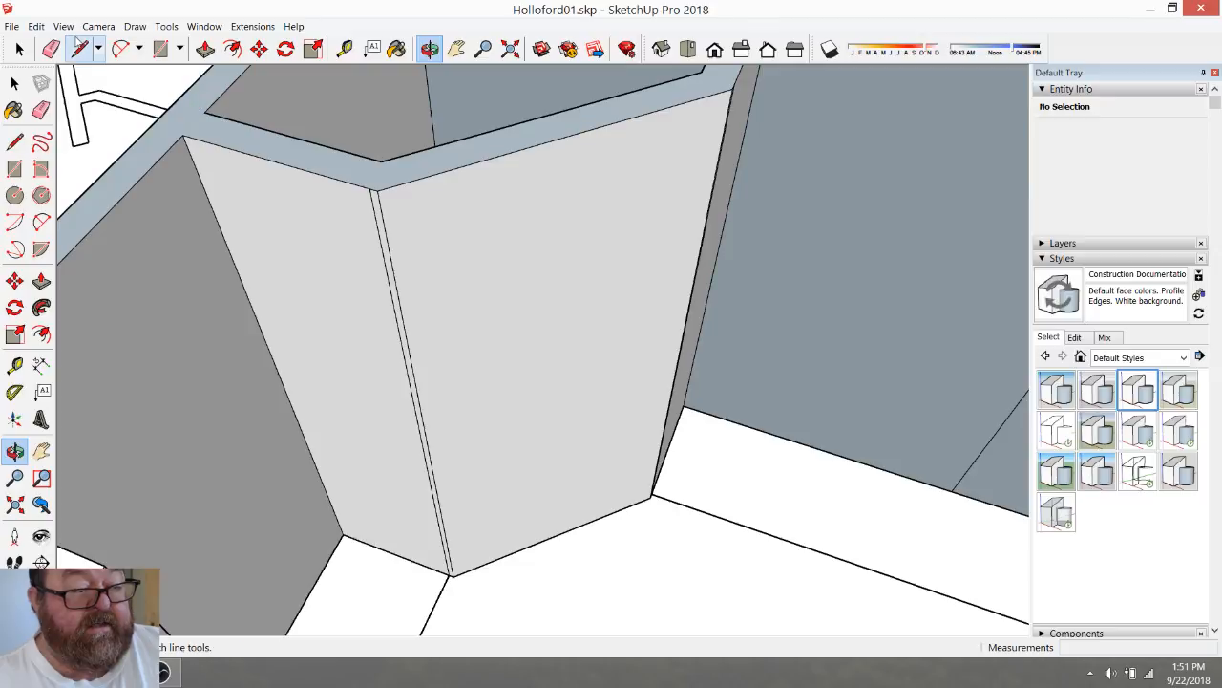
{"action": "key", "text": "e"}
{"action": "scroll", "coordinate": [373, 237], "scroll_direction": "up", "scroll_amount": 2}
{"action": "left_click", "coordinate": [423, 190]}
{"action": "scroll", "coordinate": [410, 230], "scroll_direction": "down", "scroll_amount": 4}
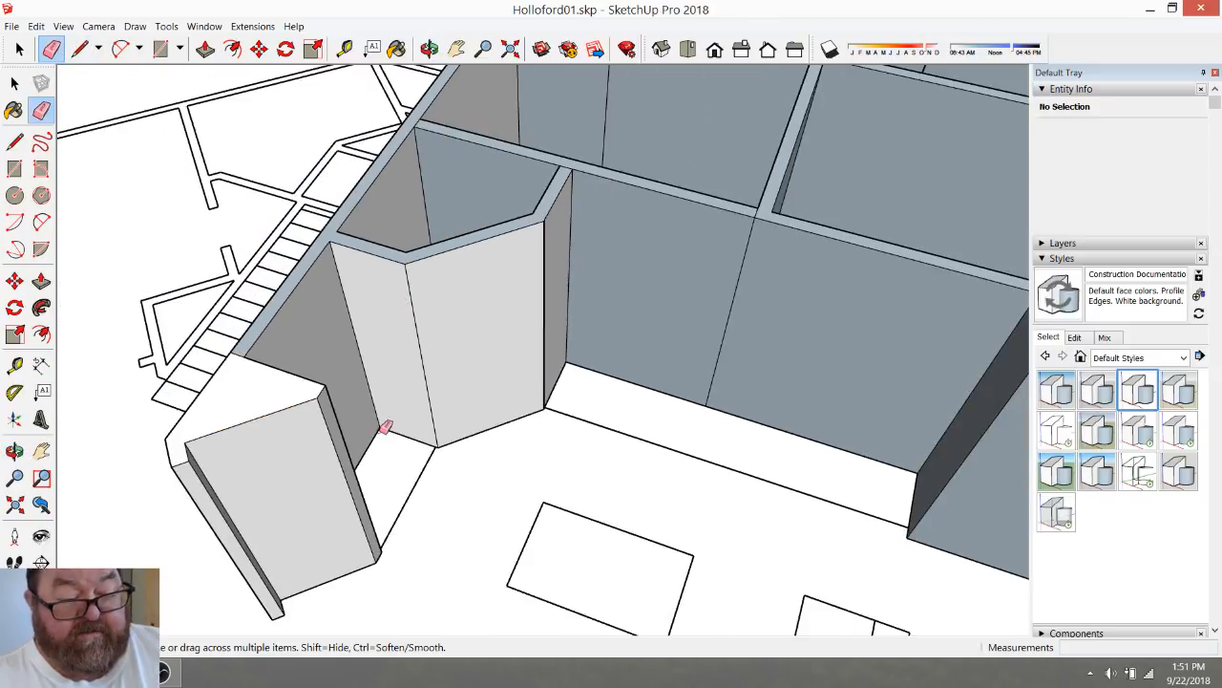
Erase the seams on the wall beside the small angled room, where the partition between the two rooms behind joins it
{"action": "scroll", "coordinate": [383, 411], "scroll_direction": "up", "scroll_amount": 4}
{"action": "scroll", "coordinate": [448, 464], "scroll_direction": "down", "scroll_amount": 2}
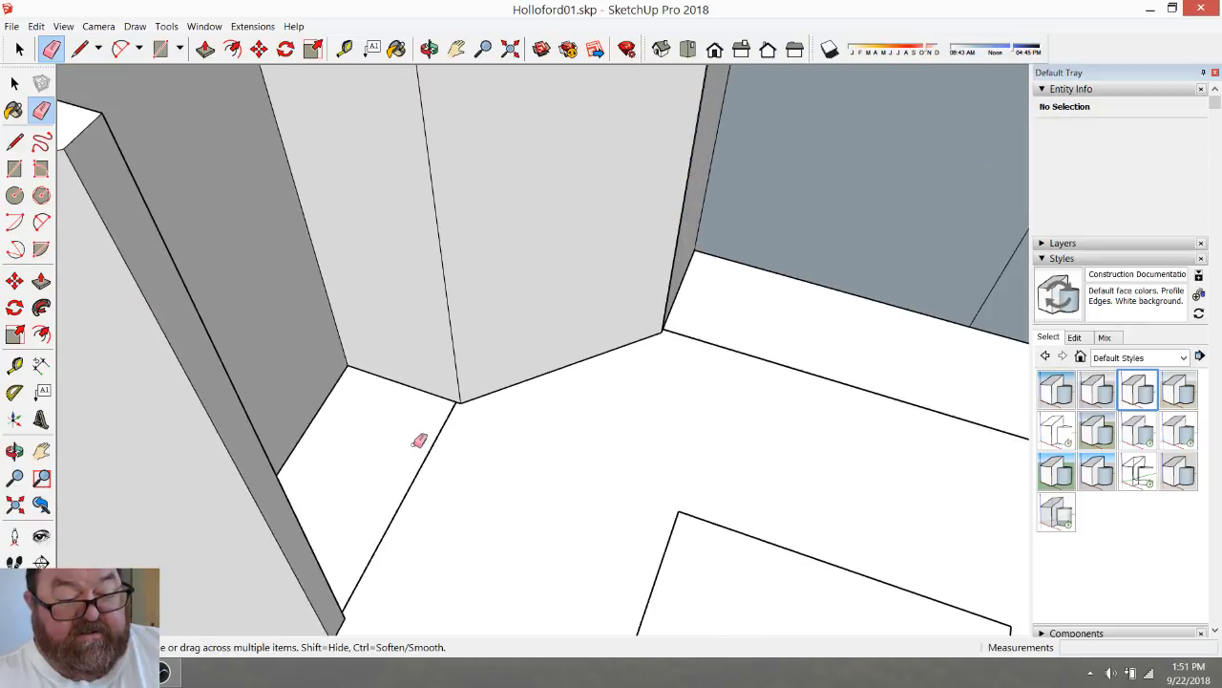
{"action": "scroll", "coordinate": [419, 440], "scroll_direction": "down", "scroll_amount": 3}
{"action": "scroll", "coordinate": [398, 444], "scroll_direction": "down", "scroll_amount": 1}
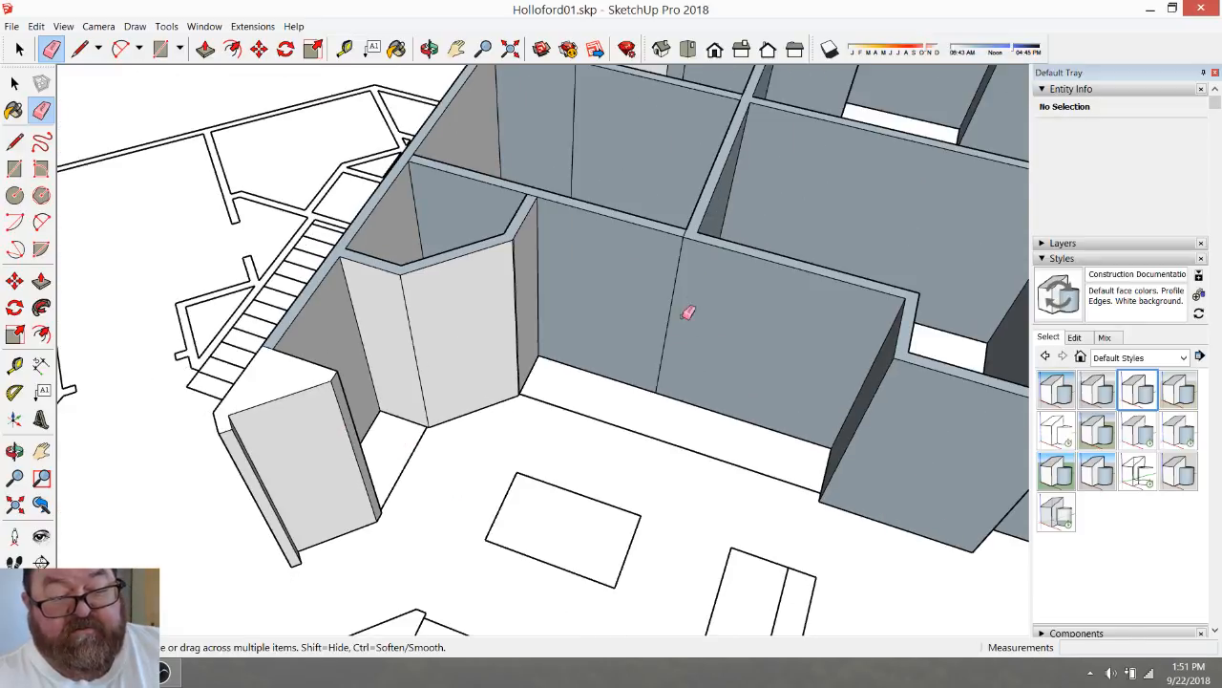
{"action": "scroll", "coordinate": [686, 246], "scroll_direction": "up", "scroll_amount": 3}
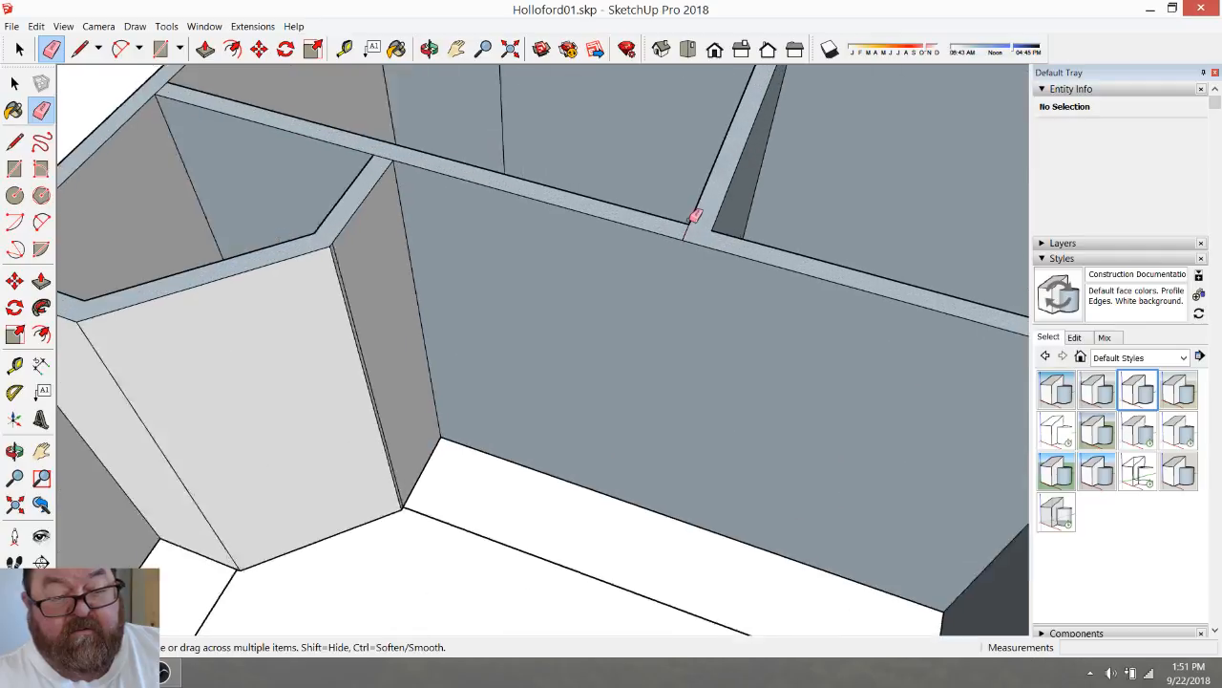
{"action": "scroll", "coordinate": [672, 316], "scroll_direction": "down", "scroll_amount": 5}
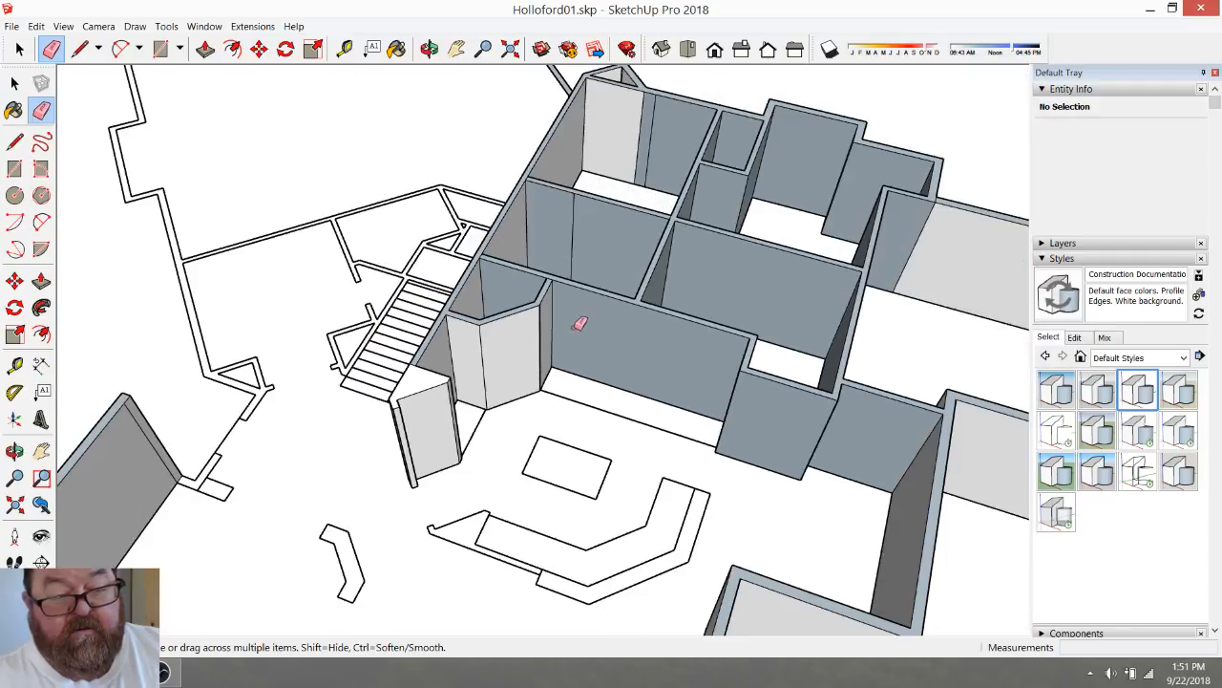
Erase the vertical seam on the middle partition wall and the extra one on the end room's back wall
{"action": "scroll", "coordinate": [786, 338], "scroll_direction": "up", "scroll_amount": 4}
{"action": "scroll", "coordinate": [871, 457], "scroll_direction": "down", "scroll_amount": 4}
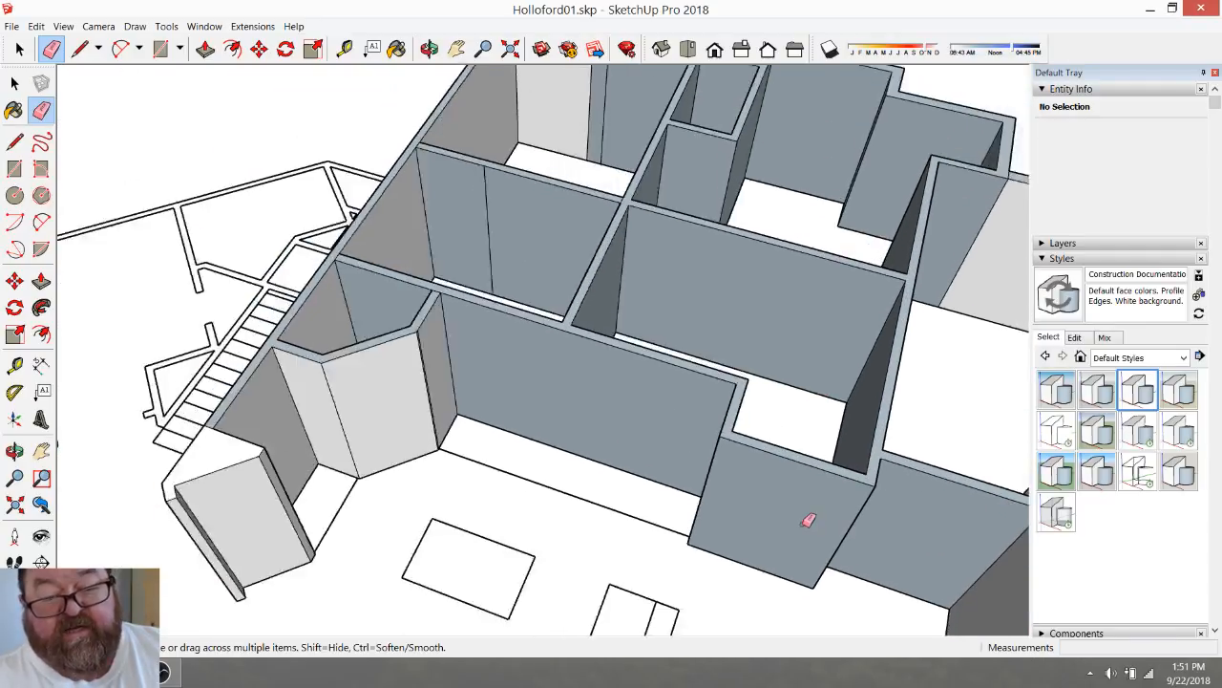
{"action": "scroll", "coordinate": [728, 221], "scroll_direction": "up", "scroll_amount": 3}
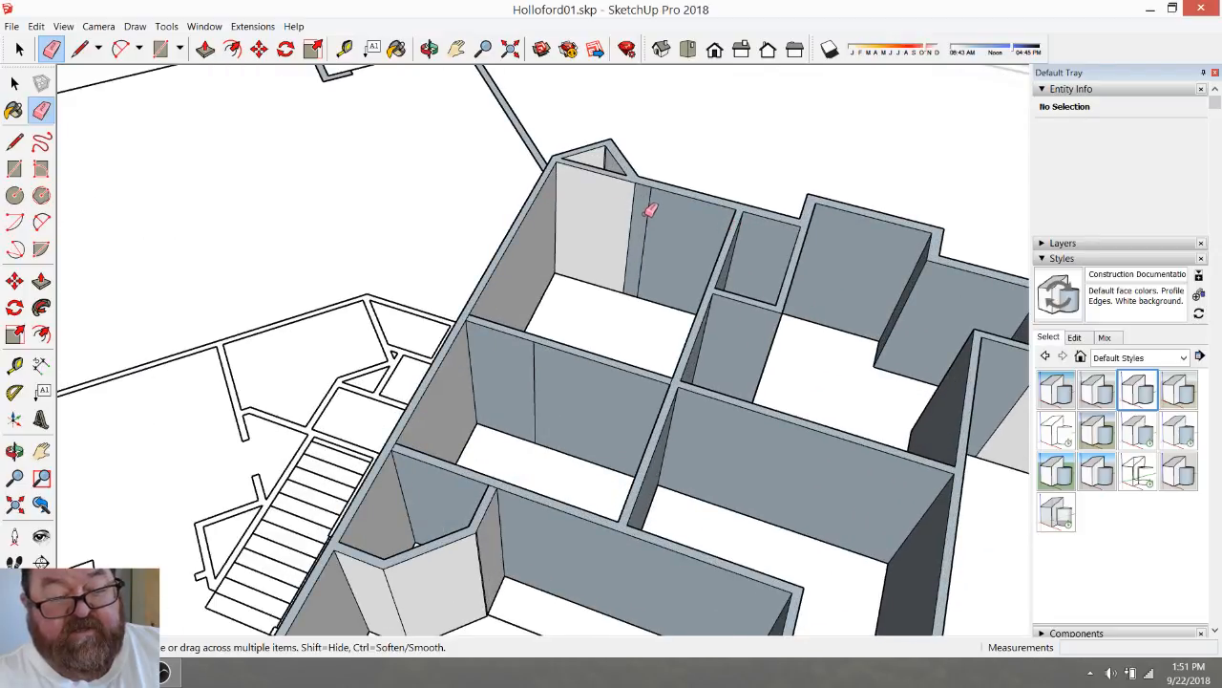
{"action": "left_click", "coordinate": [536, 361]}
{"action": "scroll", "coordinate": [486, 321], "scroll_direction": "up", "scroll_amount": 4}
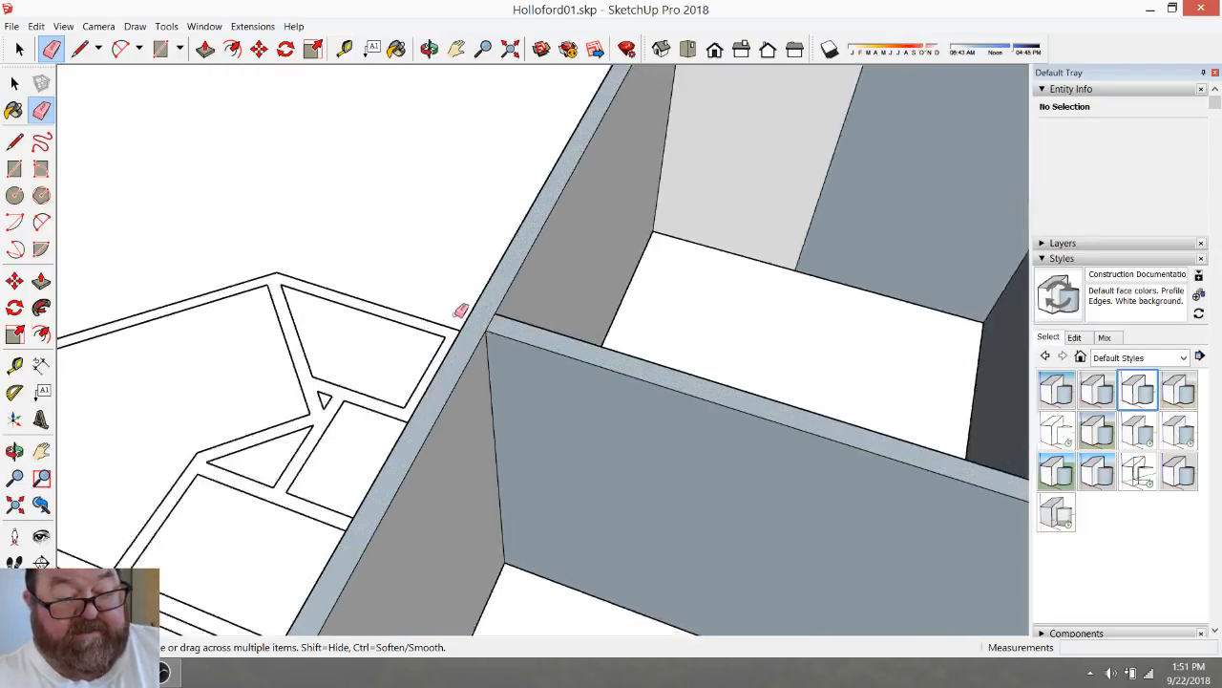
{"action": "scroll", "coordinate": [503, 329], "scroll_direction": "down", "scroll_amount": 4}
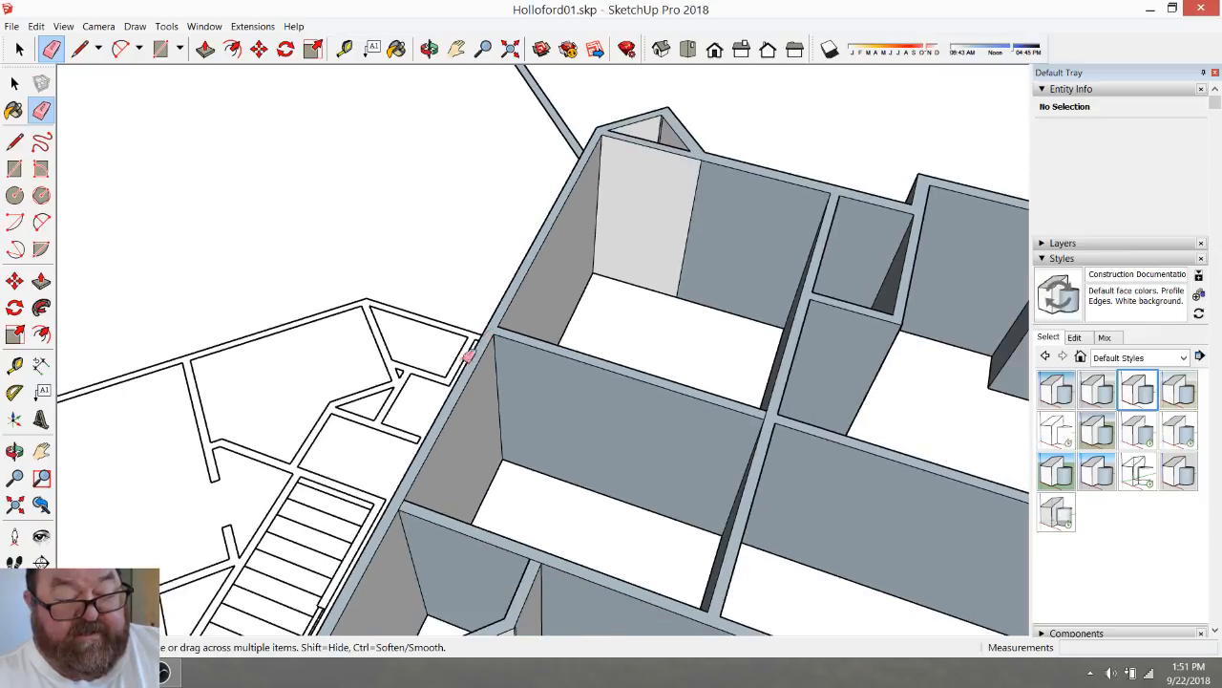
Erase the remaining vertical seam on the end room's wall that backs onto the triangular enclosure
{"action": "scroll", "coordinate": [386, 501], "scroll_direction": "up", "scroll_amount": 4}
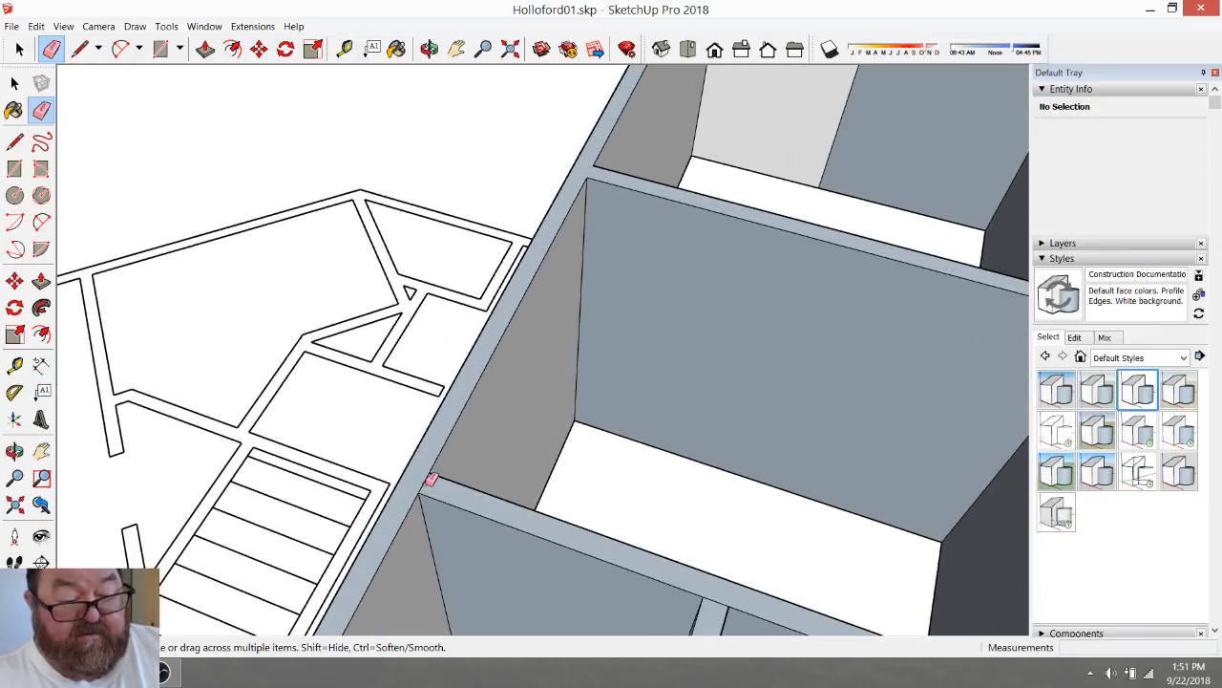
{"action": "scroll", "coordinate": [444, 460], "scroll_direction": "down", "scroll_amount": 2}
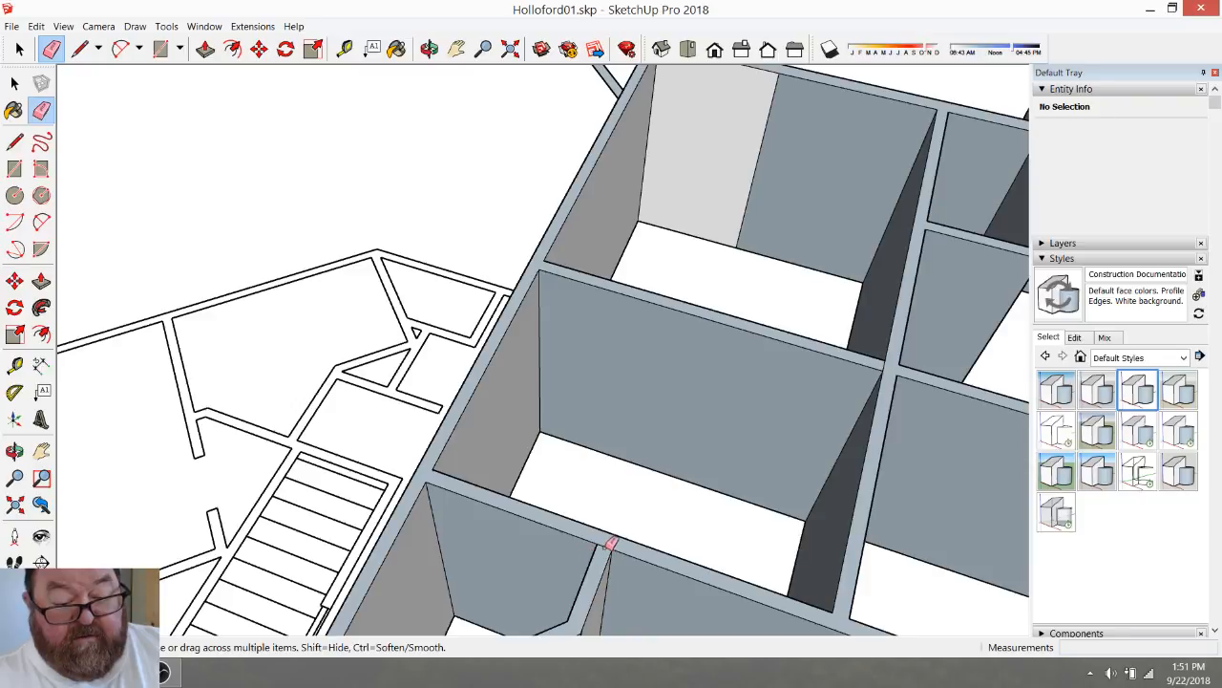
{"action": "scroll", "coordinate": [605, 535], "scroll_direction": "down", "scroll_amount": 4}
{"action": "scroll", "coordinate": [497, 594], "scroll_direction": "up", "scroll_amount": 3}
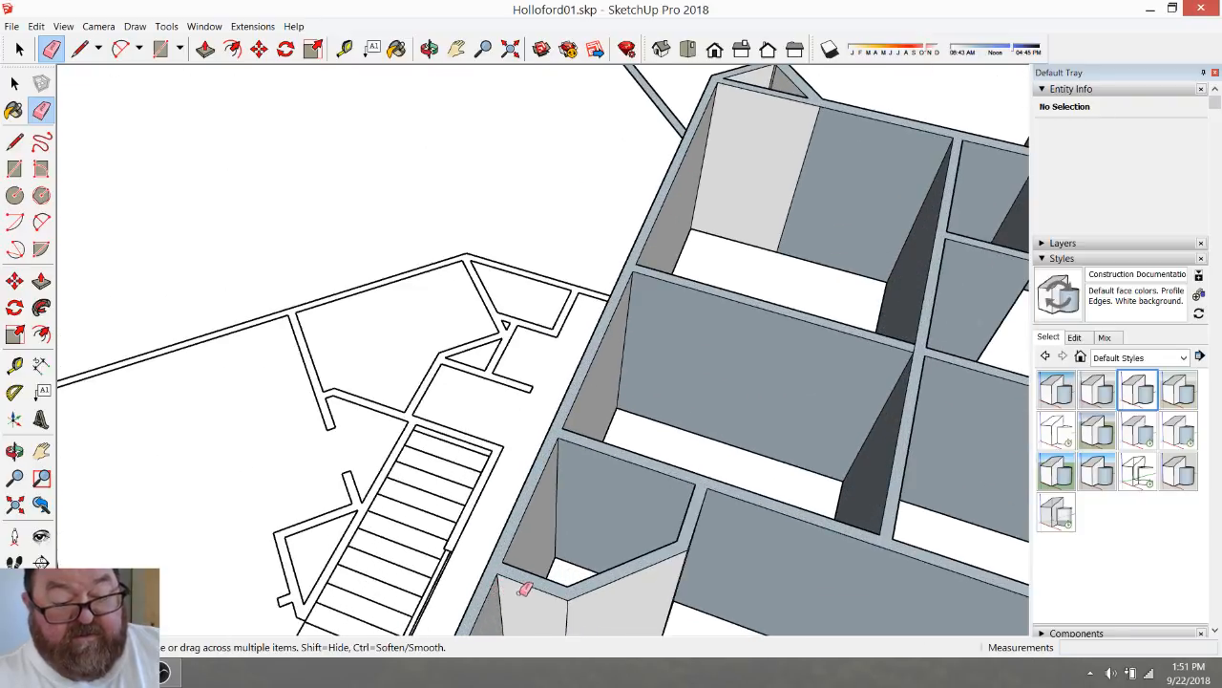
{"action": "scroll", "coordinate": [522, 589], "scroll_direction": "down", "scroll_amount": 2}
{"action": "scroll", "coordinate": [706, 237], "scroll_direction": "up", "scroll_amount": 4}
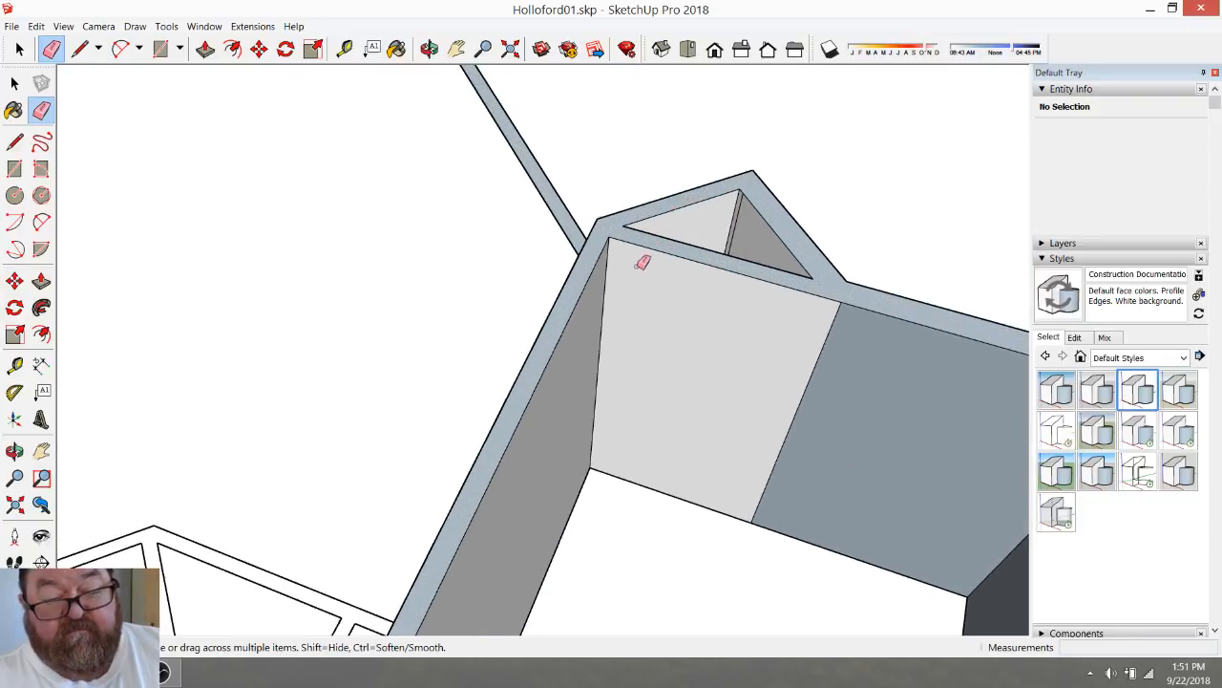
{"action": "left_click", "coordinate": [835, 318]}
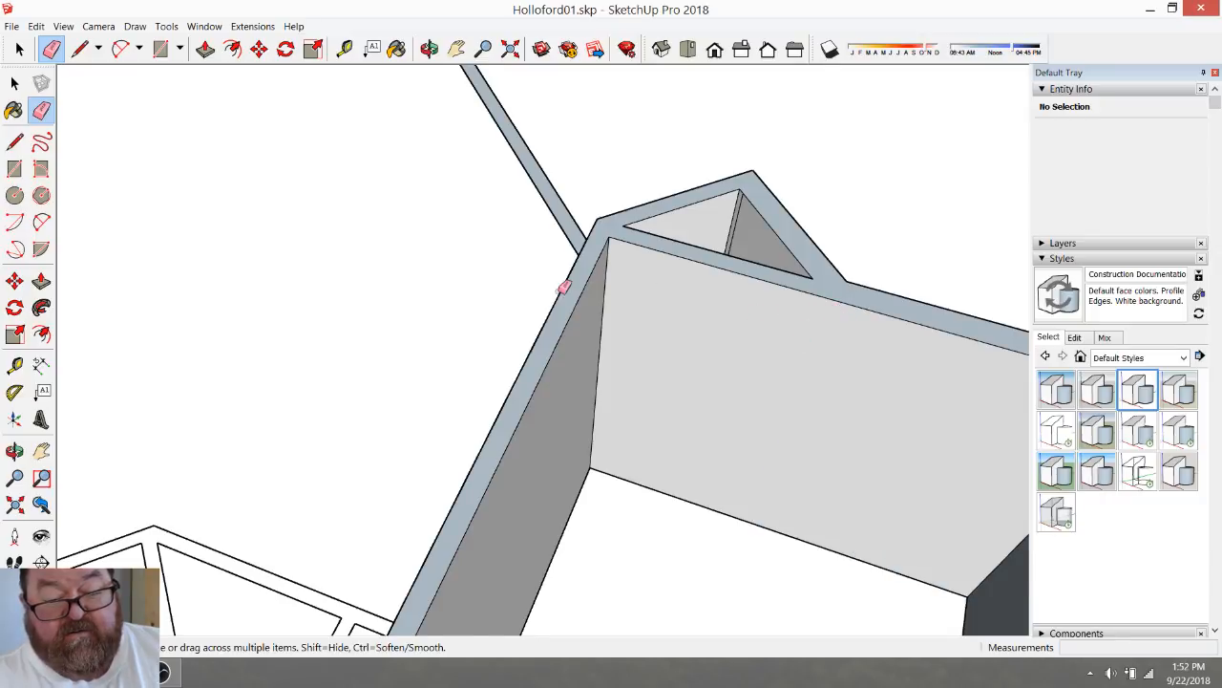
Erase the vertical and top seams on the large room's wall where it joins the smaller stepped room
{"action": "scroll", "coordinate": [633, 308], "scroll_direction": "down", "scroll_amount": 5}
{"action": "scroll", "coordinate": [630, 305], "scroll_direction": "down", "scroll_amount": 3}
{"action": "scroll", "coordinate": [771, 385], "scroll_direction": "up", "scroll_amount": 6}
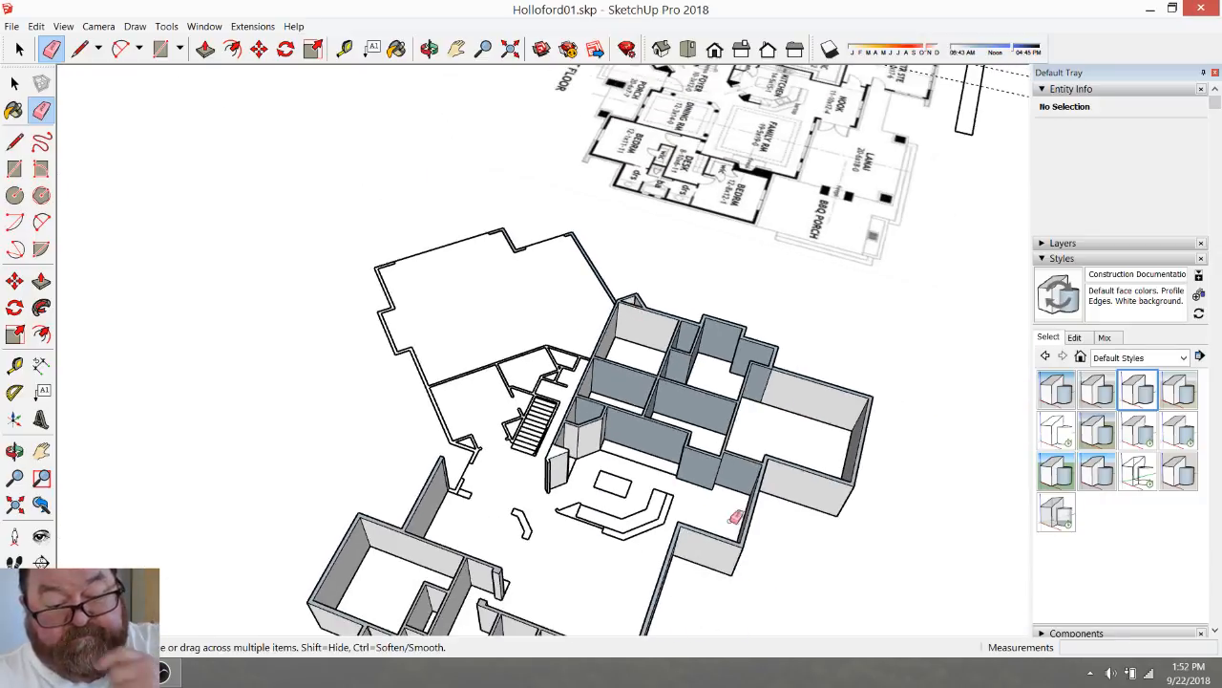
{"action": "left_click", "coordinate": [813, 229]}
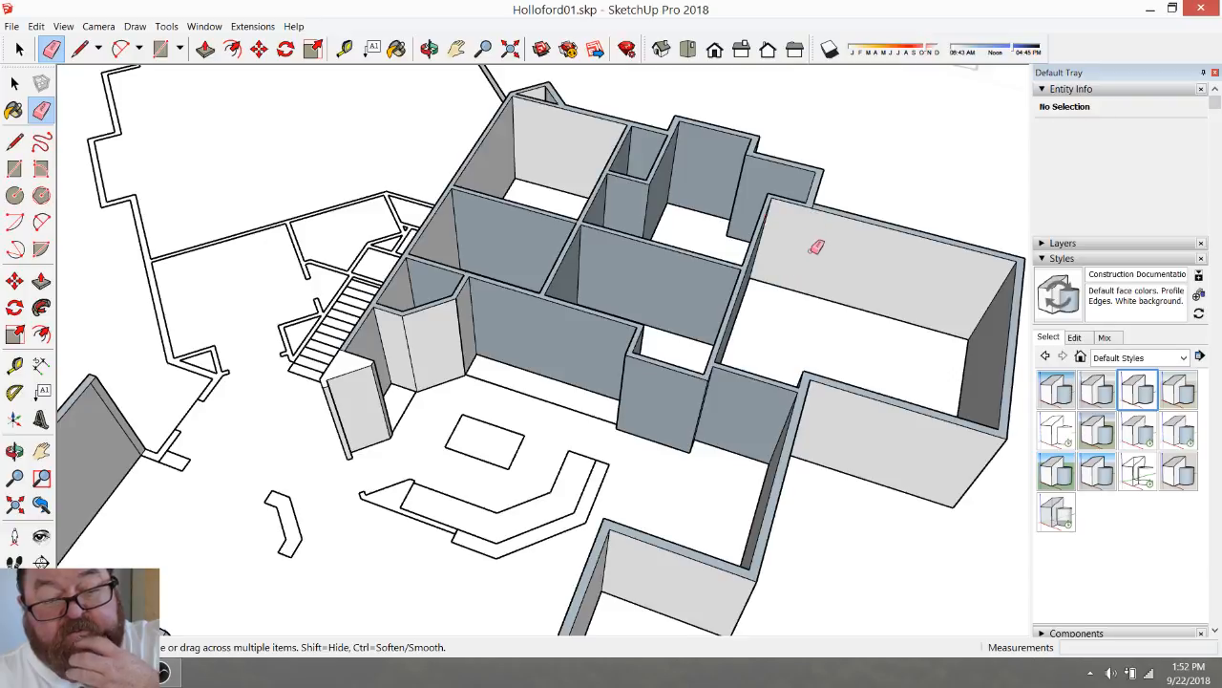
{"action": "scroll", "coordinate": [817, 239], "scroll_direction": "up", "scroll_amount": 5}
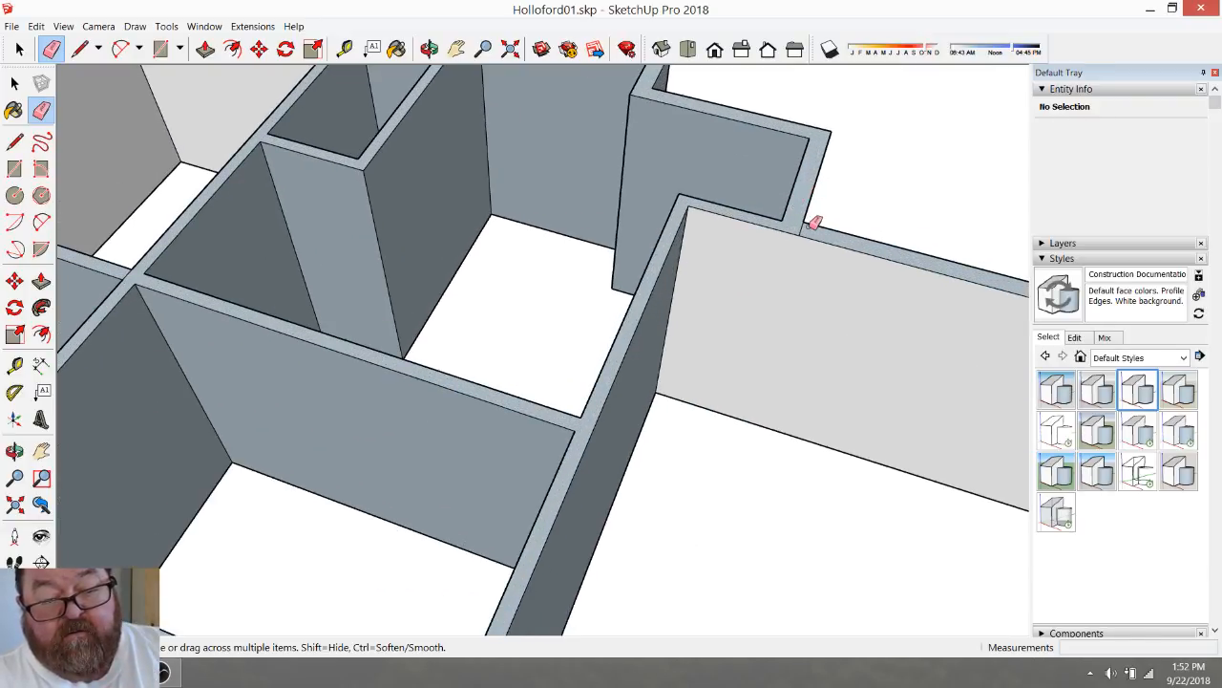
{"action": "scroll", "coordinate": [807, 226], "scroll_direction": "down", "scroll_amount": 2}
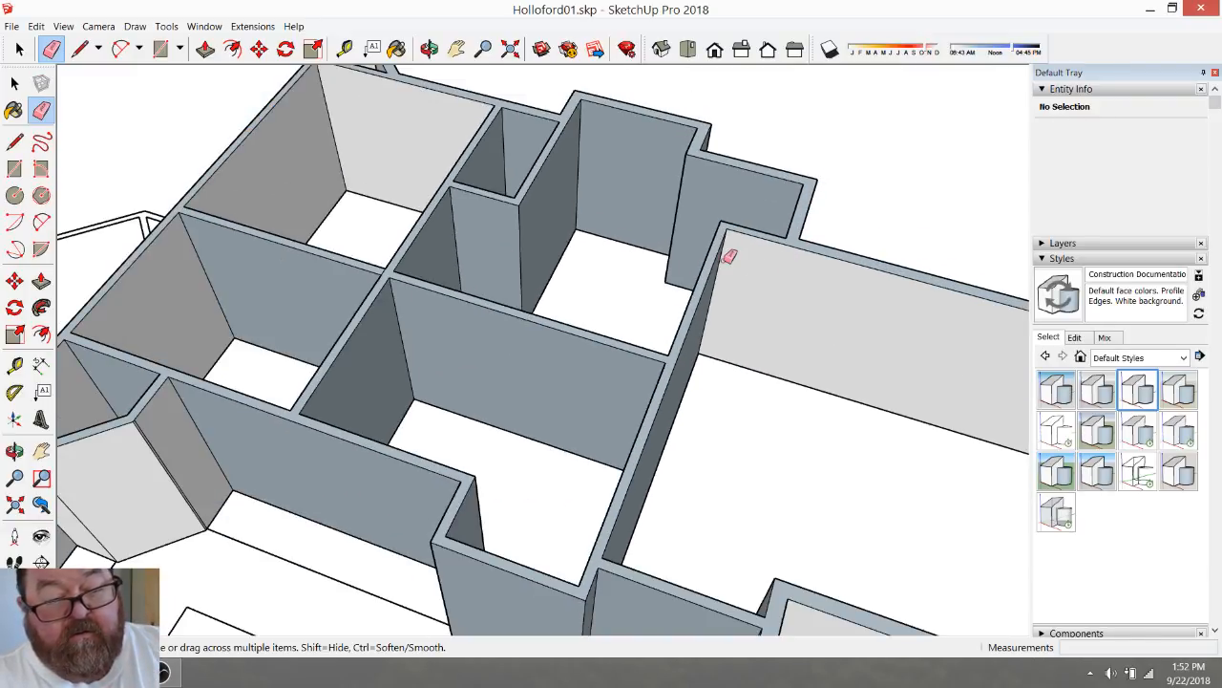
{"action": "scroll", "coordinate": [729, 256], "scroll_direction": "down", "scroll_amount": 2}
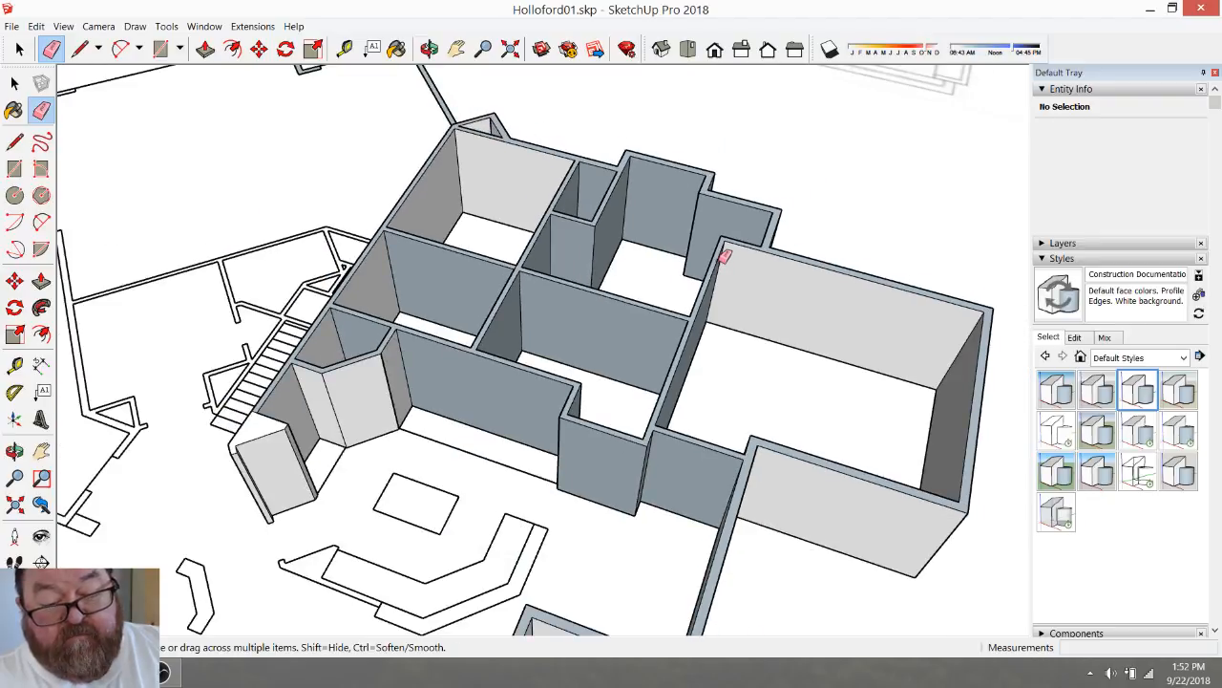
{"action": "scroll", "coordinate": [725, 258], "scroll_direction": "down", "scroll_amount": 3}
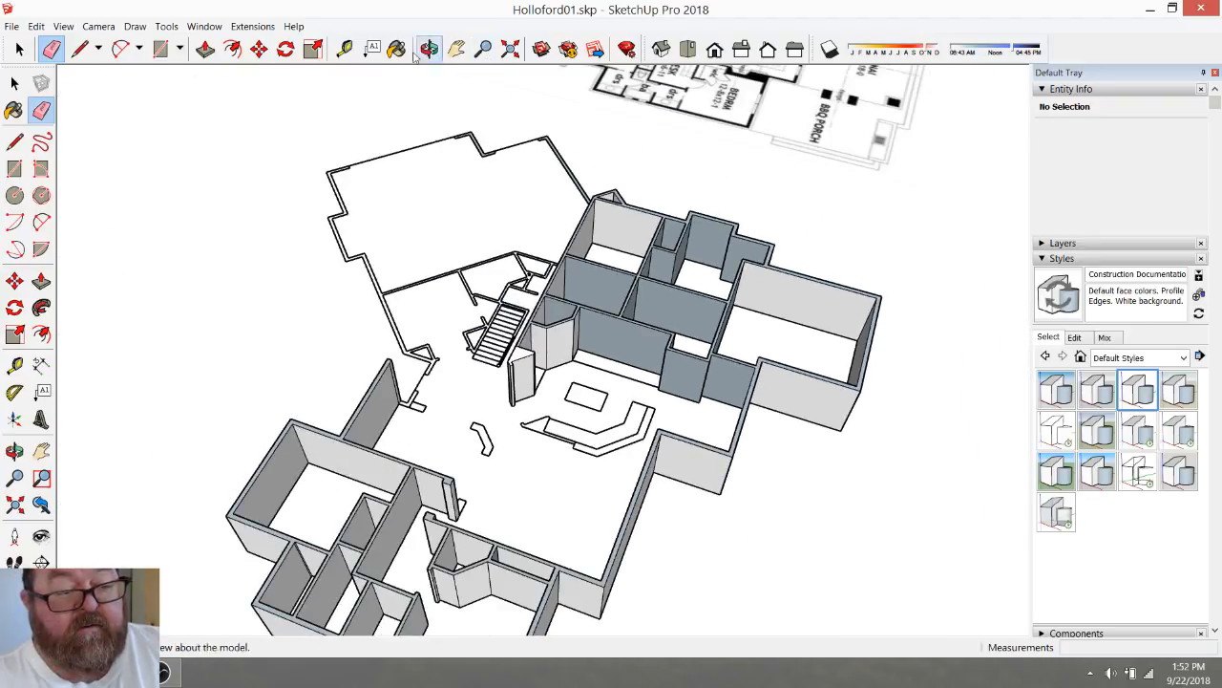
Raise the exterior wall running outward from the triangular enclosure to 9', level with the existing walls
{"action": "left_click", "coordinate": [430, 48]}
{"action": "left_click_drag", "start_coordinate": [564, 335], "coordinate": [859, 335]}
{"action": "scroll", "coordinate": [616, 304], "scroll_direction": "down", "scroll_amount": 2}
{"action": "left_click_drag", "start_coordinate": [499, 393], "coordinate": [551, 275]}
{"action": "scroll", "coordinate": [426, 363], "scroll_direction": "up", "scroll_amount": 2}
{"action": "scroll", "coordinate": [573, 298], "scroll_direction": "down", "scroll_amount": 5}
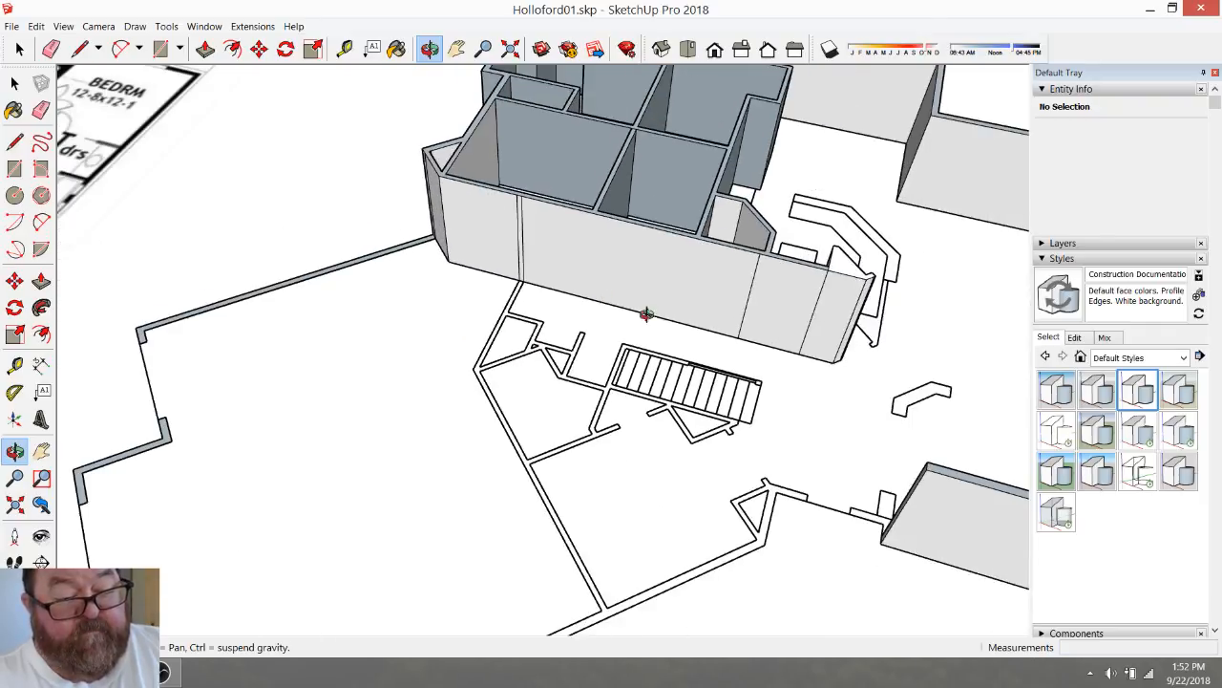
{"action": "scroll", "coordinate": [512, 300], "scroll_direction": "up", "scroll_amount": 5}
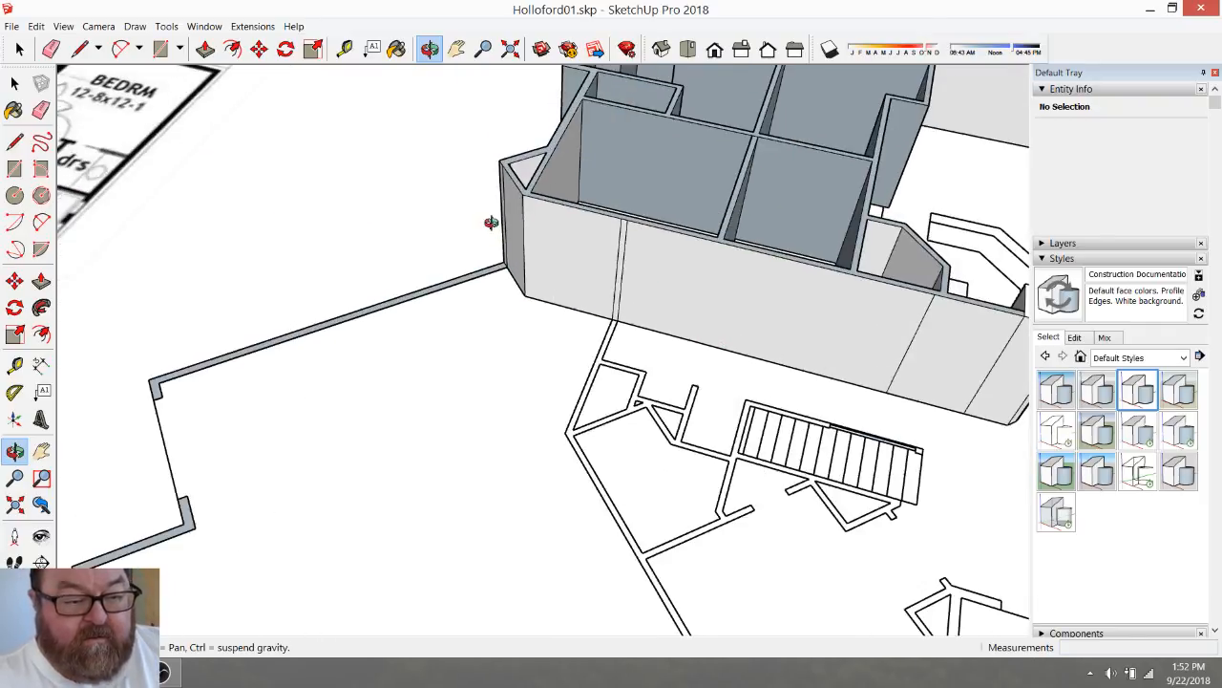
{"action": "left_click", "coordinate": [205, 49]}
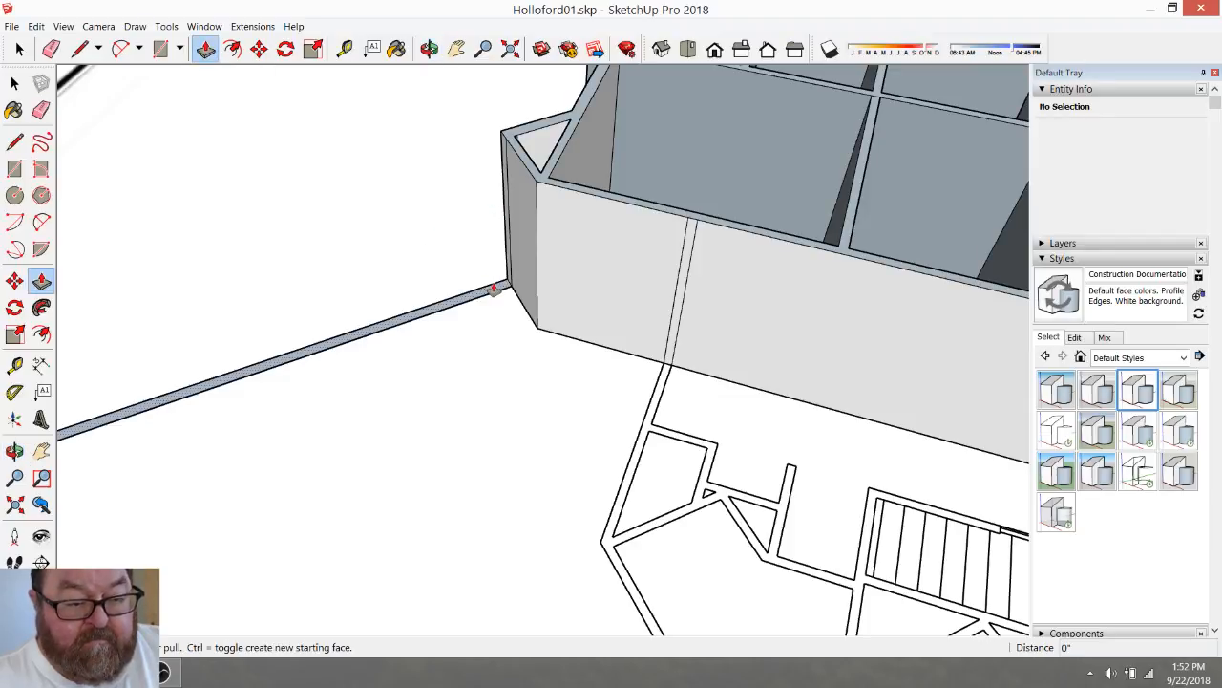
{"action": "left_click", "coordinate": [493, 290]}
{"action": "left_click", "coordinate": [533, 186]}
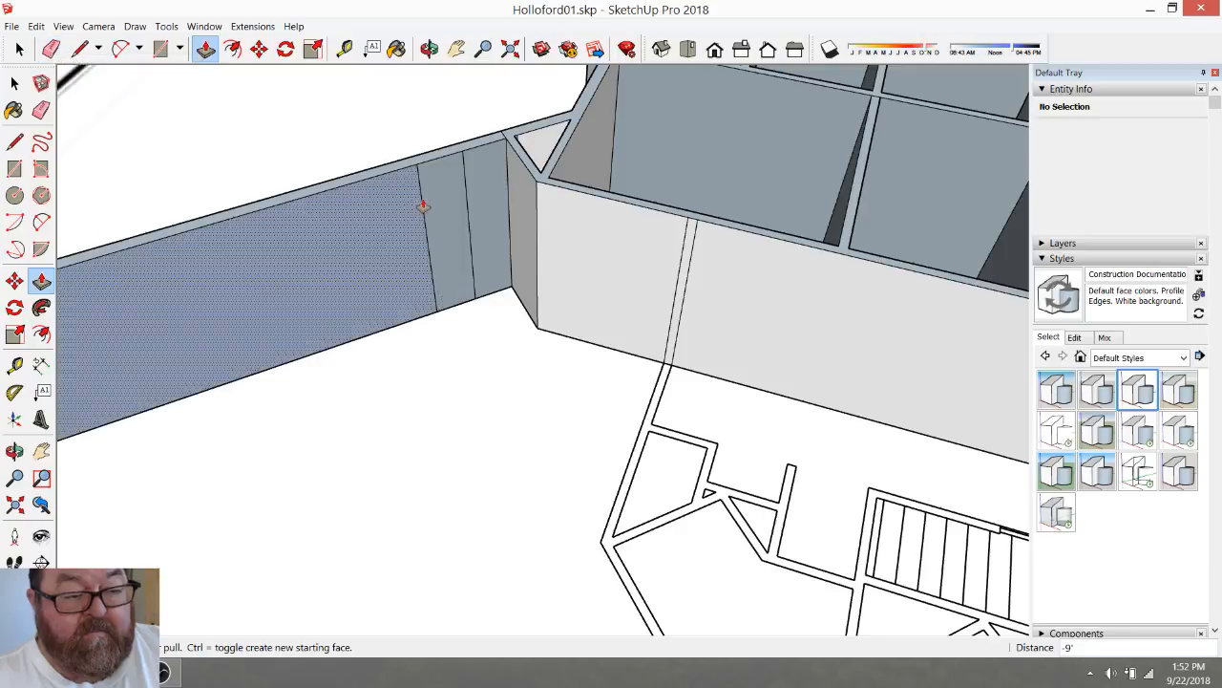
{"action": "scroll", "coordinate": [611, 236], "scroll_direction": "down", "scroll_amount": 1}
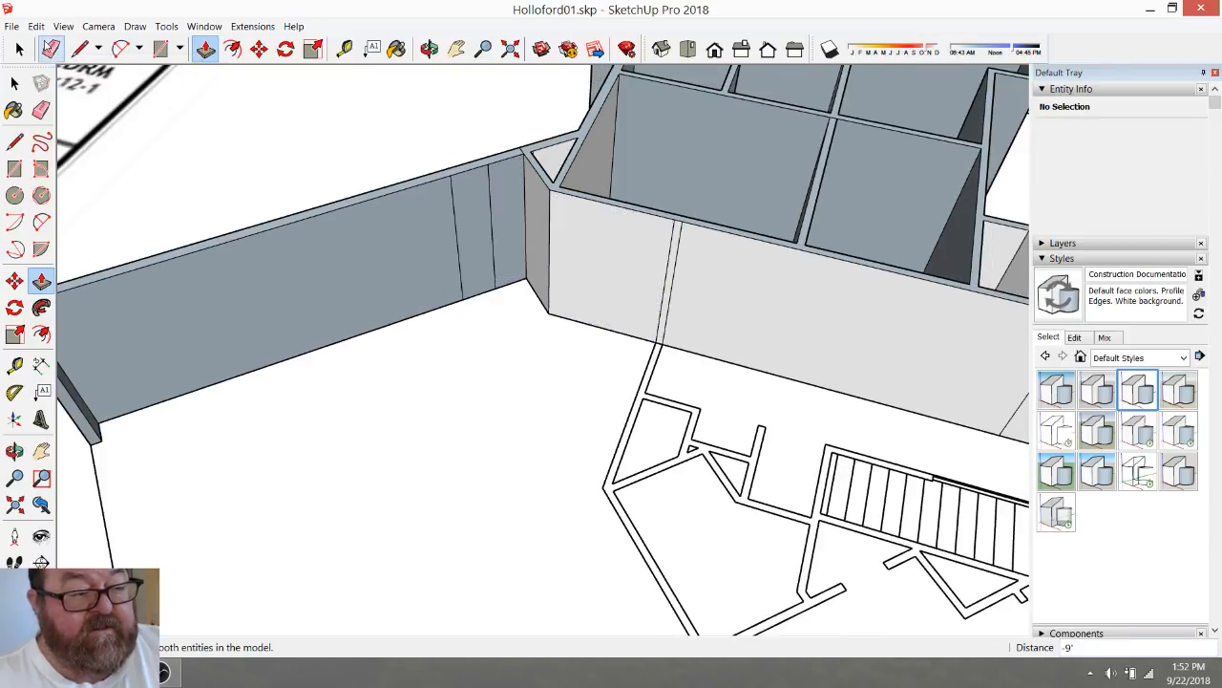
Erase the two vertical seams on the newly raised exterior wall beside the triangular enclosure
{"action": "left_click", "coordinate": [51, 48]}
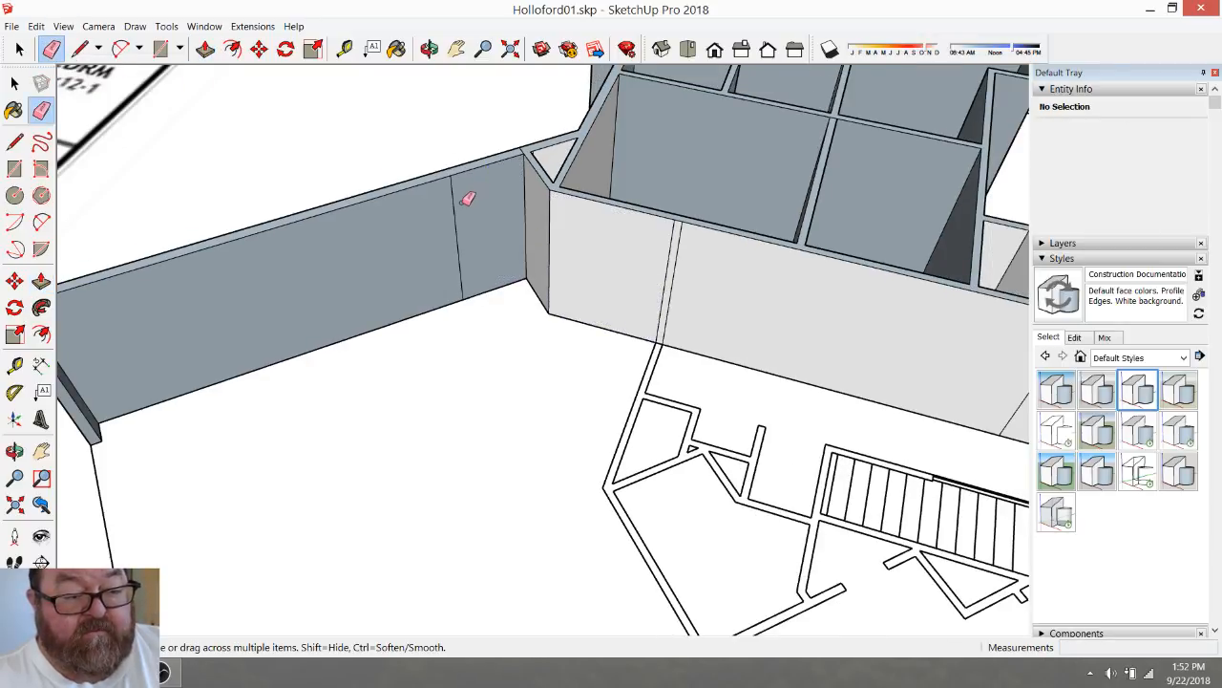
{"action": "scroll", "coordinate": [565, 197], "scroll_direction": "down", "scroll_amount": 3}
{"action": "scroll", "coordinate": [565, 163], "scroll_direction": "up", "scroll_amount": 4}
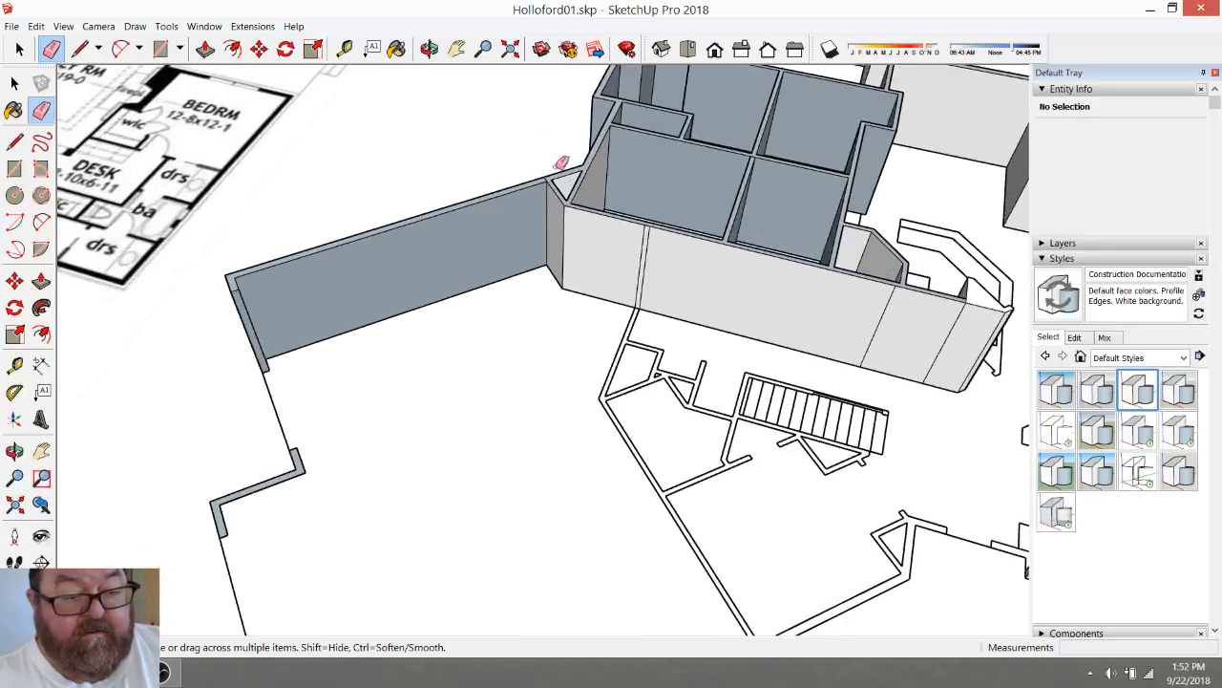
Raise the Z-shaped exterior wall section beyond the large room's opening to 9', level with the neighbouring wall
{"action": "scroll", "coordinate": [535, 181], "scroll_direction": "up", "scroll_amount": 2}
{"action": "scroll", "coordinate": [516, 223], "scroll_direction": "down", "scroll_amount": 8}
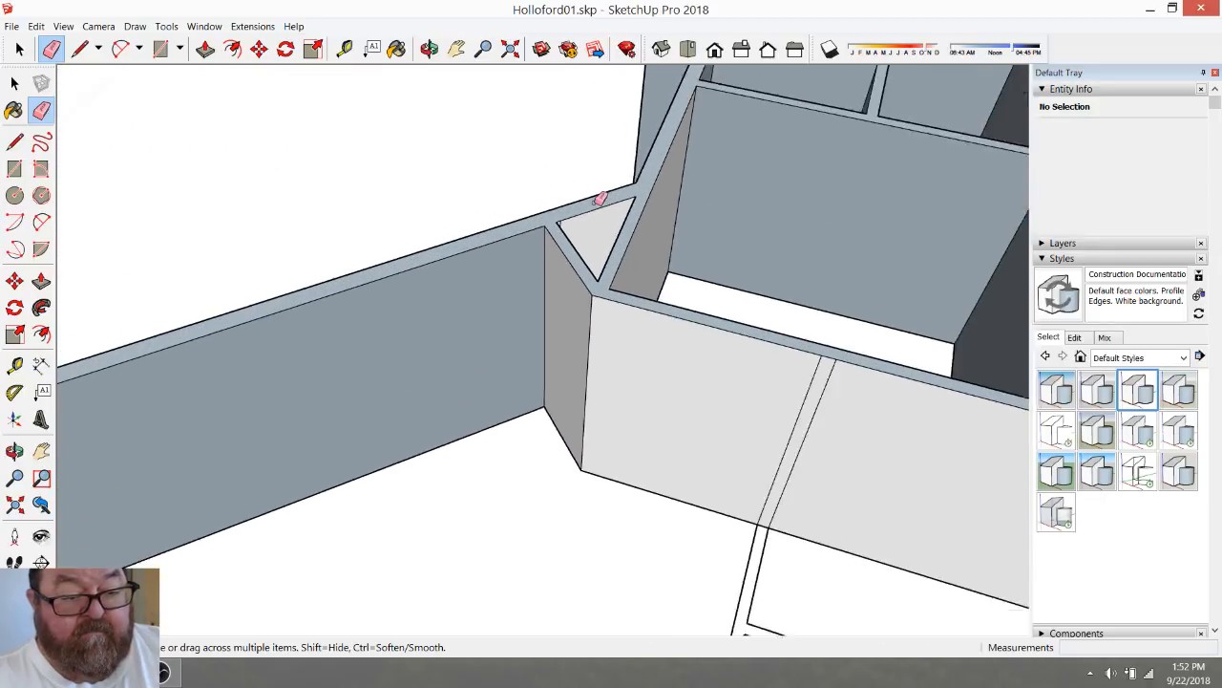
{"action": "scroll", "coordinate": [593, 212], "scroll_direction": "down", "scroll_amount": 2}
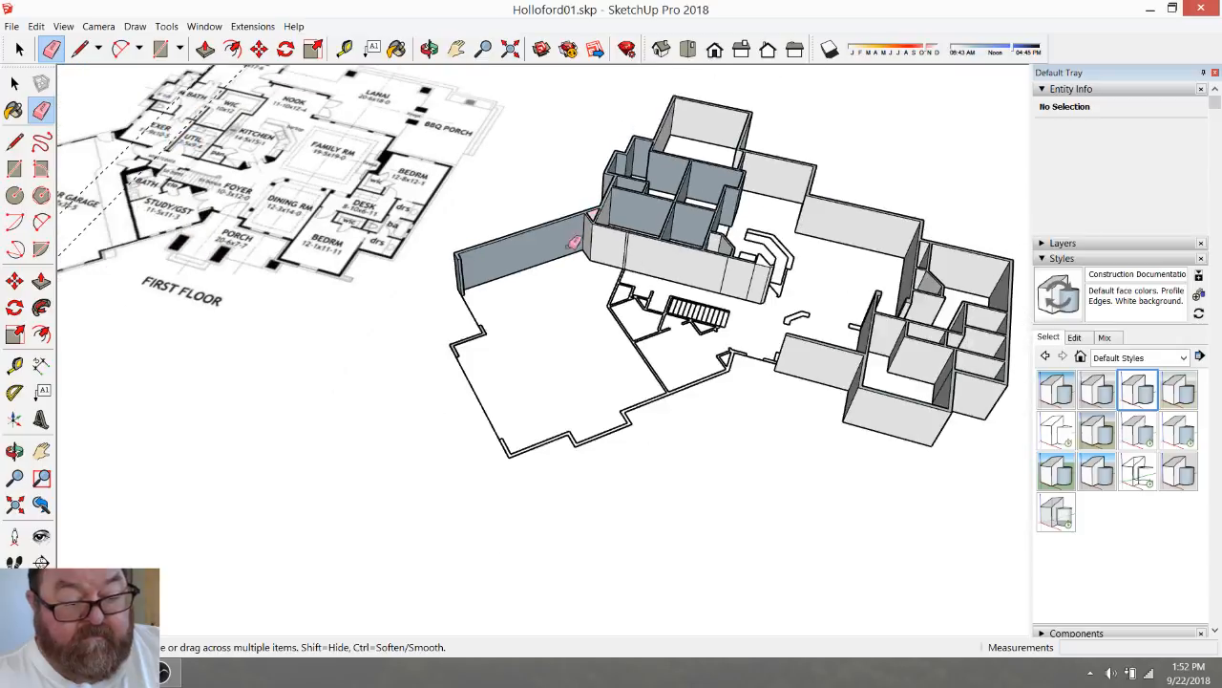
{"action": "scroll", "coordinate": [460, 368], "scroll_direction": "up", "scroll_amount": 5}
{"action": "left_click", "coordinate": [205, 48]}
{"action": "left_click", "coordinate": [520, 282]}
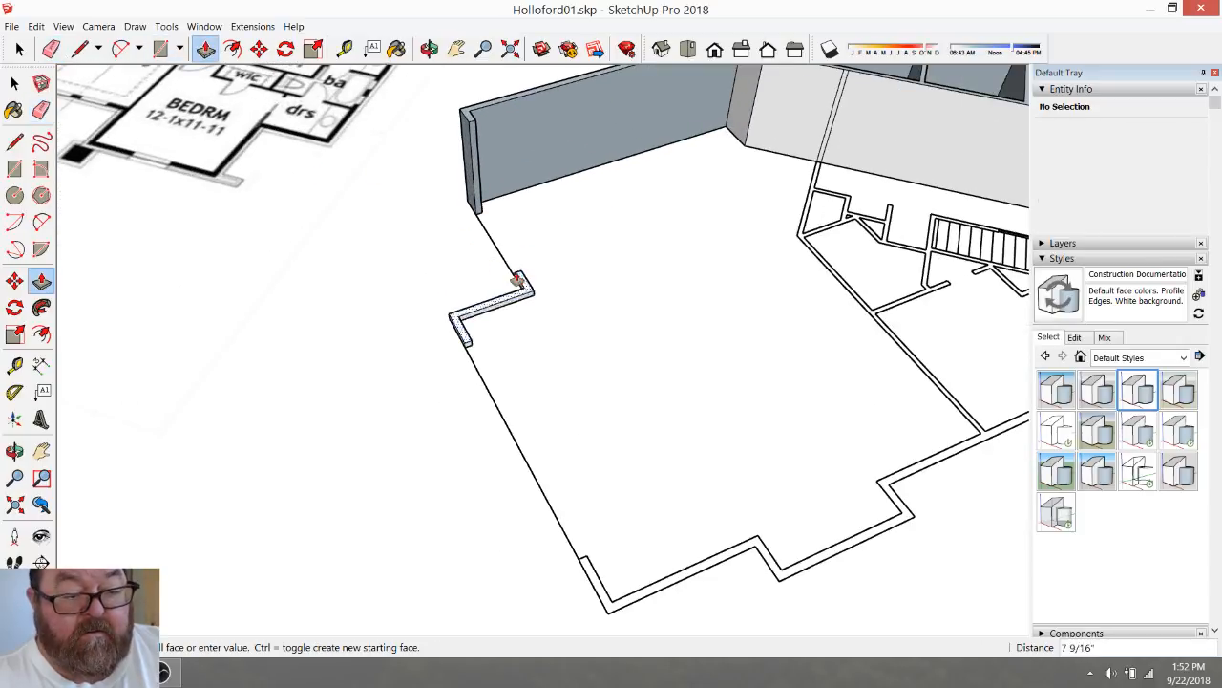
{"action": "left_click", "coordinate": [466, 123]}
{"action": "scroll", "coordinate": [455, 204], "scroll_direction": "down", "scroll_amount": 2}
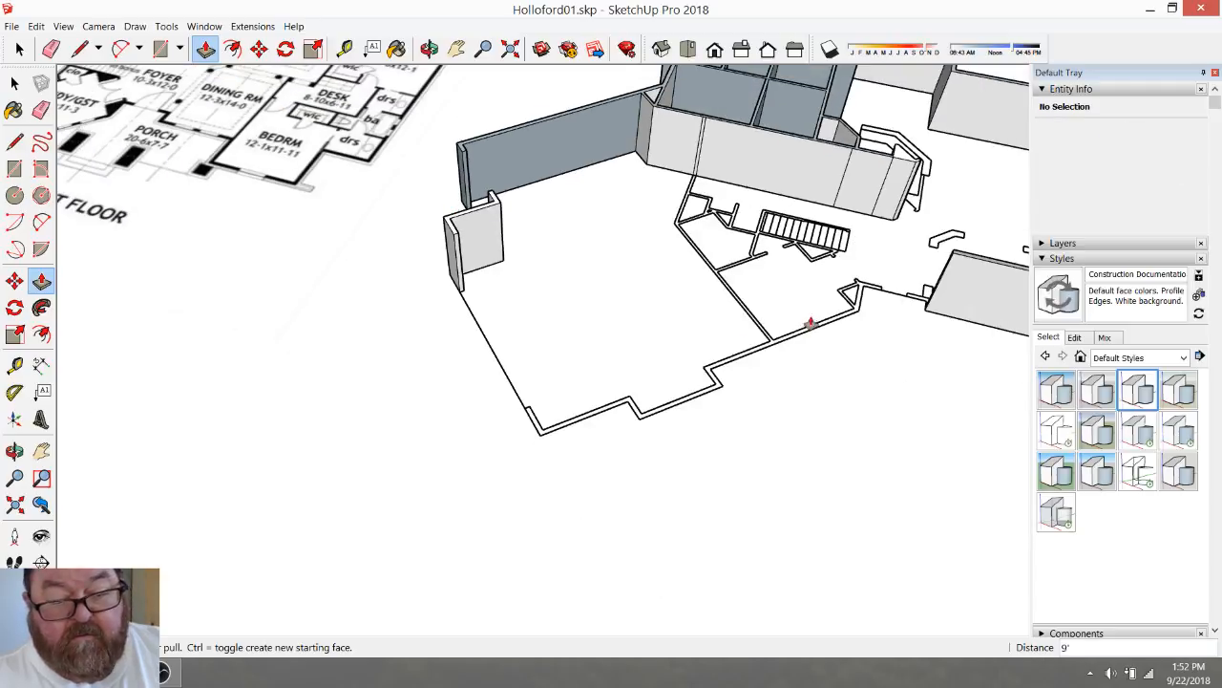
Close the outline at the entry-side triangular enclosure's outer corner with a line across the wall, and erase the overshooting edge stub
{"action": "scroll", "coordinate": [810, 326], "scroll_direction": "up", "scroll_amount": 5}
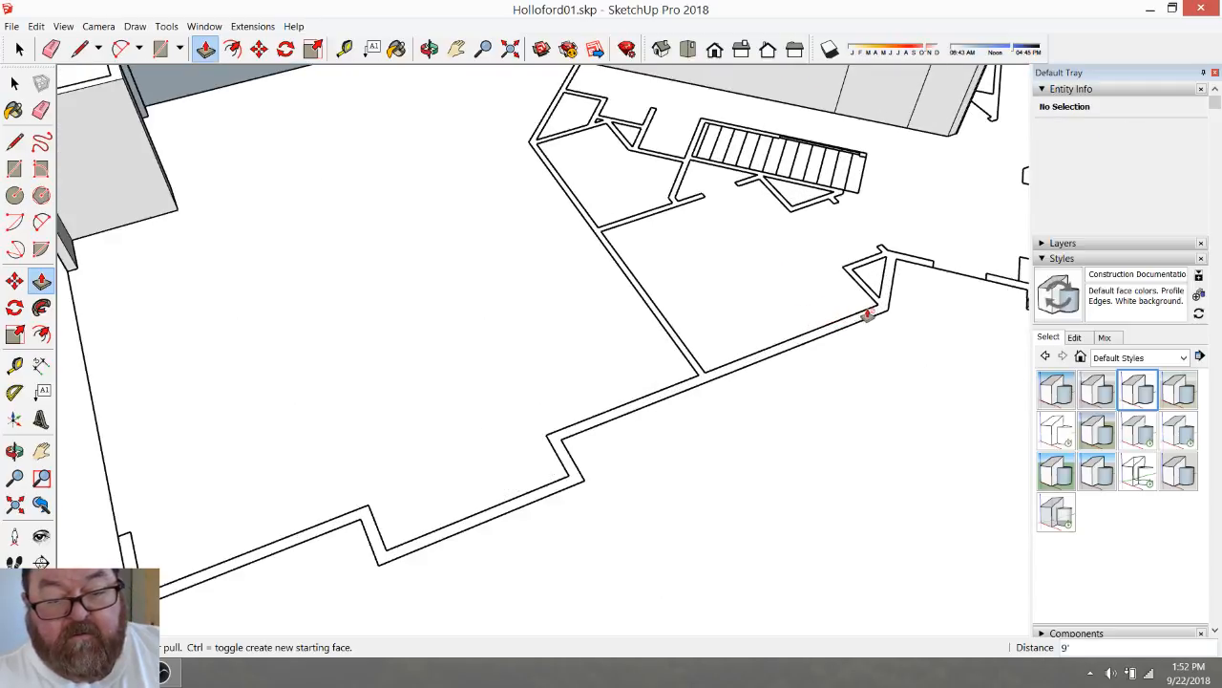
{"action": "left_click", "coordinate": [82, 50]}
{"action": "left_click", "coordinate": [880, 302]}
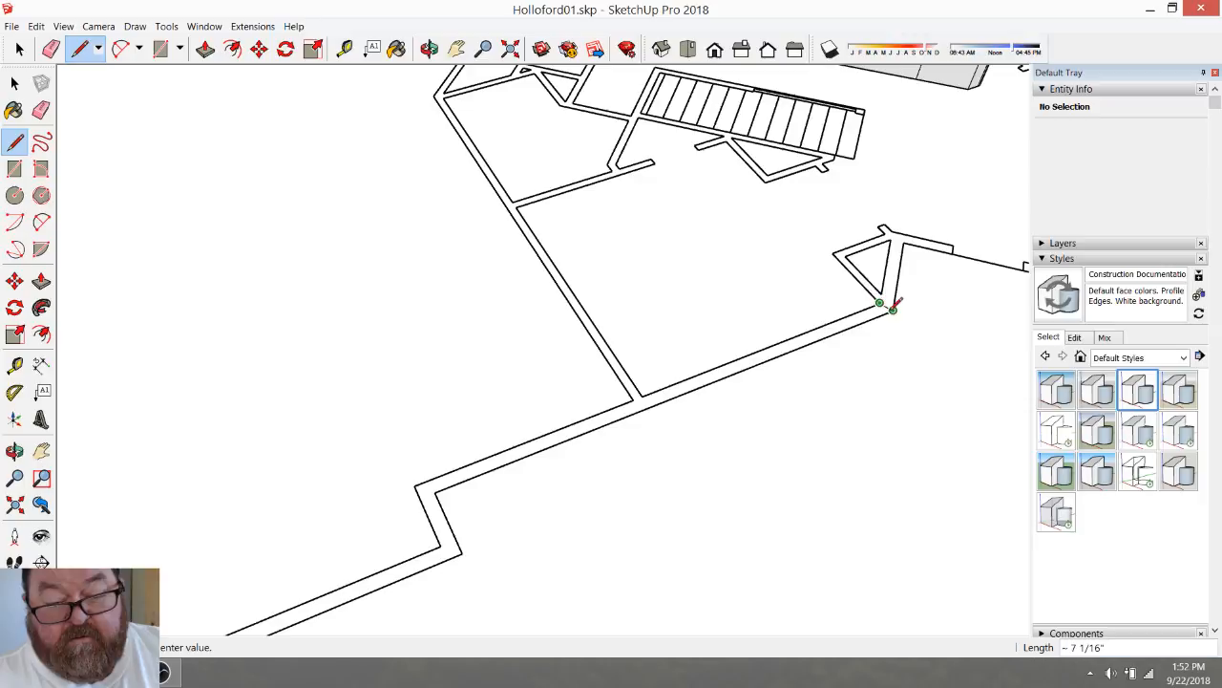
{"action": "left_click", "coordinate": [891, 309]}
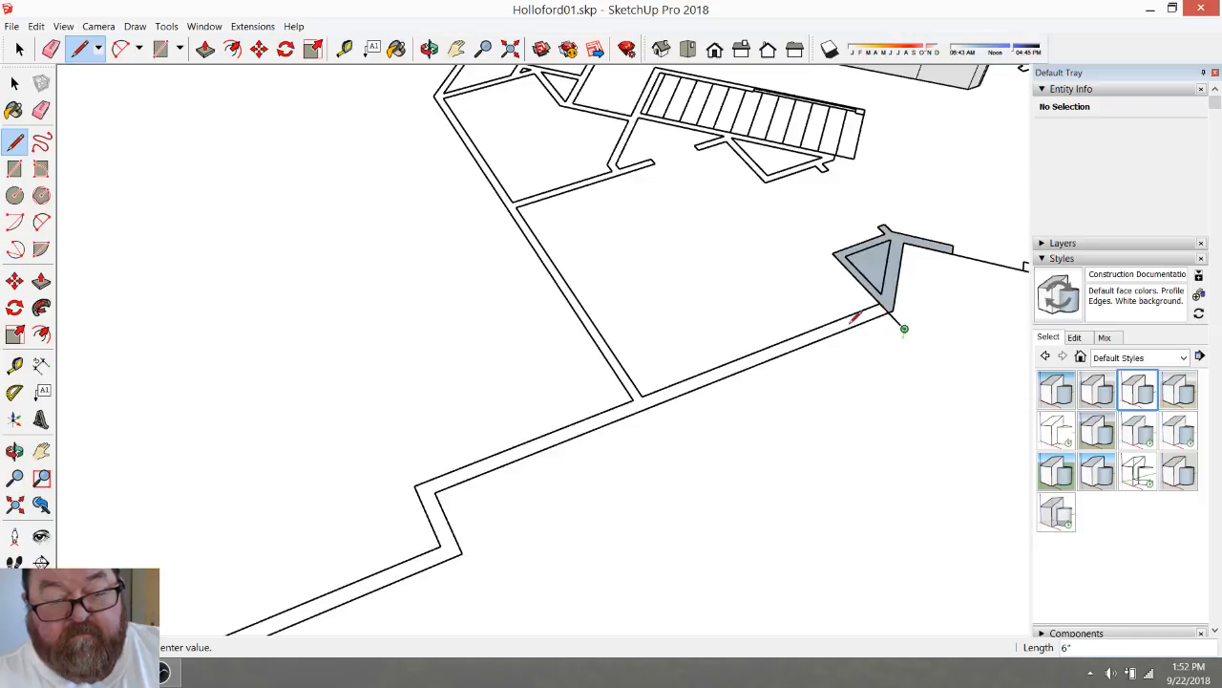
{"action": "left_click", "coordinate": [51, 49]}
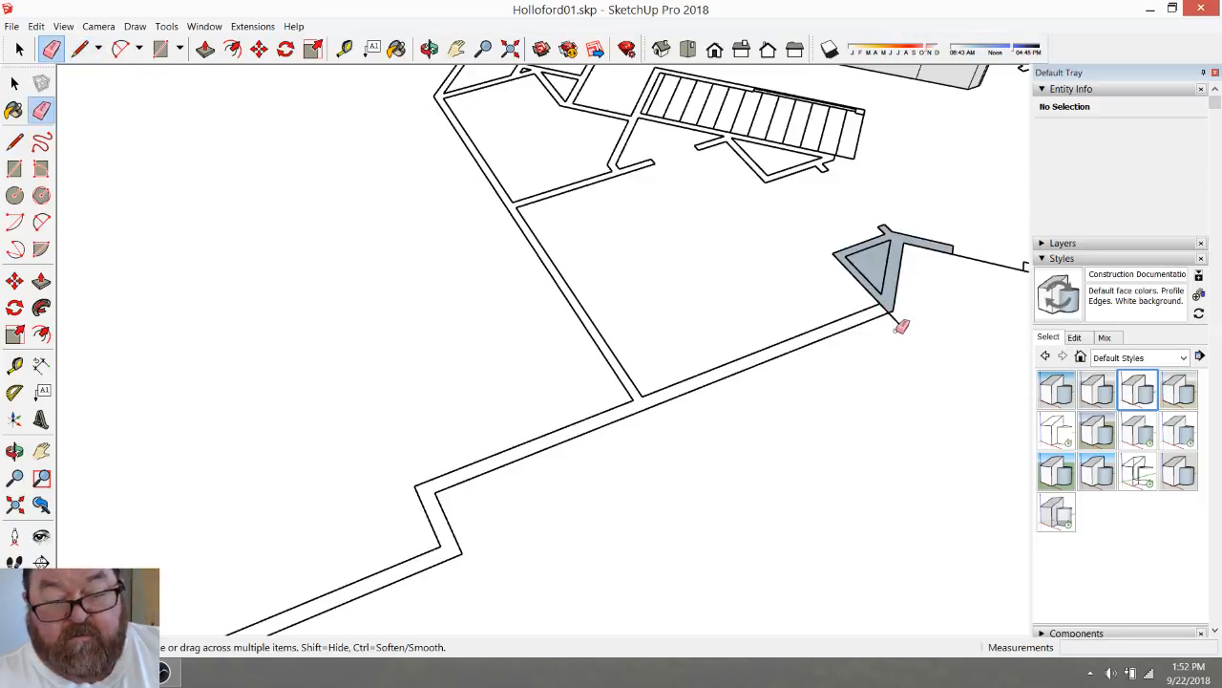
Draw a line across the diagonal dividing wall at the interior partition junction so the stepped front wall outline fills as a face
{"action": "scroll", "coordinate": [779, 425], "scroll_direction": "down", "scroll_amount": 3}
{"action": "scroll", "coordinate": [716, 158], "scroll_direction": "up", "scroll_amount": 5}
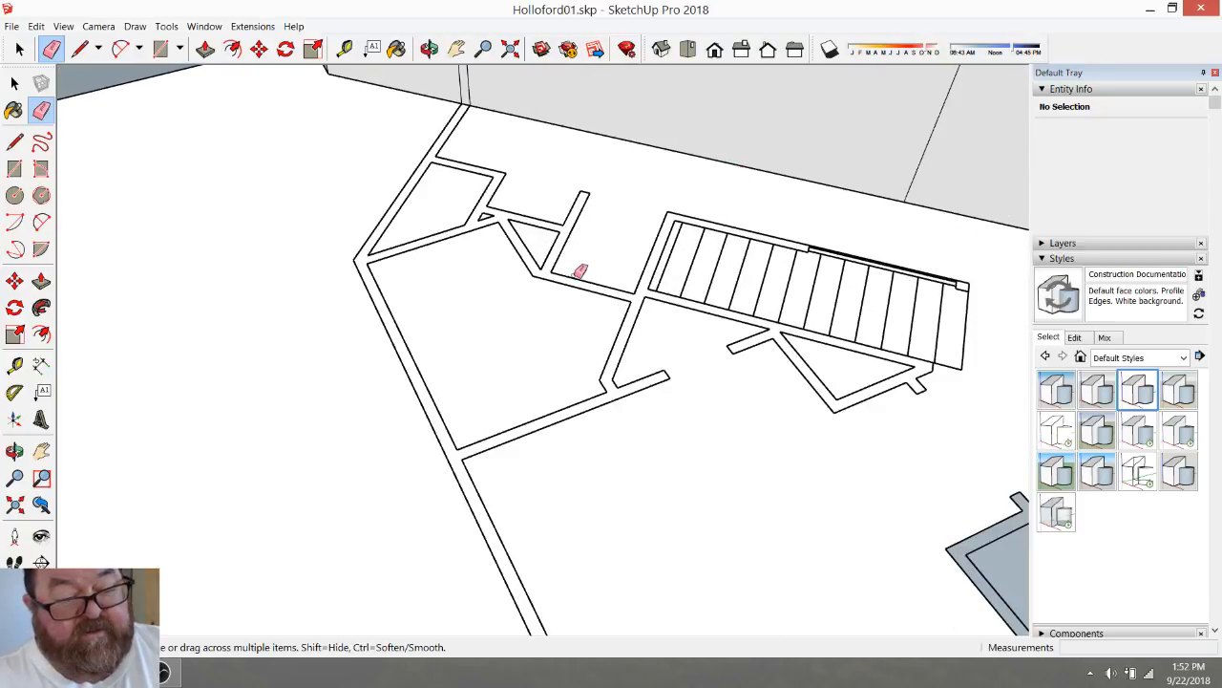
{"action": "scroll", "coordinate": [584, 302], "scroll_direction": "down", "scroll_amount": 3}
{"action": "scroll", "coordinate": [494, 413], "scroll_direction": "up", "scroll_amount": 2}
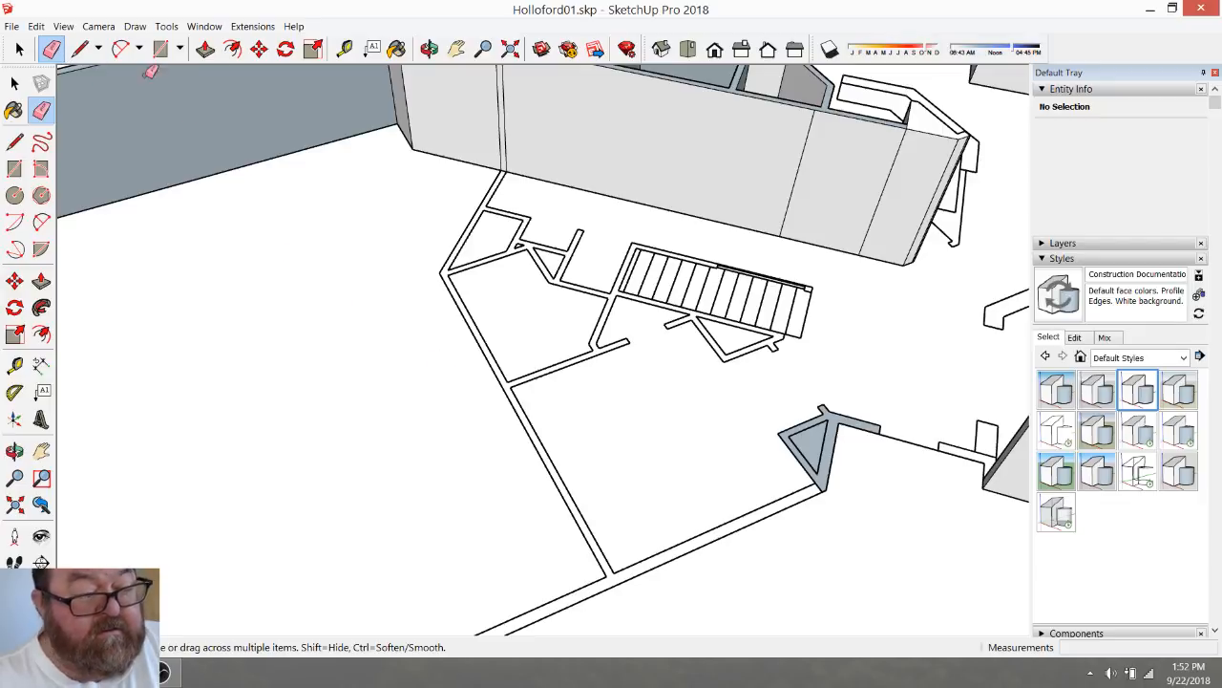
{"action": "left_click", "coordinate": [80, 49]}
{"action": "scroll", "coordinate": [449, 350], "scroll_direction": "up", "scroll_amount": 3}
{"action": "left_click", "coordinate": [575, 422]}
{"action": "left_click", "coordinate": [563, 429]}
{"action": "scroll", "coordinate": [608, 382], "scroll_direction": "down", "scroll_amount": 5}
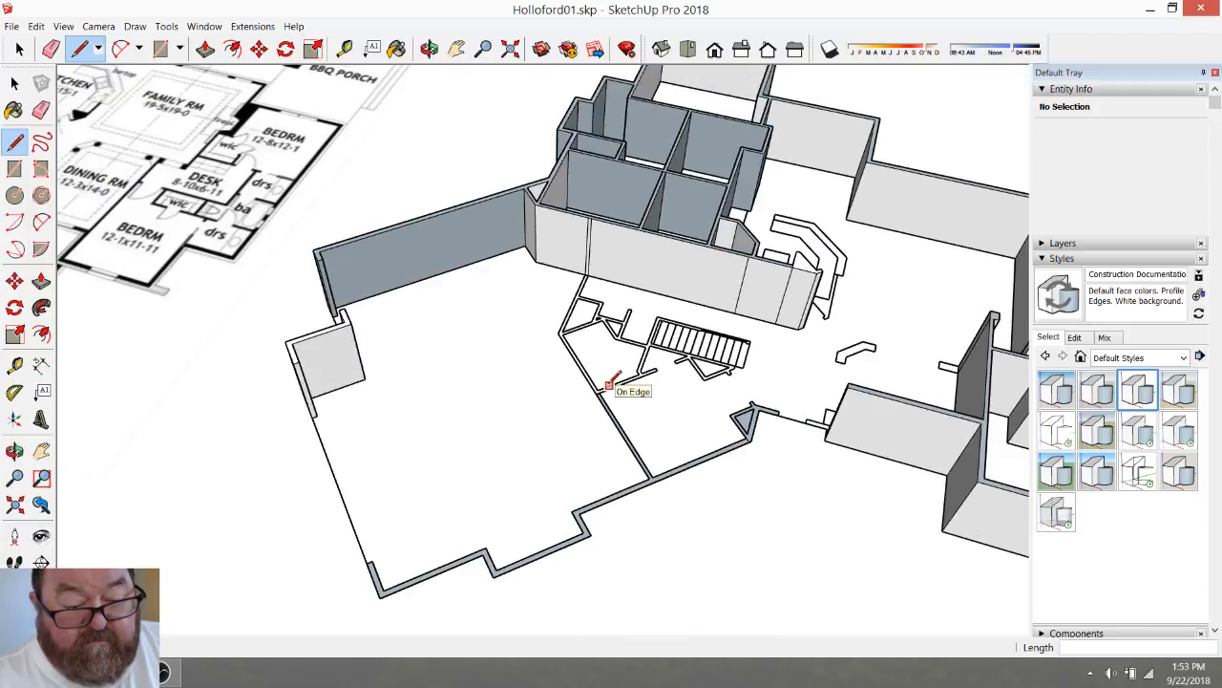
Raise the stepped front exterior wall and its attached diagonal dividing wall to 9', matching the neighbouring wall section
{"action": "left_click", "coordinate": [205, 49]}
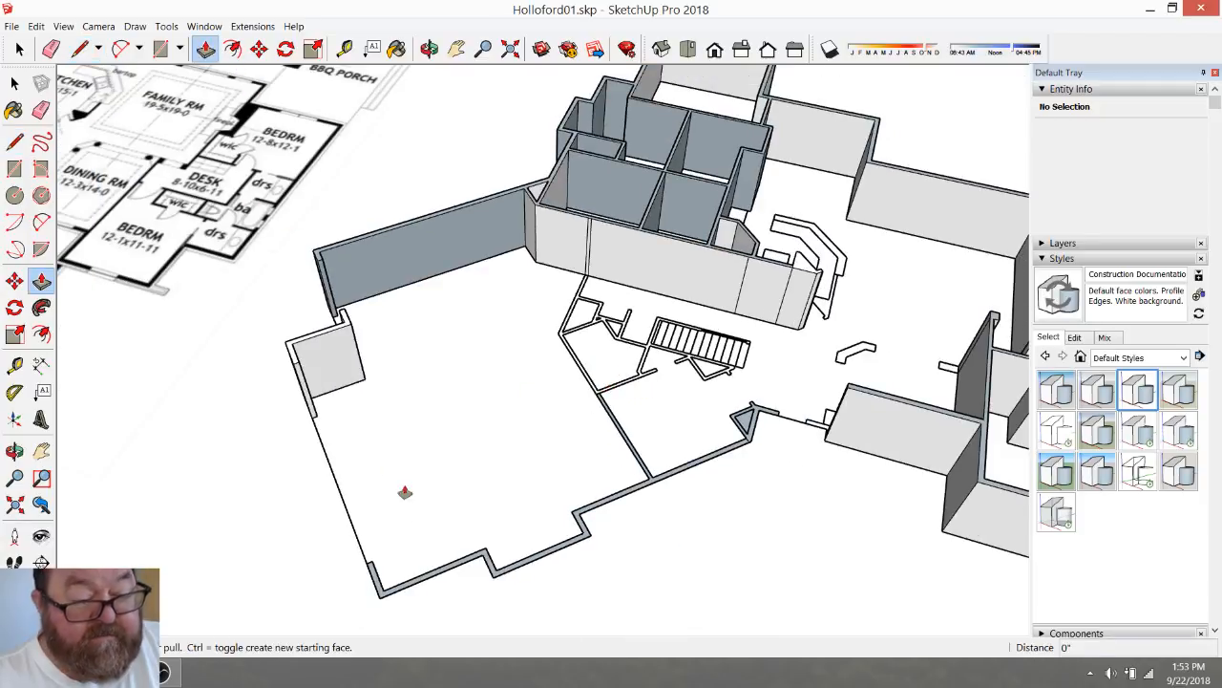
{"action": "left_click", "coordinate": [372, 566]}
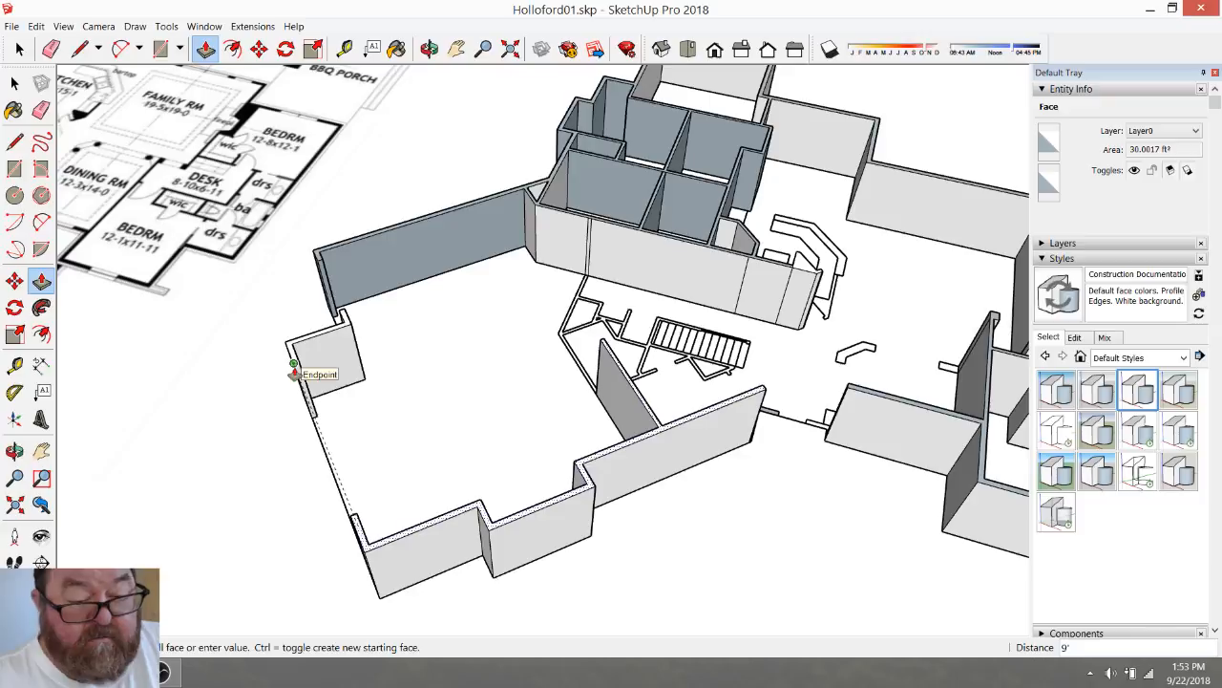
{"action": "left_click", "coordinate": [294, 372]}
Trace the inner edge of the entry-side triangular enclosure to separate its interior, and delete the face inside the triangle
{"action": "mouse_move", "coordinate": [711, 365]}
{"action": "middle_mouse_down"}
{"action": "mouse_move", "coordinate": [240, 300]}
{"action": "mouse_move", "coordinate": [643, 373]}
{"action": "mouse_move", "coordinate": [415, 513]}
{"action": "mouse_move", "coordinate": [418, 412]}
{"action": "middle_mouse_up"}
{"action": "scroll", "coordinate": [419, 412], "scroll_direction": "up", "scroll_amount": 5}
{"action": "left_click", "coordinate": [79, 48]}
{"action": "left_click", "coordinate": [328, 383]}
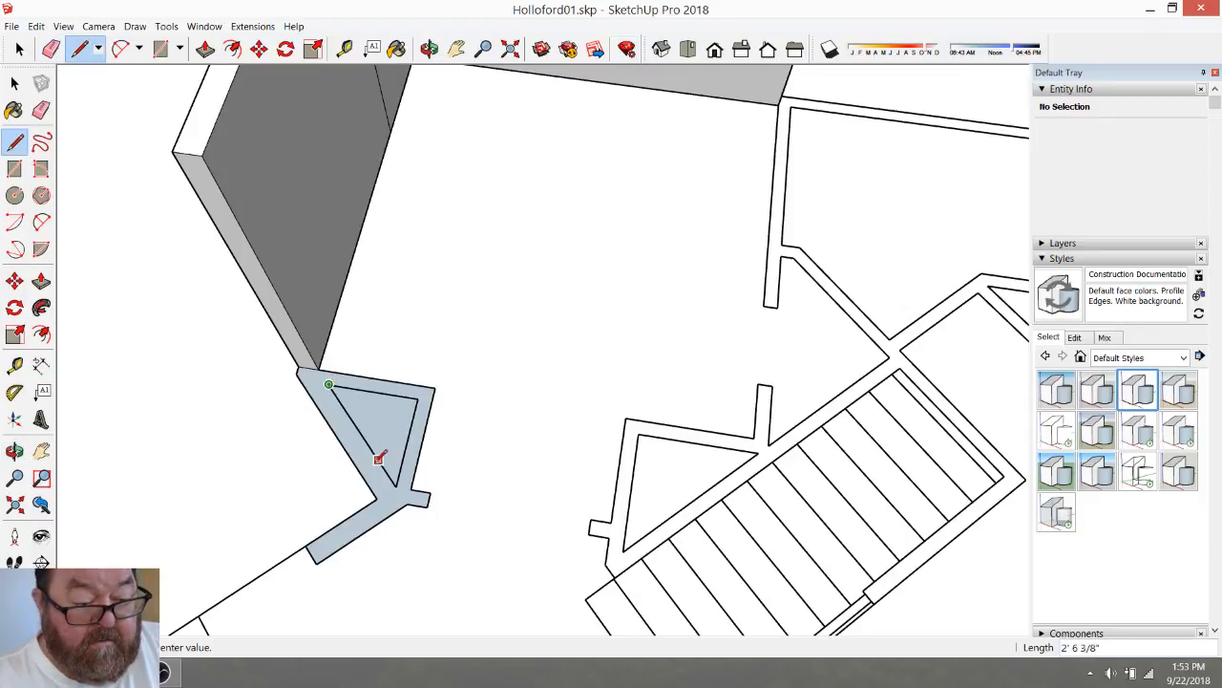
{"action": "left_click", "coordinate": [398, 481]}
{"action": "key", "text": "space"}
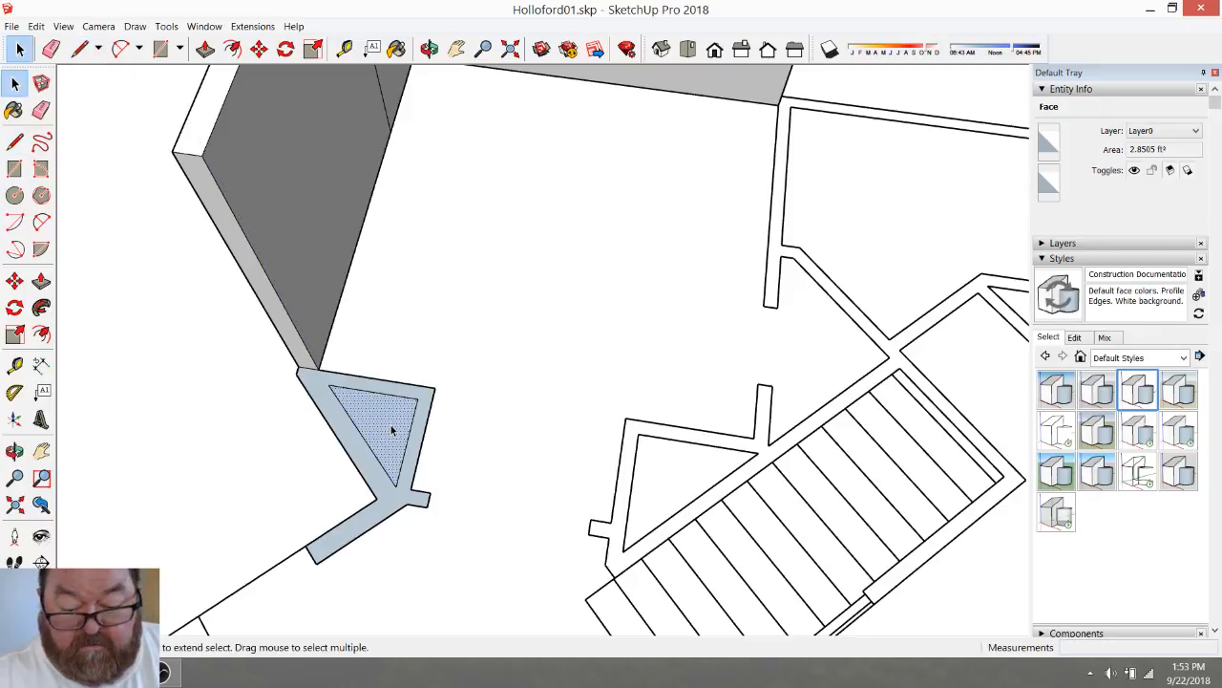
{"action": "key", "text": "Delete"}
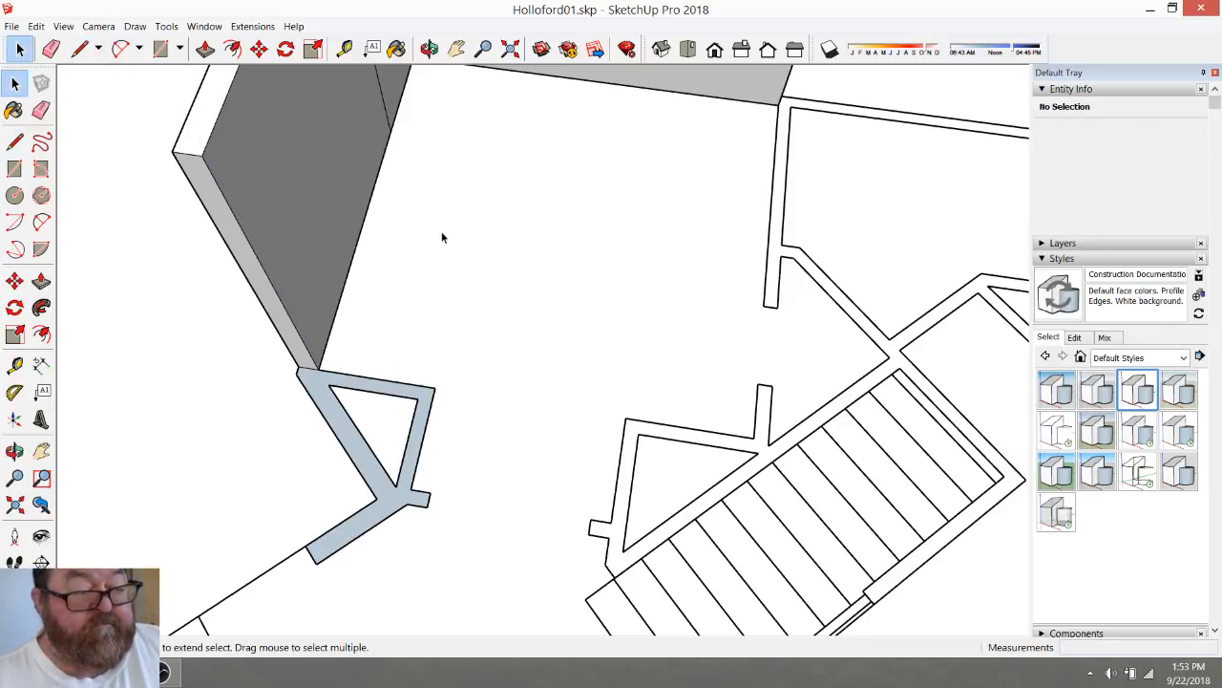
Raise the entry-side triangular enclosure's walls to 9' and erase the top seam where they meet the exterior wall
{"action": "left_click", "coordinate": [205, 49]}
{"action": "left_click", "coordinate": [354, 382]}
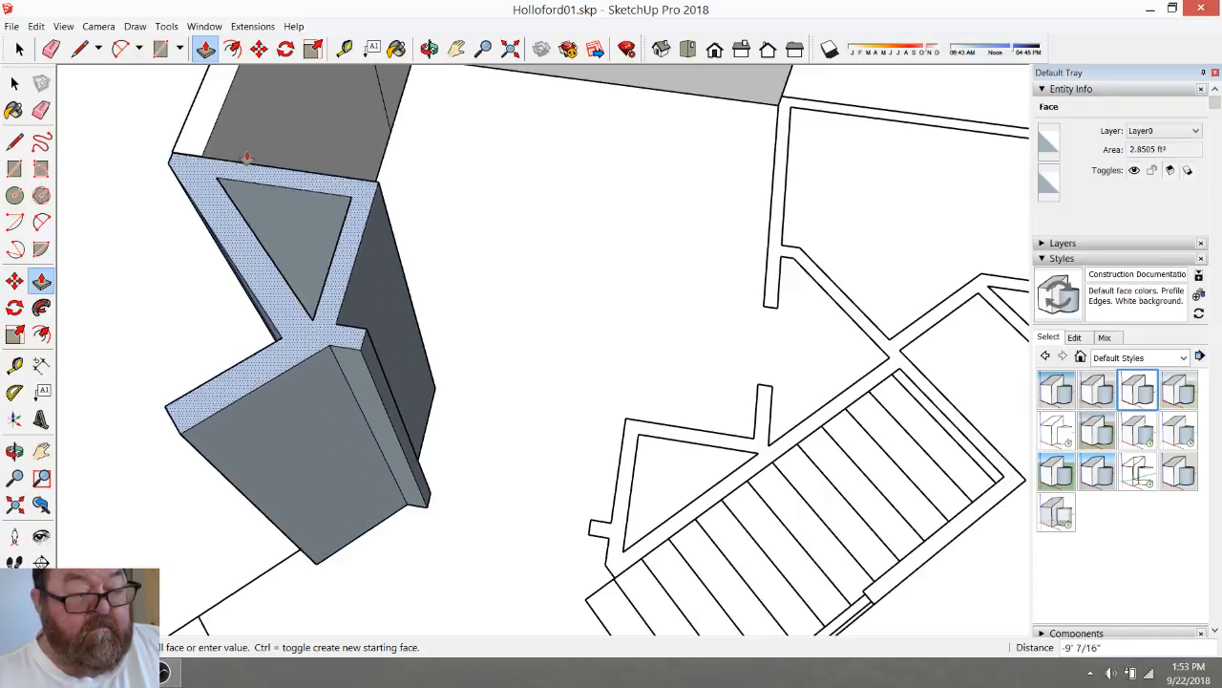
{"action": "left_click", "coordinate": [222, 112]}
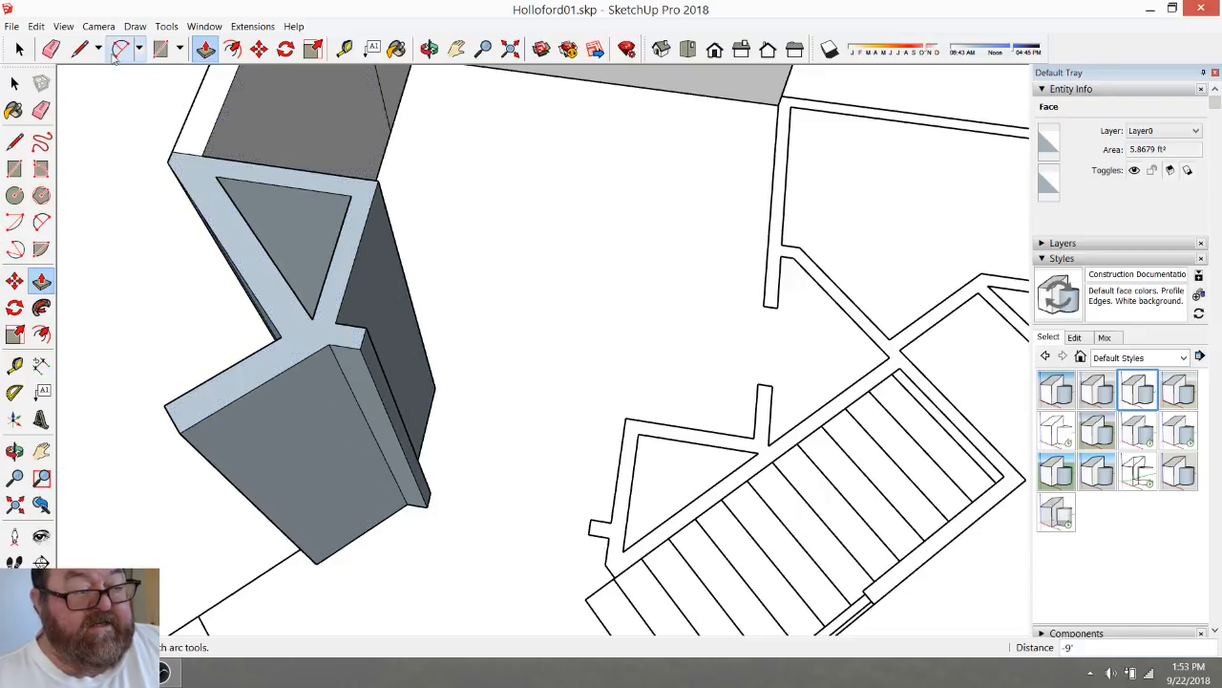
{"action": "key", "text": "e"}
{"action": "left_click", "coordinate": [191, 154]}
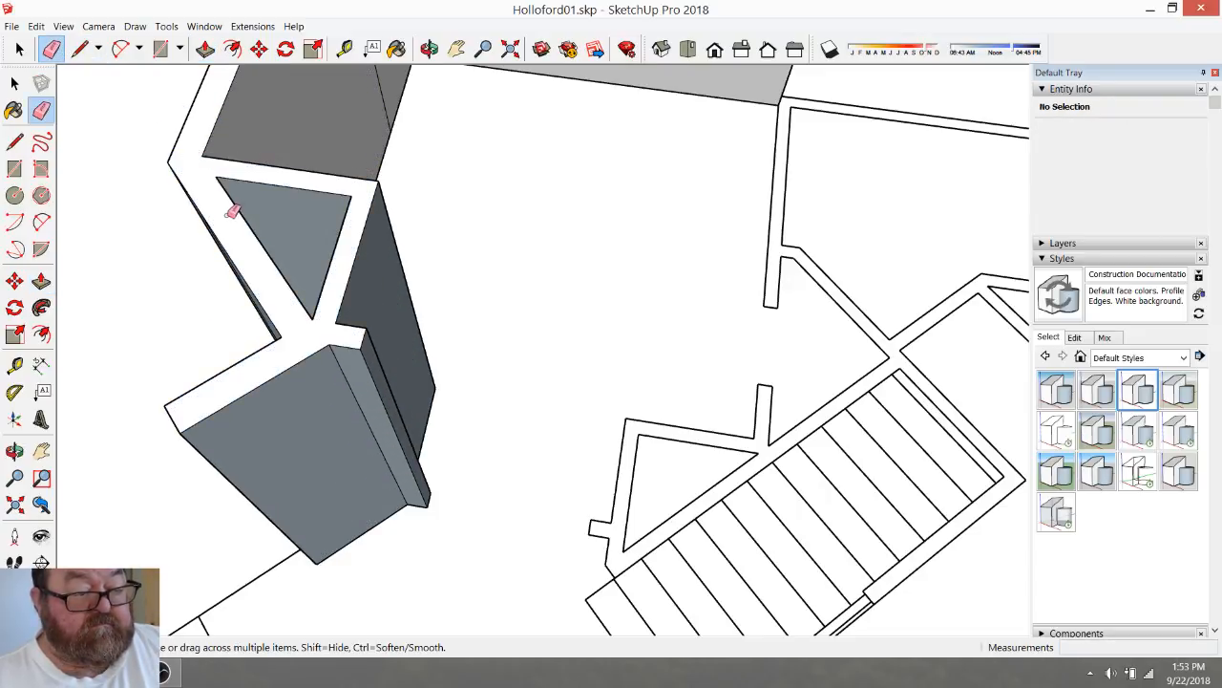
{"action": "scroll", "coordinate": [279, 298], "scroll_direction": "down", "scroll_amount": 3}
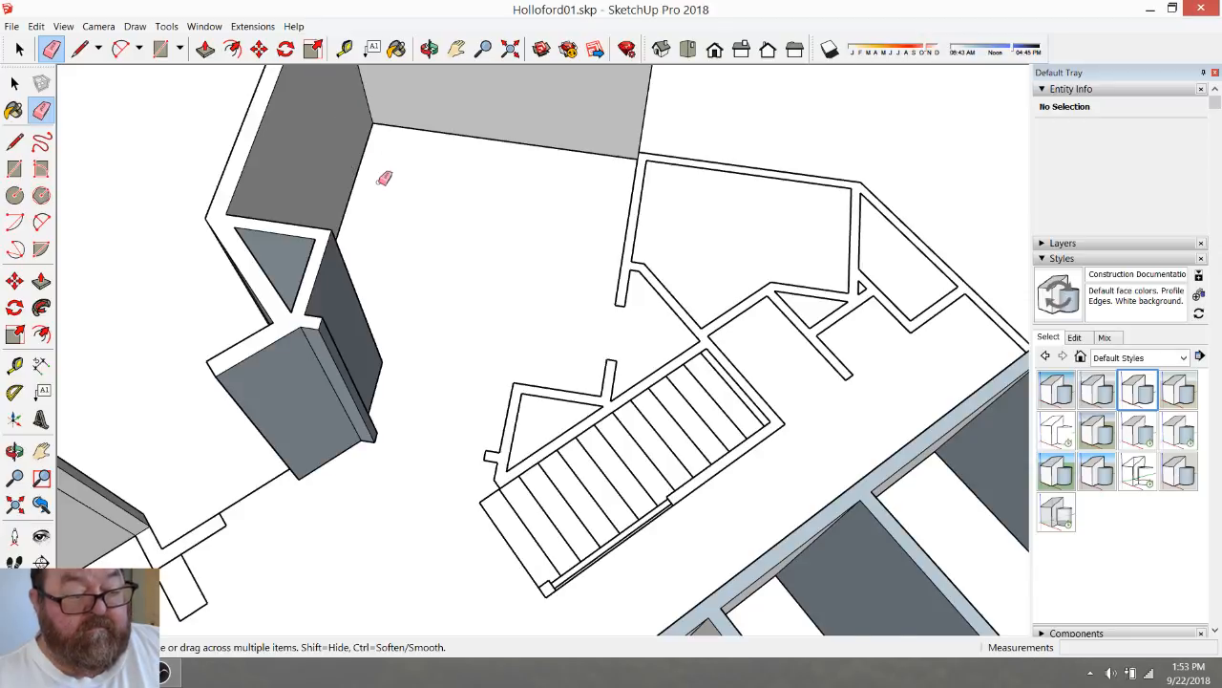
Raise the short L-shaped wall on the opposite side of the entry opening to 9', level with the adjoining wall
{"action": "scroll", "coordinate": [384, 178], "scroll_direction": "down", "scroll_amount": 2}
{"action": "scroll", "coordinate": [518, 306], "scroll_direction": "down", "scroll_amount": 2}
{"action": "scroll", "coordinate": [372, 417], "scroll_direction": "up", "scroll_amount": 2}
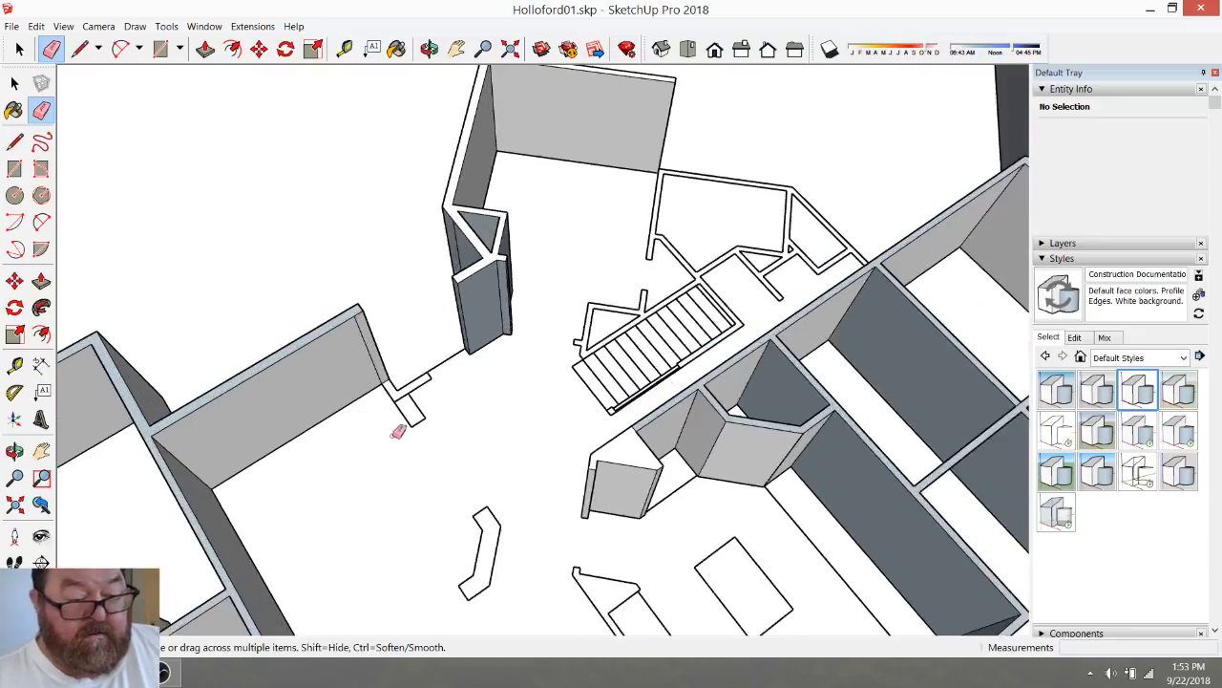
{"action": "scroll", "coordinate": [405, 364], "scroll_direction": "up", "scroll_amount": 5}
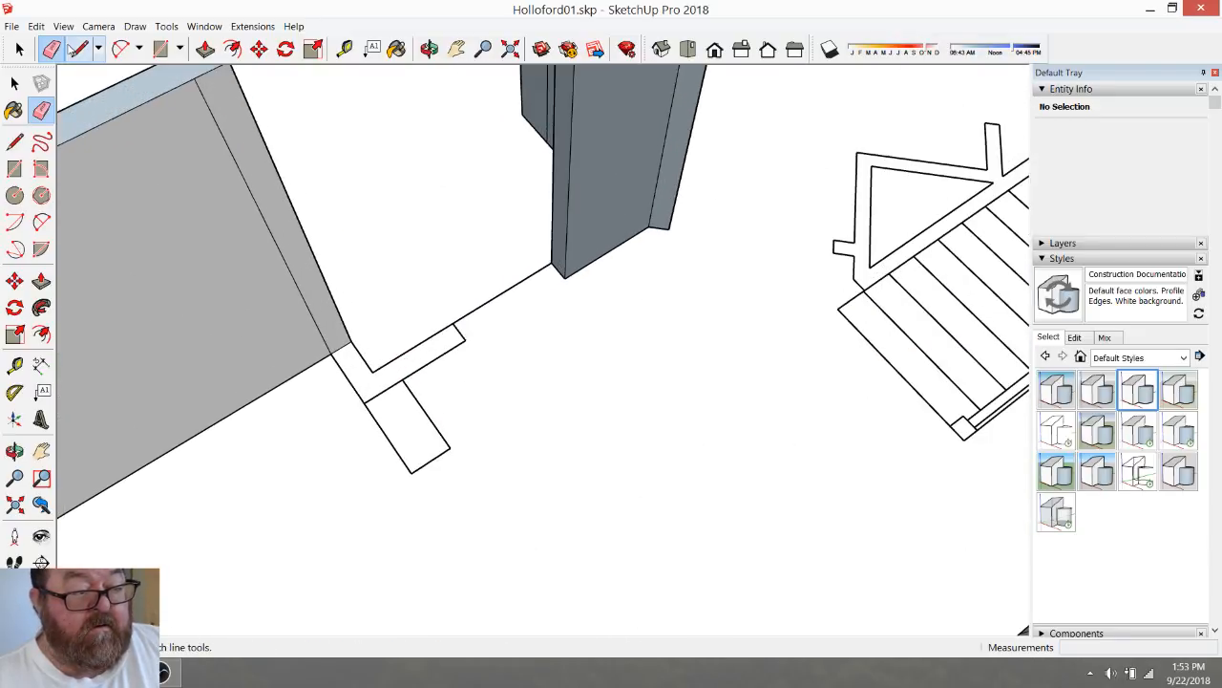
{"action": "left_click", "coordinate": [205, 50]}
{"action": "left_click", "coordinate": [357, 379]}
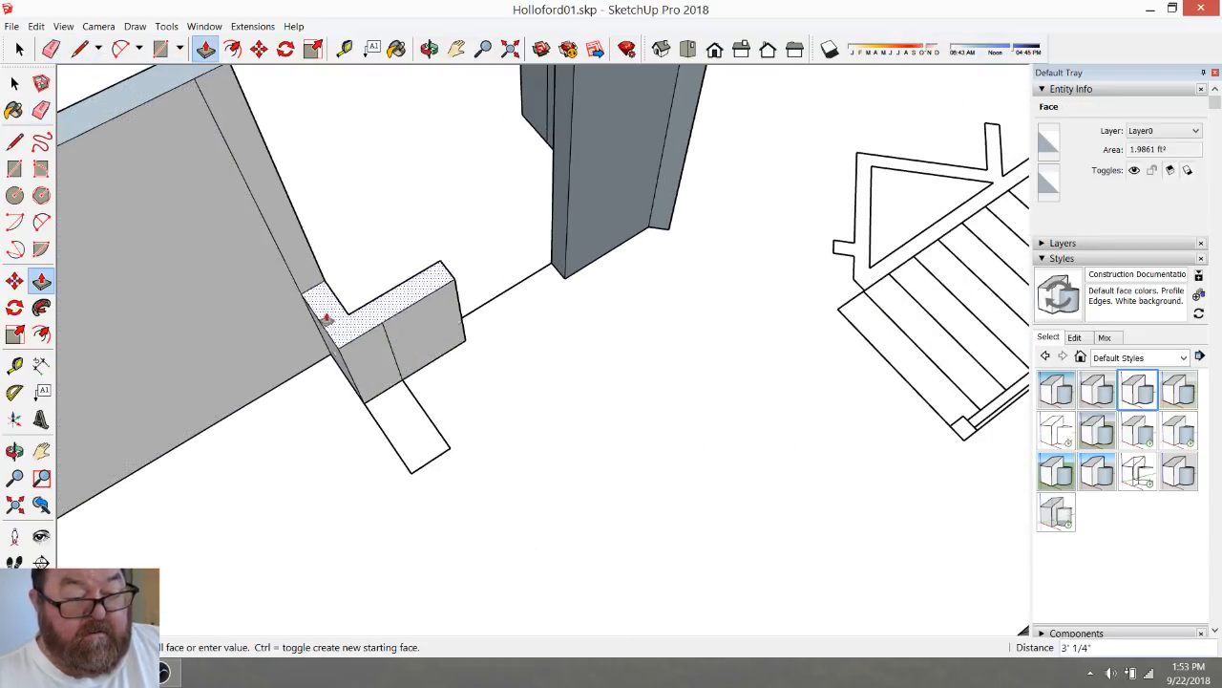
{"action": "left_click", "coordinate": [185, 86]}
{"action": "scroll", "coordinate": [309, 218], "scroll_direction": "down", "scroll_amount": 1}
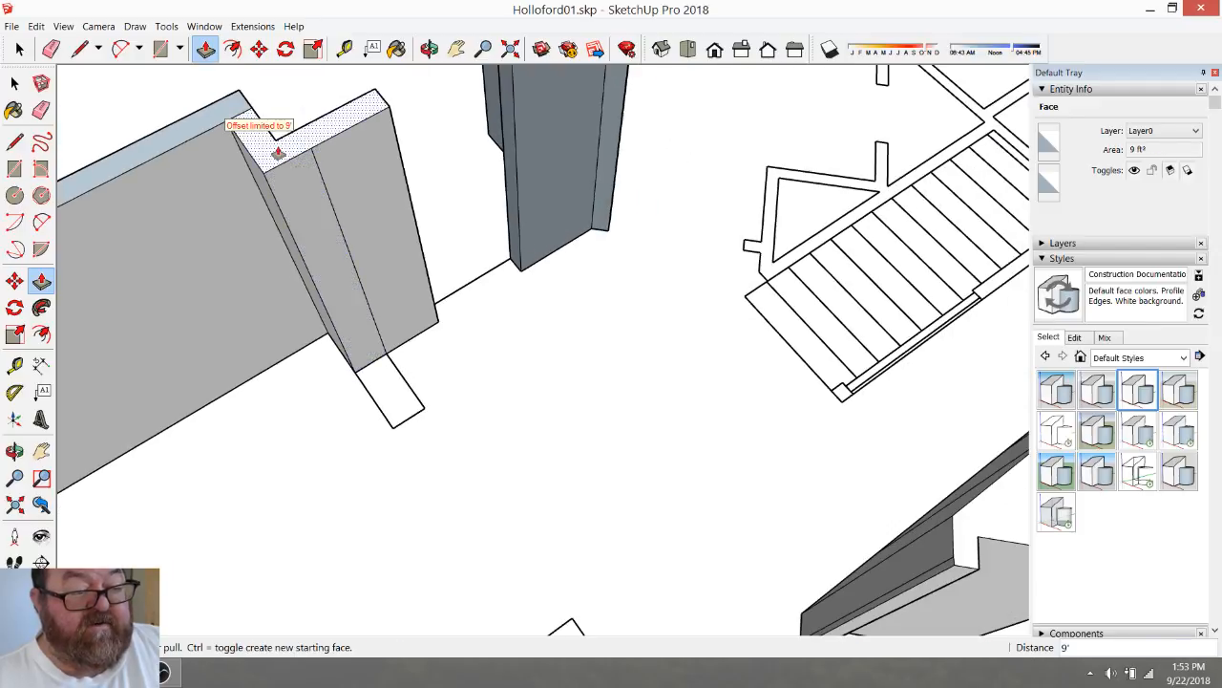
Erase the vertical and top seams on the raised L-shaped wall and where it joins the adjacent wall
{"action": "left_click", "coordinate": [53, 50]}
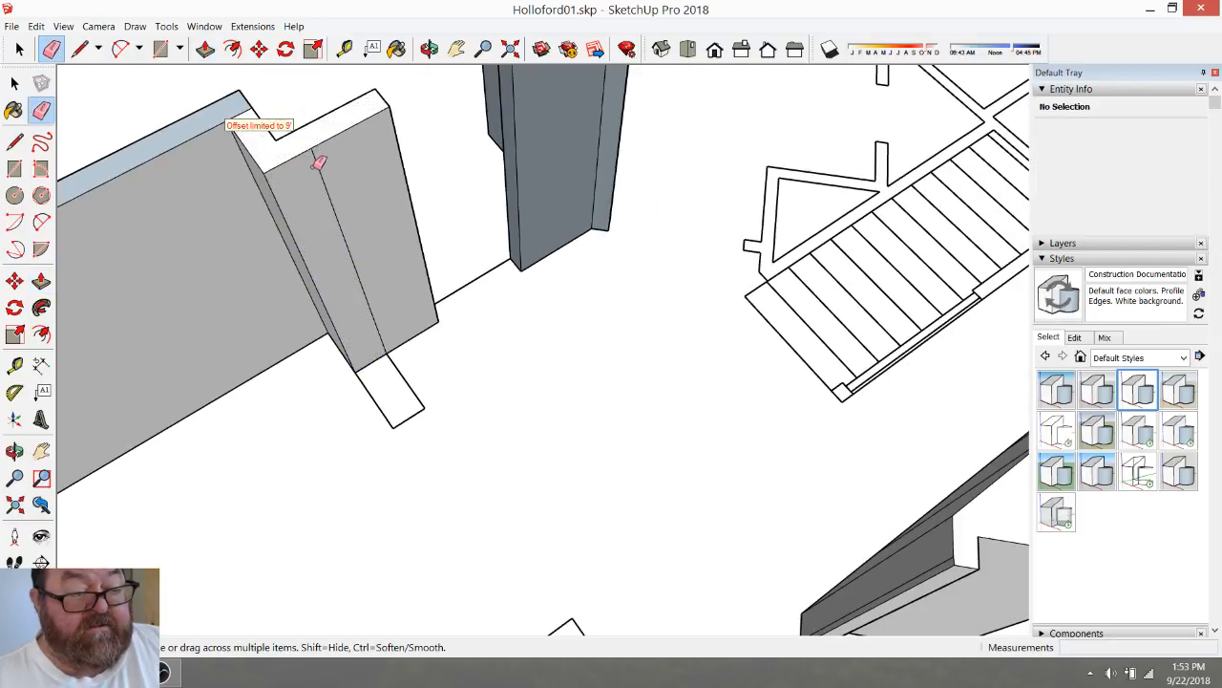
{"action": "left_click", "coordinate": [318, 164]}
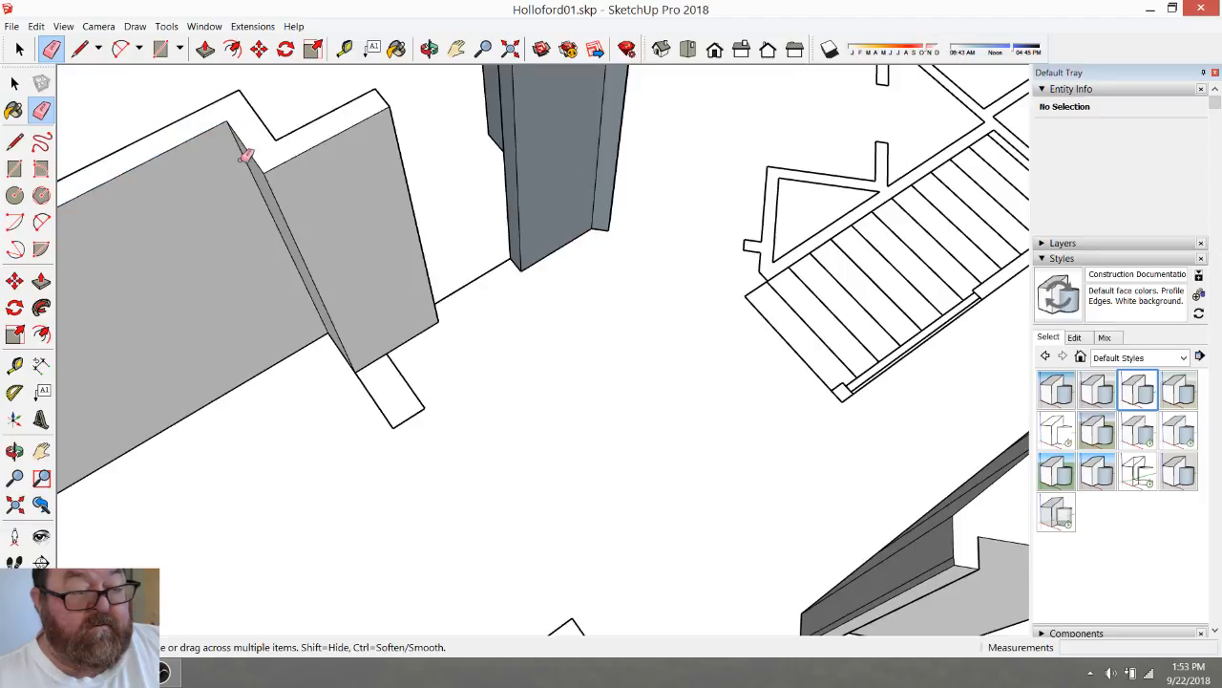
{"action": "scroll", "coordinate": [239, 128], "scroll_direction": "down", "scroll_amount": 5}
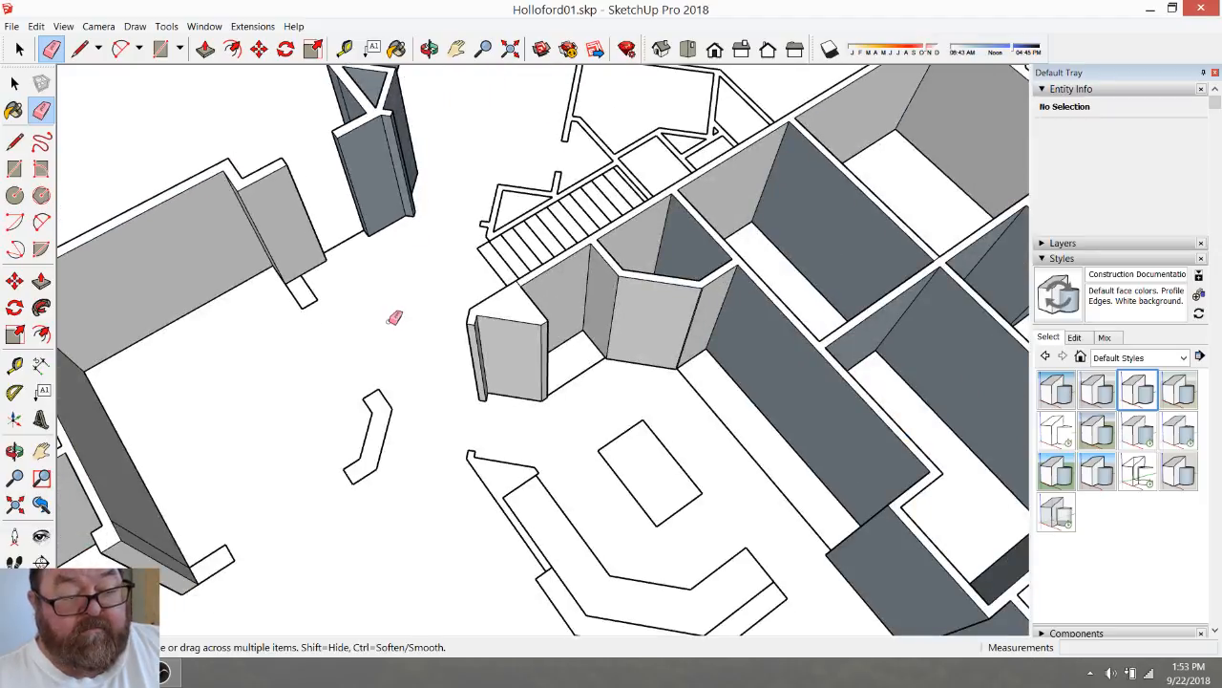
Open the group containing the short wall stubs and the freestanding angled wall outline for editing
{"action": "scroll", "coordinate": [519, 346], "scroll_direction": "down", "scroll_amount": 3}
{"action": "scroll", "coordinate": [378, 332], "scroll_direction": "up", "scroll_amount": 5}
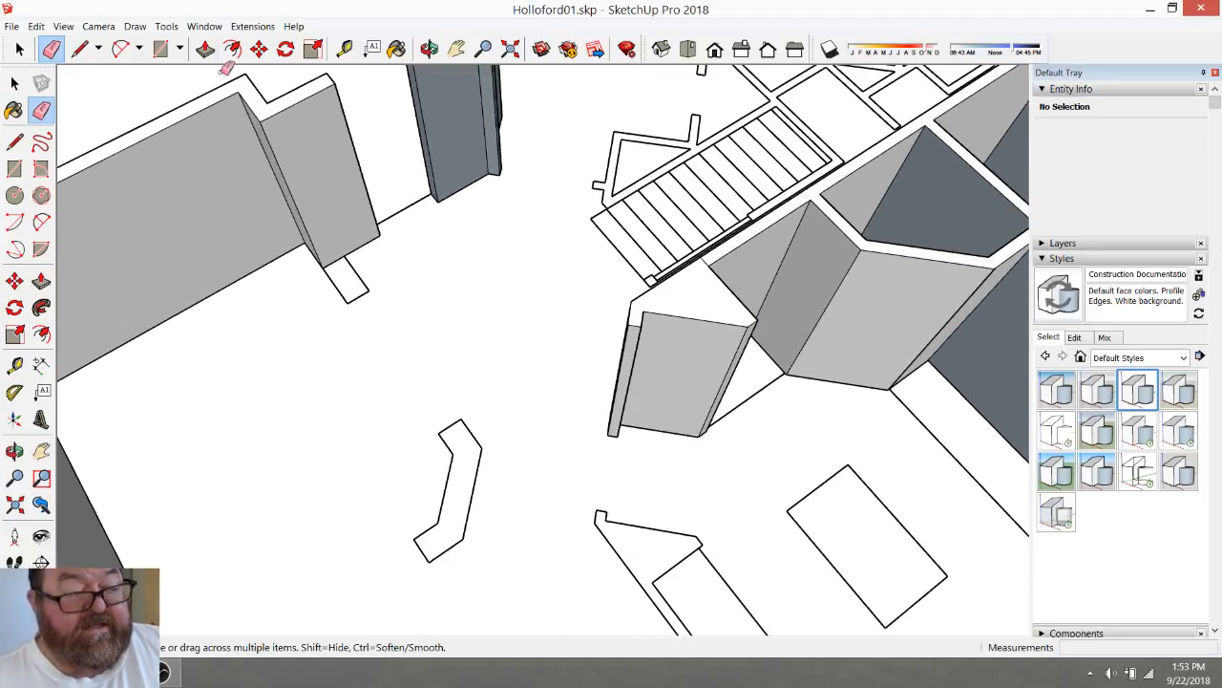
{"action": "left_click", "coordinate": [205, 49]}
{"action": "scroll", "coordinate": [314, 269], "scroll_direction": "down", "scroll_amount": 4}
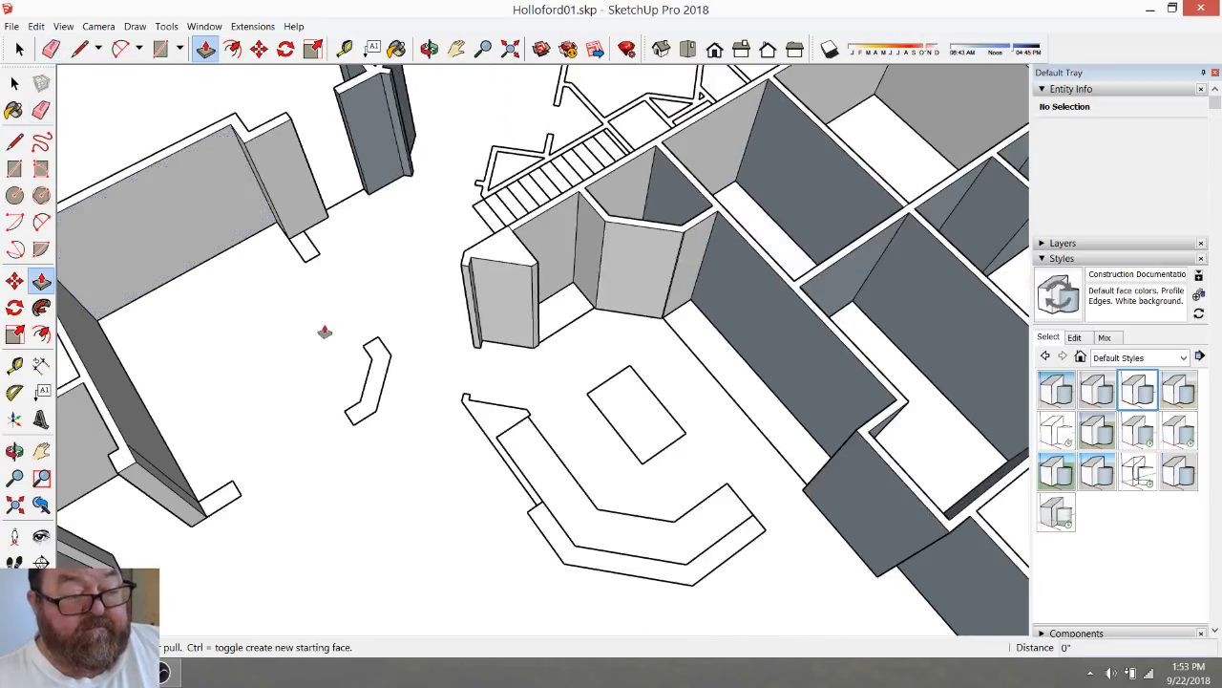
{"action": "scroll", "coordinate": [338, 442], "scroll_direction": "up", "scroll_amount": 3}
{"action": "left_click", "coordinate": [20, 49]}
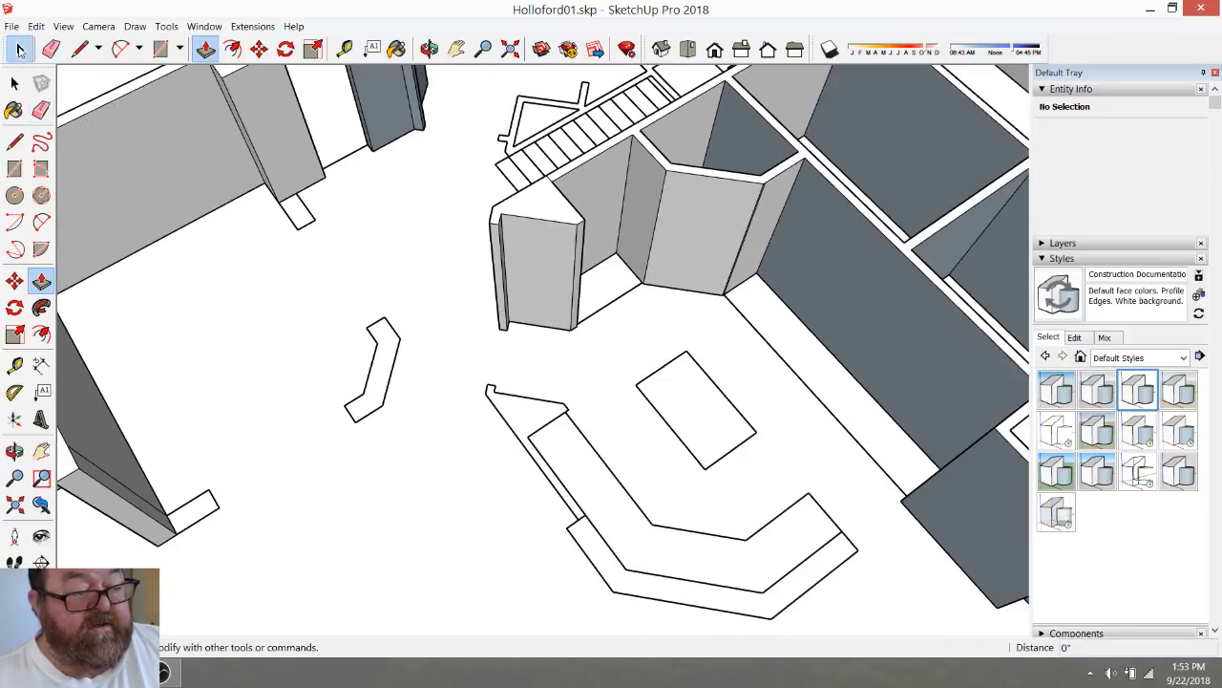
{"action": "double_click", "coordinate": [299, 231]}
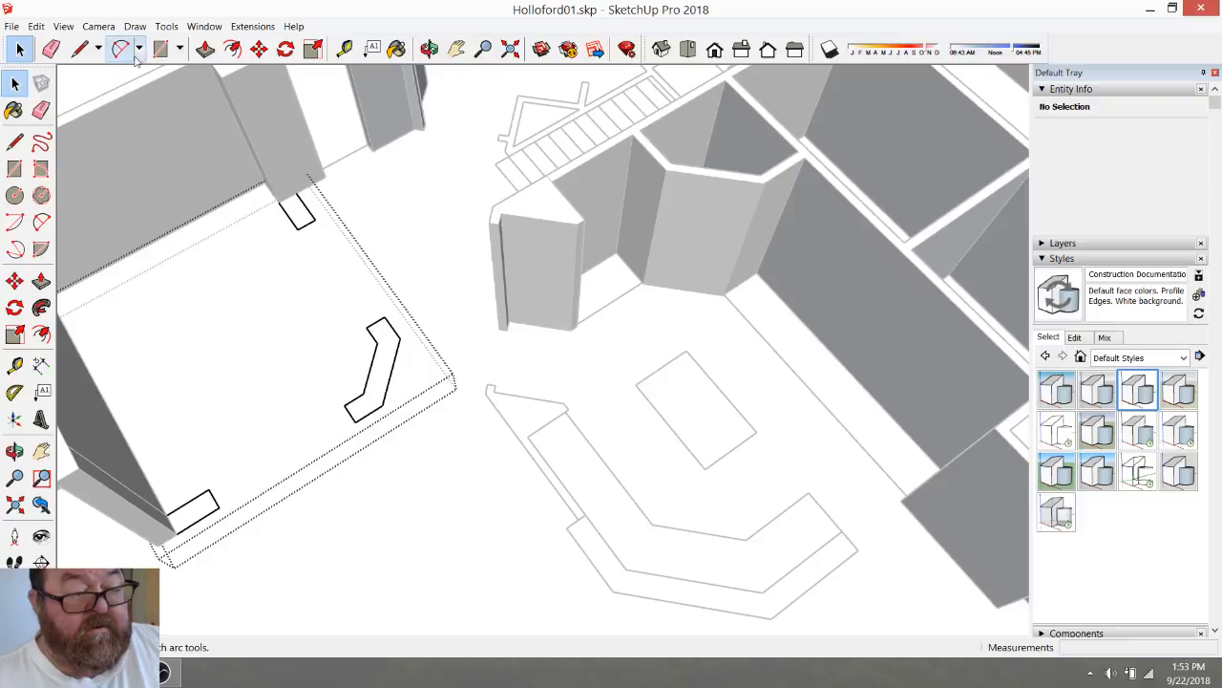
Fill the freestanding angled wall outline with a face by drawing a line across its middle segment, and erase that dividing line
{"action": "left_click", "coordinate": [205, 50]}
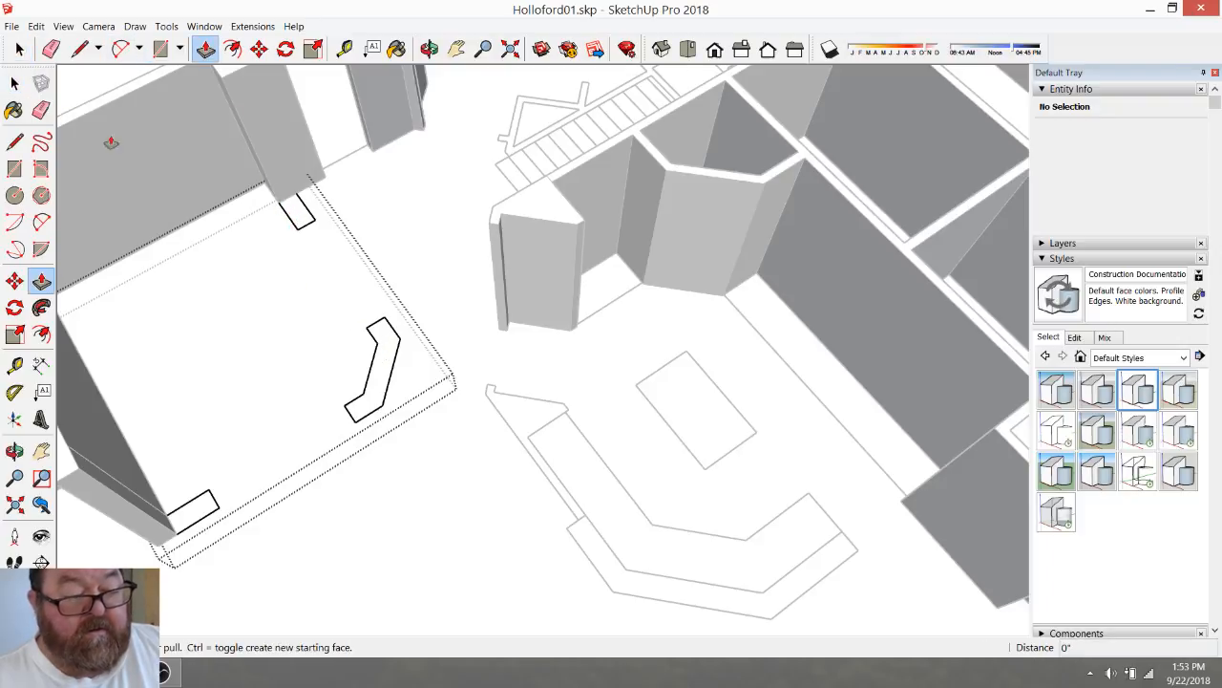
{"action": "left_click", "coordinate": [19, 50]}
{"action": "left_click", "coordinate": [376, 359]}
{"action": "scroll", "coordinate": [375, 372], "scroll_direction": "up", "scroll_amount": 4}
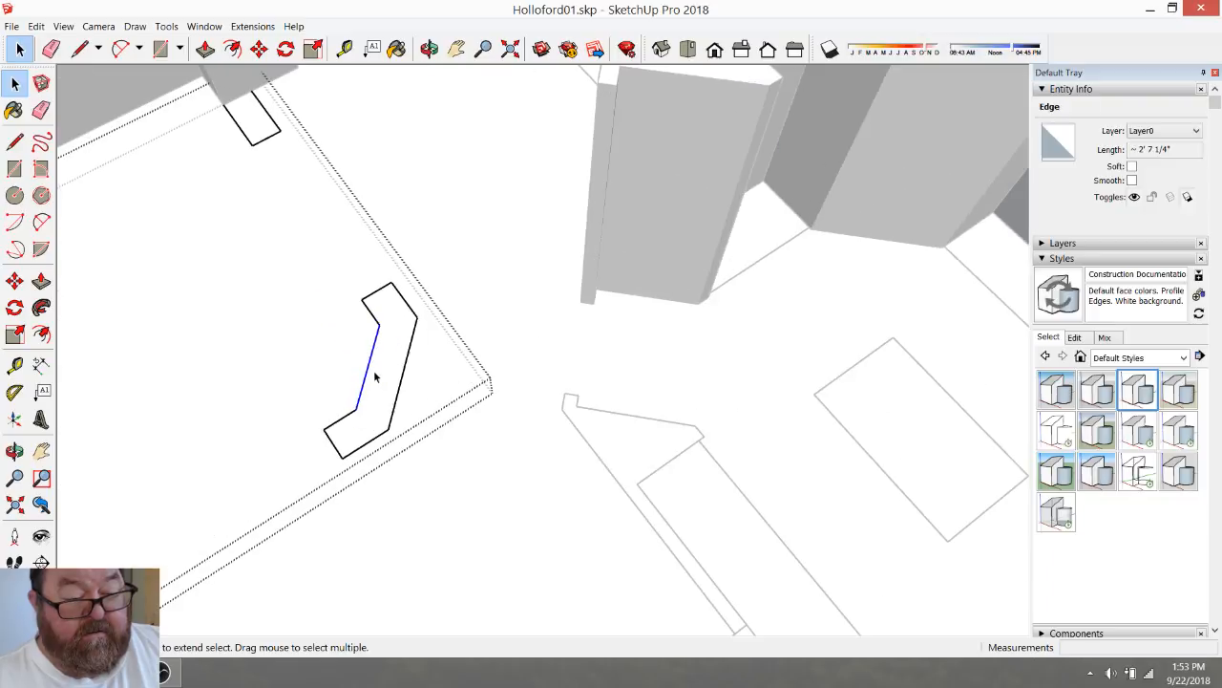
{"action": "left_click", "coordinate": [78, 50]}
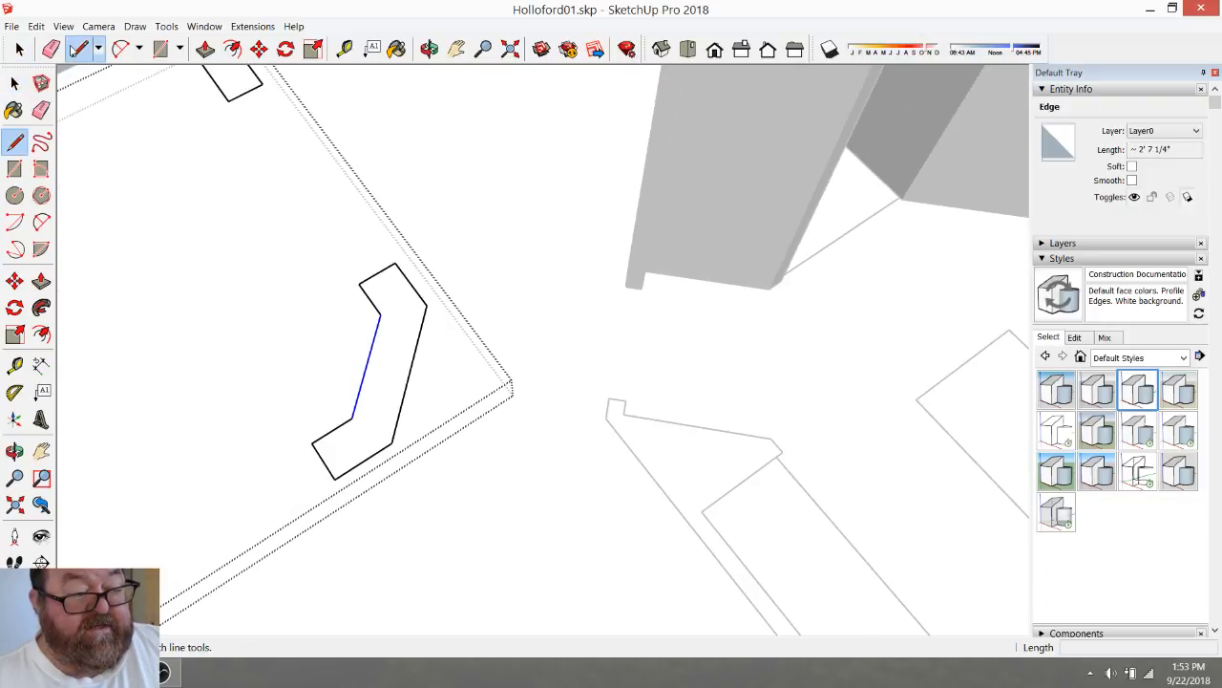
{"action": "left_click", "coordinate": [367, 364]}
{"action": "left_click", "coordinate": [410, 370]}
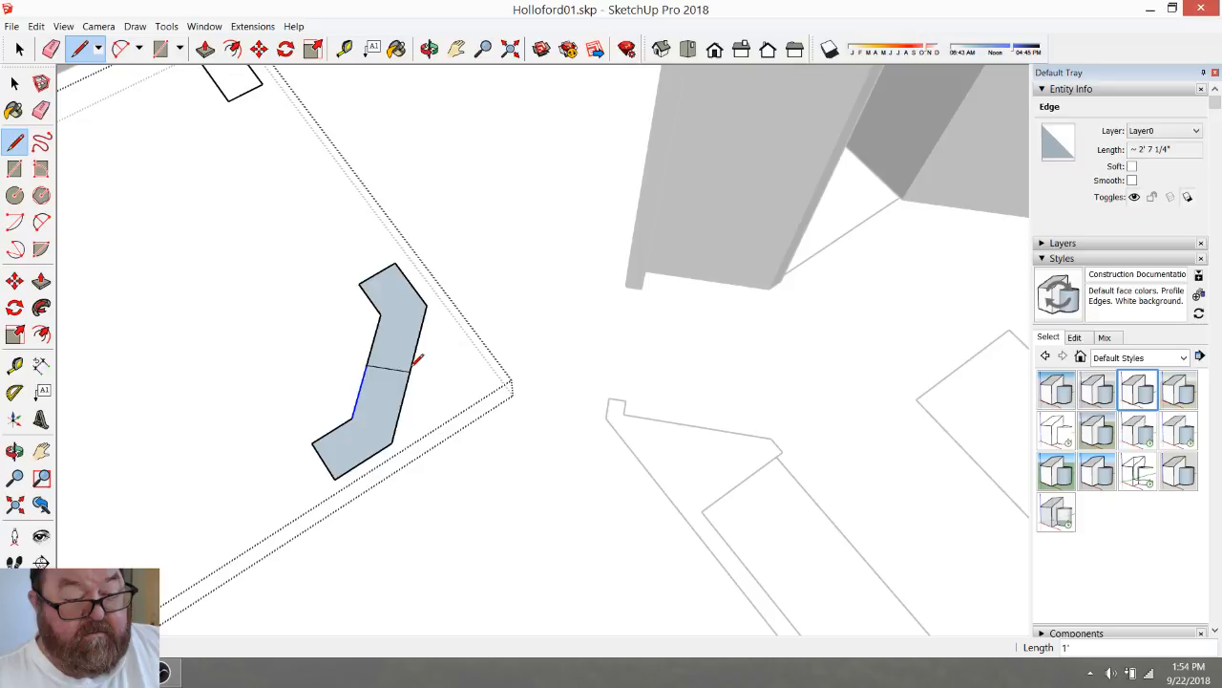
{"action": "left_click", "coordinate": [51, 50]}
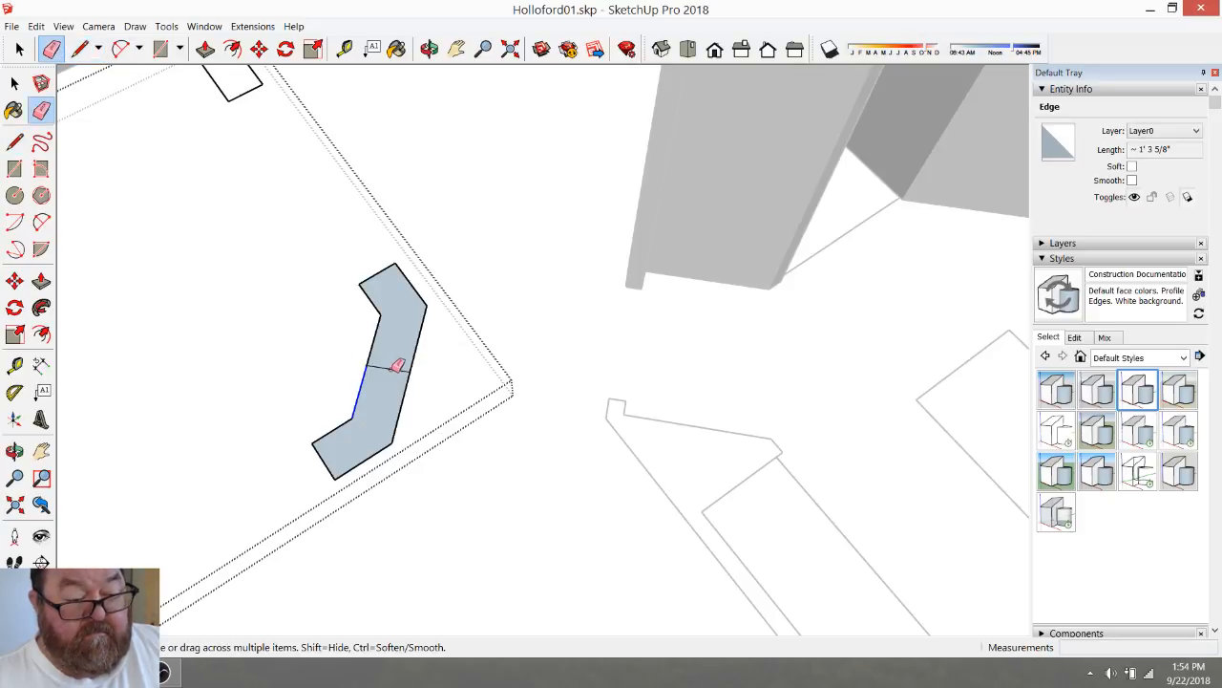
Raise the freestanding angled wall to a height of 2'
{"action": "left_click", "coordinate": [206, 50]}
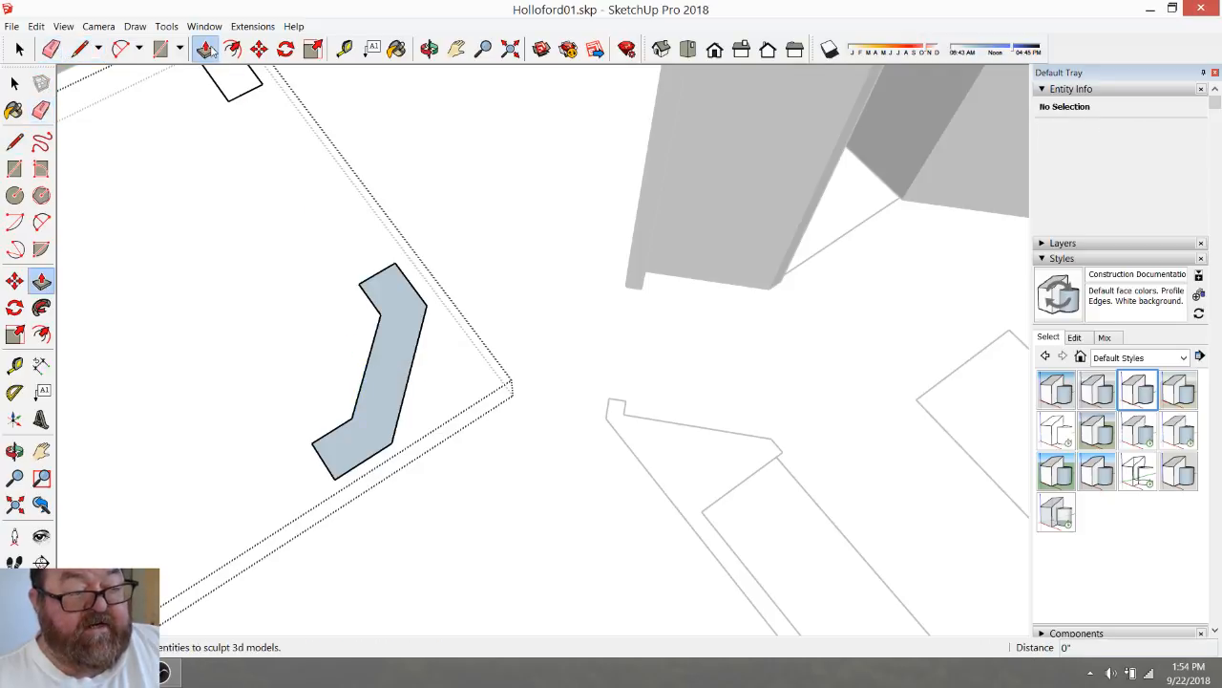
{"action": "left_click", "coordinate": [399, 346]}
{"action": "left_click", "coordinate": [393, 312]}
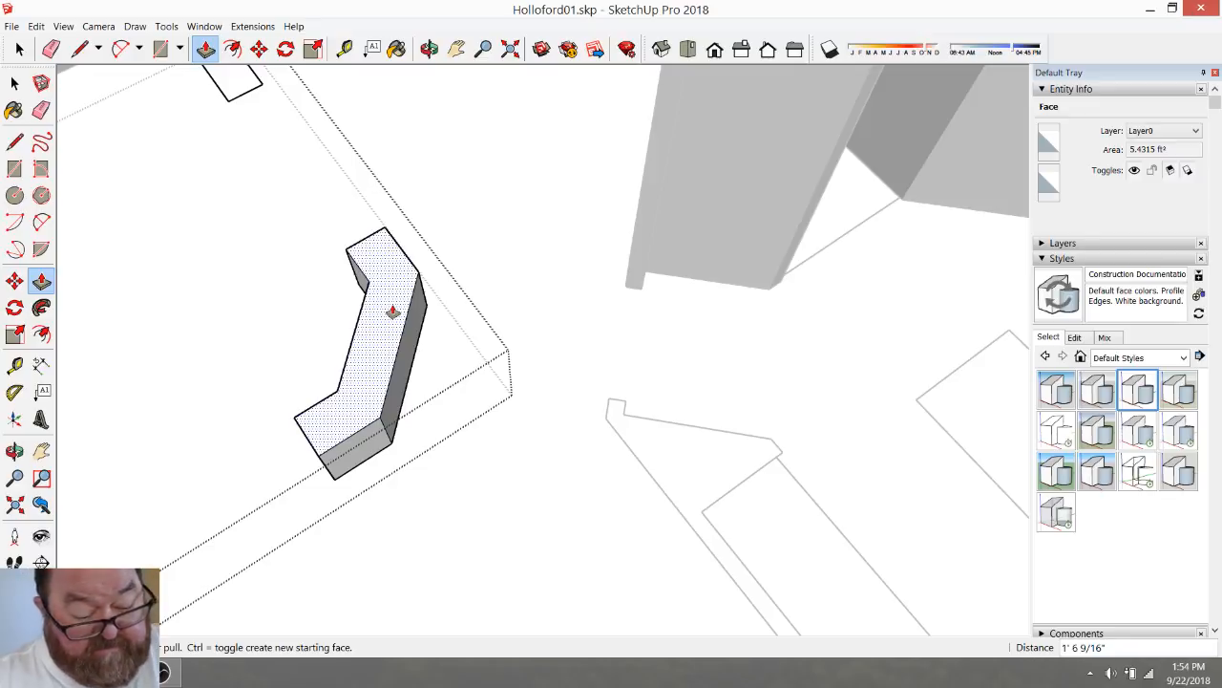
{"action": "type", "text": "2'"}
{"action": "key", "text": "Return"}
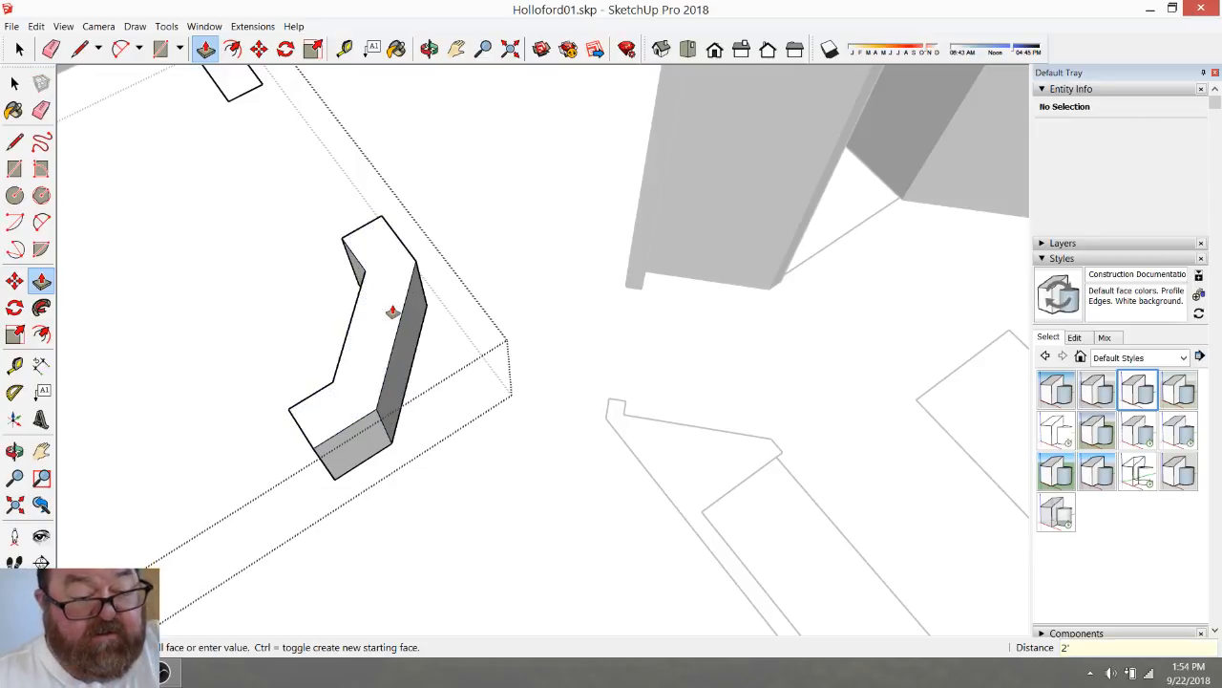
Close the wall stub outline beside the raised wall beyond the angled wall into a face and push/pull it 2', matching the angled wall
{"action": "scroll", "coordinate": [364, 248], "scroll_direction": "down", "scroll_amount": 2}
{"action": "middle_click_drag", "start_coordinate": [401, 104], "coordinate": [370, 172]}
{"action": "left_click", "coordinate": [80, 49]}
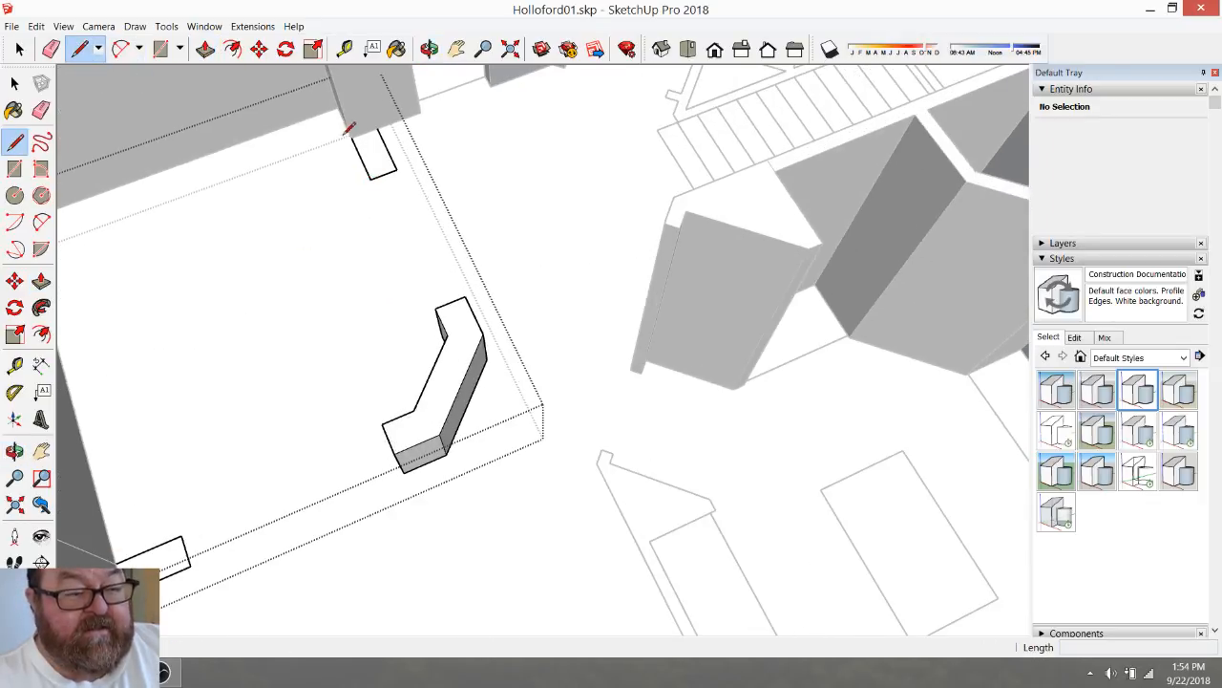
{"action": "left_click", "coordinate": [378, 127]}
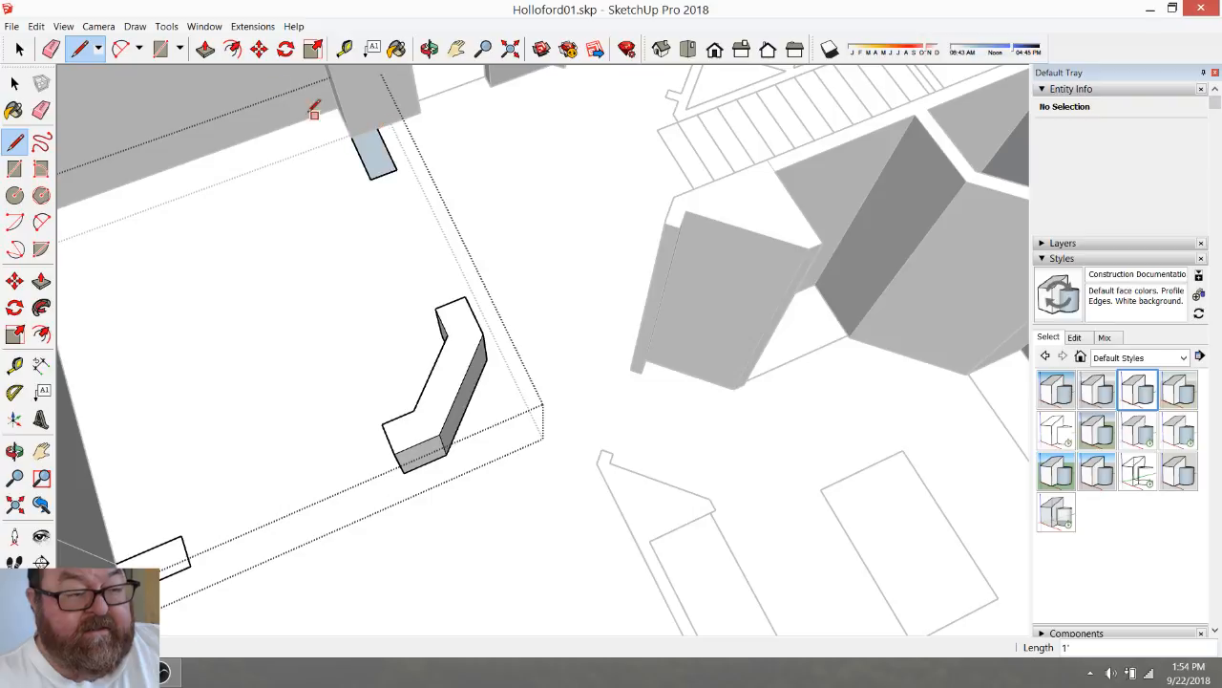
{"action": "left_click", "coordinate": [206, 49]}
{"action": "left_click", "coordinate": [370, 153]}
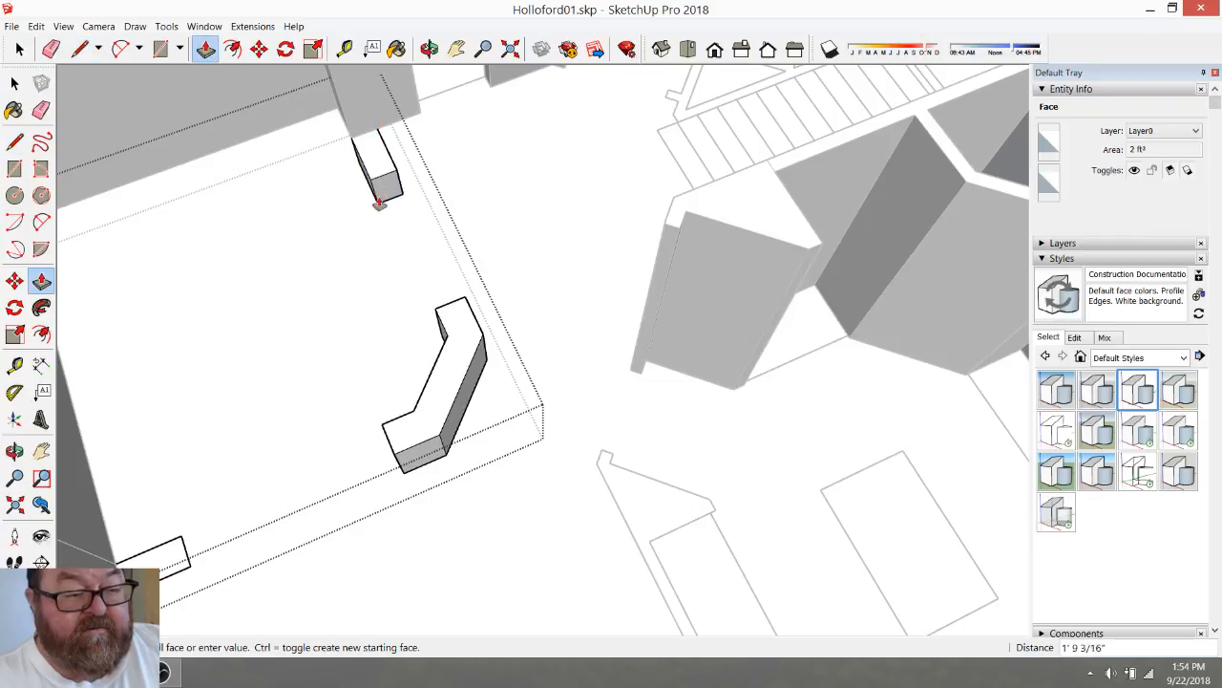
{"action": "left_click", "coordinate": [454, 317]}
{"action": "scroll", "coordinate": [514, 297], "scroll_direction": "down", "scroll_amount": 3}
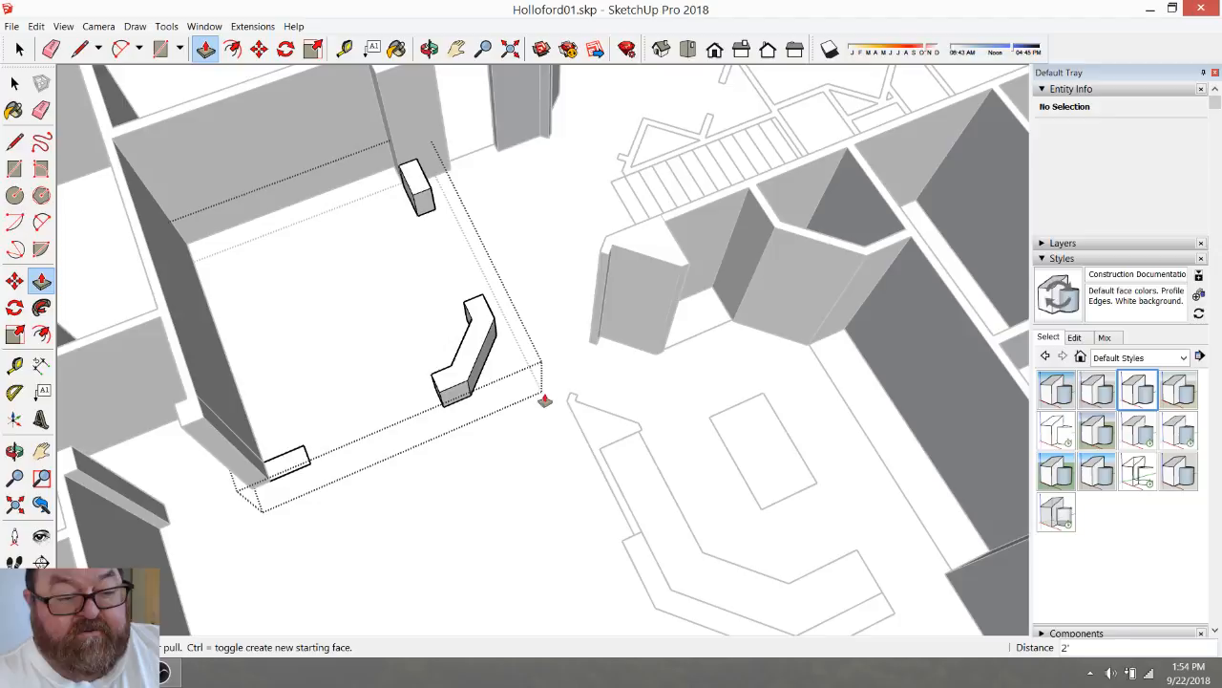
Close the remaining wall stub's outline at the opposite wall end into a face and extrude it with Push/Pull
{"action": "left_click", "coordinate": [429, 48]}
{"action": "left_click_drag", "start_coordinate": [526, 316], "coordinate": [278, 250]}
{"action": "scroll", "coordinate": [310, 293], "scroll_direction": "up", "scroll_amount": 3}
{"action": "key", "text": "l"}
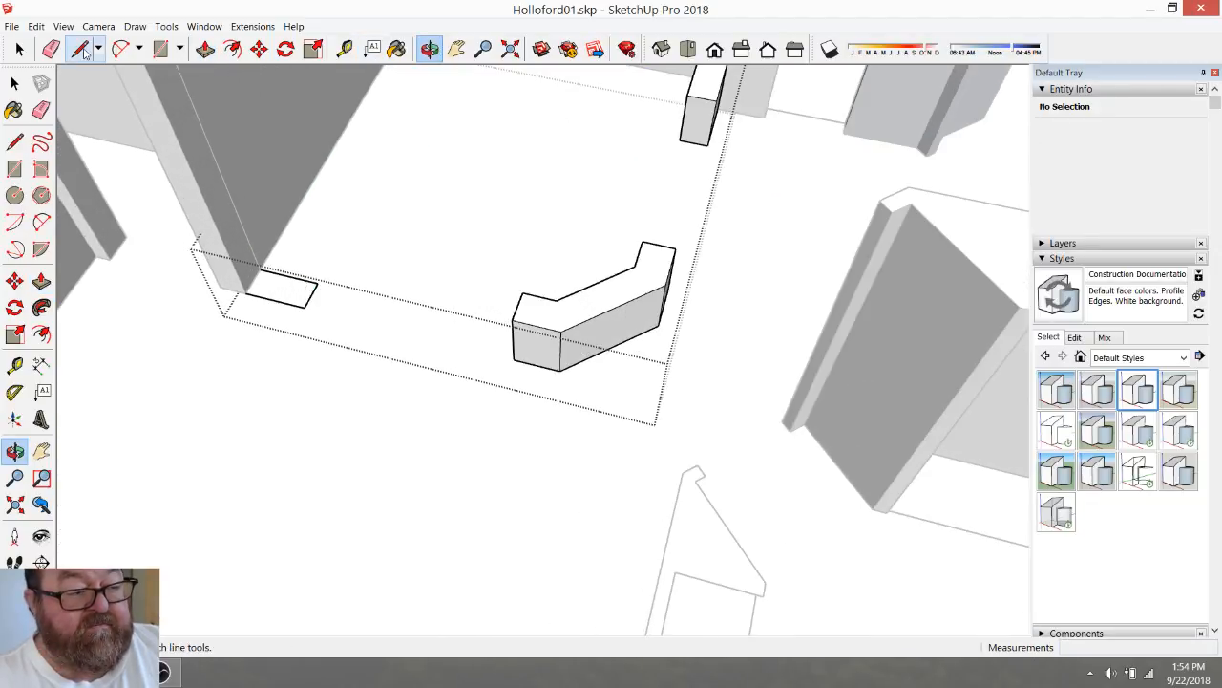
{"action": "scroll", "coordinate": [230, 254], "scroll_direction": "up", "scroll_amount": 2}
{"action": "left_click", "coordinate": [251, 305]}
{"action": "left_click", "coordinate": [274, 270]}
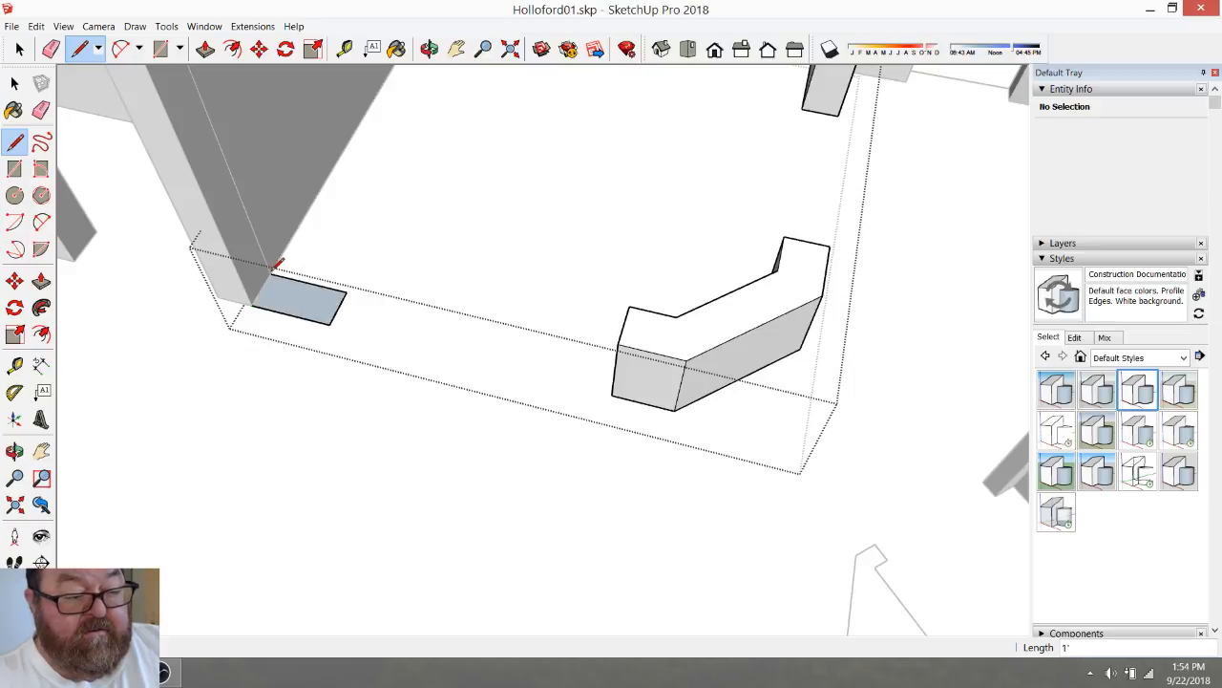
{"action": "key", "text": "p"}
{"action": "left_click", "coordinate": [300, 297]}
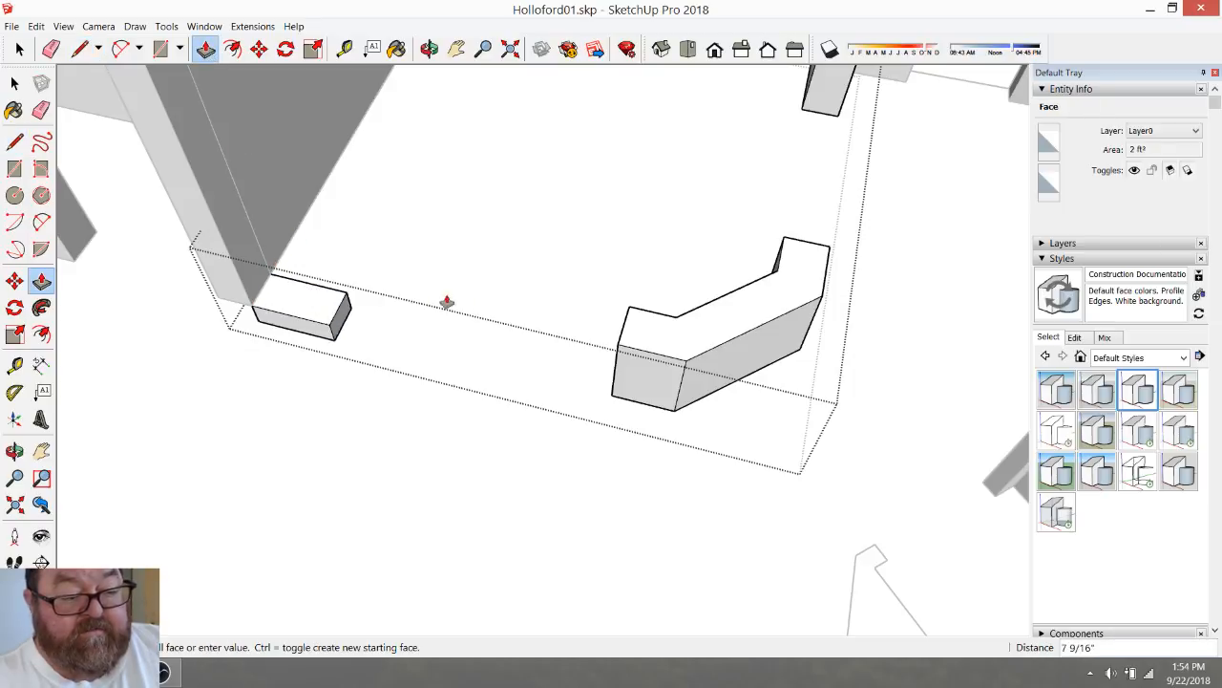
Raise the small rectangular block beside the wall end 2' to match the angled block, and close the group being edited
{"action": "left_click", "coordinate": [636, 351]}
{"action": "scroll", "coordinate": [604, 372], "scroll_direction": "down", "scroll_amount": 5}
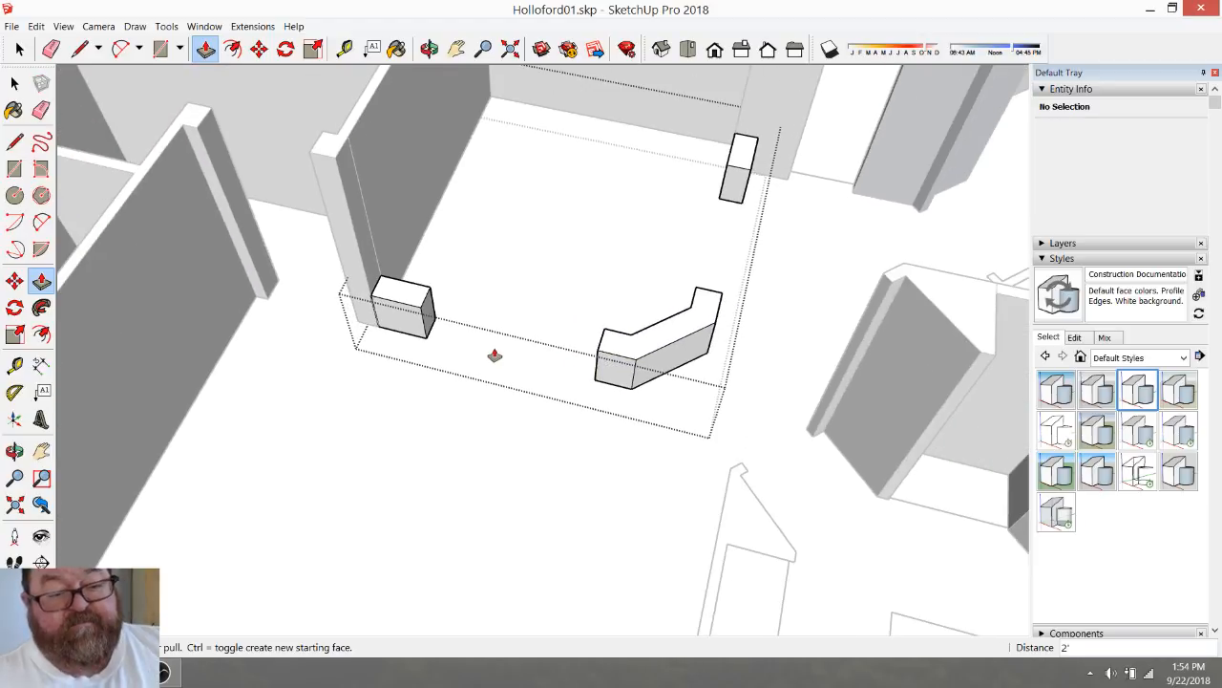
{"action": "left_click", "coordinate": [429, 49]}
{"action": "left_click_drag", "start_coordinate": [529, 306], "coordinate": [445, 271]}
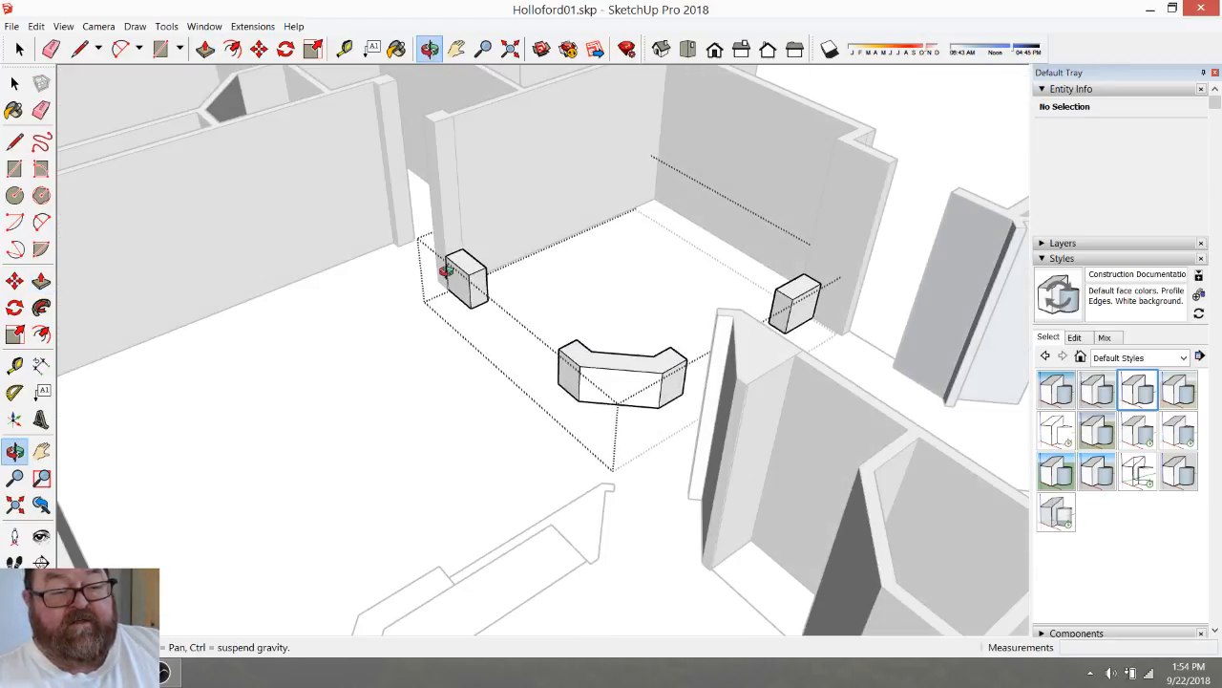
{"action": "left_click_drag", "start_coordinate": [638, 390], "coordinate": [726, 124]}
{"action": "left_click_drag", "start_coordinate": [525, 379], "coordinate": [458, 446]}
{"action": "left_click_drag", "start_coordinate": [766, 338], "coordinate": [633, 325]}
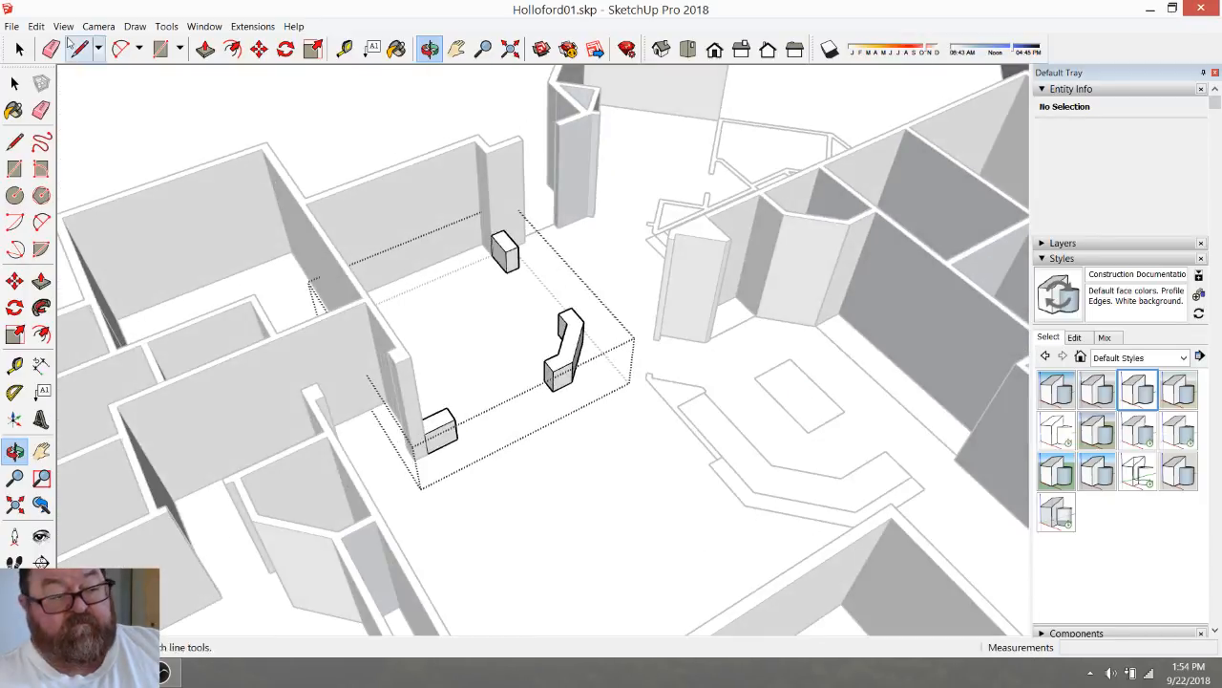
{"action": "left_click", "coordinate": [19, 48]}
{"action": "middle_click_drag", "start_coordinate": [363, 123], "coordinate": [604, 389]}
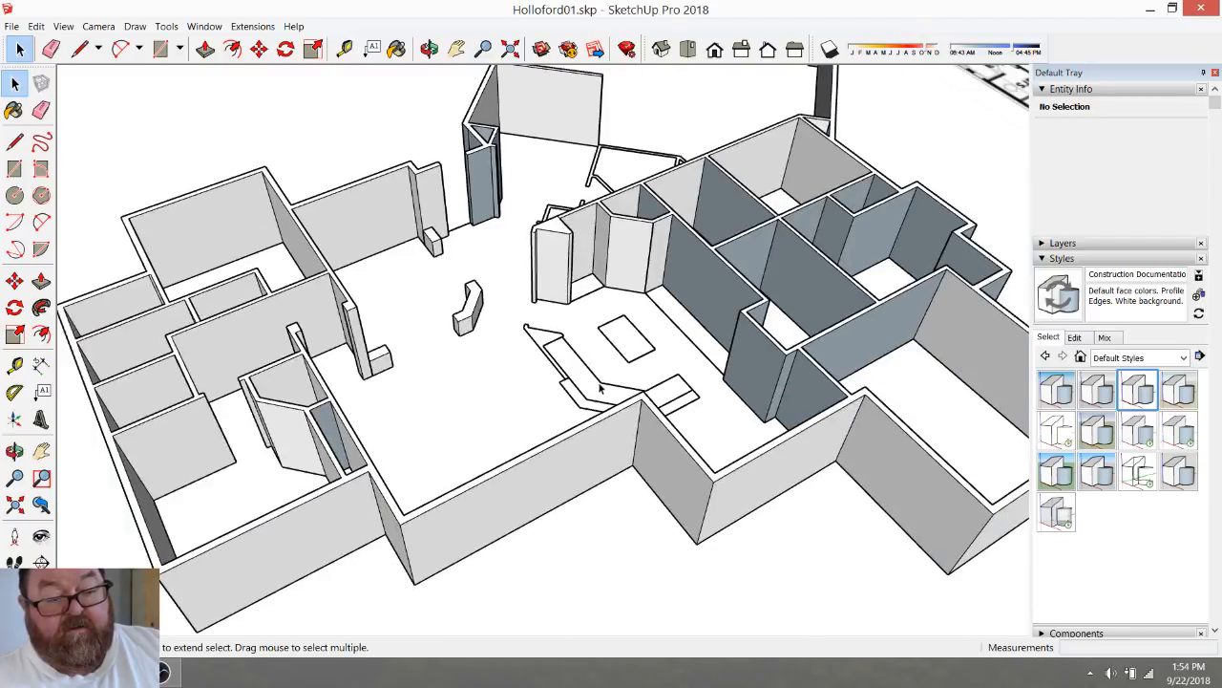
Draw a helper line across the triangular wall outline beside the counter to create its face, and erase the line
{"action": "left_click", "coordinate": [429, 48]}
{"action": "left_click_drag", "start_coordinate": [612, 286], "coordinate": [749, 358]}
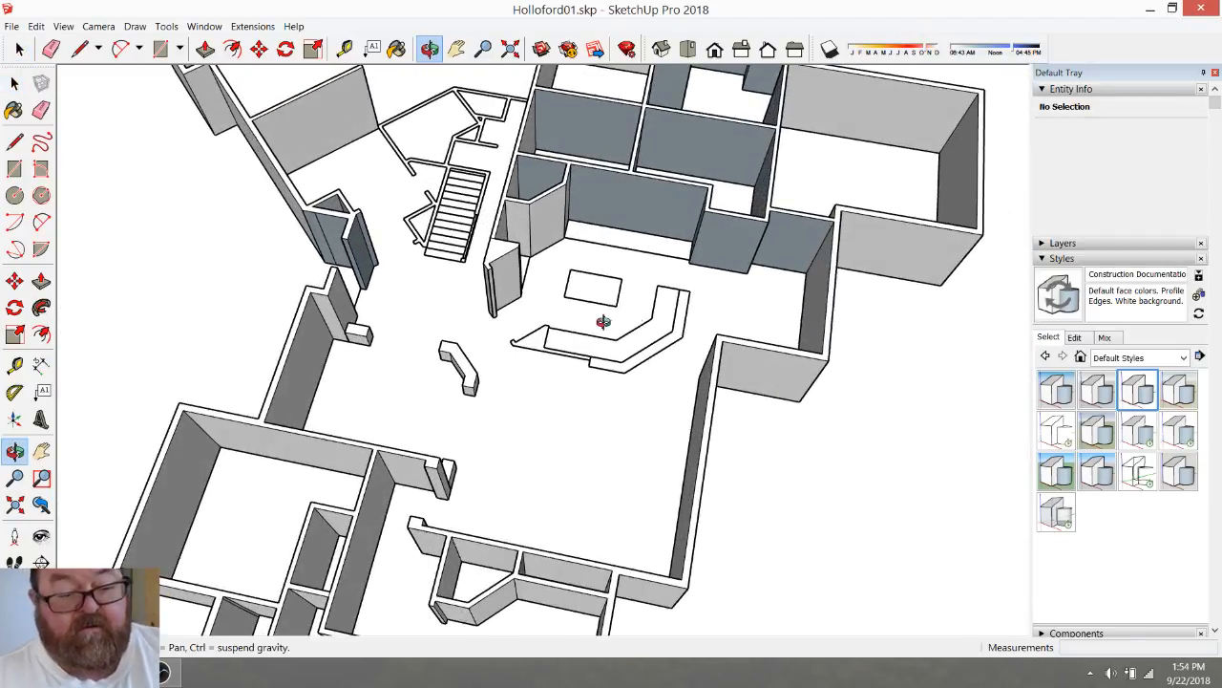
{"action": "scroll", "coordinate": [600, 321], "scroll_direction": "up", "scroll_amount": 5}
{"action": "scroll", "coordinate": [535, 398], "scroll_direction": "down", "scroll_amount": 1}
{"action": "left_click", "coordinate": [20, 49]}
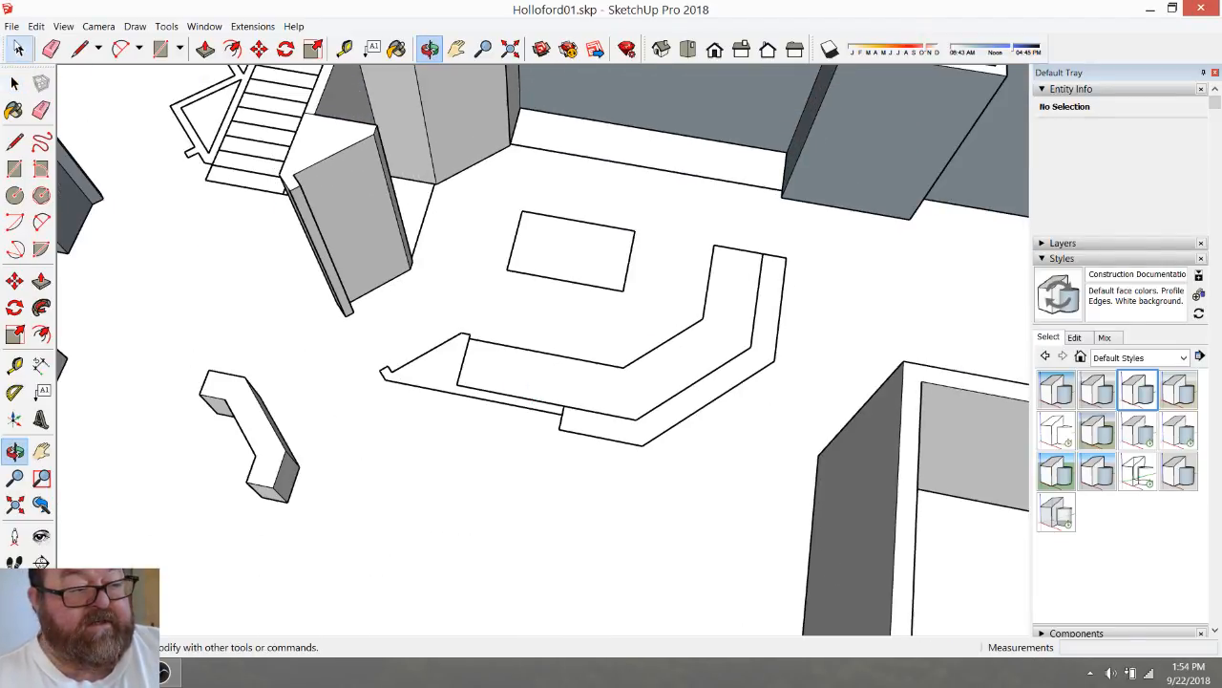
{"action": "left_click", "coordinate": [80, 48]}
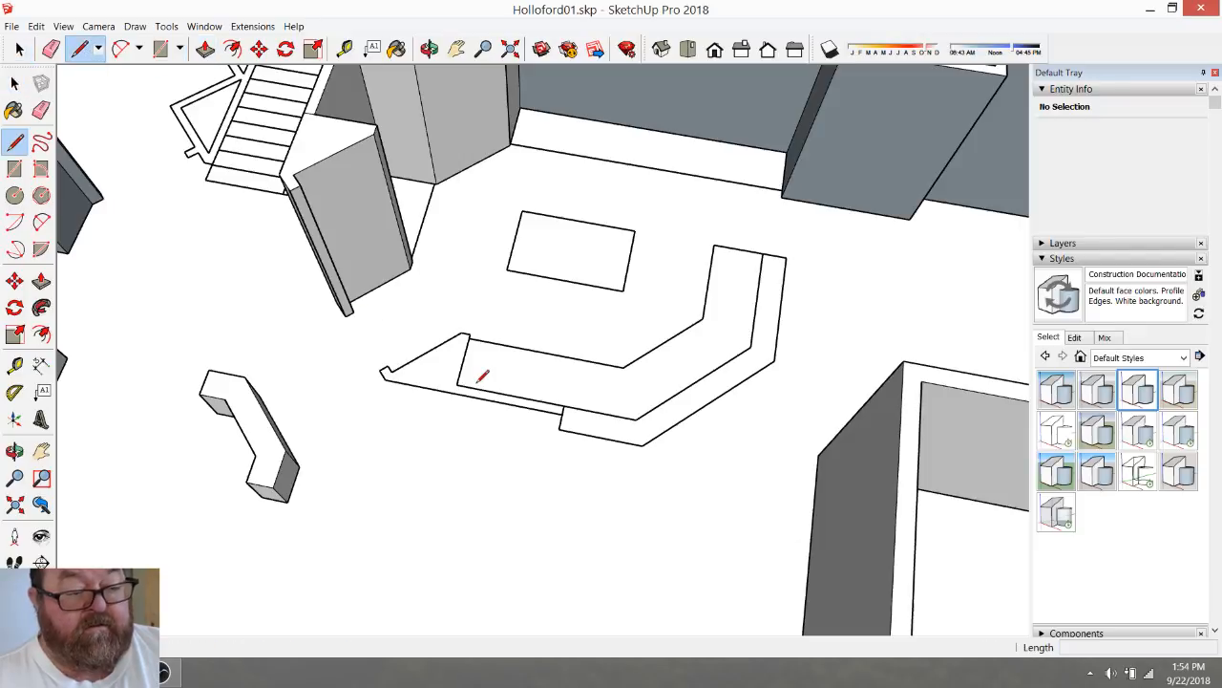
{"action": "left_click", "coordinate": [427, 351]}
{"action": "left_click", "coordinate": [464, 358]}
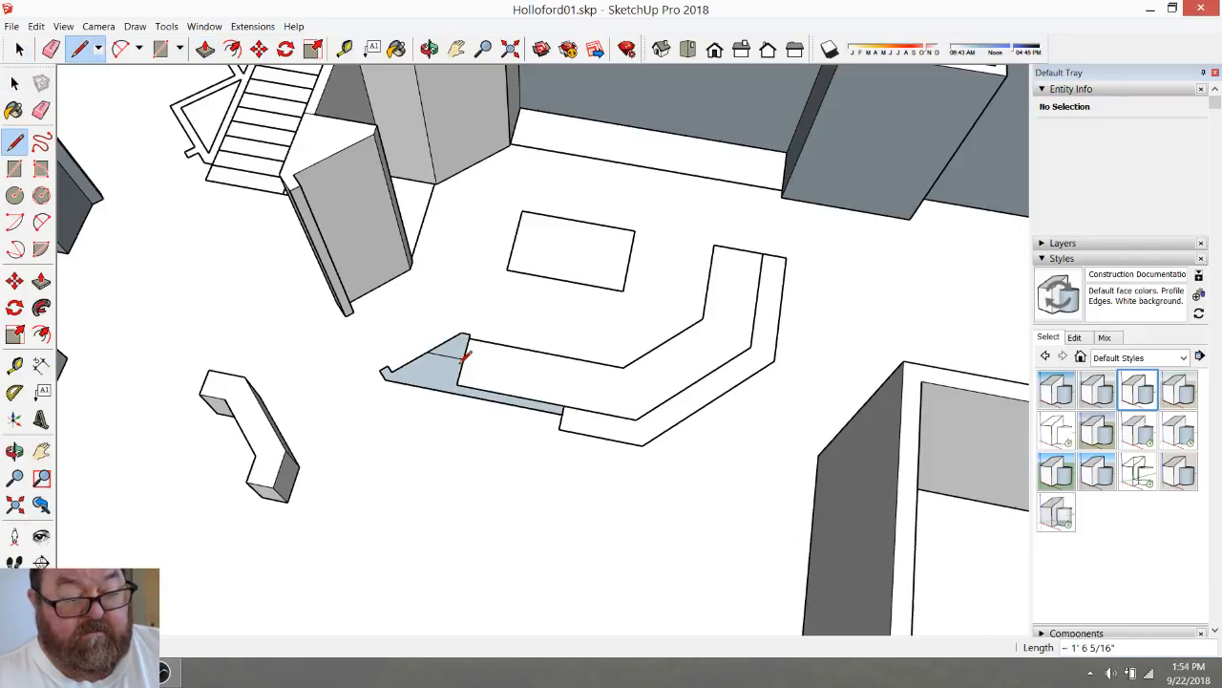
{"action": "key", "text": "e"}
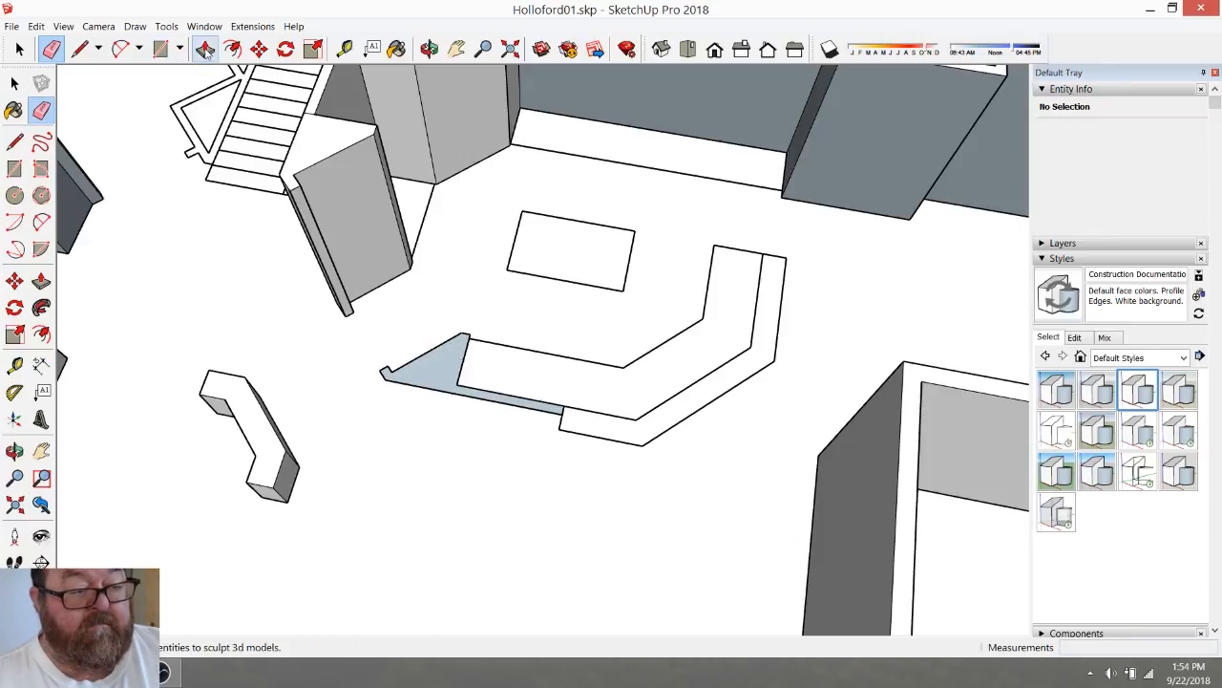
Push/Pull the triangular wall face beside the counter up 9'
{"action": "left_click", "coordinate": [204, 49]}
{"action": "left_click", "coordinate": [428, 359]}
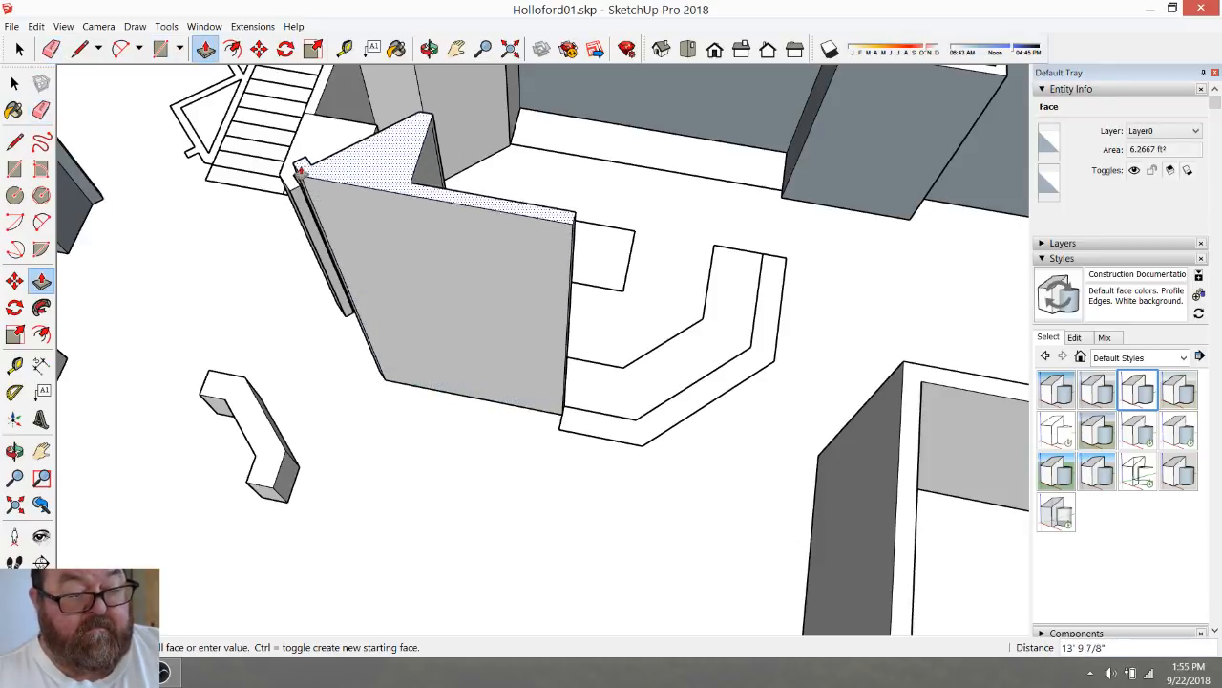
{"action": "left_click", "coordinate": [288, 191]}
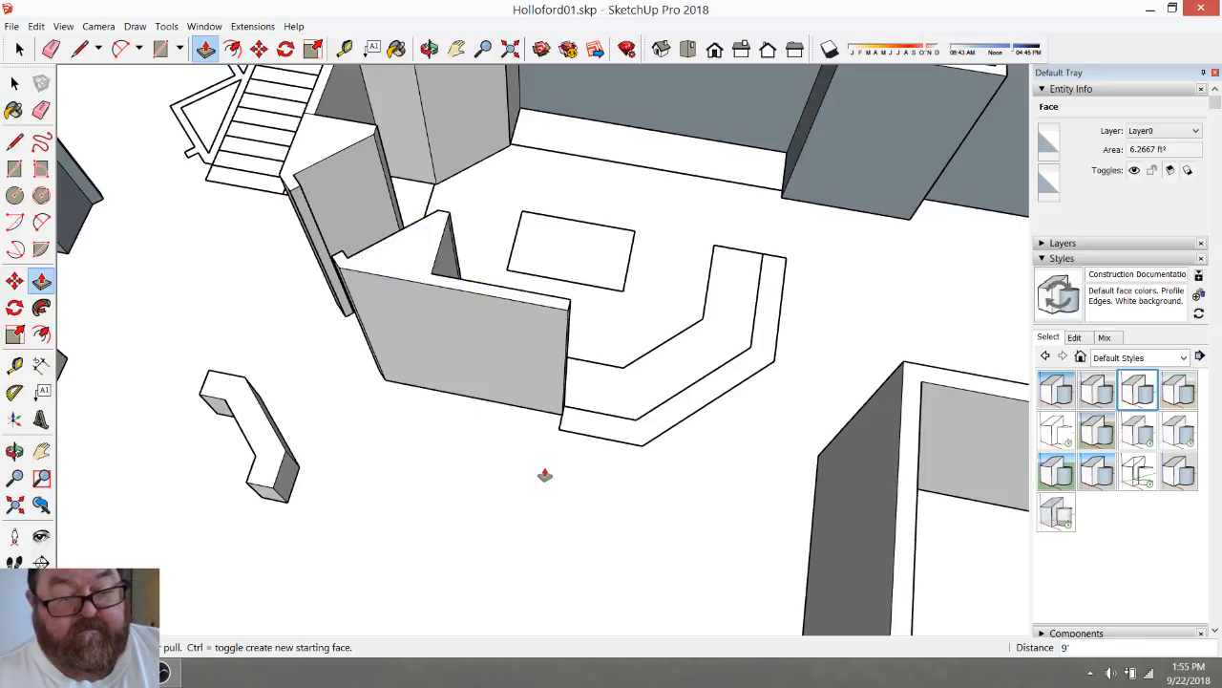
Examine the extruded wall and counter outlines from several angles and in the standard top view
{"action": "scroll", "coordinate": [444, 273], "scroll_direction": "down", "scroll_amount": 2}
{"action": "left_click", "coordinate": [429, 48]}
{"action": "left_click_drag", "start_coordinate": [693, 304], "coordinate": [632, 261]}
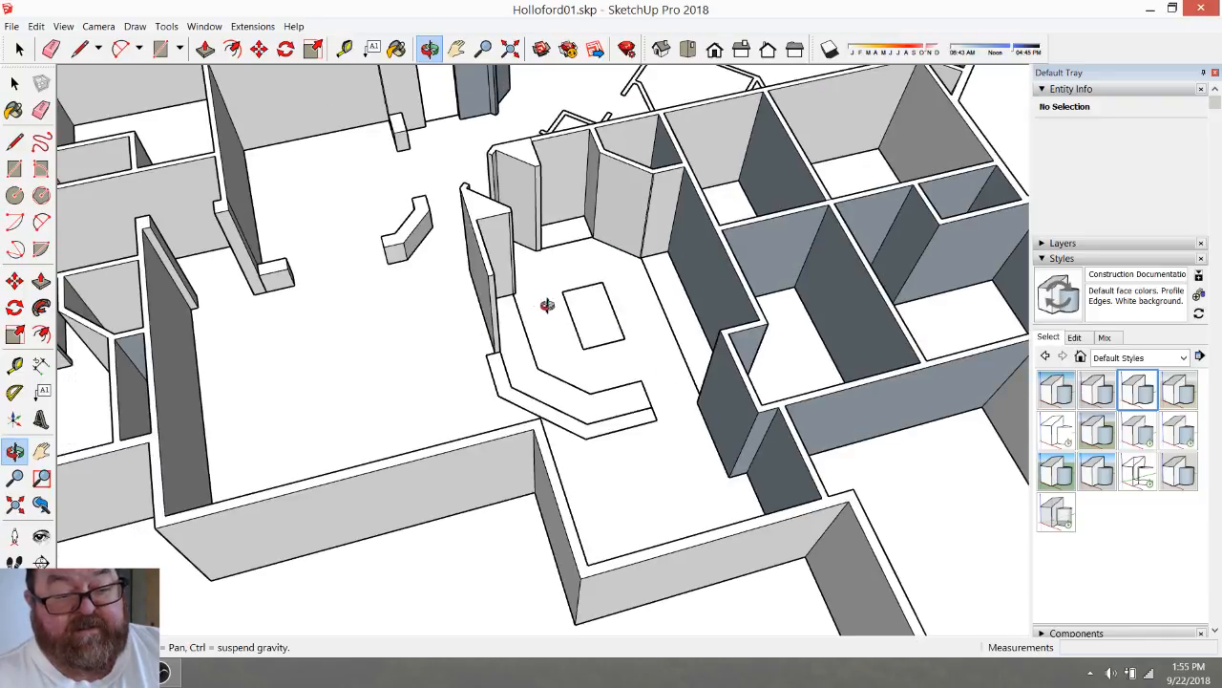
{"action": "mouse_move", "coordinate": [613, 388]}
{"action": "left_mouse_down"}
{"action": "mouse_move", "coordinate": [529, 376]}
{"action": "mouse_move", "coordinate": [431, 395]}
{"action": "mouse_move", "coordinate": [605, 388]}
{"action": "left_mouse_up"}
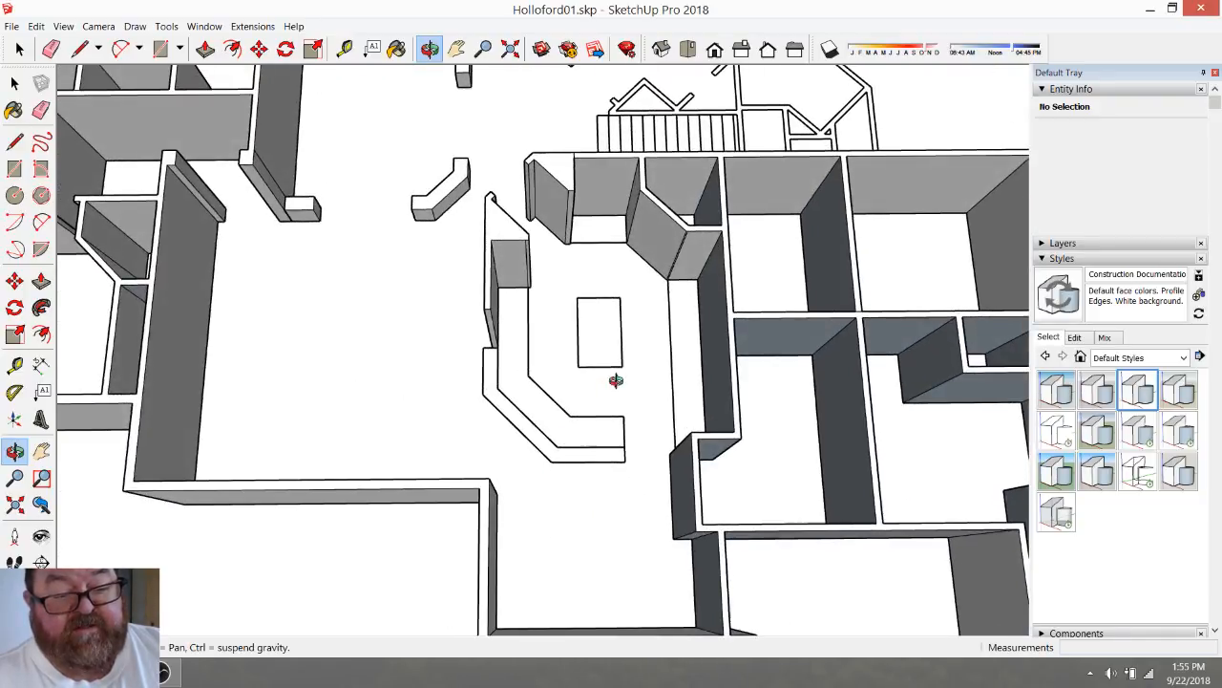
{"action": "scroll", "coordinate": [660, 425], "scroll_direction": "up", "scroll_amount": 3}
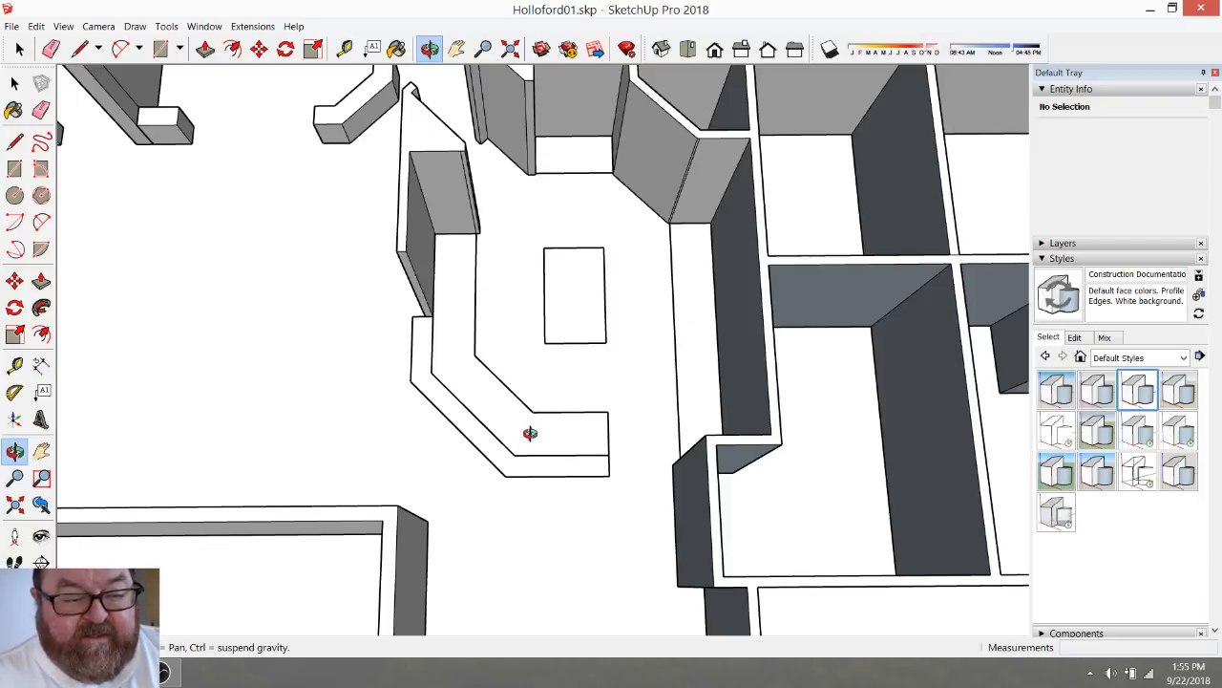
{"action": "left_click_drag", "start_coordinate": [527, 435], "coordinate": [393, 331]}
{"action": "left_click_drag", "start_coordinate": [470, 369], "coordinate": [557, 387]}
{"action": "left_click", "coordinate": [687, 50]}
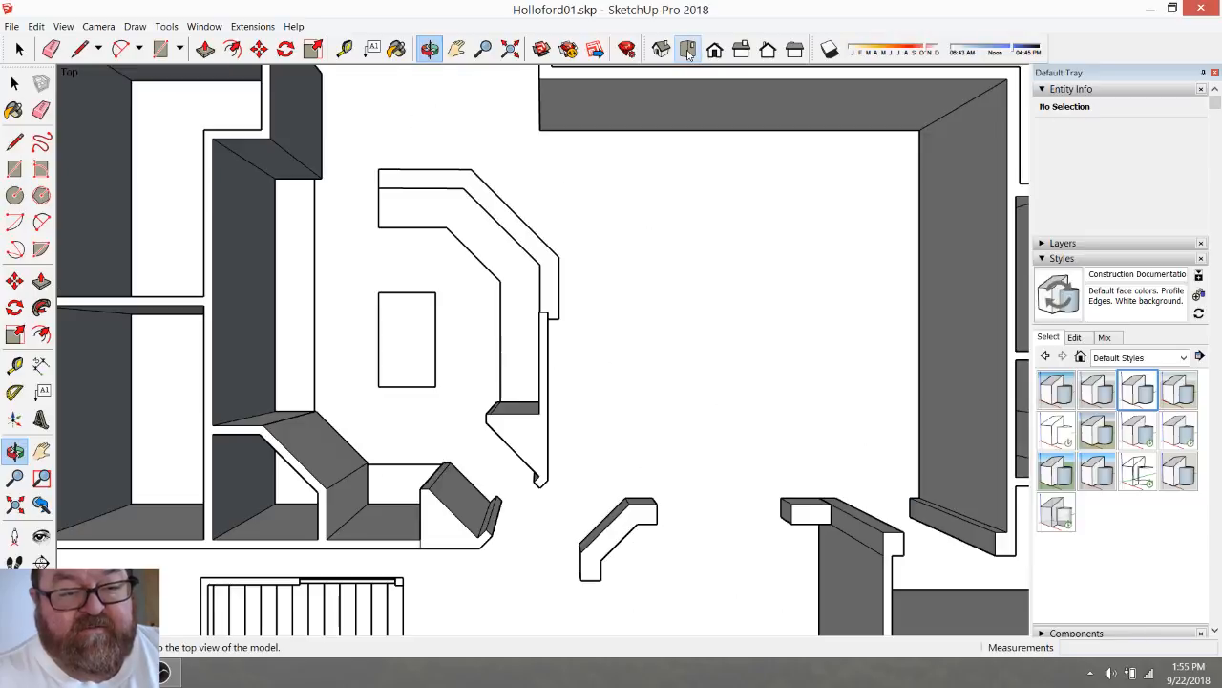
{"action": "scroll", "coordinate": [765, 183], "scroll_direction": "down", "scroll_amount": 4}
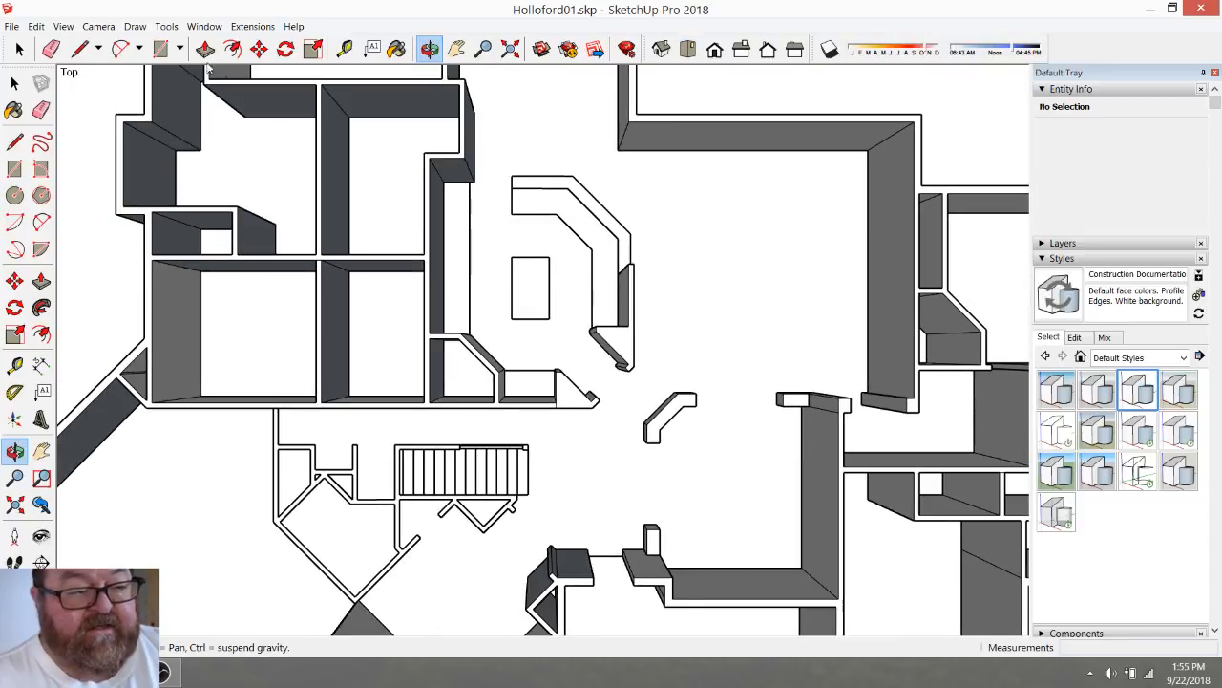
View the top plan in parallel projection and return the camera to perspective
{"action": "left_click", "coordinate": [100, 27]}
{"action": "left_click", "coordinate": [124, 94]}
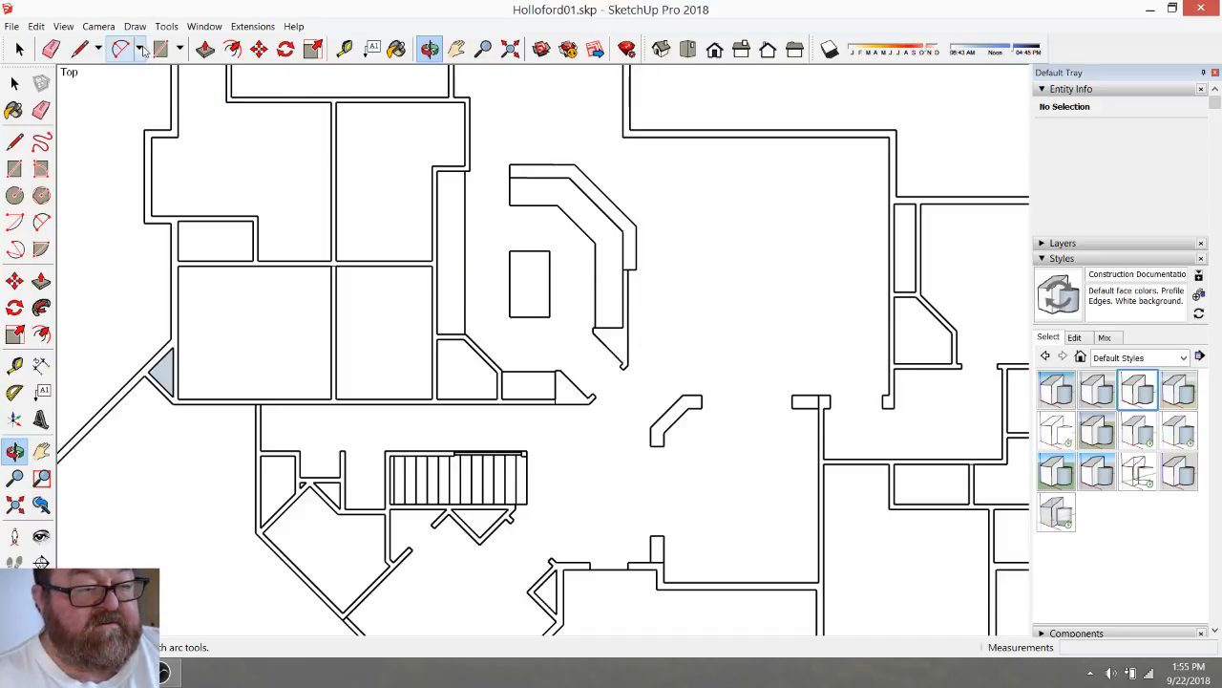
{"action": "left_click", "coordinate": [99, 26]}
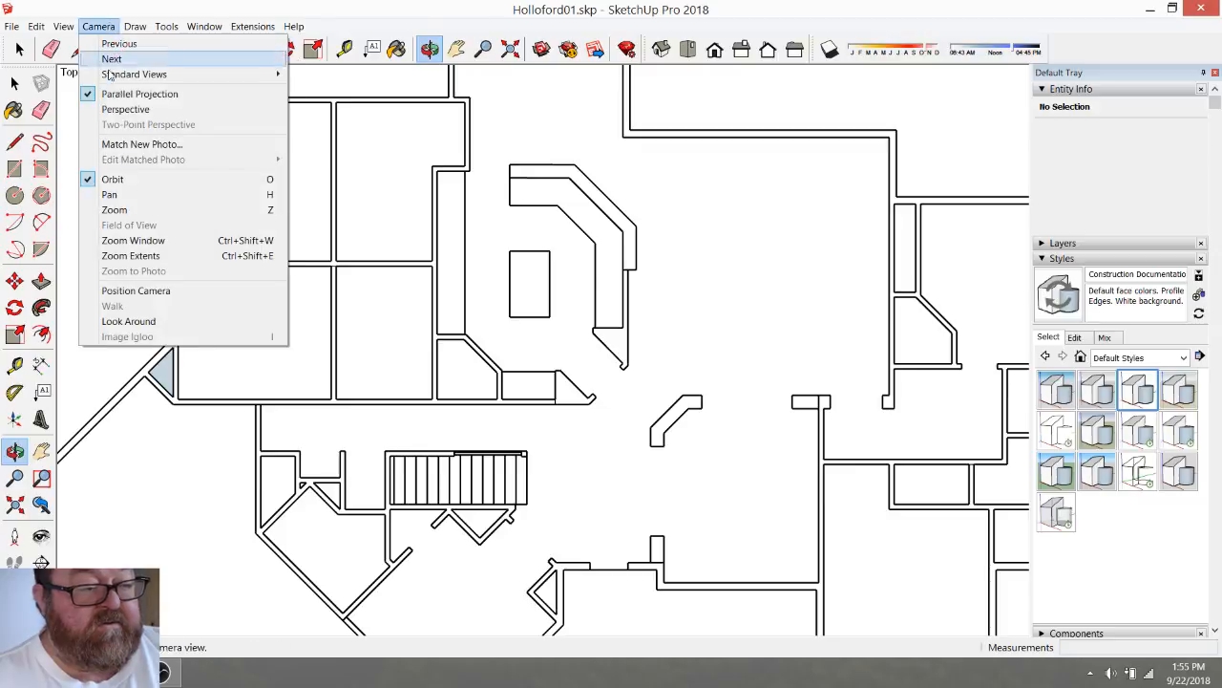
{"action": "left_click", "coordinate": [120, 107]}
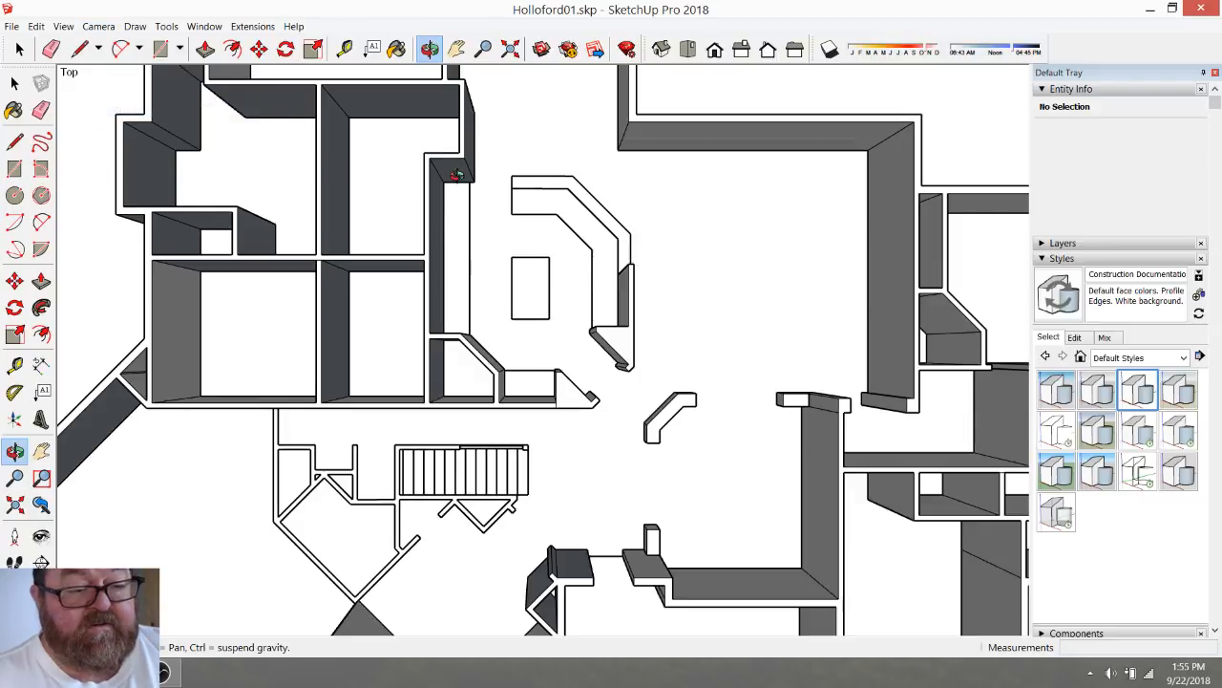
Erase the two stray vertical edges on the long wall face that looks toward the staircase
{"action": "left_click_drag", "start_coordinate": [583, 353], "coordinate": [496, 258]}
{"action": "scroll", "coordinate": [535, 321], "scroll_direction": "up", "scroll_amount": 6}
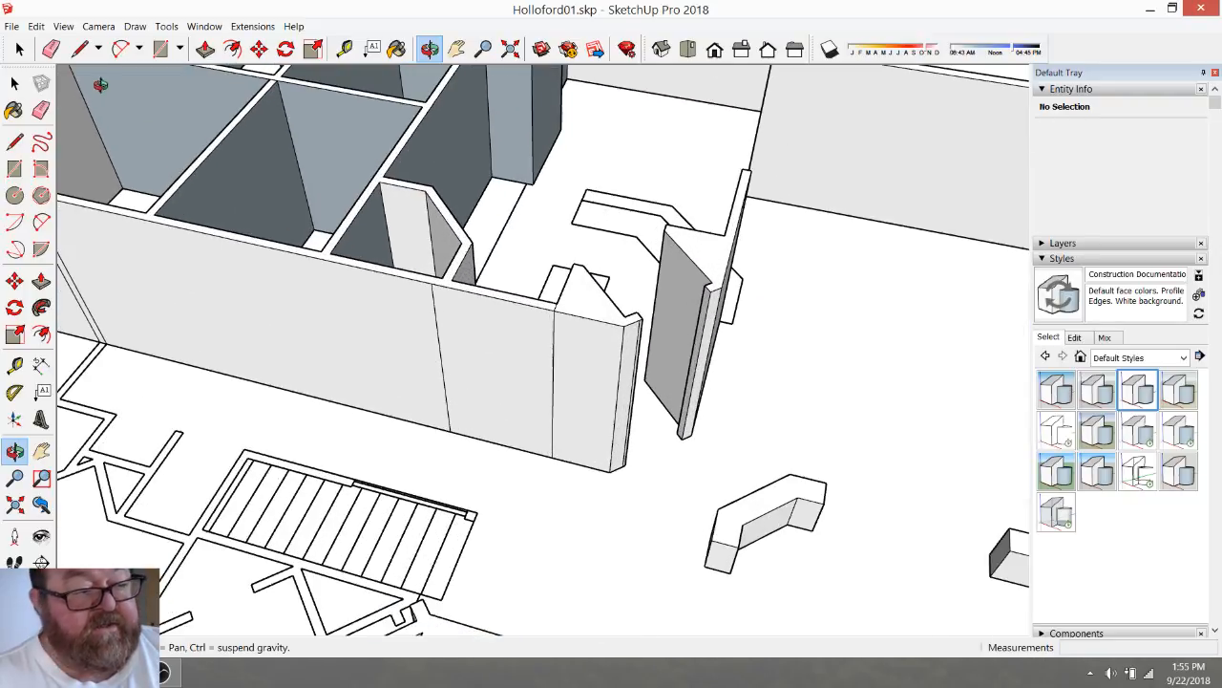
{"action": "left_click", "coordinate": [50, 49]}
{"action": "scroll", "coordinate": [596, 408], "scroll_direction": "up", "scroll_amount": 2}
{"action": "left_click", "coordinate": [539, 322]}
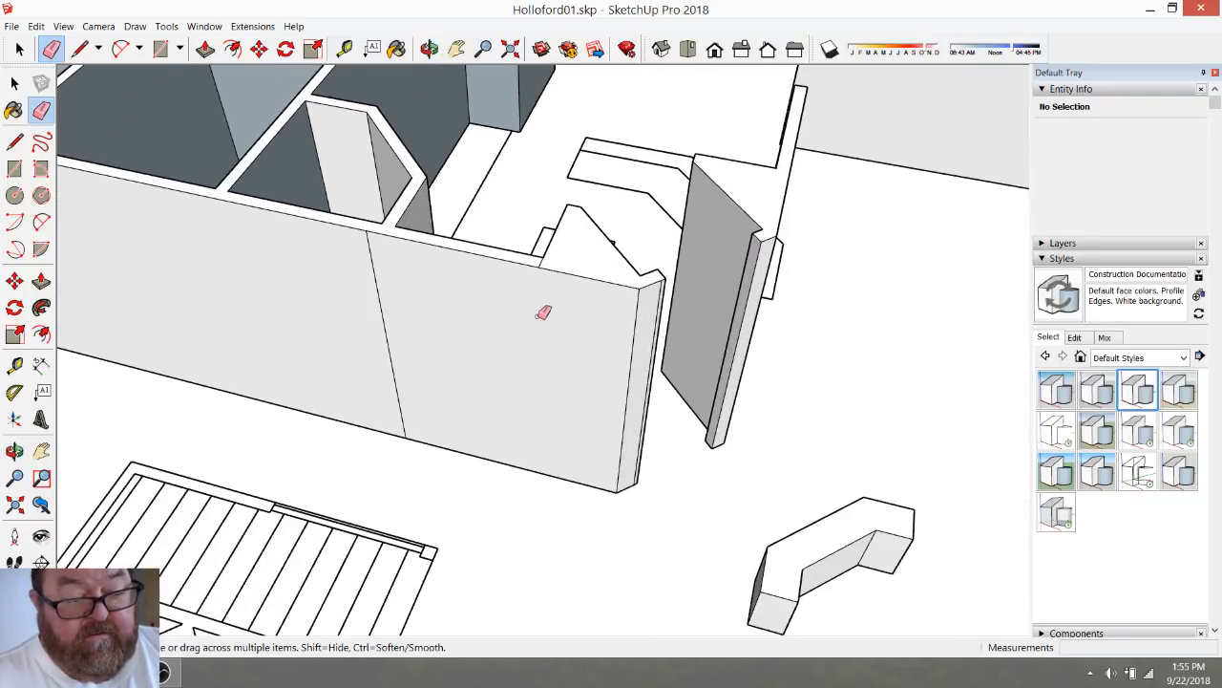
{"action": "left_click", "coordinate": [374, 265]}
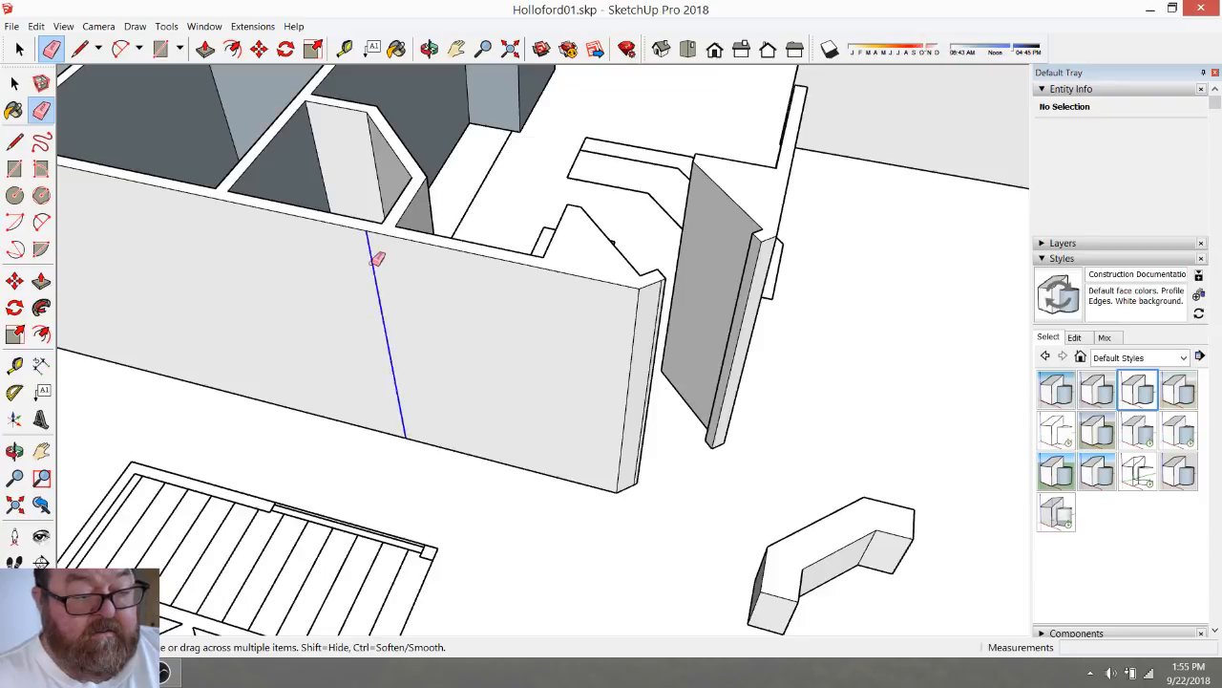
Draw a line across the wall thickness at the outer corner of the angled closet near the staircase
{"action": "scroll", "coordinate": [645, 477], "scroll_direction": "down", "scroll_amount": 5}
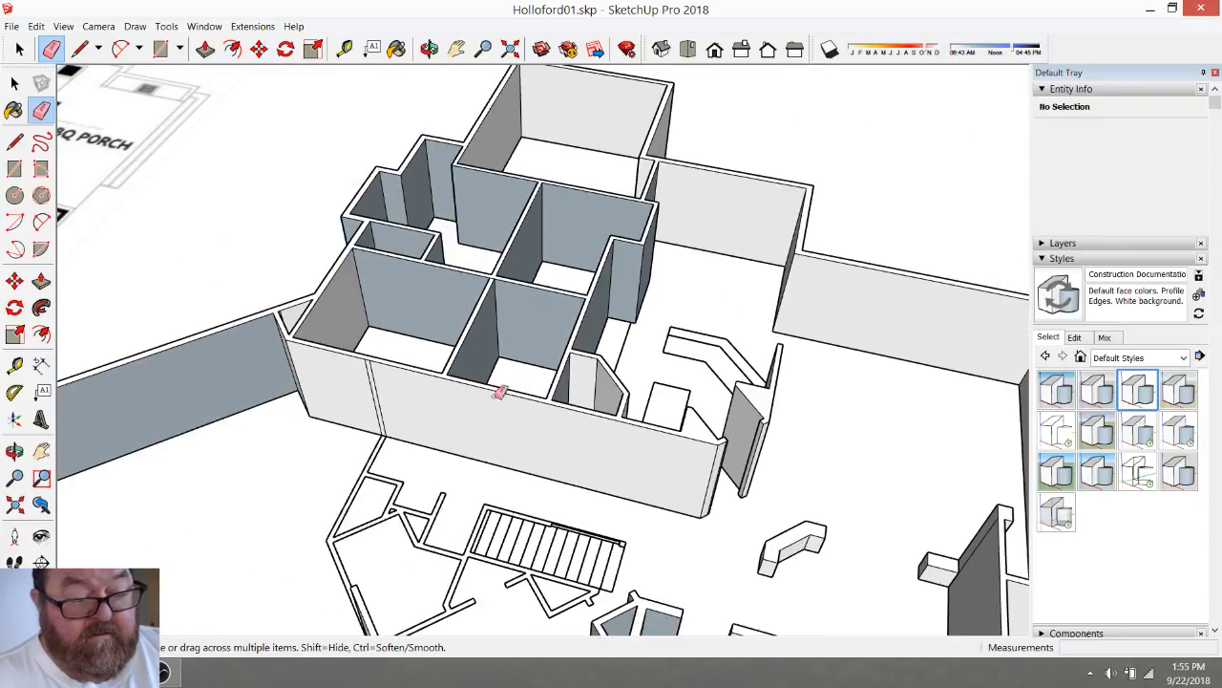
{"action": "scroll", "coordinate": [468, 363], "scroll_direction": "down", "scroll_amount": 2}
{"action": "scroll", "coordinate": [504, 502], "scroll_direction": "up", "scroll_amount": 6}
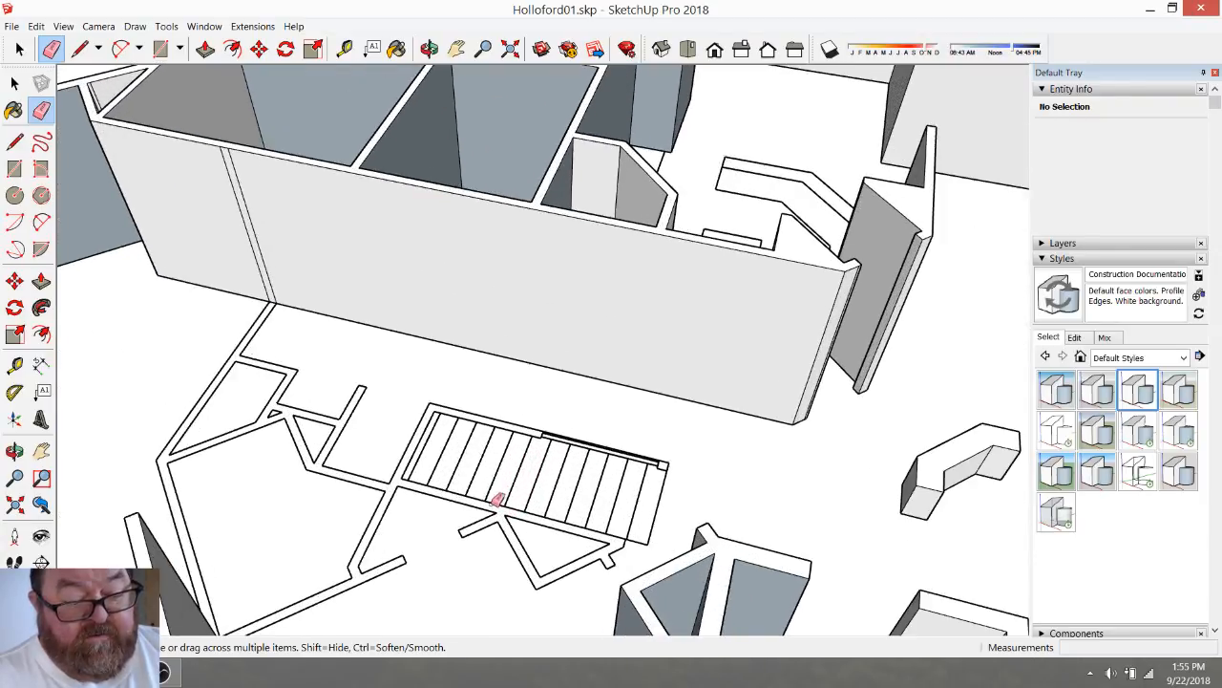
{"action": "scroll", "coordinate": [461, 438], "scroll_direction": "down", "scroll_amount": 3}
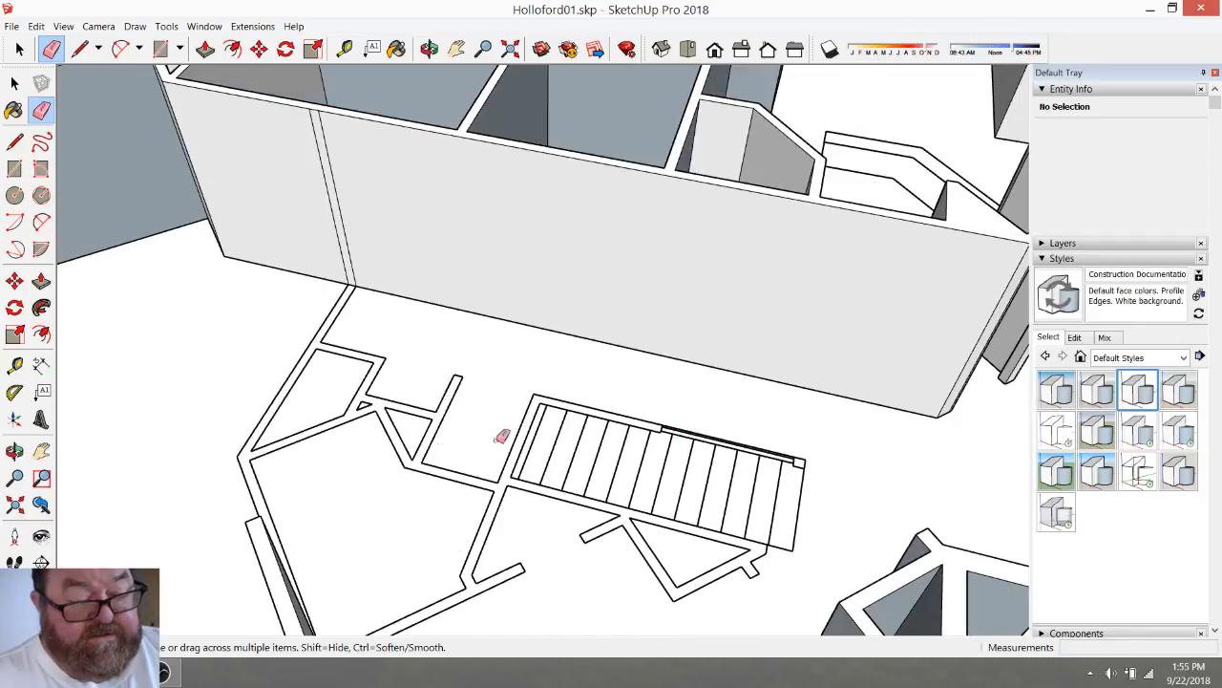
{"action": "left_click", "coordinate": [429, 49]}
{"action": "left_click_drag", "start_coordinate": [436, 140], "coordinate": [589, 513]}
{"action": "key", "text": "space"}
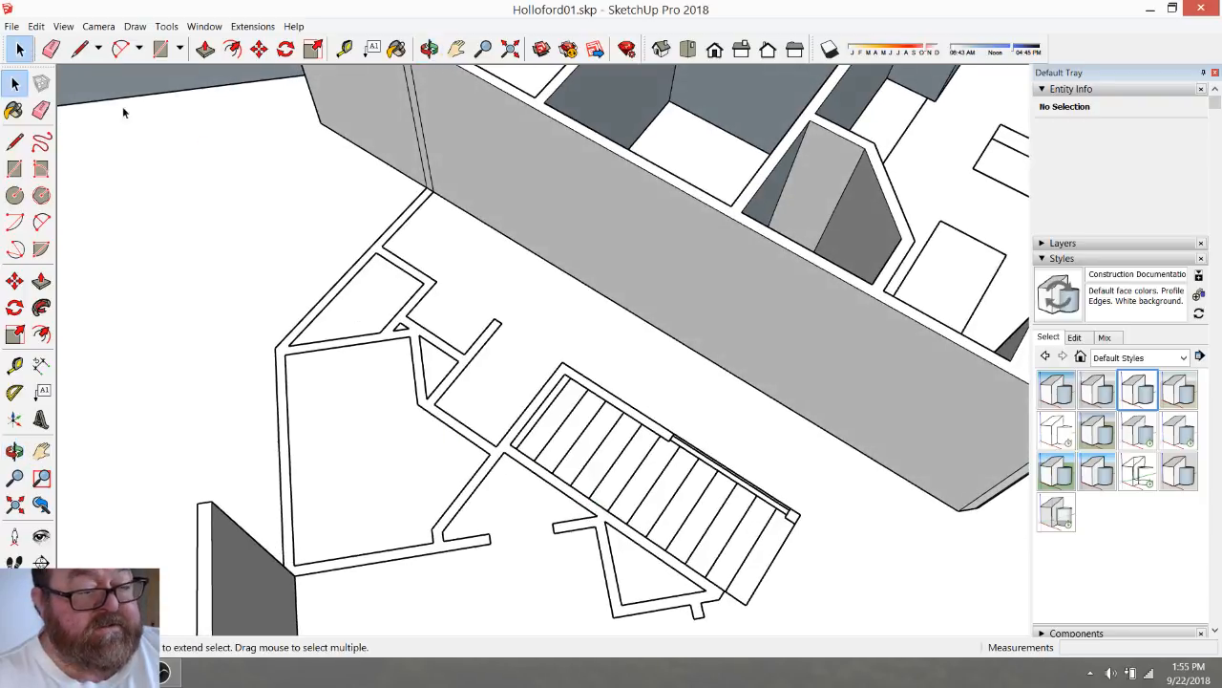
{"action": "scroll", "coordinate": [309, 302], "scroll_direction": "up", "scroll_amount": 5}
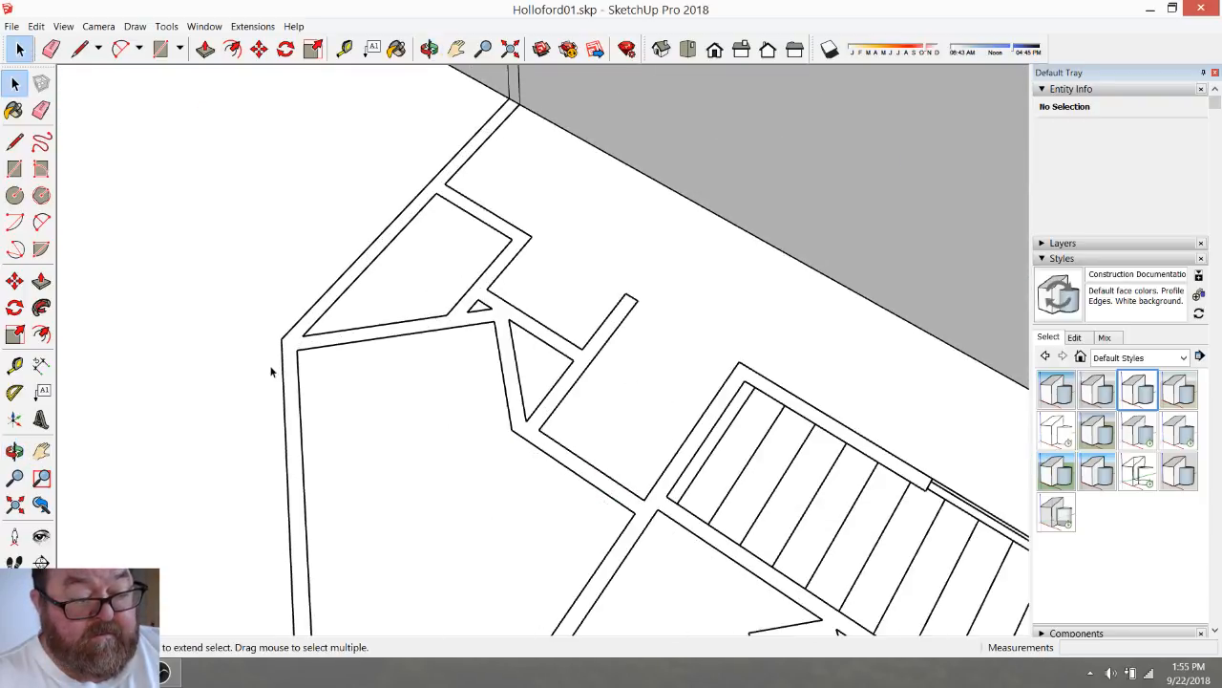
{"action": "left_click", "coordinate": [80, 49]}
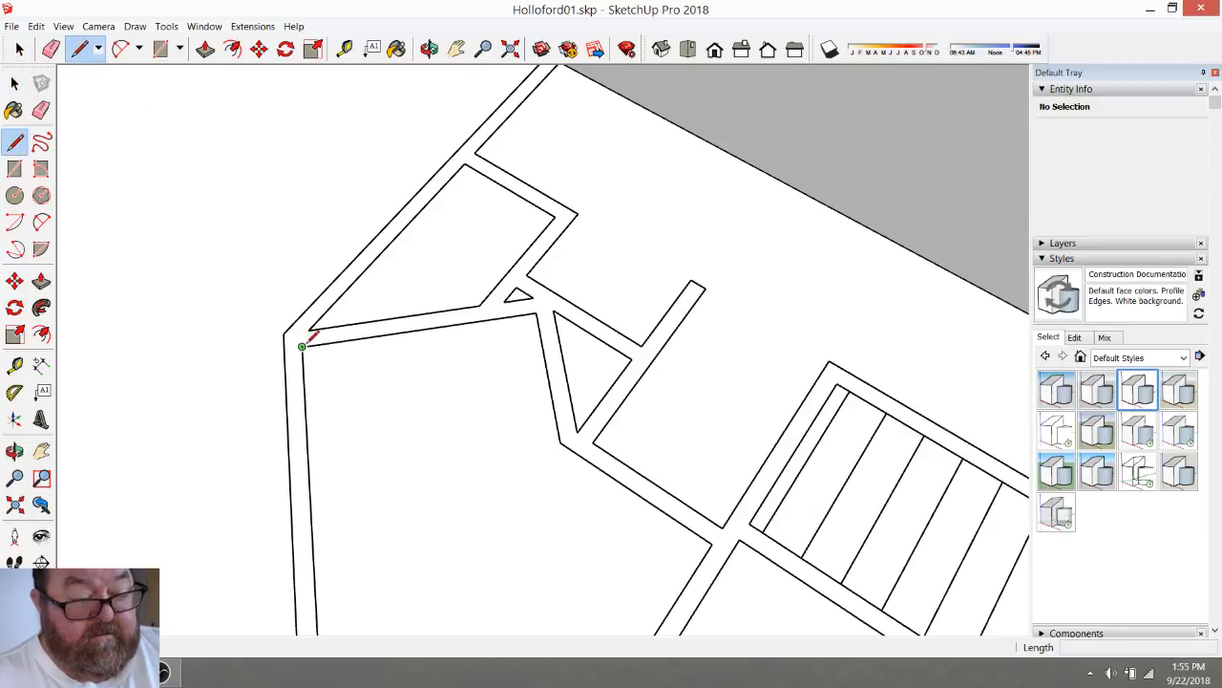
{"action": "left_click", "coordinate": [301, 345]}
{"action": "left_click", "coordinate": [310, 329]}
Close the closet wall outline with lines across the wall at the narrow triangle's tip and at the short wall junction
{"action": "left_click", "coordinate": [576, 432]}
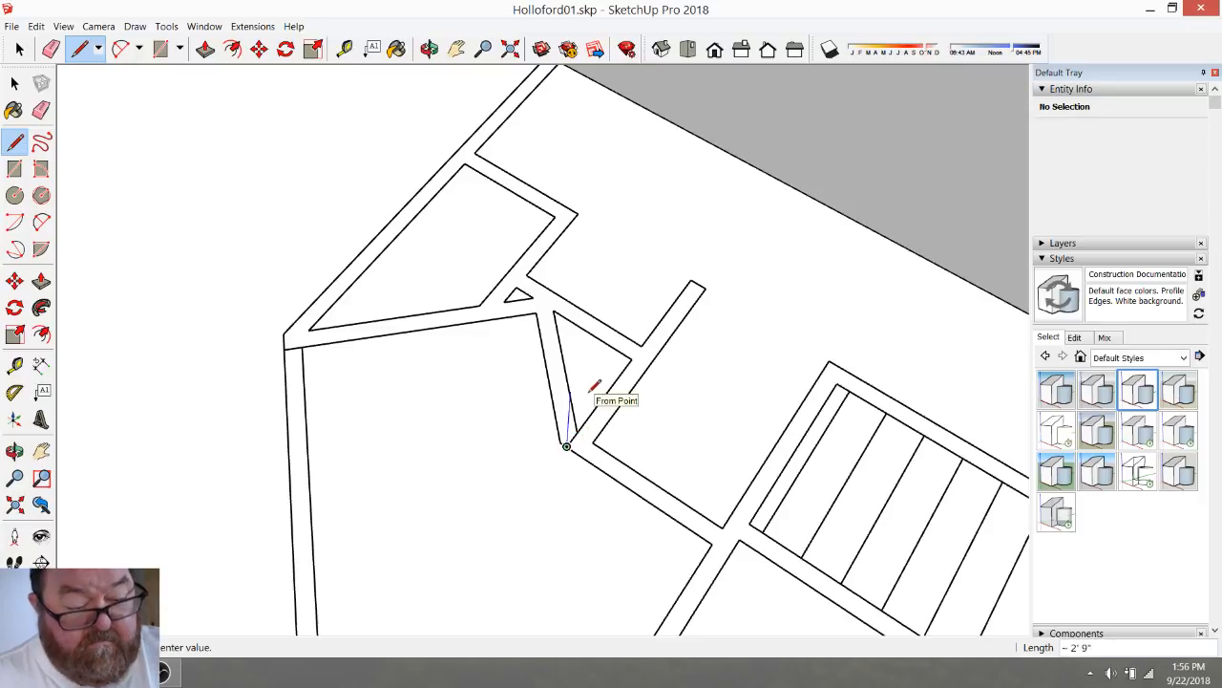
{"action": "key", "text": "Escape"}
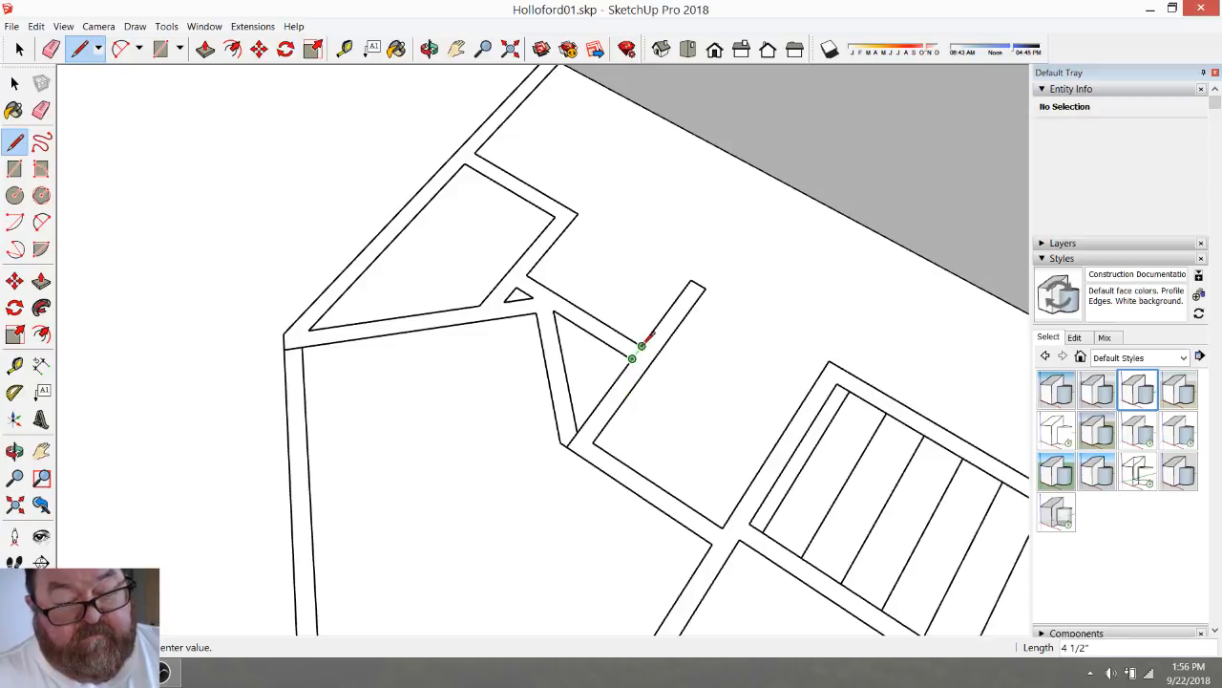
{"action": "left_click", "coordinate": [633, 352]}
Trace one inner edge of the angled closet to separate its floor face from the walls, and delete that floor face
{"action": "scroll", "coordinate": [634, 382], "scroll_direction": "down", "scroll_amount": 2}
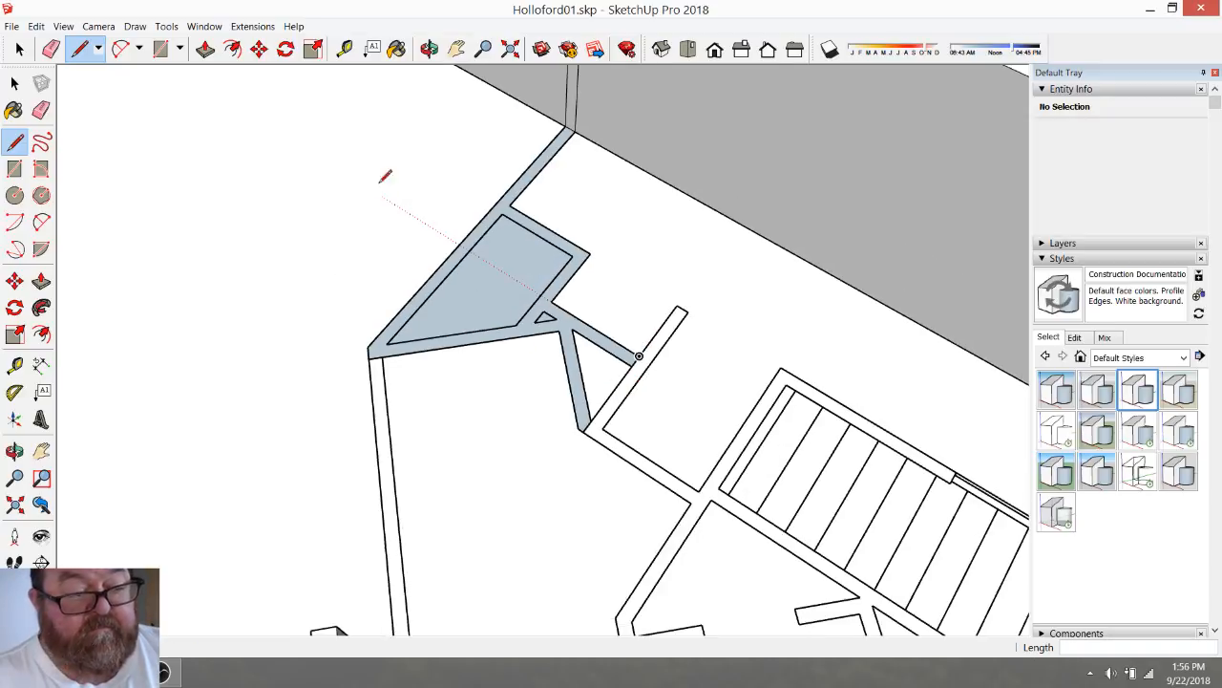
{"action": "left_click", "coordinate": [503, 213]}
{"action": "left_click", "coordinate": [576, 247]}
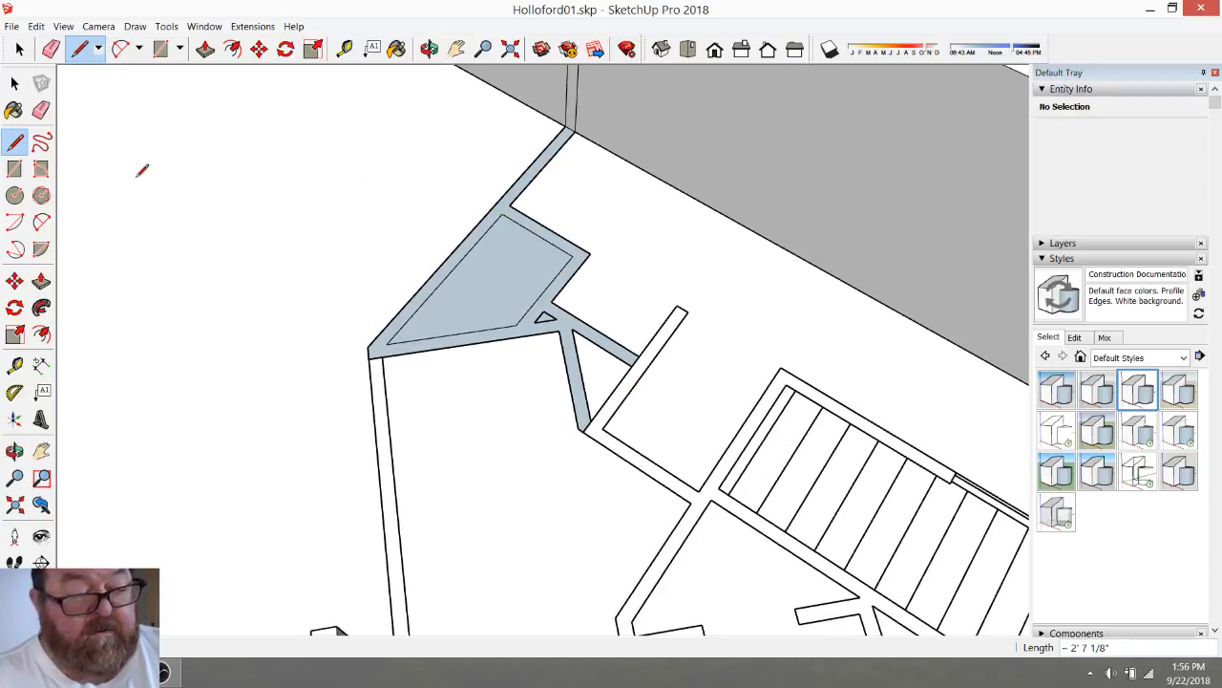
{"action": "left_click", "coordinate": [19, 48]}
{"action": "left_click", "coordinate": [487, 282]}
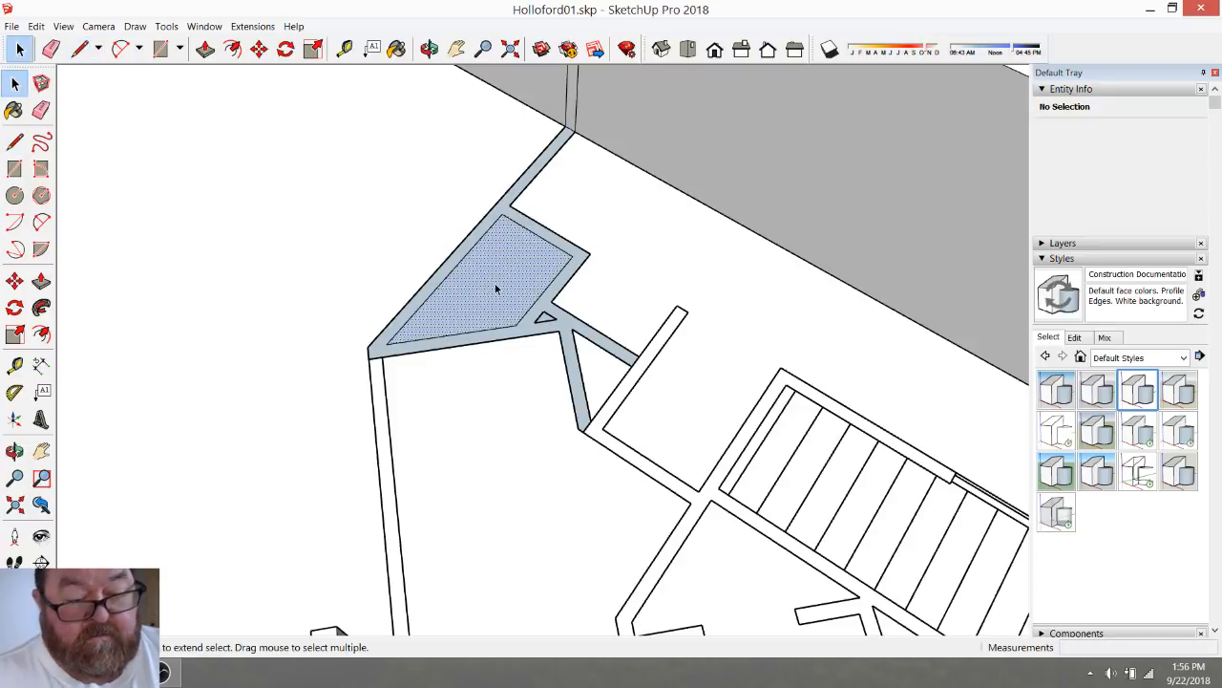
{"action": "key", "text": "Delete"}
Extrude the angled closet's wall face upward 9' to match the top of the adjoining long wall
{"action": "scroll", "coordinate": [329, 287], "scroll_direction": "down", "scroll_amount": 3}
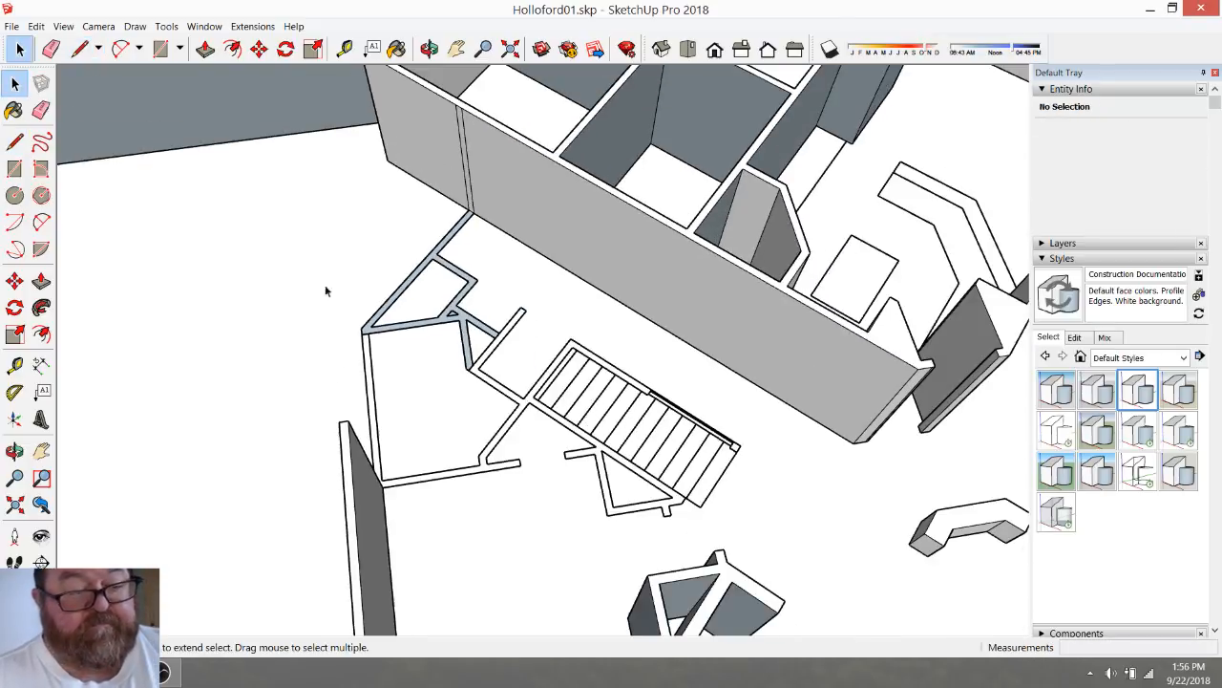
{"action": "key", "text": "p"}
{"action": "scroll", "coordinate": [521, 289], "scroll_direction": "up", "scroll_amount": 2}
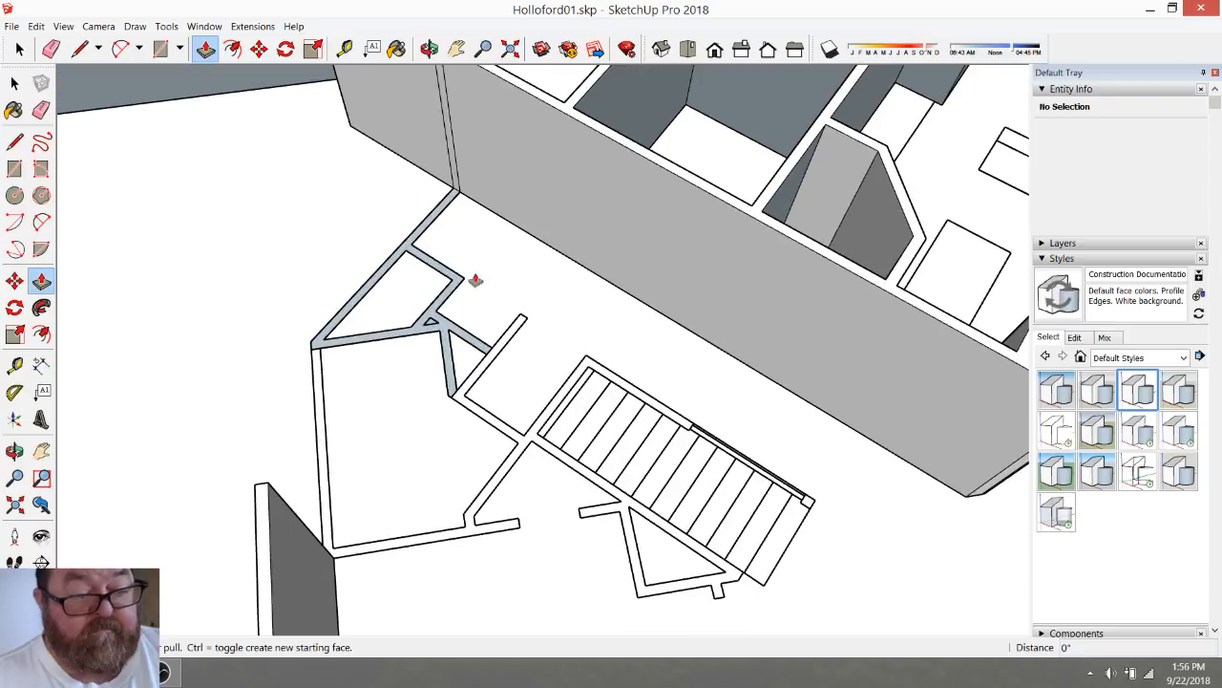
{"action": "left_click", "coordinate": [426, 265]}
{"action": "left_click", "coordinate": [547, 116]}
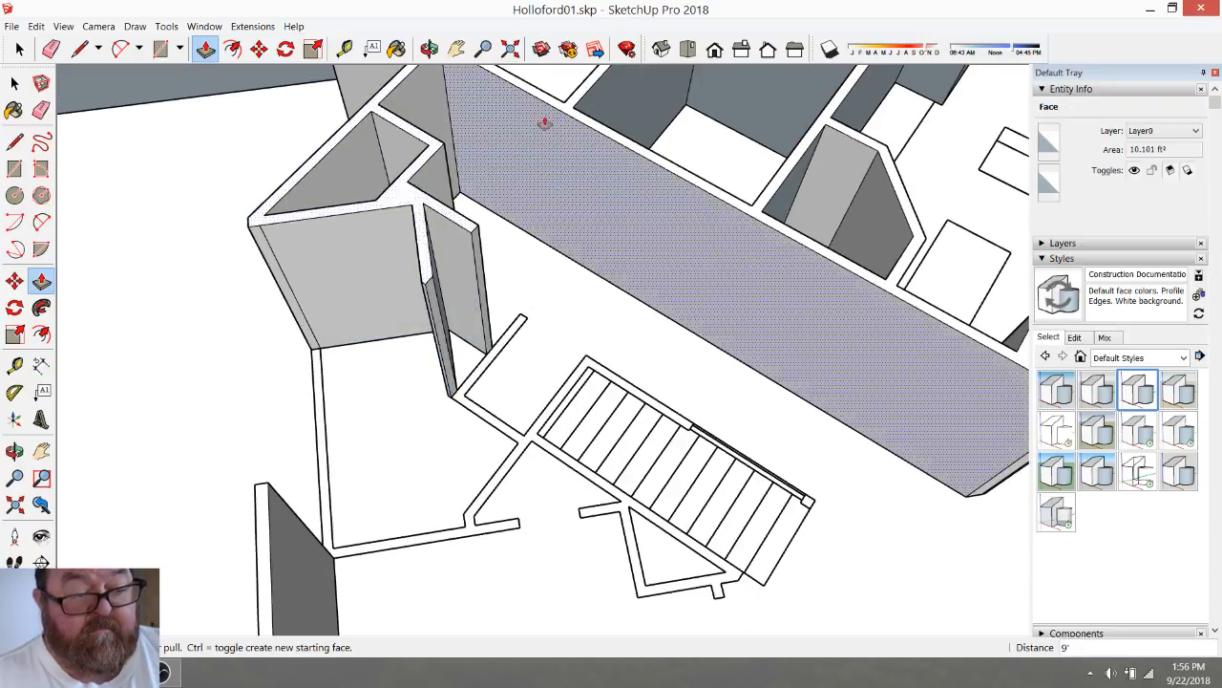
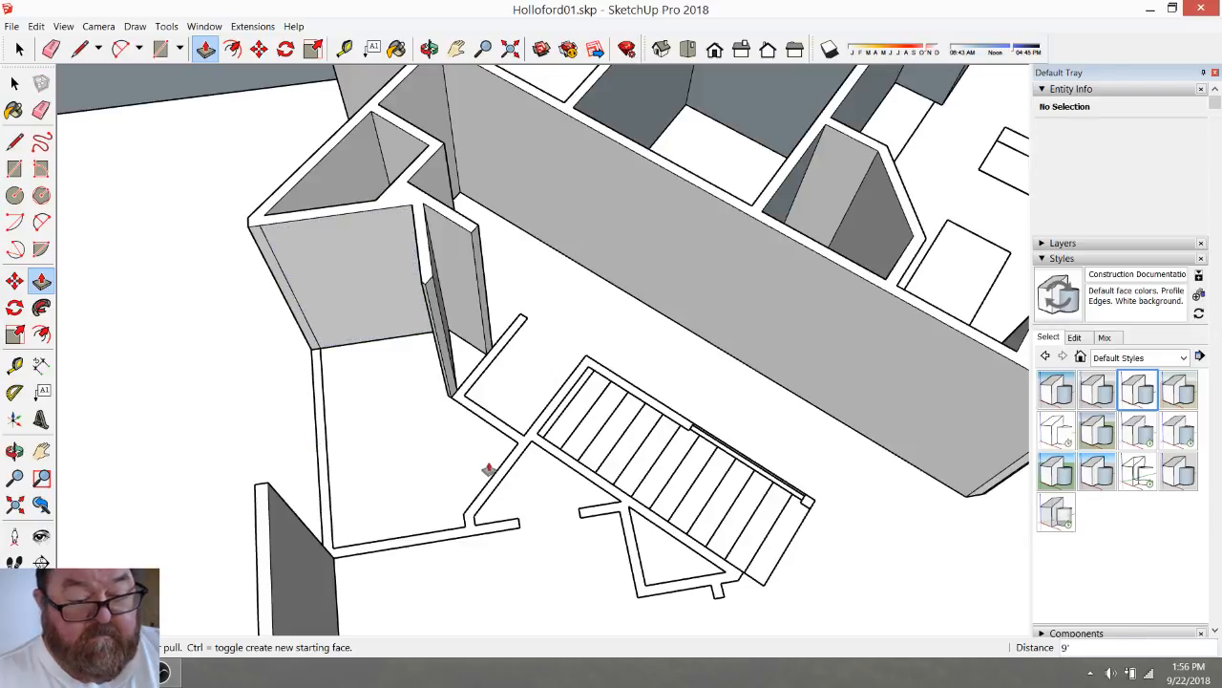
Close the wall outline at the staircase corner, trace the triangular closet's inner edge, and remove its floor face
{"action": "left_click", "coordinate": [81, 53]}
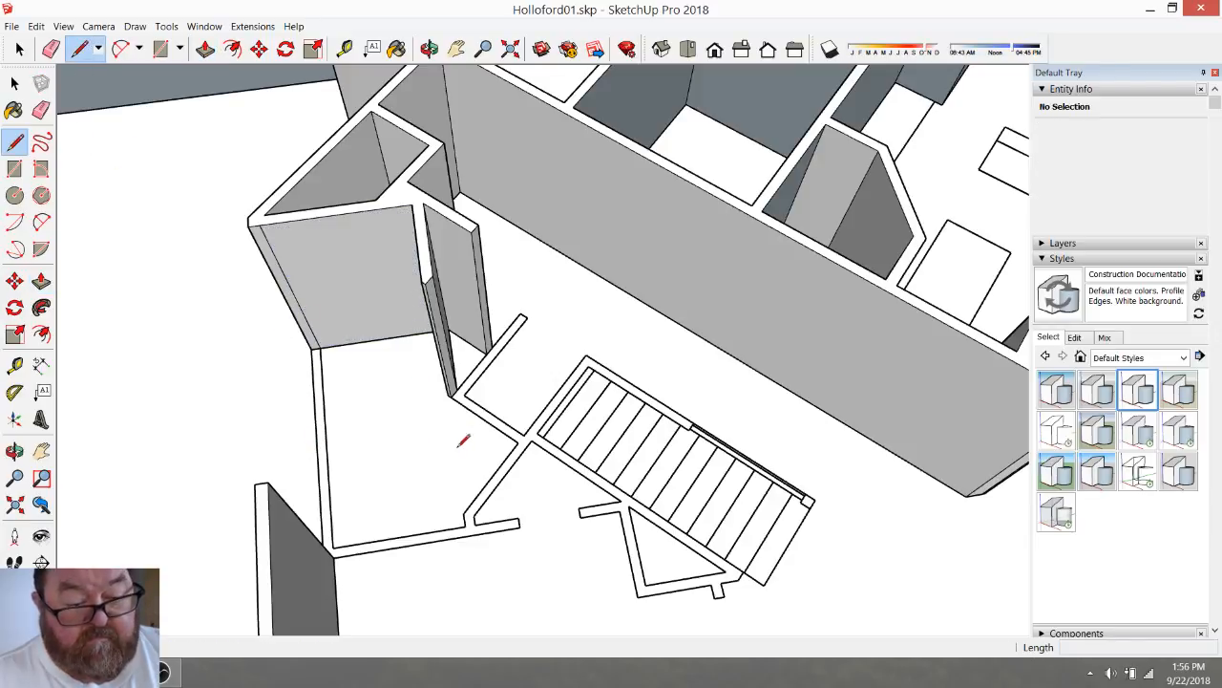
{"action": "left_click", "coordinate": [540, 437]}
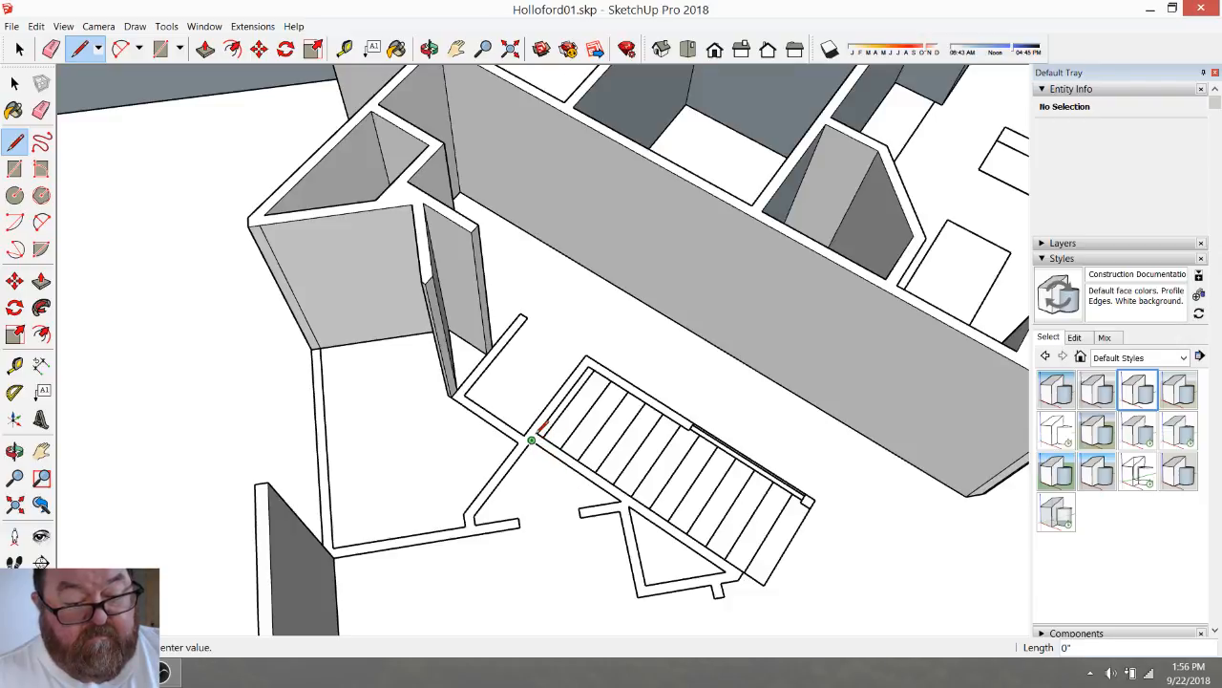
{"action": "left_click", "coordinate": [533, 440]}
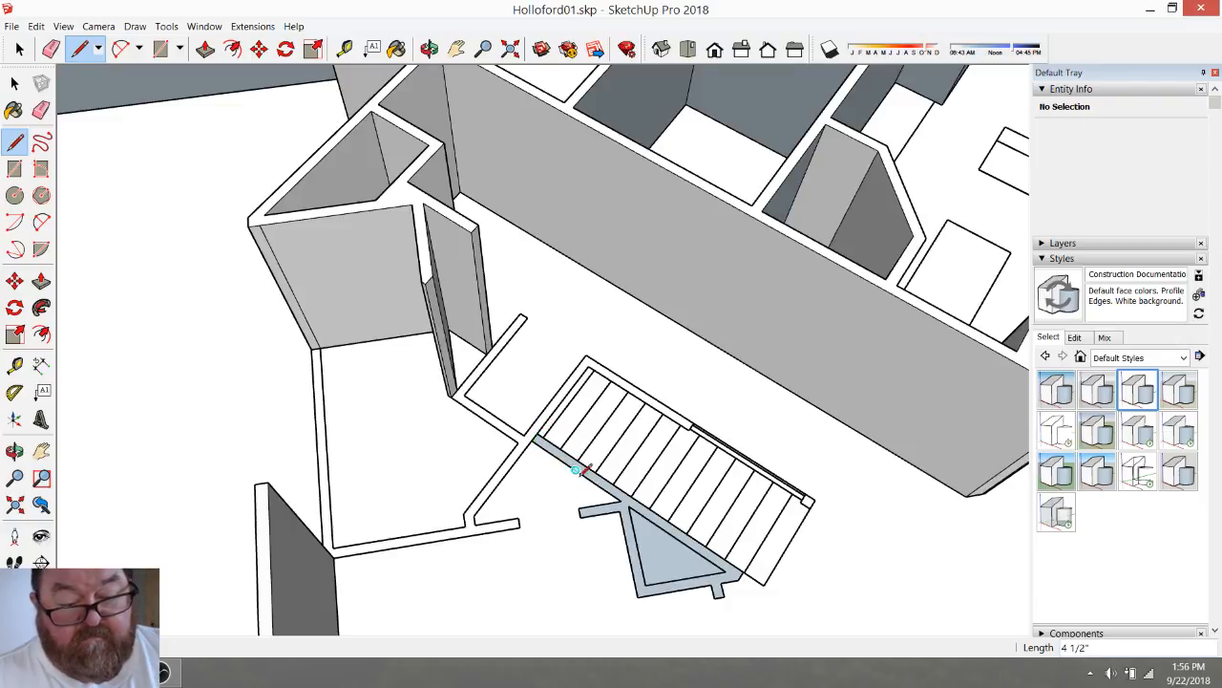
{"action": "left_click", "coordinate": [638, 504]}
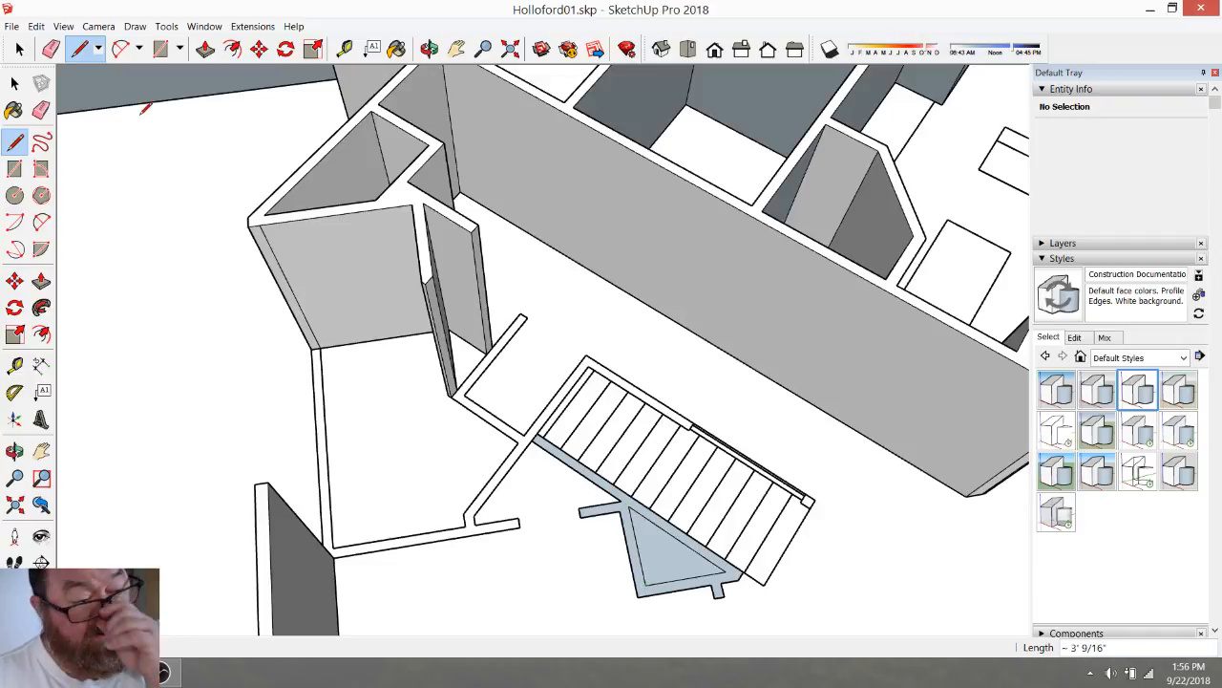
{"action": "left_click", "coordinate": [20, 51]}
{"action": "left_click", "coordinate": [696, 551]}
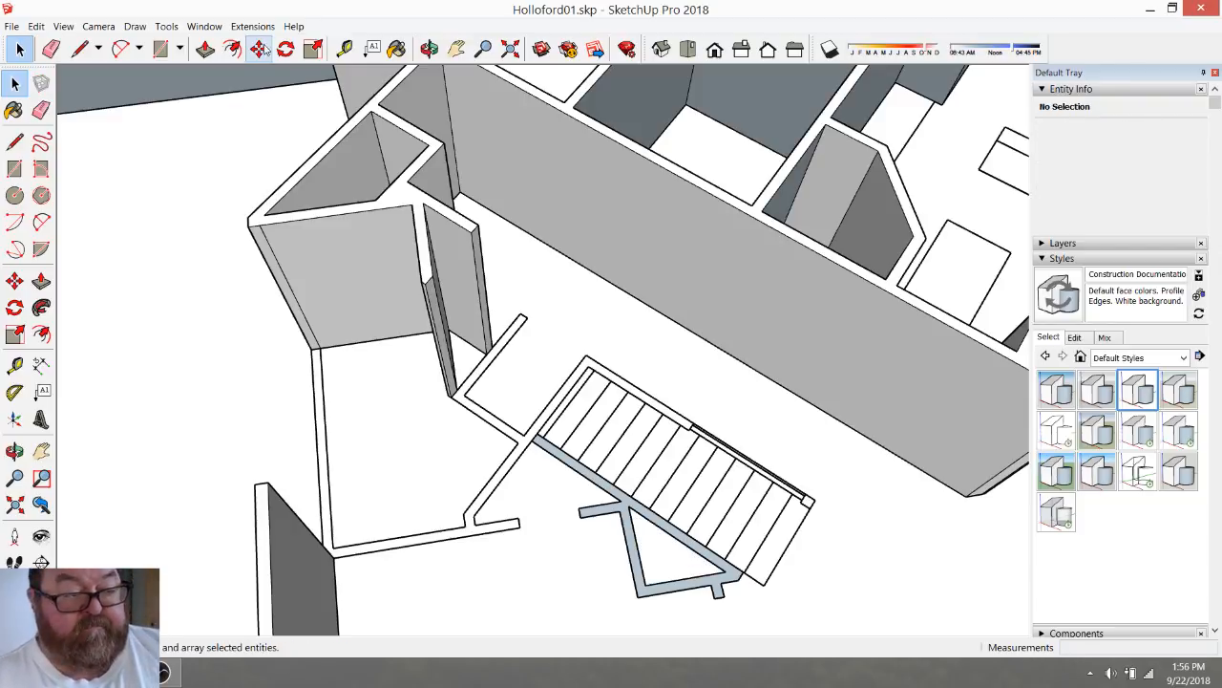
Extrude the triangular closet walls beside the staircase 9', matching the height of the long wall
{"action": "left_click", "coordinate": [205, 49]}
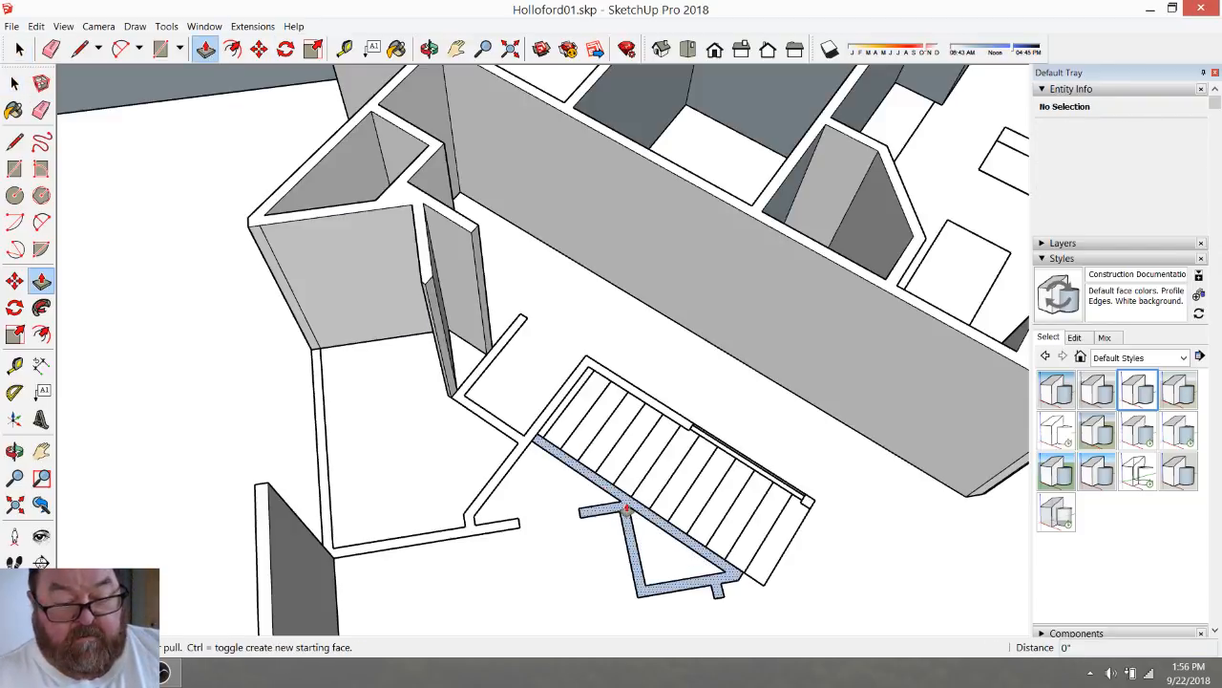
{"action": "left_click", "coordinate": [616, 508]}
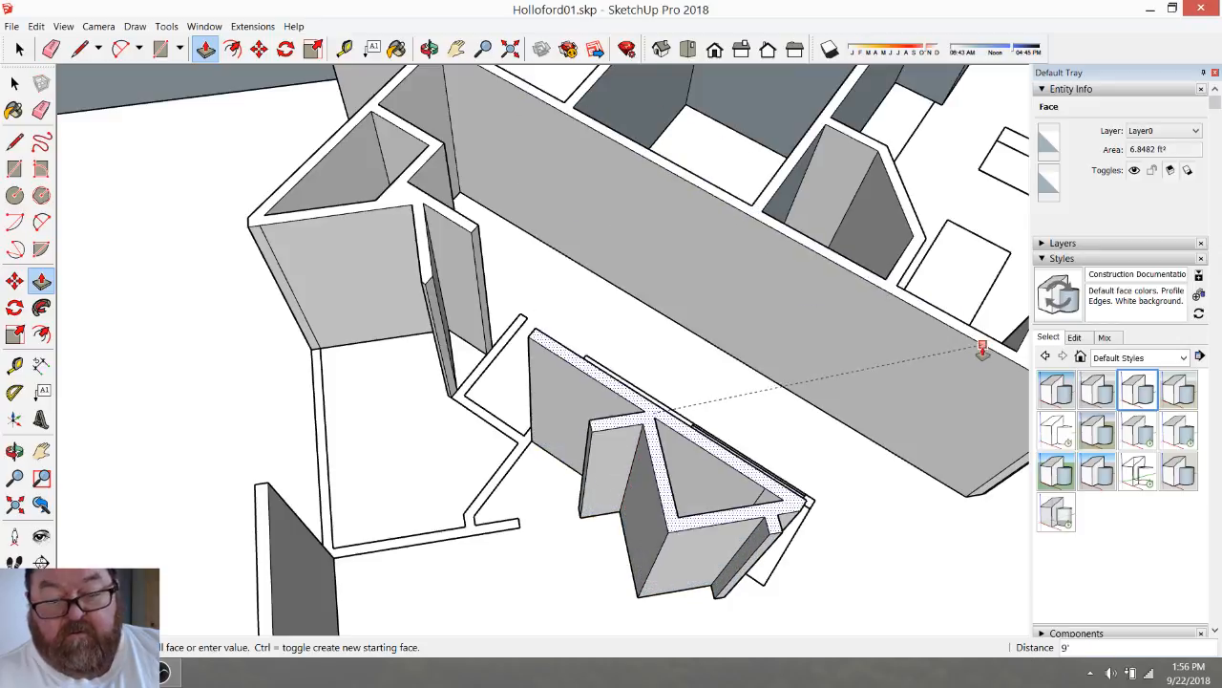
{"action": "left_click", "coordinate": [991, 351]}
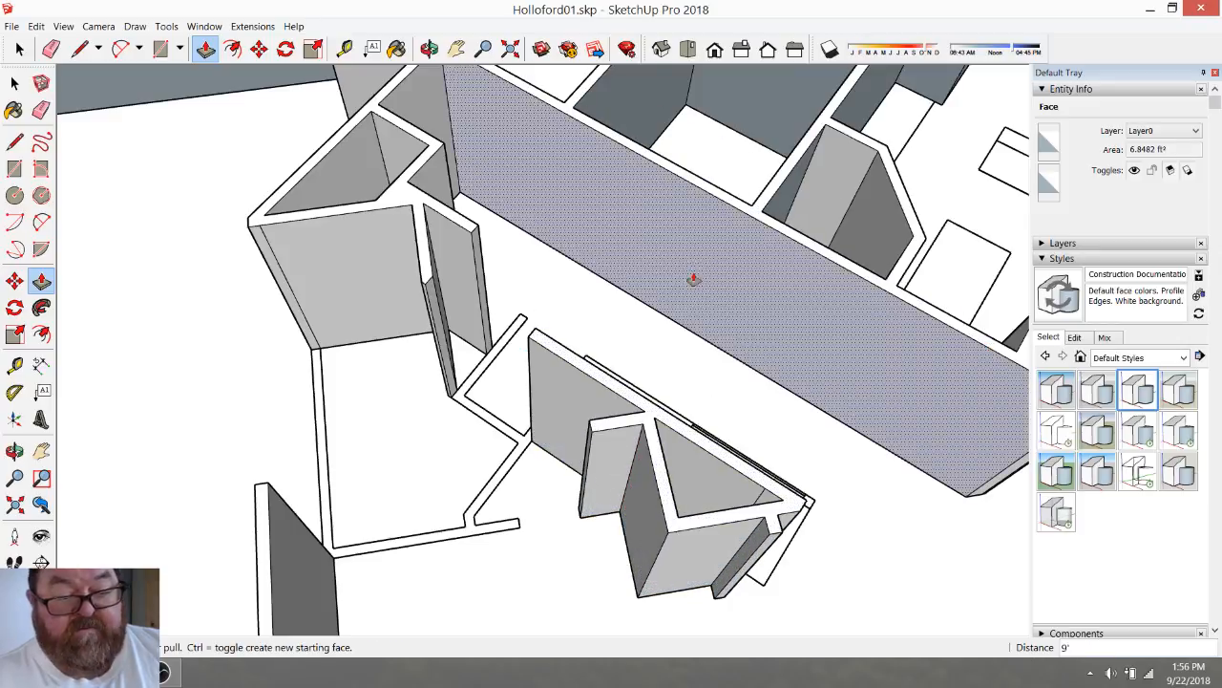
{"action": "left_click", "coordinate": [659, 420]}
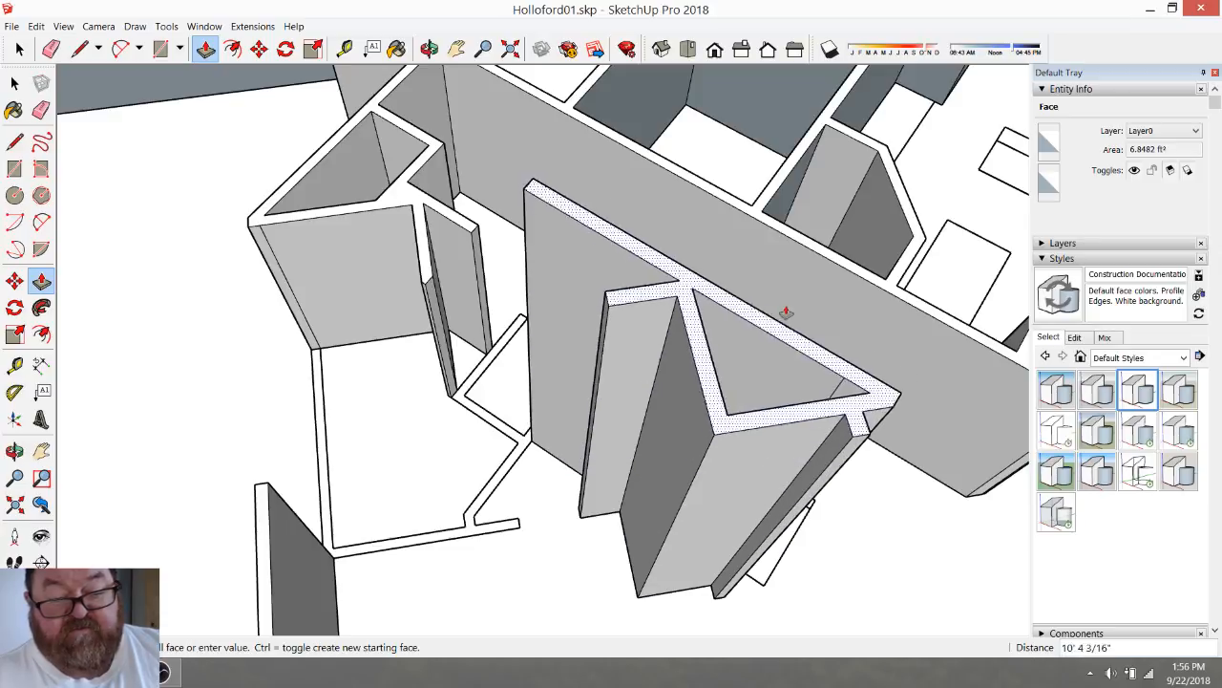
{"action": "left_click", "coordinate": [990, 351]}
Draw a line across the short wall branch at its junction to close the outline of the L-shaped room wall
{"action": "middle_click_drag", "start_coordinate": [723, 409], "coordinate": [463, 385]}
{"action": "scroll", "coordinate": [496, 401], "scroll_direction": "up", "scroll_amount": 3}
{"action": "middle_click_drag", "start_coordinate": [532, 423], "coordinate": [584, 490]}
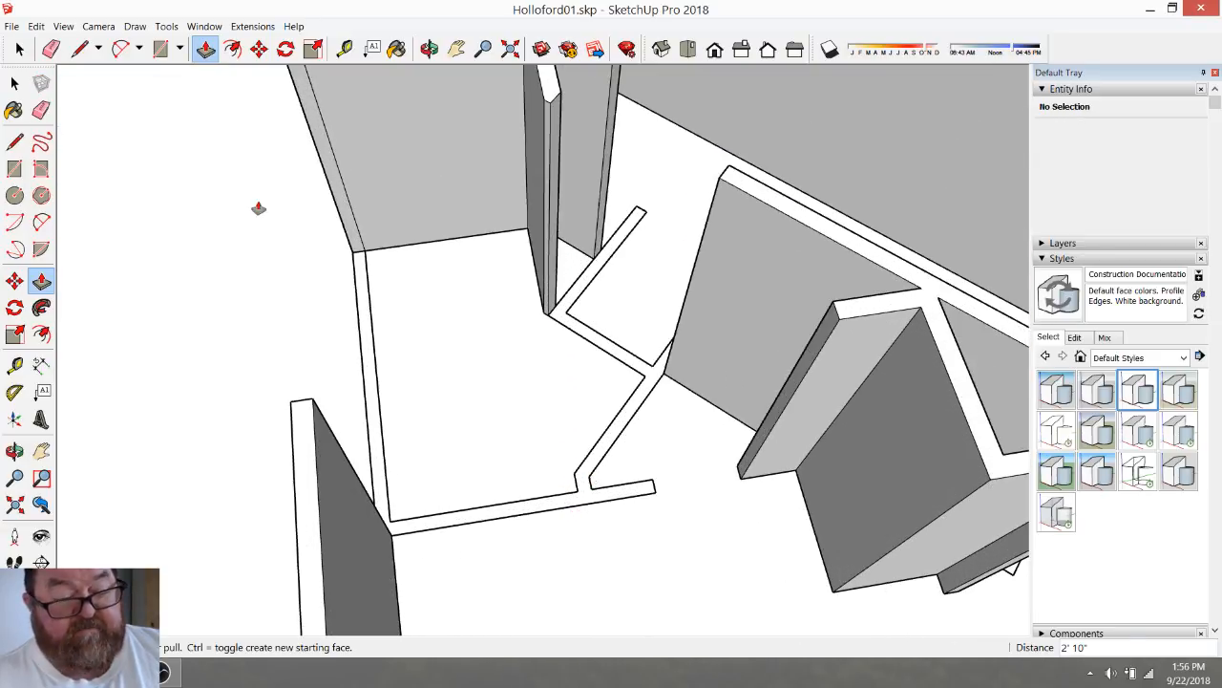
{"action": "left_click", "coordinate": [19, 48]}
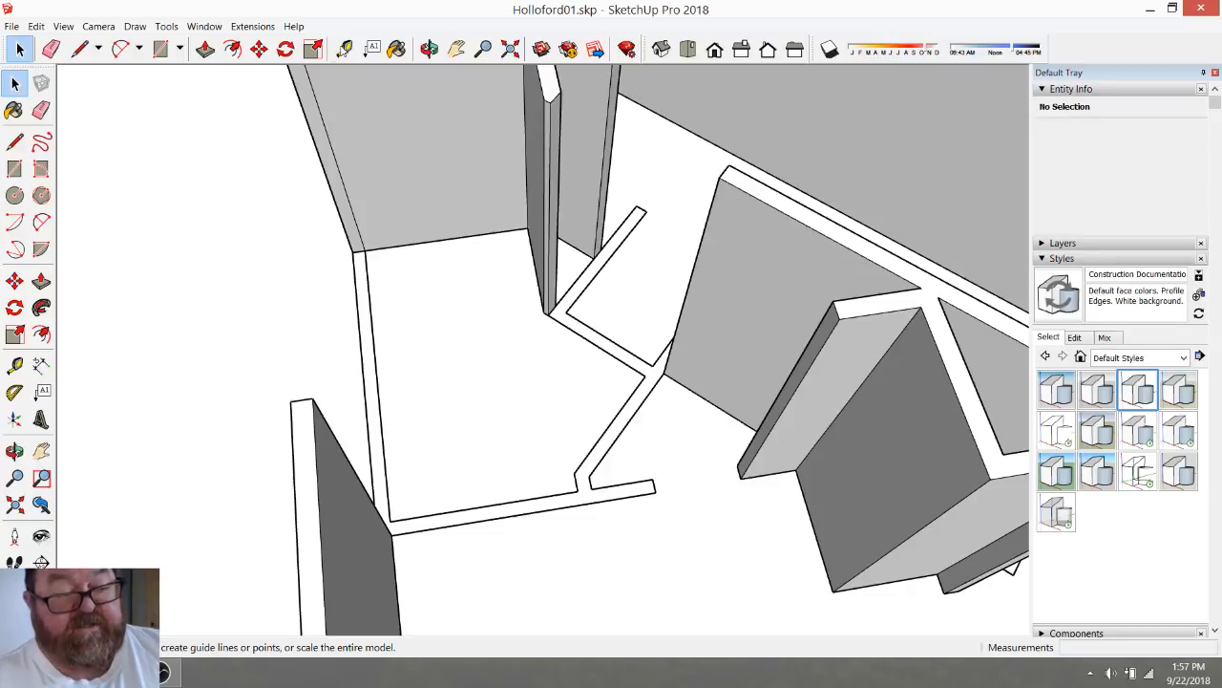
{"action": "left_click", "coordinate": [429, 48]}
{"action": "left_click_drag", "start_coordinate": [662, 265], "coordinate": [492, 446]}
{"action": "left_click", "coordinate": [97, 48]}
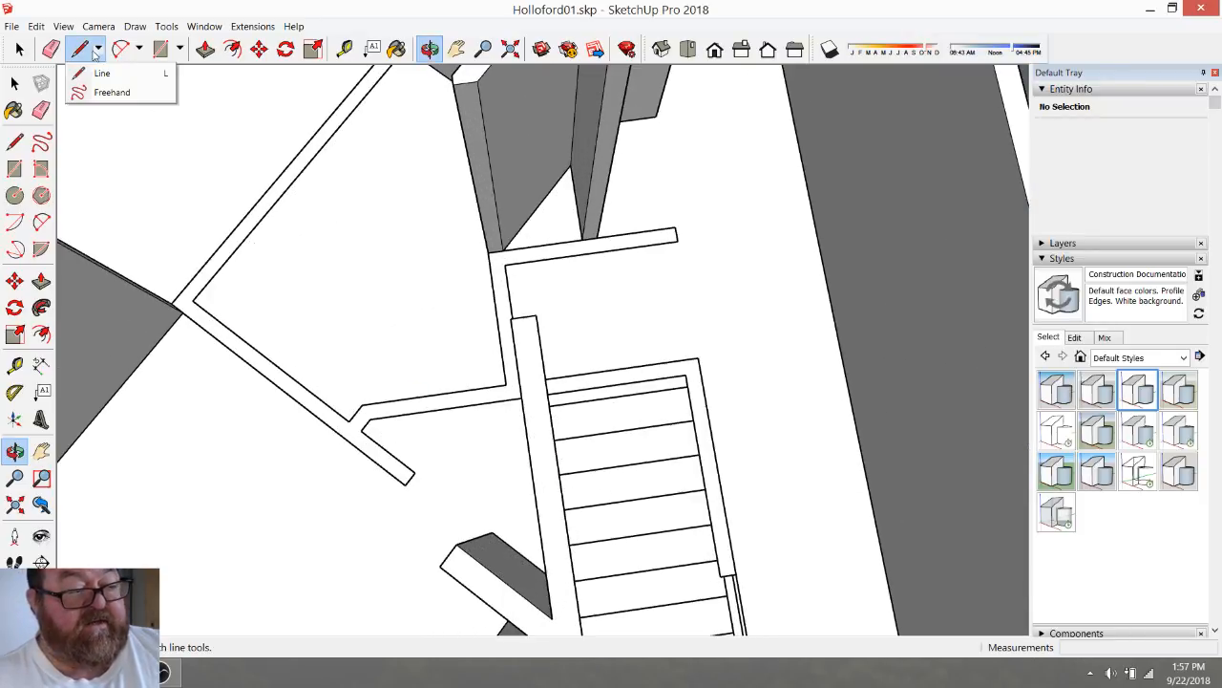
{"action": "left_click", "coordinate": [80, 49]}
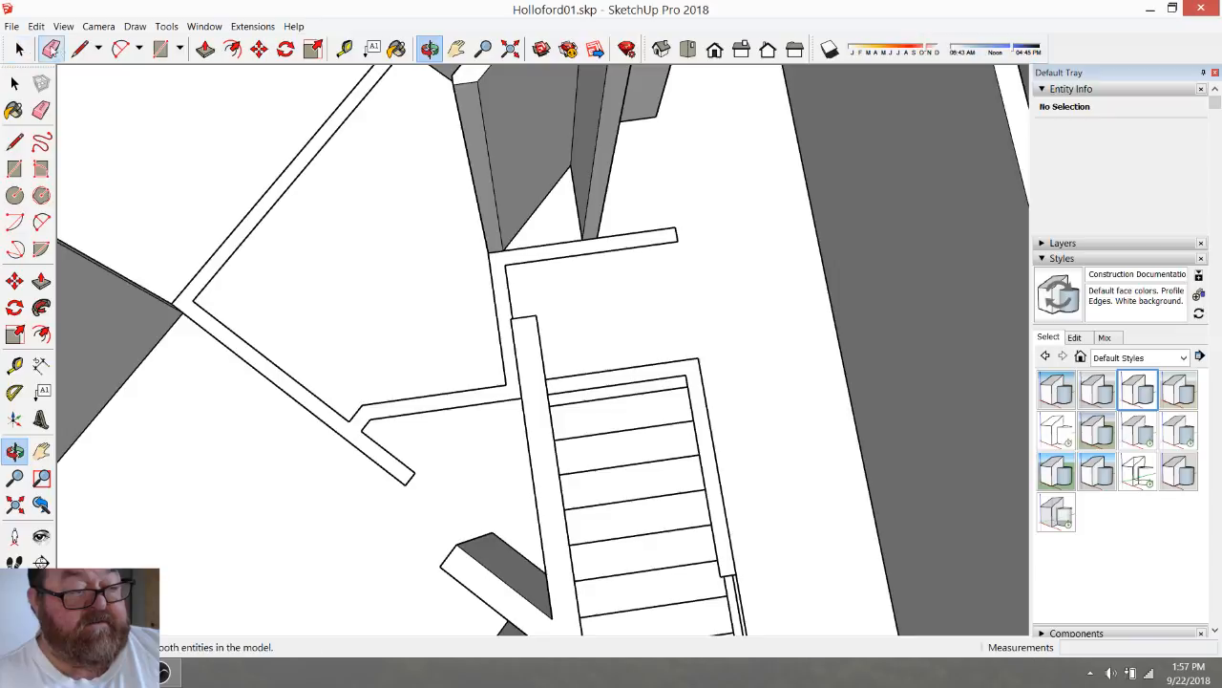
{"action": "left_click", "coordinate": [80, 50]}
{"action": "scroll", "coordinate": [266, 359], "scroll_direction": "up", "scroll_amount": 3}
{"action": "scroll", "coordinate": [392, 448], "scroll_direction": "up", "scroll_amount": 1}
{"action": "left_click", "coordinate": [429, 435]}
{"action": "scroll", "coordinate": [434, 437], "scroll_direction": "down", "scroll_amount": 4}
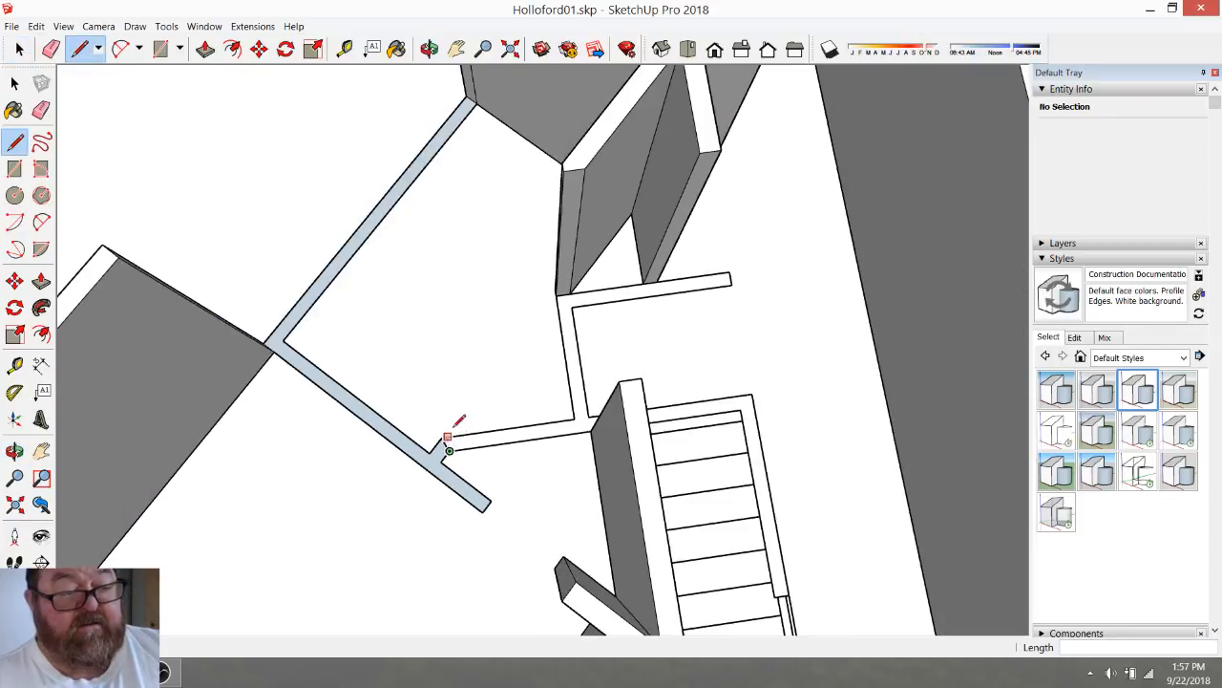
Extrude the L-shaped room wall 9' to match the neighbouring exterior wall
{"action": "left_click", "coordinate": [205, 49]}
{"action": "left_click", "coordinate": [287, 355]}
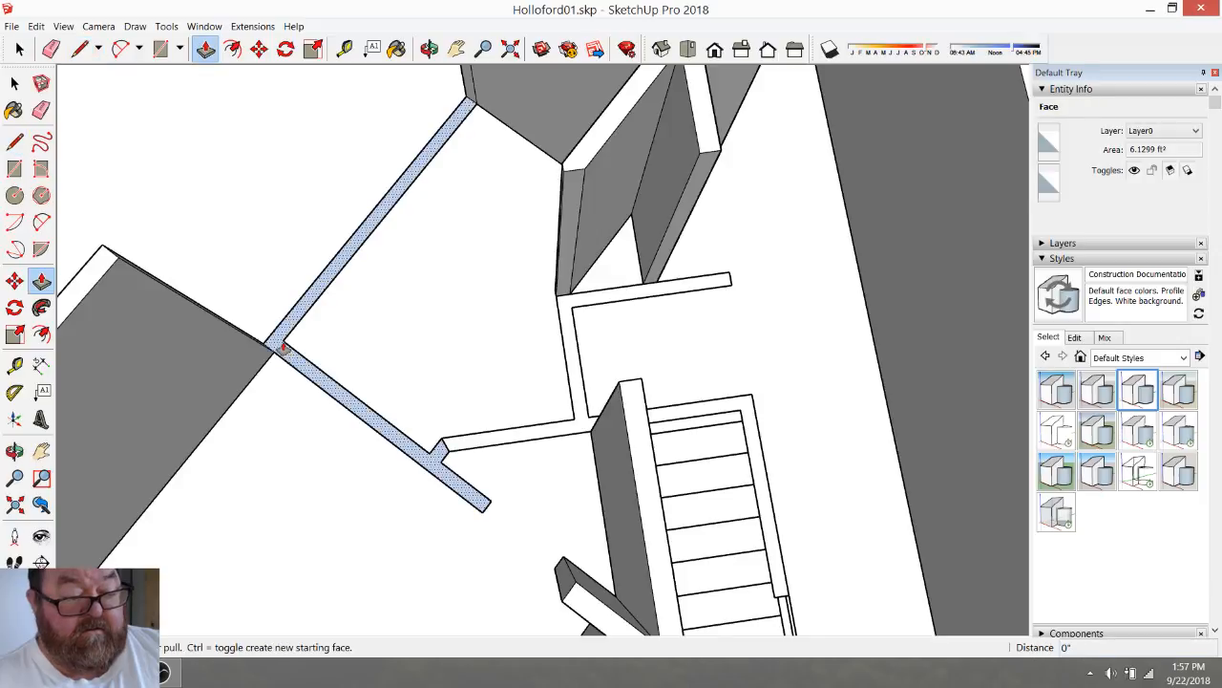
{"action": "left_click", "coordinate": [105, 275]}
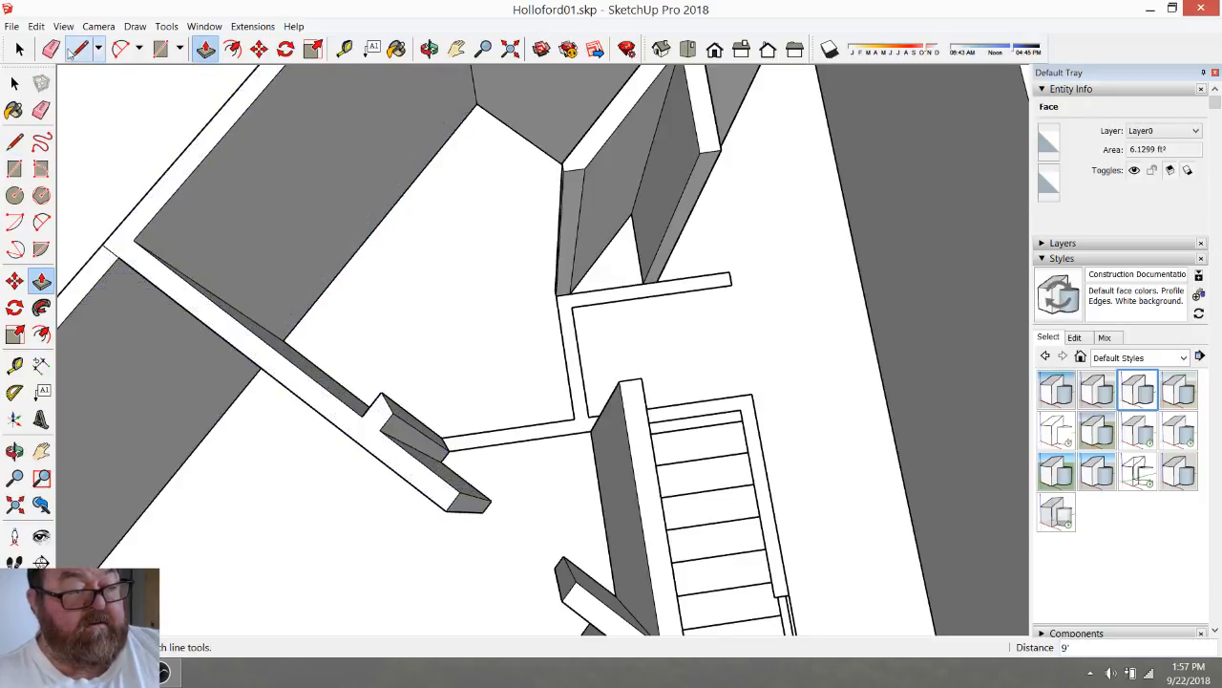
Erase the seam lines on the wall tops where the new wall meets the exterior wall and the angled closet
{"action": "left_click", "coordinate": [54, 50]}
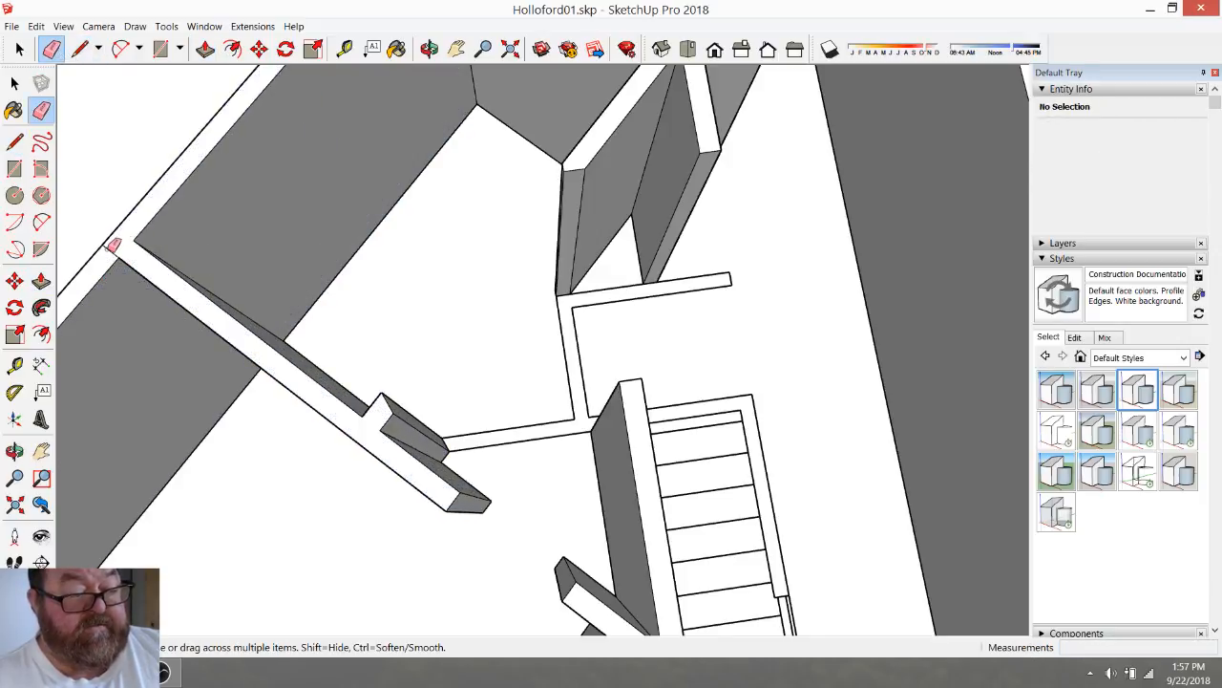
{"action": "scroll", "coordinate": [437, 453], "scroll_direction": "down", "scroll_amount": 4}
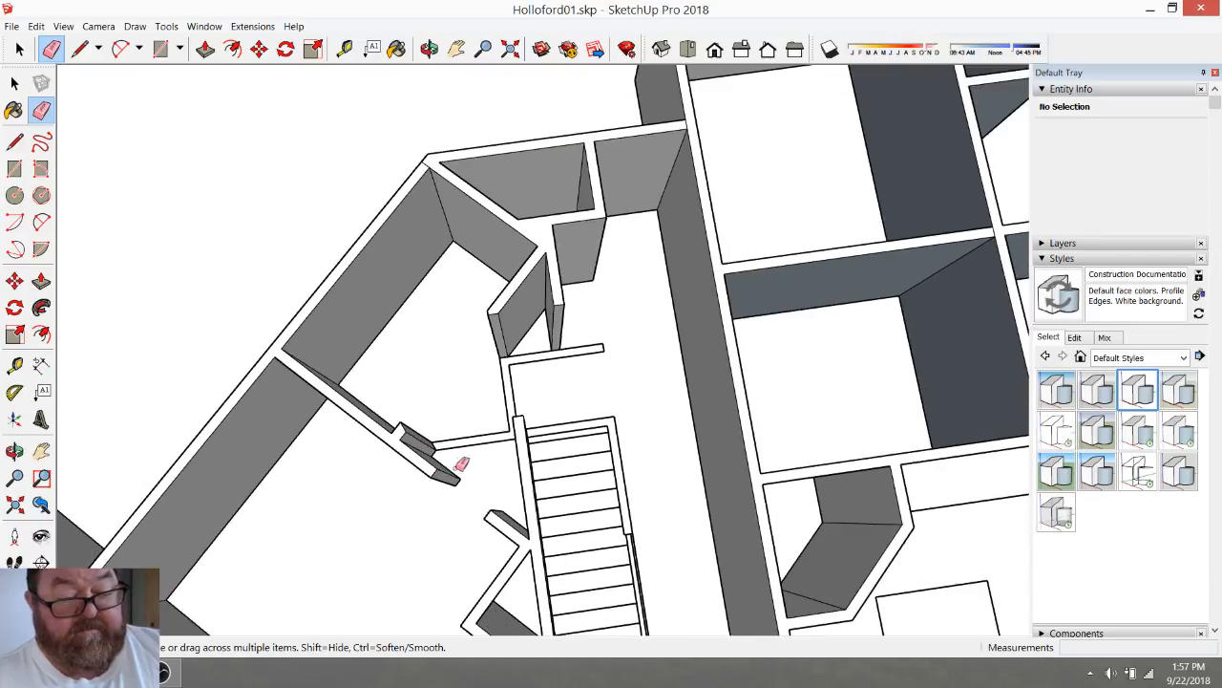
{"action": "scroll", "coordinate": [420, 182], "scroll_direction": "up", "scroll_amount": 5}
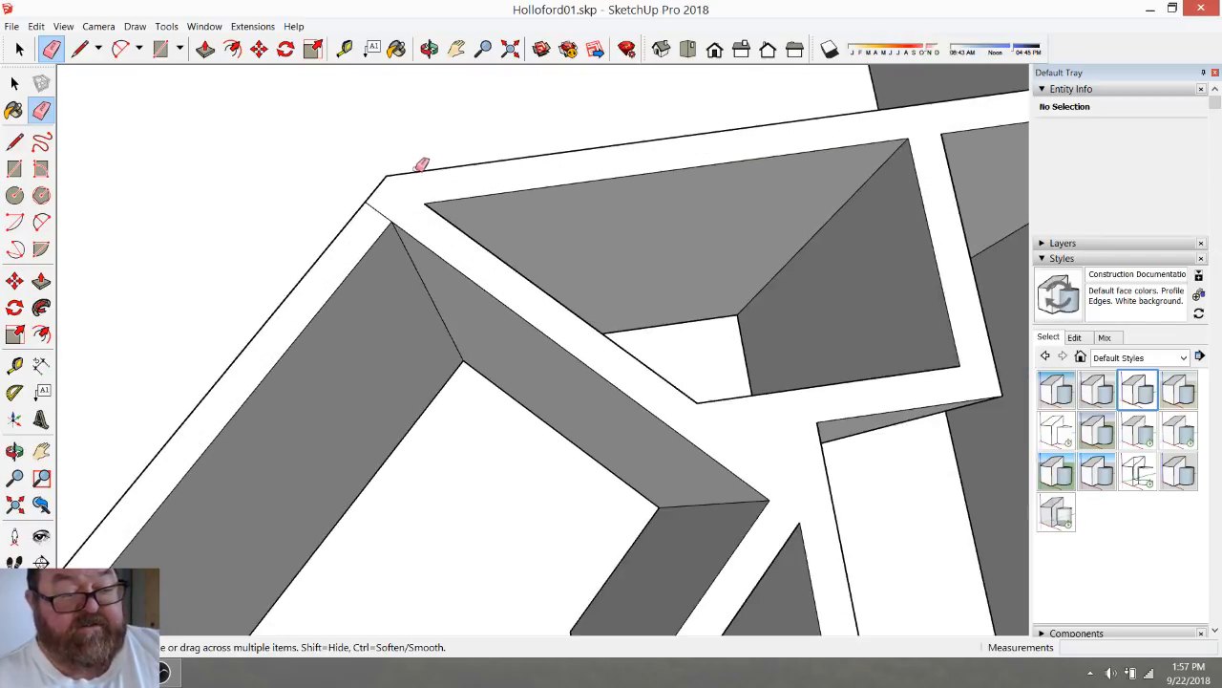
{"action": "scroll", "coordinate": [383, 207], "scroll_direction": "down", "scroll_amount": 5}
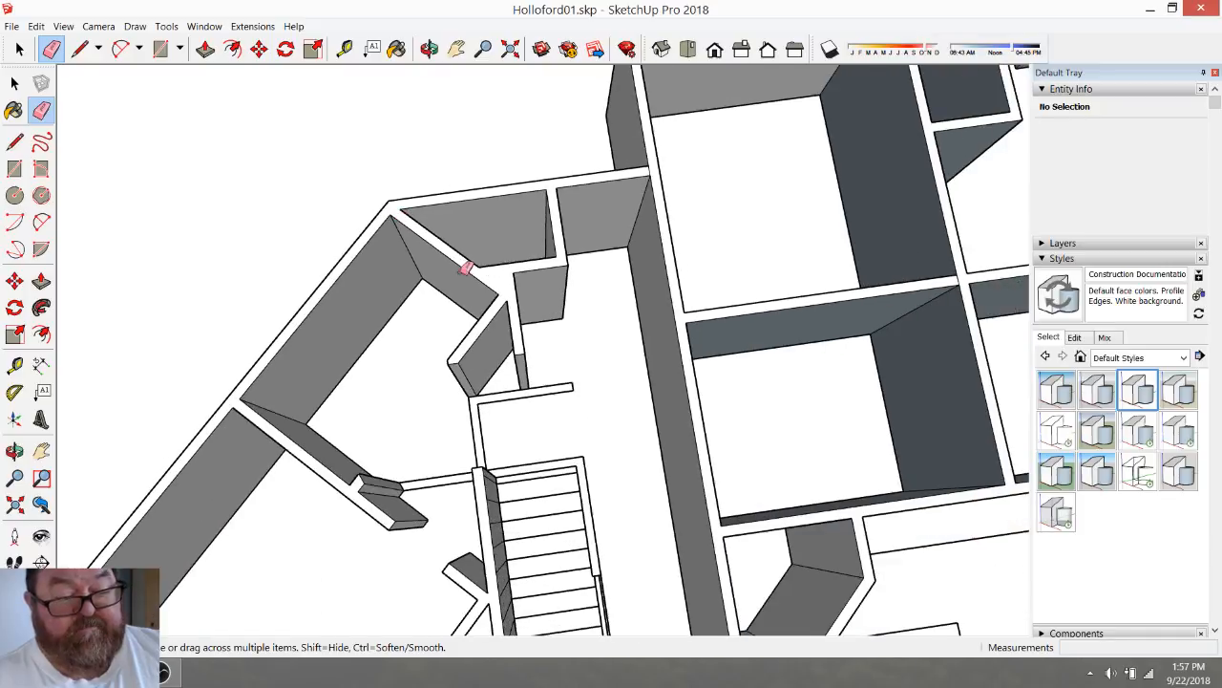
Draw a 4 1/2" line across the wall near the top of the staircase to close the short connecting wall segment
{"action": "left_click", "coordinate": [428, 49]}
{"action": "left_click_drag", "start_coordinate": [601, 333], "coordinate": [425, 358]}
{"action": "scroll", "coordinate": [425, 358], "scroll_direction": "up", "scroll_amount": 3}
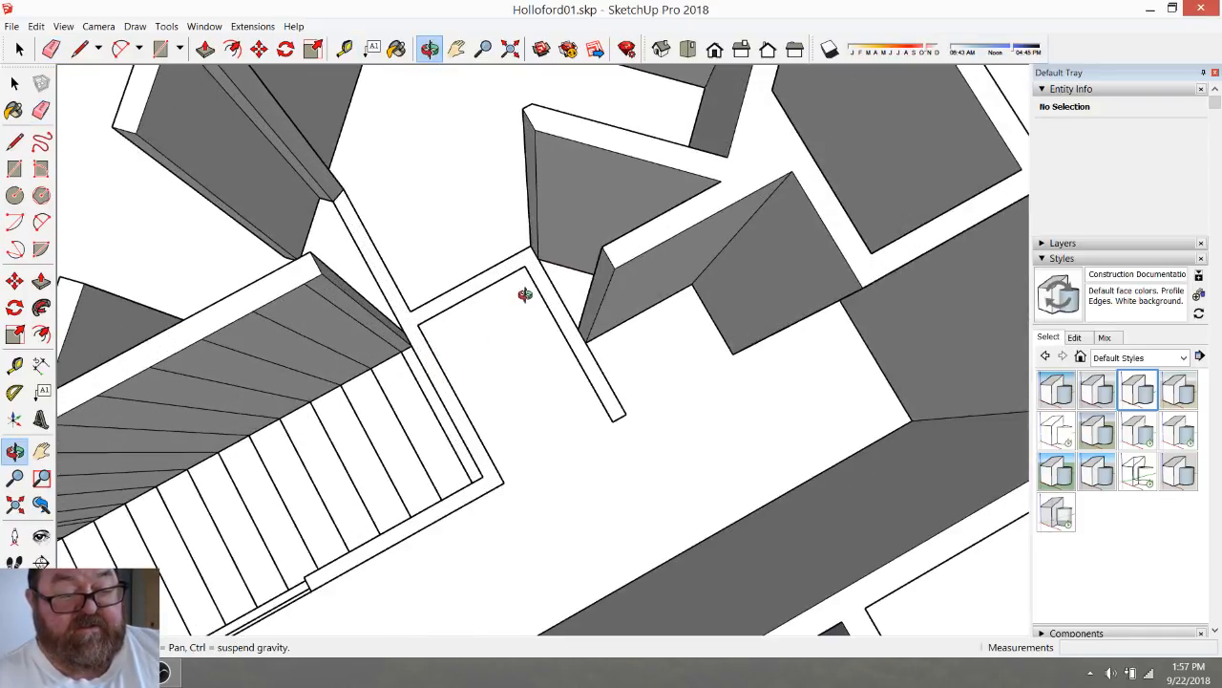
{"action": "left_click_drag", "start_coordinate": [524, 294], "coordinate": [526, 313]}
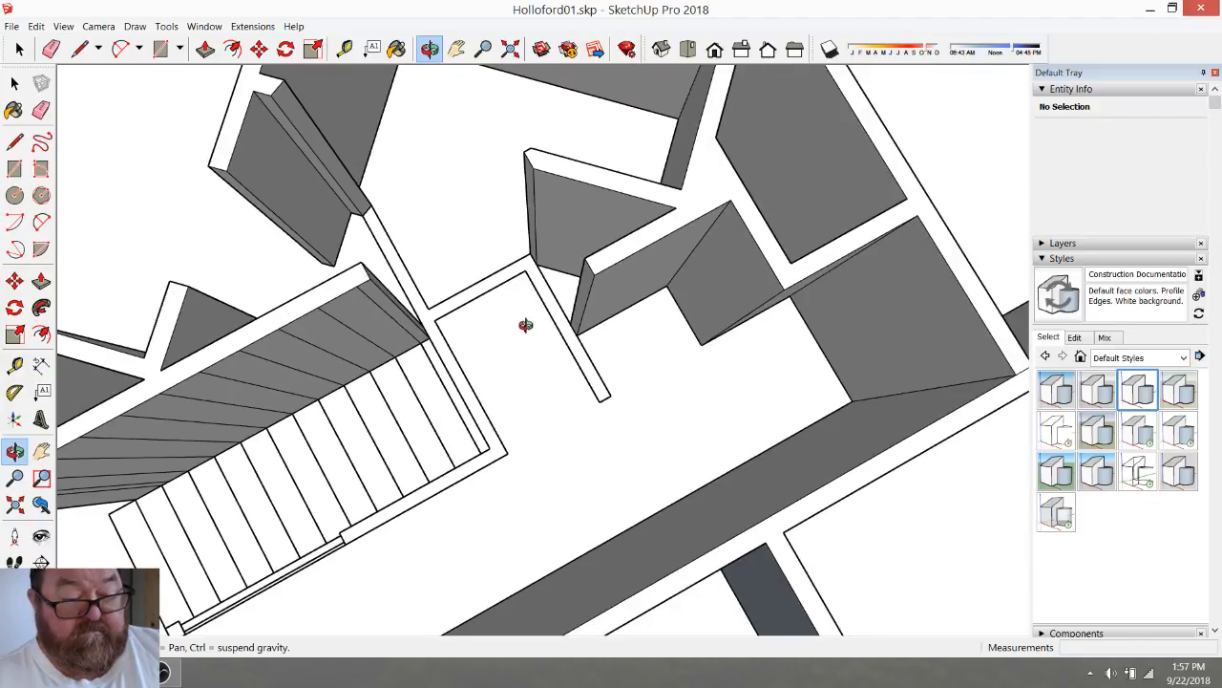
{"action": "left_click", "coordinate": [80, 49]}
{"action": "scroll", "coordinate": [473, 313], "scroll_direction": "up", "scroll_amount": 4}
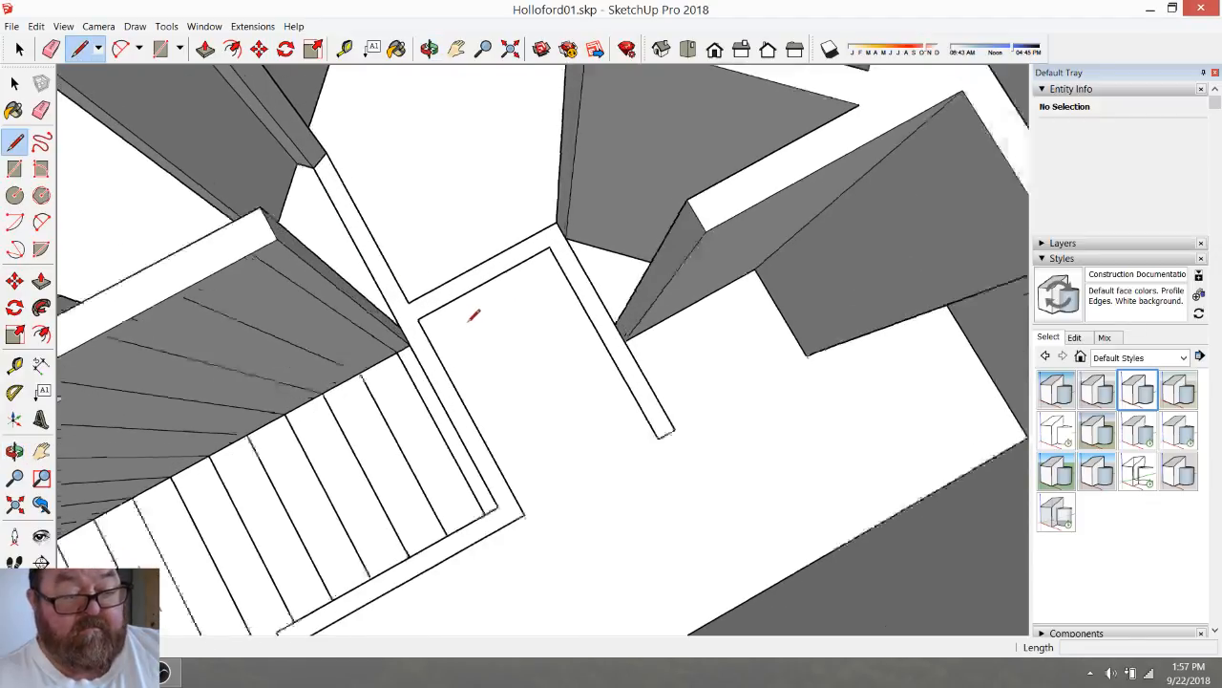
{"action": "left_click", "coordinate": [409, 294]}
{"action": "left_click", "coordinate": [394, 307]}
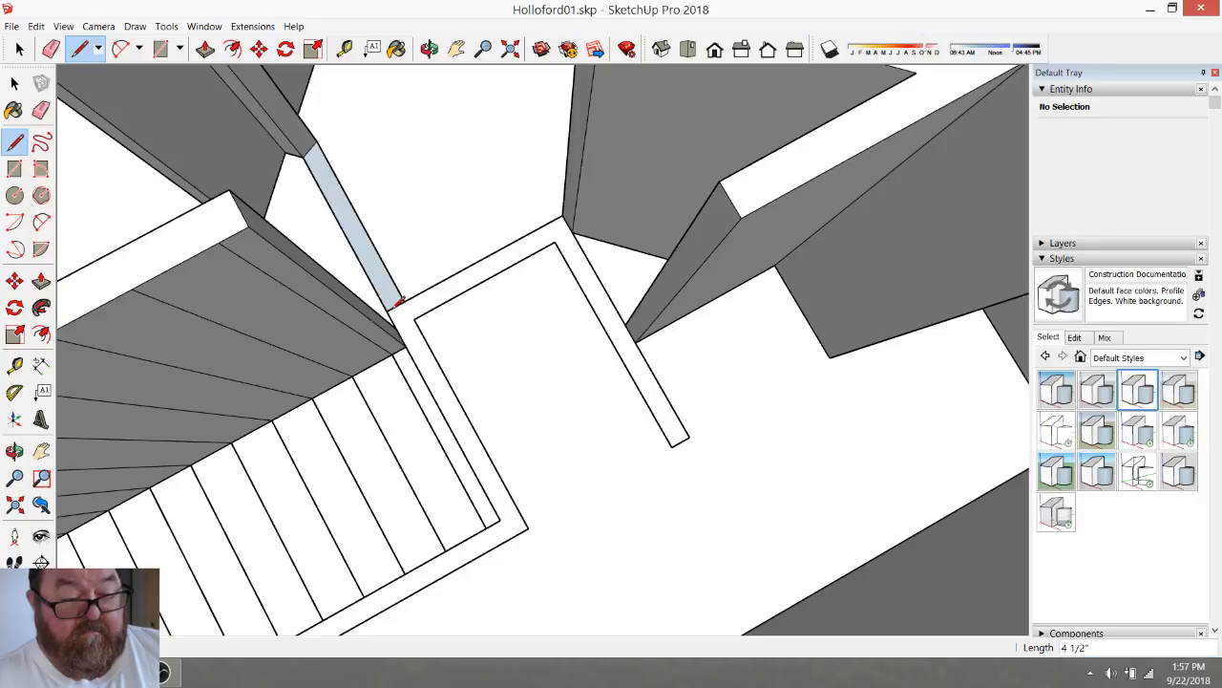
Extrude the short connecting wall segment near the staircase 9'
{"action": "scroll", "coordinate": [492, 358], "scroll_direction": "down", "scroll_amount": 3}
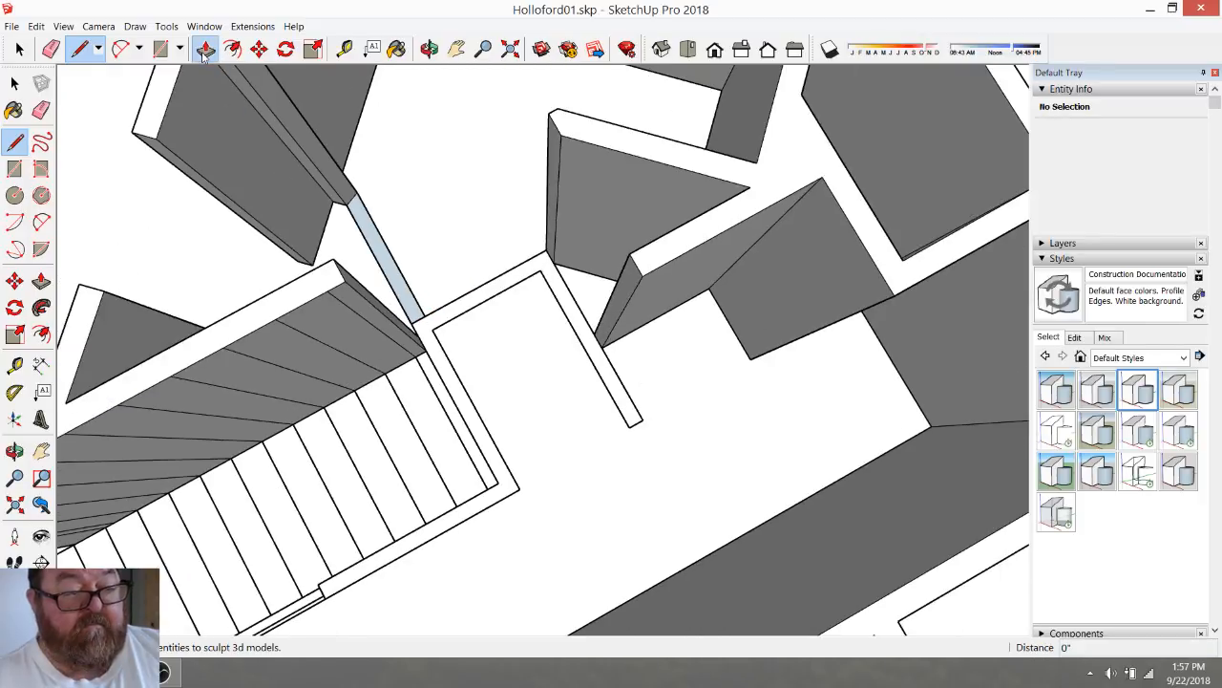
{"action": "left_click", "coordinate": [206, 50]}
{"action": "double_click", "coordinate": [373, 258]}
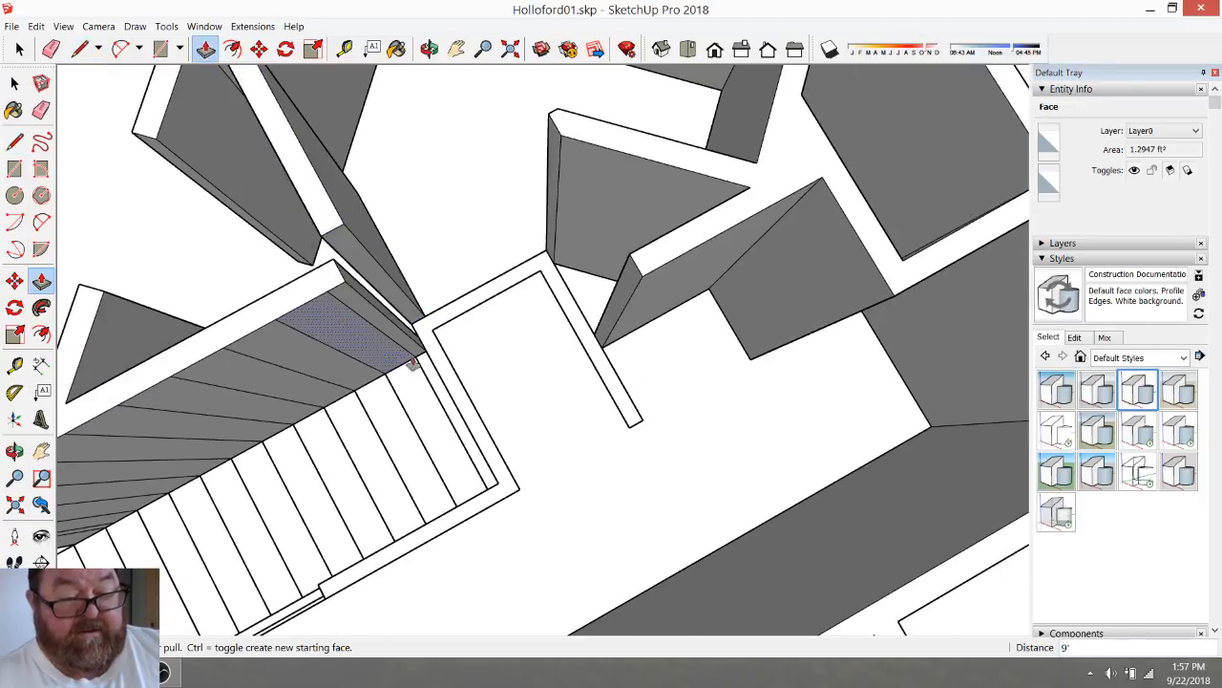
Draw a line across the wall at the stairwell's outer corner to close the outline of the wall along the stairs
{"action": "scroll", "coordinate": [554, 319], "scroll_direction": "down", "scroll_amount": 2}
{"action": "scroll", "coordinate": [529, 483], "scroll_direction": "up", "scroll_amount": 3}
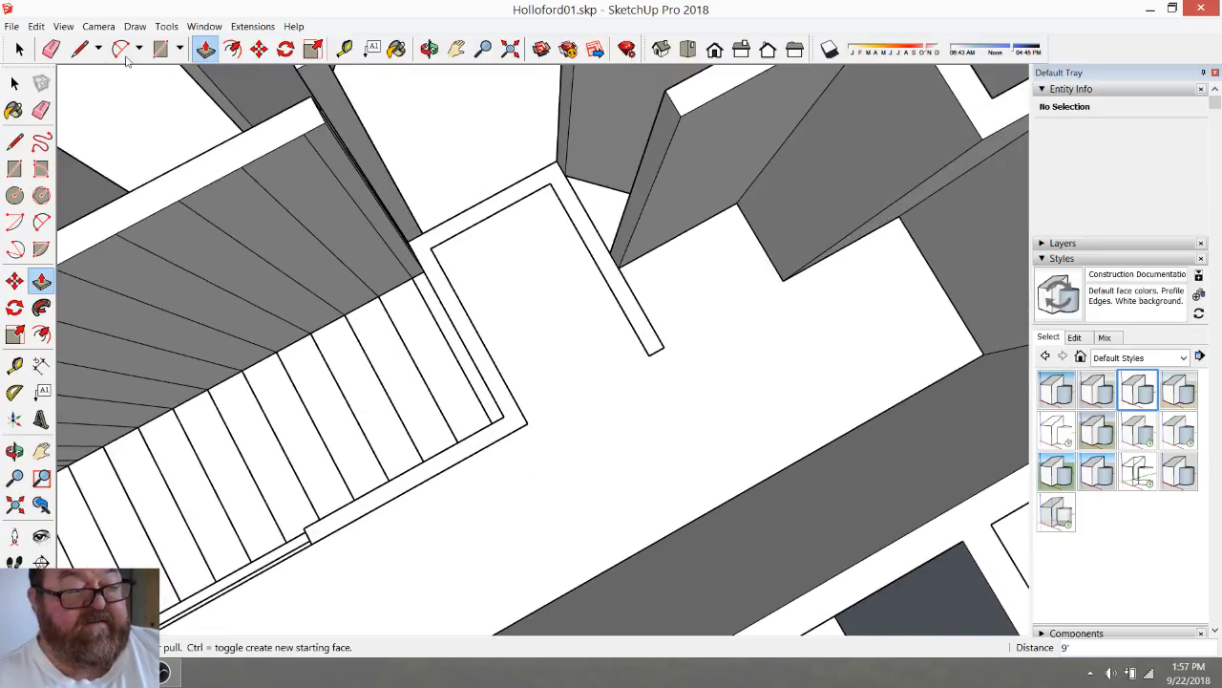
{"action": "left_click", "coordinate": [79, 50]}
{"action": "scroll", "coordinate": [504, 417], "scroll_direction": "up", "scroll_amount": 2}
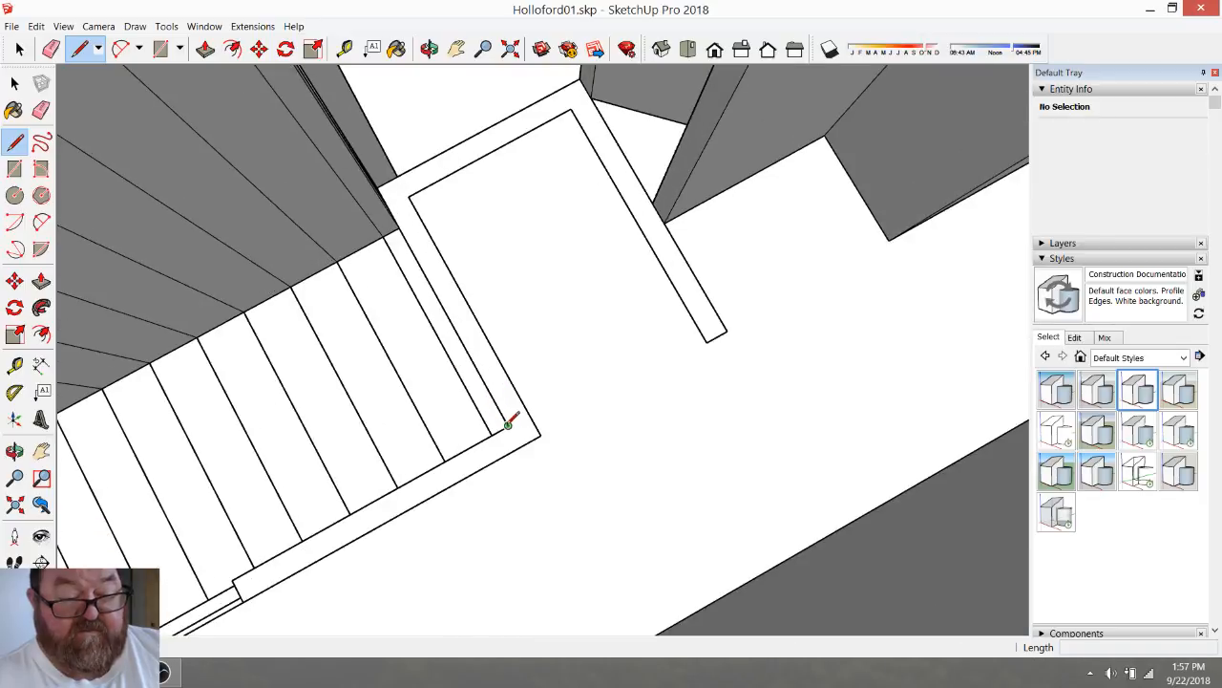
{"action": "left_click", "coordinate": [507, 425]}
{"action": "left_click", "coordinate": [520, 446]}
{"action": "scroll", "coordinate": [529, 427], "scroll_direction": "down", "scroll_amount": 1}
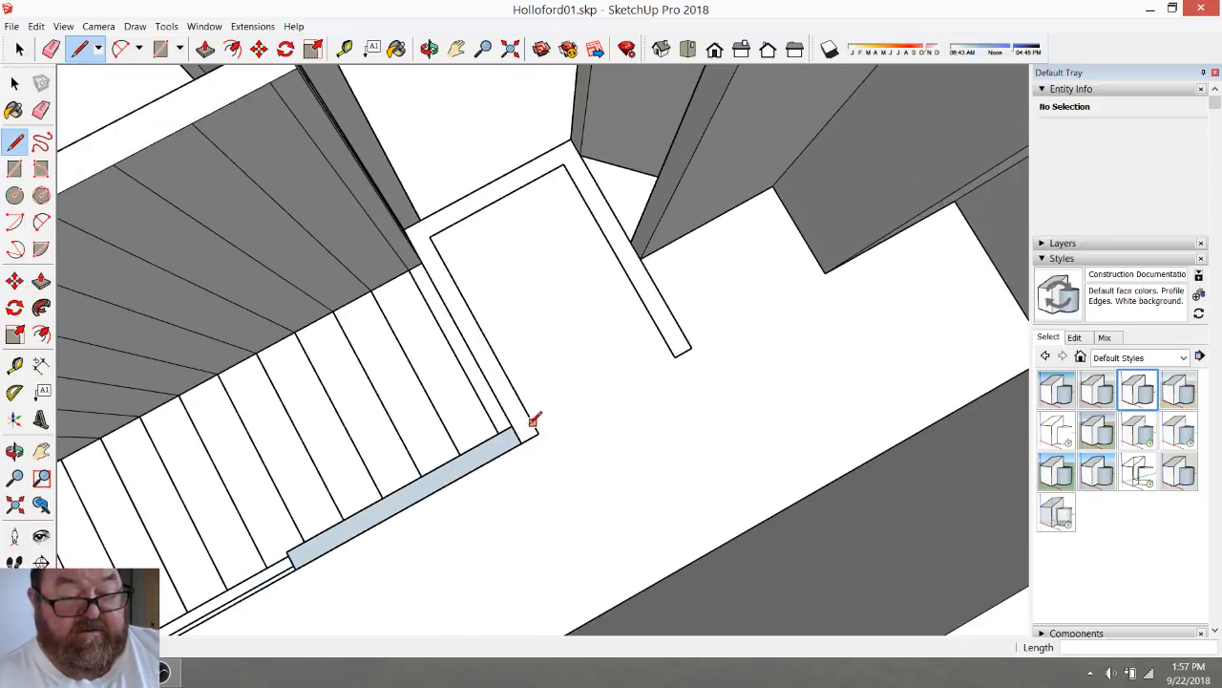
{"action": "scroll", "coordinate": [671, 335], "scroll_direction": "up", "scroll_amount": 2}
{"action": "scroll", "coordinate": [684, 348], "scroll_direction": "up", "scroll_amount": 2}
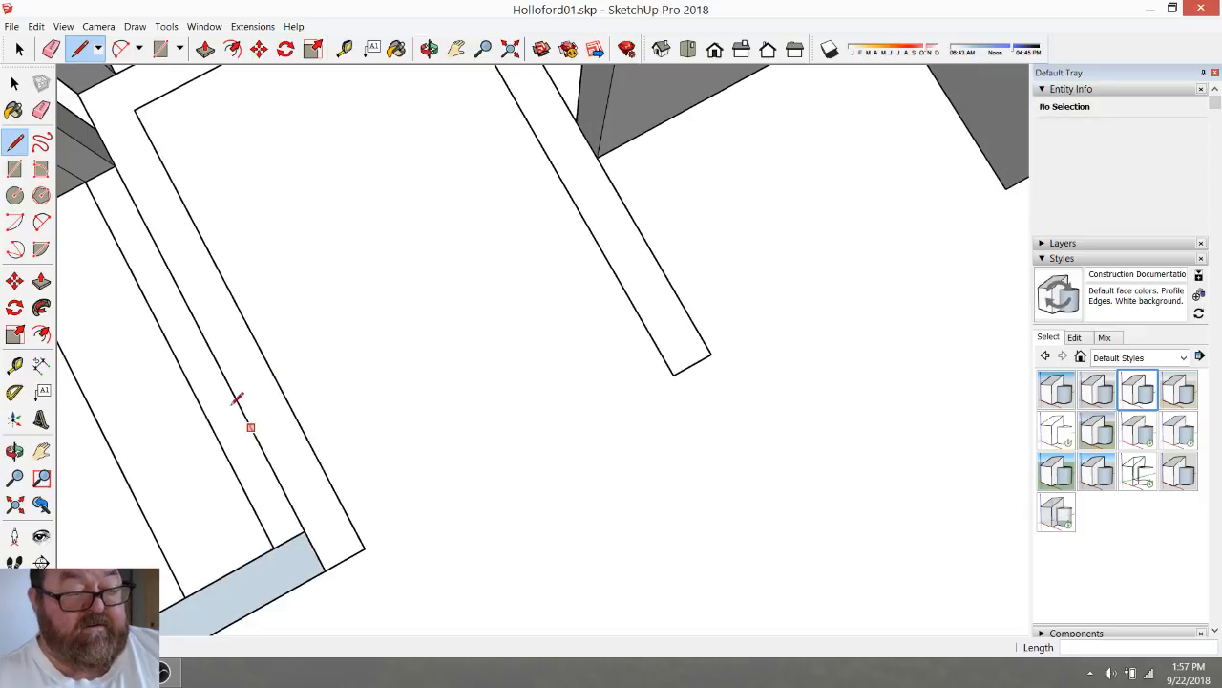
{"action": "left_click", "coordinate": [429, 49]}
{"action": "left_click_drag", "start_coordinate": [669, 343], "coordinate": [709, 409]}
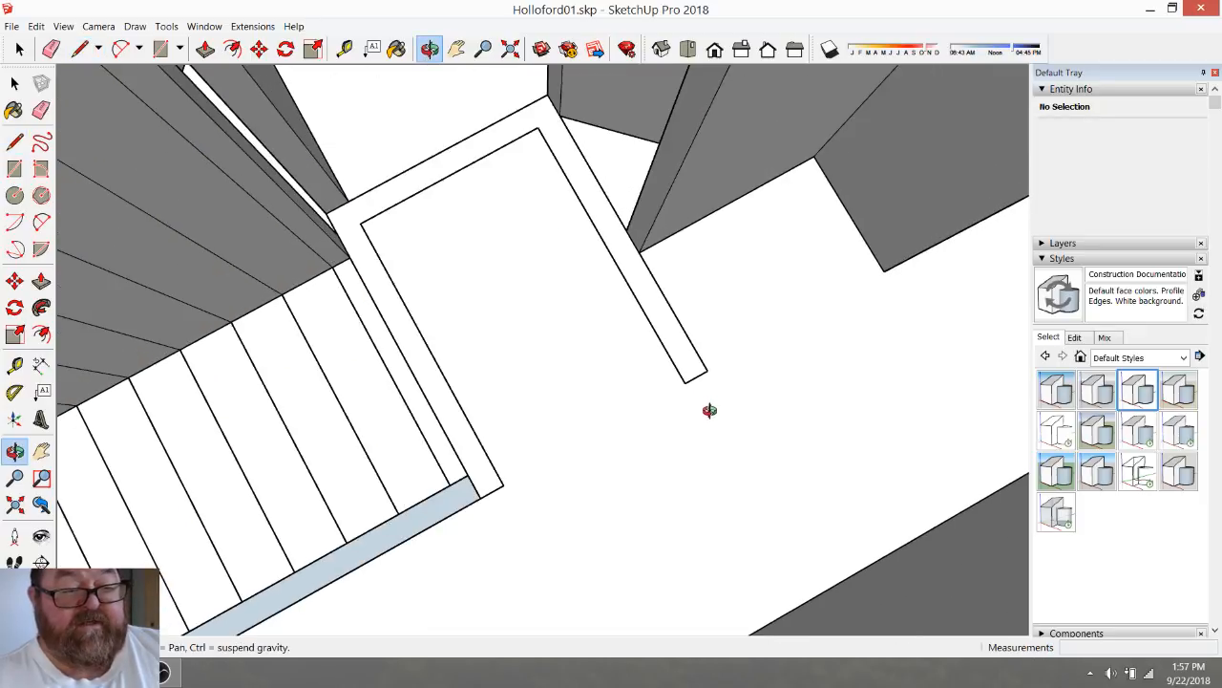
Draw three short lines across the wall corners of the small room beside the staircase to close the U-shaped wall outline
{"action": "left_click_drag", "start_coordinate": [504, 103], "coordinate": [462, 276]}
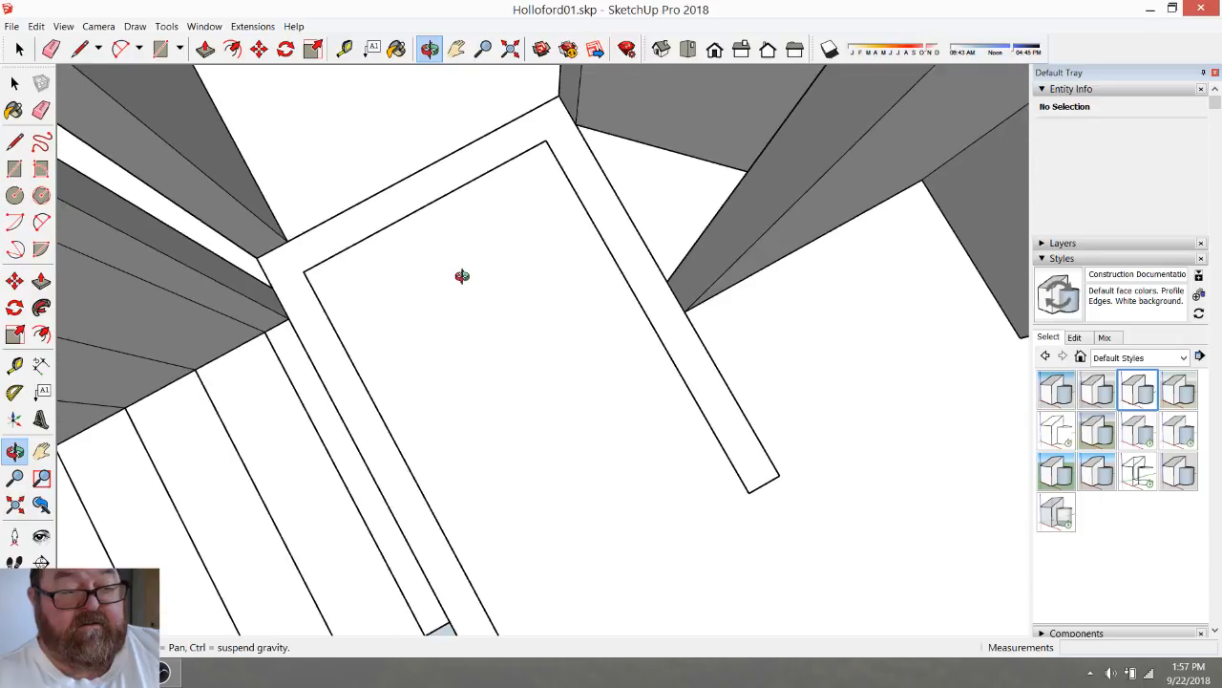
{"action": "left_click", "coordinate": [79, 49]}
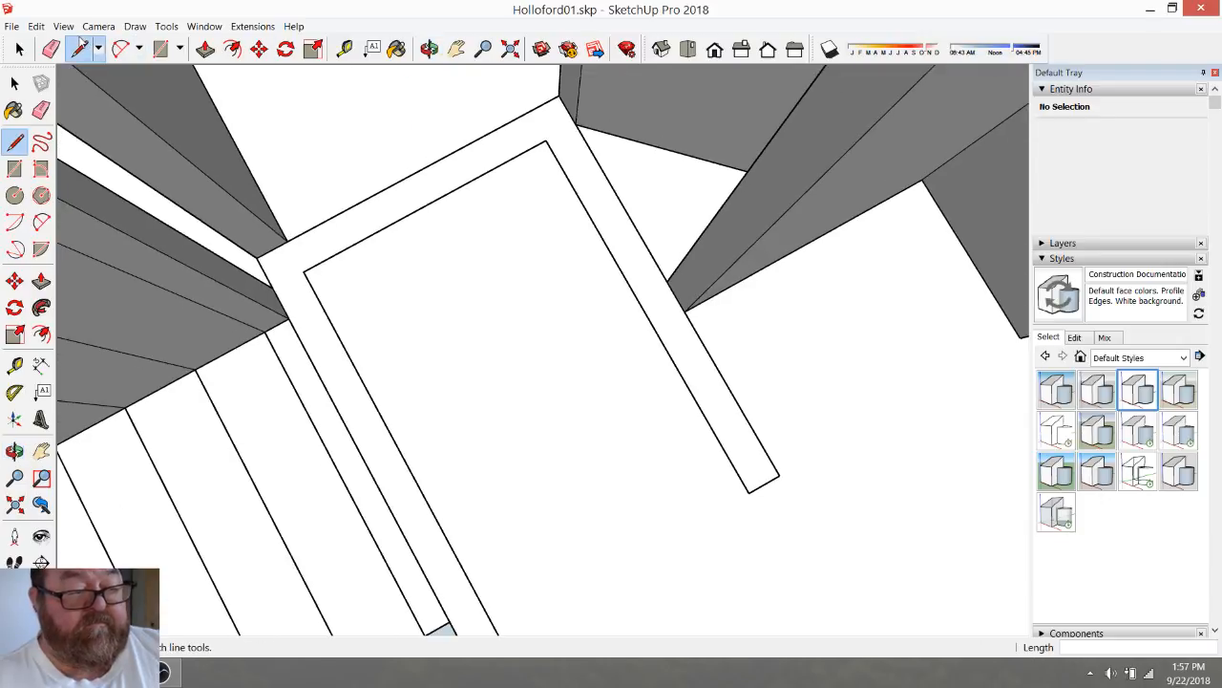
{"action": "left_click", "coordinate": [303, 271]}
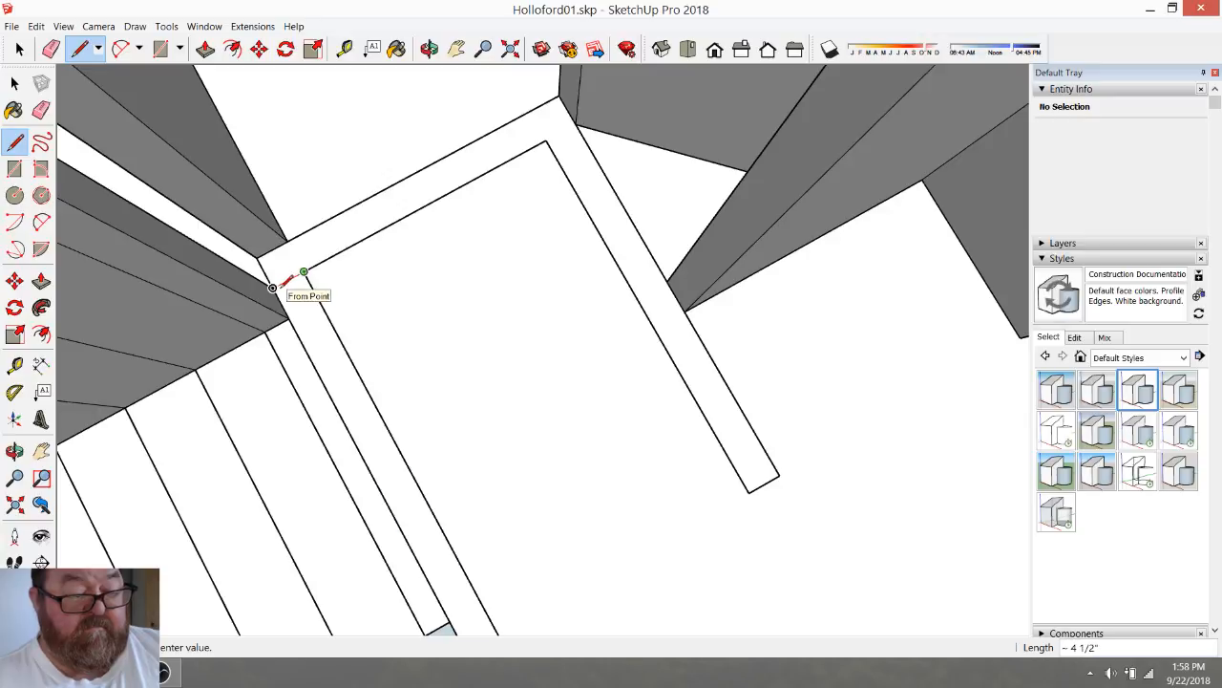
{"action": "left_click", "coordinate": [274, 286]}
{"action": "left_click", "coordinate": [546, 141]}
{"action": "left_click", "coordinate": [577, 123]}
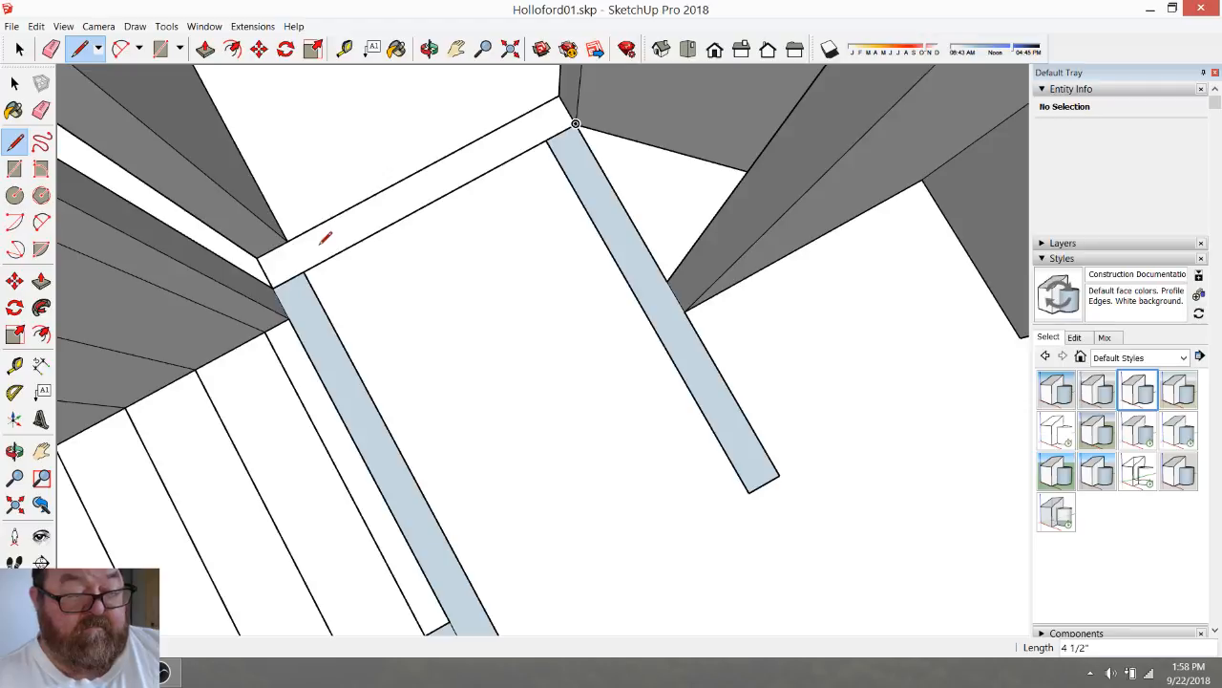
{"action": "left_click", "coordinate": [287, 240]}
{"action": "left_click", "coordinate": [304, 274]}
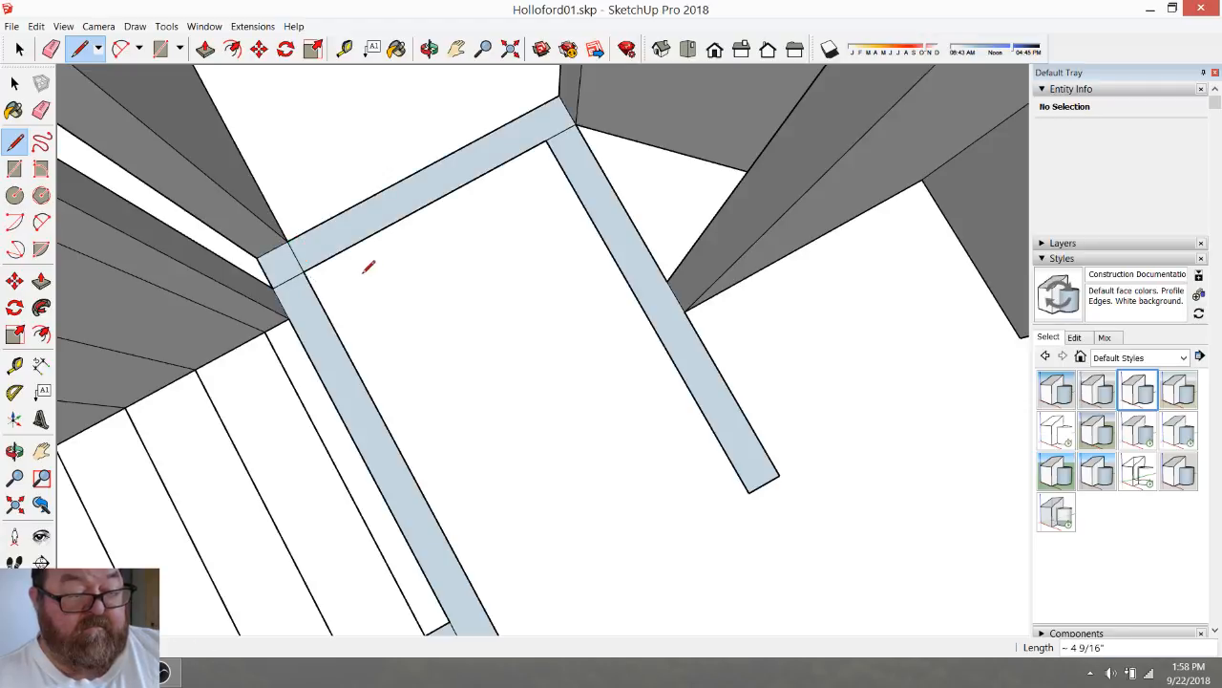
Erase the seam lines across the corners so the walls beside the staircase form one continuous face
{"action": "left_click", "coordinate": [50, 49]}
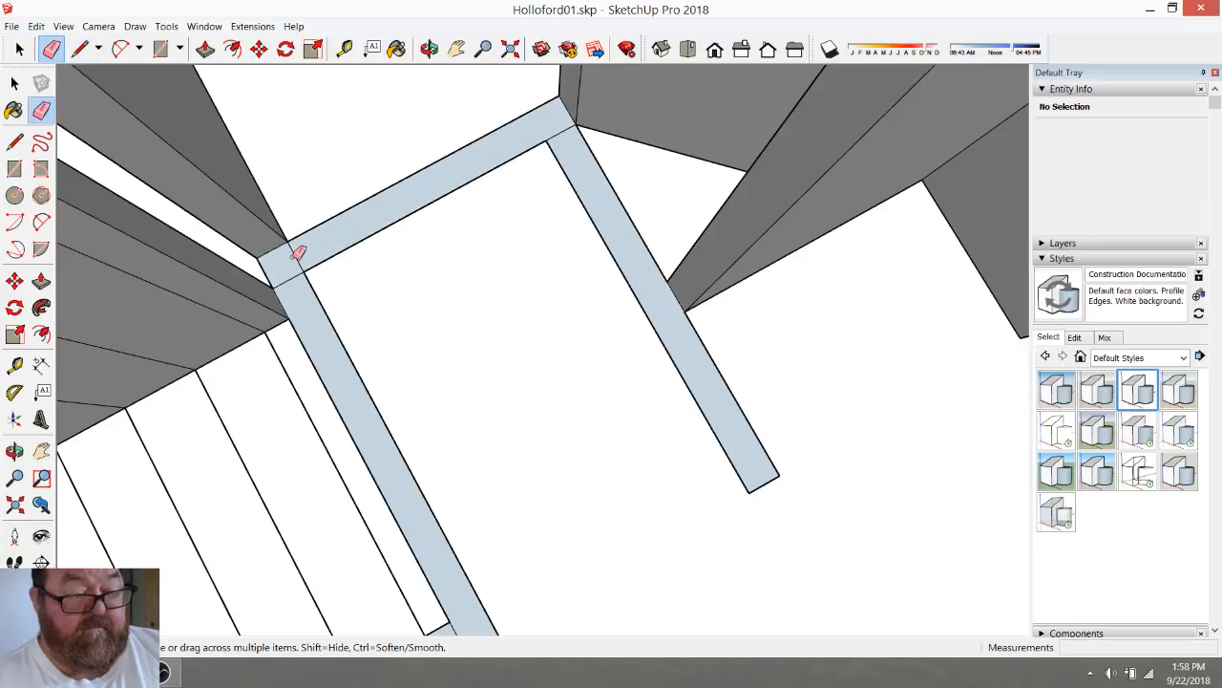
{"action": "left_click", "coordinate": [300, 266]}
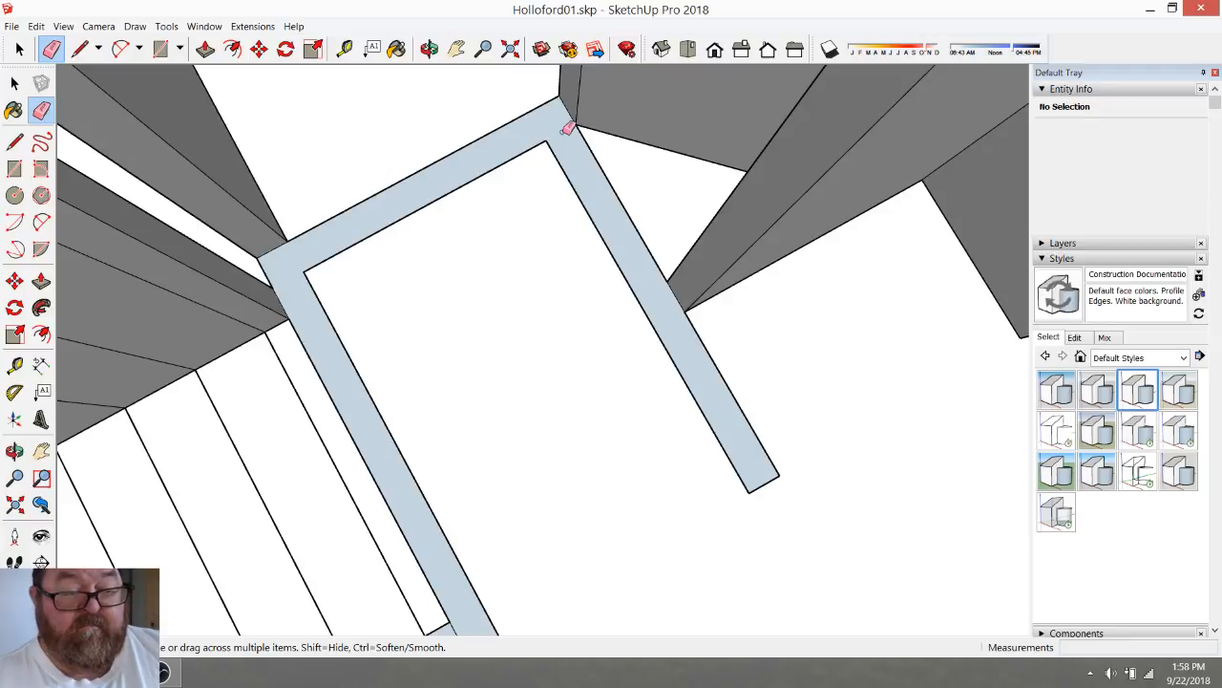
{"action": "scroll", "coordinate": [469, 160], "scroll_direction": "down", "scroll_amount": 2}
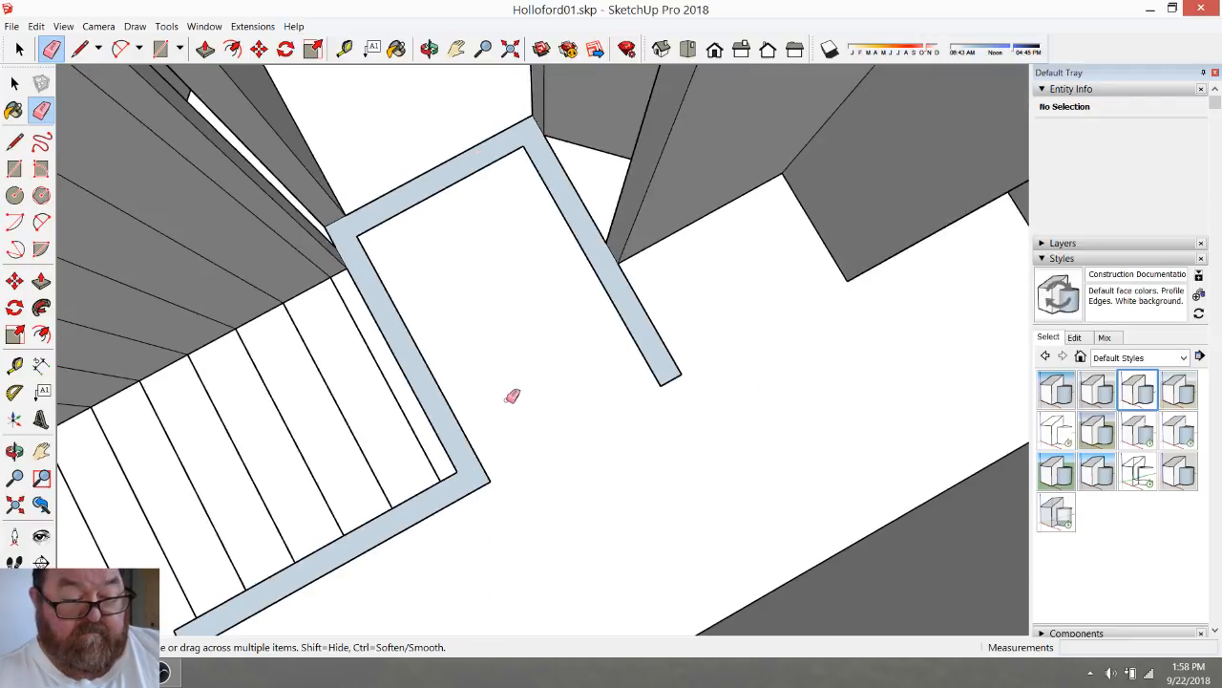
Extrude the joined wall face around the small room and staircase 9'
{"action": "scroll", "coordinate": [497, 418], "scroll_direction": "down", "scroll_amount": 2}
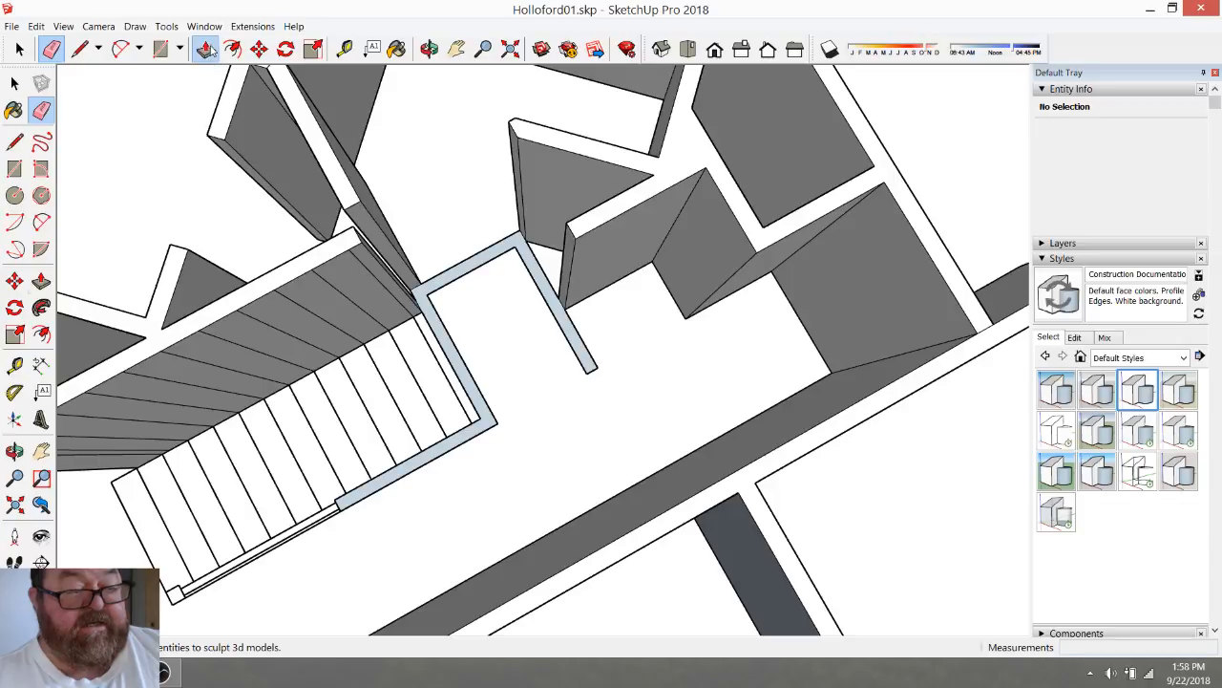
{"action": "left_click", "coordinate": [206, 50]}
{"action": "left_click", "coordinate": [451, 285]}
{"action": "type", "text": "9"}
{"action": "key", "text": "Return"}
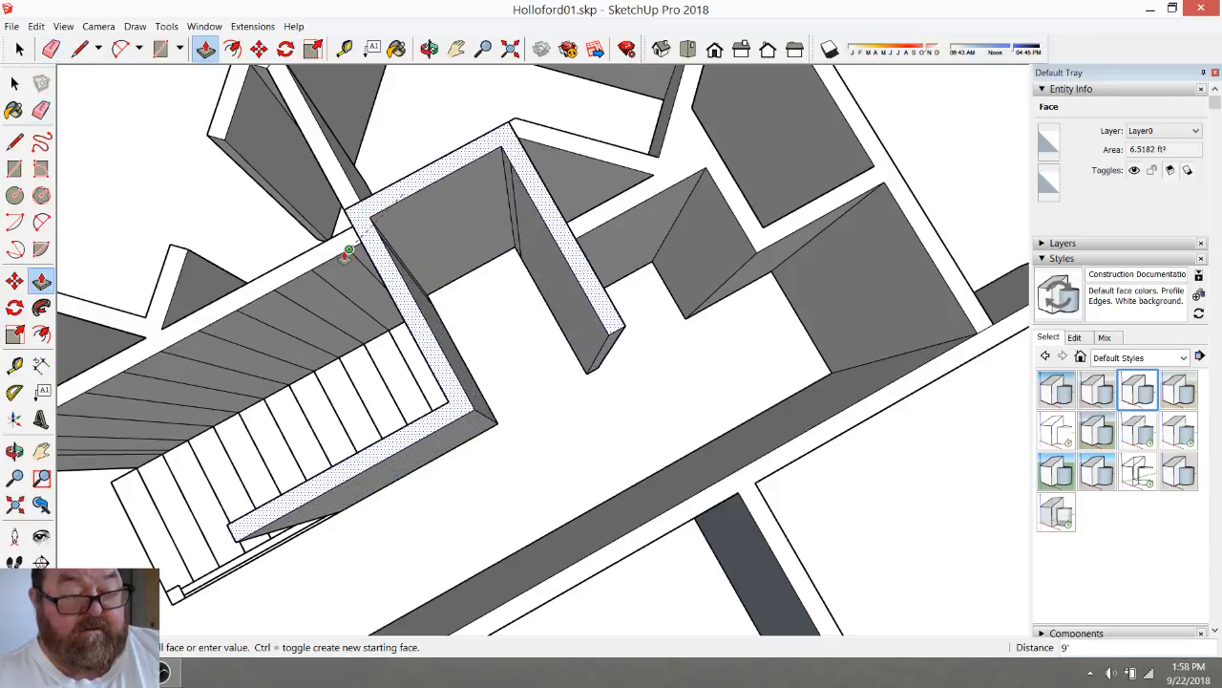
Erase the seam lines on the wall tops where the newly extruded stair walls meet the neighbouring walls
{"action": "scroll", "coordinate": [348, 260], "scroll_direction": "up", "scroll_amount": 2}
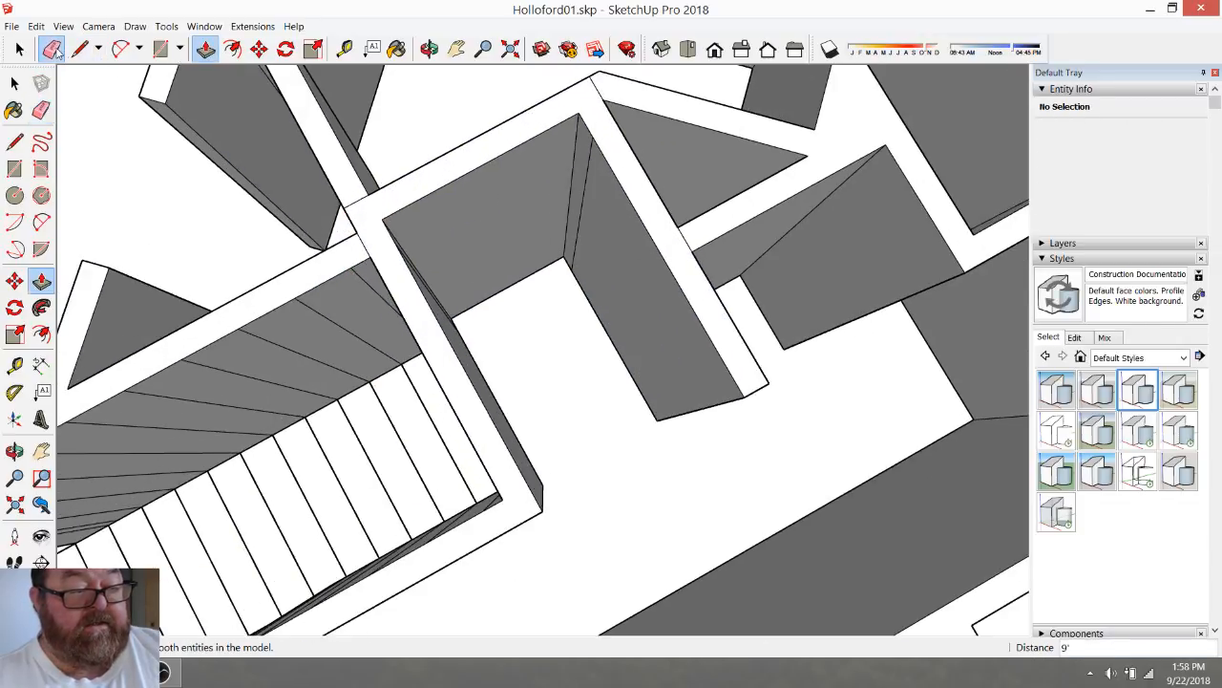
{"action": "left_click", "coordinate": [50, 49]}
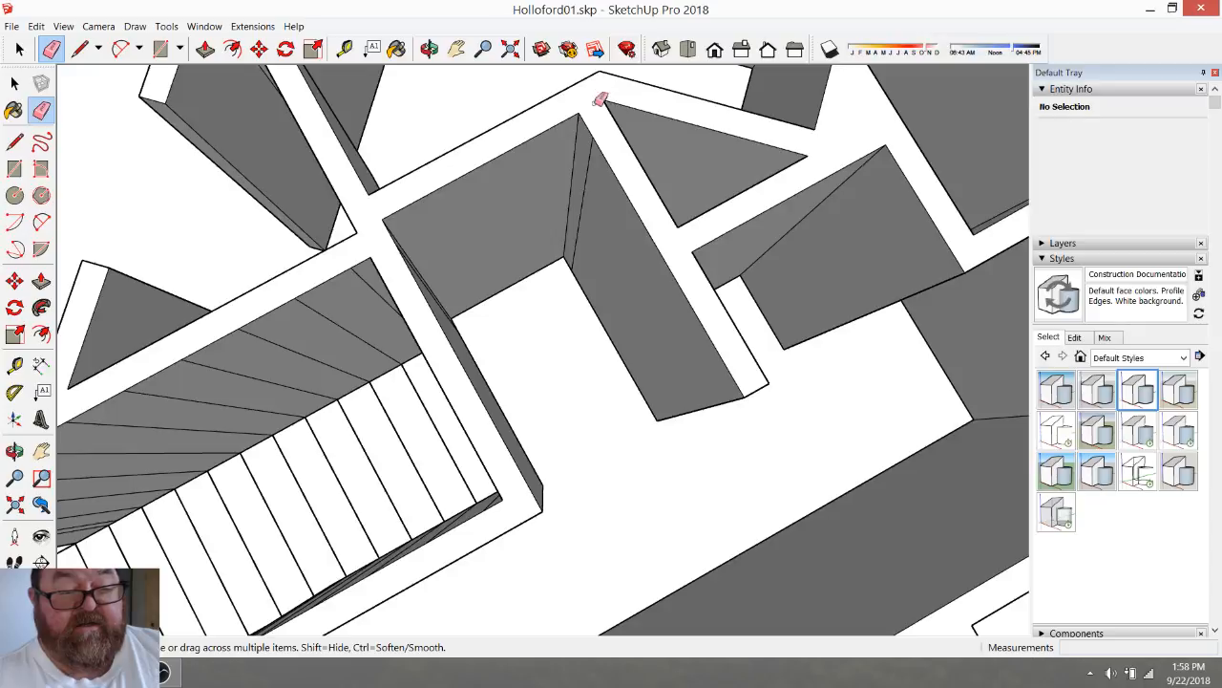
{"action": "scroll", "coordinate": [649, 221], "scroll_direction": "down", "scroll_amount": 4}
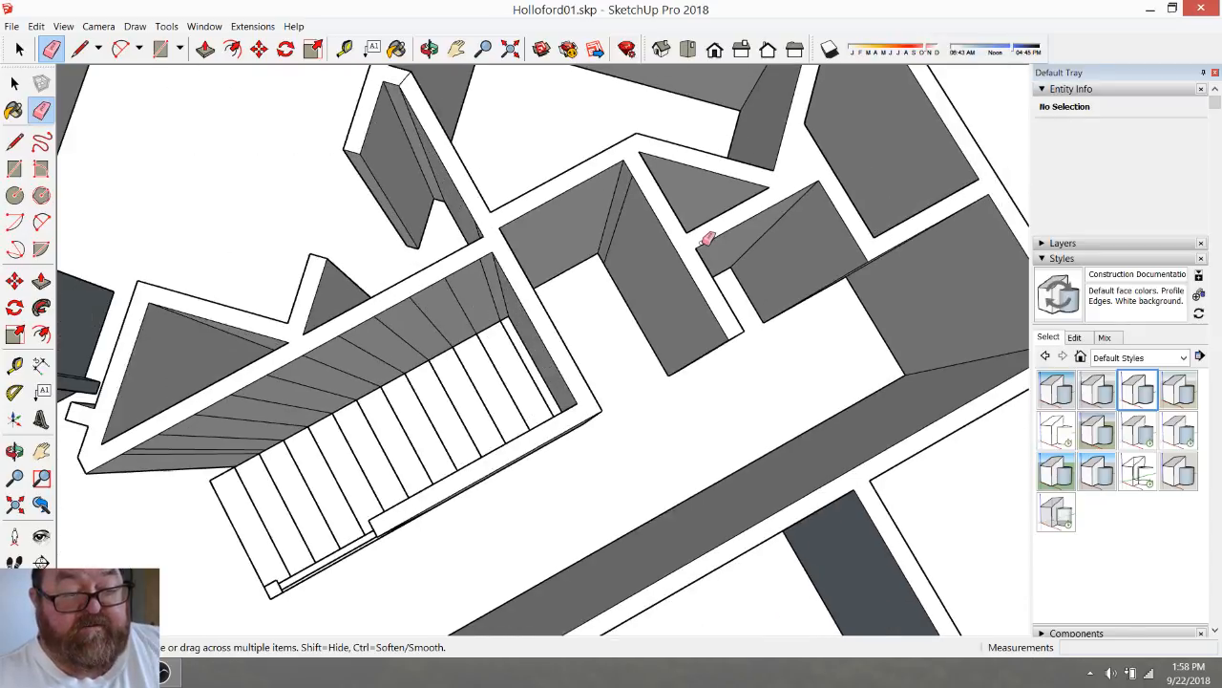
{"action": "scroll", "coordinate": [465, 131], "scroll_direction": "up", "scroll_amount": 3}
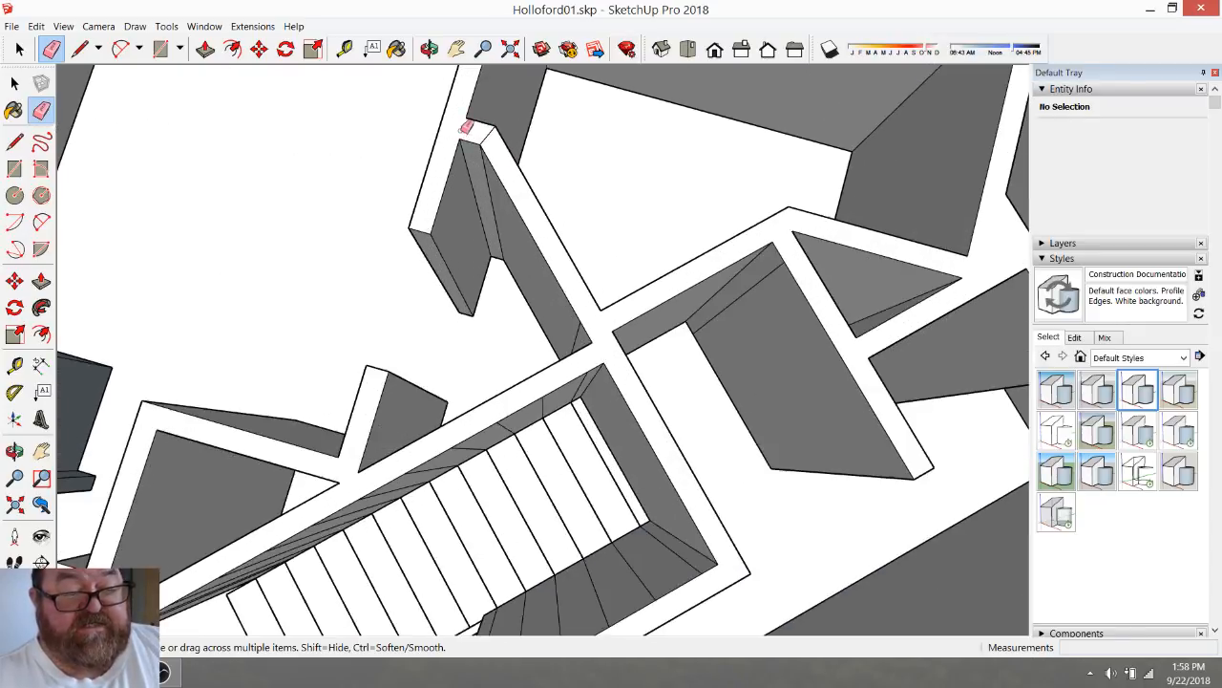
{"action": "scroll", "coordinate": [493, 135], "scroll_direction": "down", "scroll_amount": 6}
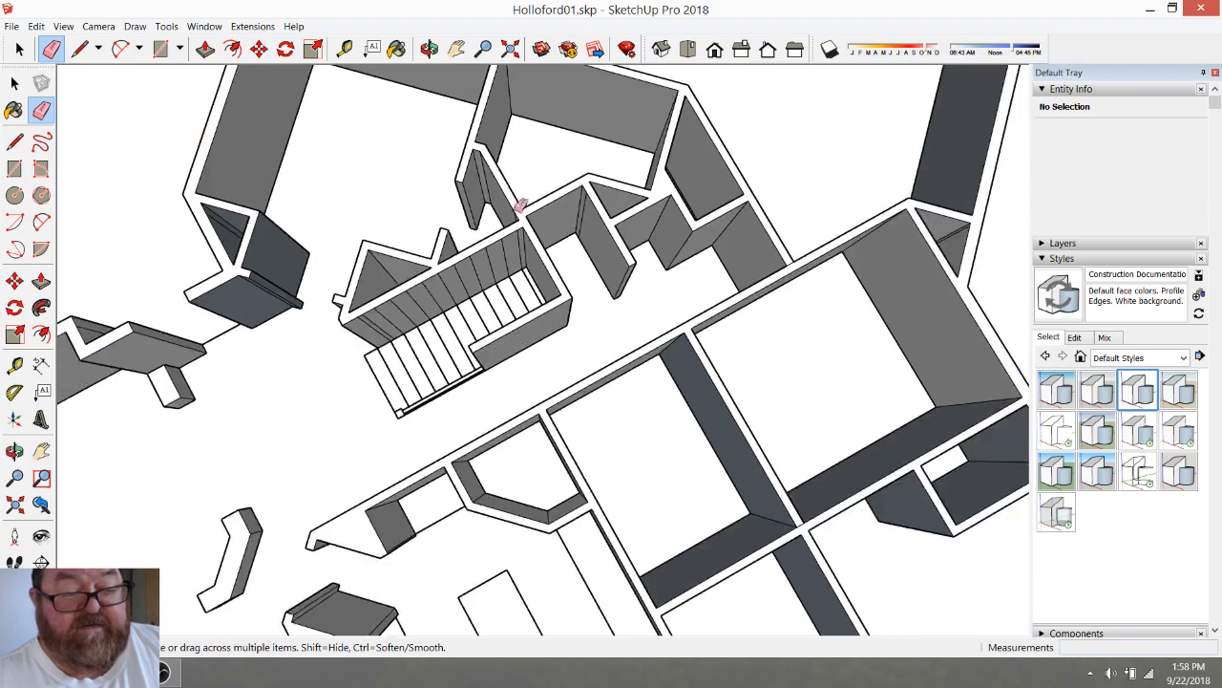
Place a horizontal section plane at floor level across the house model
{"action": "left_click", "coordinate": [430, 49]}
{"action": "left_click_drag", "start_coordinate": [630, 260], "coordinate": [825, 150]}
{"action": "left_click_drag", "start_coordinate": [591, 256], "coordinate": [676, 237]}
{"action": "scroll", "coordinate": [572, 302], "scroll_direction": "down", "scroll_amount": 3}
{"action": "mouse_move", "coordinate": [573, 303]}
{"action": "left_mouse_down"}
{"action": "mouse_move", "coordinate": [575, 249]}
{"action": "mouse_move", "coordinate": [618, 398]}
{"action": "mouse_move", "coordinate": [472, 296]}
{"action": "mouse_move", "coordinate": [509, 321]}
{"action": "mouse_move", "coordinate": [456, 334]}
{"action": "left_mouse_up"}
{"action": "left_click", "coordinate": [41, 561]}
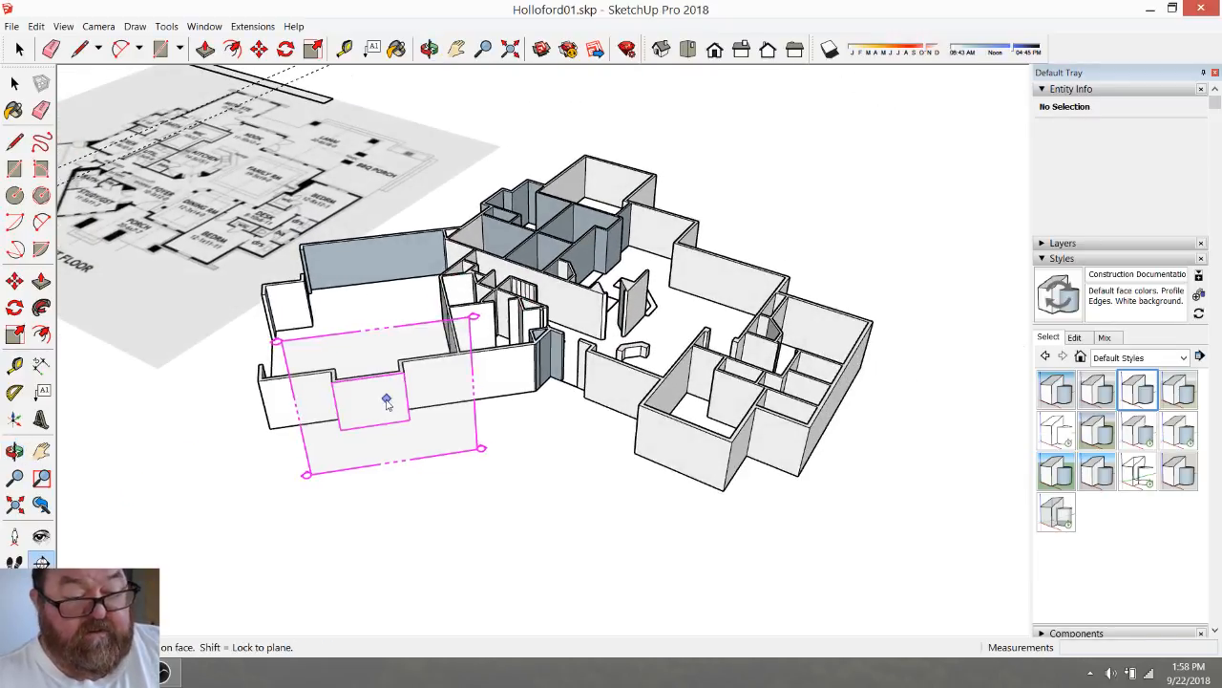
{"action": "left_click", "coordinate": [346, 378]}
{"action": "middle_click_drag", "start_coordinate": [347, 377], "coordinate": [463, 340]}
Move the section plane up about 5' 8" so it cuts horizontally through the extruded walls
{"action": "left_click", "coordinate": [23, 52]}
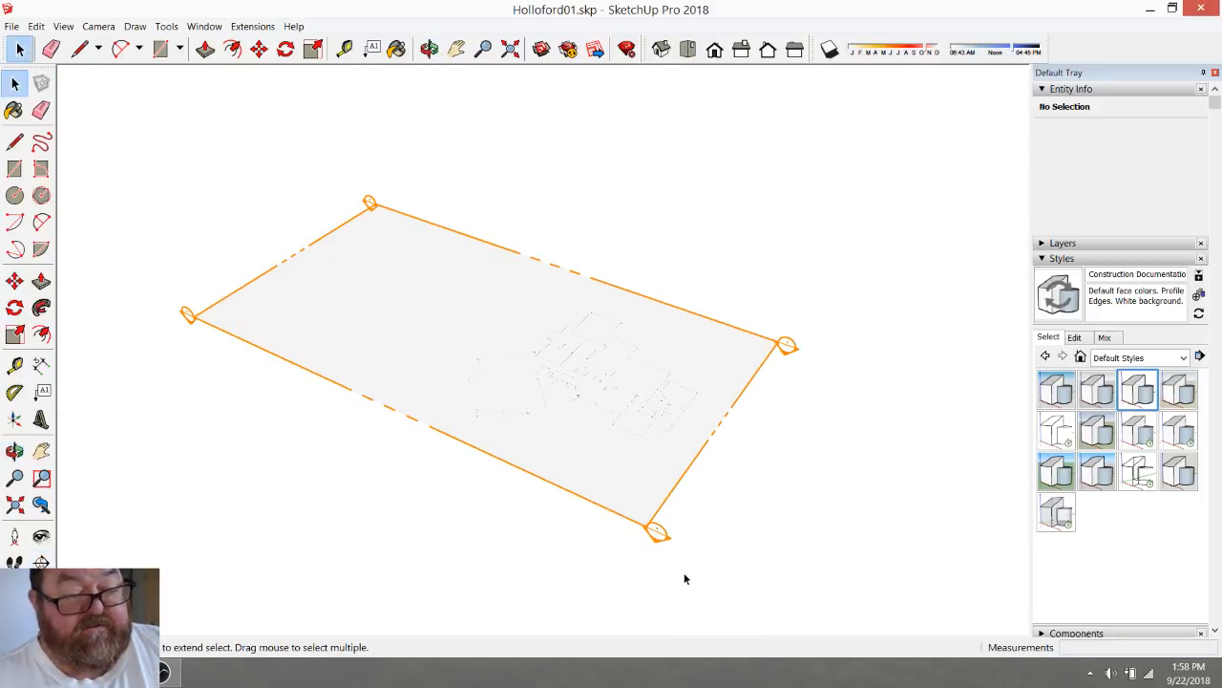
{"action": "left_click", "coordinate": [649, 533]}
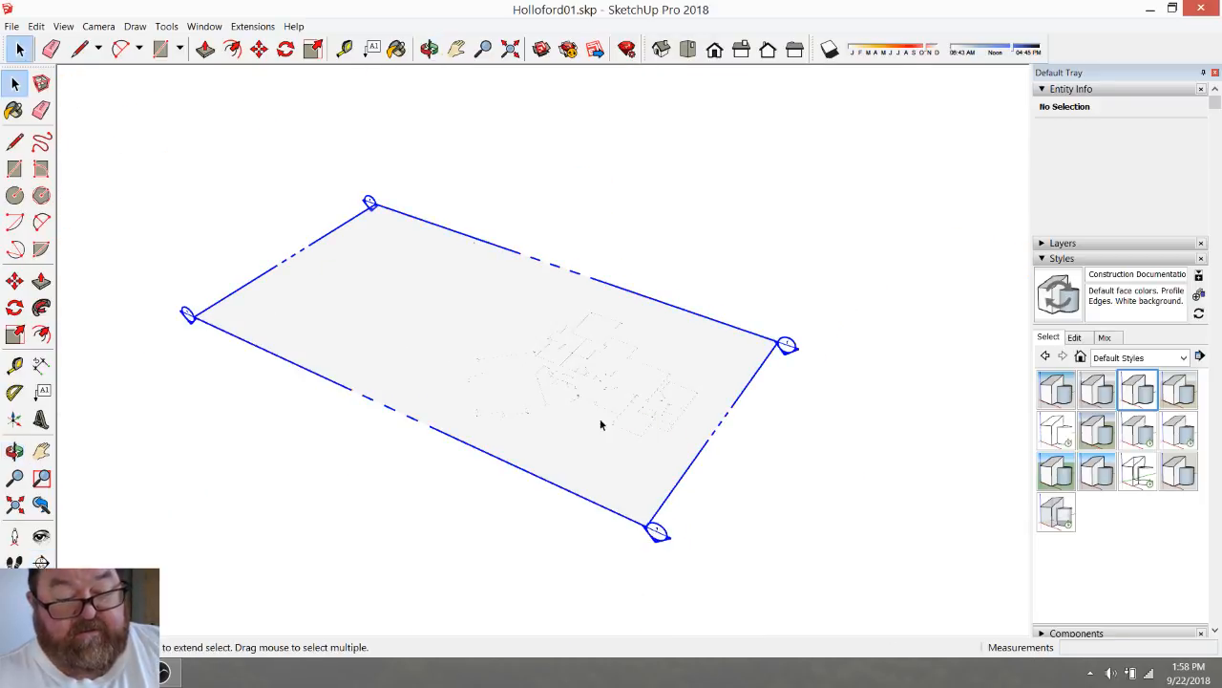
{"action": "left_click", "coordinate": [258, 49]}
{"action": "left_click", "coordinate": [540, 359]}
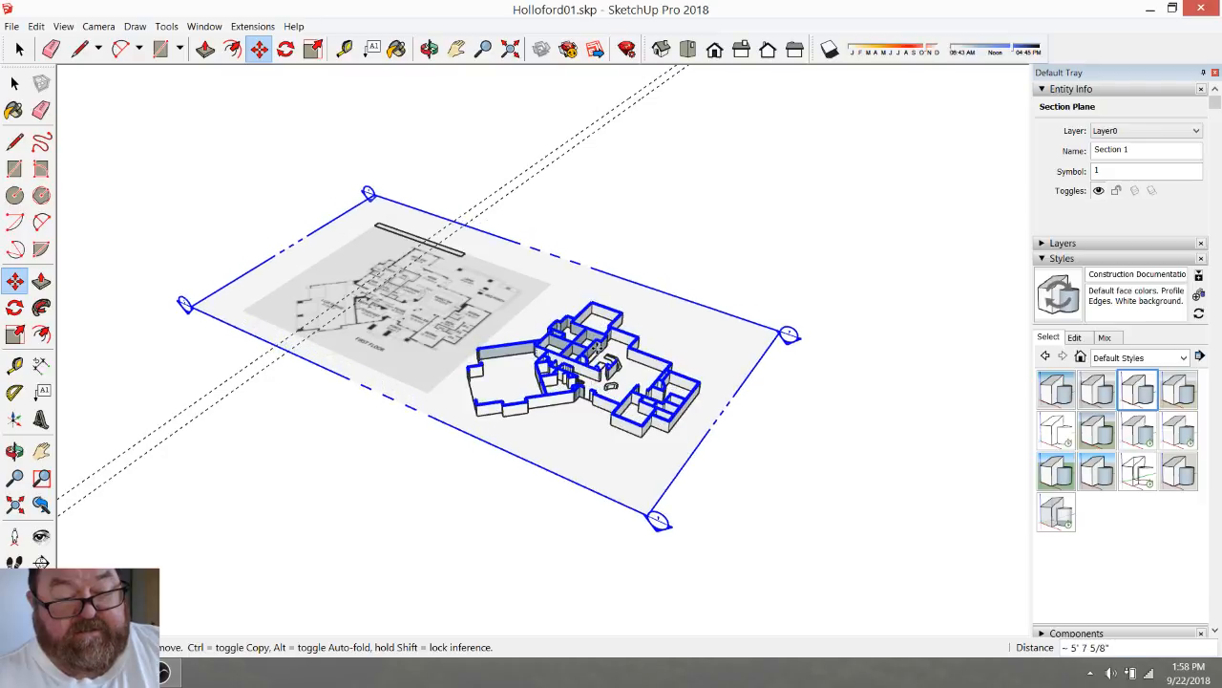
{"action": "scroll", "coordinate": [630, 377], "scroll_direction": "up", "scroll_amount": 5}
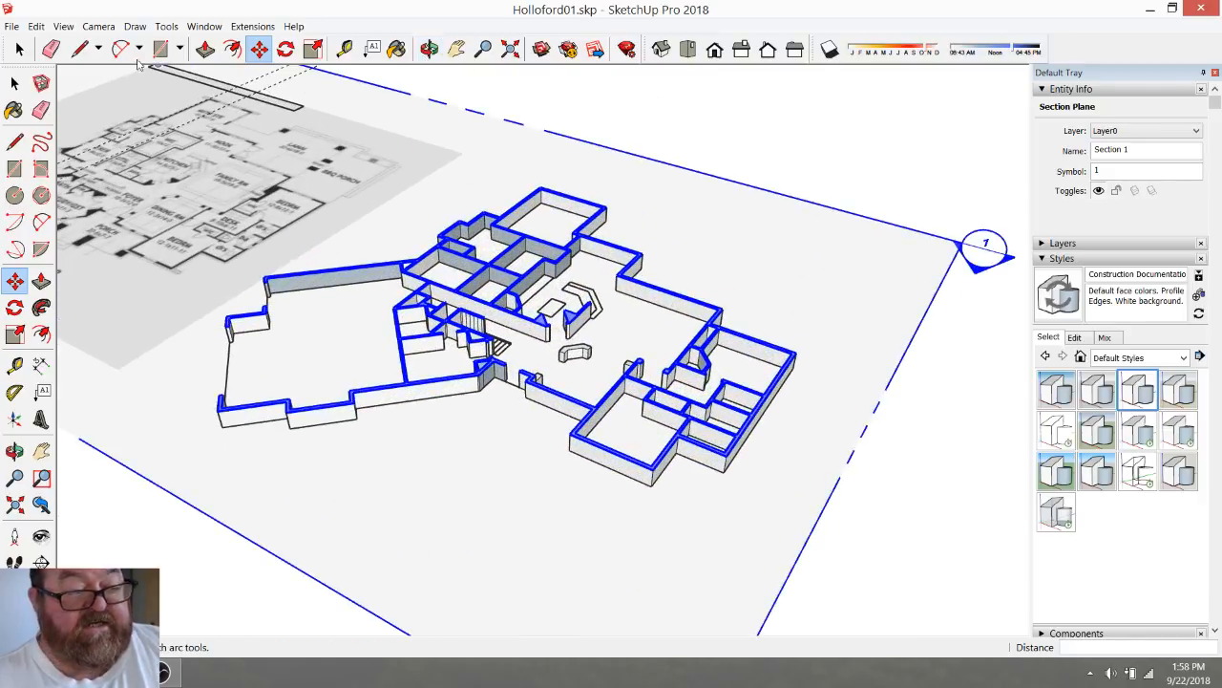
Hide the section planes and show the cut floor plan from the top in parallel projection
{"action": "left_click", "coordinate": [63, 26]}
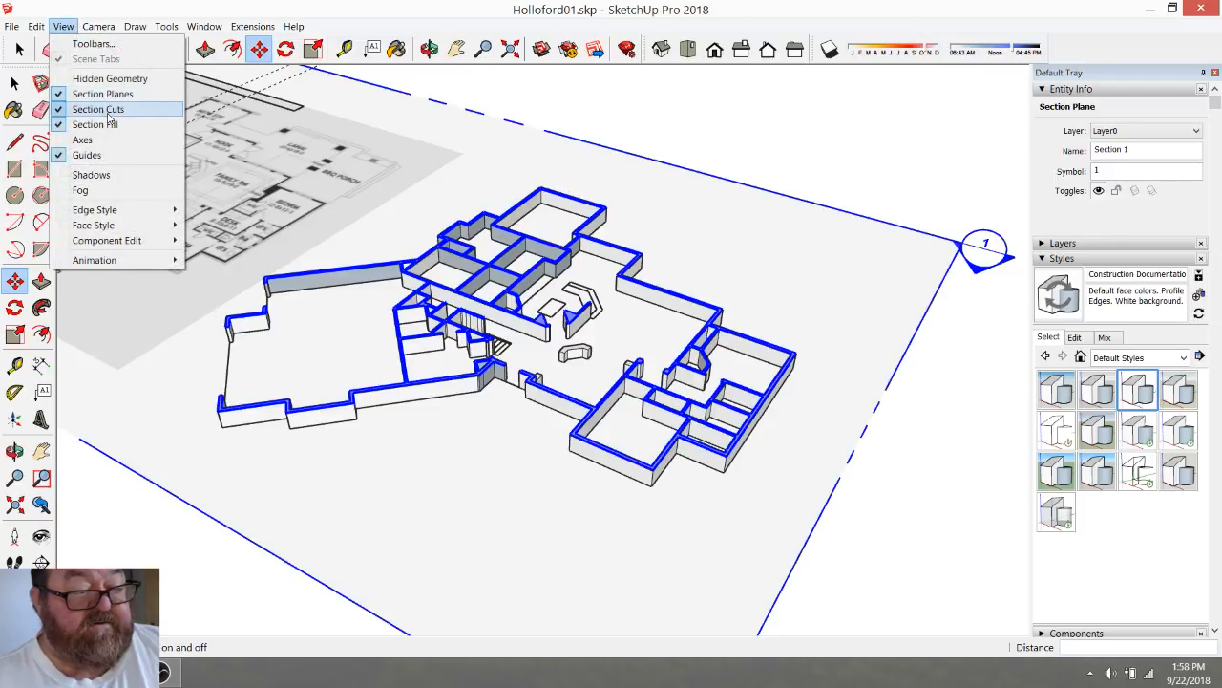
{"action": "left_click", "coordinate": [102, 94]}
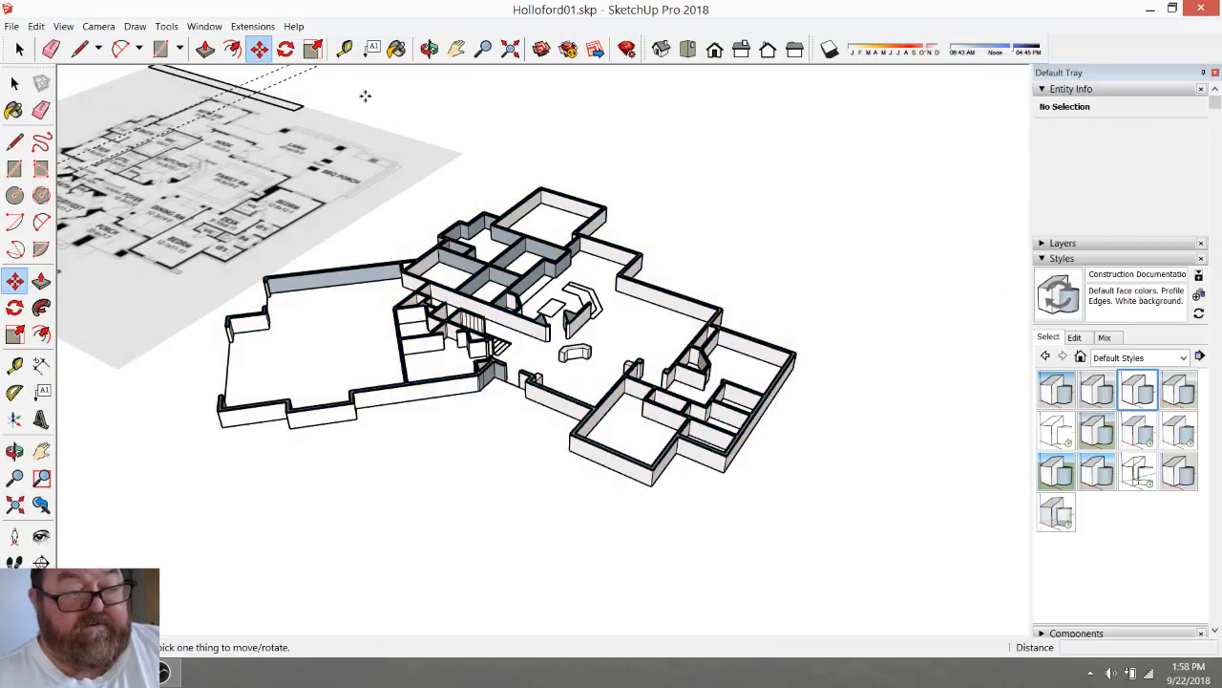
{"action": "left_click", "coordinate": [687, 50]}
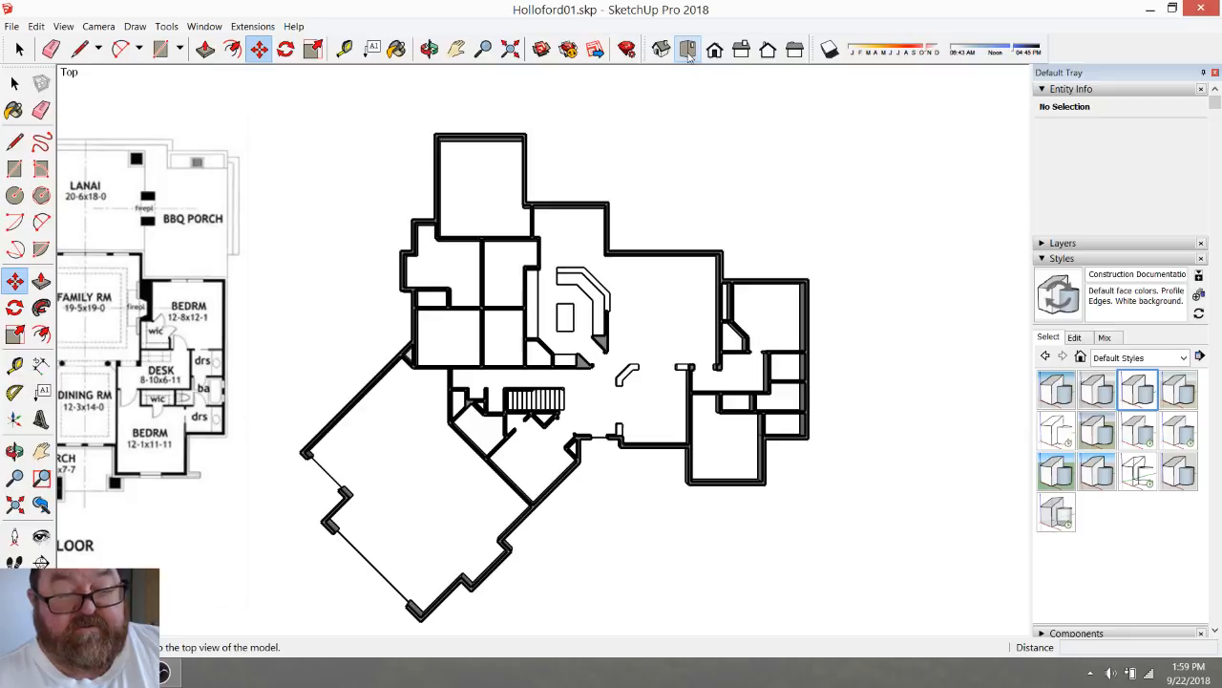
{"action": "scroll", "coordinate": [554, 286], "scroll_direction": "up", "scroll_amount": 4}
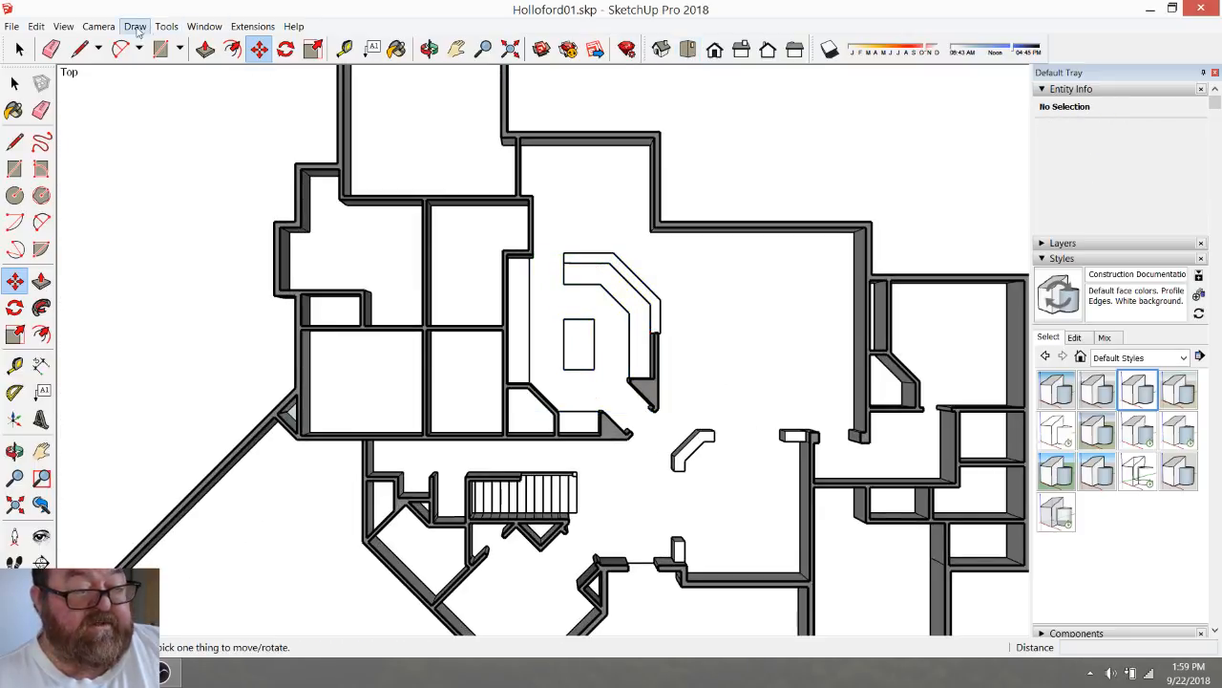
{"action": "left_click", "coordinate": [99, 26]}
{"action": "left_click", "coordinate": [130, 92]}
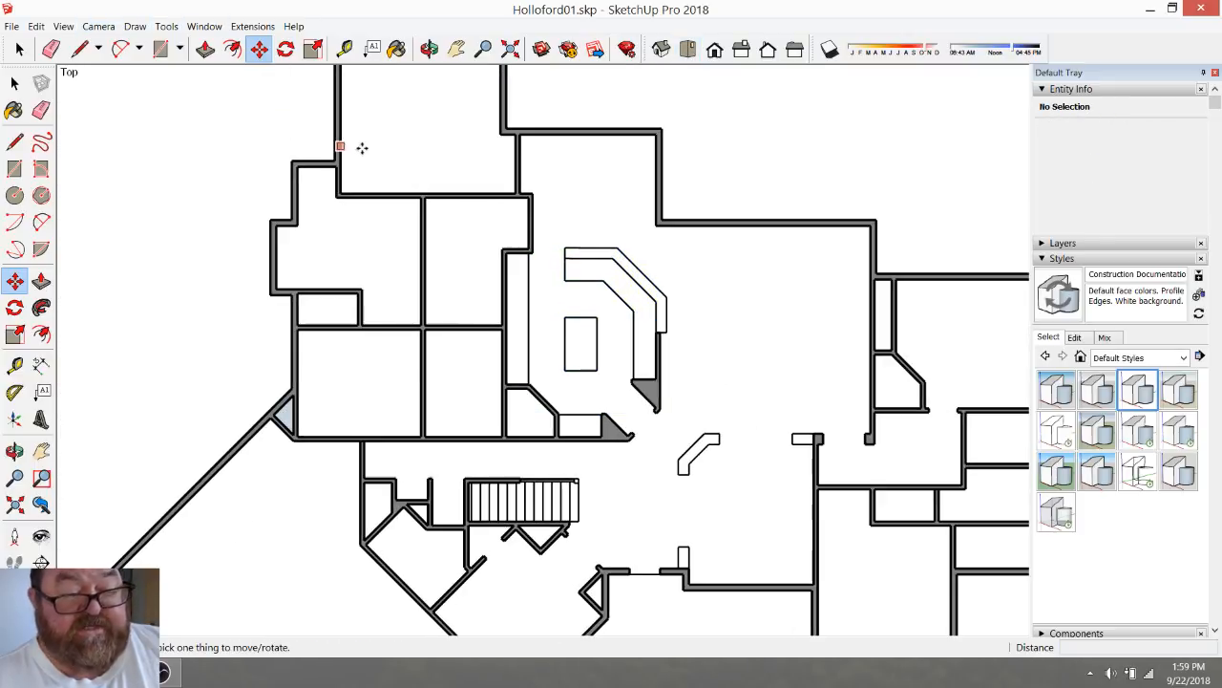
Delete the triangular face enclosed between the angled garage wall and the corner of the adjoining room
{"action": "scroll", "coordinate": [528, 291], "scroll_direction": "down", "scroll_amount": 1}
{"action": "scroll", "coordinate": [528, 291], "scroll_direction": "down", "scroll_amount": 1}
{"action": "scroll", "coordinate": [630, 401], "scroll_direction": "up", "scroll_amount": 3}
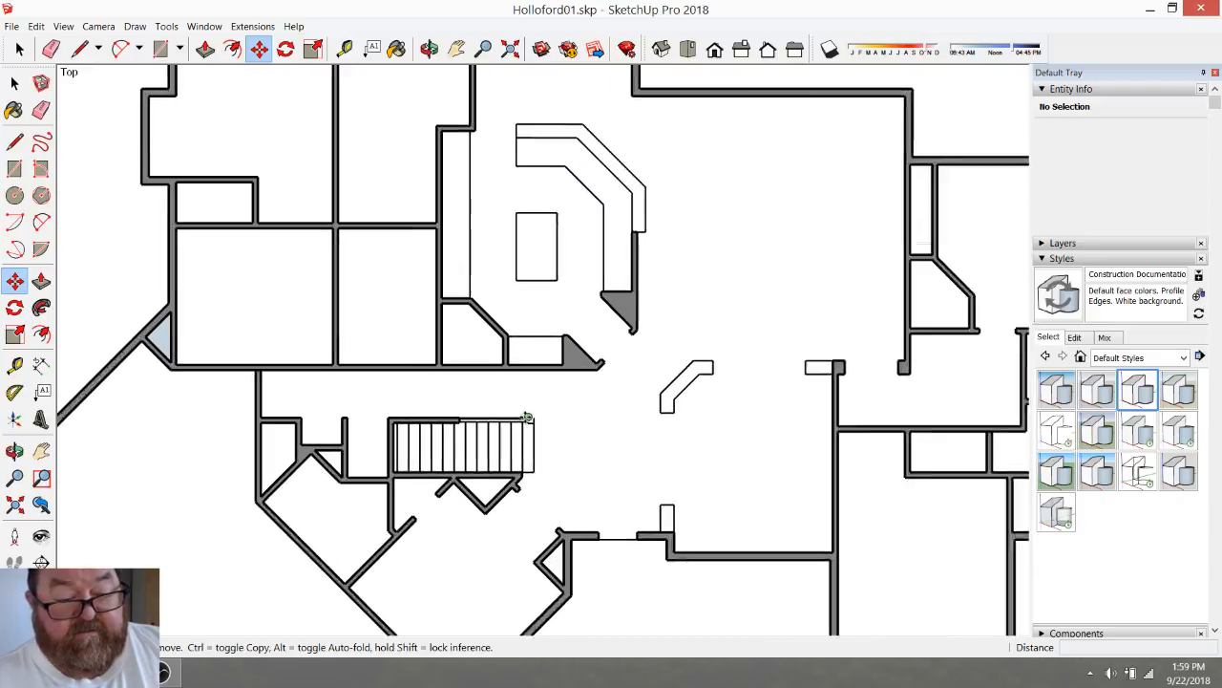
{"action": "scroll", "coordinate": [402, 329], "scroll_direction": "up", "scroll_amount": 2}
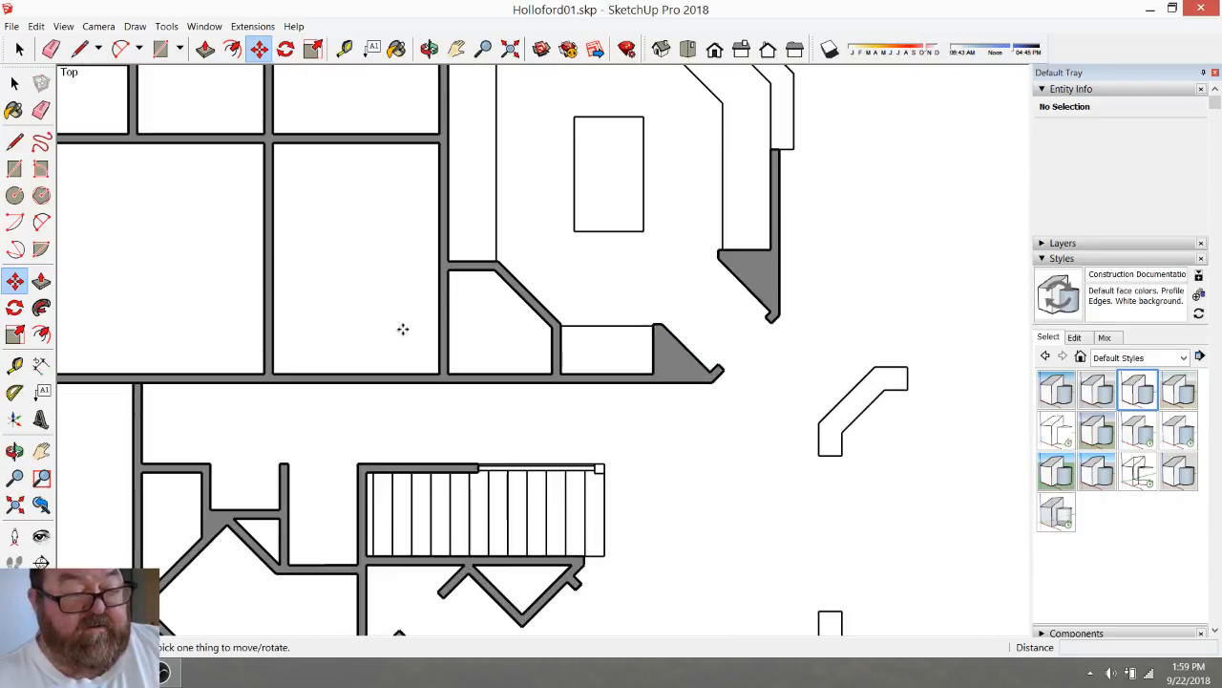
{"action": "scroll", "coordinate": [561, 378], "scroll_direction": "down", "scroll_amount": 1}
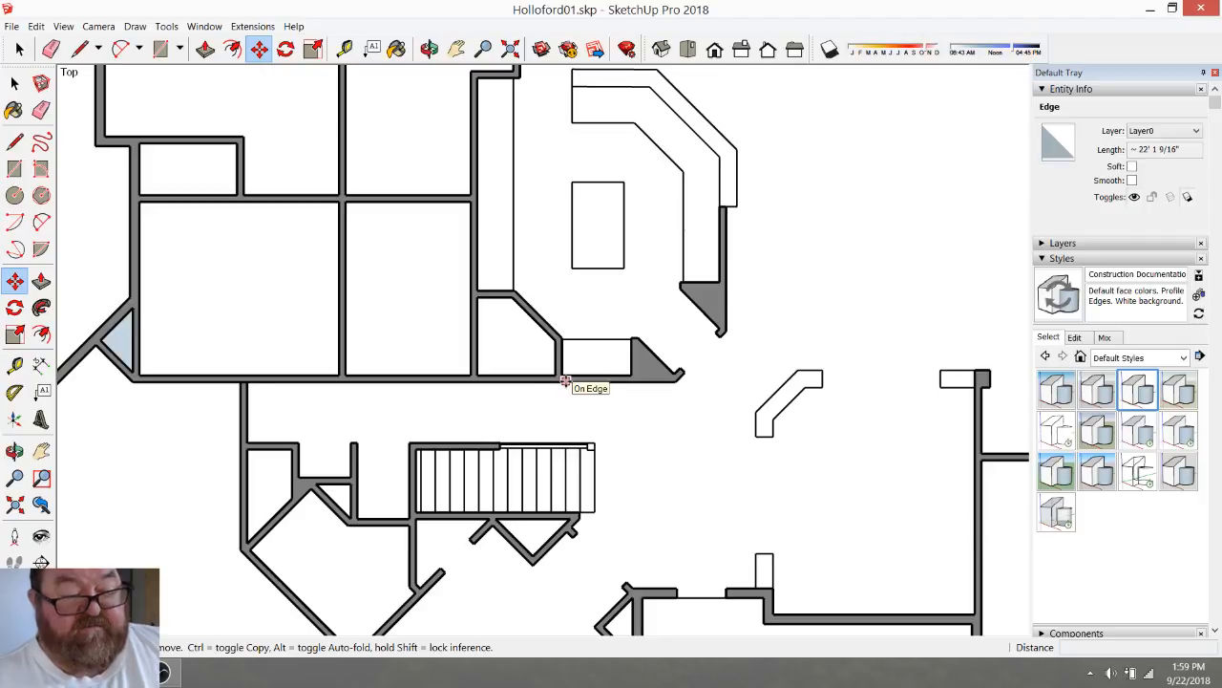
{"action": "scroll", "coordinate": [605, 374], "scroll_direction": "down", "scroll_amount": 2}
{"action": "scroll", "coordinate": [372, 411], "scroll_direction": "up", "scroll_amount": 2}
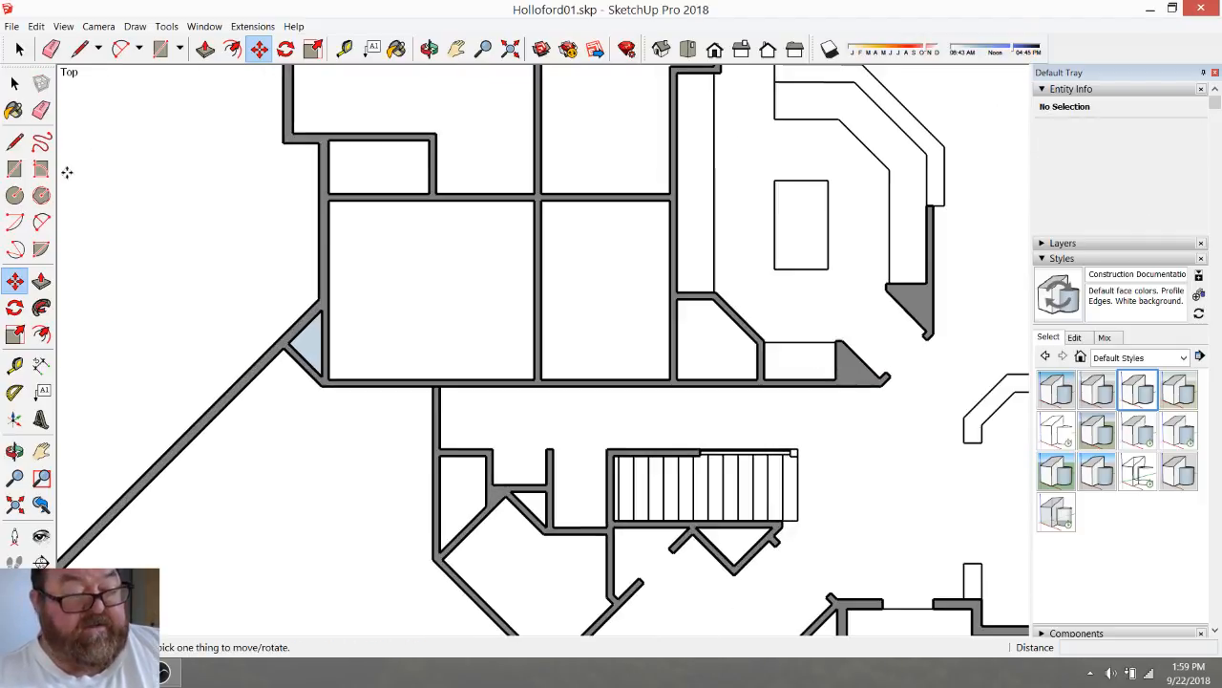
{"action": "left_click", "coordinate": [19, 49]}
{"action": "scroll", "coordinate": [231, 344], "scroll_direction": "up", "scroll_amount": 1}
{"action": "left_click", "coordinate": [342, 344]}
{"action": "key", "text": "Delete"}
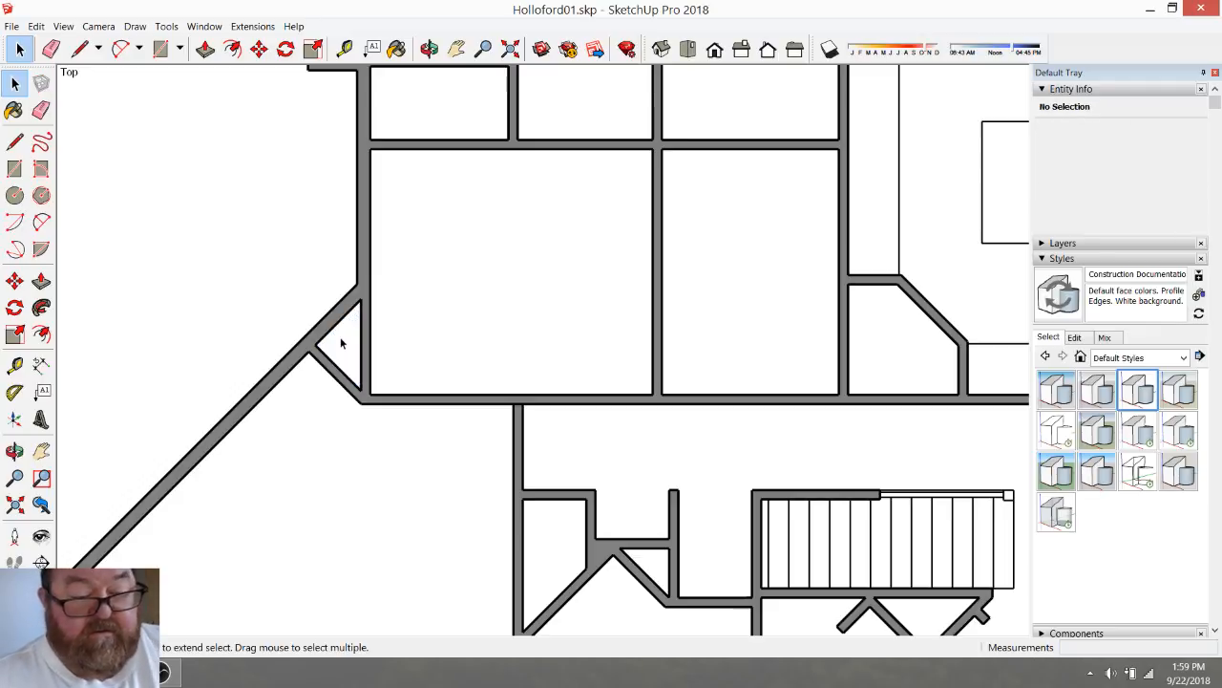
Show the section planes again and delete the horizontal section plane from the house model
{"action": "scroll", "coordinate": [371, 328], "scroll_direction": "down", "scroll_amount": 3}
{"action": "scroll", "coordinate": [363, 332], "scroll_direction": "up", "scroll_amount": 1}
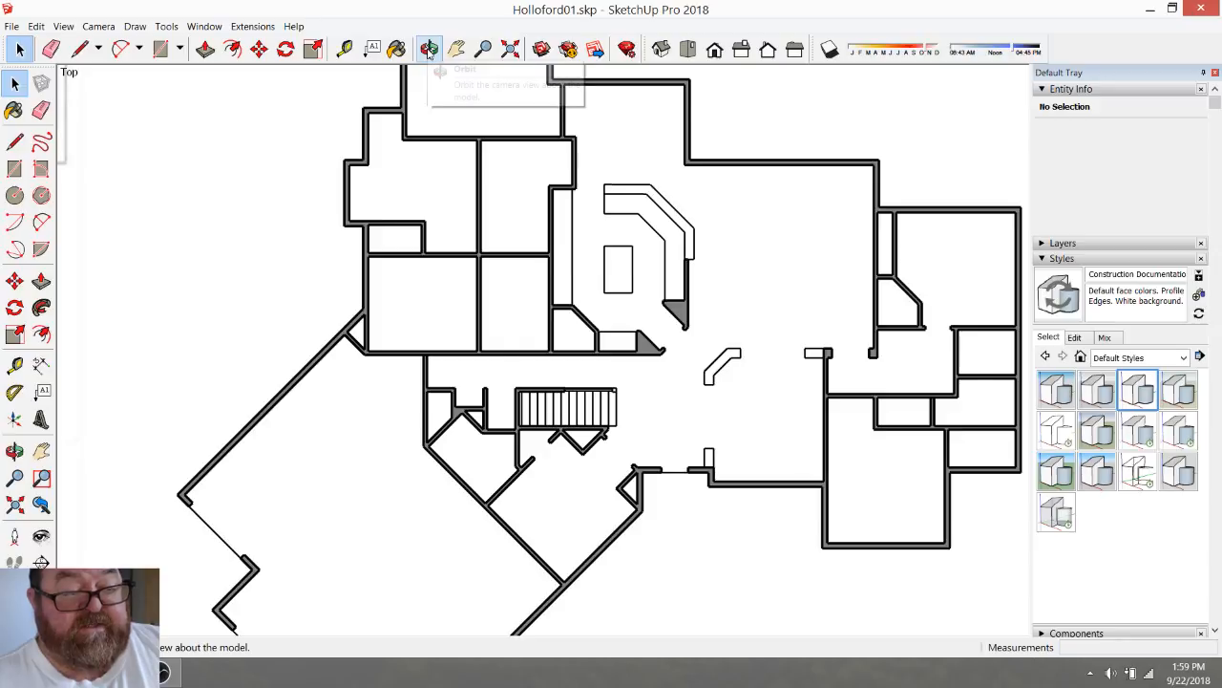
{"action": "scroll", "coordinate": [496, 347], "scroll_direction": "down", "scroll_amount": 1}
{"action": "scroll", "coordinate": [486, 344], "scroll_direction": "down", "scroll_amount": 2}
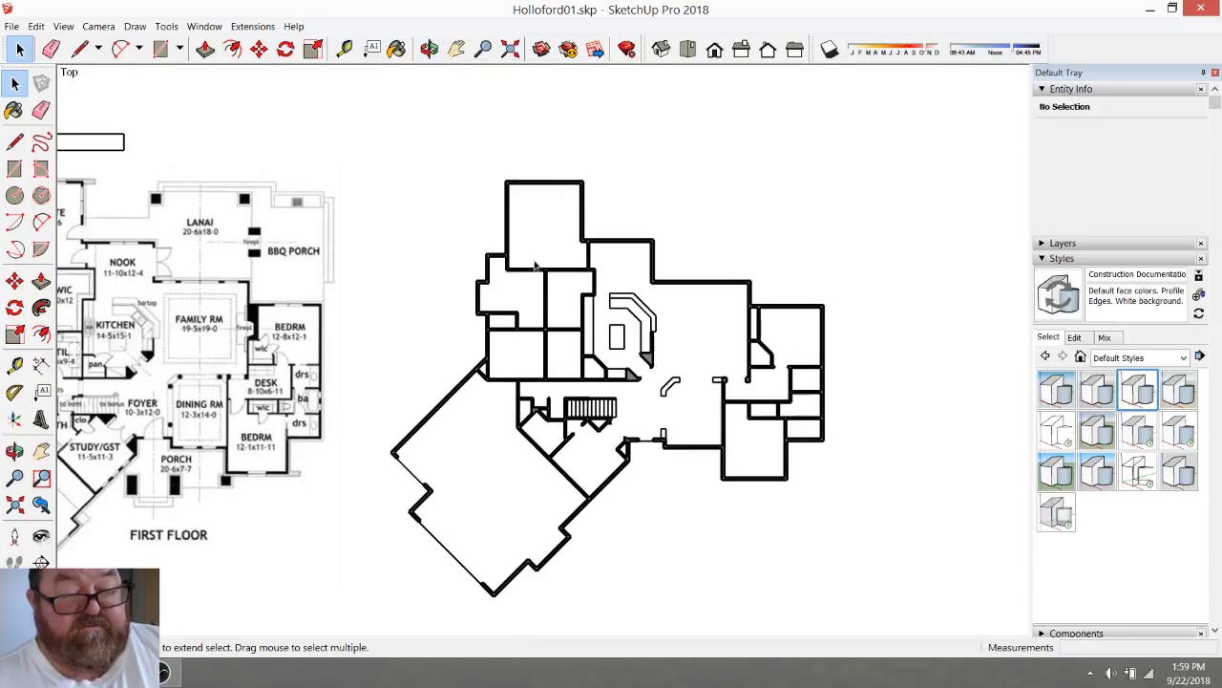
{"action": "left_click", "coordinate": [429, 48]}
{"action": "left_click_drag", "start_coordinate": [497, 191], "coordinate": [579, 357]}
{"action": "left_click", "coordinate": [62, 25]}
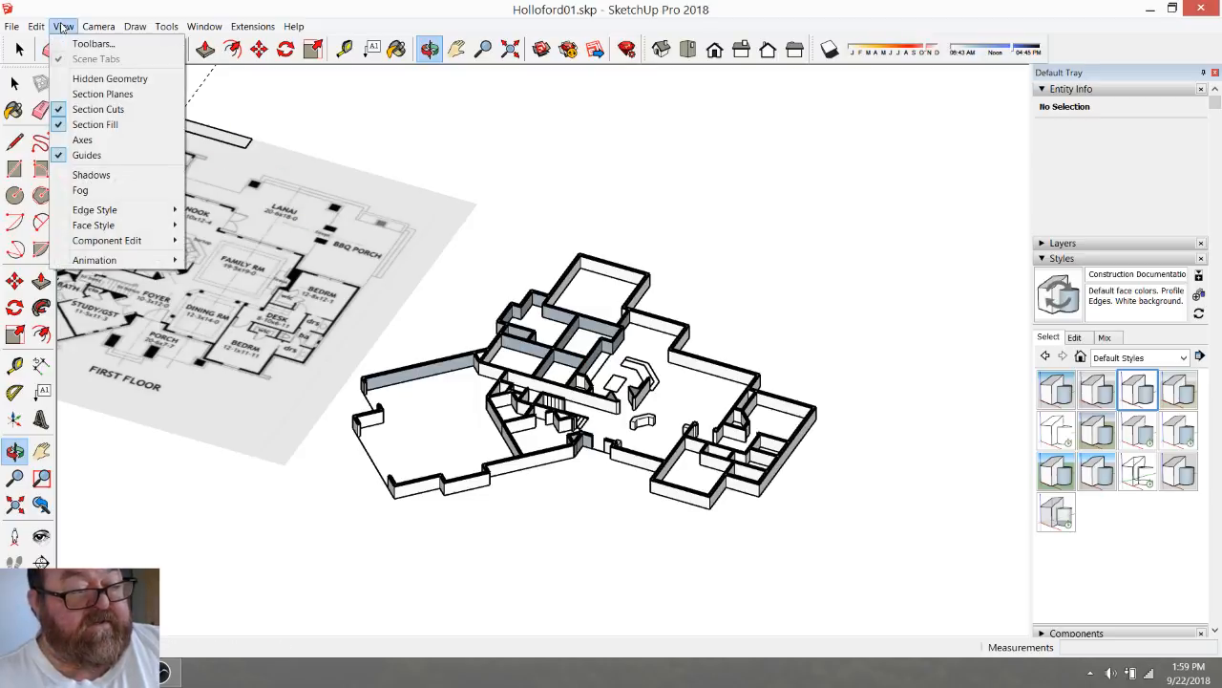
{"action": "left_click", "coordinate": [100, 94]}
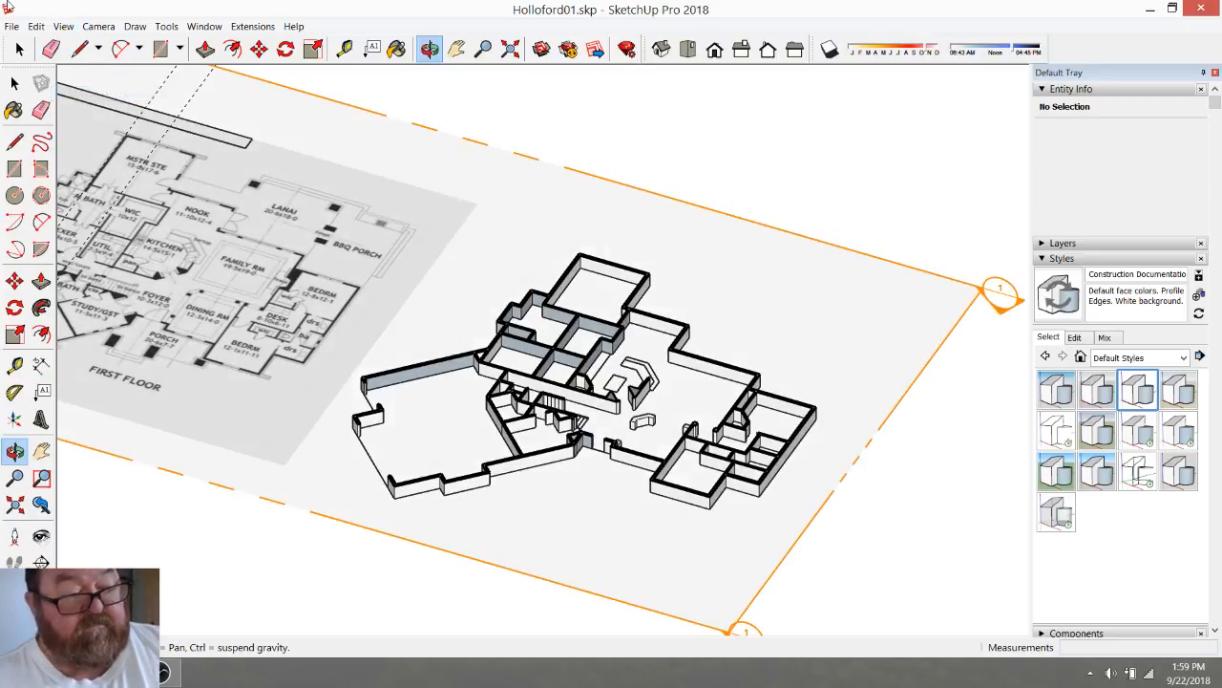
{"action": "left_click", "coordinate": [19, 49]}
{"action": "left_click", "coordinate": [562, 178]}
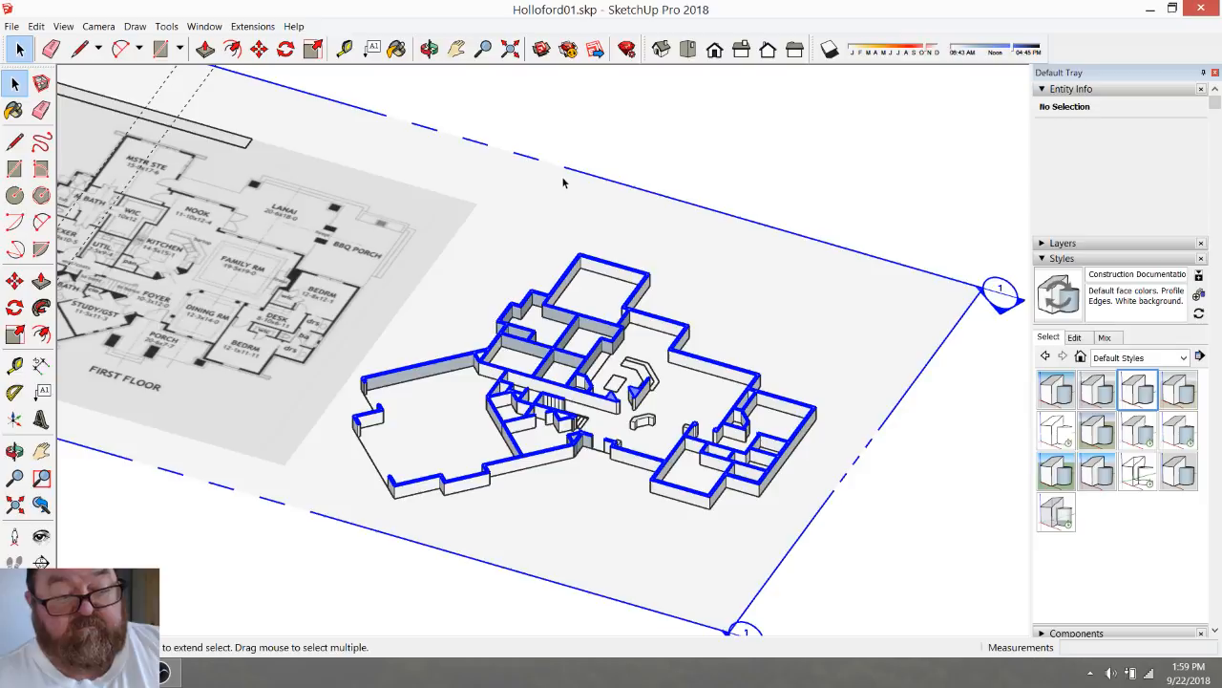
{"action": "key", "text": "Delete"}
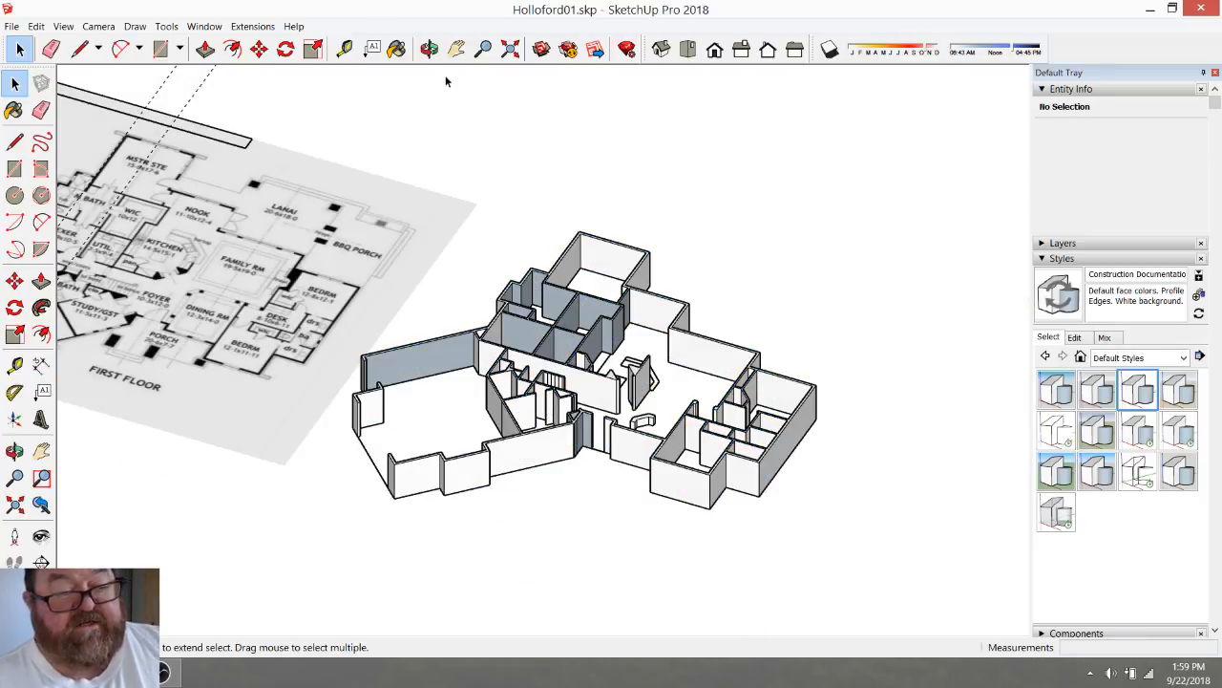
Examine the full-height walls in 3D, especially around the staircase and its adjoining angled walls
{"action": "left_click", "coordinate": [430, 50]}
{"action": "left_click_drag", "start_coordinate": [473, 292], "coordinate": [576, 407]}
{"action": "scroll", "coordinate": [588, 379], "scroll_direction": "up", "scroll_amount": 2}
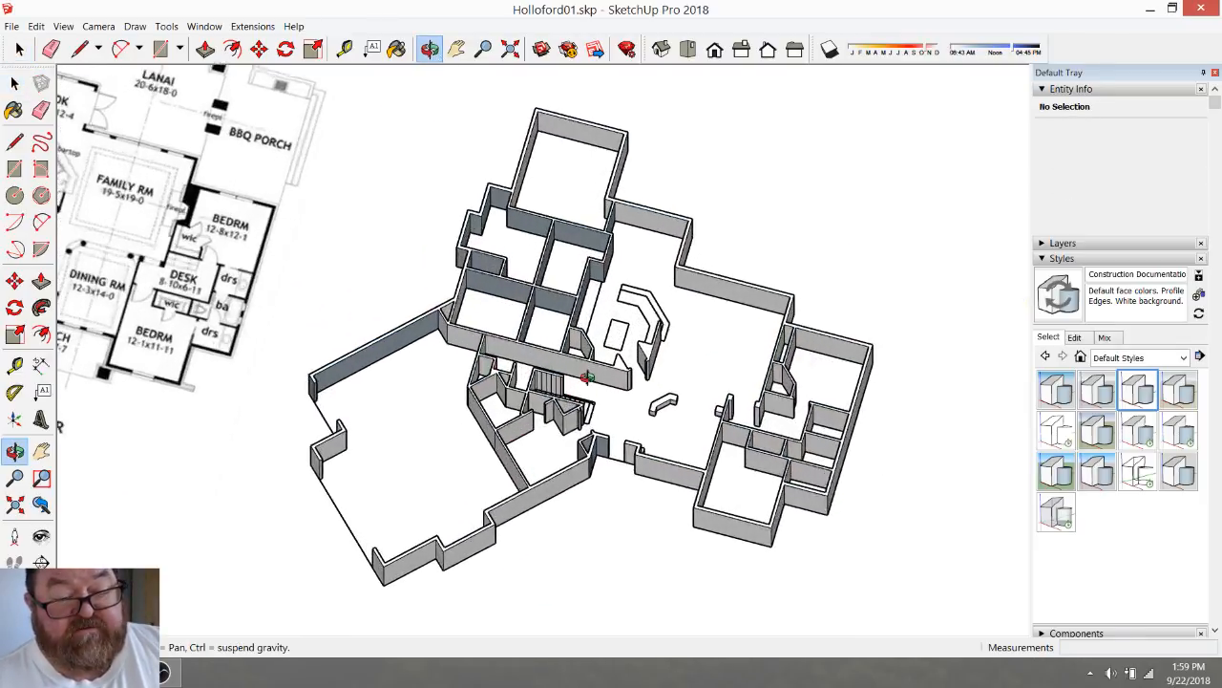
{"action": "scroll", "coordinate": [588, 379], "scroll_direction": "up", "scroll_amount": 4}
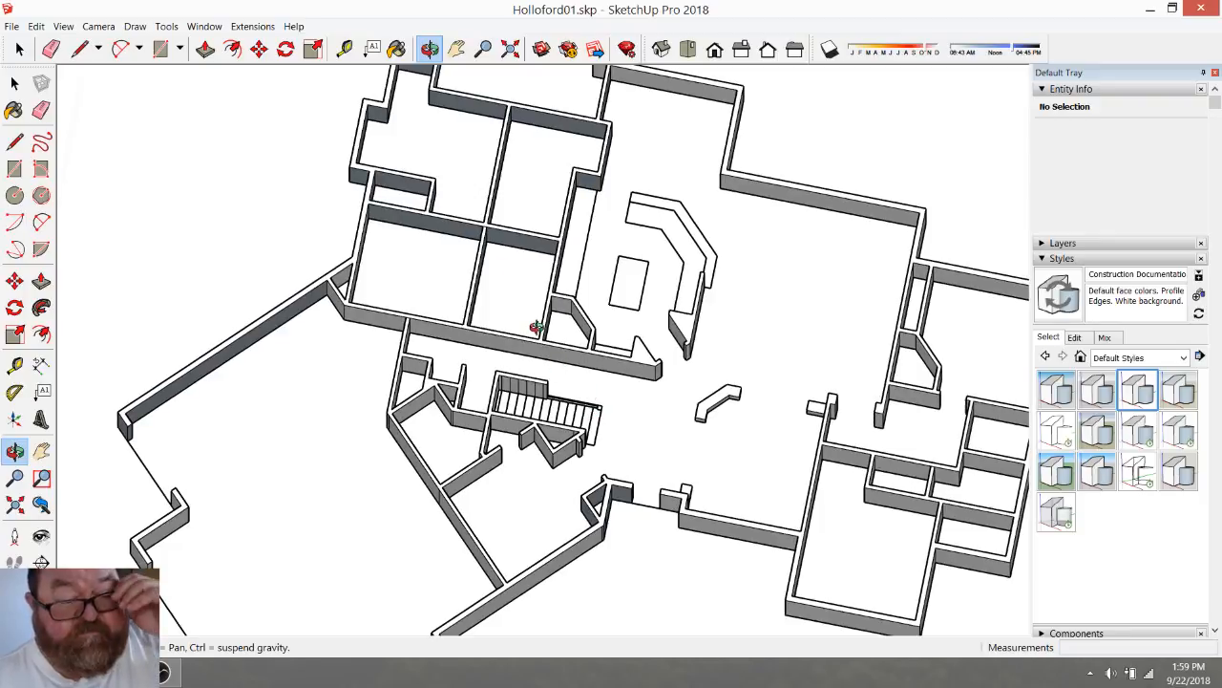
{"action": "scroll", "coordinate": [537, 327], "scroll_direction": "down", "scroll_amount": 1}
{"action": "left_click_drag", "start_coordinate": [588, 283], "coordinate": [547, 282]}
{"action": "left_click_drag", "start_coordinate": [575, 389], "coordinate": [516, 409]}
{"action": "scroll", "coordinate": [516, 409], "scroll_direction": "up", "scroll_amount": 5}
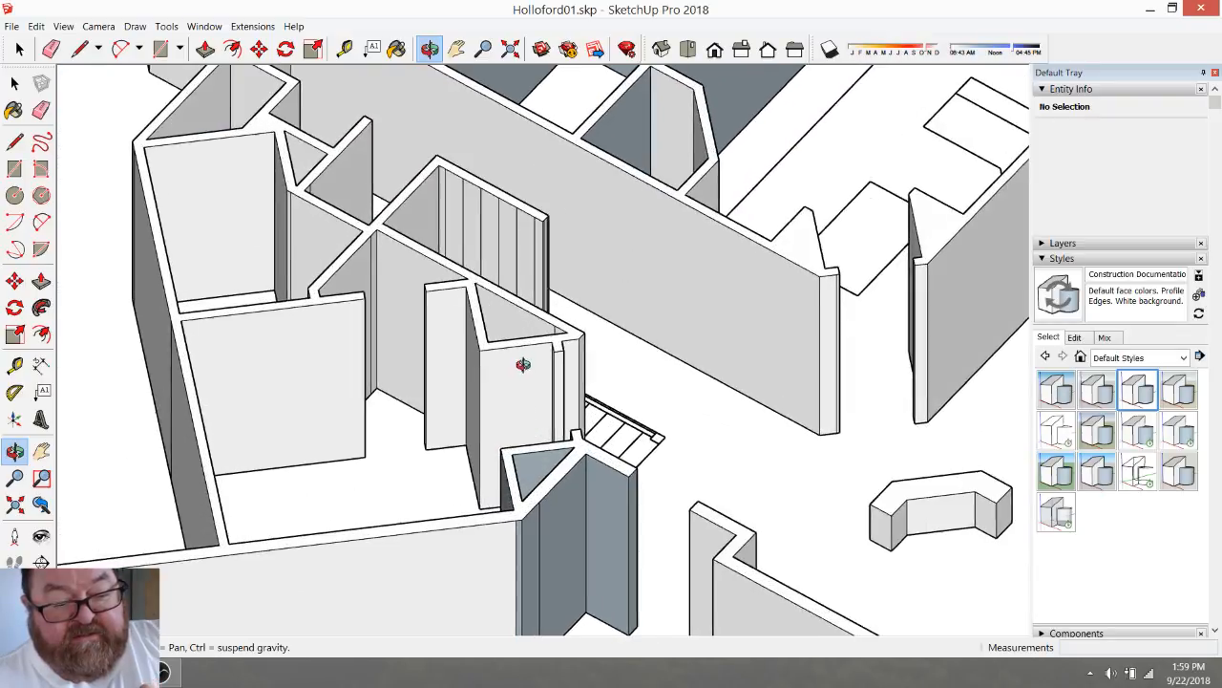
{"action": "scroll", "coordinate": [546, 423], "scroll_direction": "down", "scroll_amount": 2}
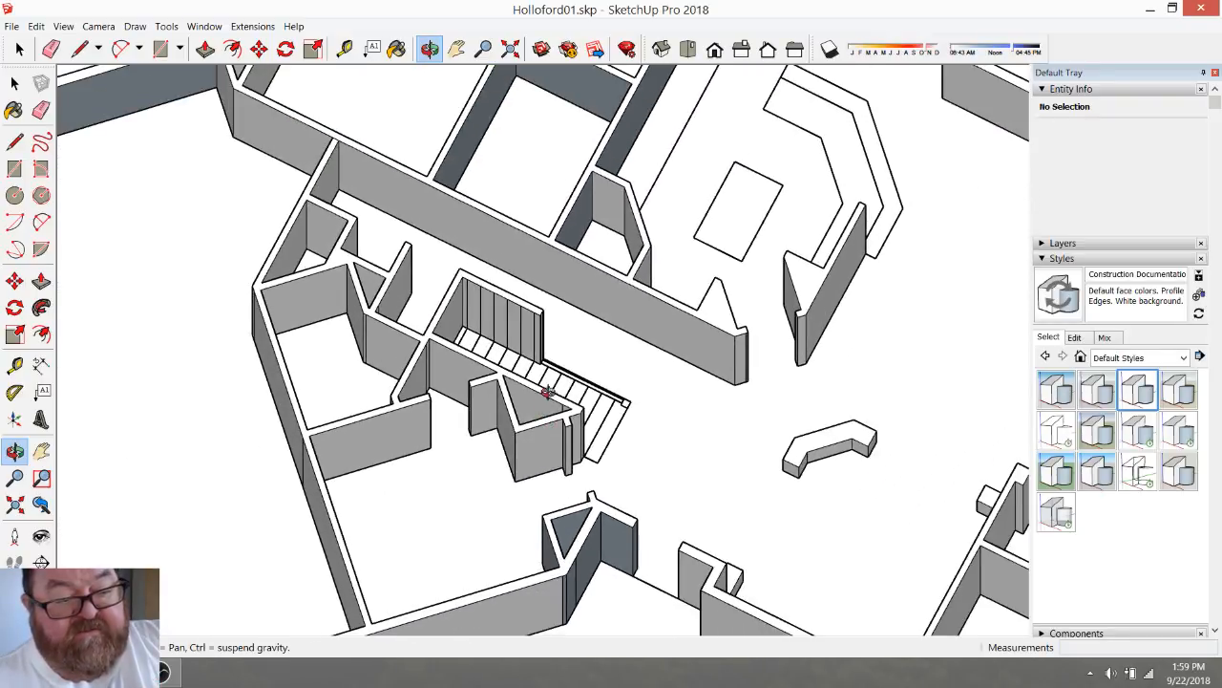
{"action": "left_click_drag", "start_coordinate": [476, 333], "coordinate": [640, 409]}
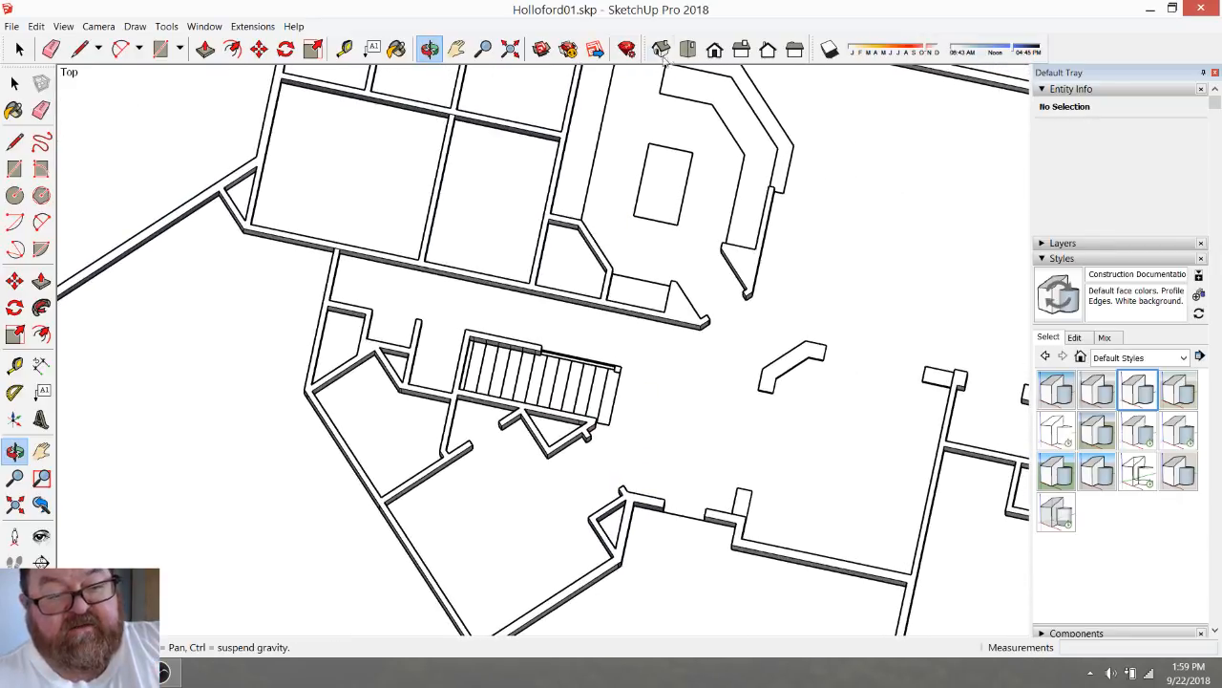
Examine the whole wall layout in the top view alongside the reference floor plan
{"action": "left_click", "coordinate": [687, 50]}
{"action": "scroll", "coordinate": [682, 259], "scroll_direction": "down", "scroll_amount": 3}
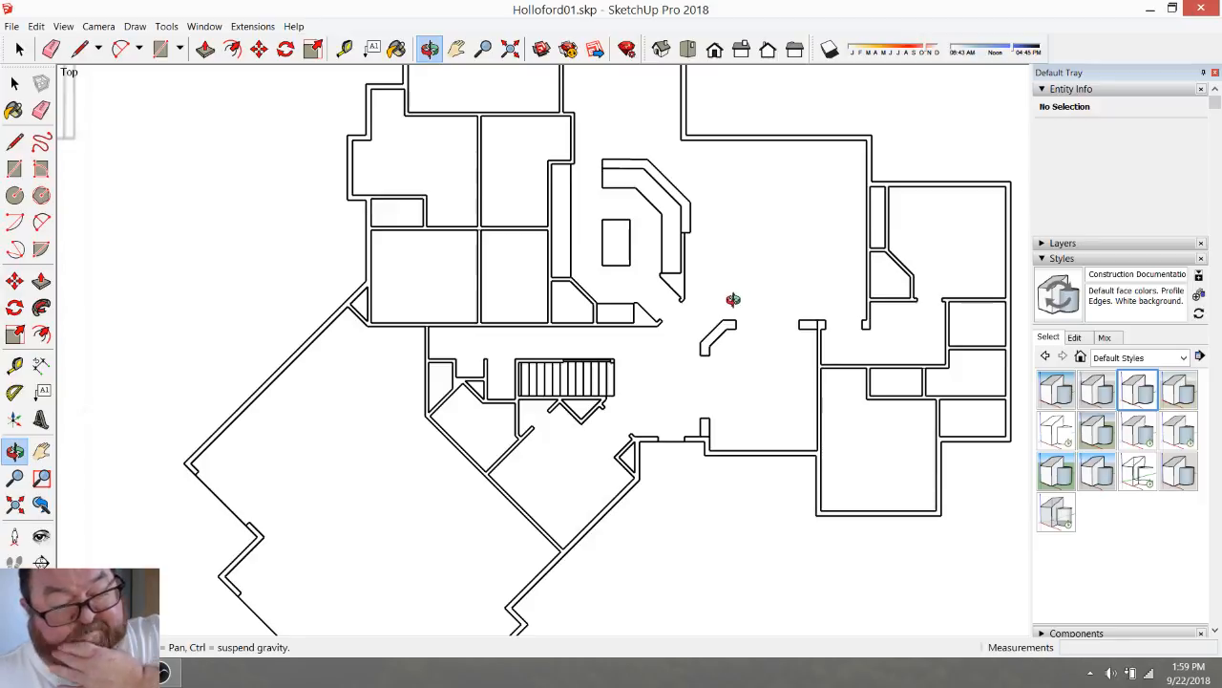
{"action": "scroll", "coordinate": [734, 300], "scroll_direction": "down", "scroll_amount": 2}
{"action": "scroll", "coordinate": [545, 422], "scroll_direction": "up", "scroll_amount": 3}
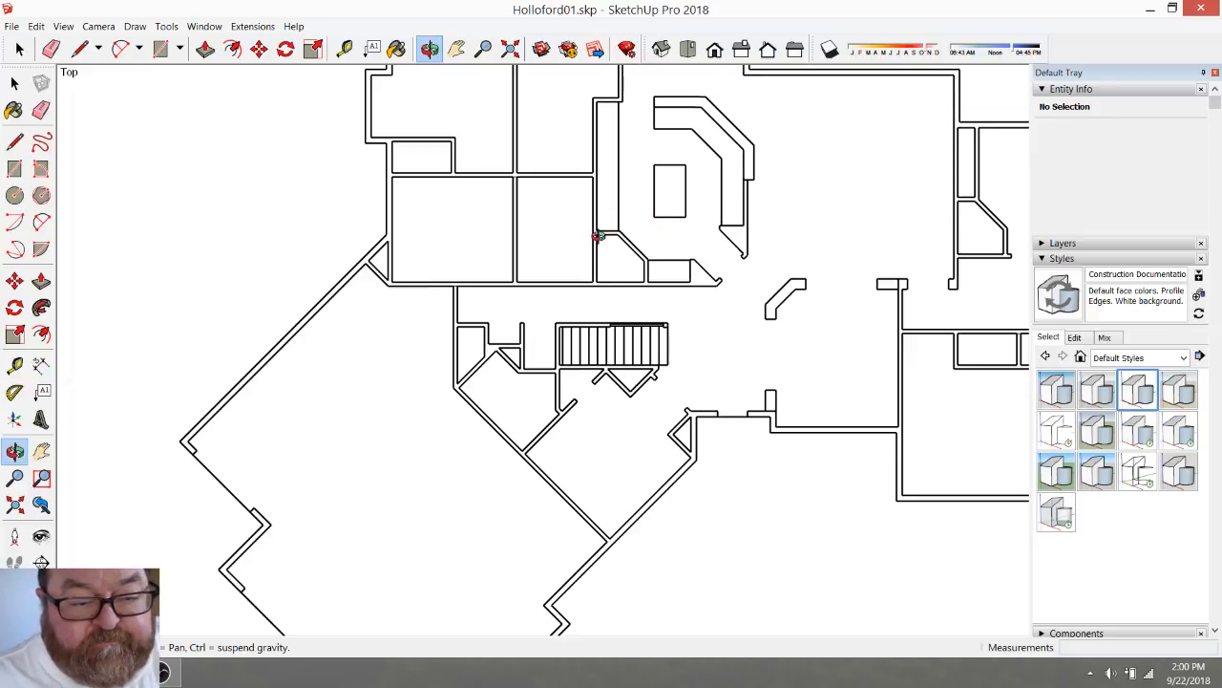
{"action": "scroll", "coordinate": [597, 239], "scroll_direction": "down", "scroll_amount": 5}
{"action": "scroll", "coordinate": [583, 215], "scroll_direction": "up", "scroll_amount": 4}
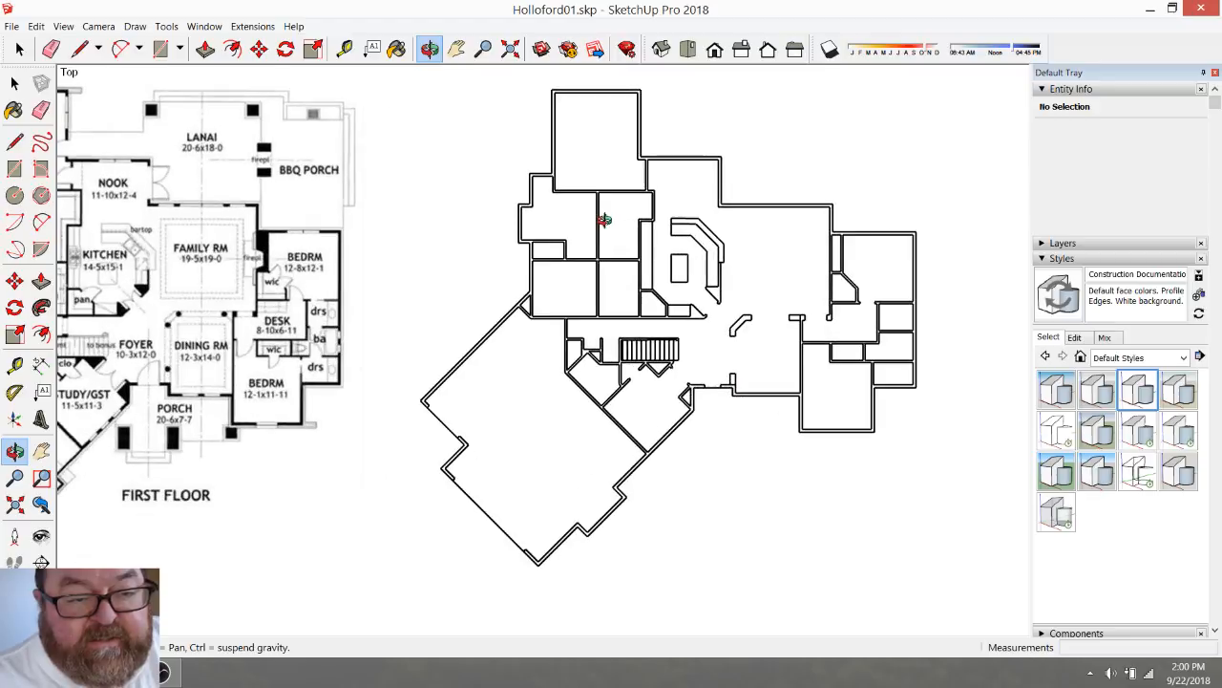
{"action": "scroll", "coordinate": [625, 249], "scroll_direction": "down", "scroll_amount": 2}
{"action": "scroll", "coordinate": [634, 213], "scroll_direction": "up", "scroll_amount": 2}
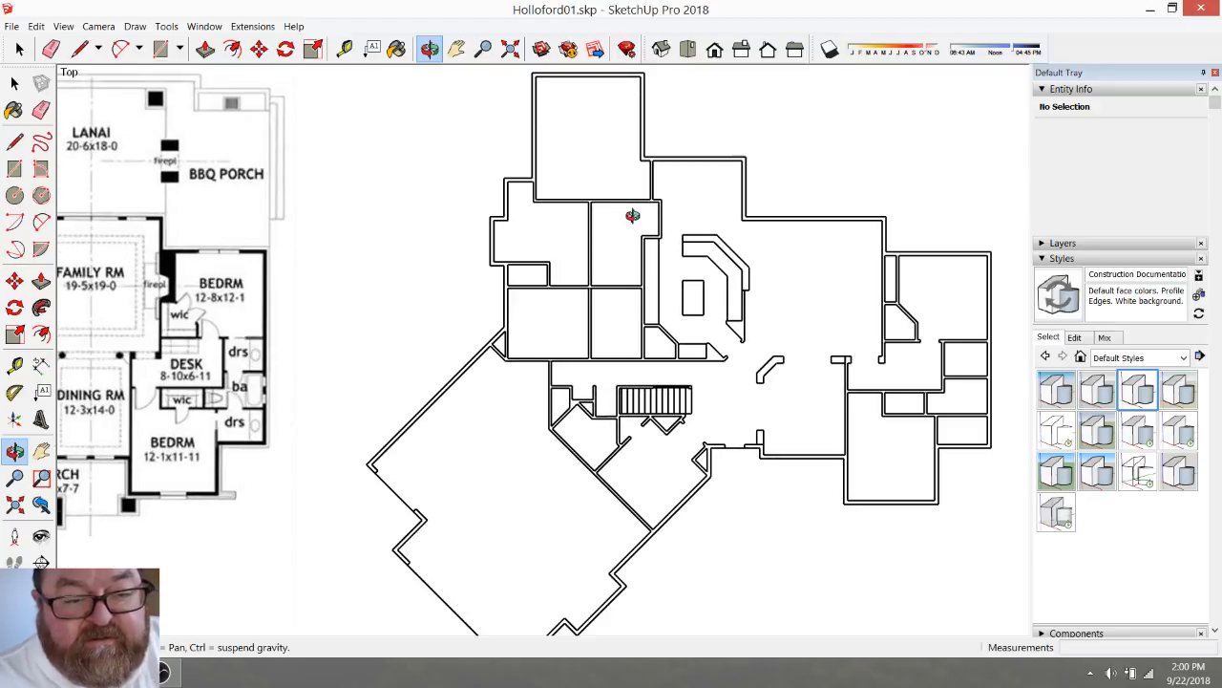
Switch the camera to perspective and look over the extruded walls of the house from an angled view
{"action": "left_click", "coordinate": [98, 26]}
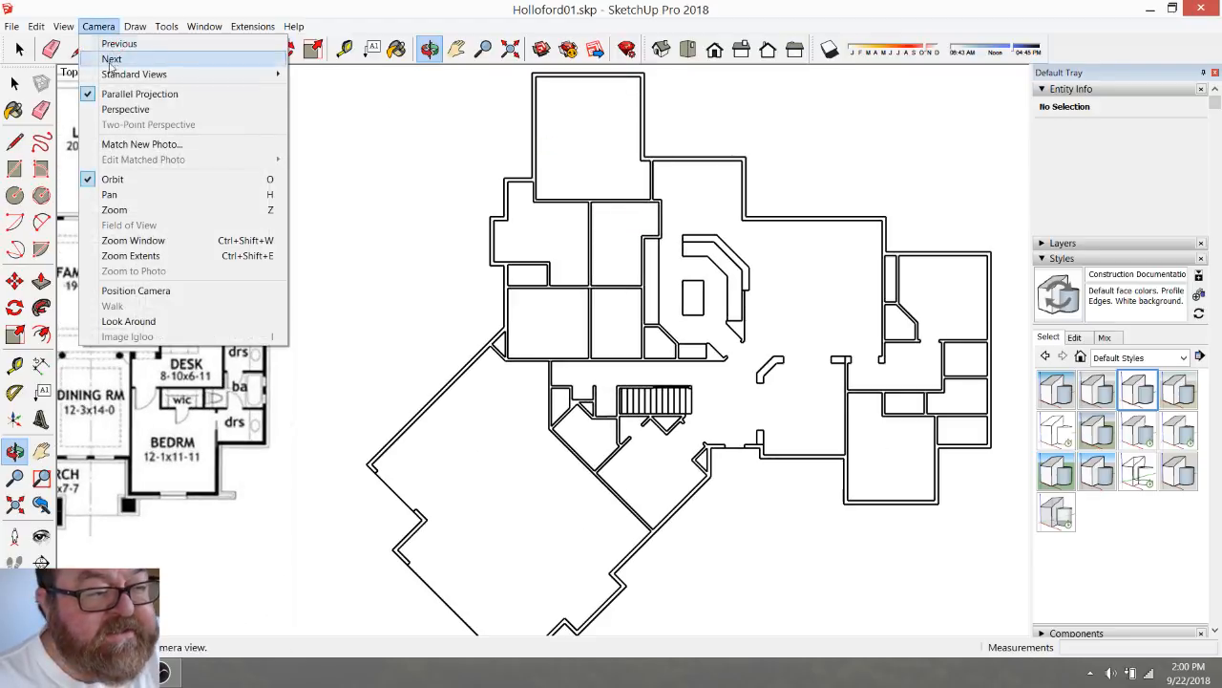
{"action": "left_click", "coordinate": [125, 110]}
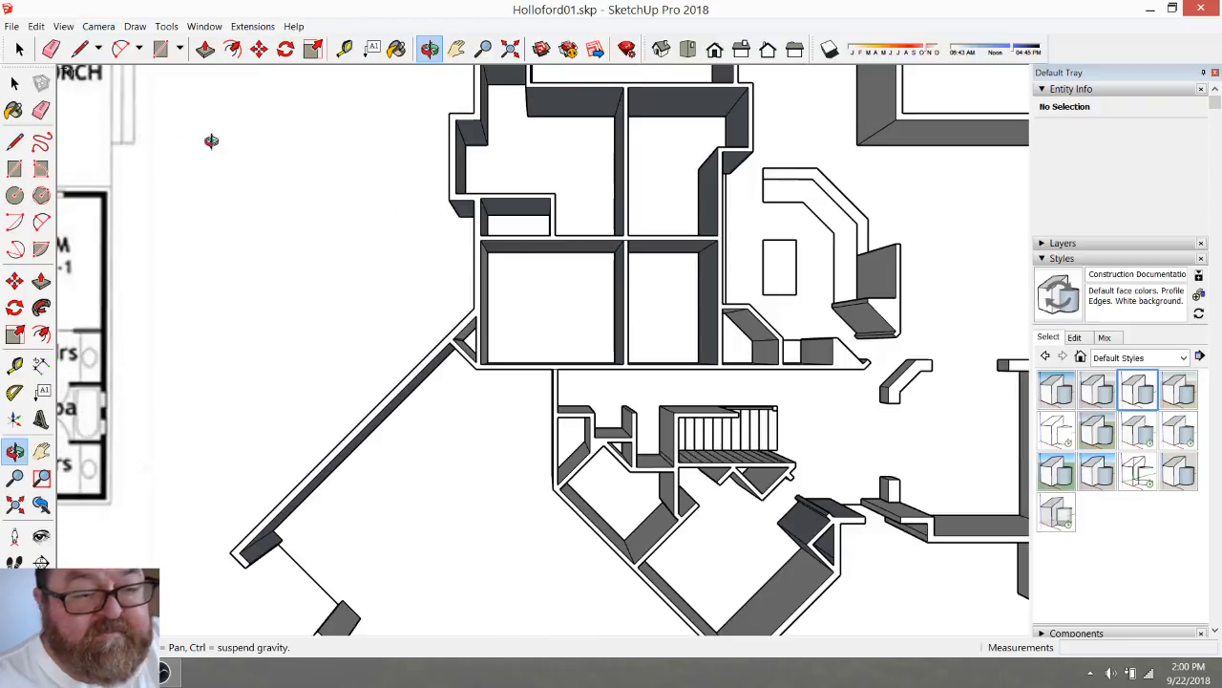
{"action": "left_click_drag", "start_coordinate": [576, 314], "coordinate": [407, 248]}
{"action": "left_click_drag", "start_coordinate": [620, 388], "coordinate": [527, 335]}
{"action": "scroll", "coordinate": [527, 335], "scroll_direction": "down", "scroll_amount": 2}
{"action": "left_click_drag", "start_coordinate": [563, 371], "coordinate": [574, 480]}
{"action": "scroll", "coordinate": [790, 436], "scroll_direction": "up", "scroll_amount": 5}
{"action": "scroll", "coordinate": [871, 532], "scroll_direction": "down", "scroll_amount": 2}
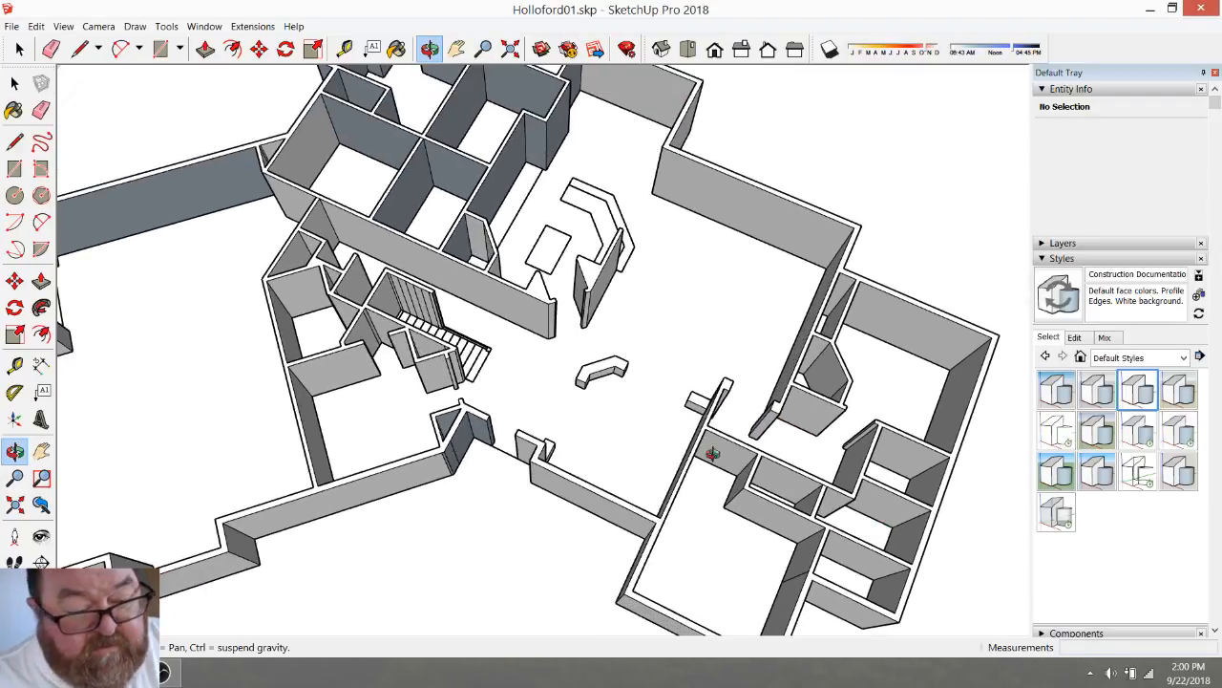
{"action": "scroll", "coordinate": [474, 336], "scroll_direction": "down", "scroll_amount": 3}
{"action": "scroll", "coordinate": [446, 378], "scroll_direction": "up", "scroll_amount": 3}
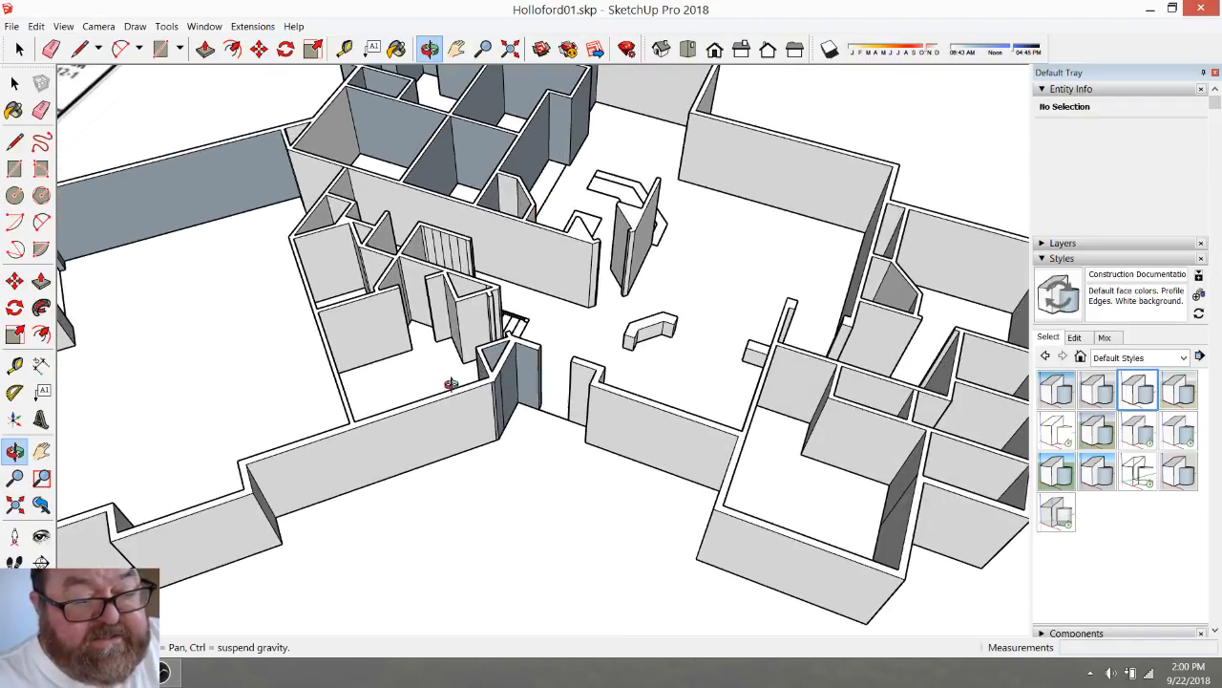
{"action": "scroll", "coordinate": [502, 348], "scroll_direction": "down", "scroll_amount": 2}
{"action": "scroll", "coordinate": [493, 353], "scroll_direction": "up", "scroll_amount": 3}
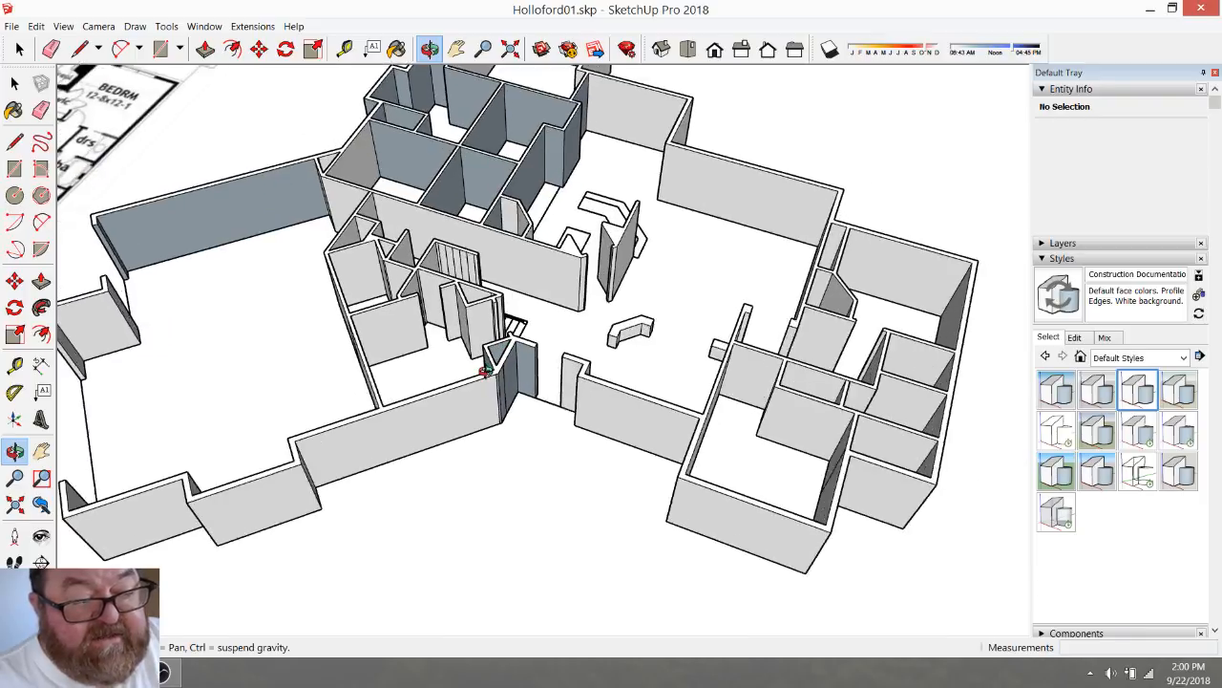
{"action": "scroll", "coordinate": [493, 416], "scroll_direction": "up", "scroll_amount": 2}
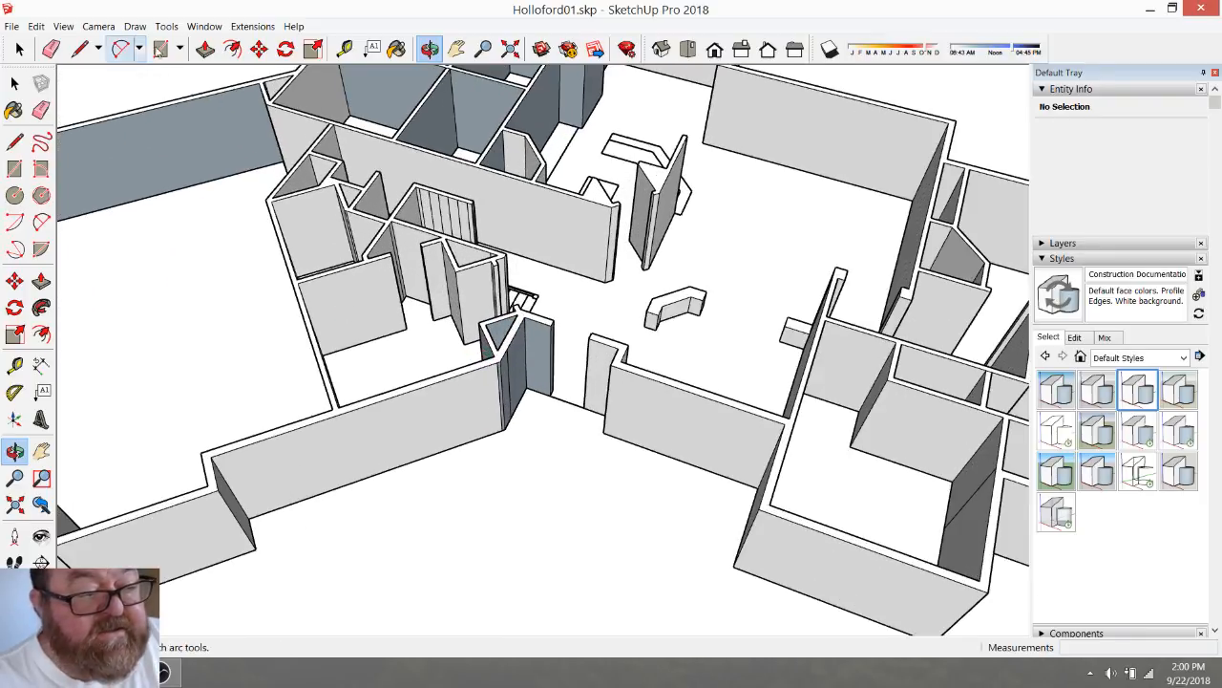
Try to lower the joined top face of the garage and stair walls by about 4' 8" with Push/Pull
{"action": "left_click", "coordinate": [205, 48]}
{"action": "scroll", "coordinate": [442, 344], "scroll_direction": "up", "scroll_amount": 2}
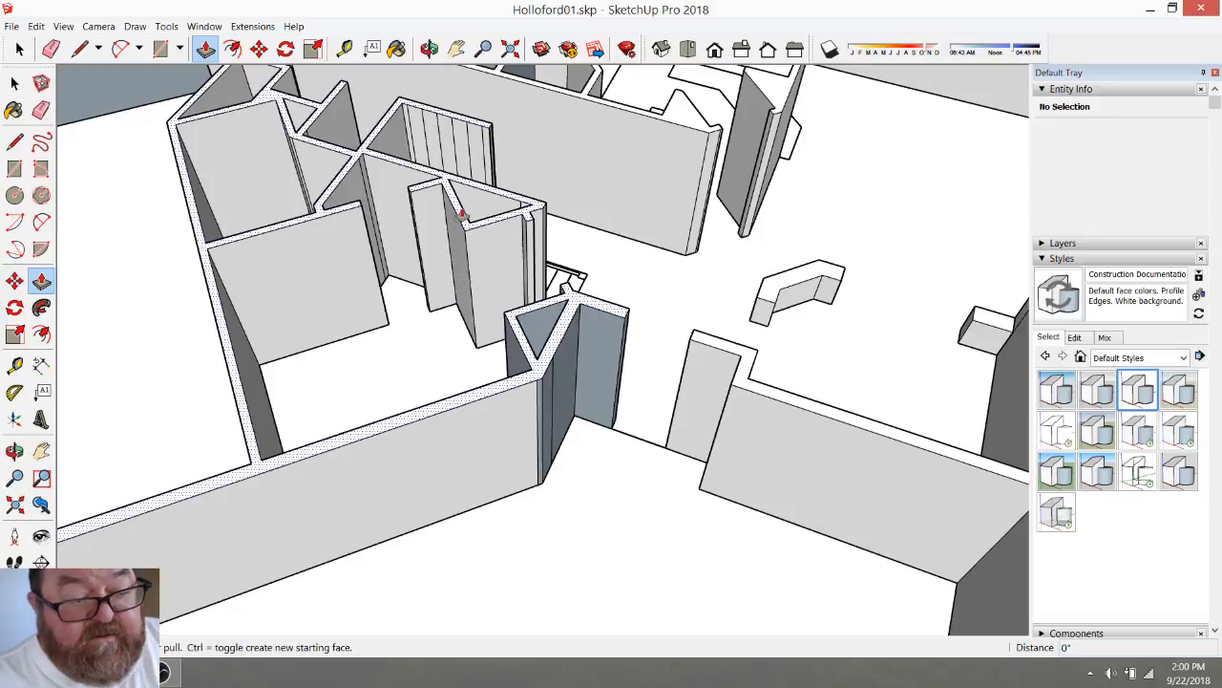
{"action": "left_click", "coordinate": [462, 214]}
{"action": "scroll", "coordinate": [467, 258], "scroll_direction": "down", "scroll_amount": 3}
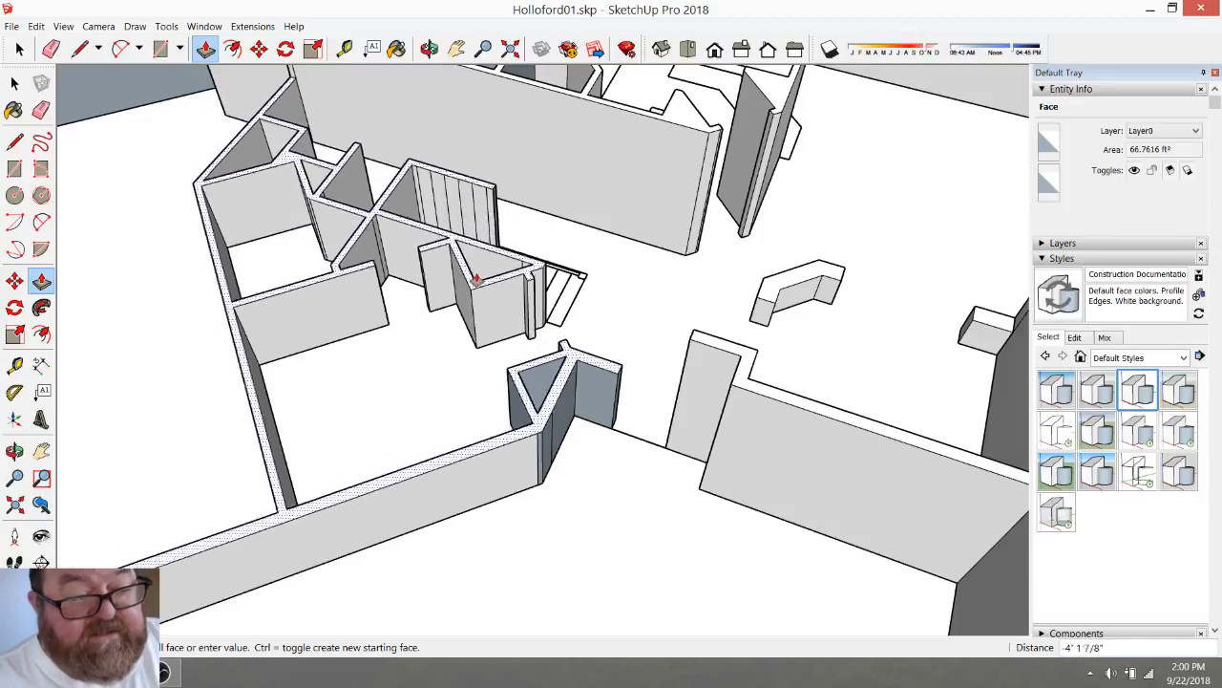
{"action": "scroll", "coordinate": [508, 357], "scroll_direction": "down", "scroll_amount": 1}
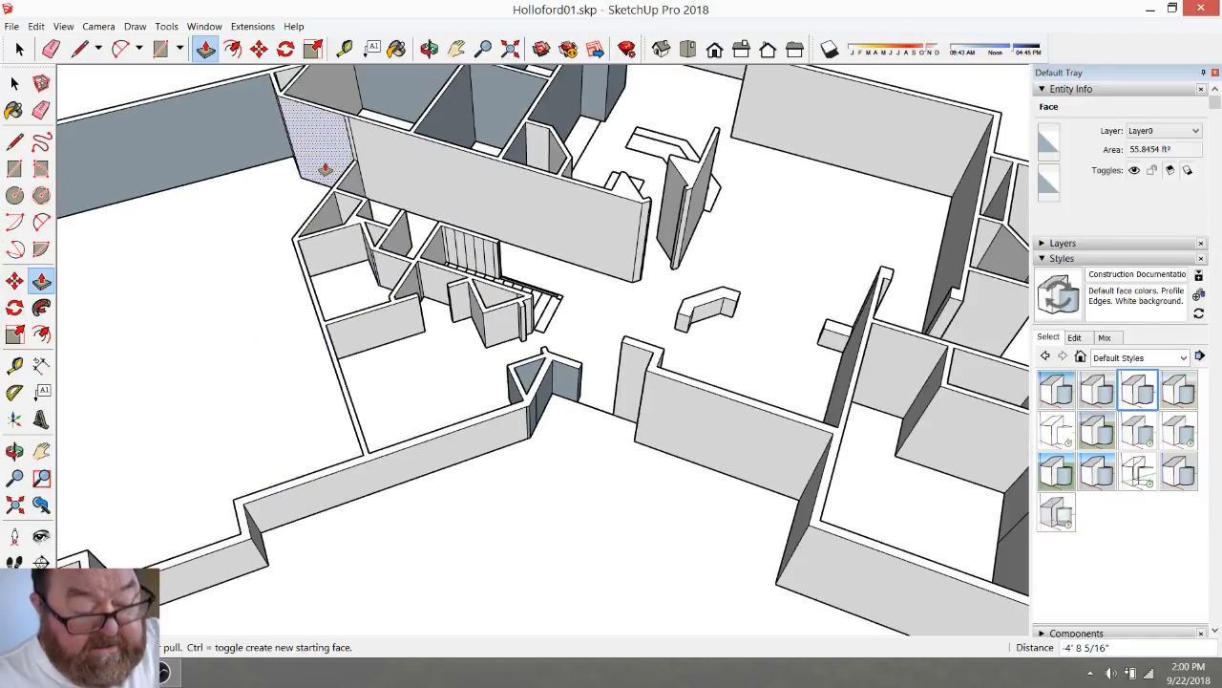
{"action": "scroll", "coordinate": [384, 188], "scroll_direction": "up", "scroll_amount": 5}
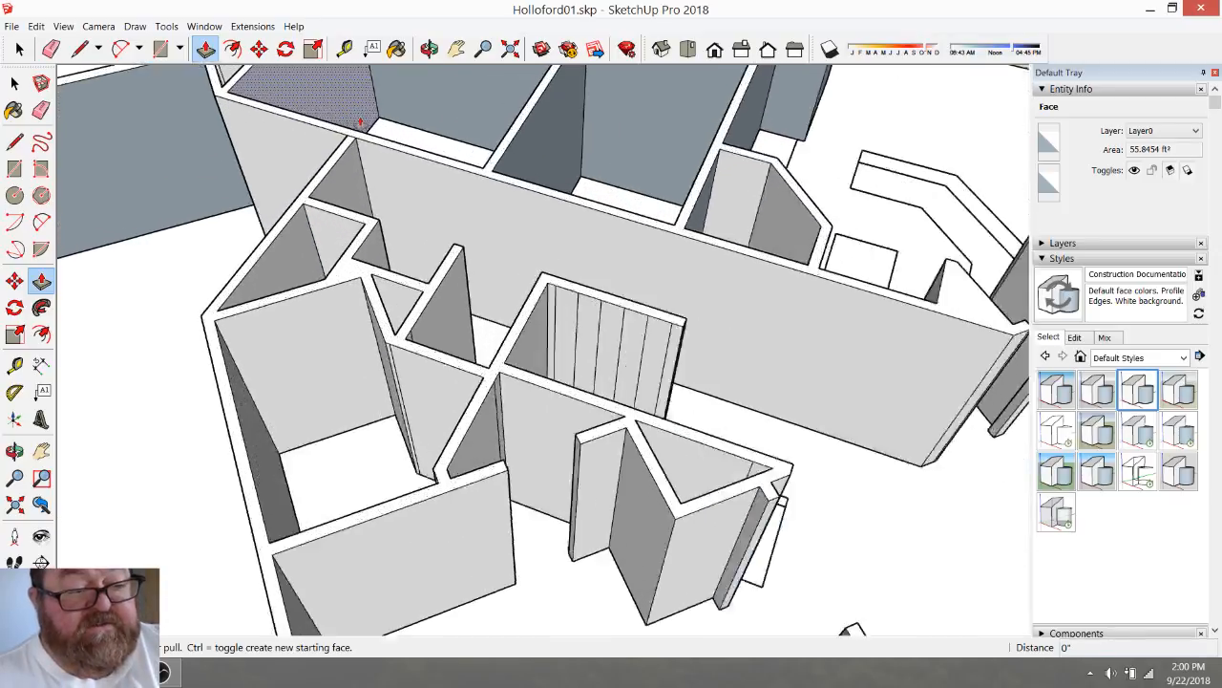
{"action": "left_click", "coordinate": [51, 48]}
{"action": "scroll", "coordinate": [352, 153], "scroll_direction": "up", "scroll_amount": 2}
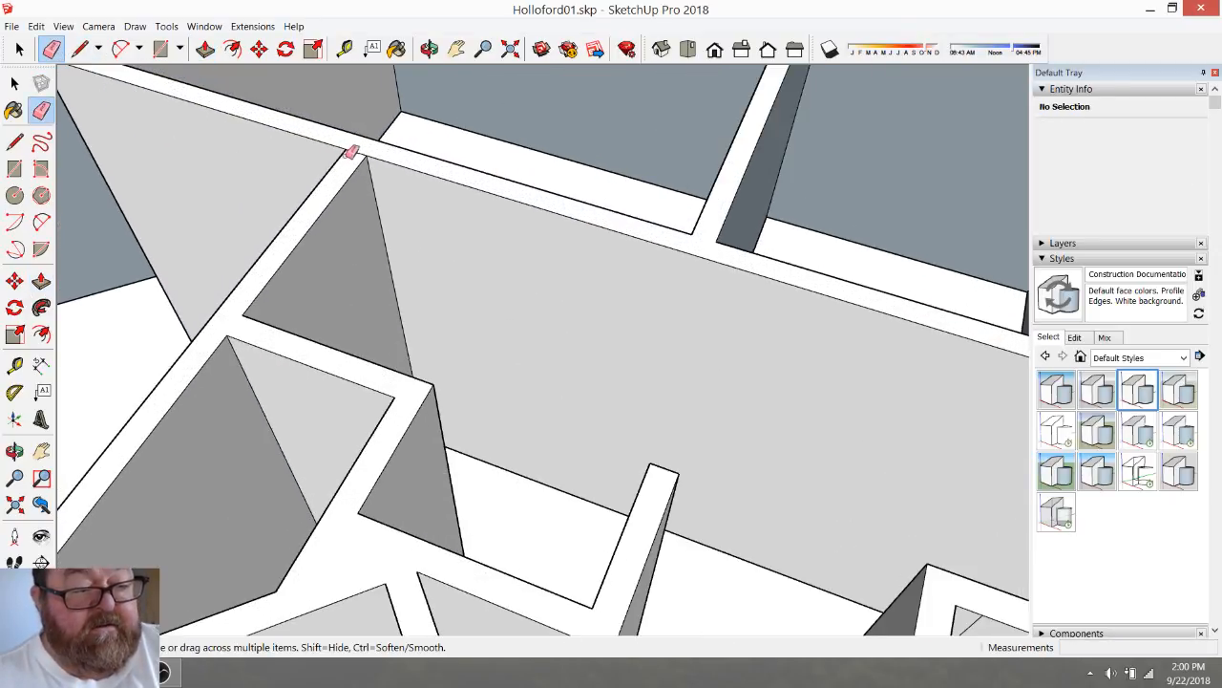
{"action": "scroll", "coordinate": [360, 149], "scroll_direction": "down", "scroll_amount": 6}
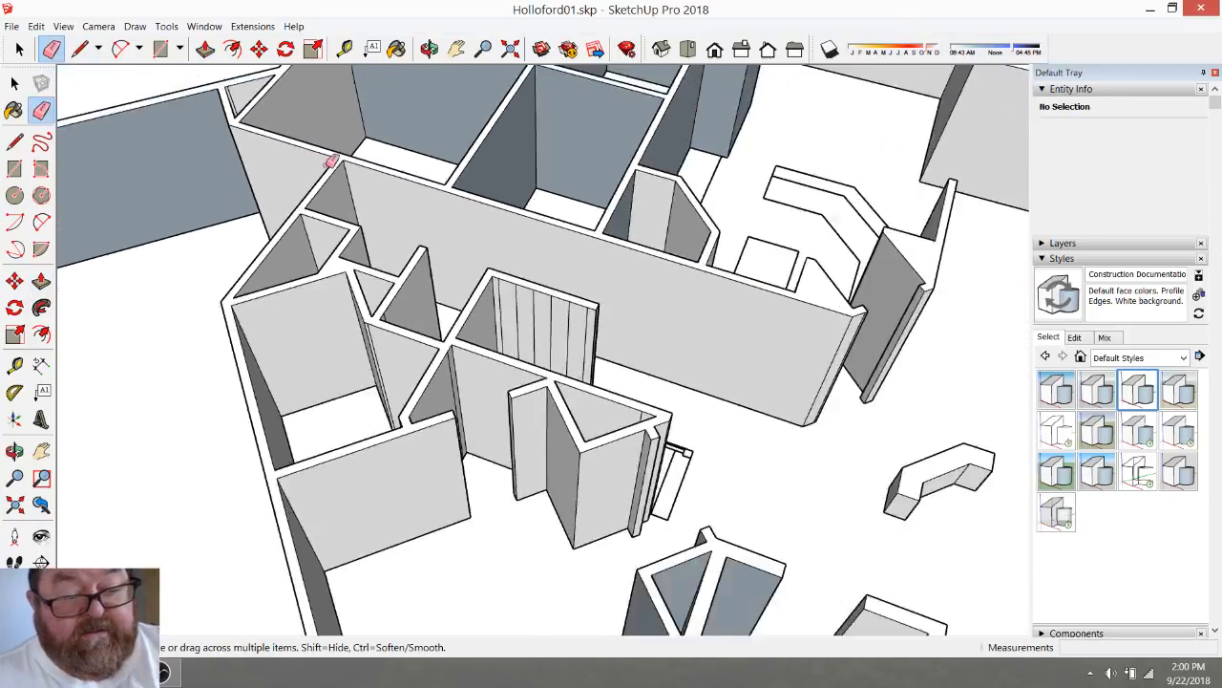
{"action": "scroll", "coordinate": [456, 279], "scroll_direction": "up", "scroll_amount": 5}
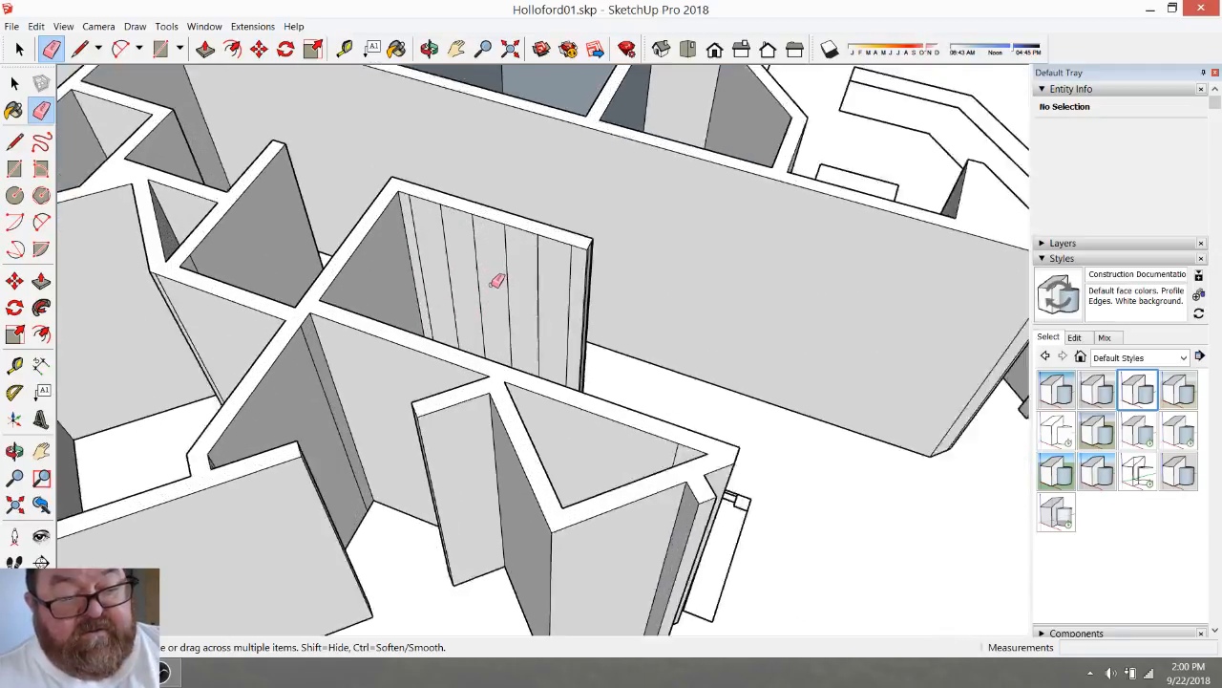
Select the stair tread lines and railing lines on the floor and make them a group
{"action": "left_click", "coordinate": [429, 51]}
{"action": "mouse_move", "coordinate": [499, 245]}
{"action": "left_mouse_down"}
{"action": "mouse_move", "coordinate": [271, 324]}
{"action": "mouse_move", "coordinate": [187, 291]}
{"action": "mouse_move", "coordinate": [369, 264]}
{"action": "mouse_move", "coordinate": [404, 344]}
{"action": "mouse_move", "coordinate": [412, 401]}
{"action": "left_mouse_up"}
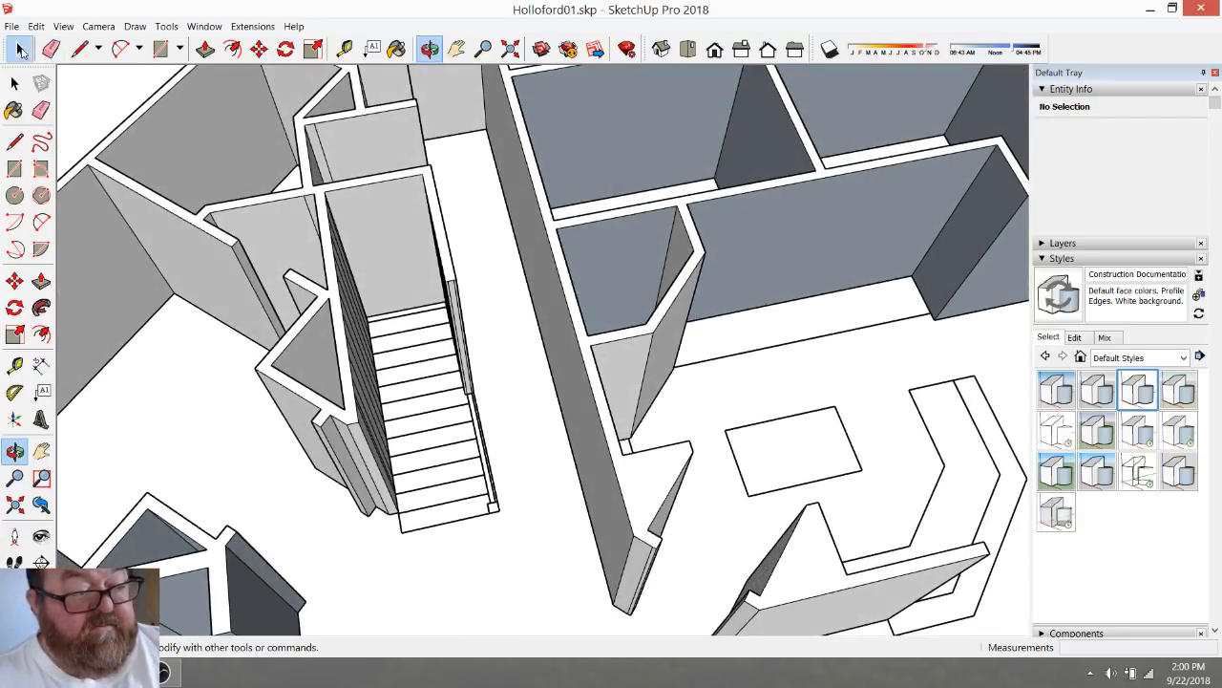
{"action": "left_click", "coordinate": [19, 49]}
{"action": "left_click_drag", "start_coordinate": [435, 461], "coordinate": [429, 443]}
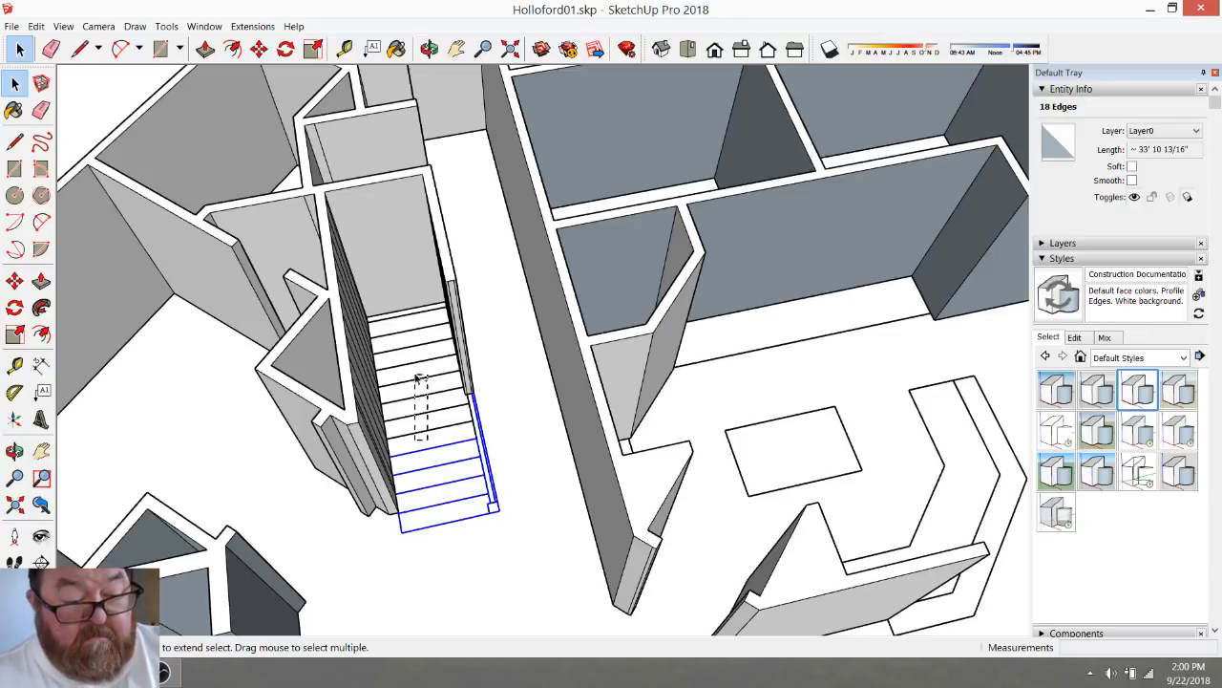
{"action": "left_click_drag", "start_coordinate": [418, 325], "coordinate": [423, 315]}
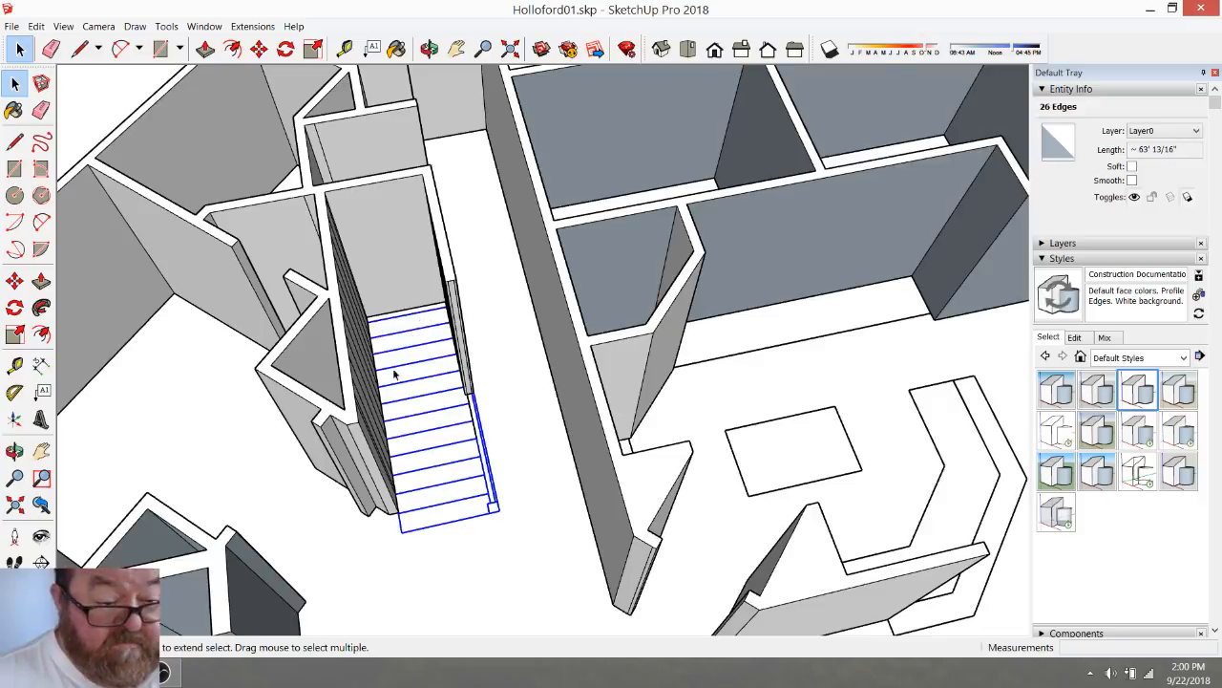
{"action": "scroll", "coordinate": [396, 379], "scroll_direction": "up", "scroll_amount": 5}
{"action": "scroll", "coordinate": [404, 367], "scroll_direction": "down", "scroll_amount": 5}
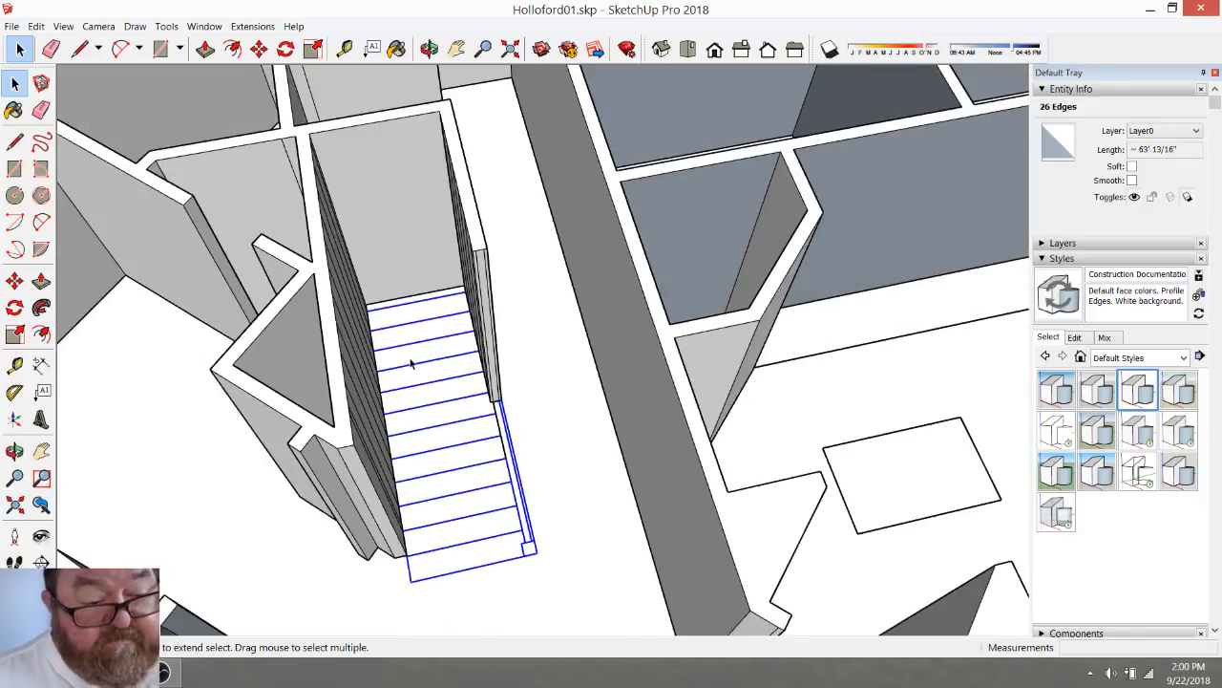
{"action": "scroll", "coordinate": [411, 363], "scroll_direction": "up", "scroll_amount": 3}
{"action": "right_click", "coordinate": [412, 374]}
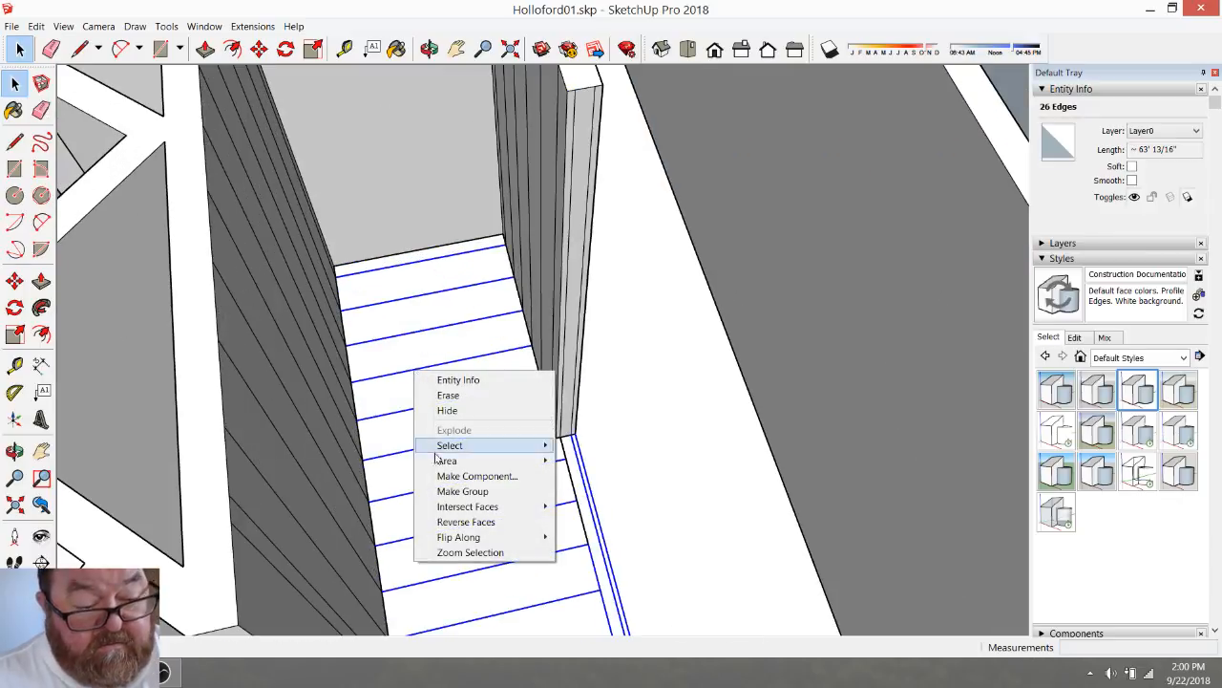
{"action": "left_click", "coordinate": [460, 488]}
{"action": "scroll", "coordinate": [478, 458], "scroll_direction": "down", "scroll_amount": 5}
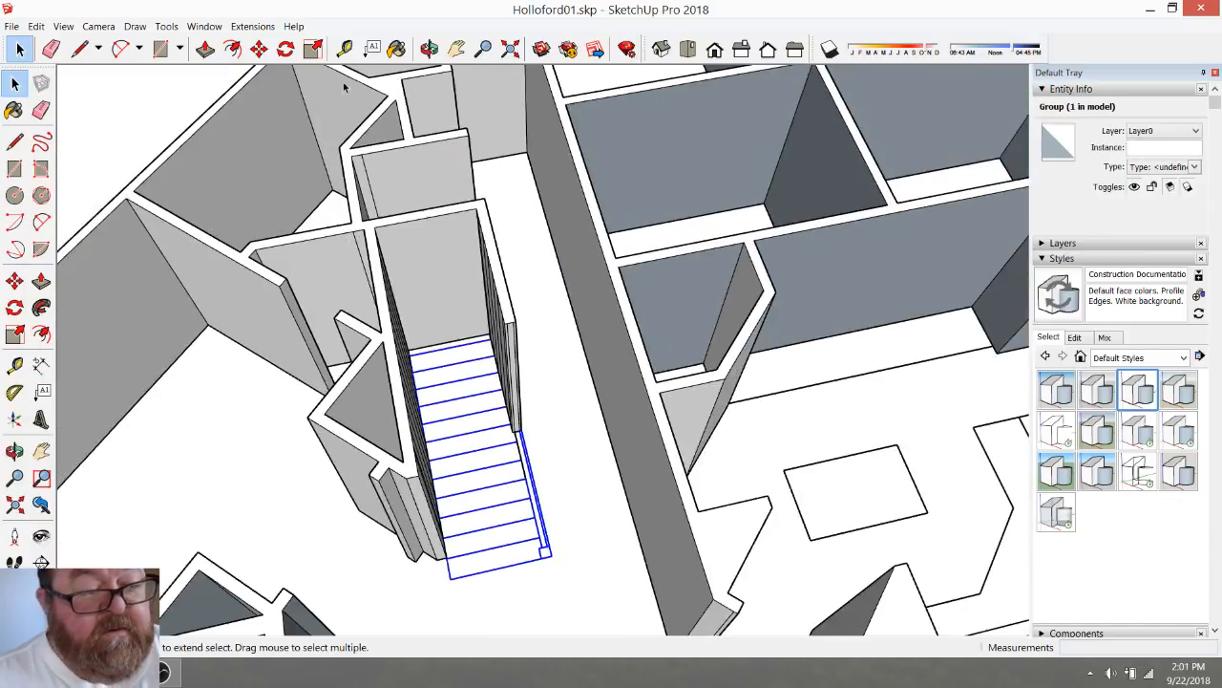
{"action": "left_click", "coordinate": [429, 49]}
{"action": "left_click_drag", "start_coordinate": [478, 357], "coordinate": [201, 332]}
{"action": "left_click", "coordinate": [20, 50]}
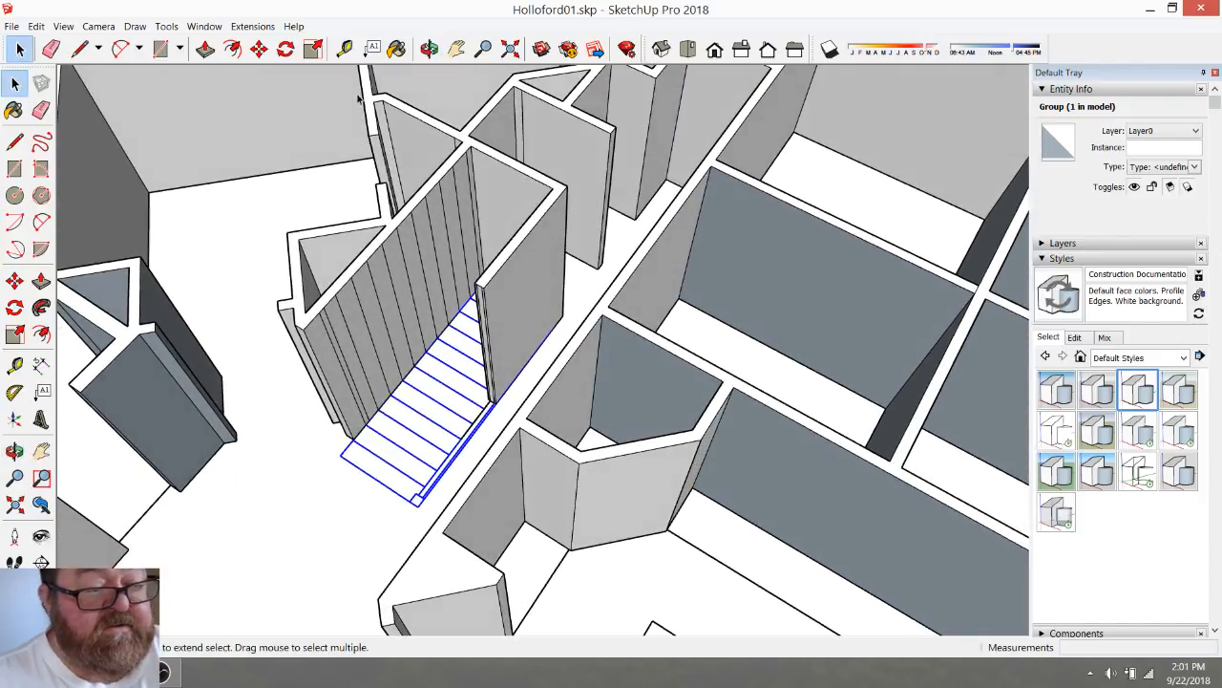
Delete the stray vertical edge on the face of the short wall just beyond the staircase
{"action": "left_click", "coordinate": [522, 112]}
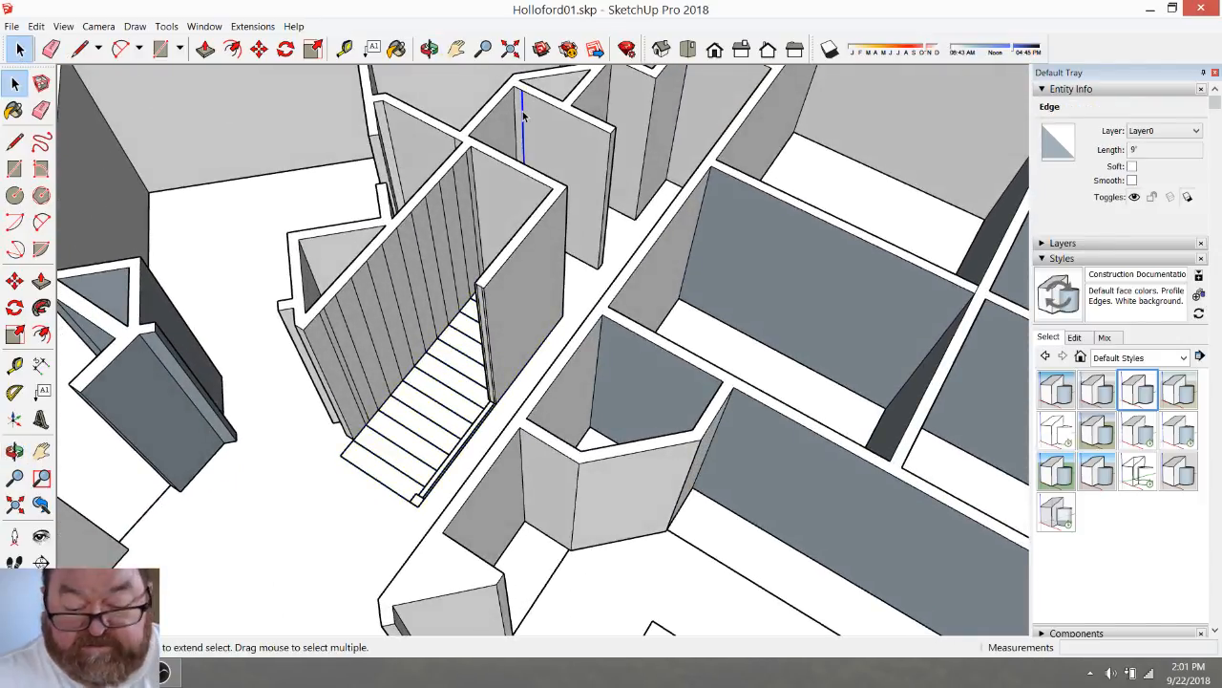
{"action": "left_click", "coordinate": [429, 49]}
{"action": "left_click_drag", "start_coordinate": [430, 191], "coordinate": [541, 183]}
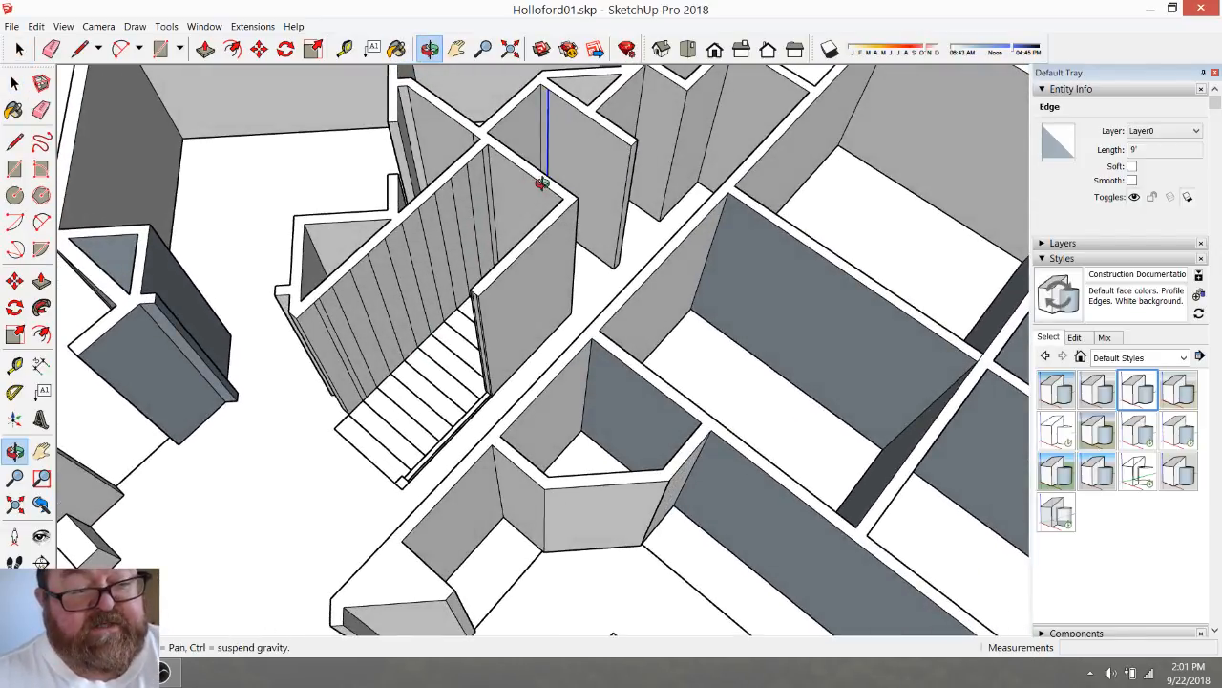
{"action": "key", "text": "Delete"}
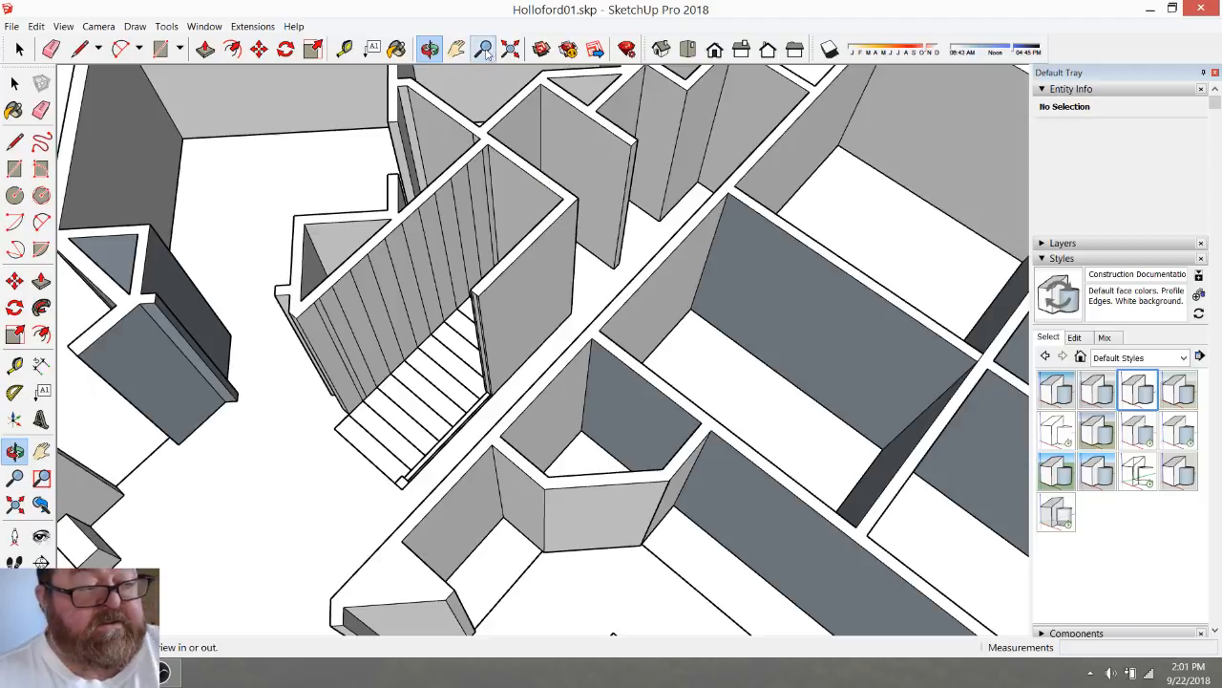
Dismiss the antivirus pop-up and erase the leftover vertical lines from the long wall face beside the stair treads
{"action": "left_click", "coordinate": [50, 55]}
{"action": "scroll", "coordinate": [318, 355], "scroll_direction": "up", "scroll_amount": 2}
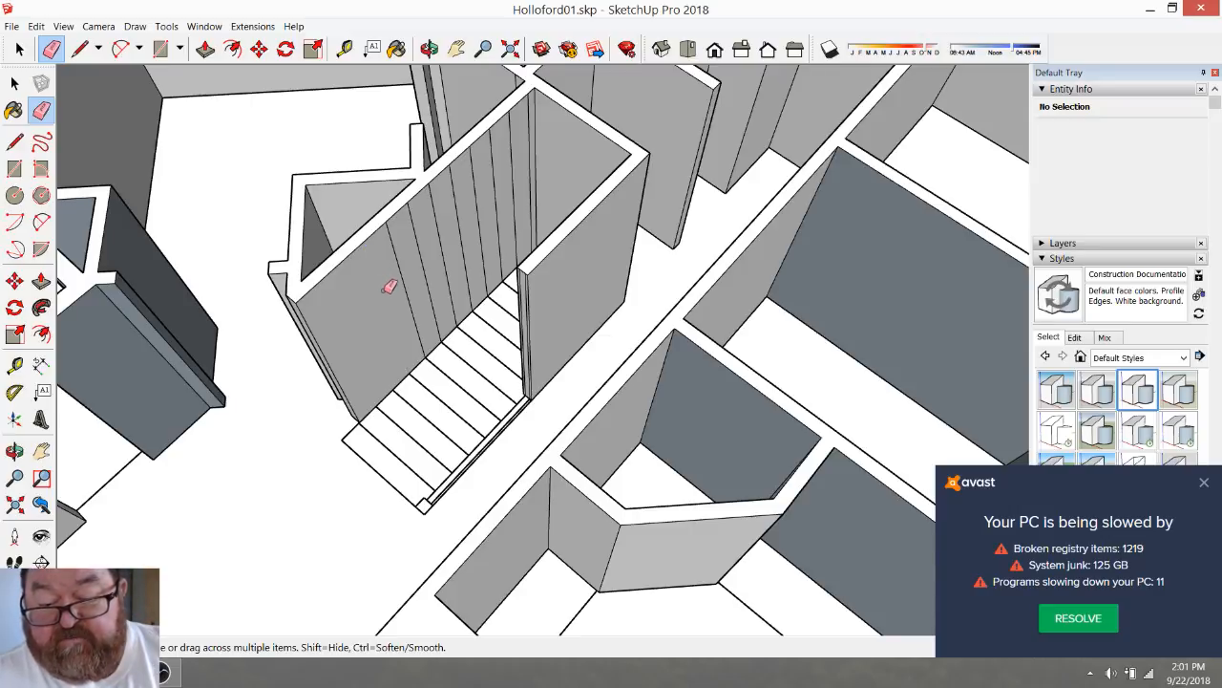
{"action": "left_click", "coordinate": [1203, 482]}
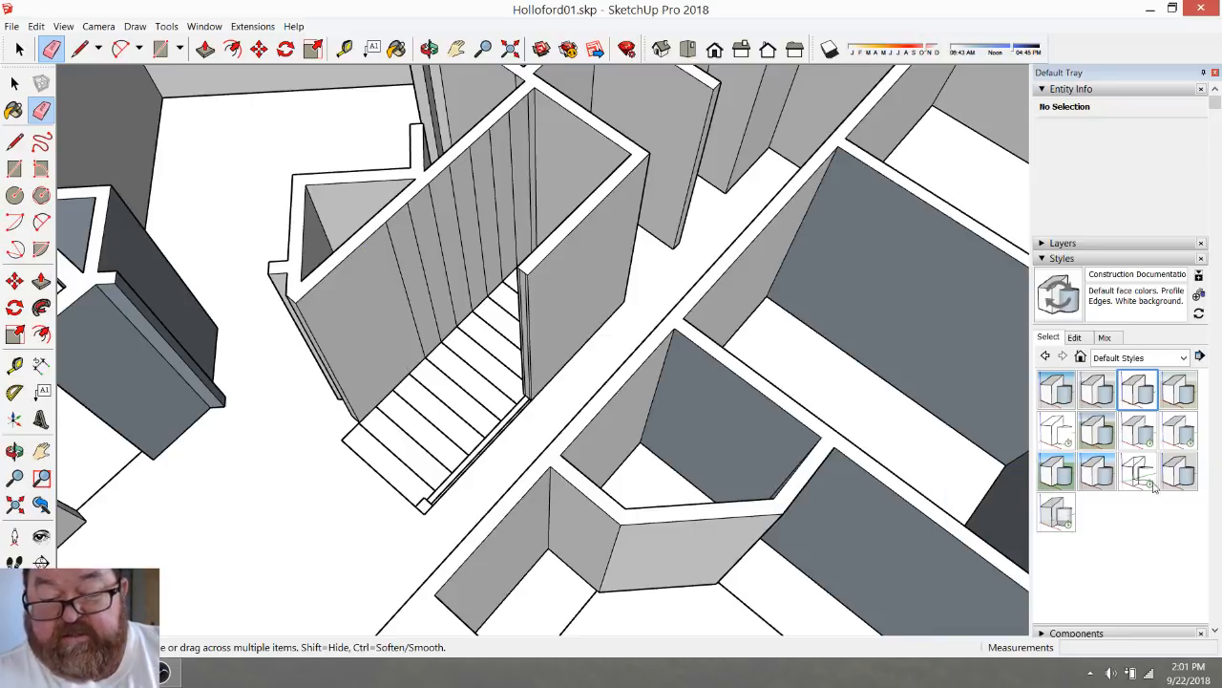
{"action": "left_click", "coordinate": [404, 242]}
{"action": "left_click", "coordinate": [420, 238]}
{"action": "left_click", "coordinate": [442, 219]}
{"action": "left_click", "coordinate": [463, 207]}
{"action": "left_click", "coordinate": [484, 190]}
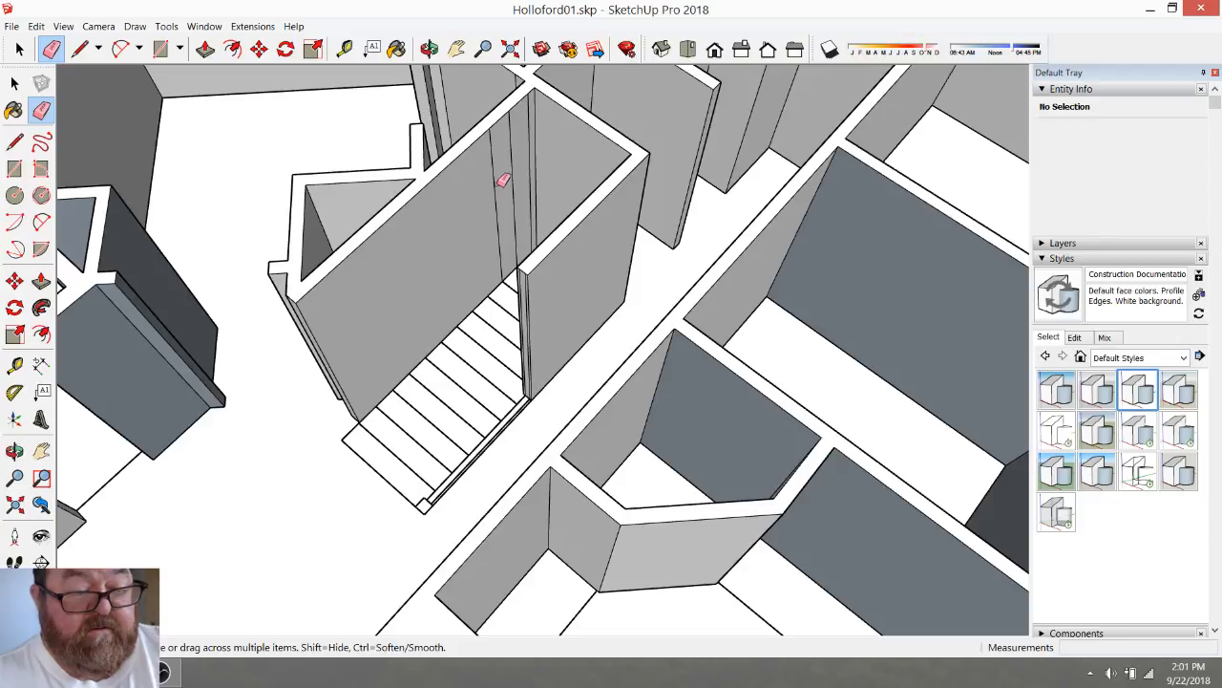
{"action": "left_click", "coordinate": [496, 187]}
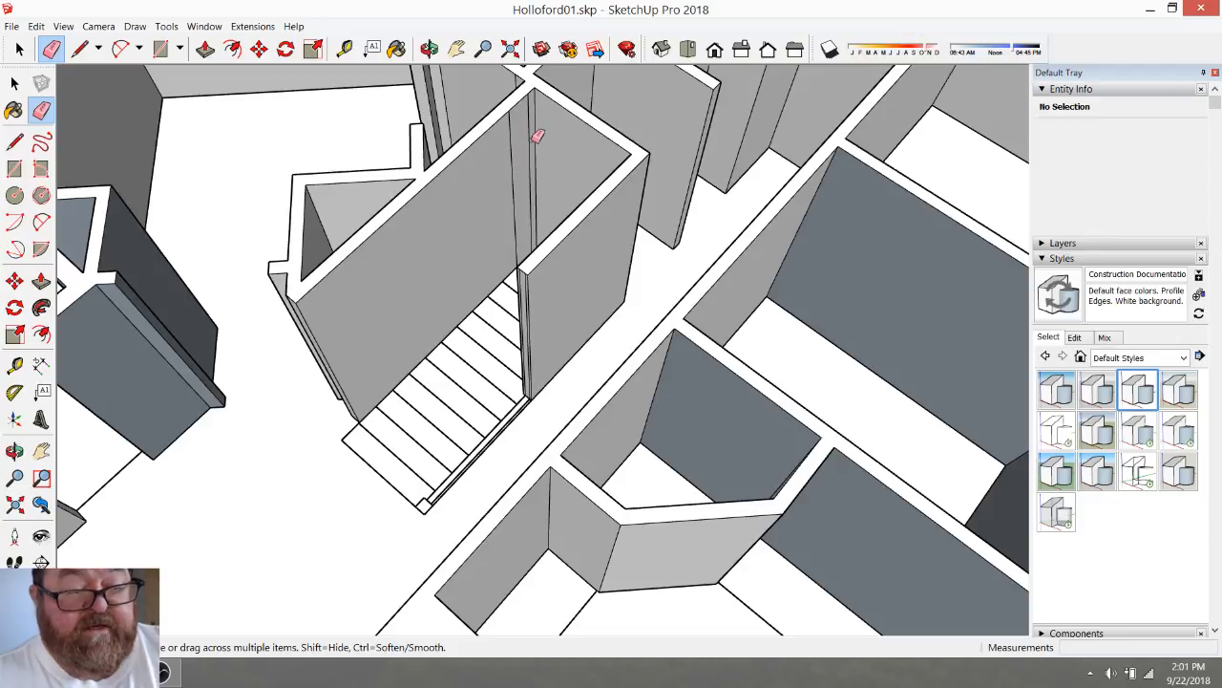
{"action": "left_click", "coordinate": [531, 140]}
{"action": "left_click", "coordinate": [516, 154]}
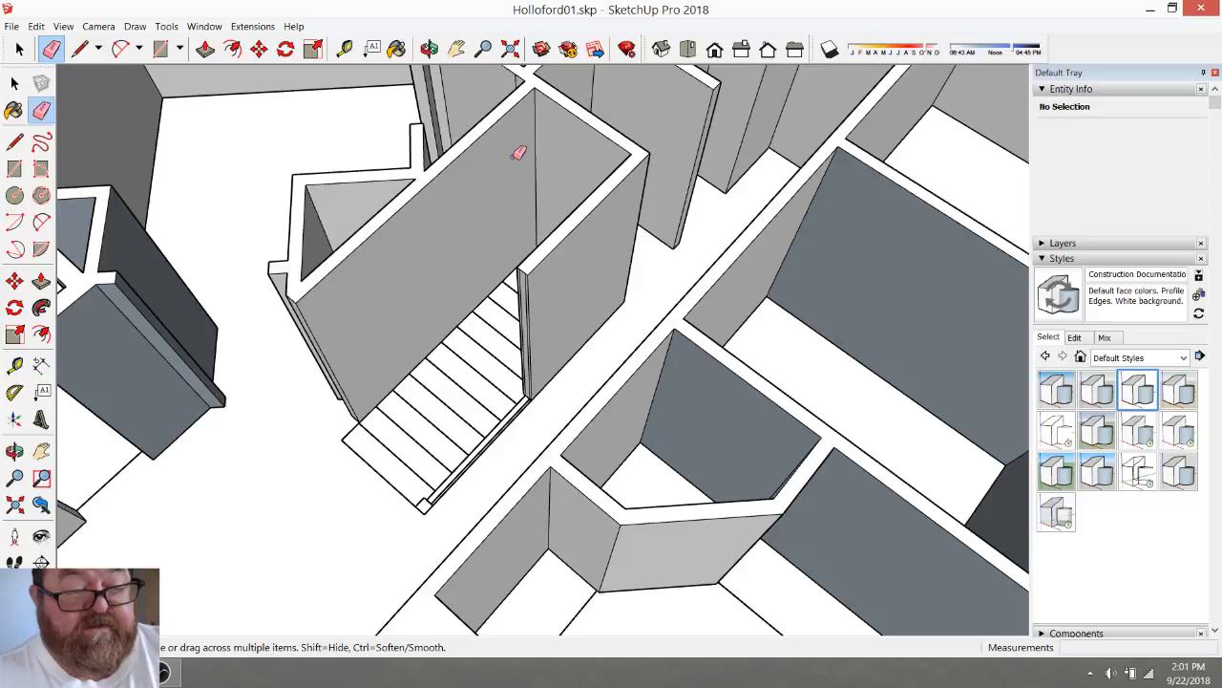
Erase the leftover vertical lines from the stair-side face of the opposite staircase wall, keeping the inside corner edge
{"action": "left_click", "coordinate": [428, 49]}
{"action": "mouse_move", "coordinate": [415, 143]}
{"action": "left_mouse_down"}
{"action": "mouse_move", "coordinate": [860, 156]}
{"action": "mouse_move", "coordinate": [527, 254]}
{"action": "mouse_move", "coordinate": [552, 246]}
{"action": "left_mouse_up"}
{"action": "left_click", "coordinate": [50, 48]}
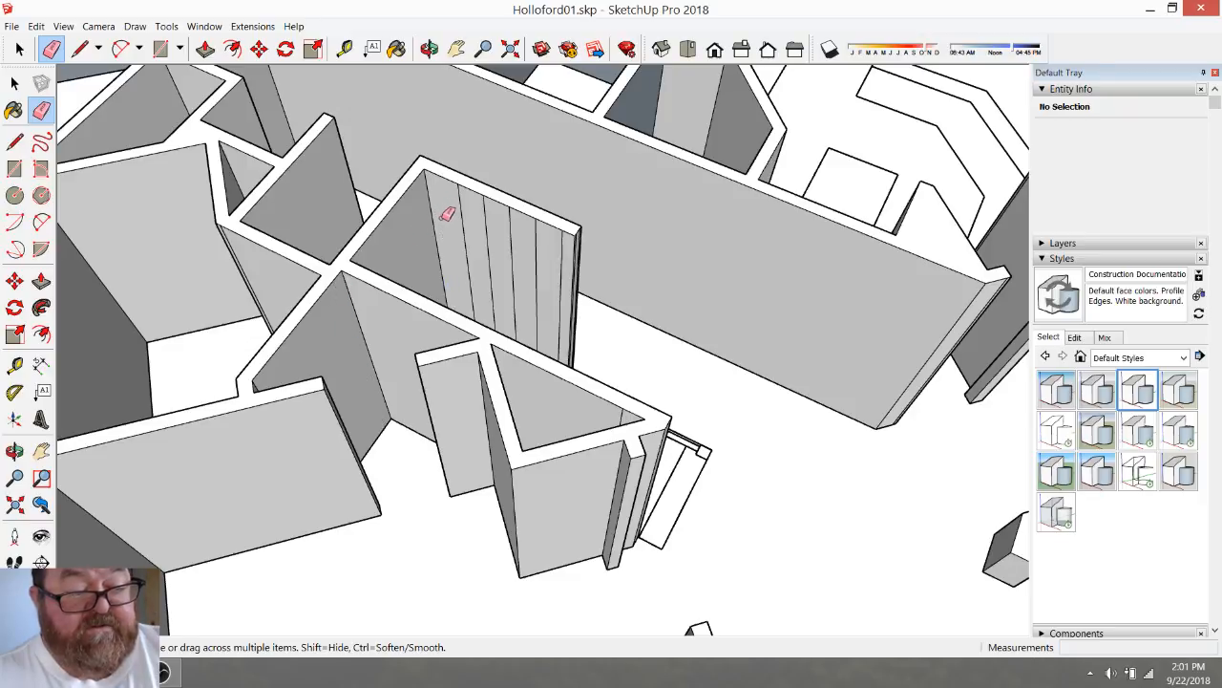
{"action": "left_click_drag", "start_coordinate": [461, 218], "coordinate": [478, 223]}
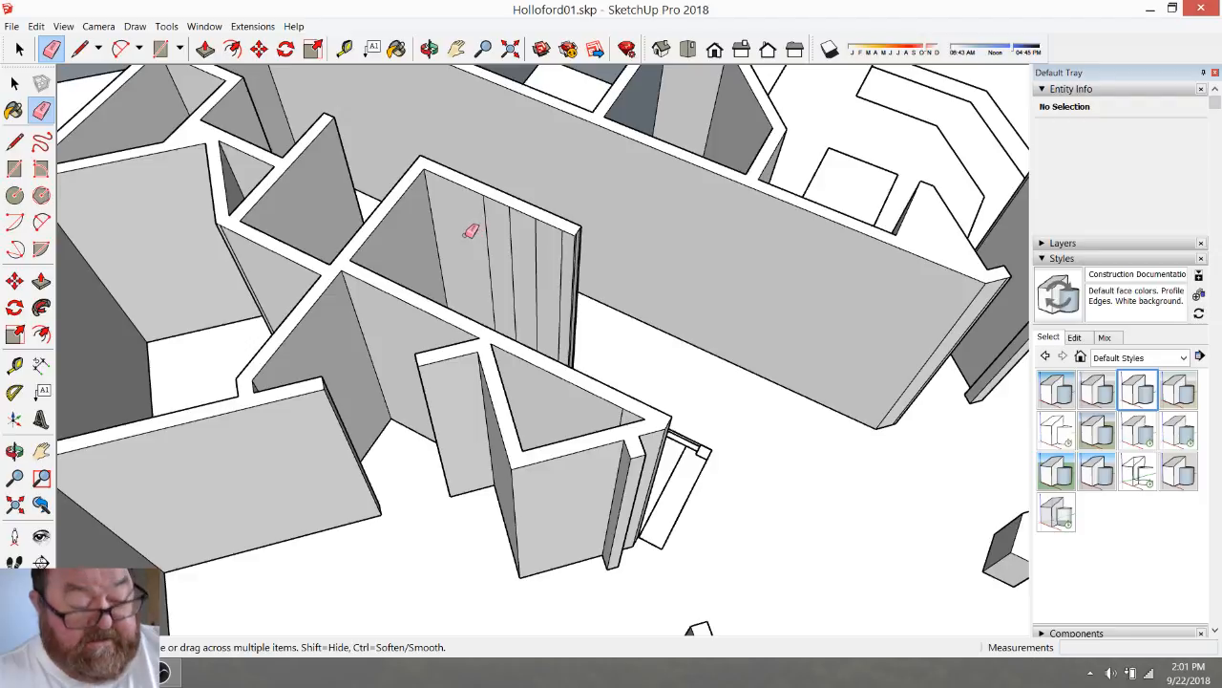
{"action": "key", "text": "ctrl+z"}
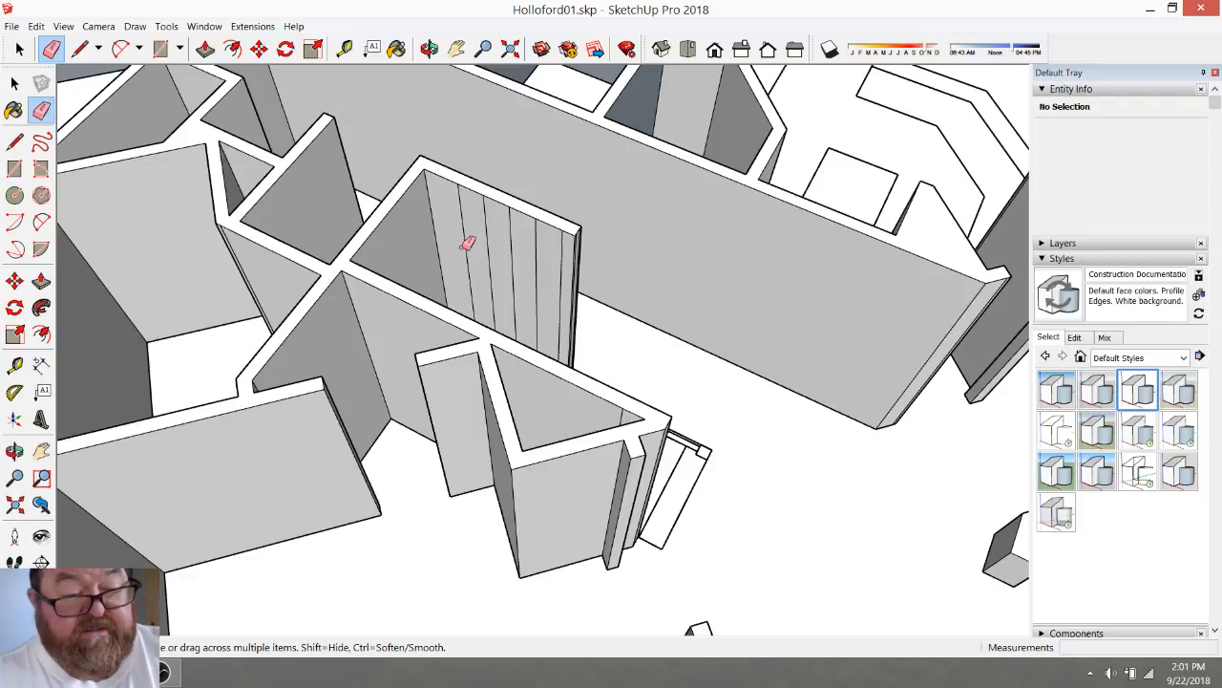
{"action": "left_click_drag", "start_coordinate": [488, 204], "coordinate": [507, 220]}
{"action": "left_click", "coordinate": [514, 229]}
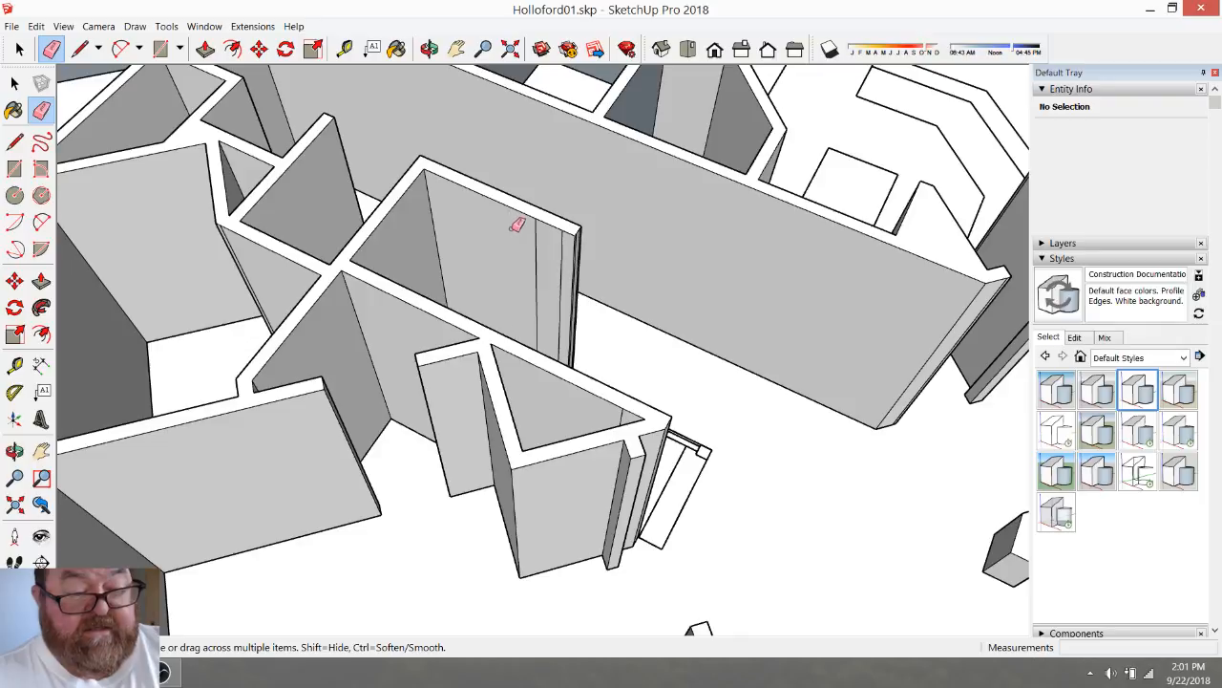
{"action": "left_click_drag", "start_coordinate": [538, 231], "coordinate": [550, 235]}
{"action": "left_click", "coordinate": [564, 241]}
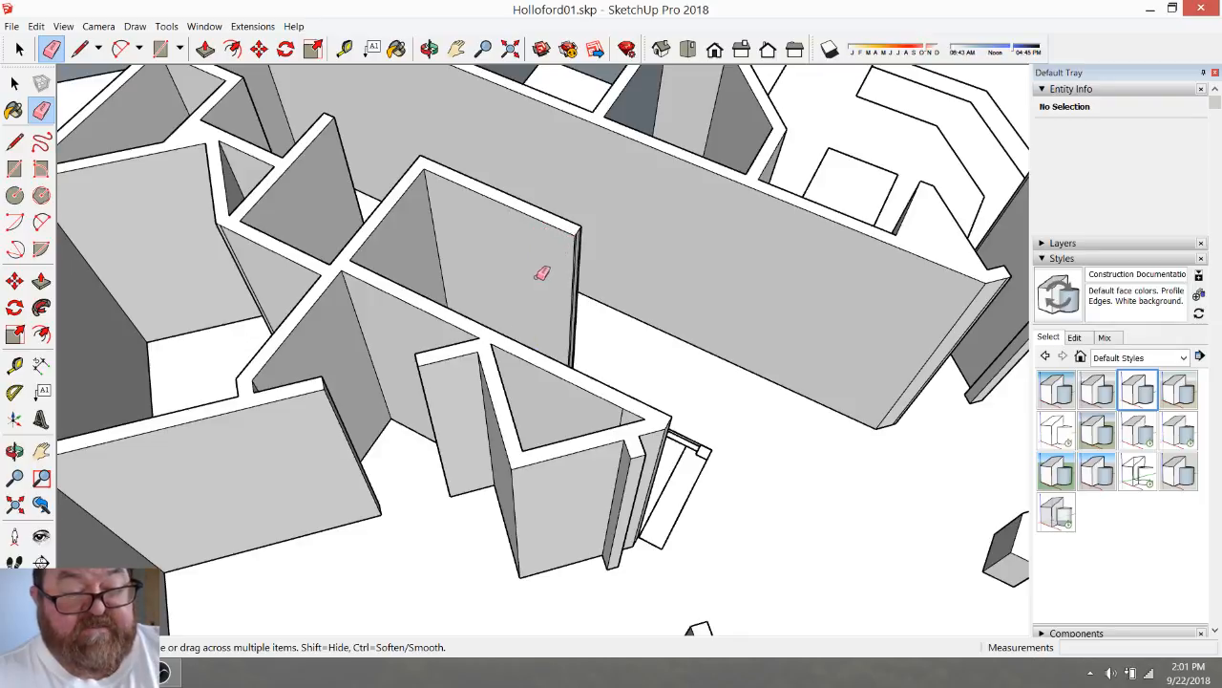
Erase the extra vertical lines on the narrow end face of the staircase wall next to the railing
{"action": "left_click", "coordinate": [429, 49]}
{"action": "left_click_drag", "start_coordinate": [453, 248], "coordinate": [169, 196]}
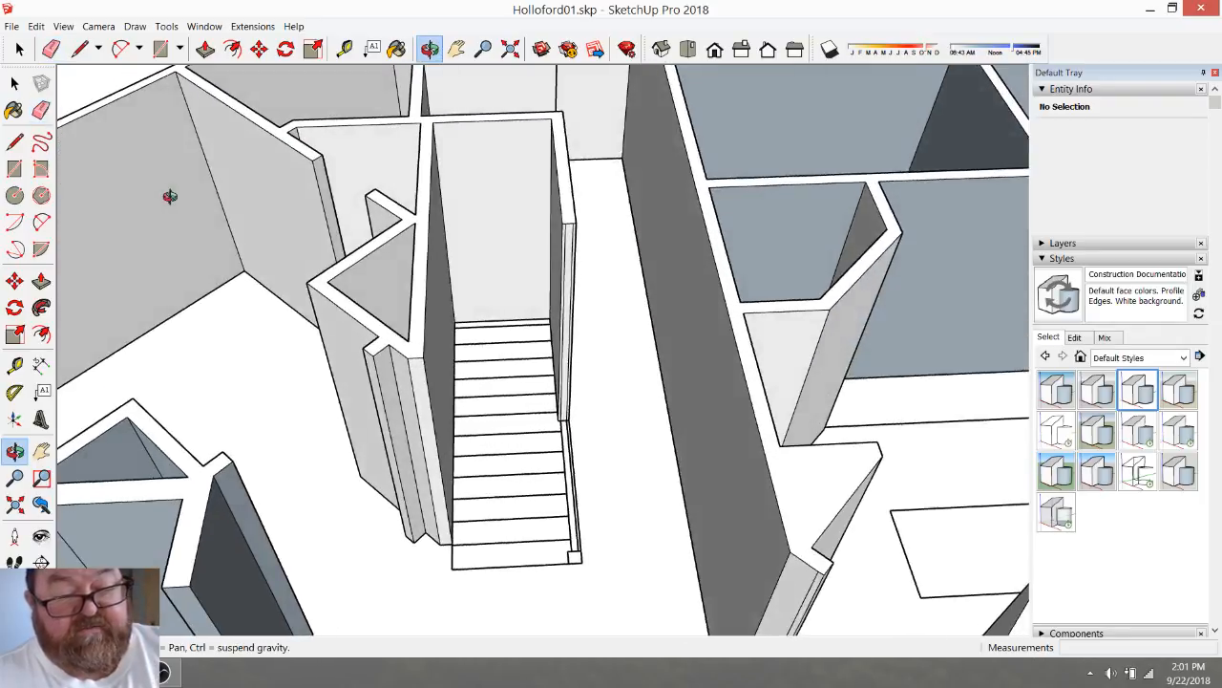
{"action": "scroll", "coordinate": [550, 260], "scroll_direction": "up", "scroll_amount": 2}
{"action": "left_click", "coordinate": [50, 48]}
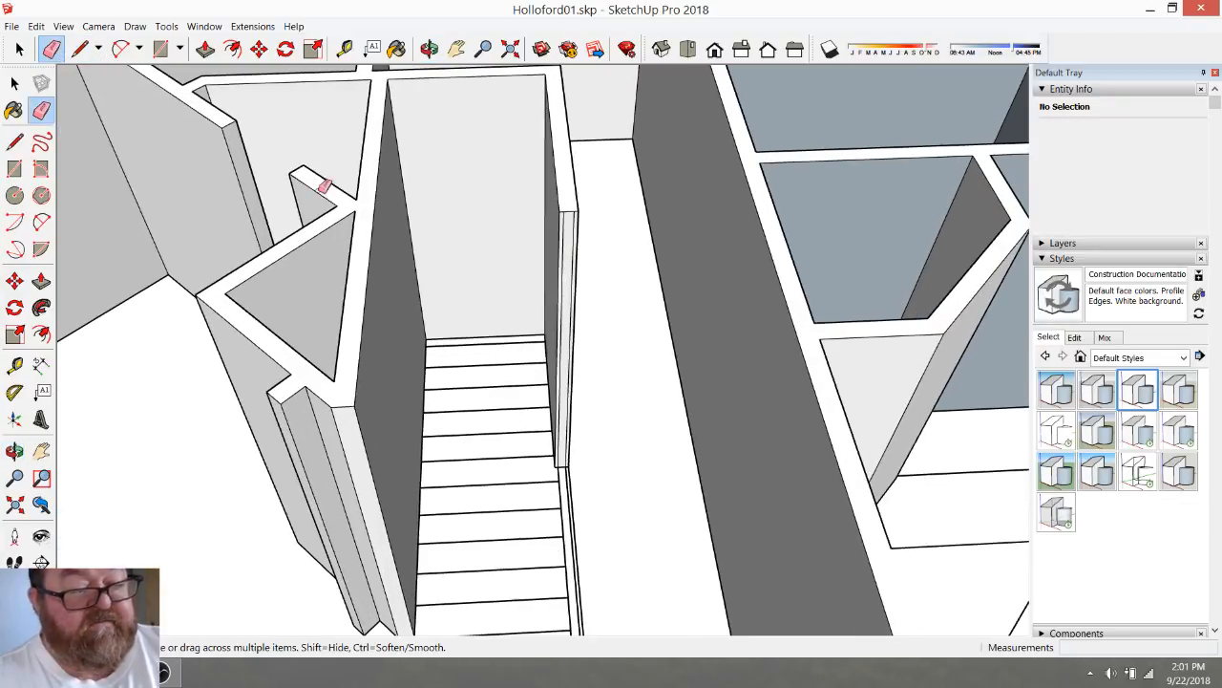
{"action": "scroll", "coordinate": [583, 260], "scroll_direction": "up", "scroll_amount": 2}
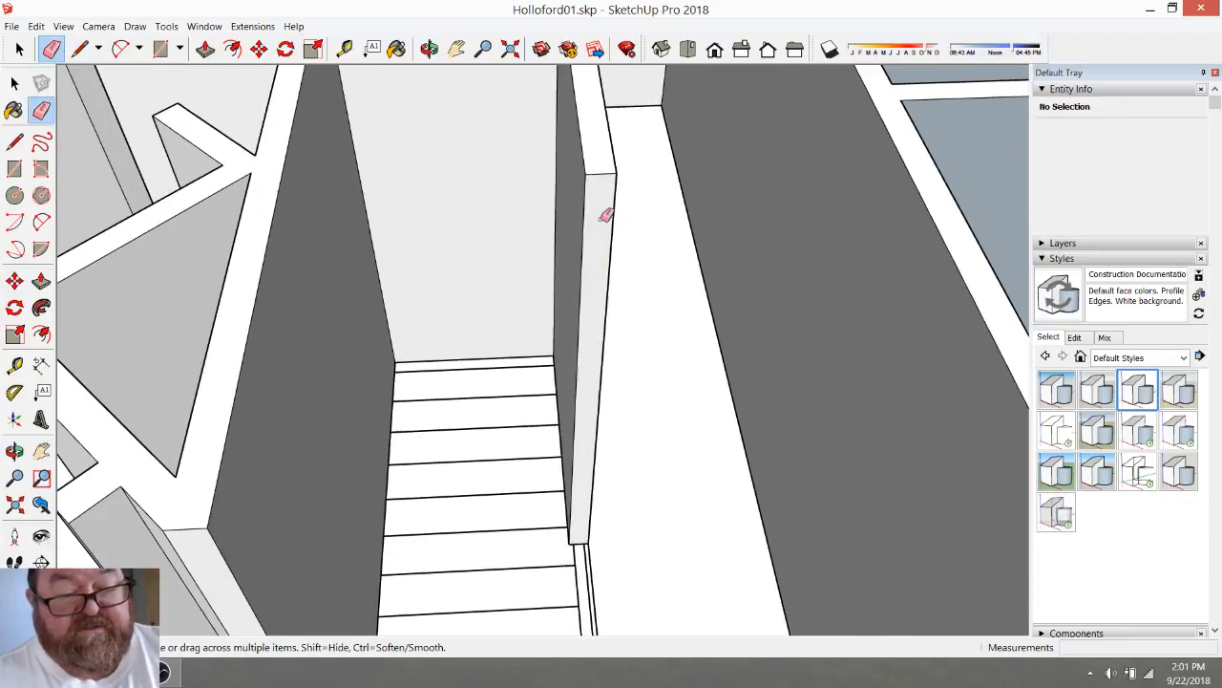
Erase the stray vertical line dividing the outer wall face of the triangular enclosure near the entry
{"action": "scroll", "coordinate": [563, 248], "scroll_direction": "down", "scroll_amount": 2}
{"action": "scroll", "coordinate": [552, 258], "scroll_direction": "down", "scroll_amount": 2}
{"action": "scroll", "coordinate": [506, 245], "scroll_direction": "down", "scroll_amount": 2}
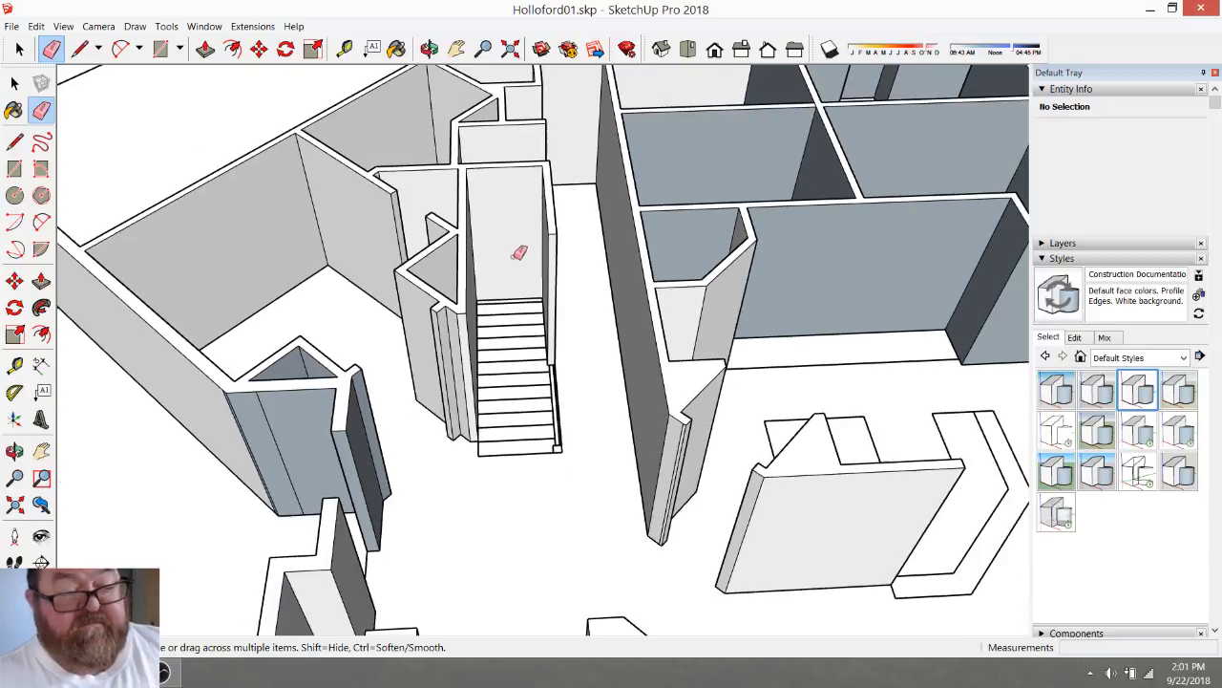
{"action": "scroll", "coordinate": [401, 266], "scroll_direction": "up", "scroll_amount": 1}
{"action": "scroll", "coordinate": [286, 382], "scroll_direction": "up", "scroll_amount": 2}
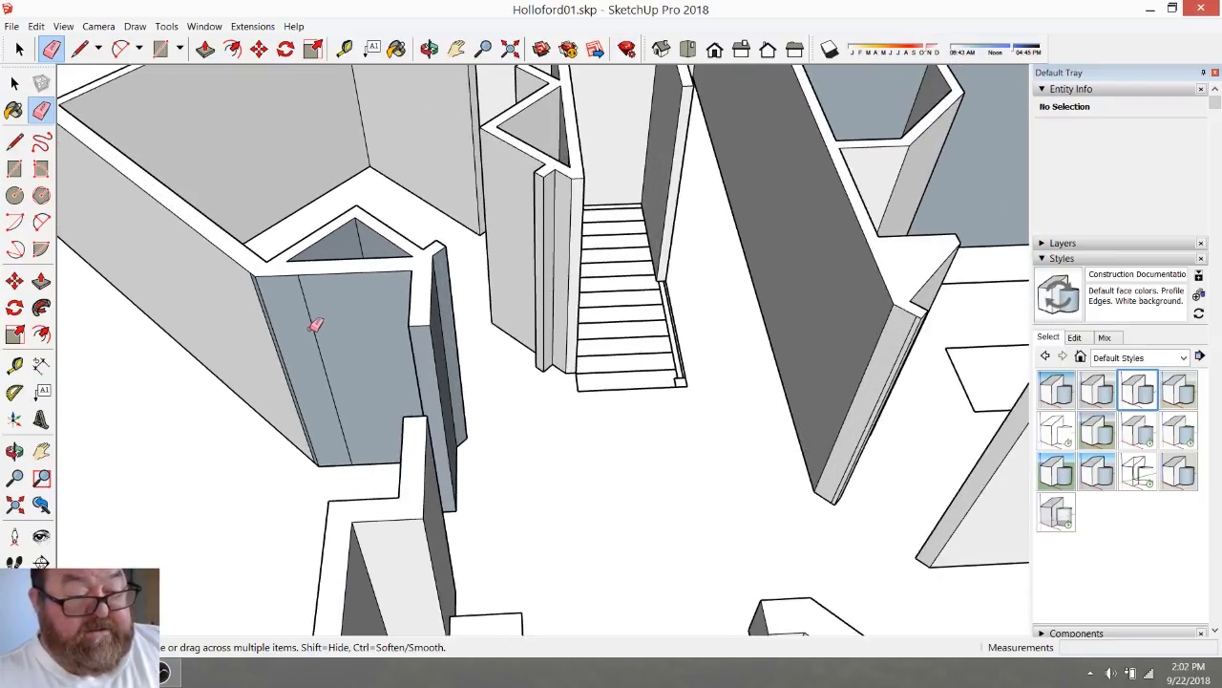
{"action": "left_click", "coordinate": [316, 324]}
{"action": "scroll", "coordinate": [349, 338], "scroll_direction": "up", "scroll_amount": 4}
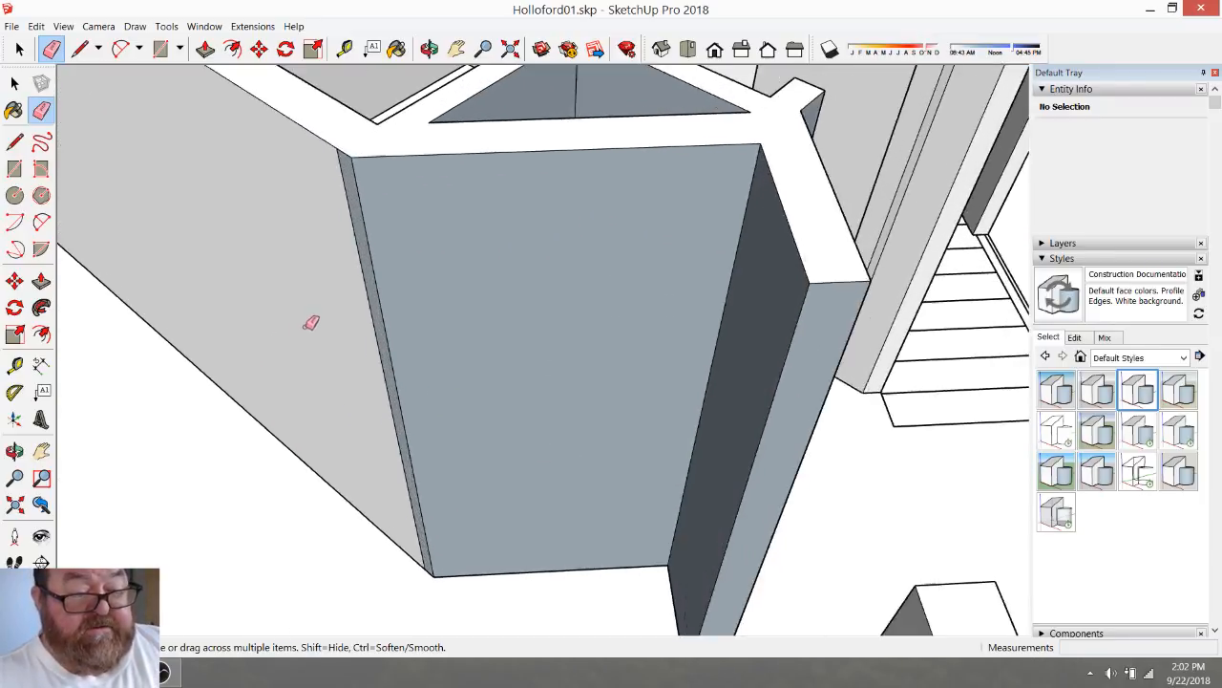
{"action": "scroll", "coordinate": [622, 322], "scroll_direction": "down", "scroll_amount": 2}
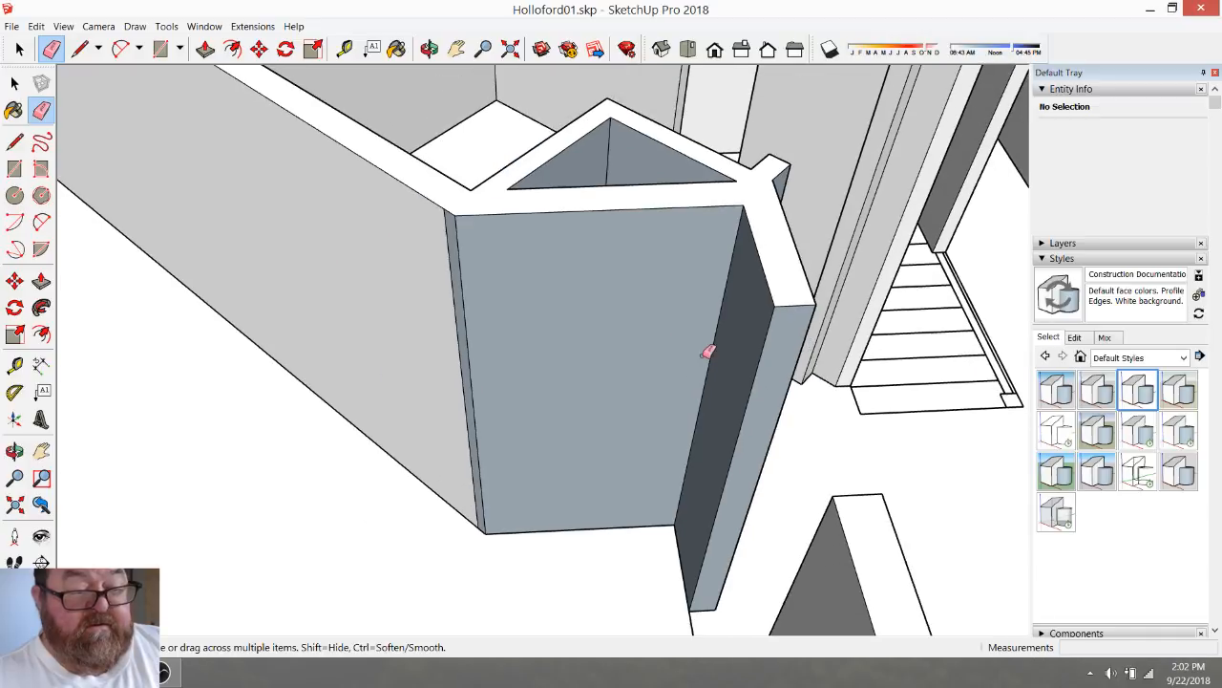
{"action": "left_click", "coordinate": [454, 239]}
{"action": "scroll", "coordinate": [482, 333], "scroll_direction": "down", "scroll_amount": 5}
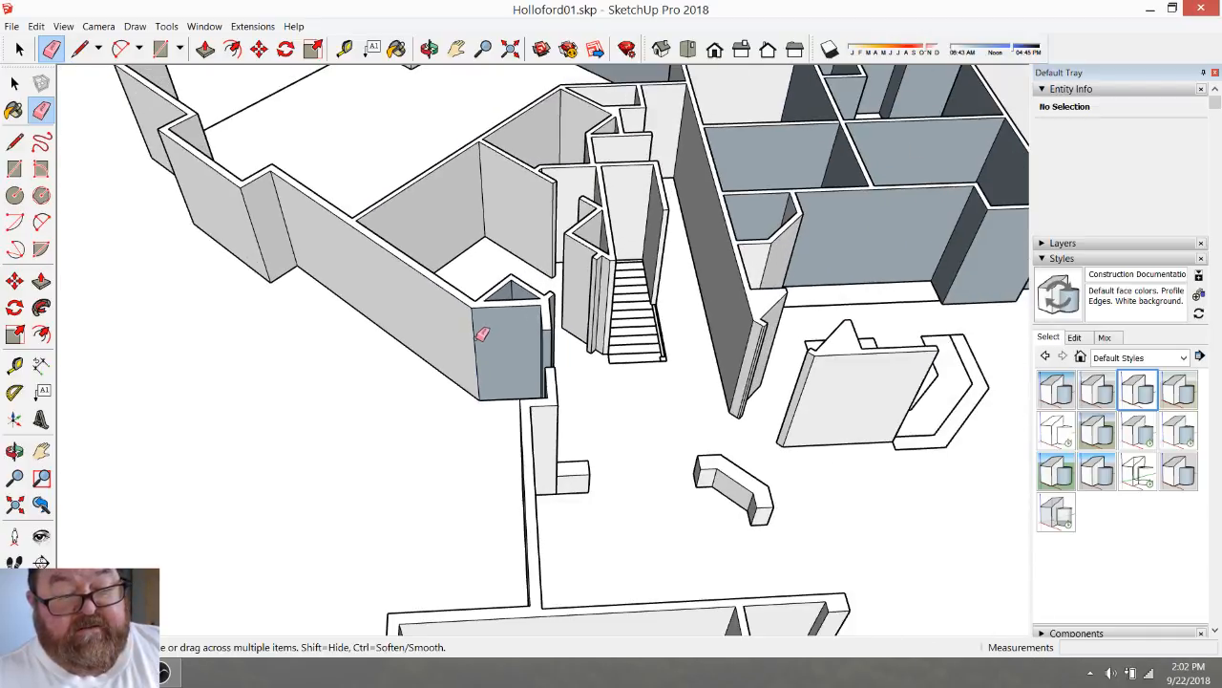
Try to lower the joined wall-top face at the triangular enclosure with Push/Pull
{"action": "left_click", "coordinate": [206, 50]}
{"action": "left_click", "coordinate": [543, 311]}
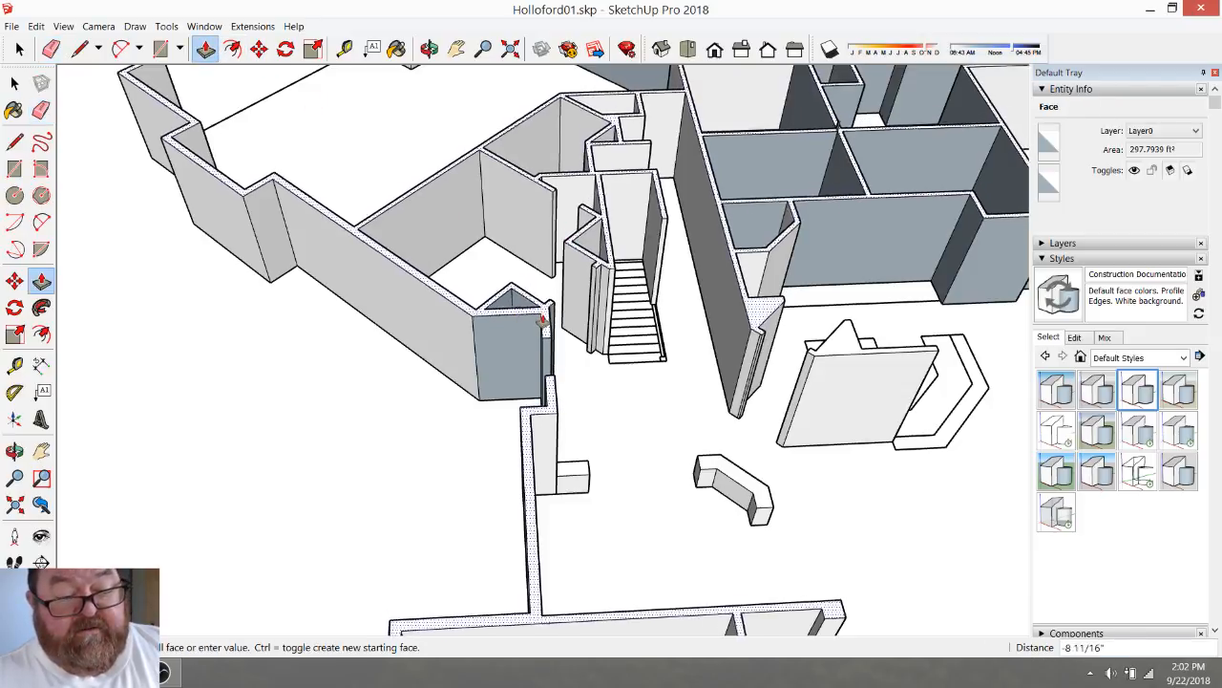
{"action": "scroll", "coordinate": [538, 321], "scroll_direction": "down", "scroll_amount": 6}
{"action": "scroll", "coordinate": [358, 301], "scroll_direction": "down", "scroll_amount": 3}
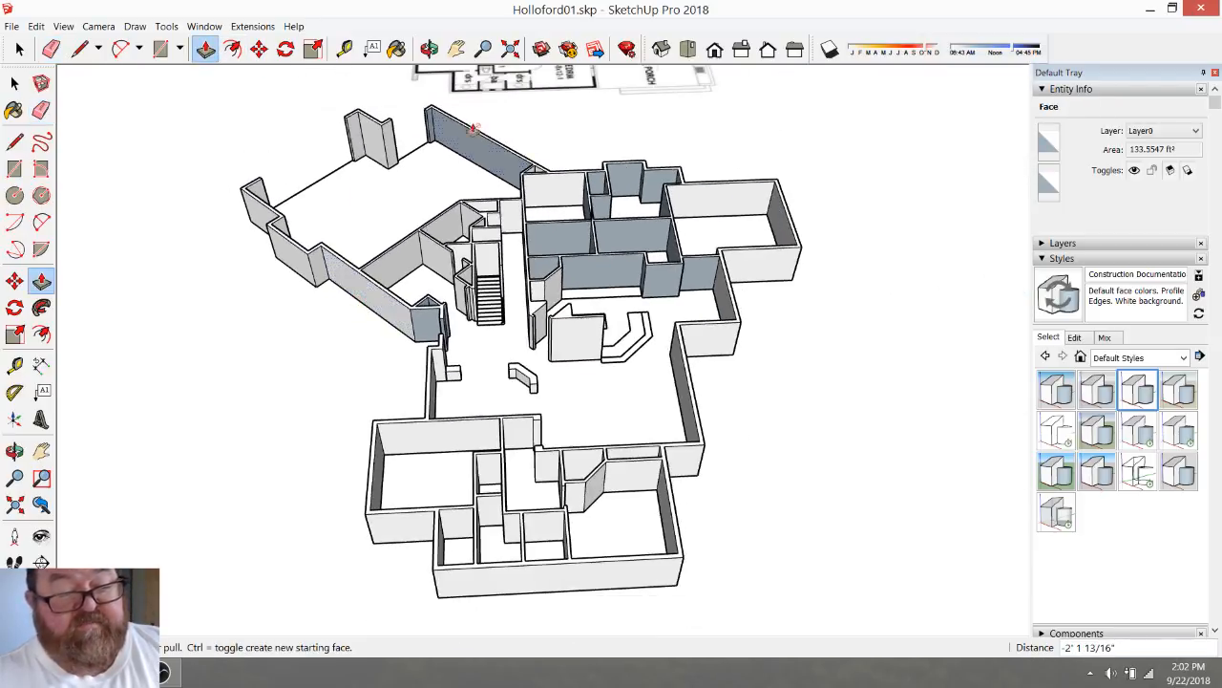
Try to change the wall height with Push/Pull from the wall tops on both sides of the entry opening
{"action": "left_click", "coordinate": [430, 50]}
{"action": "left_click_drag", "start_coordinate": [458, 205], "coordinate": [894, 269]}
{"action": "scroll", "coordinate": [573, 382], "scroll_direction": "up", "scroll_amount": 5}
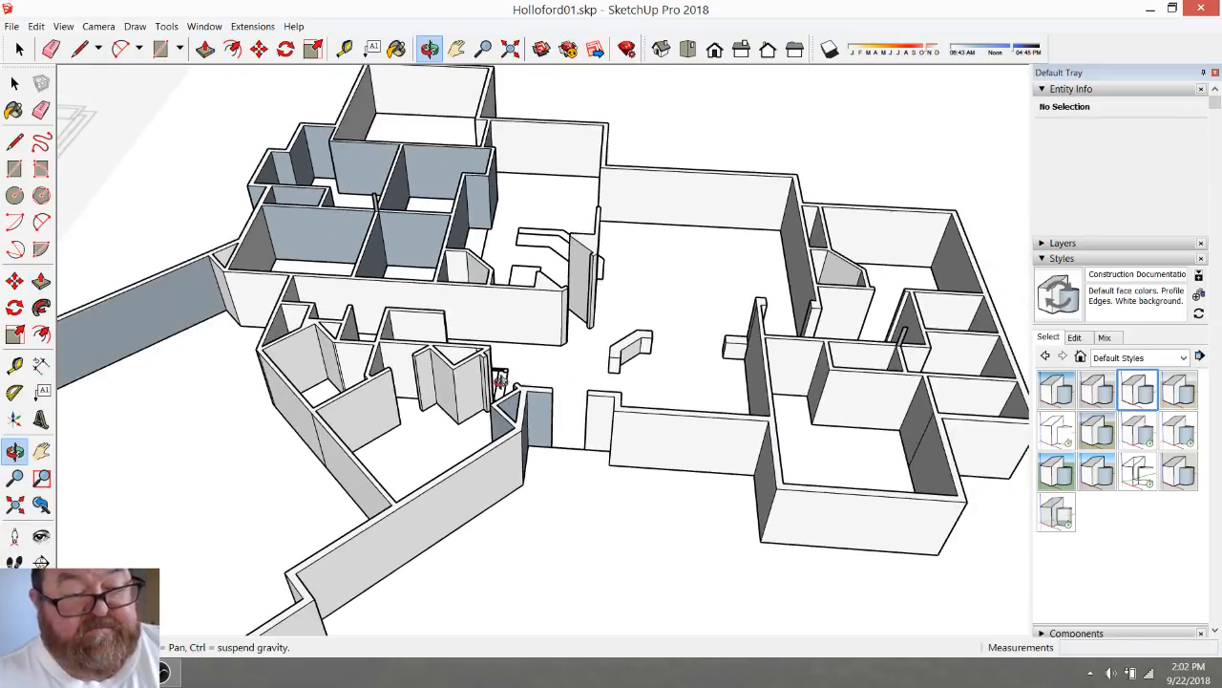
{"action": "scroll", "coordinate": [520, 412], "scroll_direction": "up", "scroll_amount": 4}
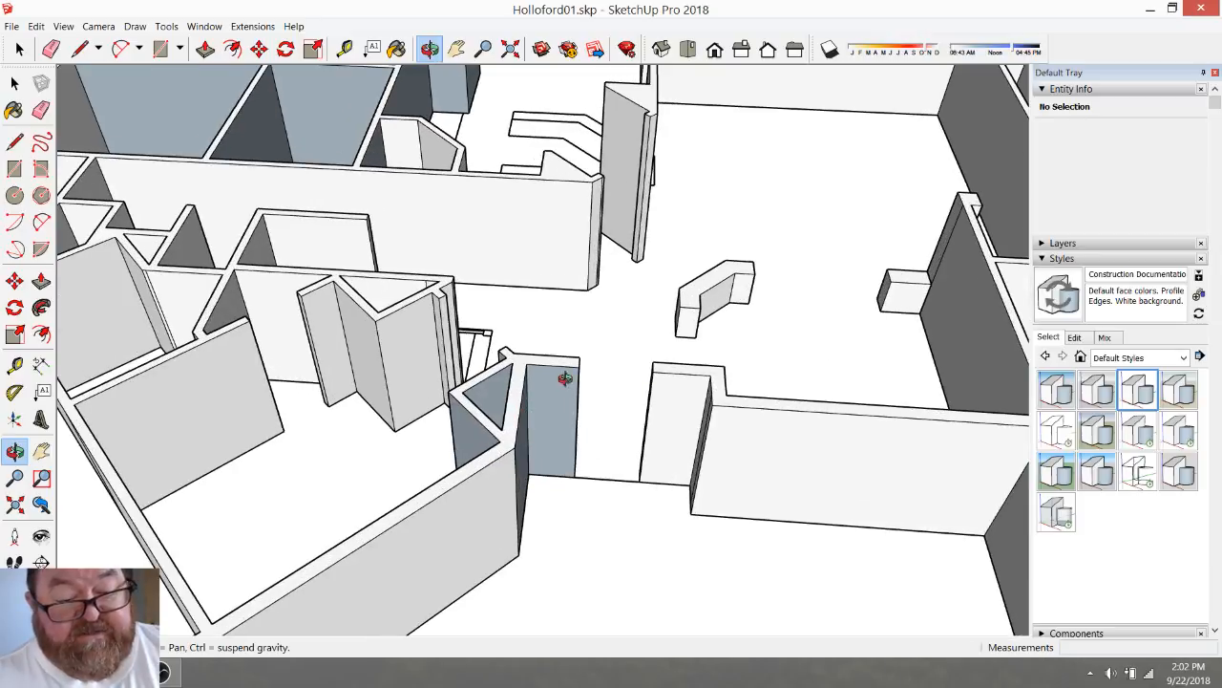
{"action": "left_click_drag", "start_coordinate": [558, 392], "coordinate": [408, 425]}
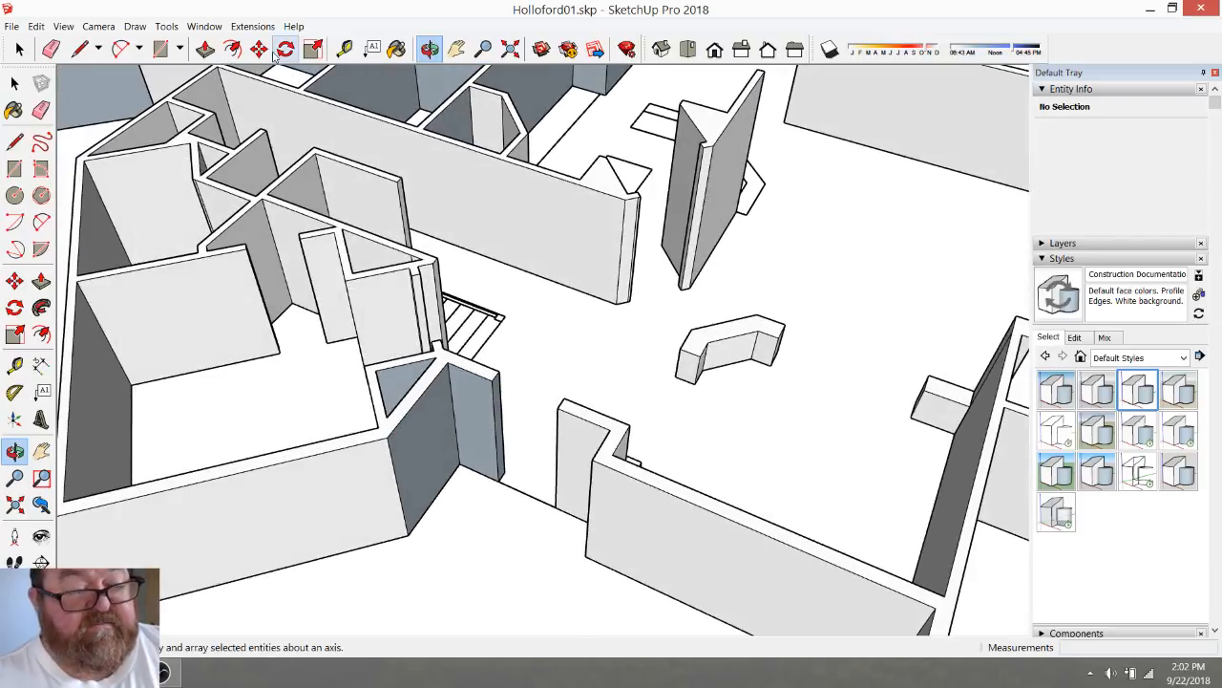
{"action": "left_click", "coordinate": [205, 48]}
{"action": "left_click", "coordinate": [482, 372]}
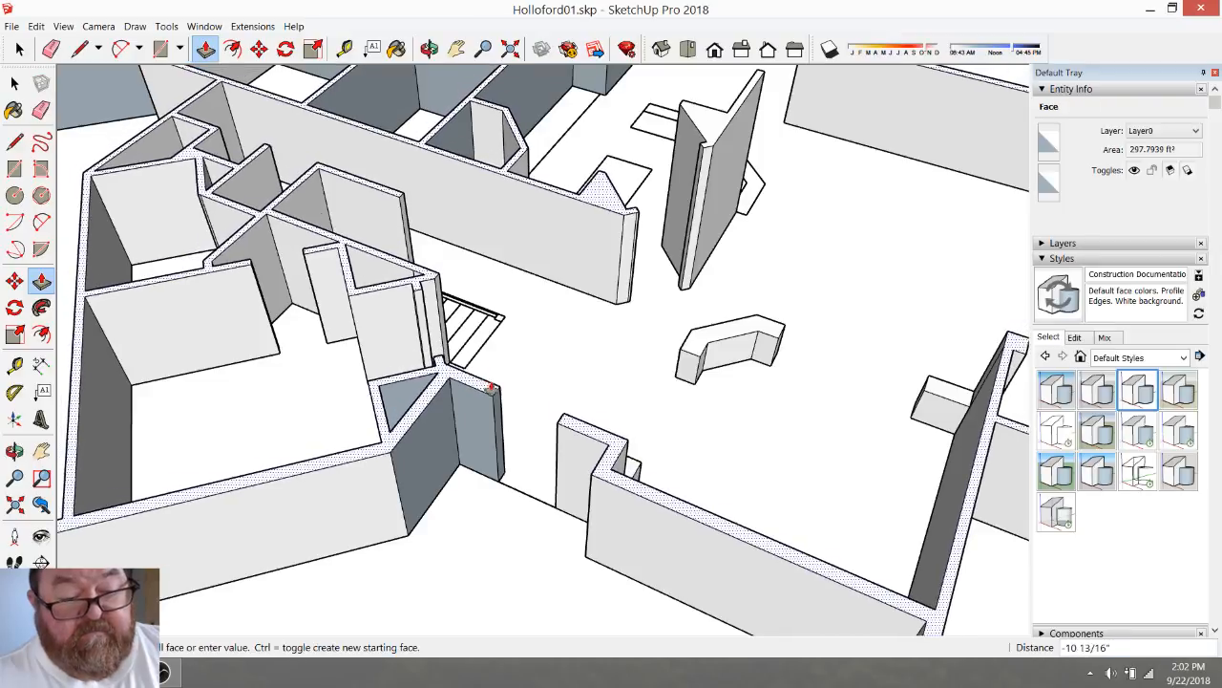
{"action": "scroll", "coordinate": [498, 395], "scroll_direction": "down", "scroll_amount": 8}
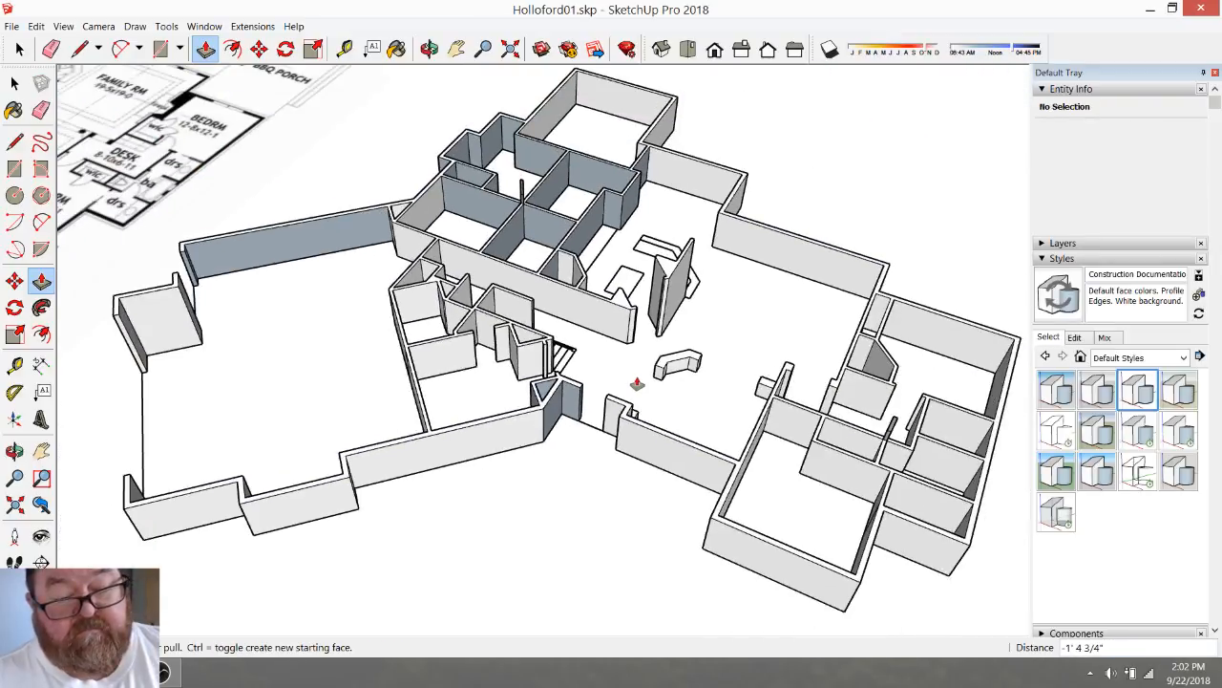
{"action": "left_click", "coordinate": [622, 406]}
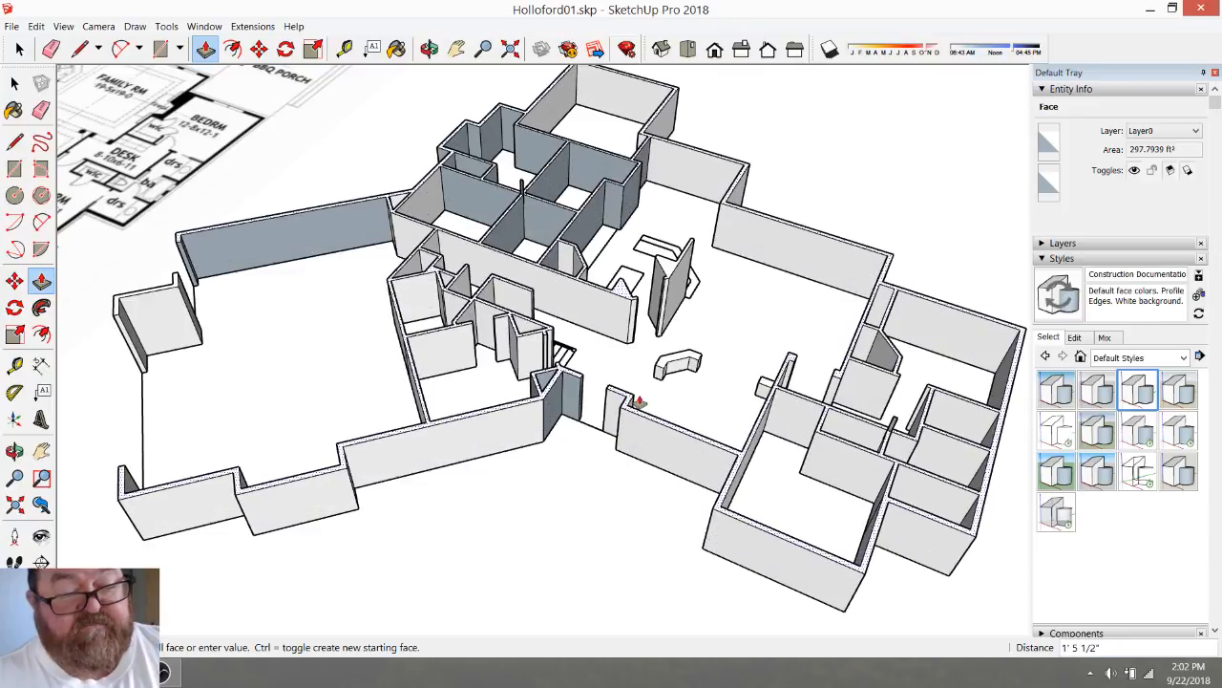
Erase the stray vertical sliver of face standing above the wall intersection between the bedrooms
{"action": "left_click", "coordinate": [522, 181]}
{"action": "scroll", "coordinate": [526, 178], "scroll_direction": "up", "scroll_amount": 4}
{"action": "scroll", "coordinate": [528, 177], "scroll_direction": "up", "scroll_amount": 6}
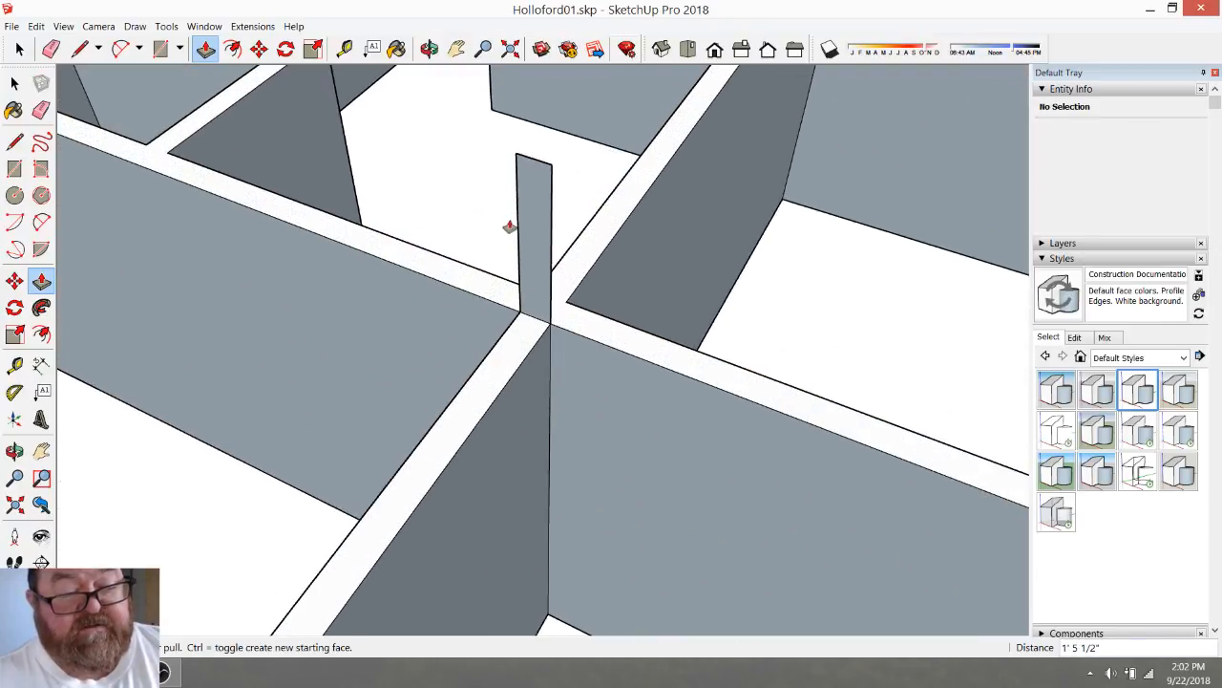
{"action": "left_click", "coordinate": [50, 49]}
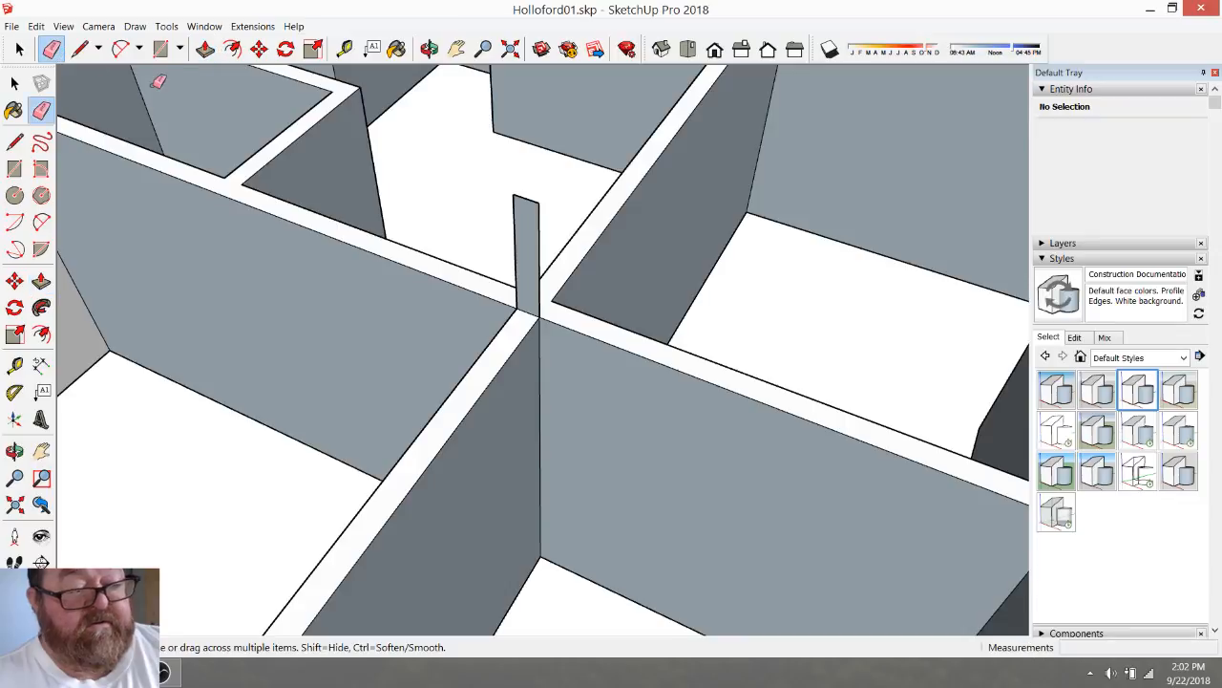
{"action": "left_click", "coordinate": [540, 212]}
{"action": "left_click_drag", "start_coordinate": [540, 212], "coordinate": [482, 221]}
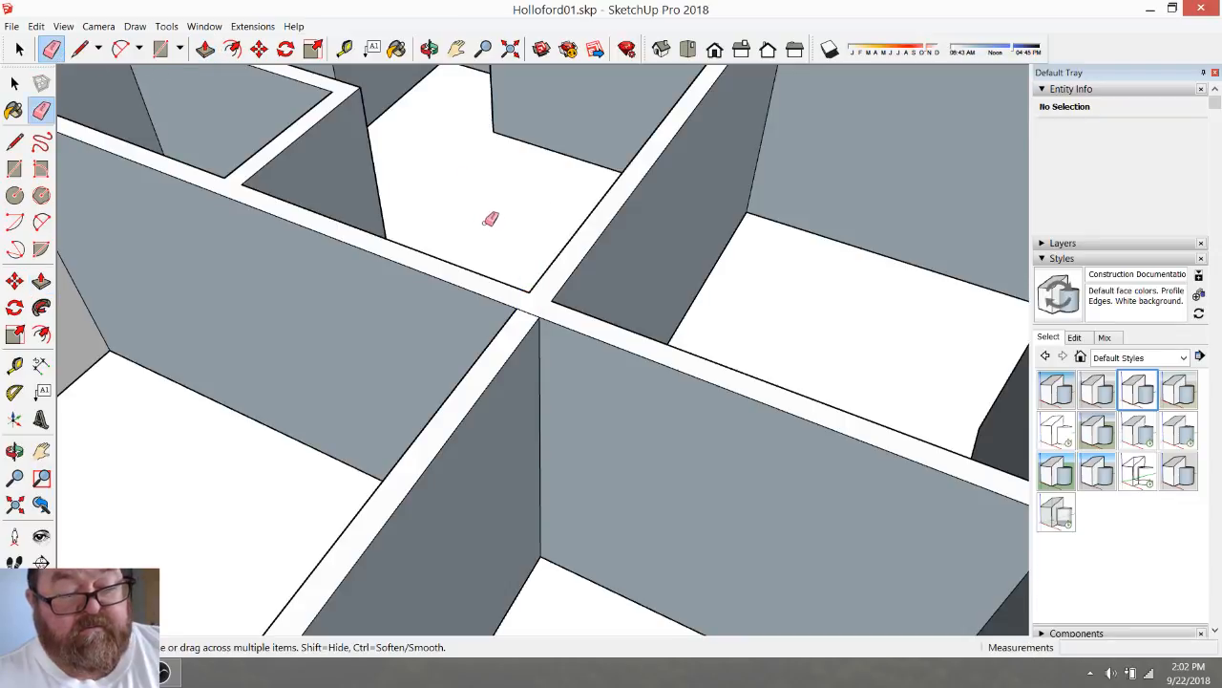
{"action": "scroll", "coordinate": [534, 309], "scroll_direction": "down", "scroll_amount": 4}
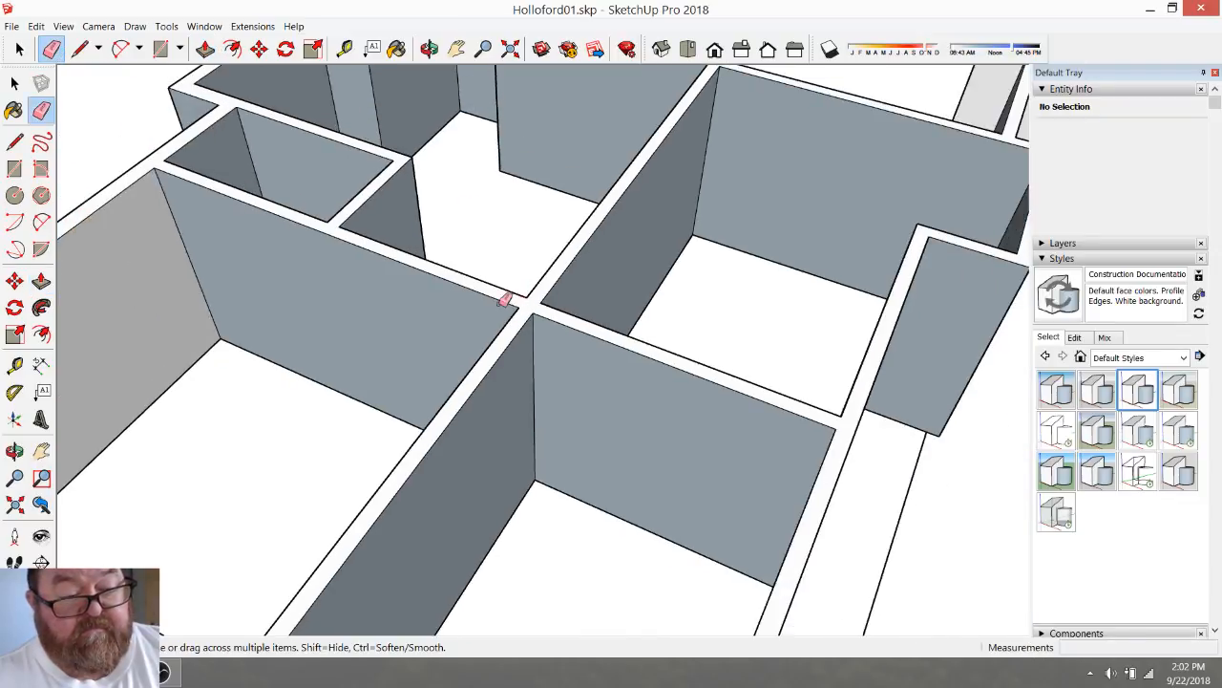
{"action": "scroll", "coordinate": [500, 292], "scroll_direction": "down", "scroll_amount": 10}
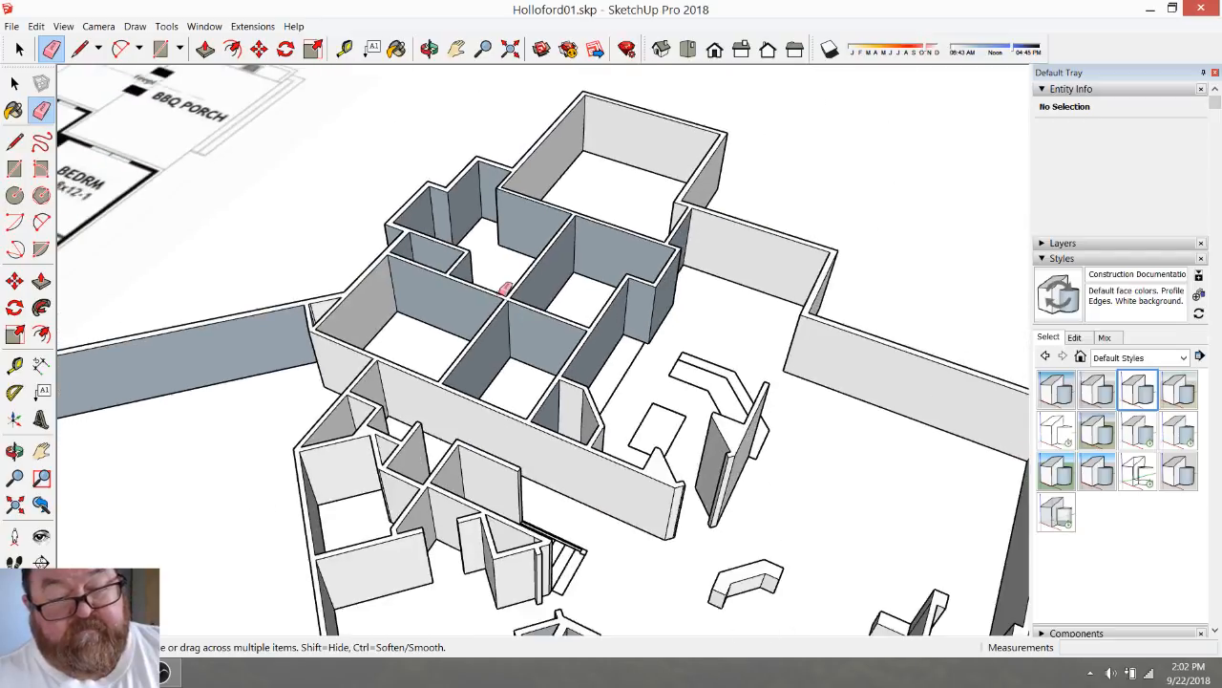
{"action": "scroll", "coordinate": [617, 394], "scroll_direction": "up", "scroll_amount": 4}
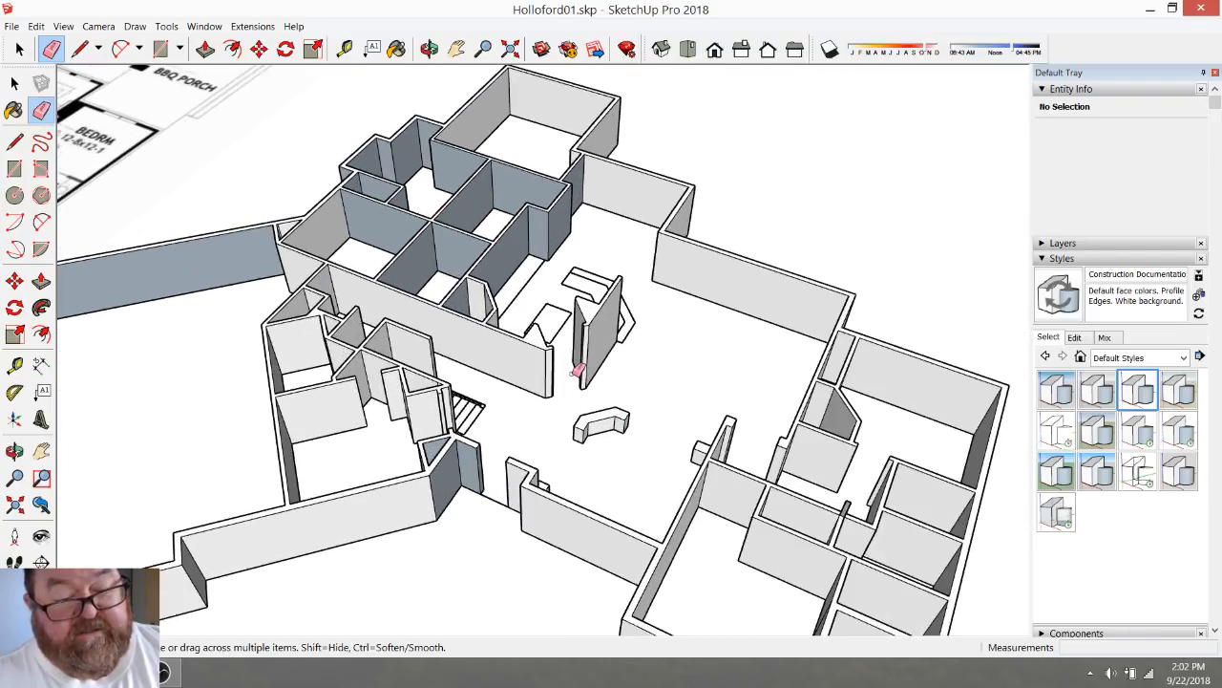
Raise the joined wall tops by about 2' 3 7/8" with Push/Pull from beside the entry opening
{"action": "left_click", "coordinate": [345, 48]}
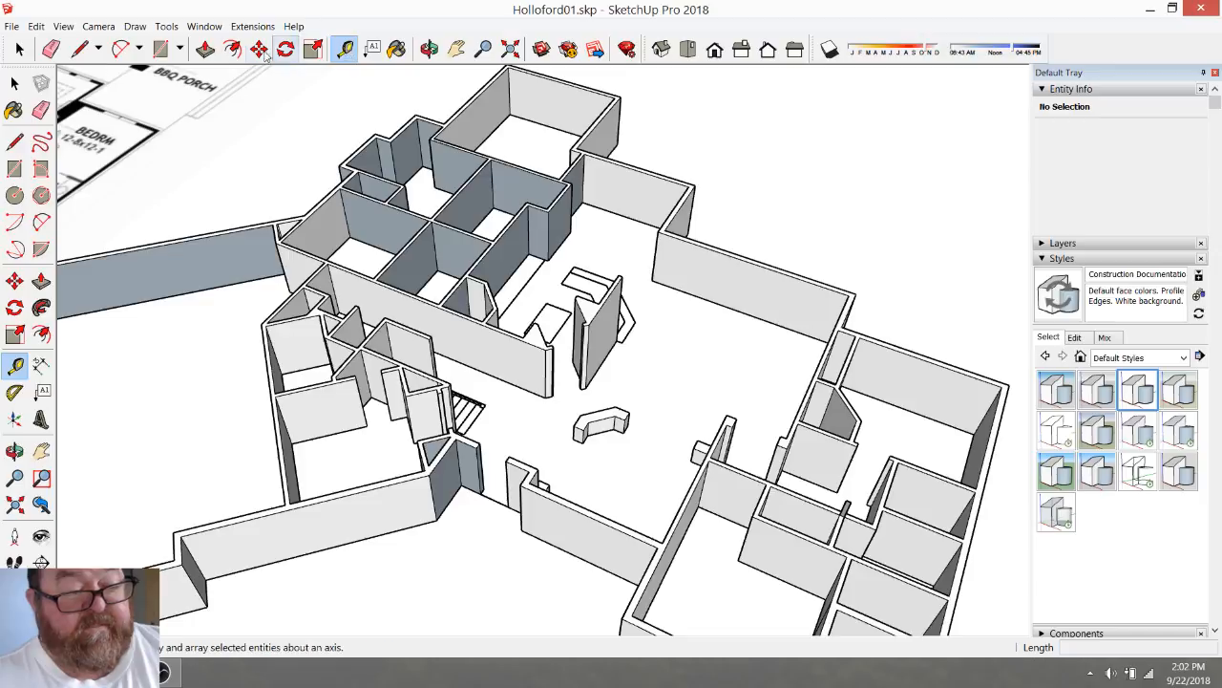
{"action": "left_click", "coordinate": [206, 49]}
{"action": "scroll", "coordinate": [534, 501], "scroll_direction": "up", "scroll_amount": 2}
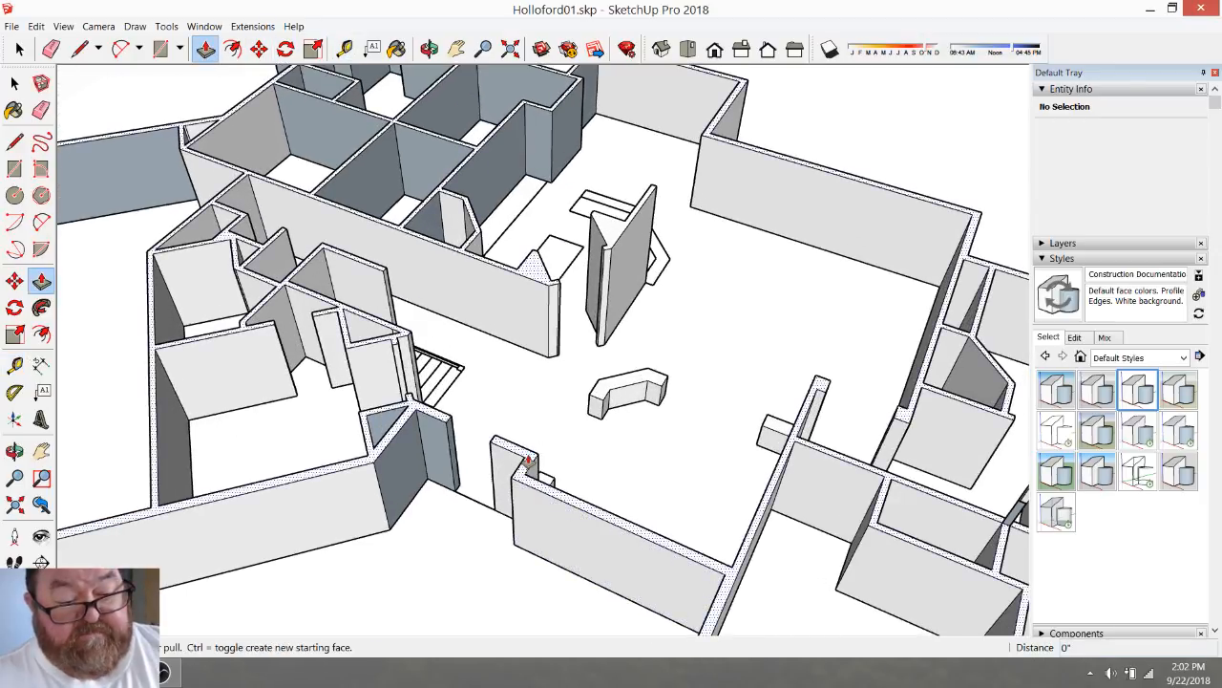
{"action": "left_click", "coordinate": [529, 462]}
{"action": "scroll", "coordinate": [528, 442], "scroll_direction": "down", "scroll_amount": 5}
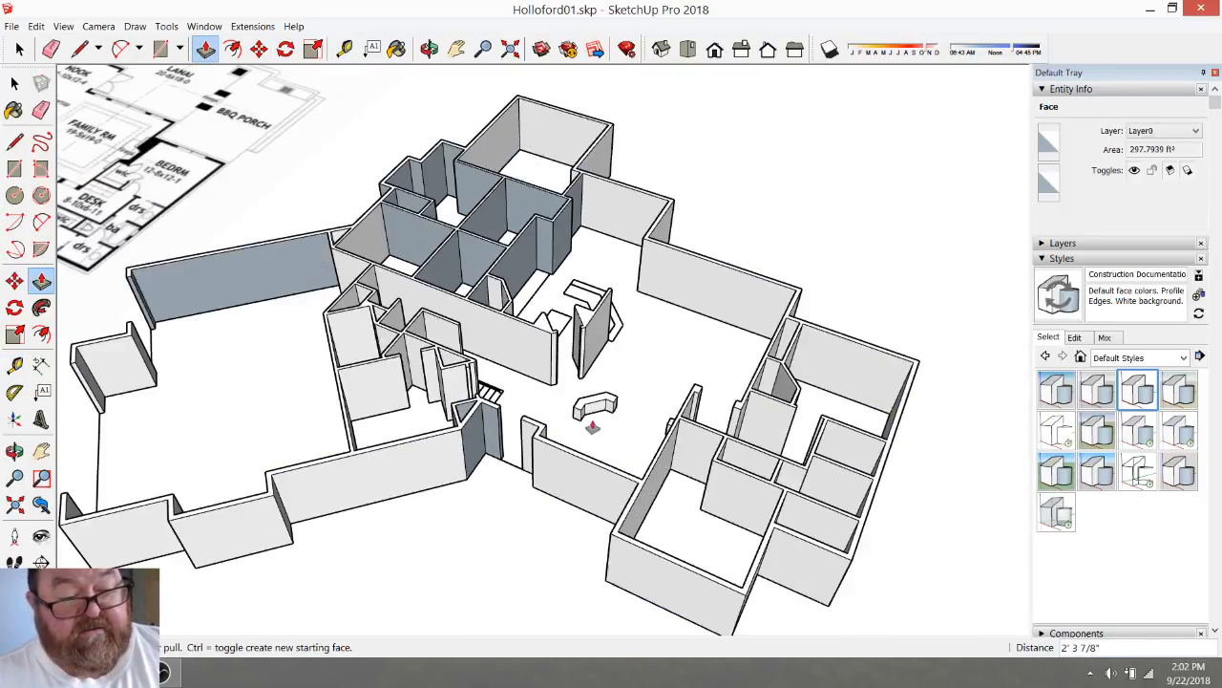
{"action": "left_click", "coordinate": [593, 427]}
{"action": "scroll", "coordinate": [593, 427], "scroll_direction": "down", "scroll_amount": 2}
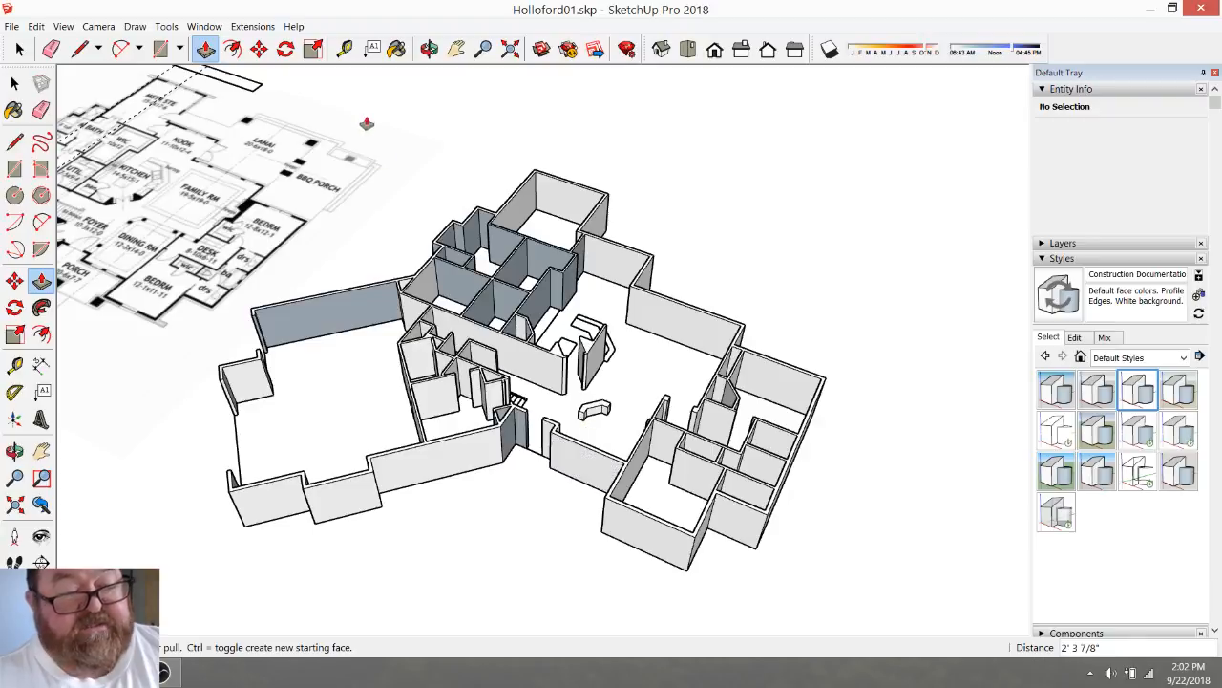
Lower the joined wall tops by 7' 2 13/16" with Push/Pull, matching the low block beside the entry
{"action": "left_click", "coordinate": [430, 49]}
{"action": "scroll", "coordinate": [552, 513], "scroll_direction": "up", "scroll_amount": 5}
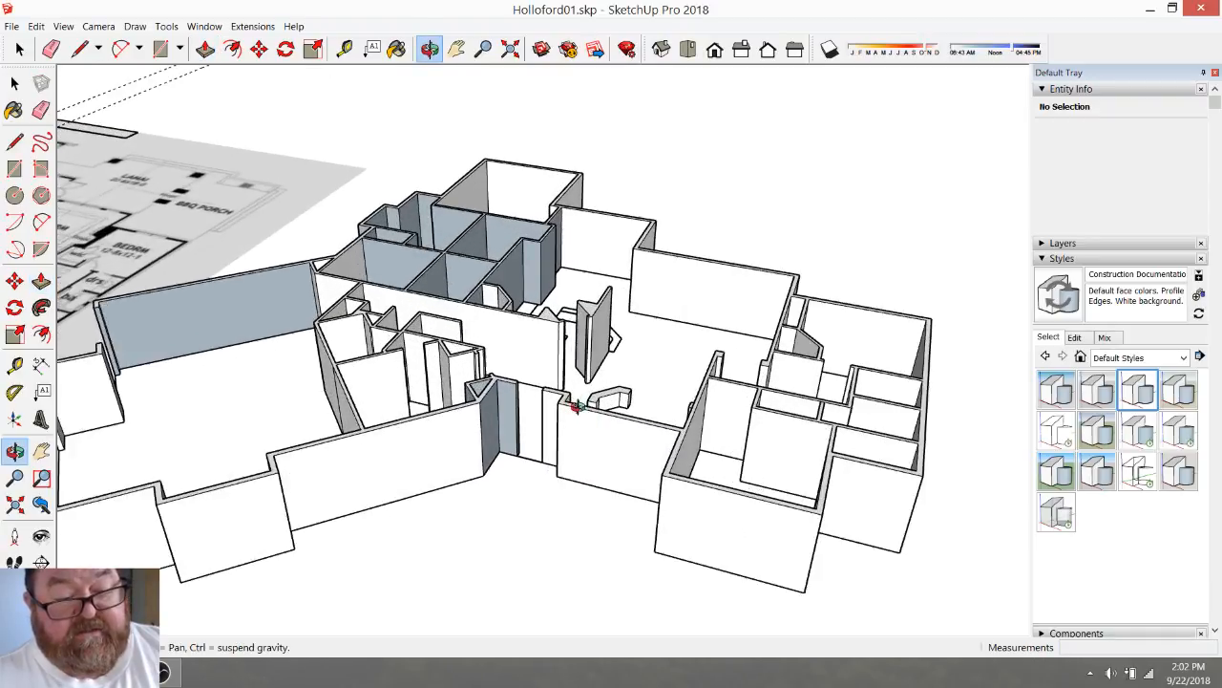
{"action": "scroll", "coordinate": [706, 492], "scroll_direction": "up", "scroll_amount": 3}
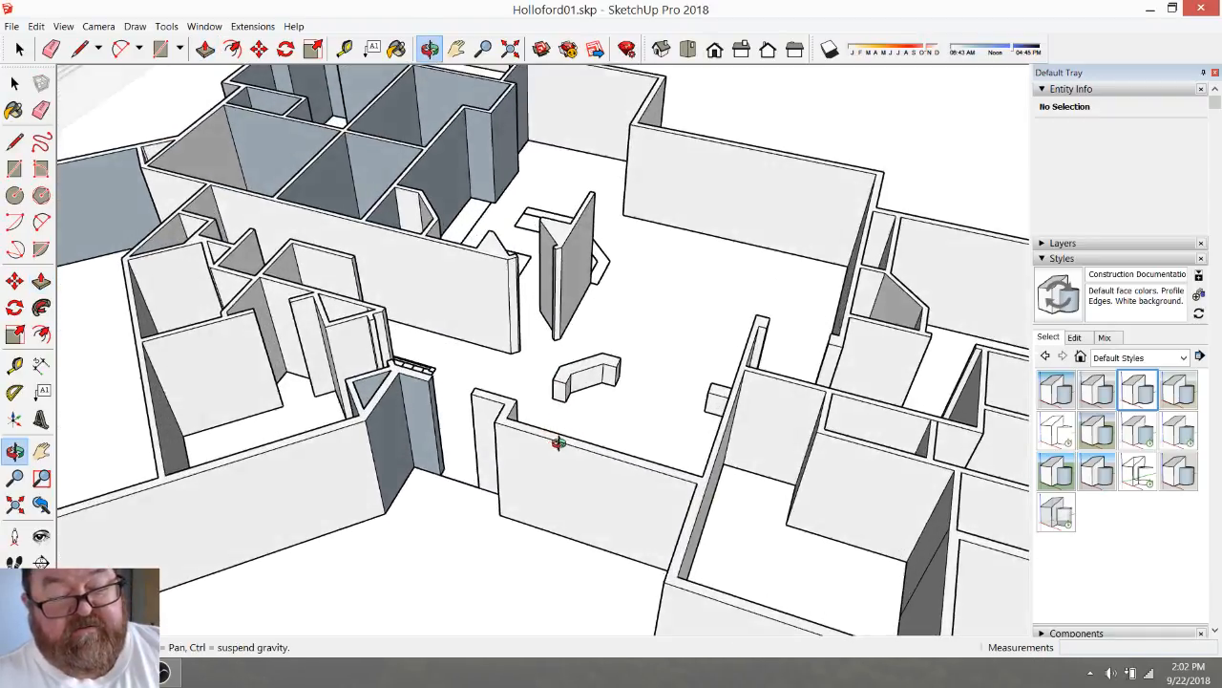
{"action": "left_click", "coordinate": [206, 49]}
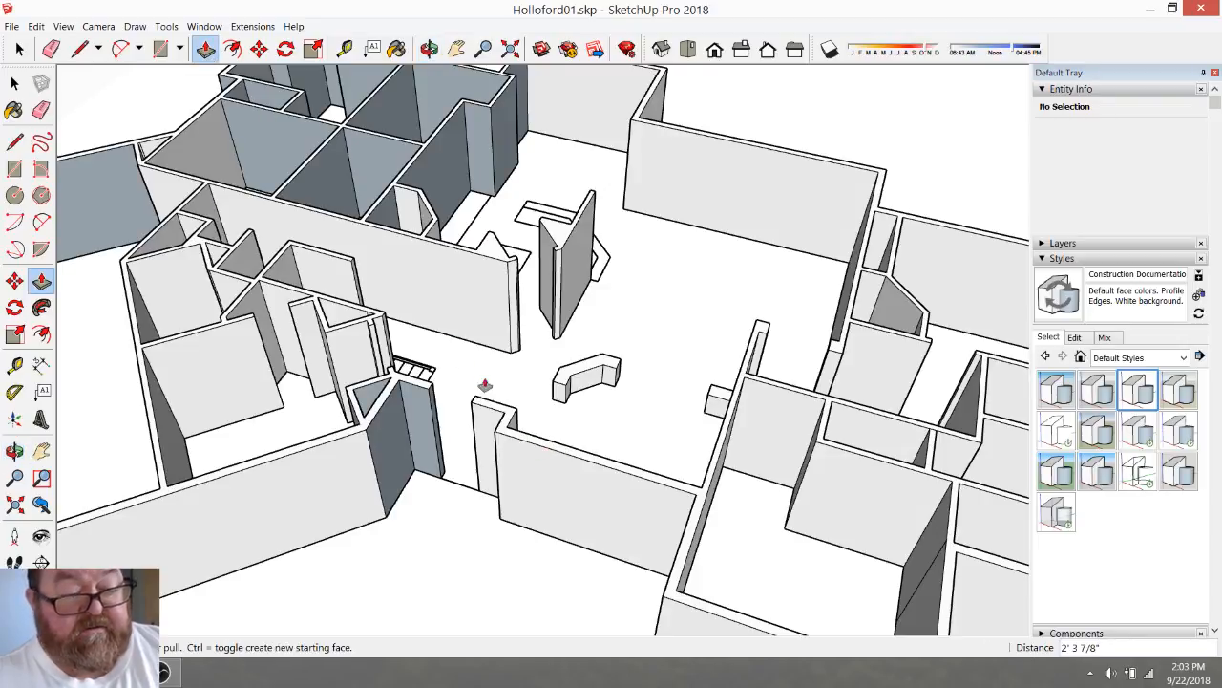
{"action": "left_click", "coordinate": [508, 414]}
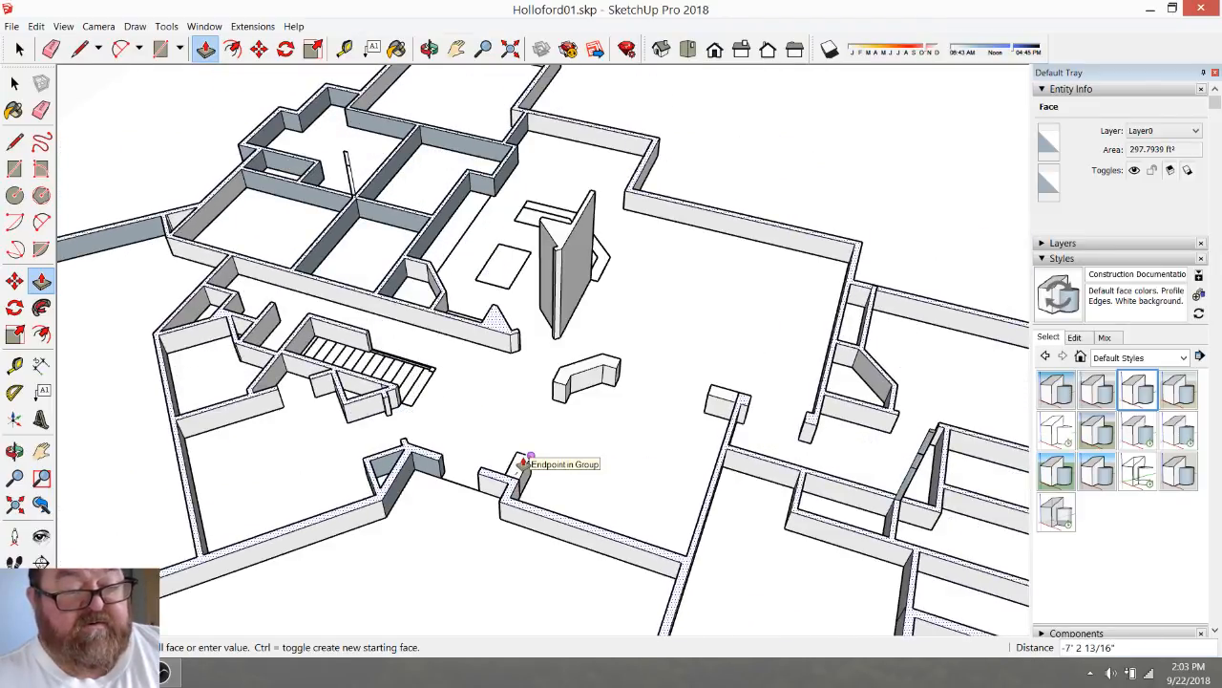
{"action": "left_click", "coordinate": [523, 464]}
Erase the stray sliver of face sticking up at the wall intersection between the bedrooms
{"action": "scroll", "coordinate": [369, 169], "scroll_direction": "up", "scroll_amount": 6}
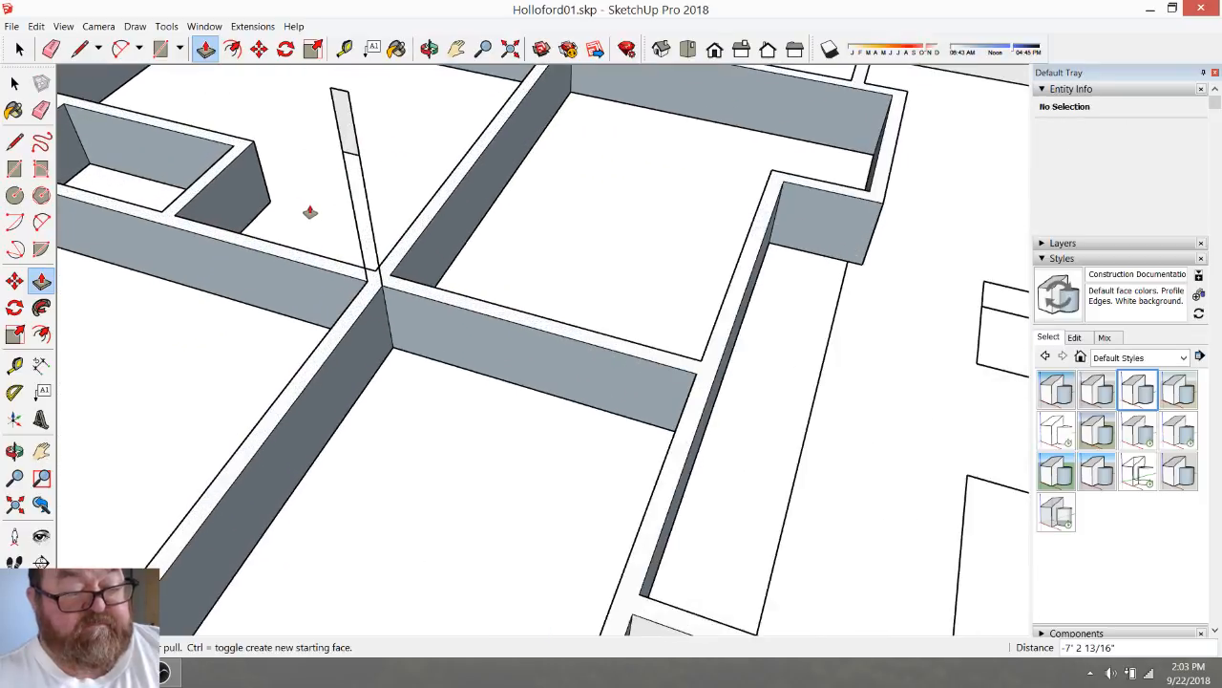
{"action": "key", "text": "e"}
{"action": "left_click_drag", "start_coordinate": [369, 160], "coordinate": [342, 88]}
{"action": "left_click", "coordinate": [342, 116]}
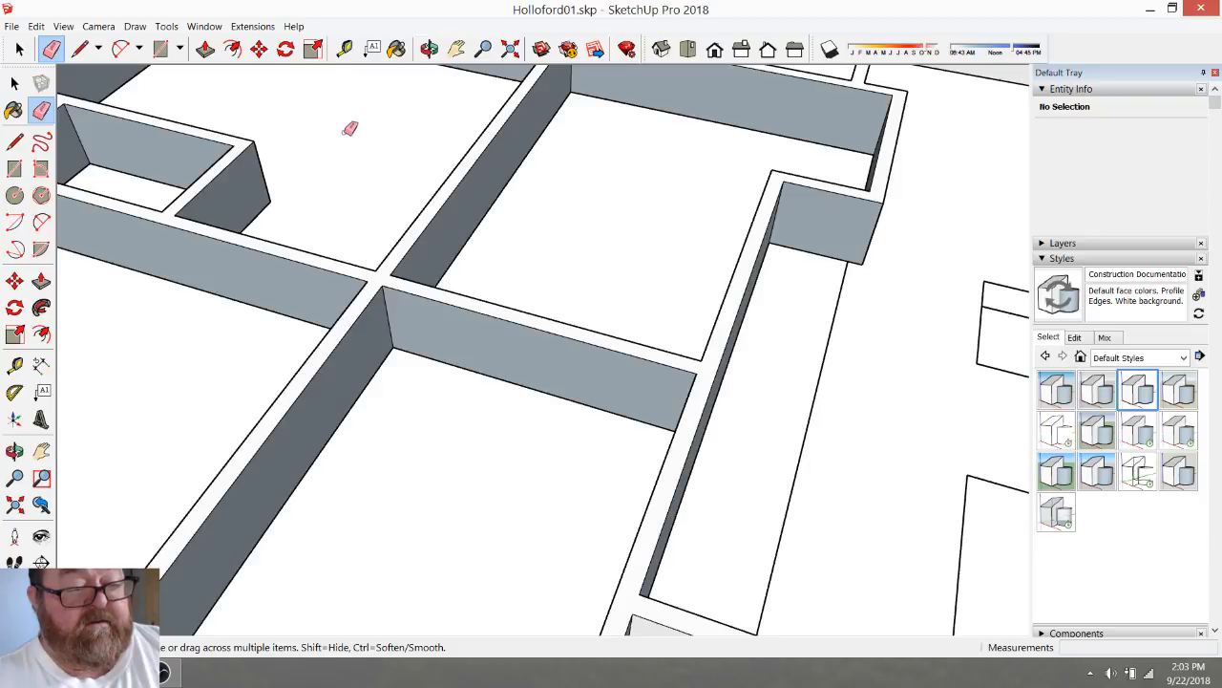
Measure the height of the freestanding wall beside the kitchen from its bottom edge to its top edge
{"action": "scroll", "coordinate": [382, 210], "scroll_direction": "down", "scroll_amount": 5}
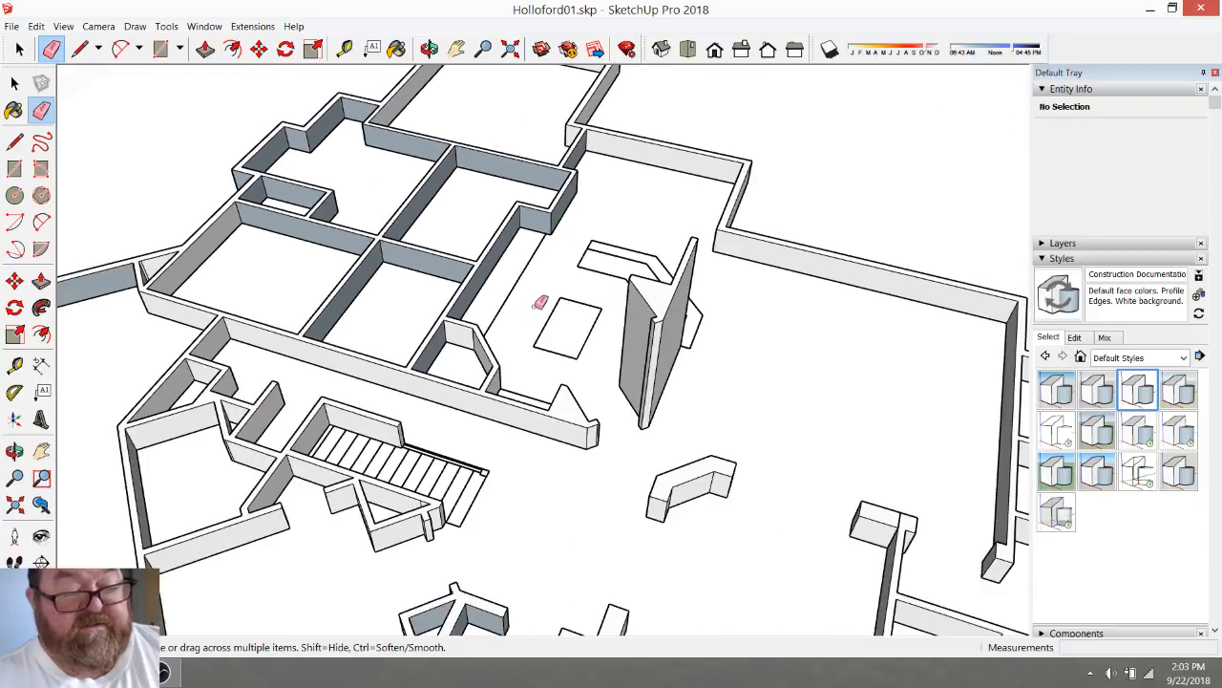
{"action": "scroll", "coordinate": [540, 303], "scroll_direction": "down", "scroll_amount": 2}
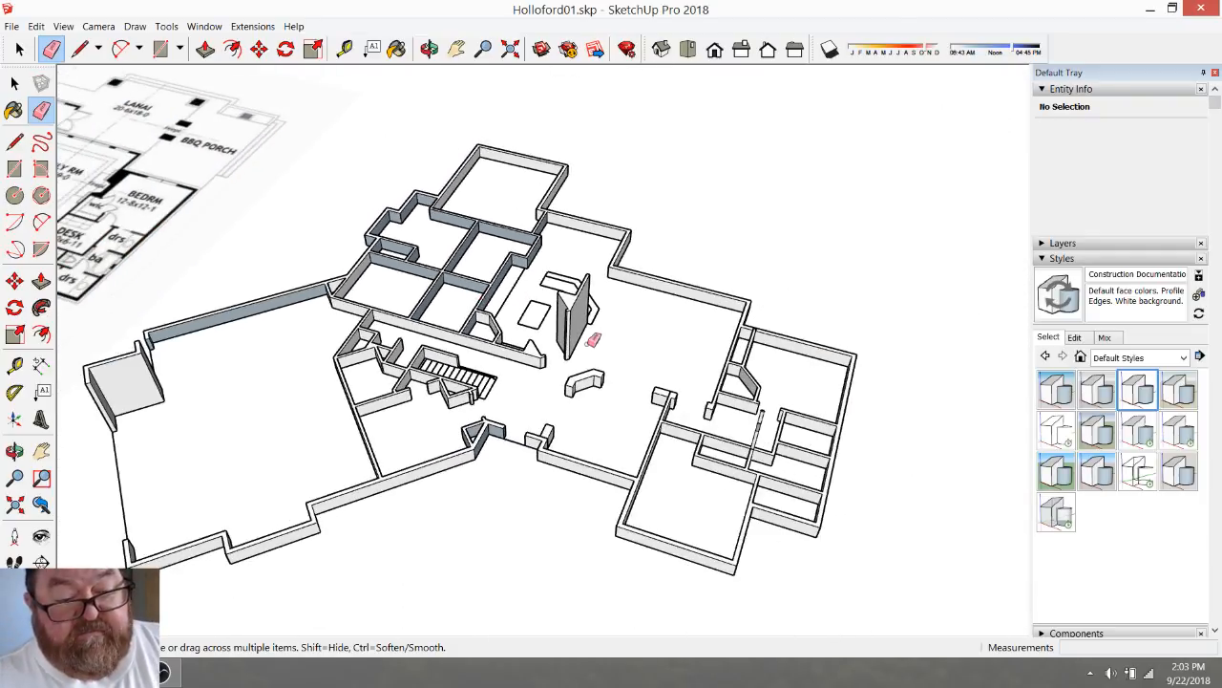
{"action": "scroll", "coordinate": [589, 350], "scroll_direction": "up", "scroll_amount": 5}
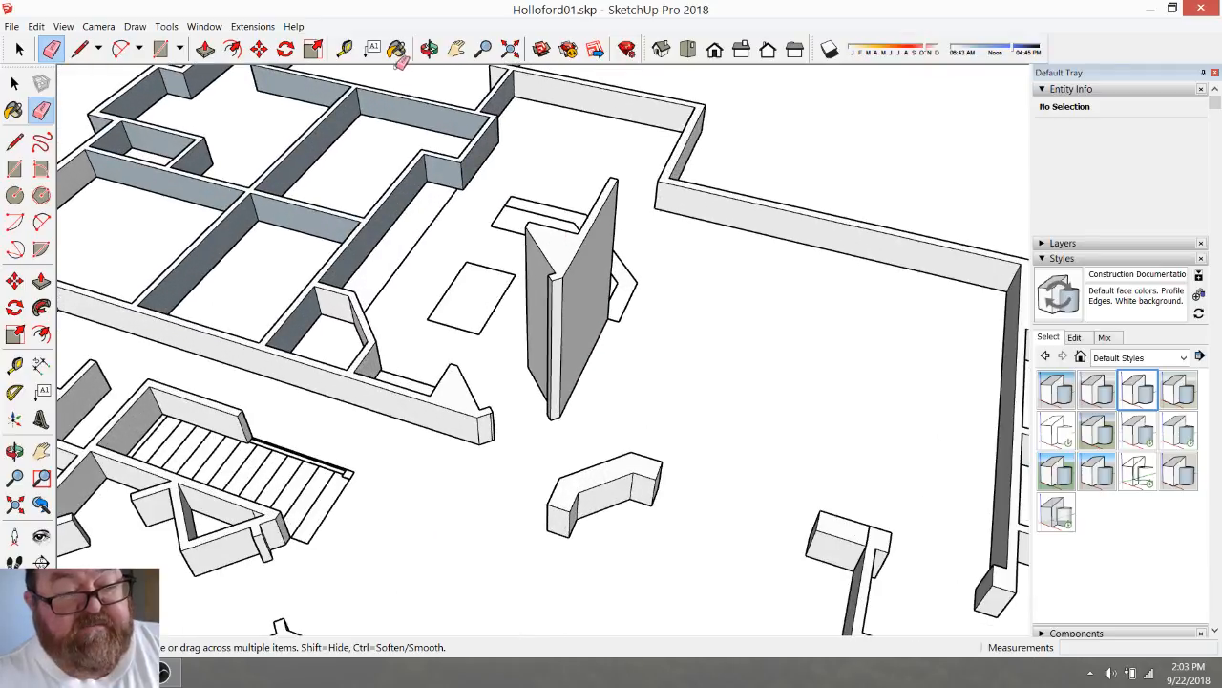
{"action": "left_click", "coordinate": [430, 50]}
{"action": "left_click_drag", "start_coordinate": [602, 334], "coordinate": [456, 286]}
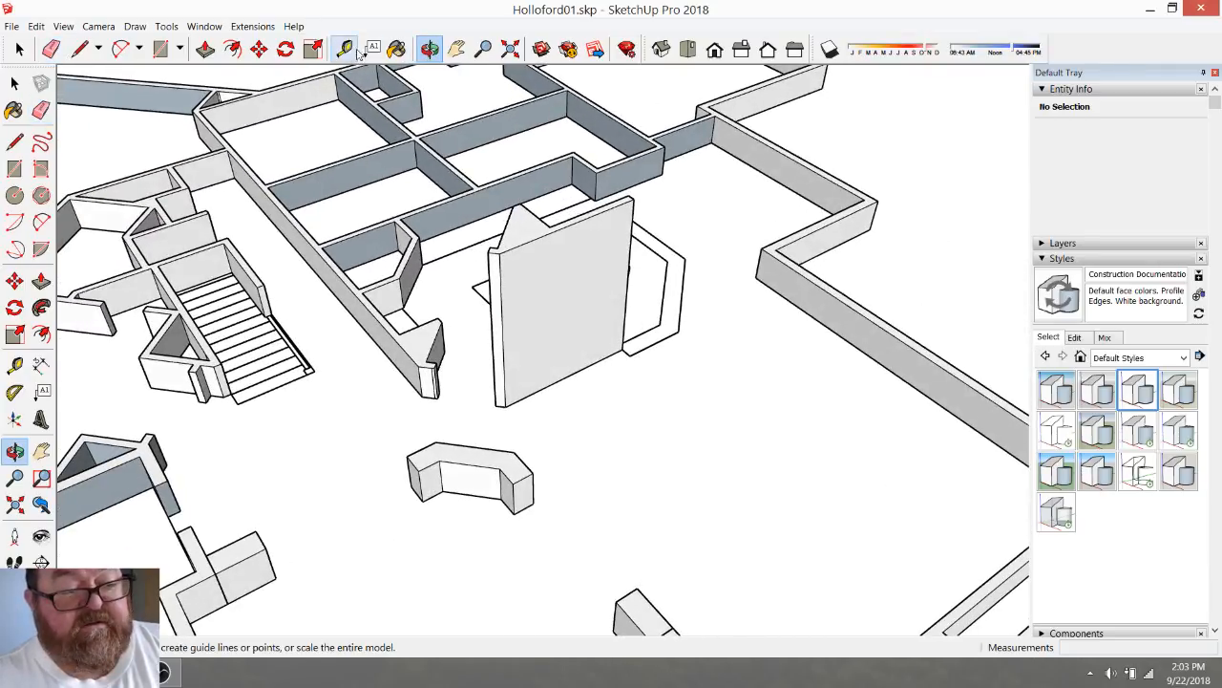
{"action": "left_click", "coordinate": [345, 50]}
{"action": "left_click", "coordinate": [584, 367]}
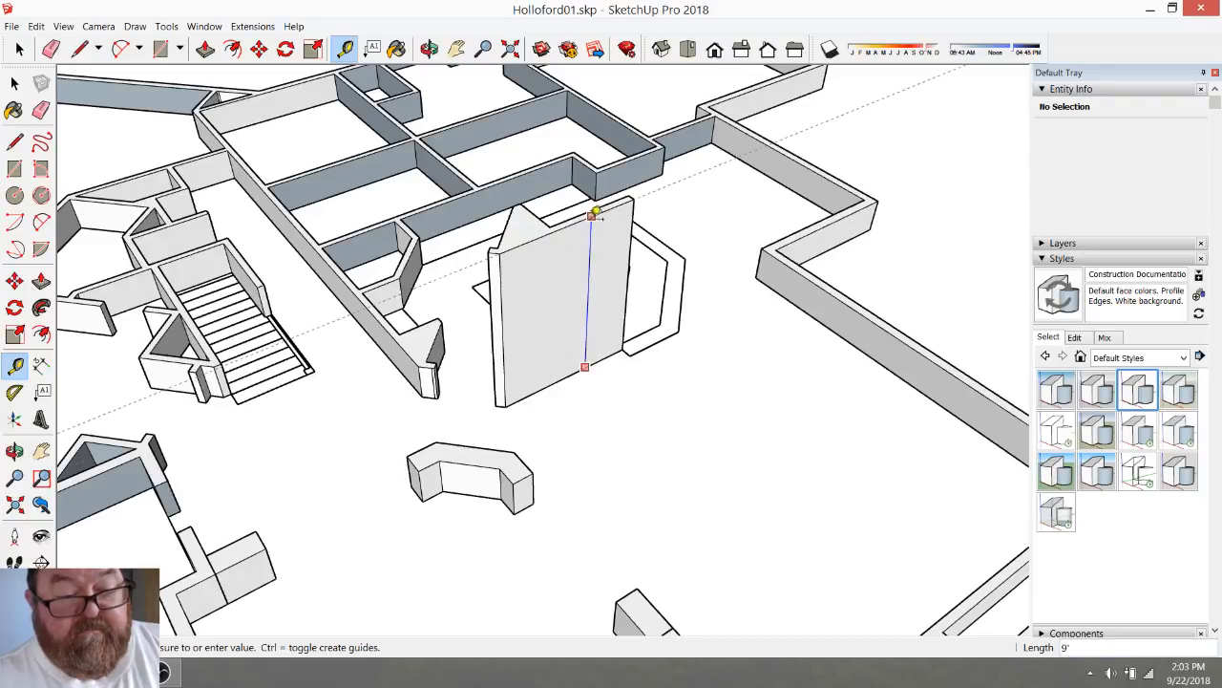
{"action": "left_click", "coordinate": [573, 259]}
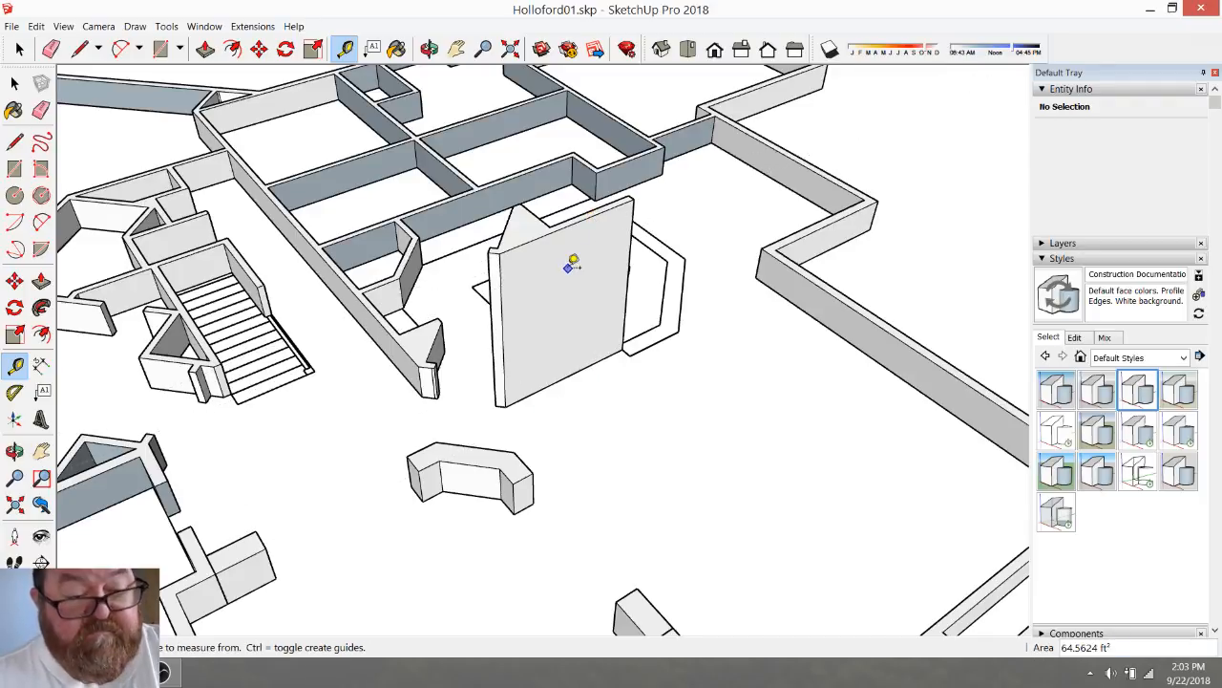
Raise the joined wall tops by 7' with Push/Pull to match the top of the freestanding kitchen wall
{"action": "scroll", "coordinate": [569, 258], "scroll_direction": "down", "scroll_amount": 6}
{"action": "scroll", "coordinate": [474, 226], "scroll_direction": "up", "scroll_amount": 5}
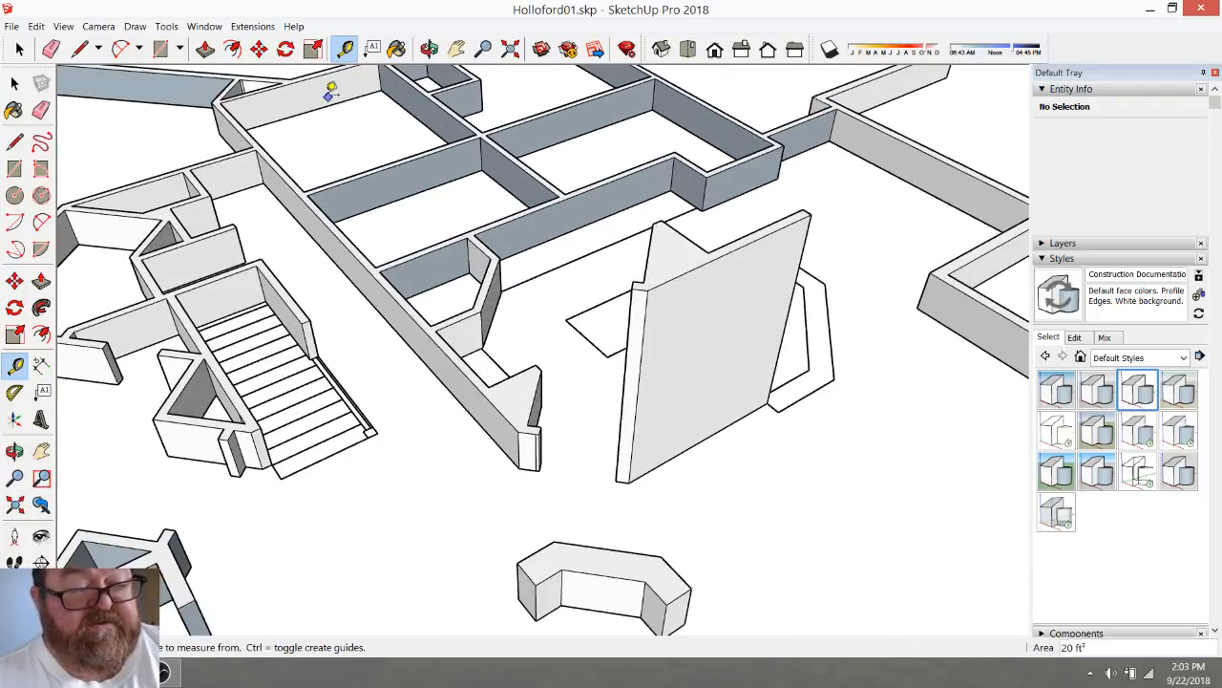
{"action": "left_click", "coordinate": [205, 49]}
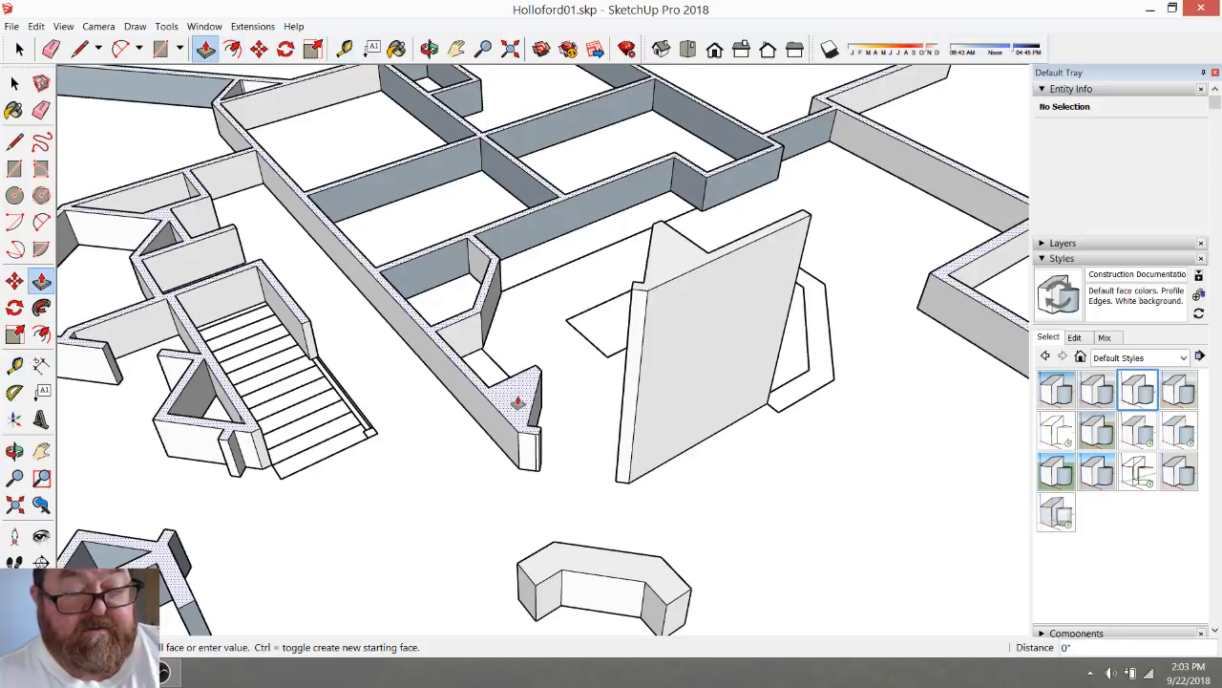
{"action": "left_click", "coordinate": [513, 401]}
{"action": "left_click", "coordinate": [648, 283]}
{"action": "scroll", "coordinate": [688, 353], "scroll_direction": "down", "scroll_amount": 4}
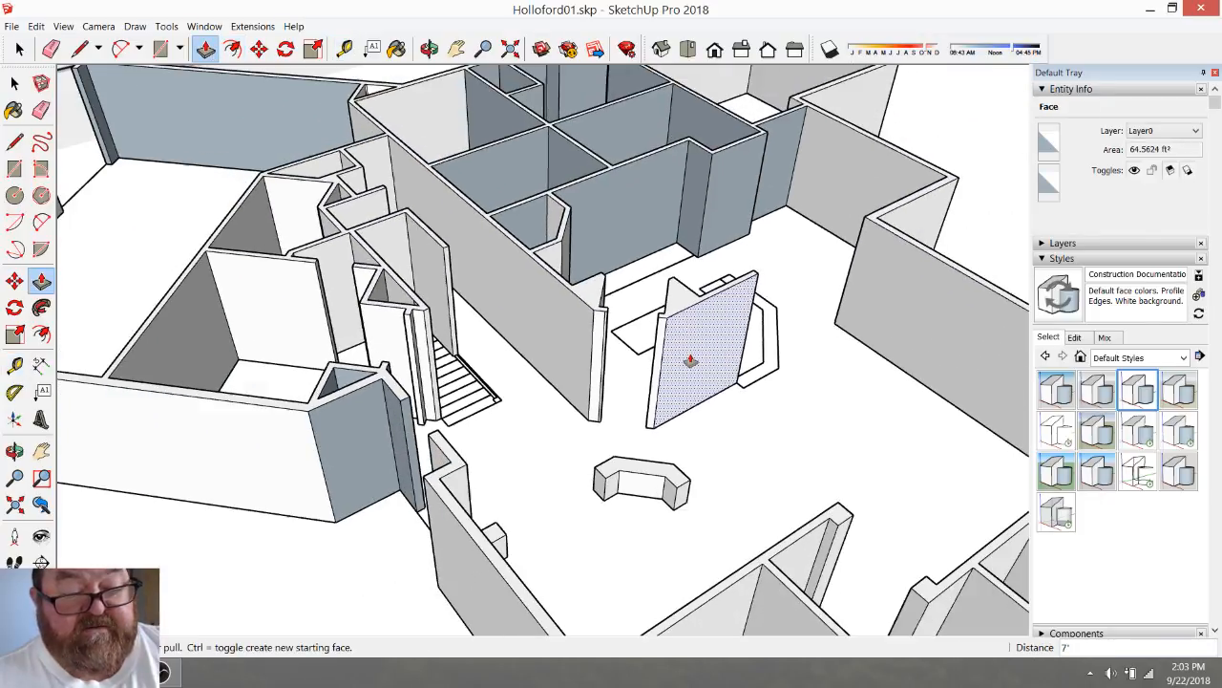
Try to erase the vertical line dividing the end face of the long wall opposite the freestanding kitchen wall
{"action": "scroll", "coordinate": [591, 339], "scroll_direction": "up", "scroll_amount": 4}
{"action": "scroll", "coordinate": [591, 339], "scroll_direction": "up", "scroll_amount": 5}
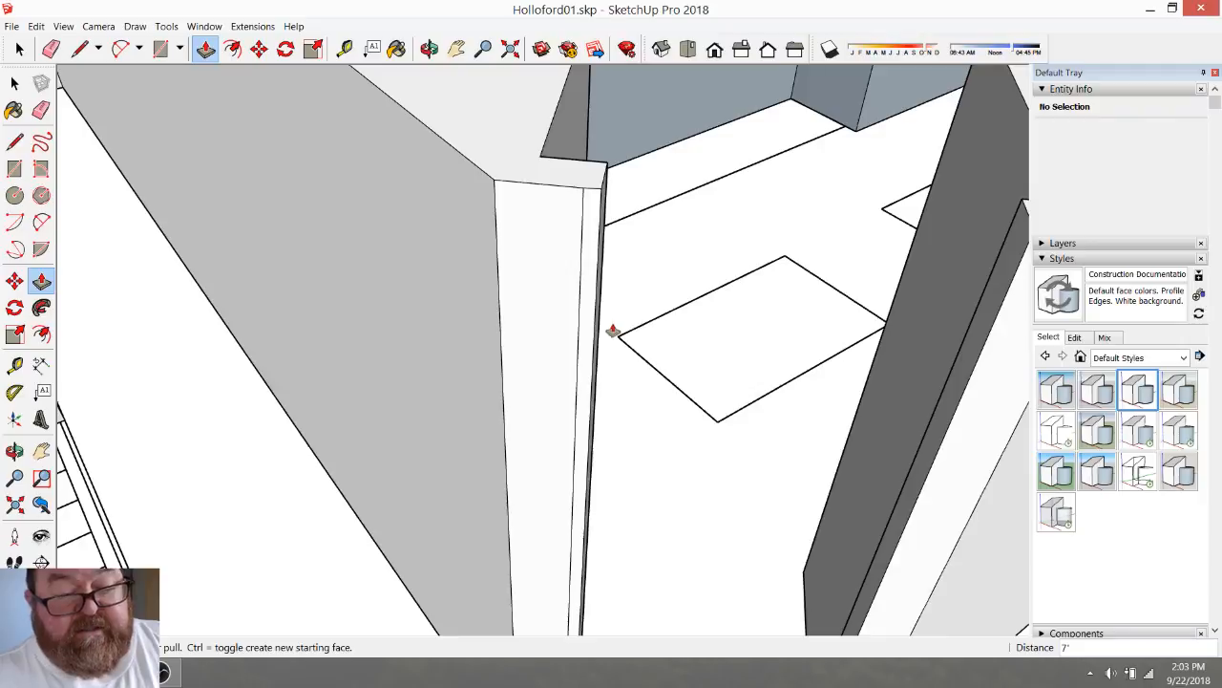
{"action": "key", "text": "l"}
{"action": "key", "text": "e"}
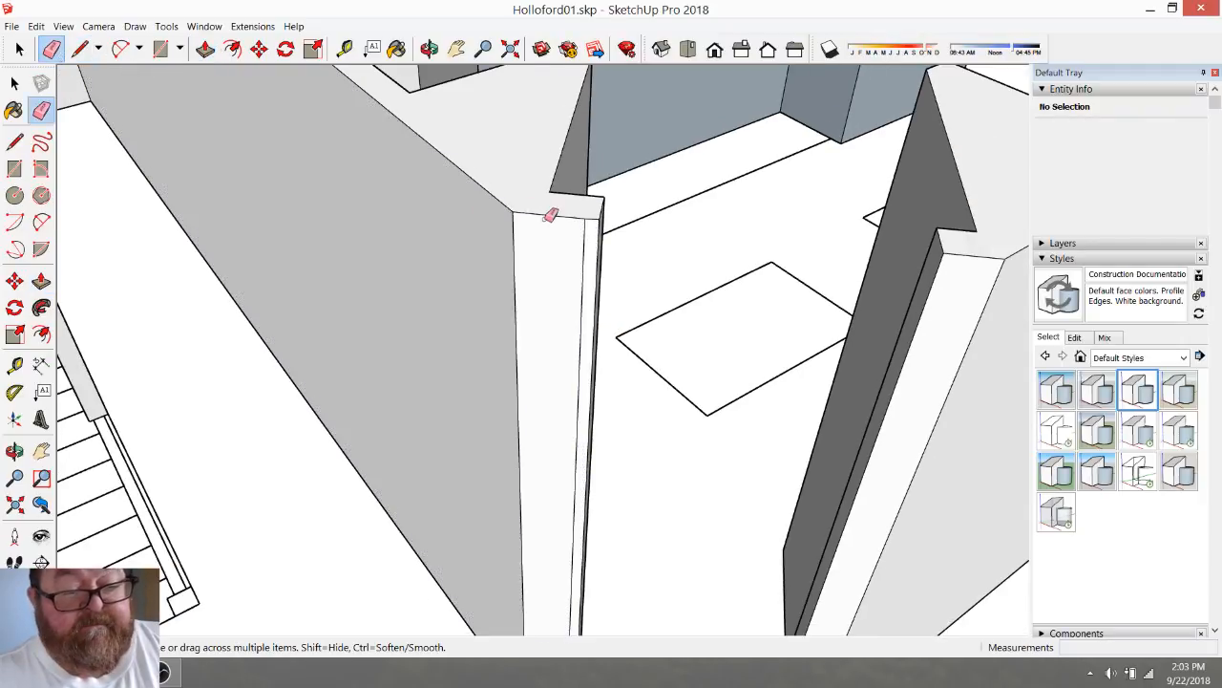
{"action": "left_click", "coordinate": [582, 244]}
{"action": "scroll", "coordinate": [579, 288], "scroll_direction": "down", "scroll_amount": 1}
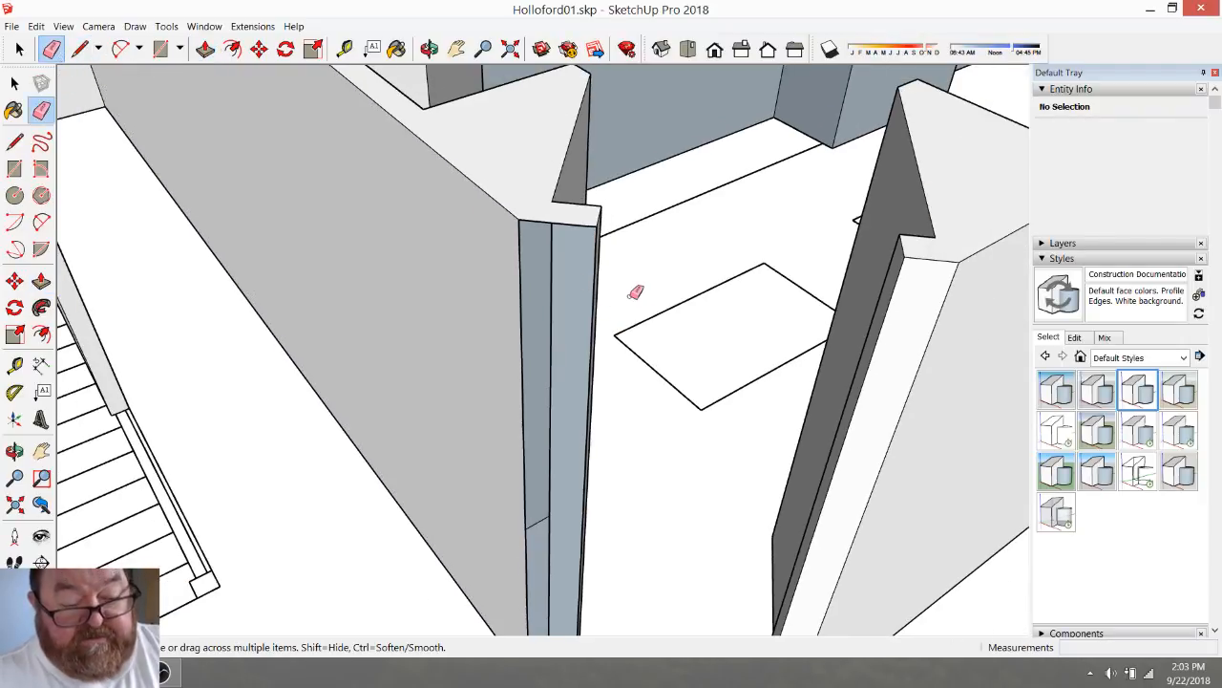
{"action": "scroll", "coordinate": [640, 292], "scroll_direction": "down", "scroll_amount": 4}
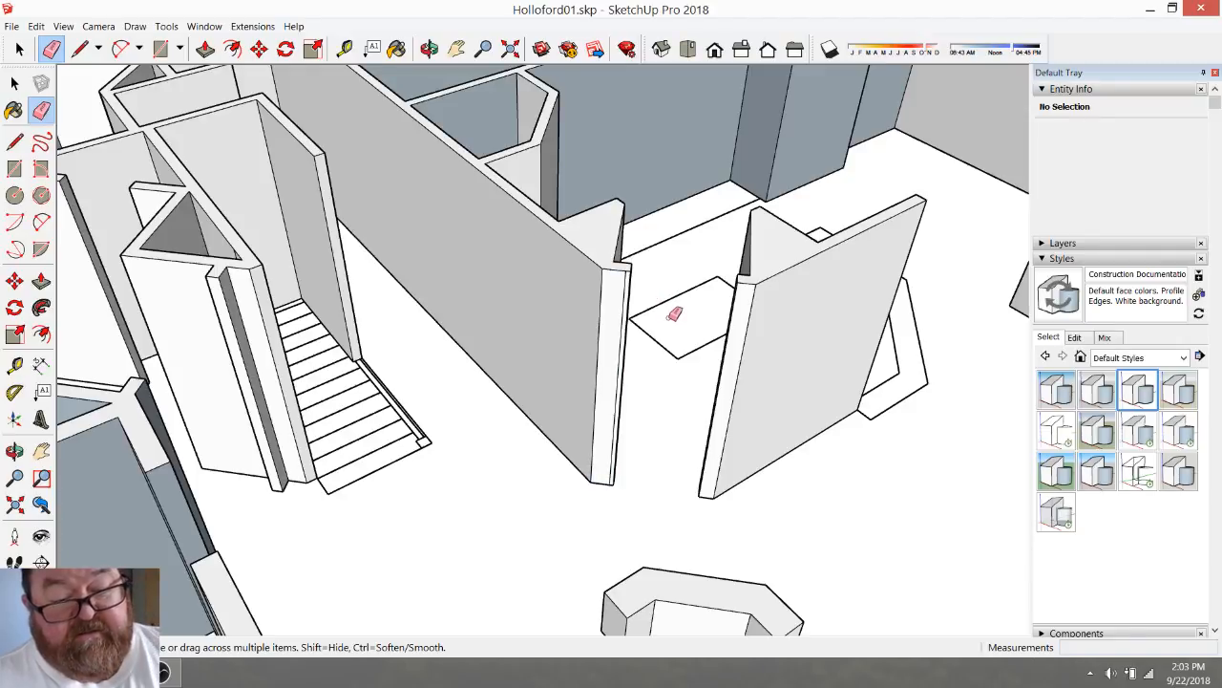
Draw a rectangle about 9 3/16" by 9' over the long wall's end face, from top corner to opposite bottom corner
{"action": "left_click", "coordinate": [428, 50]}
{"action": "left_click_drag", "start_coordinate": [583, 305], "coordinate": [843, 340]}
{"action": "scroll", "coordinate": [234, 394], "scroll_direction": "up", "scroll_amount": 2}
{"action": "scroll", "coordinate": [675, 333], "scroll_direction": "up", "scroll_amount": 5}
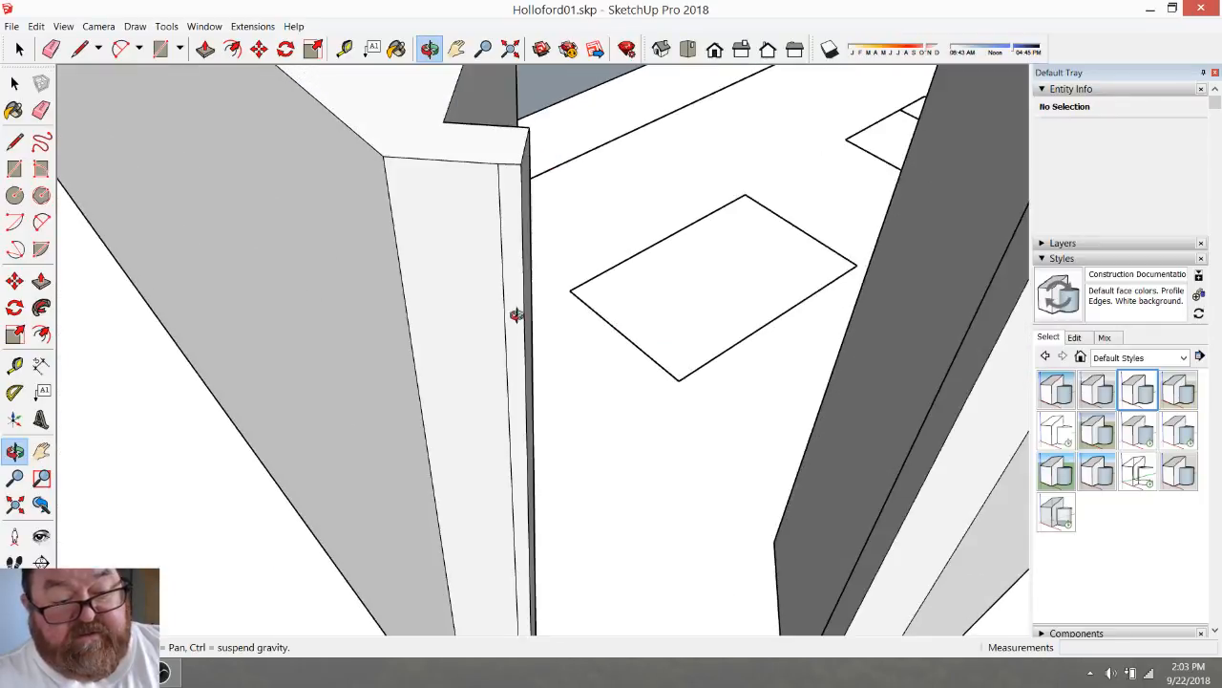
{"action": "scroll", "coordinate": [507, 311], "scroll_direction": "down", "scroll_amount": 5}
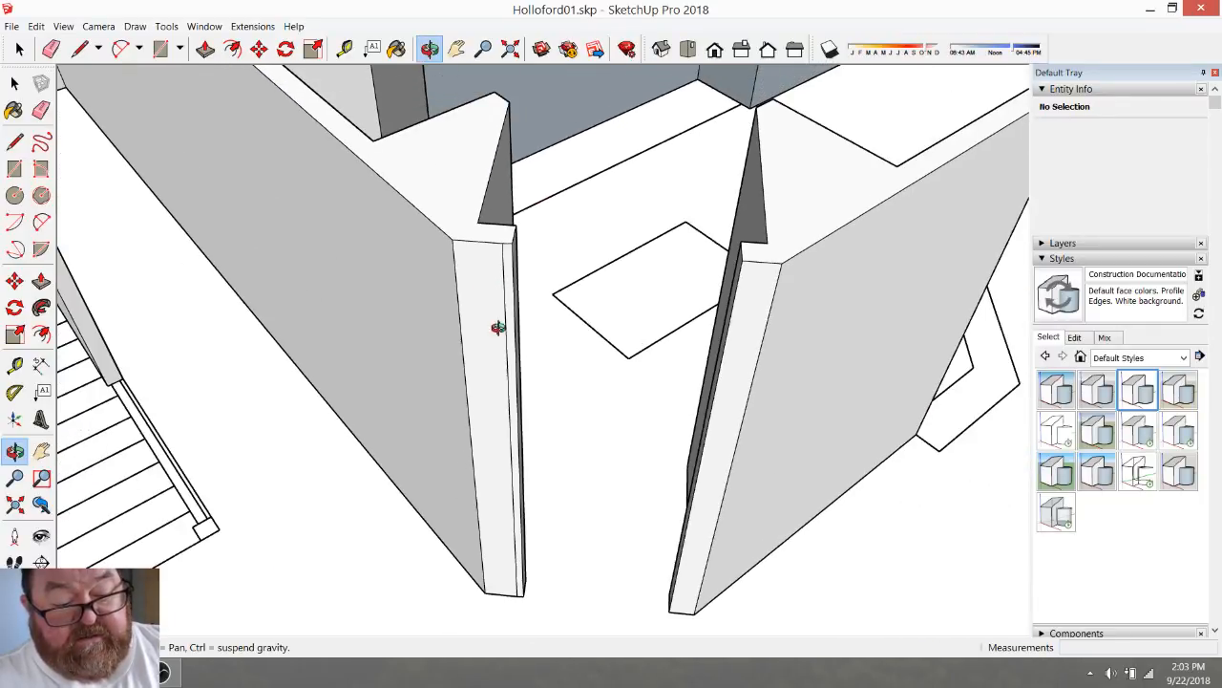
{"action": "key", "text": "r"}
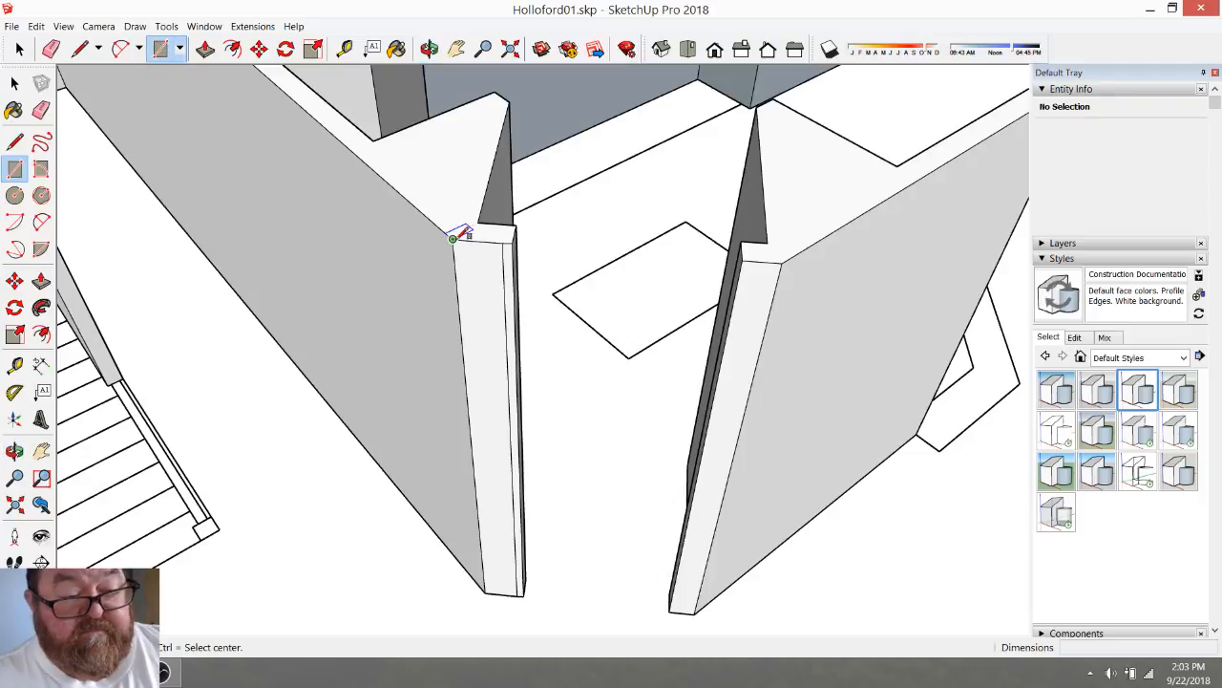
{"action": "left_click", "coordinate": [454, 237]}
{"action": "left_click", "coordinate": [526, 592]}
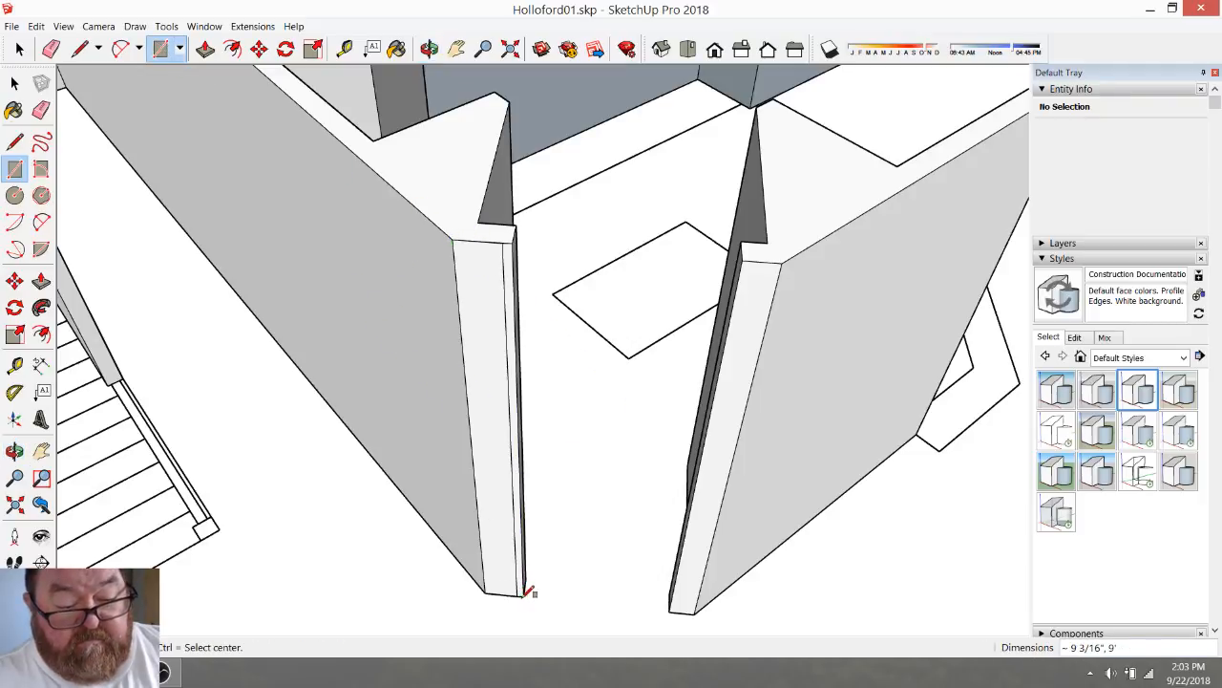
Delete the vertical line dividing the end face of the long wall facing the kitchen opening
{"action": "left_click", "coordinate": [19, 50]}
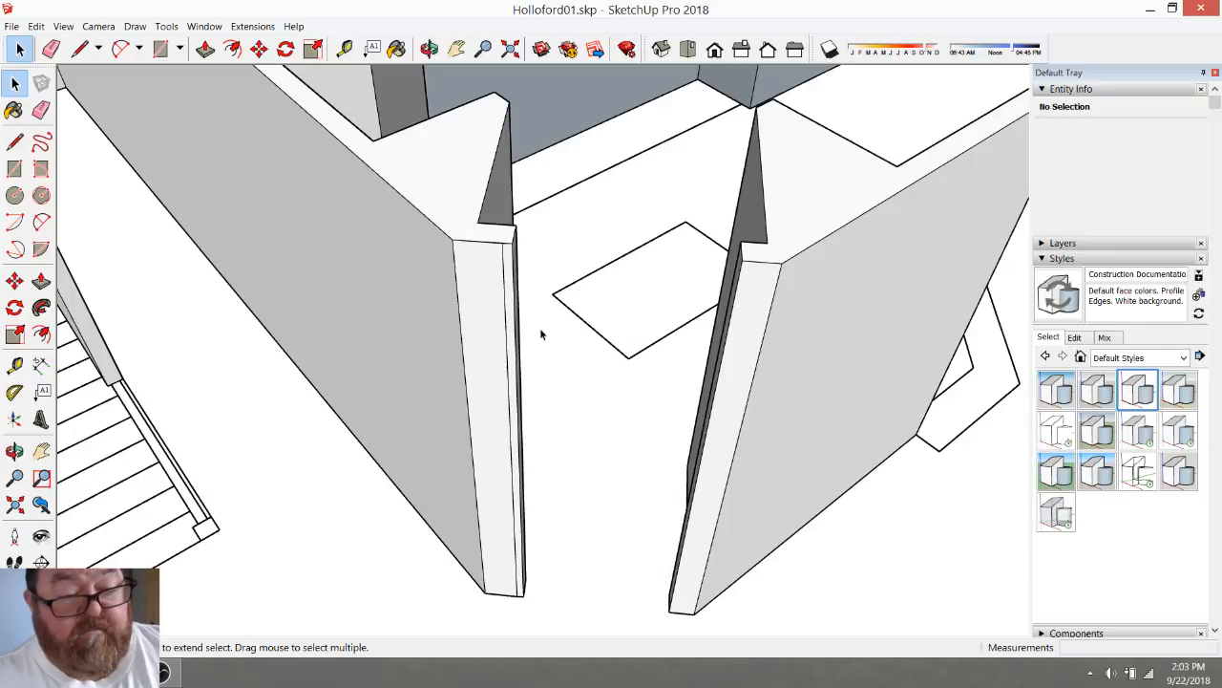
{"action": "left_click", "coordinate": [505, 302]}
{"action": "key", "text": "Delete"}
{"action": "scroll", "coordinate": [691, 191], "scroll_direction": "down", "scroll_amount": 5}
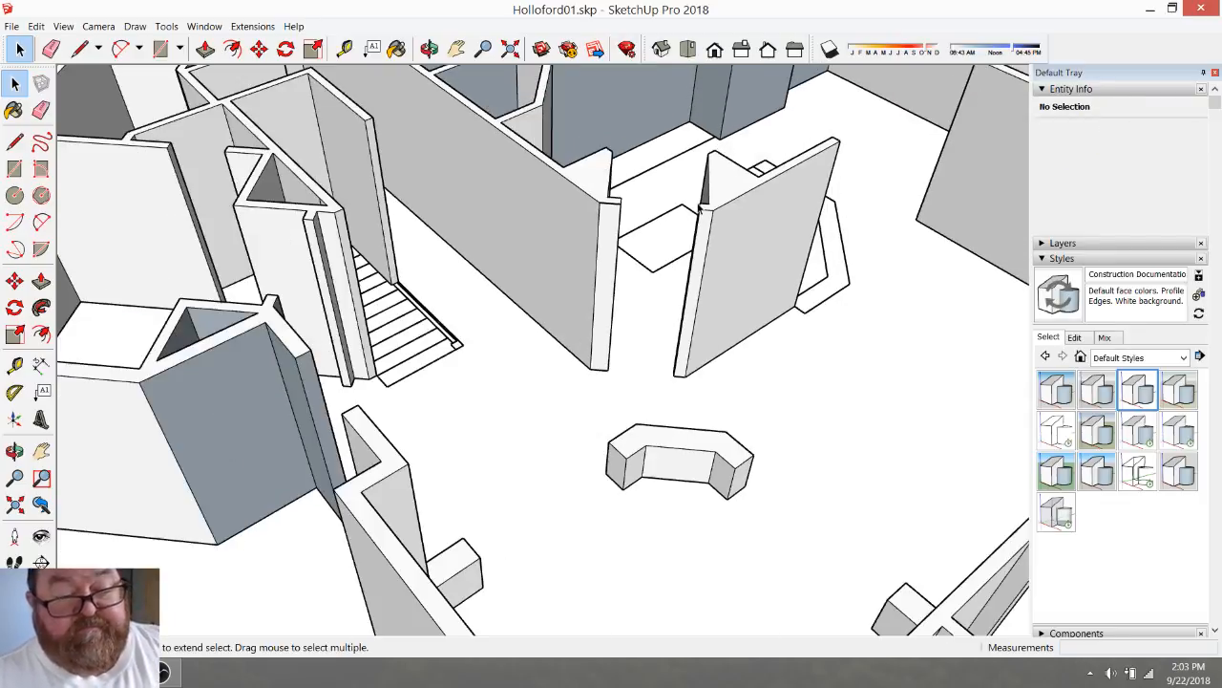
Add a new layer named First Floor Walls
{"action": "scroll", "coordinate": [805, 272], "scroll_direction": "down", "scroll_amount": 2}
{"action": "scroll", "coordinate": [797, 343], "scroll_direction": "down", "scroll_amount": 5}
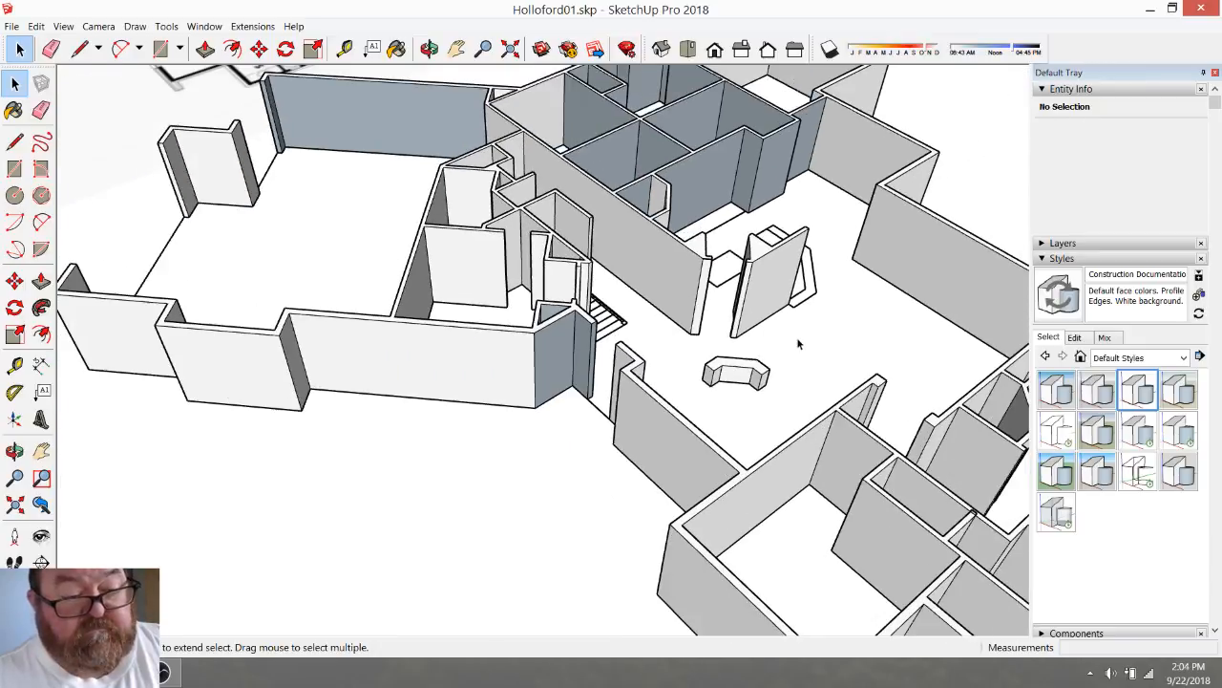
{"action": "left_click", "coordinate": [430, 49]}
{"action": "mouse_move", "coordinate": [621, 239]}
{"action": "left_mouse_down"}
{"action": "mouse_move", "coordinate": [729, 350]}
{"action": "mouse_move", "coordinate": [723, 306]}
{"action": "mouse_move", "coordinate": [586, 382]}
{"action": "mouse_move", "coordinate": [295, 229]}
{"action": "mouse_move", "coordinate": [647, 305]}
{"action": "mouse_move", "coordinate": [618, 256]}
{"action": "mouse_move", "coordinate": [575, 256]}
{"action": "mouse_move", "coordinate": [550, 222]}
{"action": "mouse_move", "coordinate": [550, 264]}
{"action": "mouse_move", "coordinate": [575, 267]}
{"action": "mouse_move", "coordinate": [586, 240]}
{"action": "mouse_move", "coordinate": [543, 166]}
{"action": "mouse_move", "coordinate": [500, 481]}
{"action": "mouse_move", "coordinate": [475, 371]}
{"action": "left_mouse_up"}
{"action": "scroll", "coordinate": [522, 226], "scroll_direction": "up", "scroll_amount": 2}
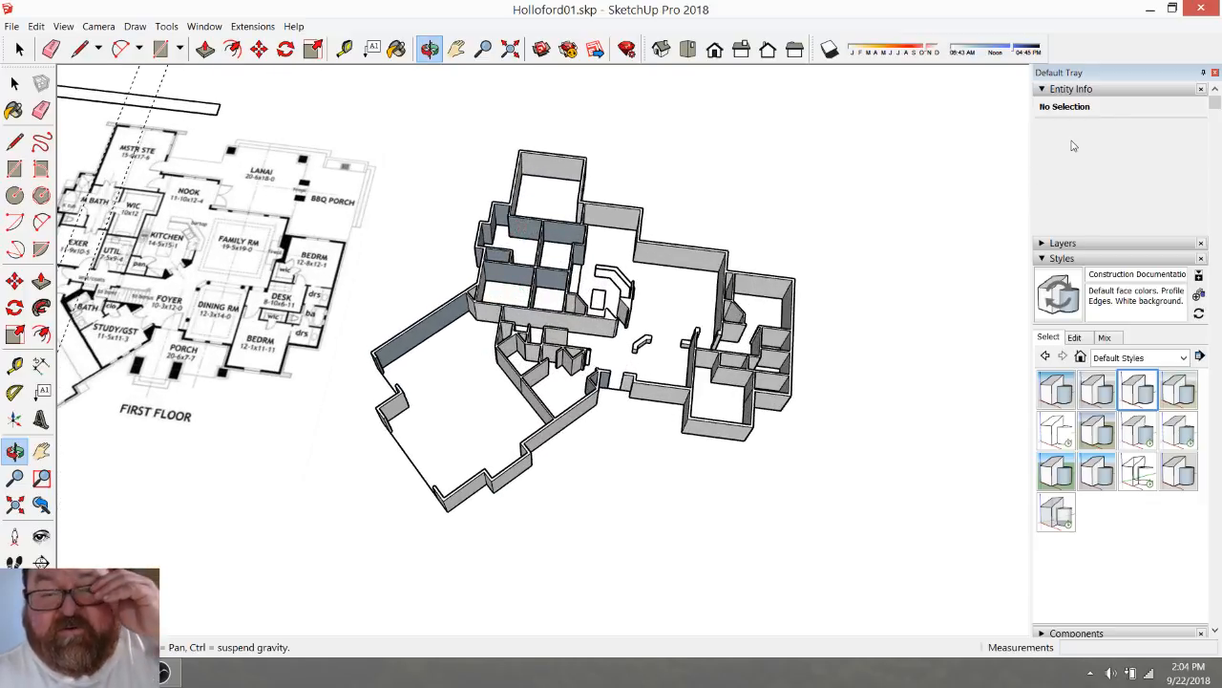
{"action": "left_click", "coordinate": [1046, 244]}
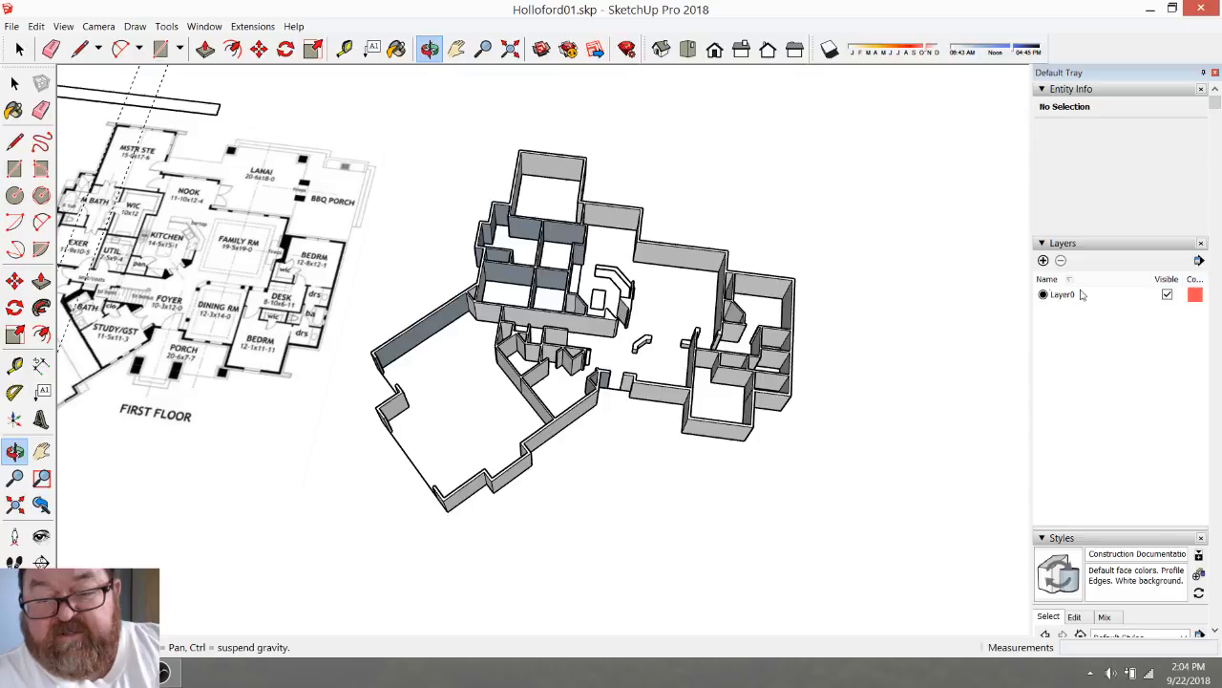
{"action": "left_click", "coordinate": [1044, 260]}
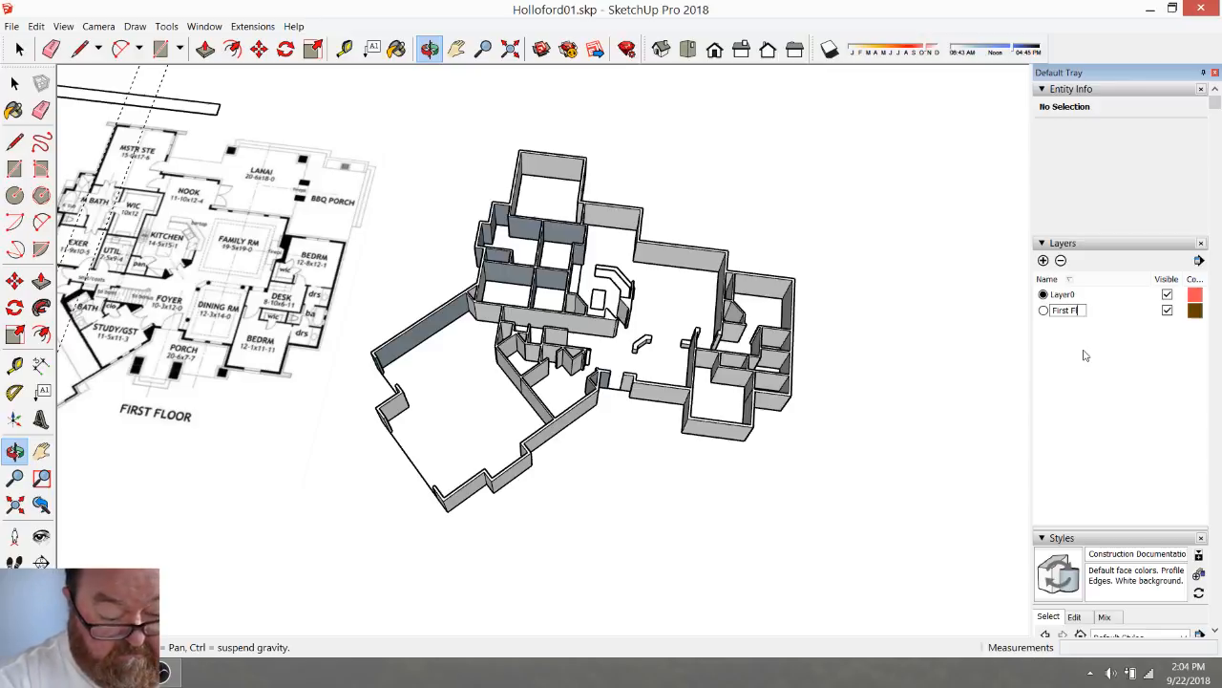
{"action": "key", "text": "Return"}
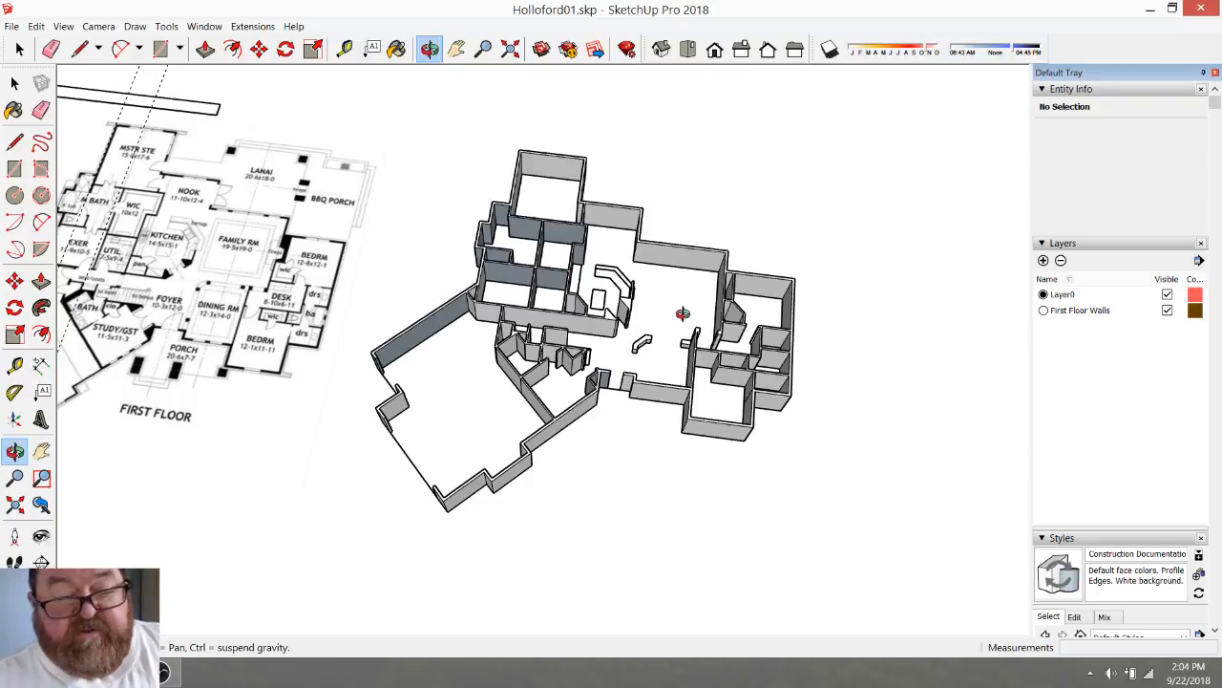
{"action": "left_click", "coordinate": [433, 55]}
{"action": "left_click_drag", "start_coordinate": [554, 212], "coordinate": [671, 185]}
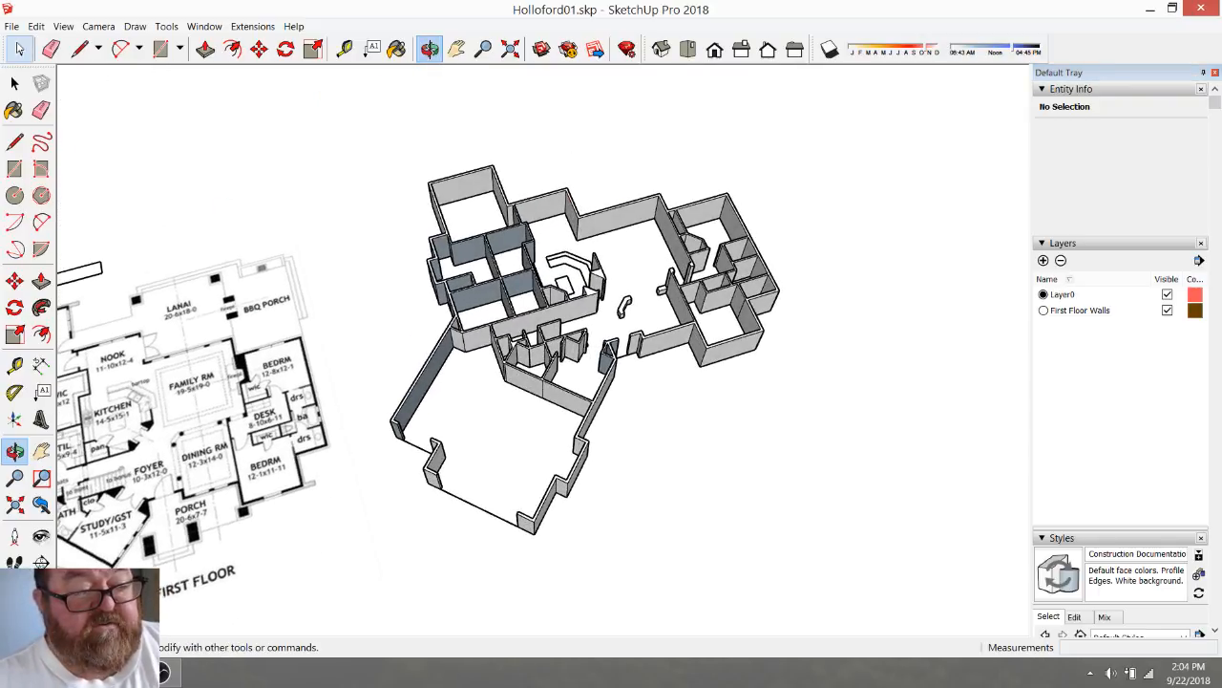
Select all of the extruded first-floor wall geometry and make it a group
{"action": "left_click", "coordinate": [19, 48]}
{"action": "left_click_drag", "start_coordinate": [359, 142], "coordinate": [898, 567]}
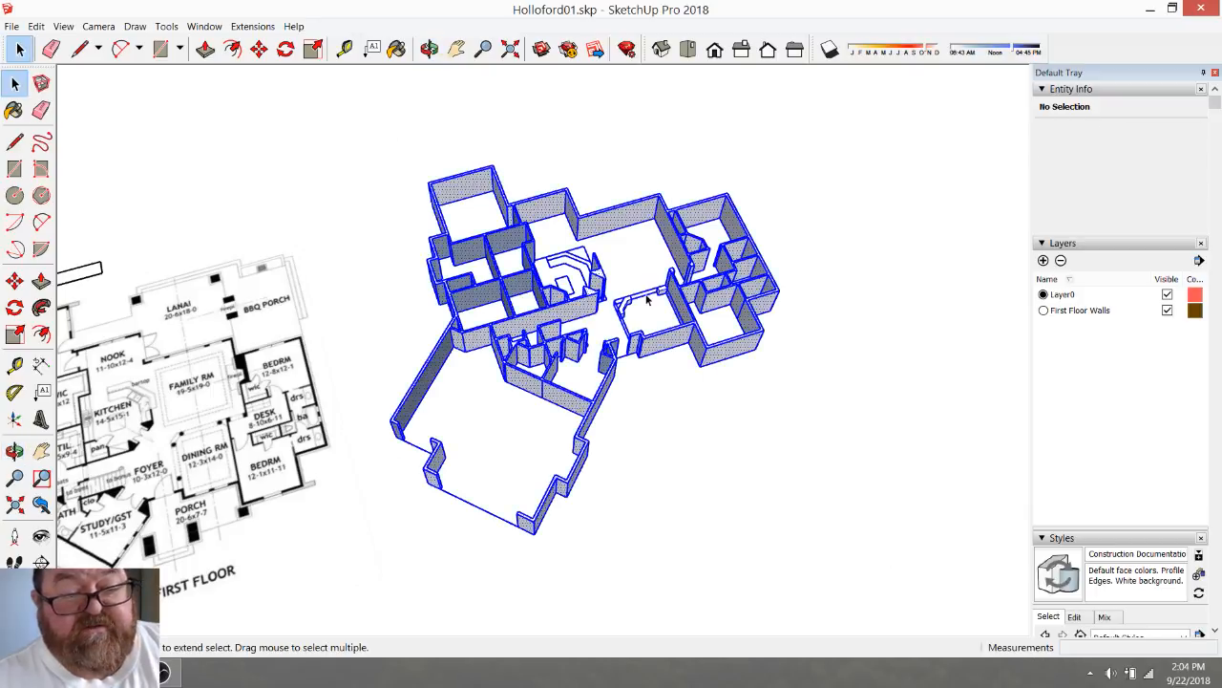
{"action": "right_click", "coordinate": [609, 226]}
{"action": "left_click", "coordinate": [537, 158]}
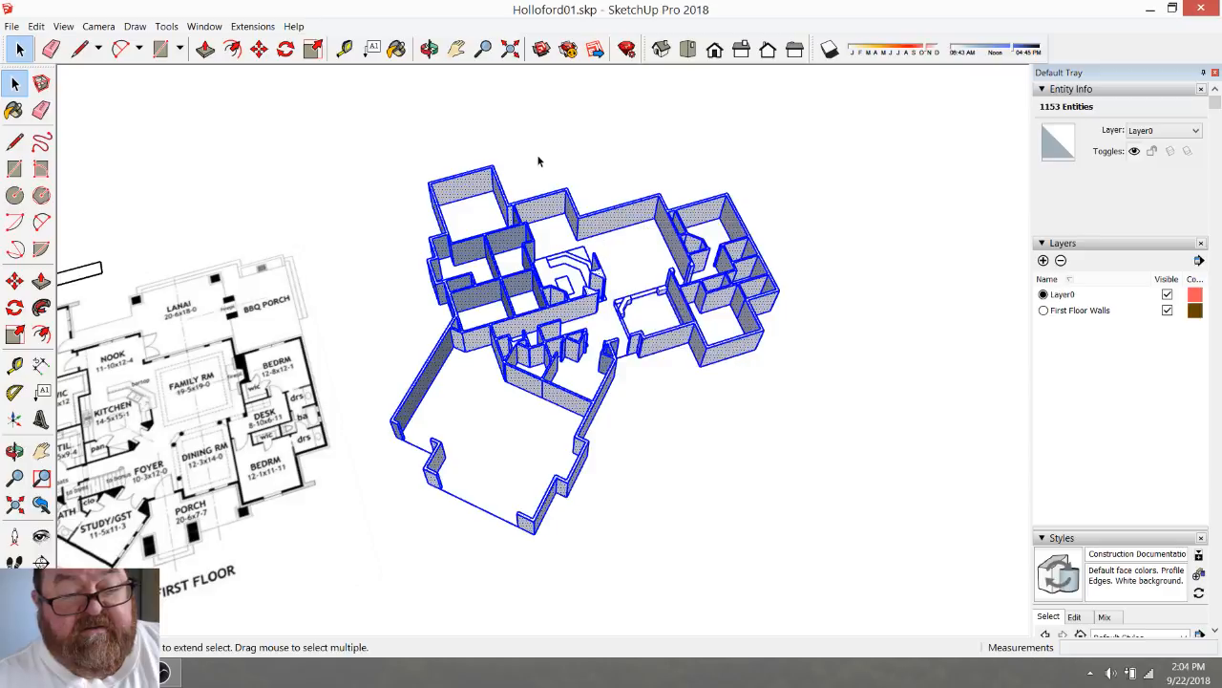
{"action": "left_click_drag", "start_coordinate": [354, 98], "coordinate": [862, 546]}
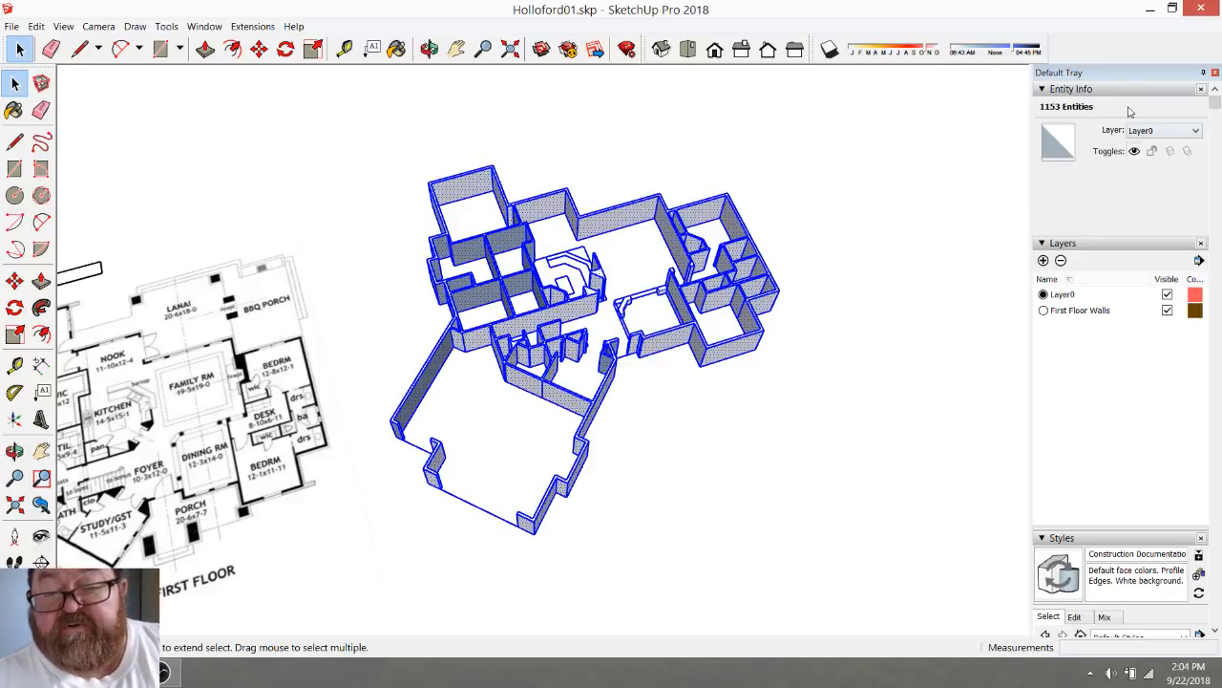
{"action": "left_click", "coordinate": [1194, 132]}
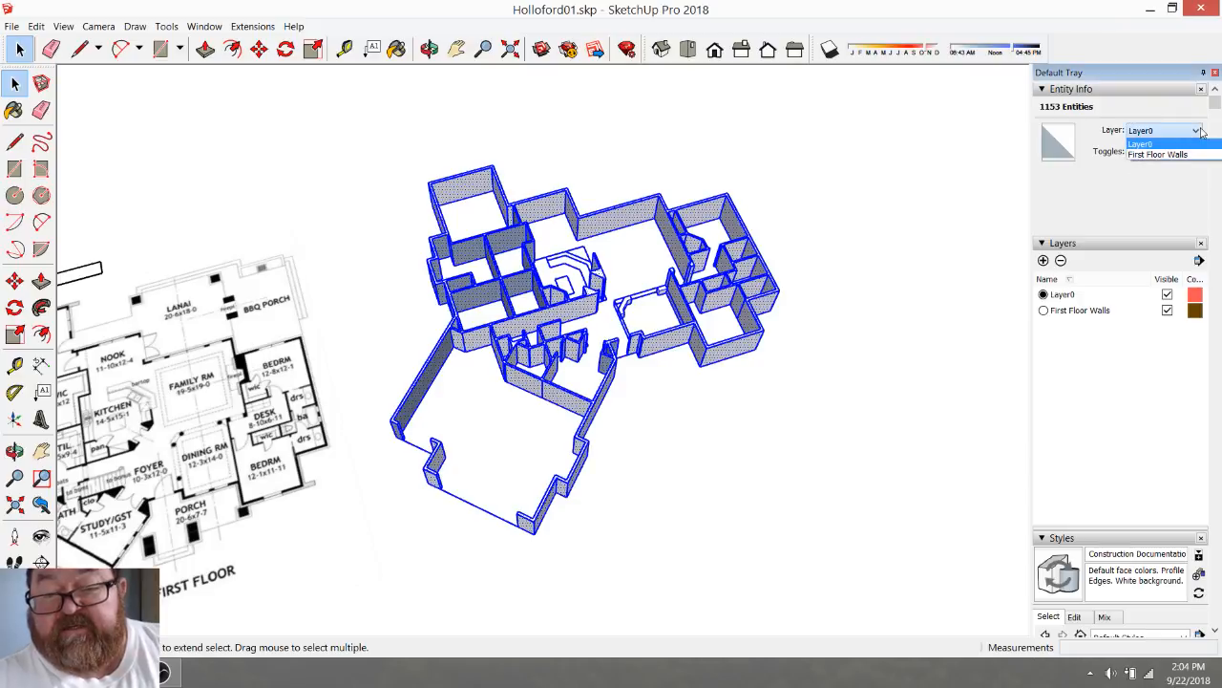
{"action": "left_click", "coordinate": [1155, 114]}
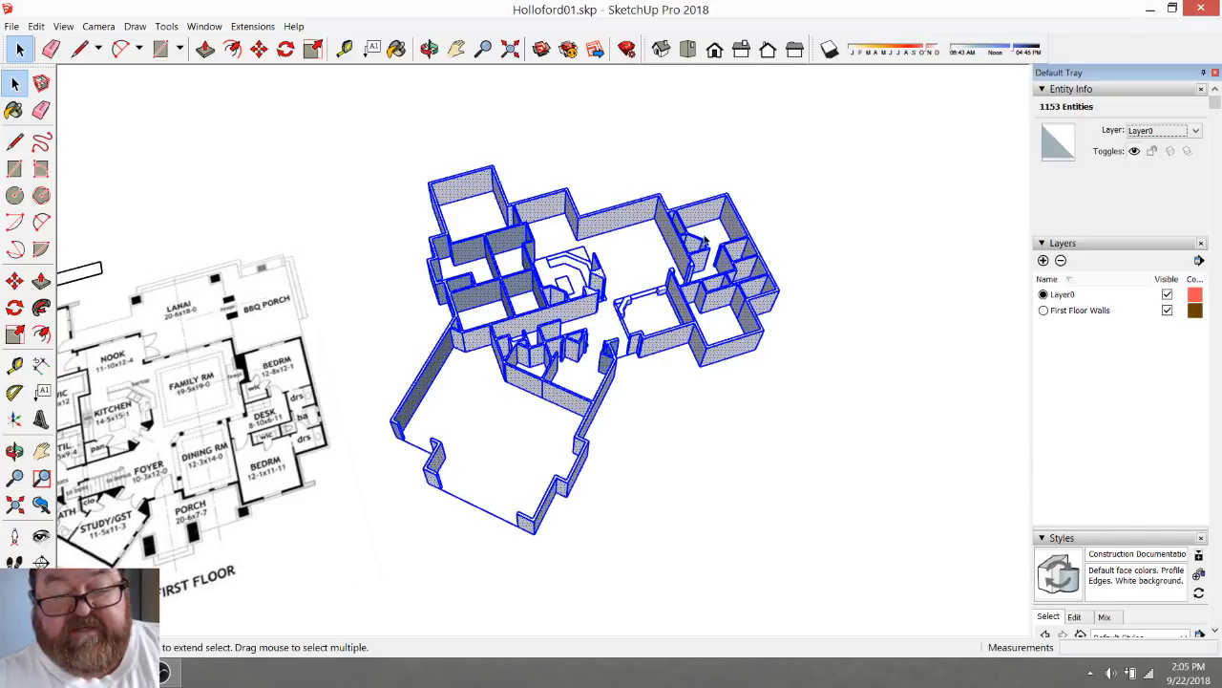
{"action": "right_click", "coordinate": [611, 221]}
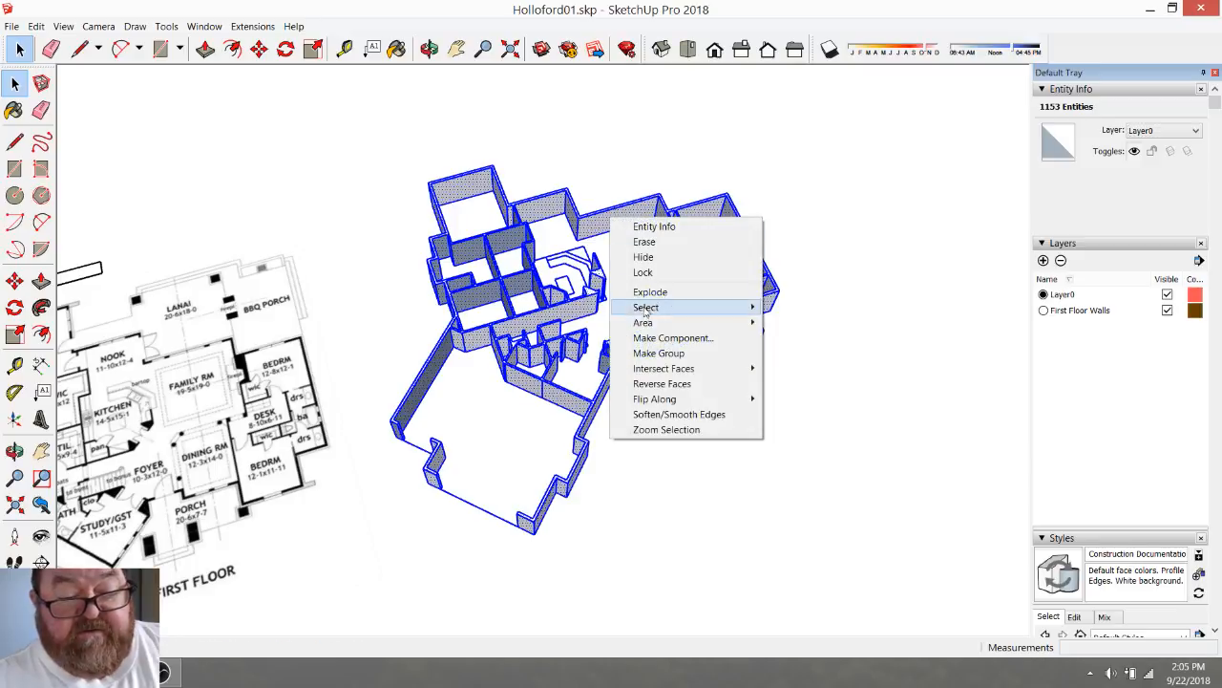
{"action": "left_click", "coordinate": [665, 353]}
{"action": "left_click", "coordinate": [806, 156]}
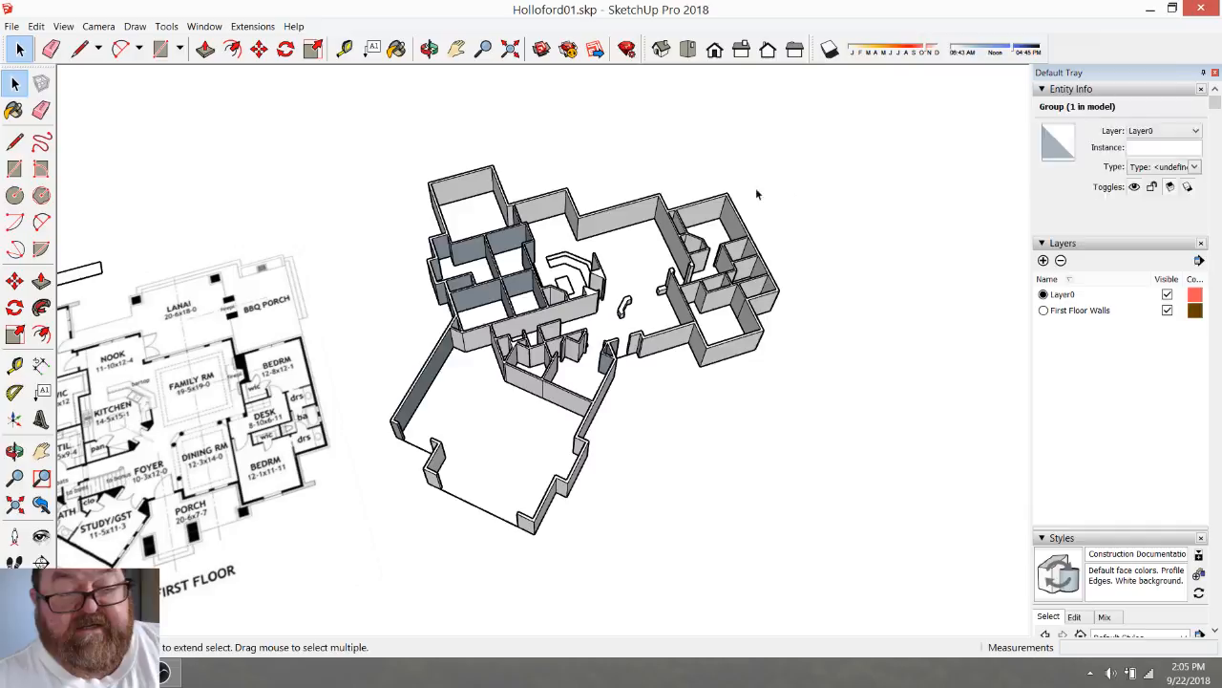
Assign the wall group to the First Floor Walls layer, and check the assignment by hiding and showing that layer
{"action": "left_click", "coordinate": [734, 211]}
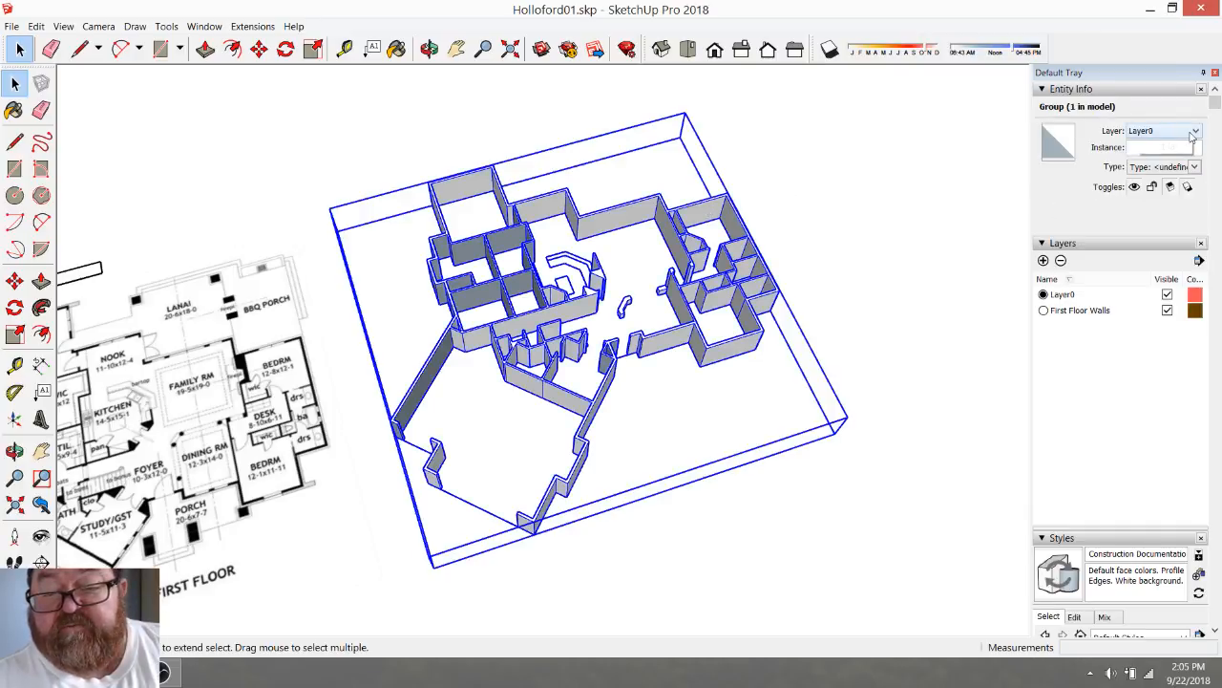
{"action": "left_click", "coordinate": [1189, 137]}
{"action": "left_click", "coordinate": [1170, 152]}
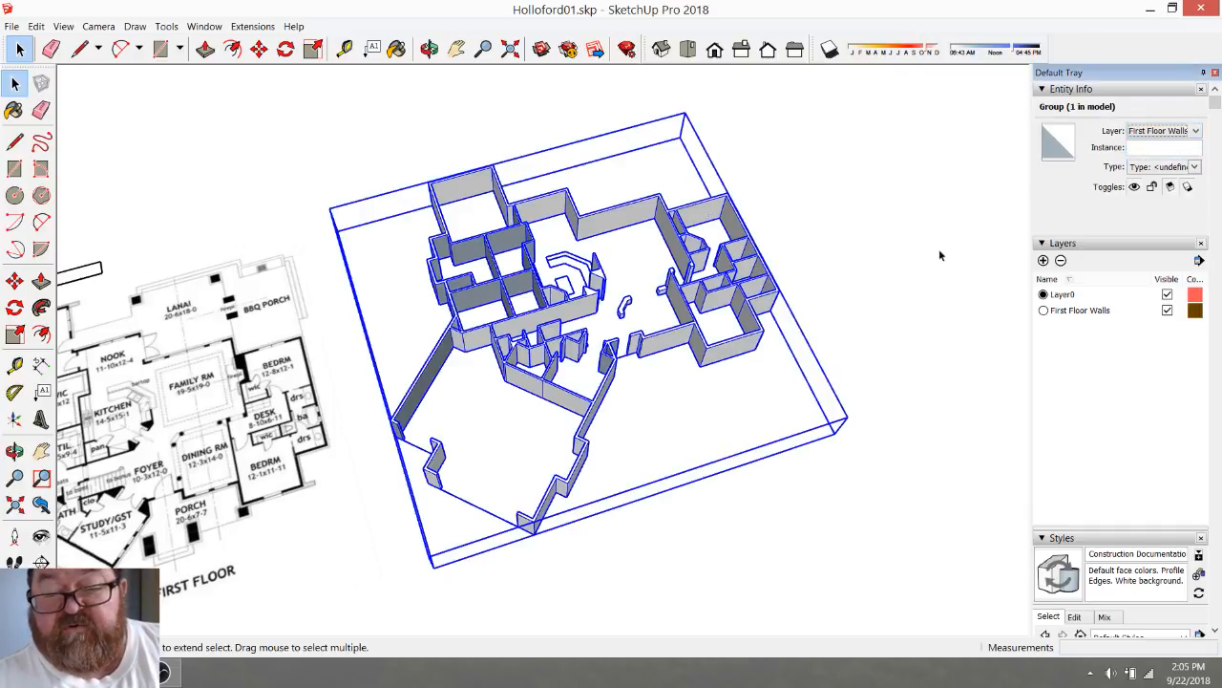
{"action": "left_click", "coordinate": [1168, 311]}
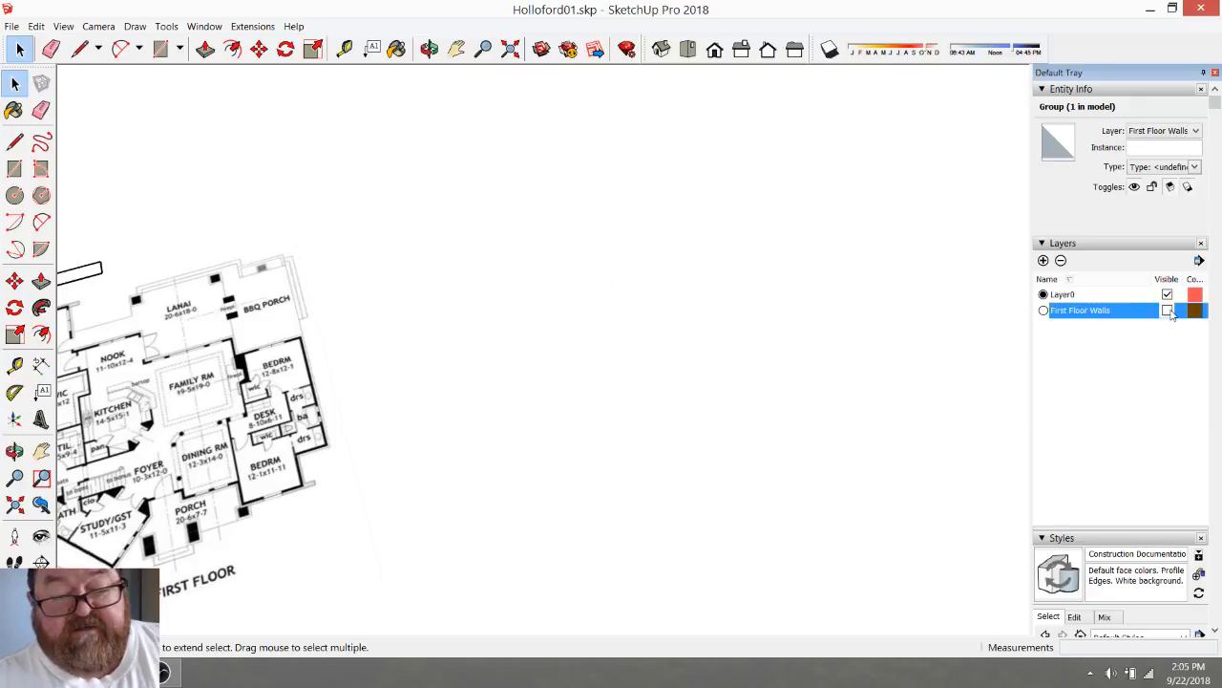
{"action": "left_click", "coordinate": [1168, 311]}
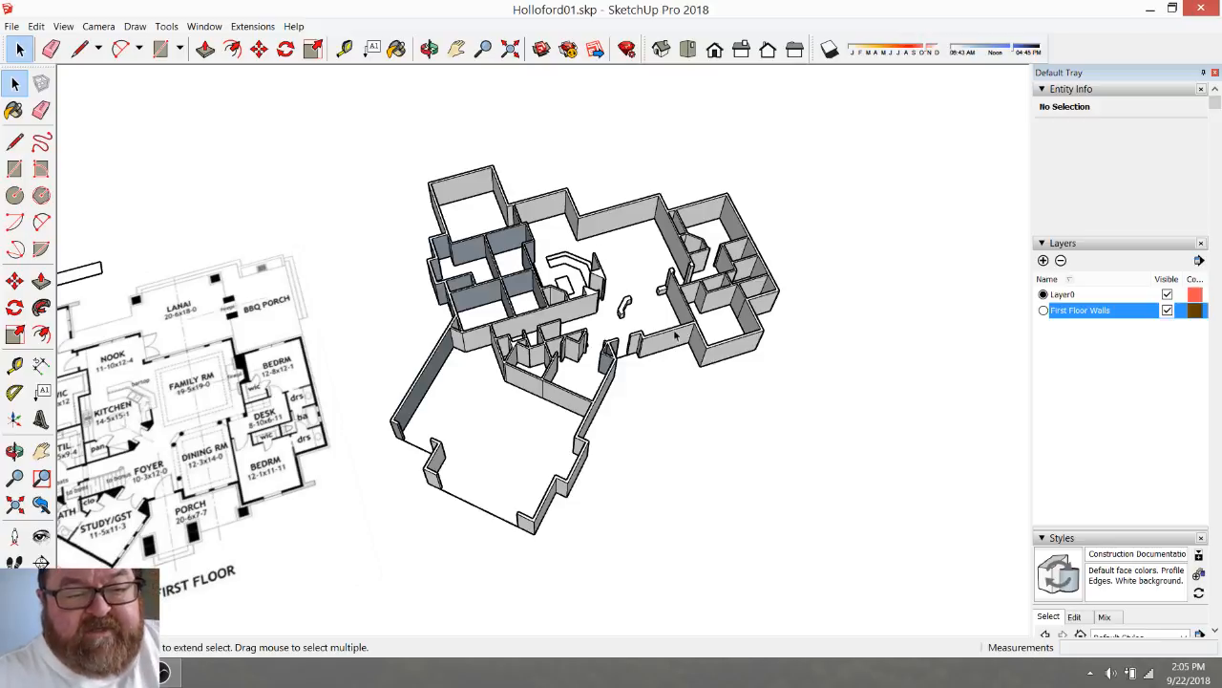
Inside the wall group, add a layer named Delete and assign the short jog wall along the rear exterior to it
{"action": "double_click", "coordinate": [599, 220]}
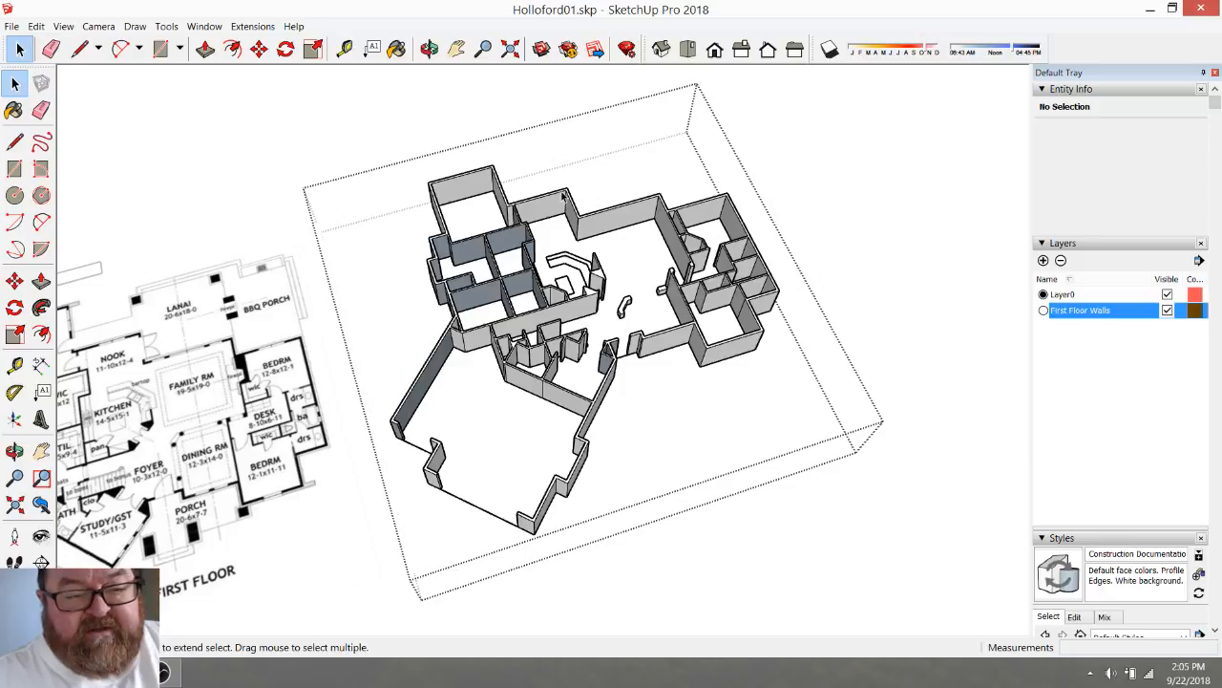
{"action": "scroll", "coordinate": [563, 196], "scroll_direction": "up", "scroll_amount": 3}
{"action": "left_click_drag", "start_coordinate": [551, 164], "coordinate": [616, 268]}
{"action": "left_click", "coordinate": [1043, 262]}
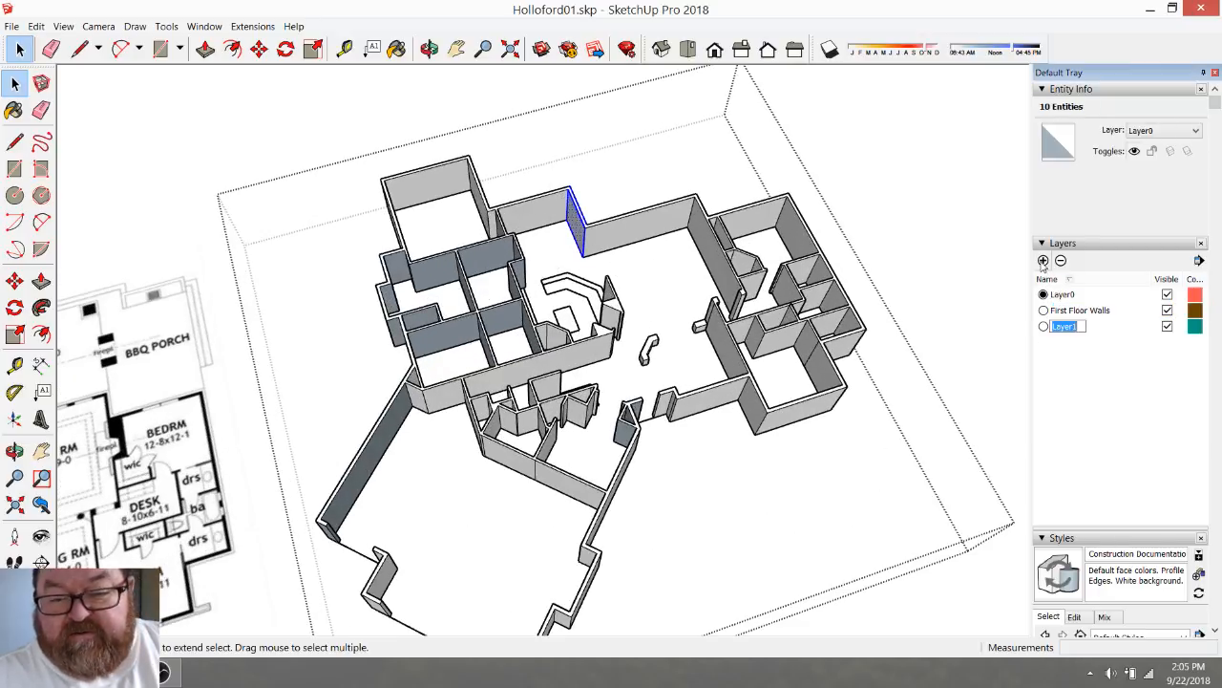
{"action": "type", "text": "Delete"}
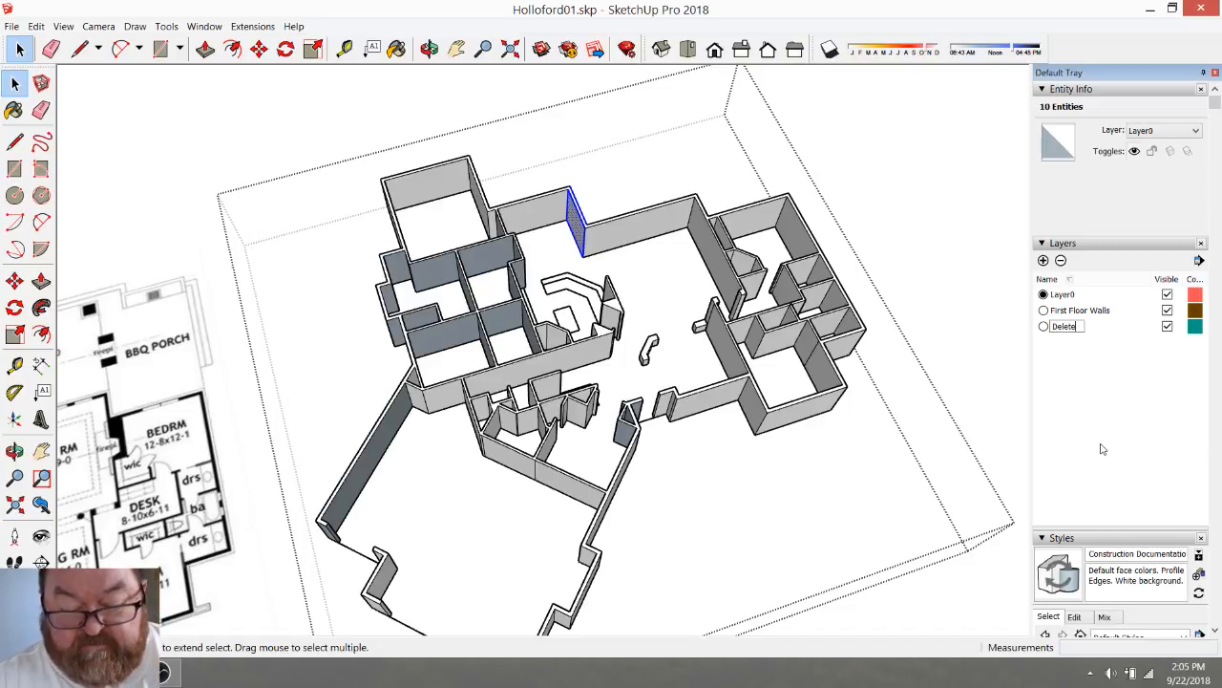
{"action": "key", "text": "Return"}
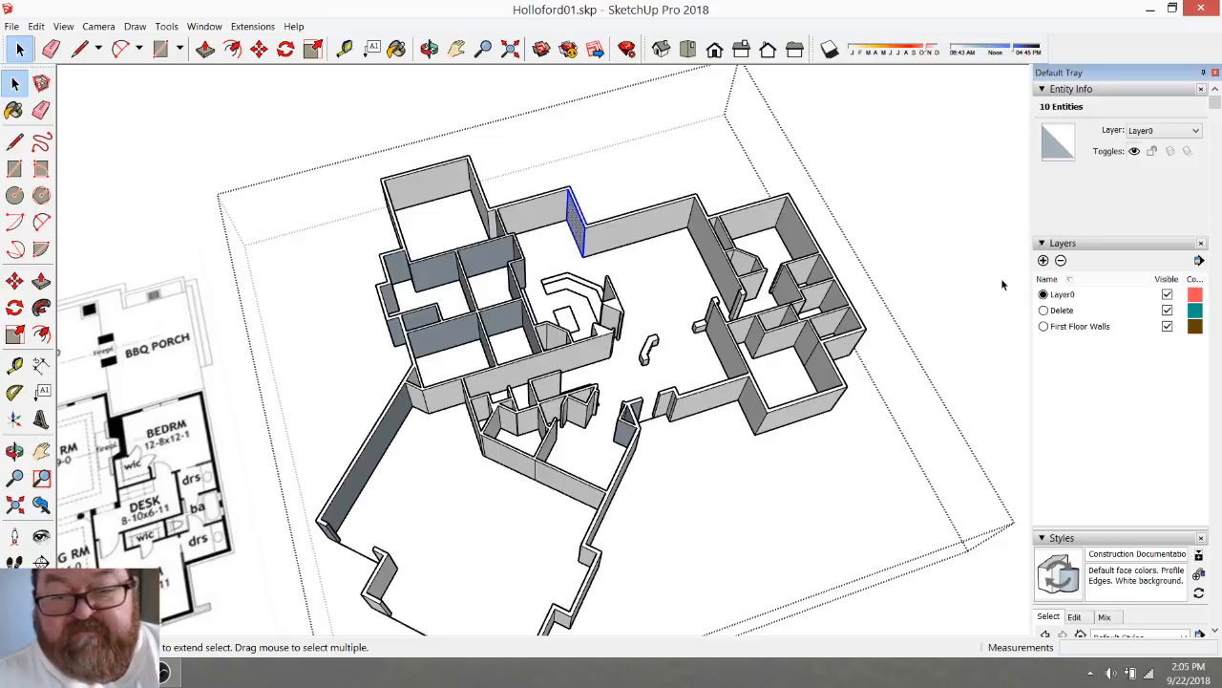
{"action": "left_click", "coordinate": [1198, 131]}
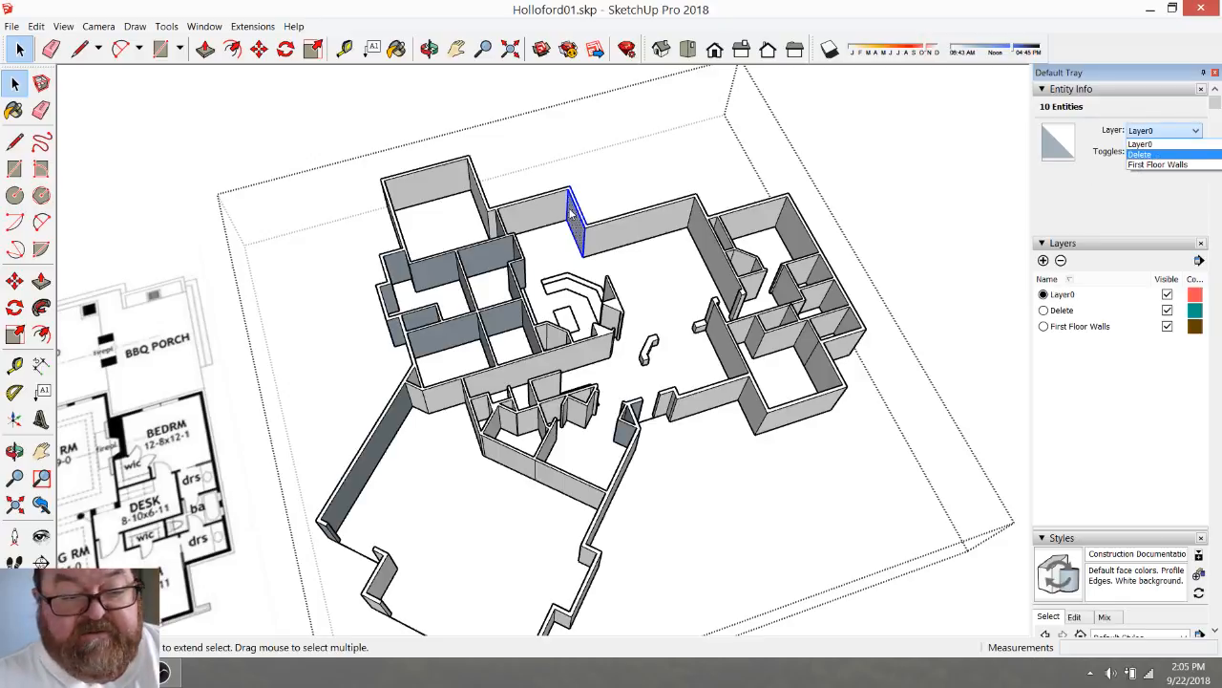
{"action": "left_click", "coordinate": [1161, 154]}
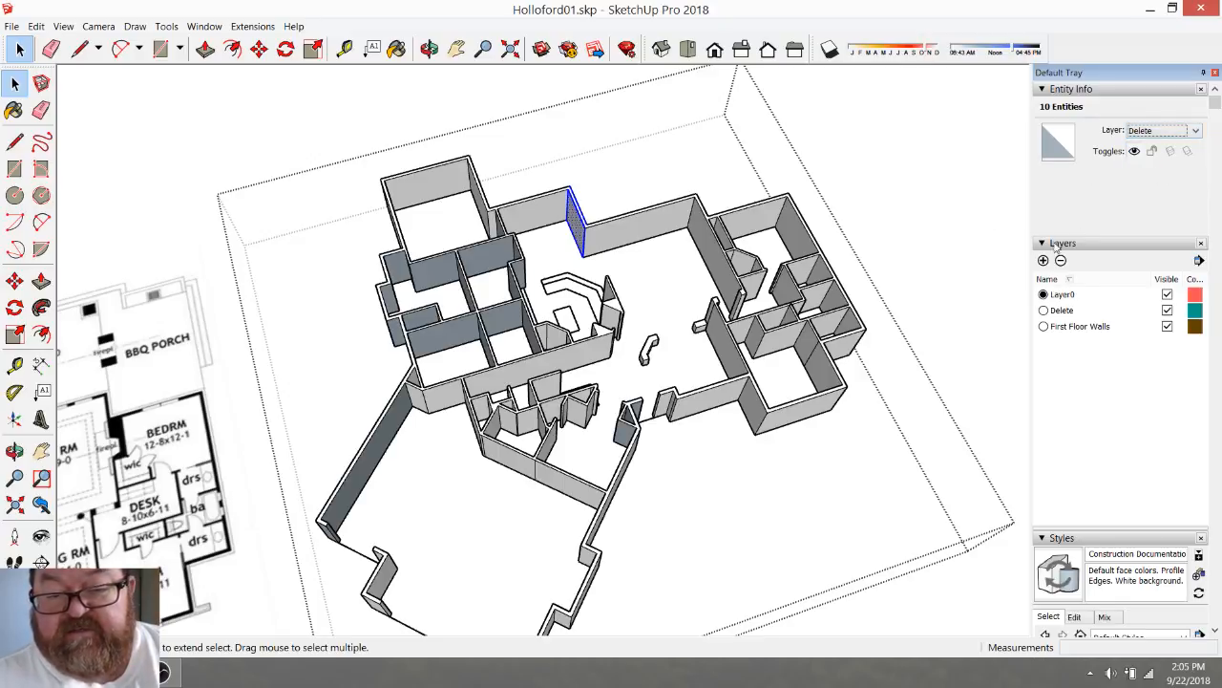
{"action": "left_click", "coordinate": [897, 195]}
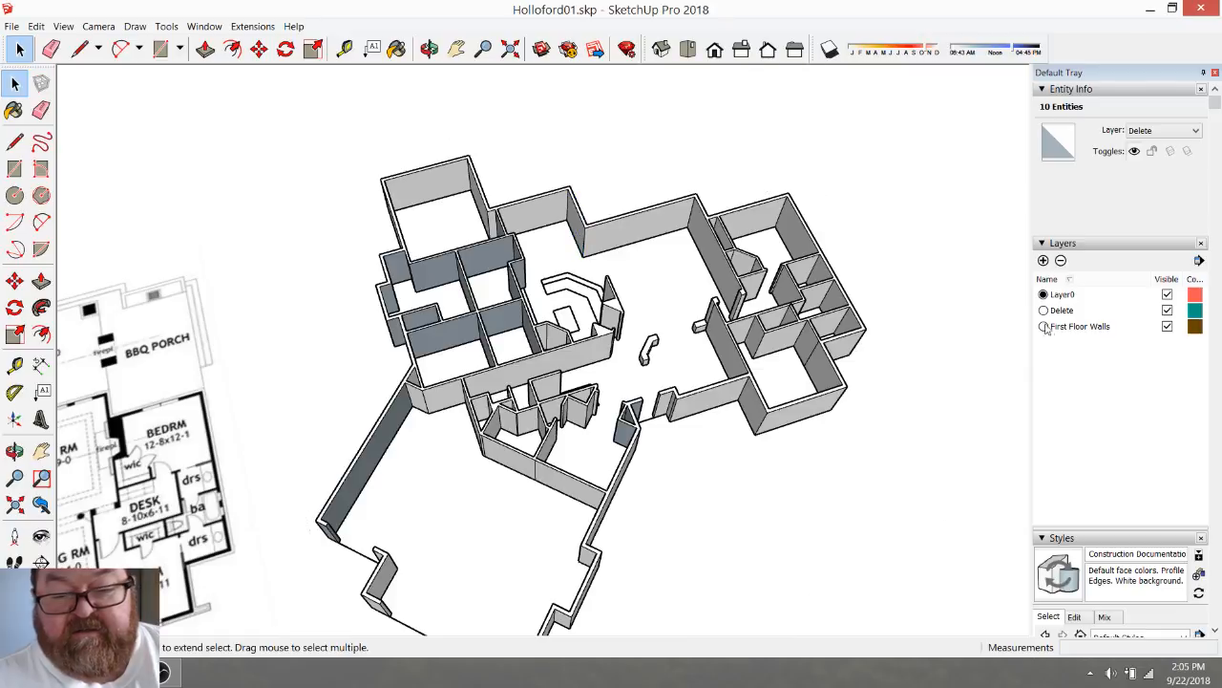
Toggle the First Floor Walls layer's visibility and inspect the layer of the rear jog wall's edges inside the group
{"action": "left_click", "coordinate": [1167, 326]}
{"action": "left_click", "coordinate": [1167, 327]}
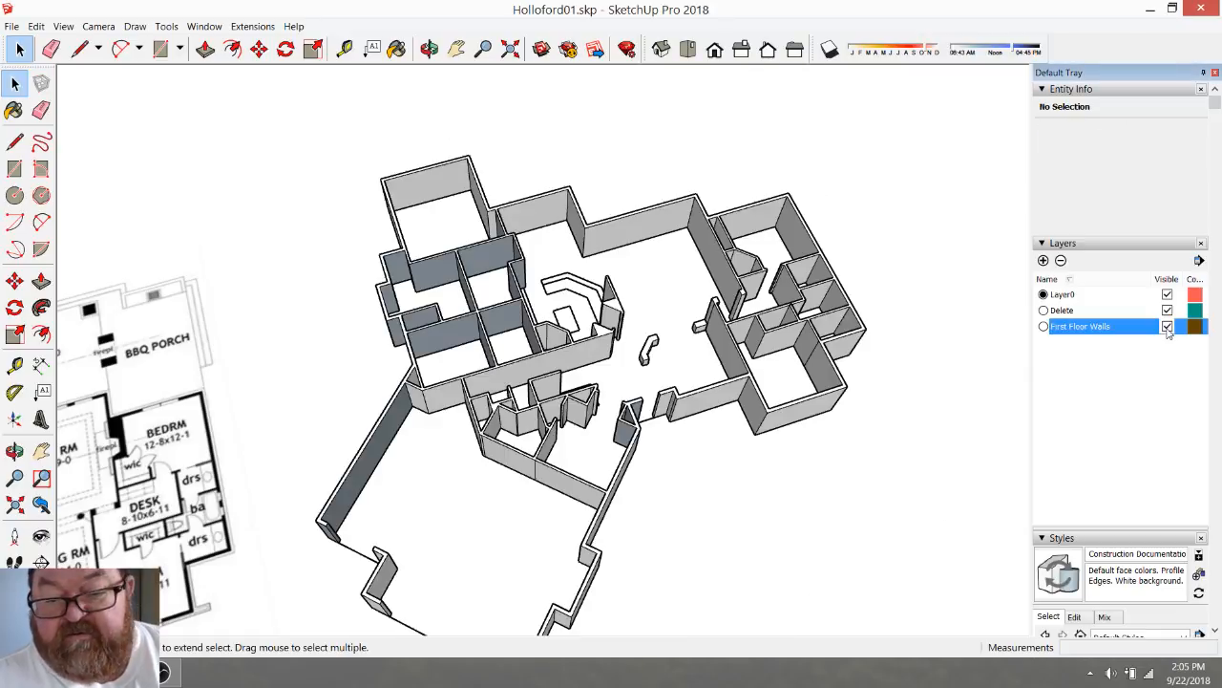
{"action": "double_click", "coordinate": [589, 241]}
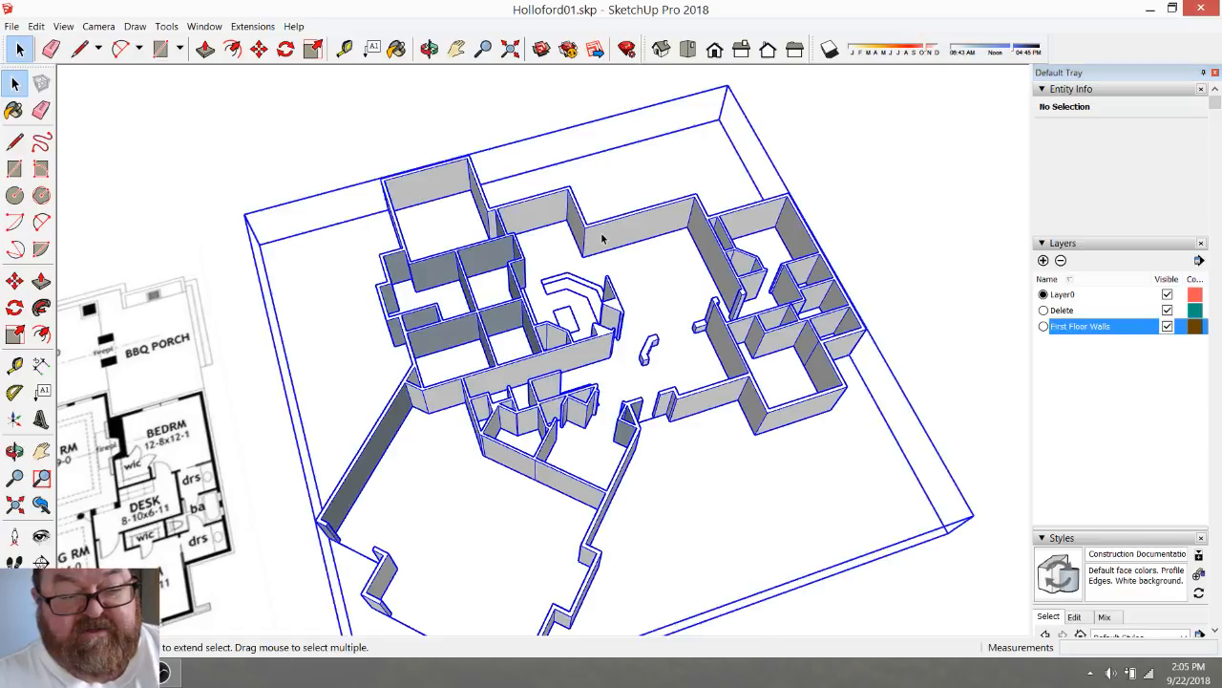
{"action": "left_click", "coordinate": [576, 207]}
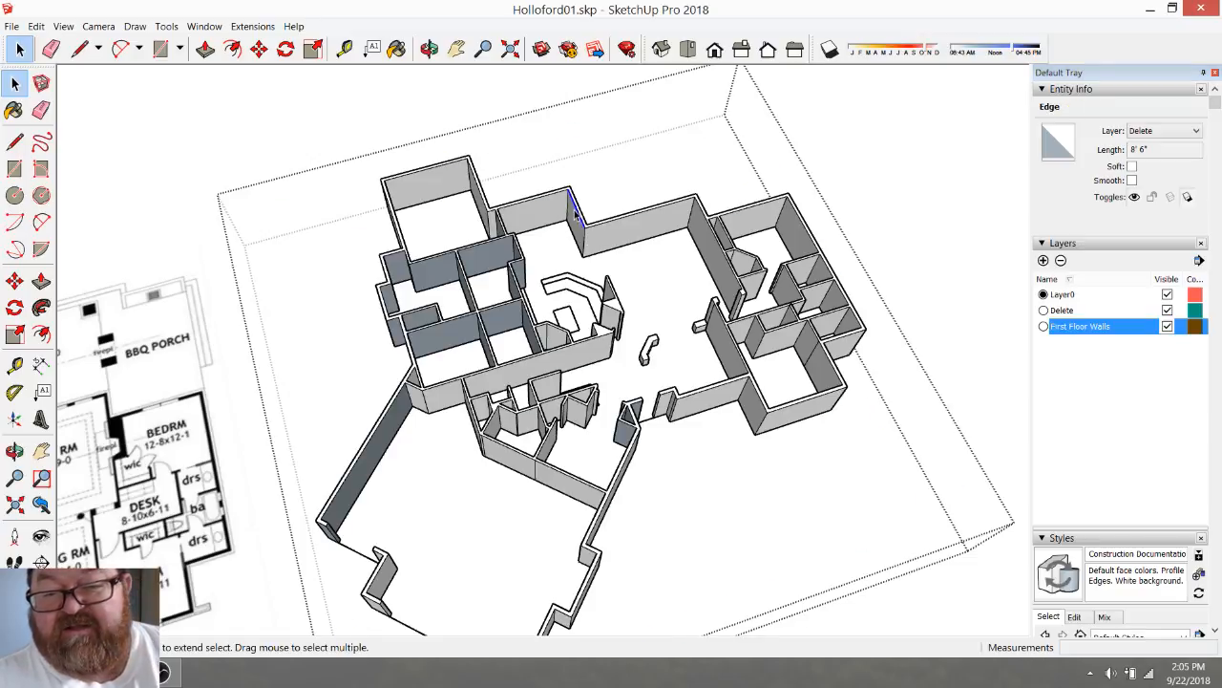
{"action": "left_click_drag", "start_coordinate": [549, 179], "coordinate": [621, 275]}
{"action": "left_click", "coordinate": [851, 153]}
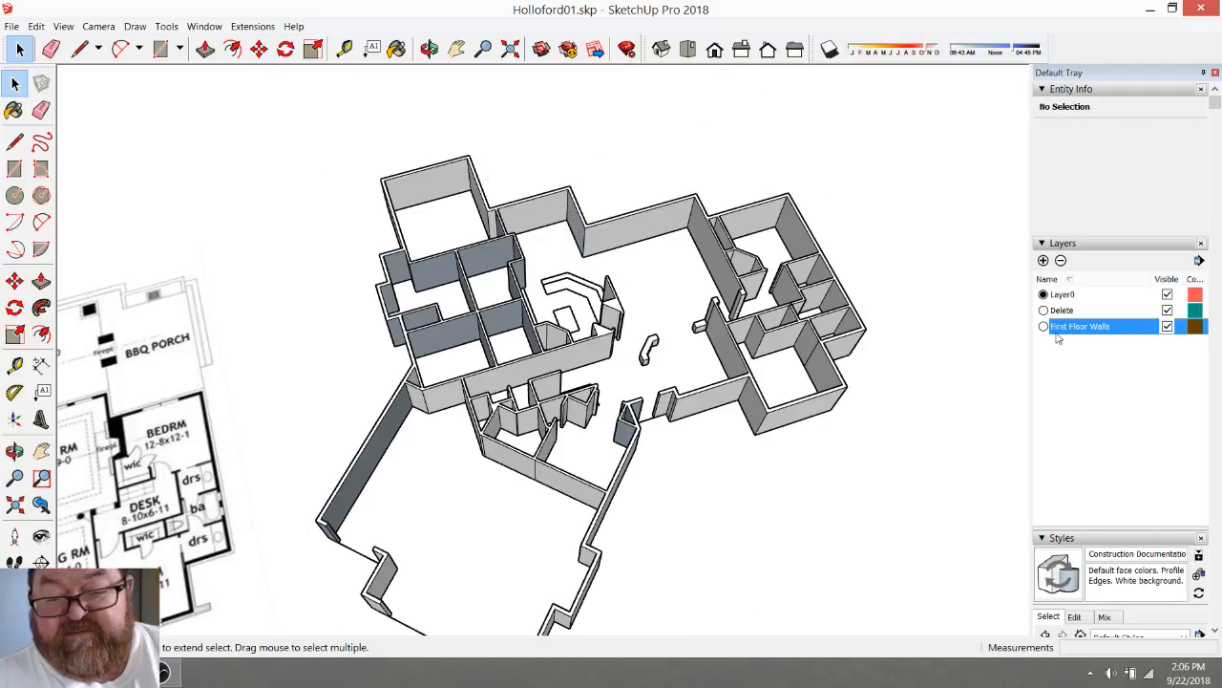
Hide the Delete layer to examine the wall group, toggle First Floor Walls off and on, and show Delete again
{"action": "left_click", "coordinate": [1167, 310]}
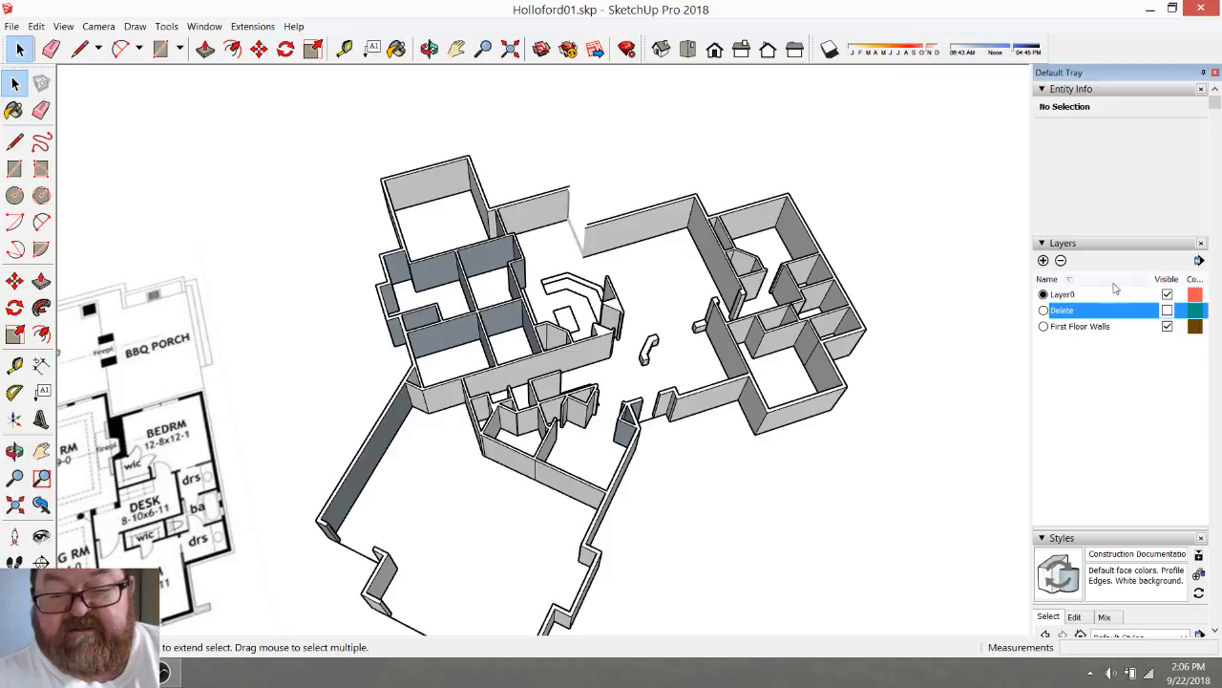
{"action": "left_click", "coordinate": [429, 49]}
{"action": "left_click_drag", "start_coordinate": [650, 282], "coordinate": [622, 242]}
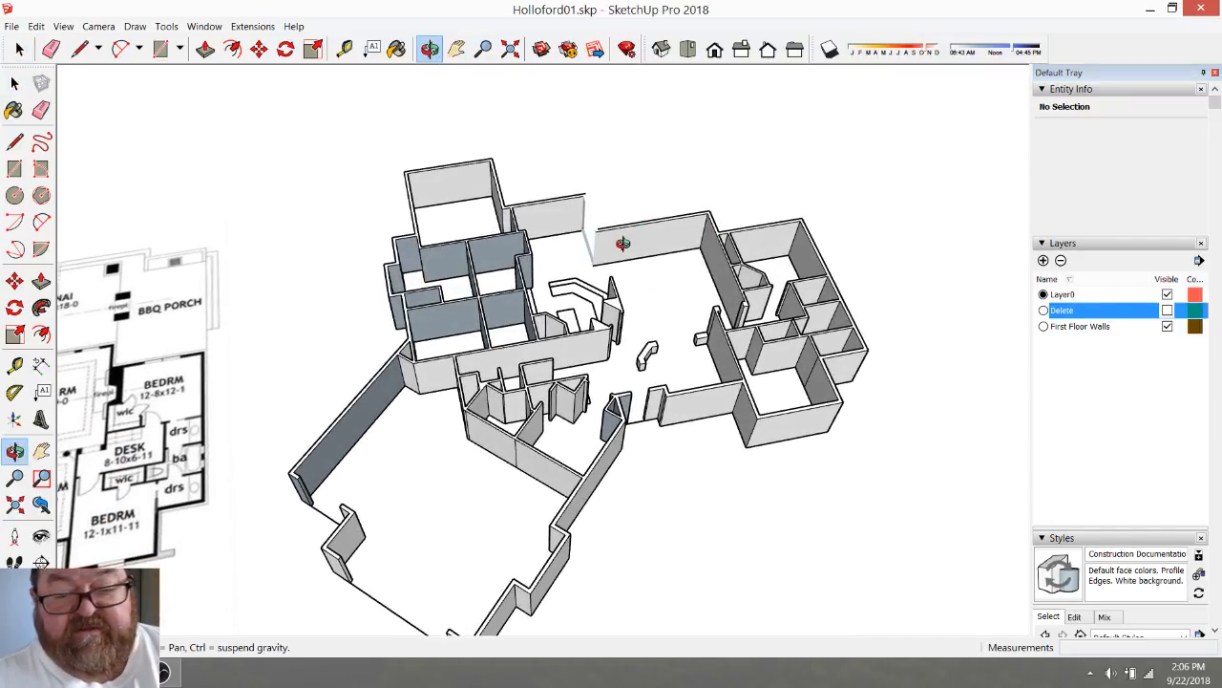
{"action": "left_click", "coordinate": [1167, 327]}
{"action": "left_click", "coordinate": [1167, 328]}
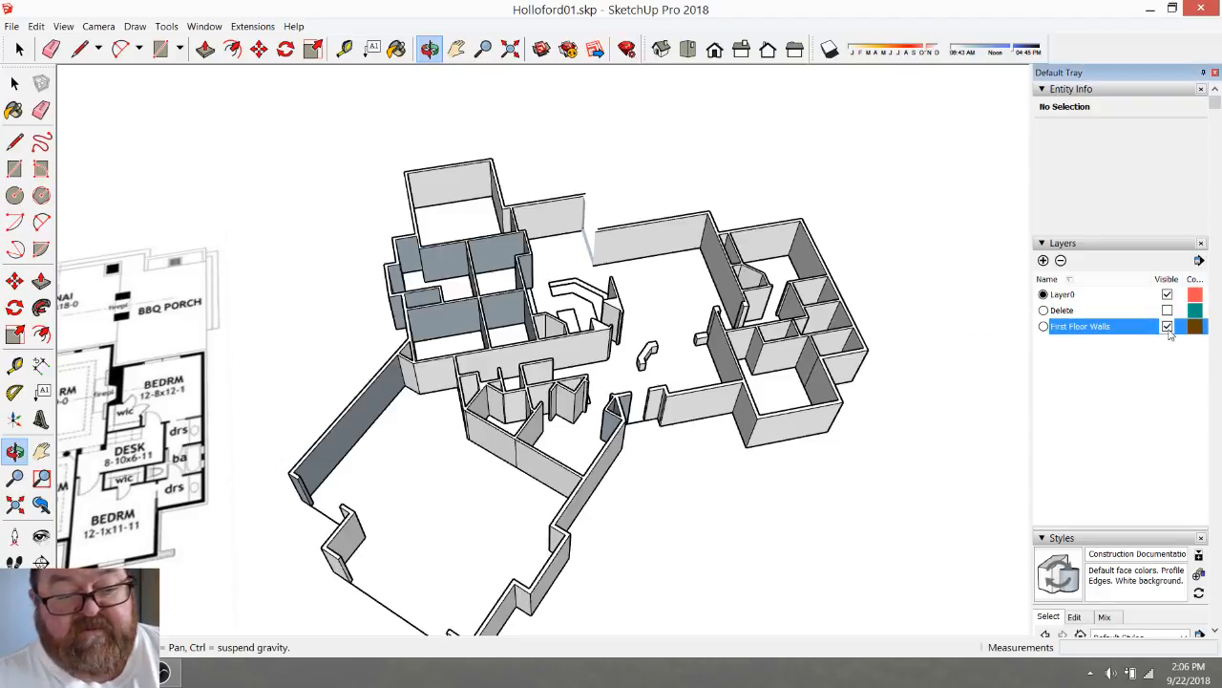
{"action": "left_click", "coordinate": [1167, 311]}
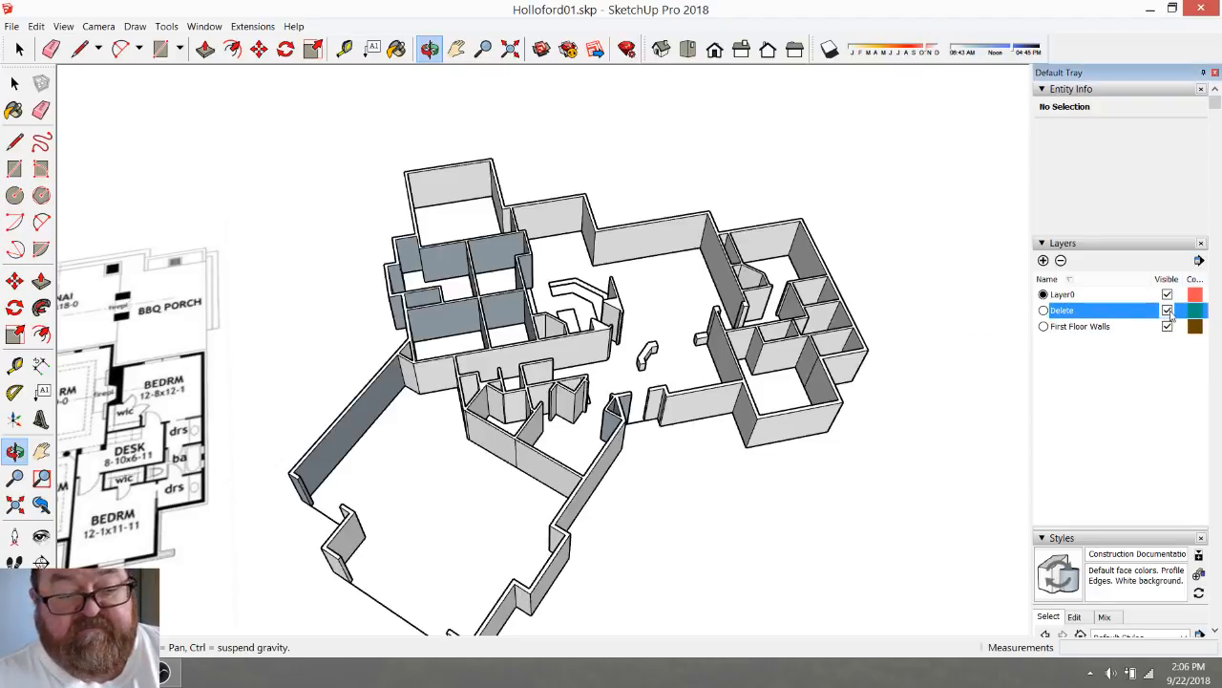
{"action": "left_click", "coordinate": [17, 33]}
{"action": "left_click", "coordinate": [65, 11]}
{"action": "left_click", "coordinate": [20, 50]}
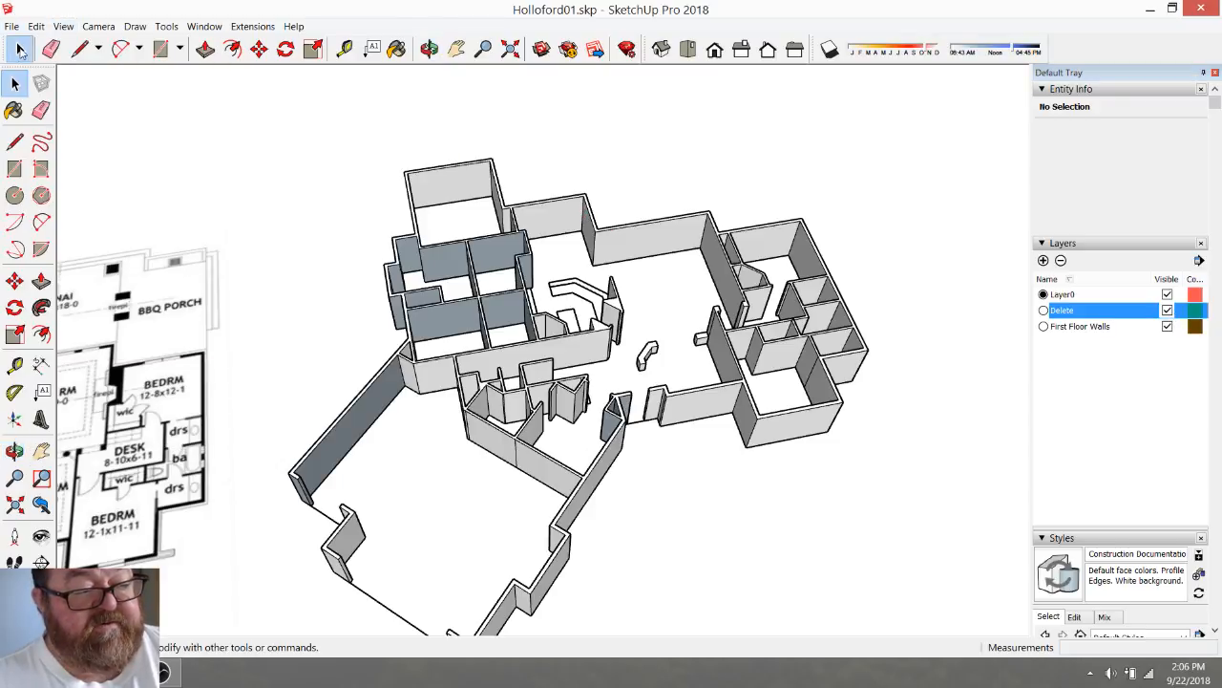
{"action": "left_click", "coordinate": [11, 26]}
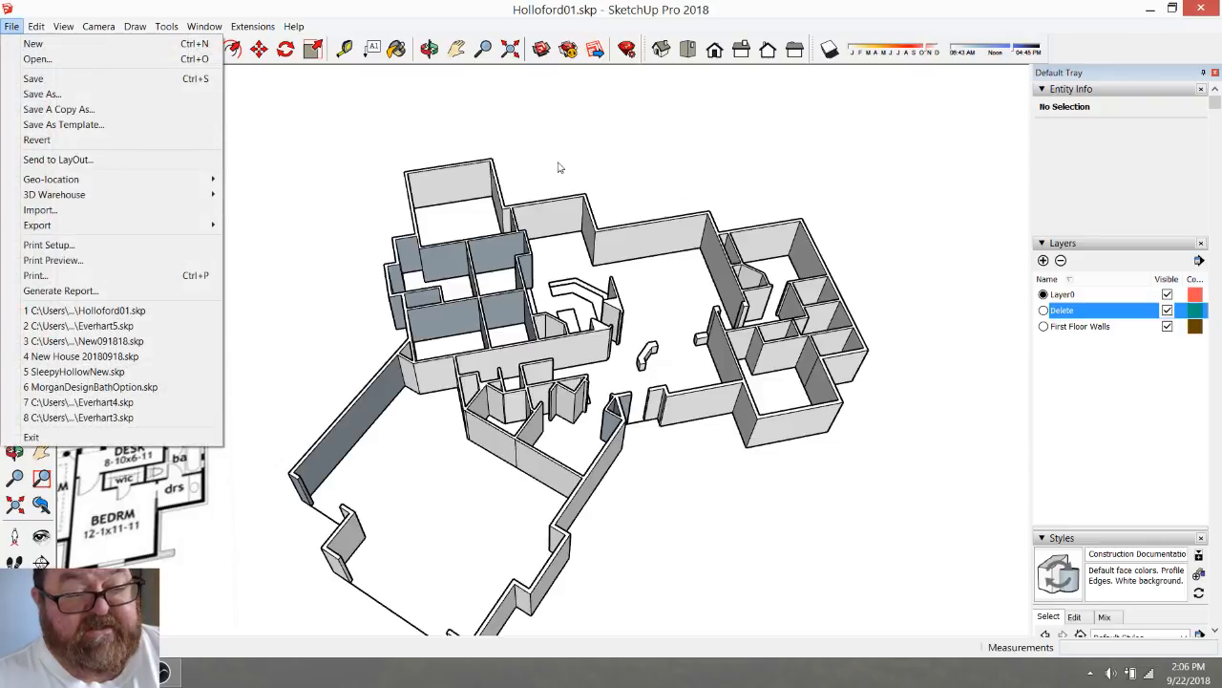
{"action": "left_click", "coordinate": [587, 189]}
Open the wall group, assign all of its inner geometry back to Layer0, and leave the group
{"action": "scroll", "coordinate": [528, 153], "scroll_direction": "down", "scroll_amount": 4}
{"action": "left_click_drag", "start_coordinate": [351, 105], "coordinate": [819, 491]}
{"action": "double_click", "coordinate": [700, 250]}
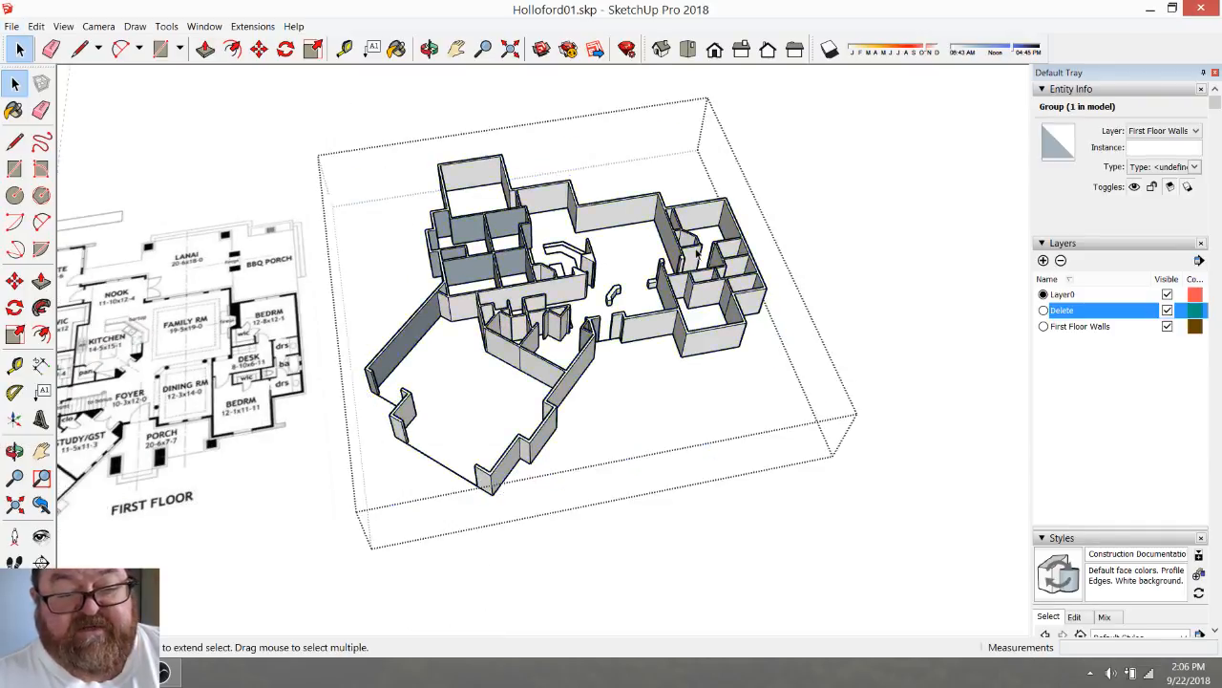
{"action": "left_click_drag", "start_coordinate": [328, 116], "coordinate": [842, 528]}
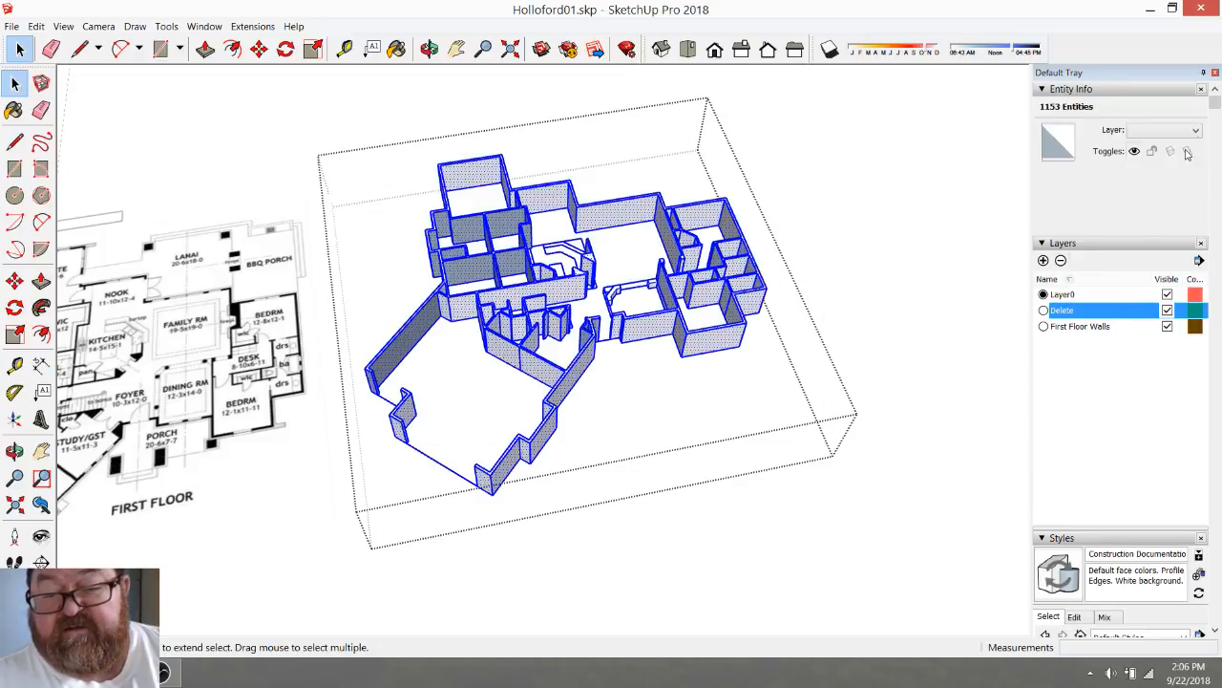
{"action": "left_click", "coordinate": [1198, 131]}
{"action": "left_click", "coordinate": [1171, 143]}
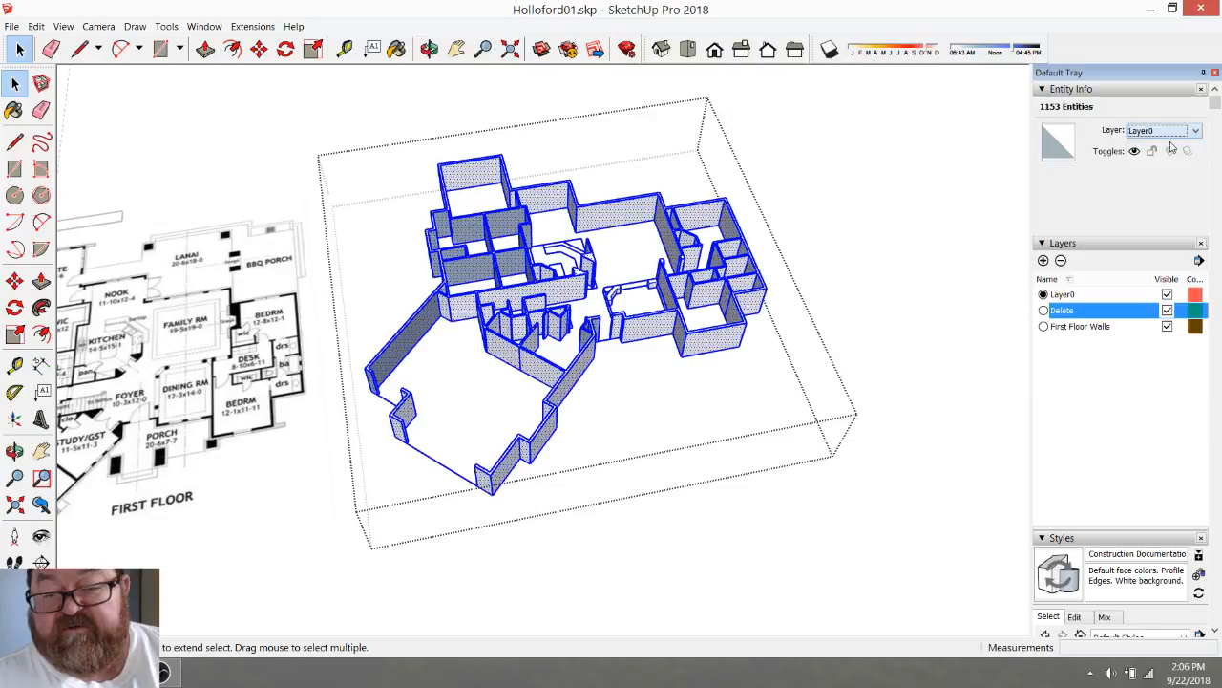
{"action": "left_click", "coordinate": [790, 198]}
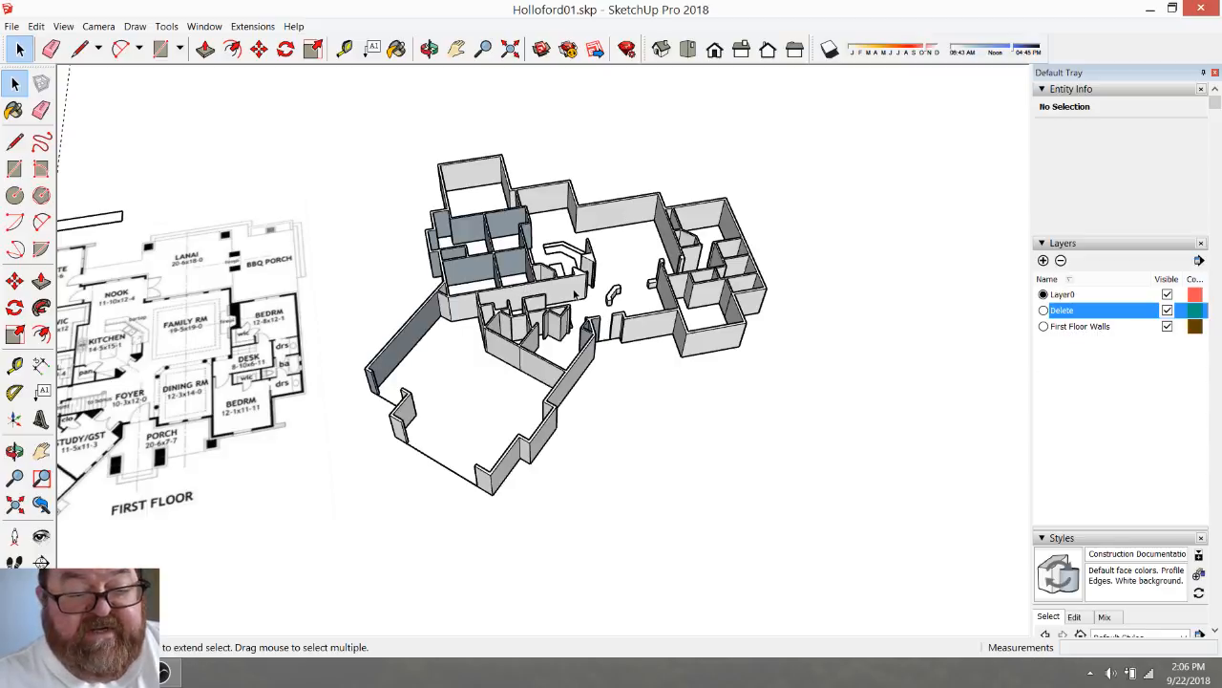
Add a new layer named Slab to the model
{"action": "left_click", "coordinate": [429, 49]}
{"action": "left_click_drag", "start_coordinate": [566, 325], "coordinate": [543, 481]}
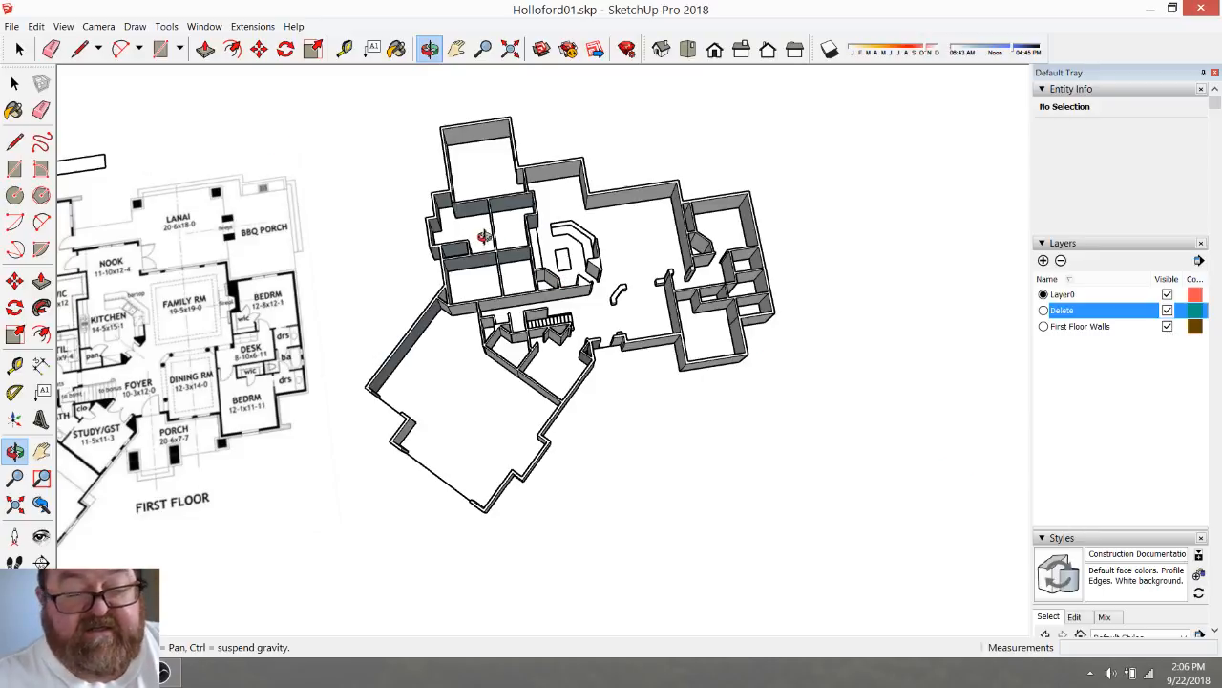
{"action": "left_click_drag", "start_coordinate": [552, 330], "coordinate": [537, 338]}
{"action": "left_click", "coordinate": [19, 49]}
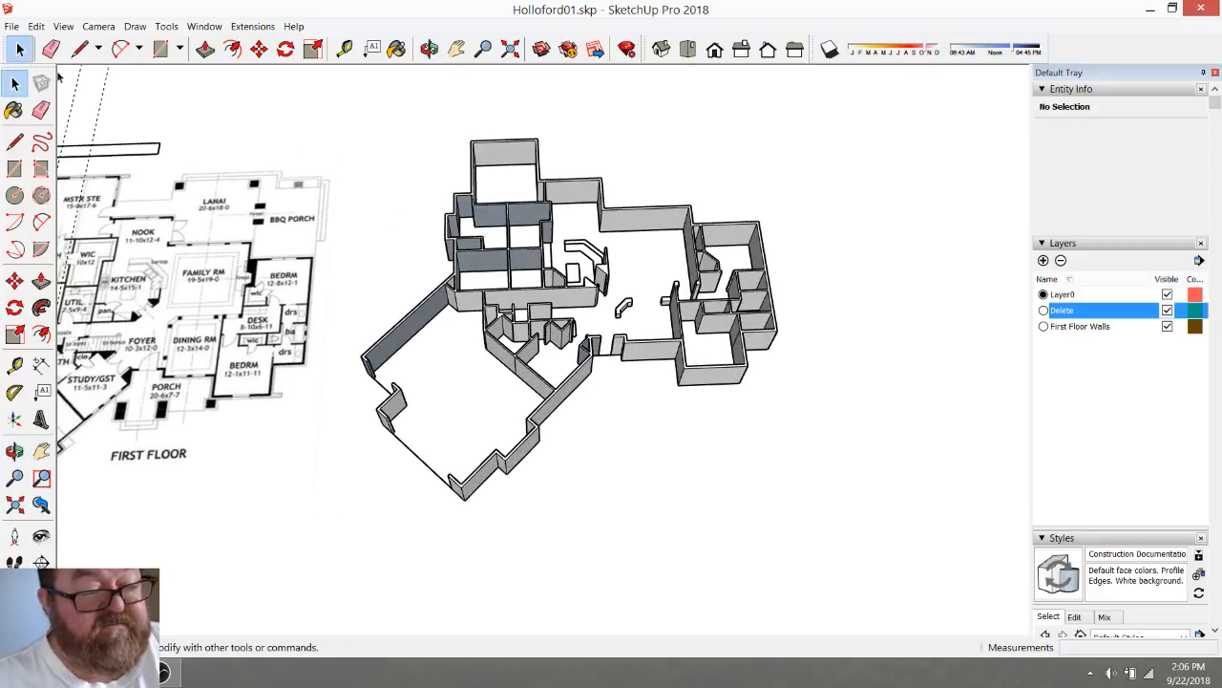
{"action": "left_click", "coordinate": [556, 291]}
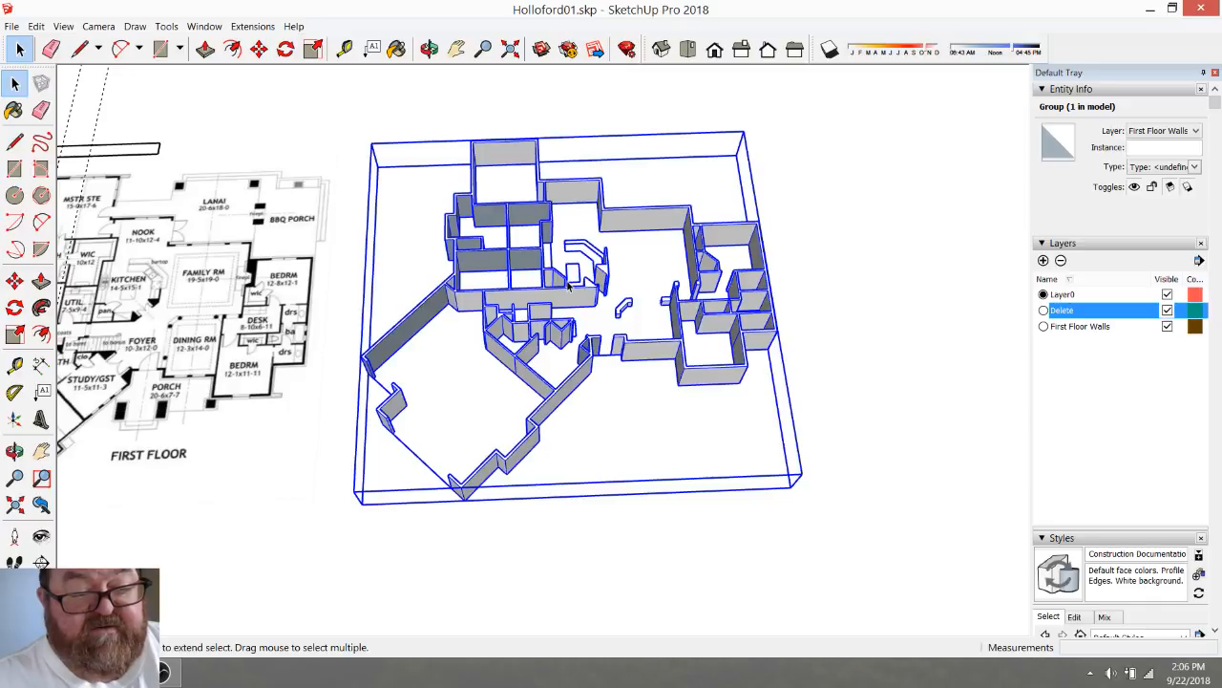
{"action": "left_click", "coordinate": [1043, 259]}
{"action": "type", "text": "Slab"}
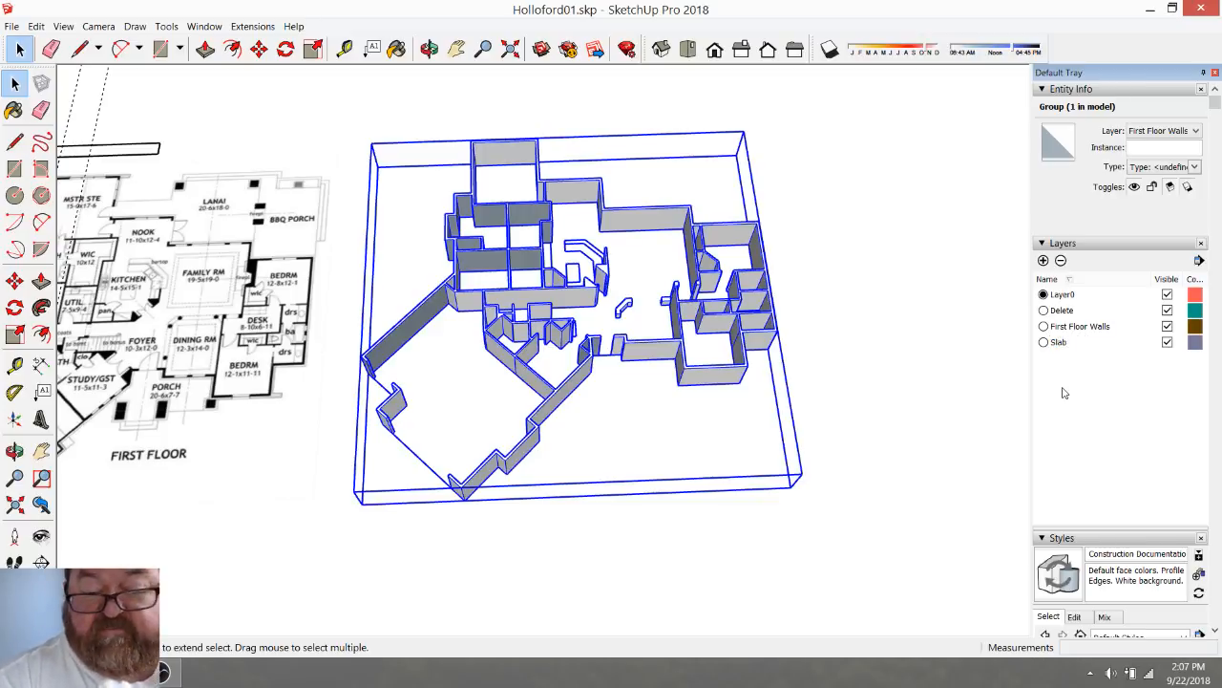
Trace the house's rear exterior outline along the wall tops from the master suite's outer corner past the nook to the family room corner
{"action": "left_click", "coordinate": [429, 49]}
{"action": "left_click_drag", "start_coordinate": [602, 376], "coordinate": [551, 219]}
{"action": "left_click_drag", "start_coordinate": [516, 346], "coordinate": [518, 498]}
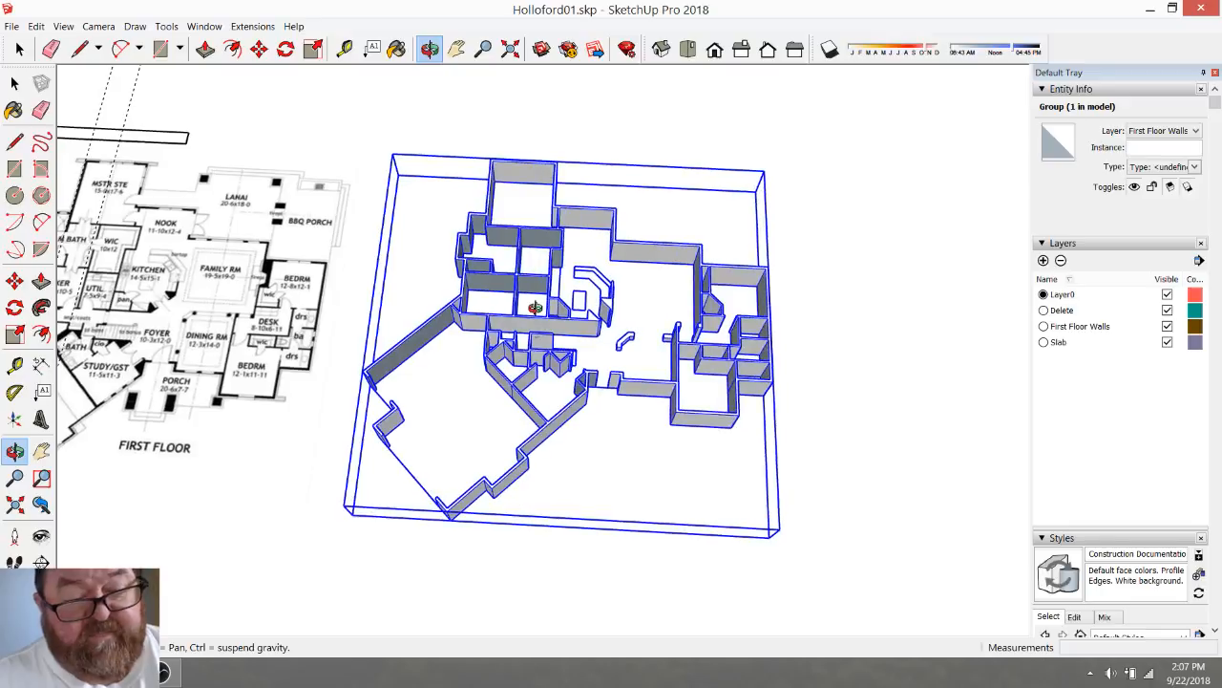
{"action": "left_click_drag", "start_coordinate": [535, 307], "coordinate": [552, 365]}
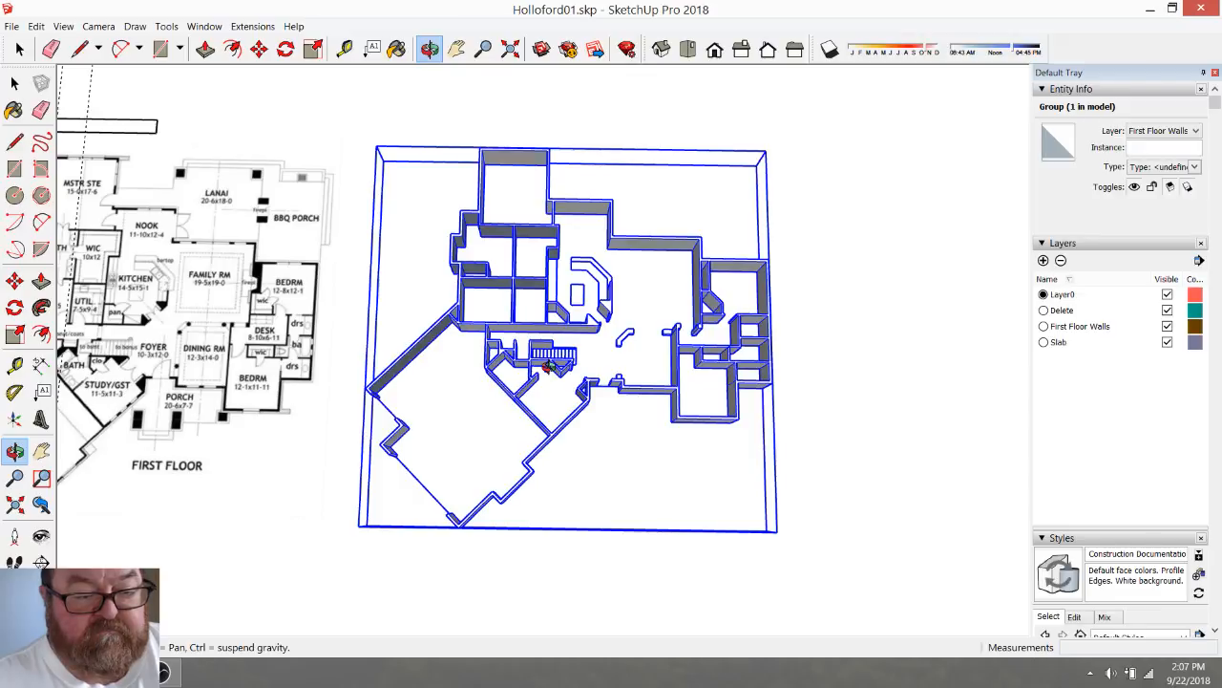
{"action": "mouse_move", "coordinate": [549, 366]}
{"action": "left_mouse_down"}
{"action": "mouse_move", "coordinate": [540, 276]}
{"action": "mouse_move", "coordinate": [542, 370]}
{"action": "left_mouse_up"}
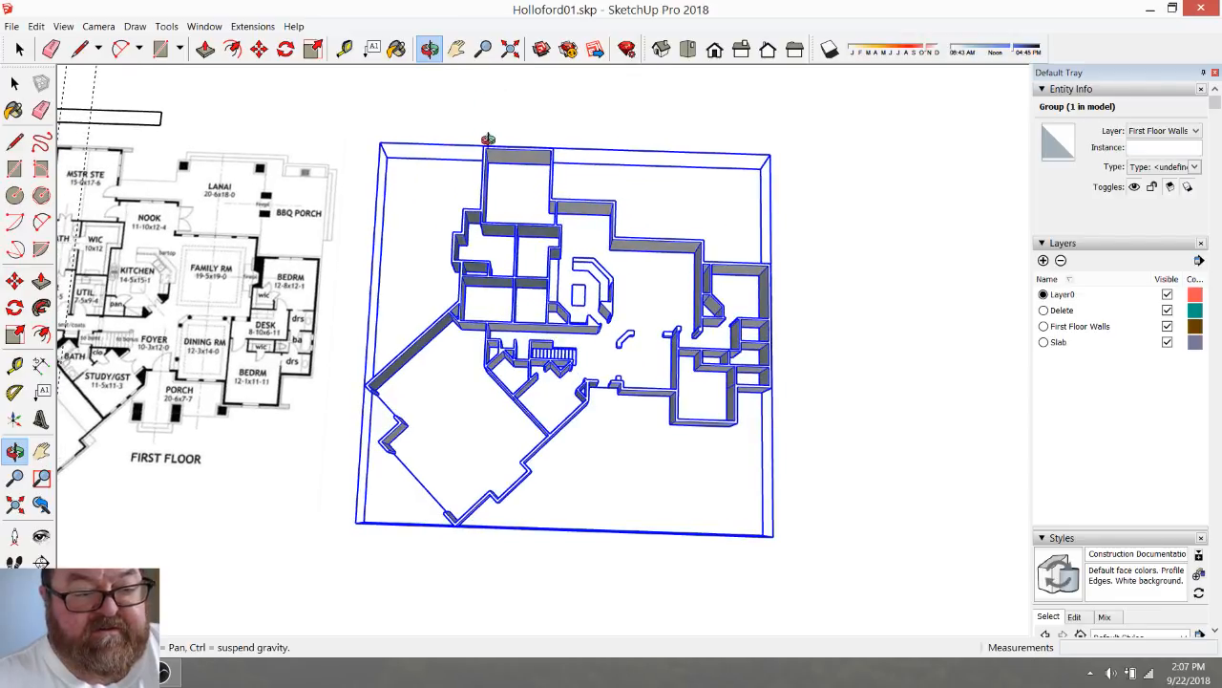
{"action": "left_click", "coordinate": [86, 50]}
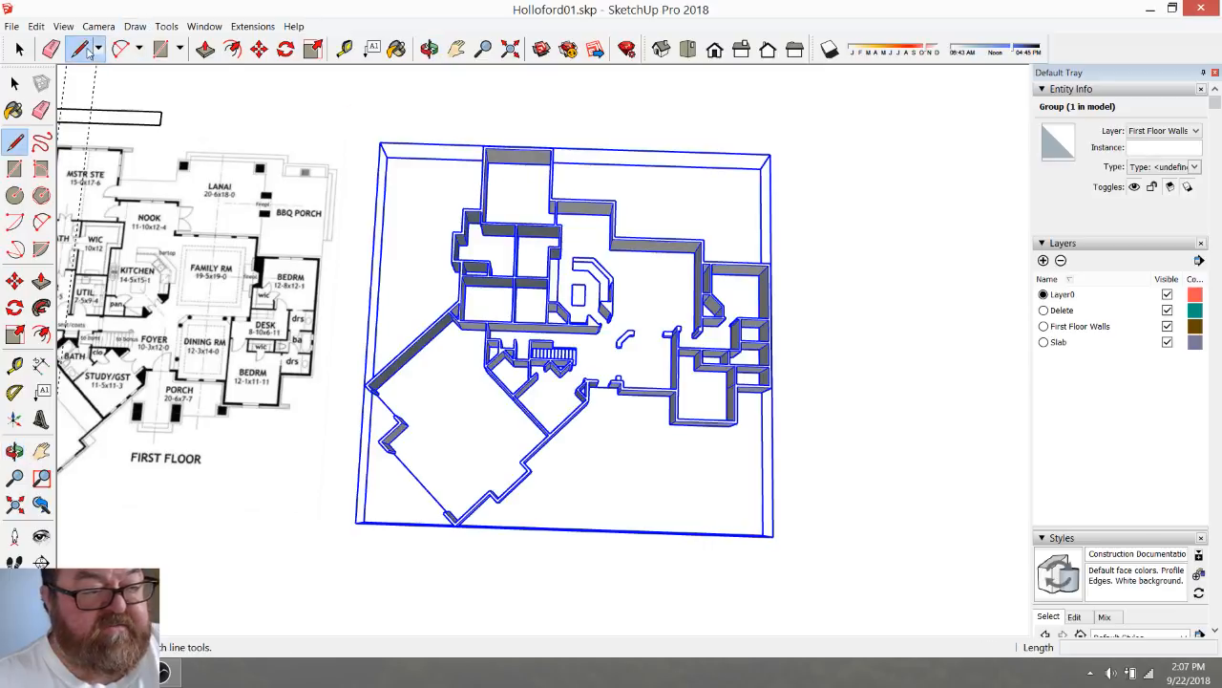
{"action": "scroll", "coordinate": [541, 129], "scroll_direction": "up", "scroll_amount": 5}
{"action": "left_click", "coordinate": [401, 155]}
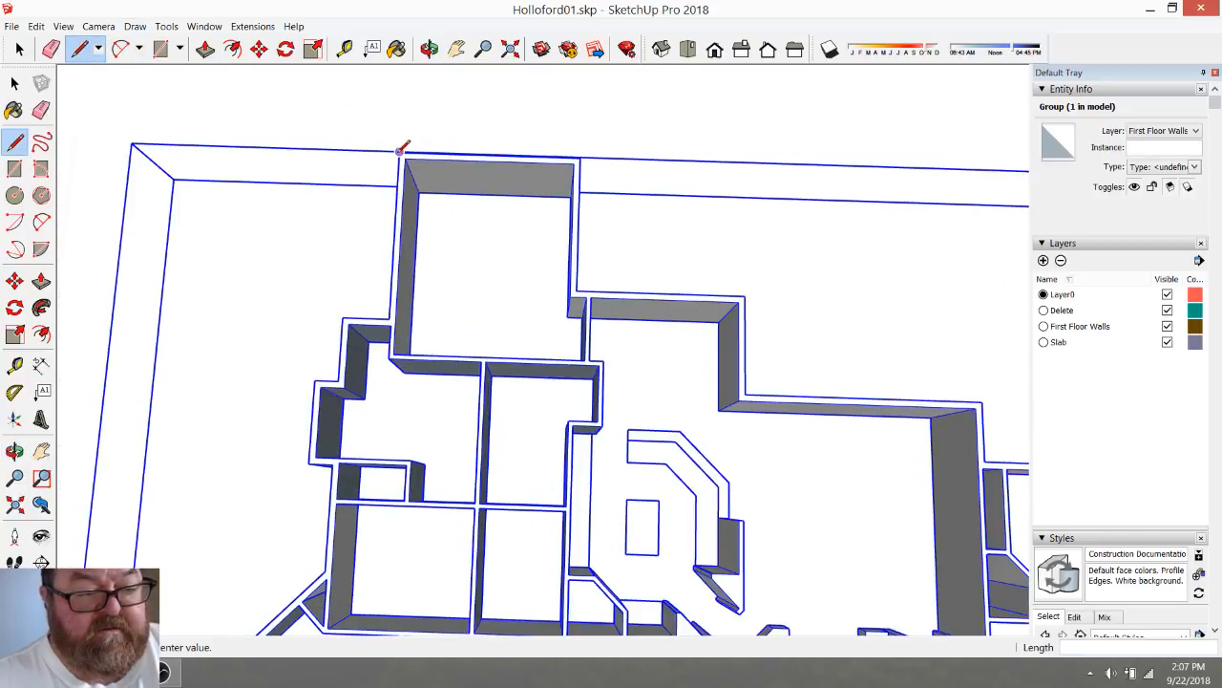
{"action": "left_click", "coordinate": [580, 157]}
{"action": "left_click", "coordinate": [577, 290]}
{"action": "left_click", "coordinate": [743, 296]}
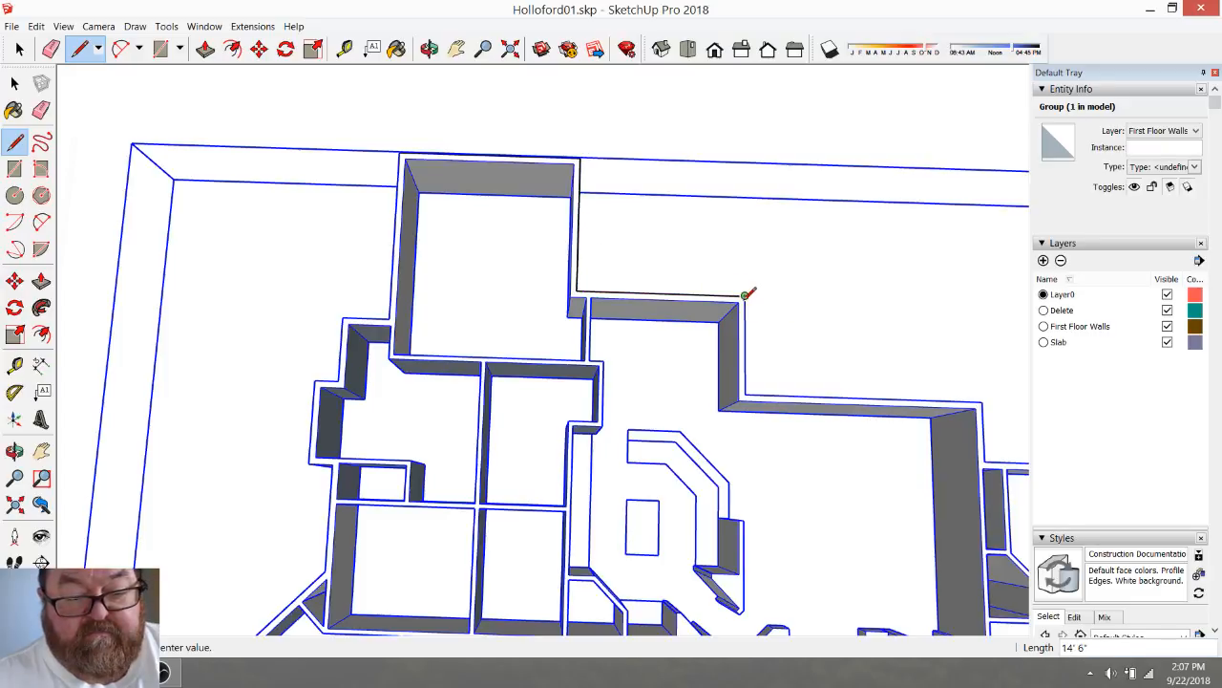
{"action": "scroll", "coordinate": [744, 294], "scroll_direction": "down", "scroll_amount": 3}
{"action": "left_click", "coordinate": [745, 364]}
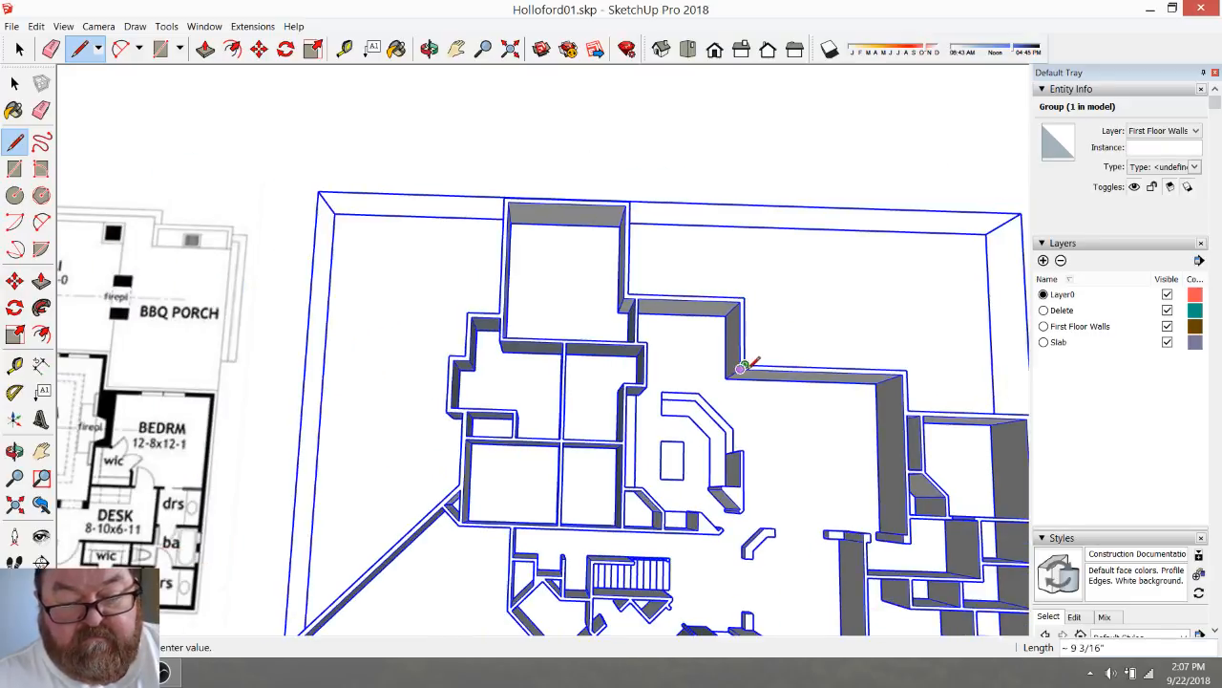
{"action": "scroll", "coordinate": [744, 363], "scroll_direction": "up", "scroll_amount": 4}
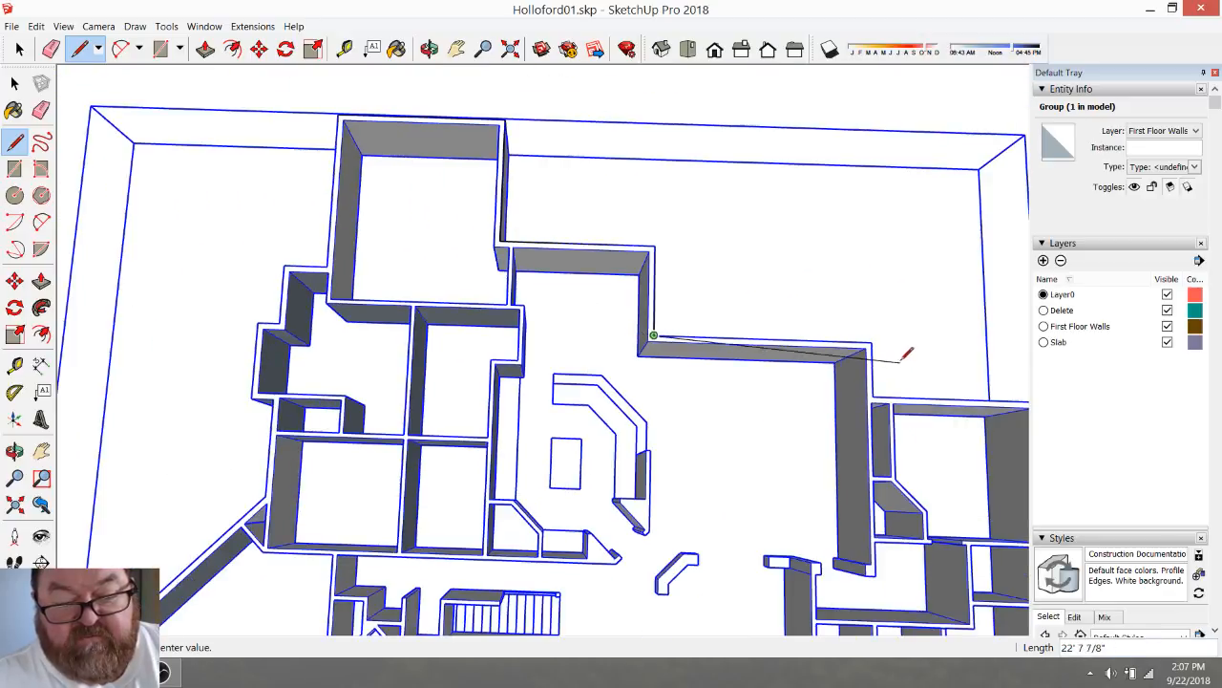
{"action": "left_click", "coordinate": [868, 342]}
Continue the outline around the outer corners of the bedroom wing, ending where the front bedroom meets the dining room's front wall
{"action": "scroll", "coordinate": [871, 341], "scroll_direction": "down", "scroll_amount": 3}
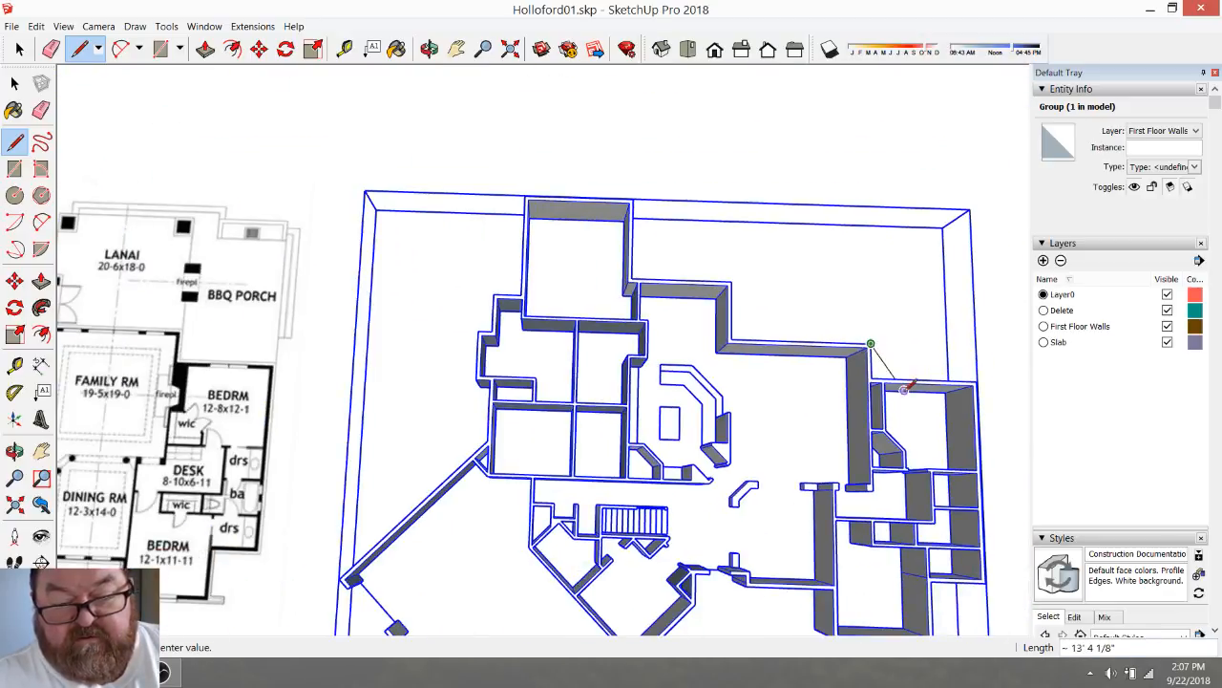
{"action": "scroll", "coordinate": [888, 377], "scroll_direction": "up", "scroll_amount": 3}
{"action": "left_click", "coordinate": [847, 363]}
{"action": "scroll", "coordinate": [847, 364], "scroll_direction": "down", "scroll_amount": 3}
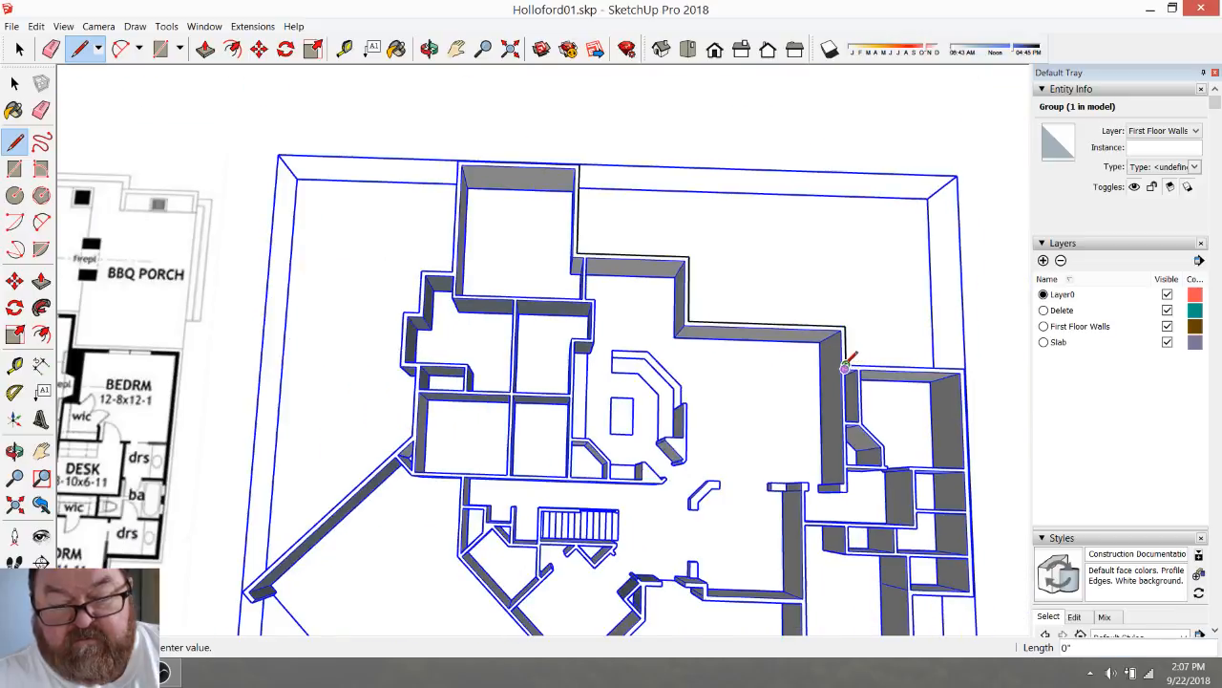
{"action": "scroll", "coordinate": [967, 369], "scroll_direction": "down", "scroll_amount": 3}
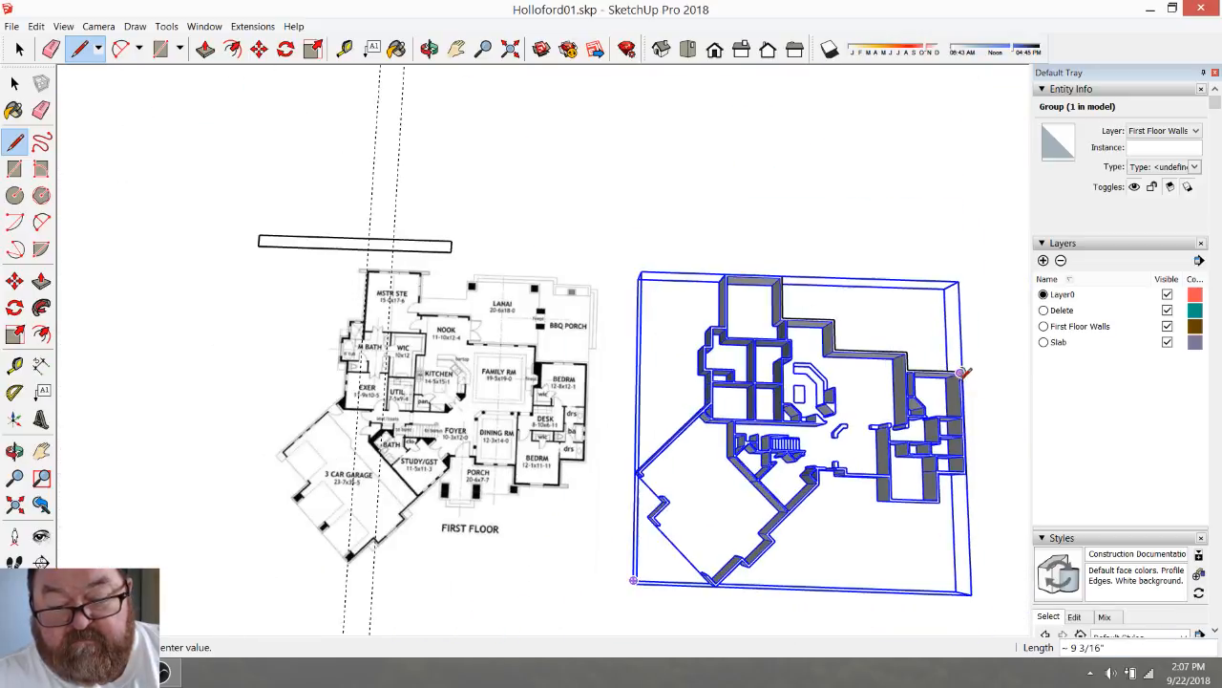
{"action": "scroll", "coordinate": [965, 478], "scroll_direction": "up", "scroll_amount": 6}
{"action": "scroll", "coordinate": [953, 461], "scroll_direction": "up", "scroll_amount": 2}
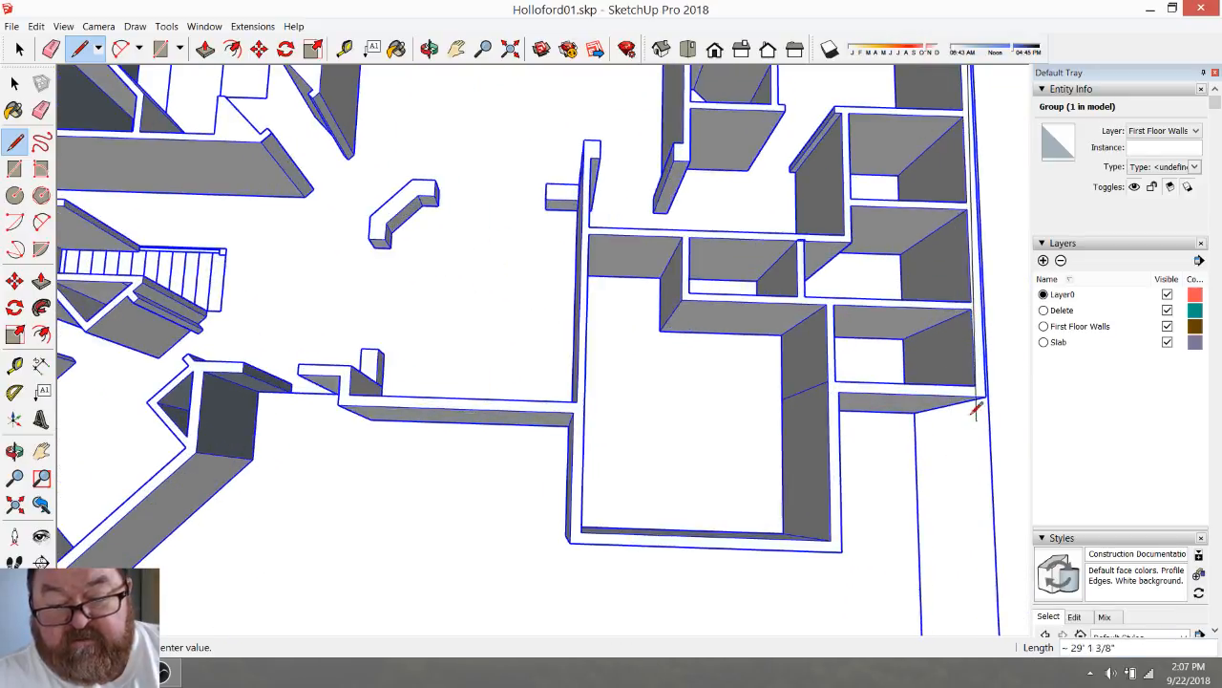
{"action": "left_click", "coordinate": [985, 395]}
{"action": "left_click", "coordinate": [839, 391]}
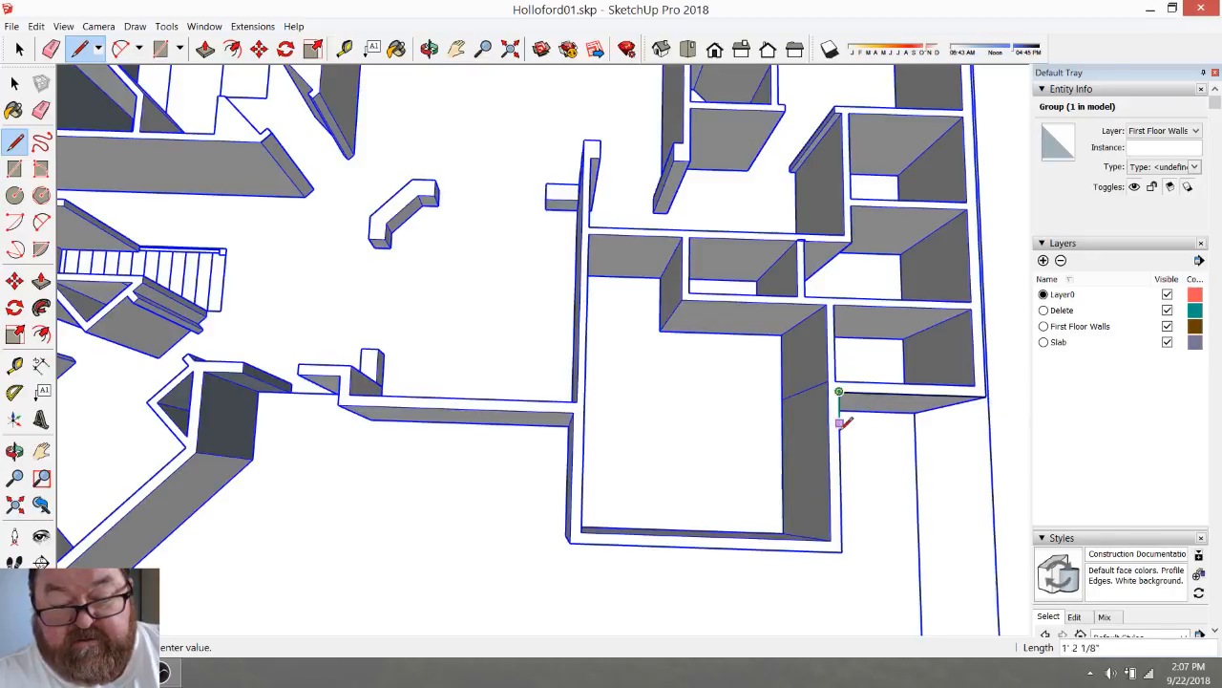
{"action": "left_click", "coordinate": [841, 551]}
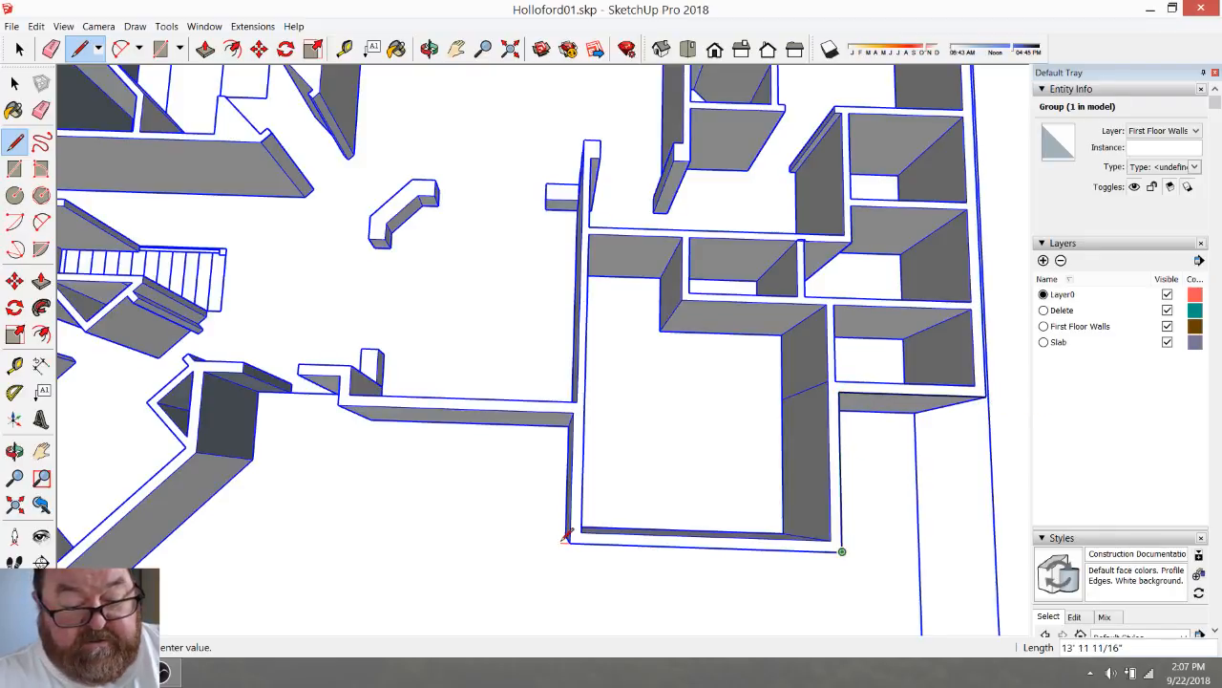
{"action": "left_click", "coordinate": [568, 540]}
{"action": "left_click", "coordinate": [573, 412]}
Continue the outline along the dining room's front wall and across the foyer entry opening to the study corner
{"action": "scroll", "coordinate": [574, 411], "scroll_direction": "down", "scroll_amount": 4}
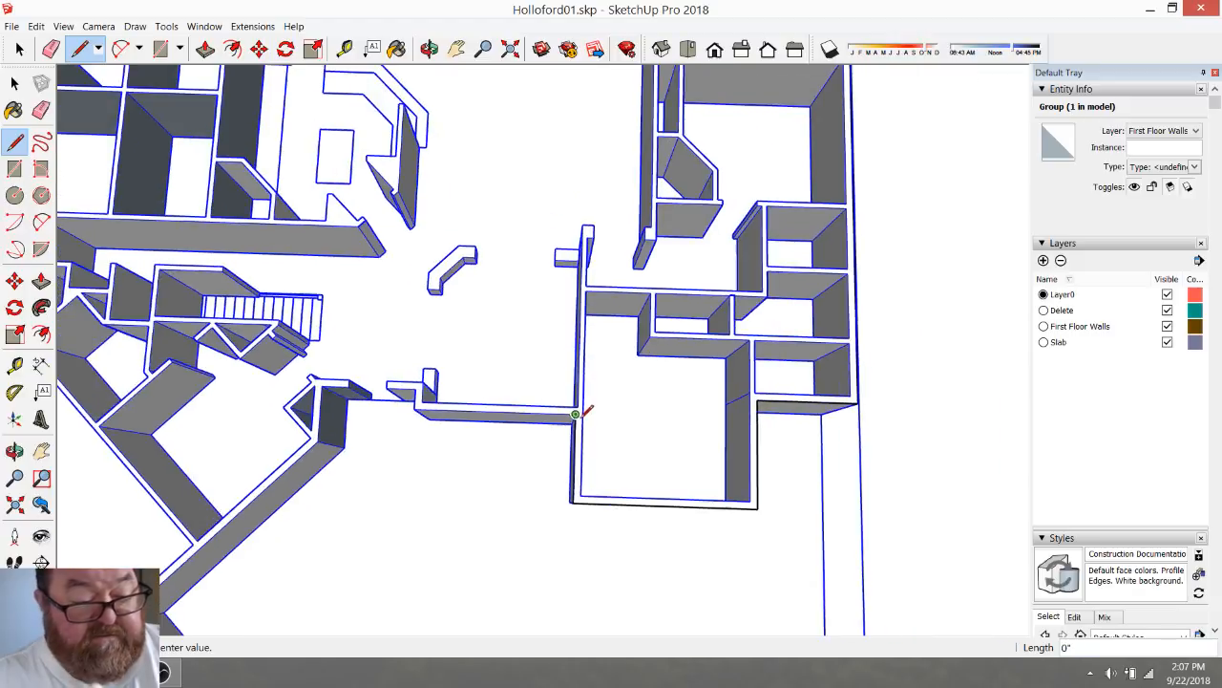
{"action": "scroll", "coordinate": [534, 403], "scroll_direction": "up", "scroll_amount": 5}
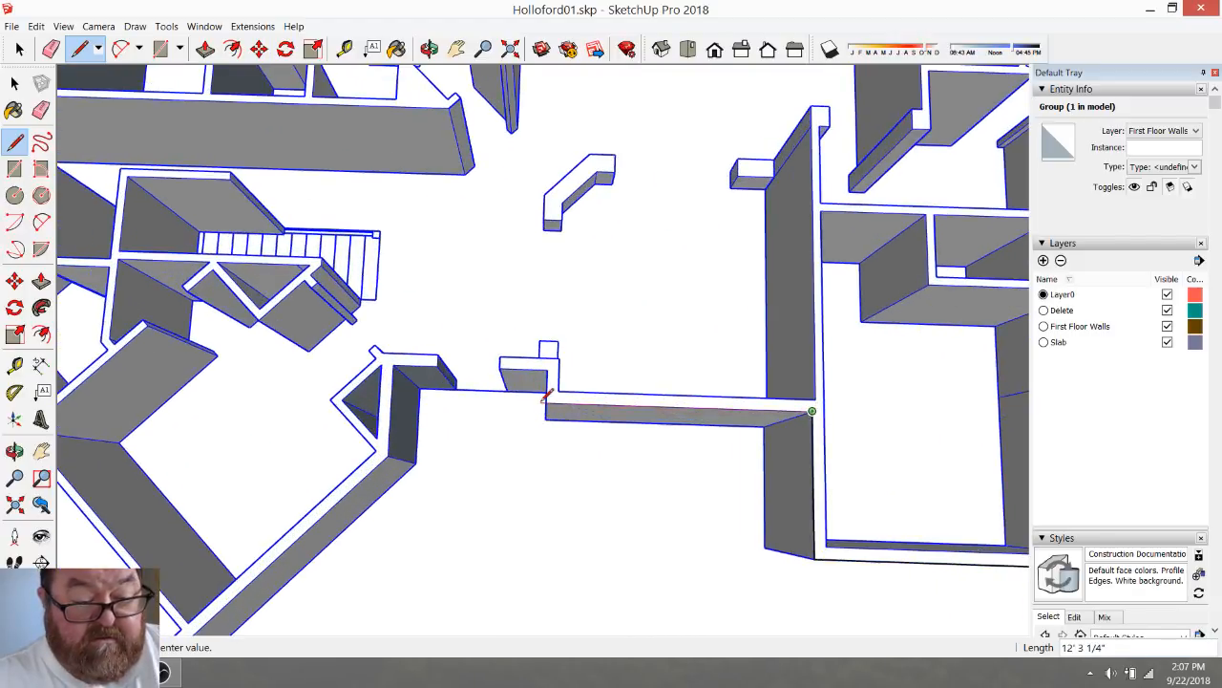
{"action": "left_click", "coordinate": [547, 402]}
{"action": "left_click", "coordinate": [547, 369]}
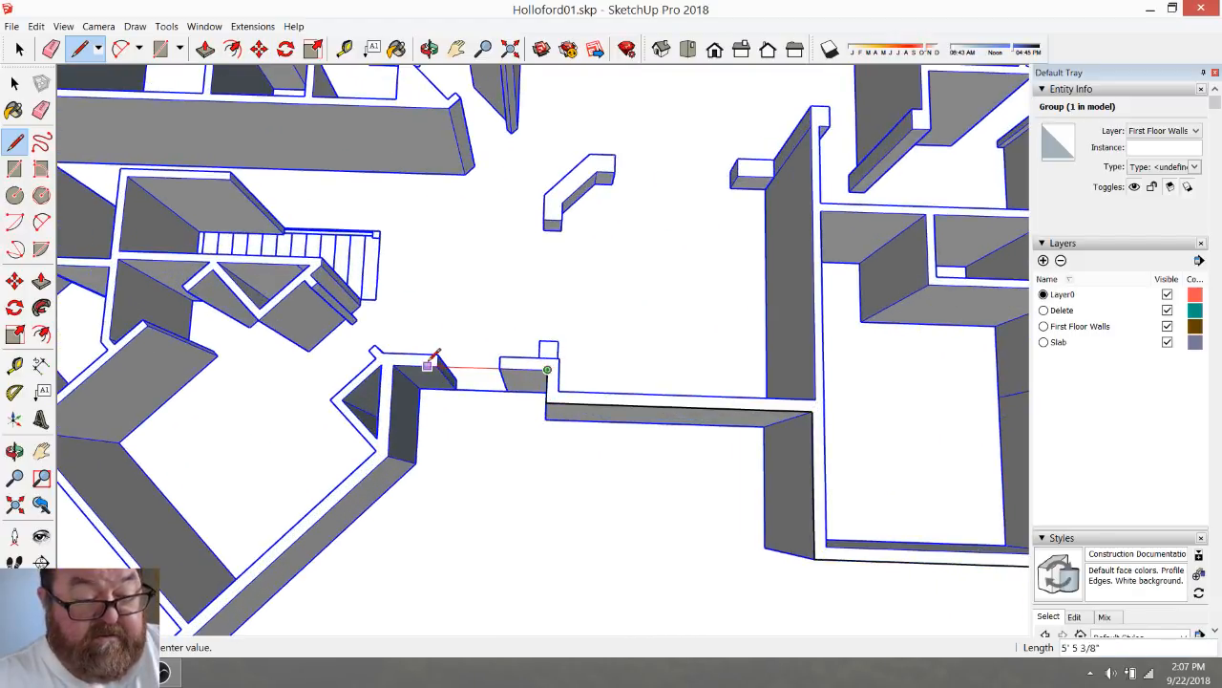
{"action": "left_click", "coordinate": [394, 367]}
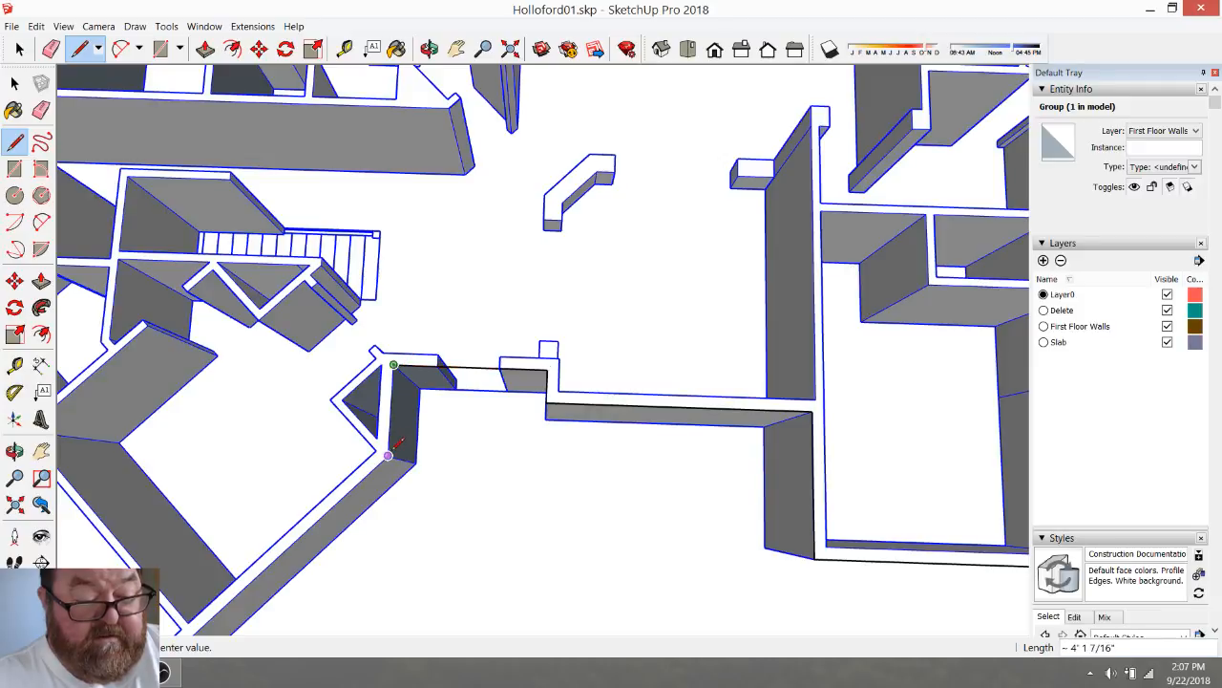
Continue the outline along the angled study wall and the stepped garage side wall to the garage's front corner
{"action": "scroll", "coordinate": [418, 434], "scroll_direction": "down", "scroll_amount": 6}
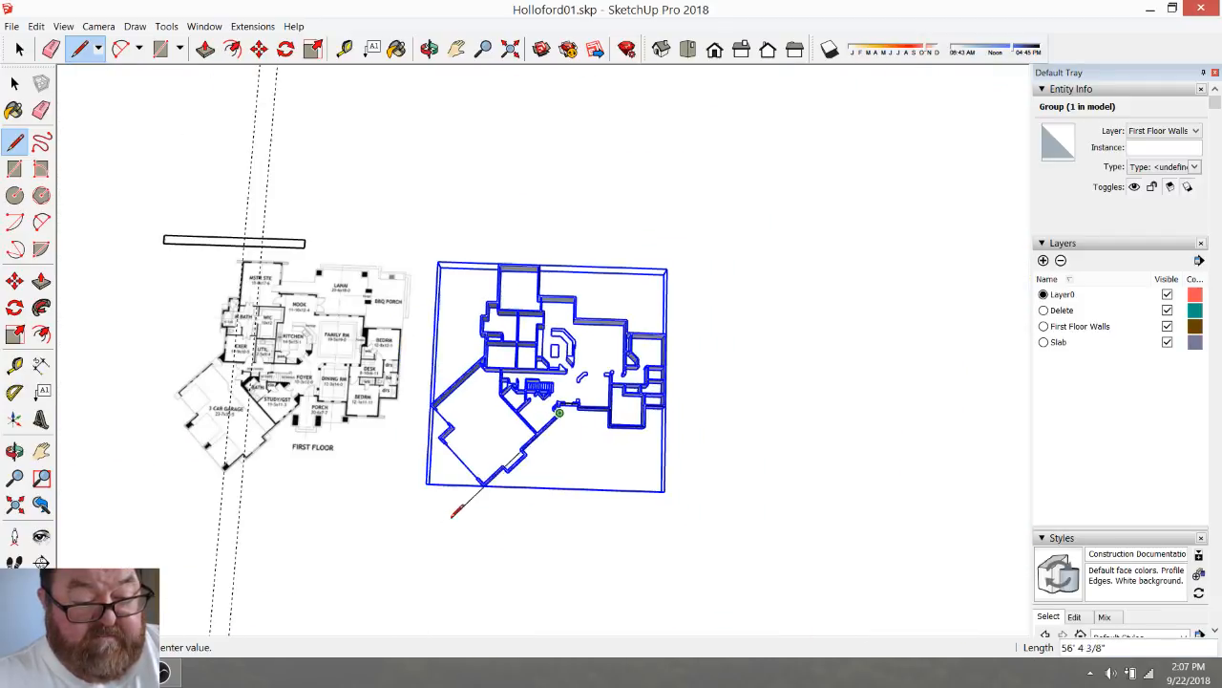
{"action": "scroll", "coordinate": [496, 461], "scroll_direction": "up", "scroll_amount": 2}
{"action": "scroll", "coordinate": [515, 459], "scroll_direction": "up", "scroll_amount": 3}
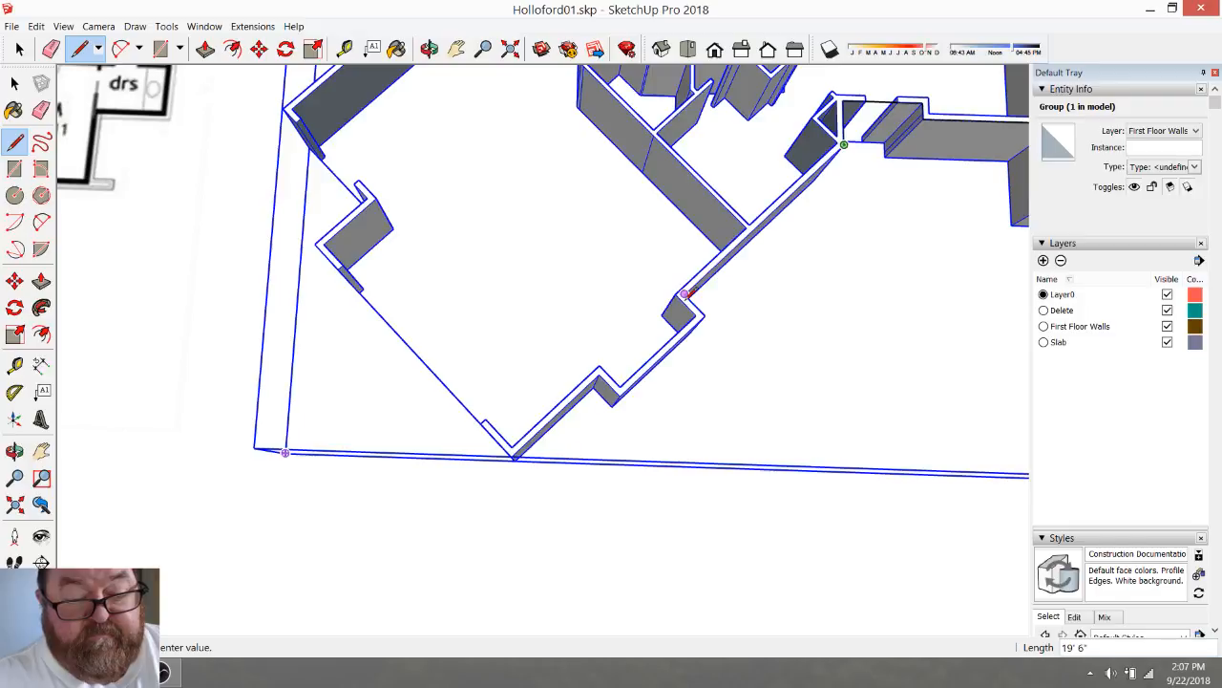
{"action": "left_click", "coordinate": [705, 315]}
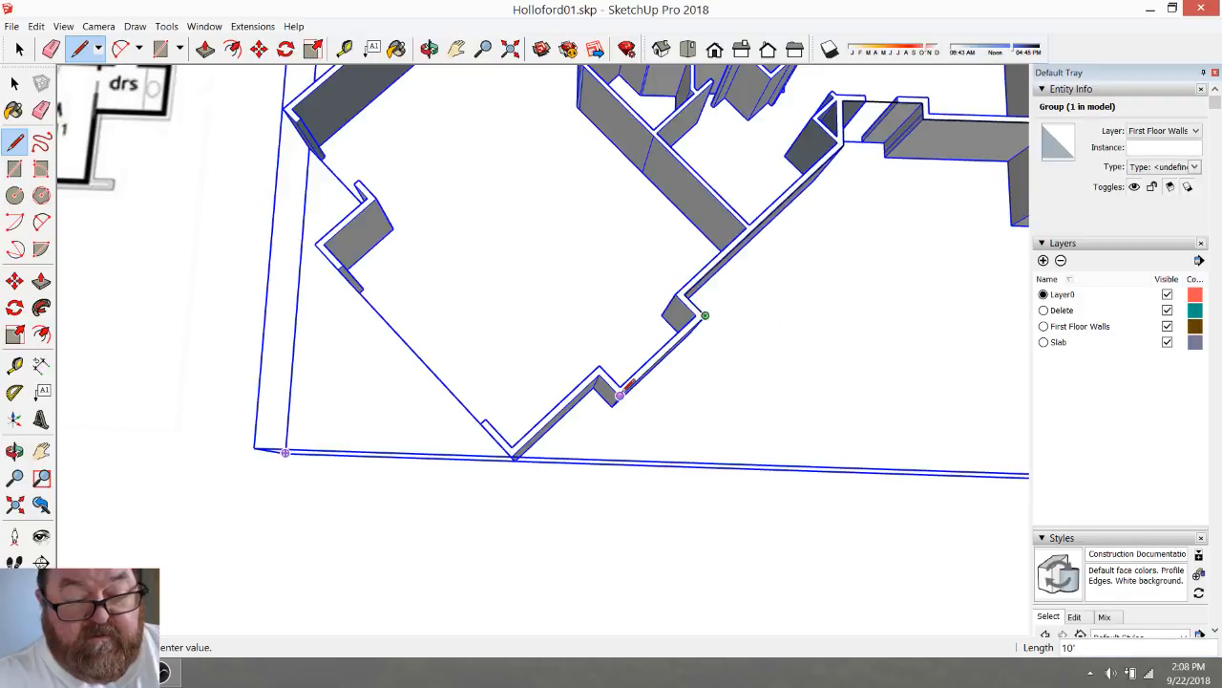
{"action": "left_click", "coordinate": [599, 373]}
{"action": "left_click", "coordinate": [520, 447]}
Continue the outline across both garage door openings and around the jog between them to the garage's far corner
{"action": "scroll", "coordinate": [520, 447], "scroll_direction": "down", "scroll_amount": 3}
{"action": "scroll", "coordinate": [459, 354], "scroll_direction": "up", "scroll_amount": 5}
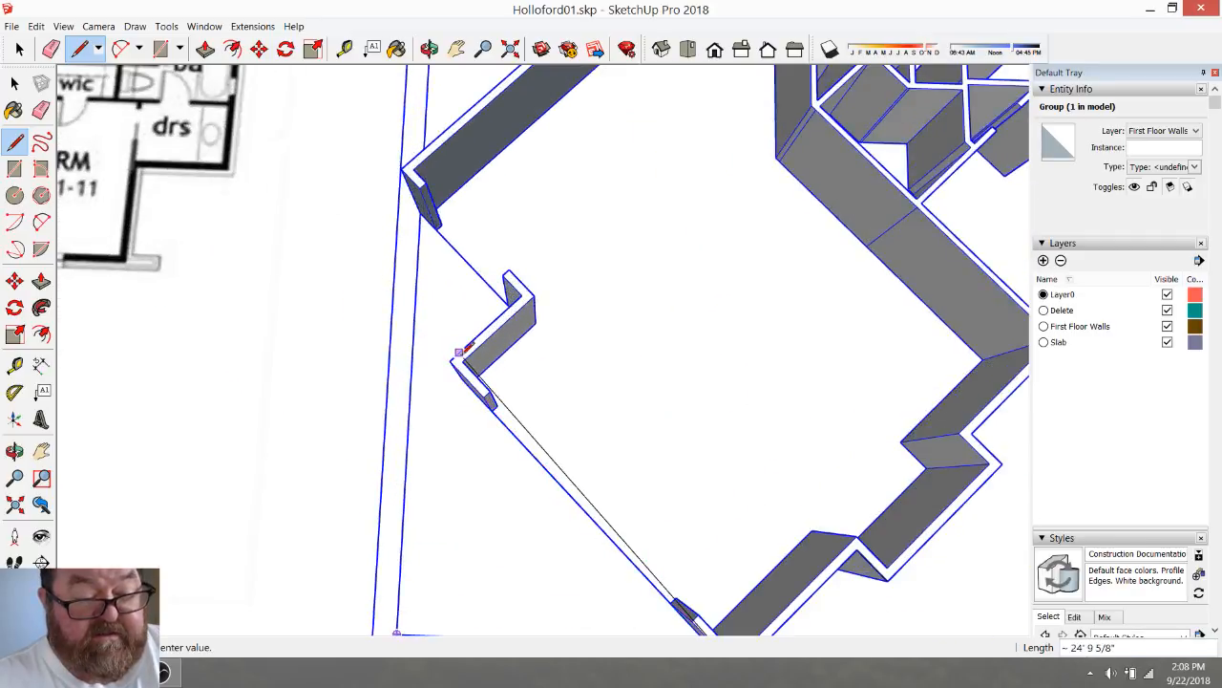
{"action": "left_click", "coordinate": [451, 361]}
{"action": "left_click", "coordinate": [521, 292]}
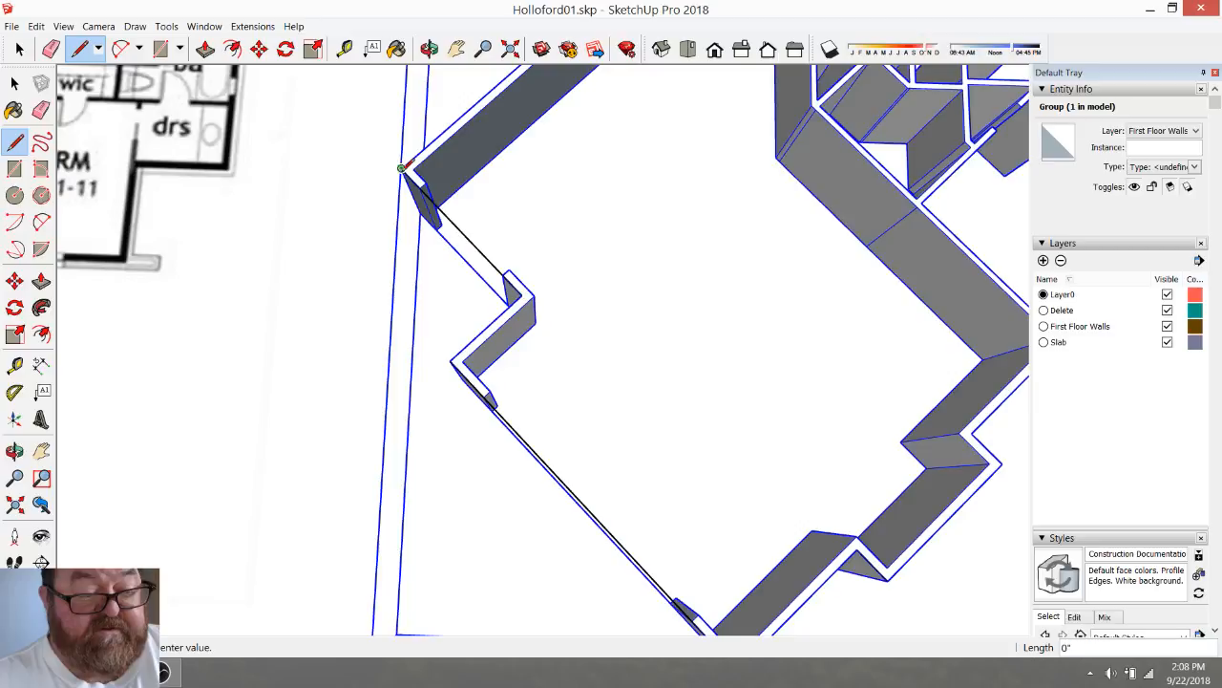
{"action": "left_click", "coordinate": [401, 168]}
Close the outline into a face by tracing the garage's angled outer wall and the stepped master wing walls to the starting corner
{"action": "scroll", "coordinate": [505, 445], "scroll_direction": "down", "scroll_amount": 4}
{"action": "scroll", "coordinate": [622, 194], "scroll_direction": "up", "scroll_amount": 6}
{"action": "scroll", "coordinate": [623, 197], "scroll_direction": "up", "scroll_amount": 1}
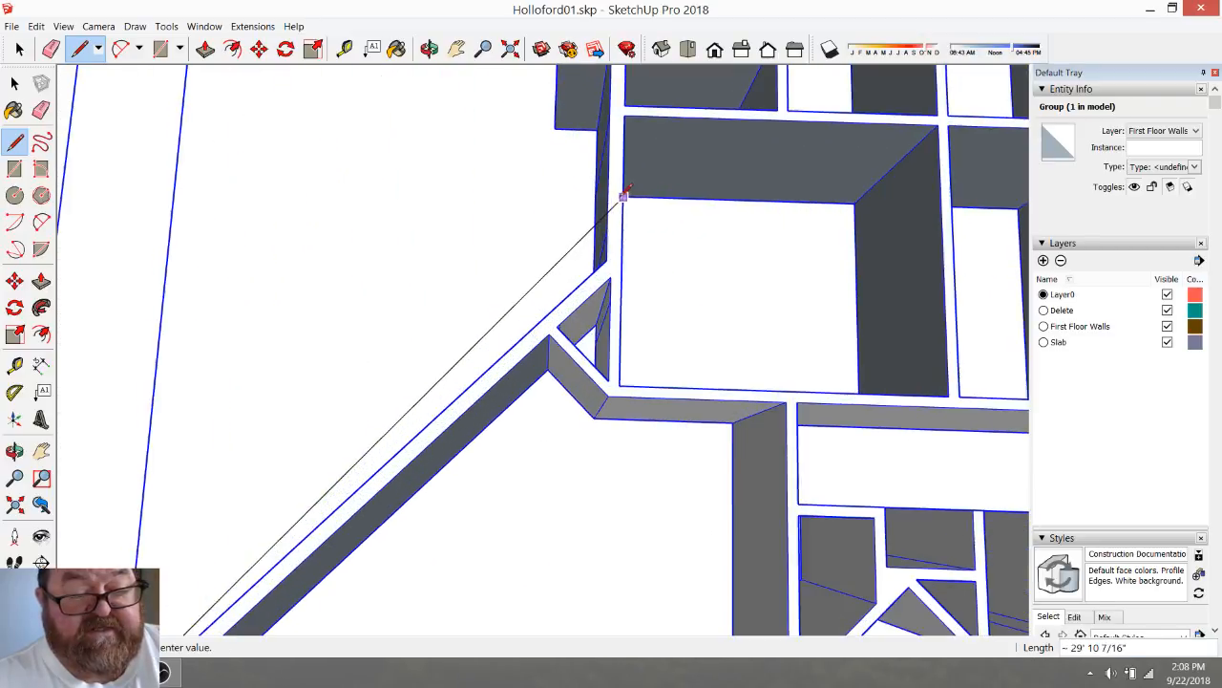
{"action": "left_click", "coordinate": [614, 254]}
{"action": "scroll", "coordinate": [609, 372], "scroll_direction": "down", "scroll_amount": 4}
{"action": "scroll", "coordinate": [586, 168], "scroll_direction": "up", "scroll_amount": 4}
{"action": "left_click", "coordinate": [645, 283]}
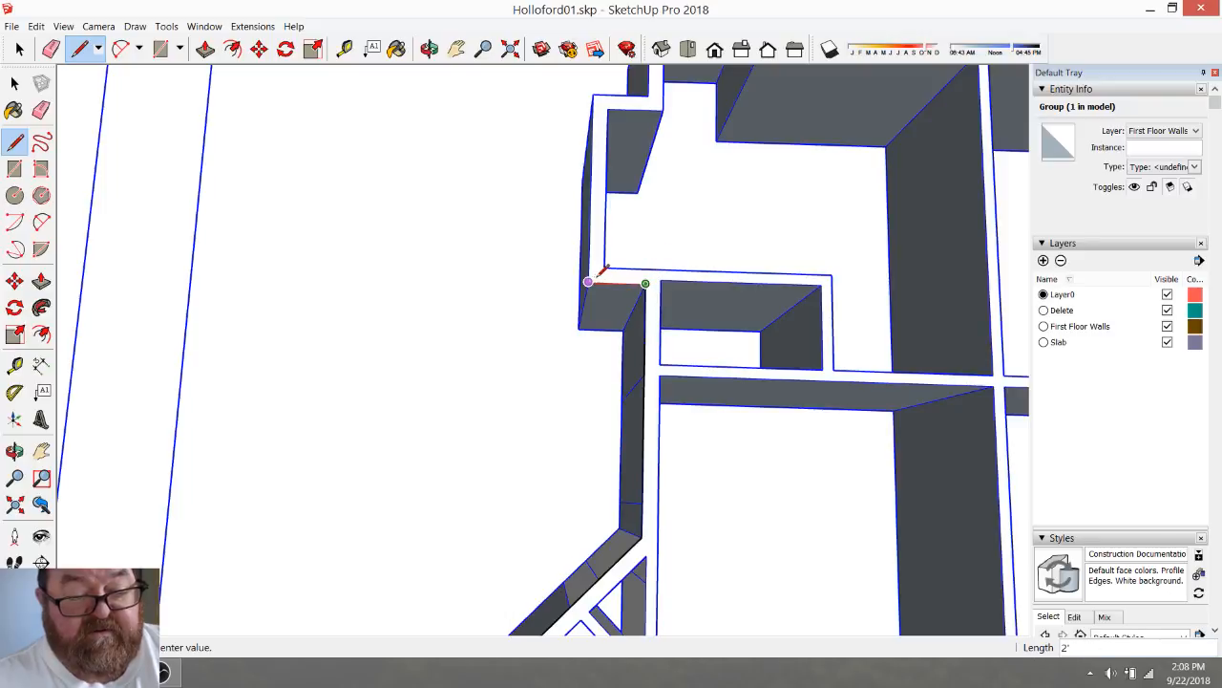
{"action": "scroll", "coordinate": [596, 100], "scroll_direction": "down", "scroll_amount": 5}
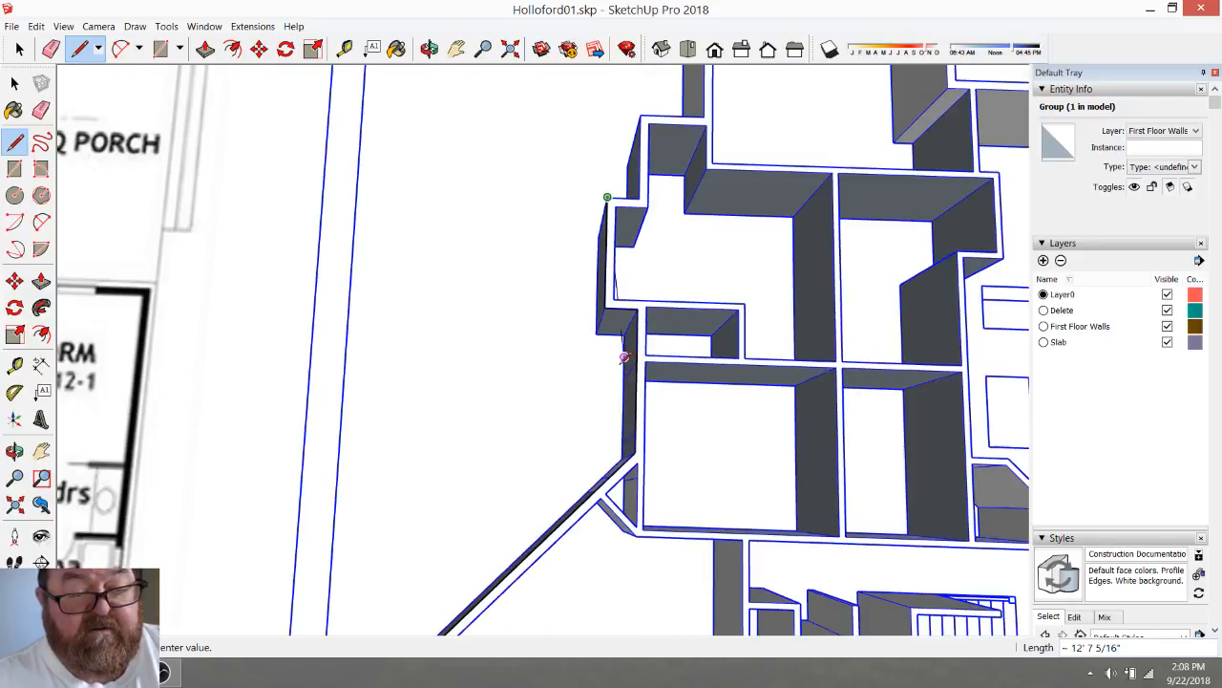
{"action": "left_click", "coordinate": [631, 259]}
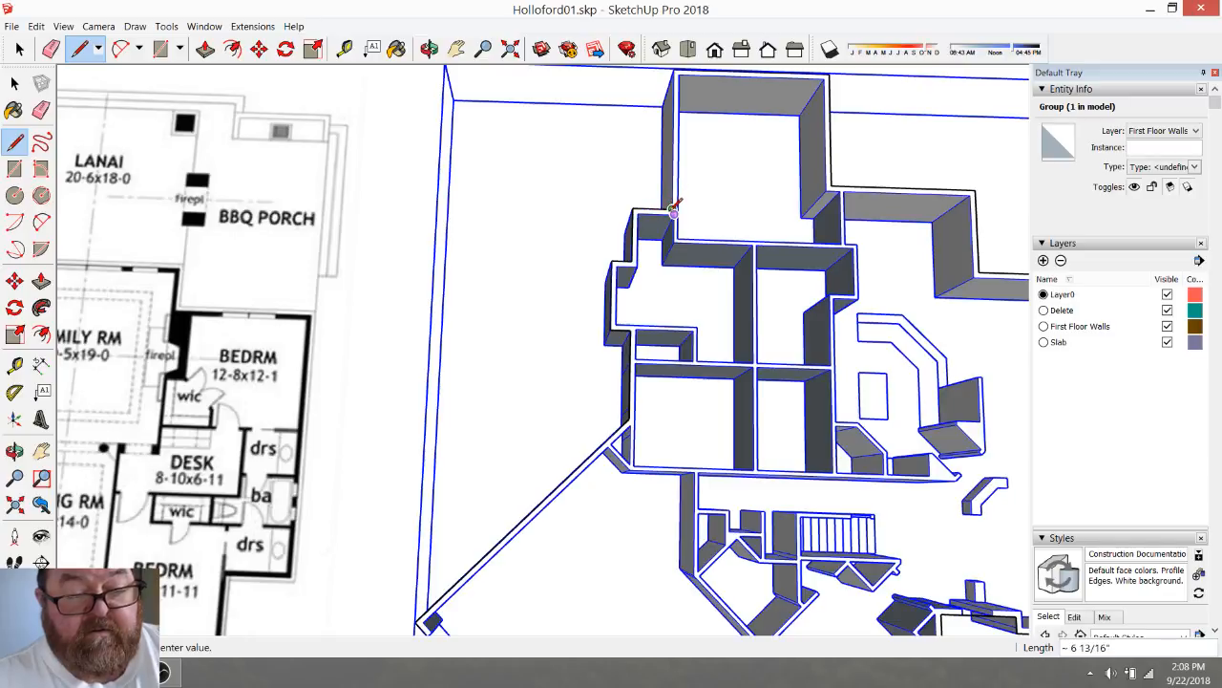
{"action": "left_click", "coordinate": [675, 69]}
{"action": "scroll", "coordinate": [516, 234], "scroll_direction": "down", "scroll_amount": 6}
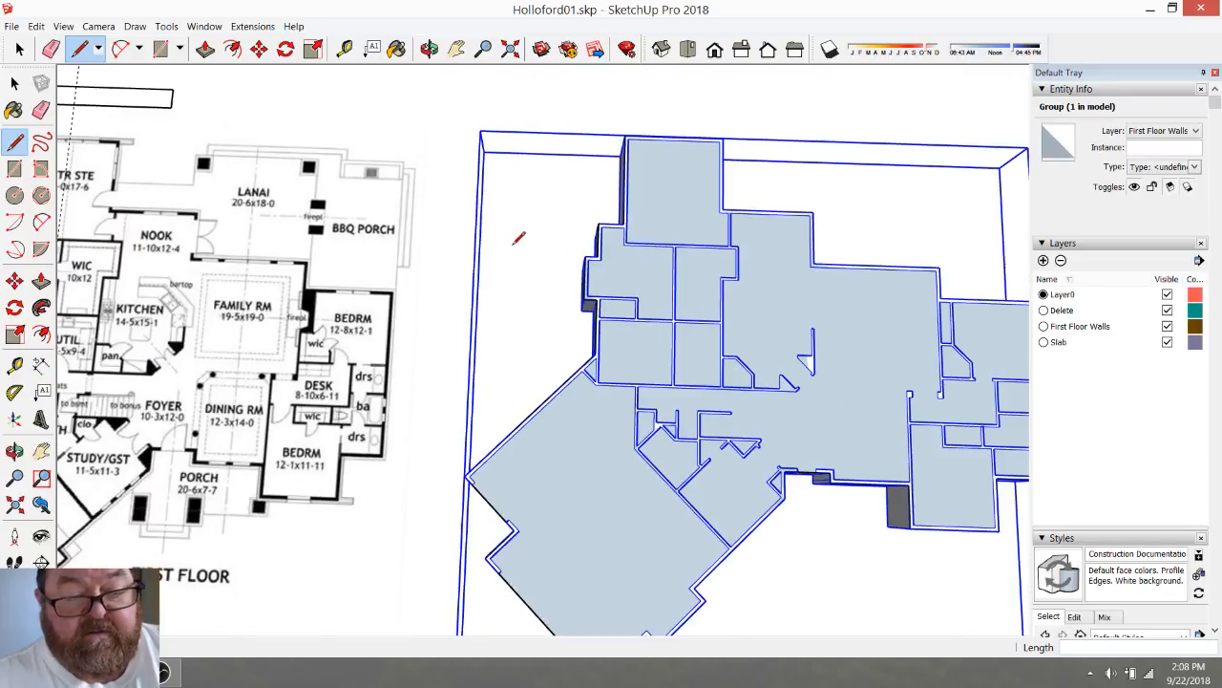
{"action": "left_click", "coordinate": [429, 48]}
{"action": "mouse_move", "coordinate": [611, 401]}
{"action": "left_mouse_down"}
{"action": "mouse_move", "coordinate": [625, 376]}
{"action": "mouse_move", "coordinate": [625, 235]}
{"action": "mouse_move", "coordinate": [707, 284]}
{"action": "mouse_move", "coordinate": [755, 258]}
{"action": "left_mouse_up"}
{"action": "left_click", "coordinate": [19, 49]}
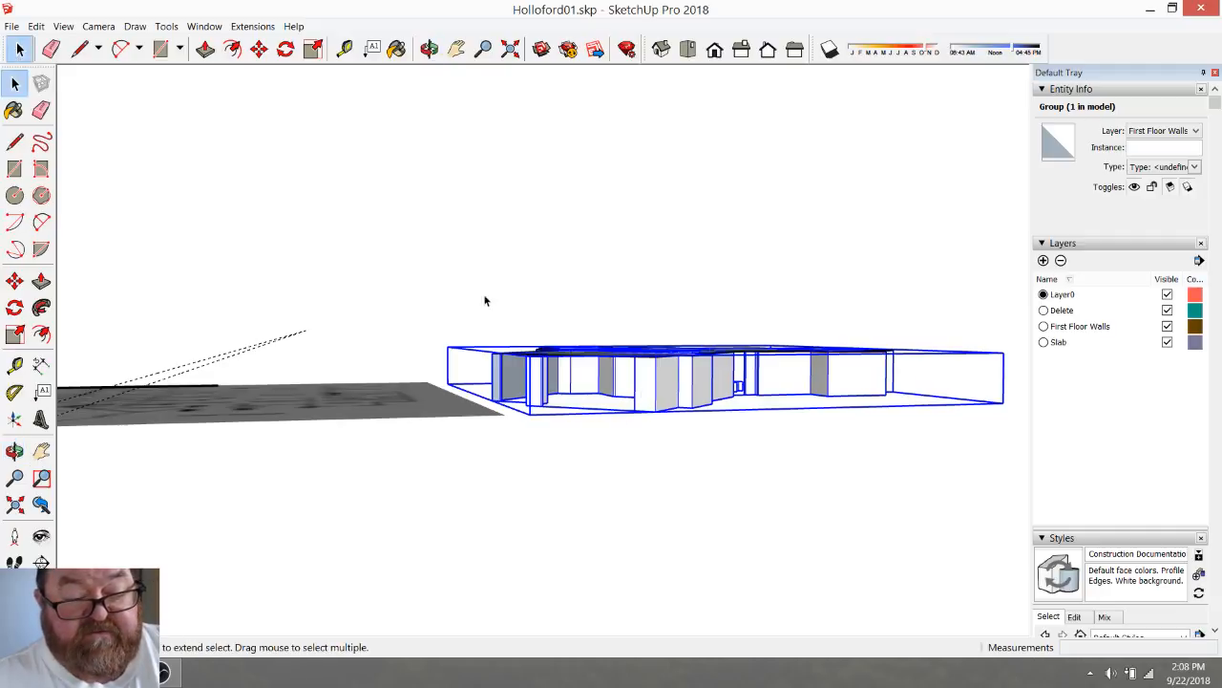
{"action": "left_click_drag", "start_coordinate": [457, 278], "coordinate": [1024, 385]}
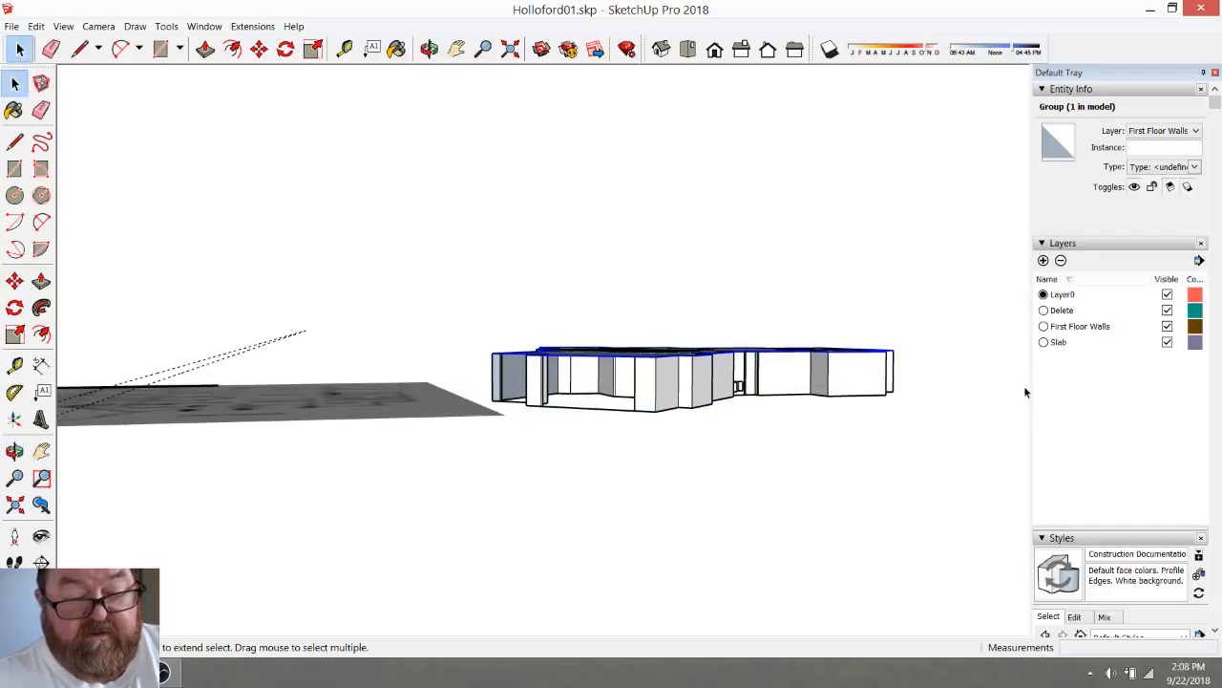
{"action": "left_click", "coordinate": [429, 49]}
{"action": "left_click_drag", "start_coordinate": [663, 287], "coordinate": [558, 581]}
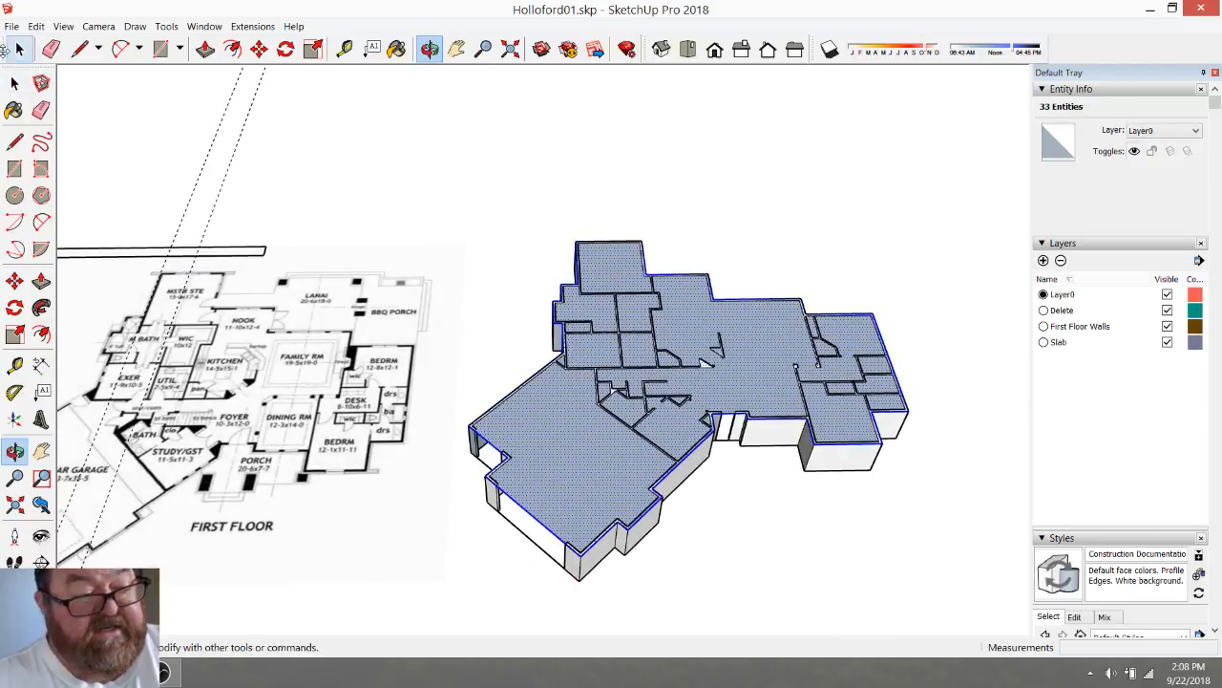
{"action": "left_click", "coordinate": [17, 48]}
{"action": "right_click", "coordinate": [576, 455]}
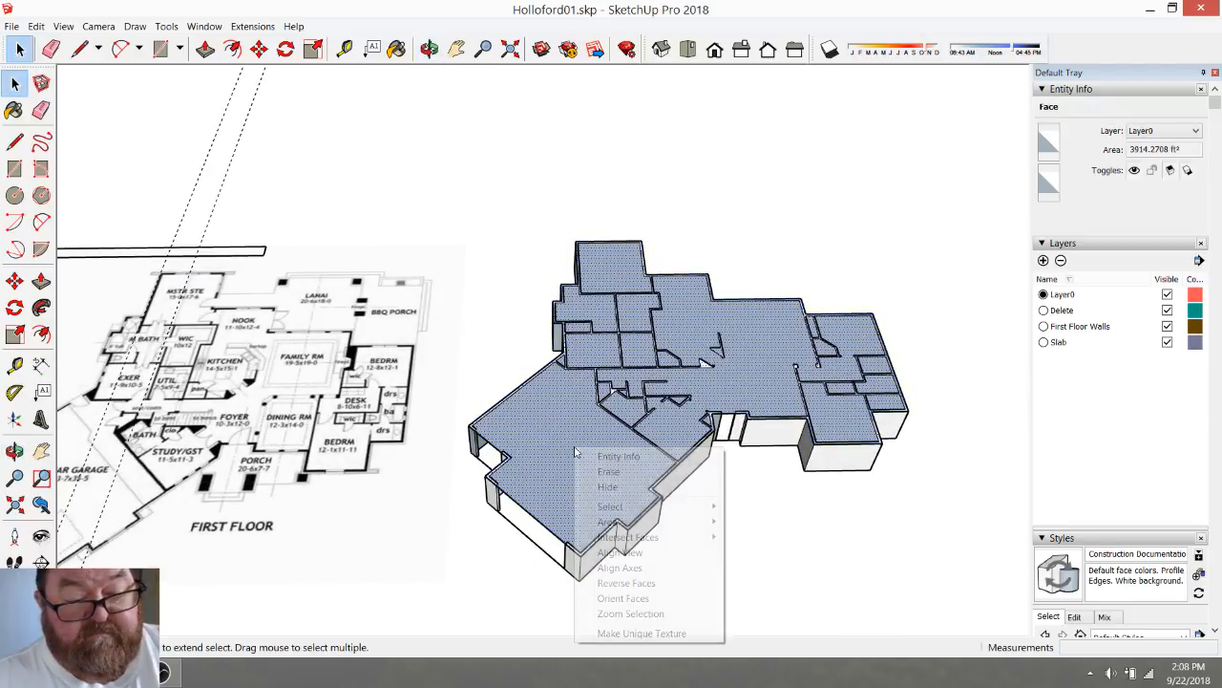
Select the traced outline face together with its perimeter edges at the top of the walls and make them a group
{"action": "left_click", "coordinate": [429, 49]}
{"action": "left_click_drag", "start_coordinate": [597, 363], "coordinate": [658, 288]}
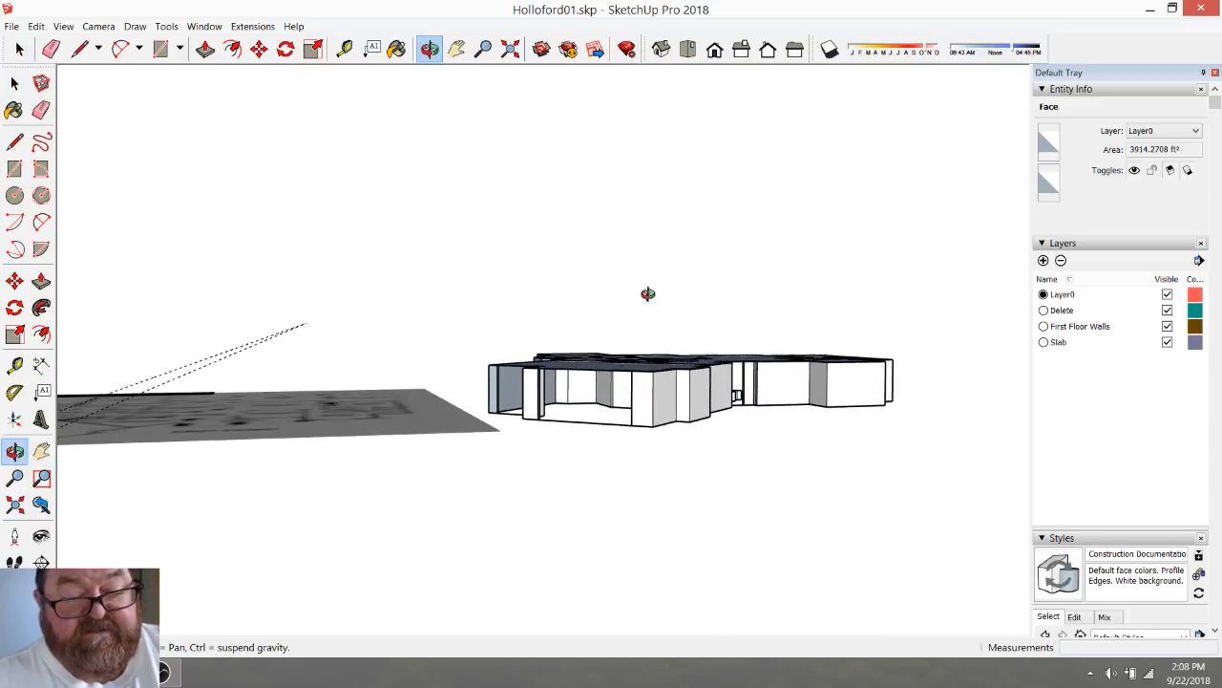
{"action": "left_click", "coordinate": [19, 49]}
{"action": "left_click_drag", "start_coordinate": [591, 310], "coordinate": [935, 387]}
{"action": "left_click", "coordinate": [429, 49]}
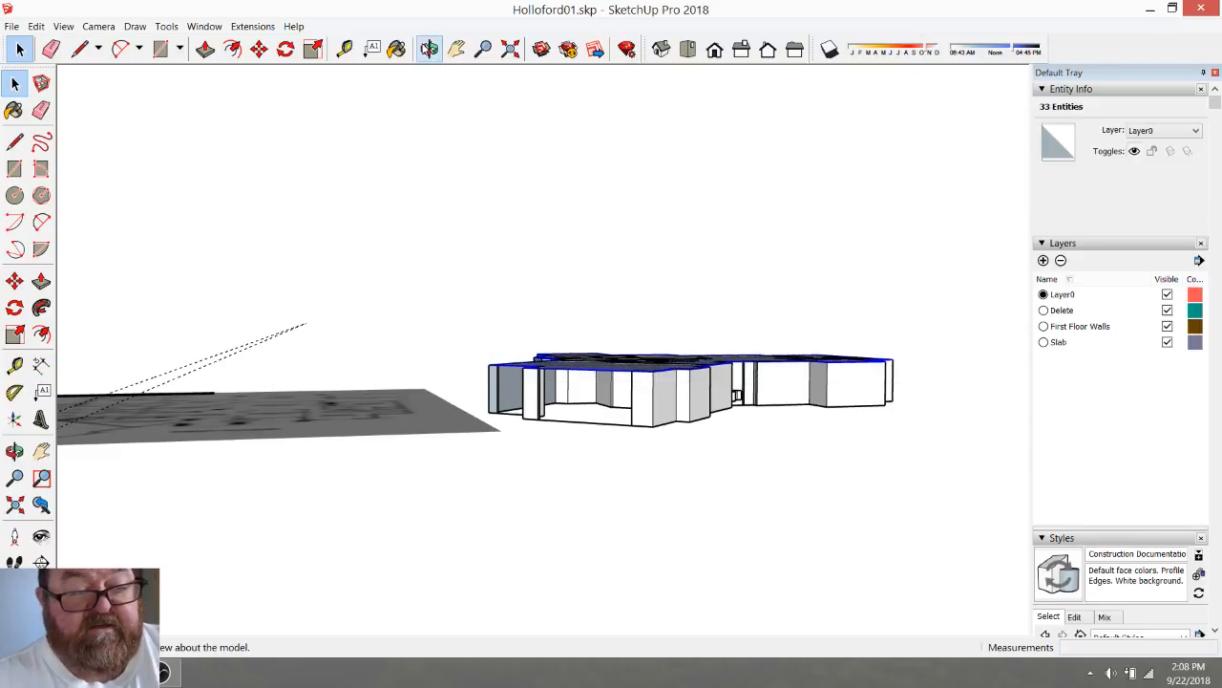
{"action": "left_click_drag", "start_coordinate": [672, 332], "coordinate": [366, 281]}
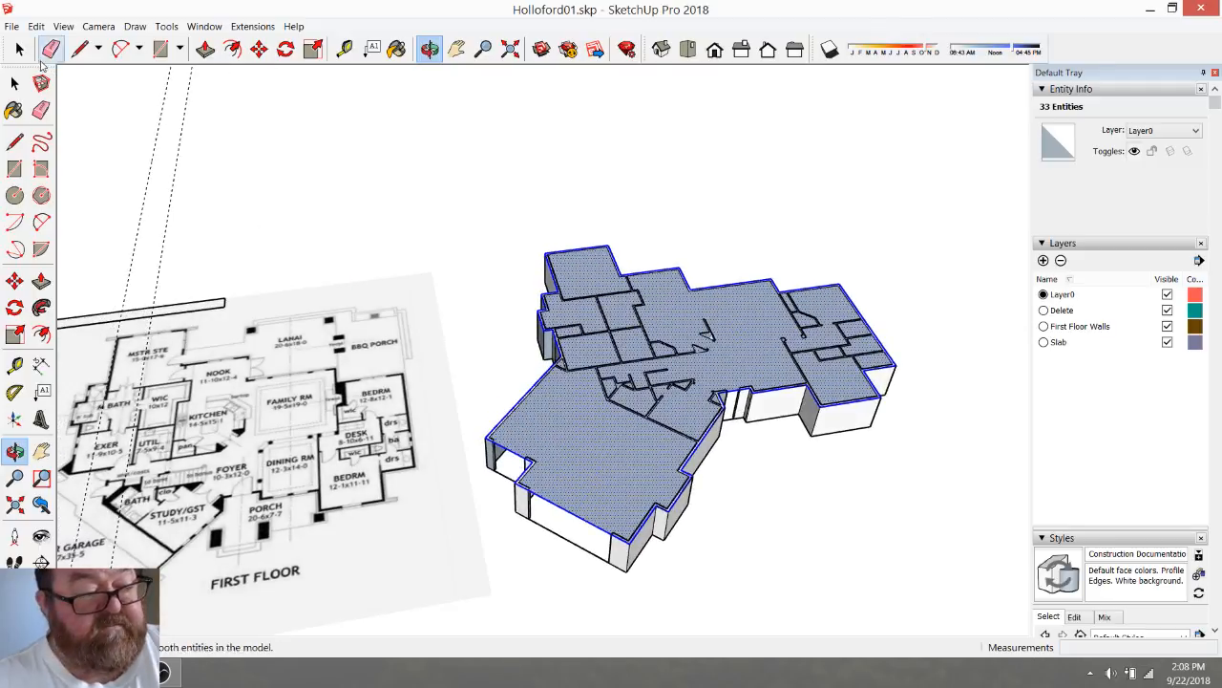
{"action": "left_click", "coordinate": [19, 49]}
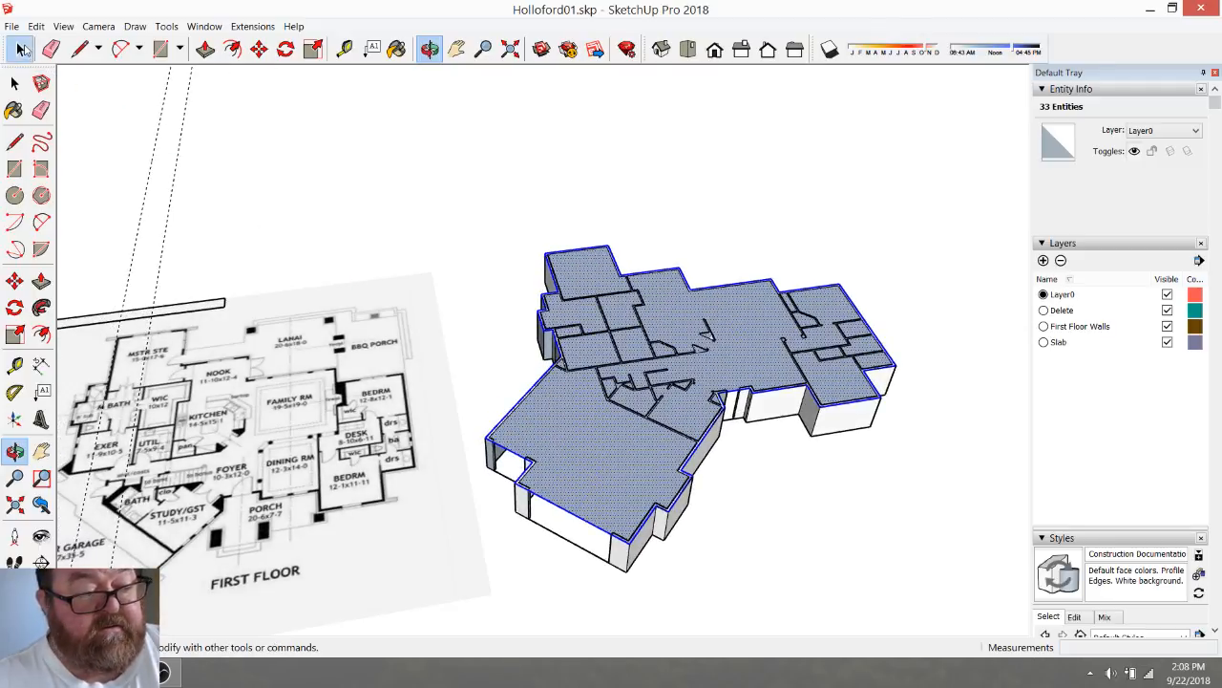
{"action": "right_click", "coordinate": [566, 402]}
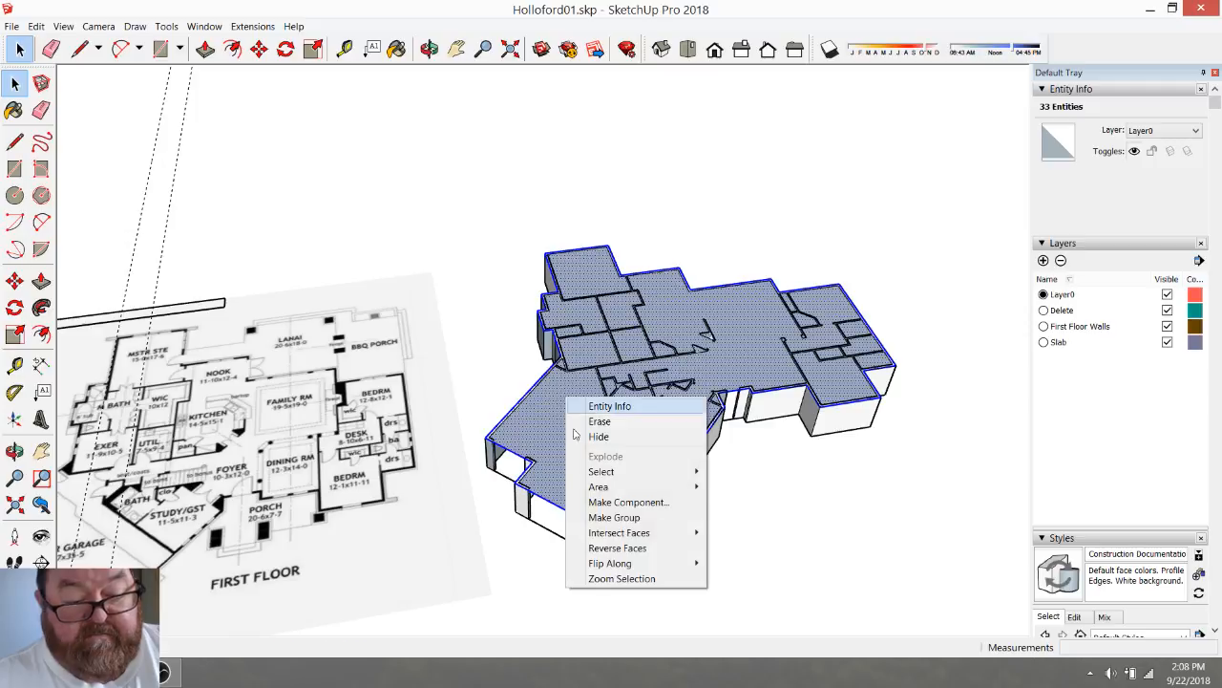
{"action": "left_click", "coordinate": [611, 517]}
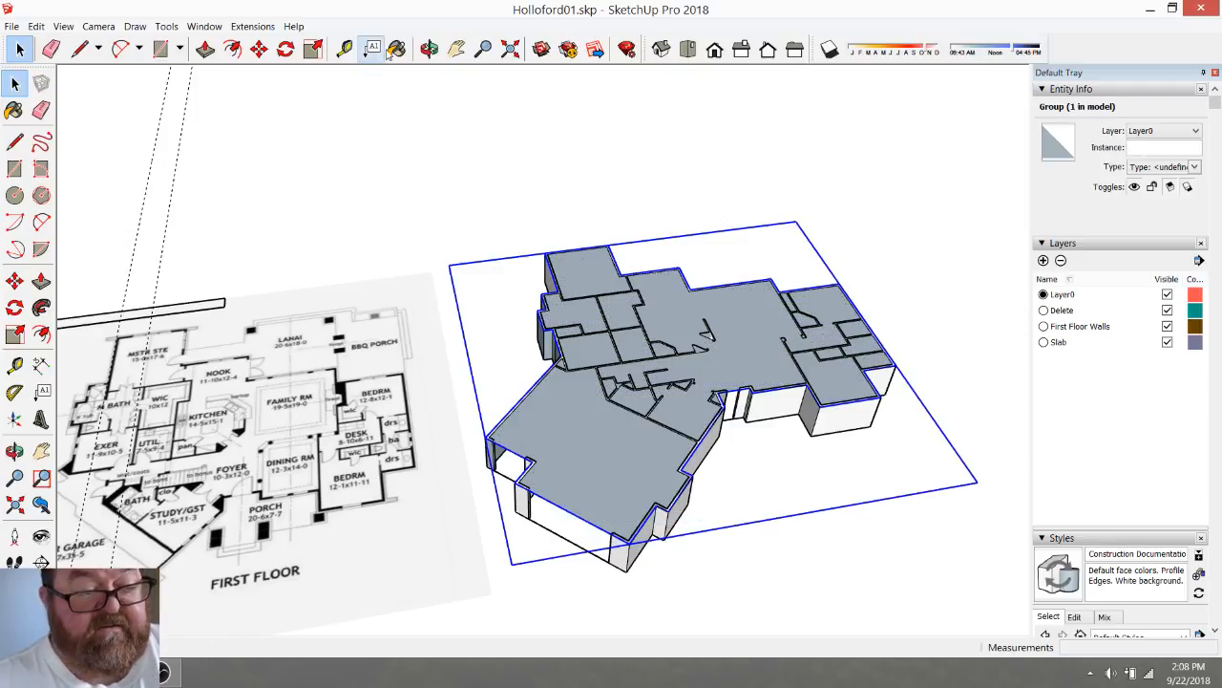
Open the outline group, extrude its face upward 1' with Push/Pull to form the slab, and close the group
{"action": "left_click", "coordinate": [428, 49]}
{"action": "left_click_drag", "start_coordinate": [704, 347], "coordinate": [623, 413]}
{"action": "scroll", "coordinate": [682, 406], "scroll_direction": "down", "scroll_amount": 2}
{"action": "scroll", "coordinate": [779, 497], "scroll_direction": "up", "scroll_amount": 5}
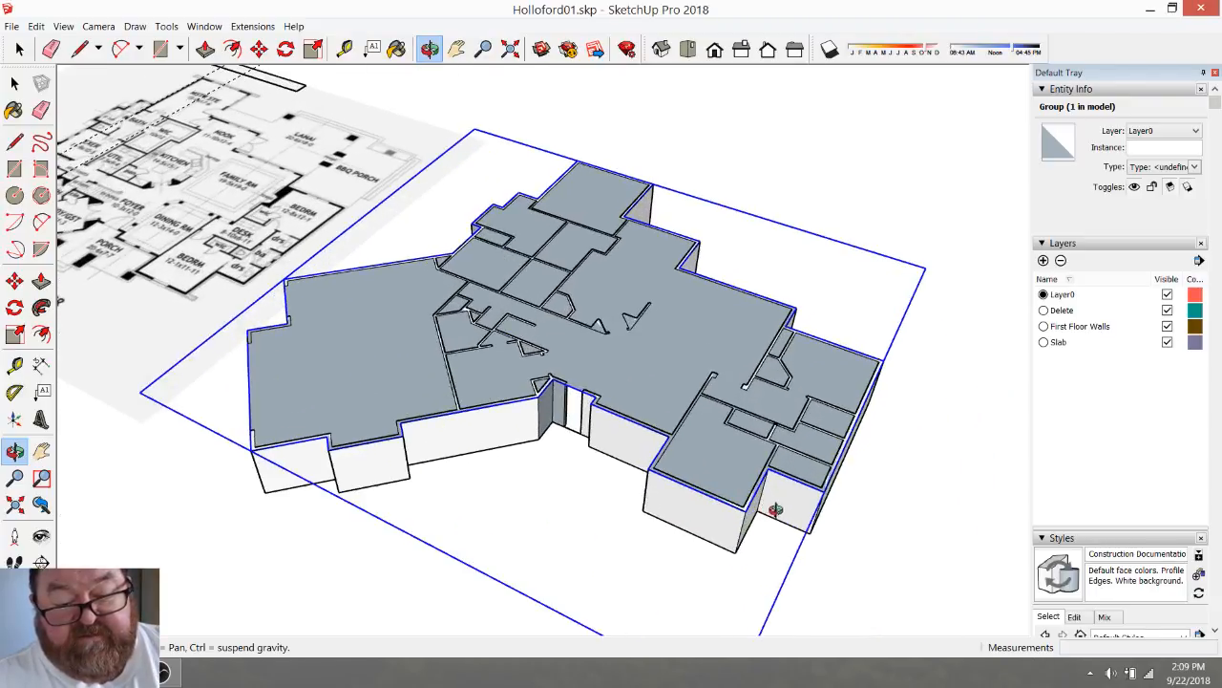
{"action": "left_click", "coordinate": [23, 55]}
{"action": "left_click", "coordinate": [20, 52]}
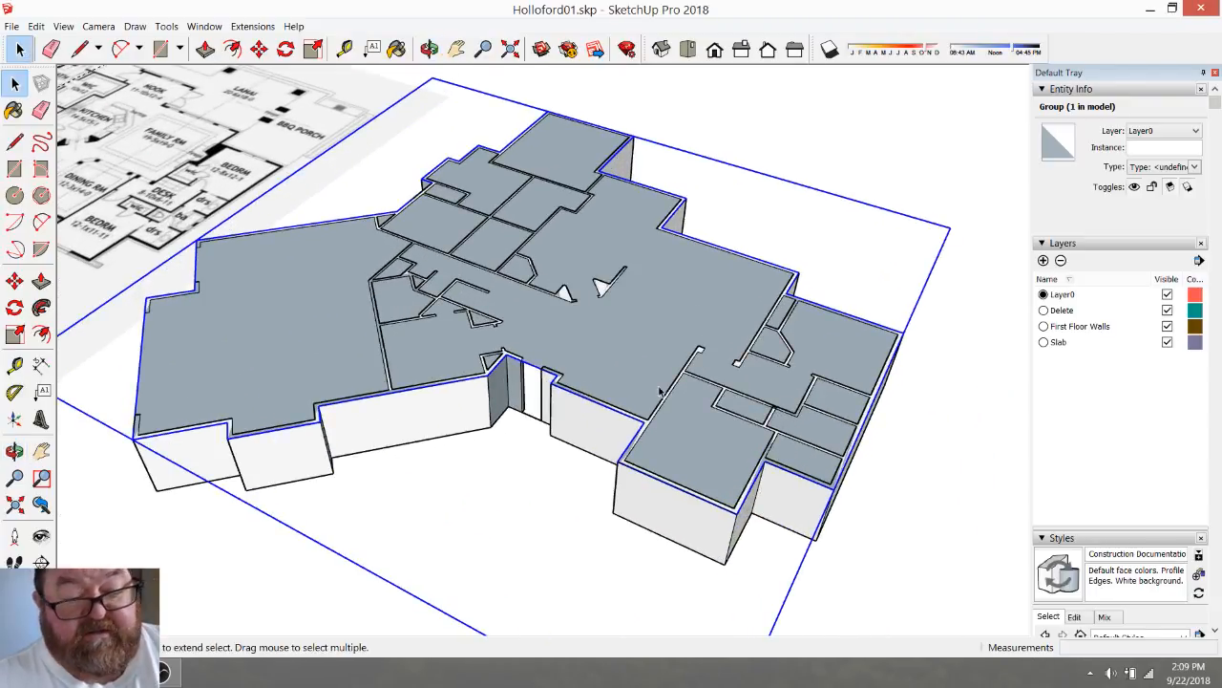
{"action": "double_click", "coordinate": [627, 370]}
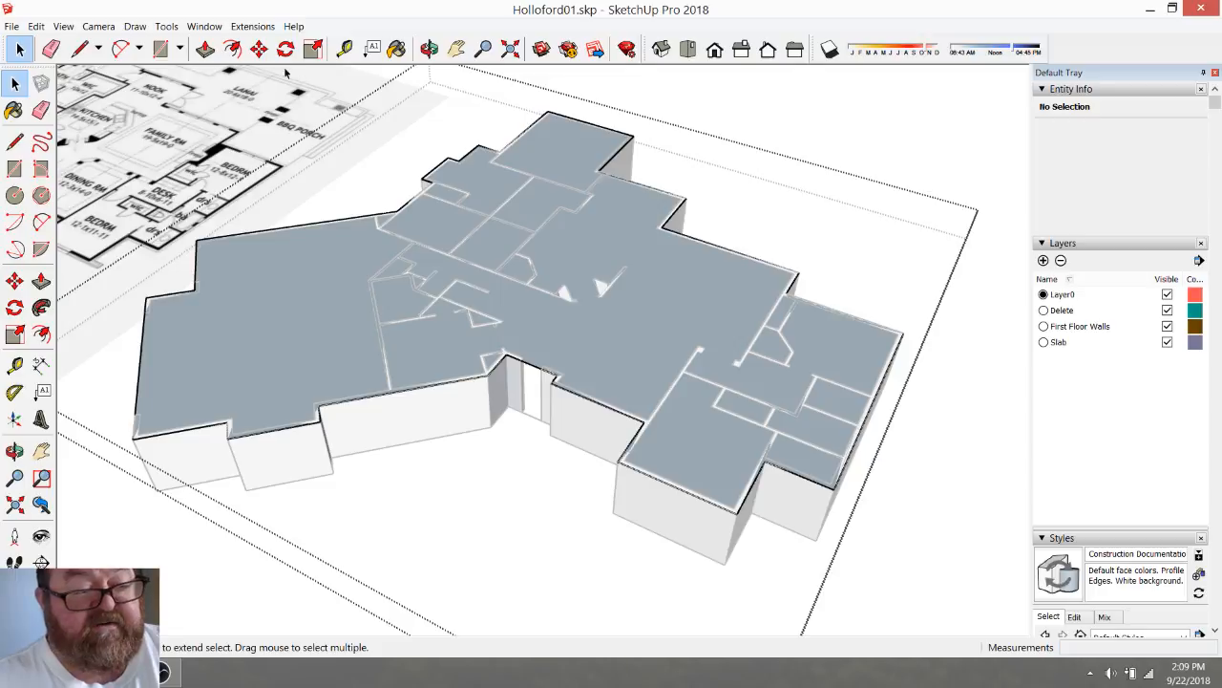
{"action": "left_click", "coordinate": [205, 49]}
{"action": "left_click", "coordinate": [597, 318]}
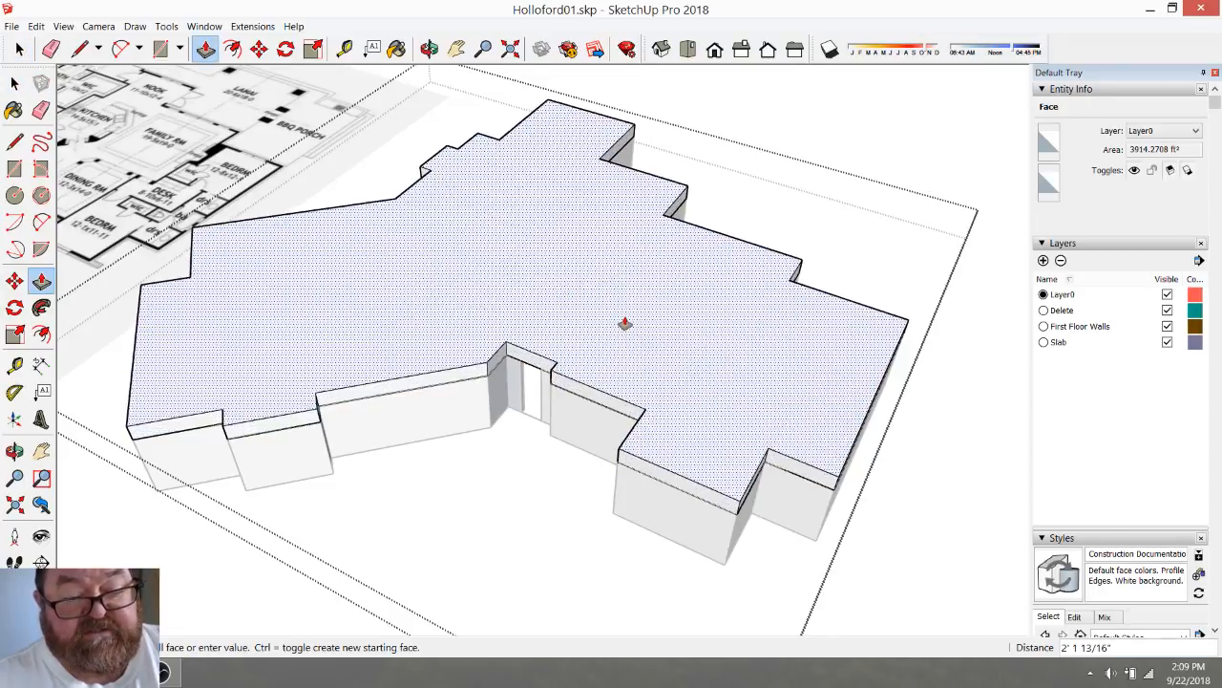
{"action": "left_click", "coordinate": [624, 322]}
{"action": "type", "text": "1'"}
{"action": "key", "text": "Return"}
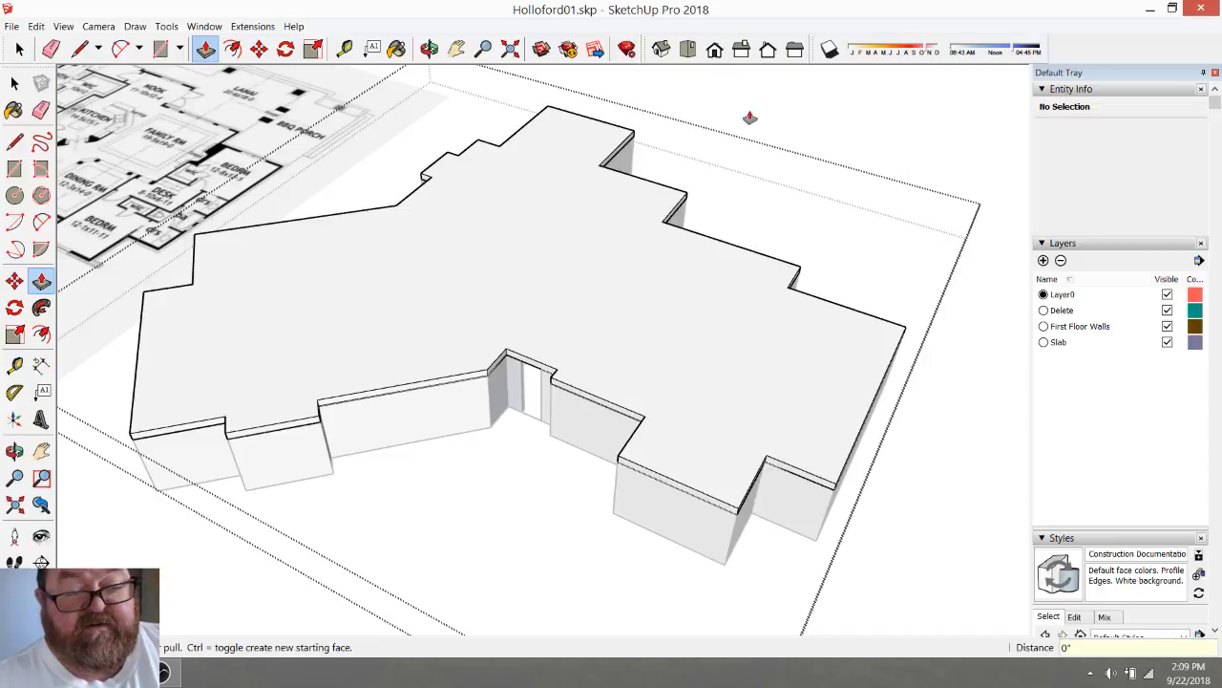
{"action": "left_click", "coordinate": [19, 49]}
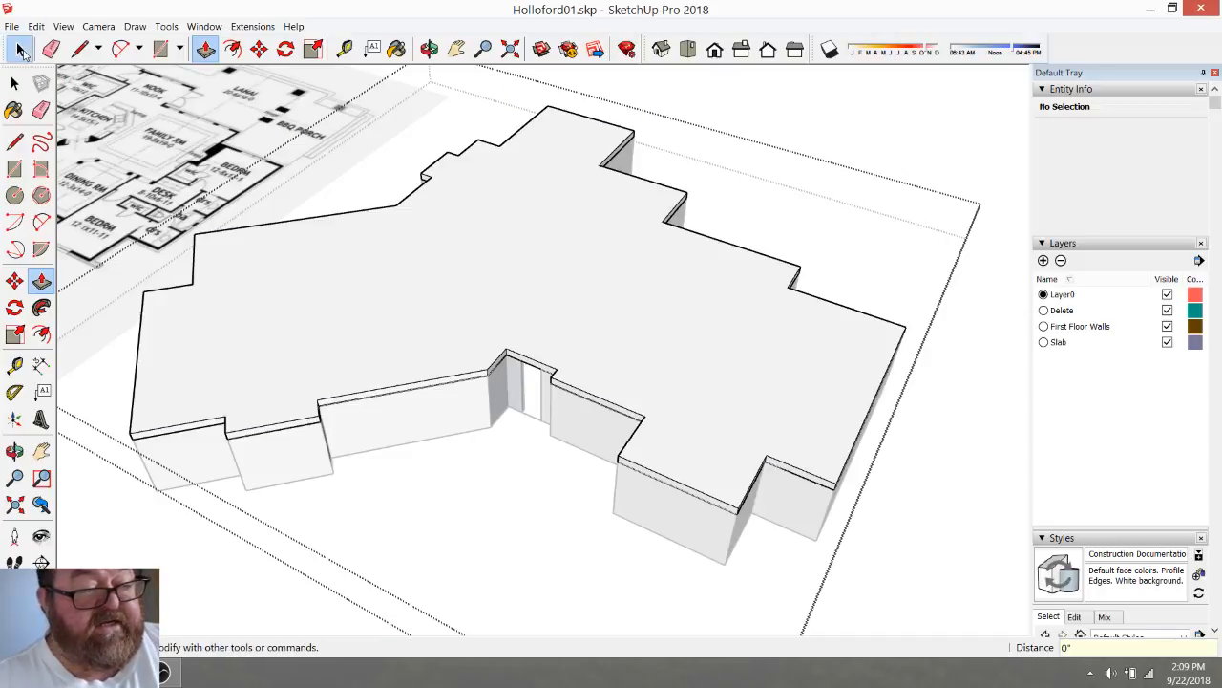
{"action": "left_click", "coordinate": [761, 104]}
Move the slab group down by its top corner at the front bedroom so it meets the matching bottom corner of the walls
{"action": "left_click", "coordinate": [643, 337]}
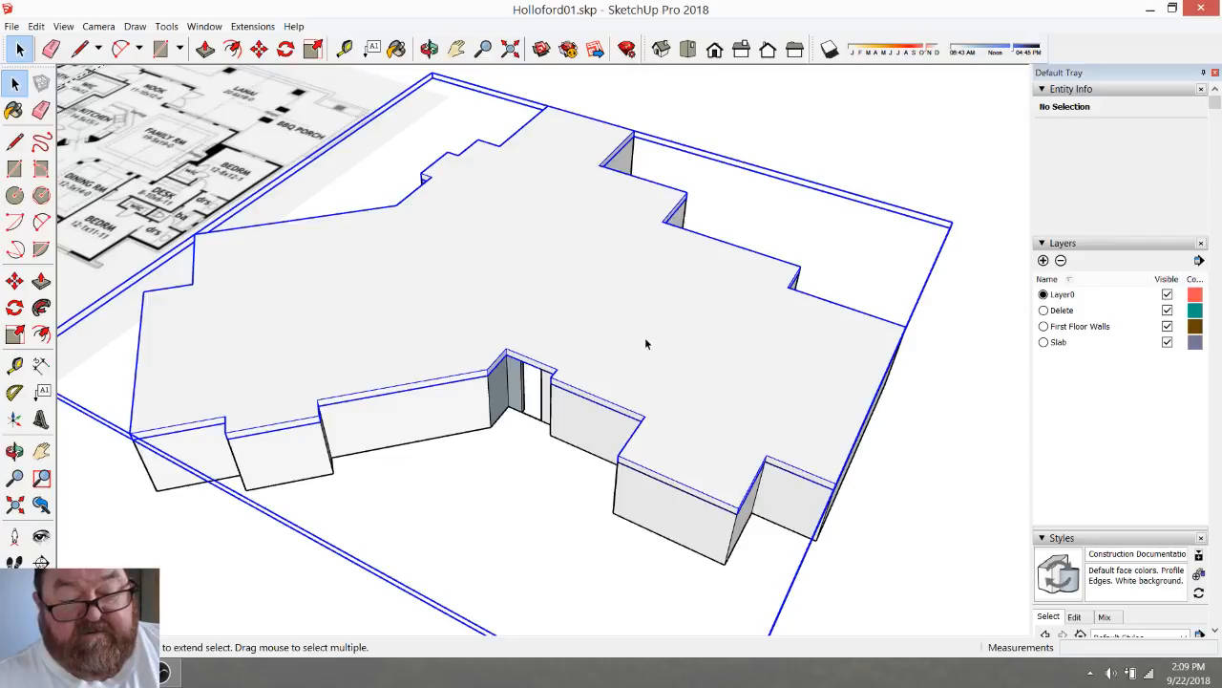
{"action": "scroll", "coordinate": [611, 308], "scroll_direction": "down", "scroll_amount": 5}
{"action": "scroll", "coordinate": [760, 519], "scroll_direction": "up", "scroll_amount": 7}
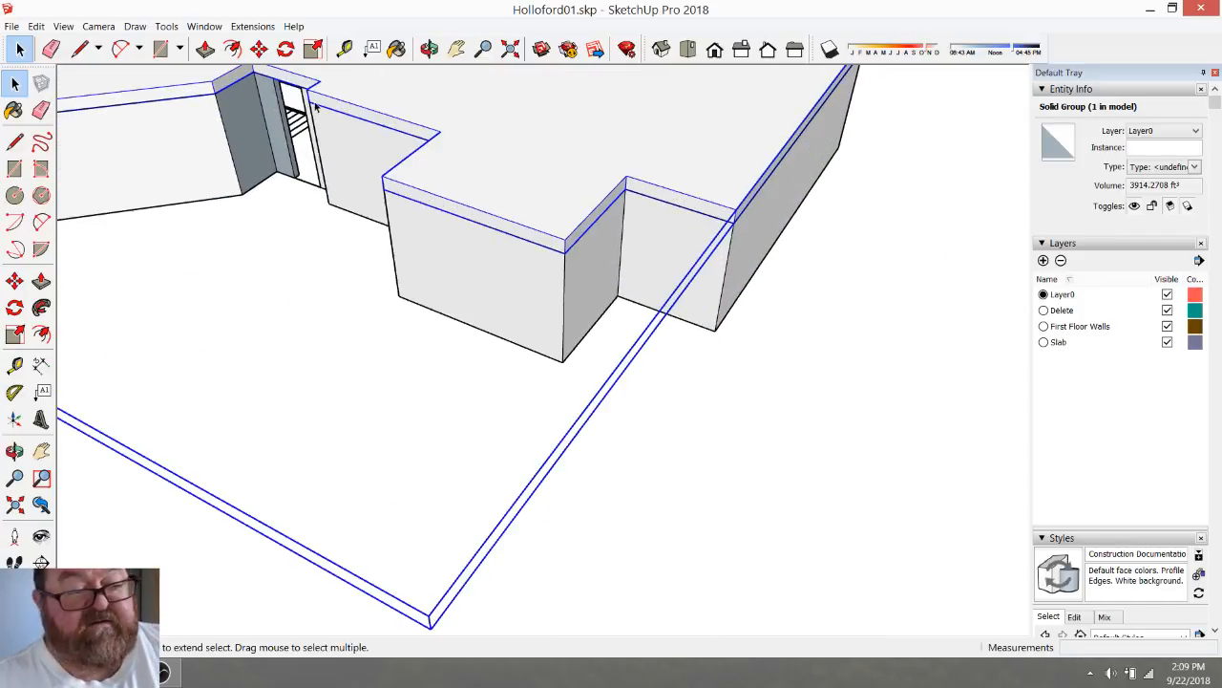
{"action": "left_click", "coordinate": [259, 49]}
{"action": "left_click", "coordinate": [567, 237]}
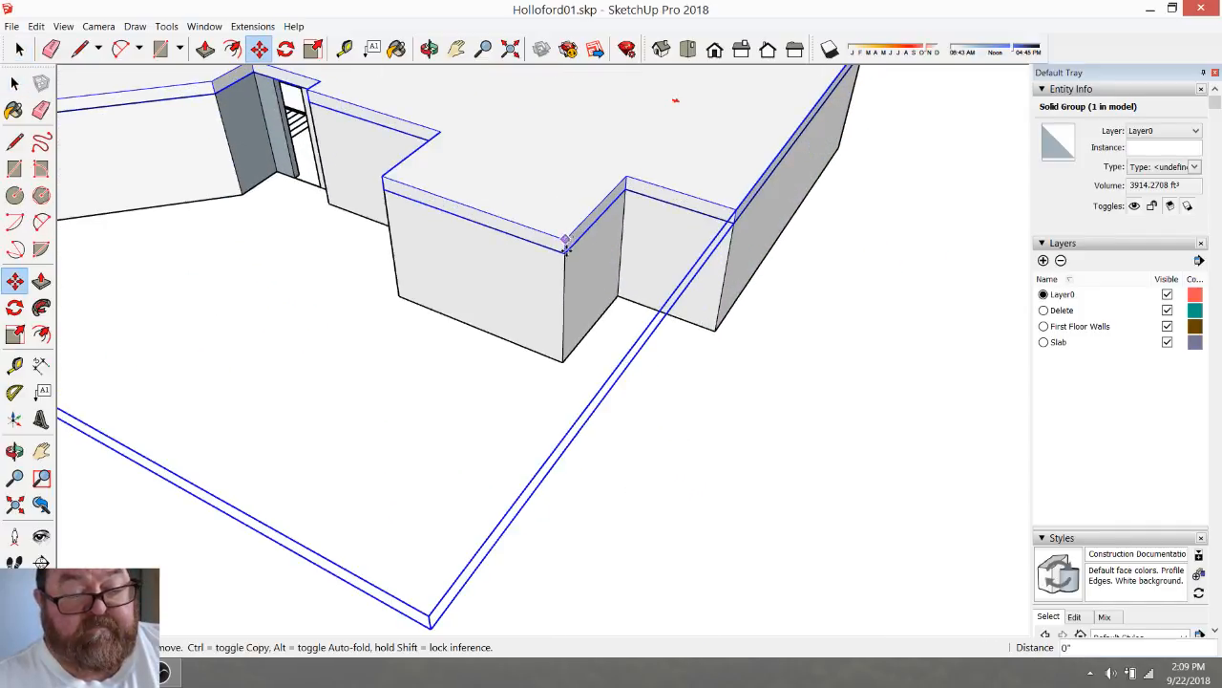
{"action": "left_click", "coordinate": [569, 358]}
{"action": "scroll", "coordinate": [770, 440], "scroll_direction": "down", "scroll_amount": 4}
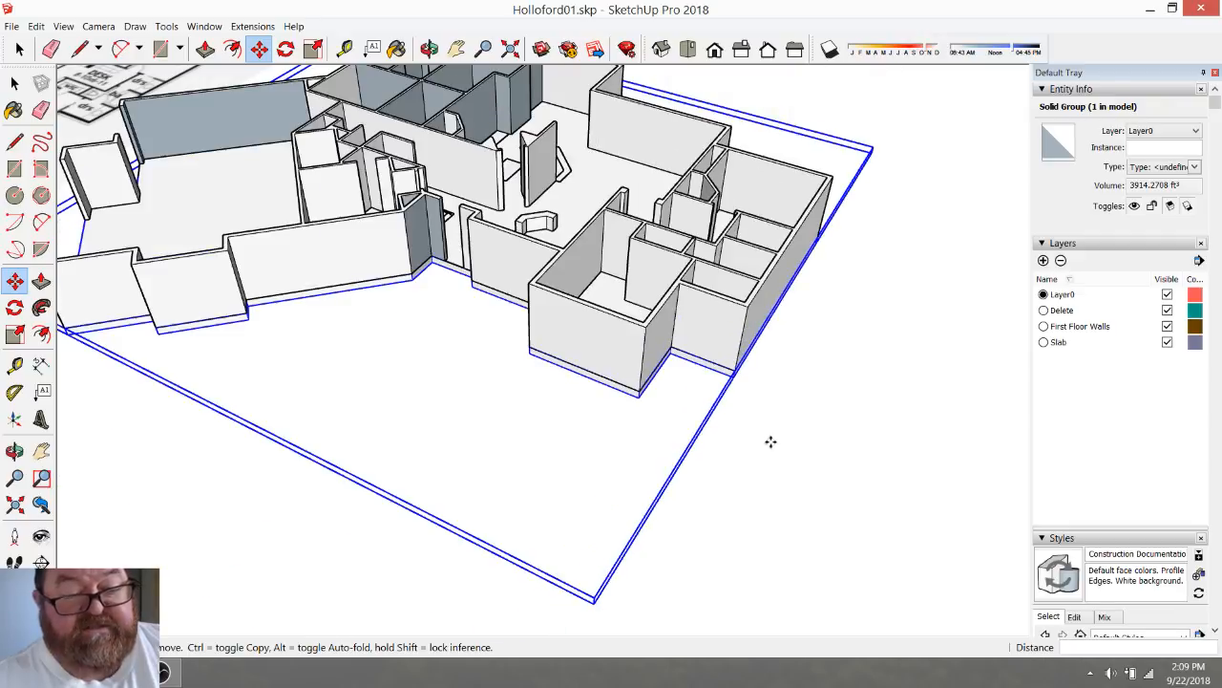
Inspect how the slab fits the wall perimeter around the garage, entry and bedrooms, from above and from underneath
{"action": "left_click", "coordinate": [429, 49]}
{"action": "left_click_drag", "start_coordinate": [615, 265], "coordinate": [516, 293]}
{"action": "scroll", "coordinate": [786, 423], "scroll_direction": "up", "scroll_amount": 6}
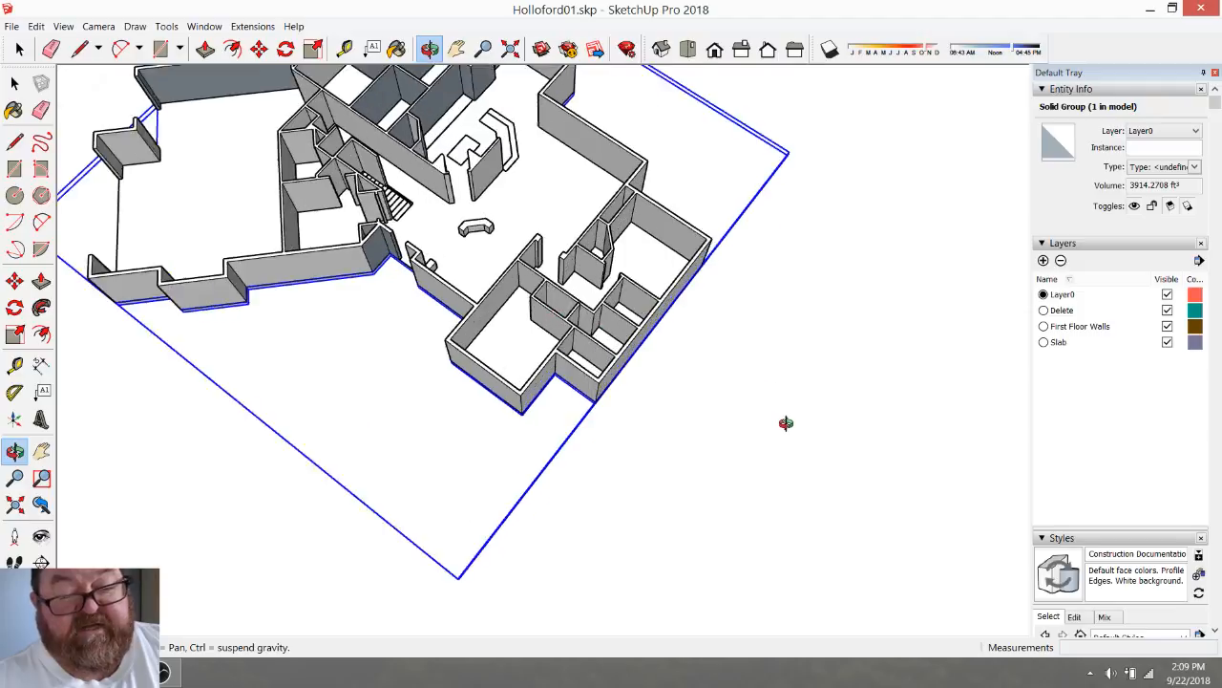
{"action": "scroll", "coordinate": [792, 419], "scroll_direction": "down", "scroll_amount": 6}
{"action": "scroll", "coordinate": [851, 457], "scroll_direction": "down", "scroll_amount": 3}
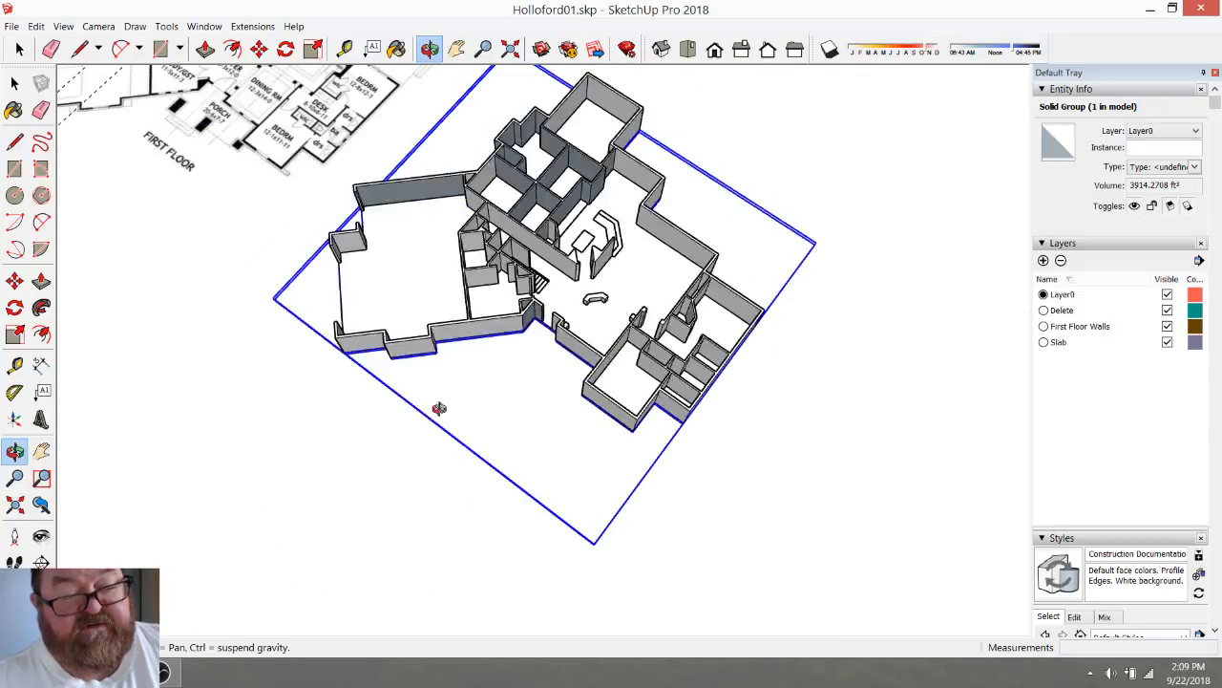
{"action": "scroll", "coordinate": [276, 380], "scroll_direction": "up", "scroll_amount": 5}
{"action": "scroll", "coordinate": [287, 377], "scroll_direction": "down", "scroll_amount": 4}
{"action": "scroll", "coordinate": [499, 431], "scroll_direction": "up", "scroll_amount": 6}
{"action": "scroll", "coordinate": [500, 423], "scroll_direction": "down", "scroll_amount": 5}
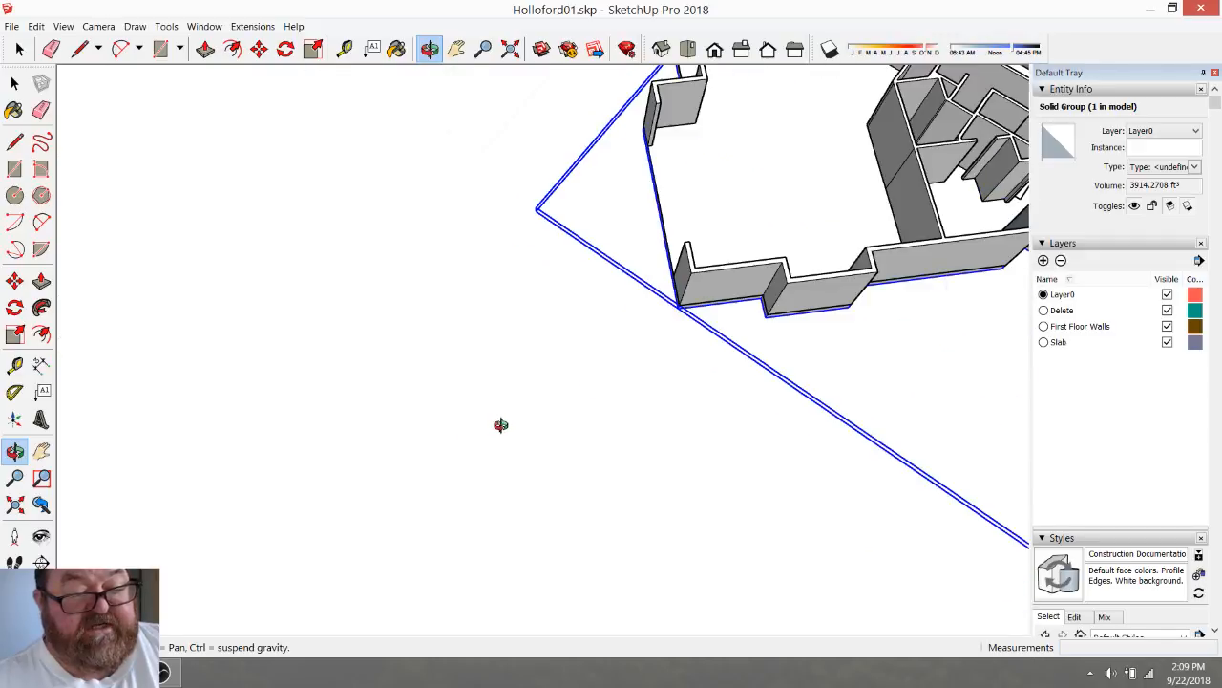
{"action": "scroll", "coordinate": [311, 366], "scroll_direction": "up", "scroll_amount": 8}
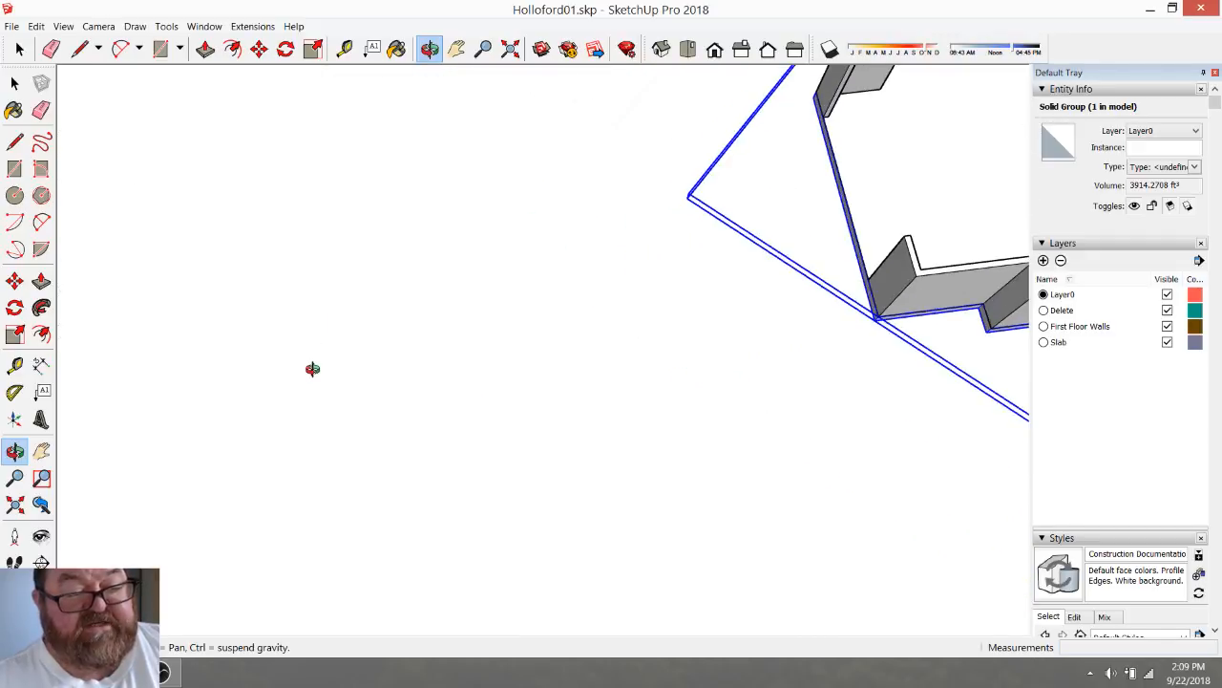
{"action": "scroll", "coordinate": [257, 382], "scroll_direction": "down", "scroll_amount": 8}
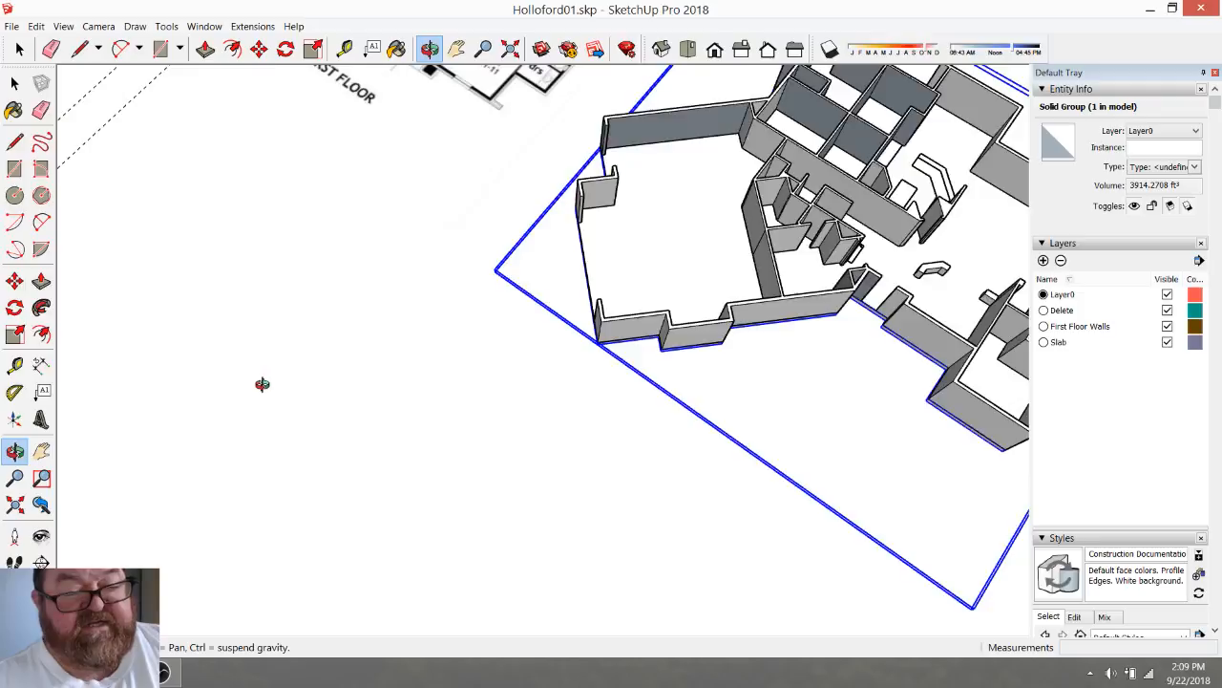
{"action": "scroll", "coordinate": [588, 289], "scroll_direction": "up", "scroll_amount": 6}
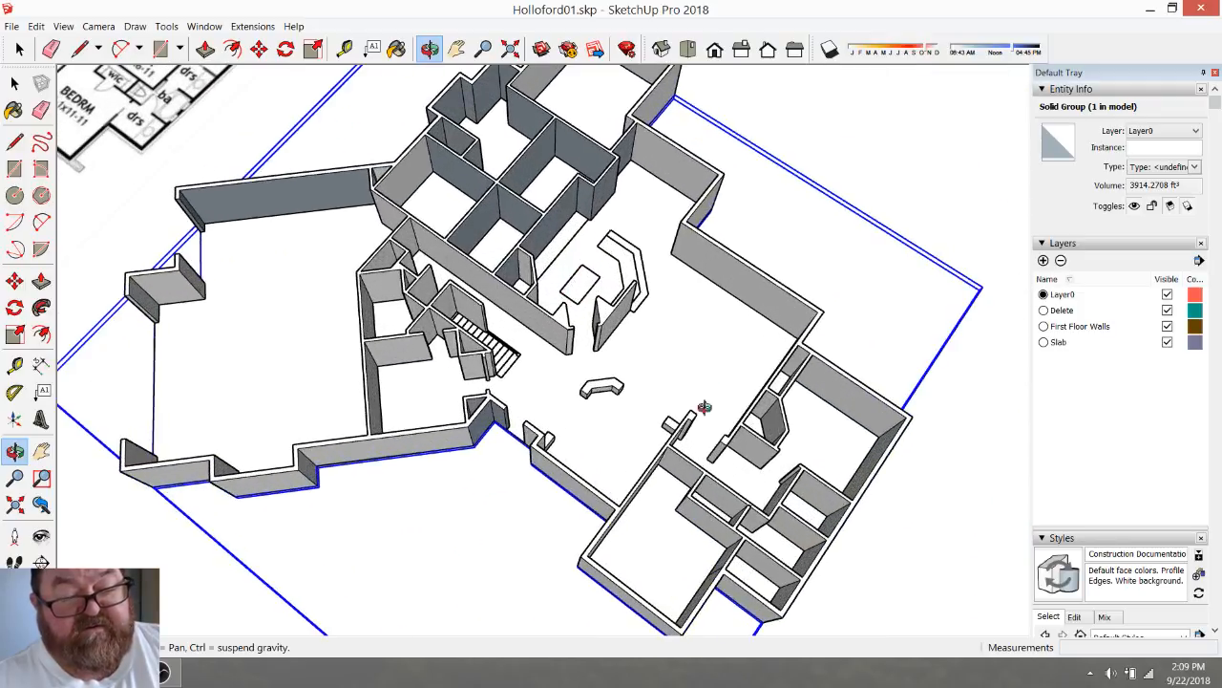
{"action": "scroll", "coordinate": [475, 347], "scroll_direction": "down", "scroll_amount": 5}
{"action": "scroll", "coordinate": [605, 354], "scroll_direction": "up", "scroll_amount": 7}
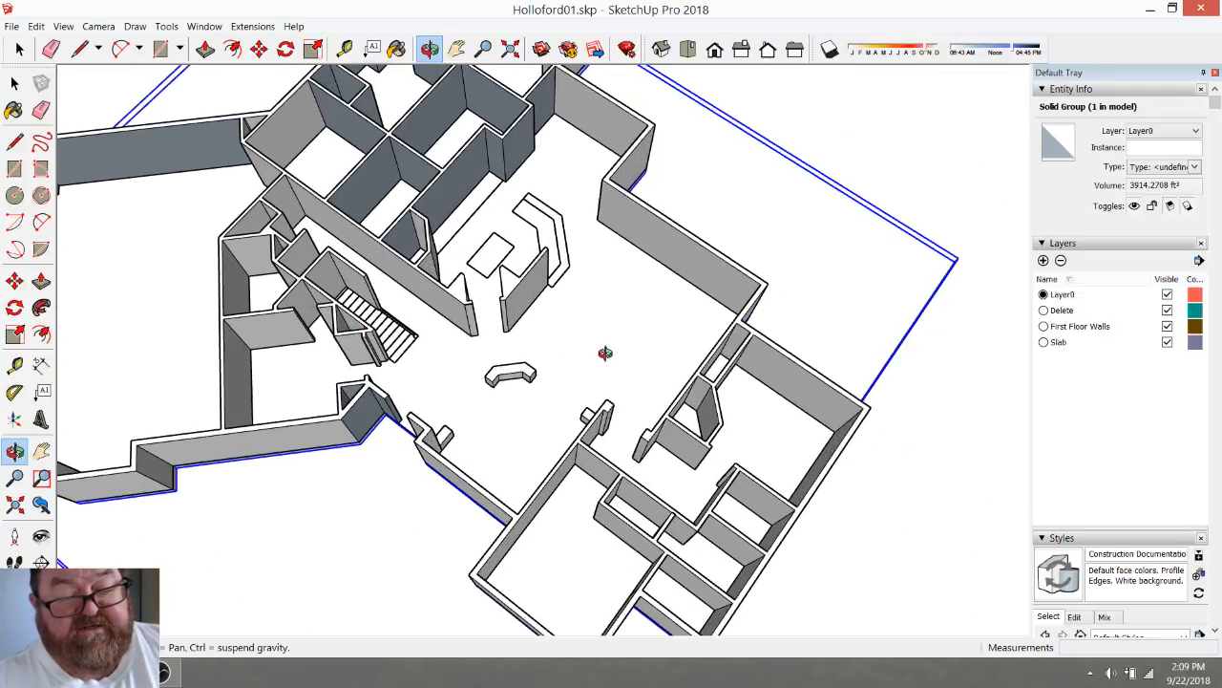
{"action": "left_click_drag", "start_coordinate": [613, 347], "coordinate": [478, 146]}
{"action": "left_click_drag", "start_coordinate": [583, 190], "coordinate": [613, 262]}
{"action": "scroll", "coordinate": [533, 537], "scroll_direction": "up", "scroll_amount": 8}
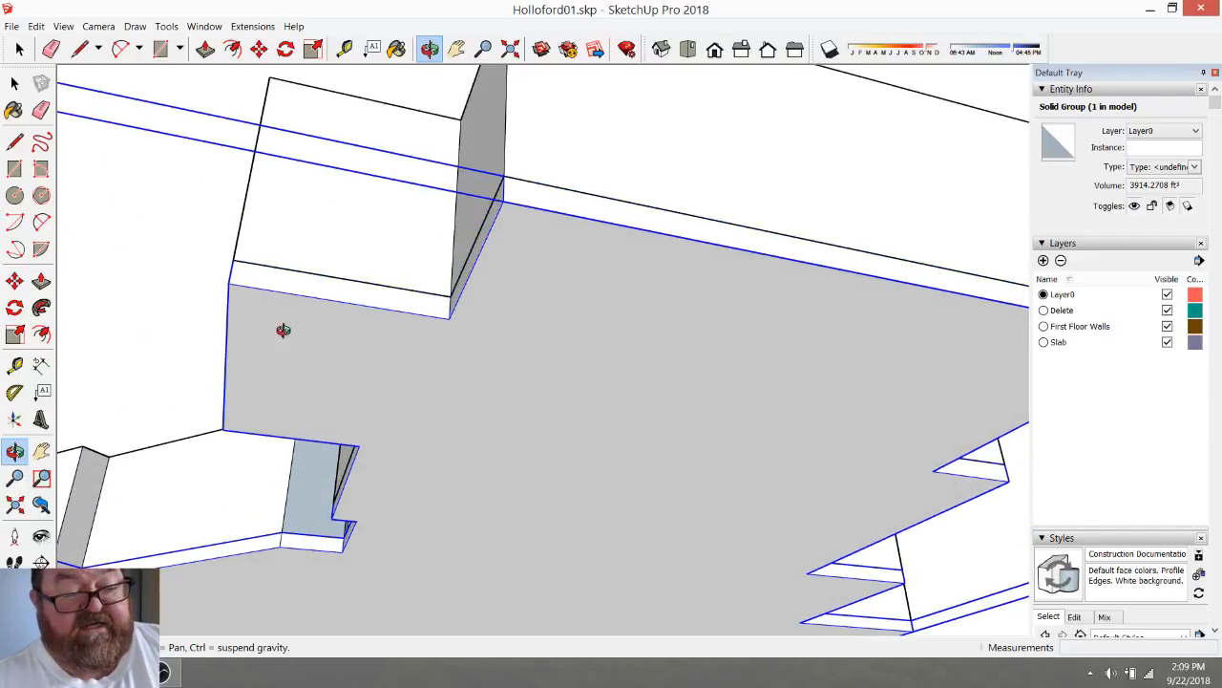
{"action": "left_click_drag", "start_coordinate": [608, 310], "coordinate": [561, 551]}
{"action": "left_click_drag", "start_coordinate": [653, 270], "coordinate": [600, 414]}
{"action": "scroll", "coordinate": [601, 415], "scroll_direction": "down", "scroll_amount": 8}
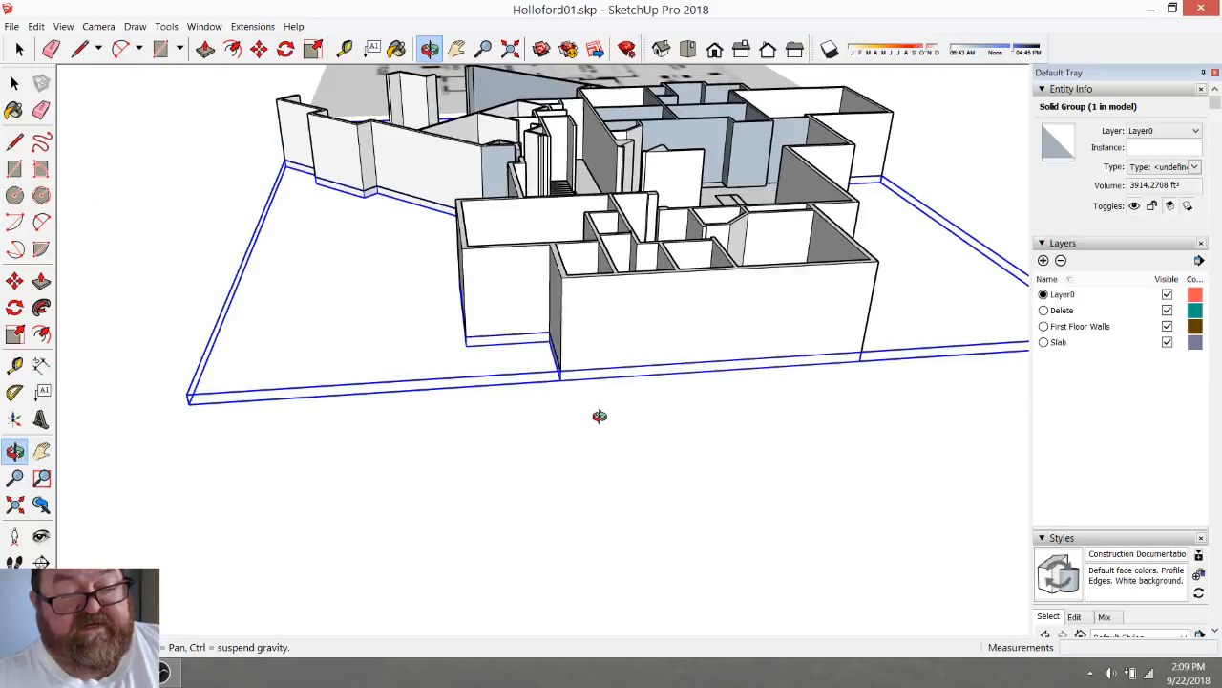
{"action": "left_click_drag", "start_coordinate": [609, 254], "coordinate": [955, 415]}
{"action": "left_click_drag", "start_coordinate": [743, 236], "coordinate": [790, 377]}
{"action": "scroll", "coordinate": [754, 245], "scroll_direction": "down", "scroll_amount": 2}
{"action": "scroll", "coordinate": [752, 257], "scroll_direction": "up", "scroll_amount": 4}
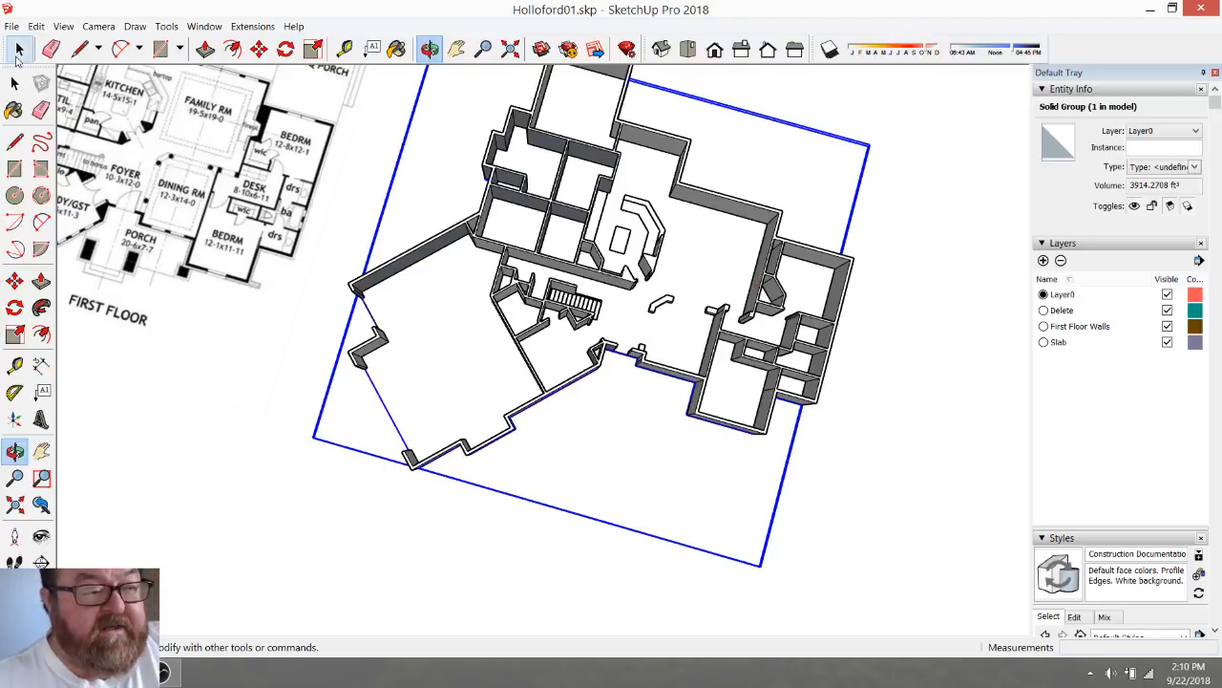
Deselect the slab and view the whole model from the top beside the reference floor plan
{"action": "left_click", "coordinate": [19, 49]}
{"action": "left_click", "coordinate": [753, 93]}
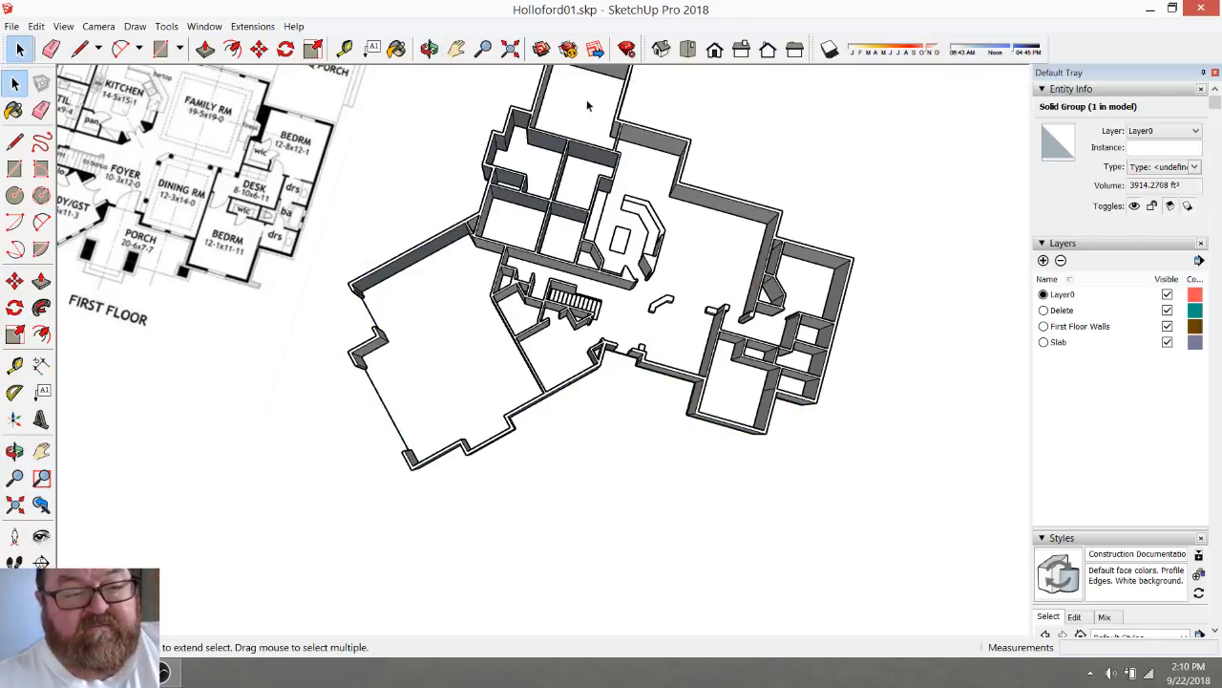
{"action": "left_click", "coordinate": [429, 49]}
{"action": "left_click_drag", "start_coordinate": [526, 210], "coordinate": [651, 274]}
{"action": "left_click", "coordinate": [687, 49]}
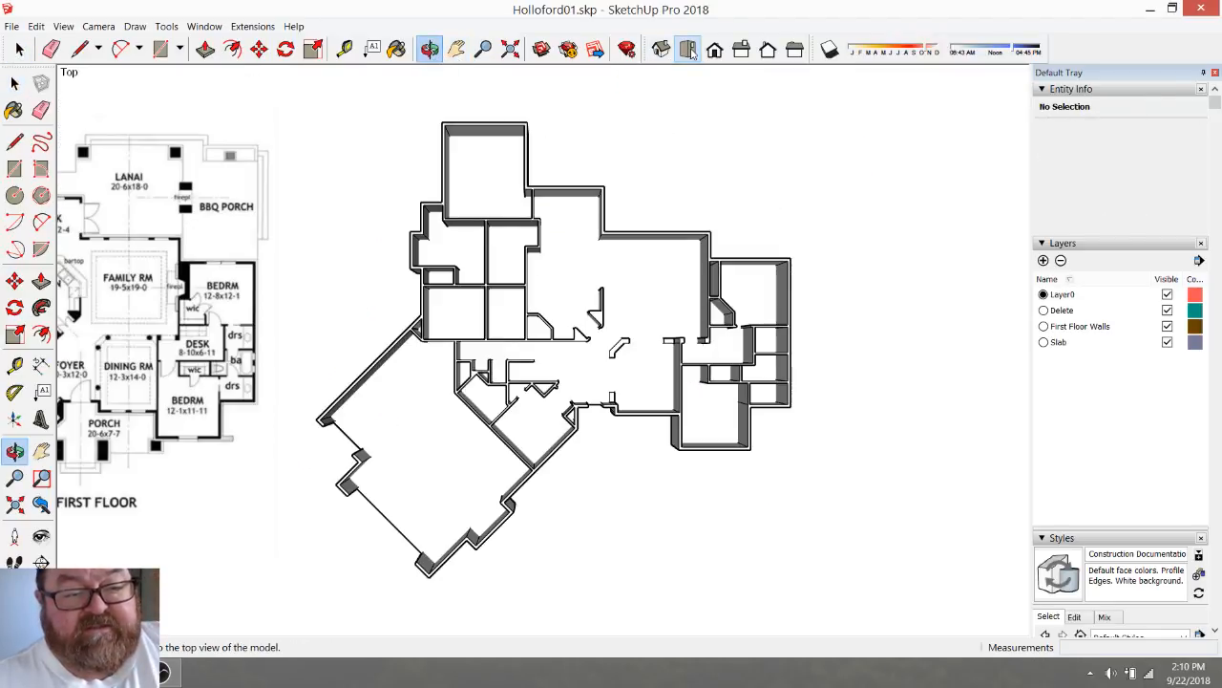
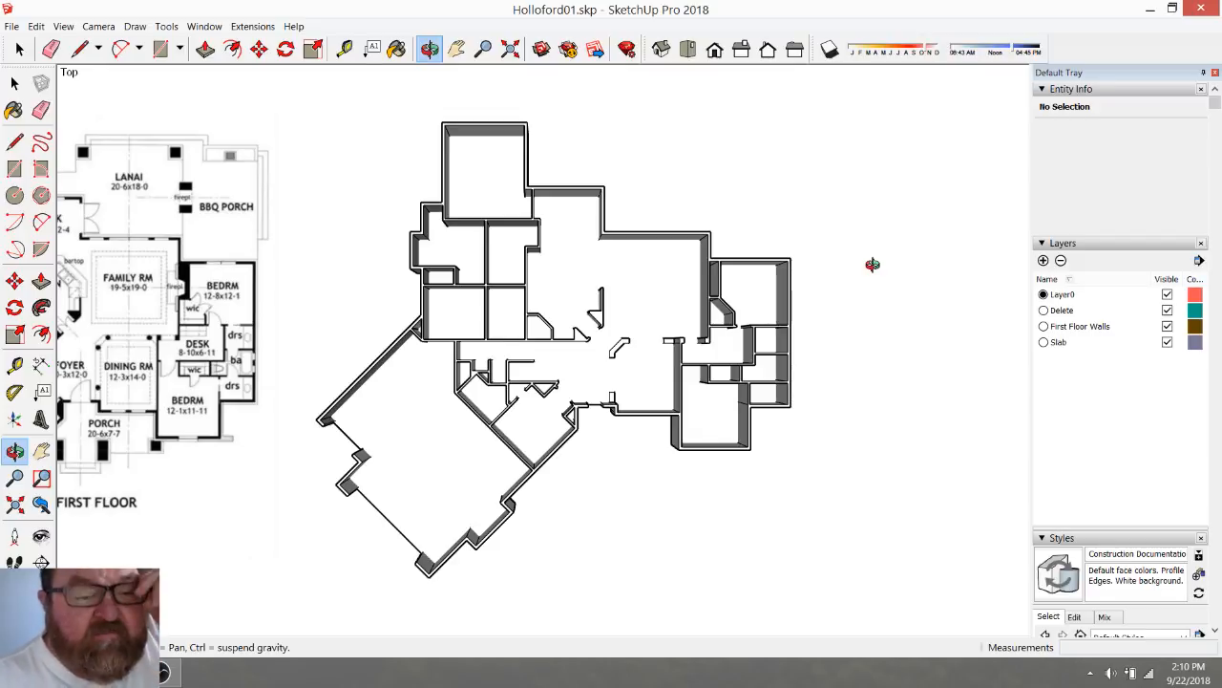
{"action": "scroll", "coordinate": [921, 298], "scroll_direction": "down", "scroll_amount": 4}
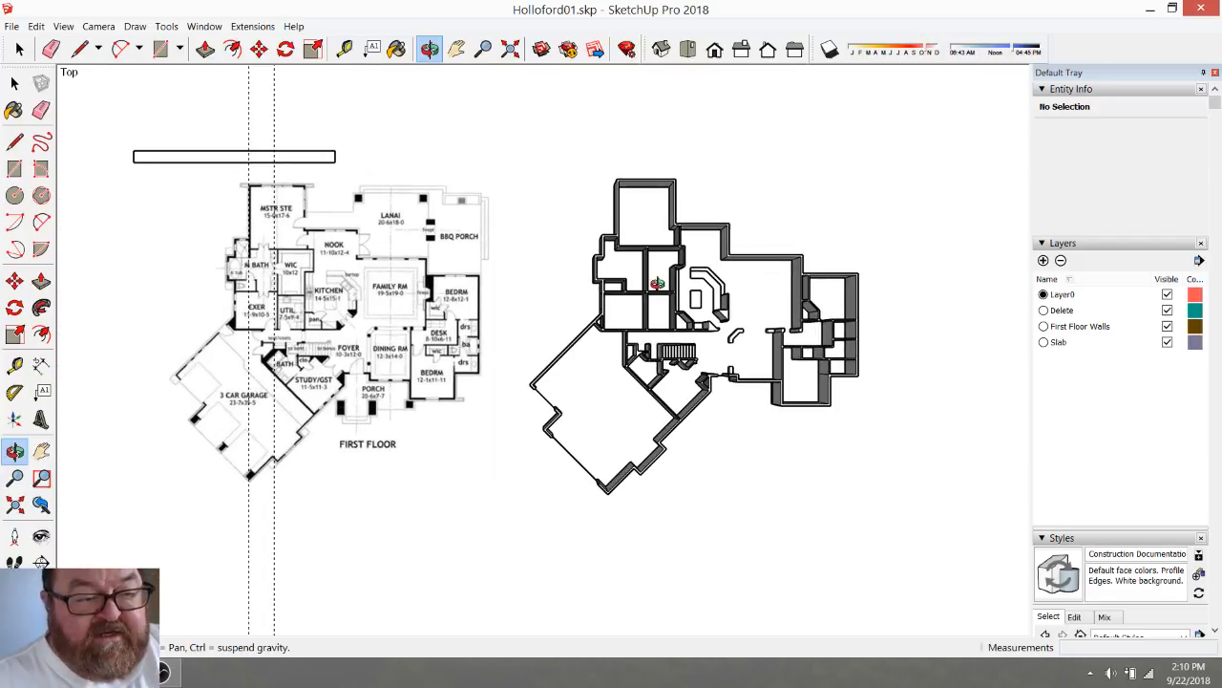
Erase the two vertical guide lines running through the reference floor plan
{"action": "key", "text": "e"}
{"action": "left_click_drag", "start_coordinate": [234, 90], "coordinate": [281, 90]}
{"action": "scroll", "coordinate": [787, 313], "scroll_direction": "up", "scroll_amount": 2}
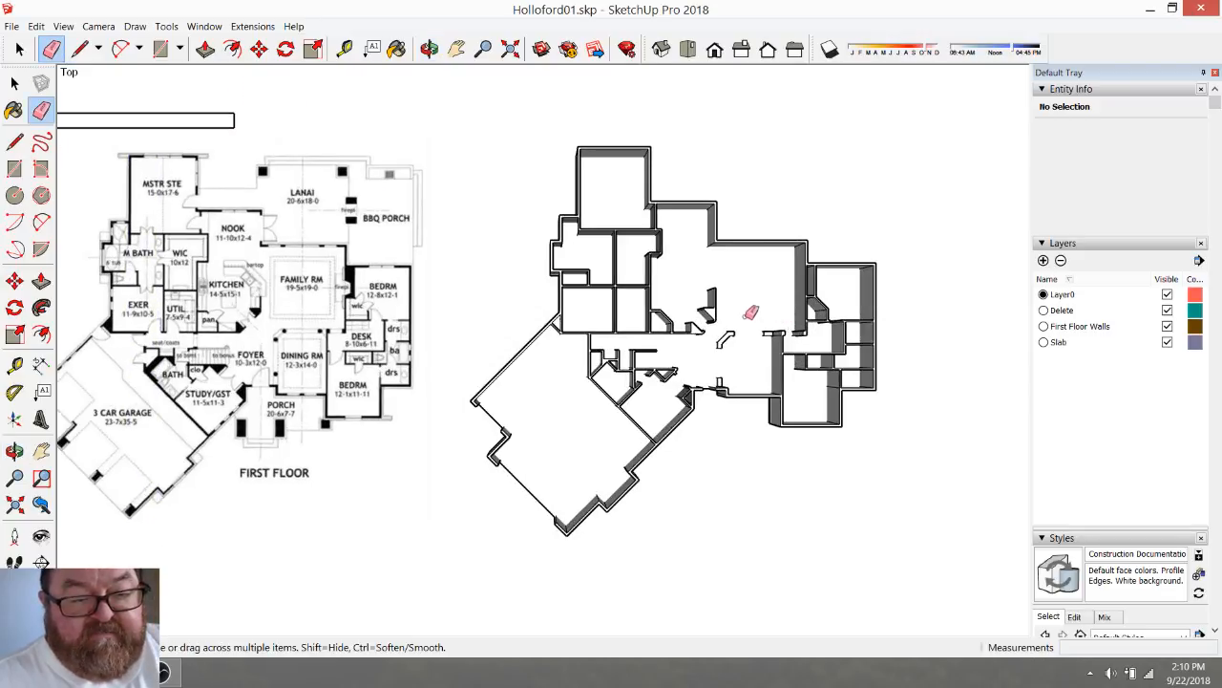
{"action": "scroll", "coordinate": [718, 303], "scroll_direction": "up", "scroll_amount": 1}
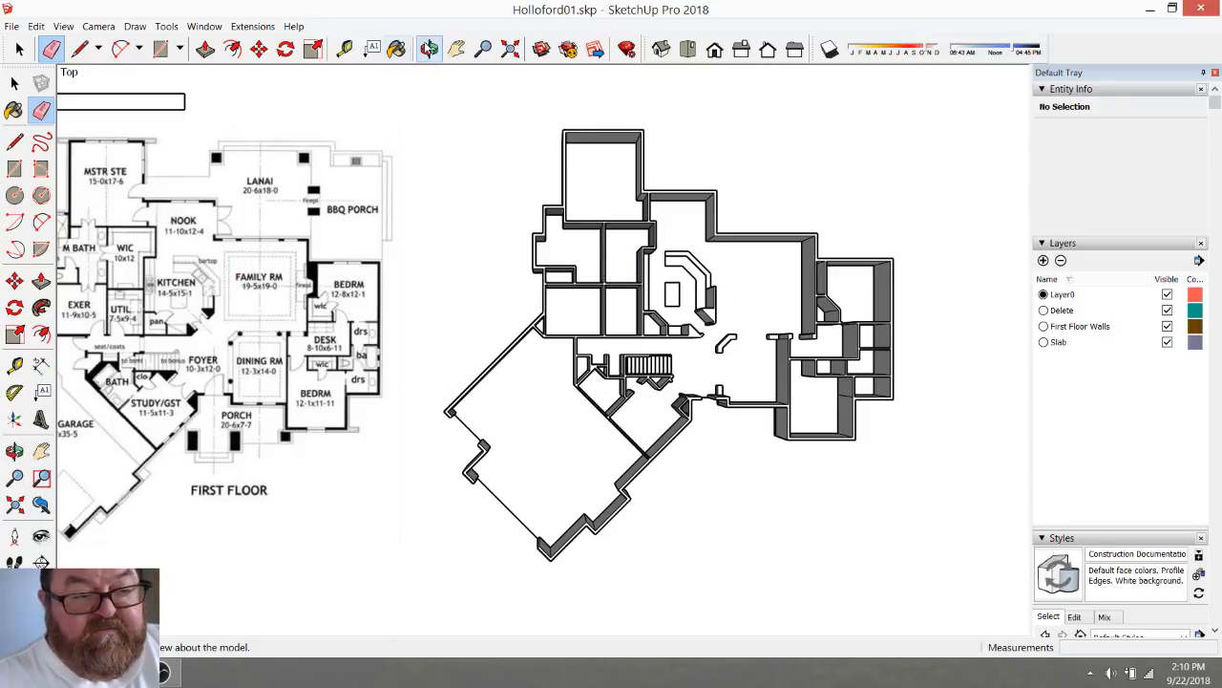
Inspect the walls, openings and interior partitions of the whole house in perspective from above
{"action": "left_click", "coordinate": [429, 48]}
{"action": "left_click_drag", "start_coordinate": [449, 124], "coordinate": [519, 197]}
{"action": "scroll", "coordinate": [638, 379], "scroll_direction": "up", "scroll_amount": 2}
{"action": "scroll", "coordinate": [549, 276], "scroll_direction": "up", "scroll_amount": 2}
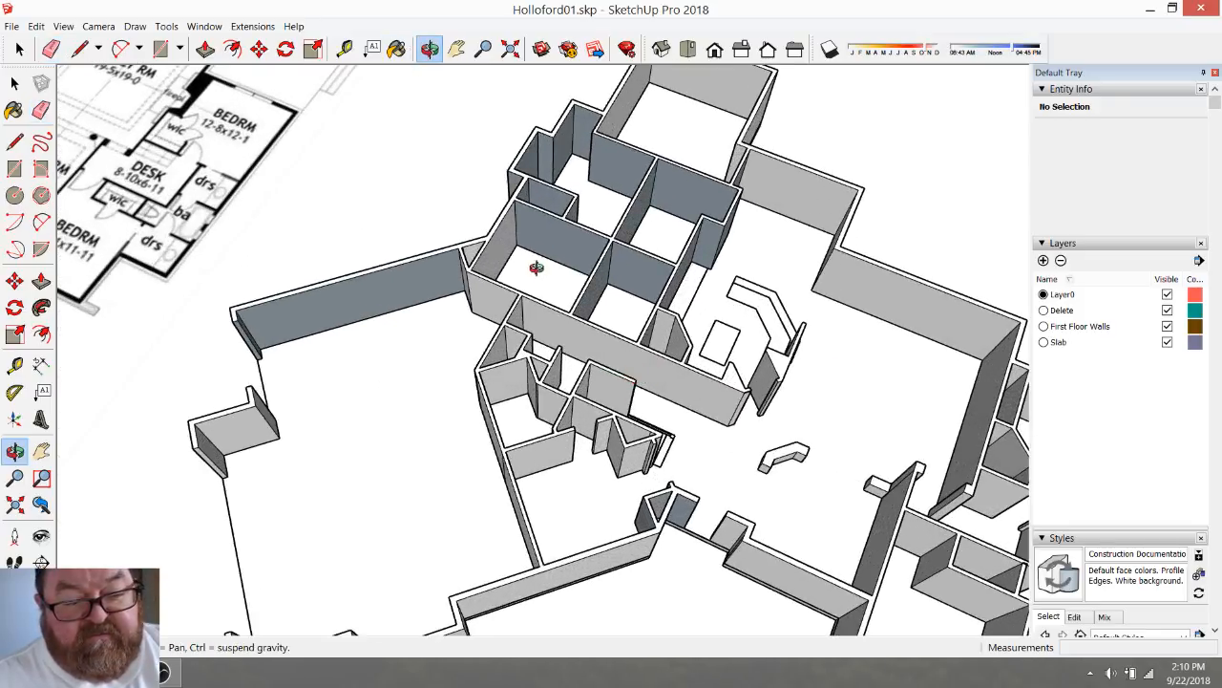
{"action": "scroll", "coordinate": [544, 277], "scroll_direction": "down", "scroll_amount": 4}
{"action": "scroll", "coordinate": [570, 312], "scroll_direction": "up", "scroll_amount": 2}
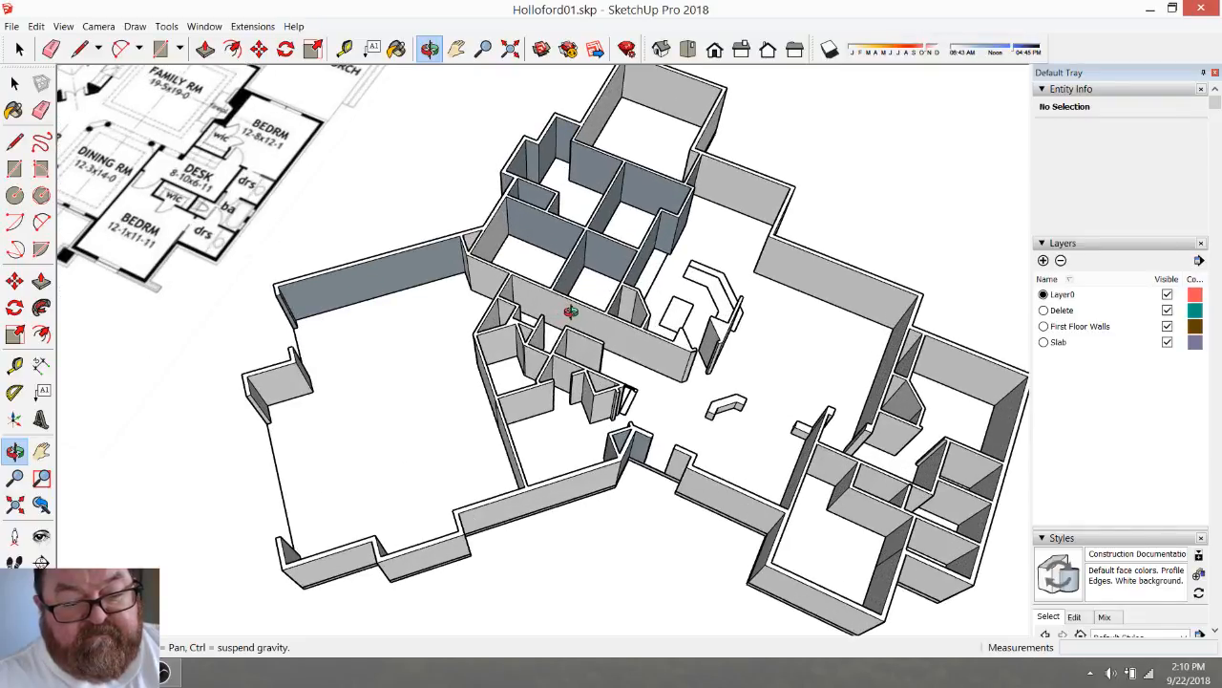
{"action": "left_click_drag", "start_coordinate": [570, 311], "coordinate": [680, 300]}
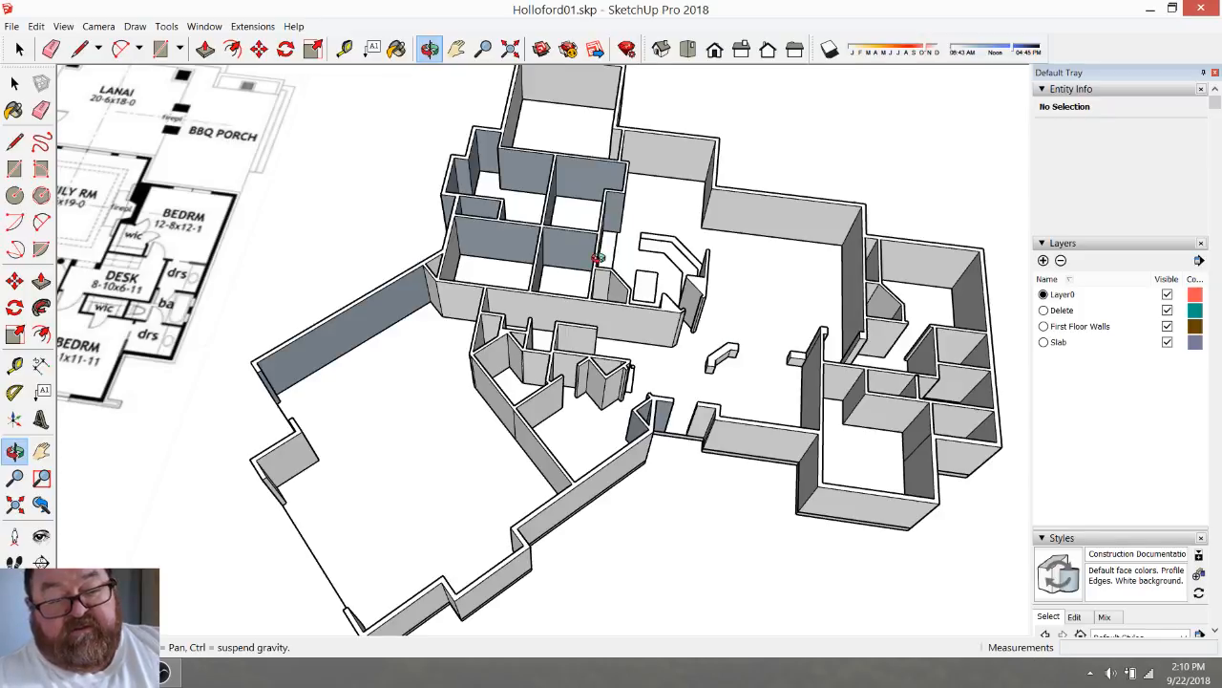
{"action": "scroll", "coordinate": [598, 257], "scroll_direction": "down", "scroll_amount": 4}
{"action": "middle_click_drag", "start_coordinate": [545, 280], "coordinate": [531, 248]}
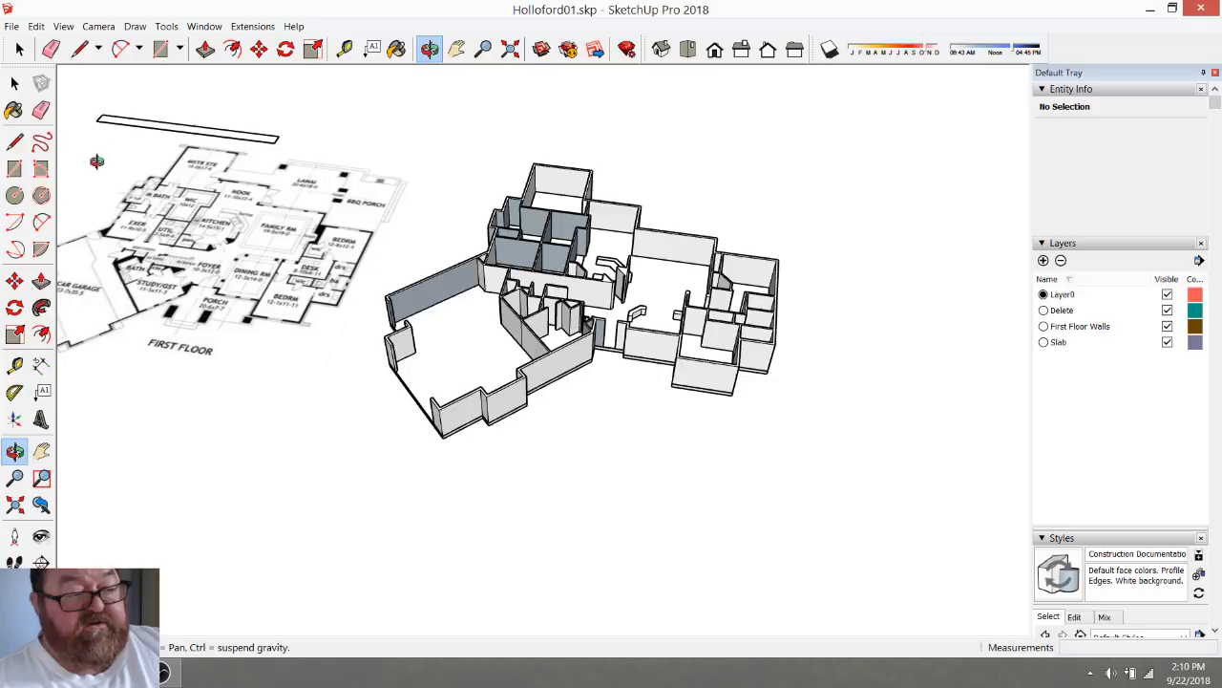
Open the First Floor Walls group for editing and place a horizontal section plane on the garage floor
{"action": "left_click", "coordinate": [41, 561]}
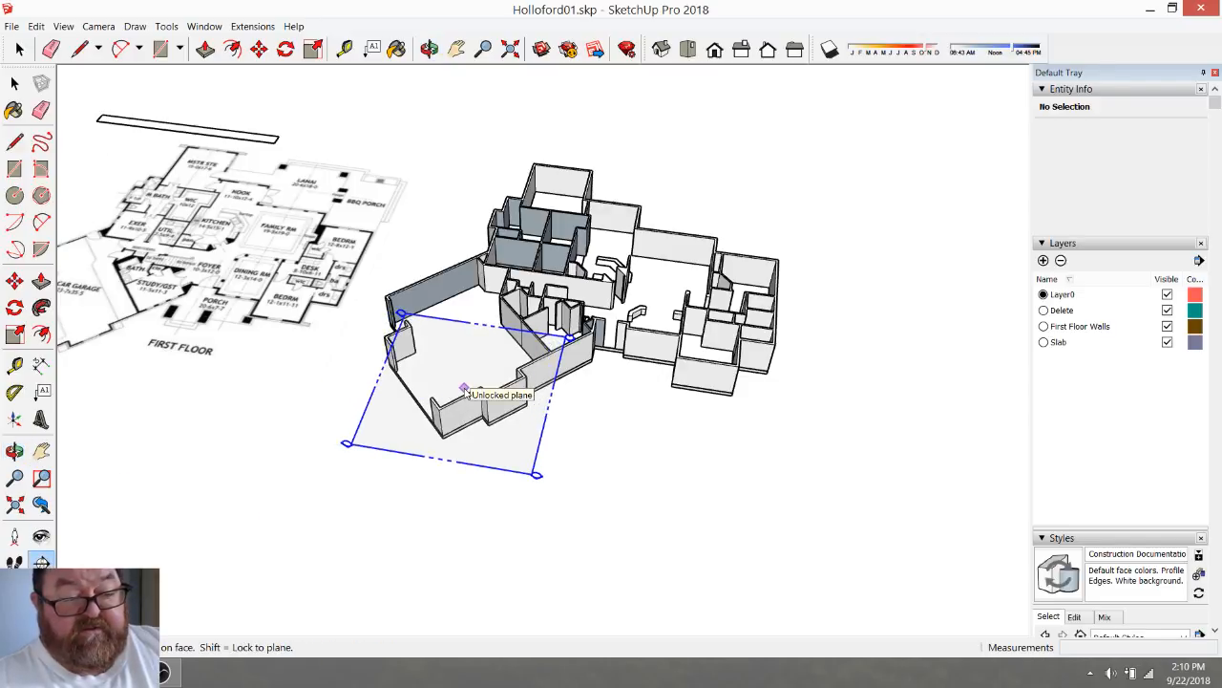
{"action": "left_click", "coordinate": [15, 83]}
{"action": "left_click", "coordinate": [527, 251]}
{"action": "double_click", "coordinate": [447, 339]}
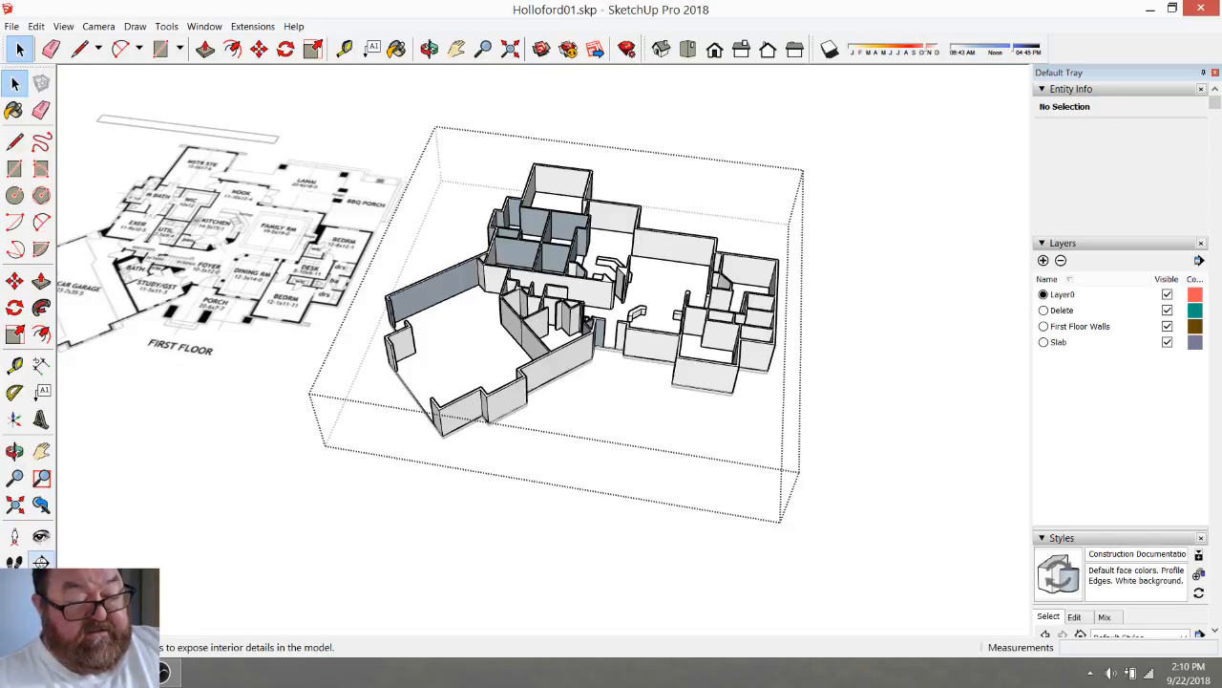
{"action": "left_click", "coordinate": [42, 561]}
{"action": "left_click", "coordinate": [460, 389]}
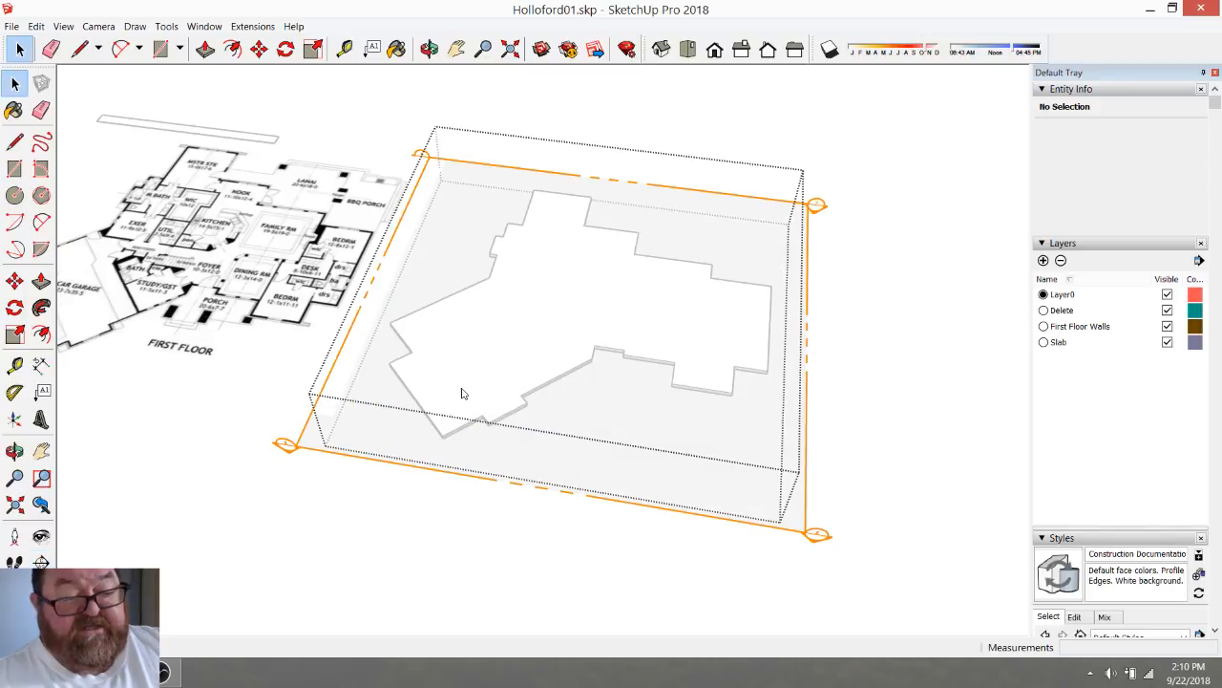
Move the section plane up about 4' 8 11/16" so it cuts horizontally through the walls
{"action": "left_click", "coordinate": [300, 442]}
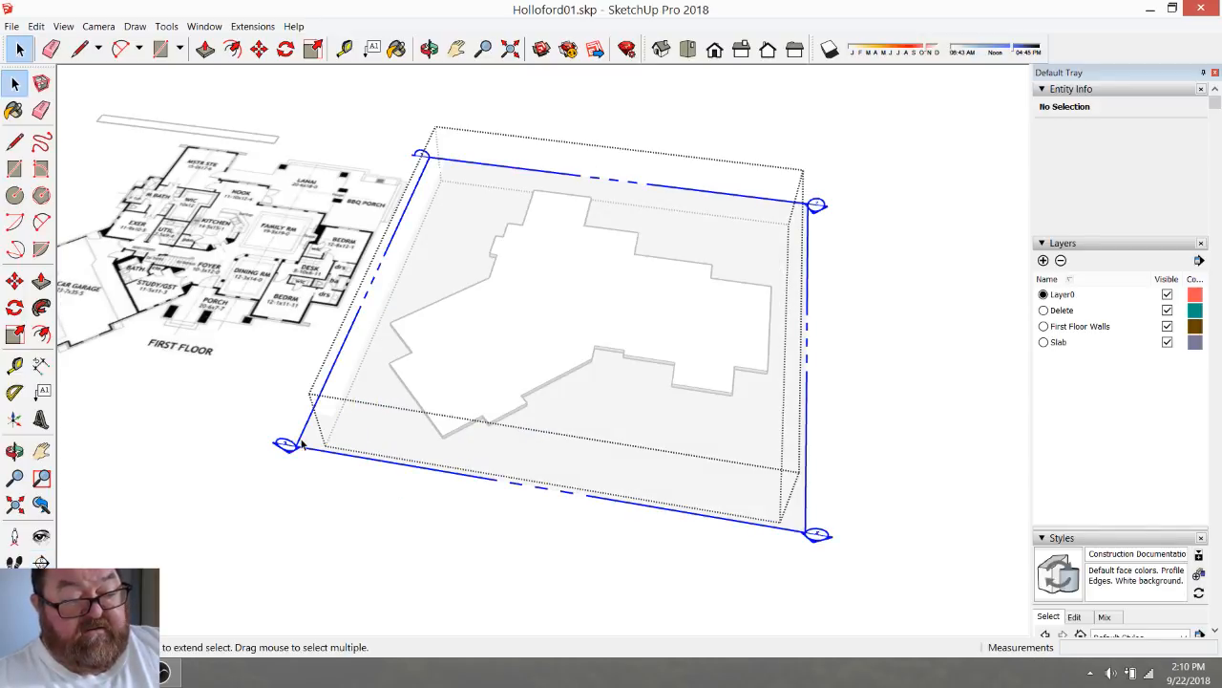
{"action": "left_click", "coordinate": [259, 49]}
{"action": "left_click", "coordinate": [324, 408]}
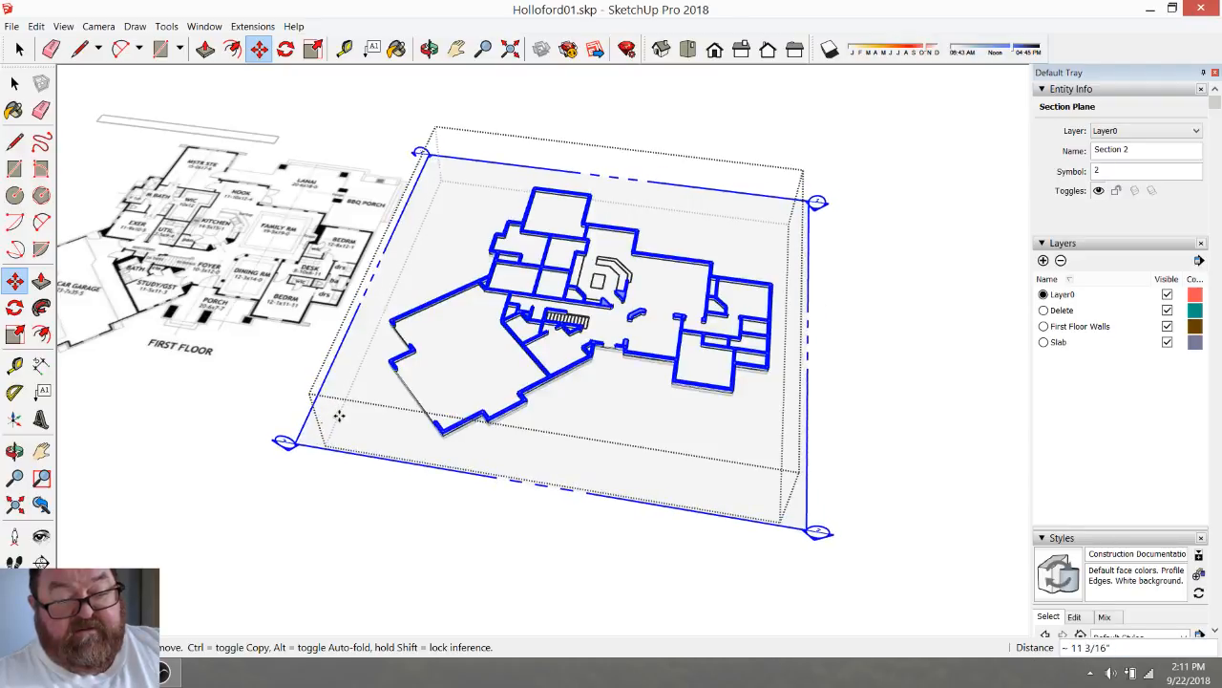
{"action": "left_click", "coordinate": [340, 406]}
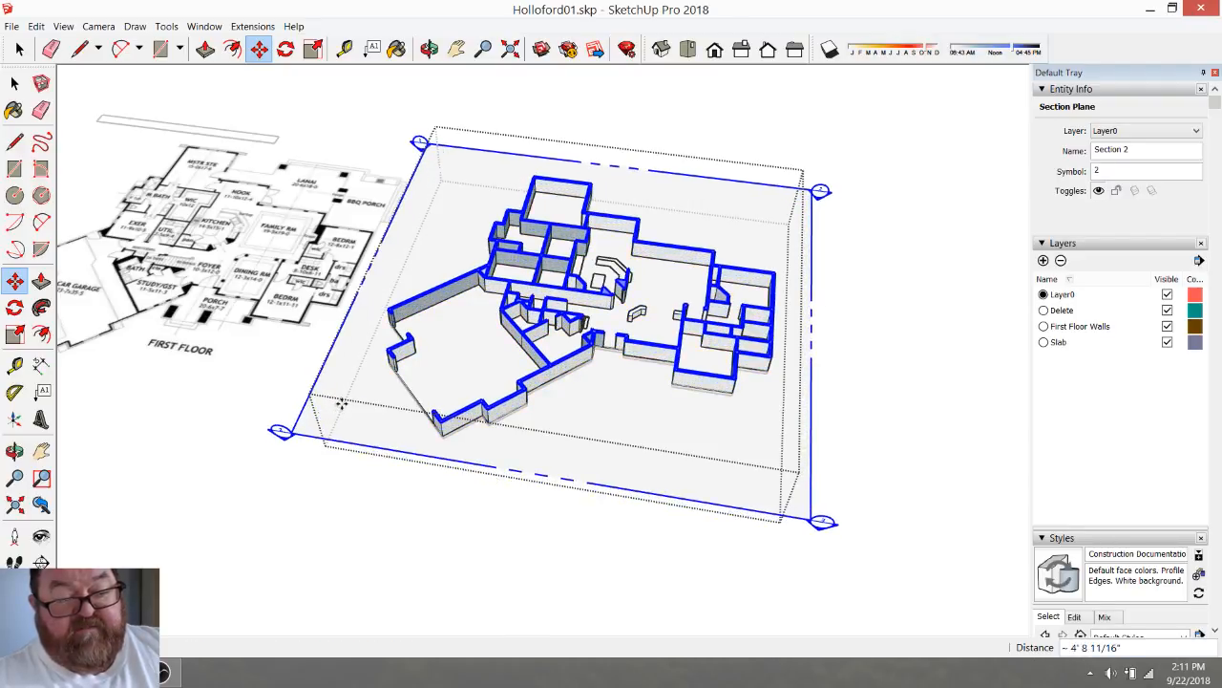
Close and reopen the walls group, then create a group from the section plane's slice
{"action": "left_click", "coordinate": [19, 50]}
{"action": "left_click", "coordinate": [300, 85]}
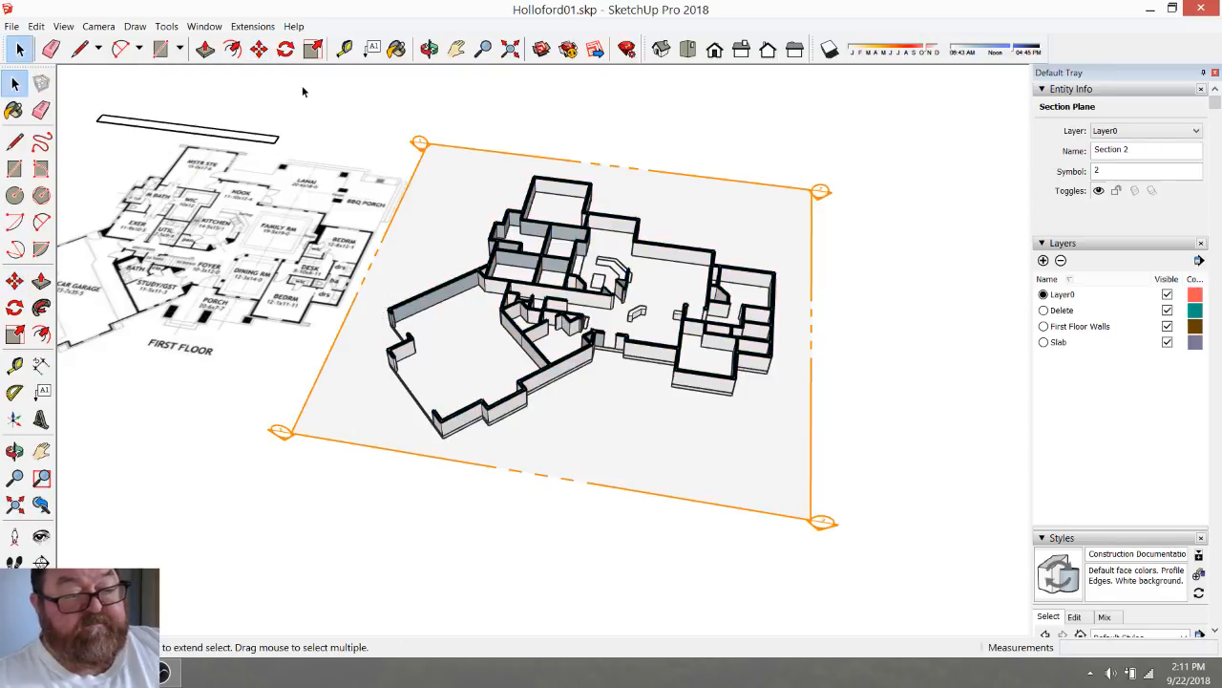
{"action": "left_click", "coordinate": [473, 160]}
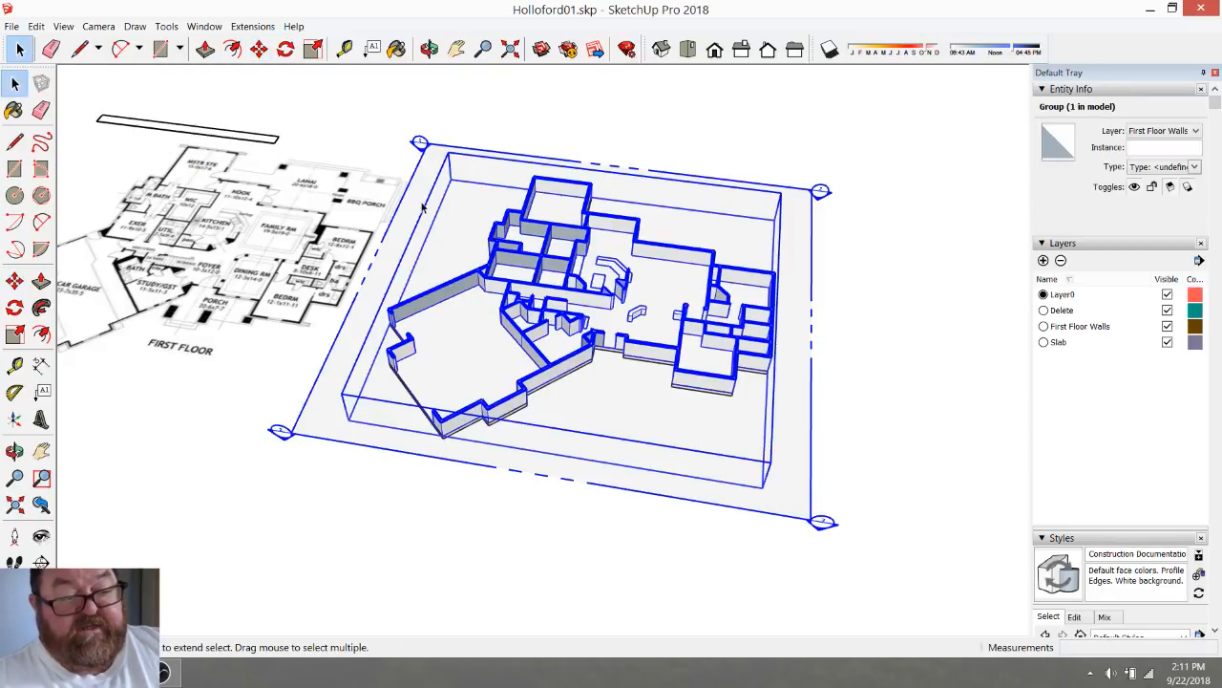
{"action": "left_click", "coordinate": [292, 435]}
{"action": "left_click", "coordinate": [292, 433]}
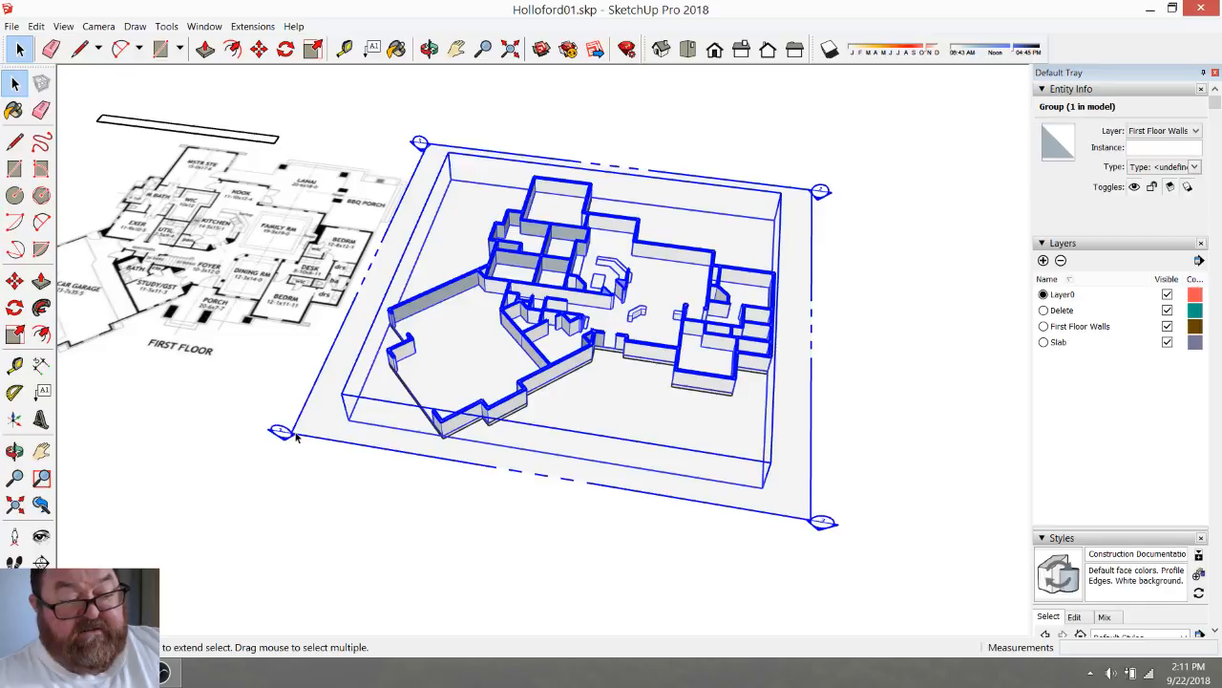
{"action": "double_click", "coordinate": [295, 433]}
{"action": "left_click", "coordinate": [298, 434]}
{"action": "right_click", "coordinate": [298, 435]}
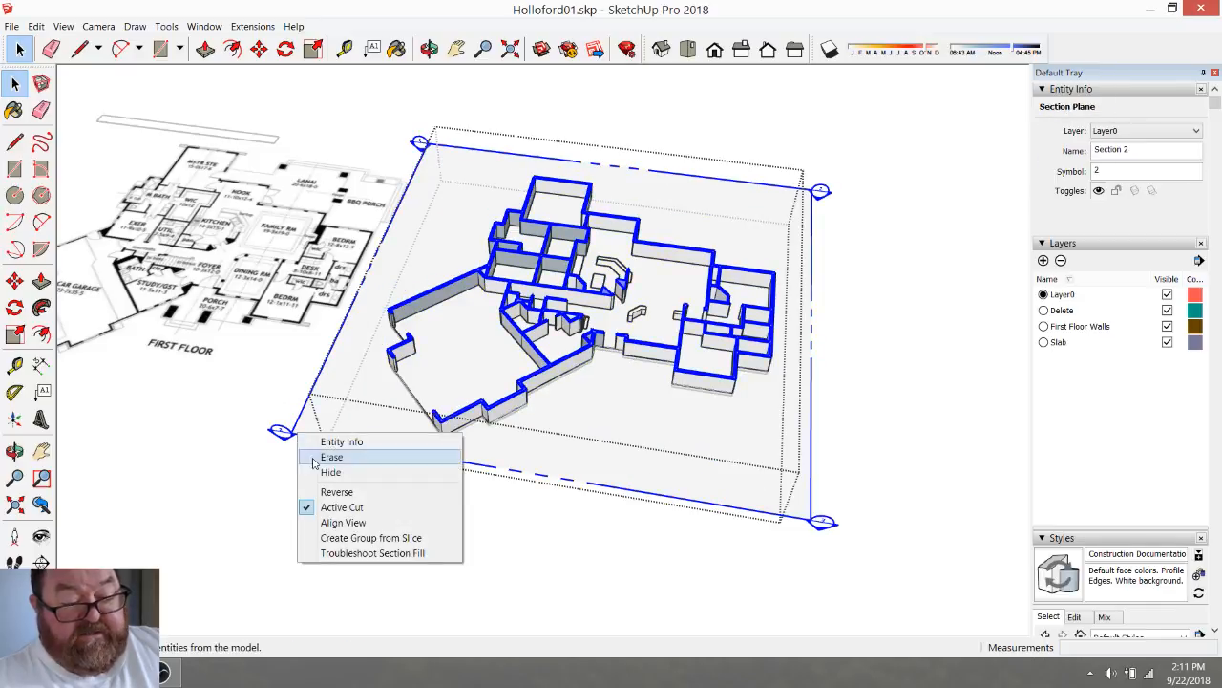
{"action": "left_click", "coordinate": [345, 538]}
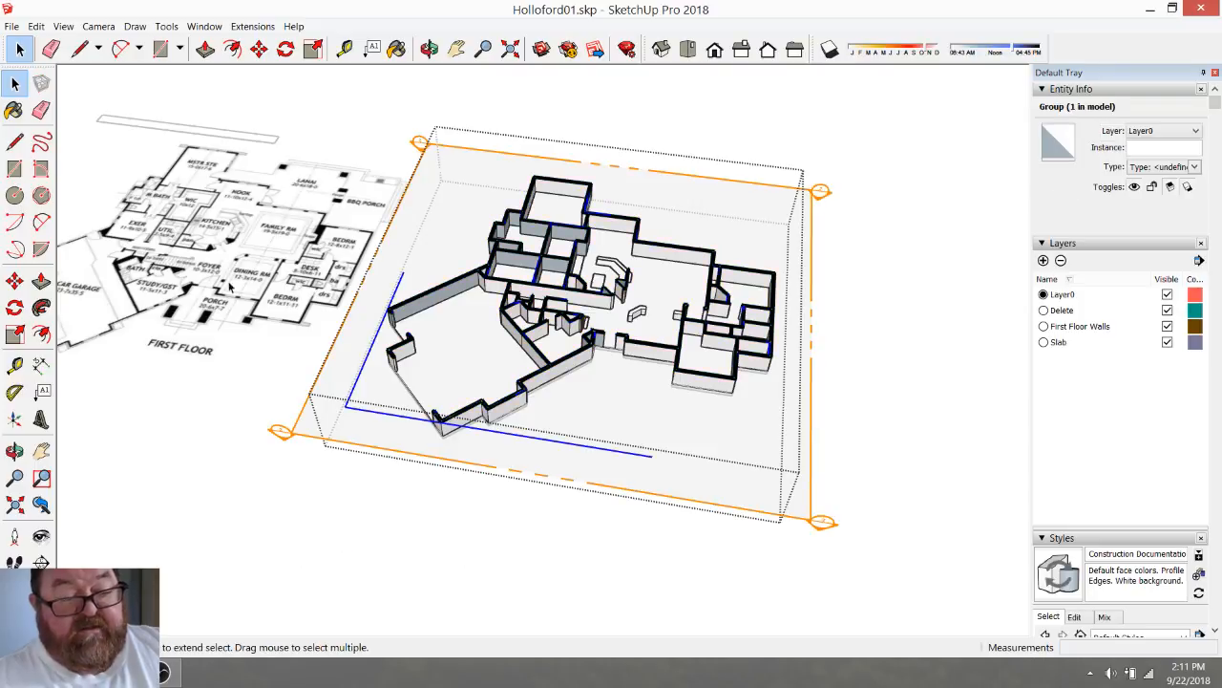
Delete the section plane from inside the walls group
{"action": "scroll", "coordinate": [218, 293], "scroll_direction": "down", "scroll_amount": 3}
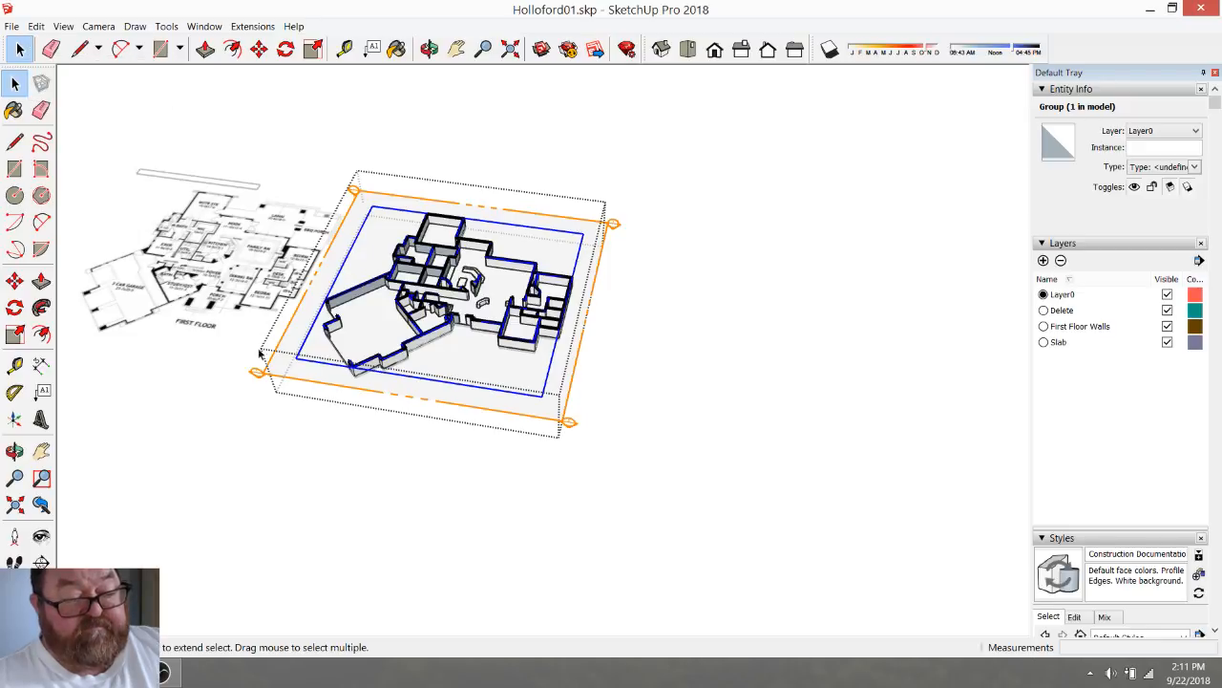
{"action": "left_click", "coordinate": [302, 355]}
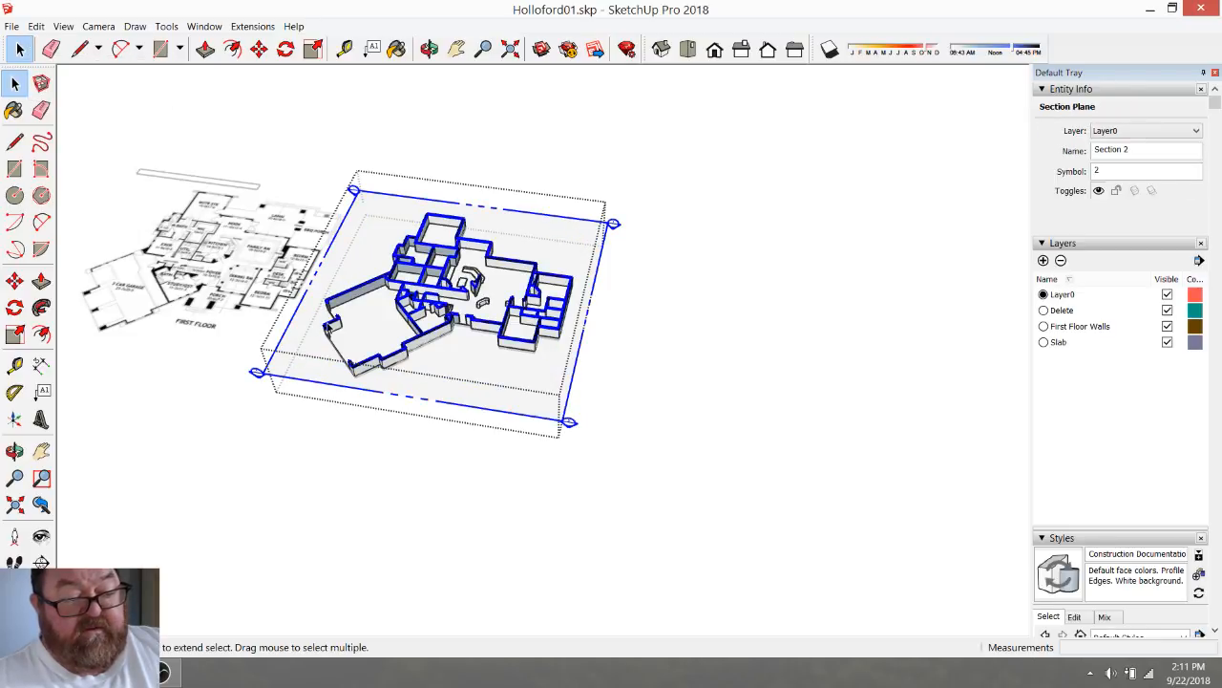
{"action": "scroll", "coordinate": [328, 326], "scroll_direction": "up", "scroll_amount": 6}
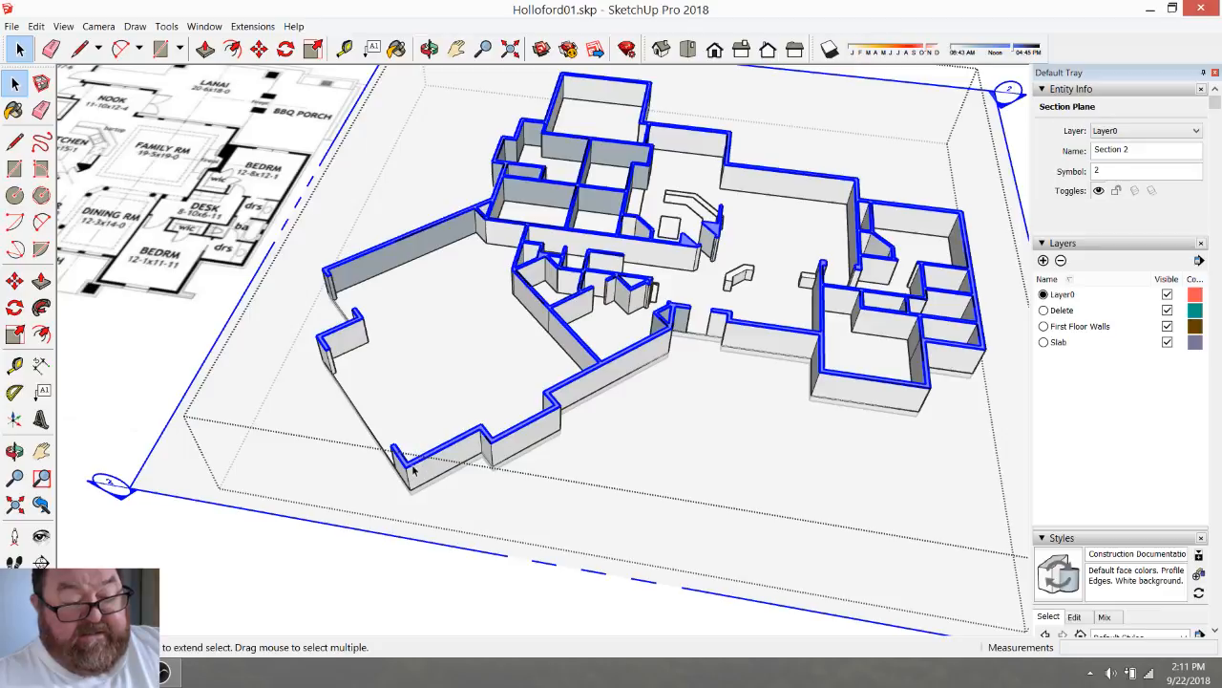
{"action": "scroll", "coordinate": [283, 443], "scroll_direction": "down", "scroll_amount": 3}
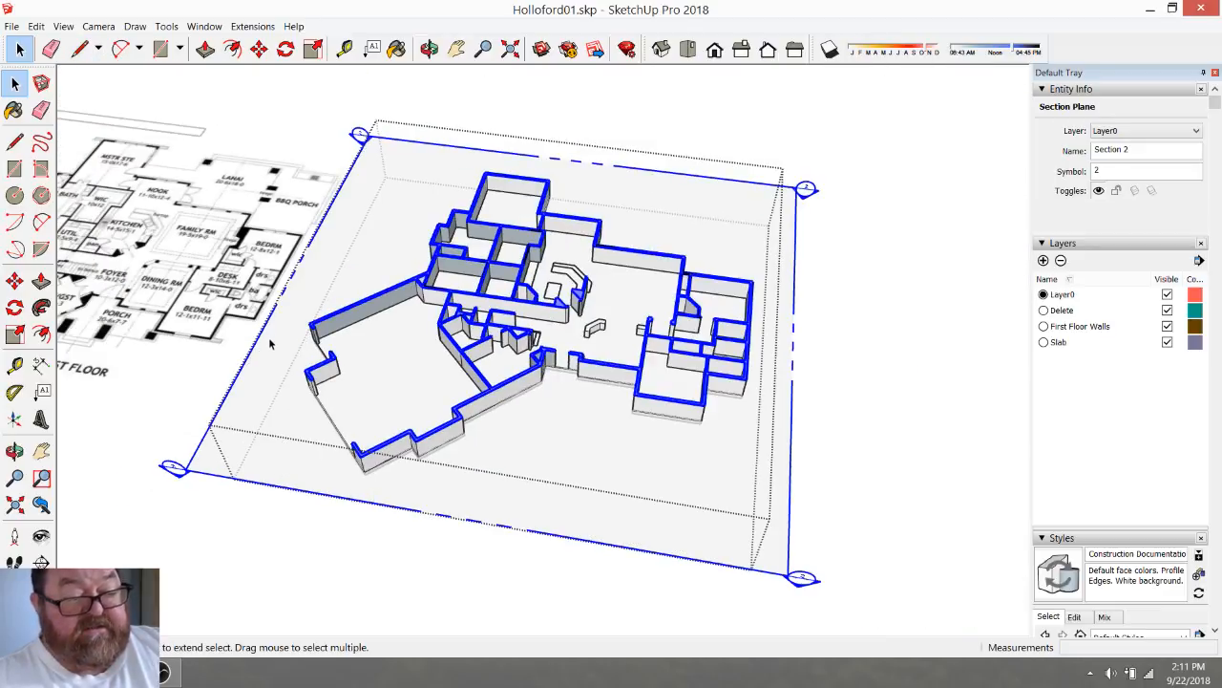
{"action": "key", "text": "Delete"}
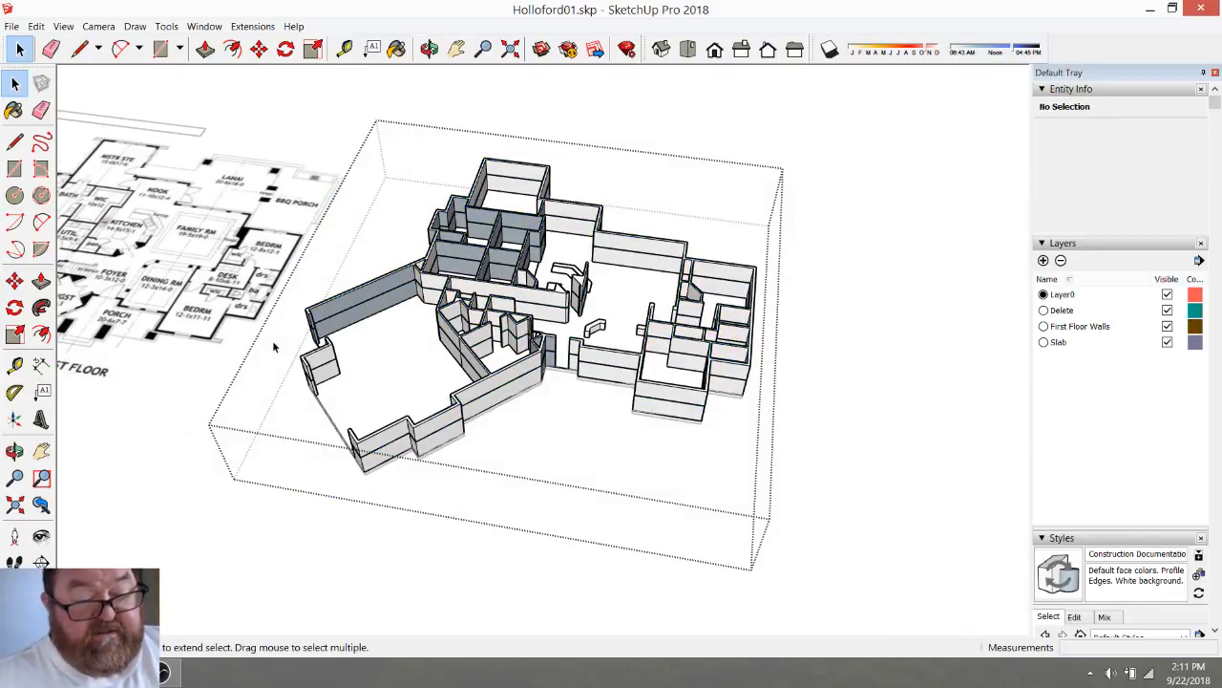
Move the slice group out of the 3D walls to the open area beside the house, clear of the bedroom side
{"action": "scroll", "coordinate": [520, 414], "scroll_direction": "up", "scroll_amount": 2}
{"action": "scroll", "coordinate": [521, 414], "scroll_direction": "up", "scroll_amount": 2}
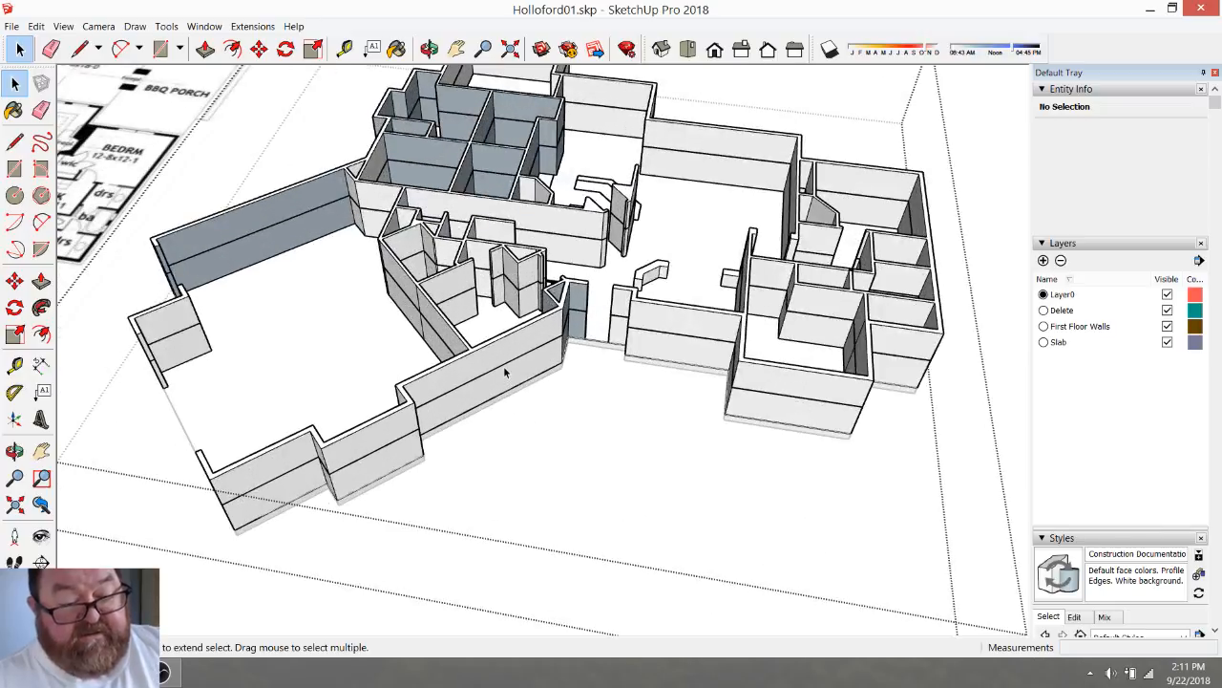
{"action": "left_click", "coordinate": [503, 366]}
{"action": "scroll", "coordinate": [253, 325], "scroll_direction": "down", "scroll_amount": 3}
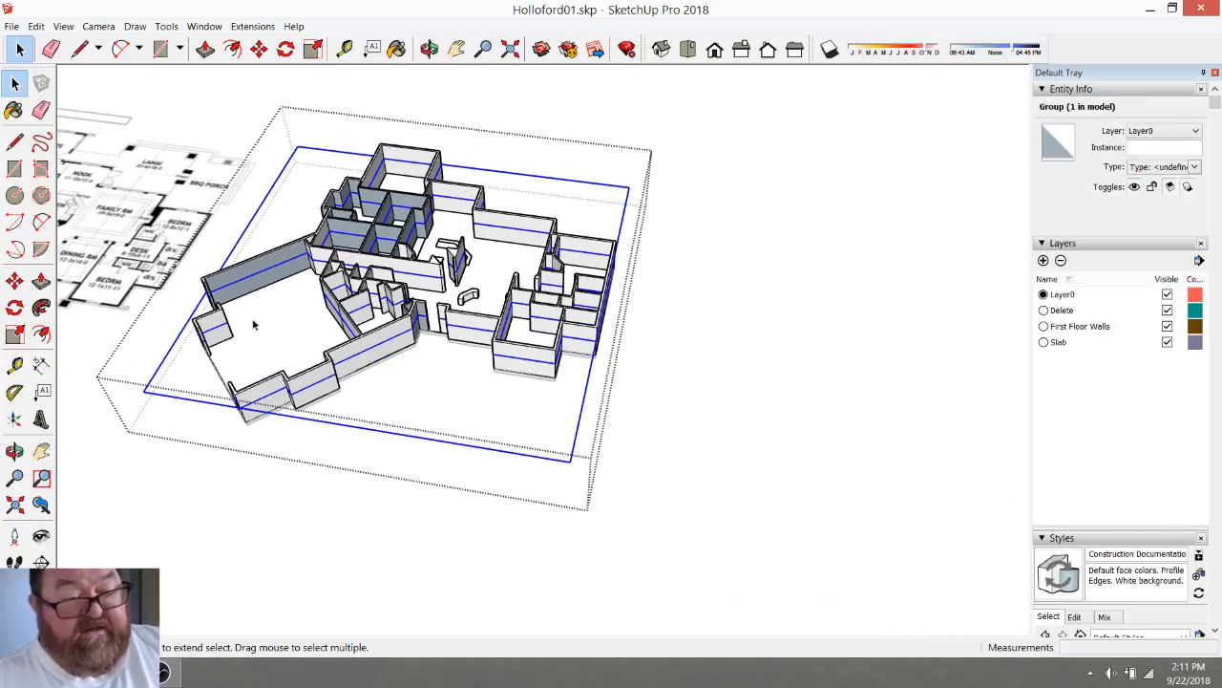
{"action": "left_click", "coordinate": [259, 49]}
{"action": "left_click", "coordinate": [363, 391]}
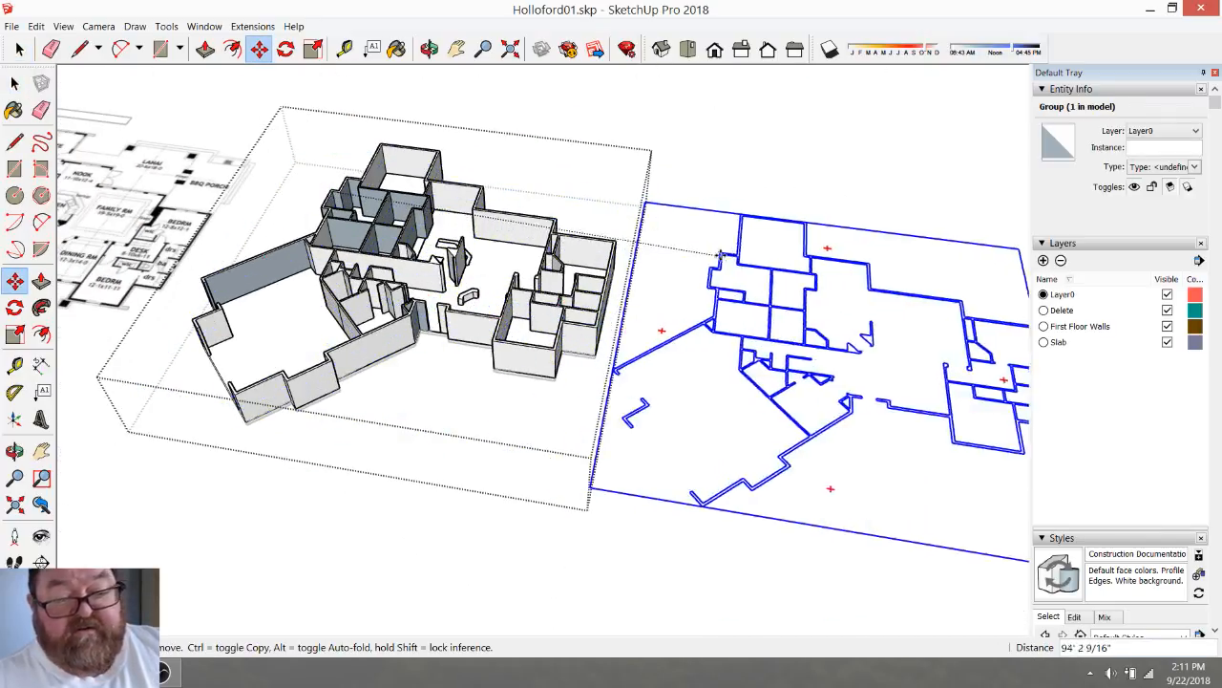
{"action": "left_click", "coordinate": [759, 255]}
{"action": "scroll", "coordinate": [217, 413], "scroll_direction": "down", "scroll_amount": 1}
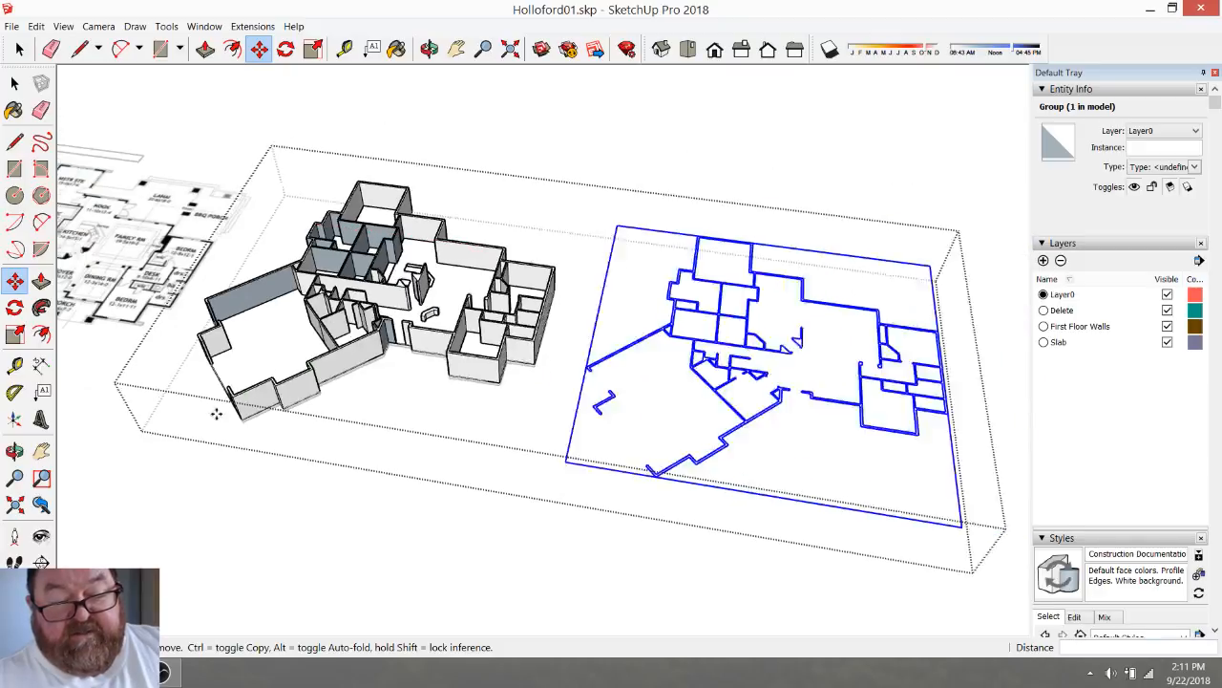
{"action": "scroll", "coordinate": [217, 413], "scroll_direction": "down", "scroll_amount": 1}
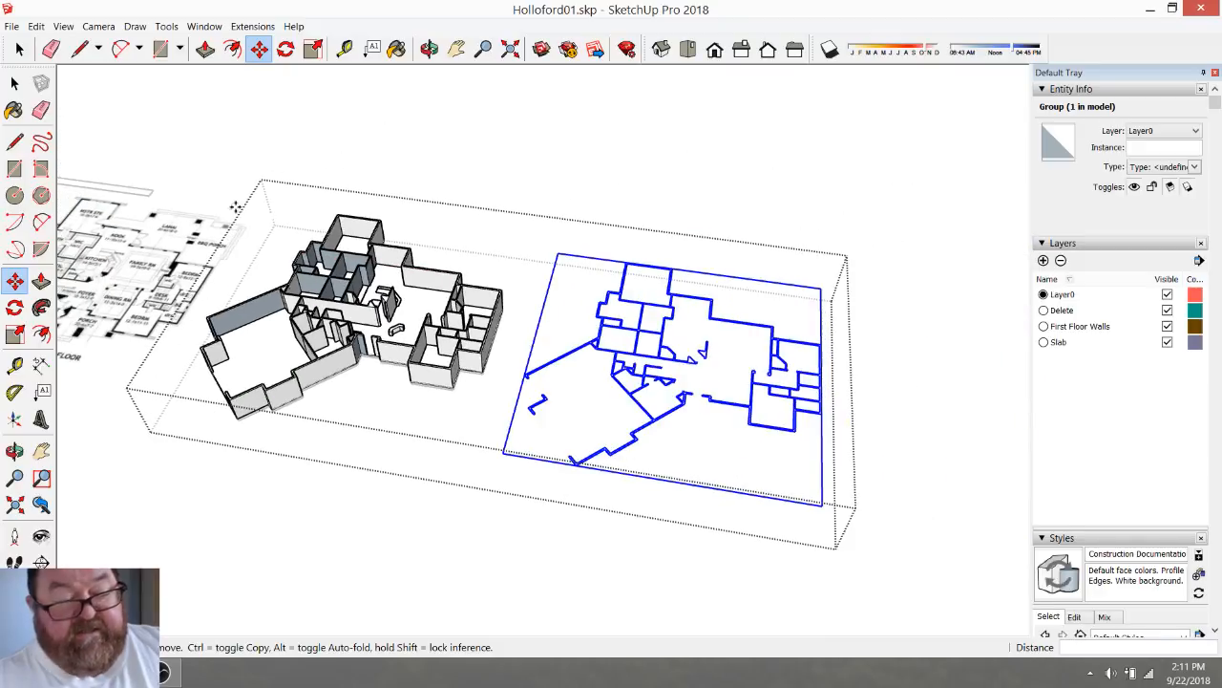
Deselect the slice group and examine its wall outline from above, comparing its interior with the 3D walls
{"action": "left_click", "coordinate": [423, 55]}
{"action": "left_click_drag", "start_coordinate": [553, 322], "coordinate": [600, 474]}
{"action": "scroll", "coordinate": [620, 355], "scroll_direction": "up", "scroll_amount": 4}
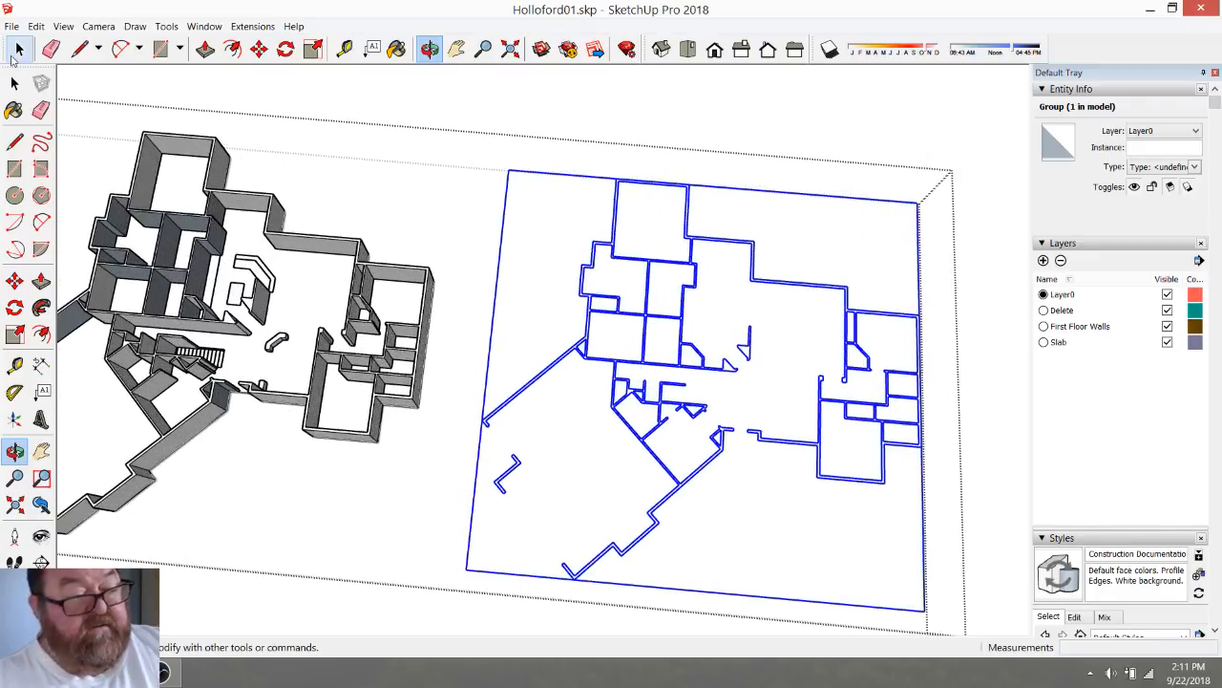
{"action": "left_click", "coordinate": [19, 50]}
{"action": "left_click", "coordinate": [452, 277]}
{"action": "scroll", "coordinate": [614, 341], "scroll_direction": "up", "scroll_amount": 3}
{"action": "scroll", "coordinate": [221, 290], "scroll_direction": "down", "scroll_amount": 3}
{"action": "scroll", "coordinate": [528, 374], "scroll_direction": "up", "scroll_amount": 2}
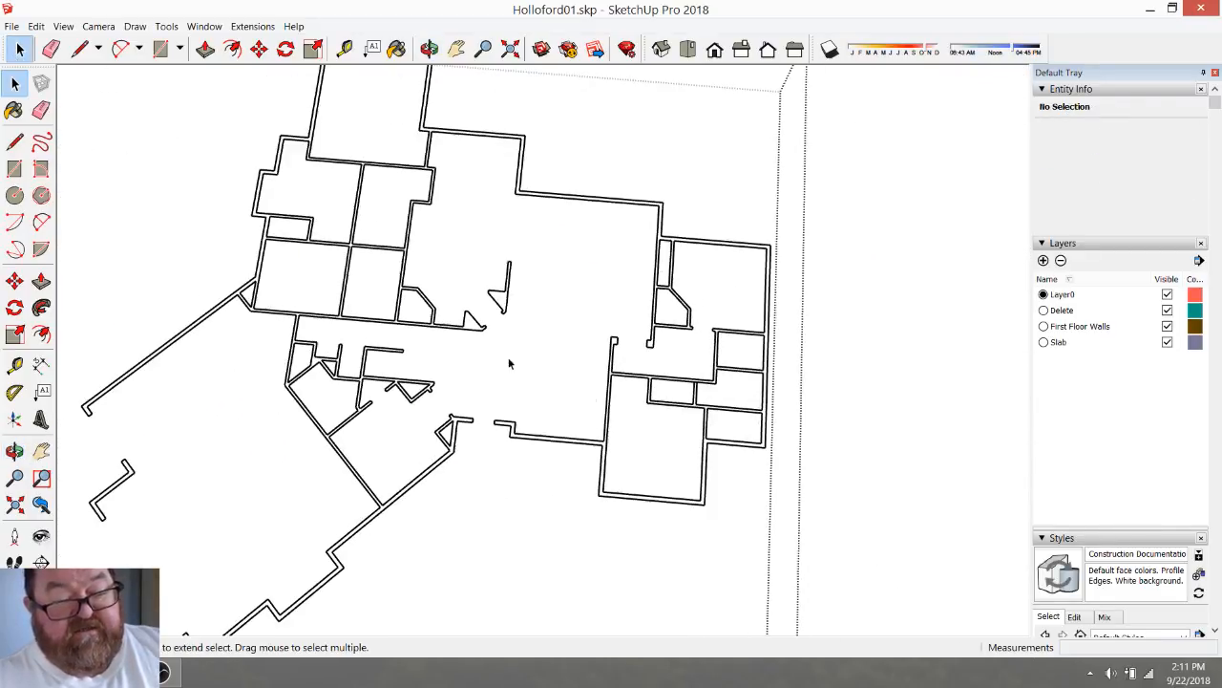
{"action": "scroll", "coordinate": [516, 363], "scroll_direction": "down", "scroll_amount": 1}
{"action": "scroll", "coordinate": [777, 468], "scroll_direction": "down", "scroll_amount": 3}
{"action": "scroll", "coordinate": [792, 478], "scroll_direction": "down", "scroll_amount": 3}
{"action": "scroll", "coordinate": [433, 414], "scroll_direction": "up", "scroll_amount": 3}
Move the kitchen and dining room groups together onto the slice outline, using the front bedroom's outer top wall corner as the base point
{"action": "left_click", "coordinate": [388, 343]}
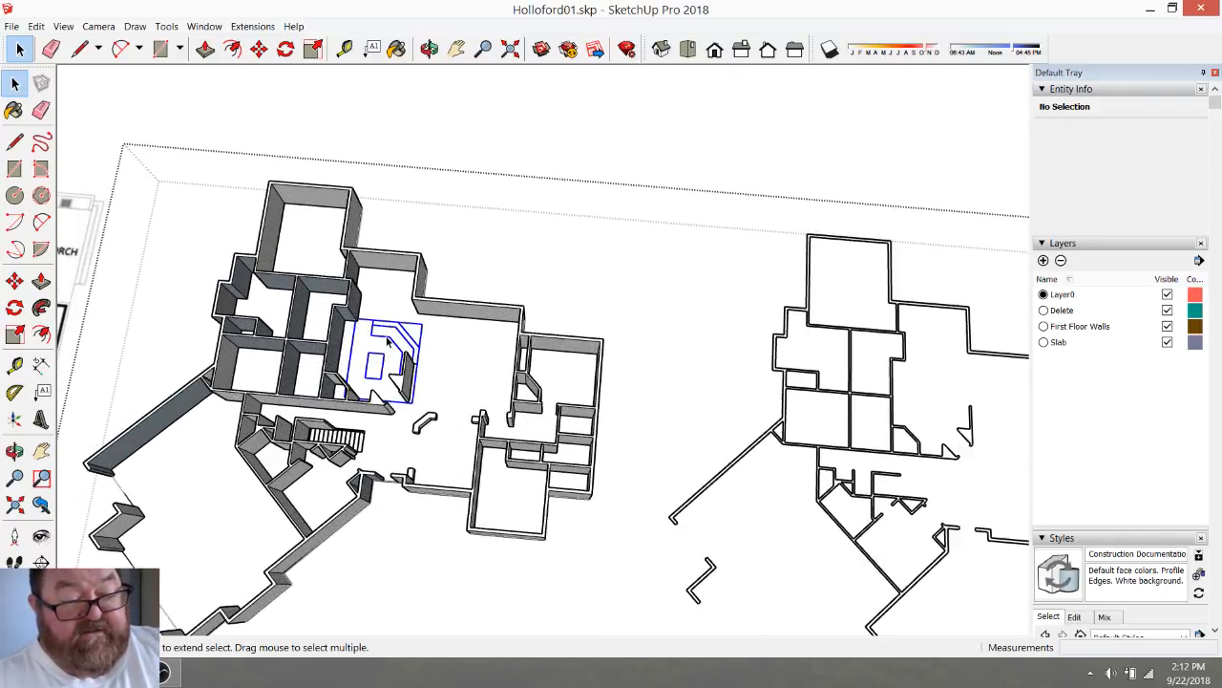
{"action": "left_click", "coordinate": [426, 426], "text": "ctrl"}
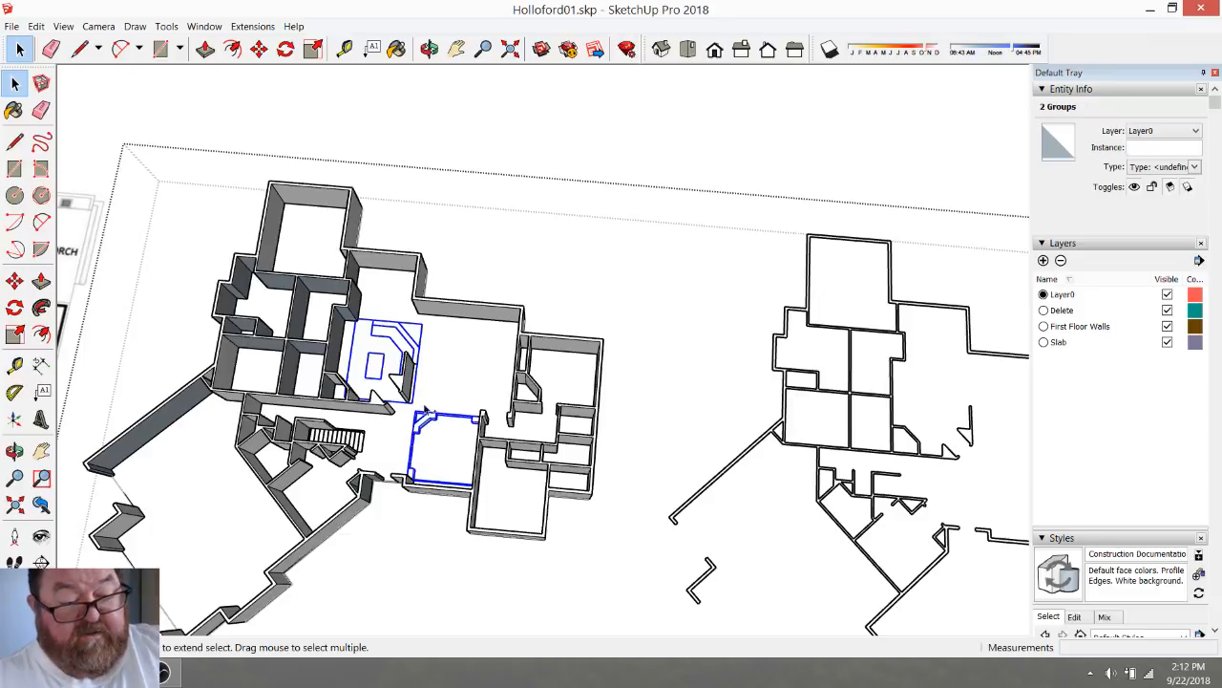
{"action": "scroll", "coordinate": [421, 388], "scroll_direction": "down", "scroll_amount": 3}
{"action": "scroll", "coordinate": [498, 495], "scroll_direction": "up", "scroll_amount": 5}
{"action": "scroll", "coordinate": [483, 461], "scroll_direction": "up", "scroll_amount": 2}
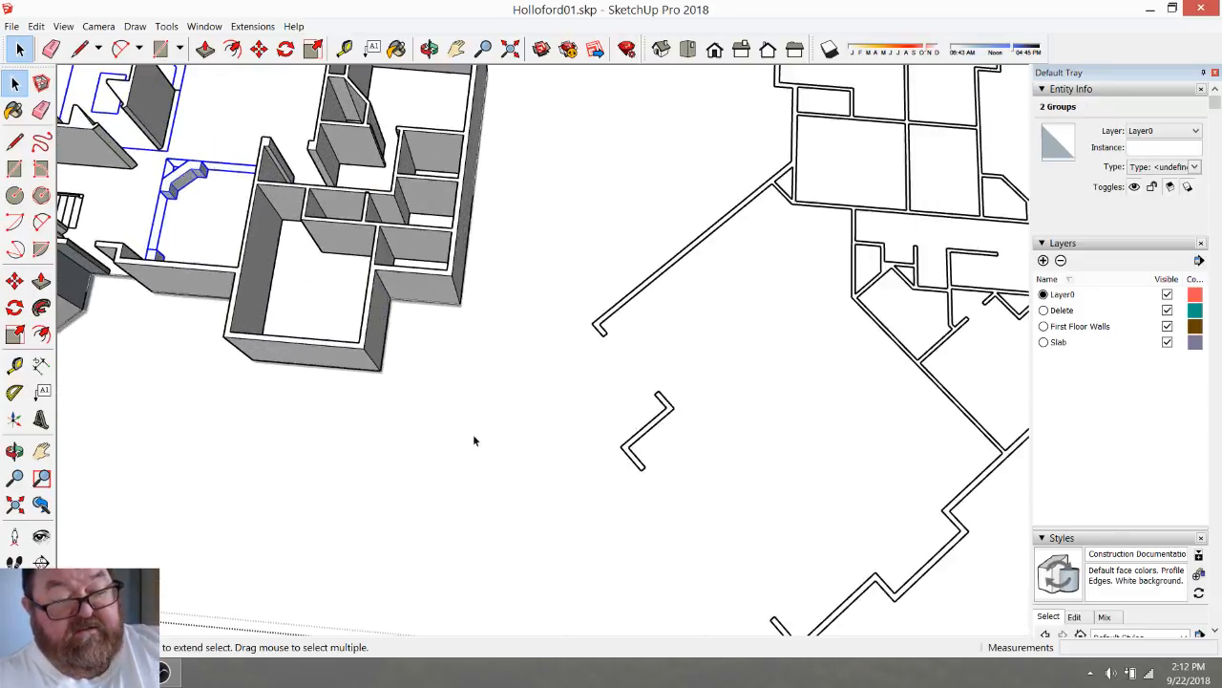
{"action": "left_click", "coordinate": [259, 48]}
{"action": "scroll", "coordinate": [376, 437], "scroll_direction": "up", "scroll_amount": 3}
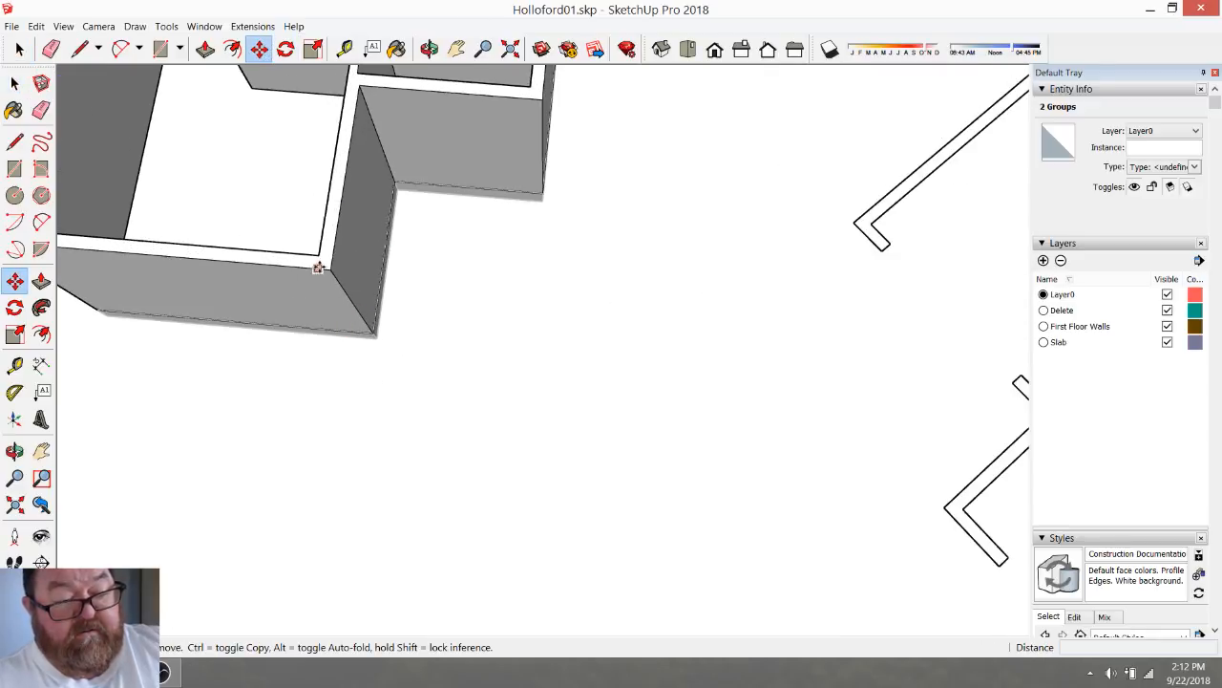
{"action": "left_click", "coordinate": [318, 267]}
{"action": "scroll", "coordinate": [225, 369], "scroll_direction": "down", "scroll_amount": 4}
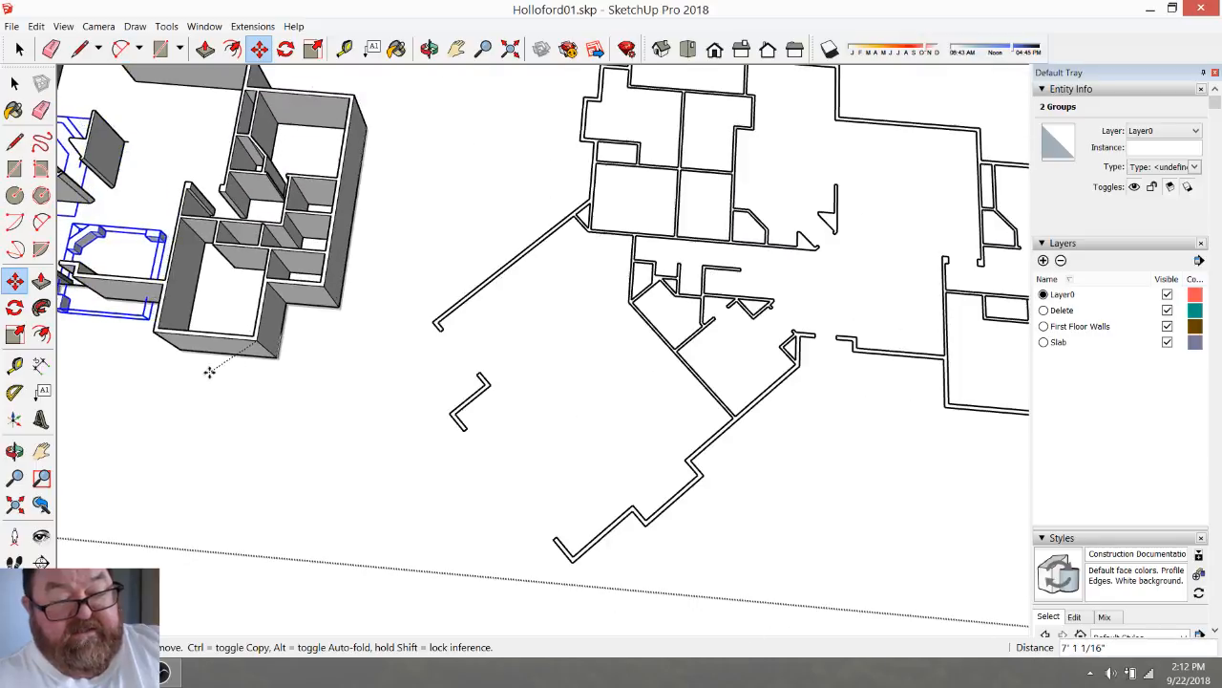
{"action": "scroll", "coordinate": [209, 372], "scroll_direction": "down", "scroll_amount": 2}
{"action": "scroll", "coordinate": [674, 339], "scroll_direction": "up", "scroll_amount": 4}
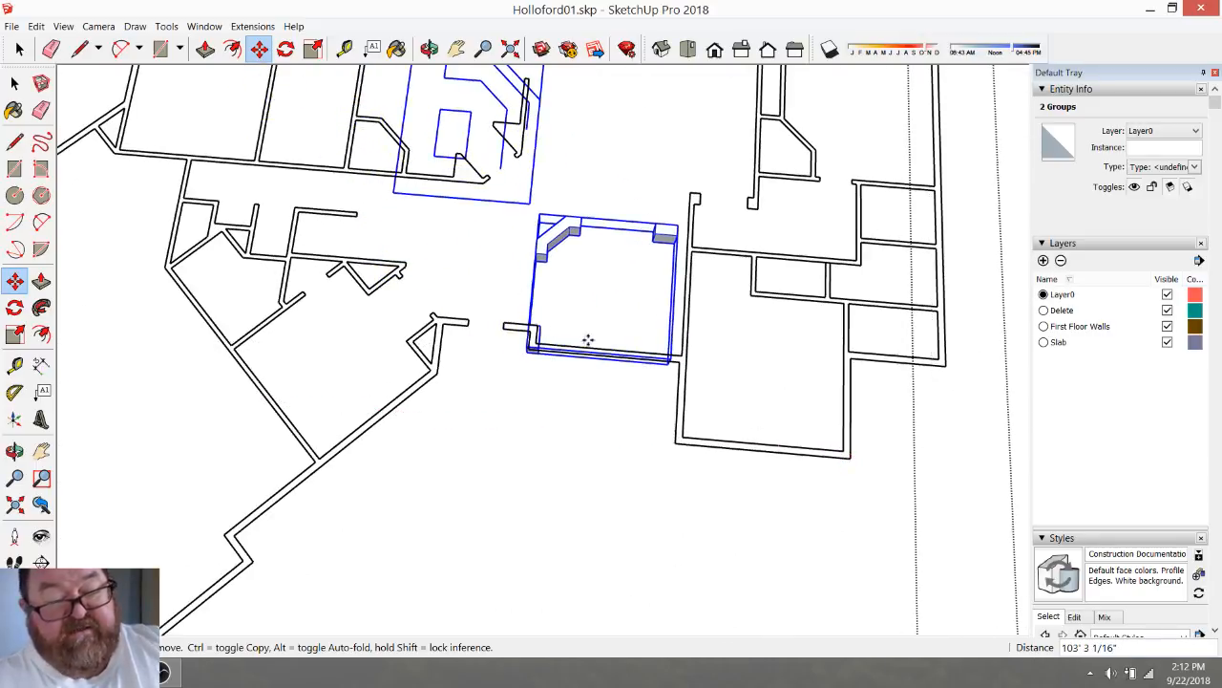
Raise the kitchen and dining room groups 9' so they line up with the slice outline's wall corner
{"action": "key", "text": "o"}
{"action": "left_click_drag", "start_coordinate": [562, 254], "coordinate": [652, 469]}
{"action": "left_click_drag", "start_coordinate": [573, 147], "coordinate": [542, 128]}
{"action": "scroll", "coordinate": [542, 129], "scroll_direction": "up", "scroll_amount": 3}
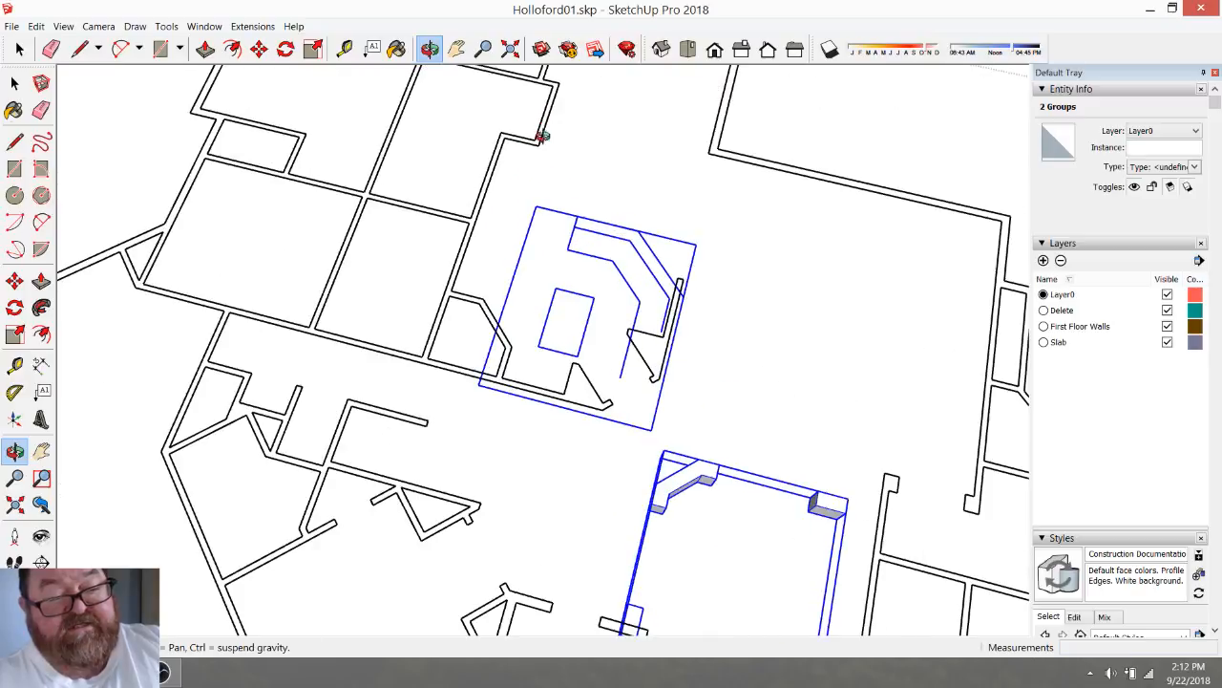
{"action": "left_click", "coordinate": [259, 50]}
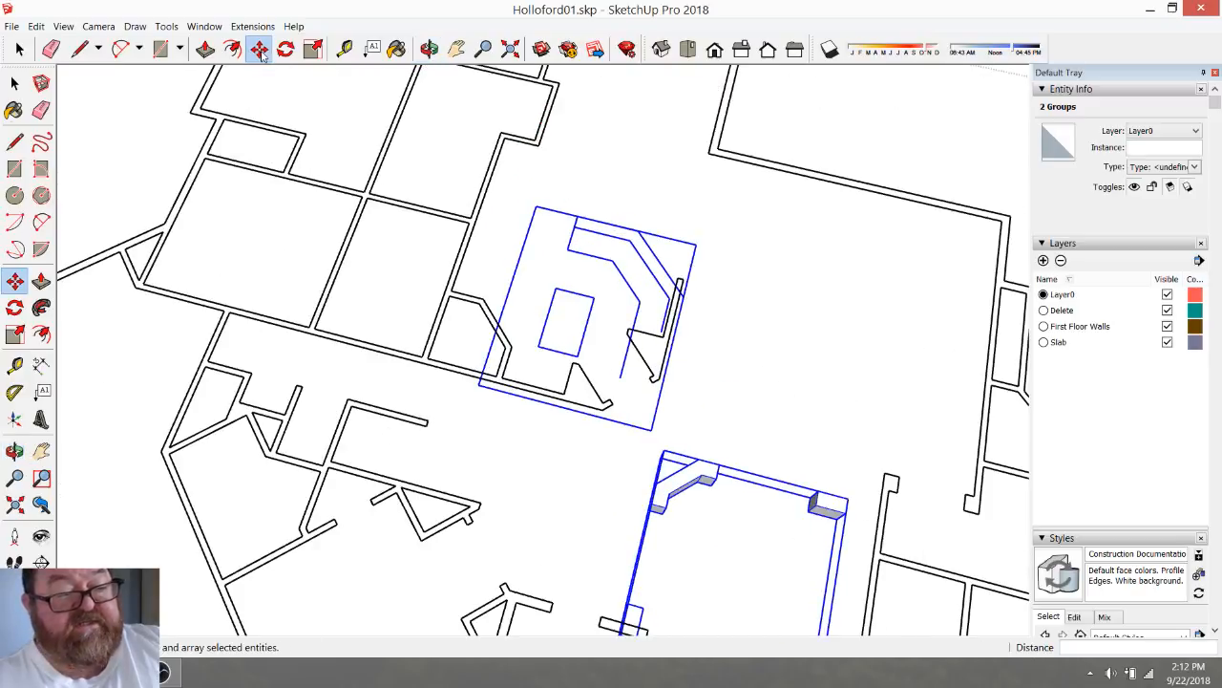
{"action": "left_click", "coordinate": [579, 216]}
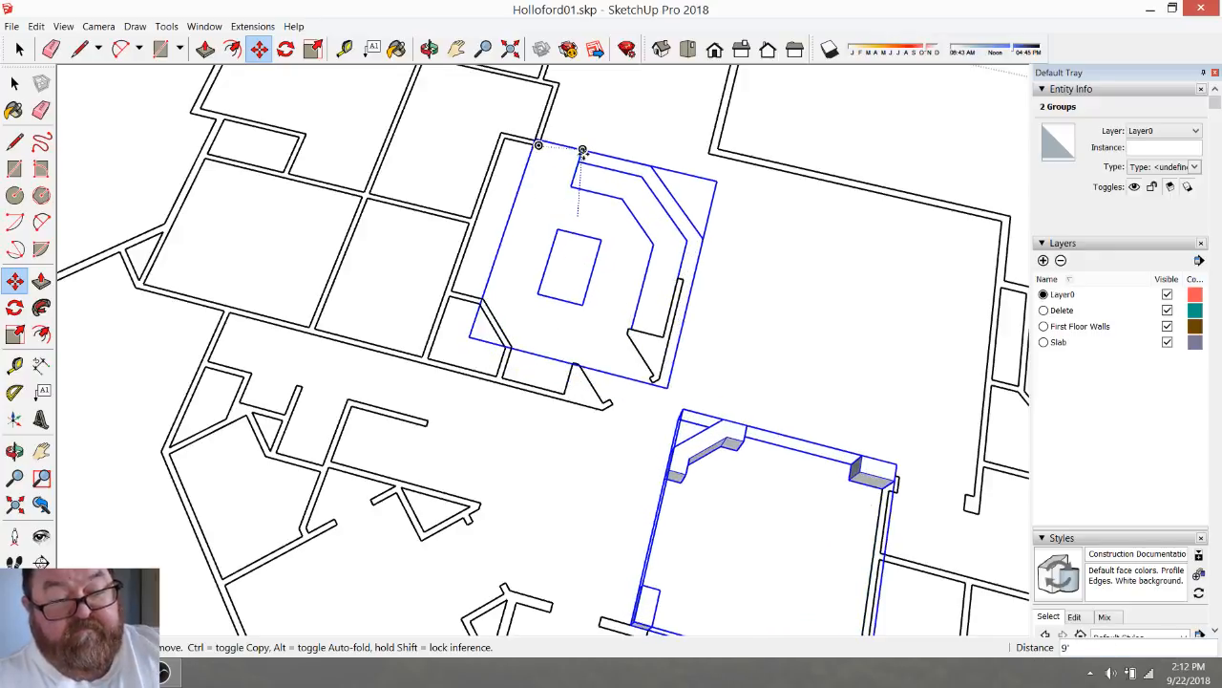
{"action": "left_click", "coordinate": [579, 153]}
{"action": "scroll", "coordinate": [487, 173], "scroll_direction": "down", "scroll_amount": 2}
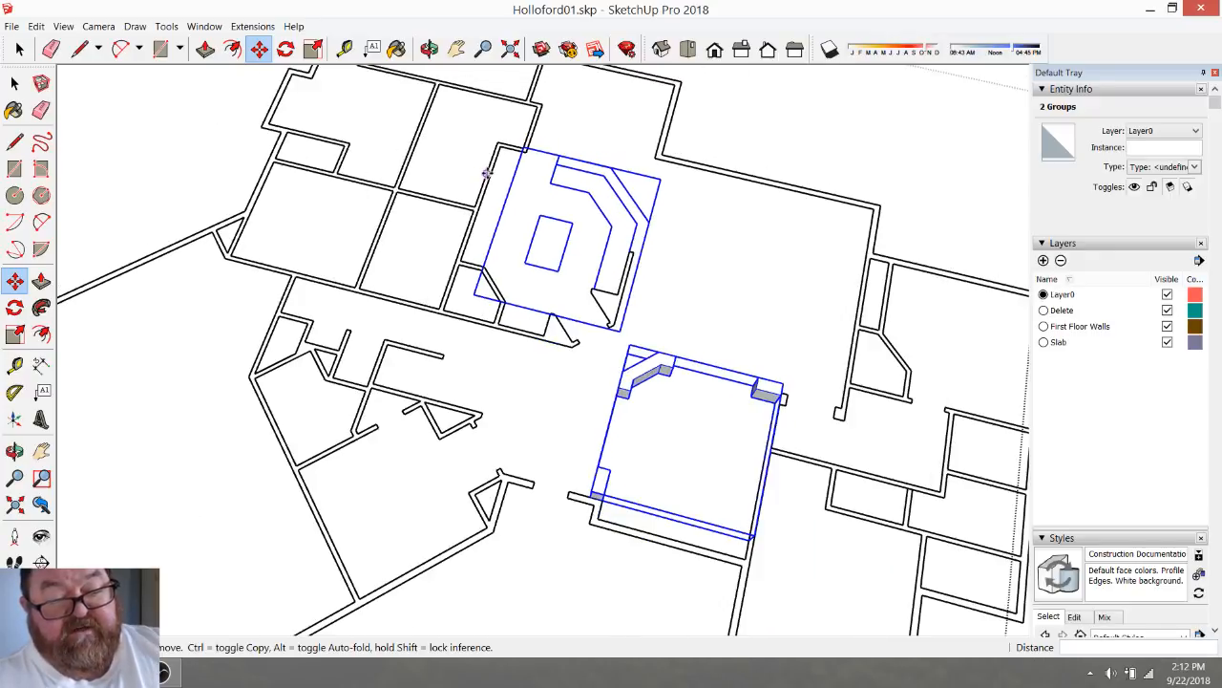
Deselect the groups and examine the slice outline with its kitchen and dining room pieces beside the 3D walls
{"action": "left_click", "coordinate": [19, 49]}
{"action": "left_click", "coordinate": [219, 120]}
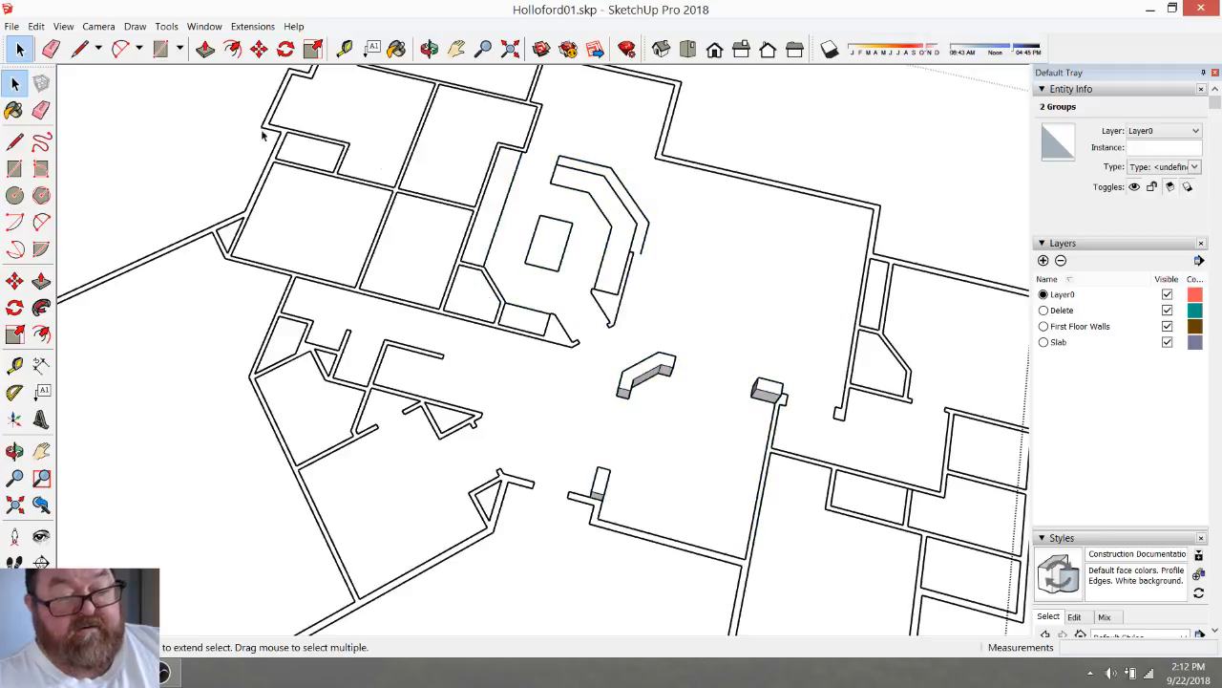
{"action": "scroll", "coordinate": [416, 171], "scroll_direction": "down", "scroll_amount": 3}
{"action": "scroll", "coordinate": [728, 337], "scroll_direction": "down", "scroll_amount": 3}
{"action": "middle_click_drag", "start_coordinate": [669, 351], "coordinate": [578, 553]}
{"action": "scroll", "coordinate": [566, 408], "scroll_direction": "up", "scroll_amount": 6}
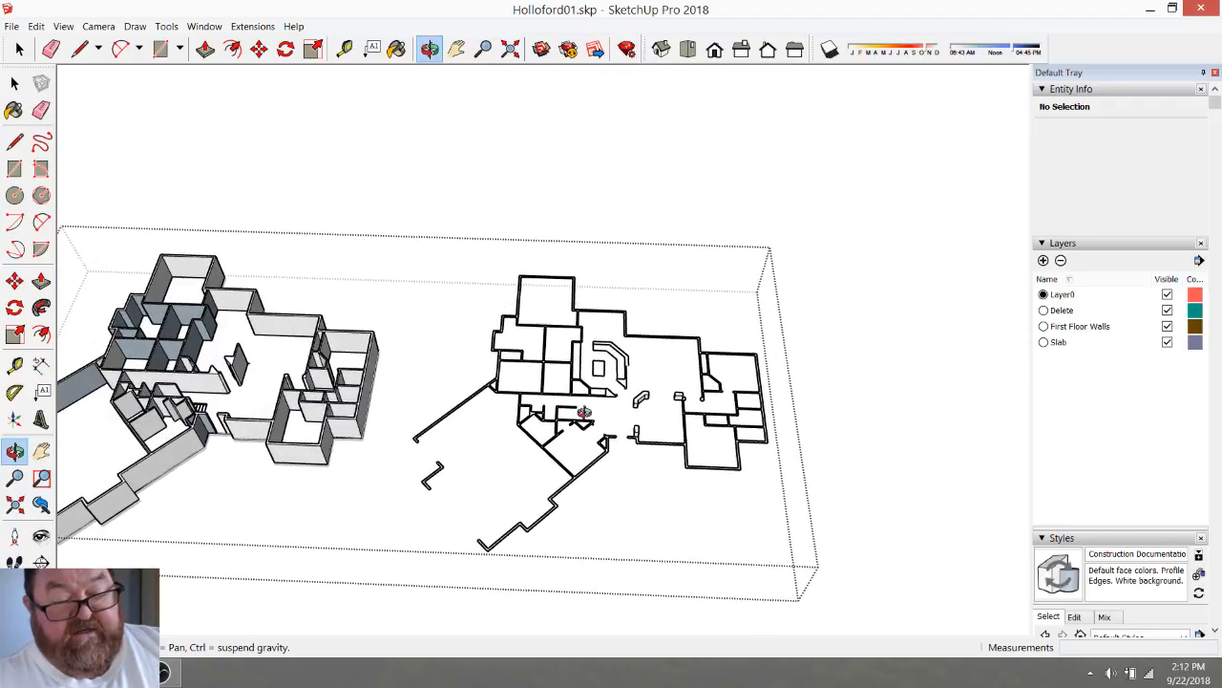
{"action": "scroll", "coordinate": [609, 374], "scroll_direction": "down", "scroll_amount": 10}
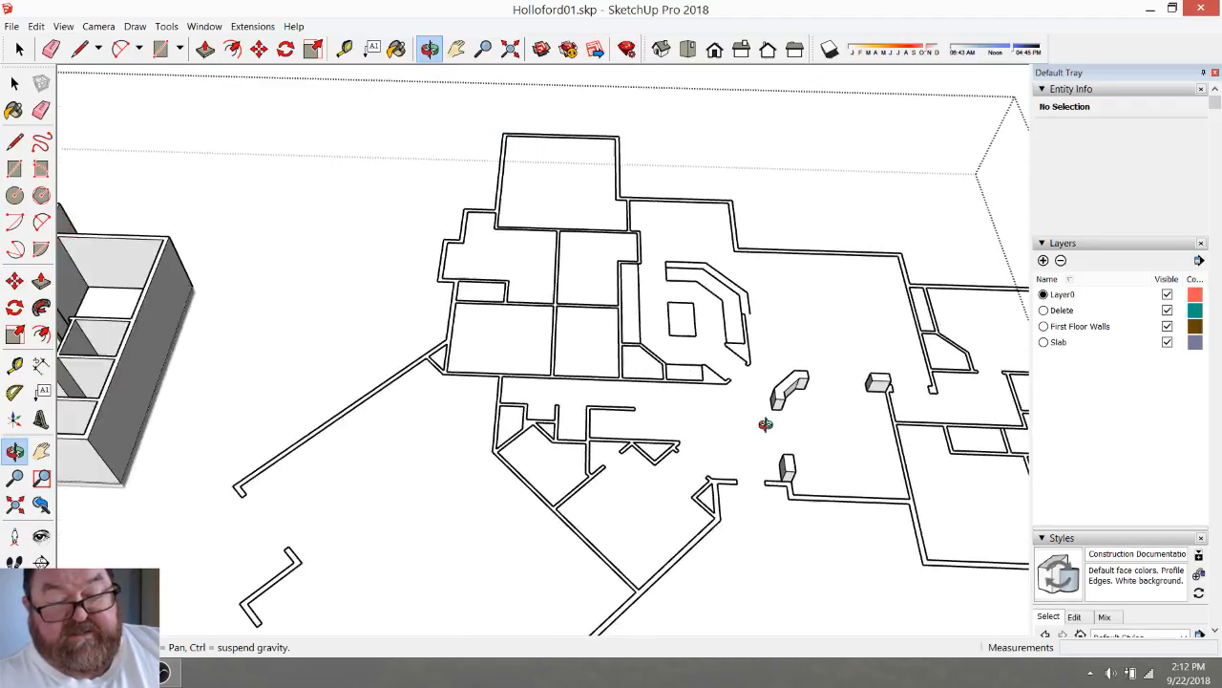
{"action": "scroll", "coordinate": [657, 432], "scroll_direction": "up", "scroll_amount": 2}
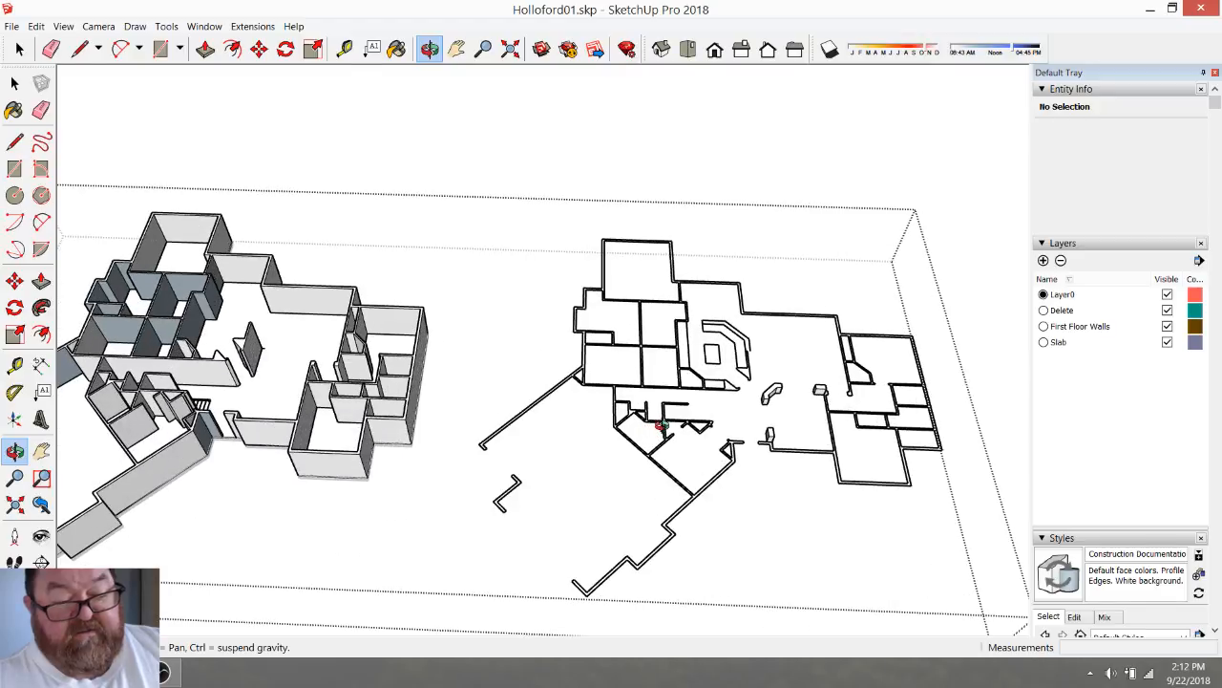
Delete the slice outline group and the kitchen and dining room groups placed on it
{"action": "left_click", "coordinate": [16, 49]}
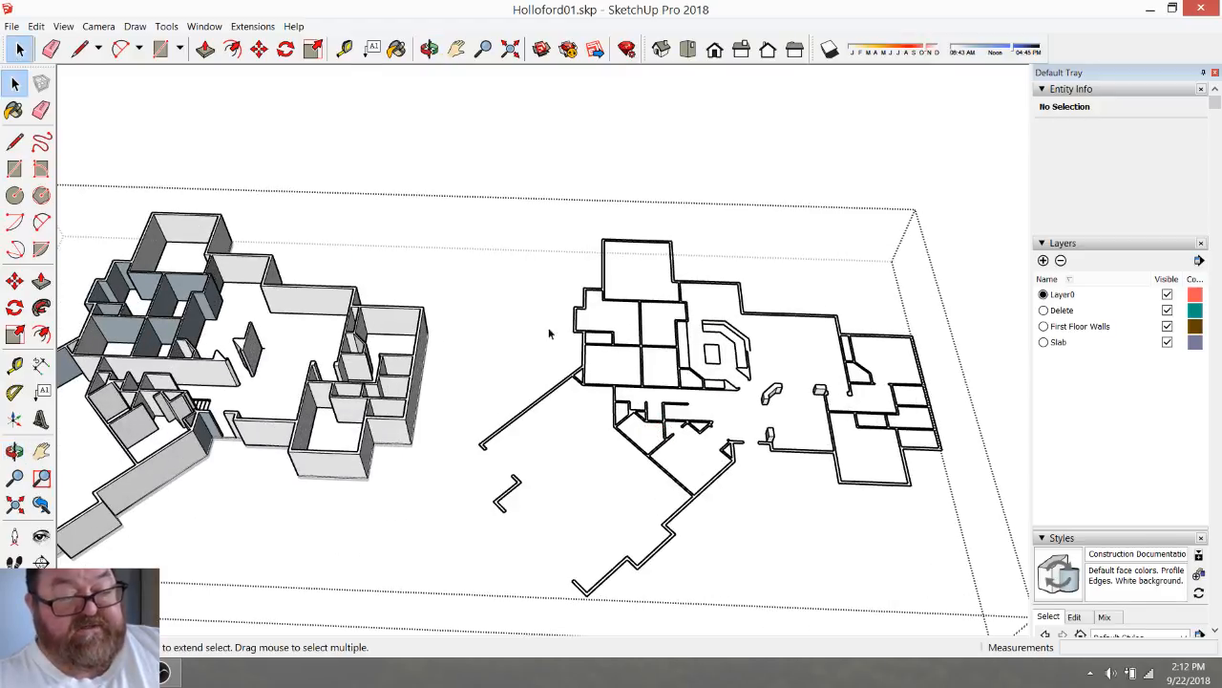
{"action": "left_click", "coordinate": [701, 381]}
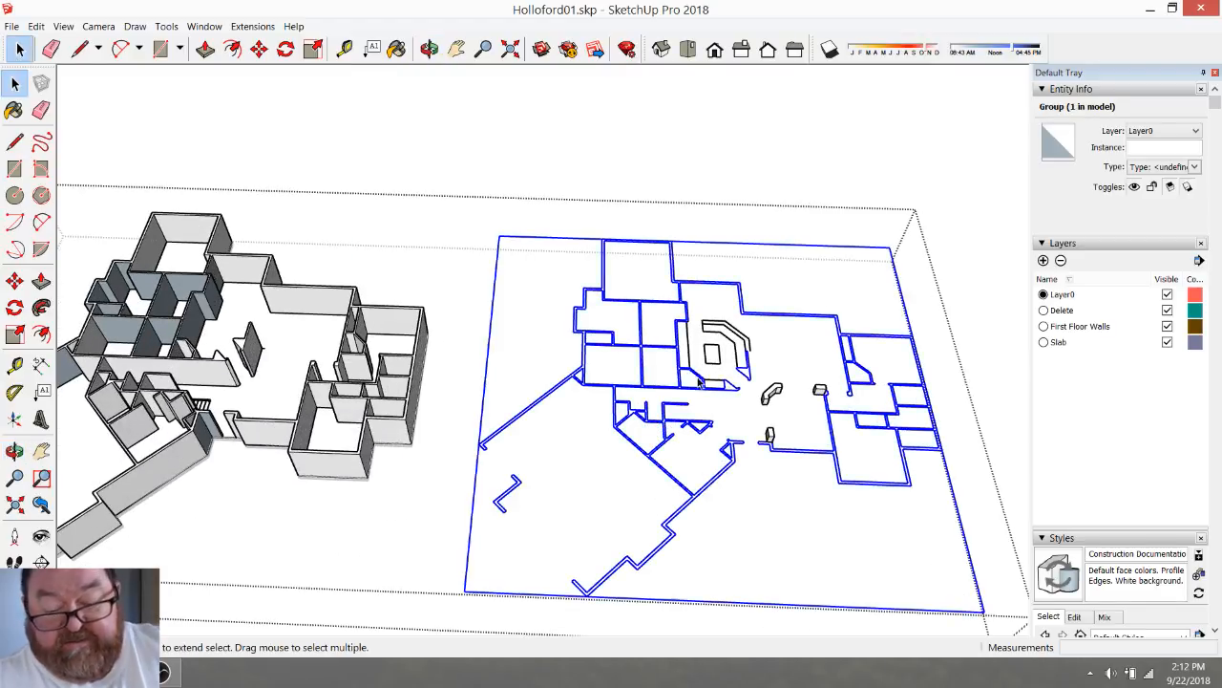
{"action": "key", "text": "Delete"}
{"action": "left_click", "coordinate": [749, 346]}
{"action": "key", "text": "Delete"}
{"action": "left_click", "coordinate": [772, 395]}
{"action": "key", "text": "Delete"}
Examine the 3D walls from above and from several angles, comparing the room layout with the first floor plan image
{"action": "scroll", "coordinate": [736, 404], "scroll_direction": "down", "scroll_amount": 2}
{"action": "scroll", "coordinate": [523, 392], "scroll_direction": "down", "scroll_amount": 2}
{"action": "scroll", "coordinate": [524, 390], "scroll_direction": "up", "scroll_amount": 4}
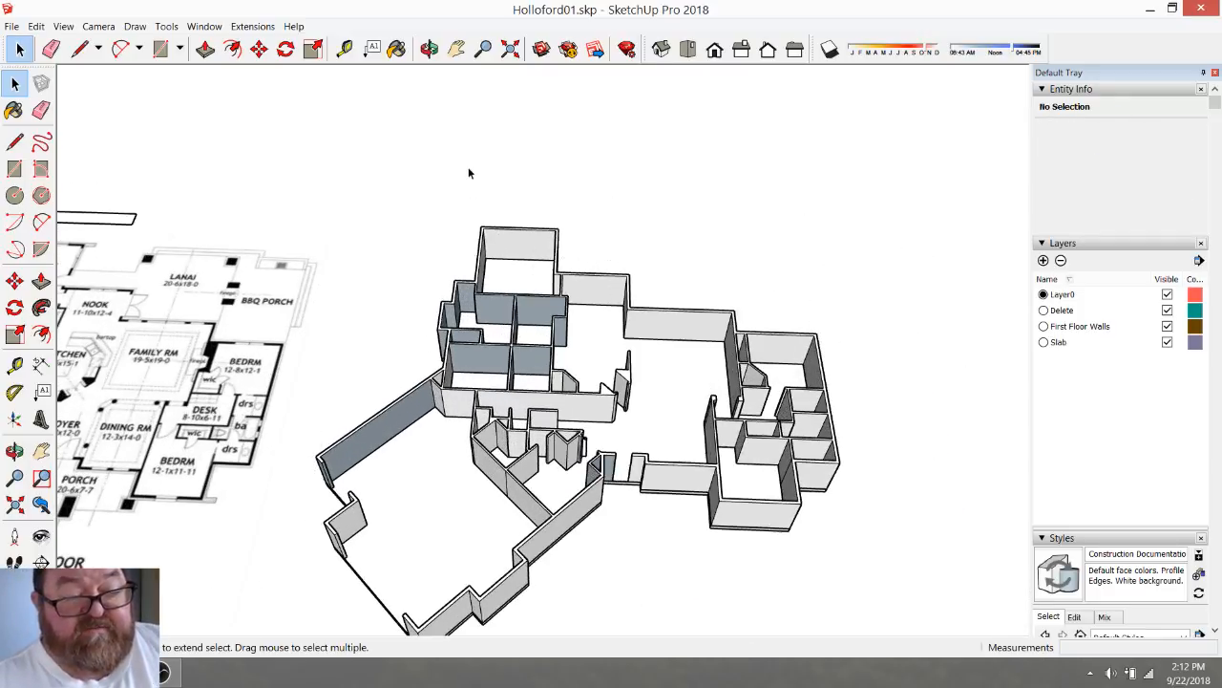
{"action": "left_click", "coordinate": [428, 48]}
{"action": "left_click_drag", "start_coordinate": [491, 232], "coordinate": [530, 496]}
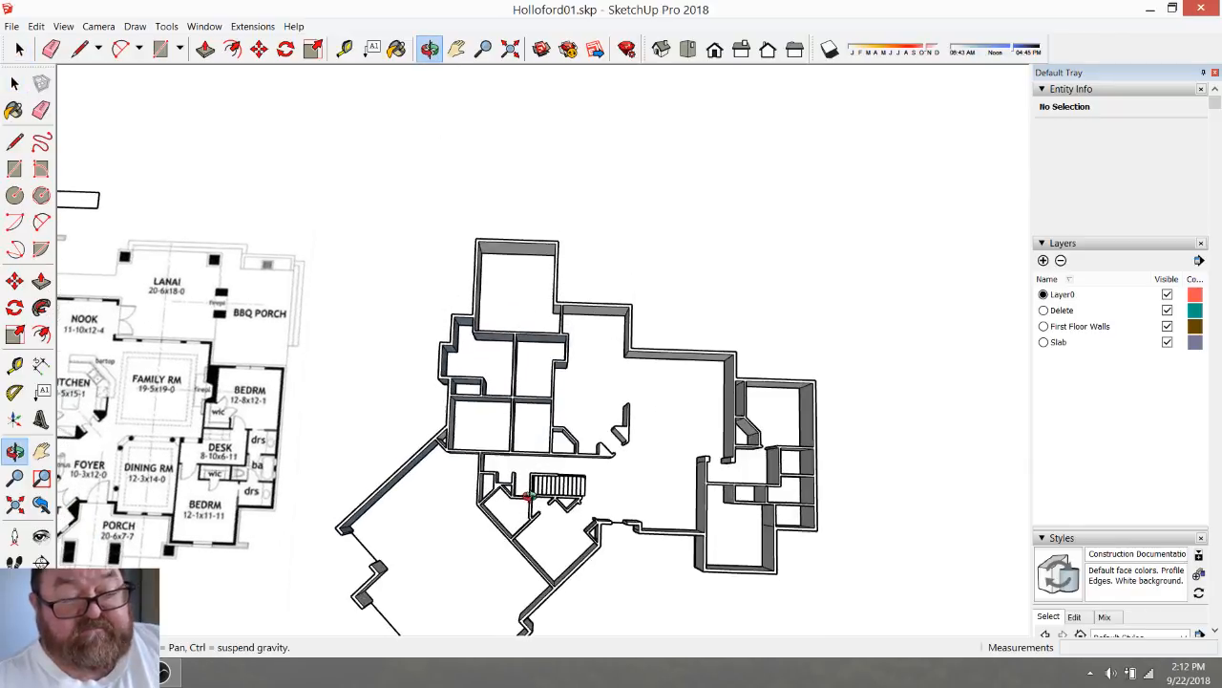
{"action": "scroll", "coordinate": [522, 324], "scroll_direction": "down", "scroll_amount": 2}
{"action": "scroll", "coordinate": [538, 486], "scroll_direction": "up", "scroll_amount": 4}
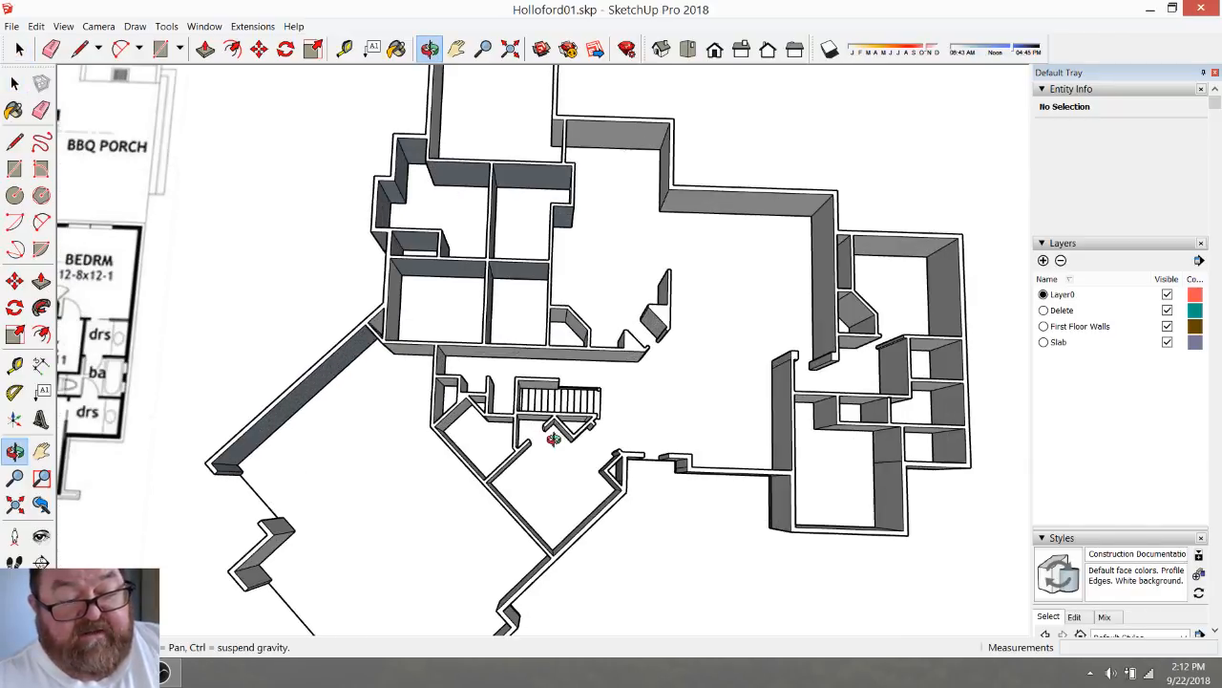
{"action": "scroll", "coordinate": [552, 437], "scroll_direction": "down", "scroll_amount": 2}
{"action": "left_click_drag", "start_coordinate": [560, 470], "coordinate": [414, 234]}
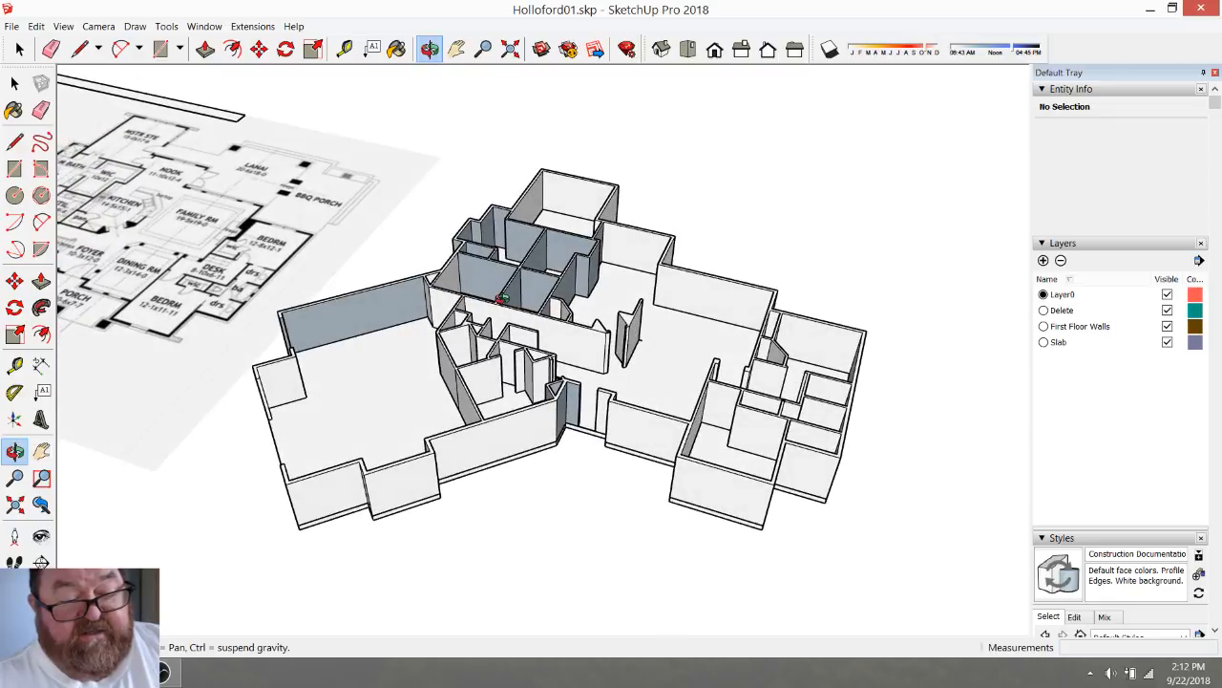
{"action": "left_click_drag", "start_coordinate": [500, 298], "coordinate": [595, 365]}
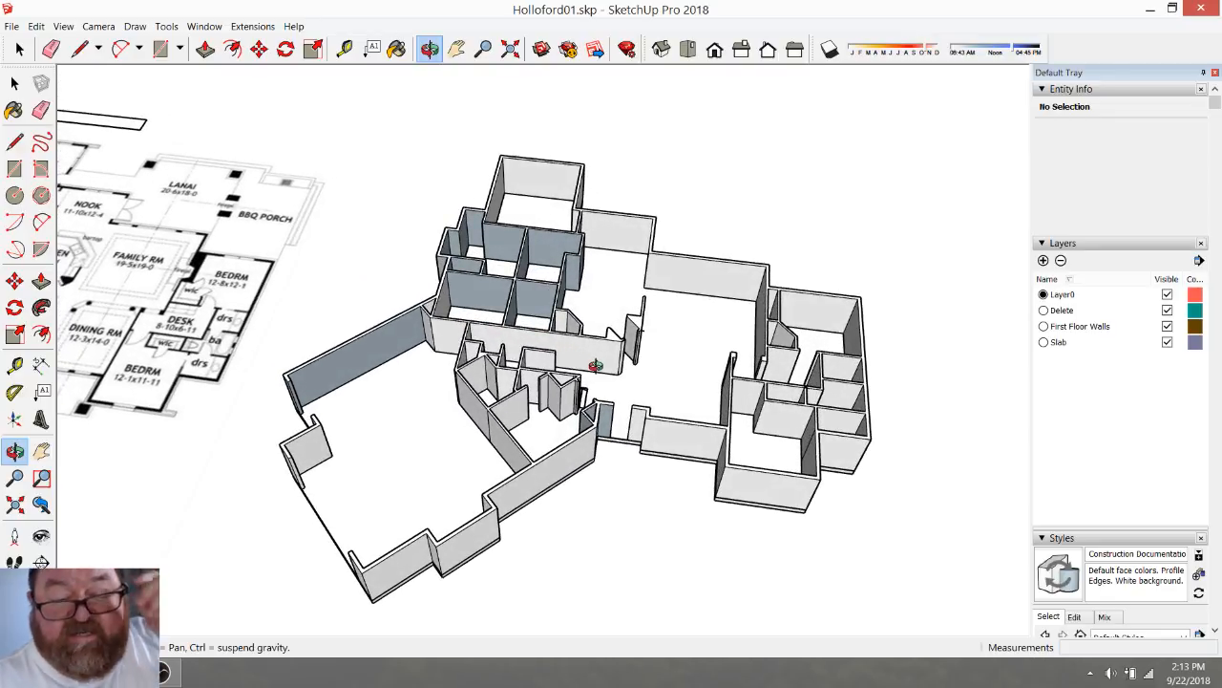
{"action": "left_click_drag", "start_coordinate": [714, 386], "coordinate": [812, 409]}
{"action": "scroll", "coordinate": [661, 364], "scroll_direction": "down", "scroll_amount": 3}
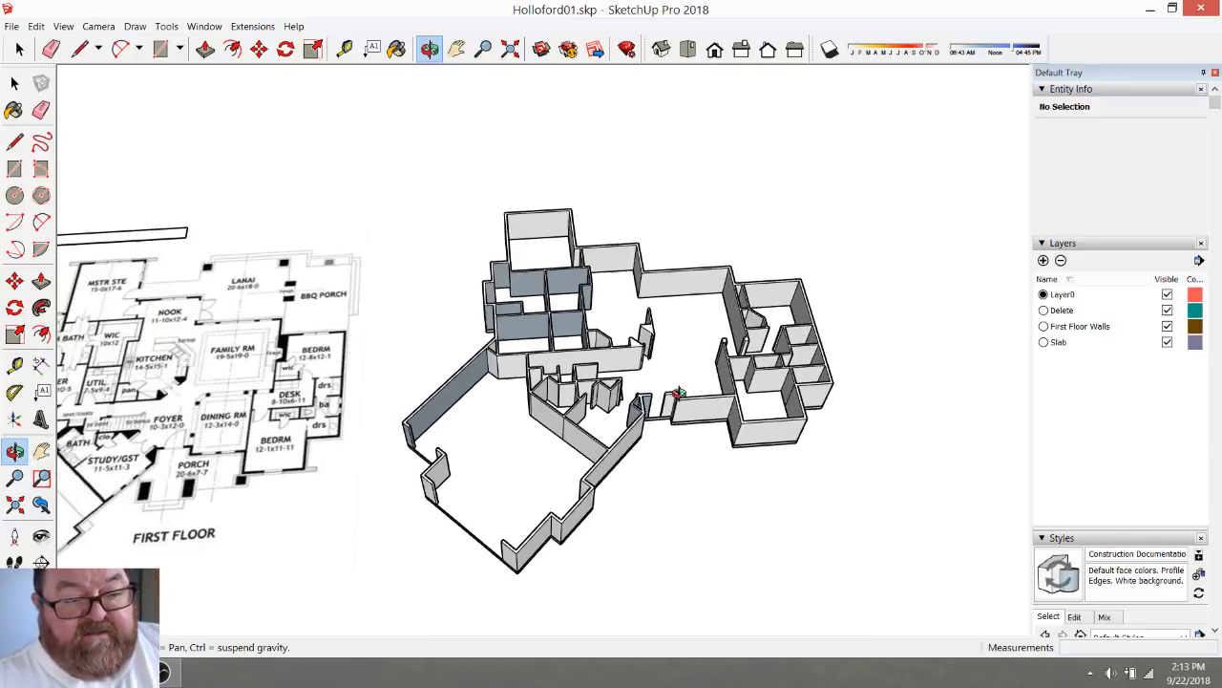
{"action": "left_click_drag", "start_coordinate": [707, 385], "coordinate": [555, 347]}
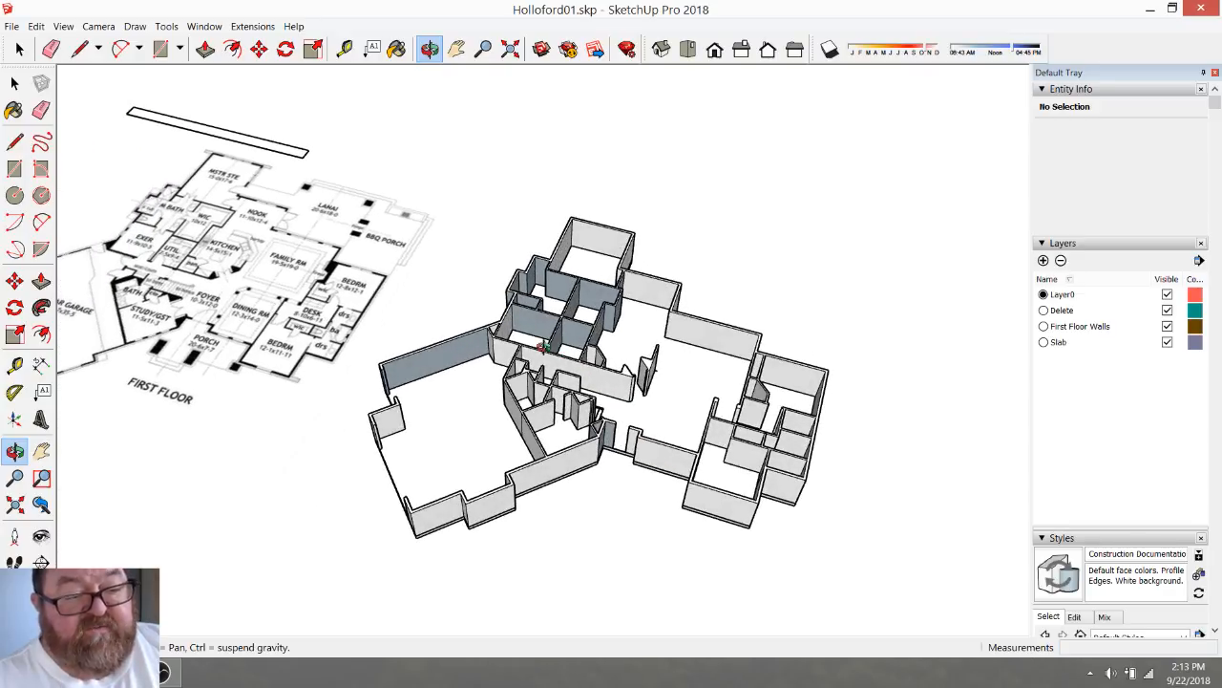
{"action": "scroll", "coordinate": [702, 435], "scroll_direction": "down", "scroll_amount": 3}
{"action": "scroll", "coordinate": [448, 362], "scroll_direction": "up", "scroll_amount": 3}
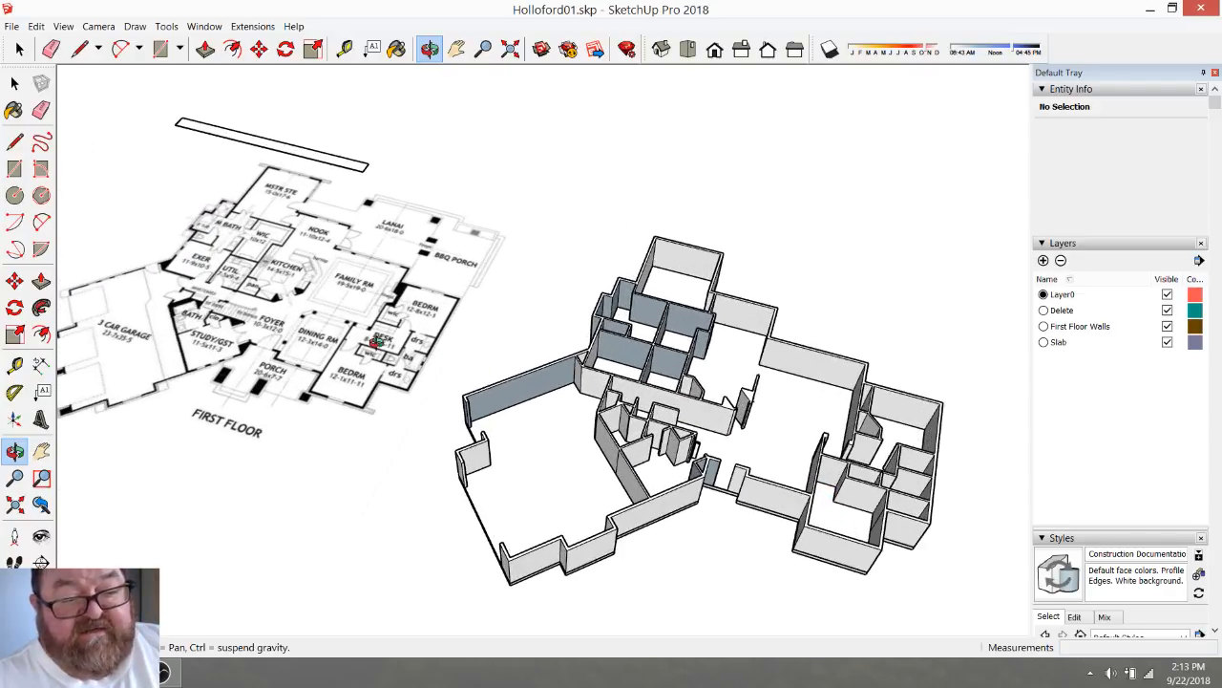
{"action": "scroll", "coordinate": [376, 343], "scroll_direction": "down", "scroll_amount": 2}
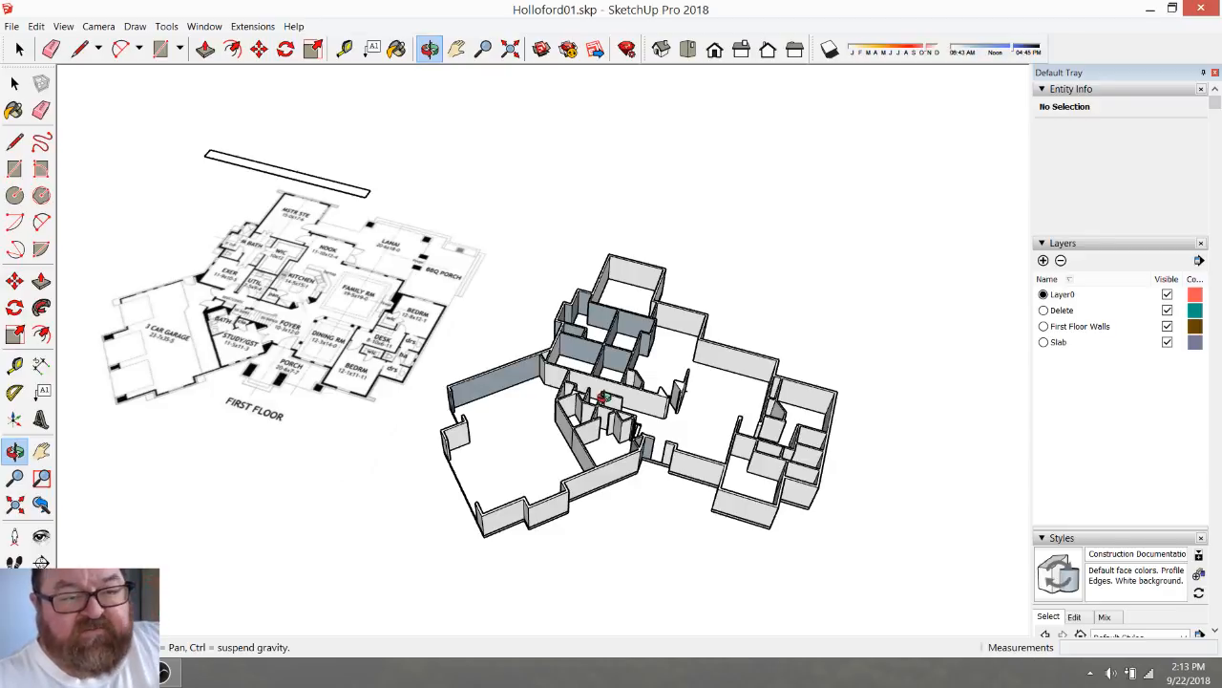
{"action": "scroll", "coordinate": [603, 397], "scroll_direction": "down", "scroll_amount": 1}
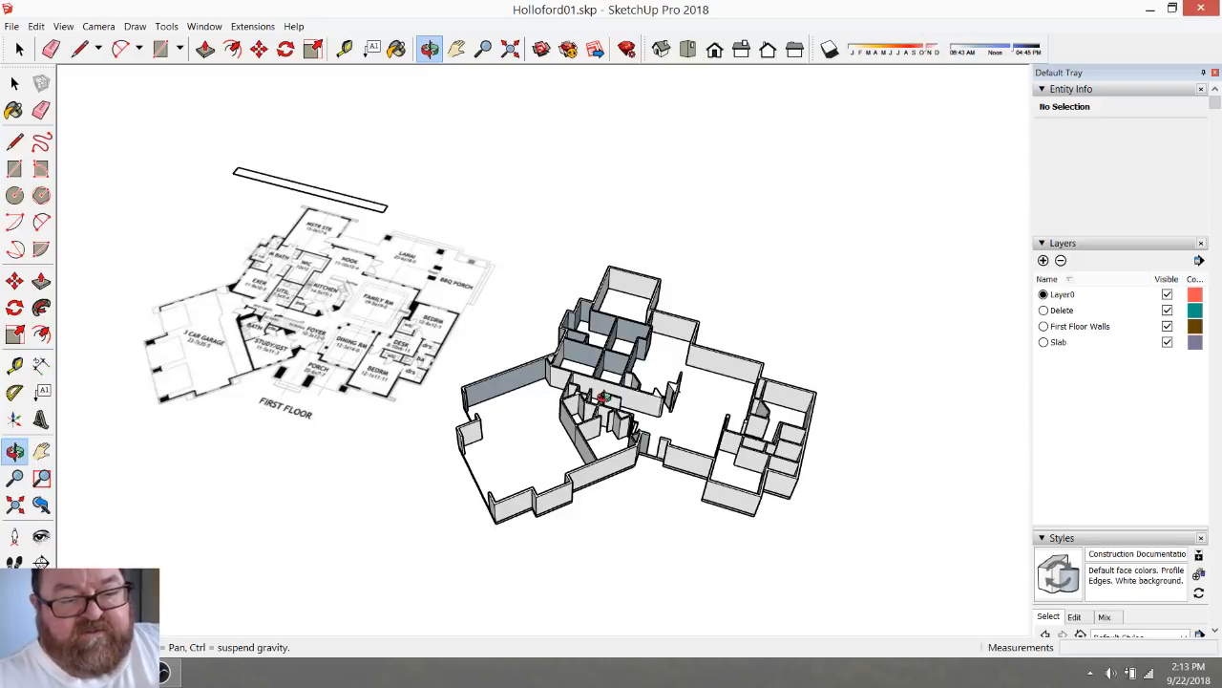
{"action": "left_click_drag", "start_coordinate": [606, 393], "coordinate": [611, 363]}
{"action": "scroll", "coordinate": [609, 355], "scroll_direction": "up", "scroll_amount": 3}
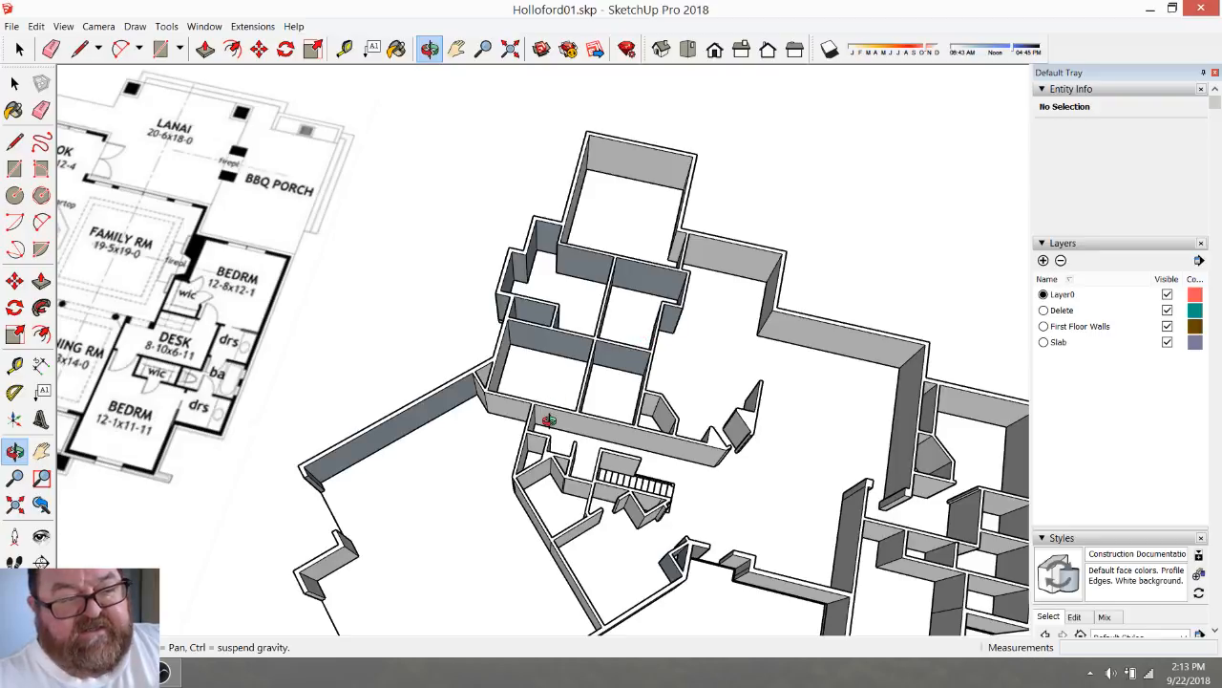
{"action": "scroll", "coordinate": [549, 421], "scroll_direction": "down", "scroll_amount": 2}
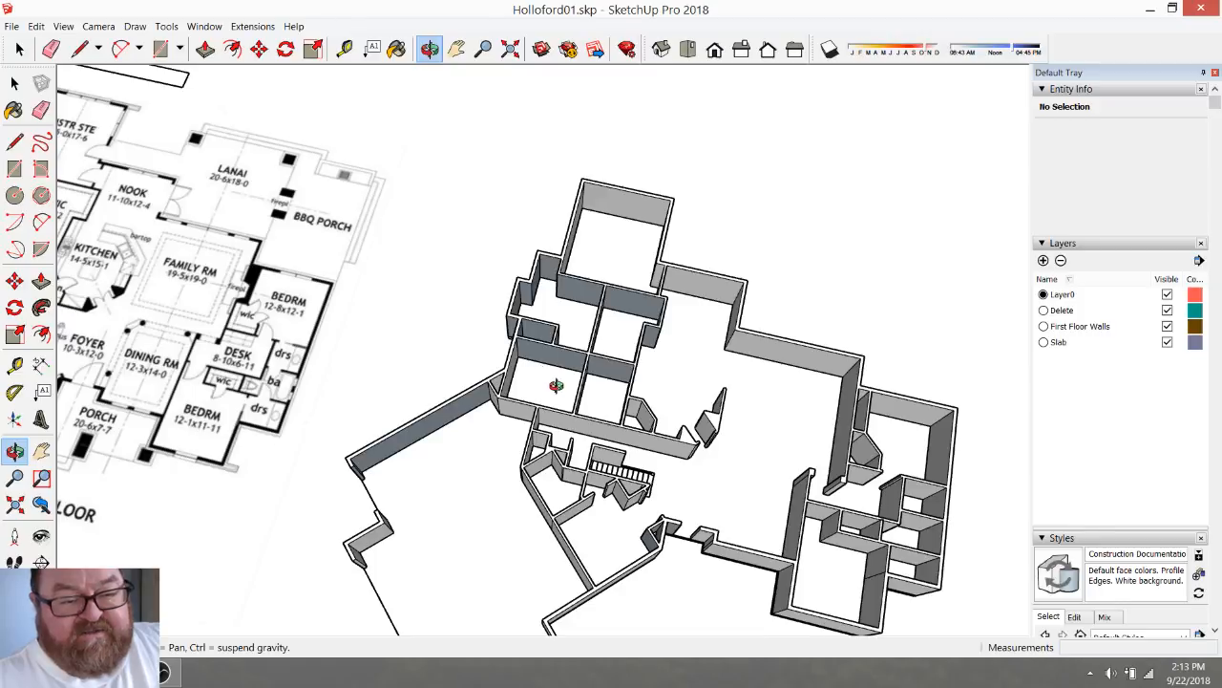
{"action": "scroll", "coordinate": [557, 385], "scroll_direction": "down", "scroll_amount": 2}
{"action": "left_click_drag", "start_coordinate": [696, 480], "coordinate": [559, 394]}
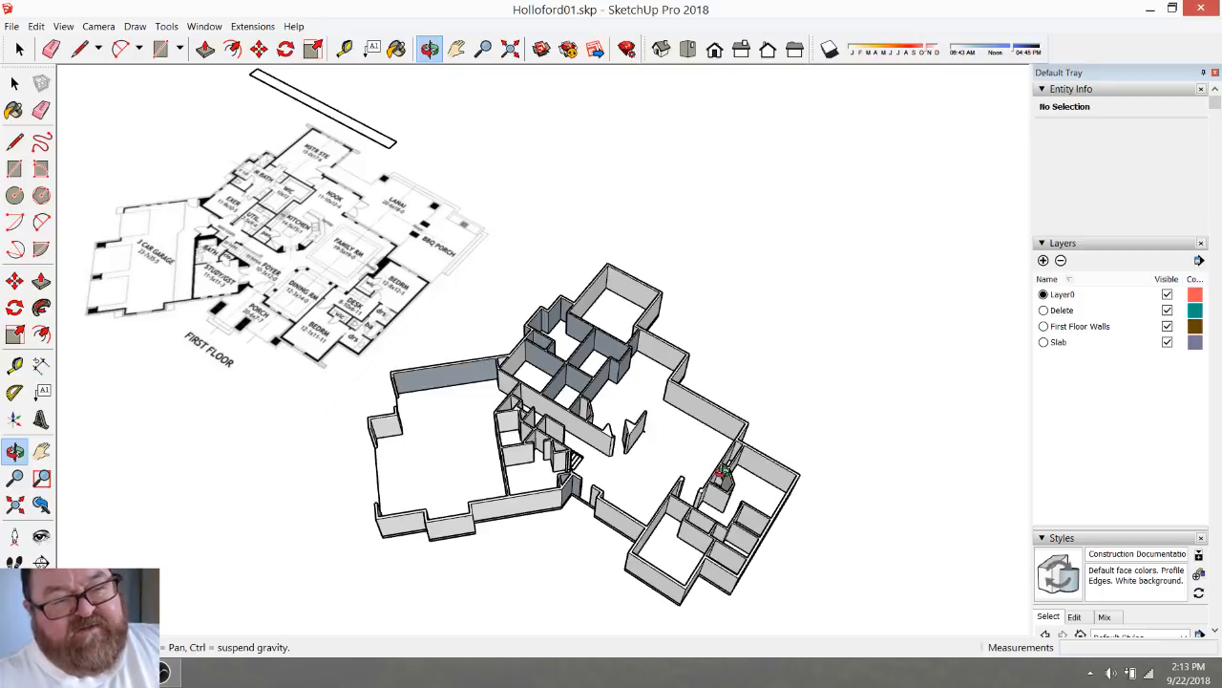
{"action": "left_click_drag", "start_coordinate": [571, 380], "coordinate": [736, 441]}
{"action": "scroll", "coordinate": [631, 406], "scroll_direction": "up", "scroll_amount": 3}
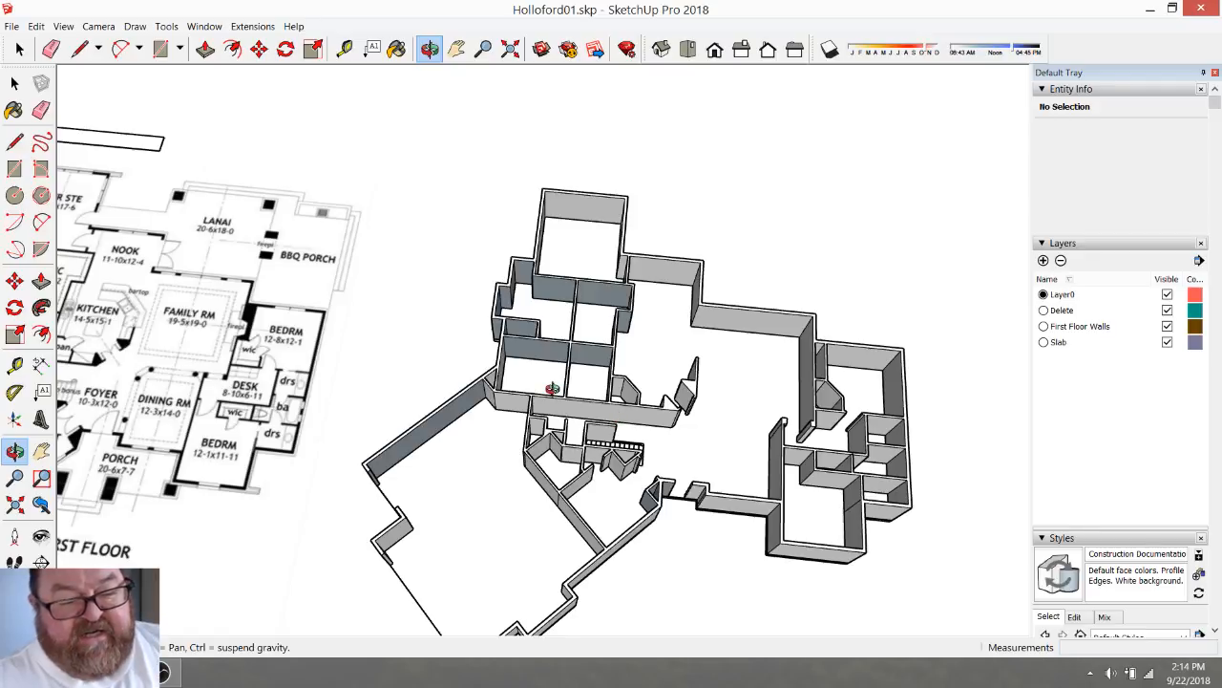
{"action": "left_click_drag", "start_coordinate": [552, 389], "coordinate": [618, 480]}
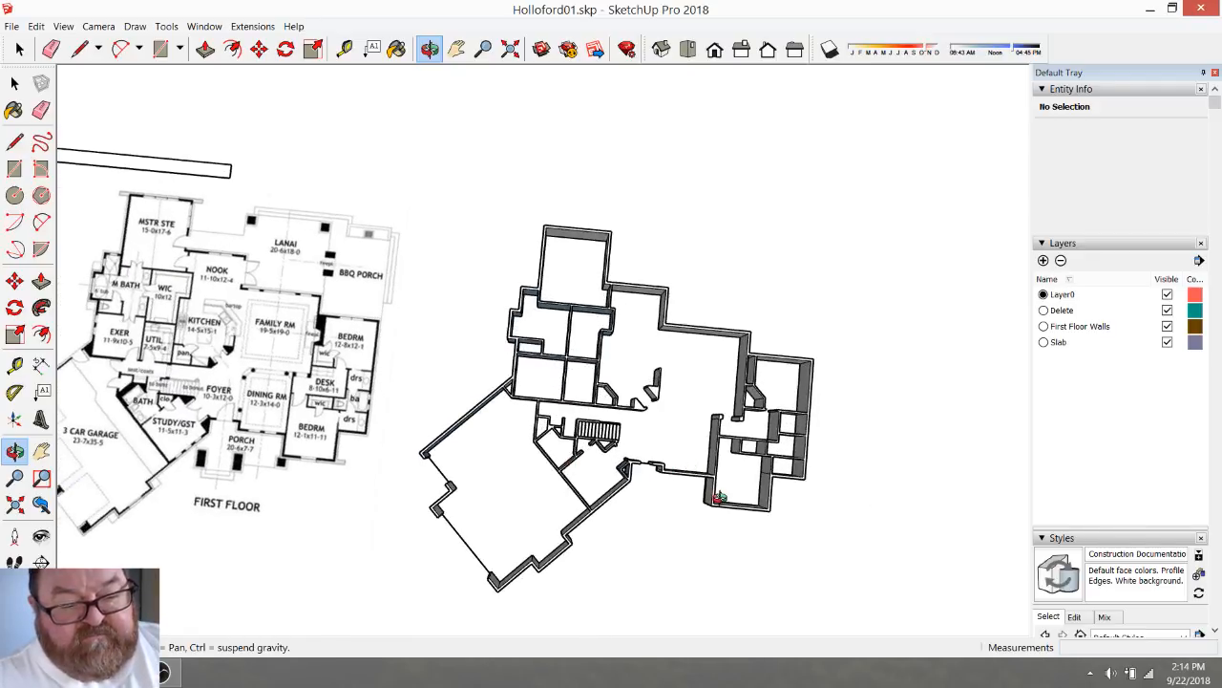
{"action": "scroll", "coordinate": [718, 498], "scroll_direction": "up", "scroll_amount": 5}
{"action": "left_click_drag", "start_coordinate": [770, 469], "coordinate": [663, 355]}
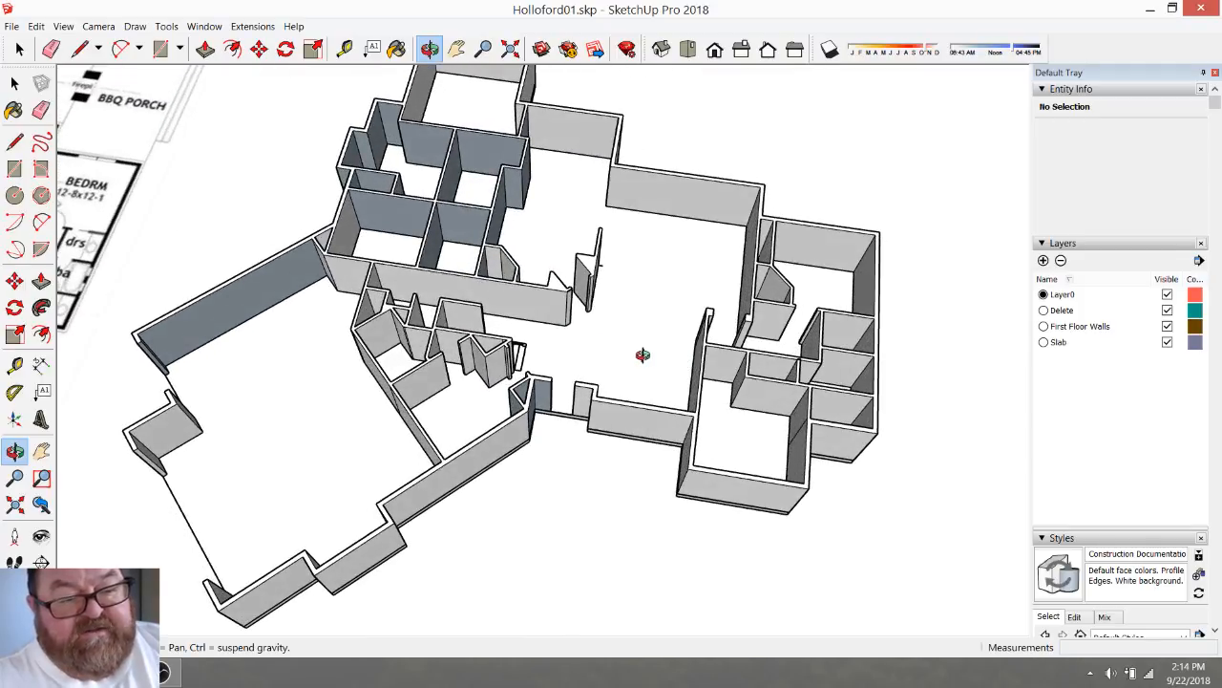
{"action": "left_click_drag", "start_coordinate": [529, 242], "coordinate": [562, 397]}
{"action": "scroll", "coordinate": [522, 332], "scroll_direction": "down", "scroll_amount": 3}
{"action": "left_click_drag", "start_coordinate": [516, 334], "coordinate": [682, 383]}
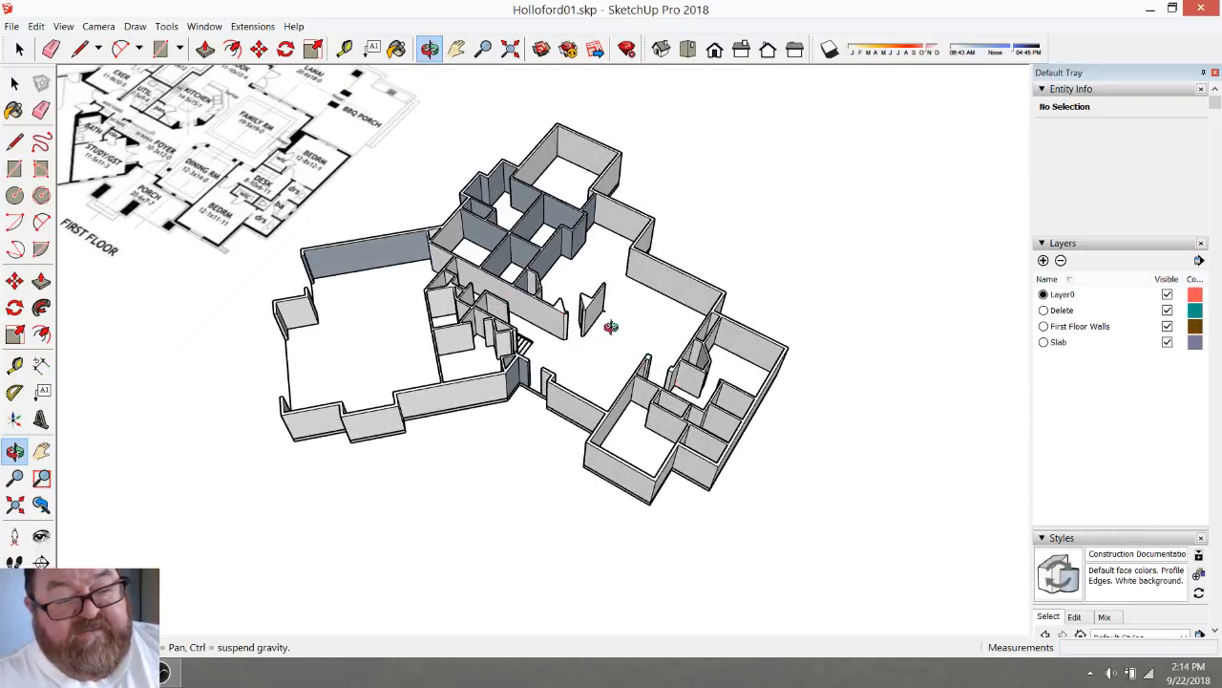
{"action": "scroll", "coordinate": [622, 322], "scroll_direction": "up", "scroll_amount": 2}
{"action": "scroll", "coordinate": [713, 427], "scroll_direction": "down", "scroll_amount": 4}
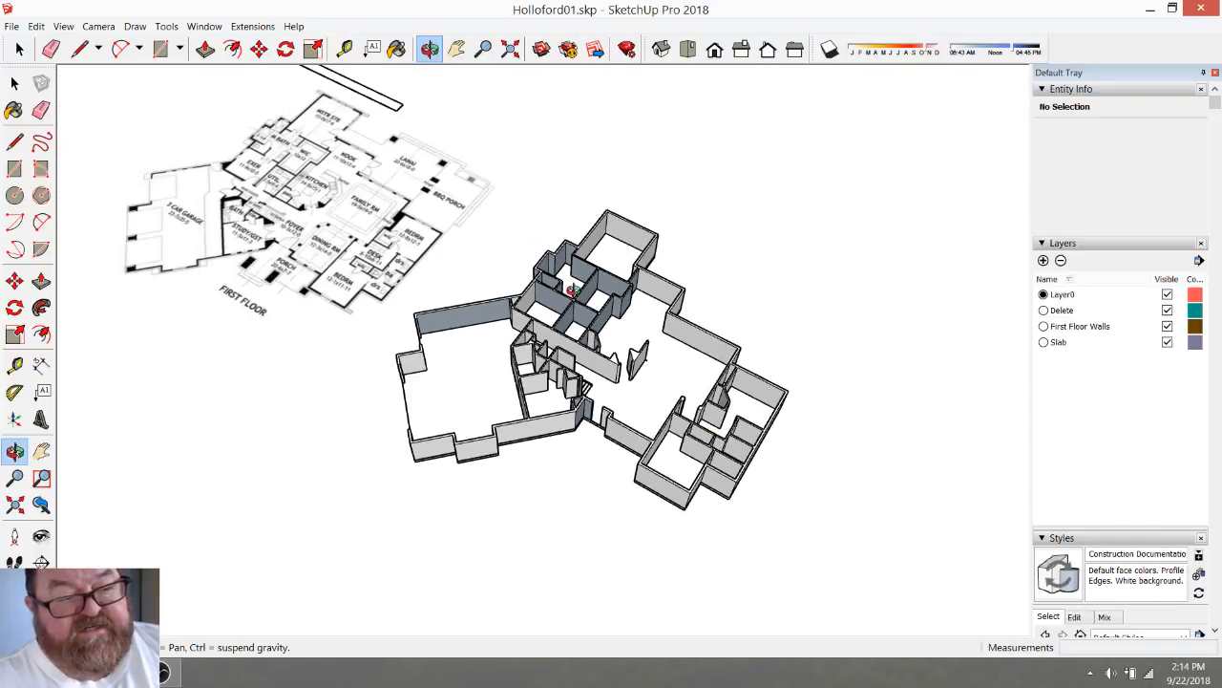
{"action": "left_click_drag", "start_coordinate": [572, 292], "coordinate": [734, 353]}
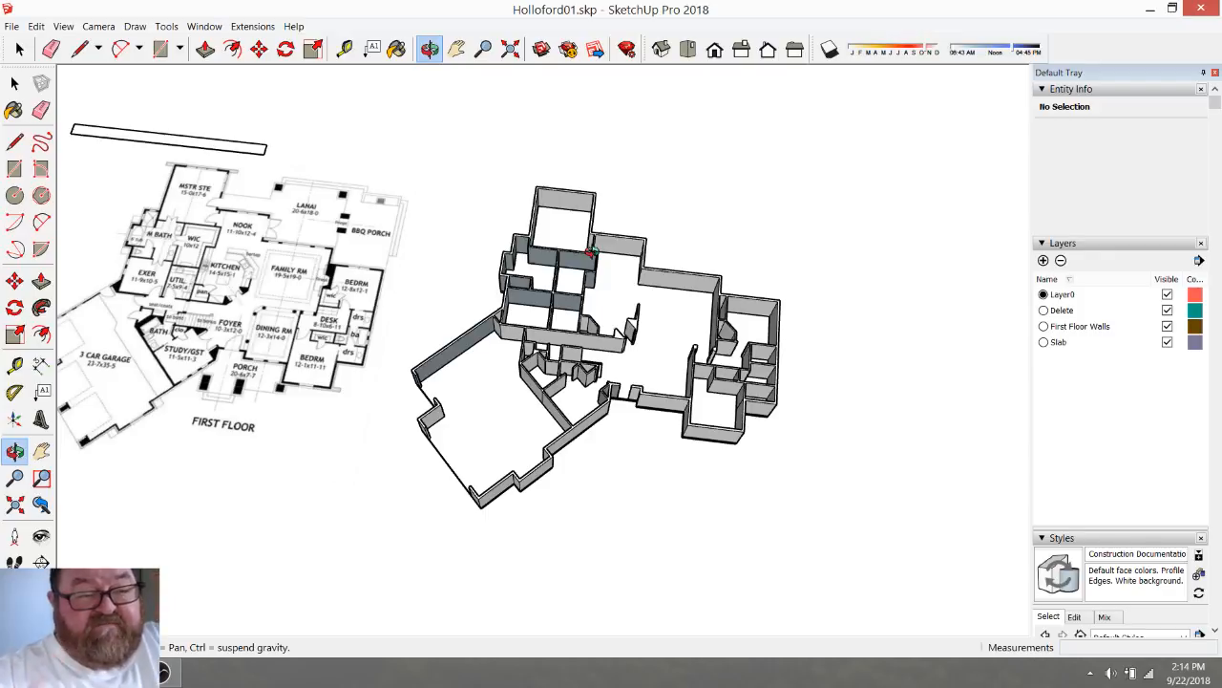
{"action": "left_click_drag", "start_coordinate": [633, 264], "coordinate": [643, 303]}
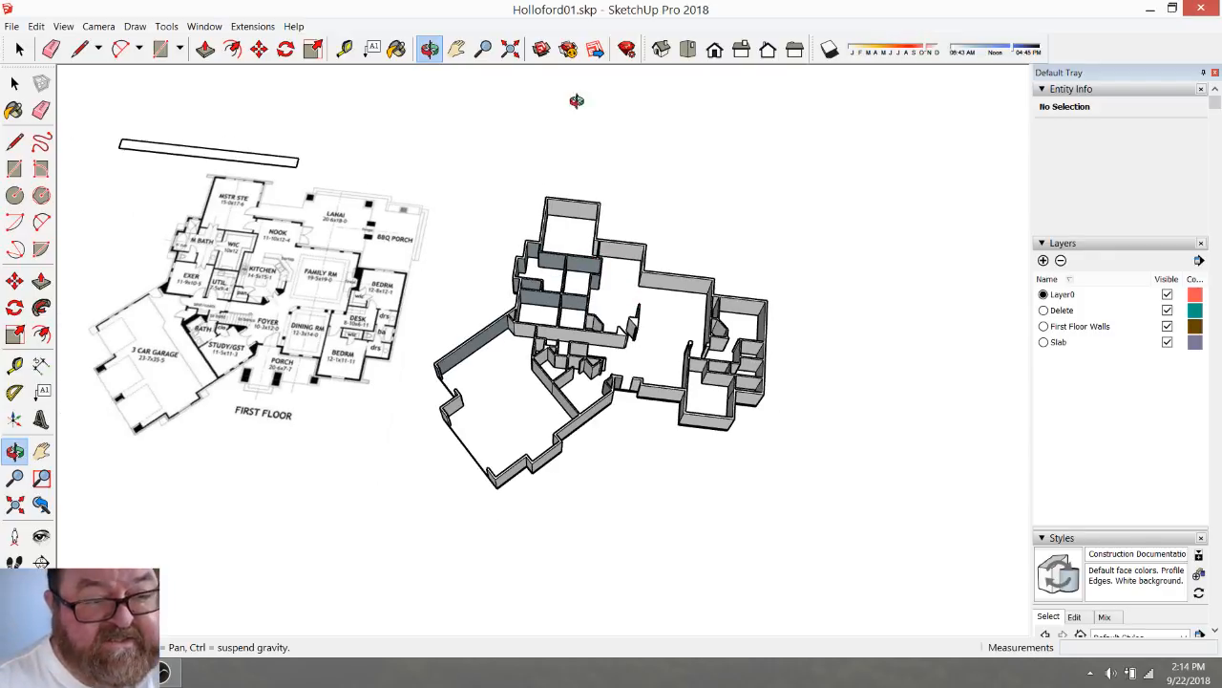
Switch to the top view and compare the 3D walls, including the dining room and bedroom area, with the floor plan
{"action": "left_click", "coordinate": [688, 50]}
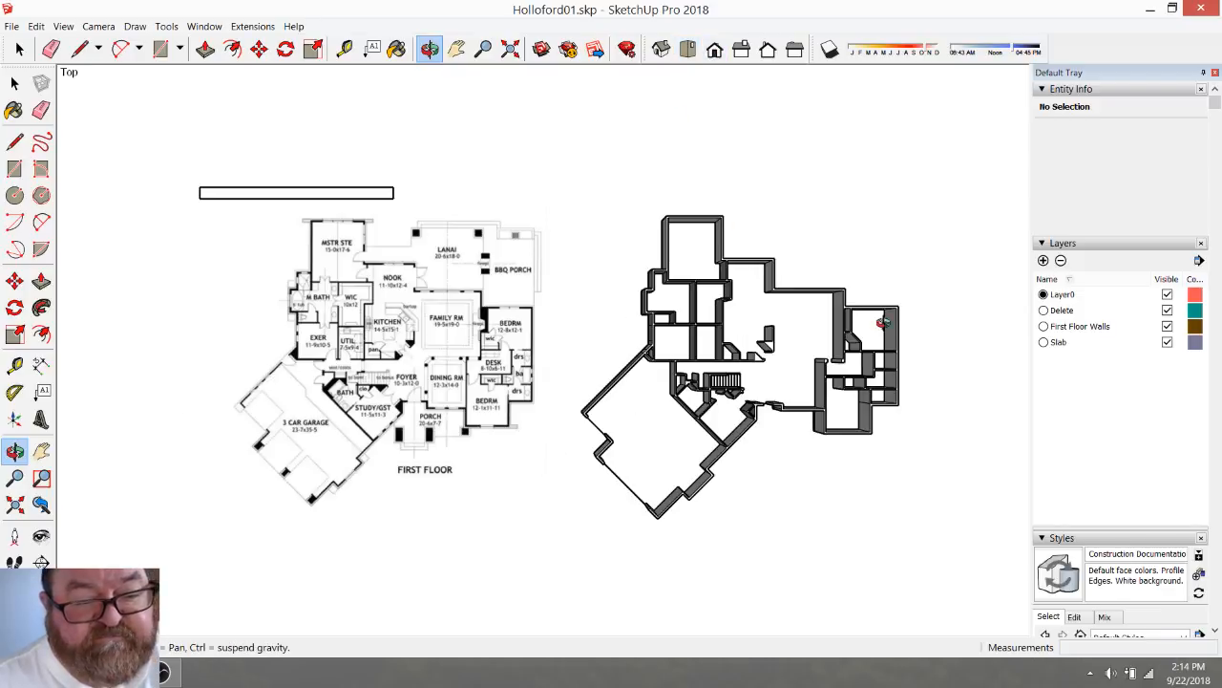
{"action": "scroll", "coordinate": [883, 323], "scroll_direction": "up", "scroll_amount": 4}
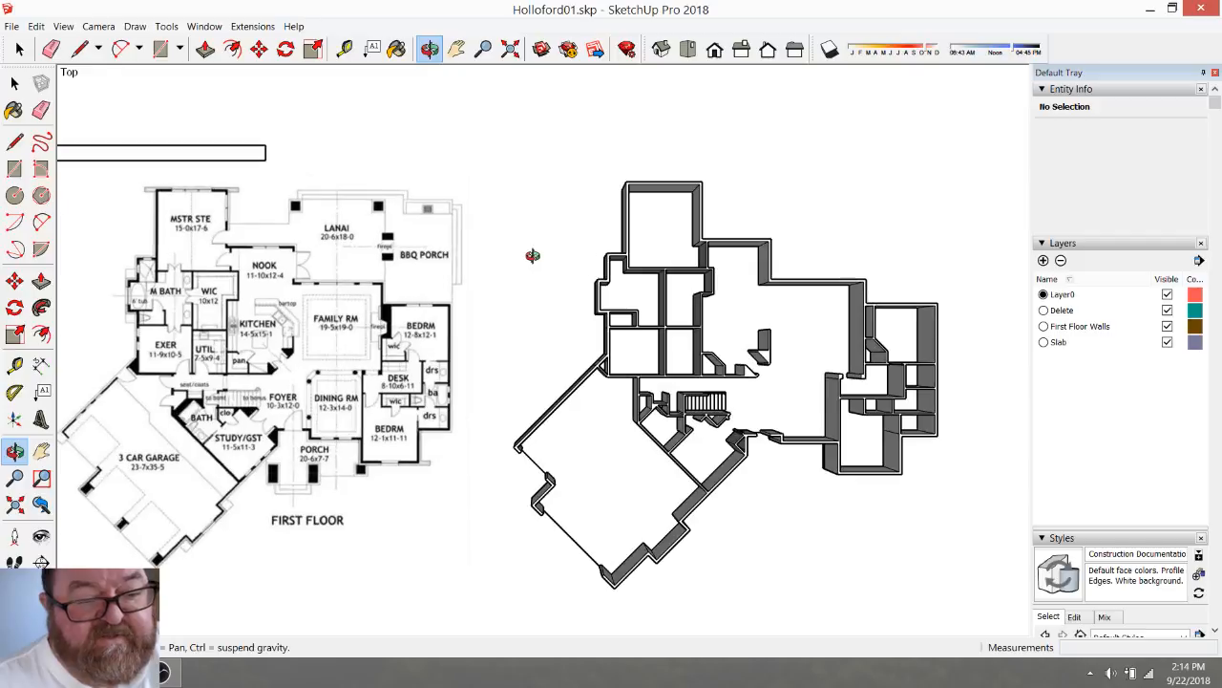
{"action": "scroll", "coordinate": [571, 264], "scroll_direction": "down", "scroll_amount": 3}
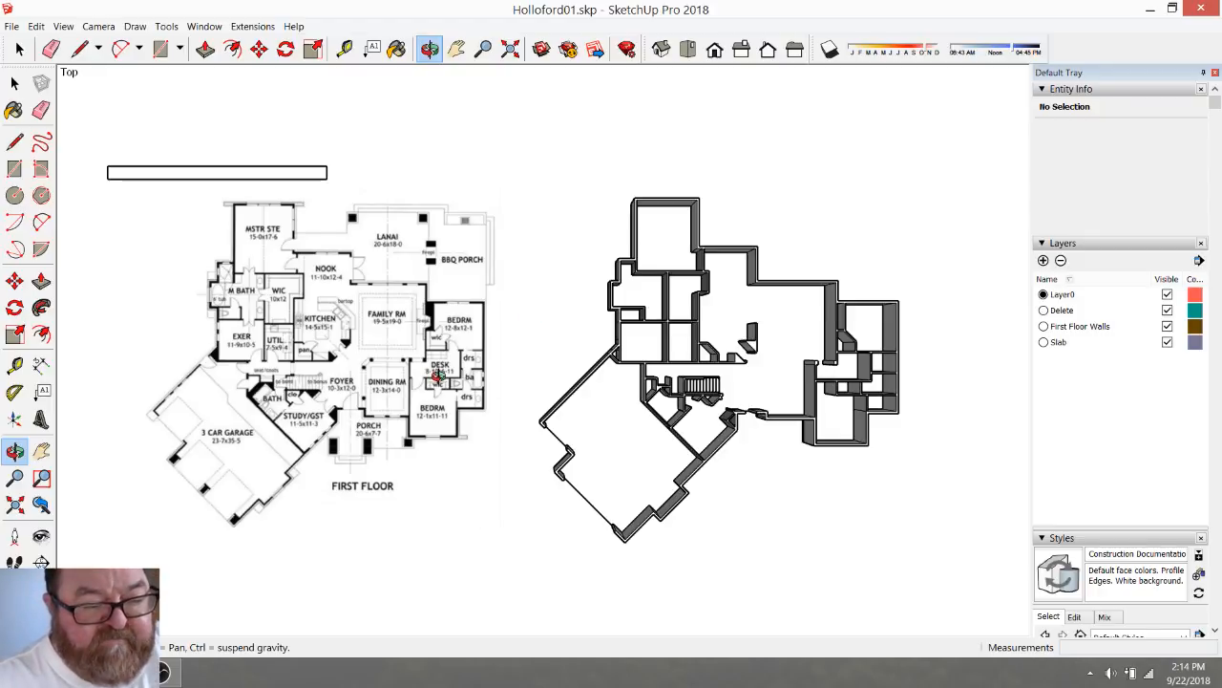
{"action": "scroll", "coordinate": [856, 378], "scroll_direction": "up", "scroll_amount": 4}
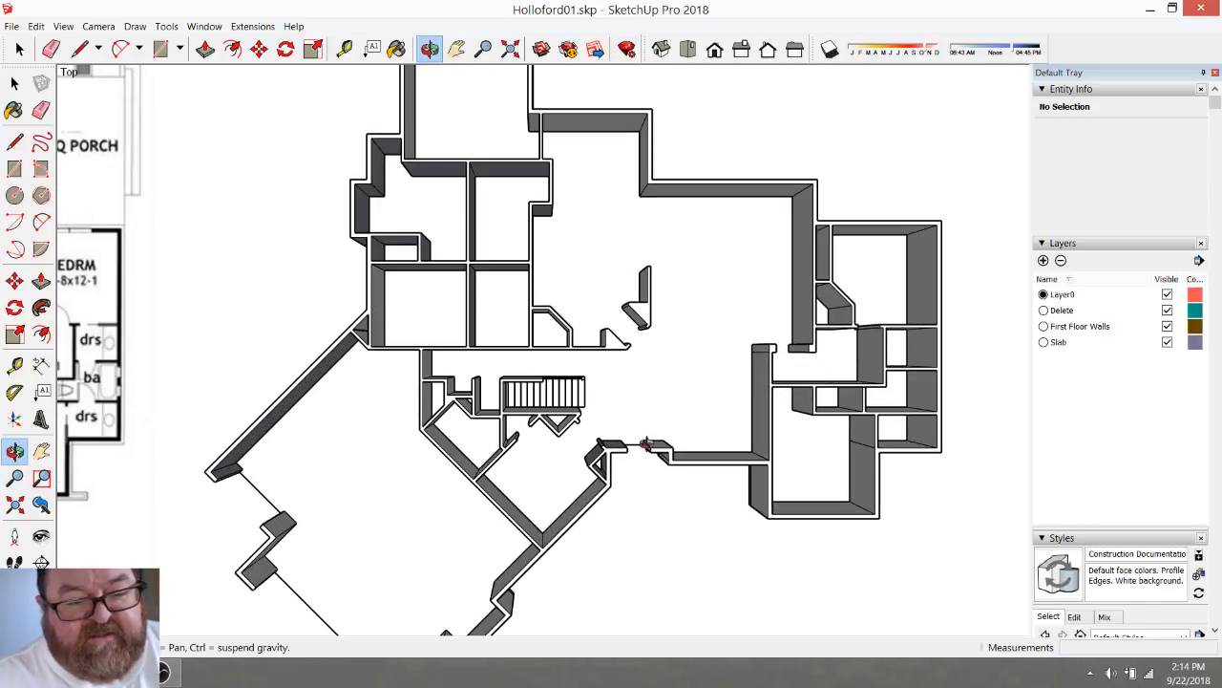
{"action": "scroll", "coordinate": [706, 438], "scroll_direction": "down", "scroll_amount": 3}
{"action": "left_click_drag", "start_coordinate": [611, 406], "coordinate": [306, 262]}
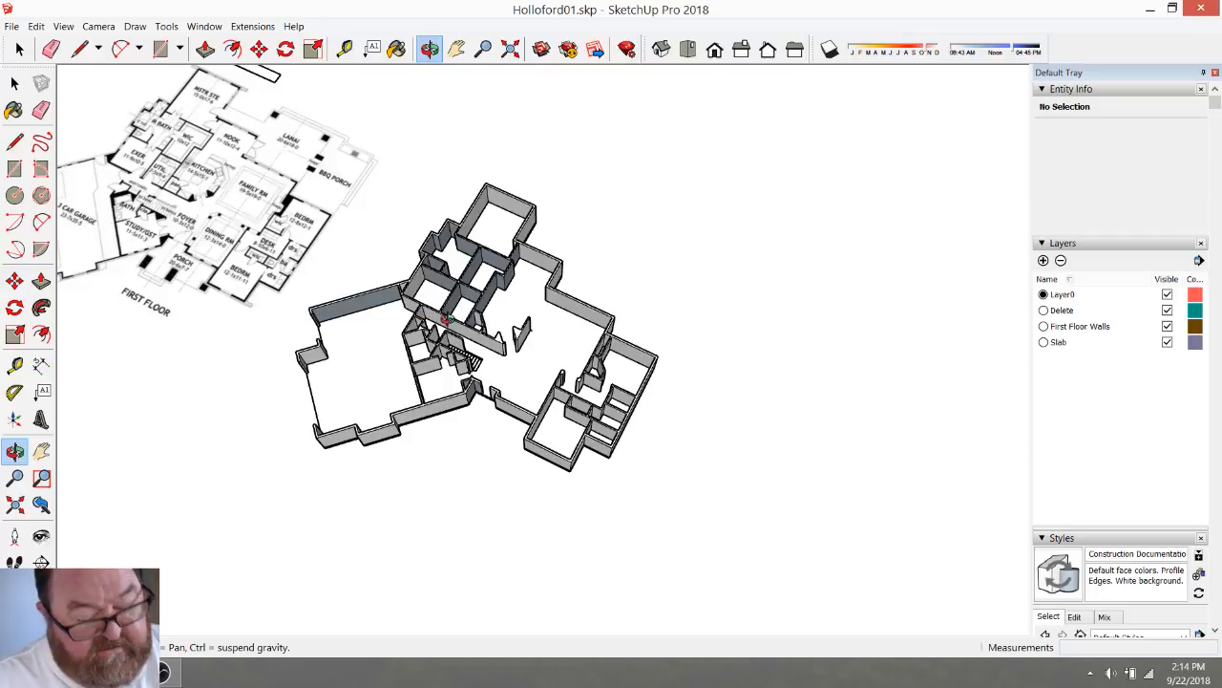
Undo the recent deletions and moves until the slice outline is restored and the kitchen and dining room groups sit inside the 3D walls
{"action": "left_click_drag", "start_coordinate": [445, 318], "coordinate": [517, 330]}
{"action": "key", "text": "ctrl+z"}
{"action": "key", "text": "ctrl+z"}
{"action": "key", "text": "ctrl+z"}
{"action": "key", "text": "ctrl+z"}
{"action": "key", "text": "ctrl+z"}
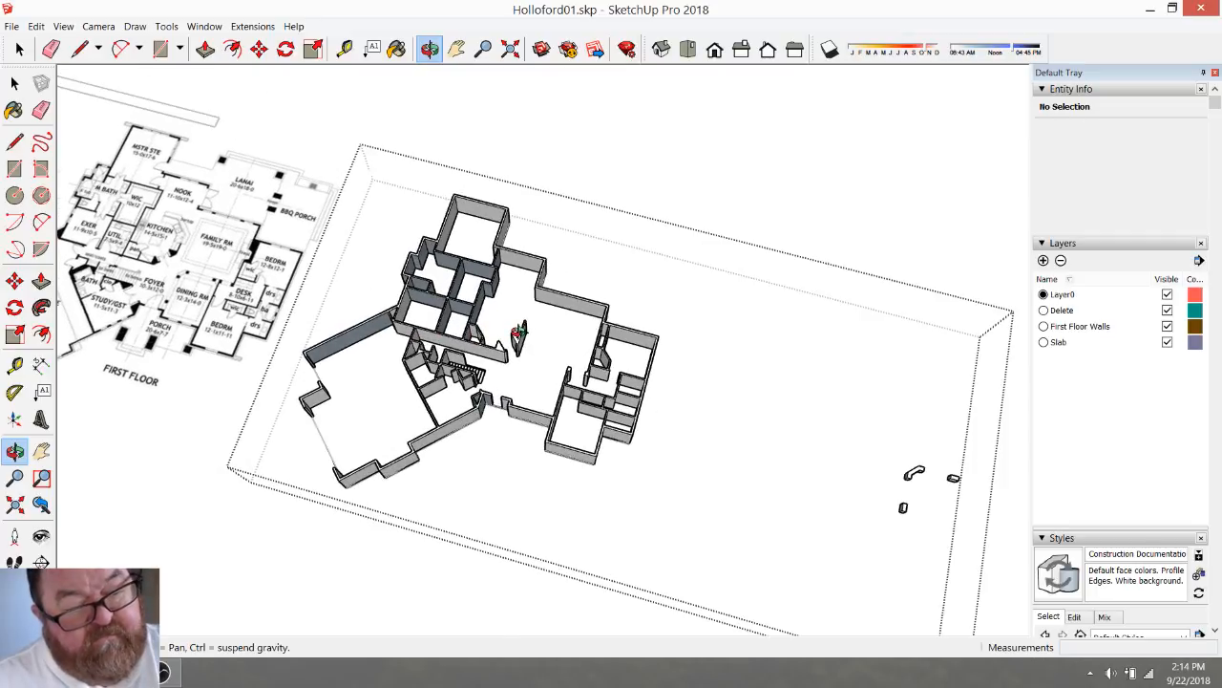
{"action": "key", "text": "ctrl+z"}
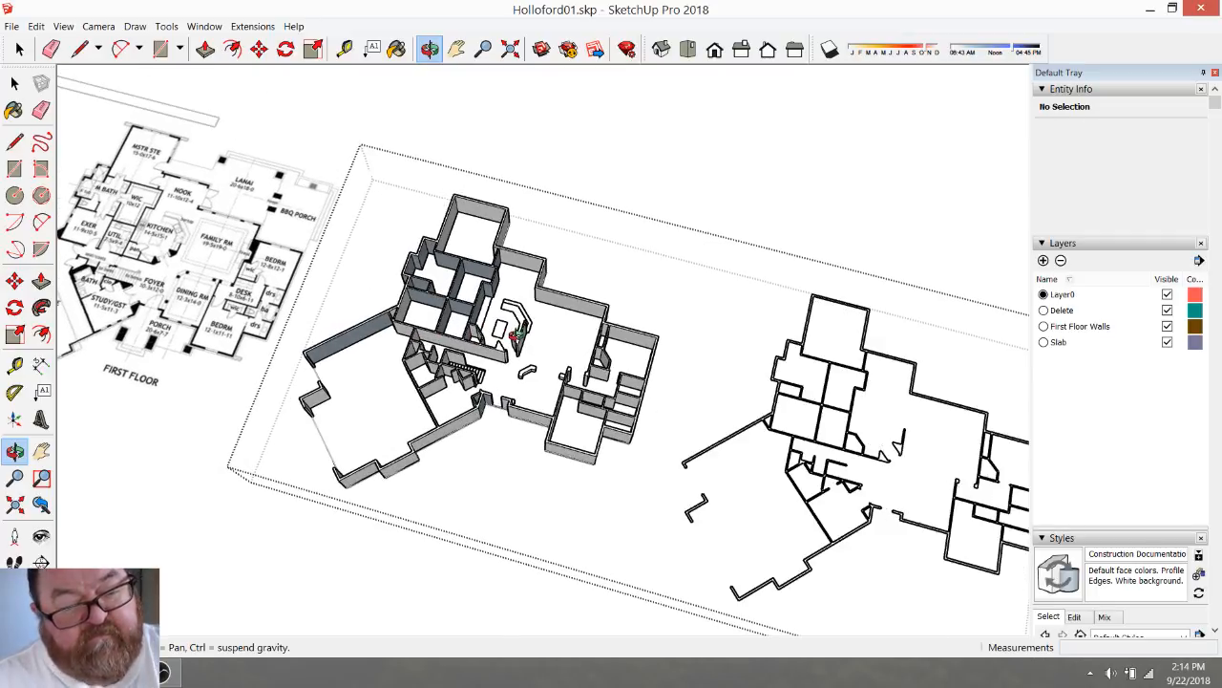
{"action": "key", "text": "shift+z"}
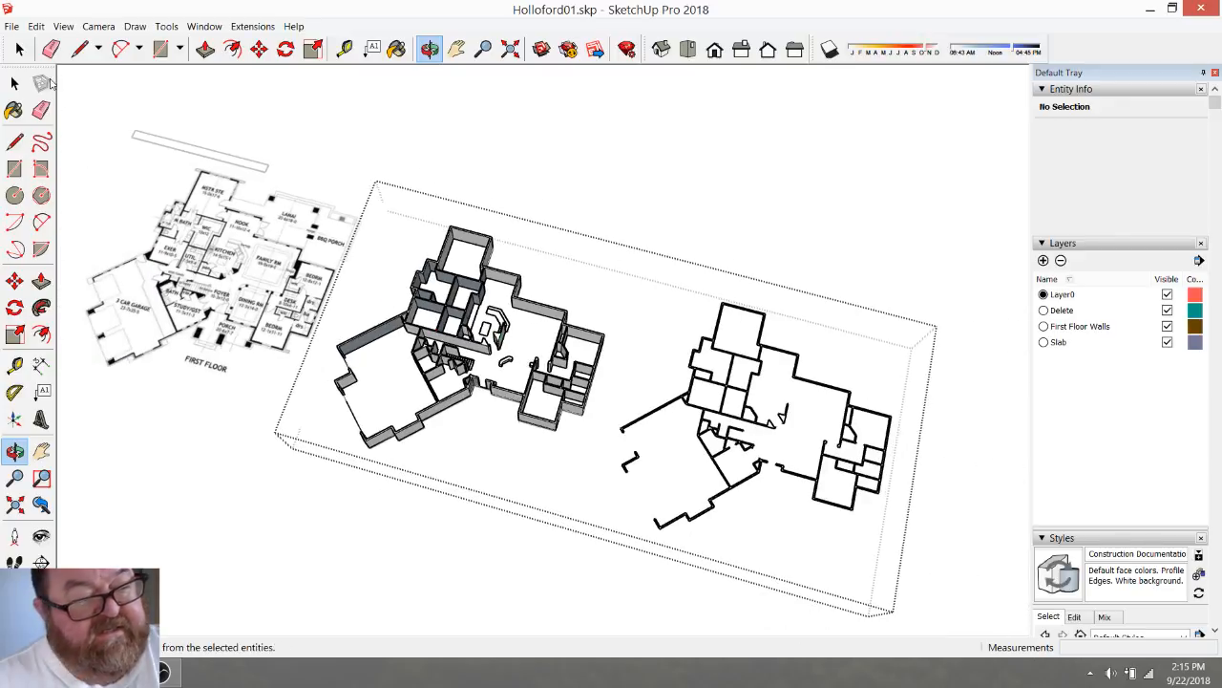
Delete only the slice outline group beside the house, keeping the kitchen and dining room groups inside the 3D walls
{"action": "left_click", "coordinate": [19, 49]}
{"action": "scroll", "coordinate": [520, 336], "scroll_direction": "up", "scroll_amount": 5}
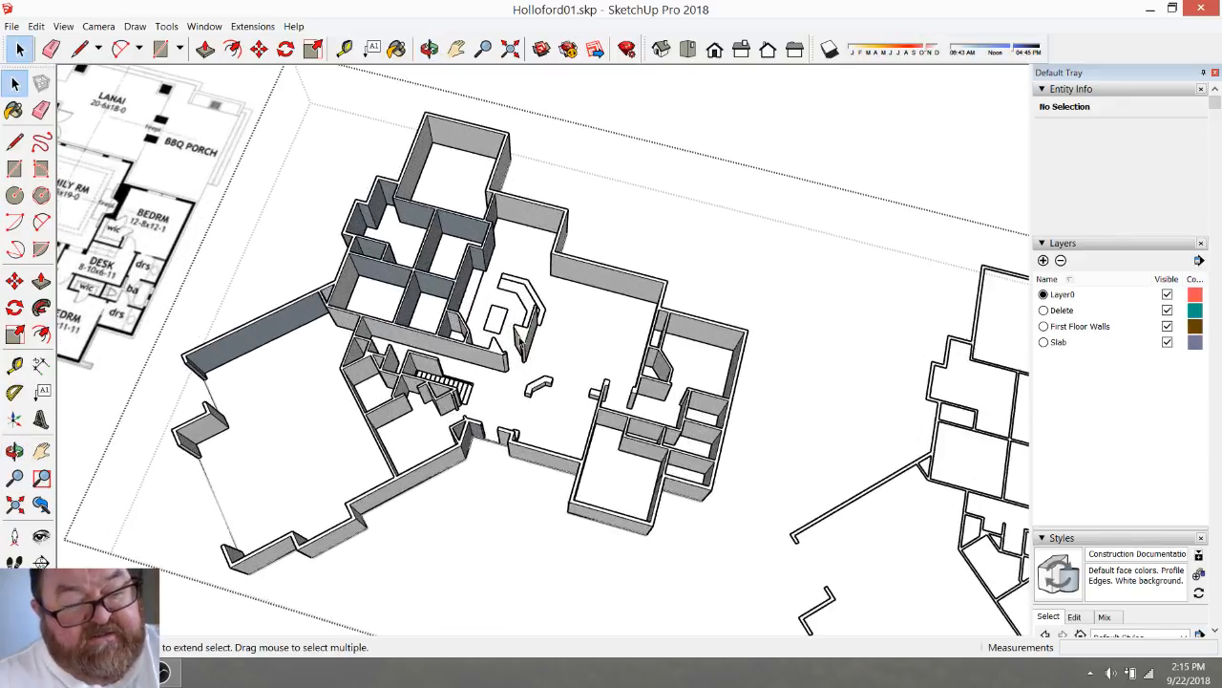
{"action": "left_click", "coordinate": [429, 49]}
{"action": "left_click_drag", "start_coordinate": [420, 153], "coordinate": [766, 346]}
{"action": "key", "text": "shift+z"}
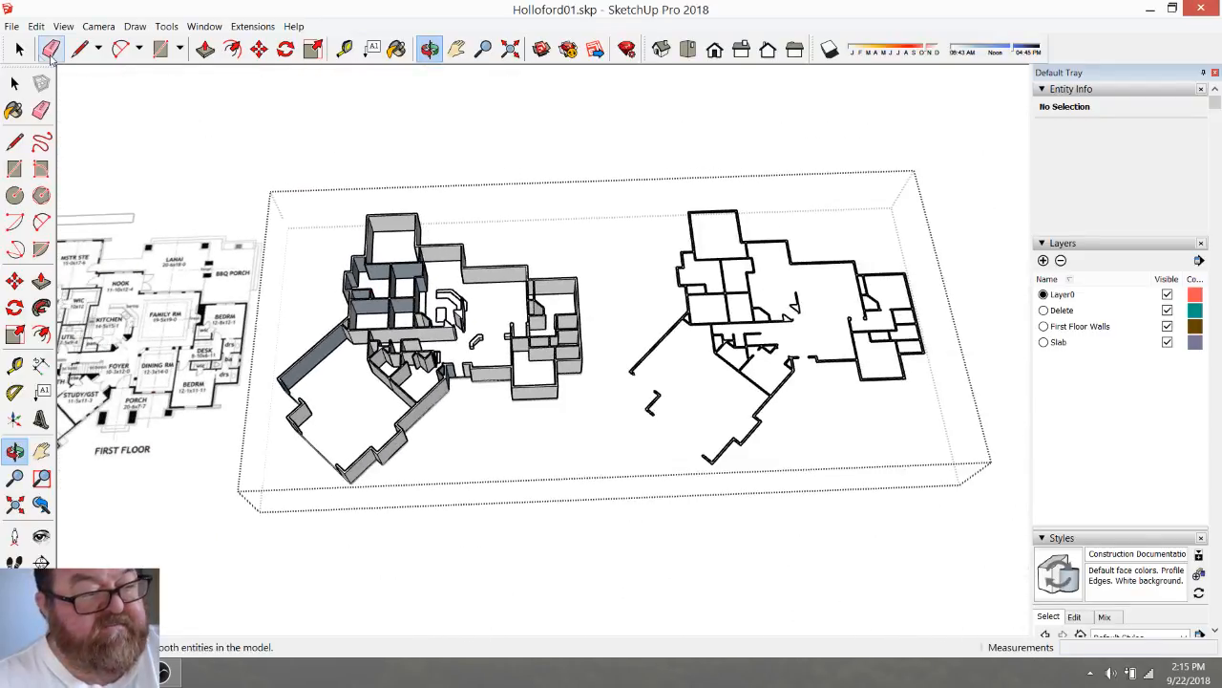
{"action": "left_click", "coordinate": [19, 49]}
{"action": "left_click", "coordinate": [702, 258]}
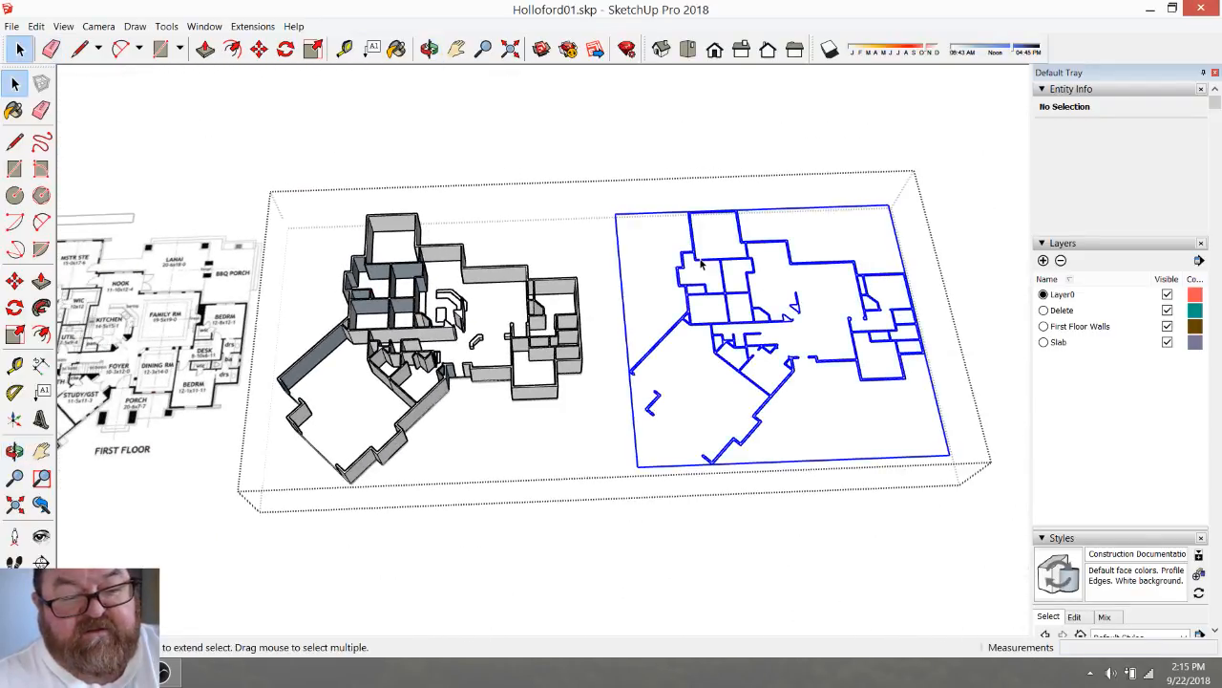
{"action": "key", "text": "Delete"}
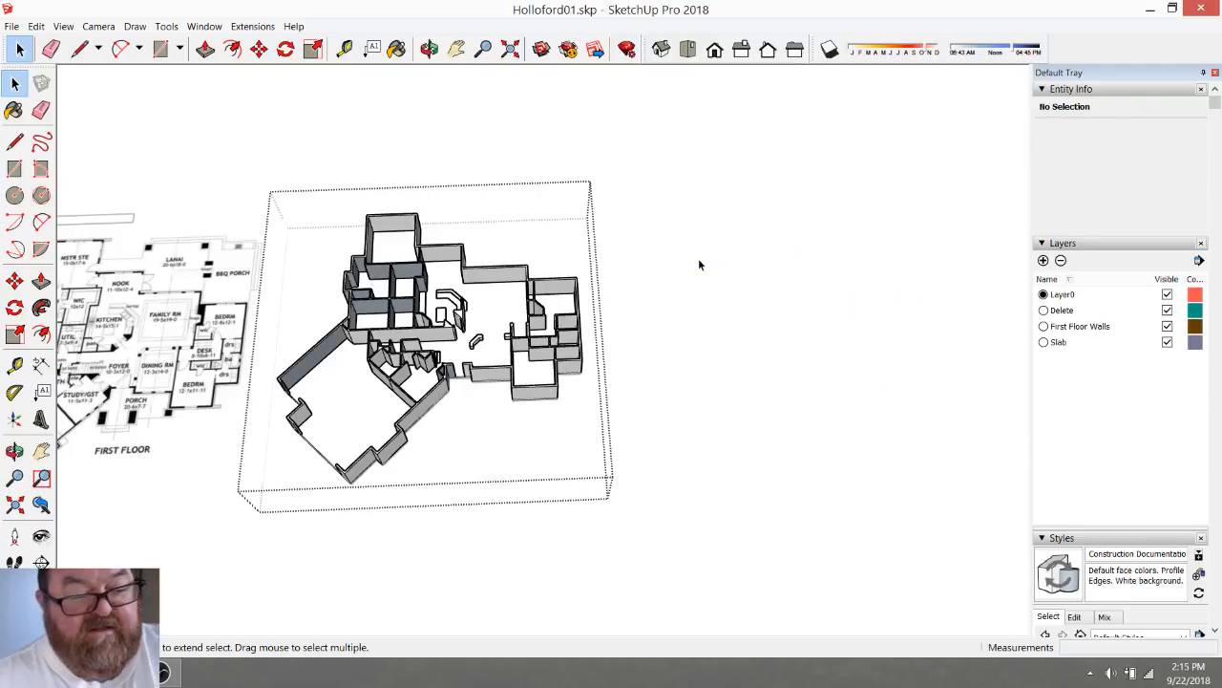
Examine the 3D walls with the kitchen and dining room pieces in place
{"action": "left_click", "coordinate": [659, 255]}
{"action": "scroll", "coordinate": [738, 456], "scroll_direction": "down", "scroll_amount": 2}
{"action": "scroll", "coordinate": [404, 346], "scroll_direction": "up", "scroll_amount": 3}
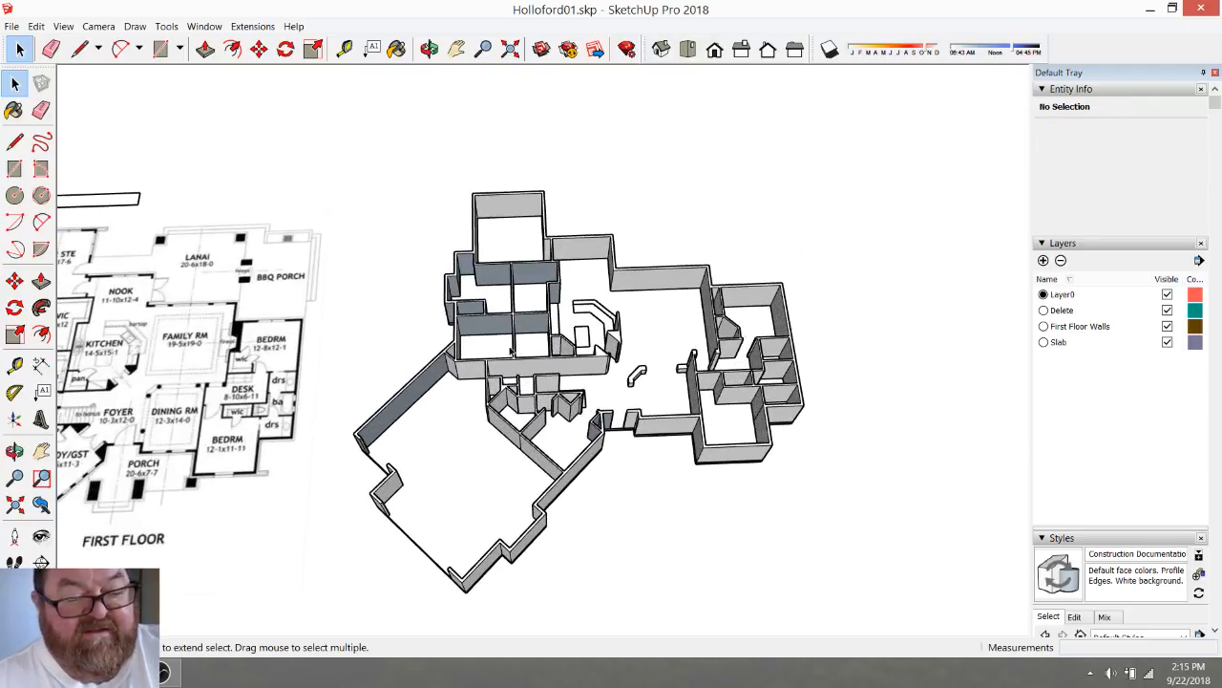
{"action": "left_click", "coordinate": [521, 256]}
{"action": "left_click", "coordinate": [429, 49]}
{"action": "left_click_drag", "start_coordinate": [450, 229], "coordinate": [563, 251]}
{"action": "left_click", "coordinate": [19, 50]}
{"action": "left_click", "coordinate": [474, 156]}
{"action": "left_click", "coordinate": [491, 212]}
{"action": "left_click", "coordinate": [502, 157]}
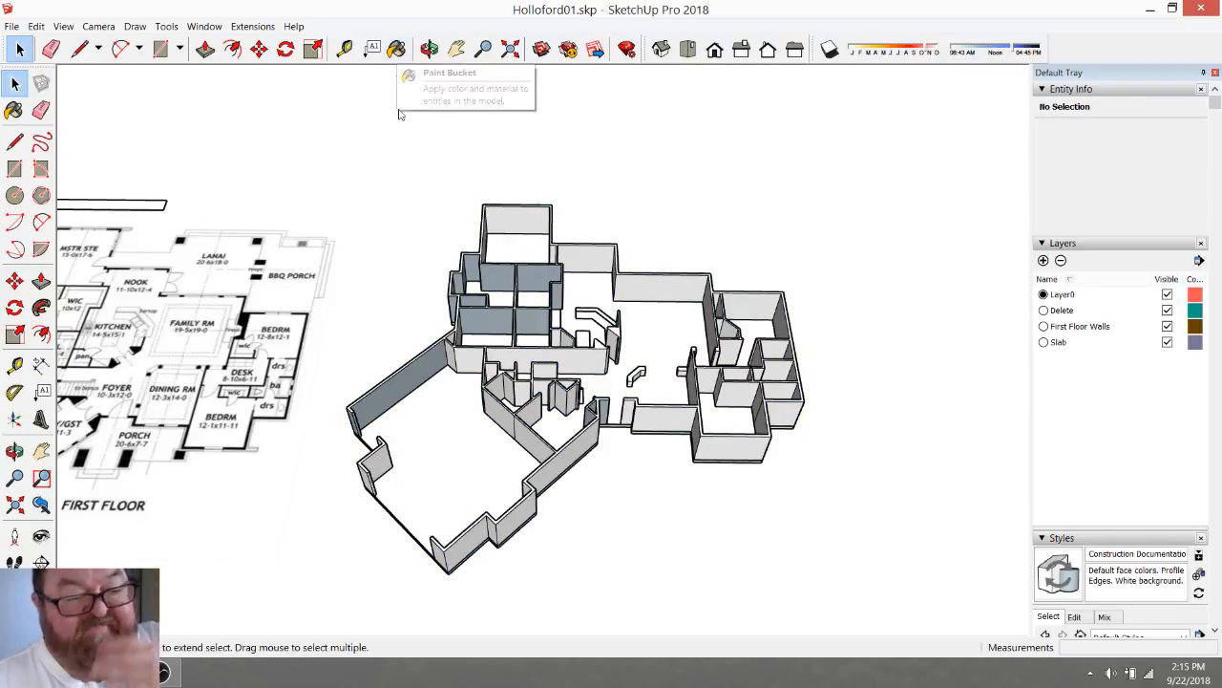
Examine the kitchen, stair and bedroom walls from overhead and low angles, comparing the room layout with the first floor plan image
{"action": "scroll", "coordinate": [693, 416], "scroll_direction": "down", "scroll_amount": 2}
{"action": "left_click", "coordinate": [429, 48]}
{"action": "left_click_drag", "start_coordinate": [619, 394], "coordinate": [606, 442]}
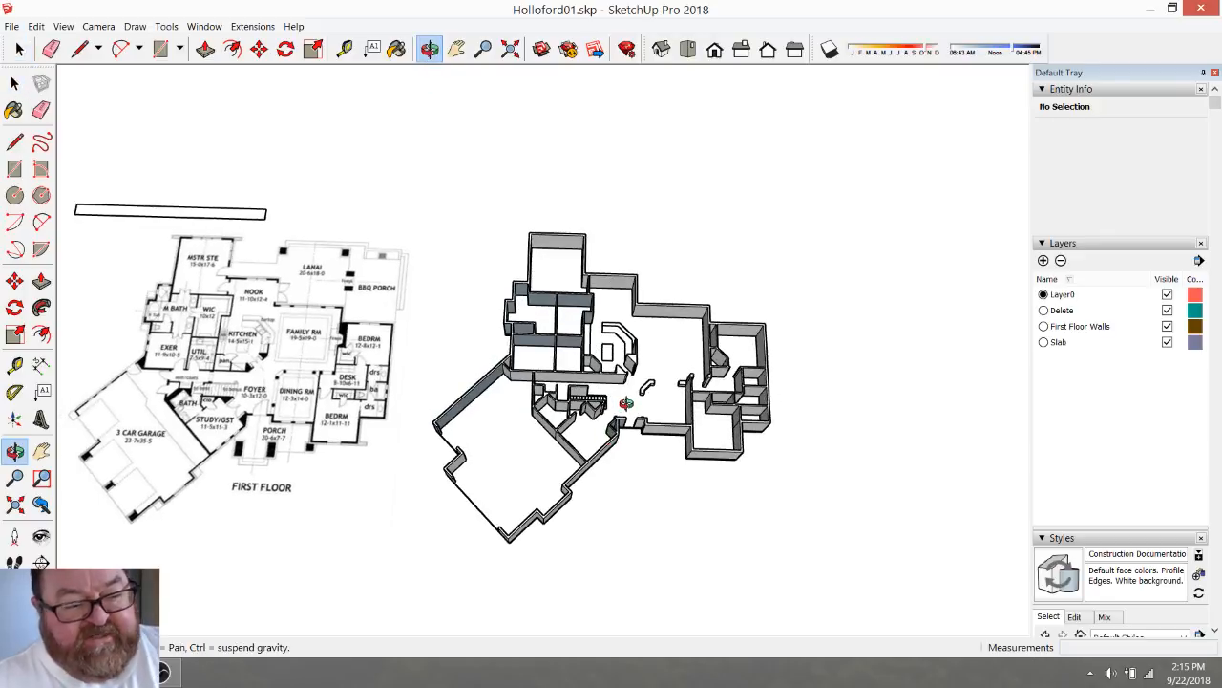
{"action": "scroll", "coordinate": [626, 402], "scroll_direction": "up", "scroll_amount": 3}
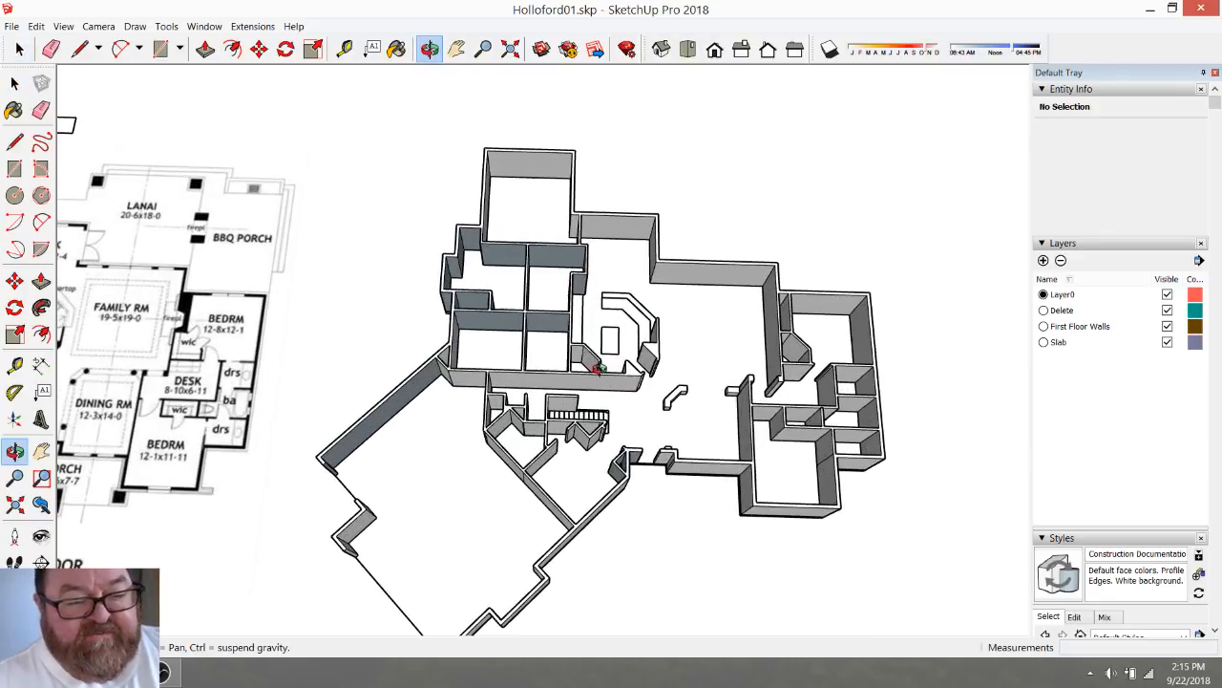
{"action": "left_click_drag", "start_coordinate": [598, 406], "coordinate": [605, 422]}
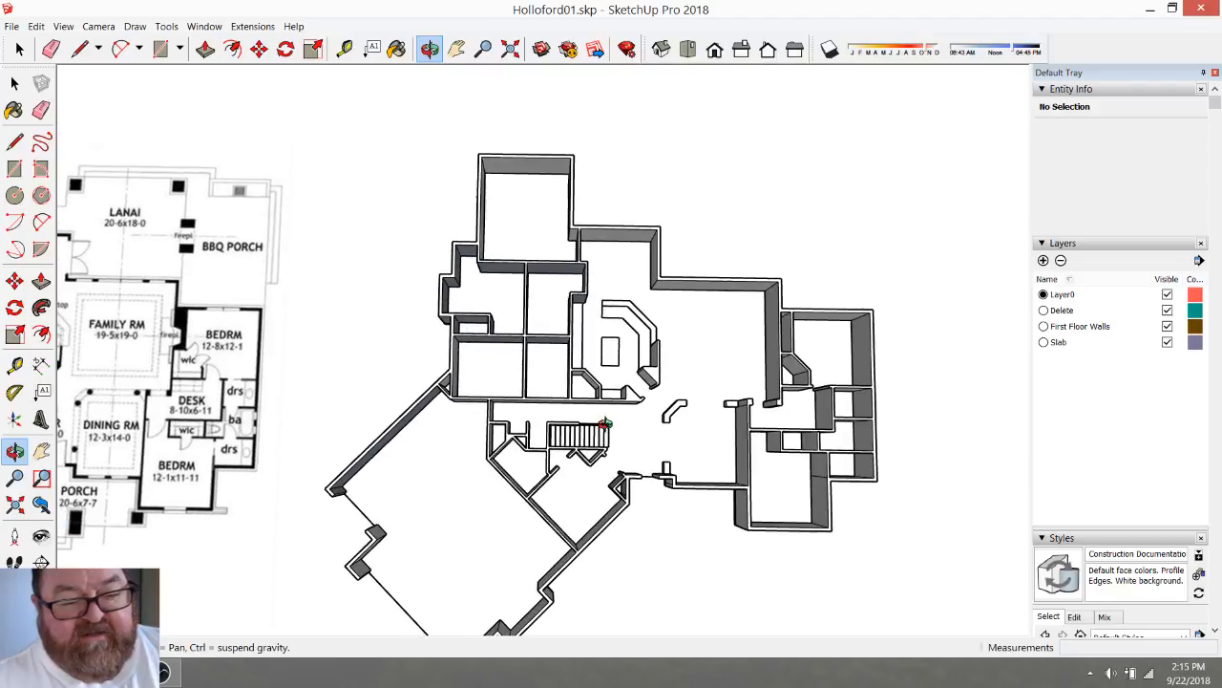
{"action": "scroll", "coordinate": [818, 437], "scroll_direction": "down", "scroll_amount": 2}
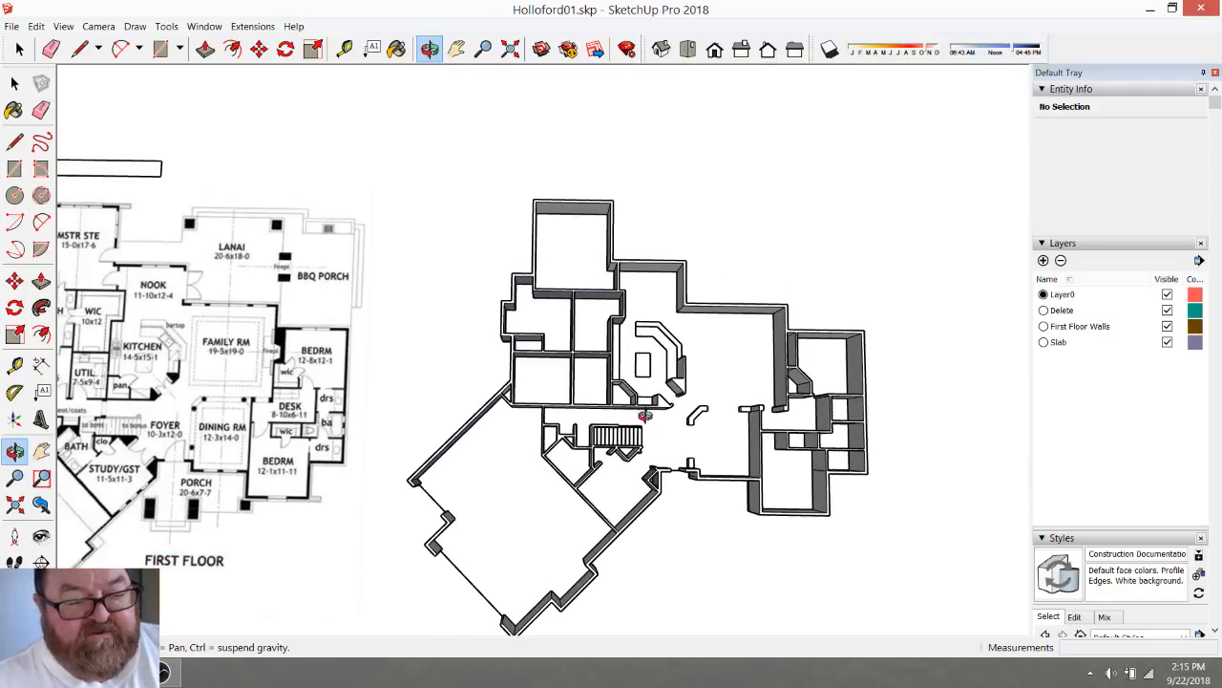
{"action": "left_click_drag", "start_coordinate": [646, 416], "coordinate": [599, 283]}
{"action": "scroll", "coordinate": [571, 410], "scroll_direction": "up", "scroll_amount": 2}
{"action": "left_click_drag", "start_coordinate": [599, 473], "coordinate": [489, 309]}
{"action": "left_click_drag", "start_coordinate": [503, 392], "coordinate": [569, 331]}
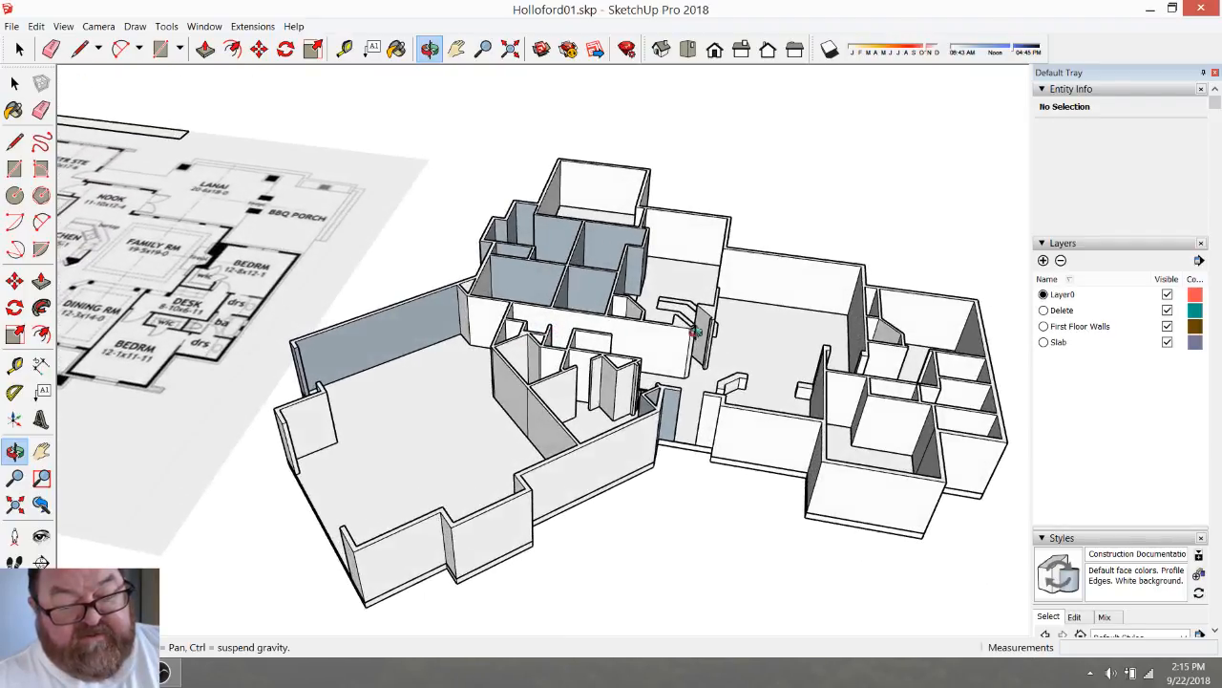
{"action": "scroll", "coordinate": [877, 414], "scroll_direction": "down", "scroll_amount": 1}
{"action": "left_click_drag", "start_coordinate": [788, 371], "coordinate": [691, 409]}
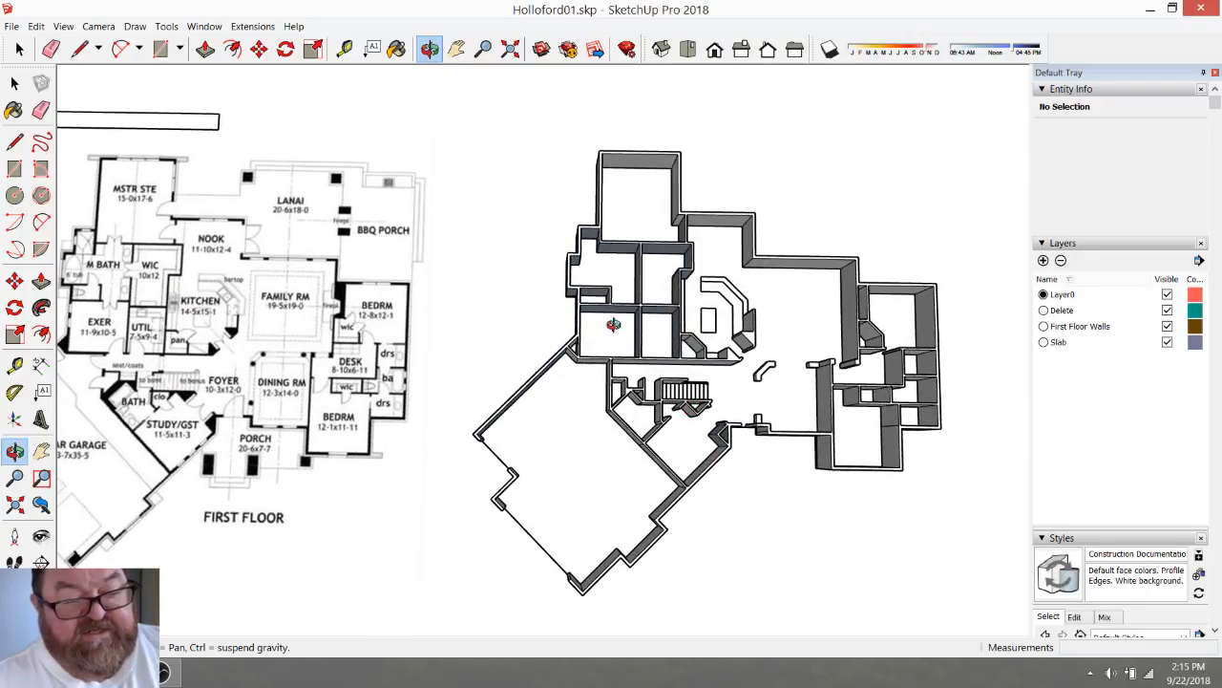
Switch to the top view showing the floor plan image beside the 3D walls and save the model
{"action": "left_click", "coordinate": [687, 53]}
{"action": "scroll", "coordinate": [902, 302], "scroll_direction": "down", "scroll_amount": 3}
{"action": "scroll", "coordinate": [279, 241], "scroll_direction": "up", "scroll_amount": 2}
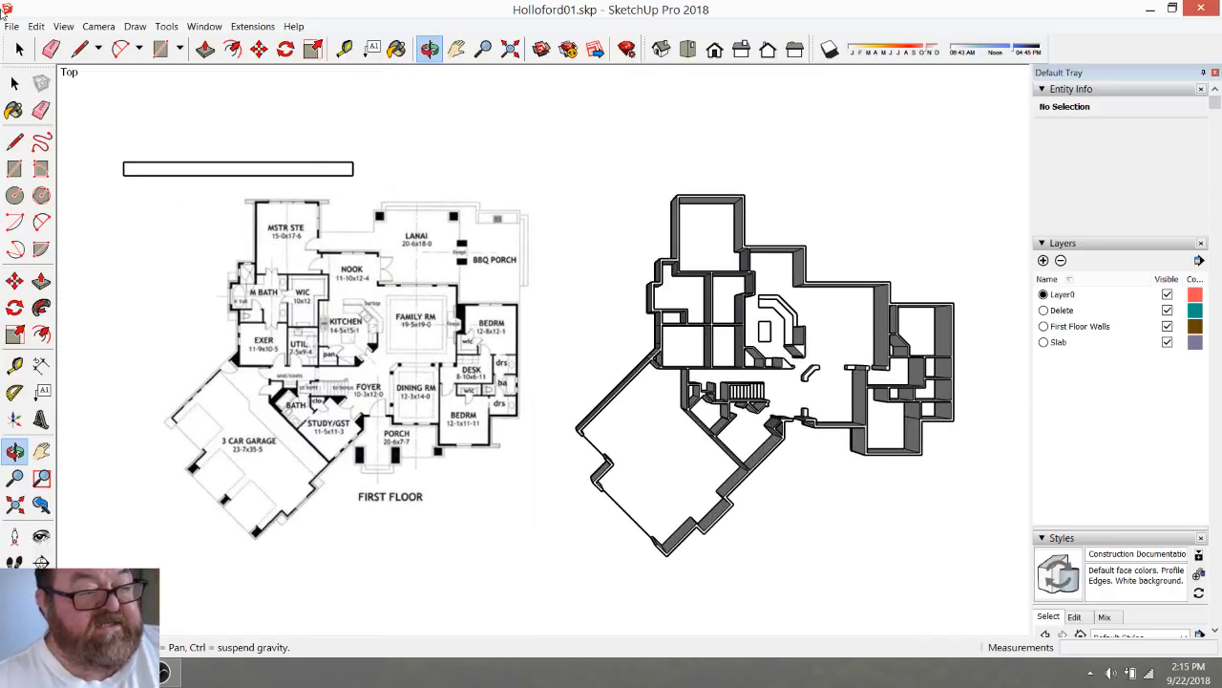
{"action": "left_click", "coordinate": [12, 26]}
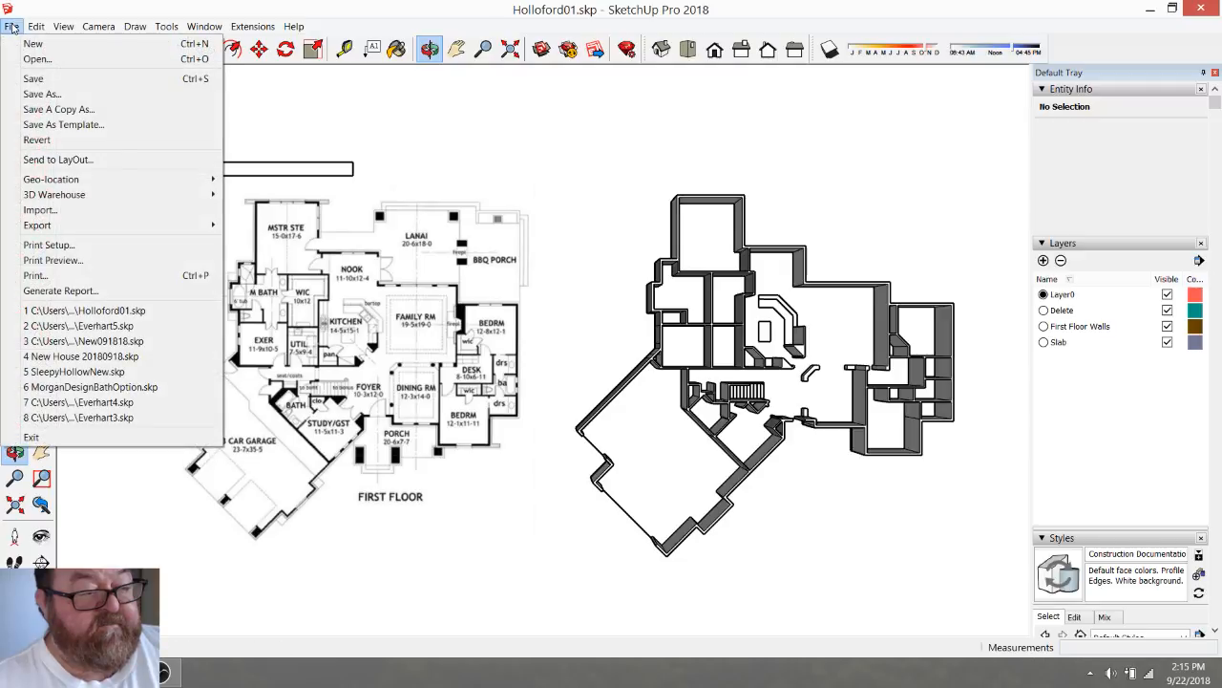
{"action": "left_click", "coordinate": [37, 78]}
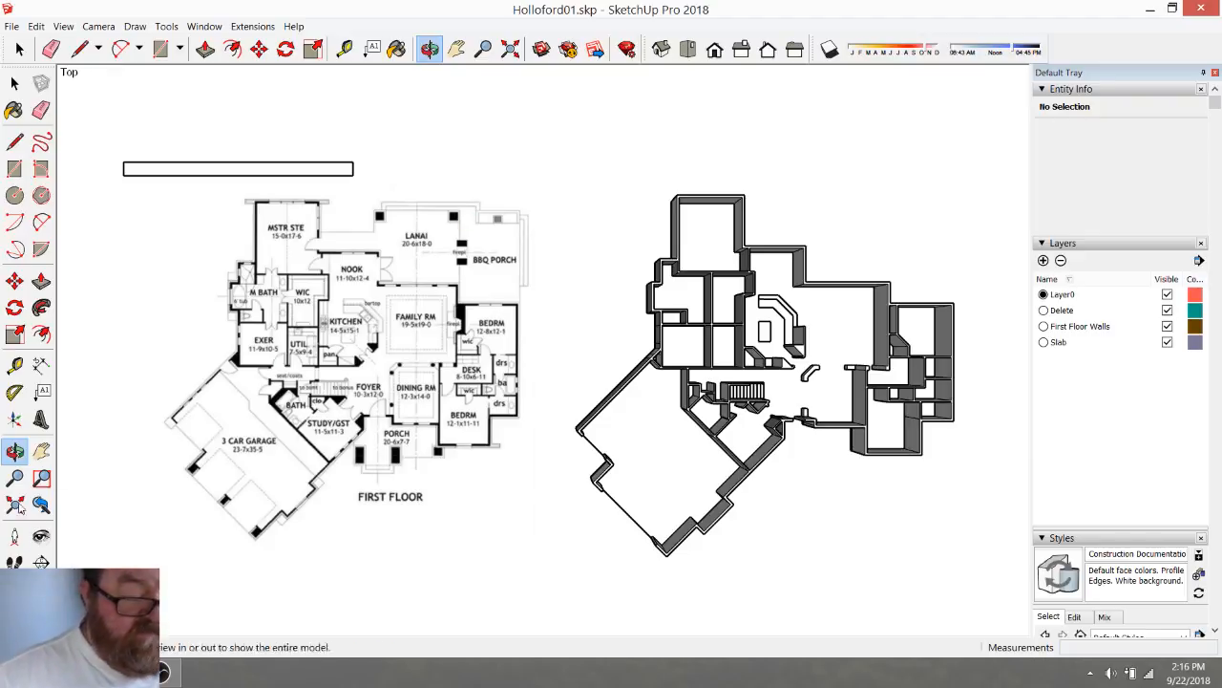
Switch to the YouTube live dashboard in the browser and bring up the OBS streaming window
{"action": "key", "text": "alt+Tab"}
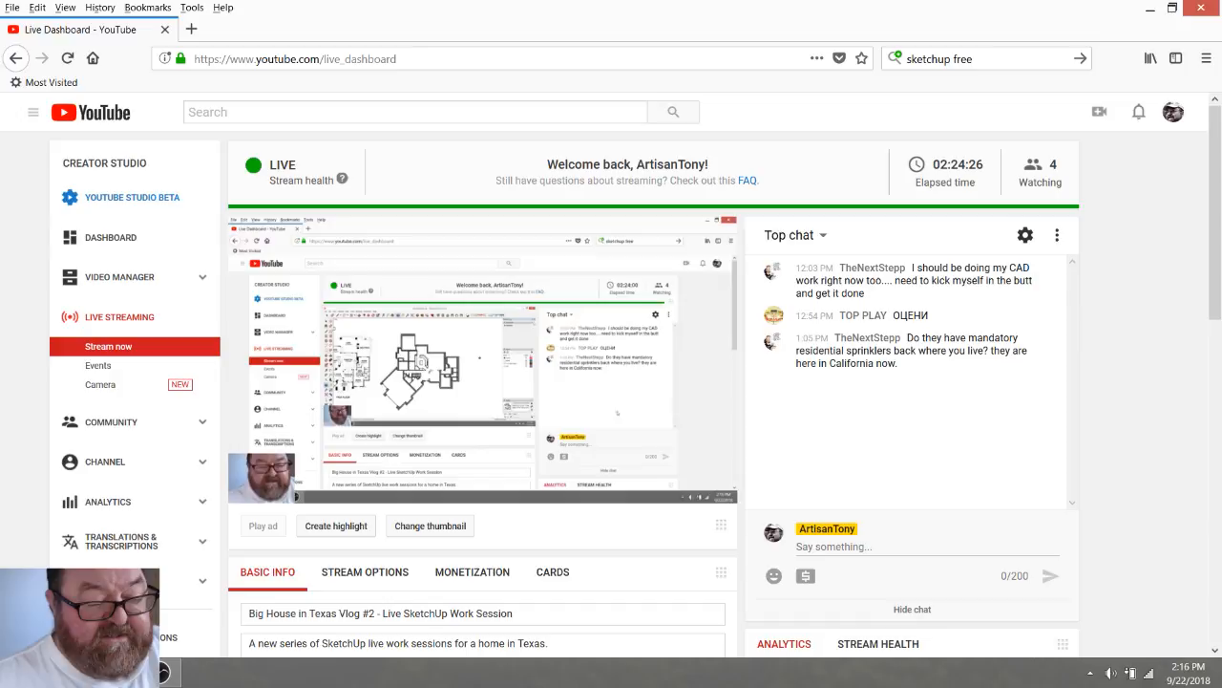
{"action": "left_click", "coordinate": [163, 674]}
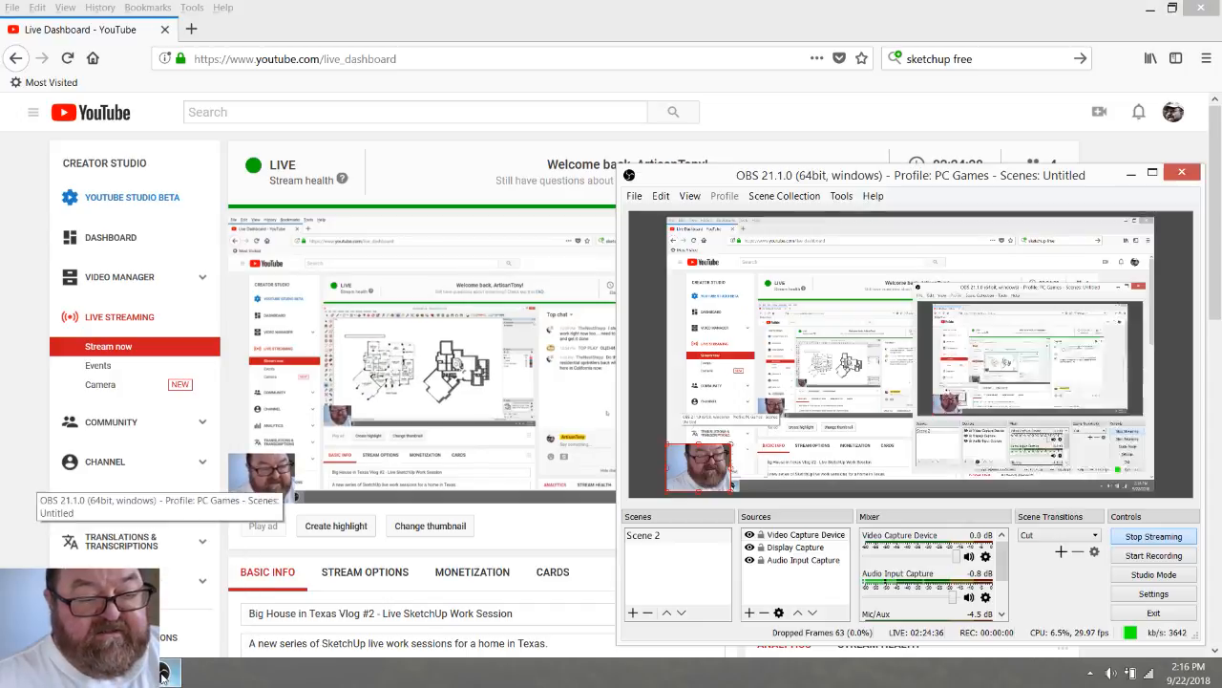